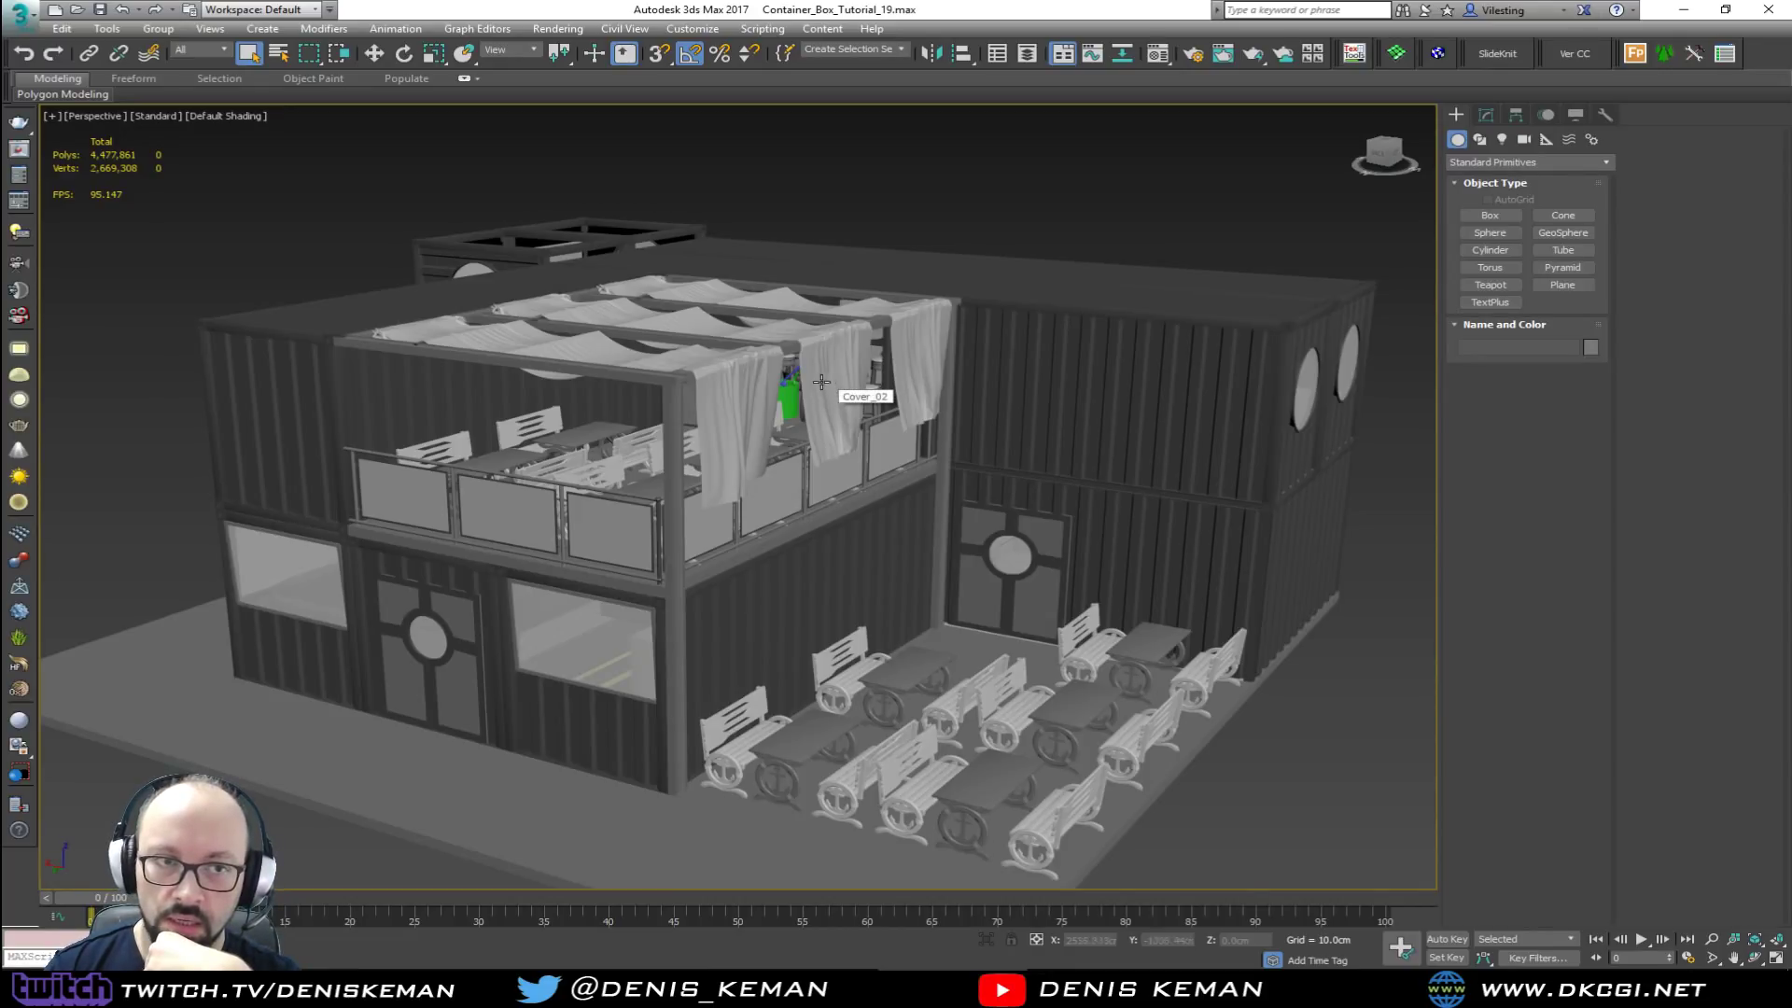
Step: Examine the container bar model's facade, roof terrace, fabric covers and outdoor seating from several angles
{"action": "middle_click_drag", "start_coordinate": [820, 364], "coordinate": [765, 359], "text": "alt"}
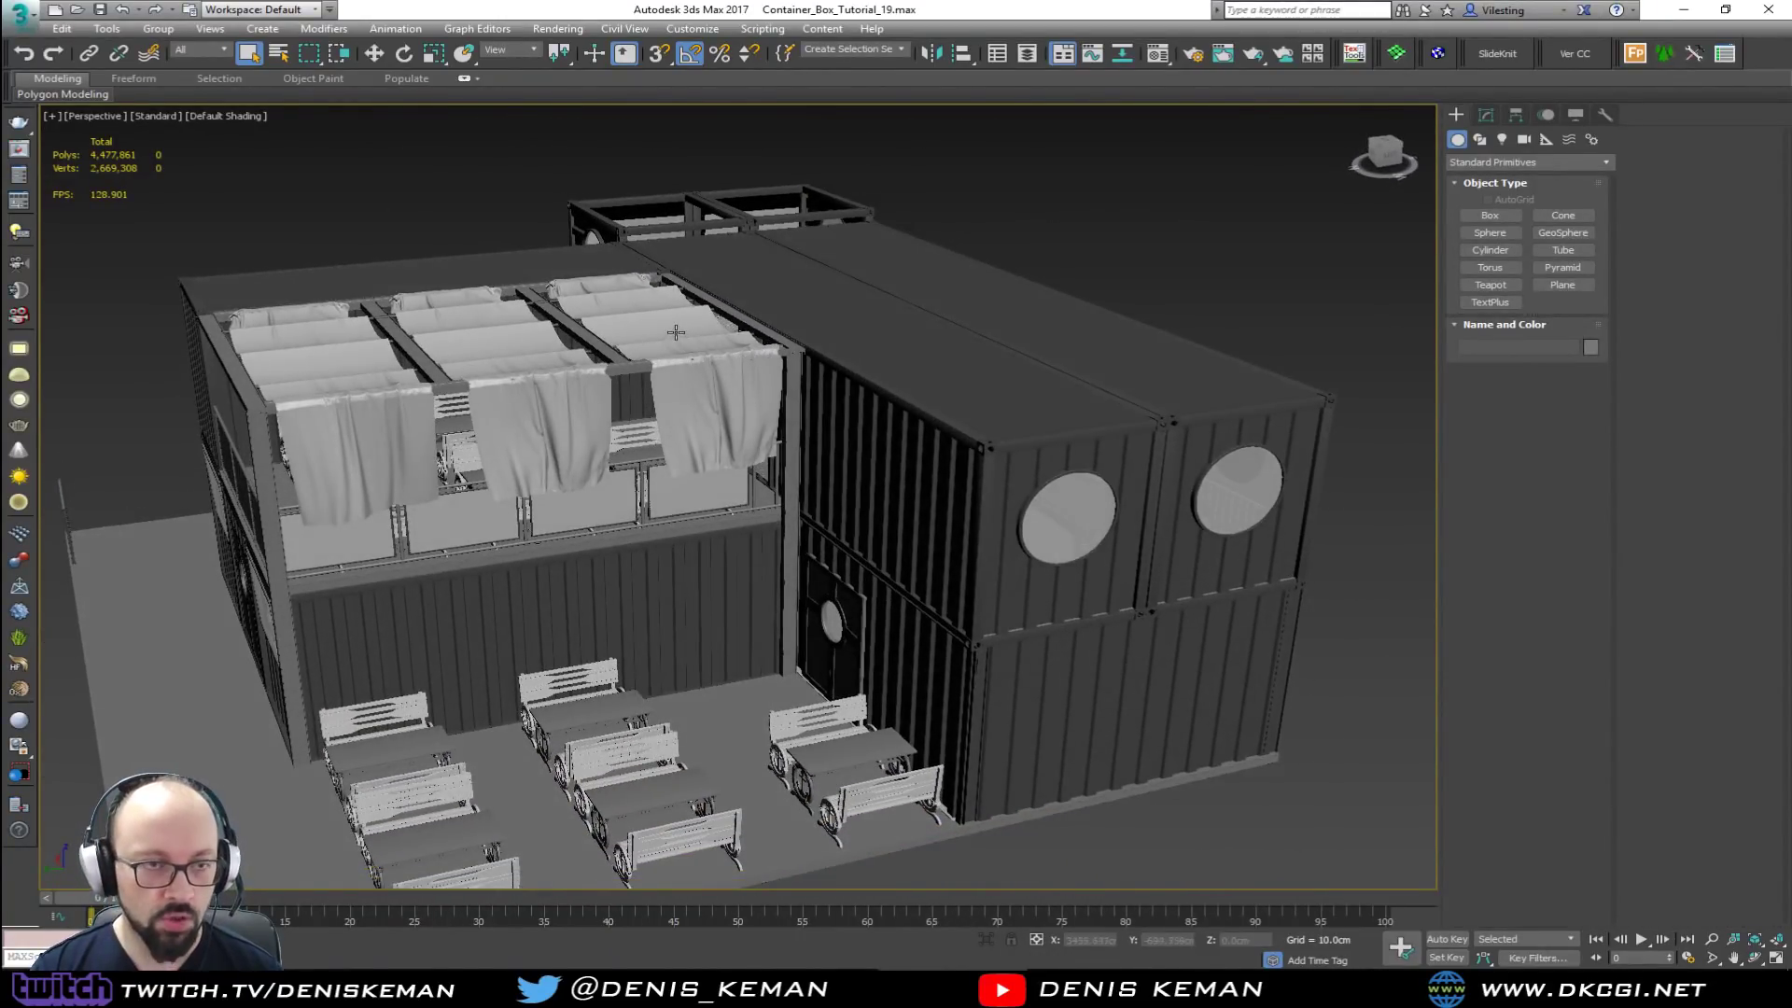
{"action": "scroll", "coordinate": [688, 392], "scroll_direction": "up", "scroll_amount": 5}
{"action": "middle_click_drag", "start_coordinate": [696, 418], "coordinate": [141, 386], "text": "alt"}
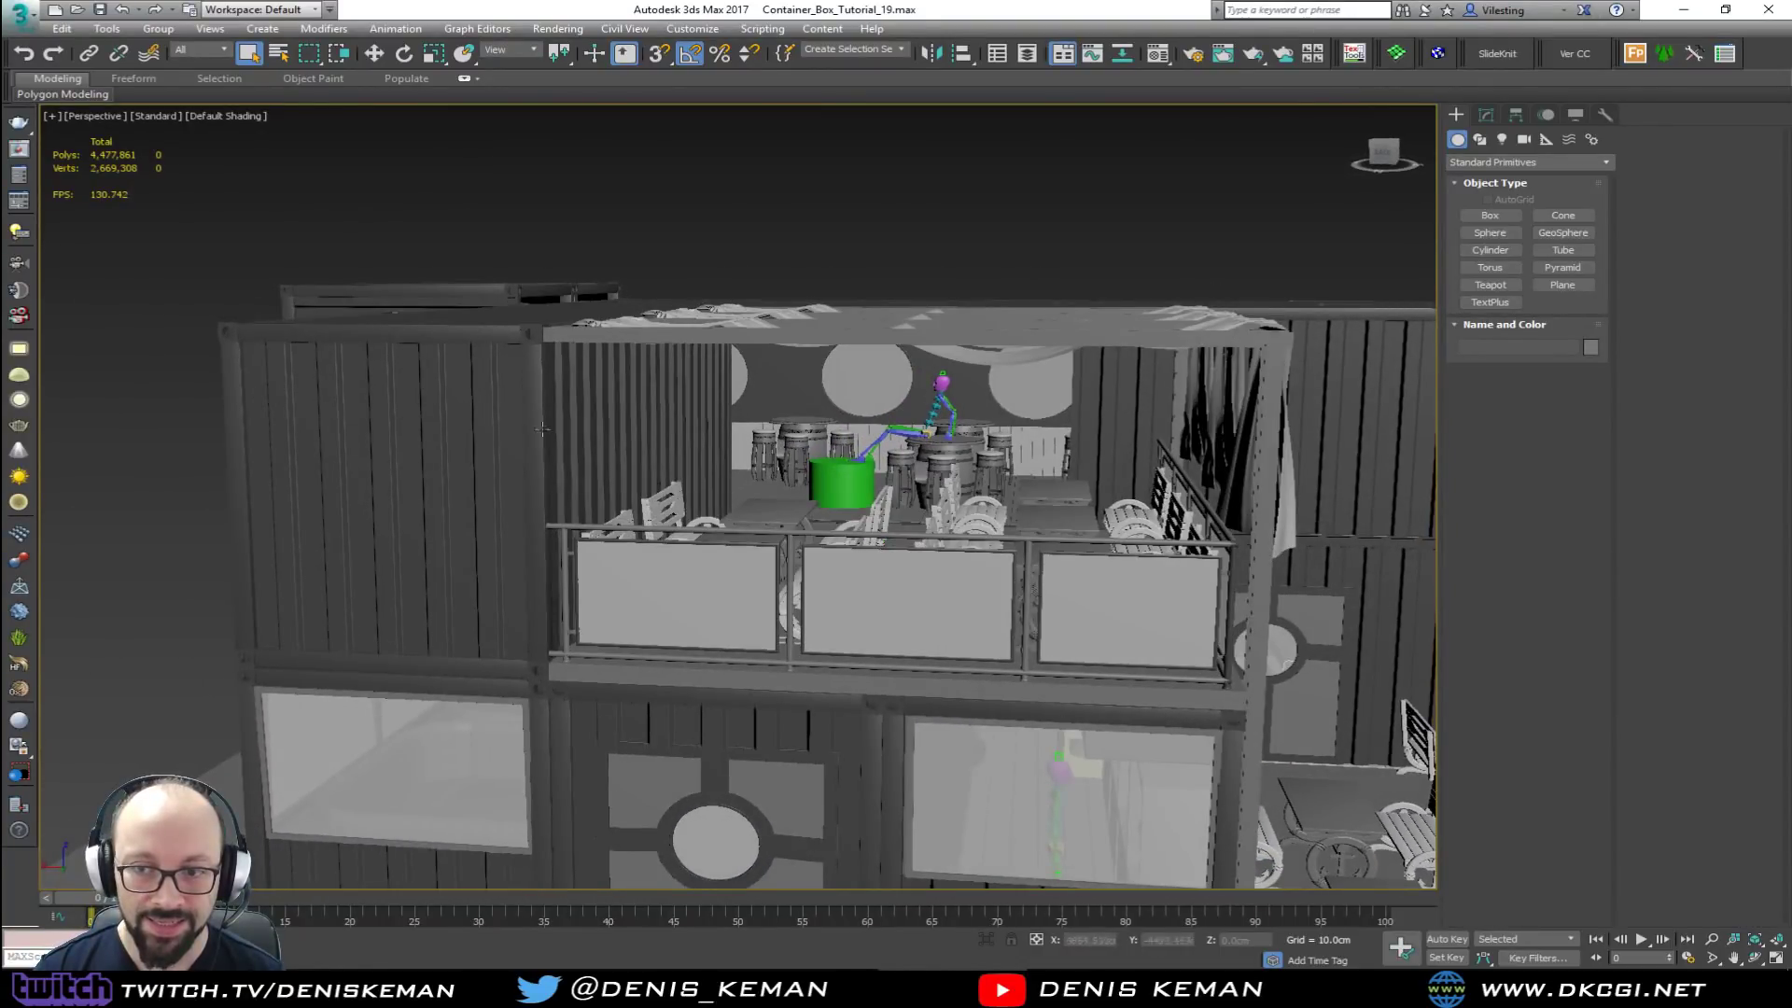
{"action": "middle_click_drag", "start_coordinate": [778, 435], "coordinate": [861, 422], "text": "alt"}
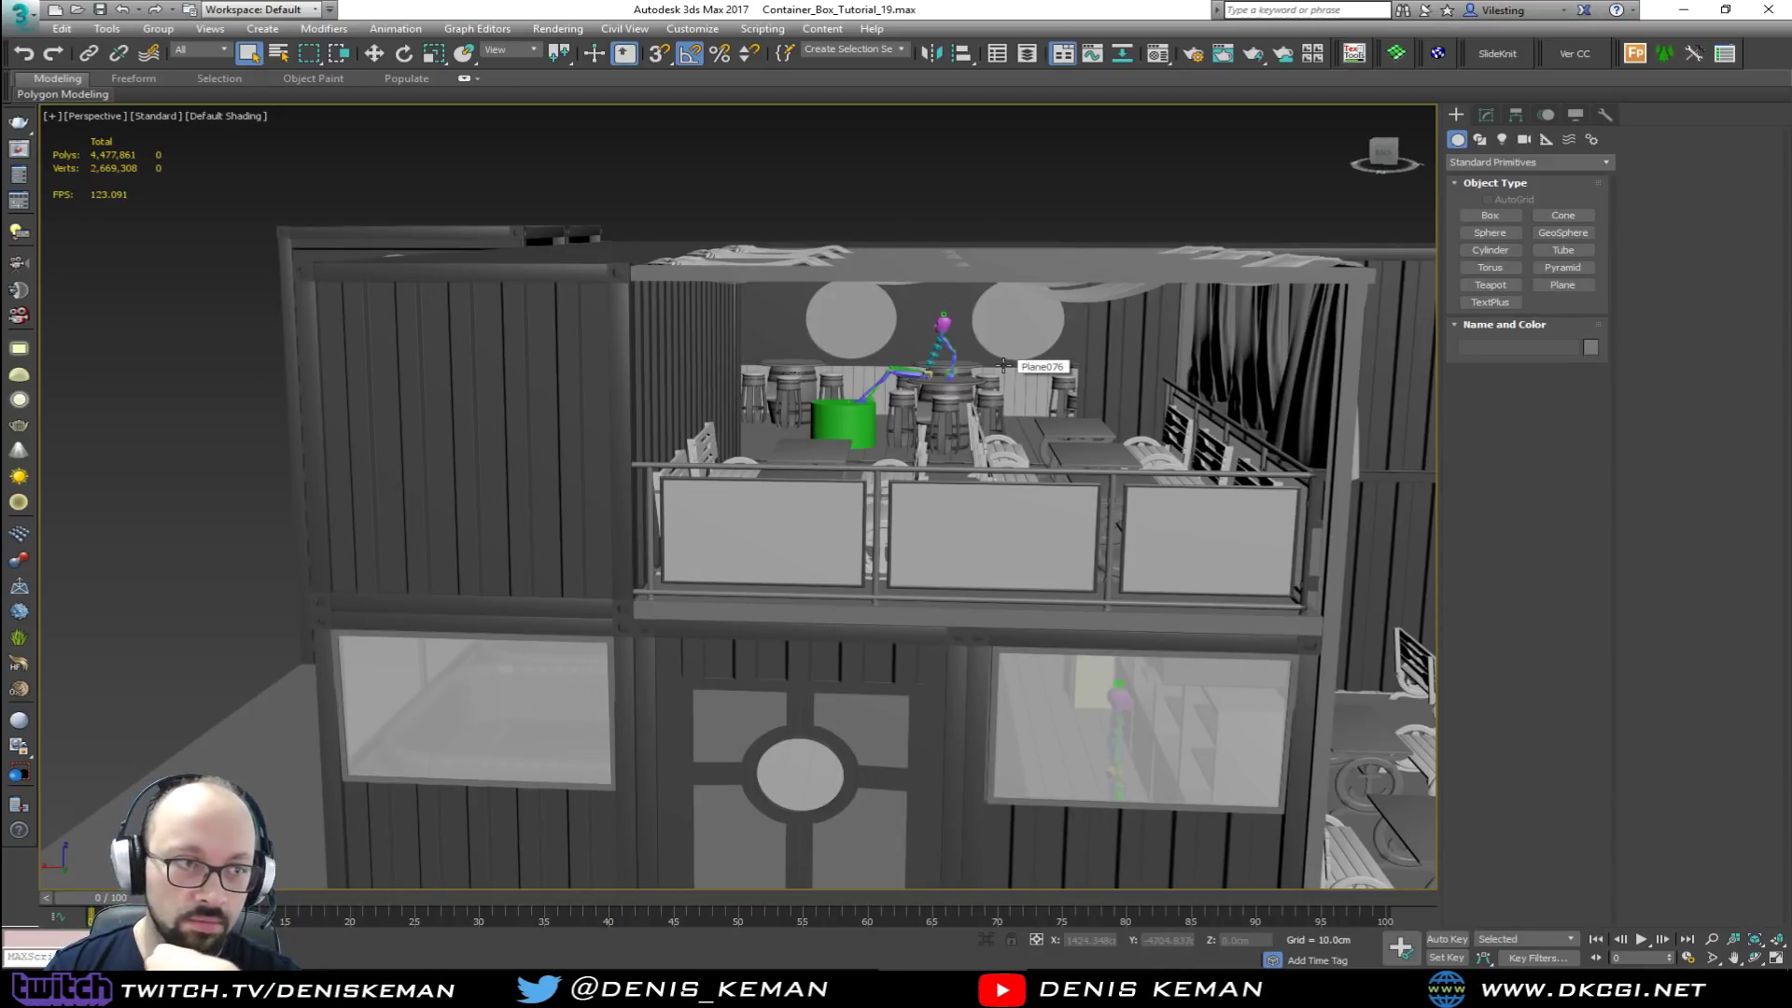
{"action": "middle_click_drag", "start_coordinate": [1003, 364], "coordinate": [782, 361], "text": "alt"}
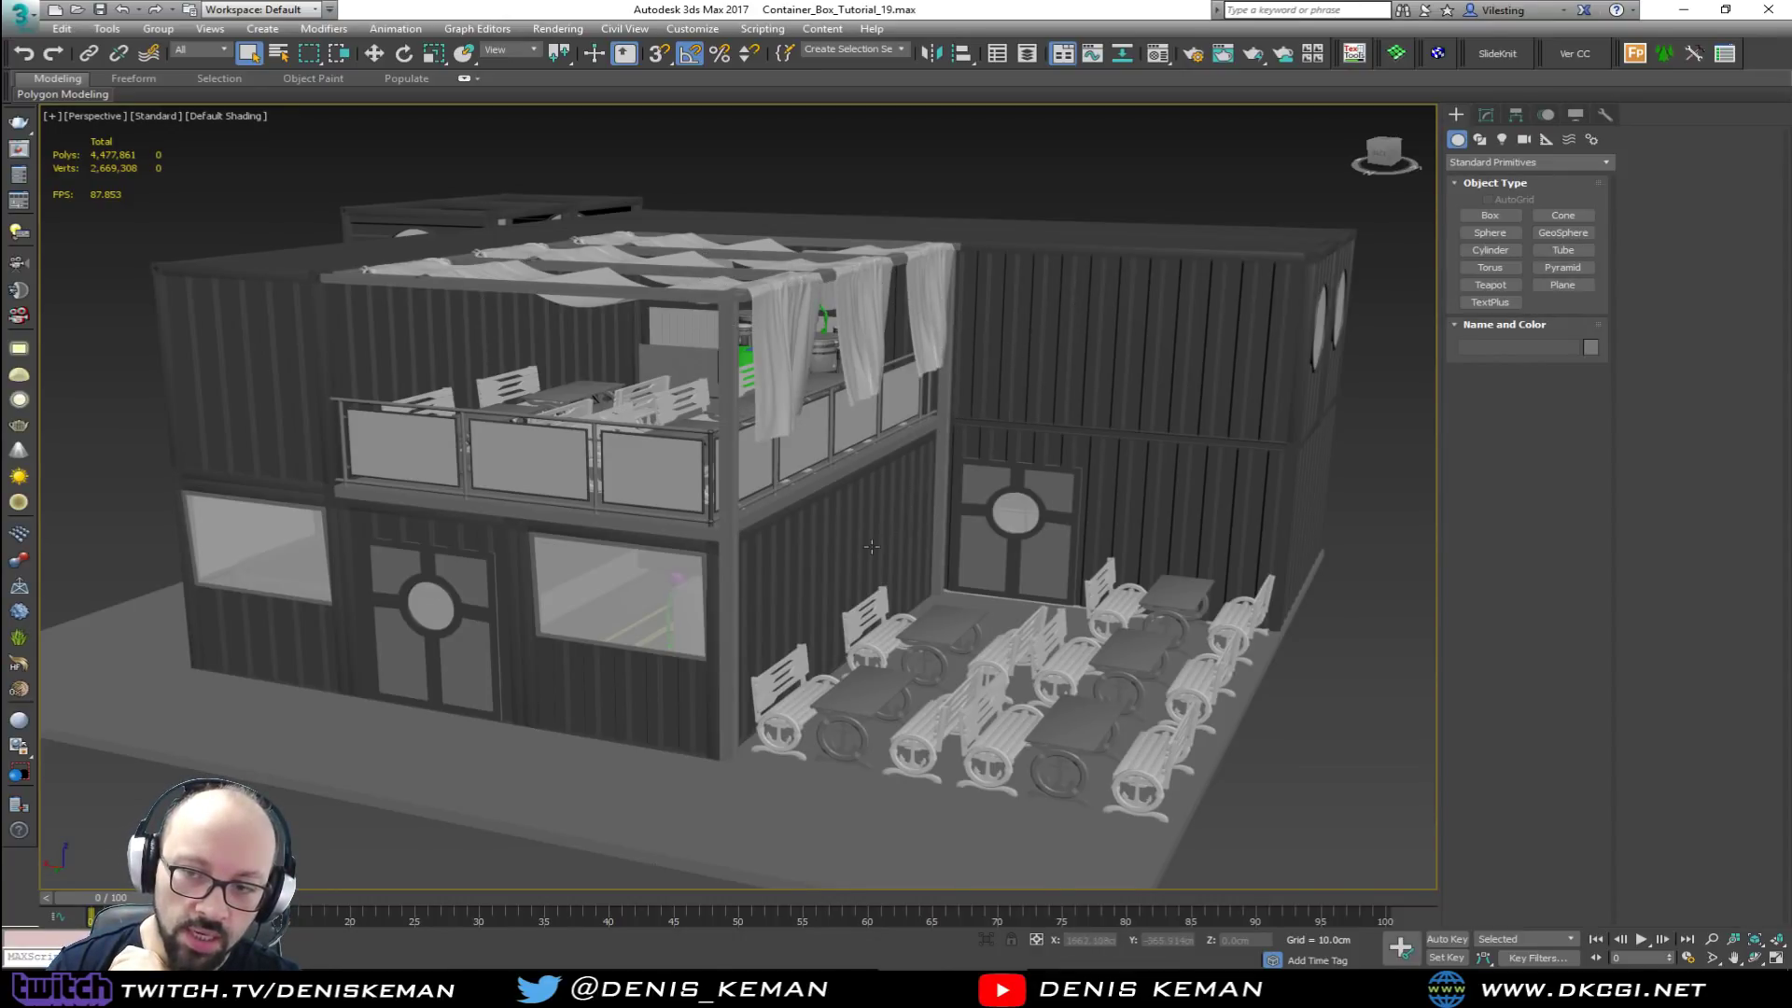
{"action": "middle_click_drag", "start_coordinate": [869, 451], "coordinate": [727, 467]}
{"action": "scroll", "coordinate": [845, 449], "scroll_direction": "up", "scroll_amount": 6}
{"action": "scroll", "coordinate": [757, 479], "scroll_direction": "down", "scroll_amount": 10}
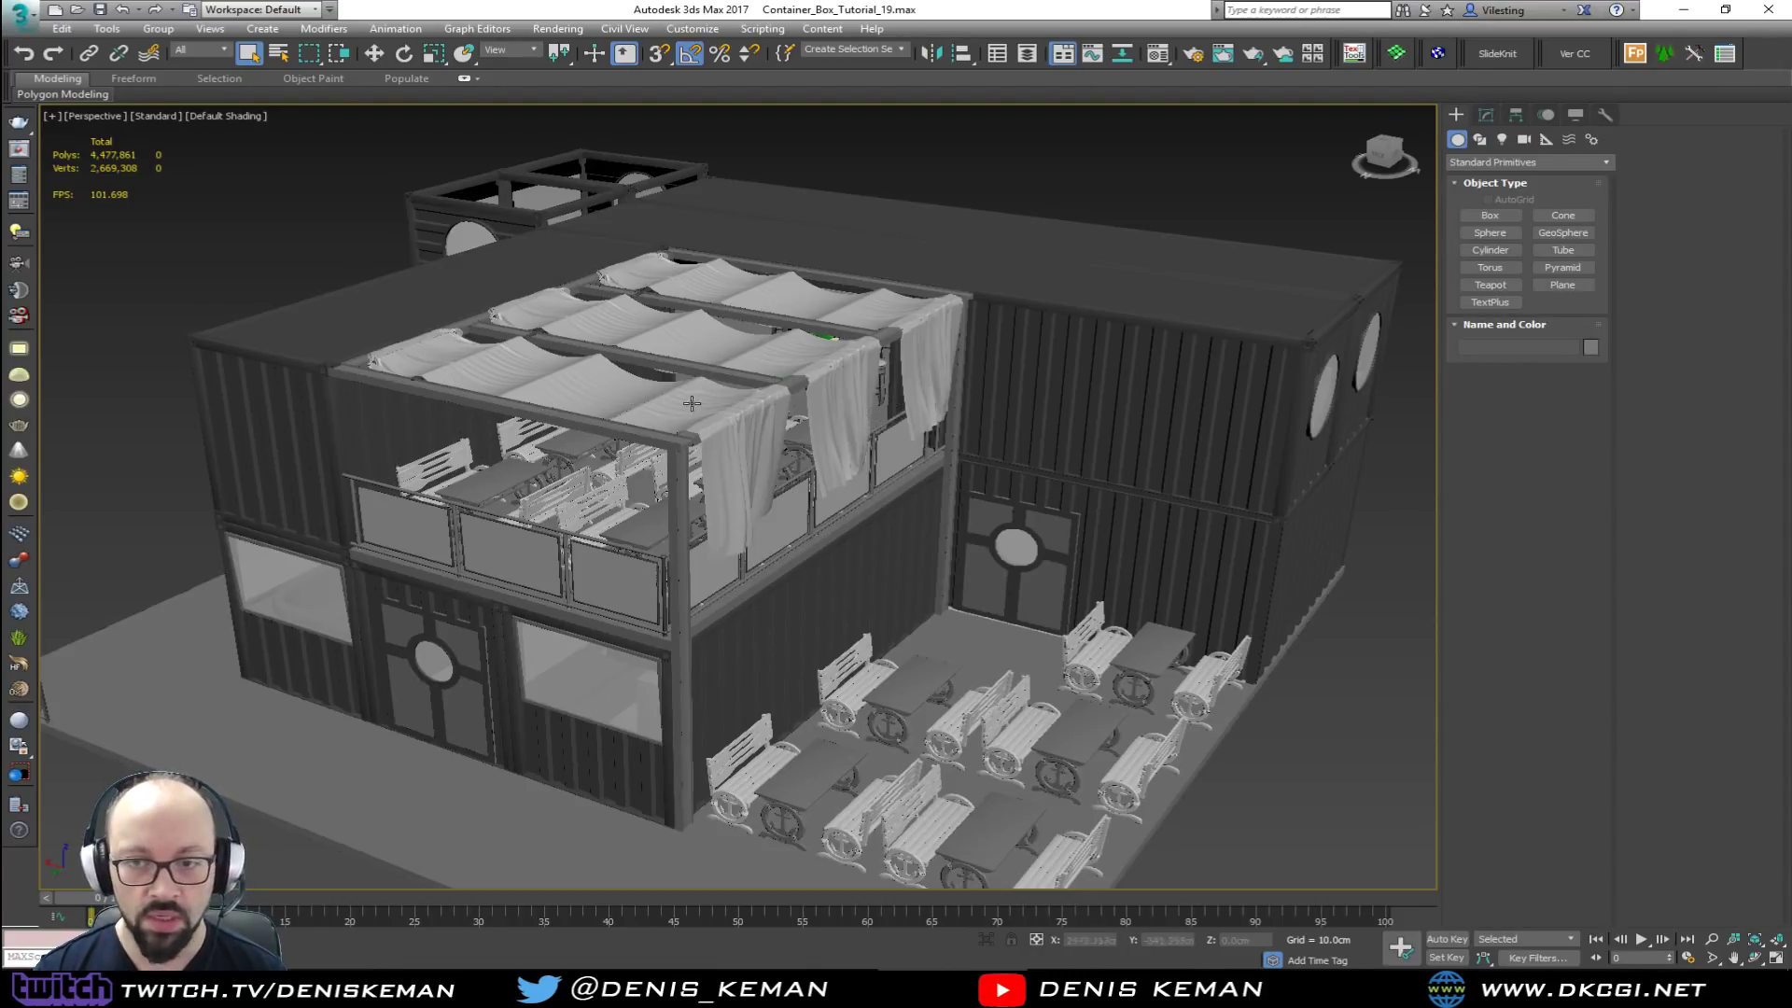
{"action": "middle_click_drag", "start_coordinate": [746, 432], "coordinate": [754, 423], "text": "alt"}
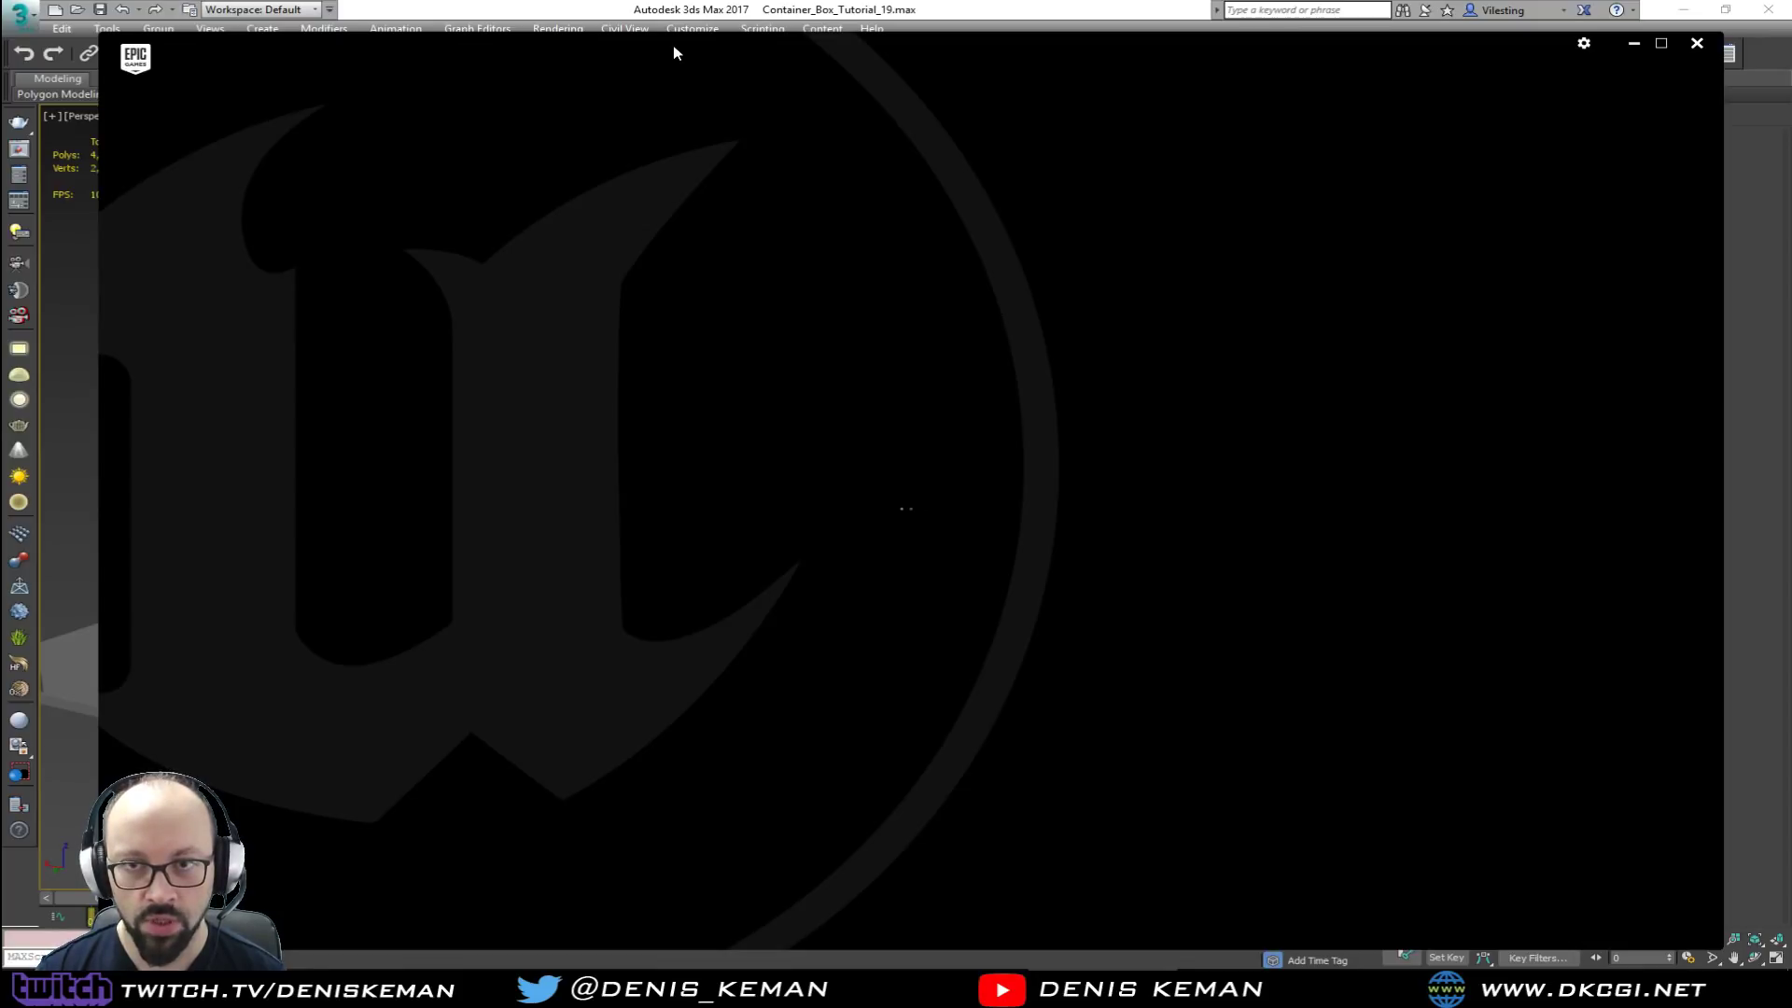
Step: Switch to the Bar_Testing project in Unreal Editor and open Testing_Map from the Maps folder
{"action": "left_click_drag", "start_coordinate": [674, 45], "coordinate": [0, 45]}
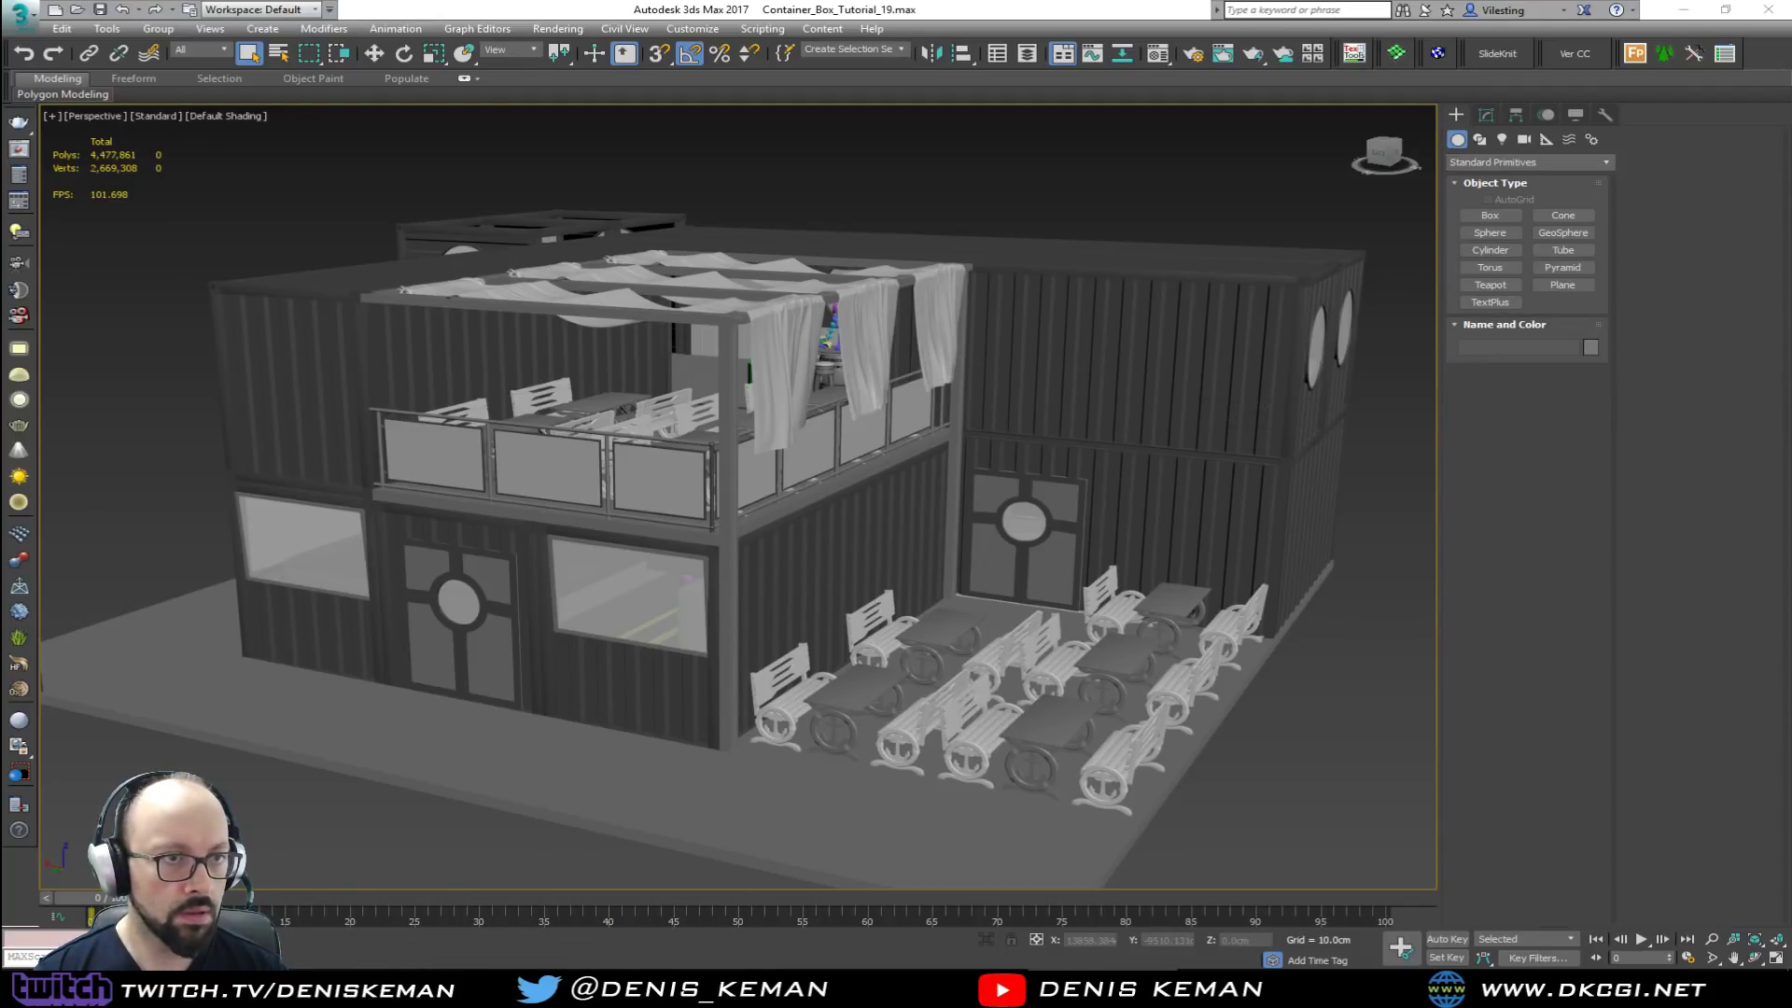
{"action": "key", "text": "alt+Tab"}
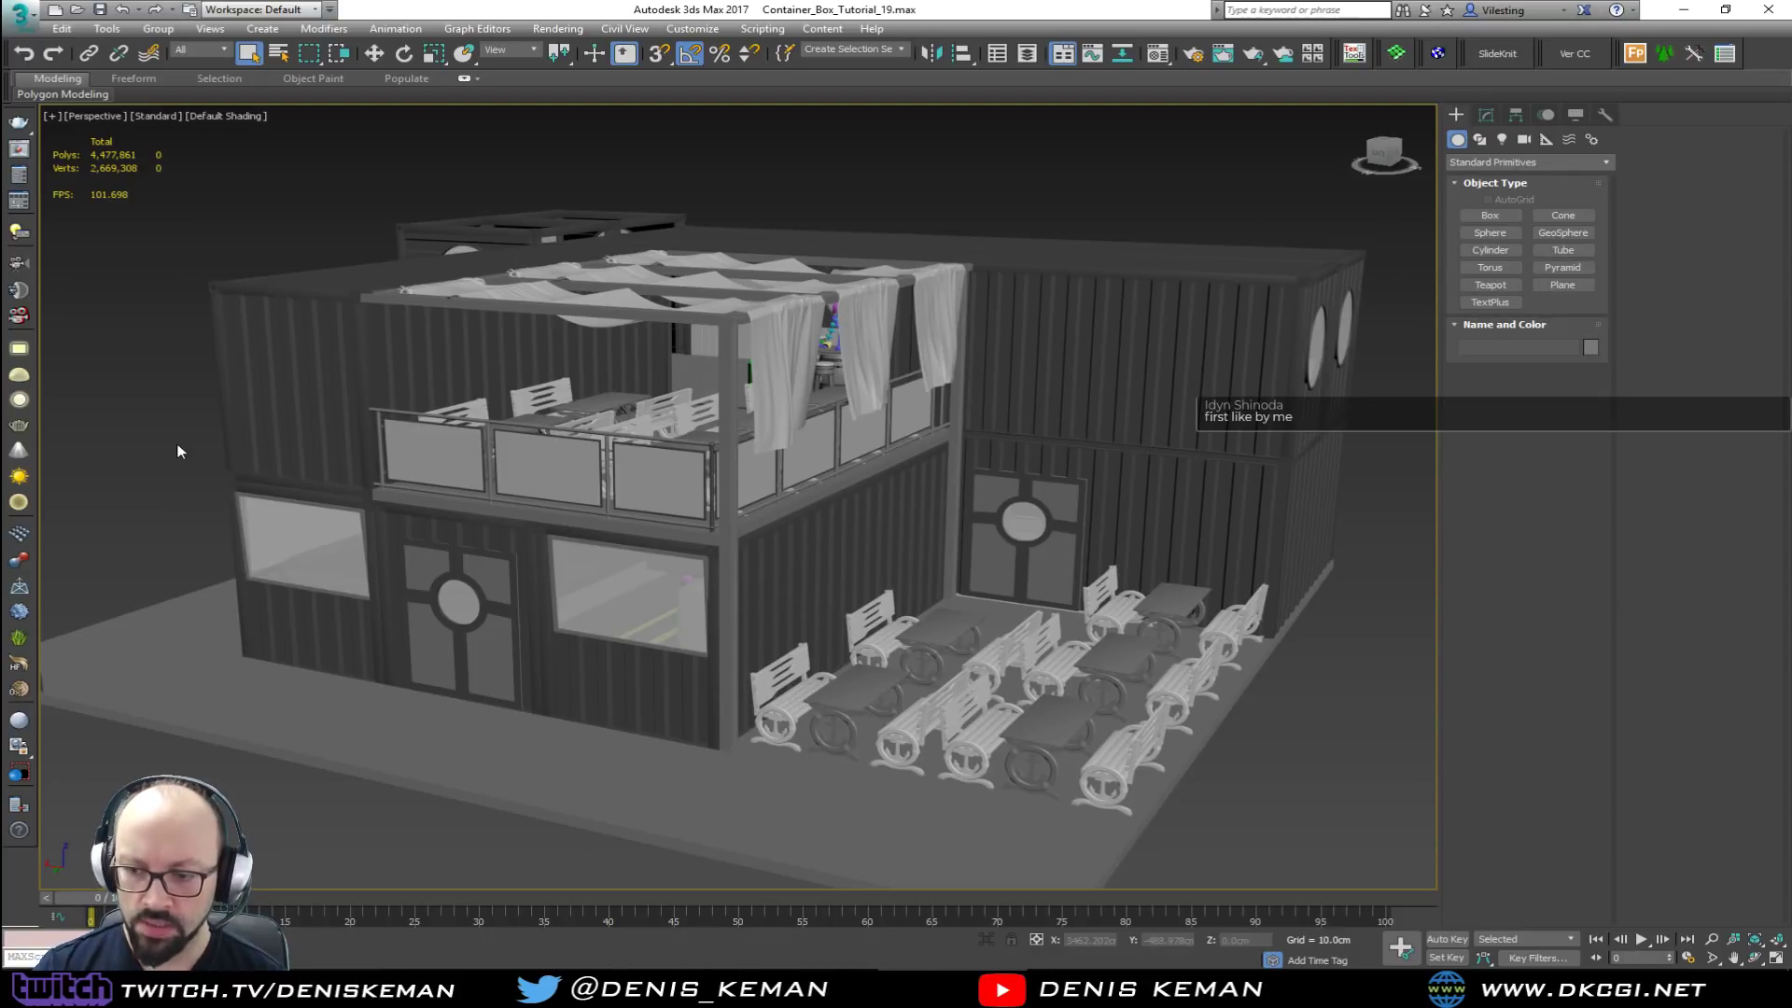
{"action": "left_click", "coordinate": [1254, 988]}
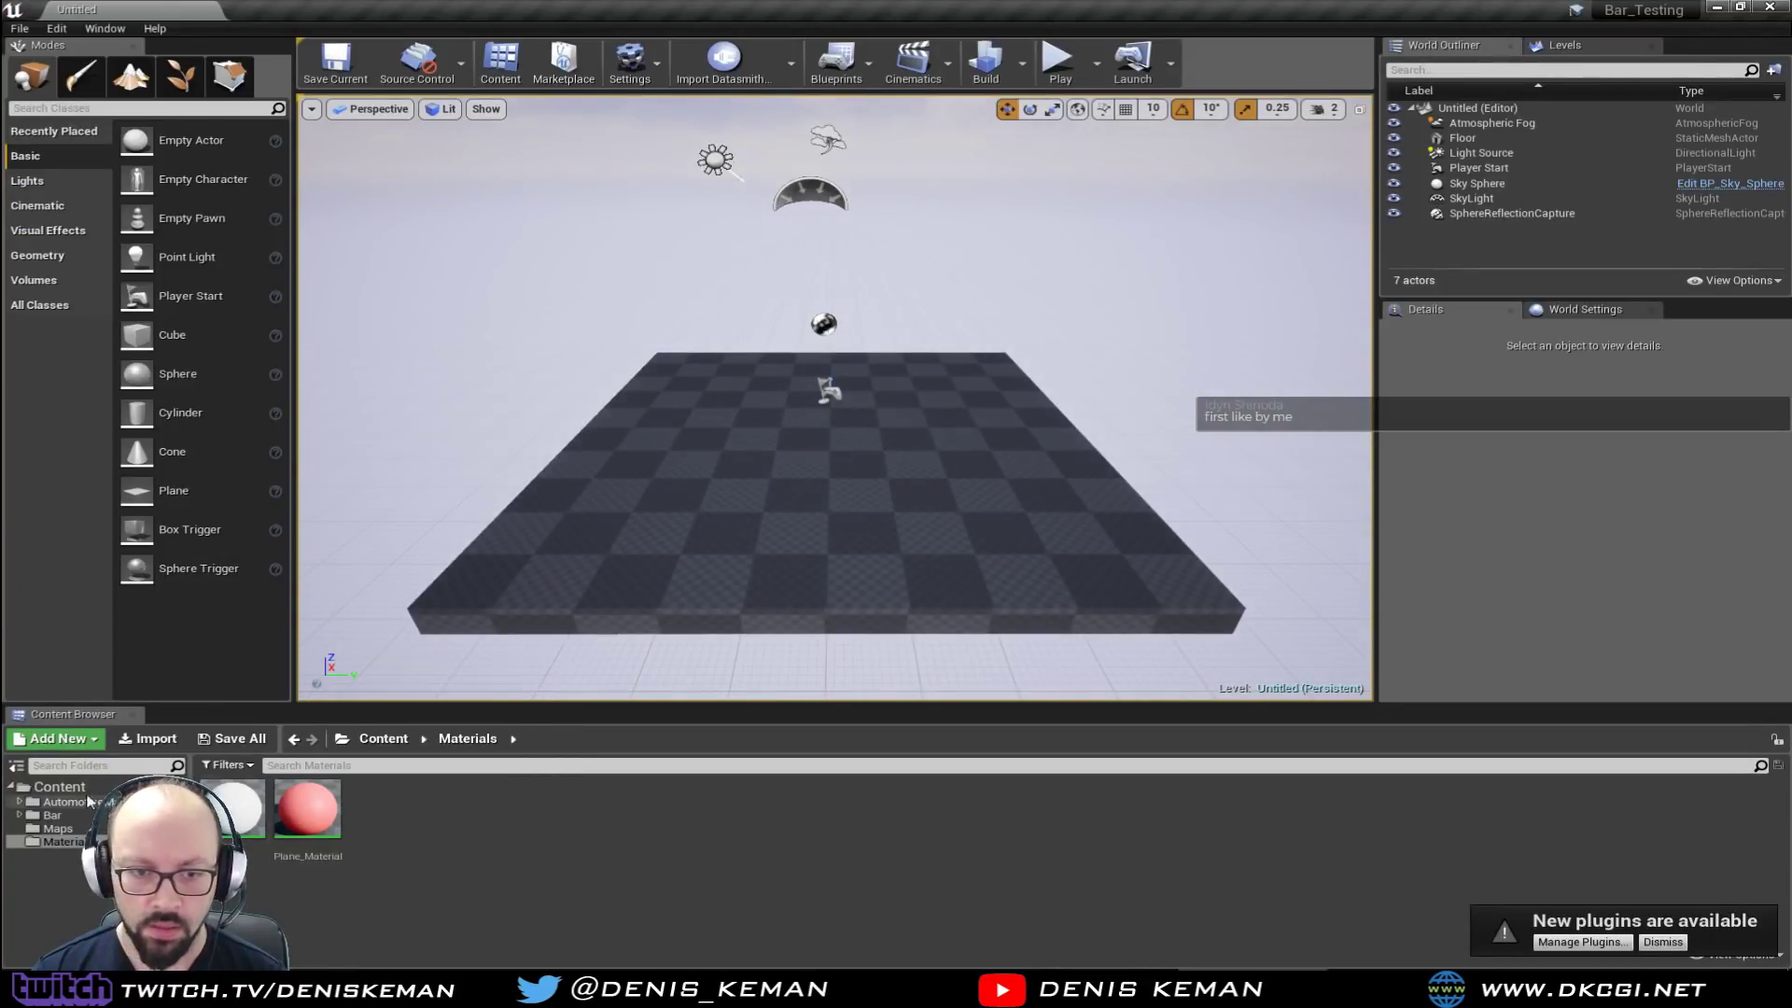
{"action": "left_click", "coordinate": [59, 787]}
{"action": "double_click", "coordinate": [377, 822]}
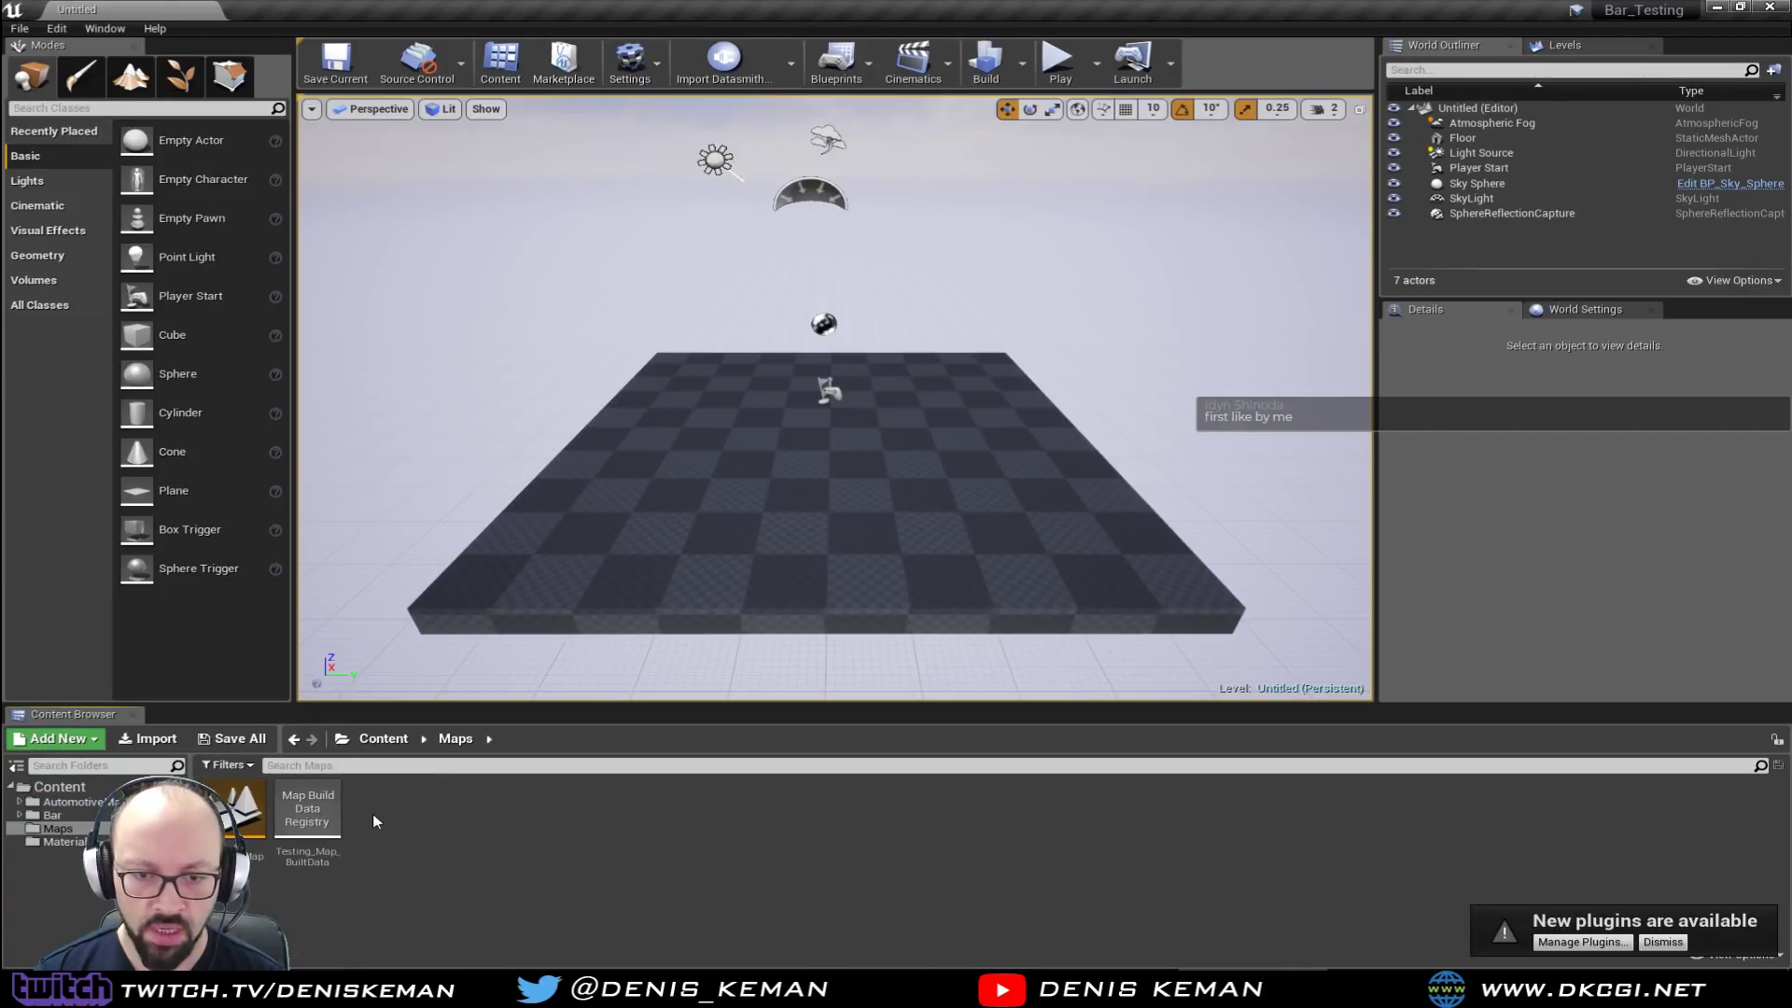
{"action": "double_click", "coordinate": [261, 809]}
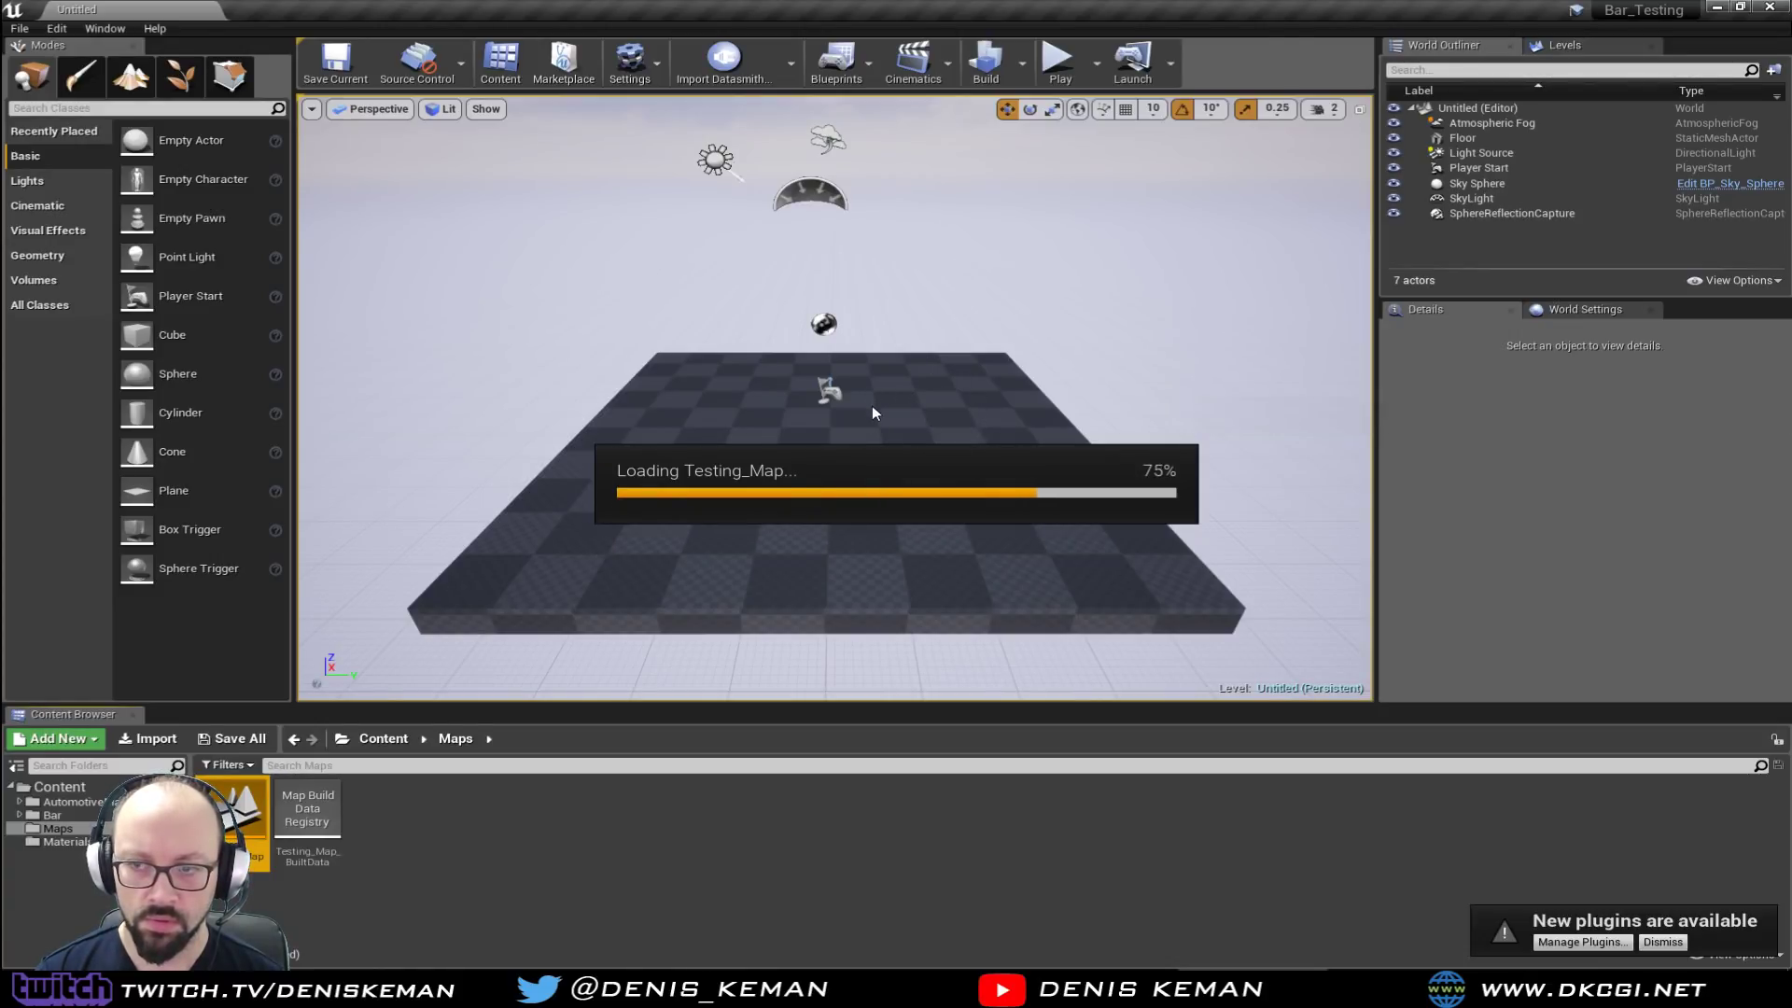
Step: Maximize the viewport to full screen, set the camera speed to 3 and clear the new plugins notification
{"action": "right_click_drag", "start_coordinate": [835, 398], "coordinate": [541, 392]}
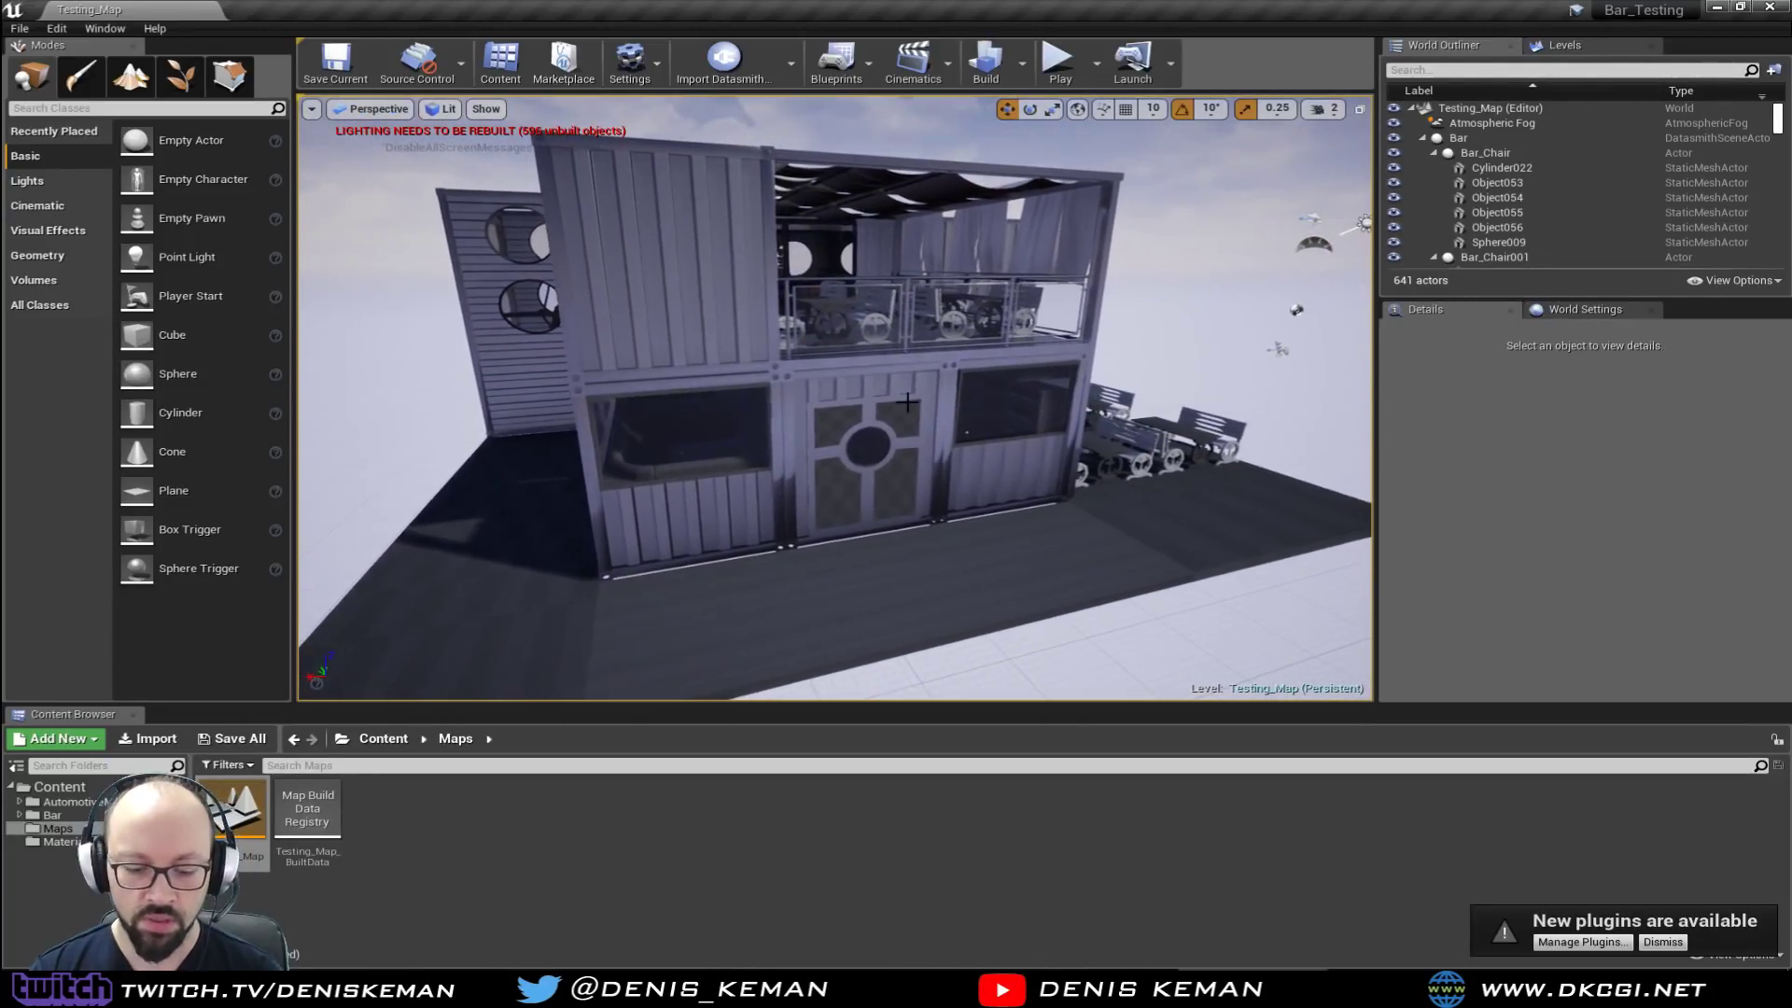
{"action": "key", "text": "F11"}
{"action": "left_click", "coordinate": [1746, 14]}
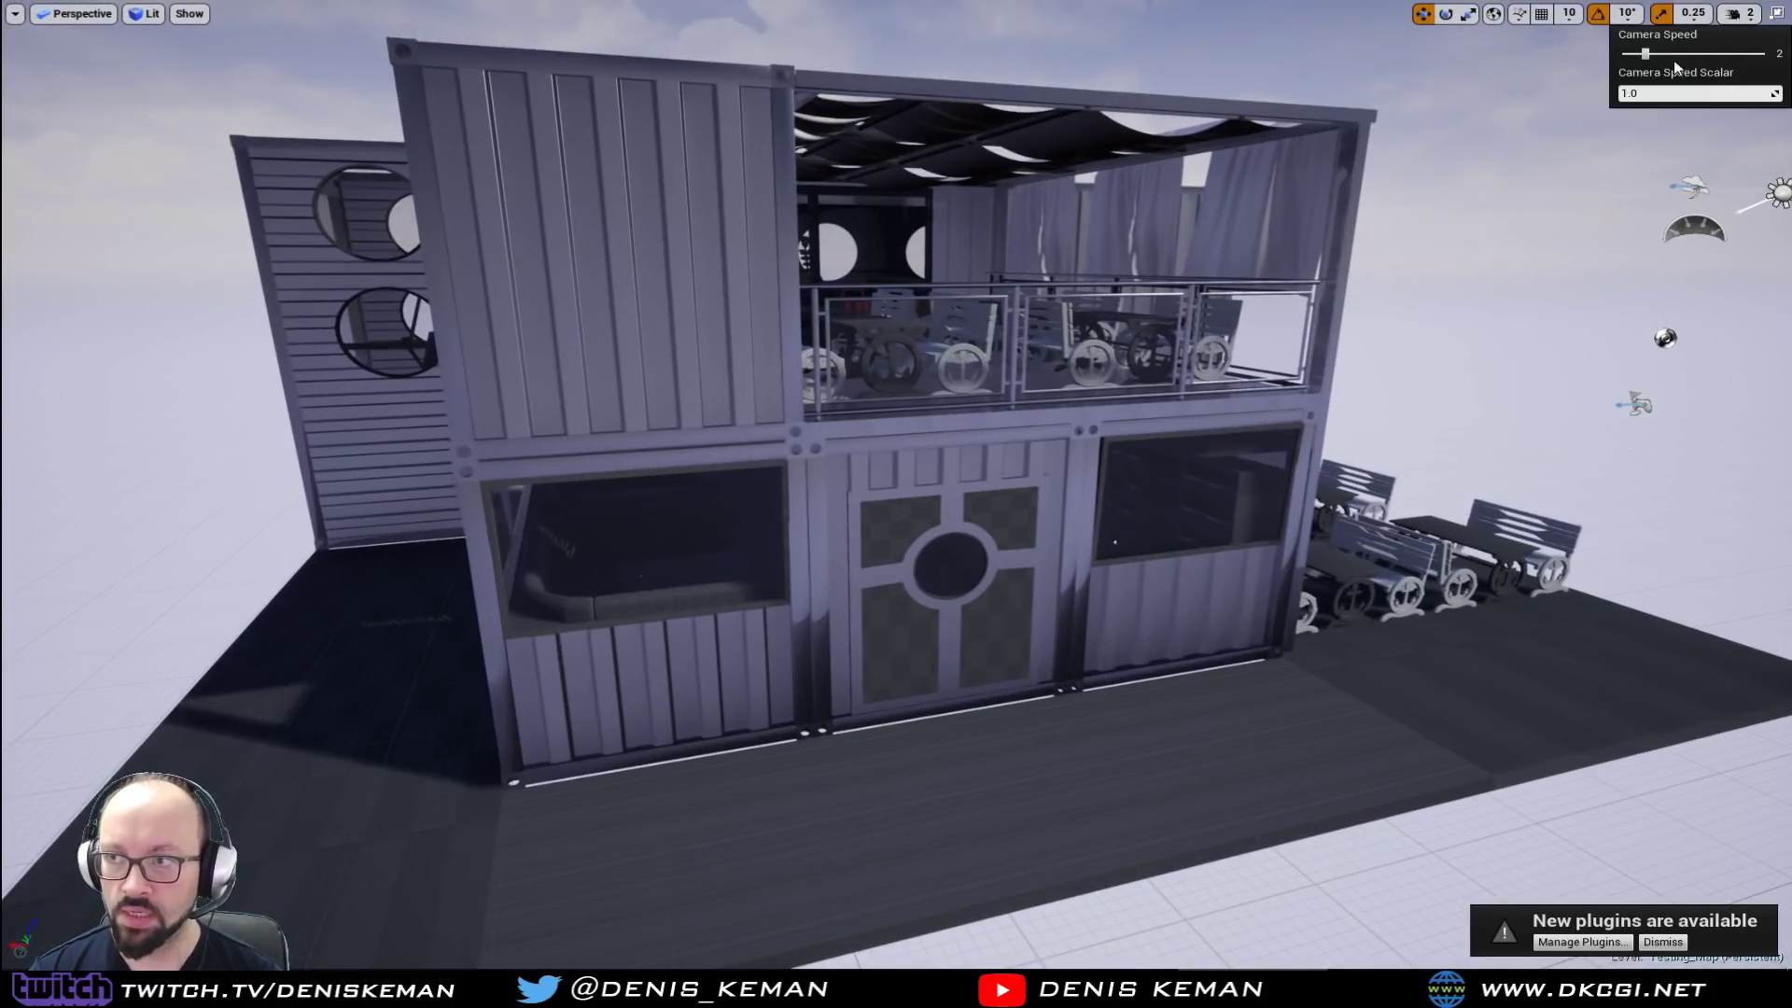
{"action": "left_click", "coordinate": [1666, 54]}
{"action": "right_click_drag", "start_coordinate": [1214, 327], "coordinate": [989, 340]}
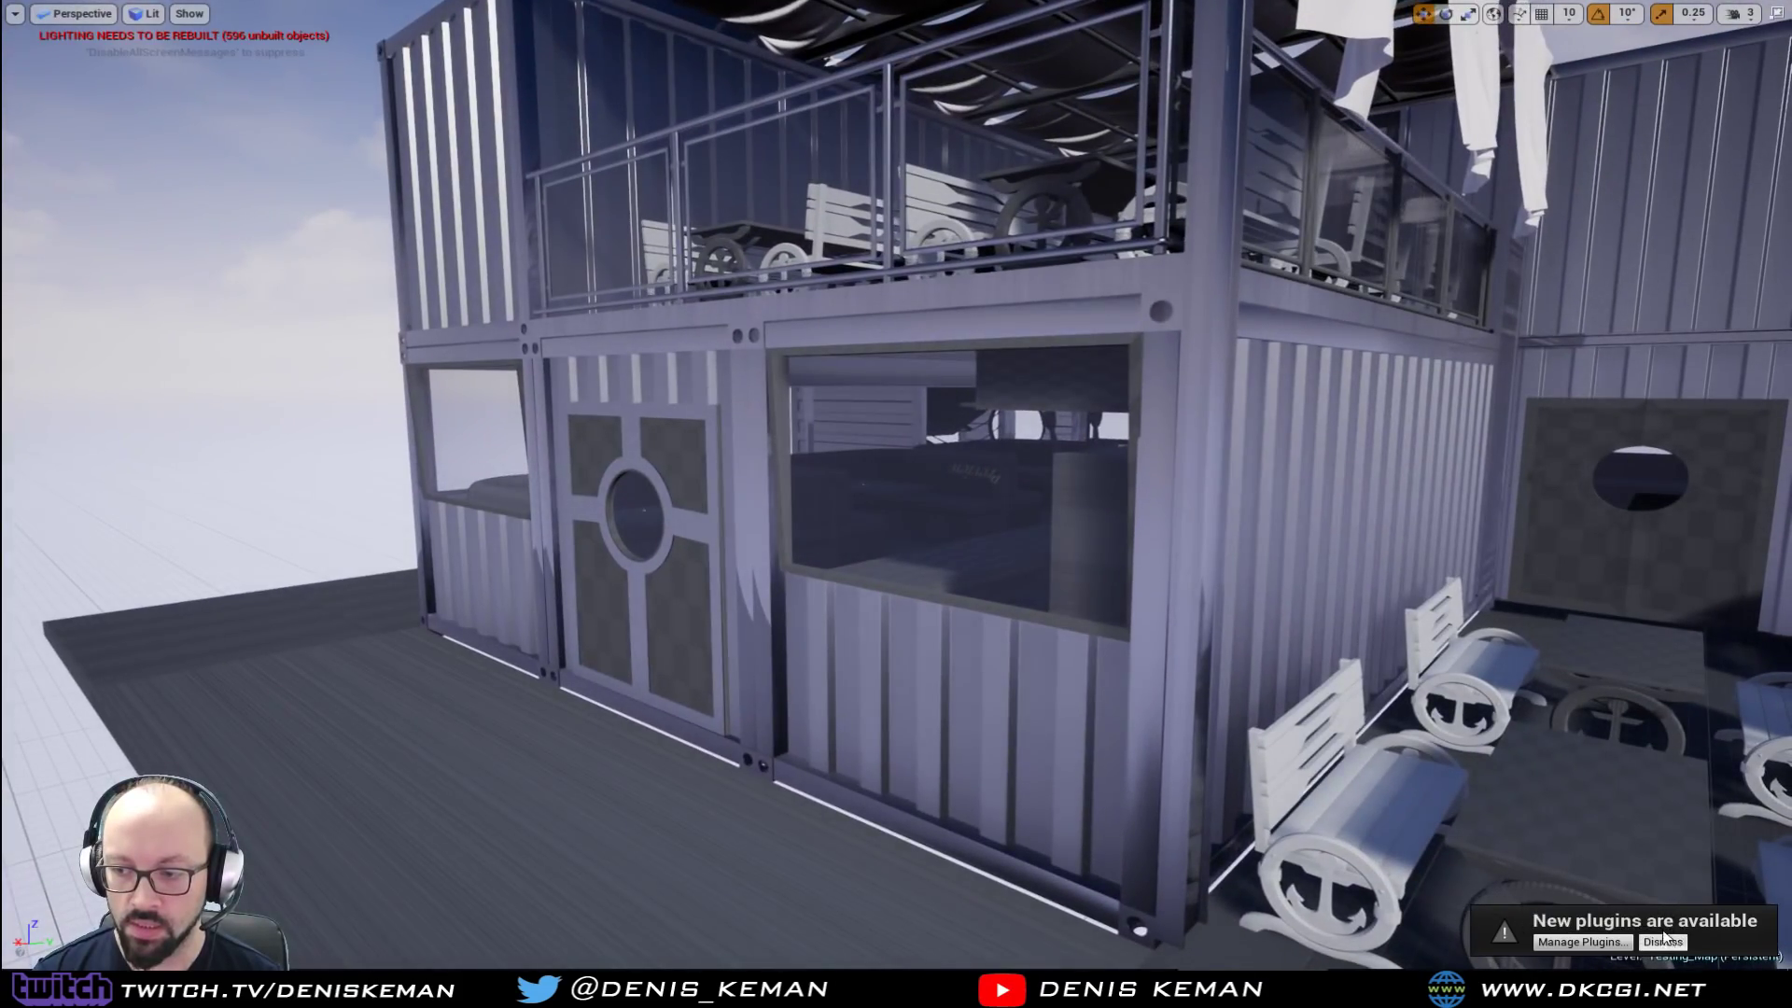
{"action": "left_click", "coordinate": [1598, 943]}
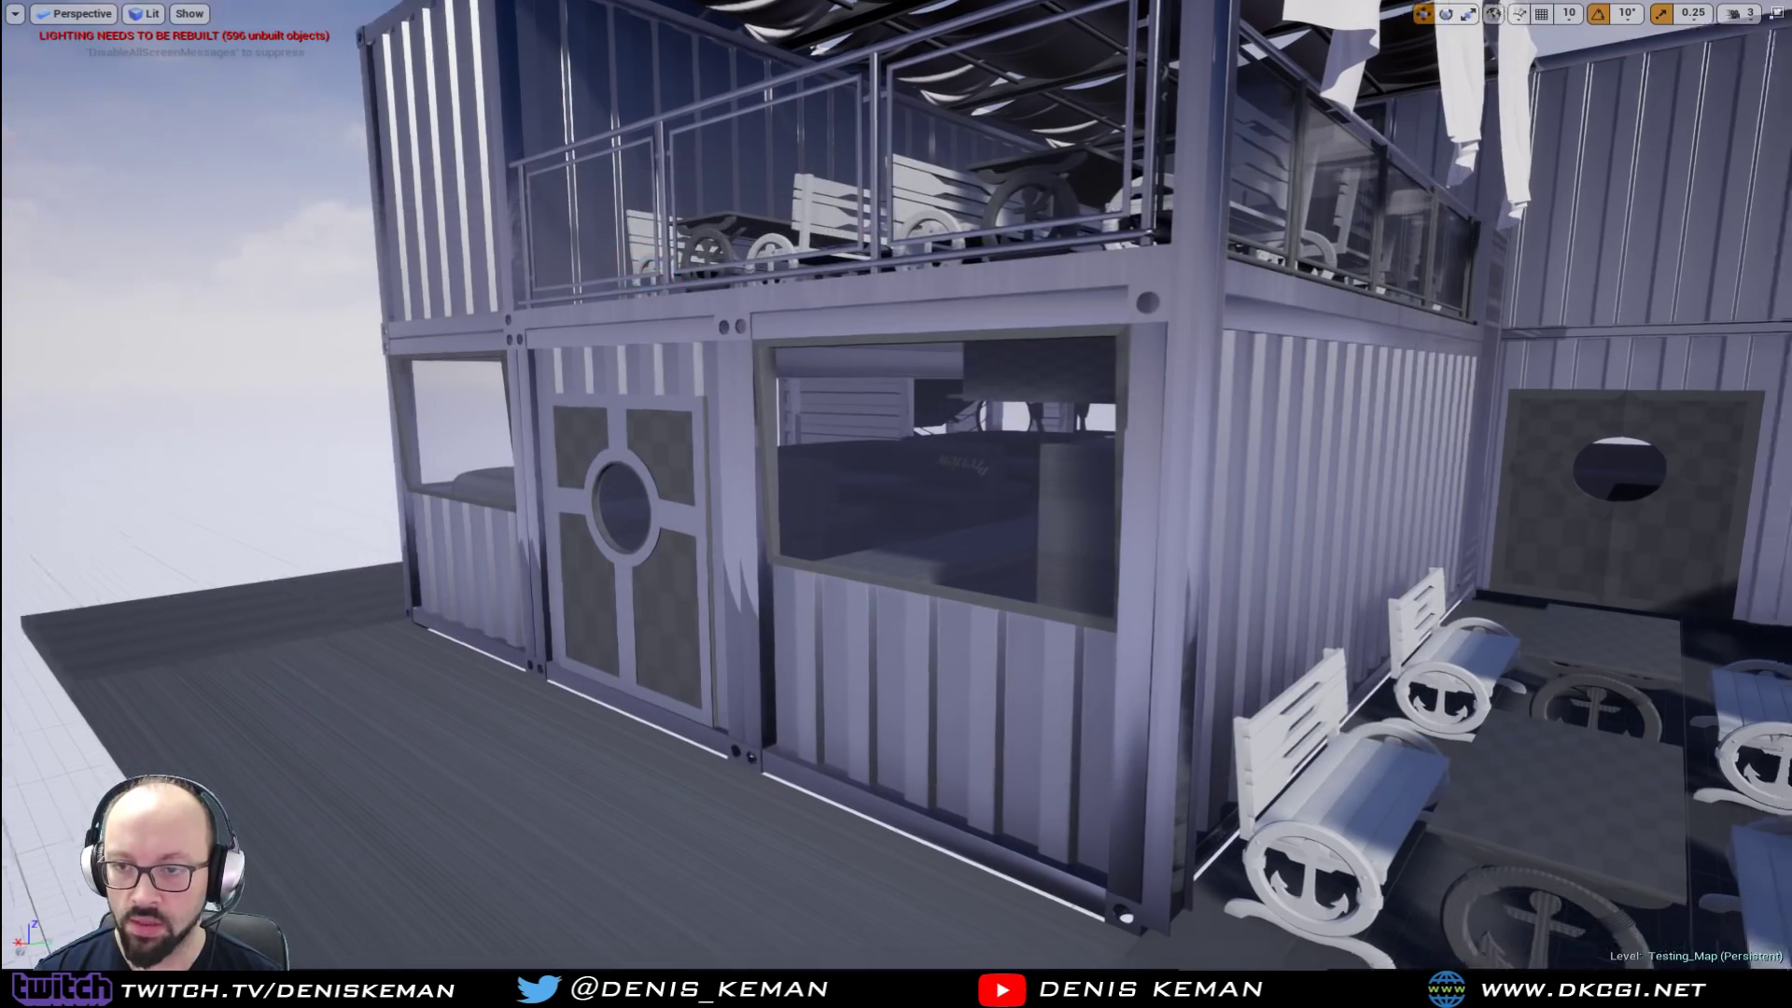
Step: Inspect the ground-floor interior, including the booths, bar counter, ceiling and corrugated container walls
{"action": "right_click_drag", "start_coordinate": [896, 504], "coordinate": [654, 509]}
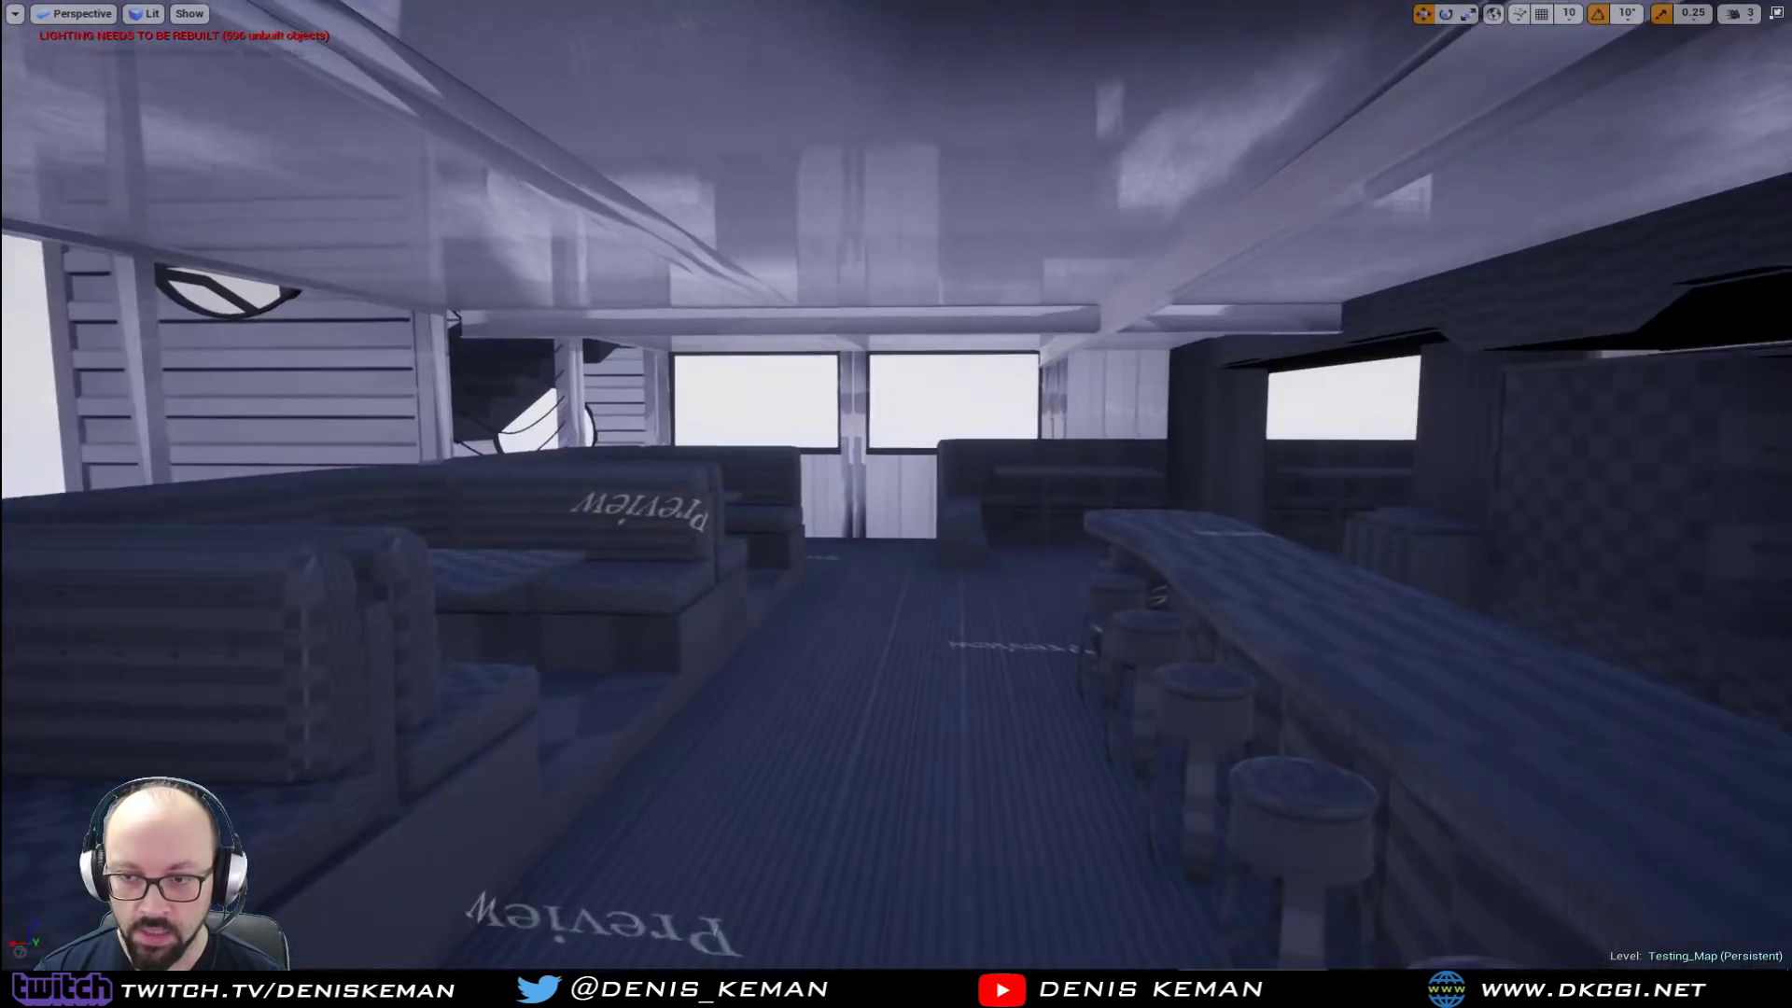
{"action": "right_click_drag", "start_coordinate": [896, 504], "coordinate": [738, 609]}
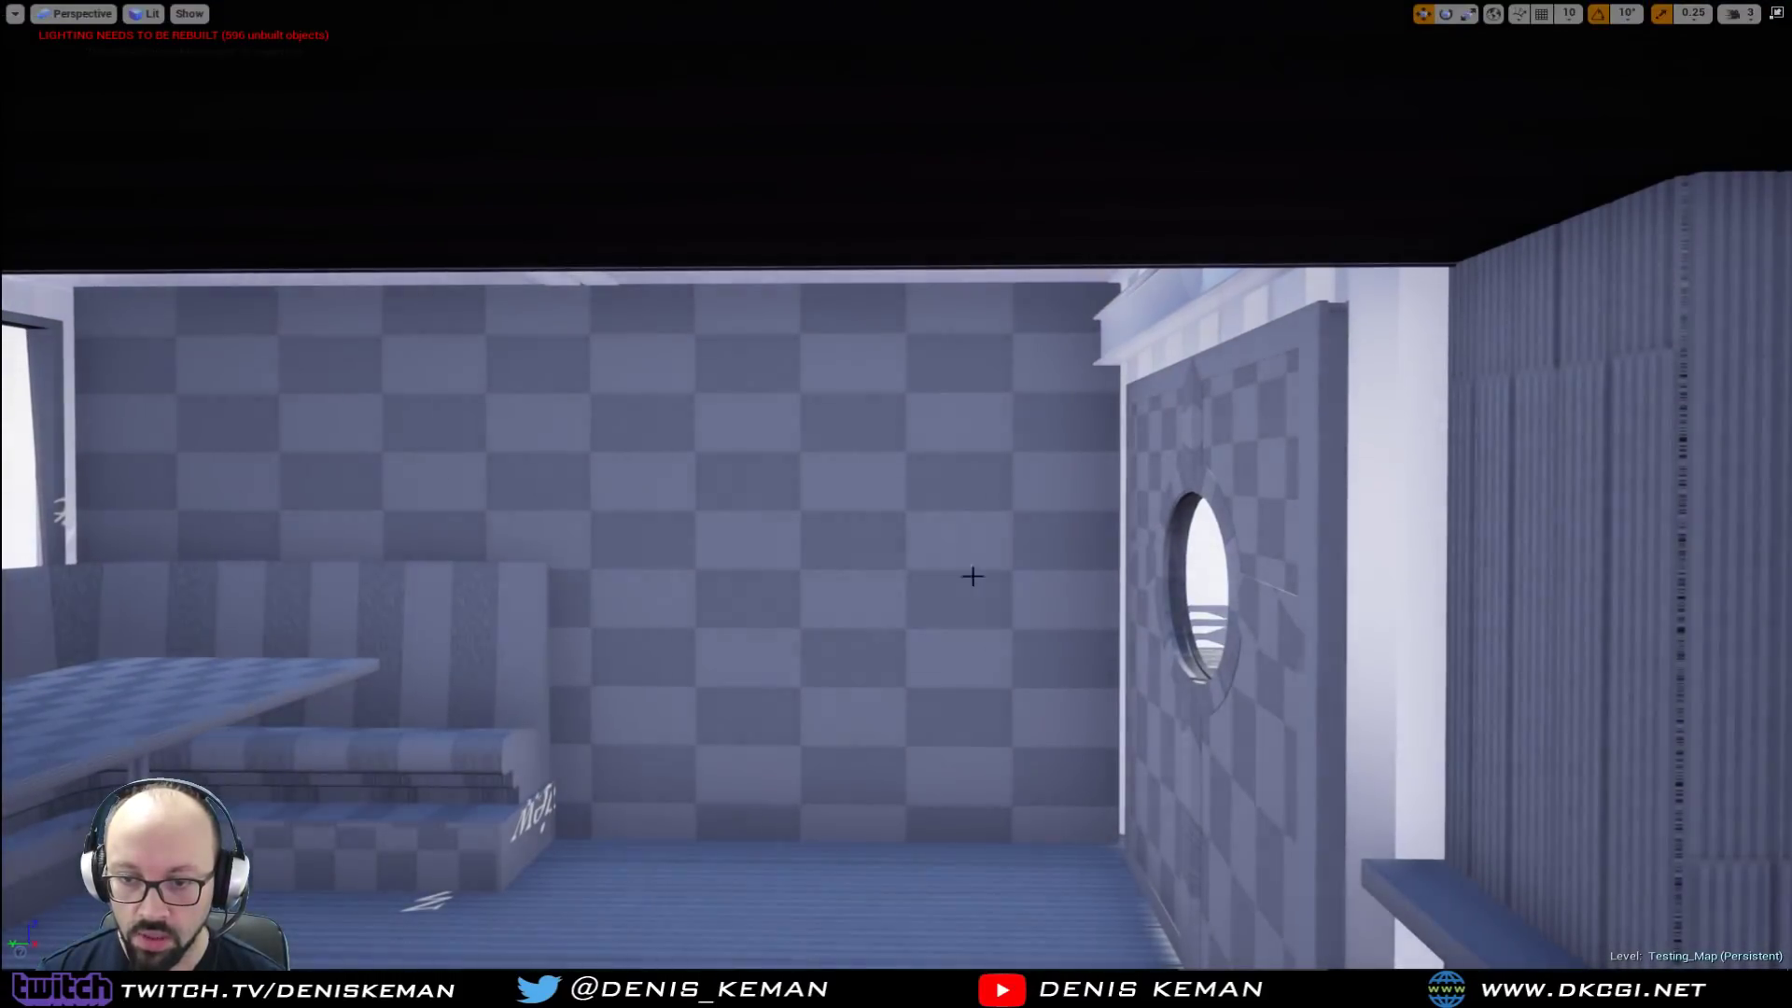
{"action": "right_click_drag", "start_coordinate": [807, 575], "coordinate": [519, 583]}
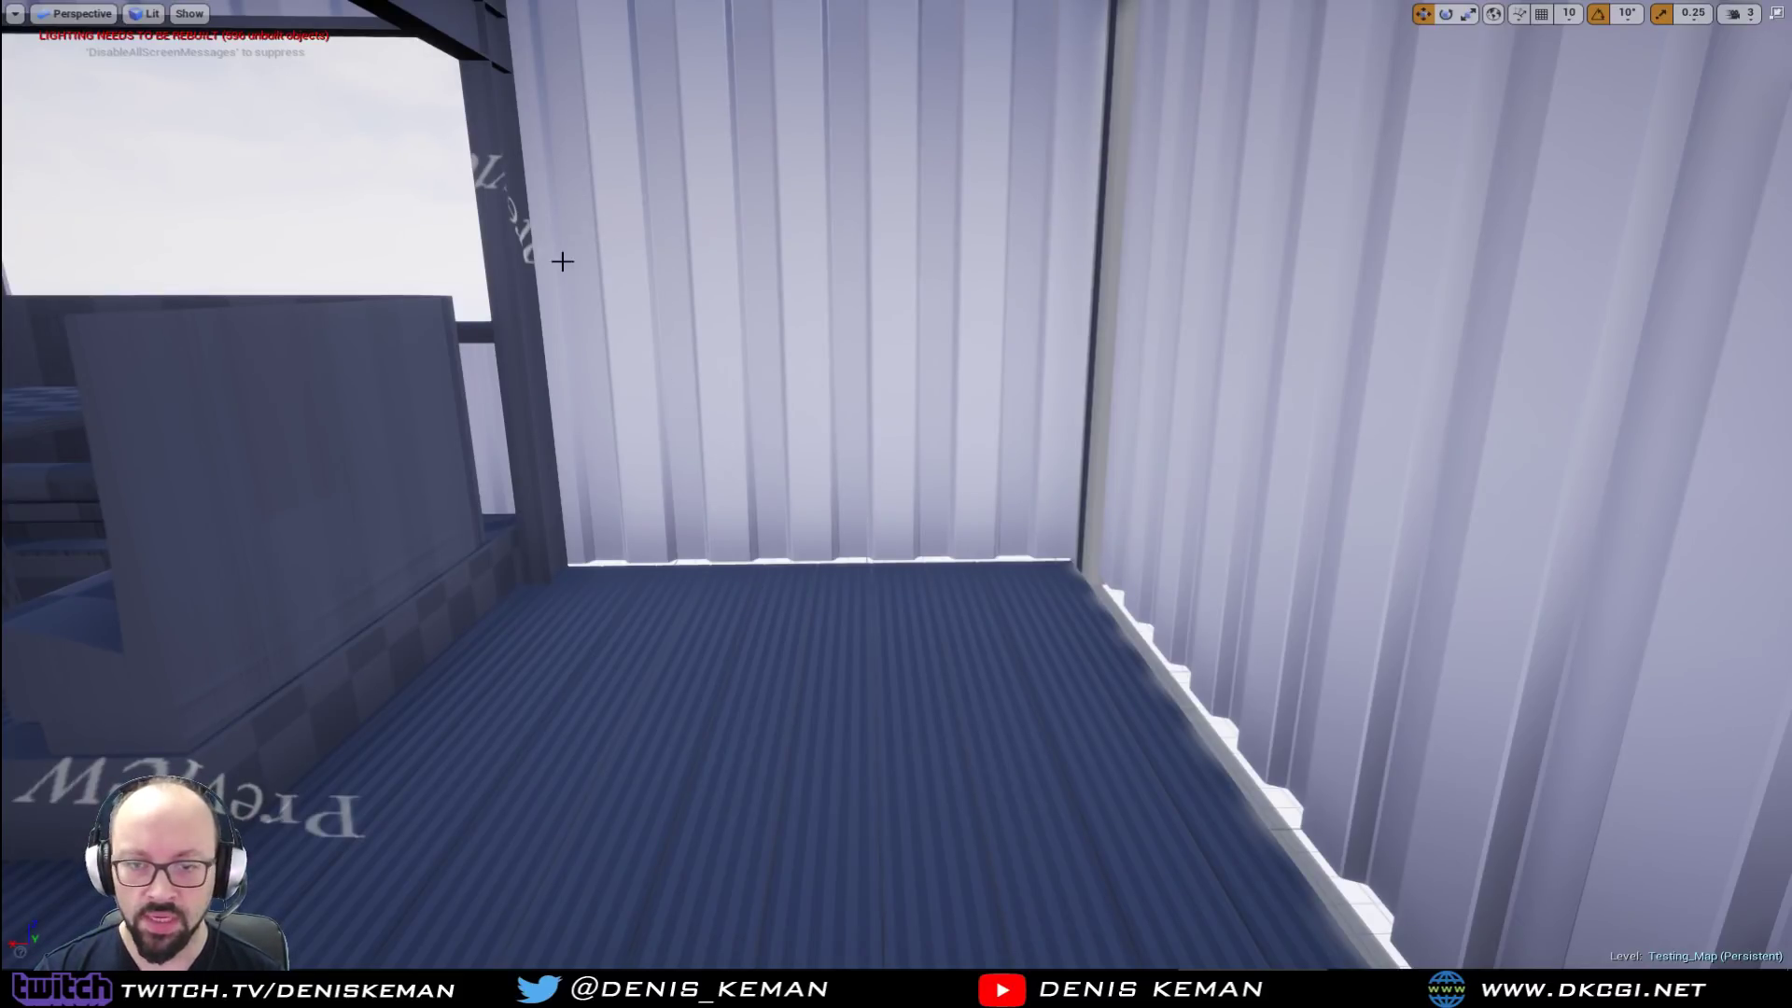
{"action": "right_click_drag", "start_coordinate": [1056, 684], "coordinate": [821, 569]}
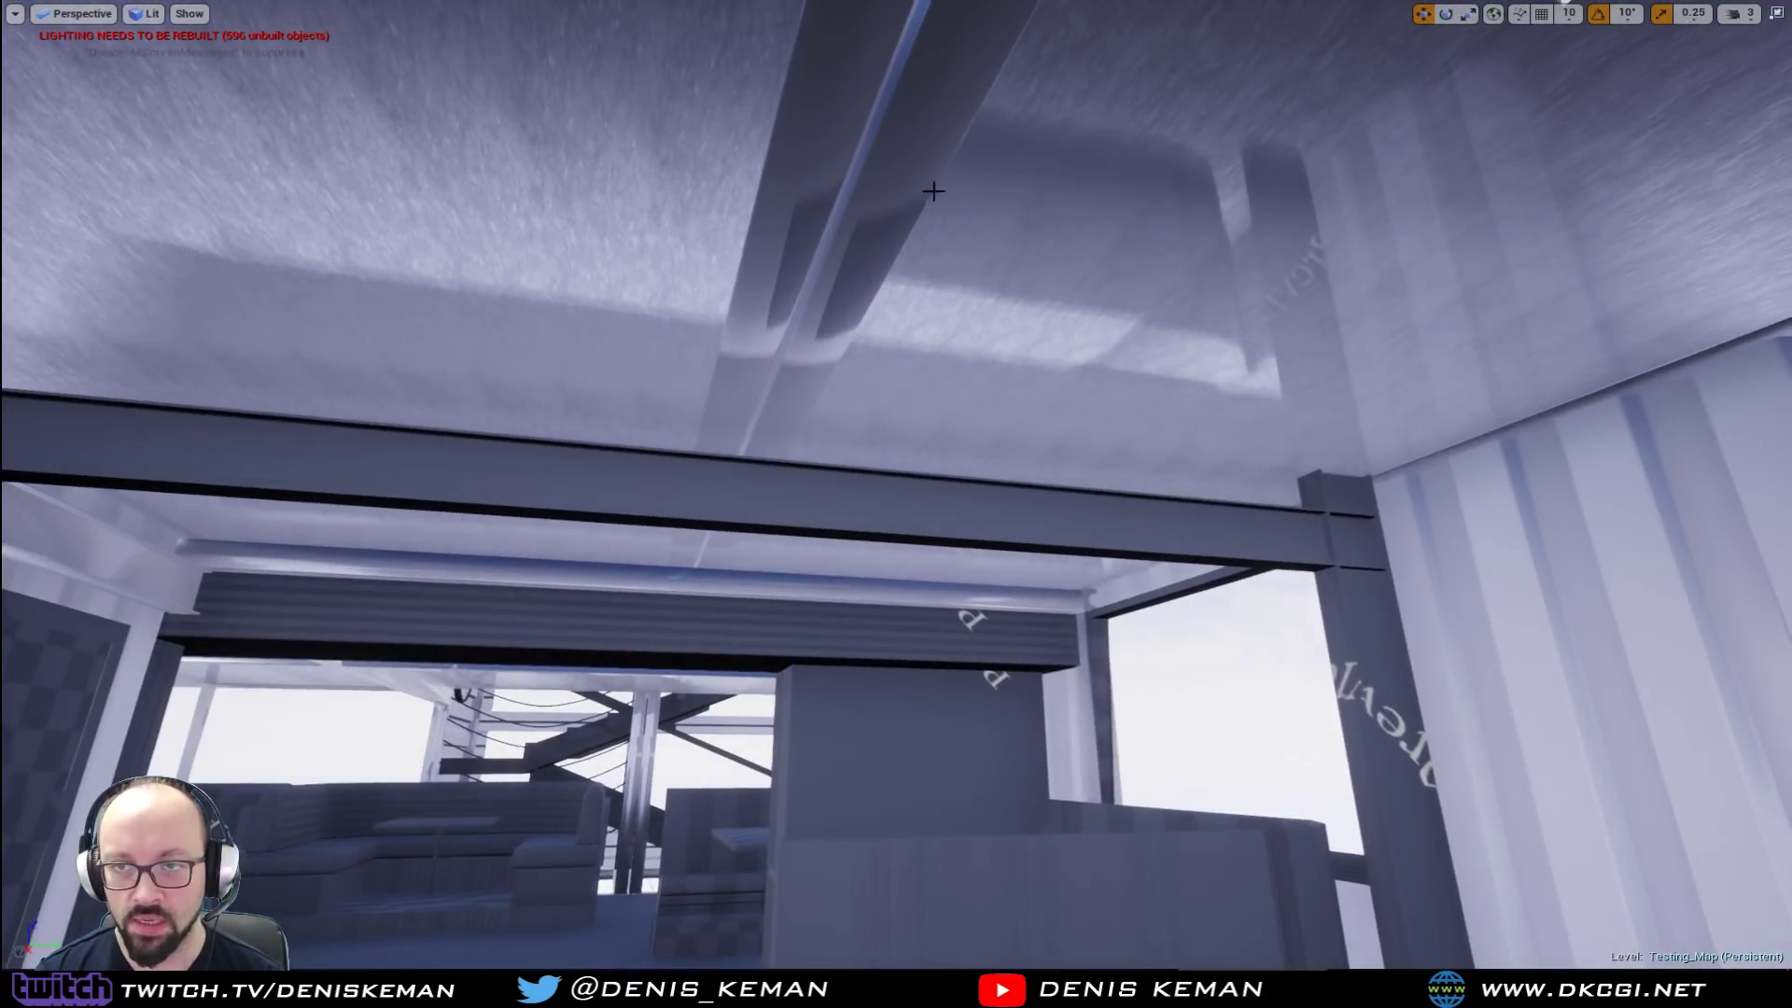
{"action": "right_click_drag", "start_coordinate": [679, 176], "coordinate": [523, 177]}
{"action": "right_click_drag", "start_coordinate": [674, 127], "coordinate": [646, 51]}
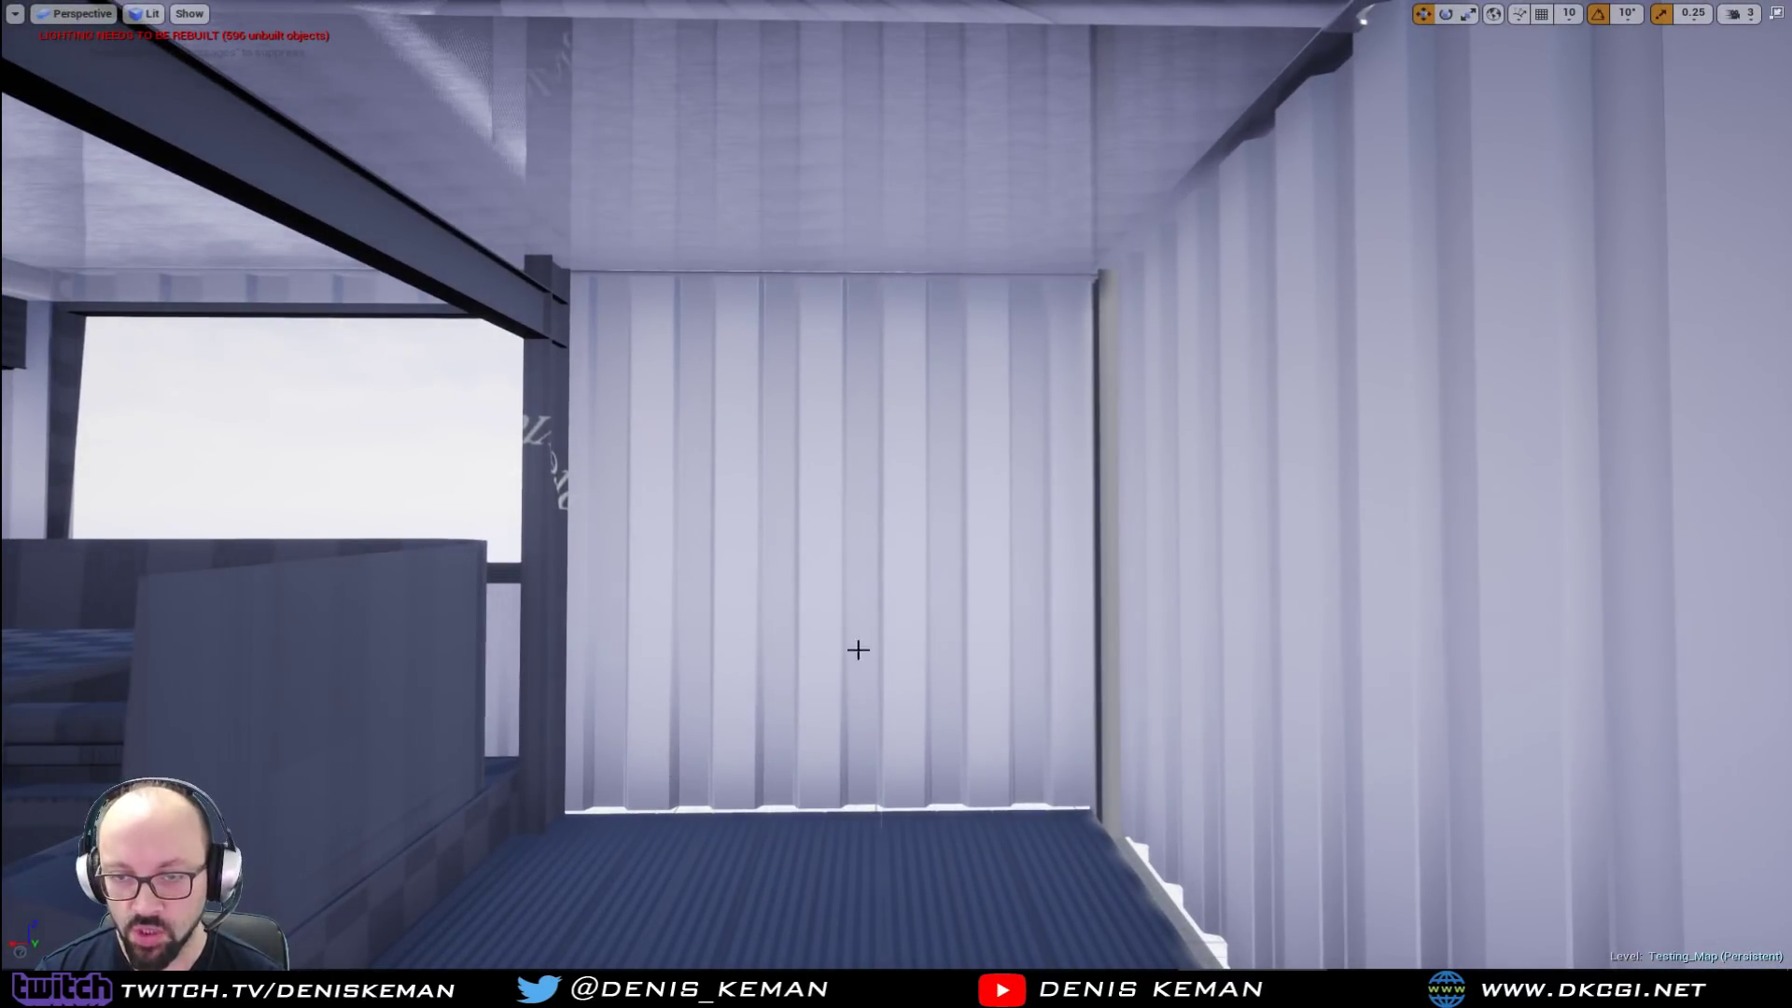
{"action": "right_click_drag", "start_coordinate": [929, 483], "coordinate": [943, 523]}
Step: Shift the selected outdoor bench and table slightly along the X axis, toward the opposite bench
{"action": "right_click_drag", "start_coordinate": [967, 607], "coordinate": [835, 599]}
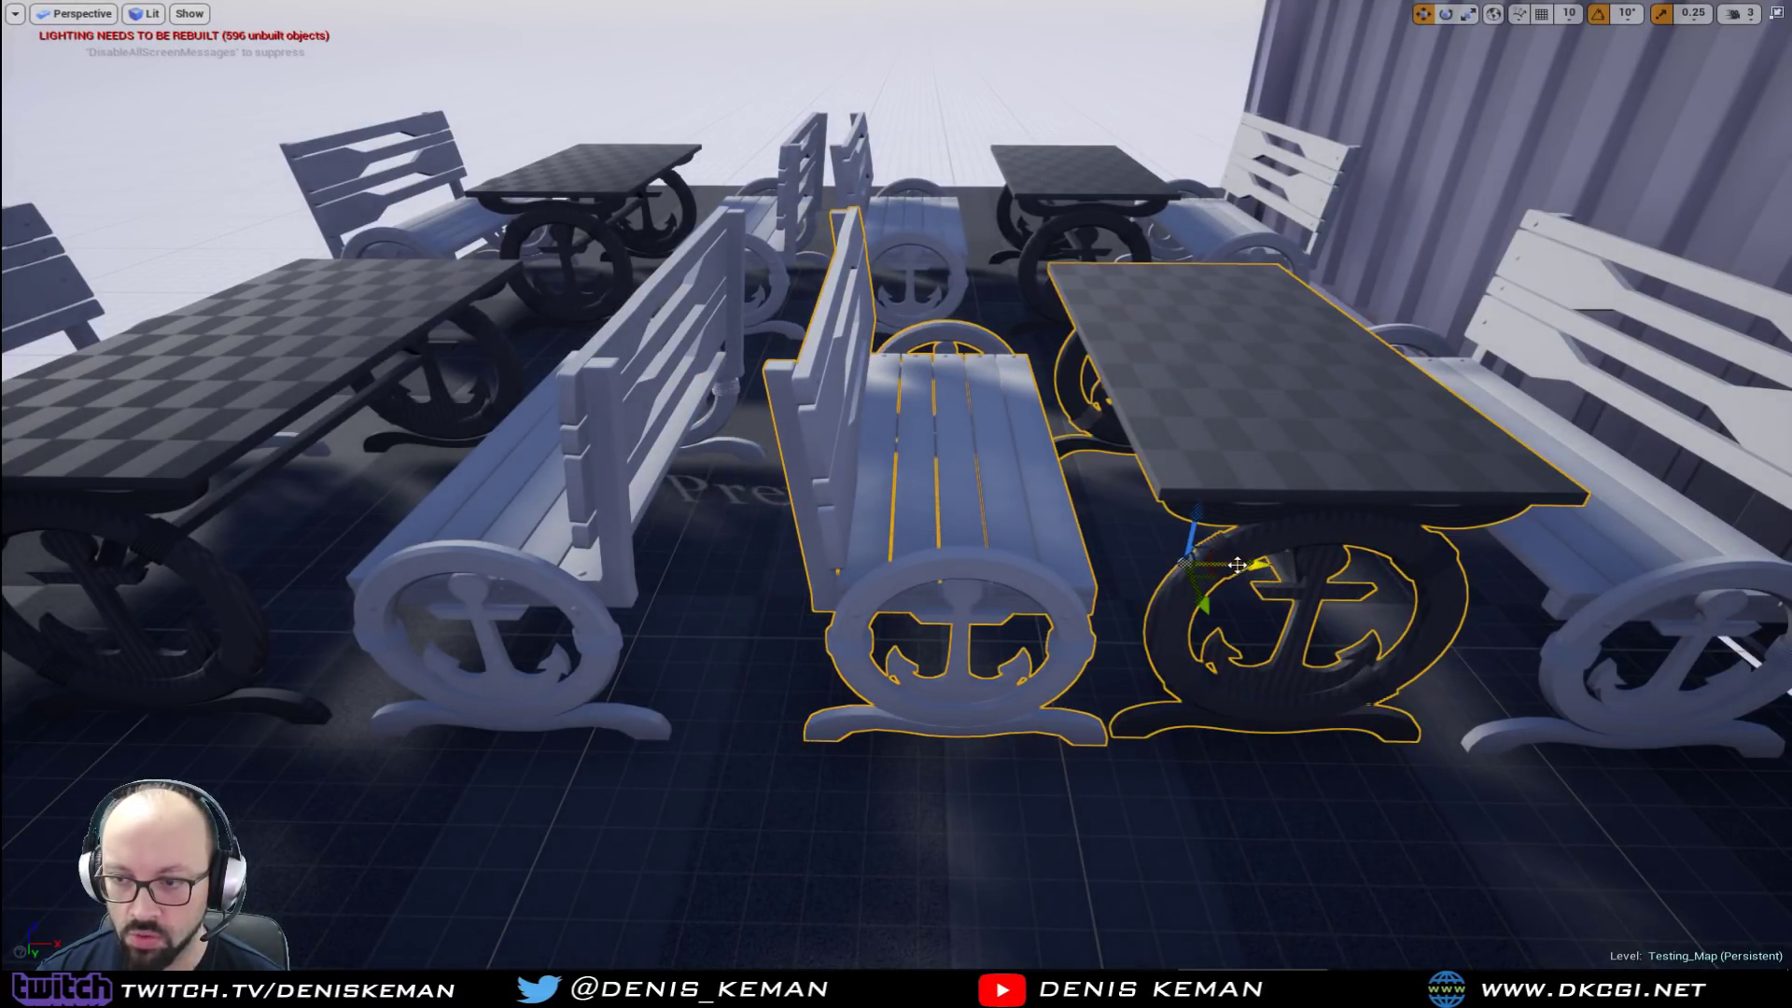
{"action": "left_click_drag", "start_coordinate": [1250, 565], "coordinate": [1271, 564]}
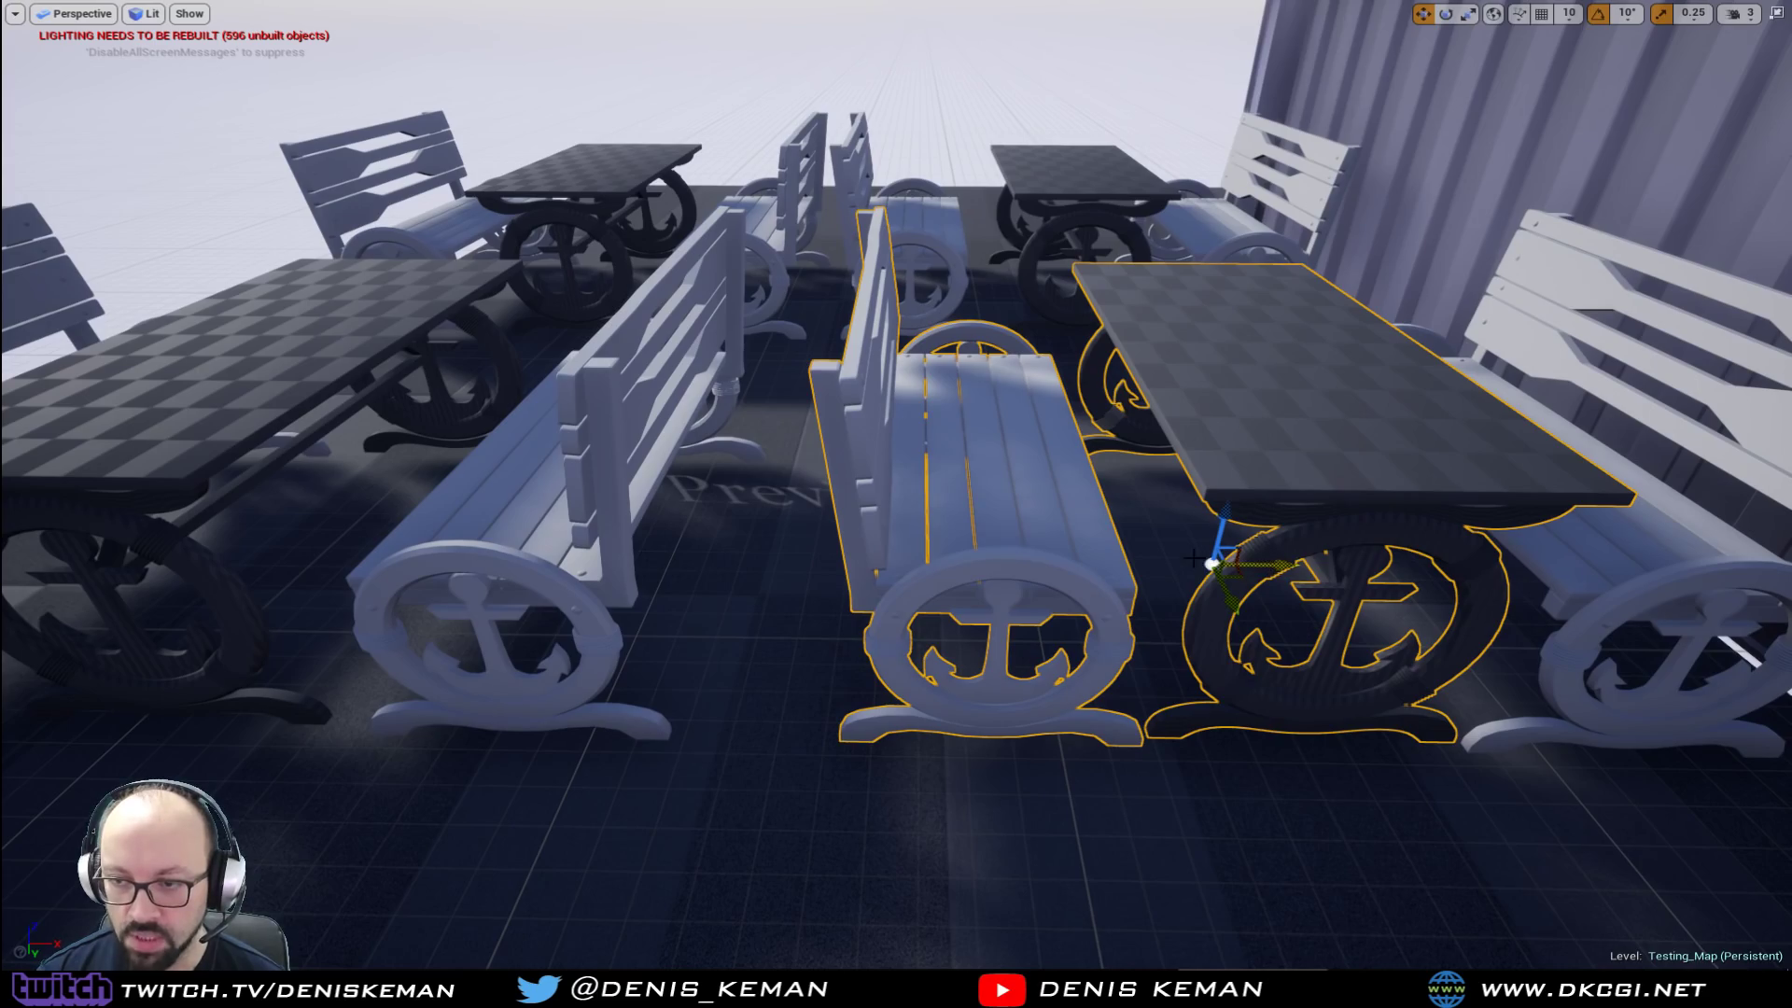
{"action": "right_click_drag", "start_coordinate": [1116, 555], "coordinate": [770, 522]}
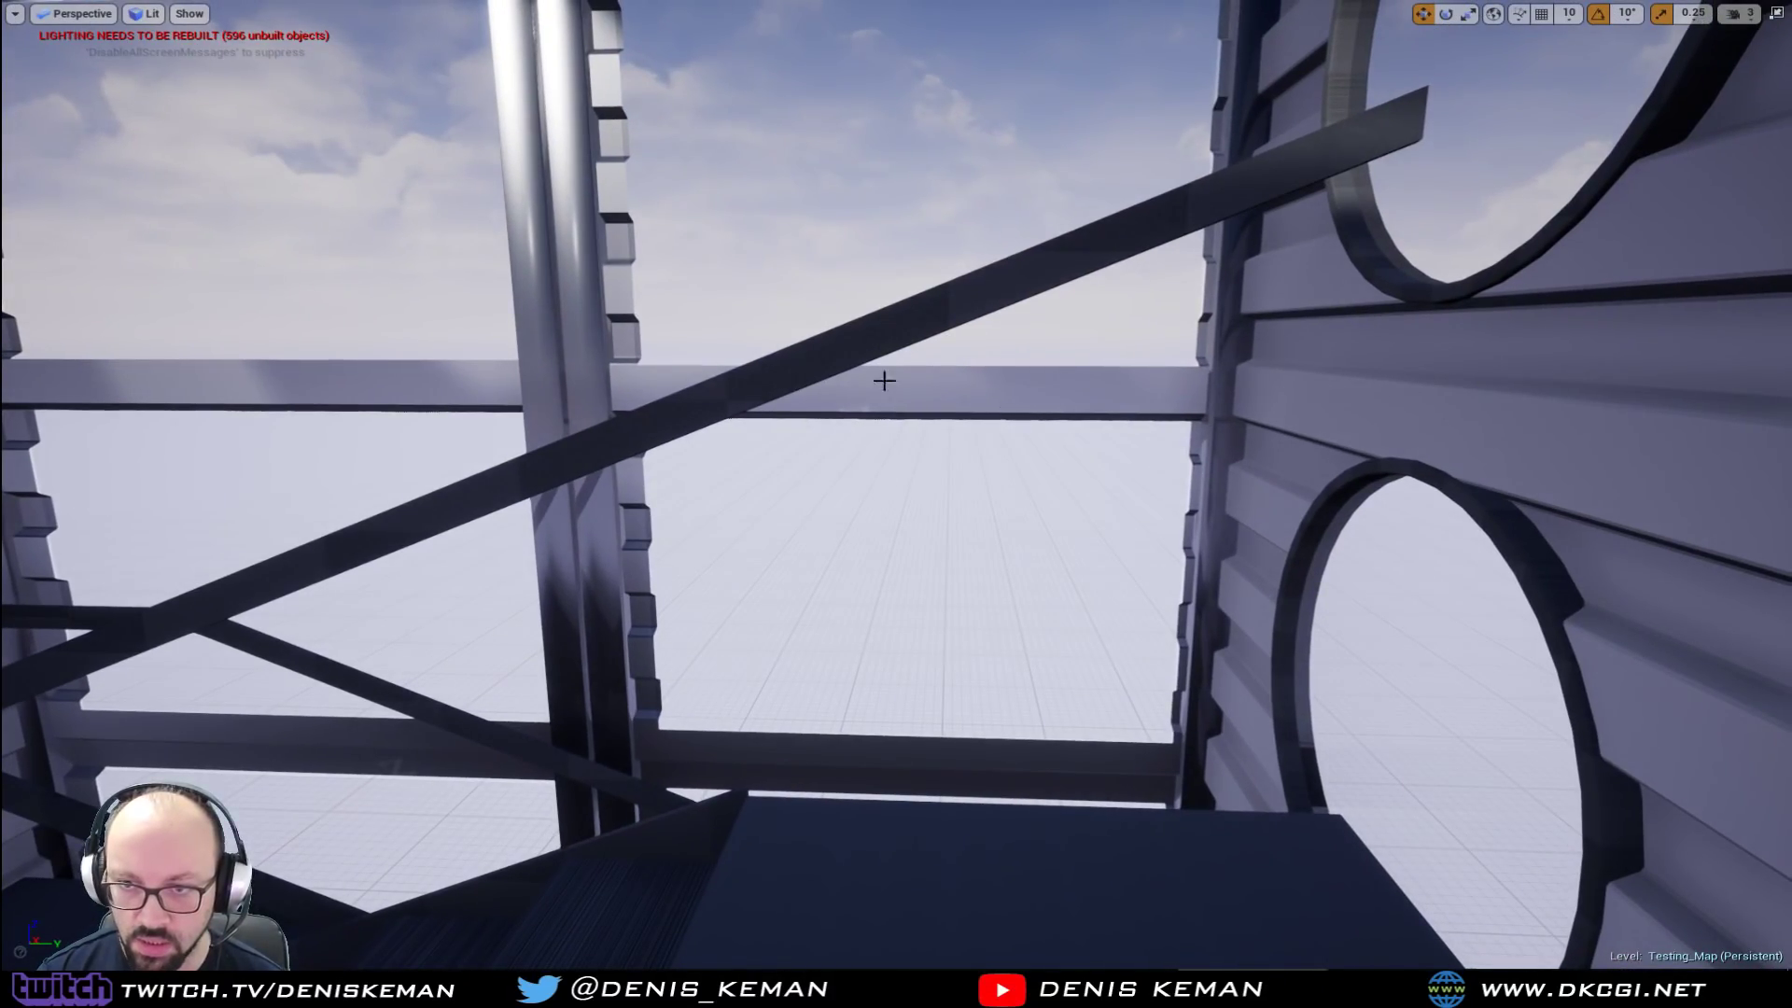
Step: Inspect the stairwell, the round-window wall and the corrugated inner walls of the upper floor
{"action": "right_click_drag", "start_coordinate": [1210, 388], "coordinate": [1222, 438]}
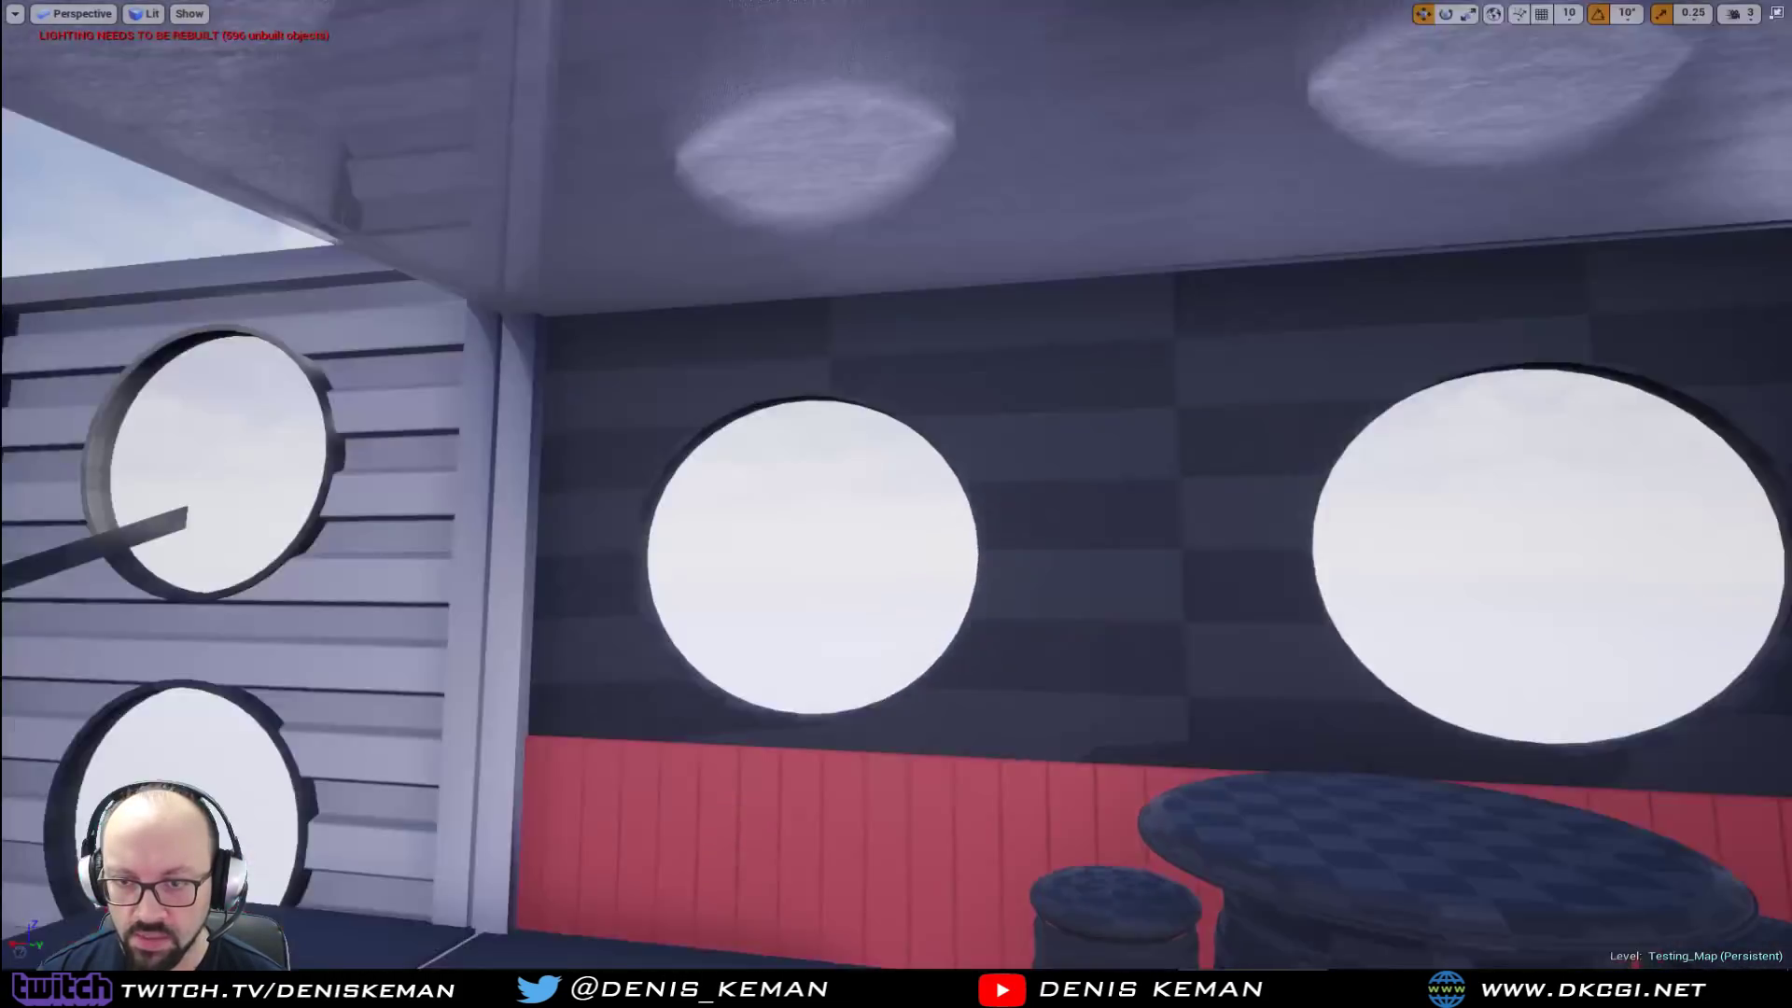
{"action": "right_click_drag", "start_coordinate": [896, 504], "coordinate": [987, 115]}
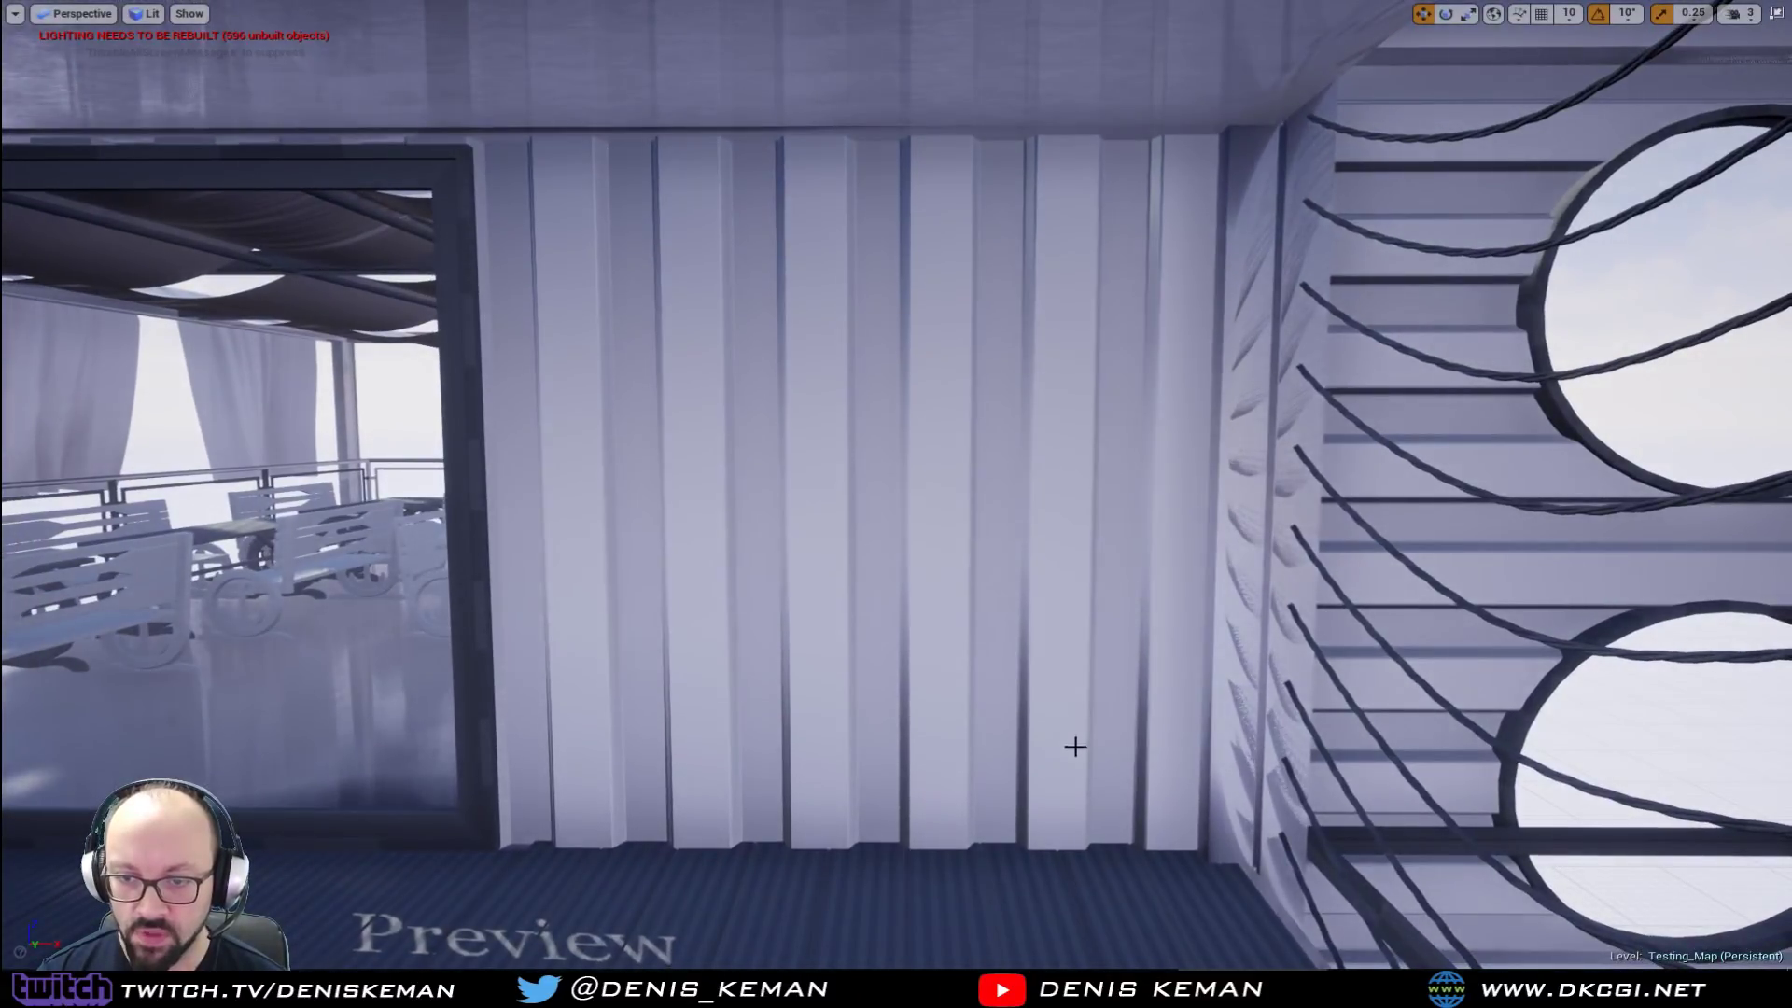
{"action": "right_click_drag", "start_coordinate": [705, 462], "coordinate": [1120, 462]}
{"action": "right_click_drag", "start_coordinate": [783, 515], "coordinate": [775, 448]}
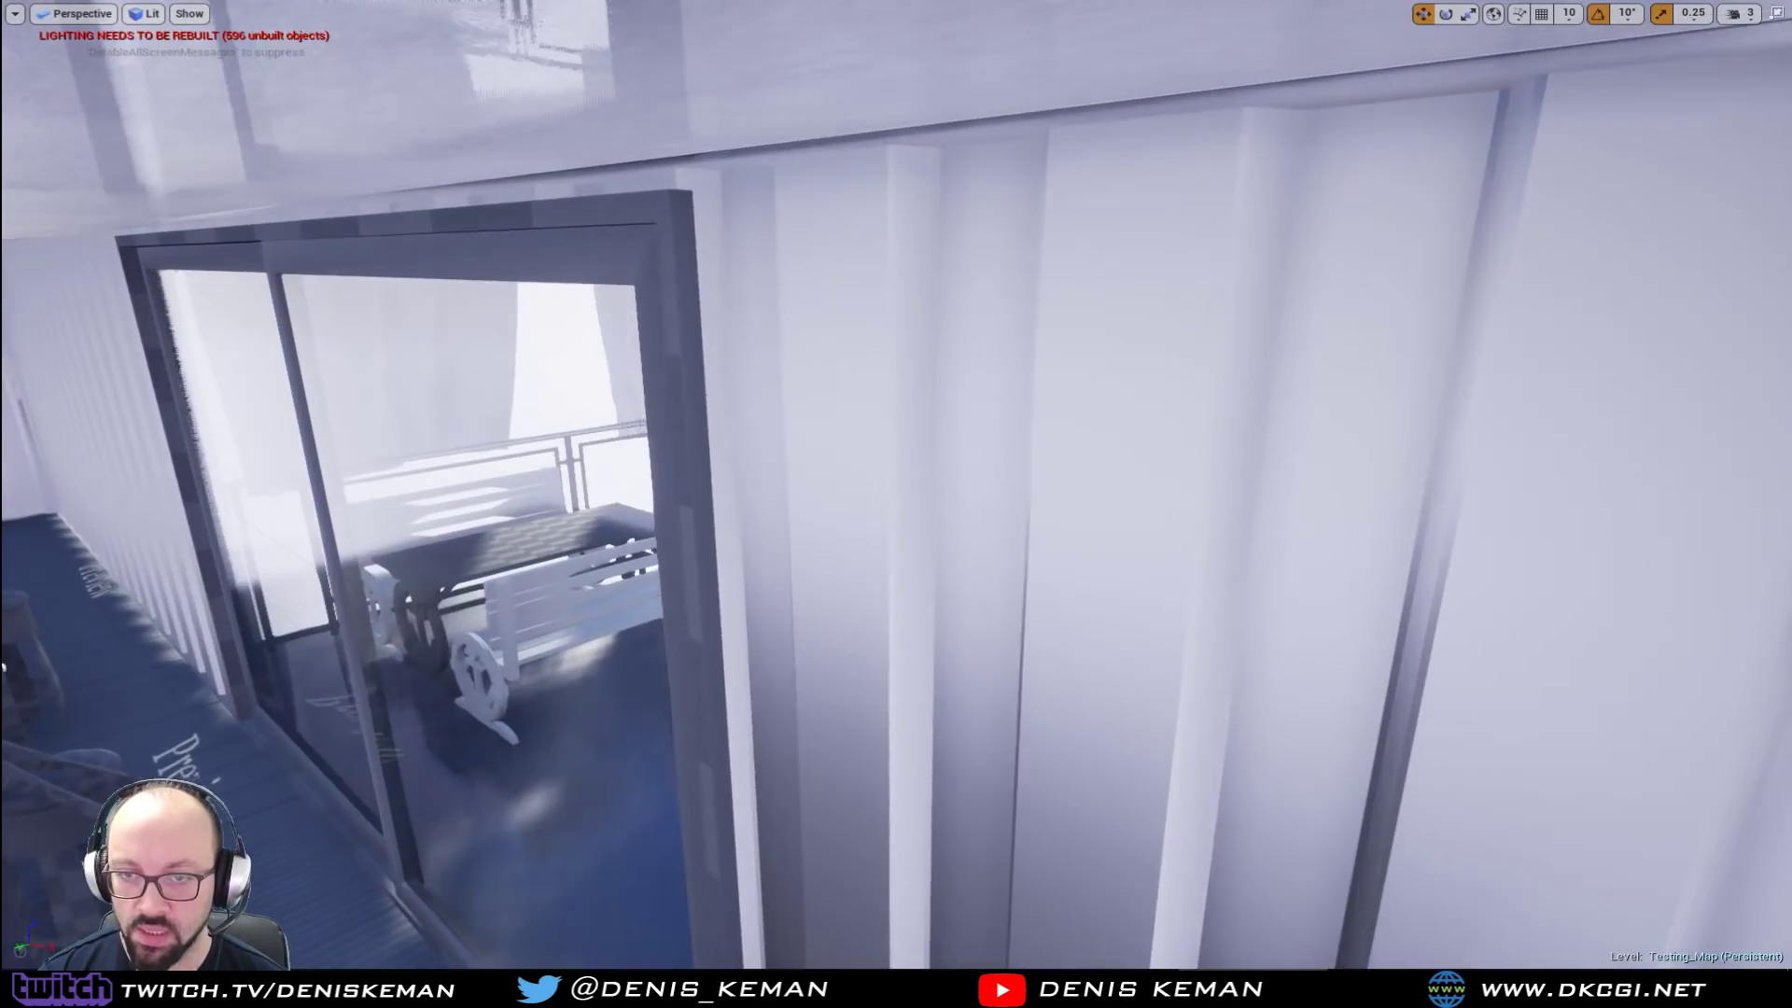
{"action": "right_click_drag", "start_coordinate": [857, 334], "coordinate": [640, 327]}
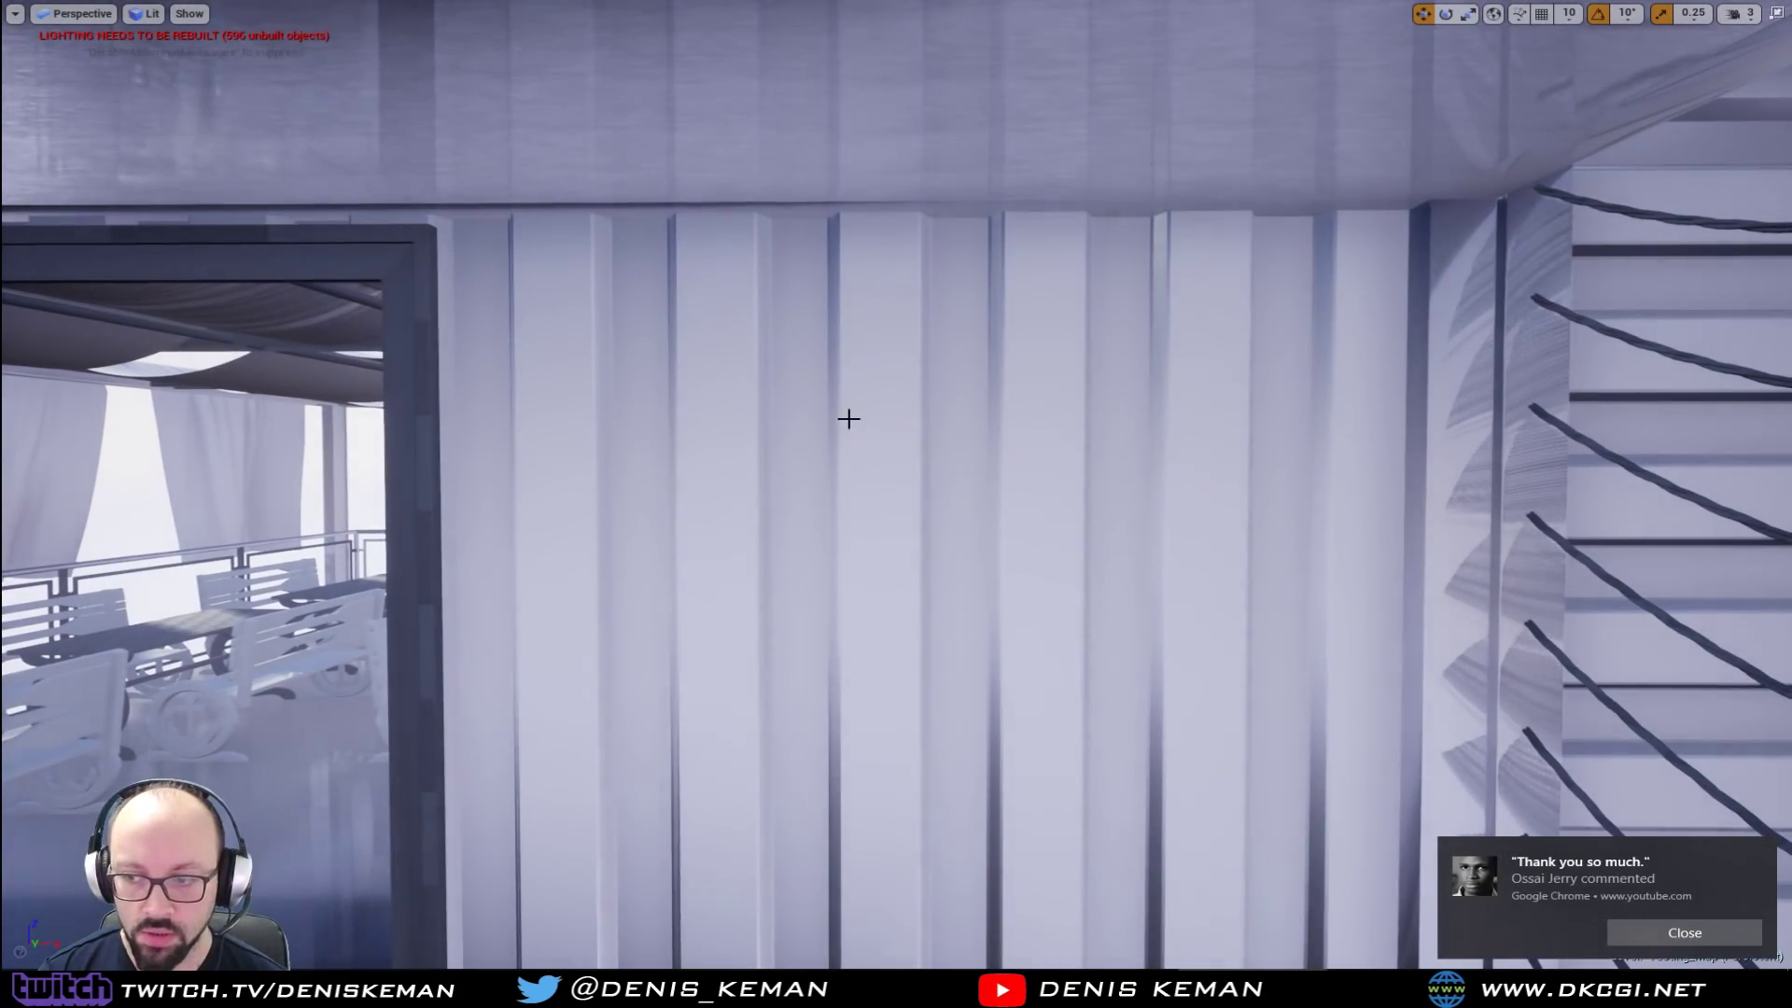
{"action": "right_click_drag", "start_coordinate": [1011, 523], "coordinate": [1008, 612]}
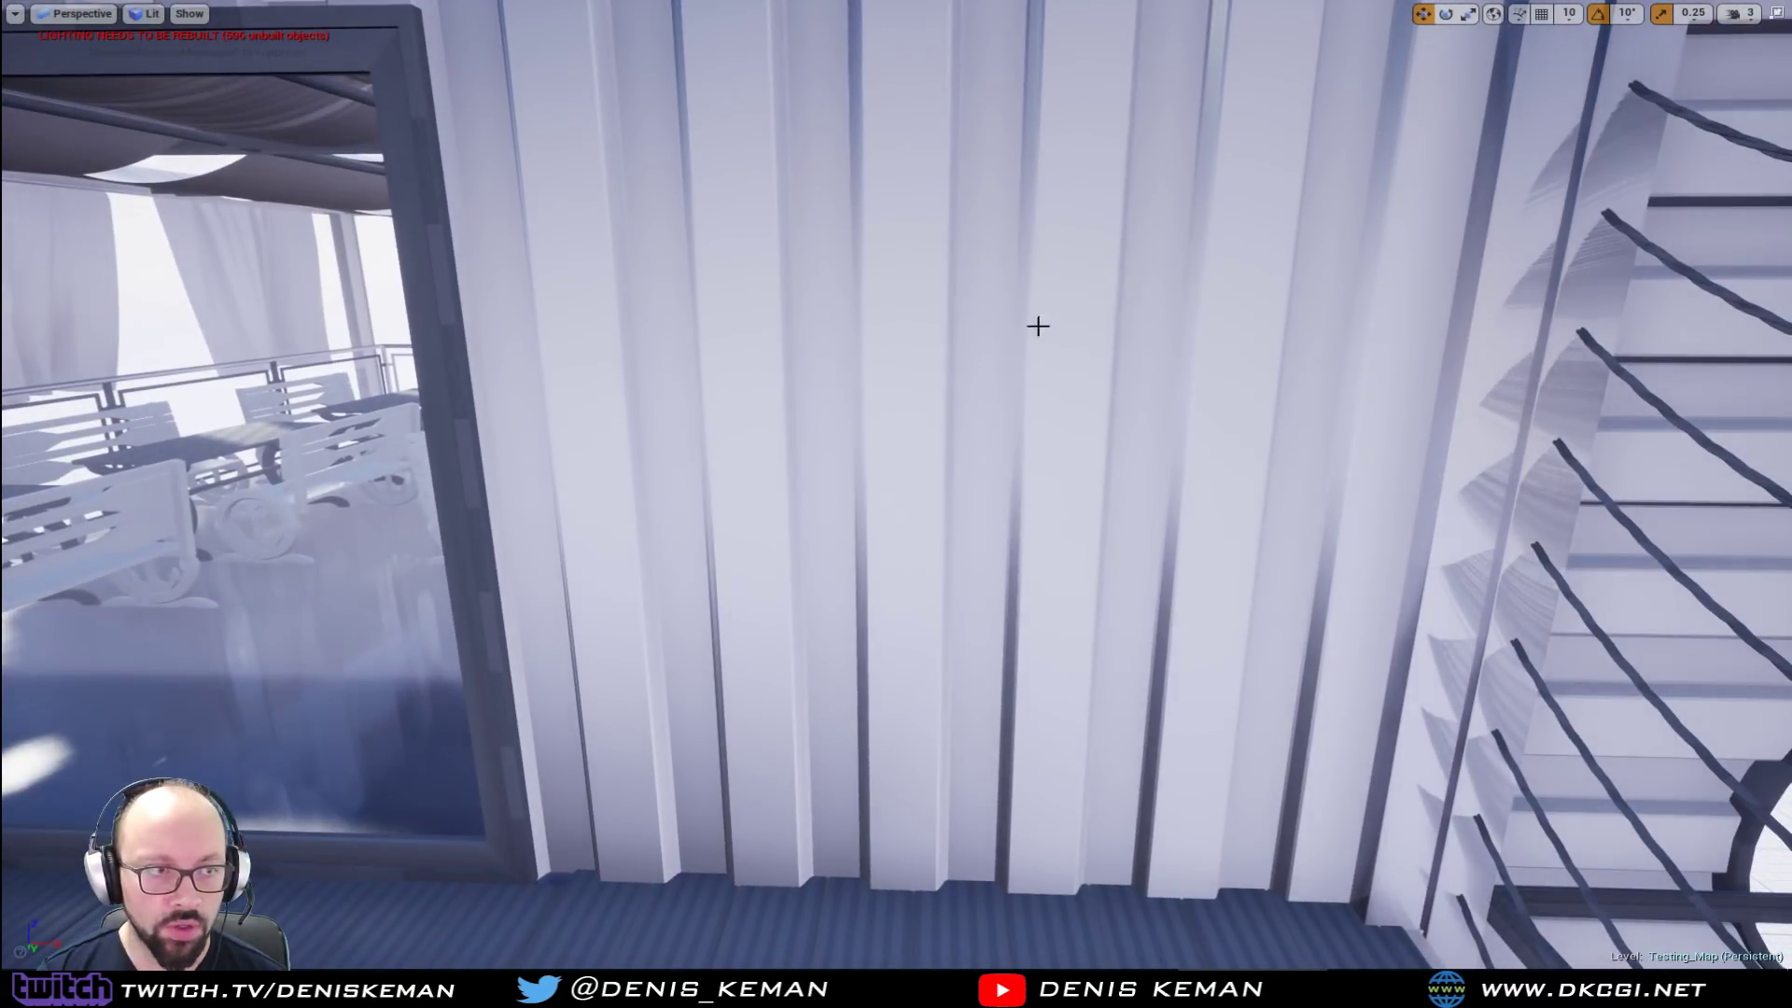
{"action": "right_click_drag", "start_coordinate": [959, 532], "coordinate": [420, 528]}
{"action": "key", "text": "w"}
{"action": "right_click_drag", "start_coordinate": [896, 522], "coordinate": [504, 597]}
{"action": "key", "text": "w"}
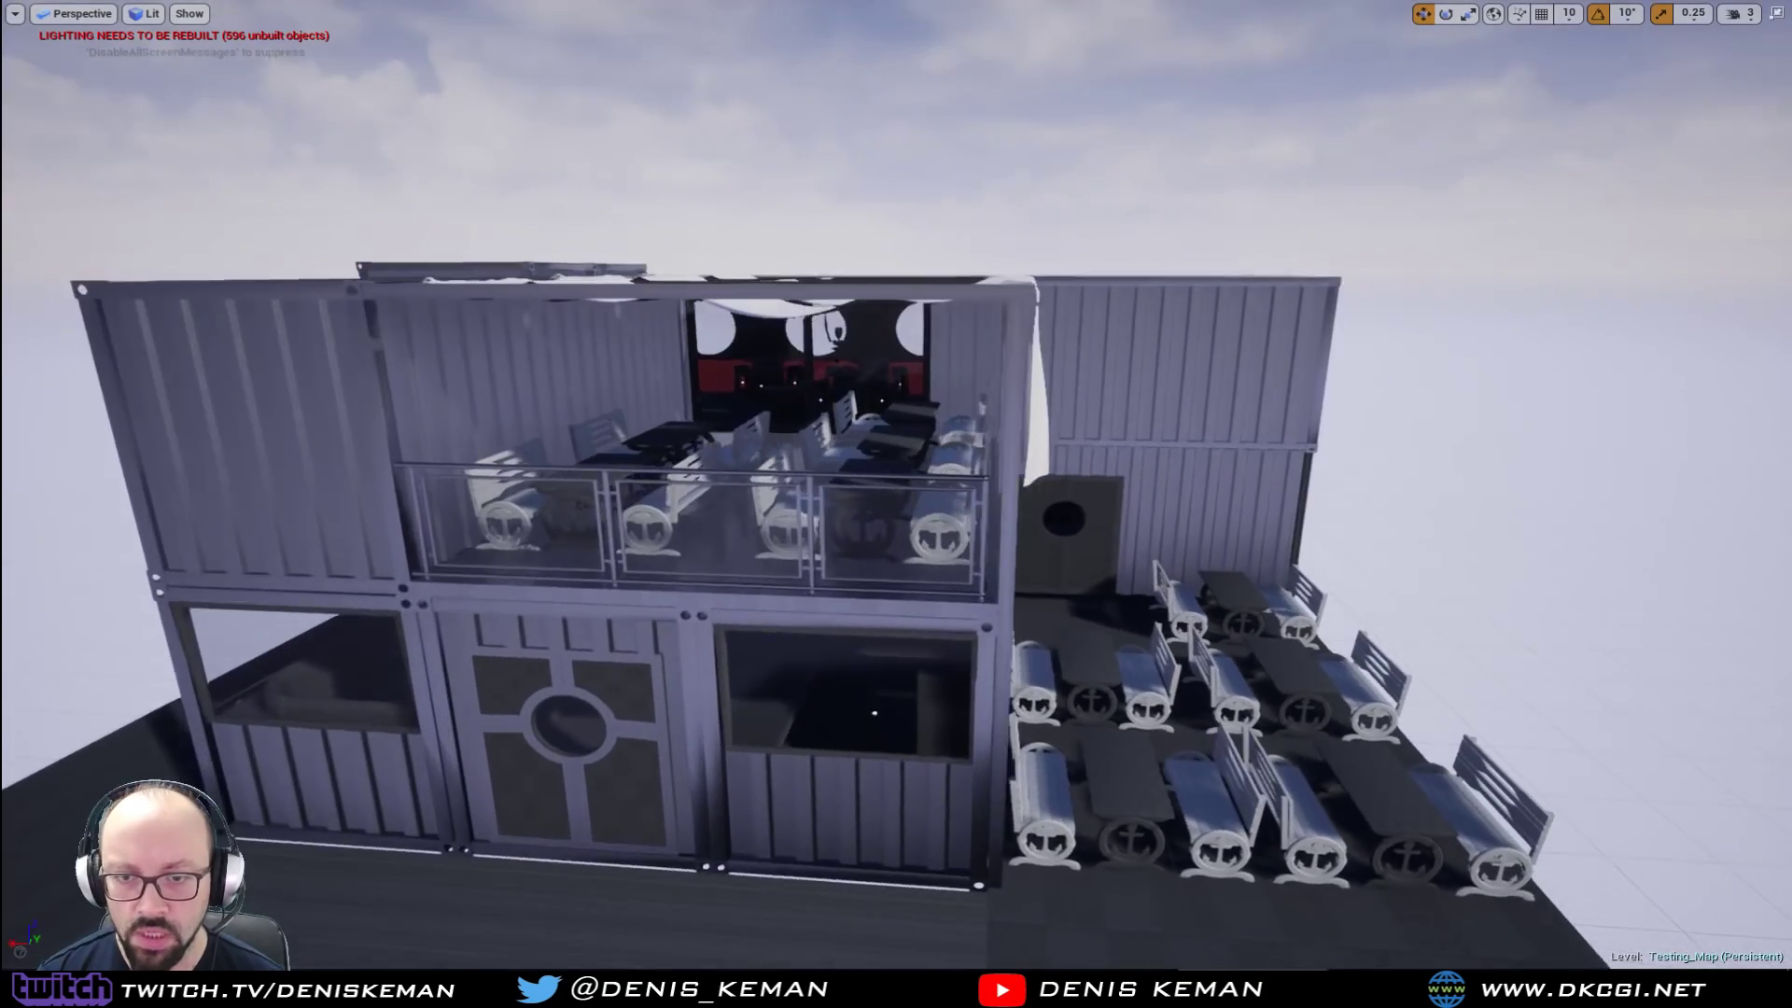
Step: Examine the whole building from outside, the narrow container room with round windows and the pool table area
{"action": "key", "text": "w"}
{"action": "right_click_drag", "start_coordinate": [504, 597], "coordinate": [1568, 644]}
{"action": "right_click_drag", "start_coordinate": [896, 504], "coordinate": [812, 433]}
{"action": "key", "text": "w"}
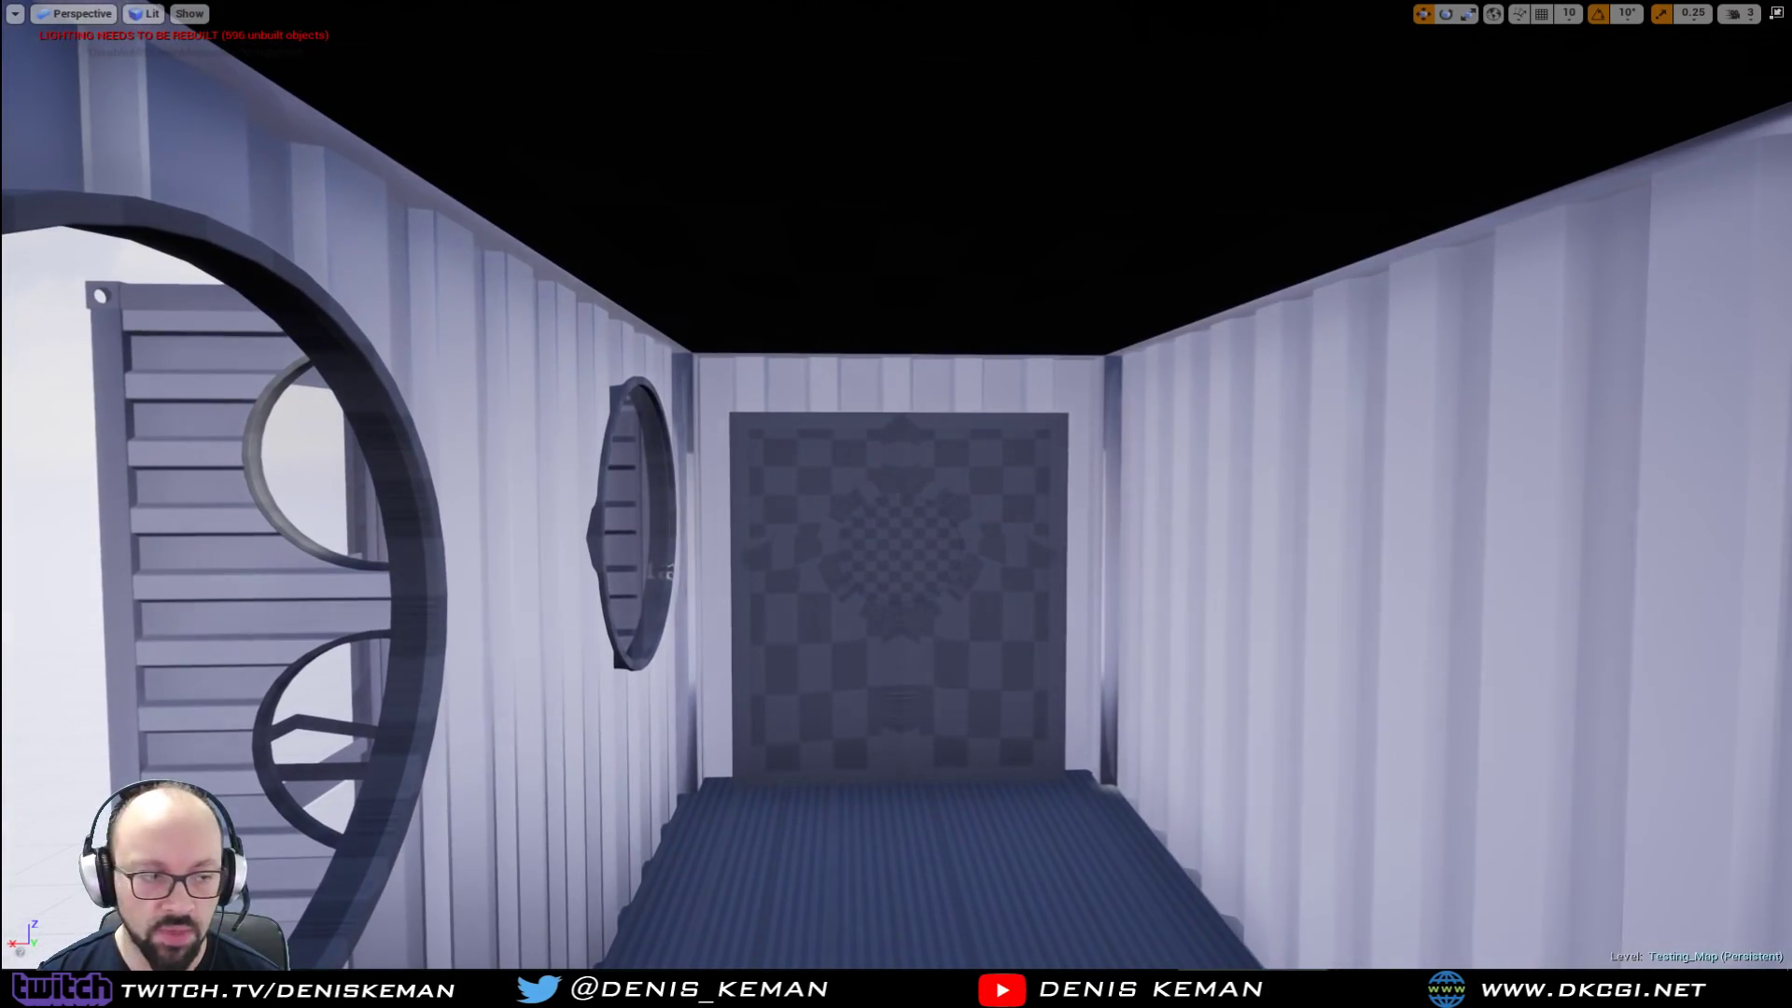
{"action": "key", "text": "w"}
{"action": "right_click_drag", "start_coordinate": [896, 504], "coordinate": [607, 546]}
{"action": "key", "text": "w"}
{"action": "right_click_drag", "start_coordinate": [723, 539], "coordinate": [646, 555]}
{"action": "key", "text": "w"}
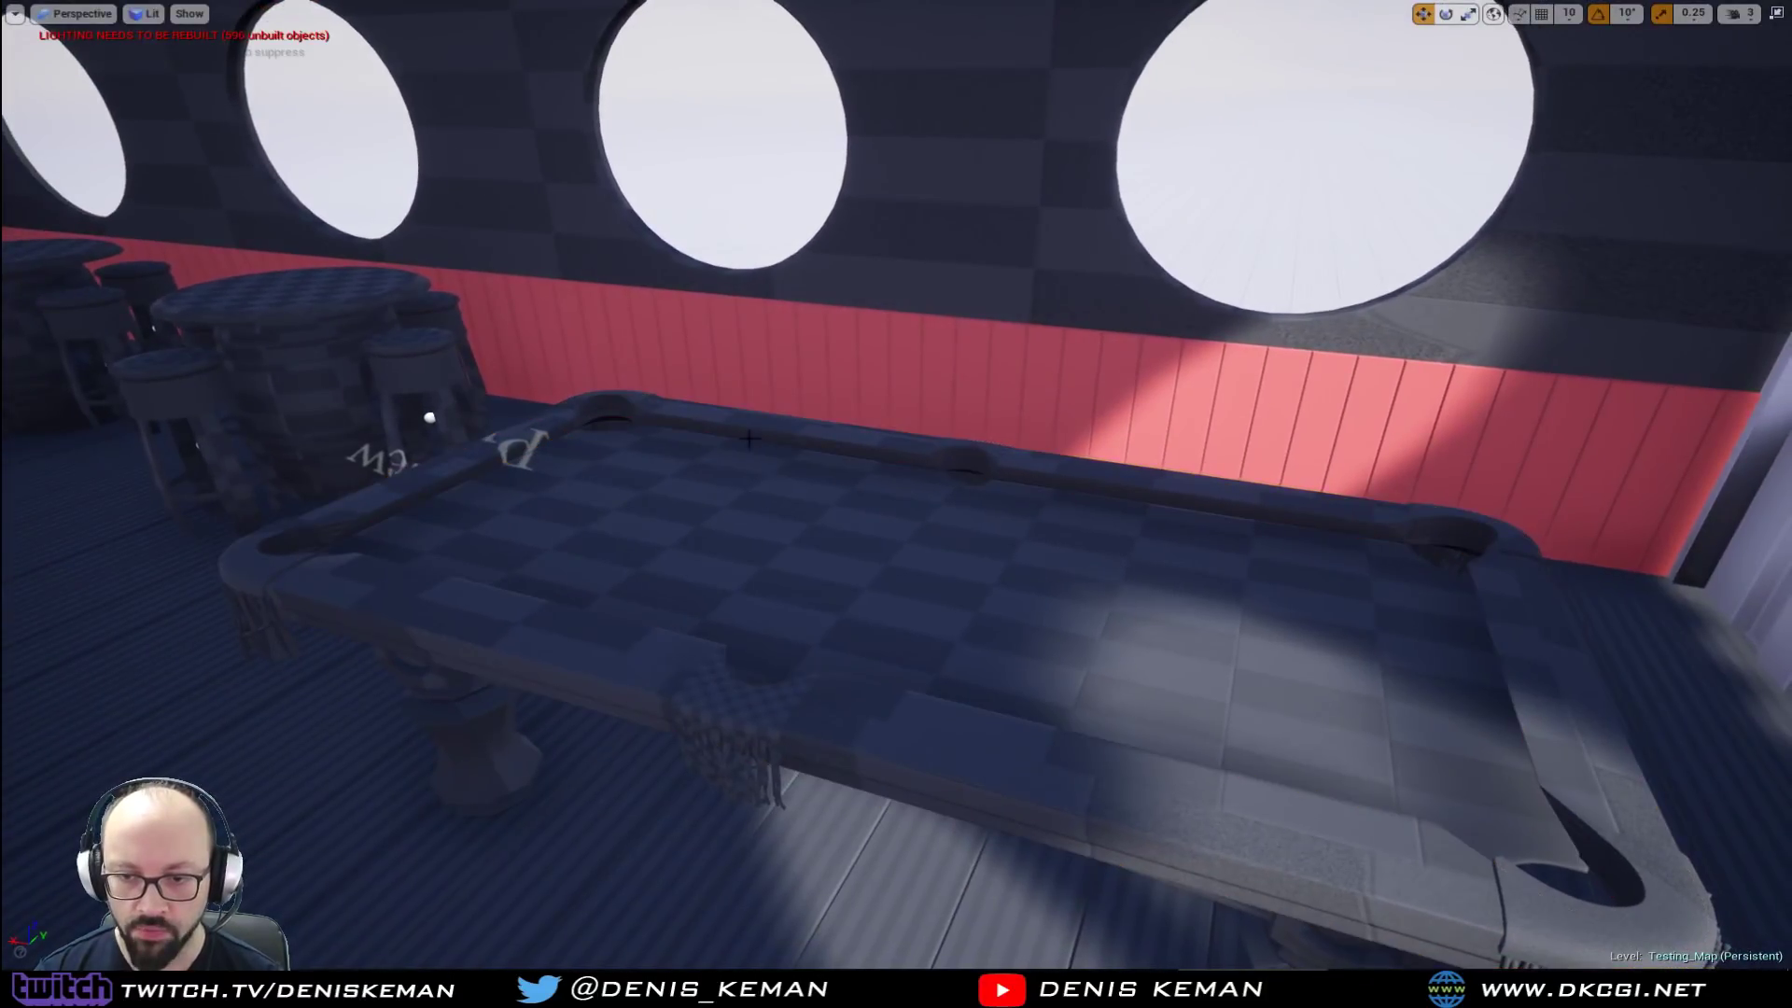
{"action": "key", "text": "a"}
{"action": "right_click_drag", "start_coordinate": [646, 555], "coordinate": [23, 560]}
{"action": "key", "text": "d"}
{"action": "key", "text": "s"}
{"action": "key", "text": "a"}
{"action": "key", "text": "d"}
{"action": "key", "text": "d"}
{"action": "key", "text": "s"}
Step: Inspect the outer corrugated walls, the balcony with hanging covers and the outdoor seating area
{"action": "right_click_drag", "start_coordinate": [896, 504], "coordinate": [597, 560]}
{"action": "key", "text": "w"}
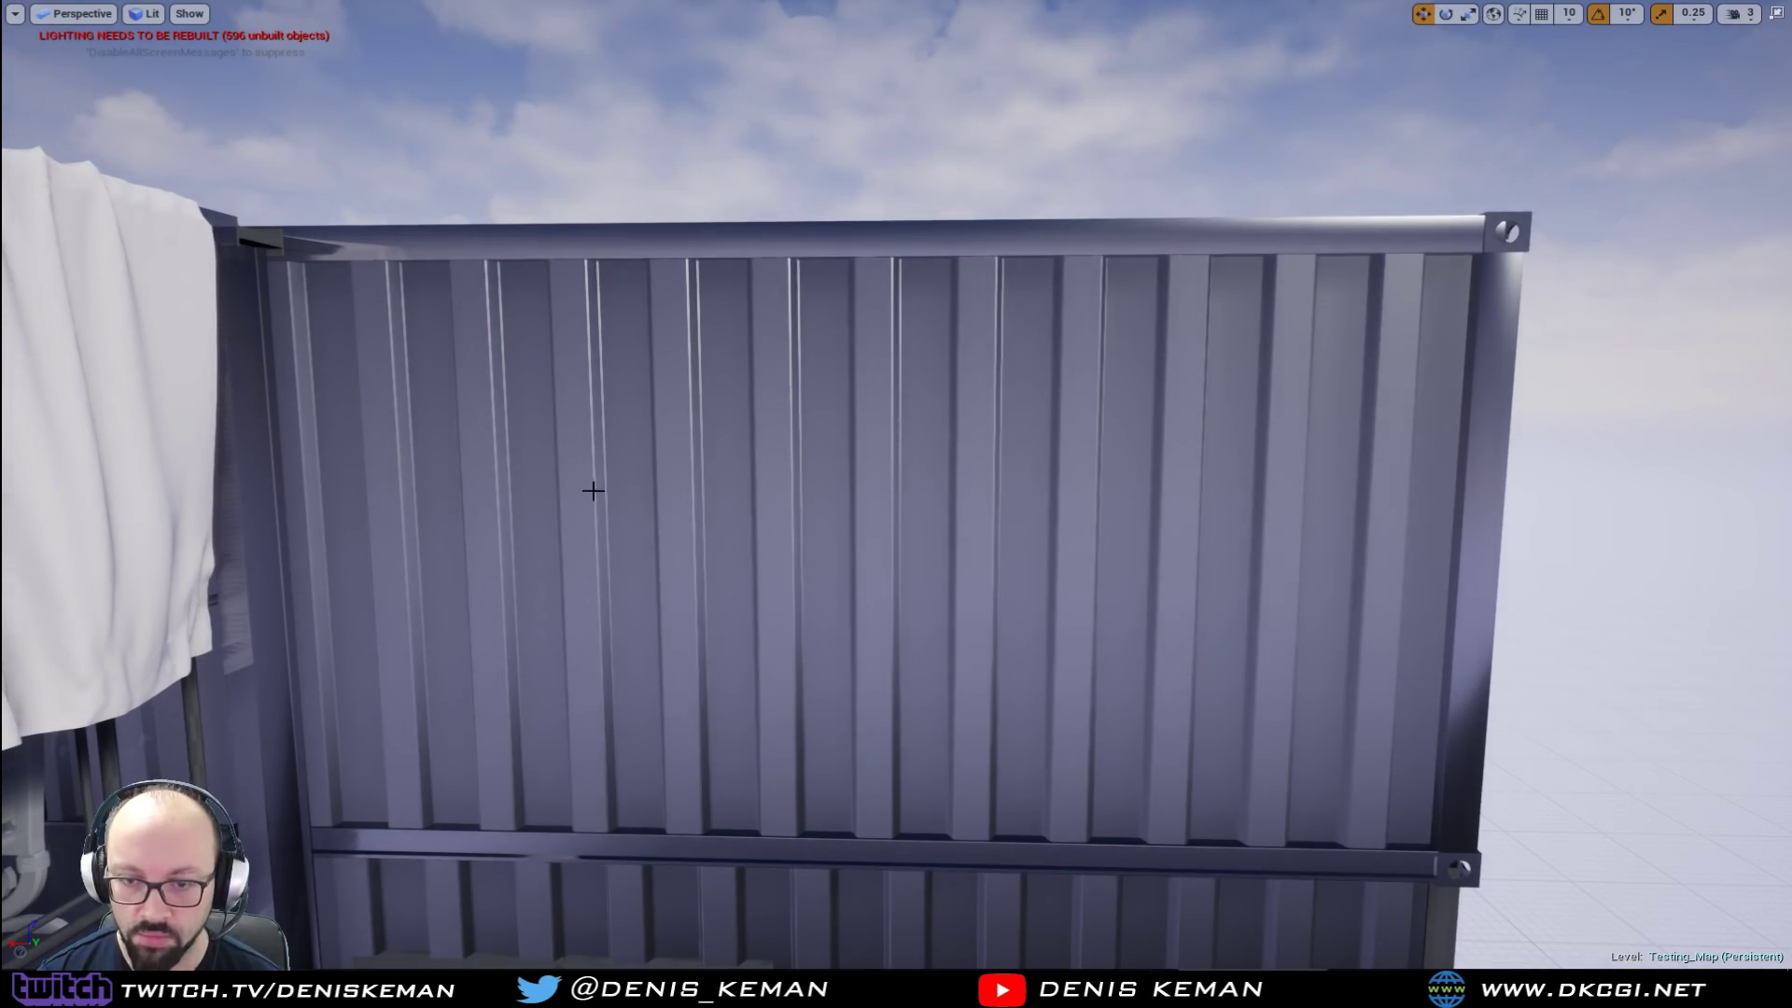
{"action": "key", "text": "s"}
{"action": "right_click_drag", "start_coordinate": [896, 504], "coordinate": [971, 579]}
{"action": "key", "text": "s"}
{"action": "key", "text": "a"}
{"action": "key", "text": "d"}
{"action": "key", "text": "d"}
{"action": "right_click_drag", "start_coordinate": [780, 271], "coordinate": [863, 247]}
{"action": "key", "text": "d"}
{"action": "key", "text": "w"}
{"action": "right_click_drag", "start_coordinate": [984, 436], "coordinate": [849, 461]}
{"action": "key", "text": "d"}
{"action": "key", "text": "s"}
{"action": "key", "text": "a"}
{"action": "key", "text": "d"}
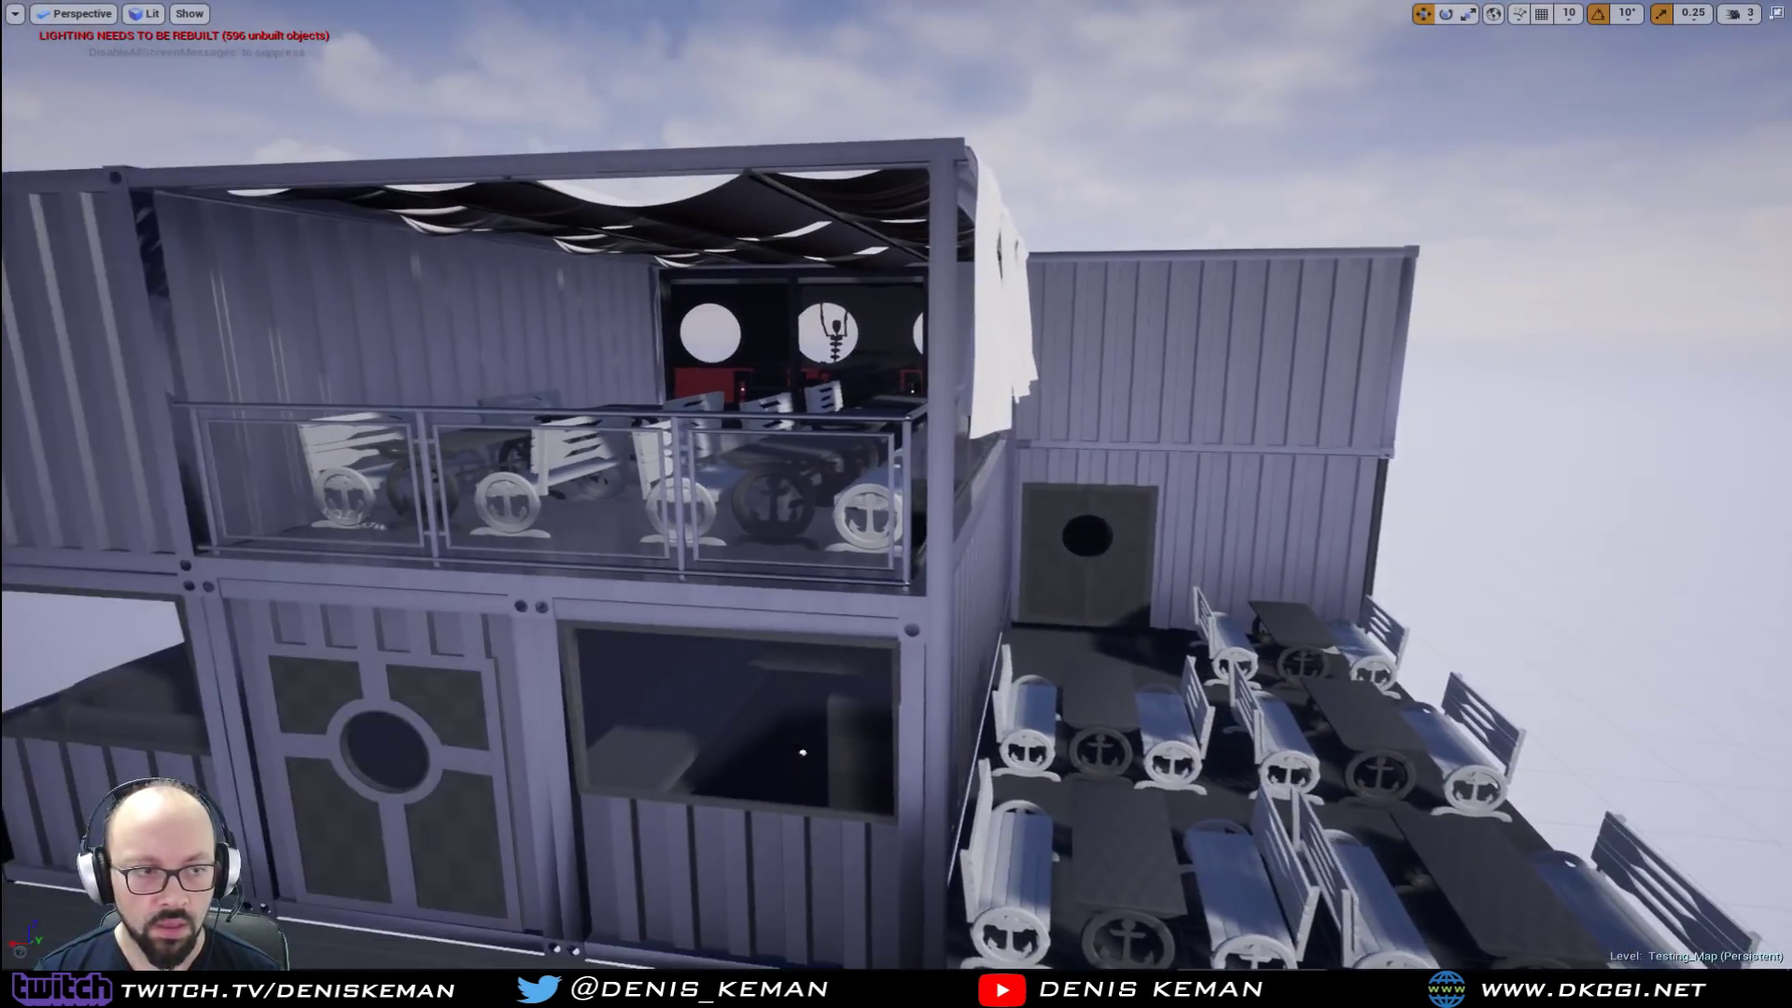
{"action": "left_click_drag", "start_coordinate": [849, 461], "coordinate": [793, 463]}
{"action": "key", "text": "d"}
{"action": "right_click_drag", "start_coordinate": [794, 463], "coordinate": [724, 463]}
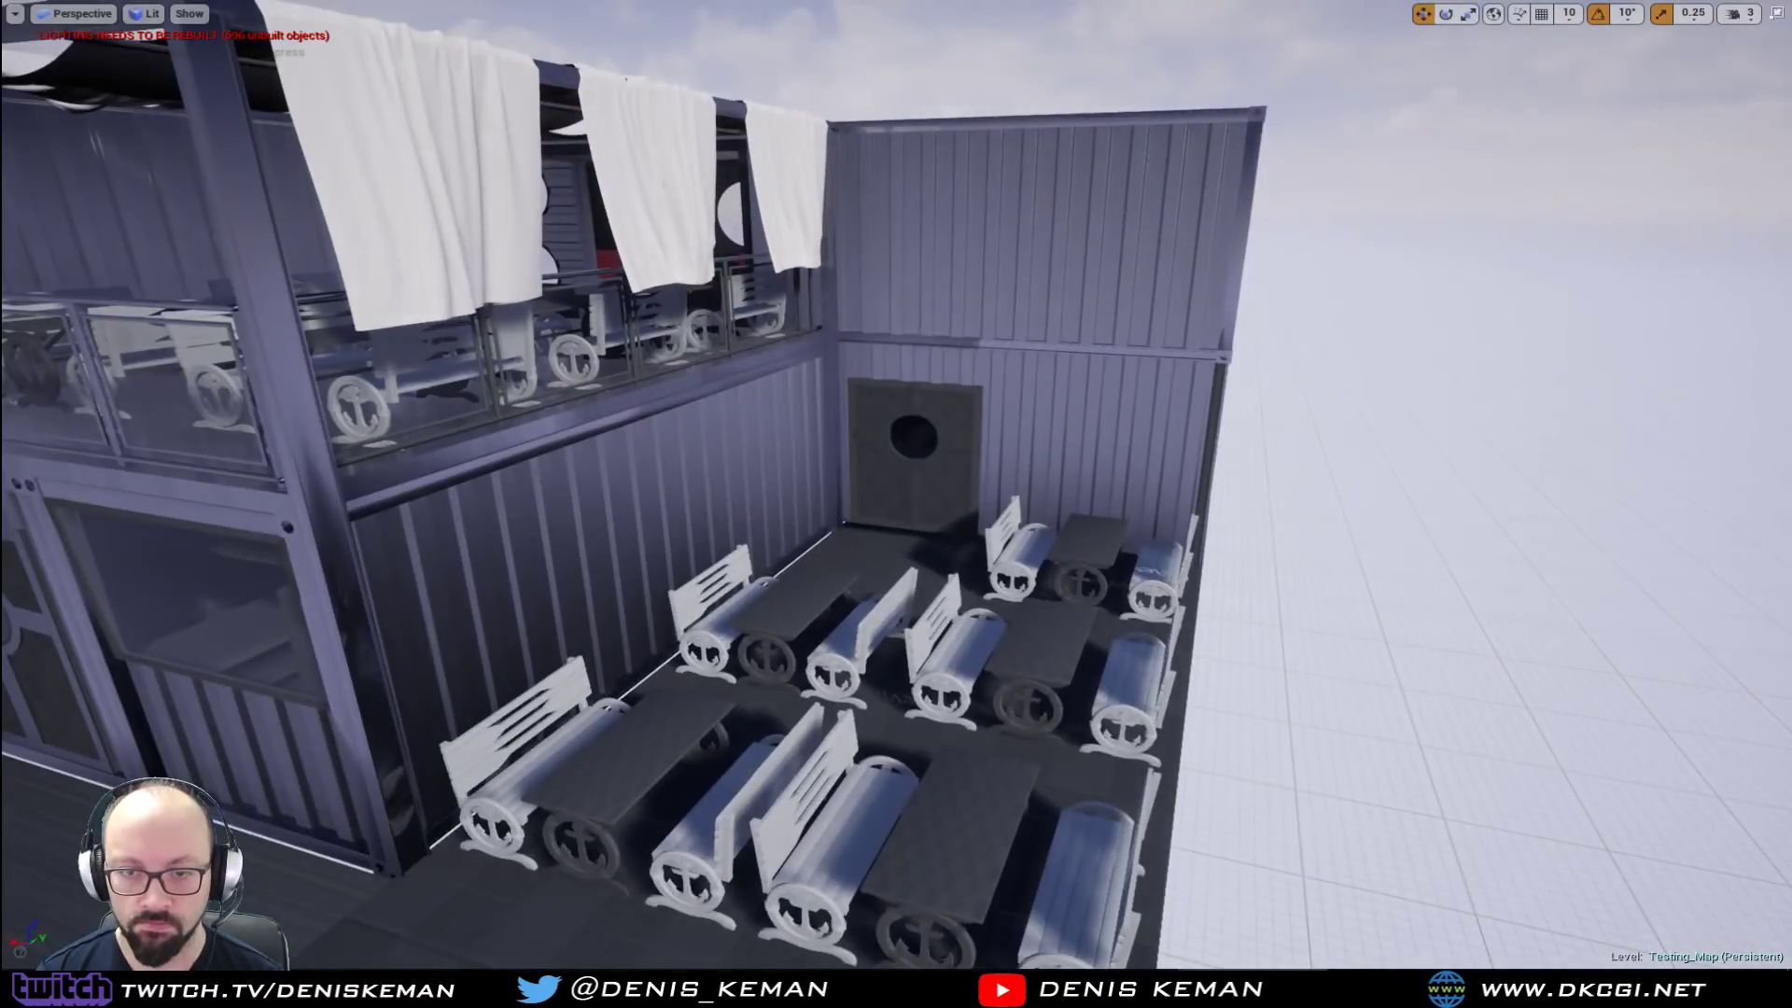
{"action": "right_click_drag", "start_coordinate": [896, 467], "coordinate": [929, 460]}
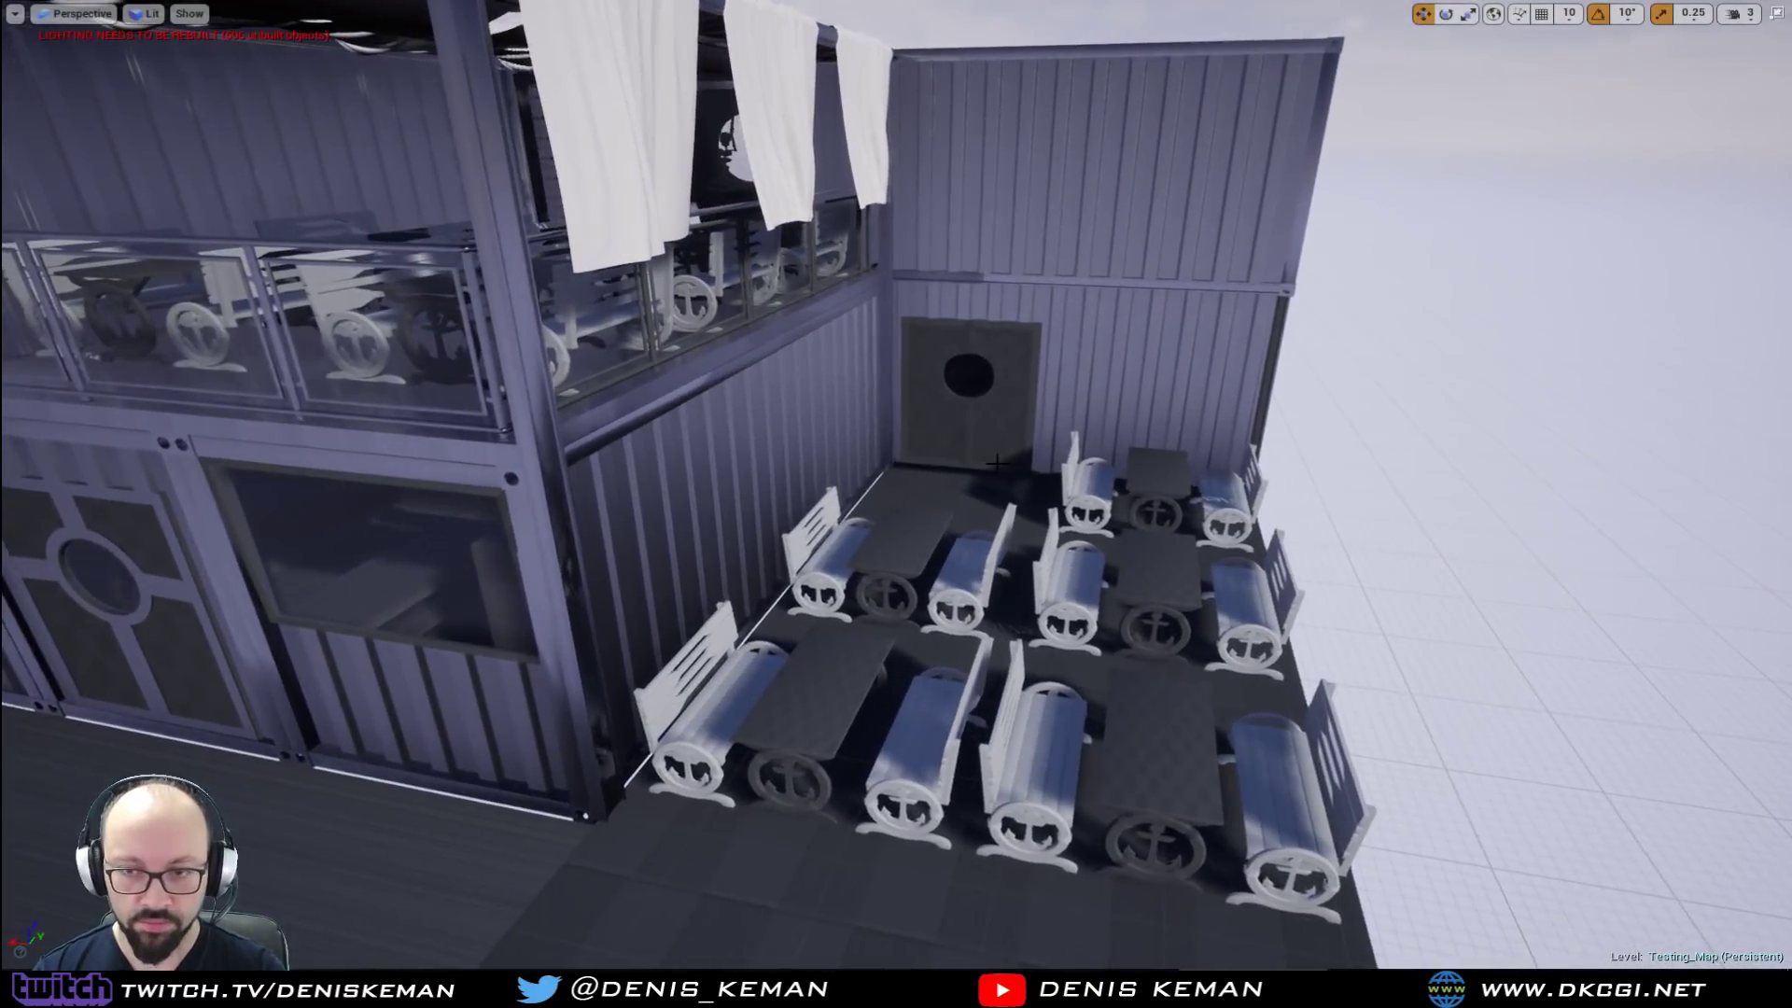
Step: Close the Unreal Engine project, discarding the unsaved changes to Testing_Map
{"action": "key", "text": "F11"}
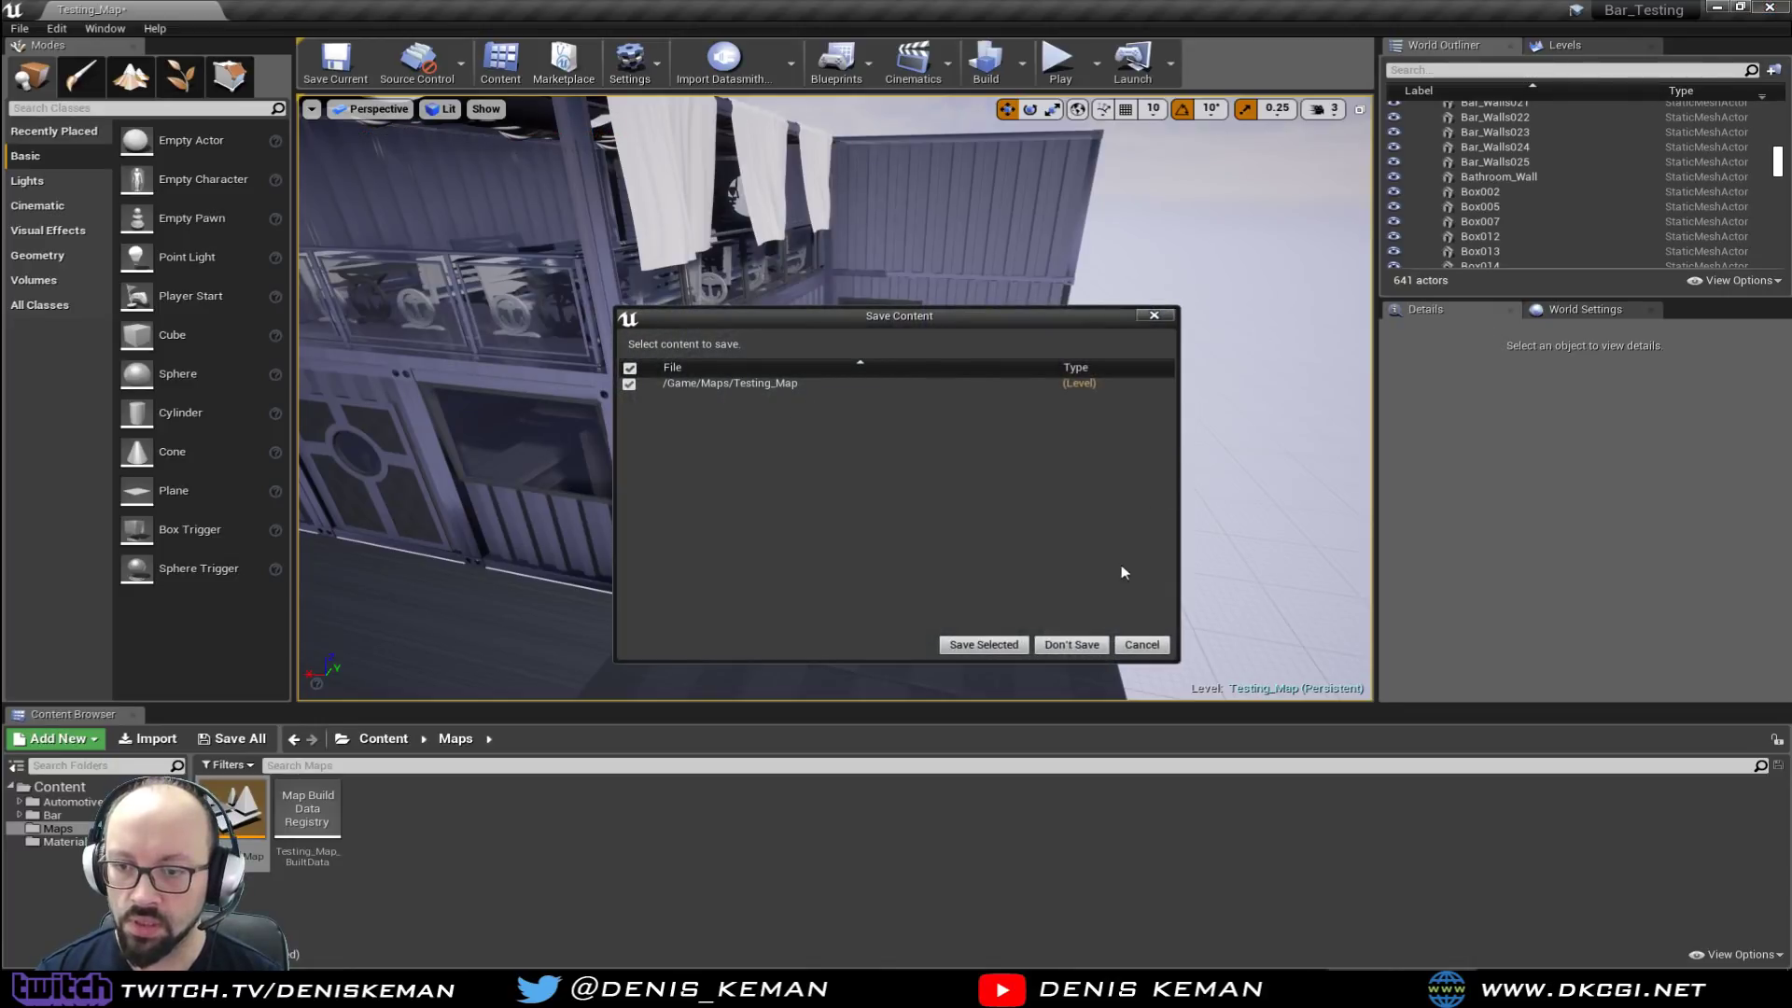
{"action": "left_click", "coordinate": [1089, 642]}
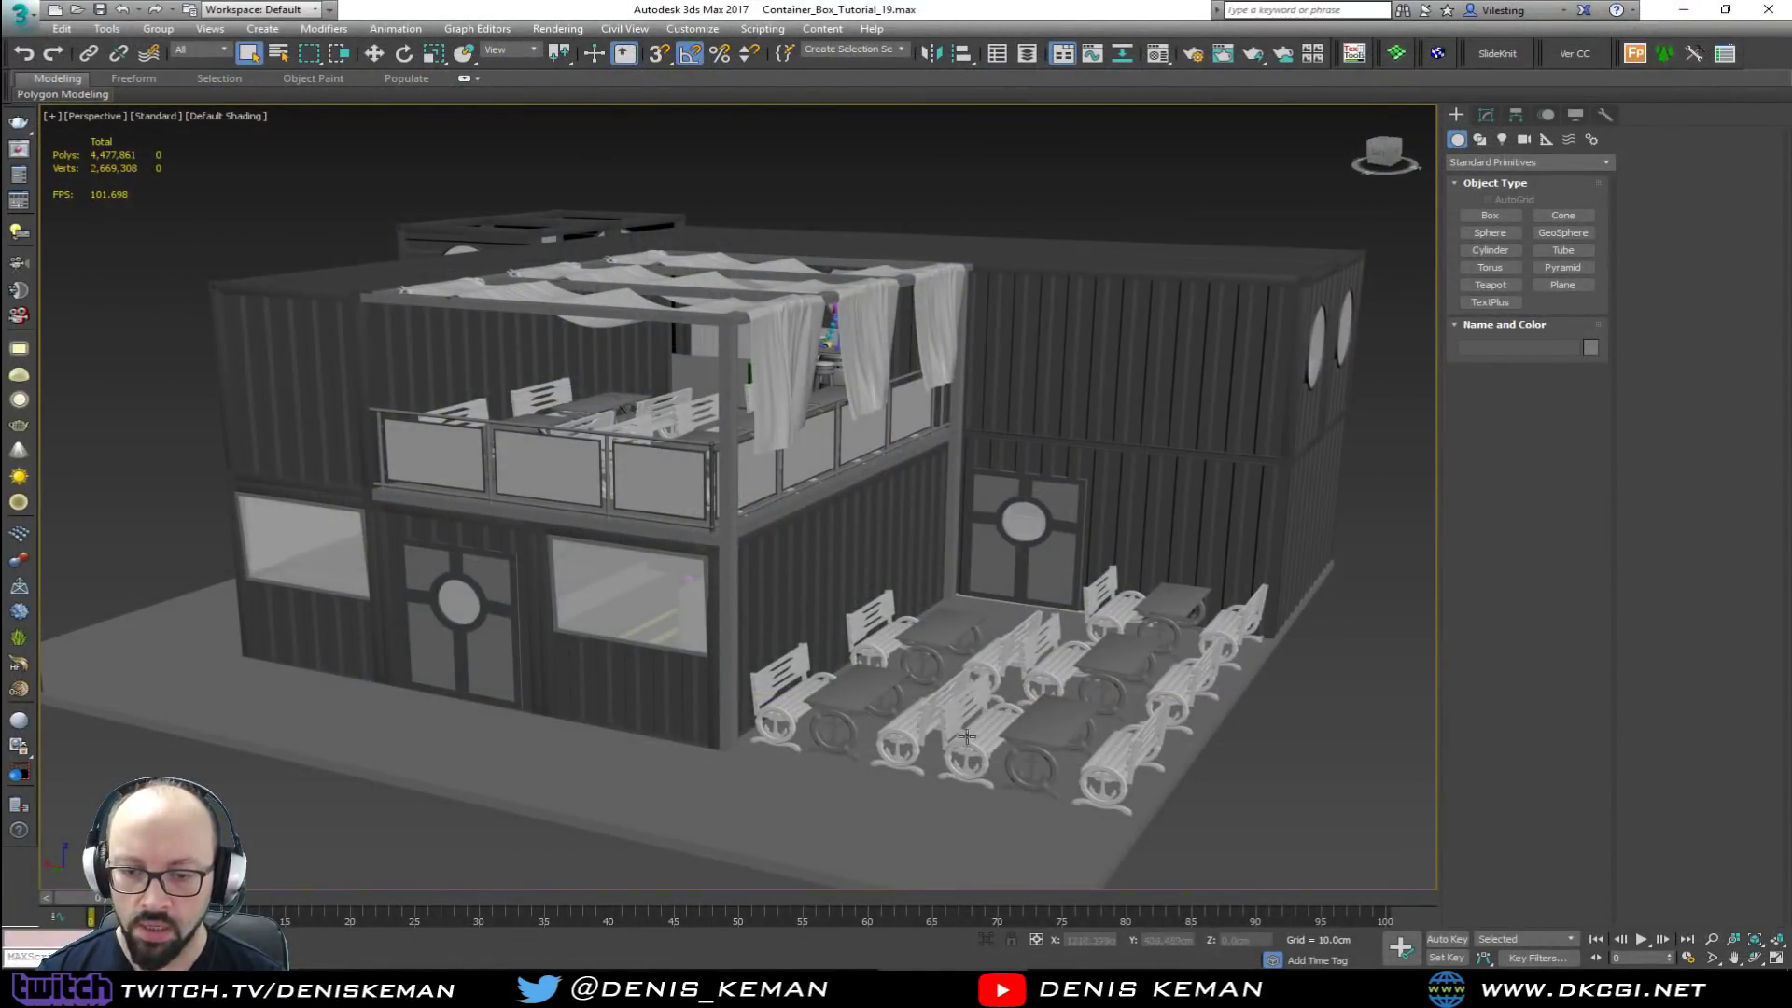
Step: Open the Documents folder in File Explorer and move its window off the 3ds Max screen
{"action": "key", "text": "super"}
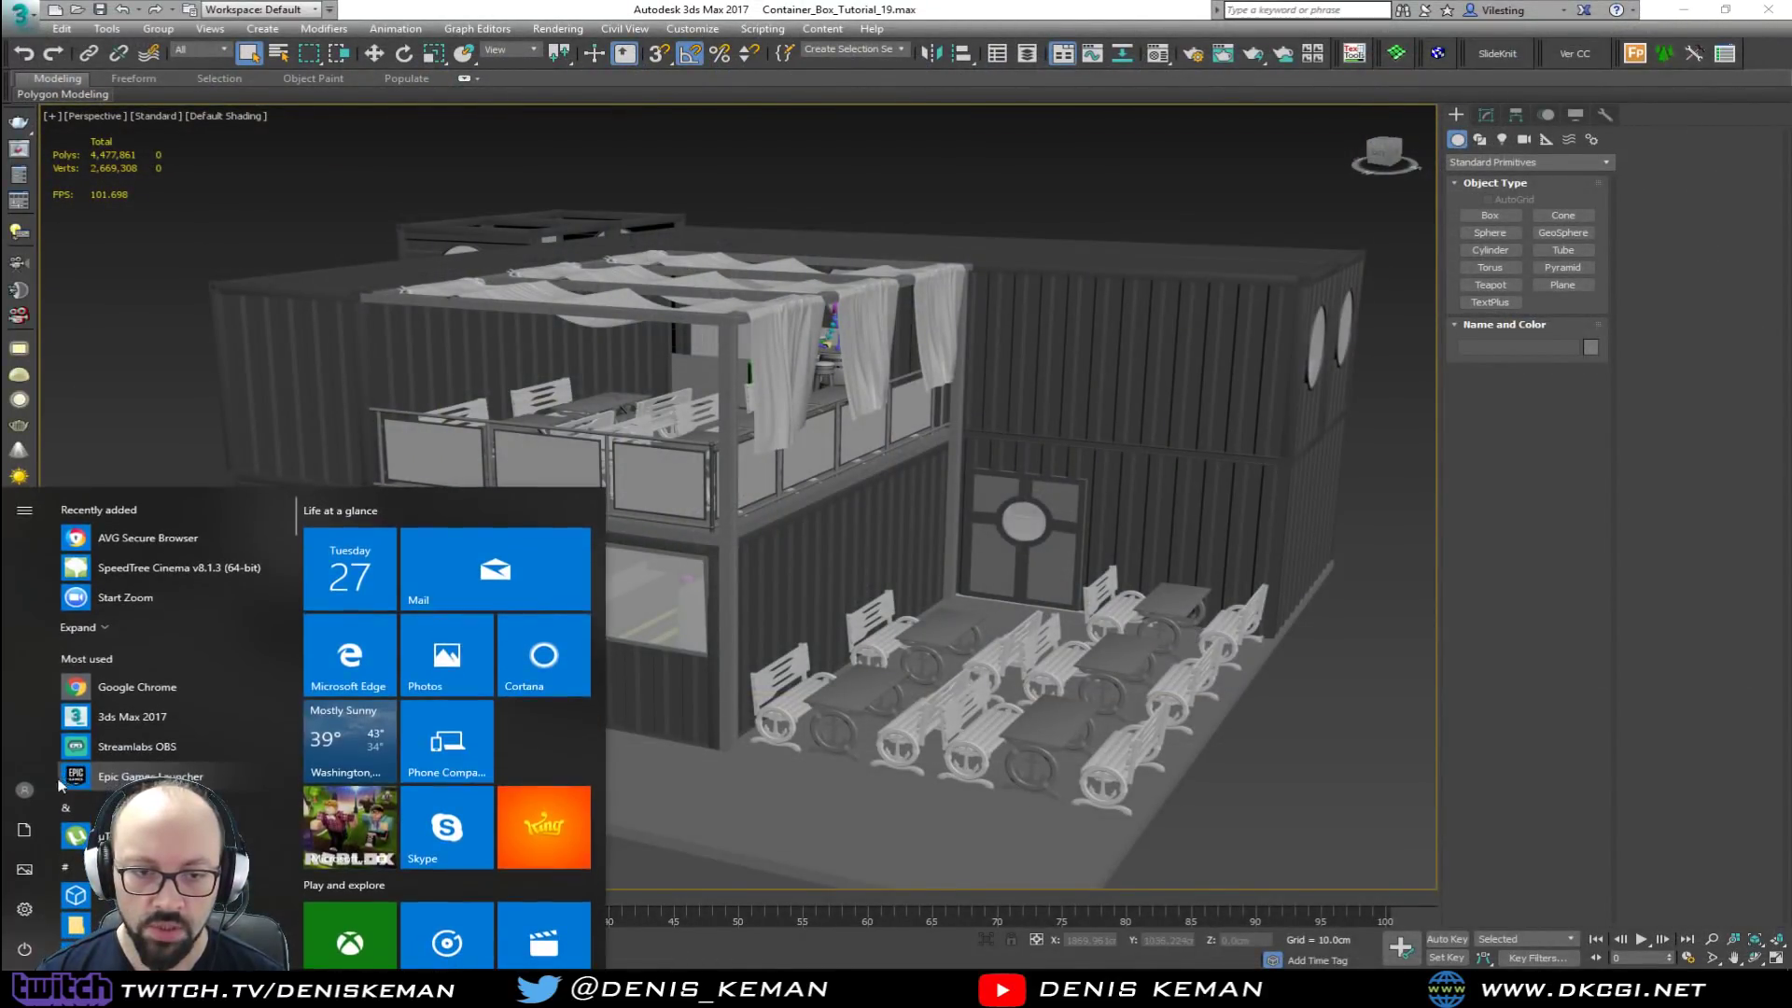
{"action": "left_click", "coordinate": [24, 830]}
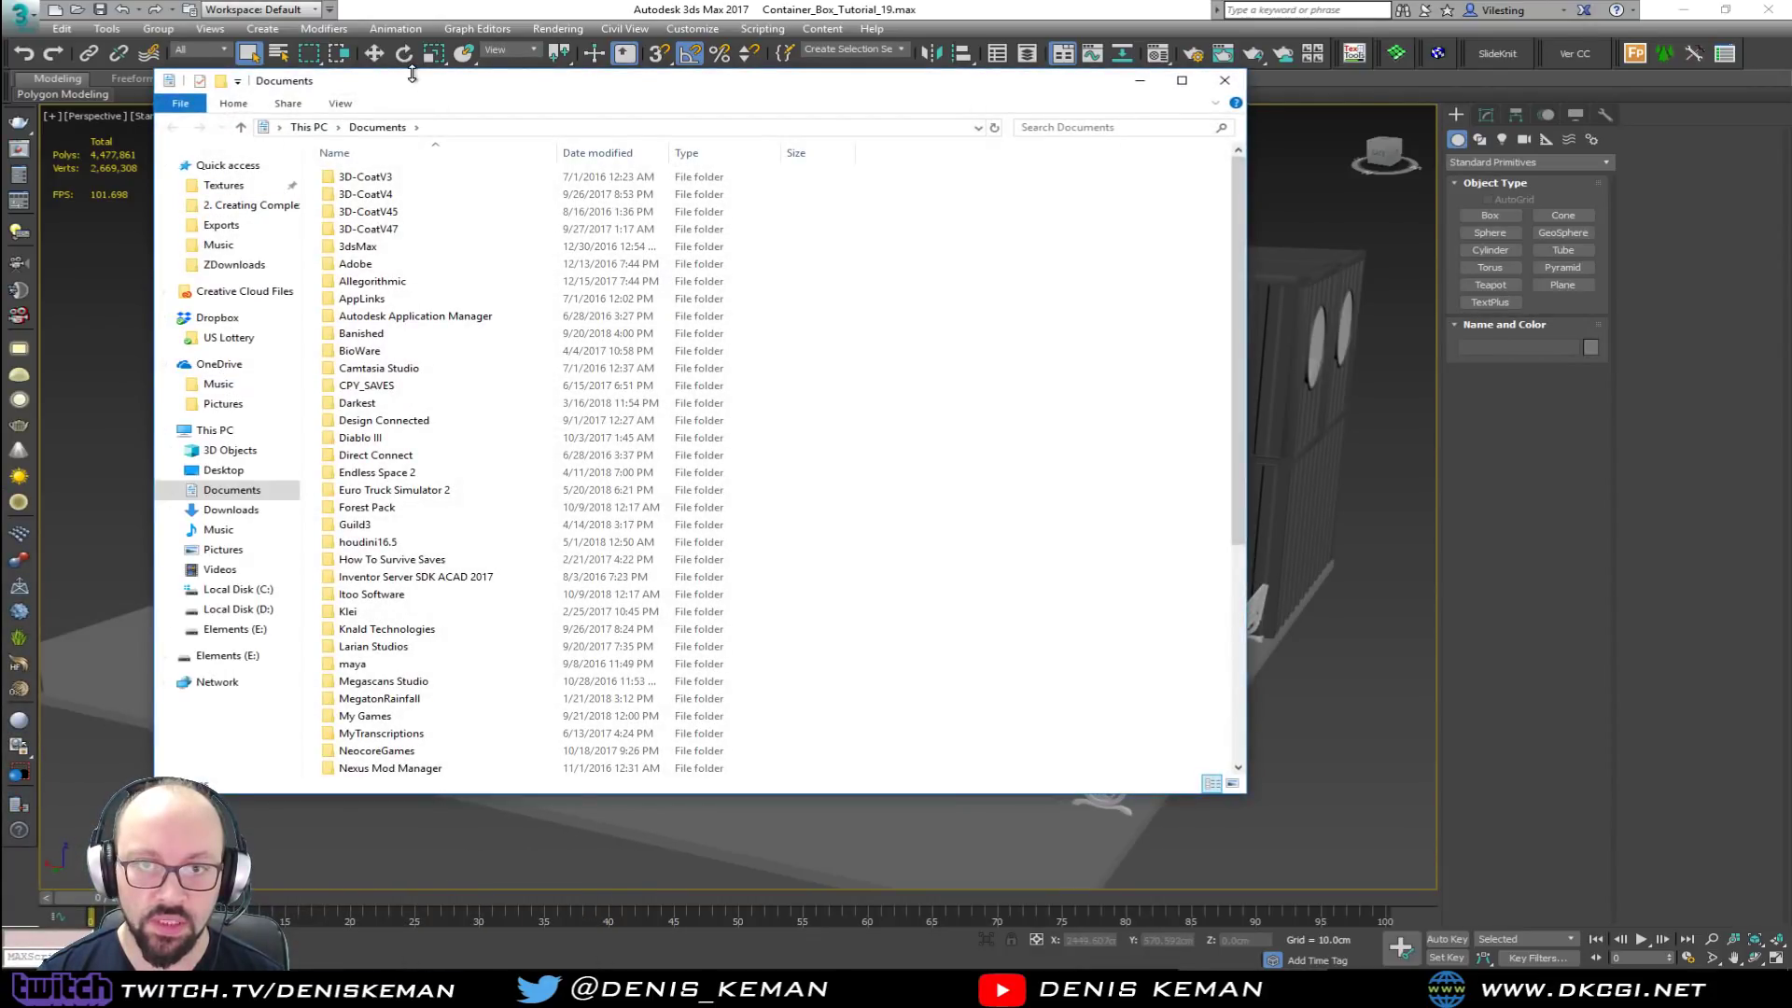
{"action": "left_click_drag", "start_coordinate": [415, 86], "coordinate": [0, 112]}
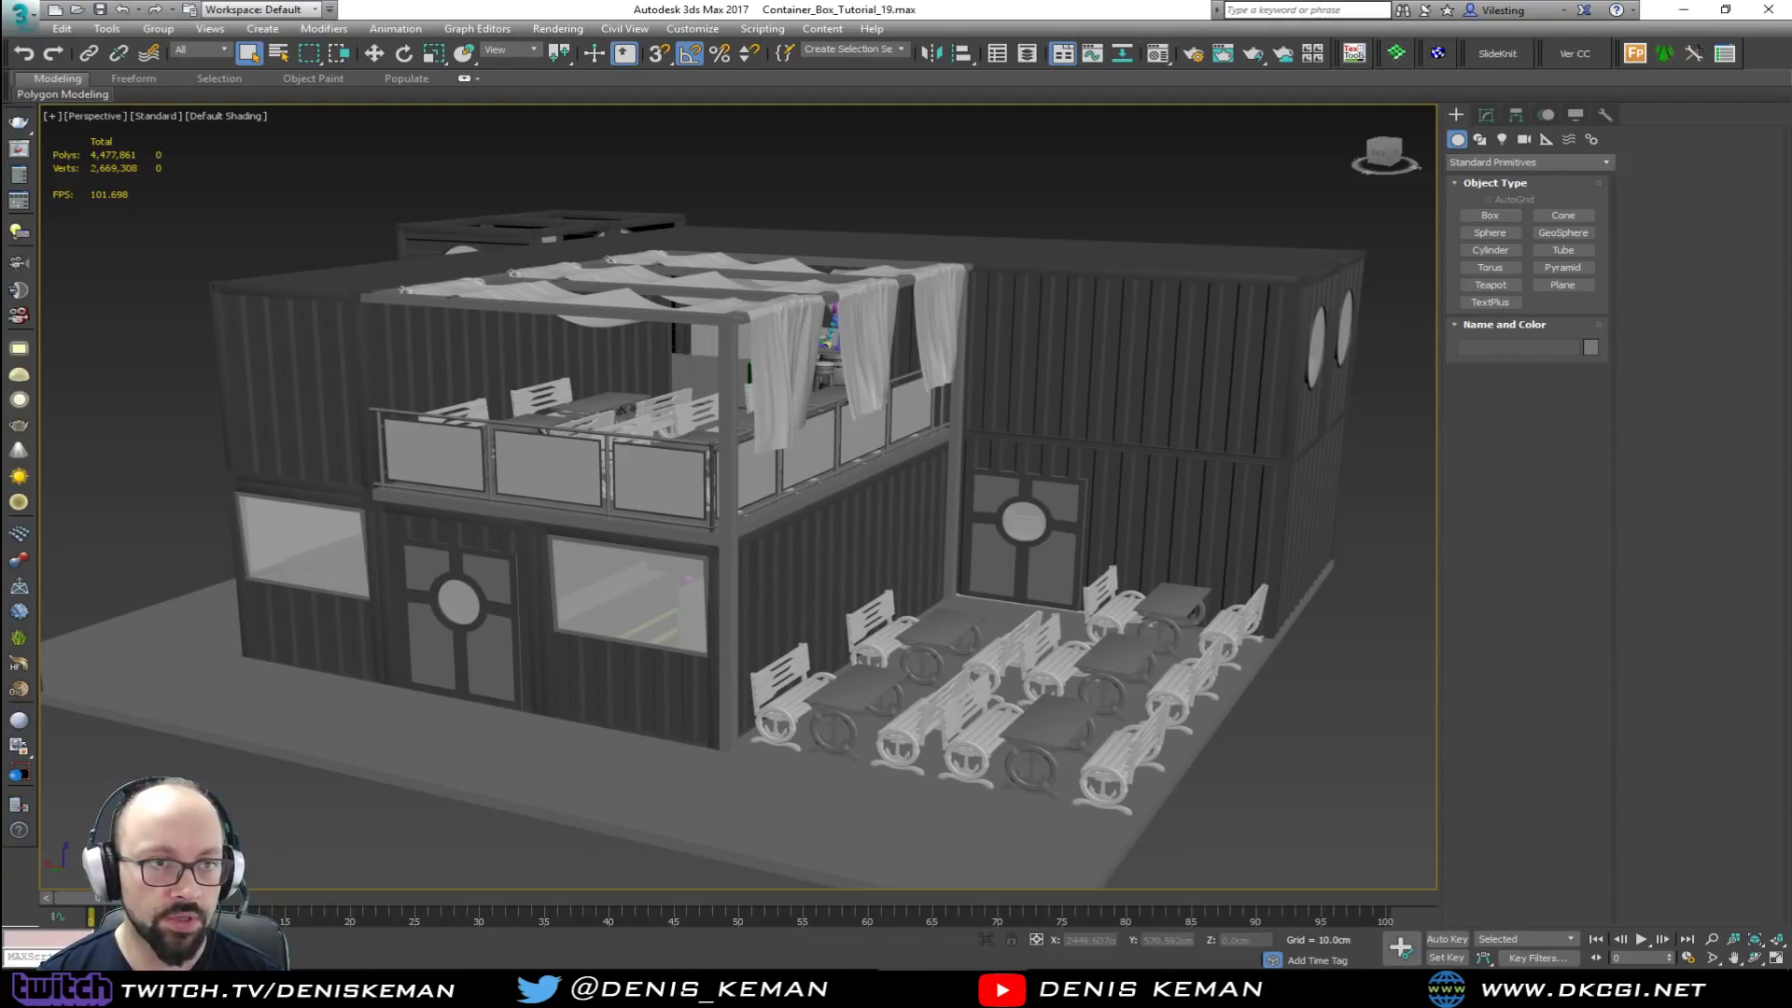
Step: Select the corrugated wall Bar_Walls07 near the fabric-covered balcony and frame it in the Perspective view
{"action": "left_click", "coordinate": [545, 489]}
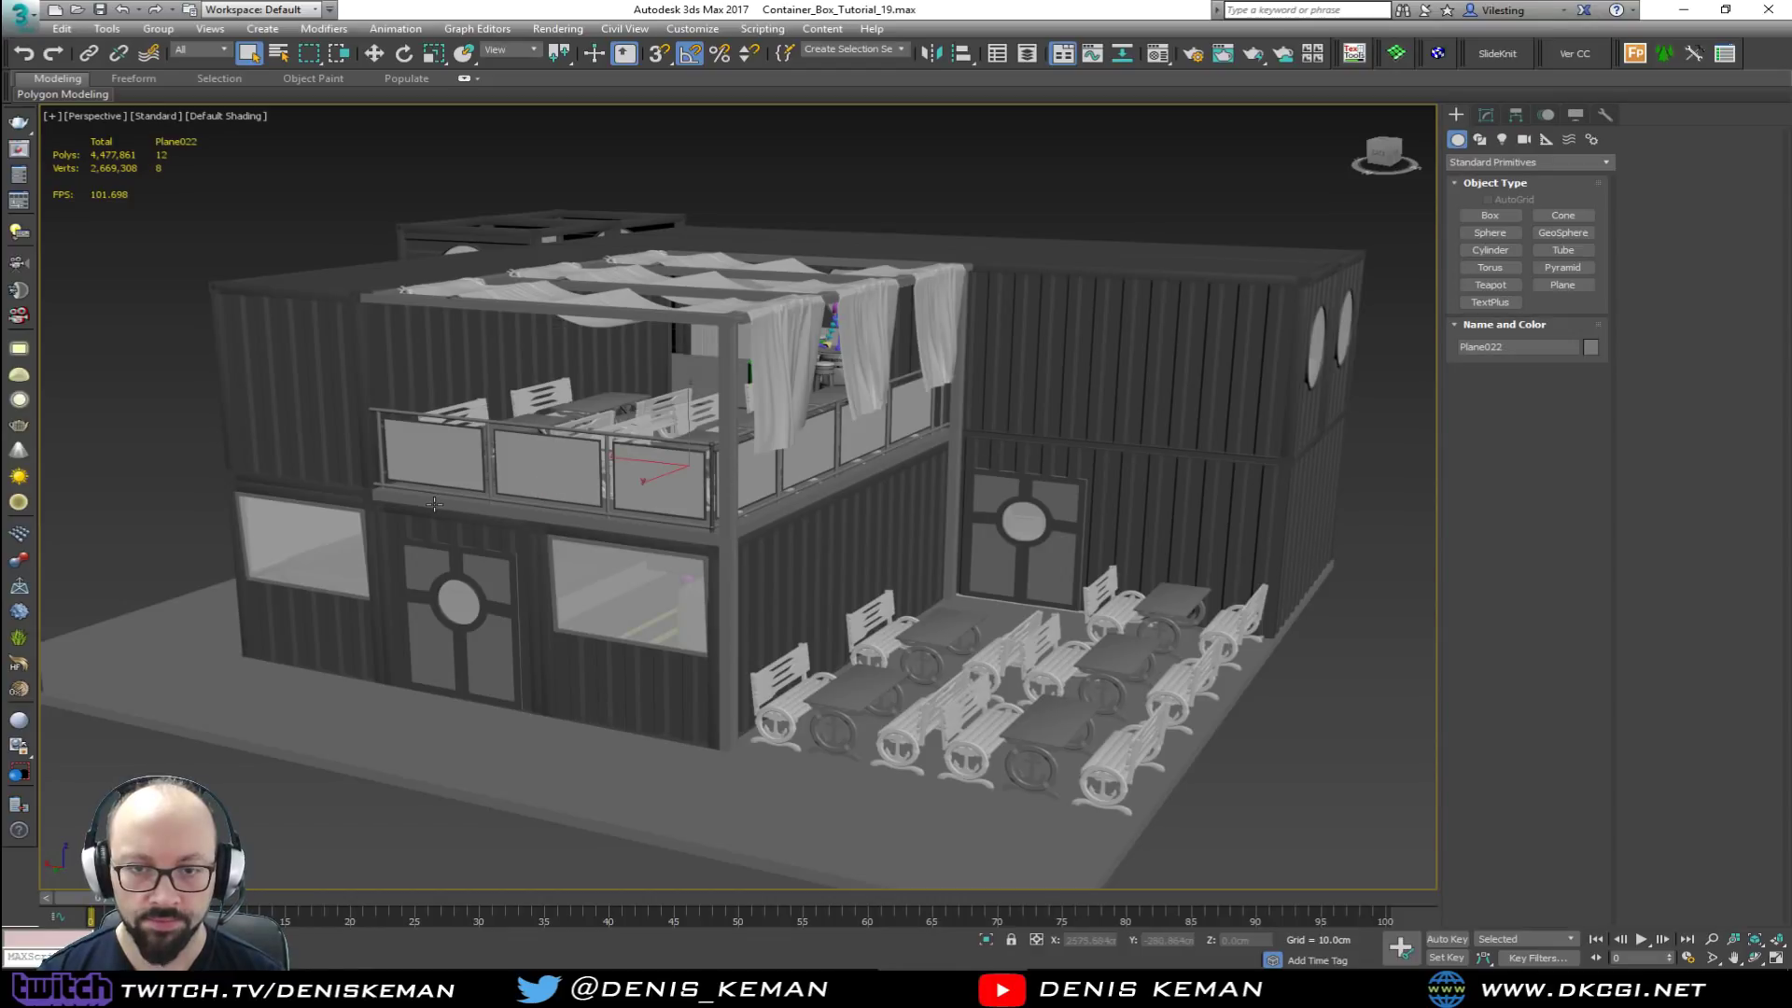
{"action": "middle_click_drag", "start_coordinate": [481, 364], "coordinate": [621, 457]}
{"action": "left_click", "coordinate": [326, 397]}
{"action": "middle_click_drag", "start_coordinate": [327, 400], "coordinate": [449, 382], "text": "alt"}
{"action": "middle_click_drag", "start_coordinate": [599, 452], "coordinate": [567, 473]}
{"action": "left_click", "coordinate": [821, 366]}
{"action": "key", "text": "z"}
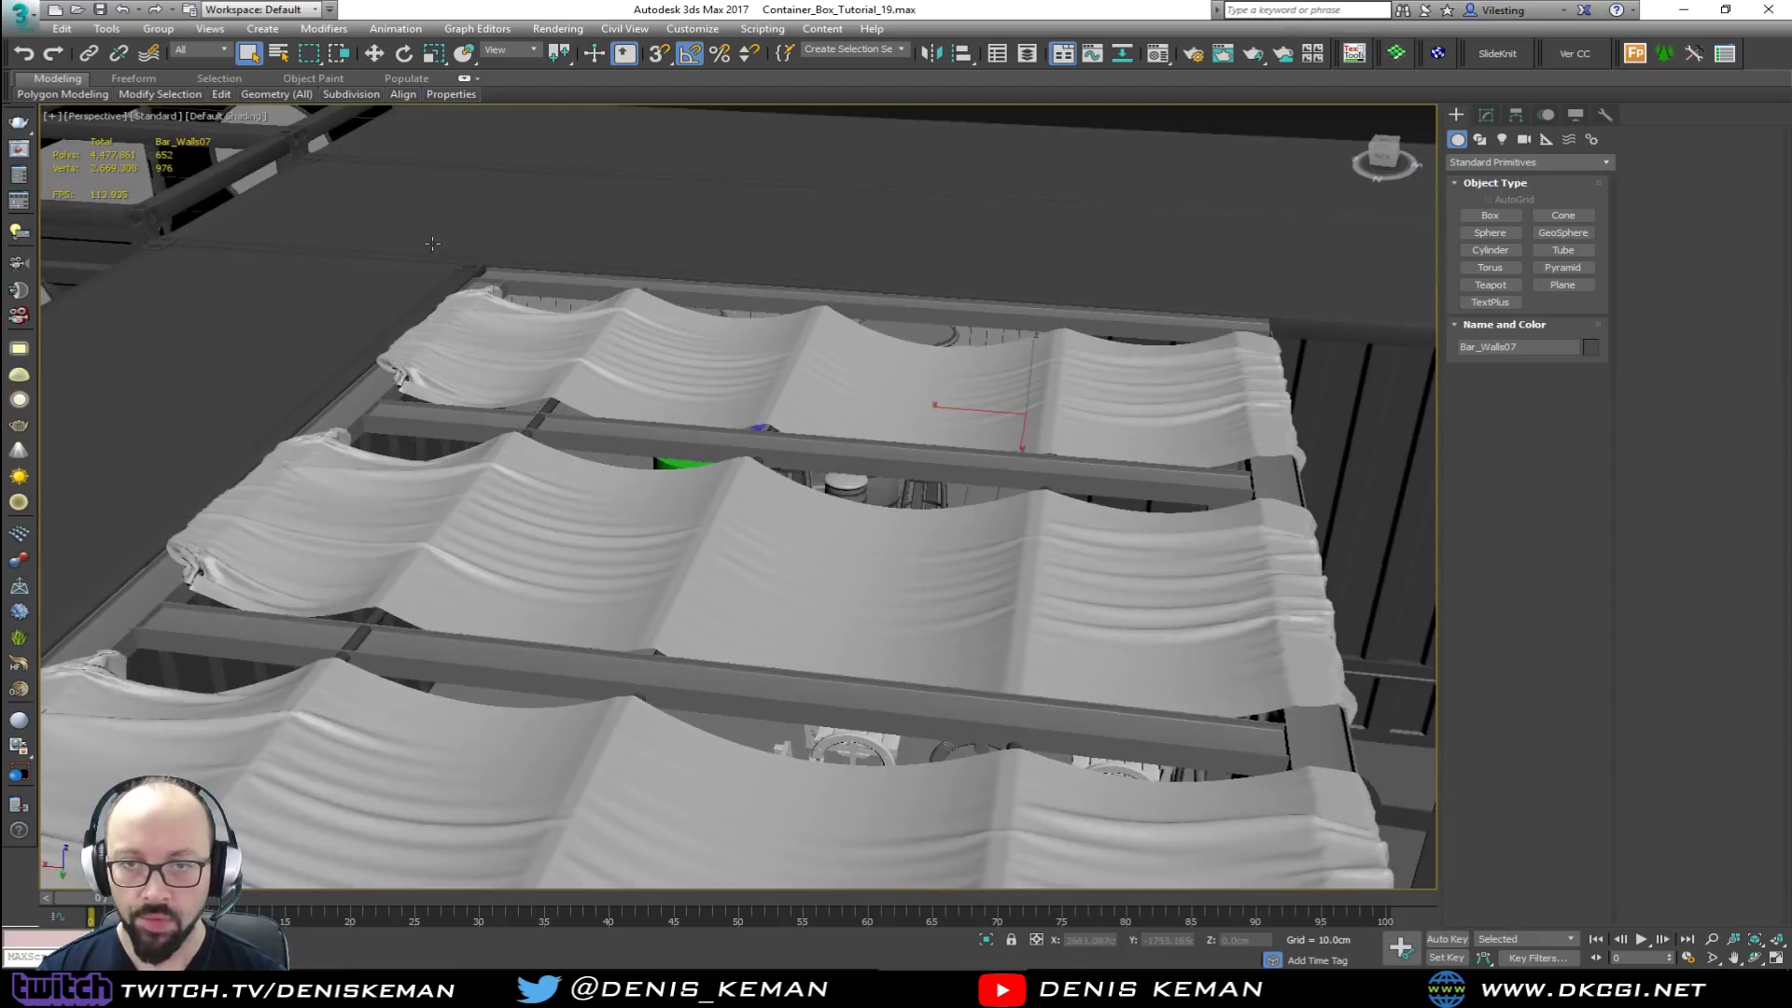
Step: Examine the selected wall and its round-window door up close, in both wireframe and shaded display
{"action": "key", "text": "F3"}
{"action": "middle_click_drag", "start_coordinate": [477, 364], "coordinate": [154, 121], "text": "alt"}
{"action": "middle_click_drag", "start_coordinate": [714, 446], "coordinate": [458, 476], "text": "alt"}
{"action": "mouse_move", "coordinate": [711, 551]}
{"action": "middle_mouse_down"}
{"action": "mouse_move", "coordinate": [860, 412]}
{"action": "mouse_move", "coordinate": [968, 390]}
{"action": "middle_mouse_up"}
{"action": "key", "text": "F3"}
{"action": "mouse_move", "coordinate": [498, 535]}
{"action": "middle_mouse_down", "text": "alt"}
{"action": "mouse_move", "coordinate": [492, 493]}
{"action": "mouse_move", "coordinate": [526, 497]}
{"action": "mouse_move", "coordinate": [457, 487]}
{"action": "middle_mouse_up", "text": "alt"}
{"action": "middle_click_drag", "start_coordinate": [560, 567], "coordinate": [747, 728]}
{"action": "mouse_move", "coordinate": [737, 635]}
{"action": "middle_mouse_down", "text": "alt"}
{"action": "mouse_move", "coordinate": [648, 537]}
{"action": "mouse_move", "coordinate": [558, 602]}
{"action": "middle_mouse_up", "text": "alt"}
{"action": "scroll", "coordinate": [648, 537], "scroll_direction": "up", "scroll_amount": 5}
{"action": "key", "text": "F3"}
{"action": "scroll", "coordinate": [648, 537], "scroll_direction": "up", "scroll_amount": 5}
{"action": "key", "text": "F3"}
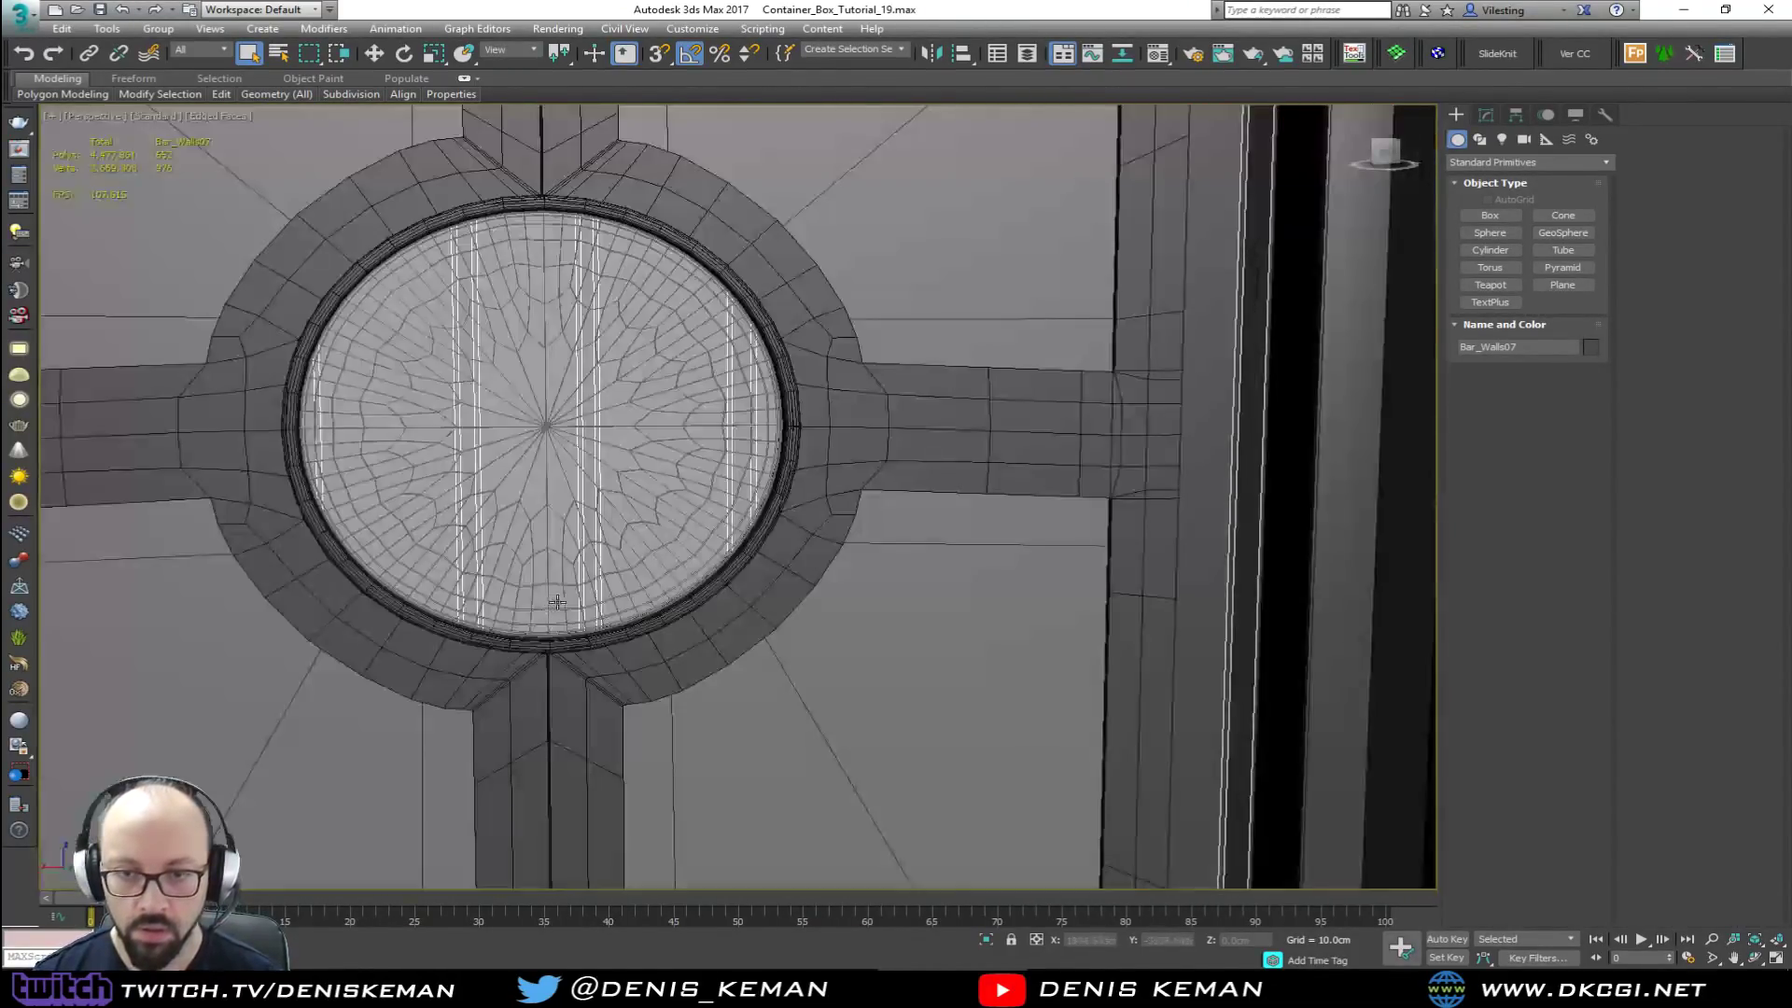
Step: Add the round-window door's parts to the wall selection and isolate the seven objects
{"action": "left_click", "coordinate": [684, 634], "text": "ctrl"}
{"action": "left_click", "coordinate": [651, 625], "text": "ctrl"}
{"action": "left_click", "coordinate": [583, 589], "text": "ctrl"}
{"action": "left_click", "coordinate": [460, 688], "text": "ctrl"}
{"action": "left_click", "coordinate": [369, 733], "text": "ctrl"}
{"action": "left_click", "coordinate": [953, 768], "text": "ctrl"}
{"action": "middle_click_drag", "start_coordinate": [883, 655], "coordinate": [857, 832]}
{"action": "scroll", "coordinate": [857, 832], "scroll_direction": "down", "scroll_amount": 5}
{"action": "key", "text": "alt+q"}
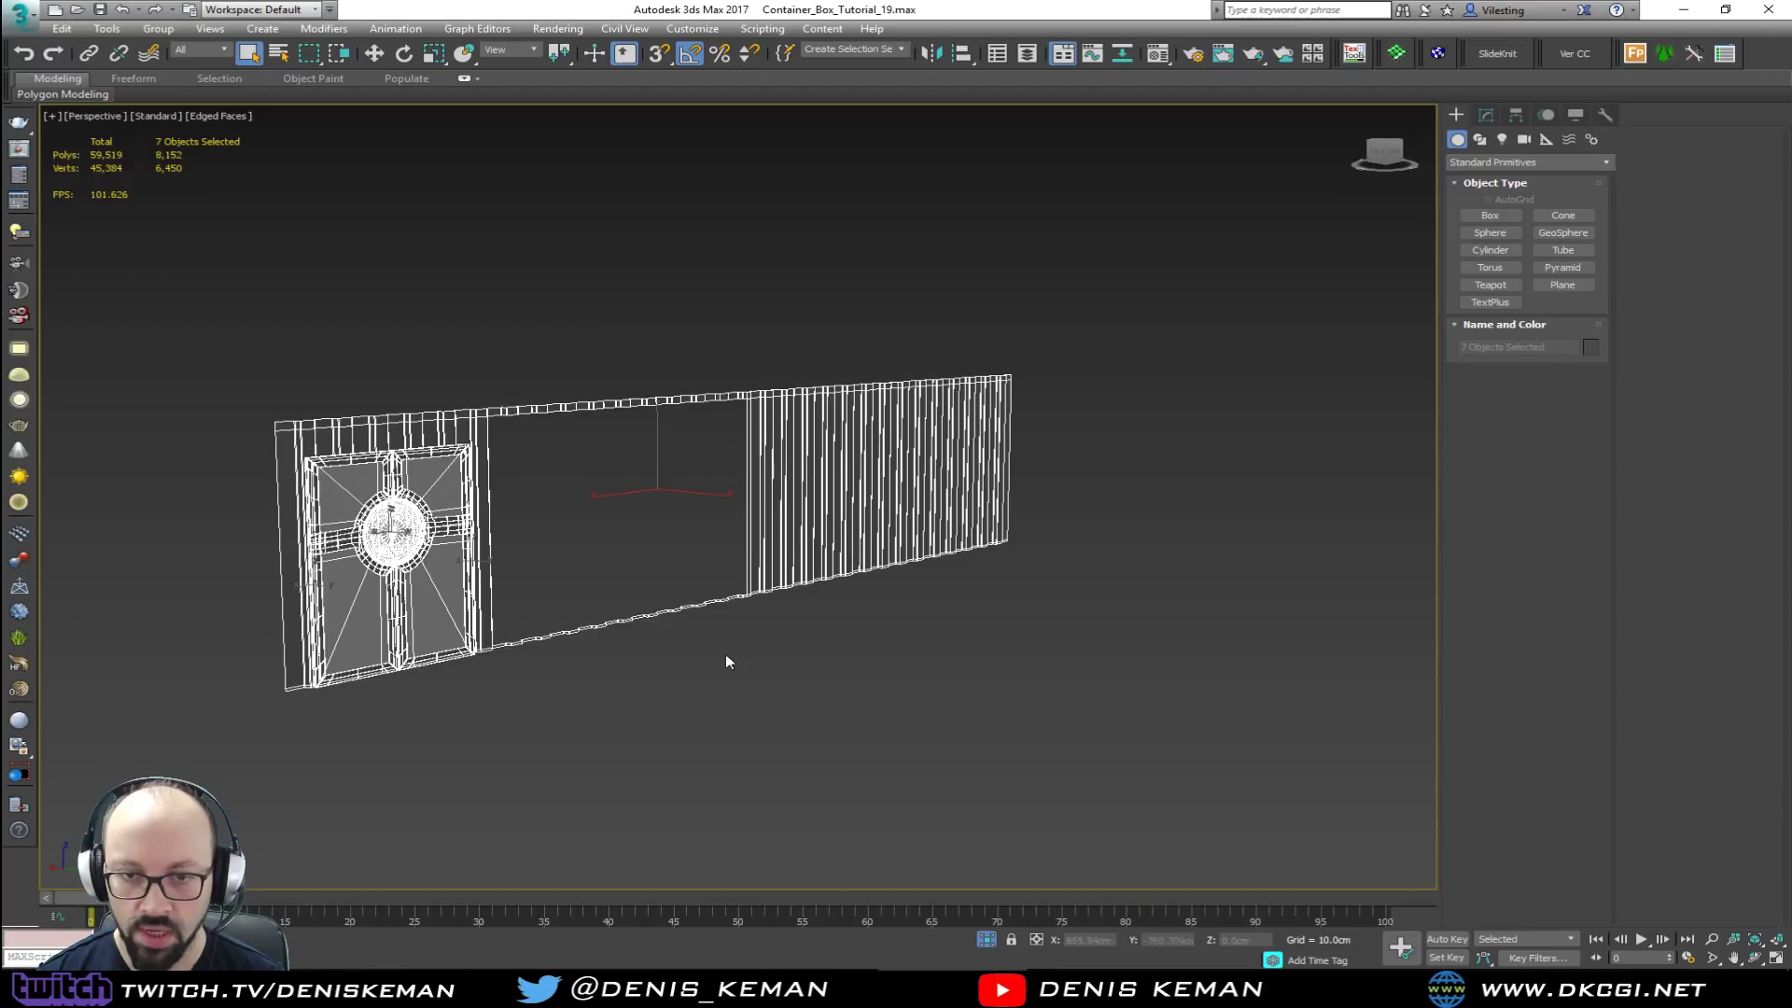
Step: Select only the corrugated wall Bar_Walls07 and add a new Edit Poly modifier to it
{"action": "left_click", "coordinate": [728, 656]}
{"action": "middle_click_drag", "start_coordinate": [637, 636], "coordinate": [537, 642], "text": "alt"}
{"action": "middle_click_drag", "start_coordinate": [384, 543], "coordinate": [719, 585]}
{"action": "scroll", "coordinate": [577, 479], "scroll_direction": "up", "scroll_amount": 4}
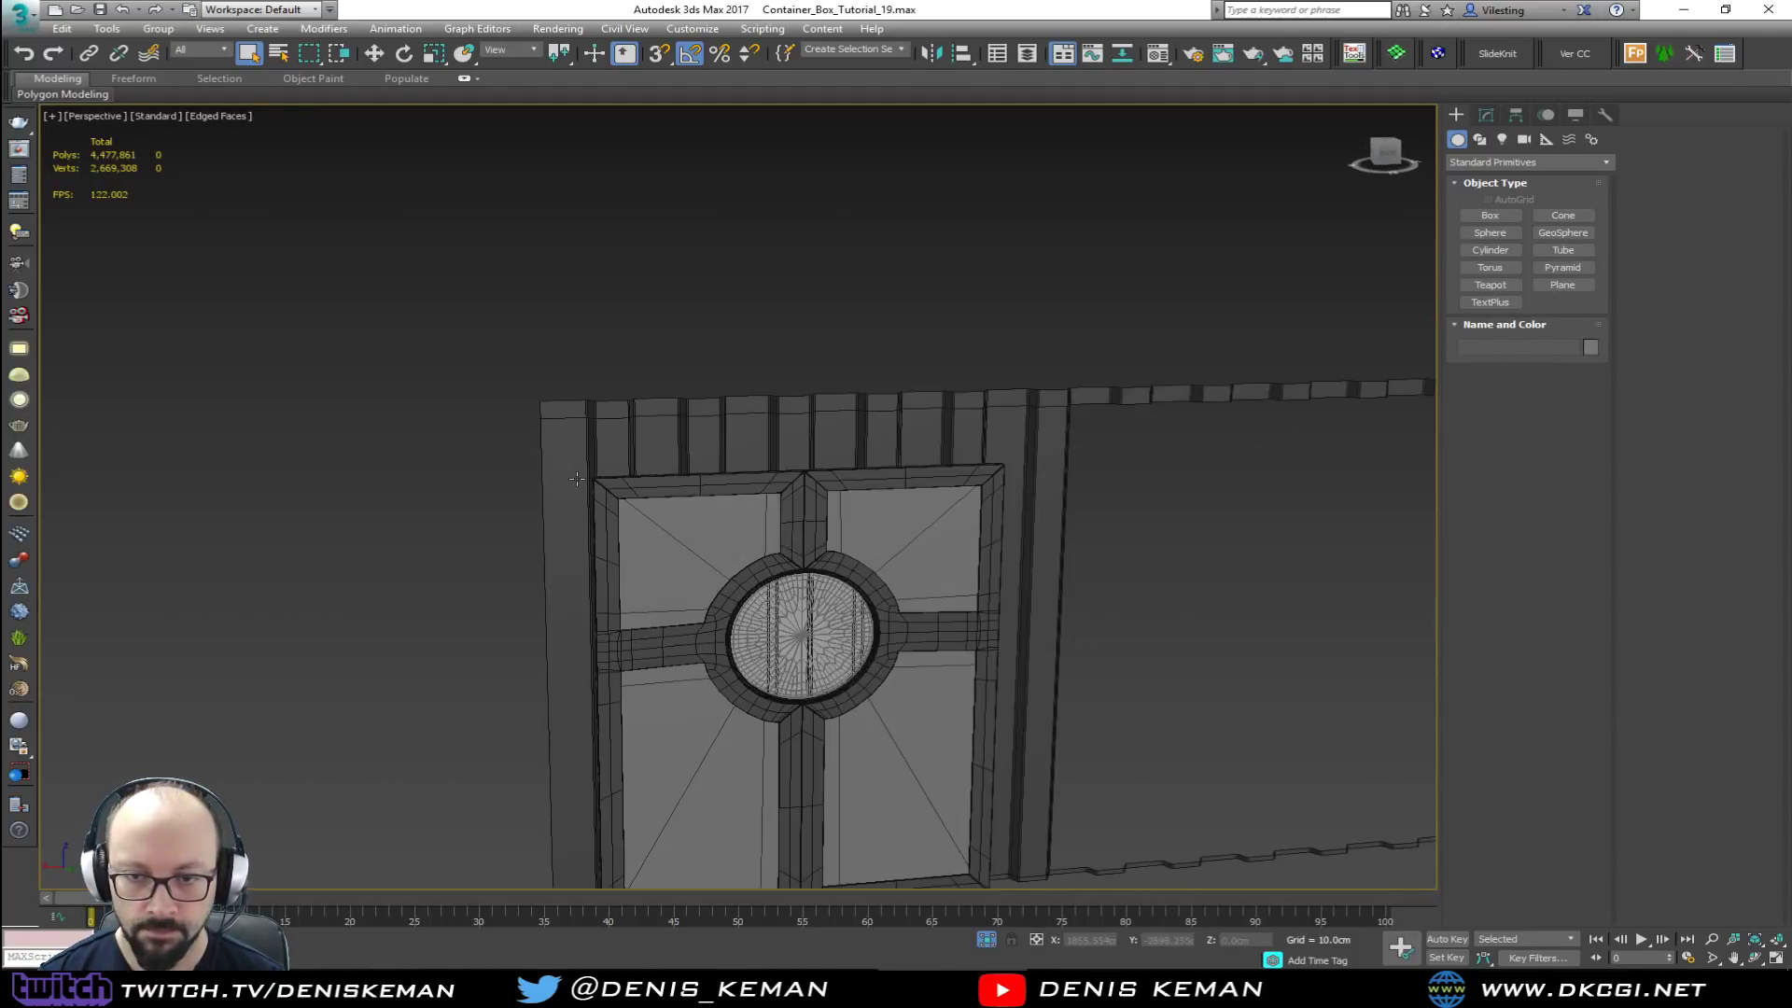
{"action": "scroll", "coordinate": [640, 460], "scroll_direction": "up", "scroll_amount": 3}
{"action": "left_click", "coordinate": [639, 460]}
{"action": "middle_click_drag", "start_coordinate": [825, 508], "coordinate": [639, 460]}
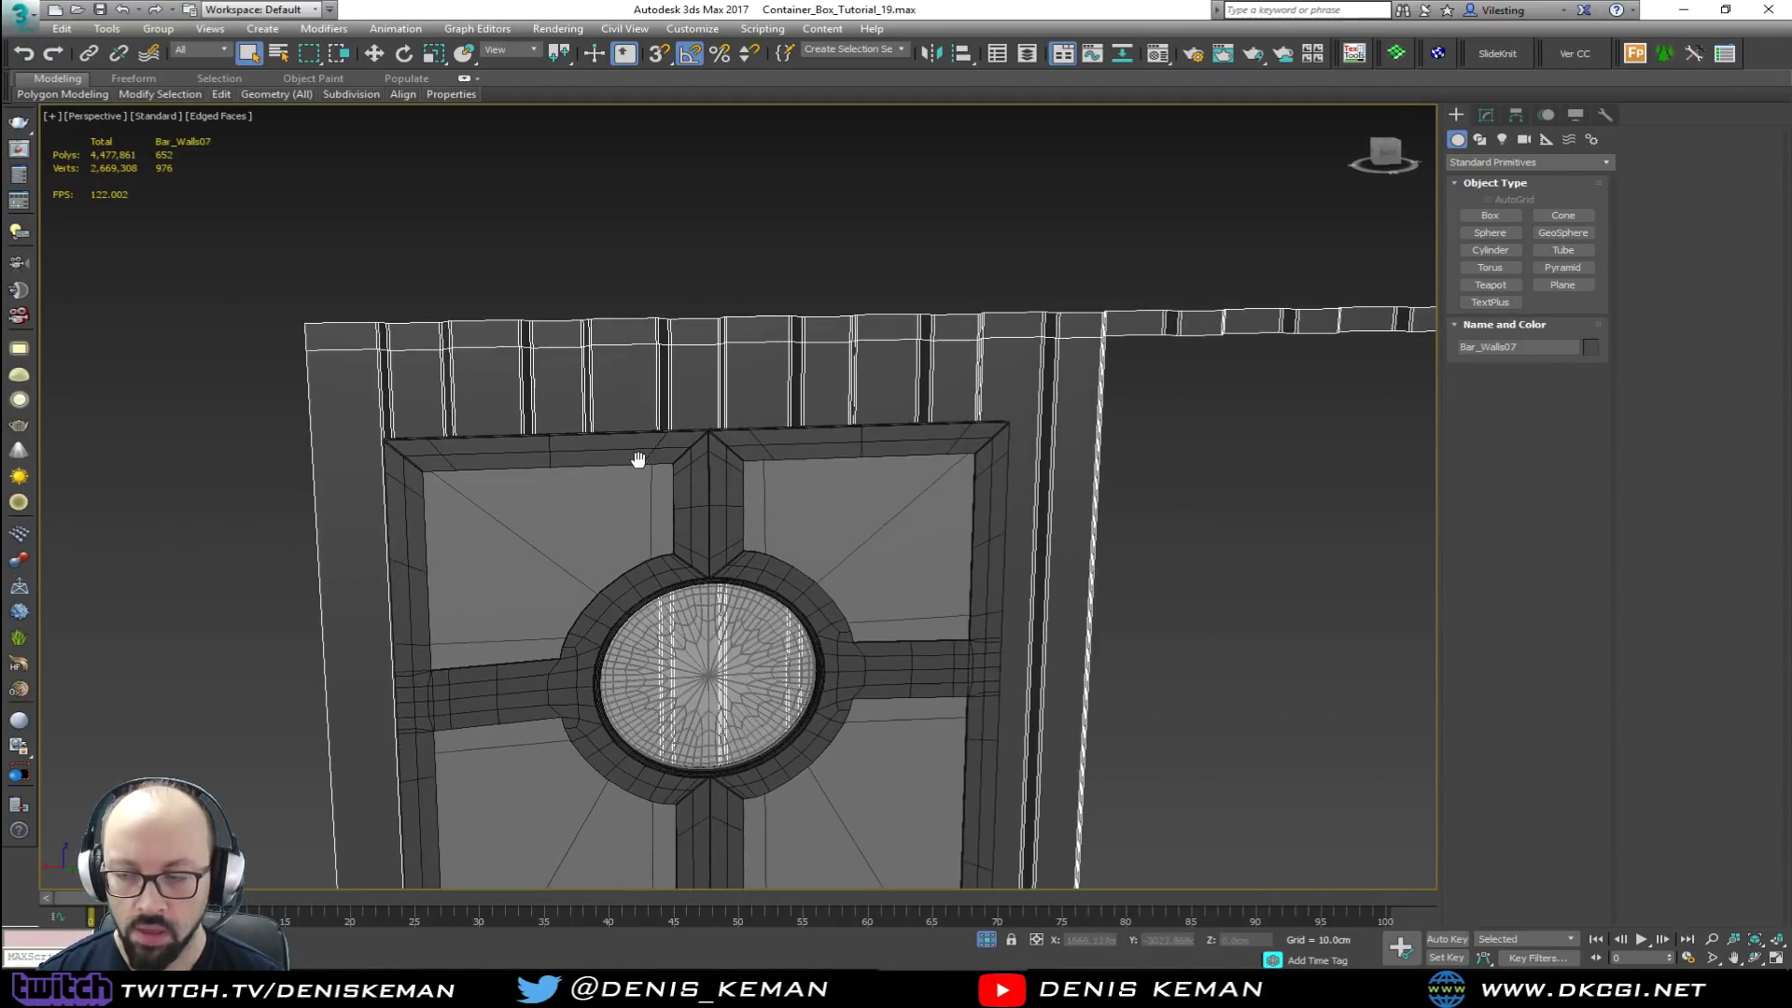
{"action": "left_click", "coordinate": [1486, 114]}
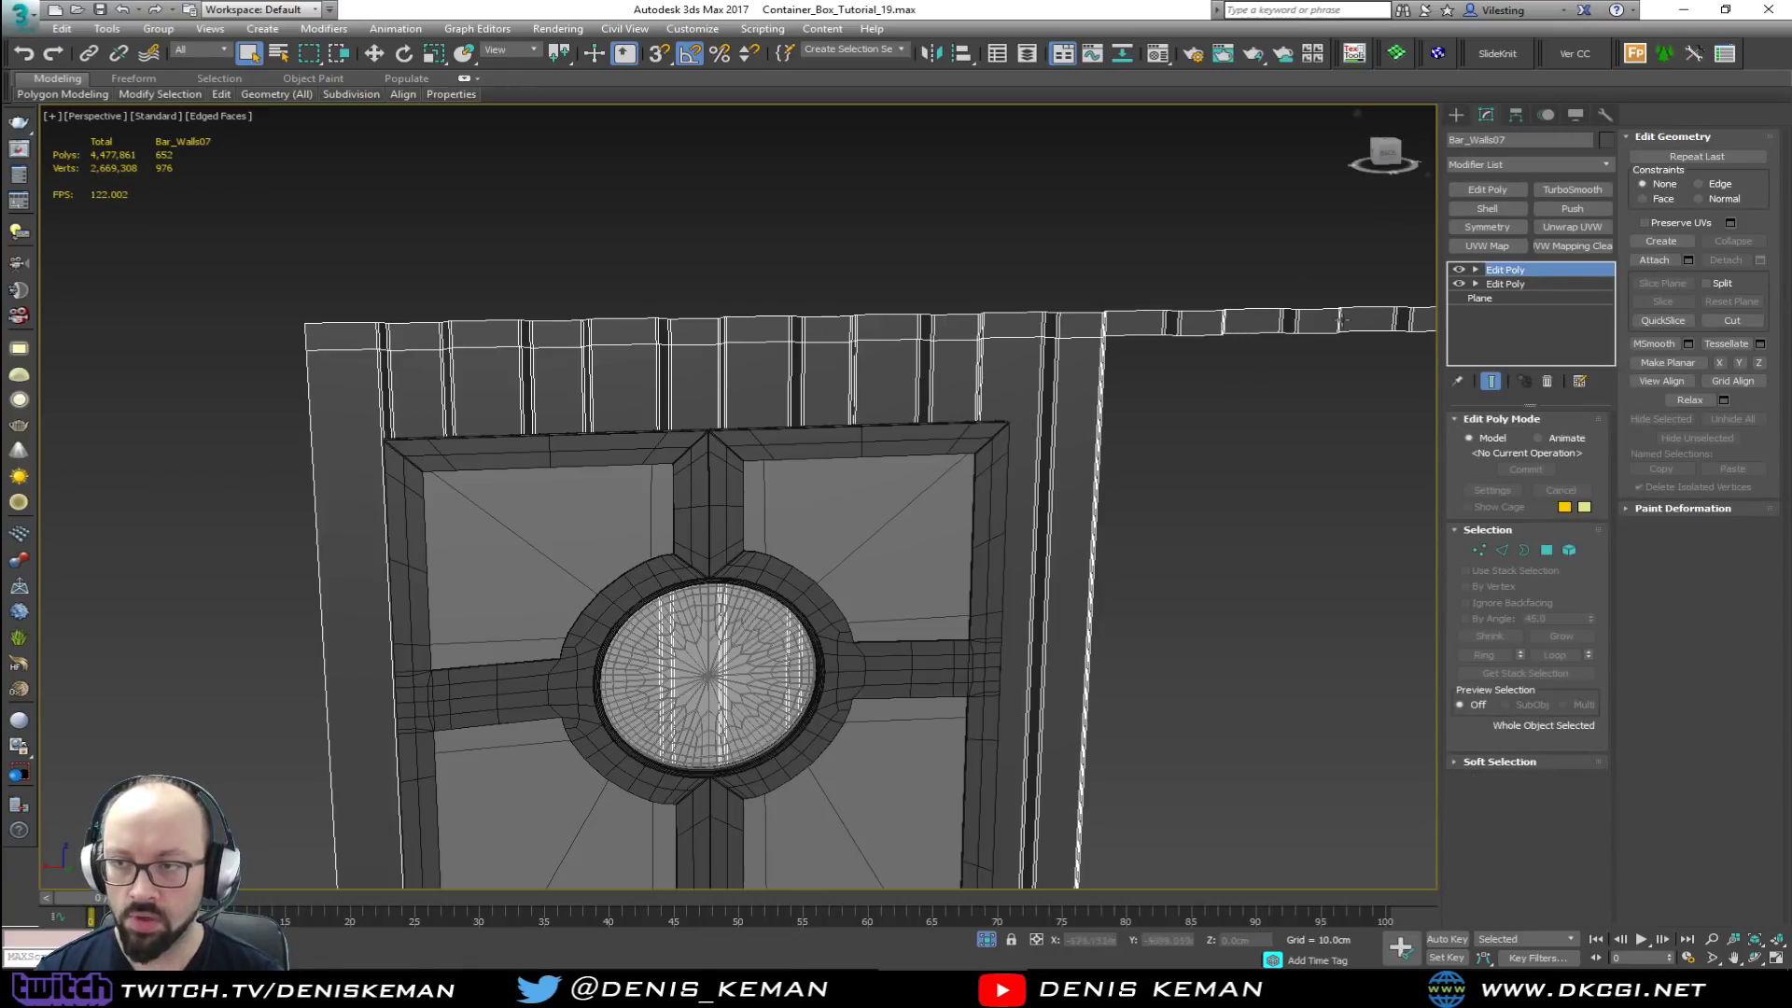
{"action": "left_click", "coordinate": [1486, 190]}
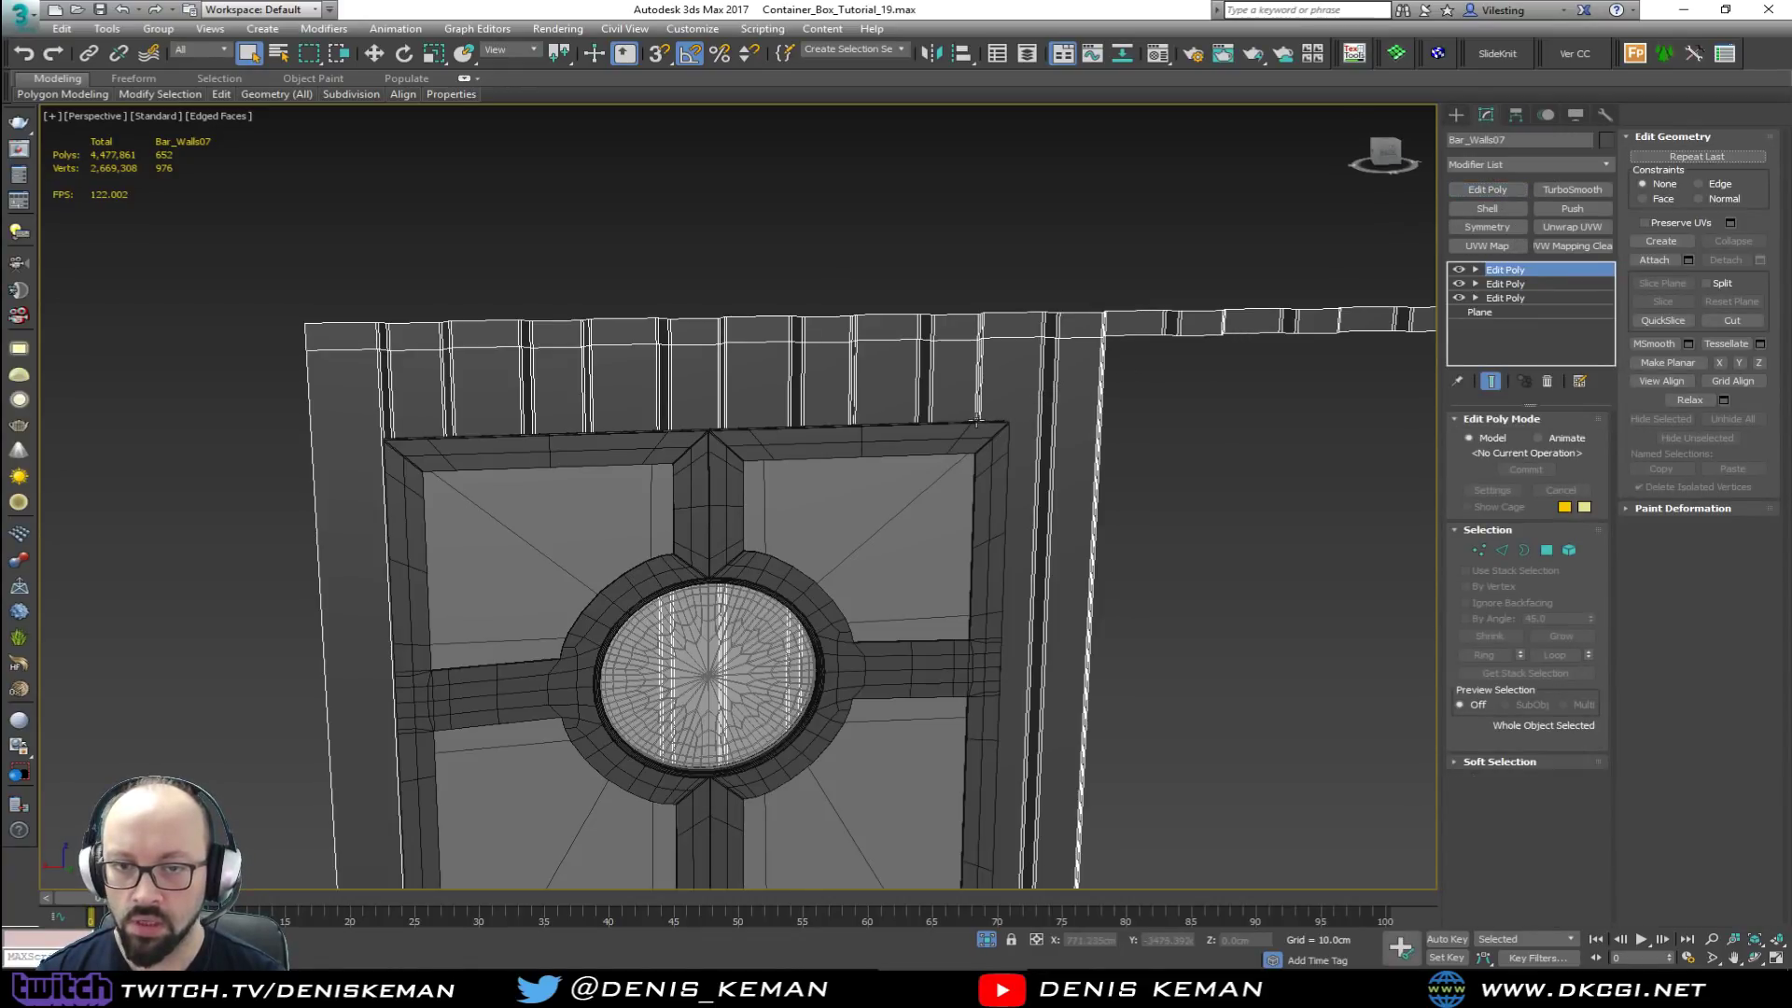
Step: In the Front view, connect the wall's vertical edges across the door section with one horizontal segment
{"action": "key", "text": "alt+w"}
{"action": "right_click", "coordinate": [1240, 340]}
{"action": "key", "text": "z"}
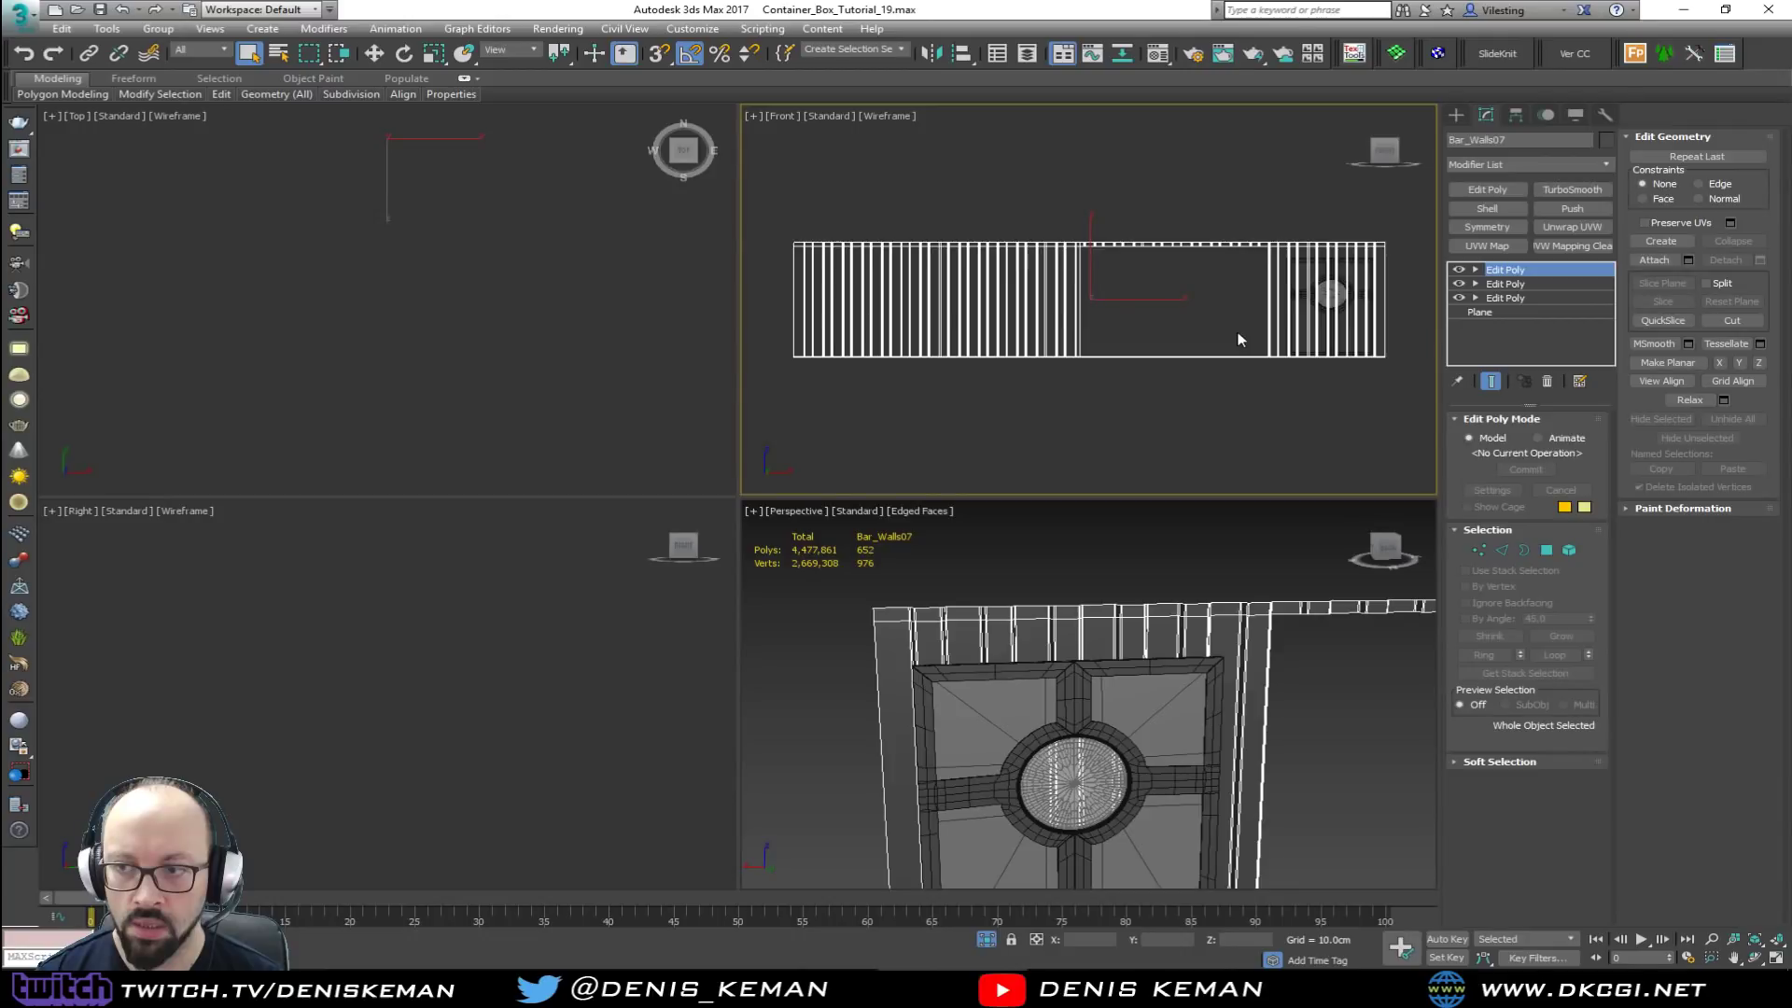
{"action": "key", "text": "alt+w"}
{"action": "middle_click_drag", "start_coordinate": [1243, 386], "coordinate": [908, 347]}
{"action": "scroll", "coordinate": [902, 368], "scroll_direction": "up", "scroll_amount": 6}
{"action": "key", "text": "alt+c"}
{"action": "left_click", "coordinate": [1502, 550]}
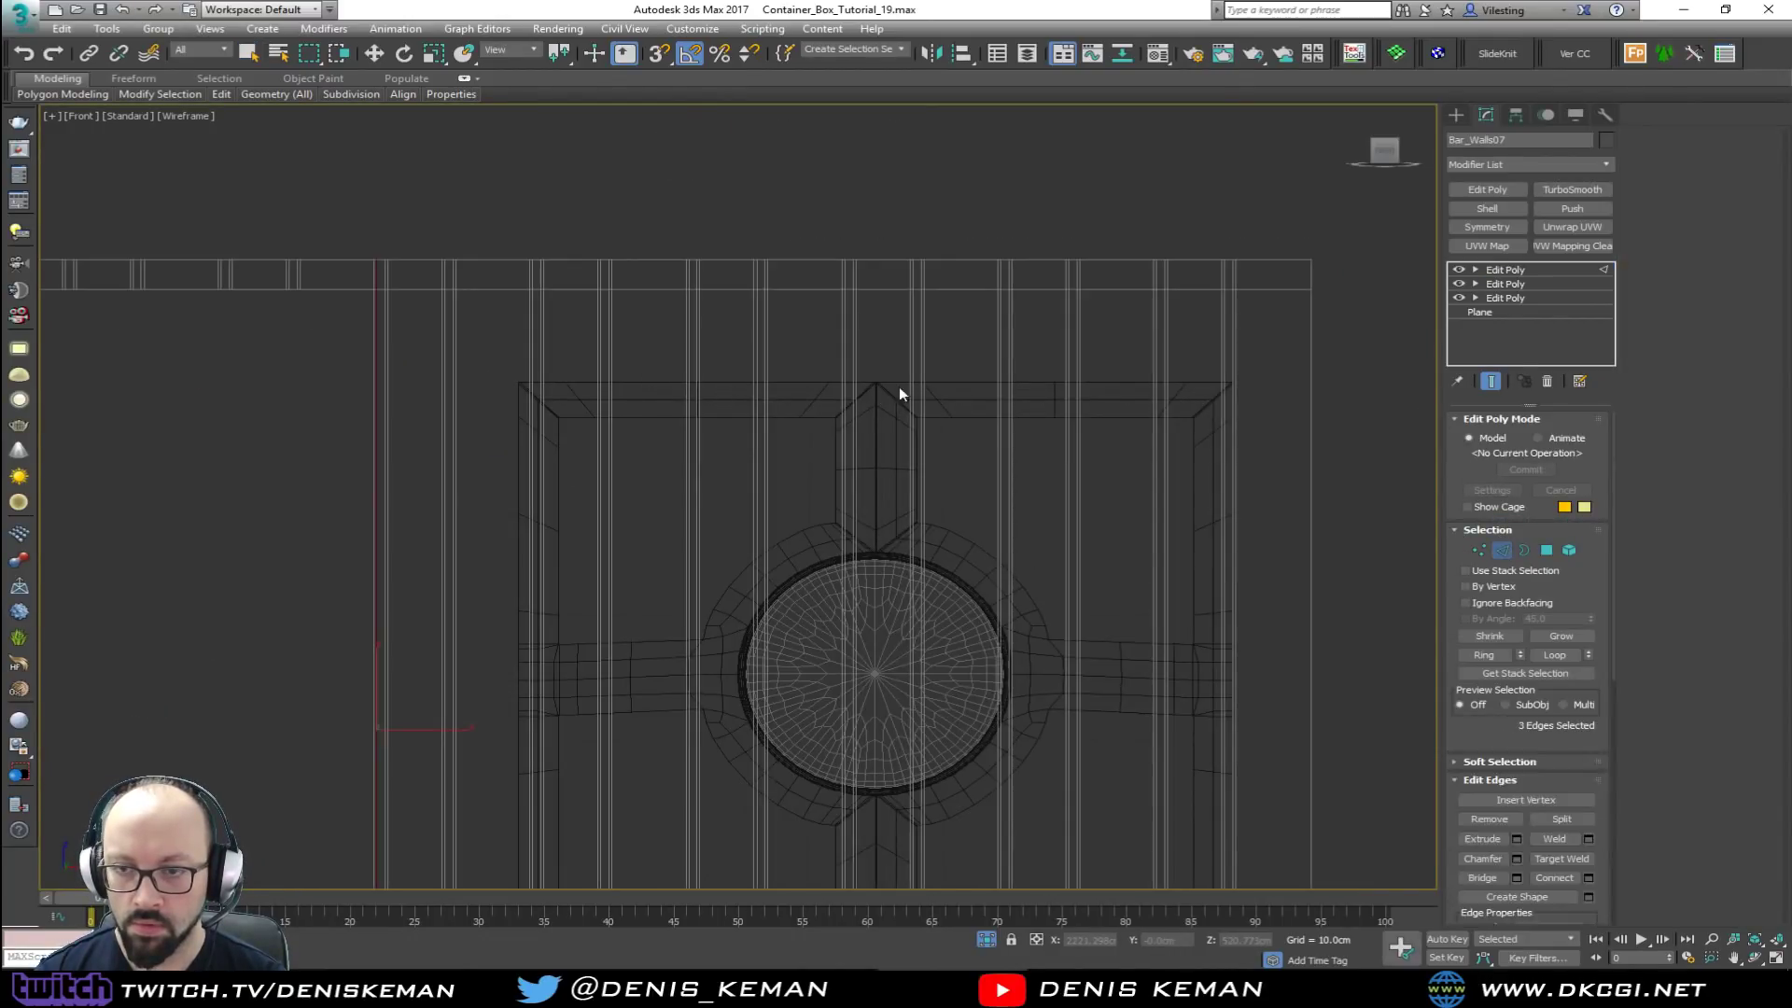
{"action": "left_click", "coordinate": [283, 442]}
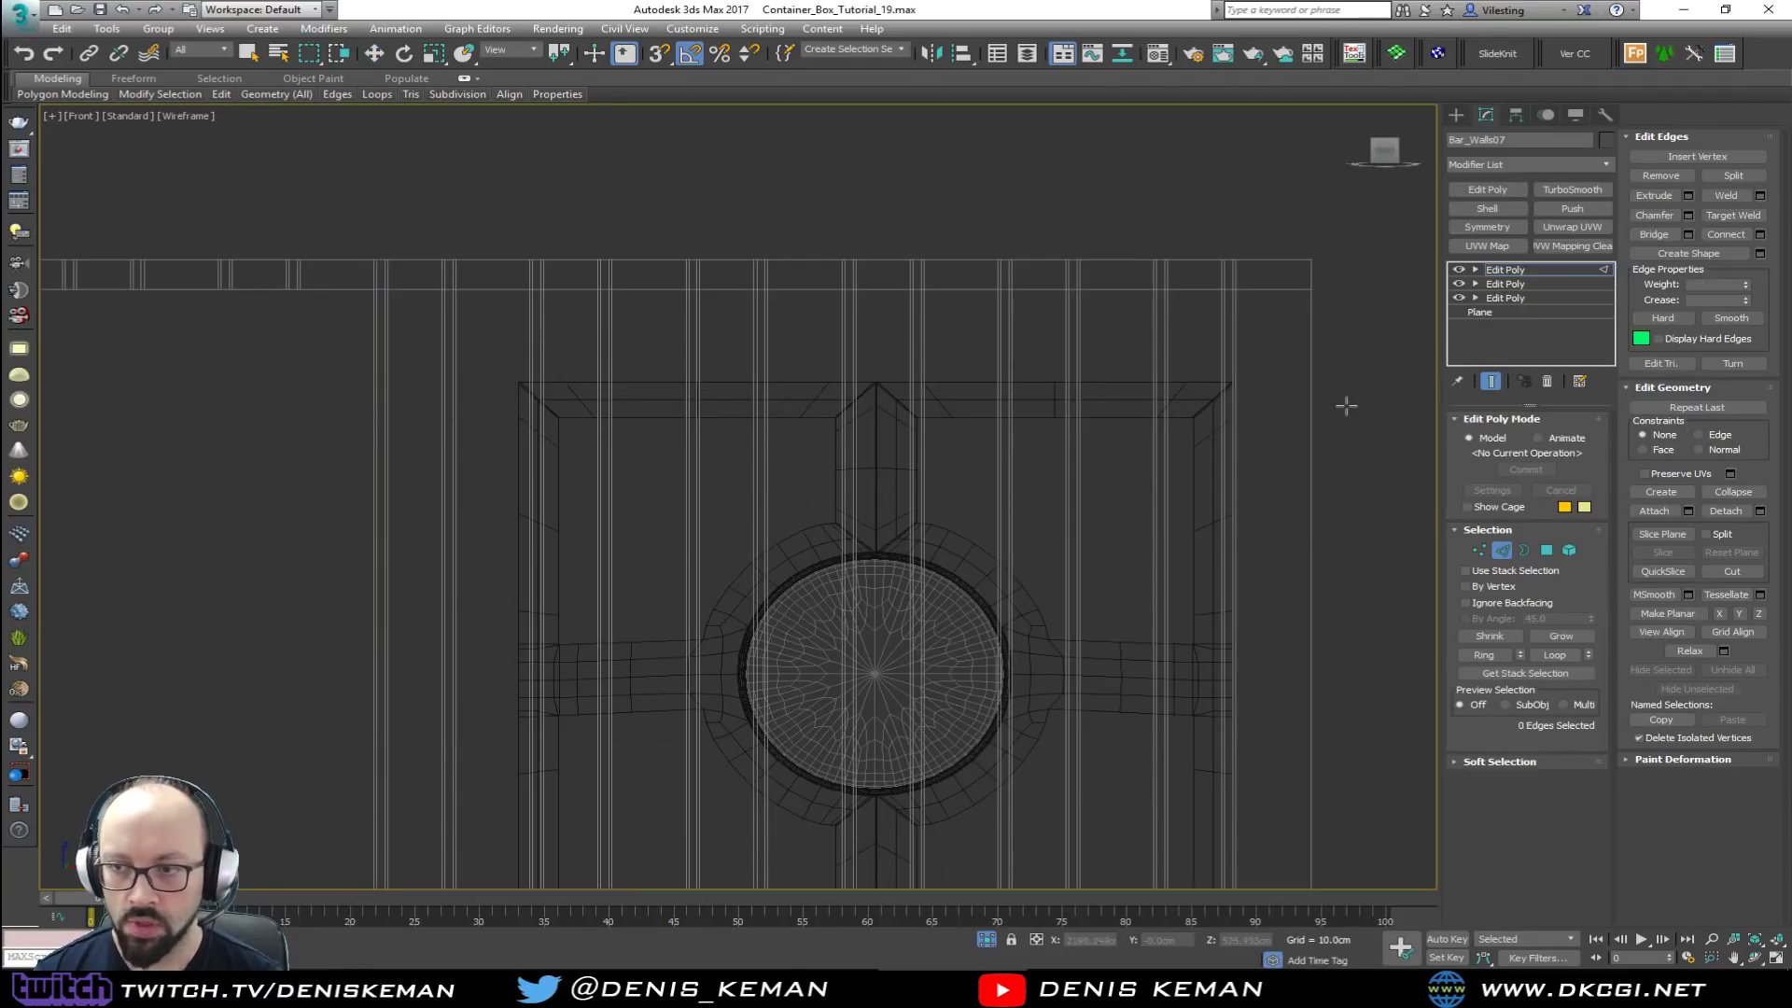
{"action": "left_click_drag", "start_coordinate": [1356, 405], "coordinate": [180, 411]}
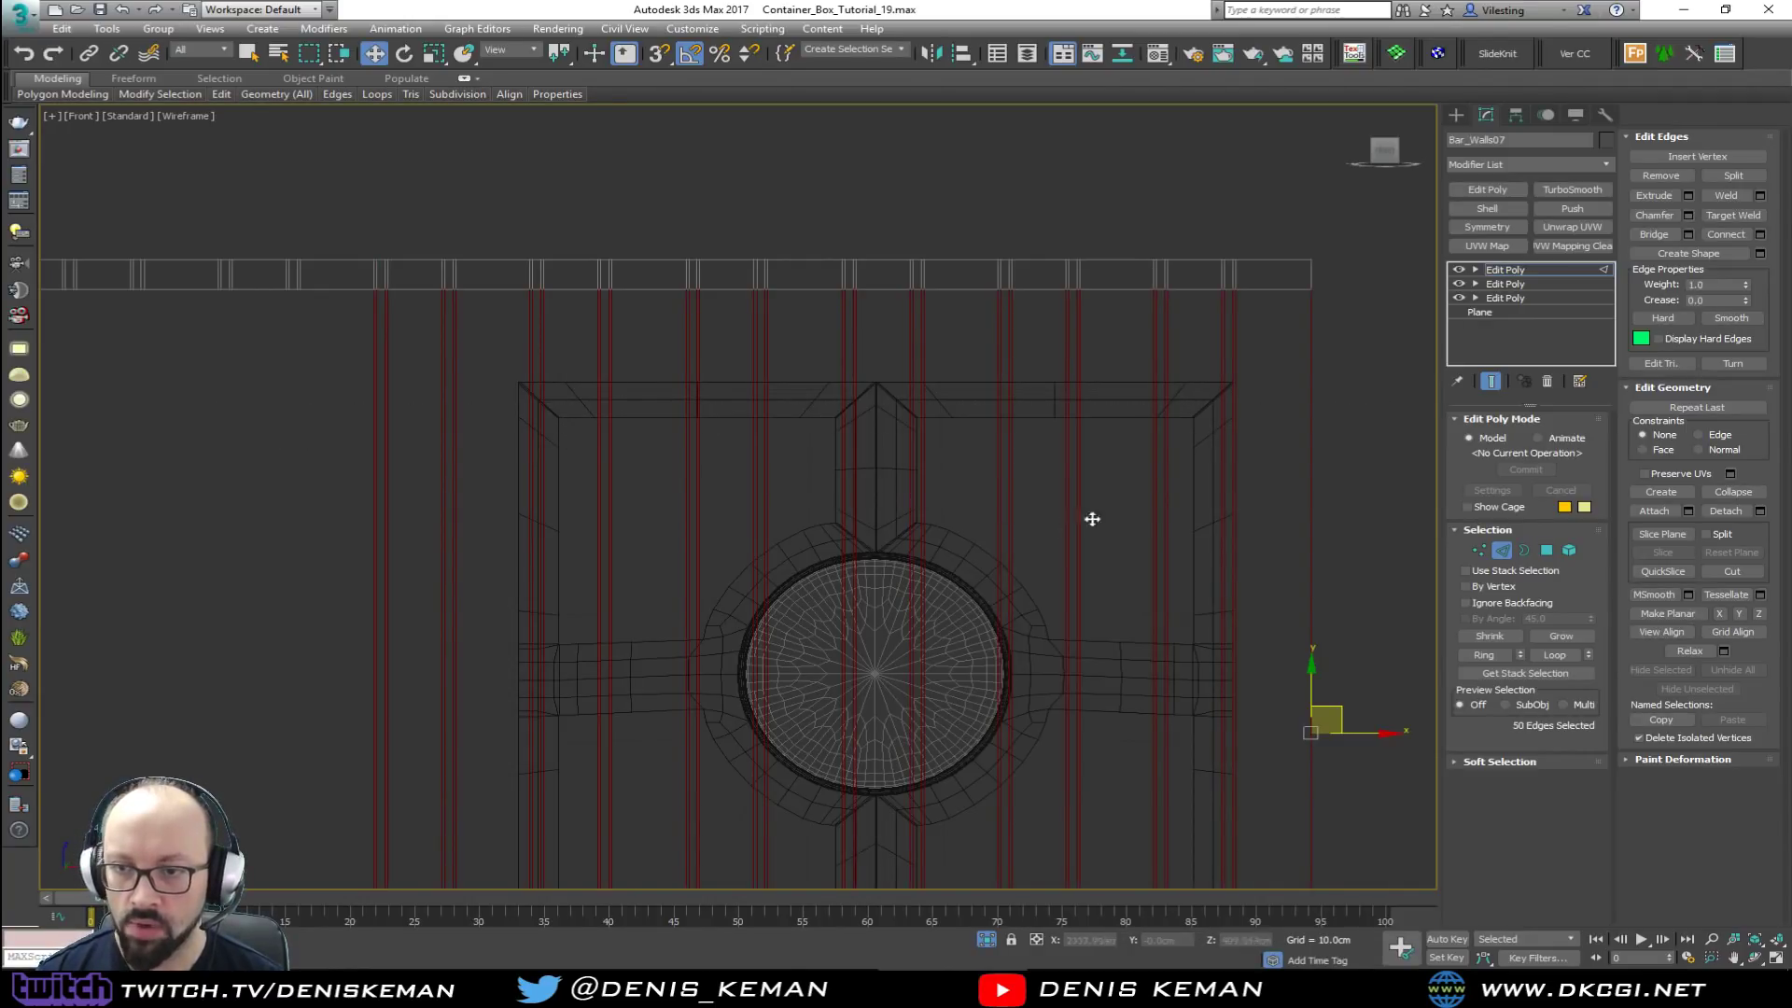
{"action": "left_click", "coordinate": [1760, 234]}
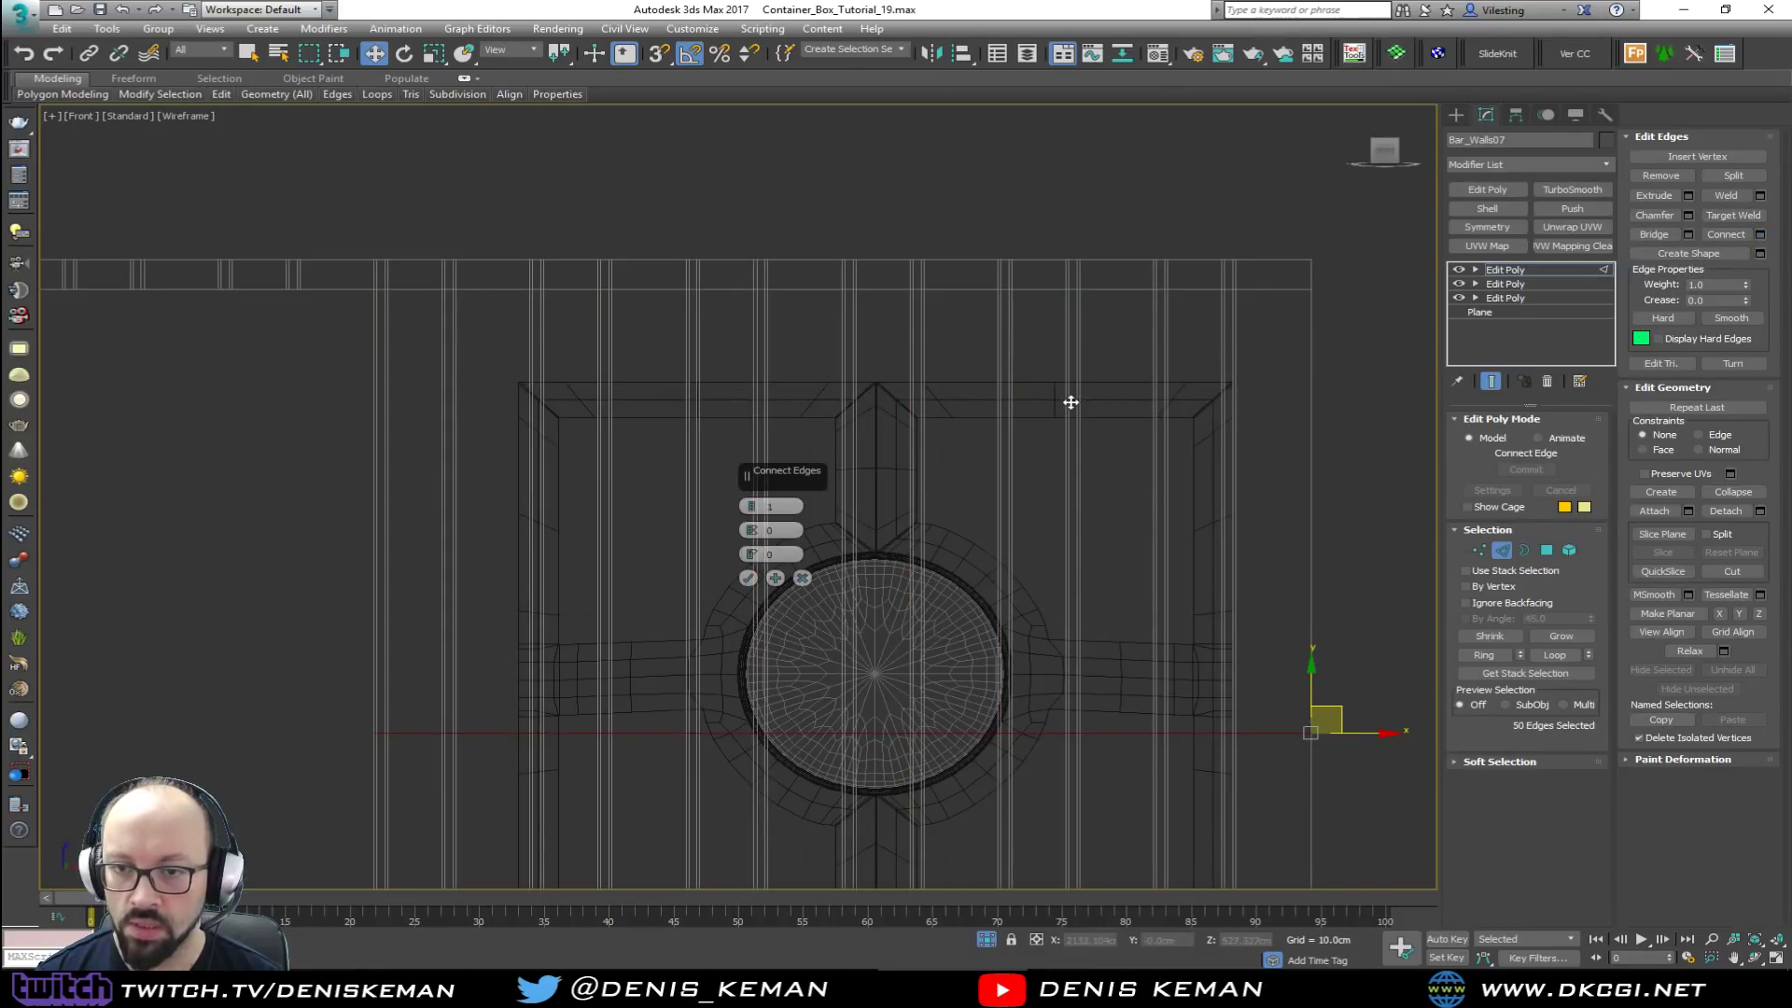
{"action": "left_click", "coordinate": [748, 578]}
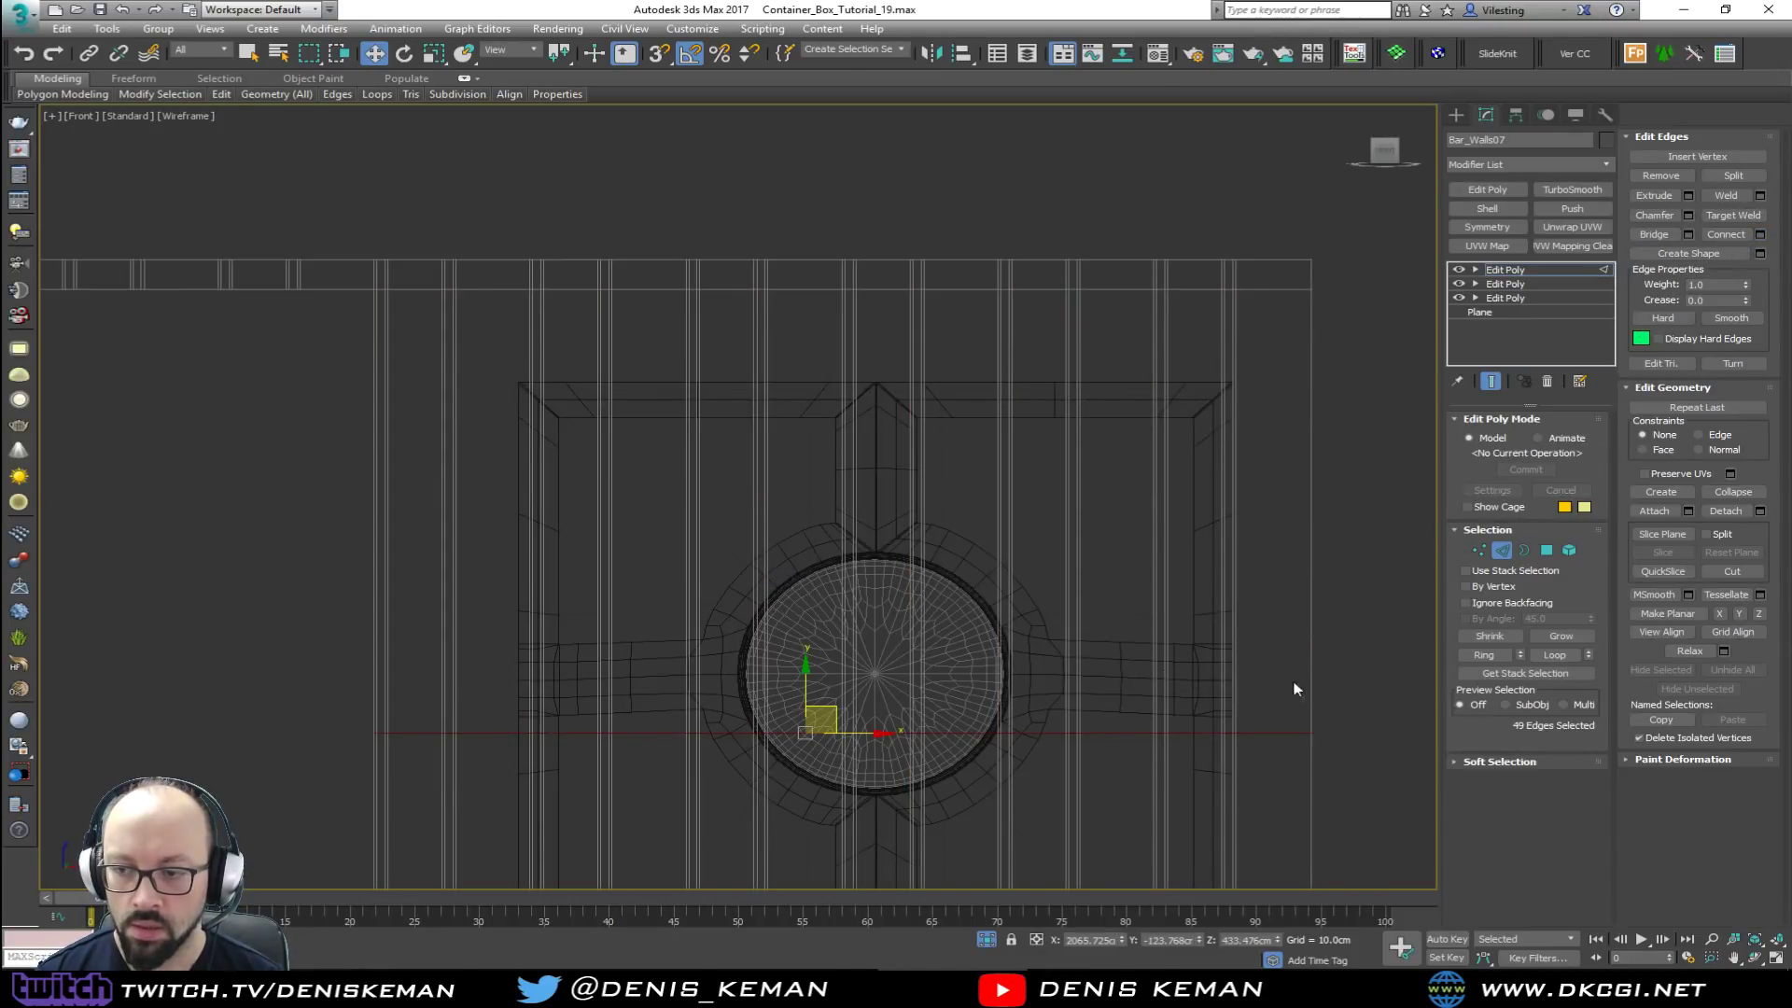
Step: Raise the new horizontal edges along Y and snap them to the top of the door frame
{"action": "left_click_drag", "start_coordinate": [807, 669], "coordinate": [820, 473]}
{"action": "left_click_drag", "start_coordinate": [835, 374], "coordinate": [846, 342]}
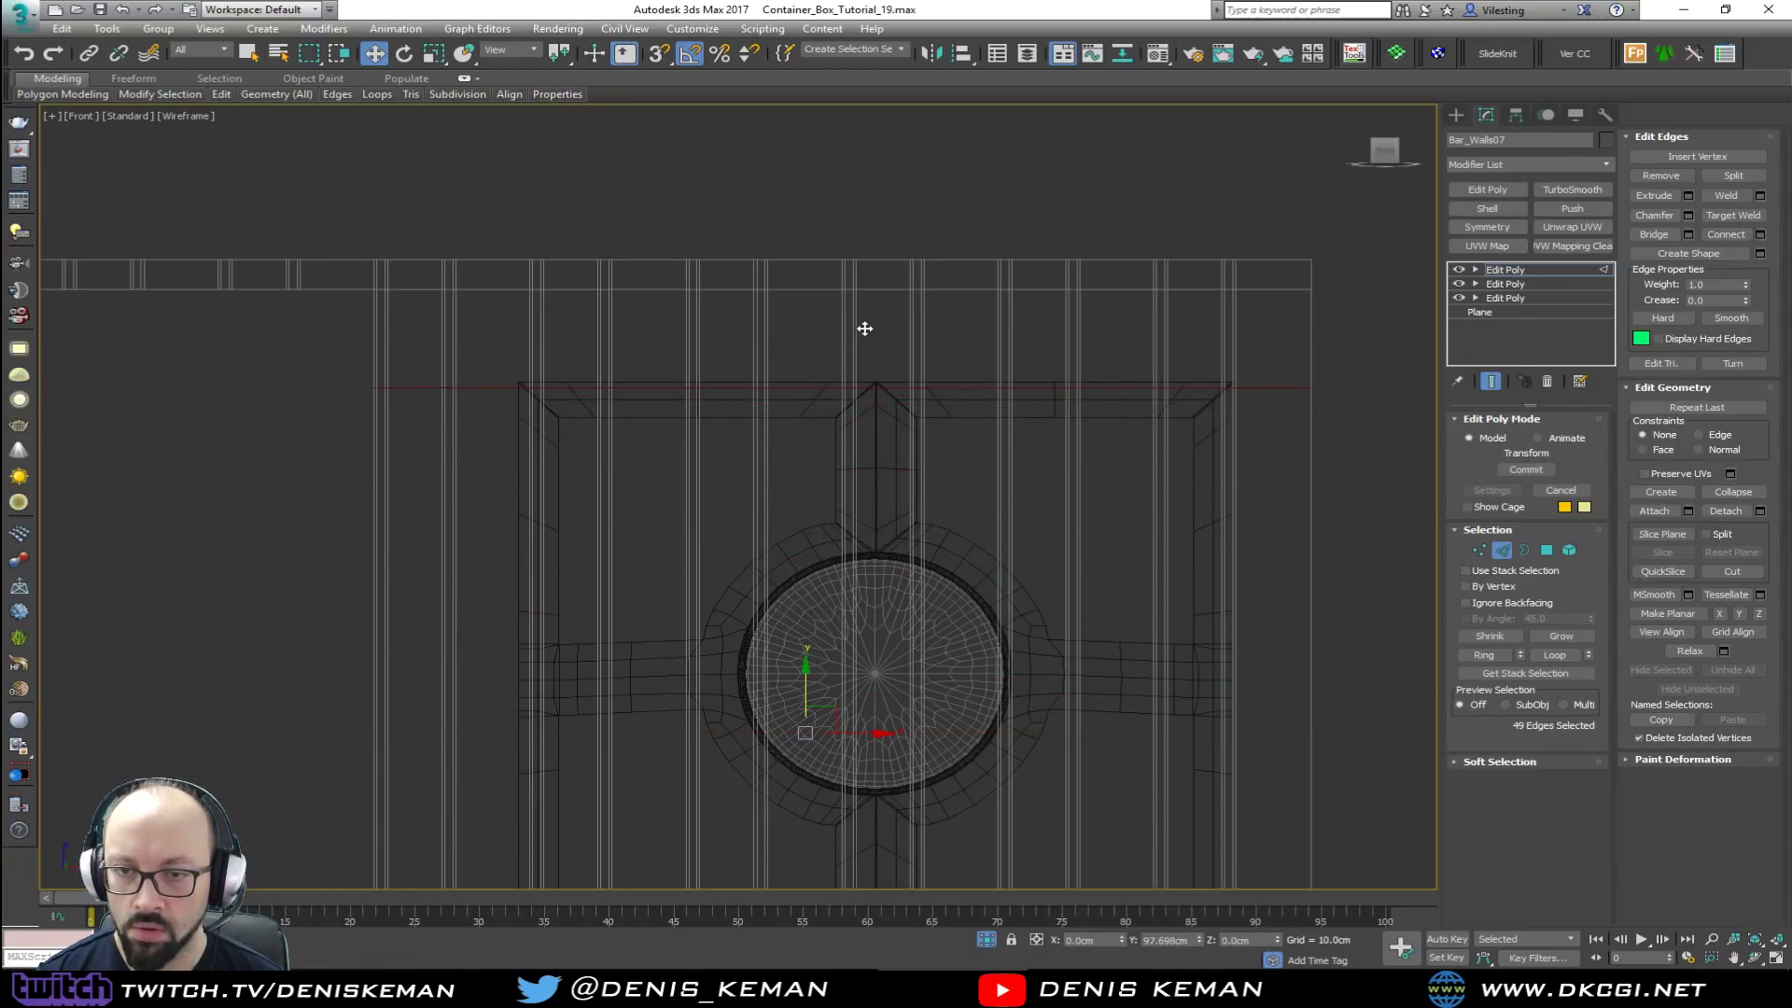
{"action": "left_click_drag", "start_coordinate": [866, 332], "coordinate": [870, 325]}
{"action": "key", "text": "s"}
{"action": "left_click_drag", "start_coordinate": [747, 347], "coordinate": [510, 376]}
{"action": "middle_click_drag", "start_coordinate": [672, 445], "coordinate": [681, 368]}
{"action": "scroll", "coordinate": [528, 308], "scroll_direction": "up", "scroll_amount": 8}
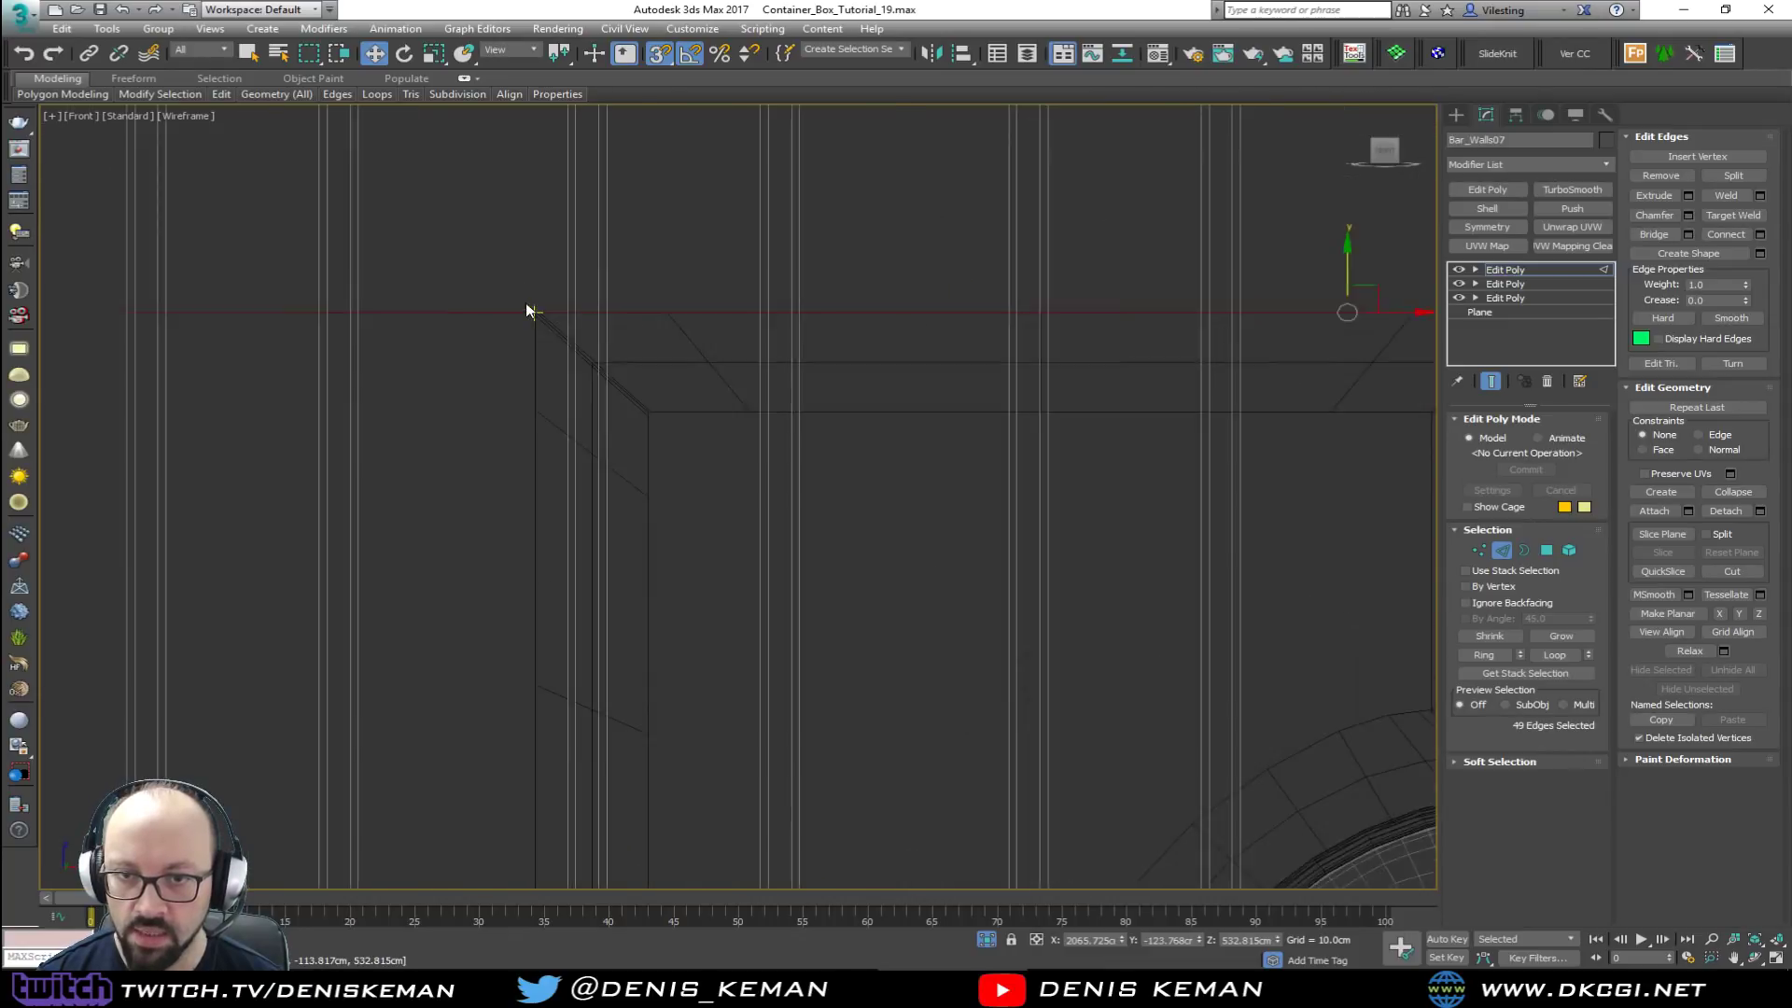
{"action": "middle_click_drag", "start_coordinate": [532, 332], "coordinate": [519, 417]}
{"action": "scroll", "coordinate": [519, 416], "scroll_direction": "down", "scroll_amount": 5}
{"action": "scroll", "coordinate": [508, 418], "scroll_direction": "up", "scroll_amount": 3}
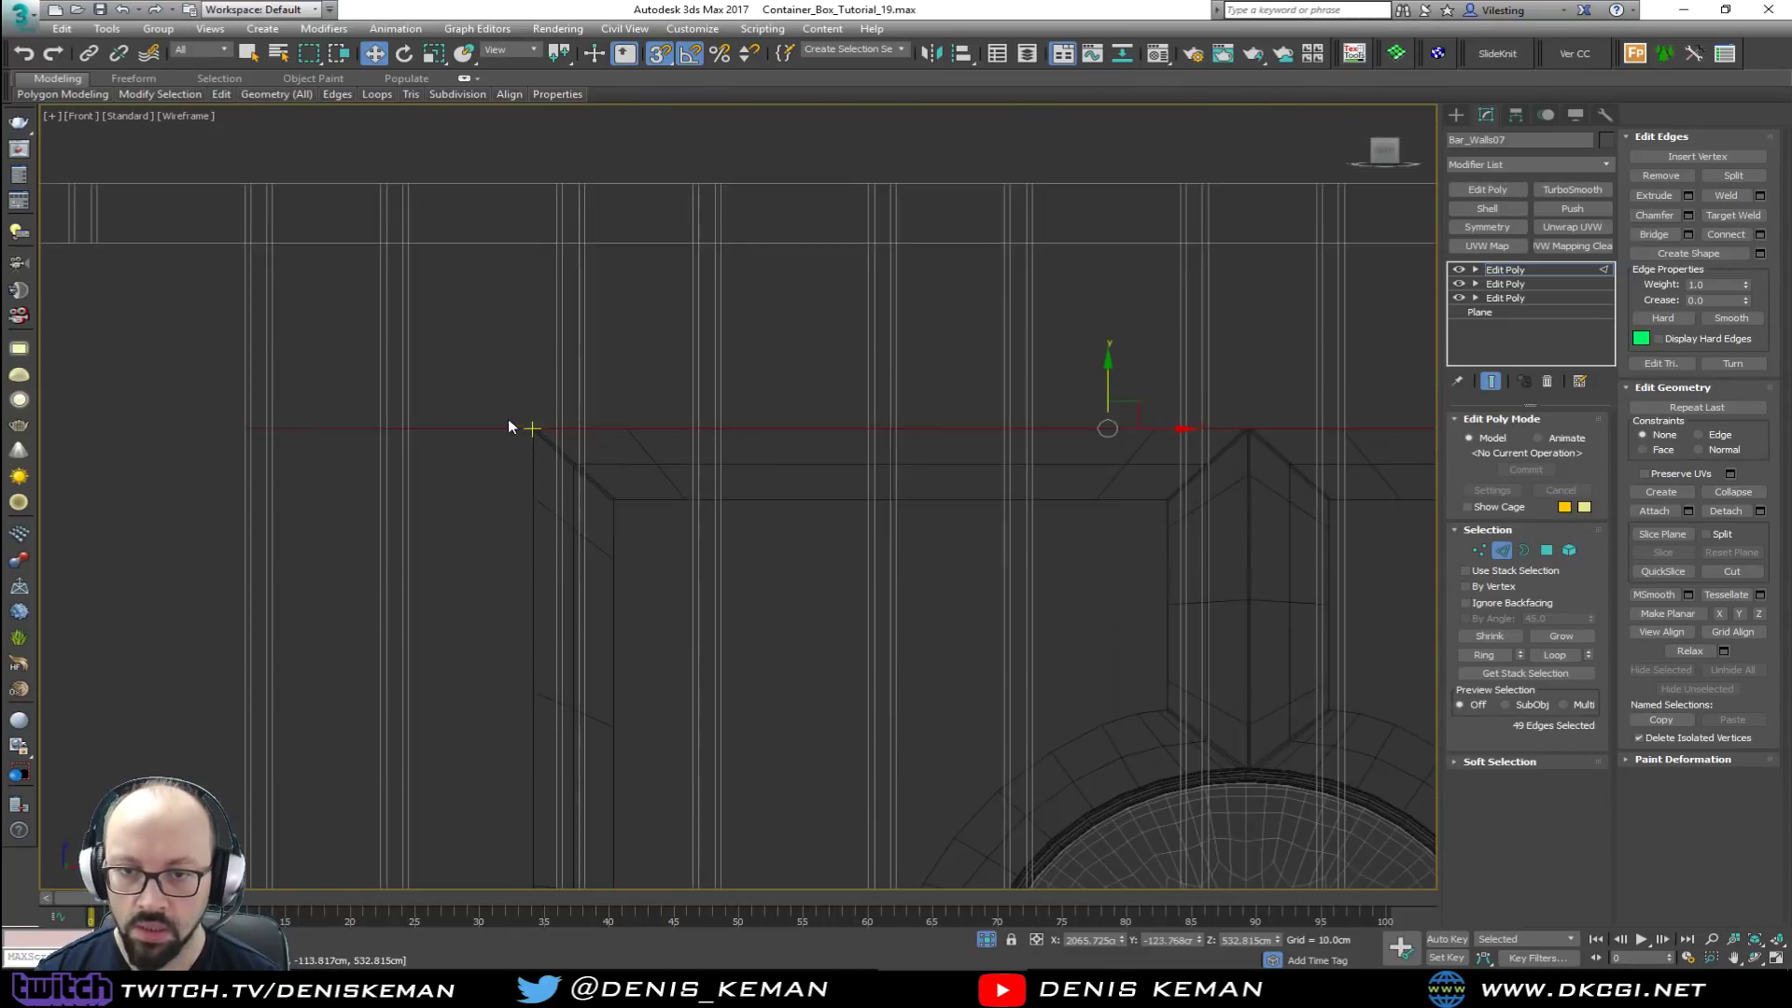
{"action": "scroll", "coordinate": [501, 504], "scroll_direction": "down", "scroll_amount": 3}
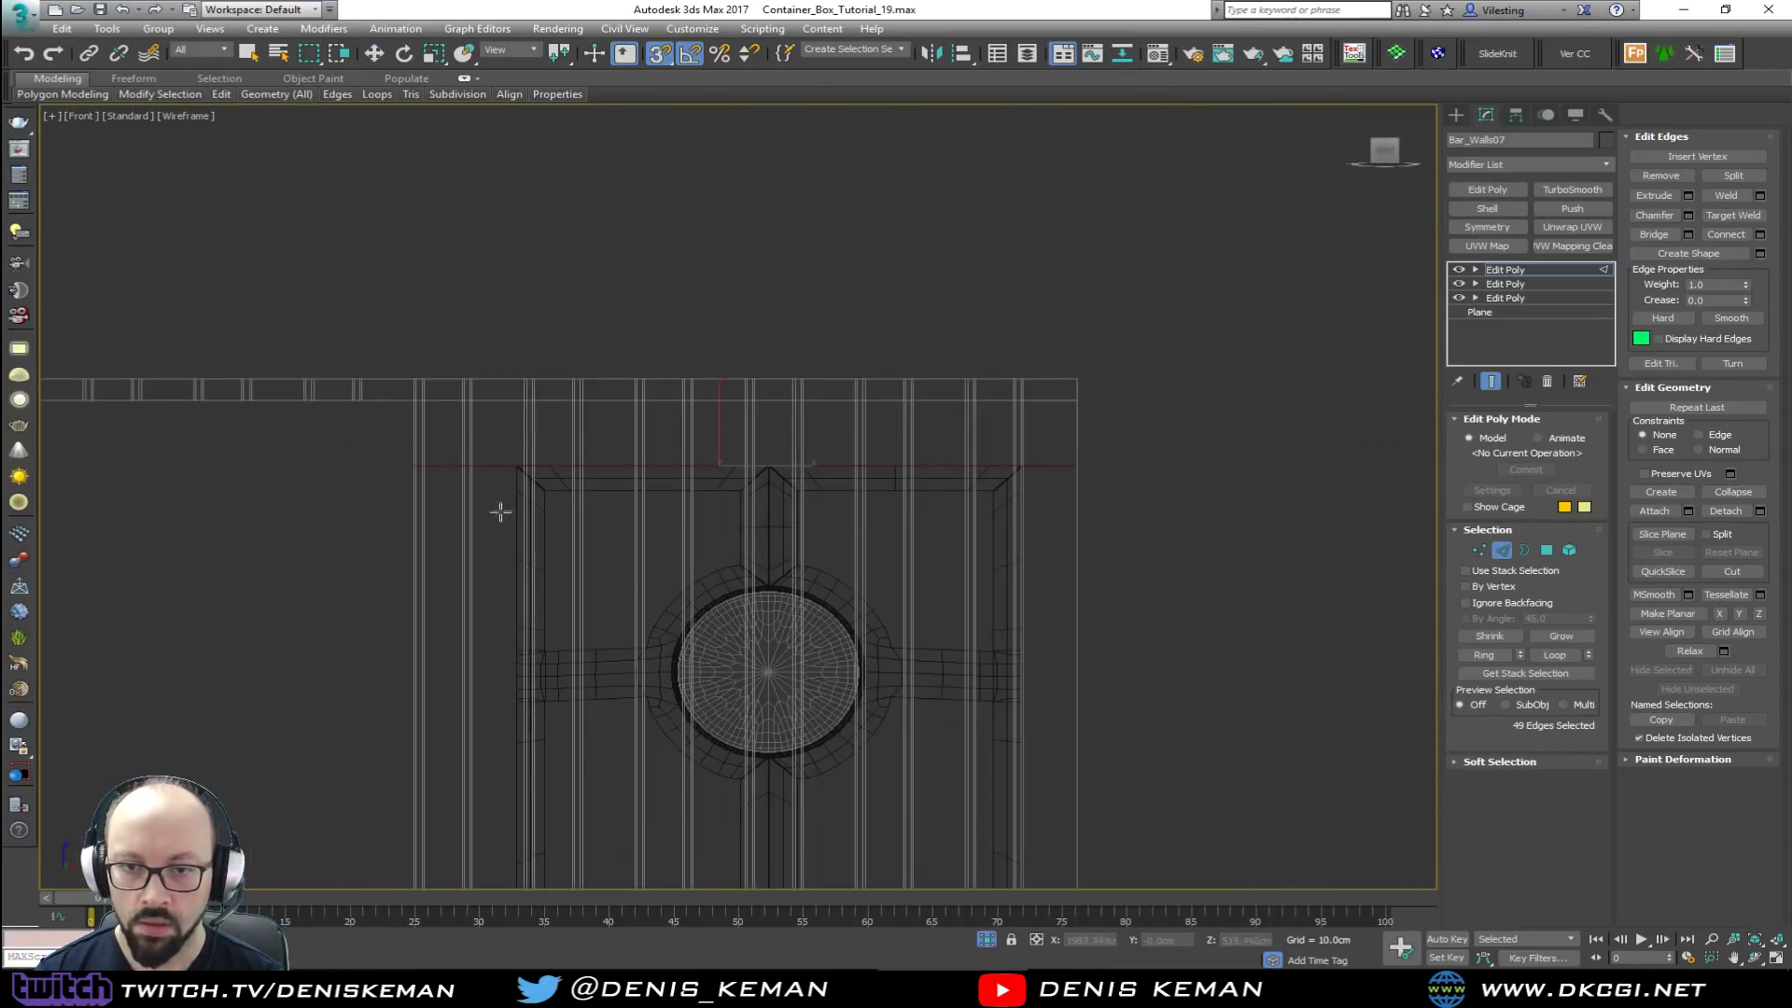
Step: Connect the ring of horizontal edges beside the door's left side and snap the new vertical edge to the frame's outer edge
{"action": "key", "text": "w"}
{"action": "left_click_drag", "start_coordinate": [501, 358], "coordinate": [495, 515]}
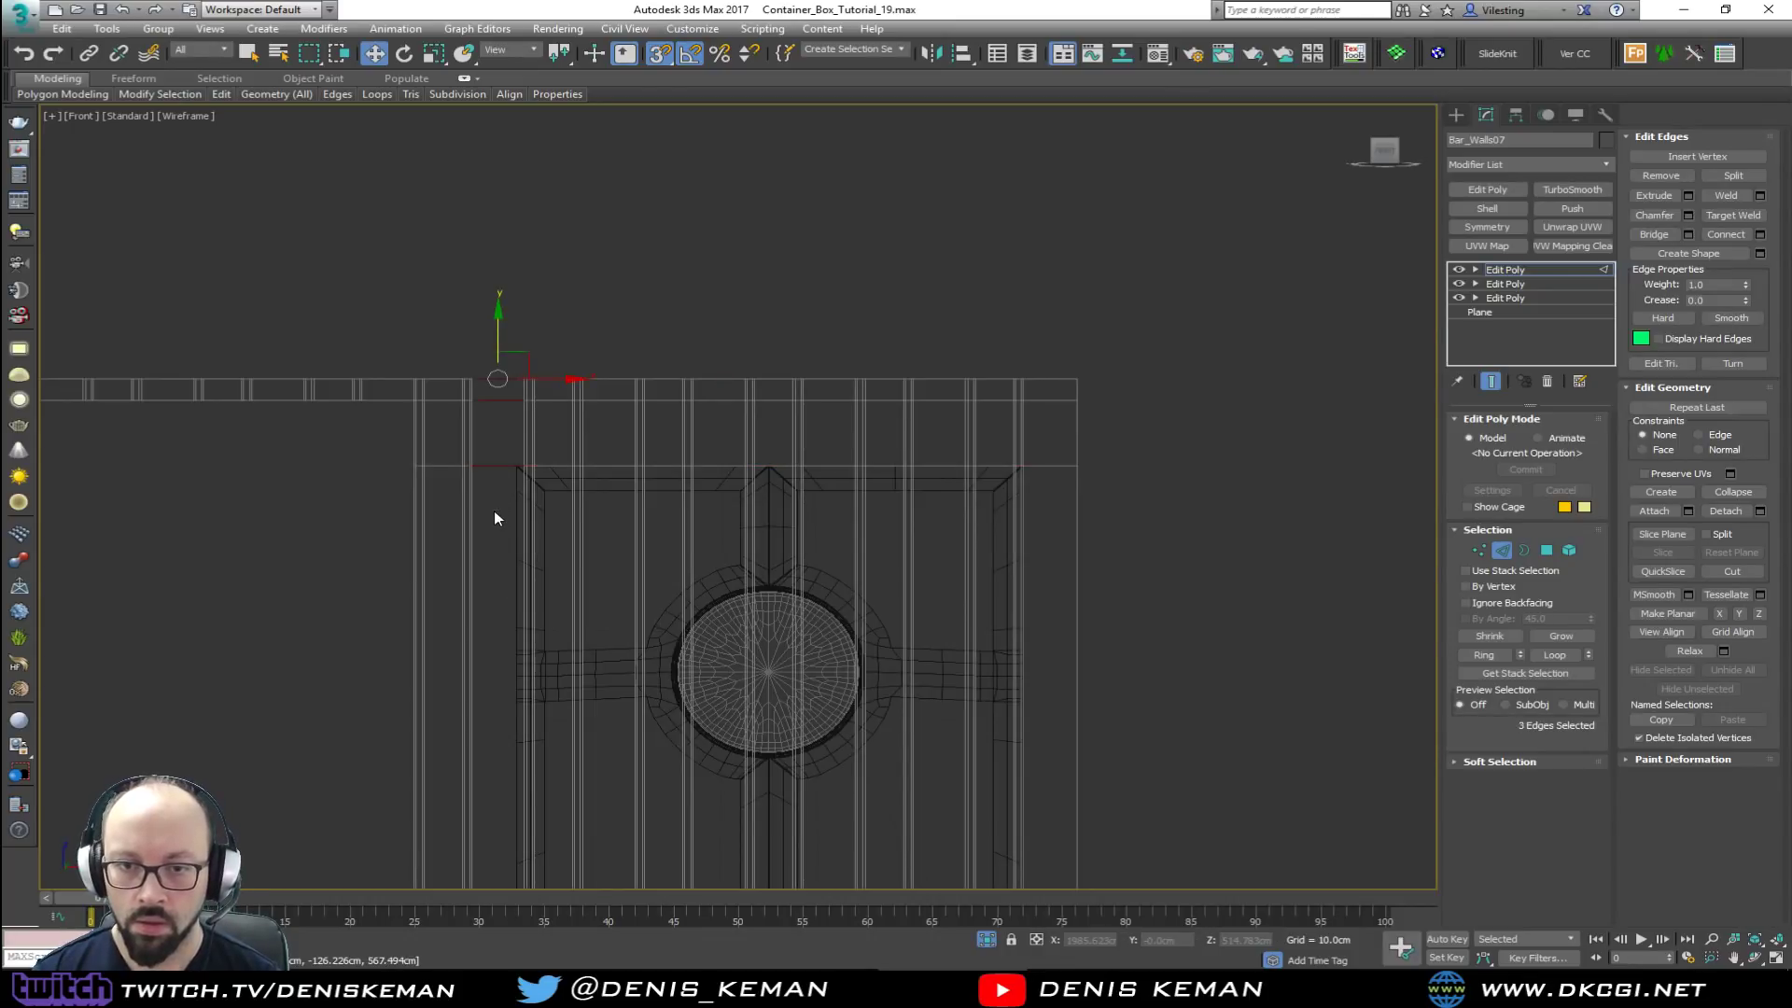
{"action": "left_click", "coordinate": [1488, 654]}
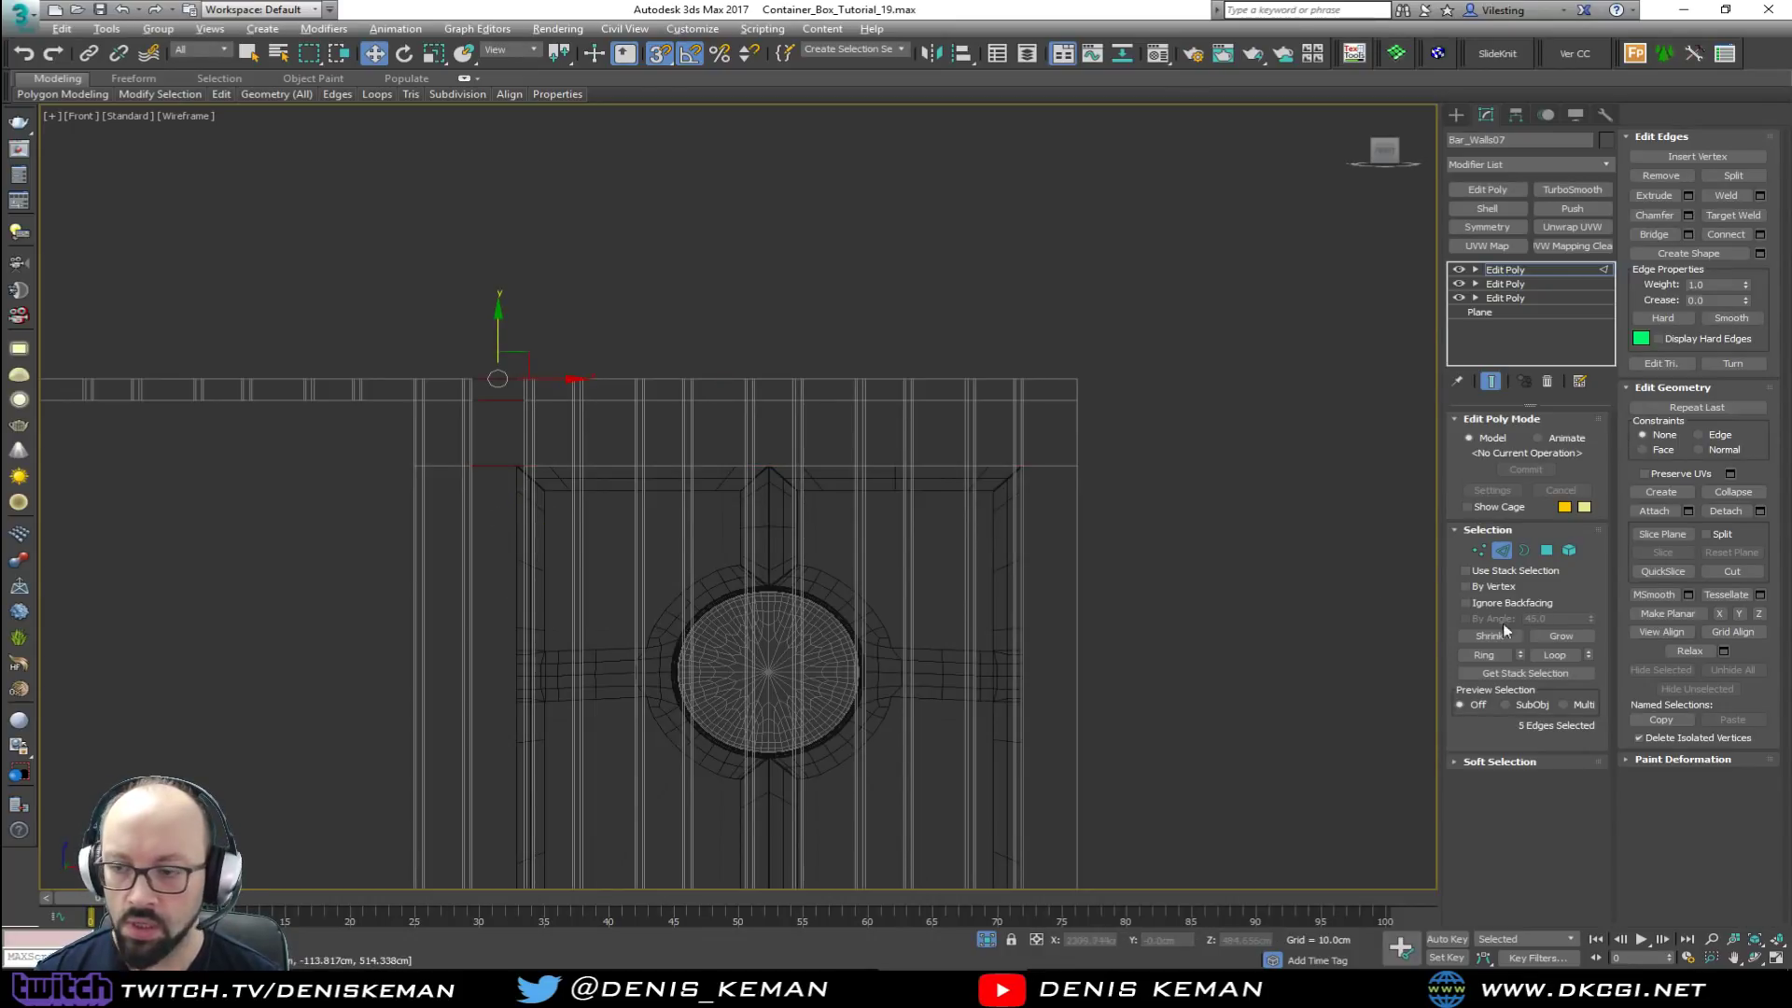
{"action": "left_click", "coordinate": [1738, 235]}
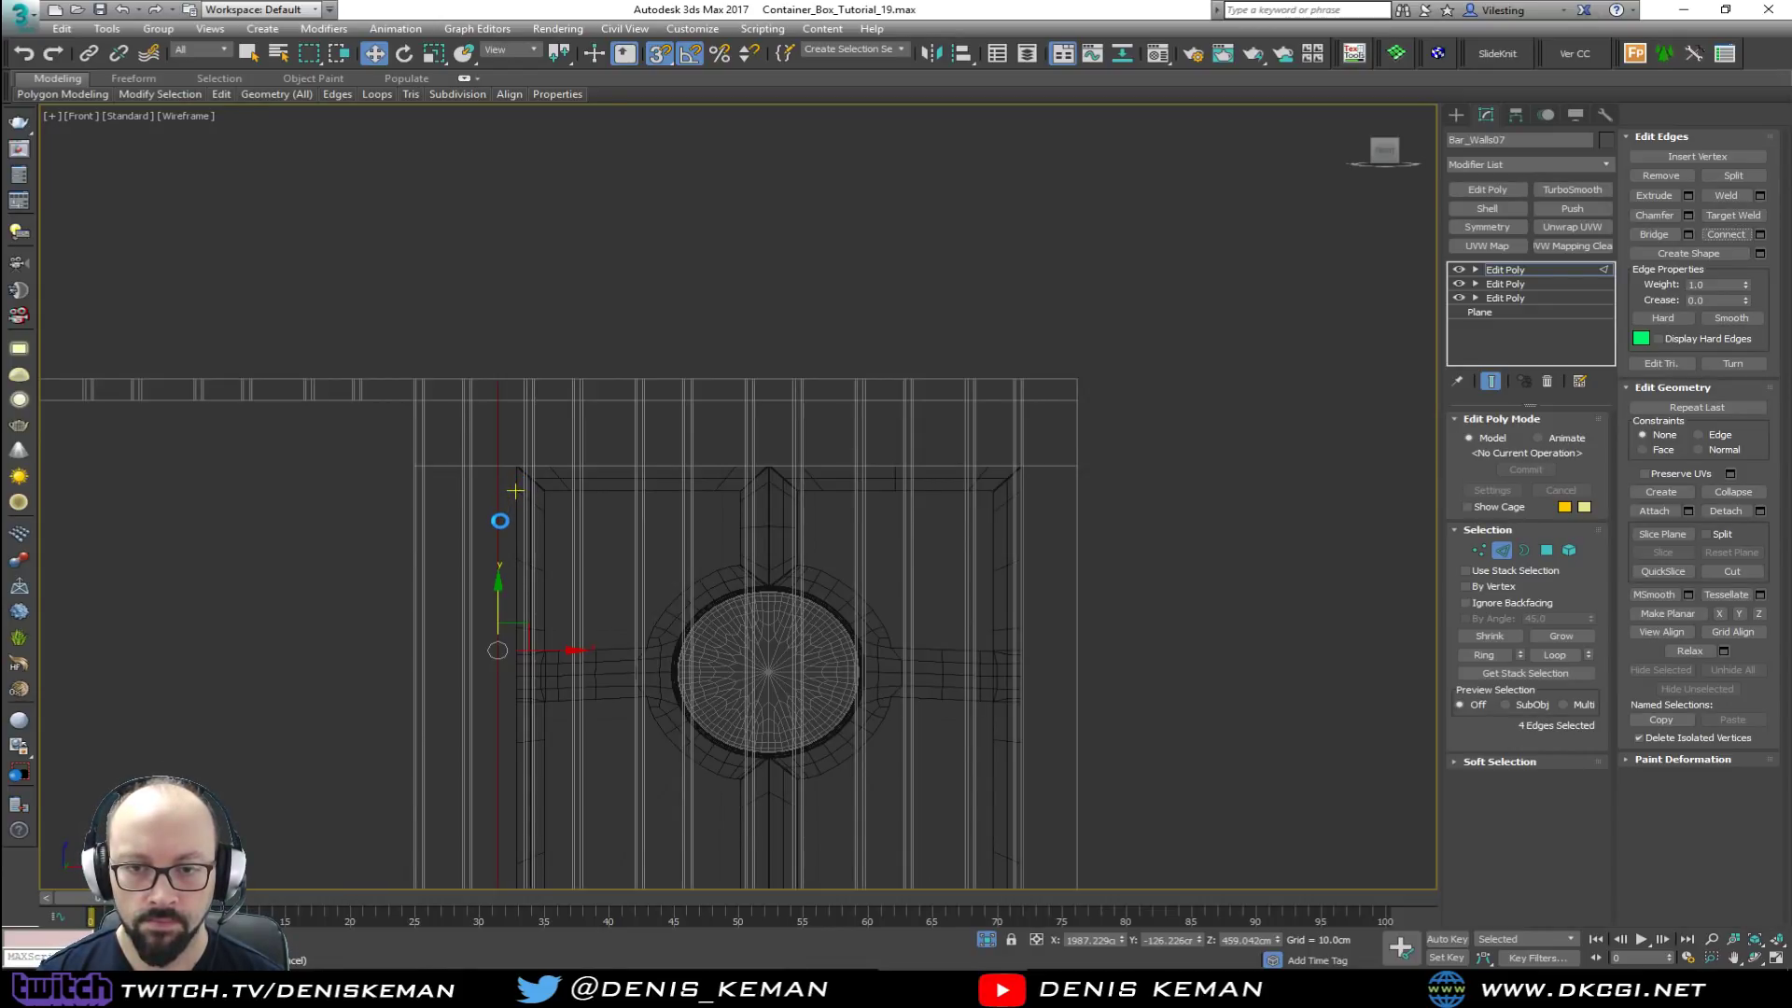
{"action": "scroll", "coordinate": [501, 521], "scroll_direction": "up", "scroll_amount": 2}
{"action": "scroll", "coordinate": [501, 522], "scroll_direction": "up", "scroll_amount": 2}
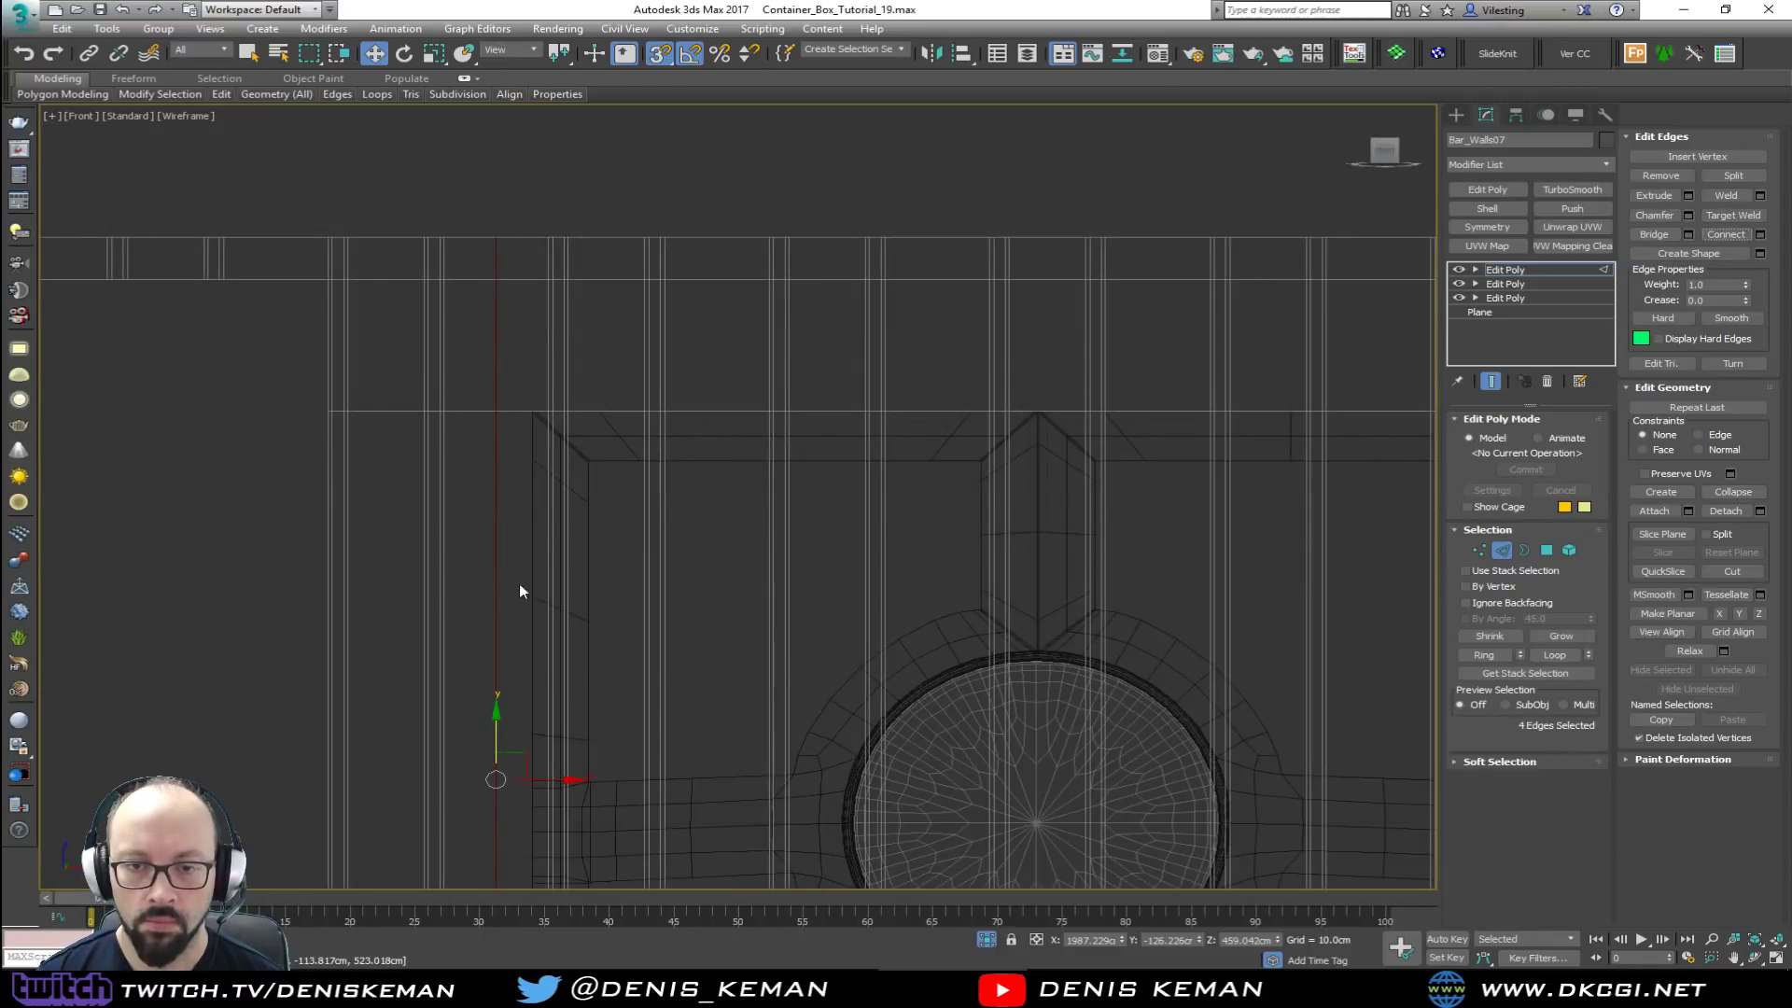
{"action": "left_click_drag", "start_coordinate": [536, 782], "coordinate": [530, 409]}
Step: Add a vertical edge near the door's right side and snap it to the frame's outer edge
{"action": "middle_click_drag", "start_coordinate": [725, 504], "coordinate": [466, 457]}
{"action": "scroll", "coordinate": [476, 460], "scroll_direction": "down", "scroll_amount": 3}
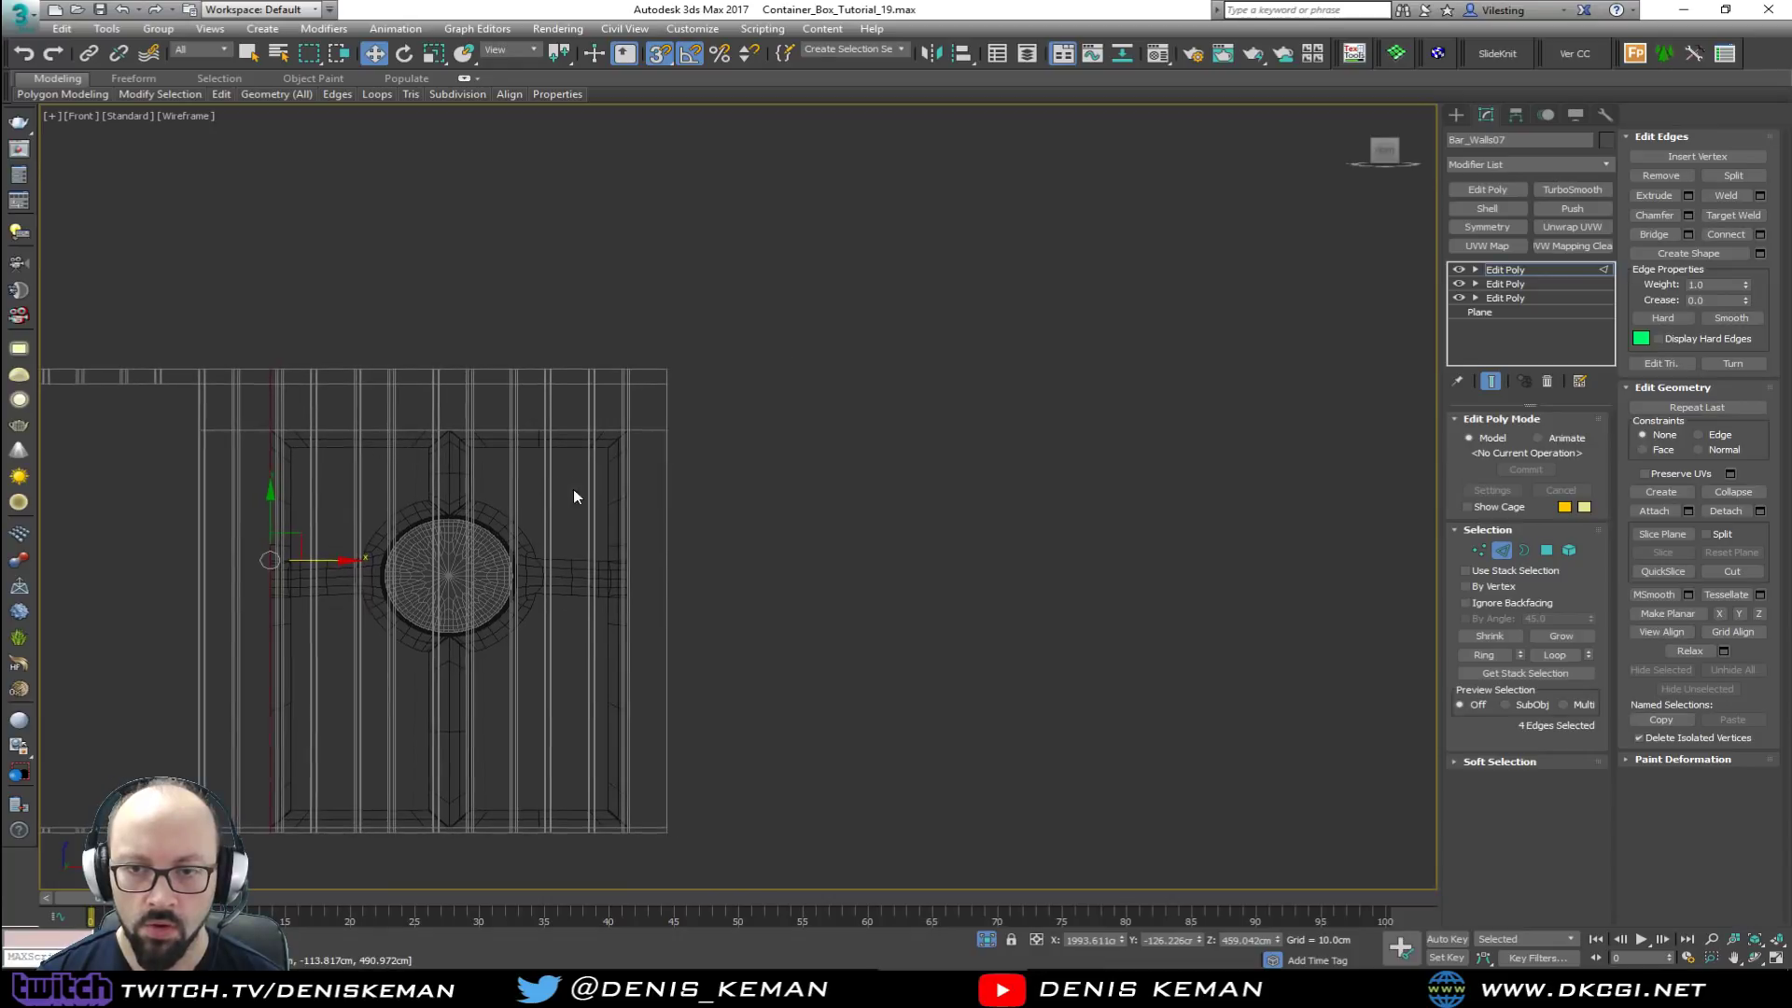
{"action": "scroll", "coordinate": [652, 454], "scroll_direction": "up", "scroll_amount": 6}
{"action": "scroll", "coordinate": [586, 408], "scroll_direction": "up", "scroll_amount": 3}
{"action": "scroll", "coordinate": [547, 278], "scroll_direction": "up", "scroll_amount": 1}
{"action": "middle_click_drag", "start_coordinate": [546, 276], "coordinate": [607, 512]}
{"action": "left_click", "coordinate": [612, 436]}
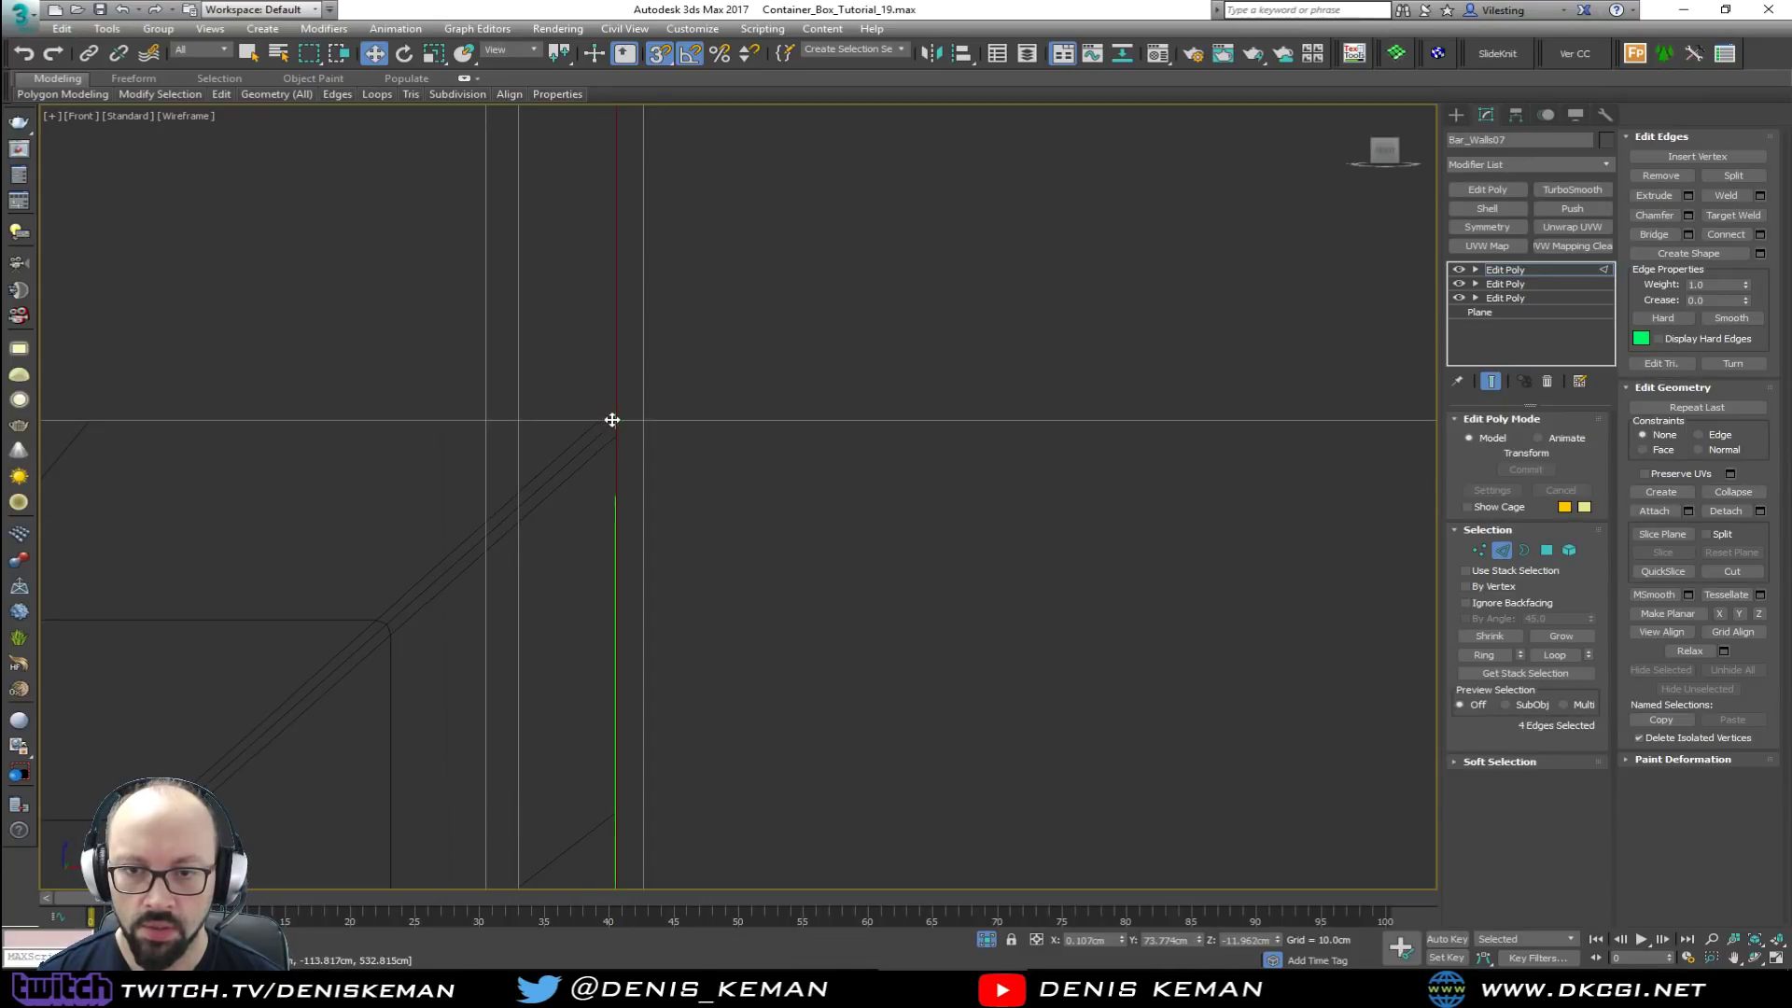
{"action": "scroll", "coordinate": [624, 420], "scroll_direction": "down", "scroll_amount": 2}
{"action": "middle_click_drag", "start_coordinate": [632, 429], "coordinate": [738, 354]}
Step: Select the wall polygons inside the door frame's outline, check the selection at its borders, and delete them
{"action": "key", "text": "4"}
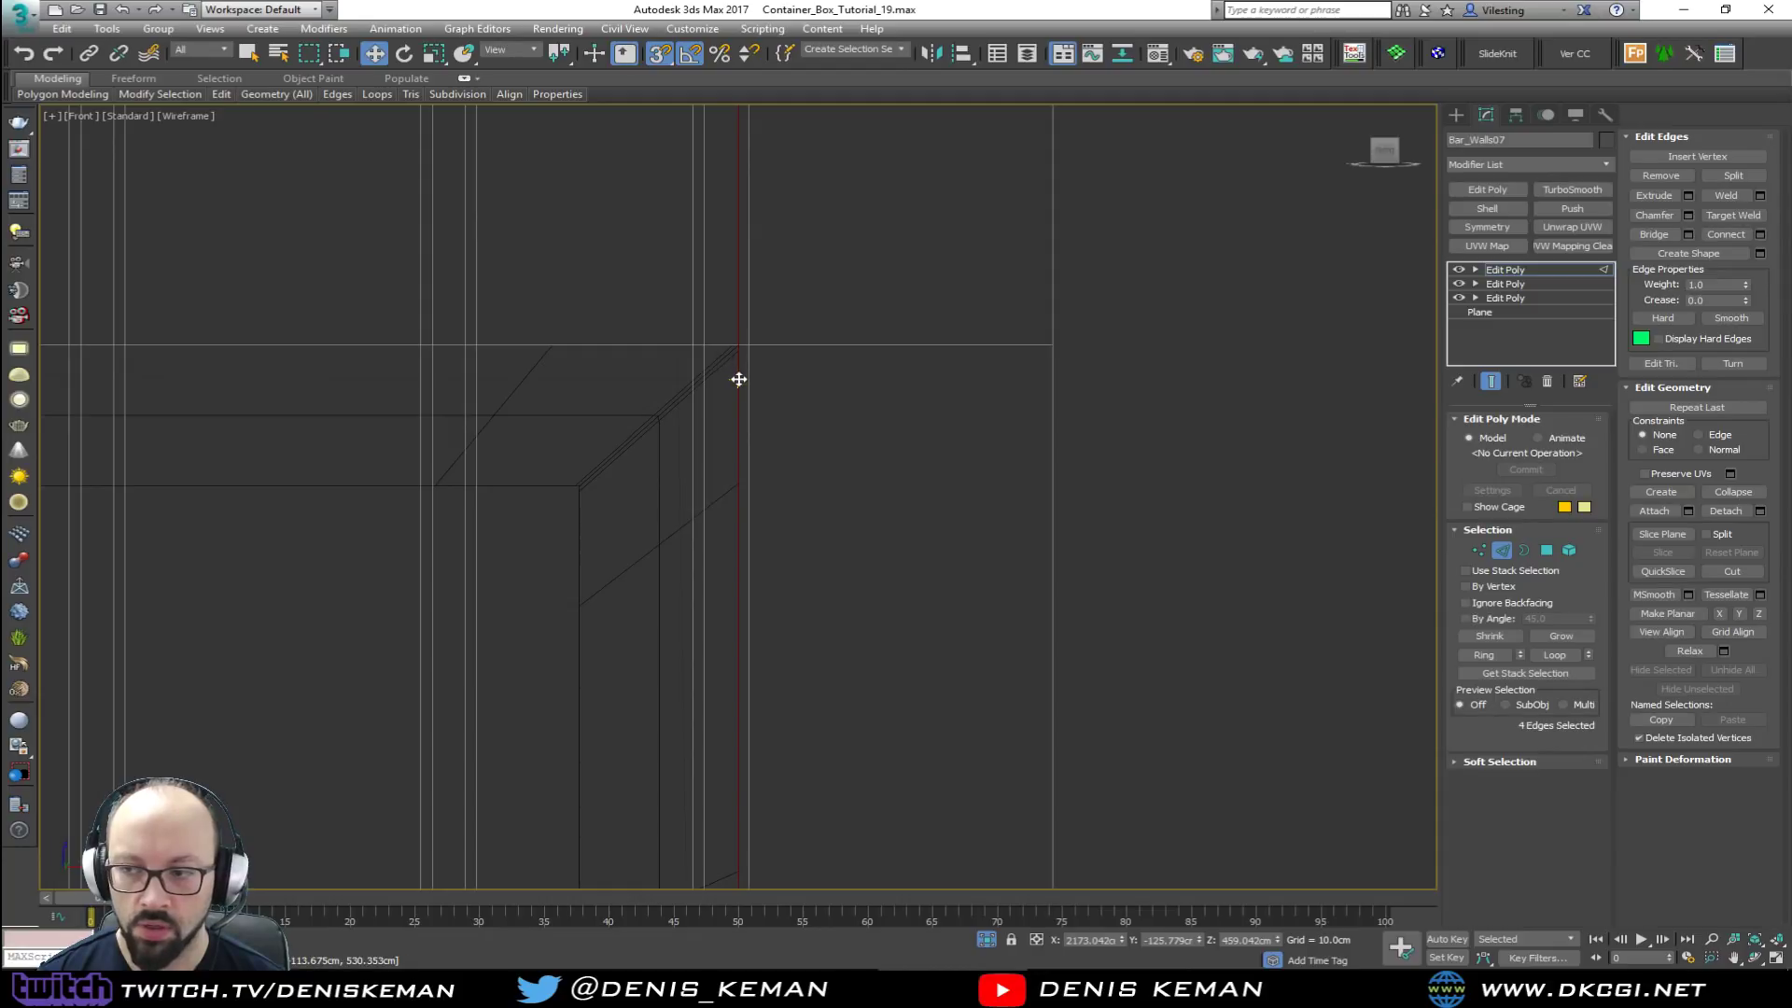
{"action": "scroll", "coordinate": [729, 293], "scroll_direction": "down", "scroll_amount": 5}
{"action": "scroll", "coordinate": [730, 544], "scroll_direction": "down", "scroll_amount": 2}
{"action": "middle_click_drag", "start_coordinate": [729, 544], "coordinate": [806, 436]}
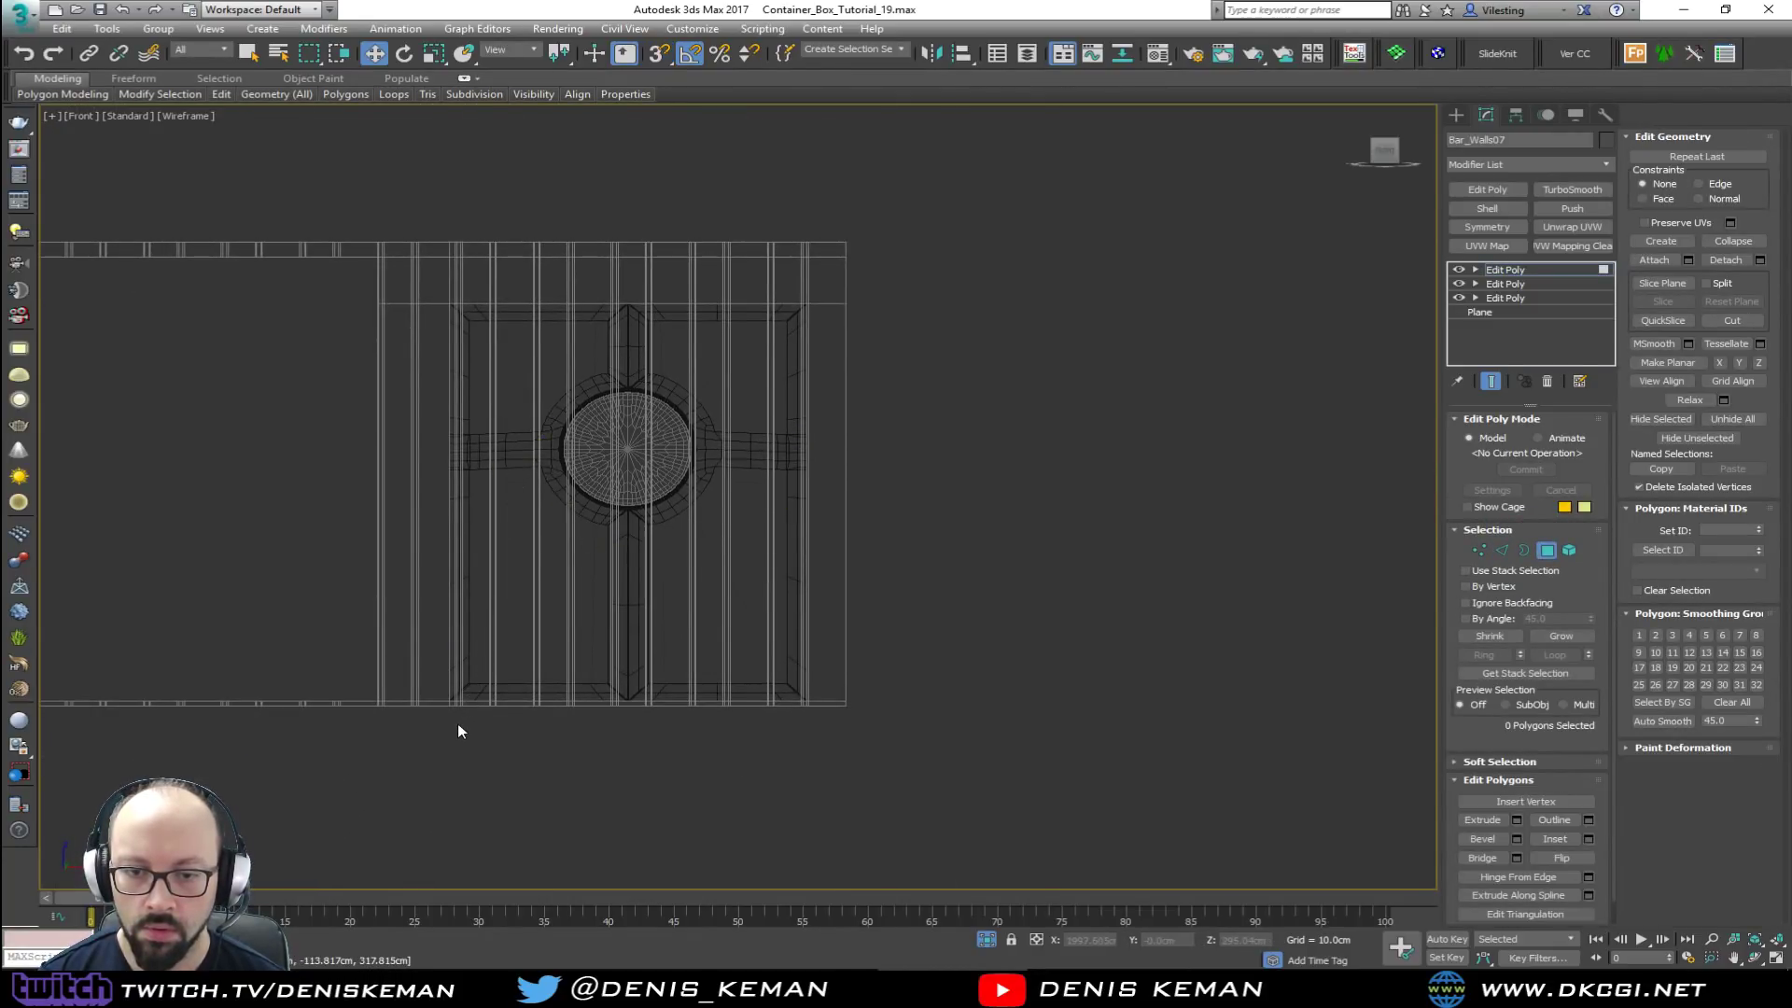
{"action": "left_click_drag", "start_coordinate": [452, 722], "coordinate": [612, 534]}
{"action": "left_click_drag", "start_coordinate": [785, 313], "coordinate": [807, 306]}
{"action": "scroll", "coordinate": [806, 306], "scroll_direction": "up", "scroll_amount": 8}
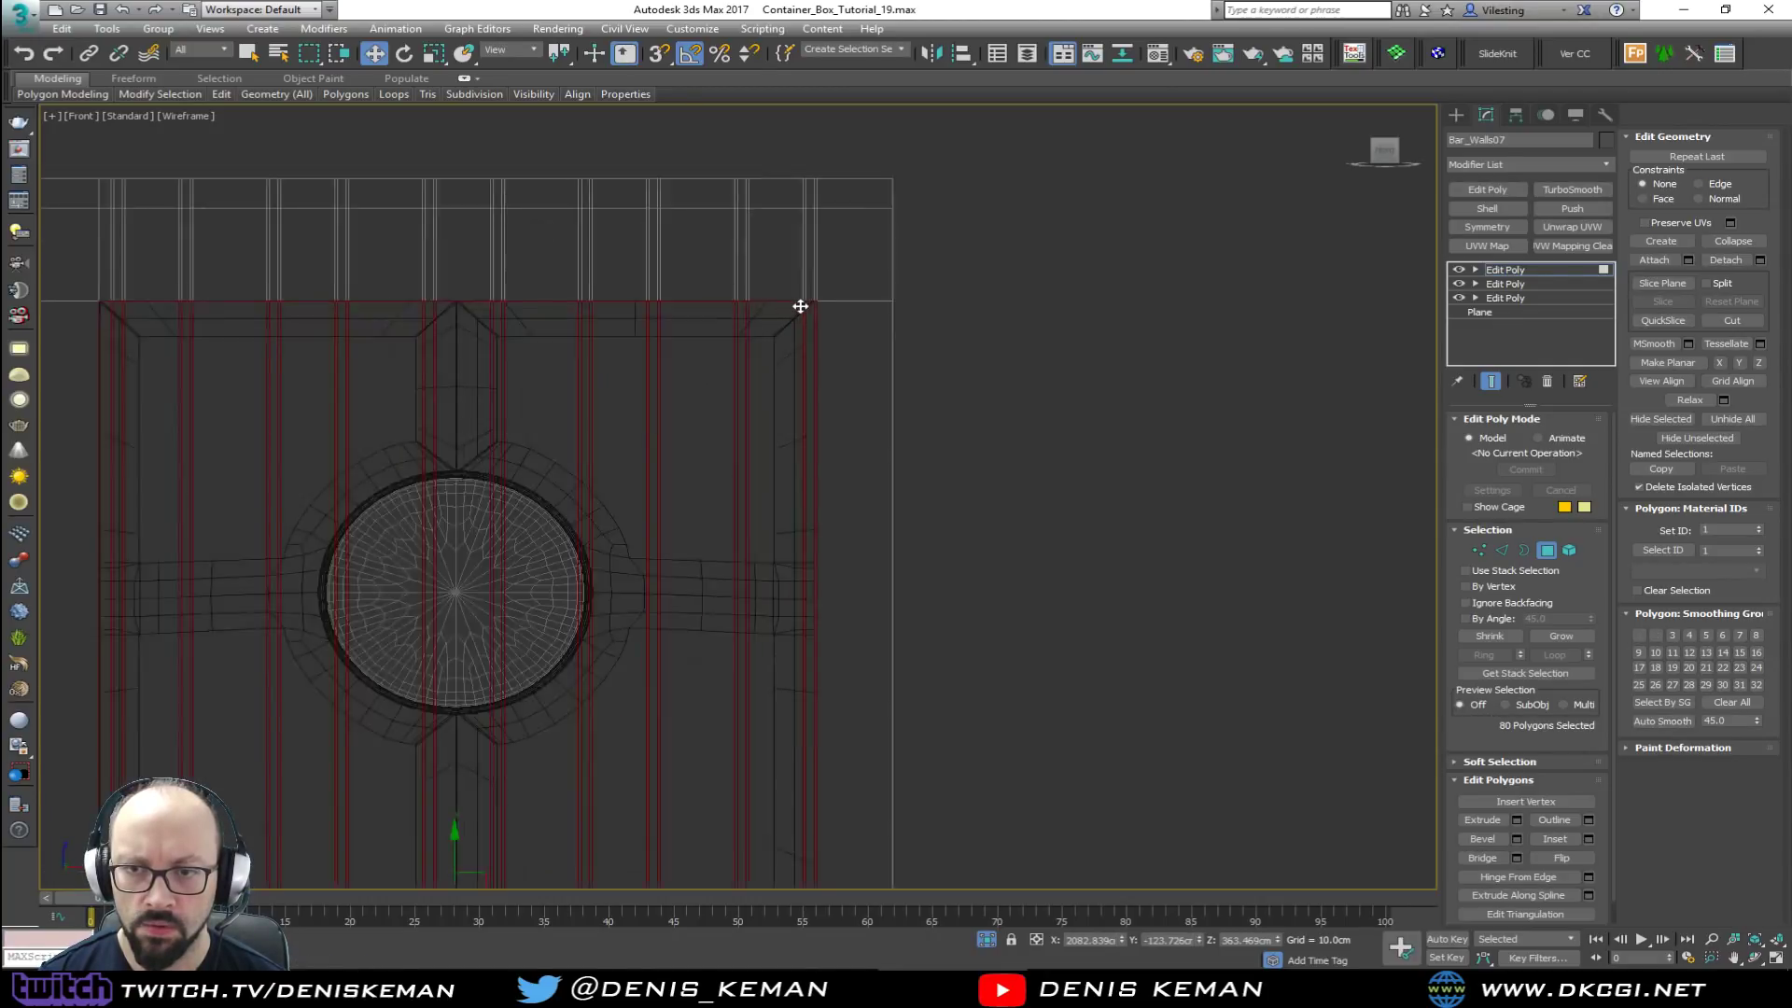
{"action": "left_click_drag", "start_coordinate": [904, 343], "coordinate": [919, 356], "text": "alt"}
{"action": "scroll", "coordinate": [905, 305], "scroll_direction": "up", "scroll_amount": 4}
{"action": "key", "text": "F3"}
{"action": "key", "text": "F3"}
{"action": "middle_click_drag", "start_coordinate": [672, 354], "coordinate": [777, 375]}
{"action": "key", "text": "F2"}
{"action": "middle_click_drag", "start_coordinate": [364, 448], "coordinate": [820, 376]}
{"action": "scroll", "coordinate": [820, 376], "scroll_direction": "down", "scroll_amount": 3}
{"action": "key", "text": "F2"}
{"action": "scroll", "coordinate": [1072, 436], "scroll_direction": "down", "scroll_amount": 1}
{"action": "mouse_move", "coordinate": [560, 425]}
{"action": "middle_mouse_down"}
{"action": "mouse_move", "coordinate": [1072, 436]}
{"action": "mouse_move", "coordinate": [1086, 420]}
{"action": "middle_mouse_up"}
{"action": "scroll", "coordinate": [1073, 436], "scroll_direction": "down", "scroll_amount": 2}
{"action": "scroll", "coordinate": [812, 429], "scroll_direction": "up", "scroll_amount": 2}
{"action": "scroll", "coordinate": [760, 412], "scroll_direction": "up", "scroll_amount": 1}
{"action": "scroll", "coordinate": [952, 389], "scroll_direction": "up", "scroll_amount": 1}
{"action": "key", "text": "F2"}
{"action": "middle_click_drag", "start_coordinate": [1022, 504], "coordinate": [680, 340]}
{"action": "scroll", "coordinate": [680, 340], "scroll_direction": "down", "scroll_amount": 7}
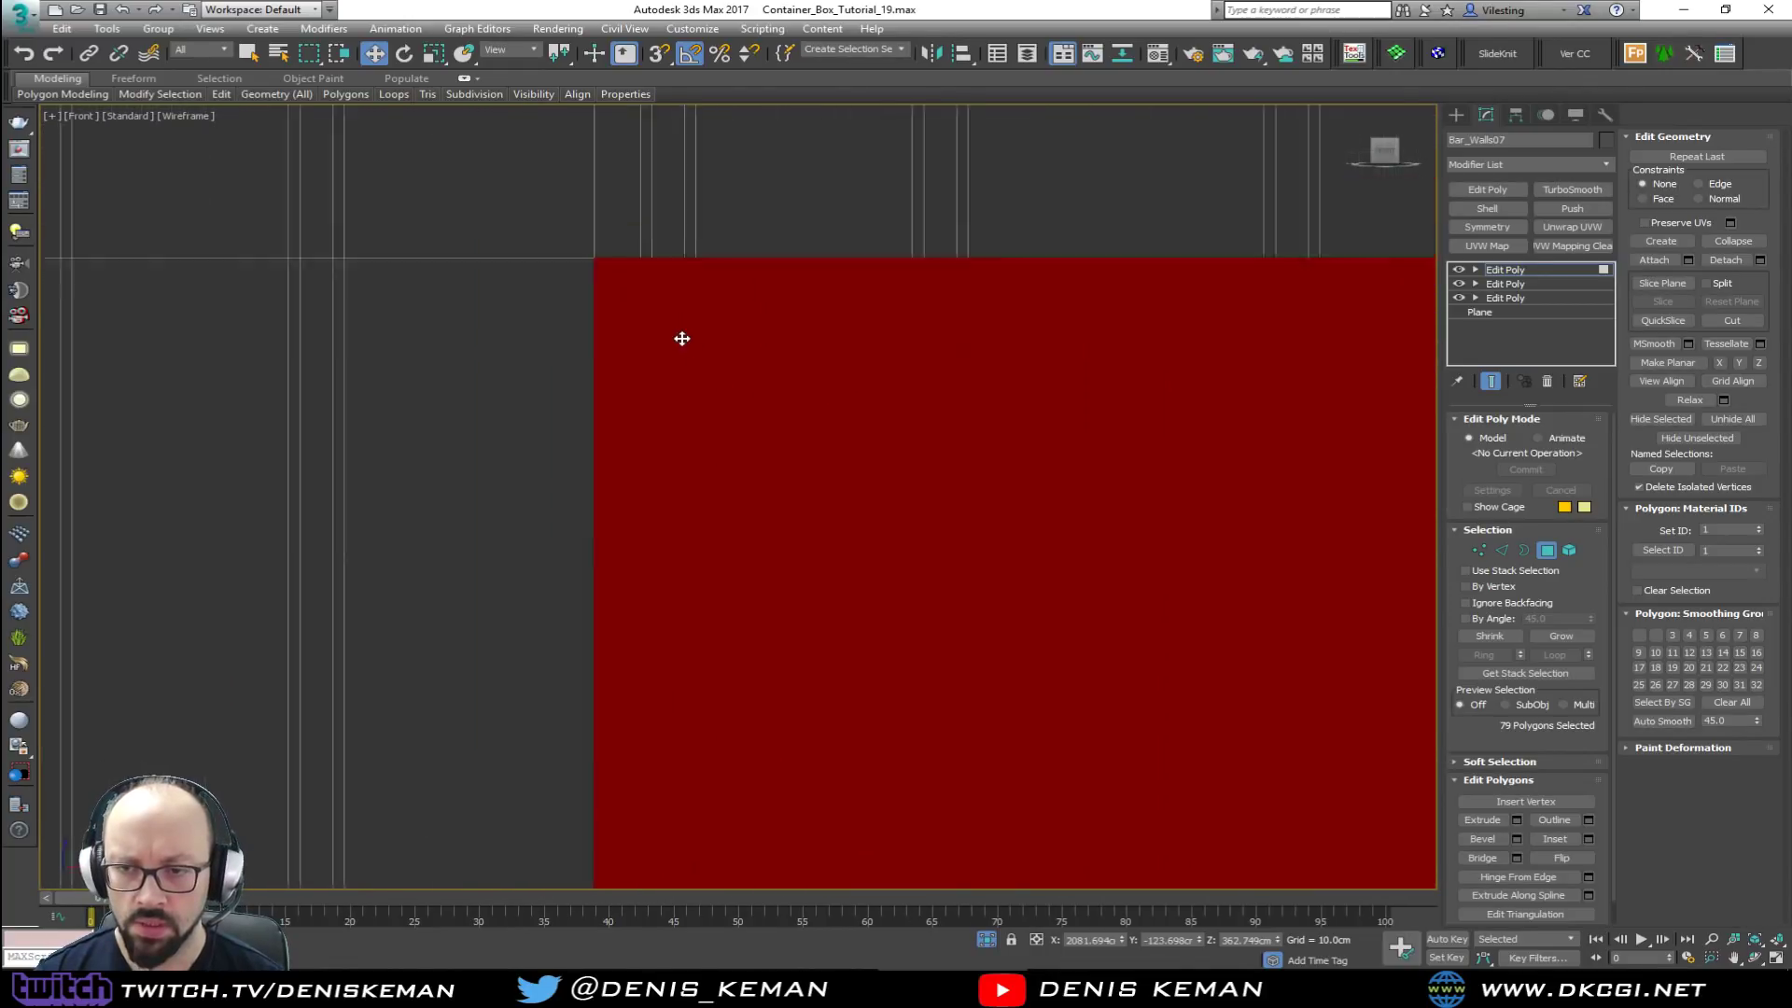
{"action": "middle_click_drag", "start_coordinate": [784, 396], "coordinate": [908, 484]}
{"action": "key", "text": "Delete"}
{"action": "middle_click_drag", "start_coordinate": [977, 594], "coordinate": [941, 493]}
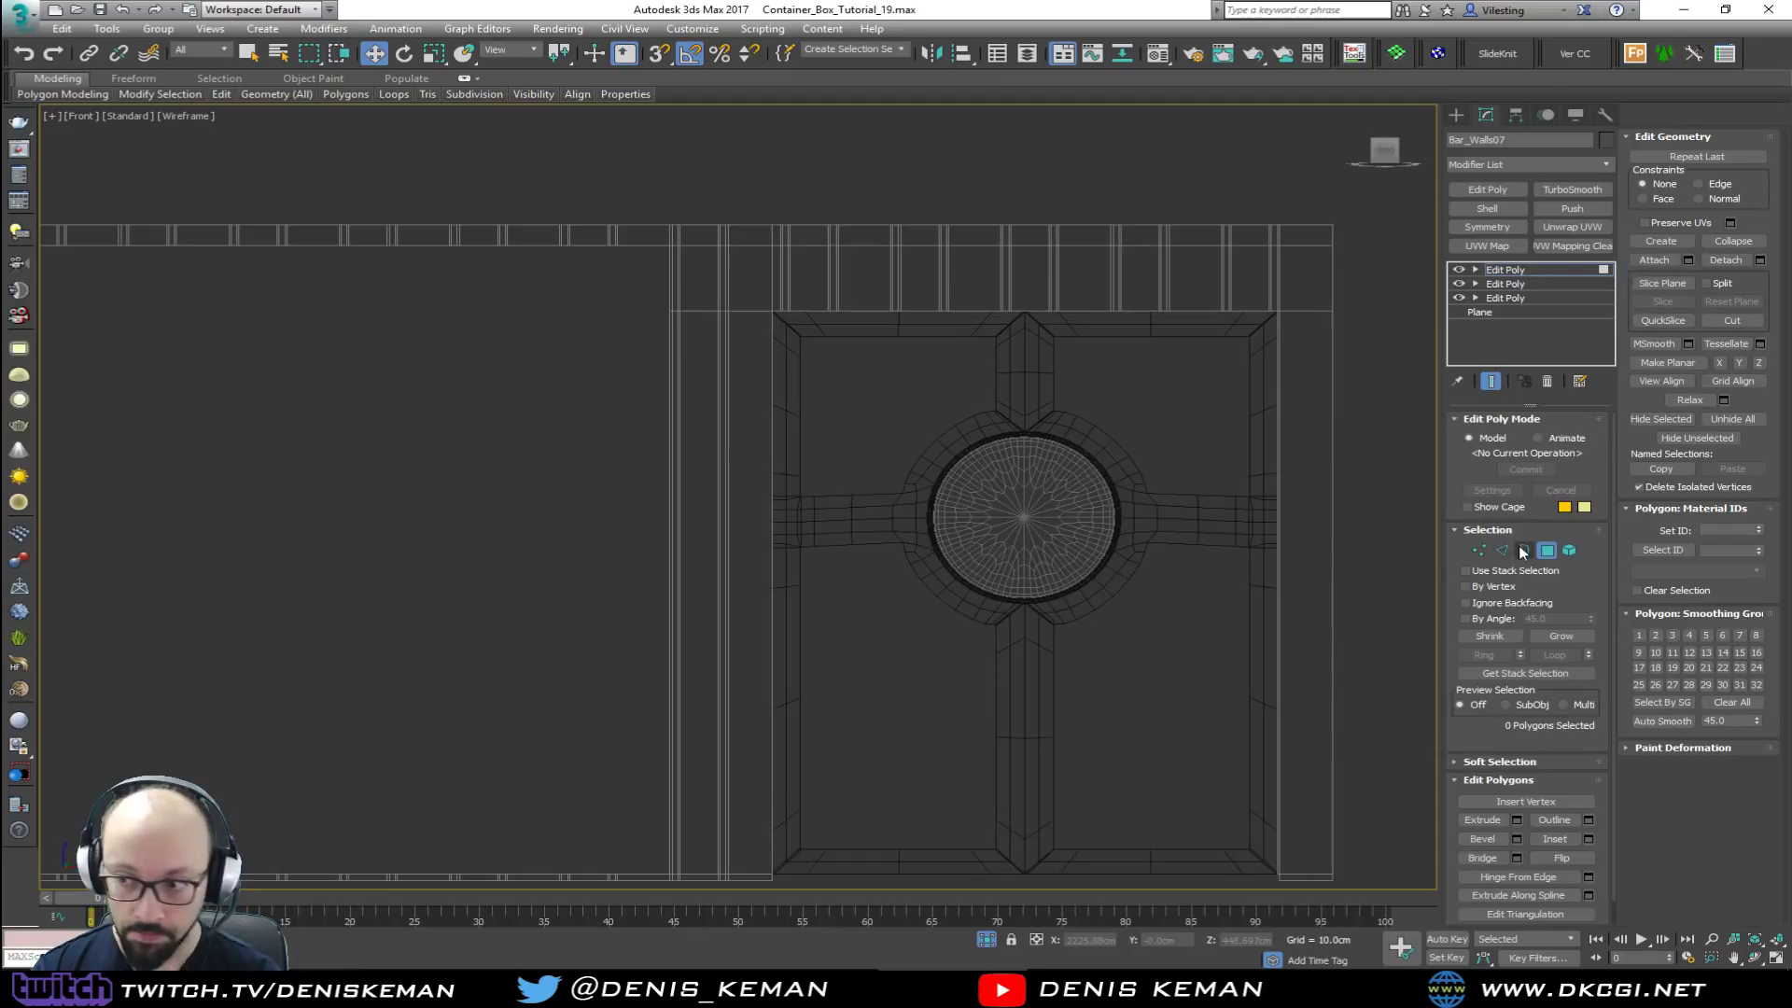
Step: Leave polygon editing and examine the wall opening above the door in the Perspective view
{"action": "left_click", "coordinate": [1551, 557]}
{"action": "key", "text": "alt+w"}
{"action": "right_click", "coordinate": [971, 564]}
{"action": "key", "text": "alt+w"}
{"action": "mouse_move", "coordinate": [961, 564]}
{"action": "middle_mouse_down", "text": "alt"}
{"action": "mouse_move", "coordinate": [940, 543]}
{"action": "mouse_move", "coordinate": [971, 569]}
{"action": "mouse_move", "coordinate": [982, 550]}
{"action": "middle_mouse_up", "text": "alt"}
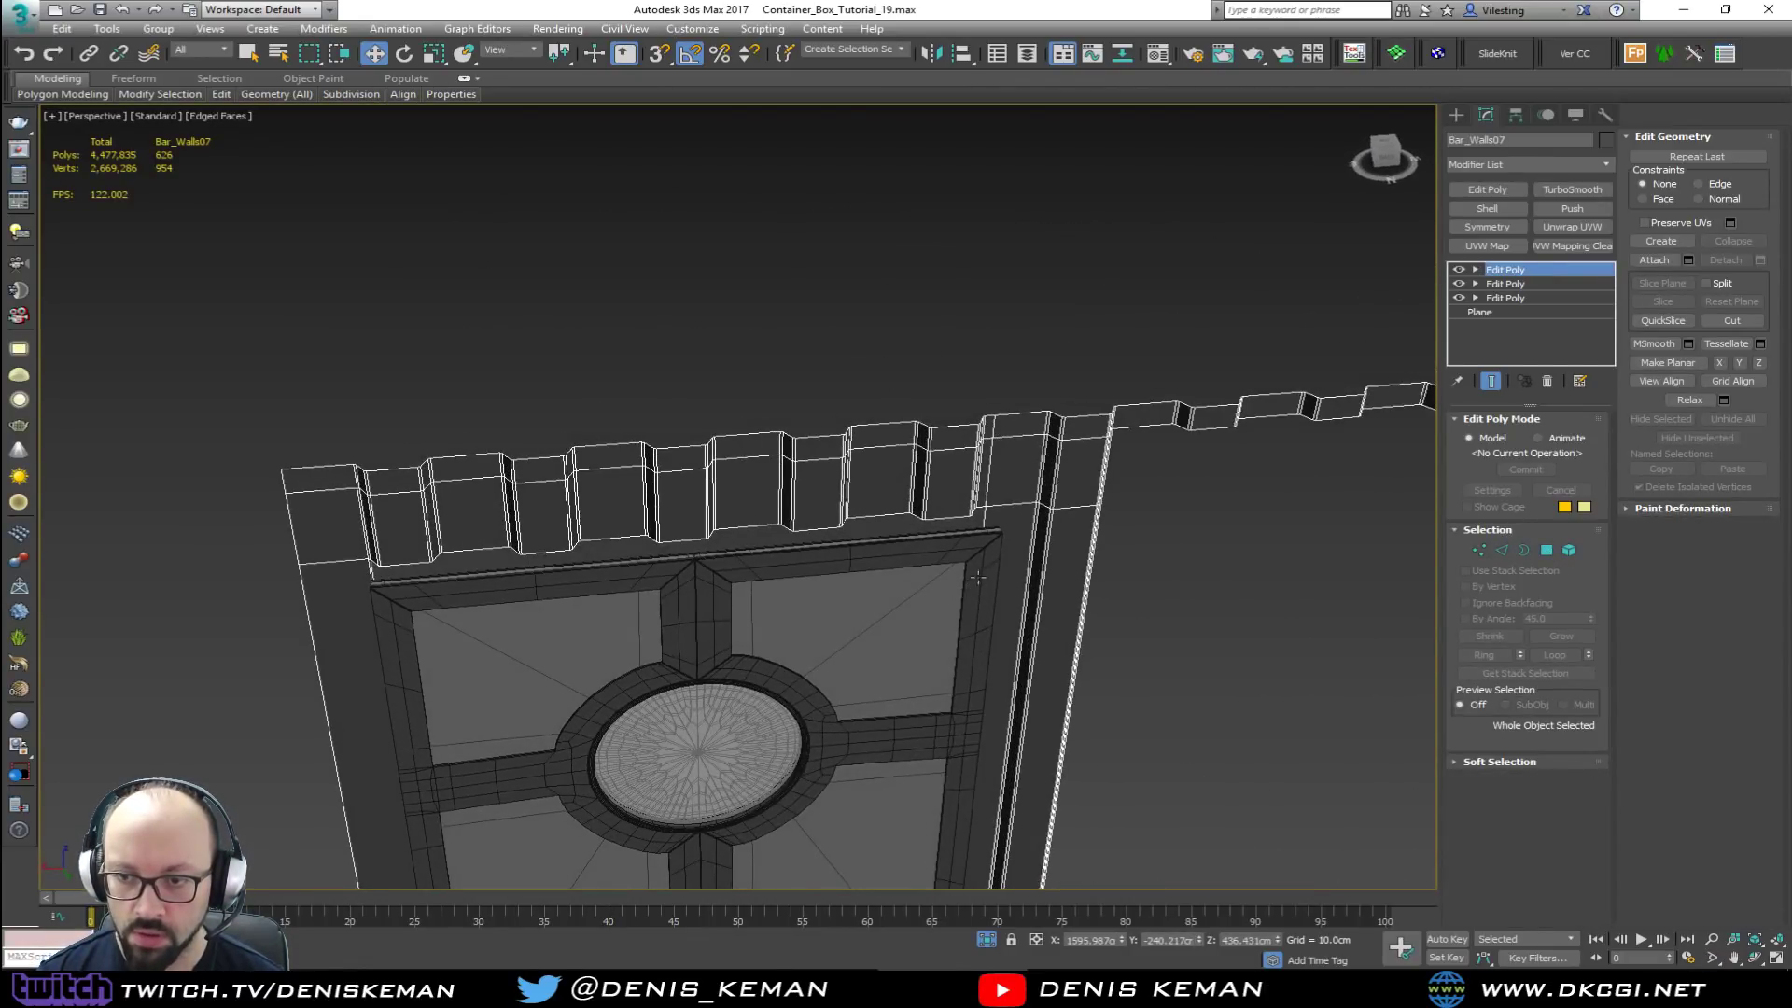
Step: Select the door's frame, glass panes and round window parts together and move them slightly into the wall opening
{"action": "left_click", "coordinate": [982, 549]}
{"action": "left_click_drag", "start_coordinate": [627, 549], "coordinate": [773, 645]}
{"action": "middle_click_drag", "start_coordinate": [769, 612], "coordinate": [798, 622], "text": "alt"}
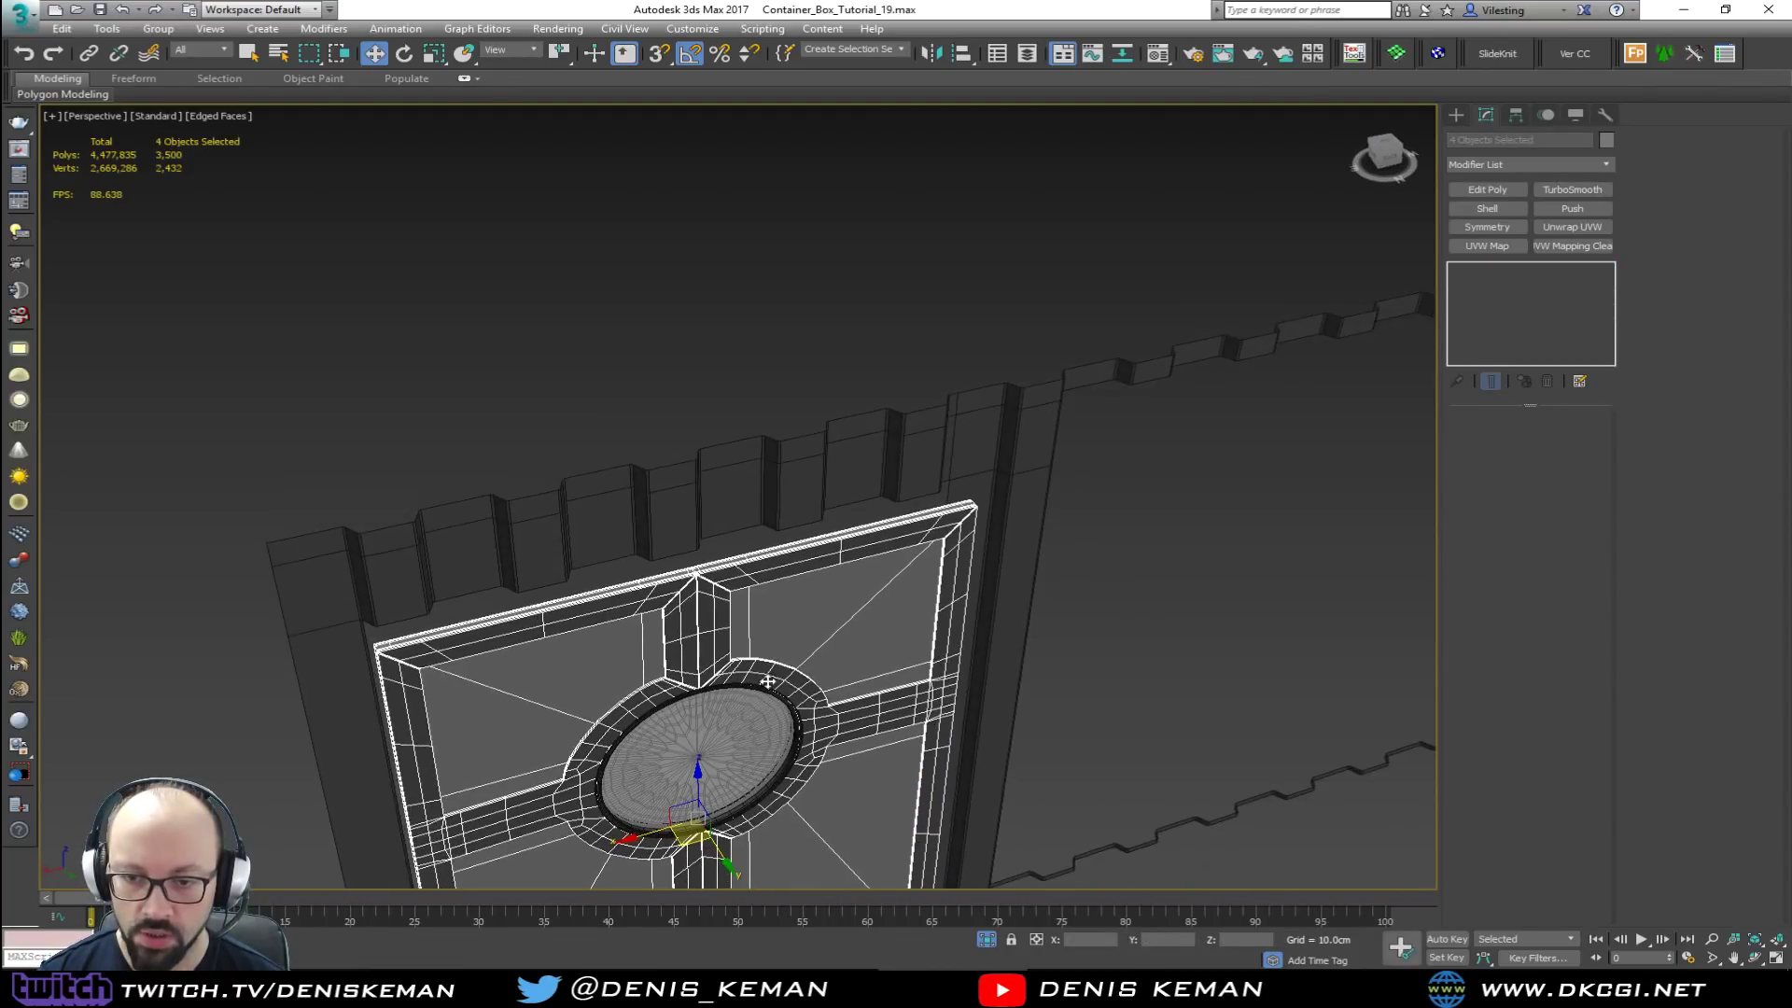
{"action": "left_click", "coordinate": [768, 718], "text": "ctrl"}
{"action": "left_click", "coordinate": [795, 738], "text": "ctrl"}
{"action": "middle_click_drag", "start_coordinate": [793, 752], "coordinate": [910, 556]}
{"action": "middle_click_drag", "start_coordinate": [910, 556], "coordinate": [947, 567], "text": "alt"}
{"action": "left_click_drag", "start_coordinate": [862, 624], "coordinate": [823, 614]}
{"action": "middle_click_drag", "start_coordinate": [821, 612], "coordinate": [1266, 524], "text": "alt"}
{"action": "left_click", "coordinate": [1267, 523]}
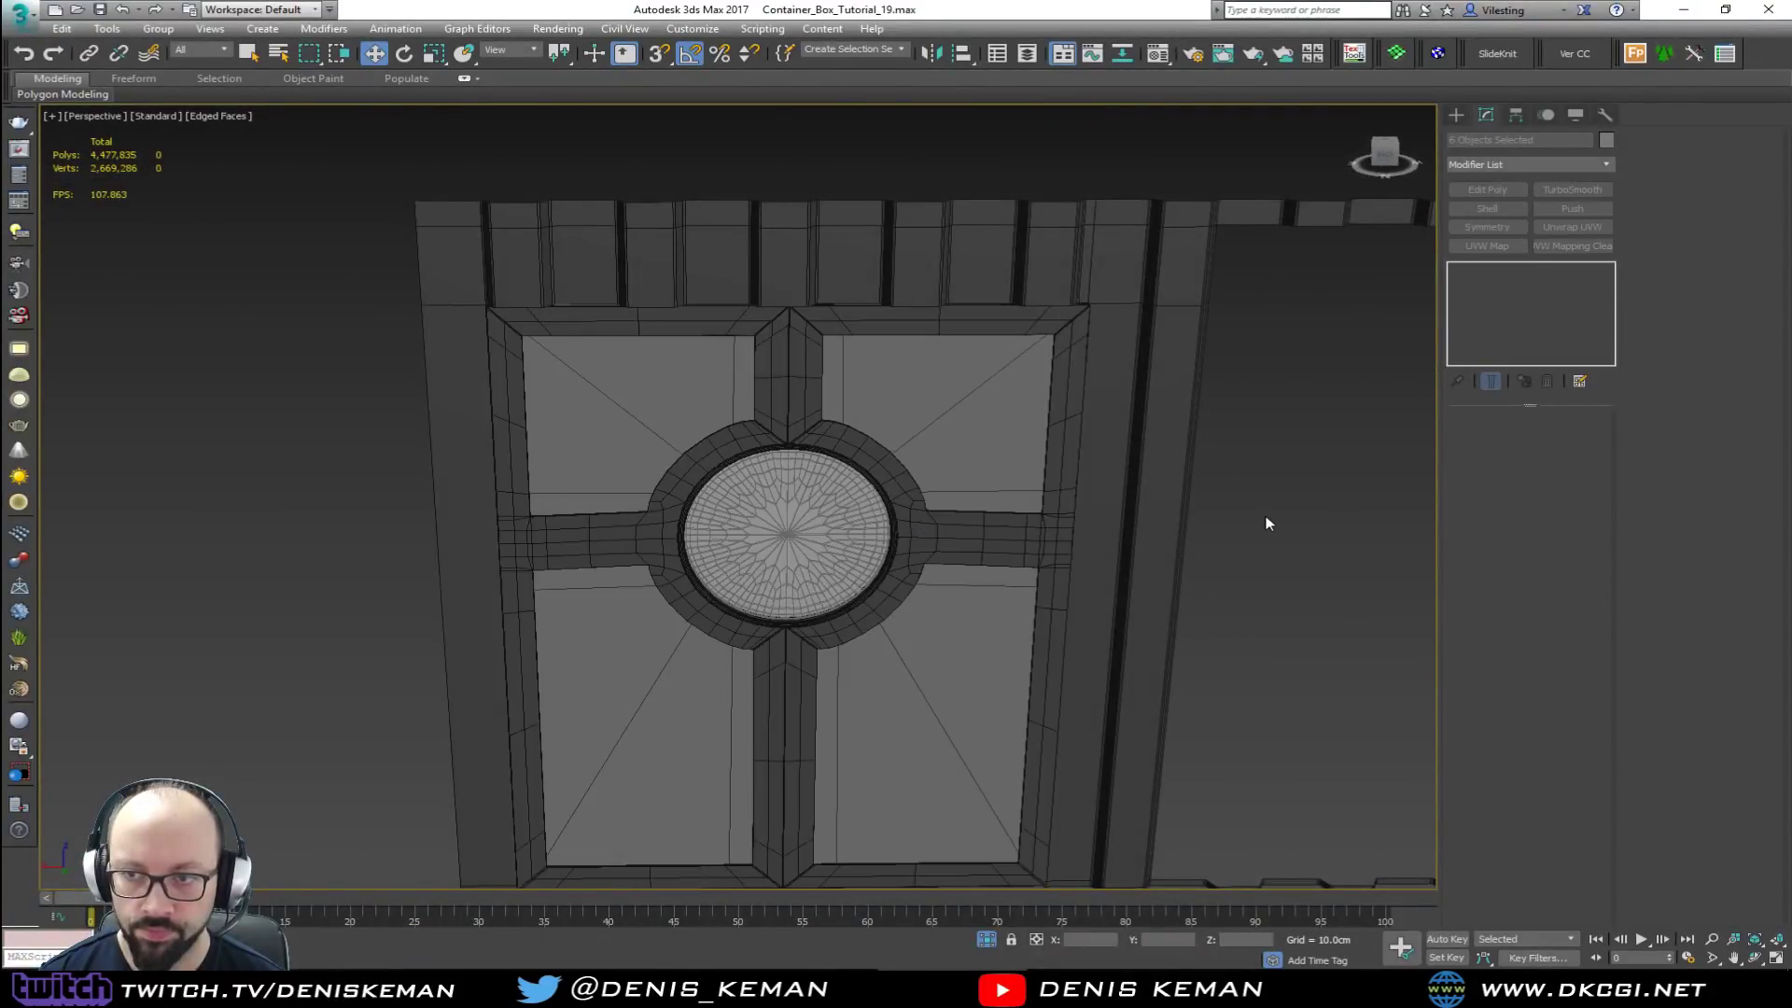
Step: End the isolation to bring back the whole container bar model around the tall container frames
{"action": "right_click", "coordinate": [881, 376]}
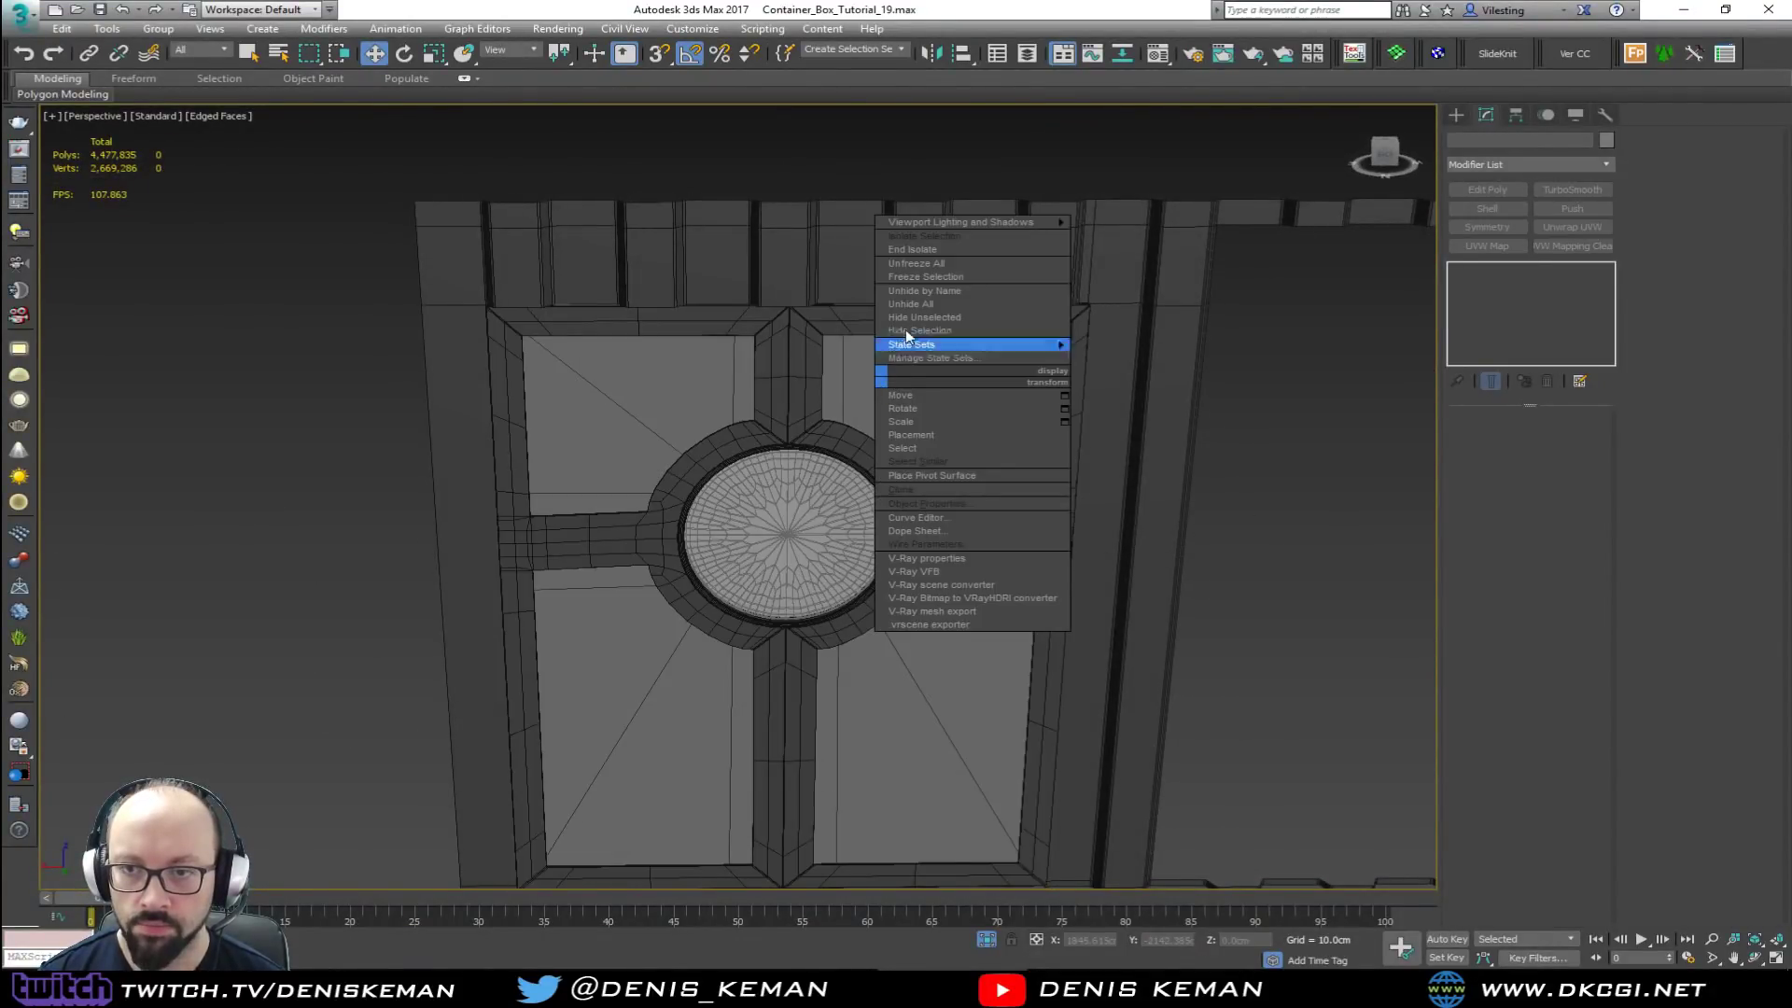
{"action": "left_click", "coordinate": [920, 254]}
{"action": "middle_click_drag", "start_coordinate": [880, 476], "coordinate": [852, 423], "text": "alt"}
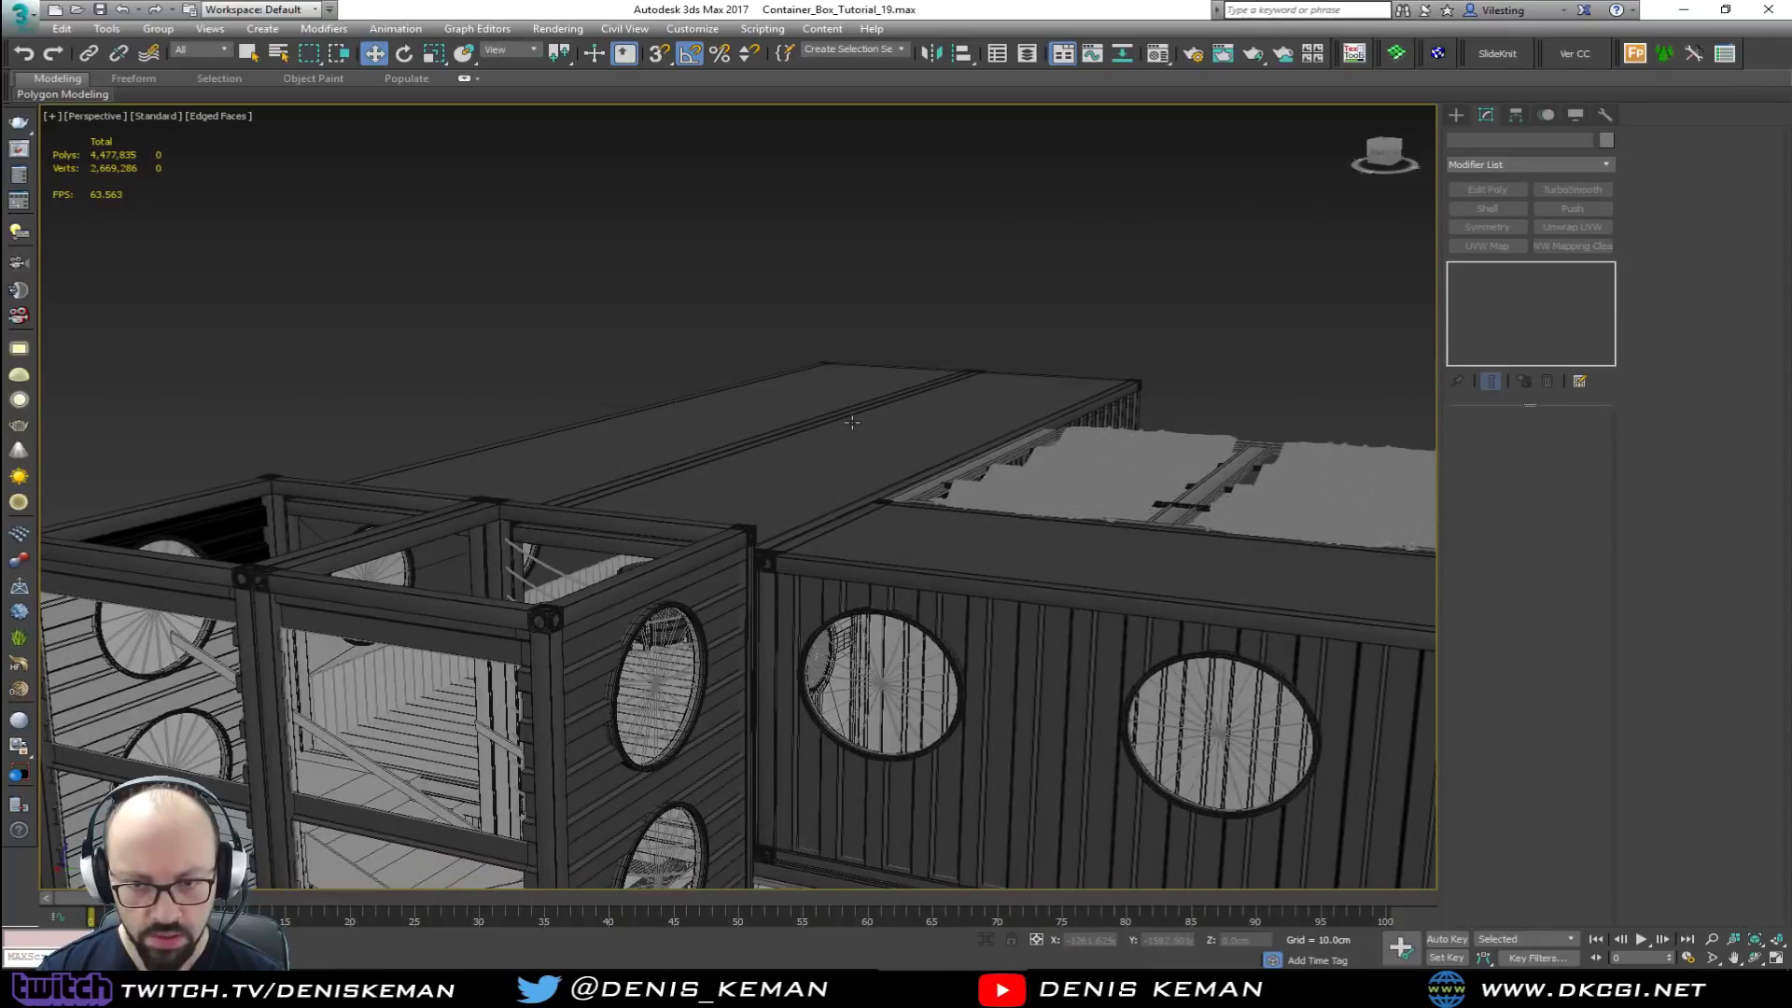
{"action": "middle_click_drag", "start_coordinate": [676, 565], "coordinate": [875, 505], "text": "alt"}
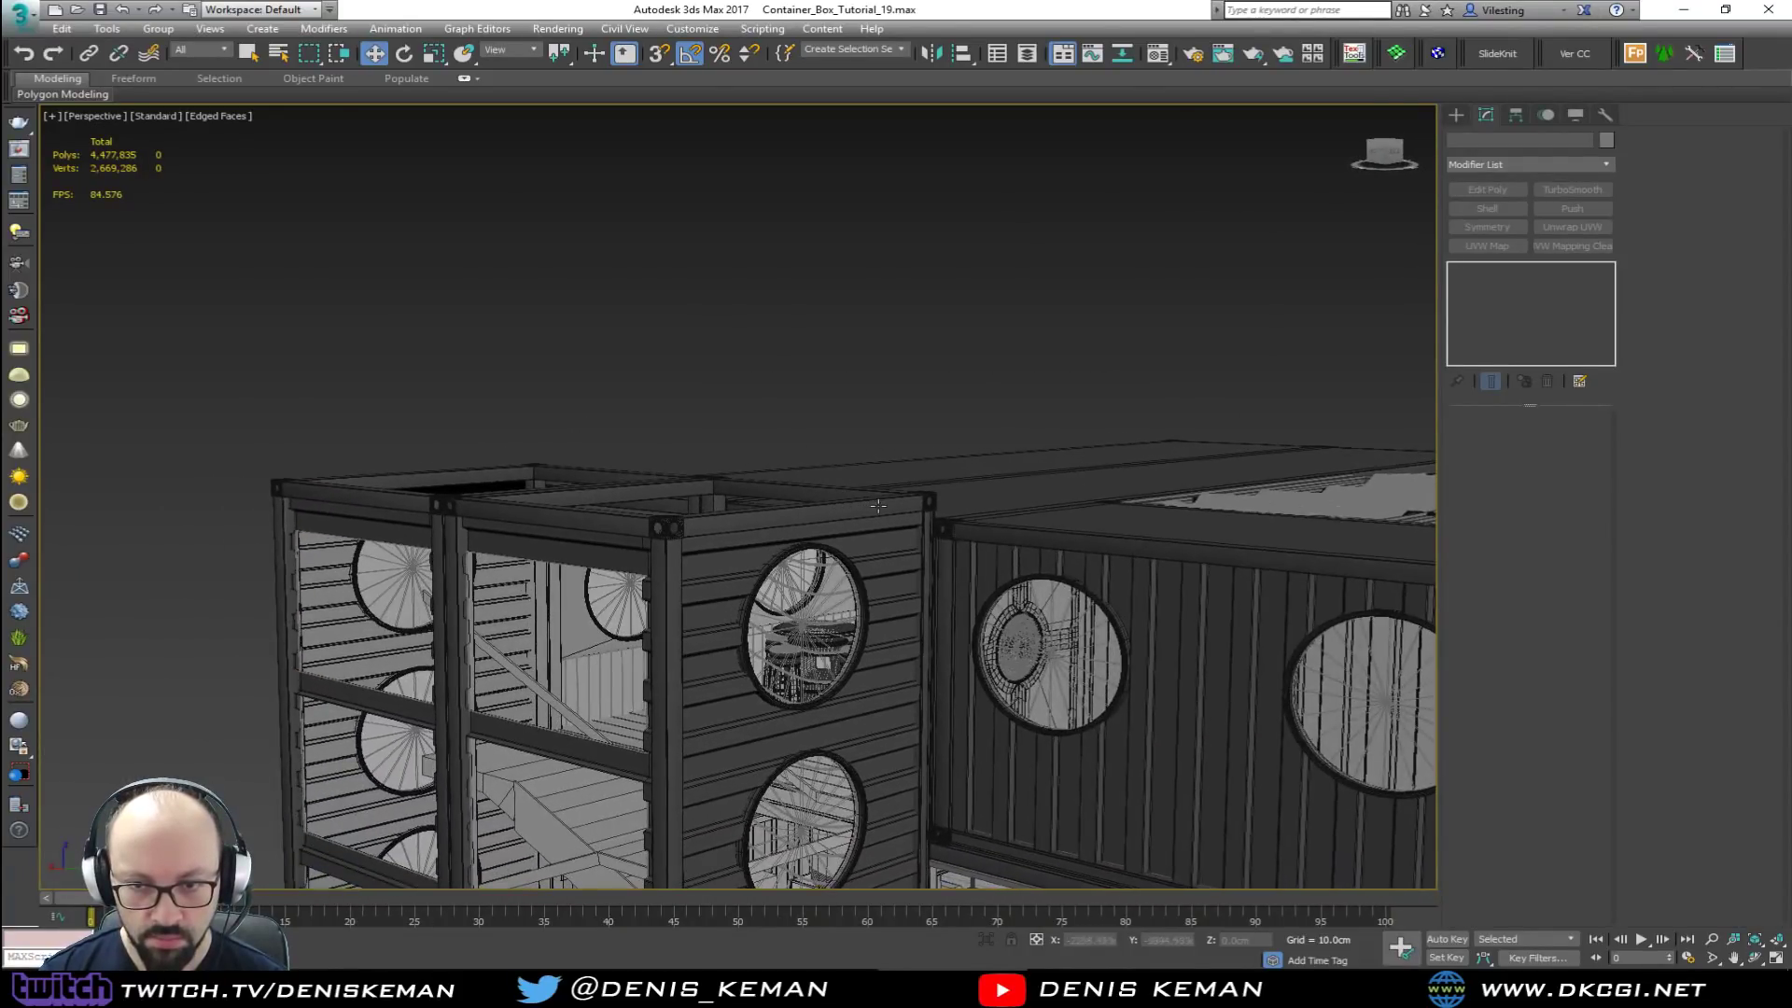
Step: Select the top vertices of the corner container frame Template_Box009 and compare its top corner with the neighbouring container's
{"action": "scroll", "coordinate": [890, 512], "scroll_direction": "up", "scroll_amount": 3}
{"action": "left_click", "coordinate": [902, 509]}
{"action": "scroll", "coordinate": [868, 511], "scroll_direction": "up", "scroll_amount": 4}
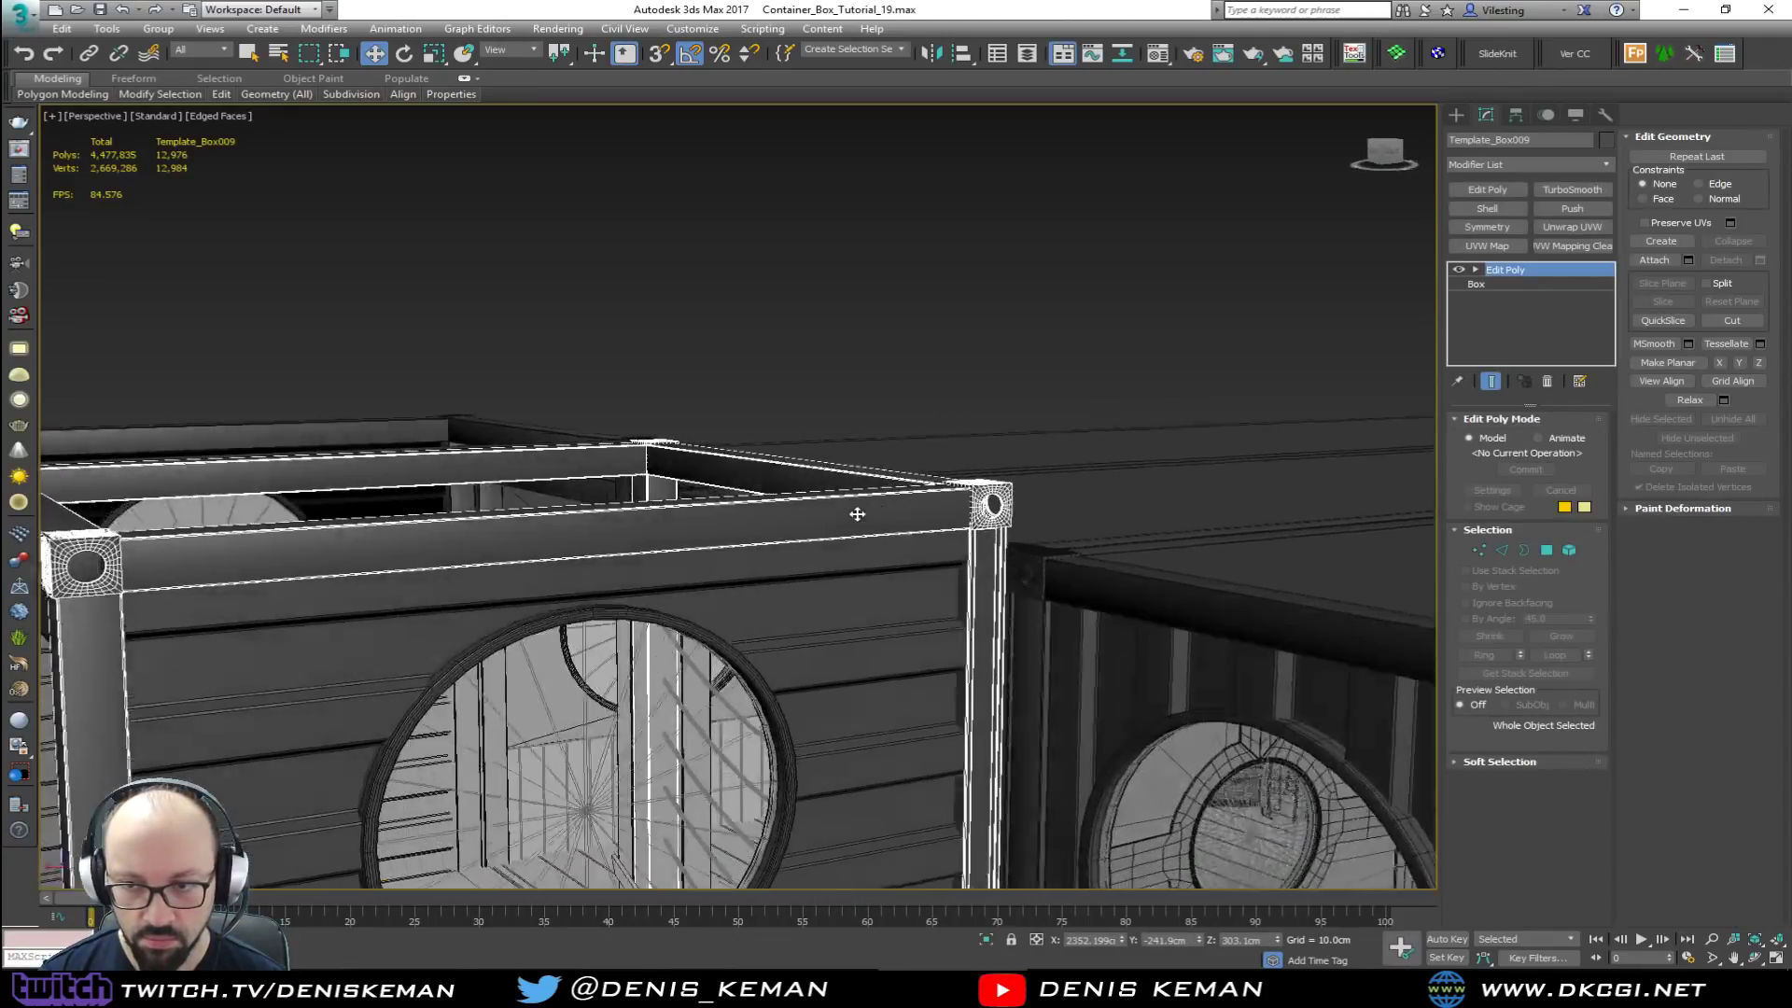
{"action": "middle_click_drag", "start_coordinate": [809, 512], "coordinate": [906, 503], "text": "alt"}
{"action": "scroll", "coordinate": [905, 503], "scroll_direction": "down", "scroll_amount": 6}
{"action": "key", "text": "1"}
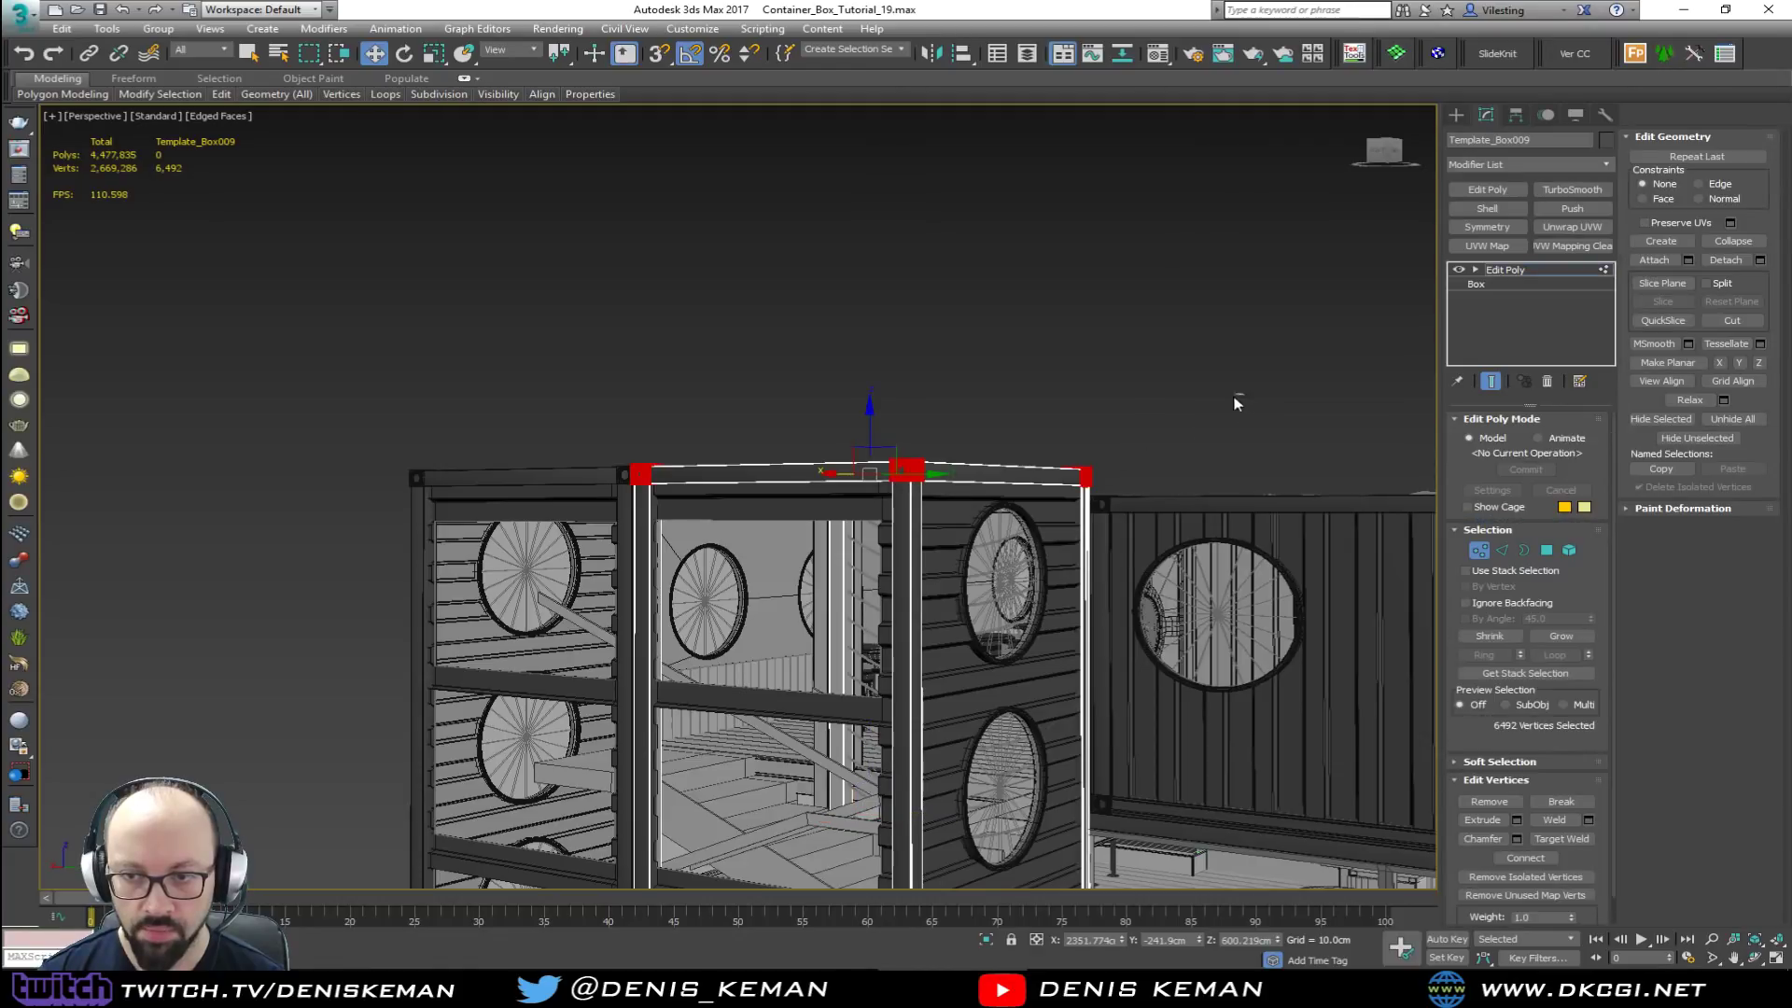
{"action": "scroll", "coordinate": [866, 524], "scroll_direction": "up", "scroll_amount": 10}
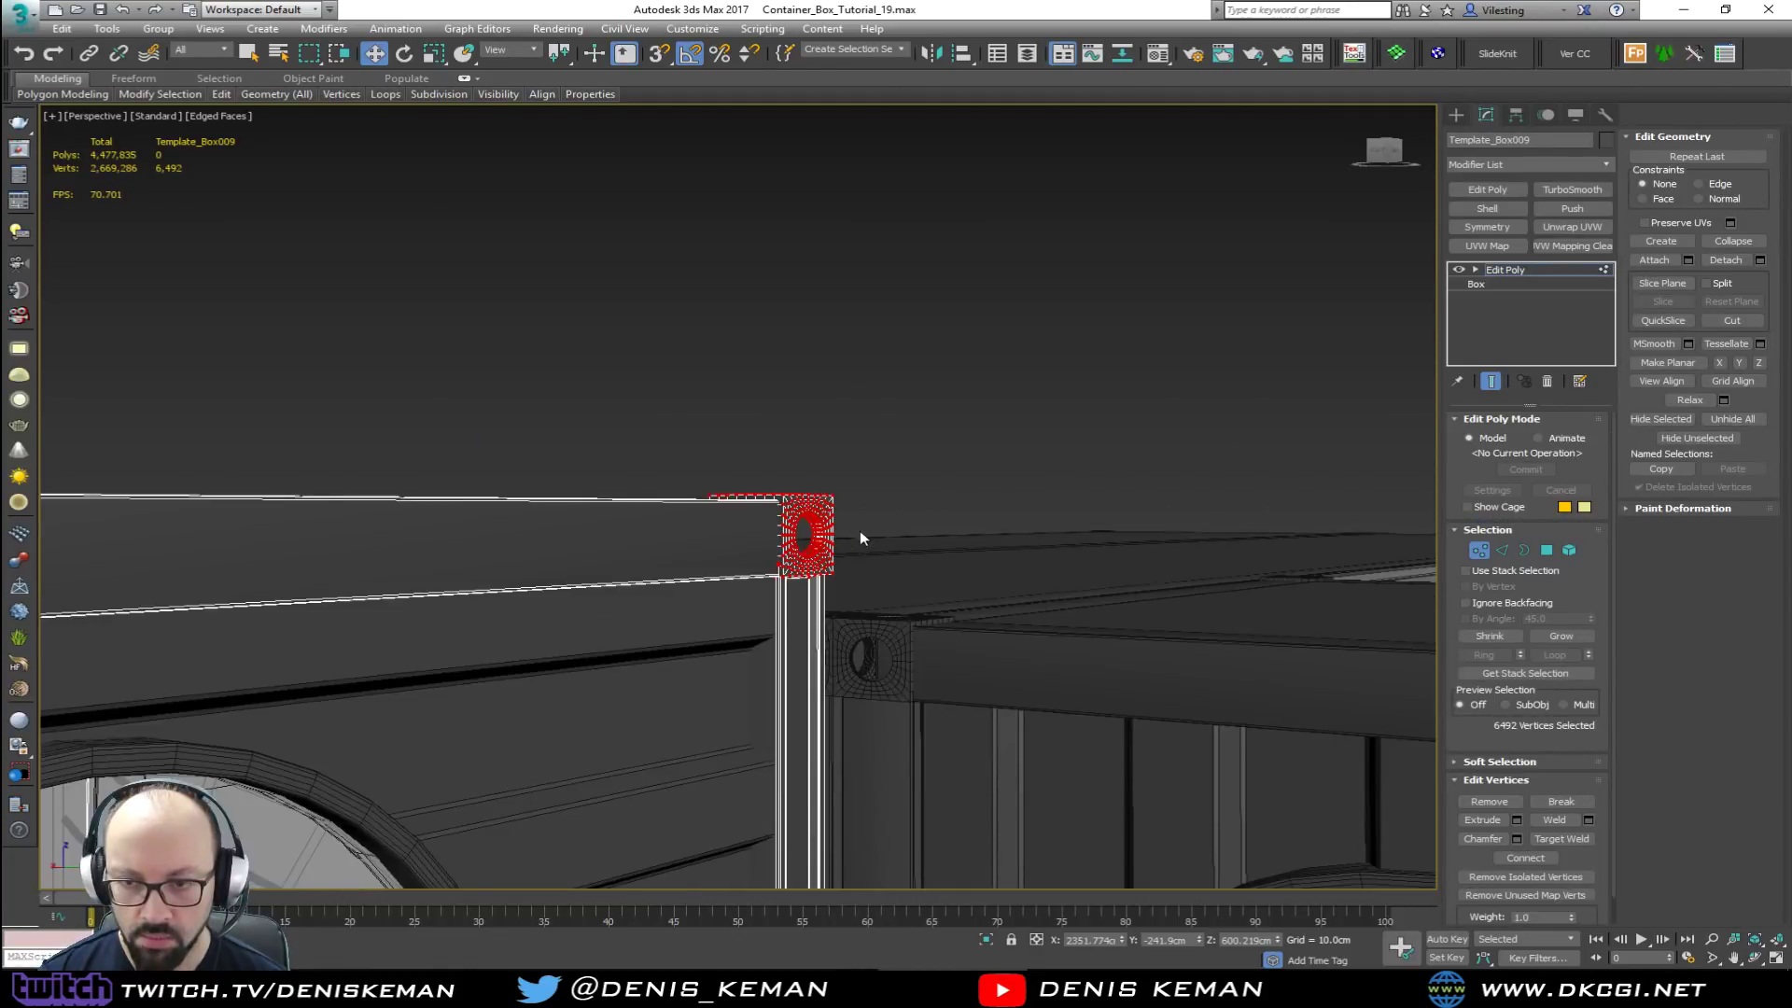
{"action": "middle_click_drag", "start_coordinate": [820, 543], "coordinate": [782, 588], "text": "alt"}
{"action": "middle_click_drag", "start_coordinate": [711, 784], "coordinate": [765, 715]}
{"action": "middle_click_drag", "start_coordinate": [734, 476], "coordinate": [868, 500]}
{"action": "scroll", "coordinate": [867, 501], "scroll_direction": "down", "scroll_amount": 2}
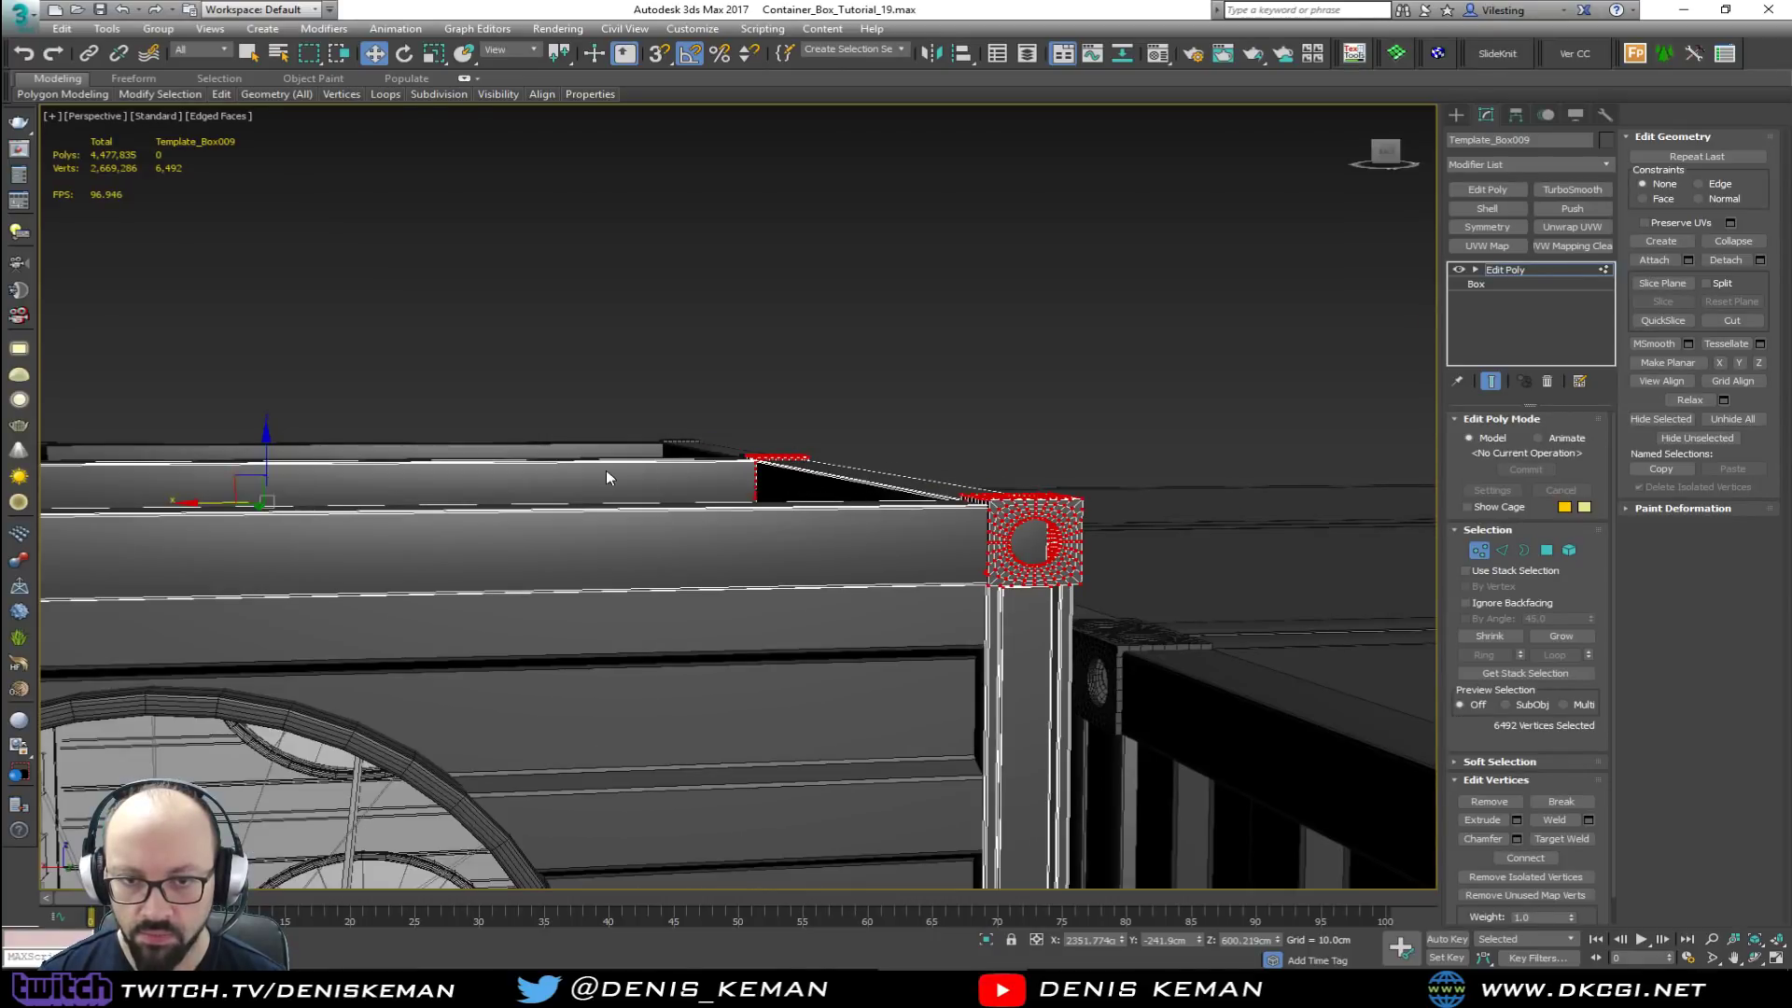
{"action": "scroll", "coordinate": [1099, 496], "scroll_direction": "up", "scroll_amount": 4}
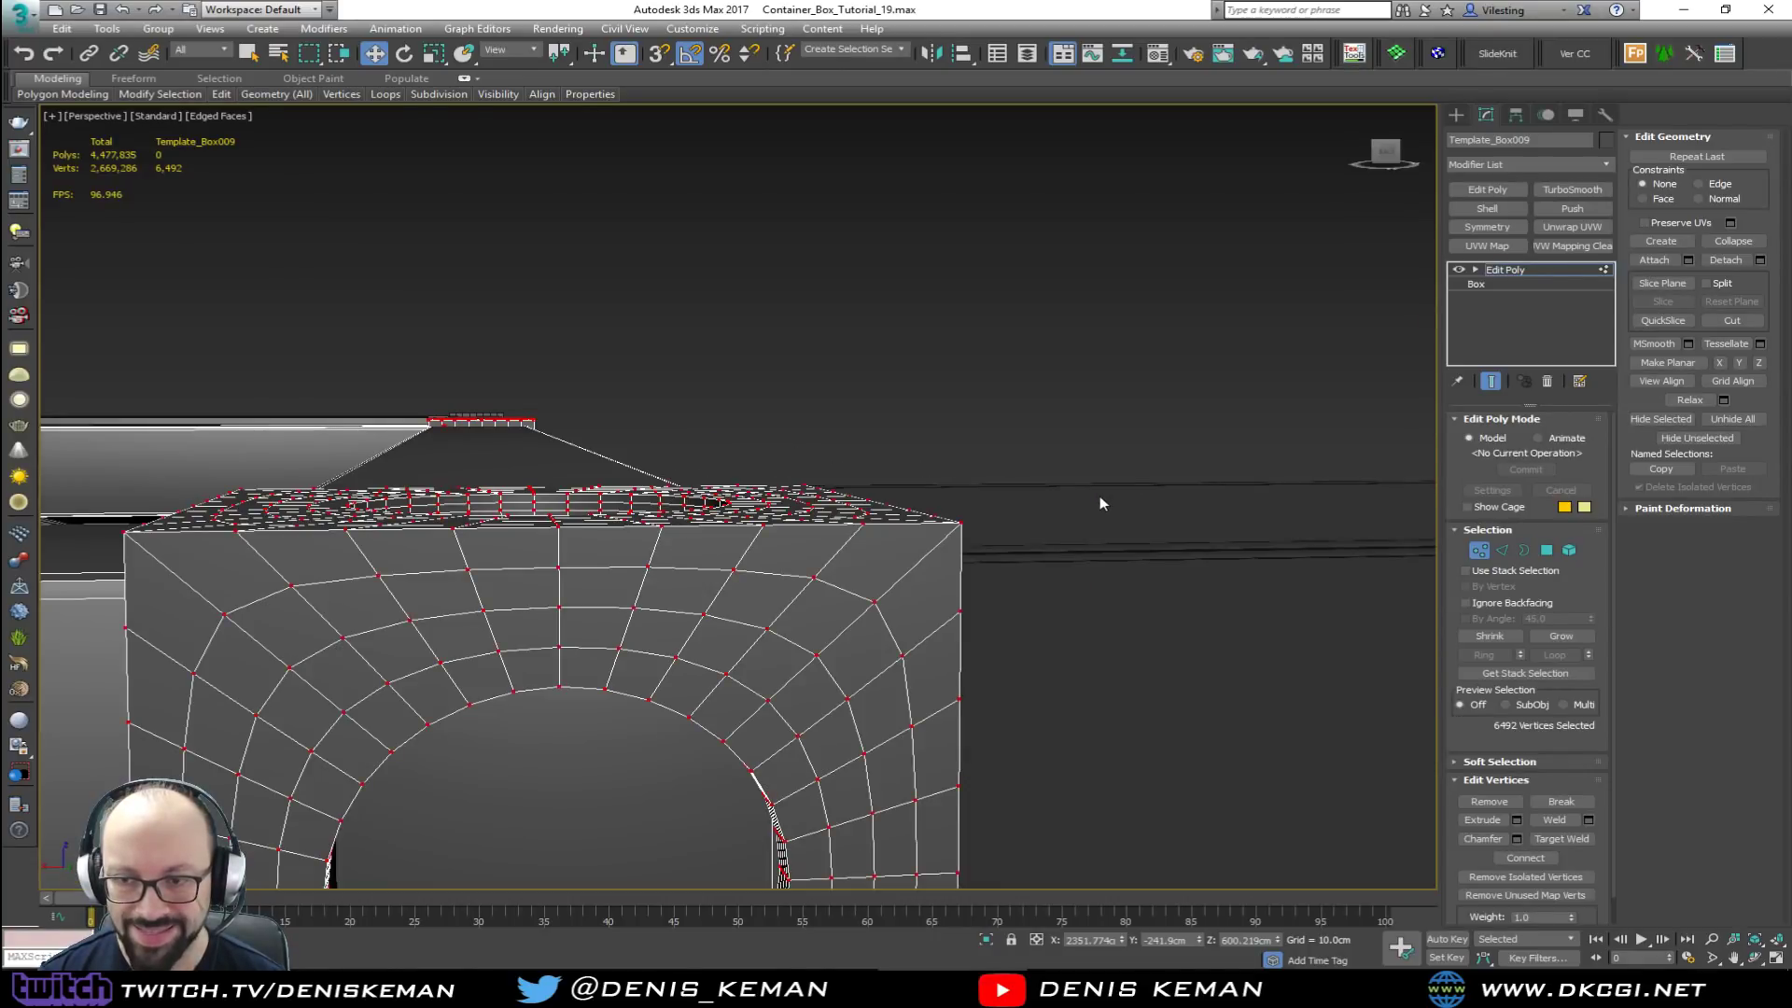
{"action": "scroll", "coordinate": [980, 533], "scroll_direction": "down", "scroll_amount": 3}
Step: Try to lower the frame's top vertices by snapping them to the height of the neighbouring container's corner
{"action": "key", "text": "s"}
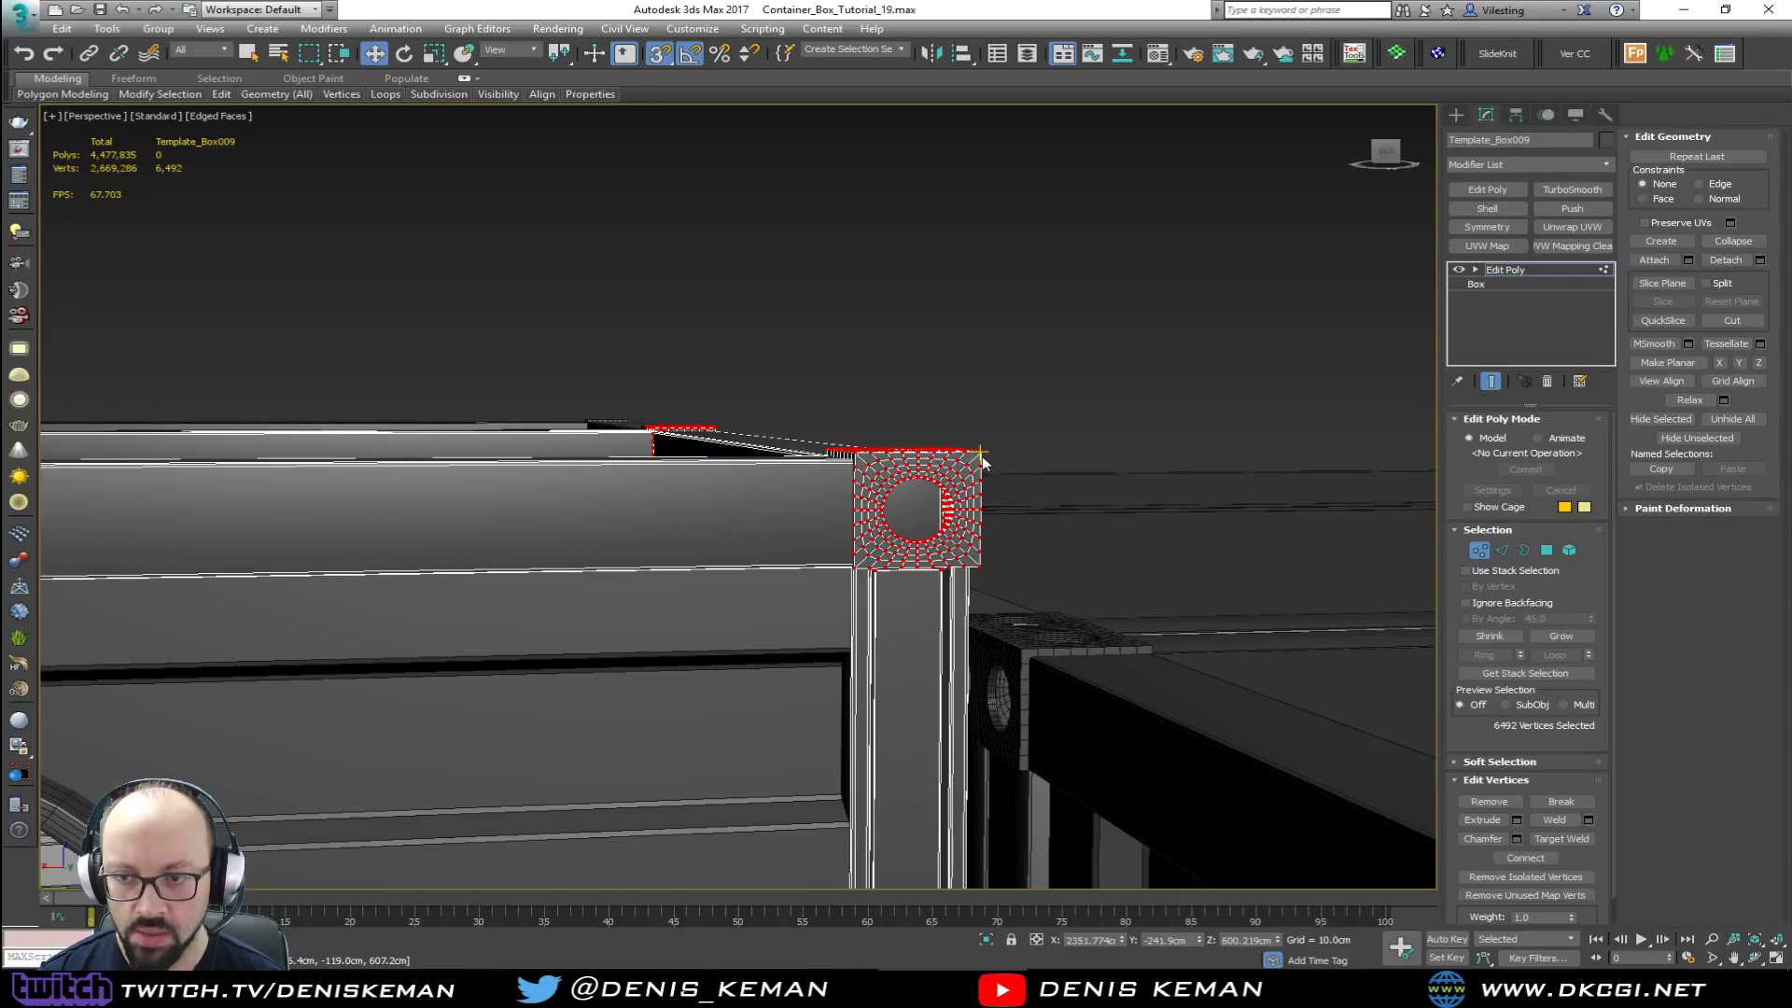
{"action": "scroll", "coordinate": [978, 455], "scroll_direction": "down", "scroll_amount": 3}
{"action": "middle_click_drag", "start_coordinate": [977, 456], "coordinate": [982, 485], "text": "alt"}
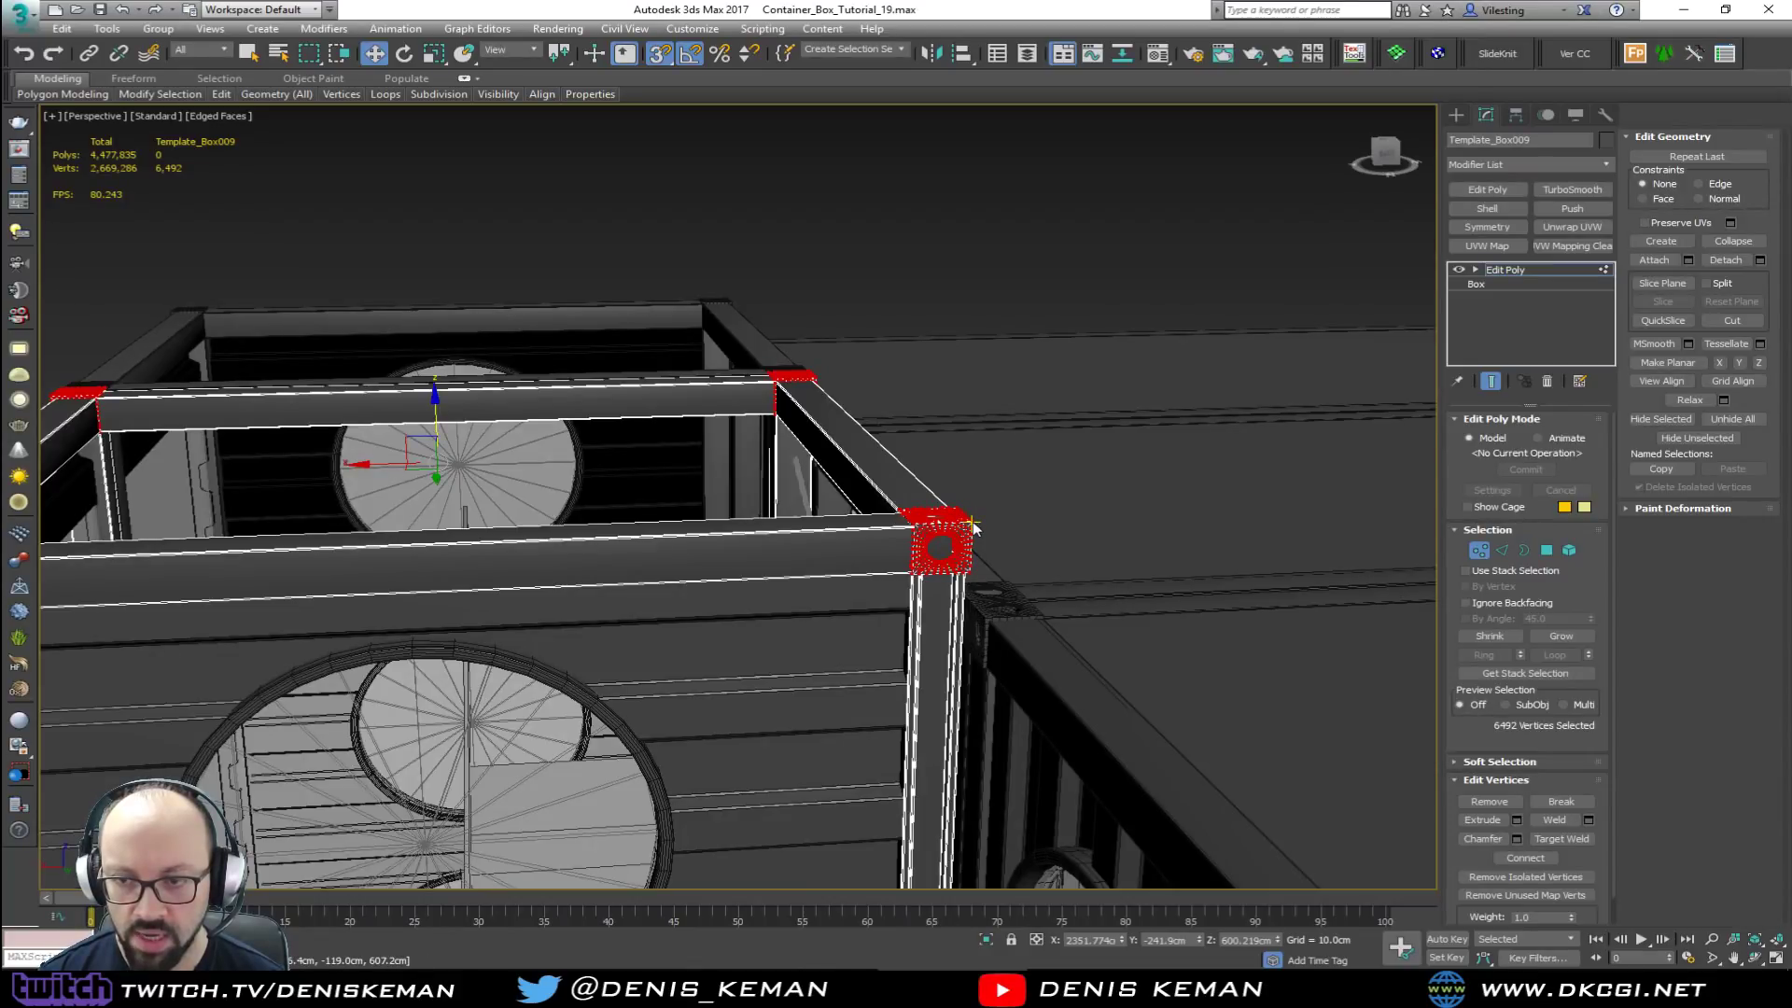
{"action": "scroll", "coordinate": [969, 521], "scroll_direction": "up", "scroll_amount": 1}
{"action": "left_click_drag", "start_coordinate": [971, 519], "coordinate": [998, 670]}
{"action": "scroll", "coordinate": [868, 564], "scroll_direction": "down", "scroll_amount": 5}
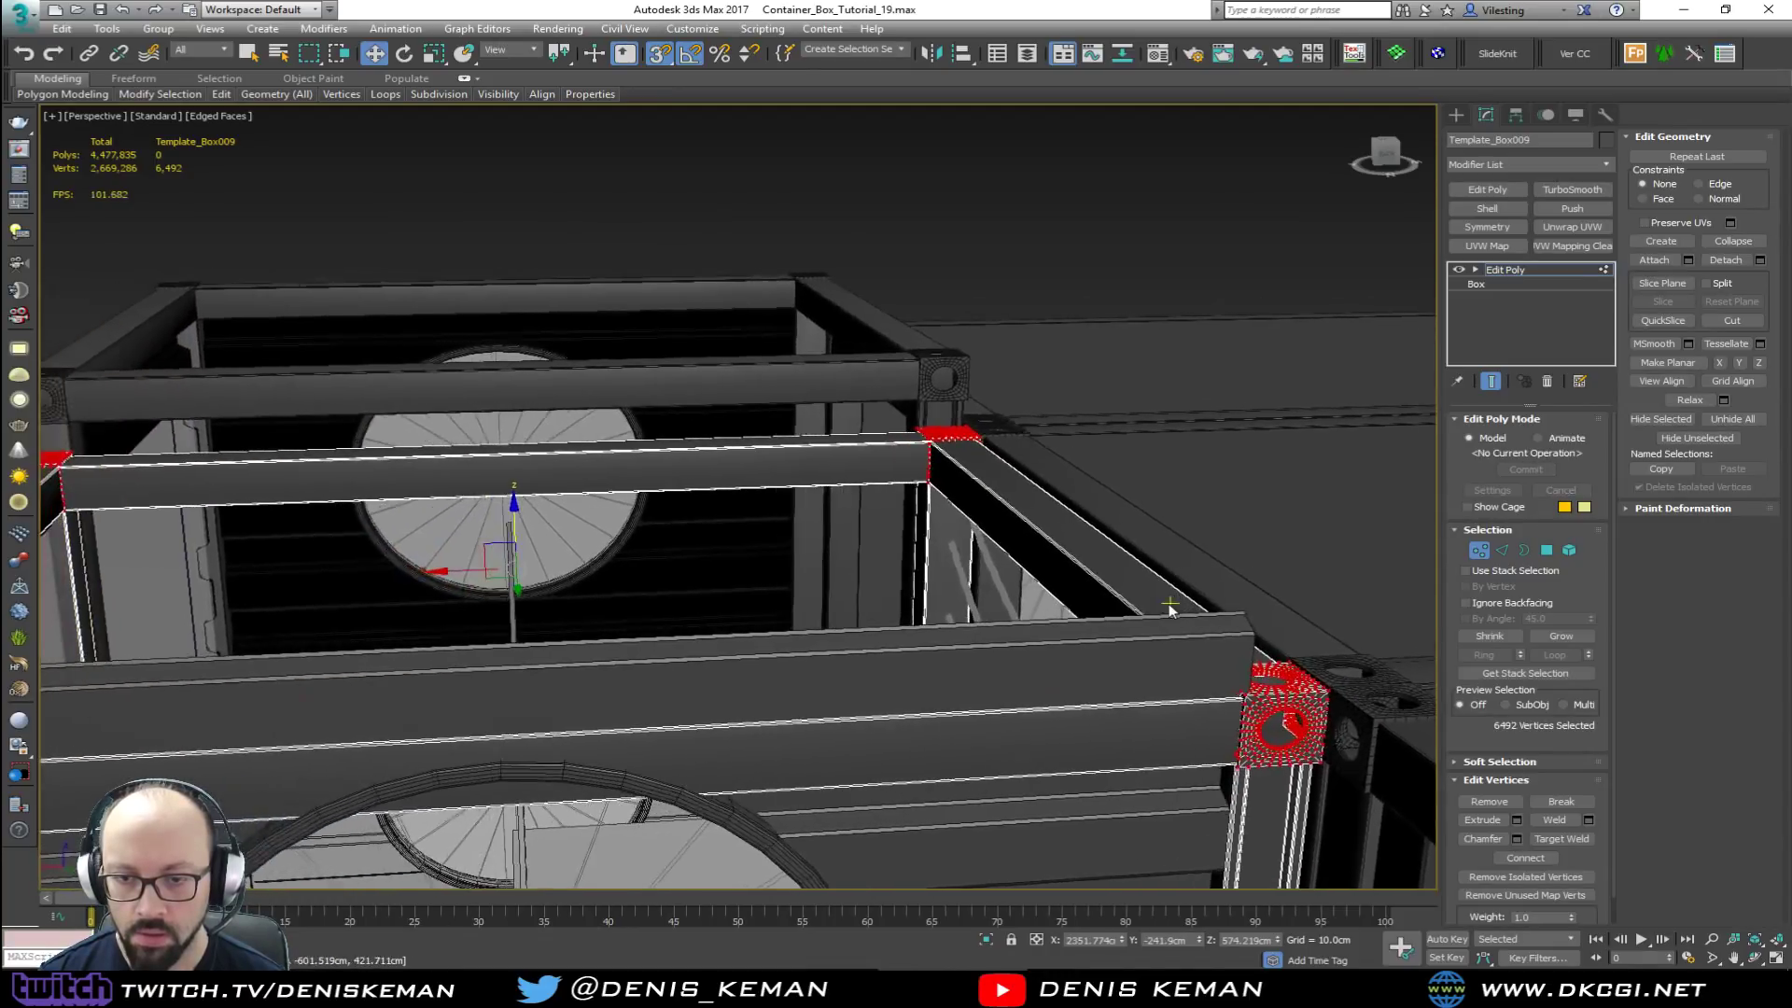
{"action": "middle_click_drag", "start_coordinate": [1034, 556], "coordinate": [1061, 530], "text": "alt"}
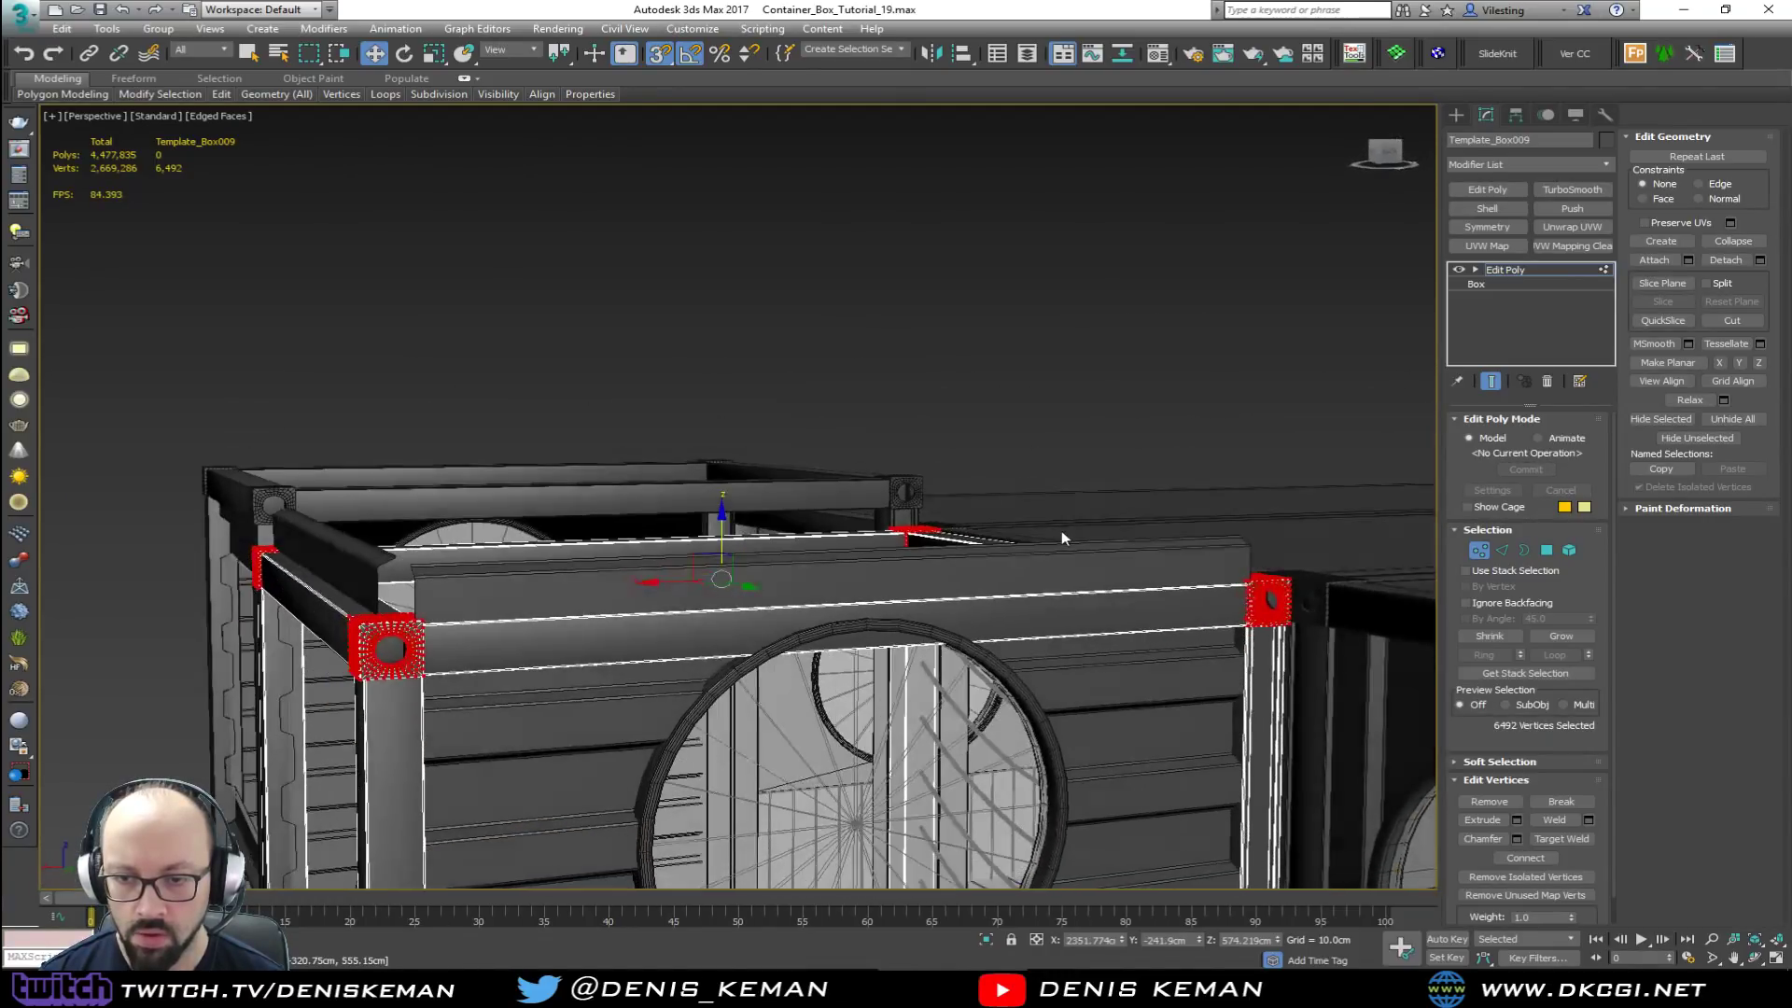
Step: Undo the vertex move on the container frame, leave vertex editing and deselect the frame
{"action": "left_click", "coordinate": [792, 646]}
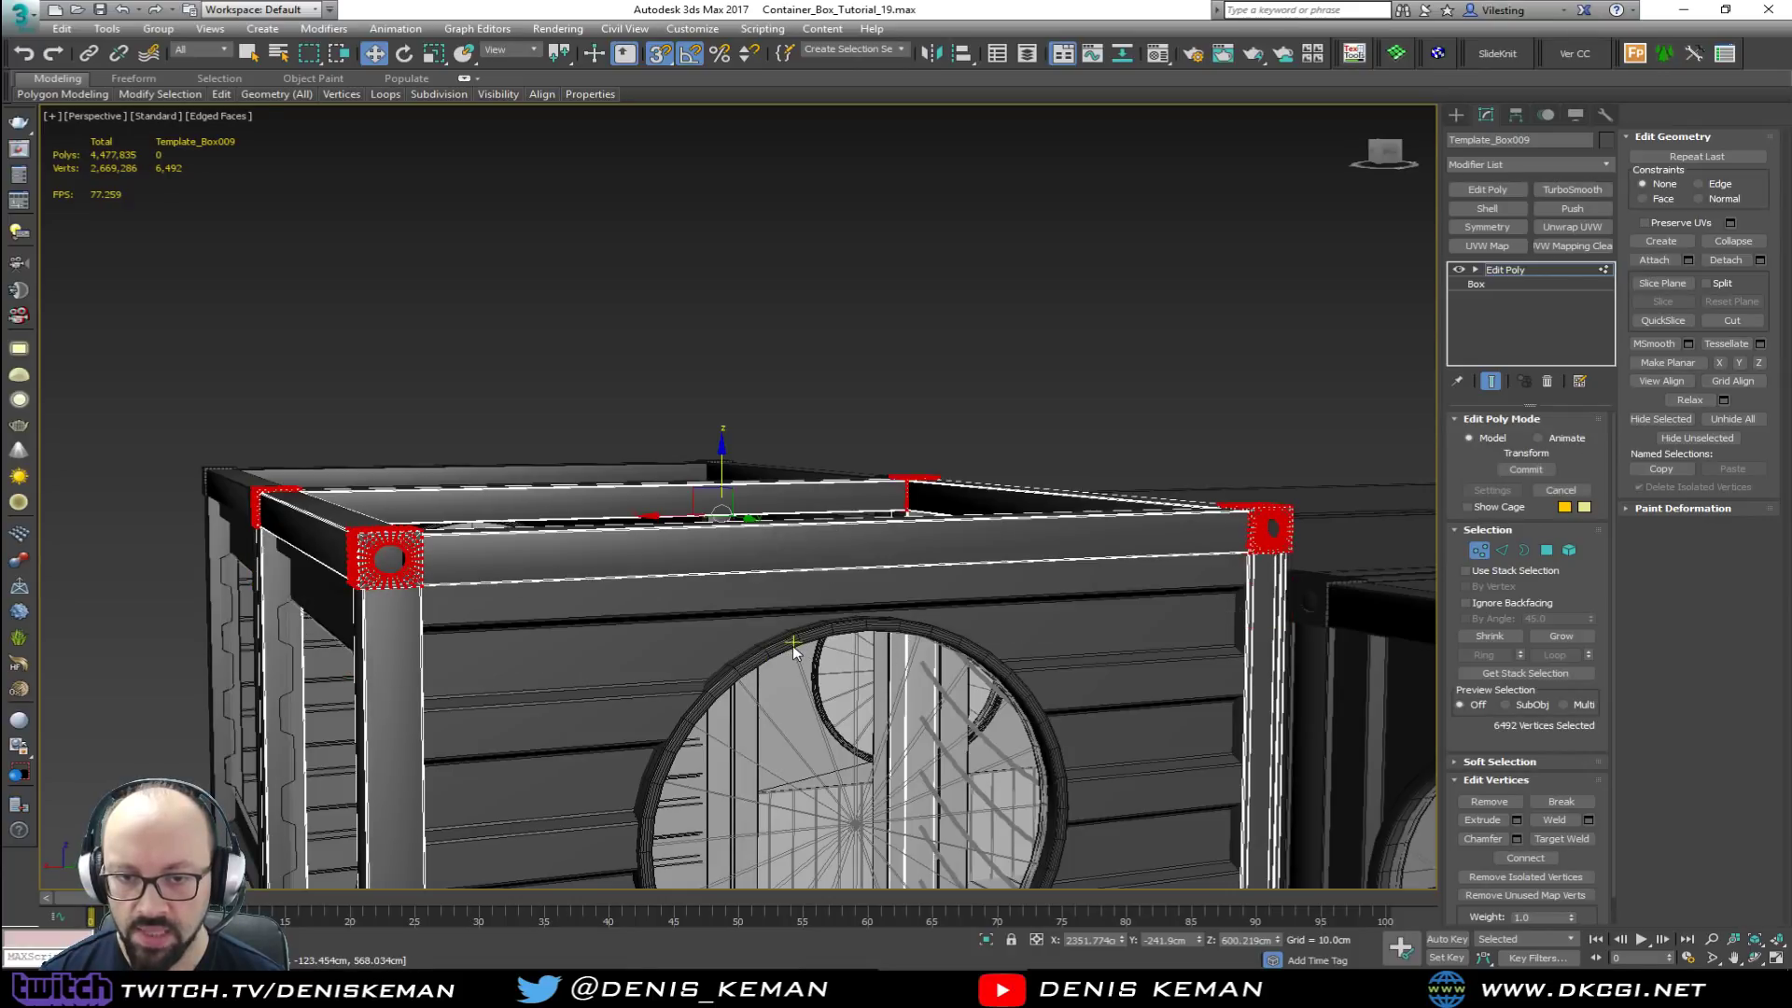
{"action": "left_click", "coordinate": [1479, 551]}
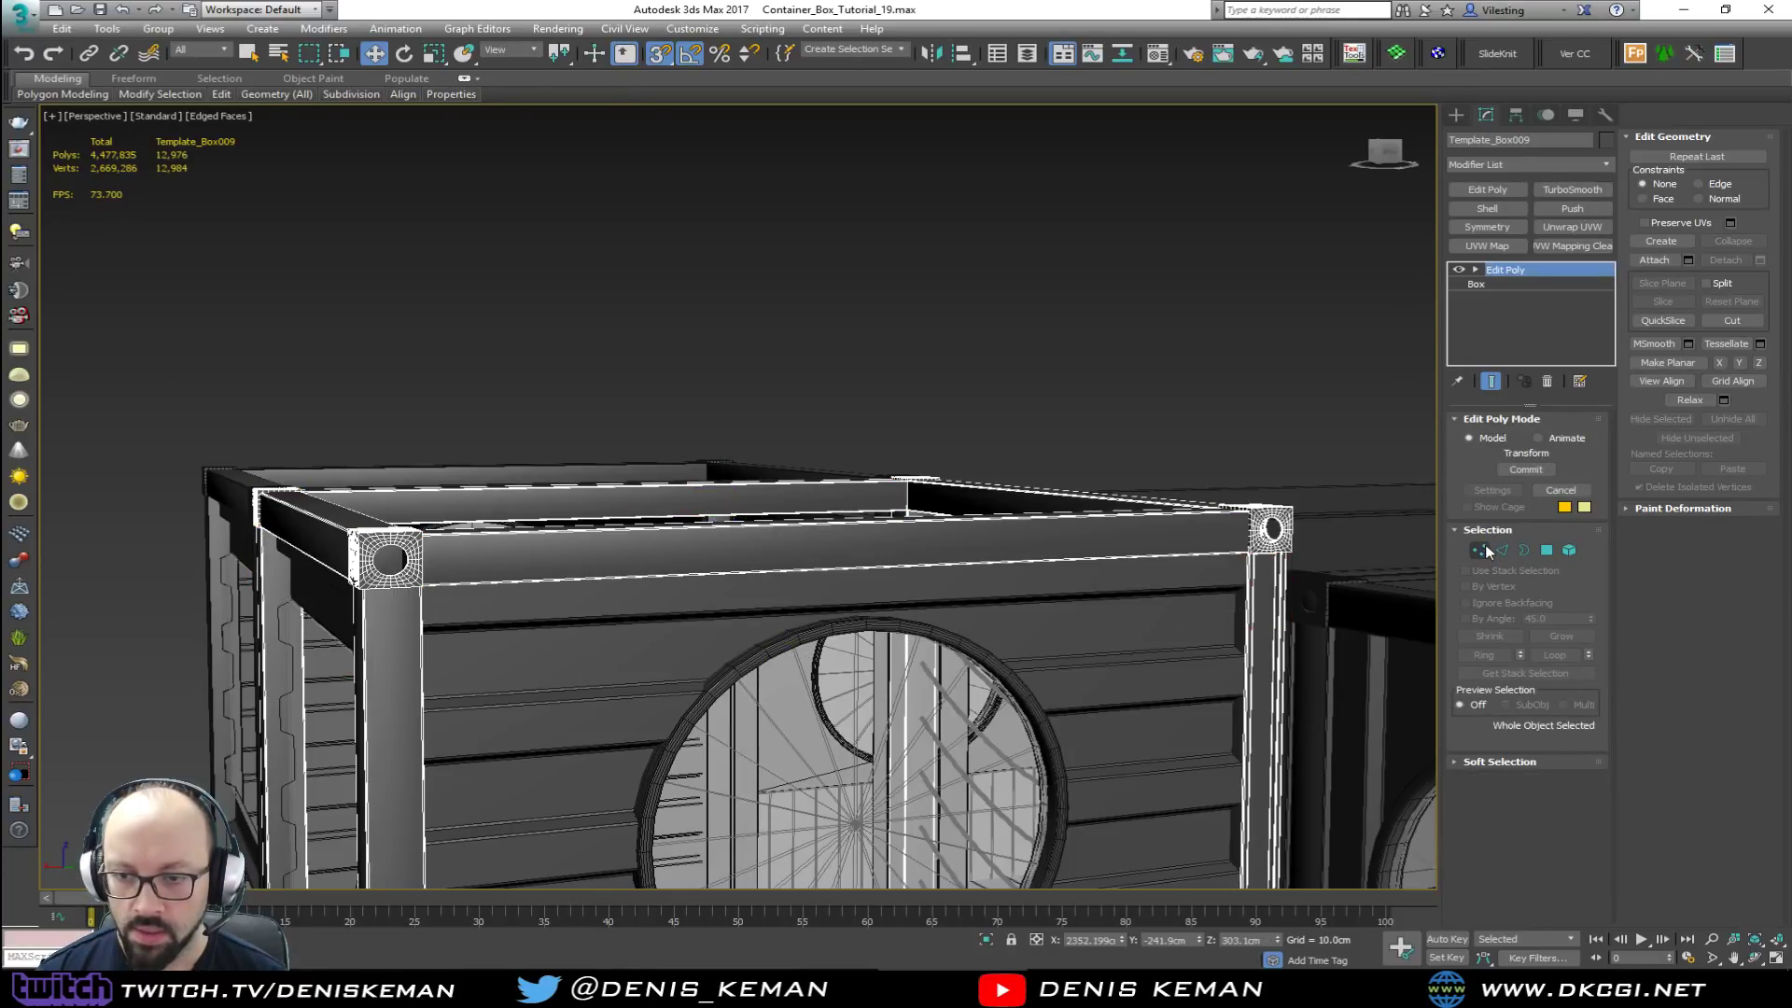
{"action": "left_click", "coordinate": [781, 292]}
Step: Switch the Perspective view to wireframe, locate the pool table inside the upper container and show the layer explorer
{"action": "middle_click_drag", "start_coordinate": [792, 397], "coordinate": [756, 539]}
{"action": "middle_click_drag", "start_coordinate": [933, 565], "coordinate": [561, 367]}
{"action": "scroll", "coordinate": [561, 368], "scroll_direction": "down", "scroll_amount": 5}
{"action": "middle_click_drag", "start_coordinate": [565, 458], "coordinate": [664, 400], "text": "alt"}
{"action": "middle_click_drag", "start_coordinate": [637, 415], "coordinate": [569, 467], "text": "alt"}
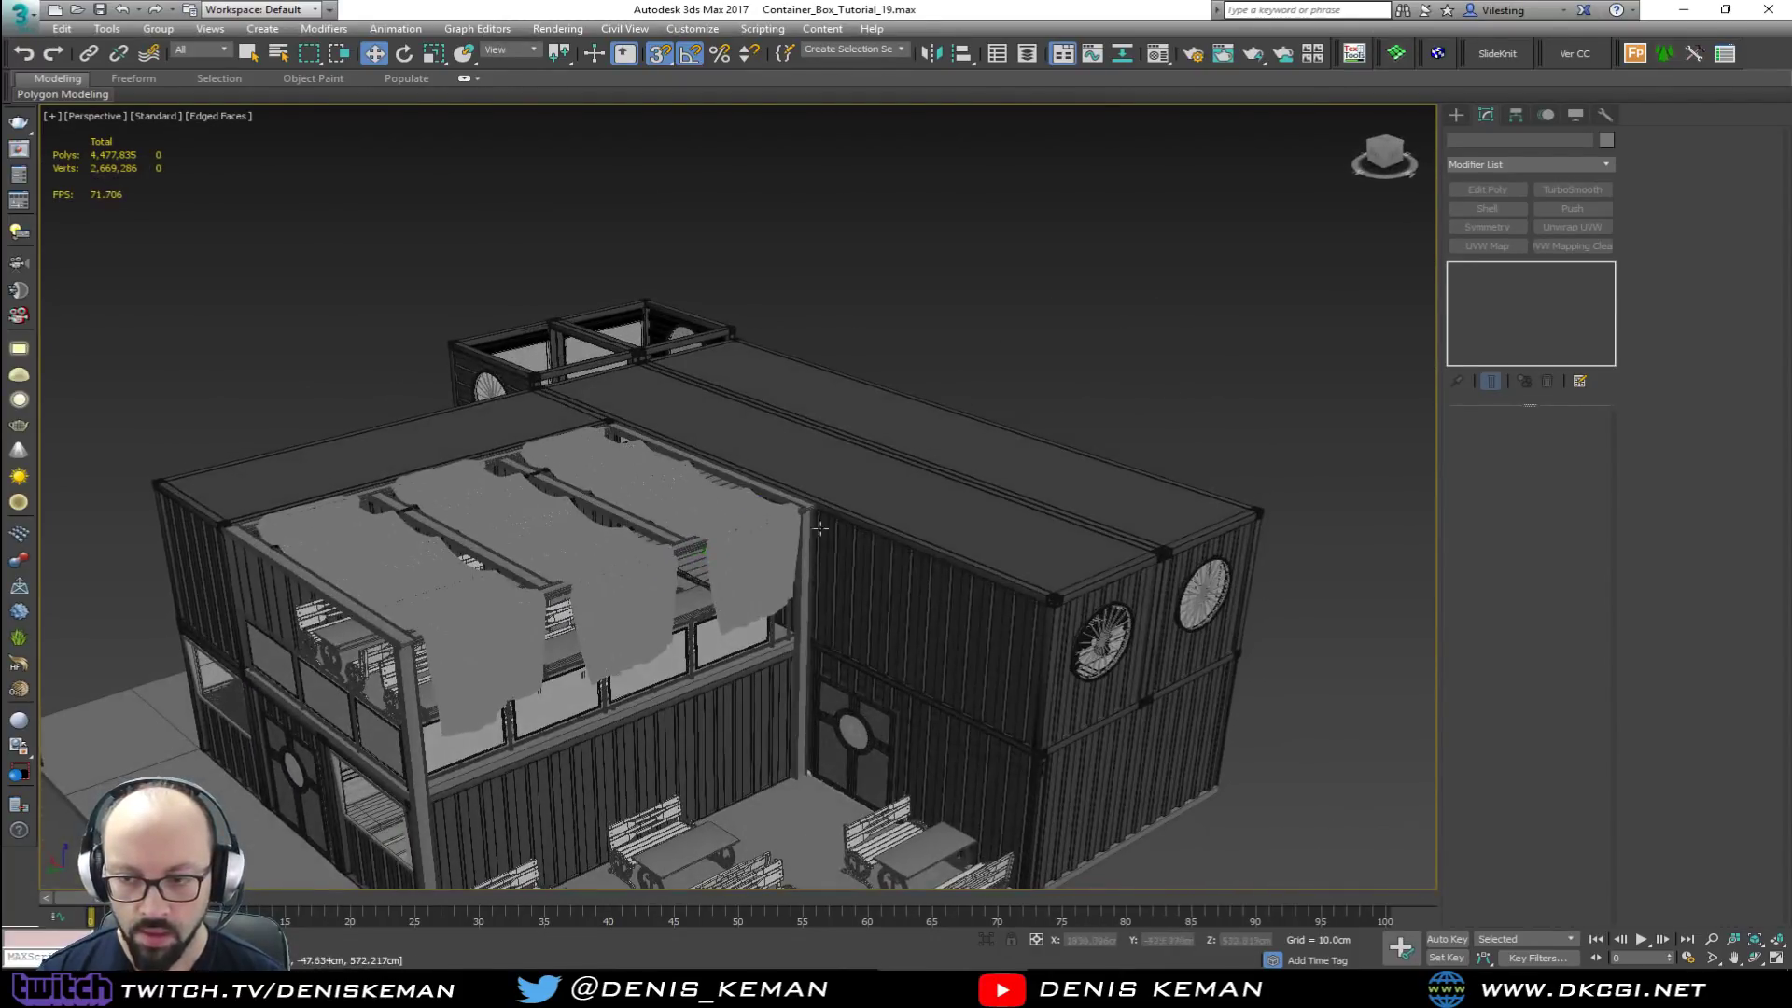
{"action": "scroll", "coordinate": [1062, 592], "scroll_direction": "up", "scroll_amount": 4}
{"action": "key", "text": "F3"}
{"action": "left_click", "coordinate": [1025, 623]}
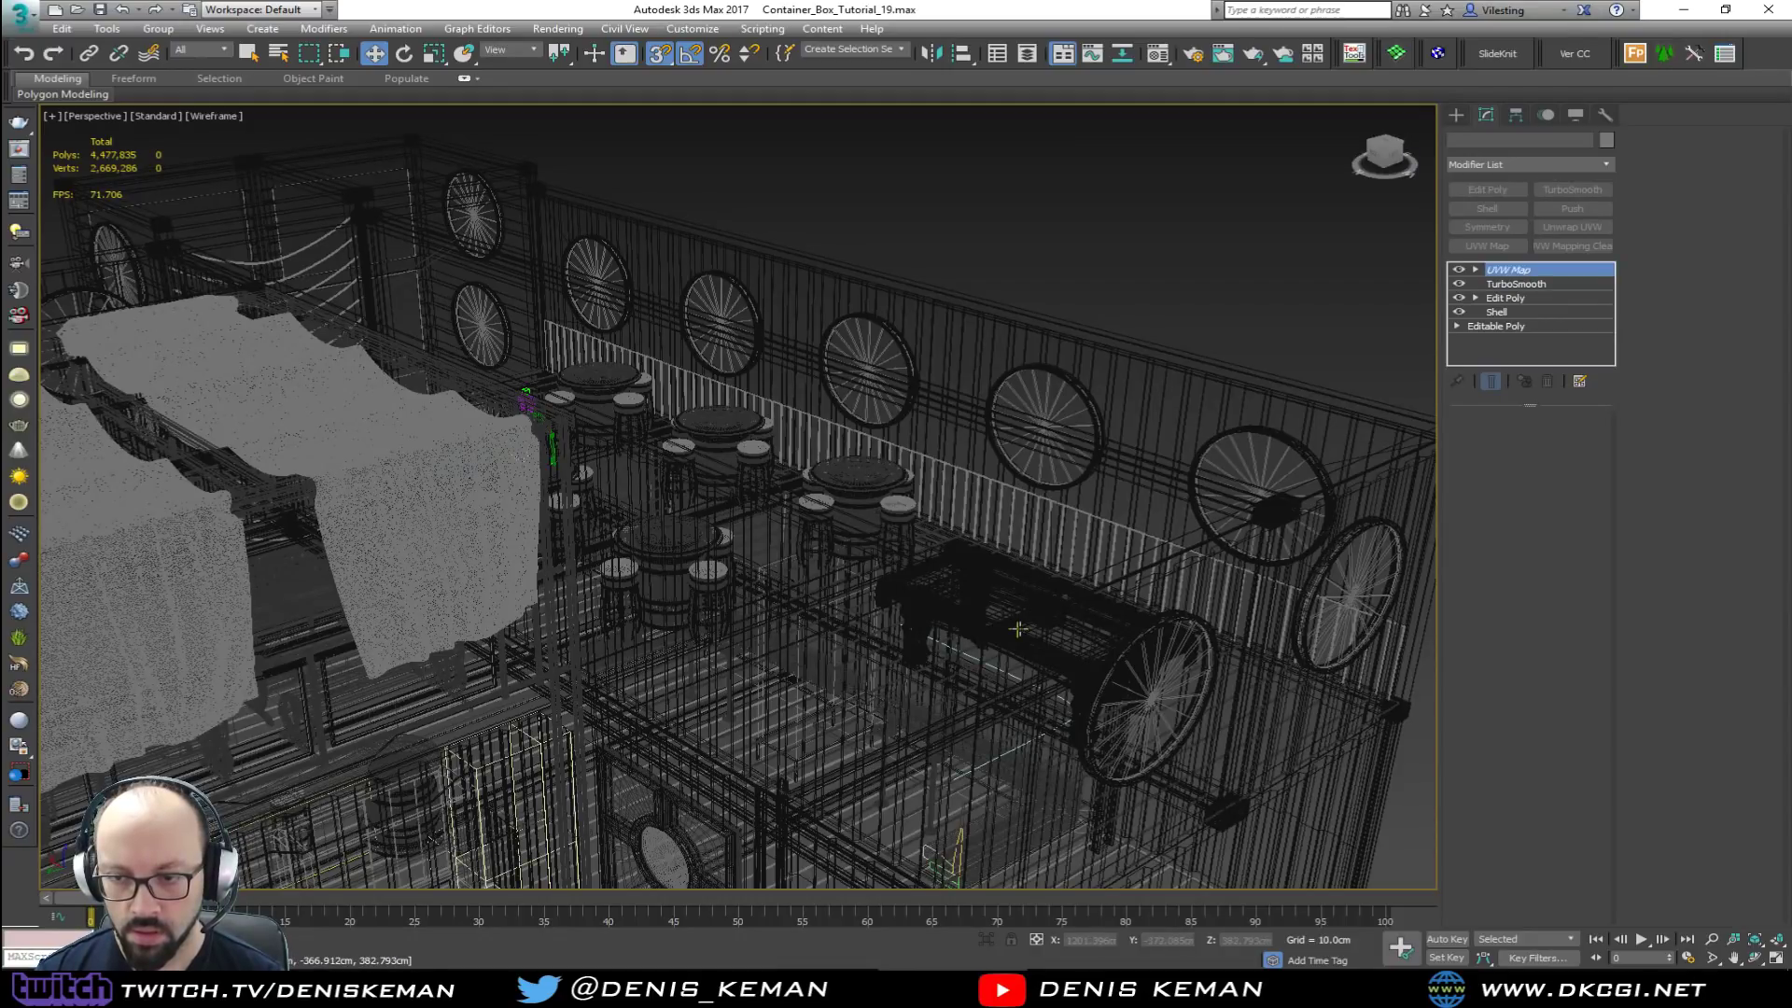
{"action": "middle_click_drag", "start_coordinate": [1026, 623], "coordinate": [933, 273], "text": "alt"}
{"action": "left_click", "coordinate": [933, 274]}
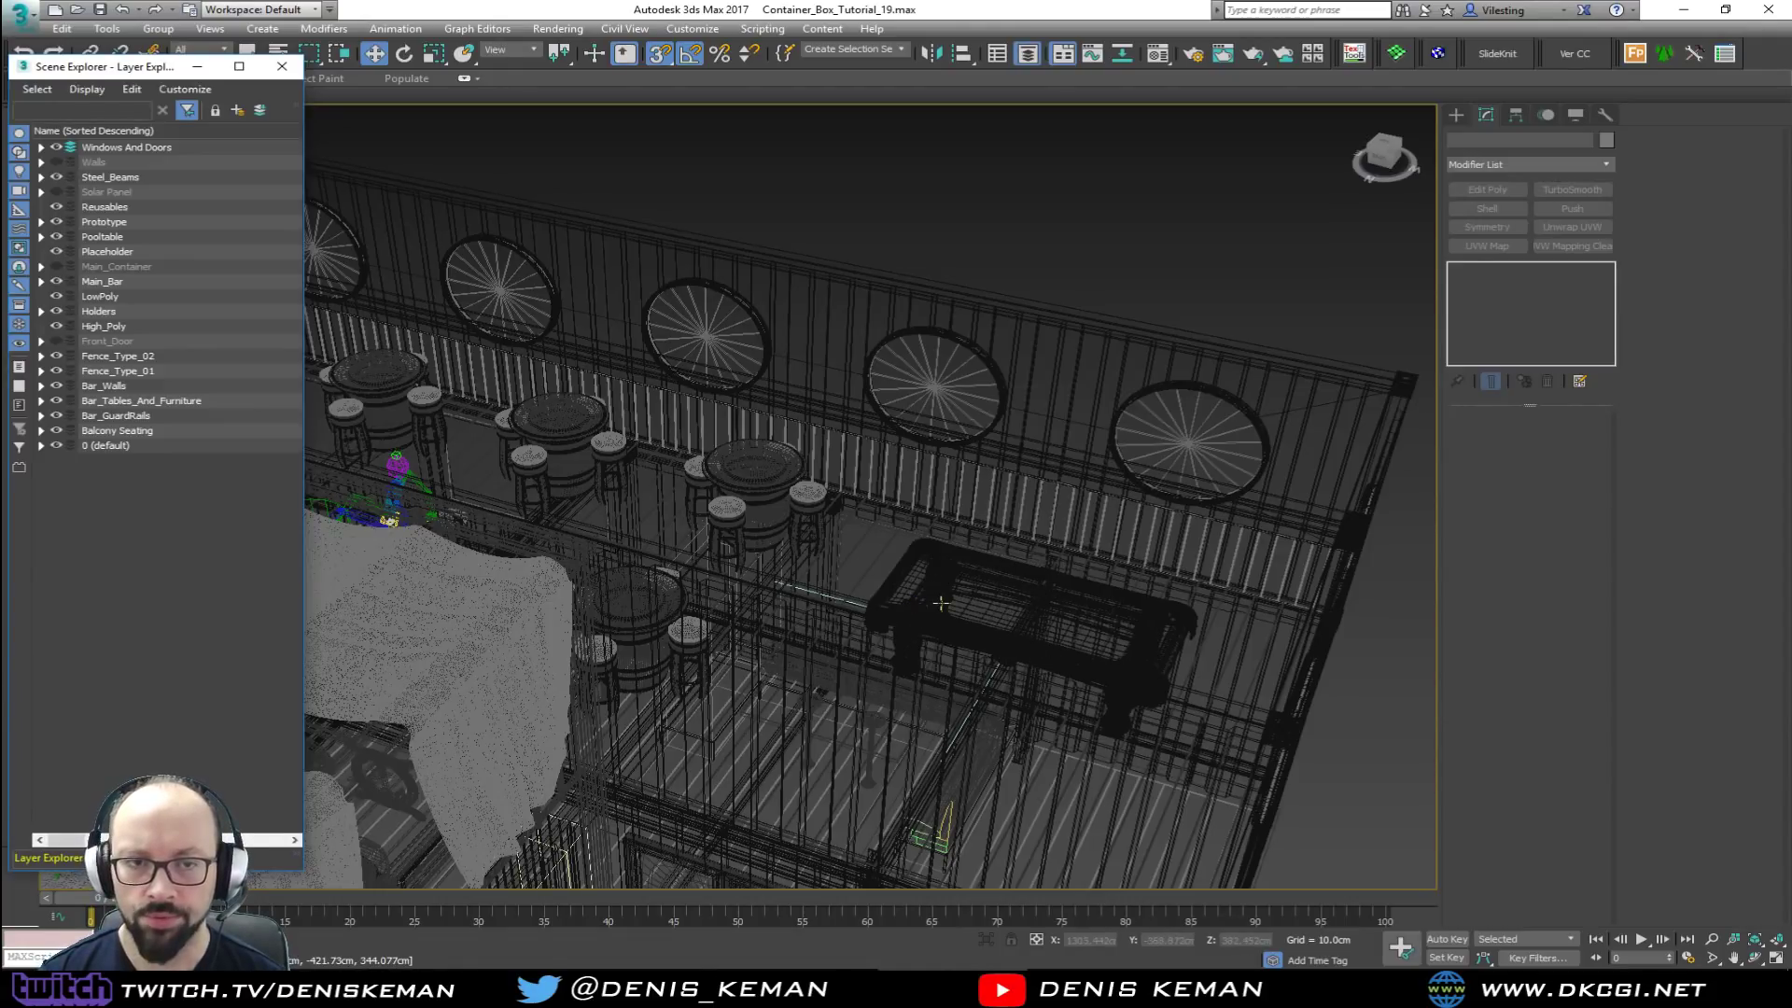
Step: Select the pool table's playing surface to find its layer, and check the Pooltable layer by hiding and showing it
{"action": "left_click", "coordinate": [1017, 633]}
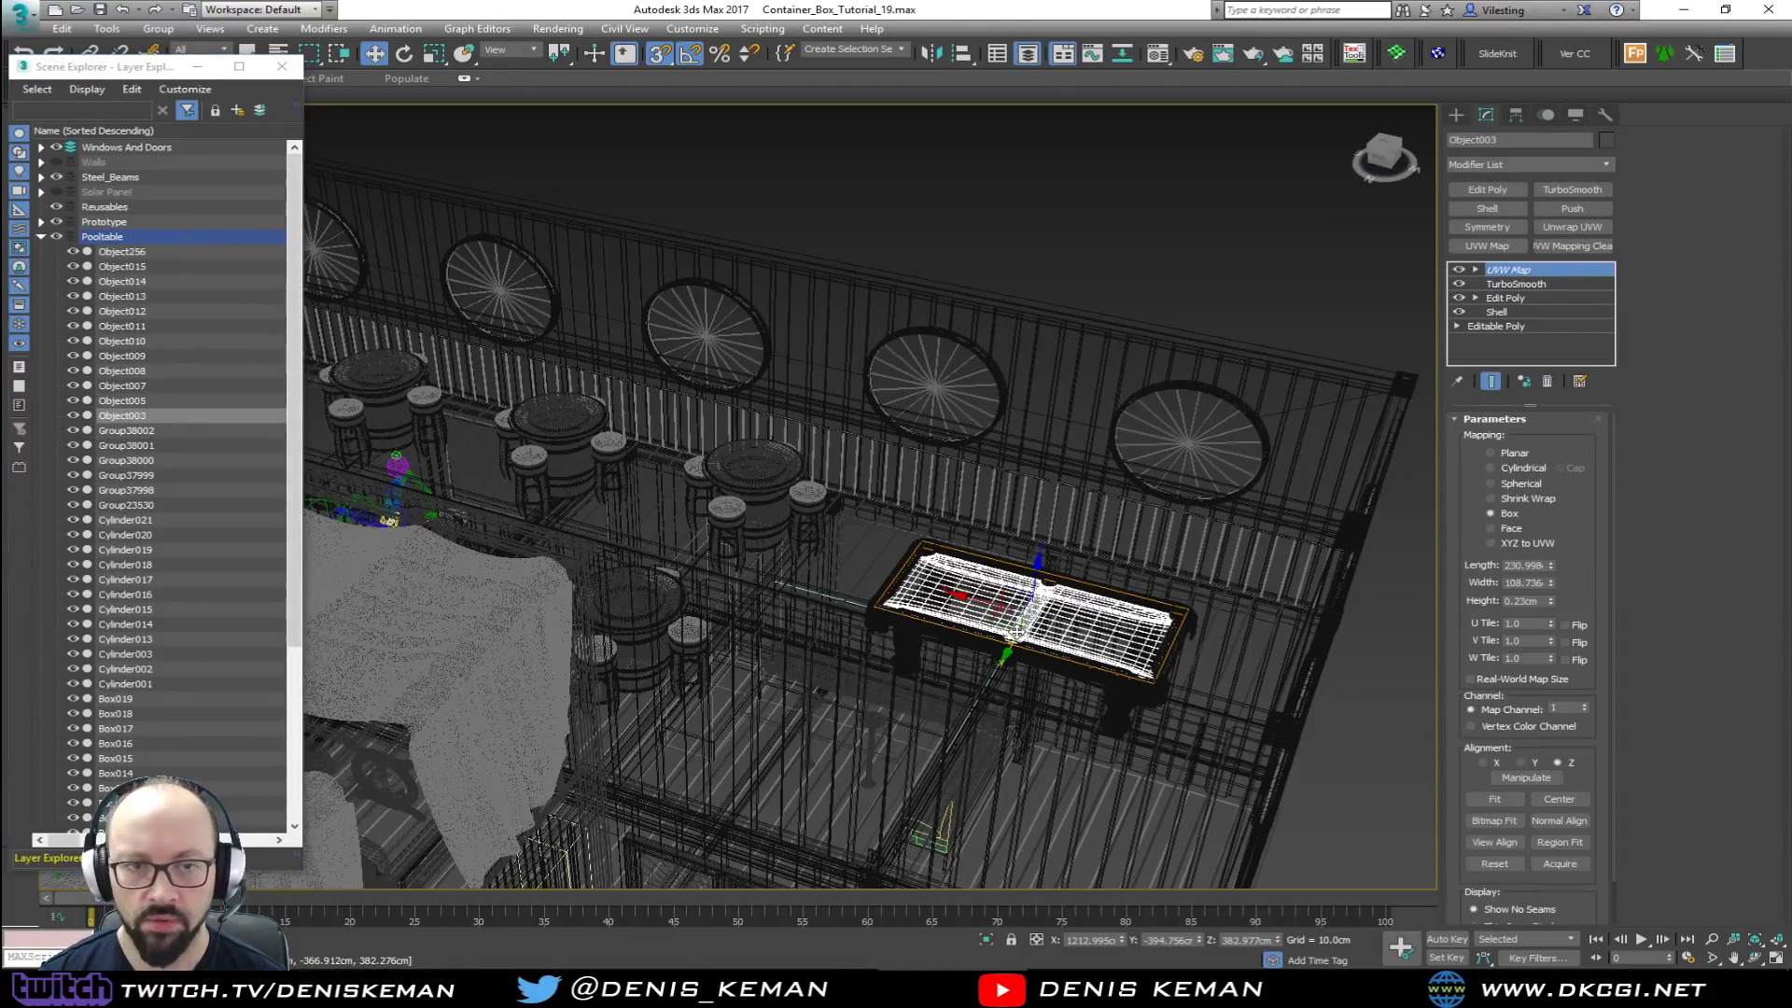
{"action": "left_click", "coordinate": [58, 237]}
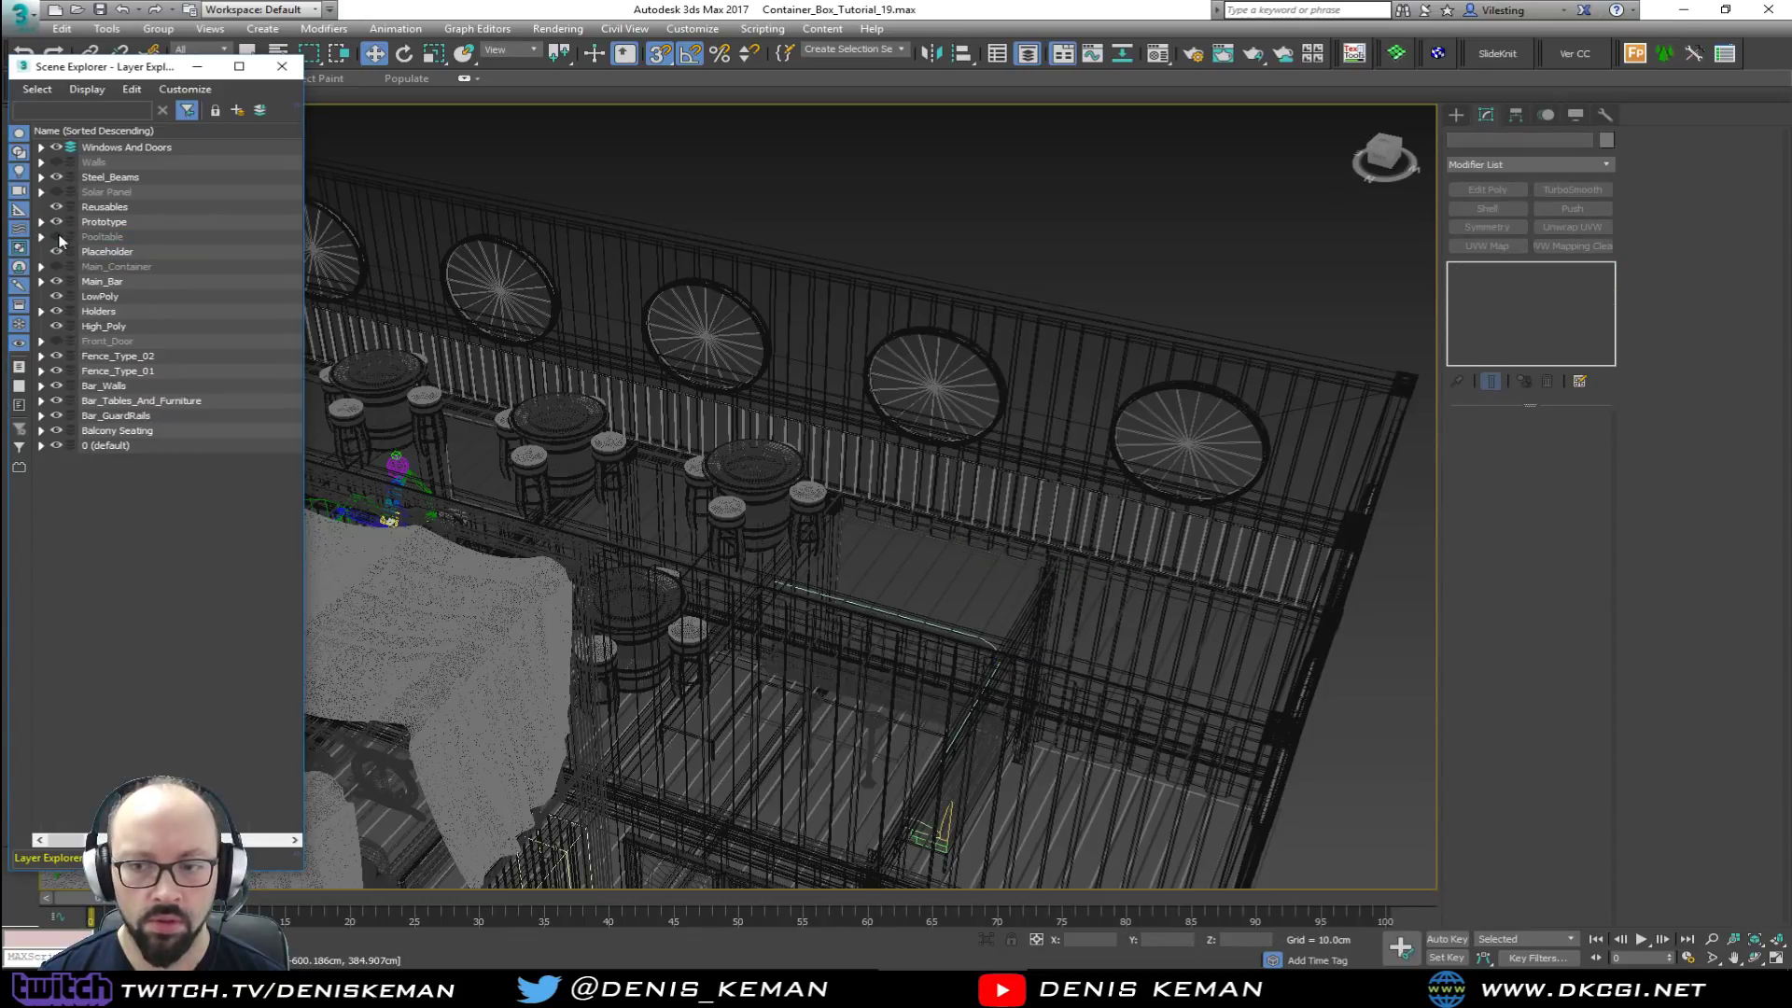
{"action": "left_click", "coordinate": [58, 237]}
{"action": "left_click", "coordinate": [103, 237]}
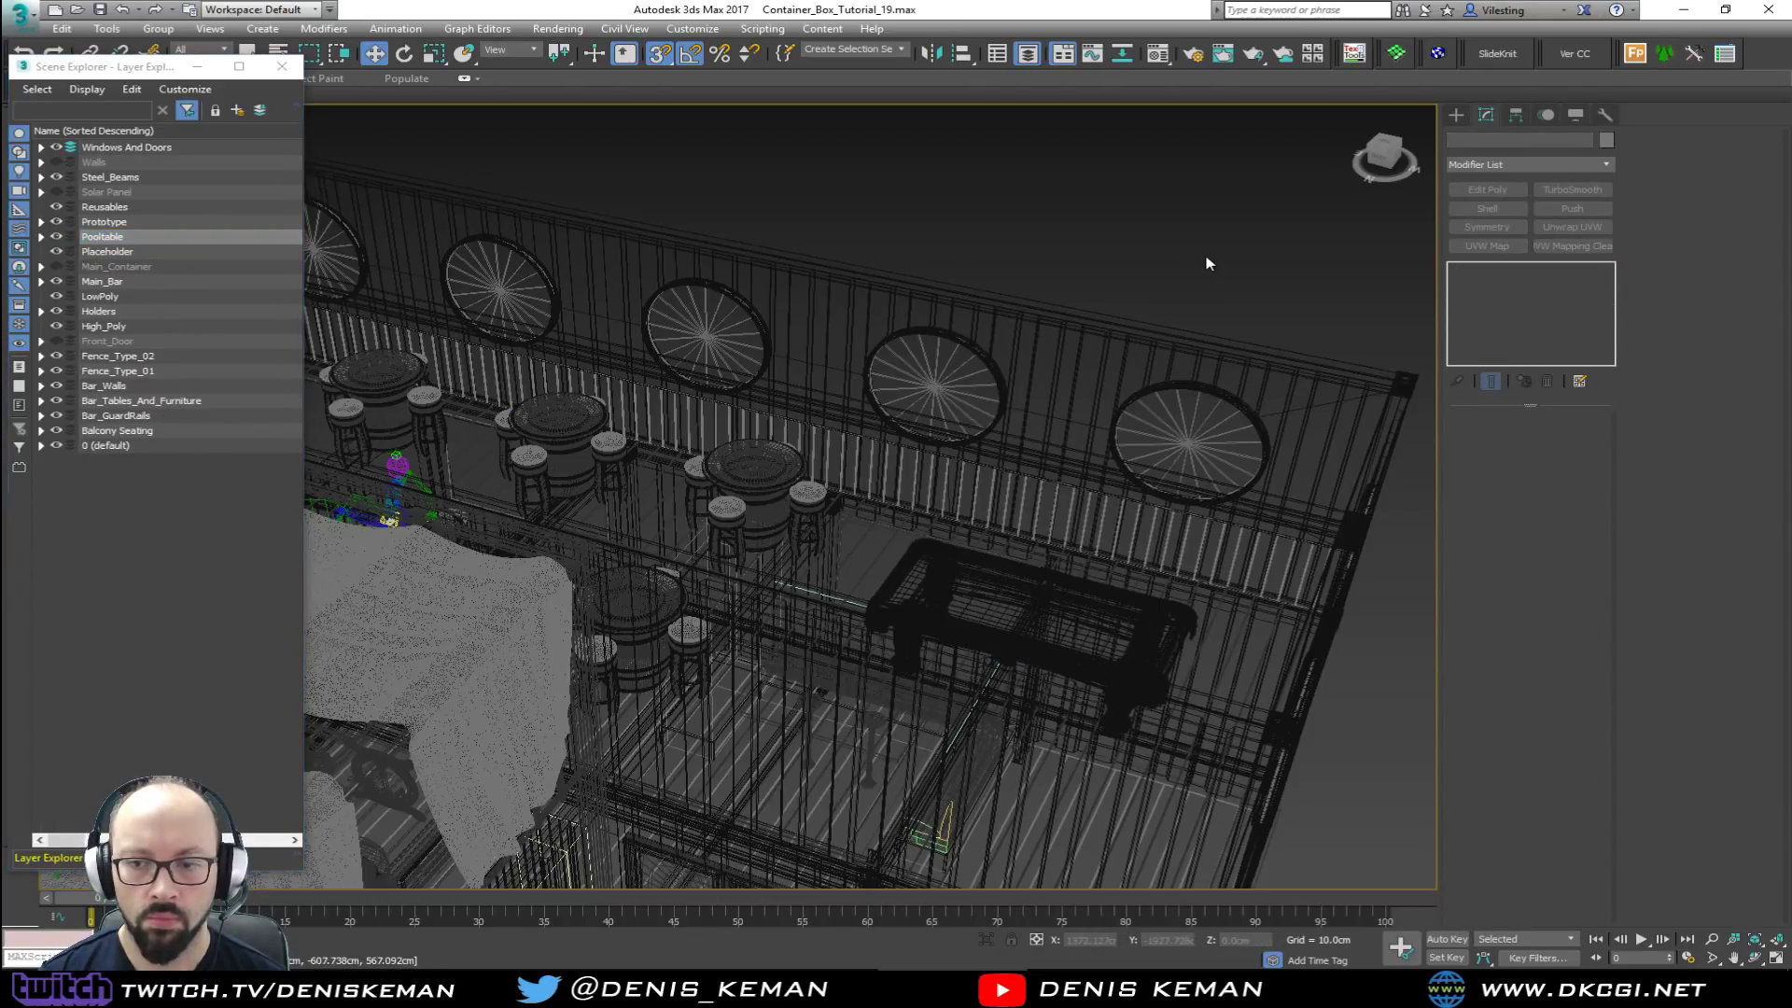
Step: Zoom to the pool table's side pocket piece Box018 and examine the pockets, fringes and legs from several angles
{"action": "scroll", "coordinate": [803, 447], "scroll_direction": "up", "scroll_amount": 10}
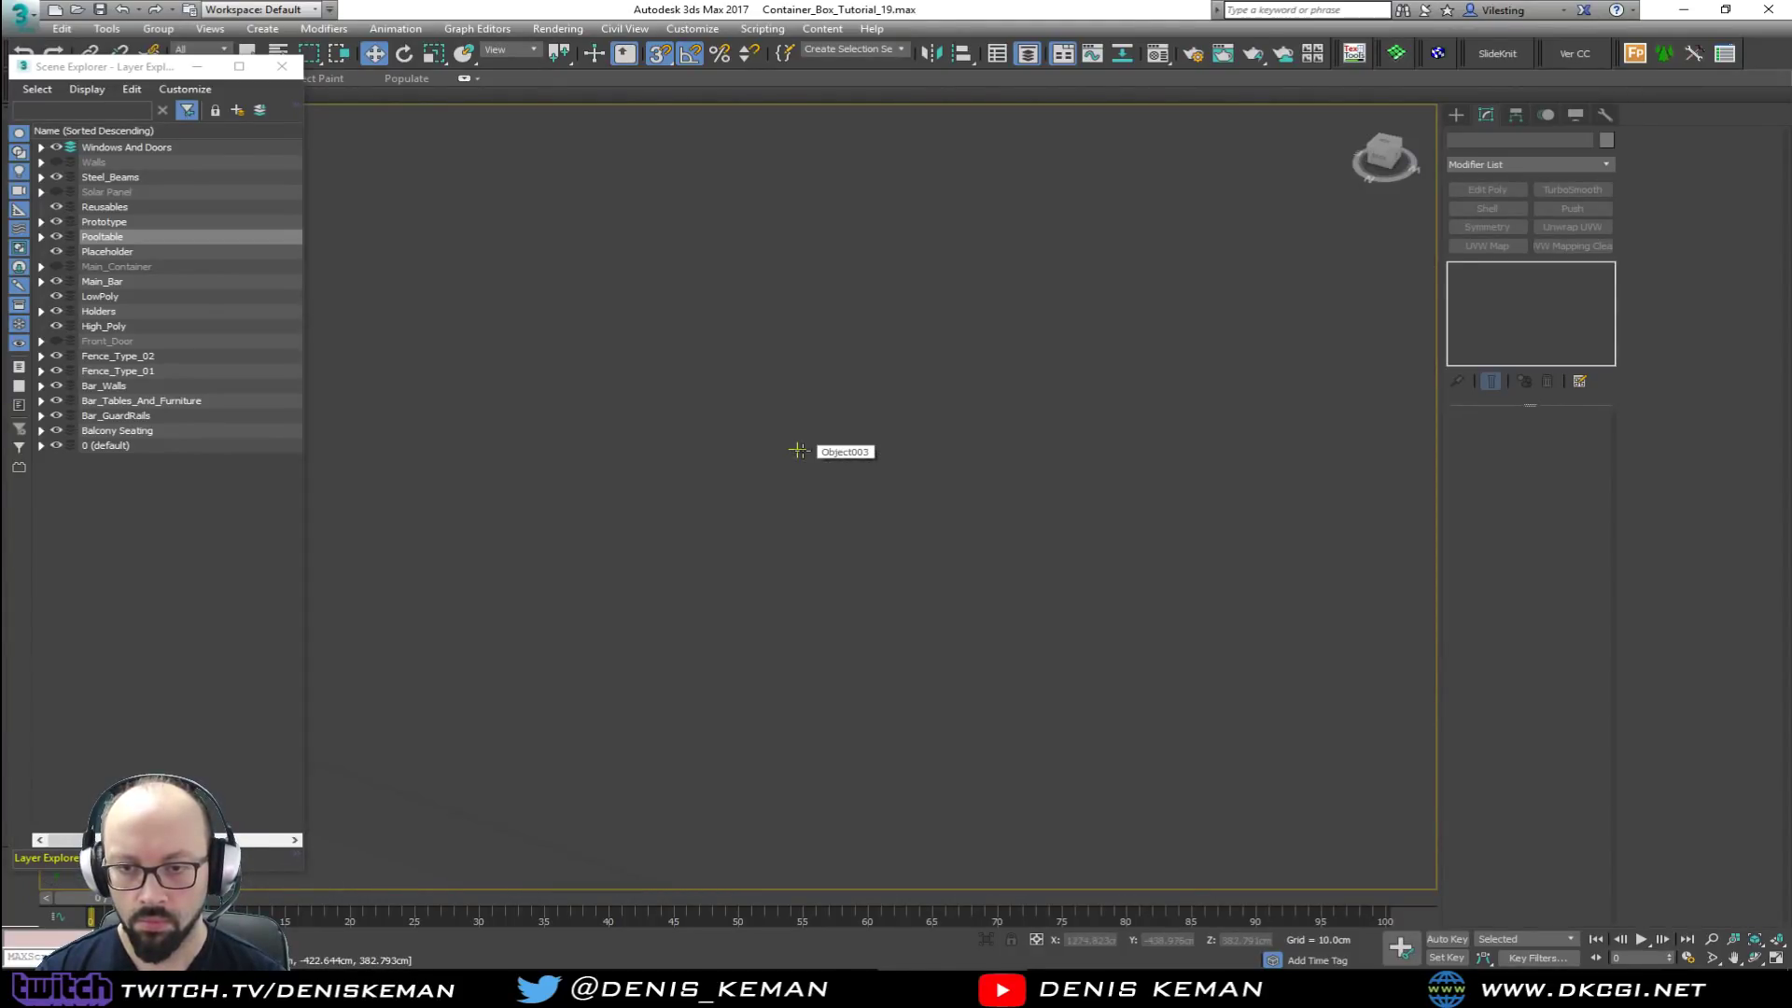
{"action": "scroll", "coordinate": [798, 451], "scroll_direction": "down", "scroll_amount": 5}
{"action": "left_click", "coordinate": [831, 664]}
{"action": "key", "text": "z"}
{"action": "scroll", "coordinate": [821, 653], "scroll_direction": "down", "scroll_amount": 8}
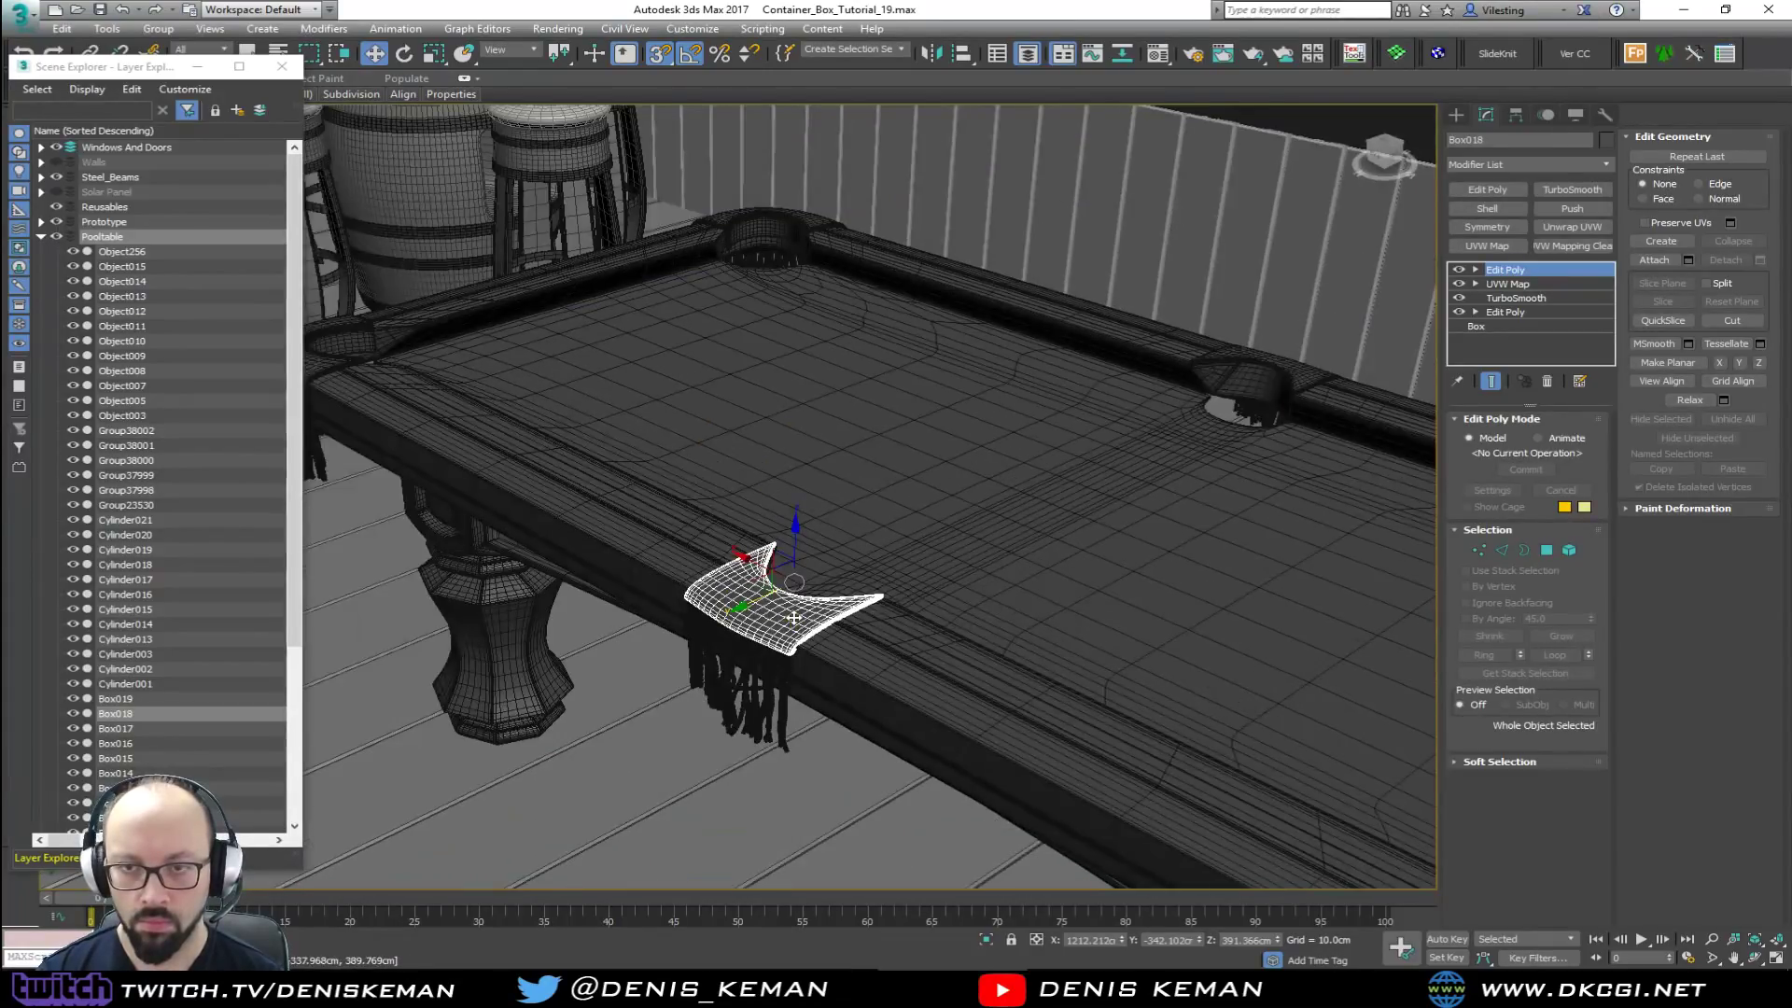
{"action": "middle_click_drag", "start_coordinate": [793, 618], "coordinate": [1045, 608], "text": "alt"}
{"action": "middle_click_drag", "start_coordinate": [810, 588], "coordinate": [1105, 473]}
{"action": "scroll", "coordinate": [1030, 495], "scroll_direction": "up", "scroll_amount": 4}
{"action": "scroll", "coordinate": [1029, 496], "scroll_direction": "down", "scroll_amount": 5}
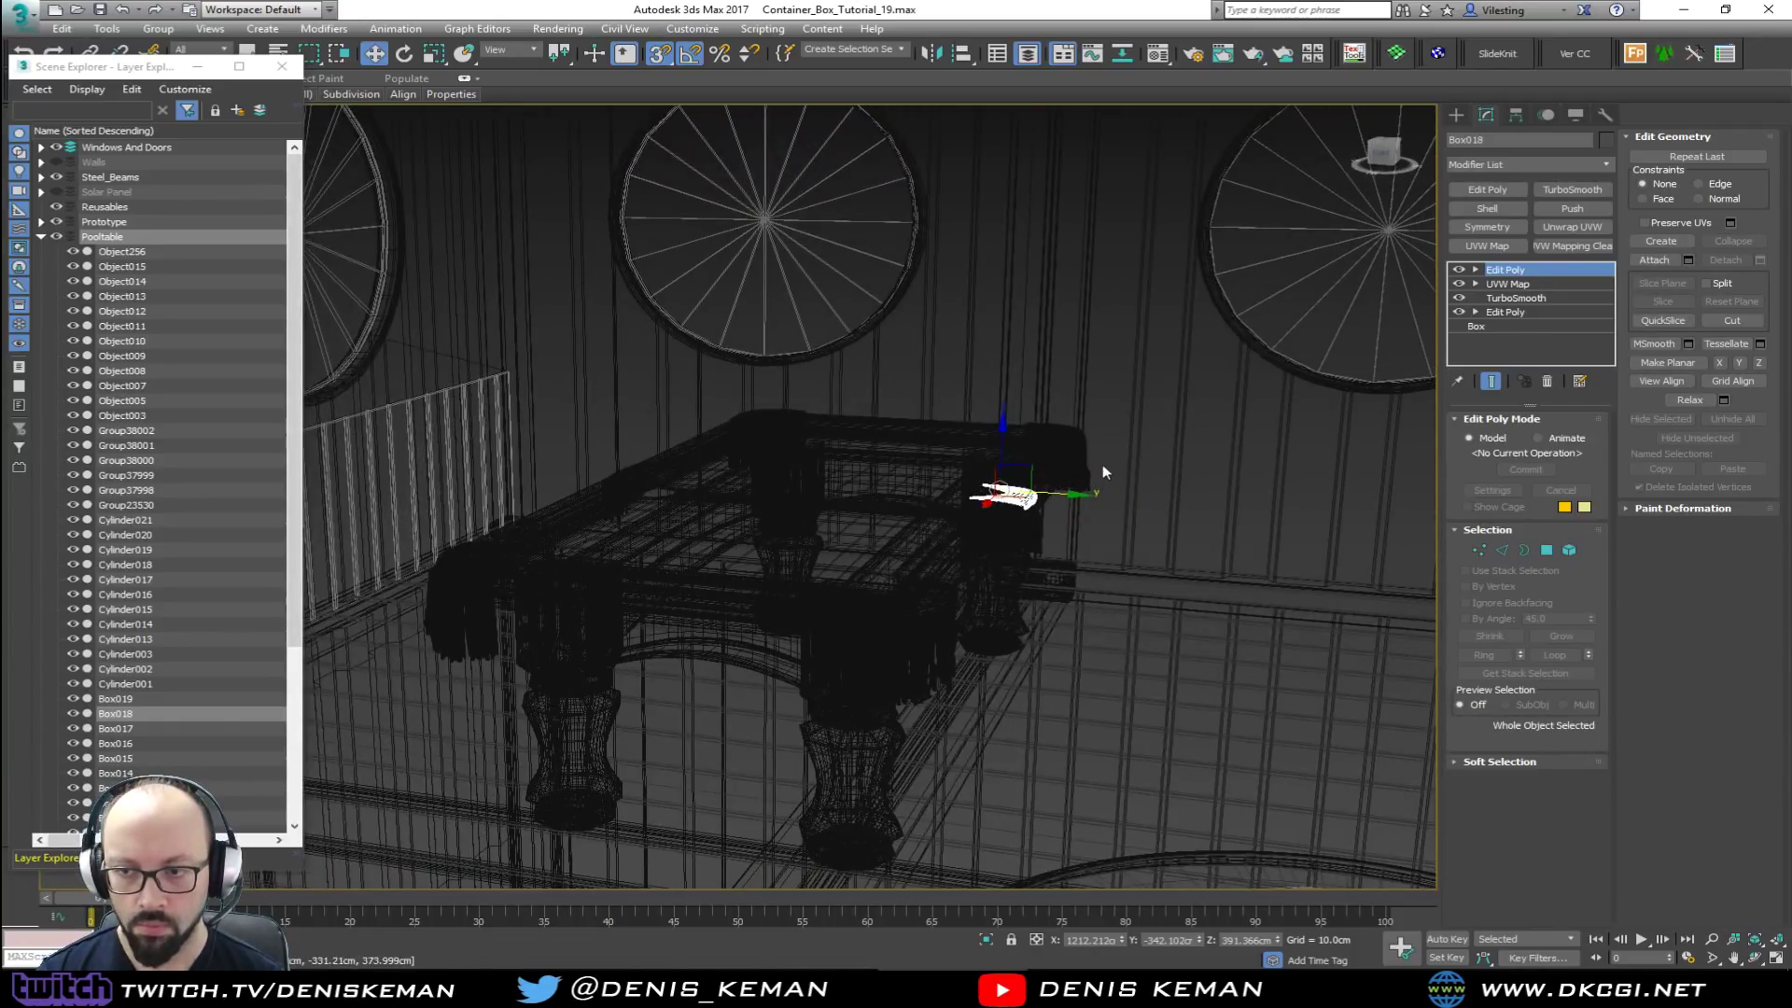
Step: Select all the pool table's parts with a selection region and remove the surrounding walls, windows and beams from the selection
{"action": "left_click_drag", "start_coordinate": [518, 872], "coordinate": [405, 880]}
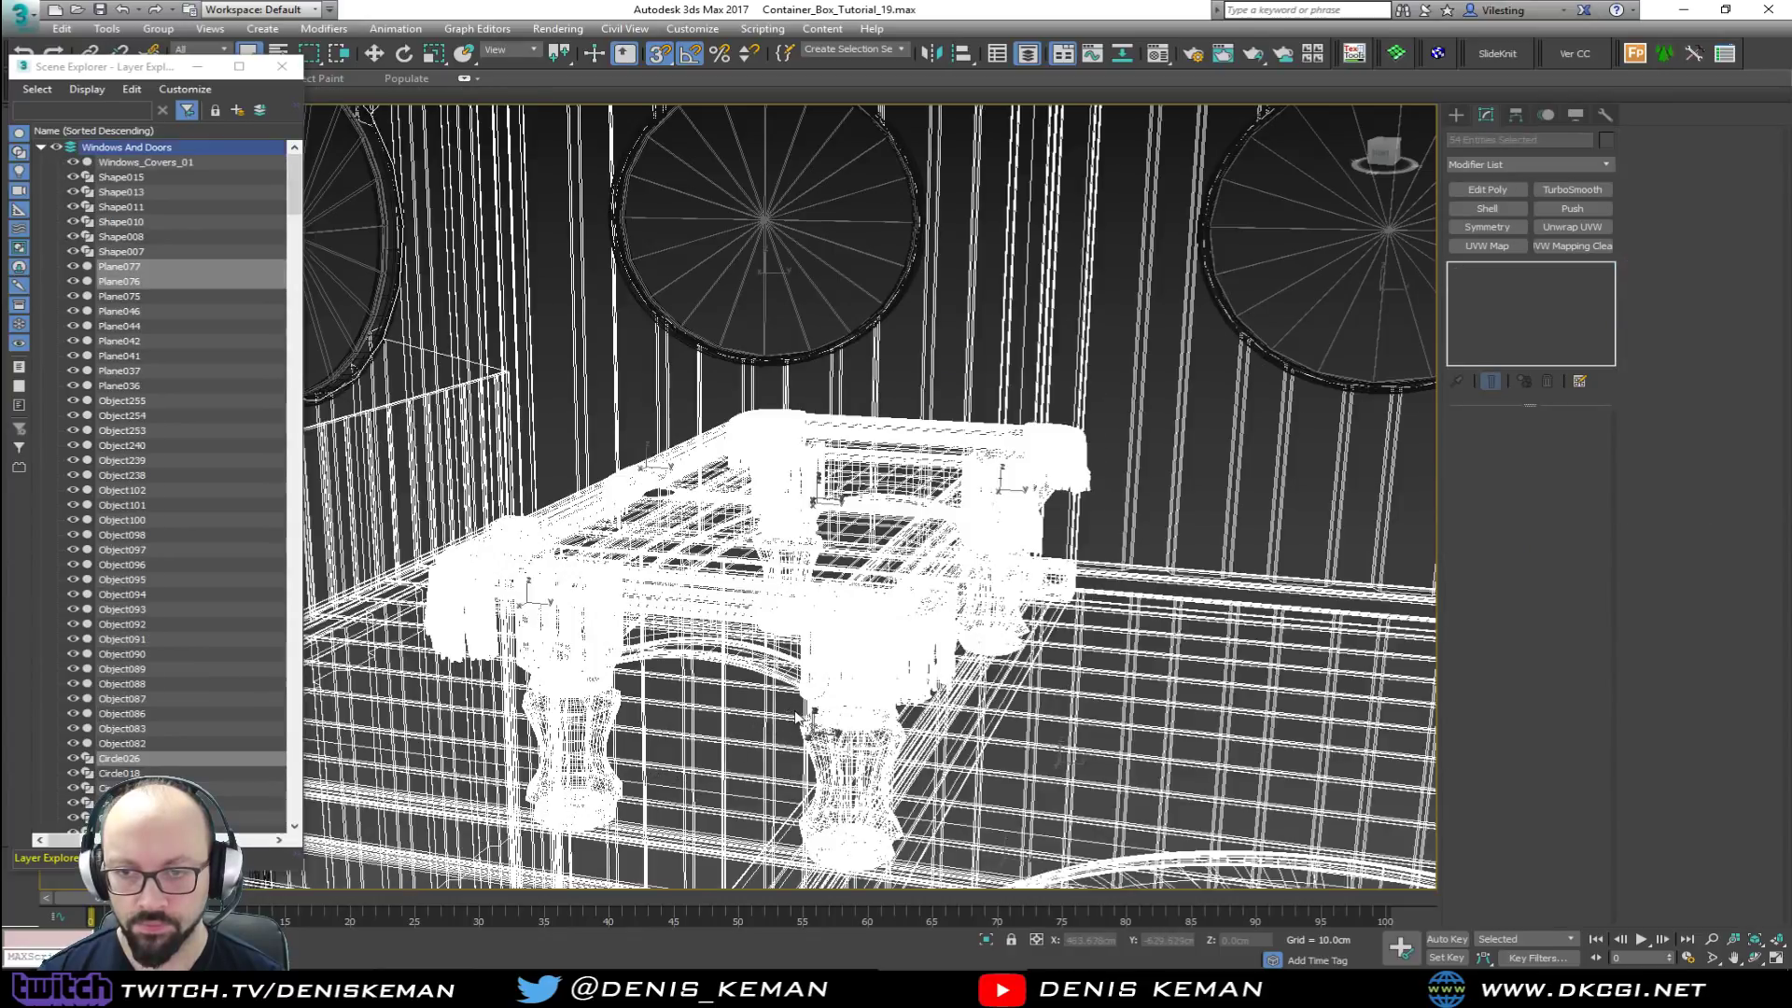
{"action": "scroll", "coordinate": [1015, 660], "scroll_direction": "down", "scroll_amount": 5}
{"action": "middle_click_drag", "start_coordinate": [970, 878], "coordinate": [1162, 486], "text": "alt"}
{"action": "left_click_drag", "start_coordinate": [747, 539], "coordinate": [863, 507]}
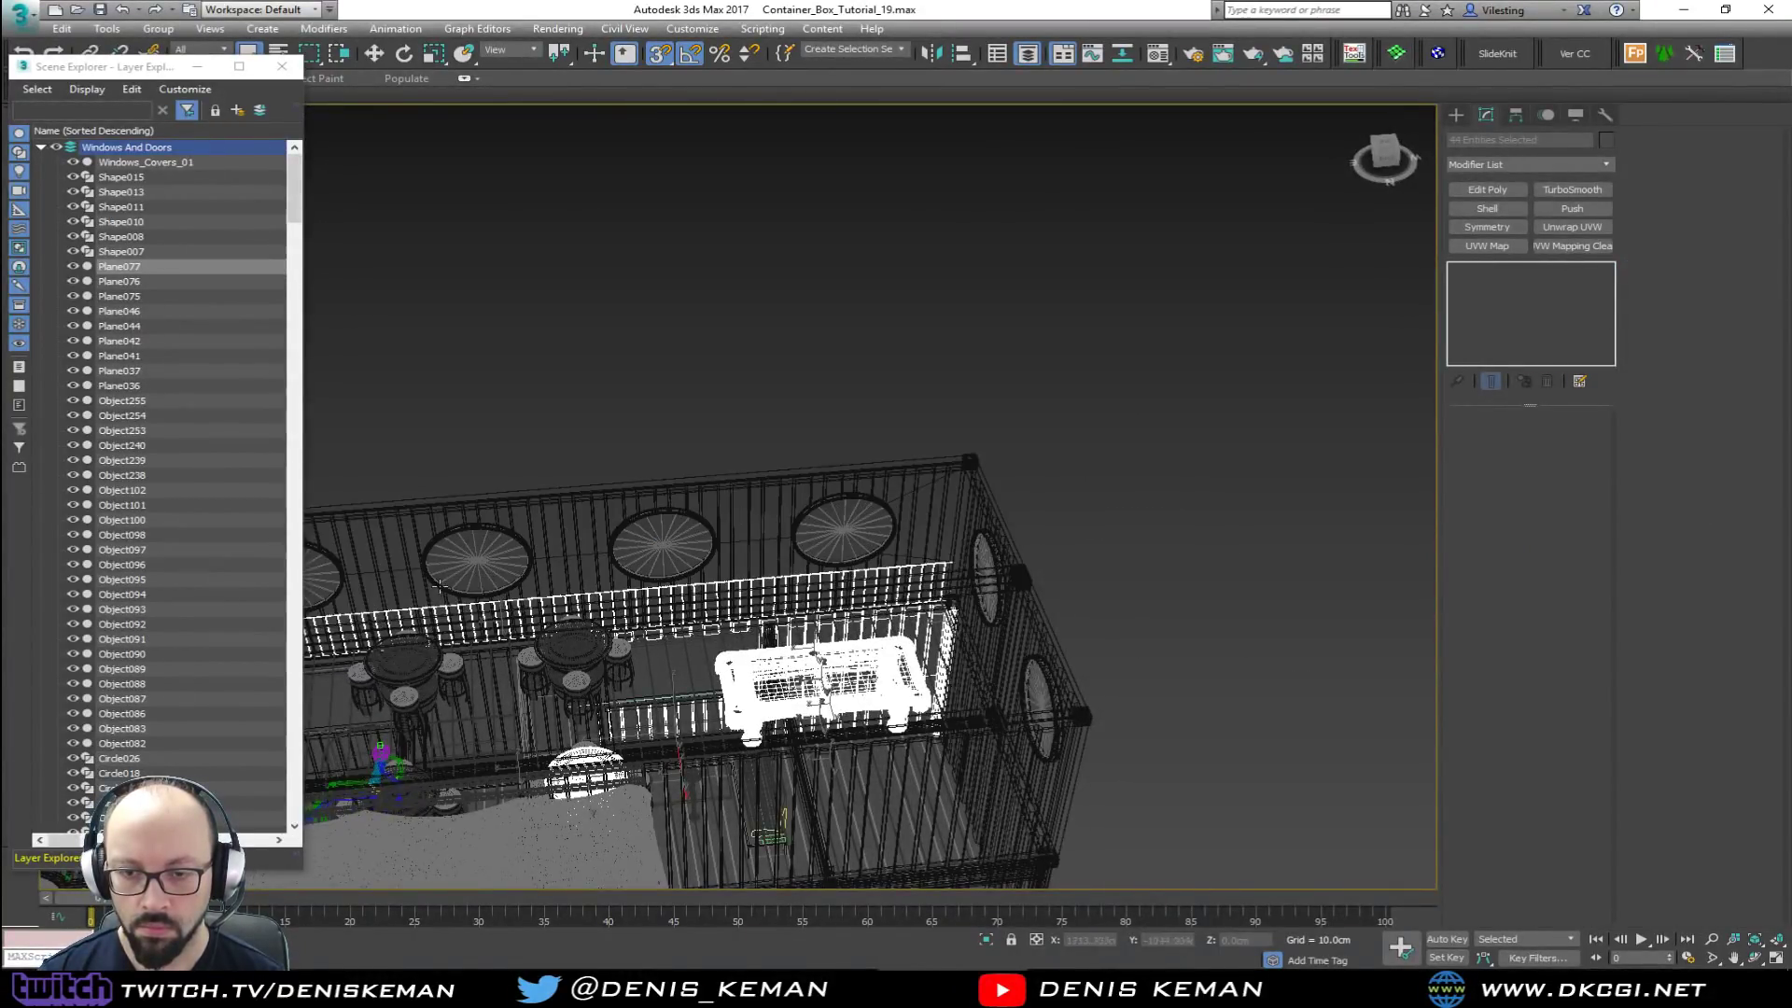
{"action": "left_click_drag", "start_coordinate": [663, 834], "coordinate": [663, 835], "text": "alt"}
{"action": "middle_click_drag", "start_coordinate": [708, 753], "coordinate": [653, 644], "text": "alt"}
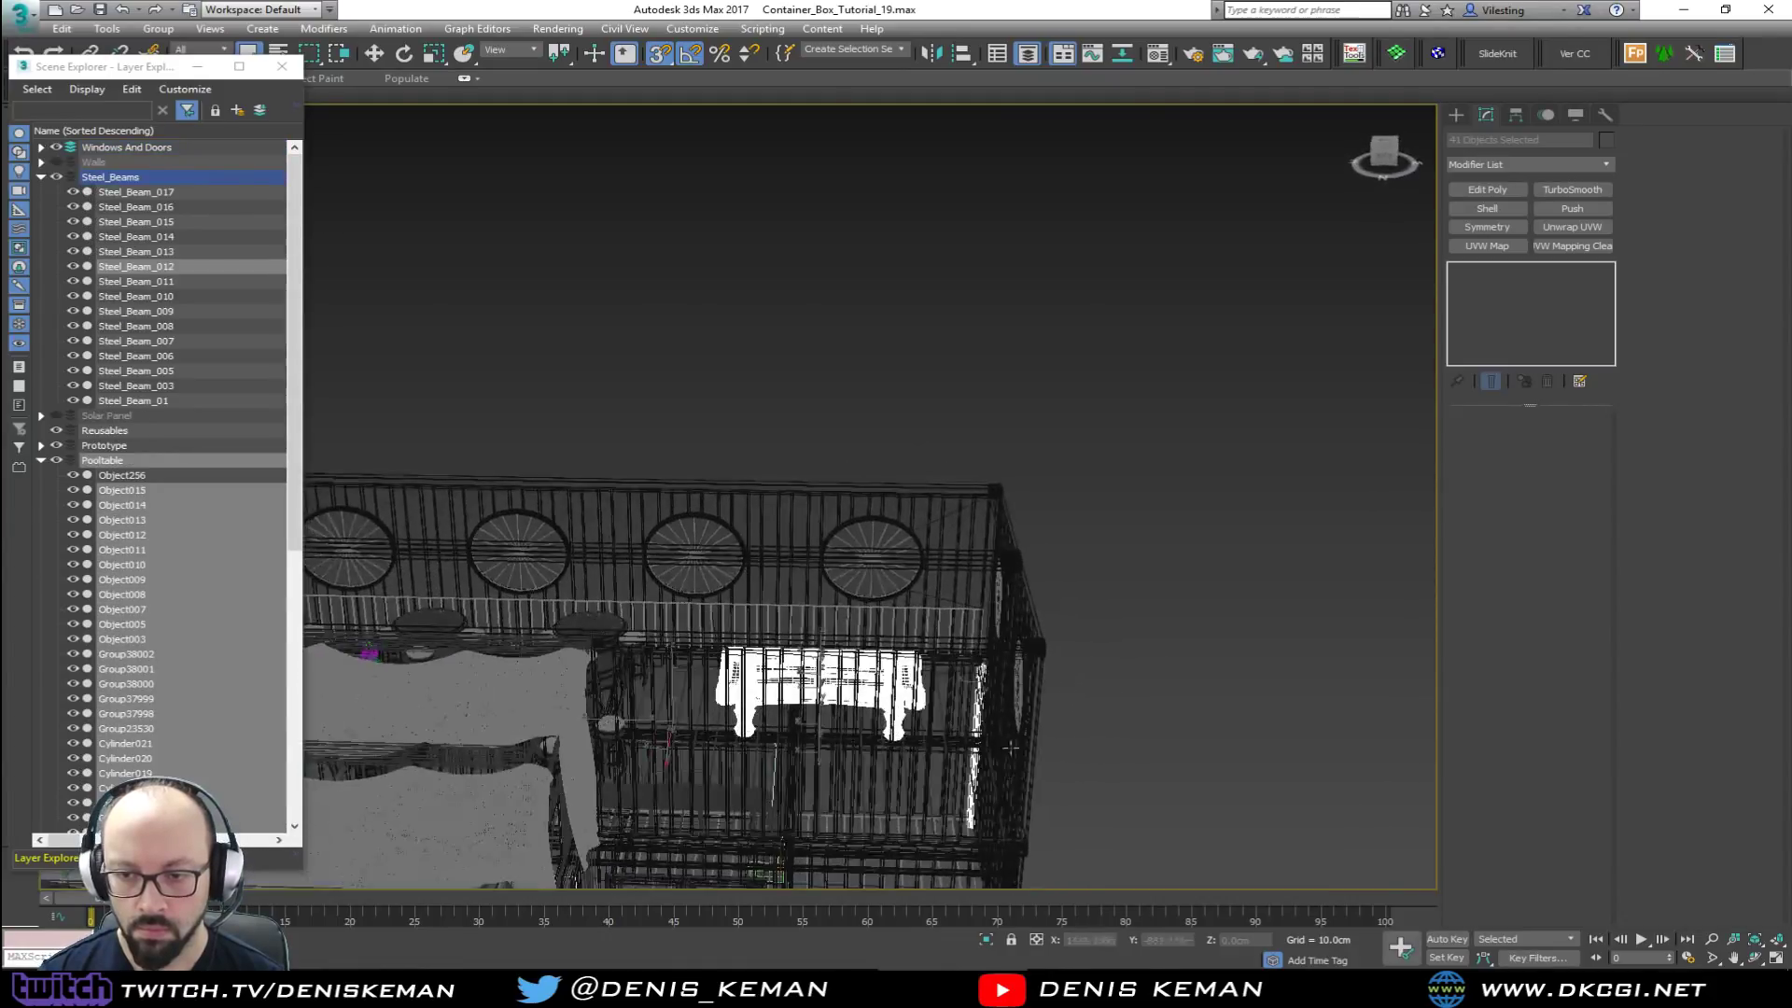
{"action": "left_click_drag", "start_coordinate": [1010, 772], "coordinate": [973, 809], "text": "alt"}
Step: Turn off snapping and move the selected pool table parts along the X axis, out of the building to open space
{"action": "middle_click_drag", "start_coordinate": [1054, 691], "coordinate": [846, 582], "text": "alt"}
{"action": "scroll", "coordinate": [846, 583], "scroll_direction": "down", "scroll_amount": 4}
{"action": "middle_click_drag", "start_coordinate": [1088, 733], "coordinate": [998, 668], "text": "alt"}
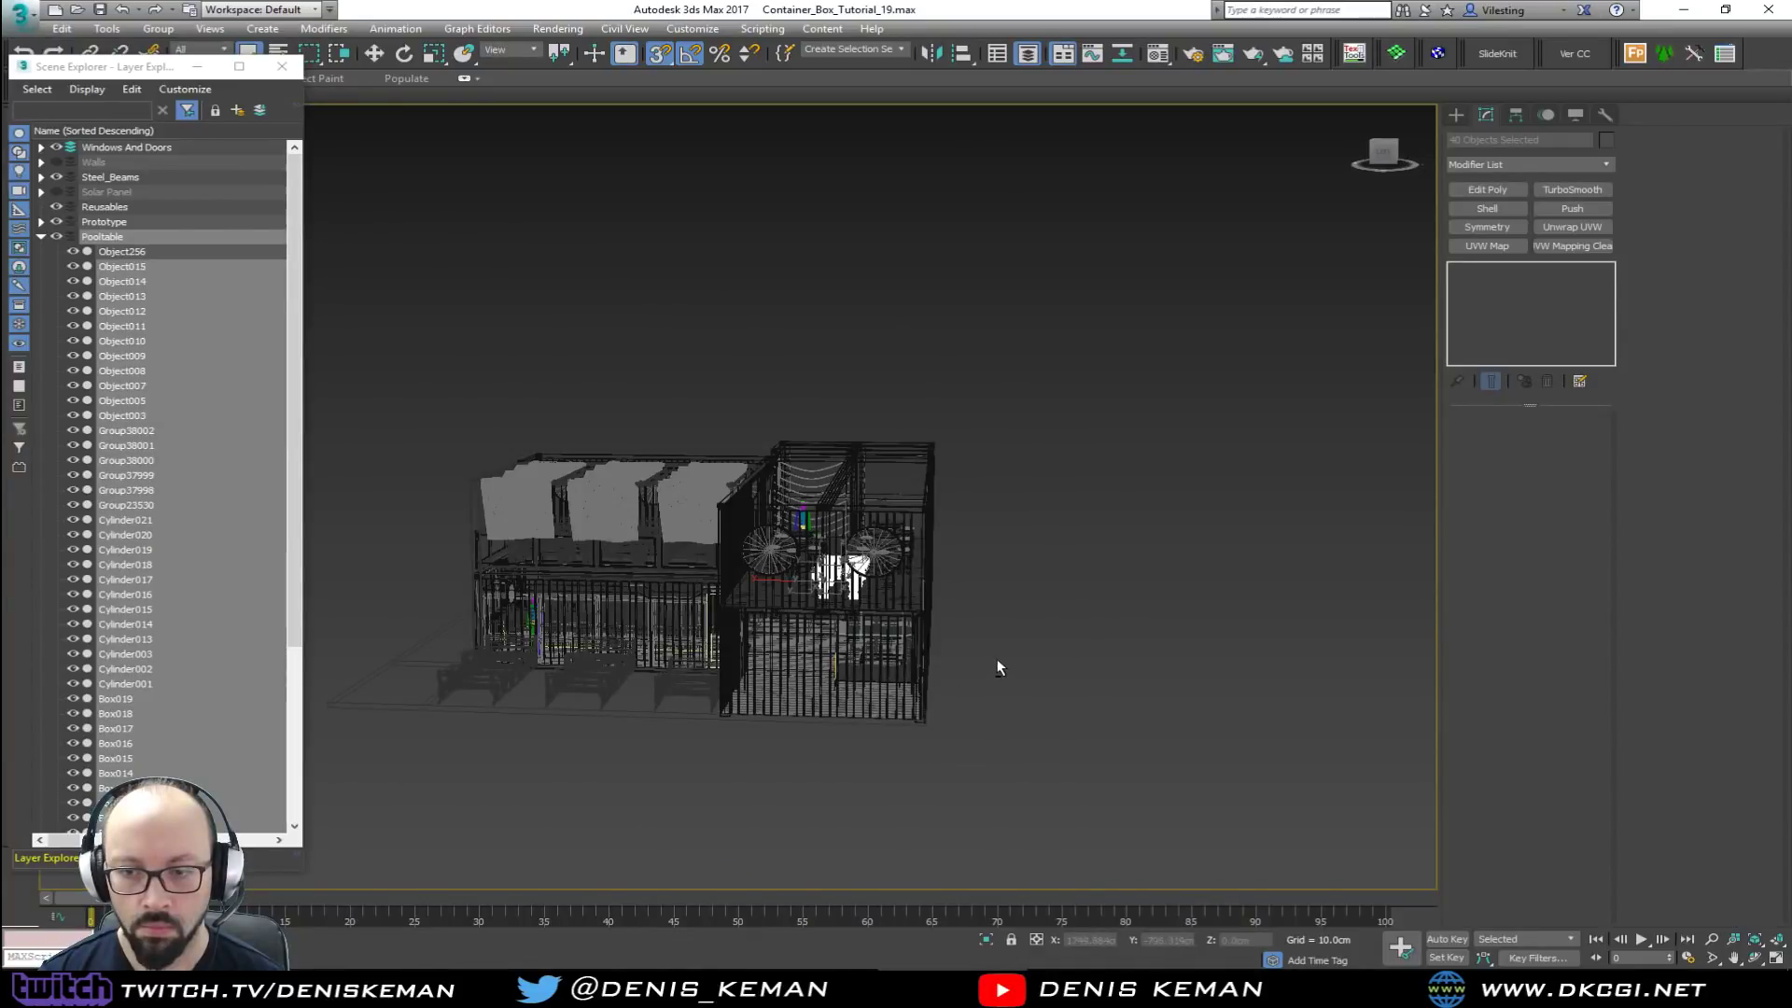
{"action": "middle_click_drag", "start_coordinate": [773, 745], "coordinate": [773, 700], "text": "alt"}
{"action": "middle_click_drag", "start_coordinate": [1144, 808], "coordinate": [1080, 812], "text": "alt"}
{"action": "key", "text": "w"}
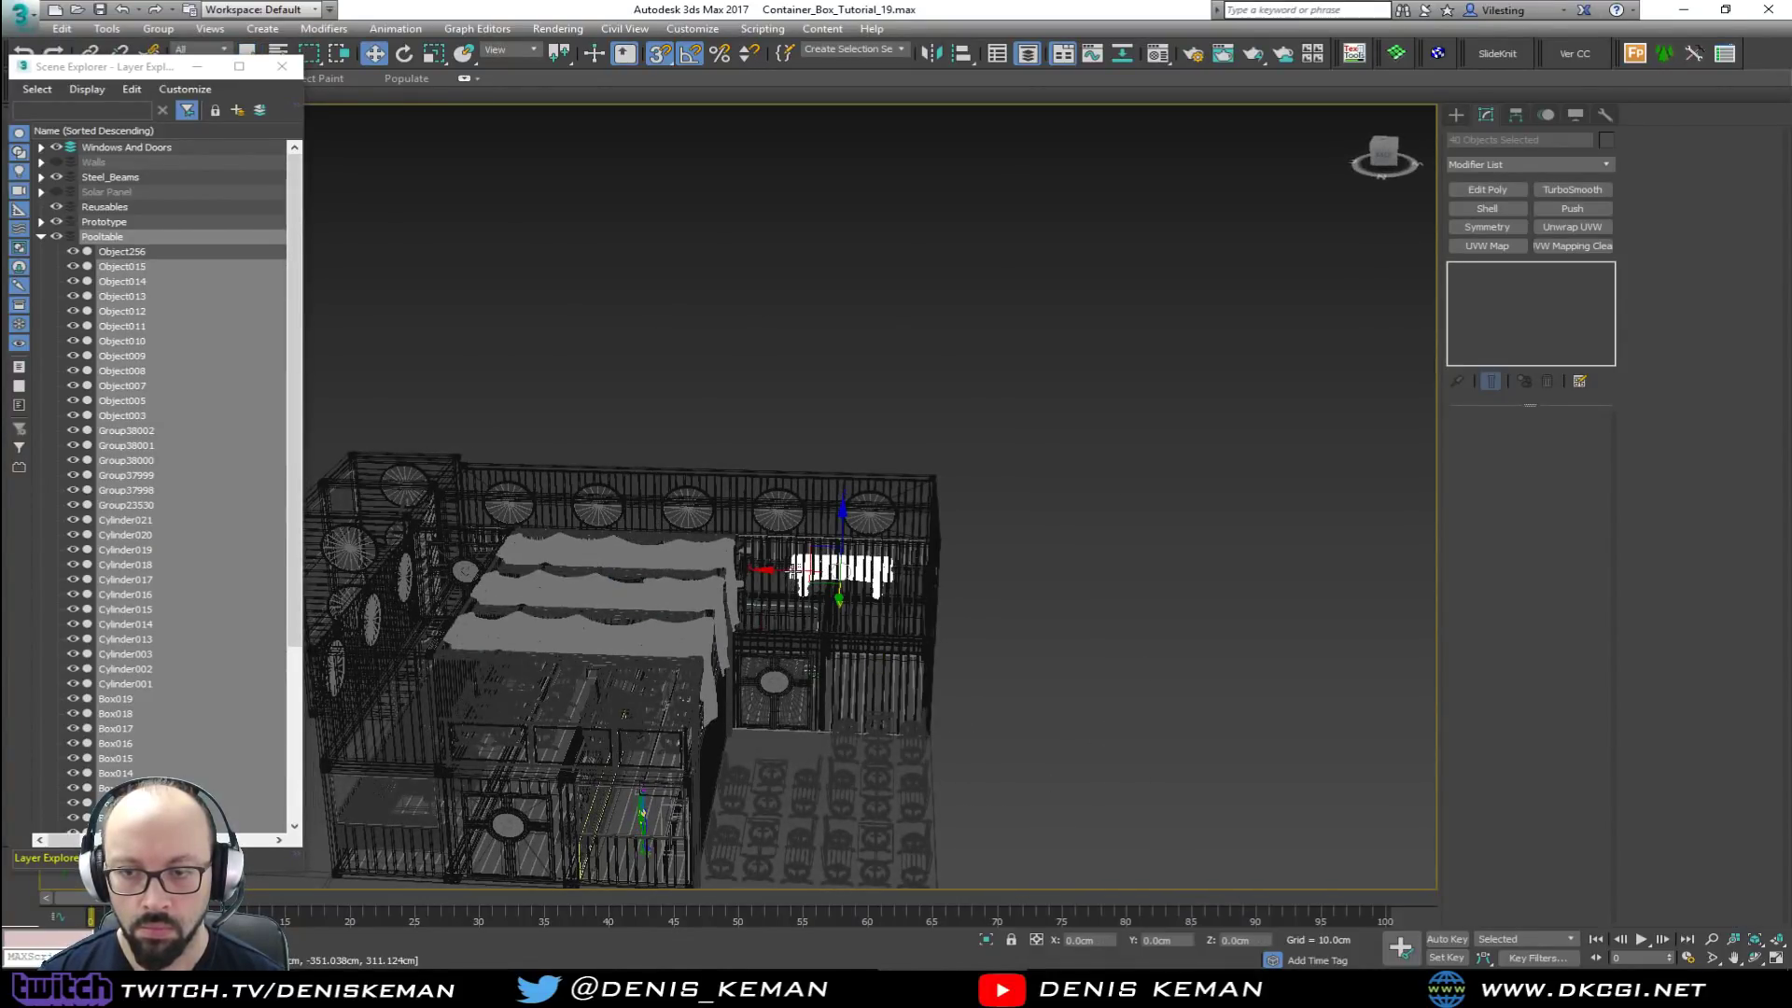
{"action": "middle_click_drag", "start_coordinate": [812, 632], "coordinate": [831, 665]}
{"action": "key", "text": "s"}
{"action": "left_click_drag", "start_coordinate": [838, 604], "coordinate": [1132, 610]}
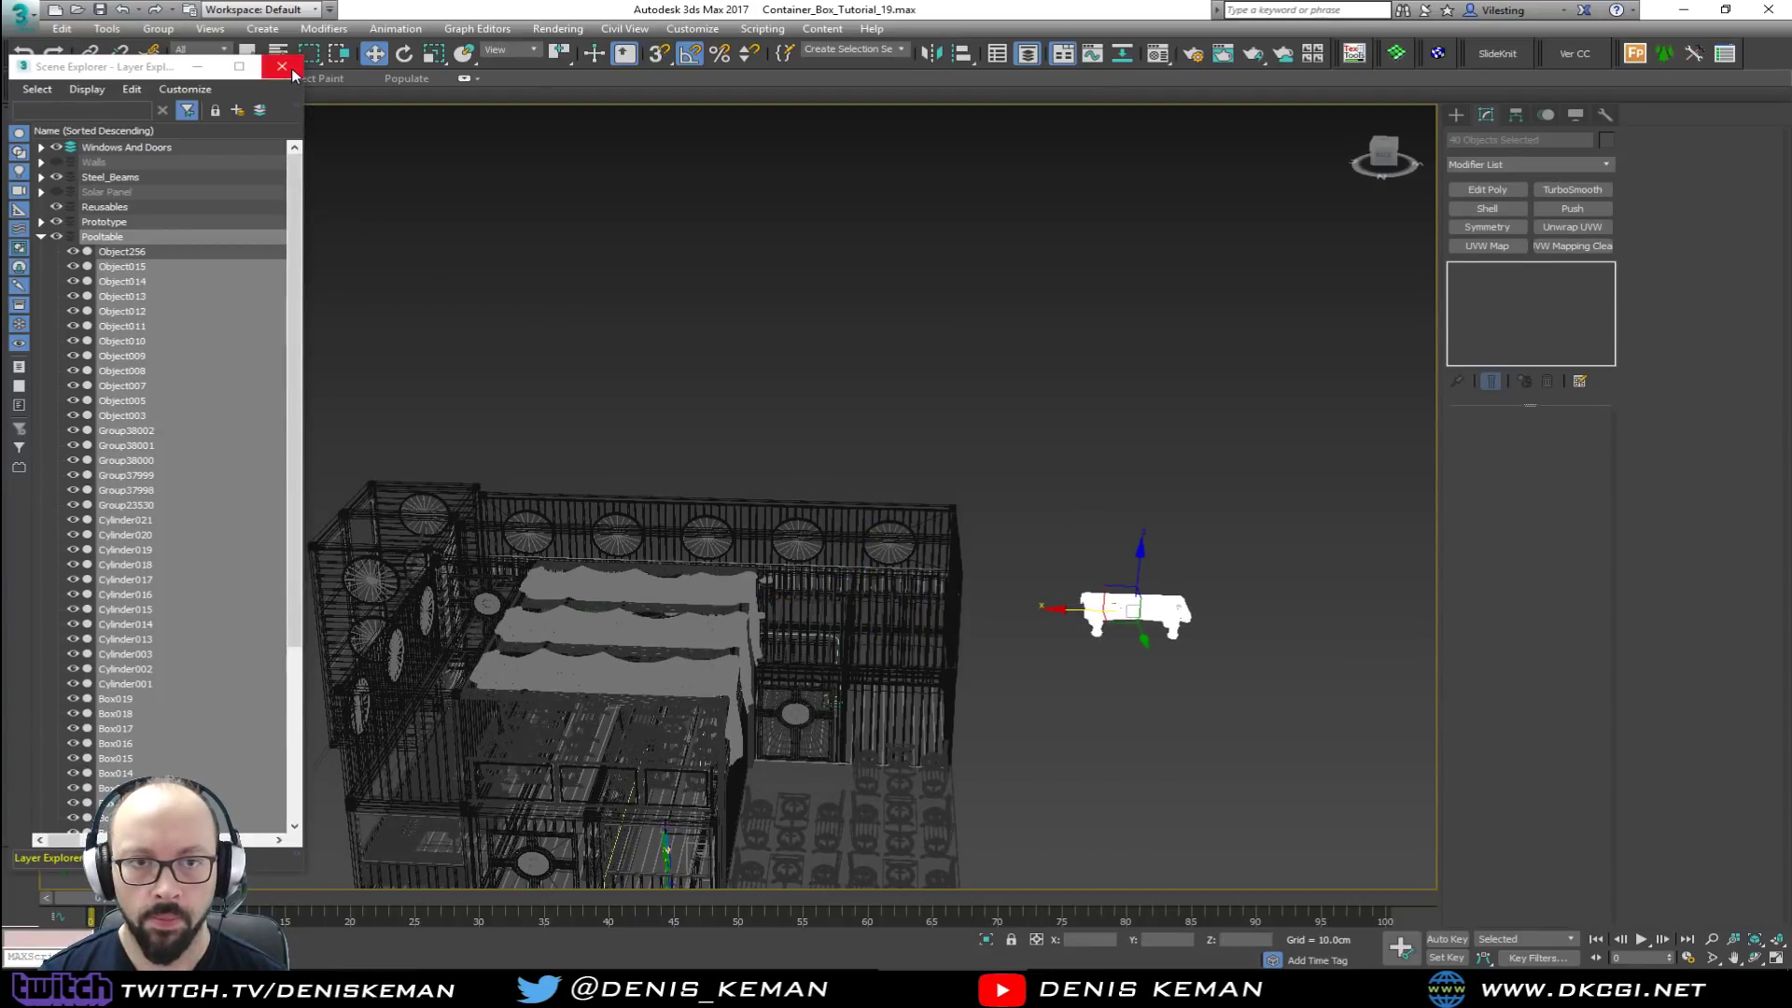
Step: Select the remaining object Object256 in the Pooltable layer, check where it lies in the scene, and deselect it
{"action": "left_click", "coordinate": [149, 251]}
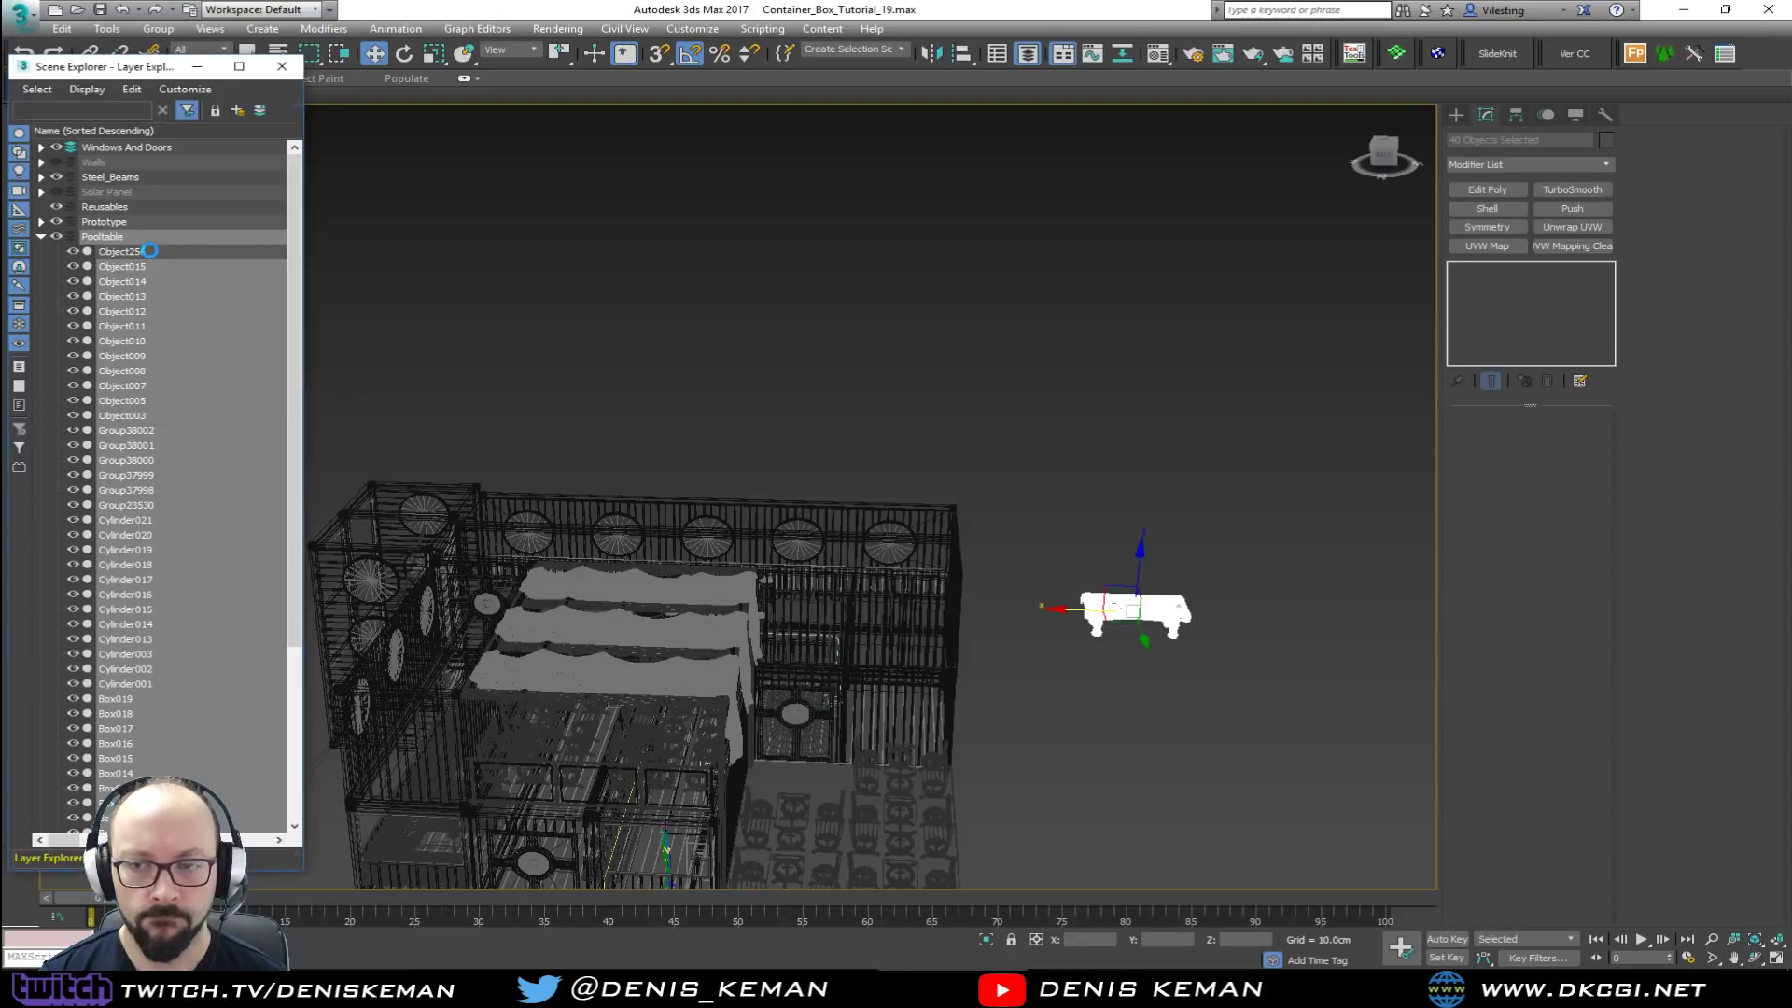
{"action": "mouse_move", "coordinate": [1025, 553]}
{"action": "middle_mouse_down", "text": "alt"}
{"action": "mouse_move", "coordinate": [968, 516]}
{"action": "mouse_move", "coordinate": [1021, 566]}
{"action": "middle_mouse_up", "text": "alt"}
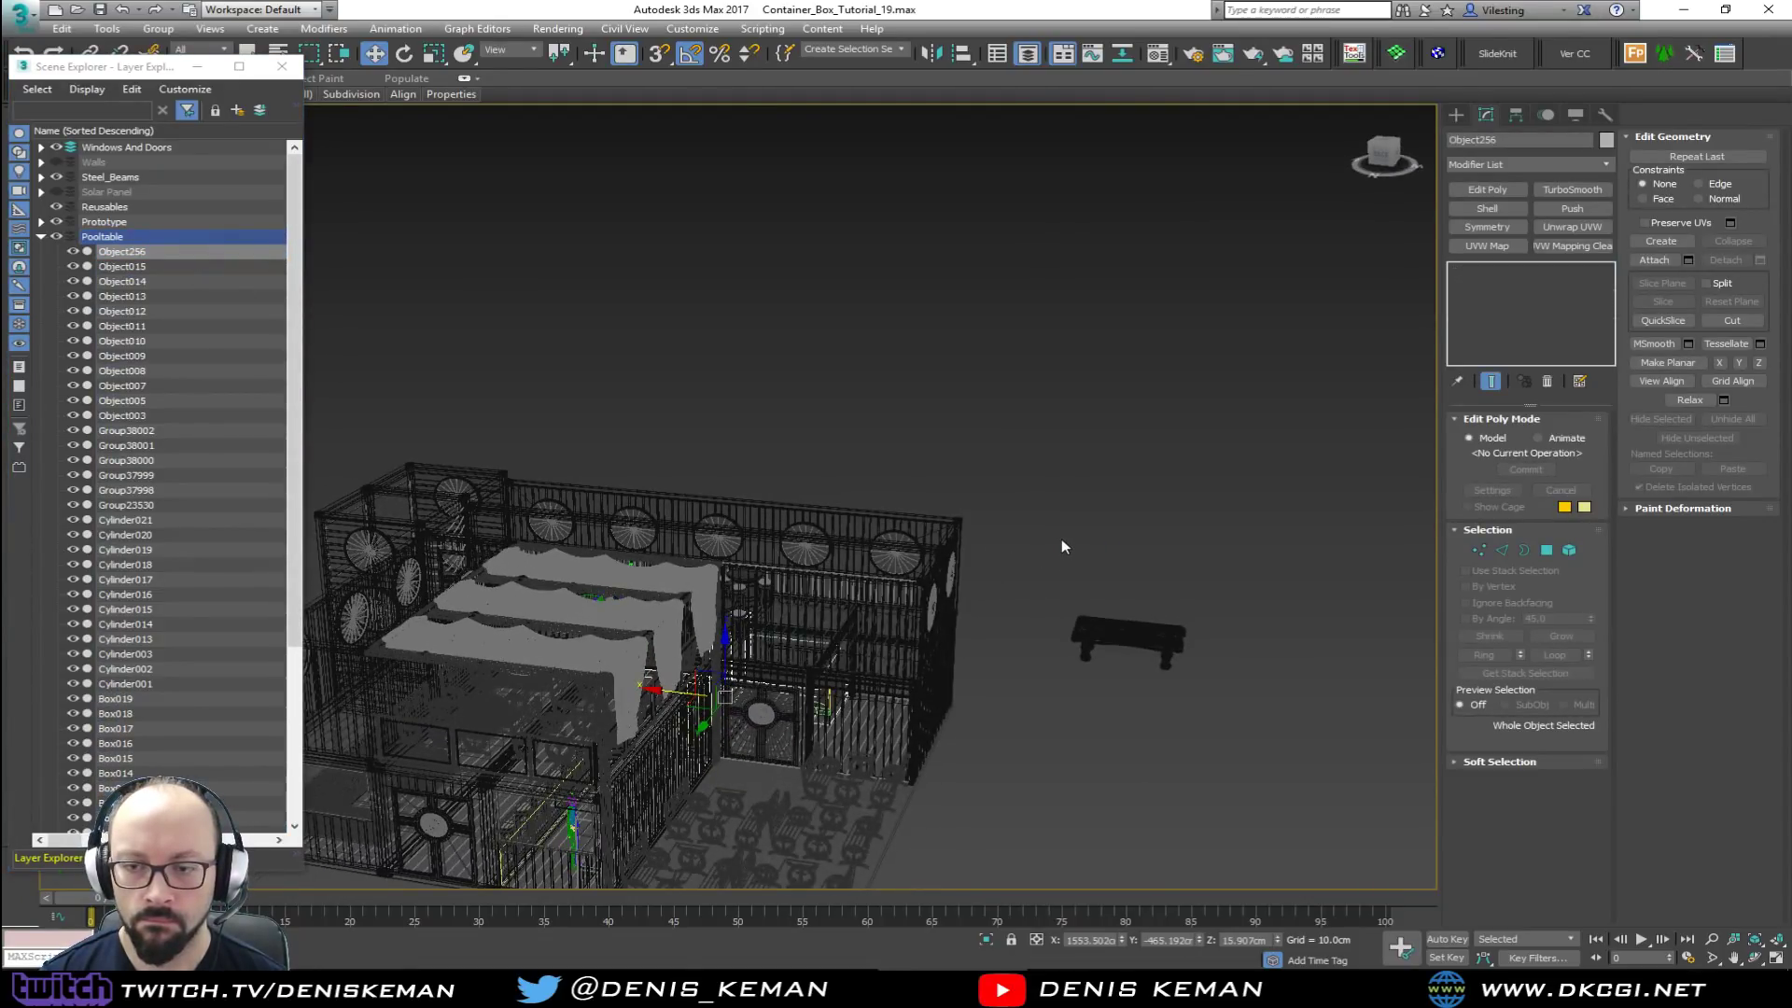
{"action": "left_click", "coordinate": [1061, 540]}
Step: Select all parts of the moved pool table and inspect them close up in shaded view
{"action": "left_click_drag", "start_coordinate": [1046, 562], "coordinate": [1245, 732]}
{"action": "key", "text": "z"}
{"action": "middle_click_drag", "start_coordinate": [1094, 608], "coordinate": [1001, 647], "text": "alt"}
{"action": "key", "text": "F3"}
{"action": "middle_click_drag", "start_coordinate": [732, 487], "coordinate": [972, 597]}
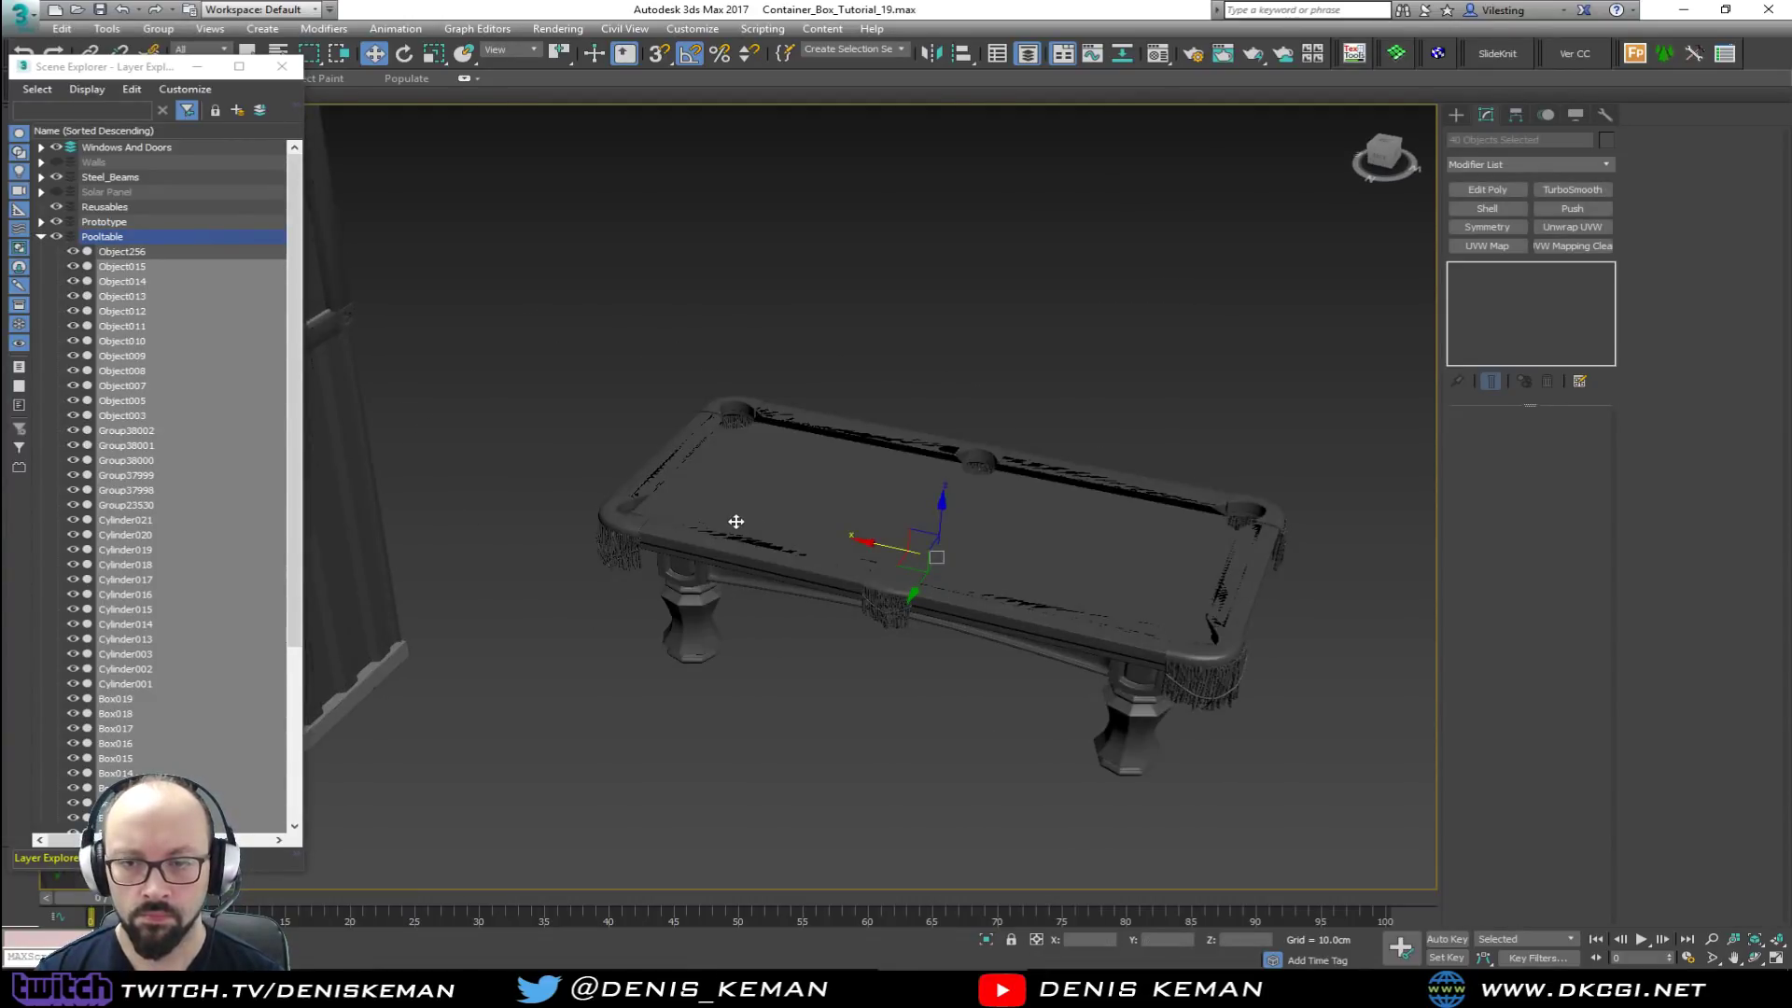
{"action": "middle_click_drag", "start_coordinate": [732, 520], "coordinate": [952, 588]}
{"action": "scroll", "coordinate": [934, 551], "scroll_direction": "up", "scroll_amount": 6}
{"action": "key", "text": "z"}
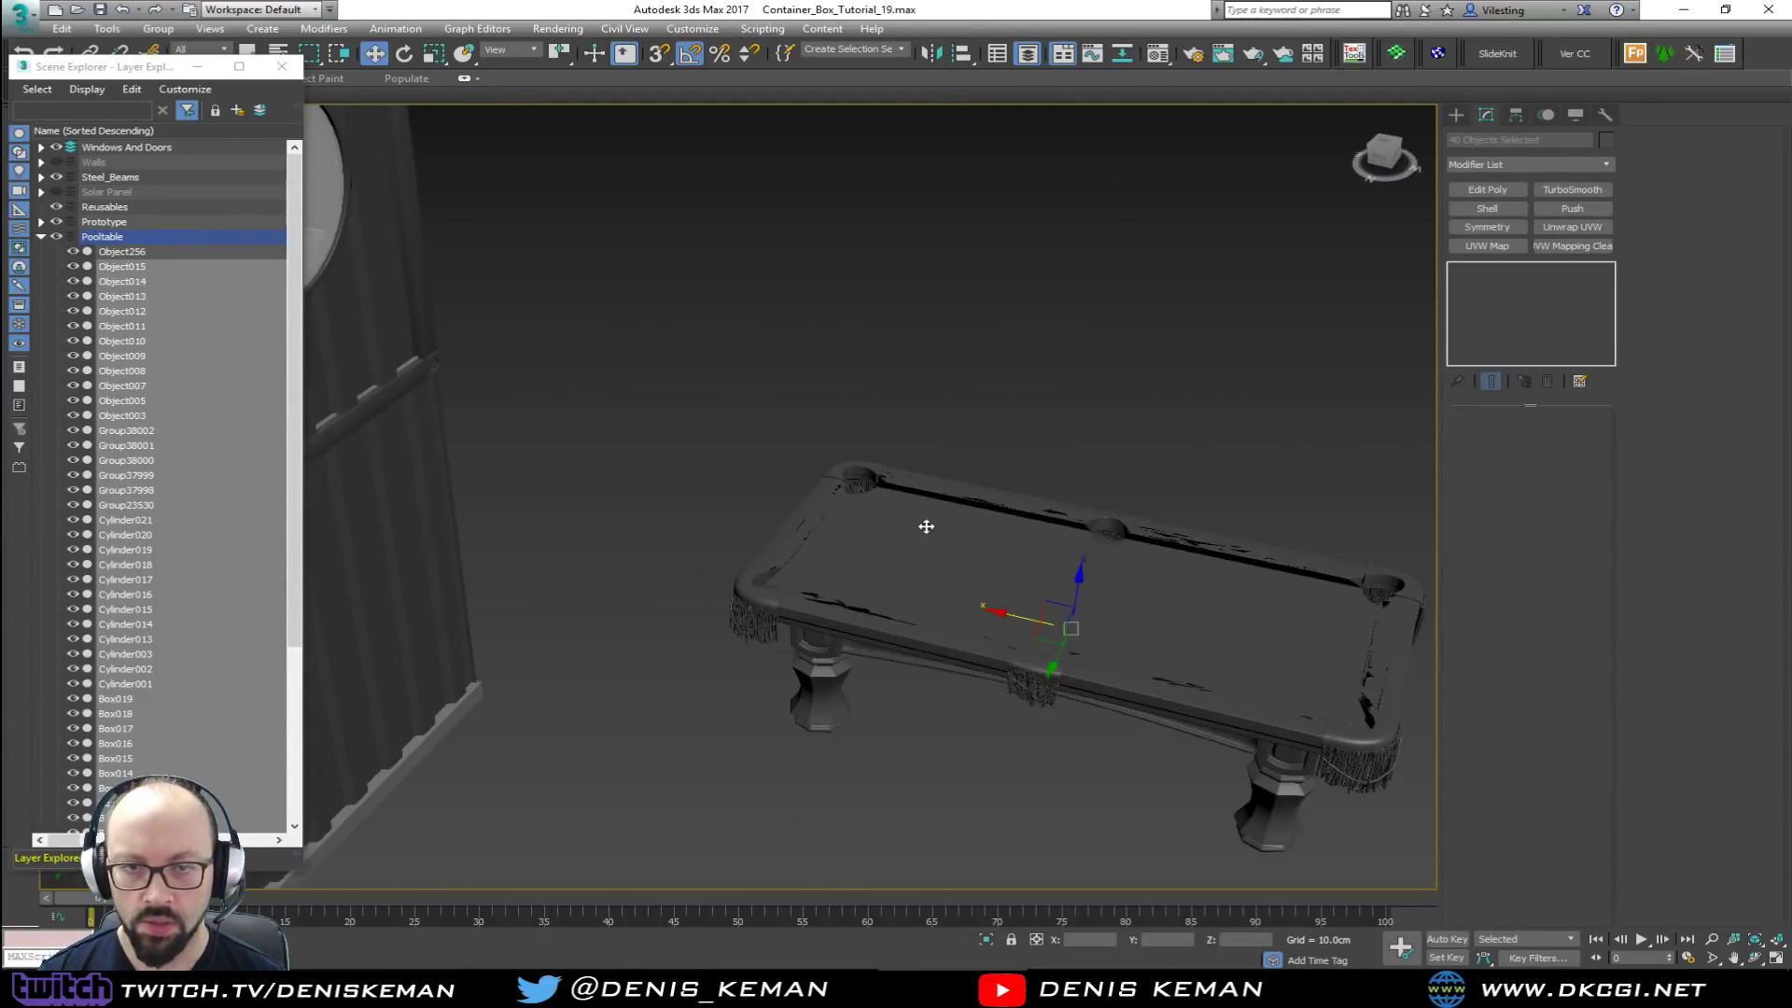
Step: Close the Scene Explorer and switch to the Chrome window with the "pool table bar" image results, maximized
{"action": "left_click", "coordinate": [281, 65]}
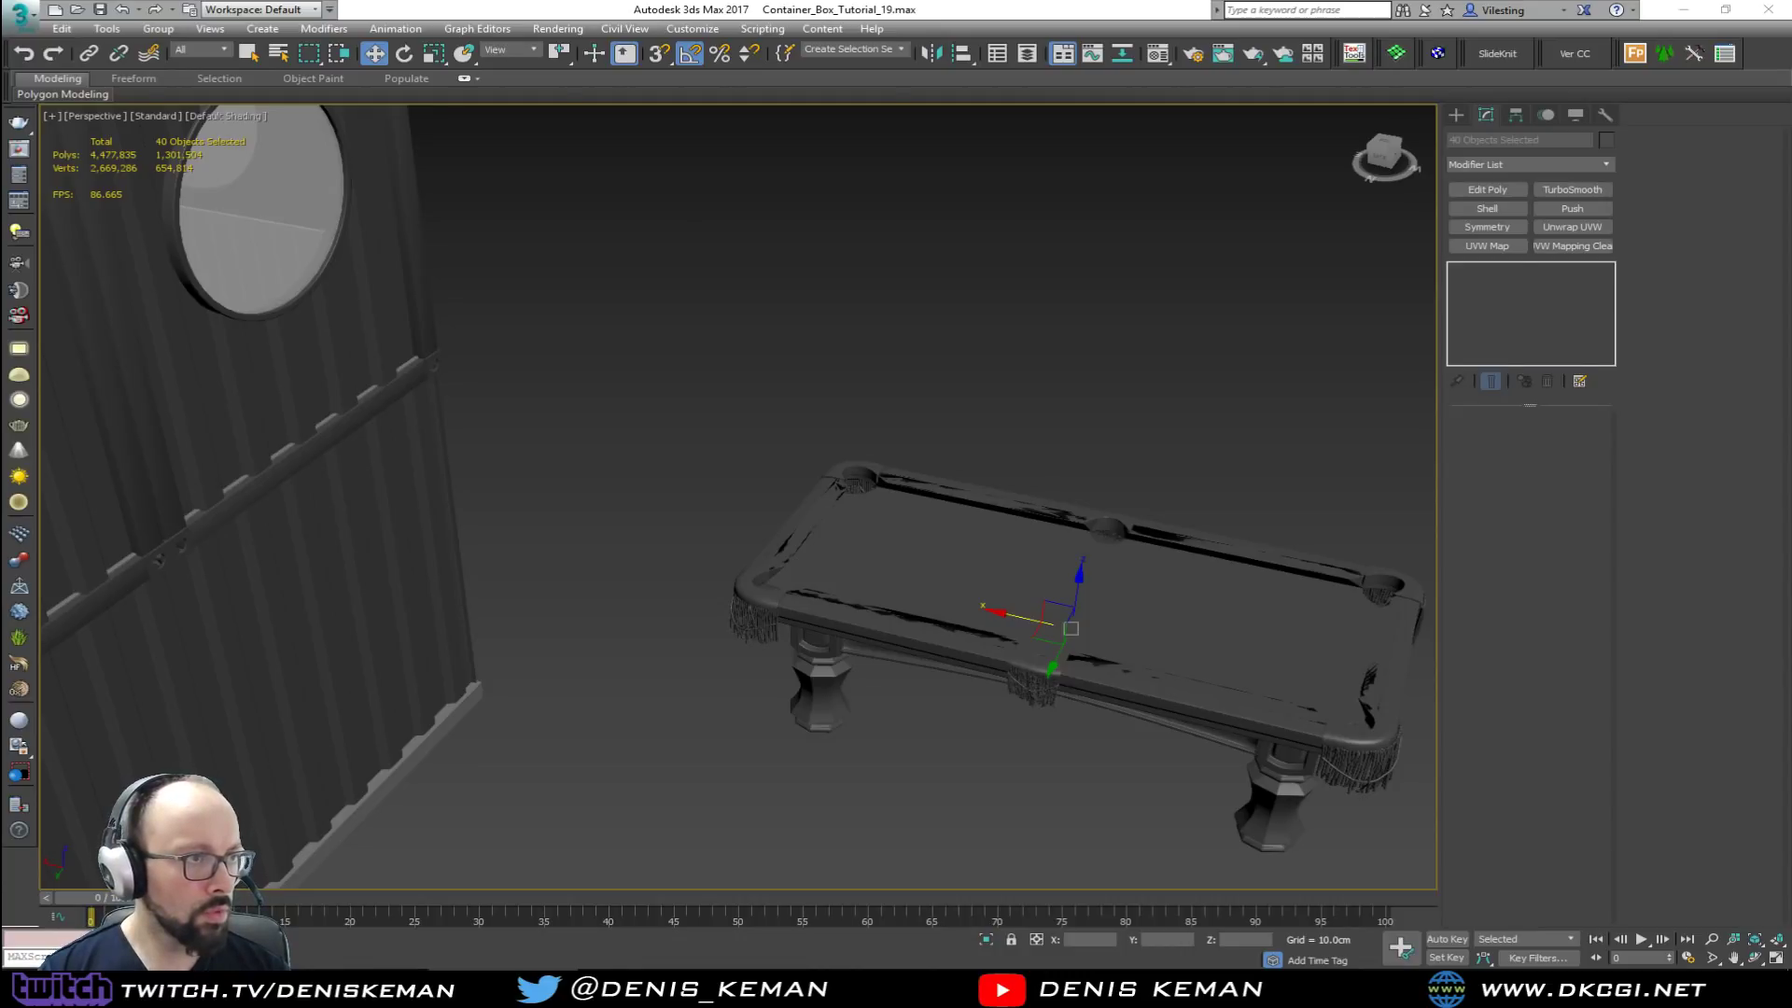
{"action": "left_click_drag", "start_coordinate": [0, 129], "coordinate": [818, 118]}
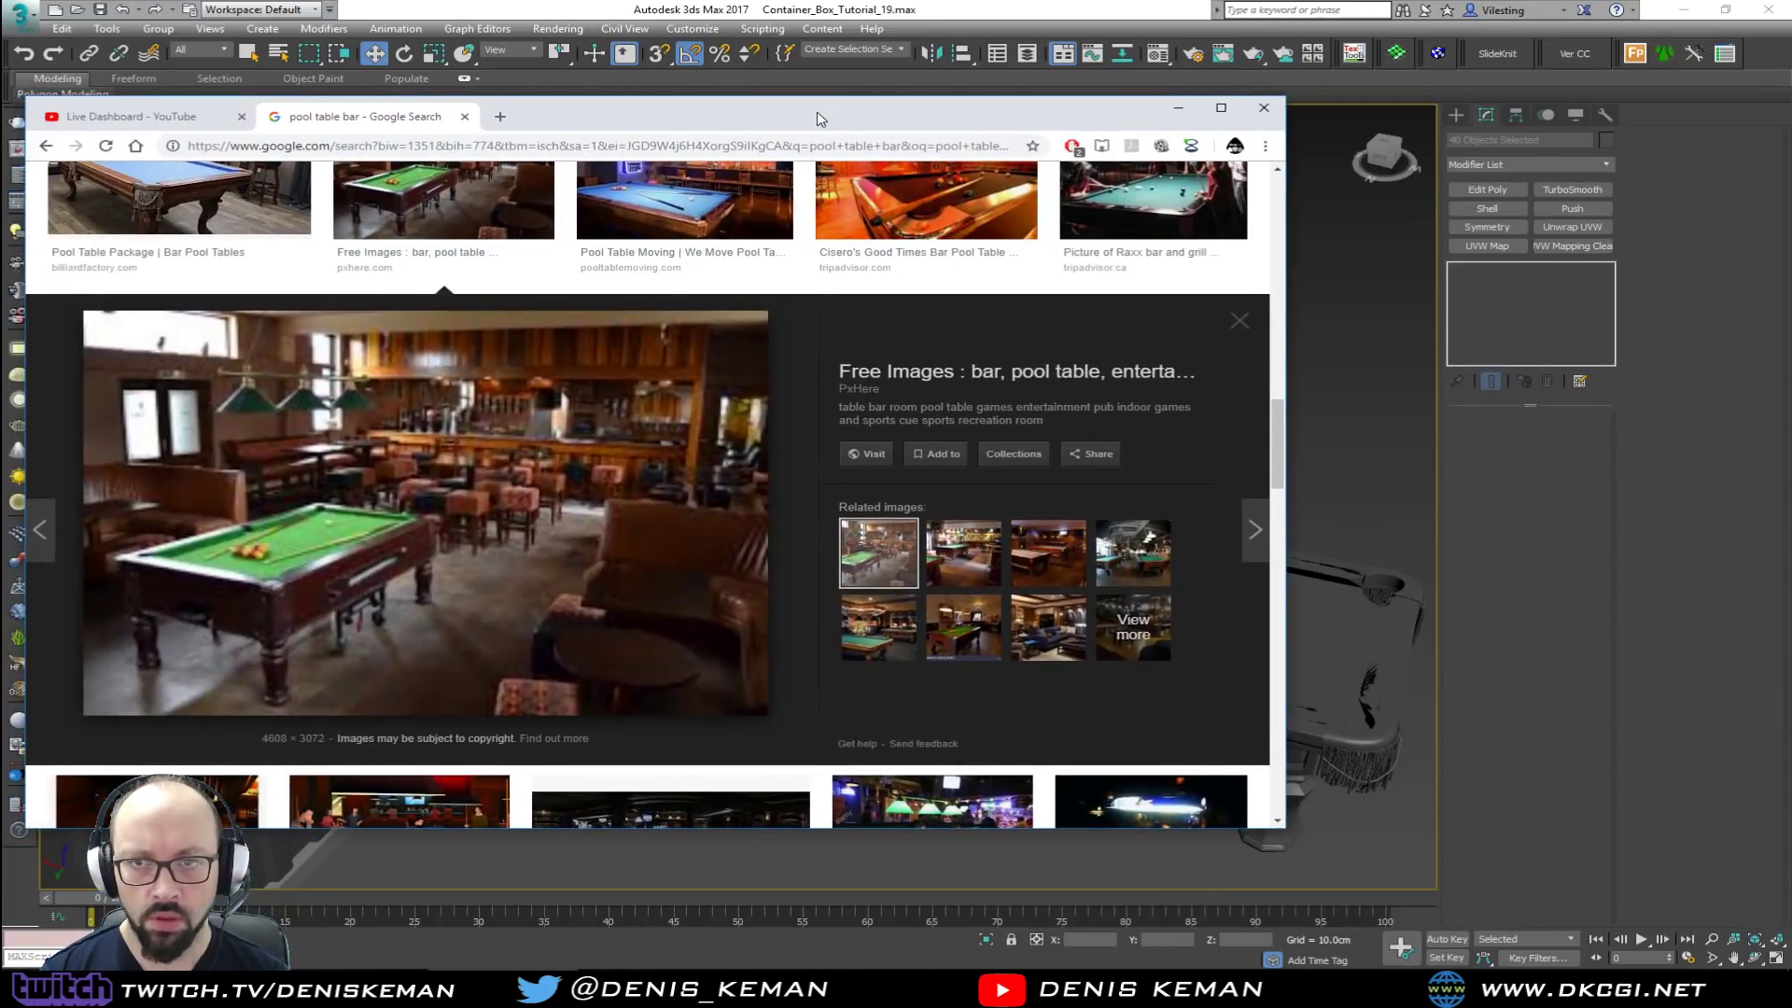
{"action": "double_click", "coordinate": [818, 119]}
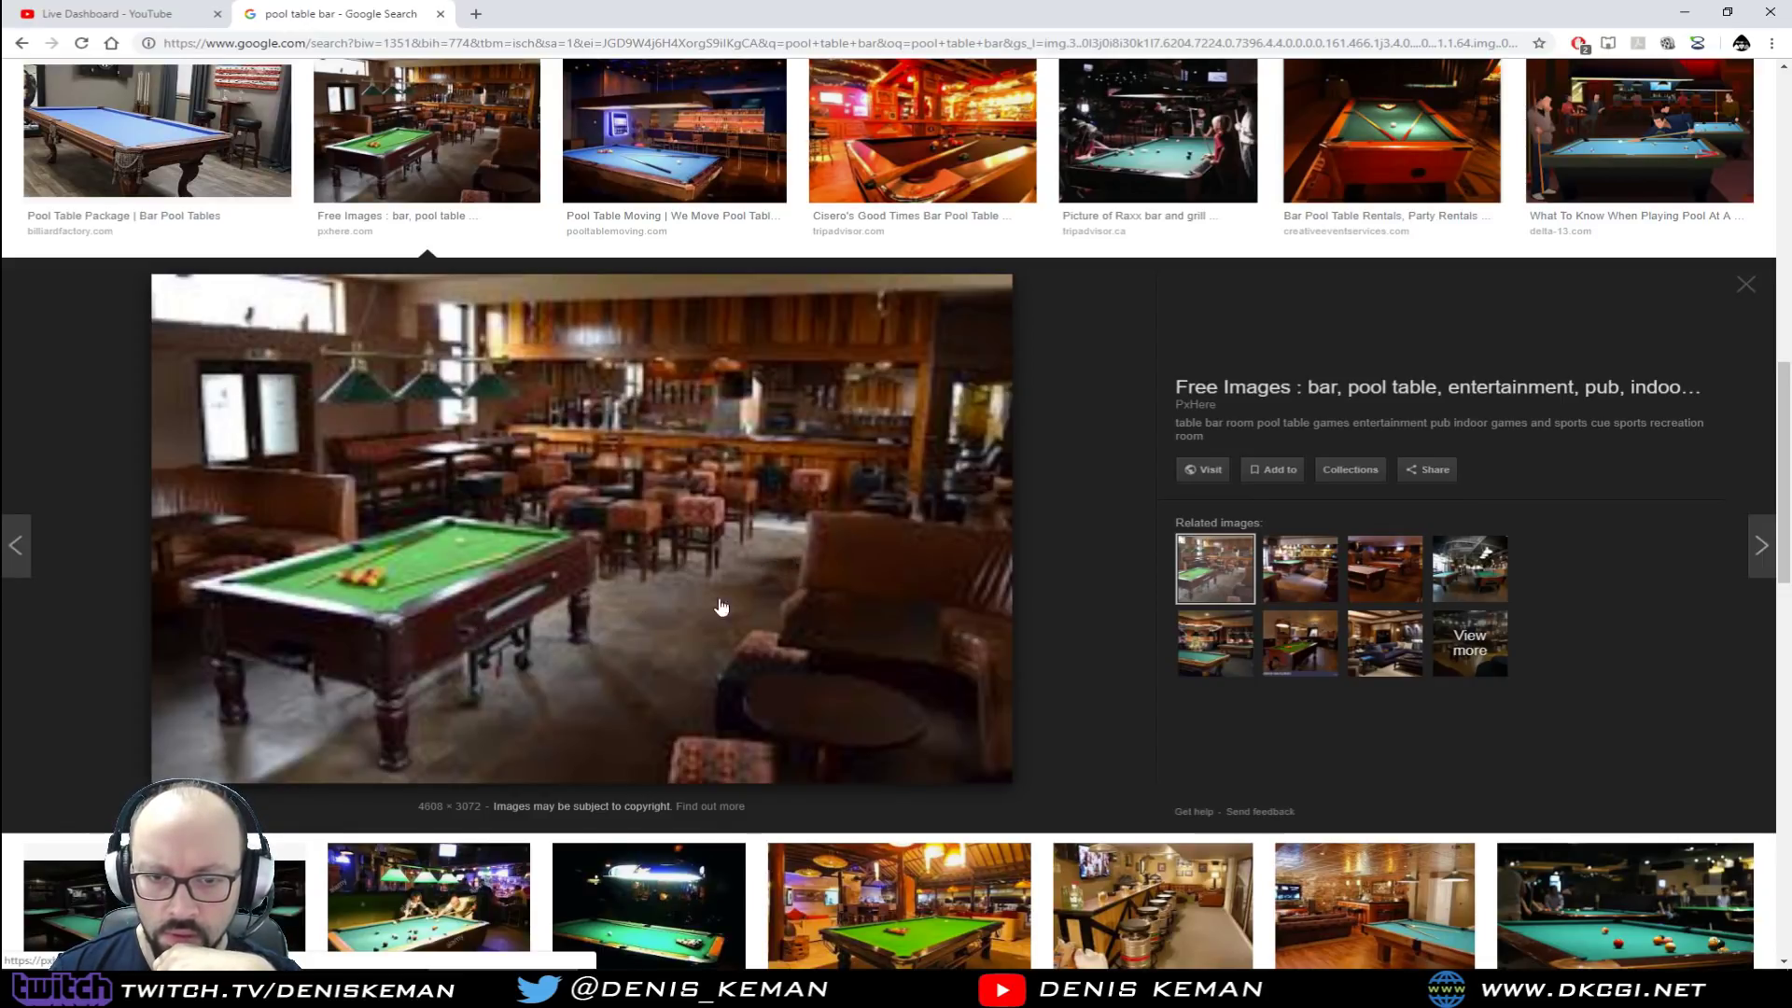
Step: Browse the image results for bar pool table references and preview the close-up of a metal corner pocket
{"action": "scroll", "coordinate": [835, 589], "scroll_direction": "down", "scroll_amount": 3}
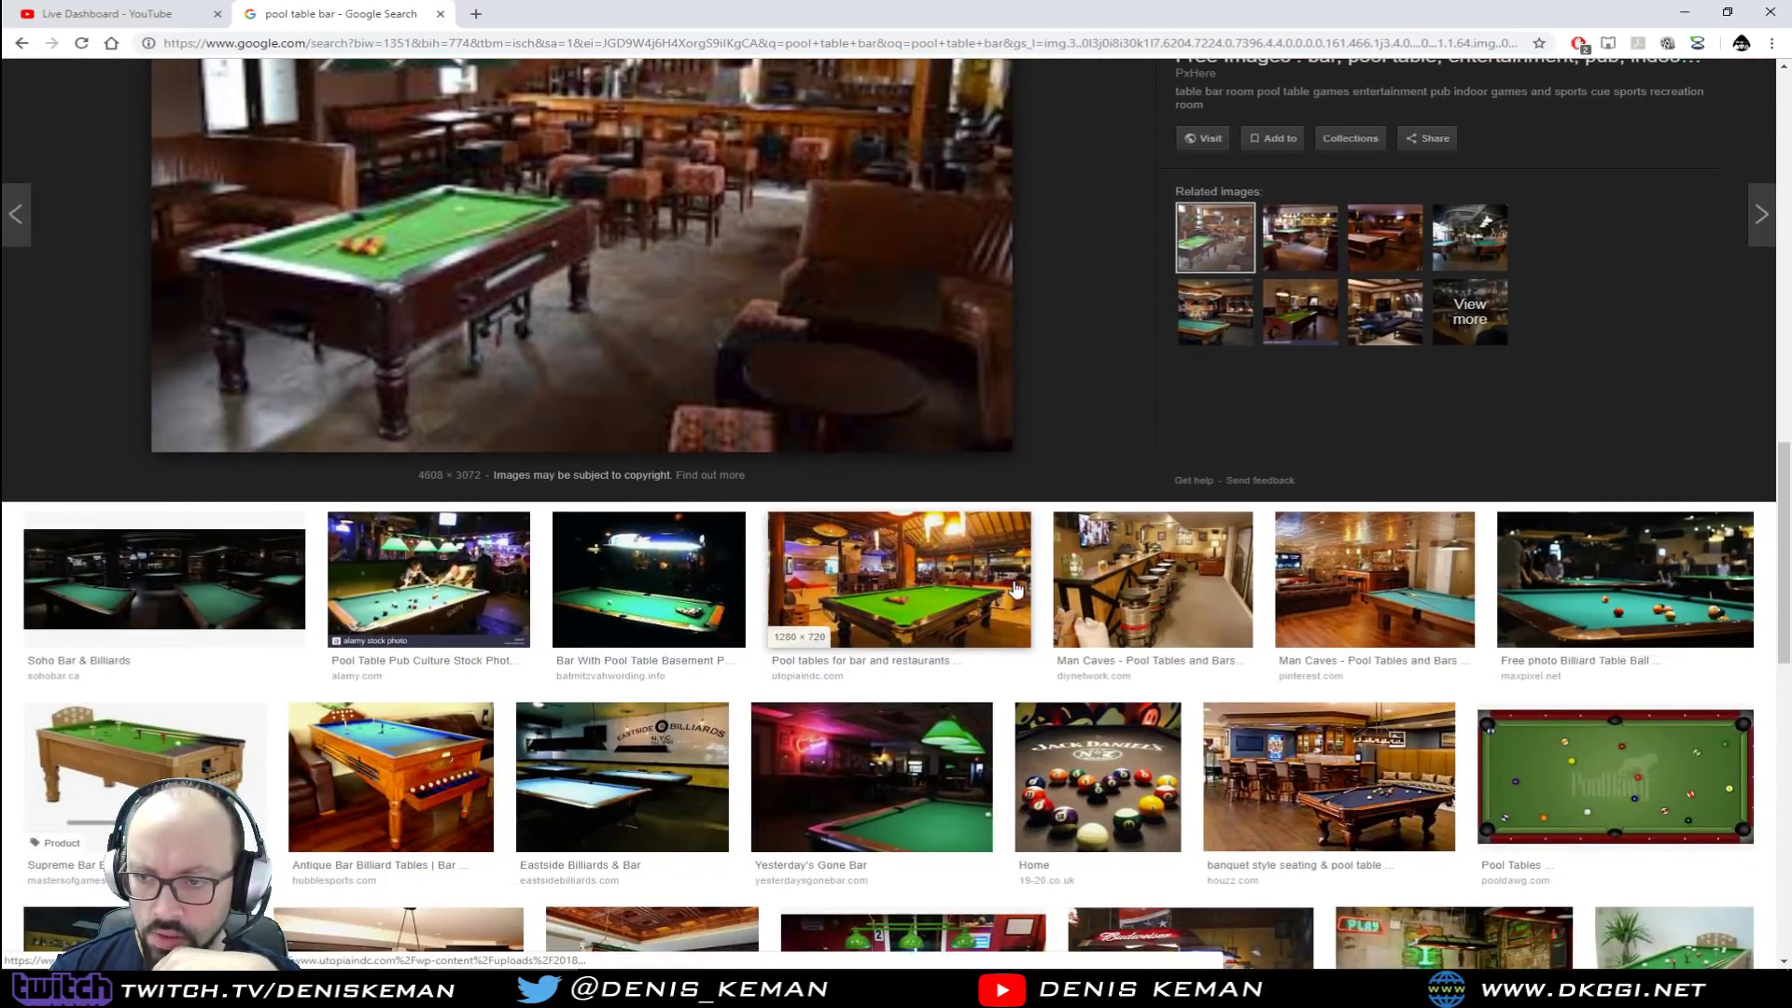
{"action": "scroll", "coordinate": [1241, 612], "scroll_direction": "down", "scroll_amount": 3}
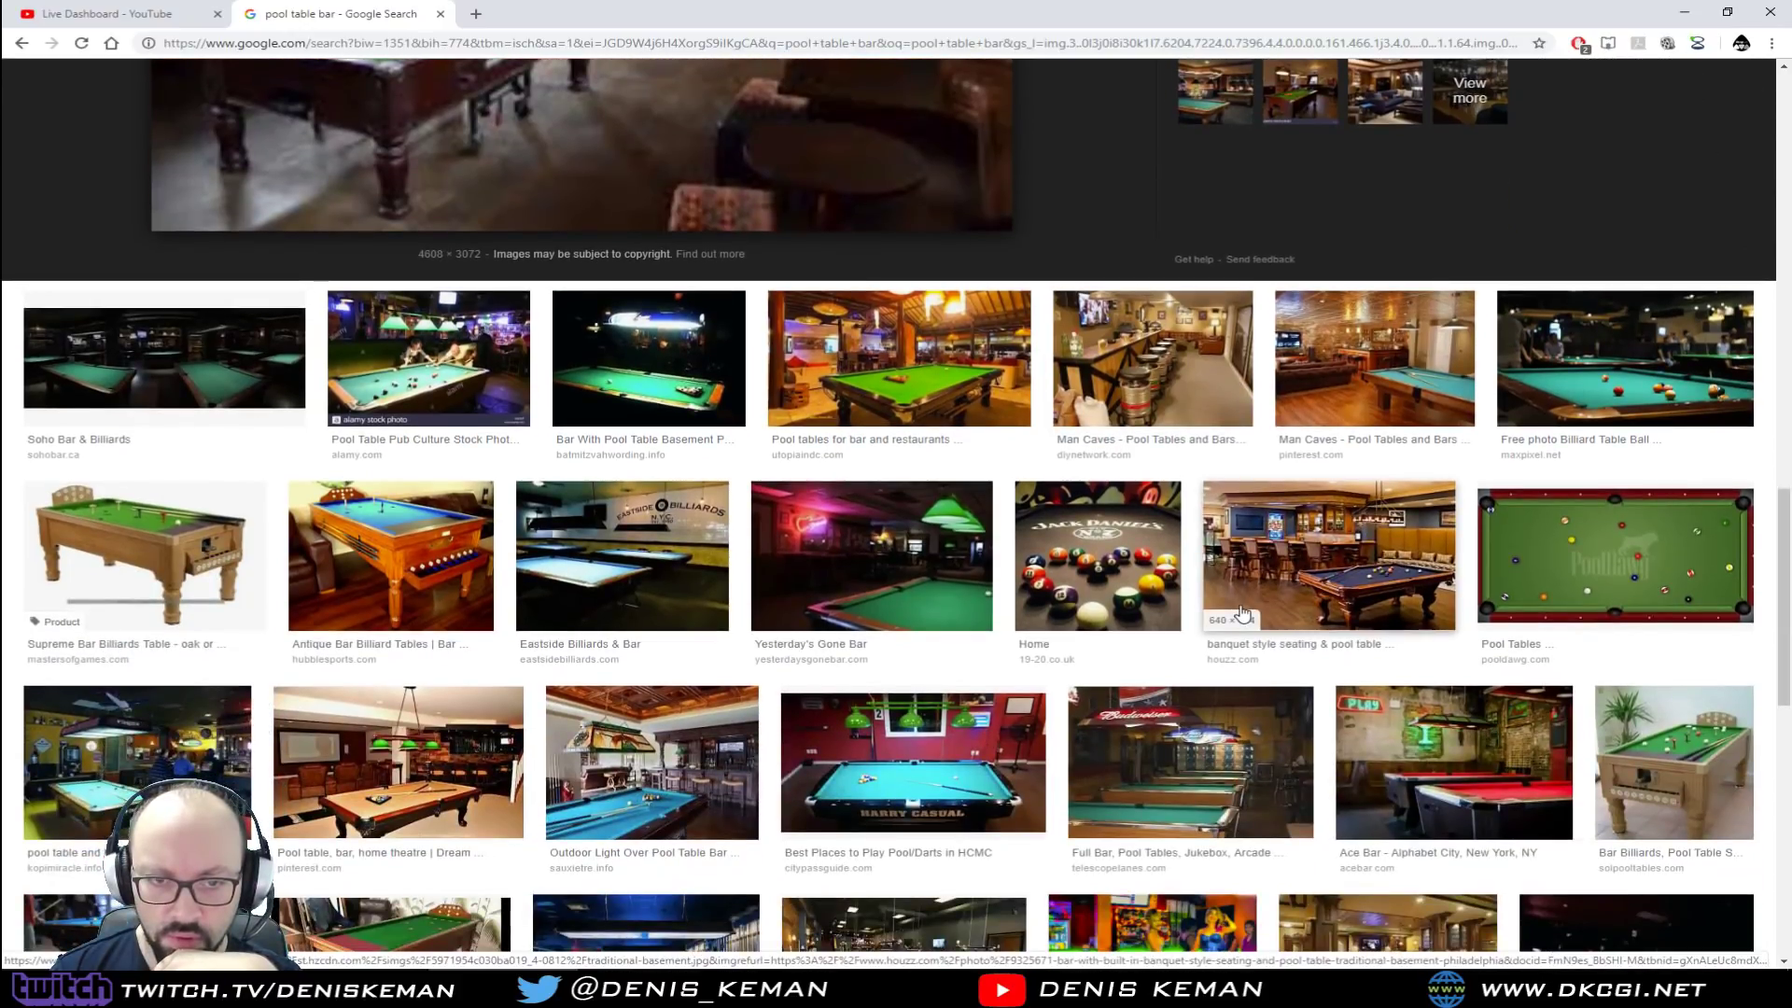
{"action": "scroll", "coordinate": [1242, 613], "scroll_direction": "down", "scroll_amount": 1}
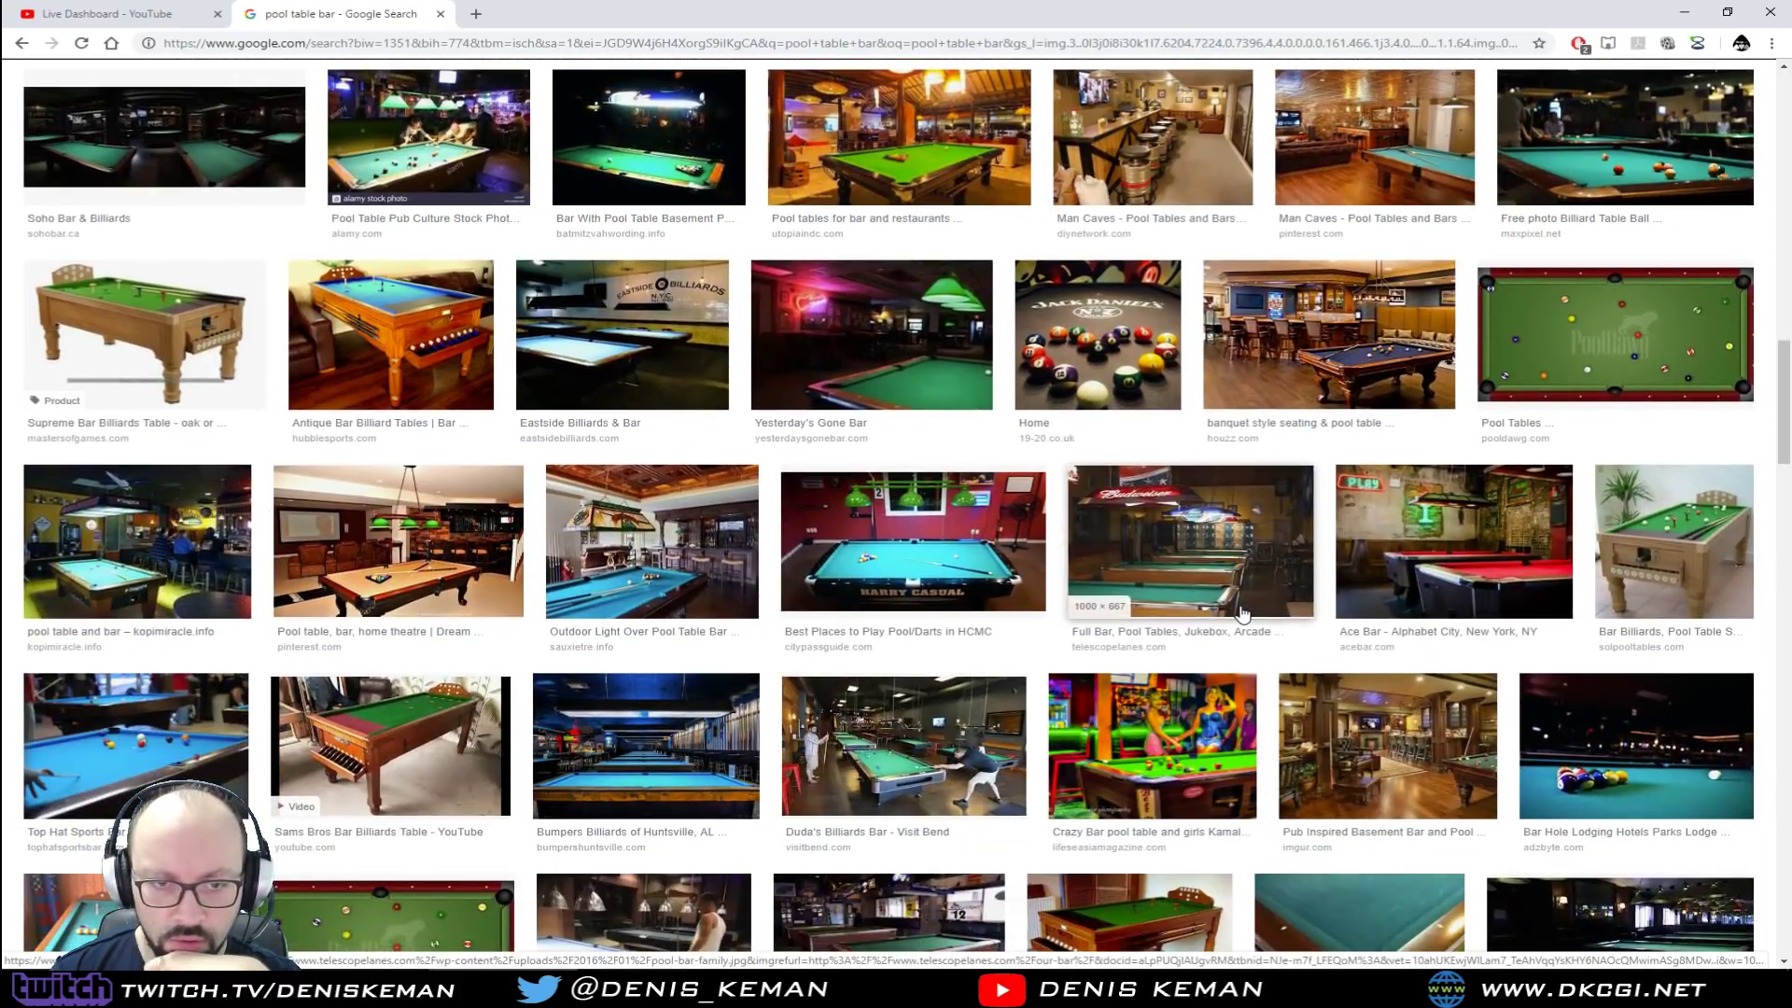
{"action": "scroll", "coordinate": [1242, 613], "scroll_direction": "down", "scroll_amount": 3}
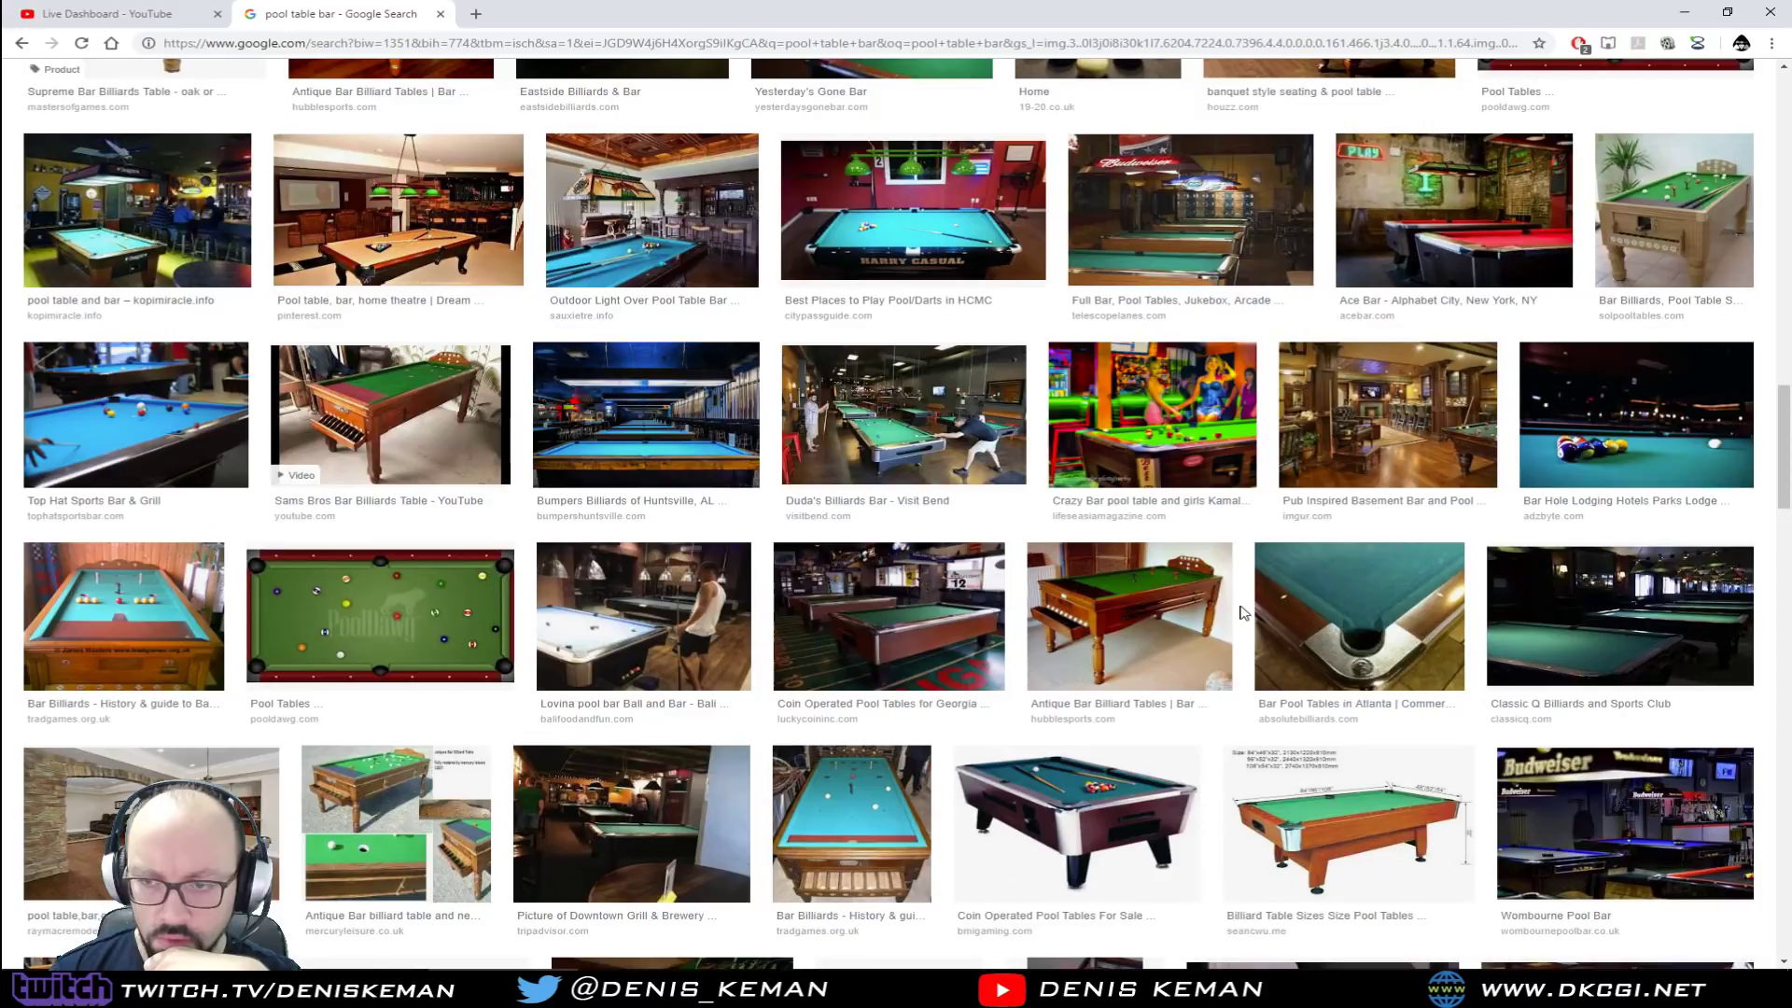
{"action": "scroll", "coordinate": [1242, 612], "scroll_direction": "down", "scroll_amount": 3}
{"action": "scroll", "coordinate": [1241, 612], "scroll_direction": "up", "scroll_amount": 3}
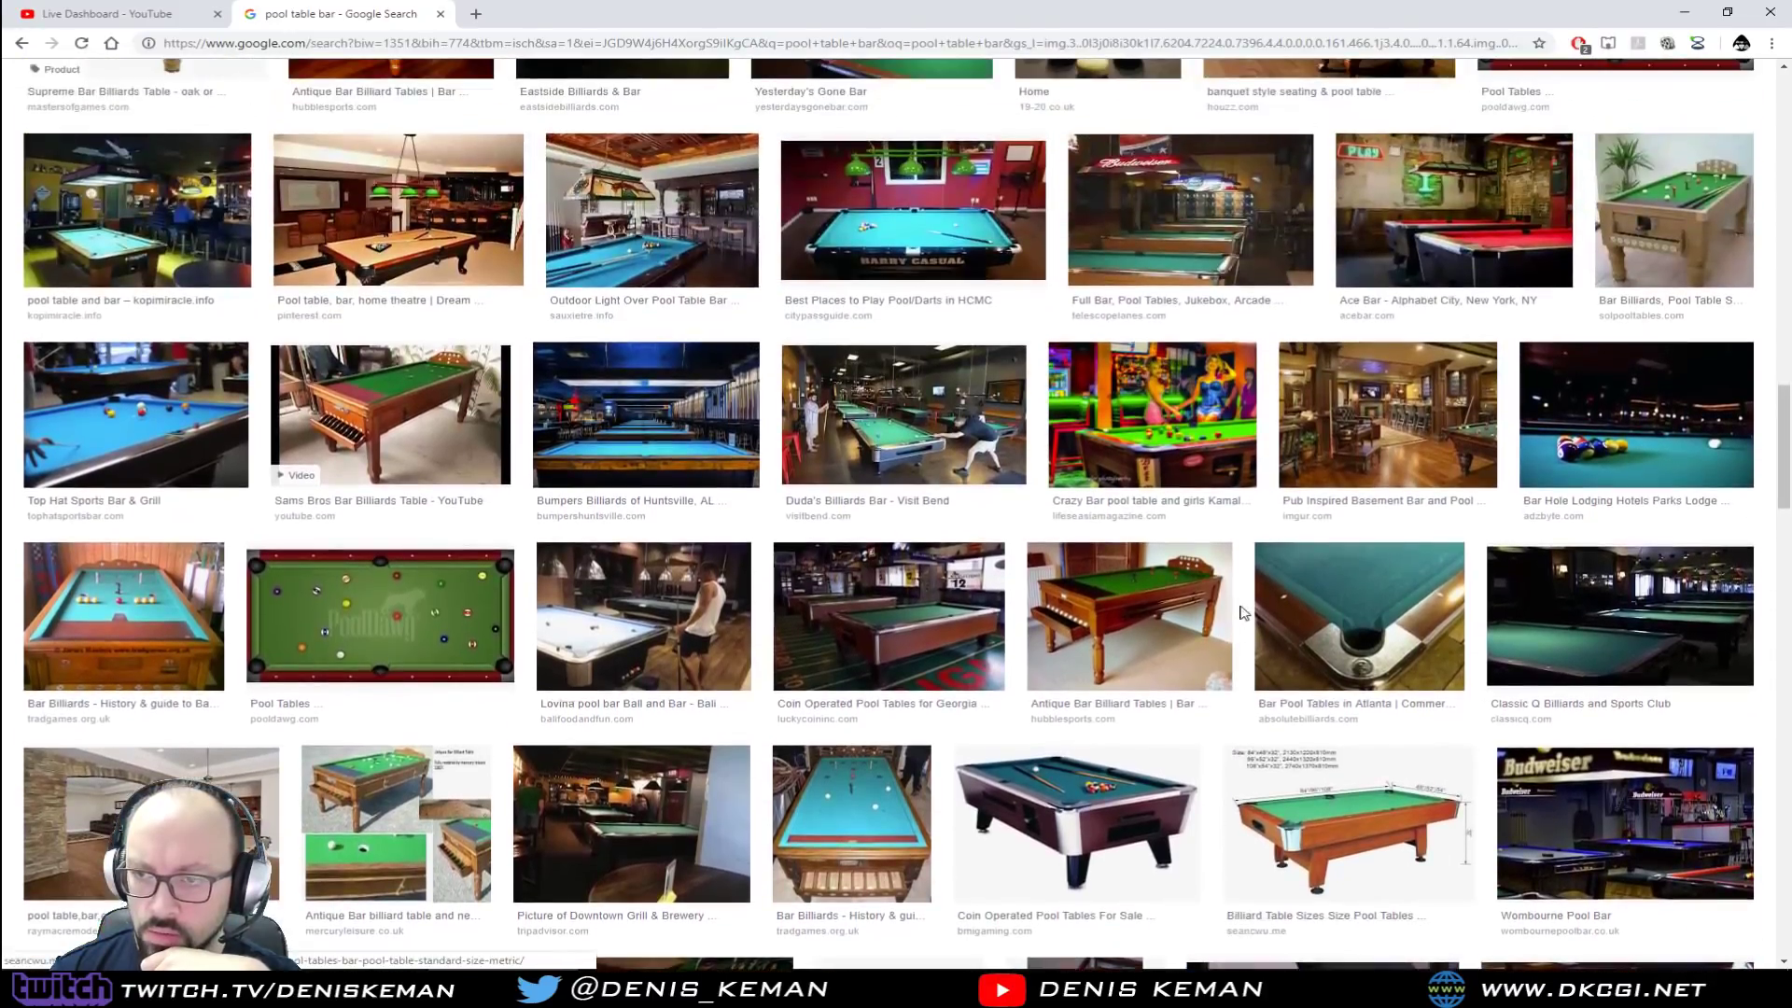
{"action": "left_click", "coordinate": [1347, 591]}
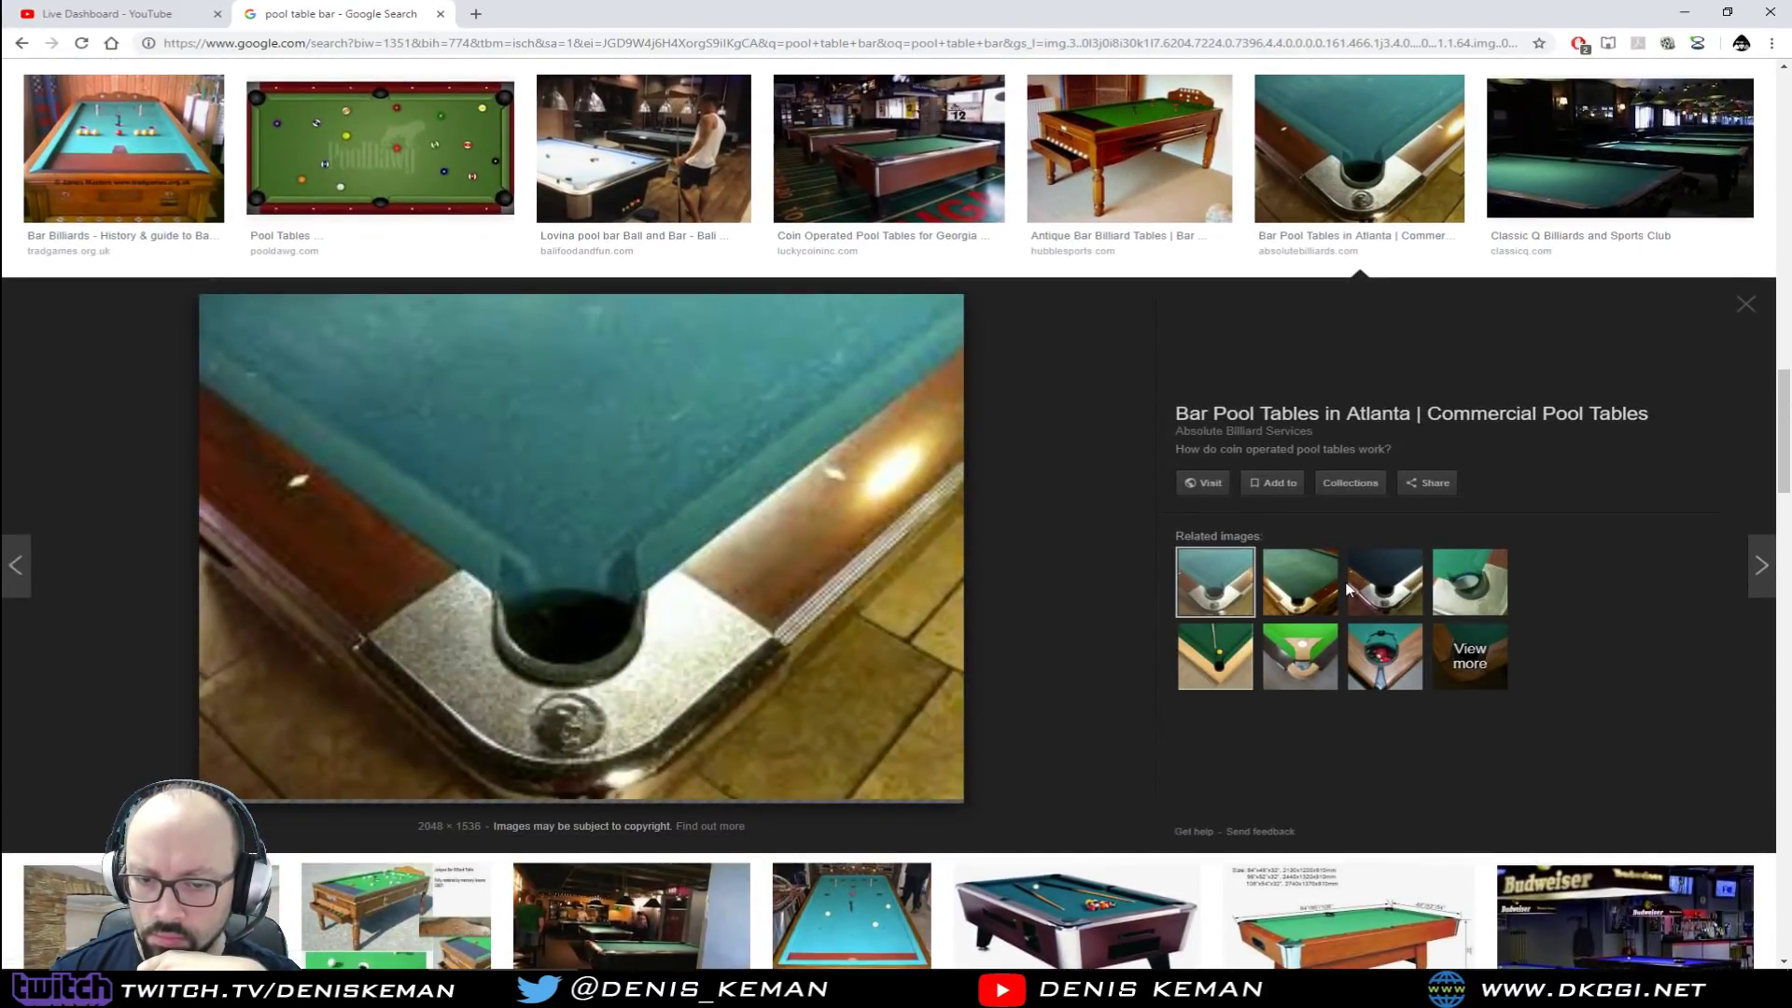
Step: Preview the BMI Gaming coin-operated pool table and the Jim's Billiards bar pool table from the image results
{"action": "scroll", "coordinate": [1348, 591], "scroll_direction": "down", "scroll_amount": 5}
{"action": "left_click", "coordinate": [1147, 532]}
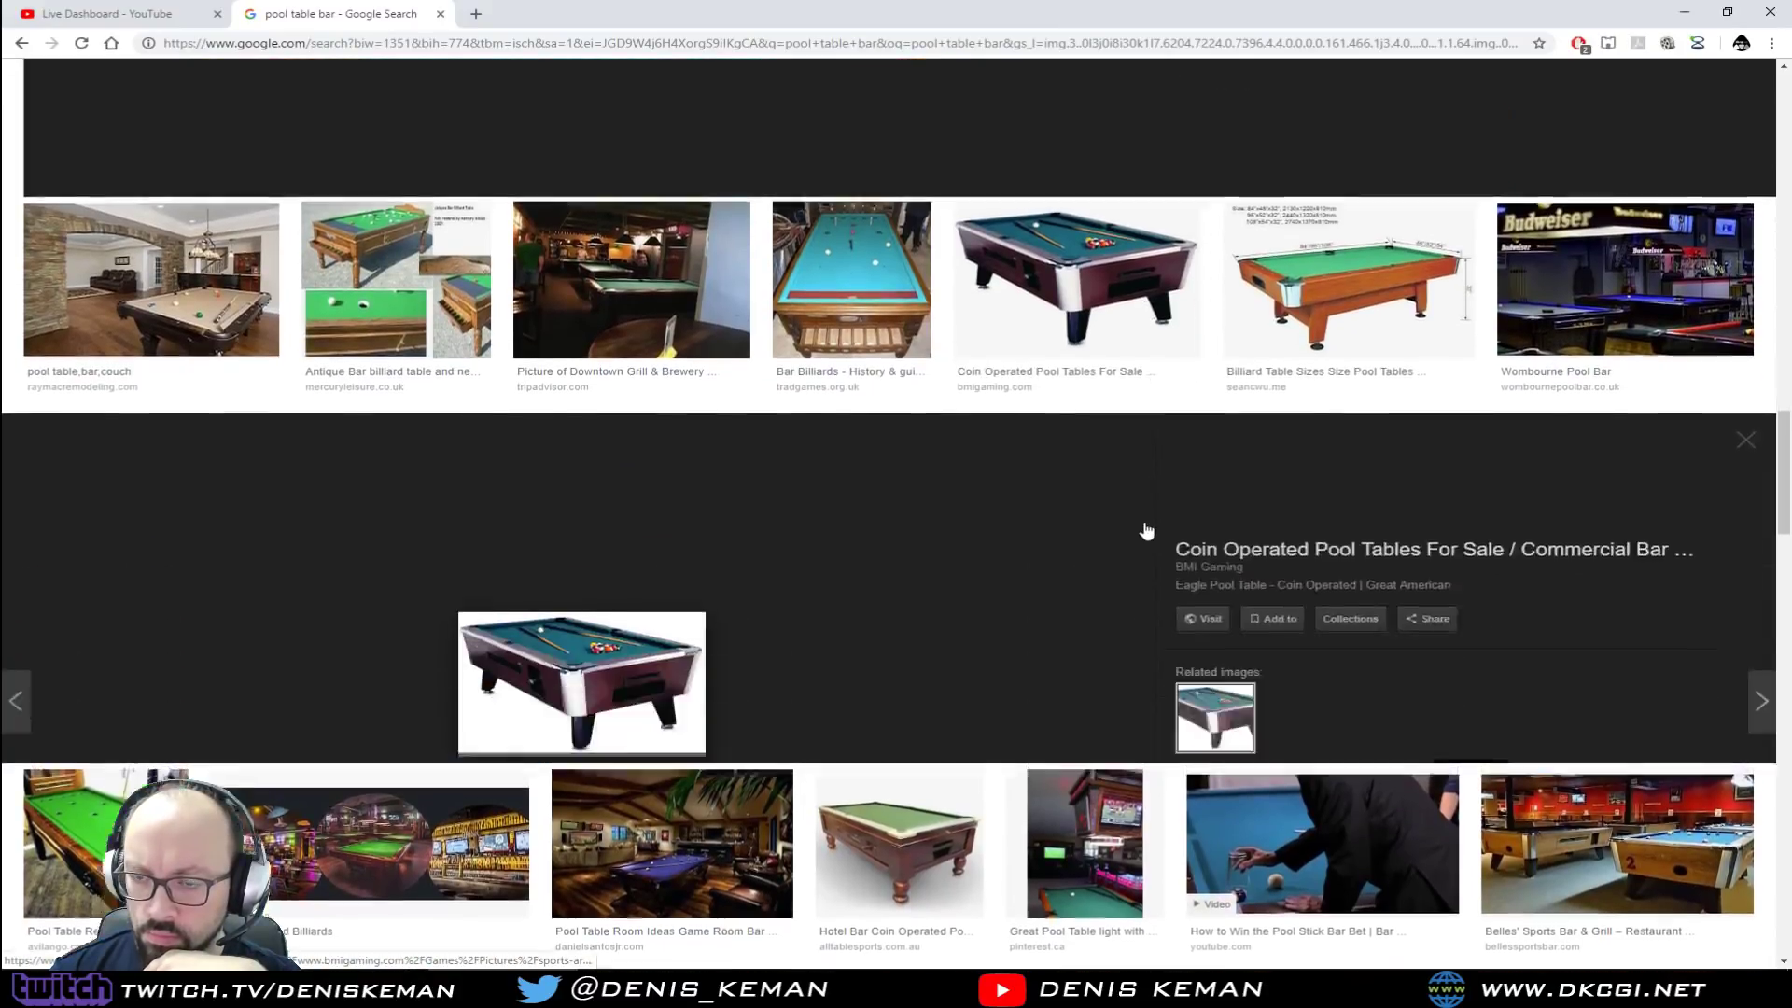
{"action": "scroll", "coordinate": [685, 553], "scroll_direction": "down", "scroll_amount": 5}
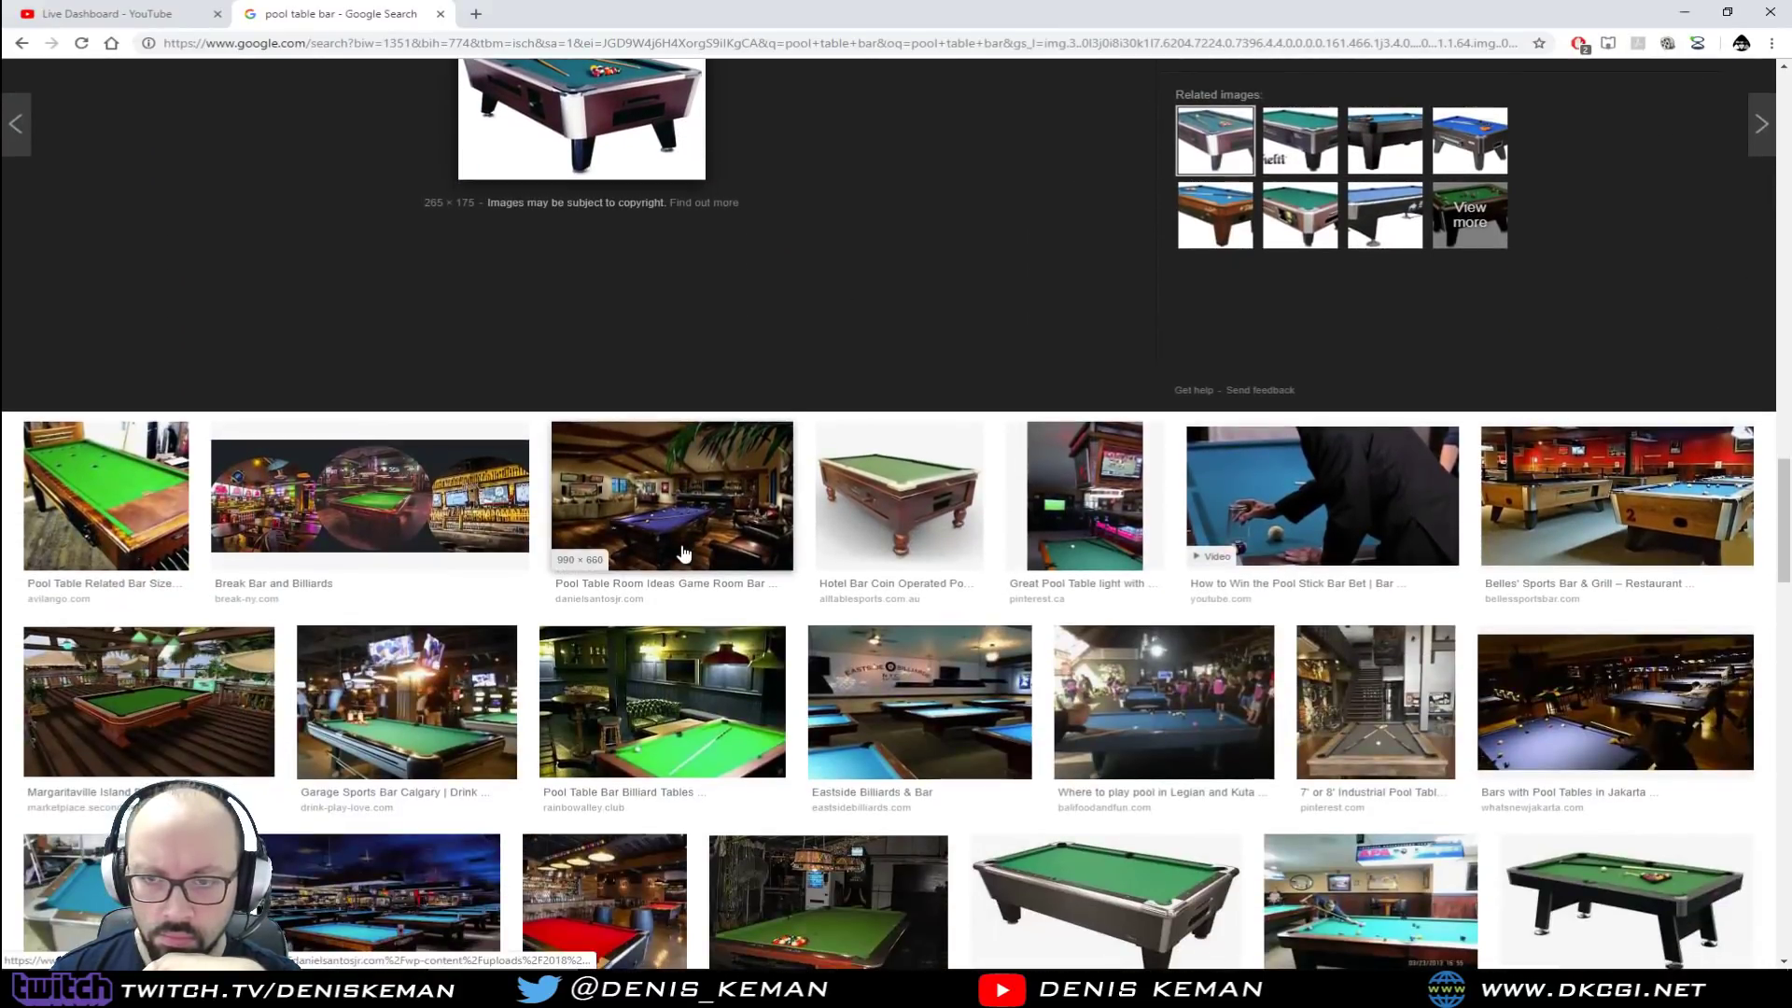
{"action": "scroll", "coordinate": [684, 553], "scroll_direction": "down", "scroll_amount": 5}
{"action": "left_click", "coordinate": [1105, 481]}
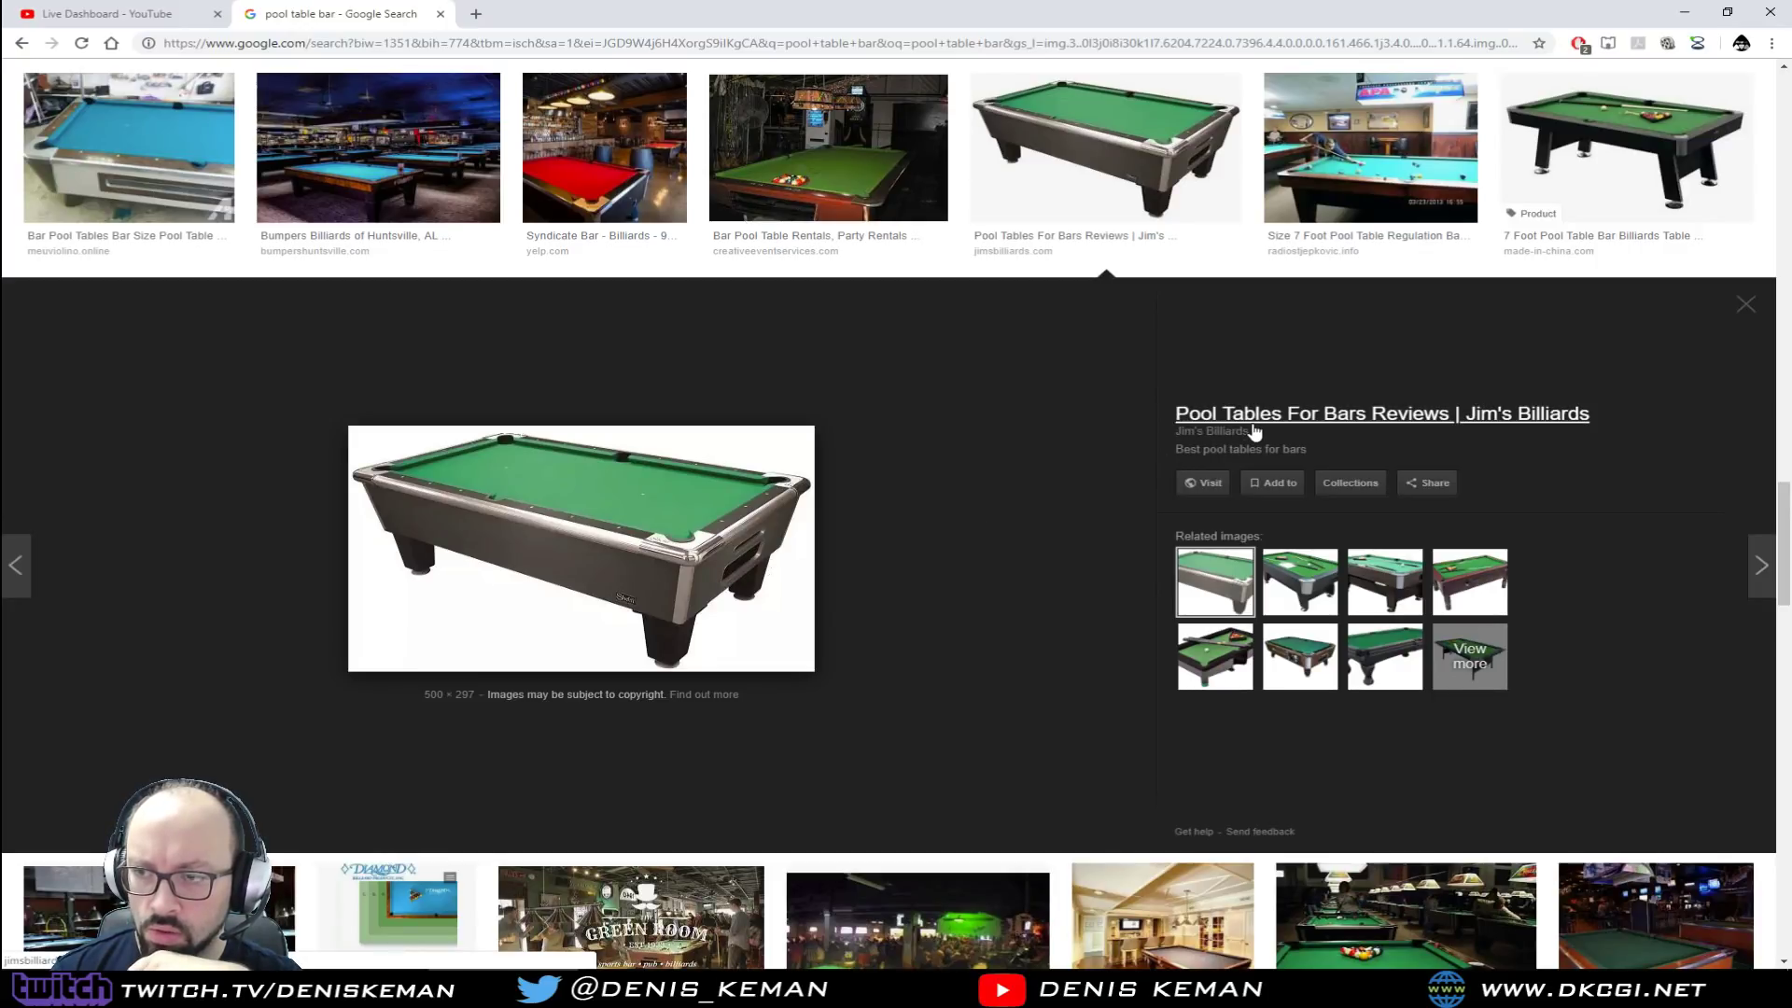
Step: Open the Jim's Billiards page on pool tables for bars and examine its table reviews, photos and review categories
{"action": "left_click", "coordinate": [1546, 424]}
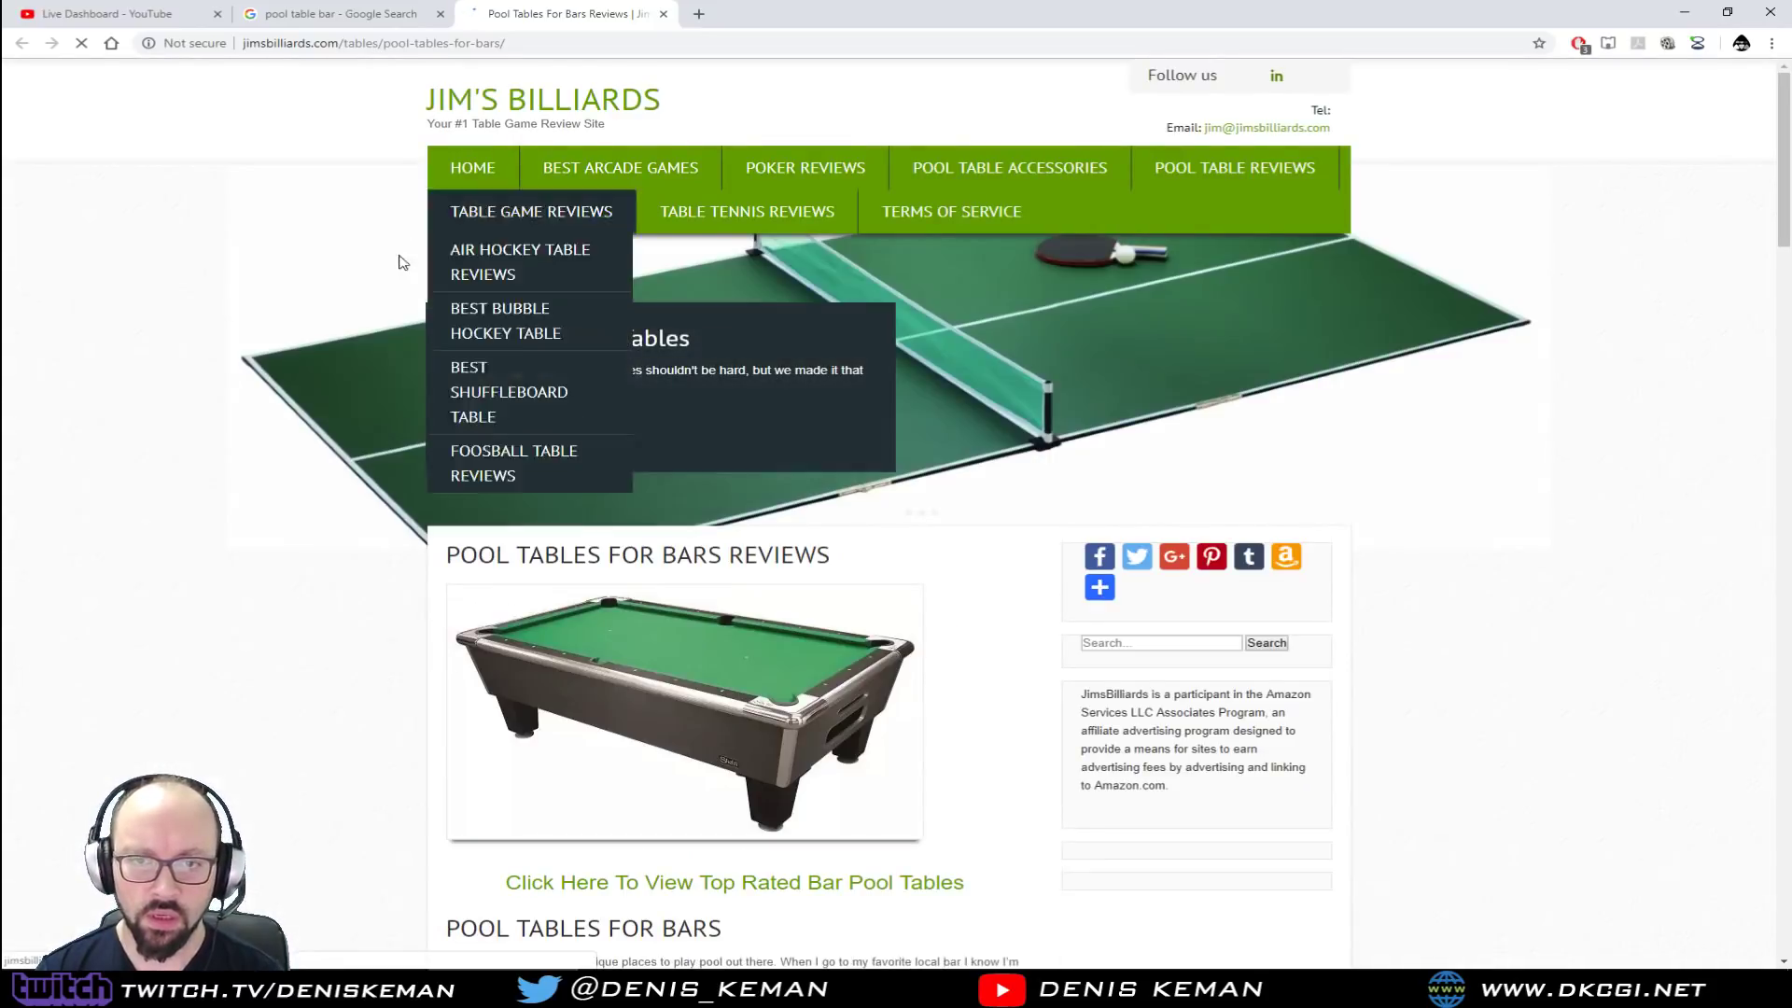
{"action": "scroll", "coordinate": [326, 372], "scroll_direction": "down", "scroll_amount": 1}
{"action": "scroll", "coordinate": [326, 372], "scroll_direction": "down", "scroll_amount": 1}
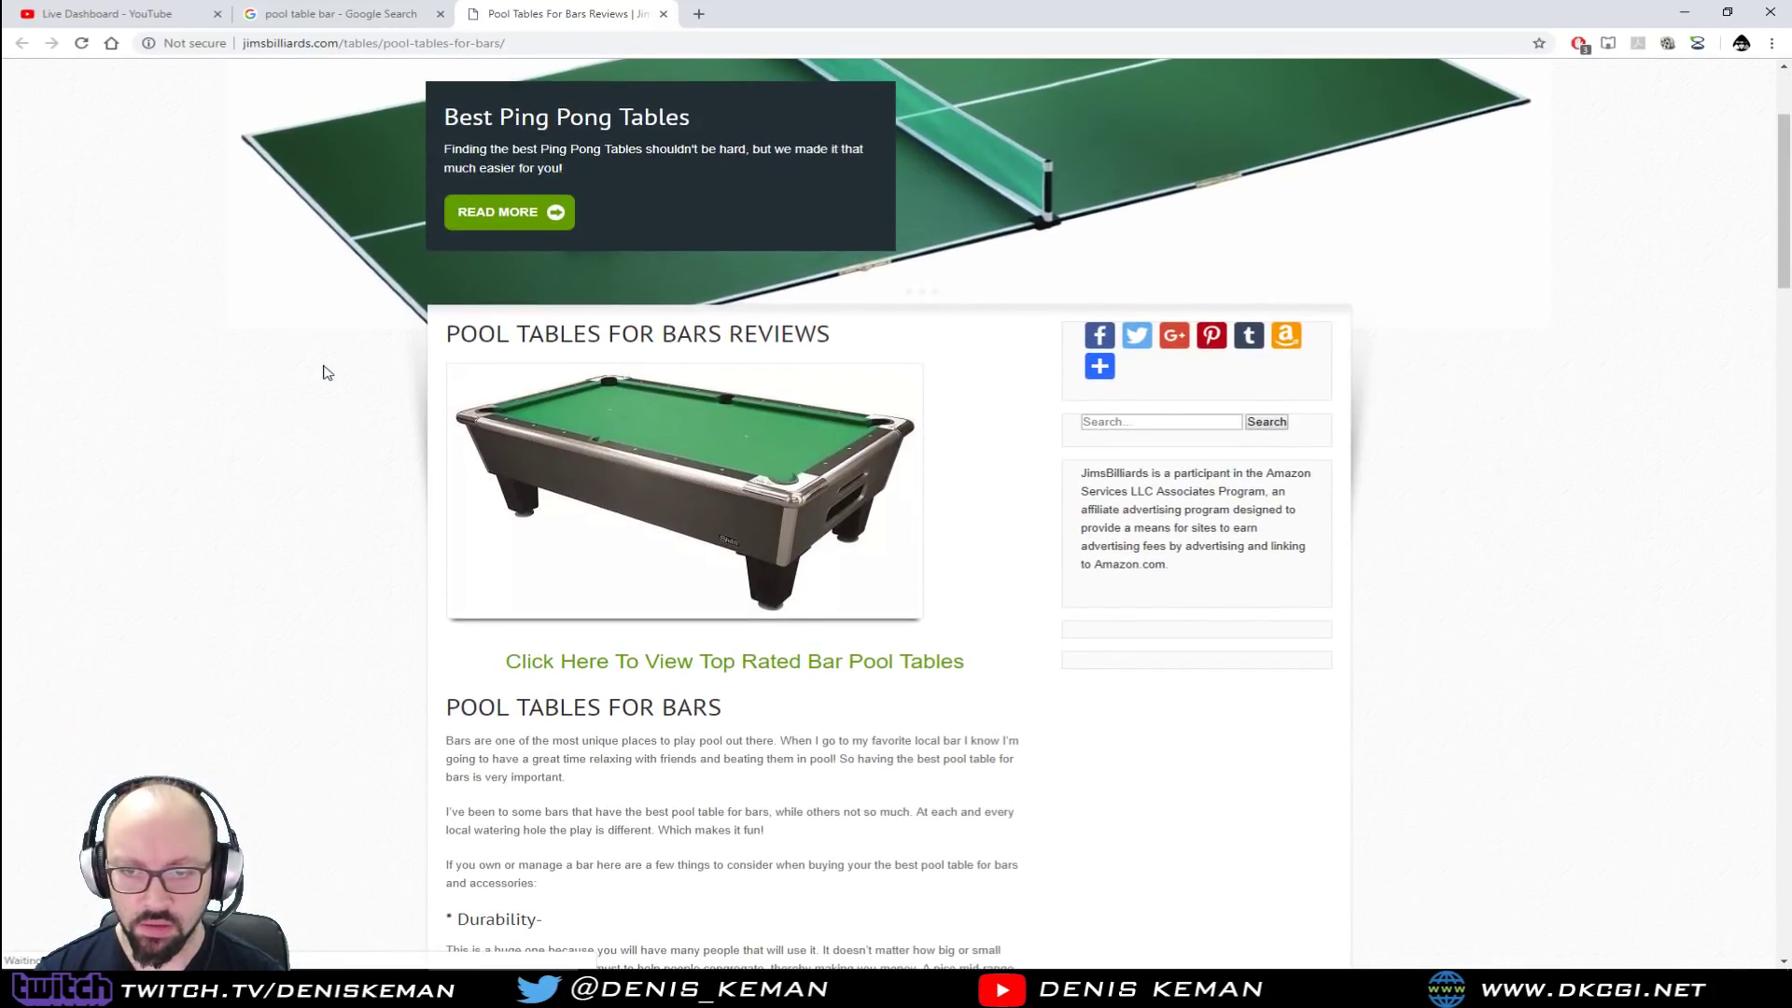
{"action": "scroll", "coordinate": [327, 373], "scroll_direction": "down", "scroll_amount": 6}
{"action": "scroll", "coordinate": [327, 372], "scroll_direction": "down", "scroll_amount": 7}
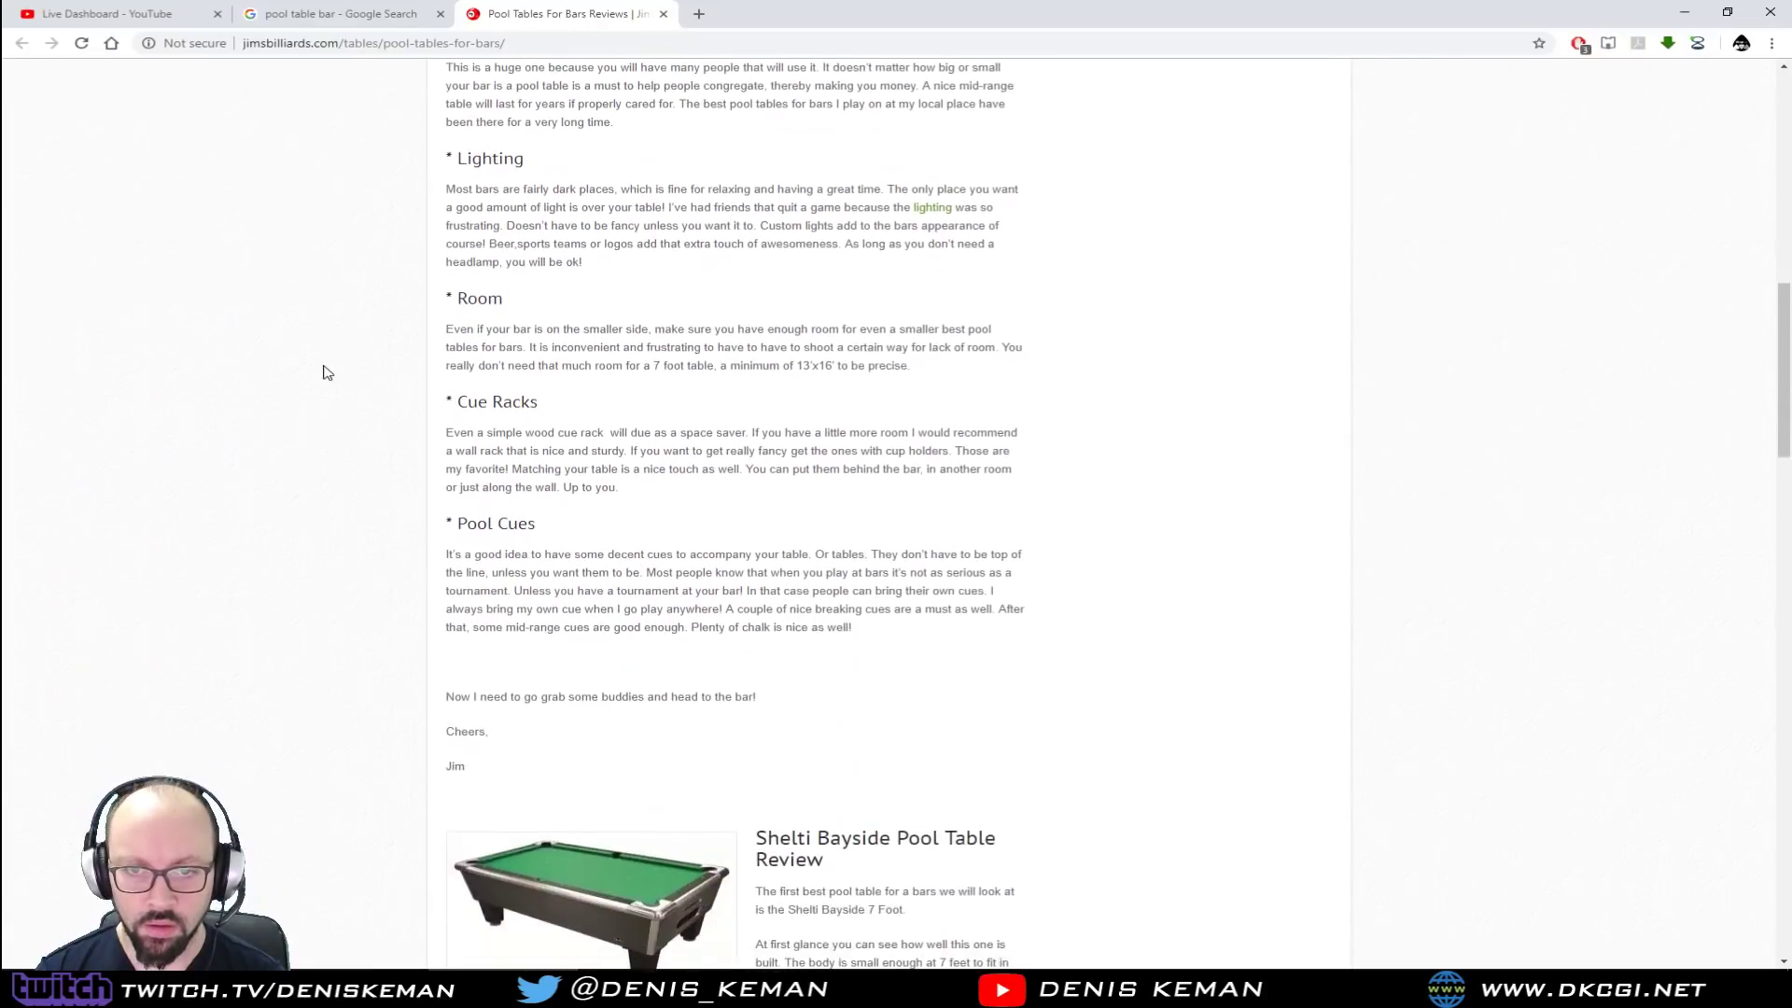
{"action": "scroll", "coordinate": [326, 373], "scroll_direction": "down", "scroll_amount": 8}
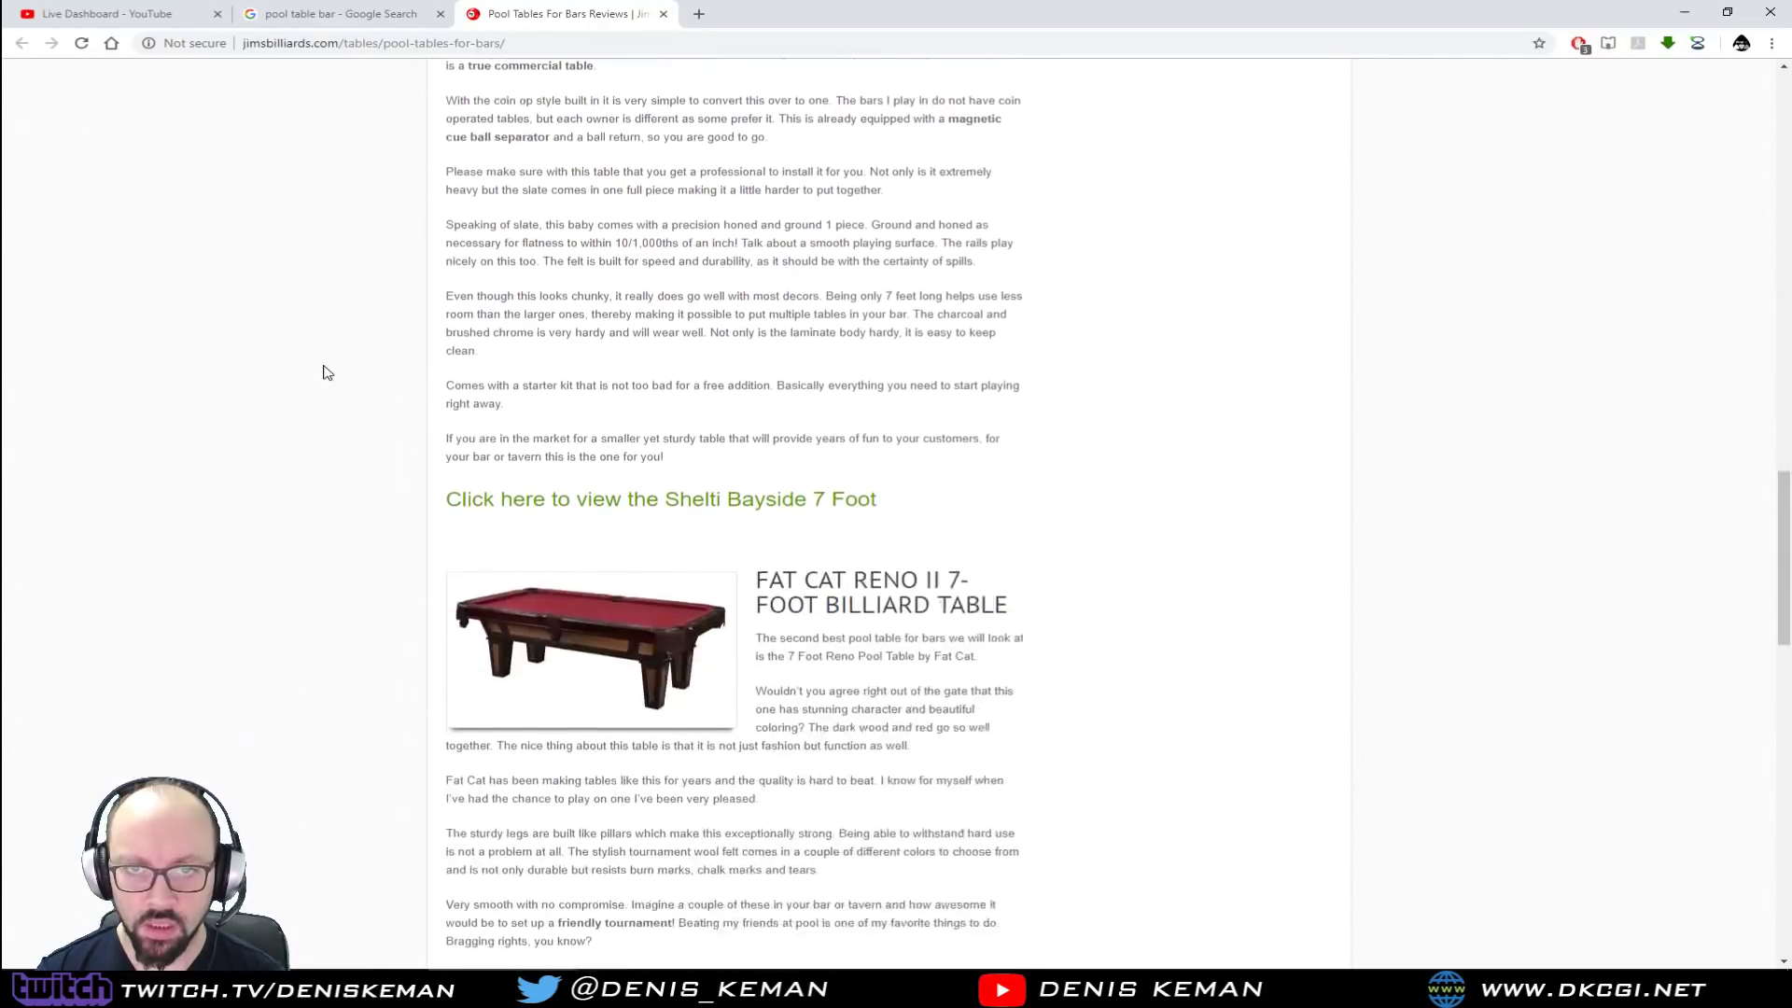
{"action": "scroll", "coordinate": [327, 372], "scroll_direction": "down", "scroll_amount": 7}
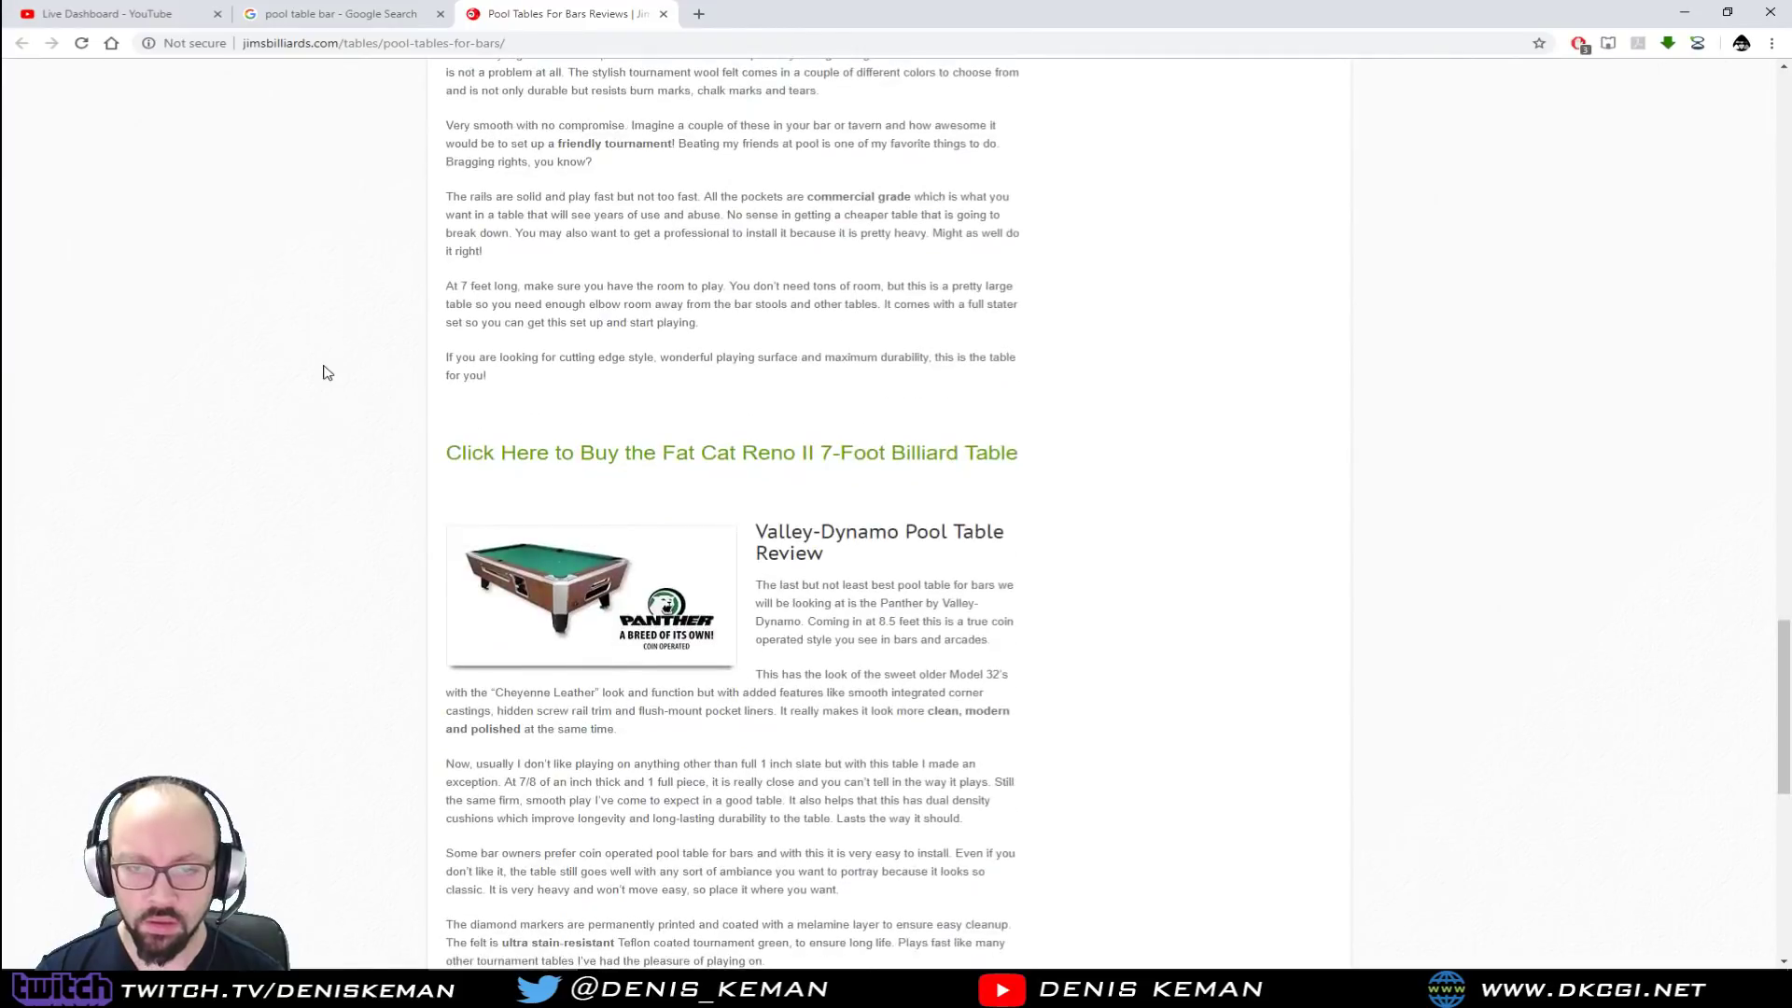
{"action": "scroll", "coordinate": [327, 372], "scroll_direction": "up", "scroll_amount": 7}
{"action": "scroll", "coordinate": [327, 372], "scroll_direction": "up", "scroll_amount": 7}
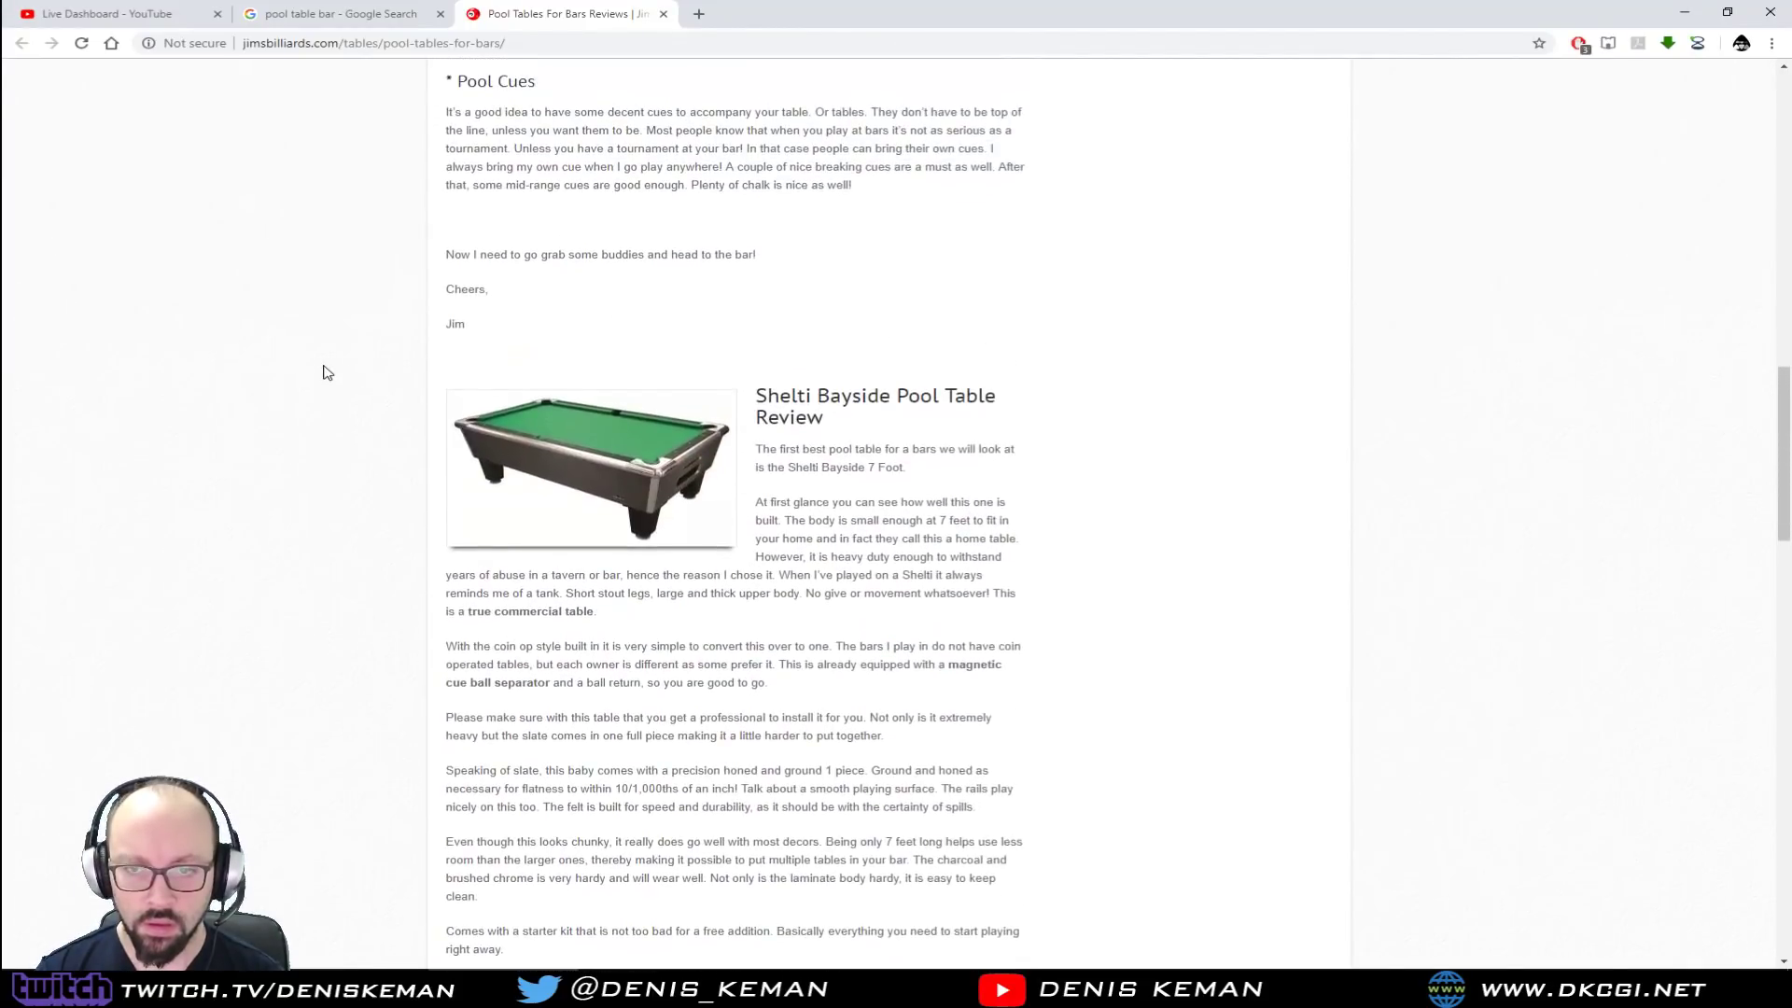
{"action": "scroll", "coordinate": [643, 364], "scroll_direction": "up", "scroll_amount": 18}
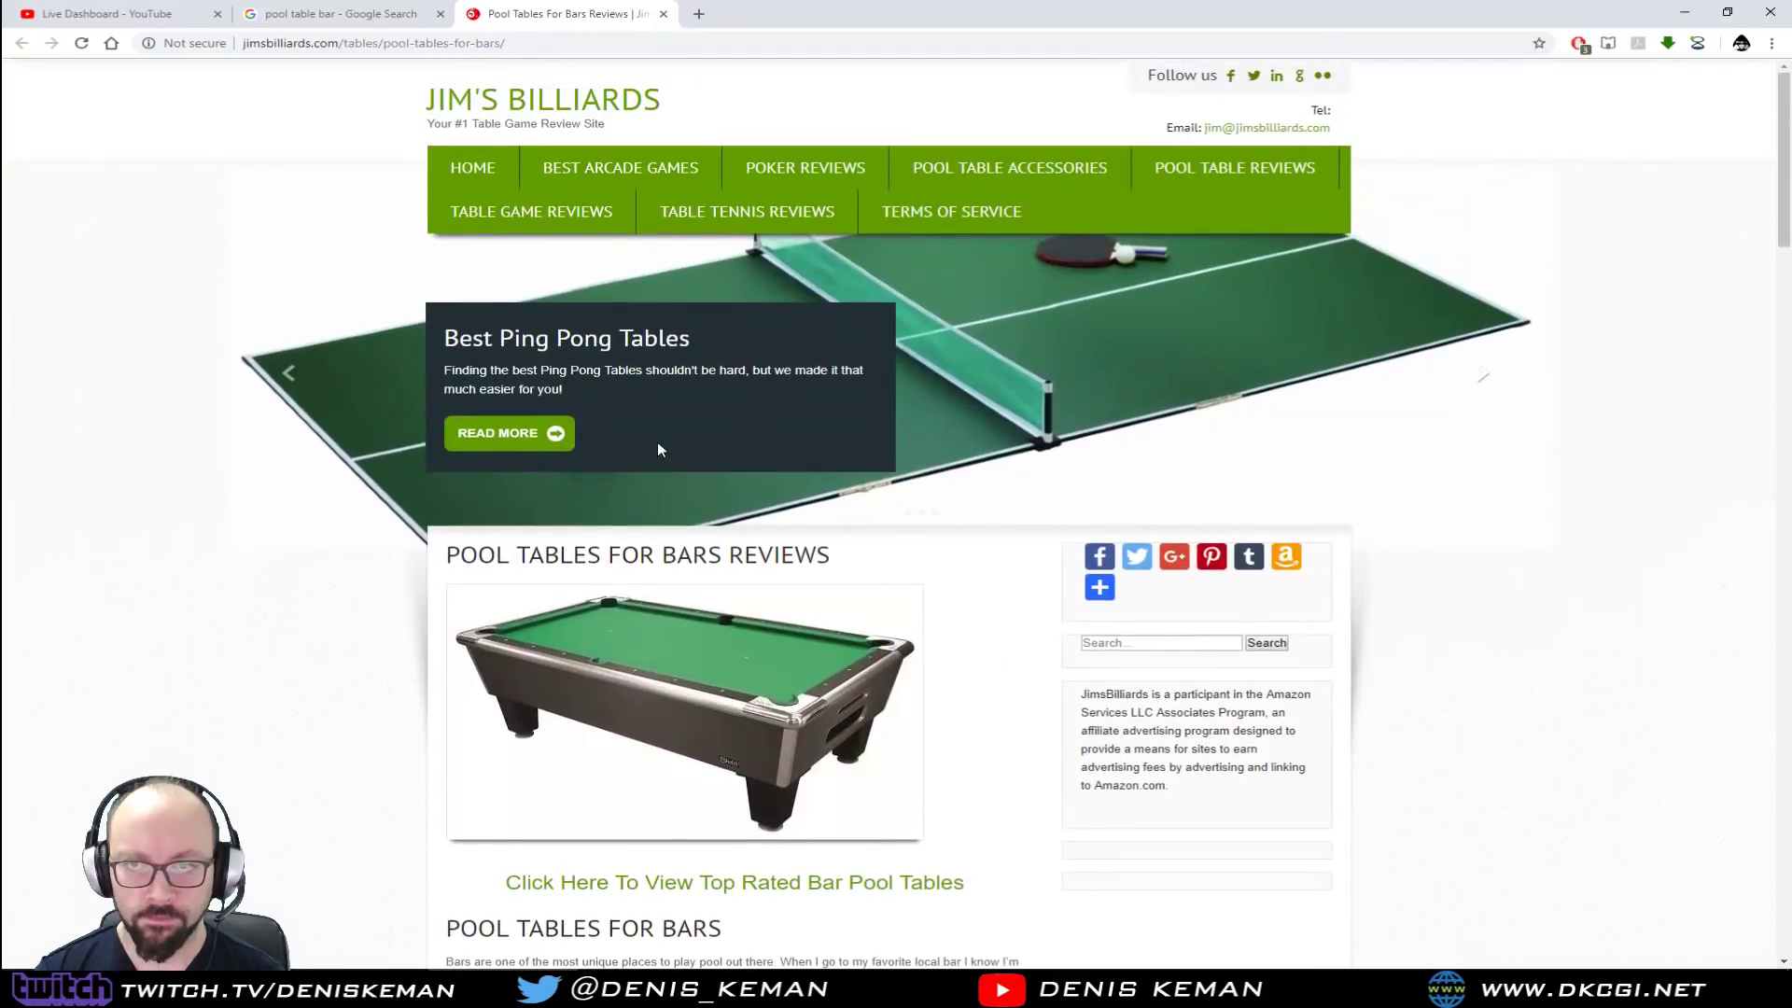
{"action": "mouse_move", "coordinate": [760, 205]}
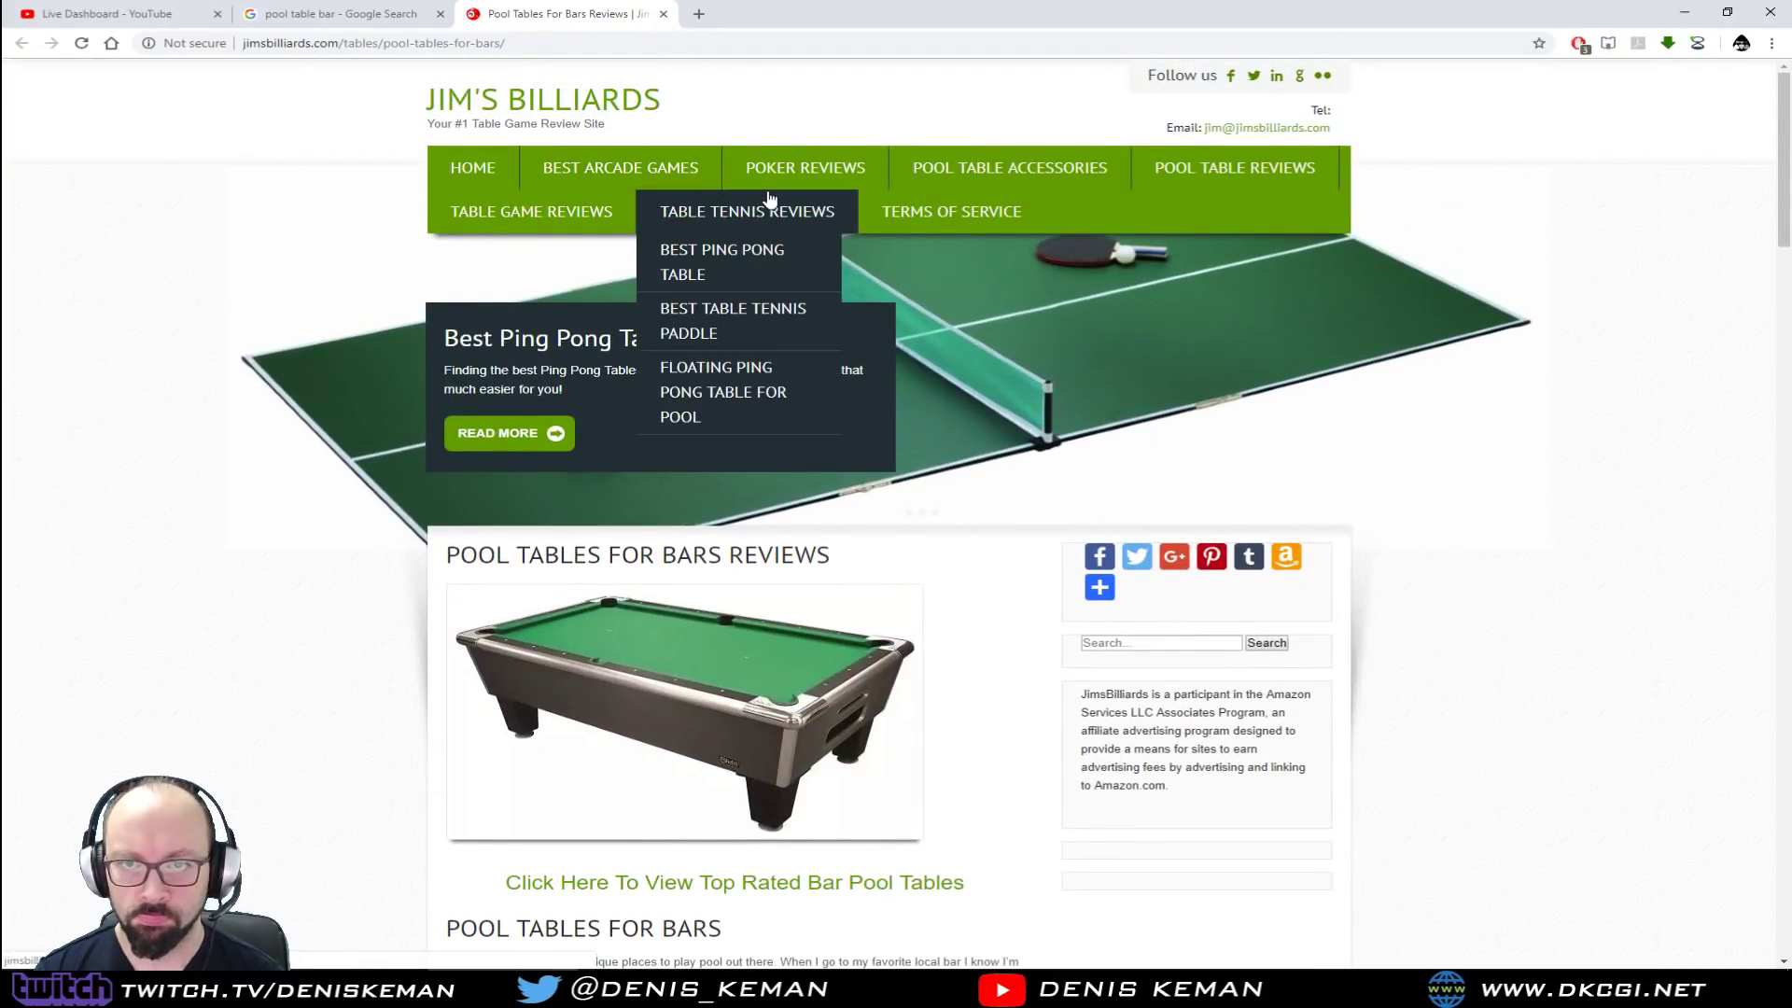
{"action": "mouse_move", "coordinate": [1251, 170]}
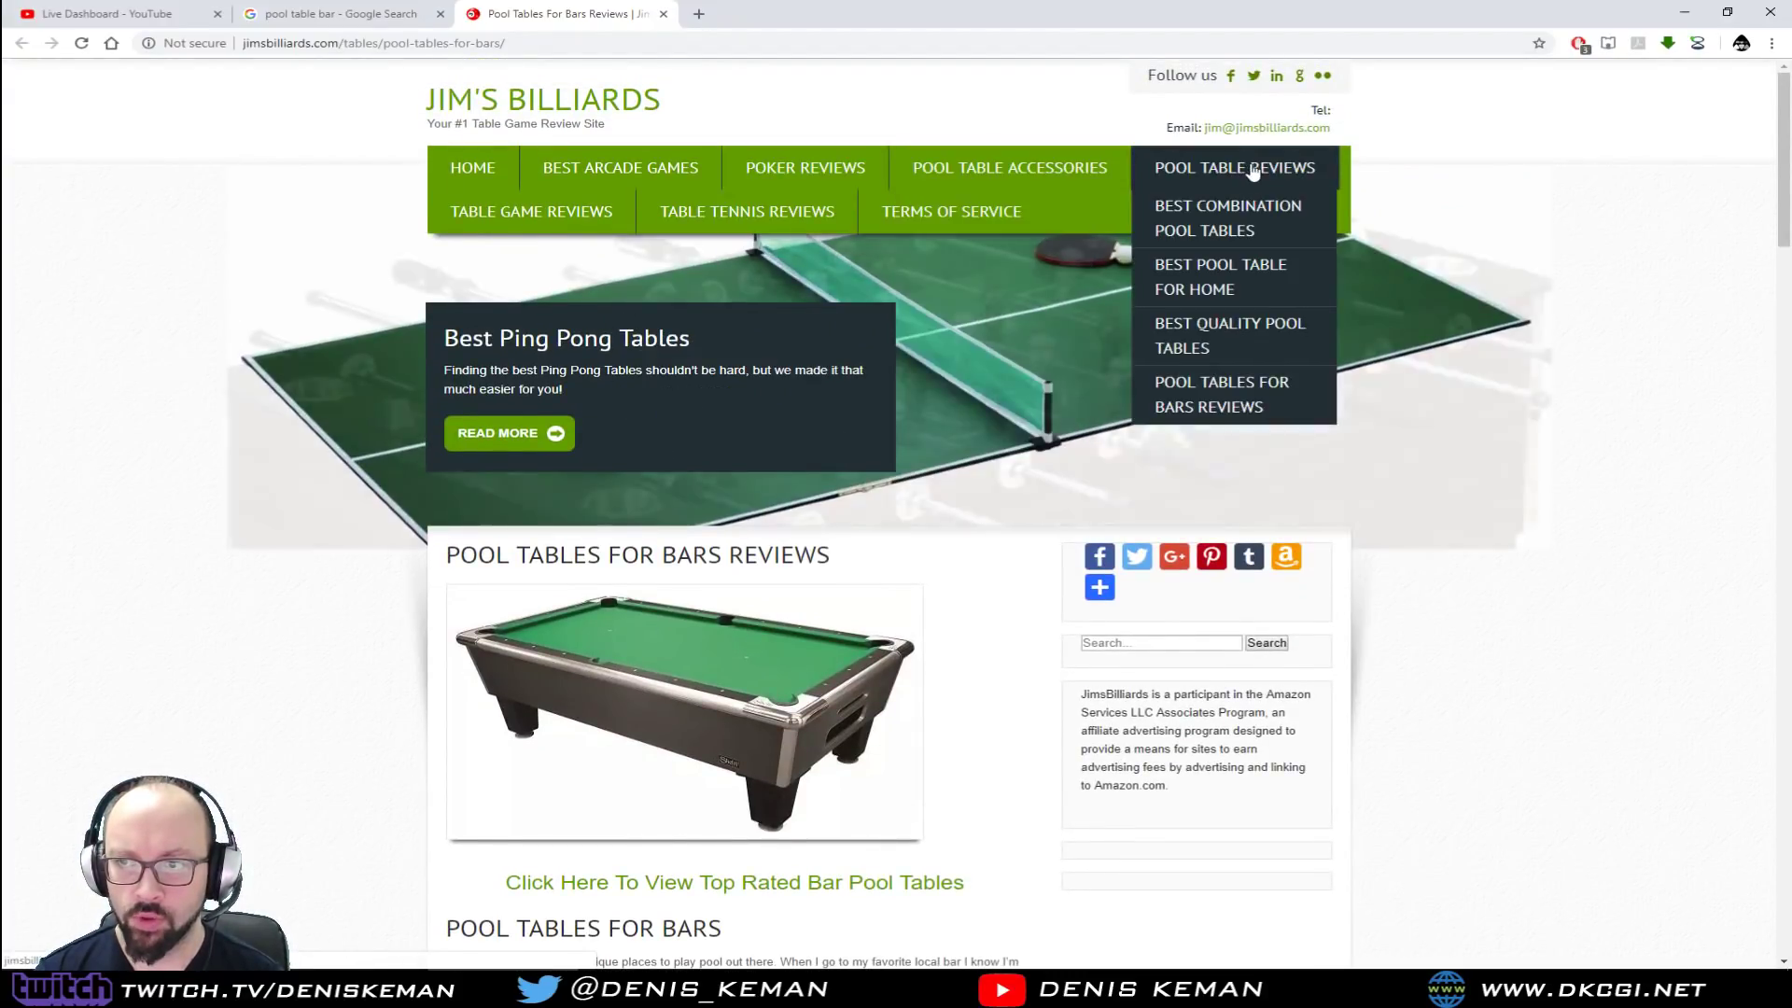
{"action": "mouse_move", "coordinate": [1088, 164]}
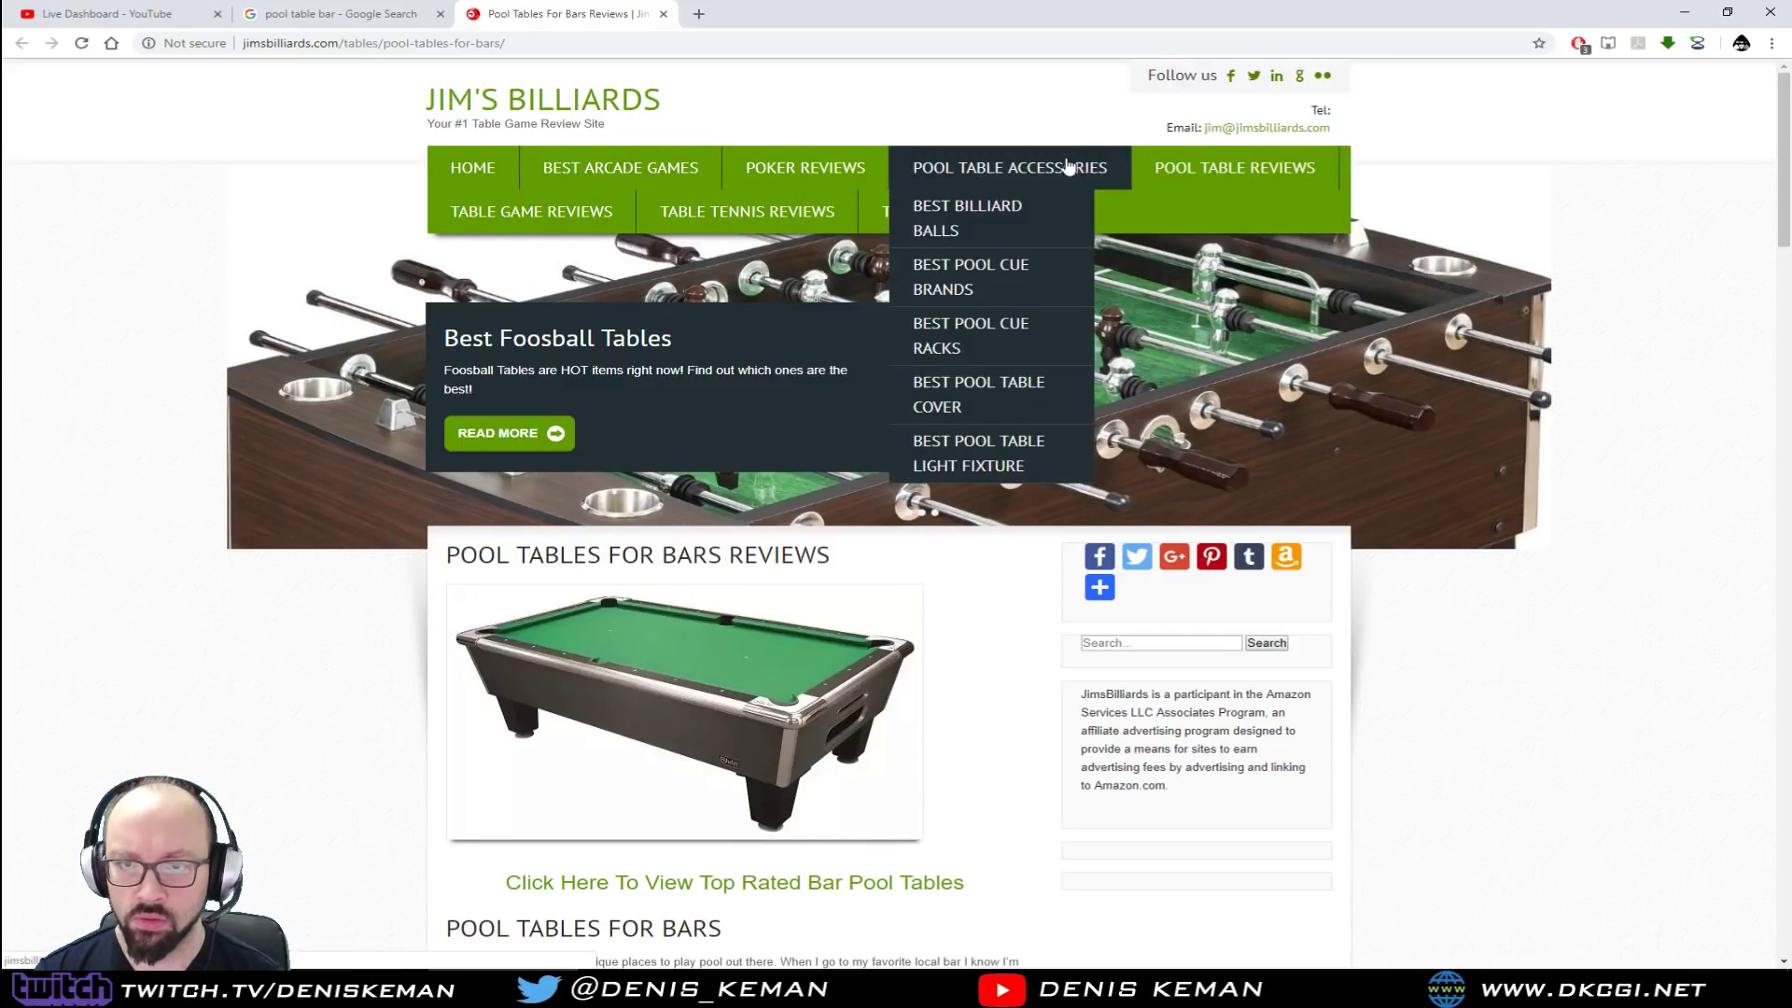
Step: Search Google for "pool table sizes" and open the American 8ft table size diagram
{"action": "left_click", "coordinate": [515, 41]}
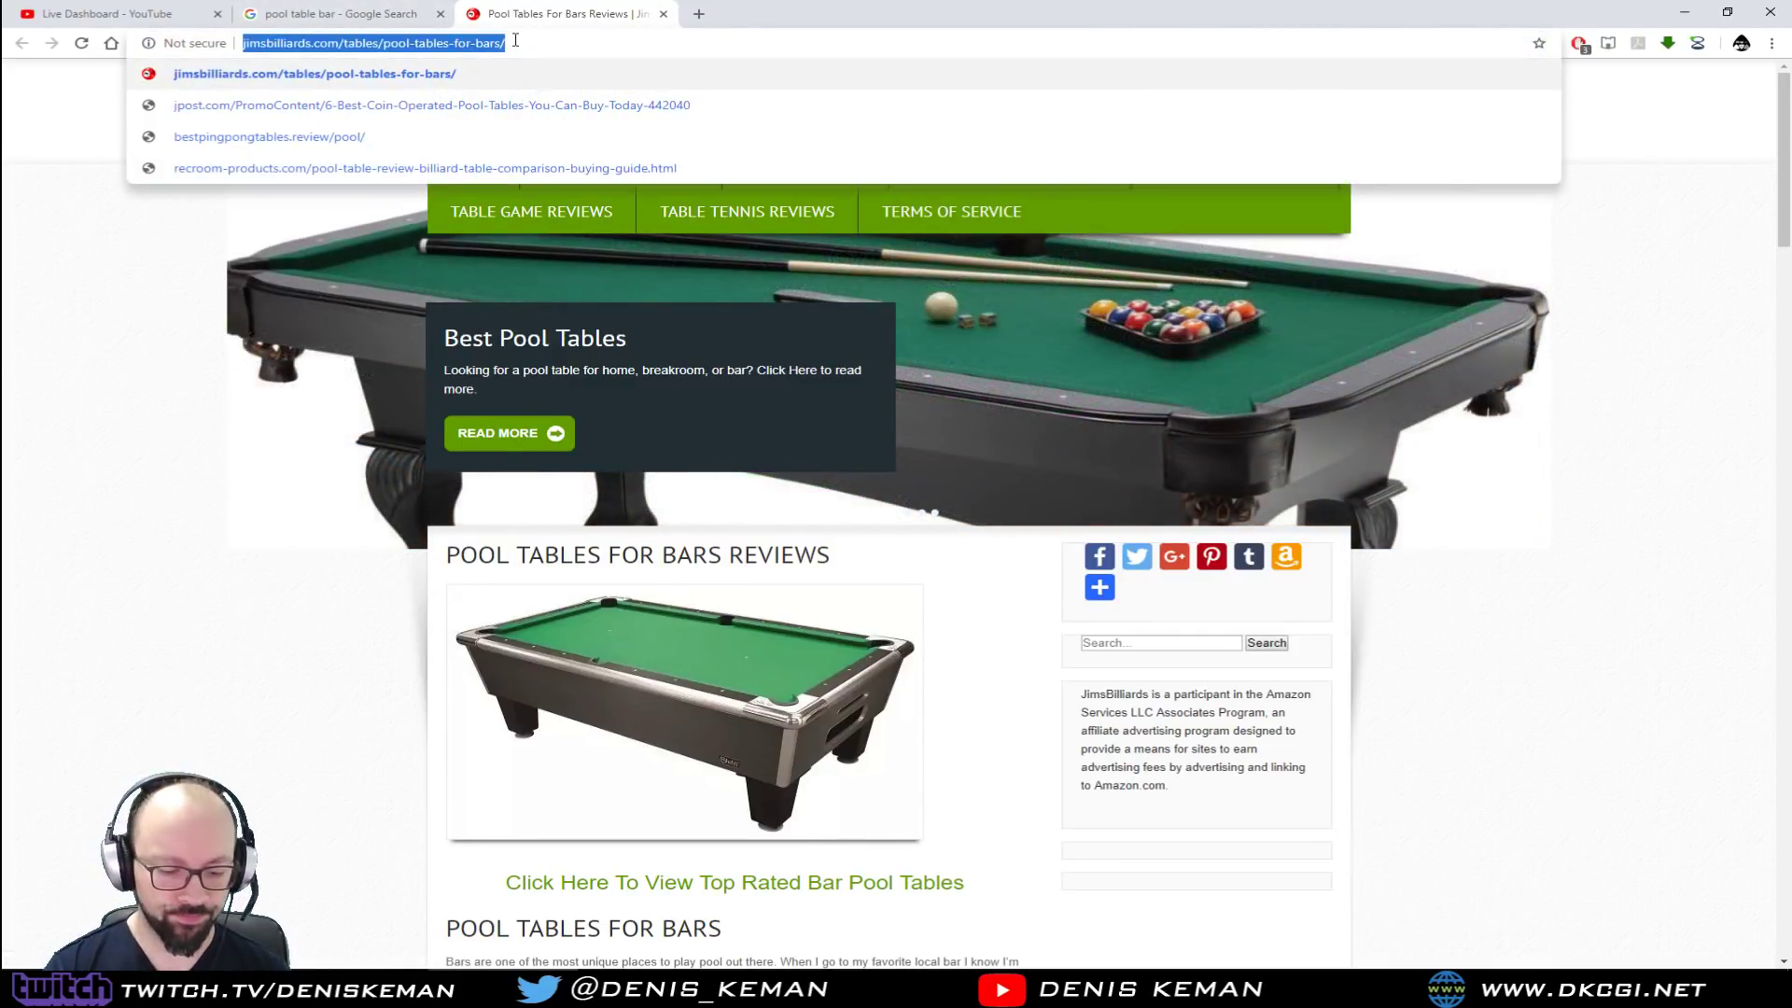
{"action": "type", "text": "pool table"}
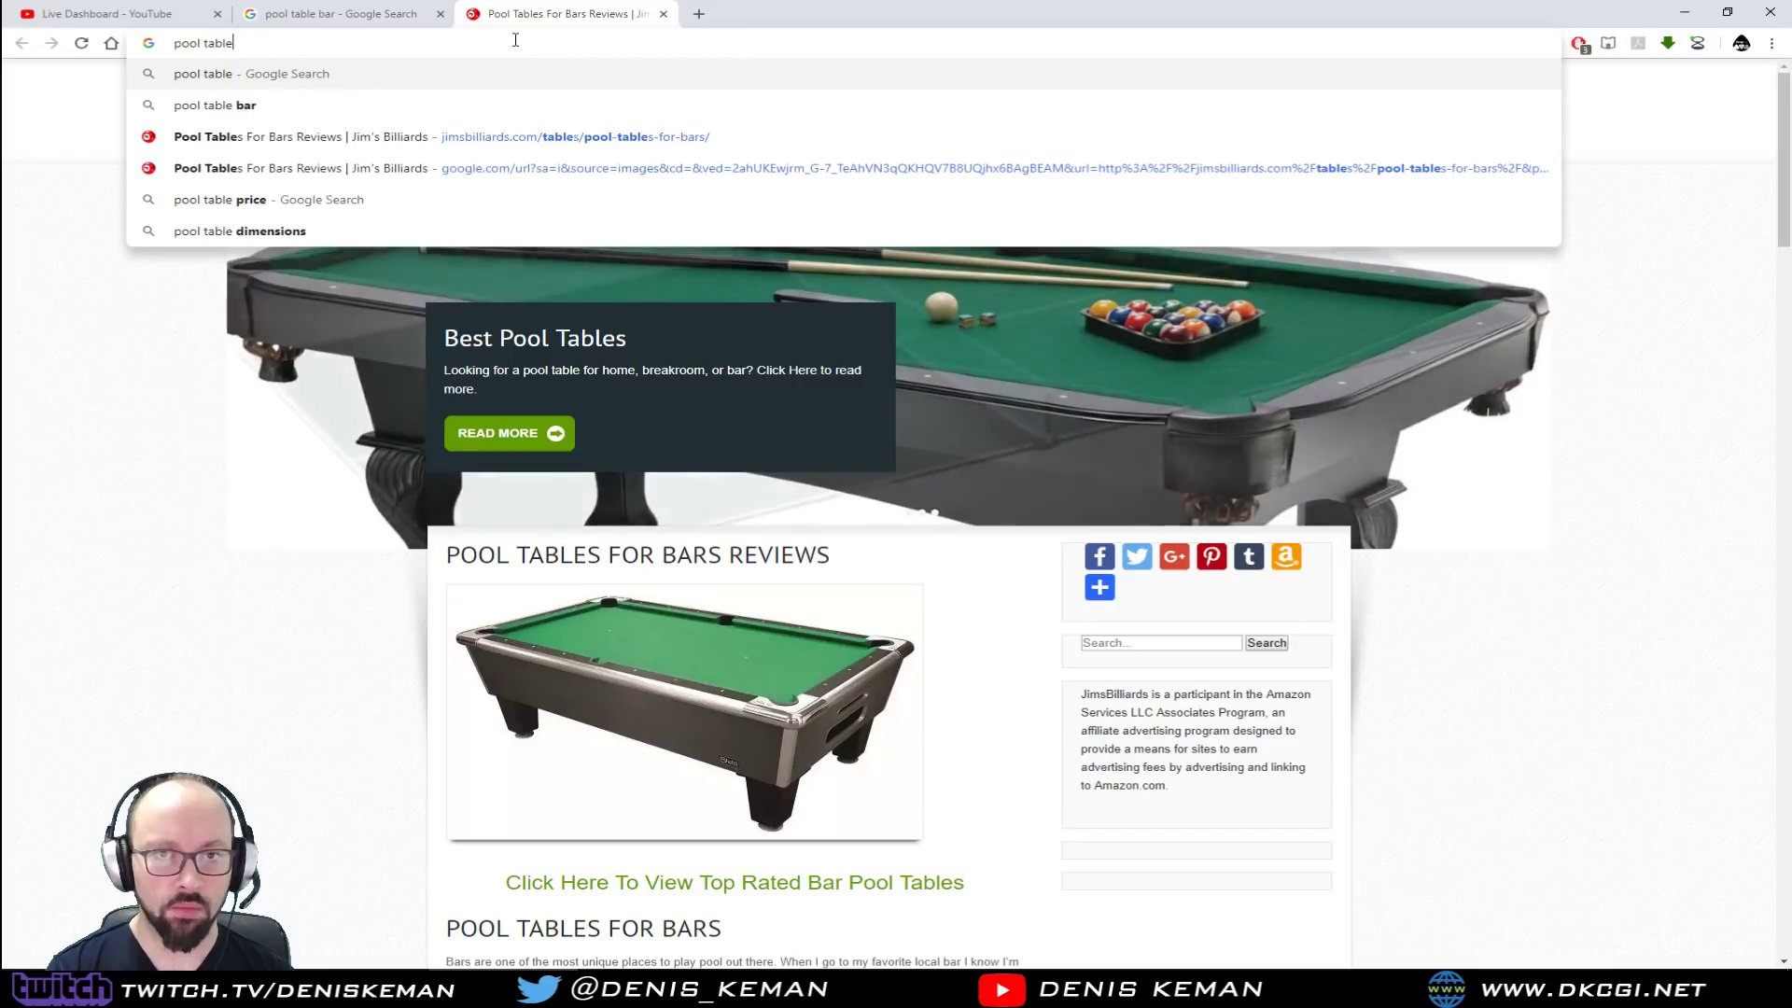
{"action": "type", "text": " size"}
{"action": "key", "text": "Return"}
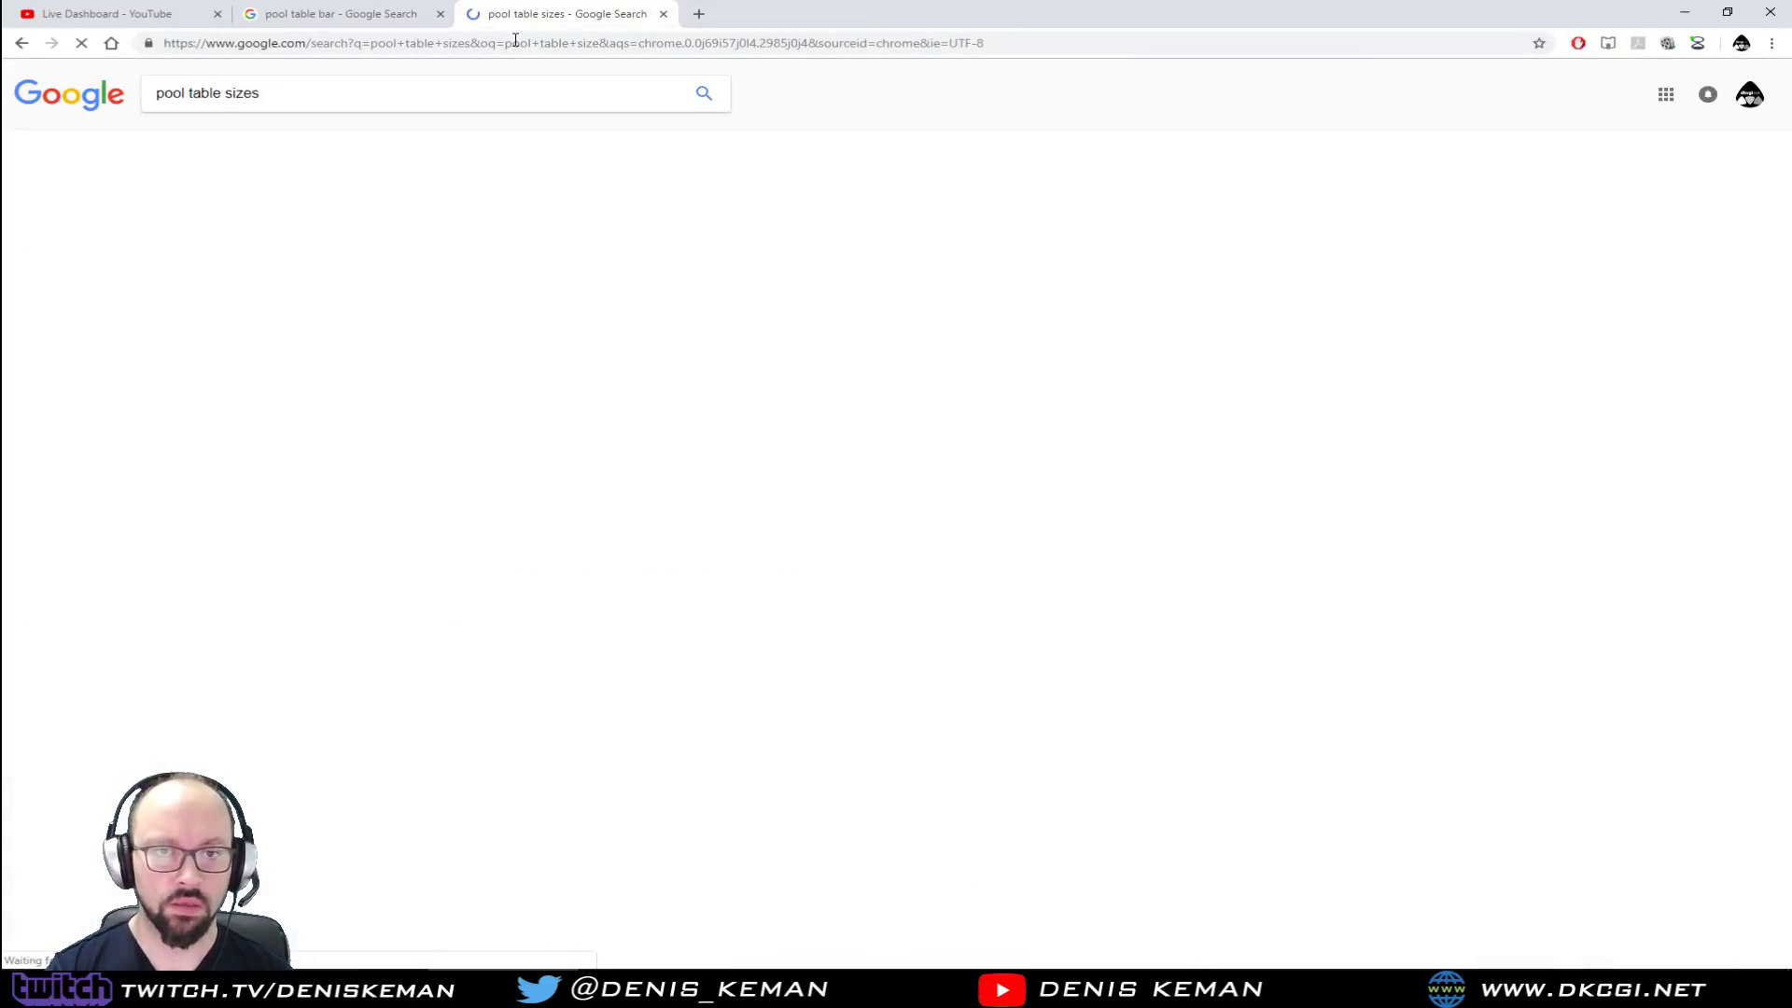
{"action": "left_click", "coordinate": [690, 260]}
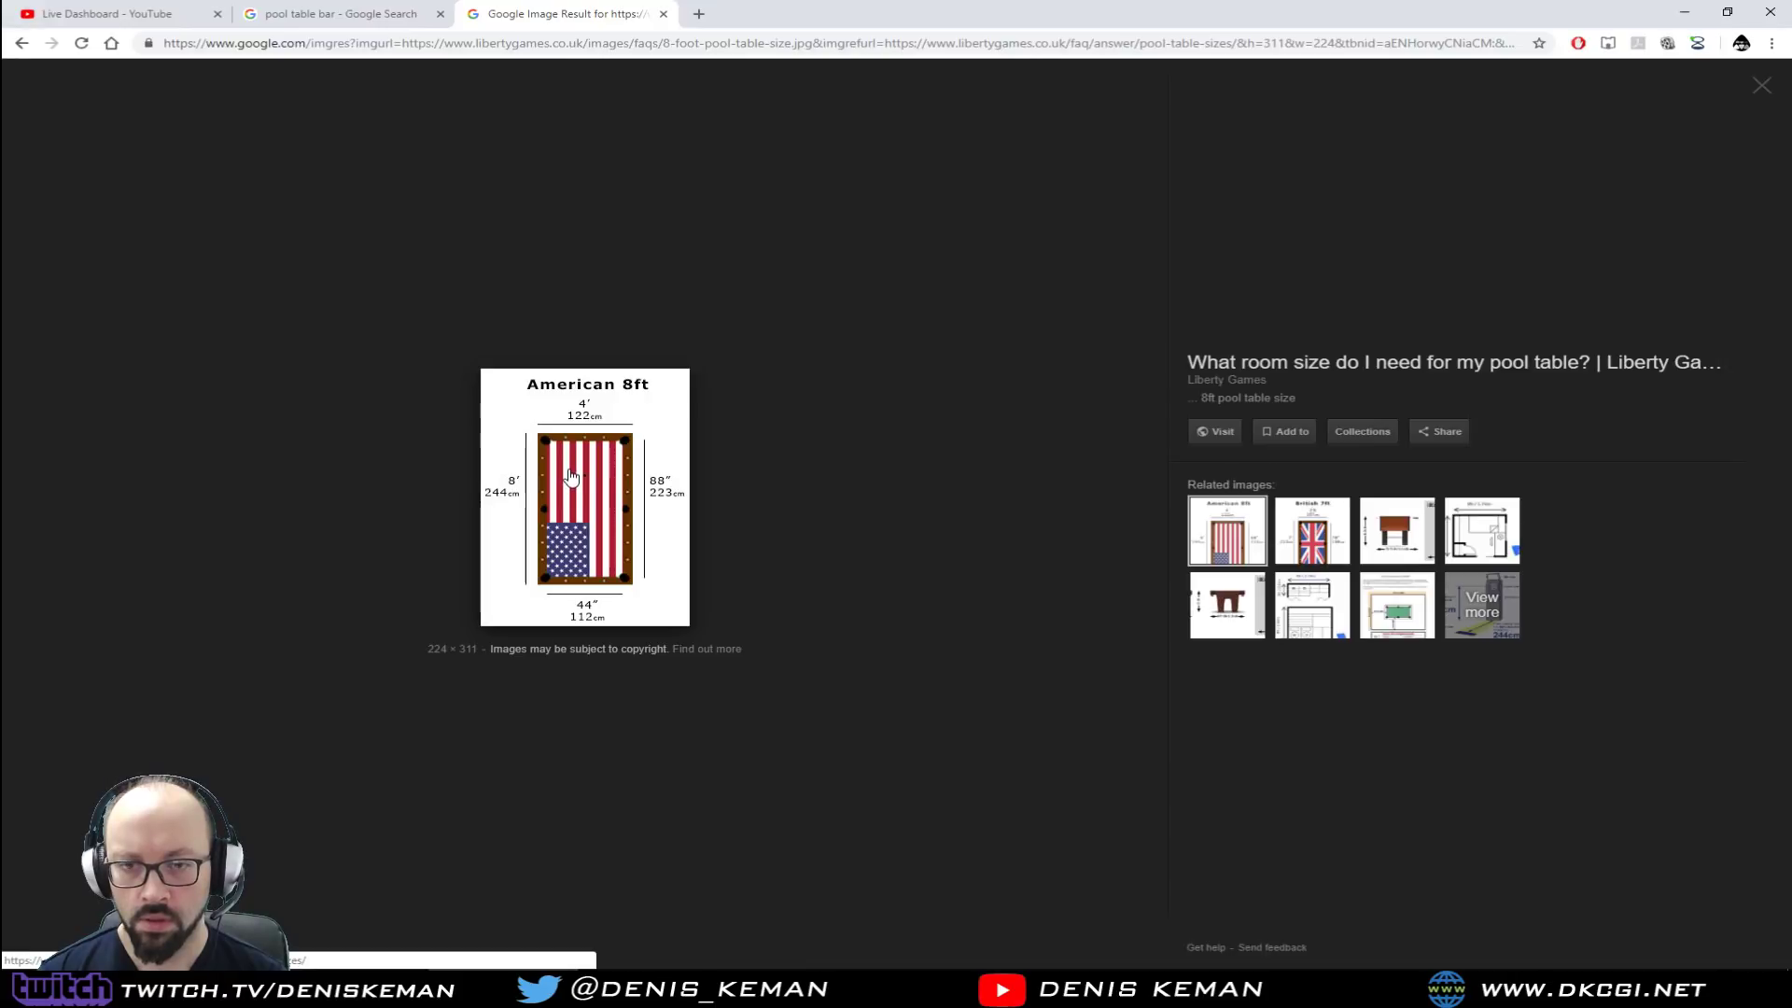
Step: Compare the outer and playing-surface dimensions in the British 7ft and American 8ft pool table diagrams
{"action": "left_click", "coordinate": [1312, 544]}
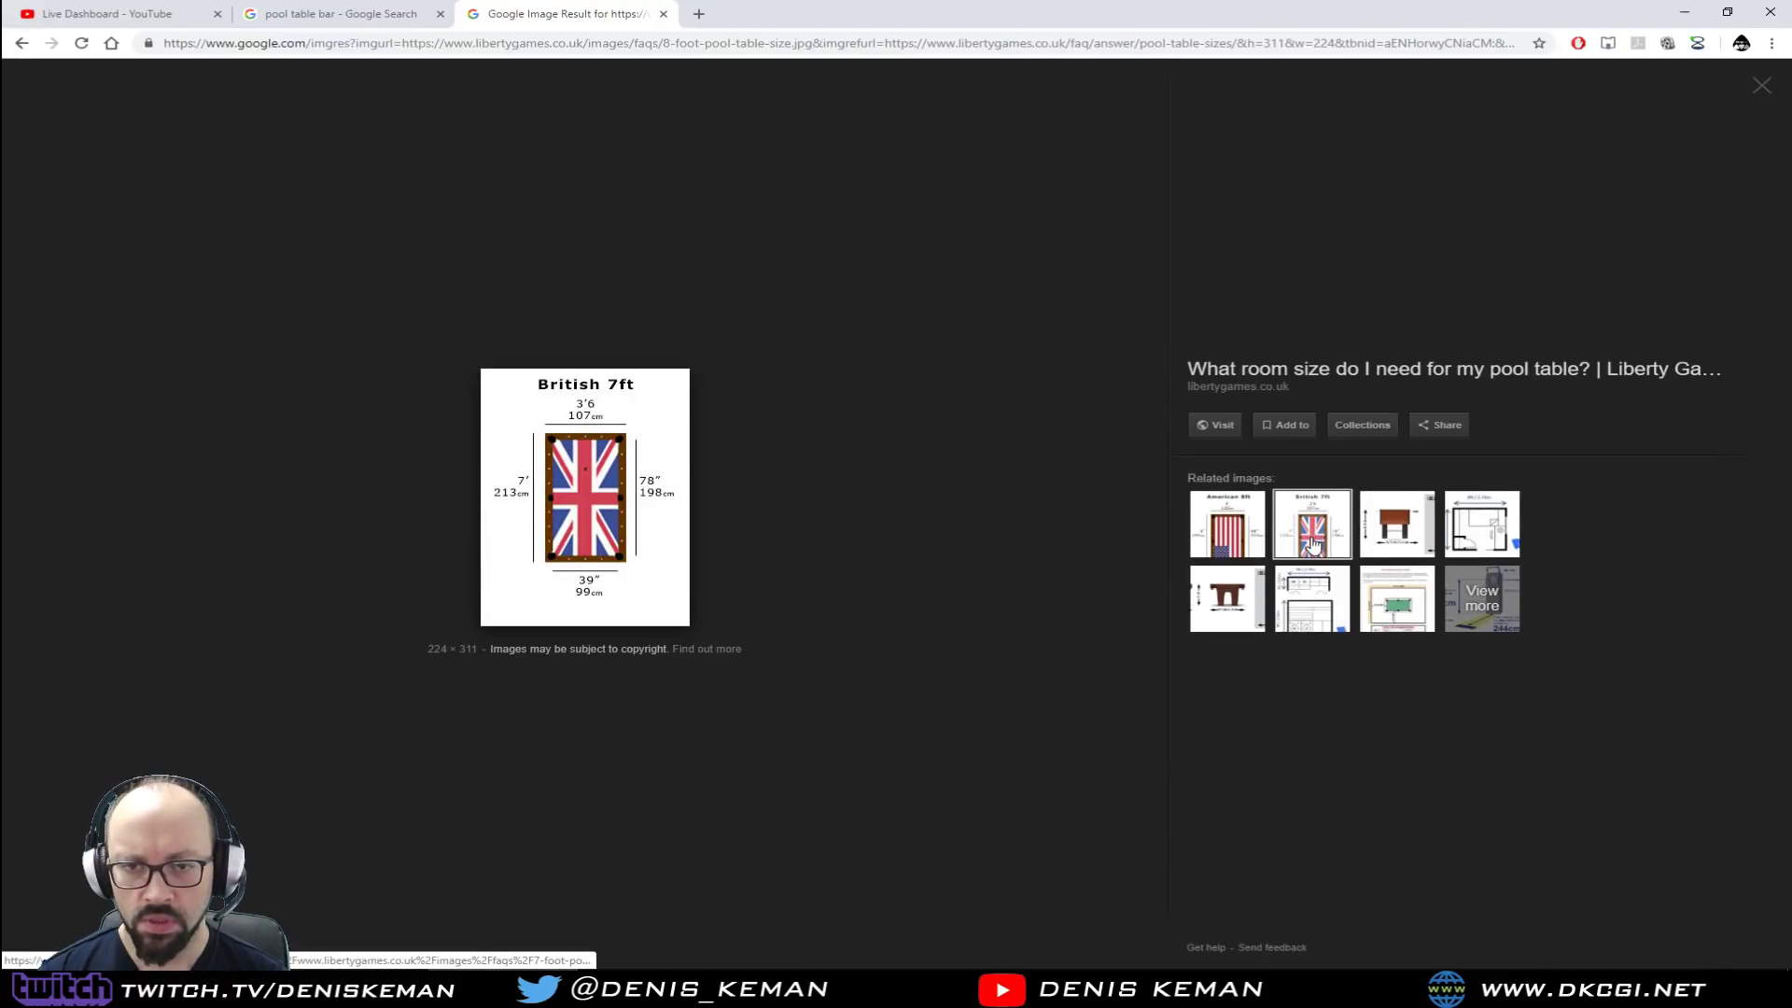
{"action": "left_click", "coordinate": [1233, 543]}
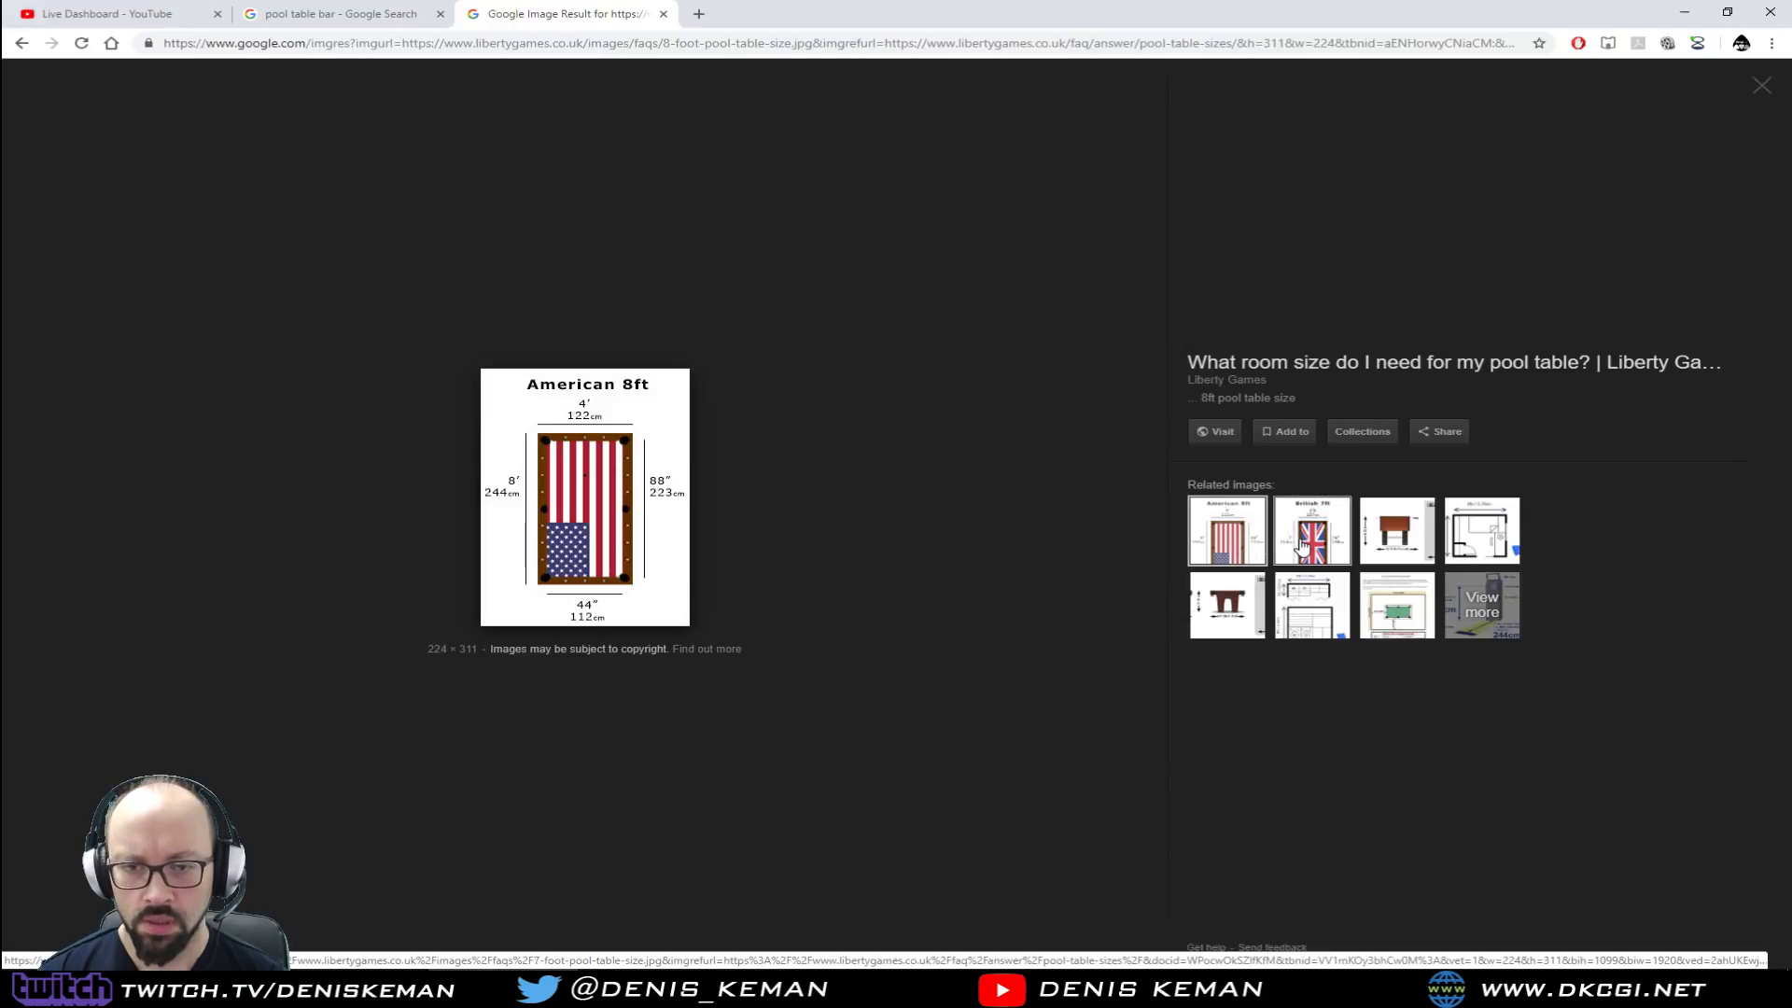
{"action": "left_click", "coordinate": [1303, 546]}
{"action": "left_click", "coordinate": [1248, 546]}
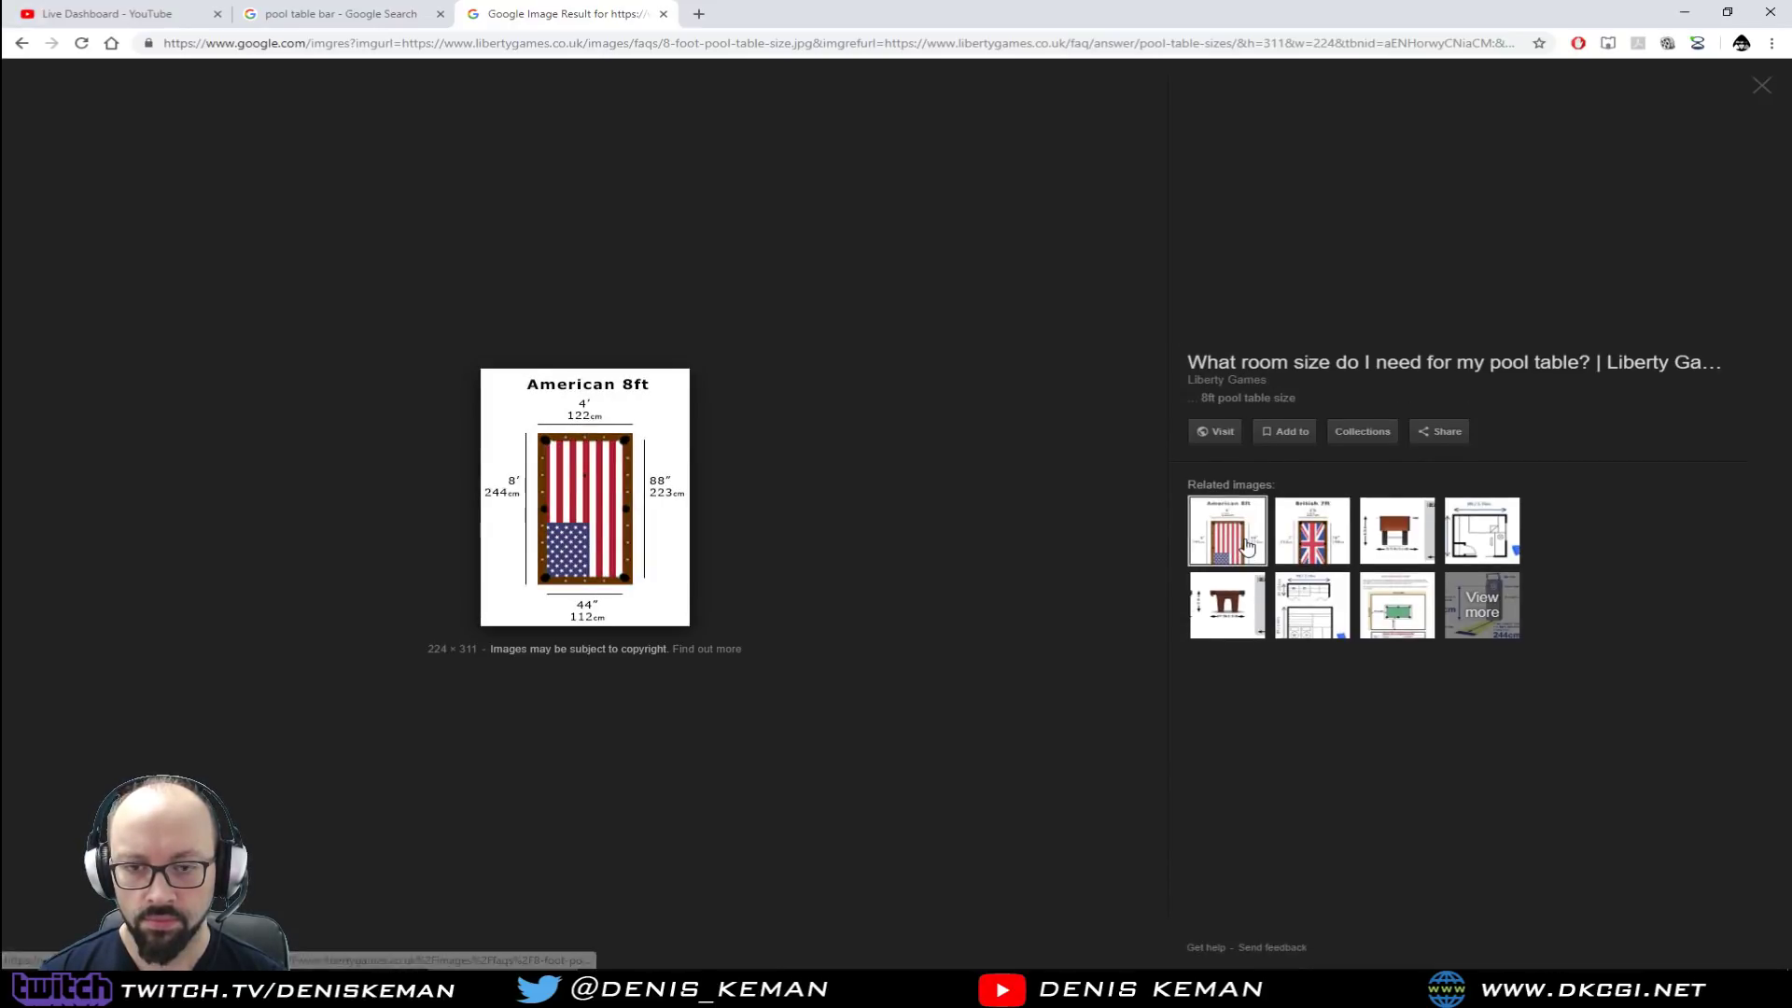
{"action": "left_click", "coordinate": [1312, 547]}
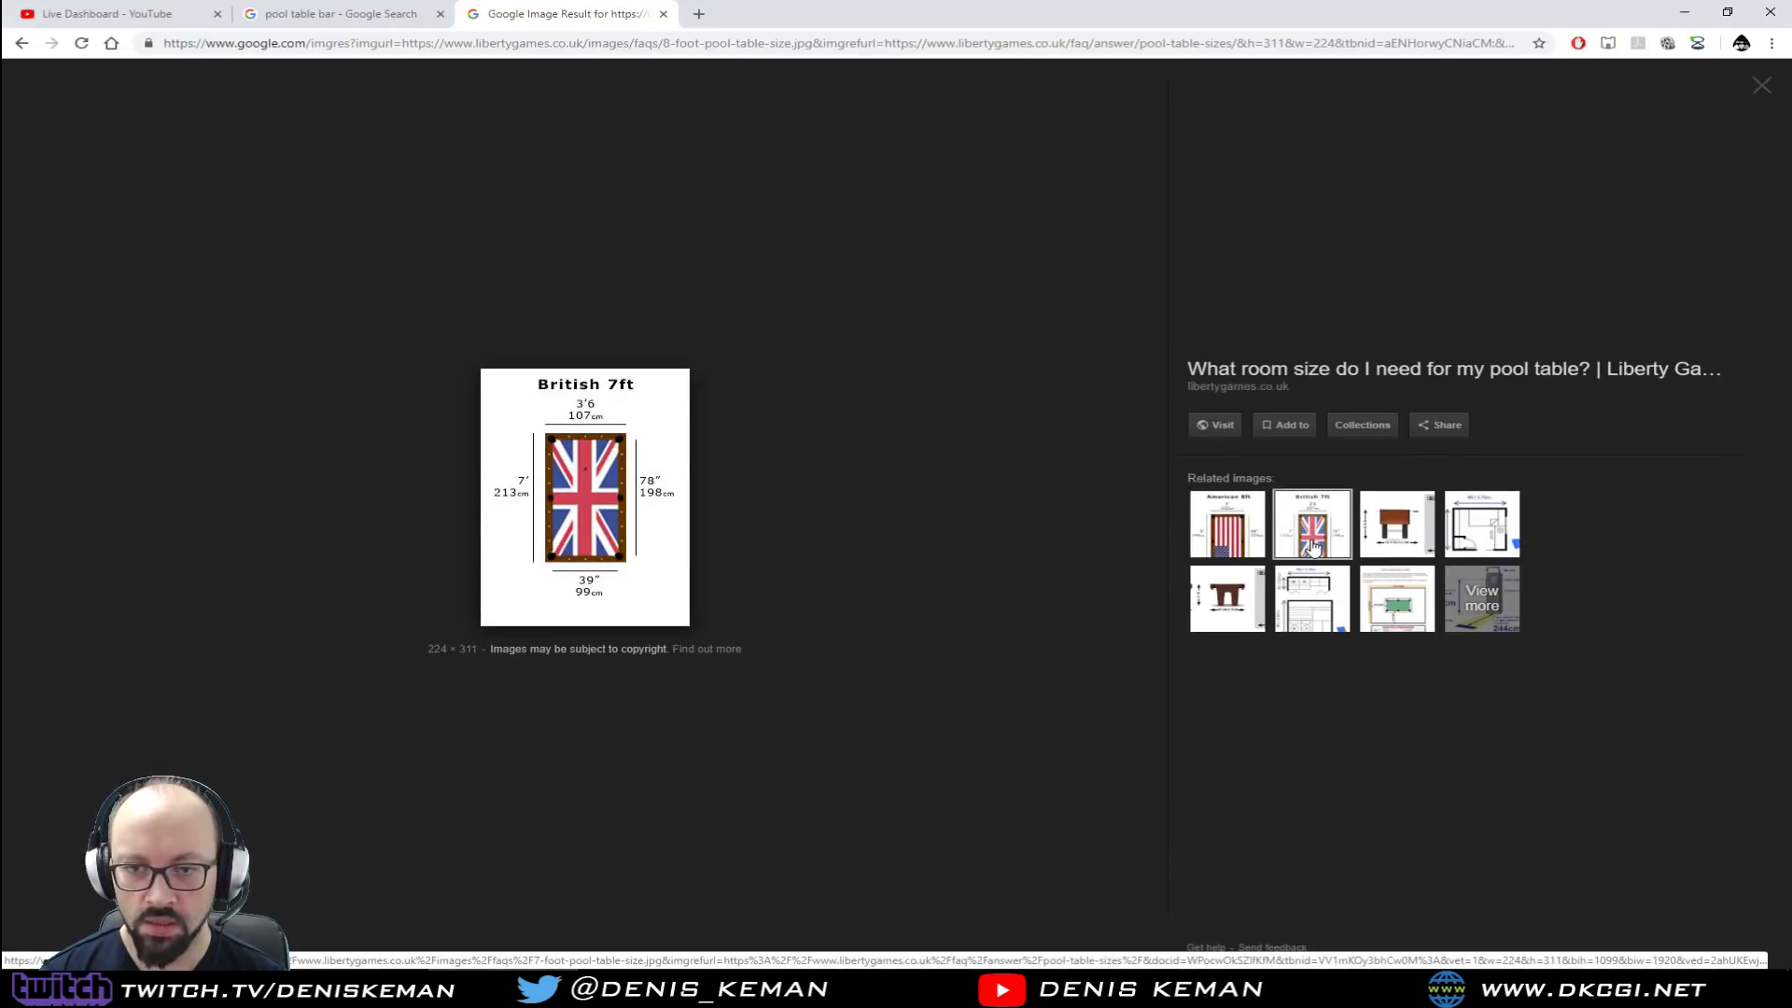
{"action": "left_click", "coordinate": [1248, 546]}
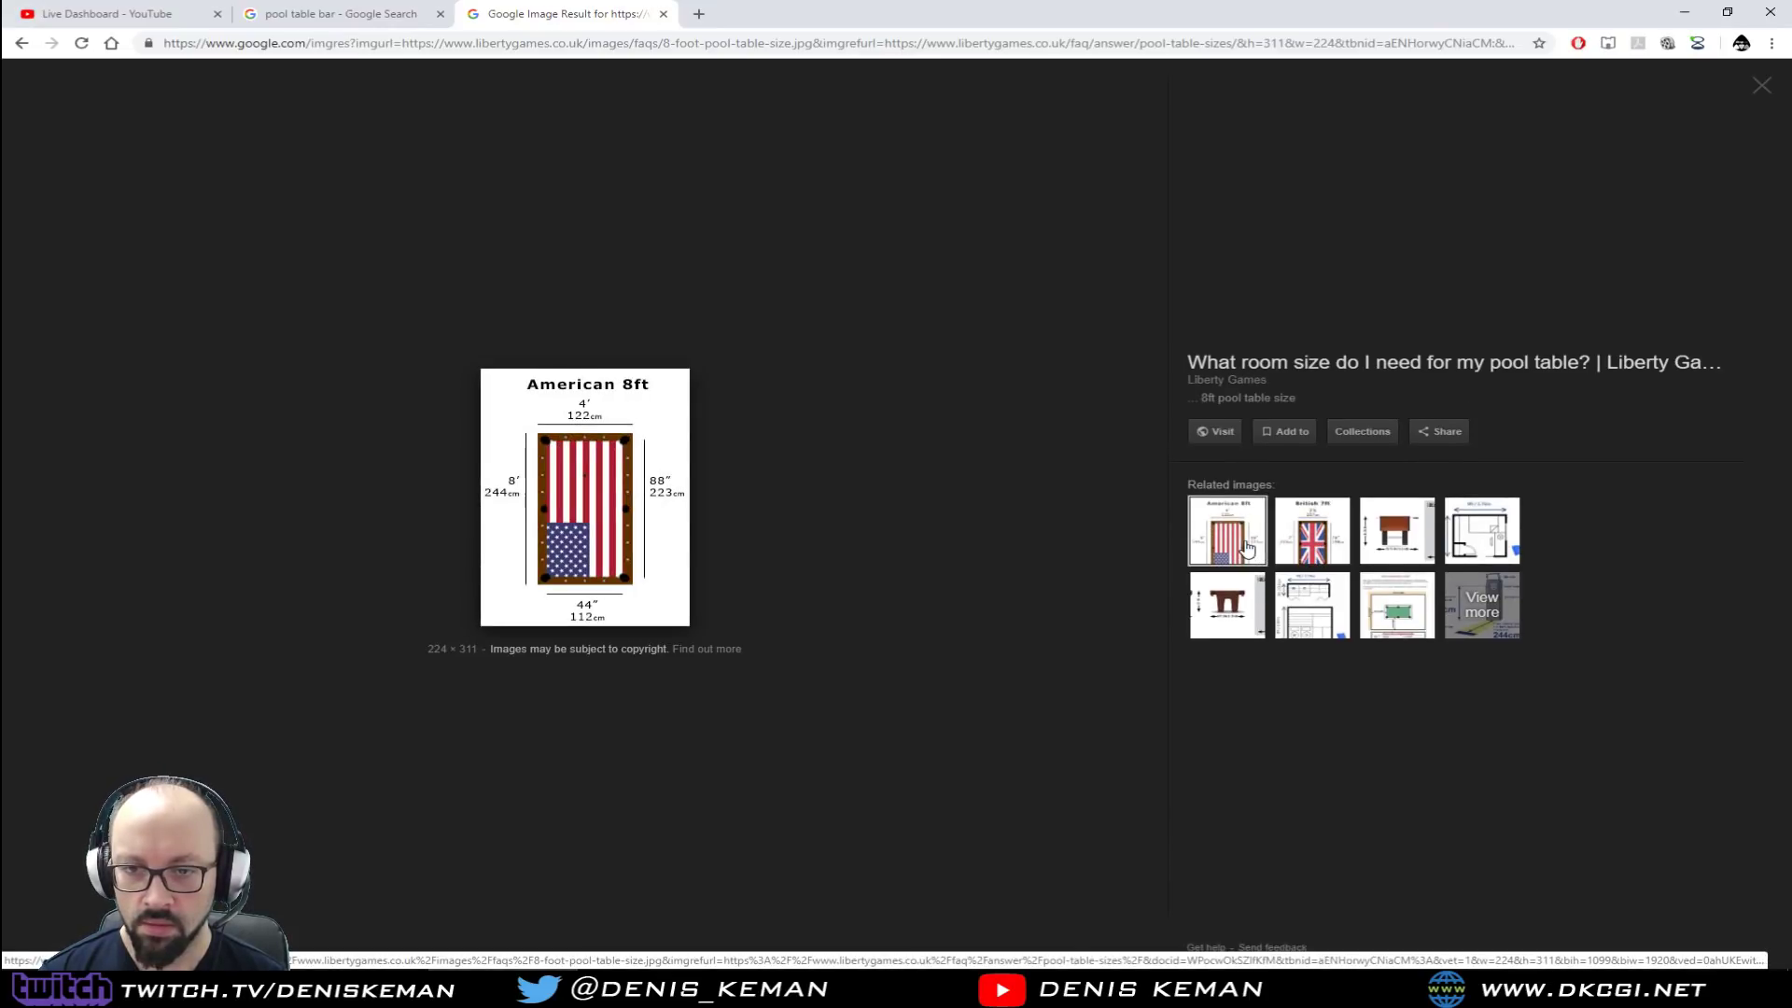
{"action": "left_click", "coordinate": [1299, 548]}
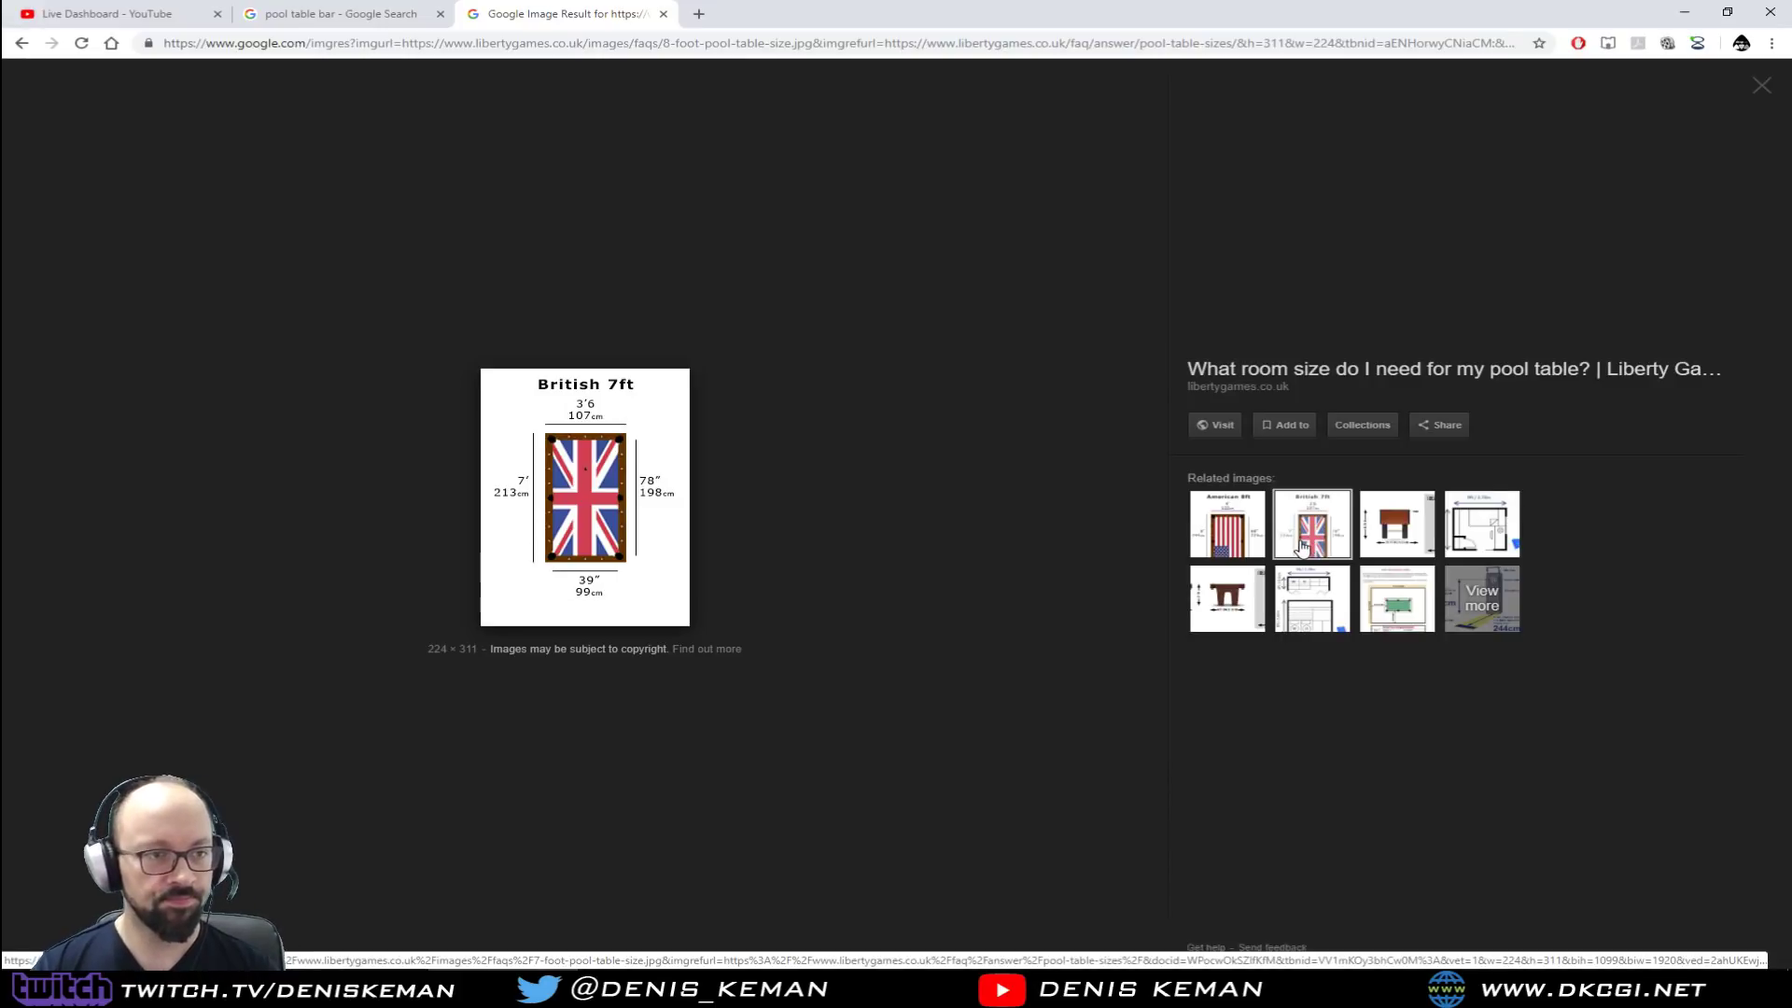
{"action": "left_click", "coordinate": [1248, 541]}
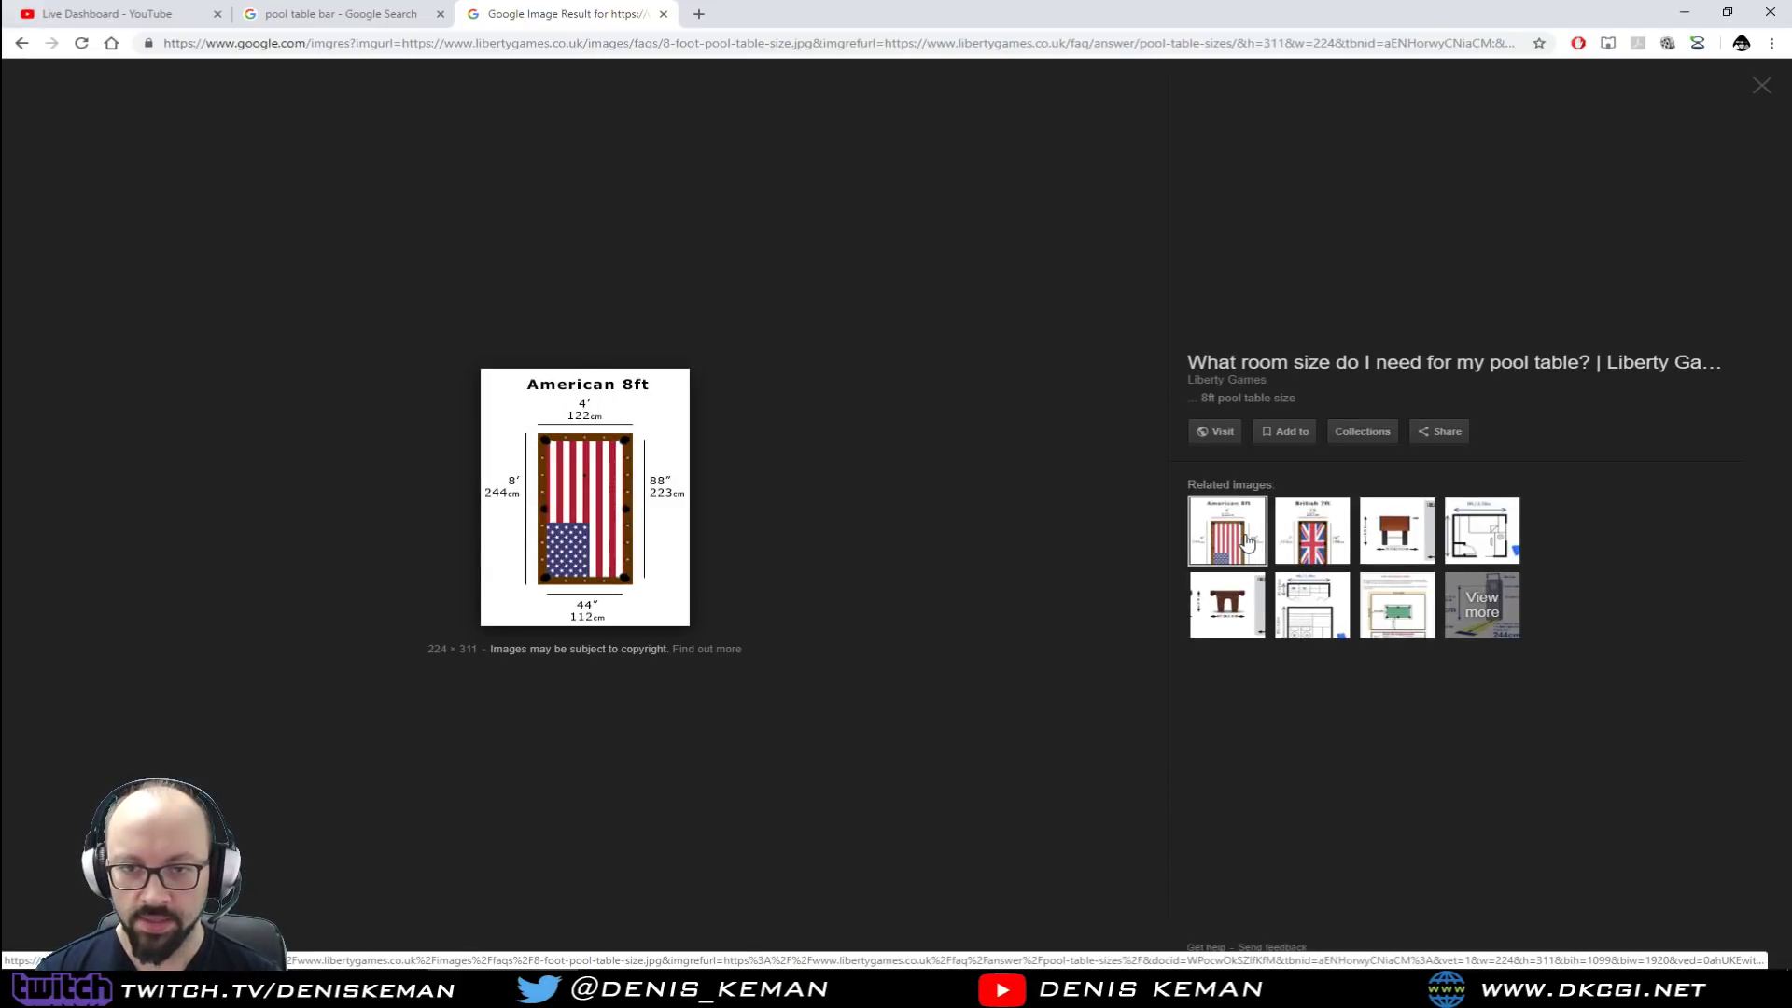
{"action": "left_click", "coordinate": [1302, 542]}
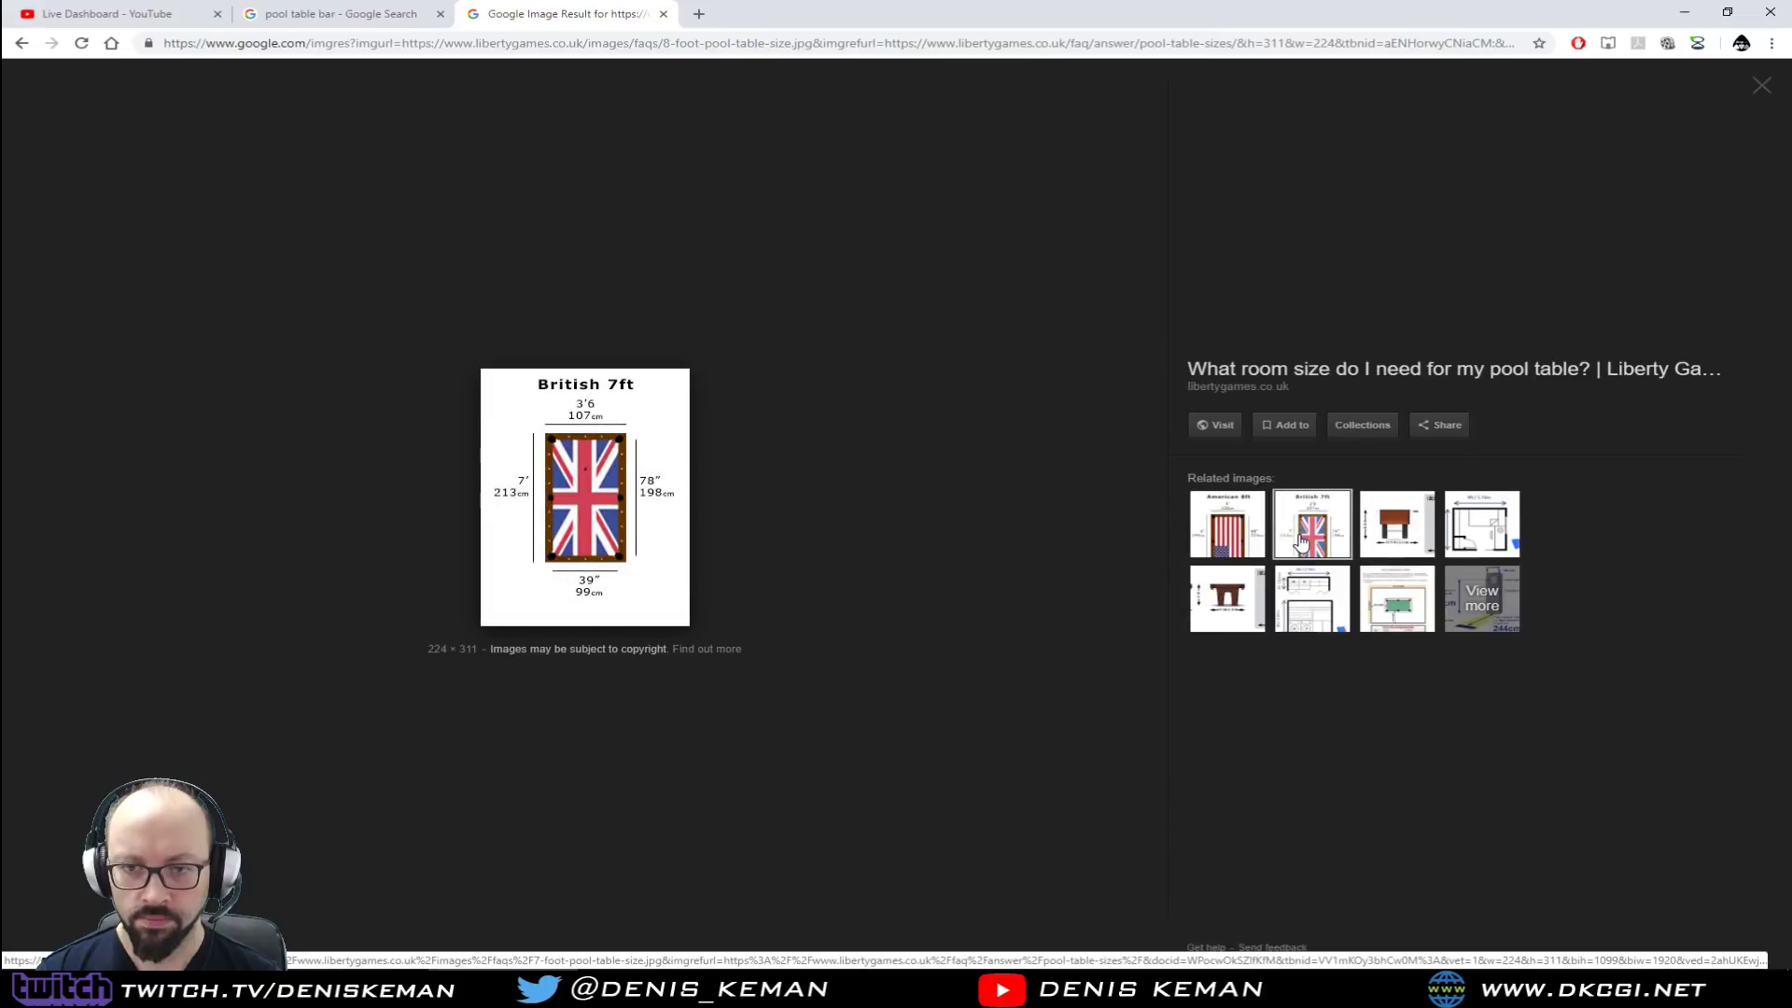
{"action": "left_click", "coordinate": [1247, 542]}
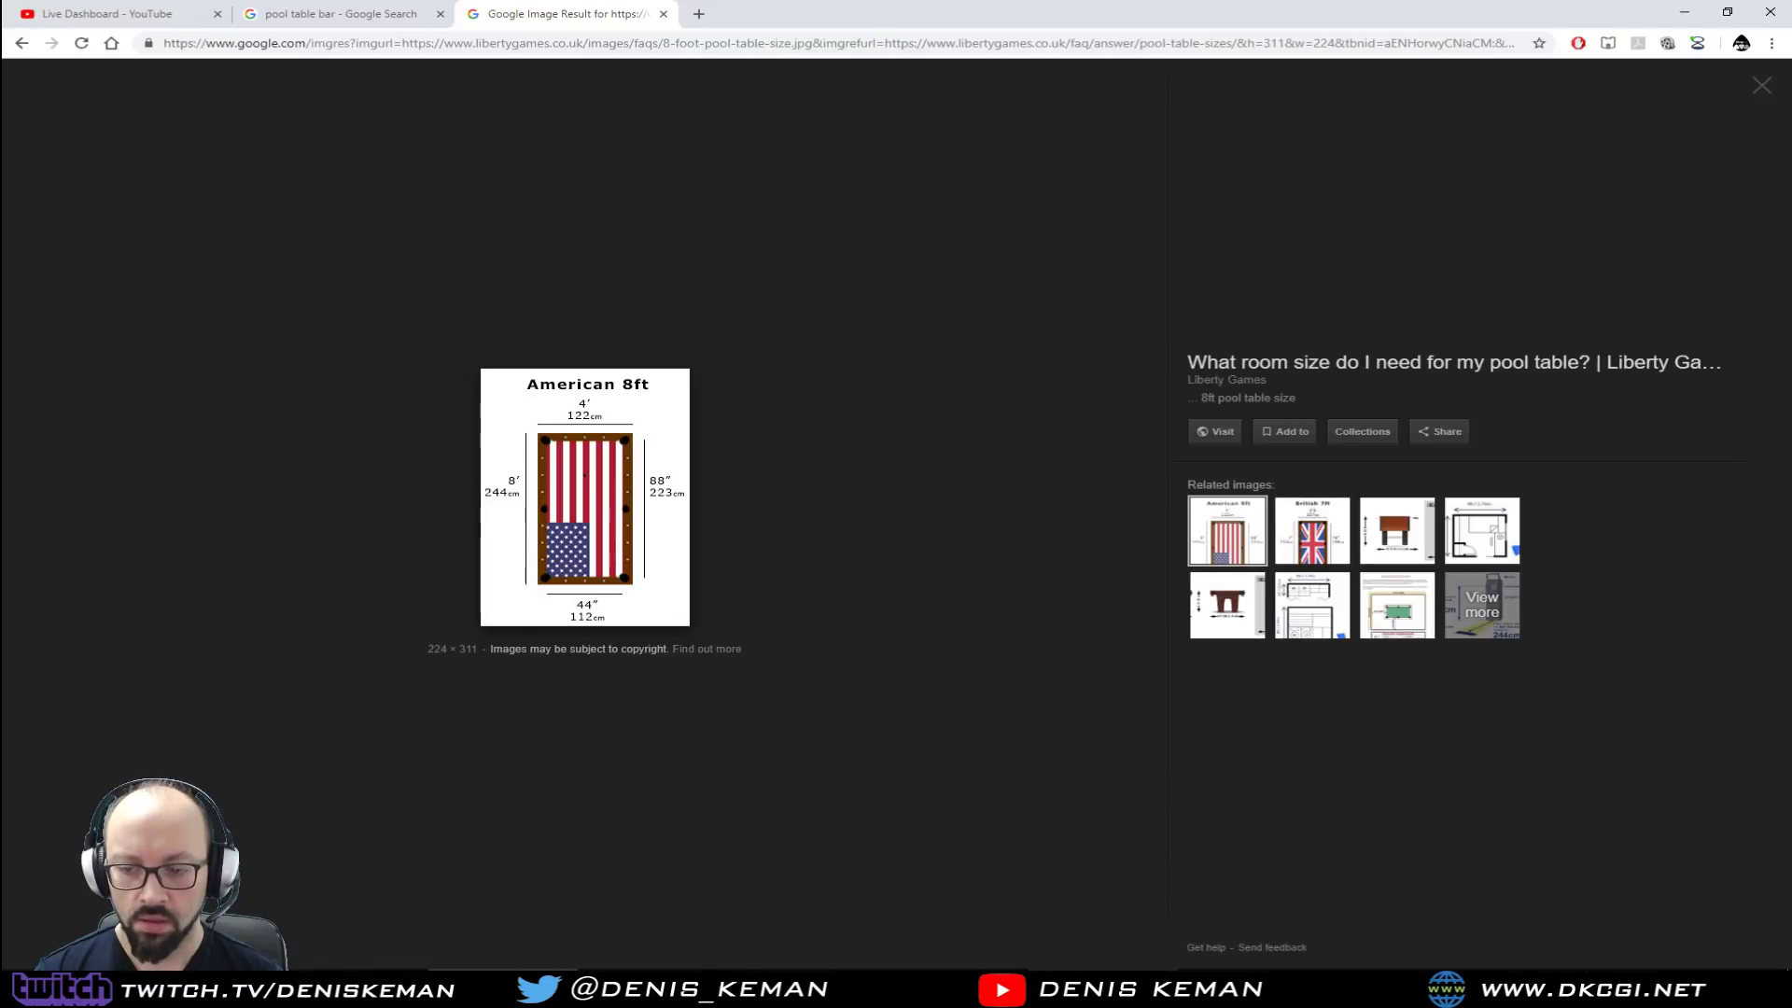
Step: Switch to 3ds Max and select all parts of the separated pool table in the Top view
{"action": "left_click", "coordinate": [954, 988]}
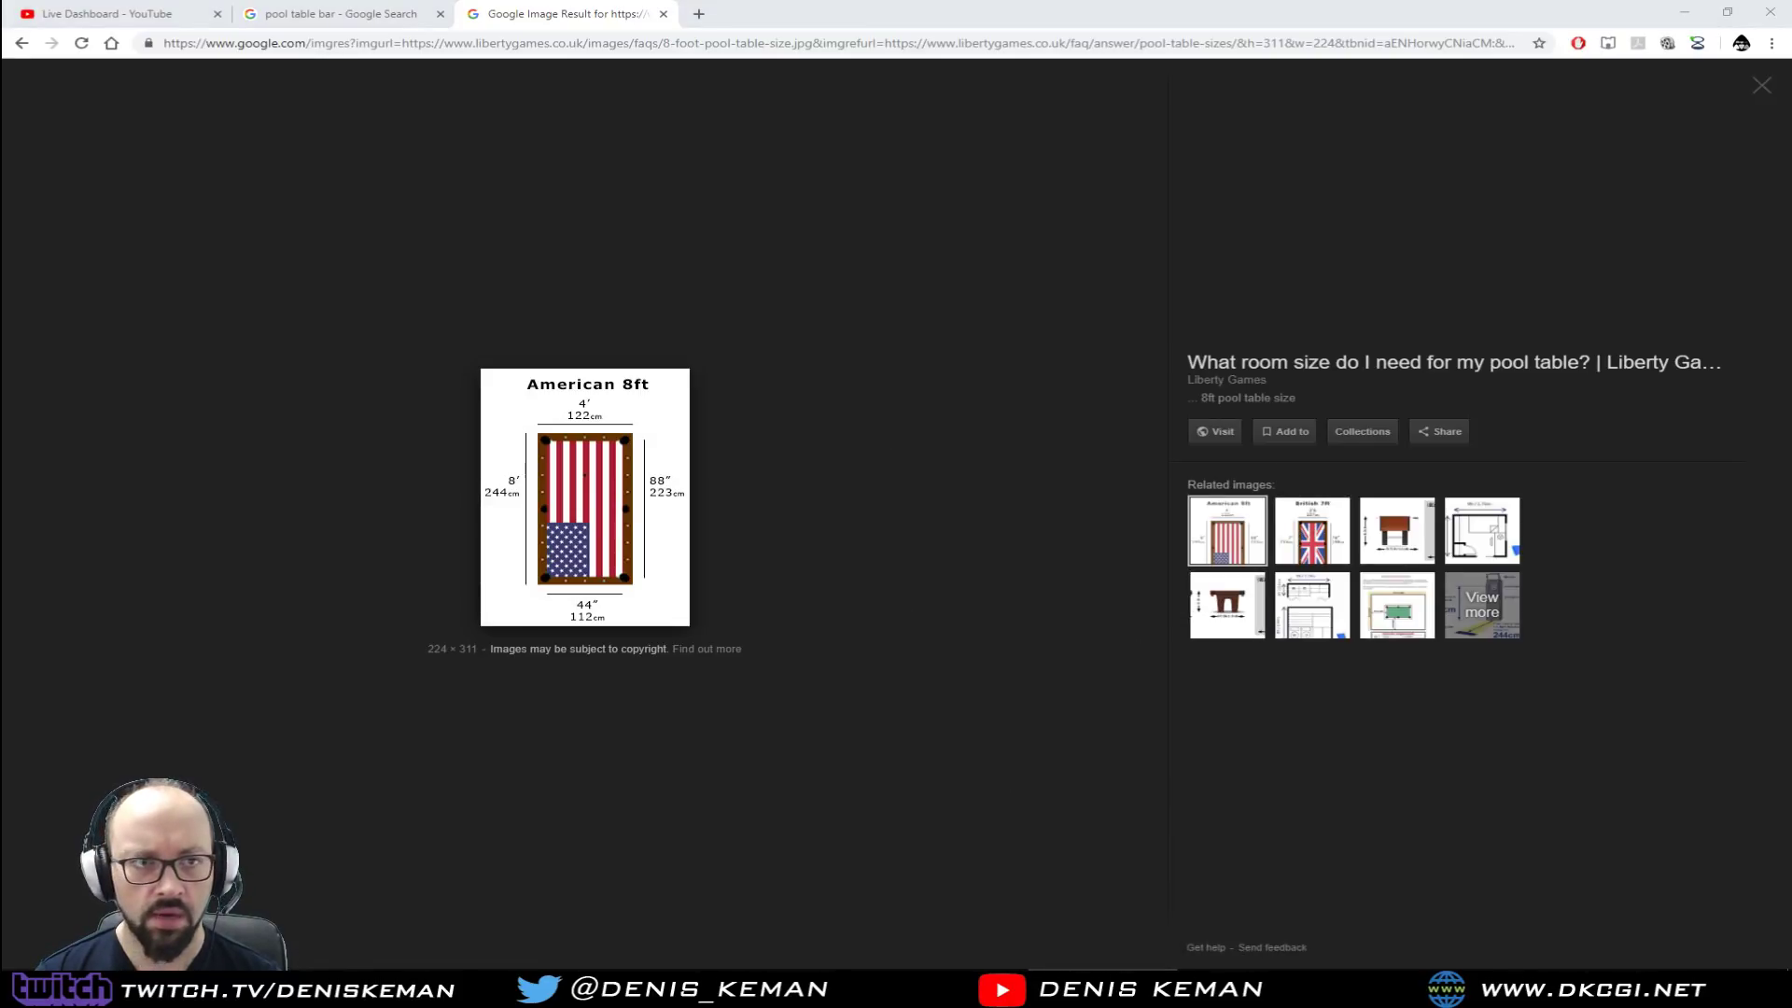
{"action": "left_click", "coordinate": [502, 988]}
{"action": "left_click", "coordinate": [954, 987]}
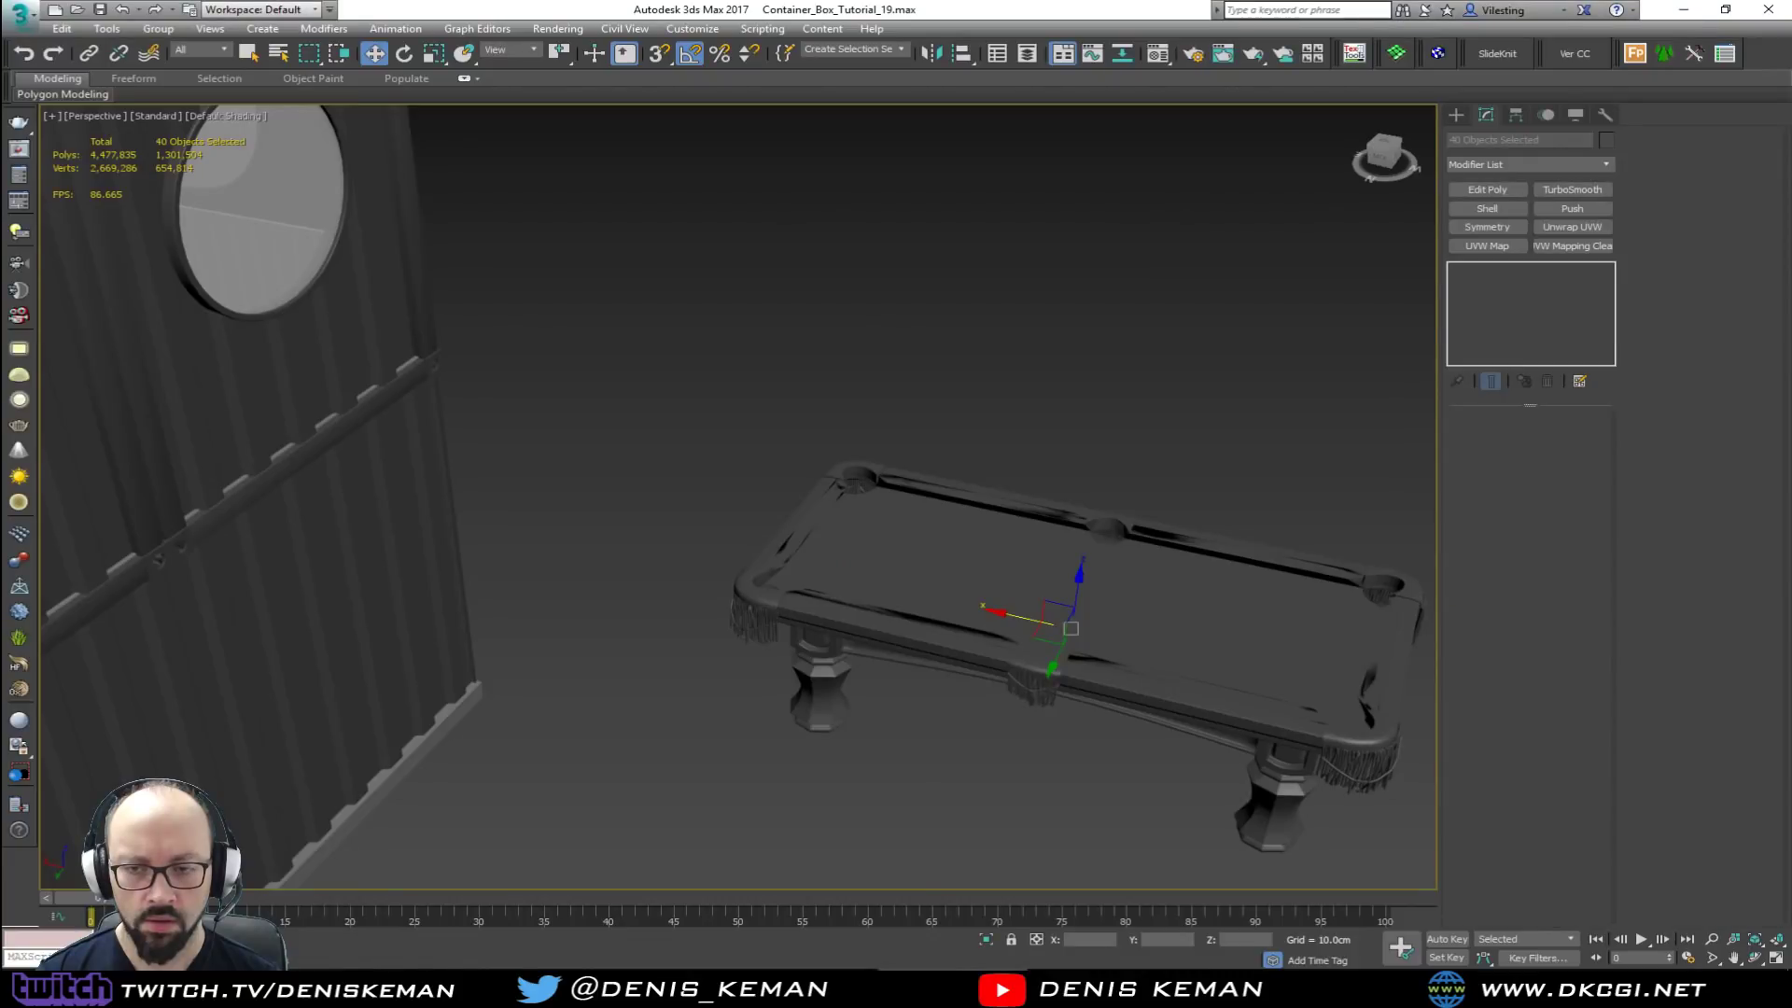
{"action": "left_click", "coordinate": [855, 775]}
{"action": "middle_click_drag", "start_coordinate": [855, 775], "coordinate": [648, 752]}
{"action": "key", "text": "alt+w"}
{"action": "left_click", "coordinate": [500, 436]}
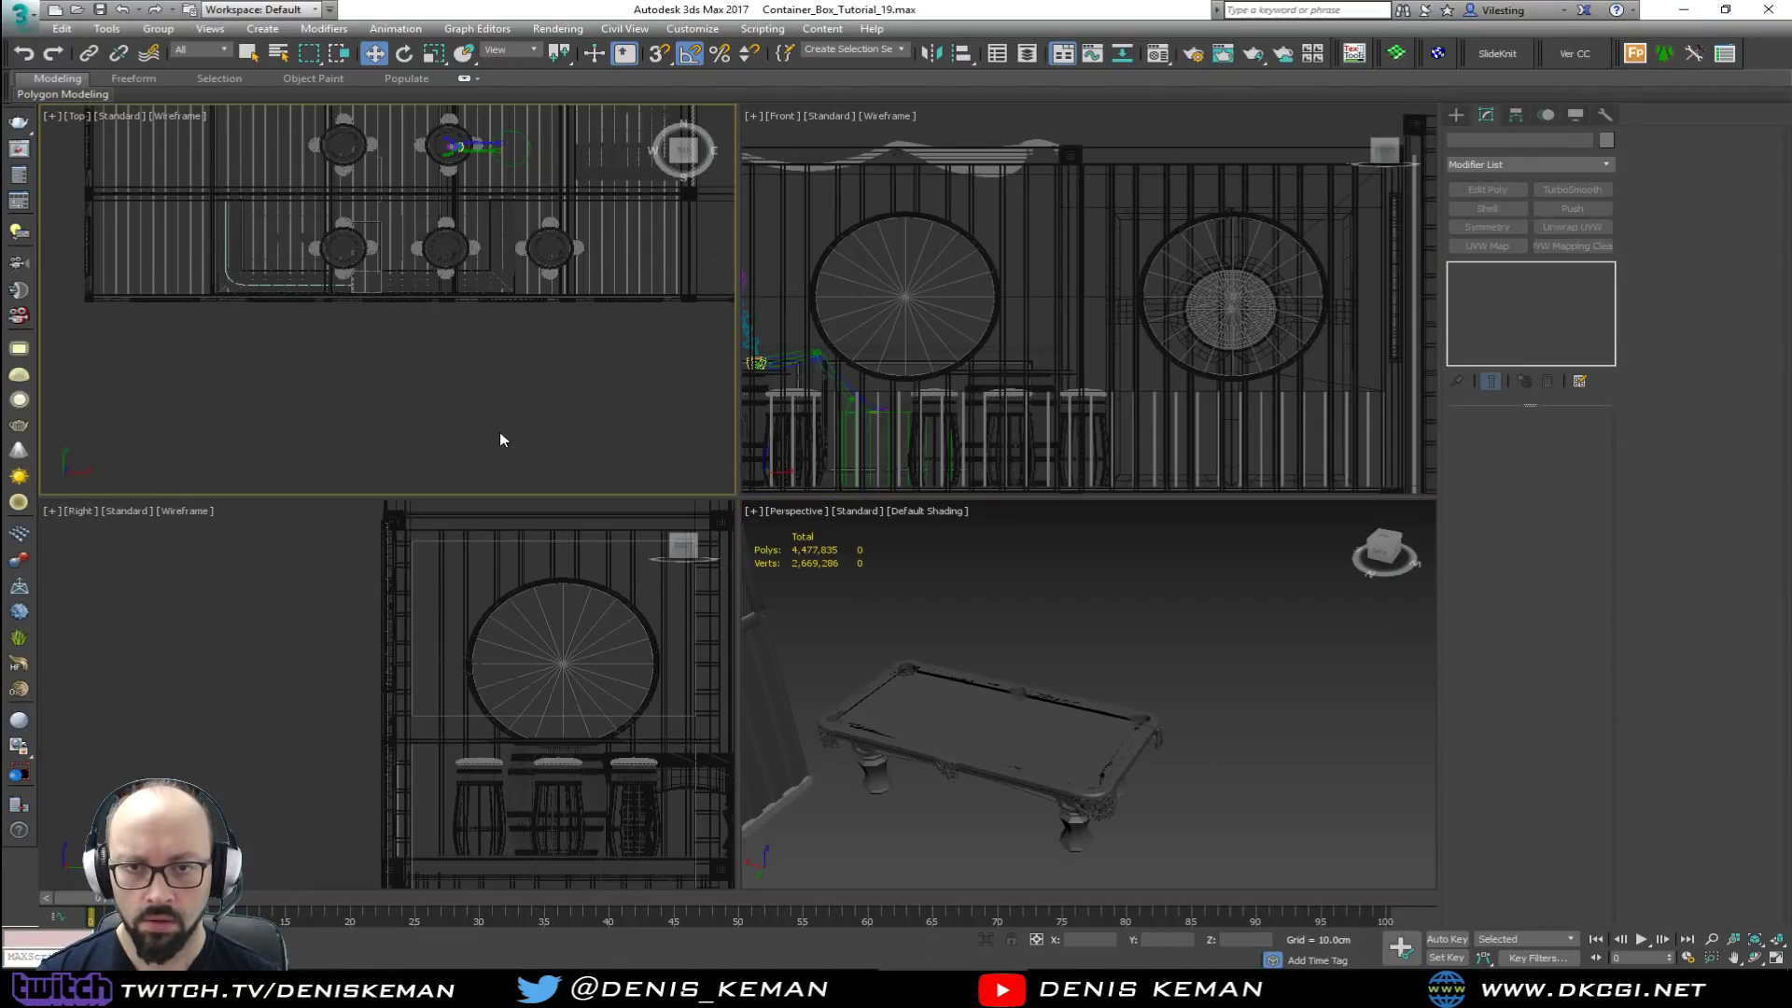
{"action": "key", "text": "z"}
{"action": "left_click_drag", "start_coordinate": [148, 396], "coordinate": [235, 454]}
{"action": "key", "text": "z"}
Step: Isolate the selected pool table, fit it in the orthographic views and clear the selection
{"action": "right_click", "coordinate": [377, 715]}
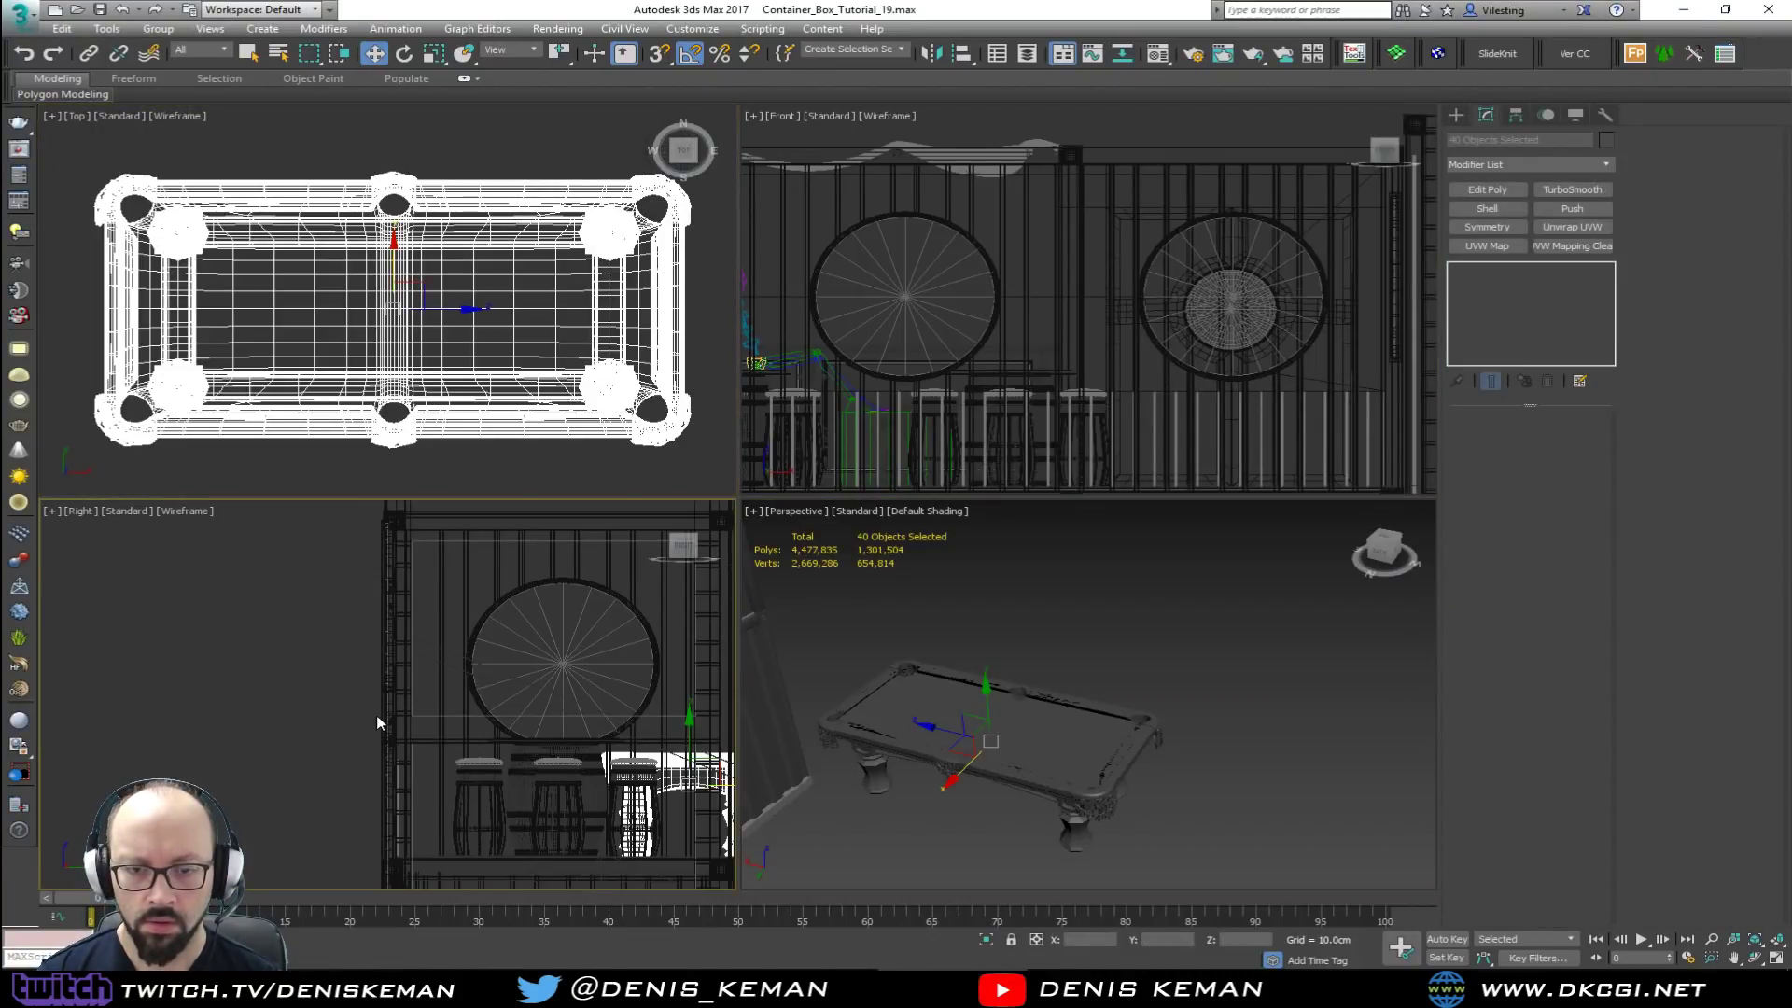
{"action": "key", "text": "z"}
{"action": "right_click", "coordinate": [1044, 668]}
{"action": "key", "text": "alt+q"}
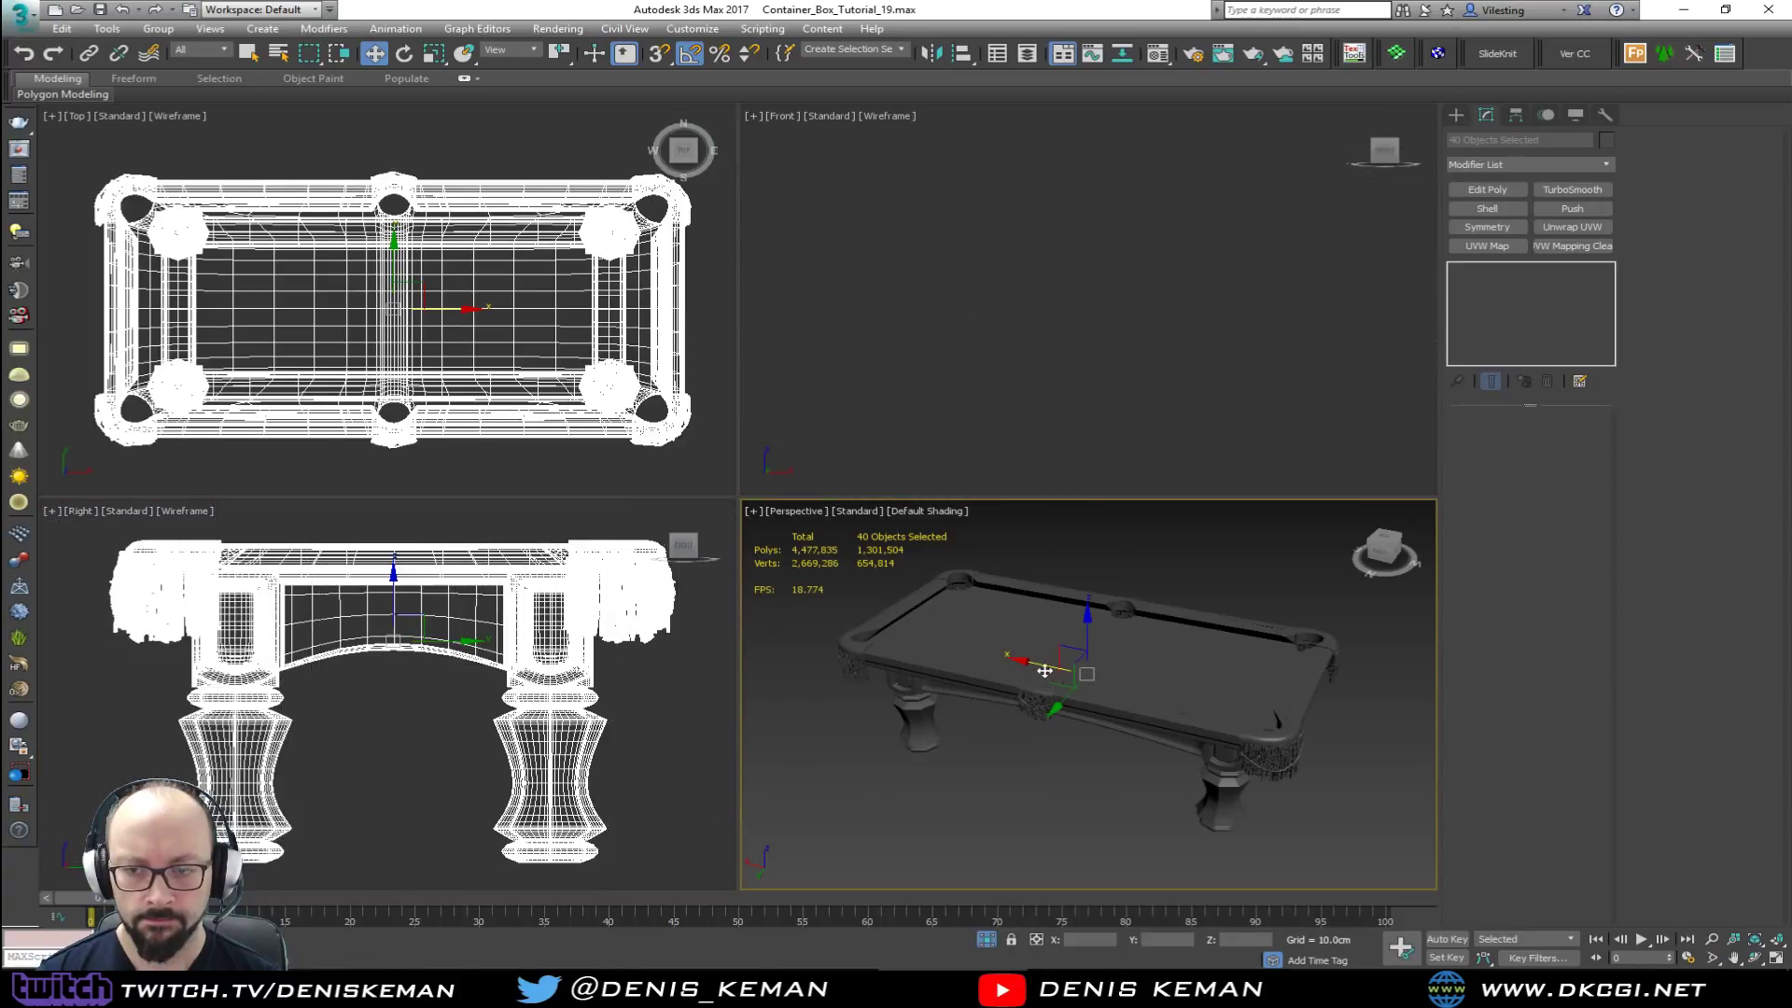
{"action": "right_click", "coordinate": [572, 678]}
{"action": "key", "text": "z"}
{"action": "left_click", "coordinate": [1163, 249]}
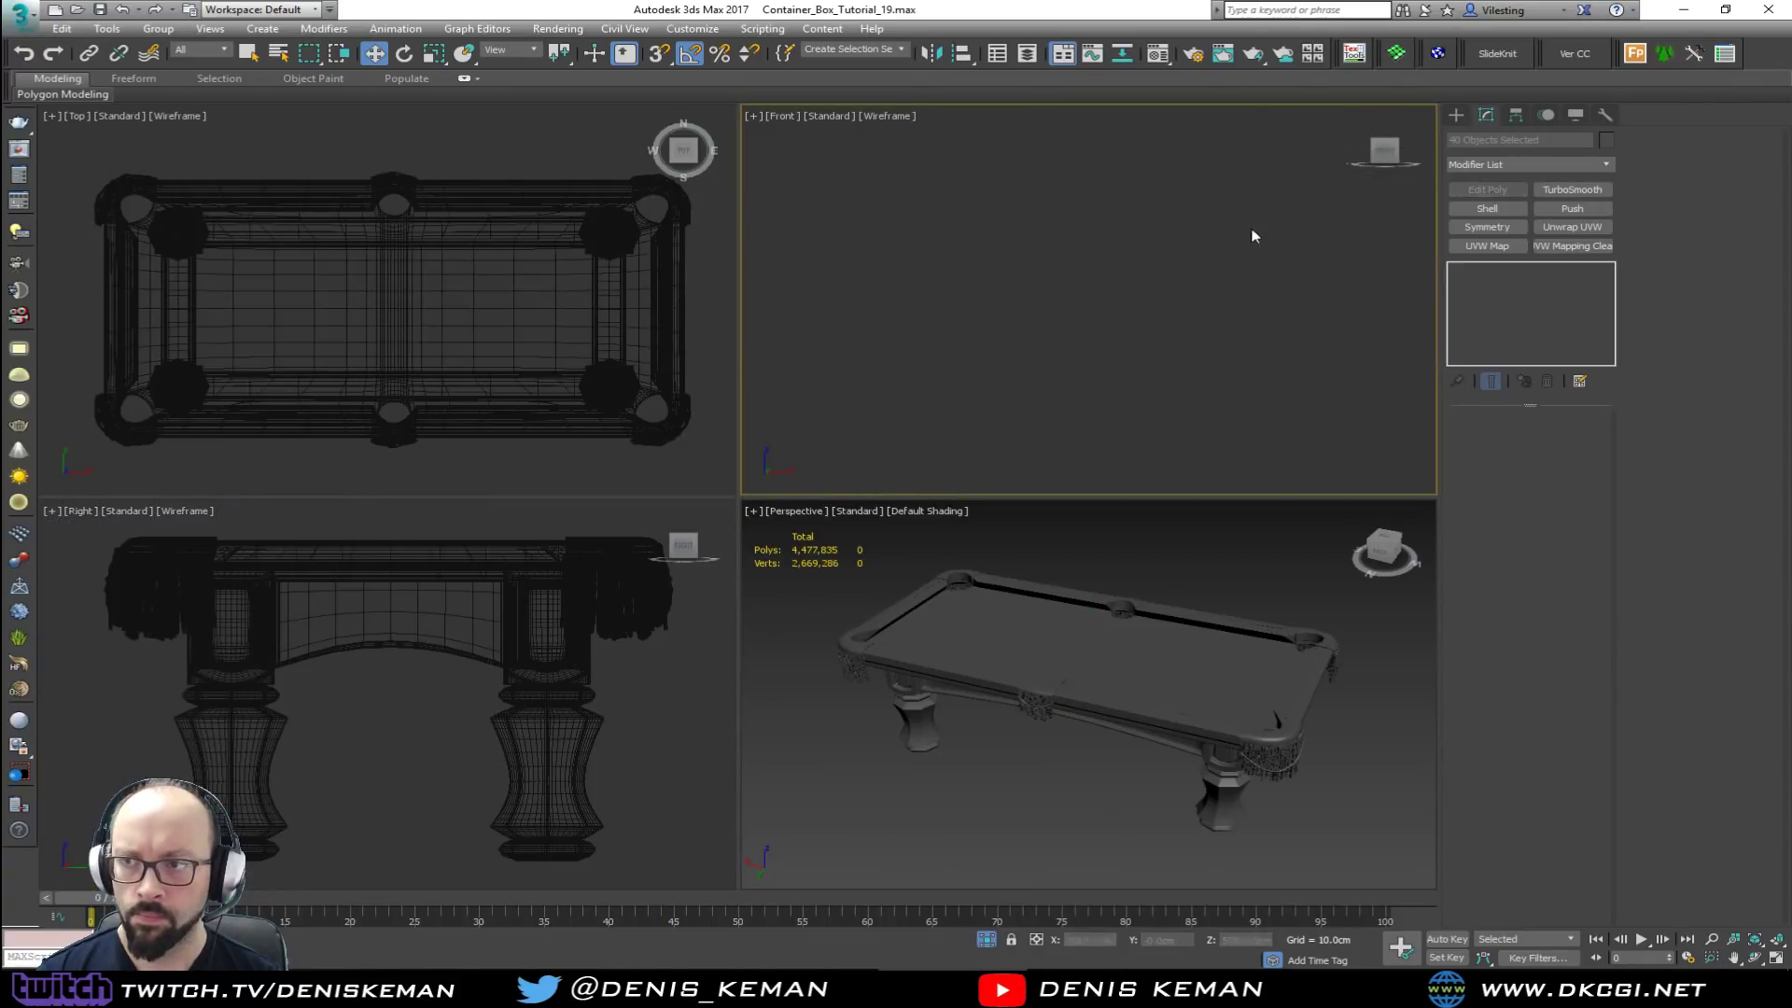
Step: Create a box over the pool table's full footprint in the Top view, about 128 by 249 cm and 43 cm high
{"action": "left_click", "coordinate": [1462, 118]}
{"action": "left_click", "coordinate": [1484, 217]}
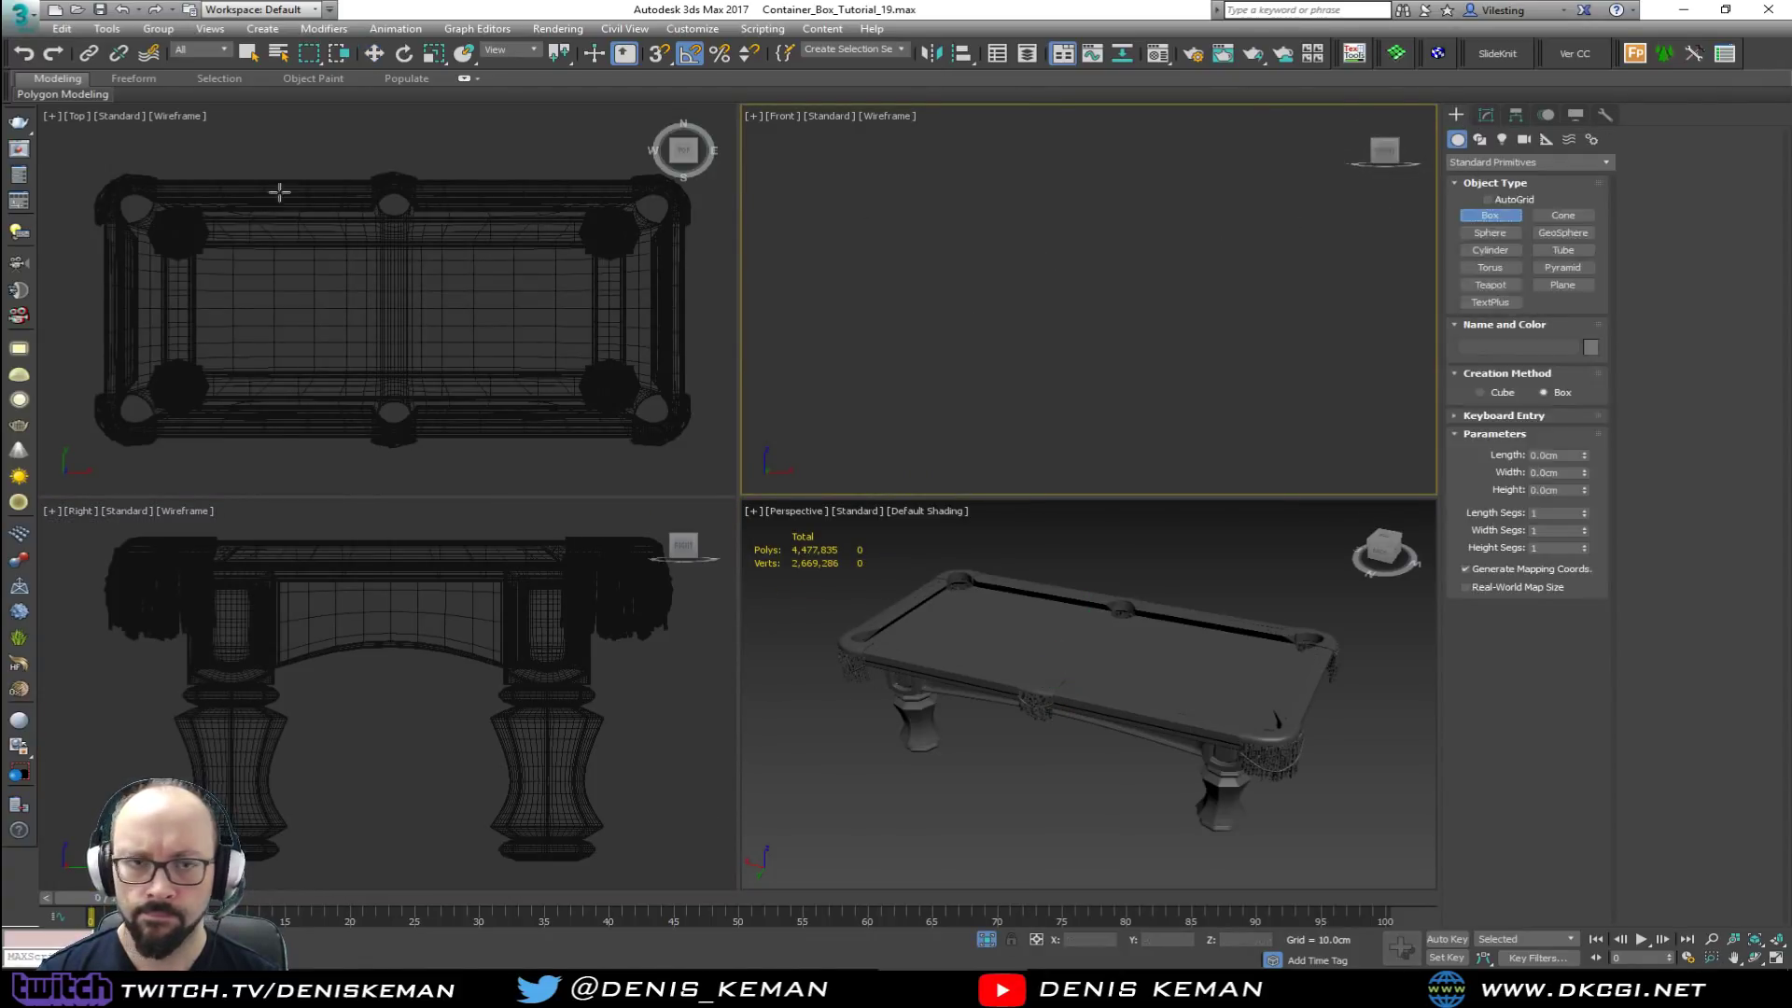
{"action": "left_click_drag", "start_coordinate": [95, 175], "coordinate": [689, 445]}
{"action": "left_click", "coordinate": [682, 353]}
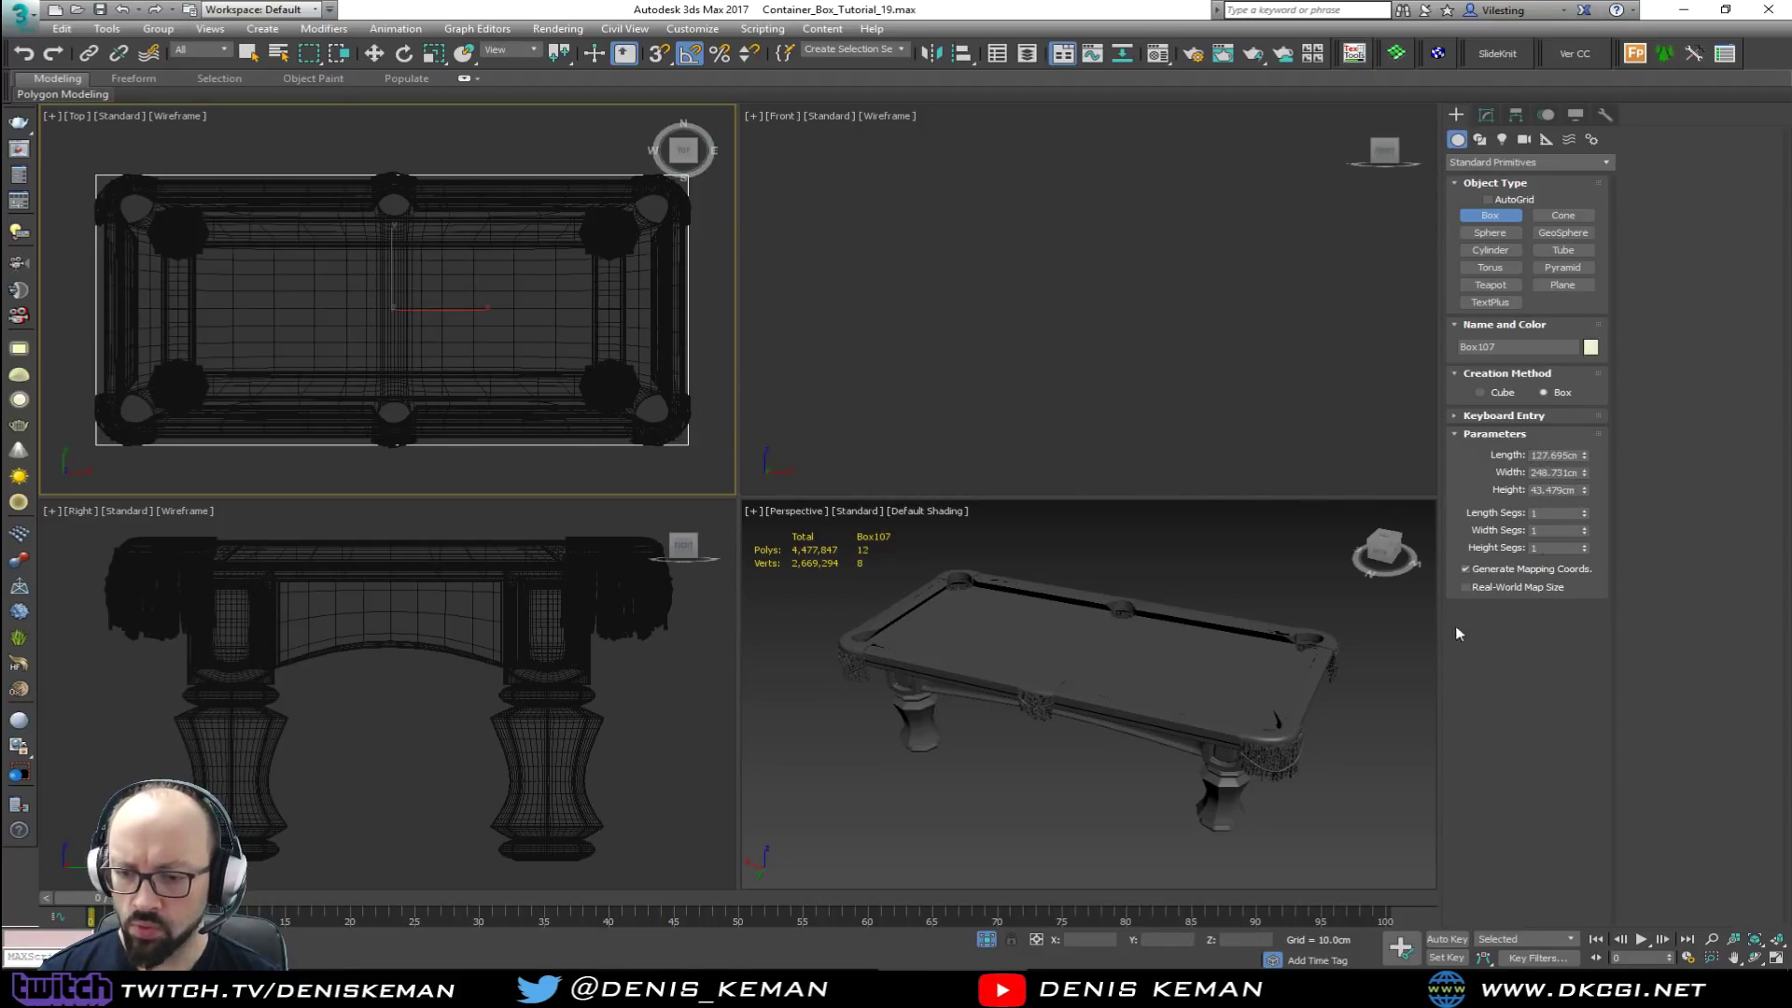
Step: Switch to the browser to check the American 8ft table size diagram and move it to the other monitor
{"action": "mouse_move", "coordinate": [579, 989]}
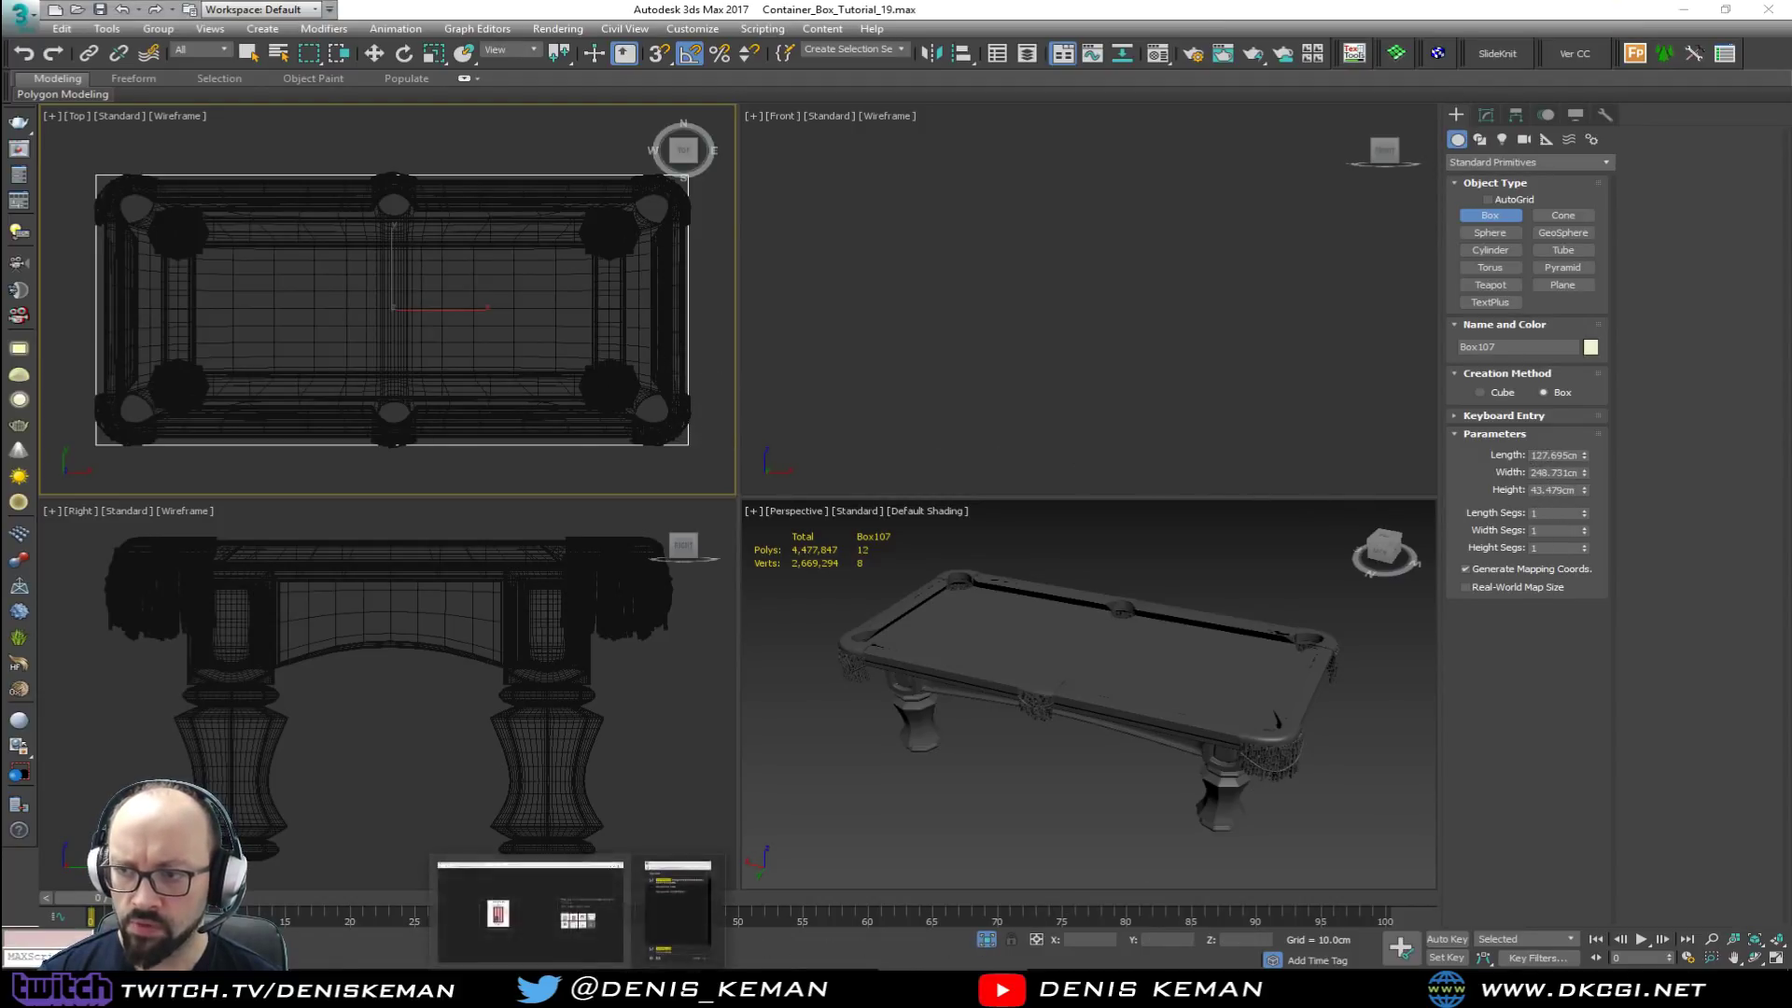
{"action": "left_click", "coordinate": [530, 910]}
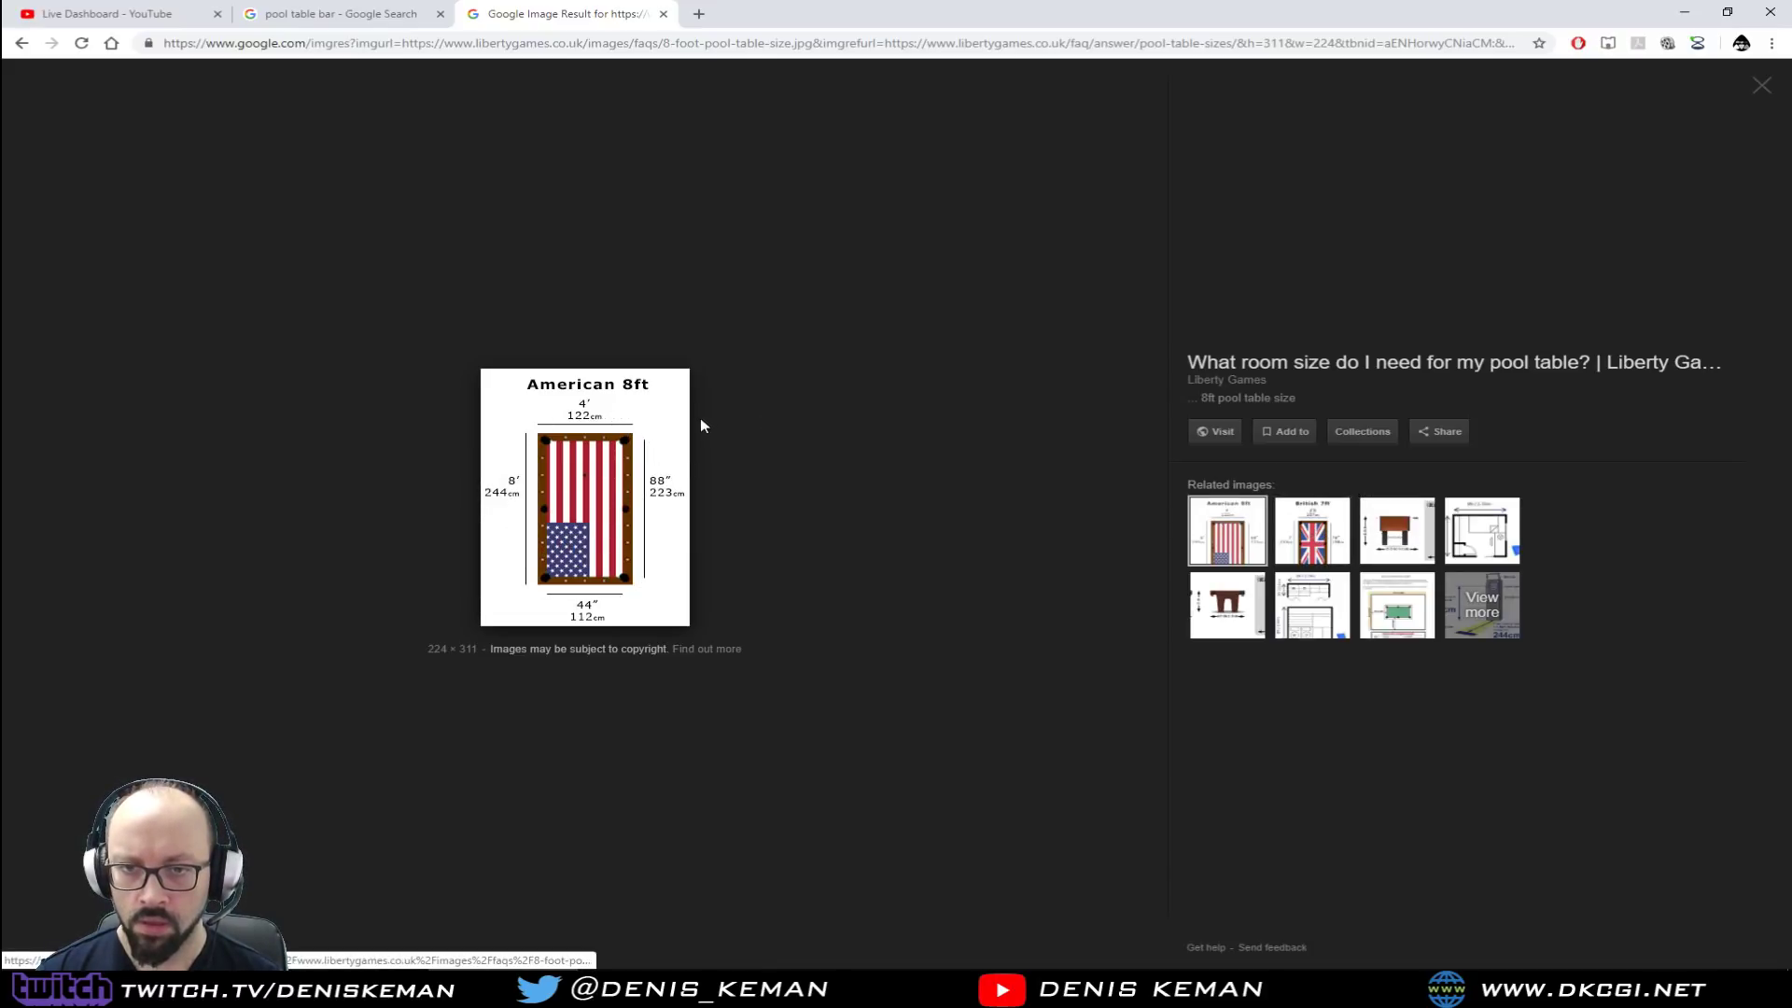
{"action": "left_click_drag", "start_coordinate": [826, 23], "coordinate": [0, 89]}
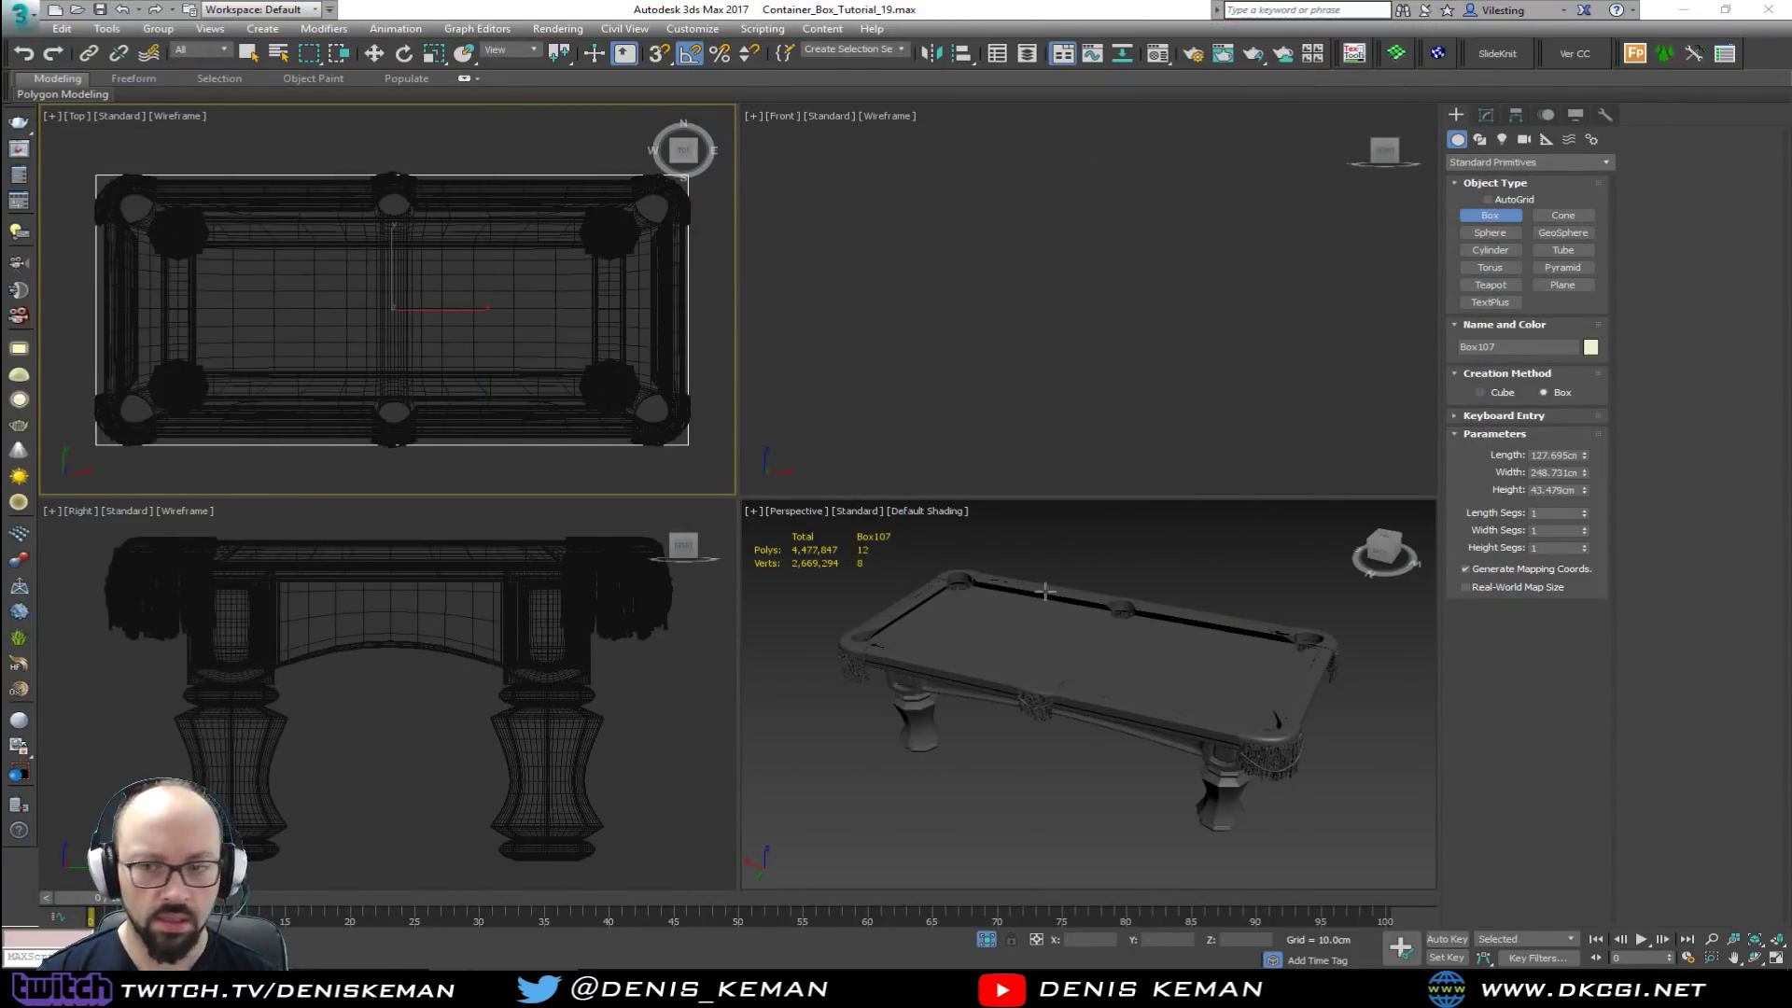
Step: Back in 3ds Max, move the new box vertically in the Right view until its top lines up with the tabletop
{"action": "left_click", "coordinate": [431, 692]}
{"action": "scroll", "coordinate": [425, 691], "scroll_direction": "down", "scroll_amount": 8}
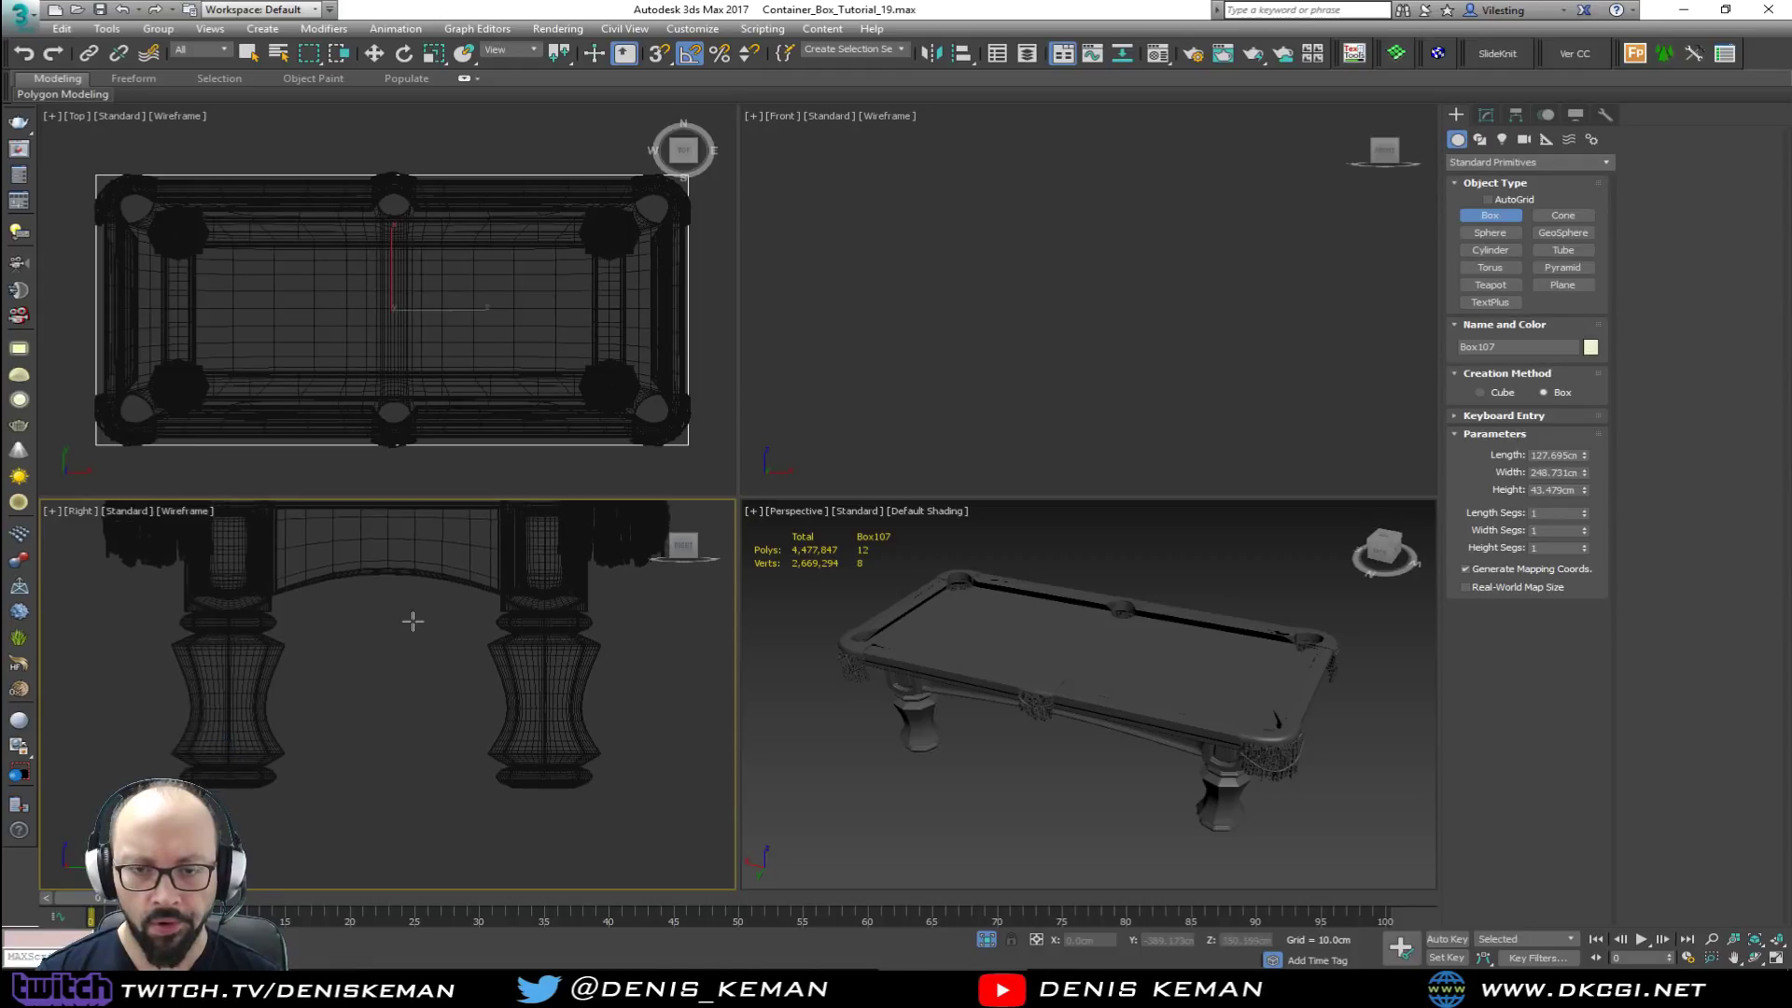
{"action": "key", "text": "w"}
{"action": "left_click_drag", "start_coordinate": [411, 688], "coordinate": [413, 602]}
{"action": "scroll", "coordinate": [436, 653], "scroll_direction": "up", "scroll_amount": 6}
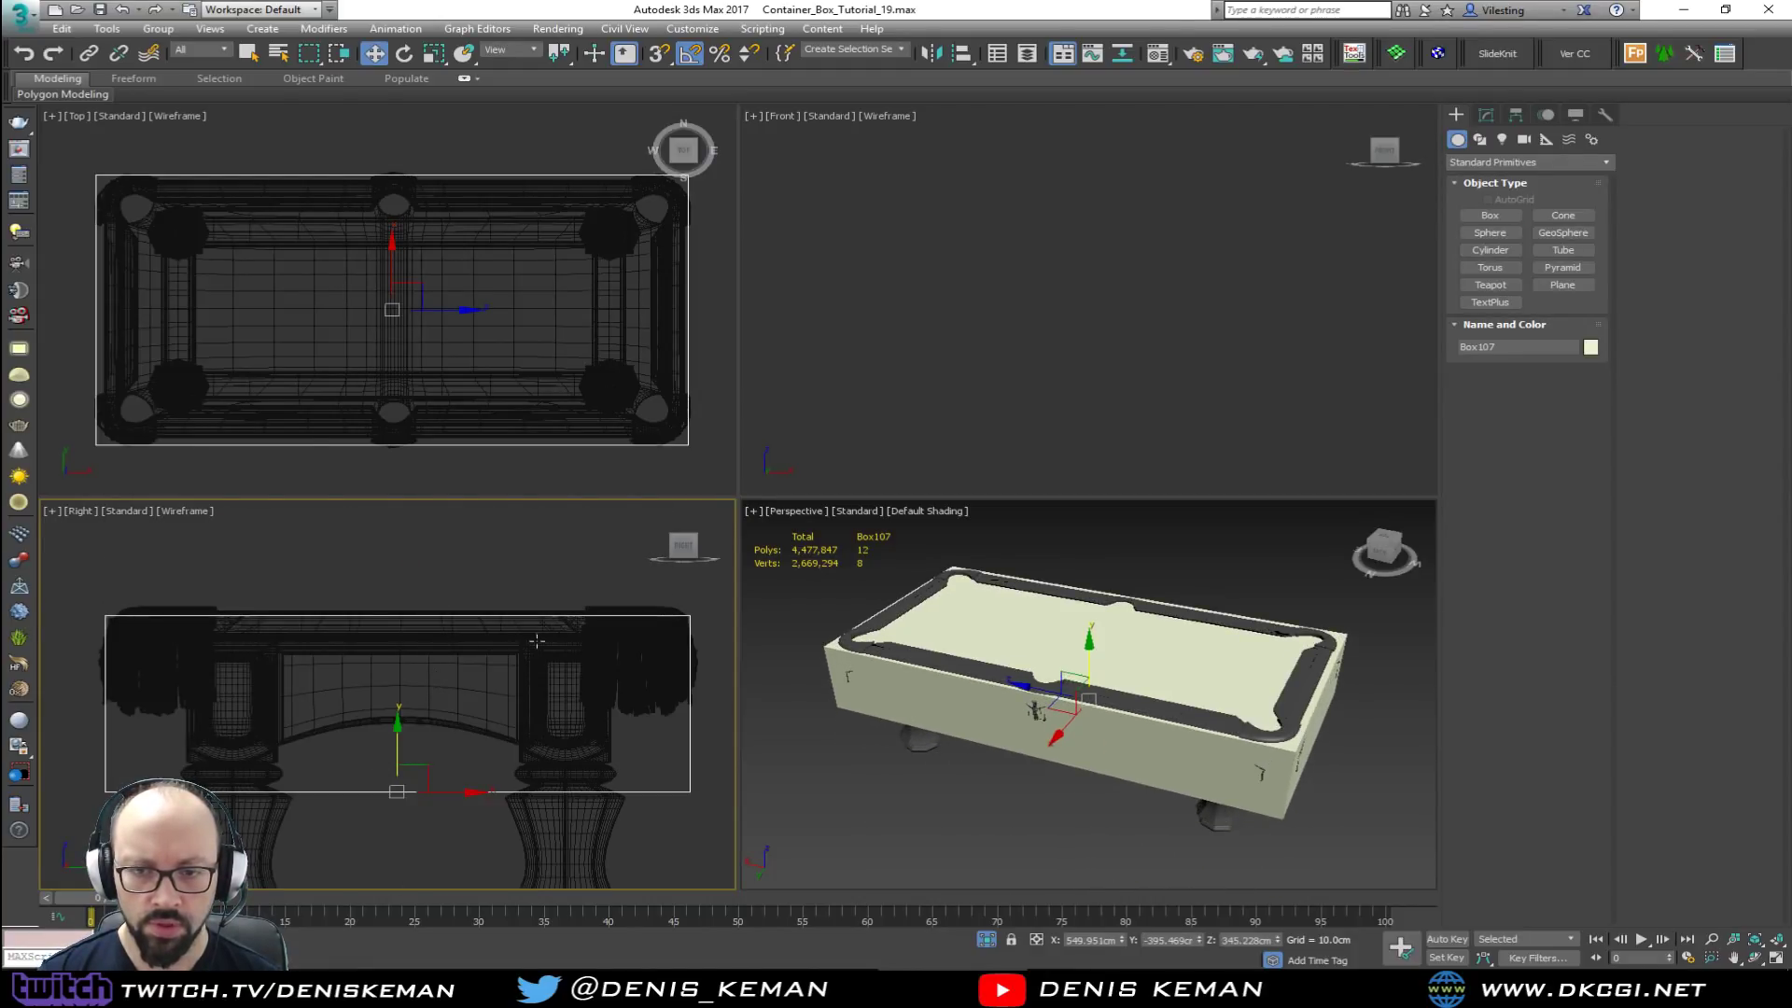
Step: Set the box's length to 122 cm and its width to 244 cm
{"action": "left_click", "coordinate": [1486, 116]}
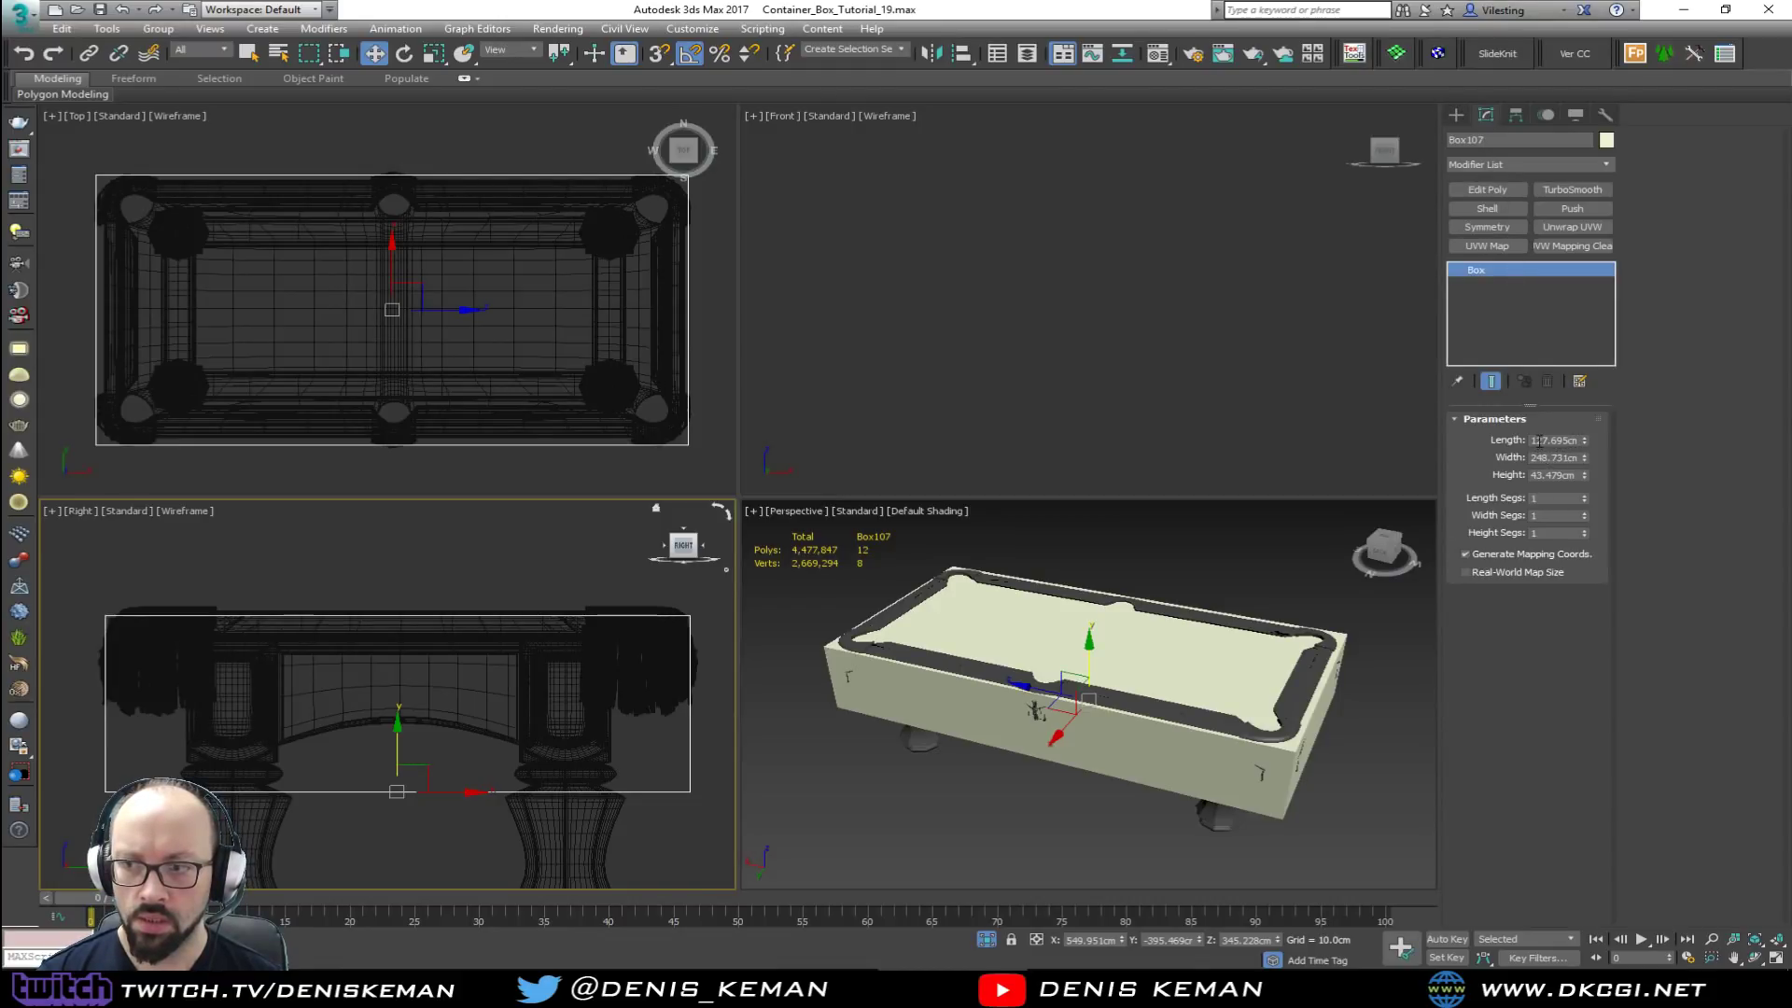
{"action": "double_click", "coordinate": [1551, 440]}
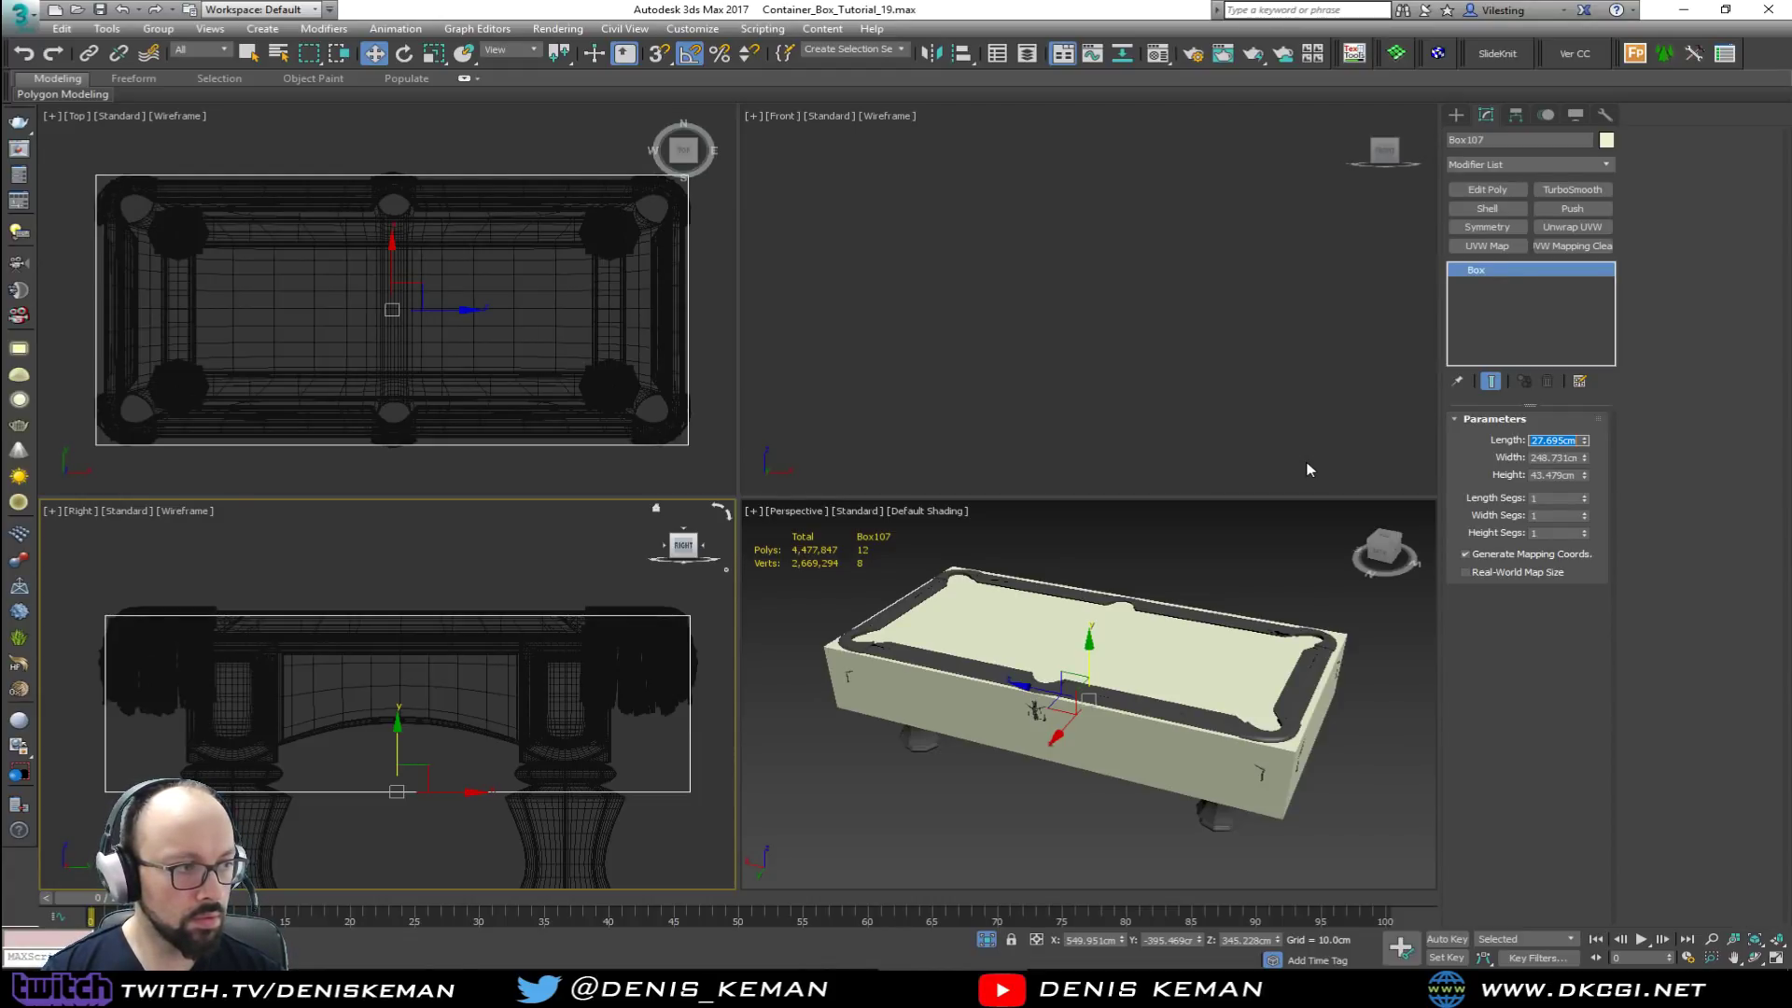
{"action": "type", "text": "122"}
{"action": "key", "text": "Return"}
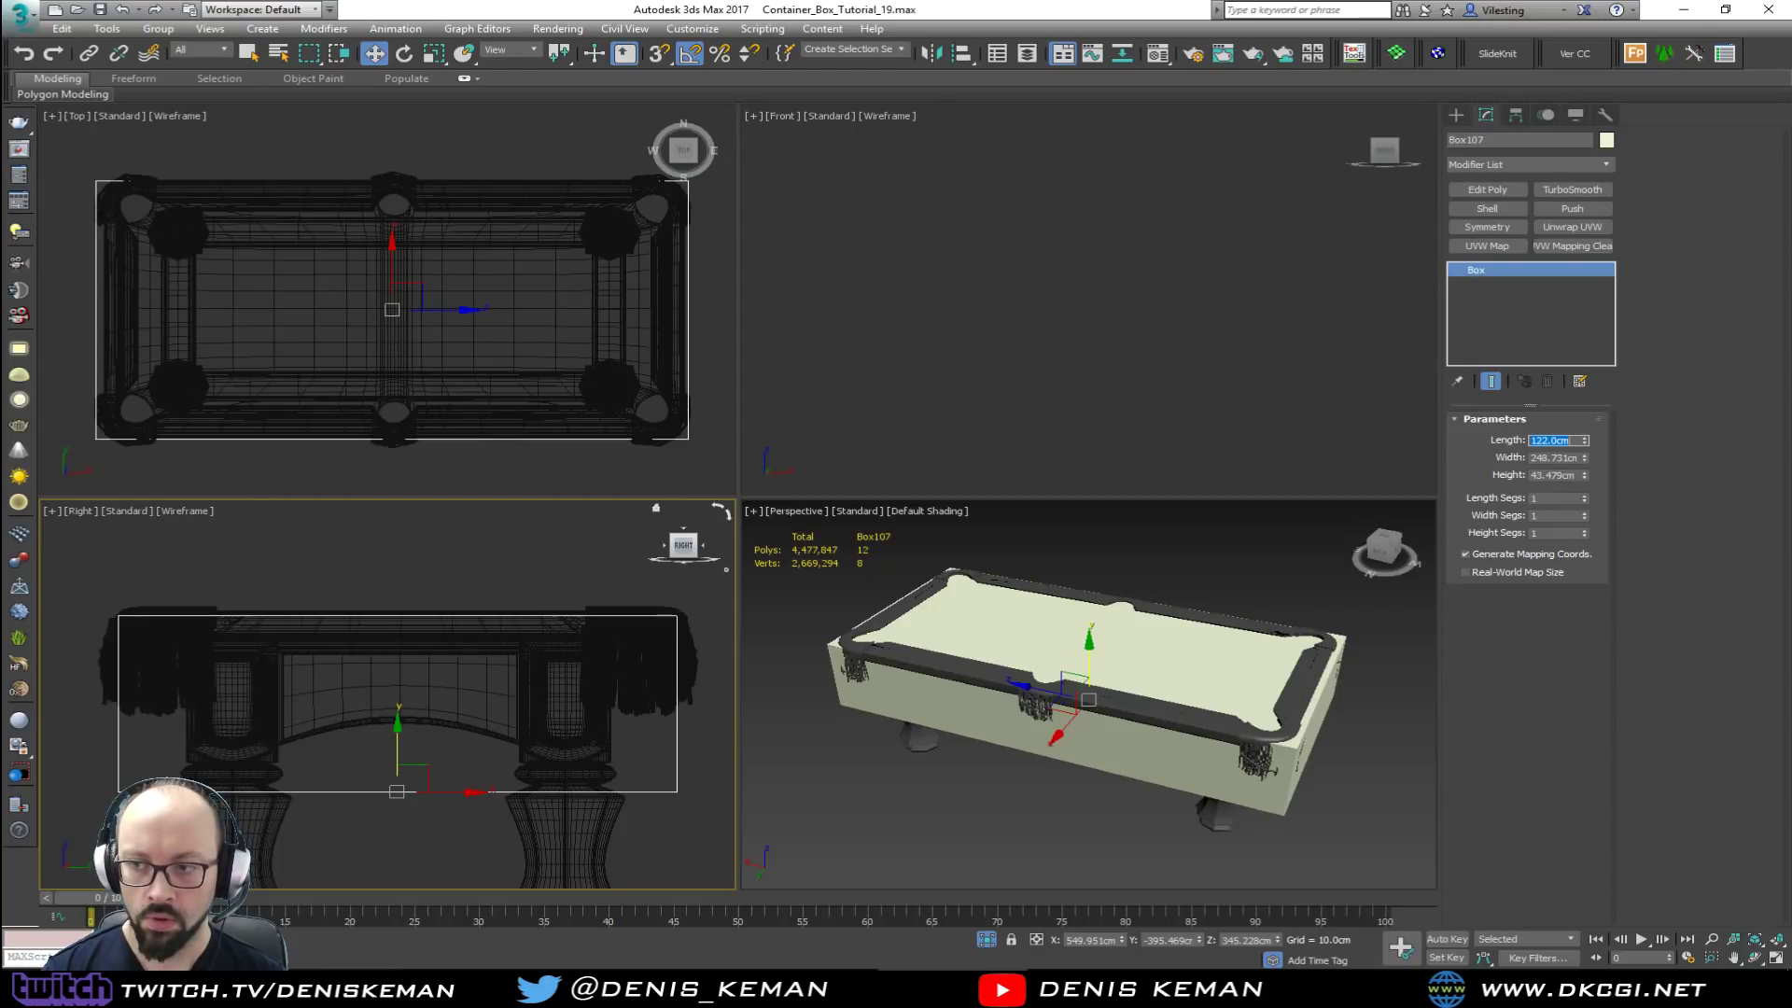
{"action": "key", "text": "Tab"}
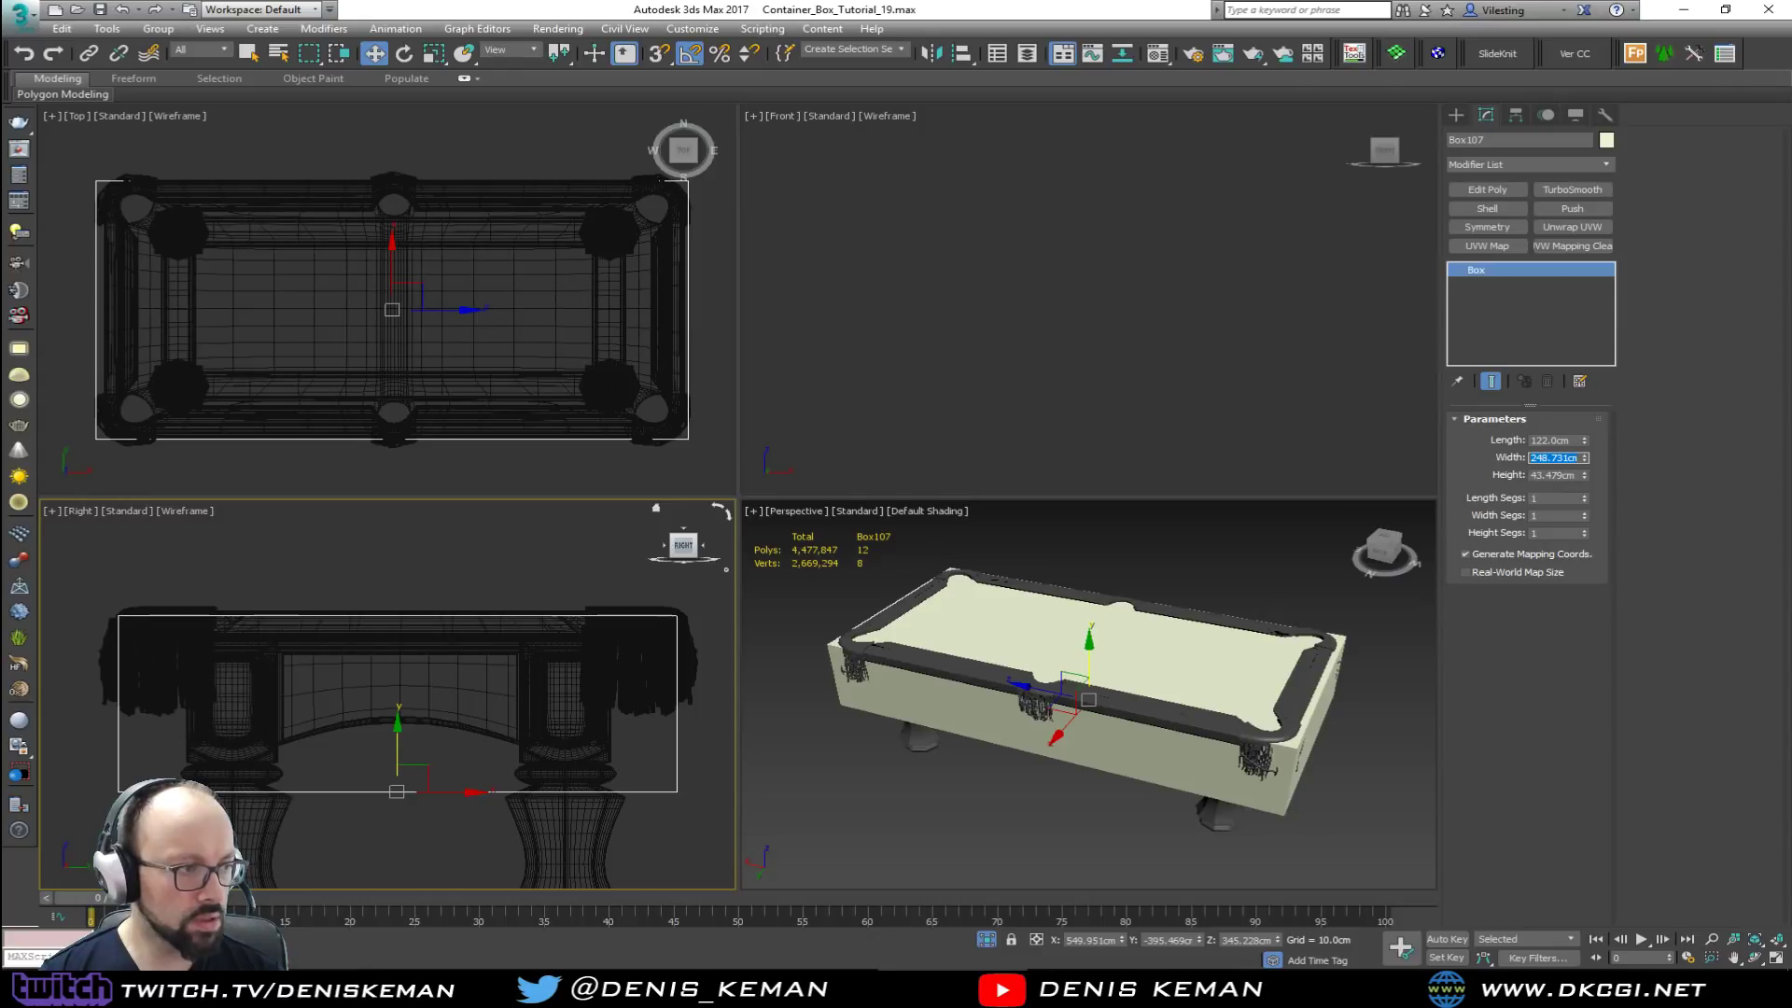
{"action": "type", "text": "2"}
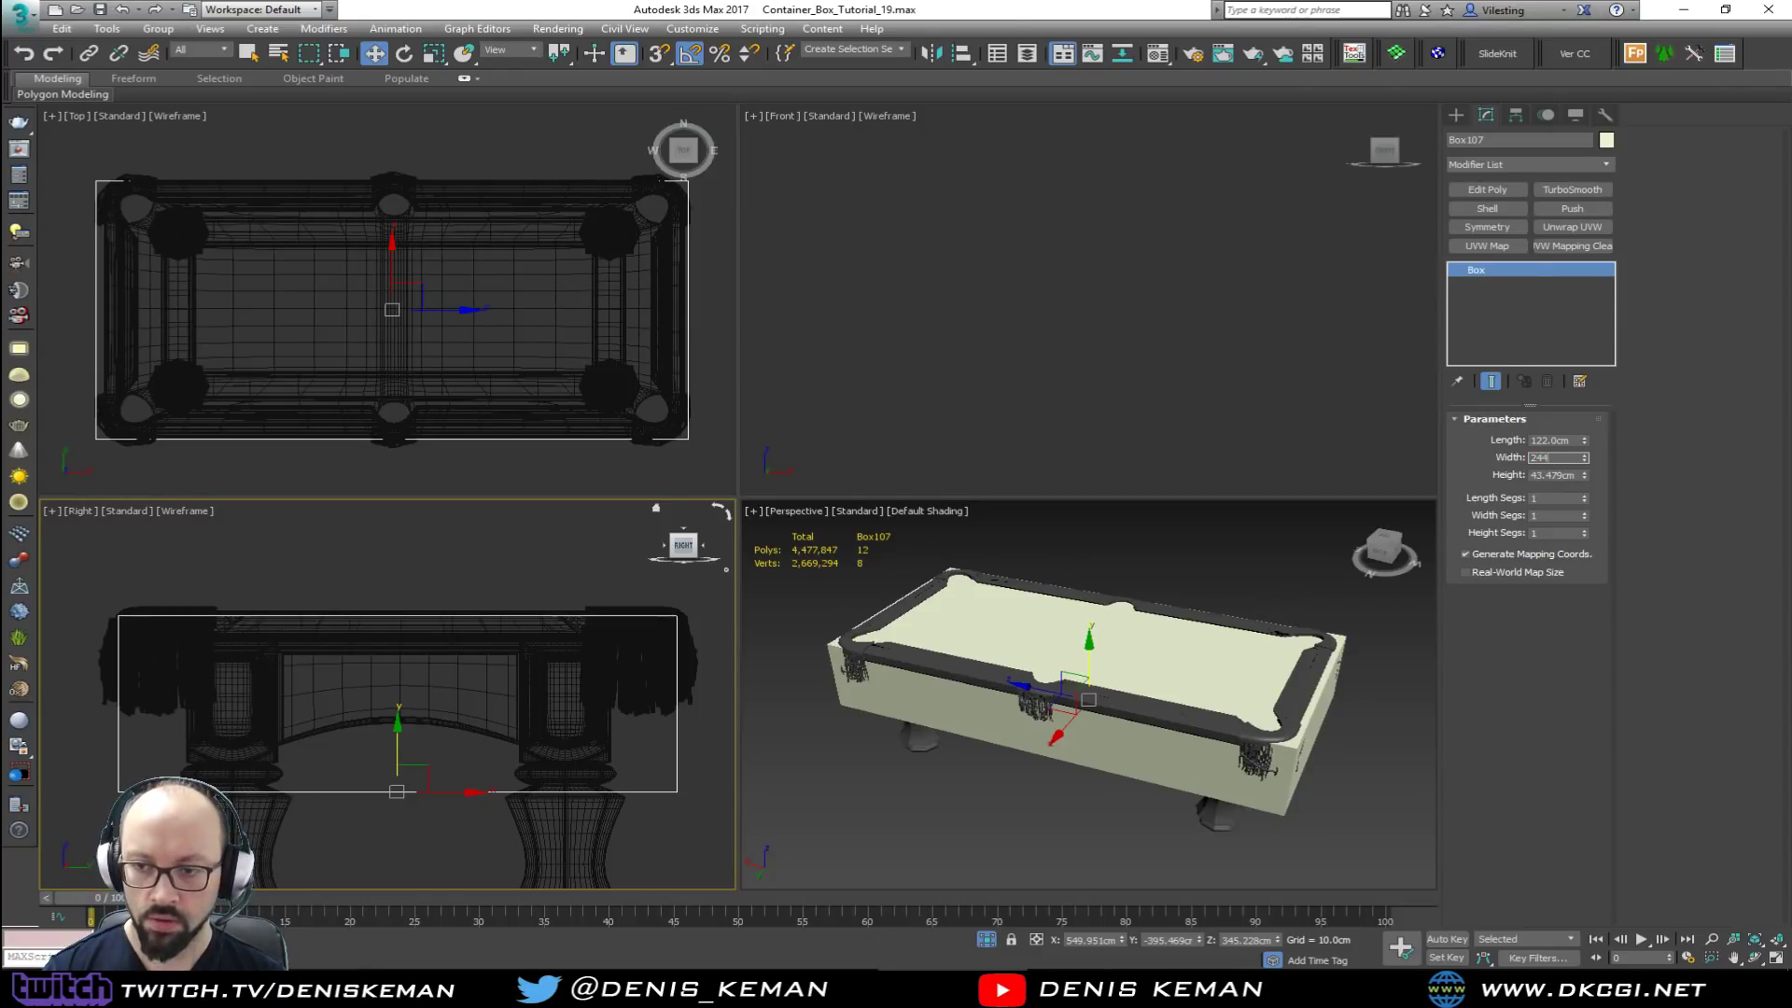
{"action": "type", "text": "44"}
{"action": "key", "text": "Return"}
{"action": "key", "text": "Tab"}
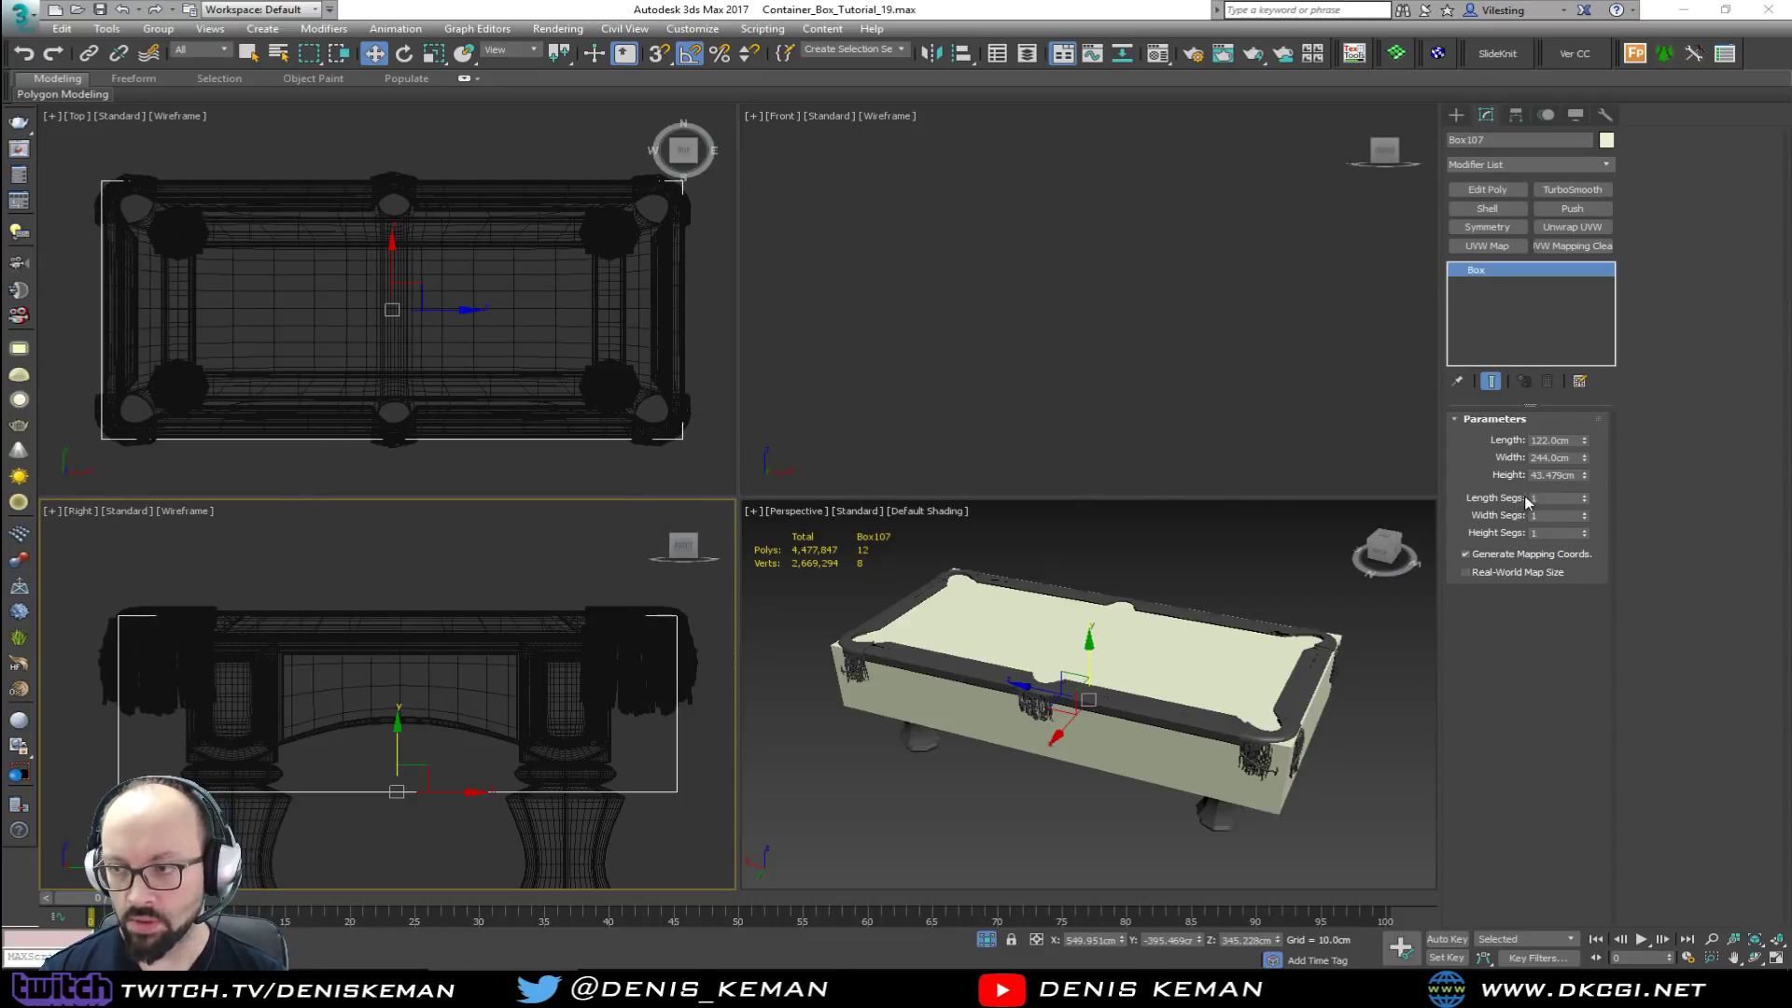
Step: Set the box's height to 90 cm and lower it in the Front view so its top meets the tabletop
{"action": "left_click", "coordinate": [1554, 476]}
{"action": "type", "text": "90"}
{"action": "key", "text": "Return"}
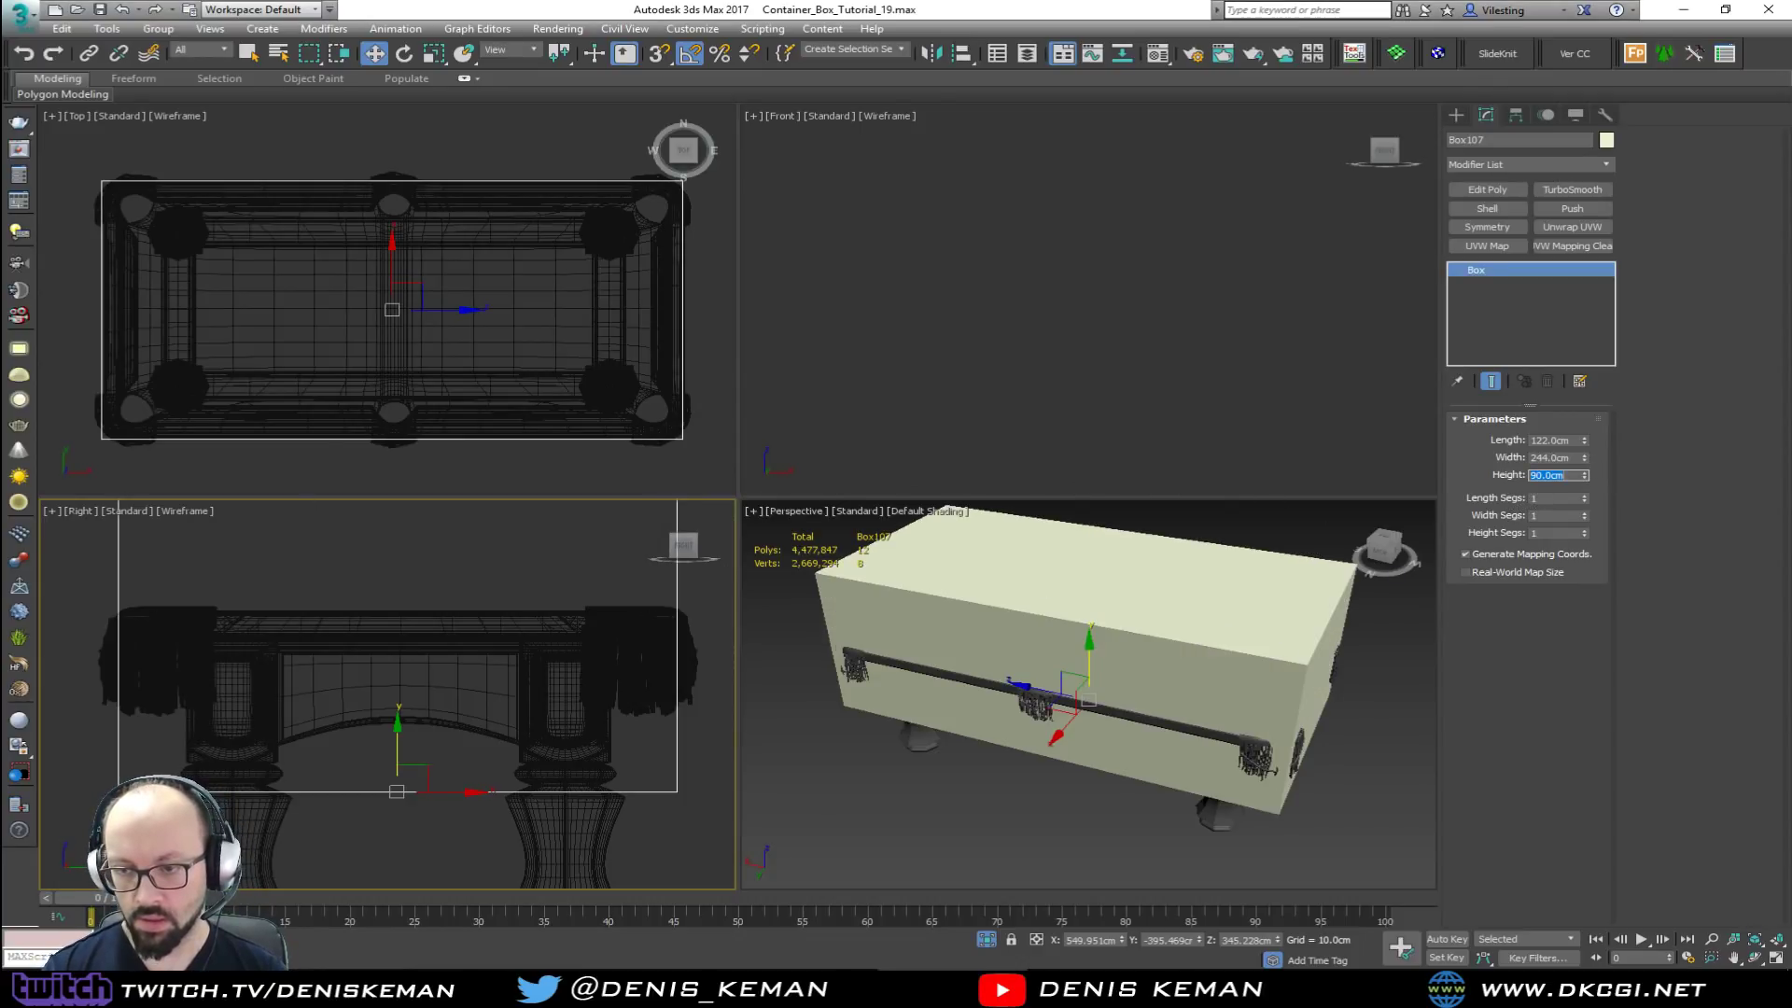
{"action": "left_click", "coordinate": [1124, 668]}
{"action": "key", "text": "alt+w"}
{"action": "middle_click_drag", "start_coordinate": [855, 589], "coordinate": [748, 572], "text": "alt"}
{"action": "key", "text": "alt+w"}
{"action": "middle_click", "coordinate": [1026, 356]}
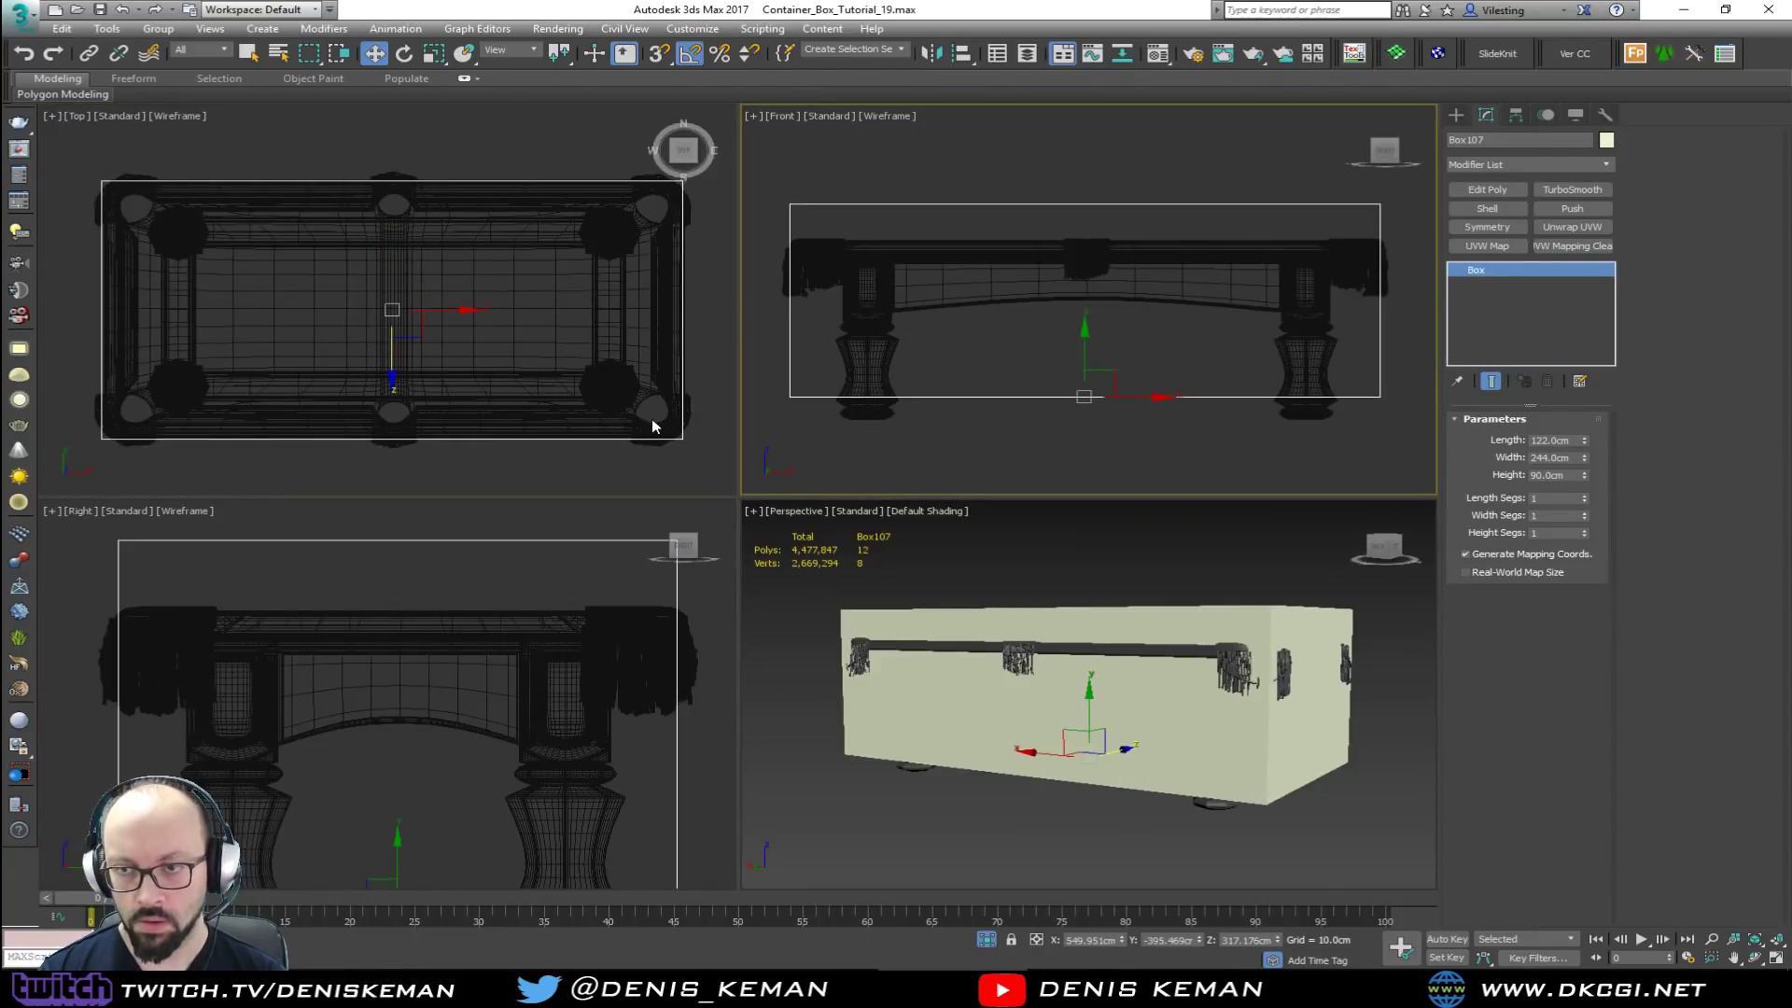
{"action": "key", "text": "alt+w"}
{"action": "left_click_drag", "start_coordinate": [727, 655], "coordinate": [727, 726]}
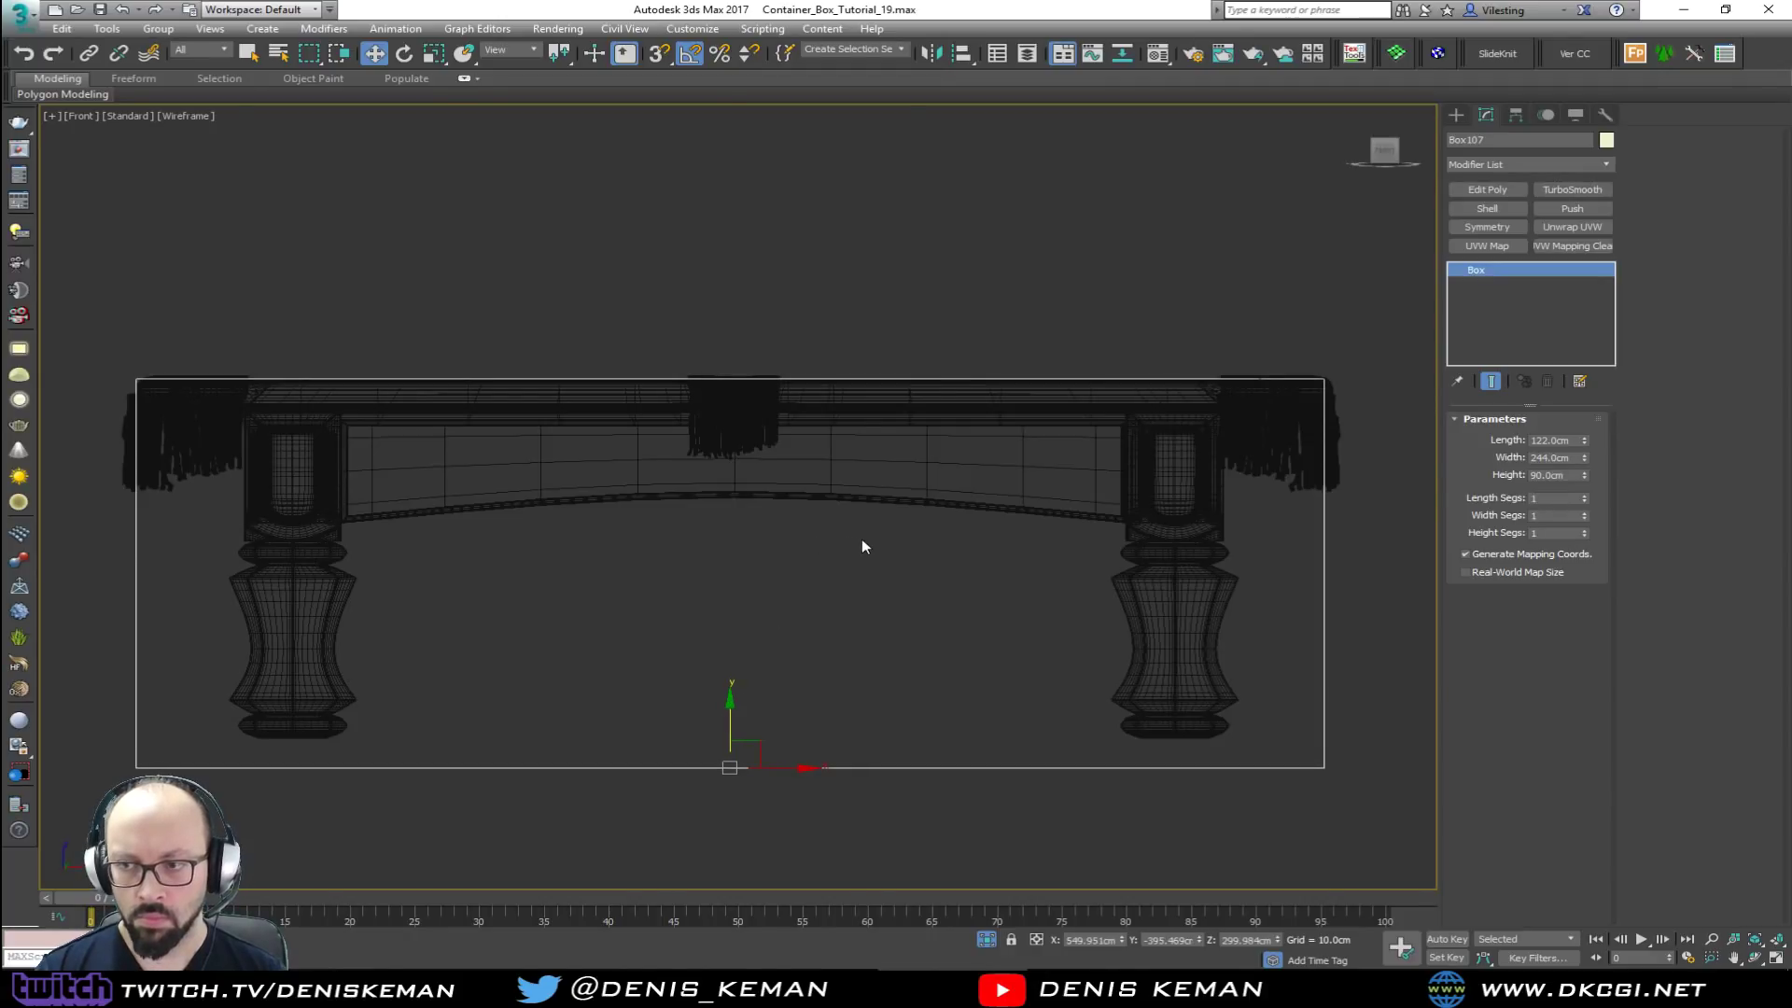
Step: Switch the Perspective view to wireframe to compare the box with the pool table
{"action": "key", "text": "alt+w"}
{"action": "left_click", "coordinate": [952, 592]}
{"action": "key", "text": "alt+w"}
{"action": "mouse_move", "coordinate": [952, 592]}
{"action": "middle_mouse_down", "text": "alt"}
{"action": "mouse_move", "coordinate": [848, 593]}
{"action": "mouse_move", "coordinate": [458, 527]}
{"action": "mouse_move", "coordinate": [860, 543]}
{"action": "middle_mouse_up", "text": "alt"}
{"action": "key", "text": "F3"}
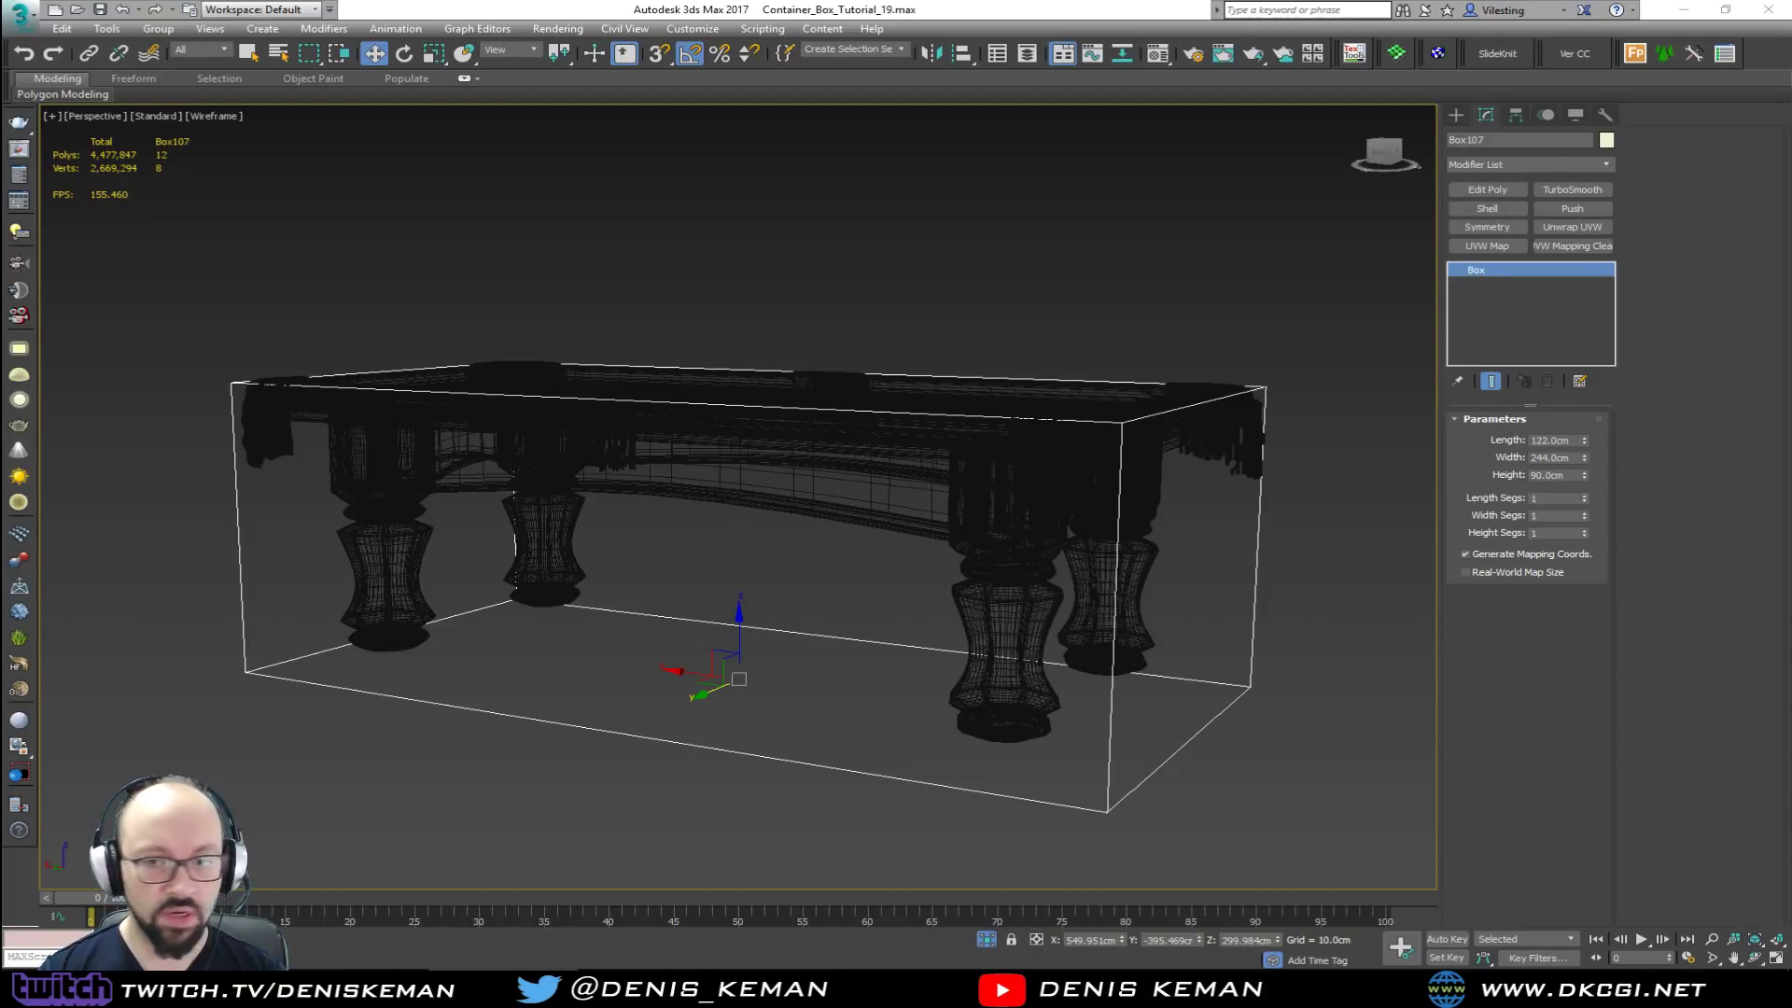
Step: Set the box's height to 78 cm and raise it slightly around the pool table in the Front view
{"action": "double_click", "coordinate": [1555, 476]}
{"action": "type", "text": "78"}
{"action": "key", "text": "Return"}
{"action": "right_click", "coordinate": [920, 571]}
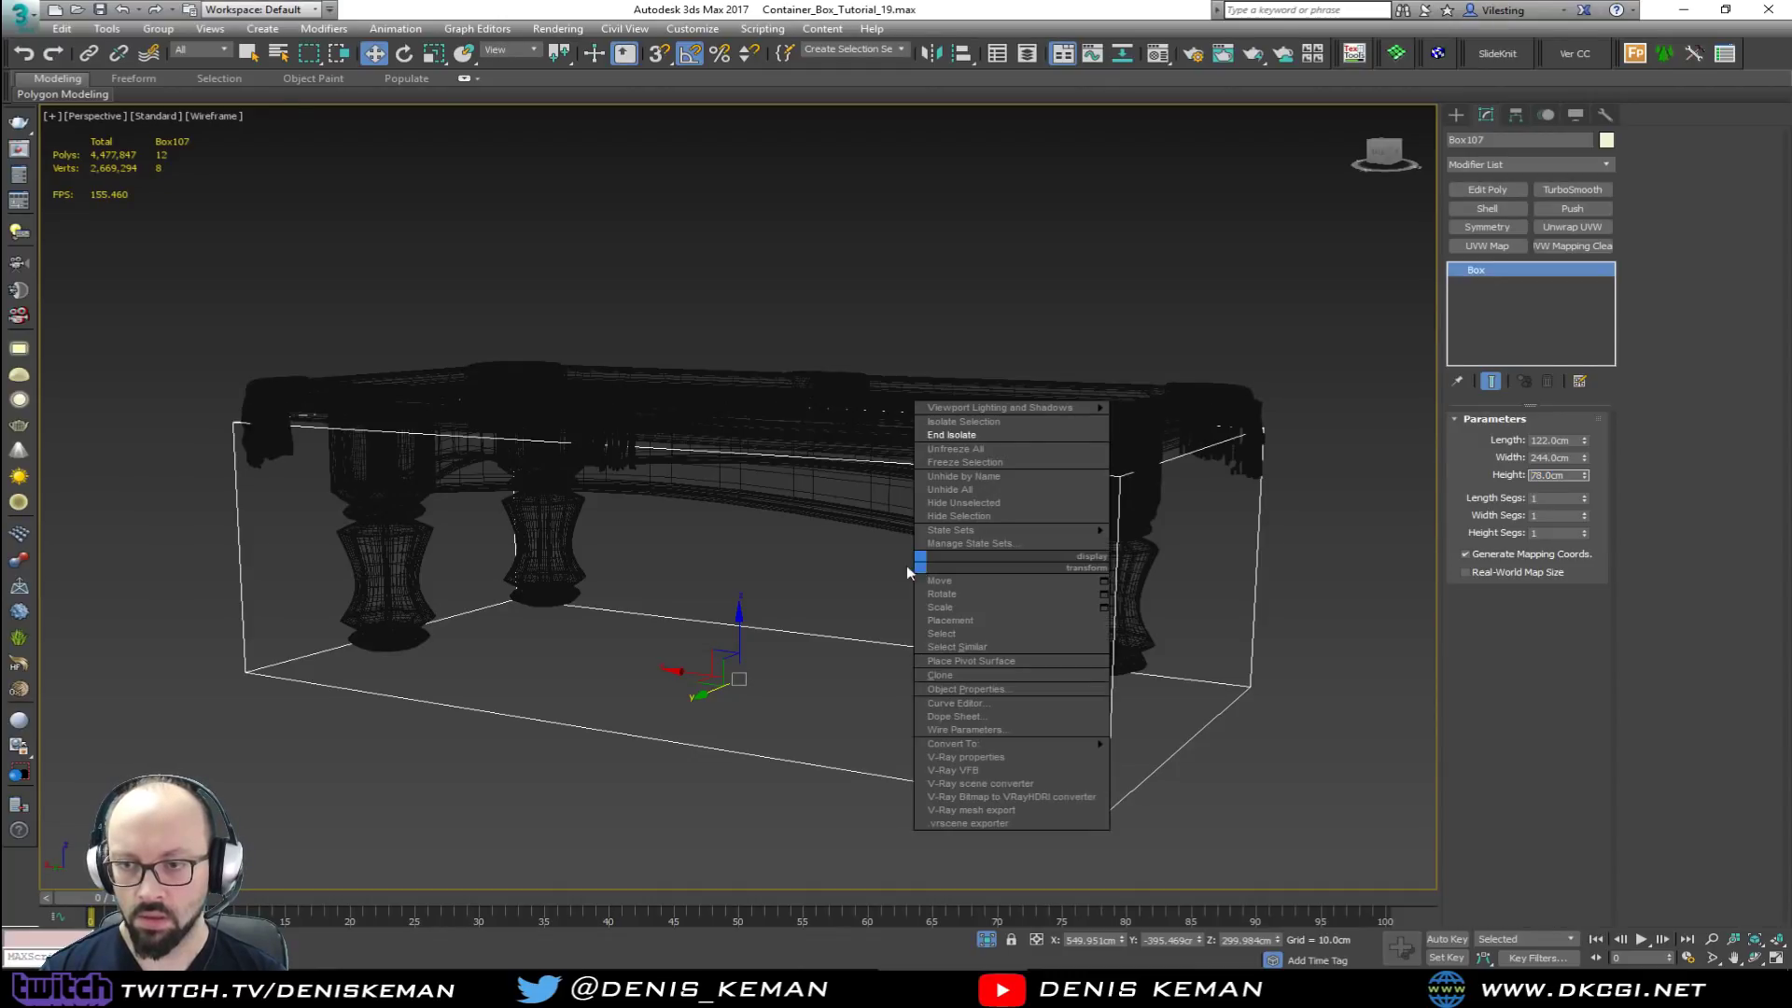
{"action": "key", "text": "alt+w"}
{"action": "key", "text": "alt+w"}
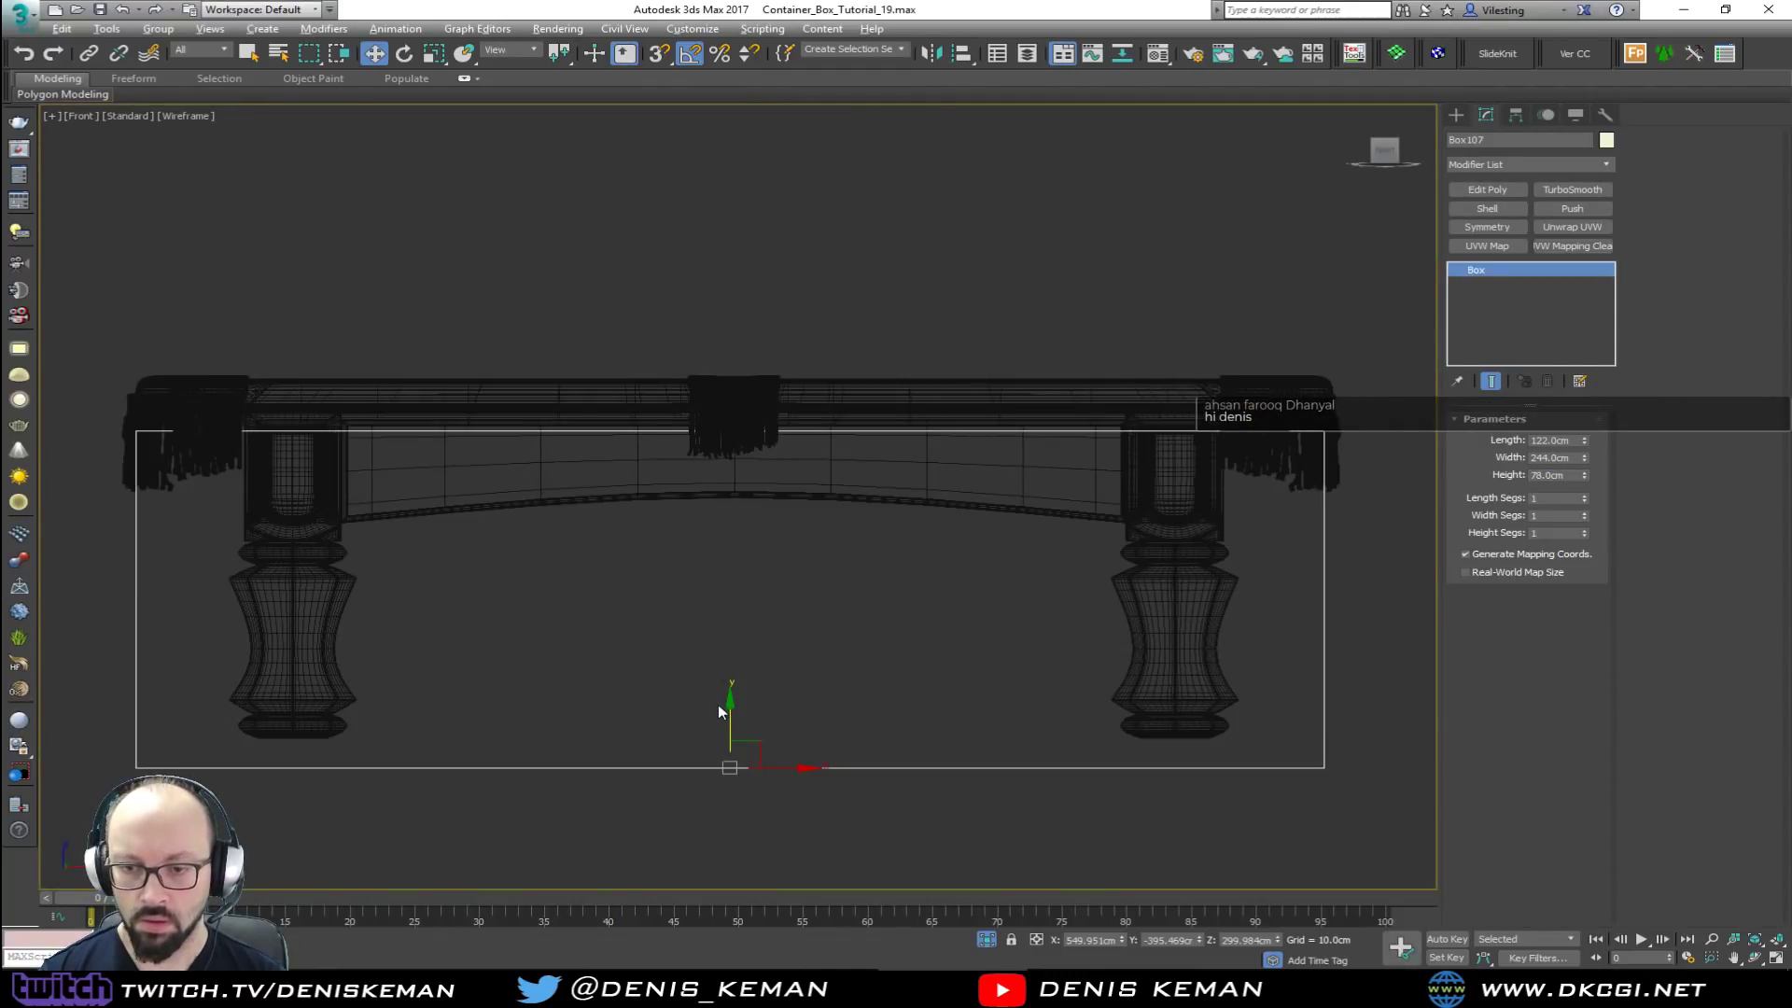
{"action": "left_click_drag", "start_coordinate": [732, 715], "coordinate": [752, 684]}
{"action": "key", "text": "alt+w"}
{"action": "right_click", "coordinate": [1010, 598]}
{"action": "key", "text": "alt+w"}
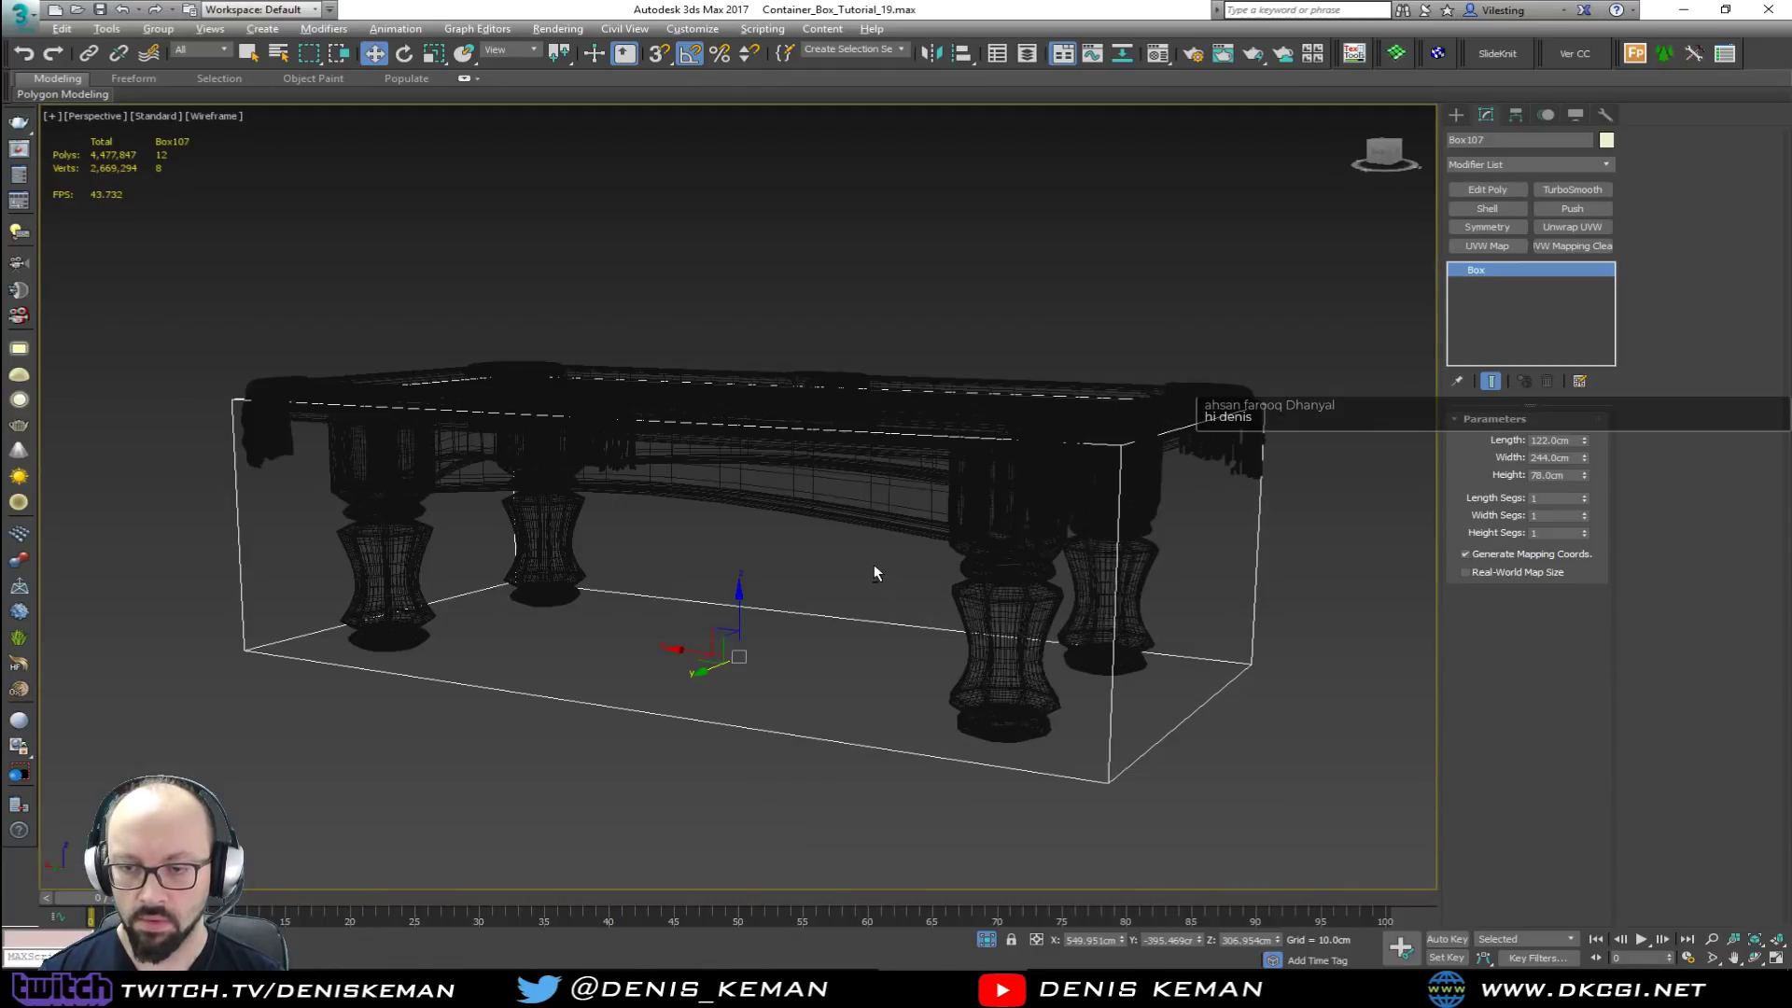
Step: Move the box about 187 cm along the Y axis so it stands clear of the pool table
{"action": "middle_click_drag", "start_coordinate": [875, 564], "coordinate": [848, 589], "text": "alt"}
{"action": "left_click_drag", "start_coordinate": [705, 657], "coordinate": [1017, 498]}
{"action": "middle_click_drag", "start_coordinate": [828, 486], "coordinate": [689, 512]}
{"action": "middle_click_drag", "start_coordinate": [730, 452], "coordinate": [756, 492], "text": "alt"}
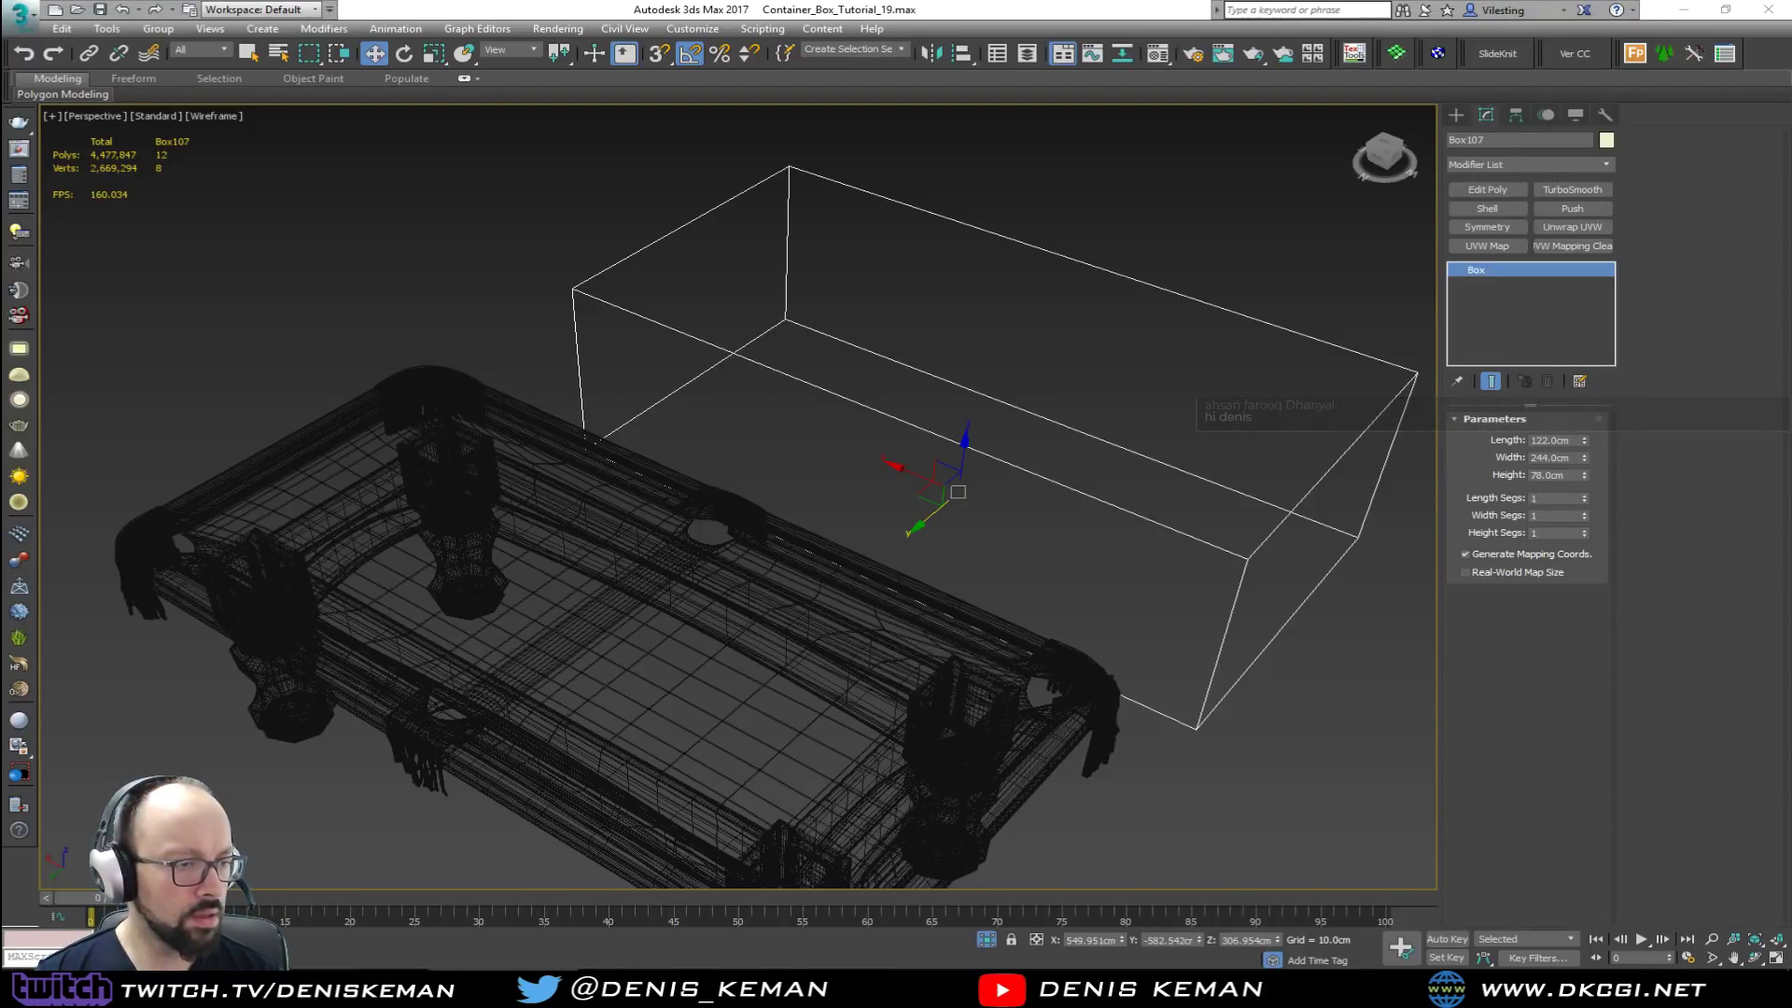
Step: Switch to the browser, maximize it, and examine the Jim's Billiards bar pool table photo and the other image results
{"action": "left_click_drag", "start_coordinate": [0, 76], "coordinate": [800, 90]}
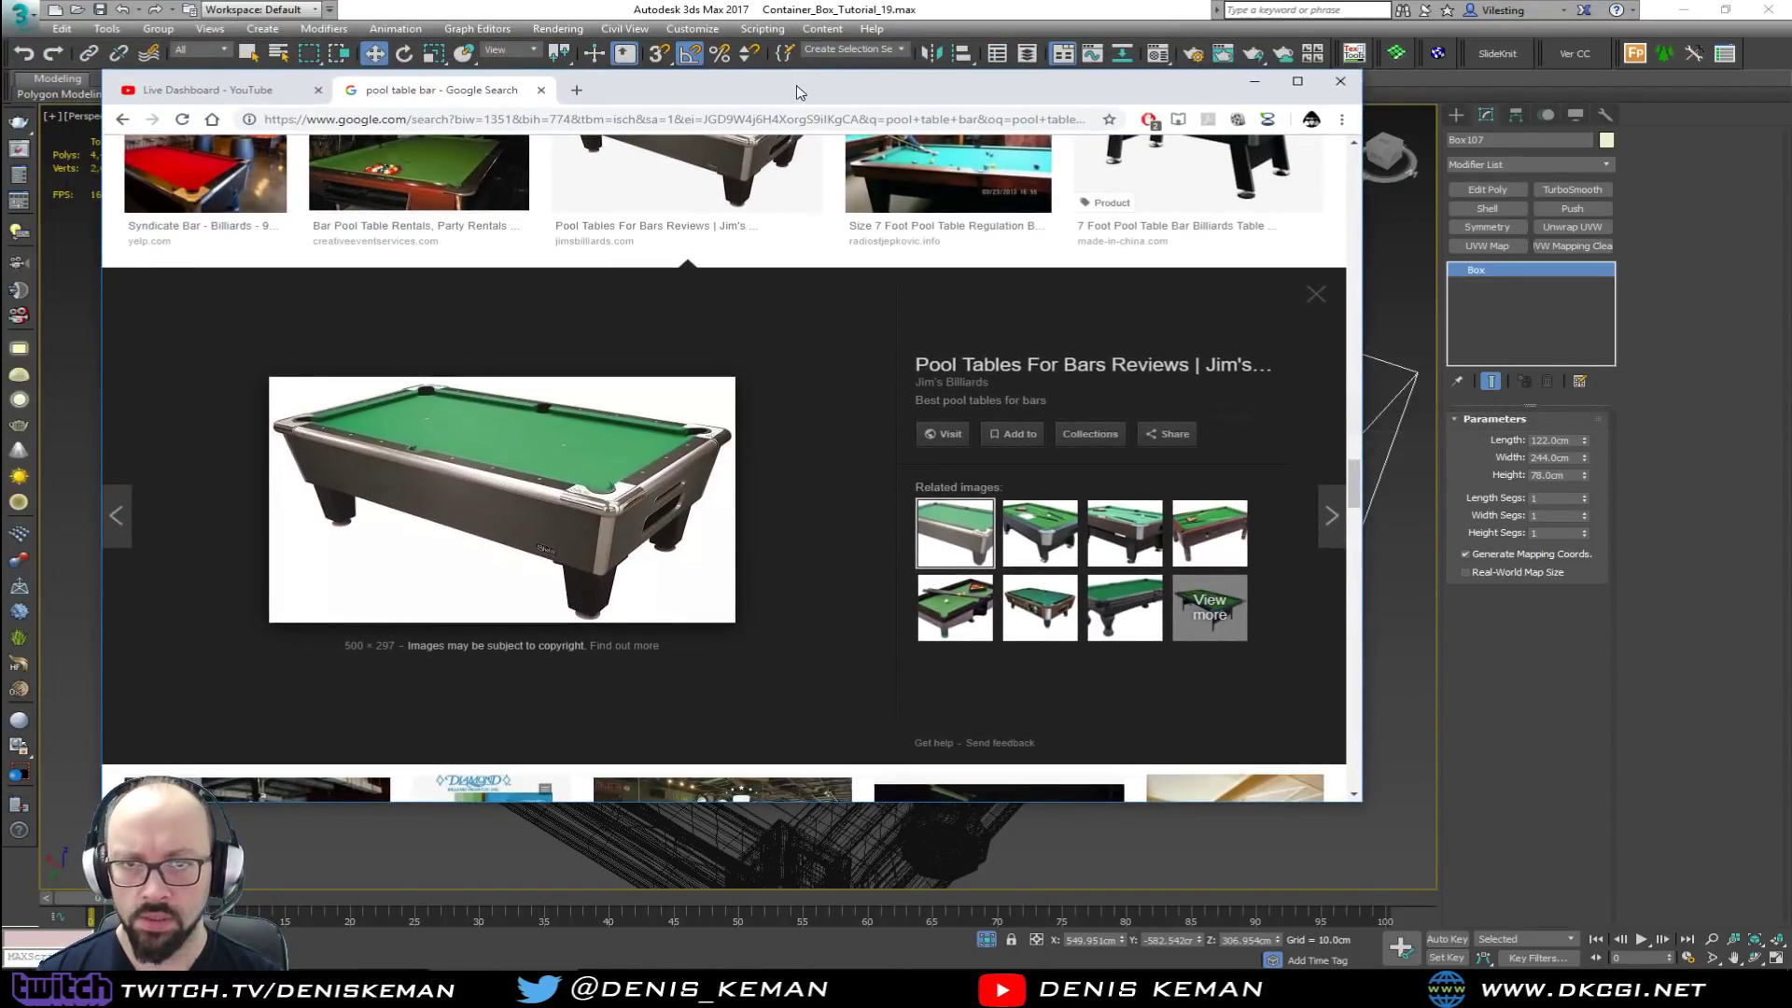
{"action": "double_click", "coordinate": [800, 91]}
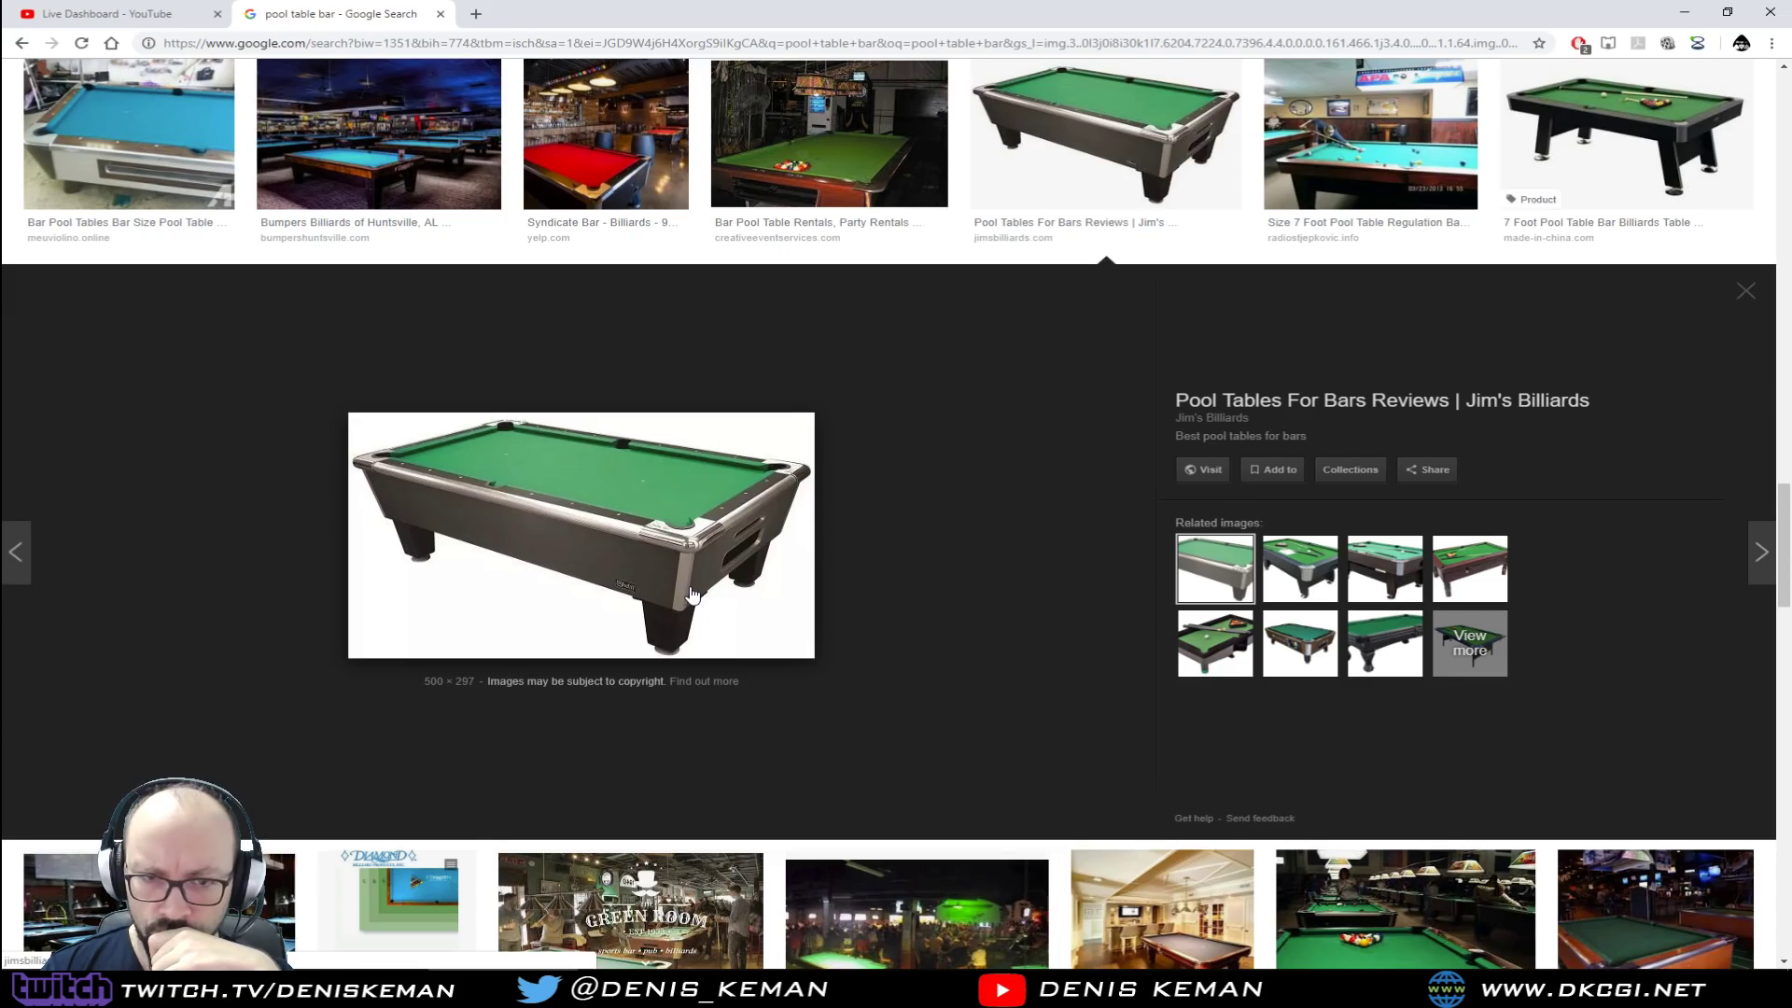
{"action": "scroll", "coordinate": [691, 595], "scroll_direction": "down", "scroll_amount": 15}
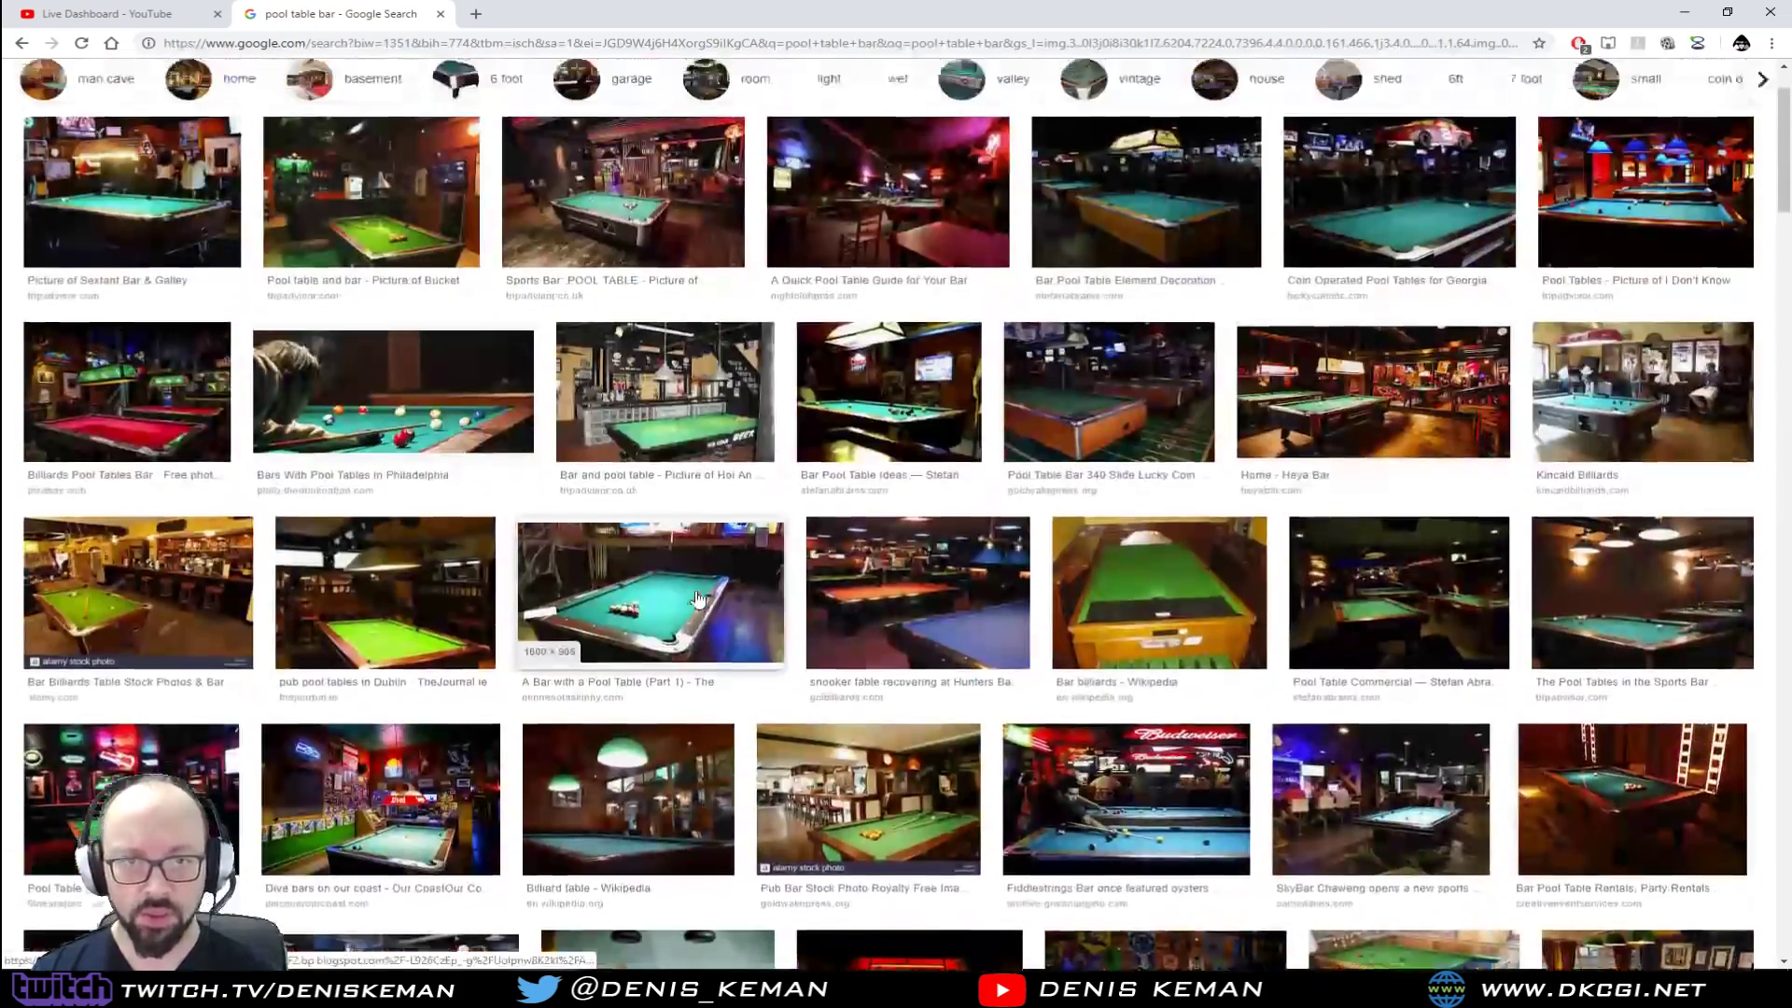
{"action": "scroll", "coordinate": [698, 599], "scroll_direction": "up", "scroll_amount": 2}
Step: Search Google Images for "pool table specs"
{"action": "left_click_drag", "start_coordinate": [292, 82], "coordinate": [108, 79]}
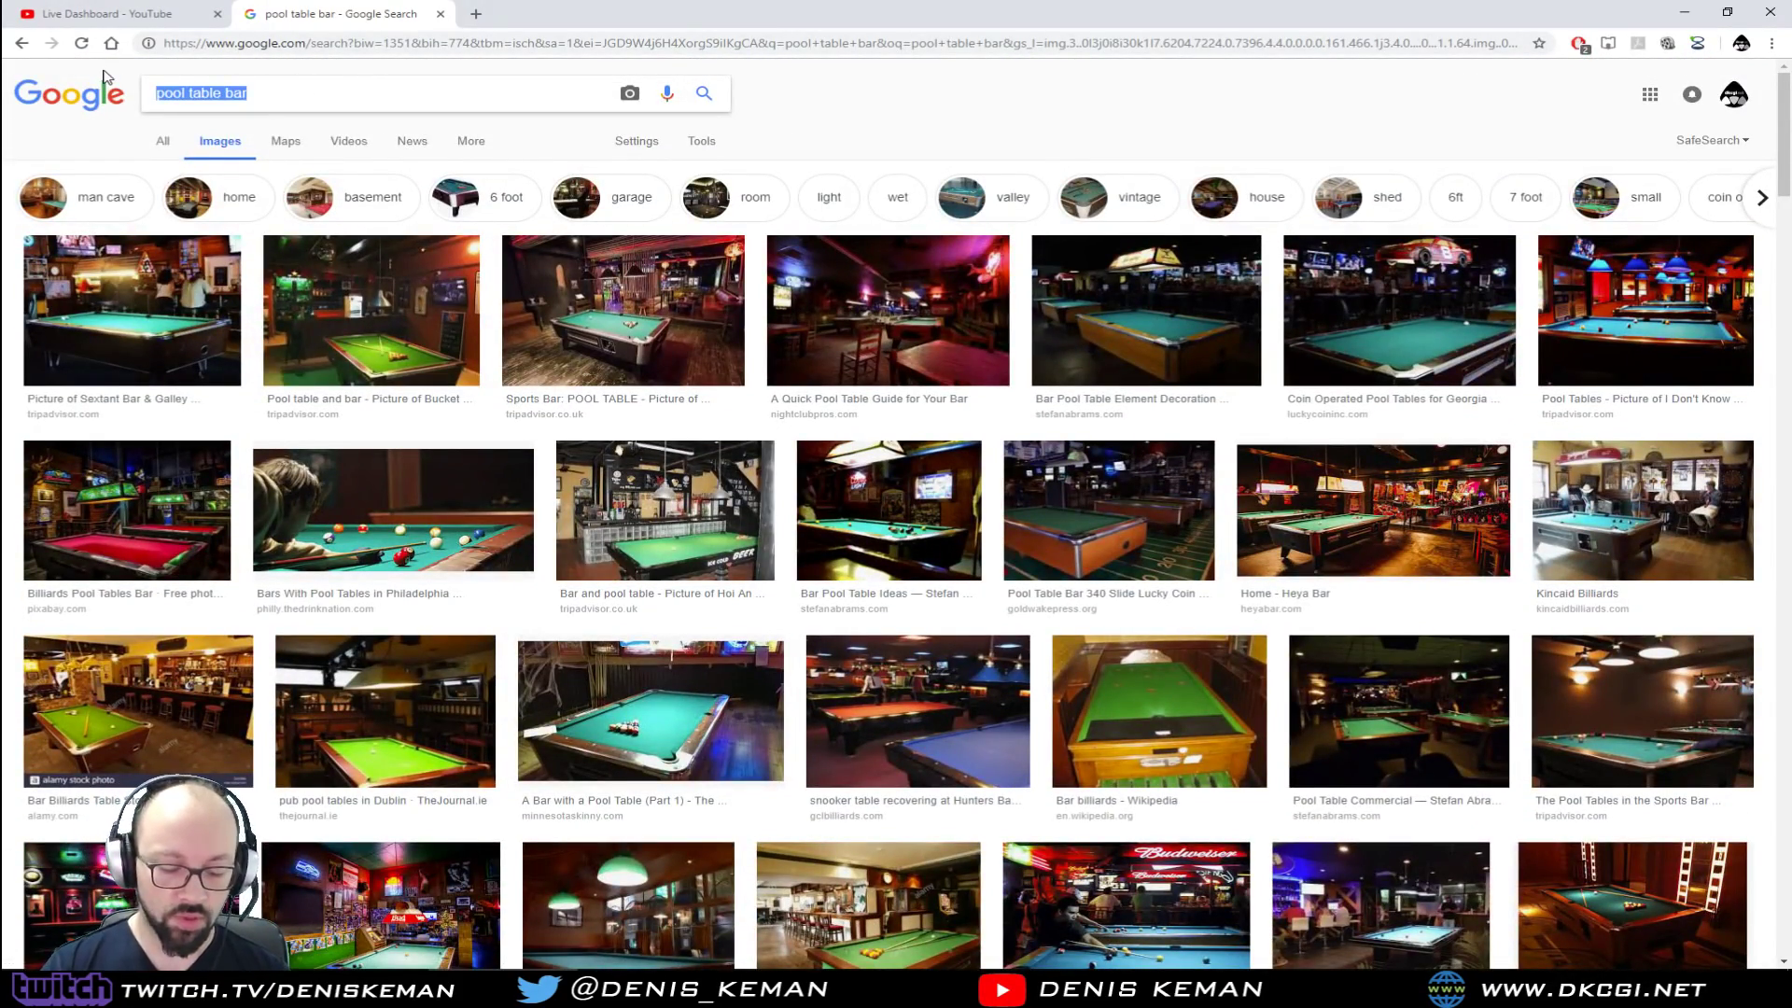
{"action": "key", "text": "End"}
{"action": "key", "text": "shift+Left"}
{"action": "key", "text": "shift+Left"}
{"action": "key", "text": "shift+Left"}
{"action": "key", "text": "shift+Left"}
{"action": "key", "text": "shift+Right"}
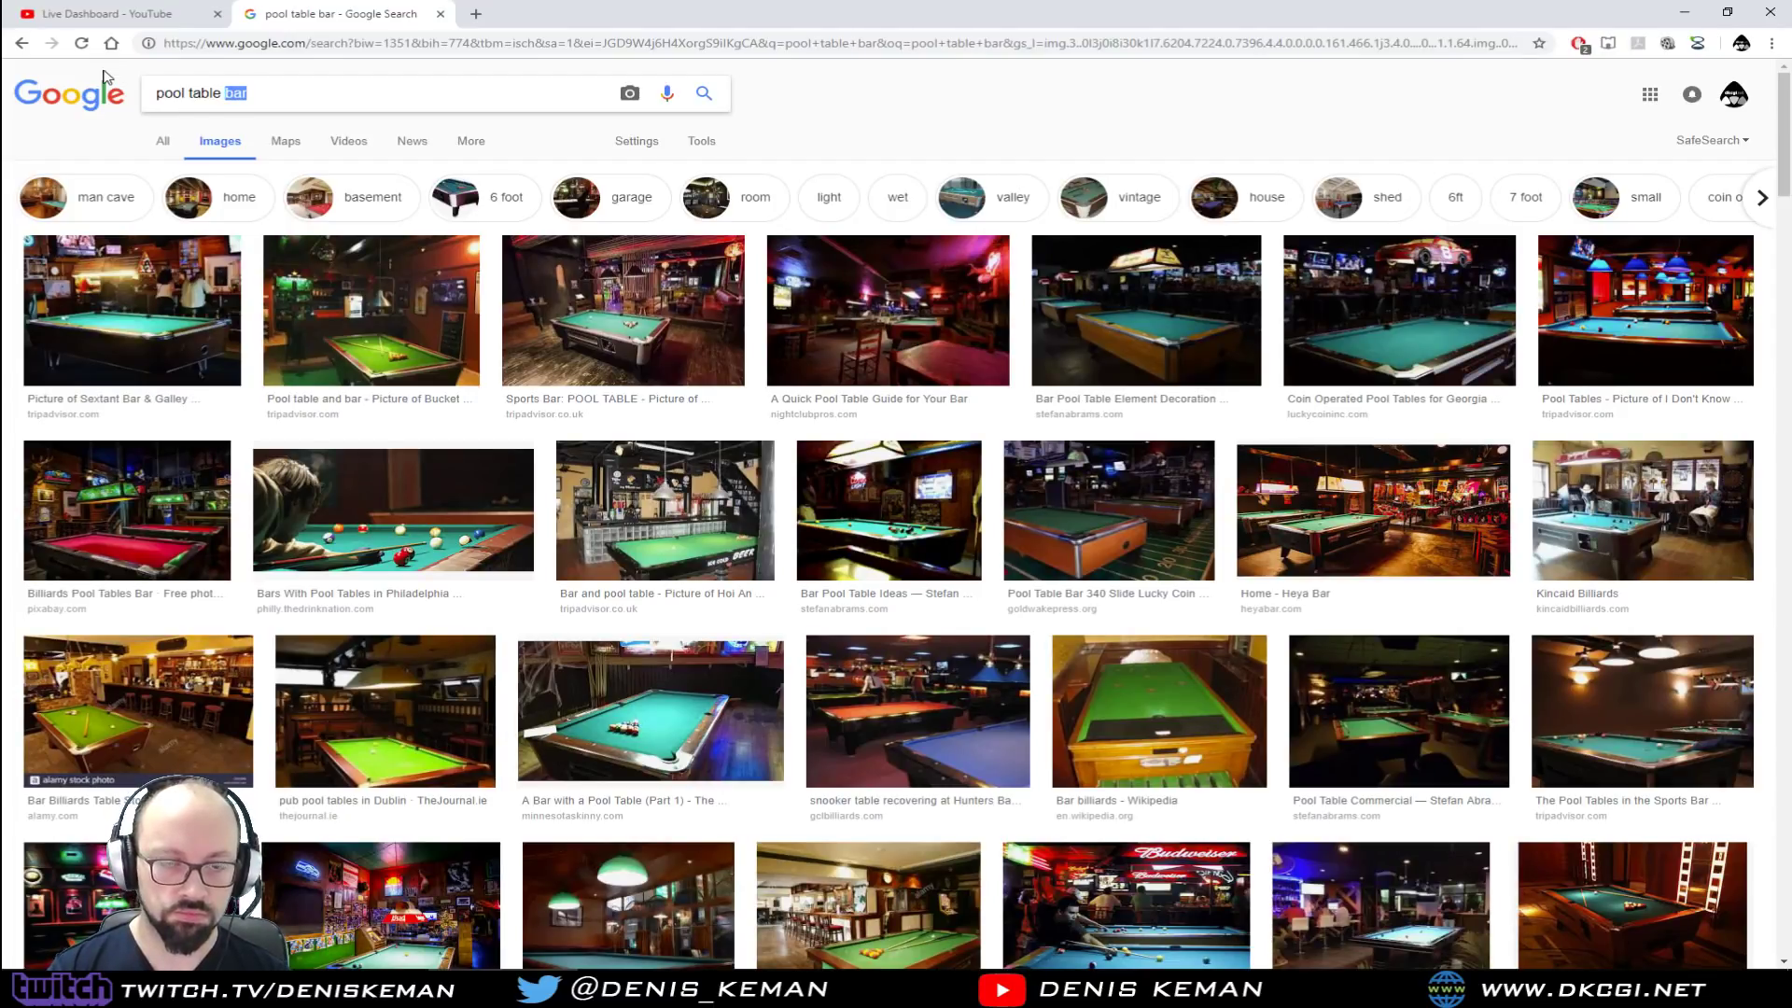
{"action": "type", "text": "specs"}
{"action": "key", "text": "Return"}
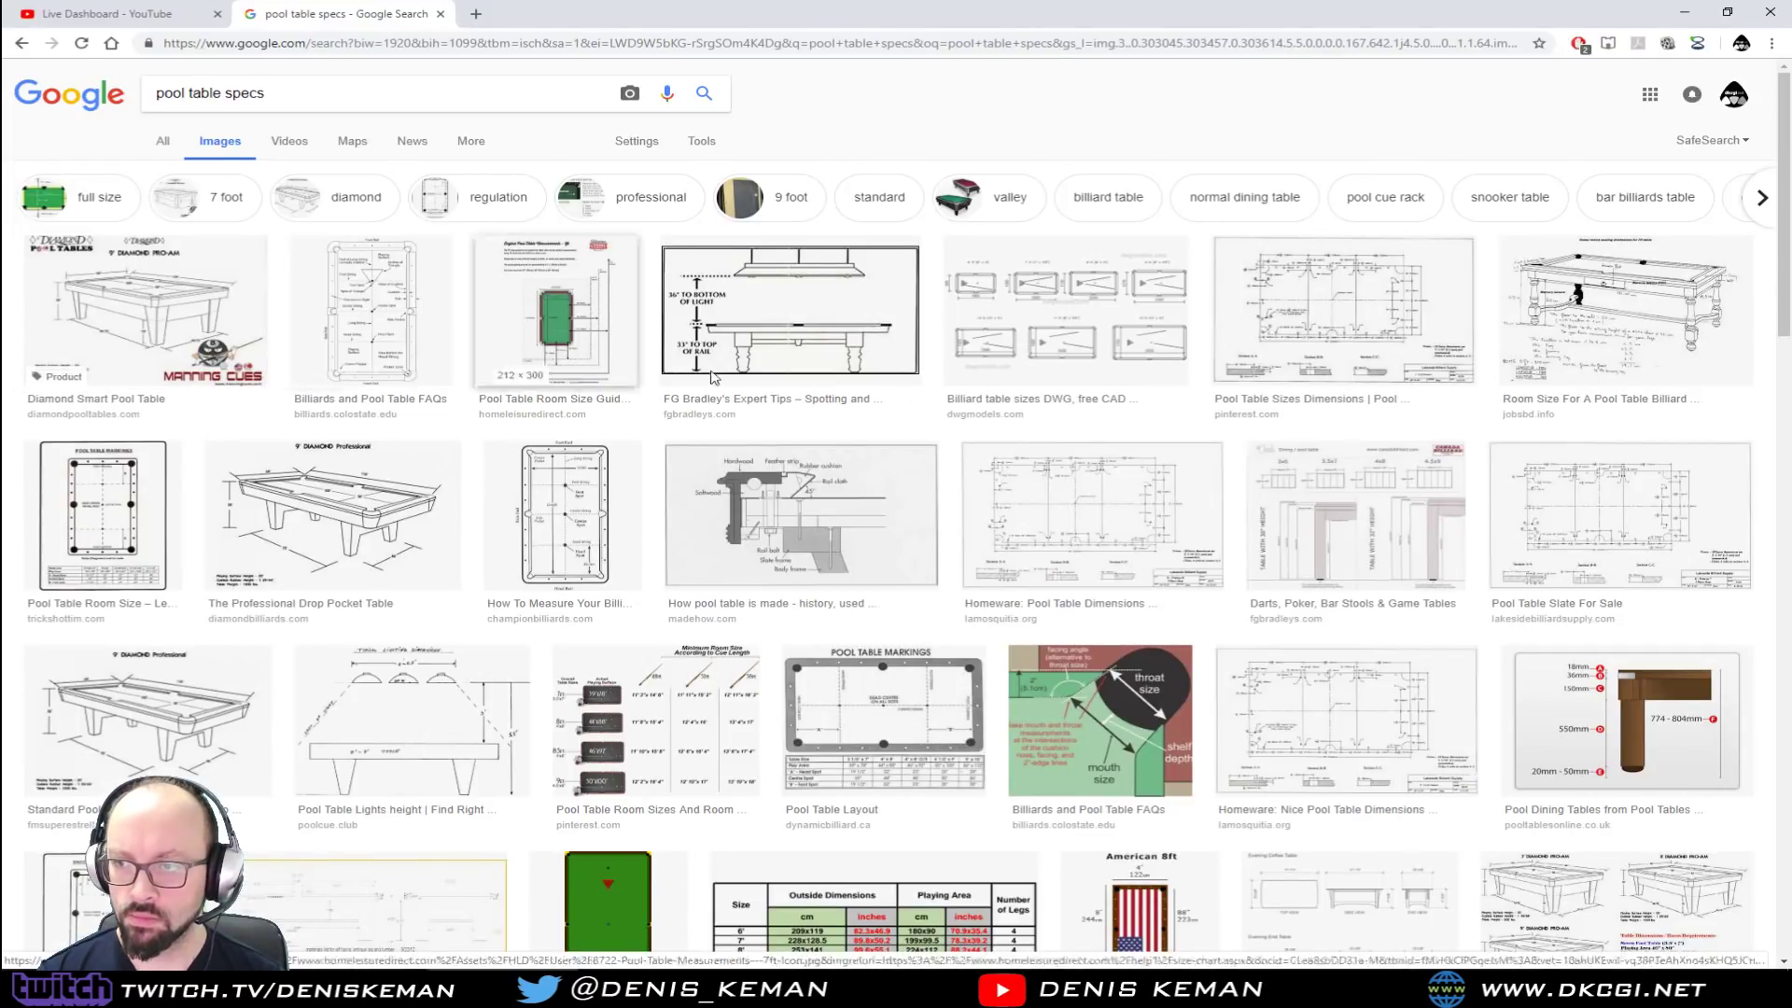
Step: Examine the Billiards and Pool Table FAQs diagram and look through the pool table specs image results for a suitable bar table
{"action": "left_click", "coordinate": [372, 298]}
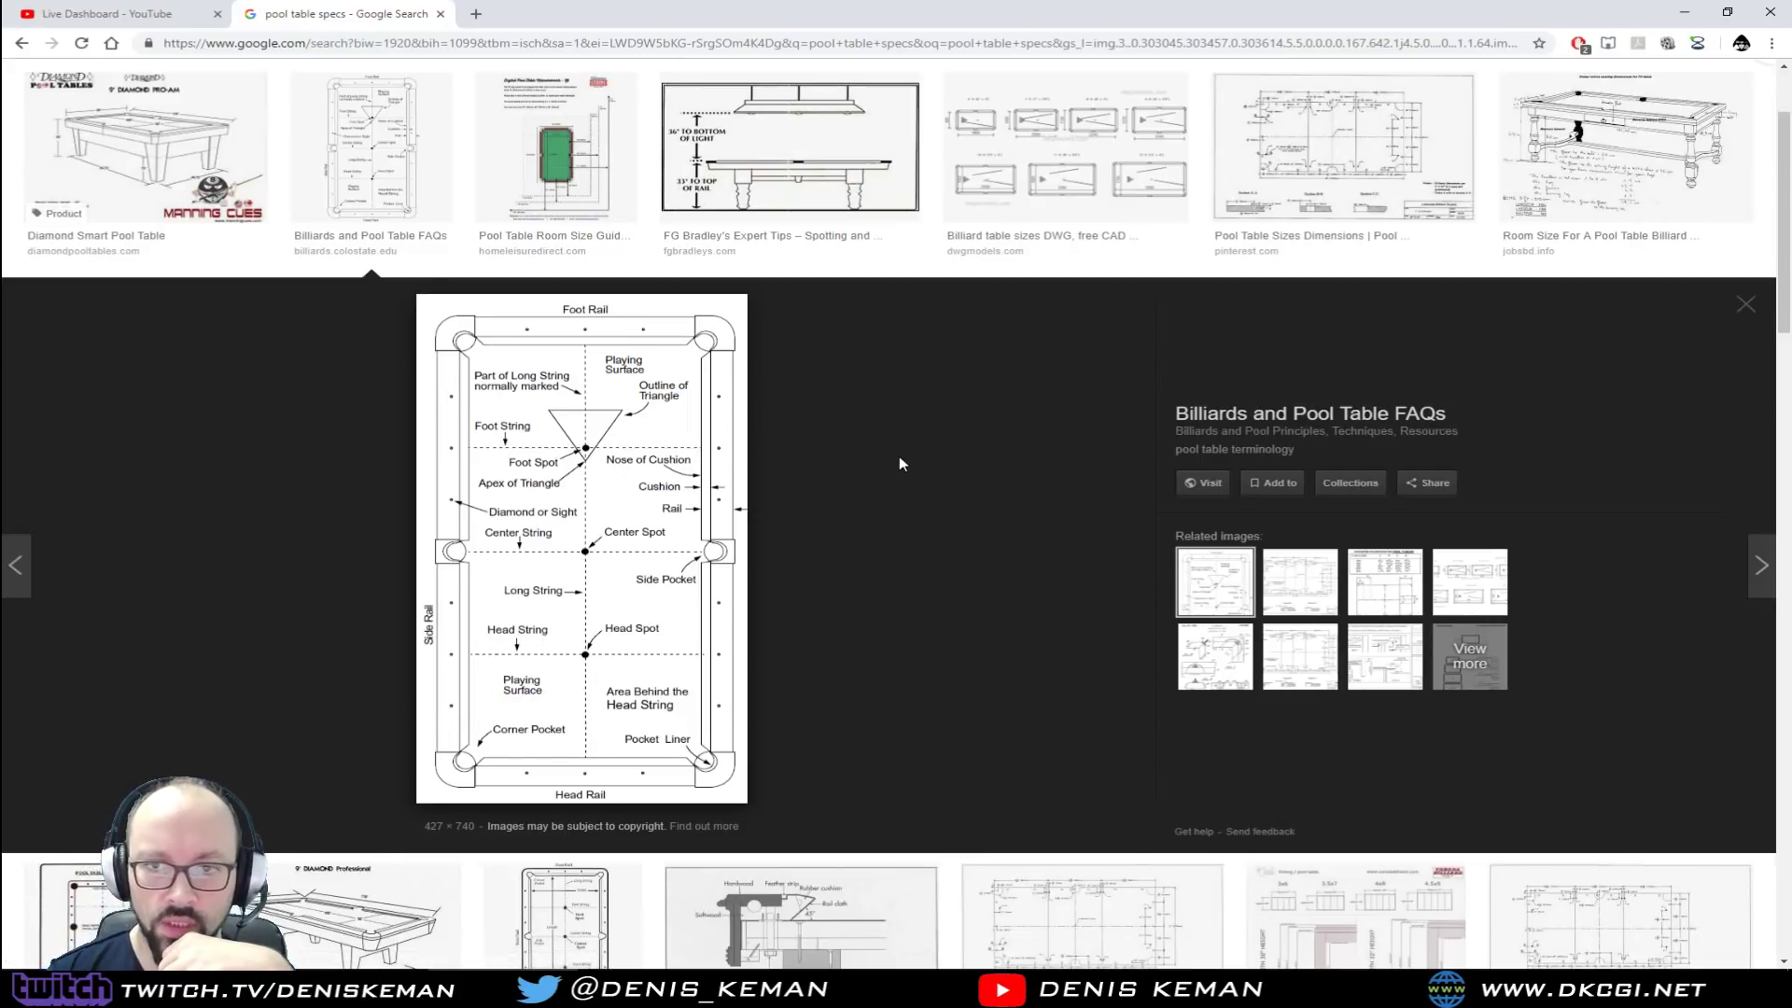
{"action": "scroll", "coordinate": [899, 464], "scroll_direction": "down", "scroll_amount": 9}
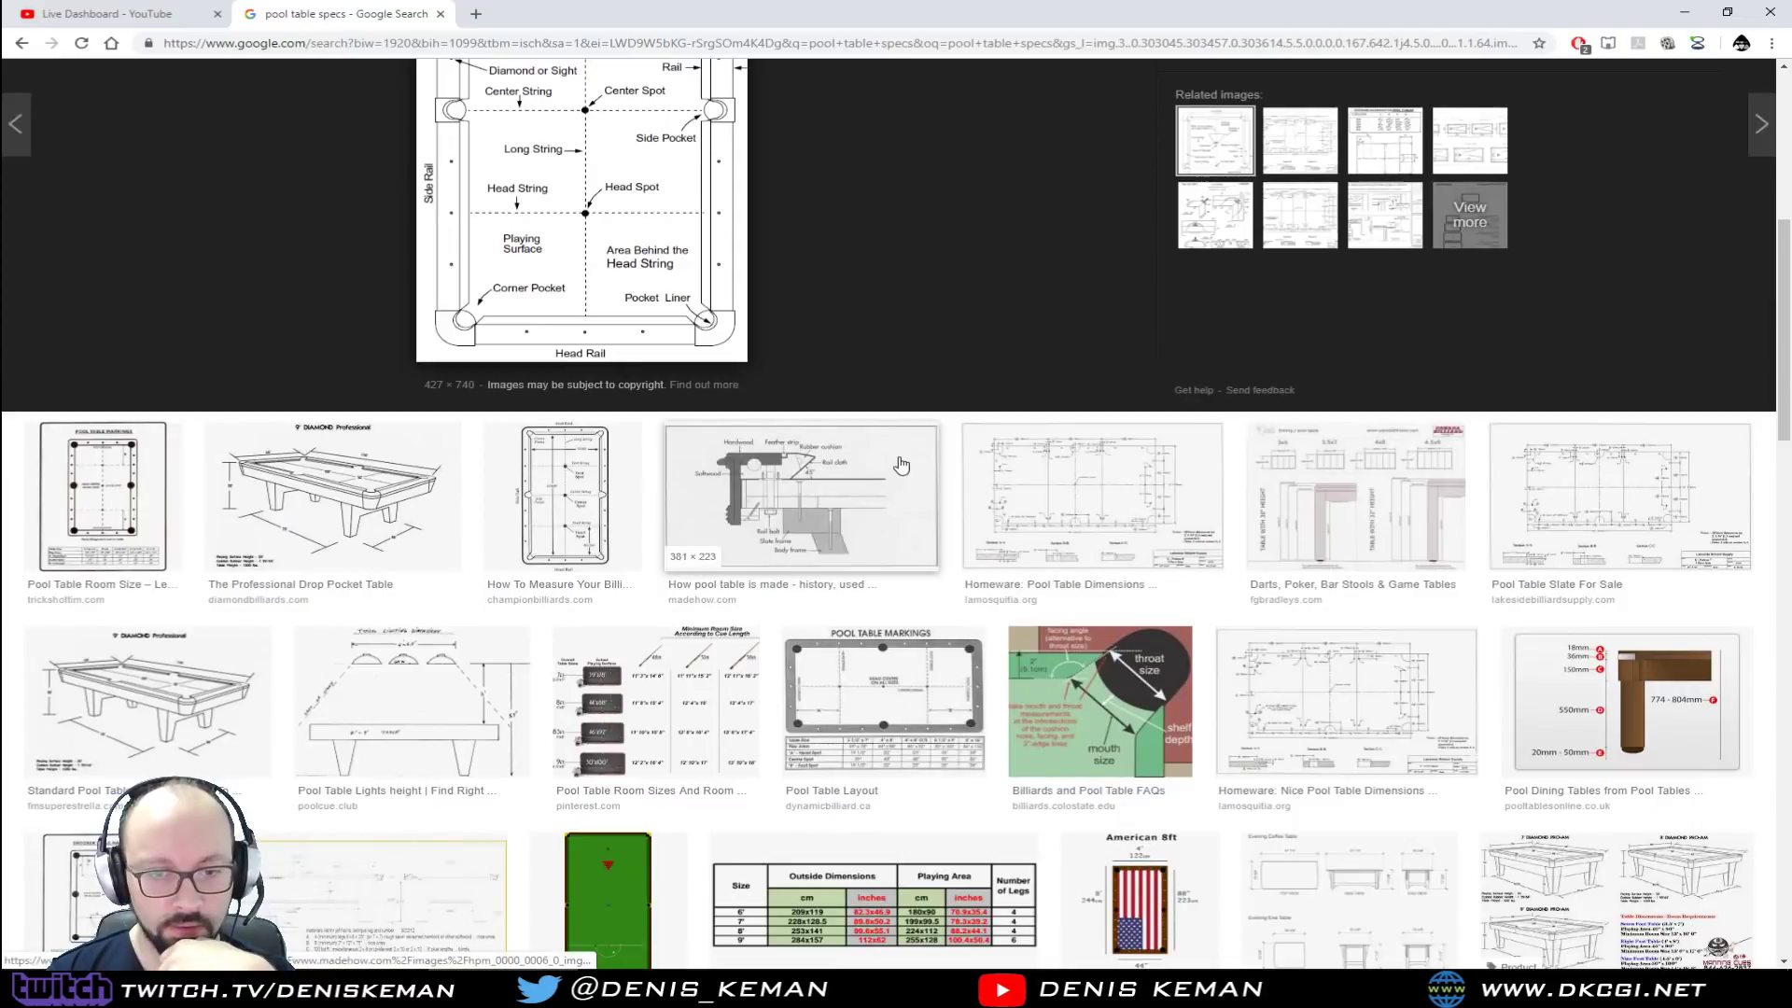
{"action": "scroll", "coordinate": [900, 464], "scroll_direction": "down", "scroll_amount": 2}
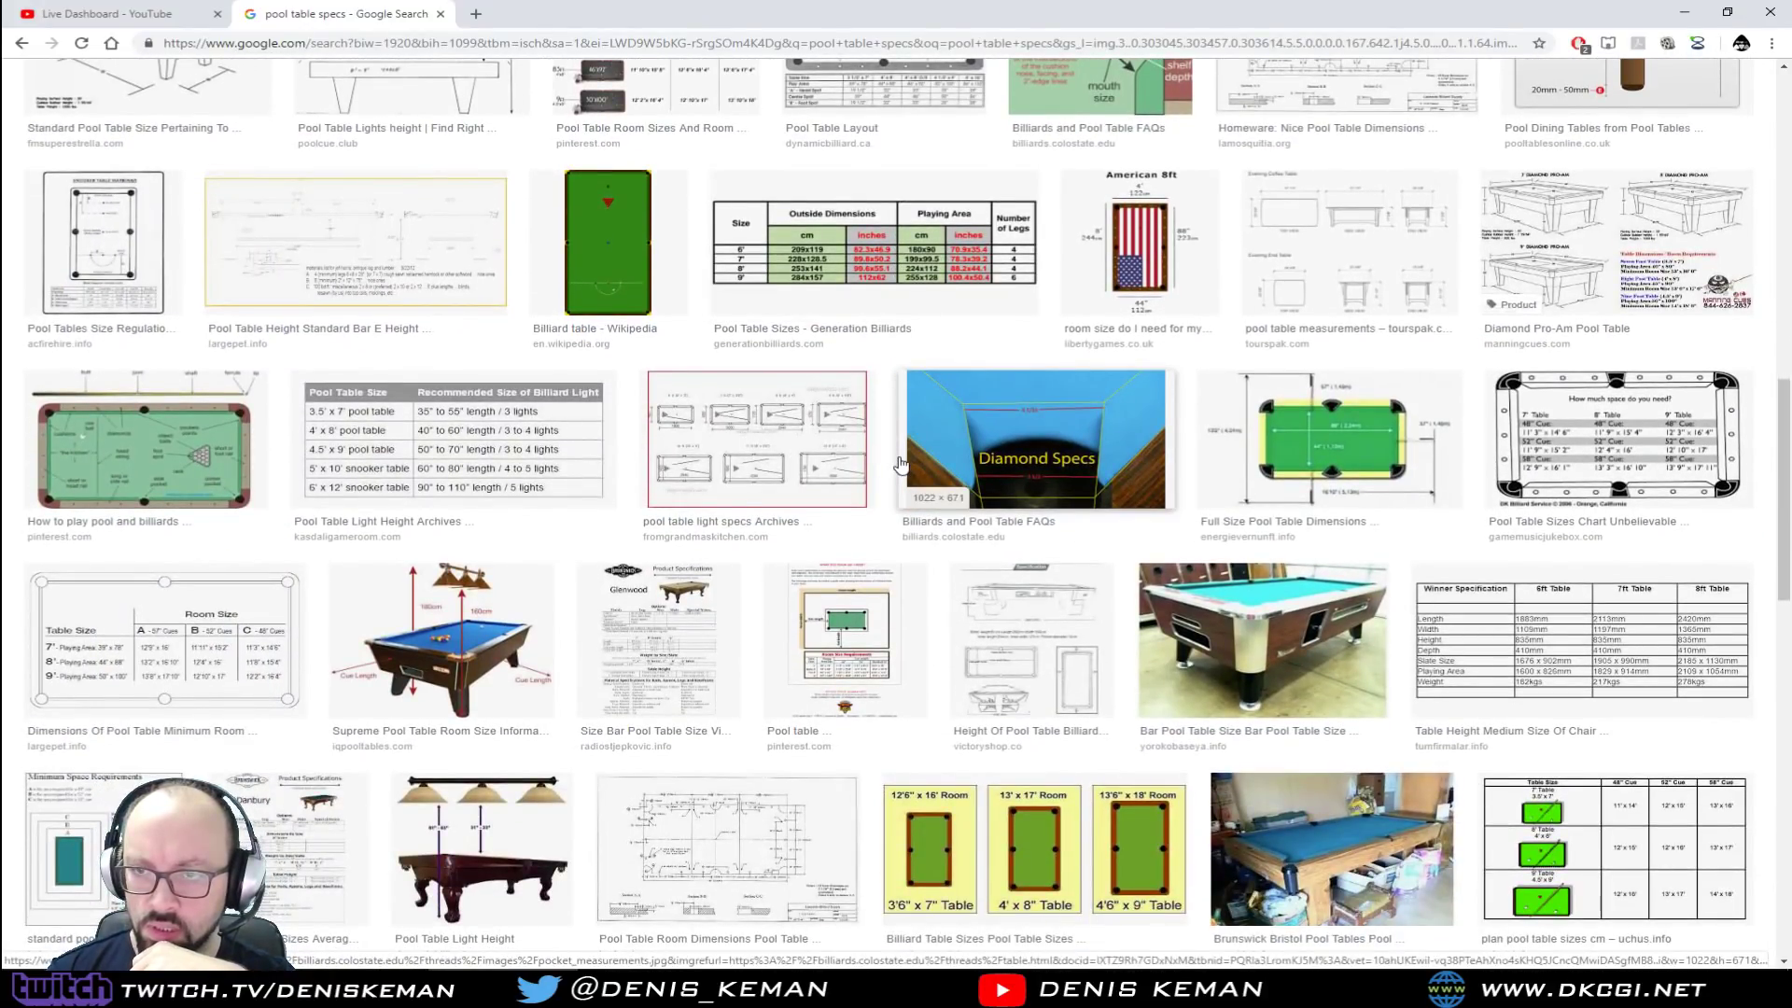
{"action": "scroll", "coordinate": [900, 464], "scroll_direction": "down", "scroll_amount": 3}
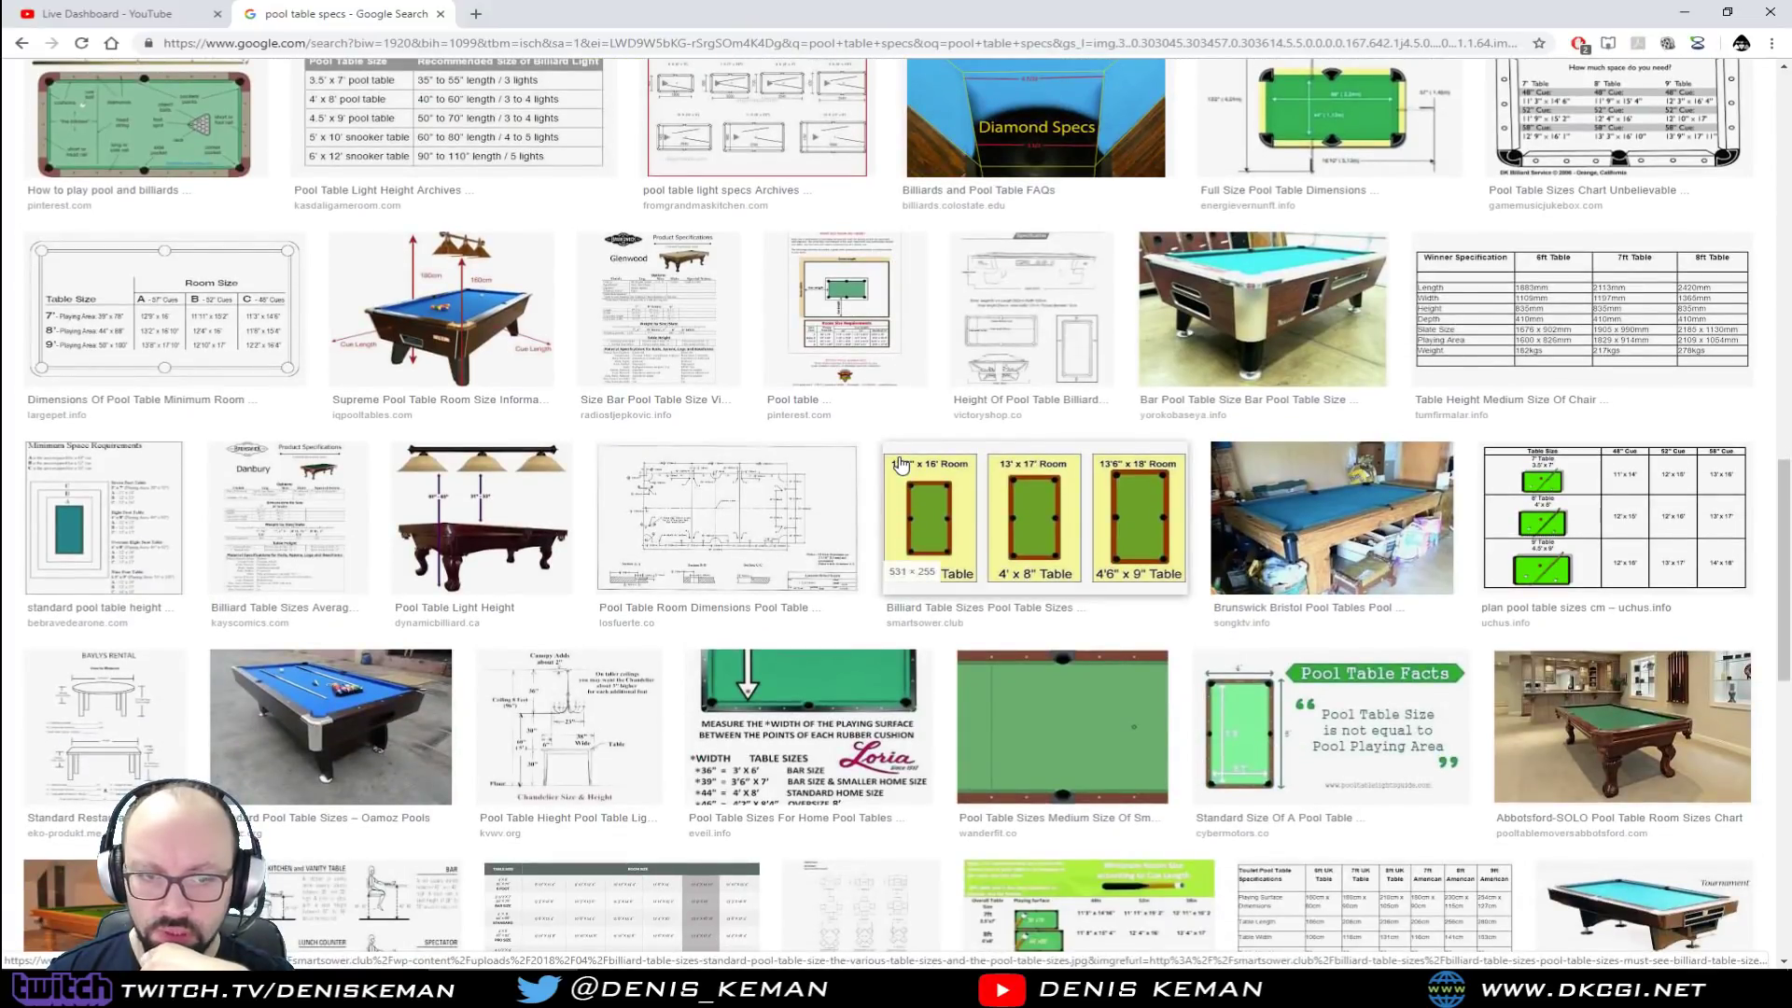
{"action": "scroll", "coordinate": [900, 464], "scroll_direction": "down", "scroll_amount": 4}
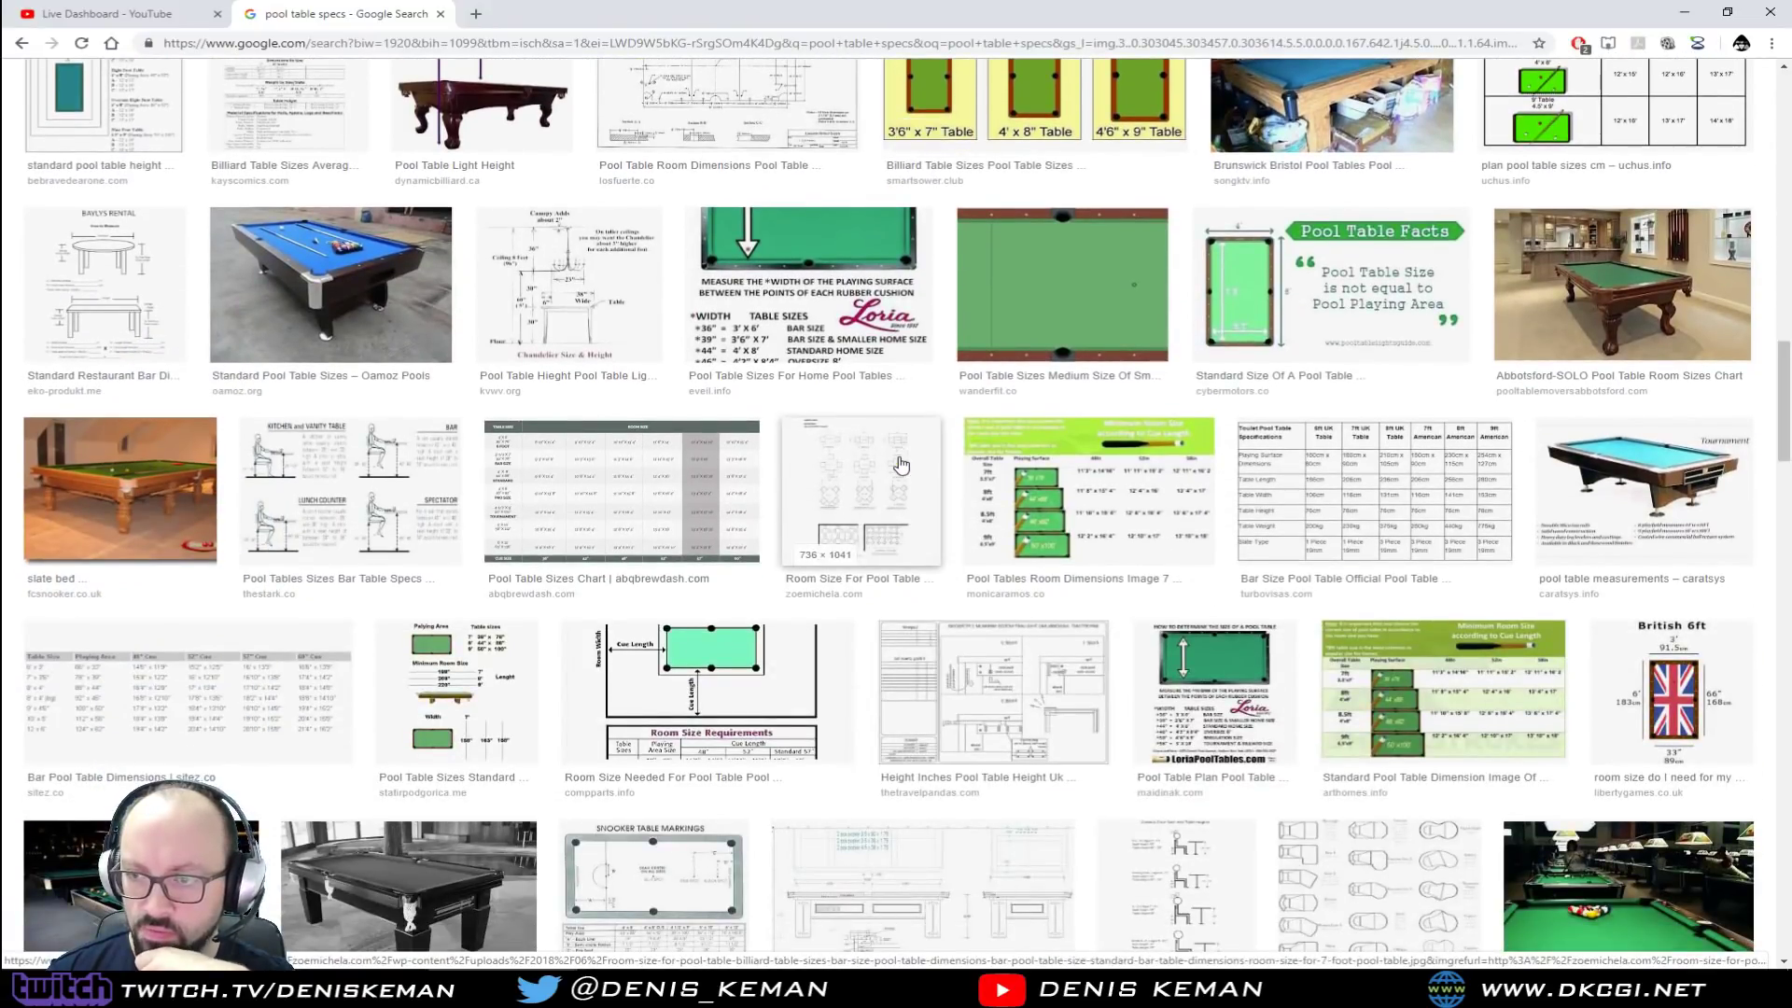
{"action": "scroll", "coordinate": [900, 464], "scroll_direction": "down", "scroll_amount": 2}
{"action": "scroll", "coordinate": [900, 464], "scroll_direction": "down", "scroll_amount": 3}
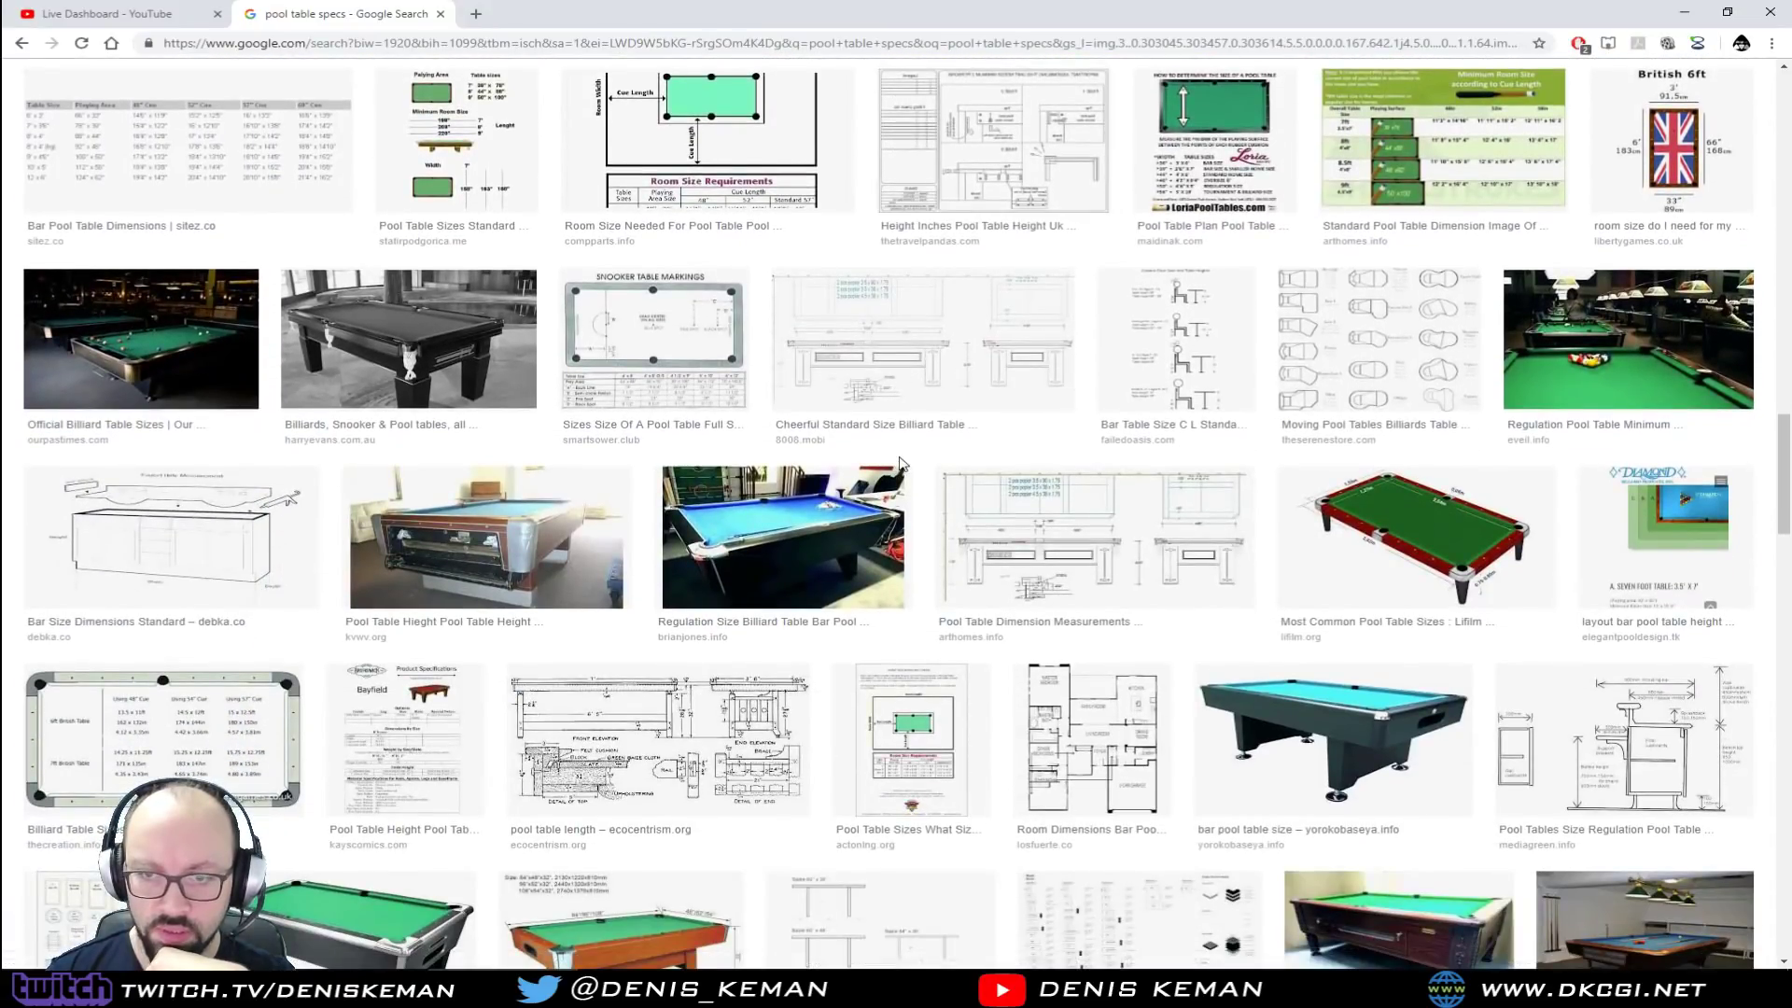
{"action": "scroll", "coordinate": [899, 464], "scroll_direction": "down", "scroll_amount": 1}
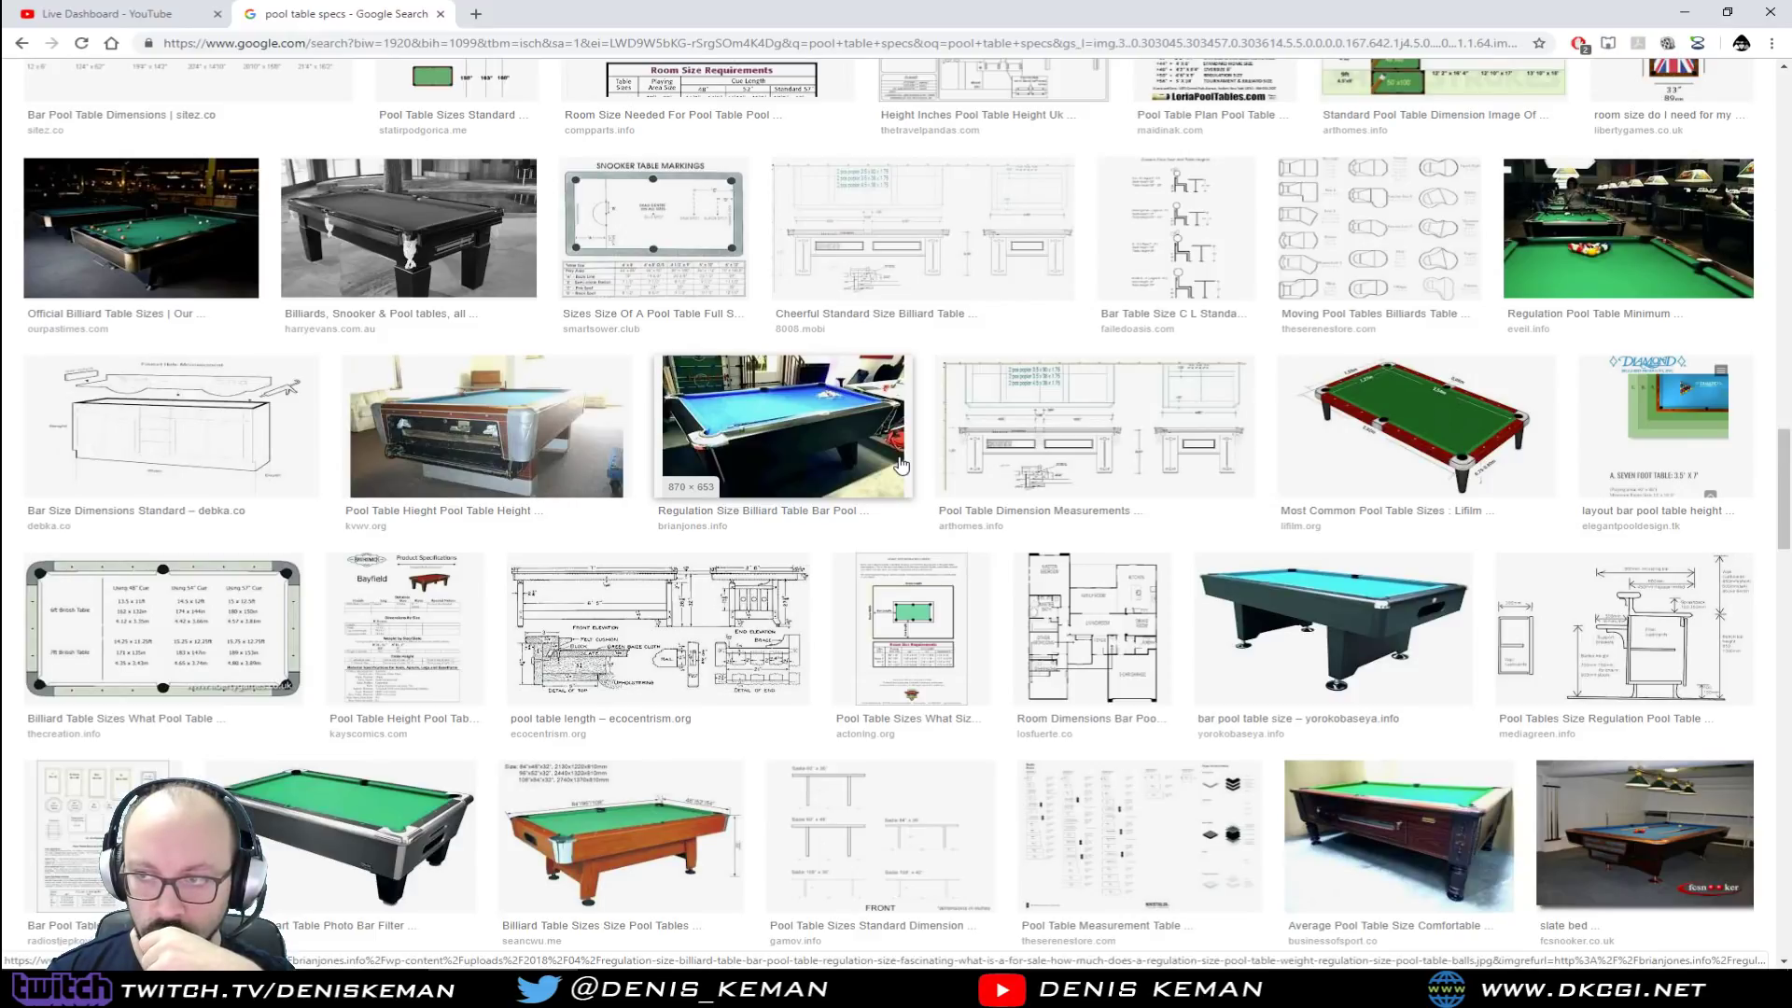
{"action": "scroll", "coordinate": [900, 464], "scroll_direction": "down", "scroll_amount": 8}
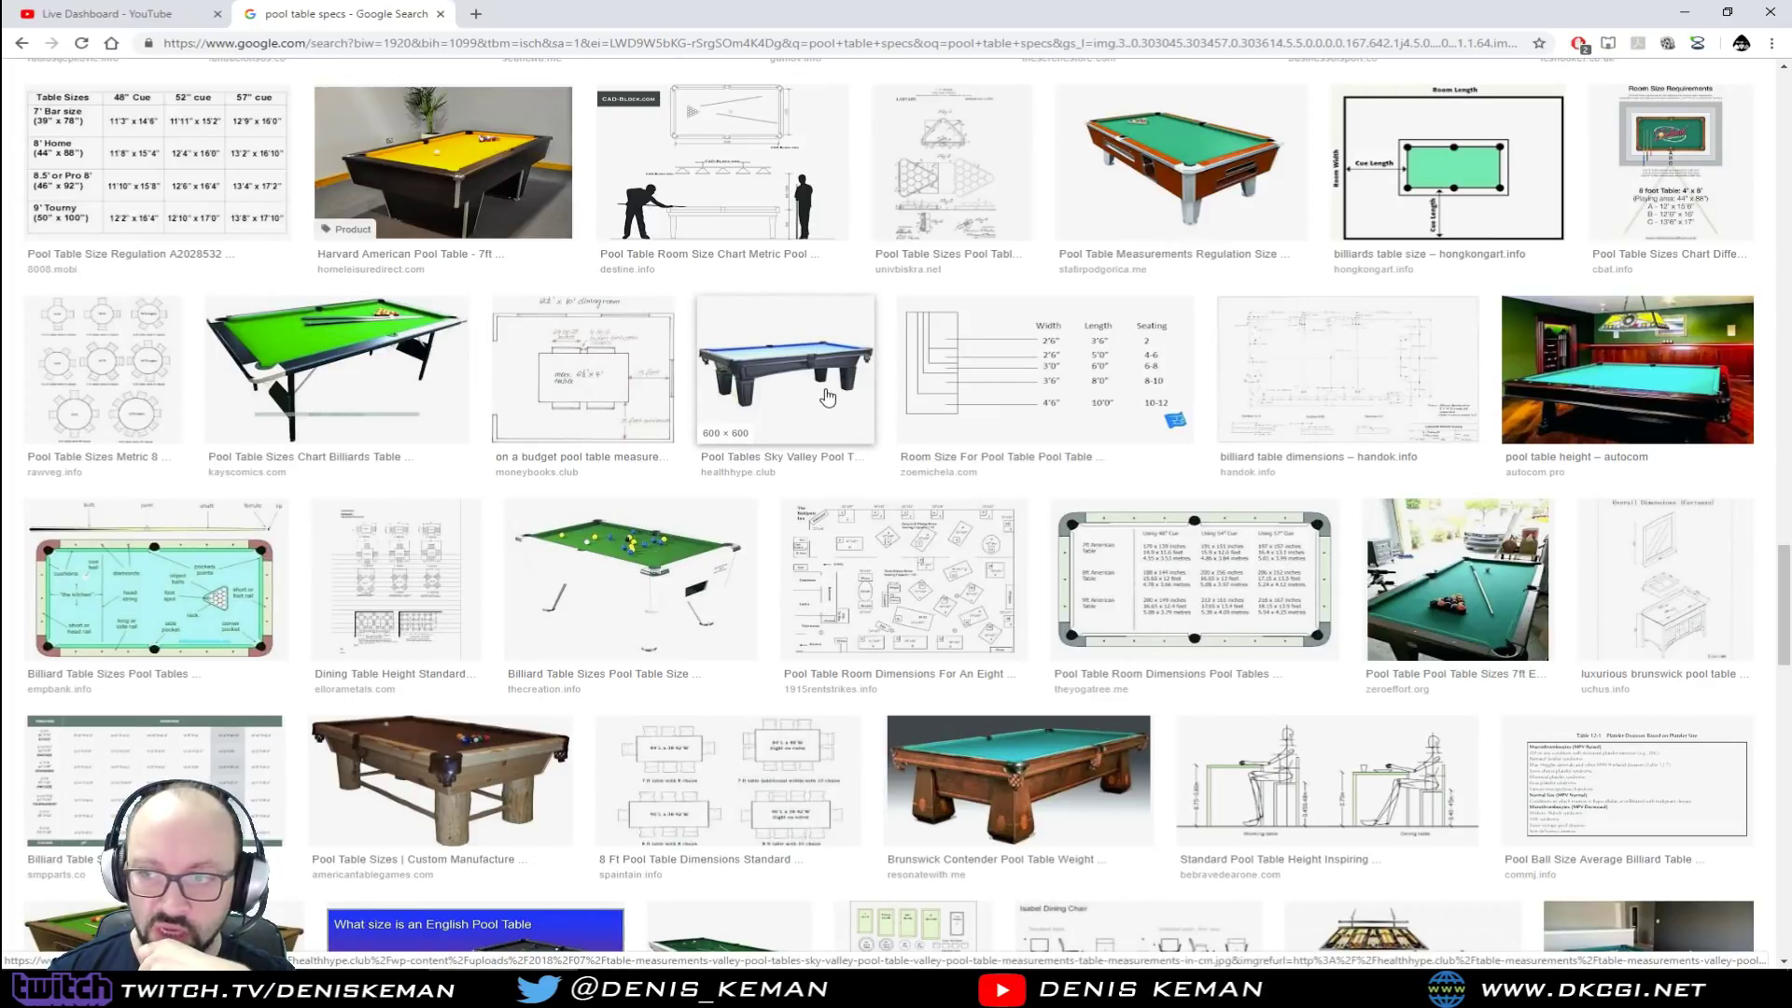
{"action": "scroll", "coordinate": [827, 397], "scroll_direction": "down", "scroll_amount": 5}
{"action": "scroll", "coordinate": [922, 453], "scroll_direction": "down", "scroll_amount": 3}
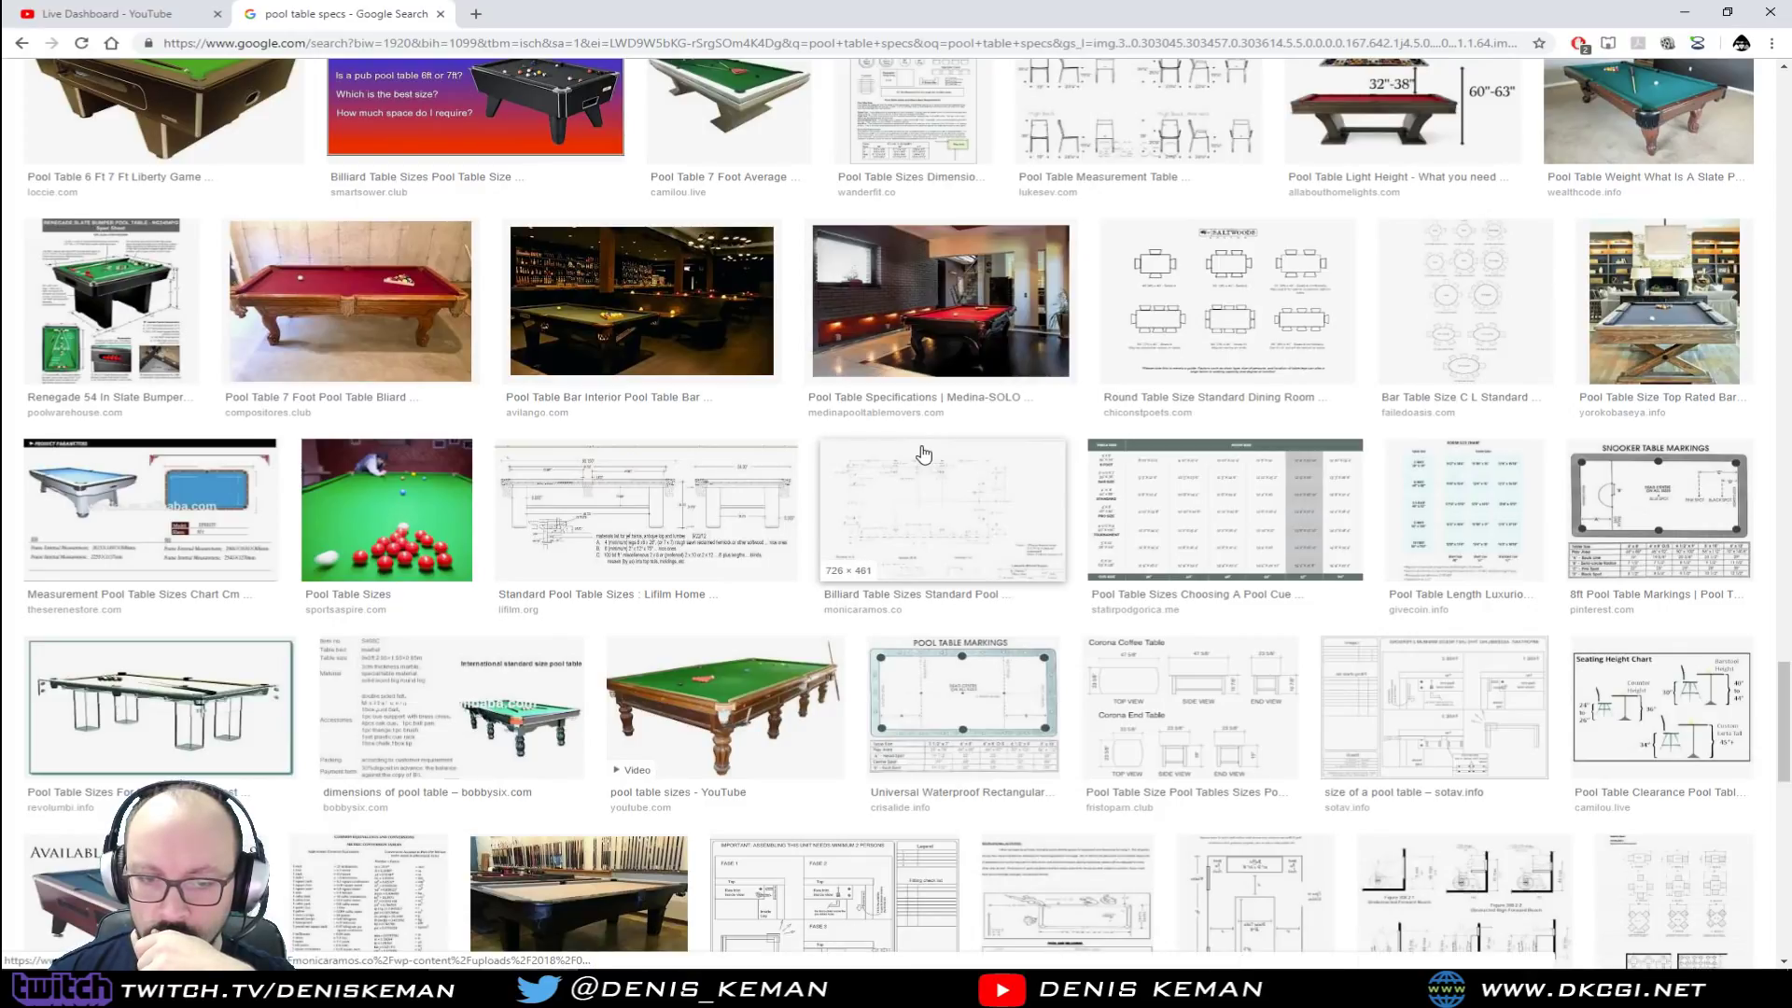
{"action": "scroll", "coordinate": [922, 453], "scroll_direction": "down", "scroll_amount": 3}
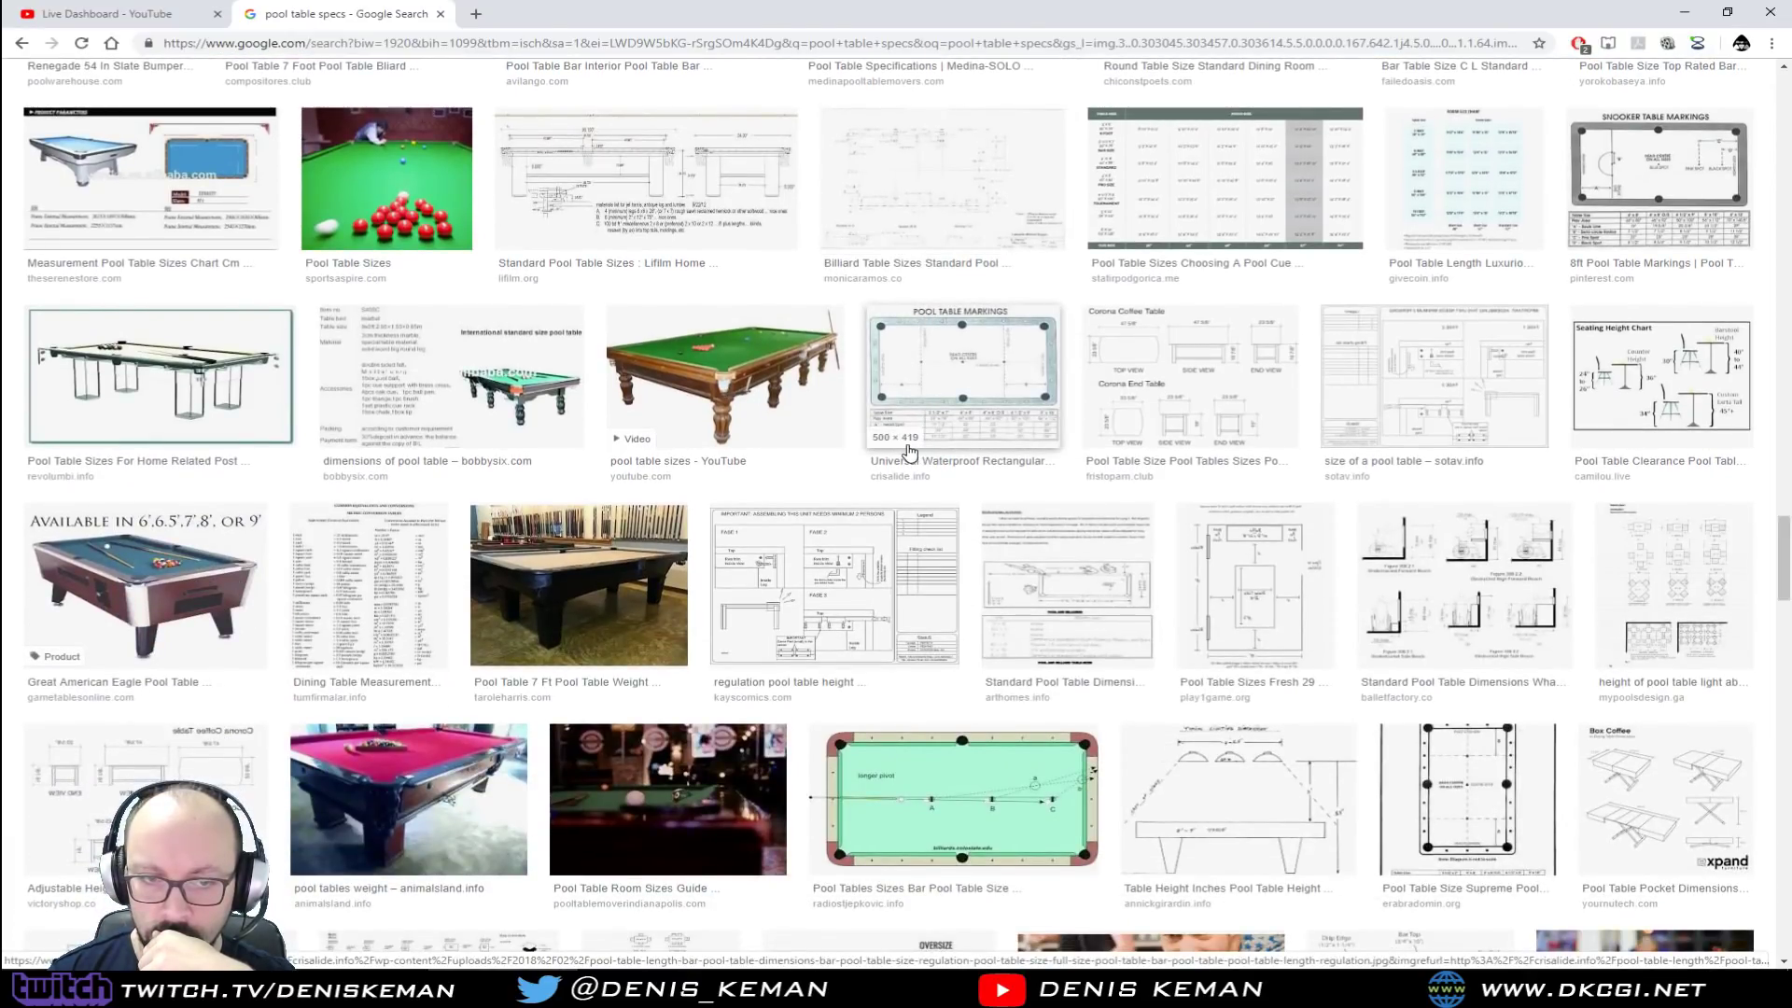
Step: Open the Great American Eagle Pool Table image and move the browser window aside to return to 3ds Max
{"action": "left_click", "coordinate": [145, 584]}
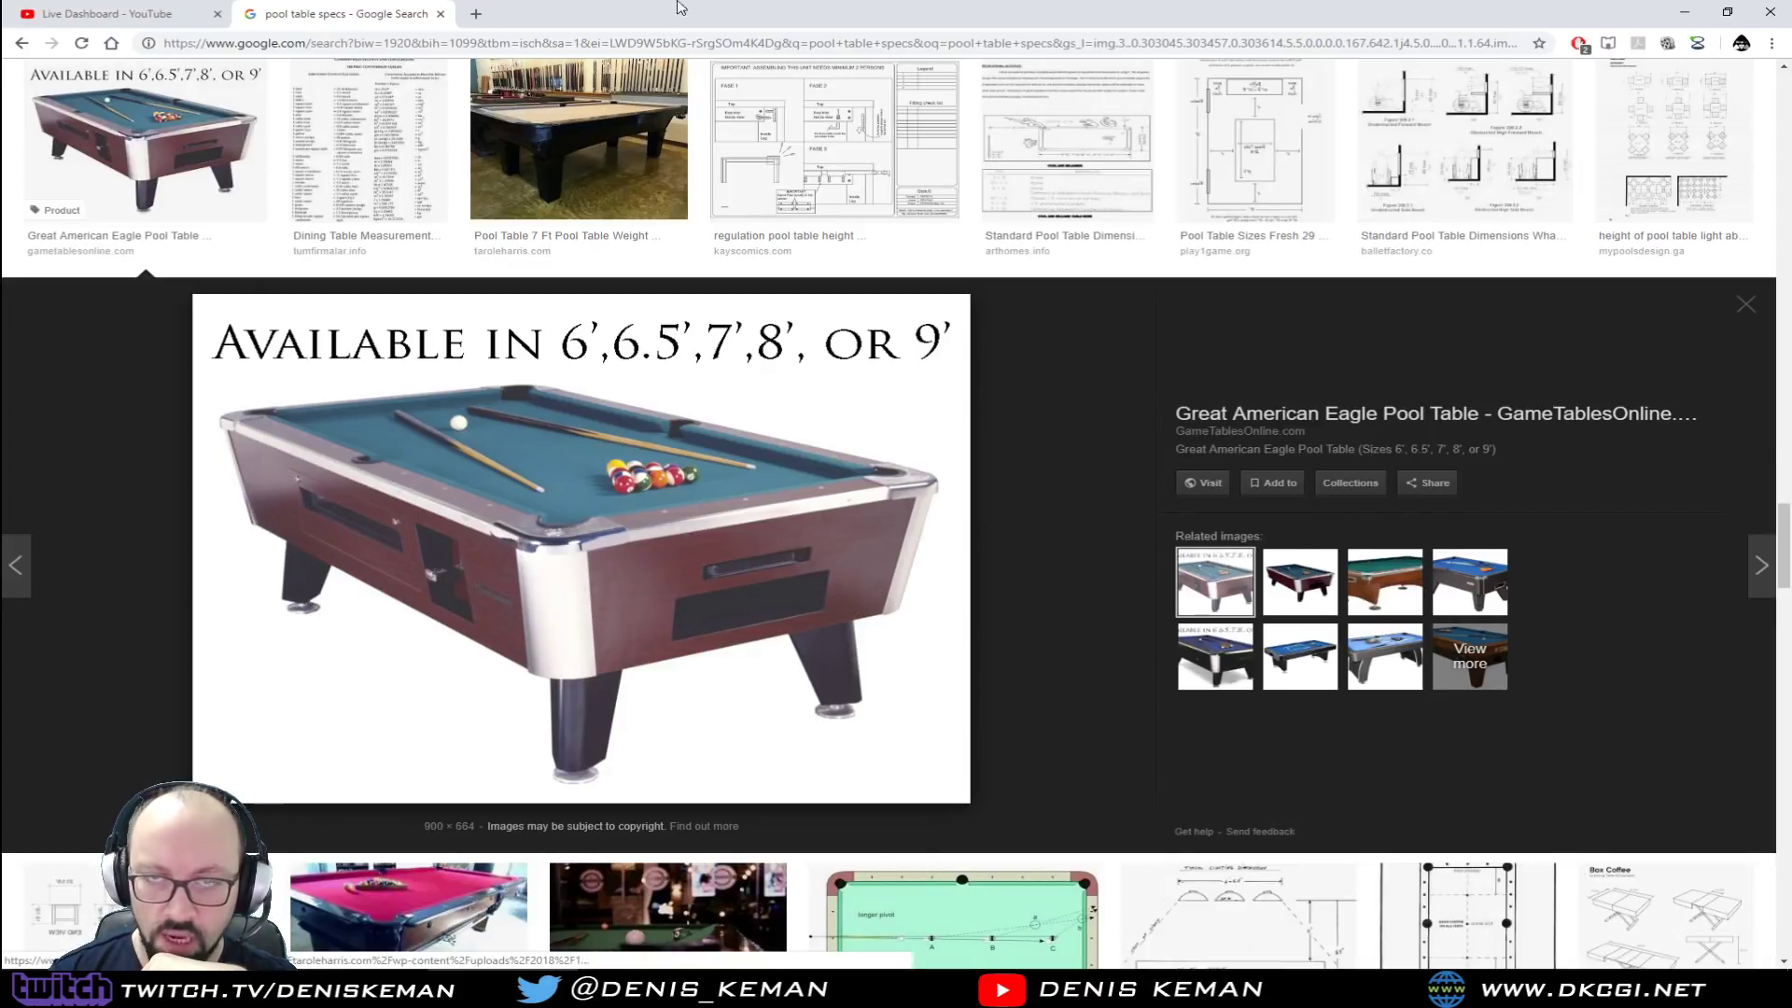
{"action": "left_click_drag", "start_coordinate": [716, 8], "coordinate": [0, 93]}
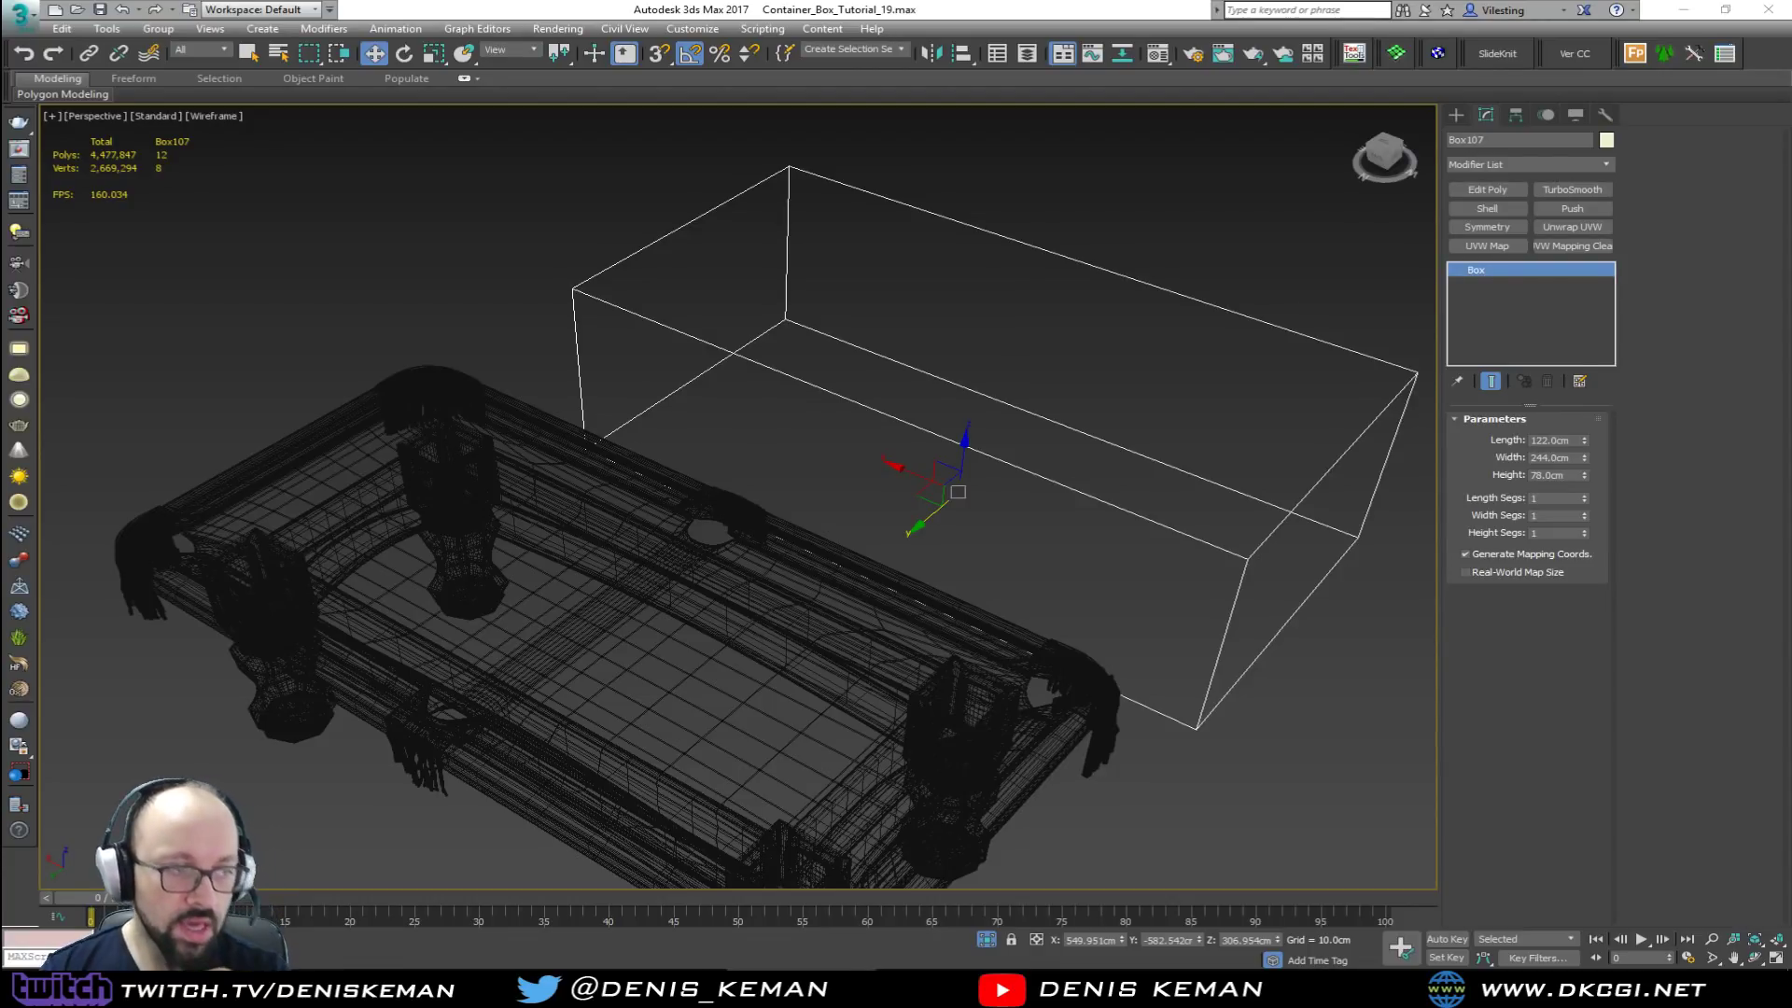
Step: Copy the reference box straight up by about 81 cm in the Right view, as an independent copy
{"action": "middle_click_drag", "start_coordinate": [830, 592], "coordinate": [429, 630], "text": "alt"}
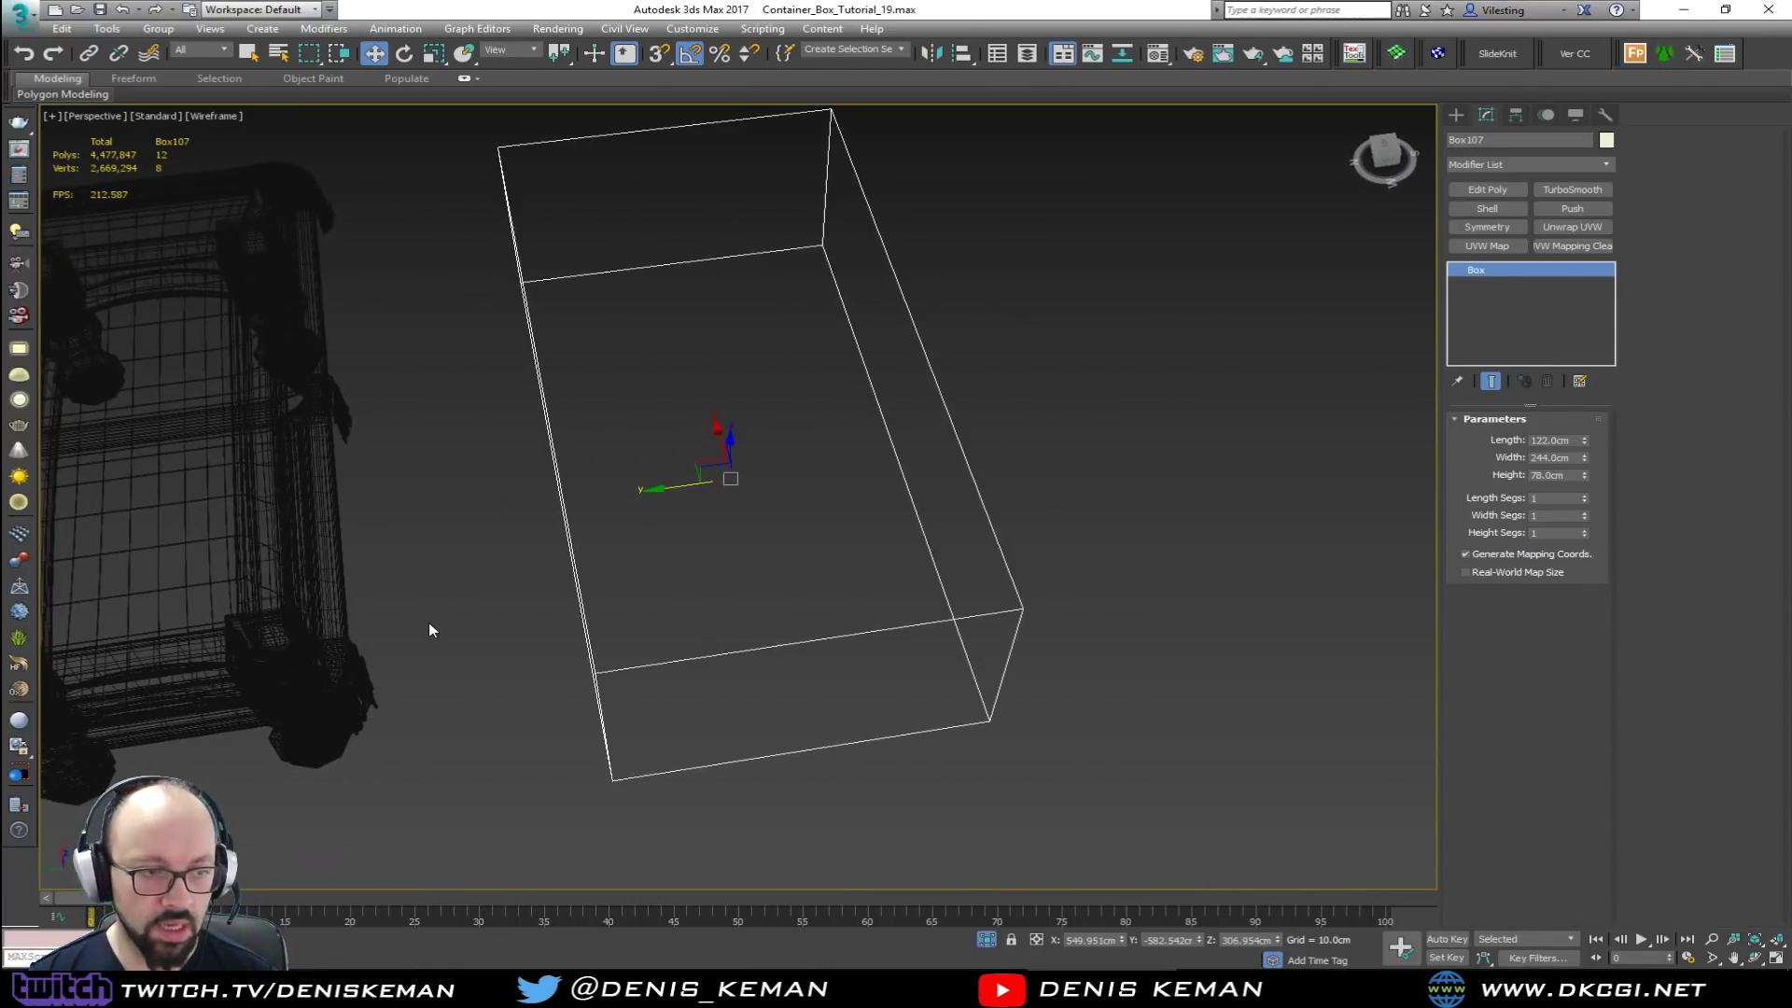
{"action": "left_click", "coordinate": [667, 454]}
{"action": "key", "text": "alt+w"}
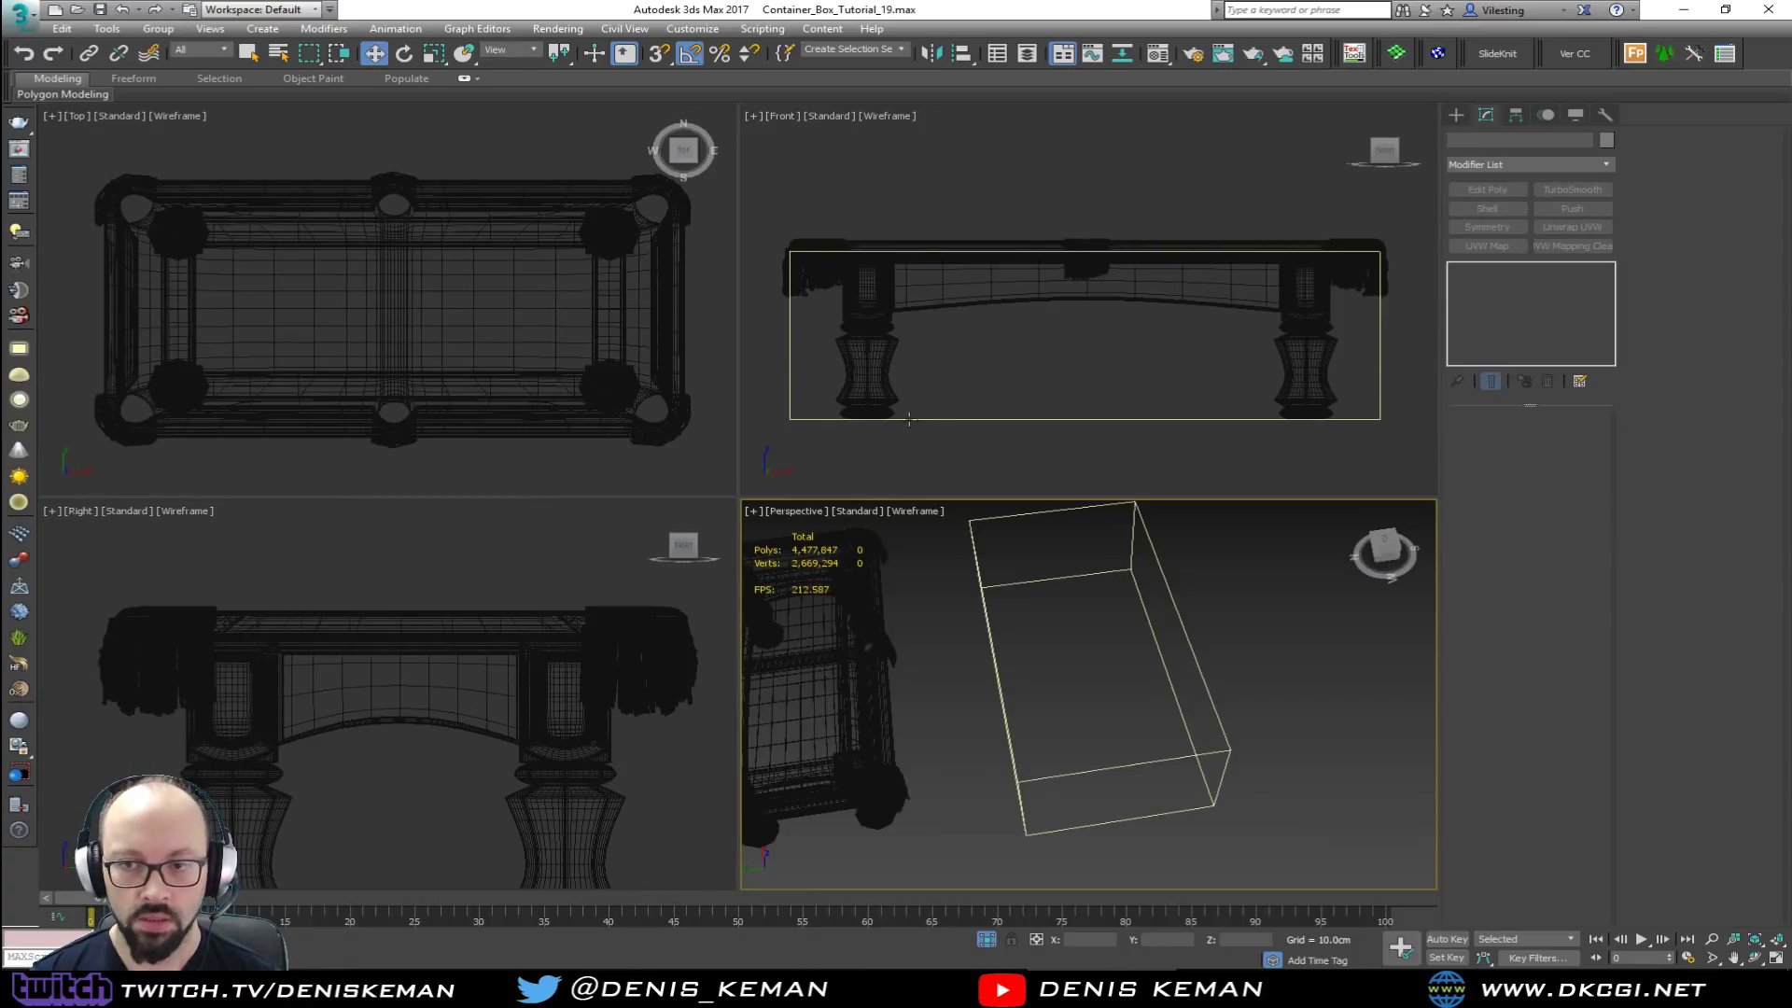
{"action": "left_click", "coordinate": [965, 419]}
{"action": "right_click", "coordinate": [411, 686]}
{"action": "key", "text": "alt+w"}
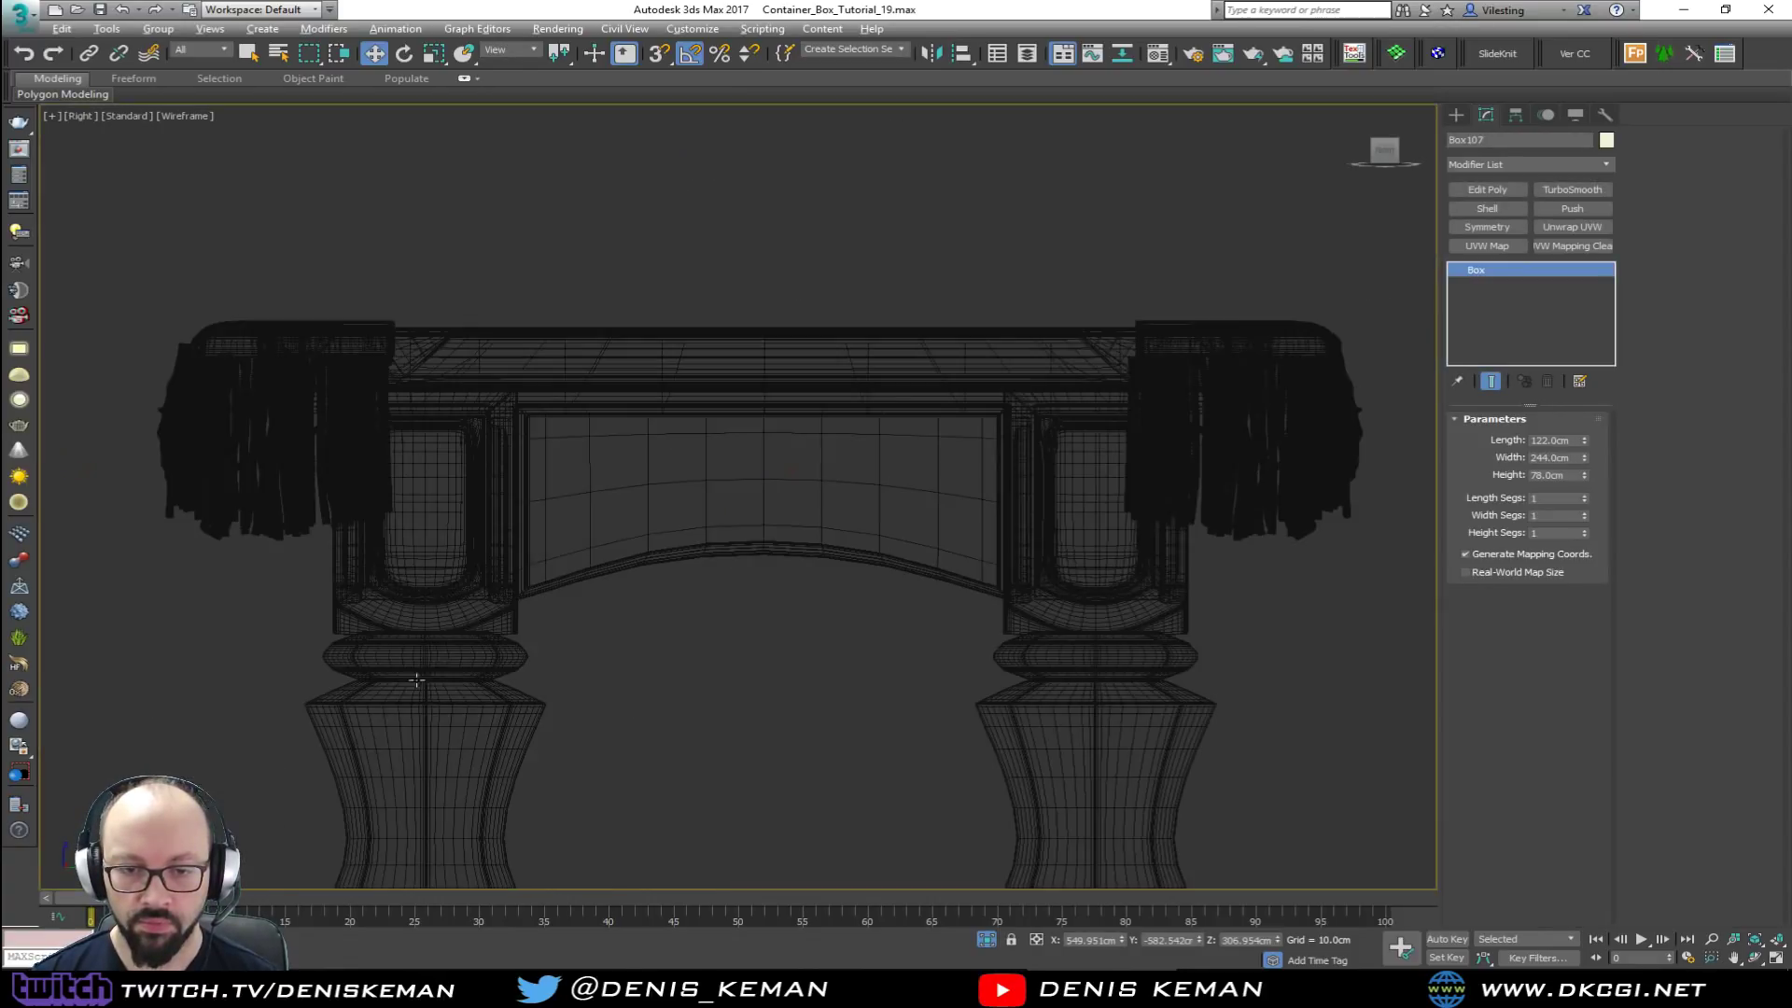
{"action": "key", "text": "z"}
{"action": "scroll", "coordinate": [444, 579], "scroll_direction": "down", "scroll_amount": 3}
{"action": "scroll", "coordinate": [444, 578], "scroll_direction": "down", "scroll_amount": 2}
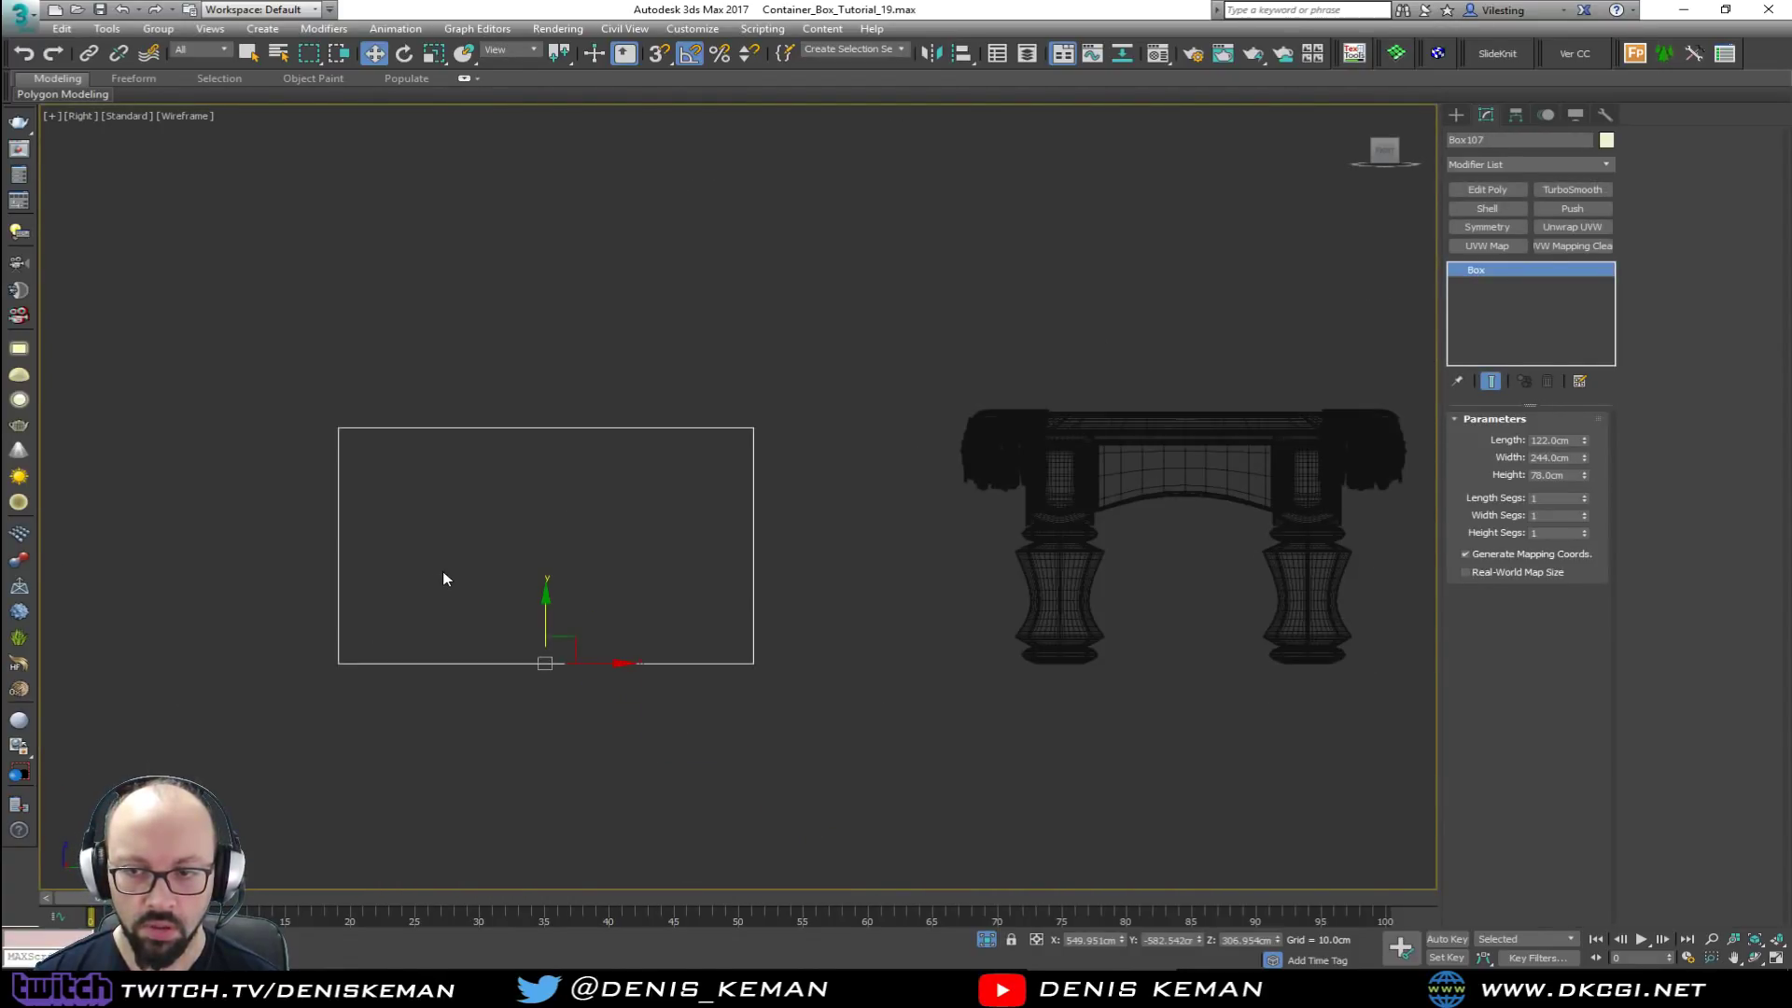
{"action": "left_click_drag", "start_coordinate": [549, 599], "coordinate": [537, 375], "text": "shift"}
{"action": "left_click", "coordinate": [902, 558]}
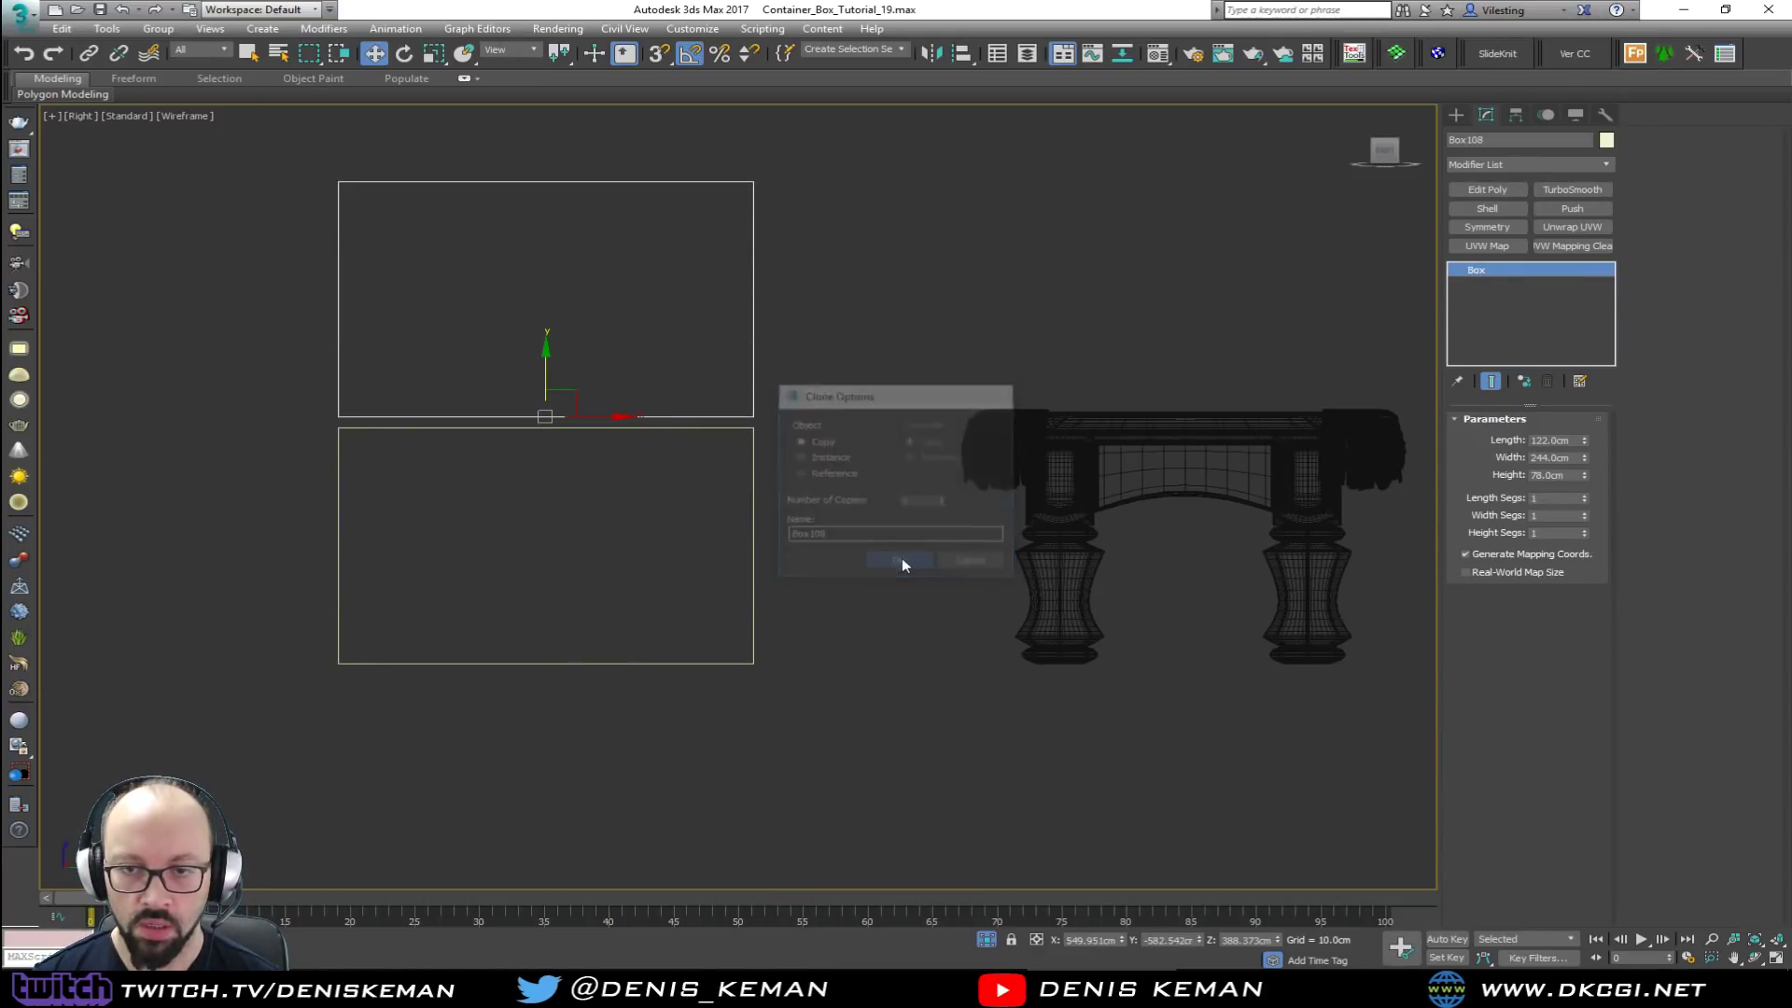
Step: Add an Edit Poly modifier to the upper box and lower its top polygon until only a thin slab remains
{"action": "key", "text": "alt+w"}
{"action": "right_click", "coordinate": [955, 732]}
{"action": "key", "text": "alt+w"}
{"action": "middle_click_drag", "start_coordinate": [642, 557], "coordinate": [1324, 248], "text": "alt"}
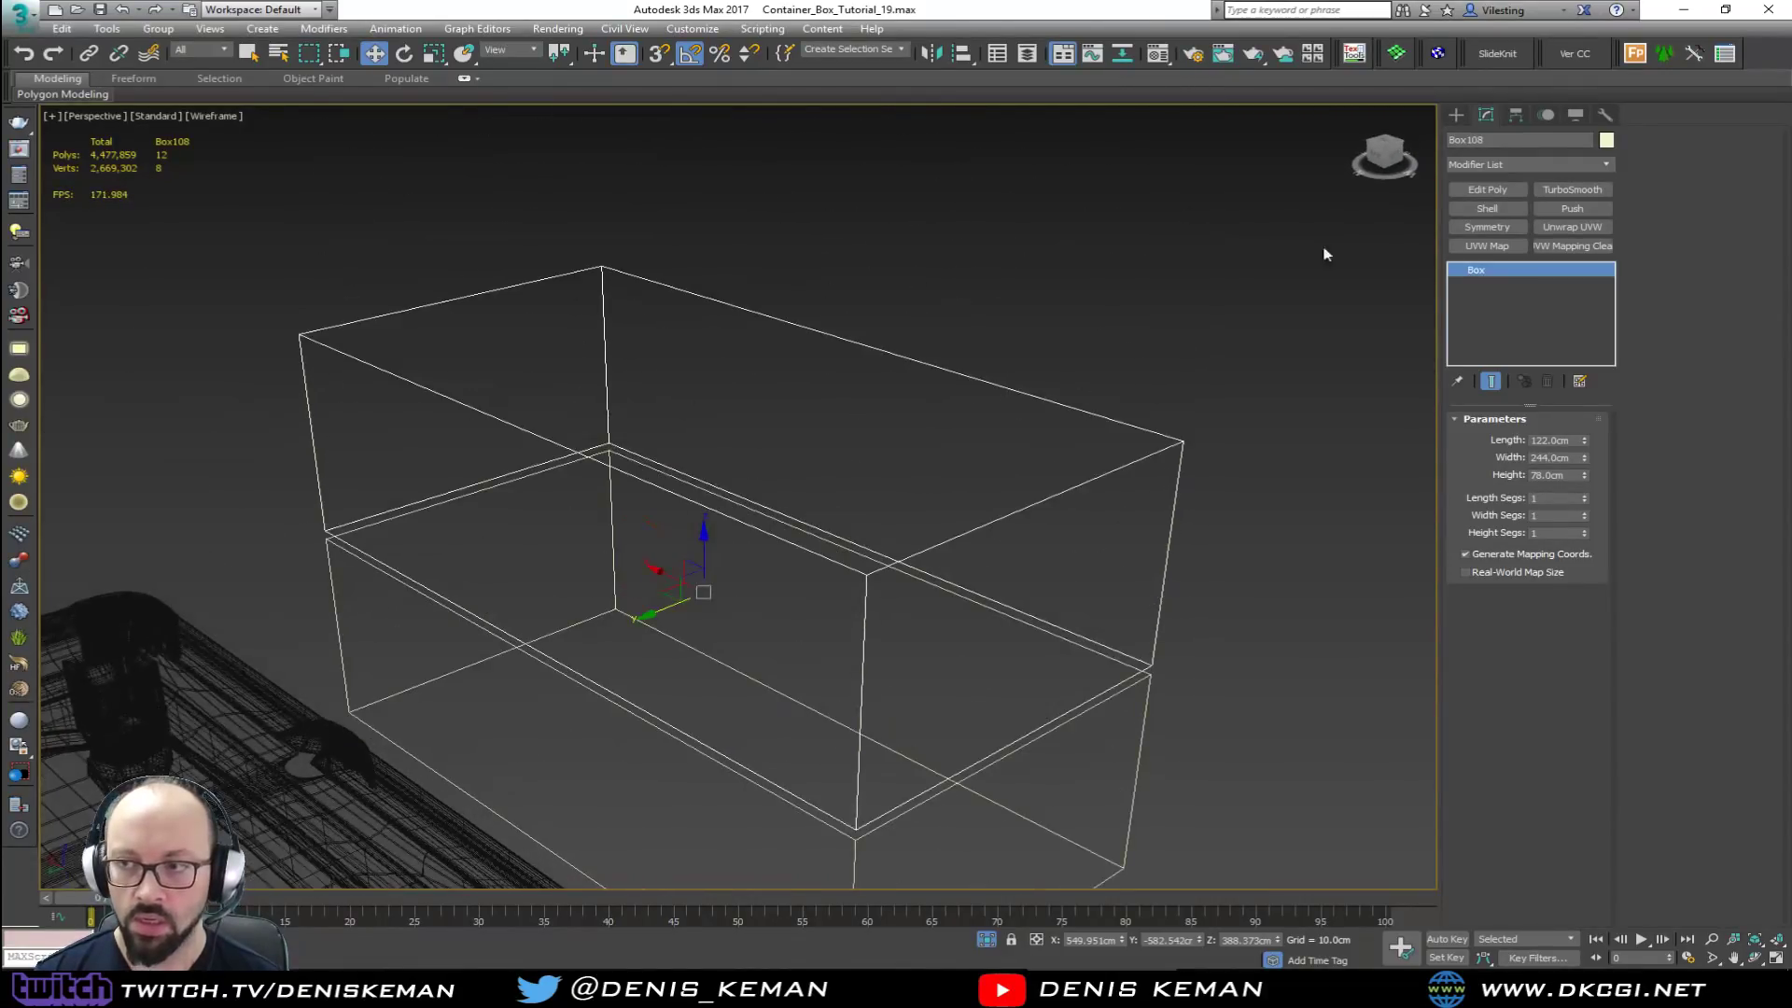
{"action": "left_click", "coordinate": [1485, 188]}
{"action": "key", "text": "4"}
{"action": "left_click", "coordinate": [811, 415]}
{"action": "left_click_drag", "start_coordinate": [703, 336], "coordinate": [691, 513]}
{"action": "middle_click_drag", "start_coordinate": [691, 514], "coordinate": [627, 479], "text": "alt"}
{"action": "left_click", "coordinate": [1547, 551]}
Step: Show the Perspective view shaded with edged faces and make the lower reference box see-through
{"action": "mouse_move", "coordinate": [933, 508]}
{"action": "middle_mouse_down", "text": "alt"}
{"action": "mouse_move", "coordinate": [840, 512]}
{"action": "mouse_move", "coordinate": [723, 577]}
{"action": "mouse_move", "coordinate": [755, 595]}
{"action": "mouse_move", "coordinate": [729, 582]}
{"action": "middle_mouse_up", "text": "alt"}
{"action": "key", "text": "F3"}
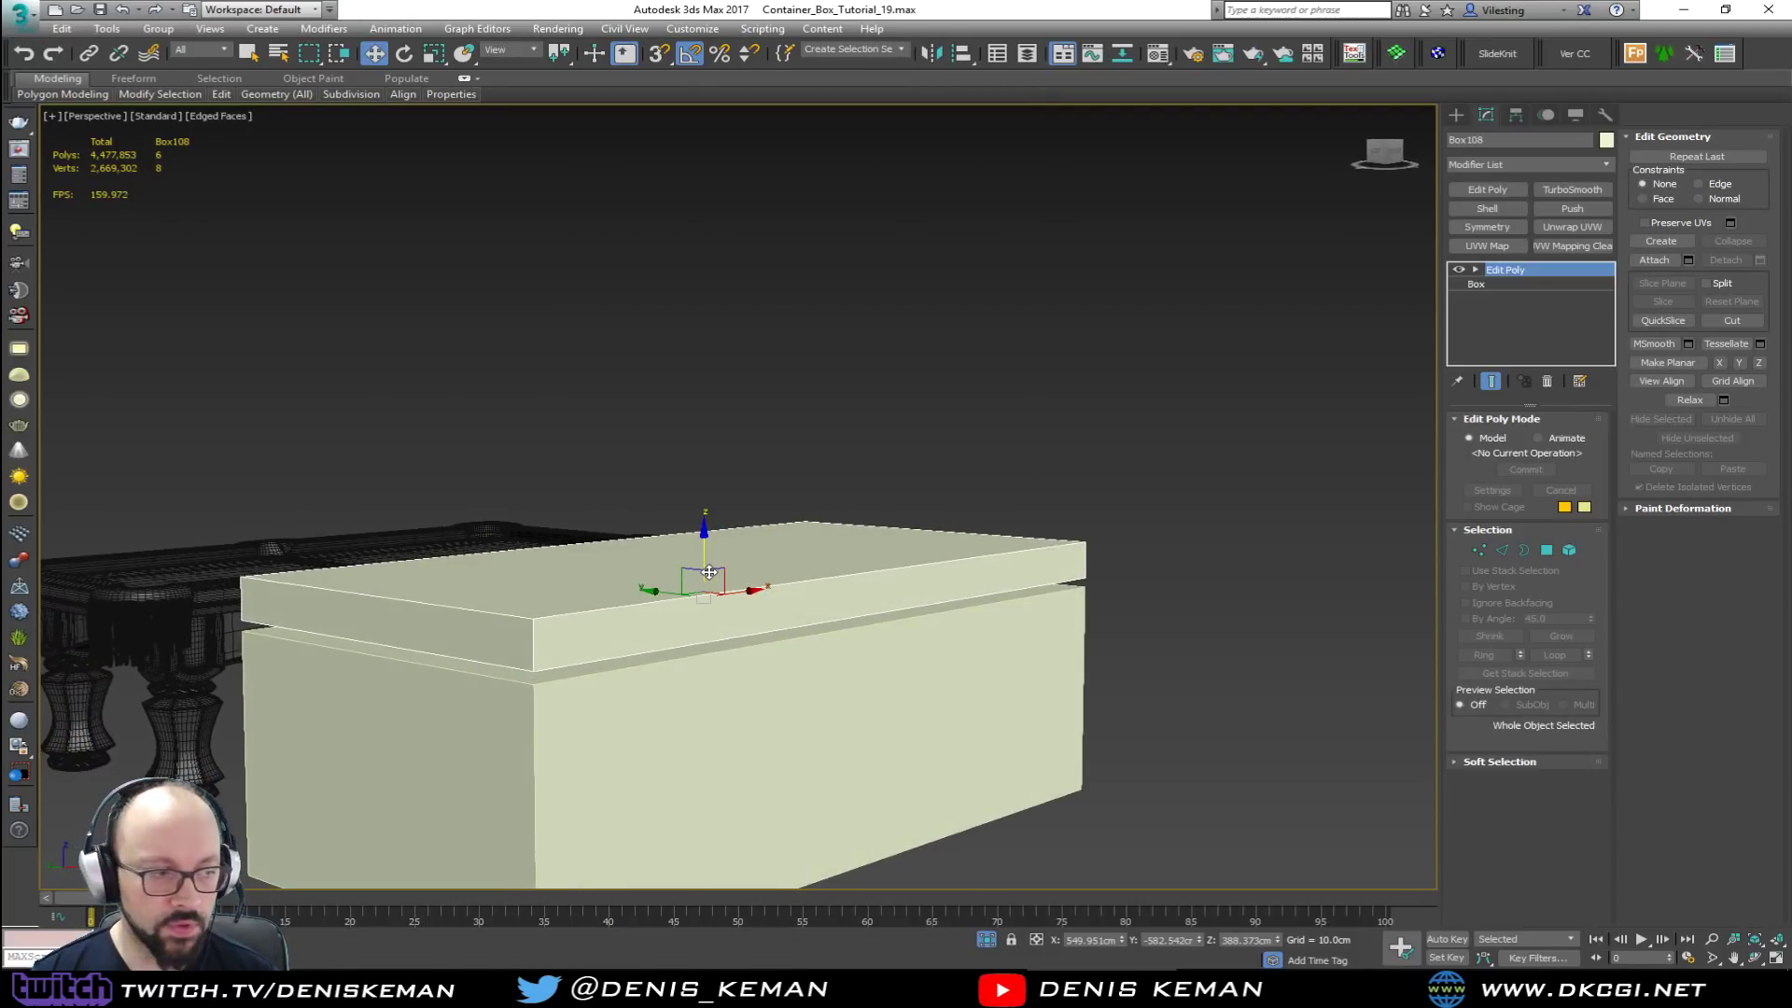
{"action": "scroll", "coordinate": [709, 582], "scroll_direction": "down", "scroll_amount": 2}
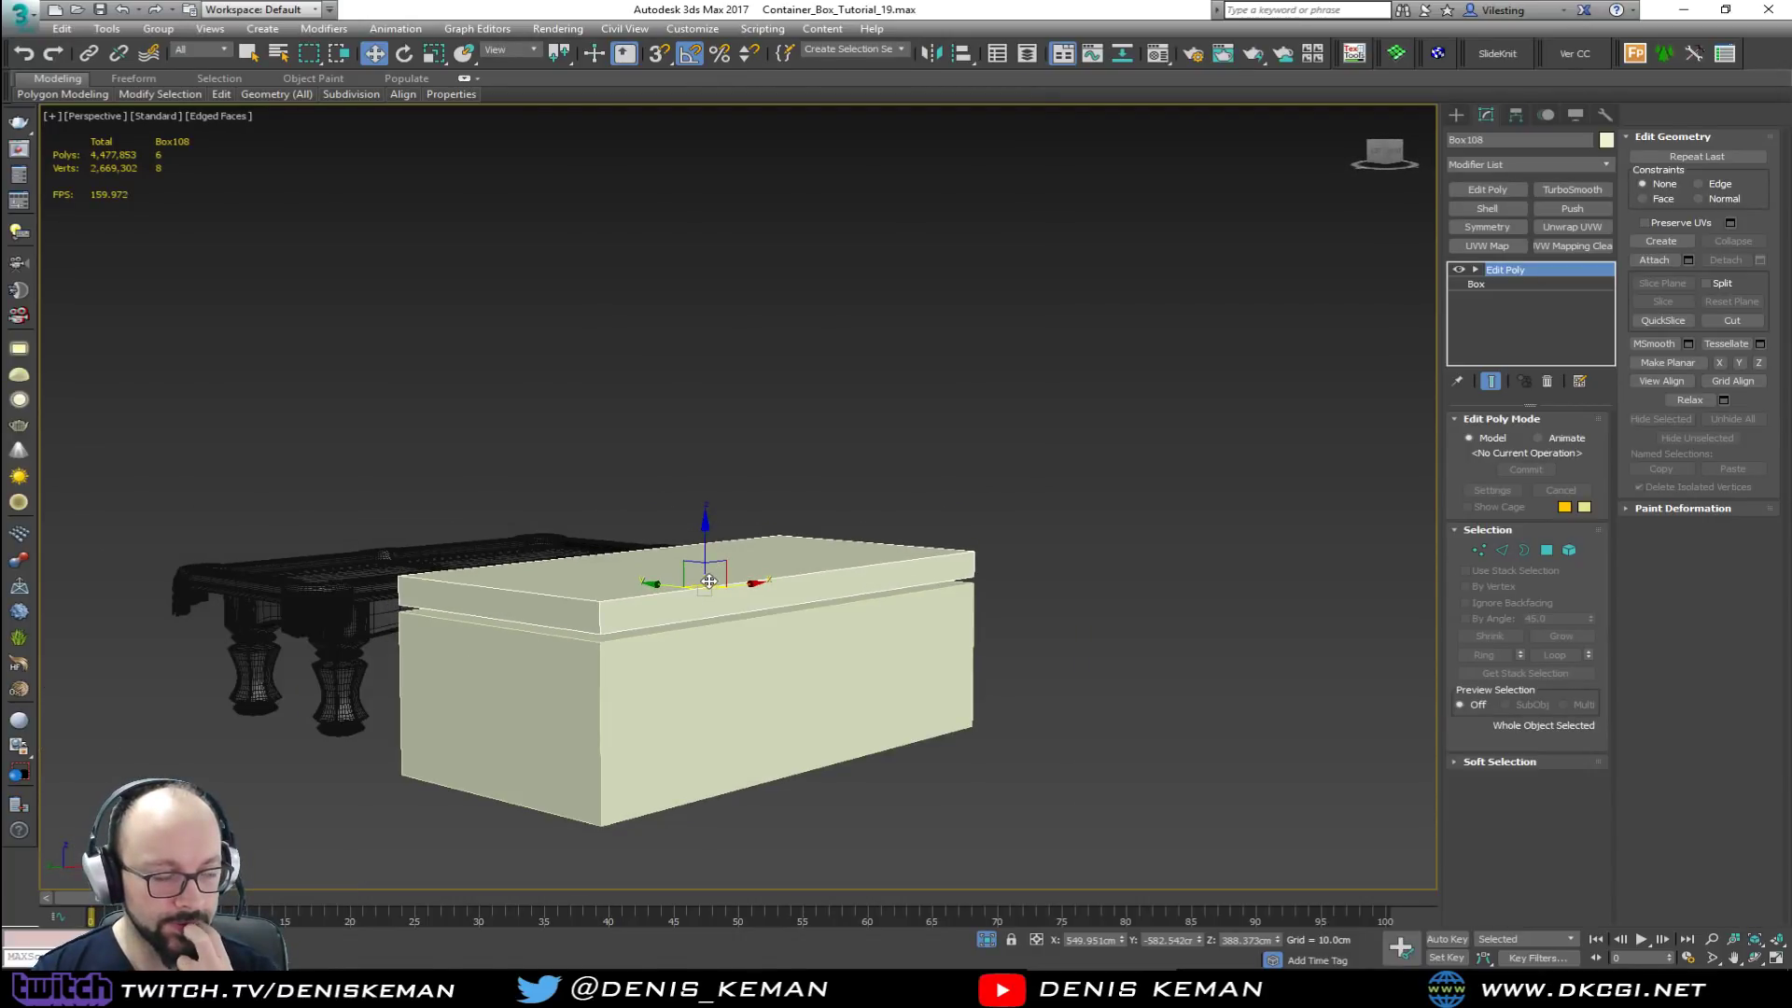
{"action": "scroll", "coordinate": [602, 665], "scroll_direction": "up", "scroll_amount": 2}
{"action": "left_click", "coordinate": [600, 664]}
{"action": "key", "text": "alt+x"}
{"action": "middle_click_drag", "start_coordinate": [602, 666], "coordinate": [763, 595], "text": "alt"}
{"action": "left_click", "coordinate": [920, 368]}
{"action": "middle_click_drag", "start_coordinate": [921, 368], "coordinate": [813, 331], "text": "alt"}
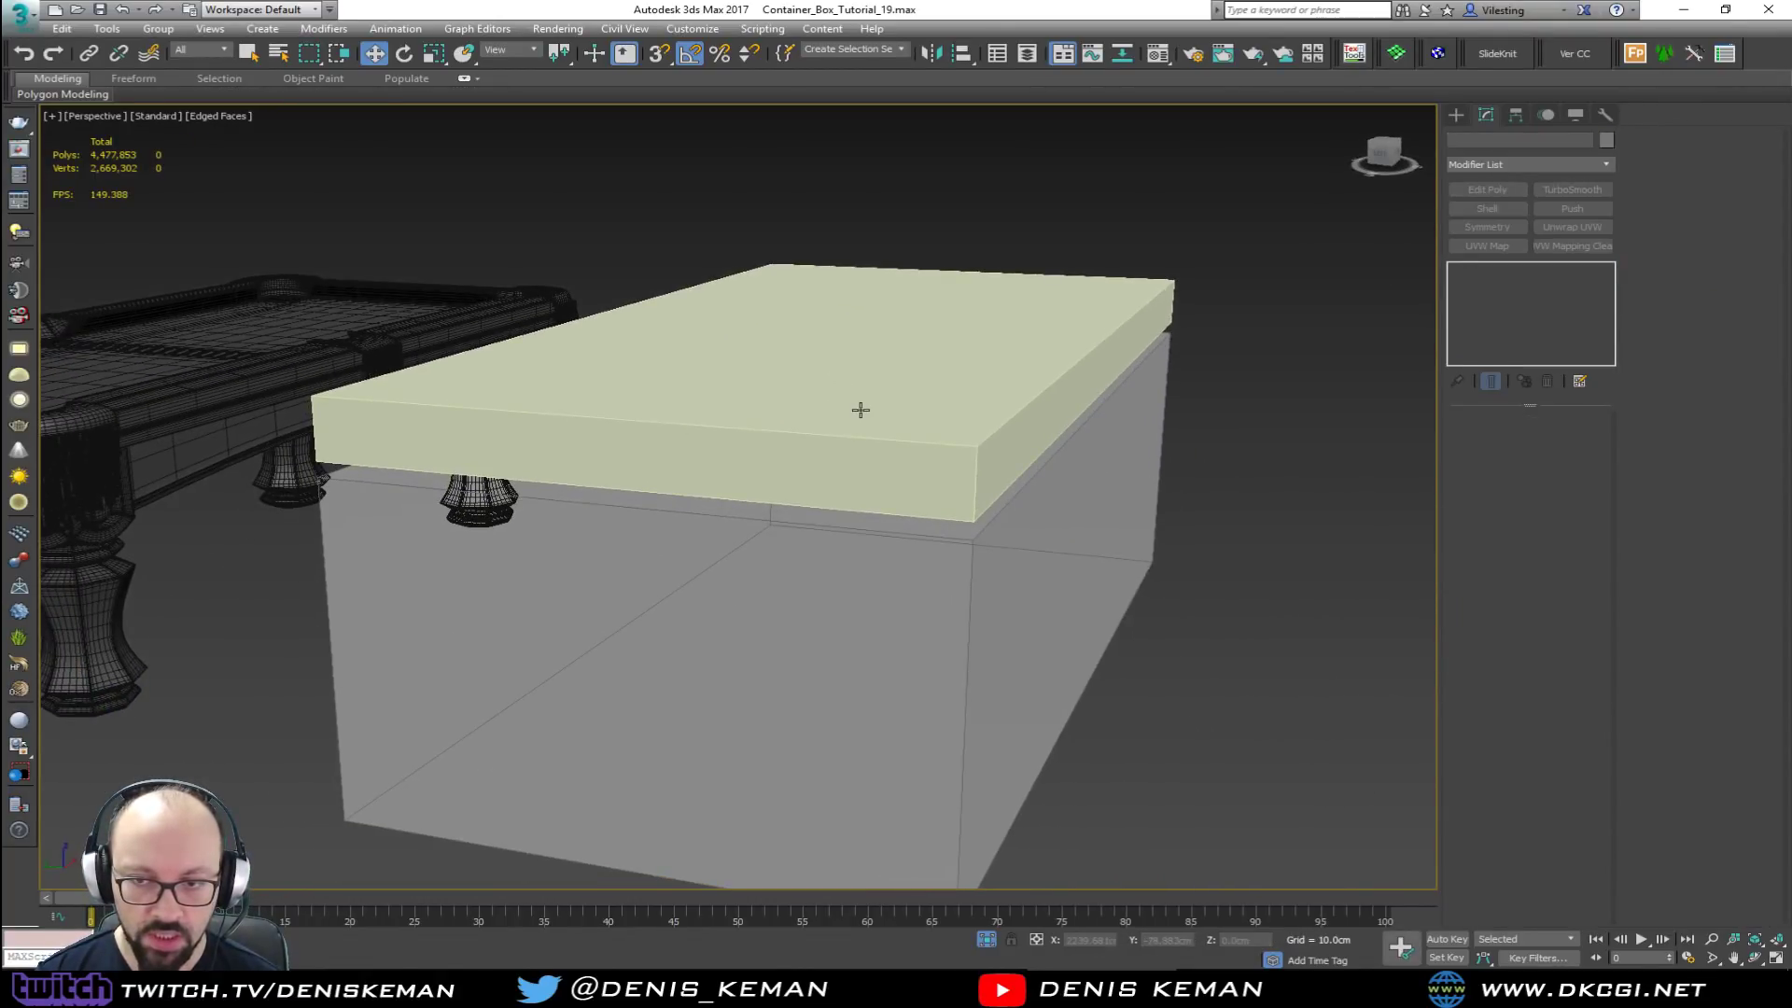
Step: Move the slab down about 17 cm so its top sits level with the see-through reference box's top
{"action": "left_click", "coordinate": [861, 410]}
{"action": "left_click_drag", "start_coordinate": [840, 342], "coordinate": [840, 389]}
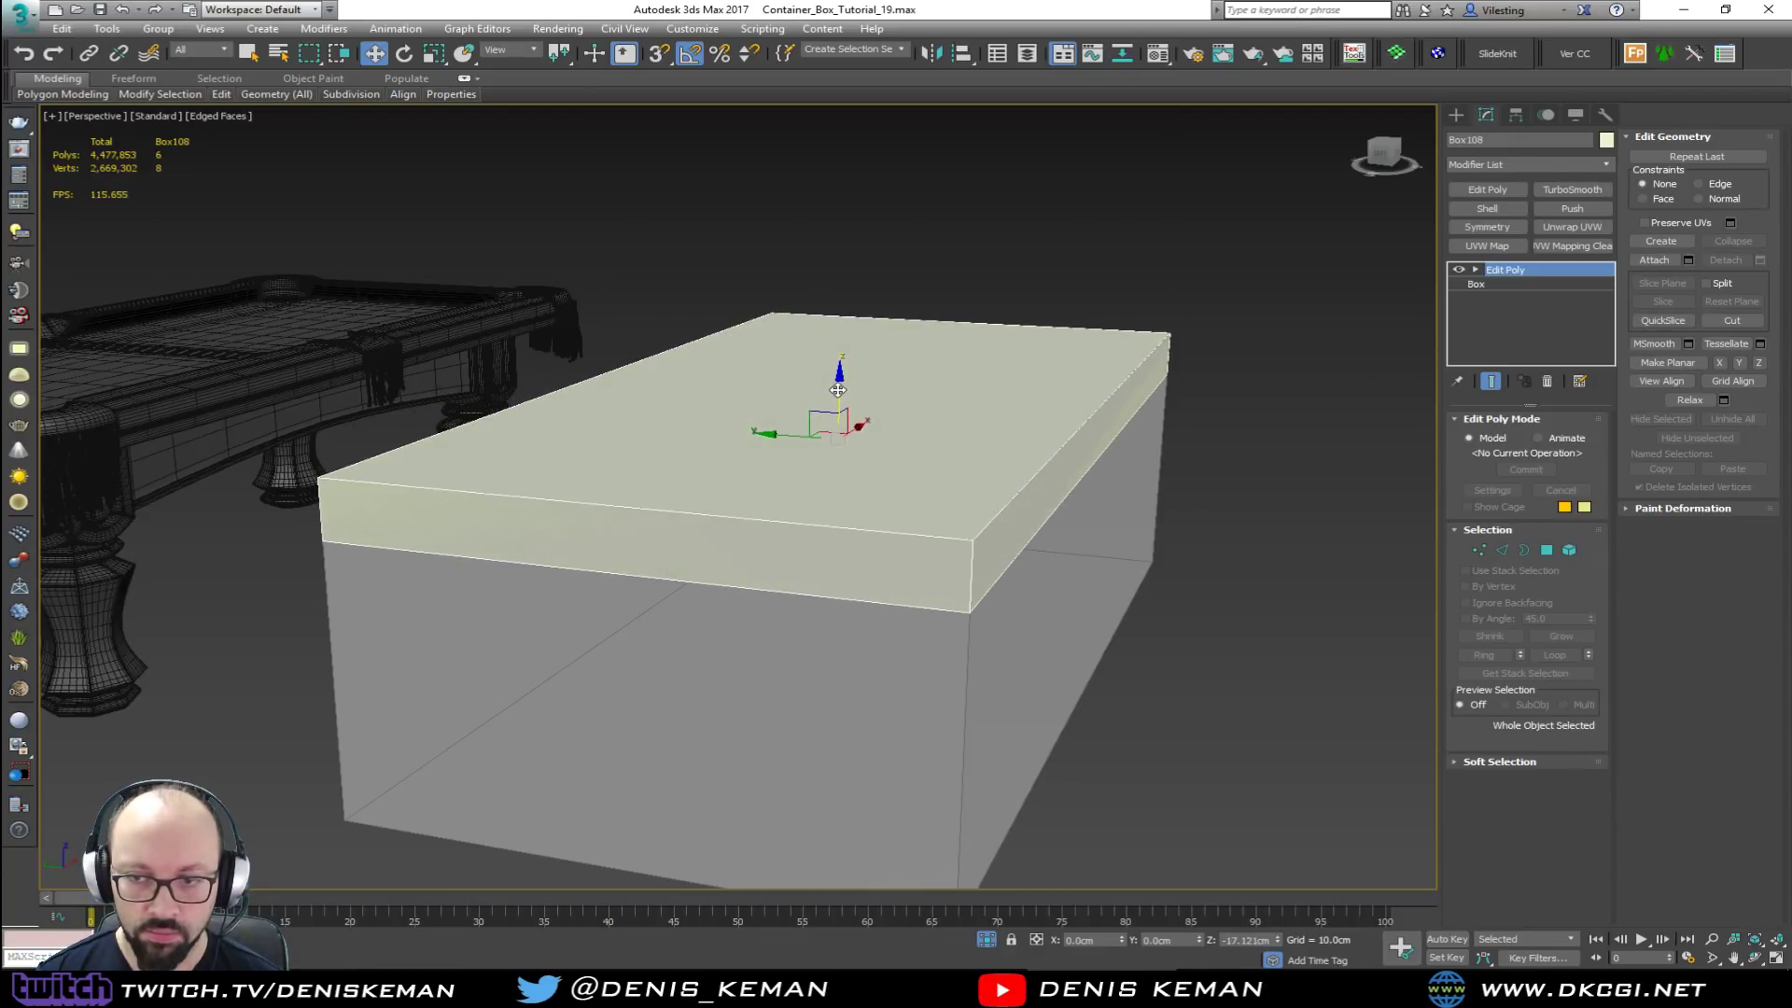
{"action": "middle_click_drag", "start_coordinate": [838, 392], "coordinate": [911, 698], "text": "alt"}
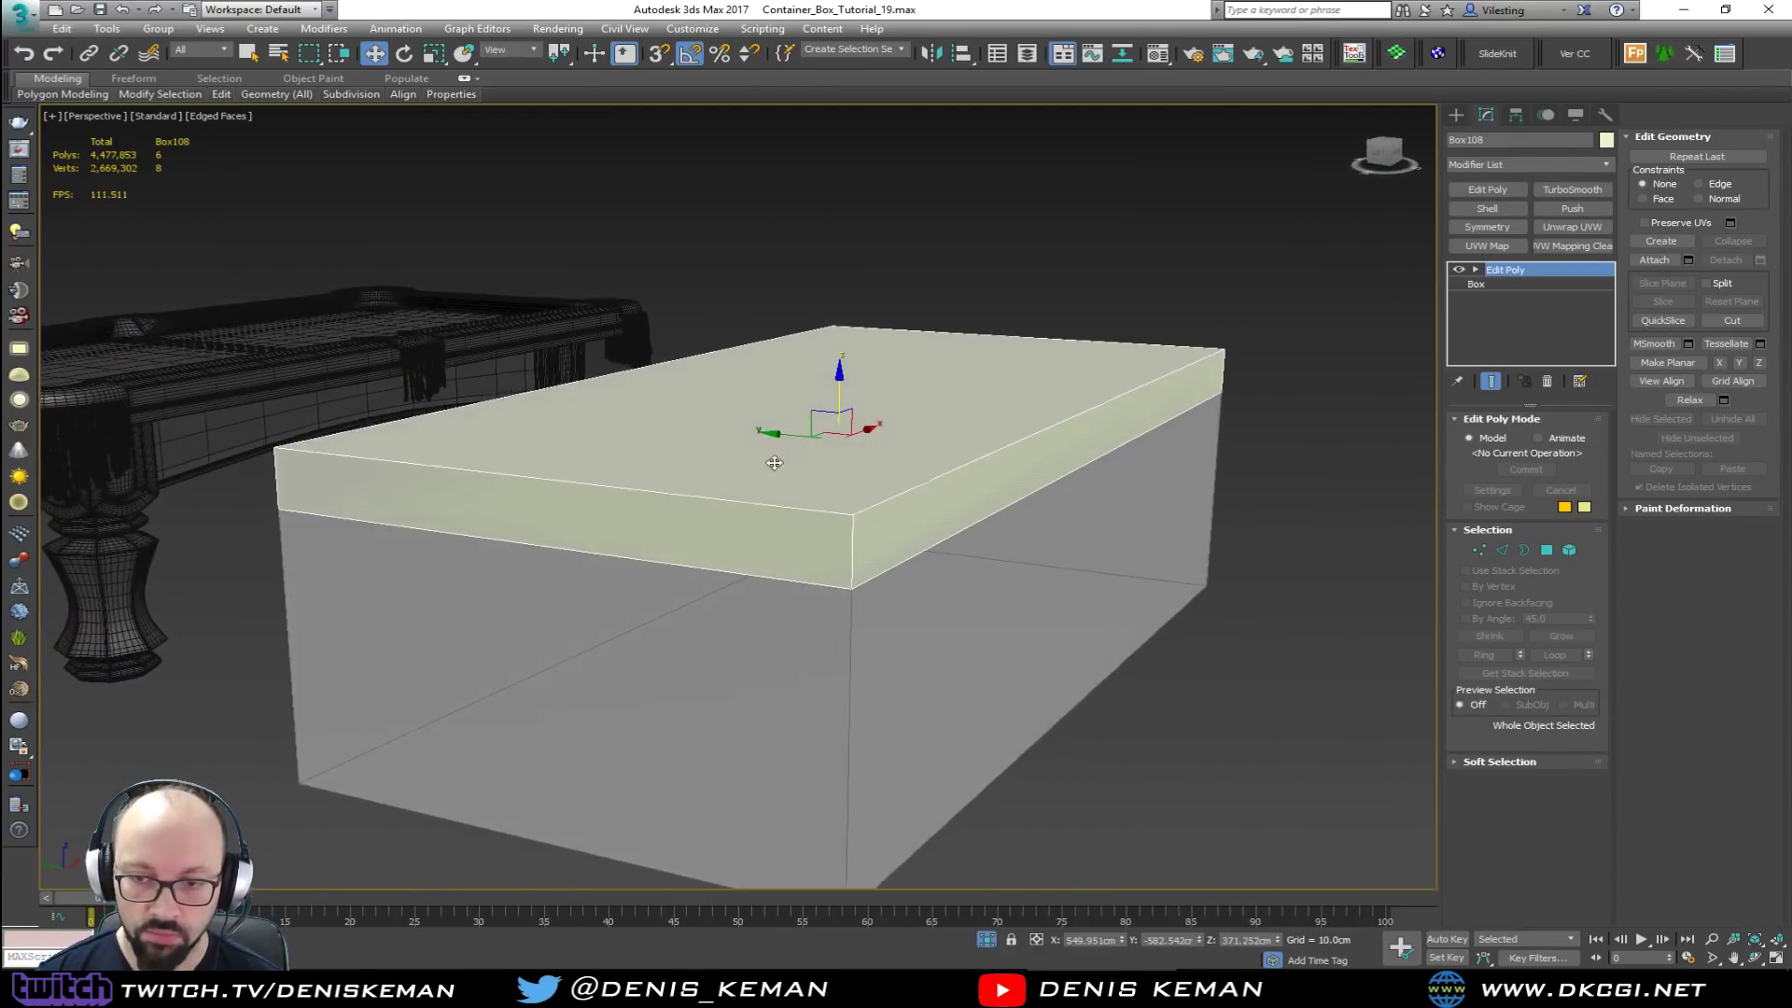
{"action": "middle_click_drag", "start_coordinate": [1018, 527], "coordinate": [995, 546], "text": "alt"}
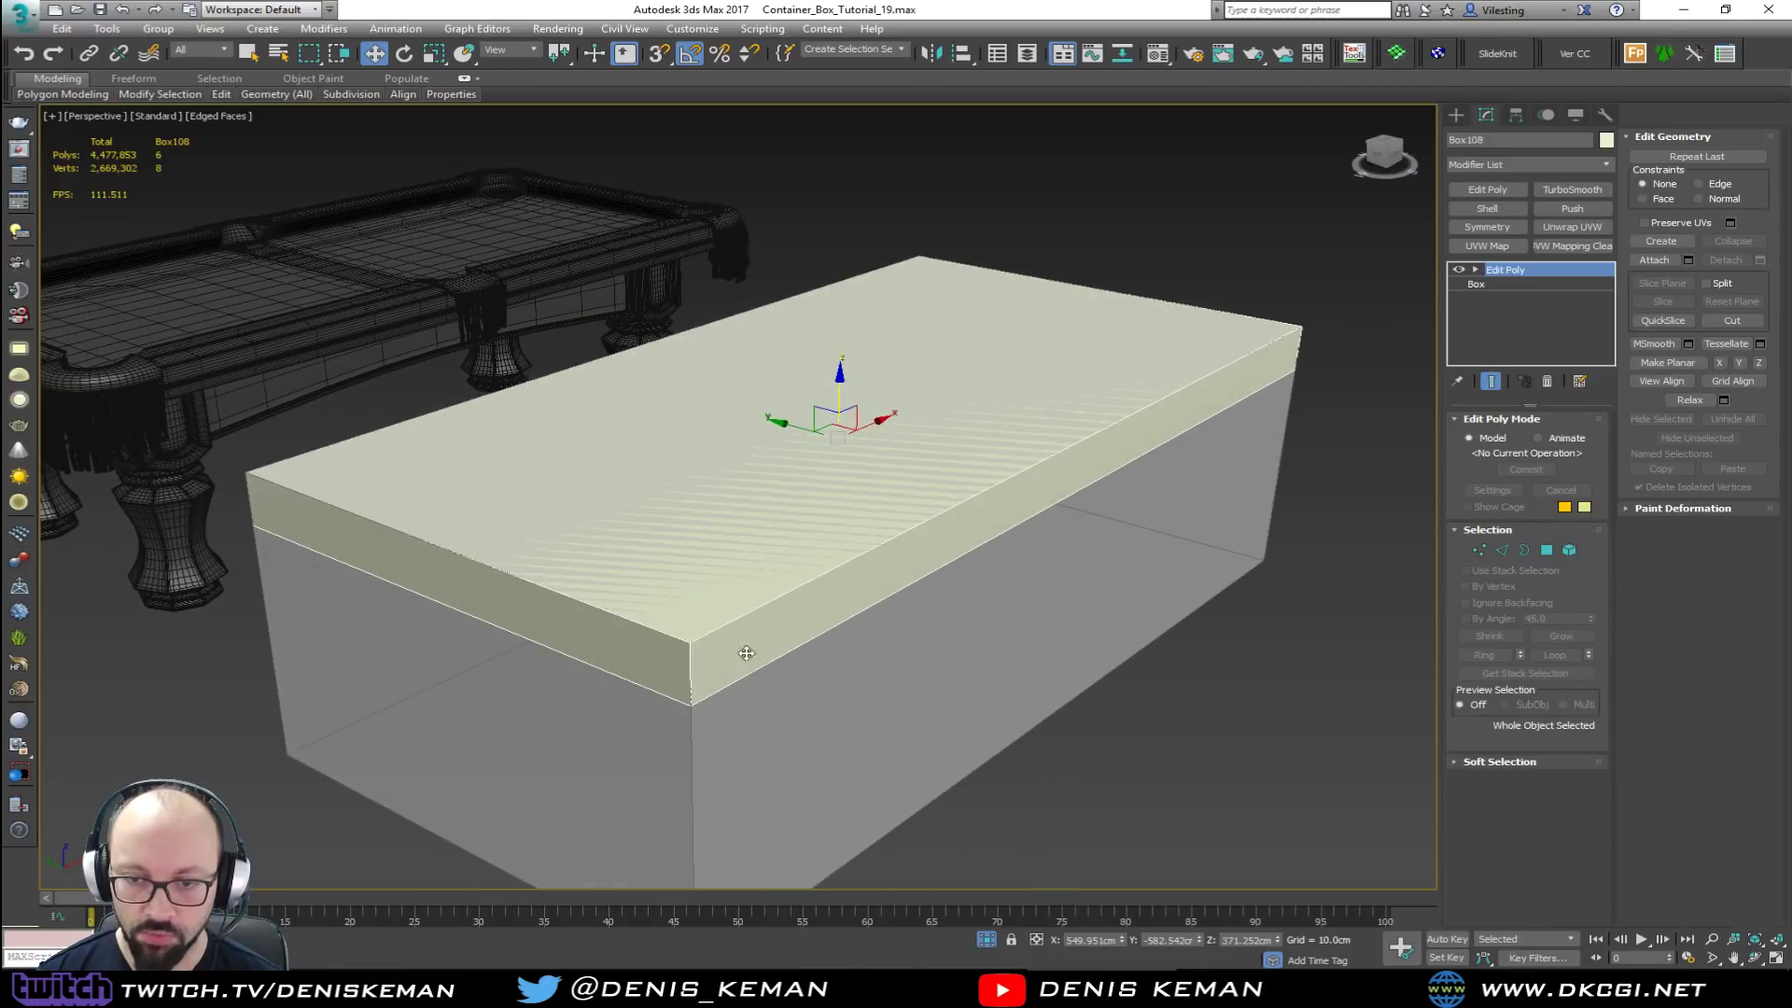
Step: Chamfer the slab's four vertical corner edges by 10 cm with 5 segments
{"action": "key", "text": "2"}
{"action": "left_click", "coordinate": [691, 678]}
{"action": "left_click", "coordinate": [691, 679]}
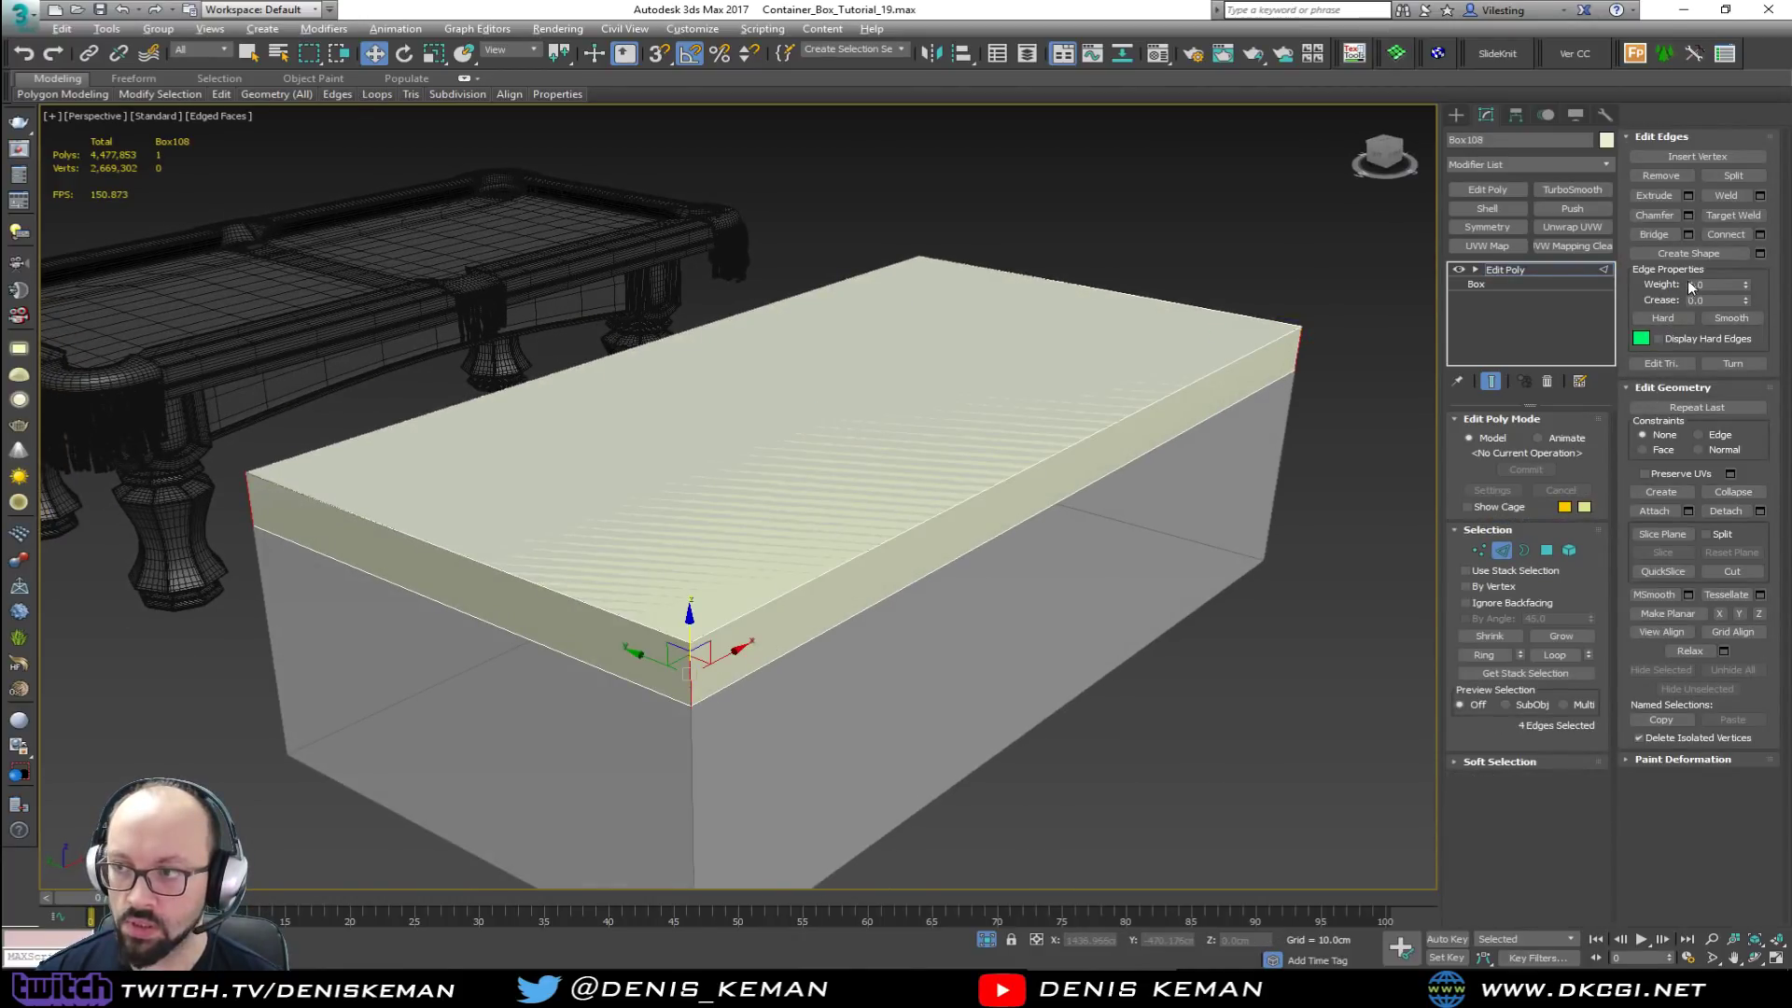
{"action": "left_click", "coordinate": [1688, 215]}
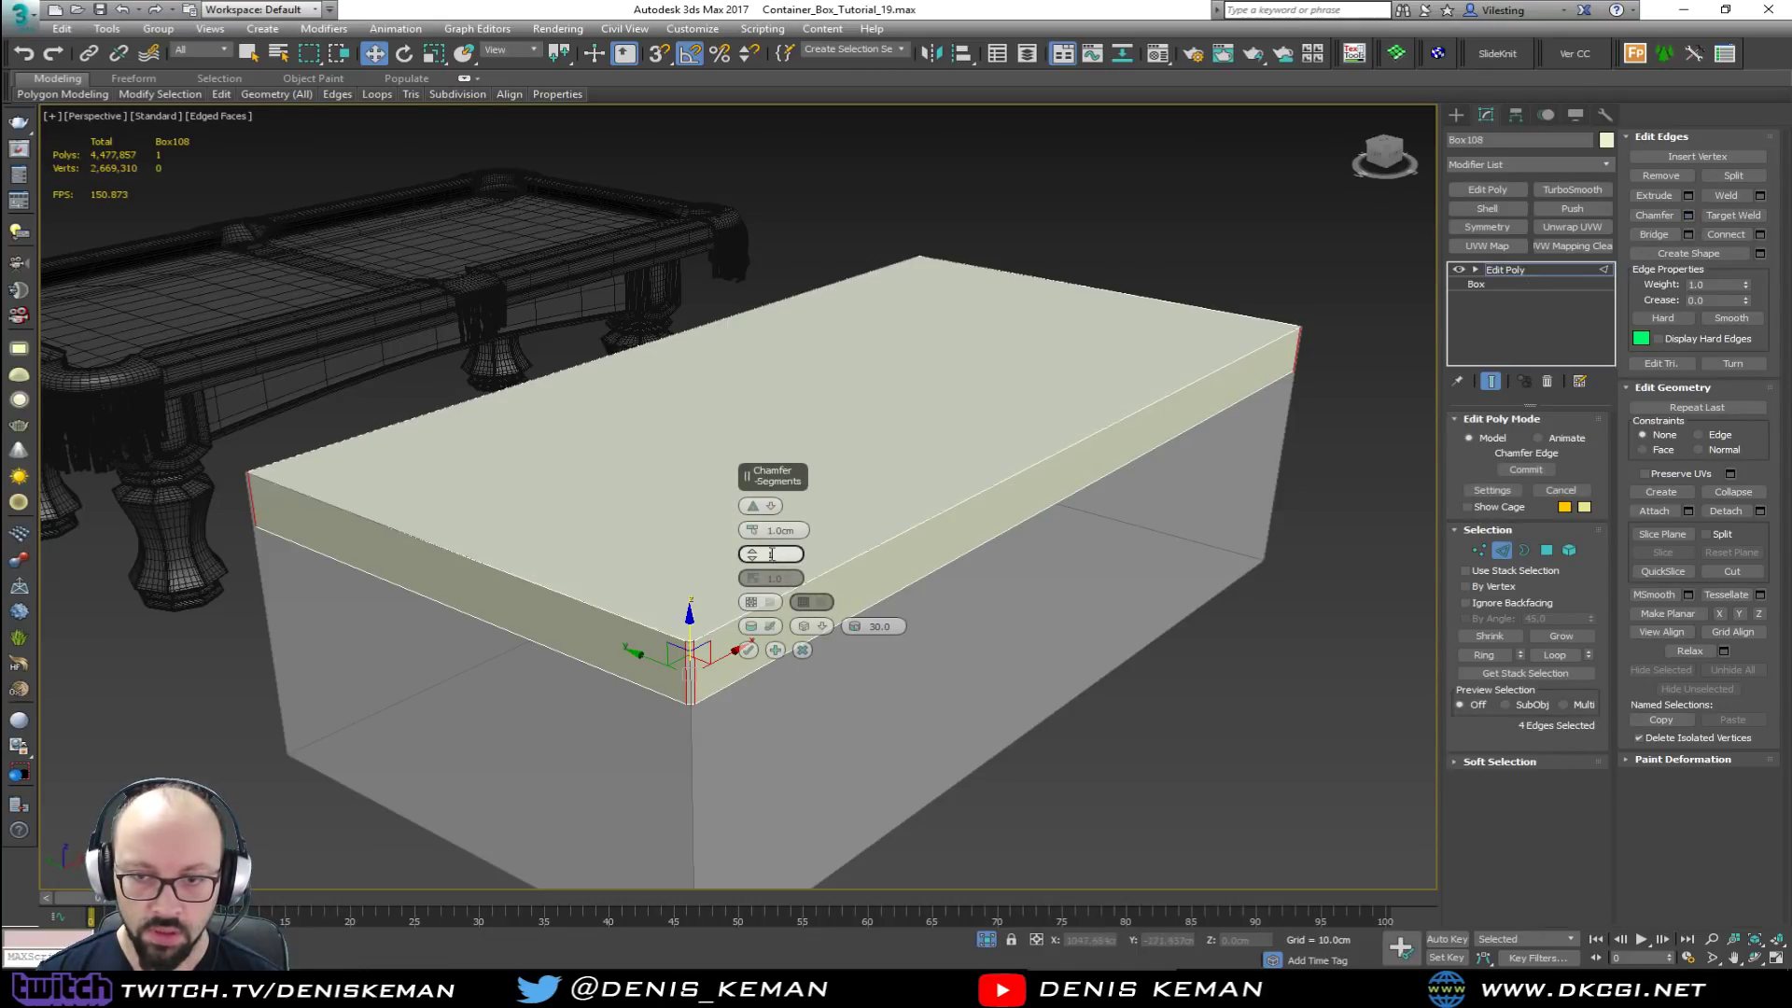
{"action": "left_click_drag", "start_coordinate": [753, 532], "coordinate": [752, 467]}
{"action": "double_click", "coordinate": [769, 530]}
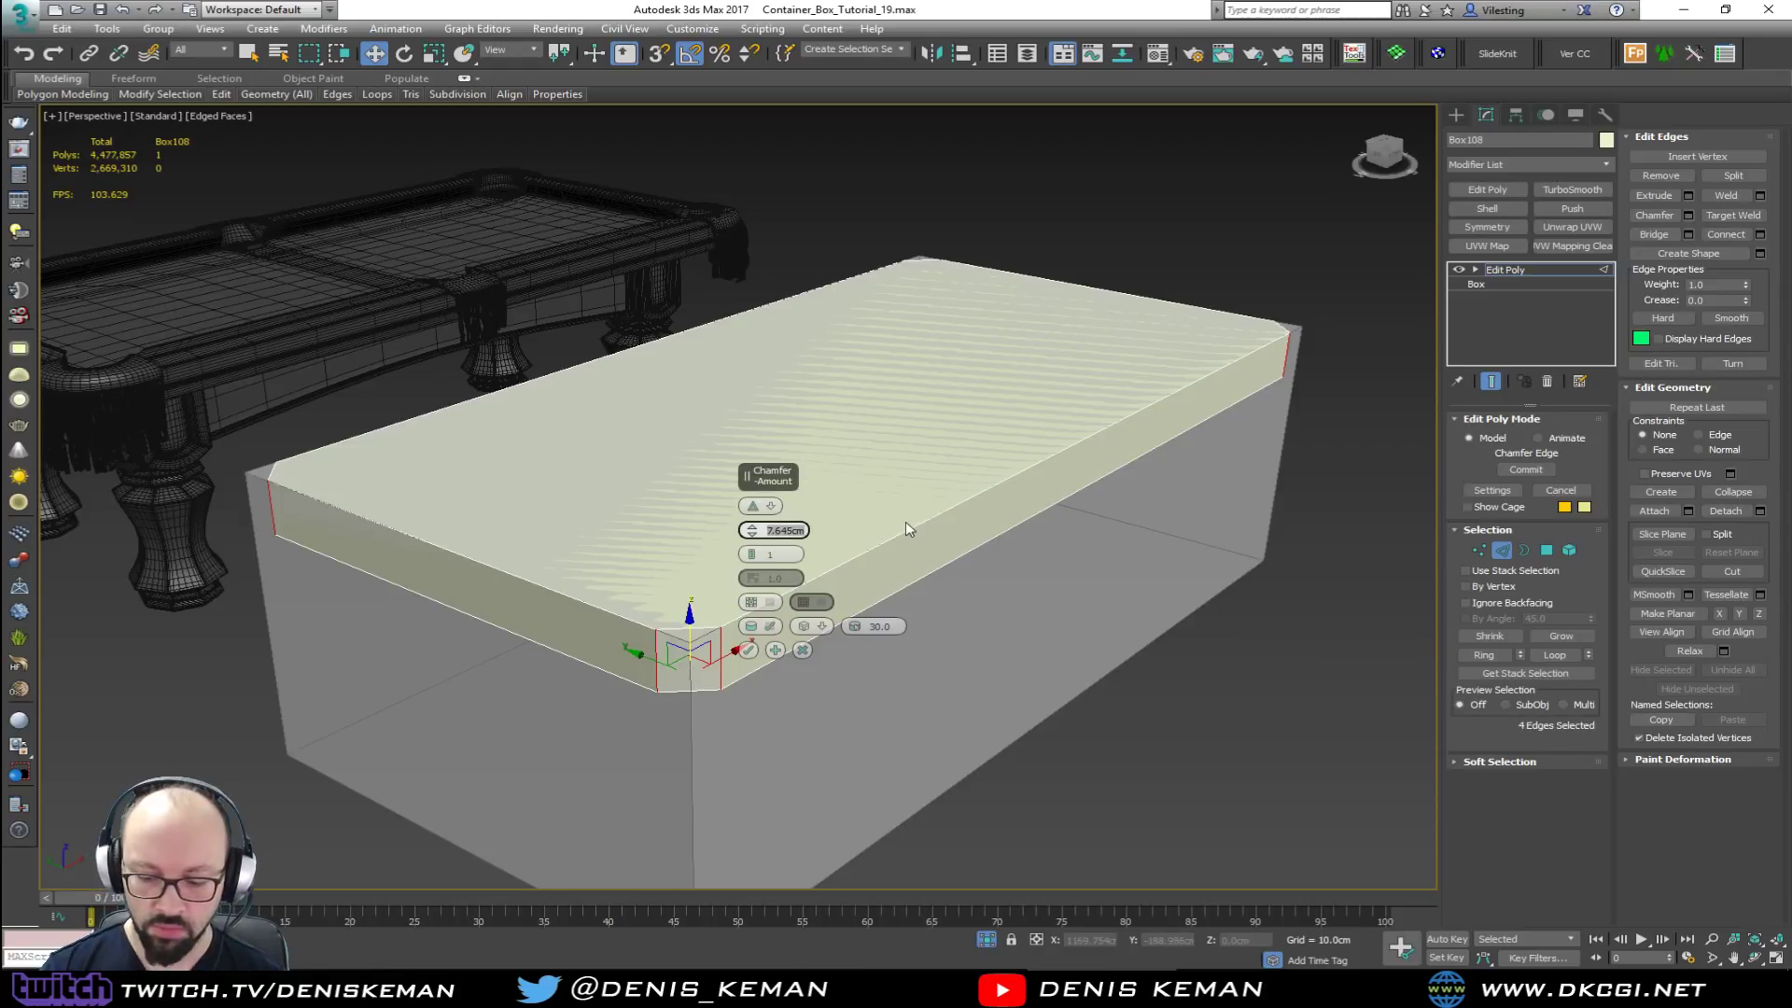
{"action": "type", "text": "10"}
{"action": "key", "text": "Return"}
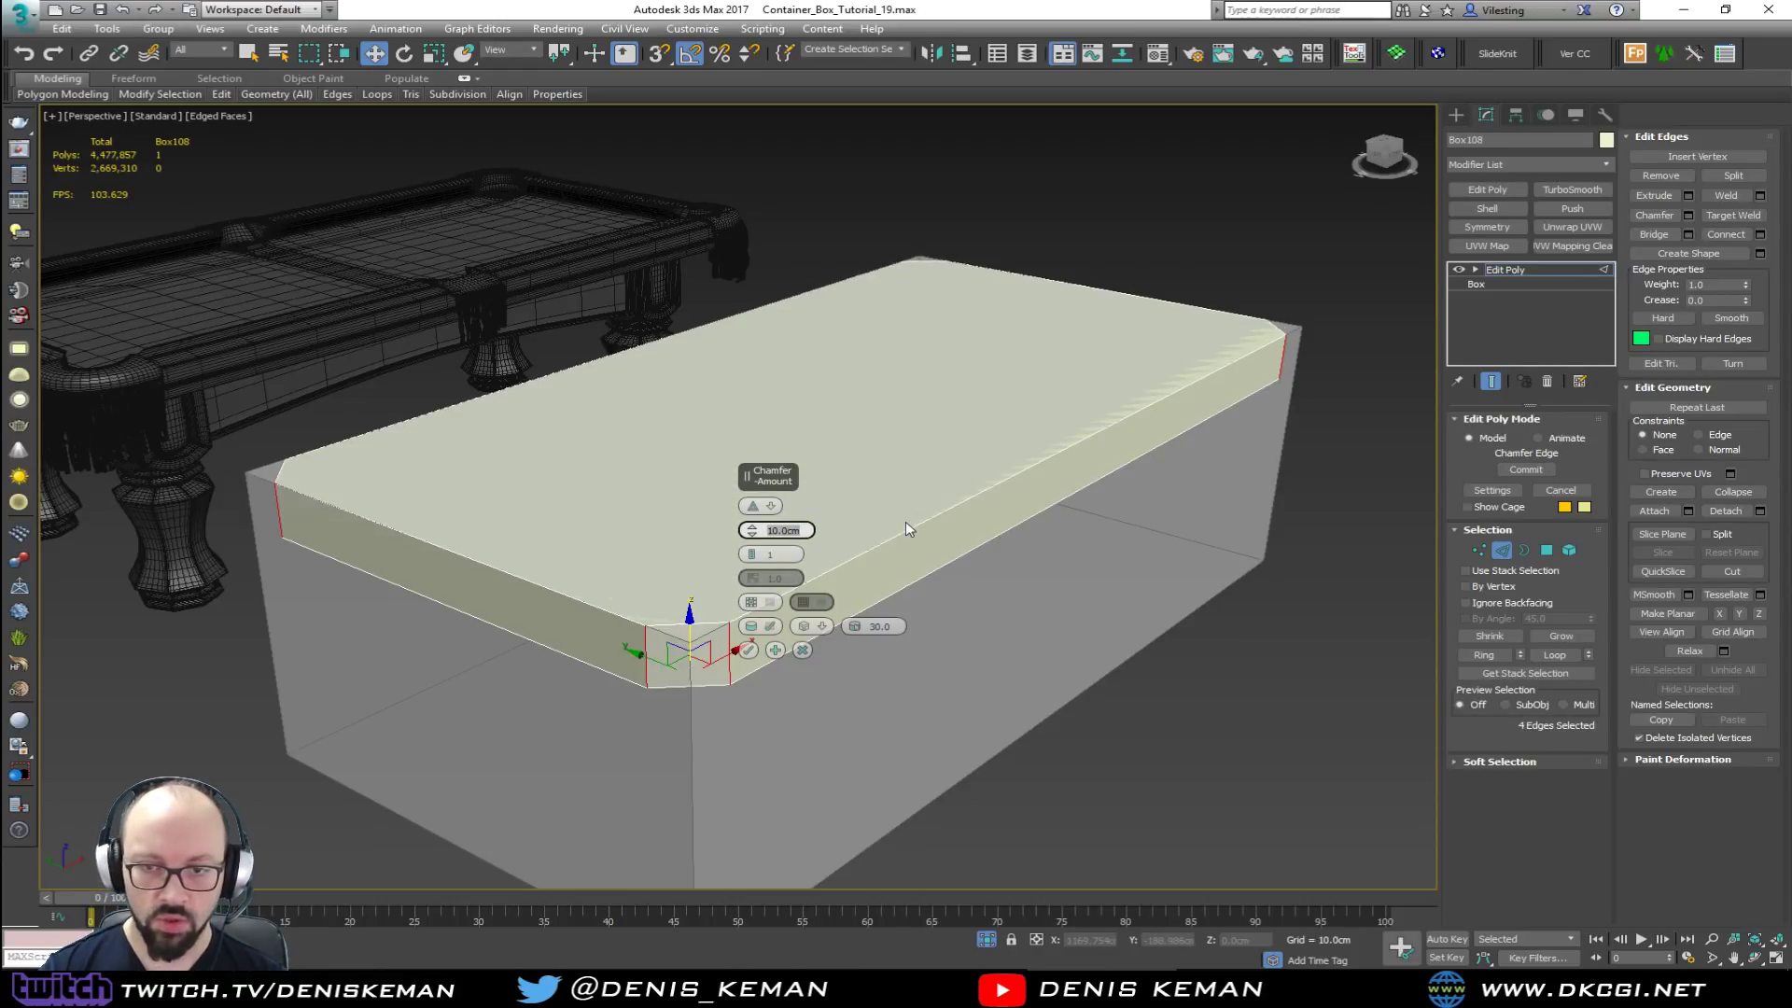
{"action": "left_click", "coordinate": [752, 551]}
{"action": "left_click", "coordinate": [753, 551]}
{"action": "left_click", "coordinate": [754, 550]}
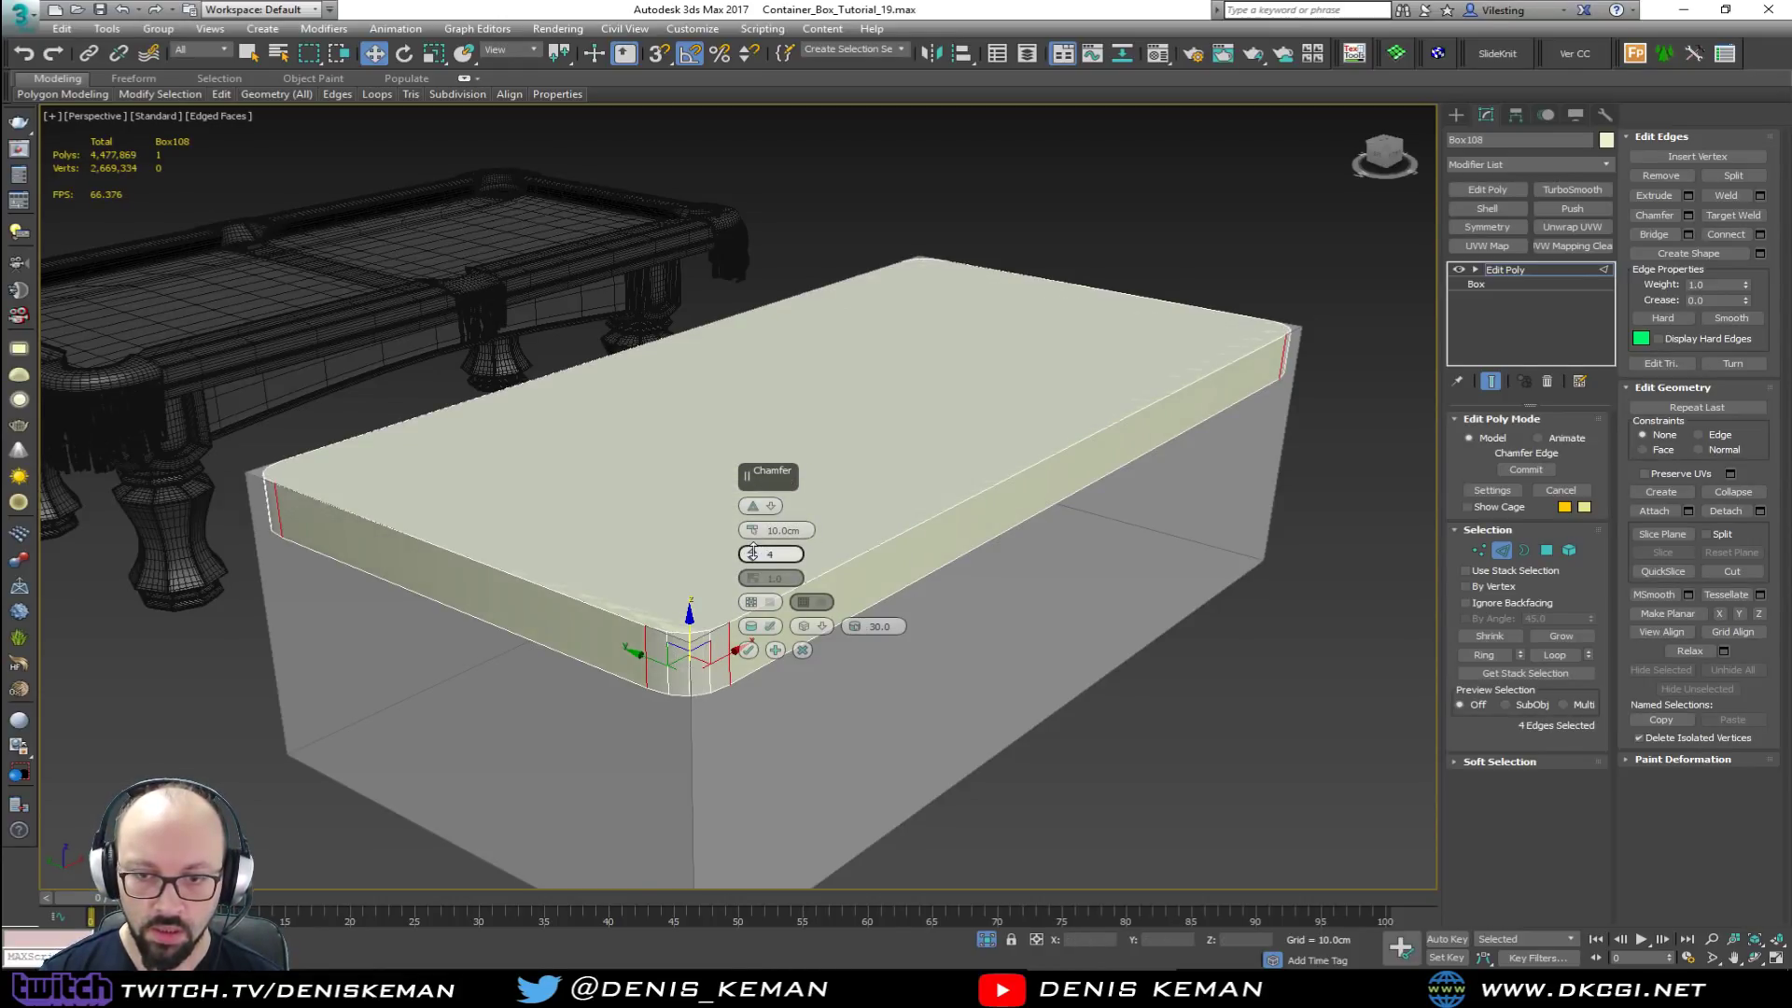
{"action": "left_click", "coordinate": [754, 551]}
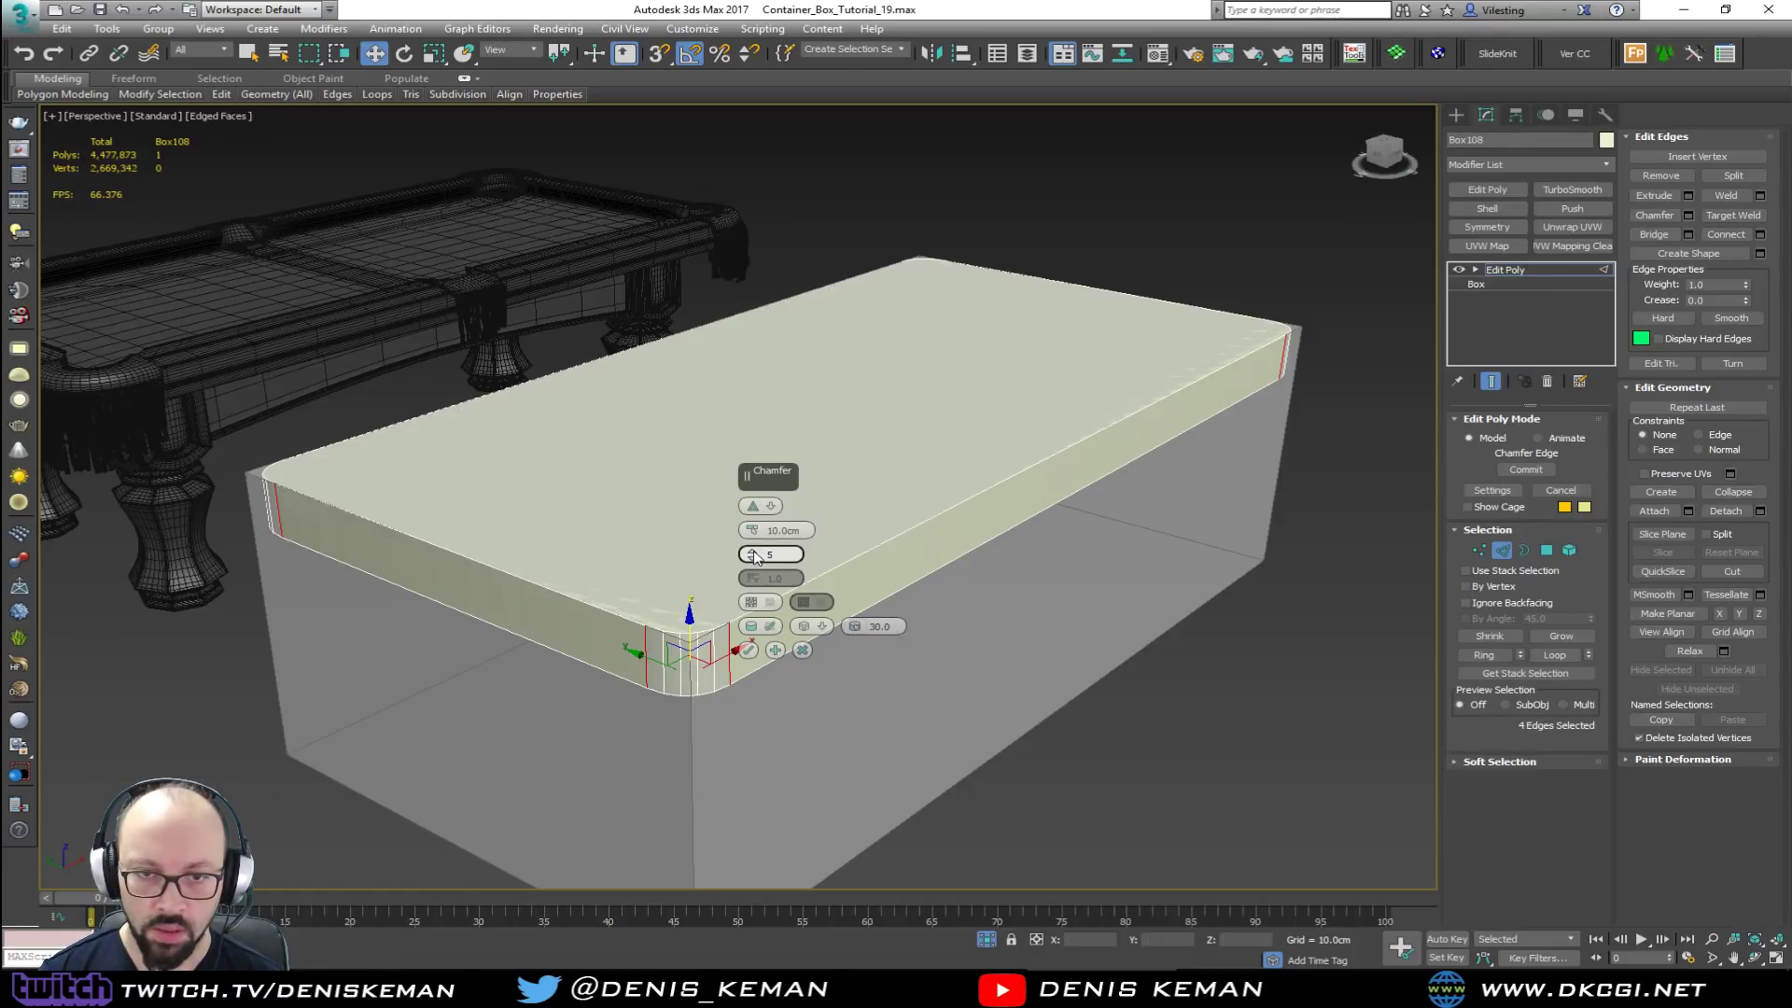
{"action": "left_click", "coordinate": [748, 651]}
Step: Lower the slab's bottom polygon to deepen the block, and undo the inward scaling of that polygon
{"action": "middle_click_drag", "start_coordinate": [773, 630], "coordinate": [774, 580], "text": "alt"}
{"action": "key", "text": "4"}
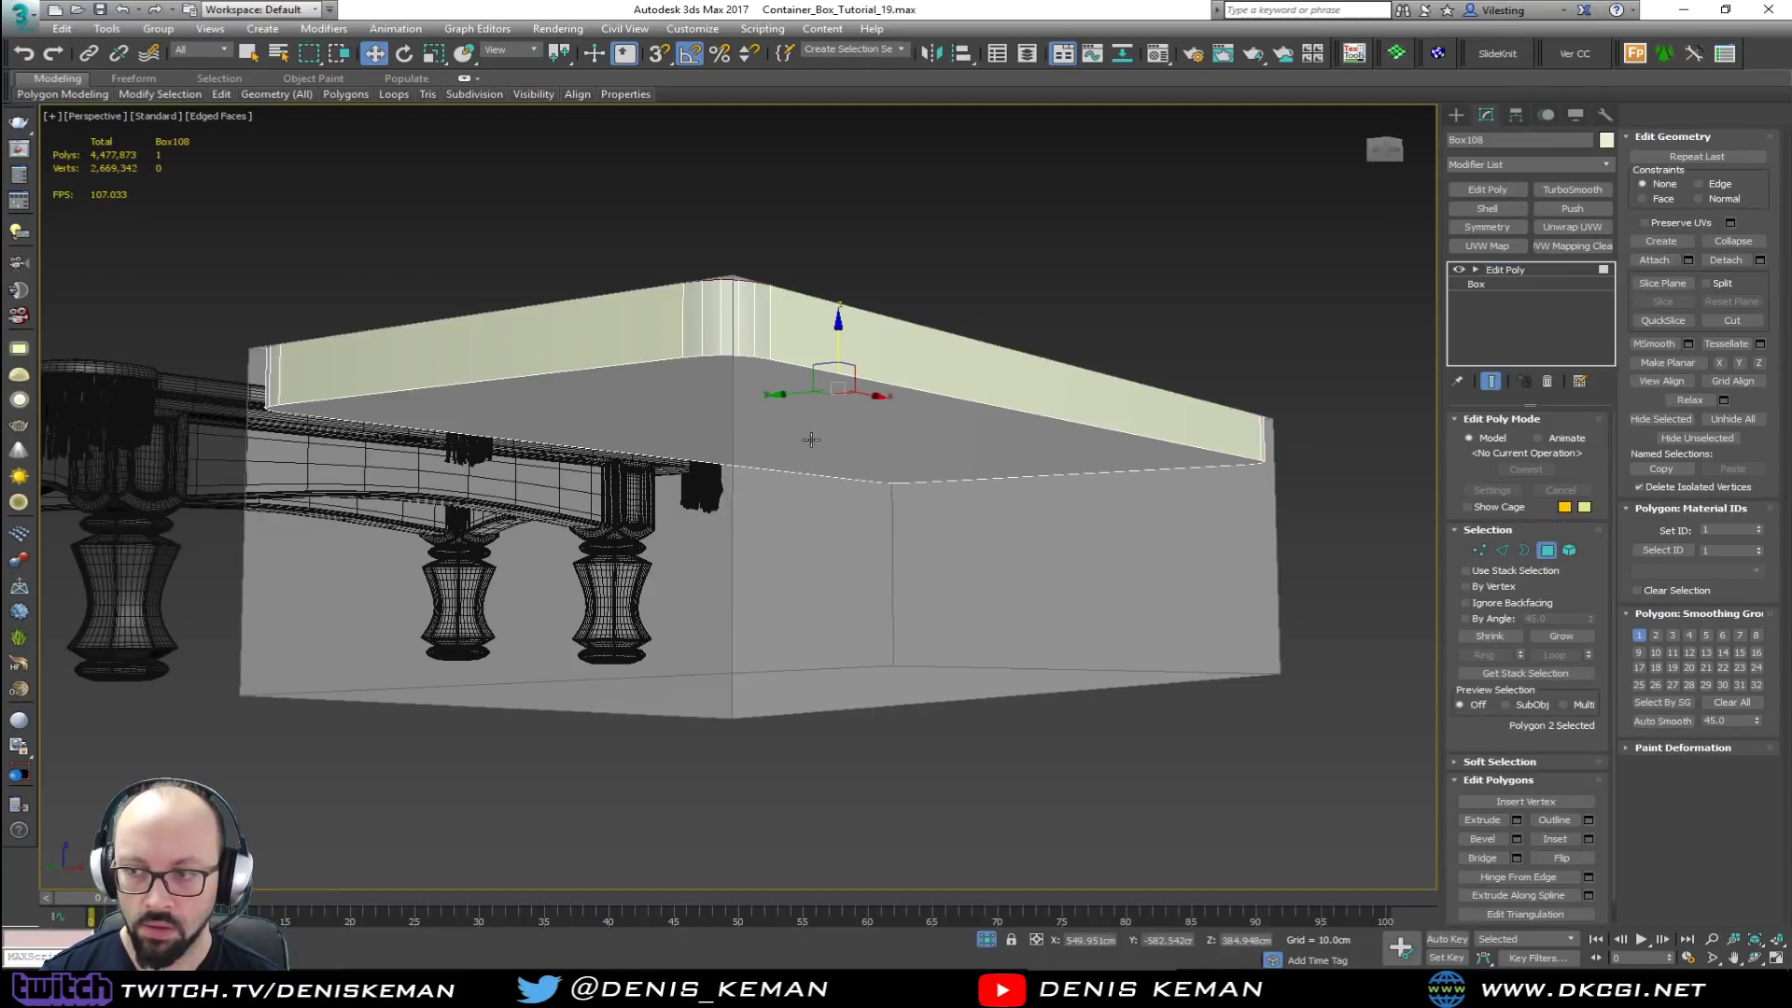
{"action": "left_click", "coordinate": [810, 440]}
{"action": "middle_click_drag", "start_coordinate": [794, 446], "coordinate": [787, 479], "text": "alt"}
{"action": "left_click_drag", "start_coordinate": [841, 397], "coordinate": [834, 536]}
{"action": "key", "text": "r"}
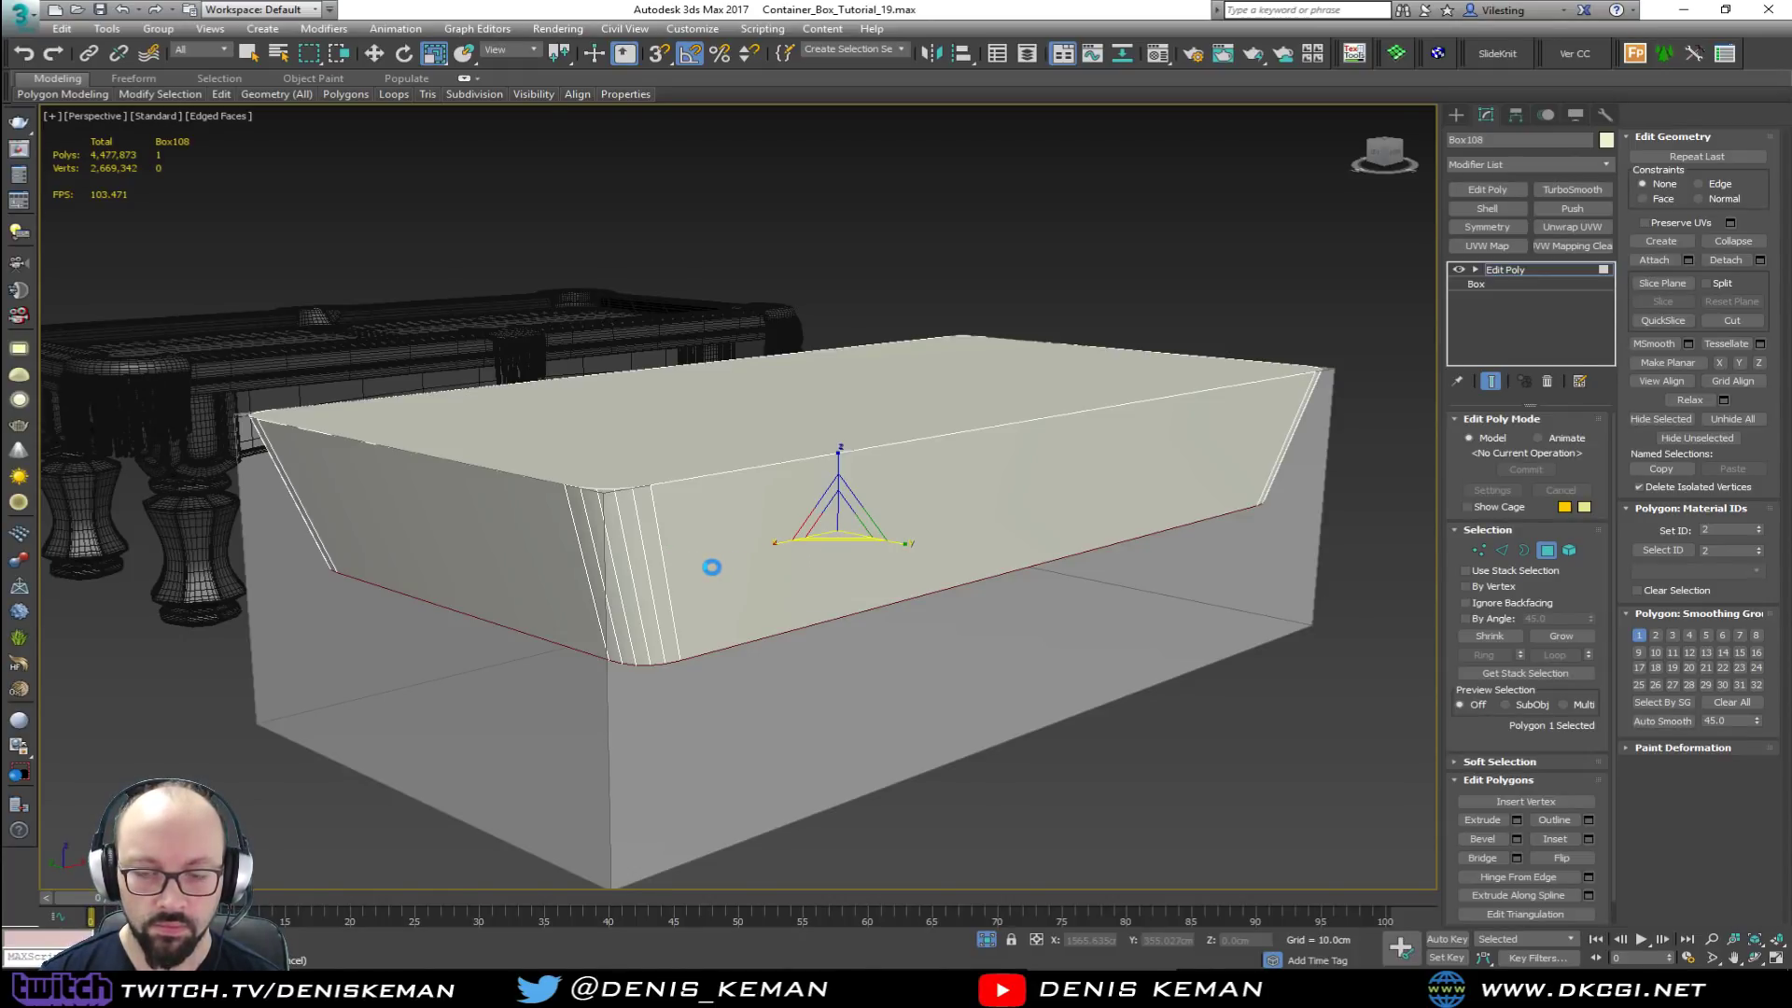
{"action": "key", "text": "ctrl+z"}
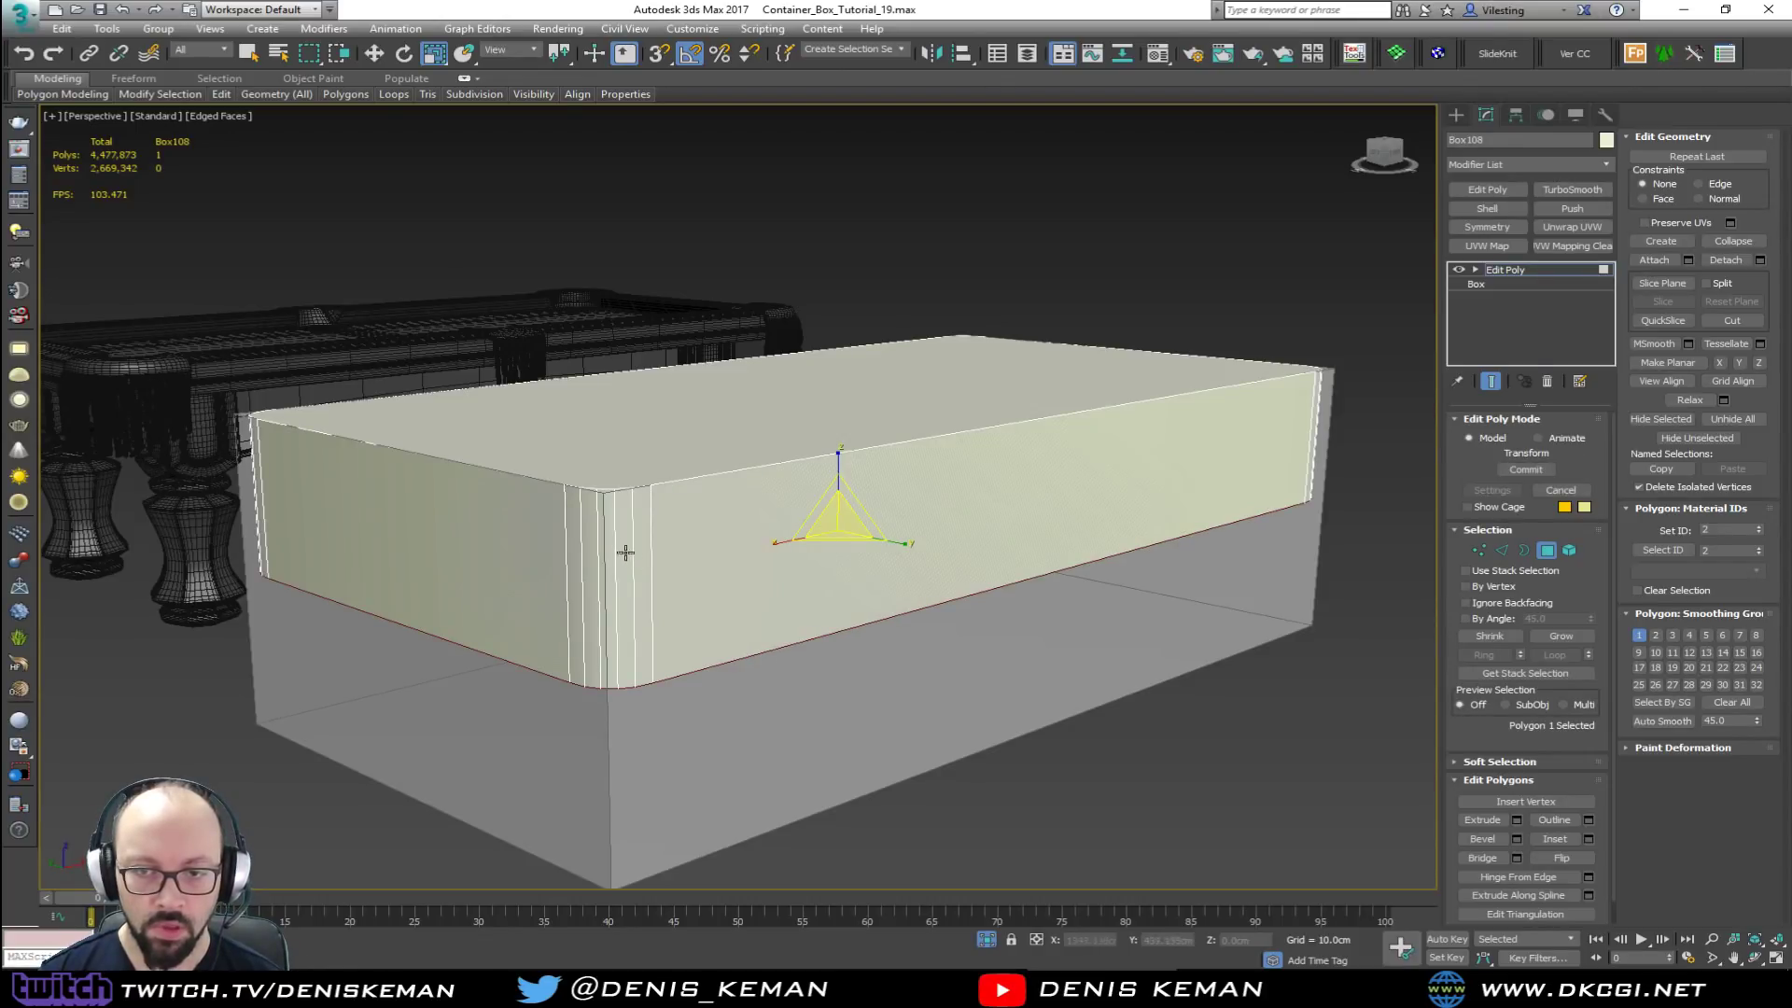
Step: Insert a horizontal edge loop around the rounded block just below its top edge
{"action": "key", "text": "alt+1"}
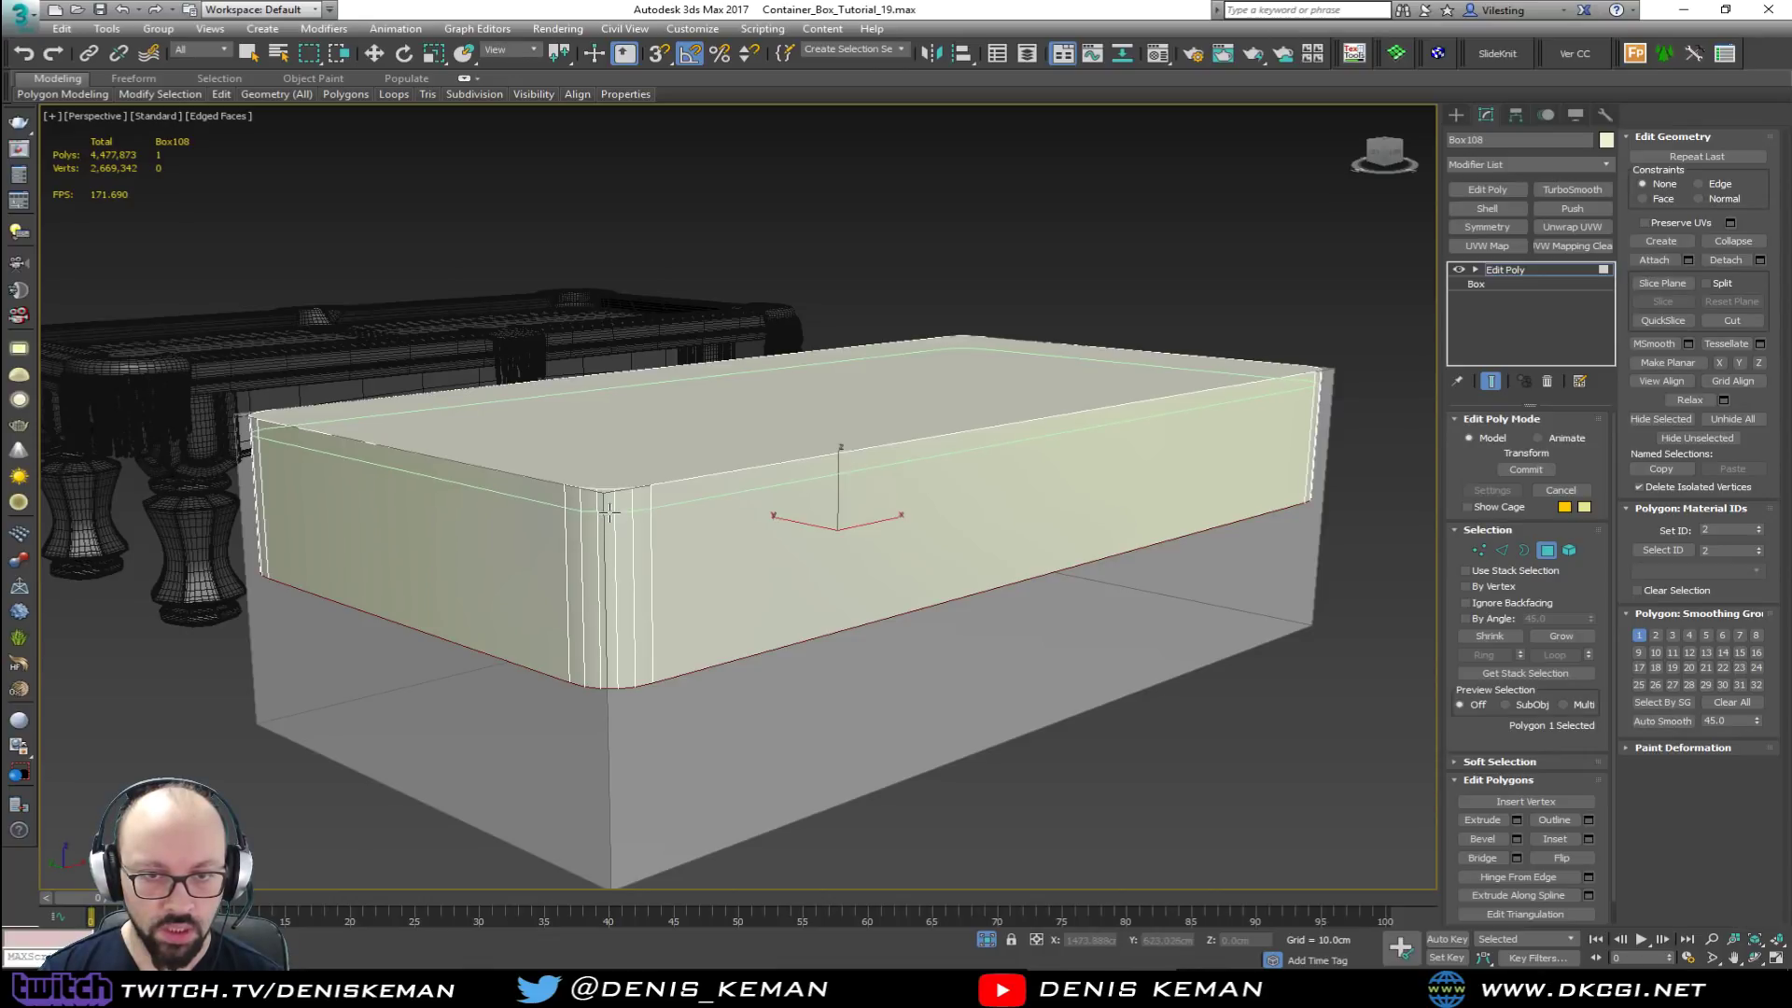
{"action": "left_click", "coordinate": [608, 512]}
{"action": "key", "text": "w"}
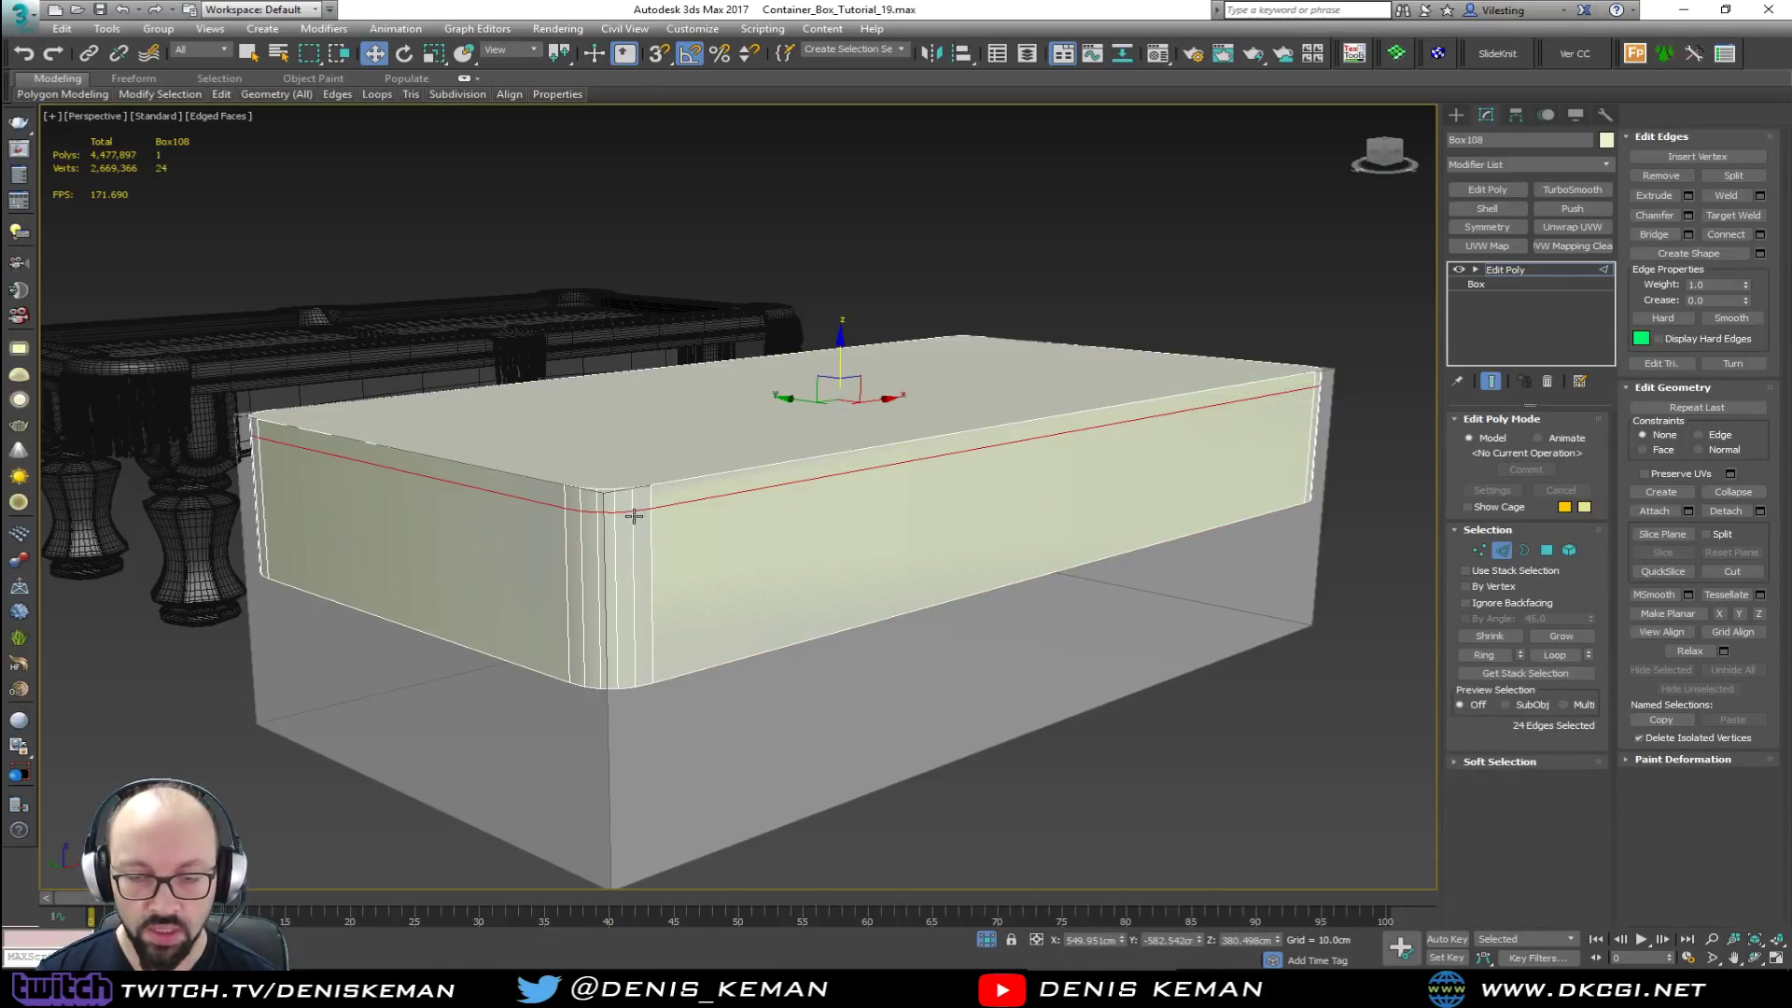
Step: Scale the block's bottom polygon slightly inward so the table body's sides taper toward the base
{"action": "middle_click_drag", "start_coordinate": [736, 691], "coordinate": [744, 644], "text": "alt"}
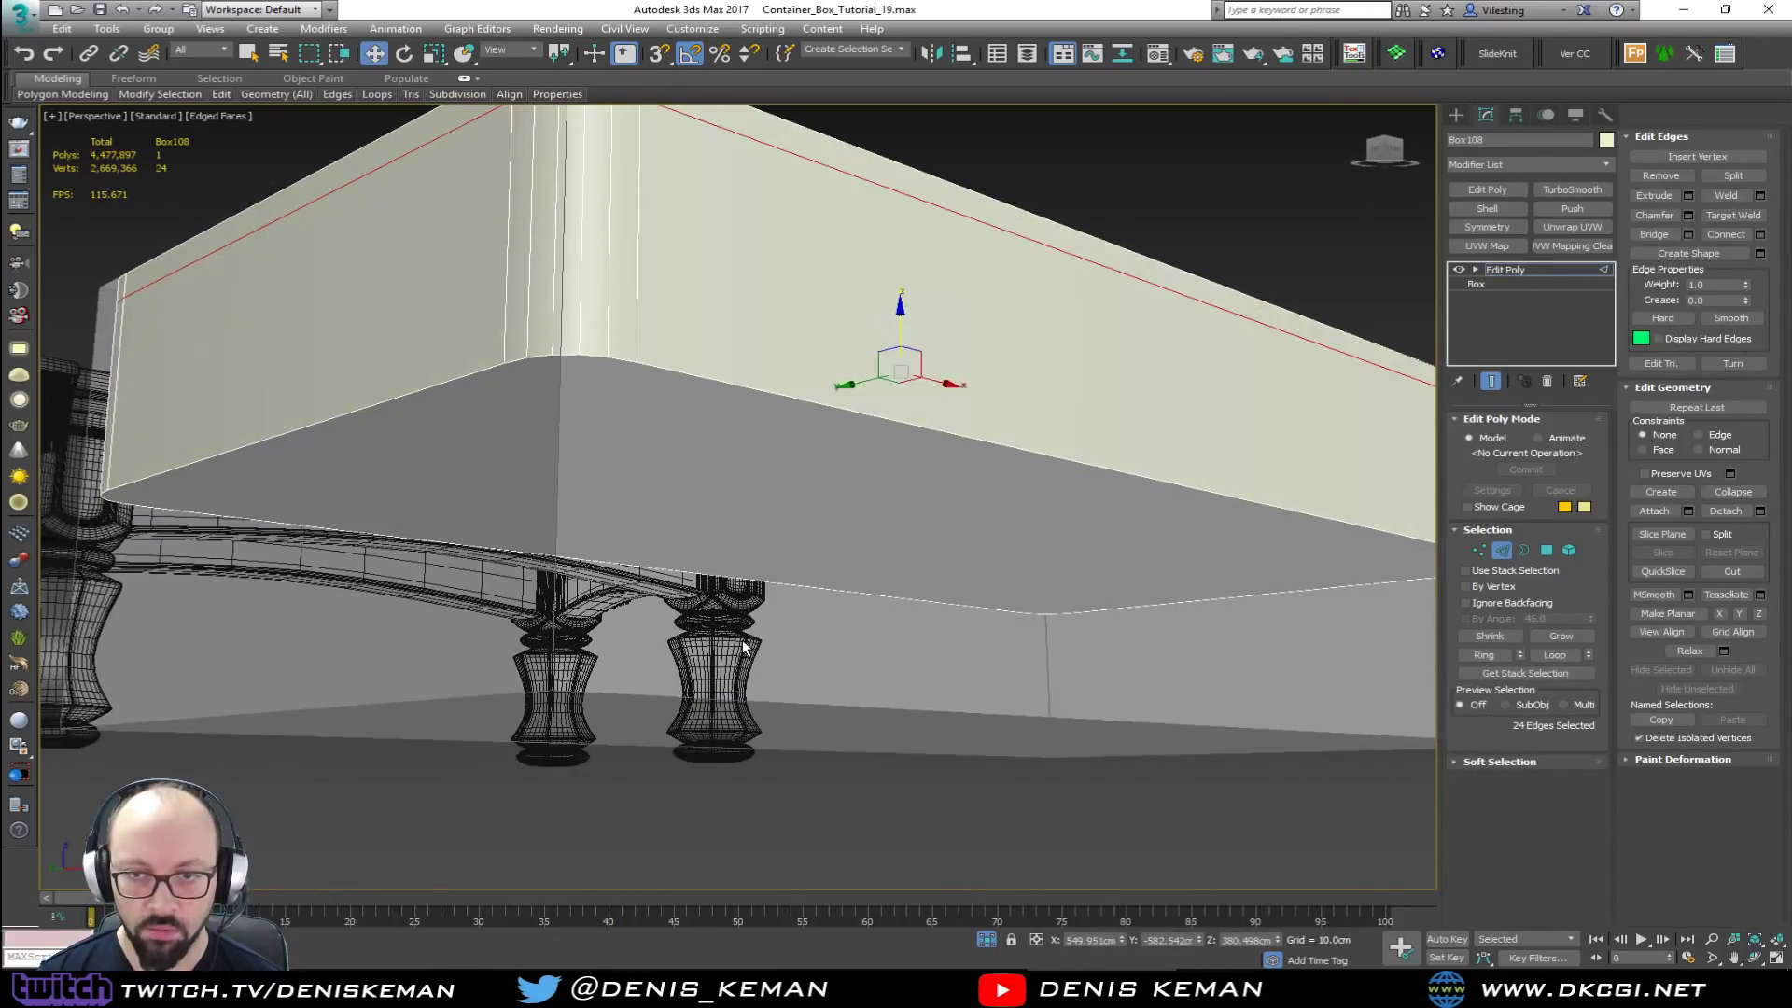
{"action": "key", "text": "4"}
{"action": "left_click", "coordinate": [760, 500]}
{"action": "middle_click_drag", "start_coordinate": [760, 492], "coordinate": [851, 549], "text": "alt"}
{"action": "key", "text": "r"}
{"action": "left_click_drag", "start_coordinate": [895, 548], "coordinate": [892, 546]}
{"action": "mouse_move", "coordinate": [836, 731]}
{"action": "middle_mouse_down", "text": "alt"}
{"action": "mouse_move", "coordinate": [784, 716]}
{"action": "mouse_move", "coordinate": [818, 698]}
{"action": "mouse_move", "coordinate": [961, 736]}
{"action": "mouse_move", "coordinate": [836, 755]}
{"action": "middle_mouse_up", "text": "alt"}
{"action": "scroll", "coordinate": [712, 668], "scroll_direction": "down", "scroll_amount": 3}
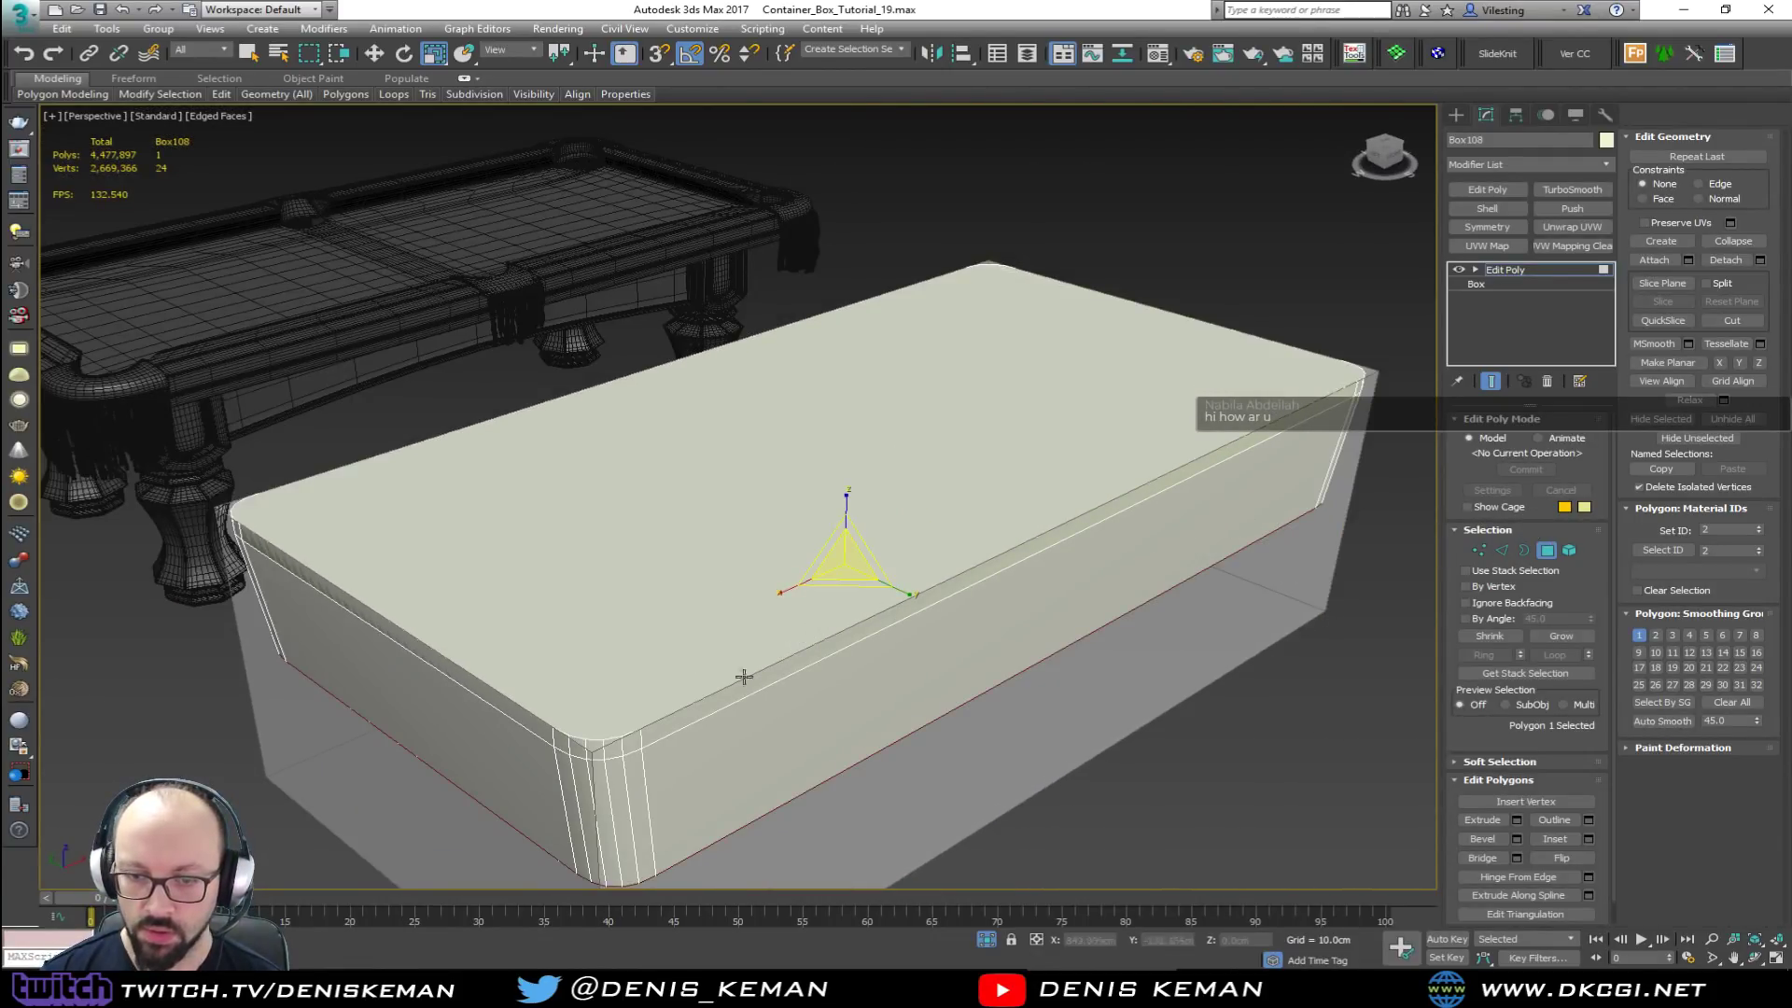
Step: Isolate the tapered block, select its top polygon and consult the Great American Eagle pool table reference photo
{"action": "left_click", "coordinate": [1550, 551]}
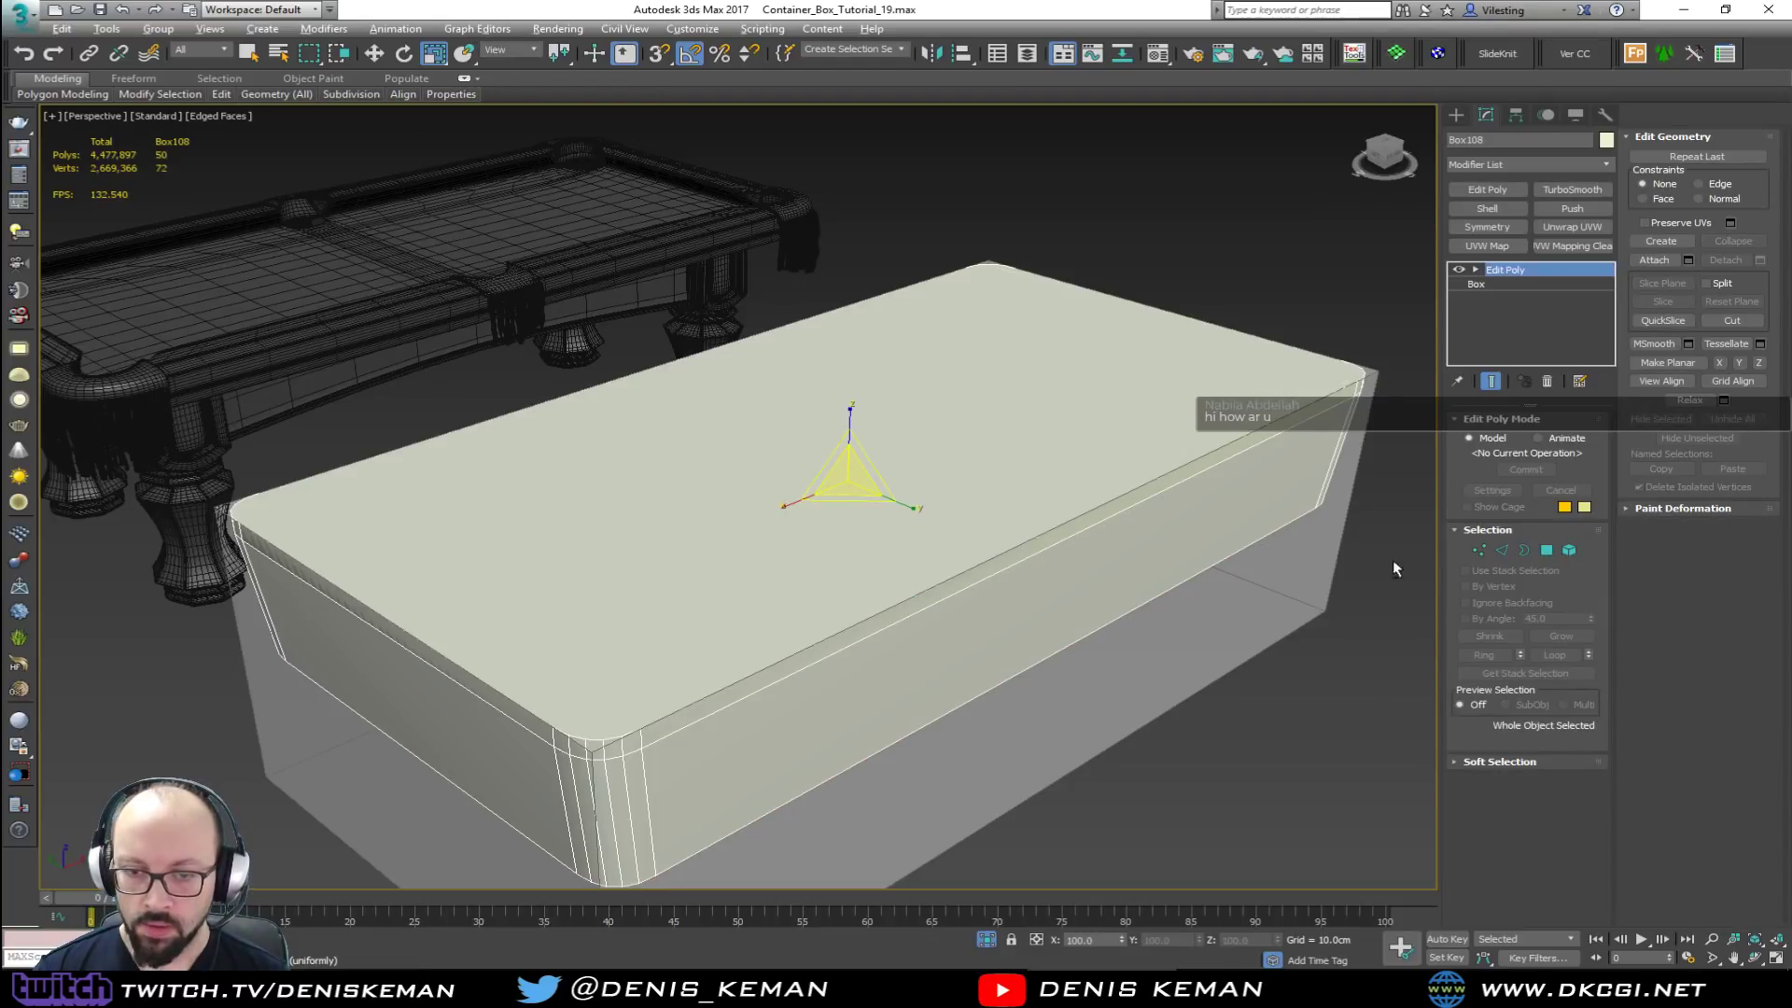
{"action": "key", "text": "alt+q"}
{"action": "middle_click_drag", "start_coordinate": [789, 606], "coordinate": [731, 602], "text": "alt"}
{"action": "key", "text": "4"}
{"action": "left_click", "coordinate": [710, 553]}
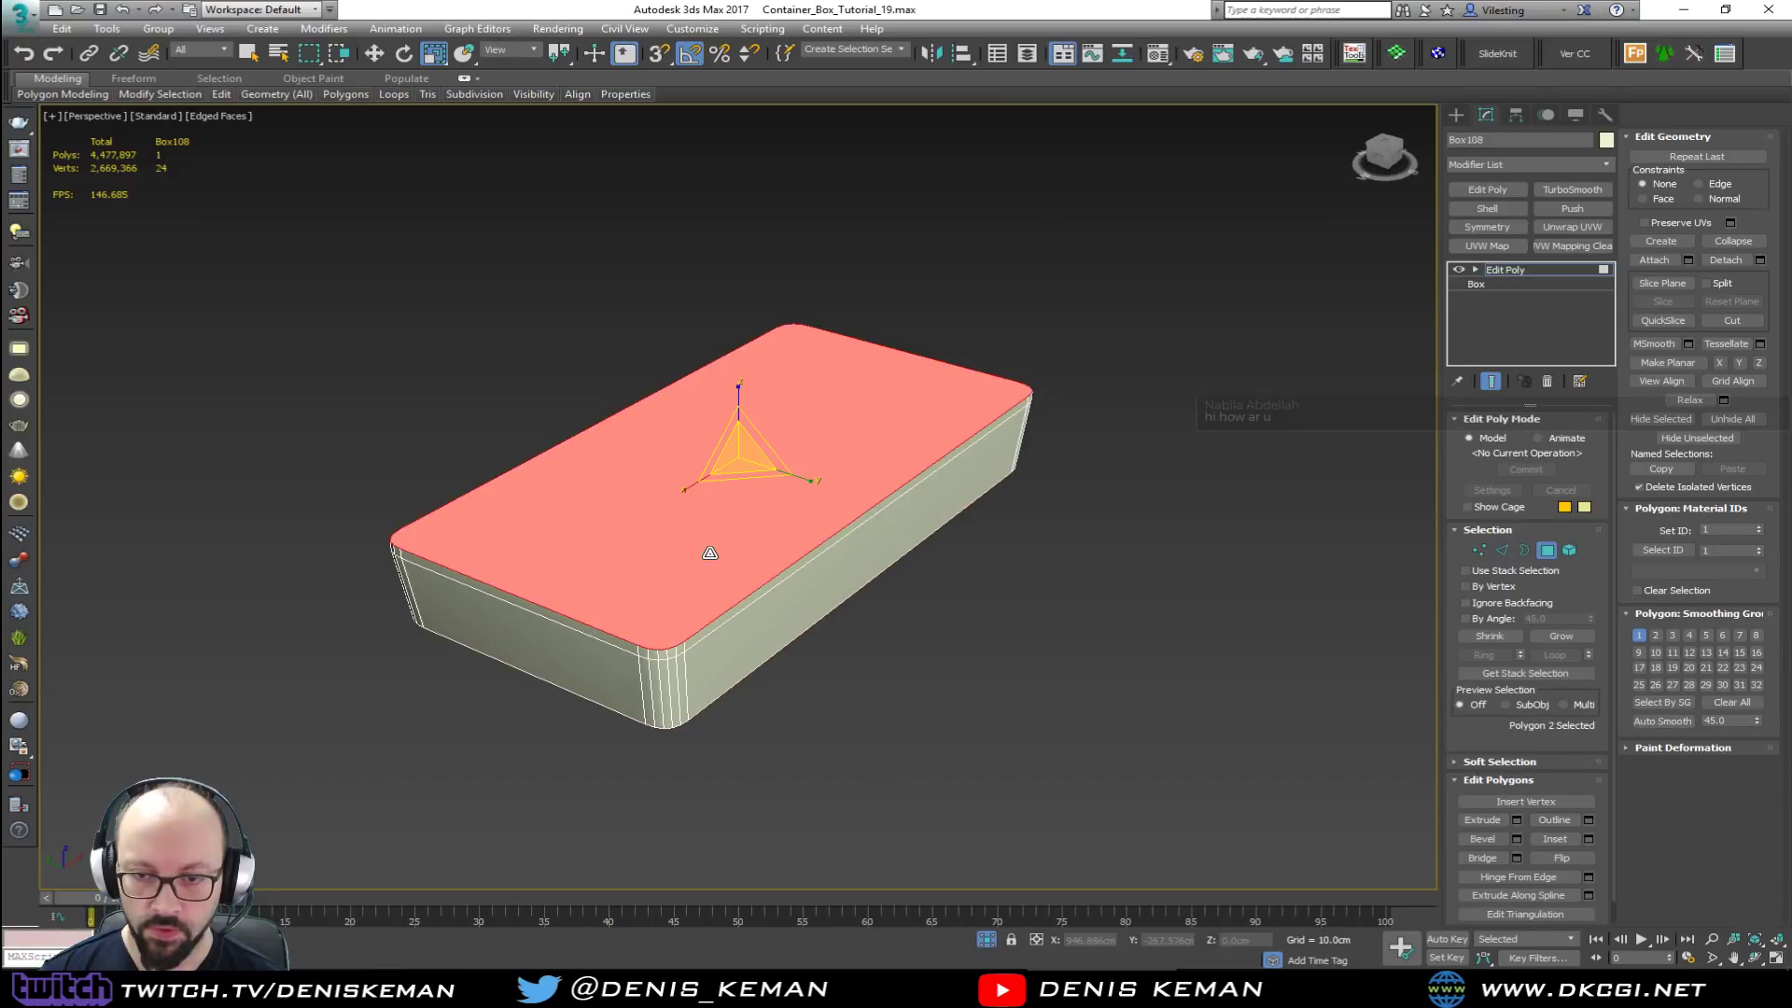
{"action": "scroll", "coordinate": [710, 552], "scroll_direction": "up", "scroll_amount": 3}
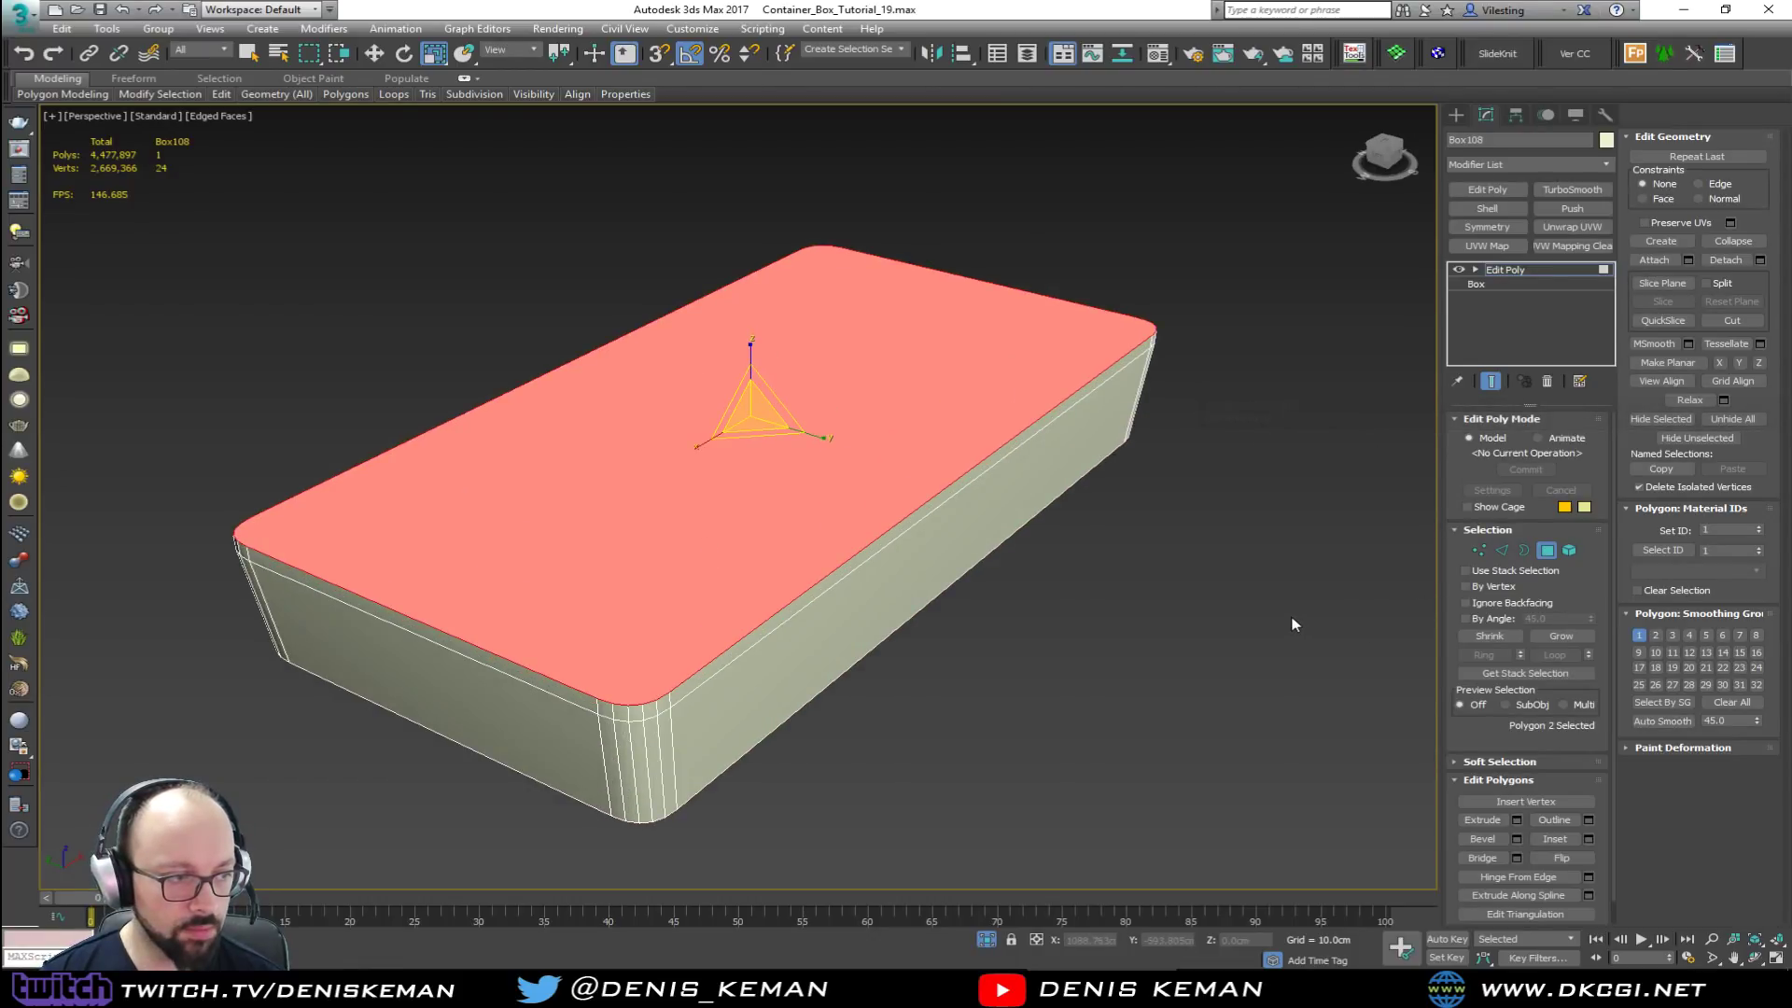
{"action": "left_click_drag", "start_coordinate": [0, 238], "coordinate": [1065, 214]}
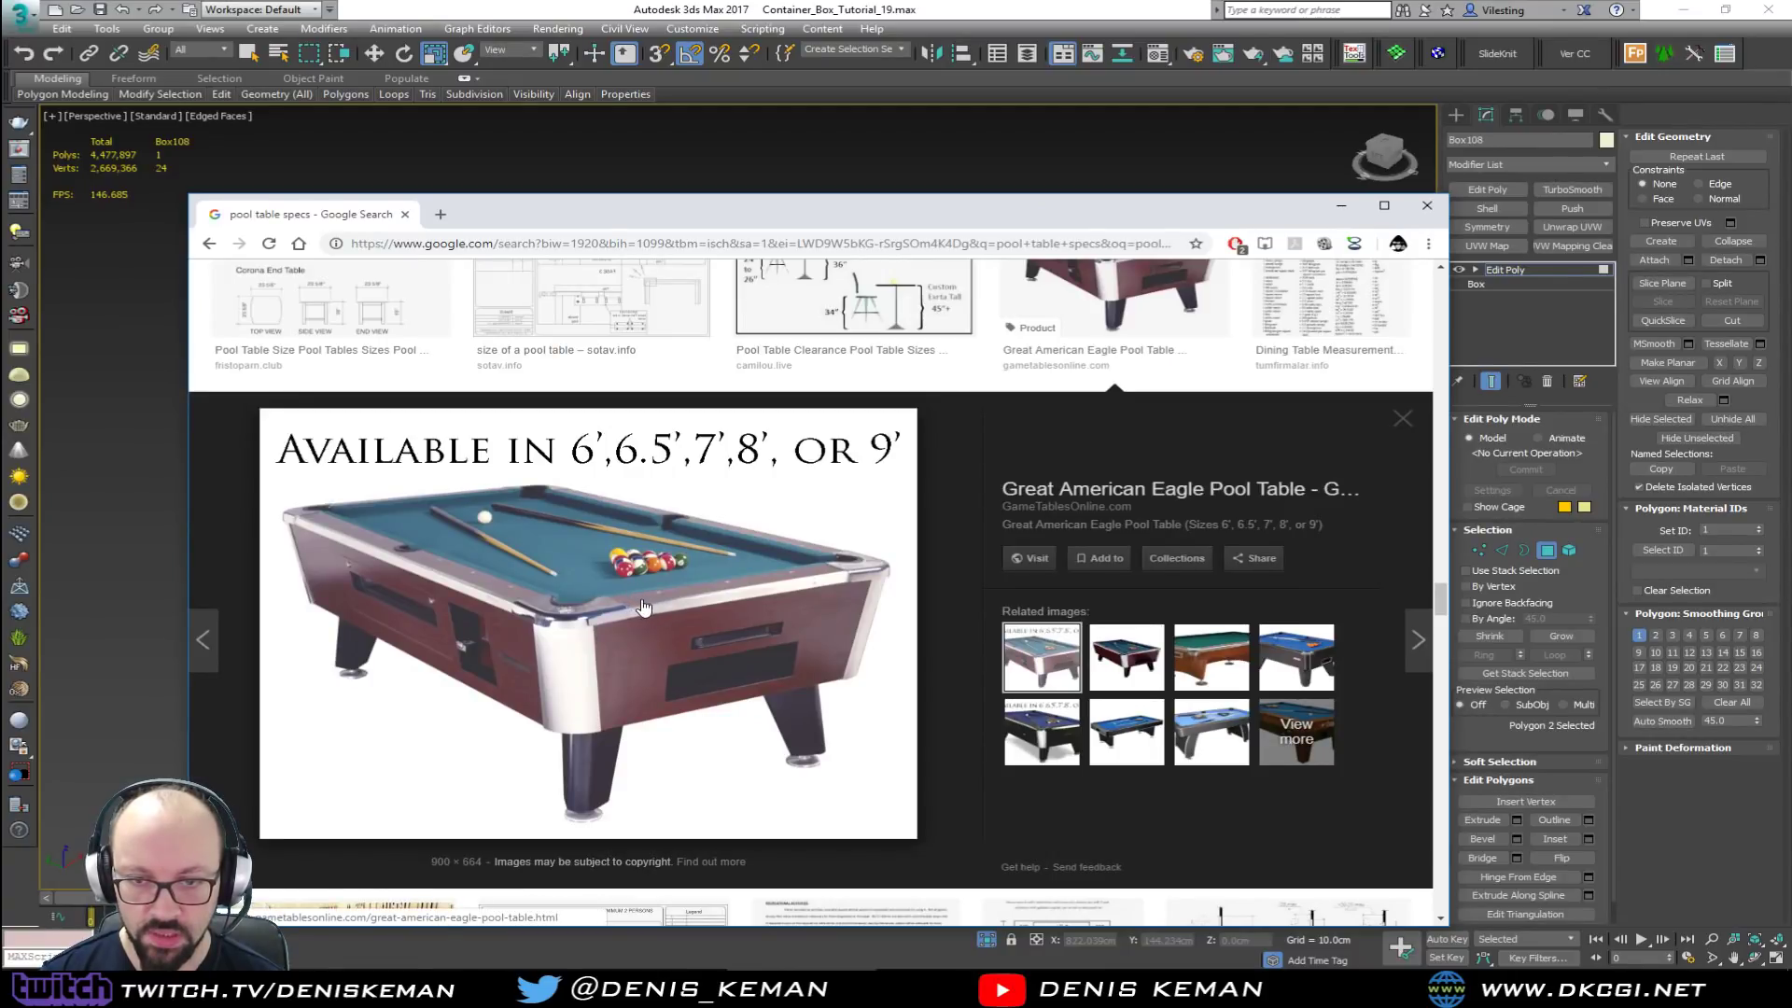
{"action": "left_click_drag", "start_coordinate": [766, 211], "coordinate": [0, 224]}
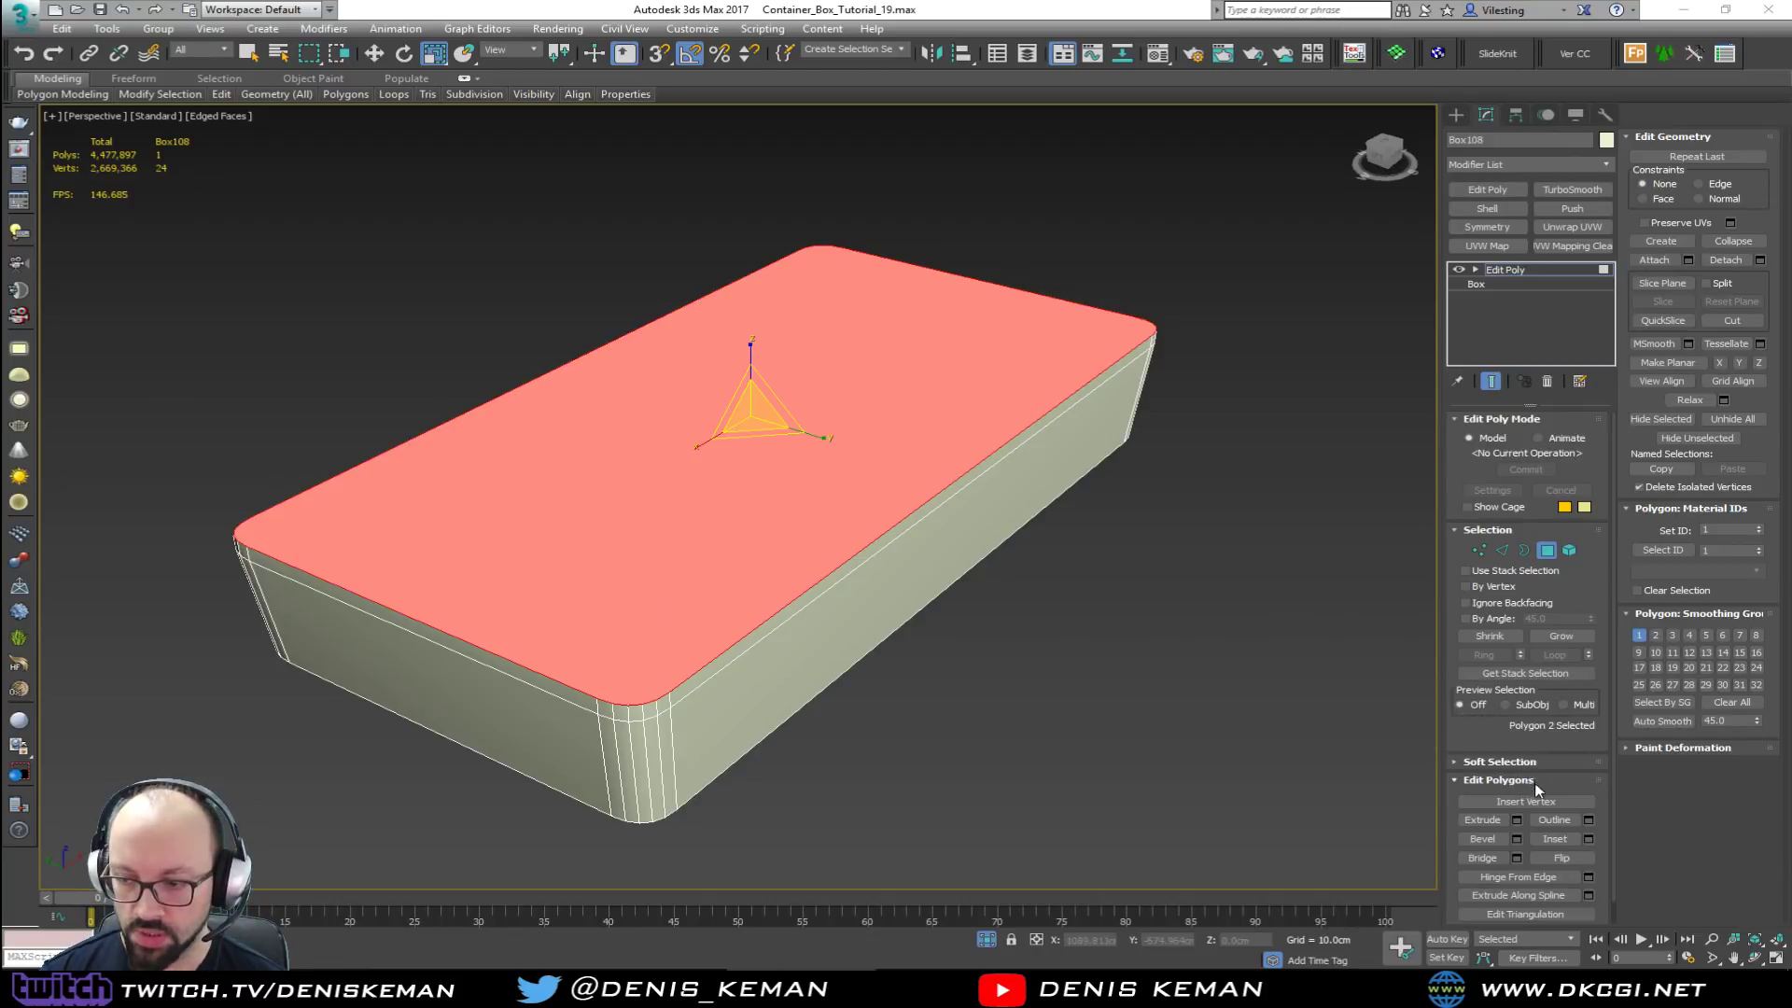
Step: Inset the block's top polygon by 6.5 cm to form the table rim
{"action": "left_click", "coordinate": [1587, 839]}
{"action": "left_click_drag", "start_coordinate": [751, 530], "coordinate": [754, 477]}
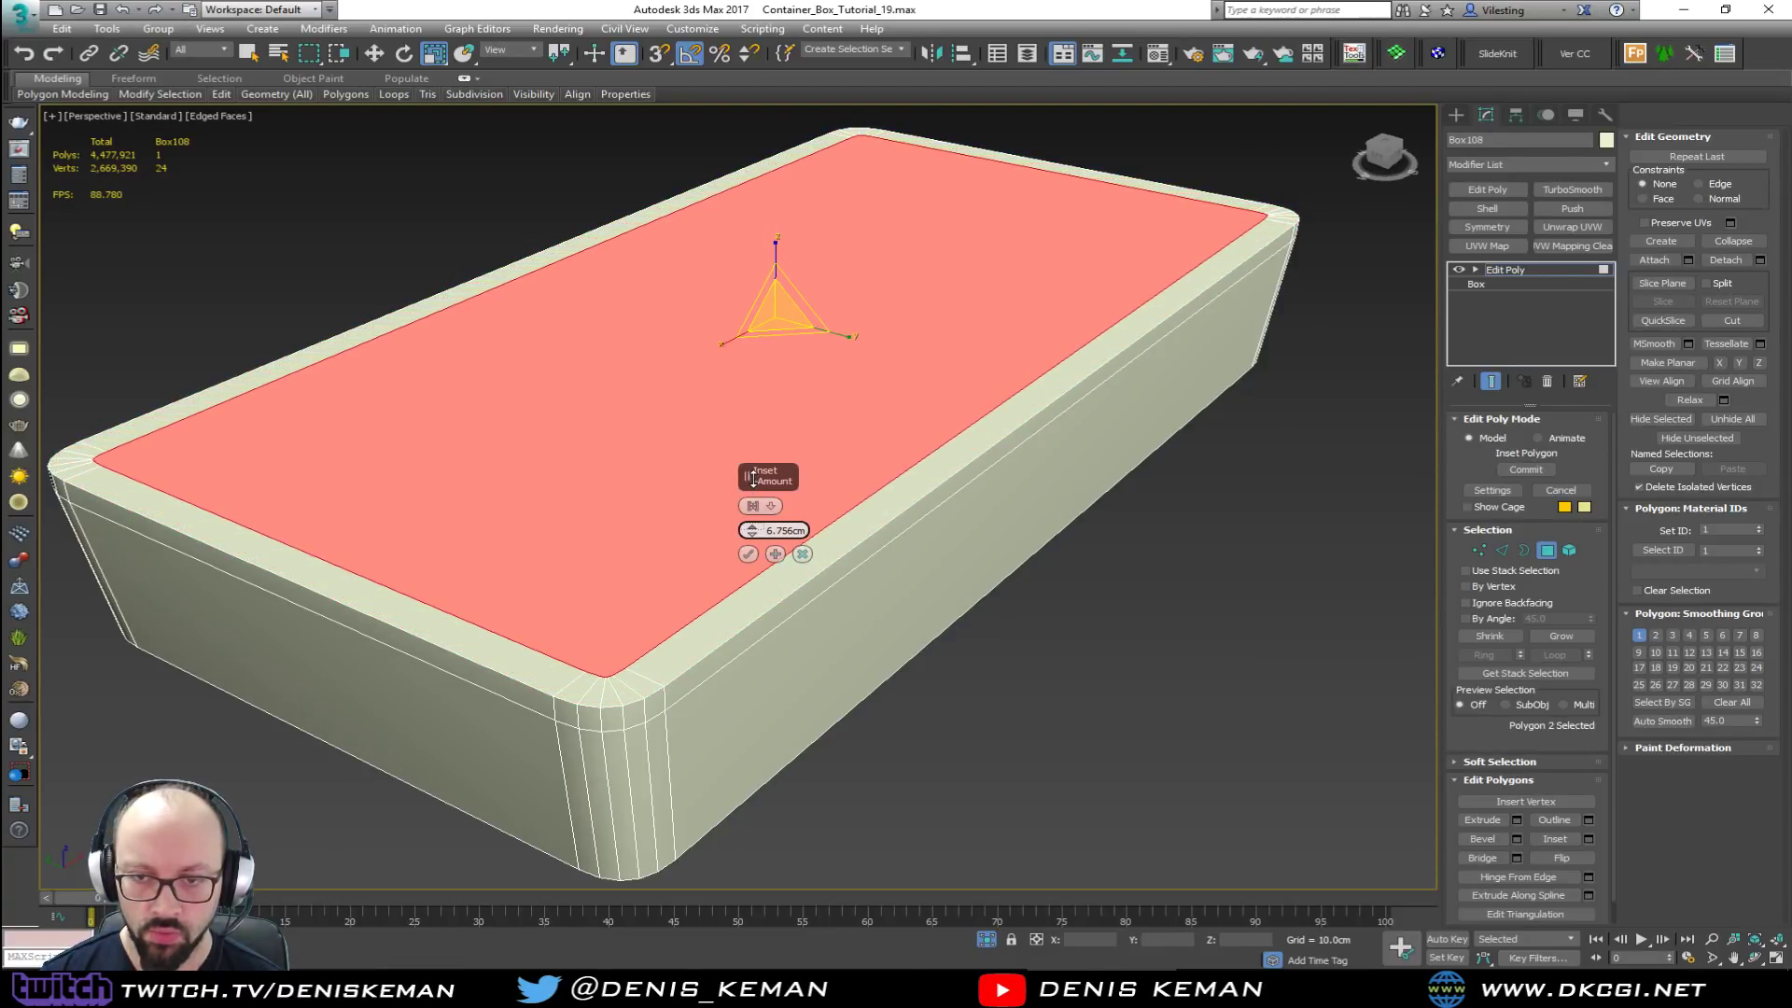
{"action": "double_click", "coordinate": [785, 531]}
{"action": "type", "text": "6.5"}
{"action": "key", "text": "Return"}
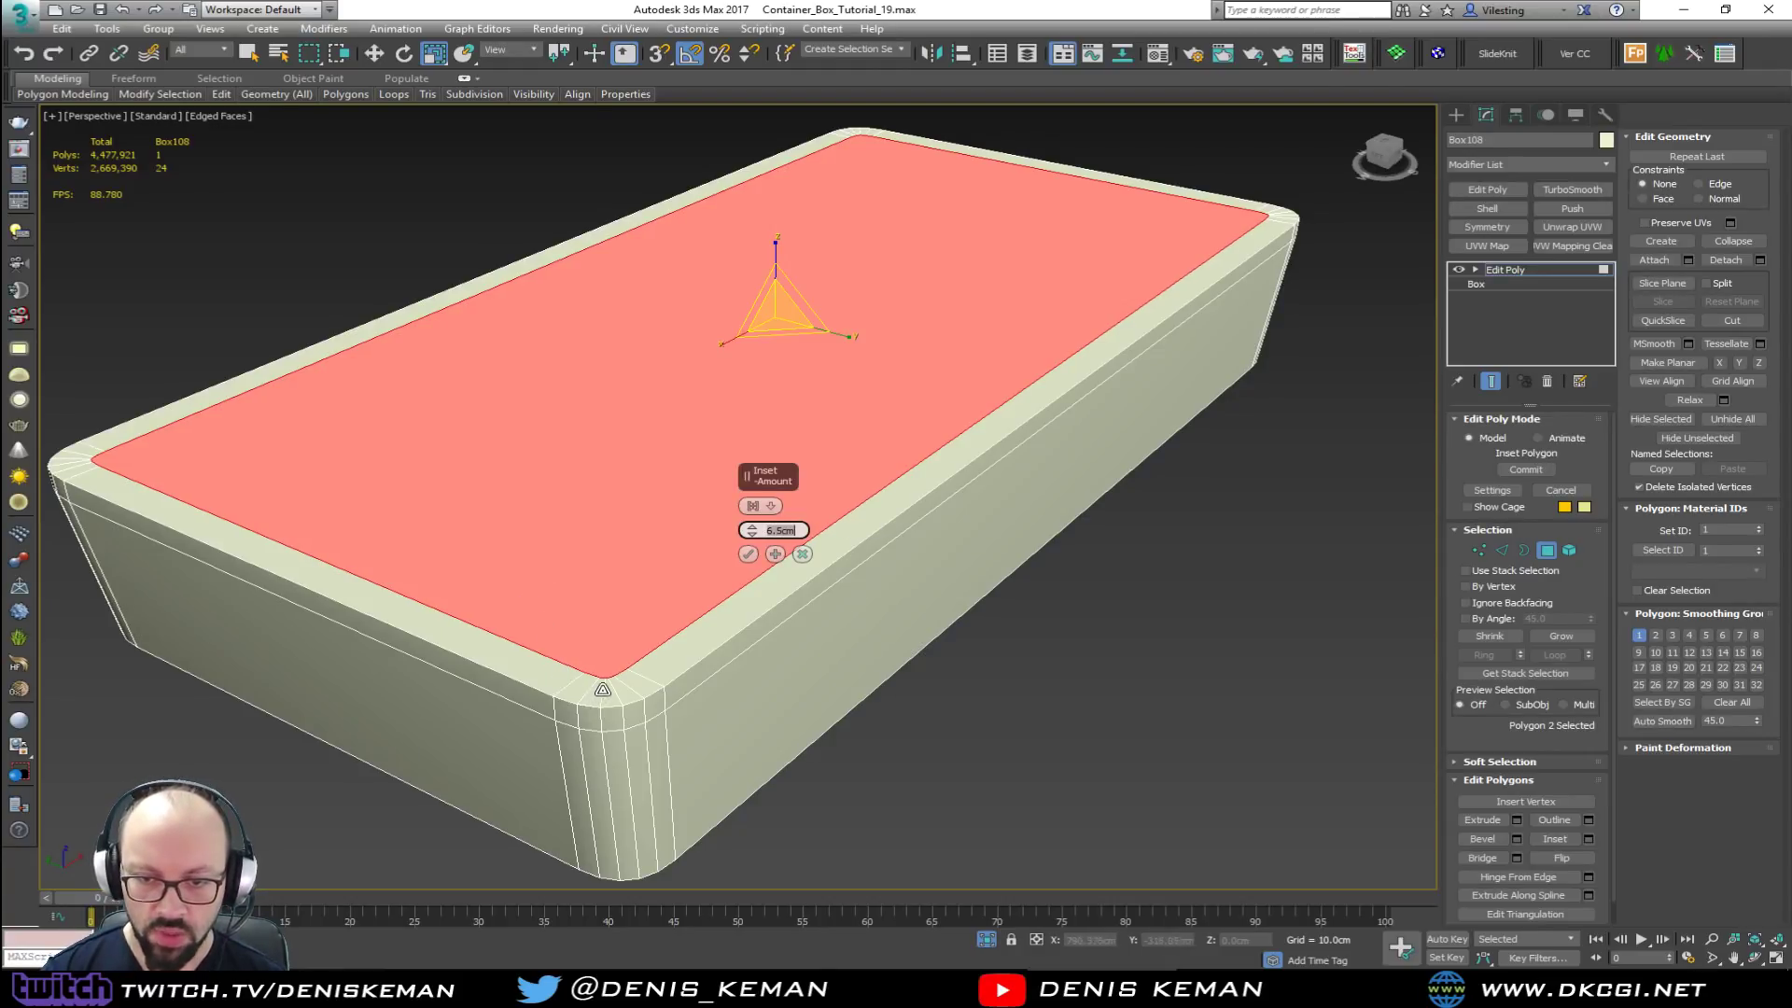
{"action": "scroll", "coordinate": [599, 693], "scroll_direction": "up", "scroll_amount": 6}
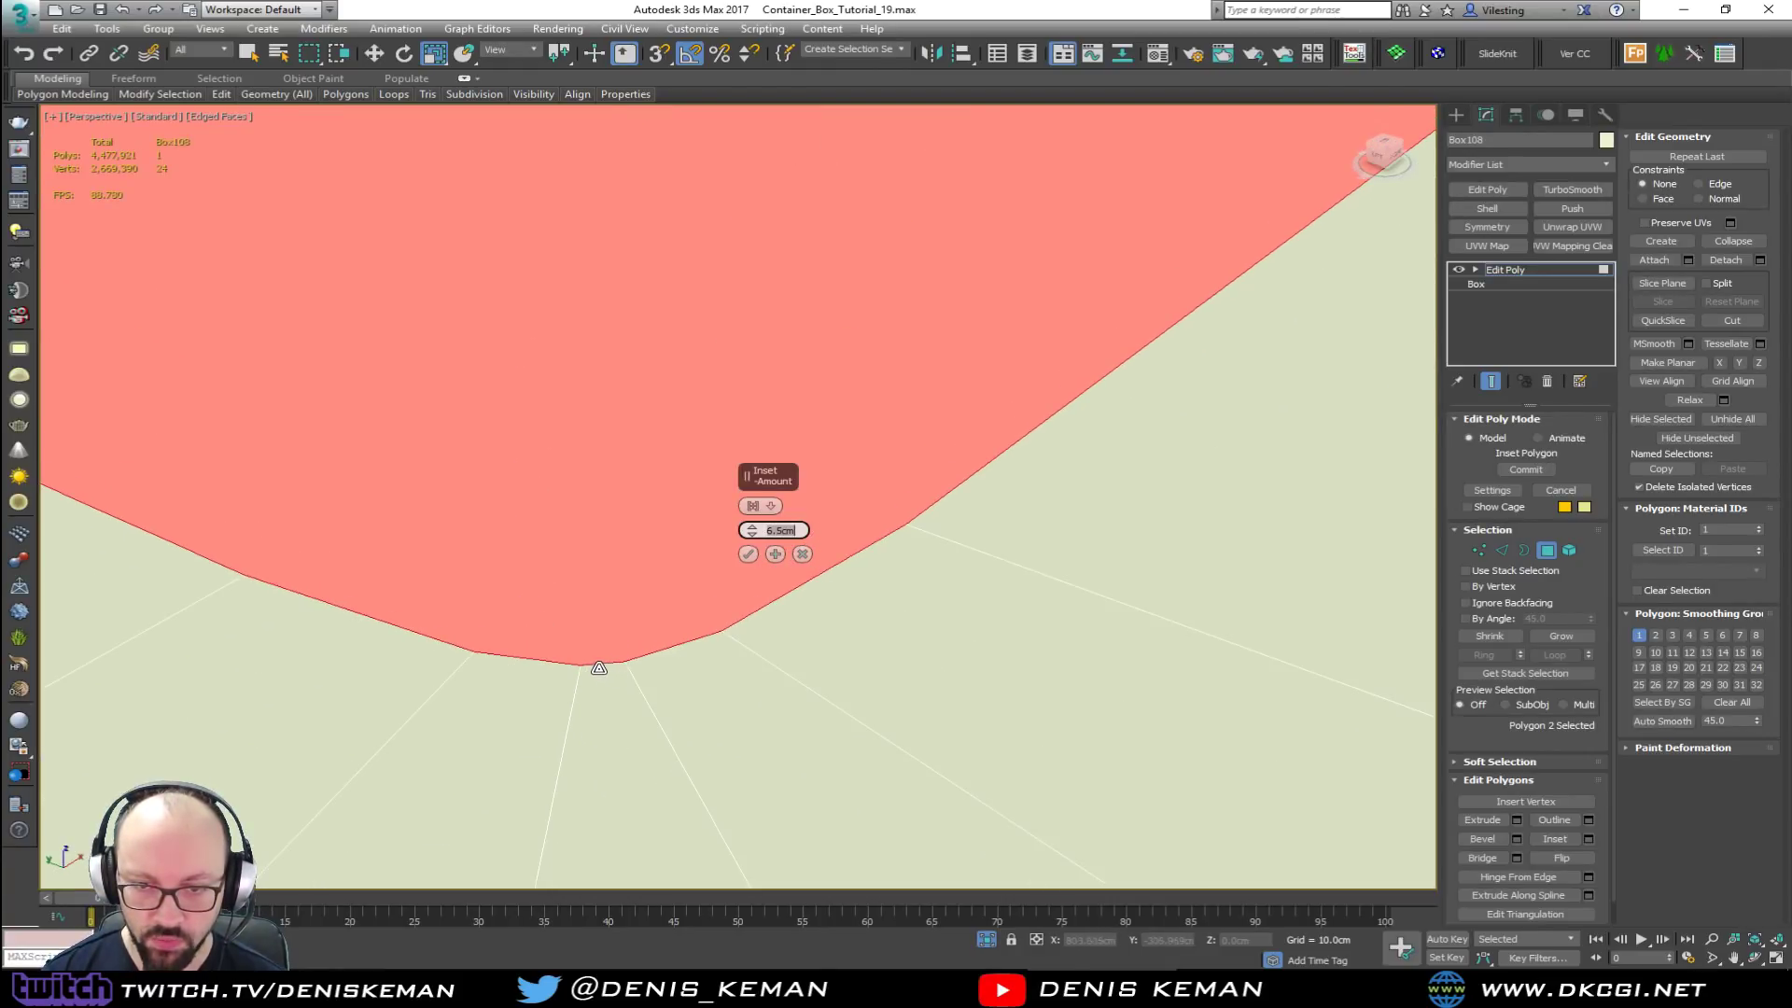
{"action": "left_click", "coordinate": [749, 553]}
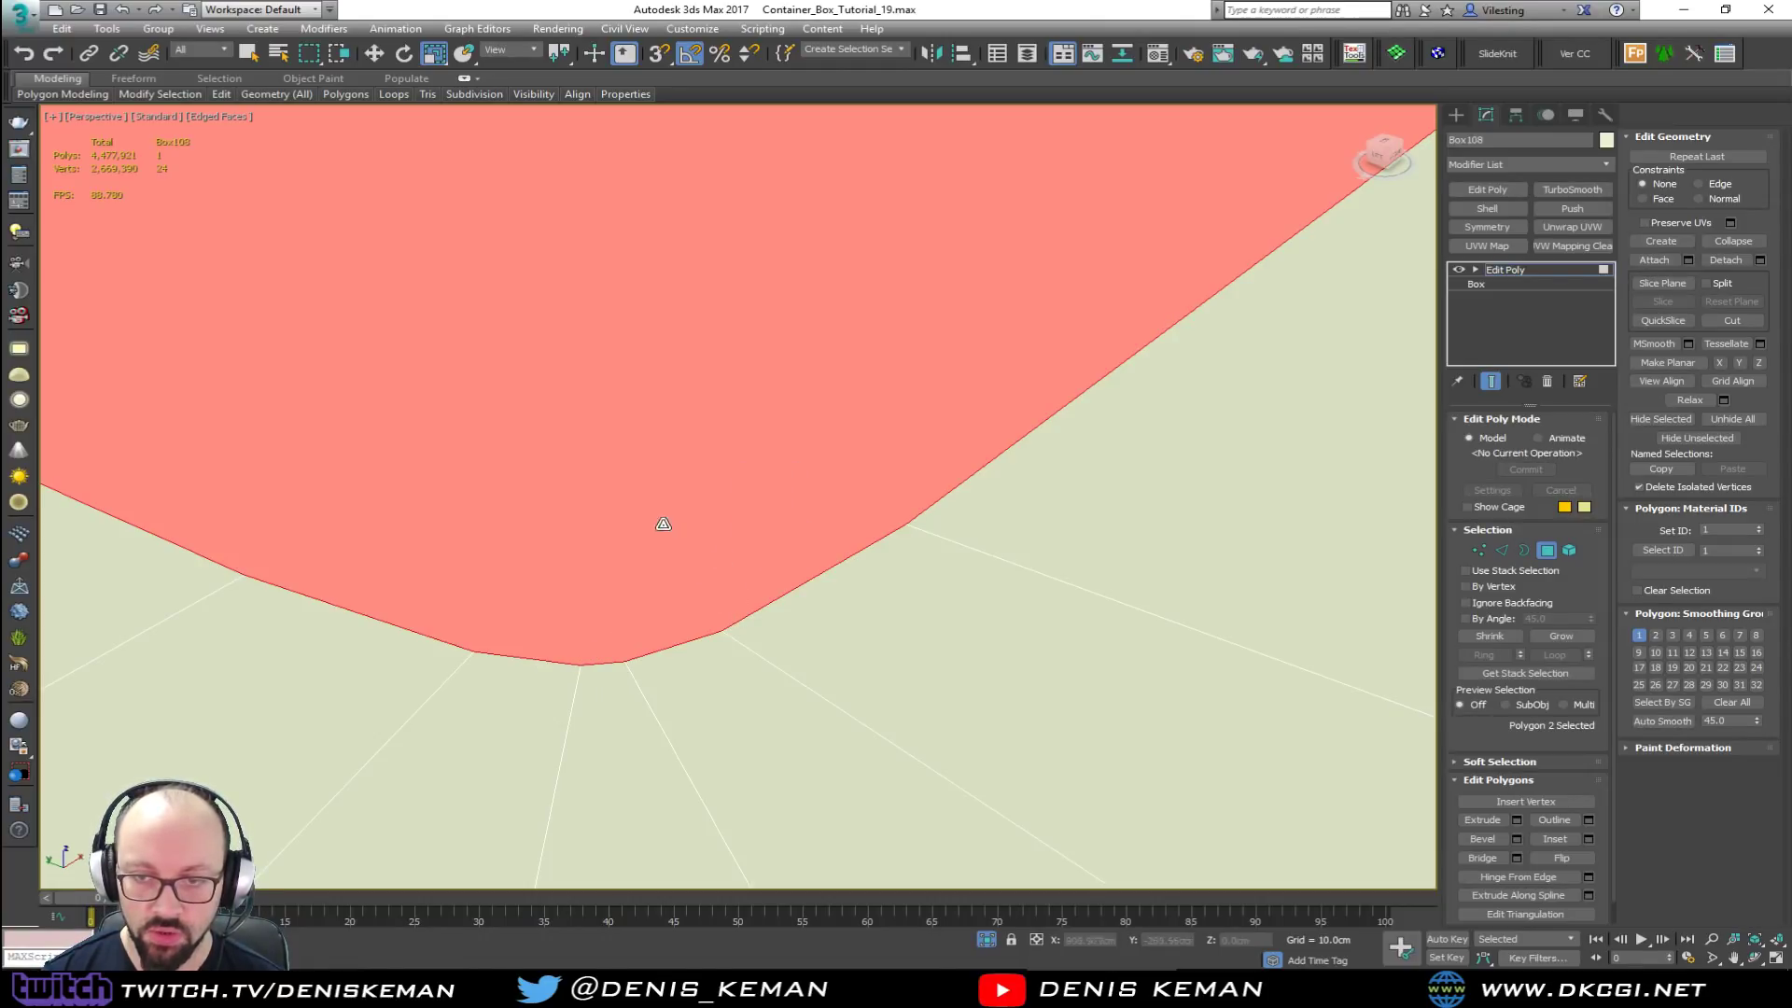
Step: Extrude the inset top polygon by -5 cm to sink the playing surface below the rim
{"action": "scroll", "coordinate": [667, 529], "scroll_direction": "down", "scroll_amount": 6}
{"action": "middle_click_drag", "start_coordinate": [693, 613], "coordinate": [465, 599], "text": "alt"}
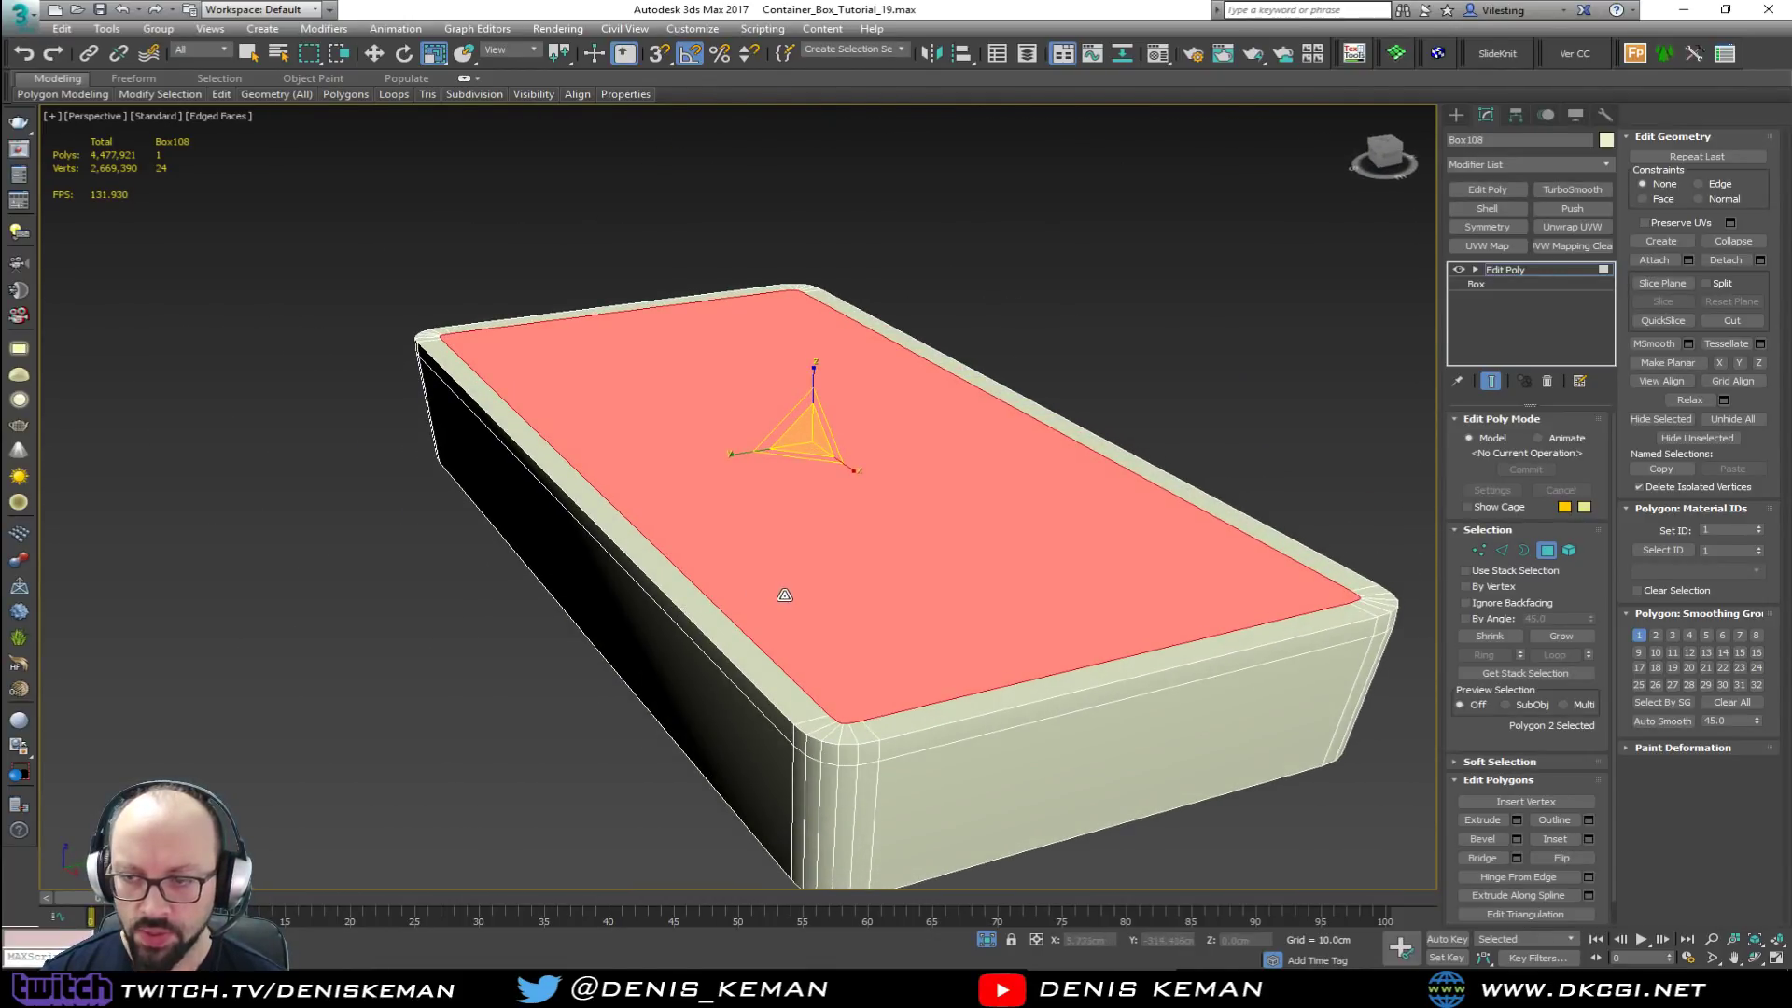
{"action": "scroll", "coordinate": [785, 594], "scroll_direction": "up", "scroll_amount": 2}
{"action": "left_click", "coordinate": [1517, 819]}
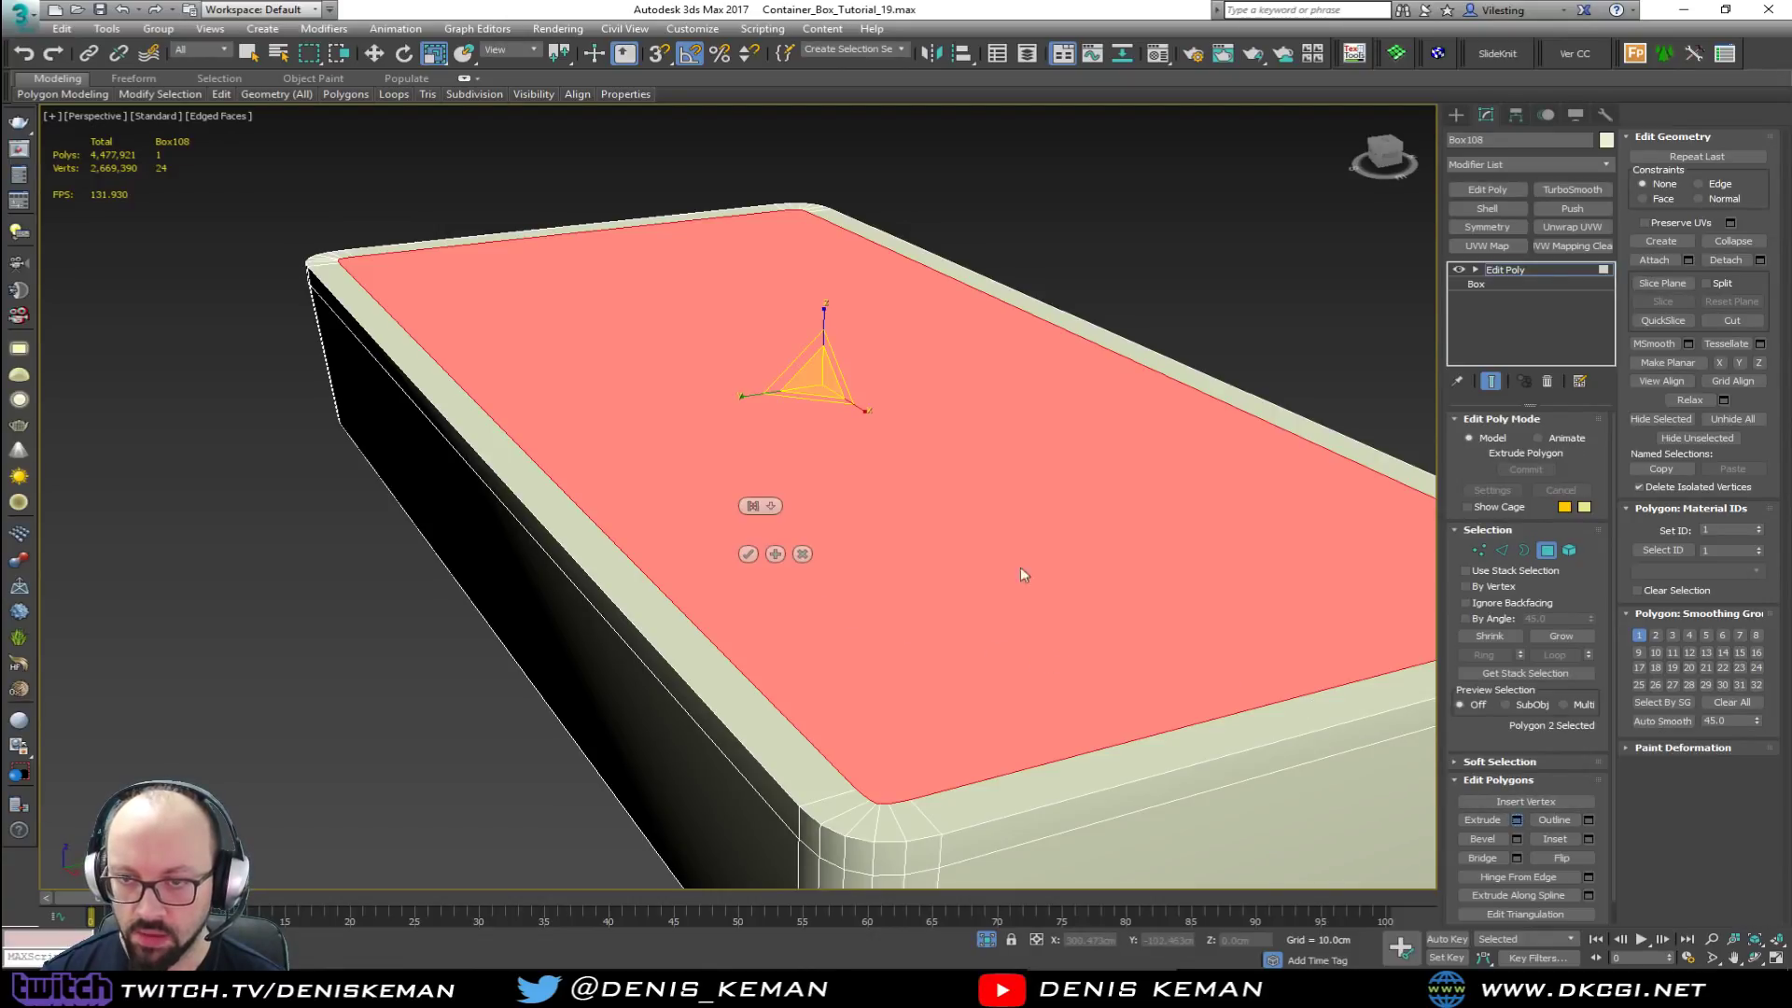
{"action": "left_click_drag", "start_coordinate": [753, 533], "coordinate": [751, 579]}
{"action": "double_click", "coordinate": [772, 531]}
{"action": "type", "text": "-5"}
{"action": "key", "text": "Return"}
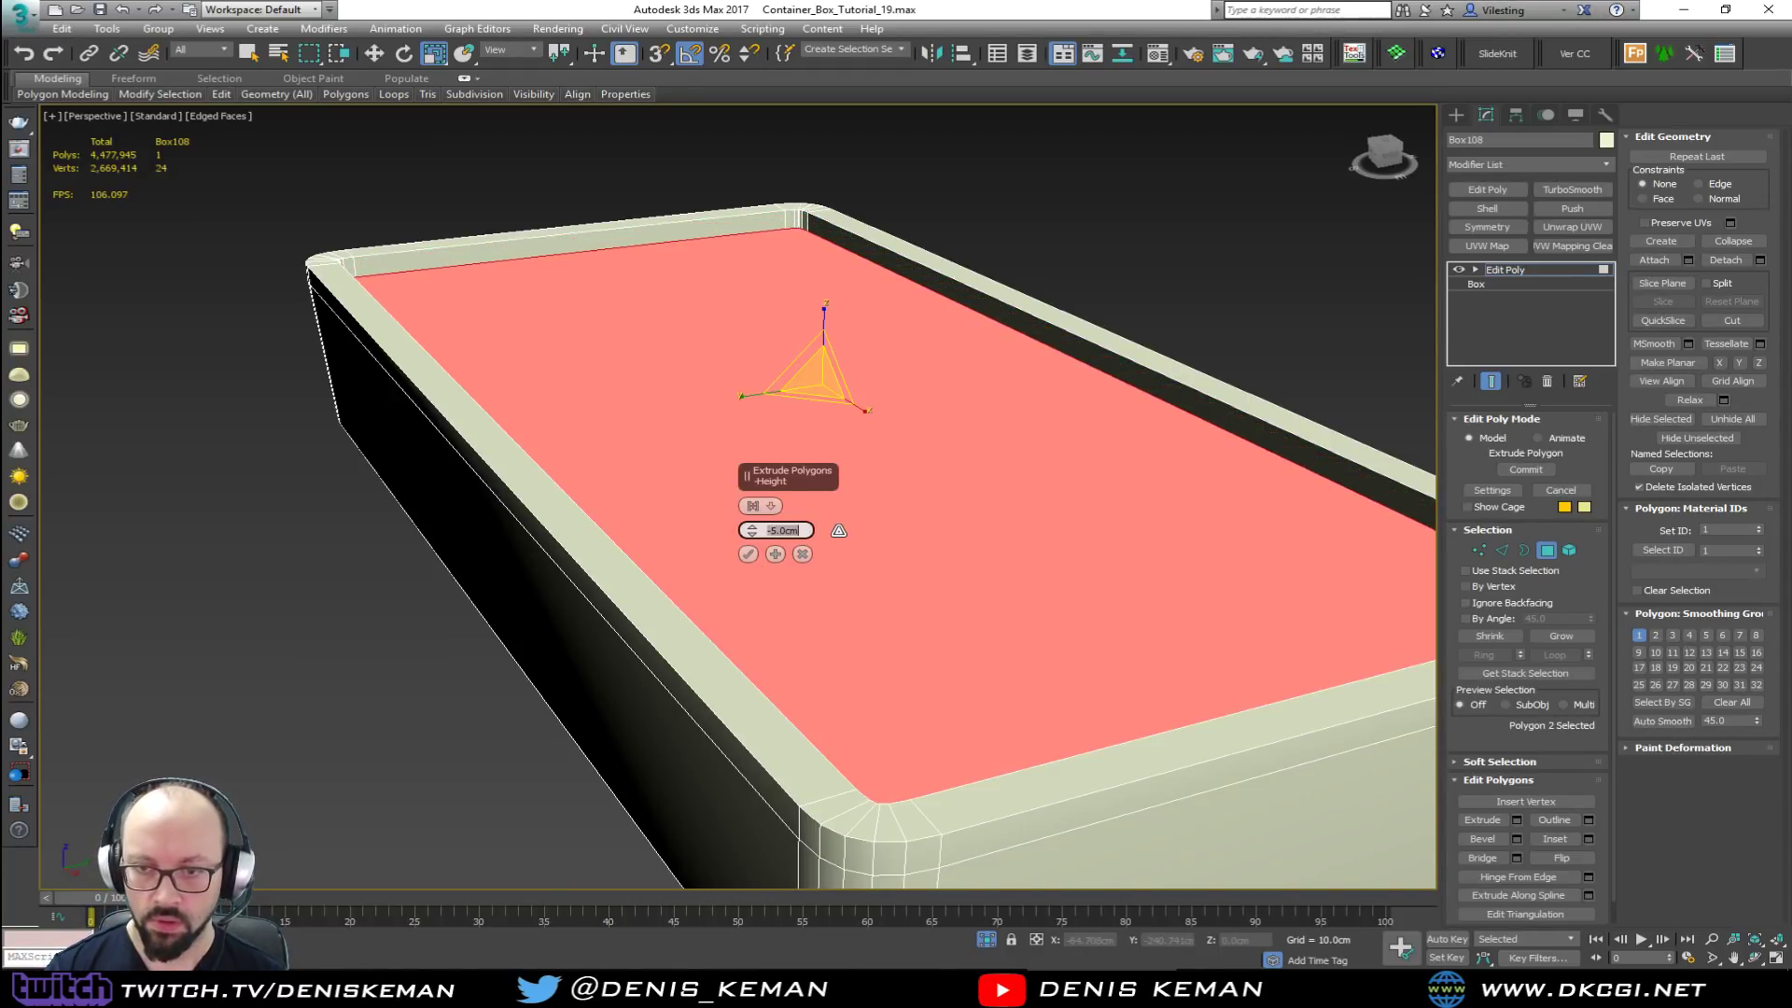
{"action": "left_click", "coordinate": [748, 554]}
Step: Try scaling the sunken playing surface outward to 105% in X and Y
{"action": "left_click_drag", "start_coordinate": [812, 420], "coordinate": [813, 421]}
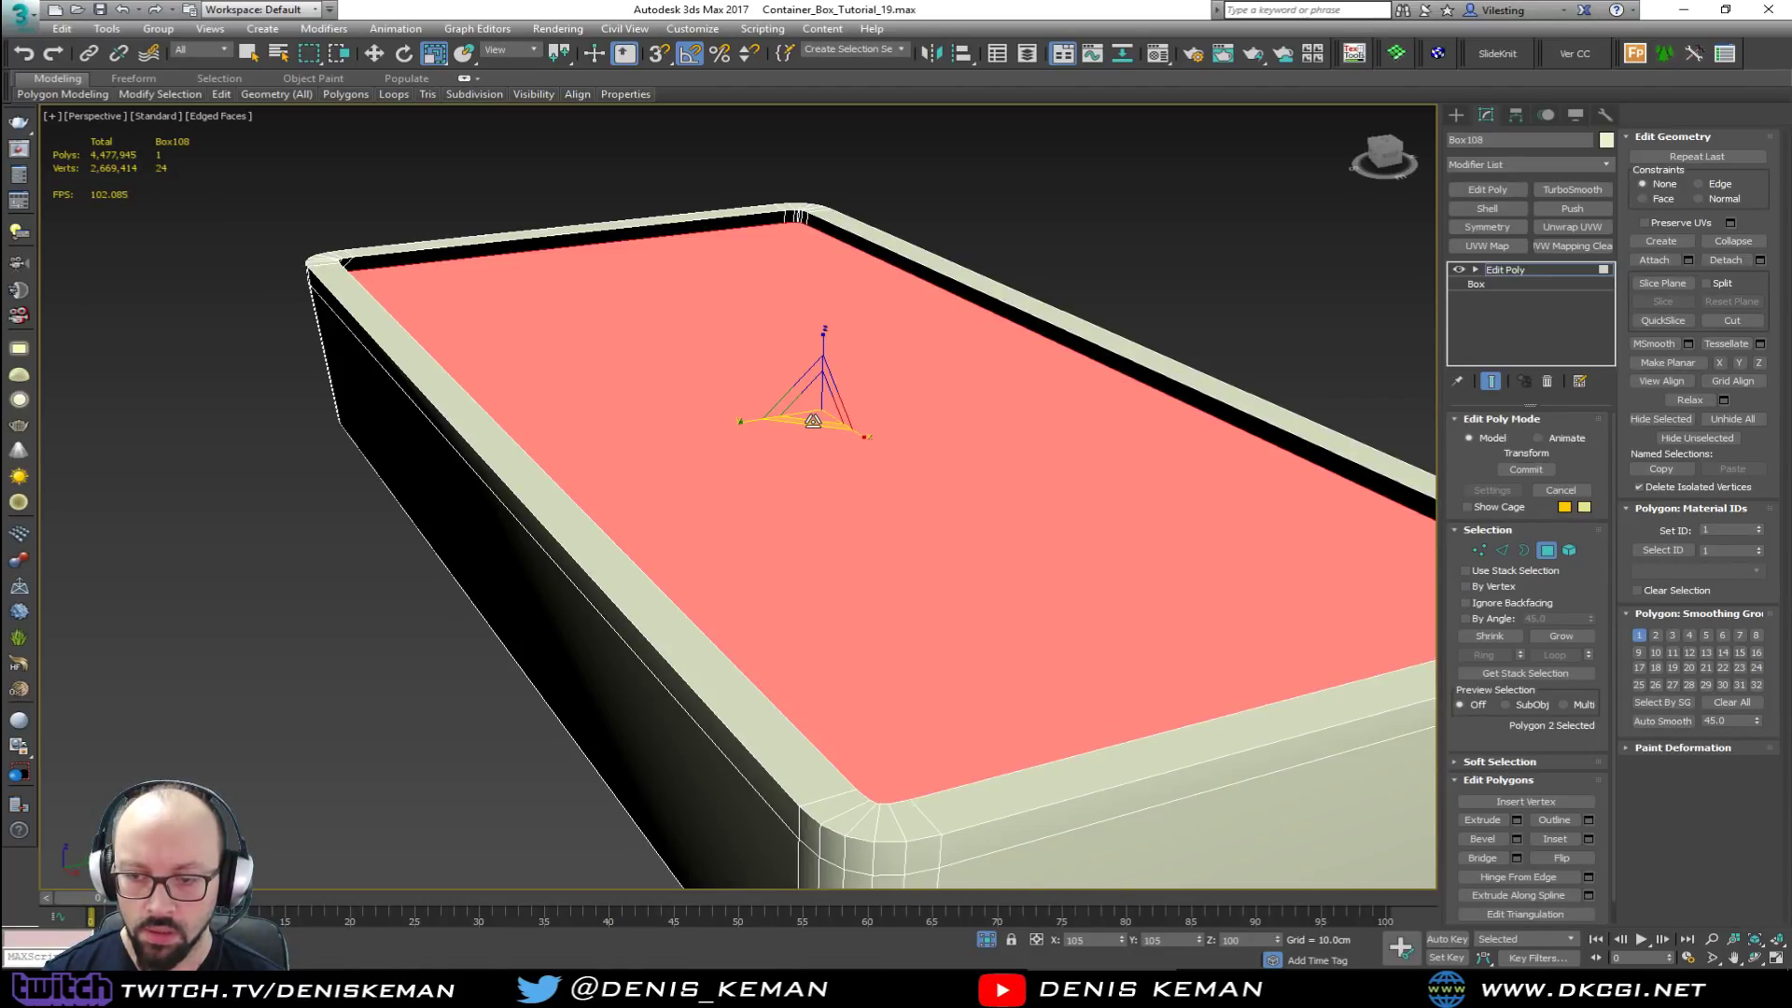
{"action": "middle_click_drag", "start_coordinate": [813, 421], "coordinate": [493, 467], "text": "alt"}
{"action": "middle_click_drag", "start_coordinate": [703, 591], "coordinate": [710, 457]}
{"action": "scroll", "coordinate": [768, 462], "scroll_direction": "down", "scroll_amount": 4}
{"action": "middle_click_drag", "start_coordinate": [857, 473], "coordinate": [863, 401], "text": "alt"}
Step: Offset the playing surface's border edges along one long side, including the adjoining corner edges, by -2 cm in Y
{"action": "scroll", "coordinate": [853, 413], "scroll_direction": "up", "scroll_amount": 6}
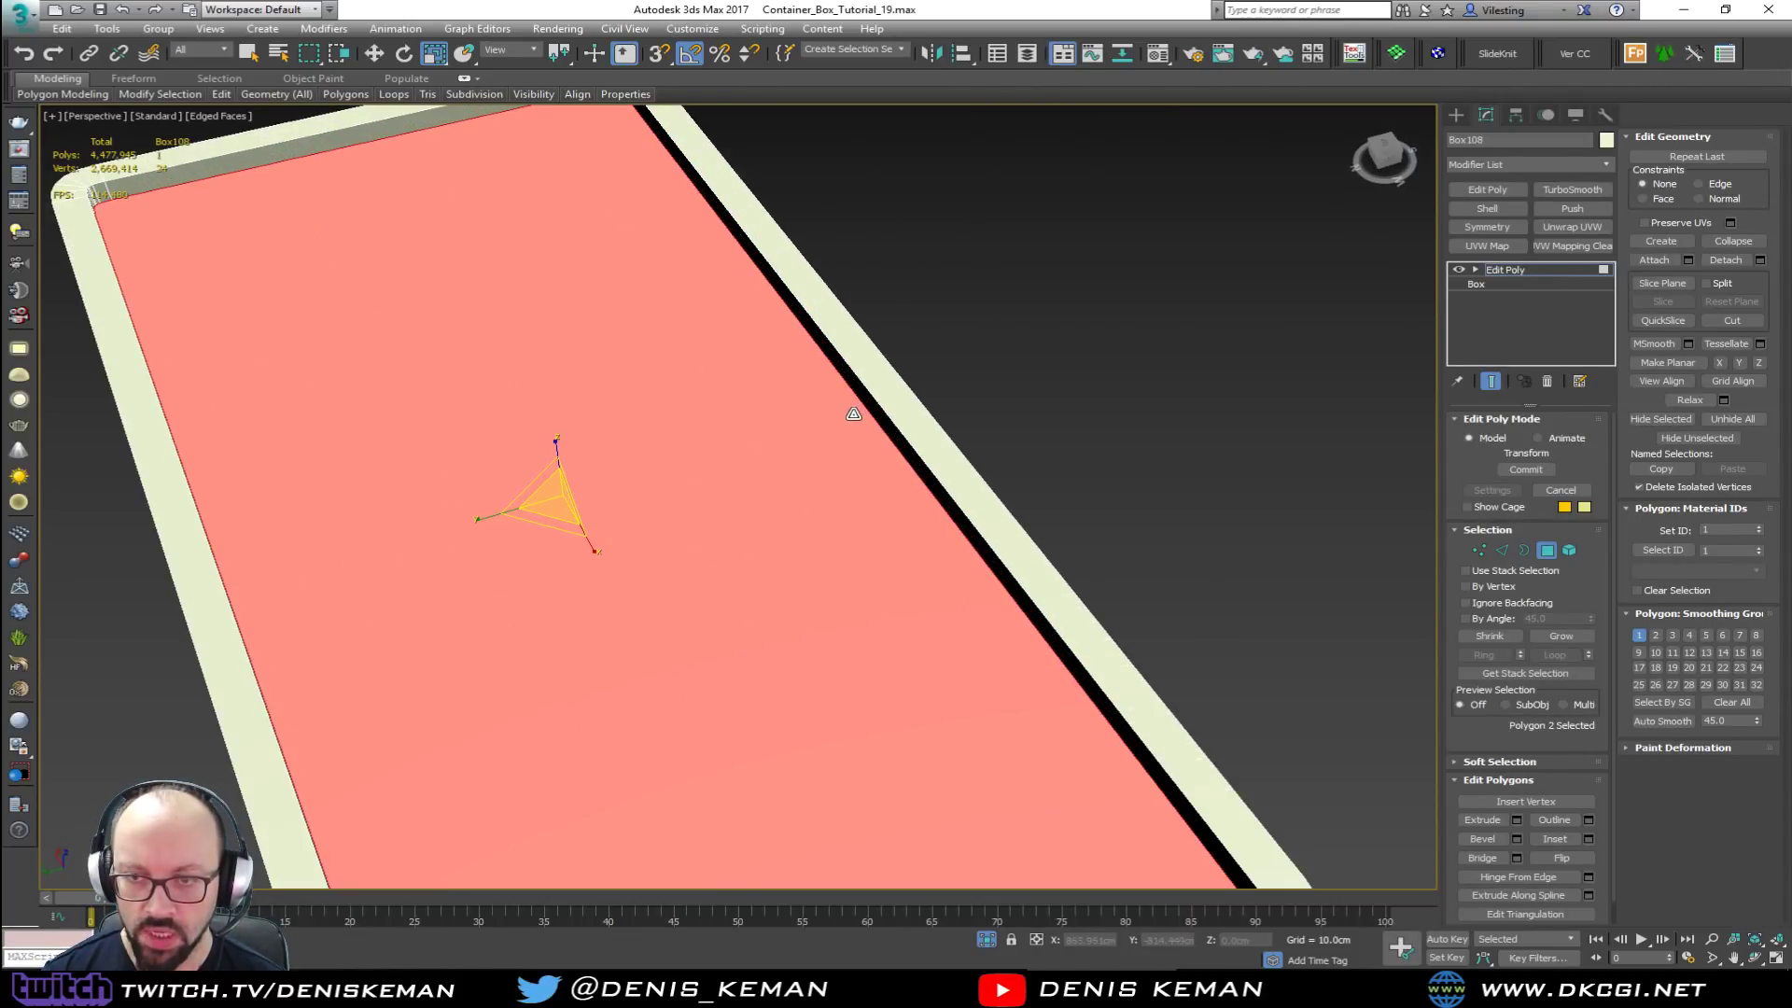
{"action": "key", "text": "2"}
{"action": "left_click", "coordinate": [871, 415]}
{"action": "scroll", "coordinate": [686, 416], "scroll_direction": "down", "scroll_amount": 4}
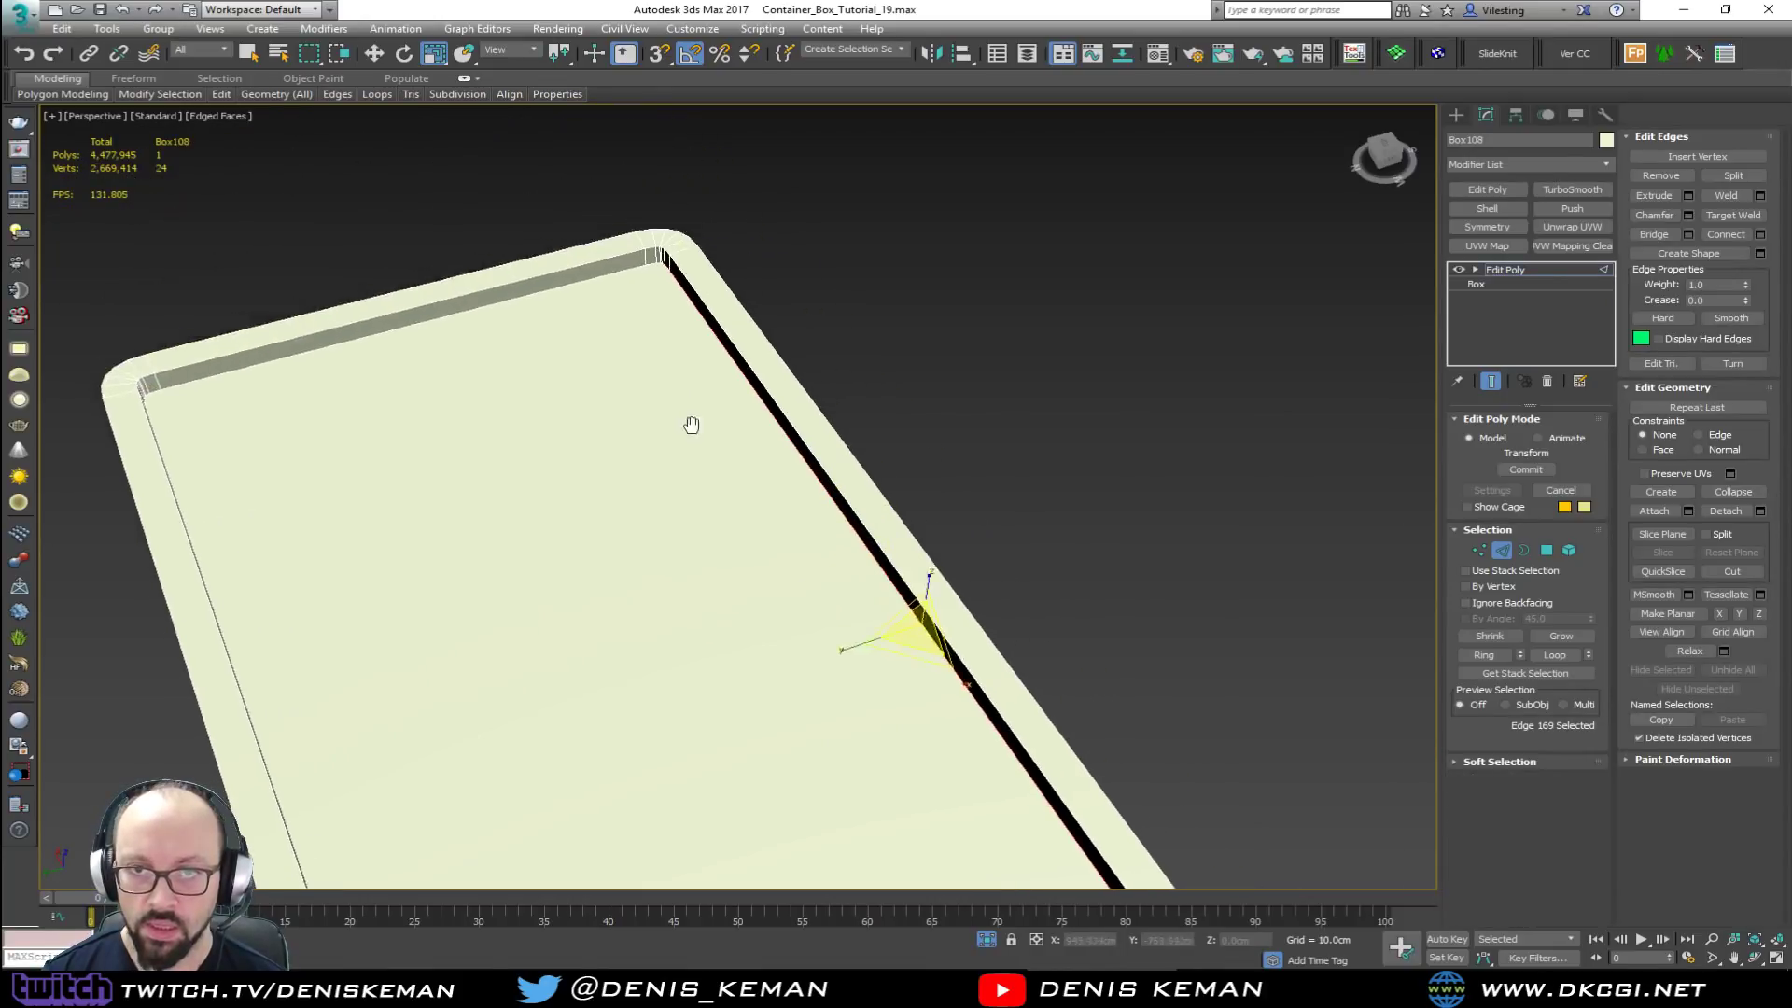
{"action": "scroll", "coordinate": [678, 294], "scroll_direction": "up", "scroll_amount": 5}
{"action": "left_click", "coordinate": [663, 312]}
{"action": "left_click", "coordinate": [690, 350], "text": "ctrl"}
{"action": "middle_click_drag", "start_coordinate": [688, 388], "coordinate": [642, 309]}
{"action": "scroll", "coordinate": [578, 178], "scroll_direction": "up", "scroll_amount": 2}
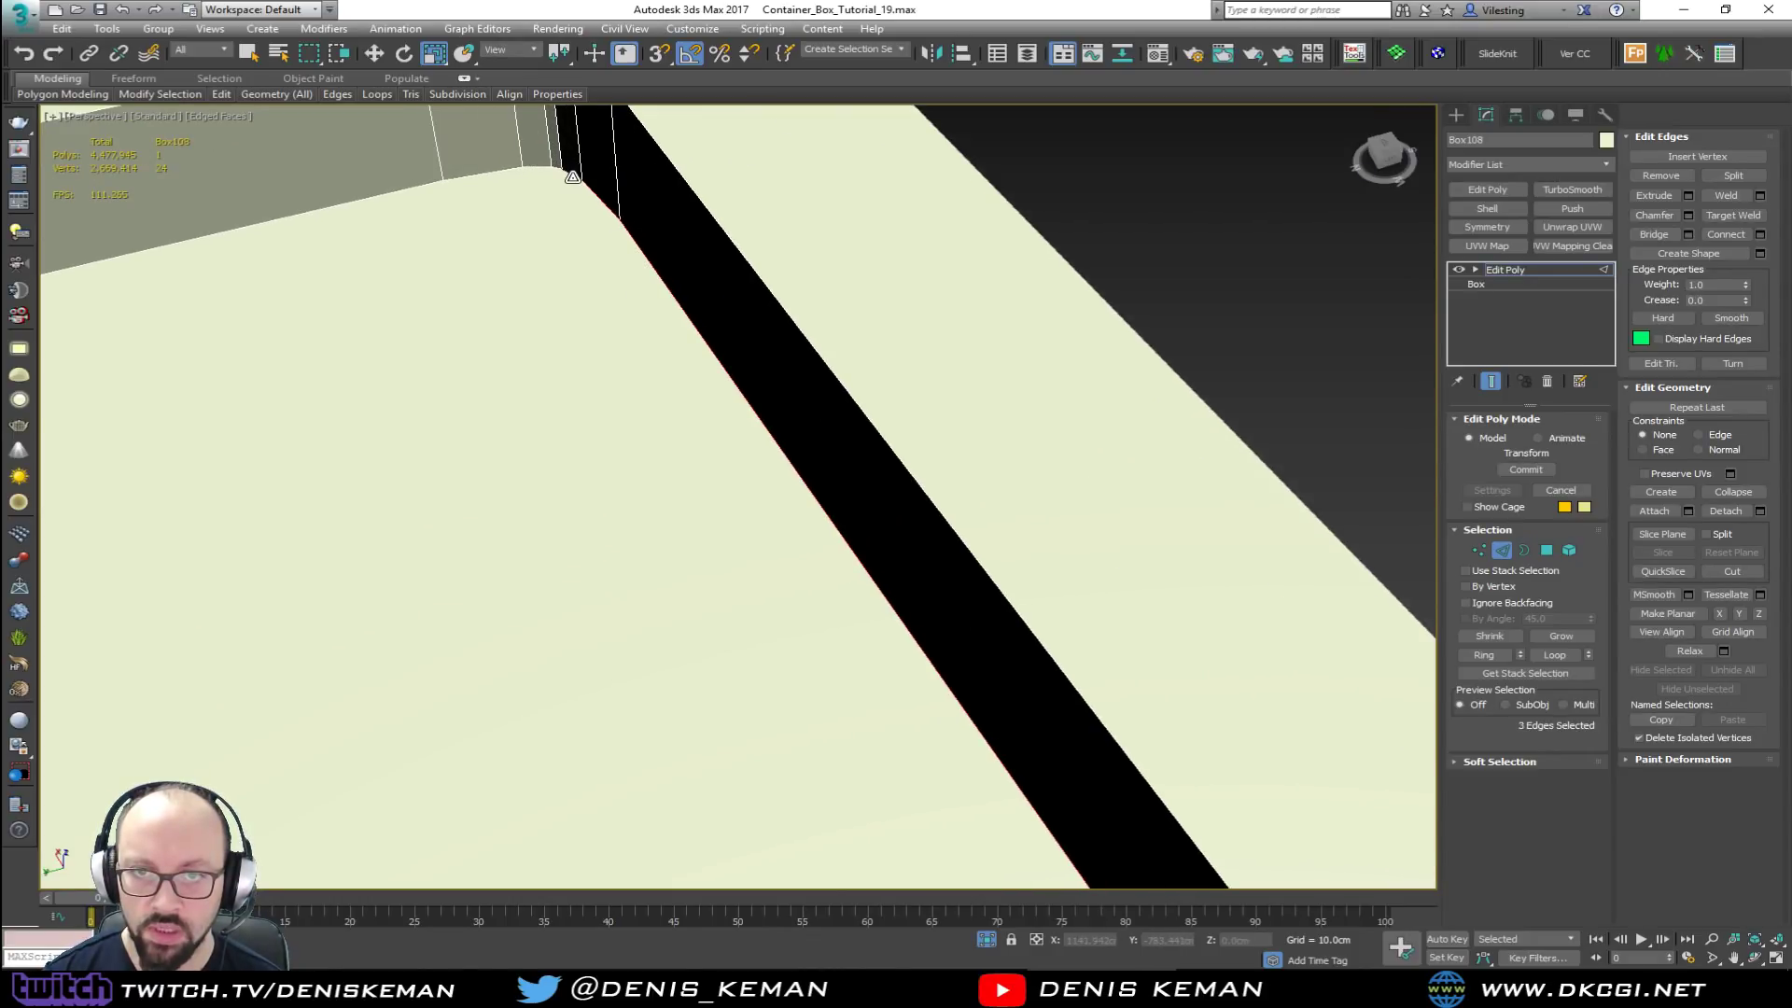
{"action": "scroll", "coordinate": [658, 330], "scroll_direction": "down", "scroll_amount": 5}
{"action": "middle_click_drag", "start_coordinate": [671, 395], "coordinate": [572, 479], "text": "alt"}
{"action": "scroll", "coordinate": [732, 527], "scroll_direction": "down", "scroll_amount": 4}
{"action": "scroll", "coordinate": [971, 552], "scroll_direction": "up", "scroll_amount": 6}
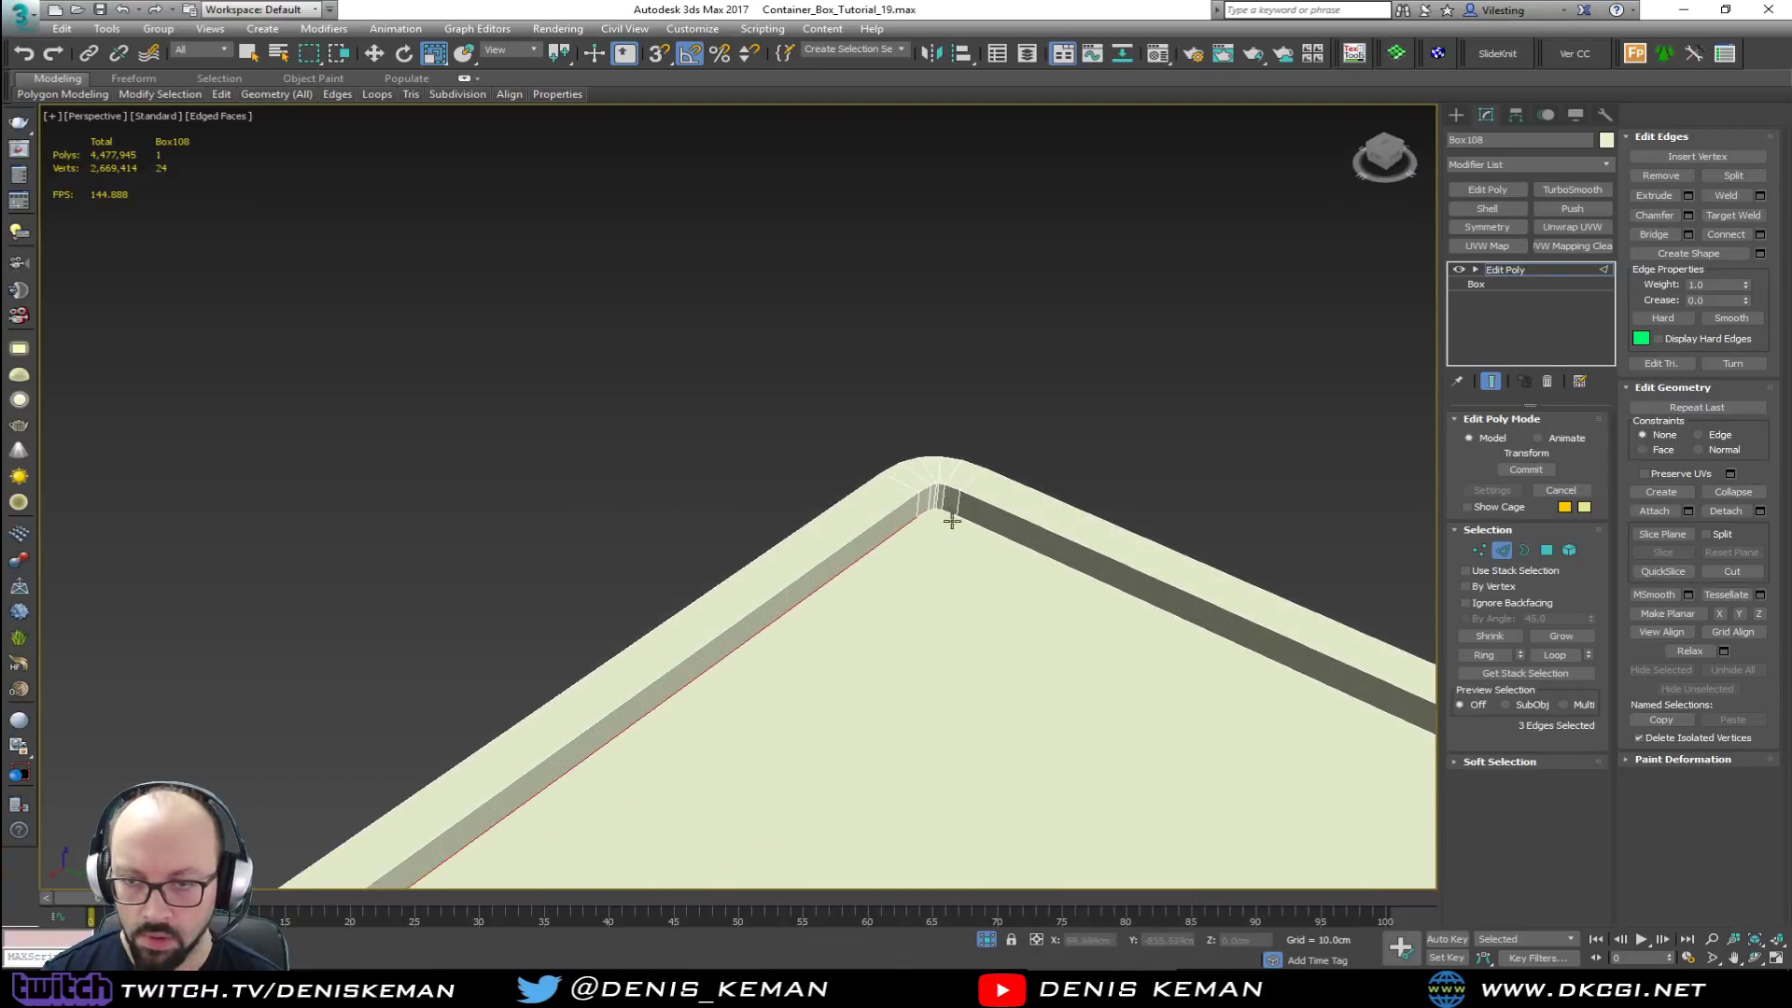
{"action": "scroll", "coordinate": [934, 502], "scroll_direction": "up", "scroll_amount": 2}
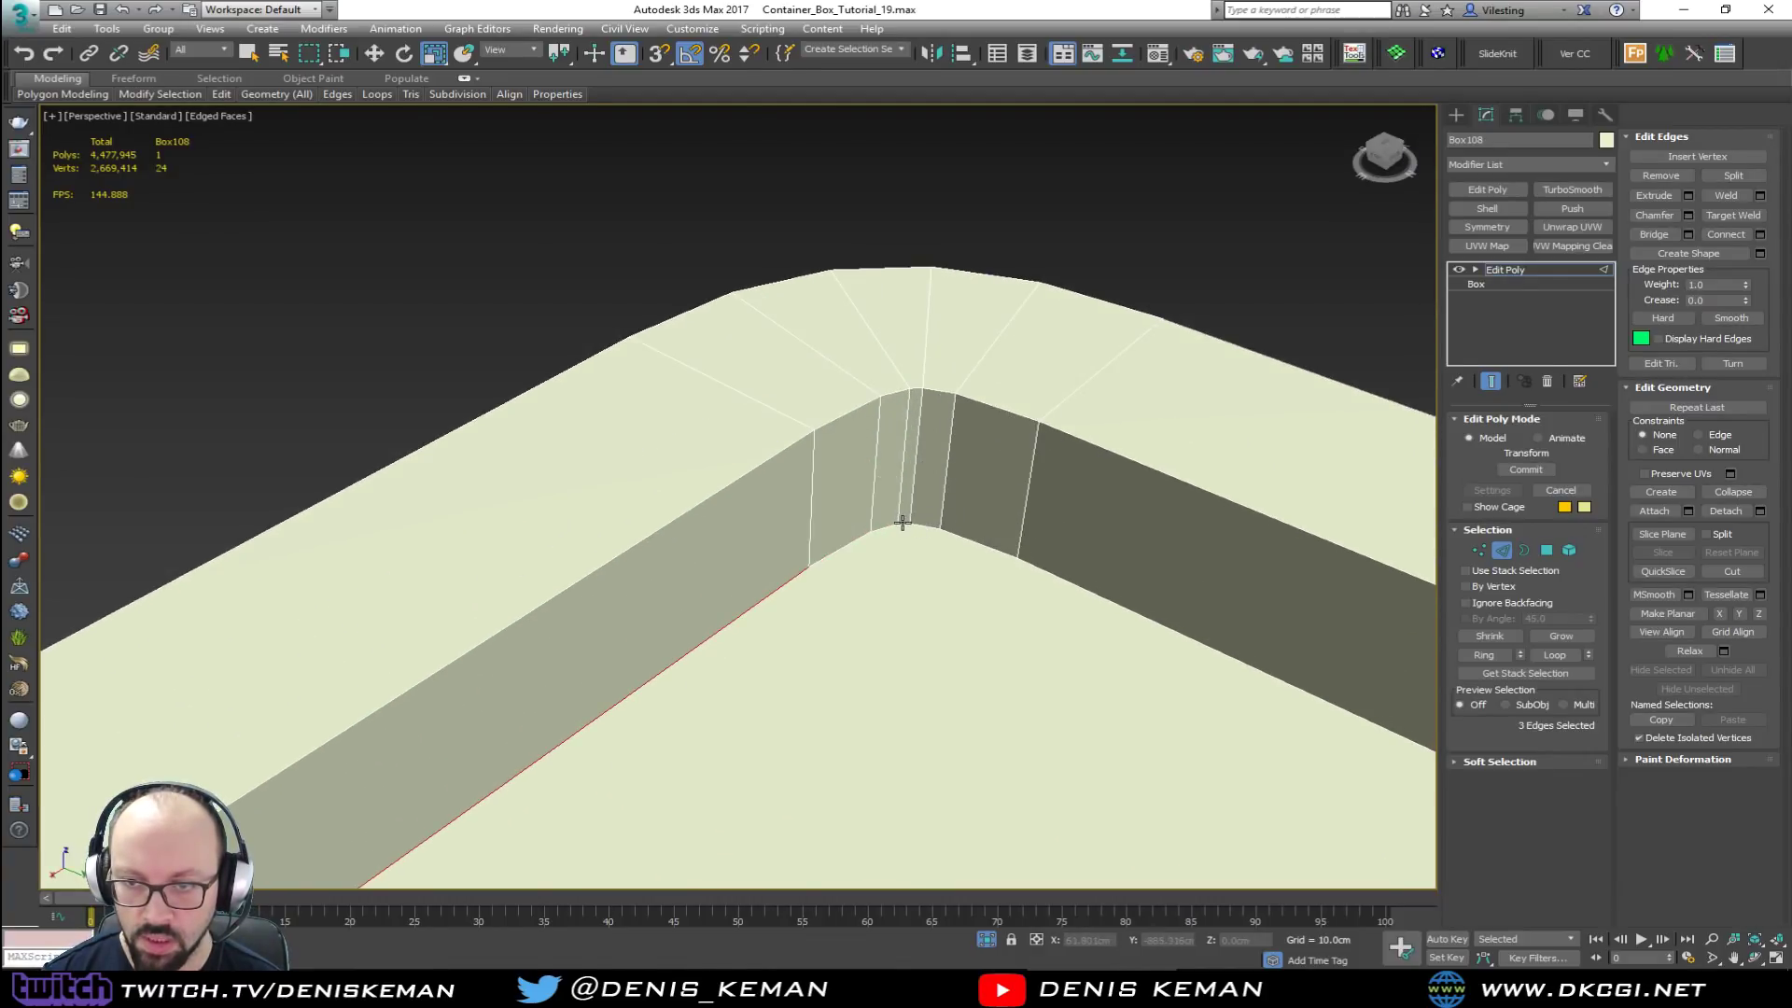
{"action": "left_click", "coordinate": [890, 527], "text": "ctrl"}
{"action": "left_click", "coordinate": [853, 540], "text": "ctrl"}
{"action": "key", "text": "w"}
{"action": "middle_click_drag", "start_coordinate": [813, 602], "coordinate": [820, 574]}
{"action": "scroll", "coordinate": [821, 574], "scroll_direction": "down", "scroll_amount": 3}
{"action": "scroll", "coordinate": [725, 595], "scroll_direction": "down", "scroll_amount": 3}
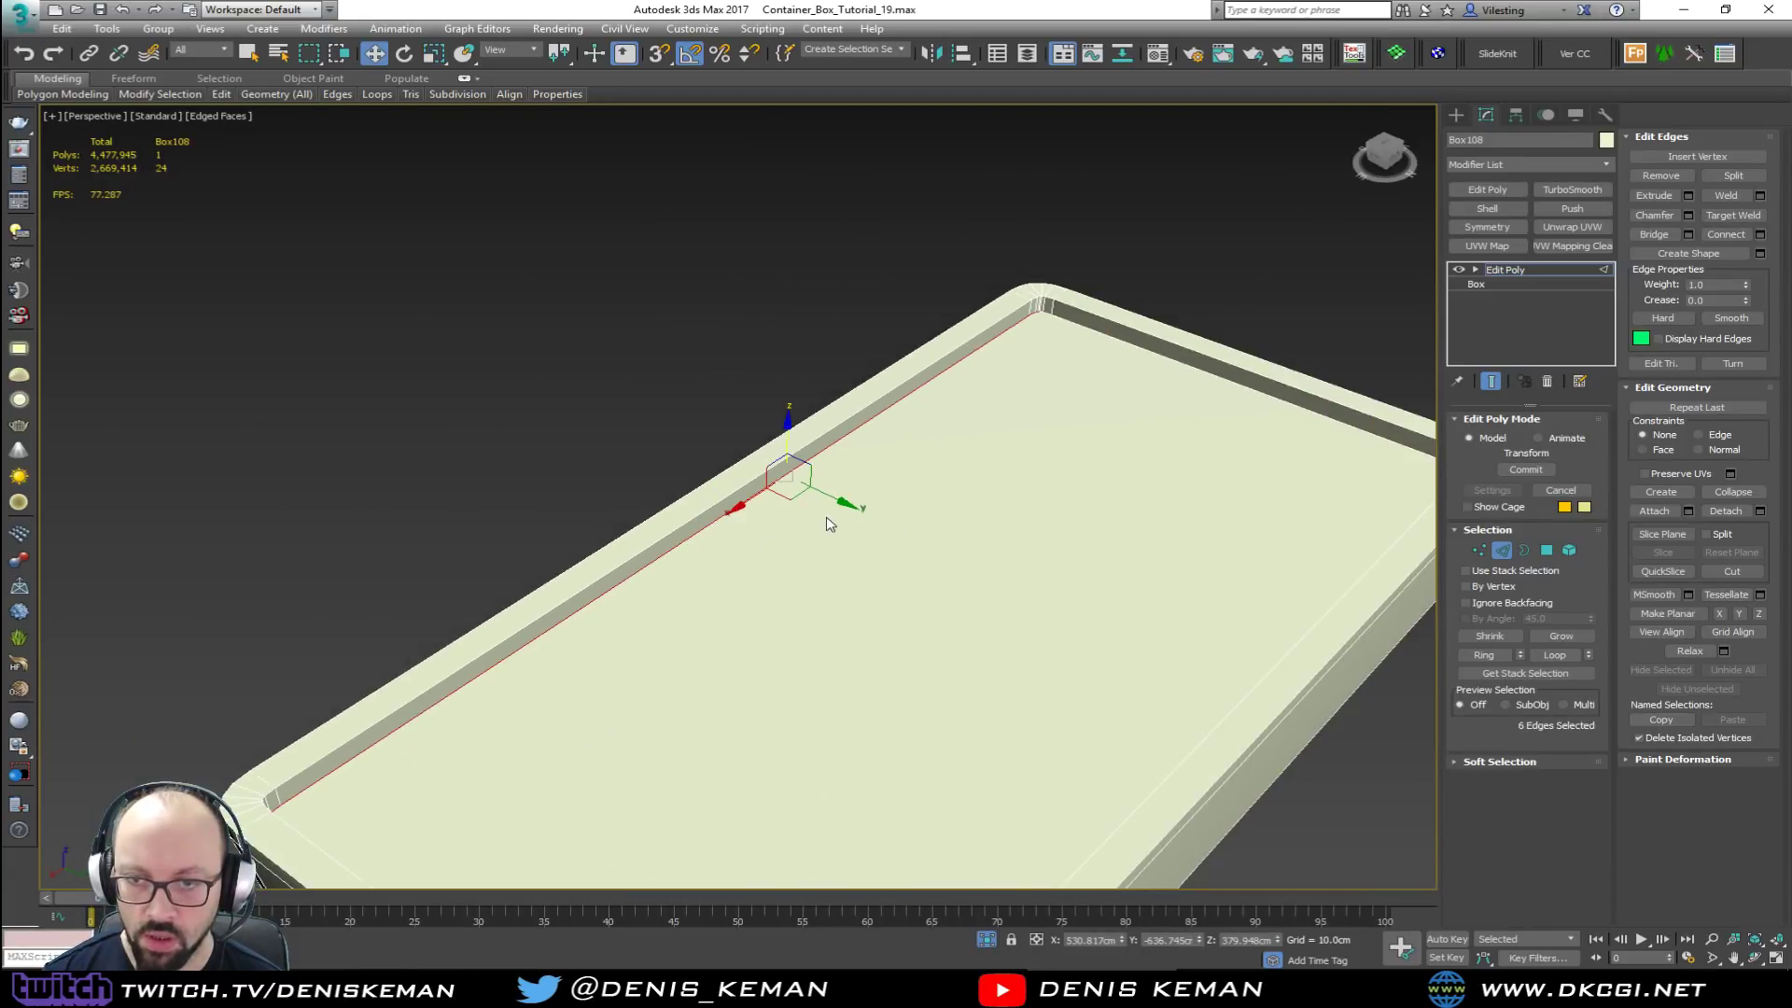
{"action": "scroll", "coordinate": [826, 518], "scroll_direction": "up", "scroll_amount": 2}
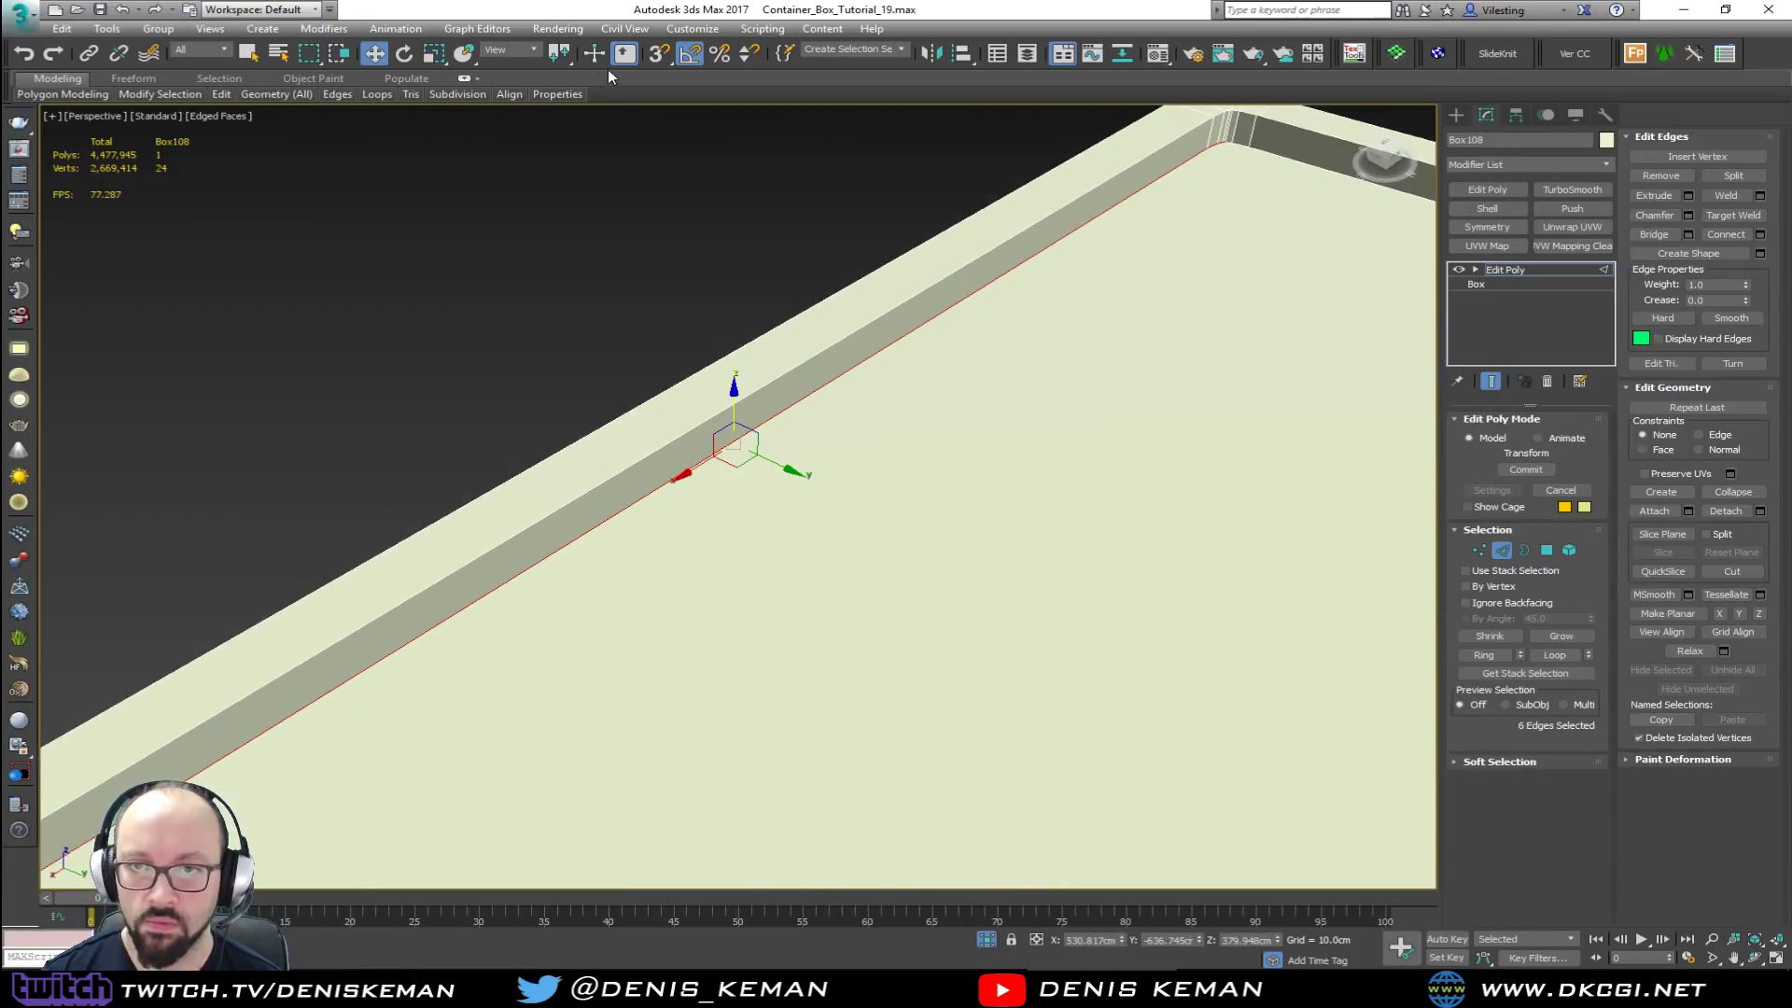
{"action": "key", "text": "F12"}
{"action": "left_click", "coordinate": [244, 278]}
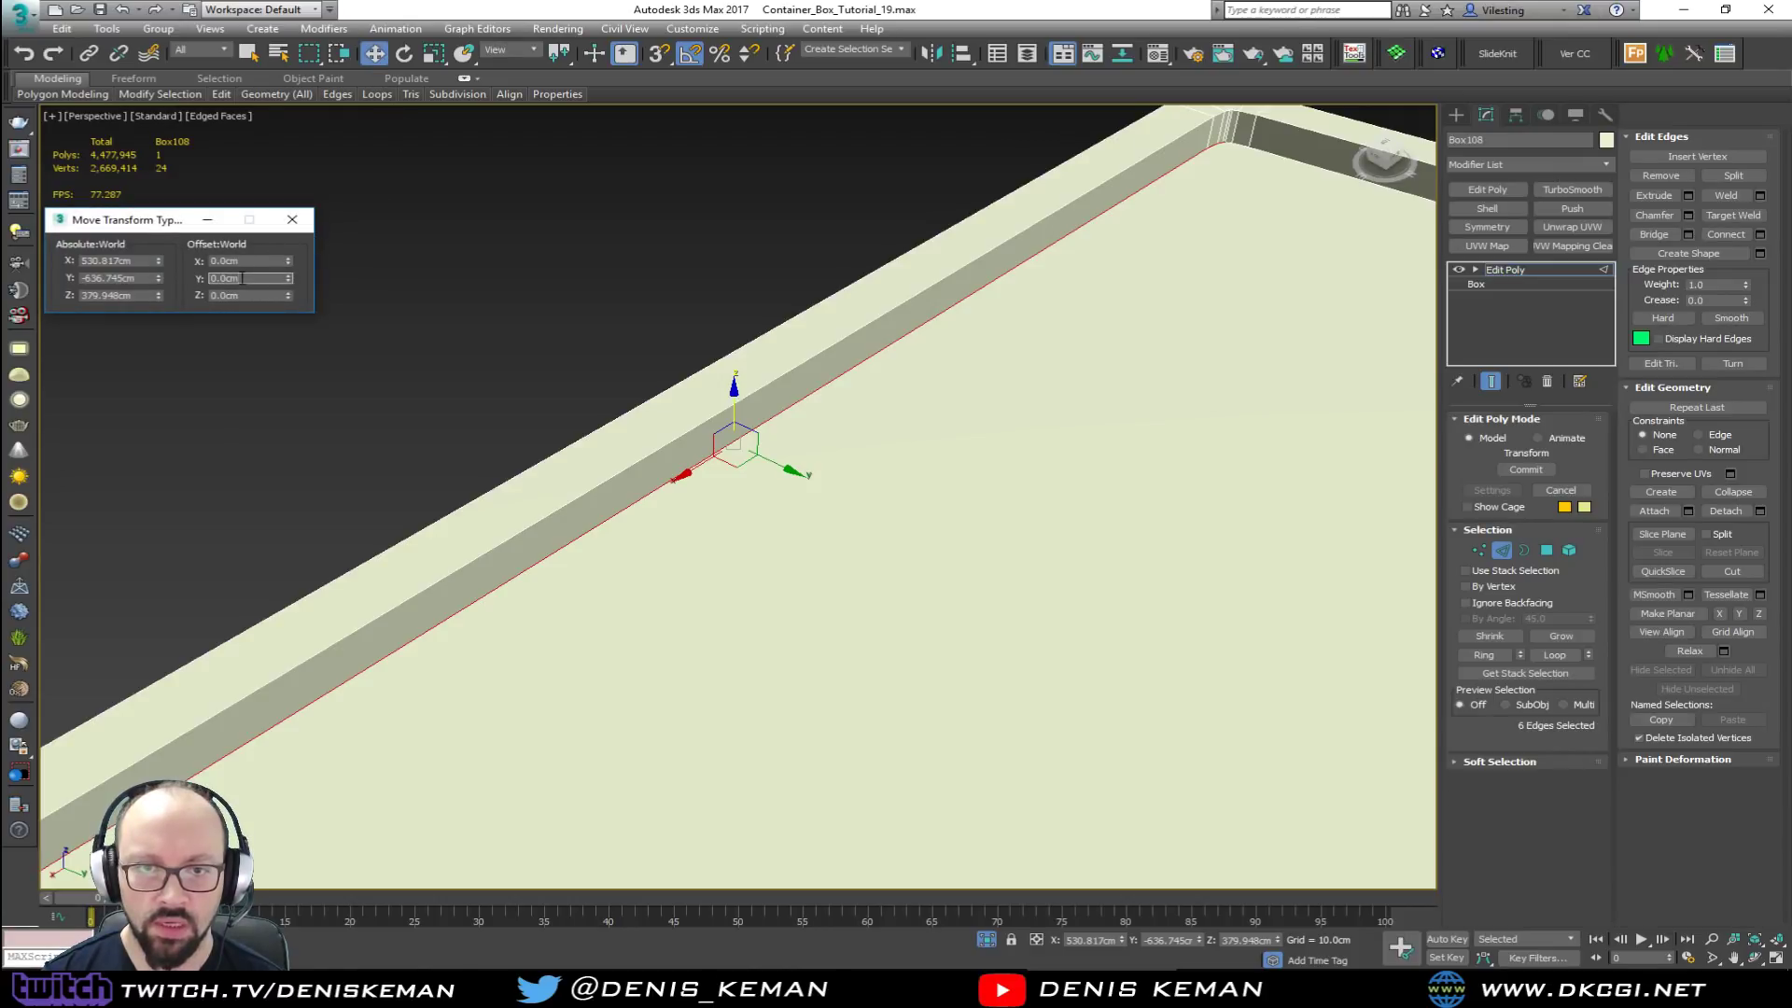
{"action": "type", "text": "-2"}
{"action": "key", "text": "Return"}
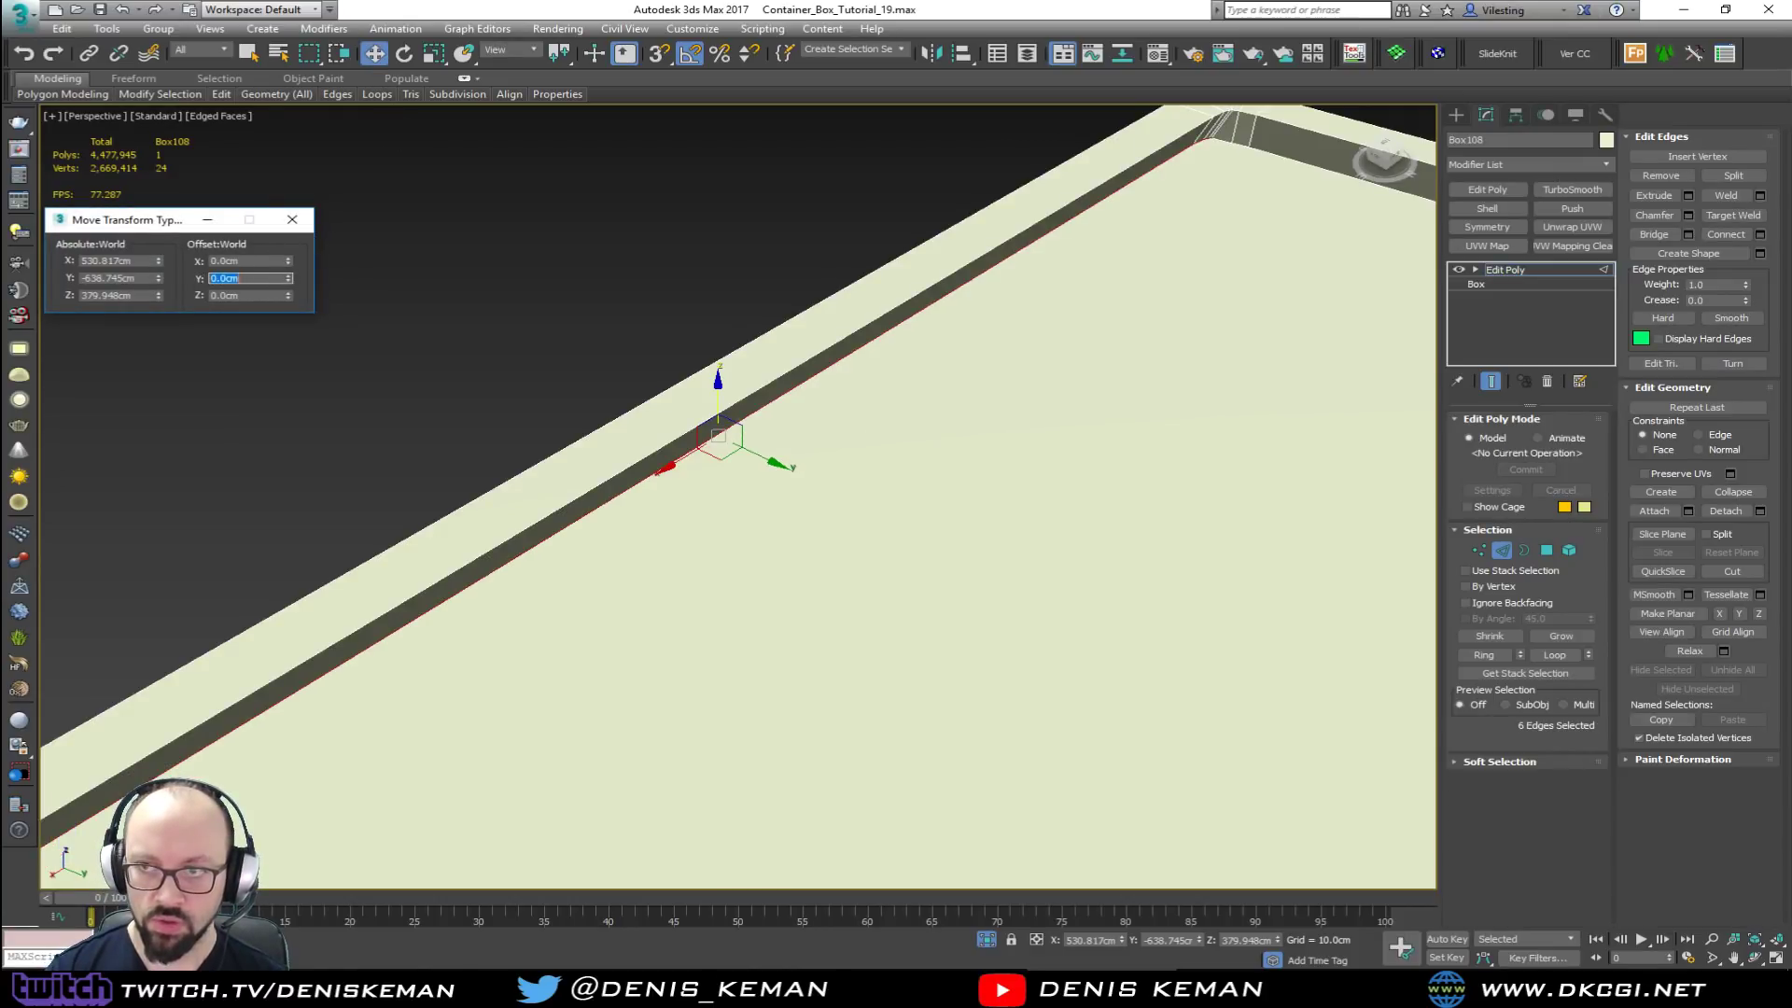
Step: Select the playing surface's border edges along the adjacent short end, including the corner edges at both ends
{"action": "middle_click_drag", "start_coordinate": [864, 379], "coordinate": [518, 528]}
{"action": "middle_click_drag", "start_coordinate": [1186, 351], "coordinate": [945, 384]}
{"action": "left_click", "coordinate": [994, 381]}
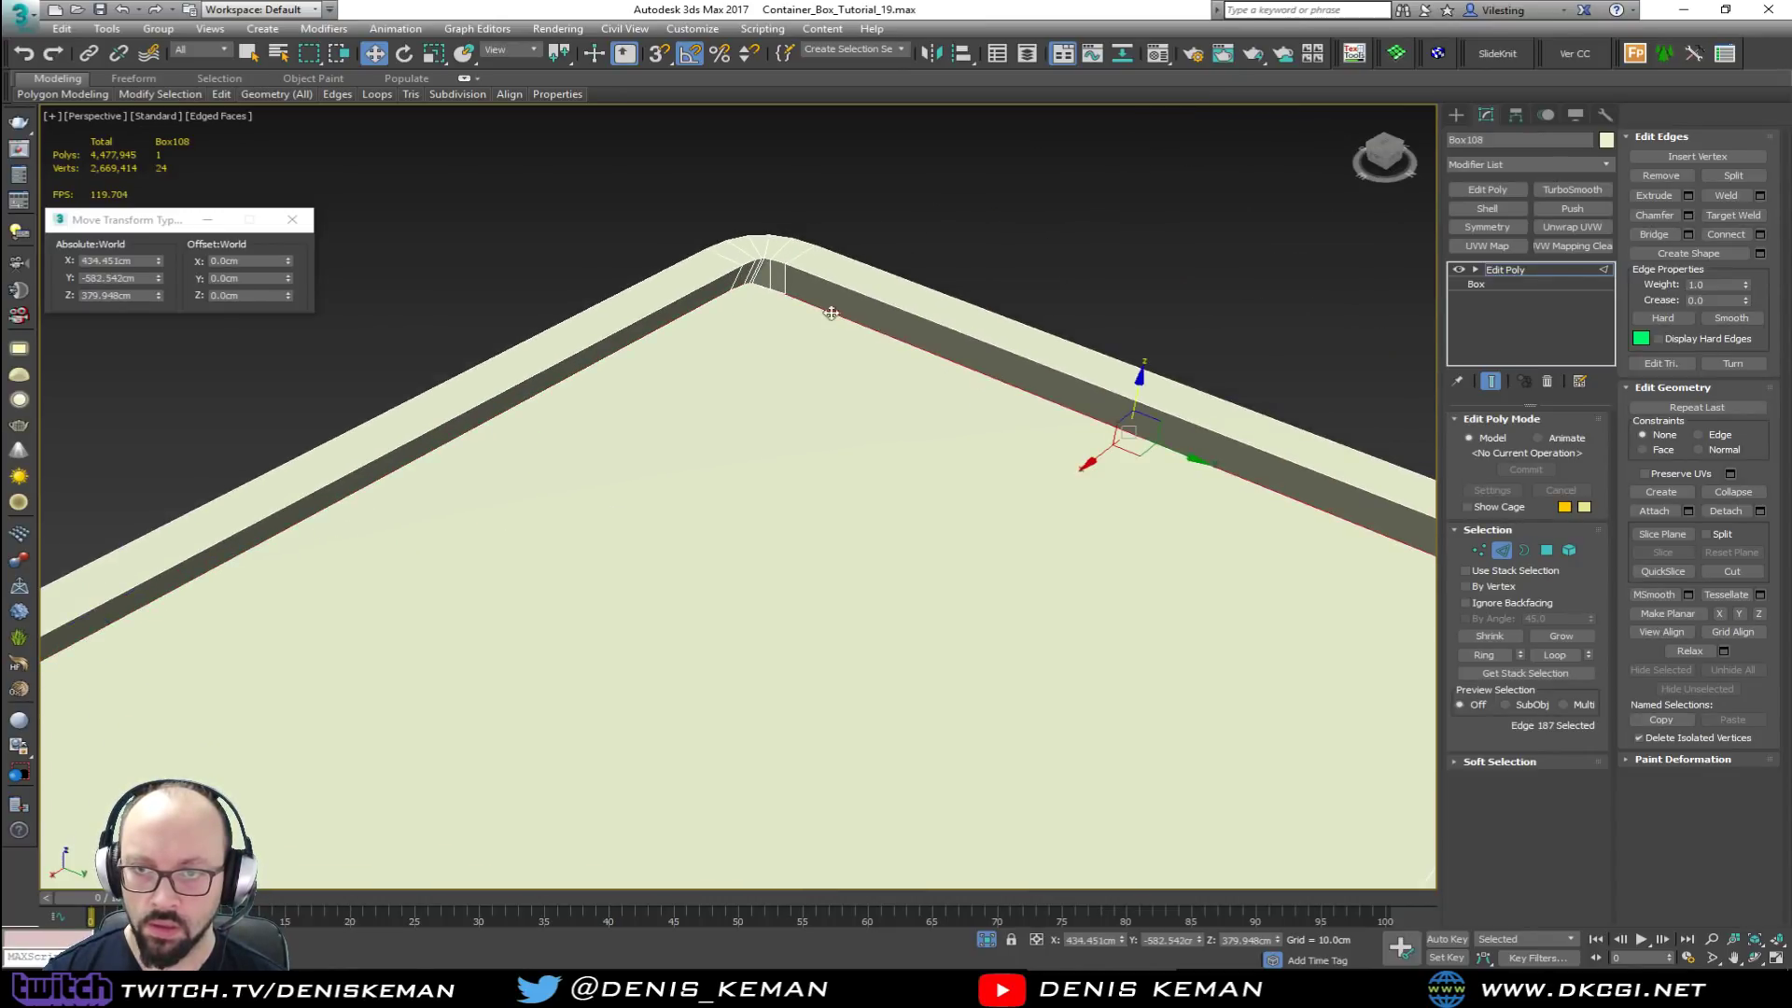
{"action": "scroll", "coordinate": [762, 283], "scroll_direction": "up", "scroll_amount": 2}
{"action": "left_click", "coordinate": [757, 306], "text": "ctrl"}
{"action": "left_click", "coordinate": [809, 324], "text": "ctrl"}
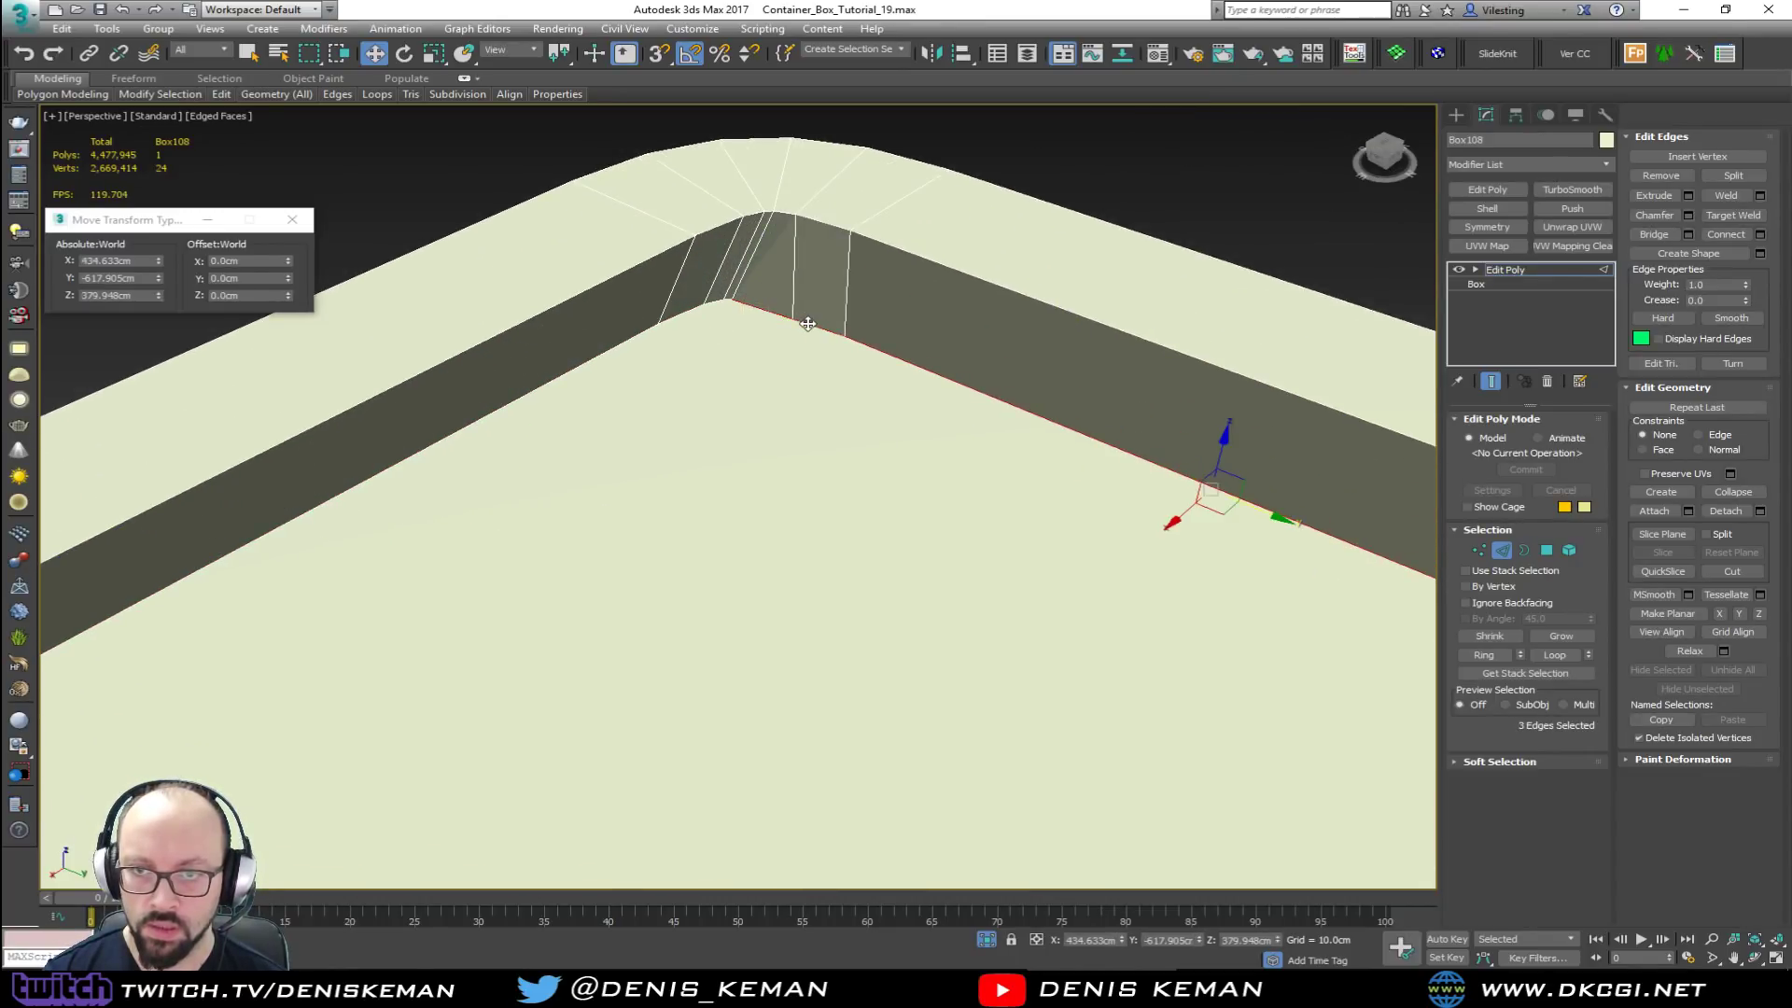
{"action": "middle_click_drag", "start_coordinate": [896, 381], "coordinate": [672, 300]}
{"action": "scroll", "coordinate": [672, 301], "scroll_direction": "down", "scroll_amount": 3}
{"action": "middle_click_drag", "start_coordinate": [991, 388], "coordinate": [796, 352]}
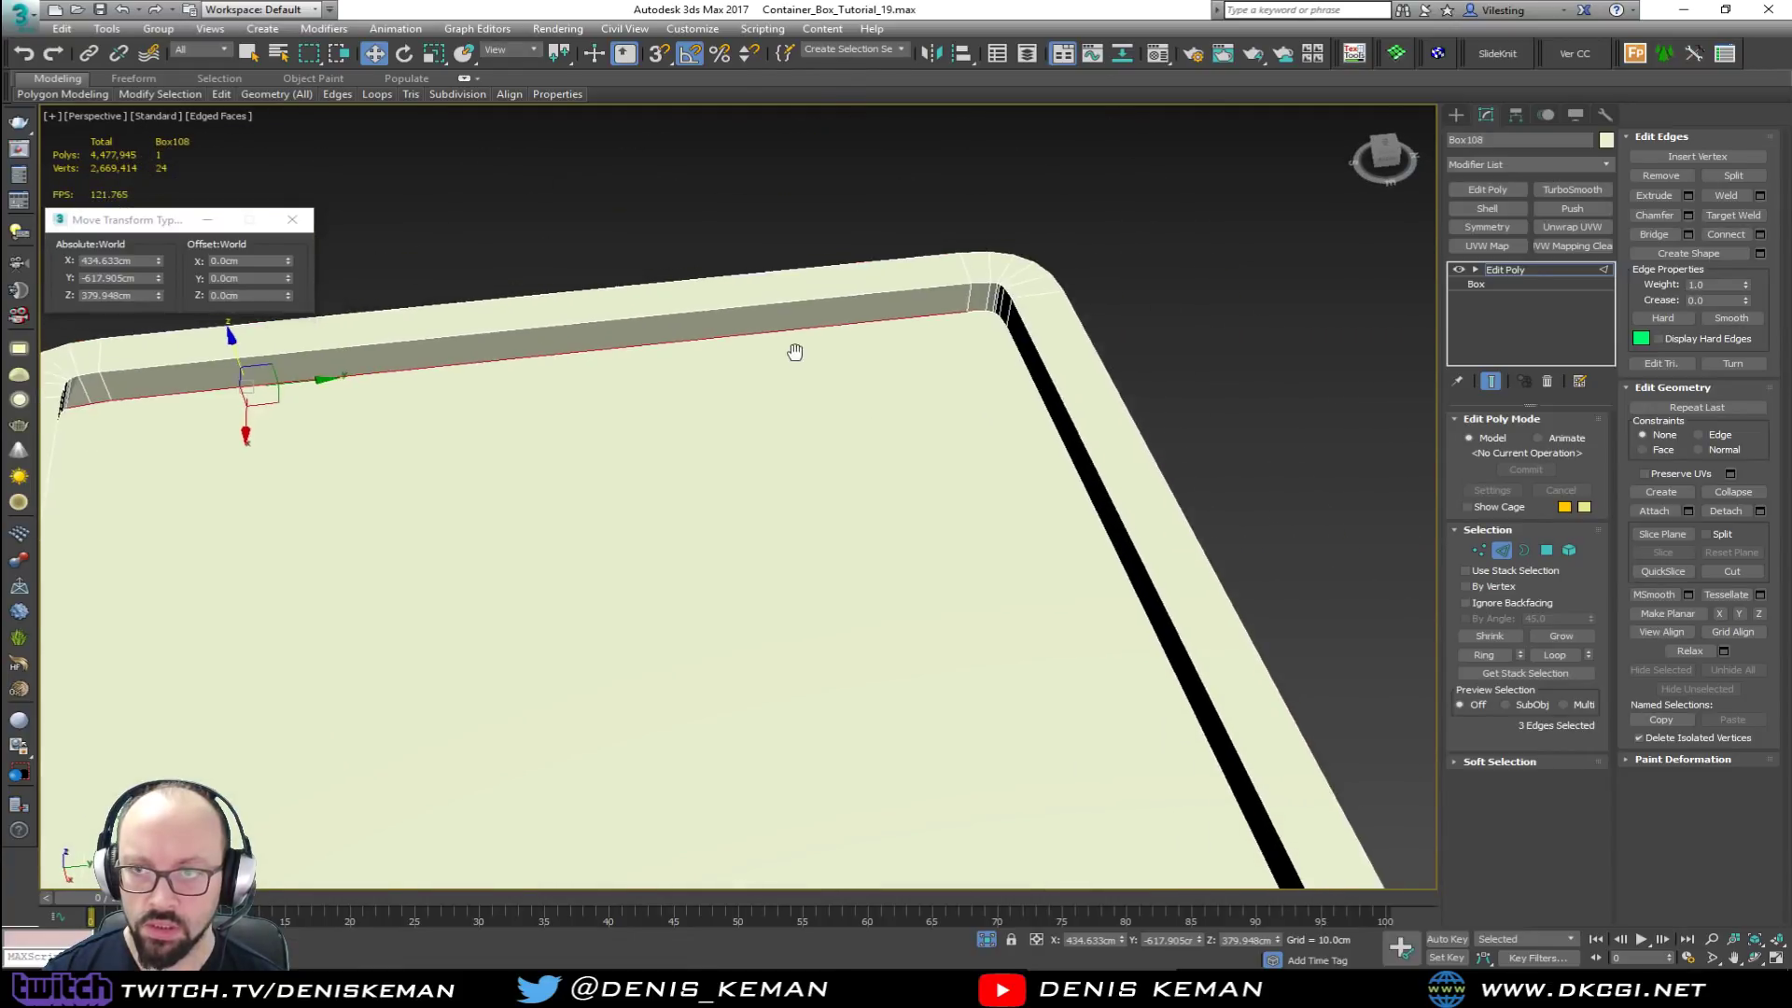
{"action": "scroll", "coordinate": [967, 314], "scroll_direction": "up", "scroll_amount": 4}
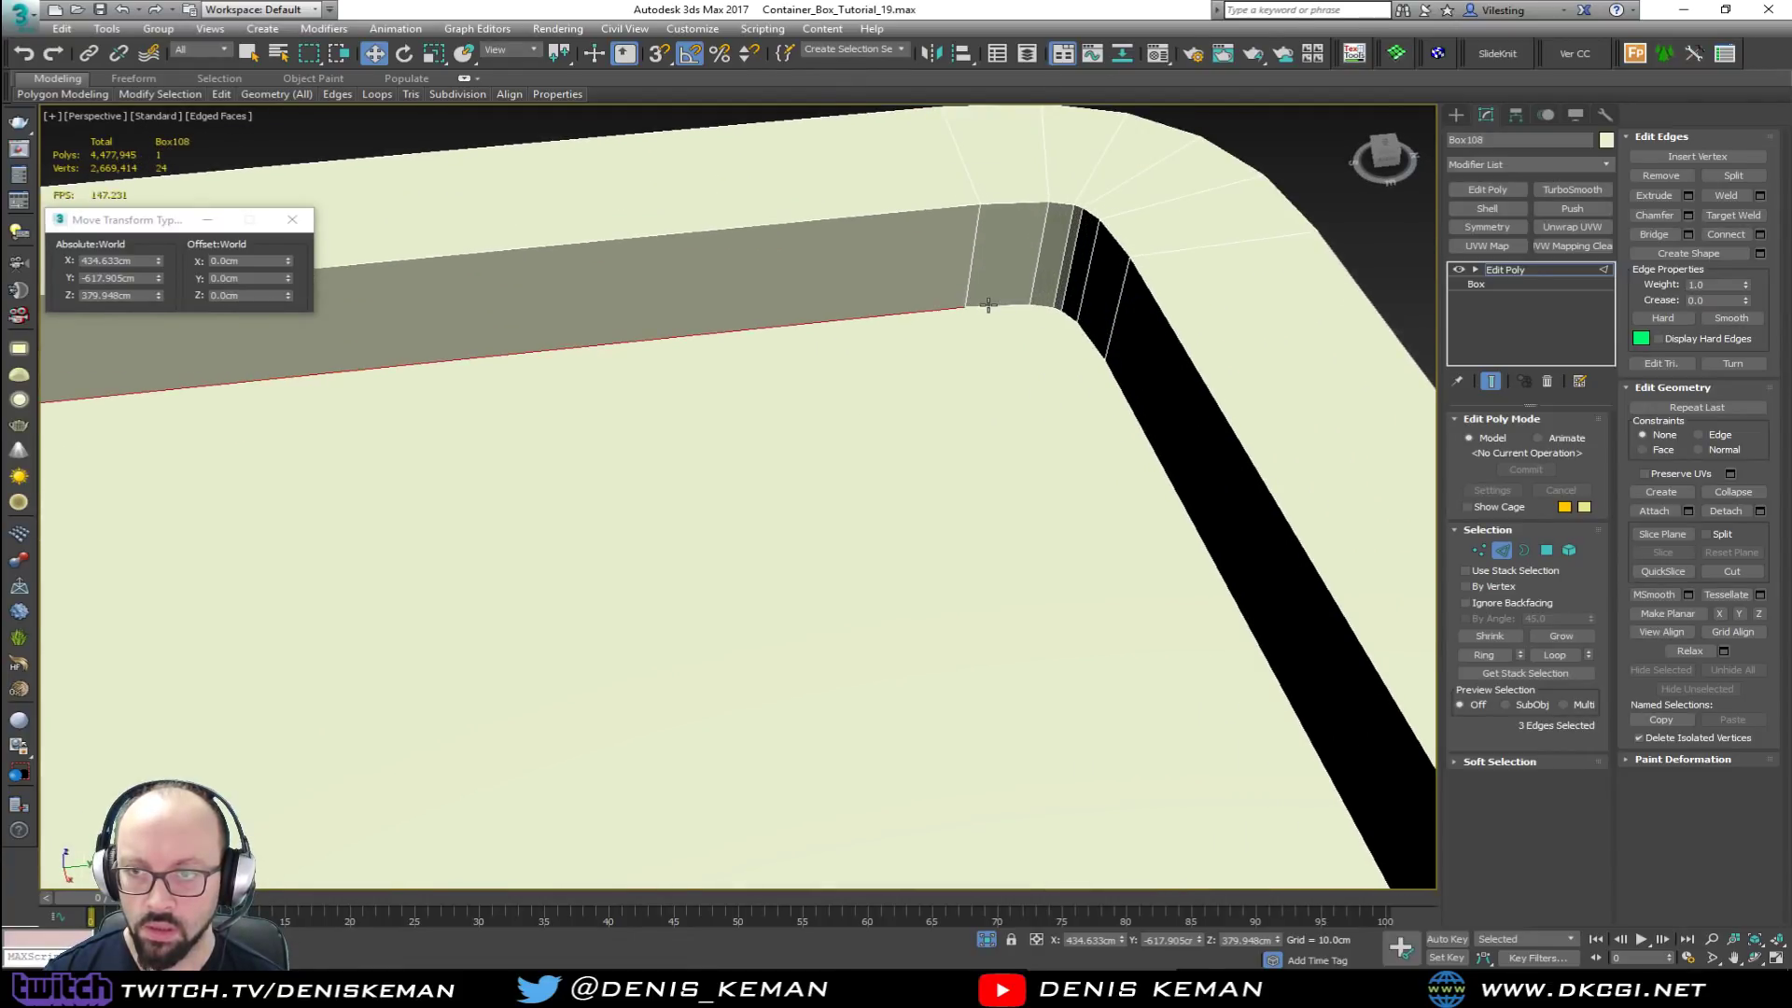
{"action": "left_click", "coordinate": [1056, 308], "text": "ctrl"}
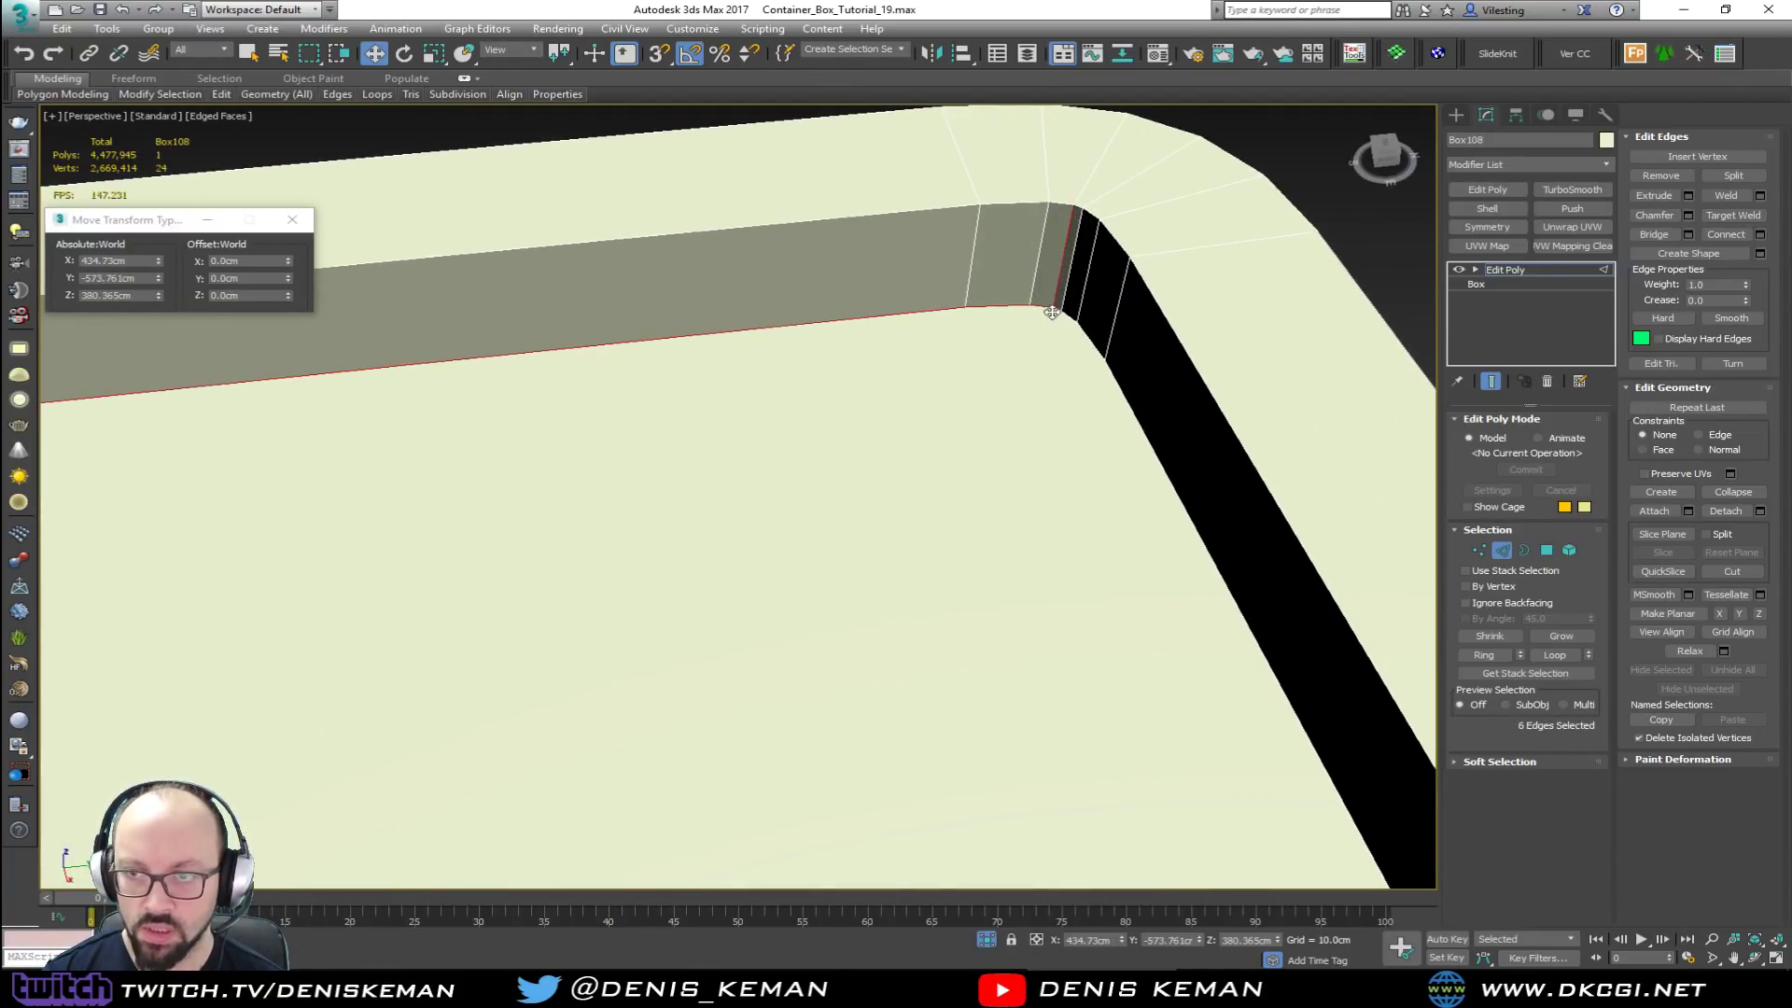
{"action": "key", "text": "ctrl+z"}
{"action": "scroll", "coordinate": [1055, 311], "scroll_direction": "up", "scroll_amount": 3}
{"action": "left_click", "coordinate": [1055, 308], "text": "ctrl"}
{"action": "scroll", "coordinate": [812, 333], "scroll_direction": "down", "scroll_amount": 4}
{"action": "middle_click_drag", "start_coordinate": [572, 330], "coordinate": [820, 334]}
{"action": "scroll", "coordinate": [820, 334], "scroll_direction": "down", "scroll_amount": 3}
{"action": "middle_click_drag", "start_coordinate": [374, 329], "coordinate": [534, 299]}
{"action": "middle_click_drag", "start_coordinate": [280, 257], "coordinate": [440, 408]}
{"action": "scroll", "coordinate": [558, 376], "scroll_direction": "up", "scroll_amount": 5}
{"action": "scroll", "coordinate": [496, 375], "scroll_direction": "up", "scroll_amount": 3}
{"action": "left_click", "coordinate": [461, 356], "text": "ctrl"}
{"action": "scroll", "coordinate": [576, 372], "scroll_direction": "down", "scroll_amount": 5}
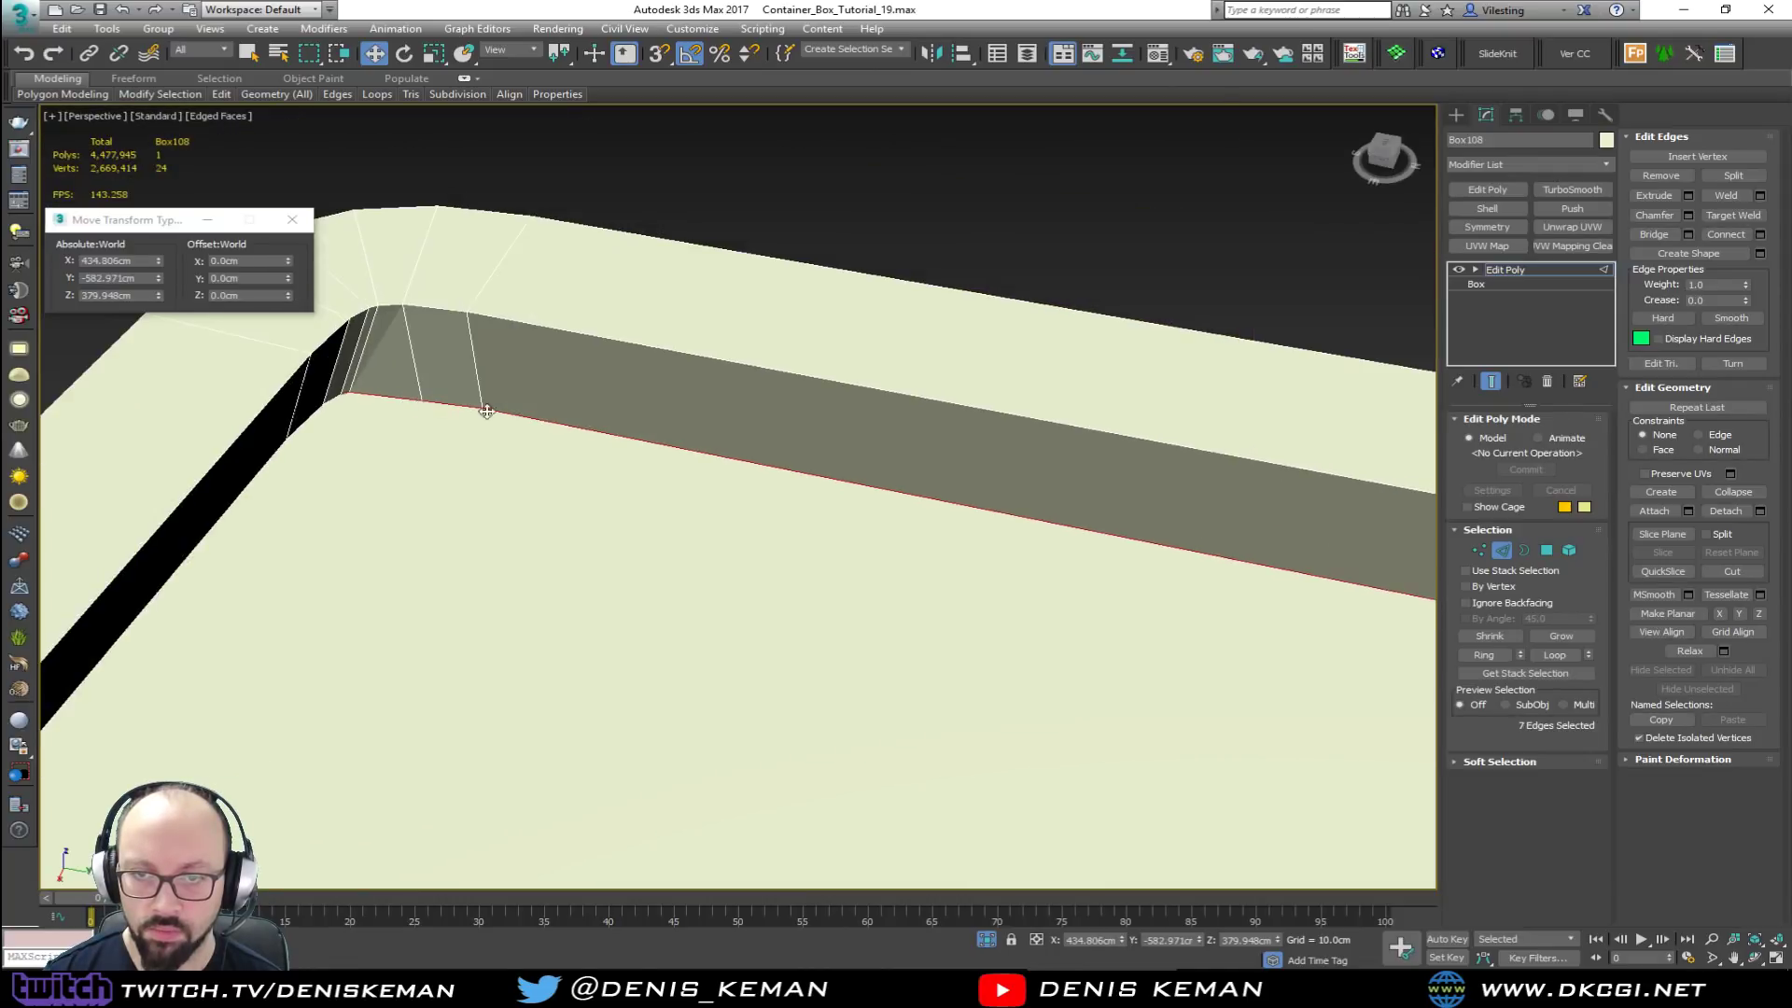
{"action": "scroll", "coordinate": [798, 422], "scroll_direction": "down", "scroll_amount": 4}
{"action": "middle_click_drag", "start_coordinate": [798, 422], "coordinate": [205, 301]}
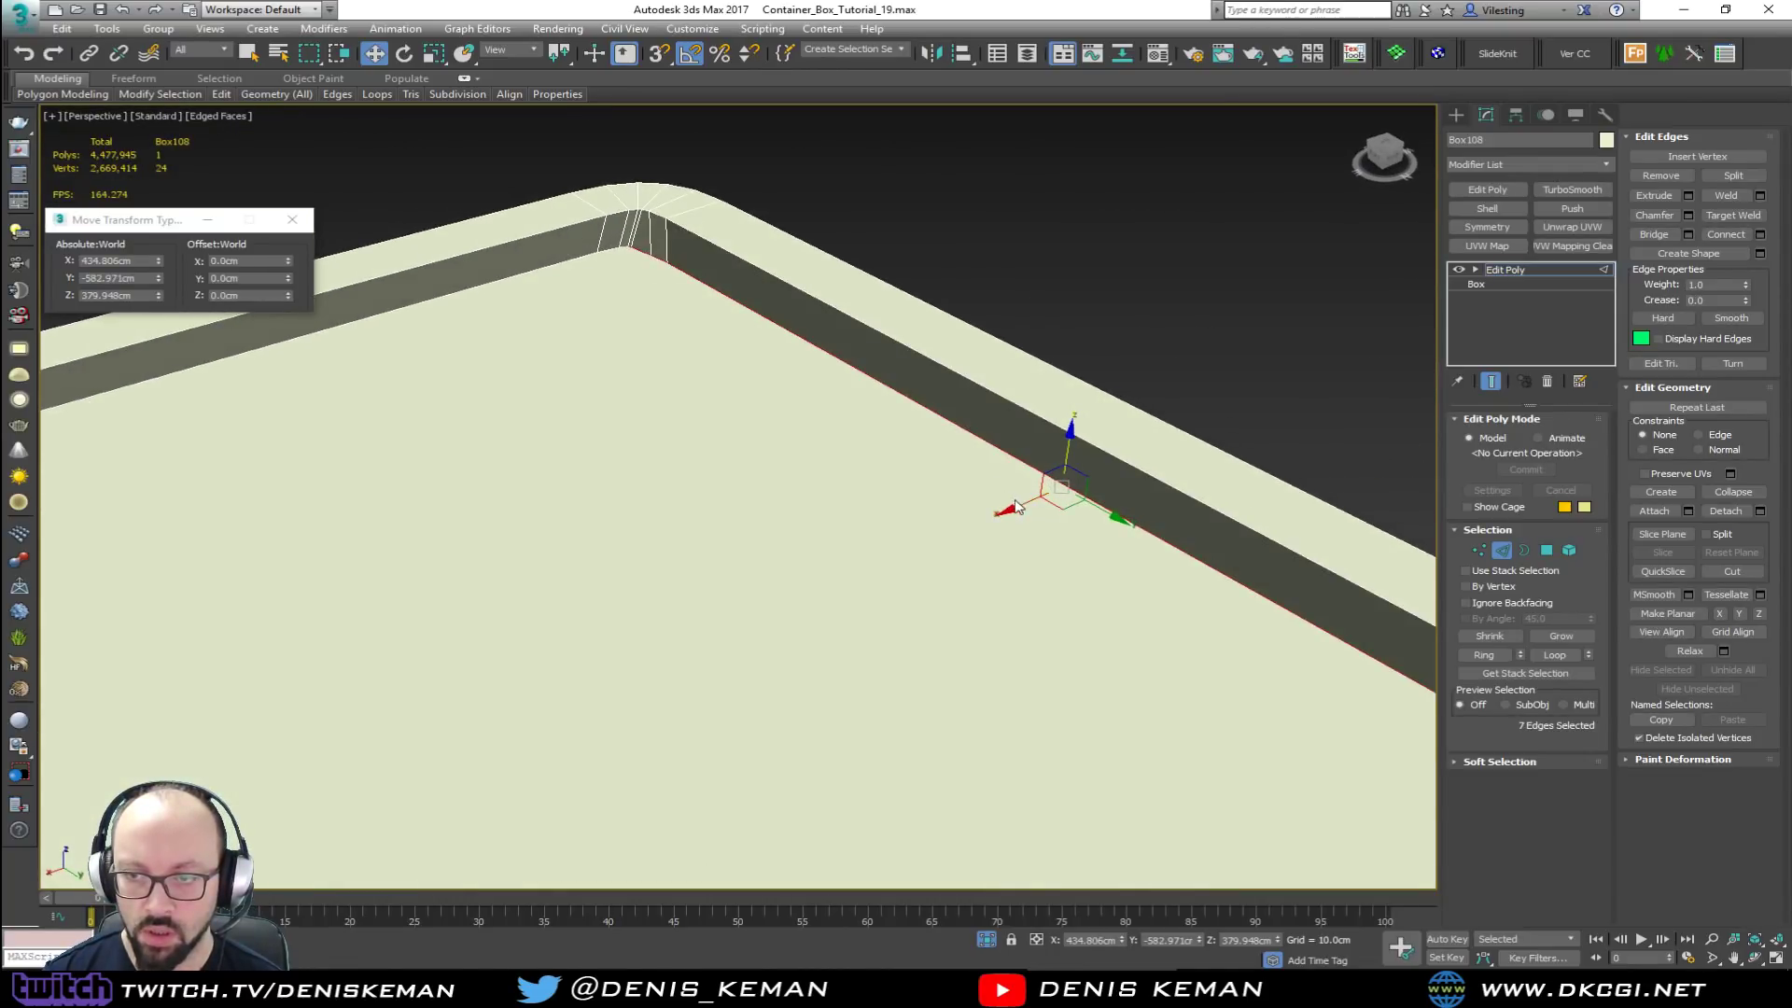
{"action": "left_click", "coordinate": [247, 261]}
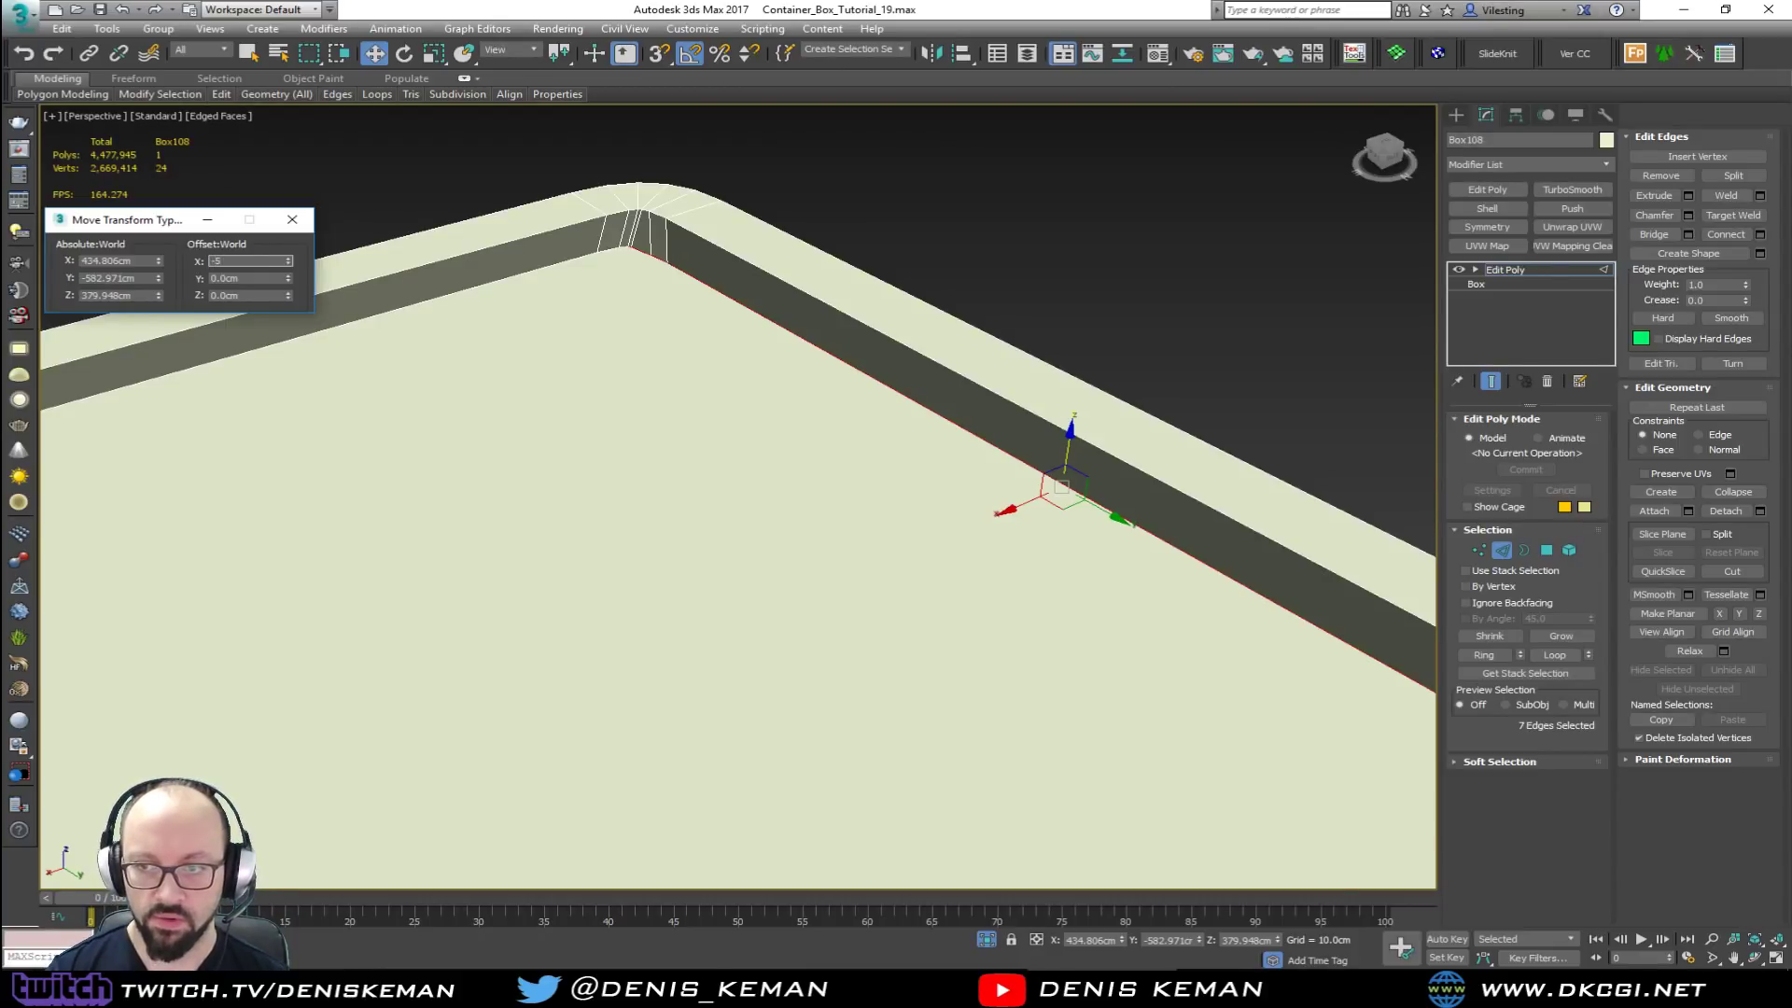
{"action": "key", "text": "Return"}
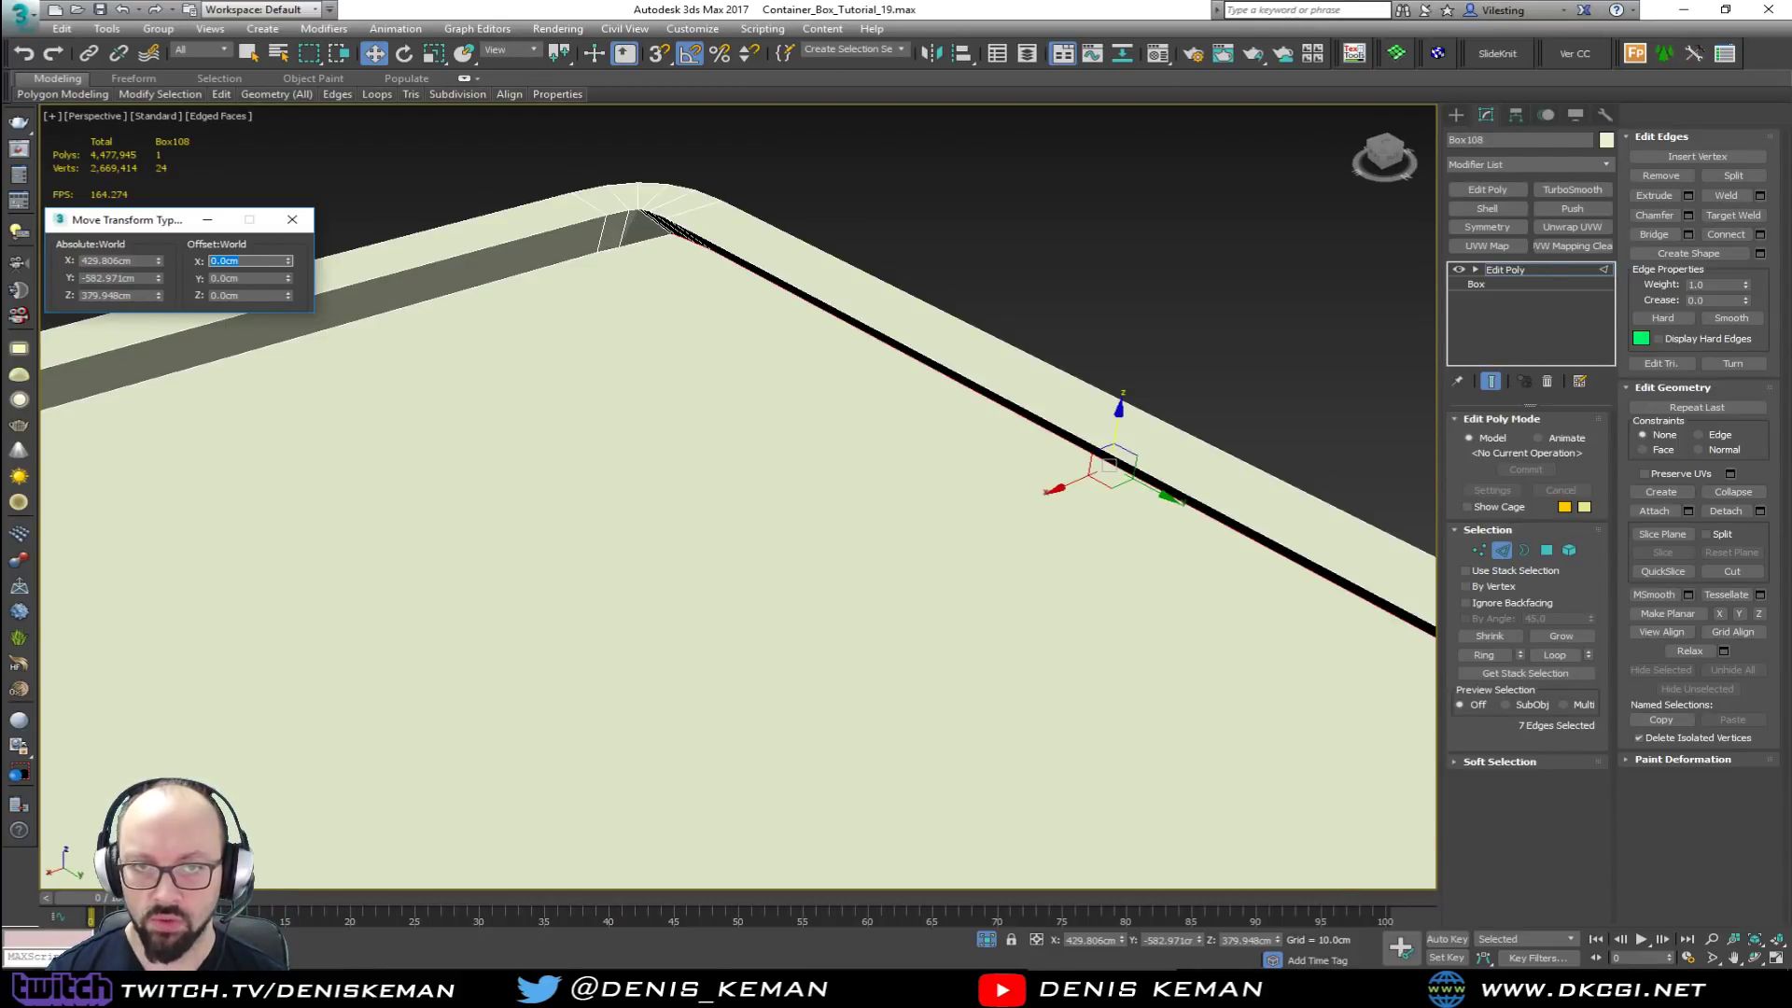
{"action": "key", "text": "ctrl+z"}
Step: Offset the selected short-end edges by -2 cm in X and leave edge editing
{"action": "left_click", "coordinate": [246, 261]}
{"action": "key", "text": "Return"}
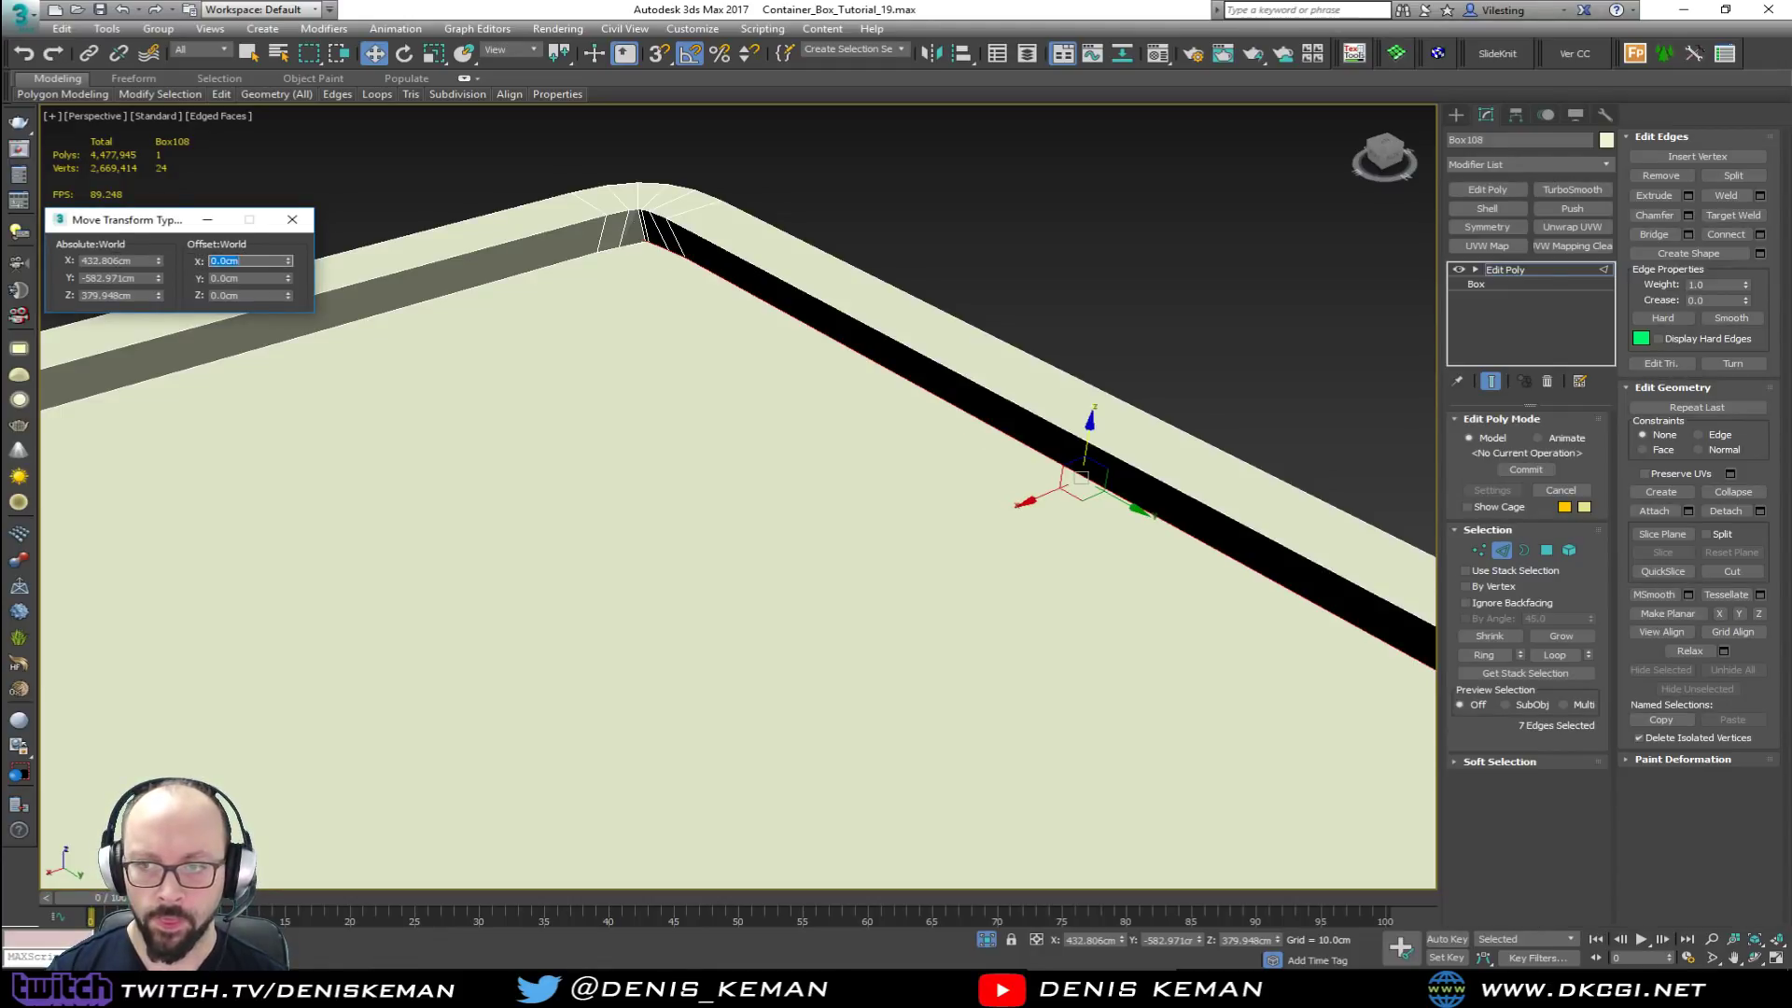
{"action": "scroll", "coordinate": [600, 314], "scroll_direction": "down", "scroll_amount": 5}
{"action": "middle_click_drag", "start_coordinate": [598, 311], "coordinate": [716, 321], "text": "alt"}
{"action": "left_click", "coordinate": [1504, 550]}
{"action": "middle_click_drag", "start_coordinate": [845, 537], "coordinate": [832, 319]}
{"action": "scroll", "coordinate": [831, 306], "scroll_direction": "down", "scroll_amount": 3}
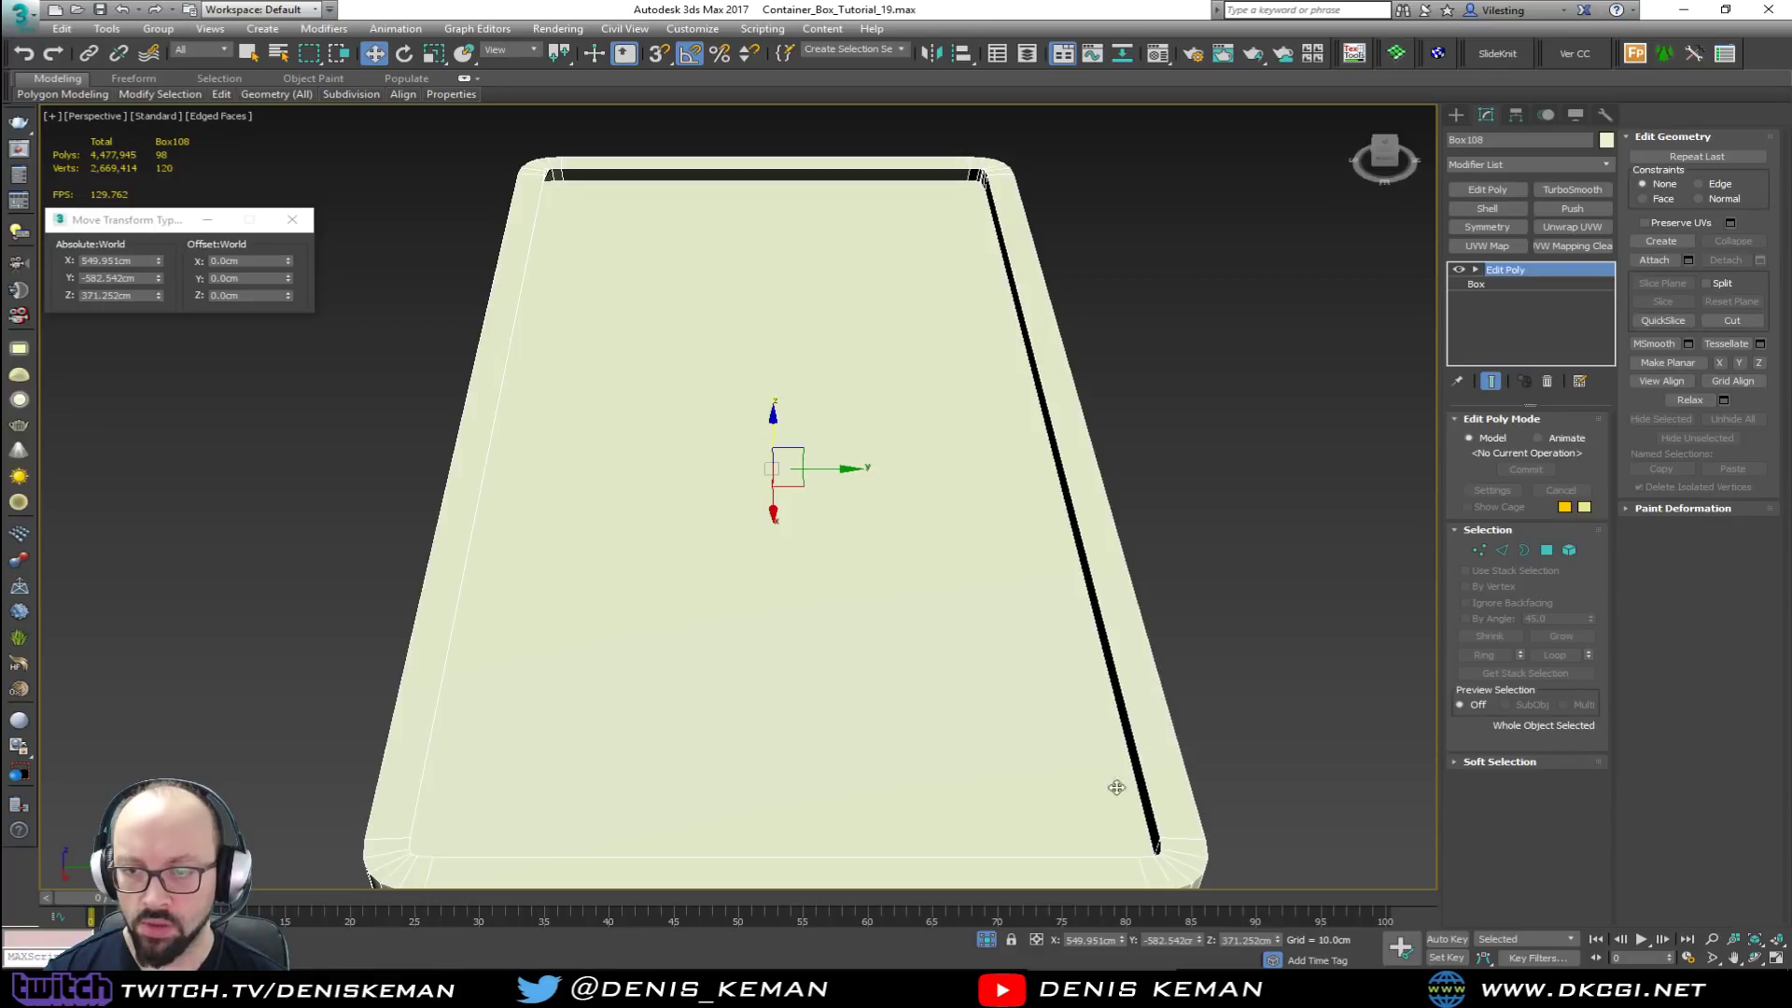
Step: Mirror the table body with a Symmetry modifier about the X axis, flipped so the undercut short end is copied
{"action": "left_click", "coordinate": [1489, 227]}
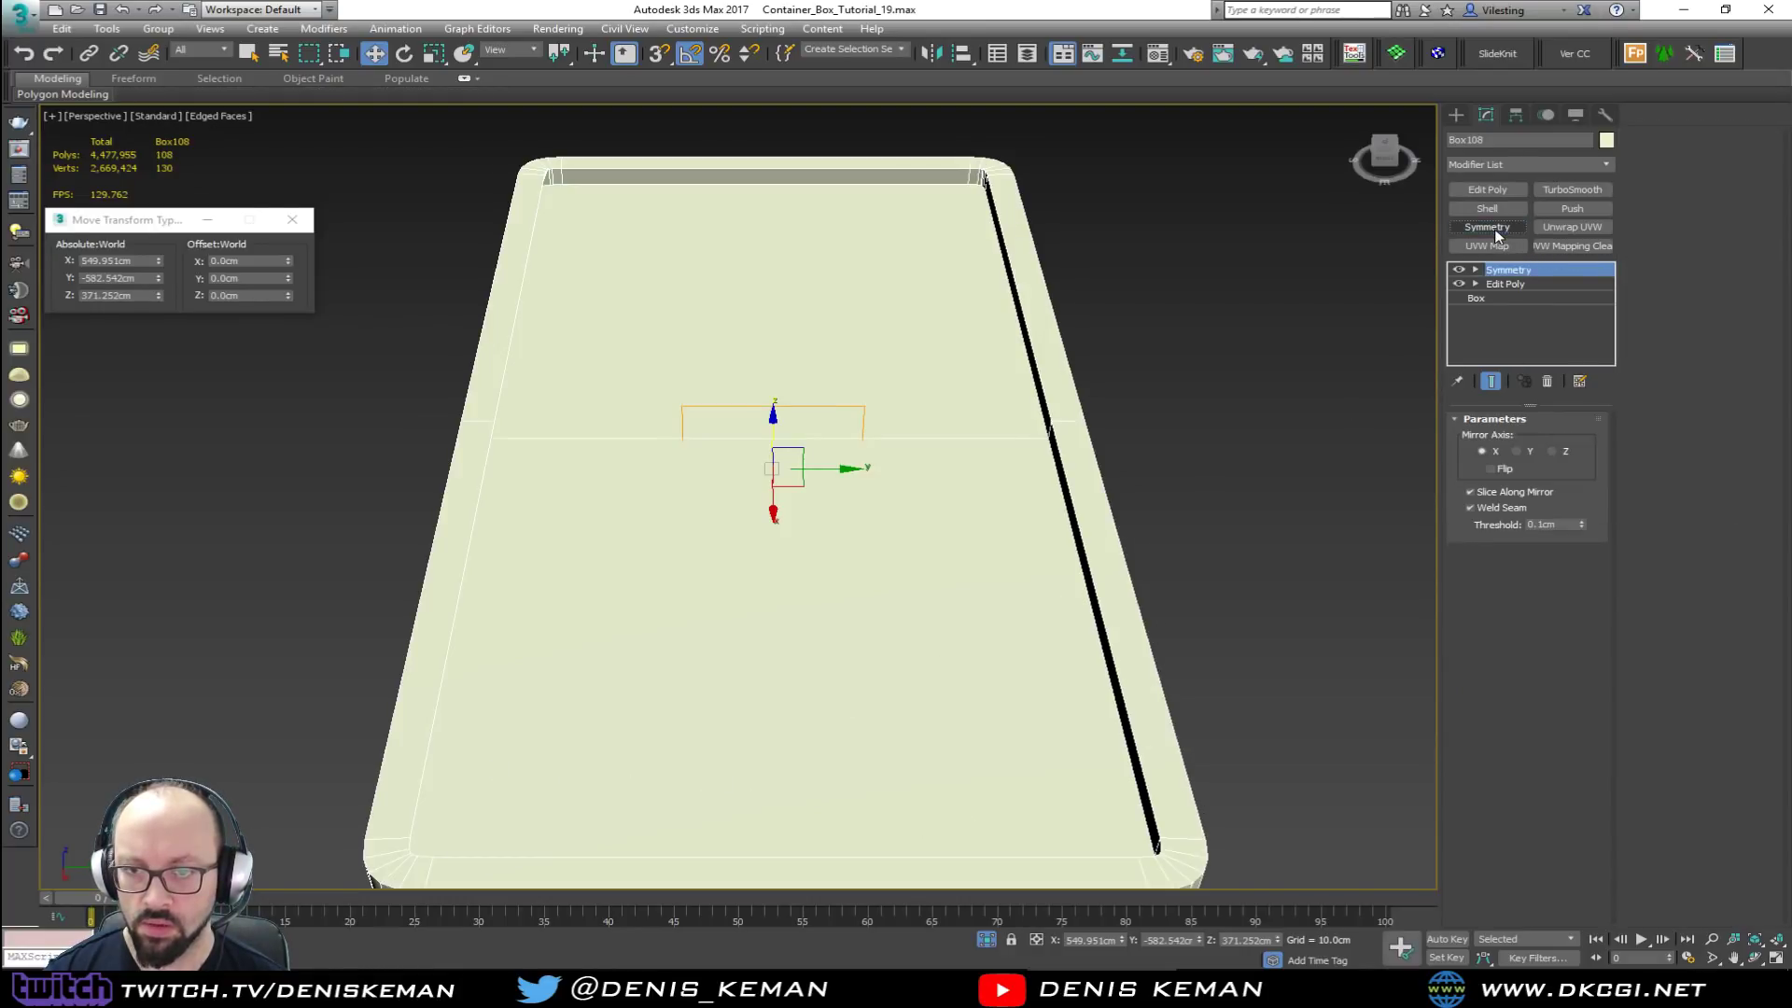
{"action": "middle_click_drag", "start_coordinate": [968, 312], "coordinate": [1153, 277], "text": "alt"}
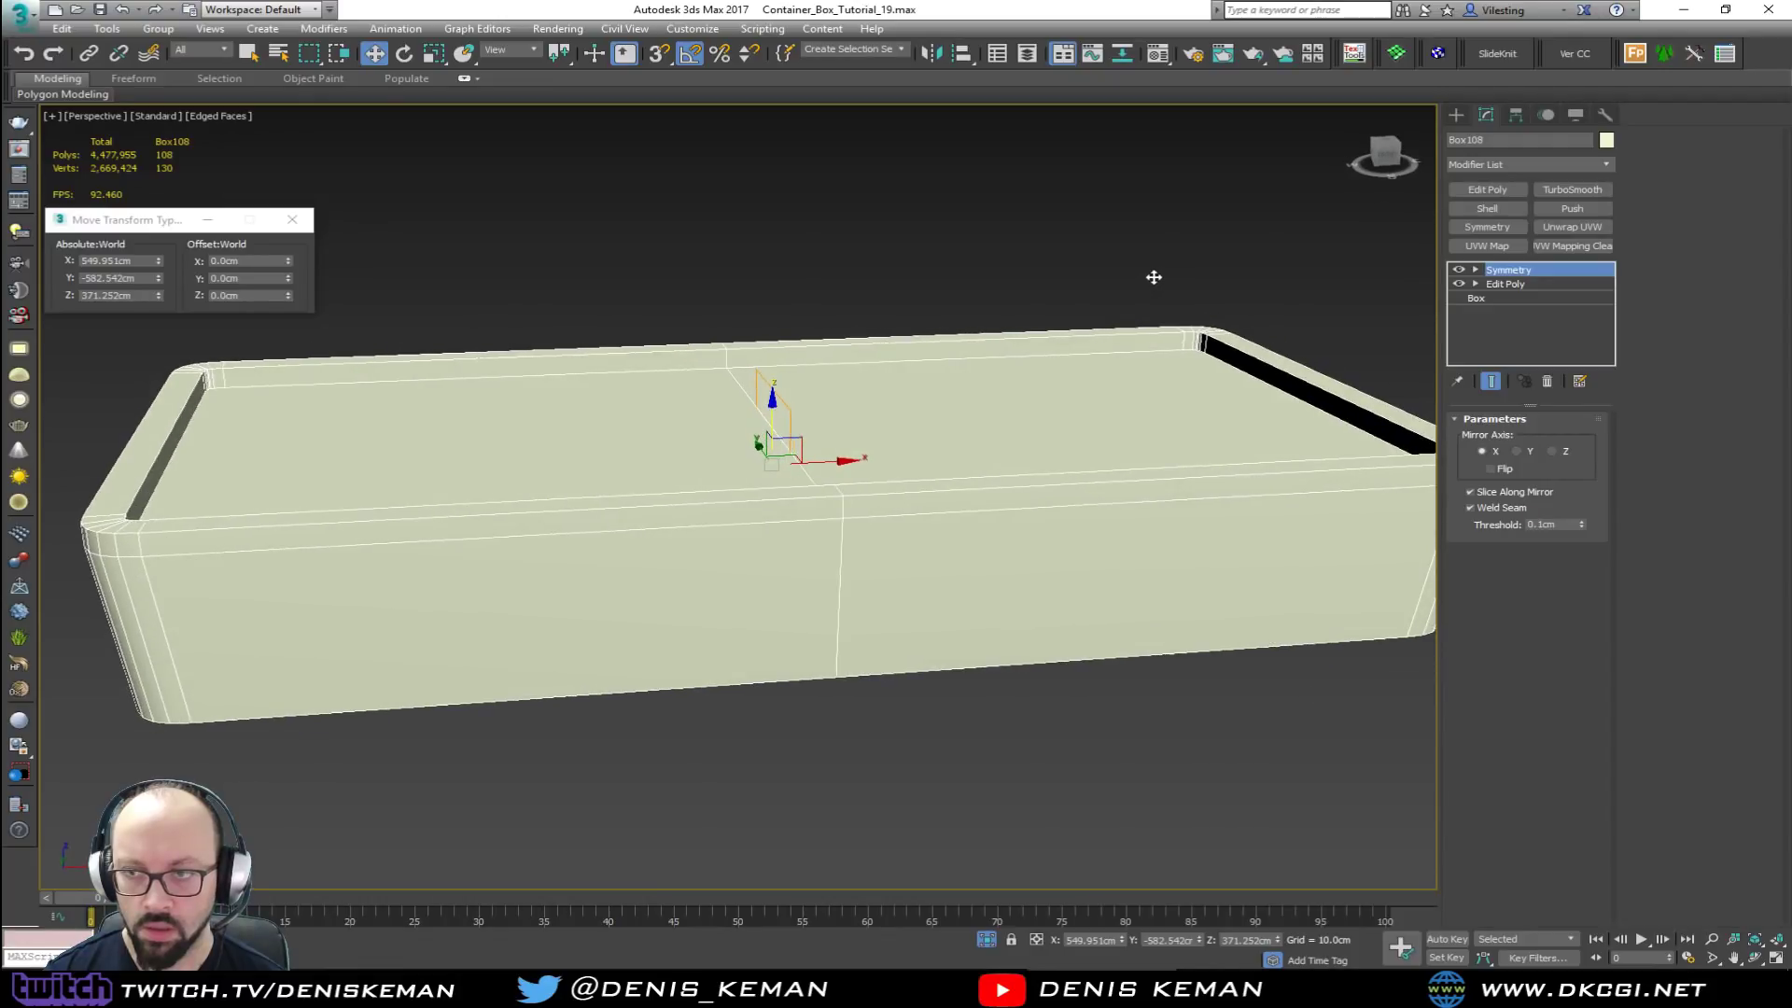
{"action": "left_click", "coordinate": [1502, 469]}
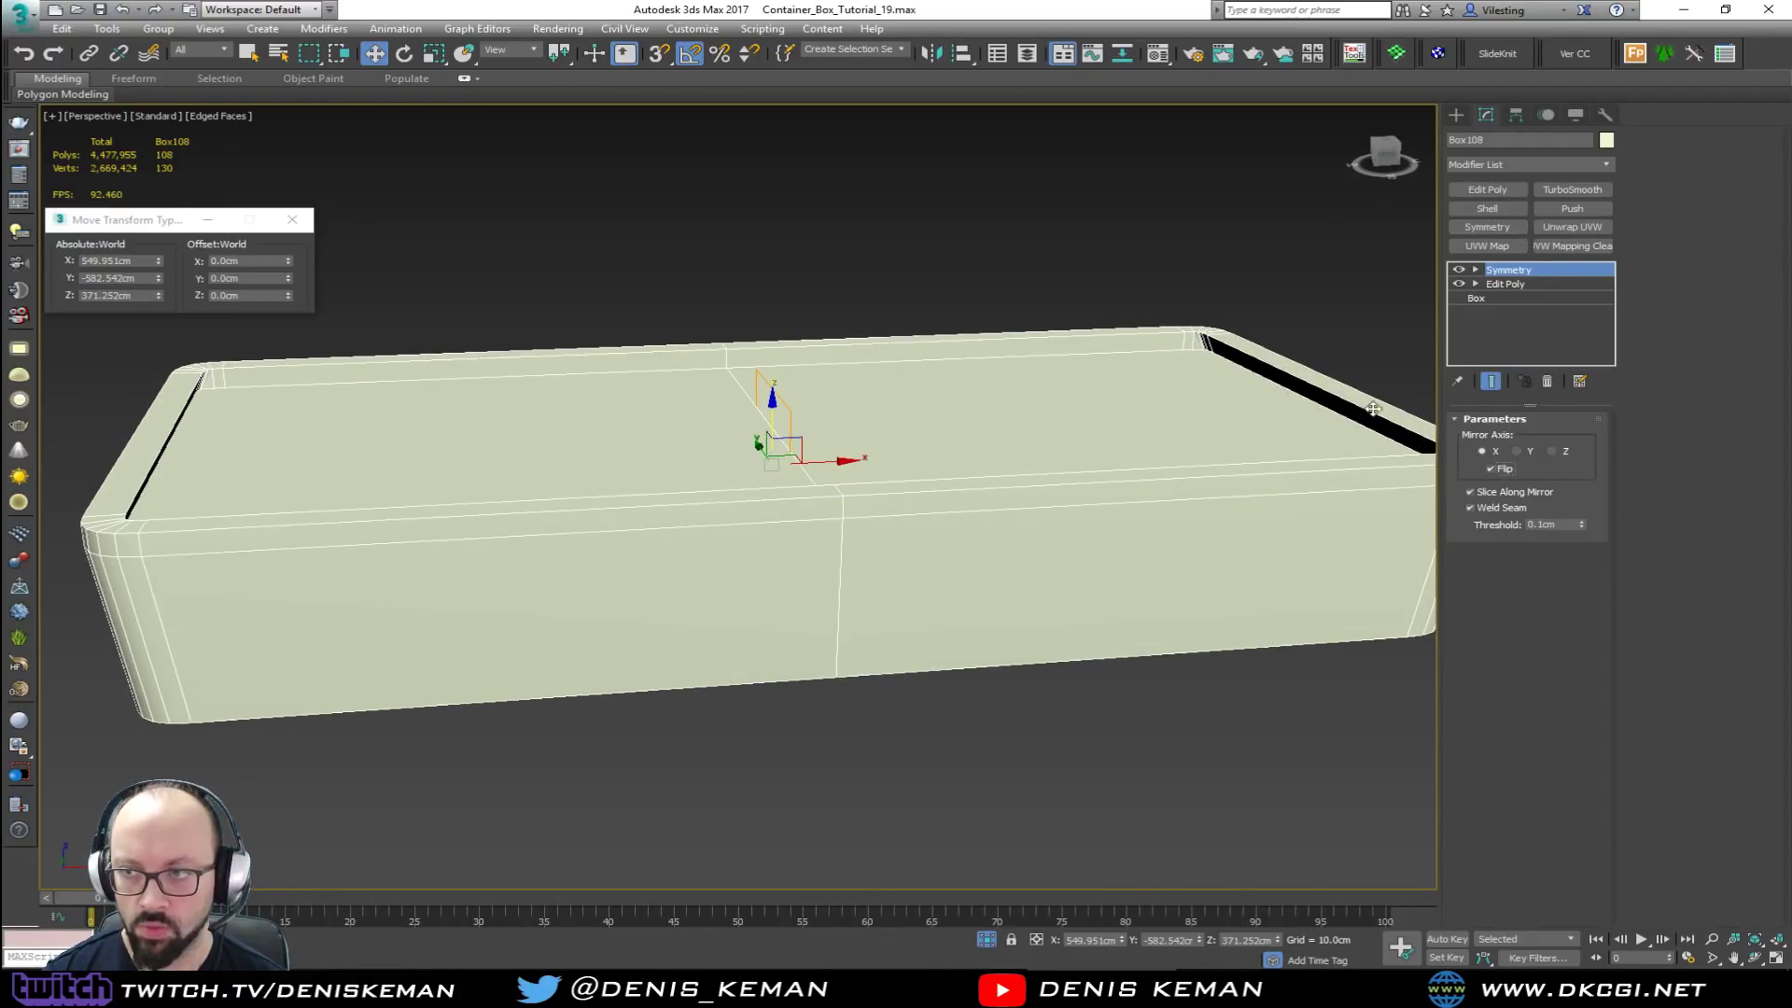
Step: Add a second Symmetry modifier about the Y axis, flipped so the undercut long side is copied to the opposite side
{"action": "left_click", "coordinate": [1505, 229]}
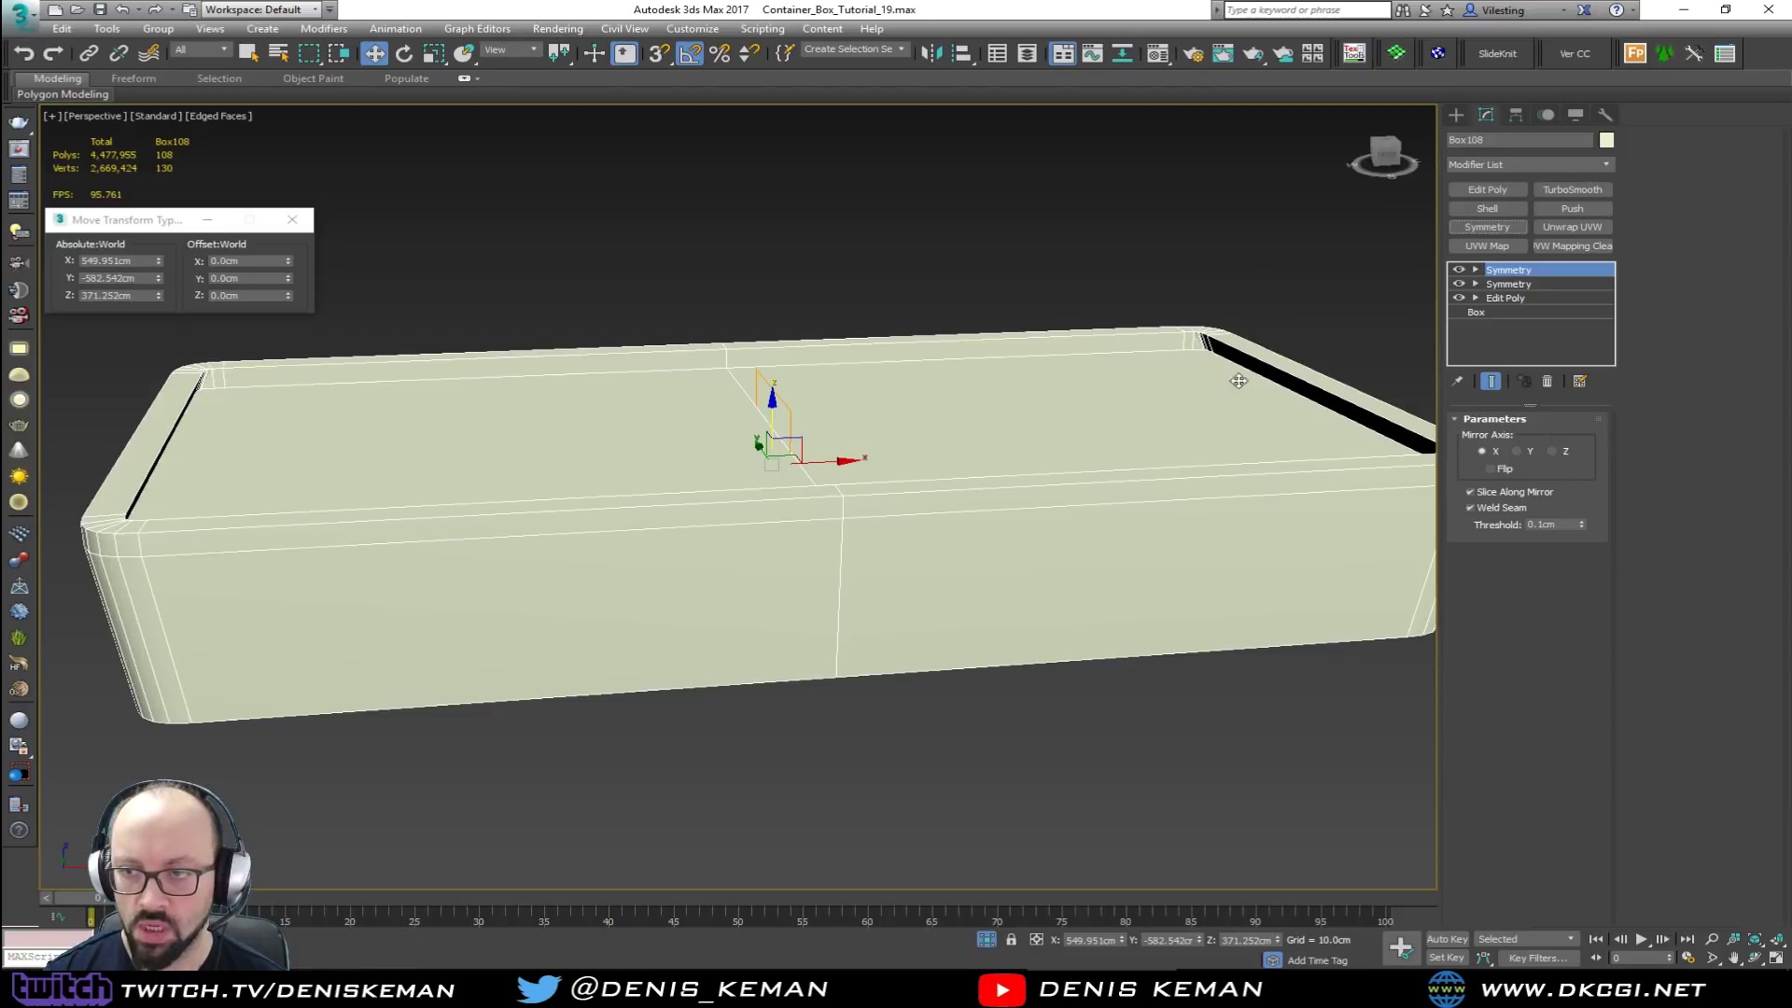
{"action": "left_click", "coordinate": [1531, 452]}
{"action": "middle_click_drag", "start_coordinate": [1020, 404], "coordinate": [813, 419], "text": "alt"}
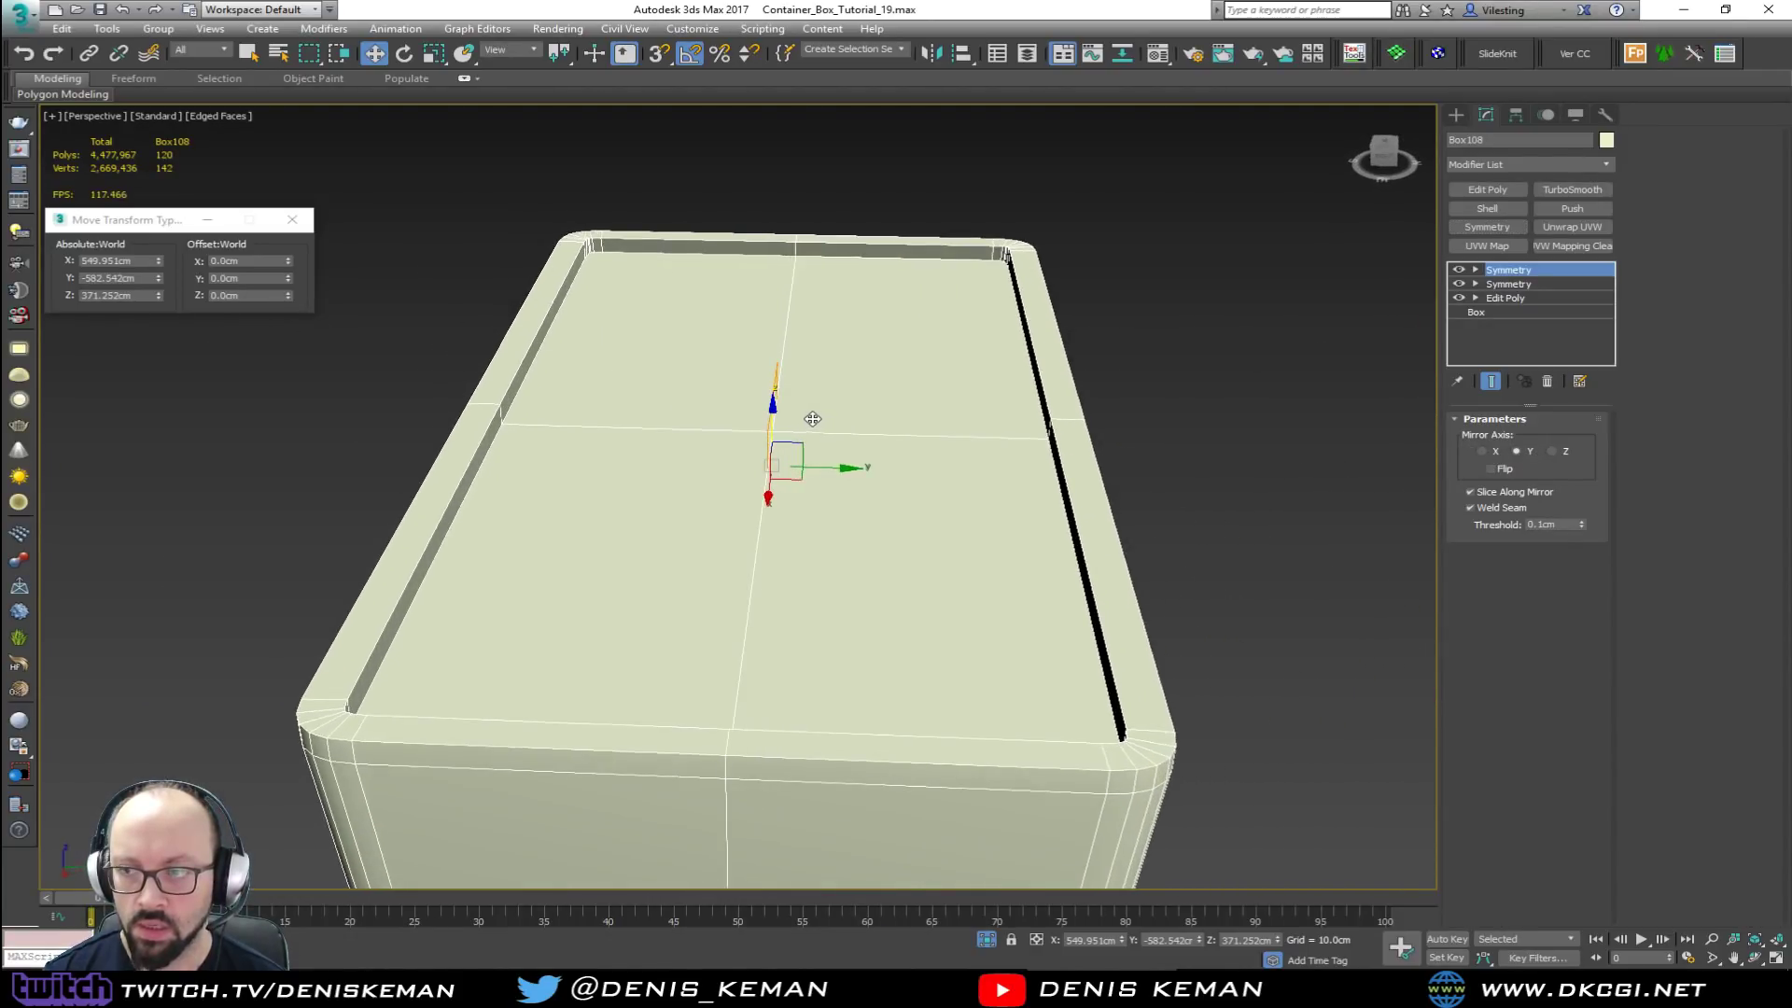
{"action": "left_click", "coordinate": [1491, 470]}
{"action": "middle_click_drag", "start_coordinate": [1012, 712], "coordinate": [691, 495], "text": "alt"}
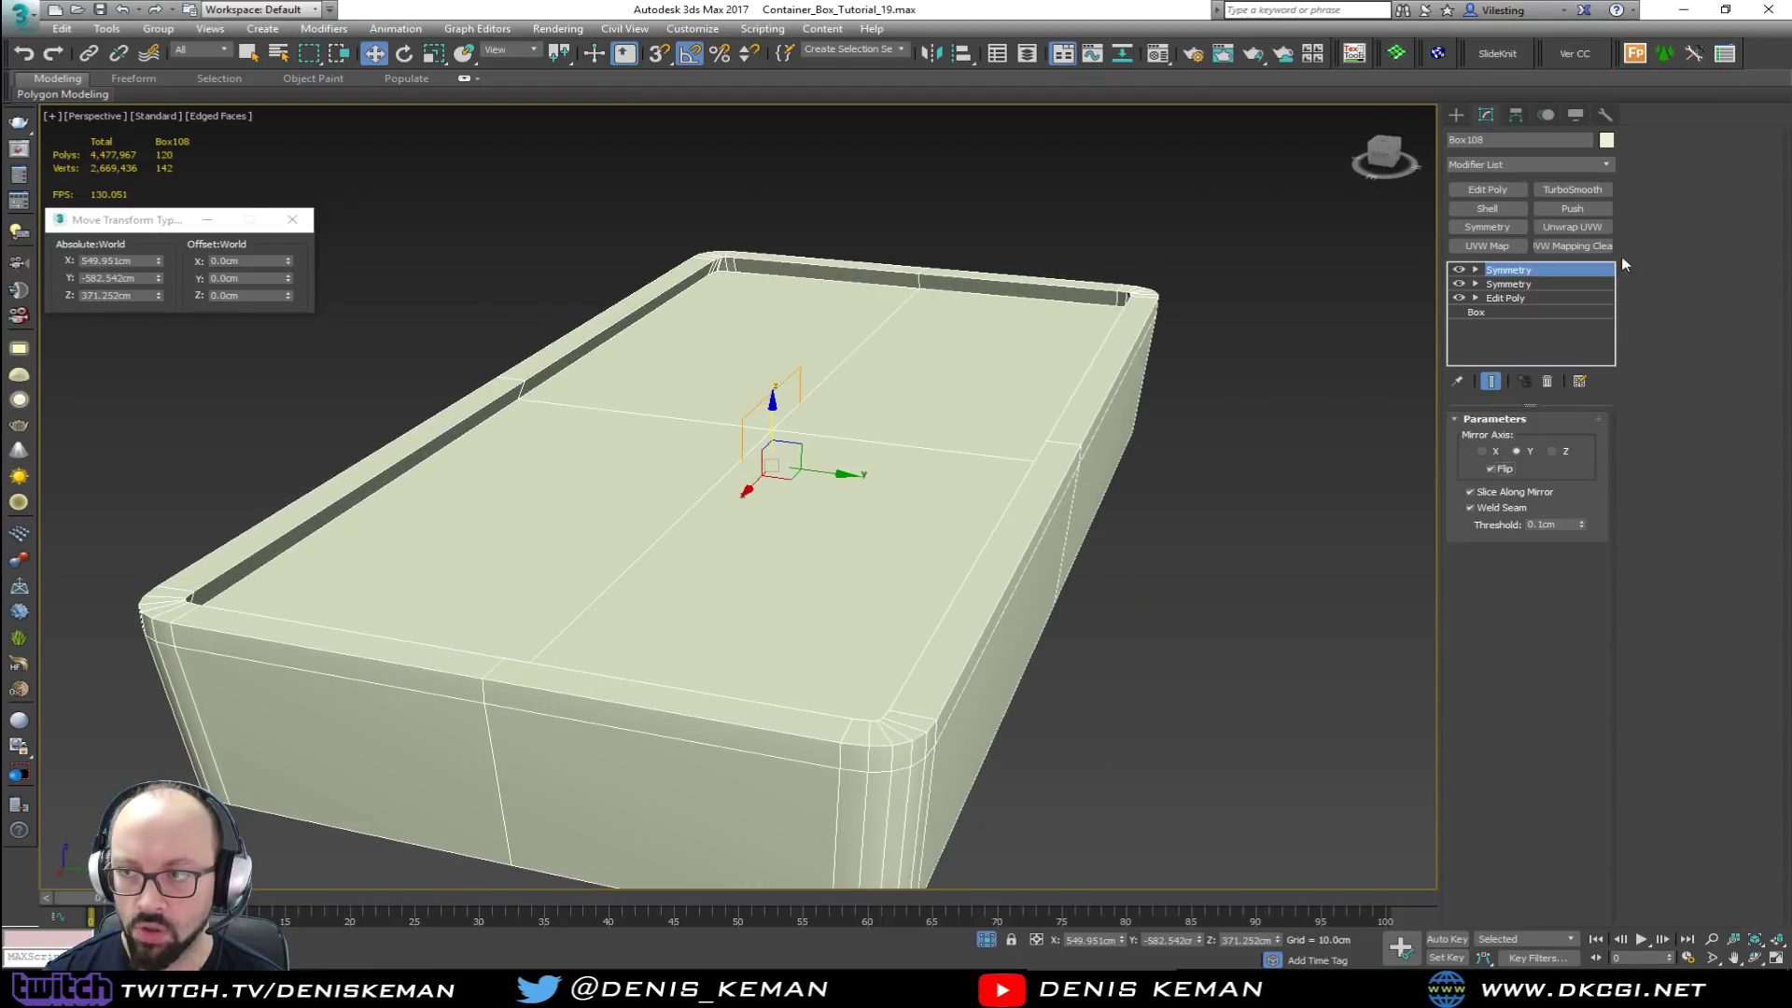
Step: Add an Edit Poly modifier and remove the two crossing centre edge loops left by the symmetry, including their vertices
{"action": "left_click", "coordinate": [1498, 191]}
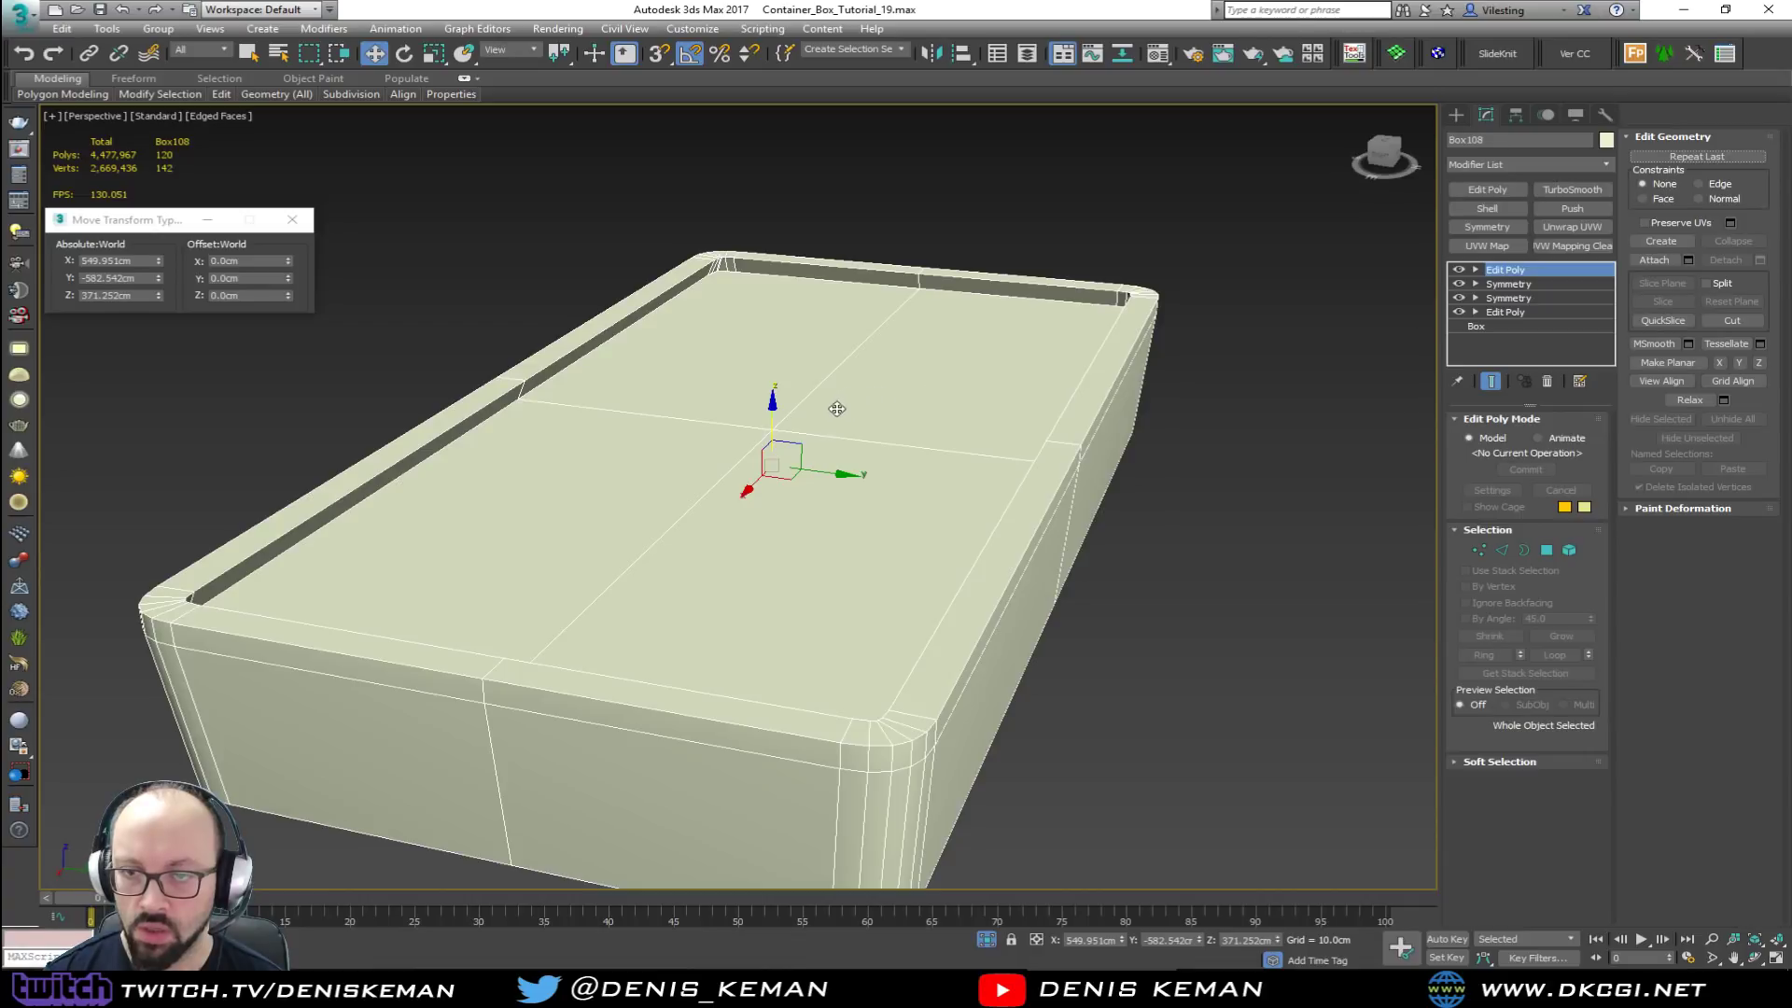
{"action": "key", "text": "2"}
{"action": "key", "text": "ctrl+BackSpace"}
{"action": "key", "text": "ctrl+z"}
{"action": "double_click", "coordinate": [761, 449]}
{"action": "double_click", "coordinate": [836, 437], "text": "ctrl"}
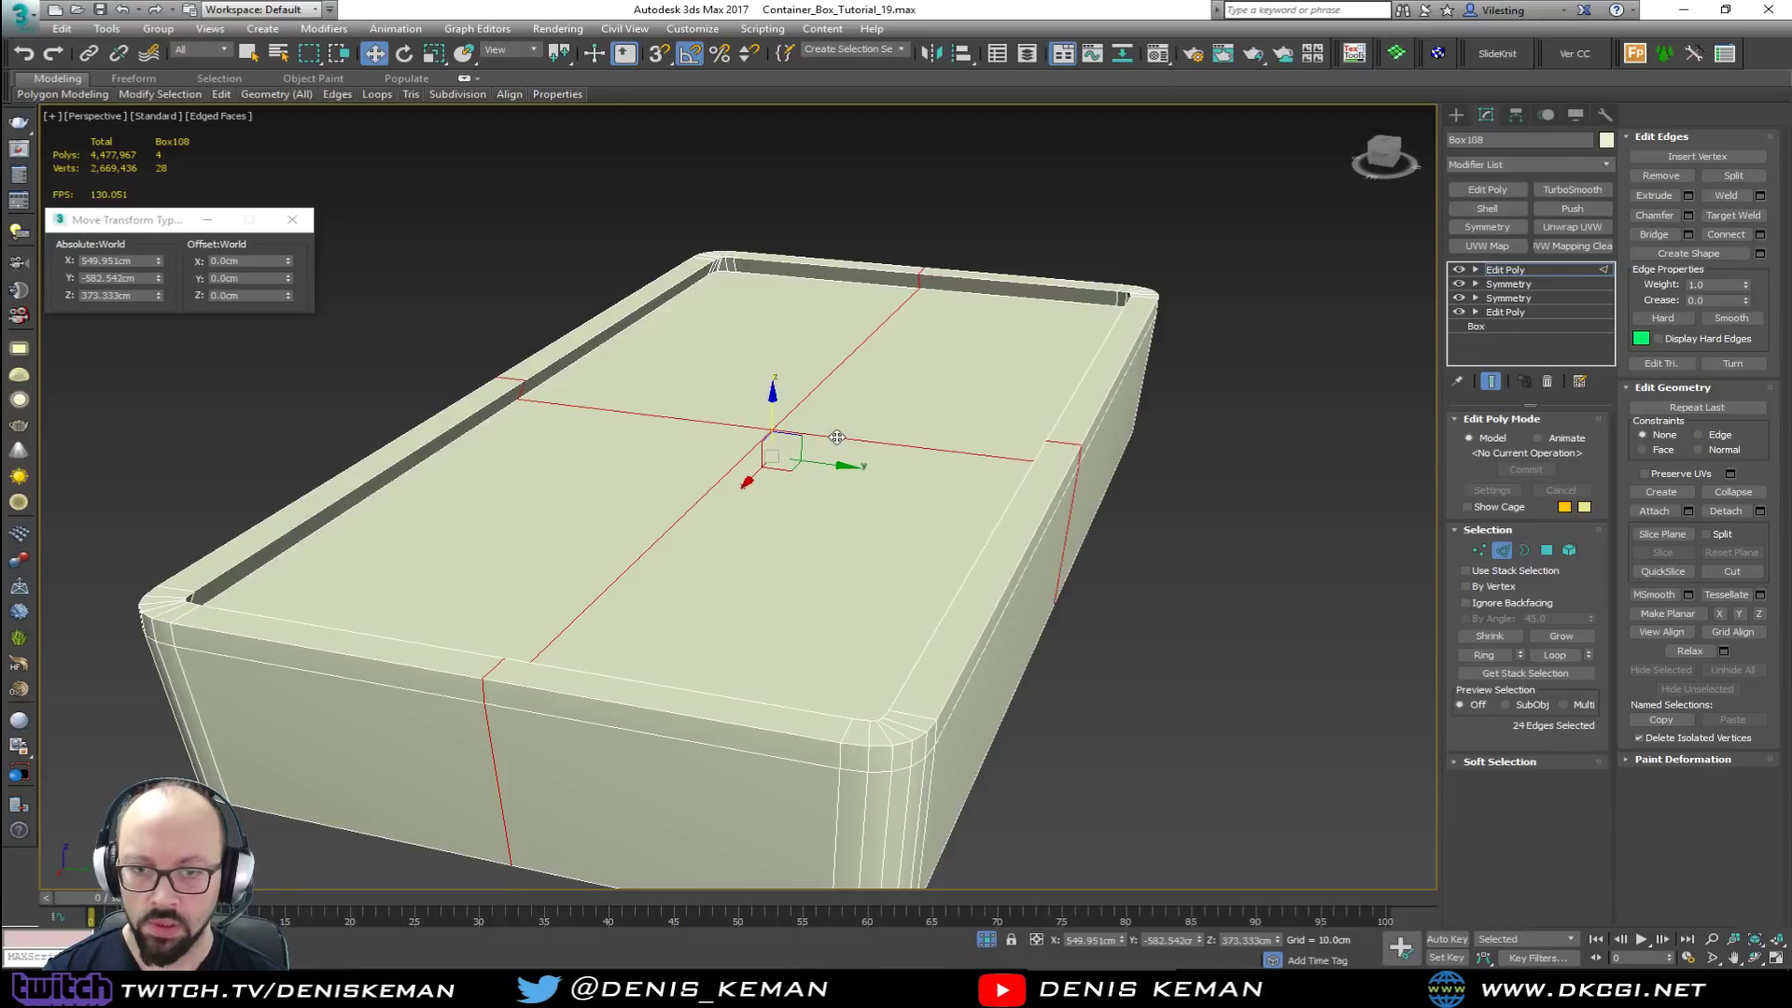
{"action": "key", "text": "ctrl+BackSpace"}
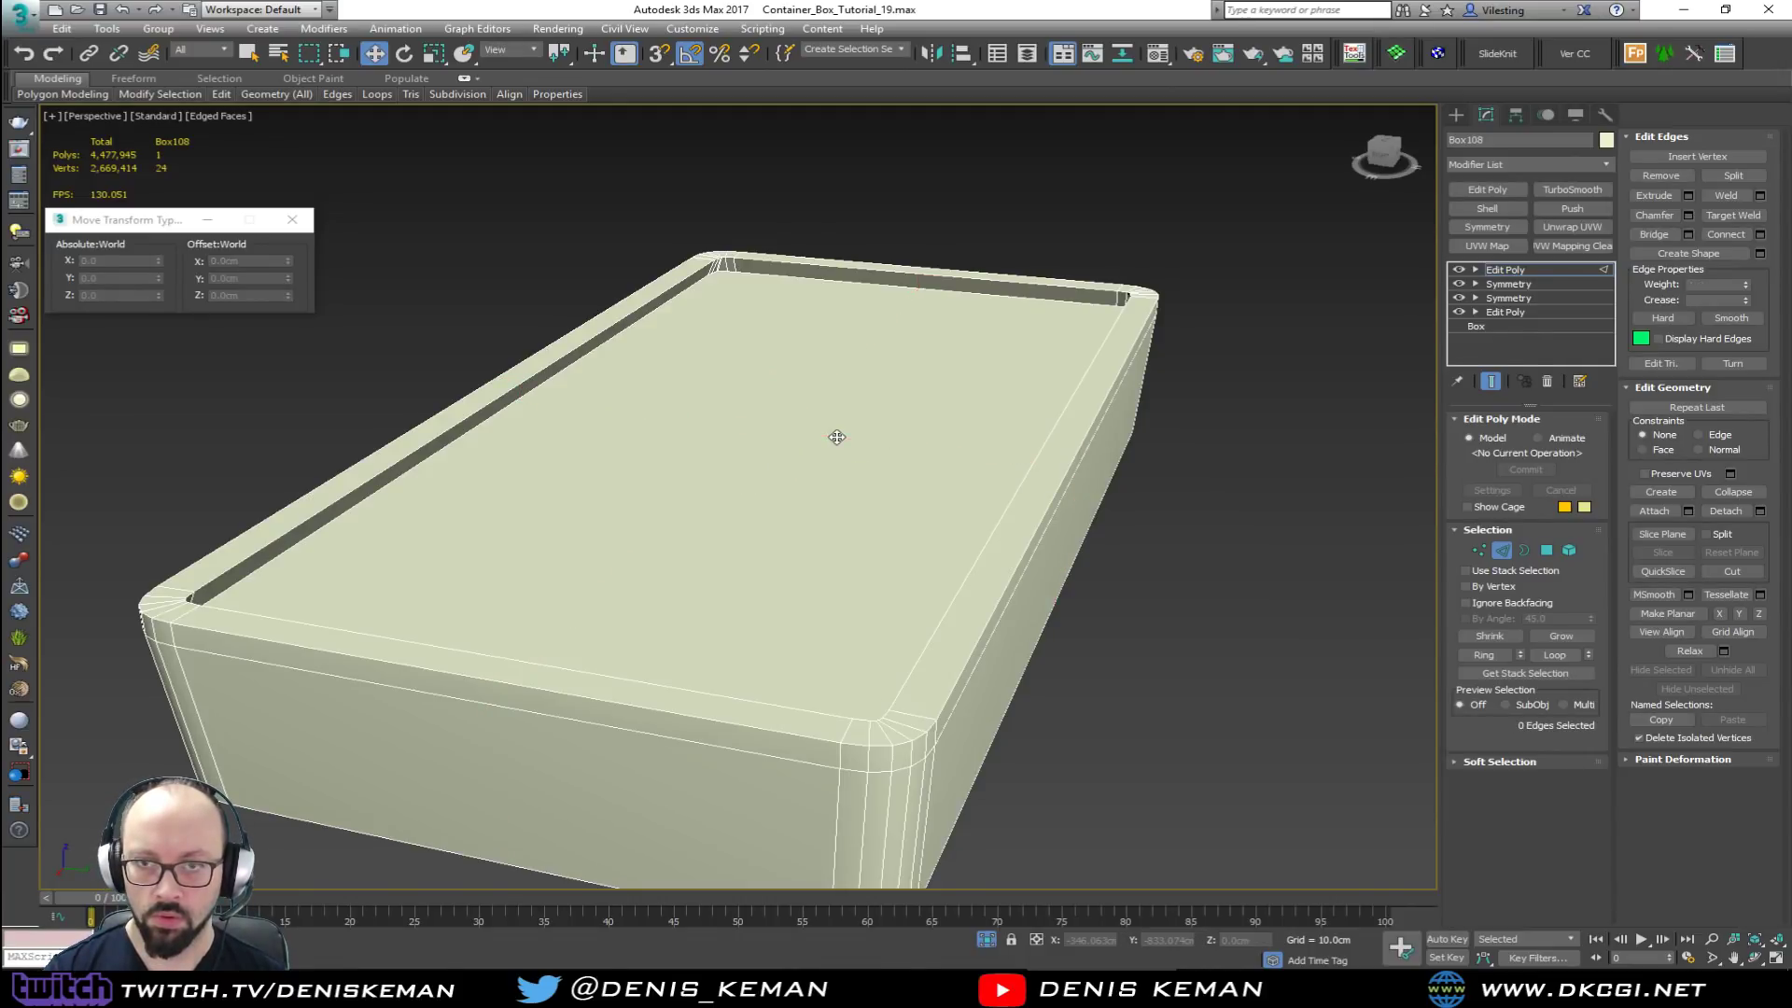
Step: Chamfer the rim's upper inner edge loop by 1 cm with 4 segments
{"action": "middle_click_drag", "start_coordinate": [836, 437], "coordinate": [207, 442], "text": "alt"}
{"action": "double_click", "coordinate": [467, 444]}
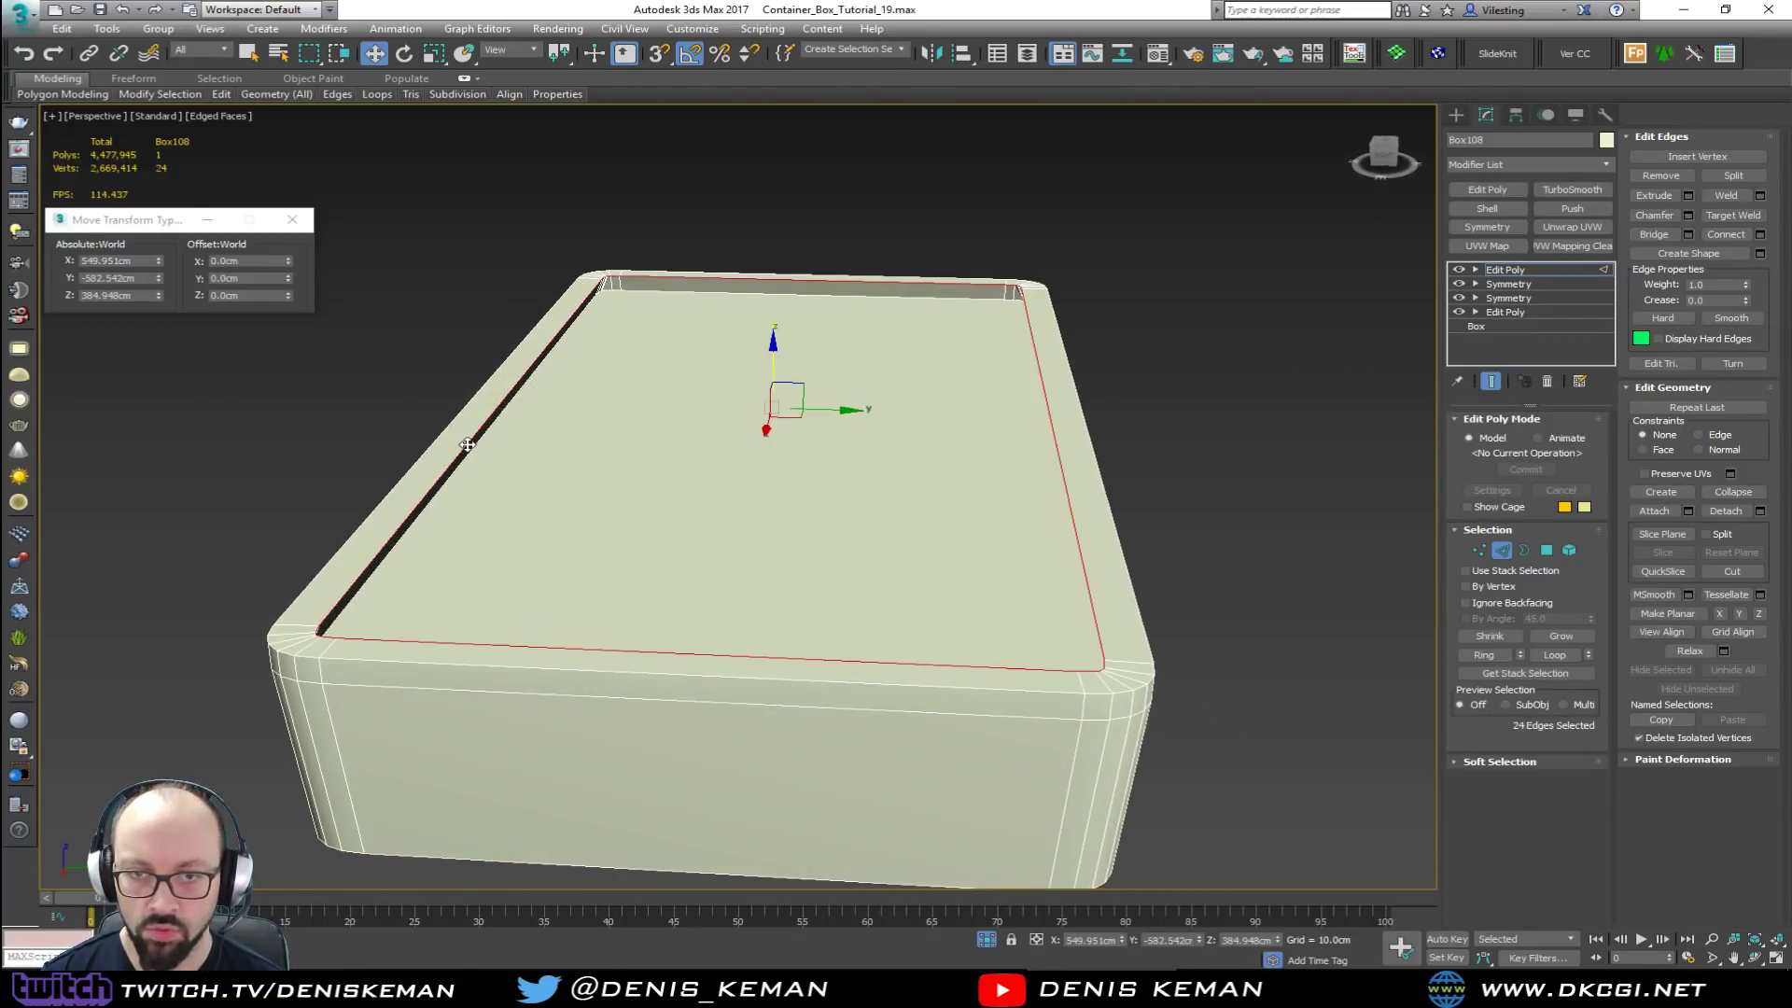
{"action": "middle_click_drag", "start_coordinate": [587, 431], "coordinate": [980, 359], "text": "alt"}
{"action": "middle_click_drag", "start_coordinate": [571, 292], "coordinate": [780, 361]}
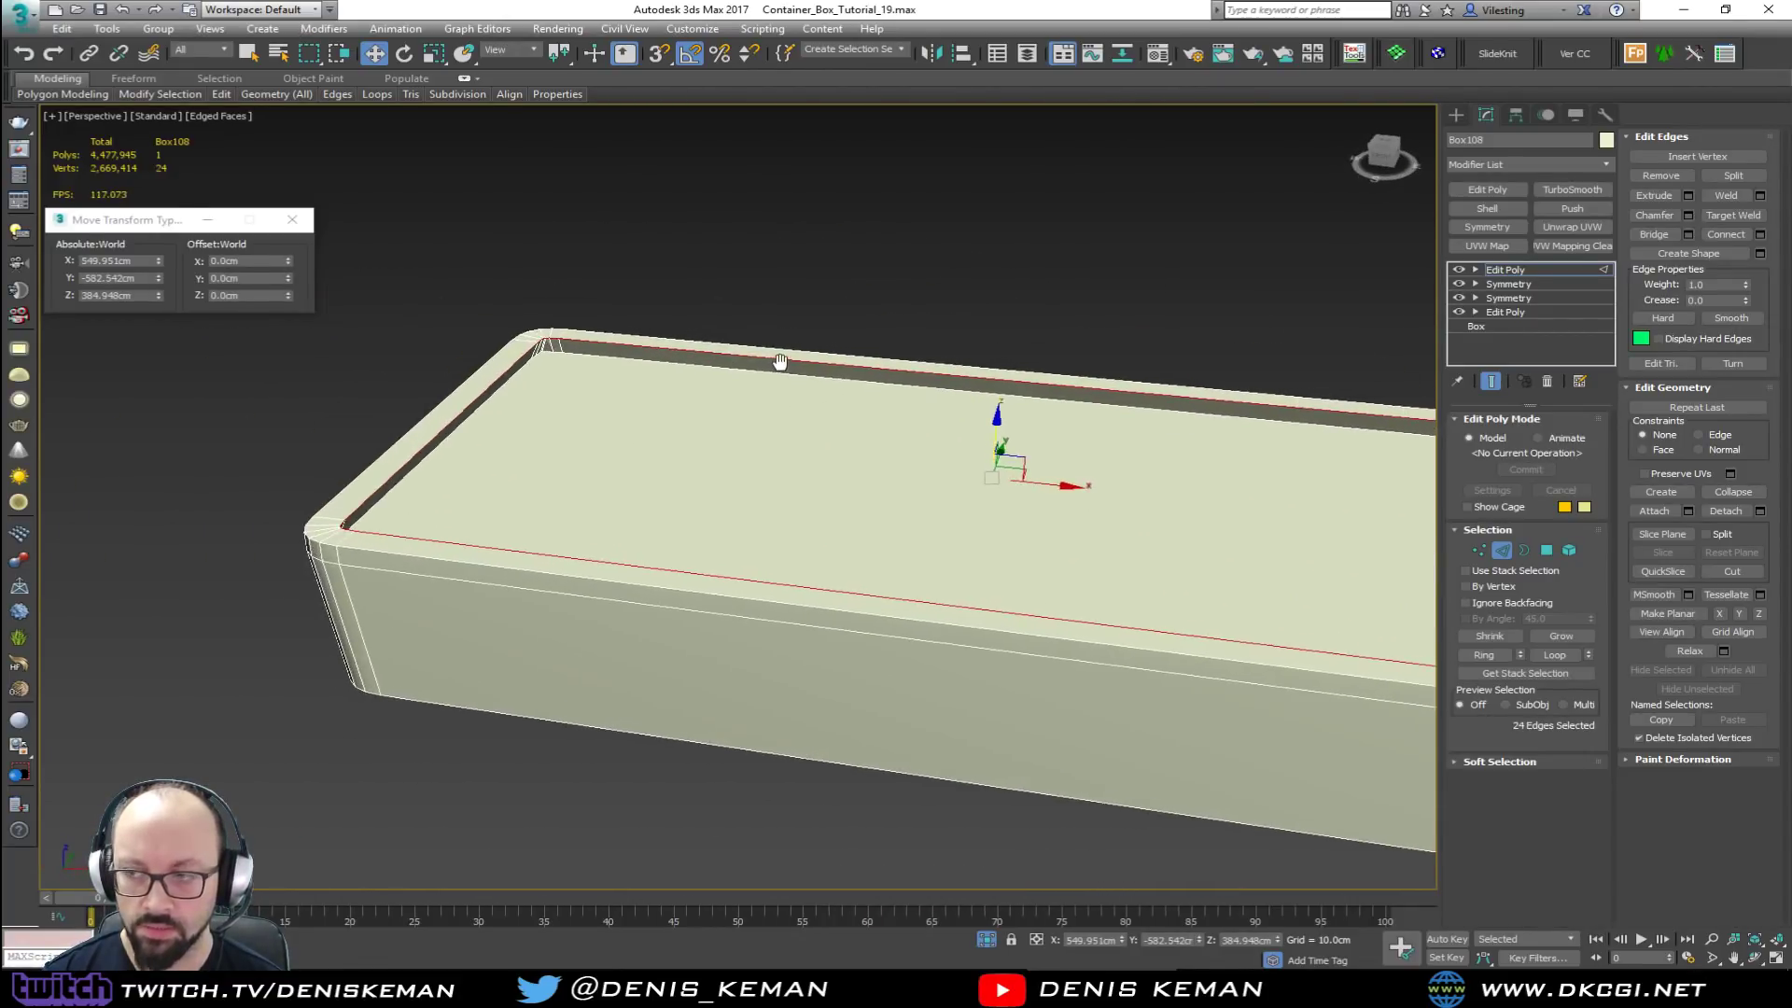
{"action": "scroll", "coordinate": [603, 351], "scroll_direction": "up", "scroll_amount": 3}
{"action": "left_click", "coordinate": [1688, 214]}
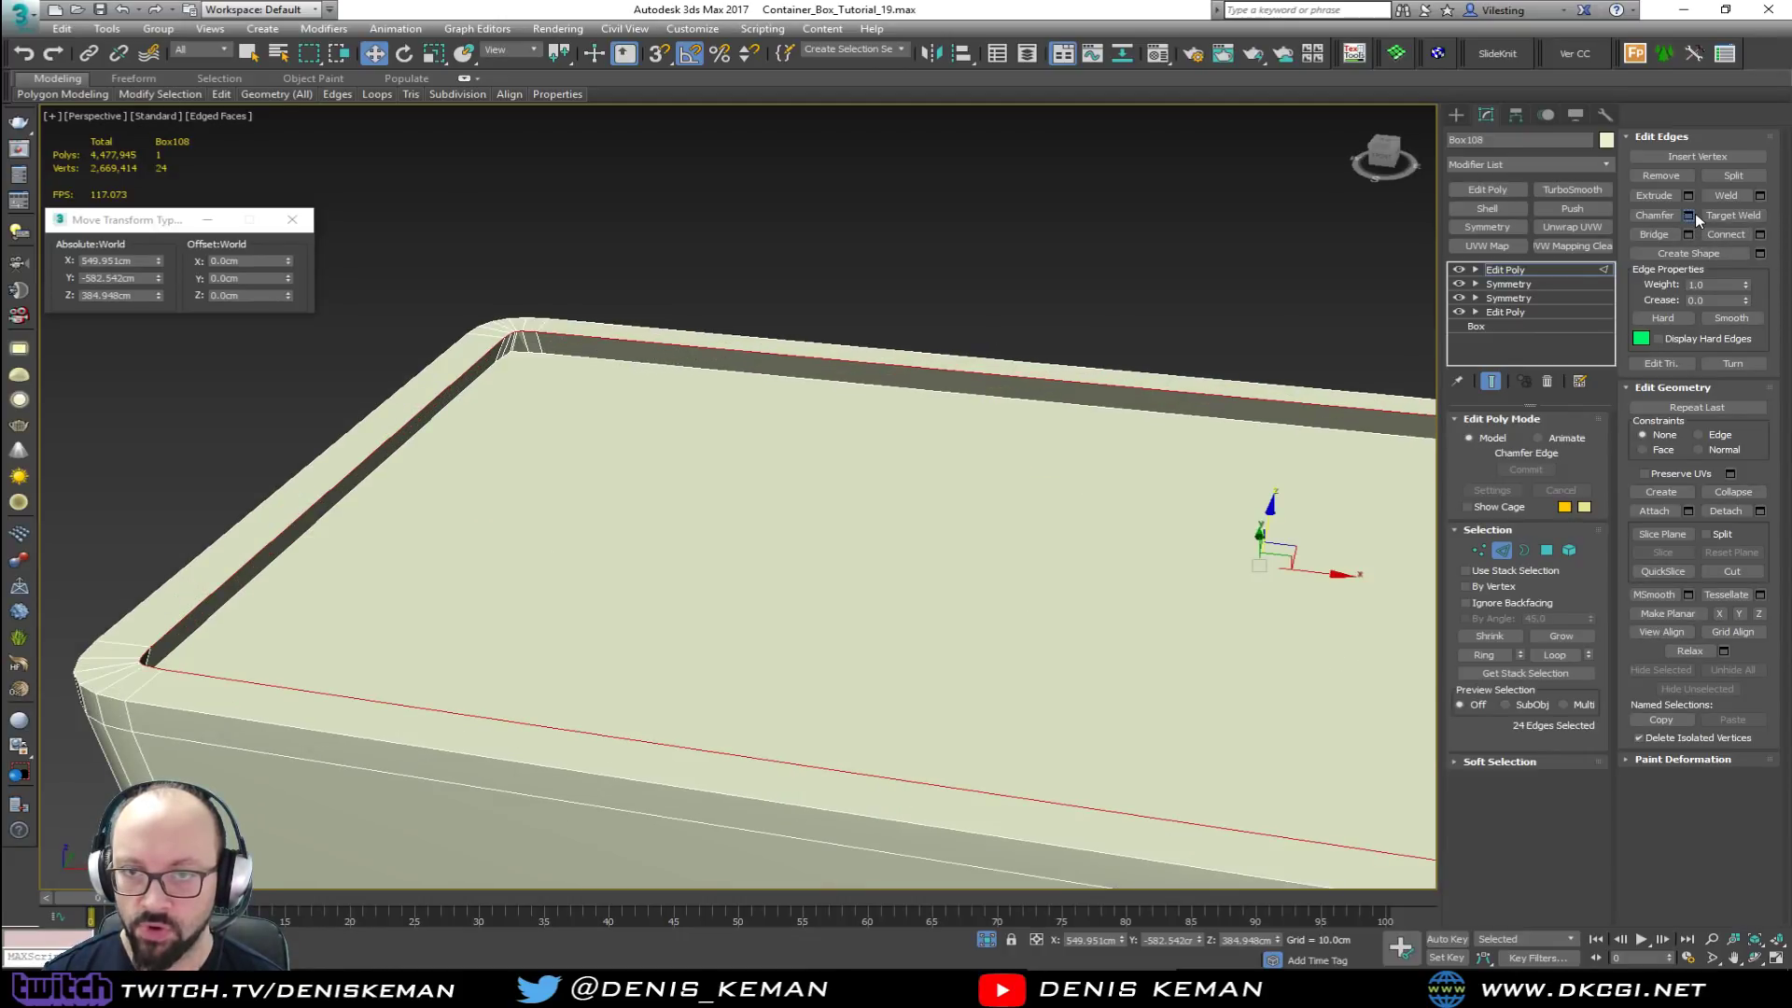
{"action": "scroll", "coordinate": [513, 332], "scroll_direction": "up", "scroll_amount": 3}
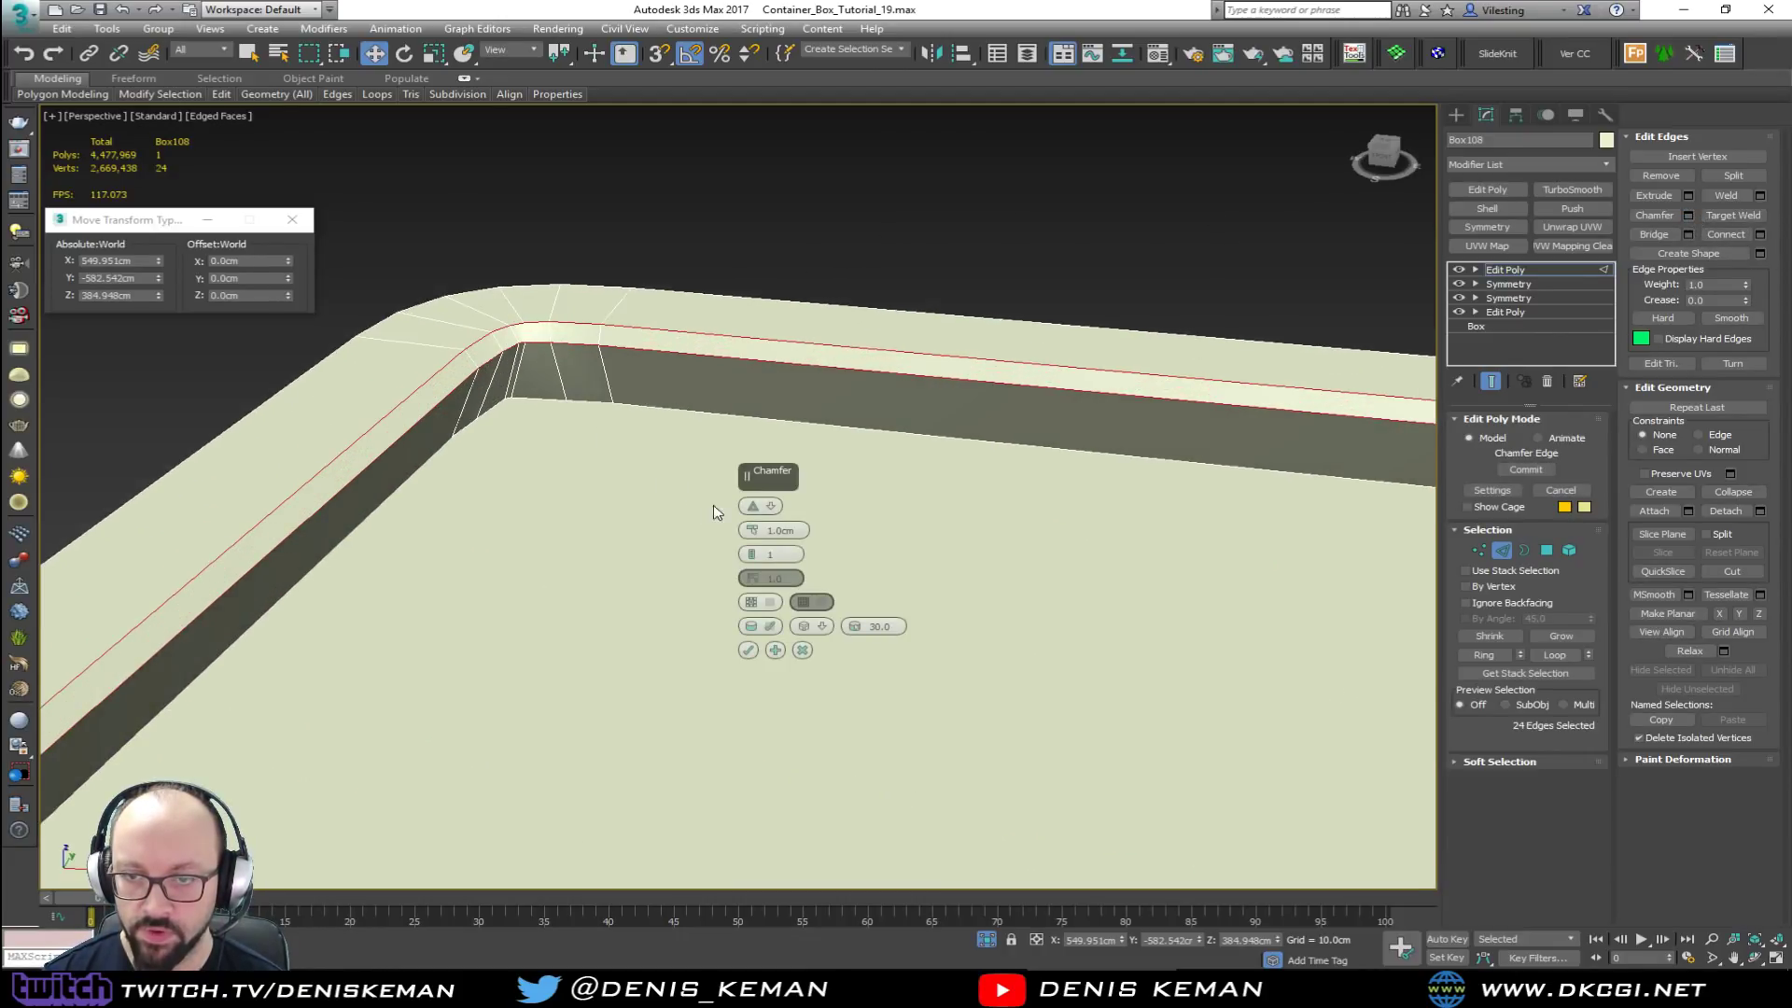
{"action": "left_click_drag", "start_coordinate": [760, 556], "coordinate": [758, 556]}
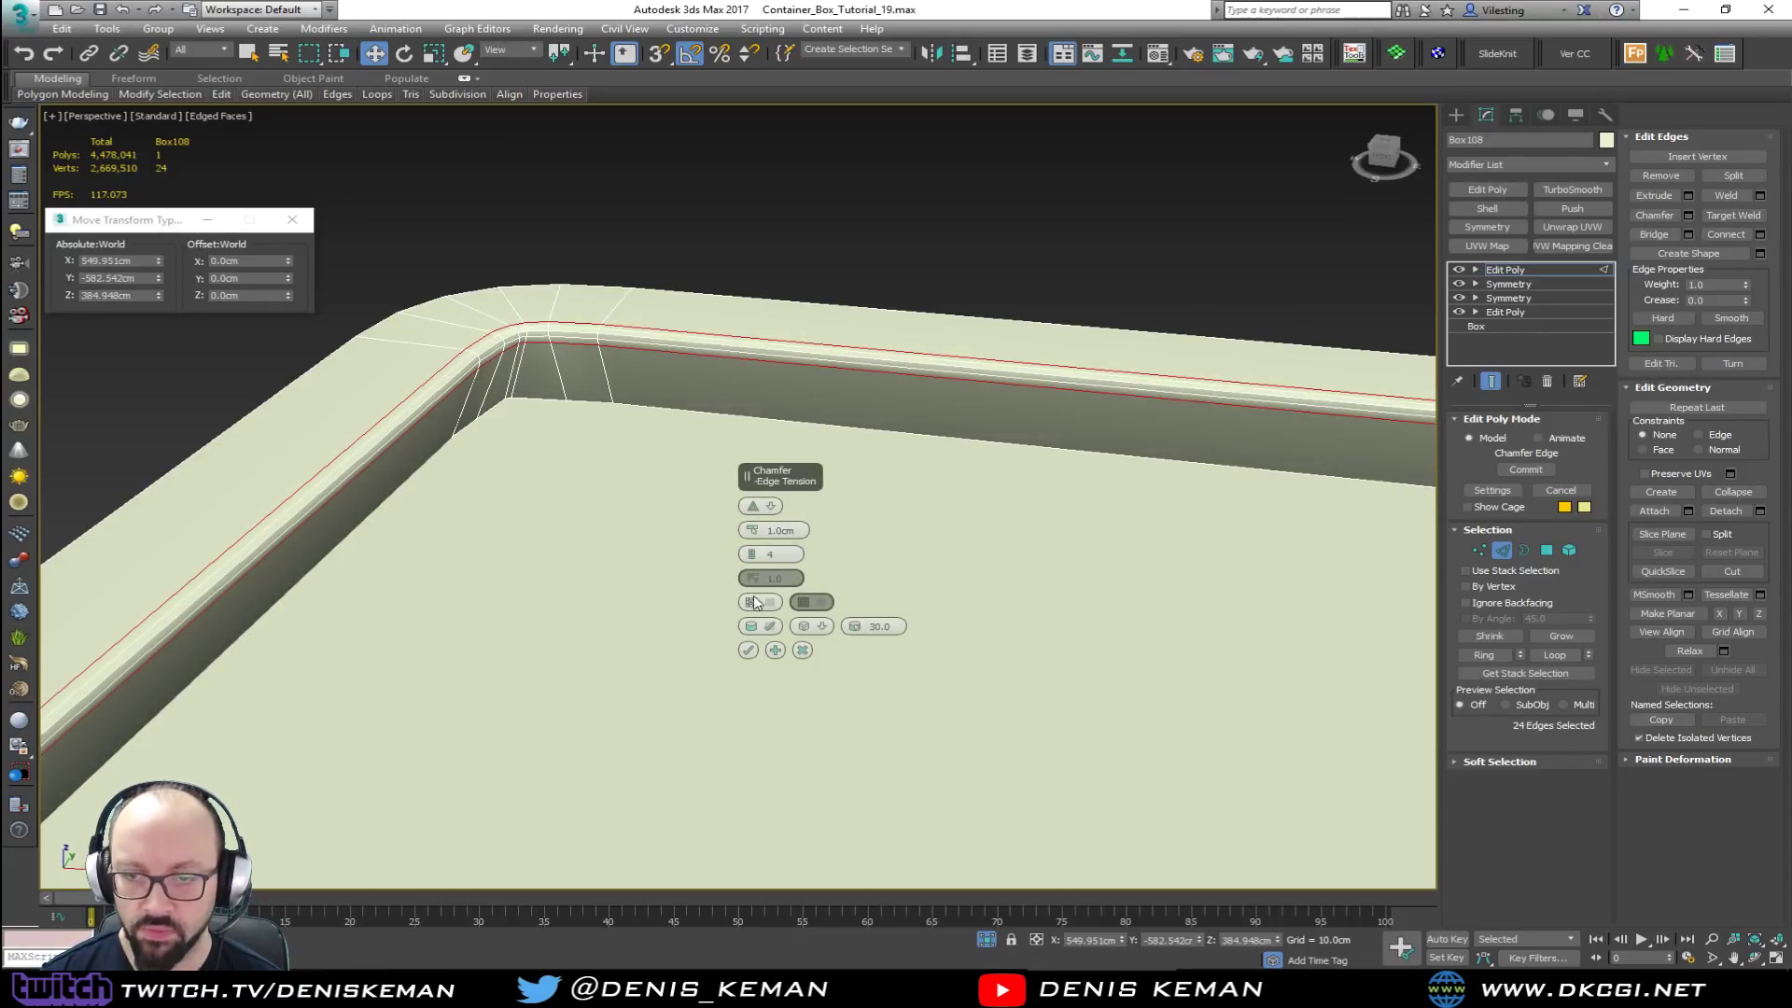
{"action": "left_click", "coordinate": [748, 650]}
Step: Examine the chamfered inner rim from several angles with the edge display hidden
{"action": "middle_click_drag", "start_coordinate": [679, 337], "coordinate": [680, 429]}
{"action": "scroll", "coordinate": [686, 430], "scroll_direction": "down", "scroll_amount": 5}
{"action": "middle_click_drag", "start_coordinate": [733, 372], "coordinate": [546, 379]}
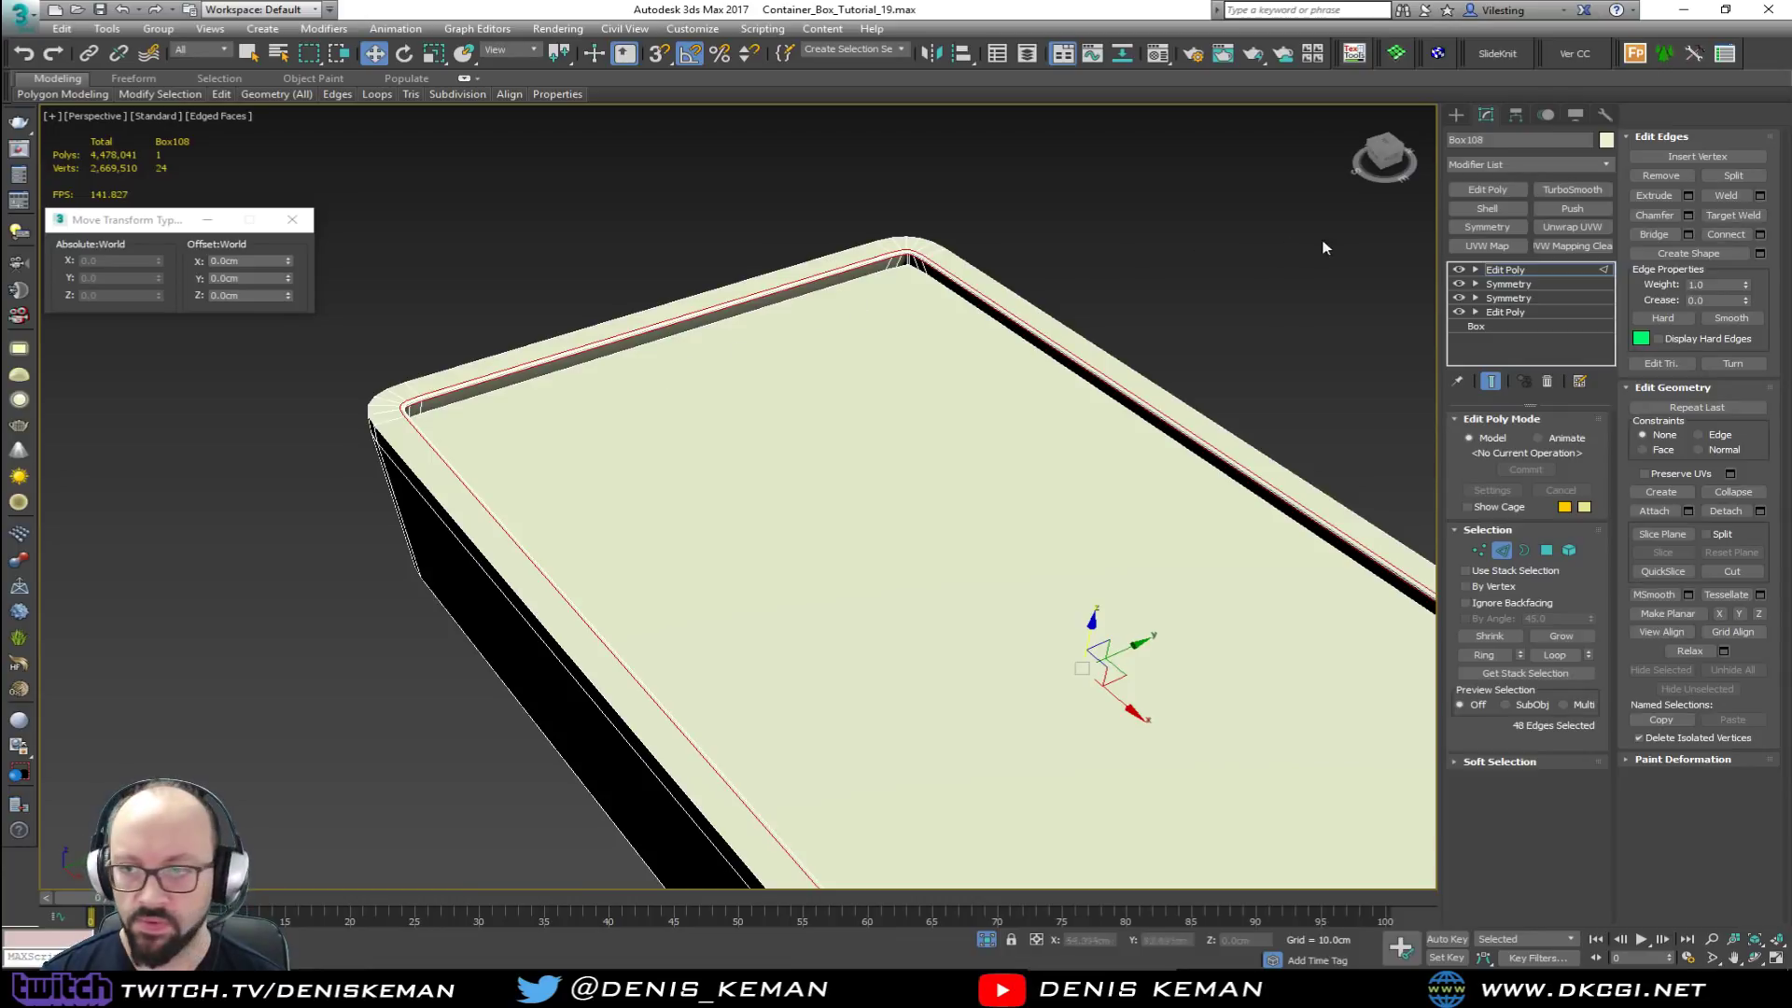
{"action": "left_click", "coordinate": [1503, 551]}
{"action": "key", "text": "F4"}
{"action": "left_click", "coordinate": [1067, 275]}
{"action": "mouse_move", "coordinate": [954, 357]}
{"action": "middle_mouse_down"}
{"action": "mouse_move", "coordinate": [732, 236]}
{"action": "mouse_move", "coordinate": [616, 212]}
{"action": "mouse_move", "coordinate": [684, 343]}
{"action": "mouse_move", "coordinate": [684, 388]}
{"action": "mouse_move", "coordinate": [640, 407]}
{"action": "mouse_move", "coordinate": [940, 384]}
{"action": "middle_mouse_up"}
{"action": "scroll", "coordinate": [718, 245], "scroll_direction": "down", "scroll_amount": 6}
{"action": "left_click", "coordinate": [683, 343]}
{"action": "scroll", "coordinate": [691, 355], "scroll_direction": "up", "scroll_amount": 5}
Step: Connect the table's long edges with one segment to add an edge loop across the middle of the body
{"action": "key", "text": "2"}
{"action": "key", "text": "F4"}
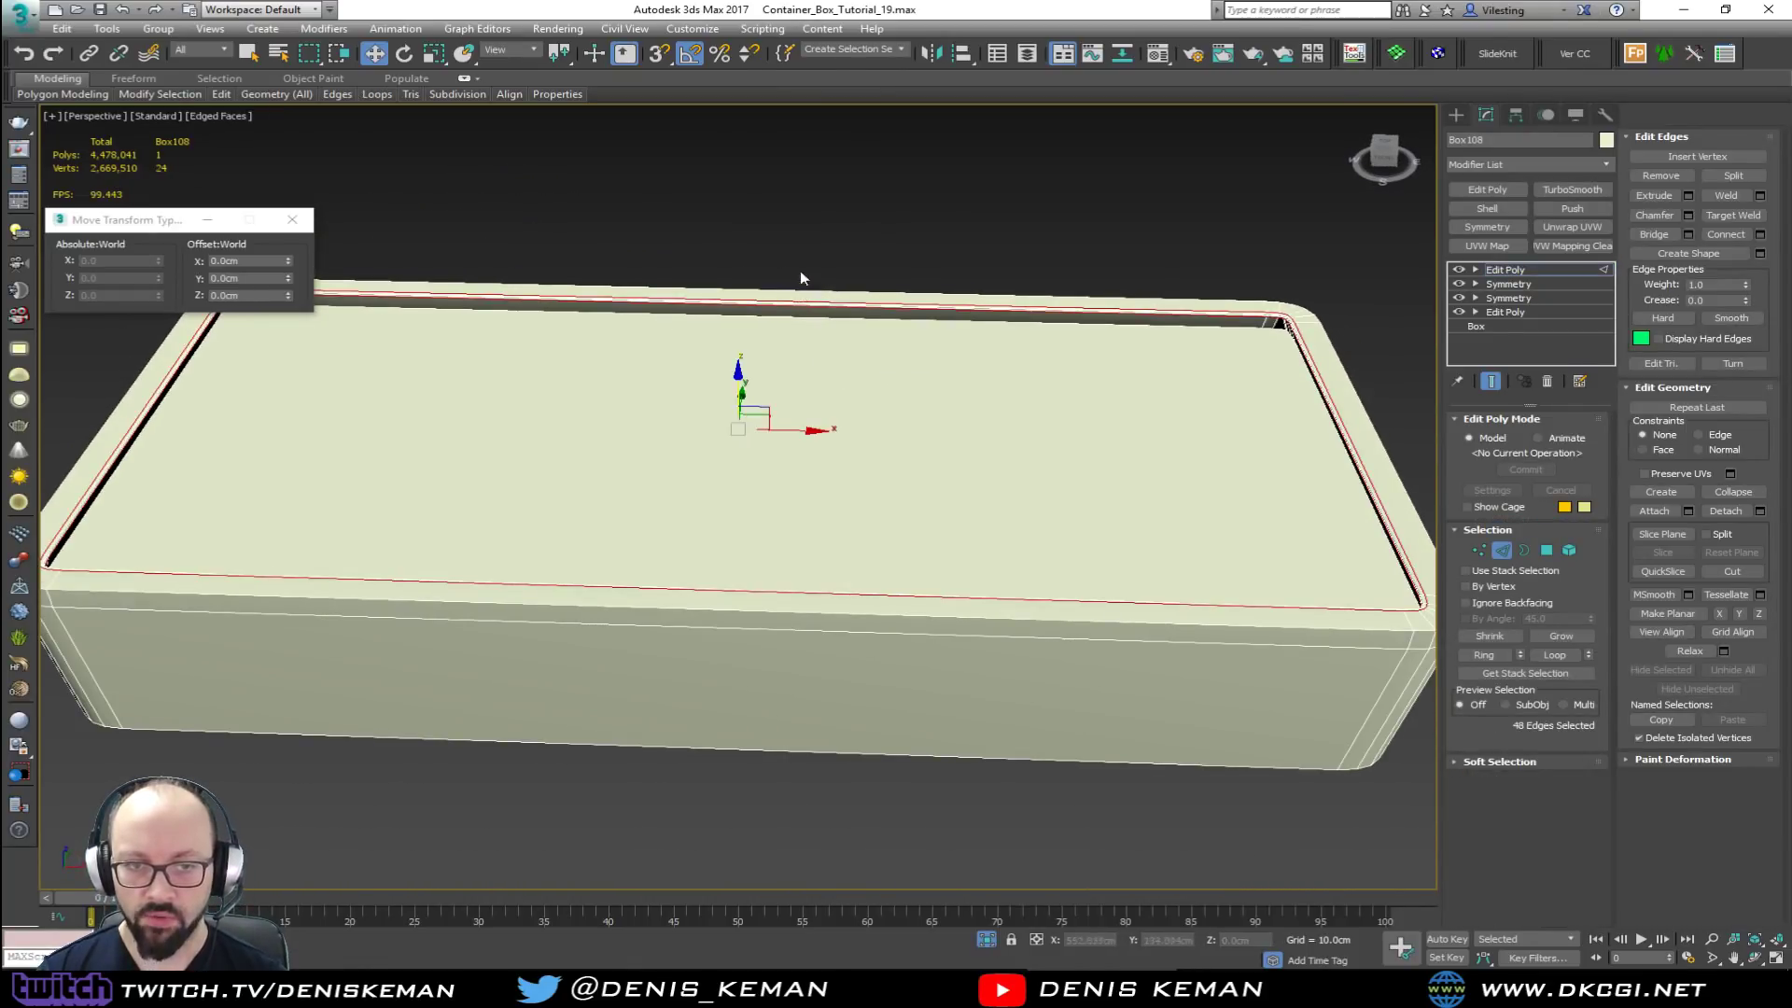
{"action": "left_click_drag", "start_coordinate": [770, 793], "coordinate": [771, 871]}
{"action": "key", "text": "z"}
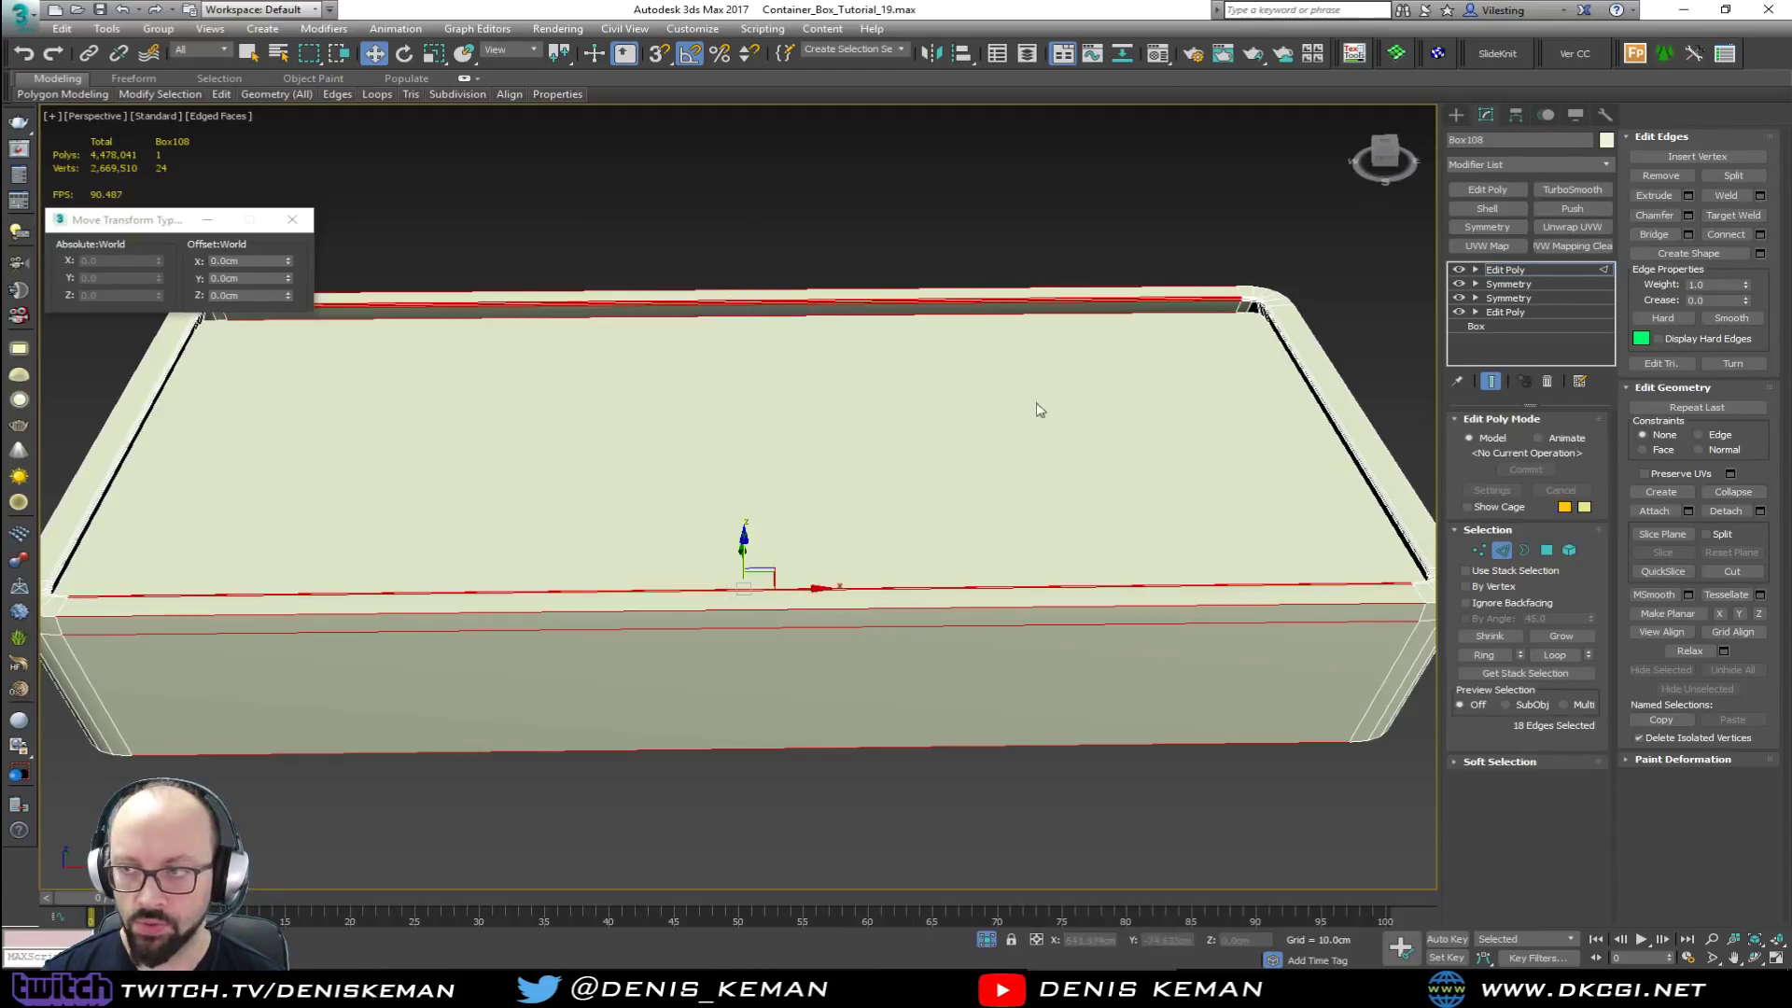
{"action": "left_click", "coordinate": [1759, 234]}
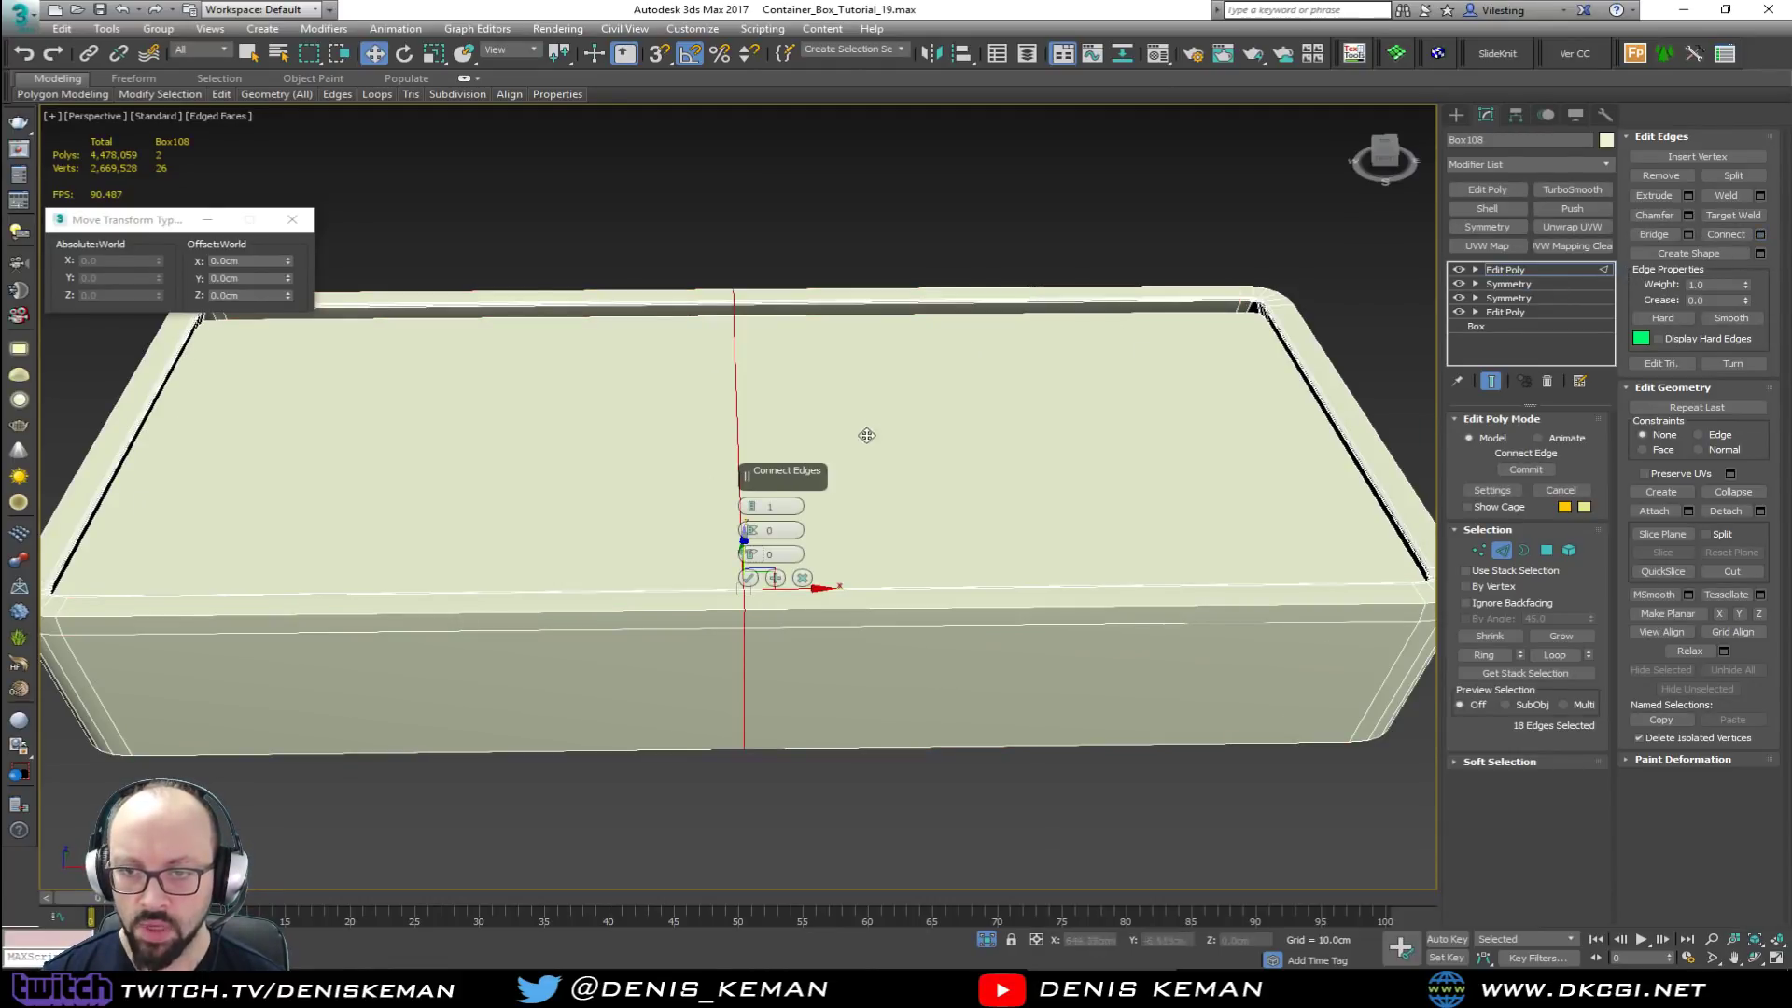
{"action": "left_click", "coordinate": [749, 578]}
{"action": "middle_click_drag", "start_coordinate": [752, 572], "coordinate": [845, 443], "text": "alt"}
{"action": "left_click", "coordinate": [1044, 386]}
Step: Switch to the Top view, framed on the middle of the table's long side, and leave edge editing
{"action": "scroll", "coordinate": [868, 439], "scroll_direction": "up", "scroll_amount": 6}
{"action": "scroll", "coordinate": [865, 448], "scroll_direction": "down", "scroll_amount": 2}
{"action": "key", "text": "alt+w"}
{"action": "left_click", "coordinate": [595, 314]}
{"action": "key", "text": "z"}
{"action": "key", "text": "alt+w"}
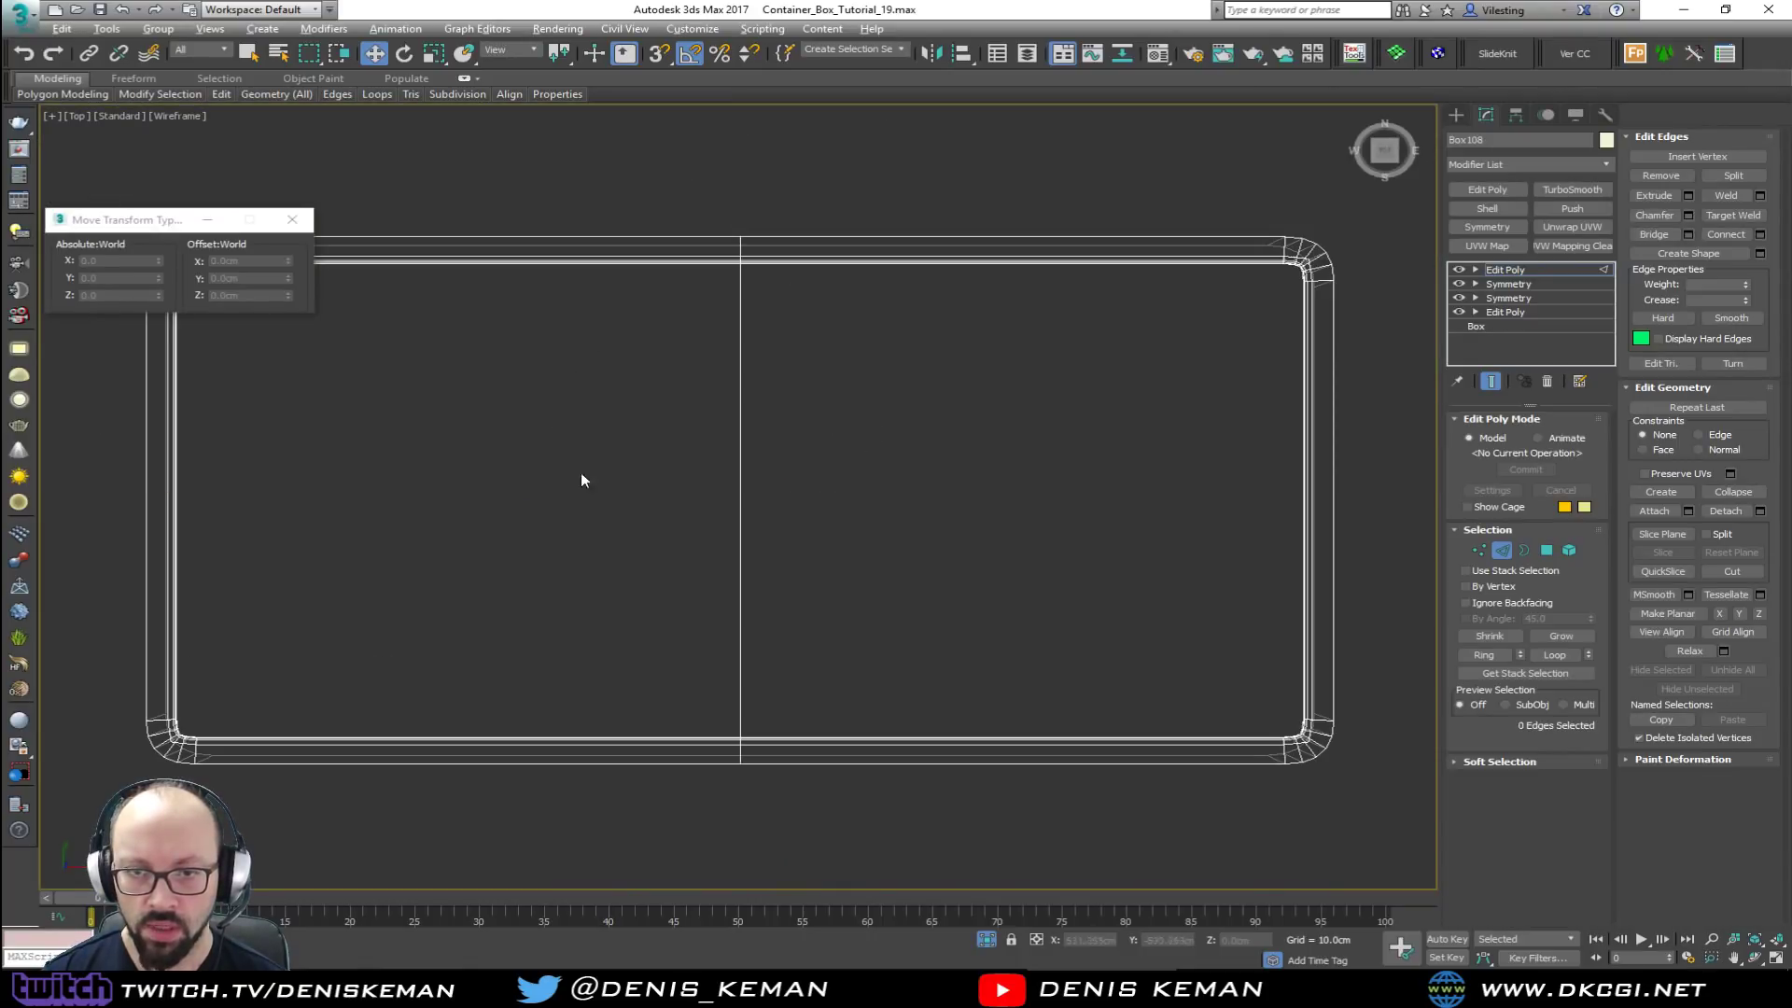
{"action": "middle_click_drag", "start_coordinate": [684, 562], "coordinate": [681, 371]}
{"action": "scroll", "coordinate": [738, 504], "scroll_direction": "up", "scroll_amount": 4}
{"action": "left_click", "coordinate": [1493, 551]}
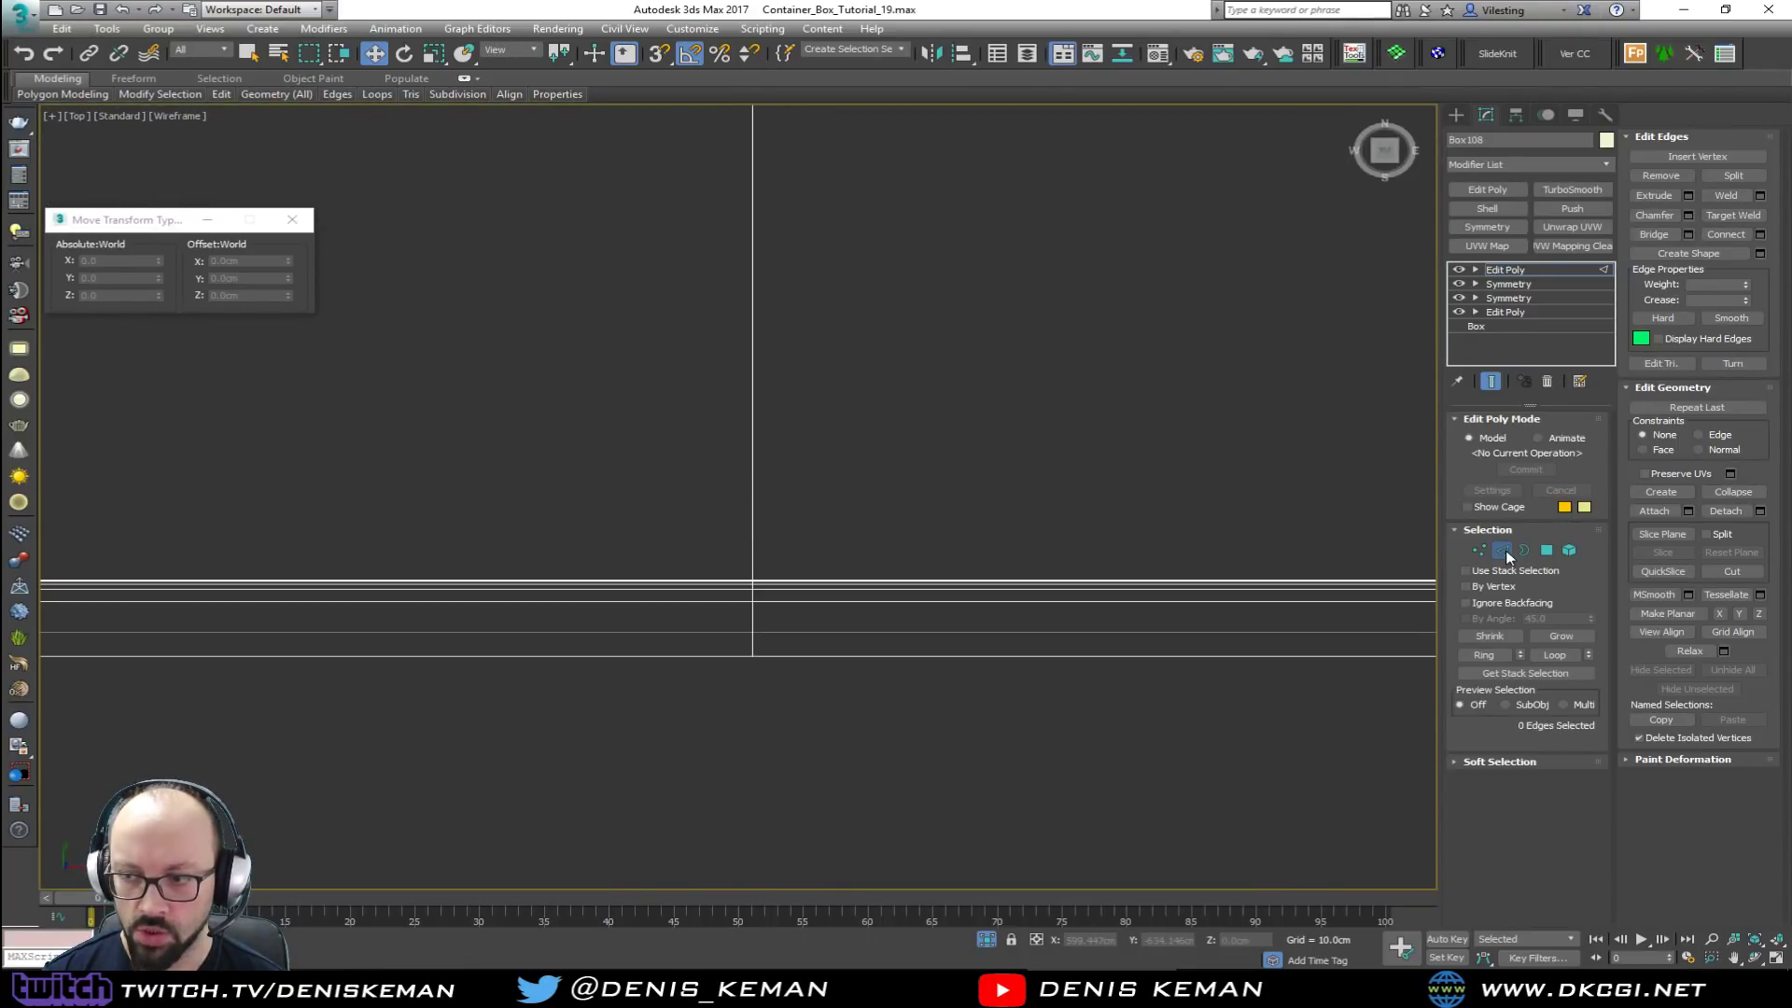
Step: Draw a circle spline beside the table's middle edge near one long side and set its radius to 5 cm
{"action": "right_click", "coordinate": [837, 419]}
{"action": "left_click", "coordinate": [862, 348]}
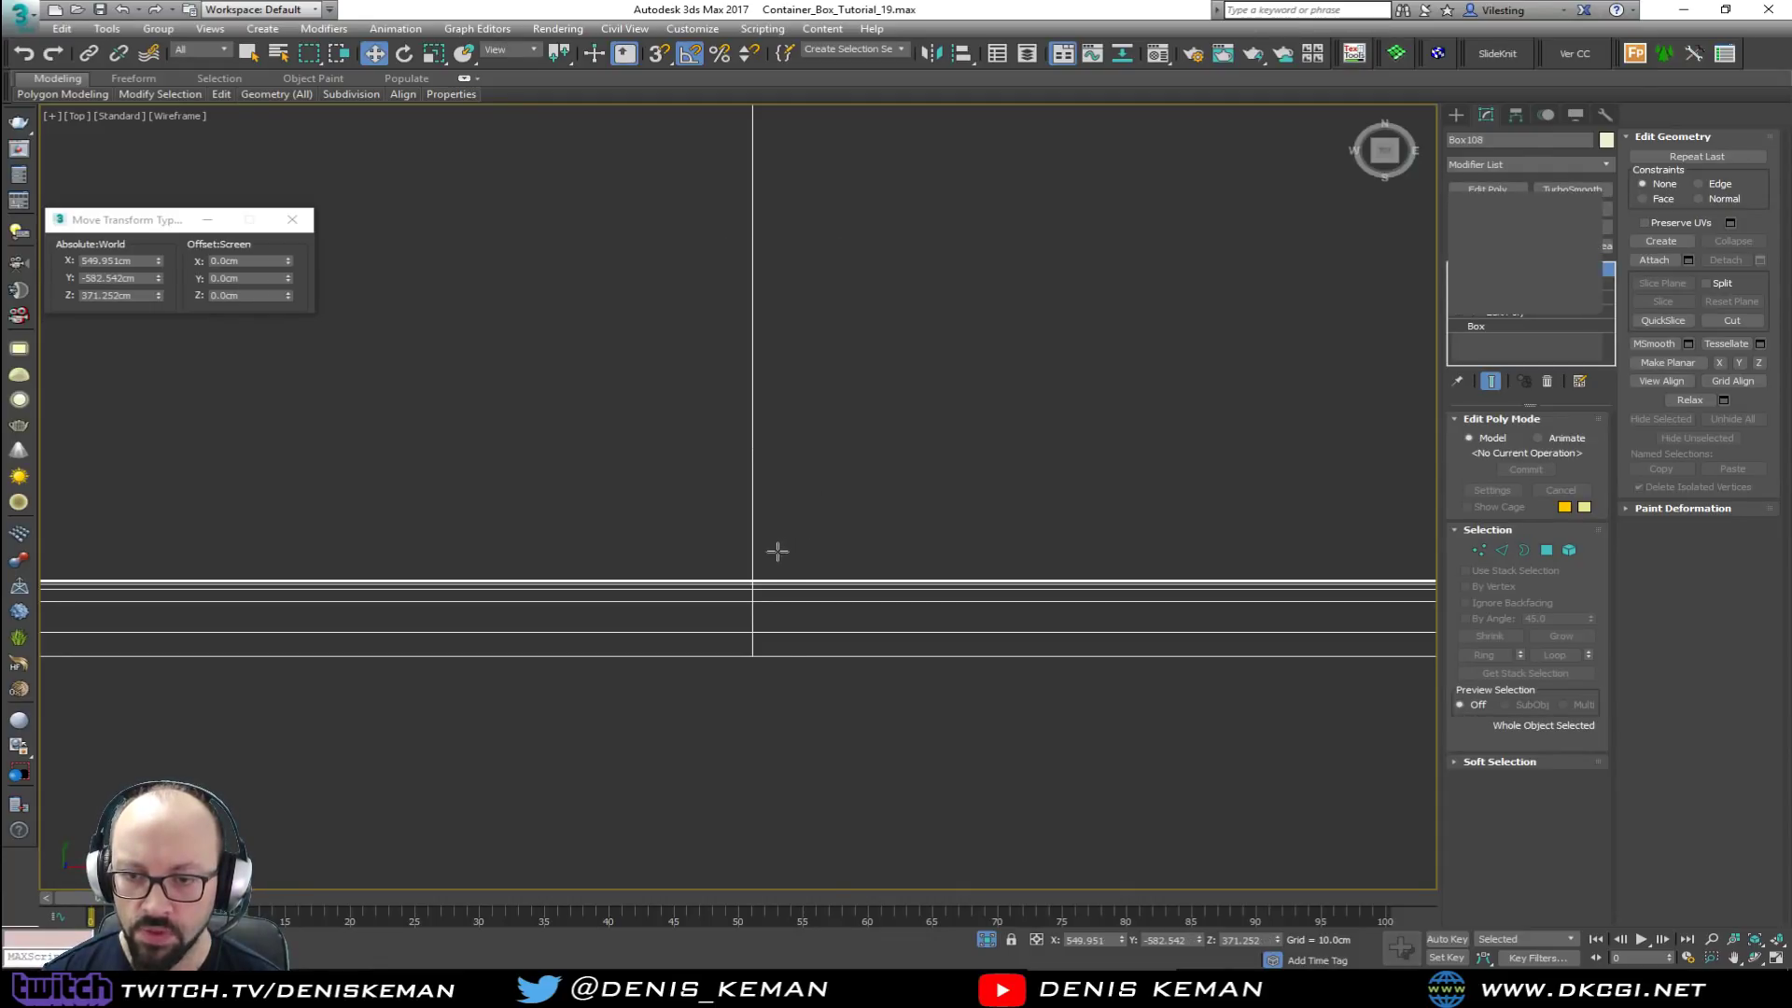
{"action": "left_click_drag", "start_coordinate": [754, 581], "coordinate": [792, 569]}
{"action": "key", "text": "ctrl+z"}
{"action": "scroll", "coordinate": [976, 456], "scroll_direction": "down", "scroll_amount": 10}
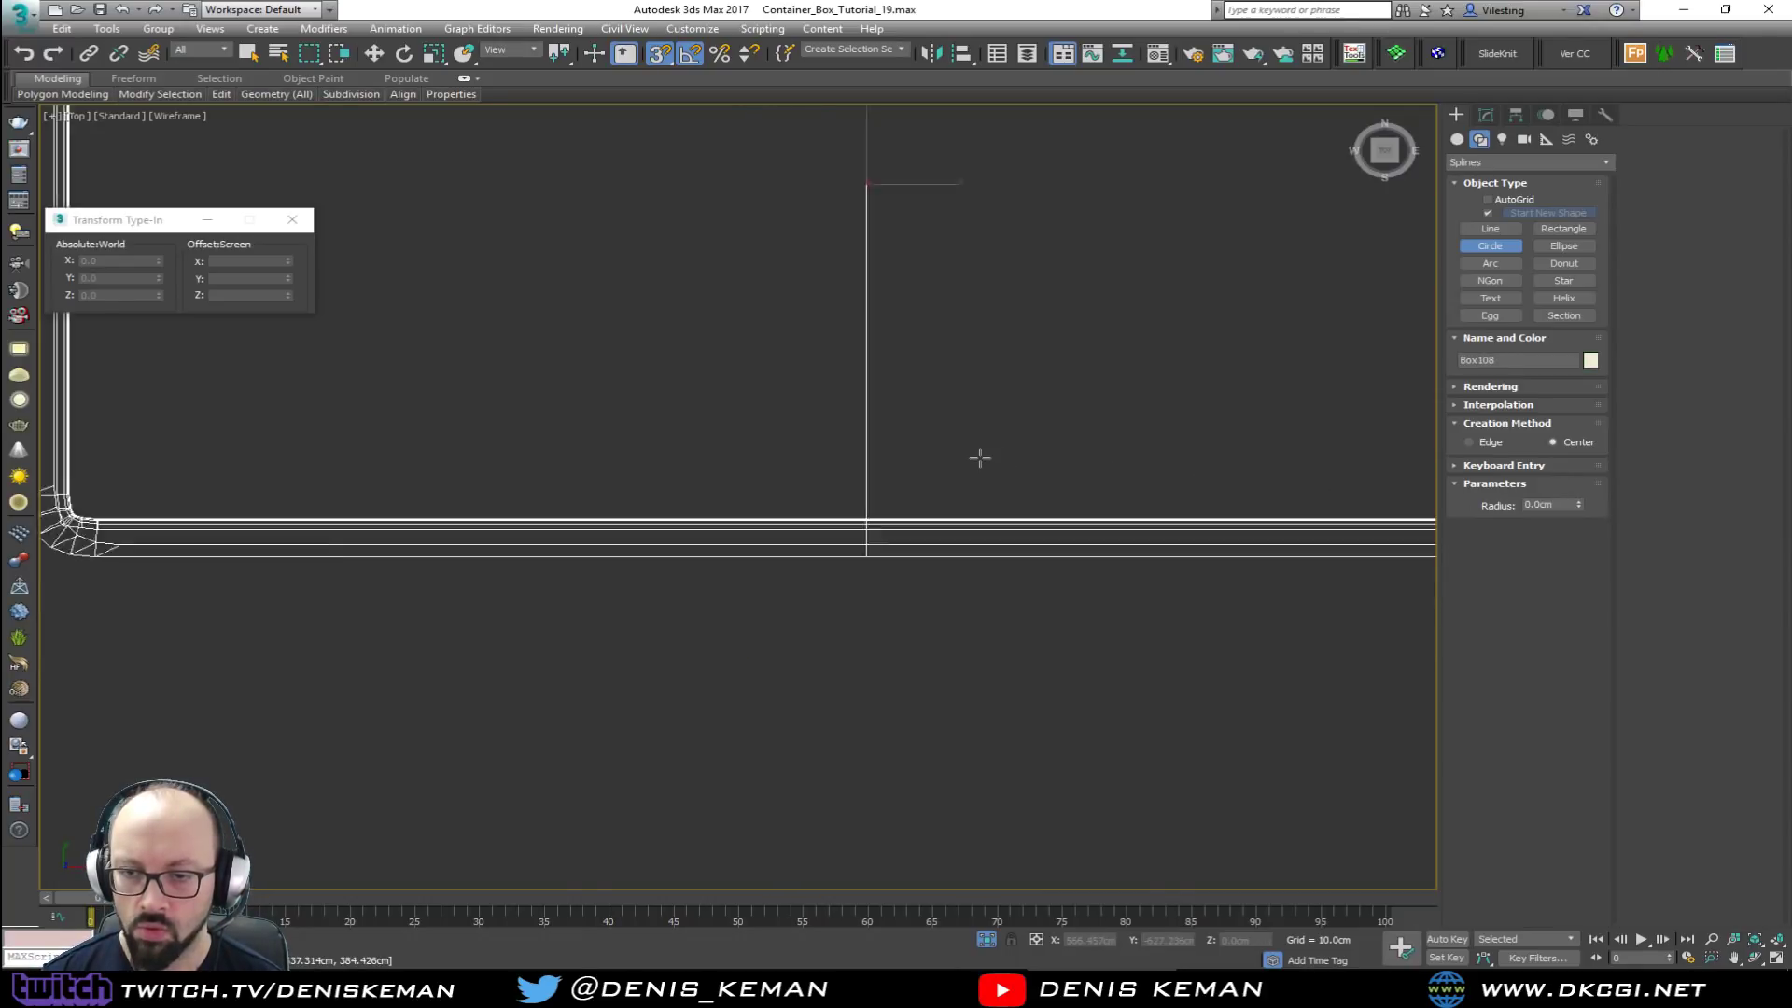
{"action": "scroll", "coordinate": [977, 455], "scroll_direction": "up", "scroll_amount": 10}
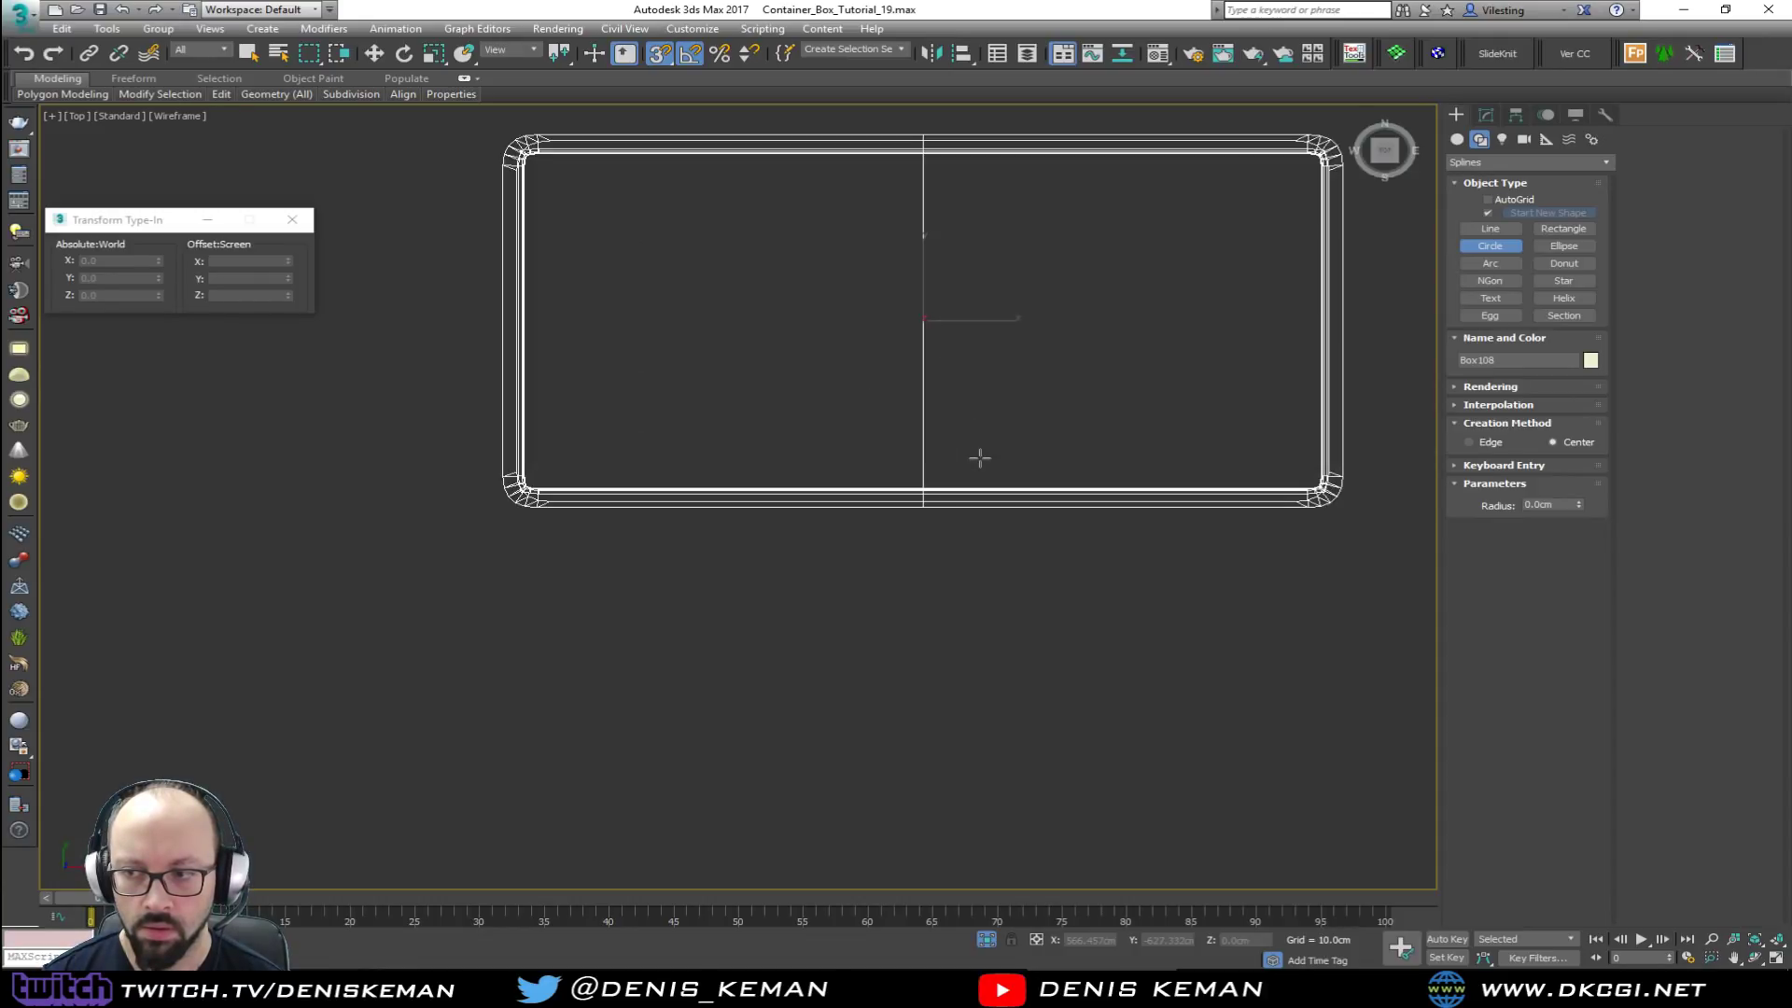
{"action": "left_click_drag", "start_coordinate": [915, 452], "coordinate": [929, 452]}
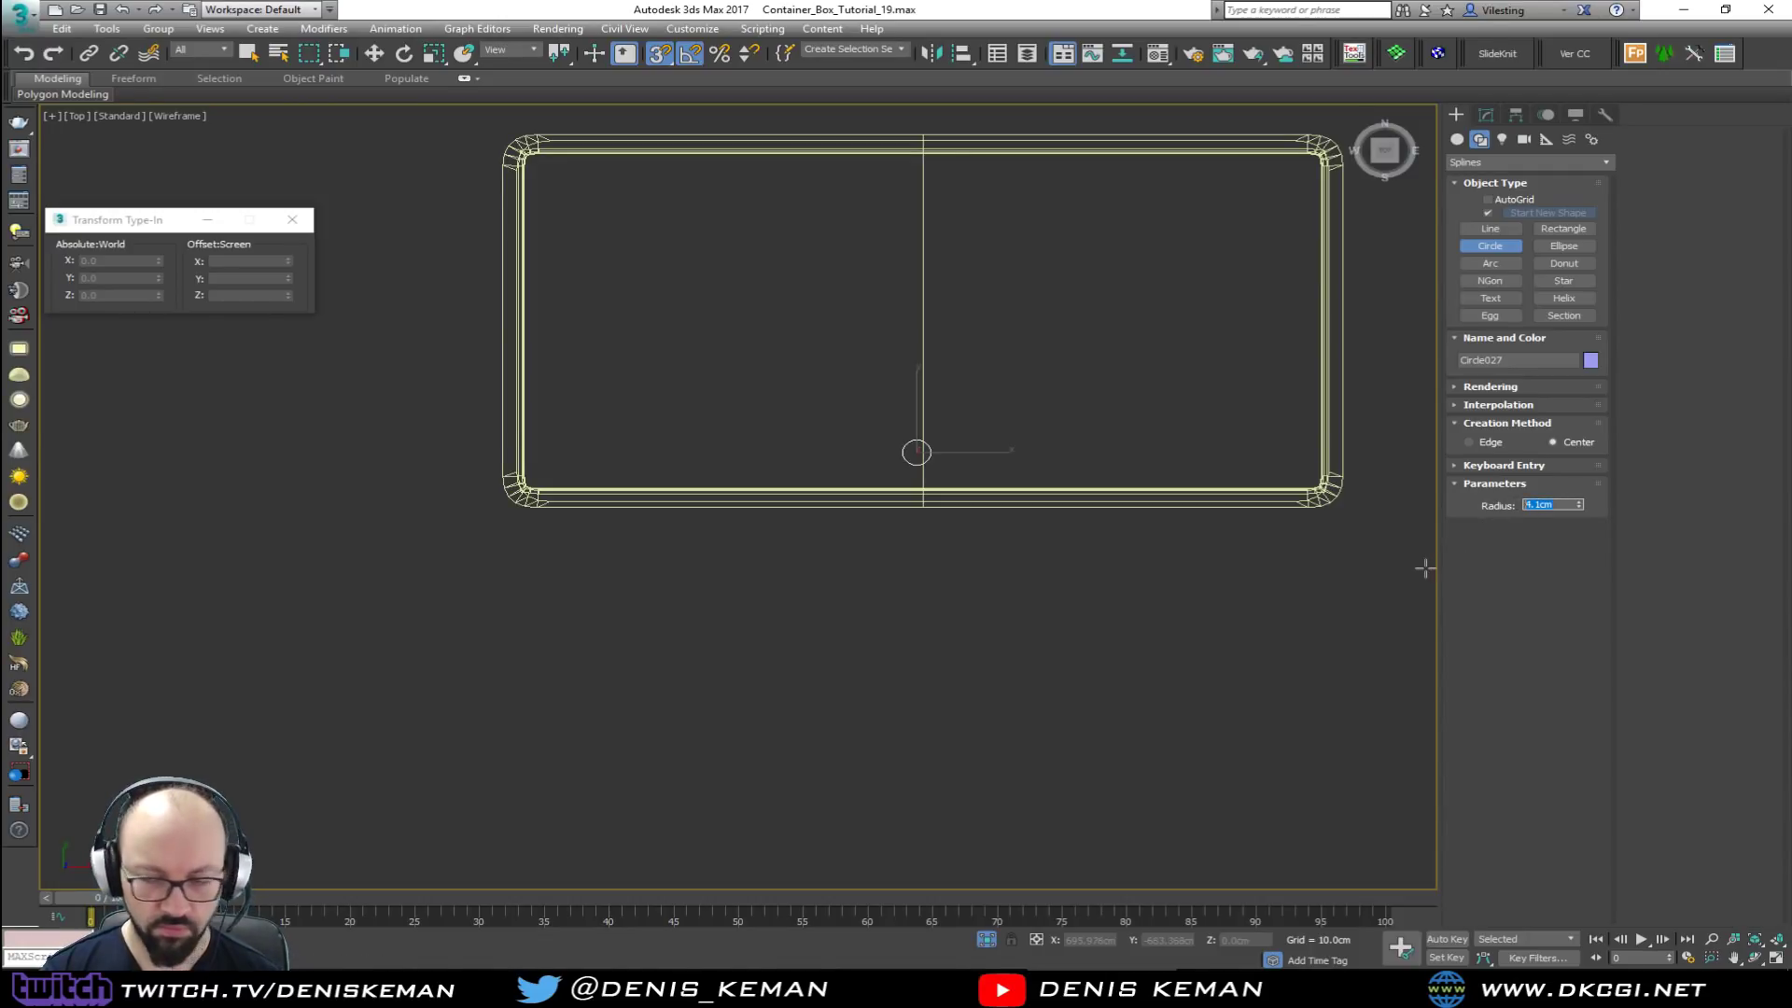
{"action": "key", "text": "Return"}
Step: Move the circle close to the table's middle edge, to about X 550.3 cm and Y -627.5 cm
{"action": "key", "text": "w"}
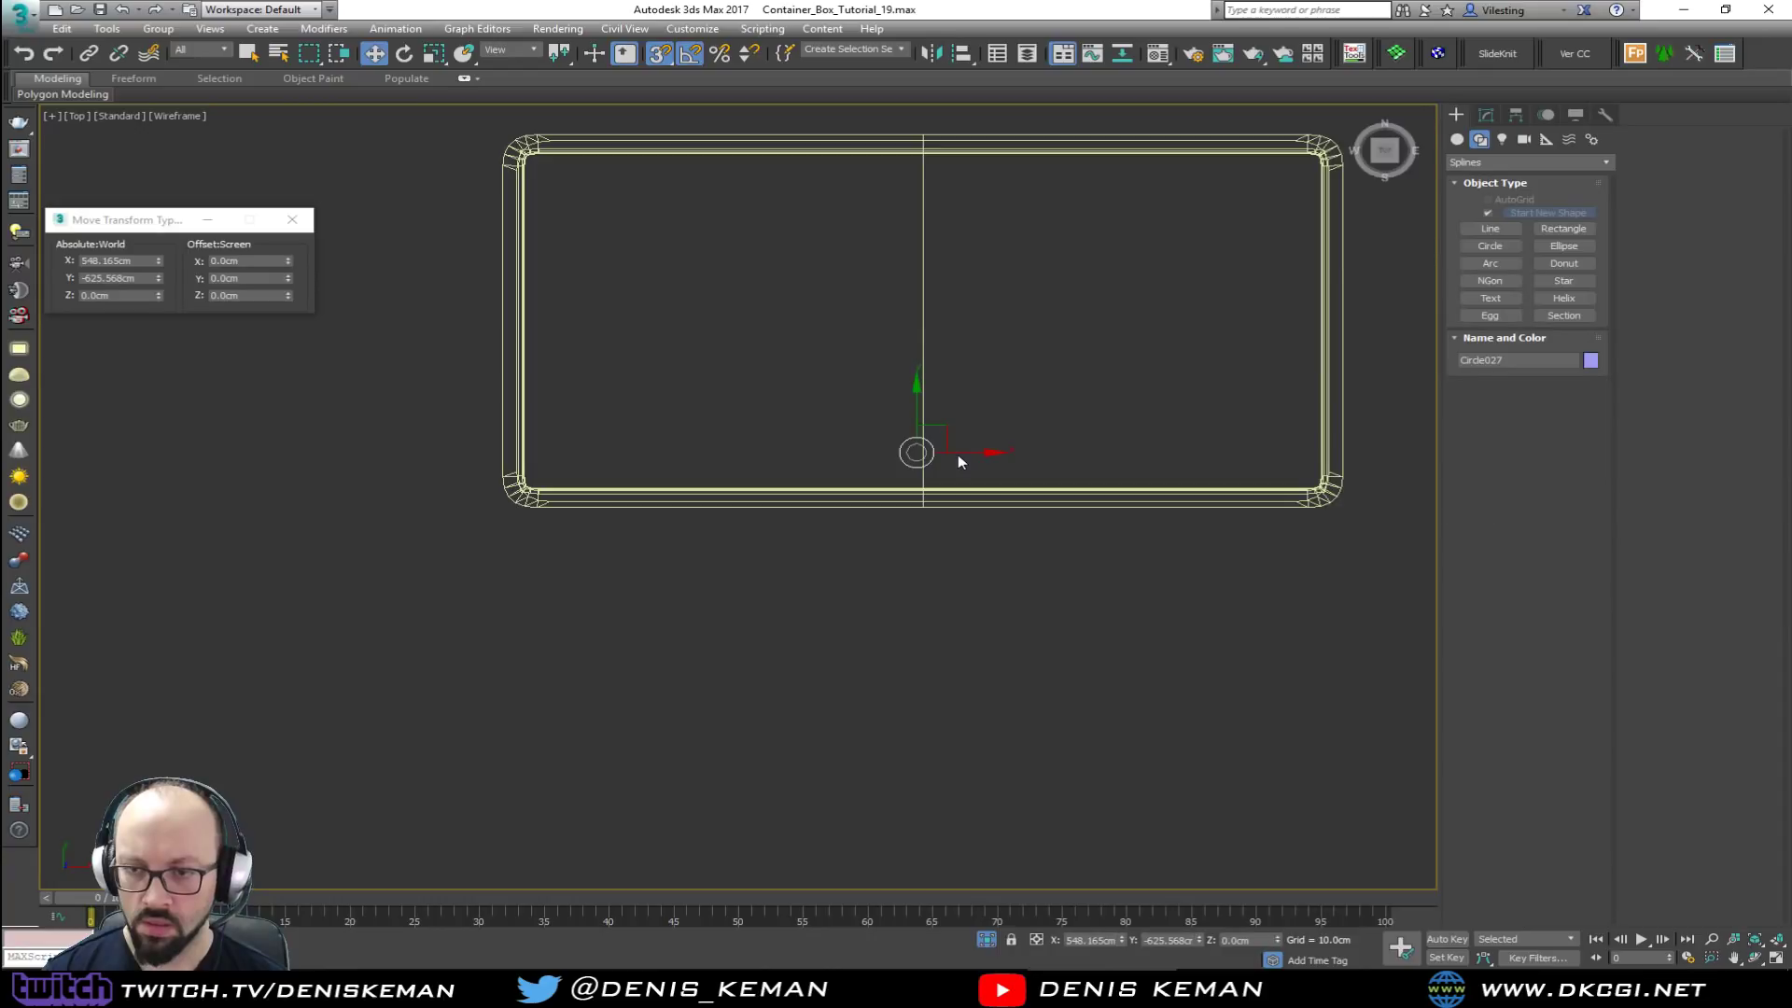
{"action": "scroll", "coordinate": [926, 451], "scroll_direction": "up", "scroll_amount": 5}
{"action": "left_click_drag", "start_coordinate": [914, 424], "coordinate": [940, 441]}
{"action": "scroll", "coordinate": [929, 472], "scroll_direction": "up", "scroll_amount": 3}
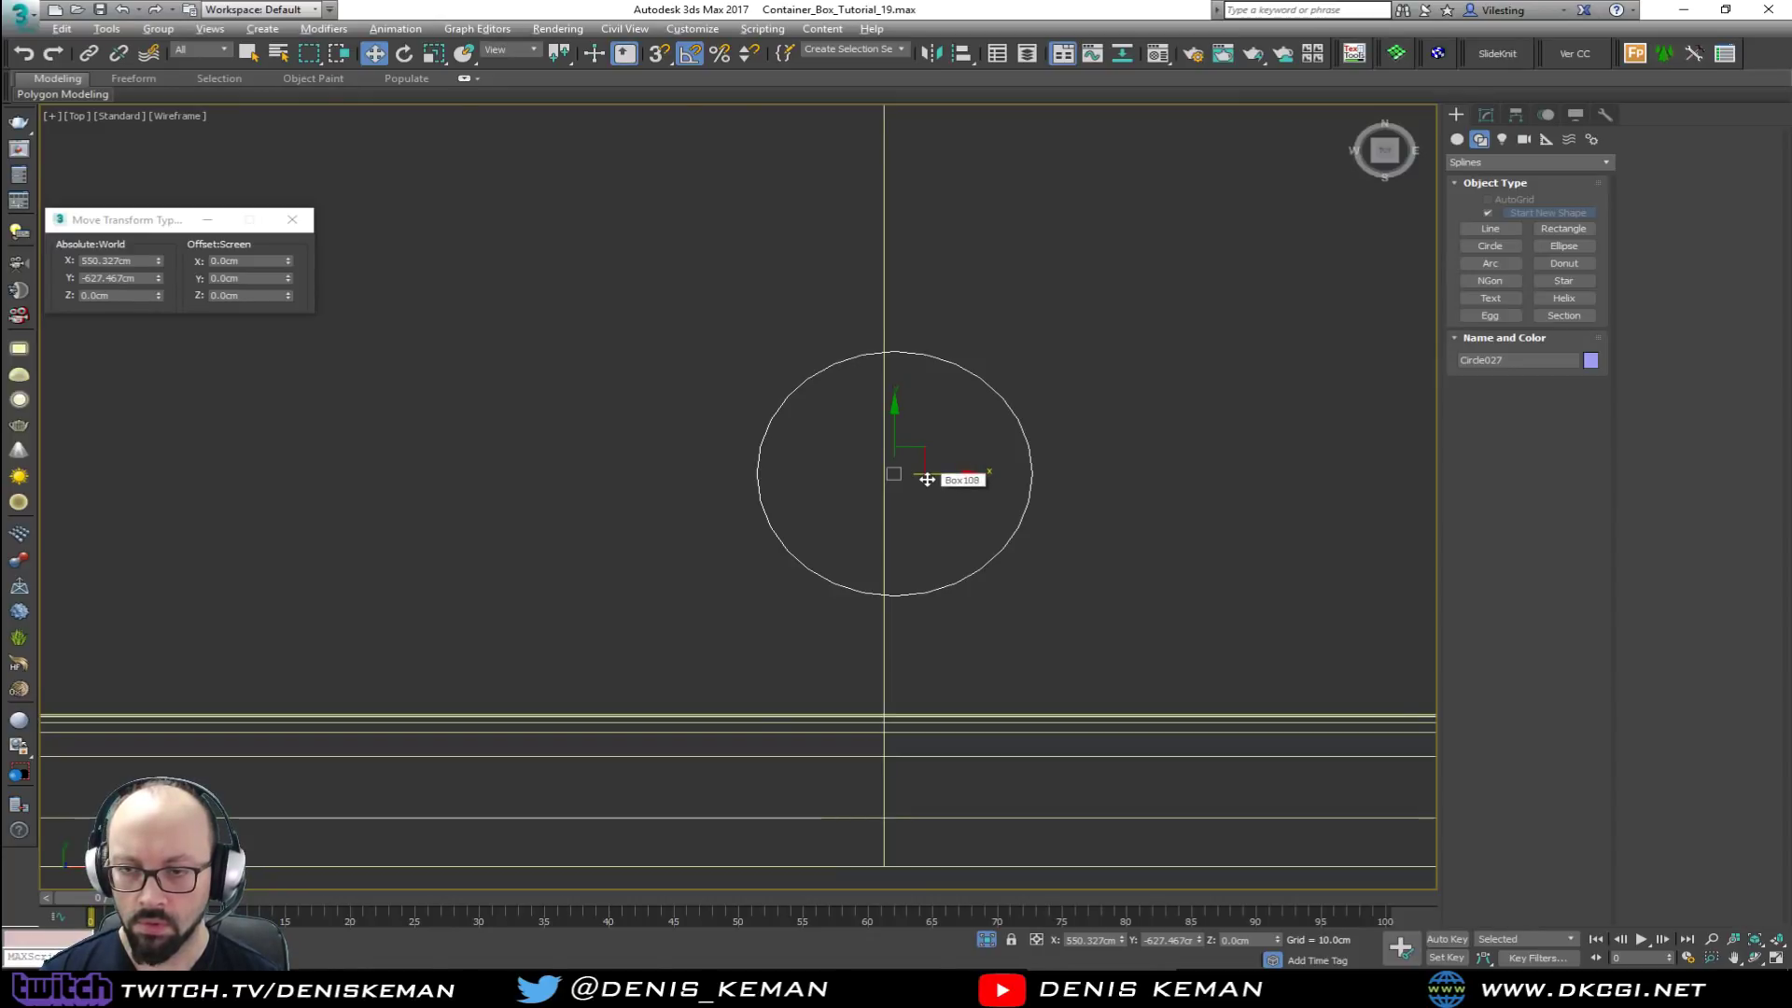
Step: In the Perspective view, raise the circle to about Z 388 cm so it sits just above the playing surface
{"action": "key", "text": "alt+w"}
{"action": "right_click", "coordinate": [1072, 680]}
{"action": "key", "text": "alt+w"}
{"action": "scroll", "coordinate": [936, 601], "scroll_direction": "down", "scroll_amount": 6}
{"action": "middle_click_drag", "start_coordinate": [908, 580], "coordinate": [709, 524], "text": "alt"}
{"action": "scroll", "coordinate": [710, 537], "scroll_direction": "down", "scroll_amount": 3}
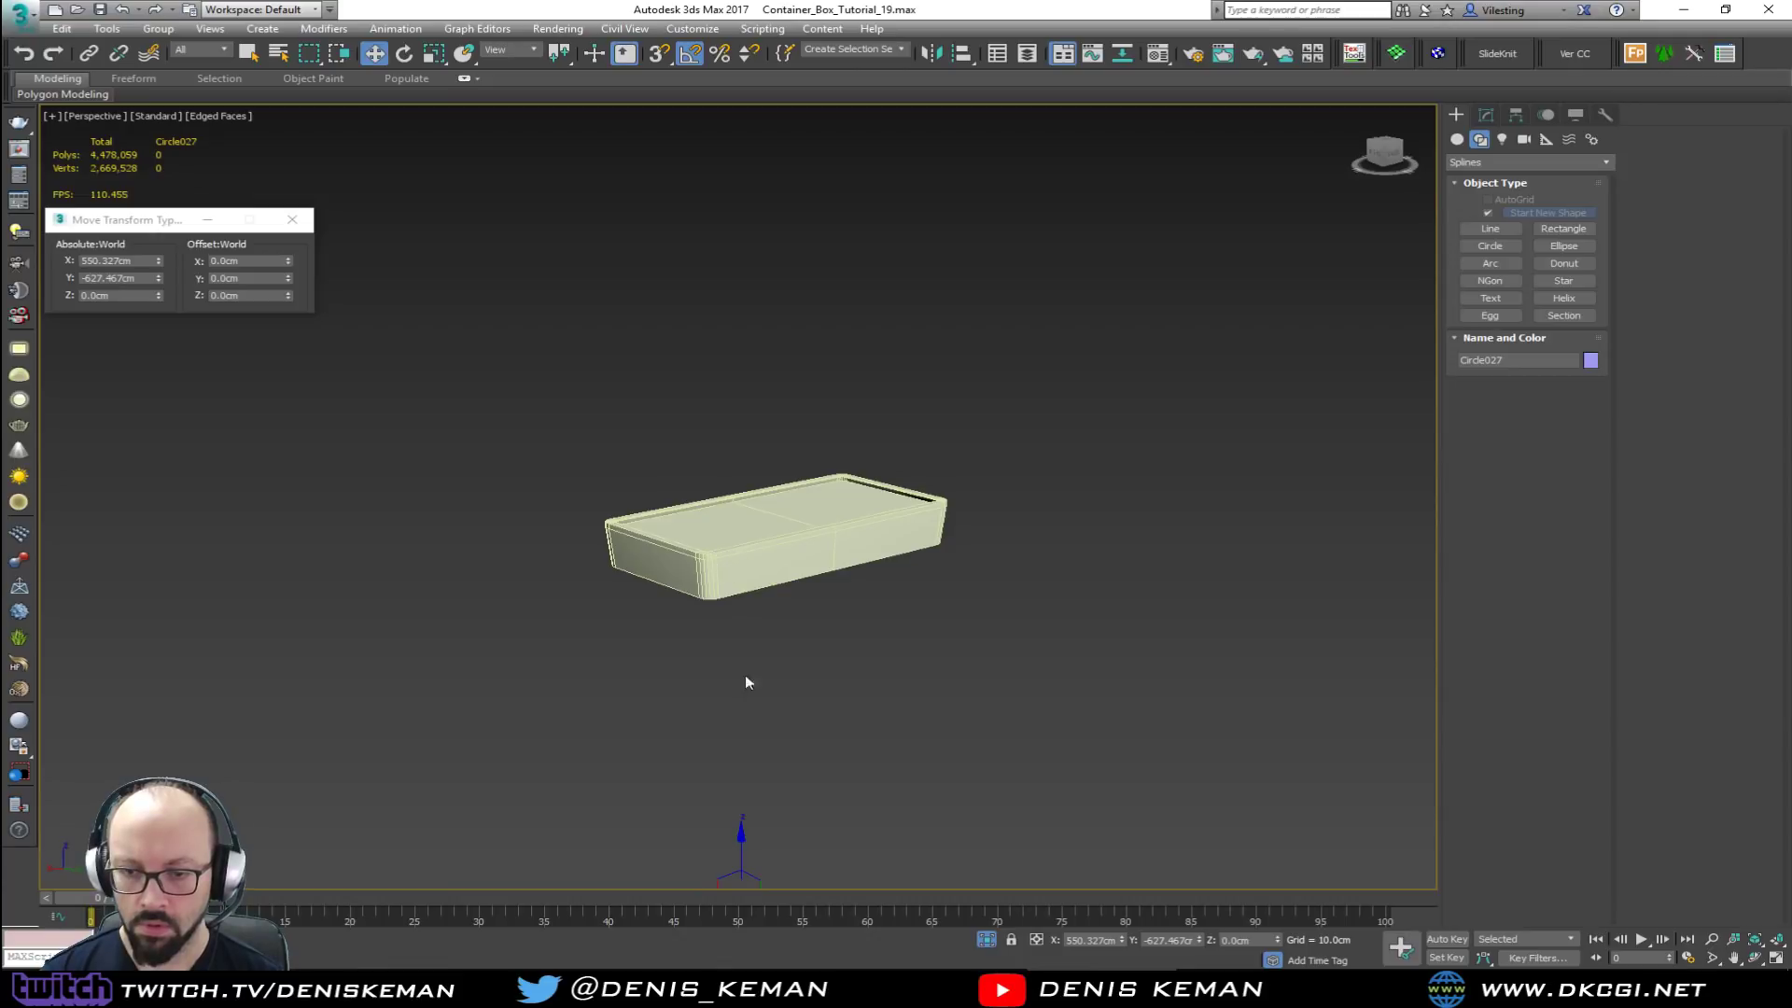
{"action": "left_click_drag", "start_coordinate": [752, 848], "coordinate": [747, 467]}
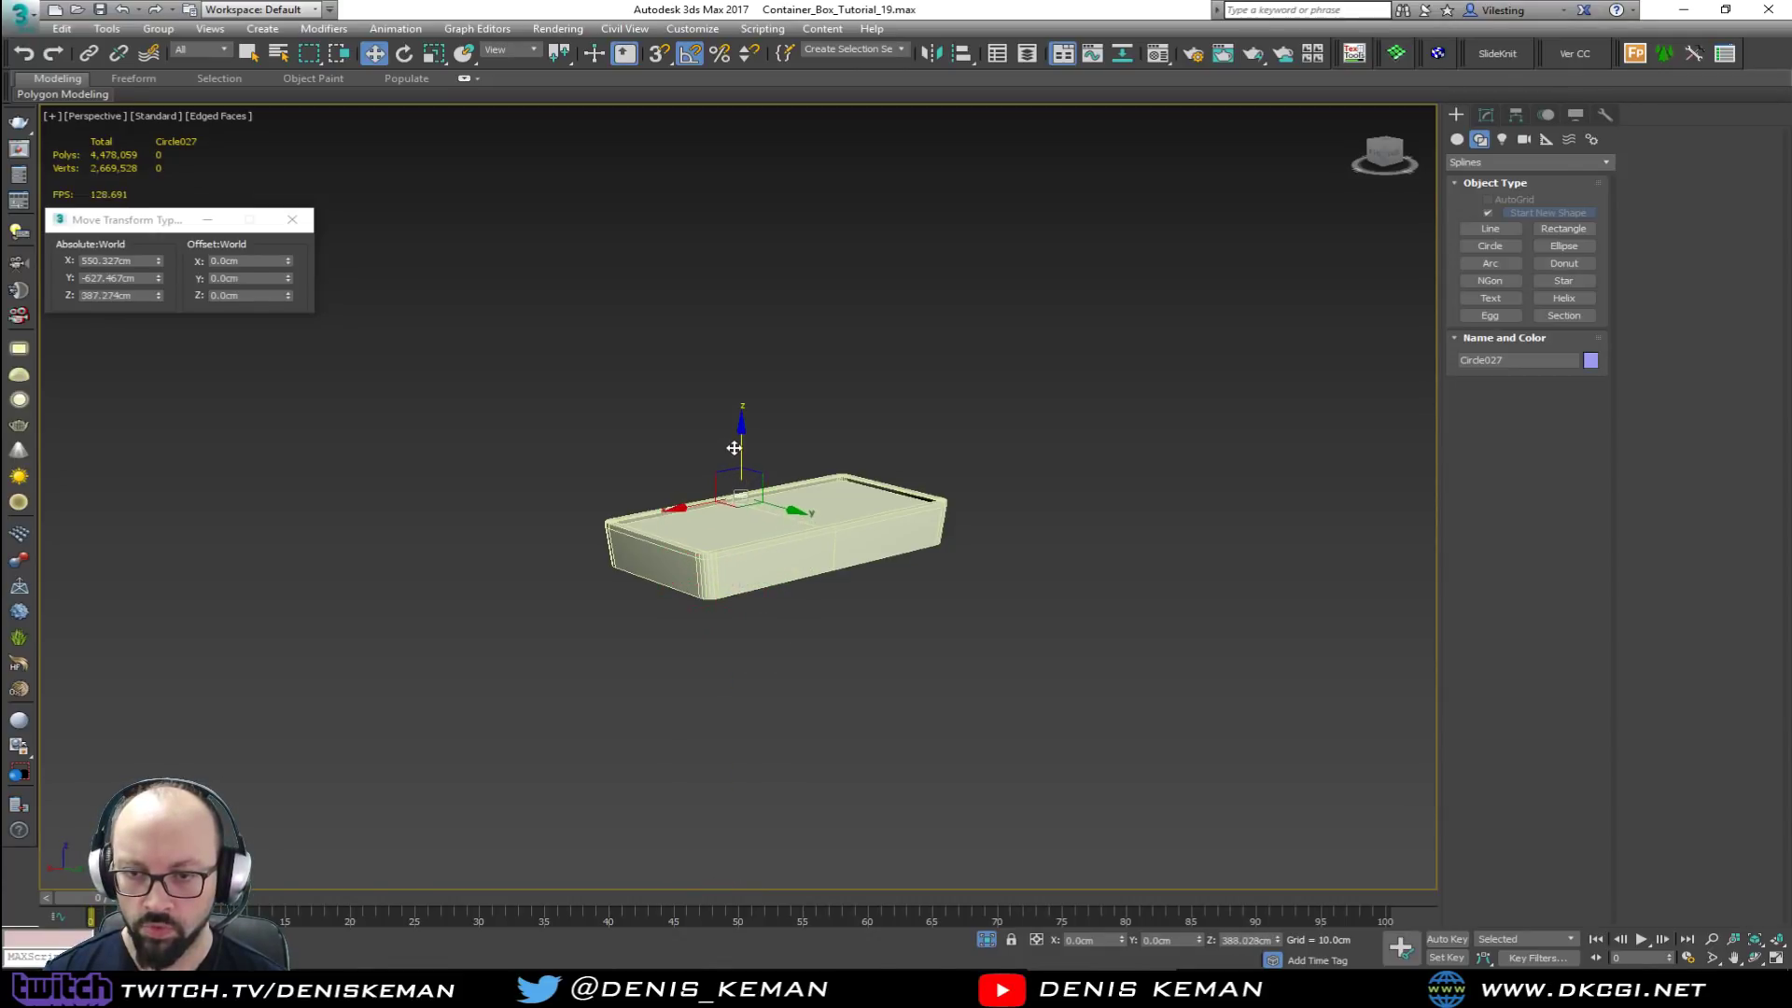
{"action": "key", "text": "z"}
{"action": "middle_click_drag", "start_coordinate": [736, 481], "coordinate": [826, 536], "text": "alt"}
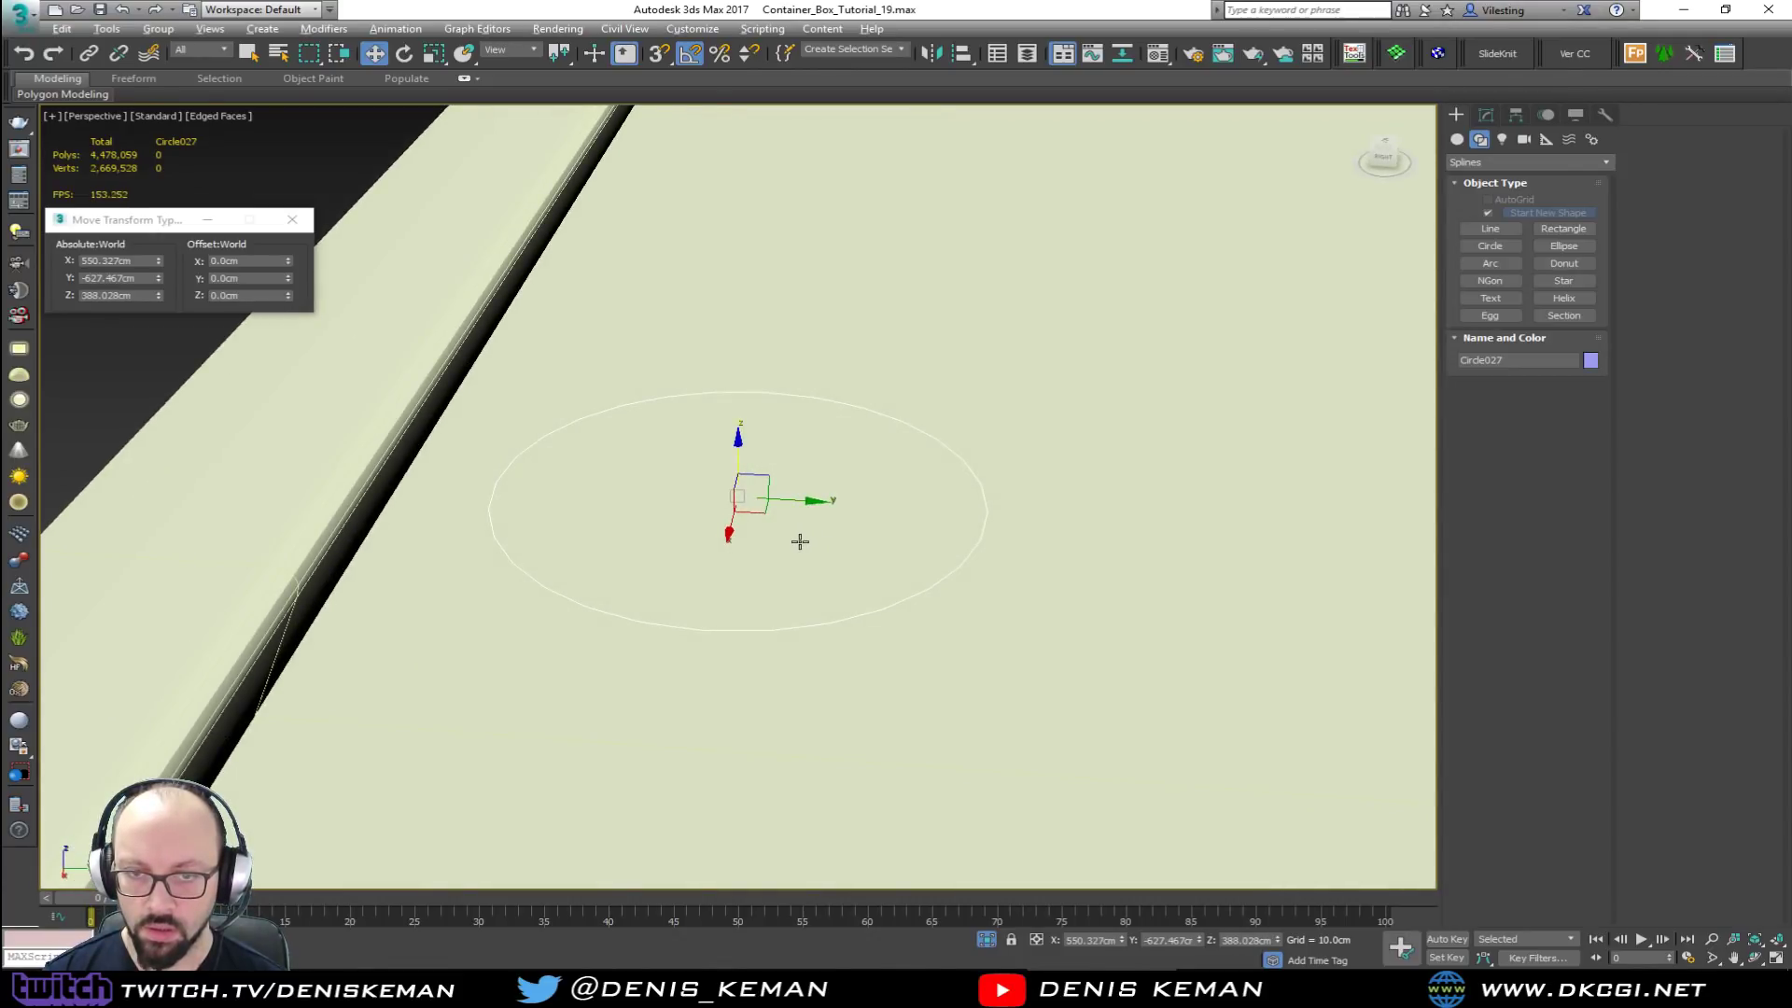
Step: Convert the circle to an editable spline in the Top view and leave vertex editing
{"action": "key", "text": "alt+w"}
{"action": "right_click", "coordinate": [585, 339]}
{"action": "key", "text": "alt+w"}
{"action": "scroll", "coordinate": [887, 431], "scroll_direction": "up", "scroll_amount": 5}
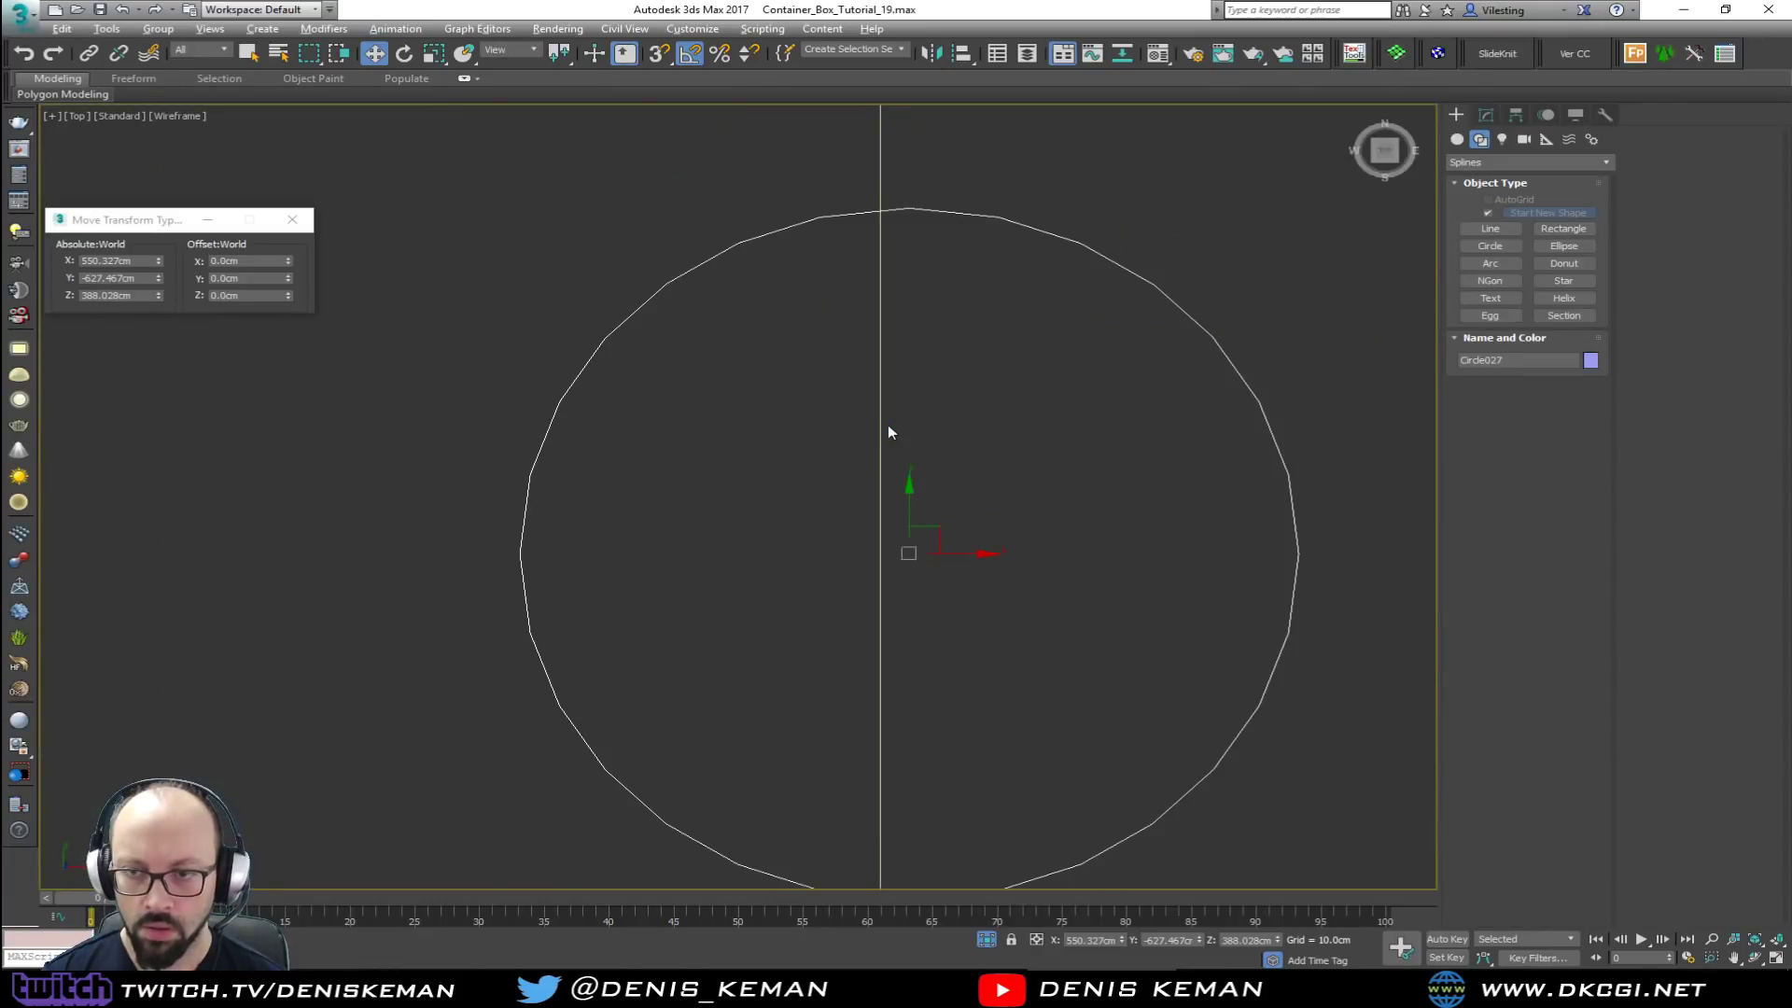
{"action": "key", "text": "1"}
{"action": "middle_click_drag", "start_coordinate": [933, 433], "coordinate": [912, 256]}
{"action": "scroll", "coordinate": [913, 270], "scroll_direction": "down", "scroll_amount": 3}
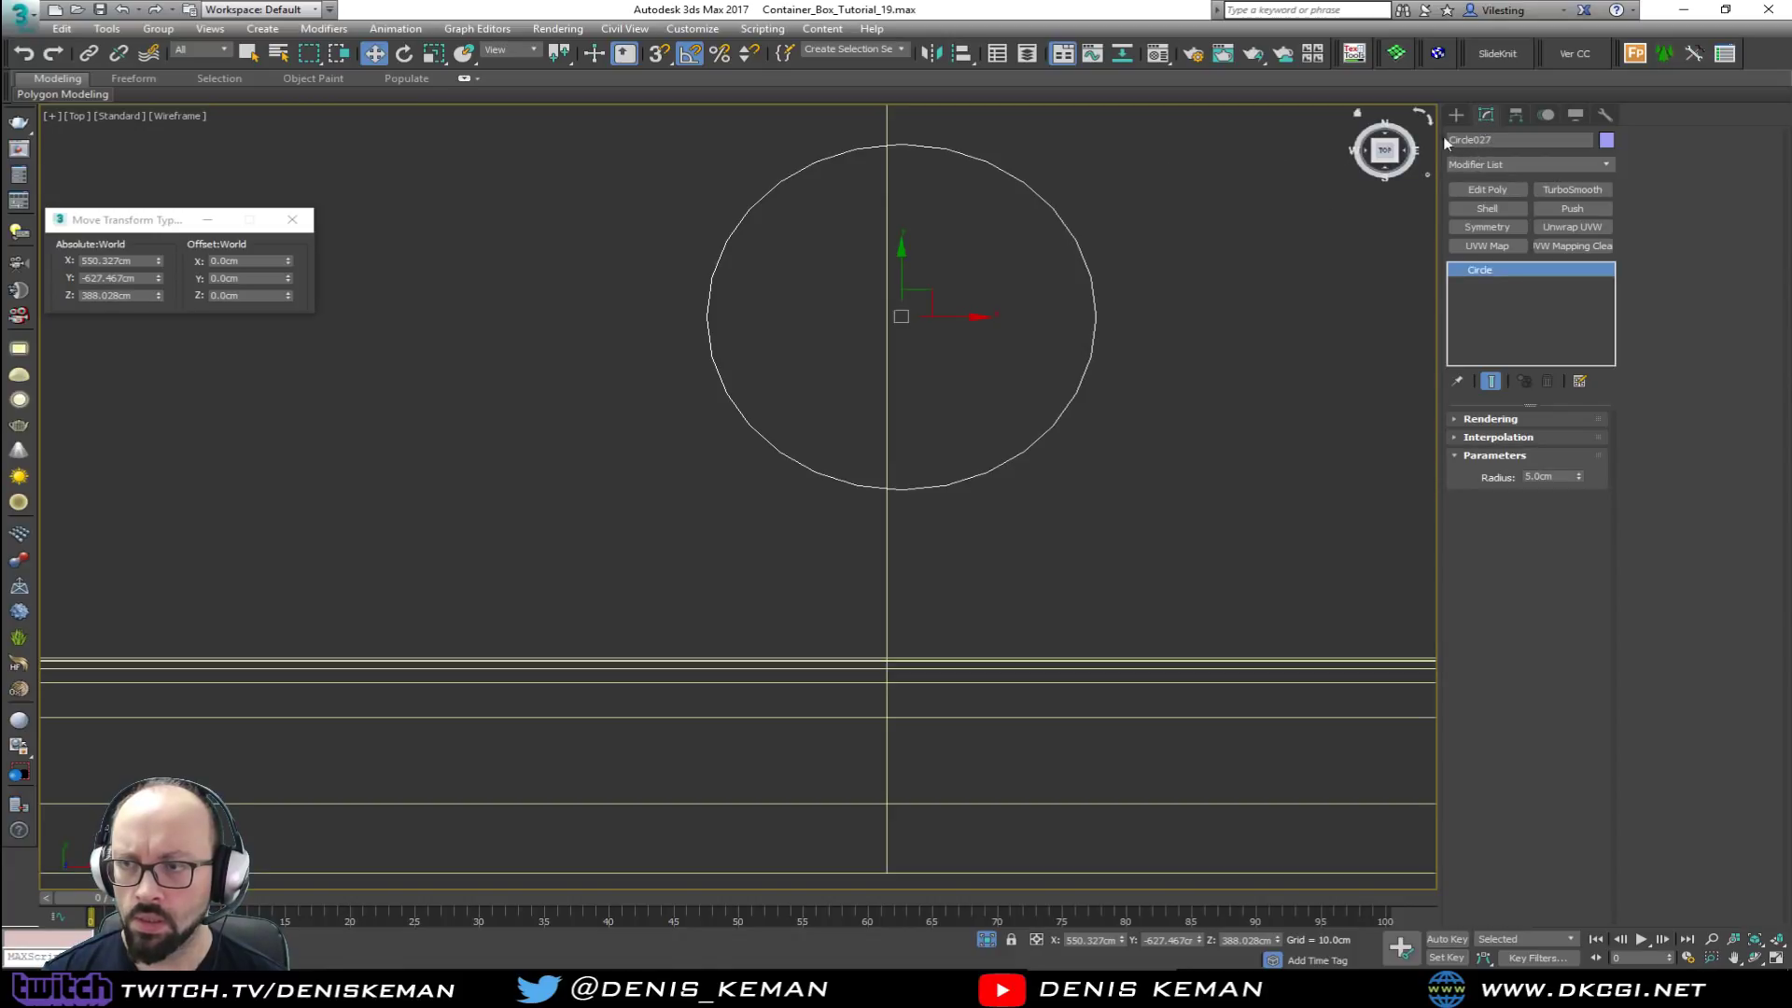
{"action": "right_click", "coordinate": [967, 370]}
{"action": "mouse_move", "coordinate": [1057, 552]}
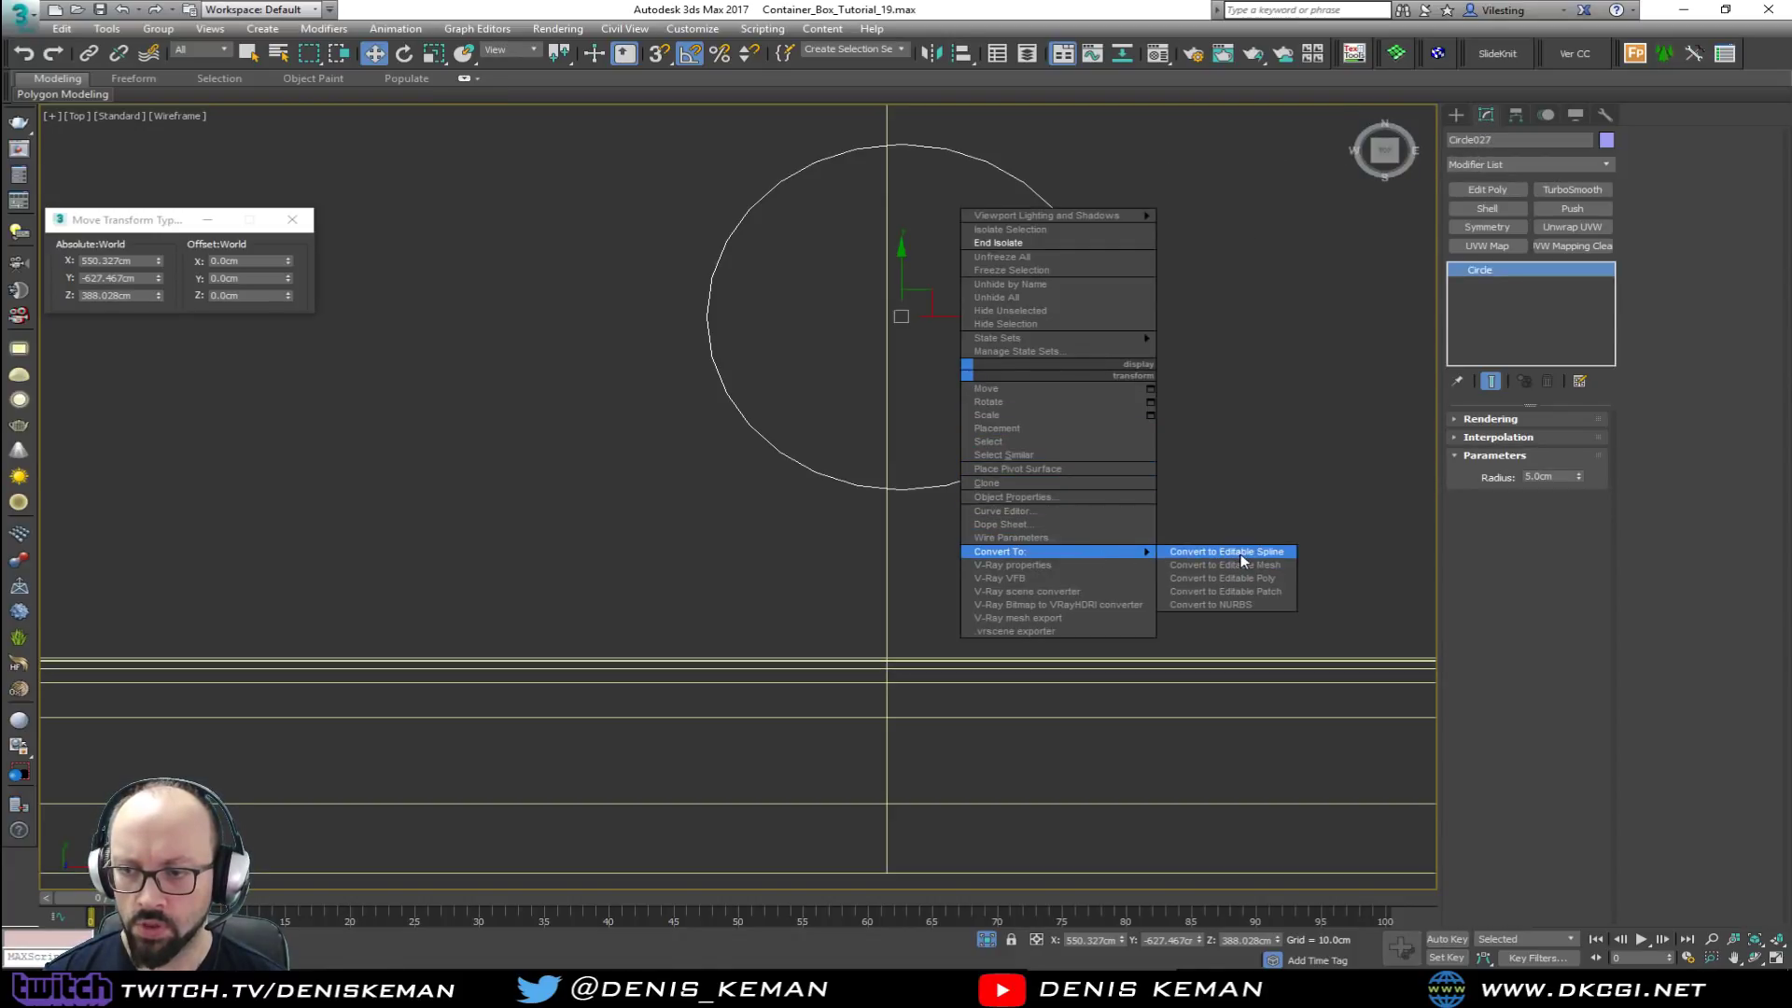
{"action": "left_click", "coordinate": [1243, 556]}
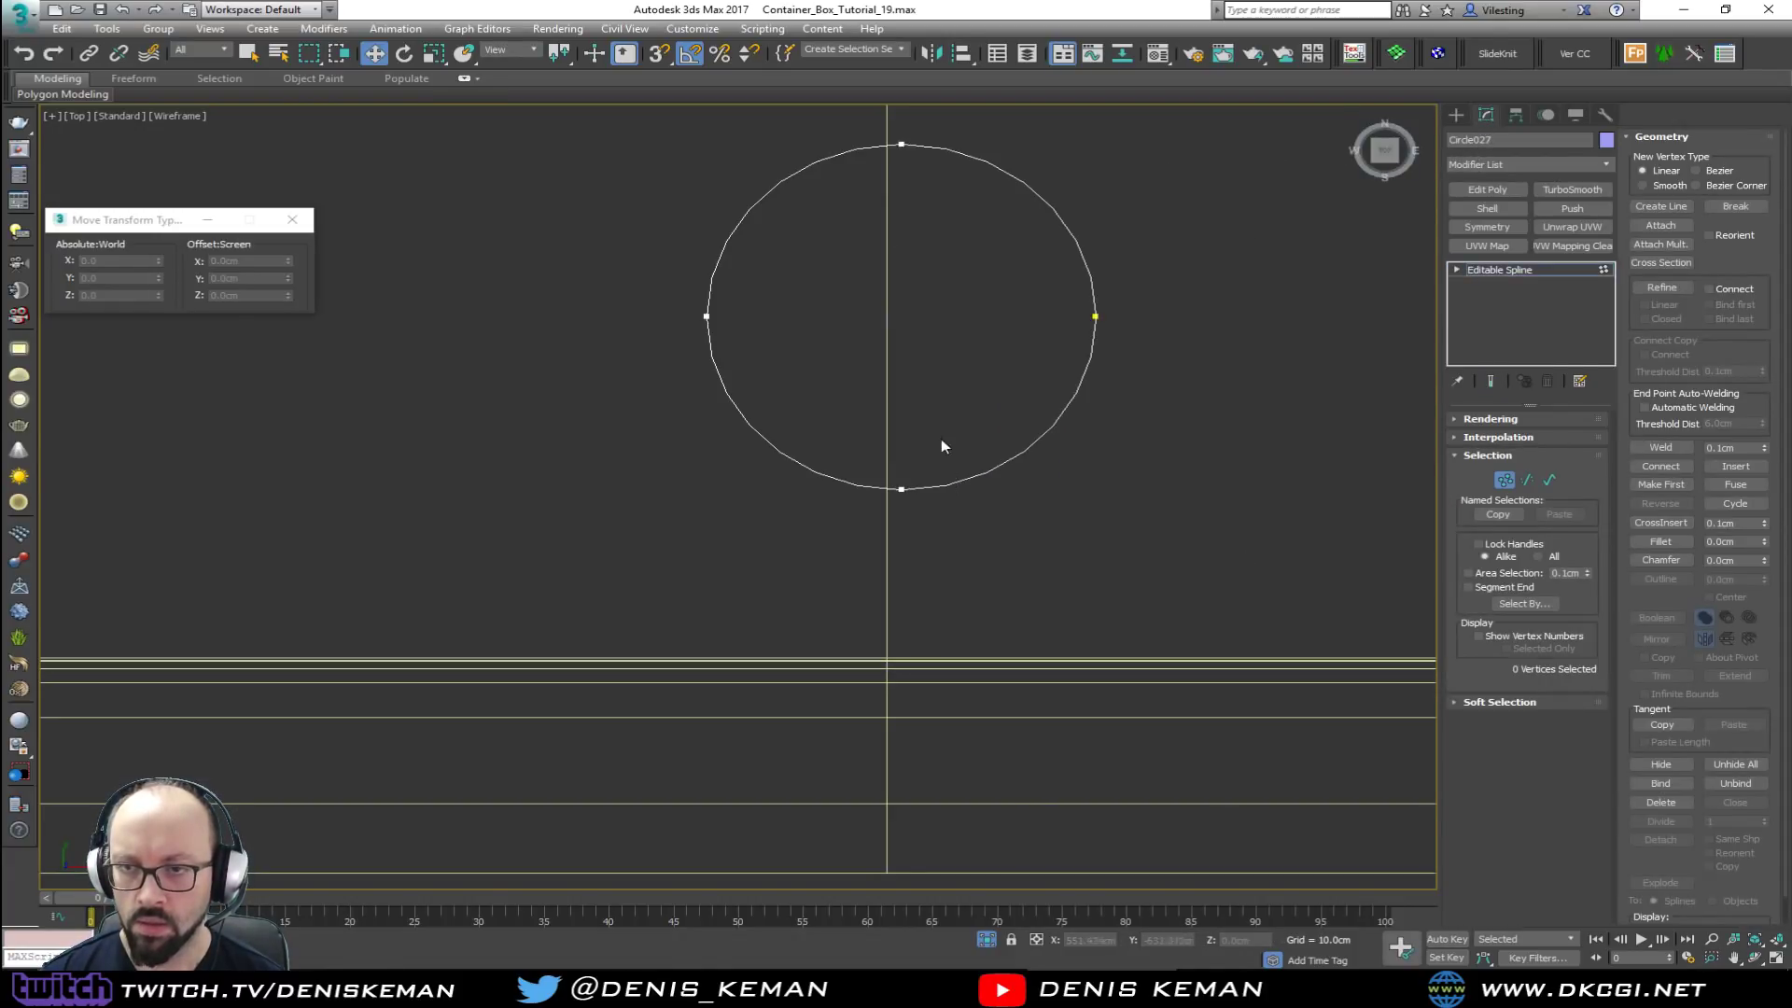
{"action": "key", "text": "1"}
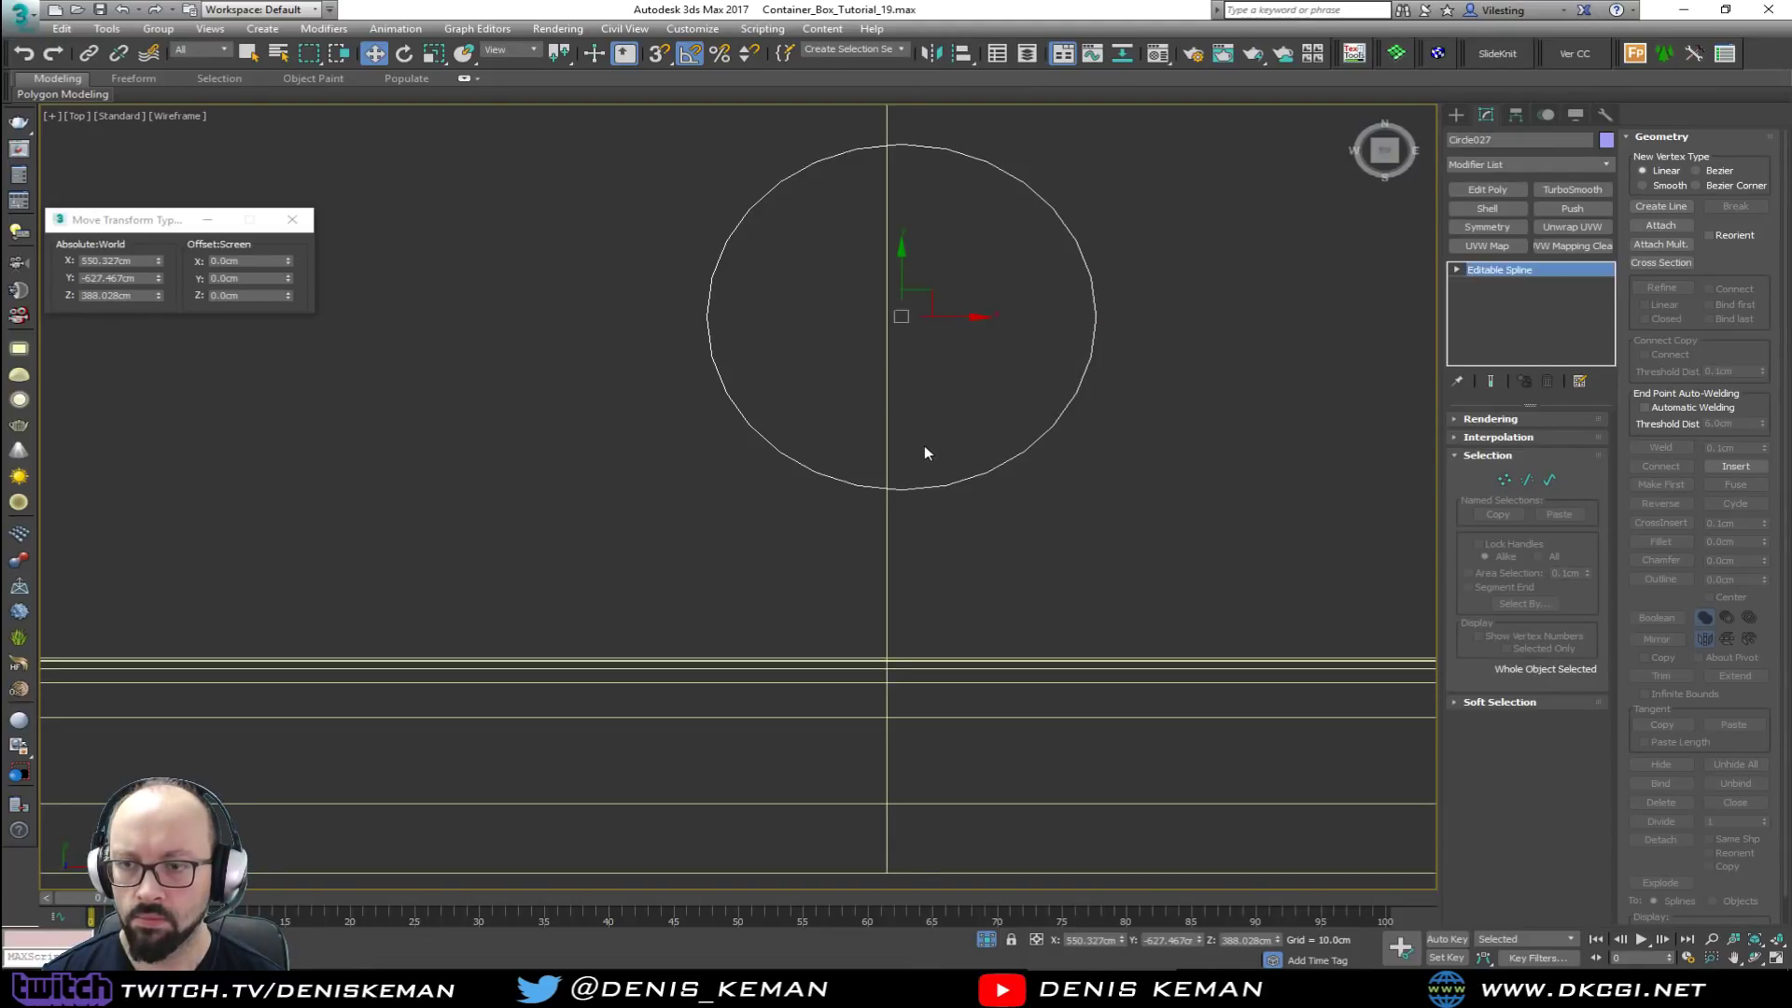
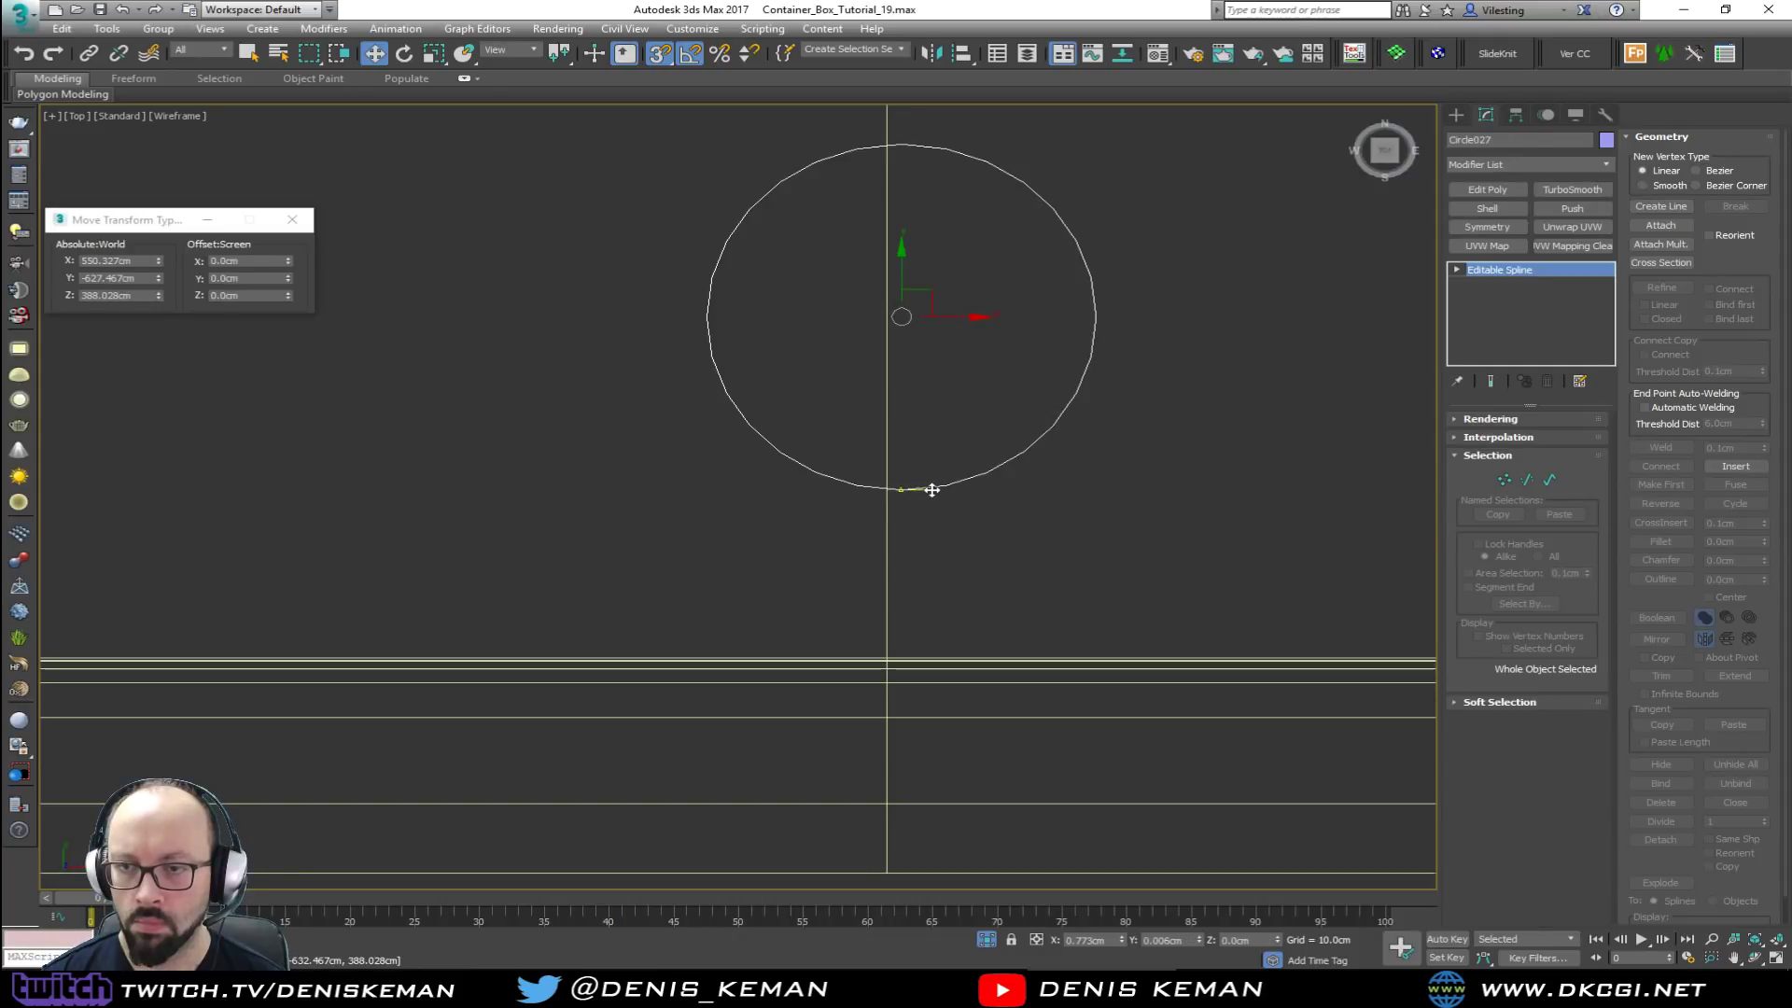
Step: Snap the circle onto the table's middle edge and shift it over the cushion's edge, at about X 549.95 cm and Y -637.32 cm
{"action": "left_click_drag", "start_coordinate": [900, 488], "coordinate": [887, 815]}
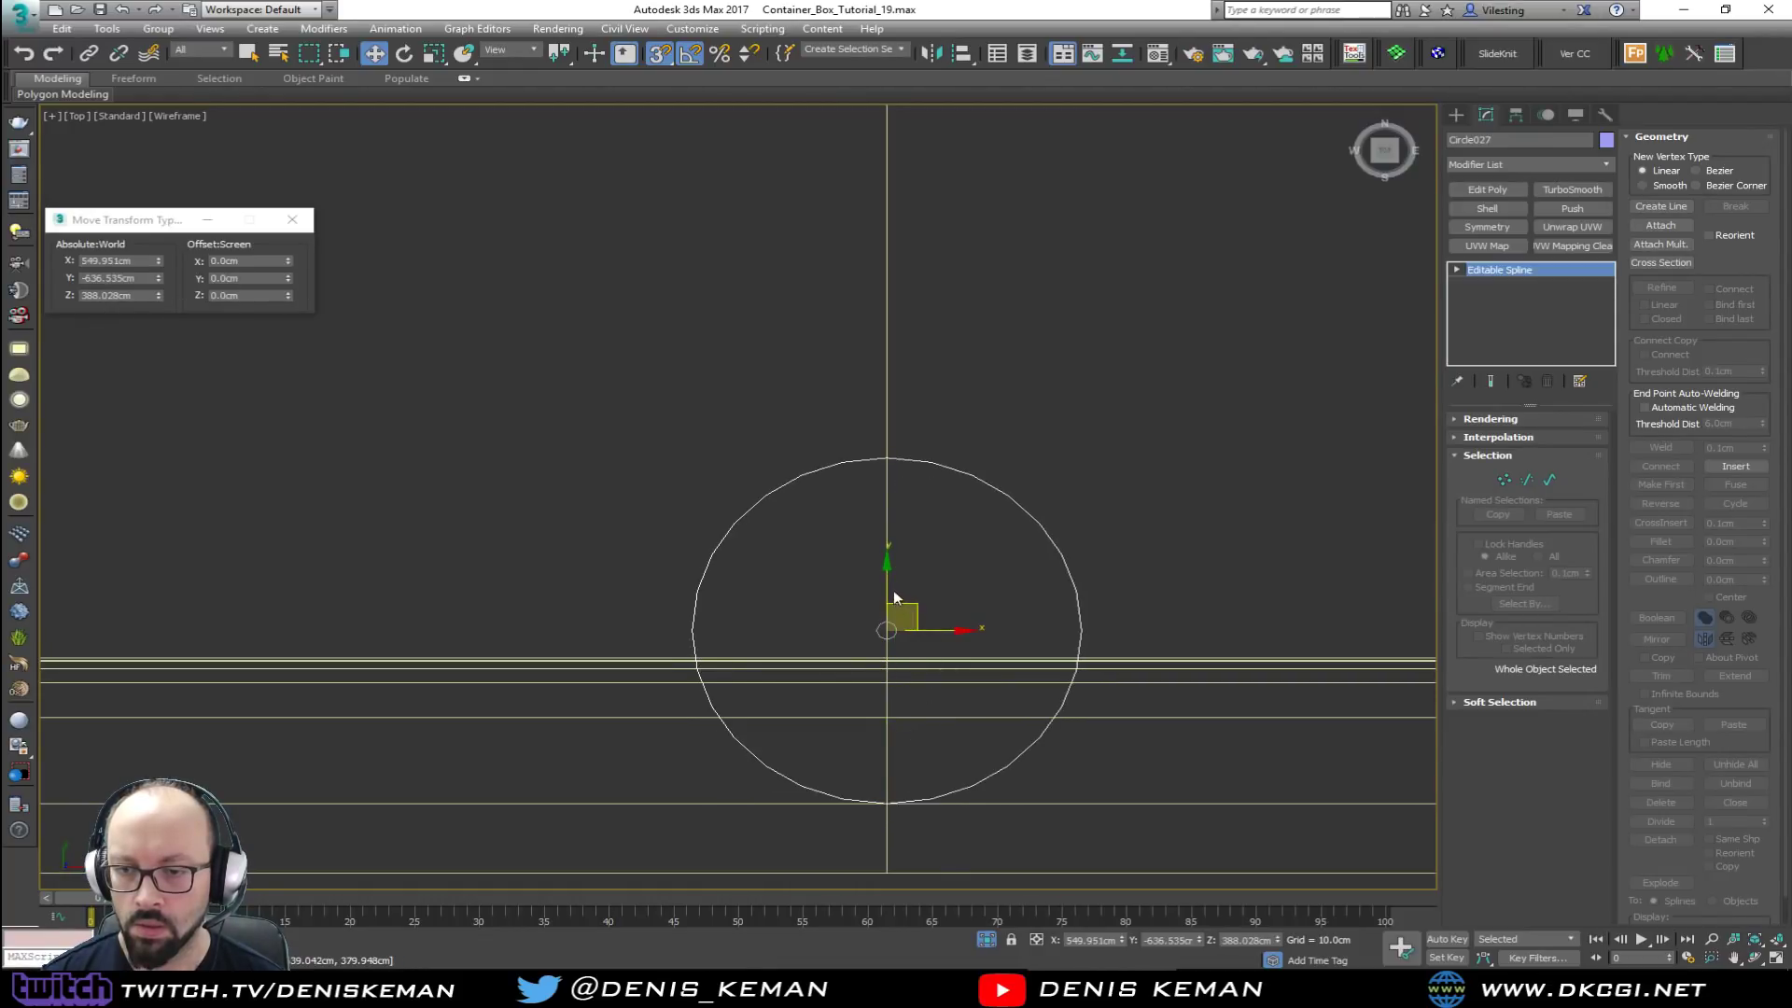
{"action": "left_click_drag", "start_coordinate": [888, 584], "coordinate": [890, 611]}
{"action": "key", "text": "alt+w"}
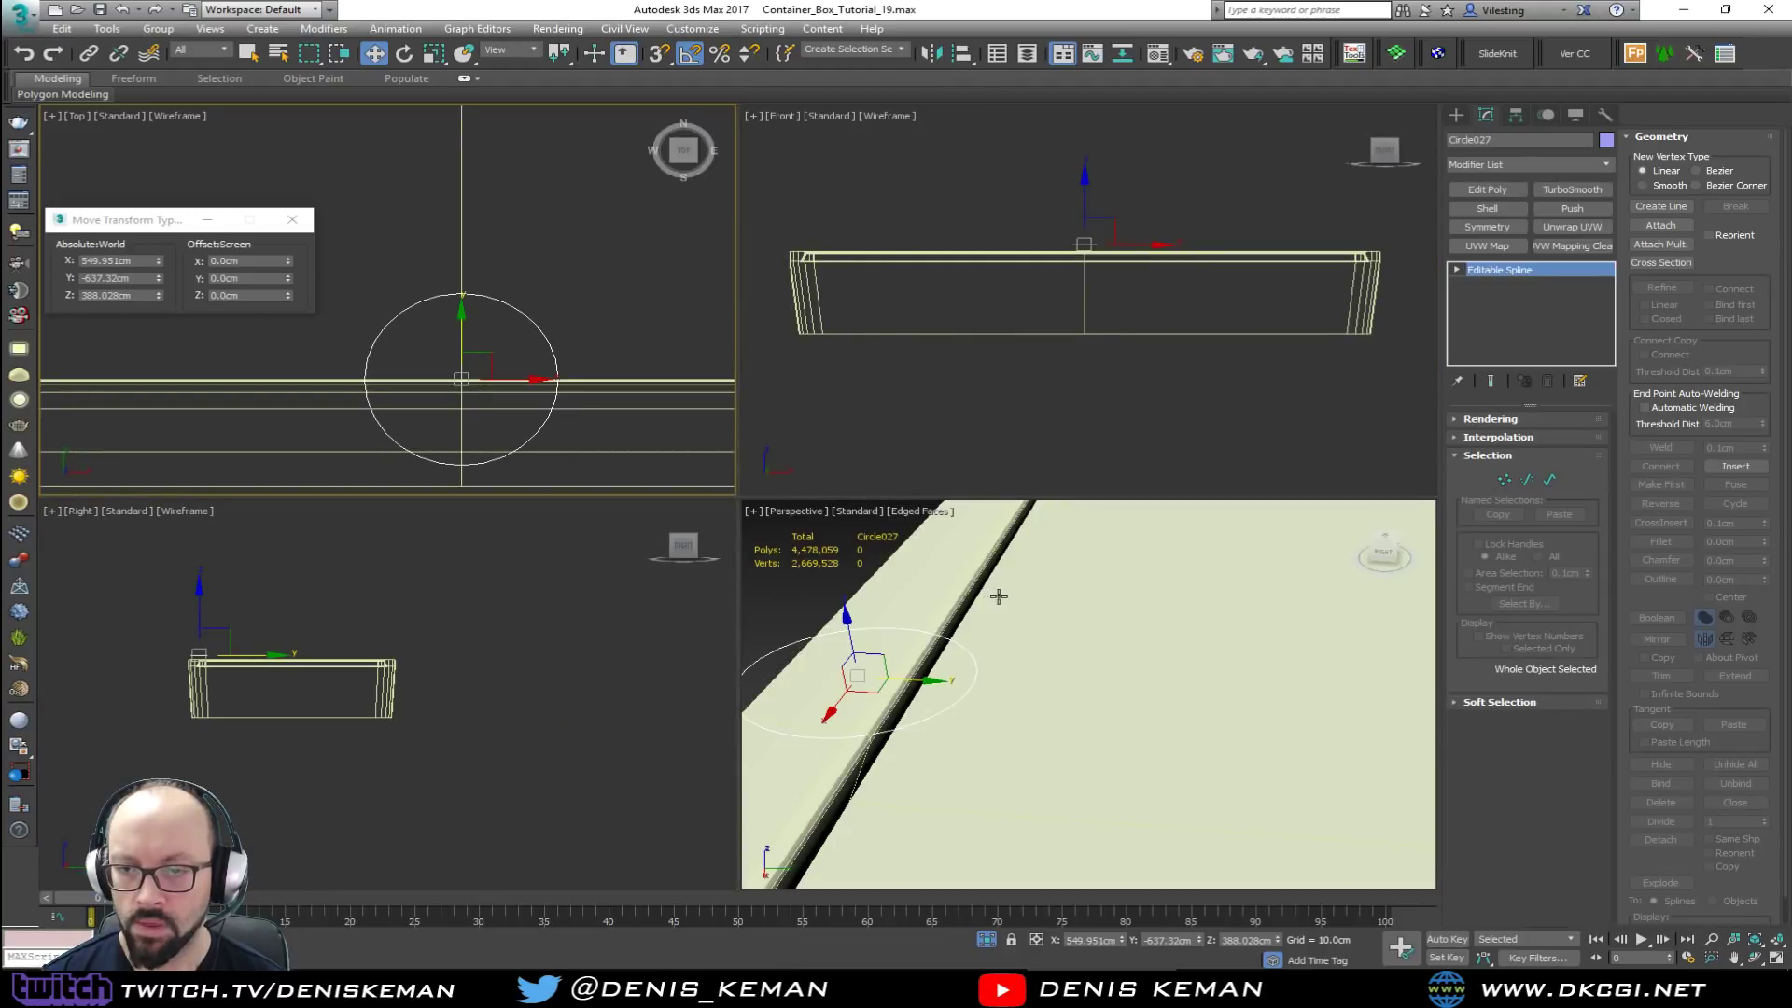
{"action": "right_click", "coordinate": [999, 596]}
{"action": "key", "text": "alt+w"}
{"action": "middle_click_drag", "start_coordinate": [824, 568], "coordinate": [773, 438], "text": "alt"}
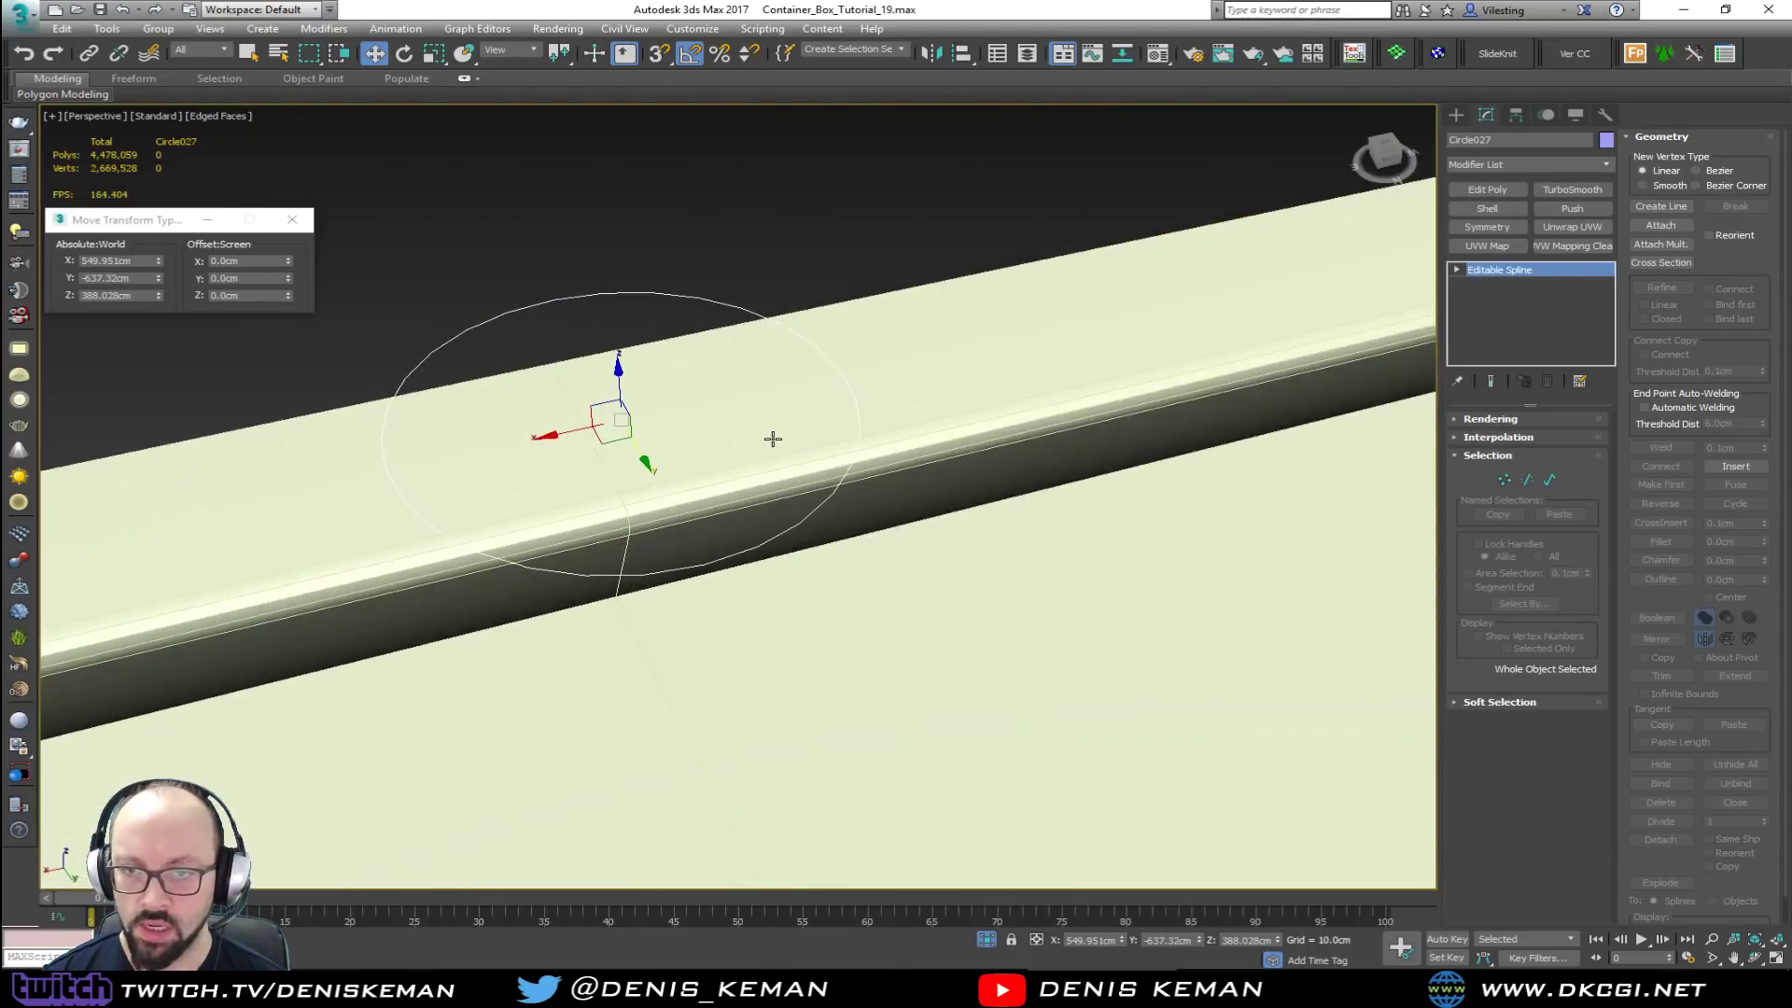
Step: Set the circle's interpolation steps to 3
{"action": "left_click", "coordinate": [1565, 438]}
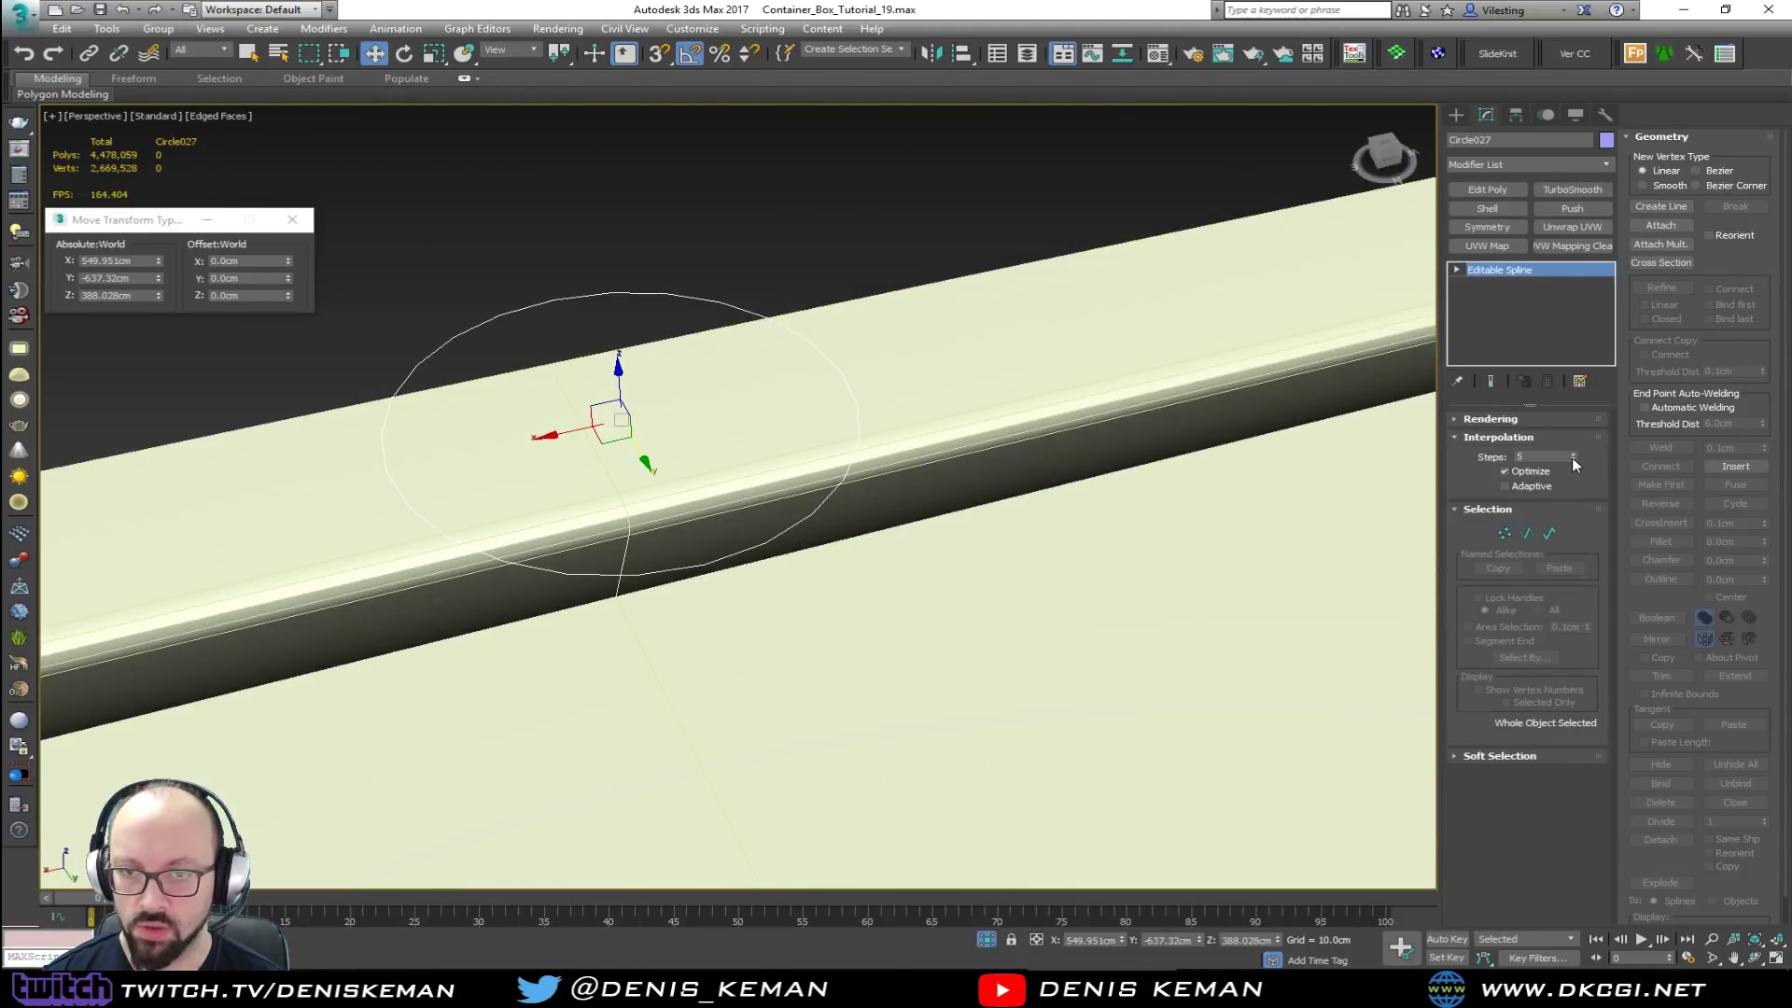
{"action": "left_click", "coordinate": [1573, 458]}
{"action": "key", "text": "alt+w"}
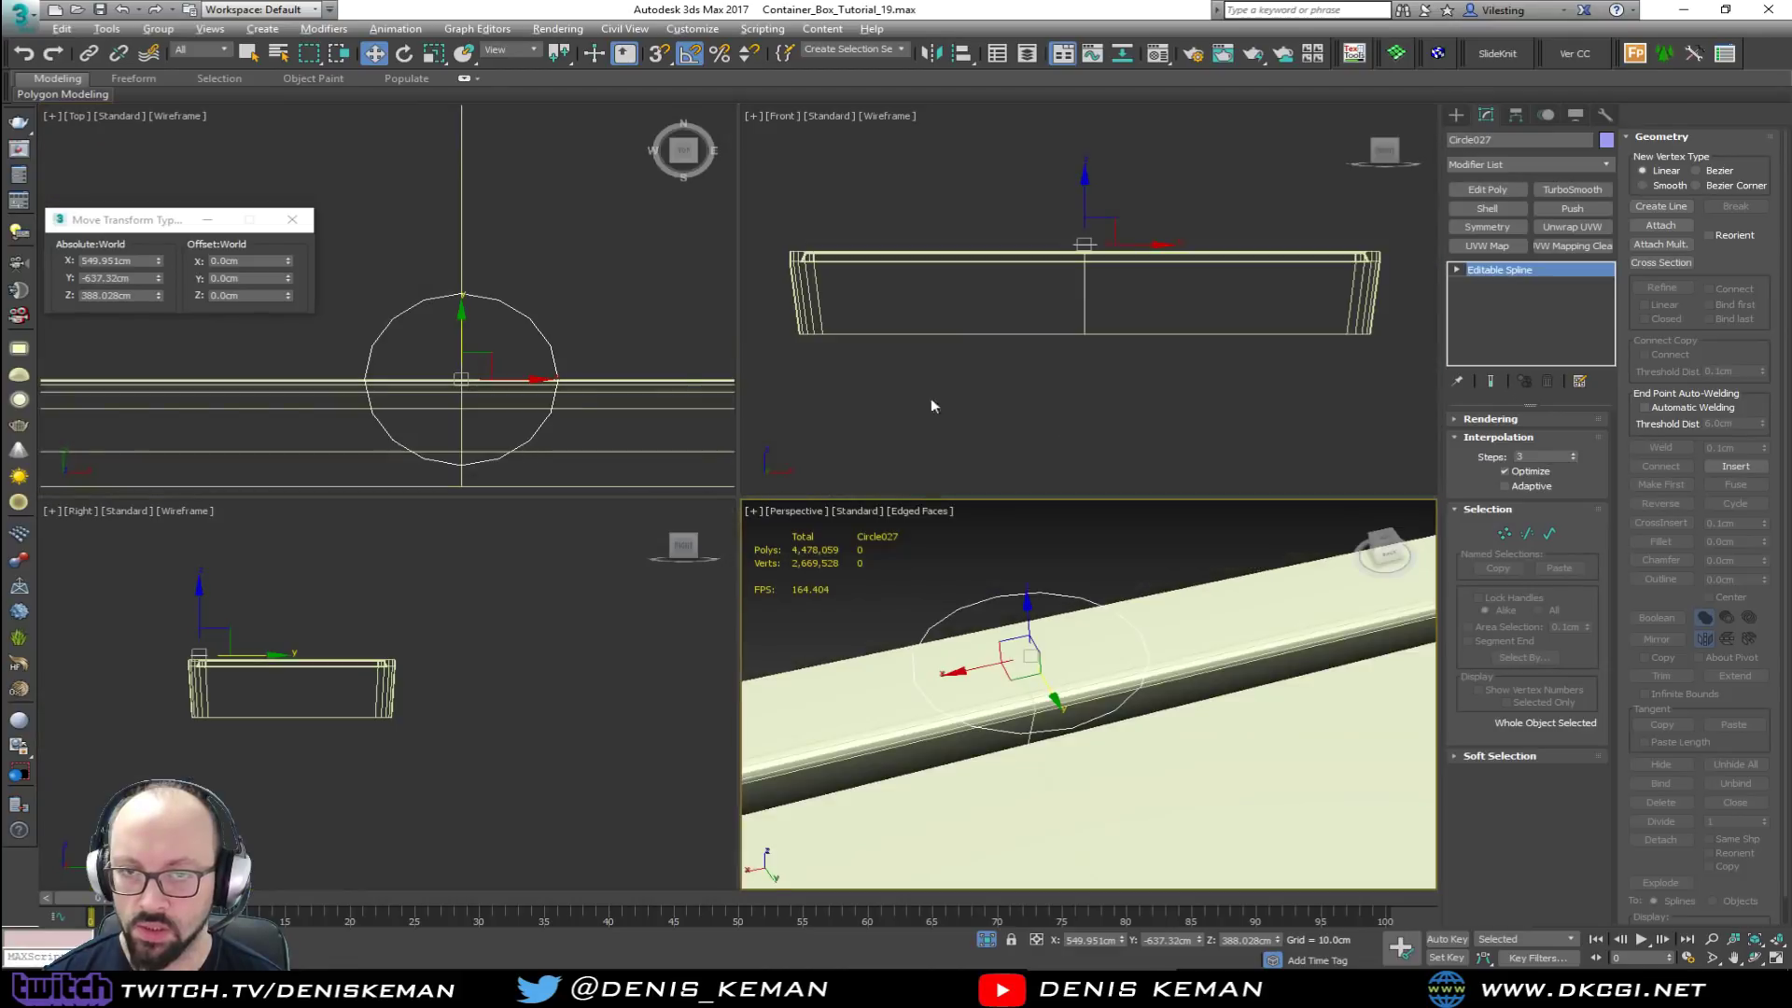
Step: Select the pool table body and enter vertex editing in the maximized Top view
{"action": "left_click", "coordinate": [557, 355]}
{"action": "left_click", "coordinate": [601, 384]}
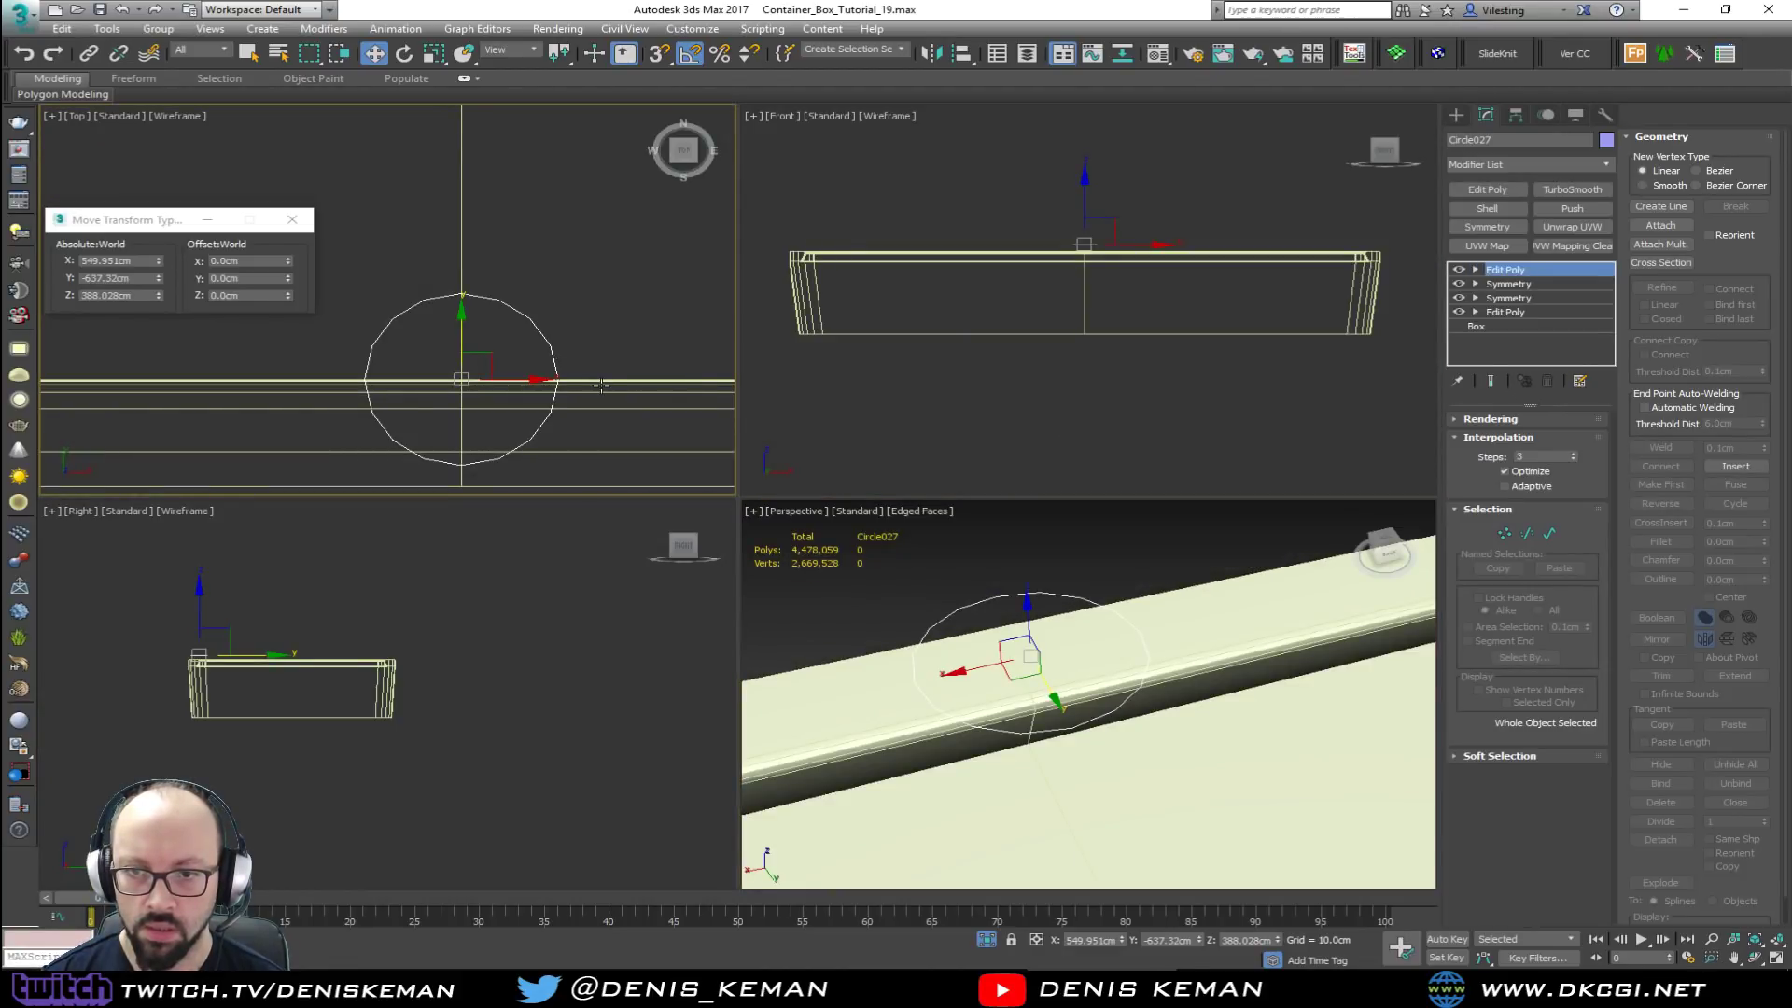
{"action": "left_click", "coordinate": [948, 607]}
{"action": "key", "text": "alt+w"}
{"action": "middle_click_drag", "start_coordinate": [895, 554], "coordinate": [789, 508], "text": "alt"}
{"action": "key", "text": "alt+w"}
{"action": "left_click", "coordinate": [428, 318]}
{"action": "key", "text": "alt+w"}
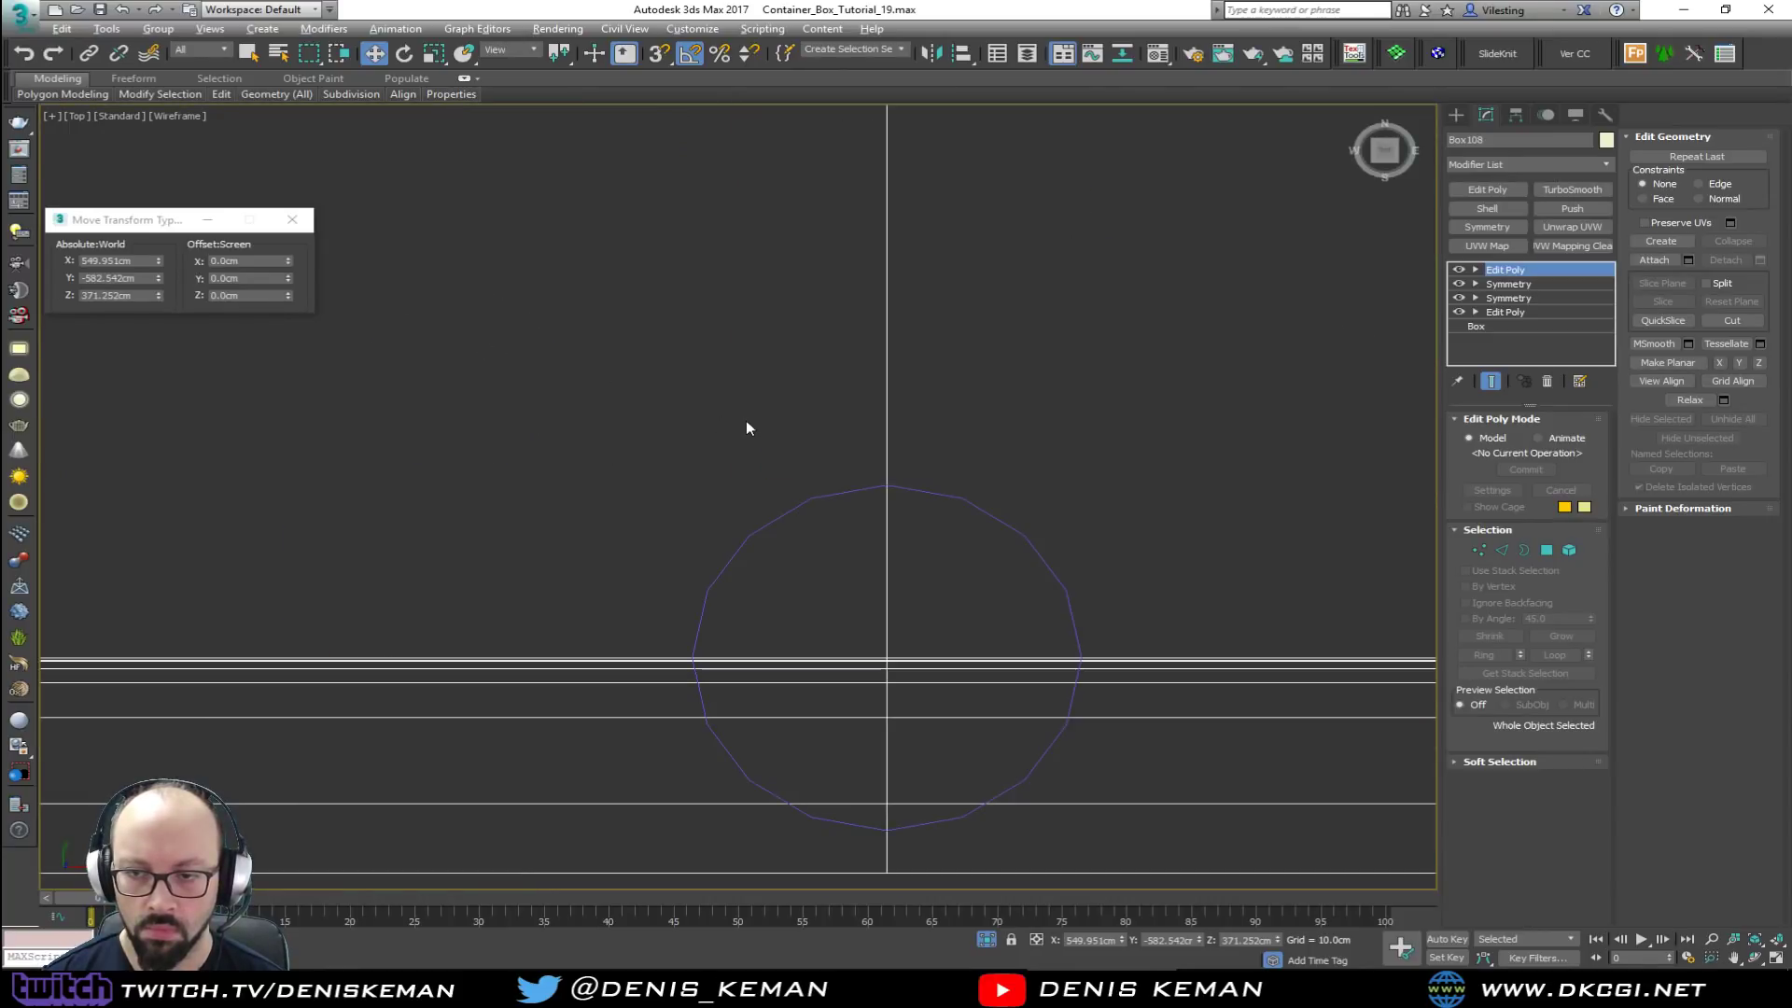
{"action": "key", "text": "1"}
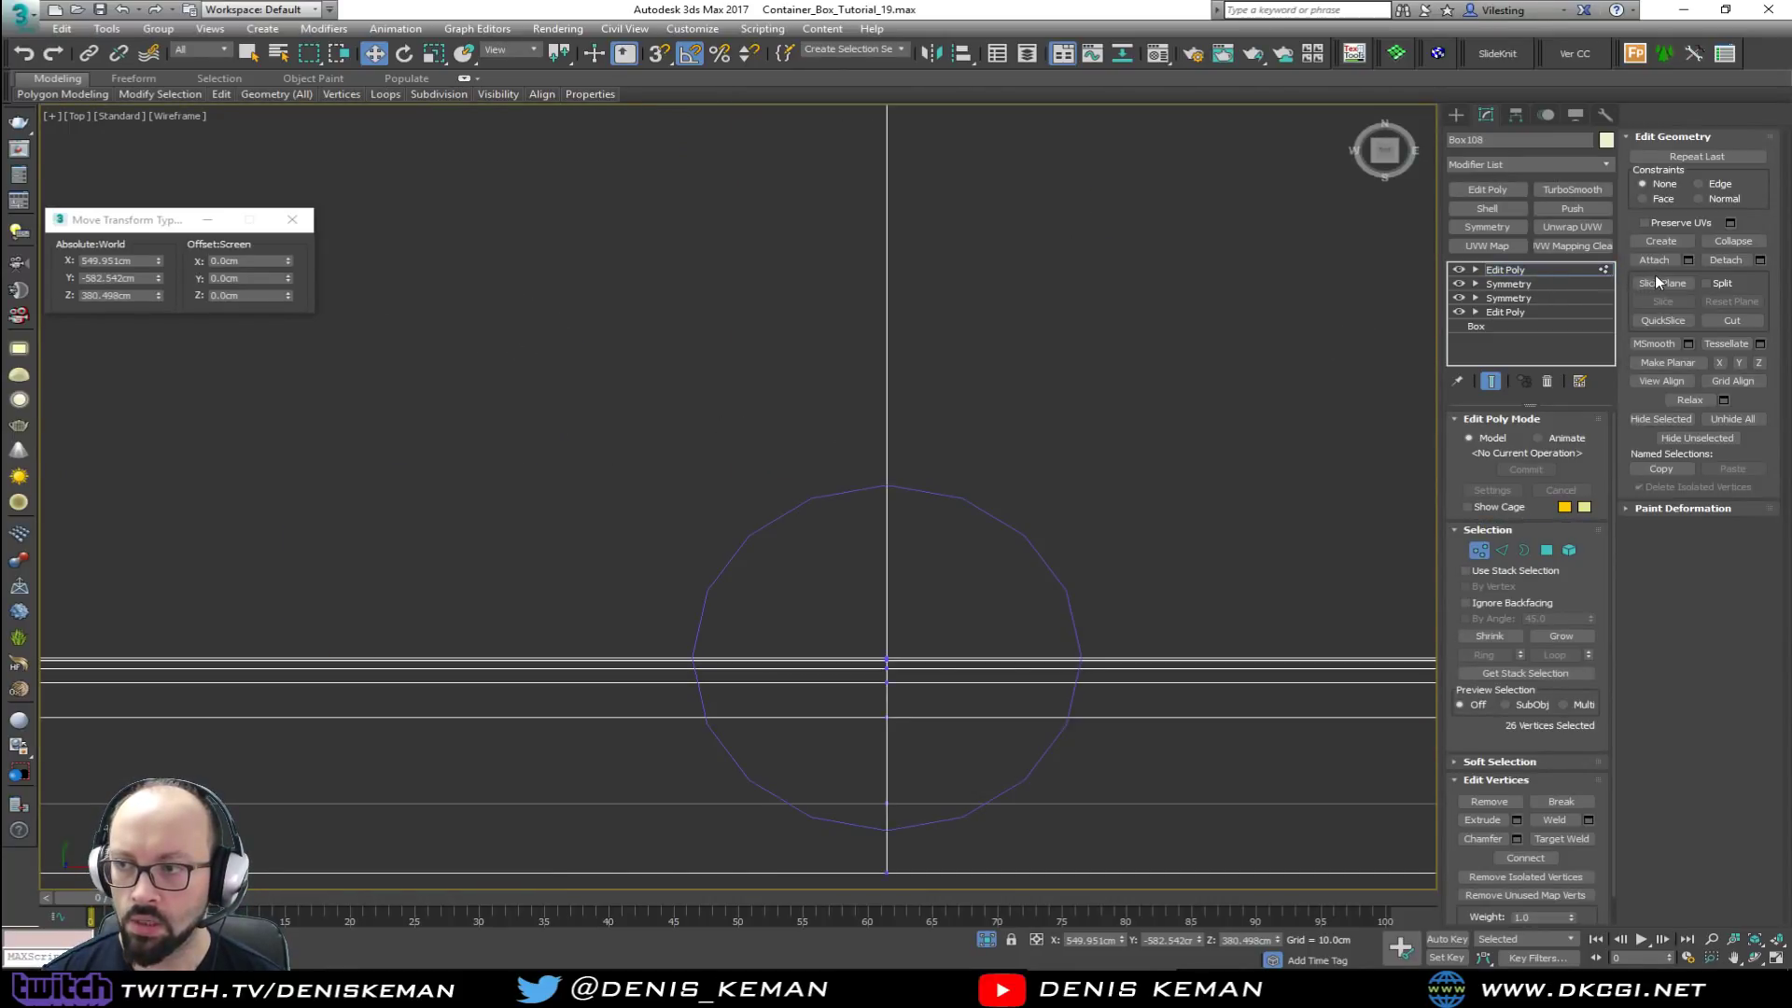
Step: With snapping on, cut the table body along one half of the circle, point by point between its two midline points
{"action": "key", "text": "alt+c"}
{"action": "key", "text": "s"}
{"action": "left_click", "coordinate": [887, 485]}
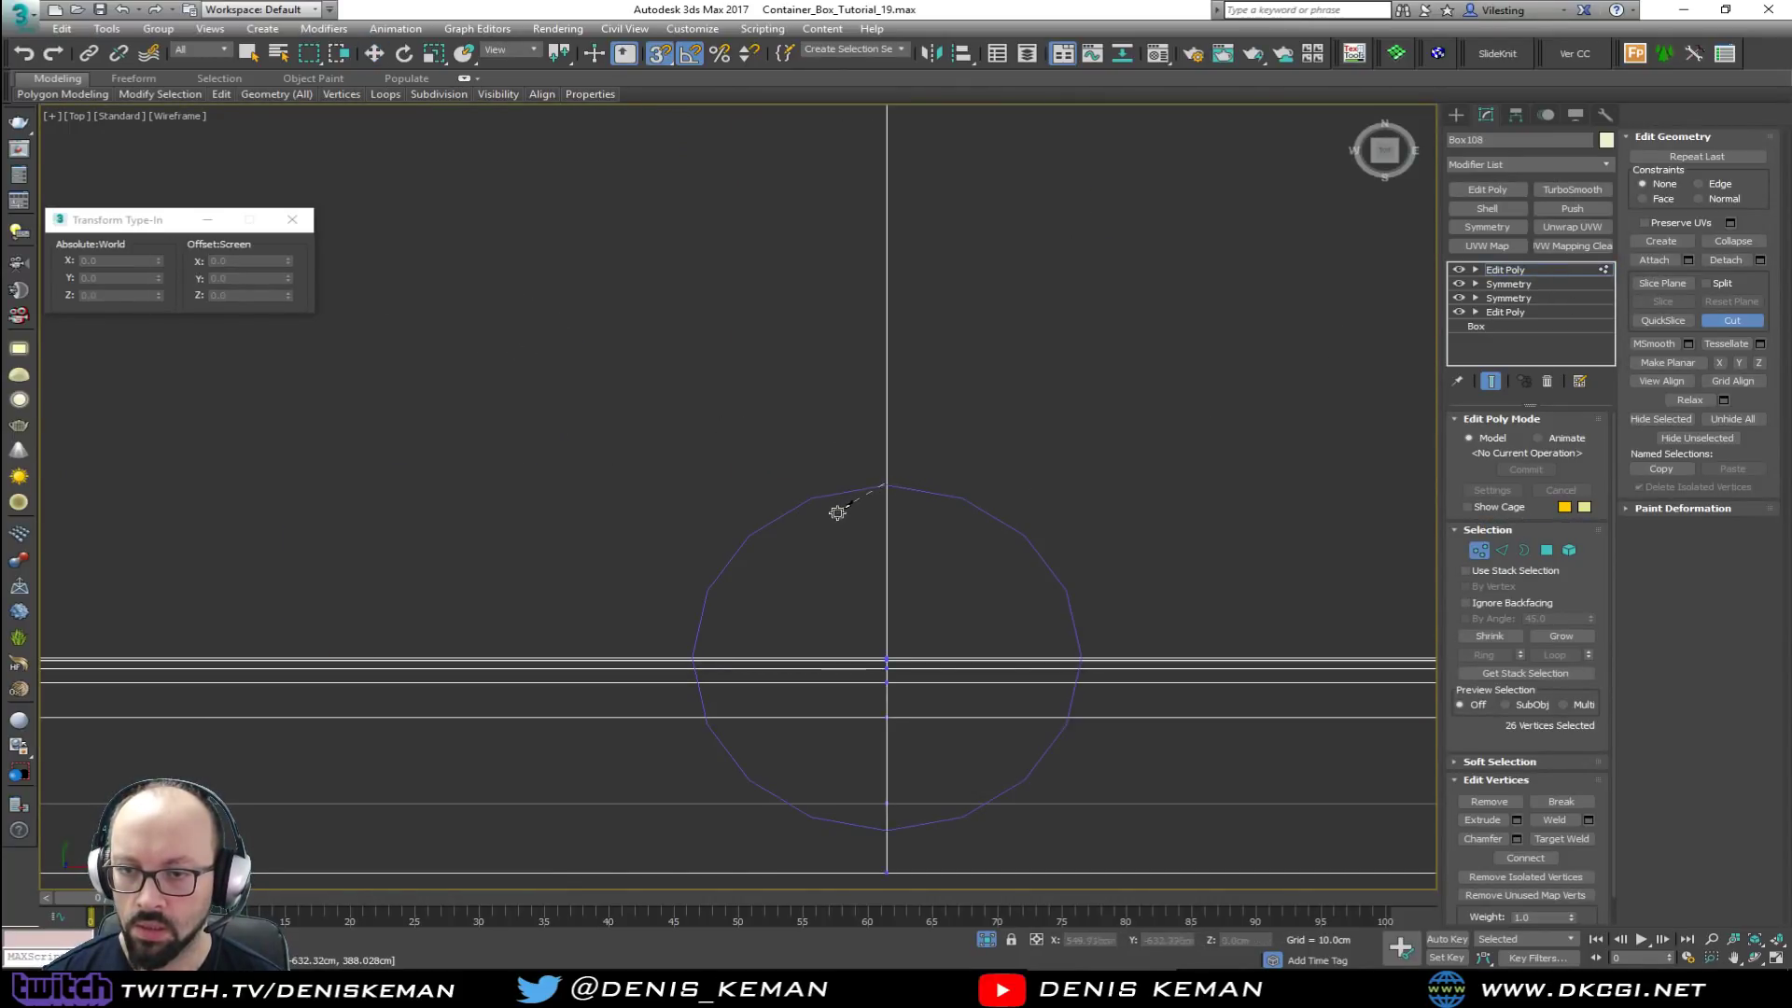
{"action": "left_click", "coordinate": [809, 500]}
{"action": "left_click", "coordinate": [750, 534]}
{"action": "left_click", "coordinate": [708, 591]}
{"action": "left_click", "coordinate": [694, 659]}
{"action": "left_click", "coordinate": [708, 721]}
{"action": "left_click", "coordinate": [749, 780]}
{"action": "left_click", "coordinate": [811, 818]}
{"action": "left_click", "coordinate": [887, 829]}
Step: Continue the cut along the circle's other half back towards the starting point, then leave the Cut tool
{"action": "left_click", "coordinate": [961, 817]}
{"action": "left_click", "coordinate": [1066, 717]}
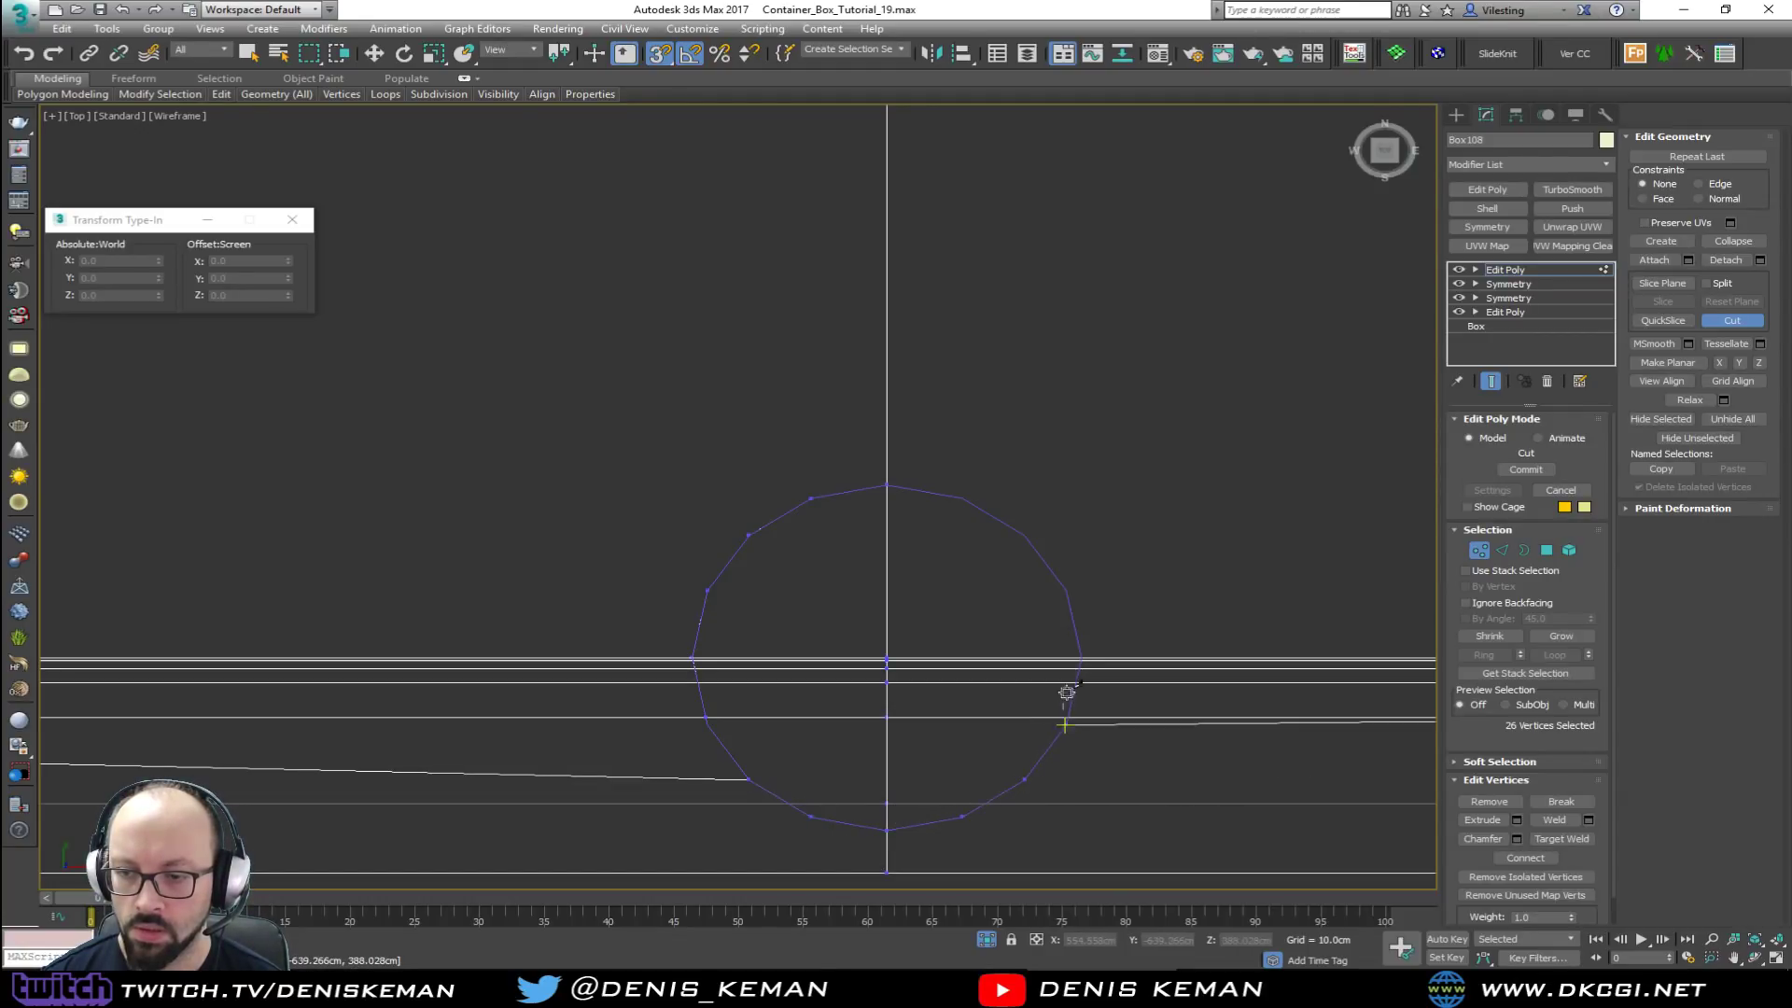
{"action": "left_click", "coordinate": [1079, 662]}
{"action": "left_click", "coordinate": [1066, 591]}
{"action": "left_click", "coordinate": [1024, 534]}
{"action": "right_click", "coordinate": [967, 511]}
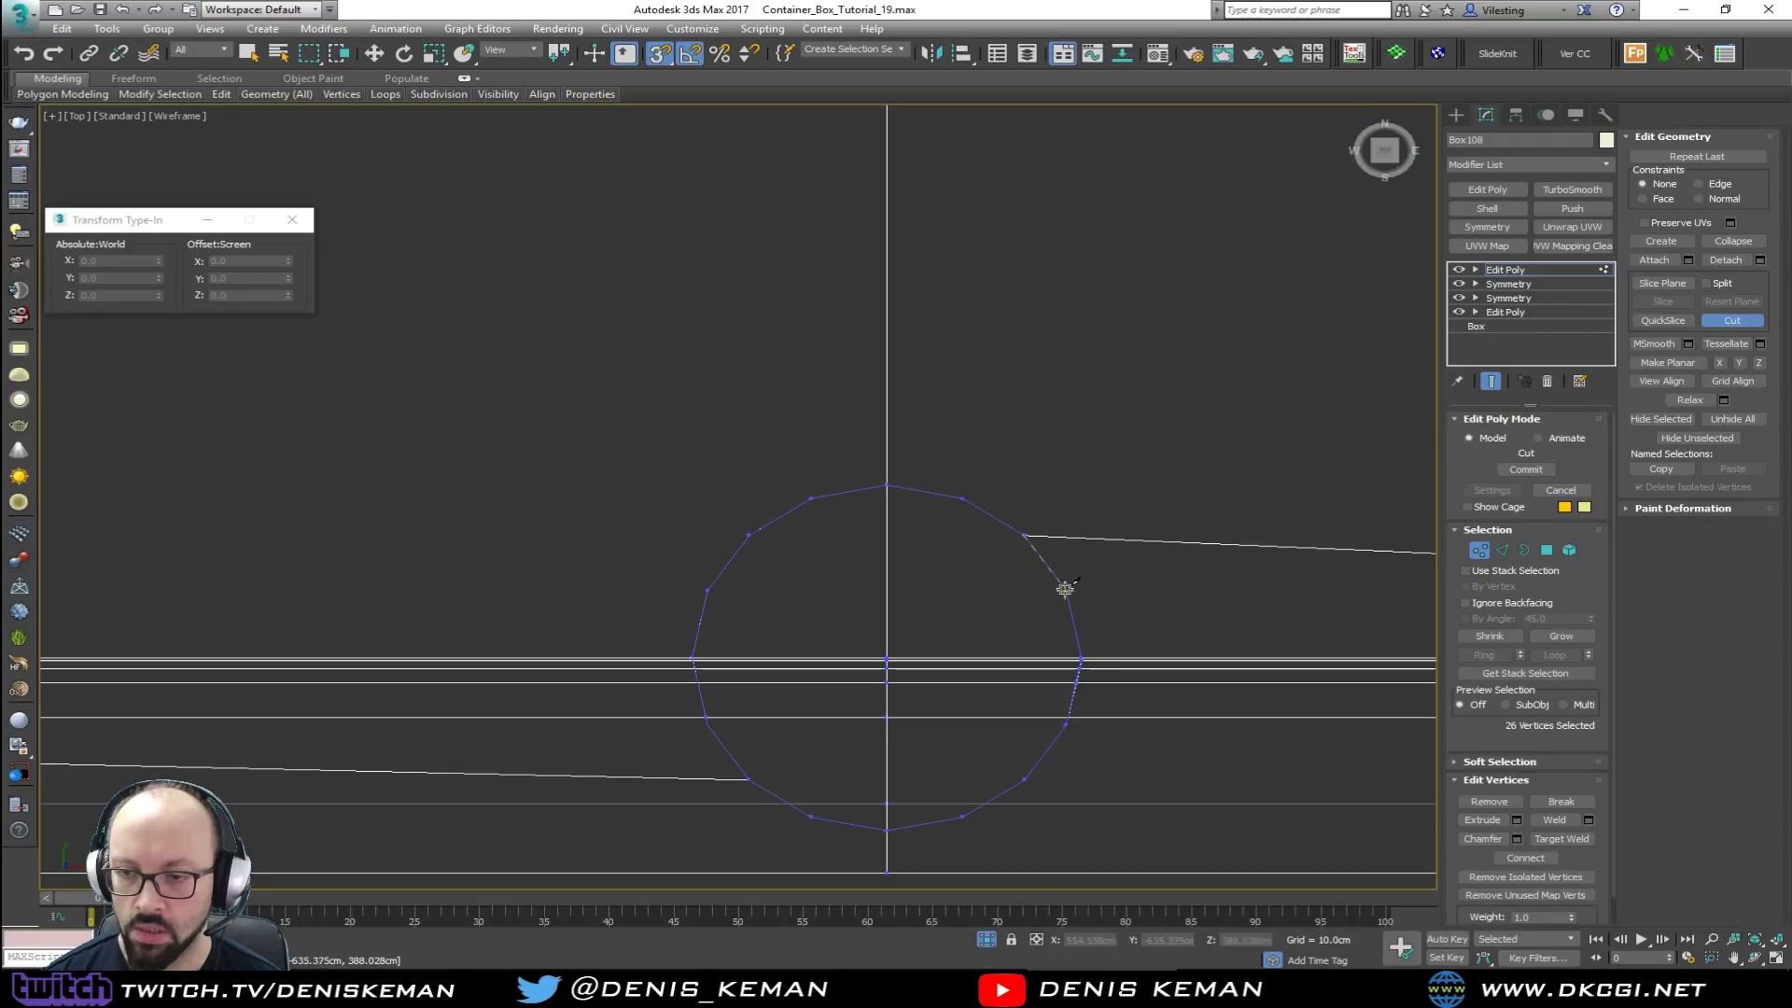
{"action": "key", "text": "ctrl+z"}
{"action": "key", "text": "w"}
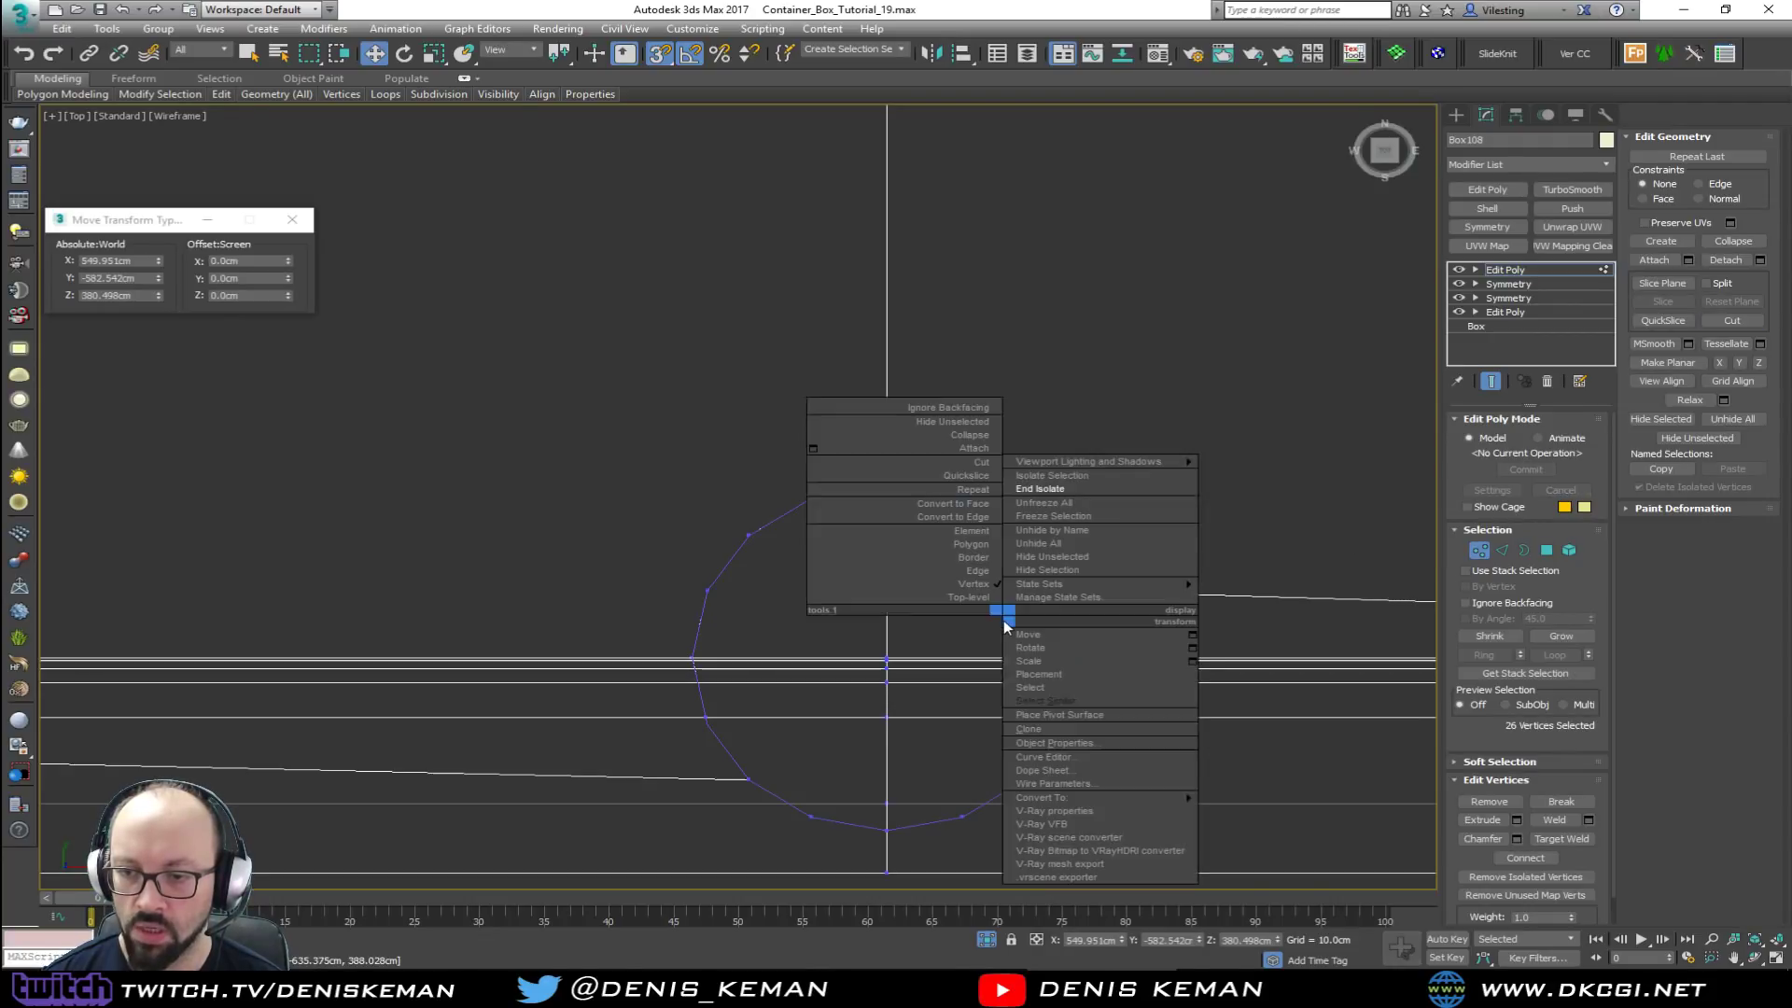
Step: In the Perspective view, cut the missing pocket outline edges down the cushion's side face on both sides of the middle edge
{"action": "key", "text": "alt+w"}
{"action": "key", "text": "alt+w"}
{"action": "middle_click_drag", "start_coordinate": [844, 628], "coordinate": [678, 527], "text": "alt"}
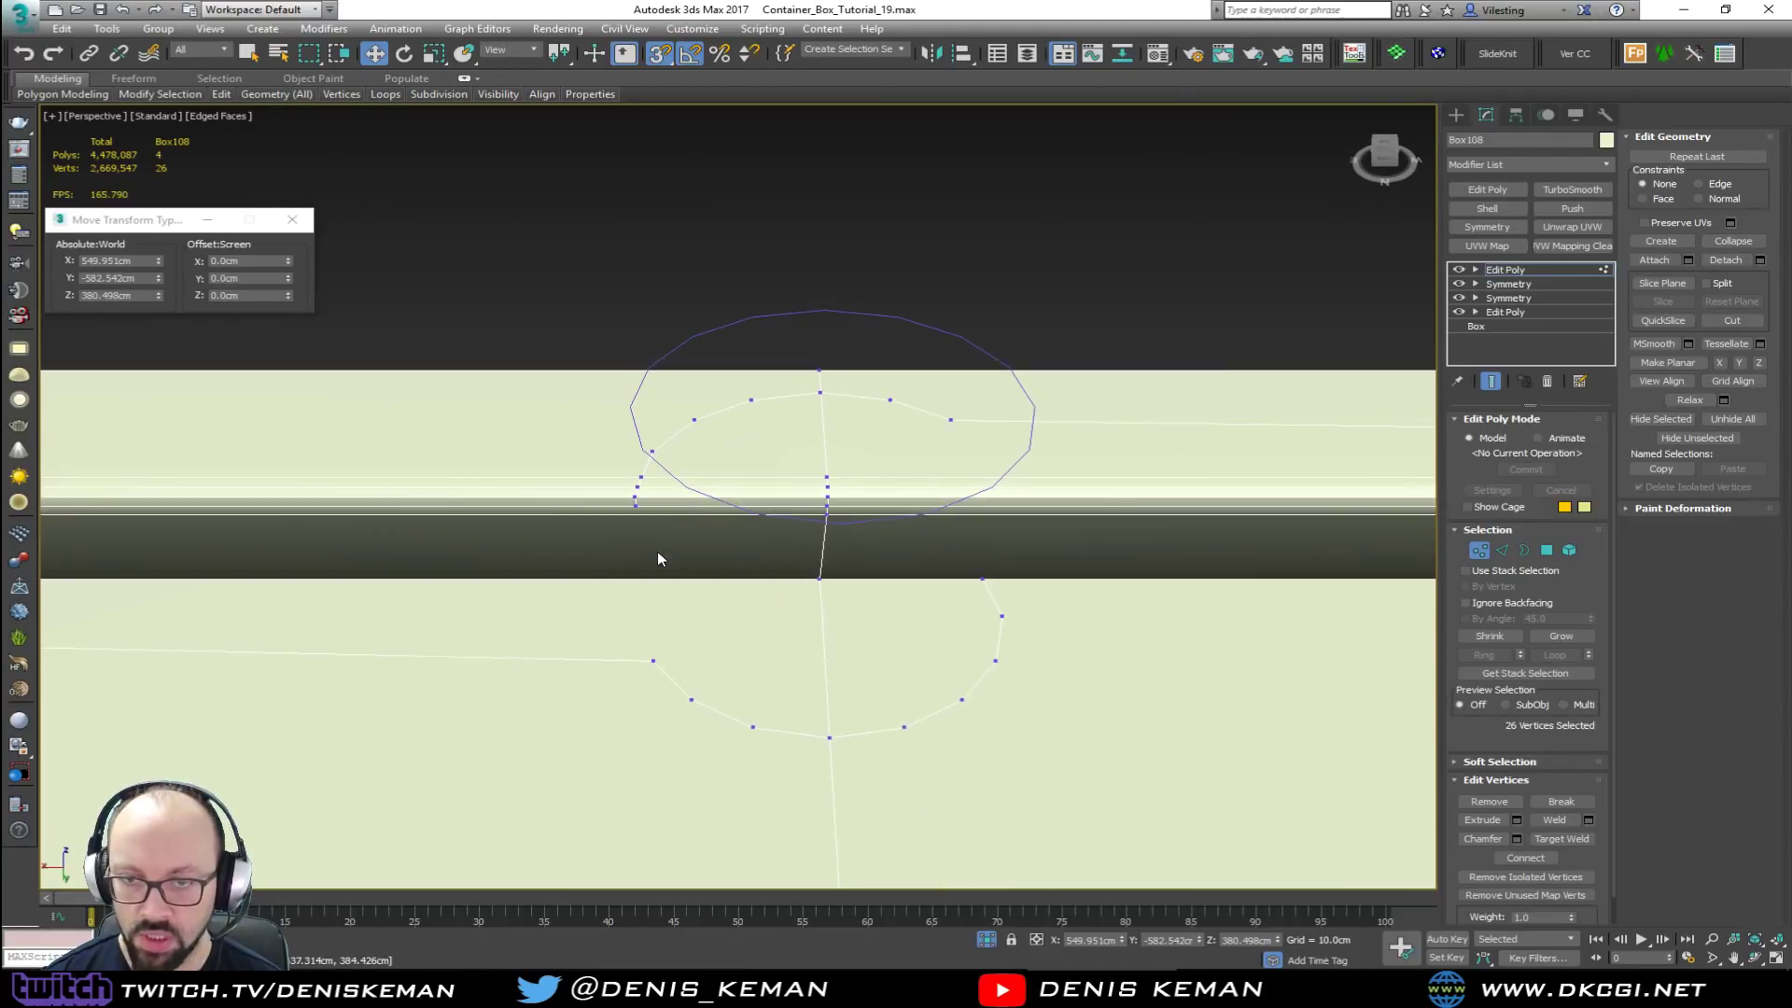
{"action": "key", "text": "alt+c"}
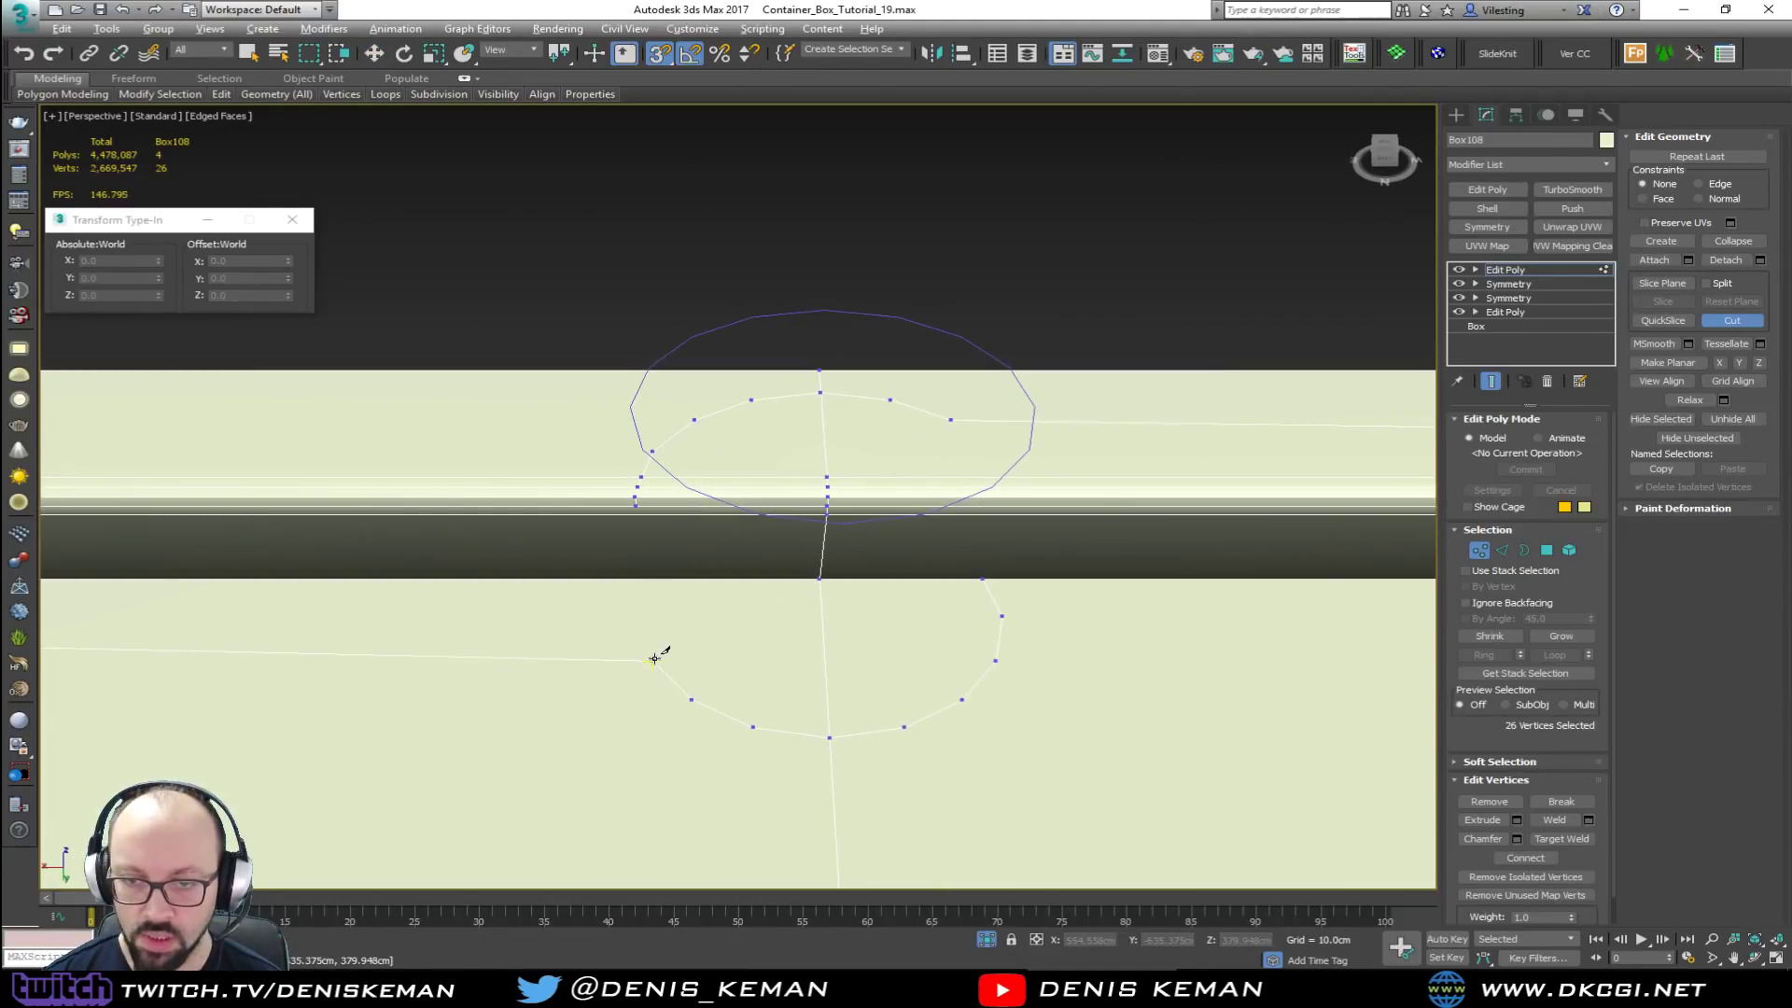
{"action": "left_click", "coordinate": [635, 578]}
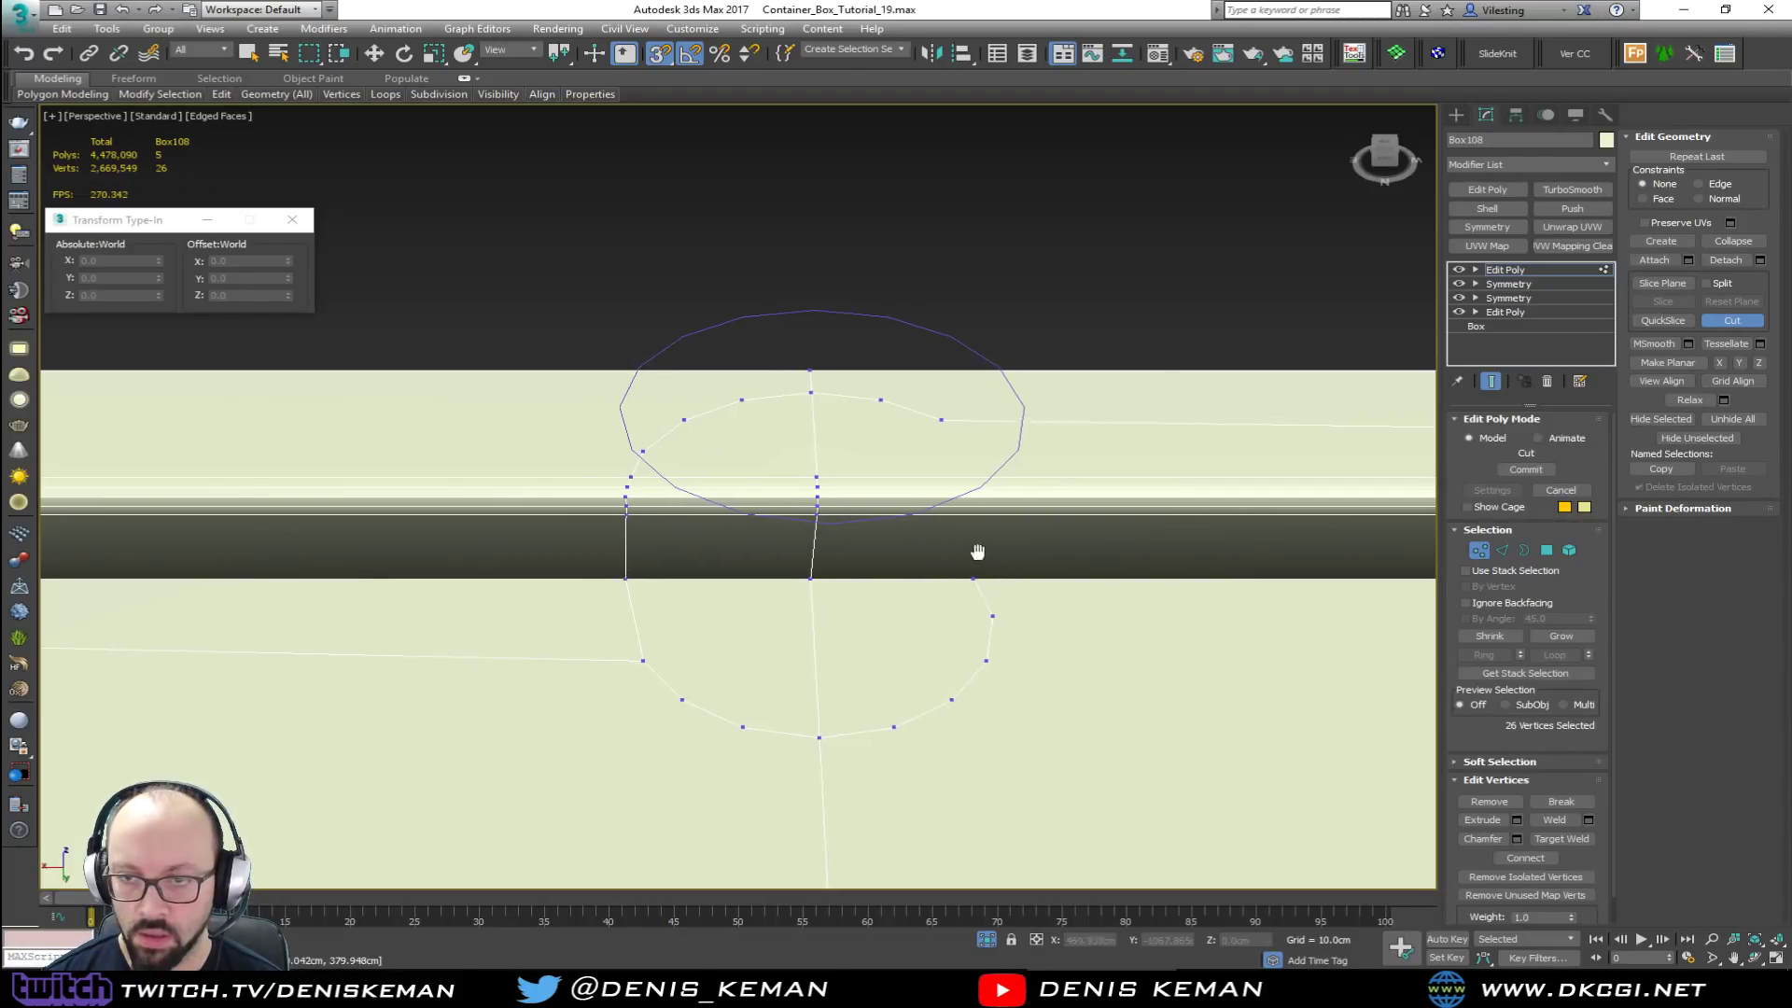
{"action": "middle_click_drag", "start_coordinate": [980, 548], "coordinate": [674, 511]}
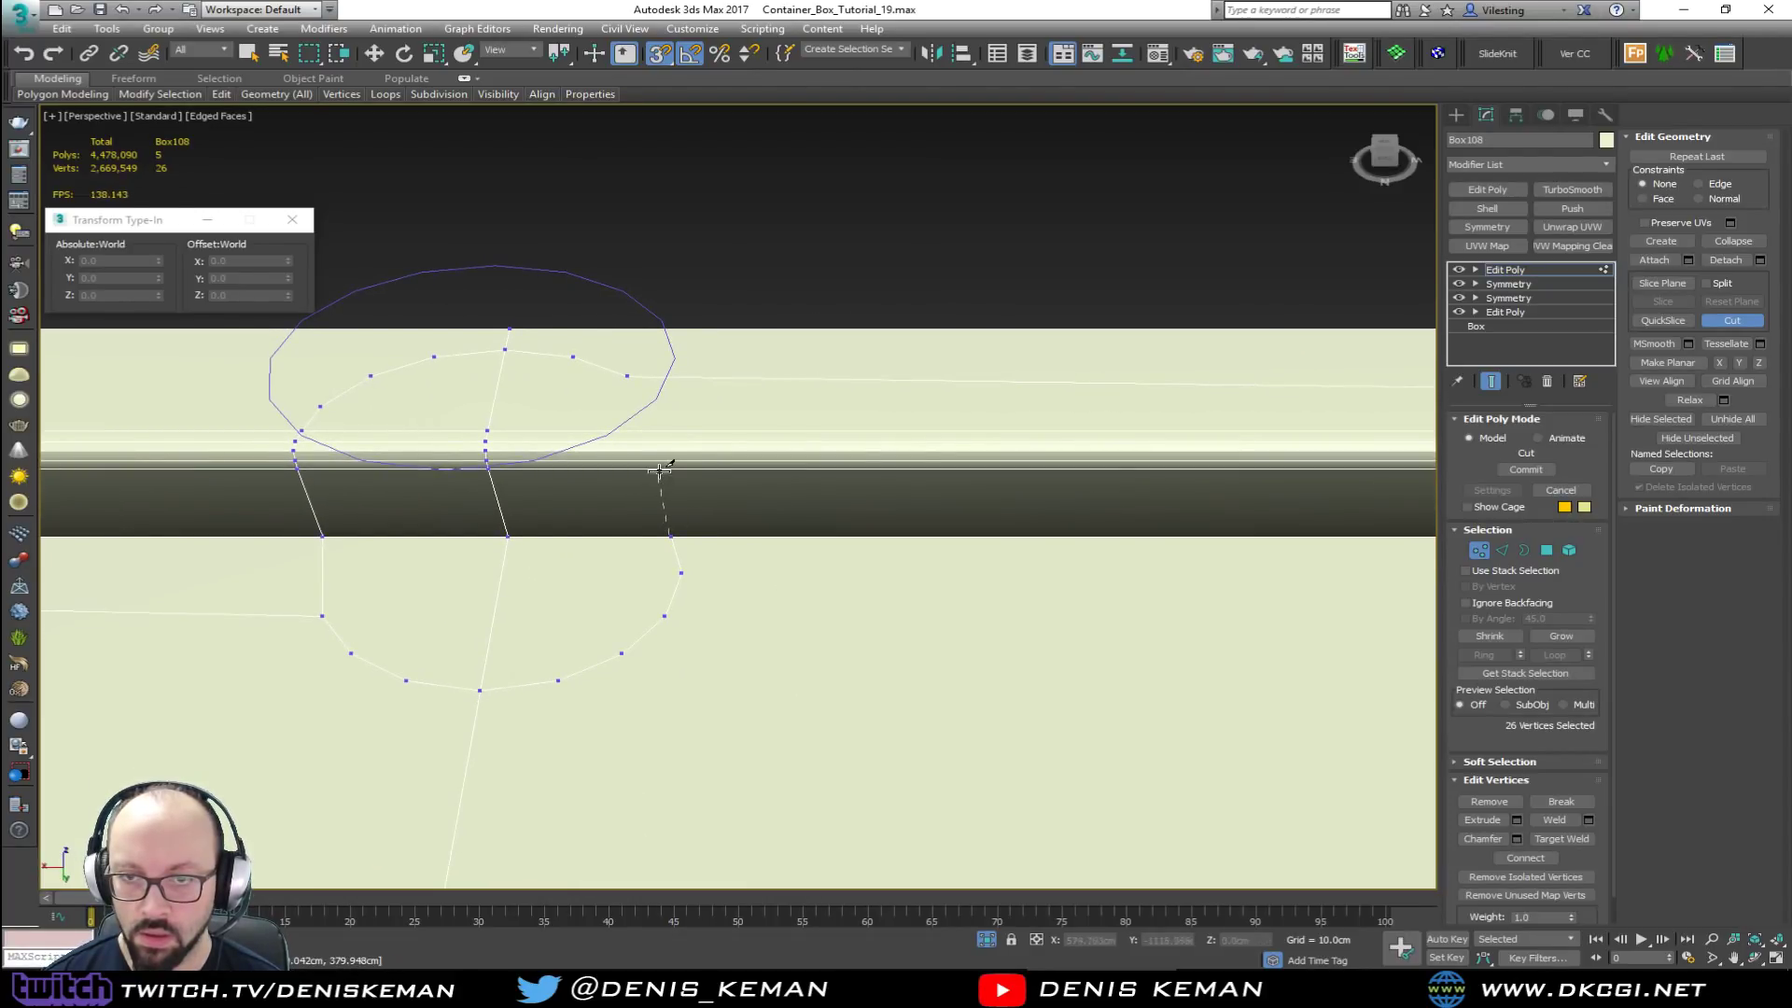
{"action": "left_click", "coordinate": [663, 466]}
{"action": "left_click", "coordinate": [654, 433]}
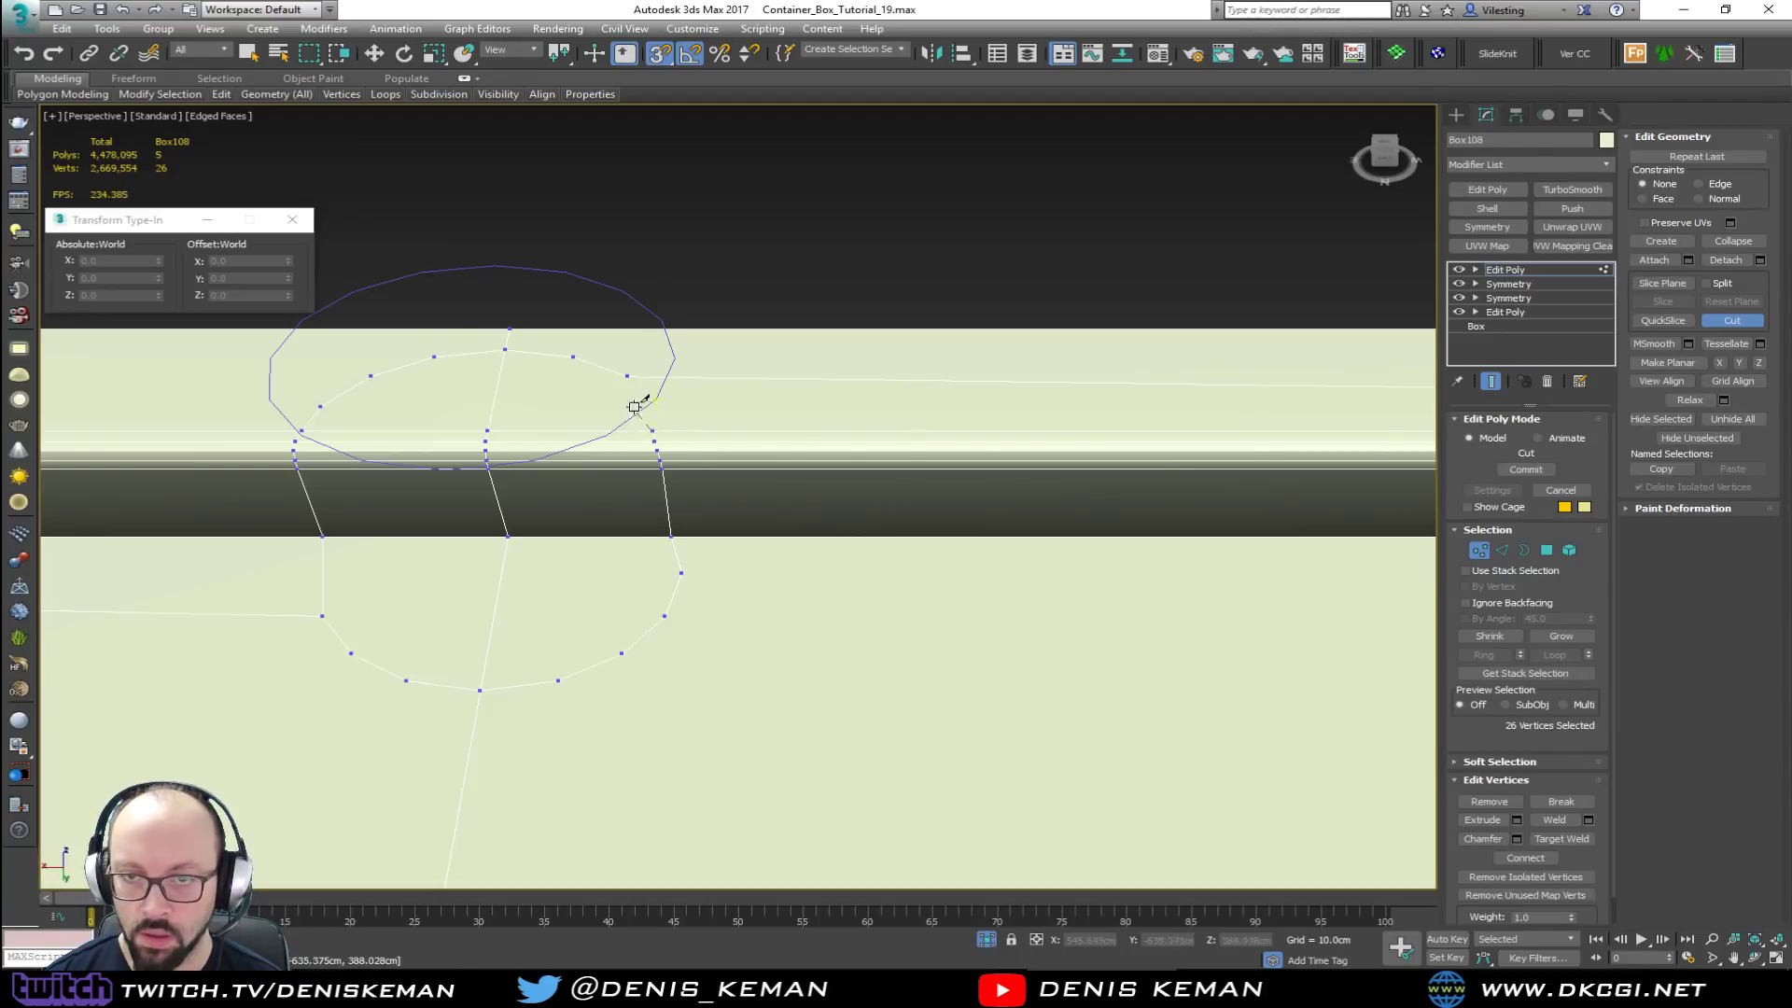
{"action": "right_click", "coordinate": [674, 440]}
{"action": "right_click", "coordinate": [670, 448]}
Step: Try to remove the stray edge running from the pocket outline across the playing surface
{"action": "middle_click_drag", "start_coordinate": [378, 585], "coordinate": [784, 560]}
{"action": "scroll", "coordinate": [785, 559], "scroll_direction": "down", "scroll_amount": 4}
{"action": "scroll", "coordinate": [757, 565], "scroll_direction": "up", "scroll_amount": 4}
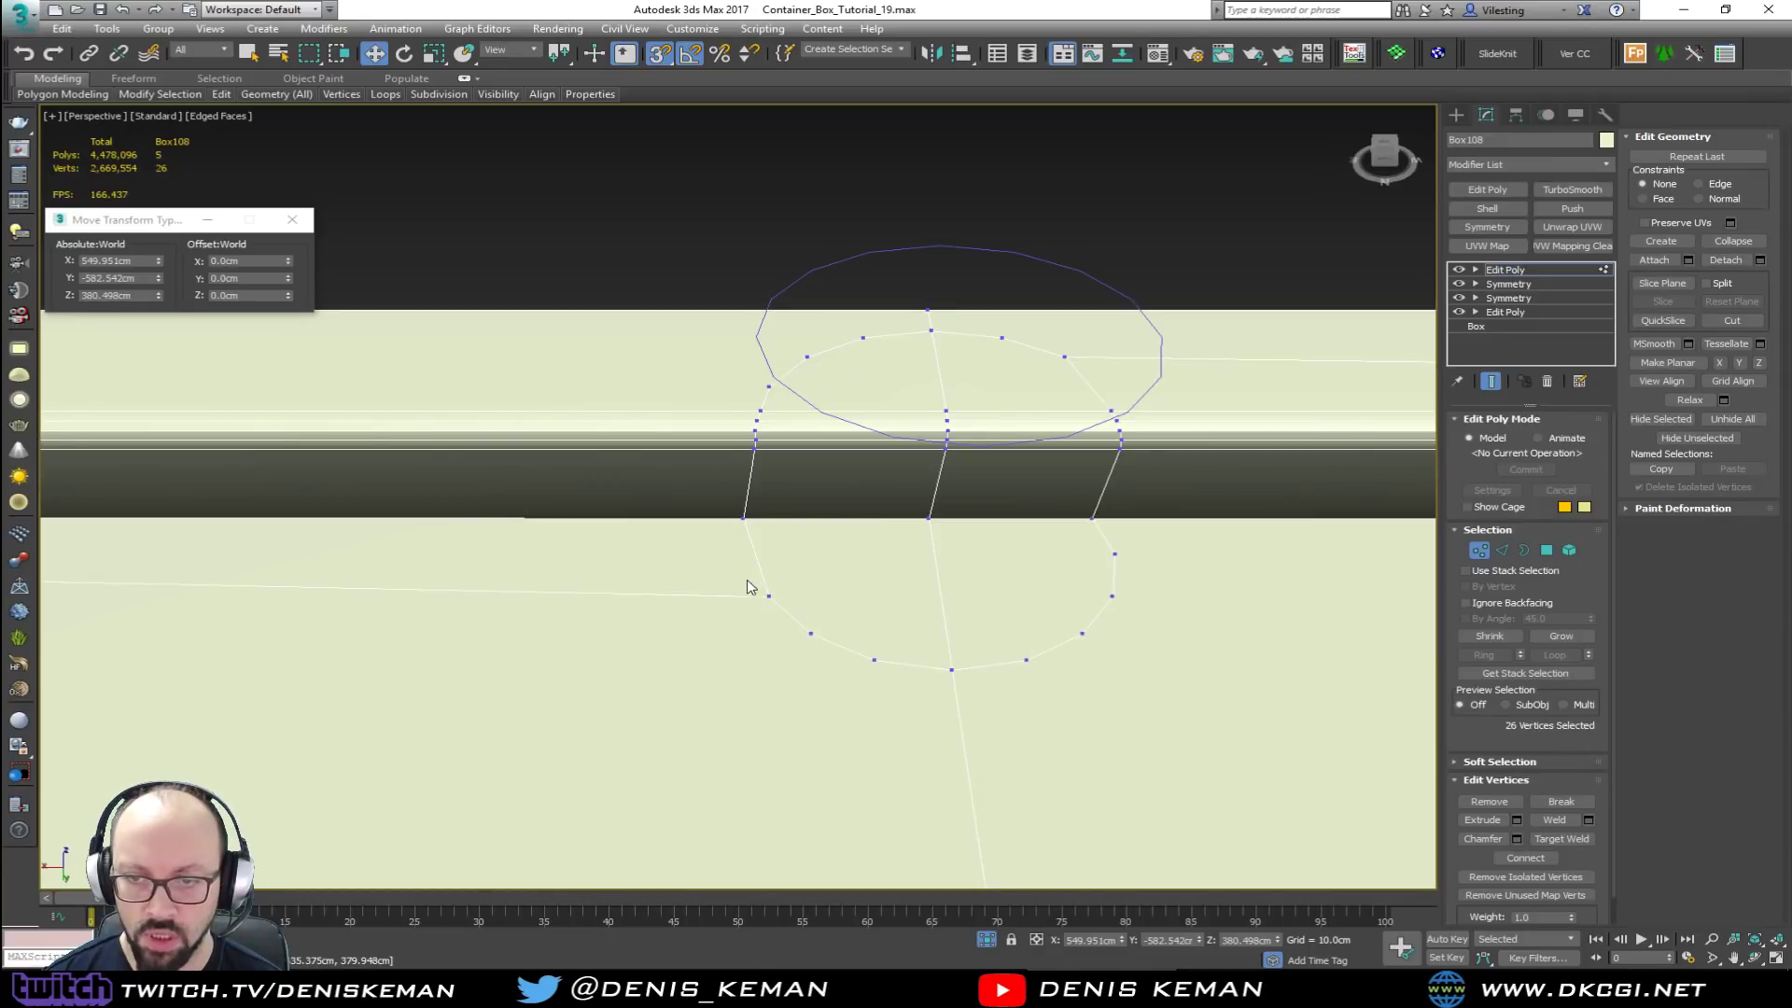
{"action": "key", "text": "2"}
{"action": "left_click", "coordinate": [728, 594]}
{"action": "key", "text": "BackSpace"}
{"action": "key", "text": "ctrl+z"}
Step: Remove the two stray edges running out from the pocket outline, one on the playing surface and one on the rail's top
{"action": "middle_click_drag", "start_coordinate": [733, 585], "coordinate": [550, 602]}
{"action": "left_click", "coordinate": [929, 400]}
{"action": "middle_click_drag", "start_coordinate": [564, 638], "coordinate": [697, 600]}
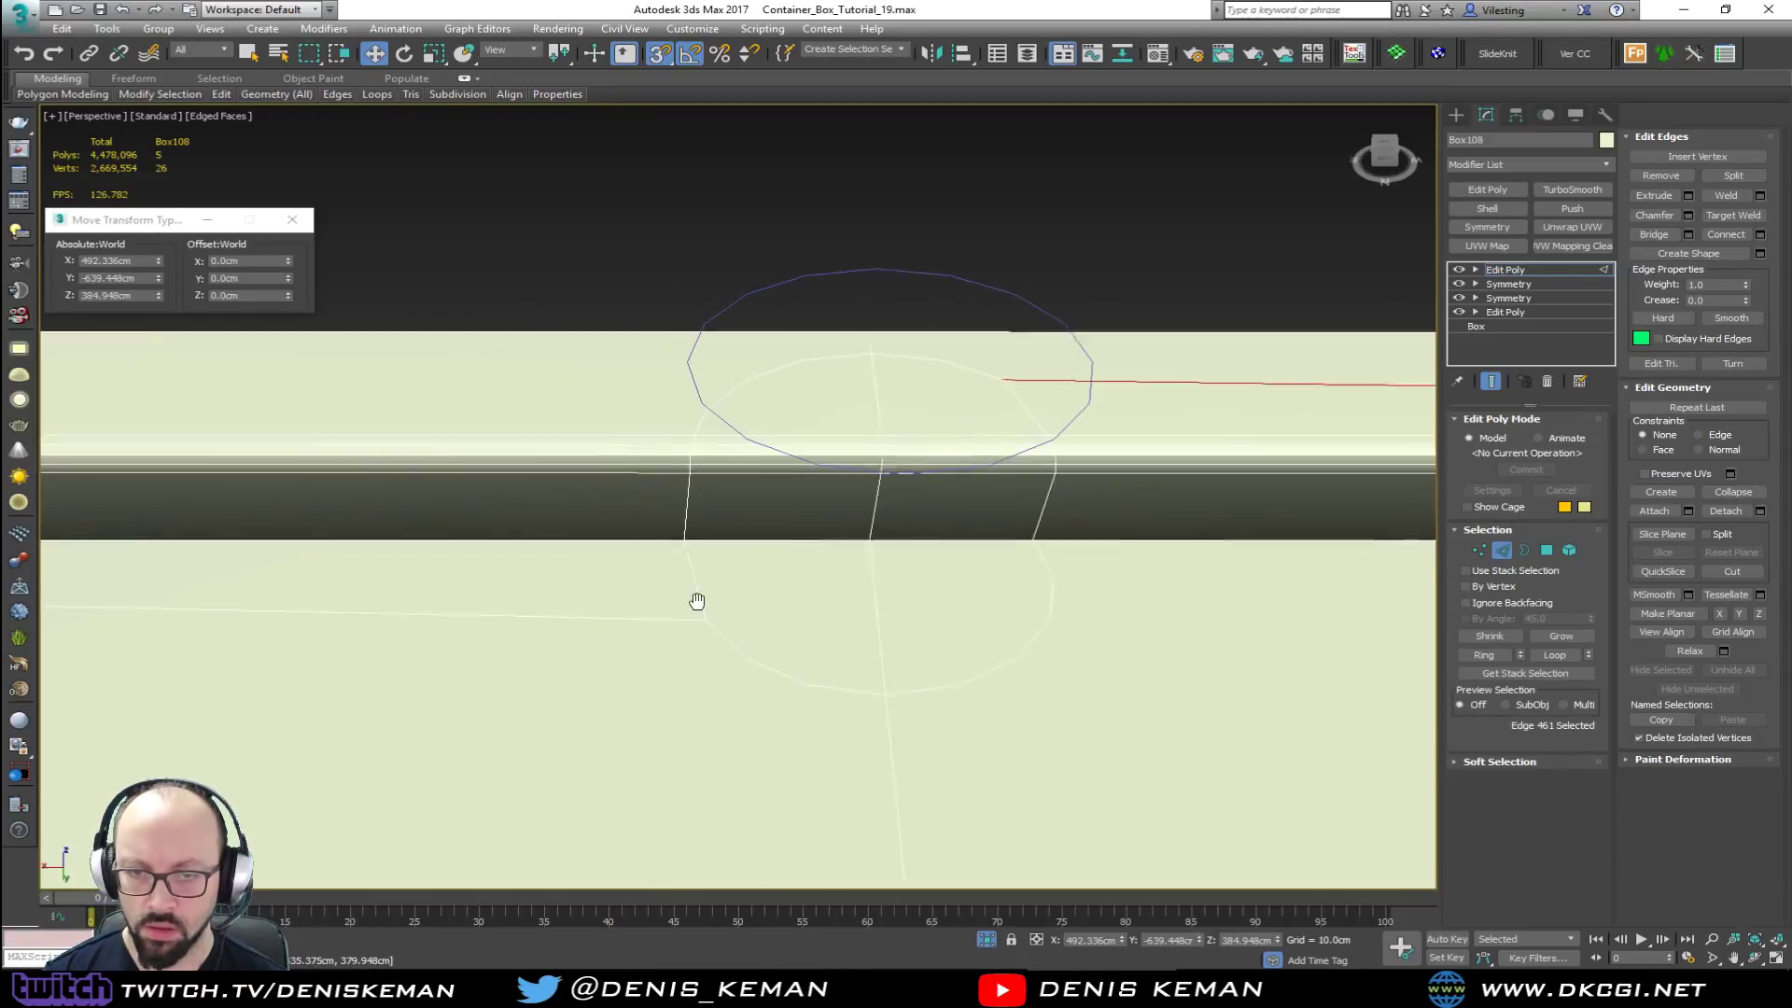
{"action": "left_click", "coordinate": [628, 612]}
{"action": "right_click", "coordinate": [628, 612]}
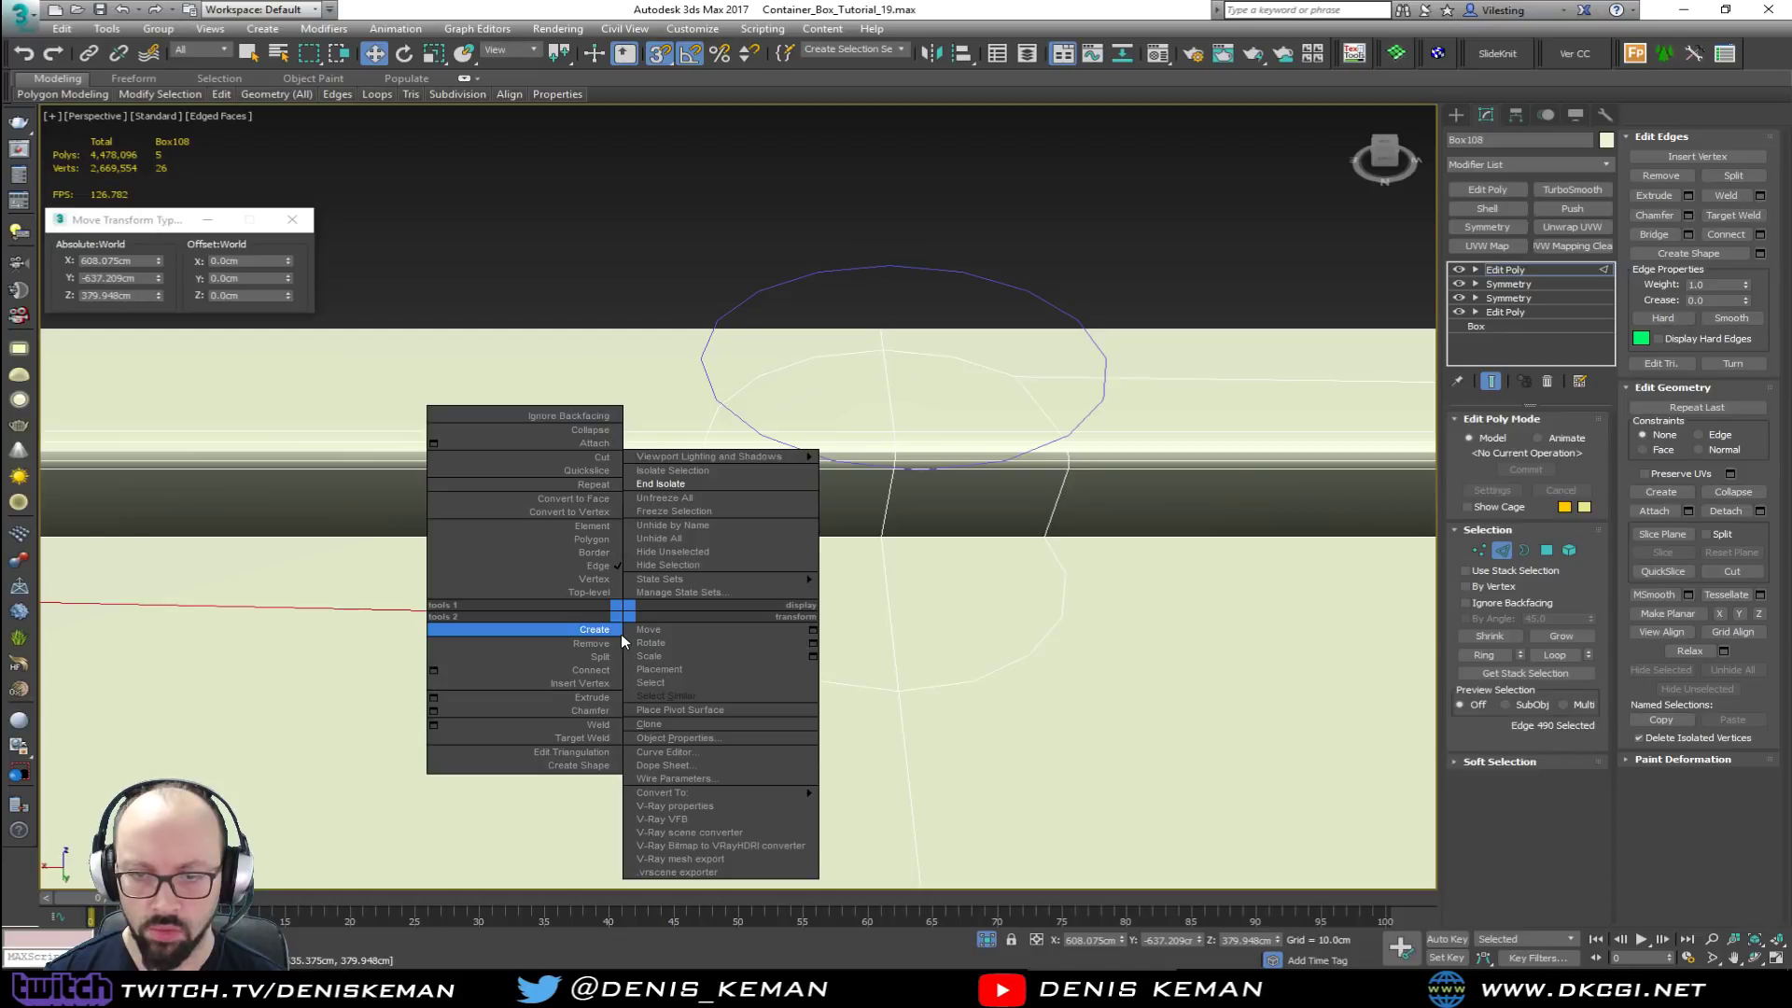
{"action": "left_click", "coordinate": [600, 644]}
{"action": "middle_click_drag", "start_coordinate": [784, 578], "coordinate": [628, 612]}
{"action": "left_click", "coordinate": [962, 421]}
{"action": "right_click", "coordinate": [961, 422]}
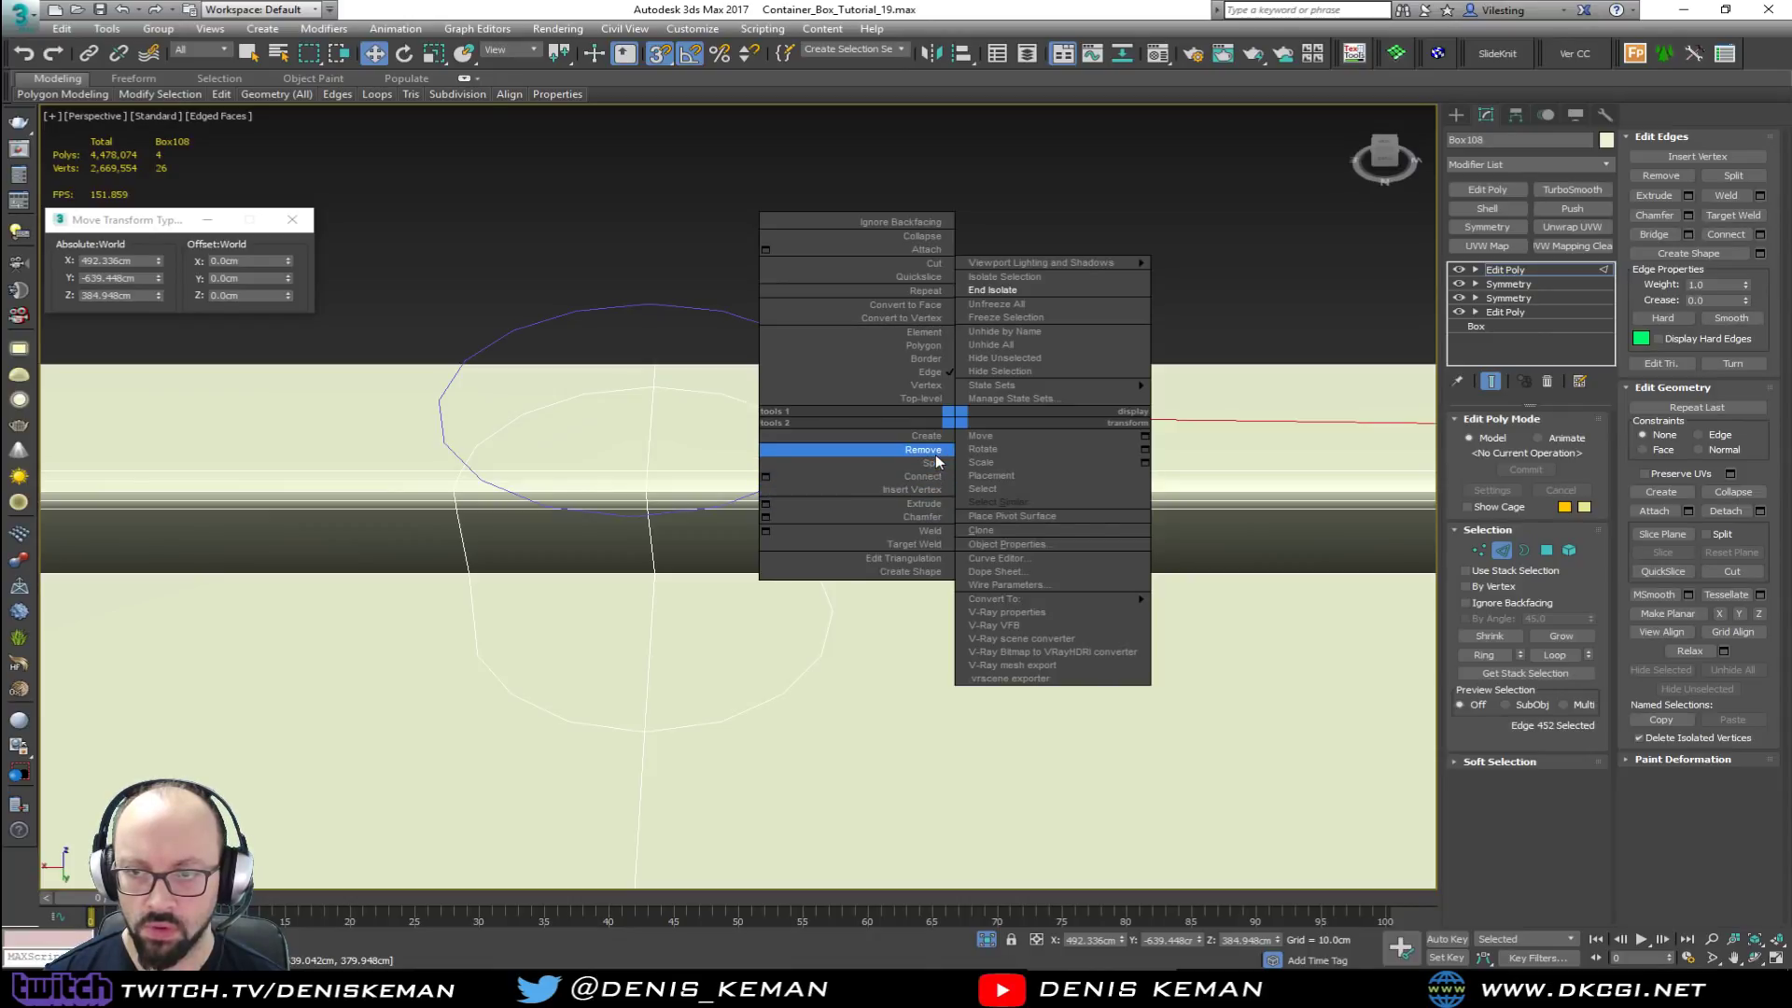
{"action": "left_click", "coordinate": [937, 451]}
Step: Select all polygons inside the pocket outline in wireframe, leaving the large polygon beside it out of the selection
{"action": "key", "text": "4"}
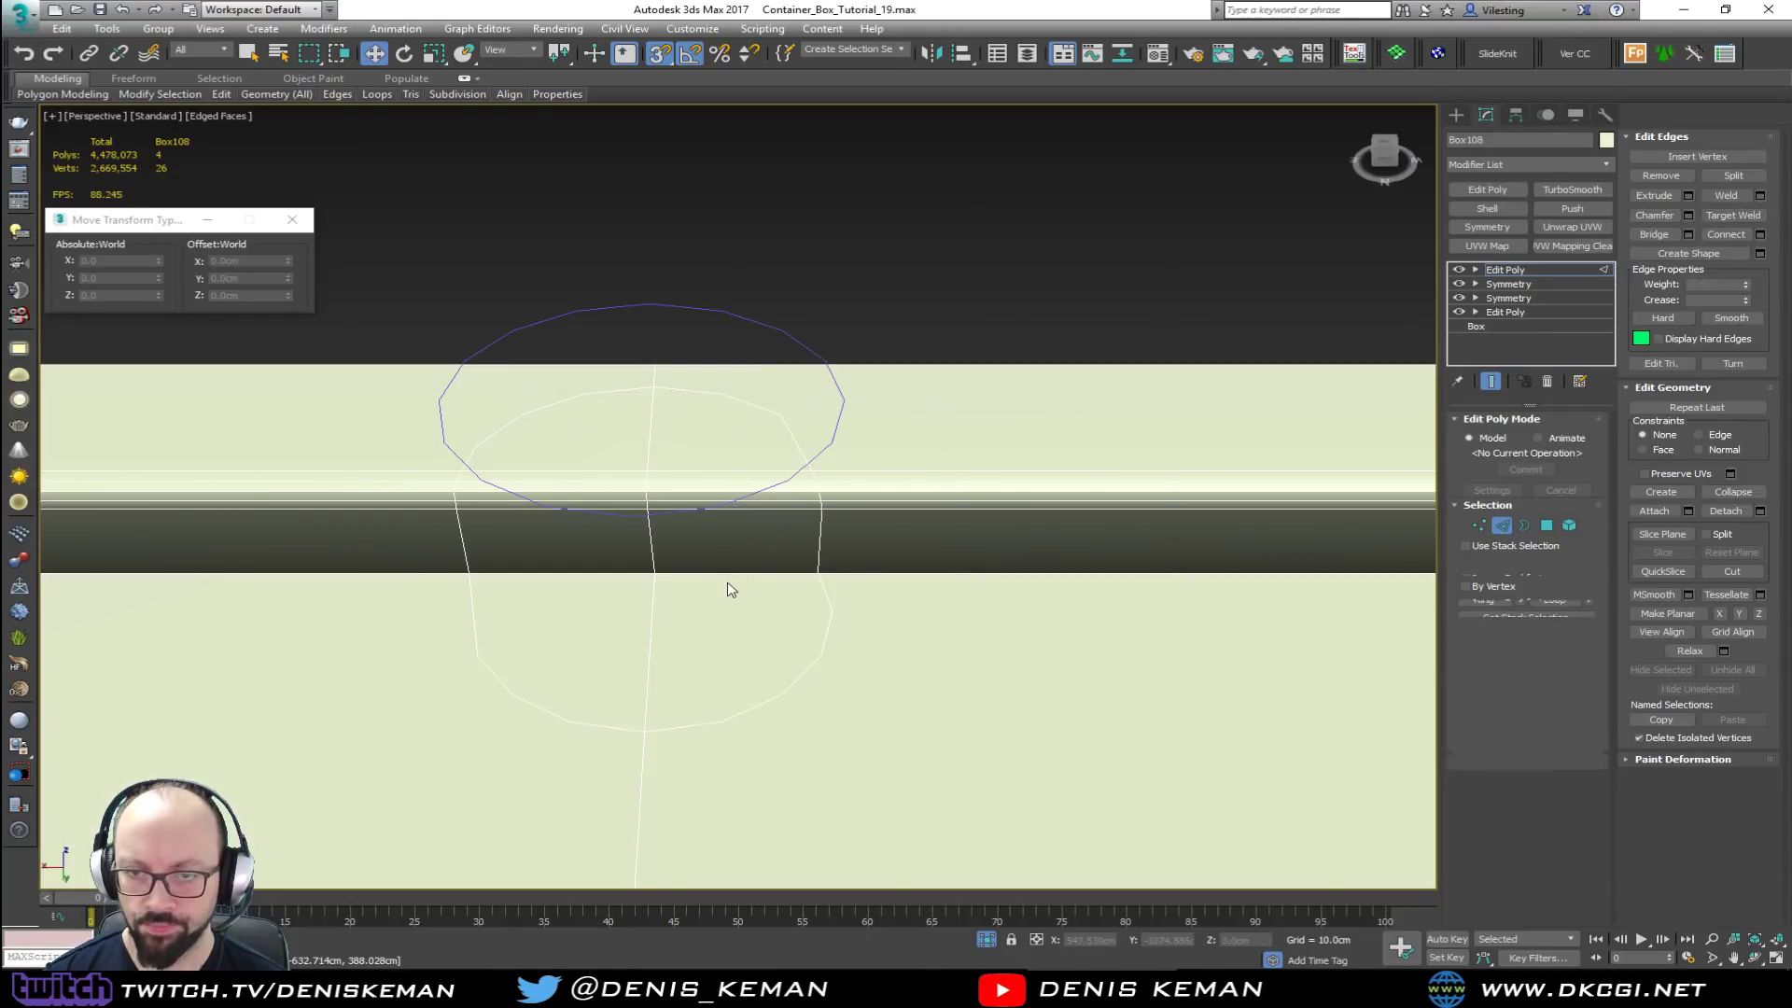
{"action": "left_click", "coordinate": [712, 590]}
{"action": "key", "text": "F3"}
{"action": "middle_click_drag", "start_coordinate": [711, 581], "coordinate": [762, 553], "text": "alt"}
{"action": "key", "text": "q"}
{"action": "left_click", "coordinate": [763, 560]}
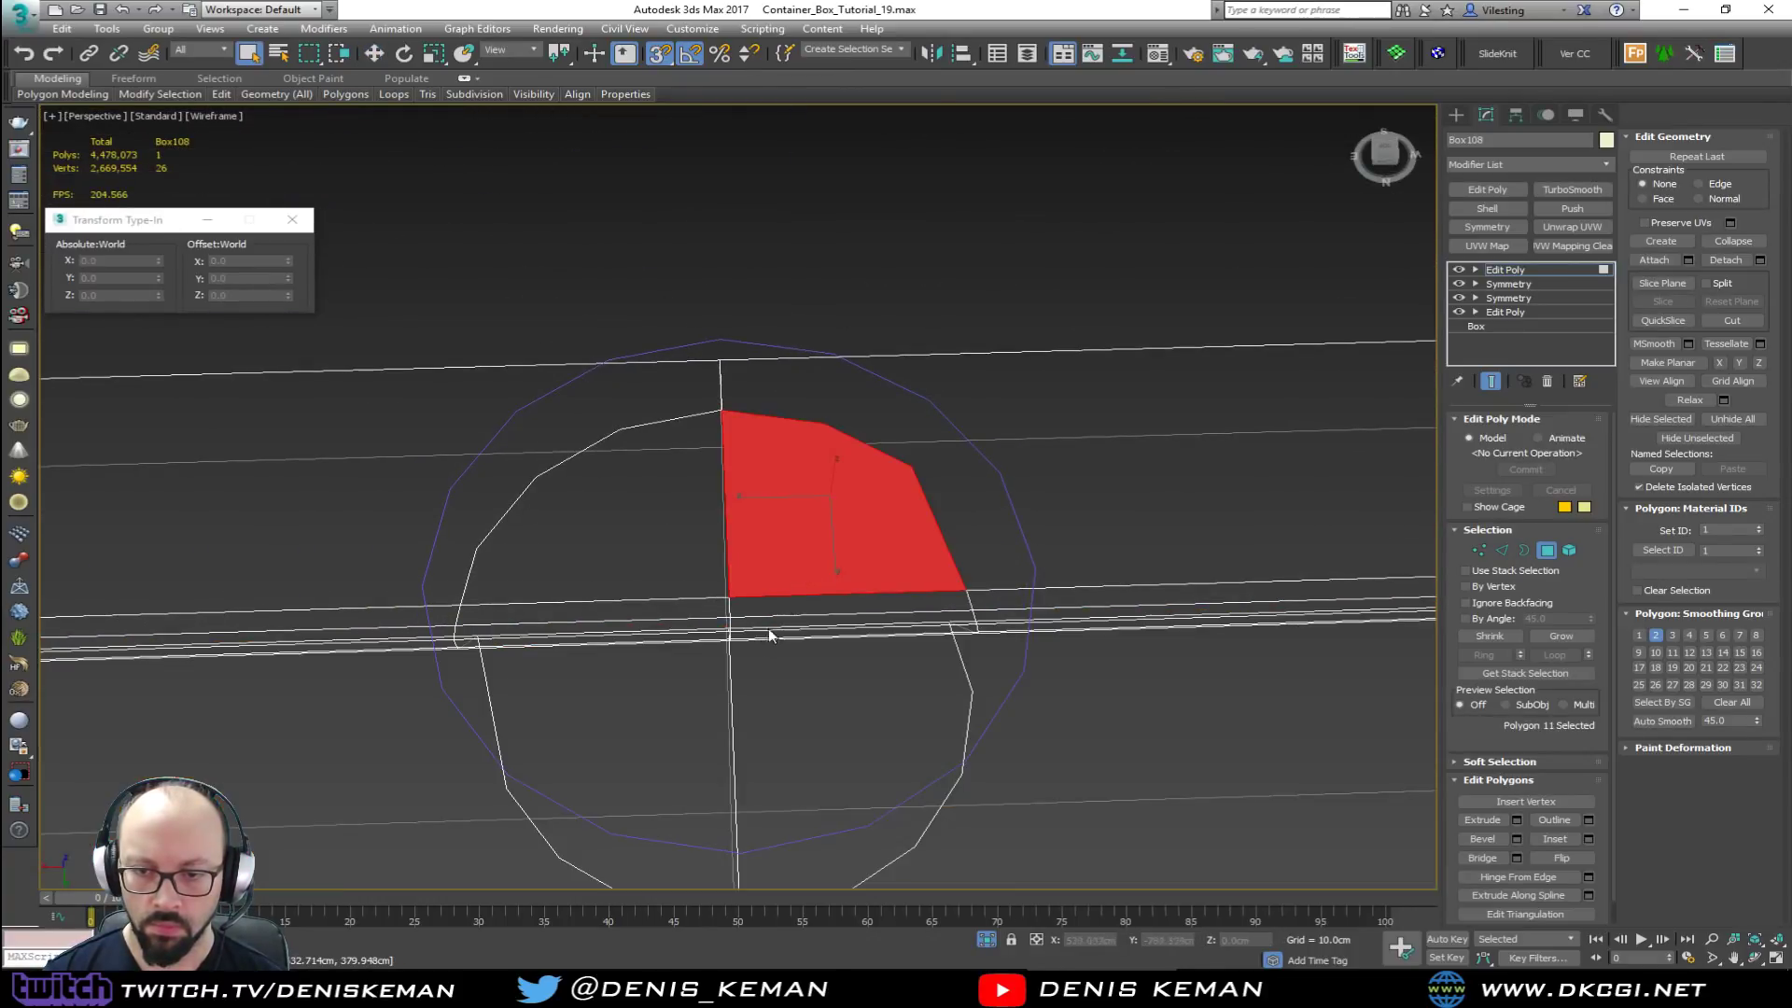
{"action": "left_click_drag", "start_coordinate": [642, 734], "coordinate": [640, 733]}
{"action": "scroll", "coordinate": [724, 682], "scroll_direction": "down", "scroll_amount": 5}
{"action": "left_click_drag", "start_coordinate": [1028, 290], "coordinate": [913, 643], "text": "alt"}
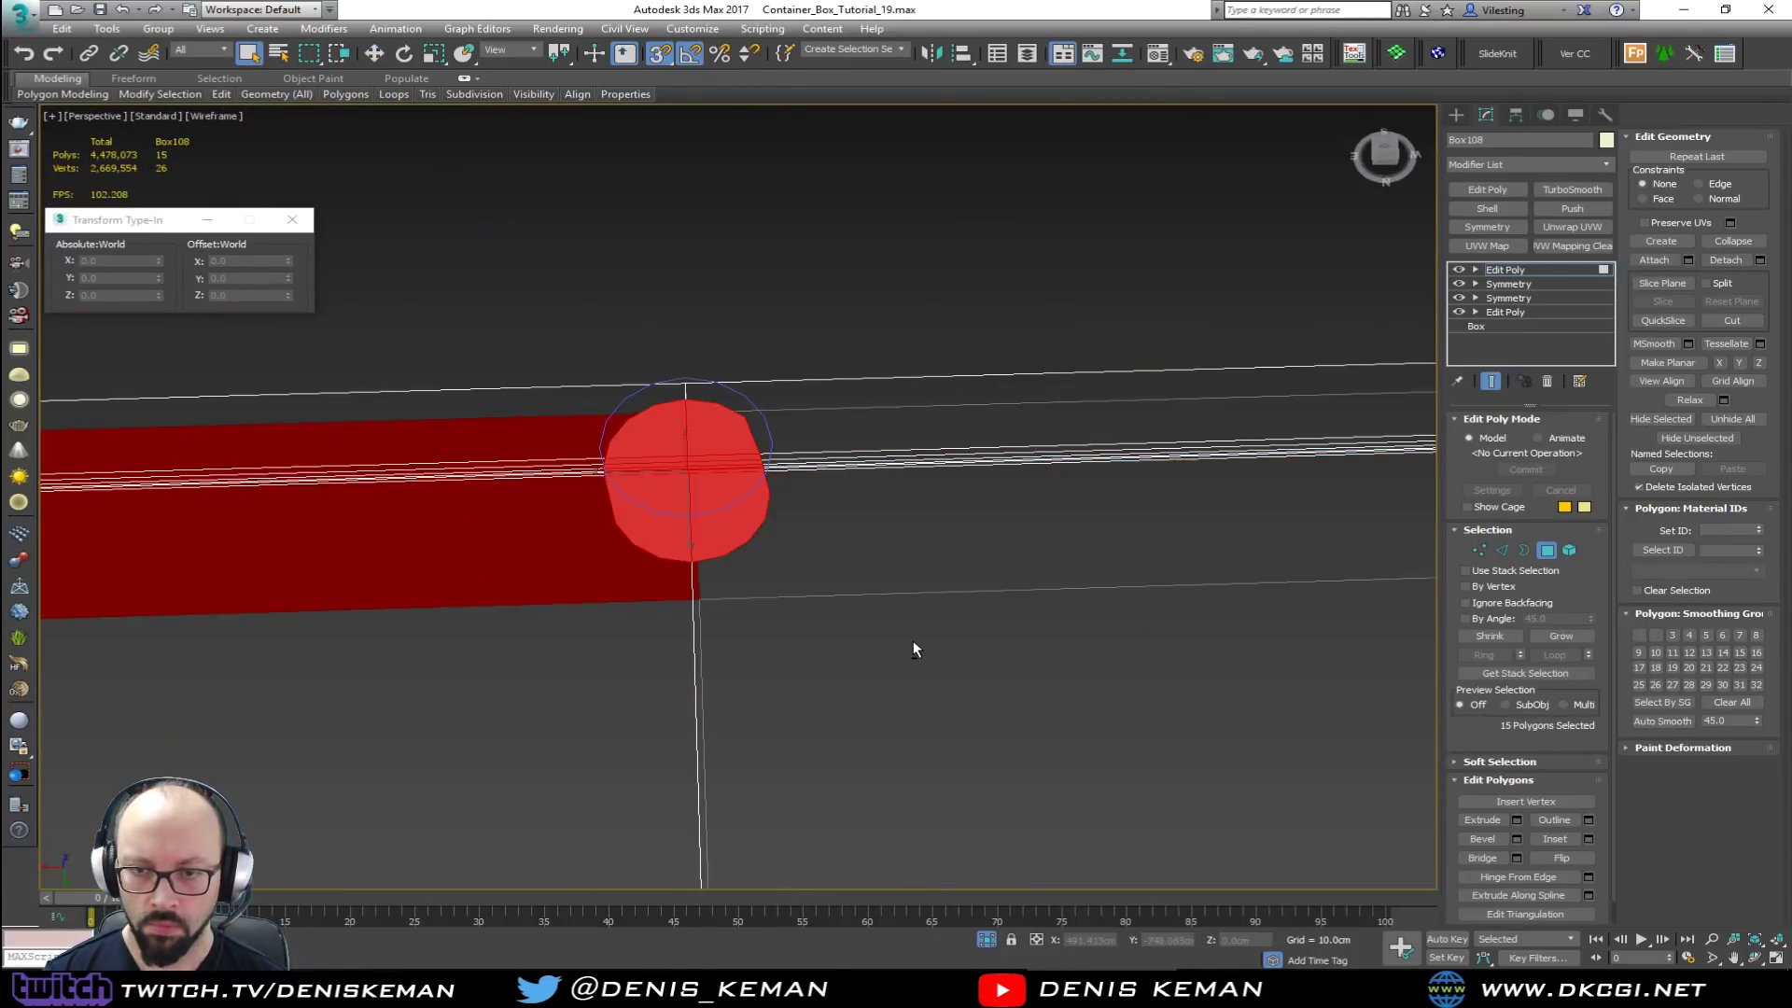
{"action": "left_click_drag", "start_coordinate": [316, 401], "coordinate": [313, 399], "text": "alt"}
{"action": "middle_click_drag", "start_coordinate": [448, 486], "coordinate": [478, 422], "text": "alt"}
{"action": "key", "text": "F3"}
{"action": "scroll", "coordinate": [715, 484], "scroll_direction": "up", "scroll_amount": 3}
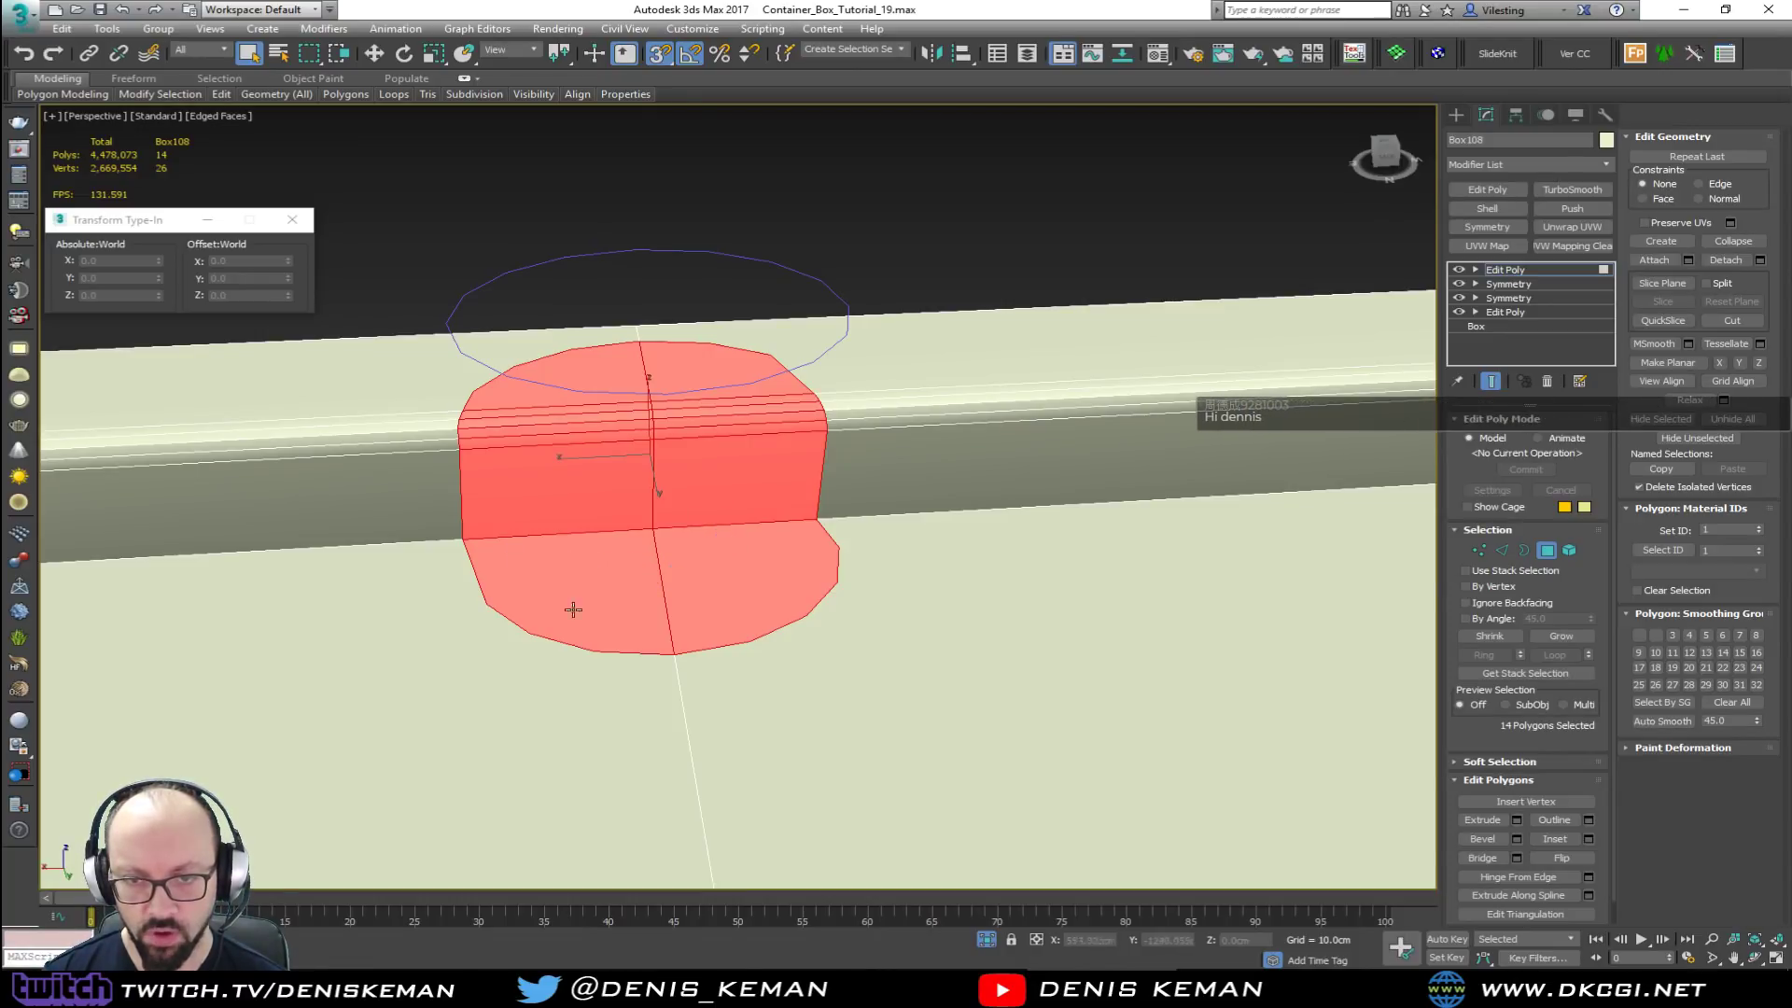
Step: Deselect the two playing-surface polygons inside the outline and delete the selected rail and cushion polygons
{"action": "middle_click_drag", "start_coordinate": [736, 598], "coordinate": [786, 557], "text": "alt"}
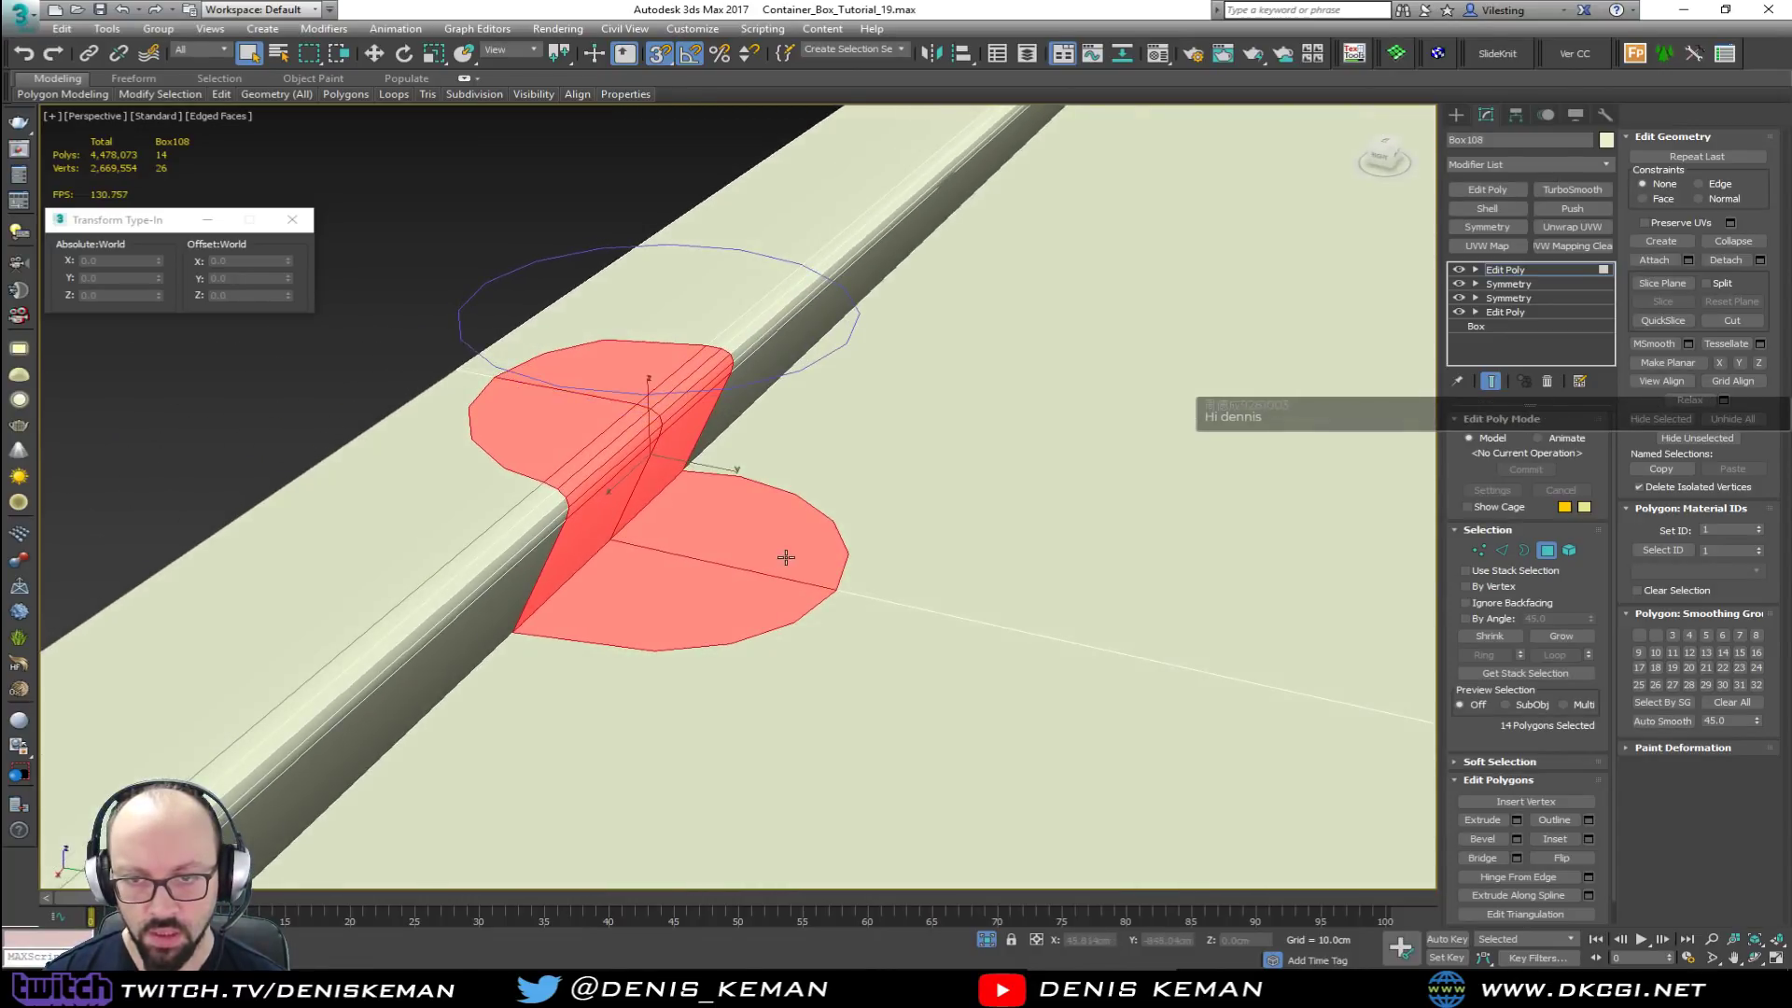
{"action": "left_click_drag", "start_coordinate": [882, 636], "coordinate": [763, 553], "text": "alt"}
{"action": "middle_click_drag", "start_coordinate": [762, 552], "coordinate": [723, 596], "text": "alt"}
{"action": "key", "text": "Delete"}
{"action": "scroll", "coordinate": [723, 596], "scroll_direction": "up", "scroll_amount": 4}
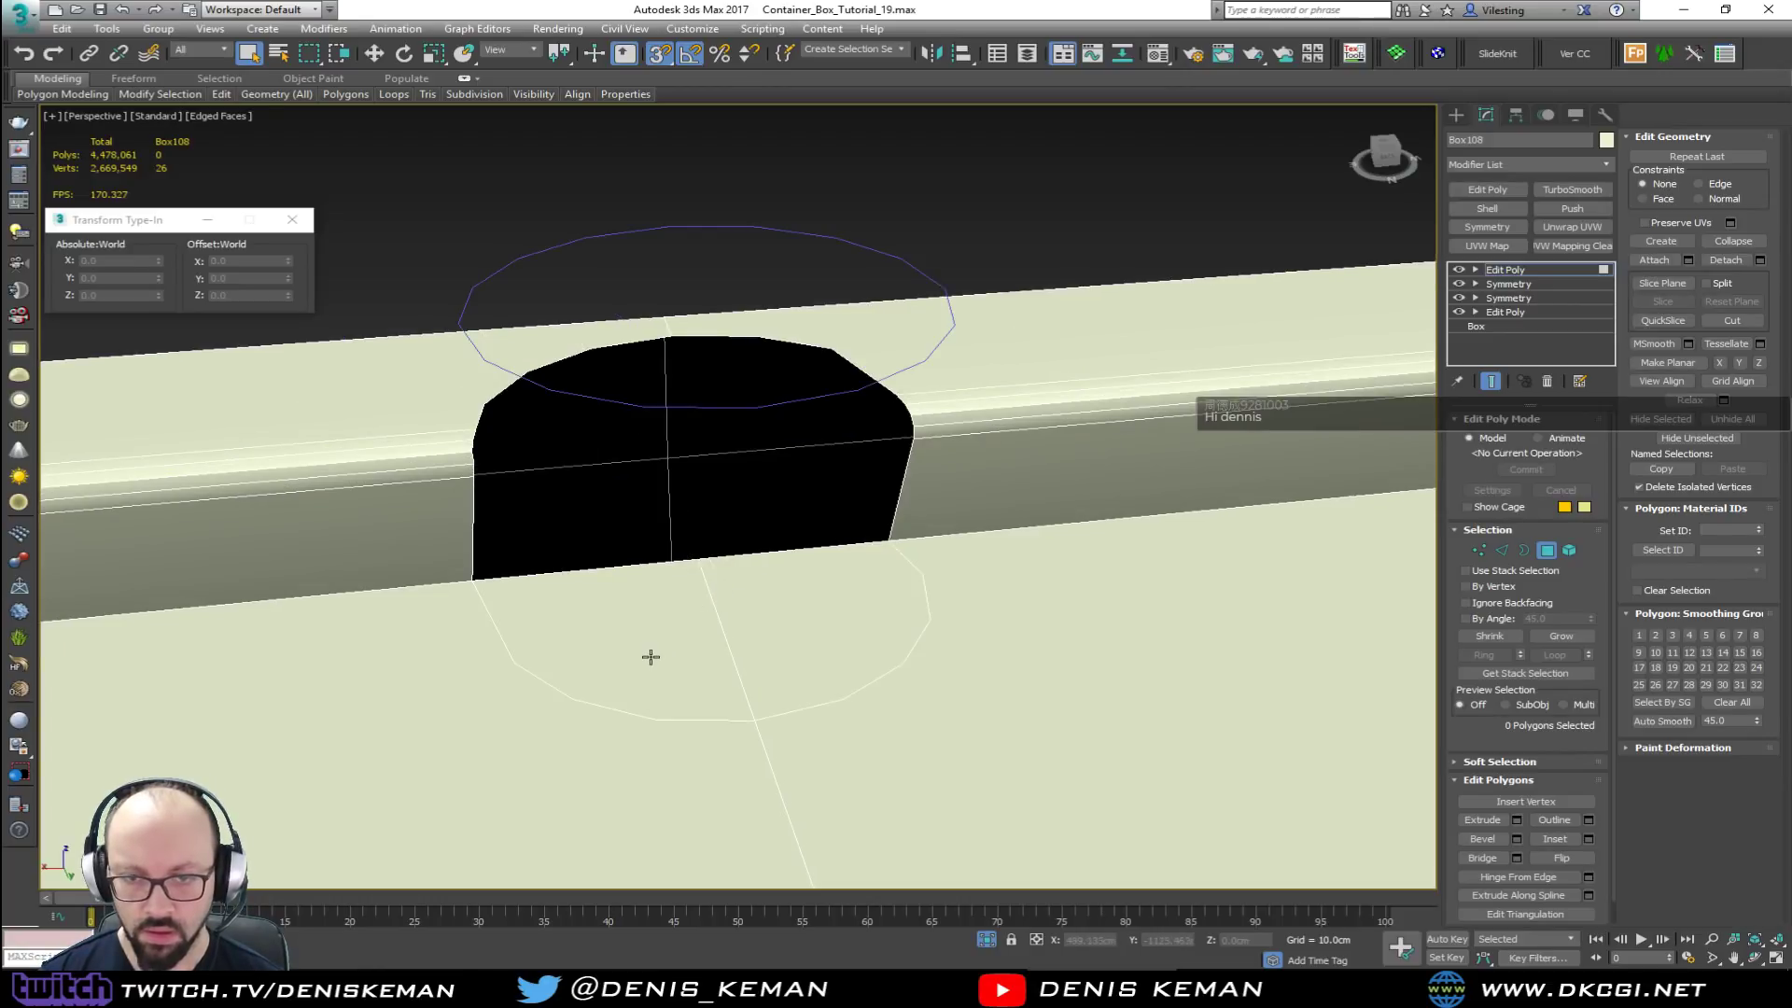
Step: Select the nine curved outline edges on the playing surface and remove them
{"action": "key", "text": "2"}
{"action": "left_click", "coordinate": [570, 697]}
{"action": "left_click", "coordinate": [623, 710], "text": "ctrl"}
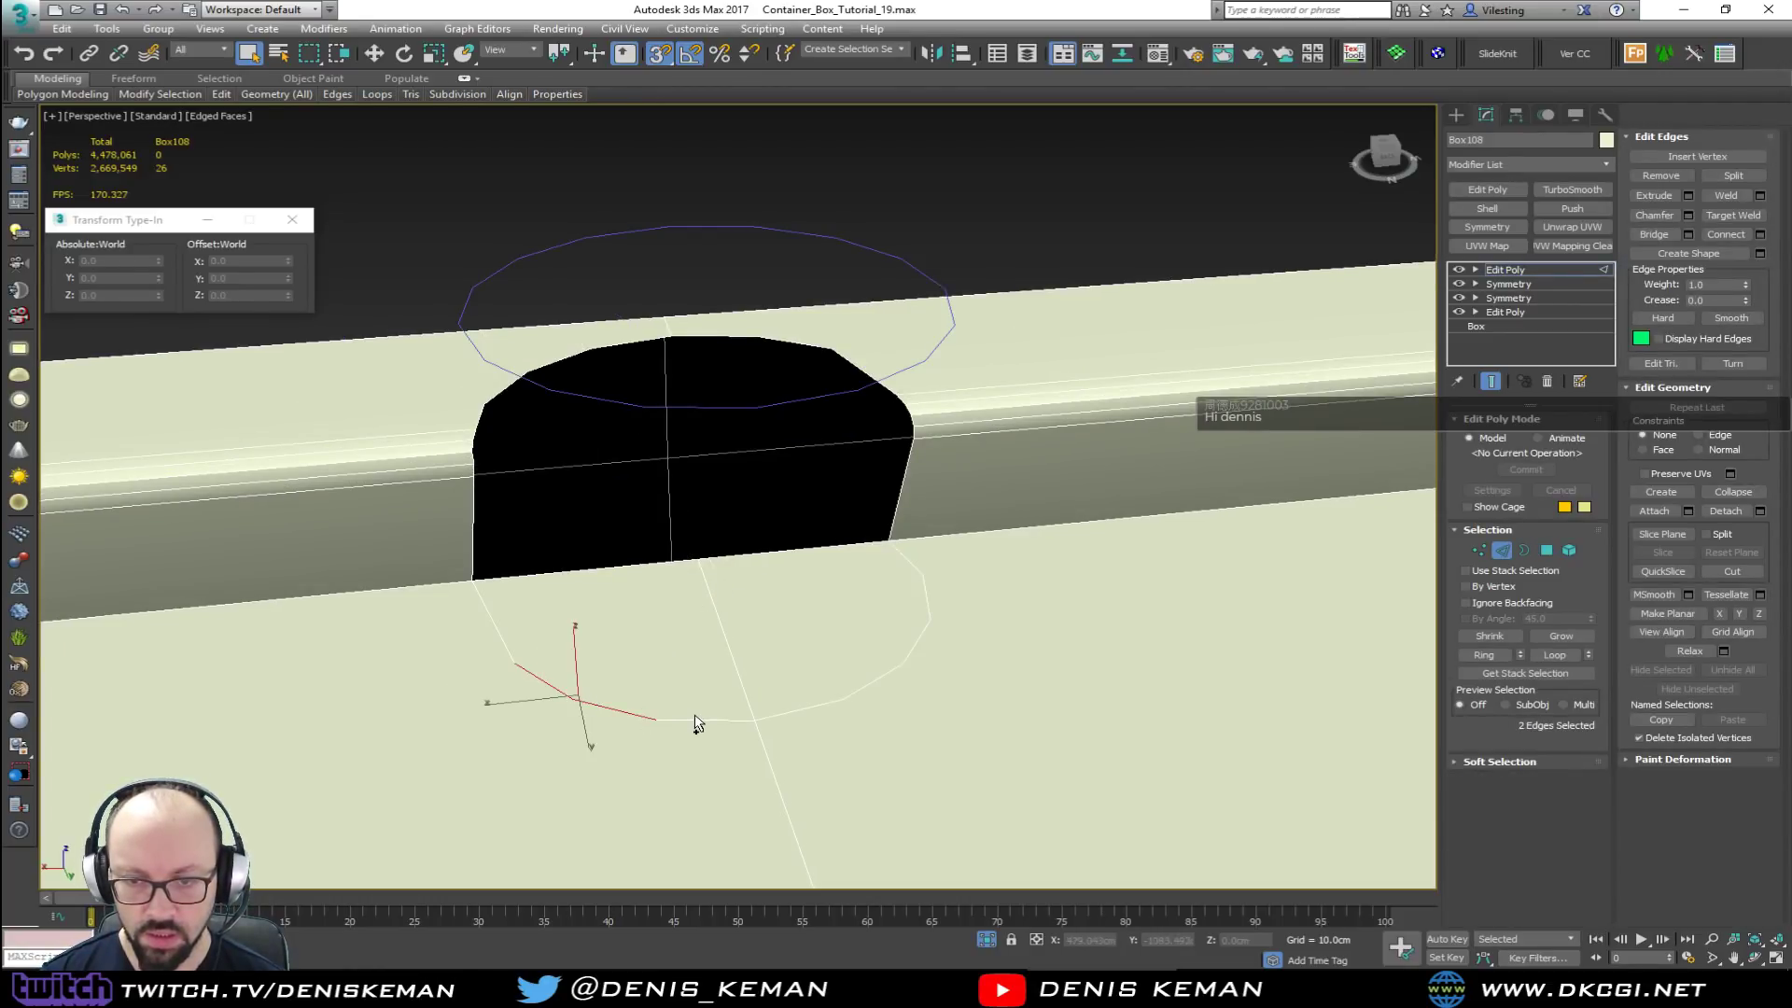
{"action": "left_click", "coordinate": [704, 720], "text": "ctrl"}
{"action": "left_click", "coordinate": [496, 631], "text": "ctrl"}
{"action": "left_click", "coordinate": [840, 698], "text": "ctrl"}
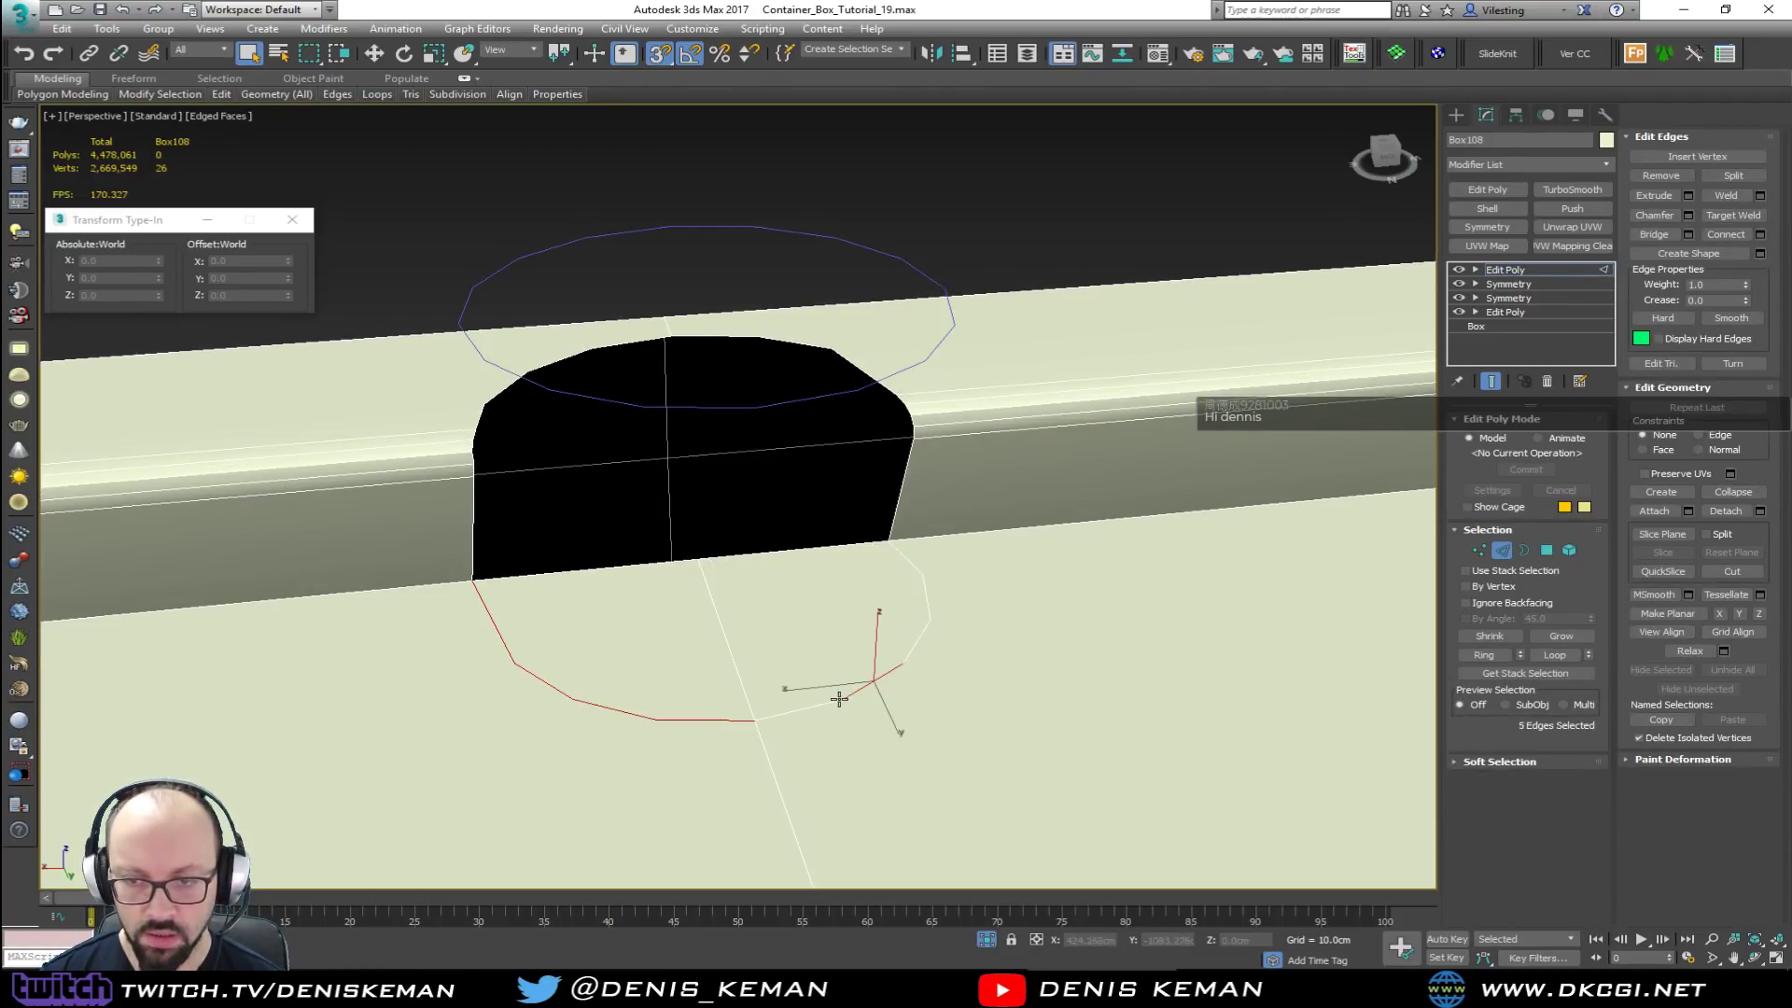
{"action": "left_click", "coordinate": [822, 709], "text": "ctrl"}
{"action": "left_click", "coordinate": [914, 647], "text": "ctrl"}
{"action": "left_click", "coordinate": [928, 602], "text": "ctrl"}
{"action": "left_click", "coordinate": [914, 561], "text": "ctrl"}
{"action": "right_click", "coordinate": [915, 563]}
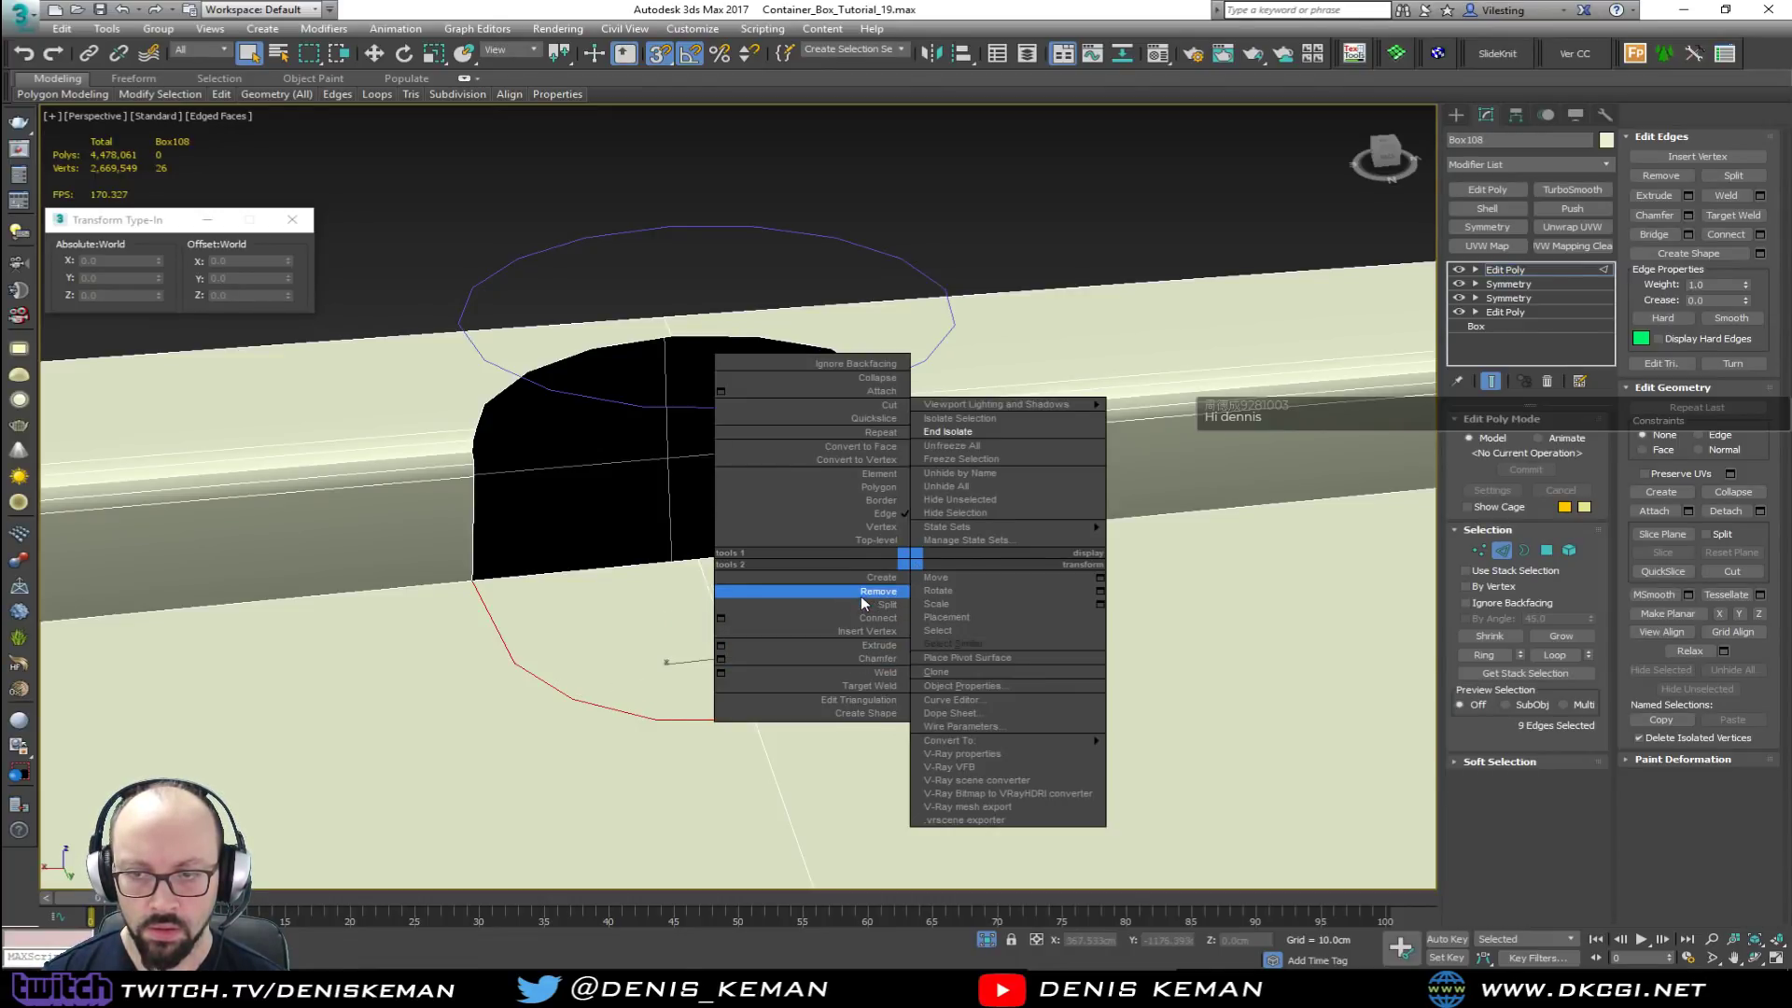
{"action": "left_click", "coordinate": [861, 595]}
Step: Connect both lower corner vertices of the pocket opening to the midline vertex on the playing surface
{"action": "middle_click_drag", "start_coordinate": [662, 565], "coordinate": [199, 608]}
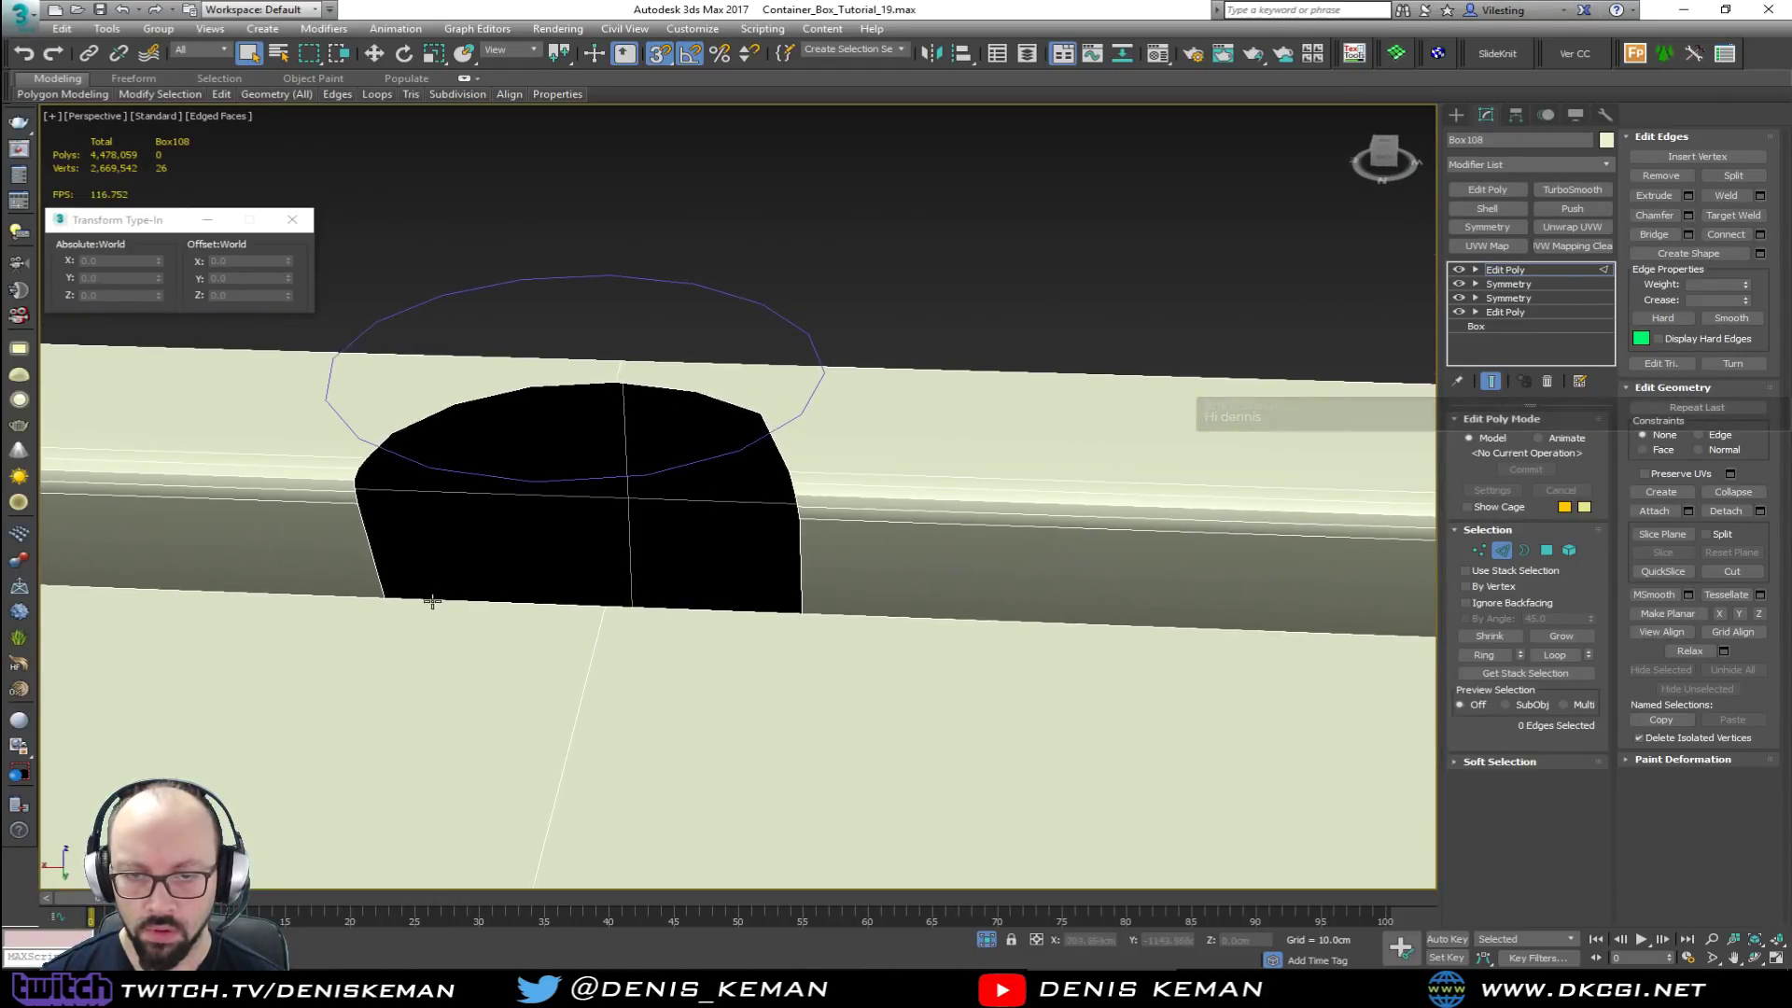
{"action": "key", "text": "1"}
{"action": "left_click", "coordinate": [382, 597]}
{"action": "left_click", "coordinate": [559, 781], "text": "ctrl"}
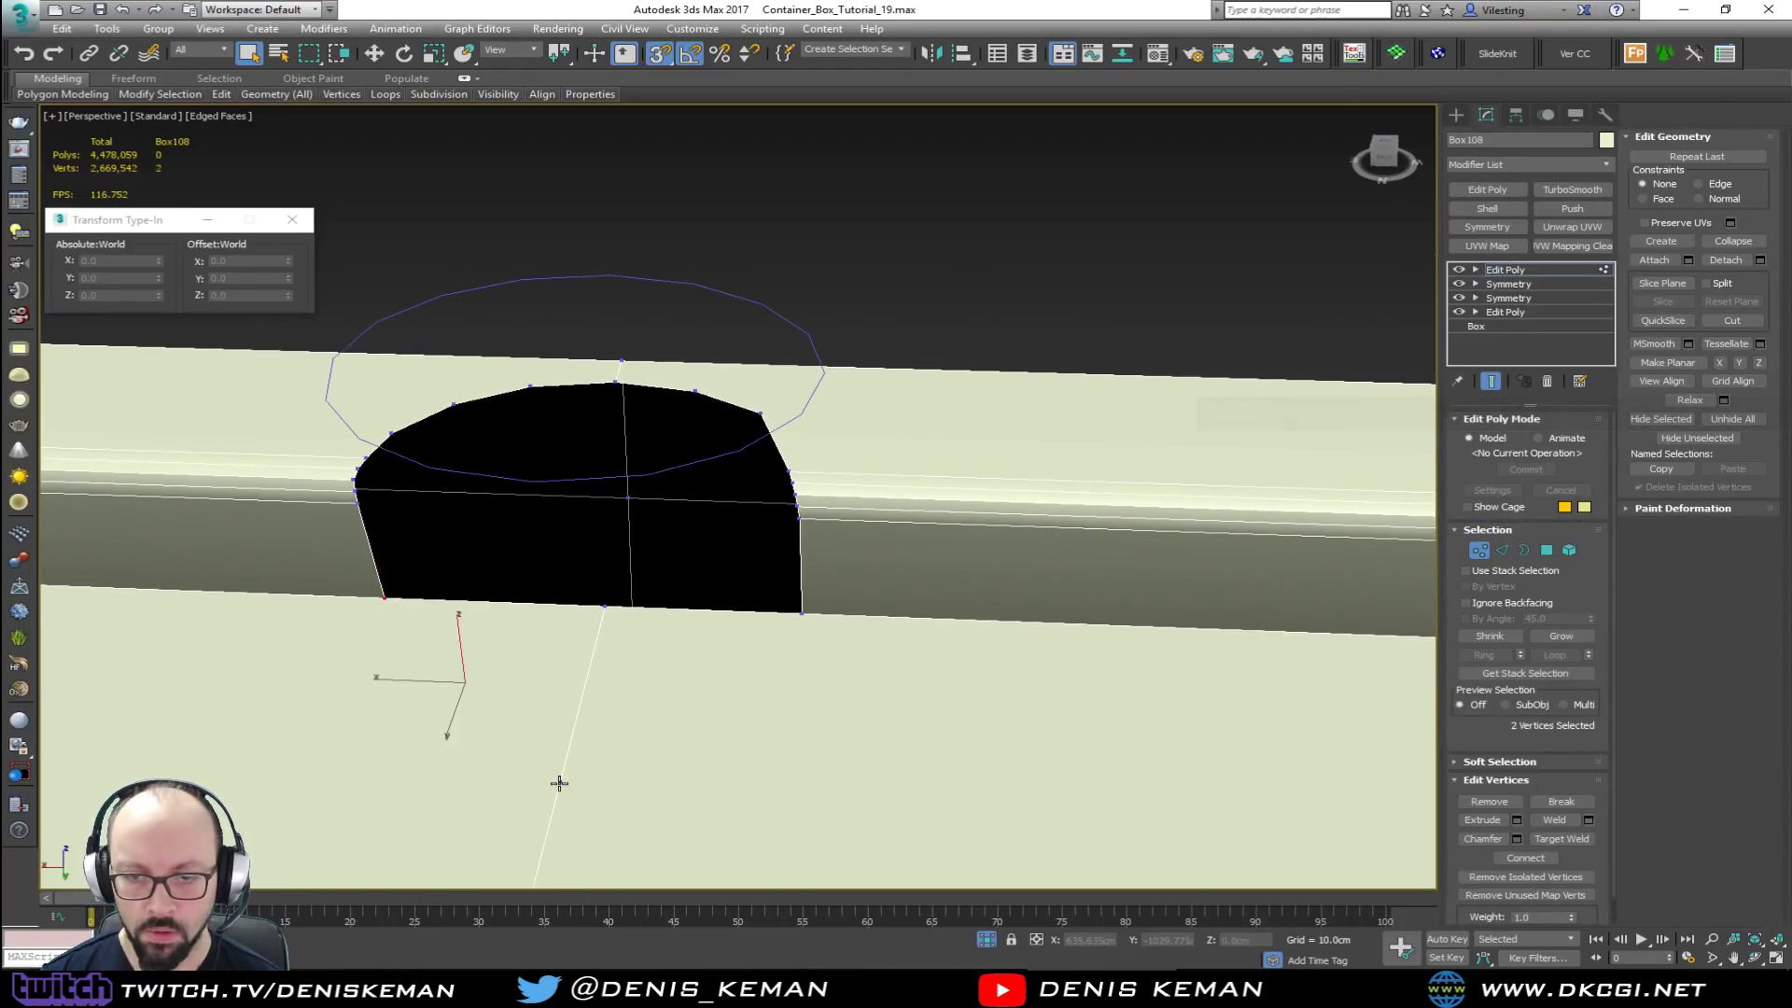
{"action": "left_click", "coordinate": [803, 614]}
{"action": "left_click", "coordinate": [560, 781], "text": "ctrl"}
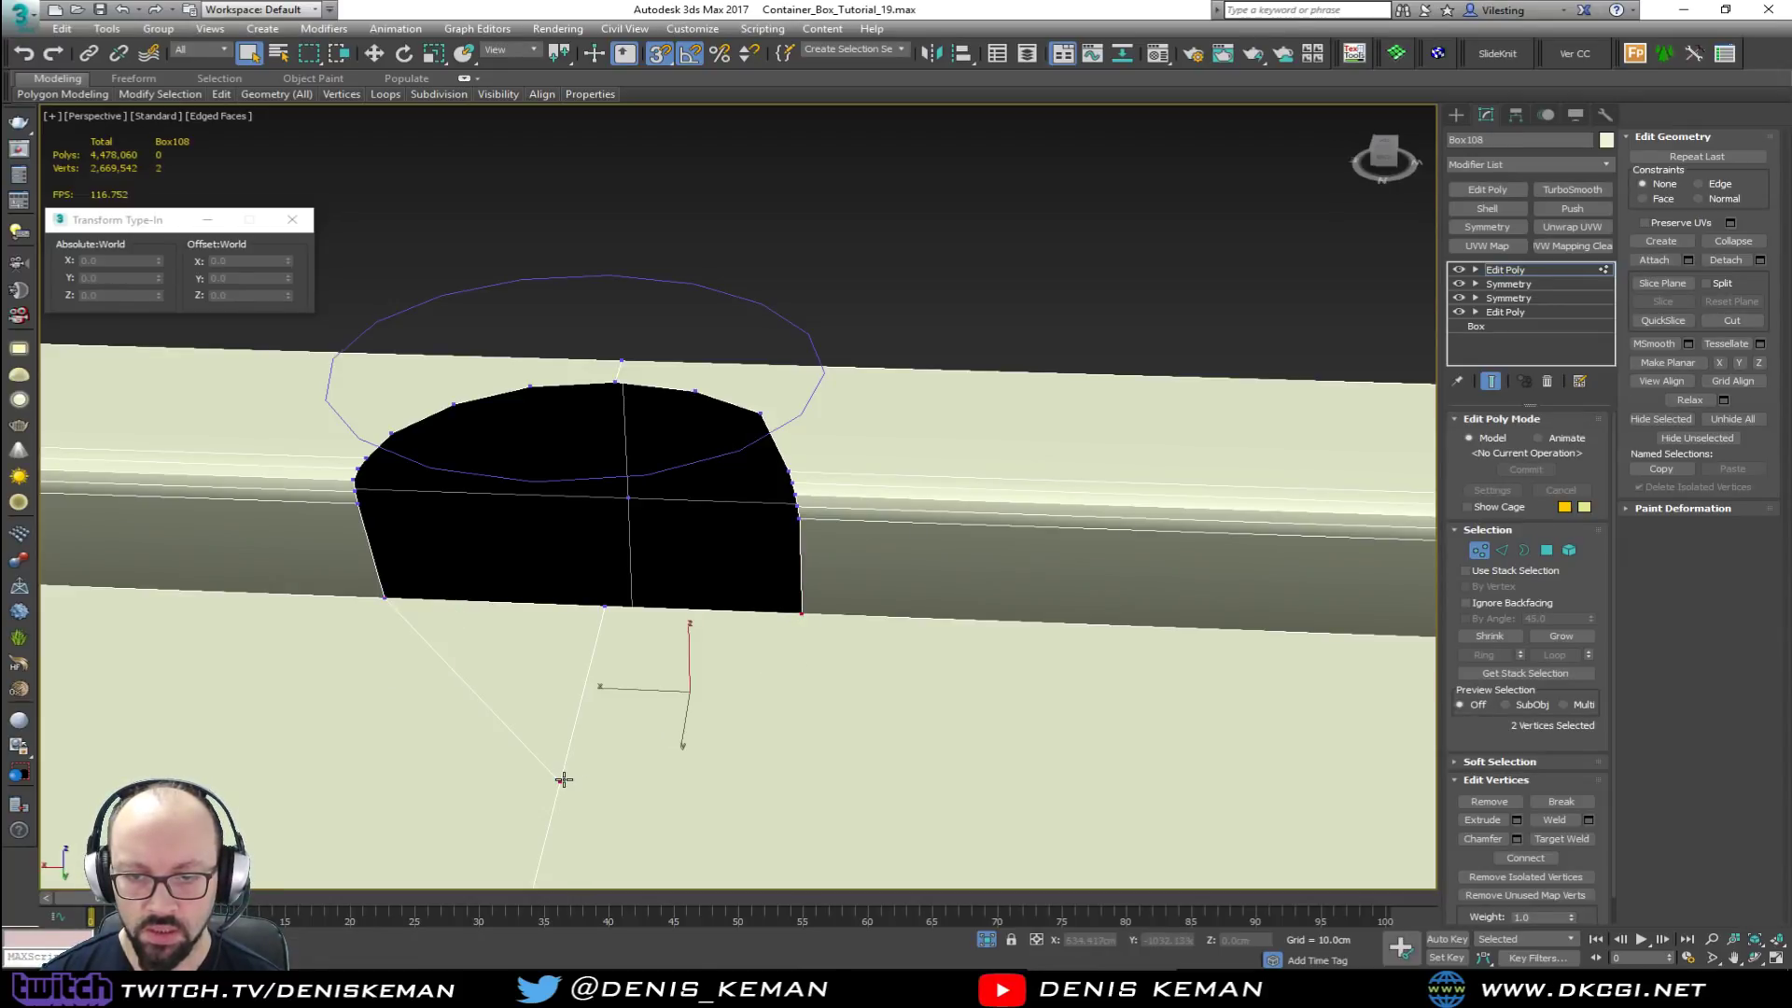
Step: Select the continuous loop of edges around the pocket opening's curved rim
{"action": "middle_click_drag", "start_coordinate": [573, 774], "coordinate": [600, 677], "text": "alt"}
{"action": "key", "text": "2"}
{"action": "left_click", "coordinate": [731, 411]}
{"action": "left_click", "coordinate": [764, 422], "text": "ctrl"}
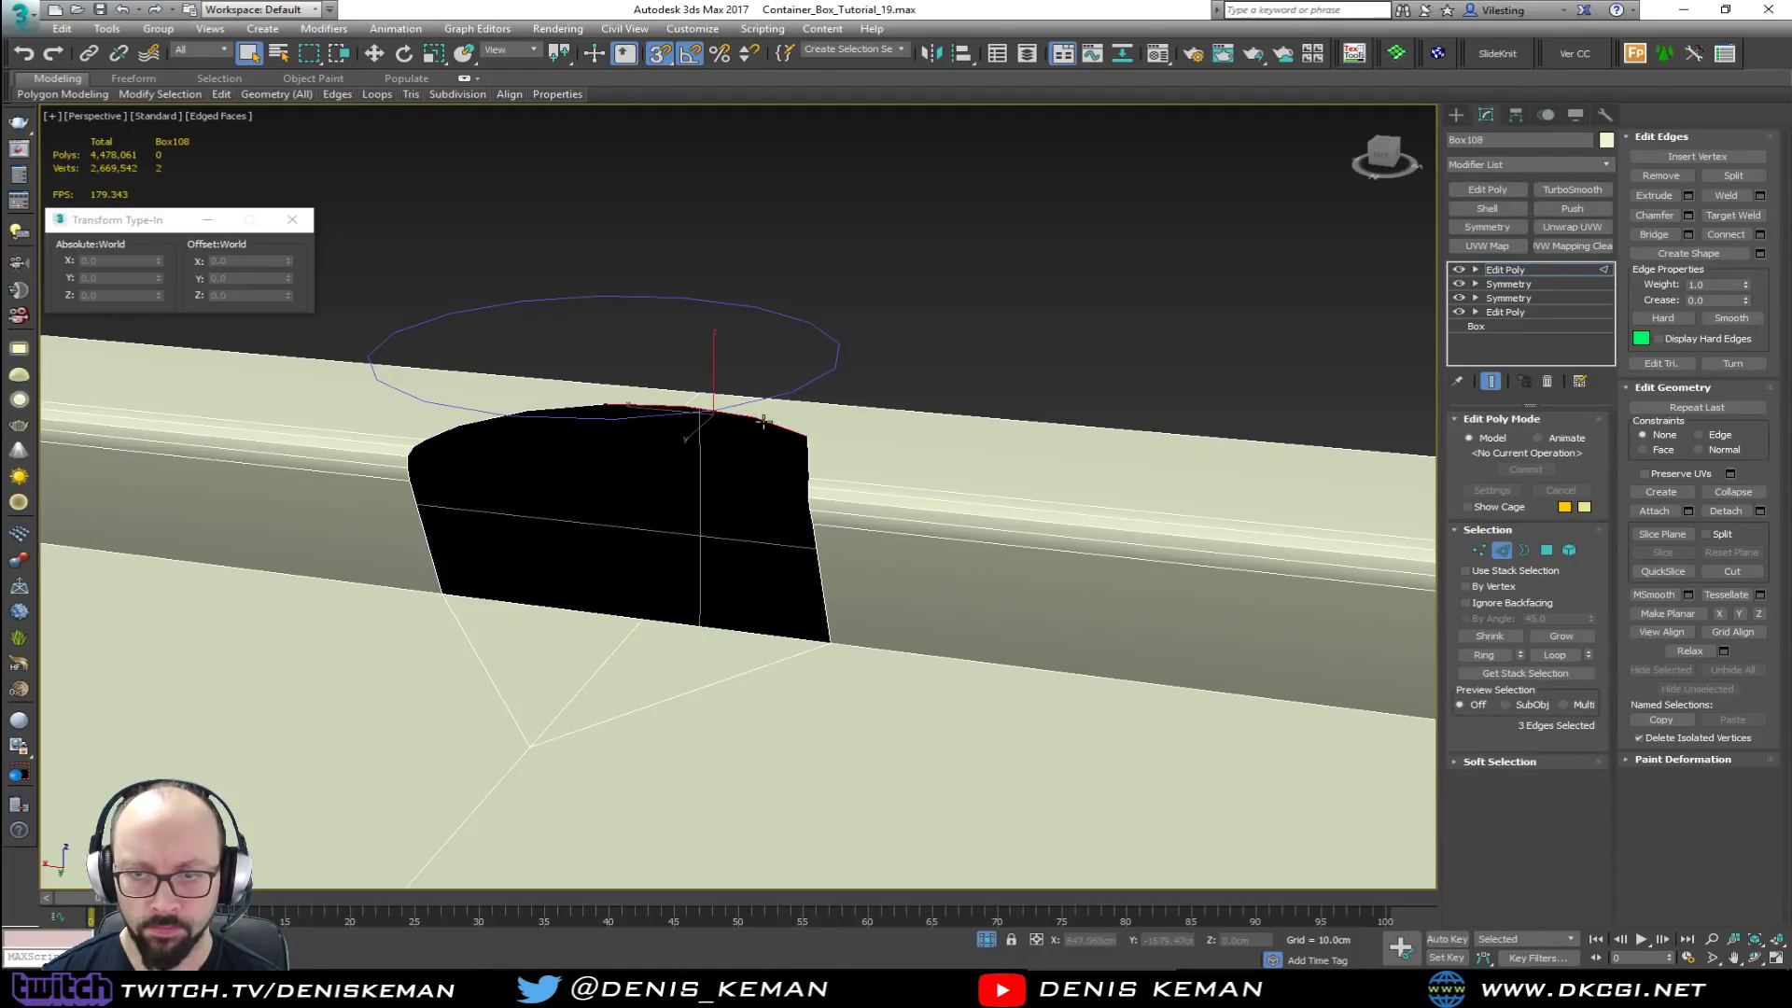
{"action": "left_click", "coordinate": [548, 410], "text": "ctrl"}
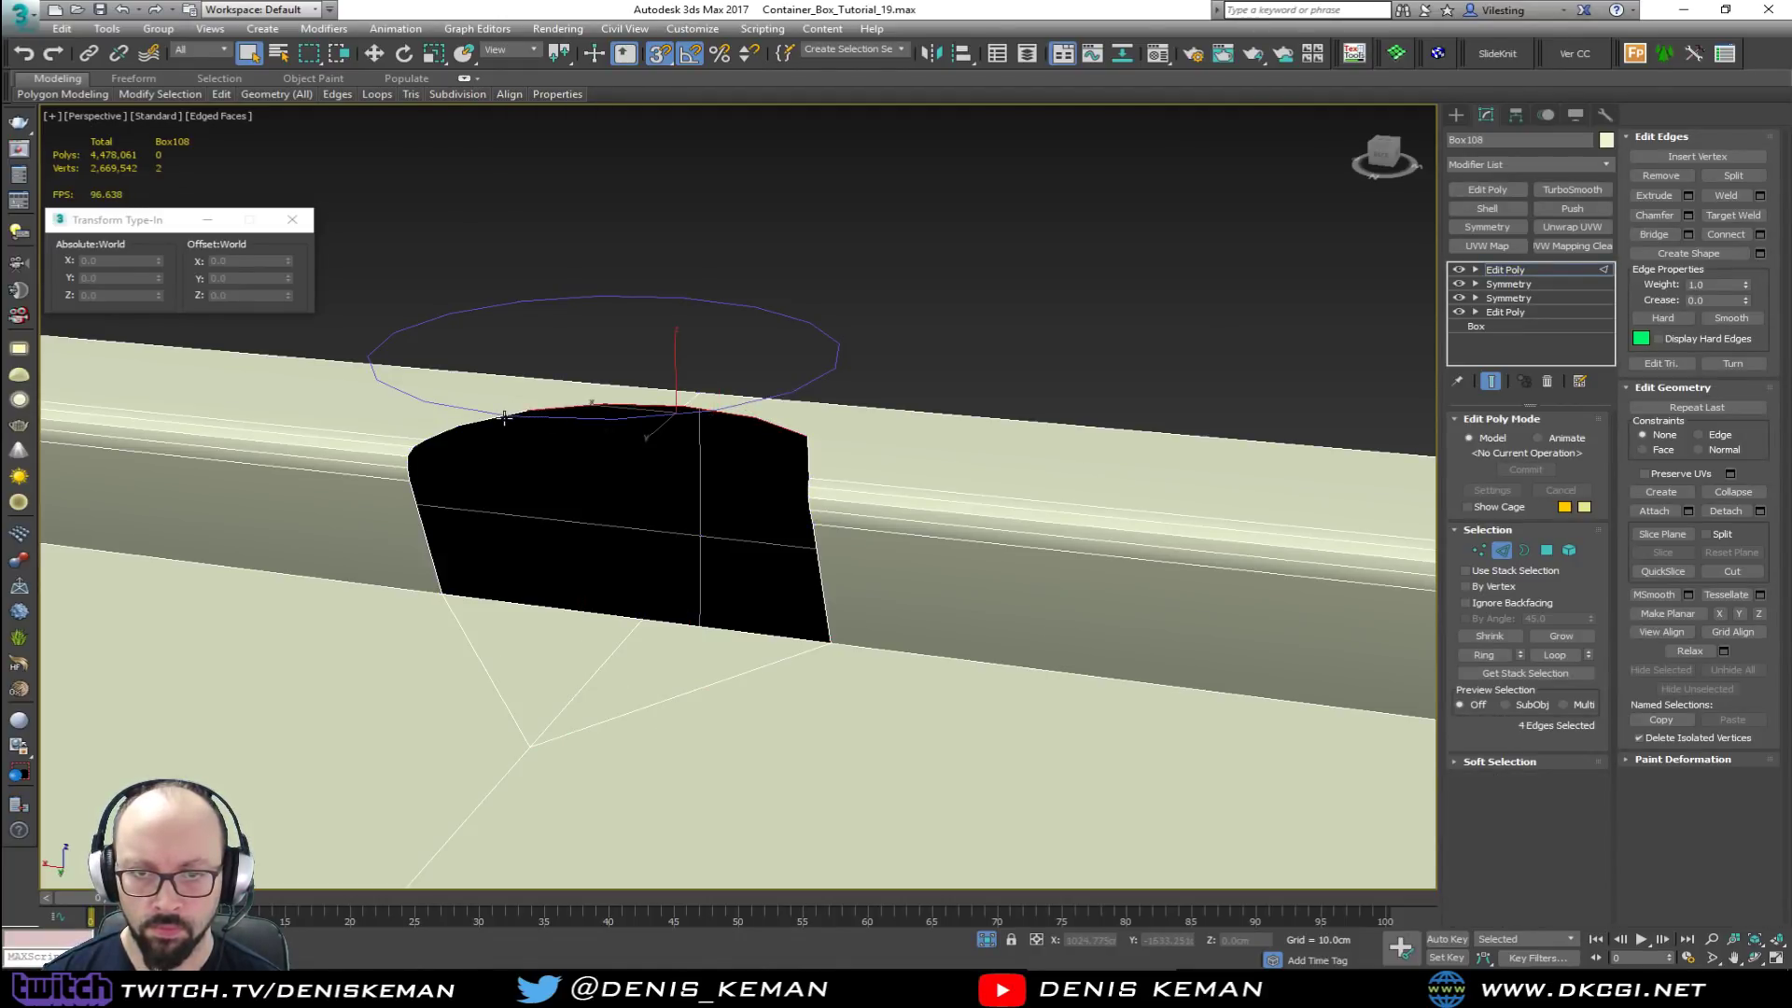
{"action": "double_click", "coordinate": [444, 435], "text": "ctrl"}
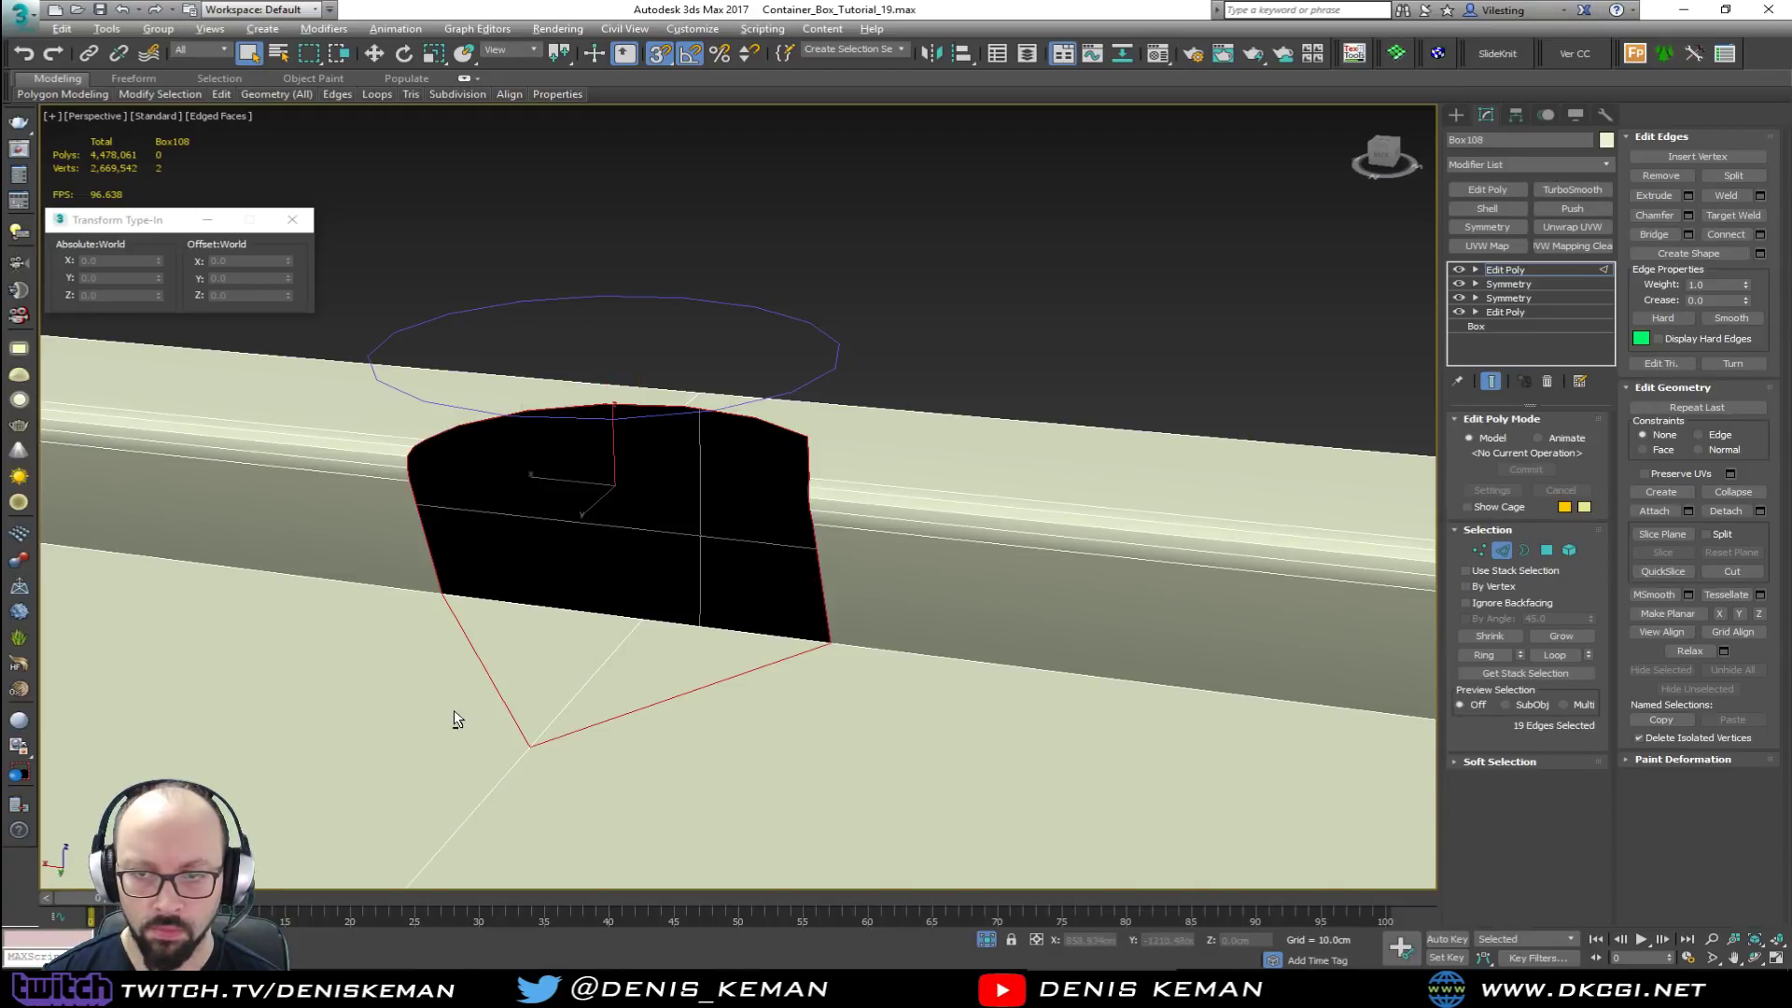
Step: Deselect the playing-surface edges and the lower cushion-face edges at both ends, keeping only the pocket's upper rim edges selected
{"action": "left_click_drag", "start_coordinate": [584, 774], "coordinate": [582, 767], "text": "alt"}
{"action": "left_click_drag", "start_coordinate": [388, 550], "coordinate": [390, 552], "text": "alt"}
{"action": "middle_click_drag", "start_coordinate": [861, 591], "coordinate": [896, 502], "text": "alt"}
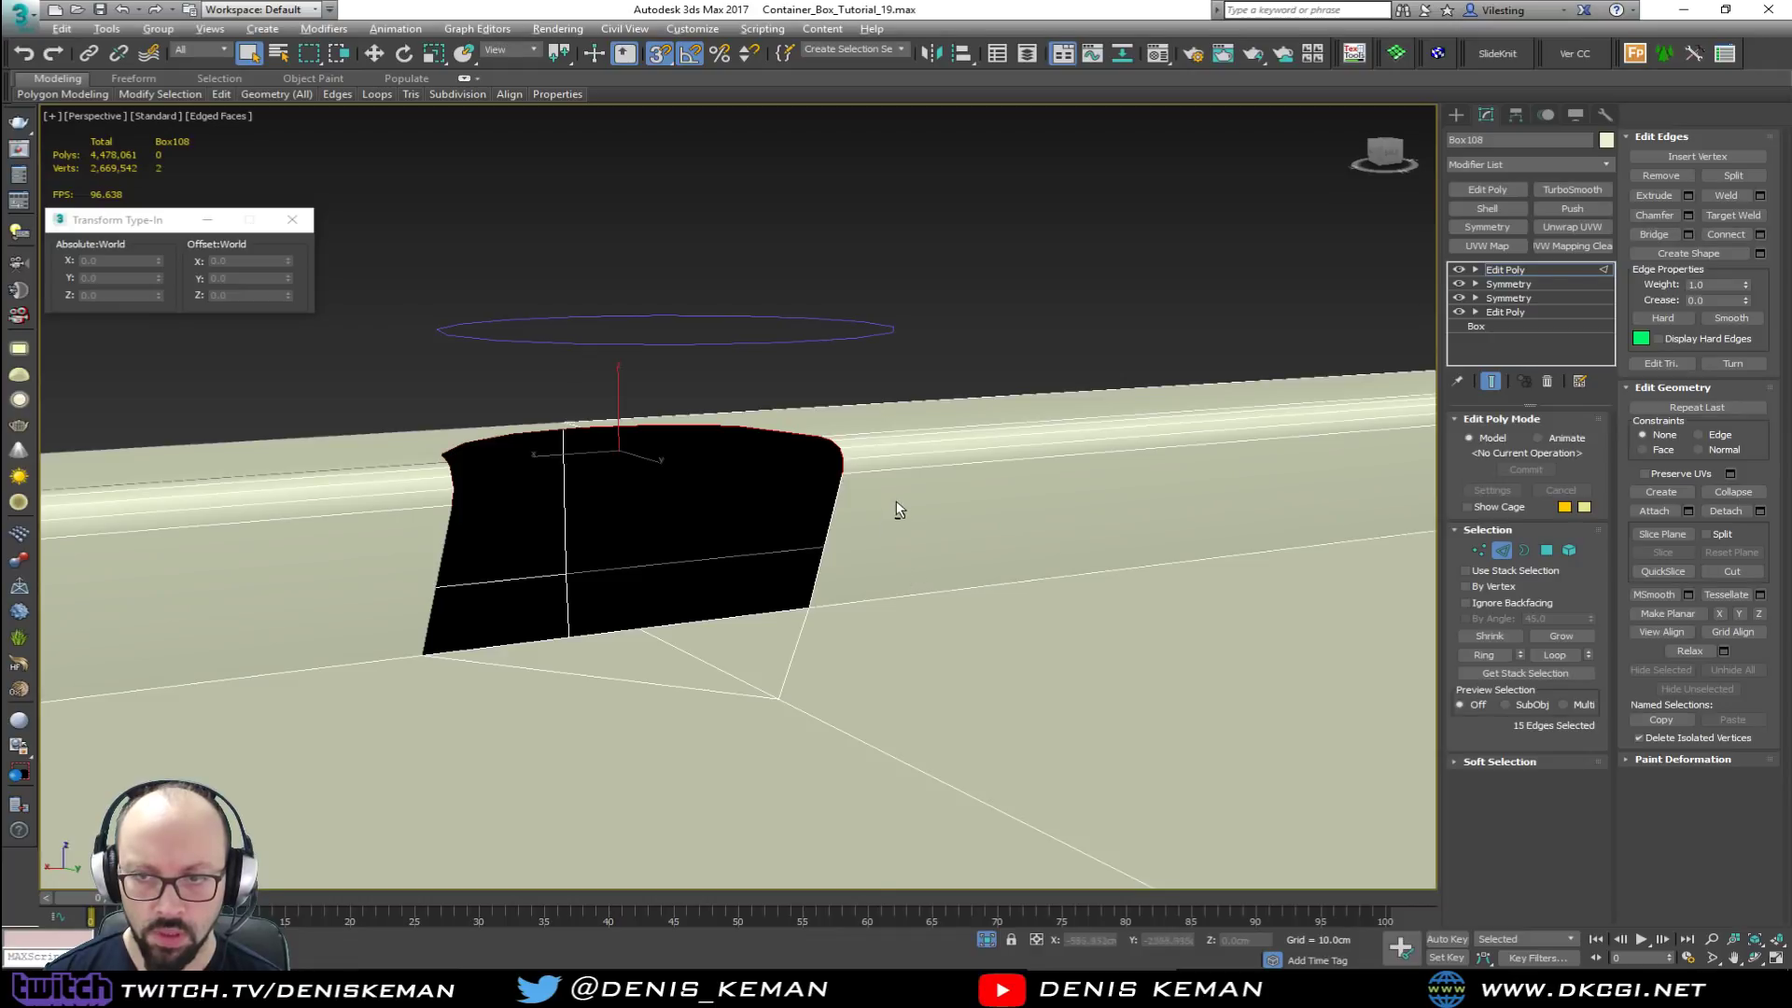
{"action": "left_click_drag", "start_coordinate": [825, 461], "coordinate": [823, 459], "text": "alt"}
{"action": "left_click_drag", "start_coordinate": [423, 484], "coordinate": [423, 485], "text": "alt"}
{"action": "middle_click_drag", "start_coordinate": [536, 541], "coordinate": [433, 546], "text": "alt"}
Step: Extrude the selected rim edges straight down past the playing surface to form the pocket's inner wall
{"action": "scroll", "coordinate": [499, 538], "scroll_direction": "up", "scroll_amount": 5}
{"action": "scroll", "coordinate": [583, 506], "scroll_direction": "down", "scroll_amount": 4}
{"action": "key", "text": "w"}
{"action": "key", "text": "s"}
{"action": "left_click_drag", "start_coordinate": [715, 323], "coordinate": [747, 653], "text": "shift"}
{"action": "left_click_drag", "start_coordinate": [747, 661], "coordinate": [746, 664]}
{"action": "middle_click_drag", "start_coordinate": [747, 665], "coordinate": [792, 652], "text": "alt"}
Step: Select the lower vertices at both ends of the new pocket wall and move them back toward the rail
{"action": "key", "text": "1"}
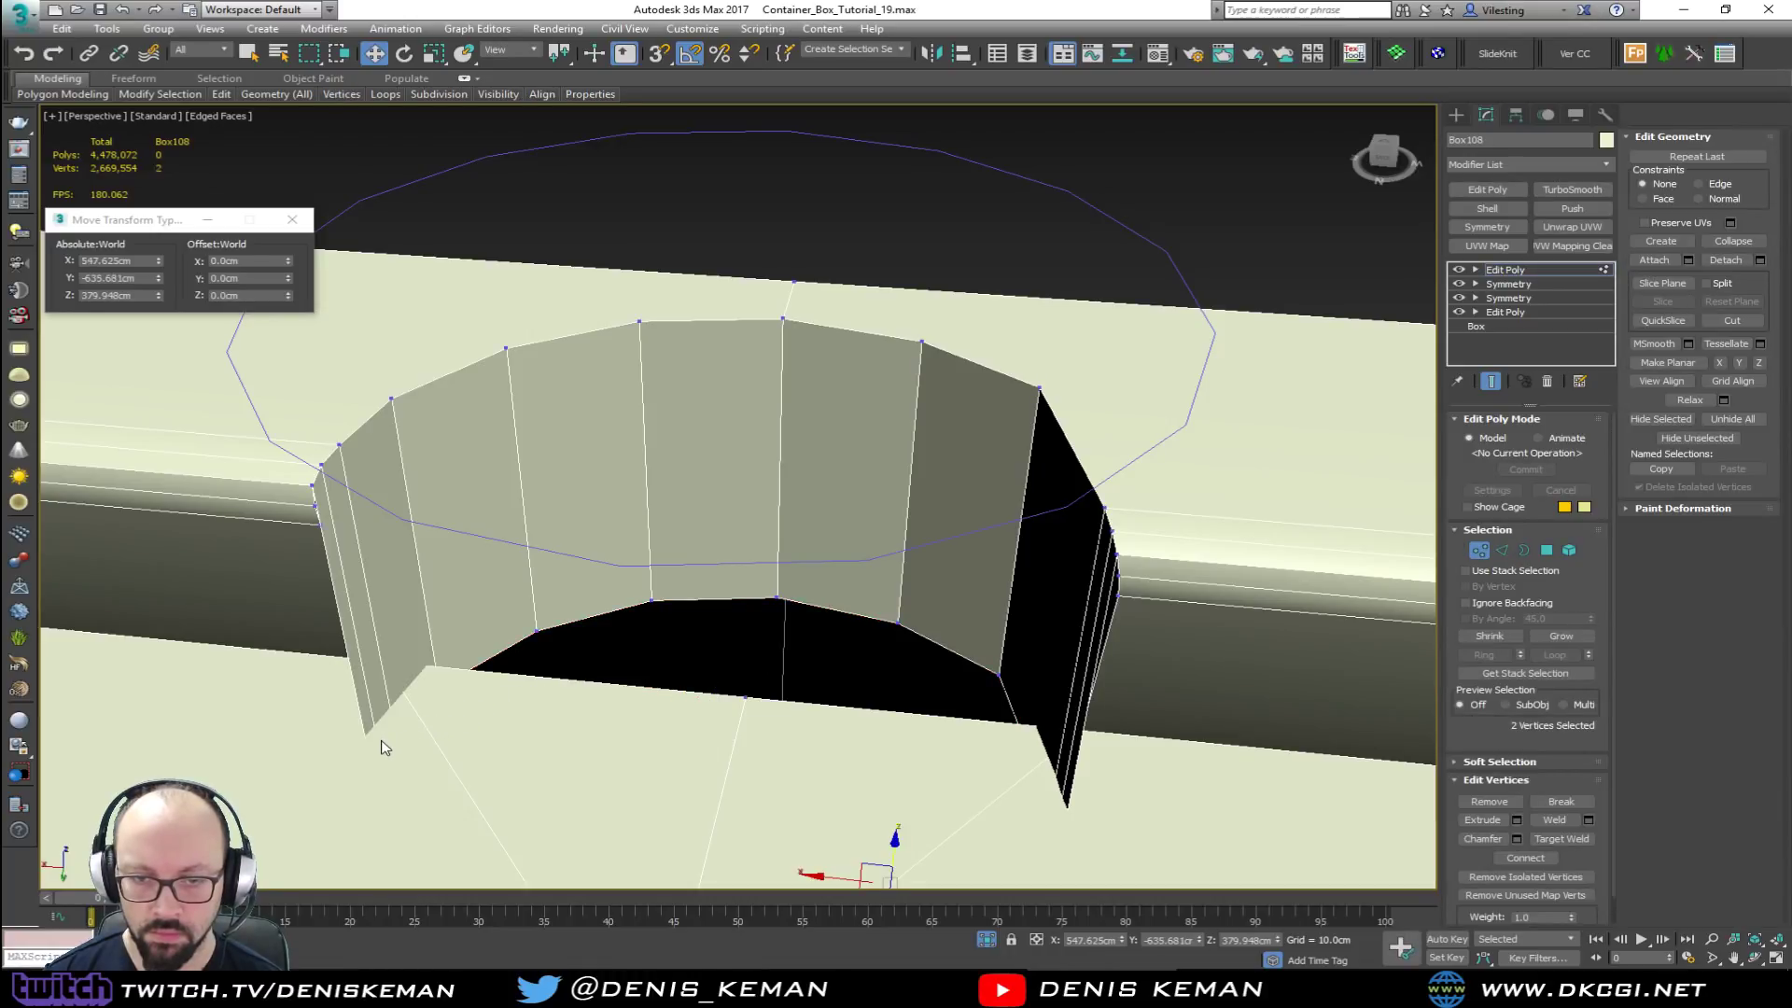
{"action": "key", "text": "F3"}
{"action": "left_click_drag", "start_coordinate": [351, 734], "coordinate": [350, 730]}
{"action": "left_click_drag", "start_coordinate": [1051, 828], "coordinate": [1032, 793], "text": "ctrl"}
{"action": "key", "text": "F3"}
{"action": "middle_click_drag", "start_coordinate": [899, 747], "coordinate": [759, 831], "text": "alt"}
{"action": "left_click_drag", "start_coordinate": [759, 830], "coordinate": [652, 761]}
{"action": "middle_click_drag", "start_coordinate": [780, 668], "coordinate": [761, 528], "text": "alt"}
Step: Select the five vertices along the back of the wall's lower edge and shift them horizontally
{"action": "left_click_drag", "start_coordinate": [620, 582], "coordinate": [597, 590]}
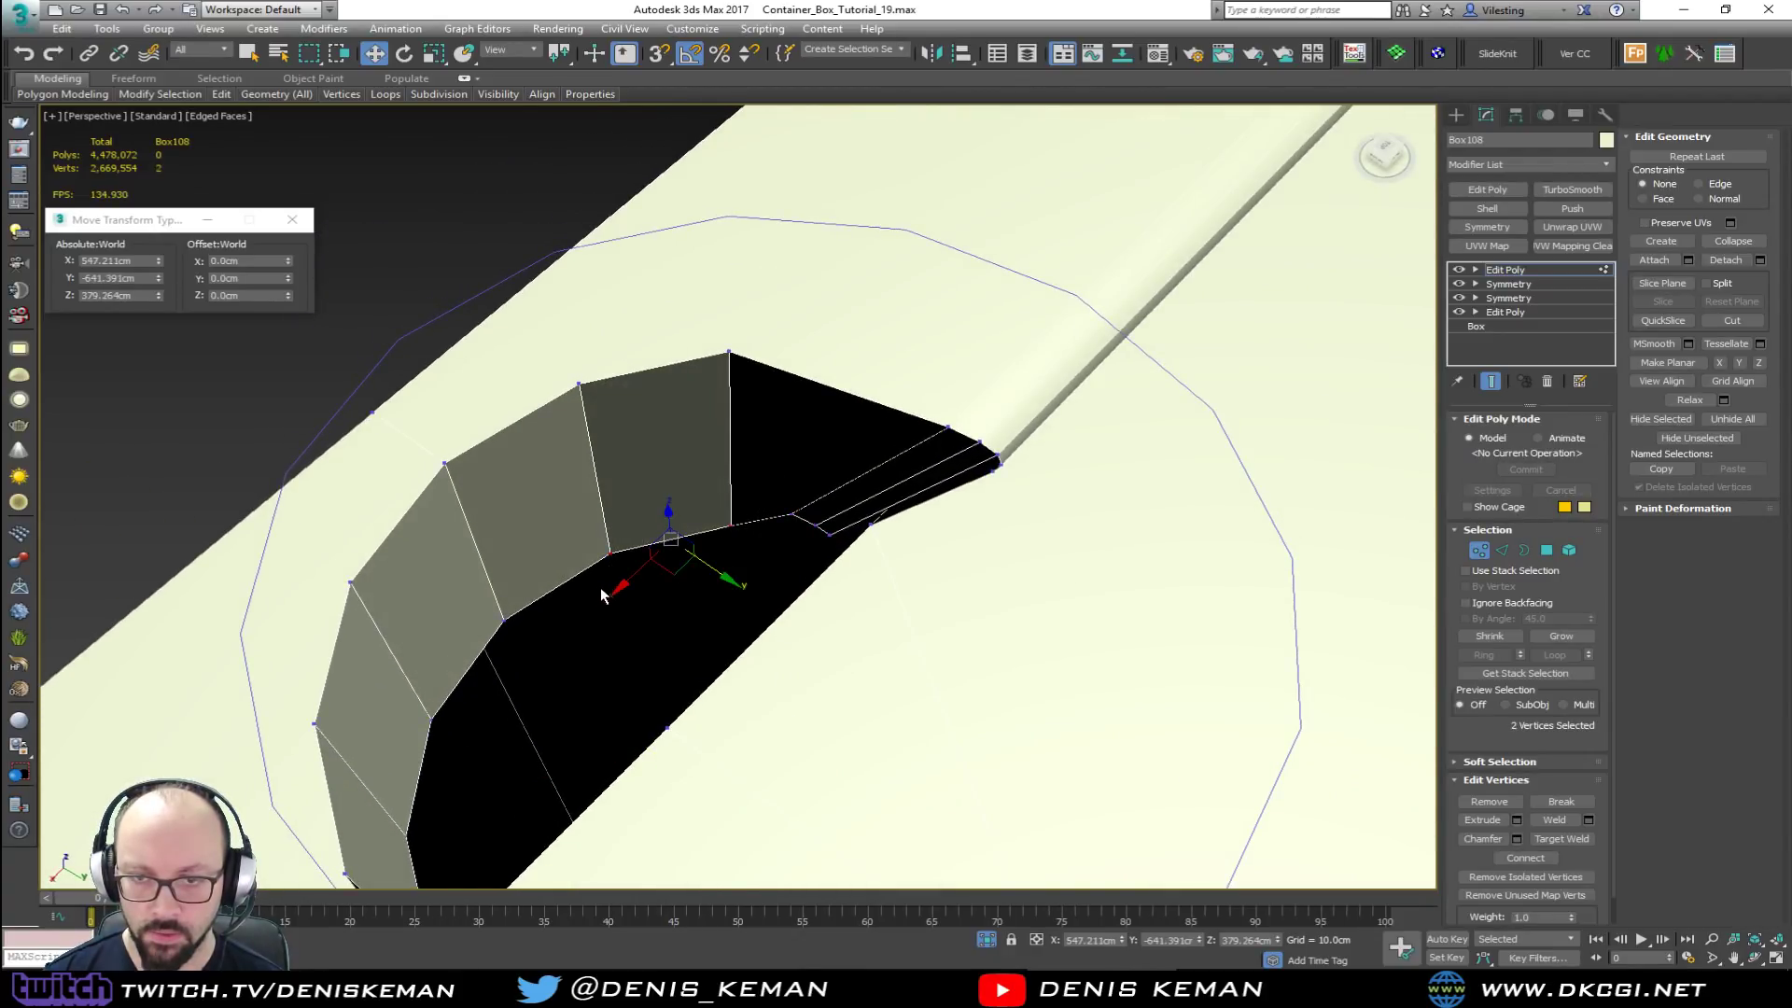
{"action": "left_click", "coordinate": [504, 619], "text": "ctrl"}
{"action": "left_click", "coordinate": [430, 720], "text": "ctrl"}
{"action": "left_click_drag", "start_coordinate": [416, 848], "coordinate": [417, 847], "text": "ctrl"}
{"action": "middle_click_drag", "start_coordinate": [517, 790], "coordinate": [592, 816], "text": "alt"}
{"action": "left_click_drag", "start_coordinate": [590, 646], "coordinate": [530, 647]}
{"action": "middle_click_drag", "start_coordinate": [530, 648], "coordinate": [676, 633], "text": "alt"}
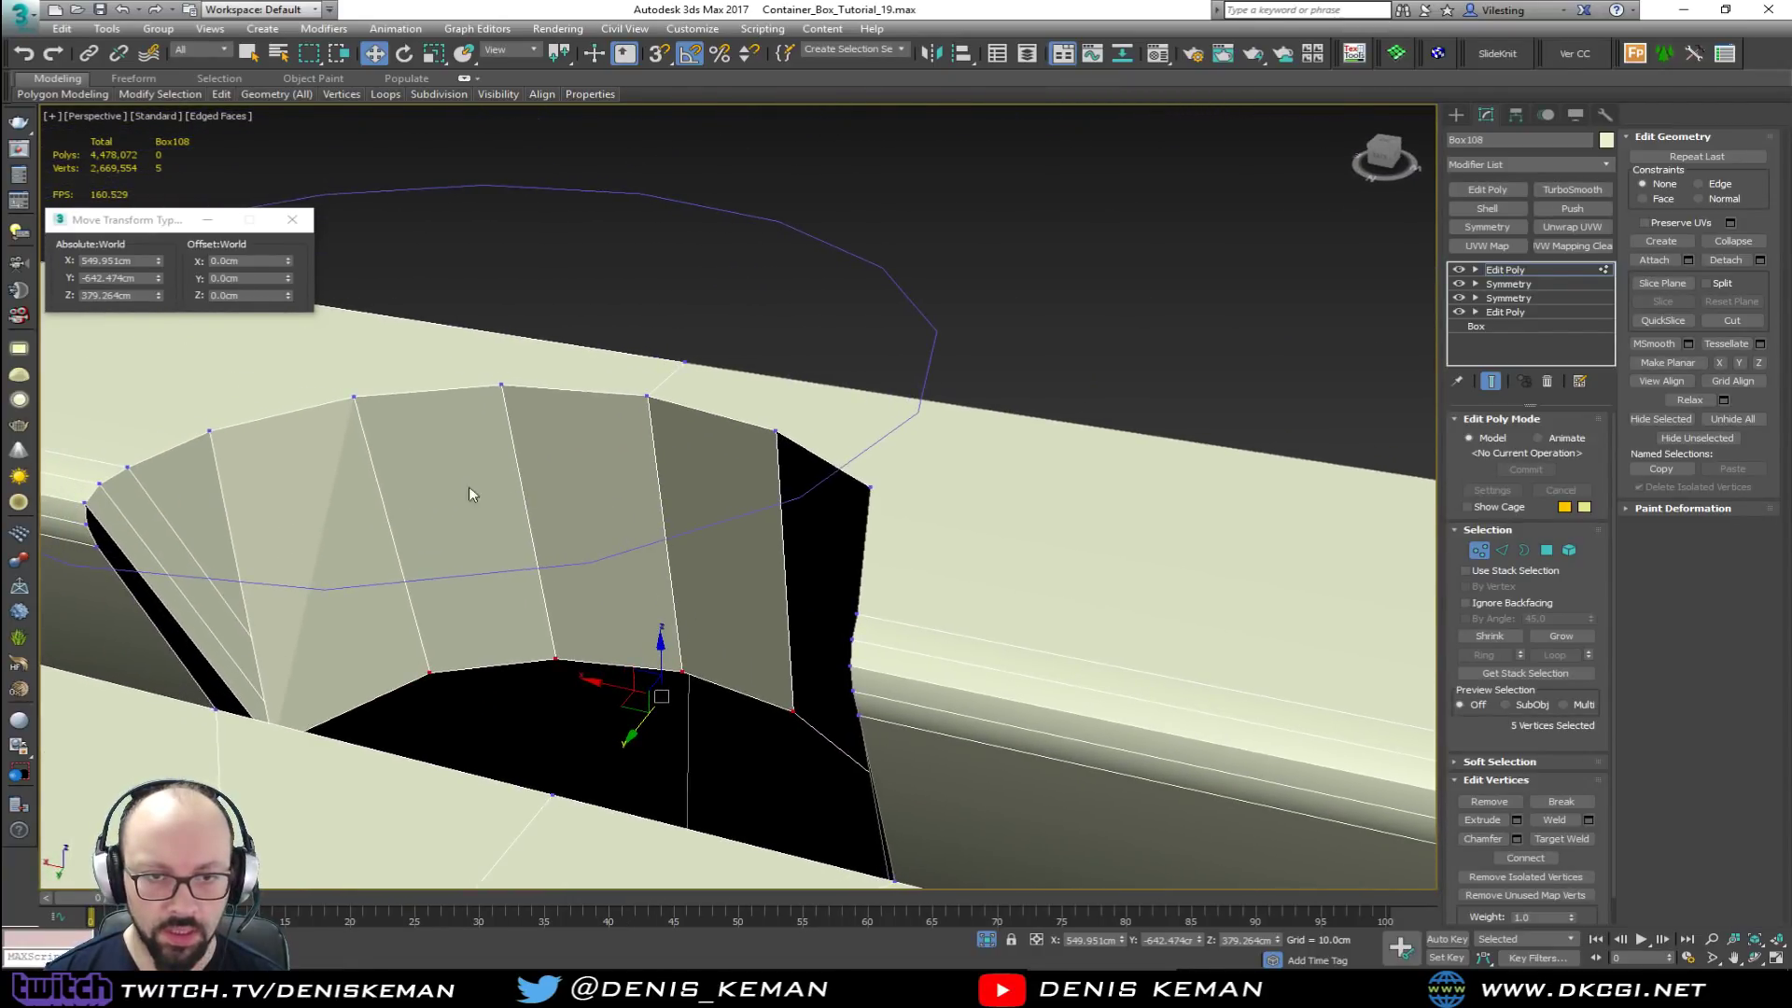
{"action": "middle_click_drag", "start_coordinate": [464, 484], "coordinate": [501, 521], "text": "alt"}
{"action": "middle_click_drag", "start_coordinate": [471, 661], "coordinate": [464, 696], "text": "alt"}
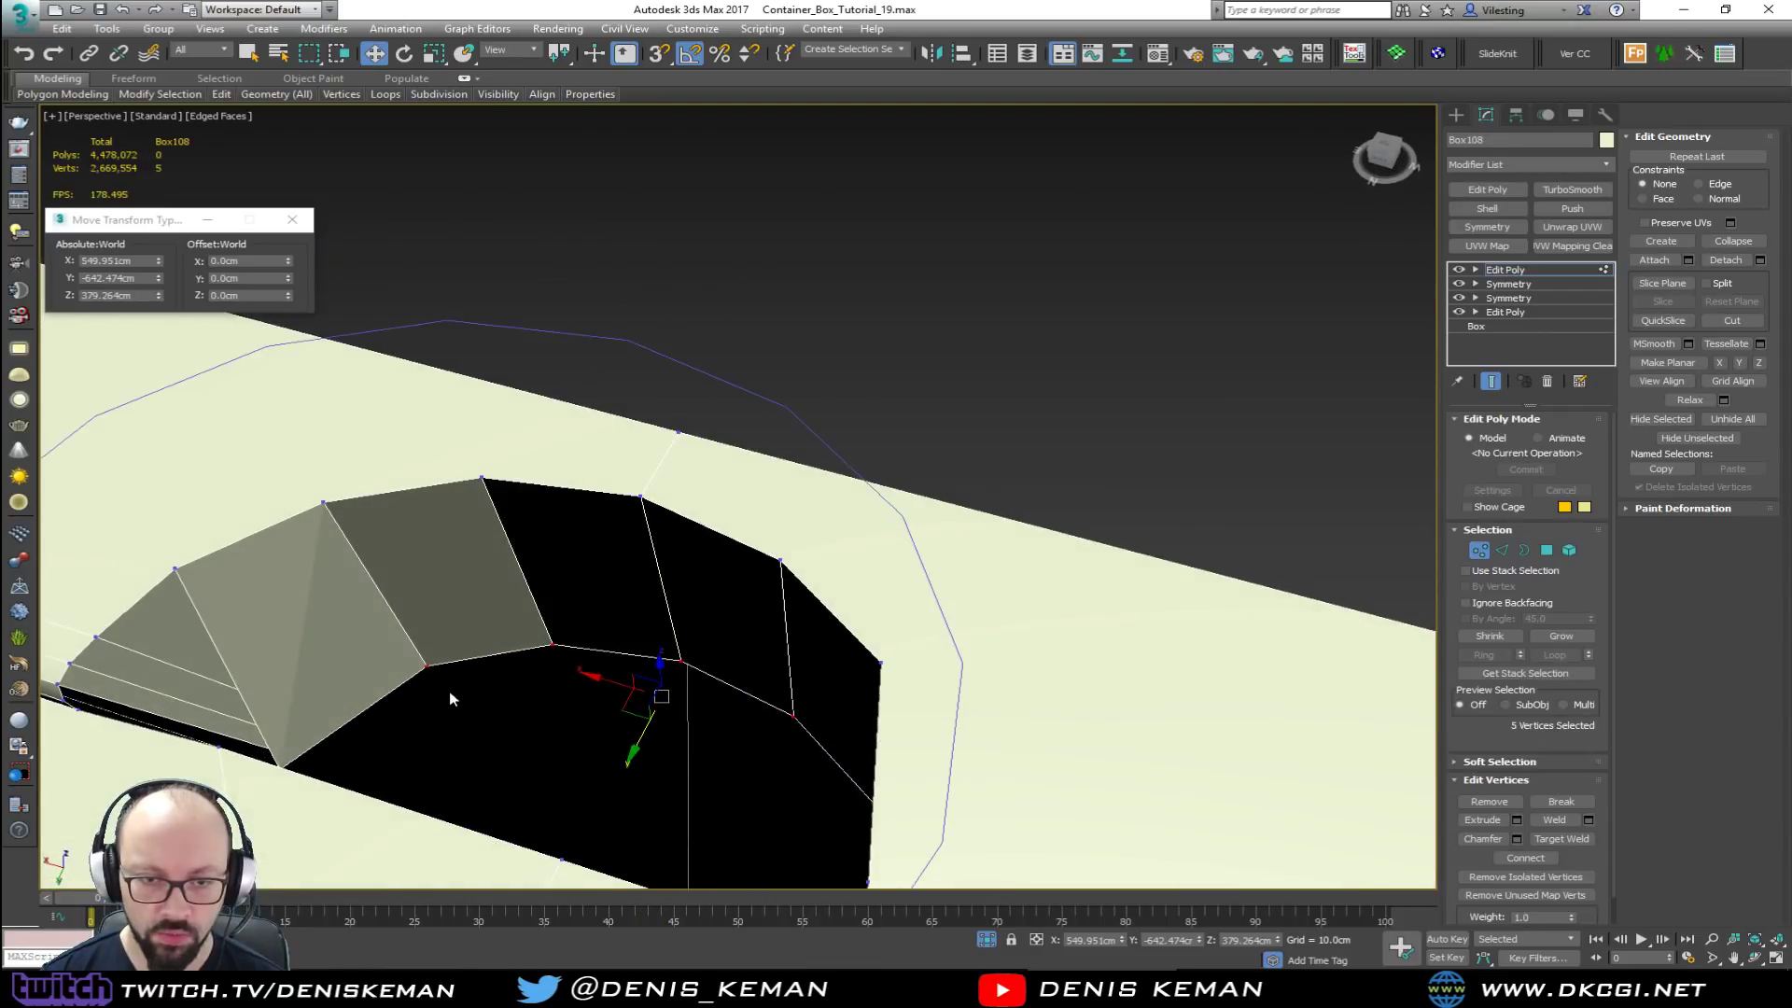
Step: Move the remaining lower wall vertex beside the end group horizontally to smooth the curve of the wall's bottom edge
{"action": "left_click", "coordinate": [265, 738]}
{"action": "left_click_drag", "start_coordinate": [248, 787], "coordinate": [372, 691]}
{"action": "middle_click_drag", "start_coordinate": [371, 691], "coordinate": [494, 623], "text": "alt"}
{"action": "scroll", "coordinate": [285, 528], "scroll_direction": "up", "scroll_amount": 3}
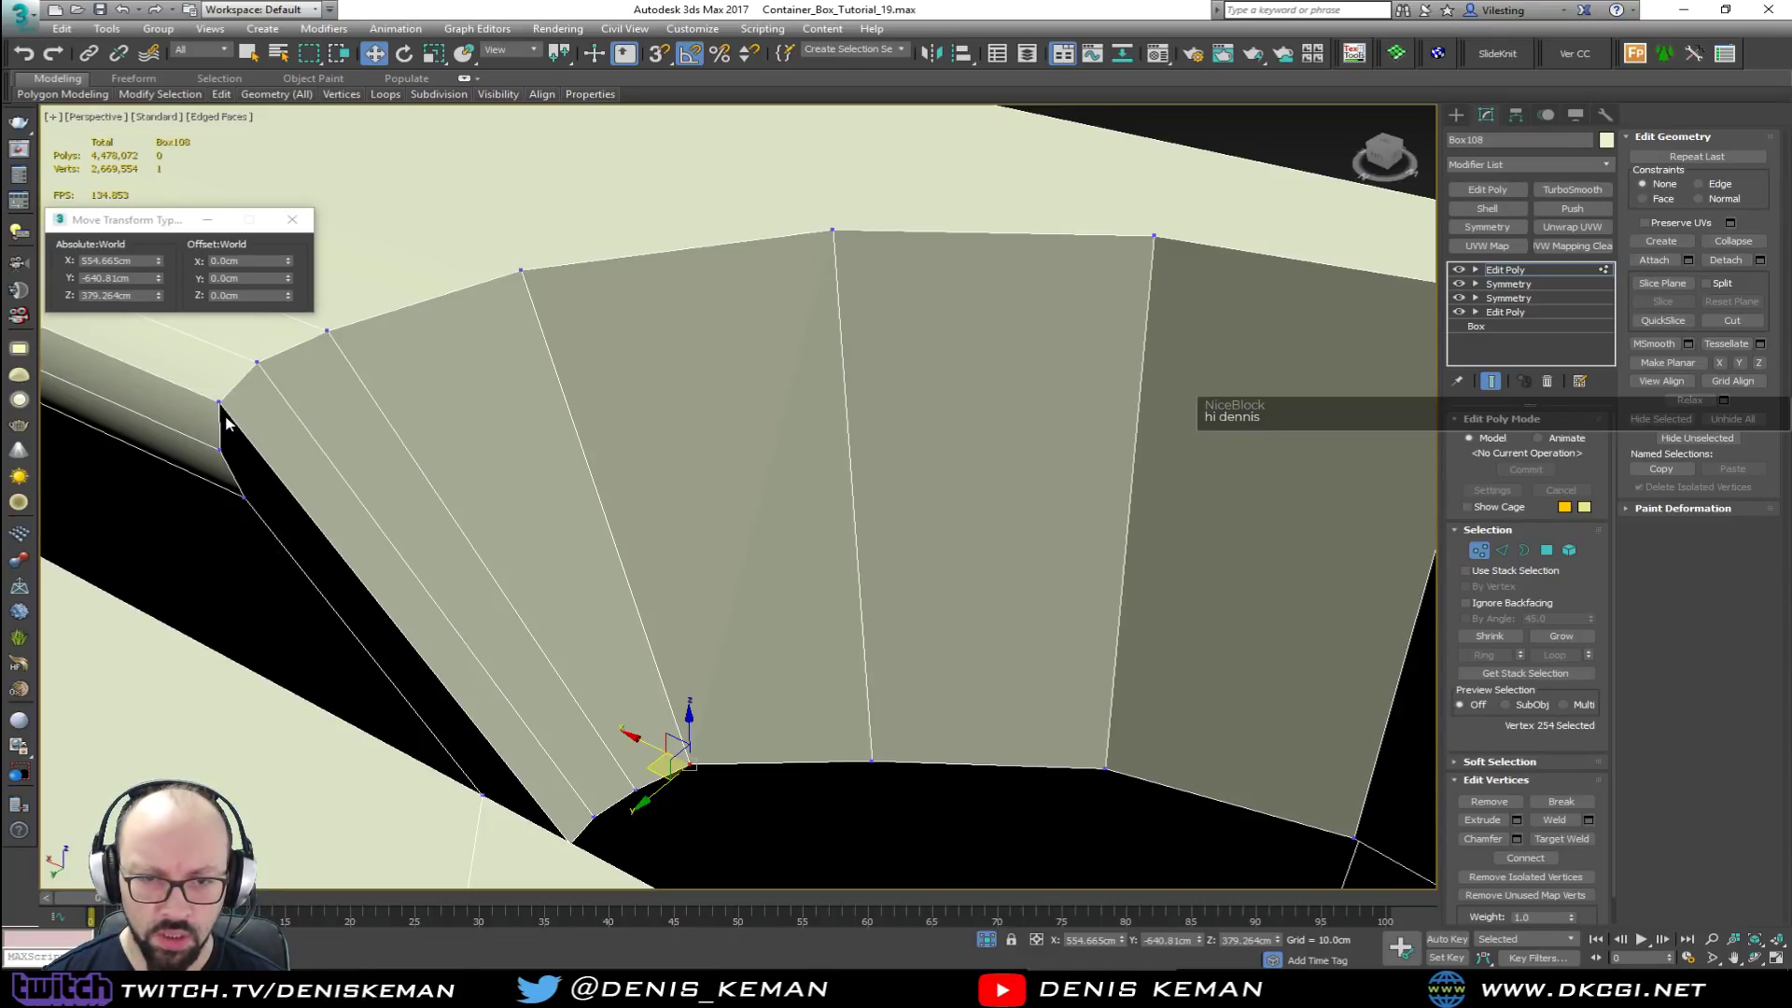
Step: Bridge the pocket wall's end edge to the facing cushion edge on one side and cap the small hole left at the top
{"action": "key", "text": "2"}
{"action": "left_click", "coordinate": [364, 607]}
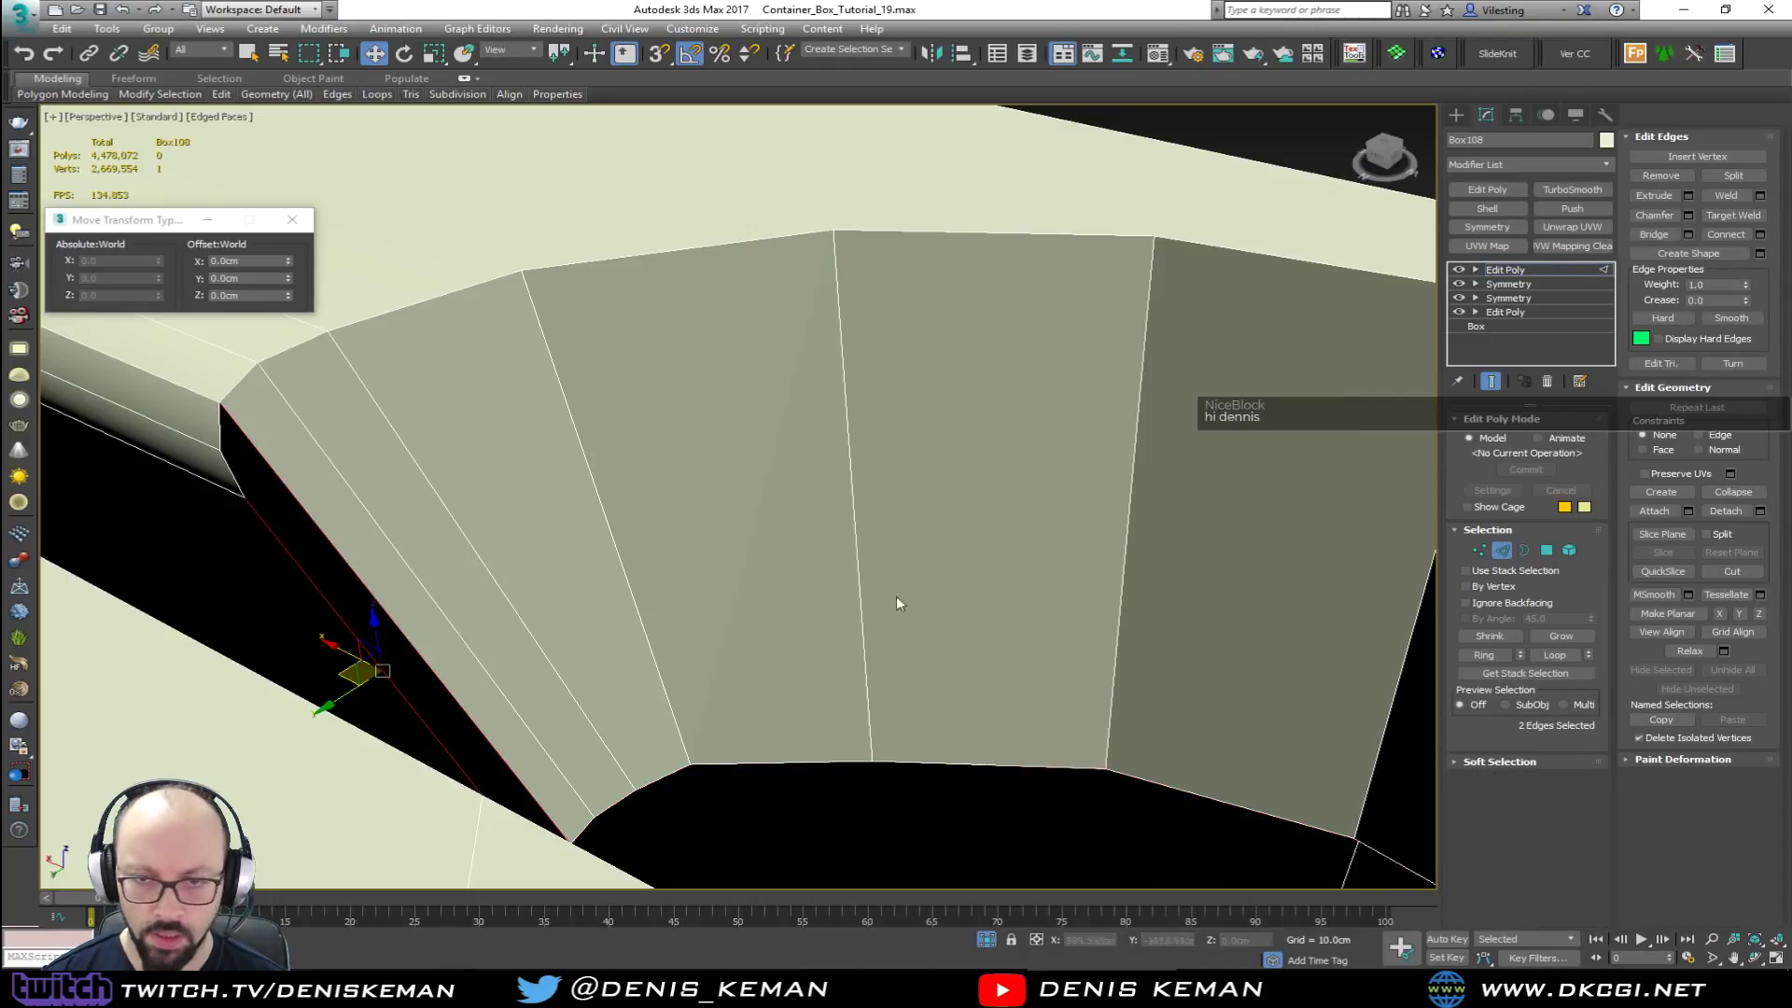
{"action": "left_click", "coordinate": [1650, 234]}
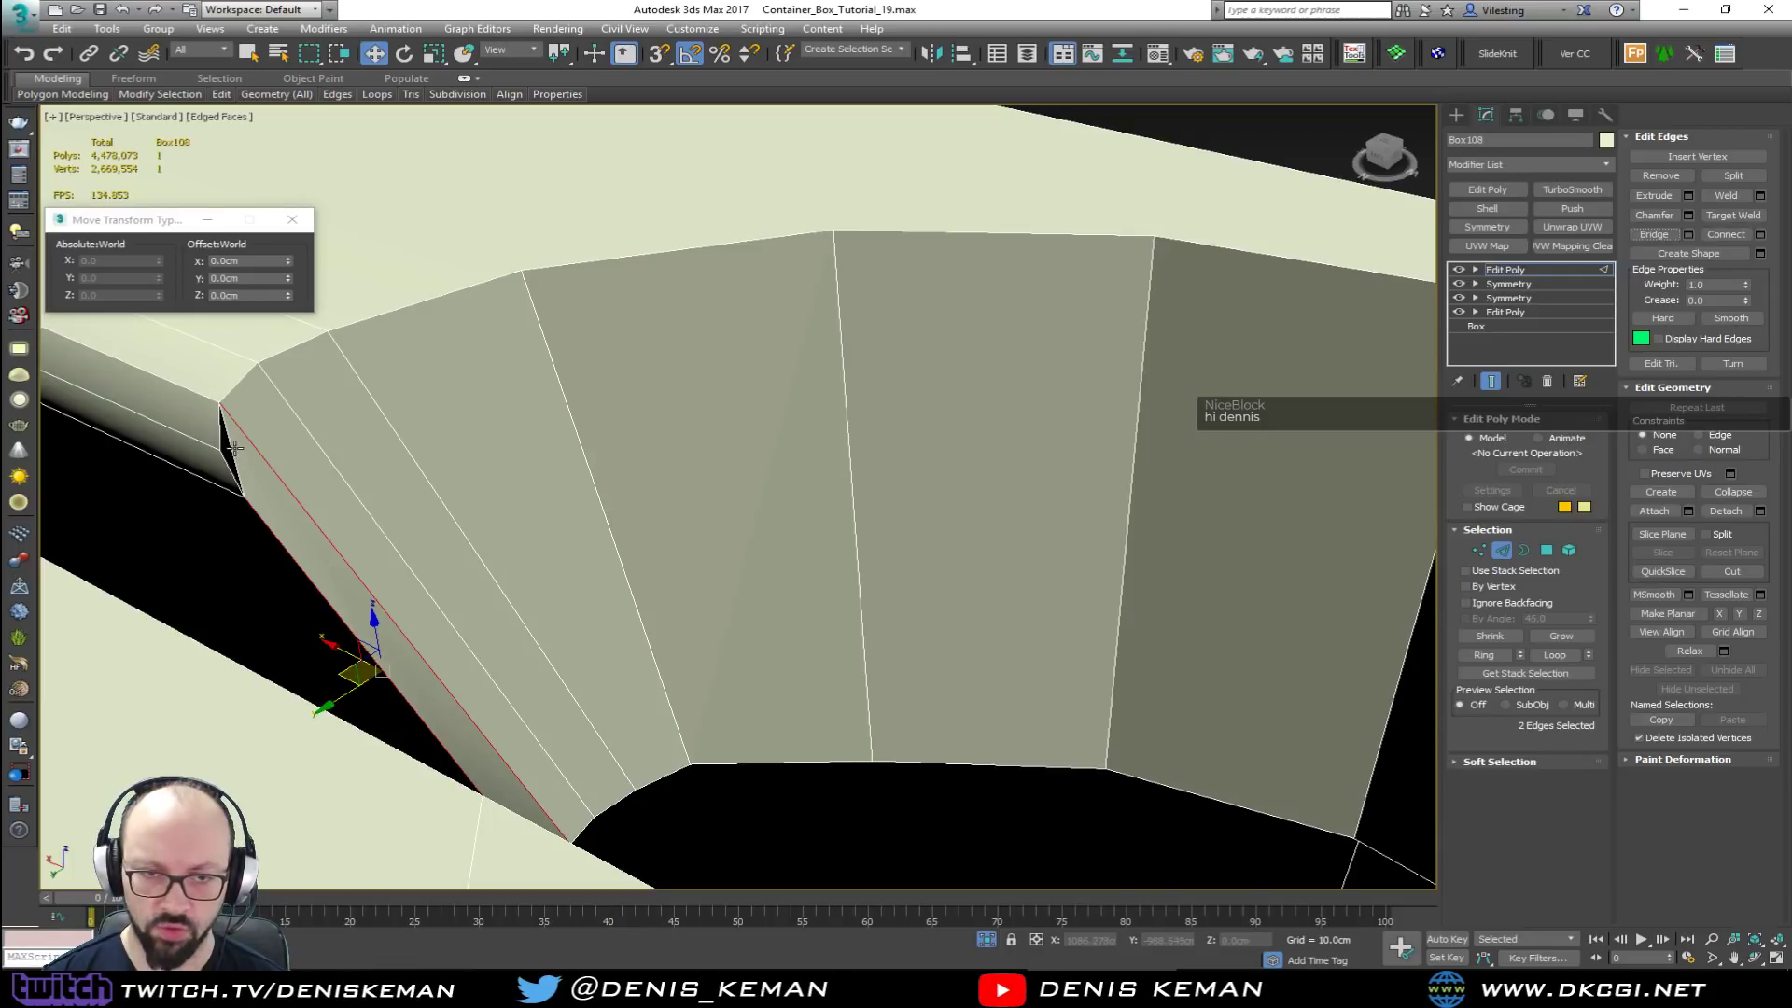
{"action": "key", "text": "ctrl+z"}
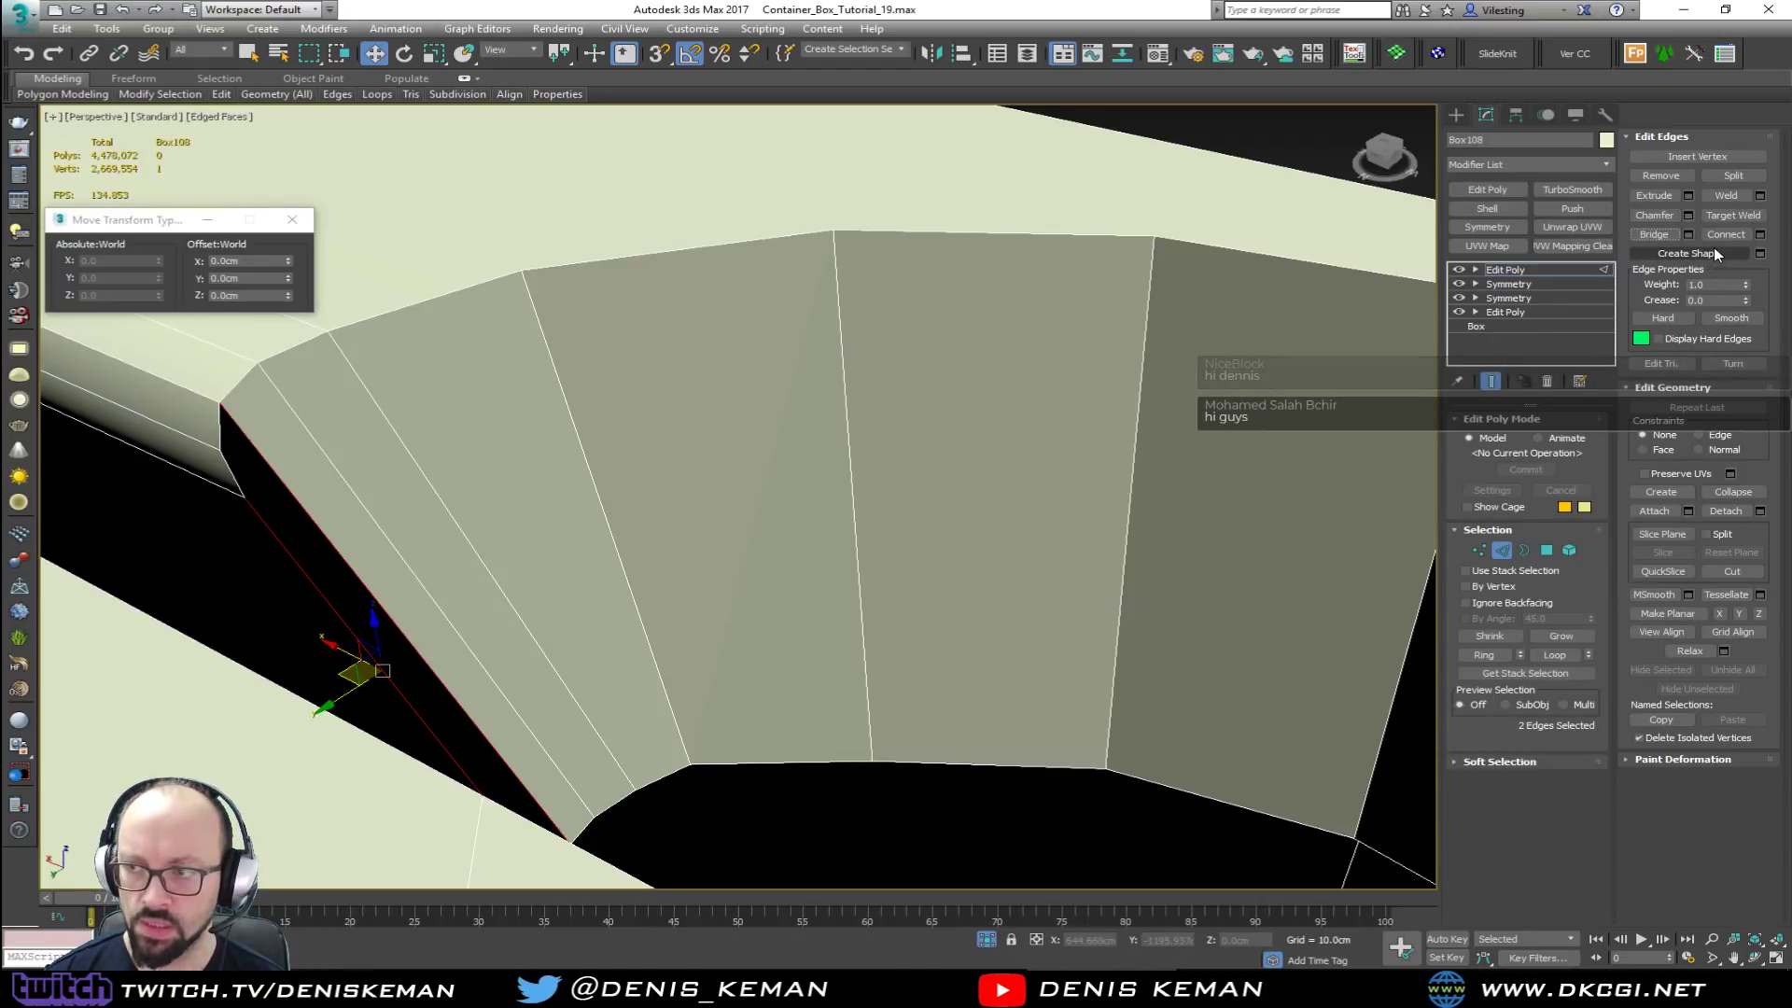
{"action": "left_click", "coordinate": [1651, 235]}
{"action": "key", "text": "3"}
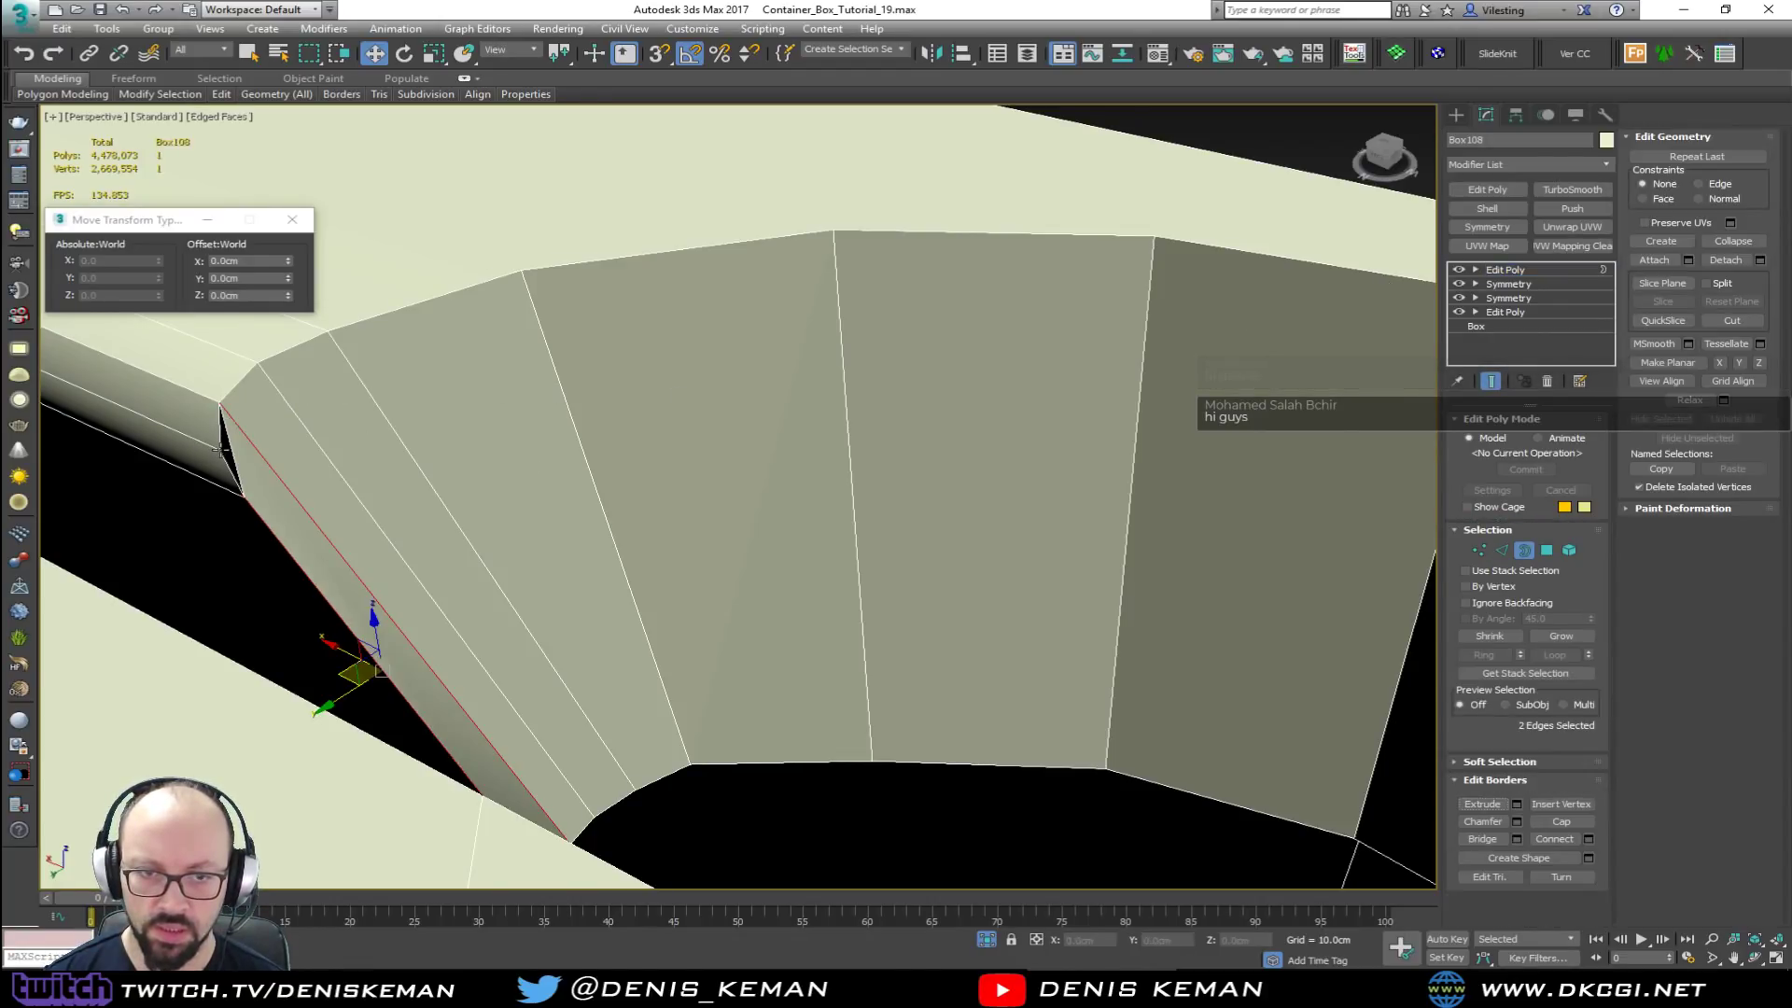
{"action": "left_click", "coordinate": [269, 464]}
{"action": "left_click", "coordinate": [1553, 818]}
Step: Bridge the wall's end edge to the cushion edge on the pocket's opposite side and cap the small remaining hole
{"action": "middle_click_drag", "start_coordinate": [653, 635], "coordinate": [804, 548], "text": "alt"}
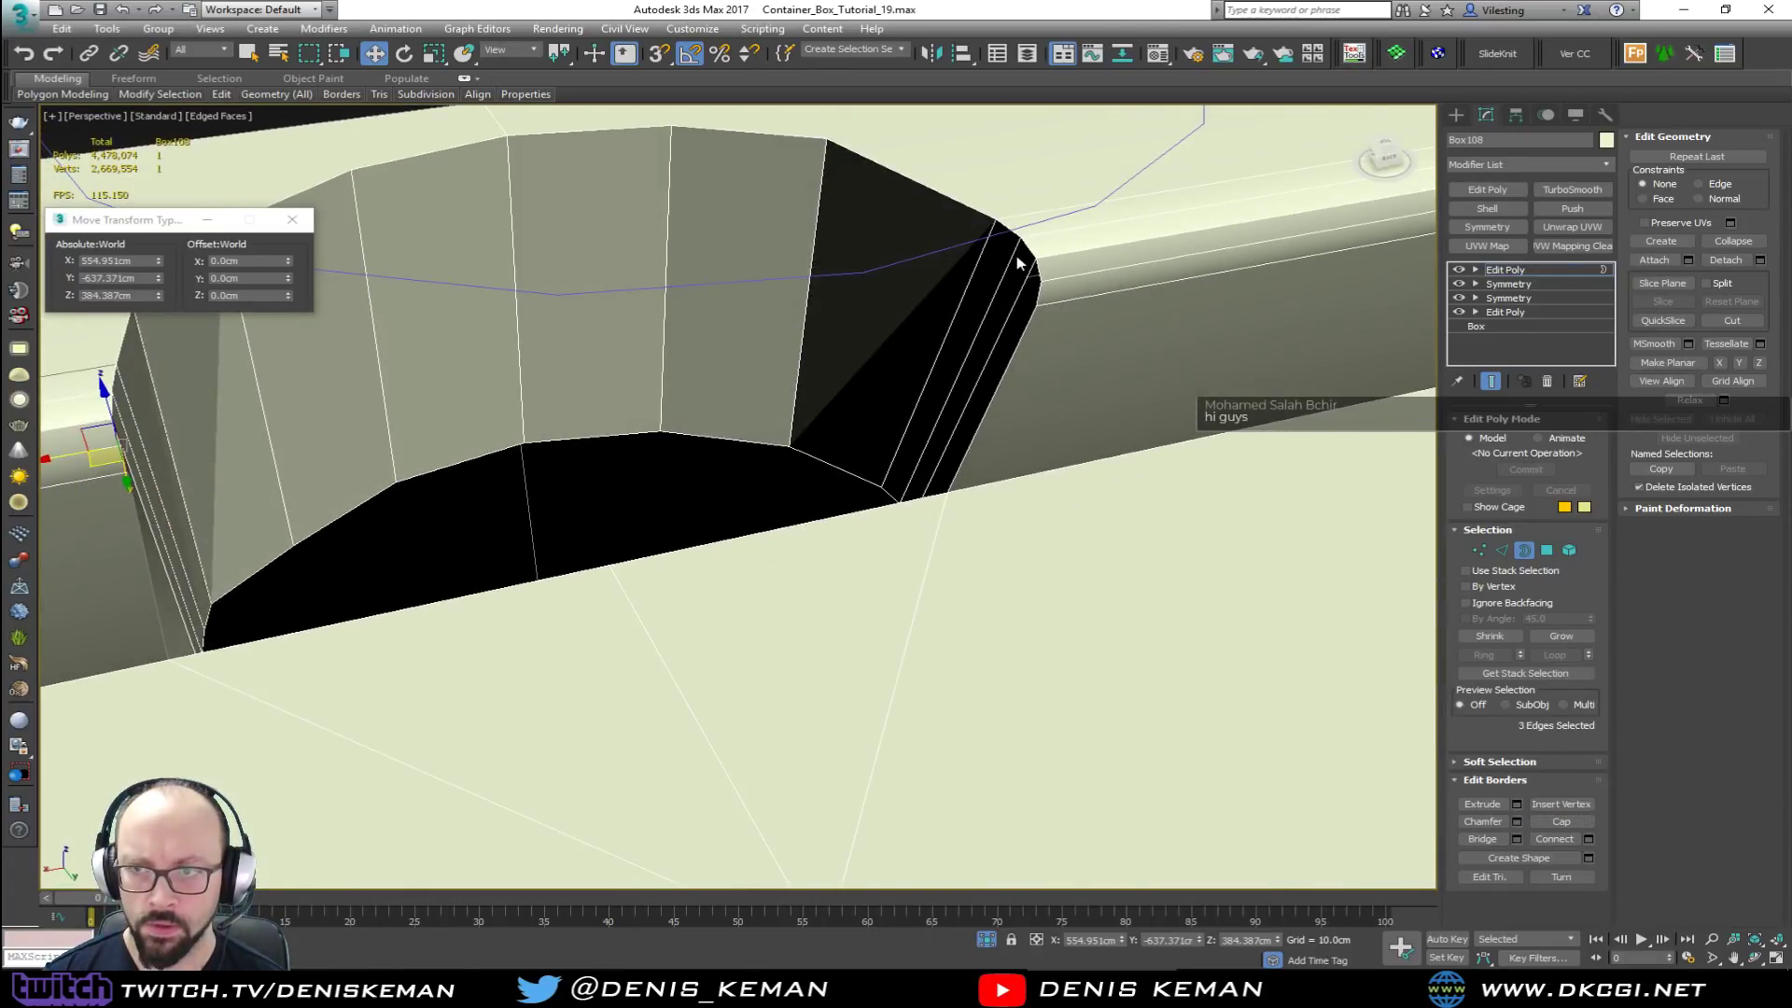
{"action": "key", "text": "2"}
{"action": "left_click", "coordinate": [1030, 297]}
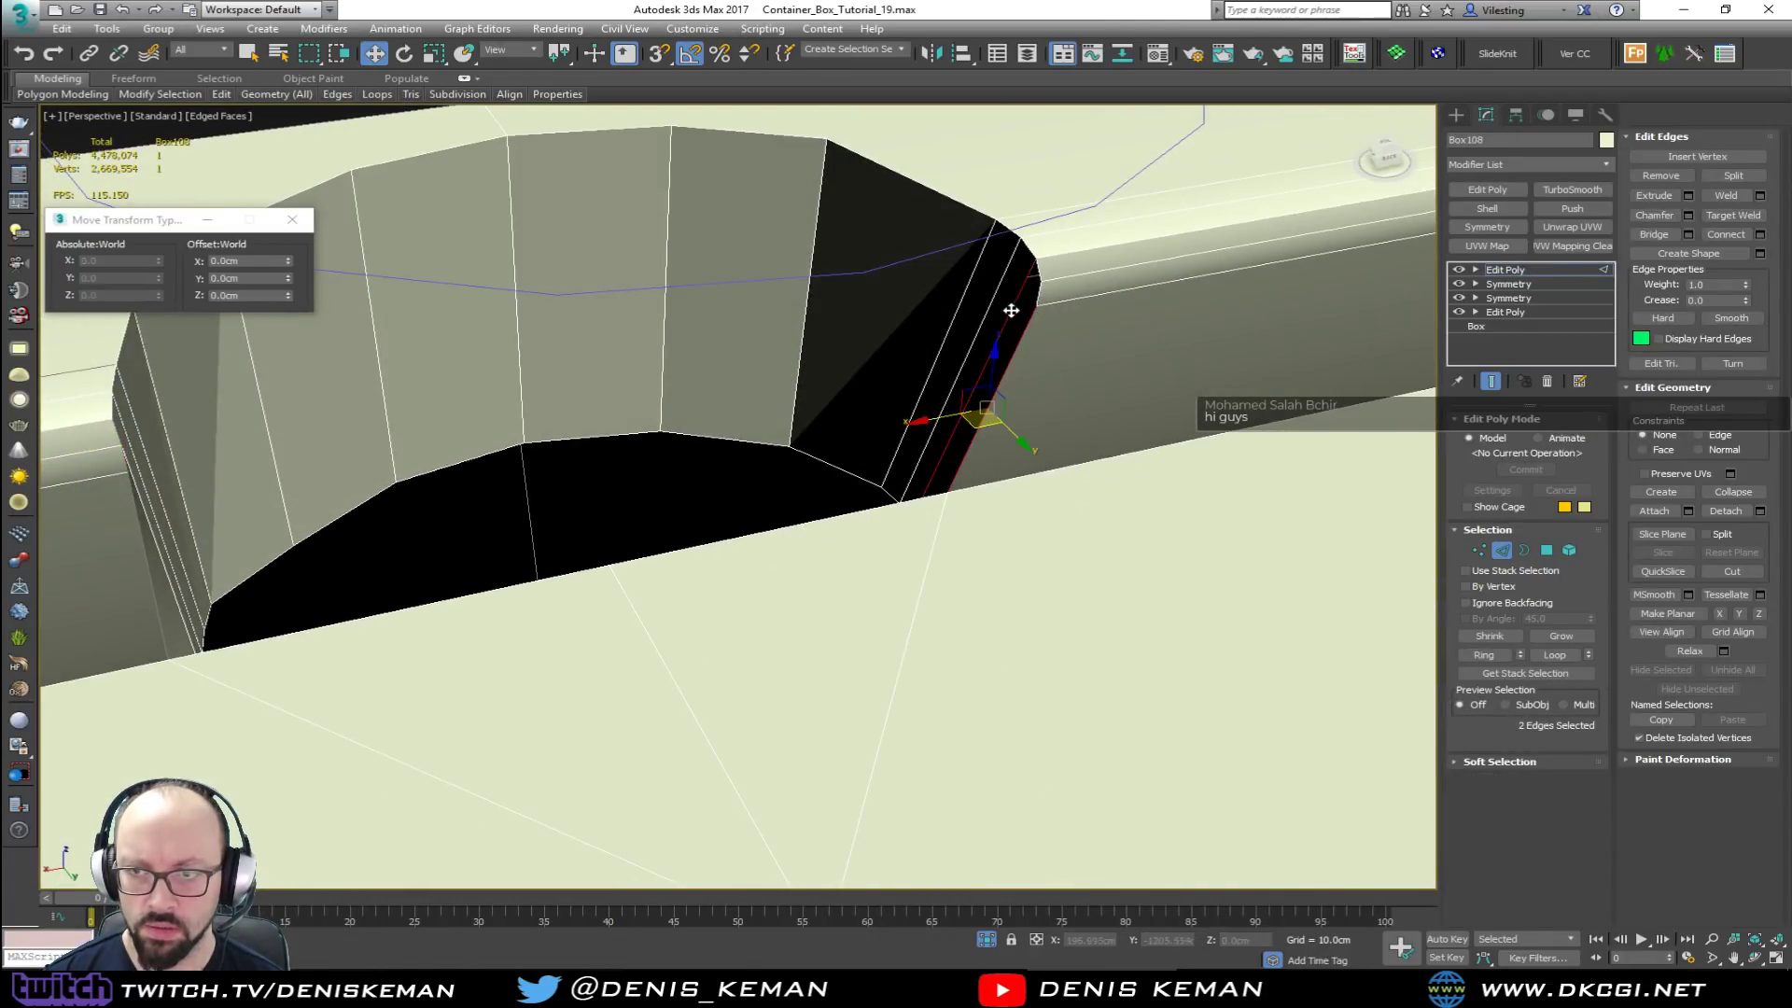
{"action": "middle_click_drag", "start_coordinate": [1008, 308], "coordinate": [1058, 317], "text": "alt"}
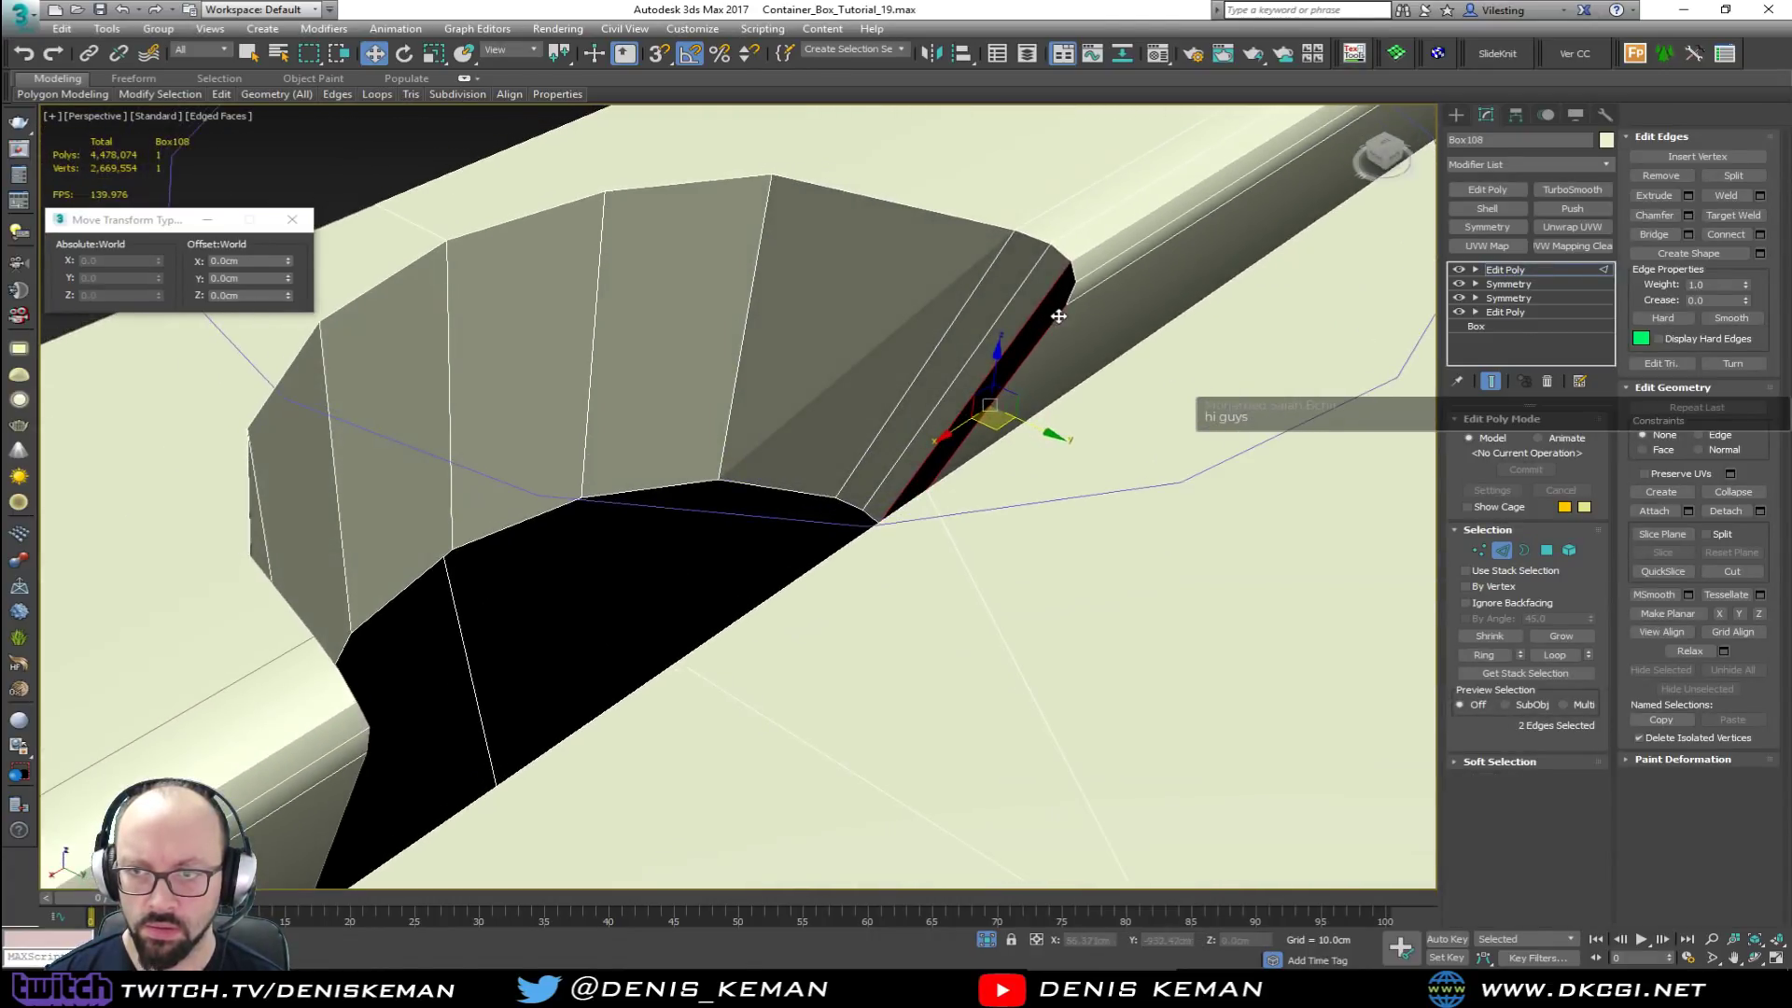
{"action": "left_click", "coordinate": [1654, 238]}
{"action": "key", "text": "3"}
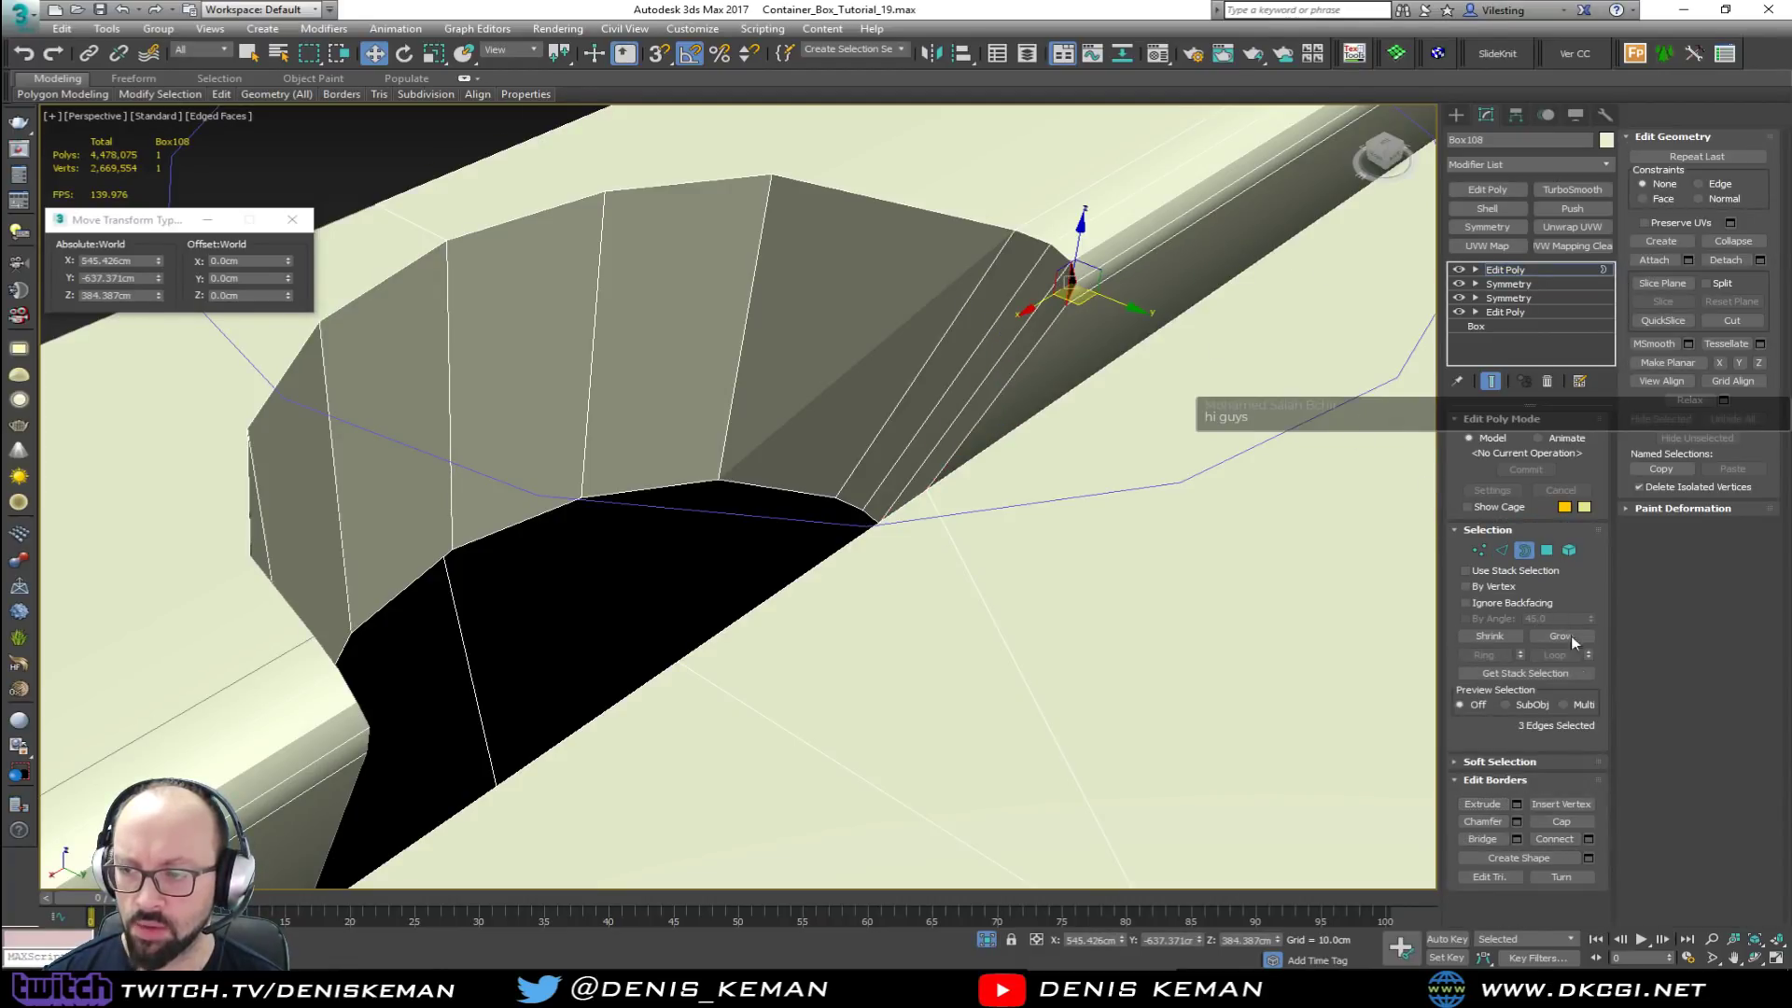
{"action": "left_click", "coordinate": [1585, 821]}
{"action": "left_click", "coordinate": [1524, 551]}
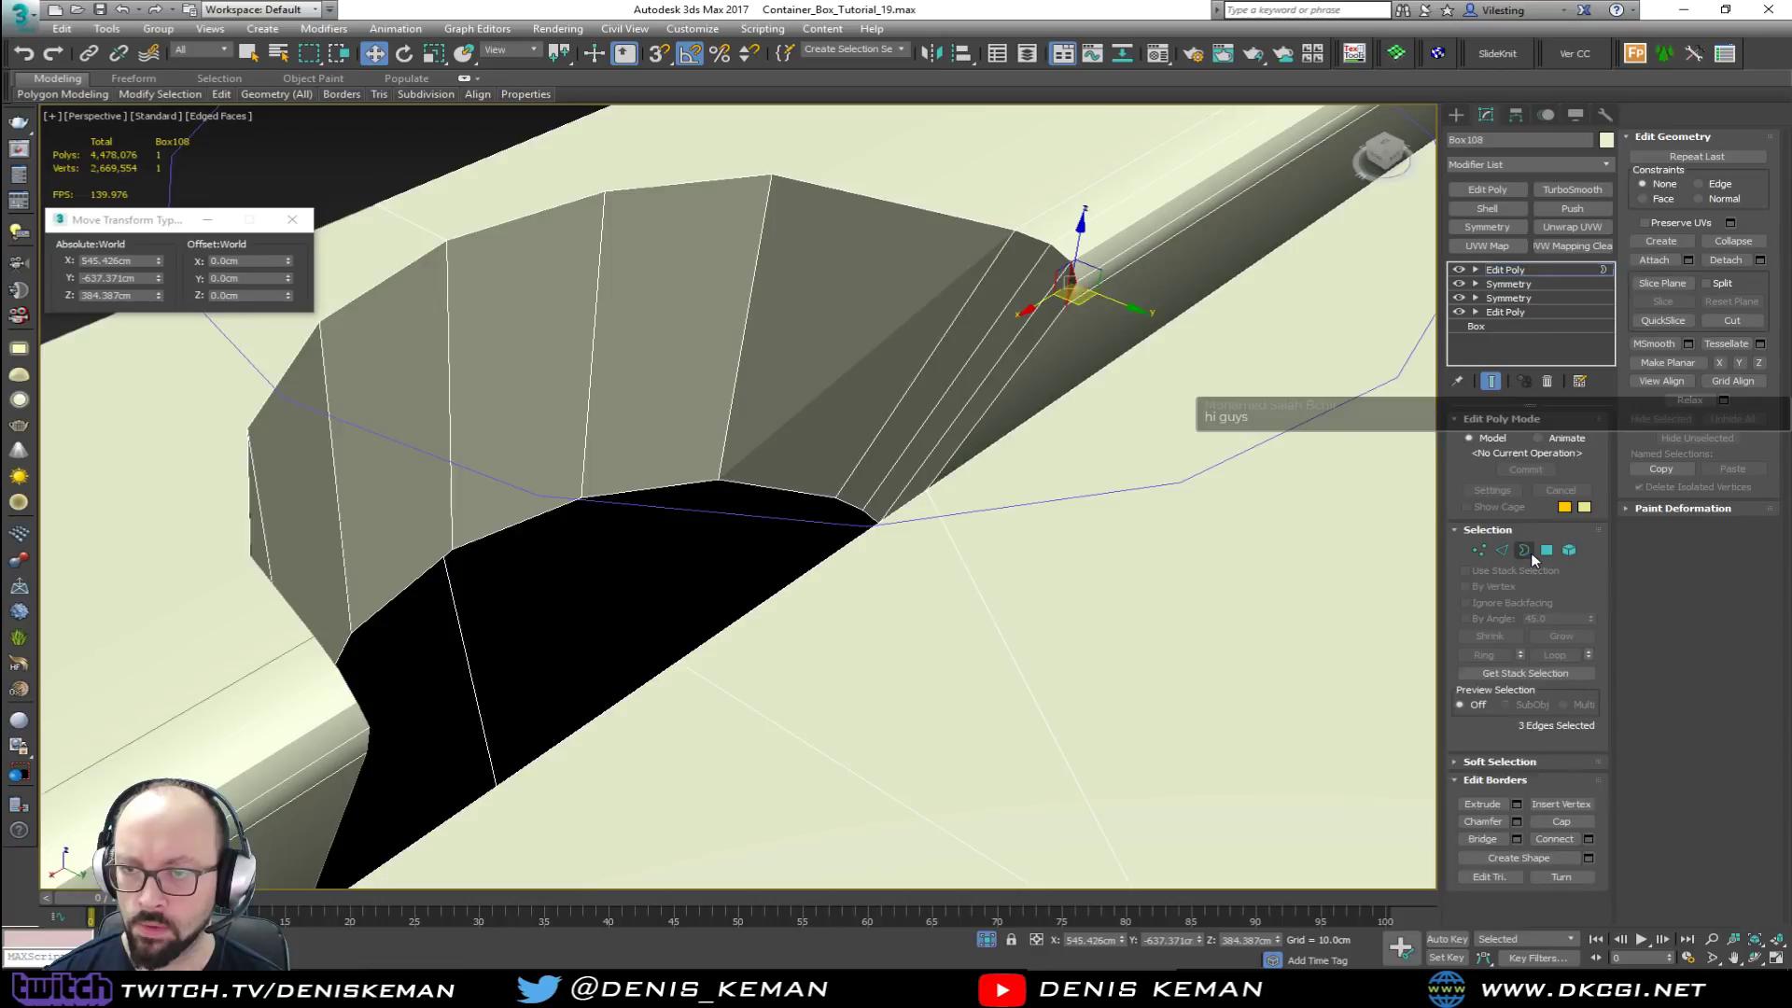
Step: Extrude the two playing-surface edges across the pocket mouth slightly downward and toward the rail
{"action": "key", "text": "2"}
{"action": "left_click", "coordinate": [800, 574]}
{"action": "middle_click_drag", "start_coordinate": [800, 574], "coordinate": [874, 635], "text": "alt"}
{"action": "left_click", "coordinate": [894, 720], "text": "ctrl"}
{"action": "middle_click_drag", "start_coordinate": [894, 720], "coordinate": [504, 536], "text": "alt"}
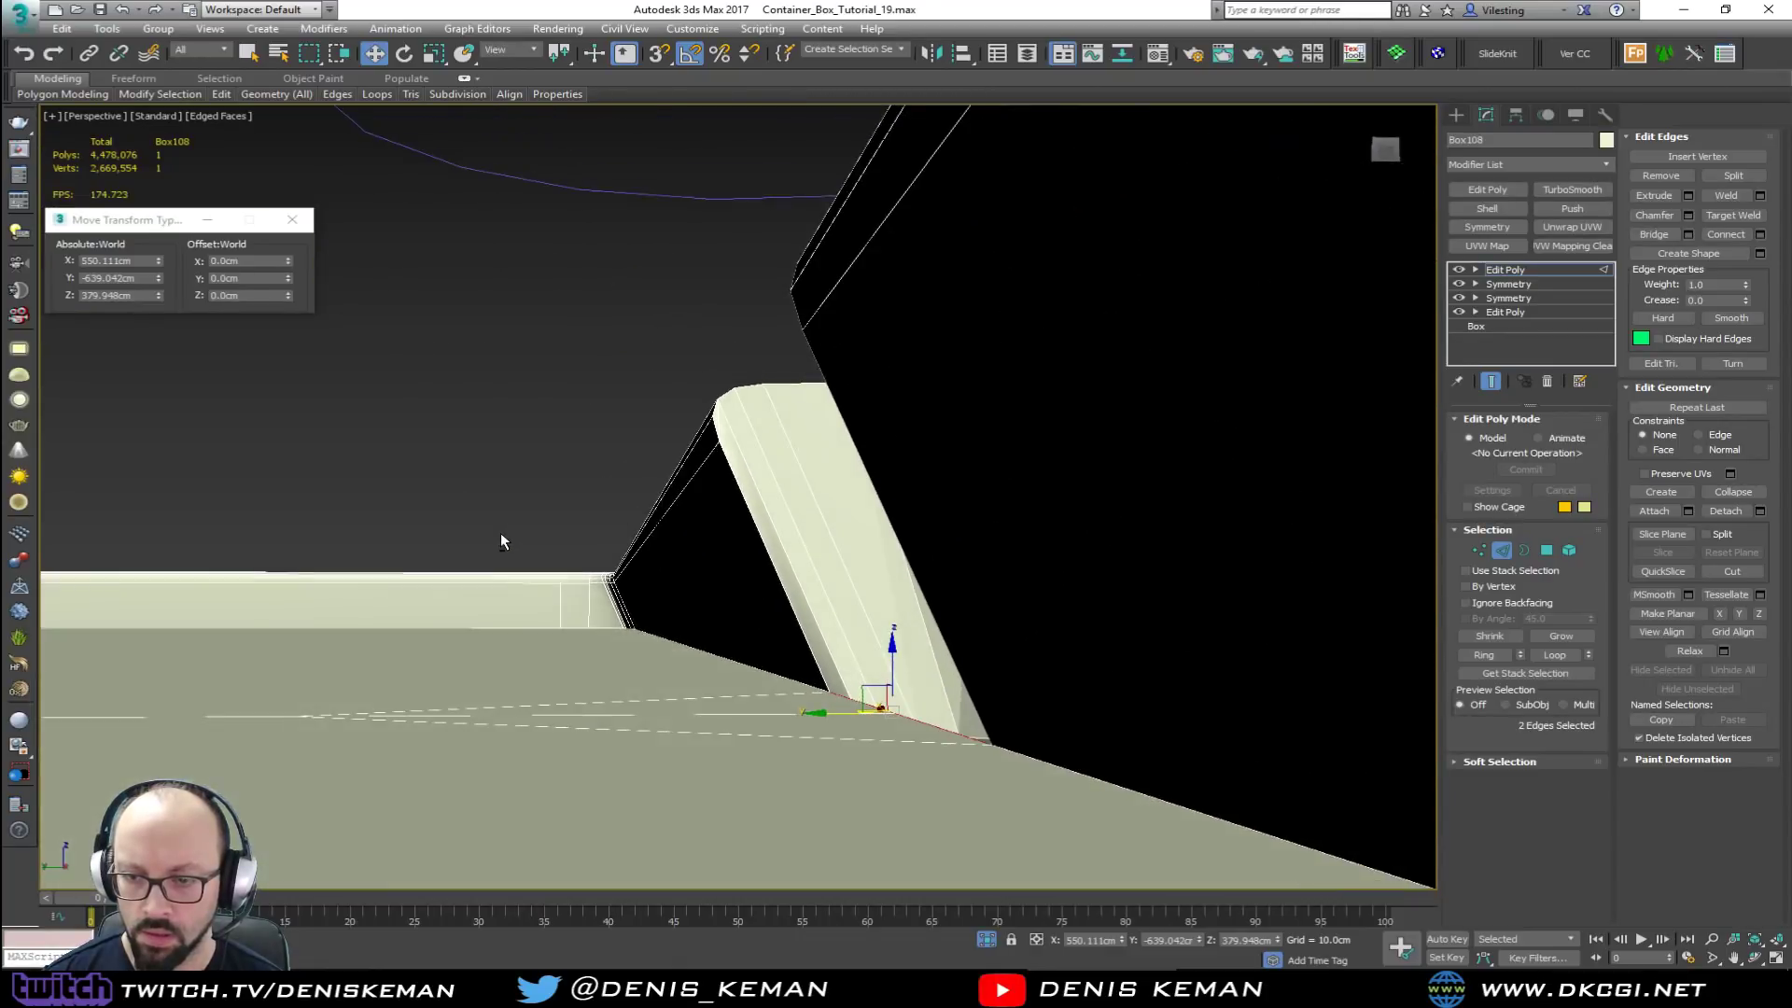
{"action": "left_click_drag", "start_coordinate": [868, 686], "coordinate": [916, 691]}
Step: Target-weld the end vertex of the new lip strip to the bottom corner vertex of the pocket wall on one side
{"action": "middle_click_drag", "start_coordinate": [916, 691], "coordinate": [958, 547], "text": "alt"}
{"action": "middle_click_drag", "start_coordinate": [860, 339], "coordinate": [780, 384]}
{"action": "middle_click_drag", "start_coordinate": [668, 411], "coordinate": [799, 398]}
{"action": "key", "text": "1"}
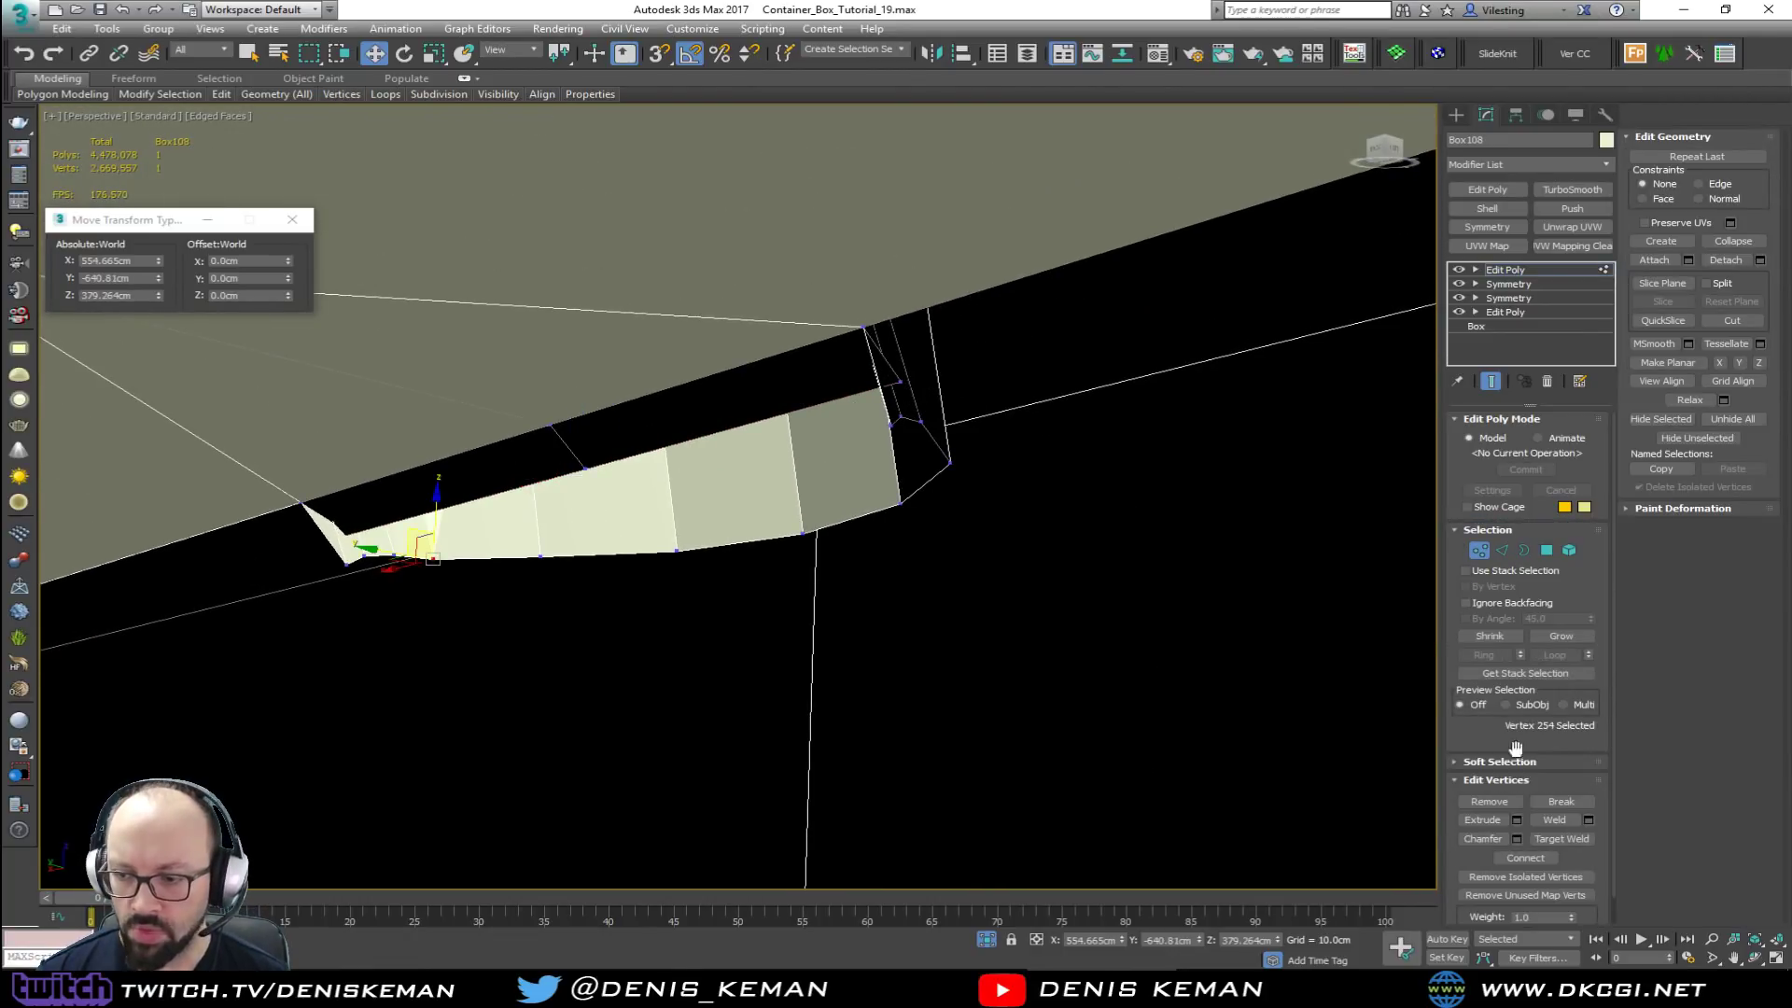
{"action": "left_click", "coordinate": [1562, 838]}
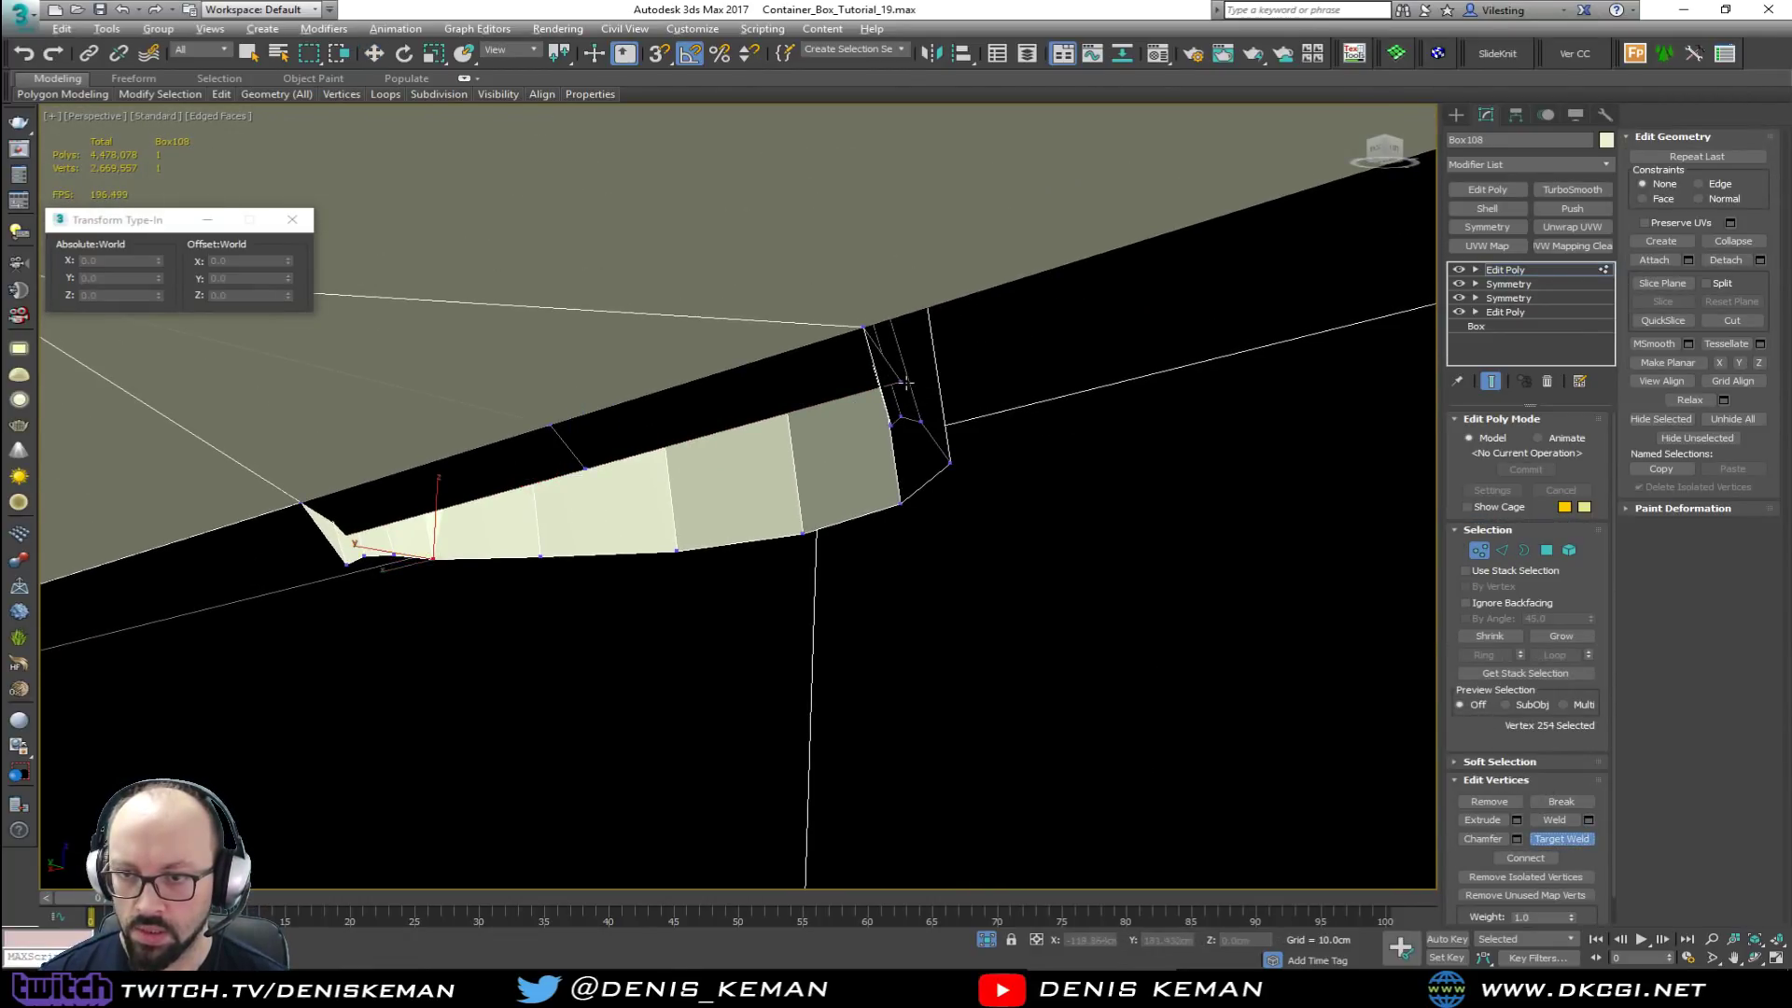
{"action": "middle_click_drag", "start_coordinate": [905, 383], "coordinate": [884, 379], "text": "alt"}
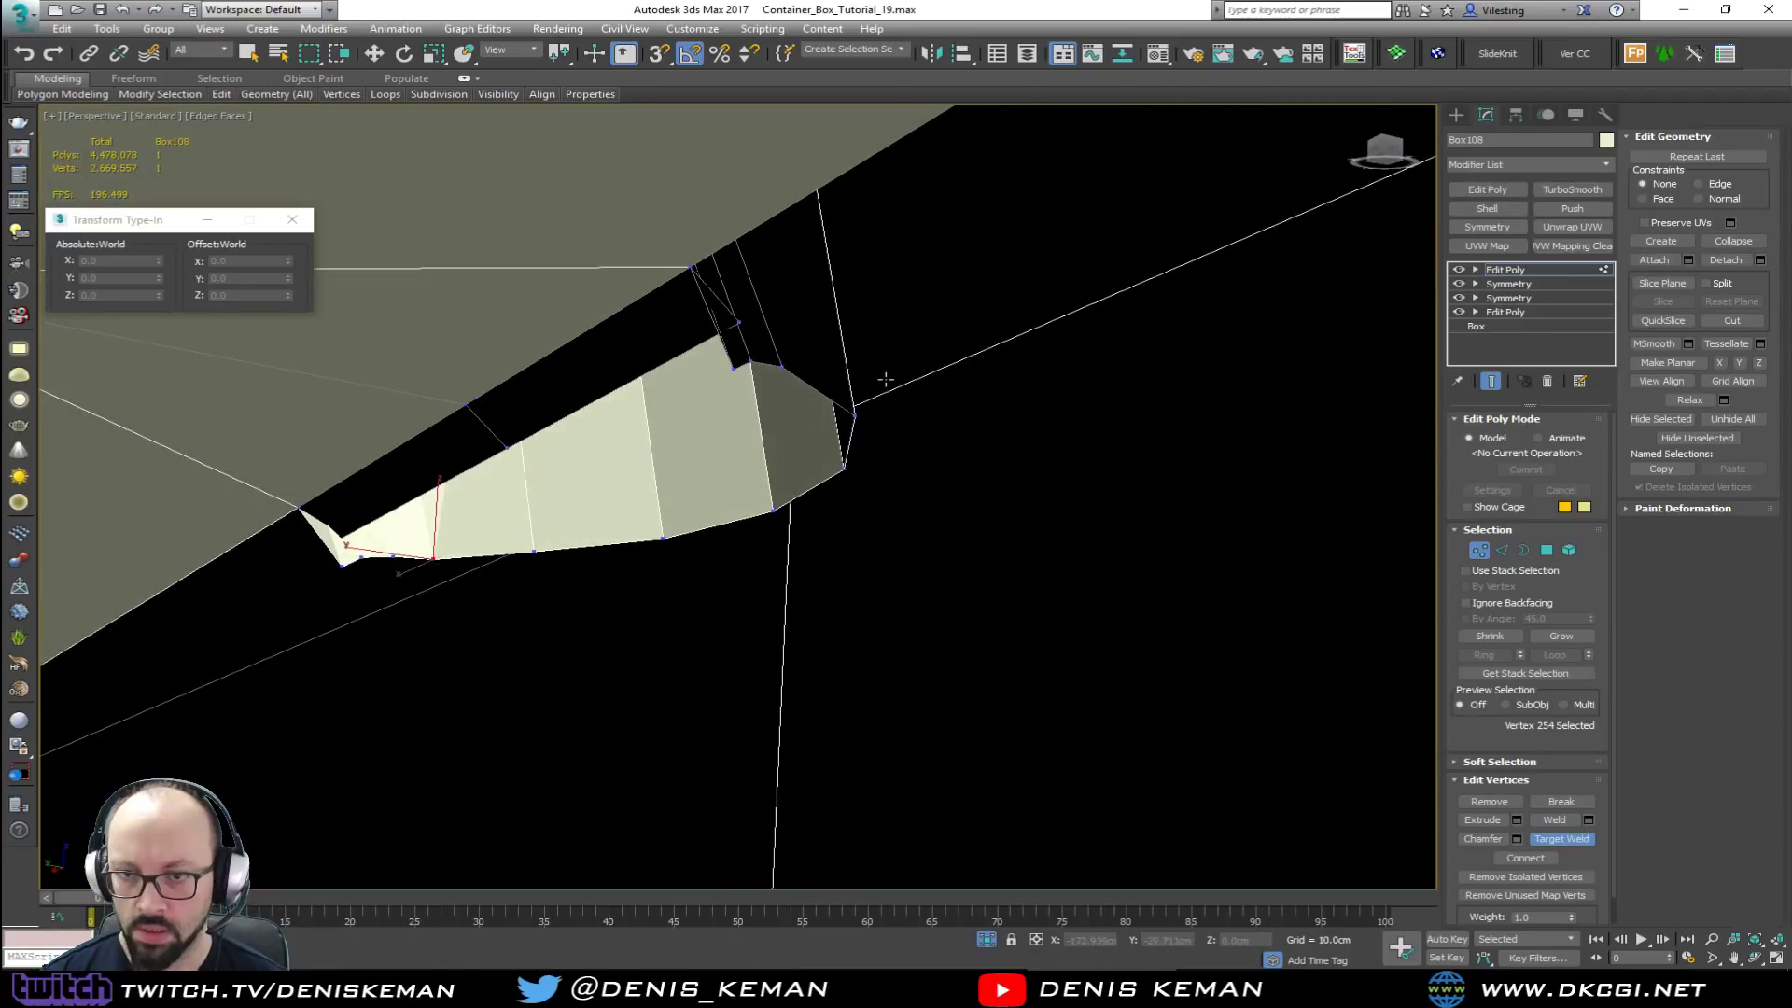
{"action": "left_click", "coordinate": [735, 370]}
Step: Target-weld the lip strip's other end vertex to the pocket wall's bottom corner vertex on the opposite side
{"action": "middle_click_drag", "start_coordinate": [343, 542], "coordinate": [451, 496], "text": "alt"}
{"action": "scroll", "coordinate": [767, 370], "scroll_direction": "up", "scroll_amount": 3}
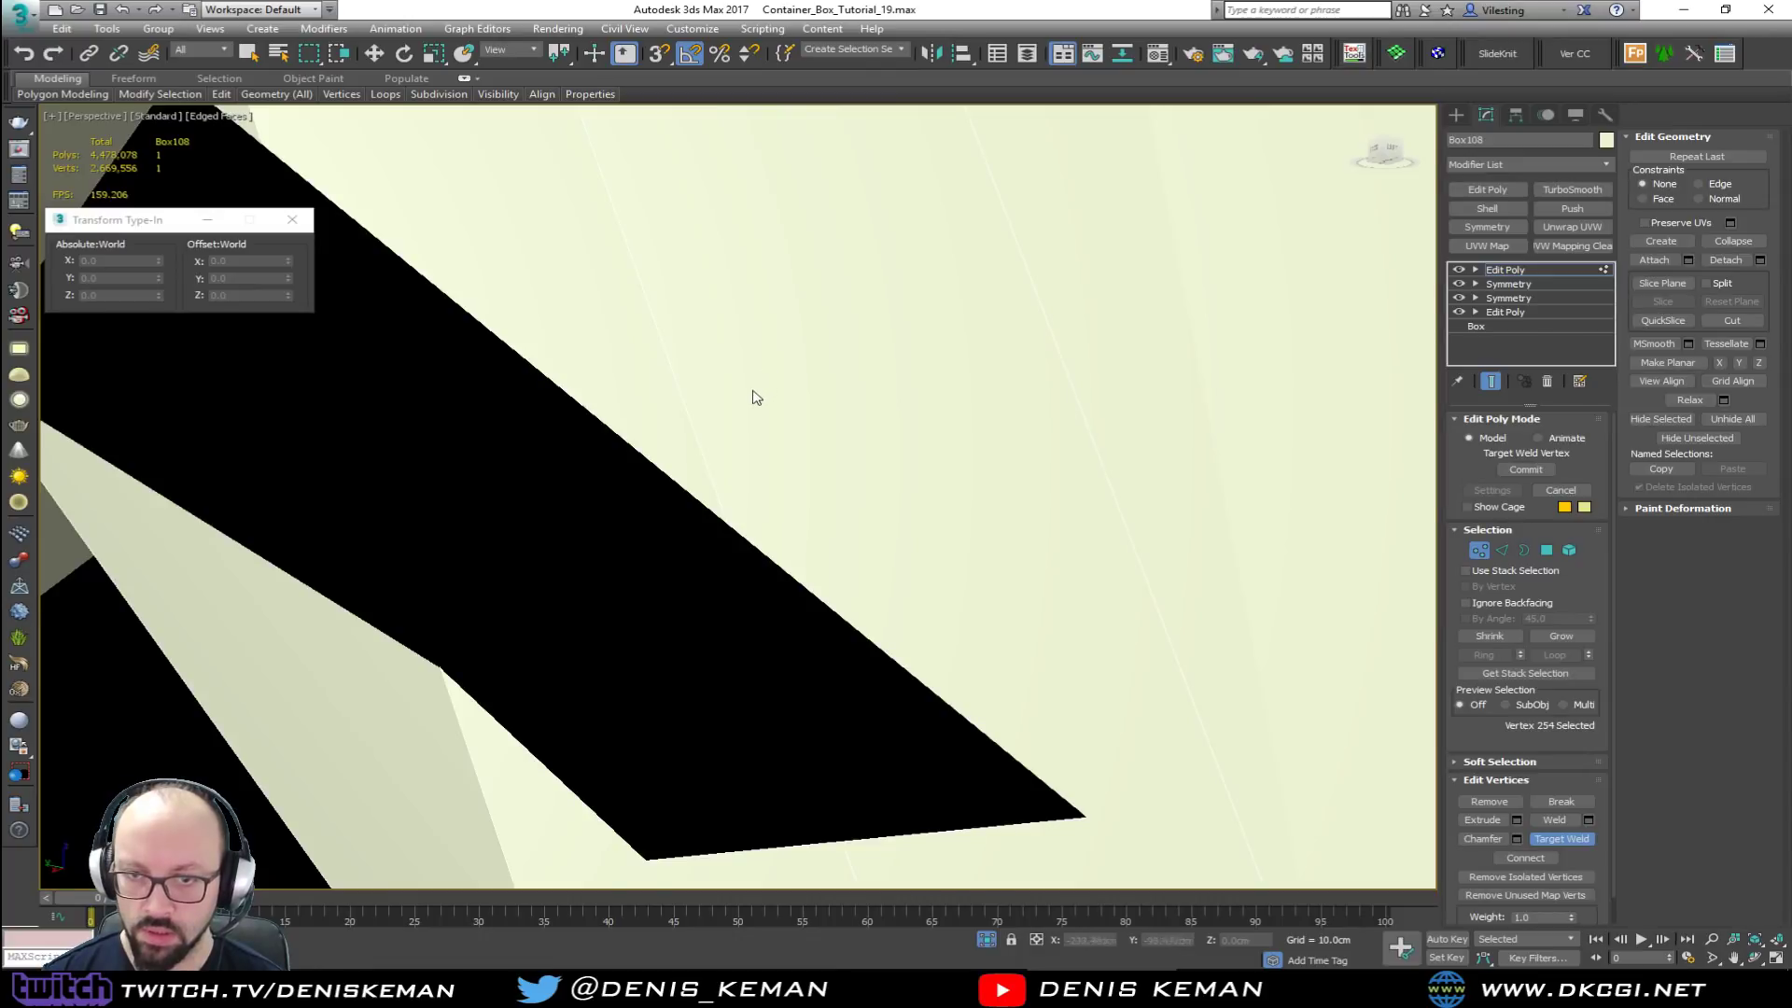
{"action": "key", "text": "F3"}
{"action": "scroll", "coordinate": [691, 549], "scroll_direction": "down", "scroll_amount": 5}
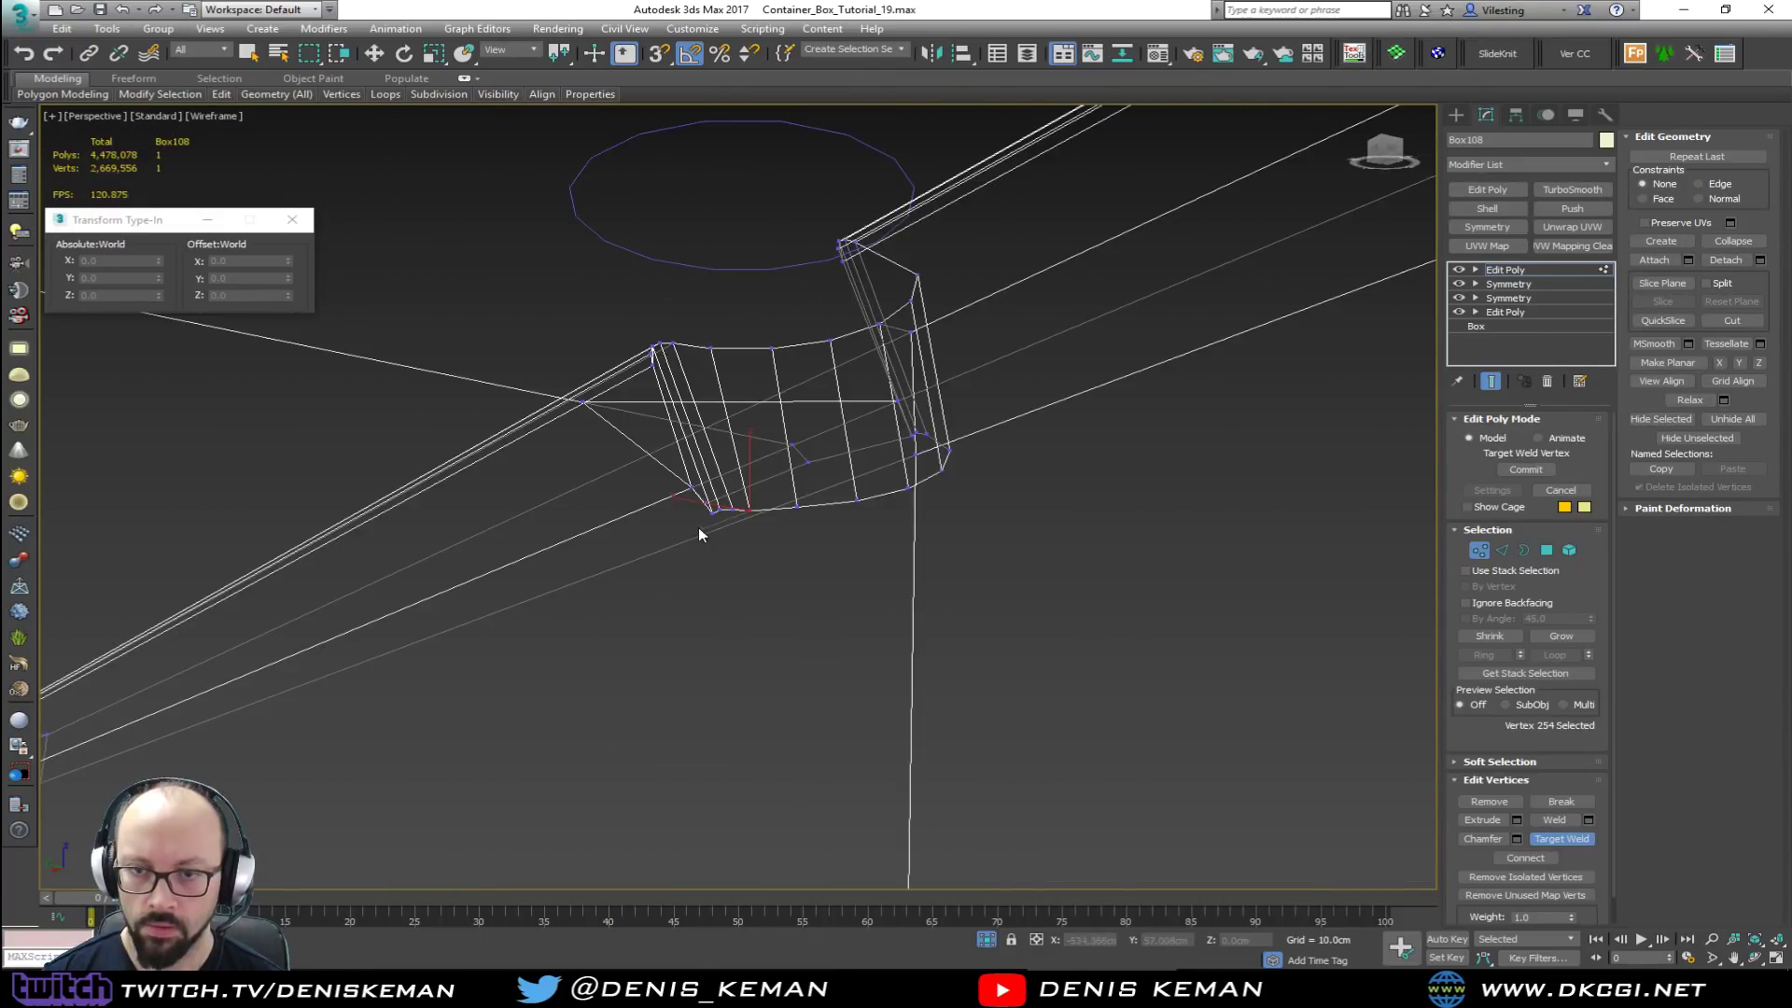
{"action": "scroll", "coordinate": [717, 504], "scroll_direction": "up", "scroll_amount": 3}
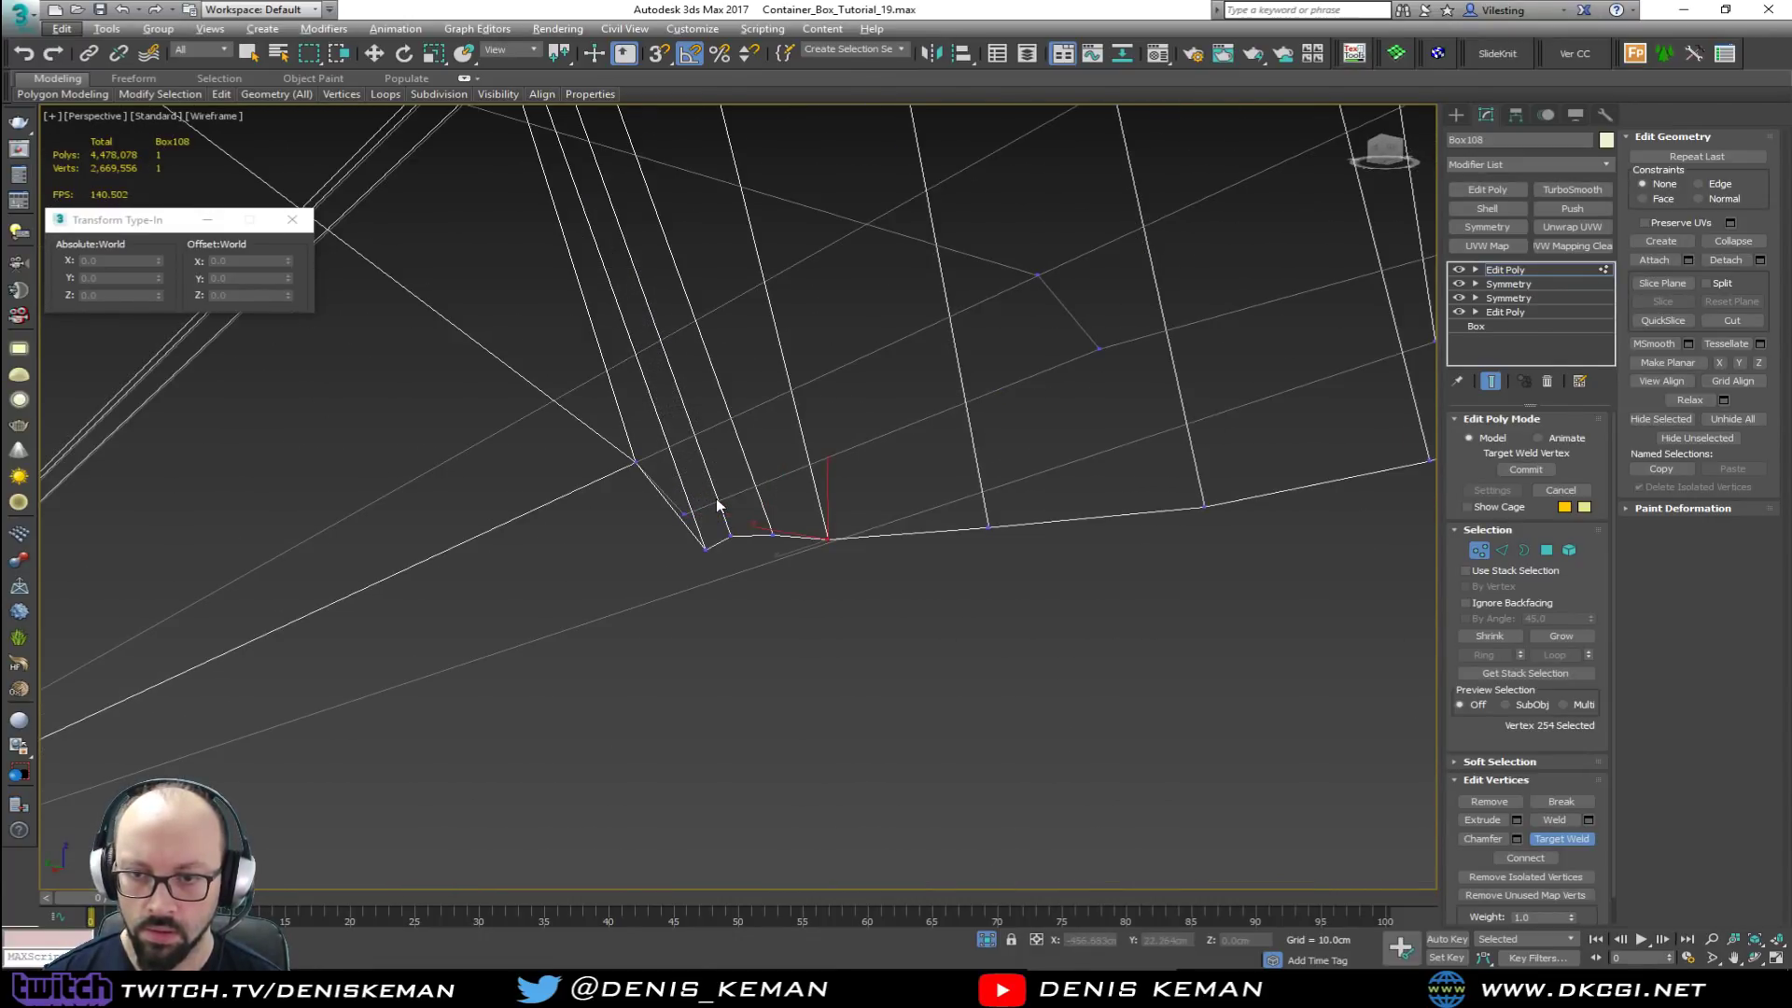
{"action": "scroll", "coordinate": [718, 504], "scroll_direction": "down", "scroll_amount": 8}
{"action": "middle_click_drag", "start_coordinate": [779, 497], "coordinate": [722, 616], "text": "alt"}
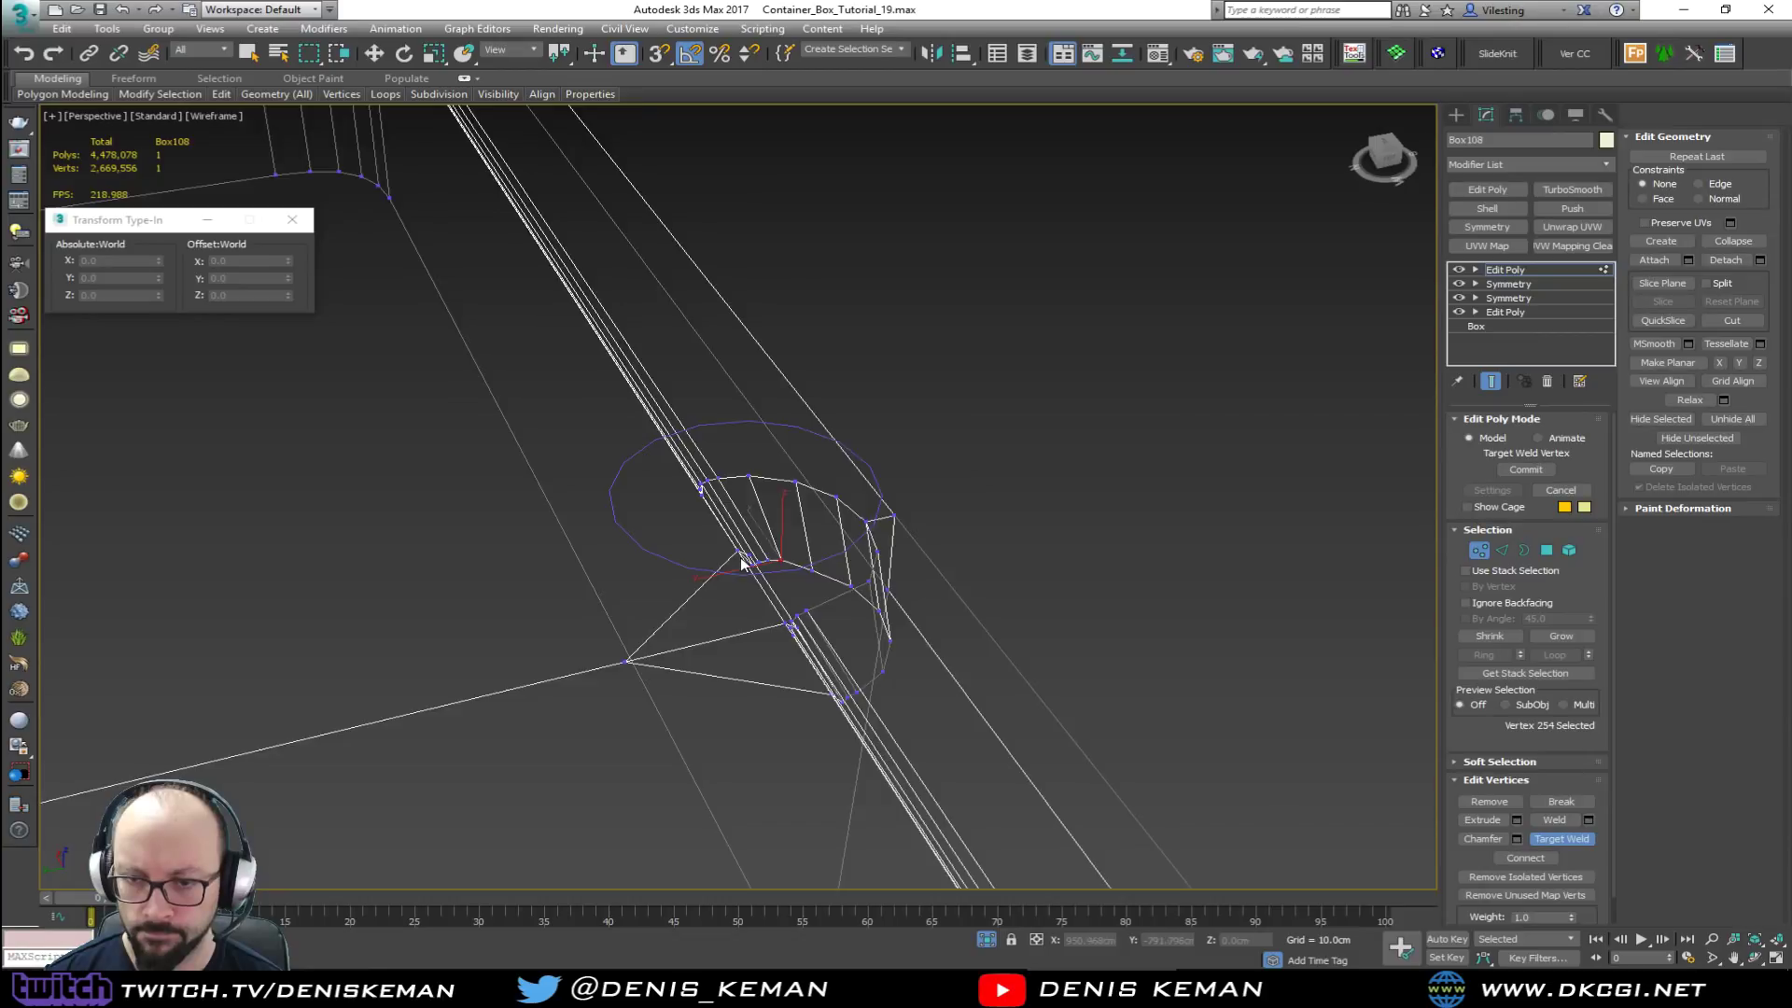
{"action": "scroll", "coordinate": [742, 563], "scroll_direction": "up", "scroll_amount": 10}
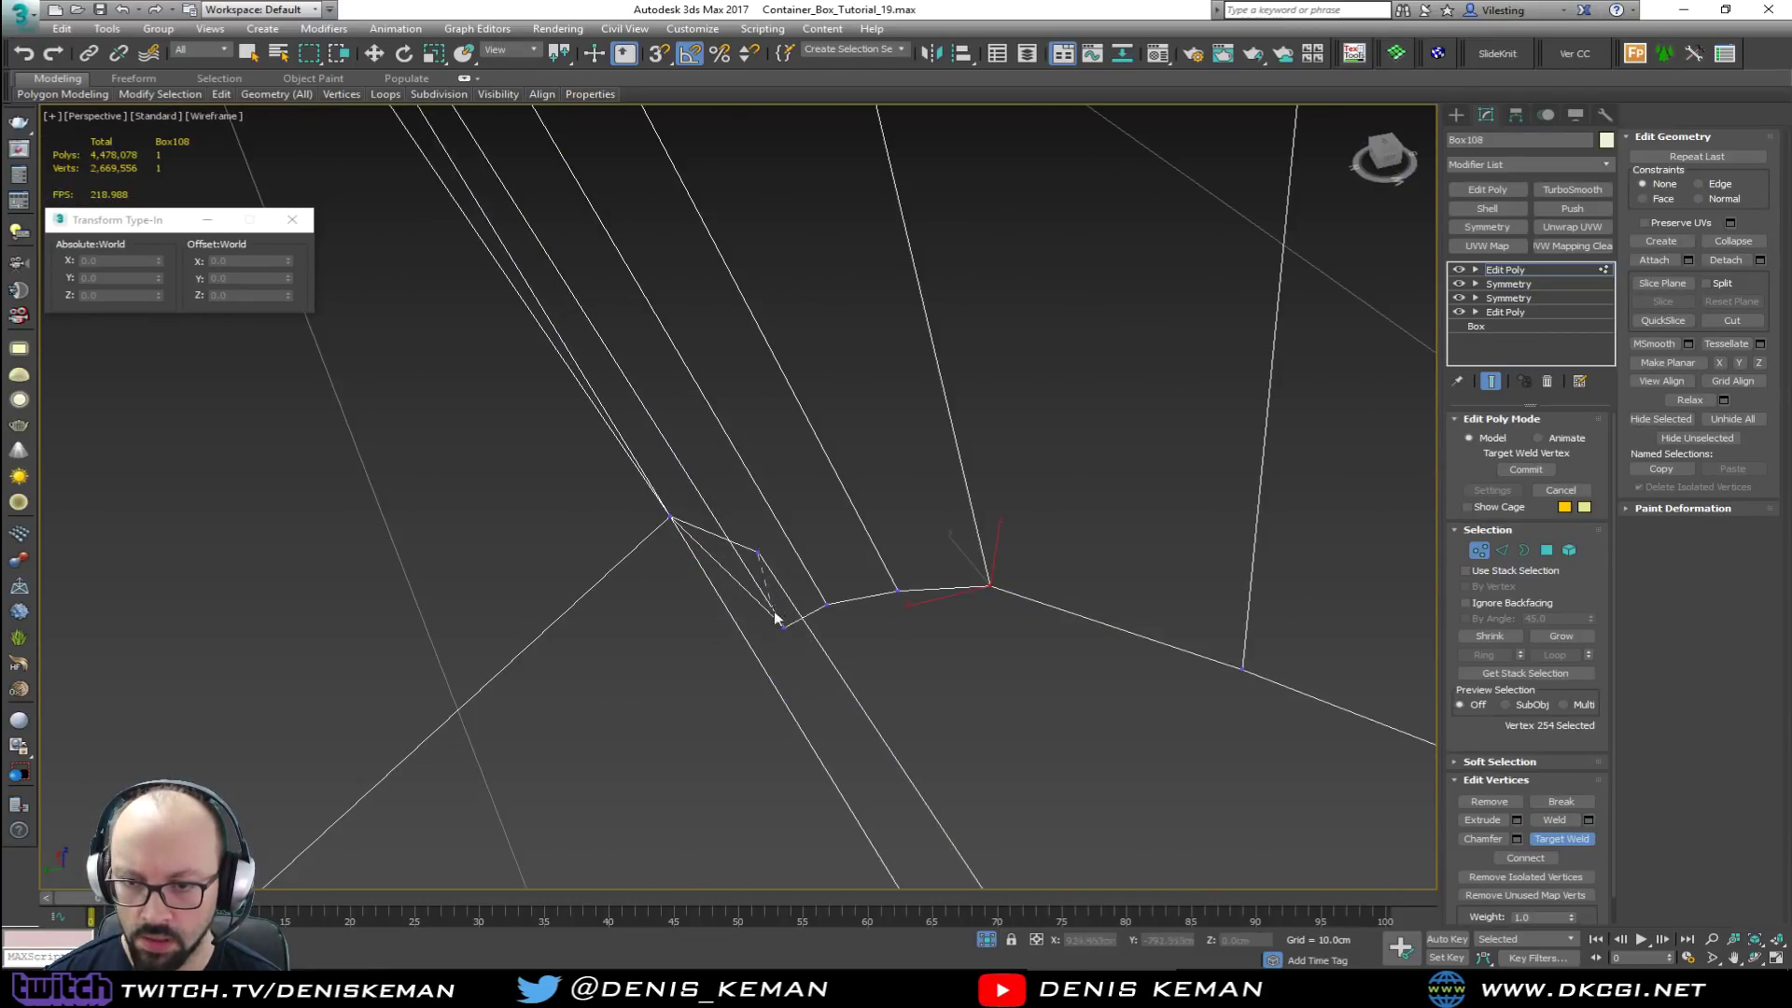
{"action": "left_click", "coordinate": [783, 625]}
{"action": "key", "text": "w"}
{"action": "key", "text": "F3"}
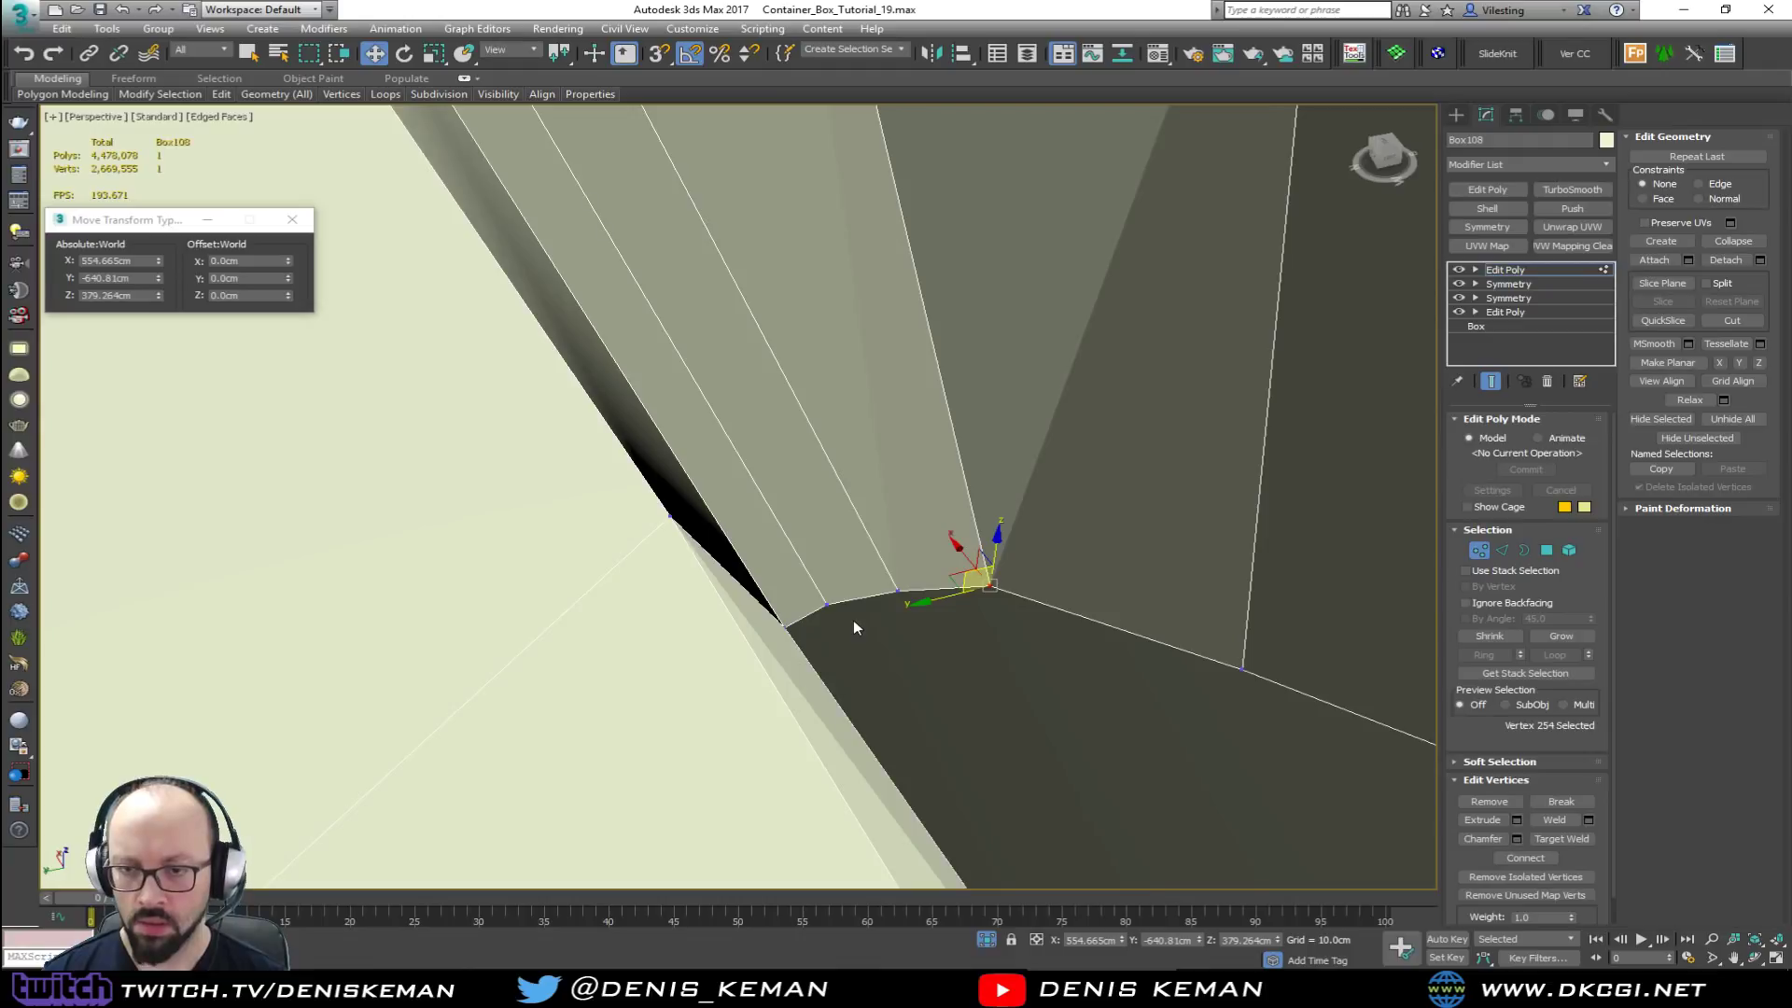
Step: Select the pocket's open bottom border, extrude it downward and adjust its position beneath the table
{"action": "middle_click_drag", "start_coordinate": [867, 608], "coordinate": [836, 558]}
{"action": "scroll", "coordinate": [836, 559], "scroll_direction": "down", "scroll_amount": 5}
{"action": "key", "text": "3"}
{"action": "left_click", "coordinate": [956, 573]}
{"action": "middle_click_drag", "start_coordinate": [956, 573], "coordinate": [913, 464], "text": "alt"}
{"action": "mouse_move", "coordinate": [975, 618]}
{"action": "middle_mouse_down", "text": "alt"}
{"action": "mouse_move", "coordinate": [1046, 616]}
{"action": "mouse_move", "coordinate": [958, 624]}
{"action": "middle_mouse_up", "text": "alt"}
{"action": "left_click_drag", "start_coordinate": [961, 621], "coordinate": [998, 870], "text": "shift"}
{"action": "middle_click_drag", "start_coordinate": [993, 691], "coordinate": [884, 694], "text": "alt"}
{"action": "left_click_drag", "start_coordinate": [830, 680], "coordinate": [876, 744]}
{"action": "middle_click_drag", "start_coordinate": [877, 744], "coordinate": [912, 573], "text": "alt"}
Step: Rotate the open bottom border to tilt it toward the table's centre and raise it to shape the bend
{"action": "key", "text": "e"}
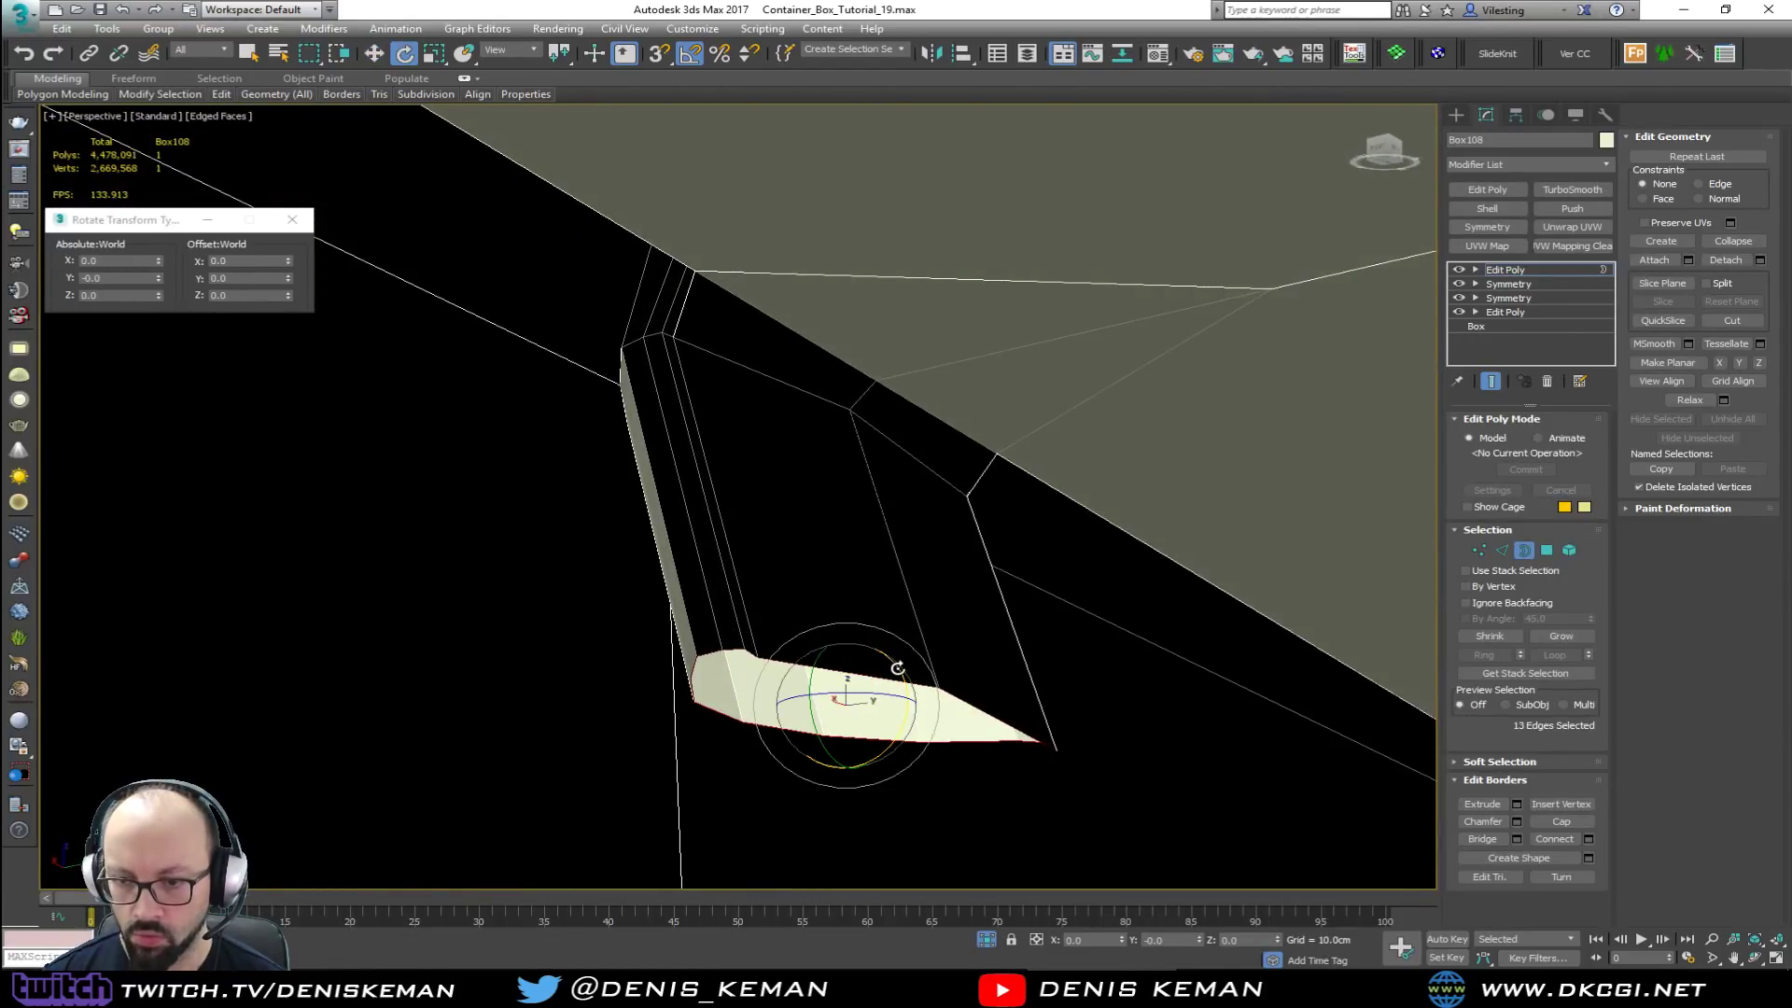
{"action": "left_click_drag", "start_coordinate": [897, 668], "coordinate": [893, 606]}
{"action": "key", "text": "w"}
{"action": "left_click_drag", "start_coordinate": [869, 678], "coordinate": [869, 569]}
{"action": "middle_click_drag", "start_coordinate": [869, 569], "coordinate": [925, 581], "text": "alt"}
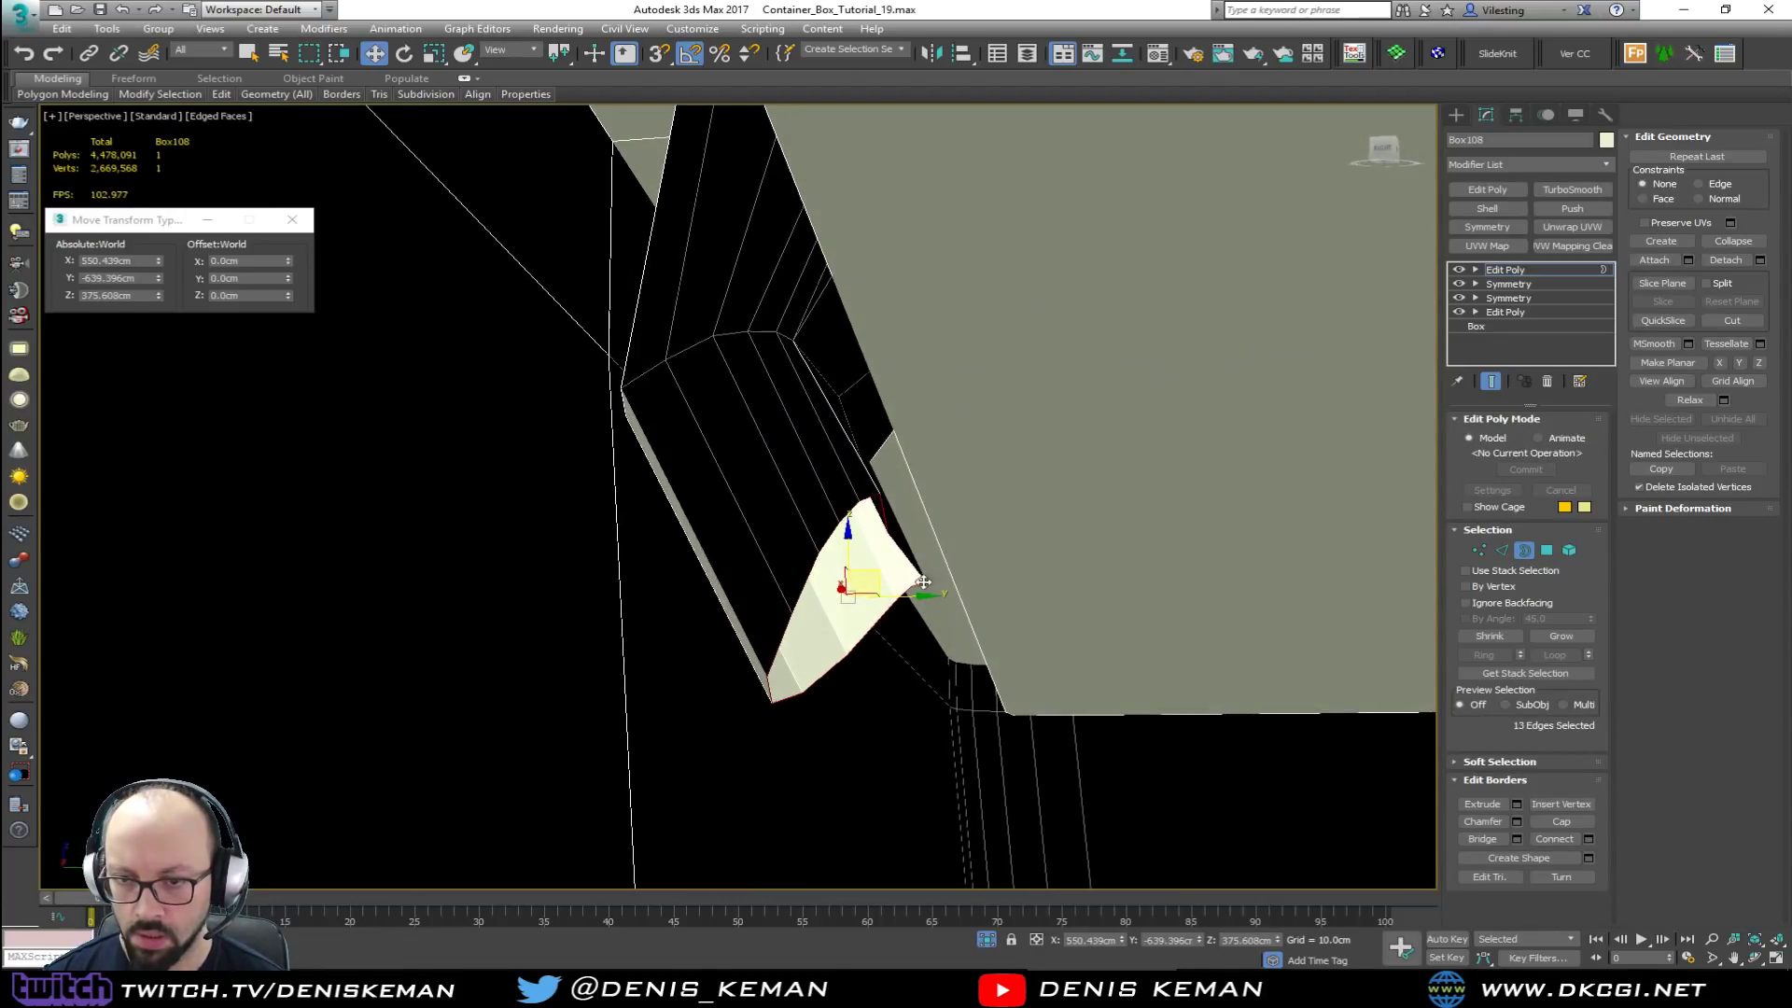
Step: Extrude the tilted border horizontally under the table and make it planar on the Y axis
{"action": "left_click_drag", "start_coordinate": [913, 602], "coordinate": [1150, 593], "text": "shift"}
{"action": "middle_click_drag", "start_coordinate": [1150, 594], "coordinate": [846, 473], "text": "alt"}
{"action": "left_click", "coordinate": [1740, 363]}
{"action": "key", "text": "q"}
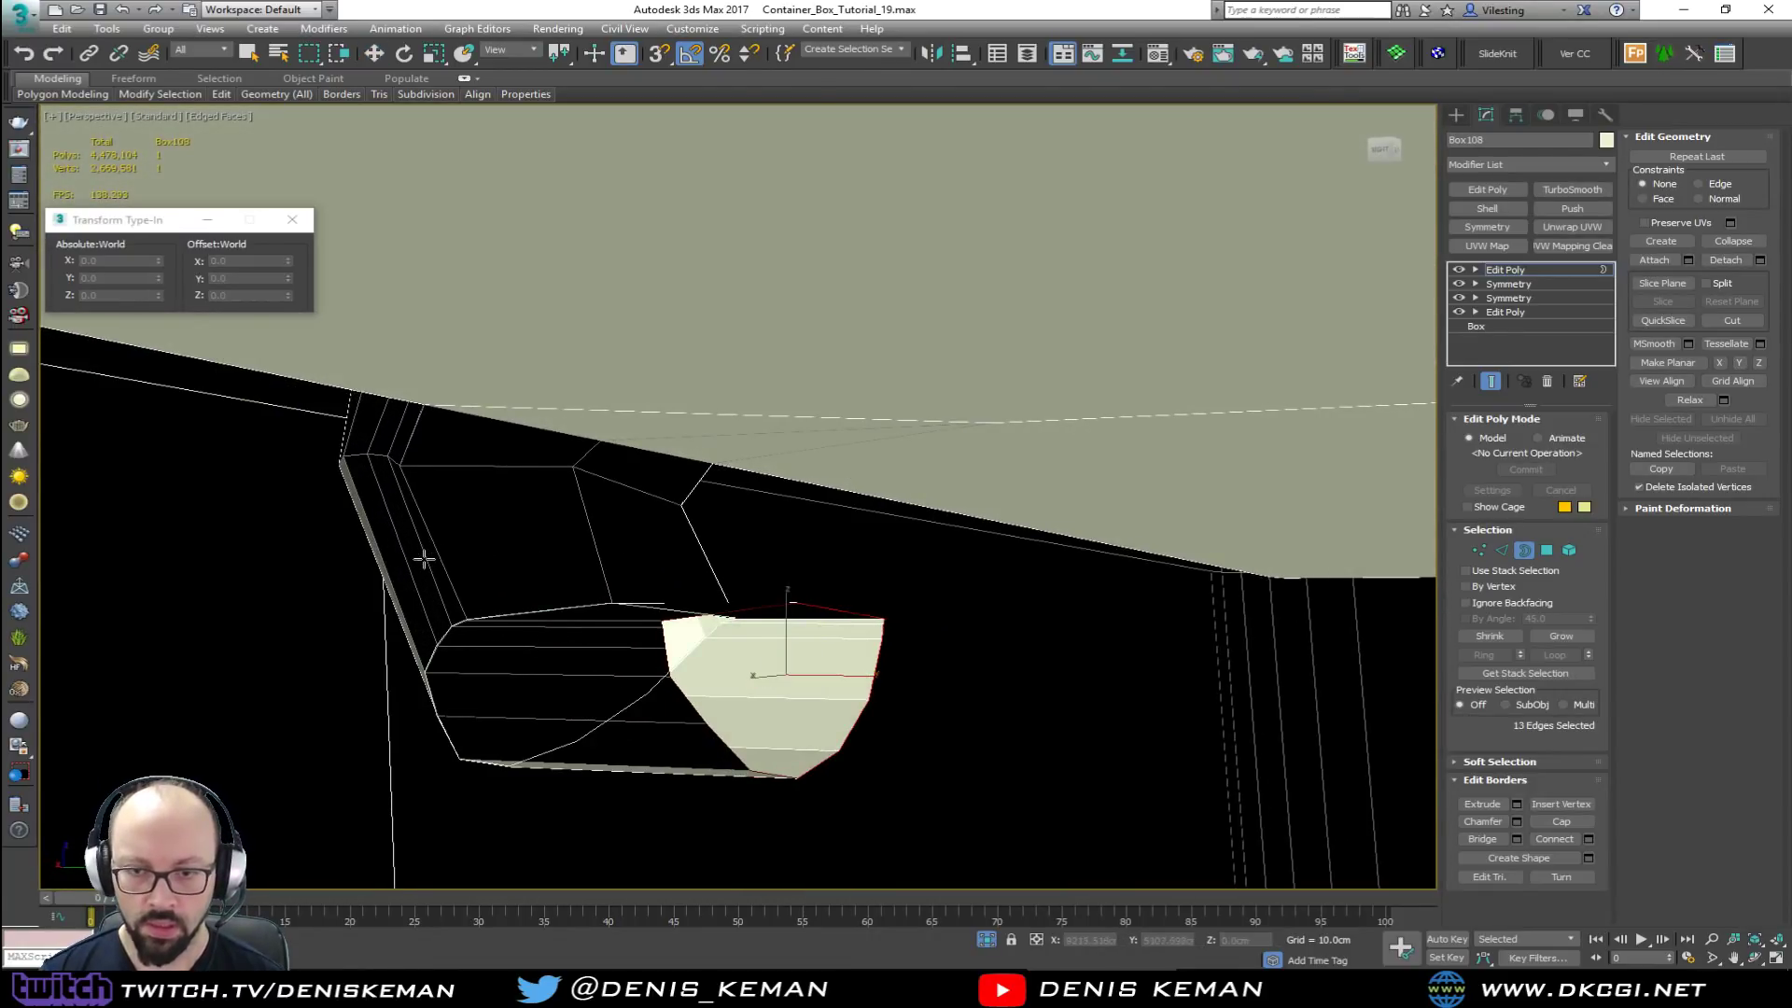
Step: Add an edge loop around the bend between the pocket wall's bottom edge and the tilted section
{"action": "middle_click_drag", "start_coordinate": [525, 591], "coordinate": [502, 573], "text": "alt"}
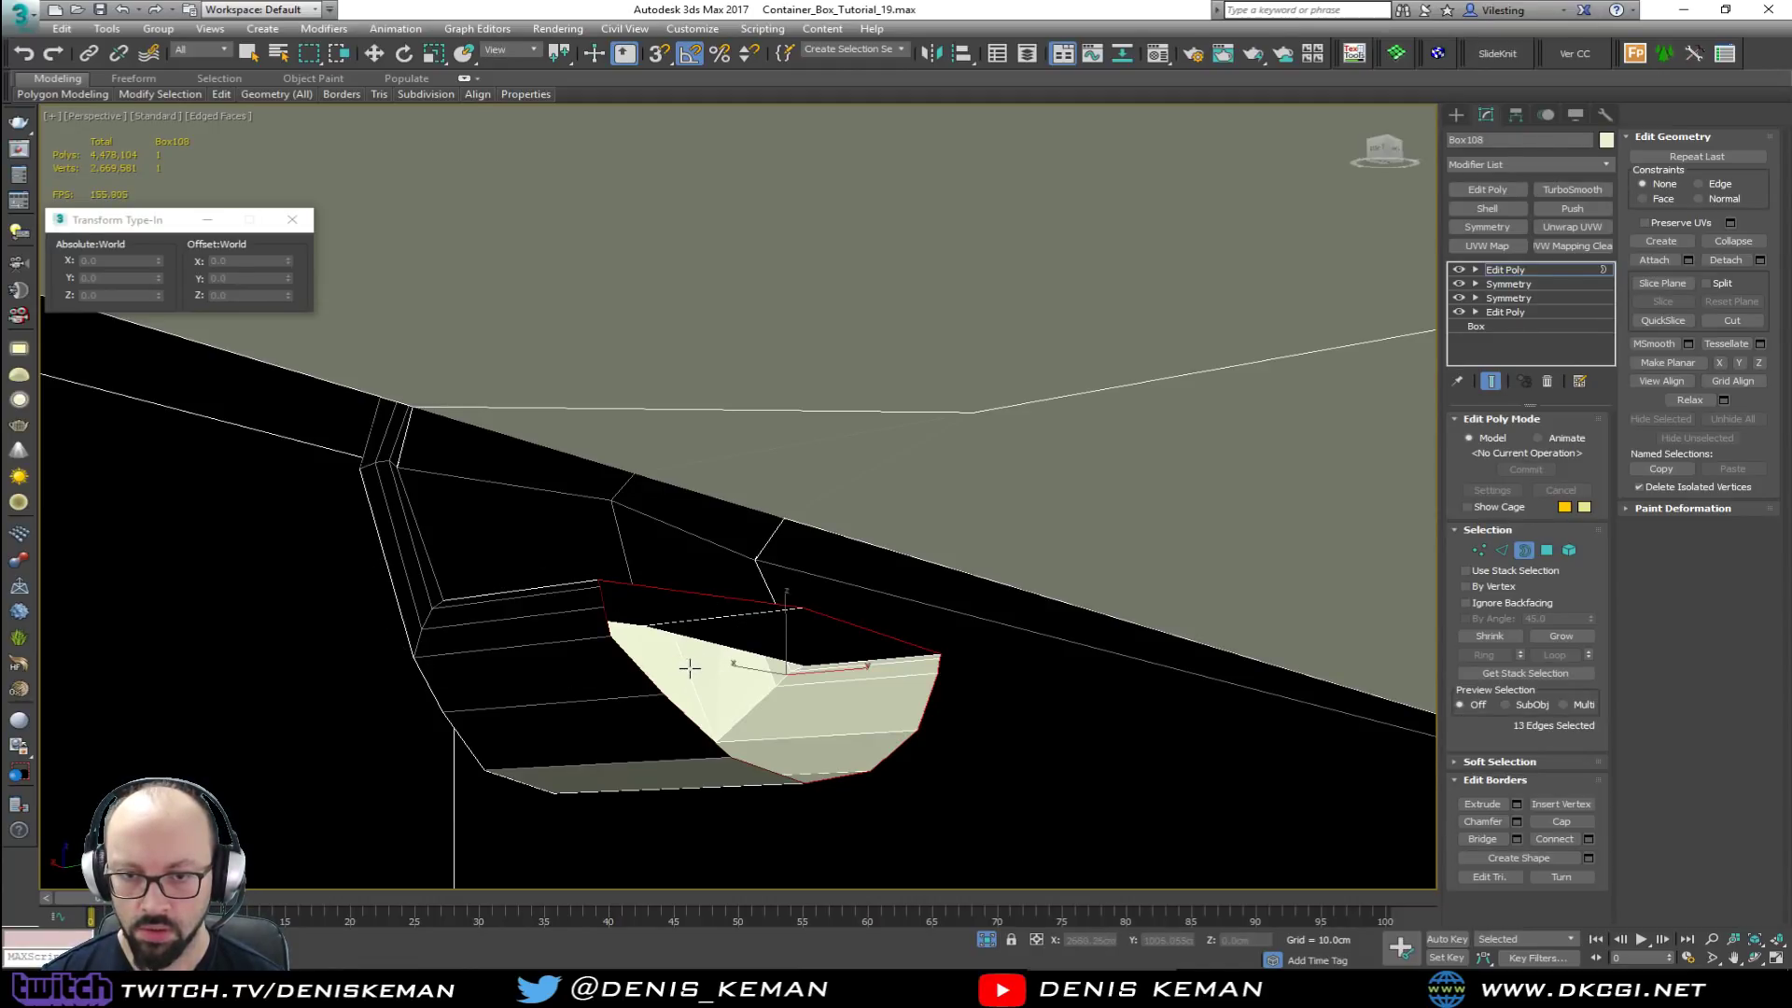
{"action": "key", "text": "2"}
{"action": "middle_click_drag", "start_coordinate": [680, 653], "coordinate": [421, 452], "text": "alt"}
{"action": "middle_click_drag", "start_coordinate": [576, 504], "coordinate": [894, 516], "text": "alt"}
{"action": "key", "text": "w"}
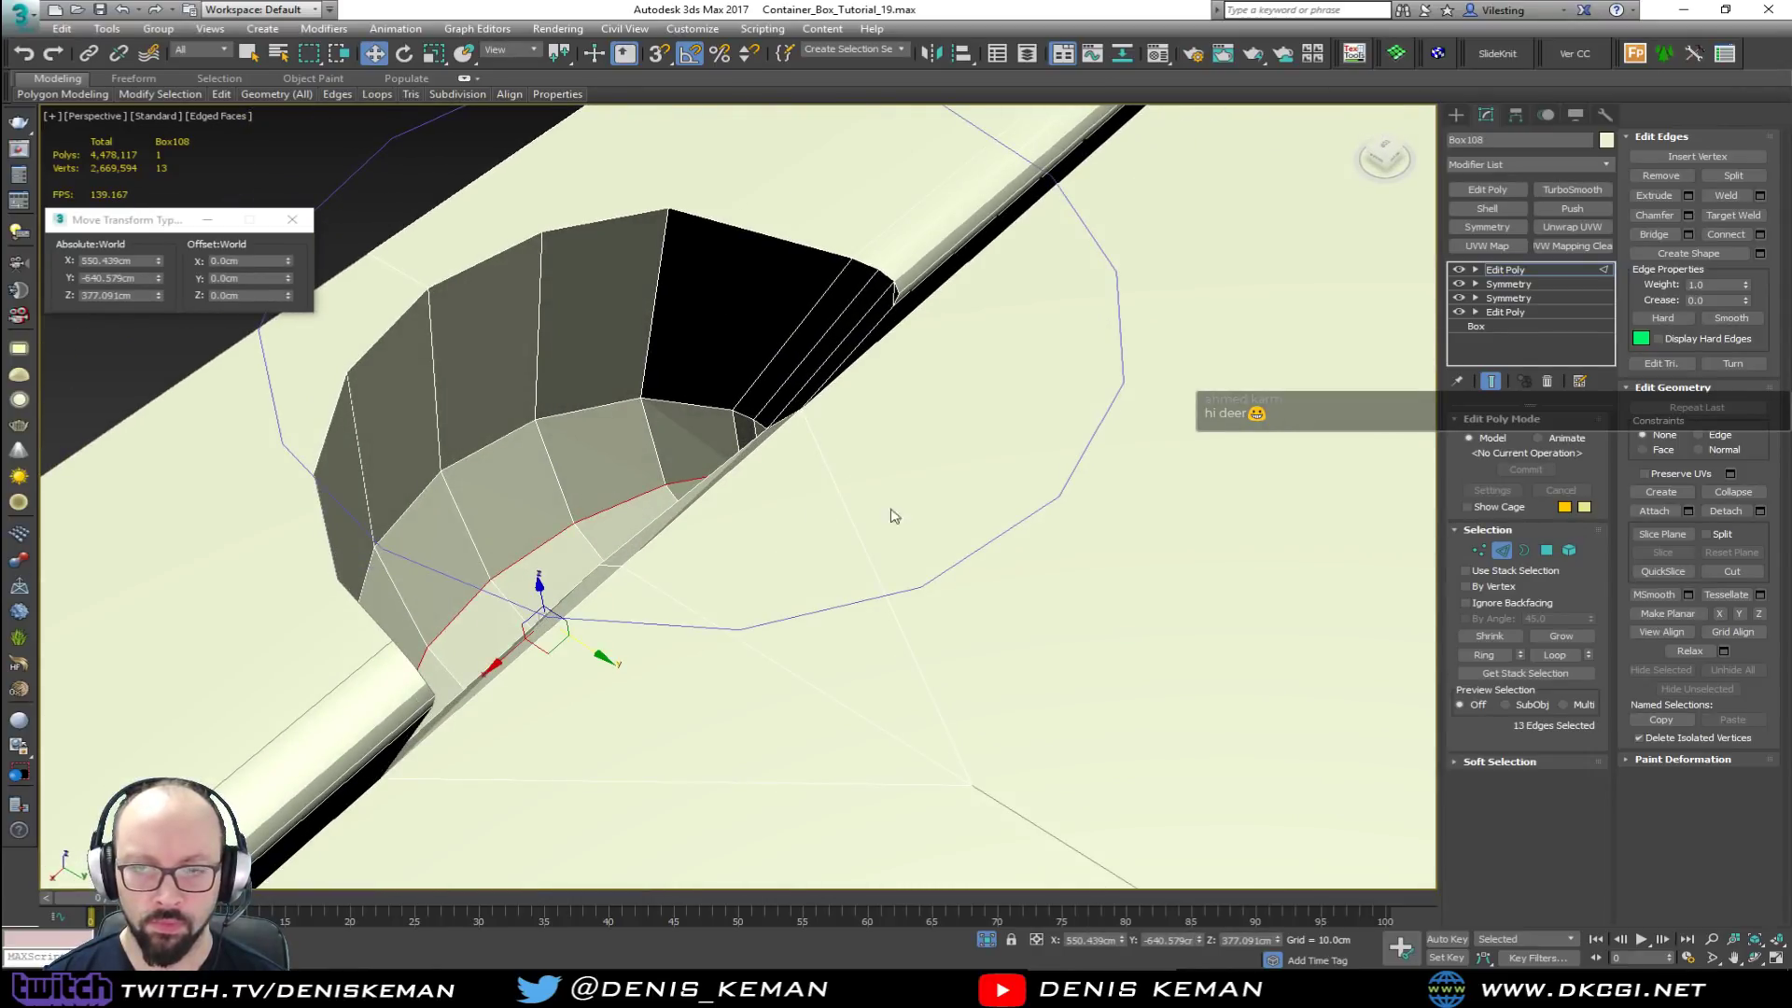
Step: Leave edge editing, deselect the table body and select the circular guide spline above the pocket
{"action": "left_click", "coordinate": [1509, 545]}
{"action": "middle_click_drag", "start_coordinate": [644, 321], "coordinate": [820, 397]}
{"action": "scroll", "coordinate": [821, 397], "scroll_direction": "down", "scroll_amount": 3}
{"action": "left_click", "coordinate": [497, 276]}
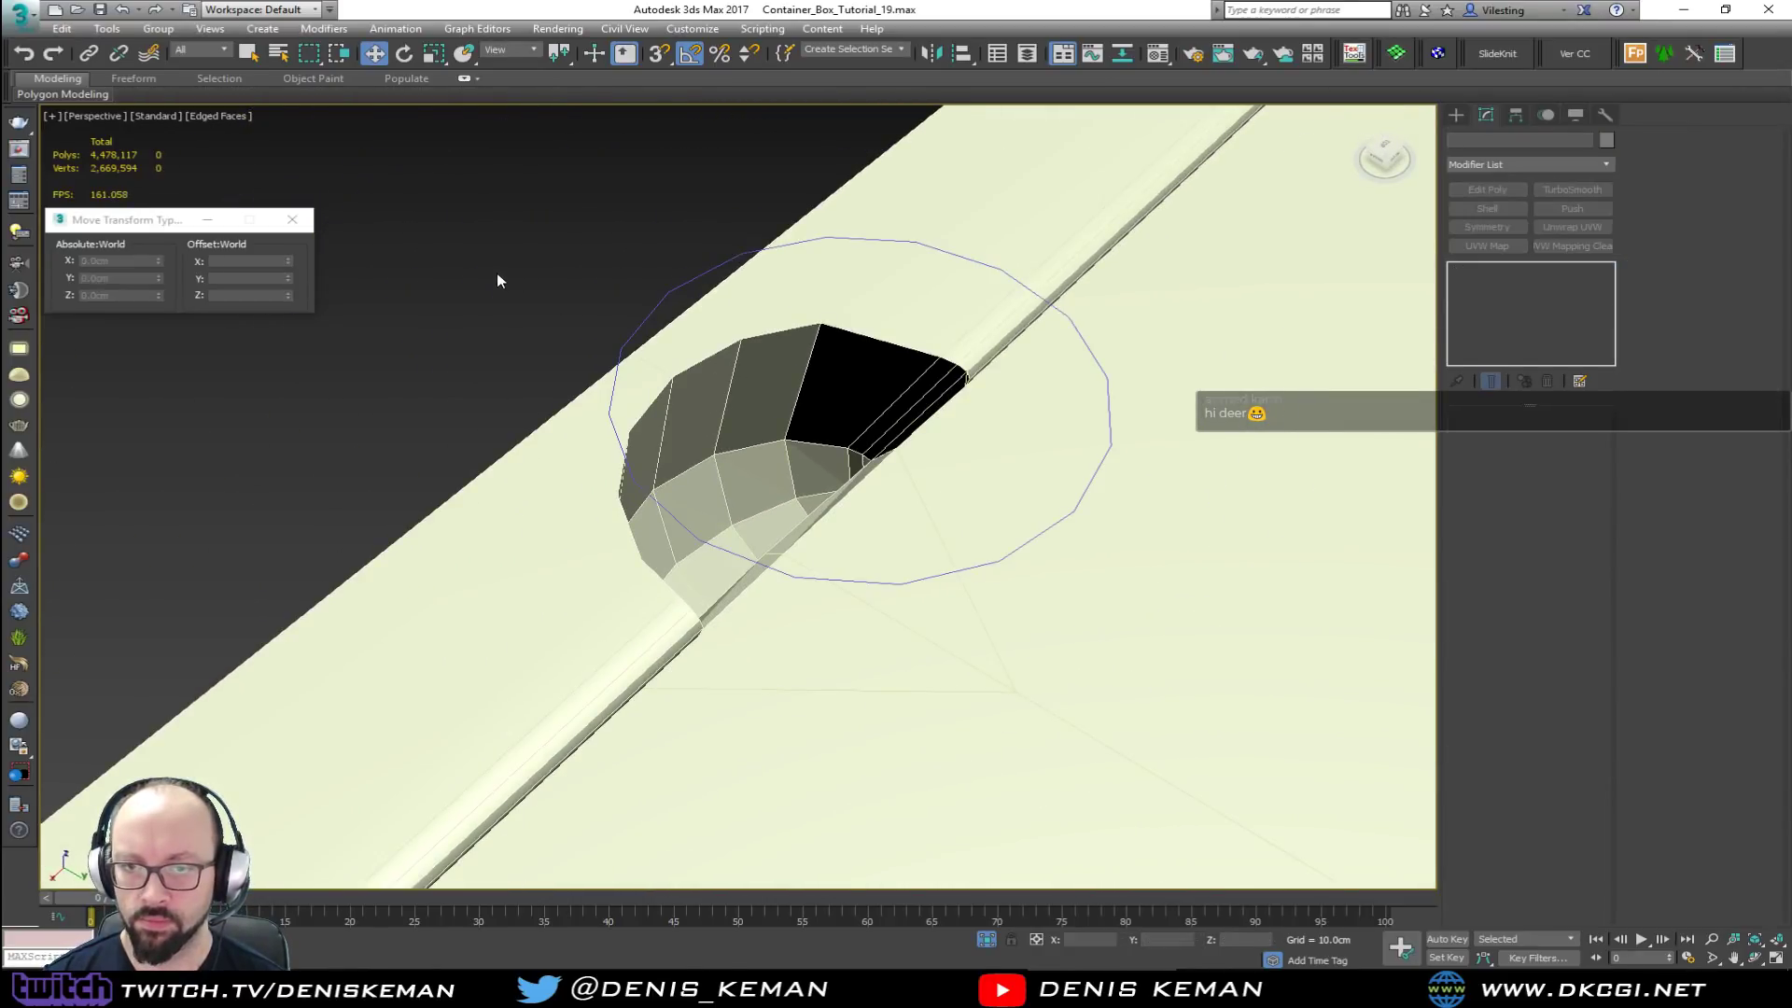
{"action": "left_click", "coordinate": [1085, 484]}
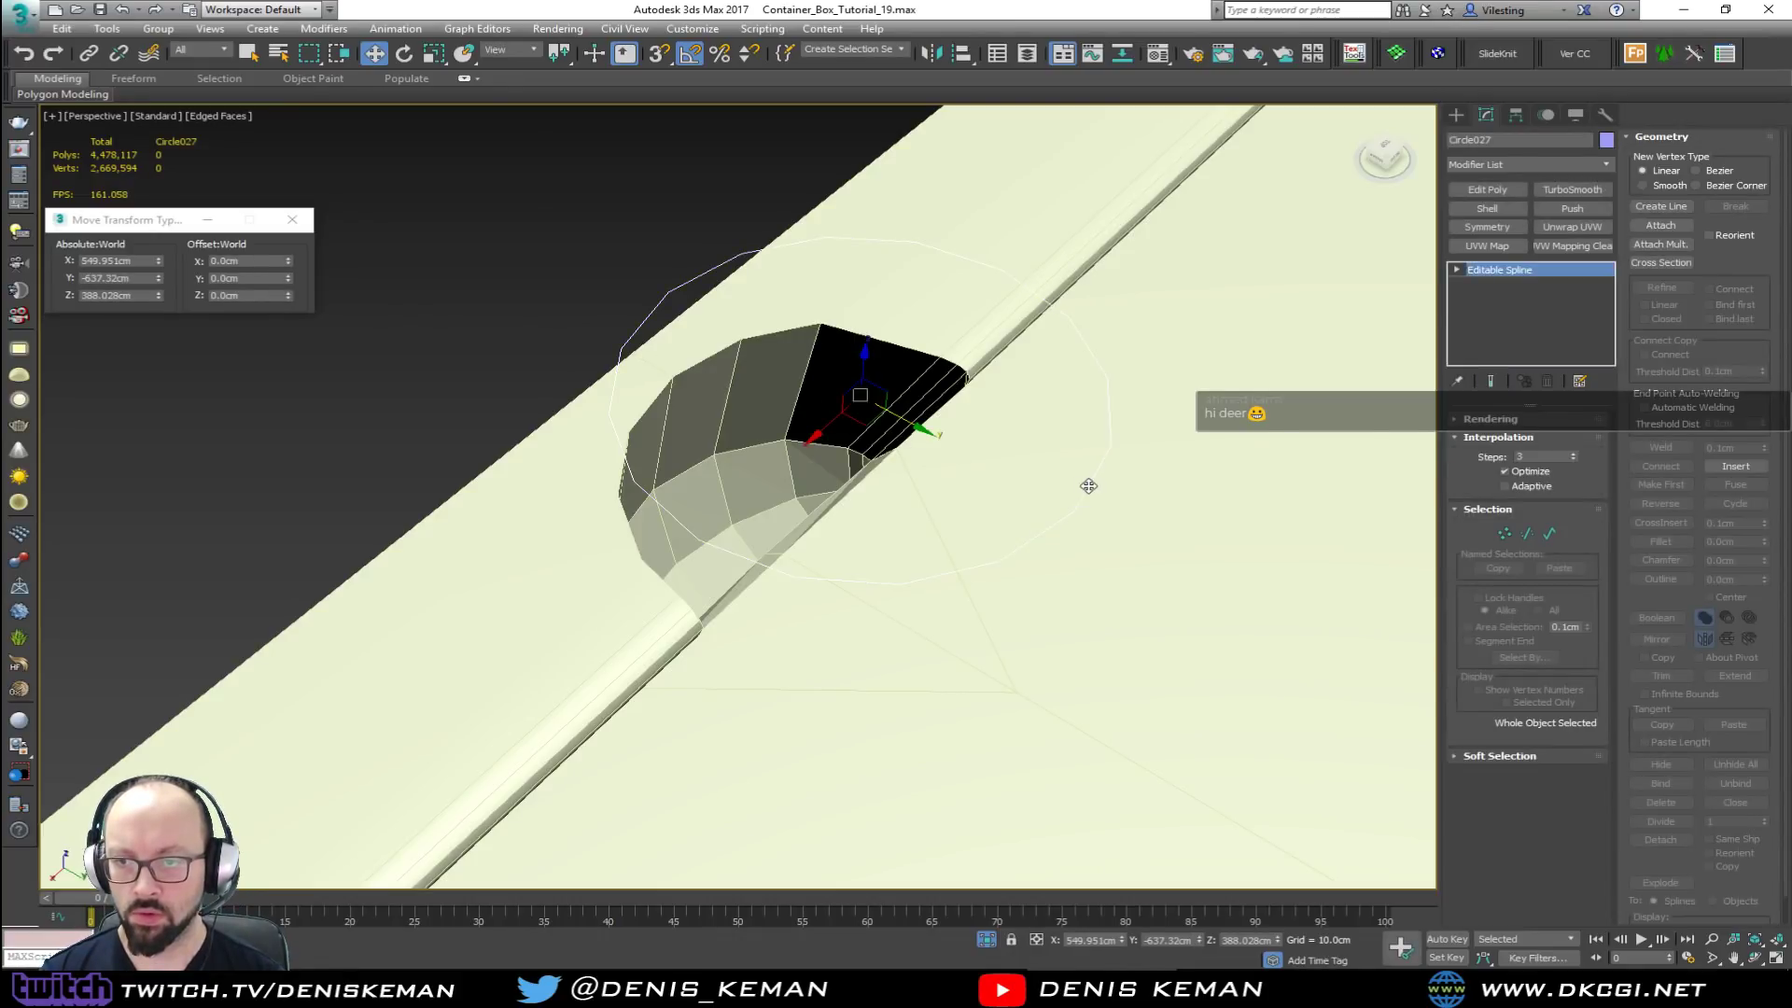
Step: Deselect the guide circle and add a Symmetry modifier to the table body, mirroring the middle pocket across the Y axis with Flip enabled
{"action": "scroll", "coordinate": [871, 426], "scroll_direction": "down", "scroll_amount": 4}
{"action": "left_click_drag", "start_coordinate": [912, 502], "coordinate": [502, 285]}
{"action": "left_click", "coordinate": [836, 238]}
{"action": "mouse_move", "coordinate": [834, 305]}
{"action": "middle_mouse_down", "text": "alt"}
{"action": "mouse_move", "coordinate": [588, 240]}
{"action": "mouse_move", "coordinate": [484, 187]}
{"action": "mouse_move", "coordinate": [517, 206]}
{"action": "mouse_move", "coordinate": [495, 184]}
{"action": "mouse_move", "coordinate": [592, 328]}
{"action": "mouse_move", "coordinate": [634, 333]}
{"action": "middle_mouse_up", "text": "alt"}
{"action": "key", "text": "F4"}
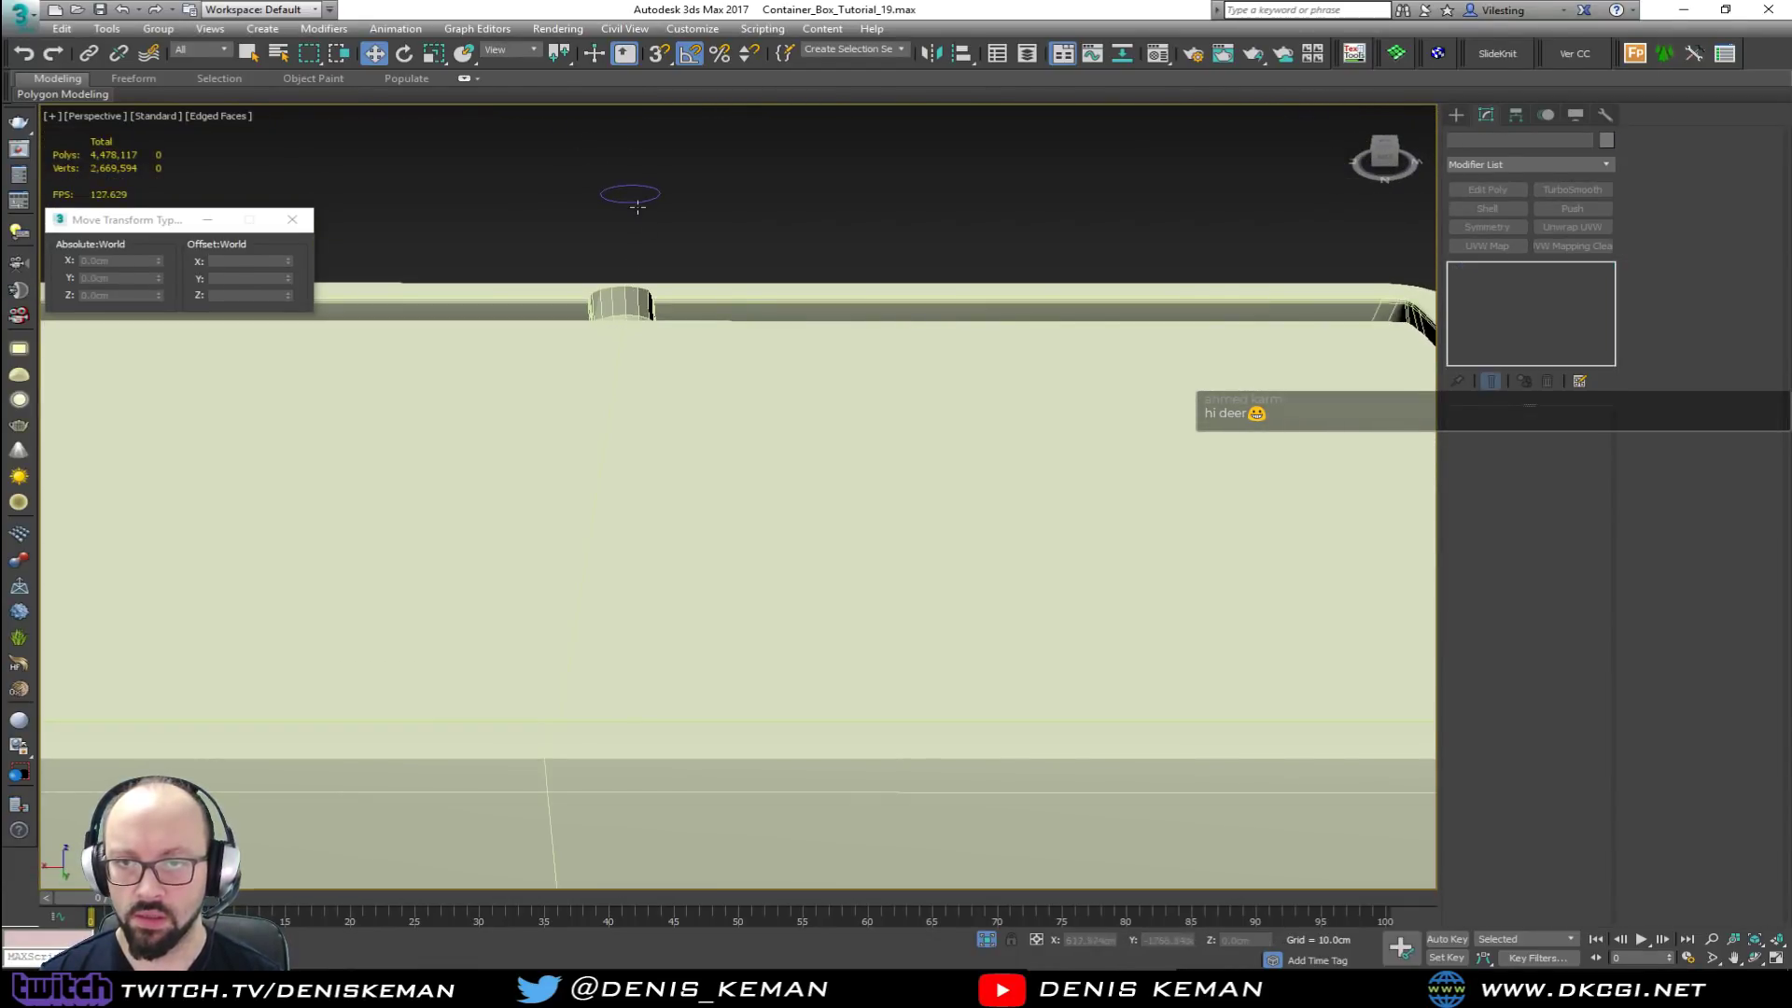
{"action": "left_click", "coordinate": [666, 287]}
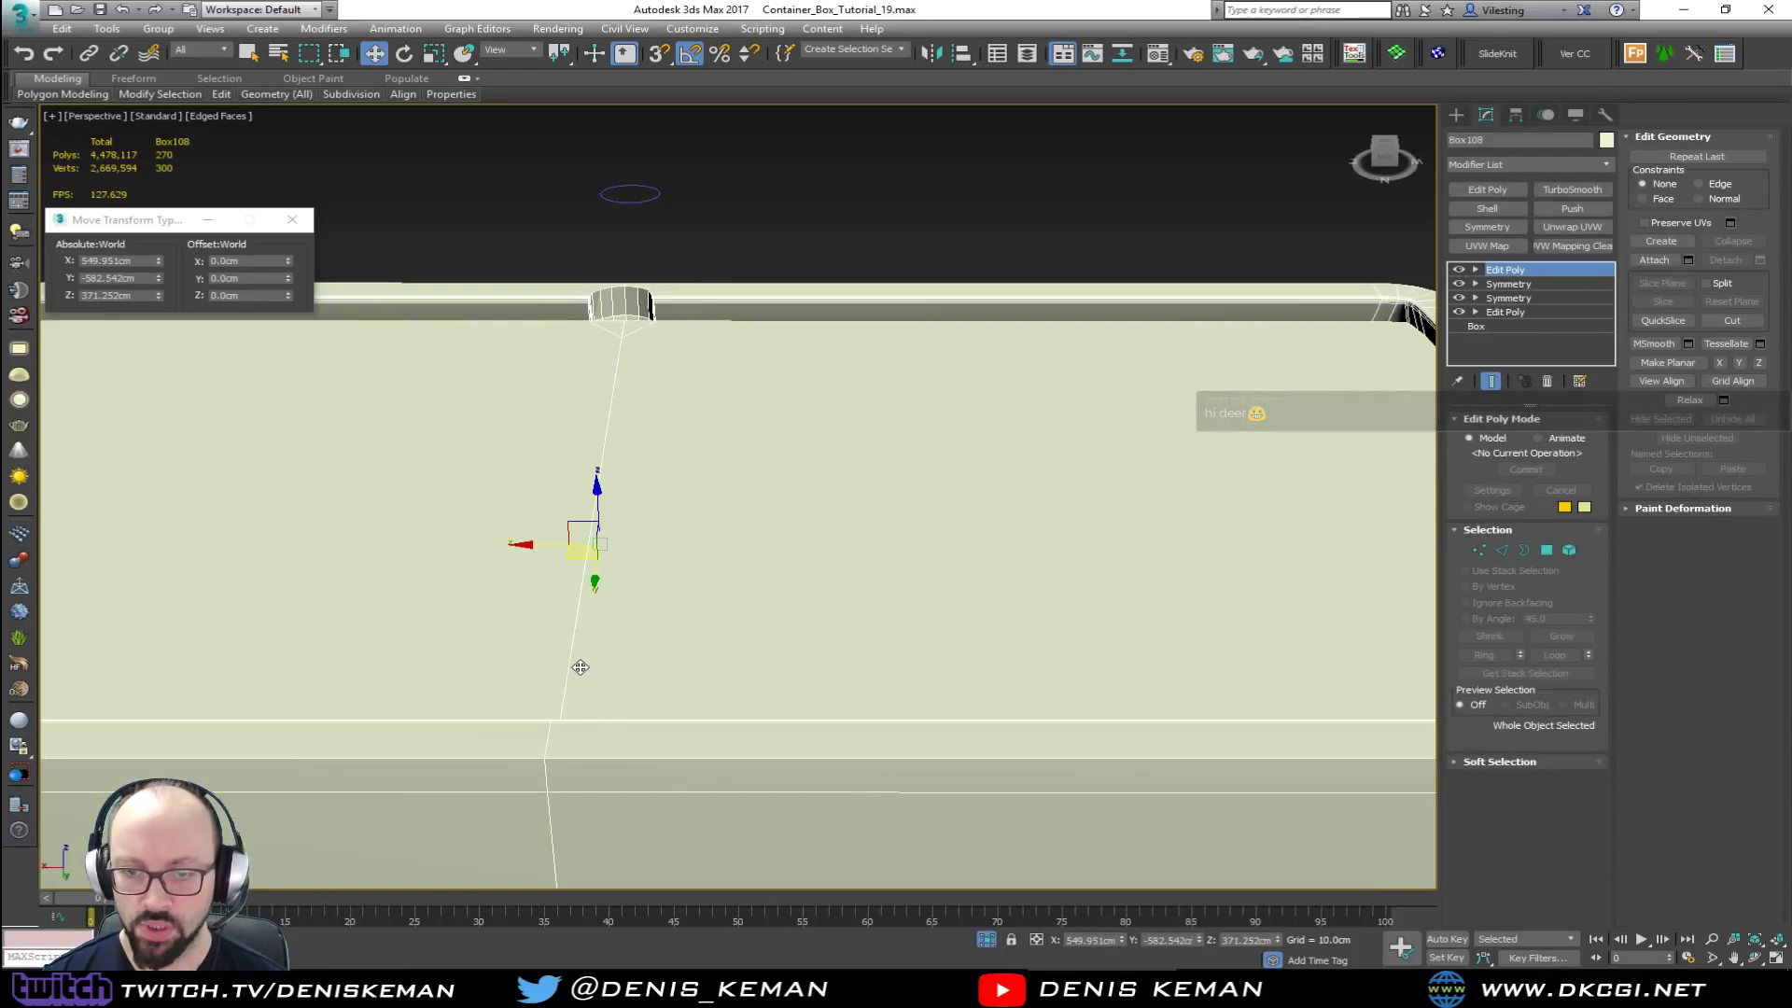
{"action": "middle_click_drag", "start_coordinate": [579, 660], "coordinate": [768, 801], "text": "alt"}
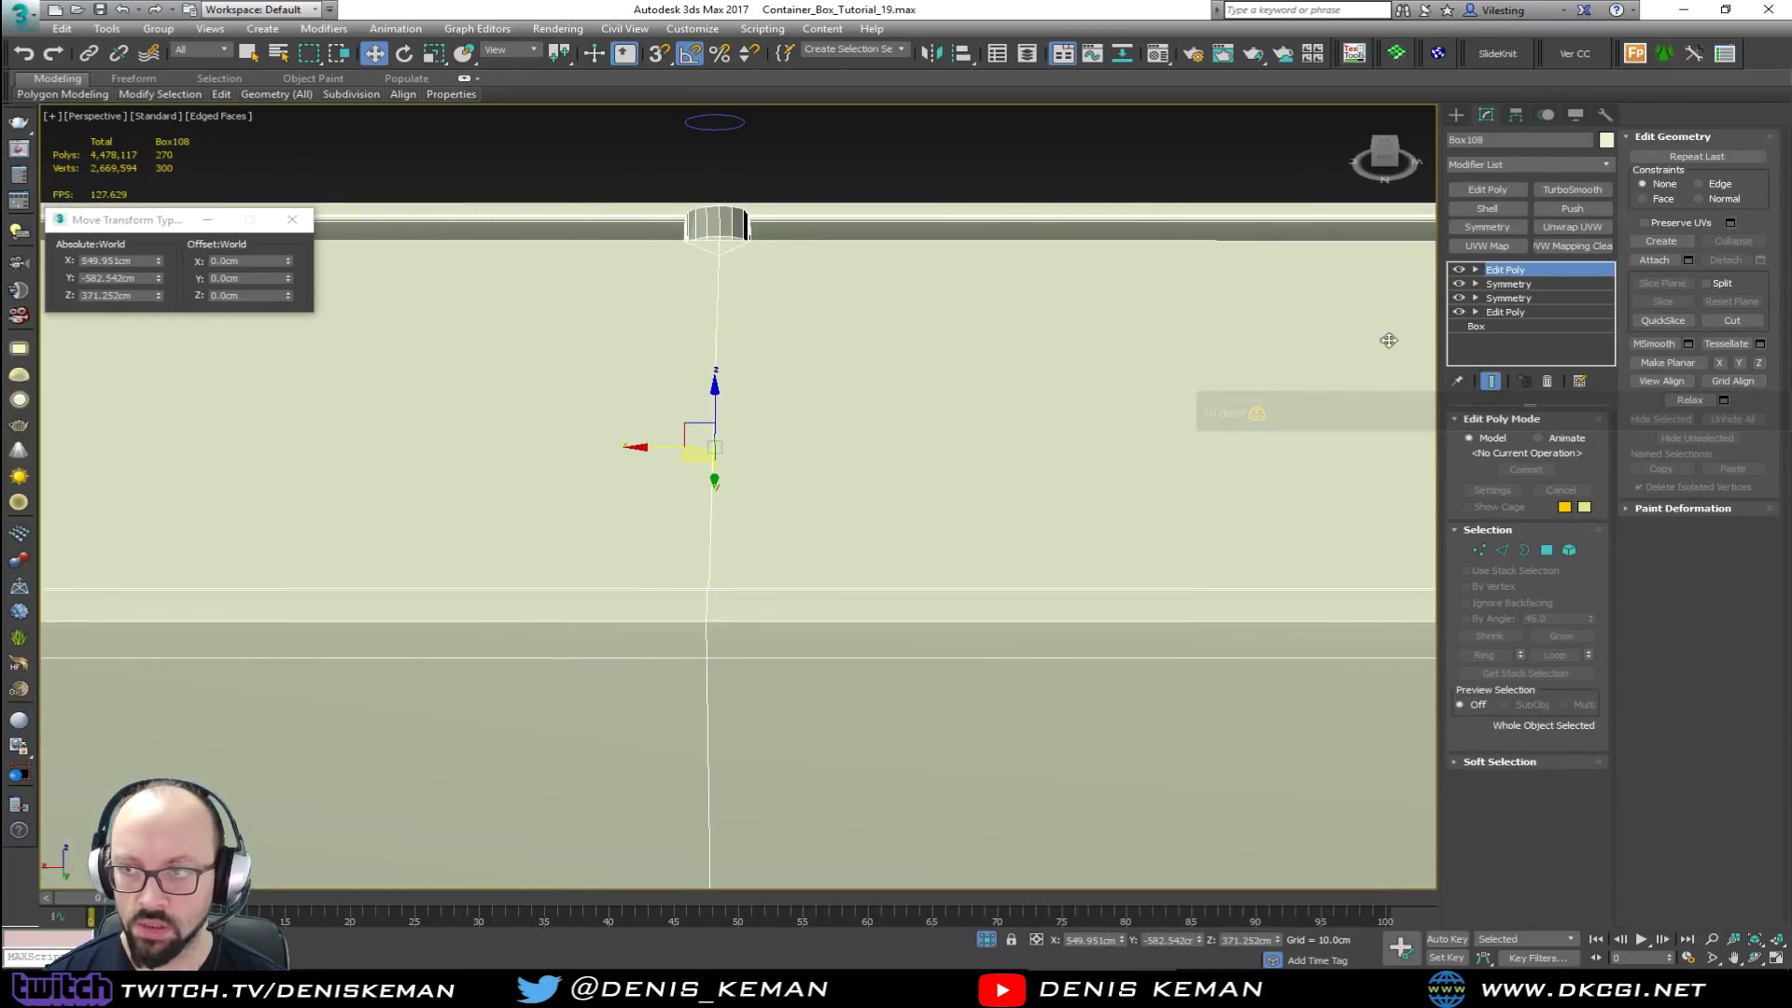
{"action": "left_click", "coordinate": [1493, 227]}
{"action": "left_click", "coordinate": [1517, 451]}
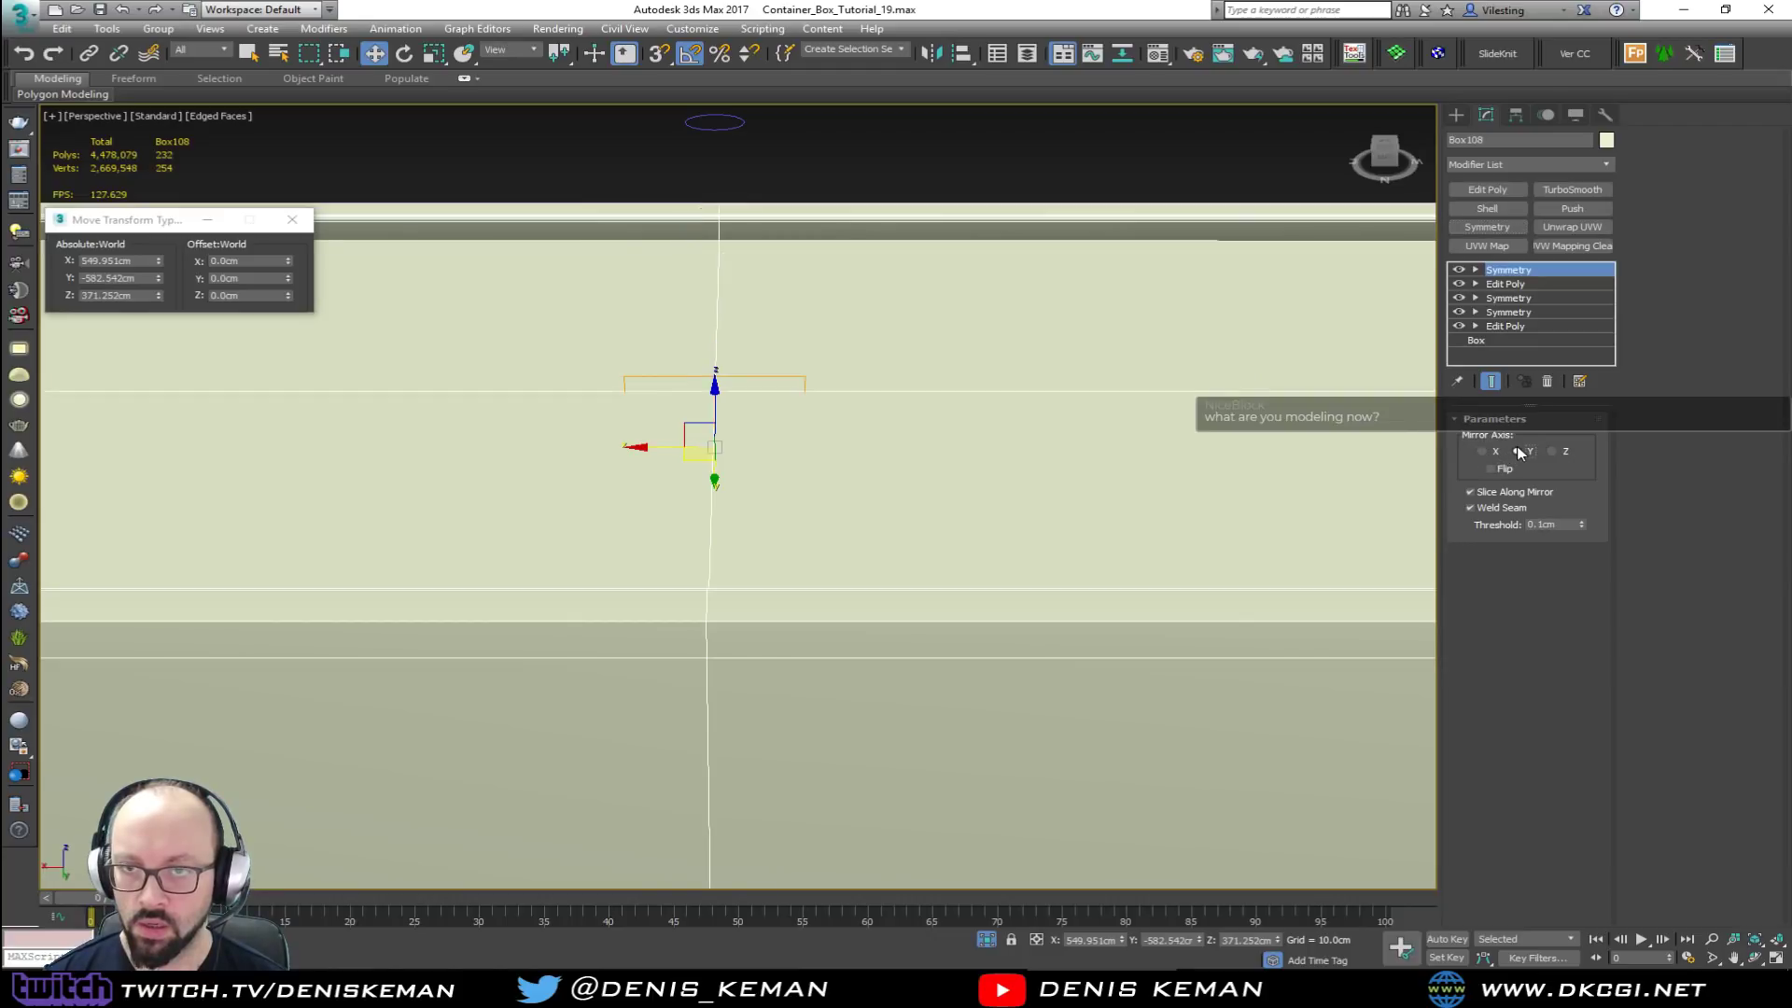
{"action": "left_click", "coordinate": [1491, 469]}
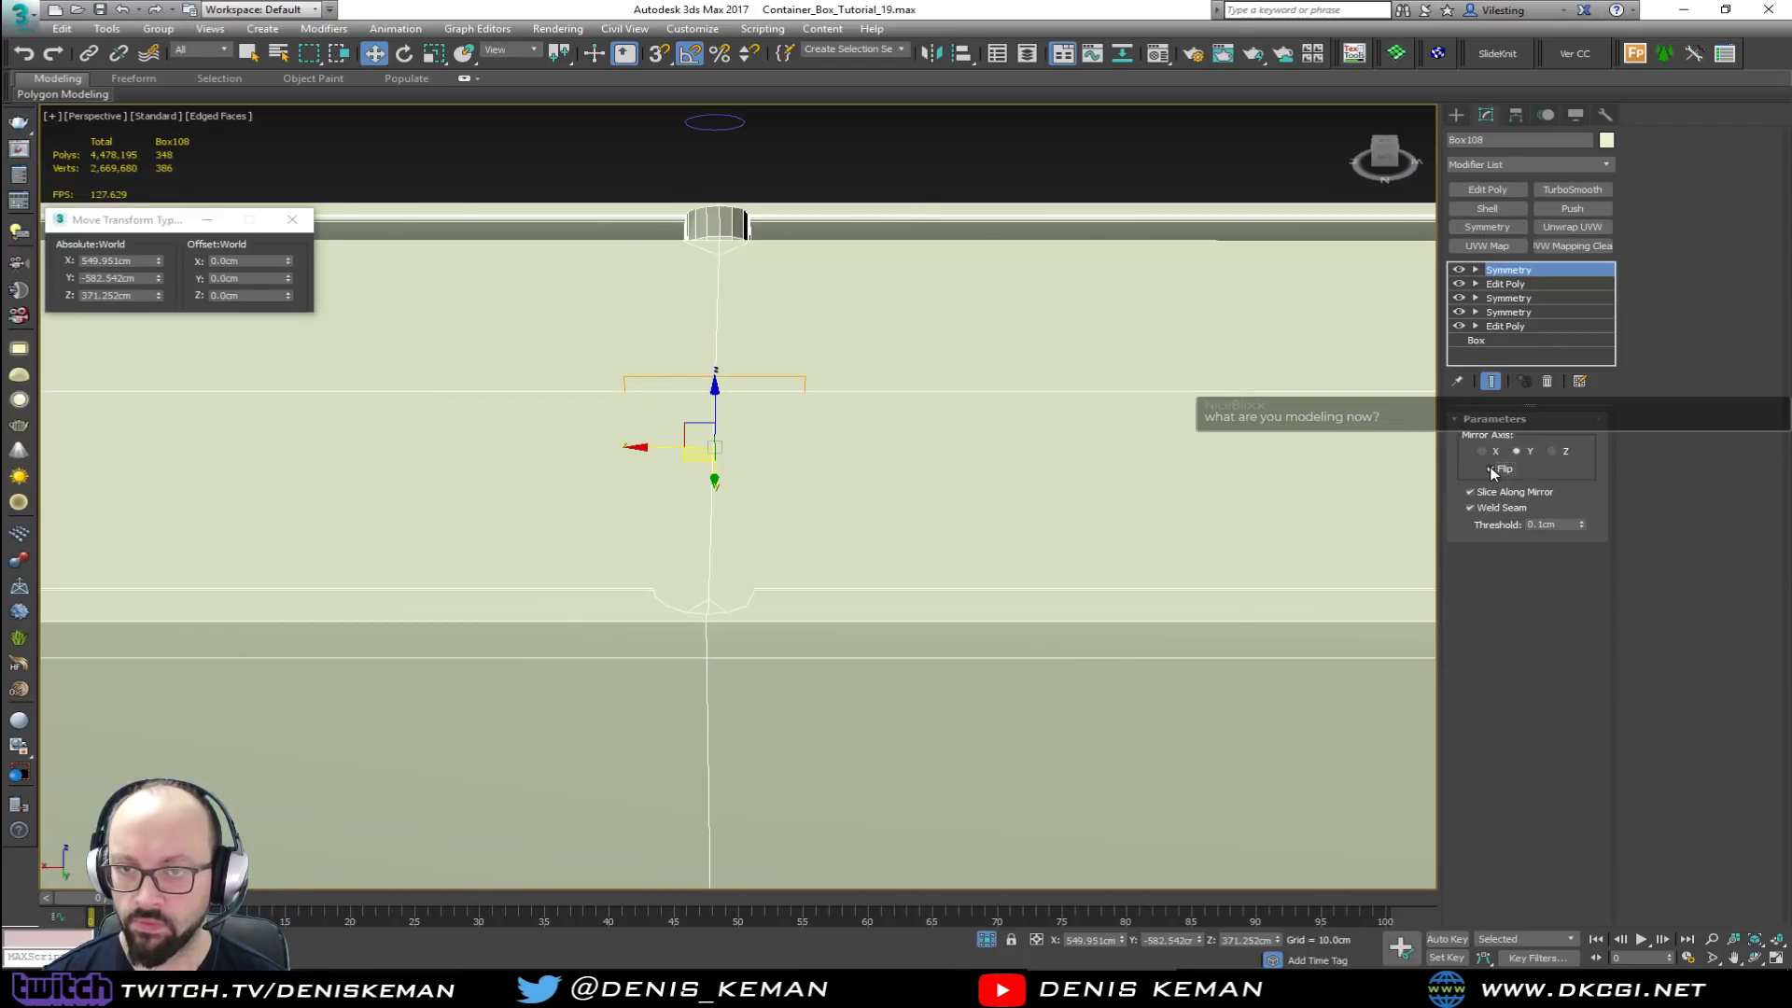
{"action": "middle_click_drag", "start_coordinate": [678, 480], "coordinate": [808, 457], "text": "alt"}
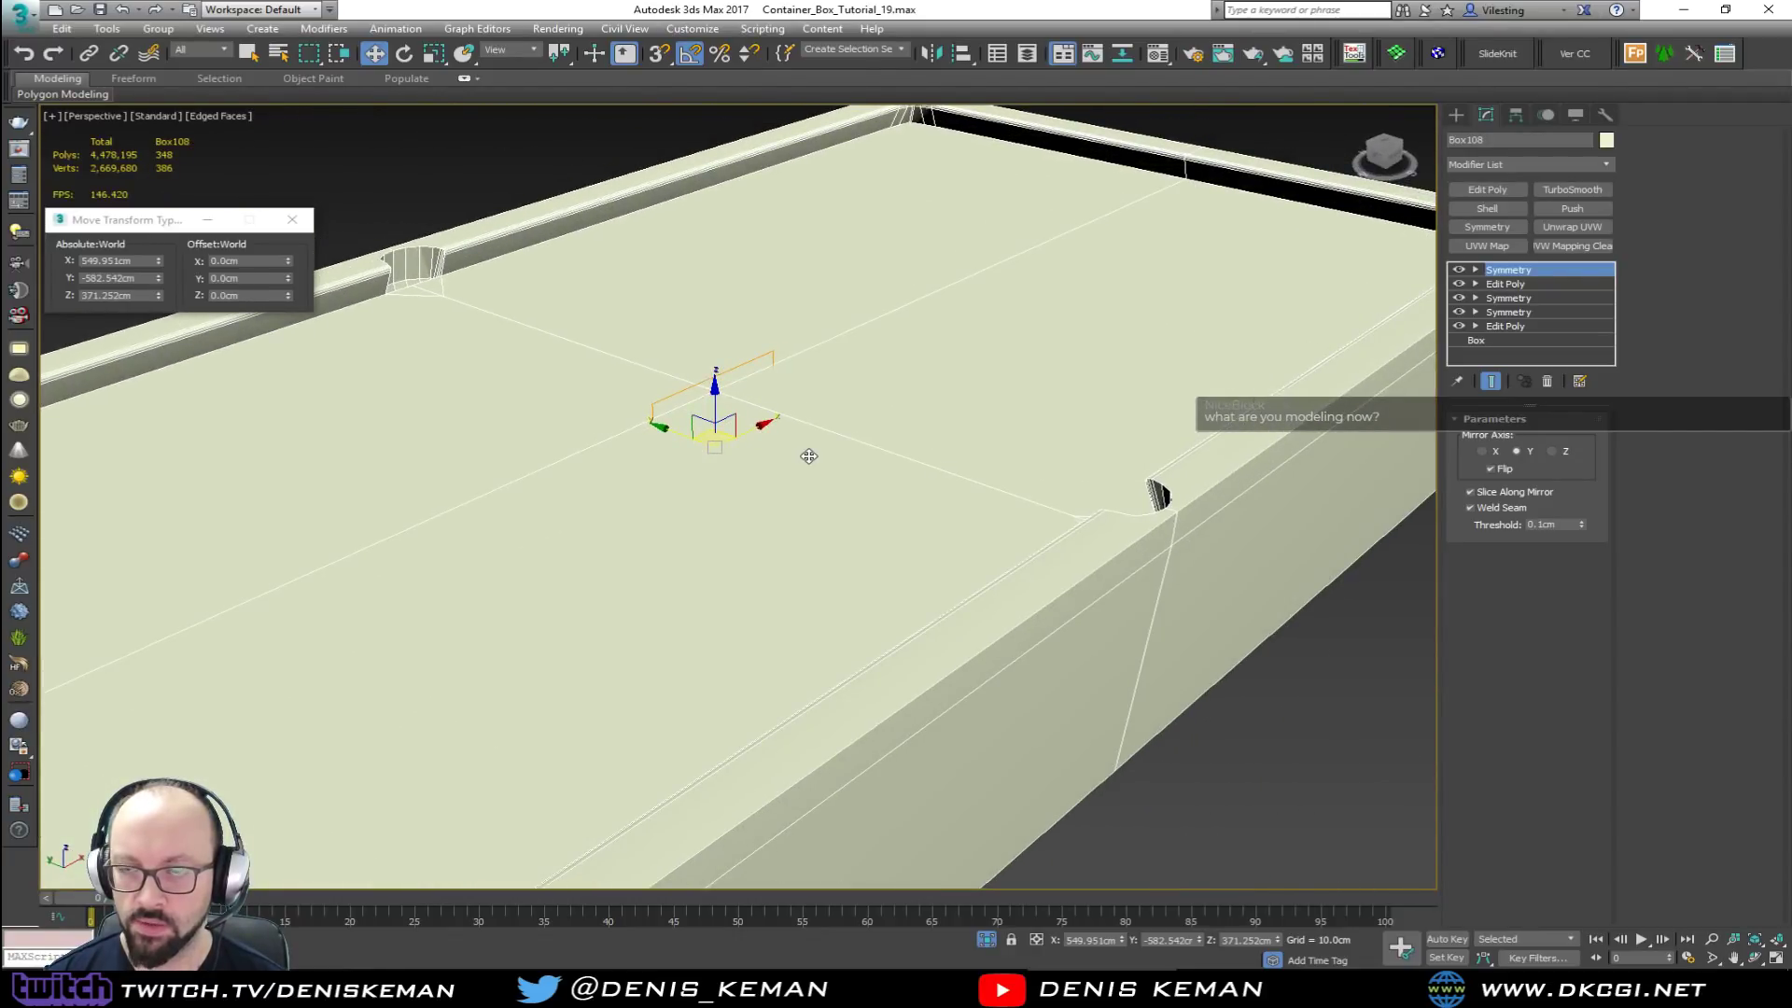
Step: Add an Edit Poly modifier to the table box and remove the lengthwise edge loop running through its middle
{"action": "left_click", "coordinate": [1489, 190]}
{"action": "key", "text": "2"}
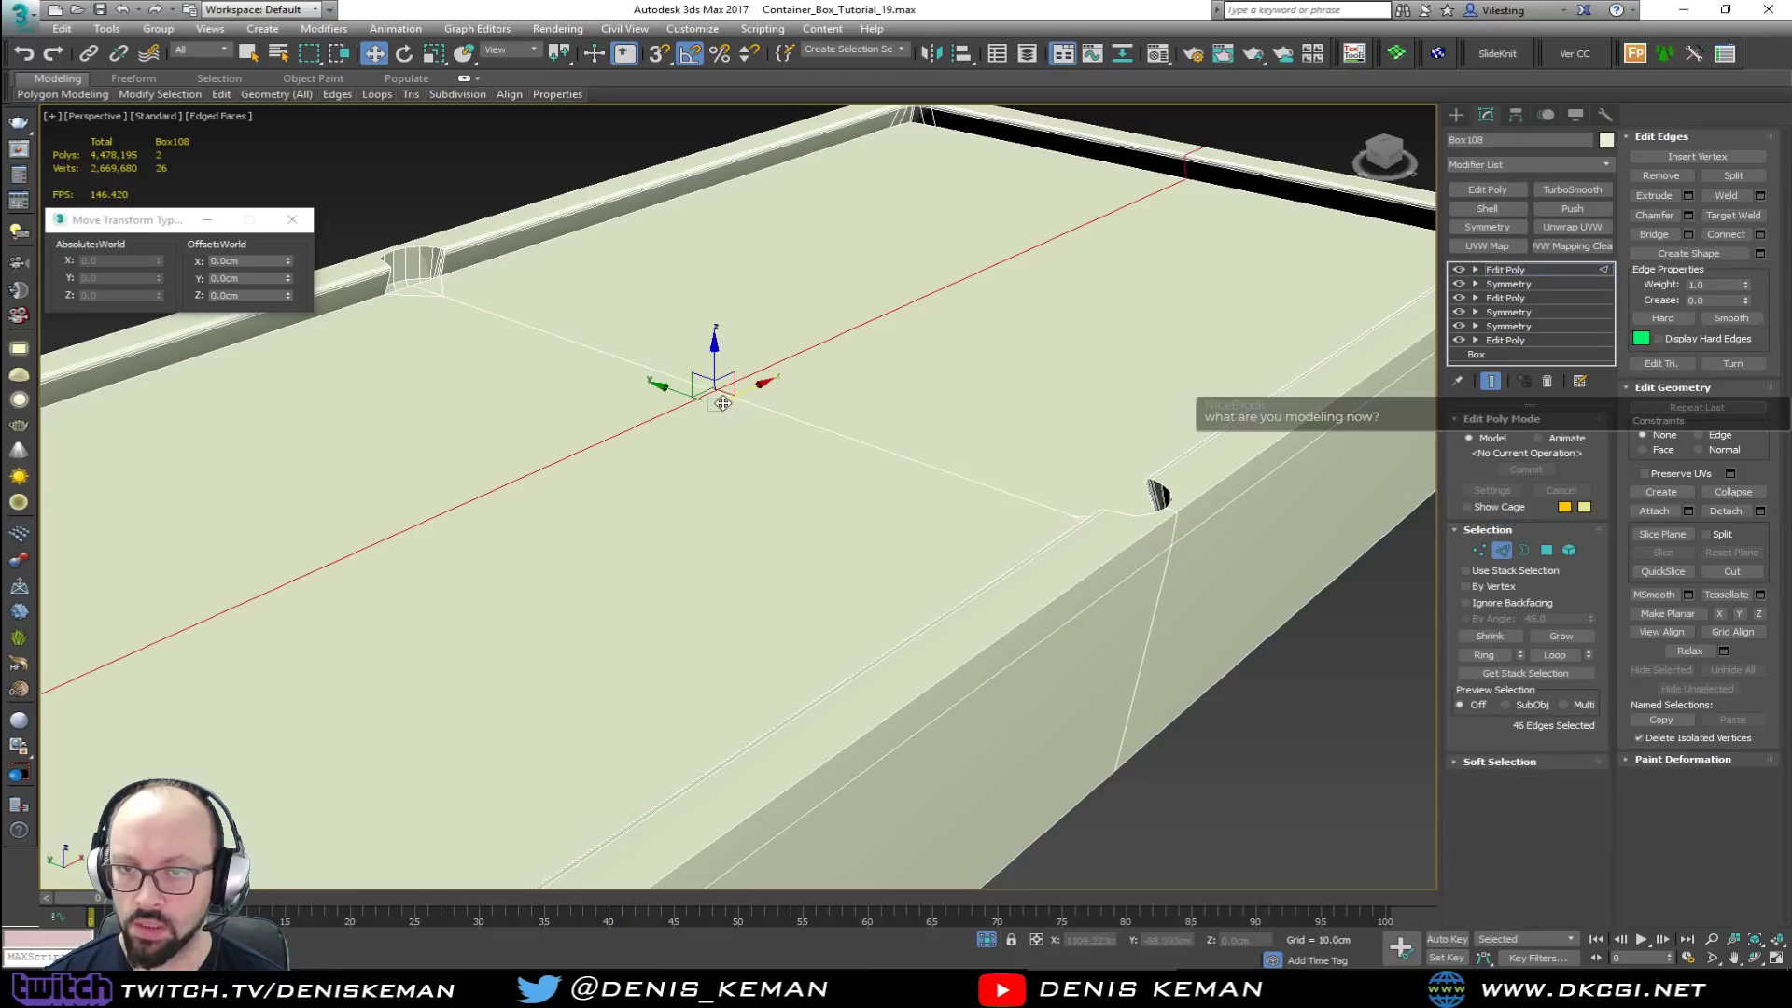
{"action": "double_click", "coordinate": [661, 416]}
{"action": "scroll", "coordinate": [821, 390], "scroll_direction": "down", "scroll_amount": 5}
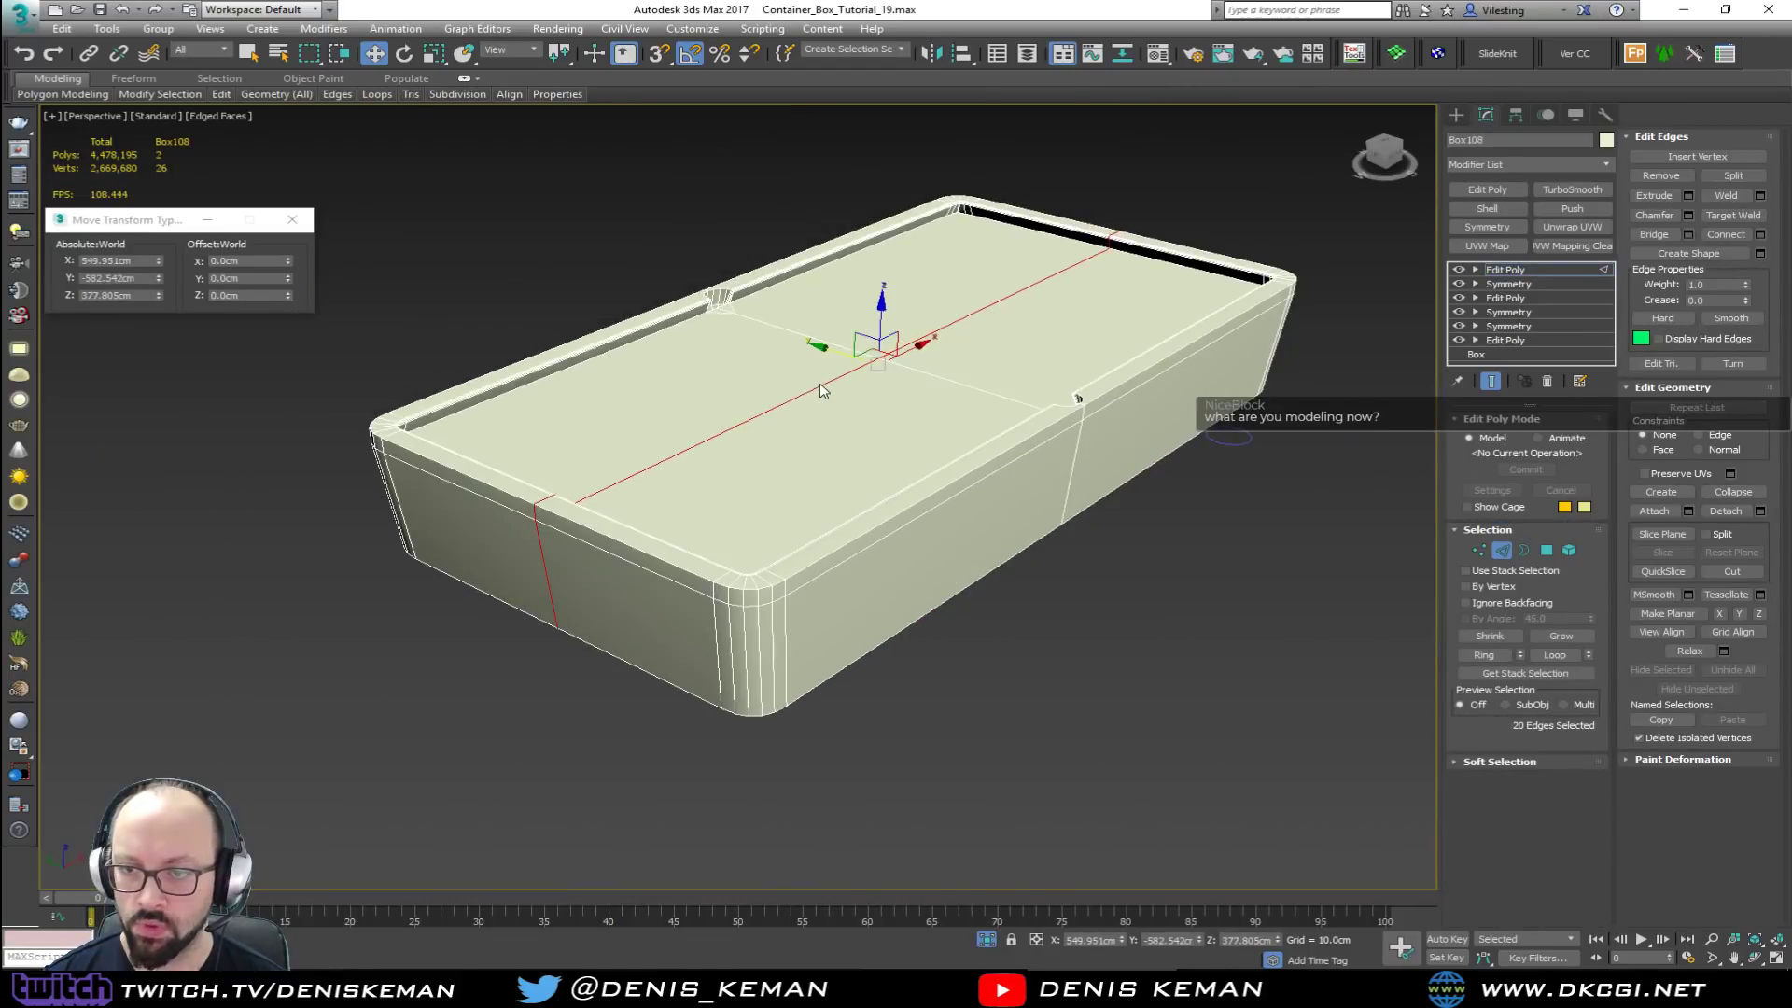
{"action": "scroll", "coordinate": [822, 390], "scroll_direction": "up", "scroll_amount": 3}
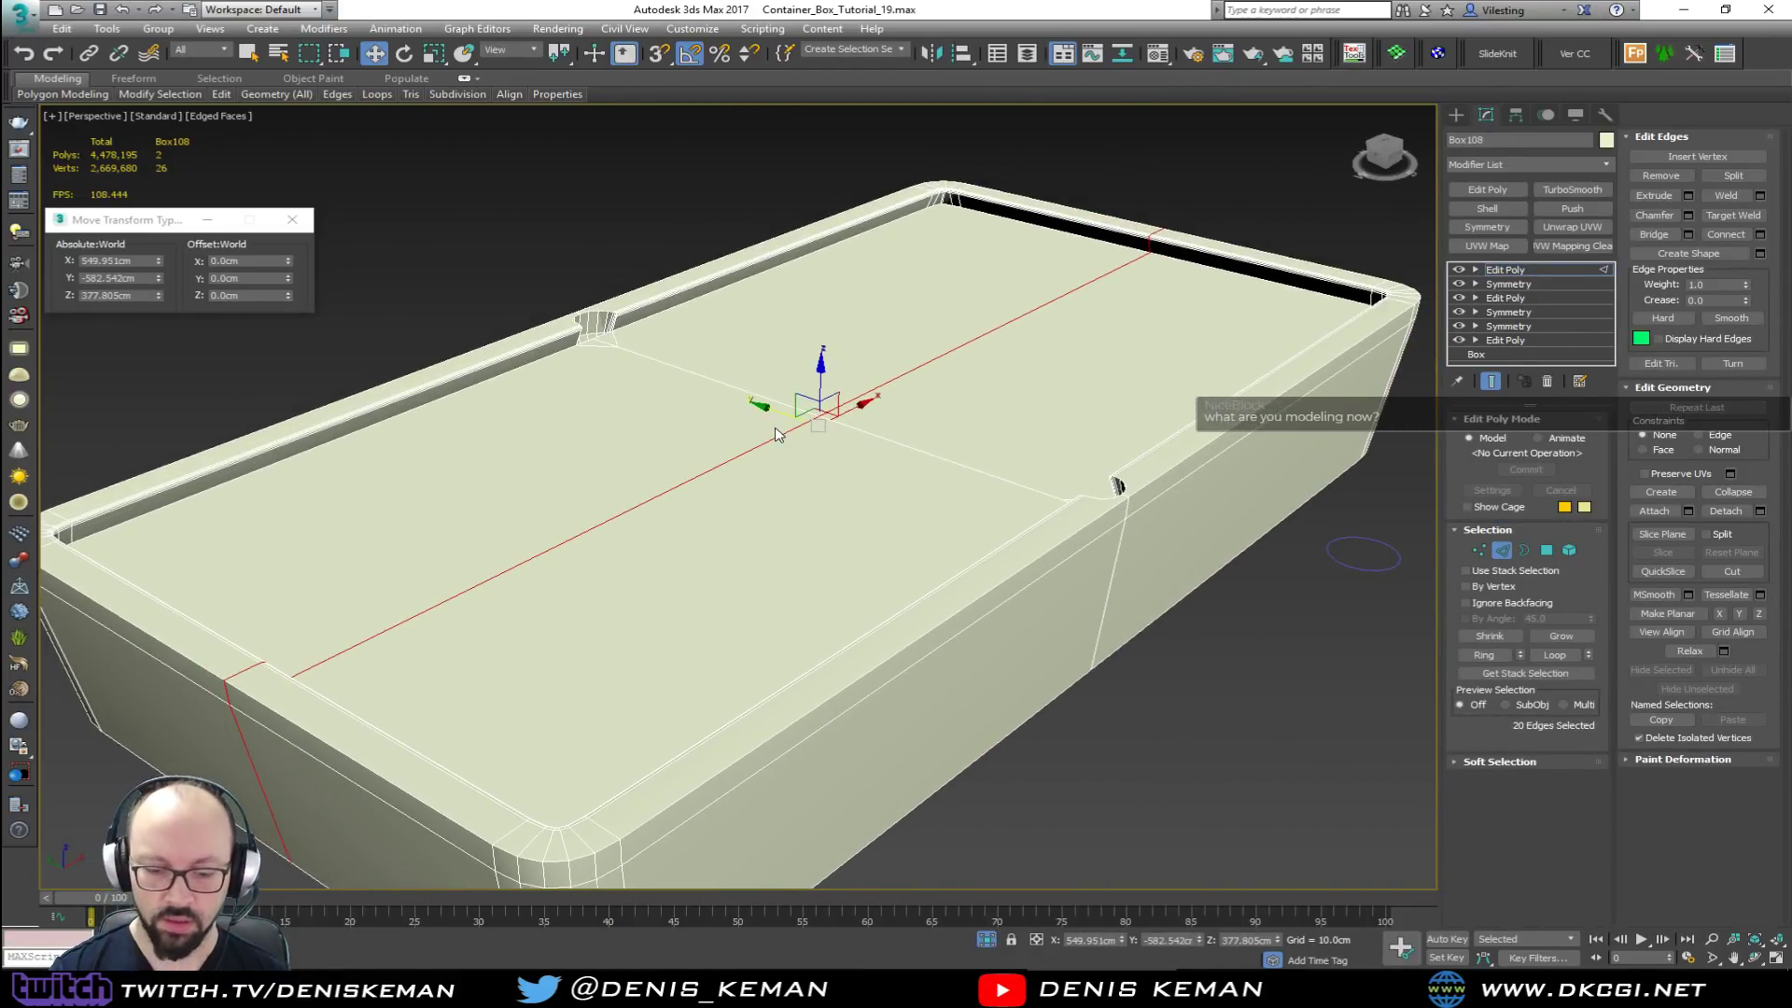
{"action": "key", "text": "ctrl+d"}
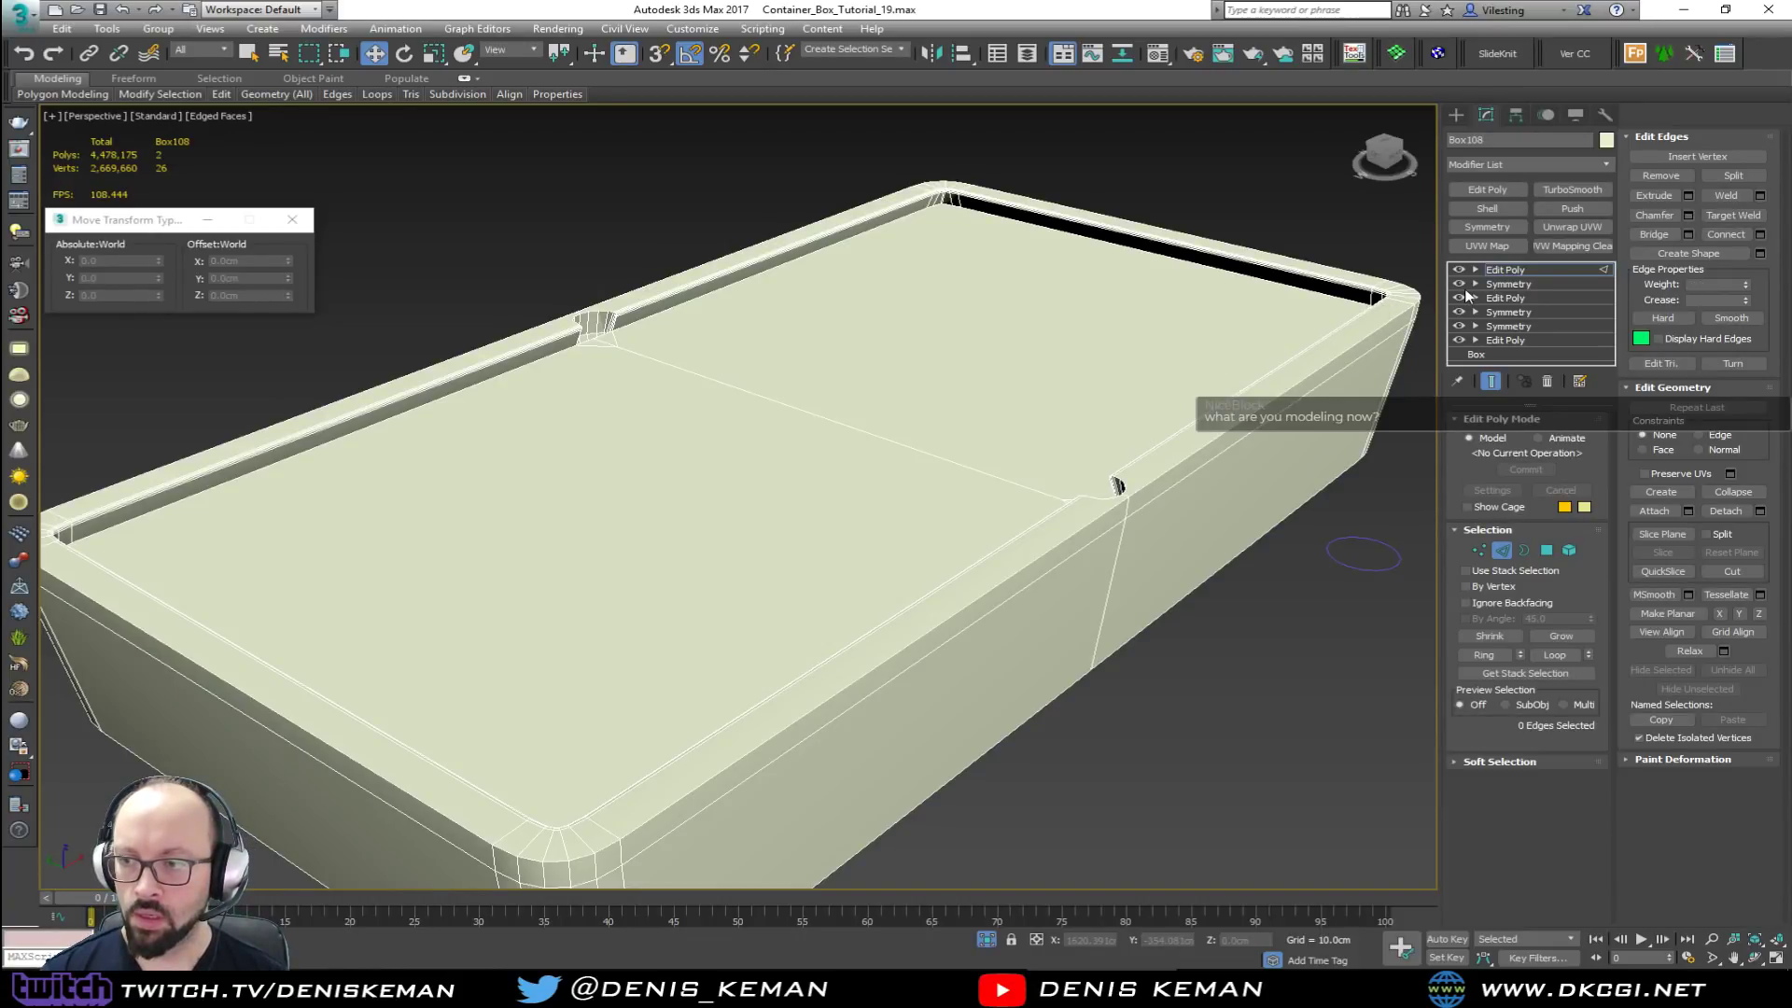
Step: Collapse the table box's entire modifier stack into an editable poly and deselect it
{"action": "left_click", "coordinate": [1503, 270]}
{"action": "right_click", "coordinate": [1514, 277]}
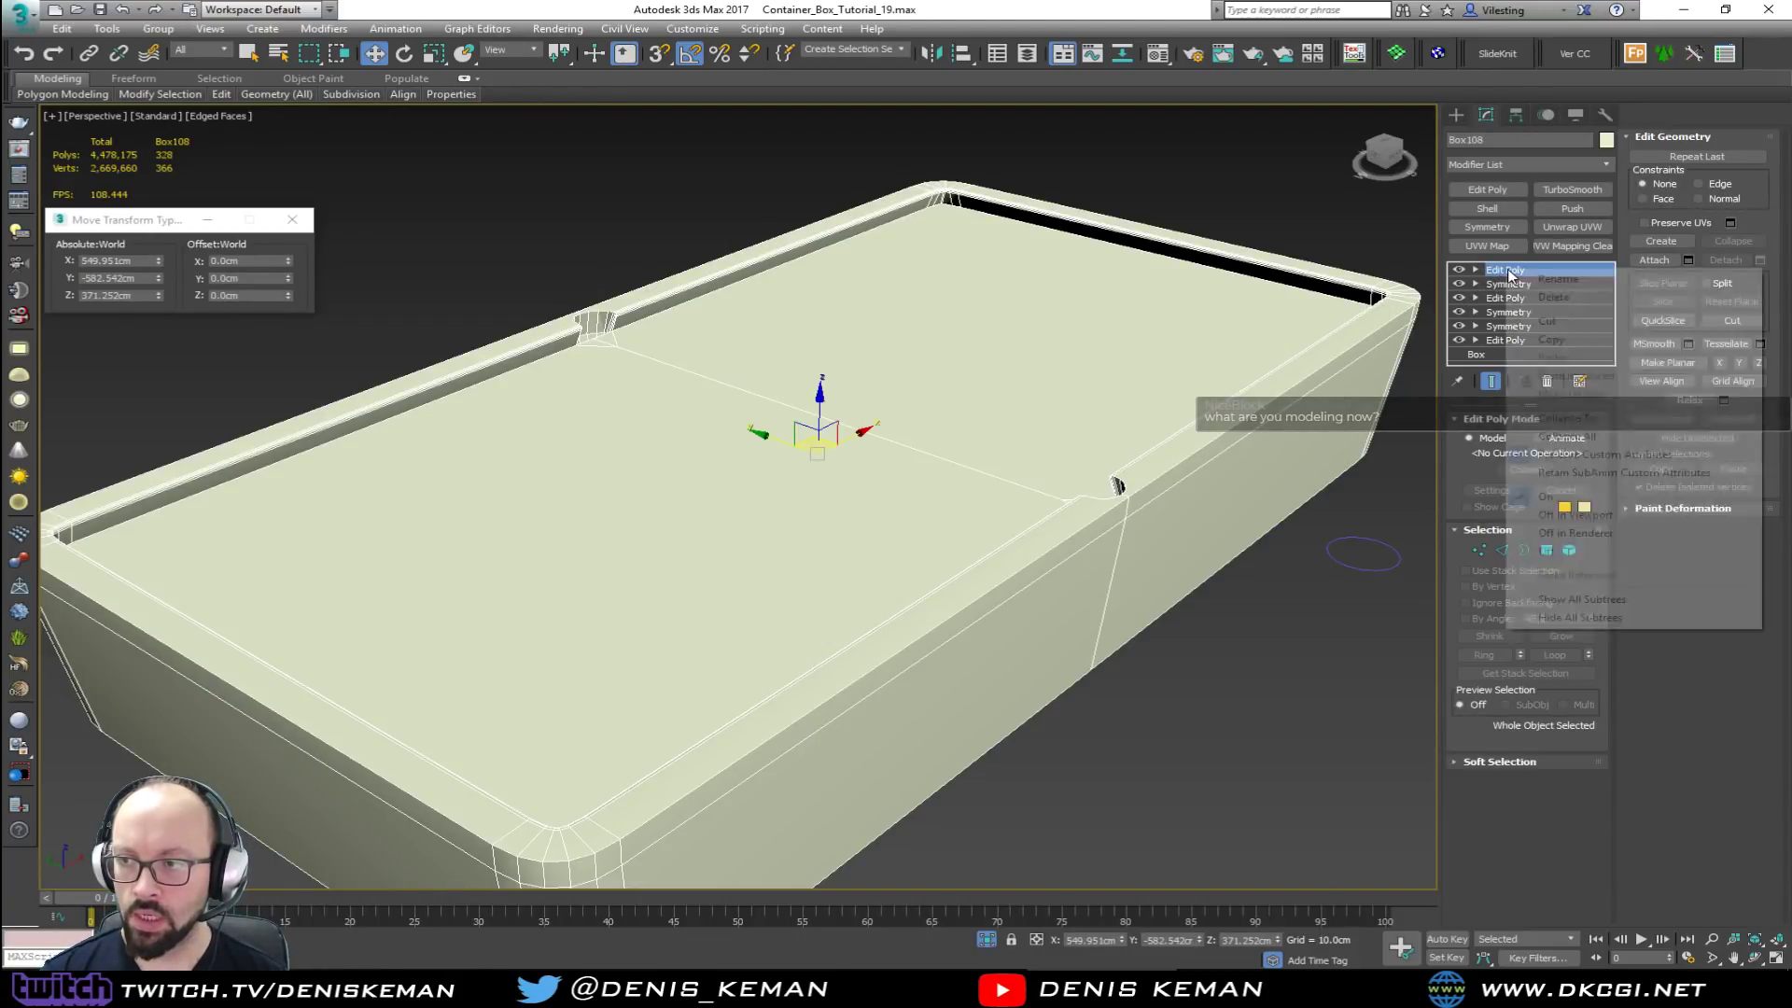
{"action": "left_click", "coordinate": [1592, 421]}
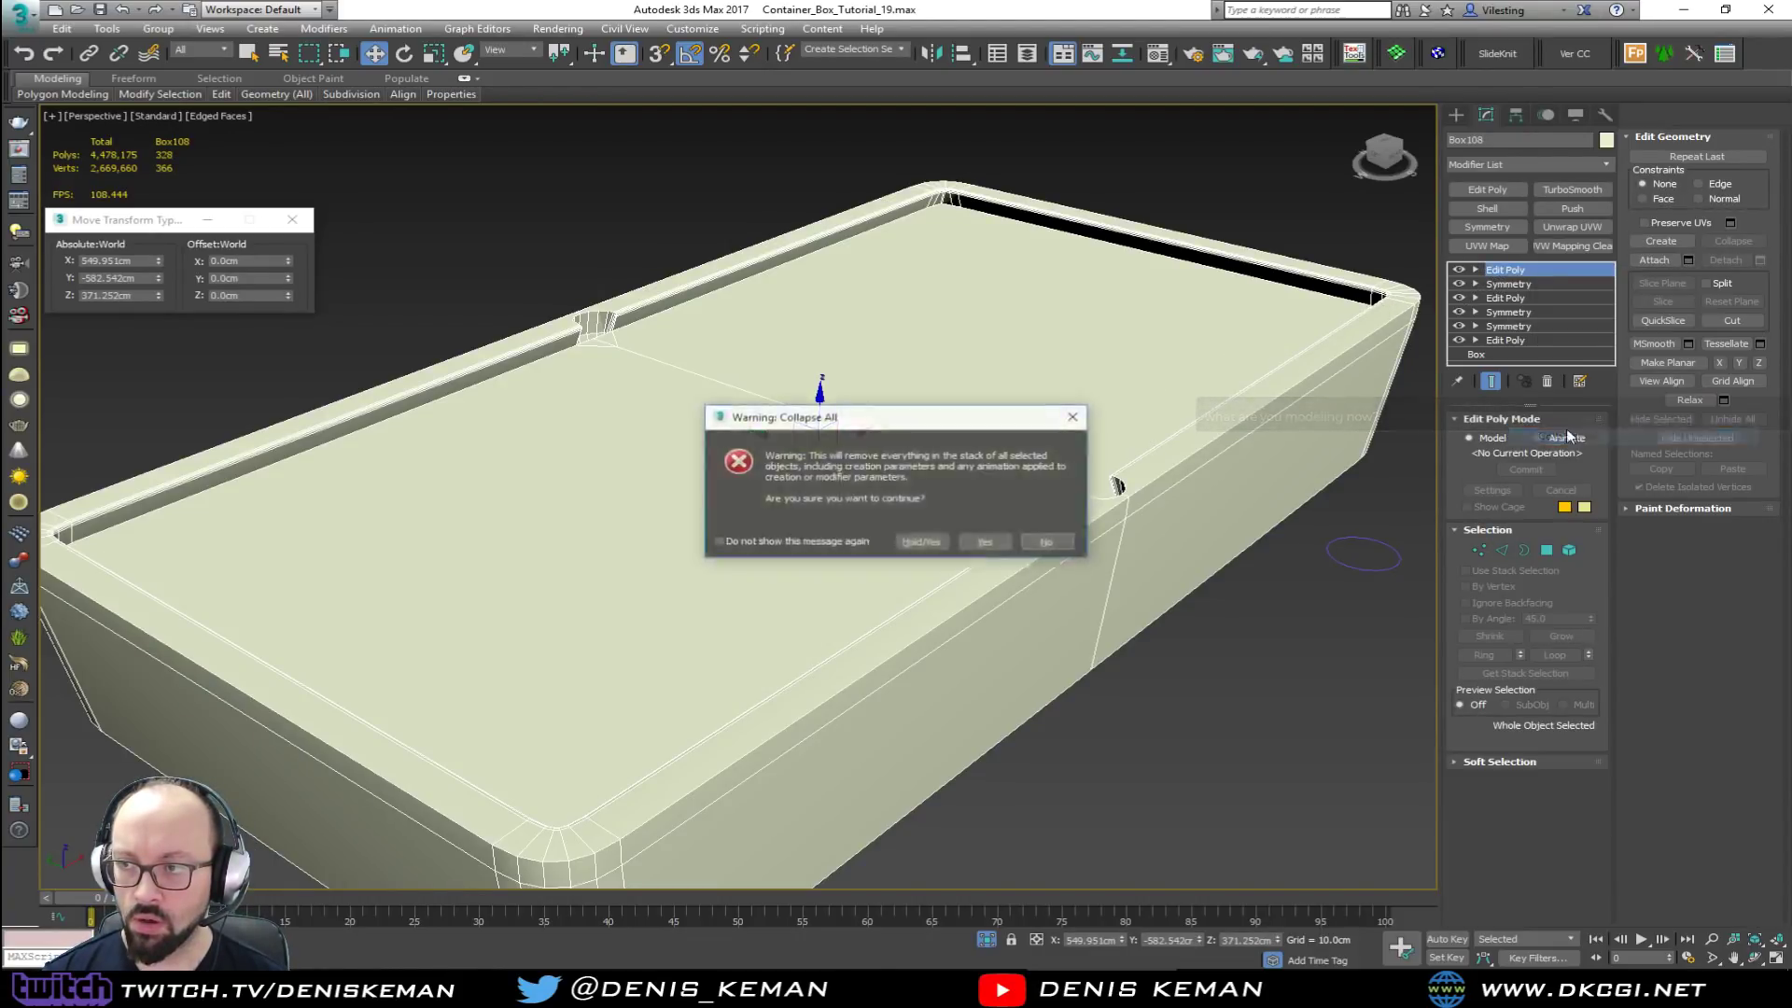
{"action": "left_click", "coordinate": [993, 546]}
{"action": "left_click", "coordinate": [1249, 709]}
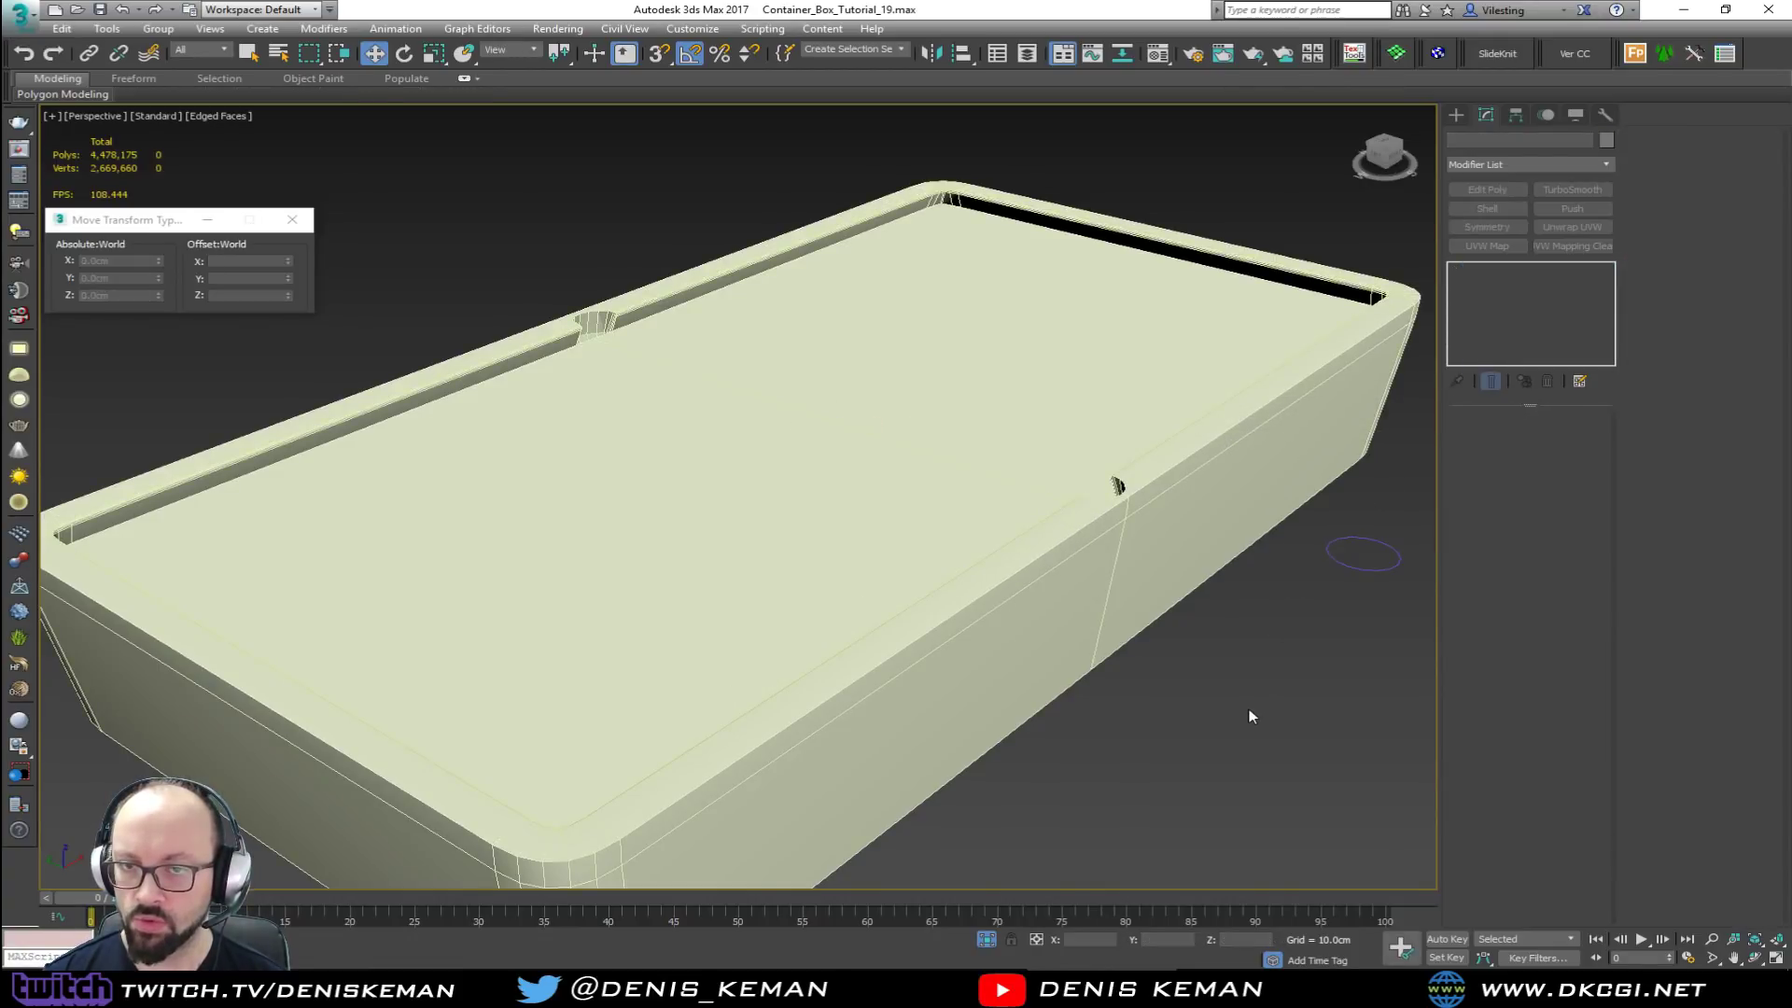
Step: Examine the table's pockets and rail without edges shown, comparing them with the pool table reference photo in the browser
{"action": "scroll", "coordinate": [808, 389], "scroll_direction": "up", "scroll_amount": 2}
{"action": "scroll", "coordinate": [792, 453], "scroll_direction": "down", "scroll_amount": 3}
{"action": "middle_click_drag", "start_coordinate": [792, 453], "coordinate": [598, 452], "text": "alt"}
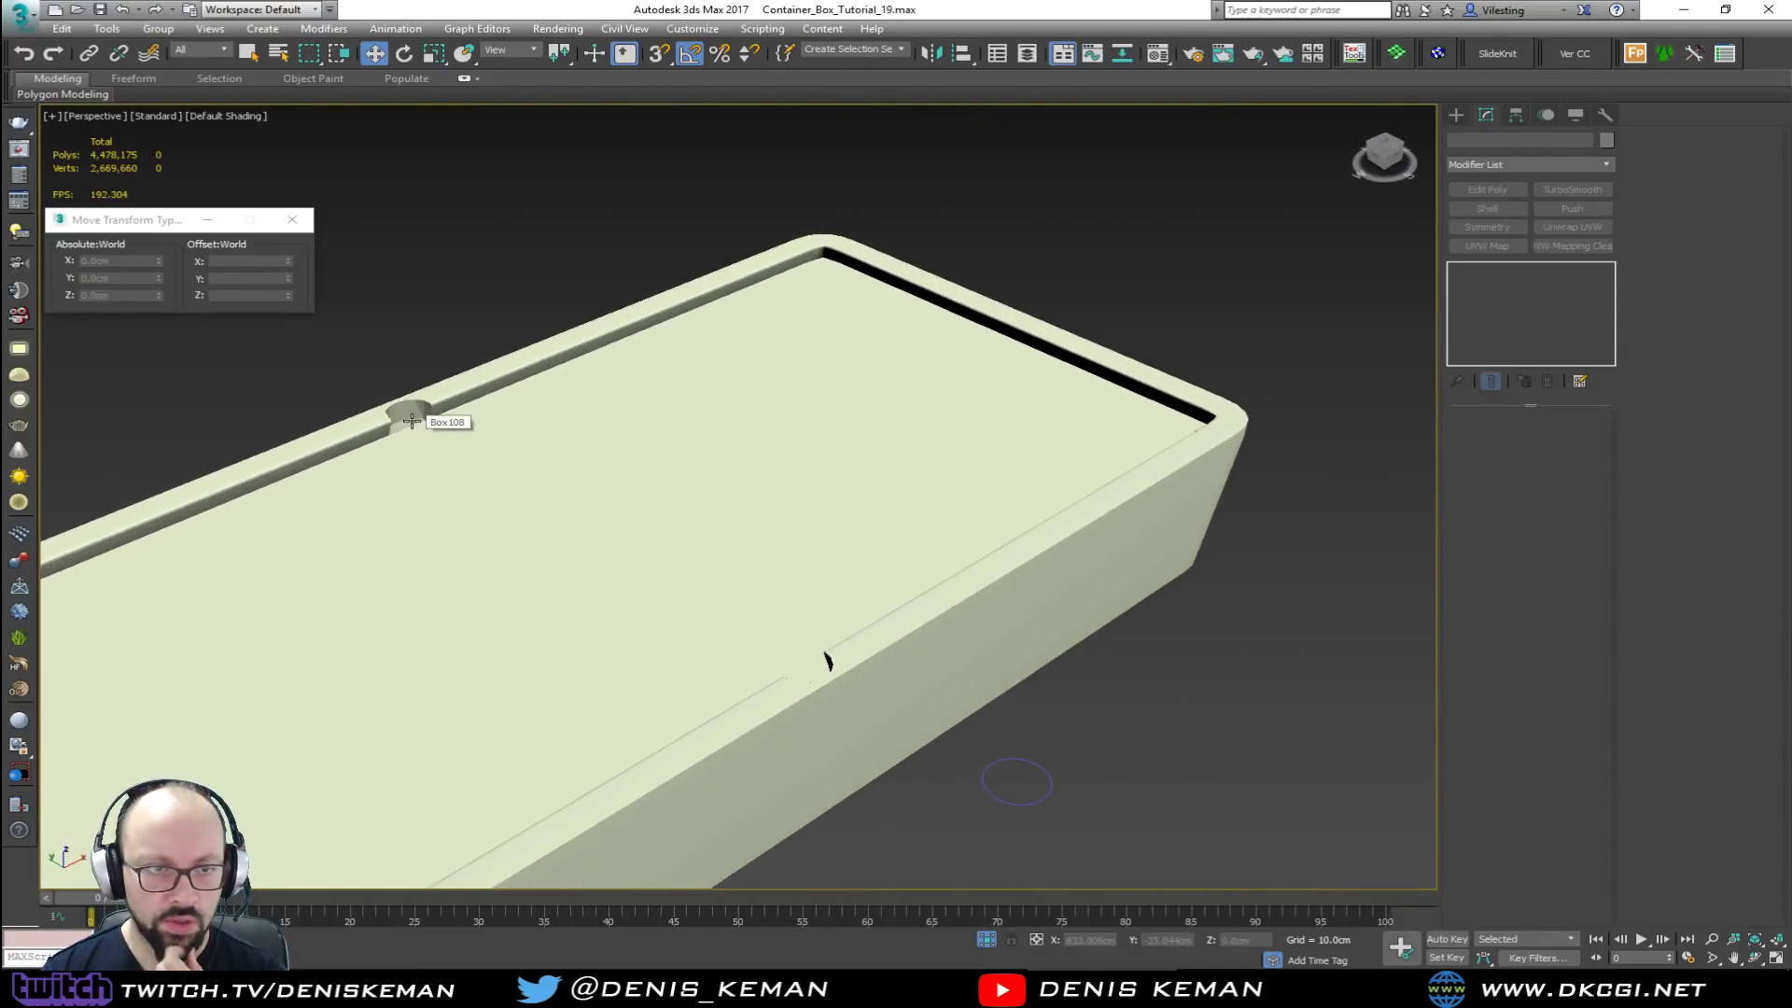
{"action": "key", "text": "alt+Tab"}
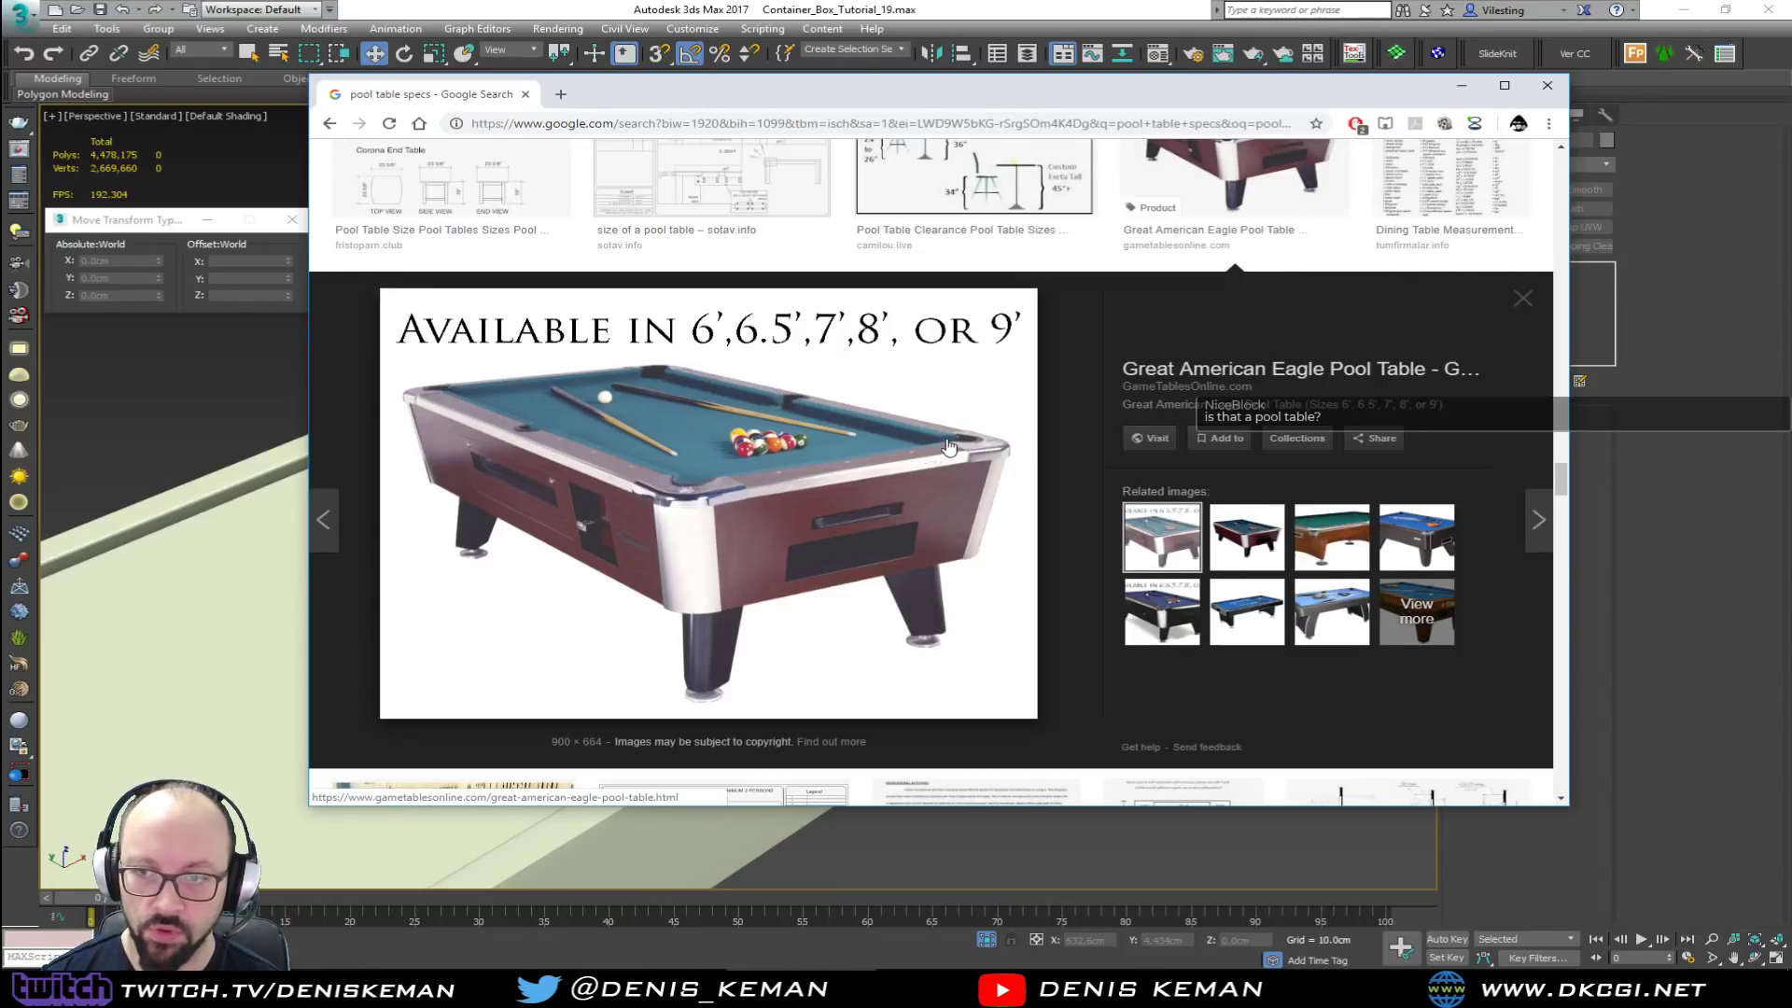
{"action": "left_click_drag", "start_coordinate": [936, 91], "coordinate": [0, 252]}
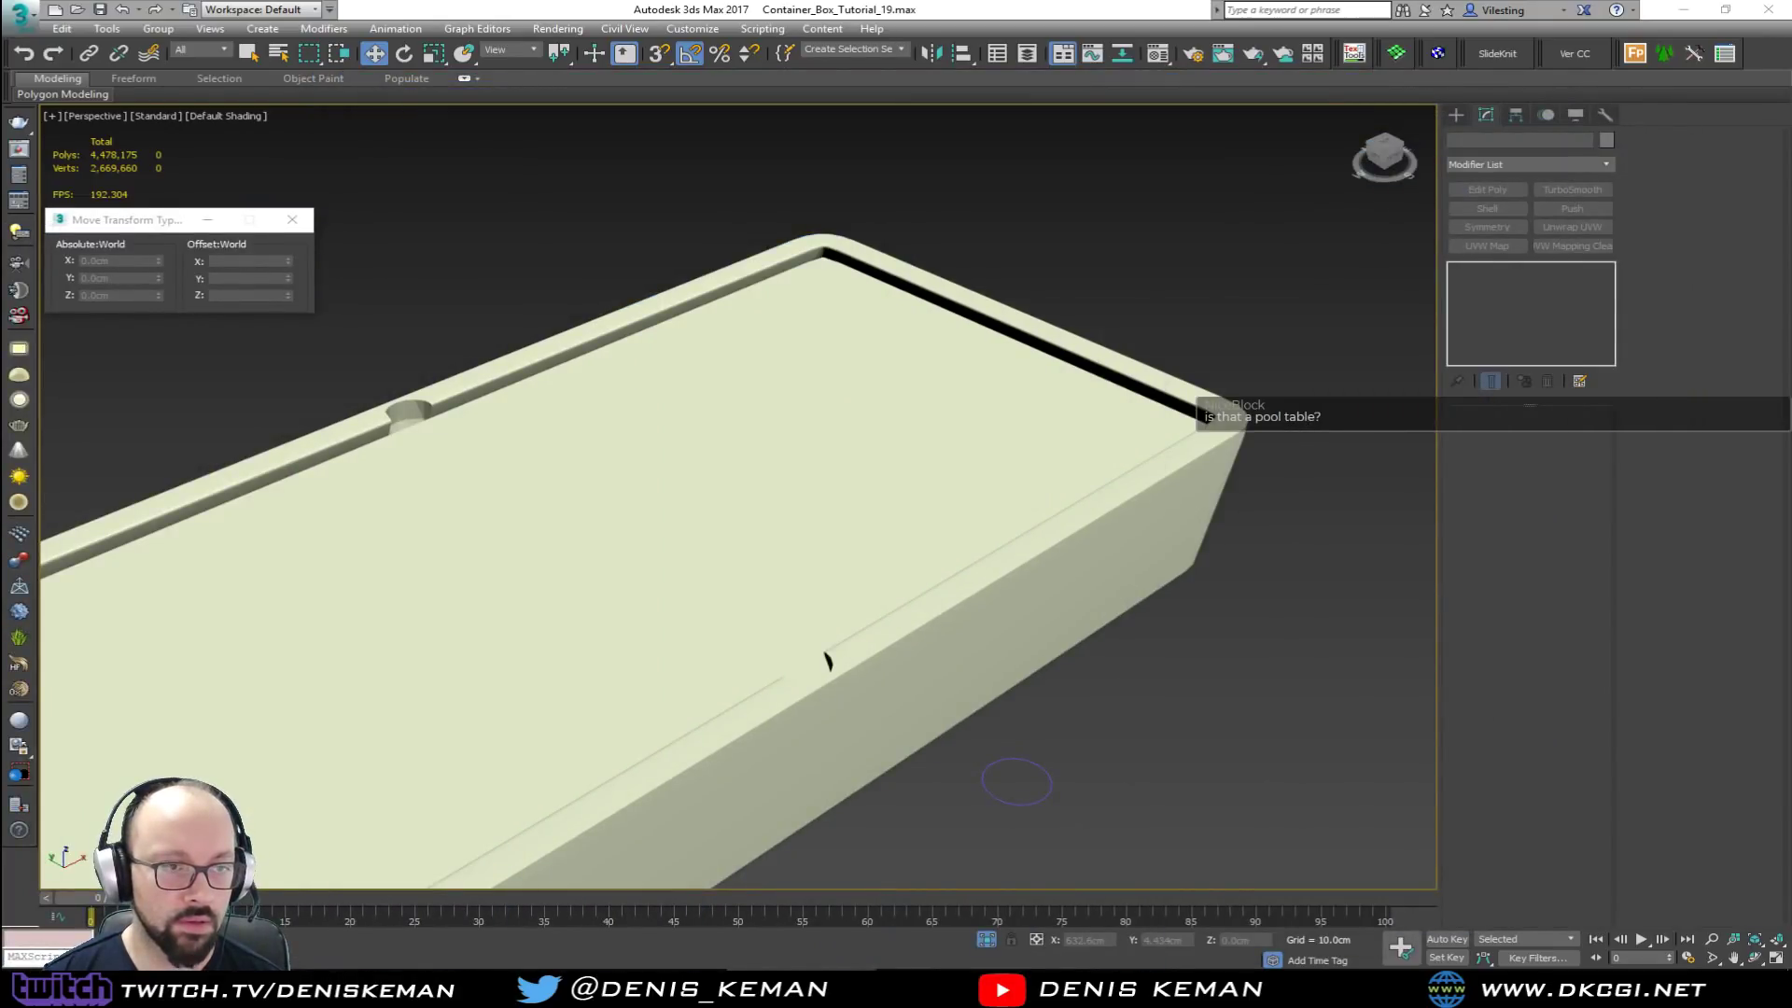
{"action": "mouse_move", "coordinate": [551, 476]}
{"action": "middle_mouse_down", "text": "alt"}
{"action": "mouse_move", "coordinate": [492, 552]}
{"action": "mouse_move", "coordinate": [604, 476]}
{"action": "mouse_move", "coordinate": [718, 450]}
{"action": "mouse_move", "coordinate": [619, 448]}
{"action": "mouse_move", "coordinate": [612, 428]}
{"action": "mouse_move", "coordinate": [584, 484]}
{"action": "middle_mouse_up", "text": "alt"}
{"action": "scroll", "coordinate": [643, 480], "scroll_direction": "up", "scroll_amount": 5}
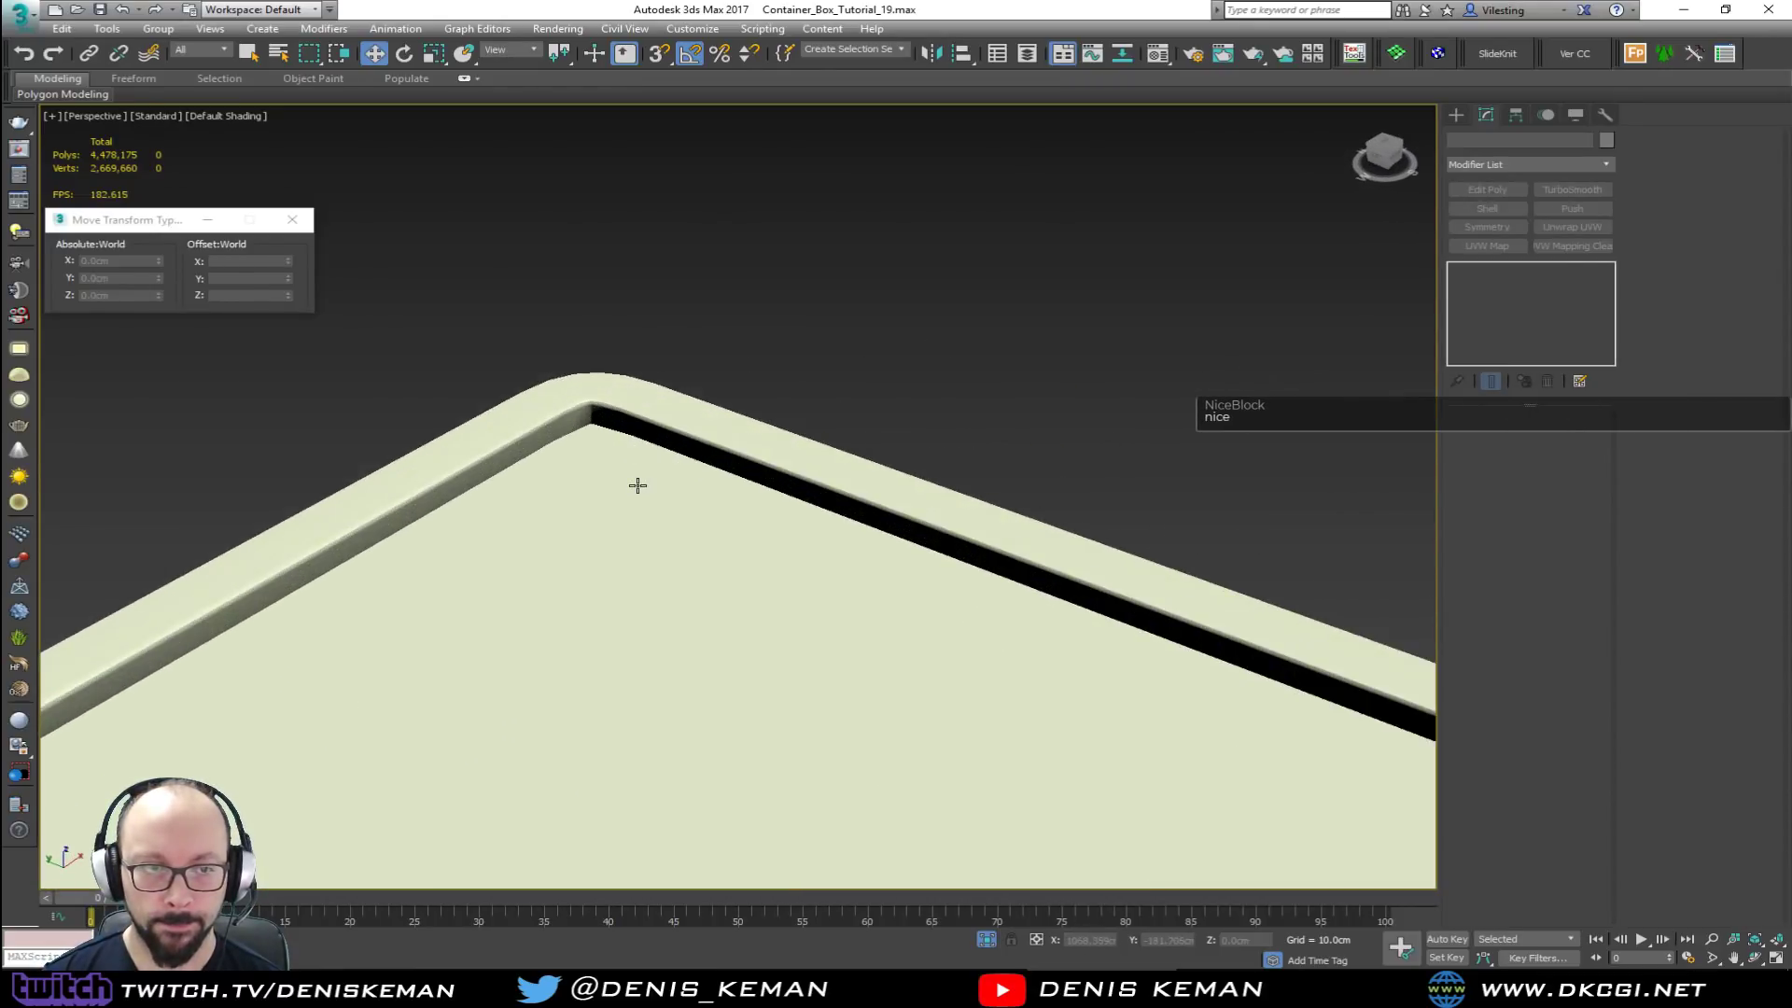
Step: Show edged faces and move the circle spline in the top view onto the table's lower-left corner
{"action": "left_click", "coordinate": [562, 374]}
{"action": "key", "text": "F4"}
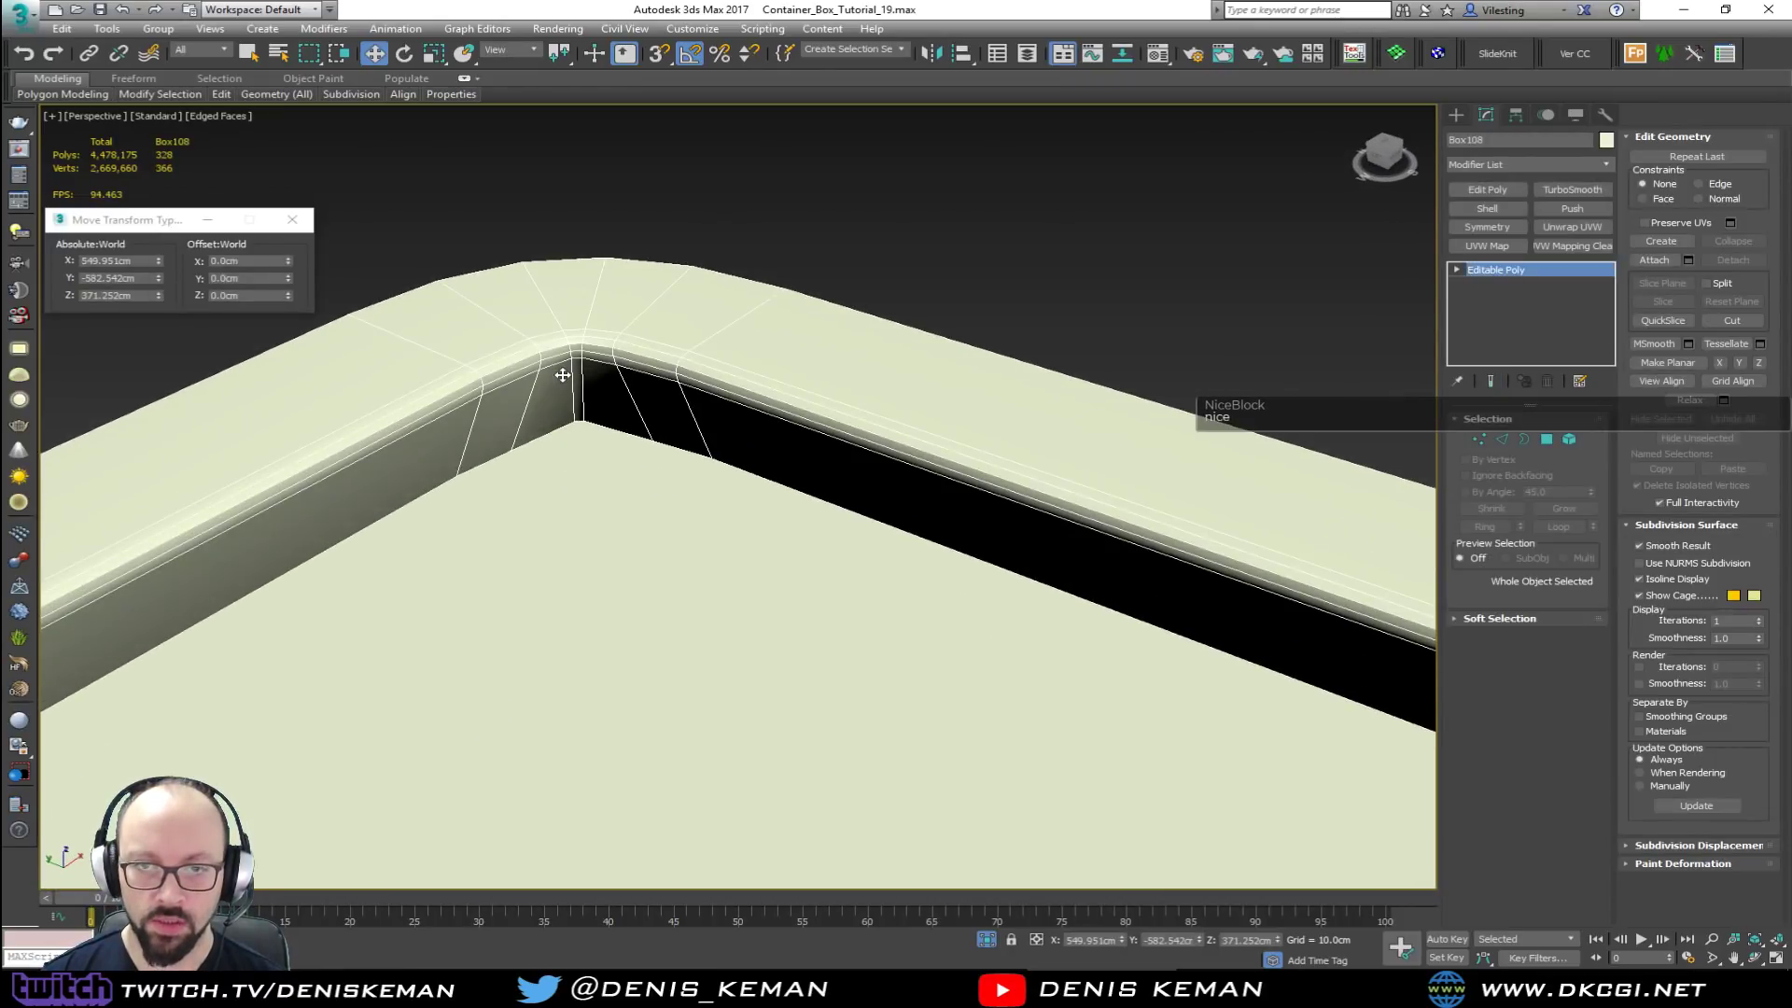
{"action": "scroll", "coordinate": [563, 387], "scroll_direction": "down", "scroll_amount": 8}
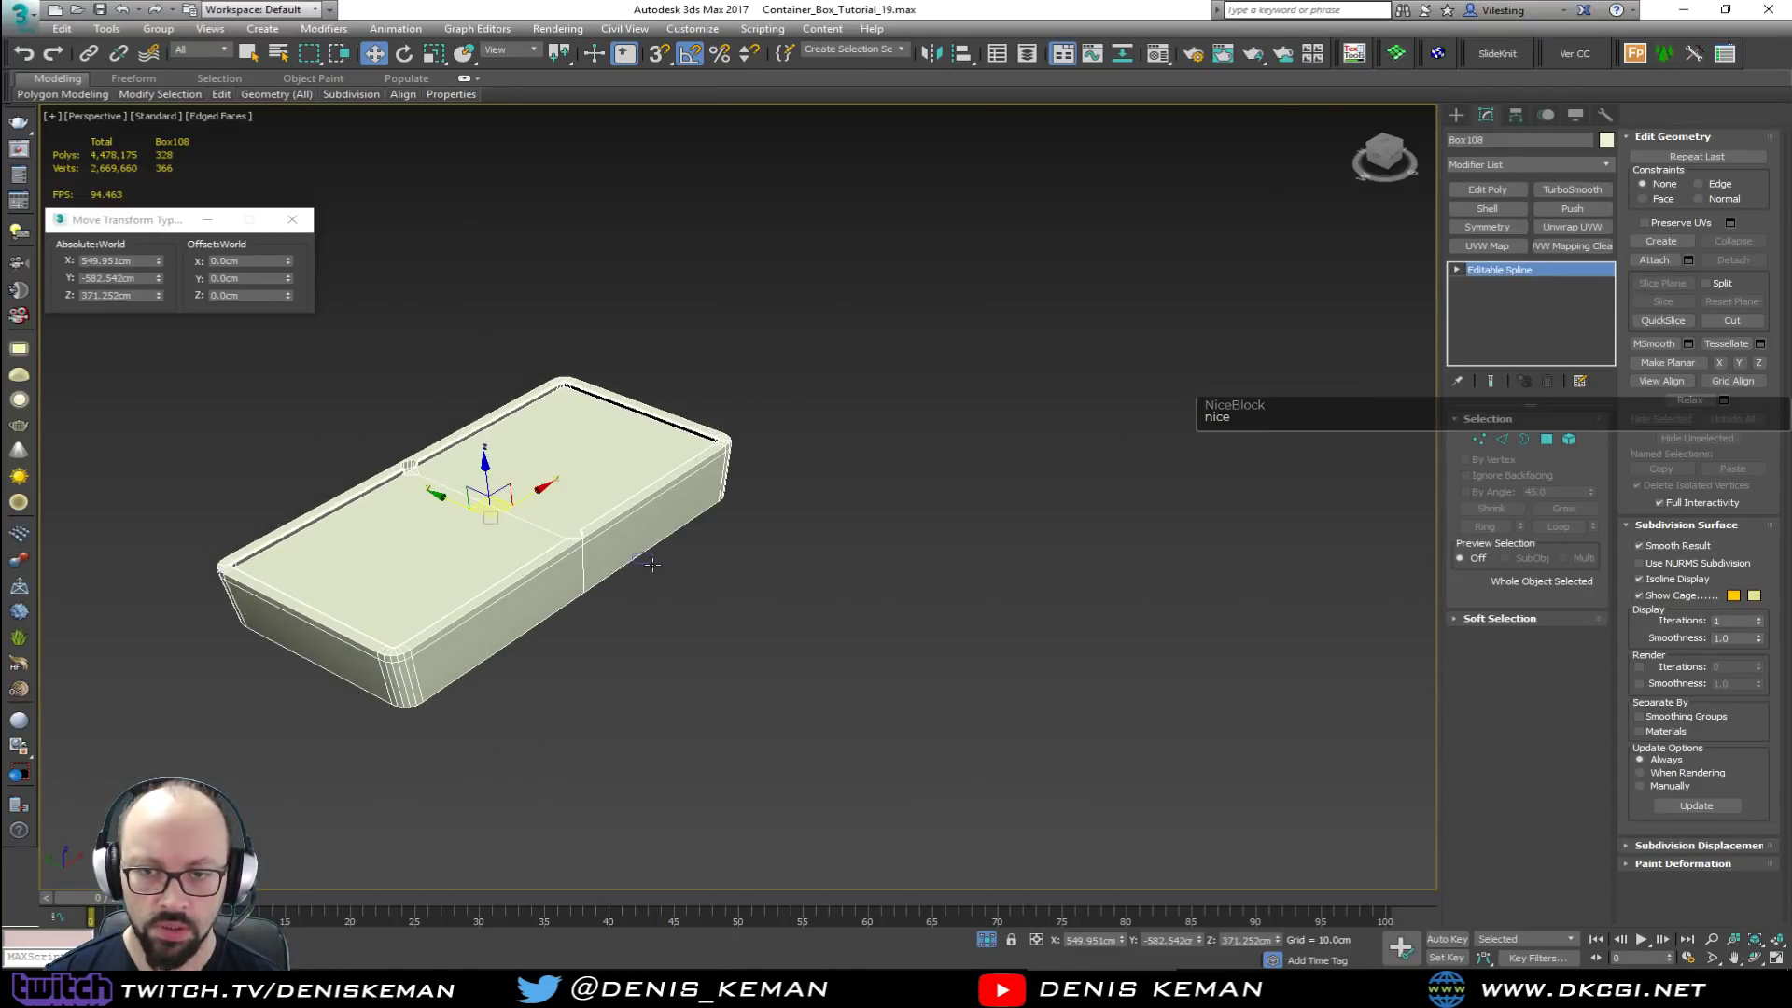
{"action": "key", "text": "alt+w"}
{"action": "left_click", "coordinate": [438, 378]}
{"action": "key", "text": "alt+w"}
{"action": "scroll", "coordinate": [647, 345], "scroll_direction": "down", "scroll_amount": 8}
{"action": "scroll", "coordinate": [647, 350], "scroll_direction": "down", "scroll_amount": 5}
{"action": "middle_click_drag", "start_coordinate": [643, 416], "coordinate": [885, 700]}
{"action": "scroll", "coordinate": [878, 700], "scroll_direction": "down", "scroll_amount": 2}
{"action": "left_click_drag", "start_coordinate": [933, 632], "coordinate": [552, 503]}
Step: Shift the circle spline diagonally inward from the corner by about 1.5 cm in X and 1.6 cm in Y
{"action": "key", "text": "alt+w"}
{"action": "left_click", "coordinate": [995, 652]}
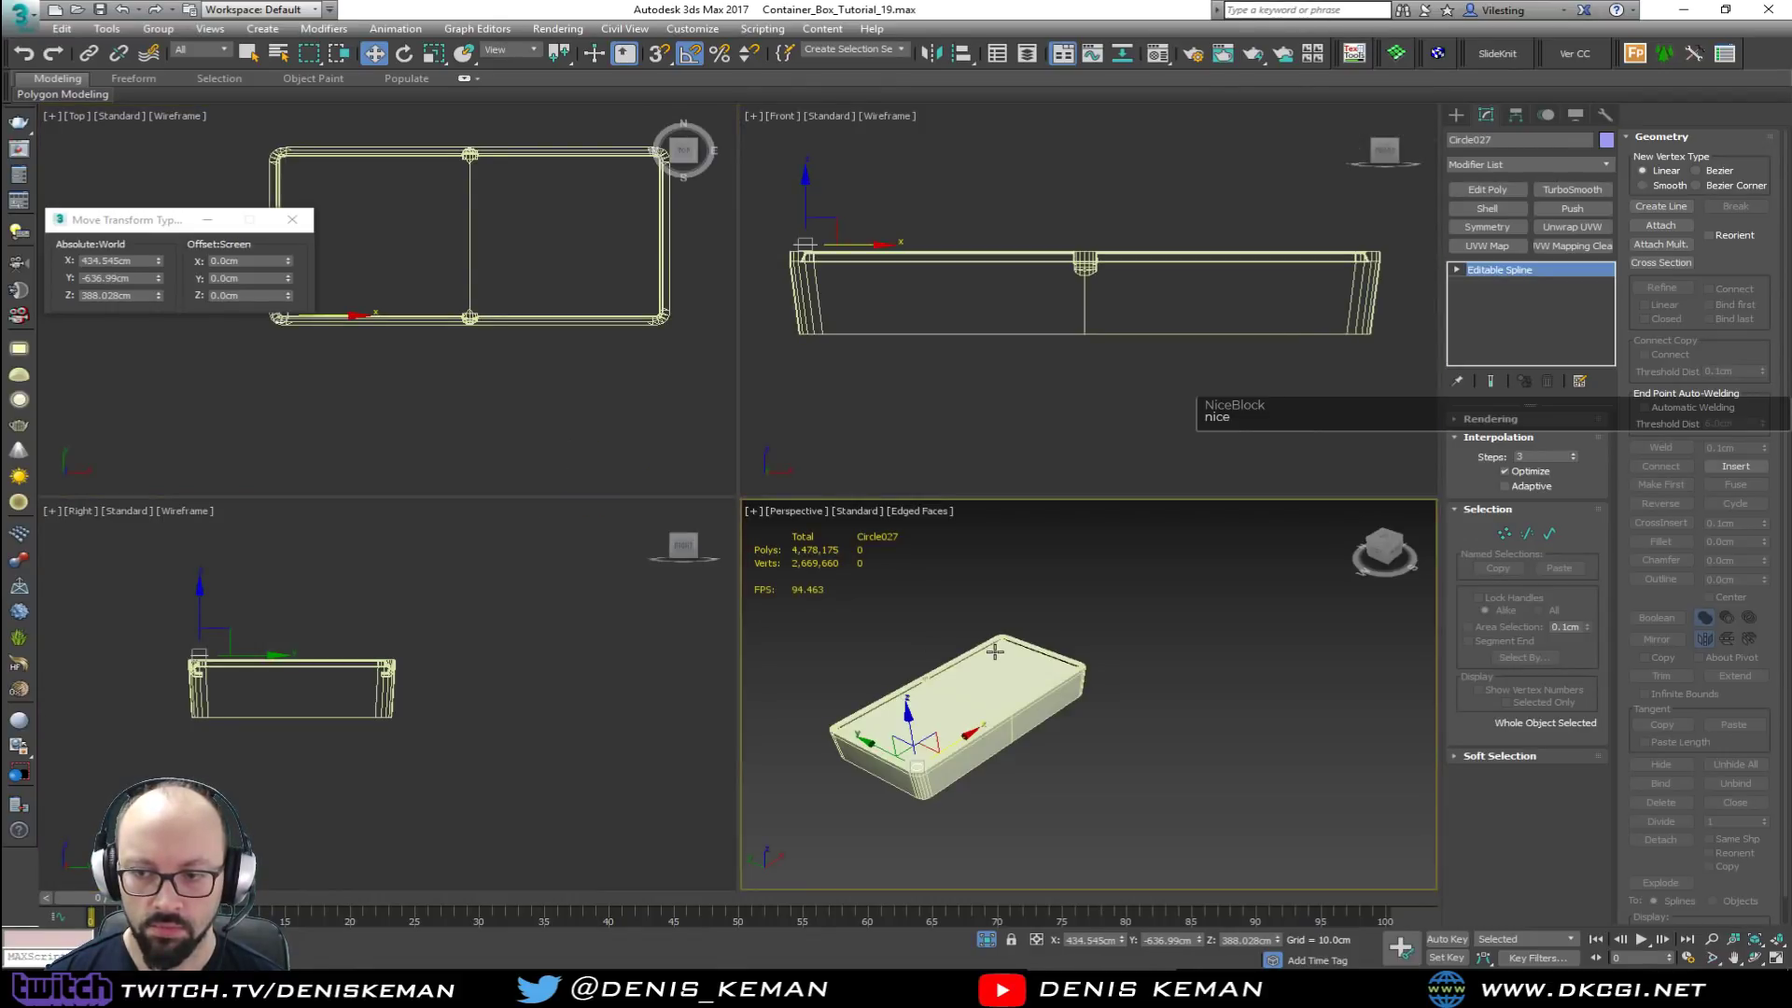
{"action": "key", "text": "z"}
{"action": "key", "text": "alt+w"}
{"action": "middle_click_drag", "start_coordinate": [988, 650], "coordinate": [740, 675], "text": "alt"}
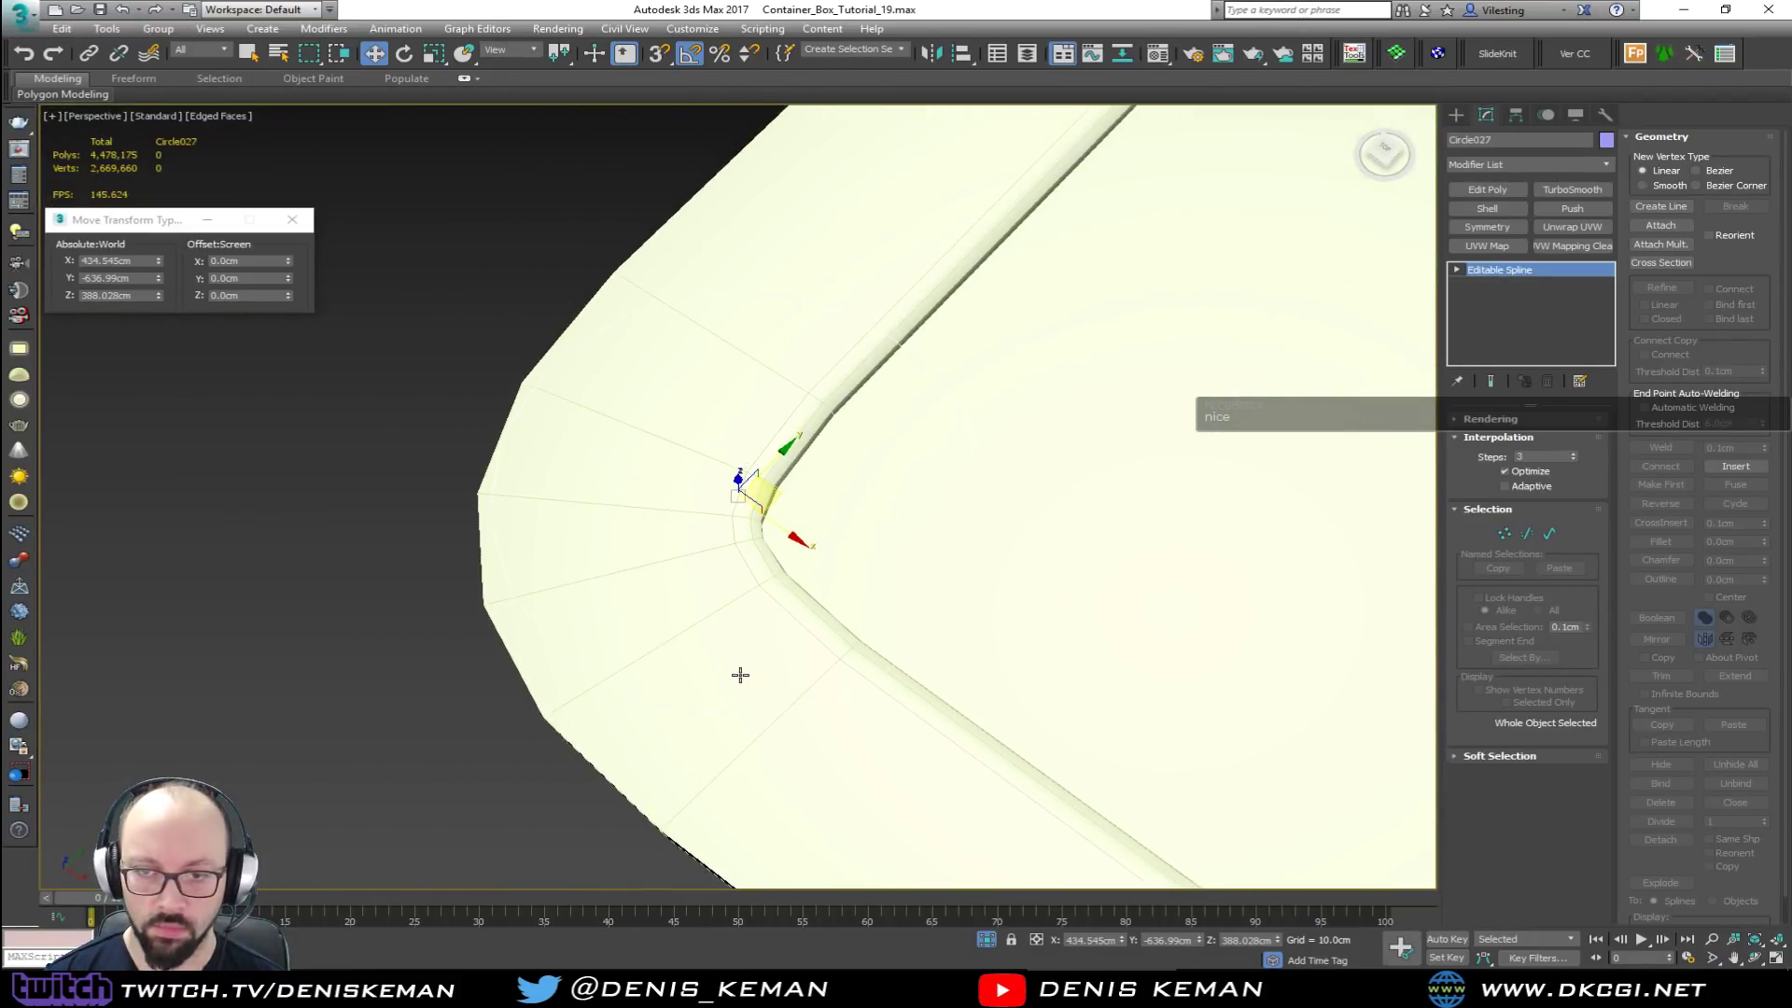
{"action": "key", "text": "alt+w"}
{"action": "scroll", "coordinate": [417, 338], "scroll_direction": "up", "scroll_amount": 3}
{"action": "key", "text": "alt+w"}
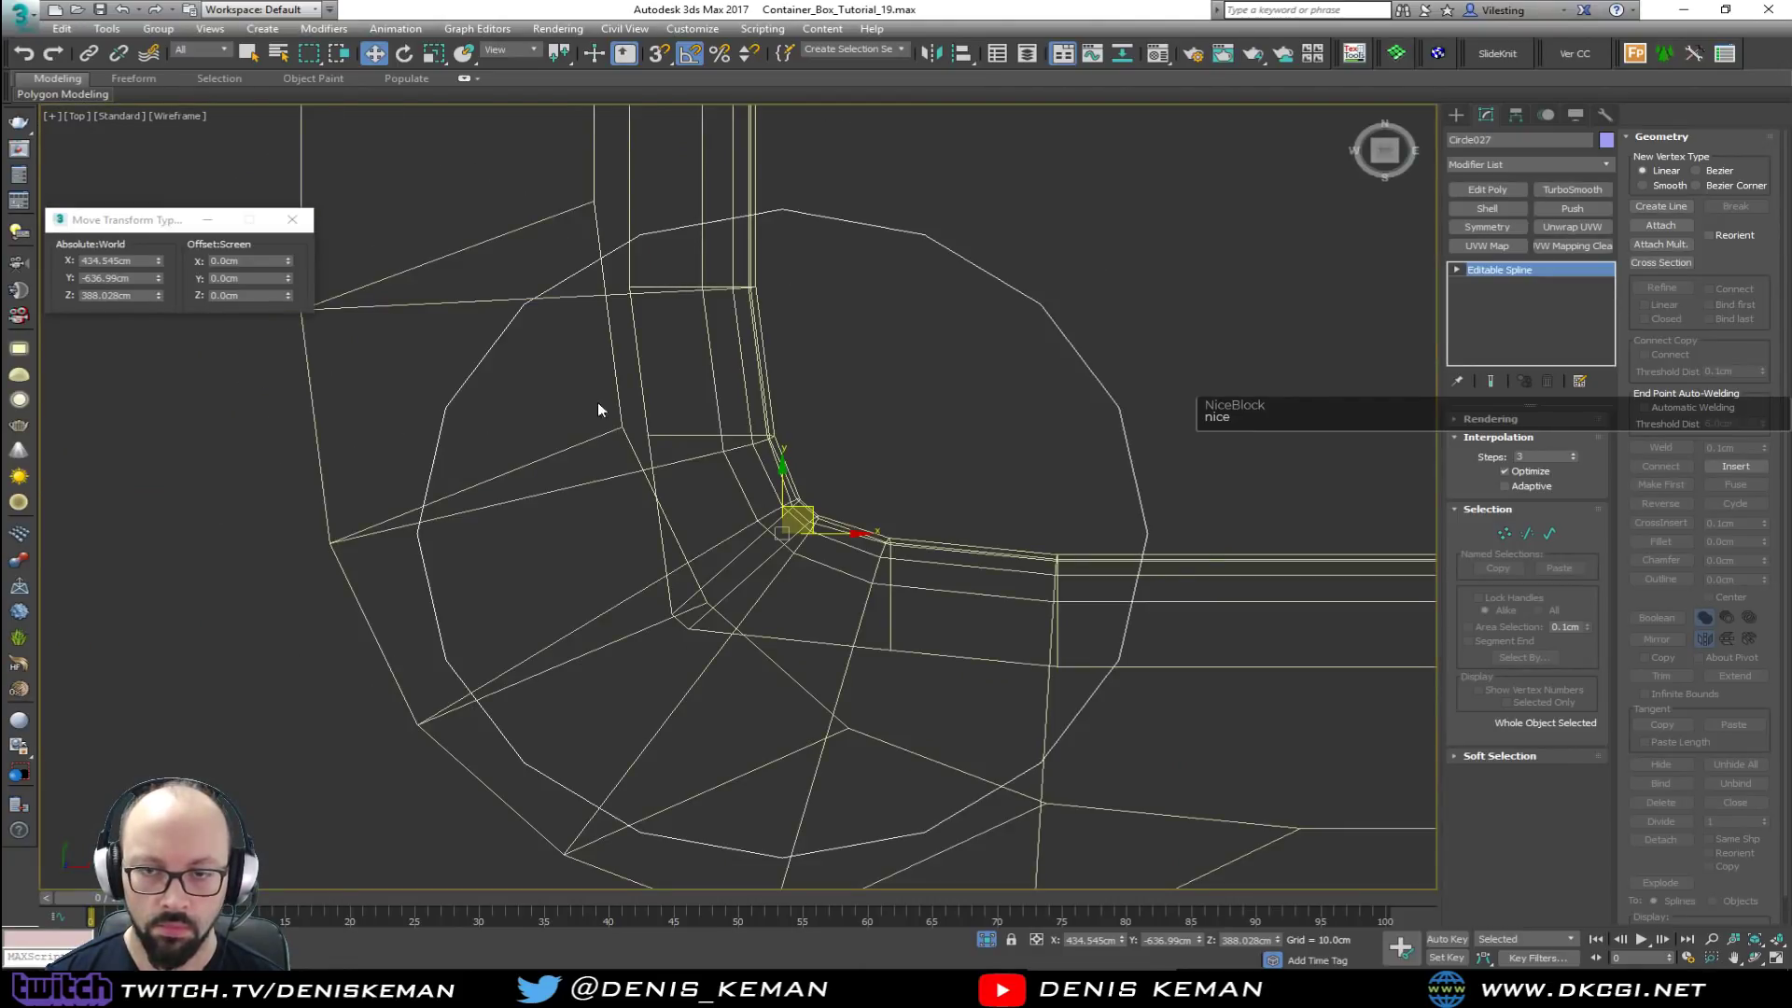
{"action": "left_click_drag", "start_coordinate": [809, 513], "coordinate": [922, 409]}
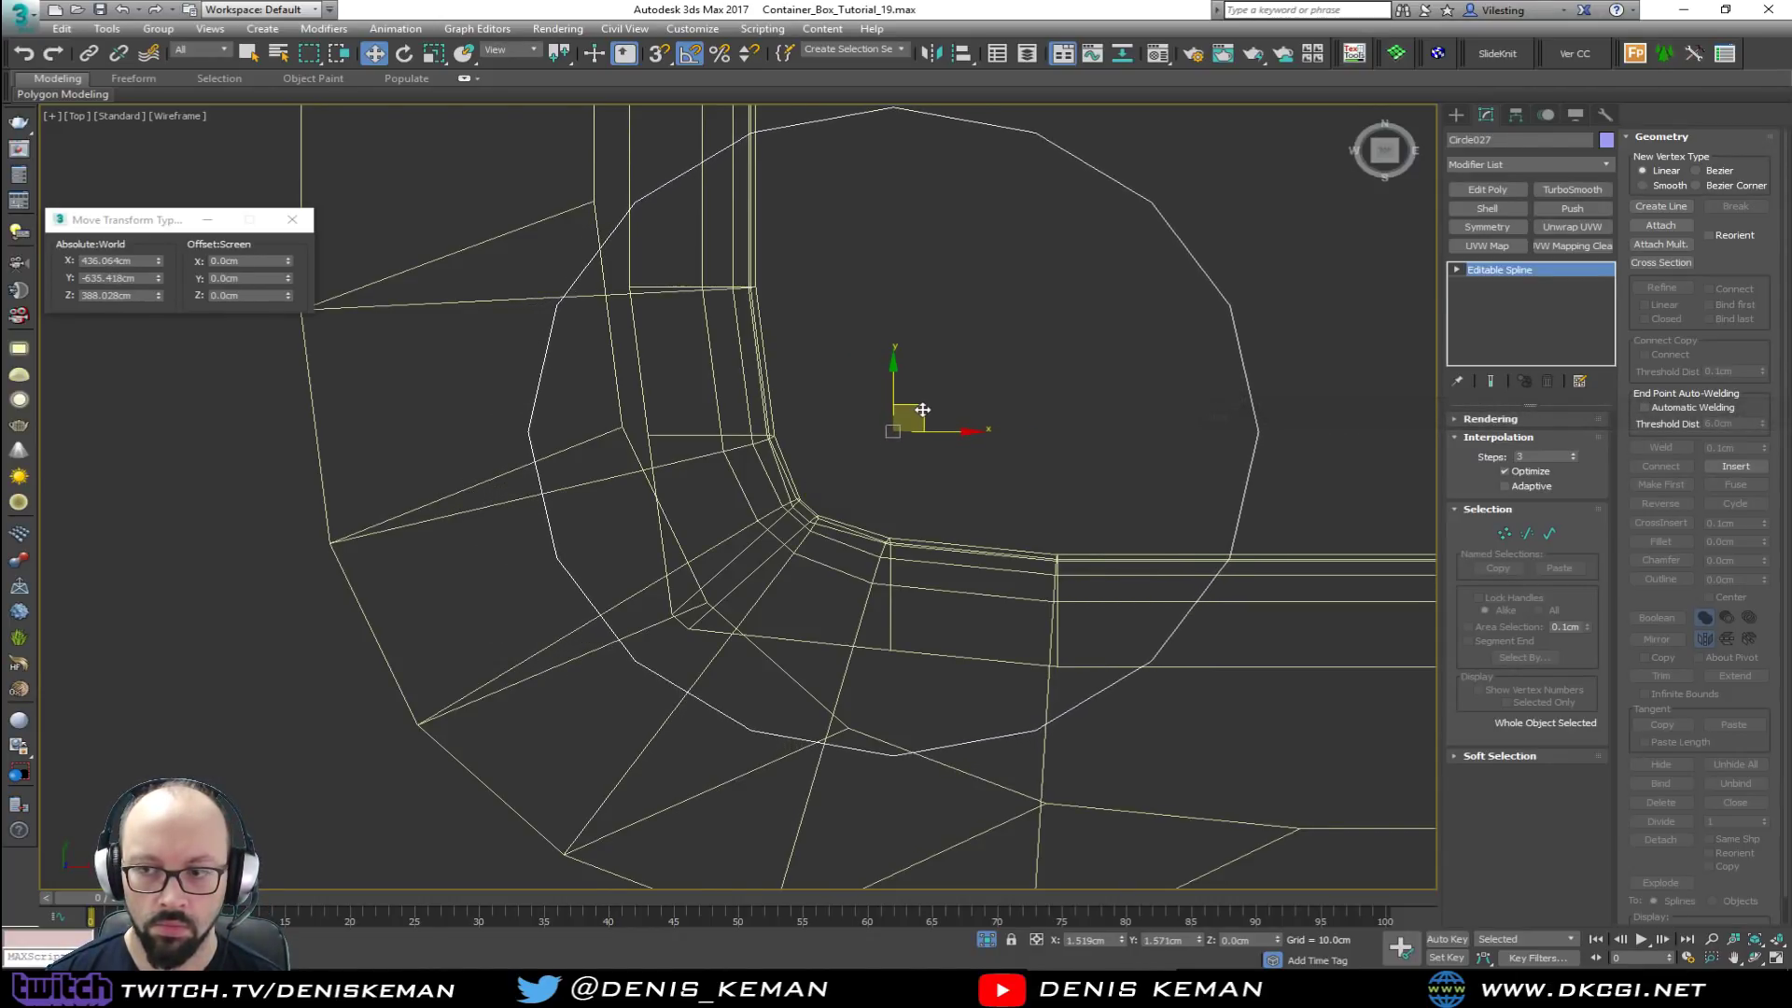
{"action": "key", "text": "alt+w"}
{"action": "key", "text": "alt+w"}
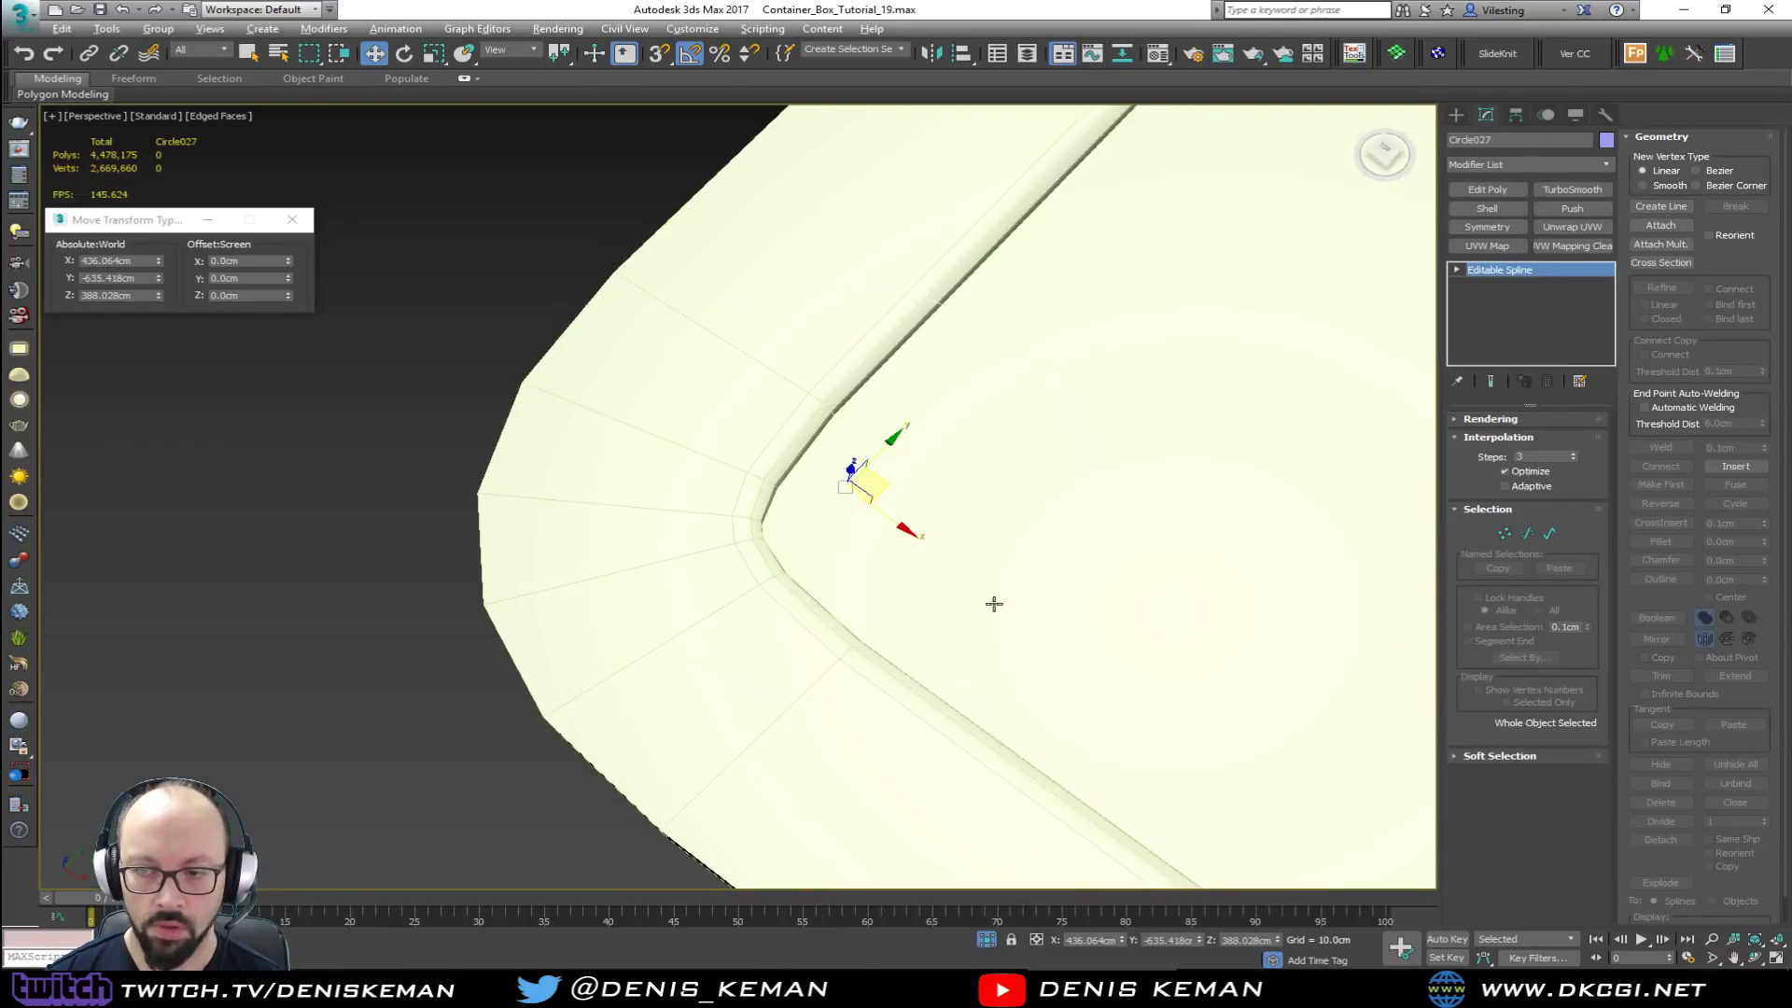
{"action": "middle_click_drag", "start_coordinate": [753, 516], "coordinate": [706, 518], "text": "alt"}
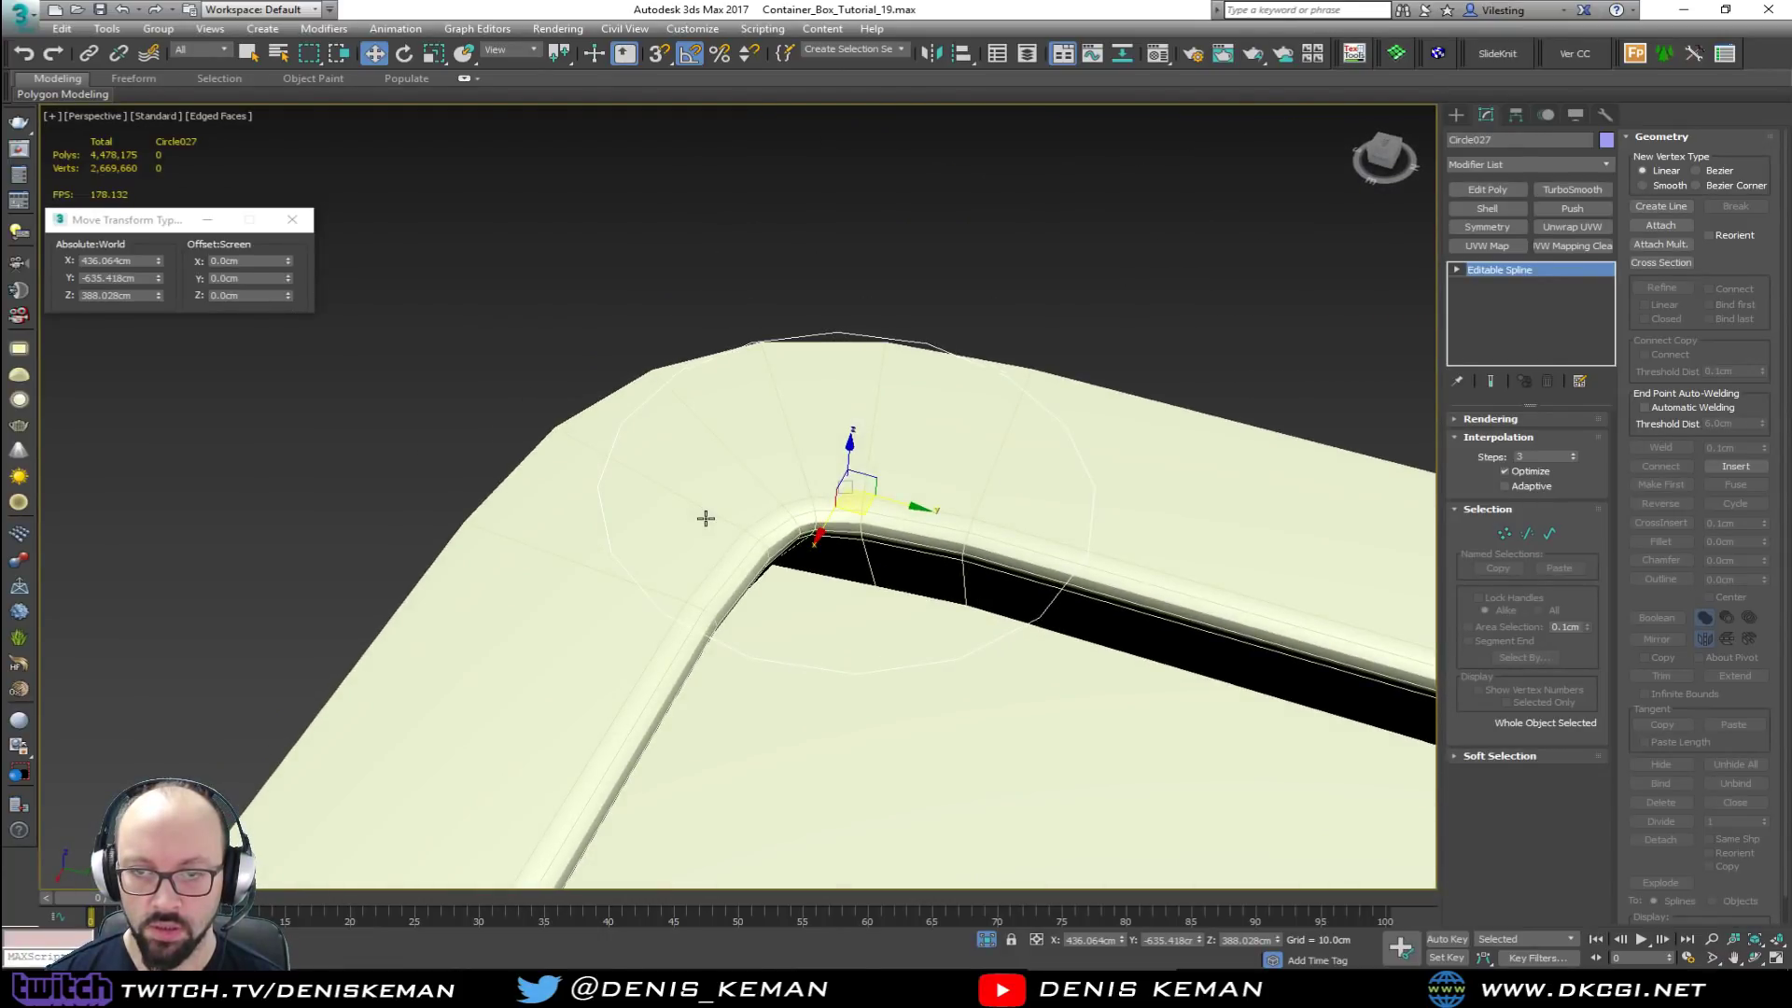
Step: With snapping on, cut the table's corner top face along the circle, from the left rail around the outer arc
{"action": "left_click", "coordinate": [708, 587]}
{"action": "key", "text": "q"}
{"action": "key", "text": "alt+w"}
{"action": "middle_click_drag", "start_coordinate": [470, 352], "coordinate": [583, 430]}
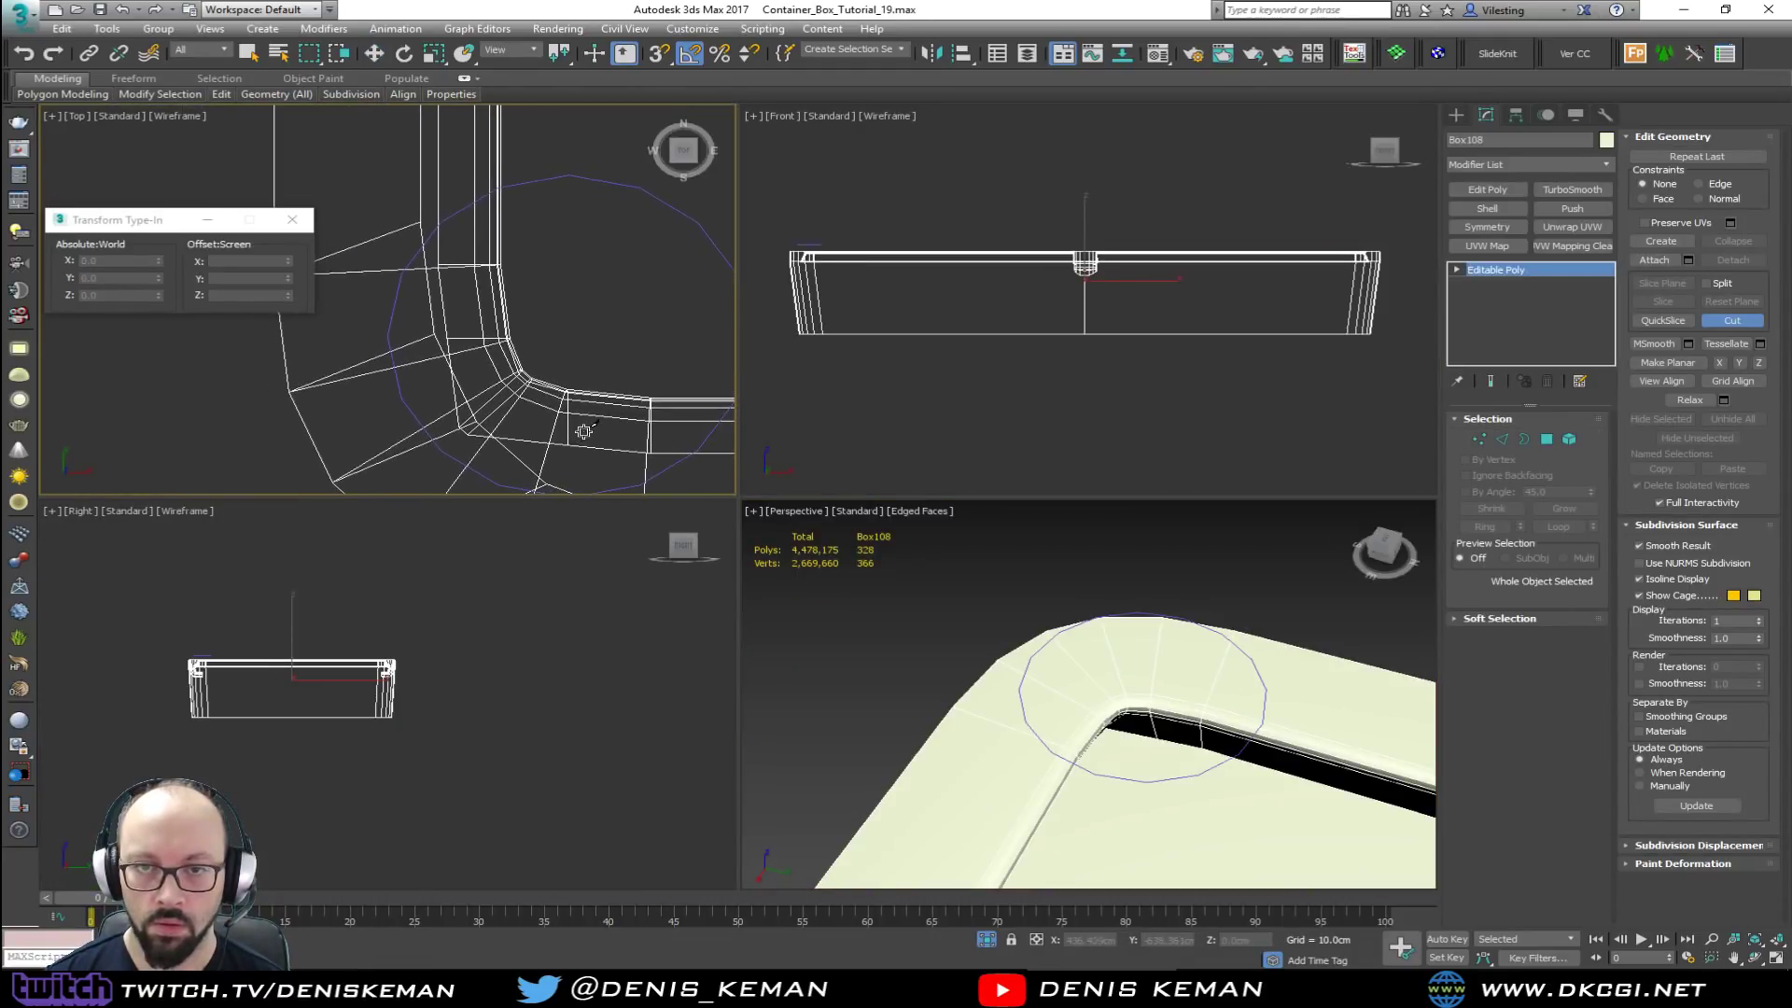
{"action": "key", "text": "s"}
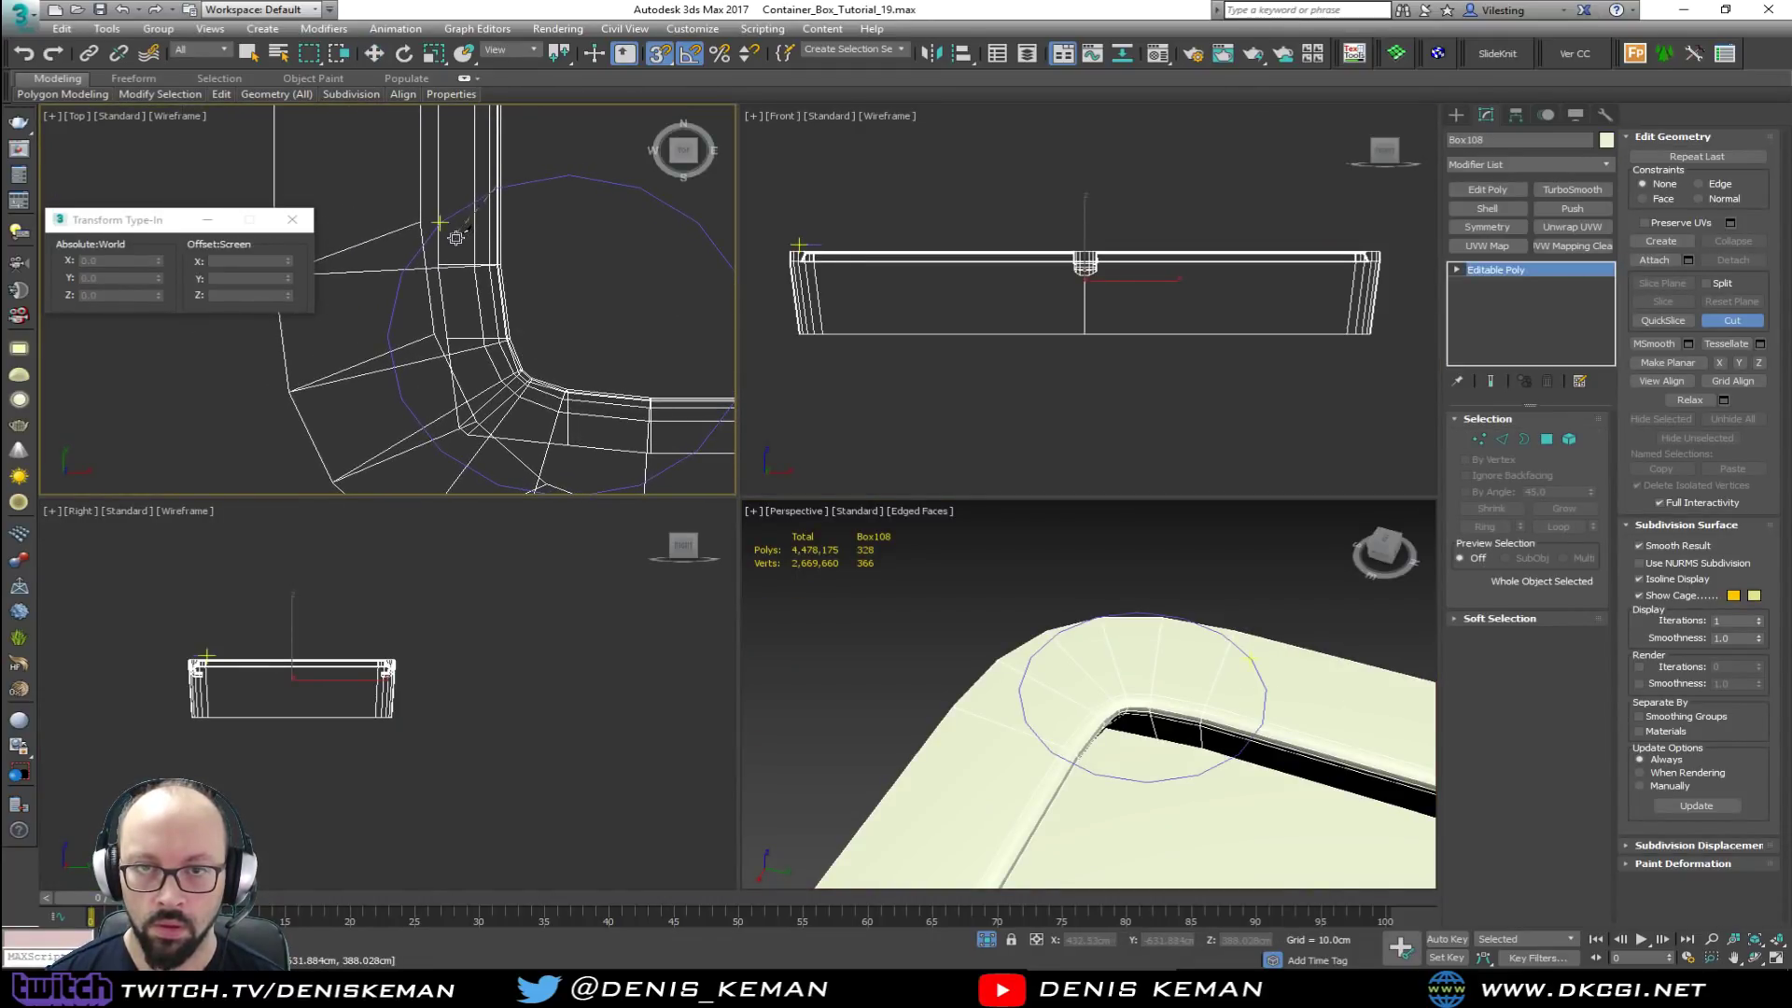
{"action": "left_click", "coordinate": [443, 225]}
{"action": "left_click", "coordinate": [411, 276]}
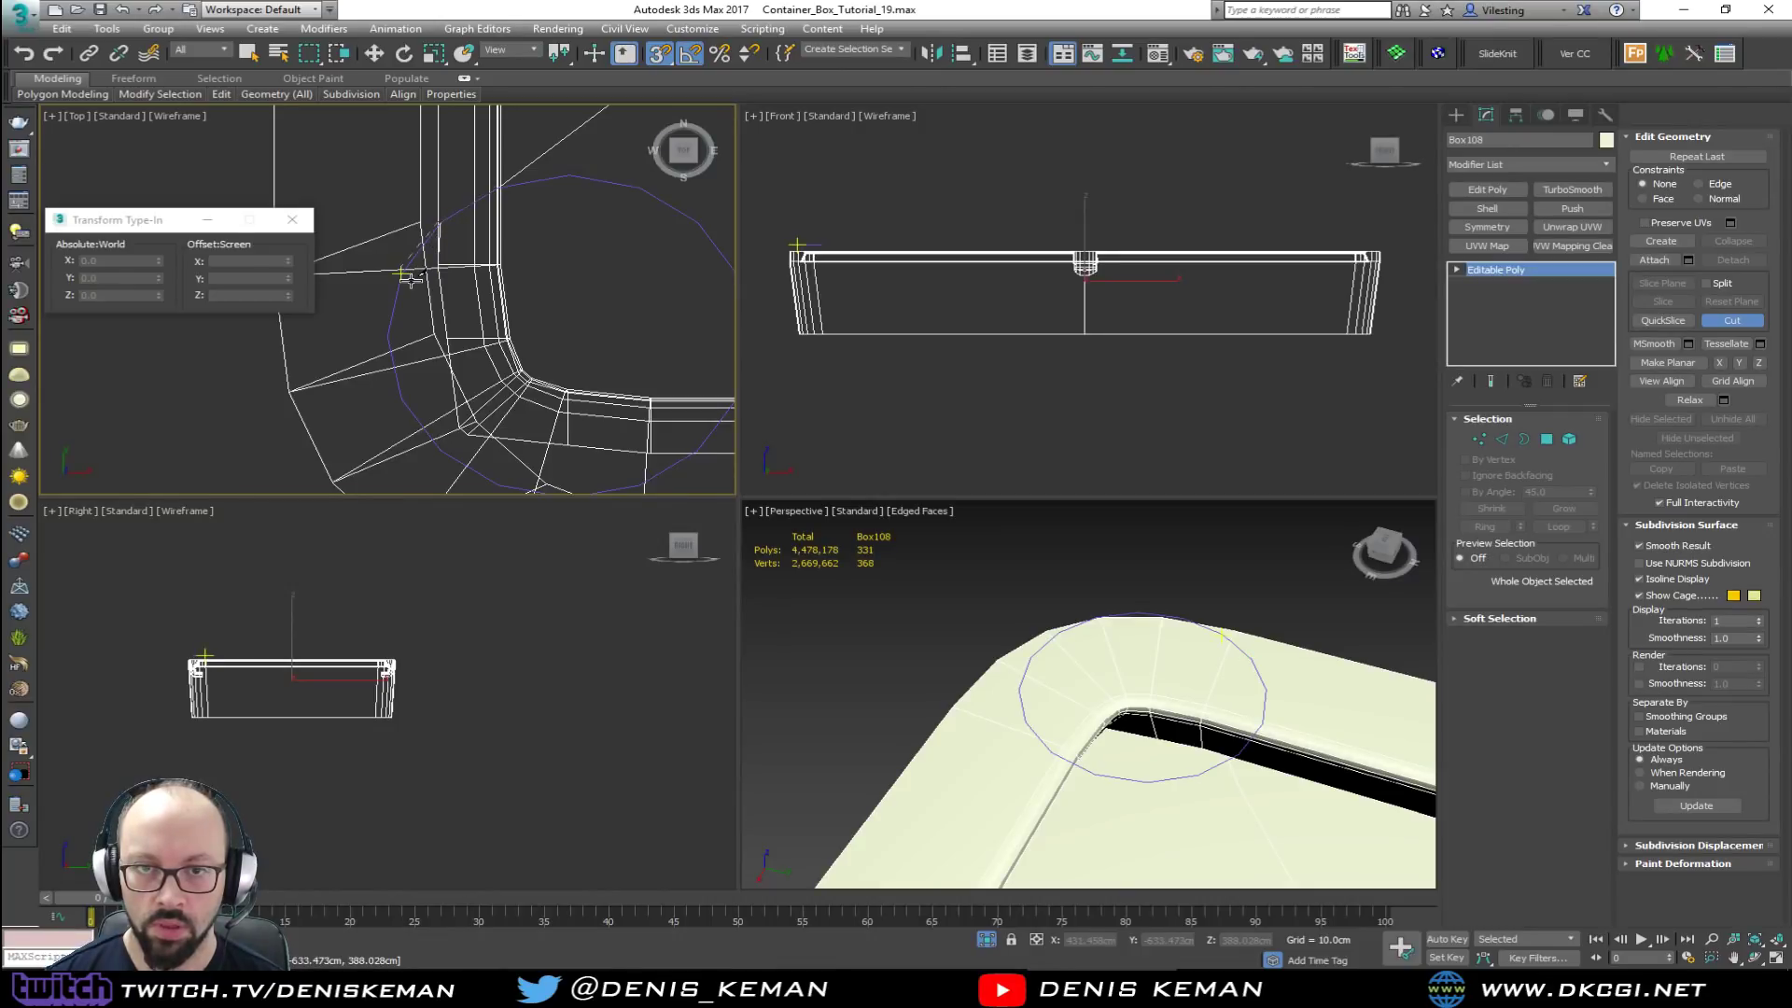
{"action": "left_click", "coordinate": [403, 401]}
{"action": "left_click", "coordinate": [440, 449]}
{"action": "left_click", "coordinate": [441, 448]}
{"action": "left_click", "coordinate": [501, 483]}
Step: Continue the cut along the remaining part of the circle onto the lower rail and finish cutting
{"action": "middle_click_drag", "start_coordinate": [535, 446], "coordinate": [526, 329]}
{"action": "left_click", "coordinate": [562, 378]}
{"action": "left_click", "coordinate": [632, 362]}
{"action": "left_click", "coordinate": [632, 363]}
{"action": "left_click", "coordinate": [685, 332]}
{"action": "right_click", "coordinate": [726, 288]}
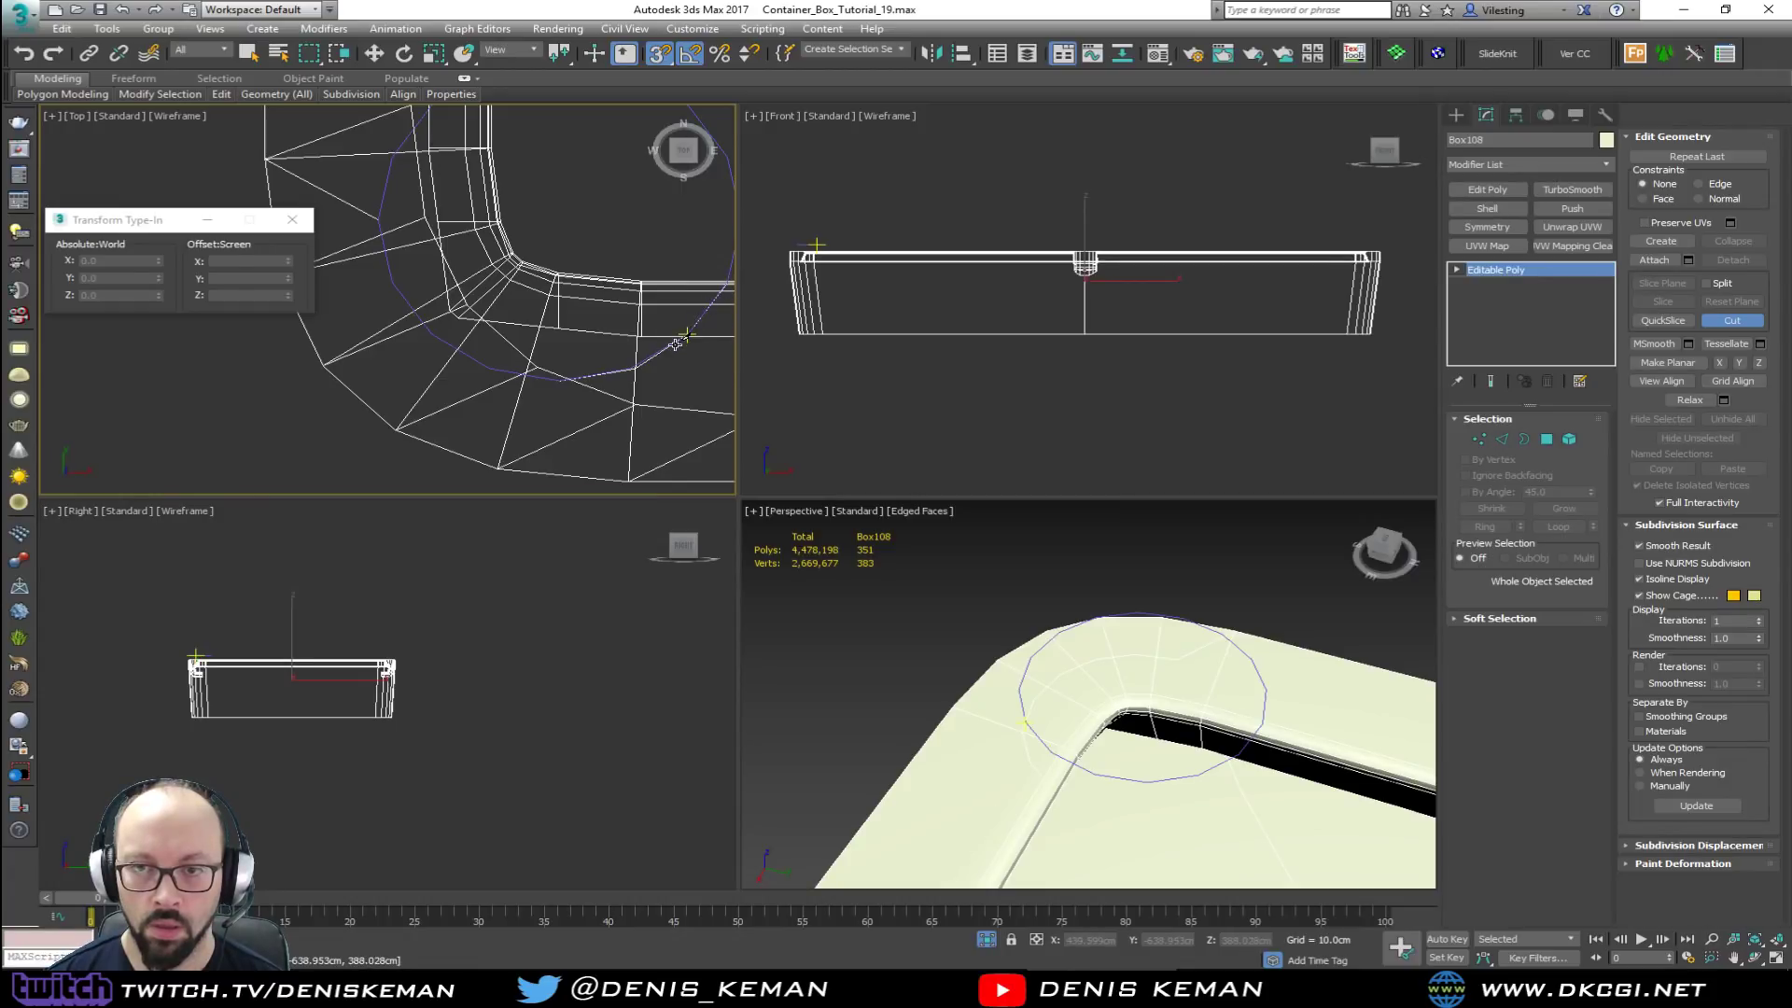
{"action": "key", "text": "w"}
{"action": "right_click", "coordinate": [674, 350]}
Step: Offset the whole table by 12 cm in X and reselect it
{"action": "mouse_move", "coordinate": [738, 529]}
{"action": "left_click", "coordinate": [920, 541]}
{"action": "middle_click", "coordinate": [1061, 635]}
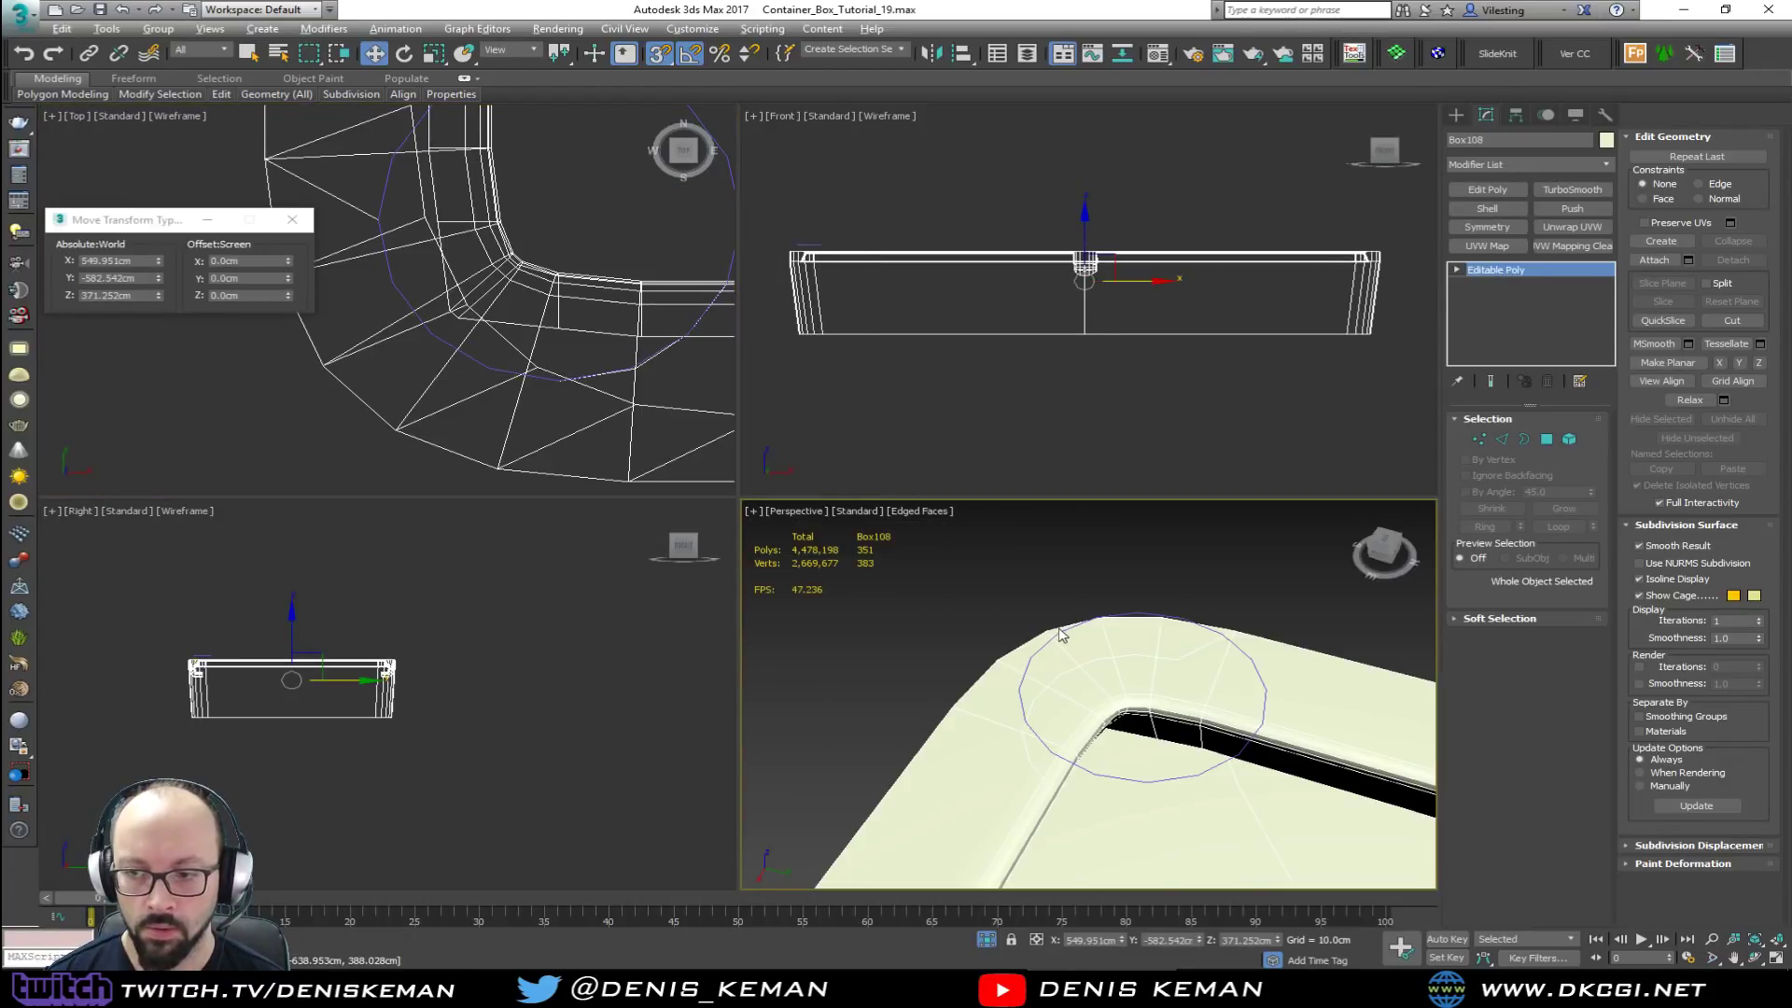
{"action": "key", "text": "alt+w"}
{"action": "middle_click_drag", "start_coordinate": [920, 545], "coordinate": [476, 512], "text": "alt"}
{"action": "scroll", "coordinate": [476, 512], "scroll_direction": "down", "scroll_amount": 5}
{"action": "right_click", "coordinate": [686, 512]}
{"action": "left_click", "coordinate": [663, 514]}
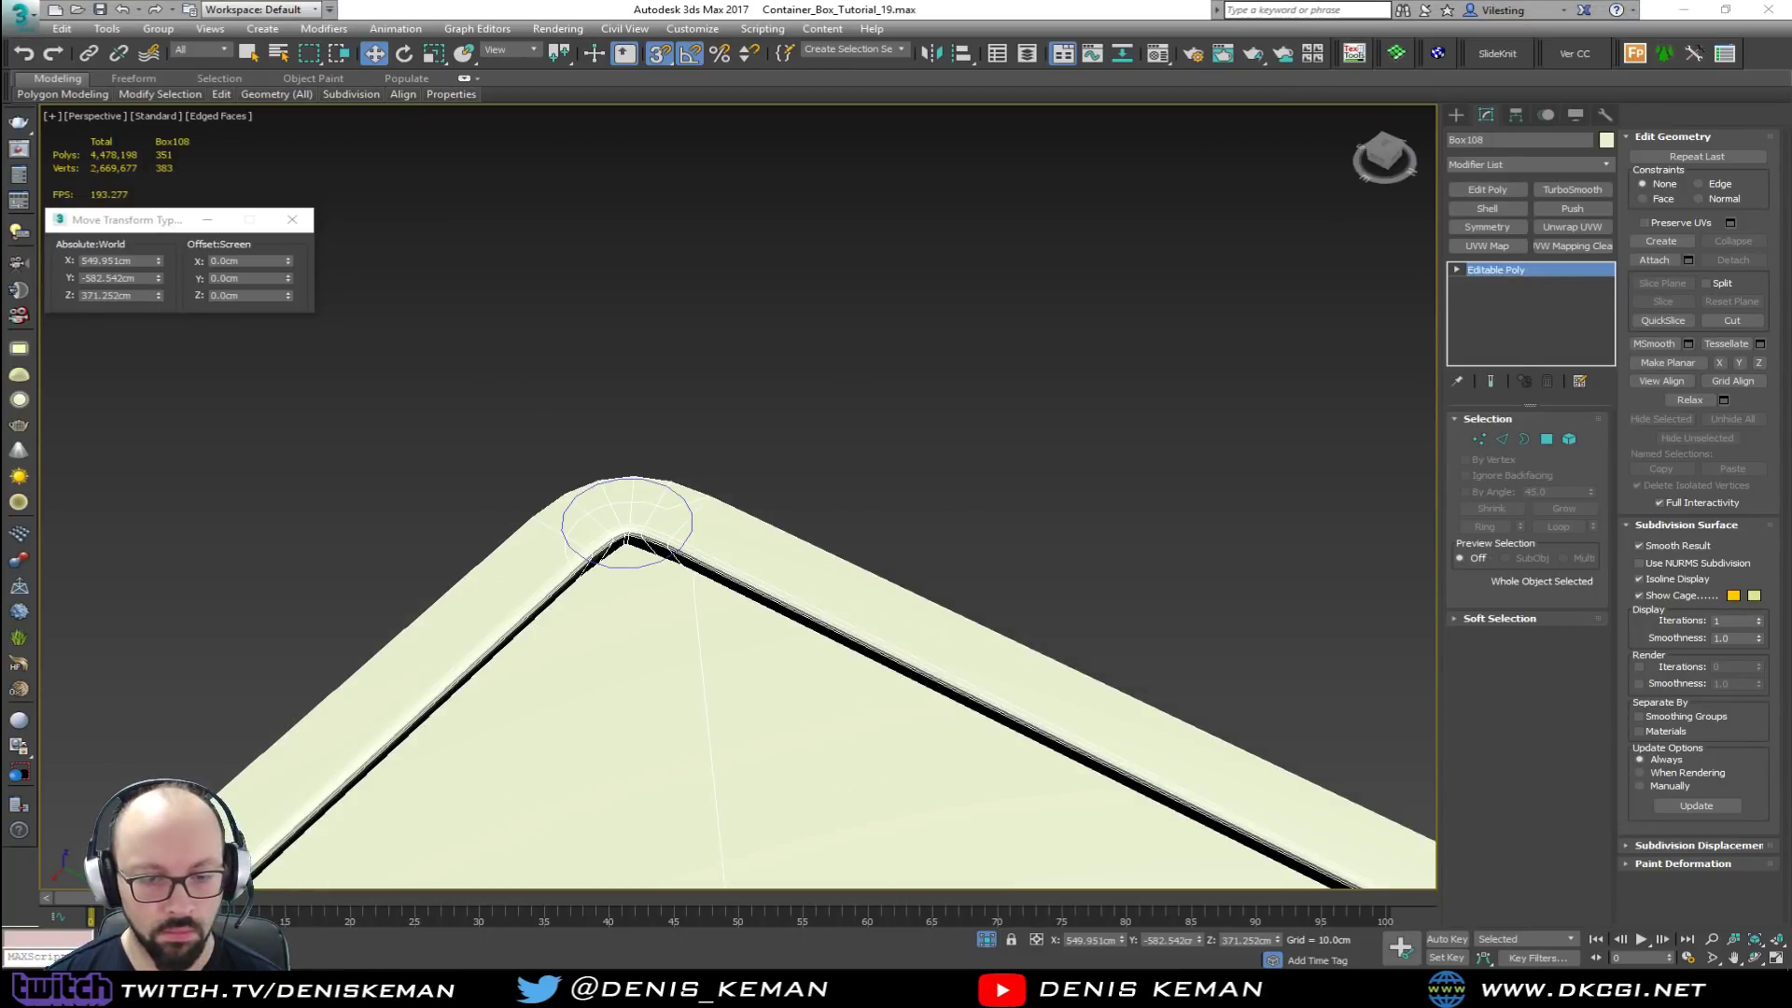
{"action": "scroll", "coordinate": [663, 532], "scroll_direction": "up", "scroll_amount": 6}
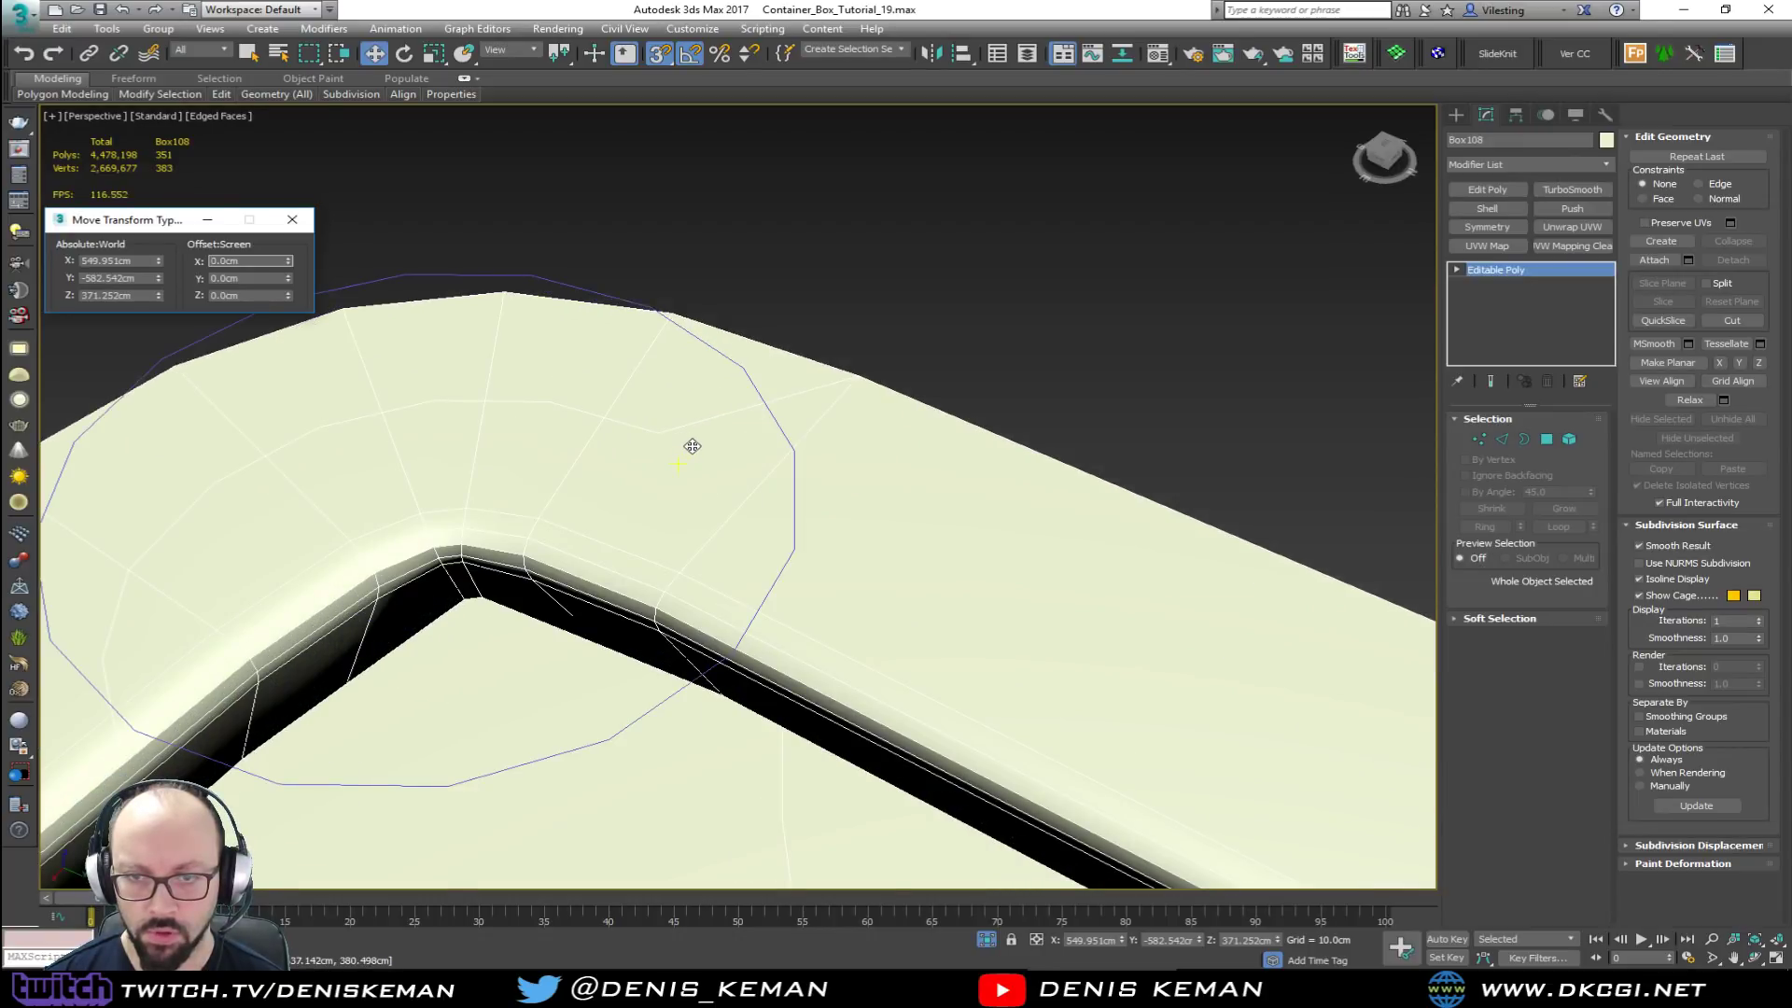
{"action": "type", "text": "12"}
{"action": "left_click", "coordinate": [662, 436]}
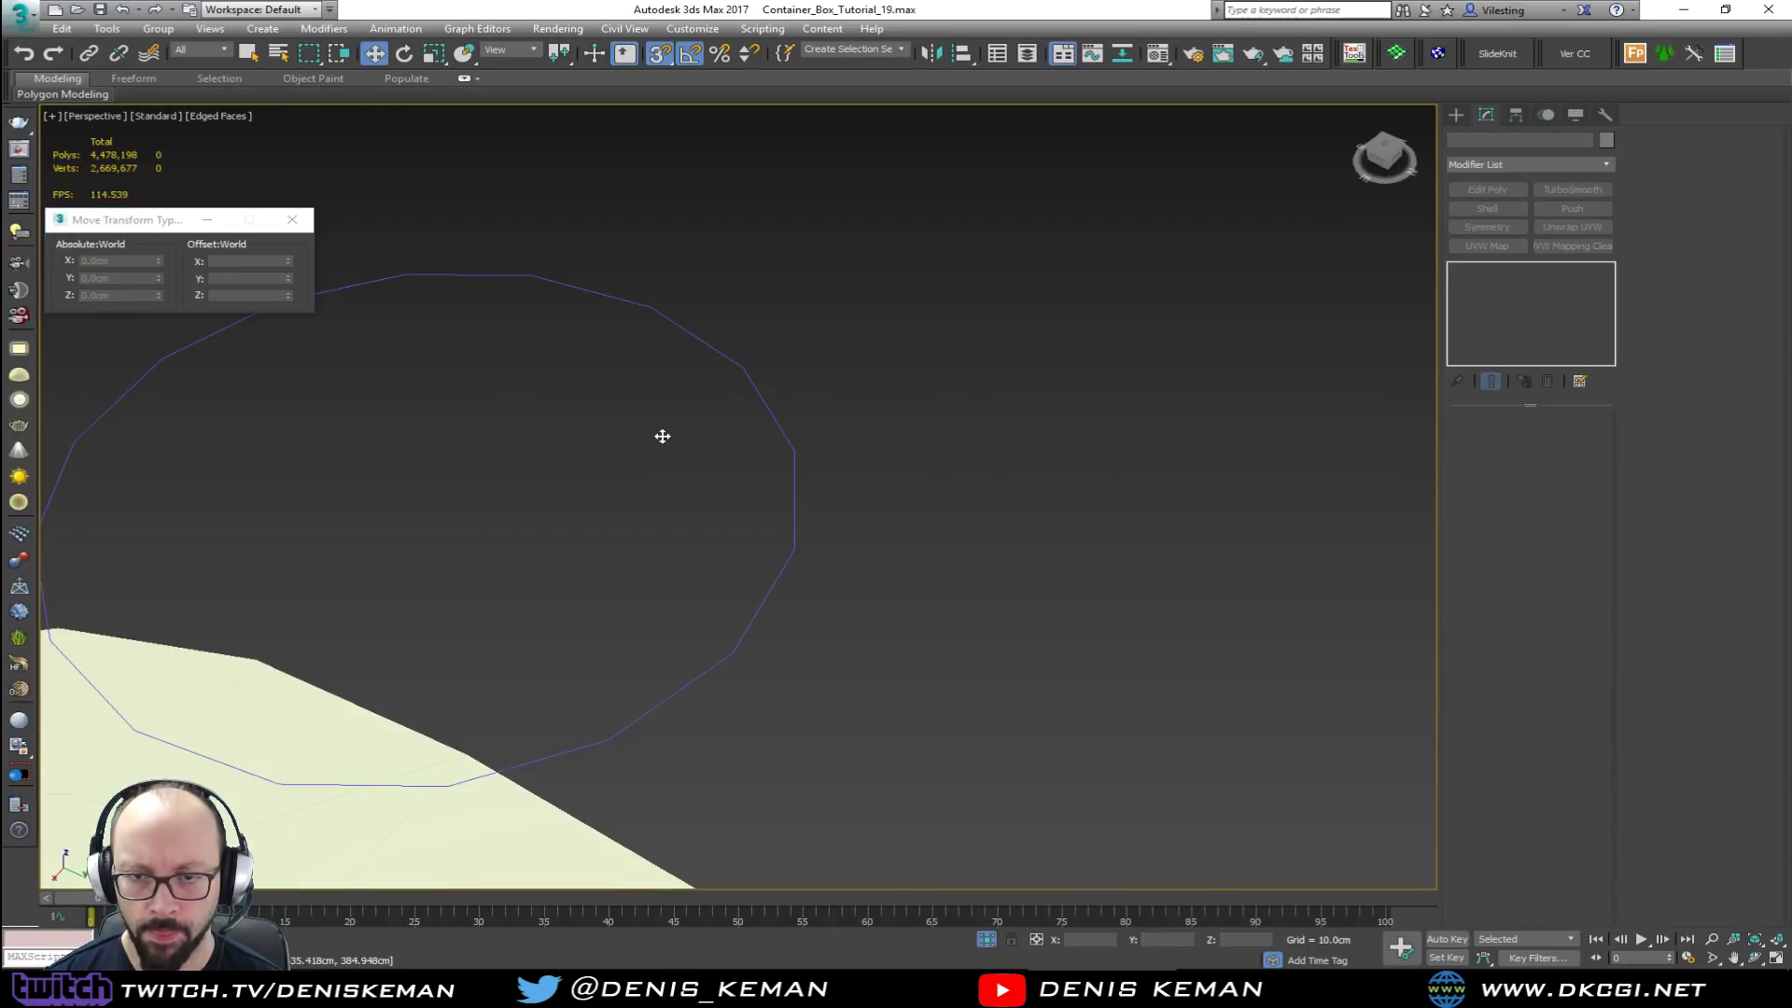
{"action": "left_click", "coordinate": [505, 826]}
Step: With snapping off, extend the pocket arc's cuts across the rail and down the inner walls to the playing surface
{"action": "scroll", "coordinate": [473, 700], "scroll_direction": "up", "scroll_amount": 6}
{"action": "left_click", "coordinate": [792, 463]}
{"action": "middle_click_drag", "start_coordinate": [791, 463], "coordinate": [757, 487], "text": "alt"}
{"action": "key", "text": "alt+c"}
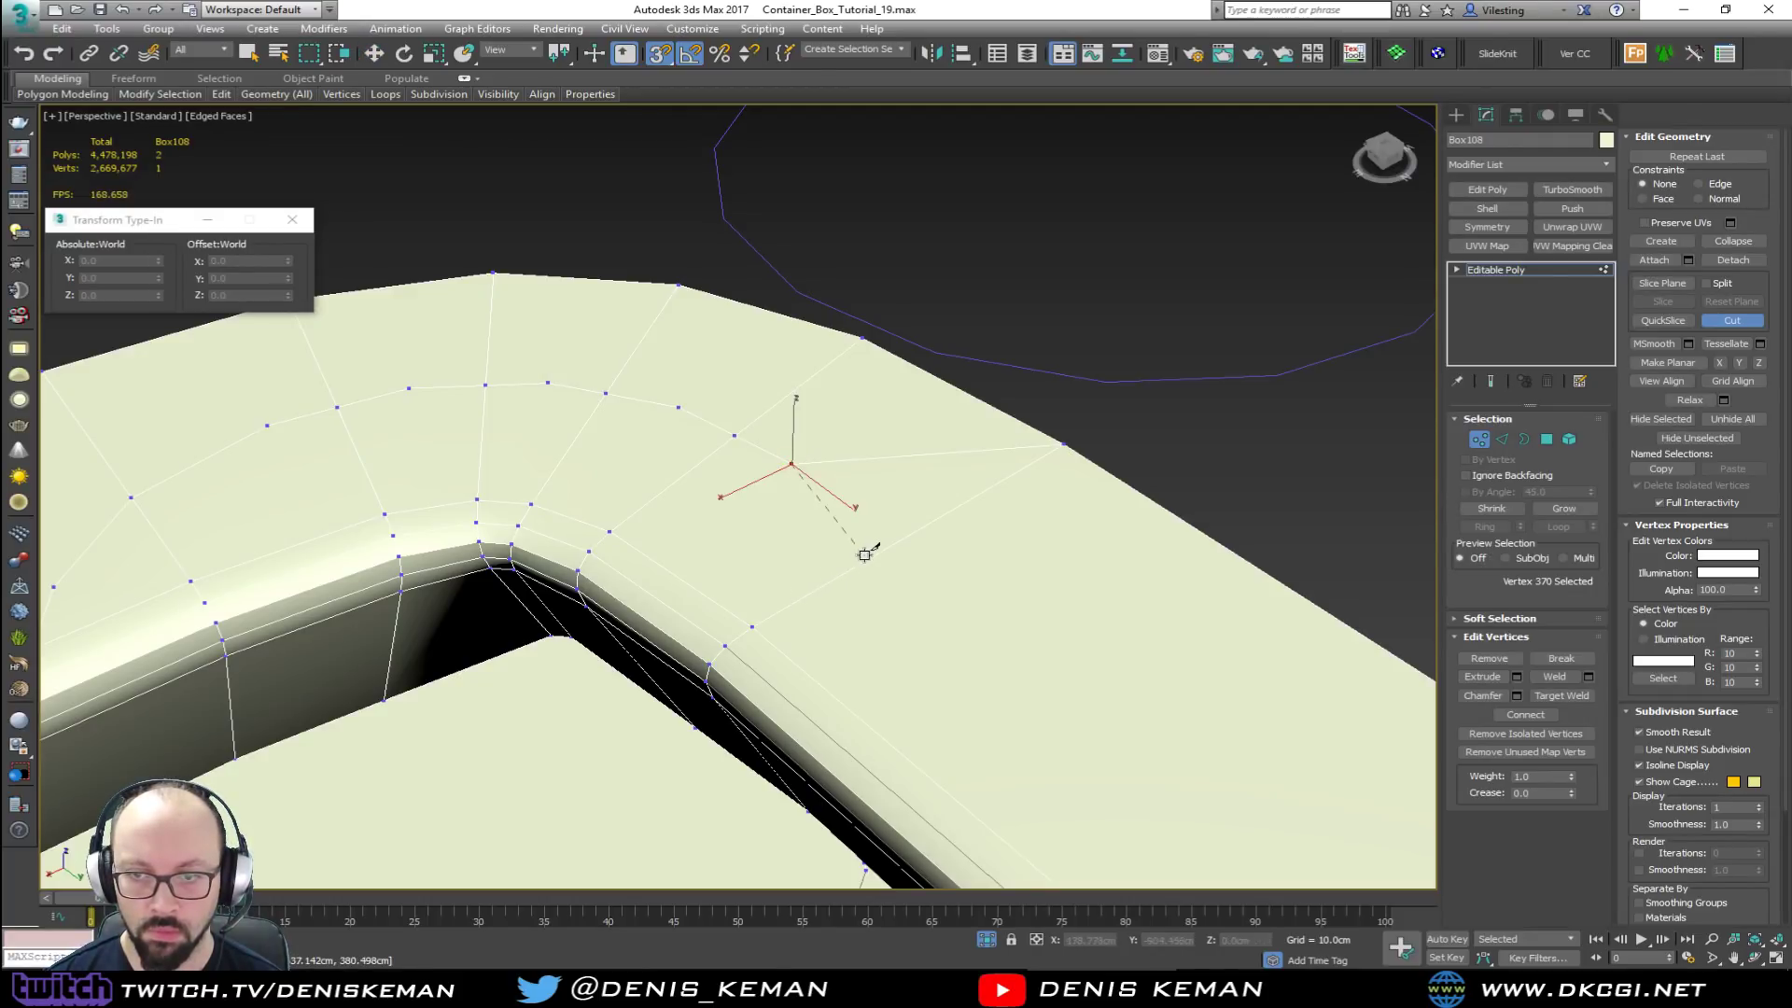
{"action": "key", "text": "s"}
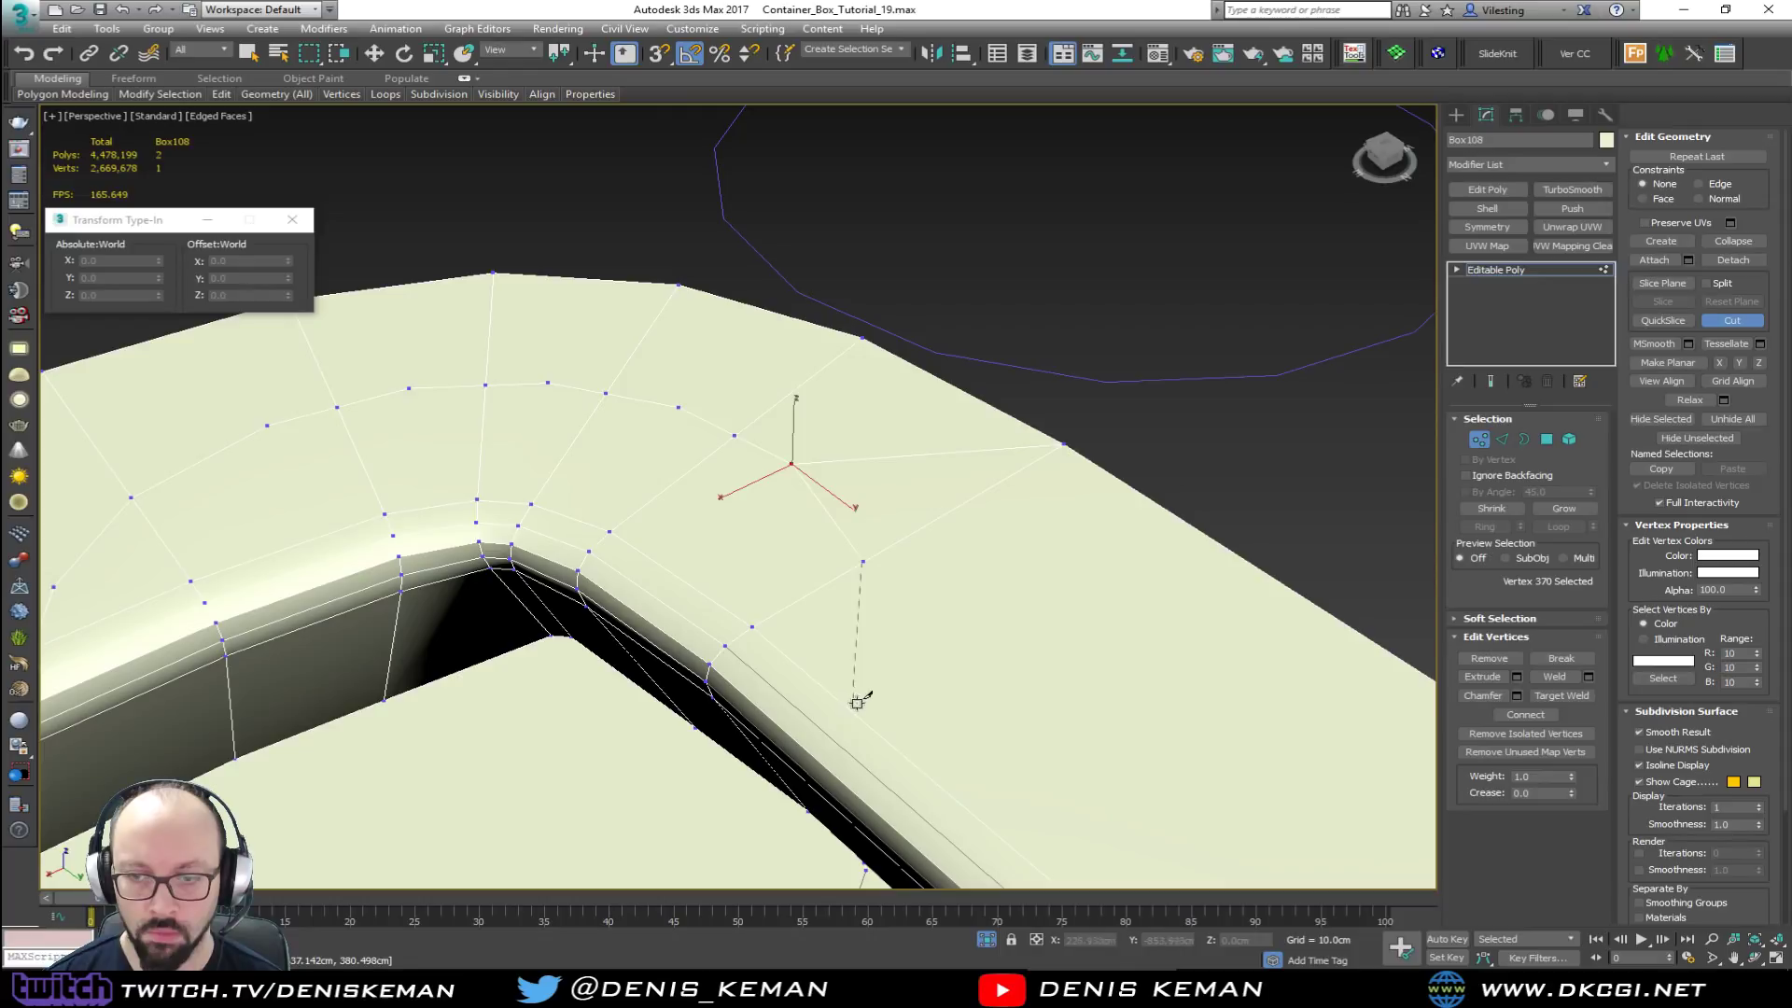
{"action": "left_click", "coordinate": [868, 719]}
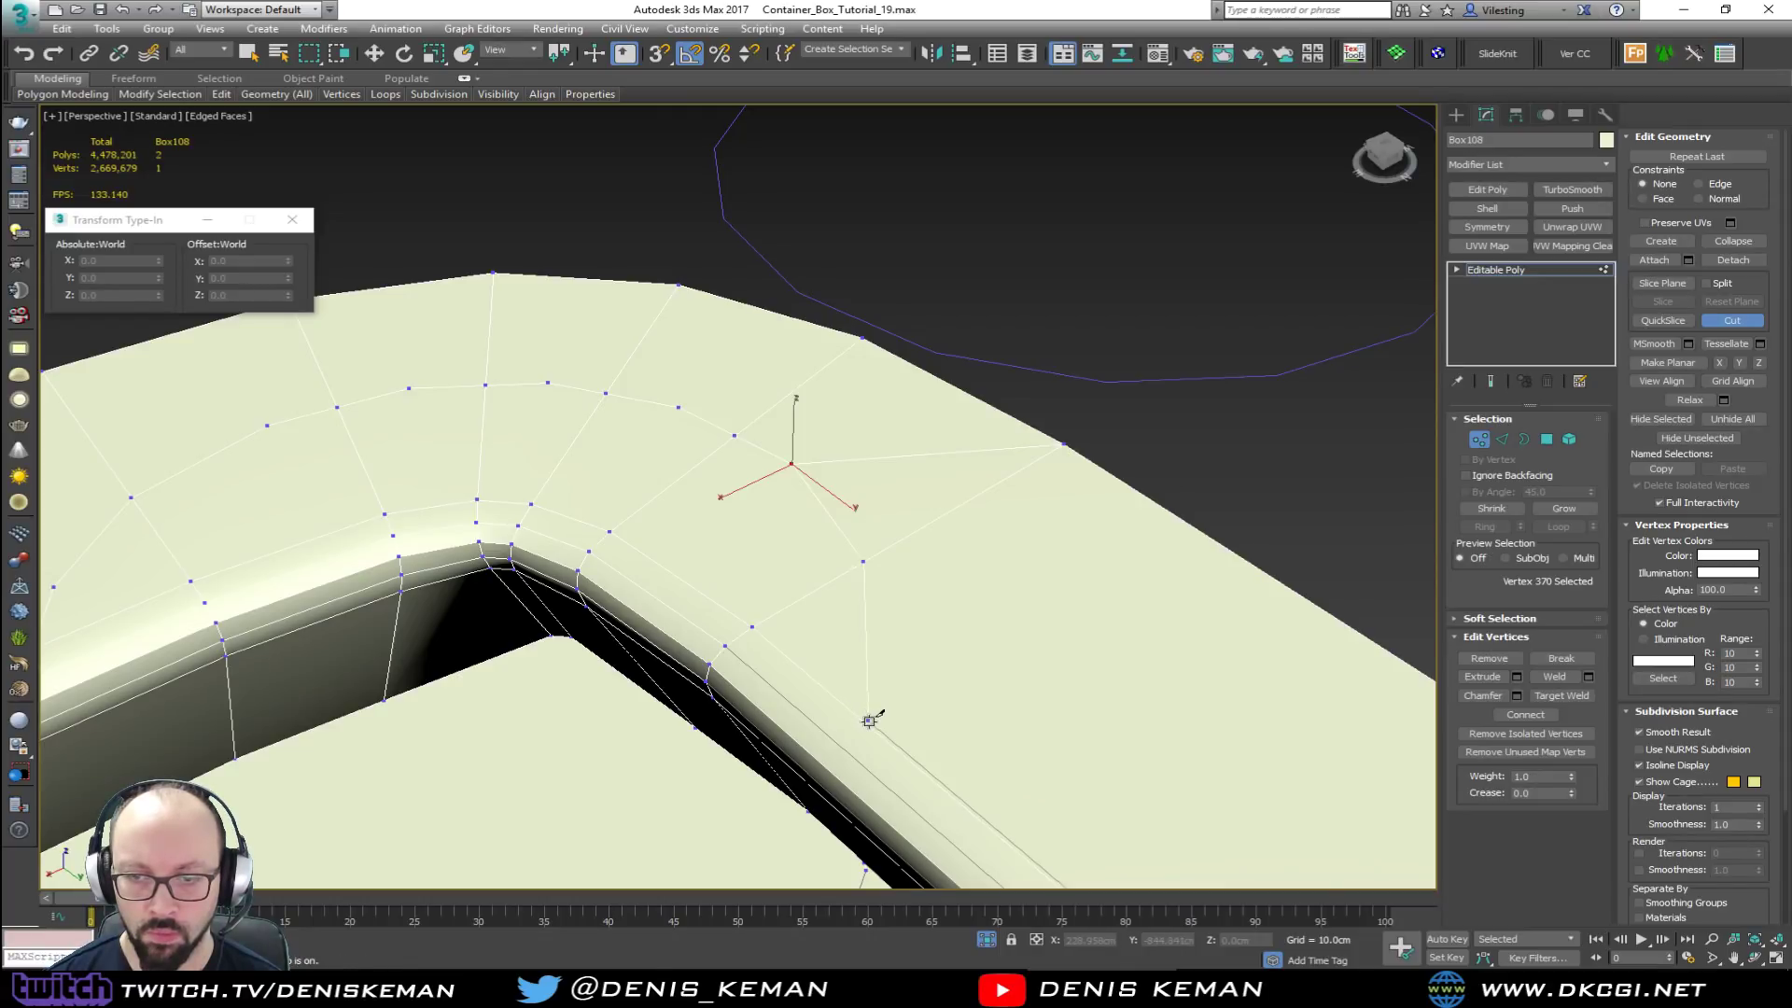
{"action": "left_click", "coordinate": [824, 766]}
{"action": "middle_click_drag", "start_coordinate": [767, 691], "coordinate": [951, 464]}
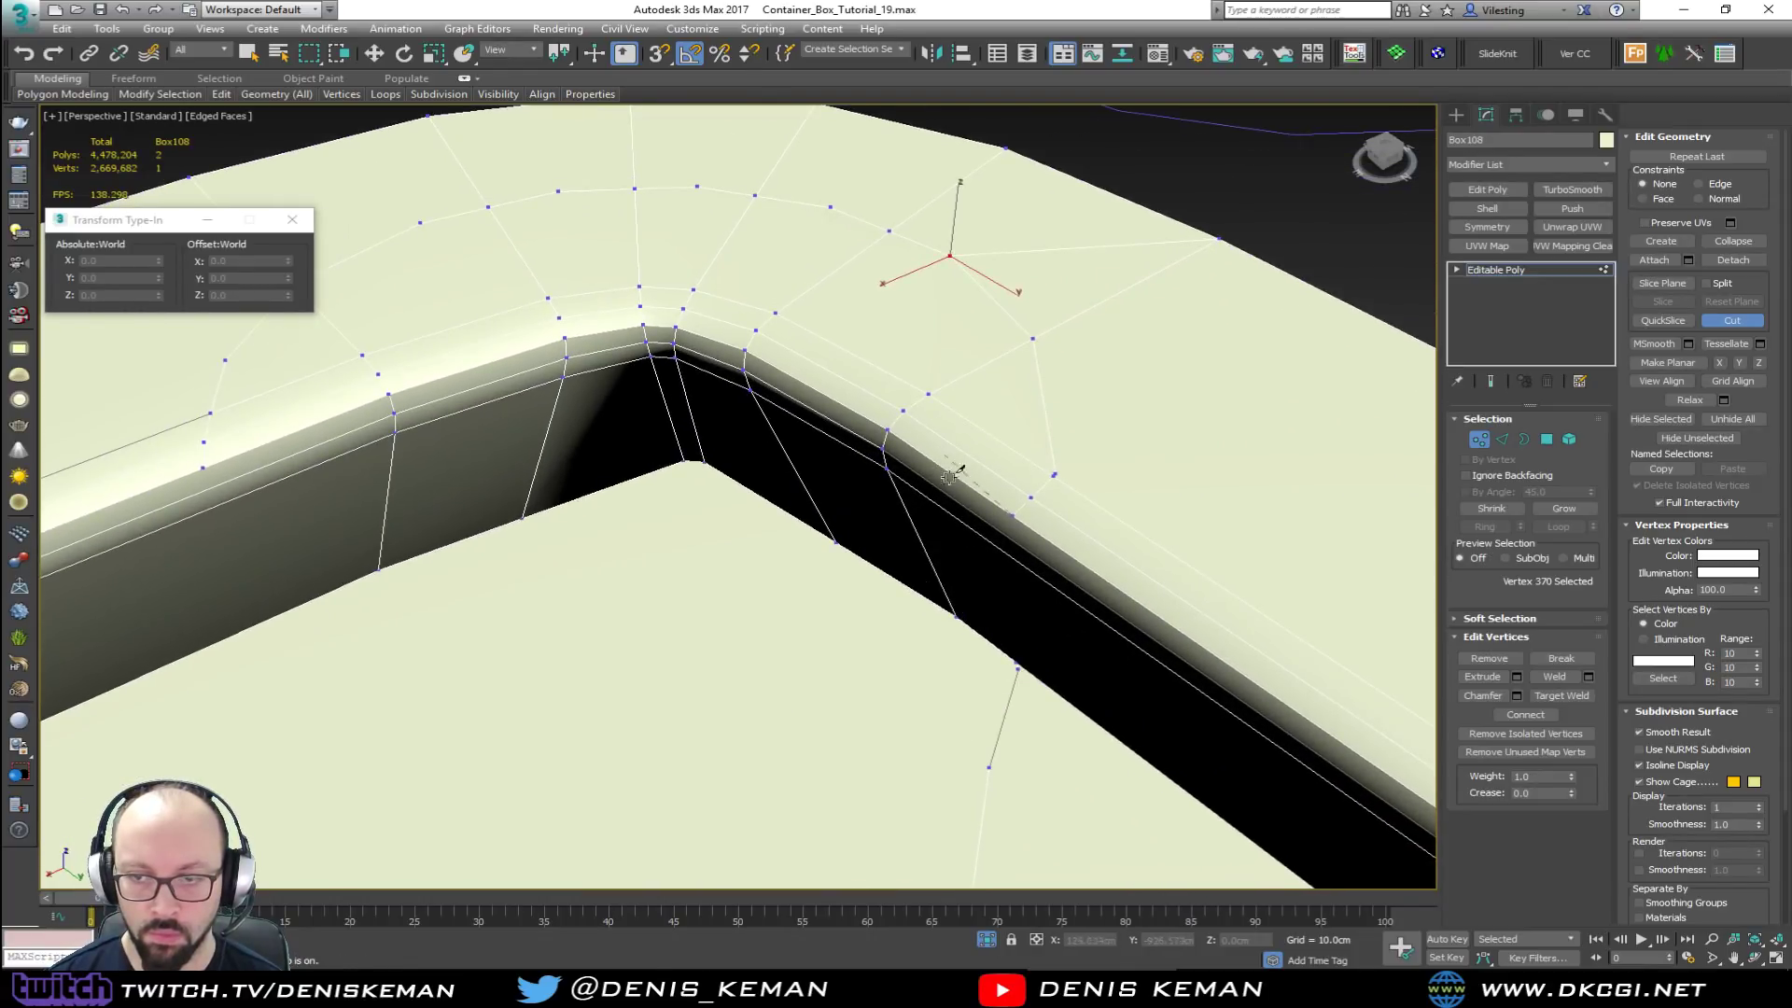
{"action": "left_click", "coordinate": [1018, 664]}
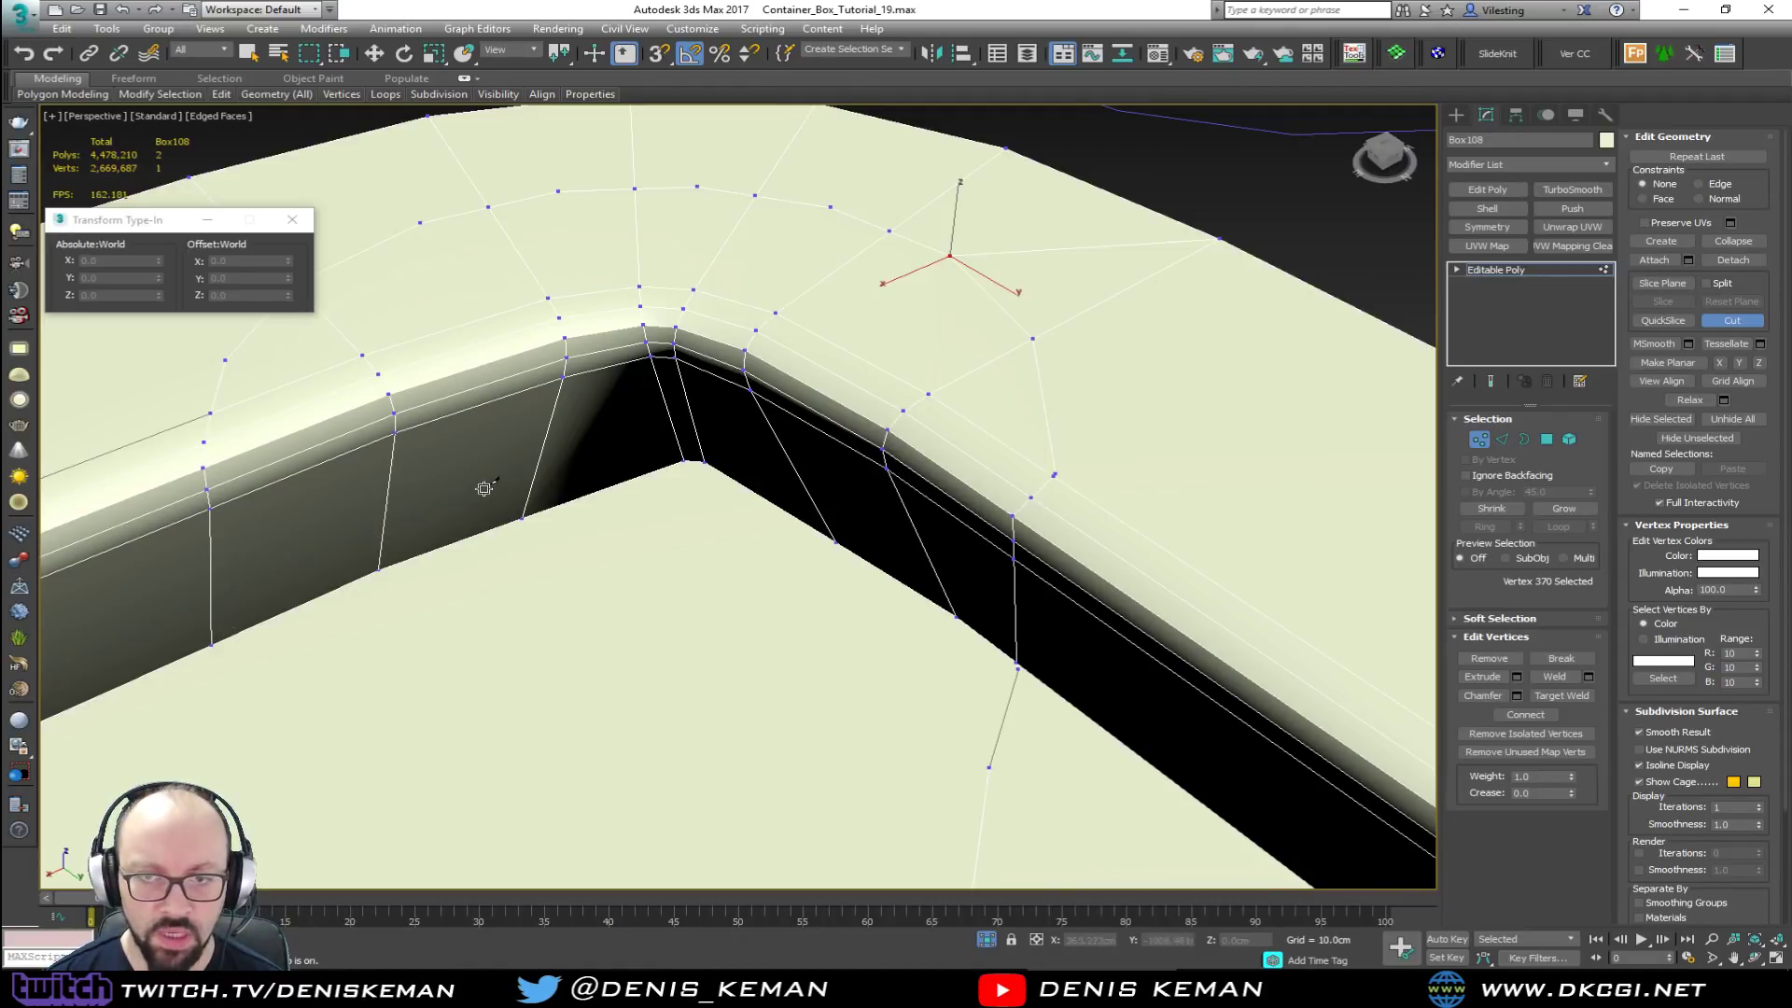
{"action": "key", "text": "w"}
Step: Remove the stray vertex on the playing surface just inside the cut corner
{"action": "middle_click_drag", "start_coordinate": [483, 488], "coordinate": [772, 620], "text": "alt"}
{"action": "right_click", "coordinate": [772, 620]}
{"action": "right_click", "coordinate": [859, 641]}
{"action": "left_click", "coordinate": [837, 683]}
{"action": "middle_click_drag", "start_coordinate": [837, 684], "coordinate": [825, 490]}
{"action": "scroll", "coordinate": [814, 493], "scroll_direction": "down", "scroll_amount": 10}
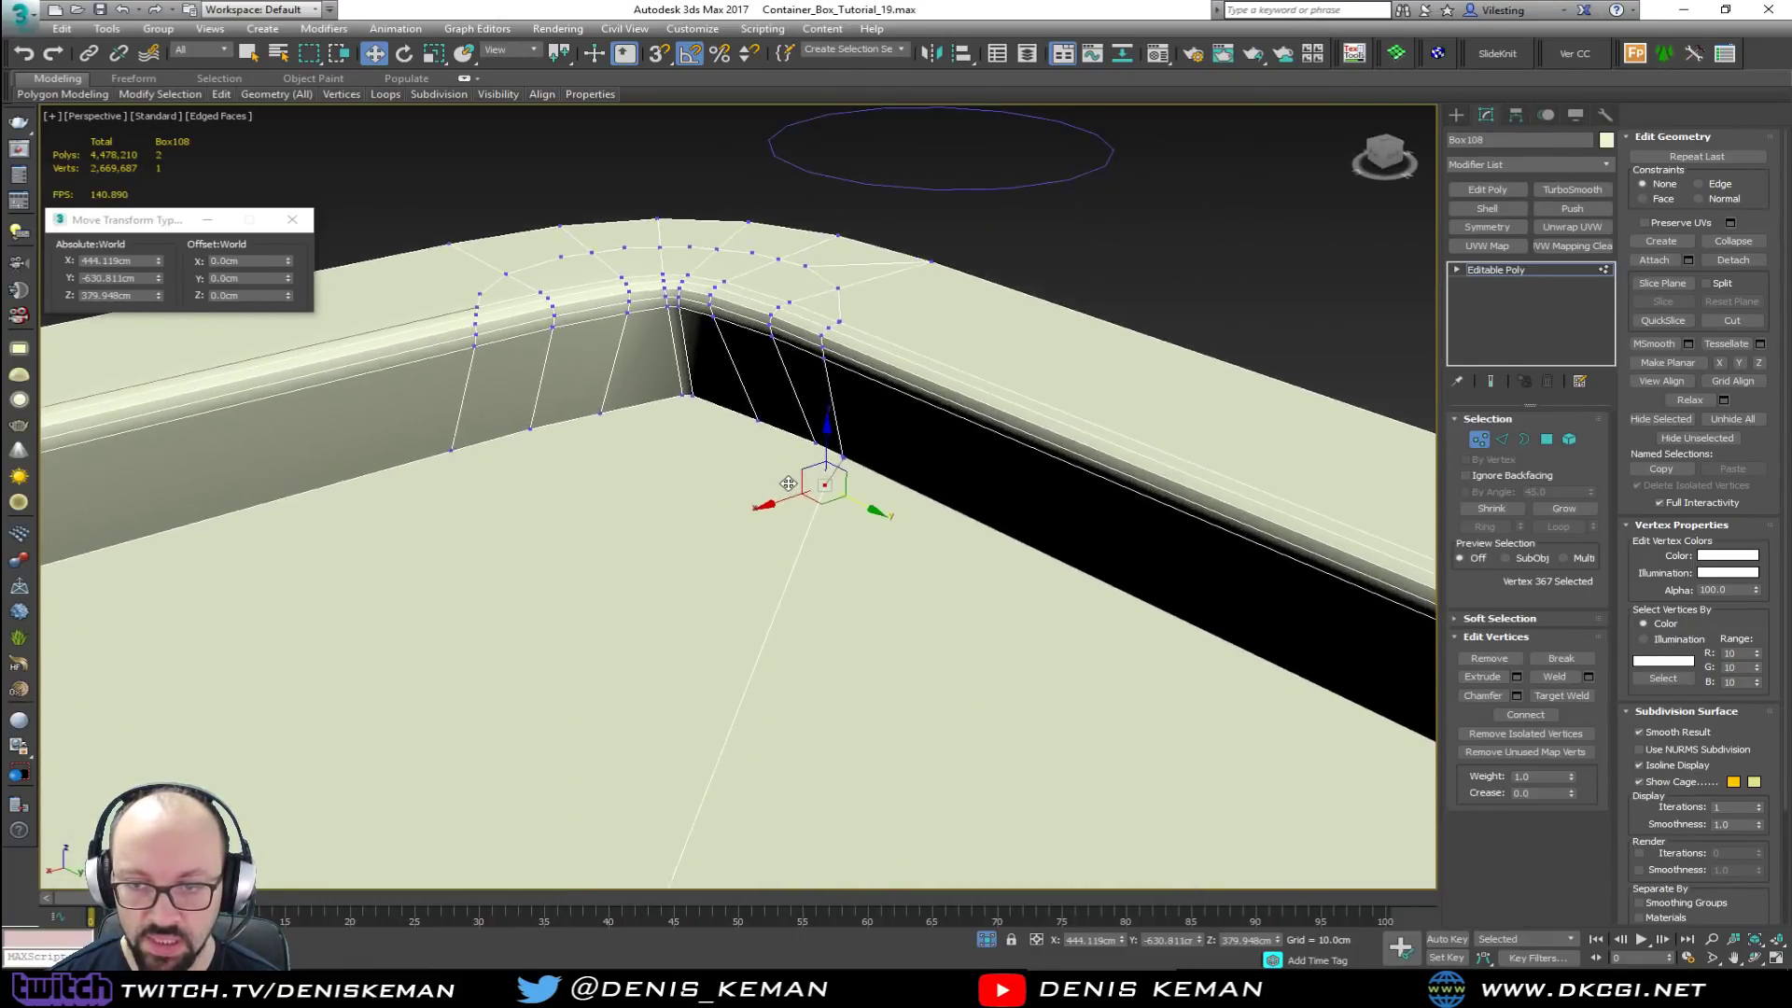
{"action": "scroll", "coordinate": [784, 499], "scroll_direction": "up", "scroll_amount": 12}
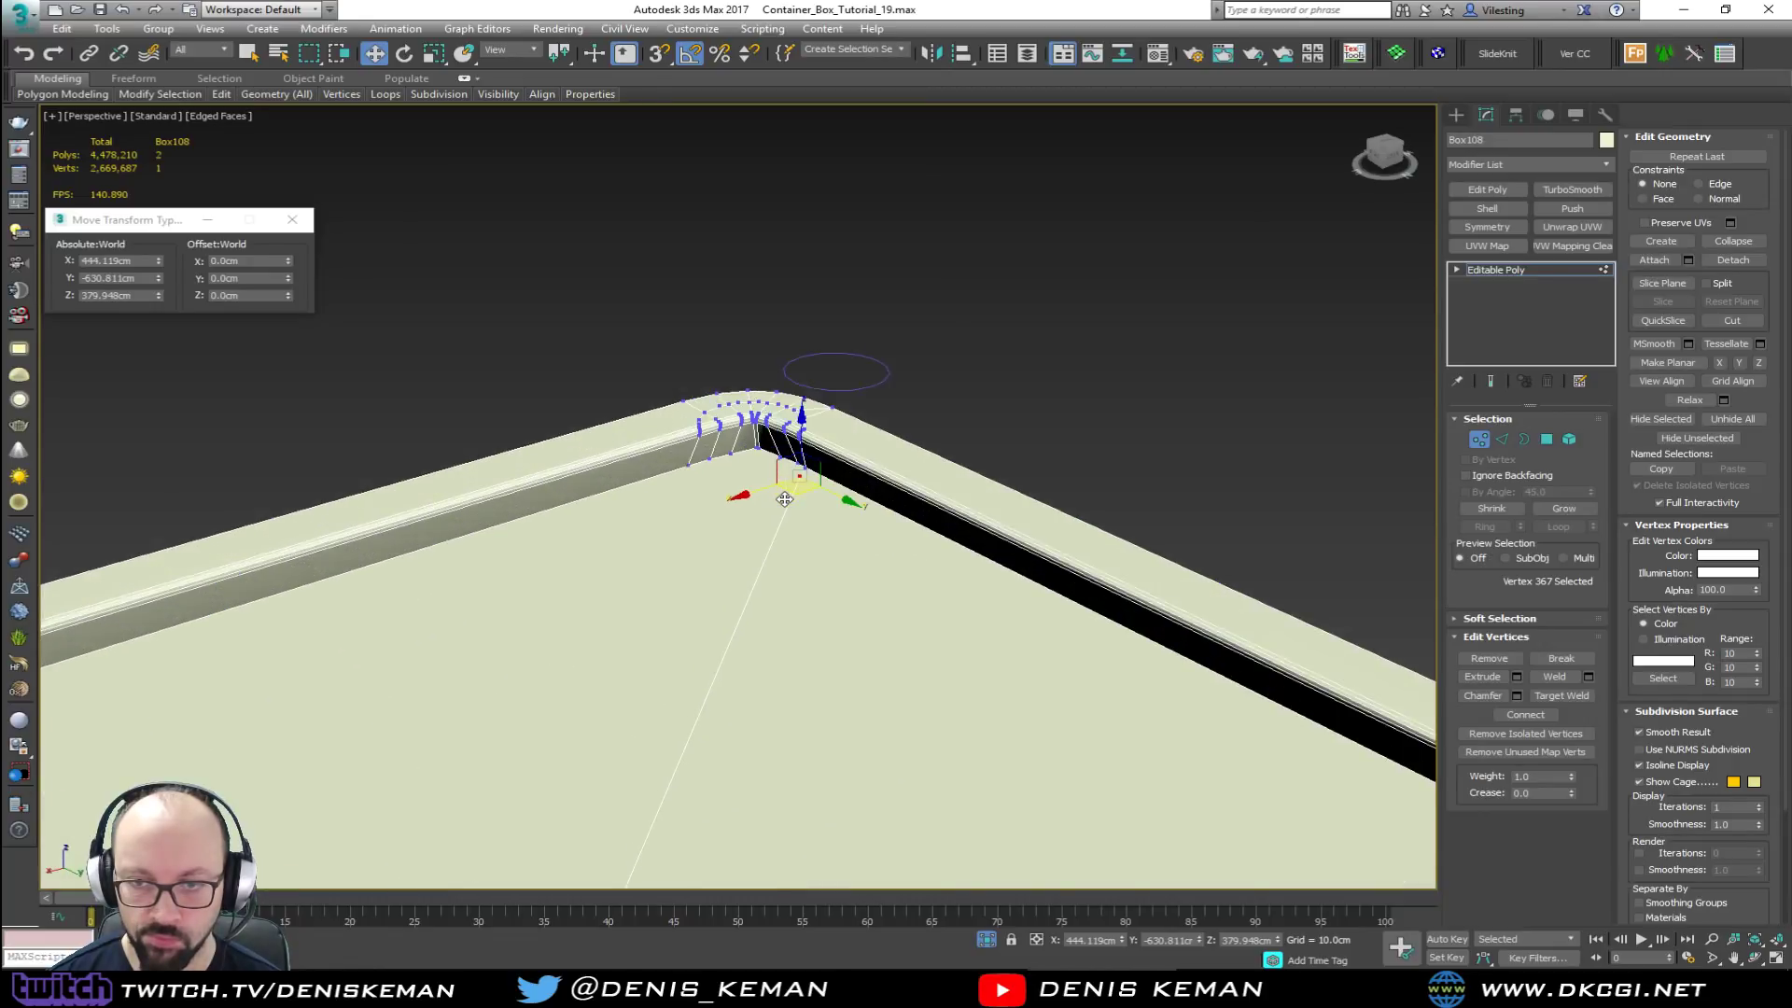
{"action": "key", "text": "BackSpace"}
Step: Remove the long stray edge that runs from the cut corner across the playing surface
{"action": "scroll", "coordinate": [798, 463], "scroll_direction": "down", "scroll_amount": 5}
{"action": "middle_click_drag", "start_coordinate": [800, 368], "coordinate": [760, 567], "text": "alt"}
{"action": "key", "text": "2"}
{"action": "left_click", "coordinate": [702, 531]}
{"action": "right_click", "coordinate": [702, 531]}
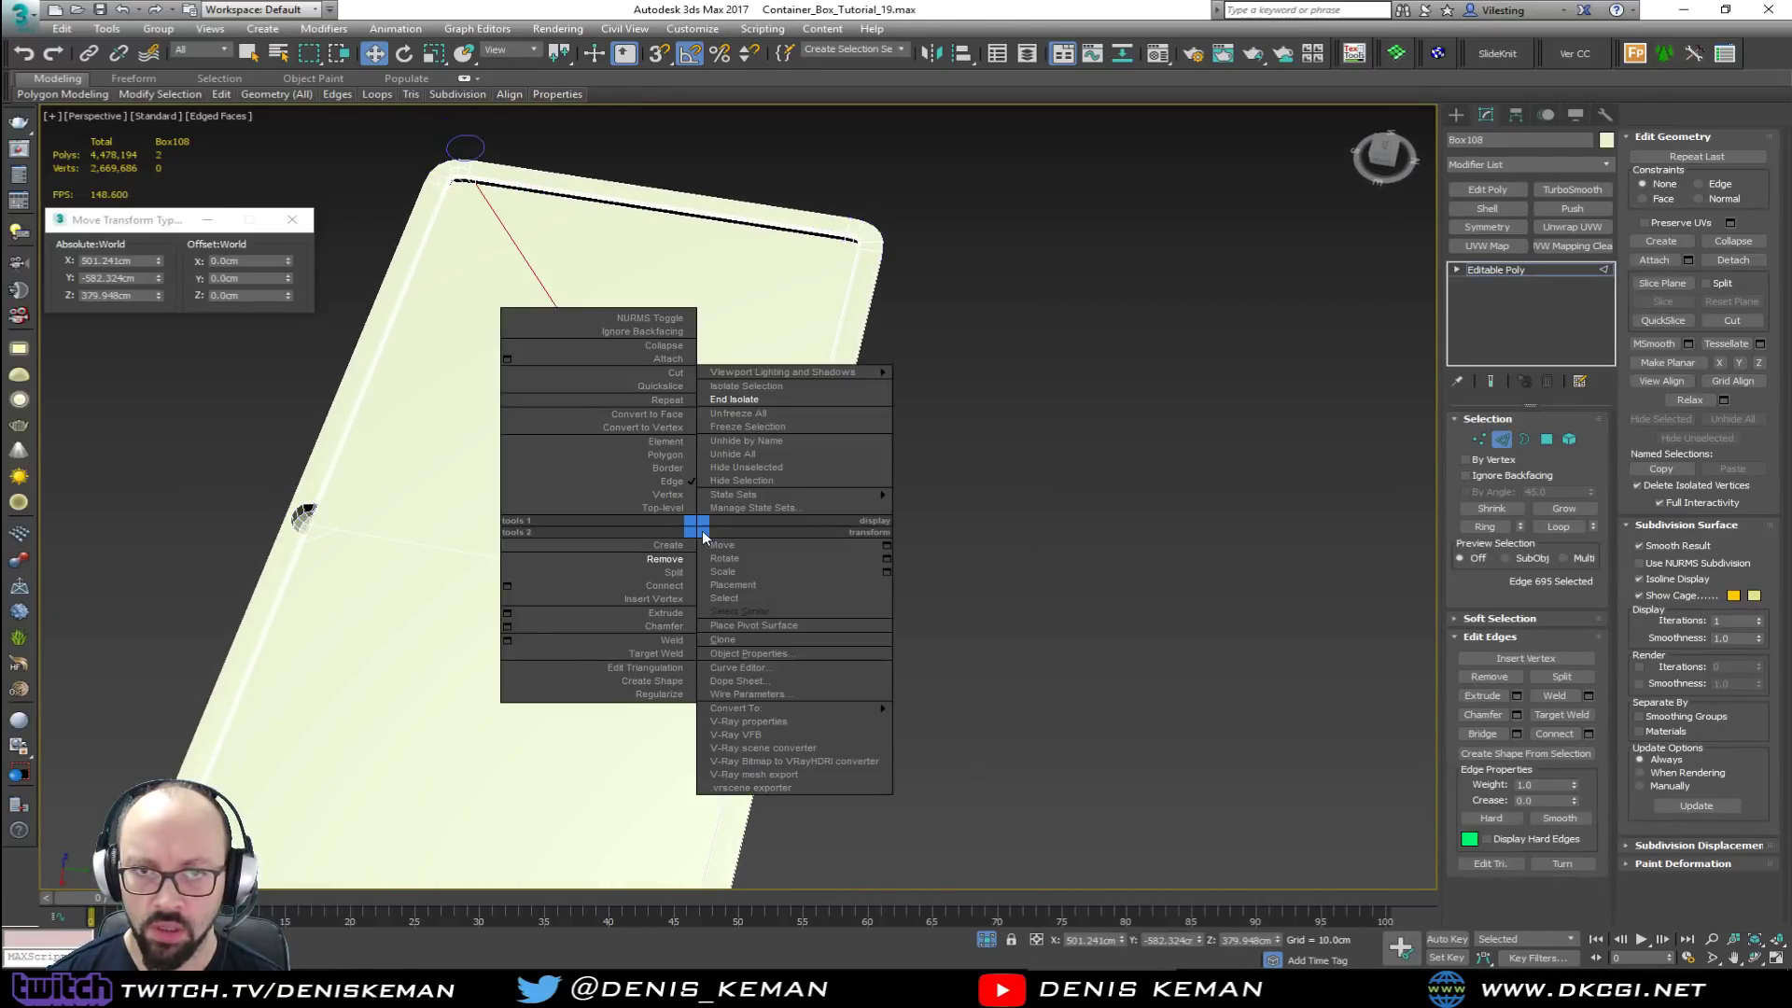
{"action": "left_click", "coordinate": [662, 558]}
Step: Delete the polygons inside the pocket outline on the rail's top and inner walls, keeping the rail's outer rim and outer sides
{"action": "scroll", "coordinate": [448, 158], "scroll_direction": "up", "scroll_amount": 7}
{"action": "middle_click_drag", "start_coordinate": [538, 371], "coordinate": [430, 259], "text": "alt"}
{"action": "scroll", "coordinate": [430, 260], "scroll_direction": "down", "scroll_amount": 3}
{"action": "key", "text": "4"}
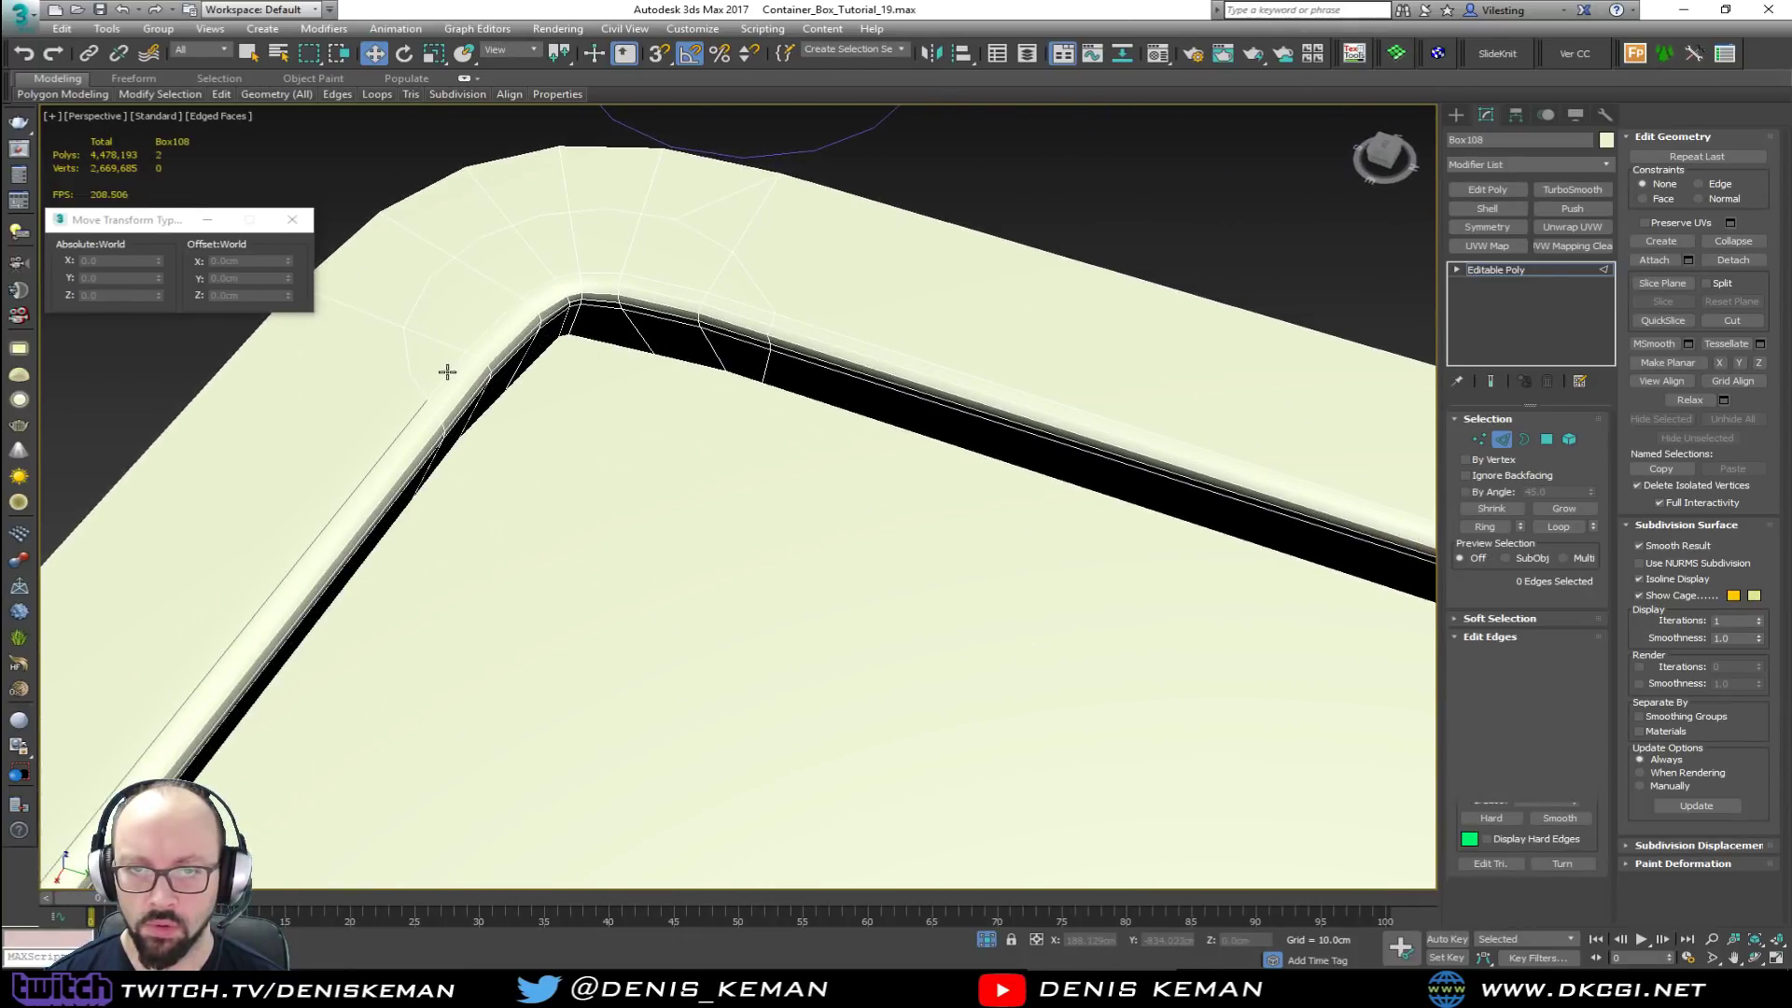
{"action": "left_click", "coordinate": [448, 371]}
{"action": "middle_click_drag", "start_coordinate": [544, 378], "coordinate": [509, 326], "text": "alt"}
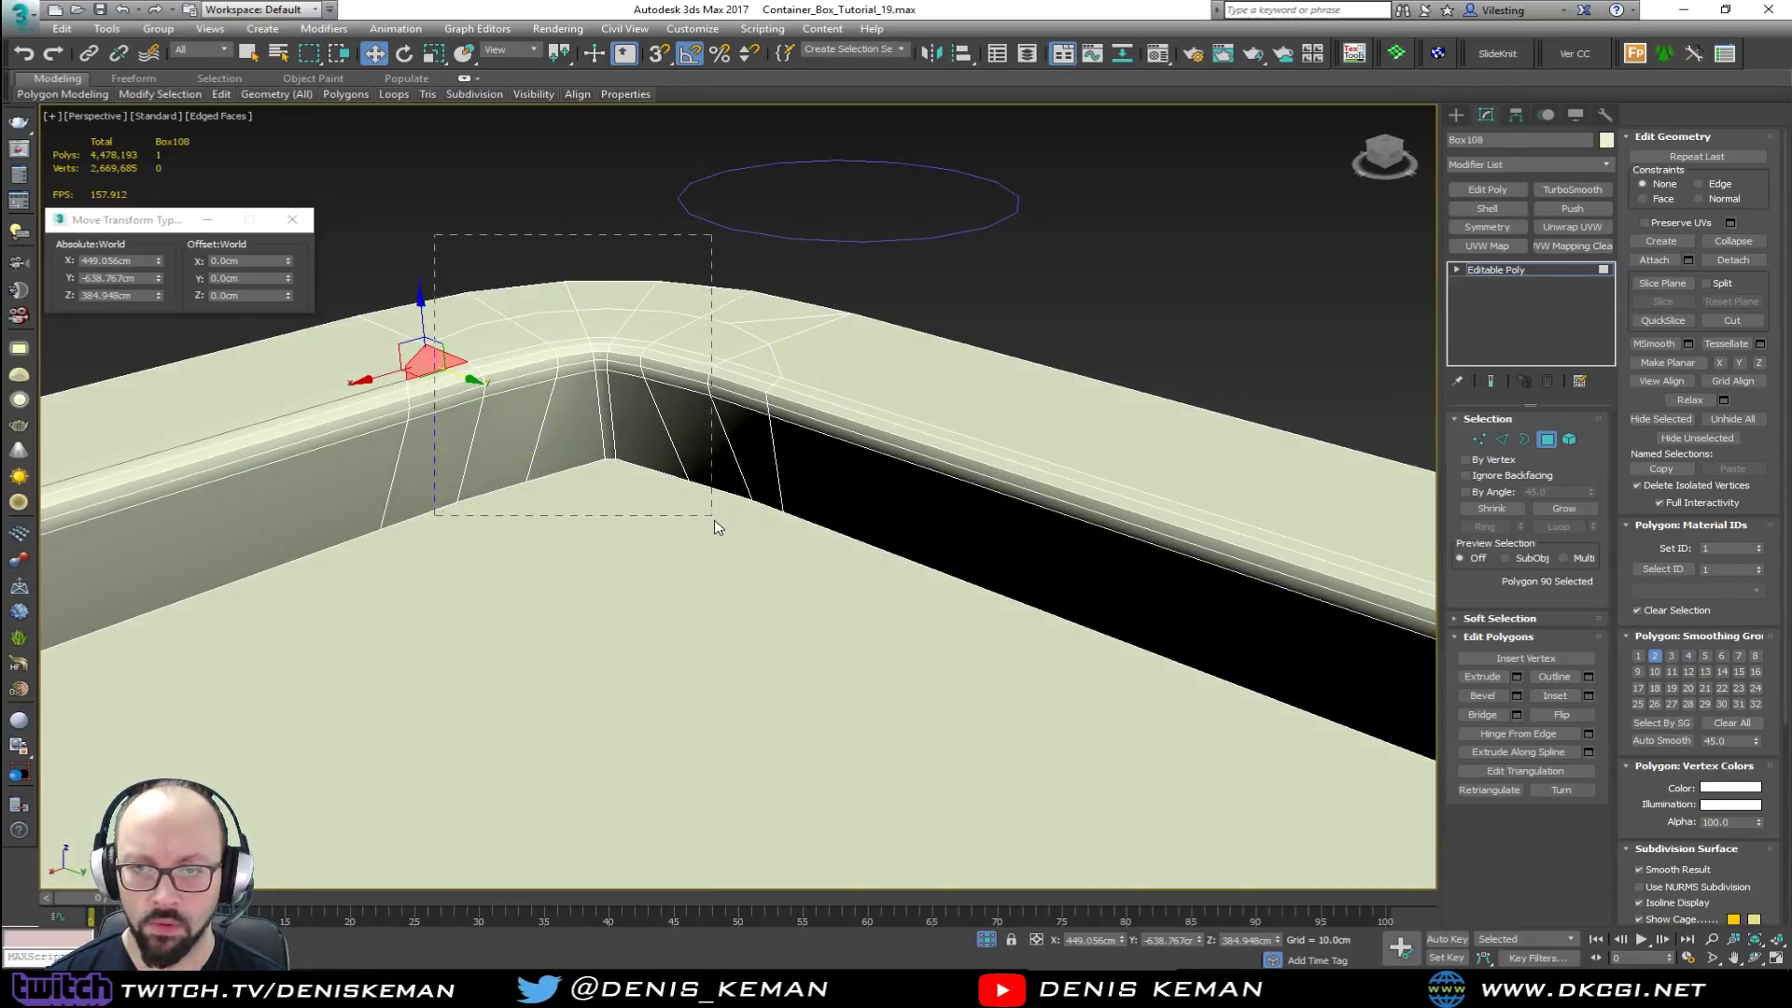
{"action": "left_click_drag", "start_coordinate": [759, 540], "coordinate": [762, 543]}
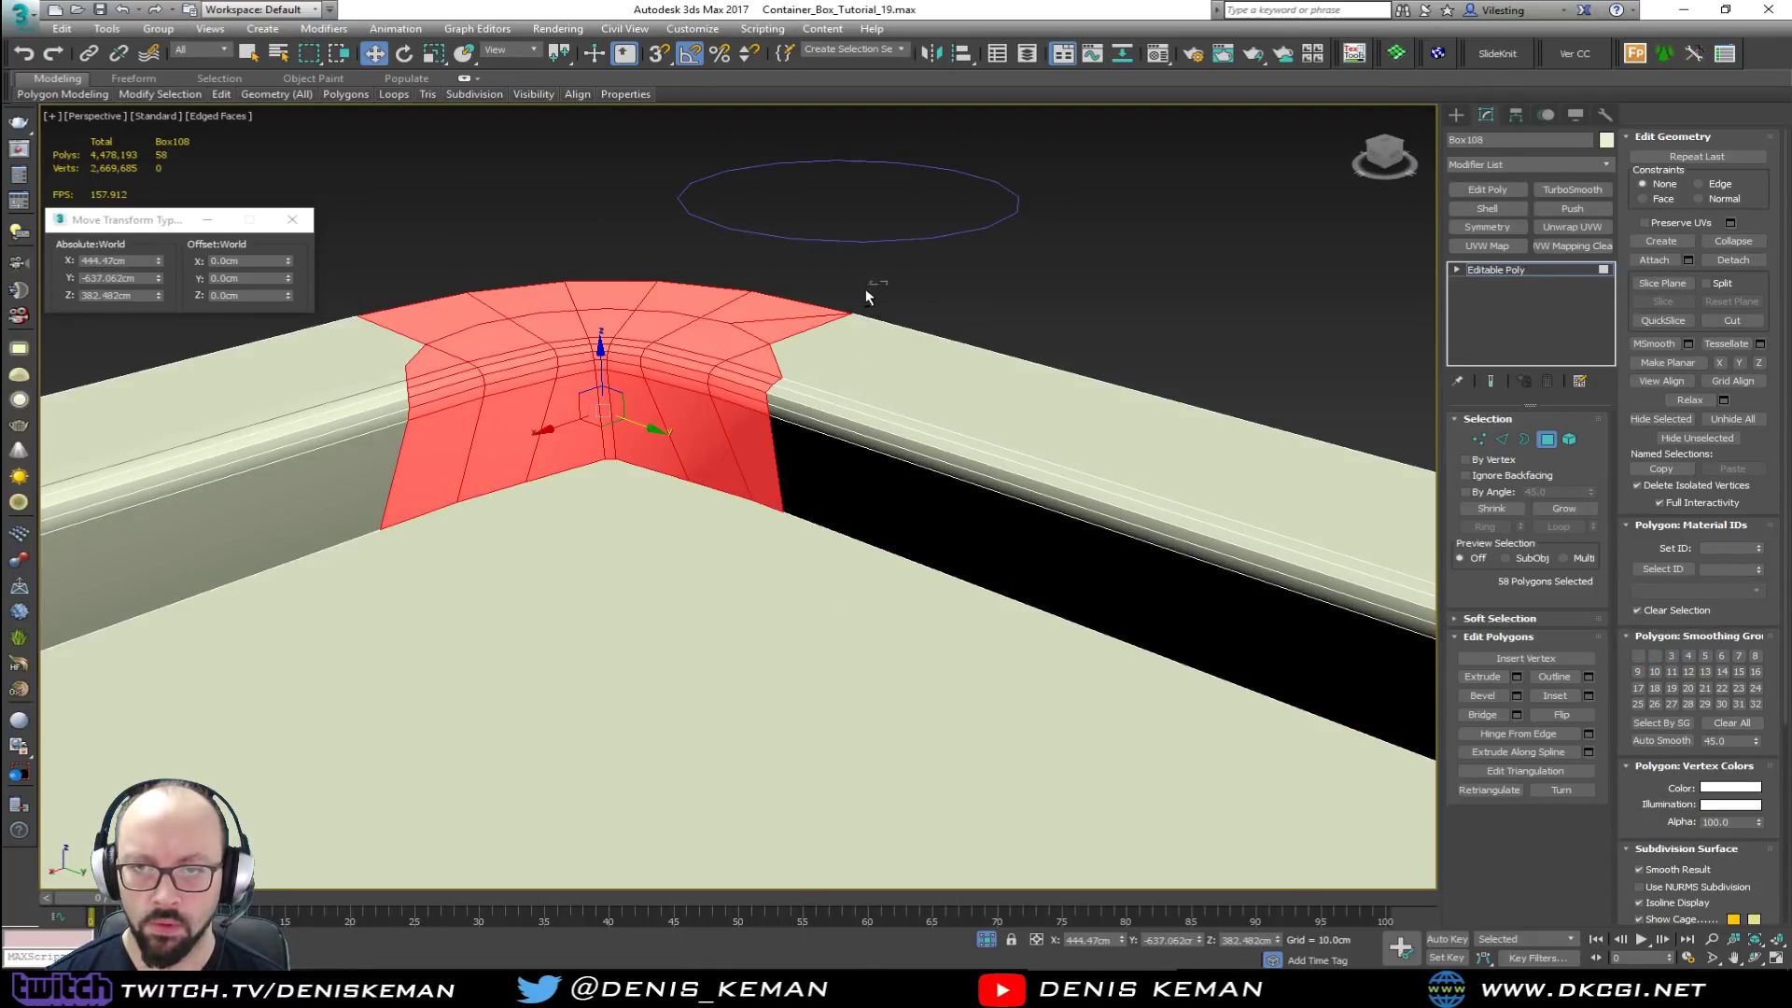
{"action": "left_click_drag", "start_coordinate": [872, 285], "coordinate": [810, 319], "text": "alt"}
{"action": "left_click_drag", "start_coordinate": [491, 294], "coordinate": [416, 300], "text": "alt"}
{"action": "mouse_move", "coordinate": [416, 300]}
{"action": "middle_mouse_down", "text": "alt"}
{"action": "mouse_move", "coordinate": [540, 340]}
{"action": "mouse_move", "coordinate": [352, 286]}
{"action": "mouse_move", "coordinate": [373, 245]}
{"action": "middle_mouse_up", "text": "alt"}
{"action": "middle_click_drag", "start_coordinate": [459, 331], "coordinate": [483, 232]}
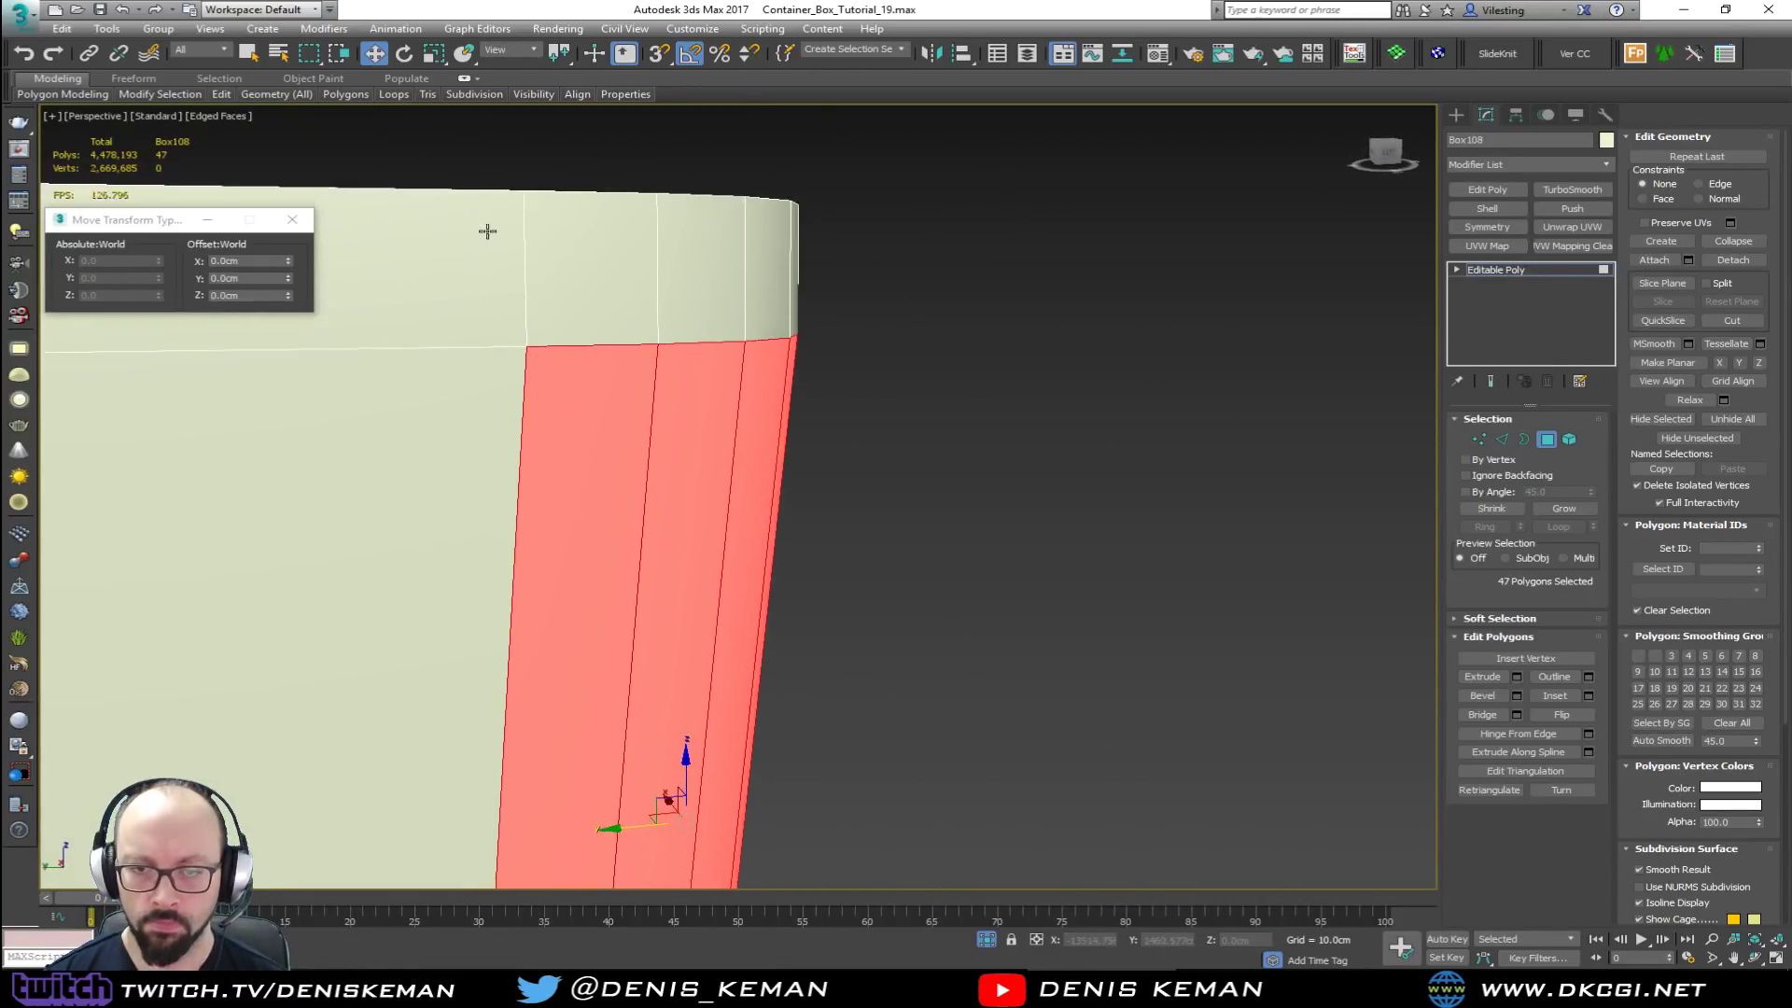
{"action": "key", "text": "F3"}
{"action": "scroll", "coordinate": [483, 231], "scroll_direction": "down", "scroll_amount": 2}
{"action": "scroll", "coordinate": [732, 564], "scroll_direction": "down", "scroll_amount": 4}
{"action": "middle_click_drag", "start_coordinate": [732, 564], "coordinate": [786, 441]}
{"action": "left_click_drag", "start_coordinate": [822, 378], "coordinate": [657, 479], "text": "alt"}
{"action": "middle_click_drag", "start_coordinate": [657, 479], "coordinate": [868, 477], "text": "alt"}
{"action": "middle_click_drag", "start_coordinate": [817, 257], "coordinate": [824, 428]}
{"action": "scroll", "coordinate": [786, 354], "scroll_direction": "up", "scroll_amount": 4}
{"action": "scroll", "coordinate": [786, 354], "scroll_direction": "up", "scroll_amount": 2}
{"action": "key", "text": "F3"}
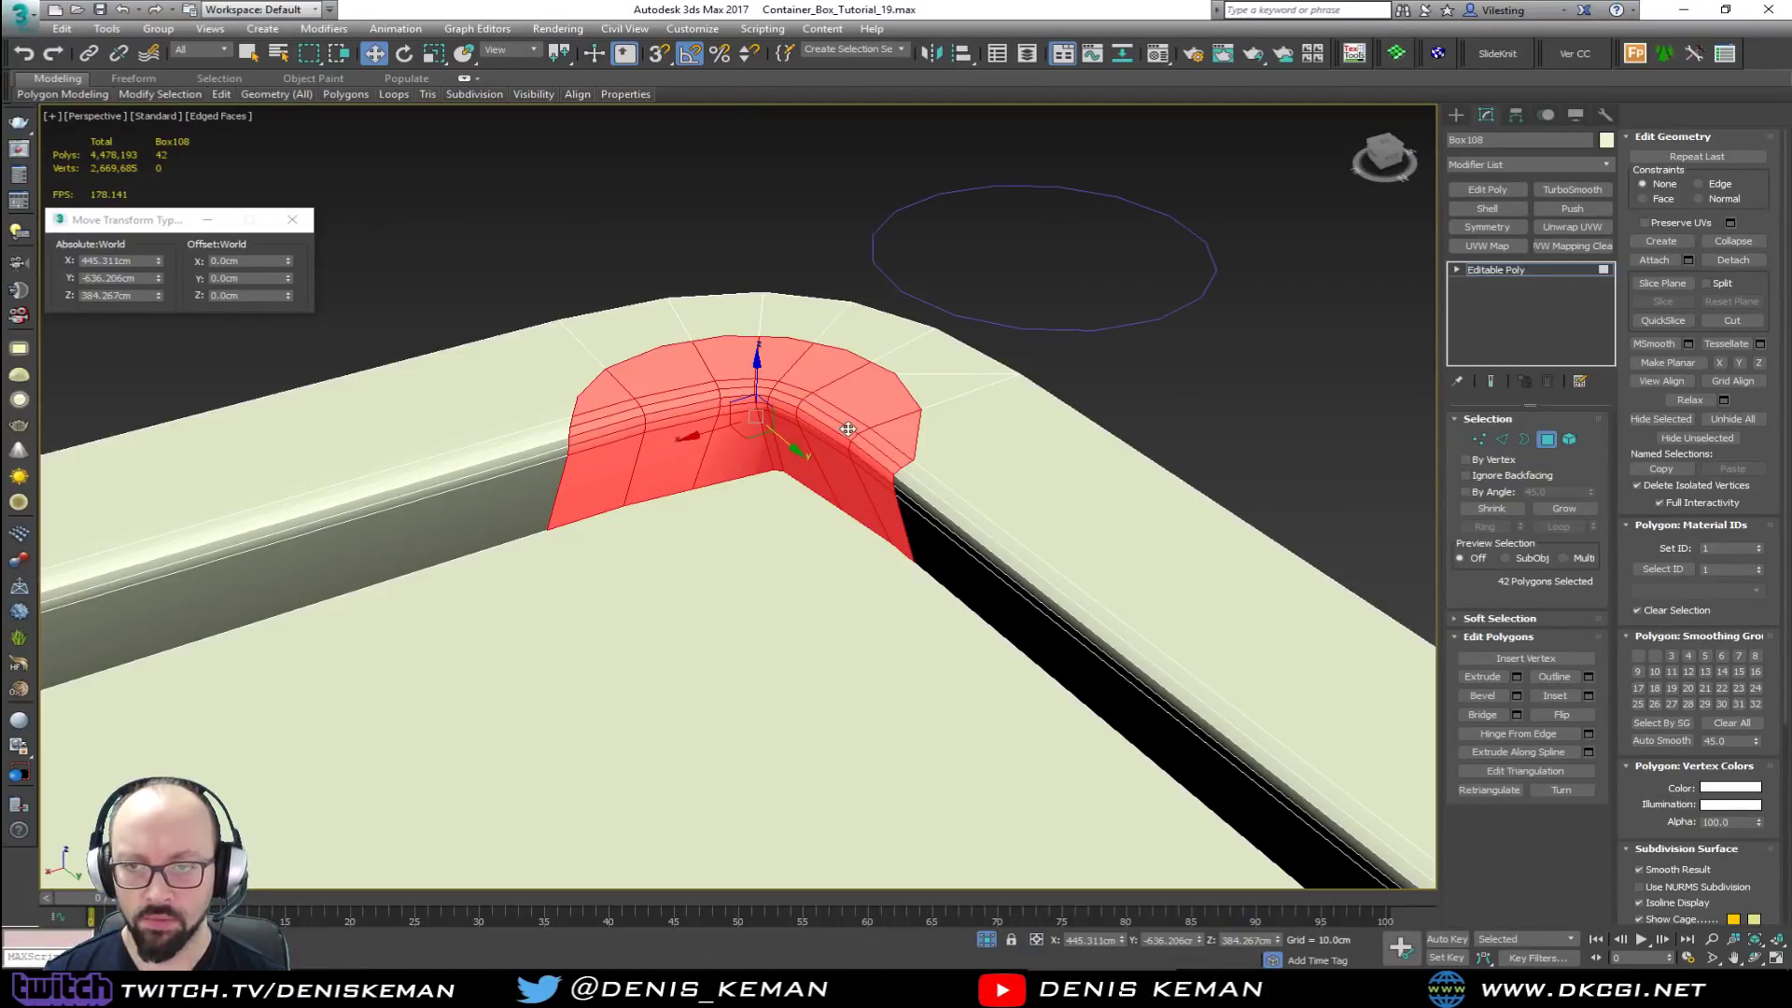
{"action": "key", "text": "Delete"}
Step: Cut a curved line of edges across the playing surface's corner, joining the two lower ends of the pocket opening
{"action": "scroll", "coordinate": [880, 467], "scroll_direction": "up", "scroll_amount": 3}
{"action": "scroll", "coordinate": [863, 454], "scroll_direction": "down", "scroll_amount": 4}
{"action": "middle_click_drag", "start_coordinate": [567, 403], "coordinate": [657, 432]}
{"action": "key", "text": "1"}
{"action": "left_click", "coordinate": [416, 486]}
{"action": "middle_click_drag", "start_coordinate": [416, 486], "coordinate": [484, 530], "text": "alt"}
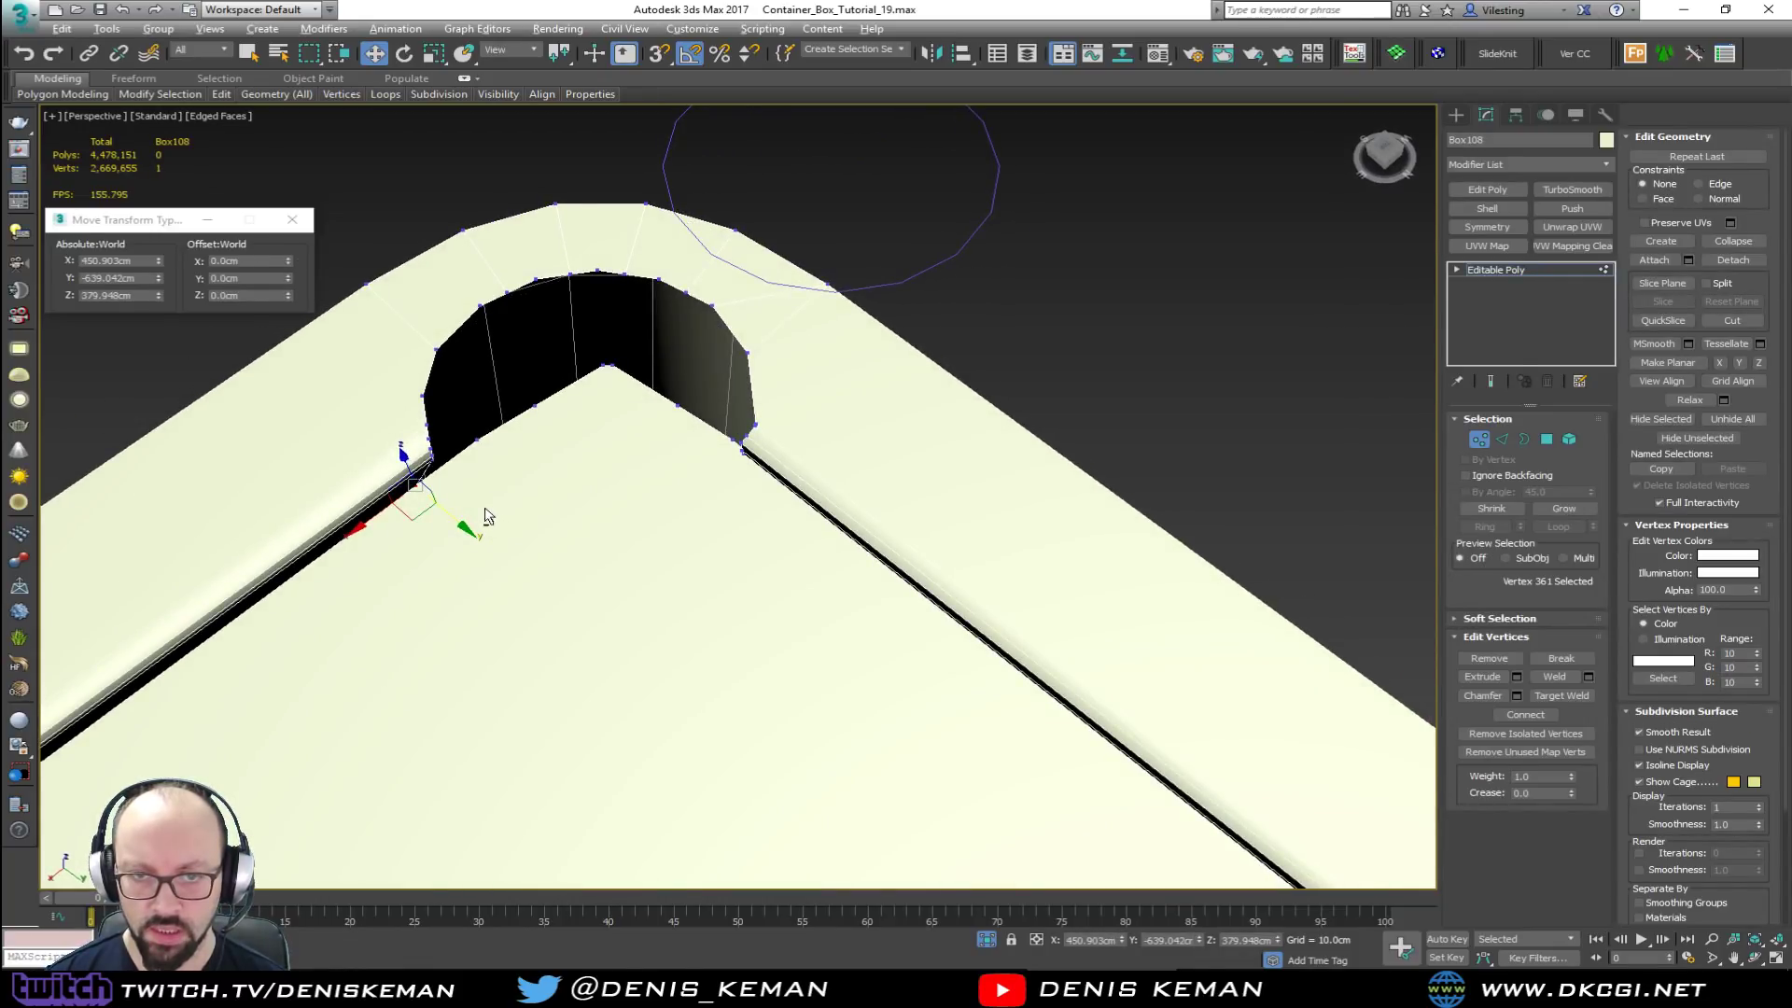
{"action": "key", "text": "alt+c"}
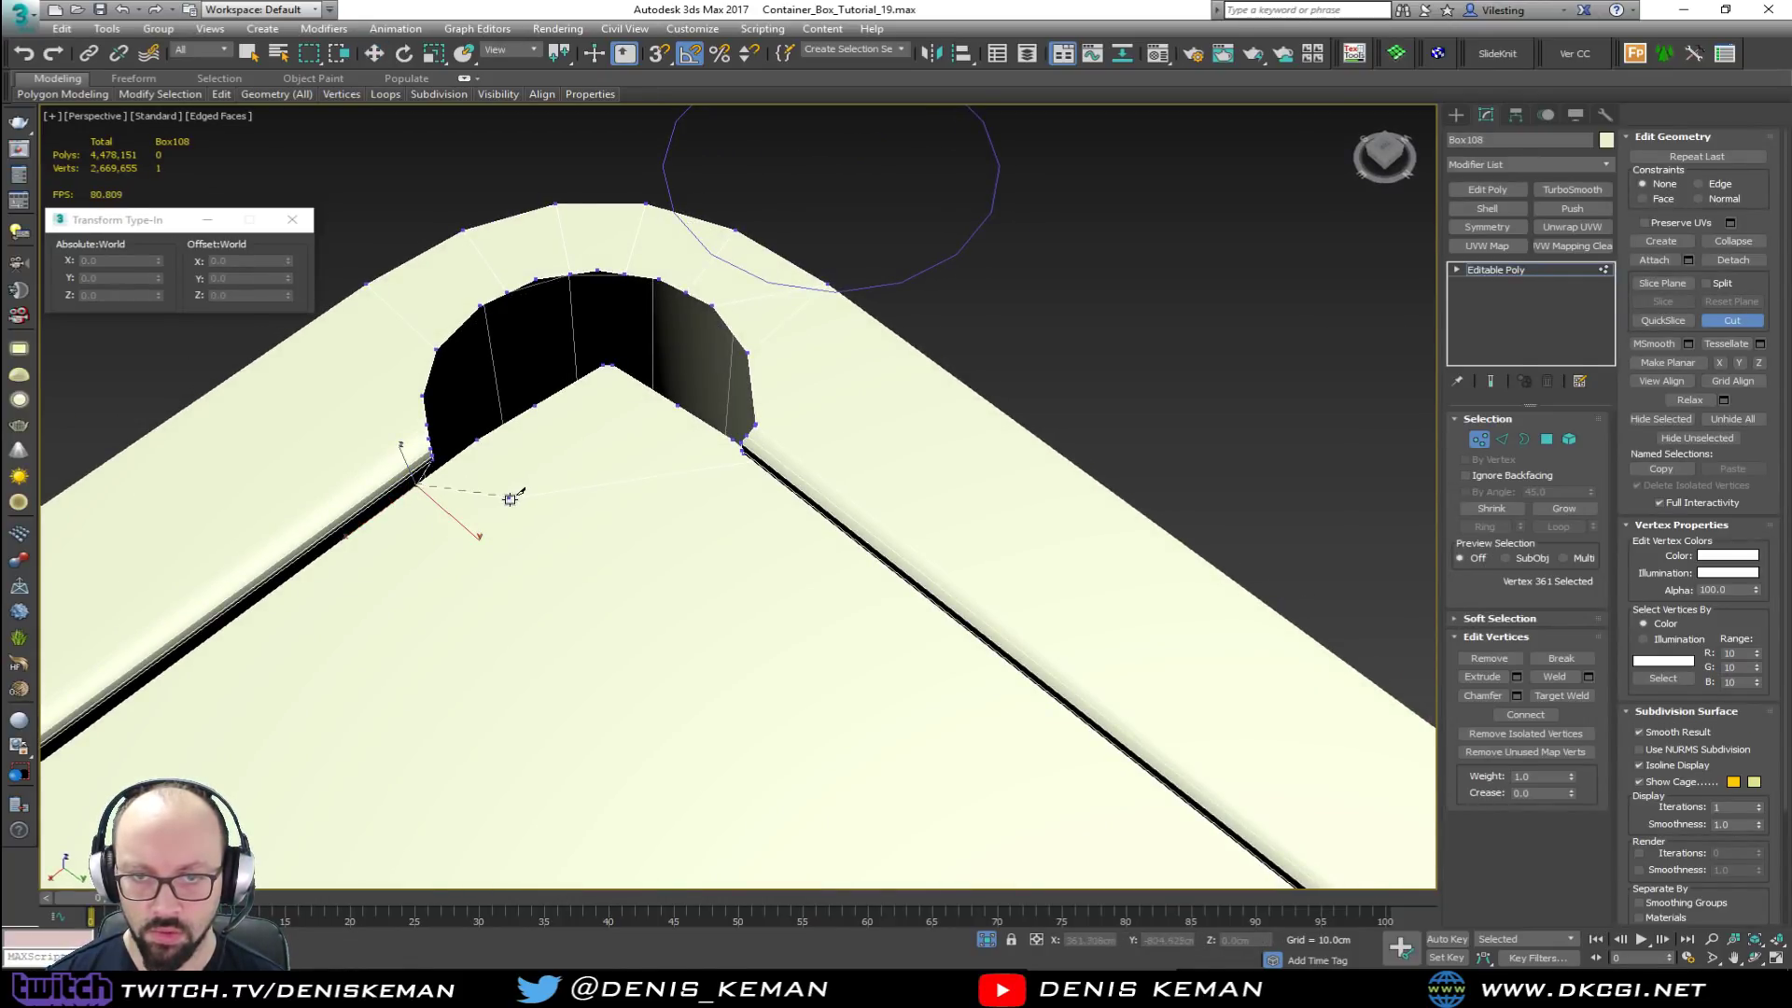
{"action": "left_click", "coordinate": [497, 502]}
{"action": "left_click", "coordinate": [583, 510]}
{"action": "middle_click_drag", "start_coordinate": [690, 488], "coordinate": [745, 453], "text": "alt"}
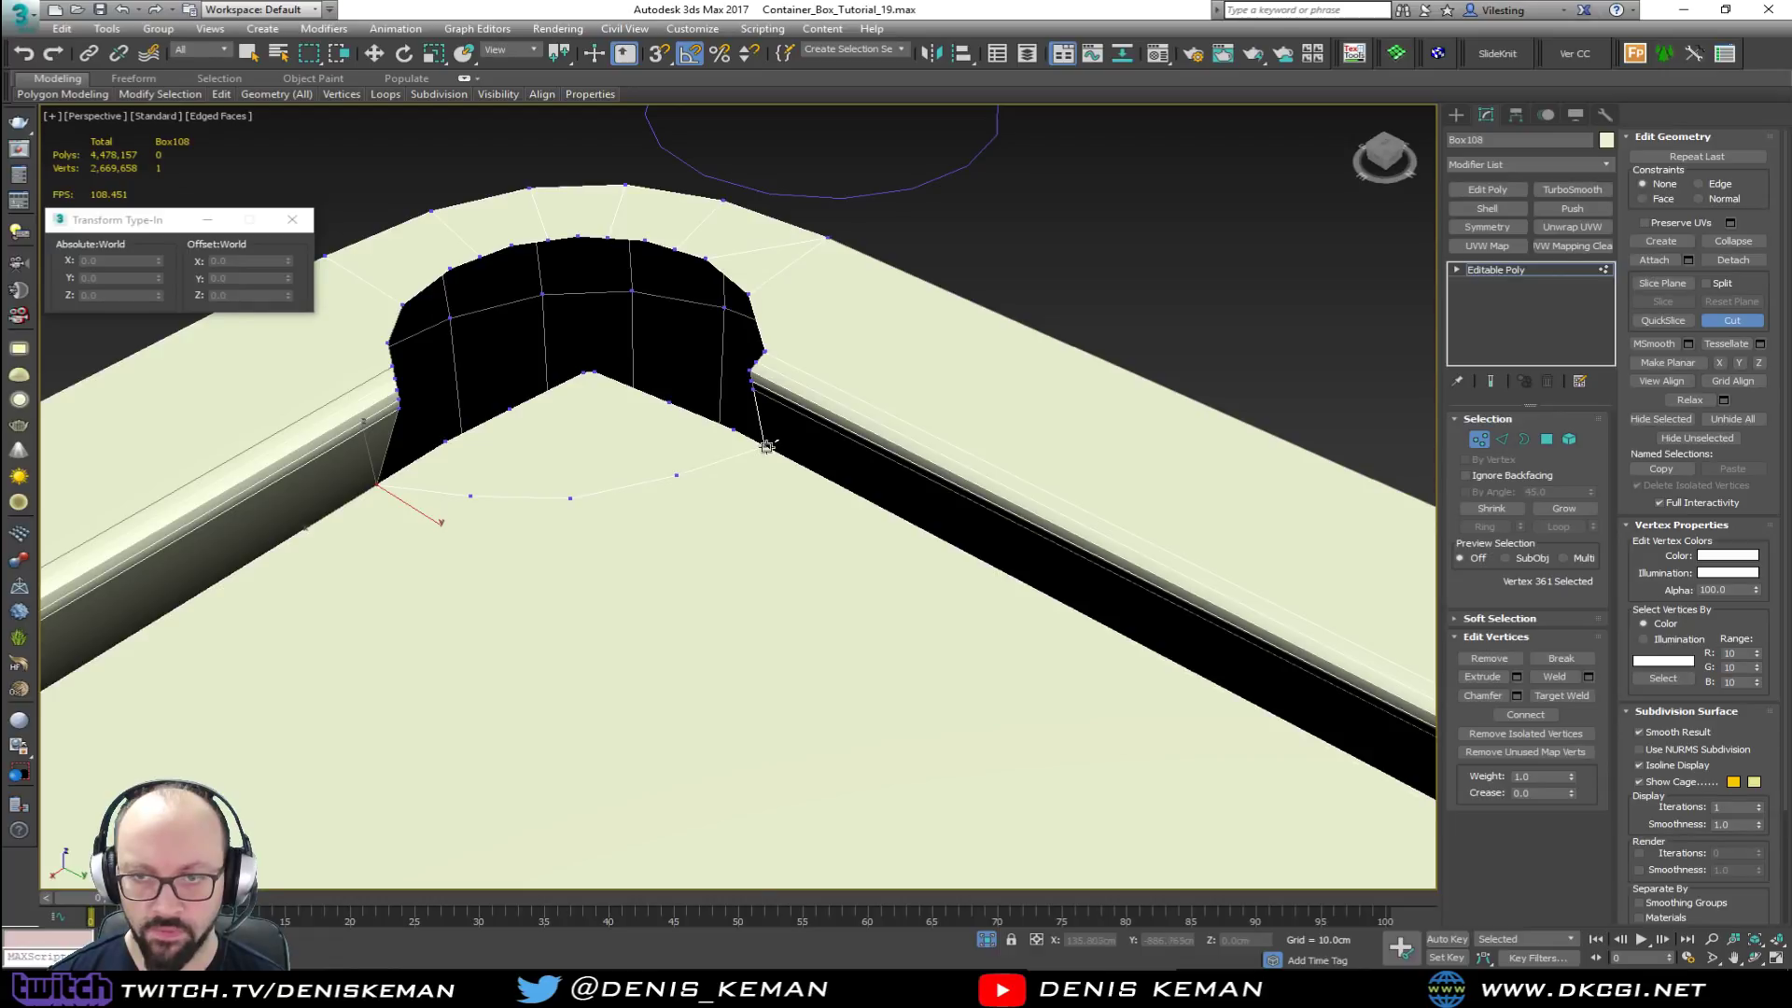
{"action": "right_click", "coordinate": [653, 475]}
{"action": "right_click", "coordinate": [539, 449]}
{"action": "right_click", "coordinate": [546, 453]}
Step: Delete the corner polygon of the playing surface enclosed by the new curved cut
{"action": "key", "text": "4"}
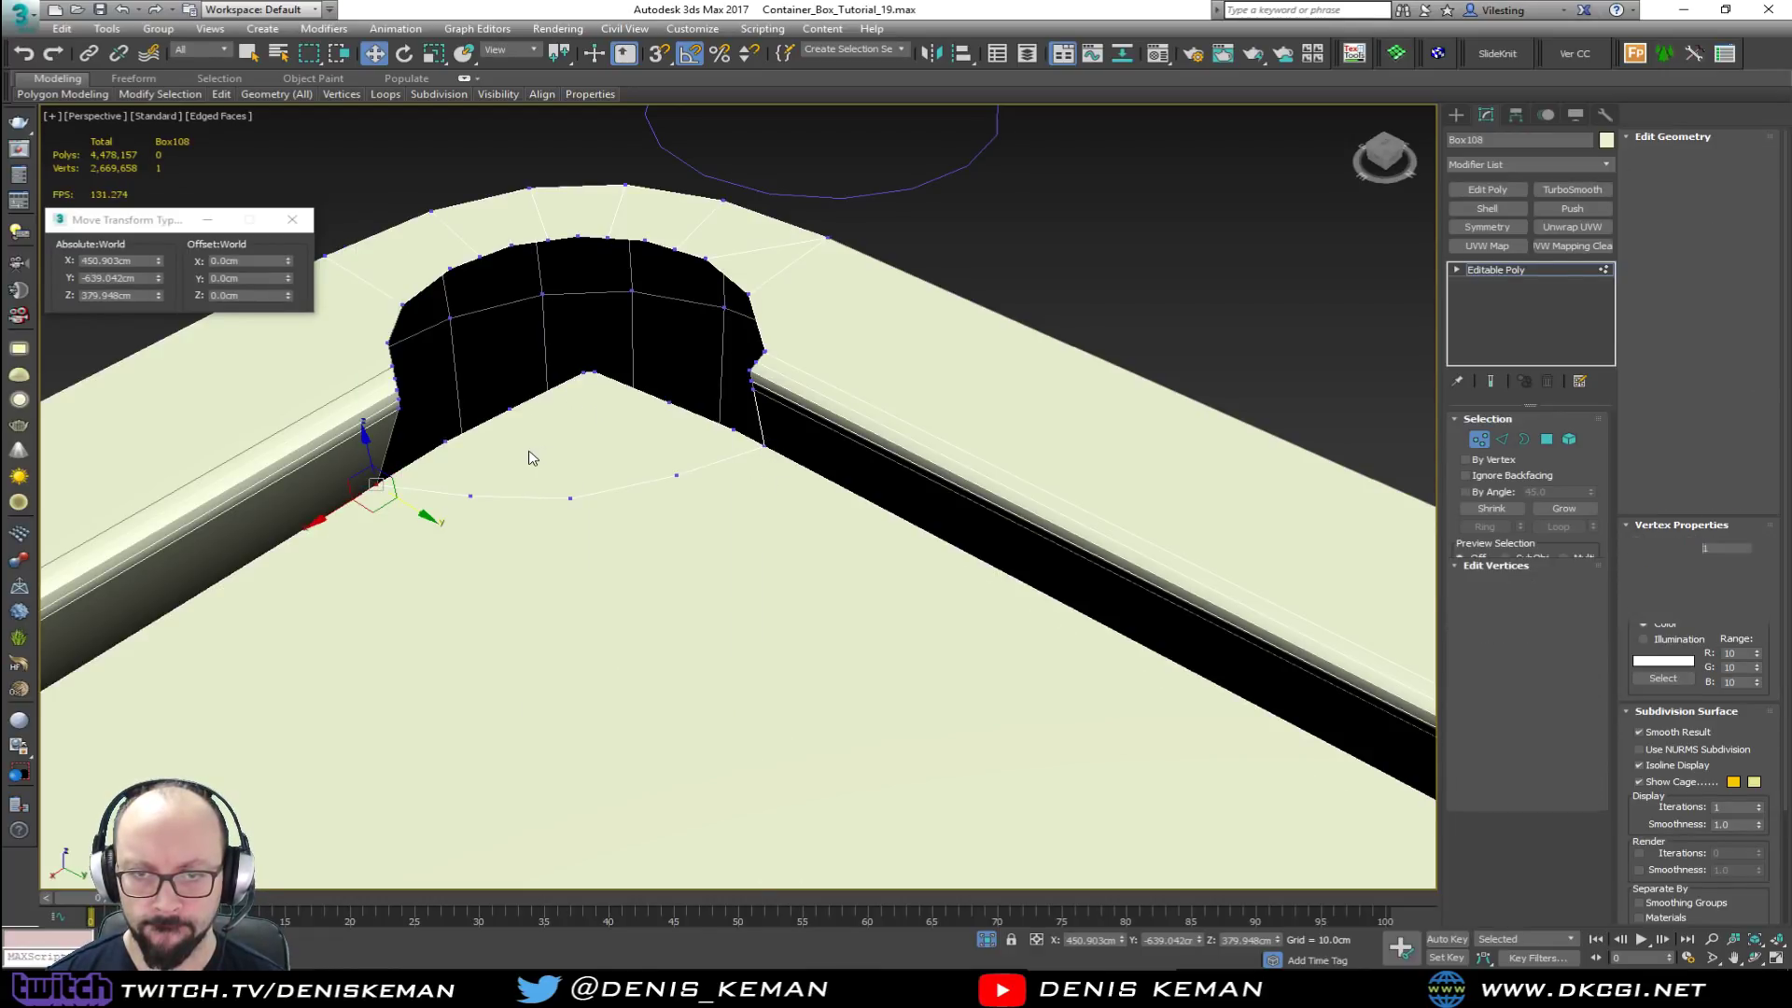
{"action": "left_click", "coordinate": [529, 452]}
{"action": "key", "text": "Delete"}
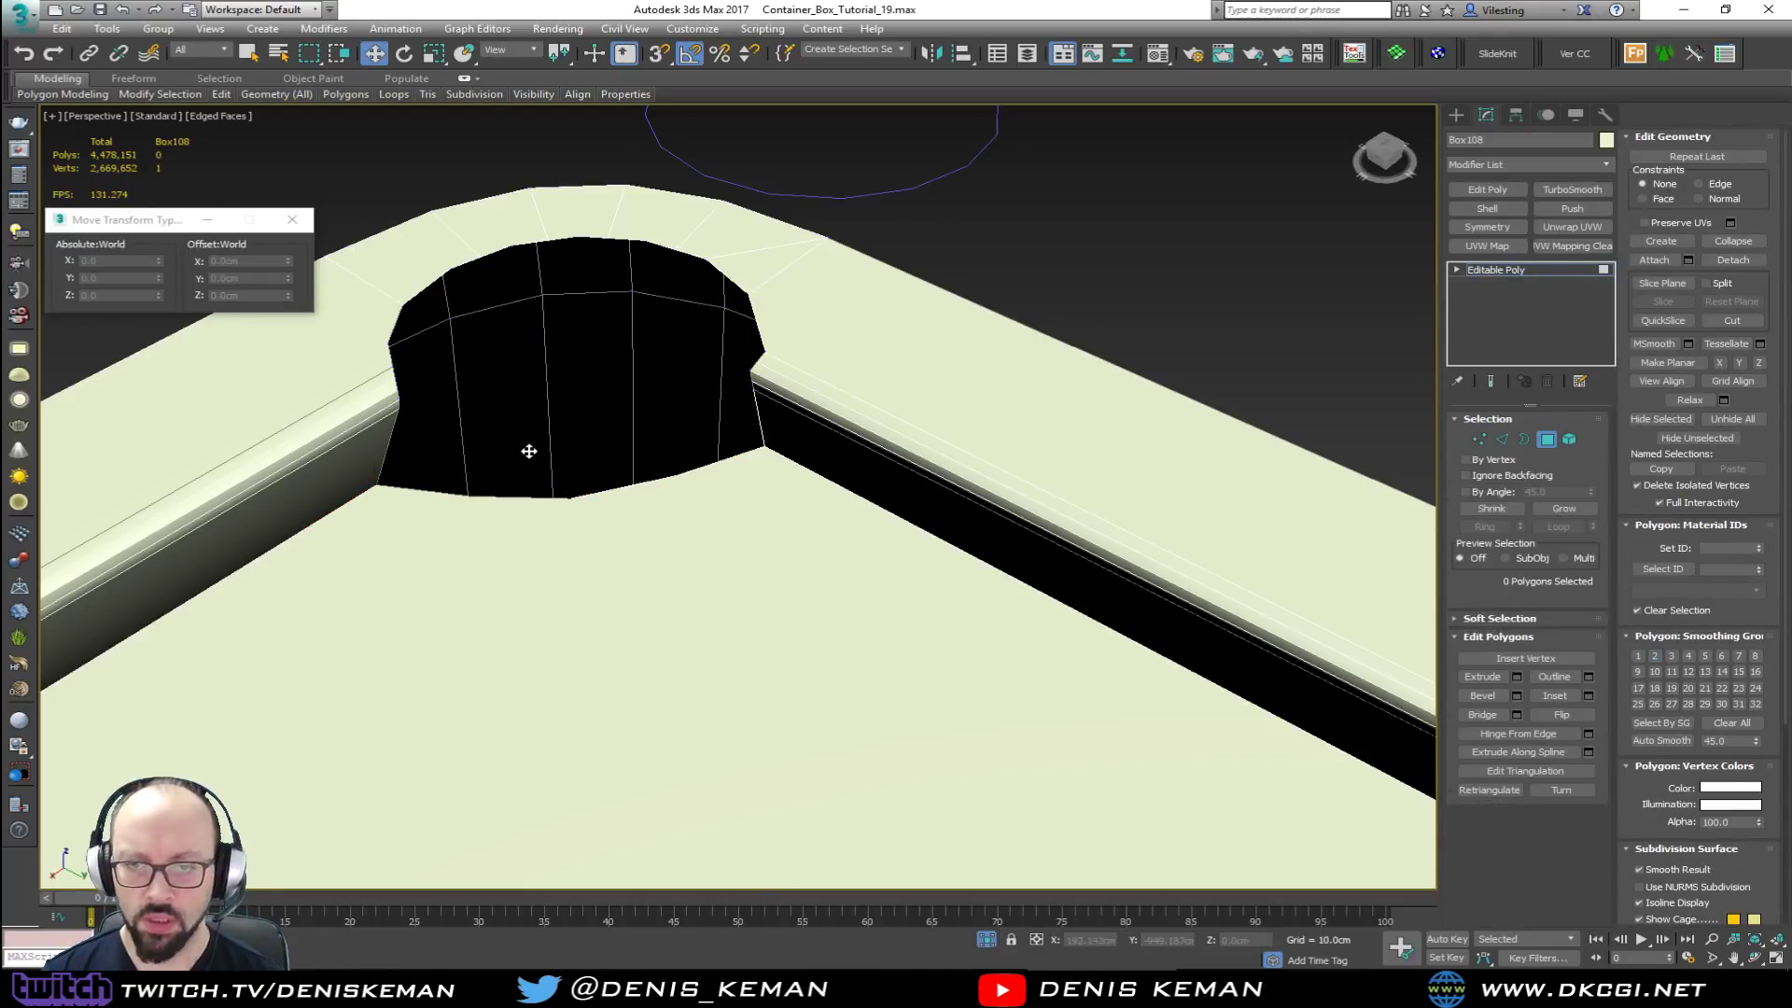
Step: Select the whole open border around the pocket hole and switch to edge level with that border selected
{"action": "middle_click_drag", "start_coordinate": [584, 450], "coordinate": [573, 377], "text": "alt"}
{"action": "right_click", "coordinate": [702, 417]}
{"action": "left_click", "coordinate": [677, 435]}
{"action": "key", "text": "2"}
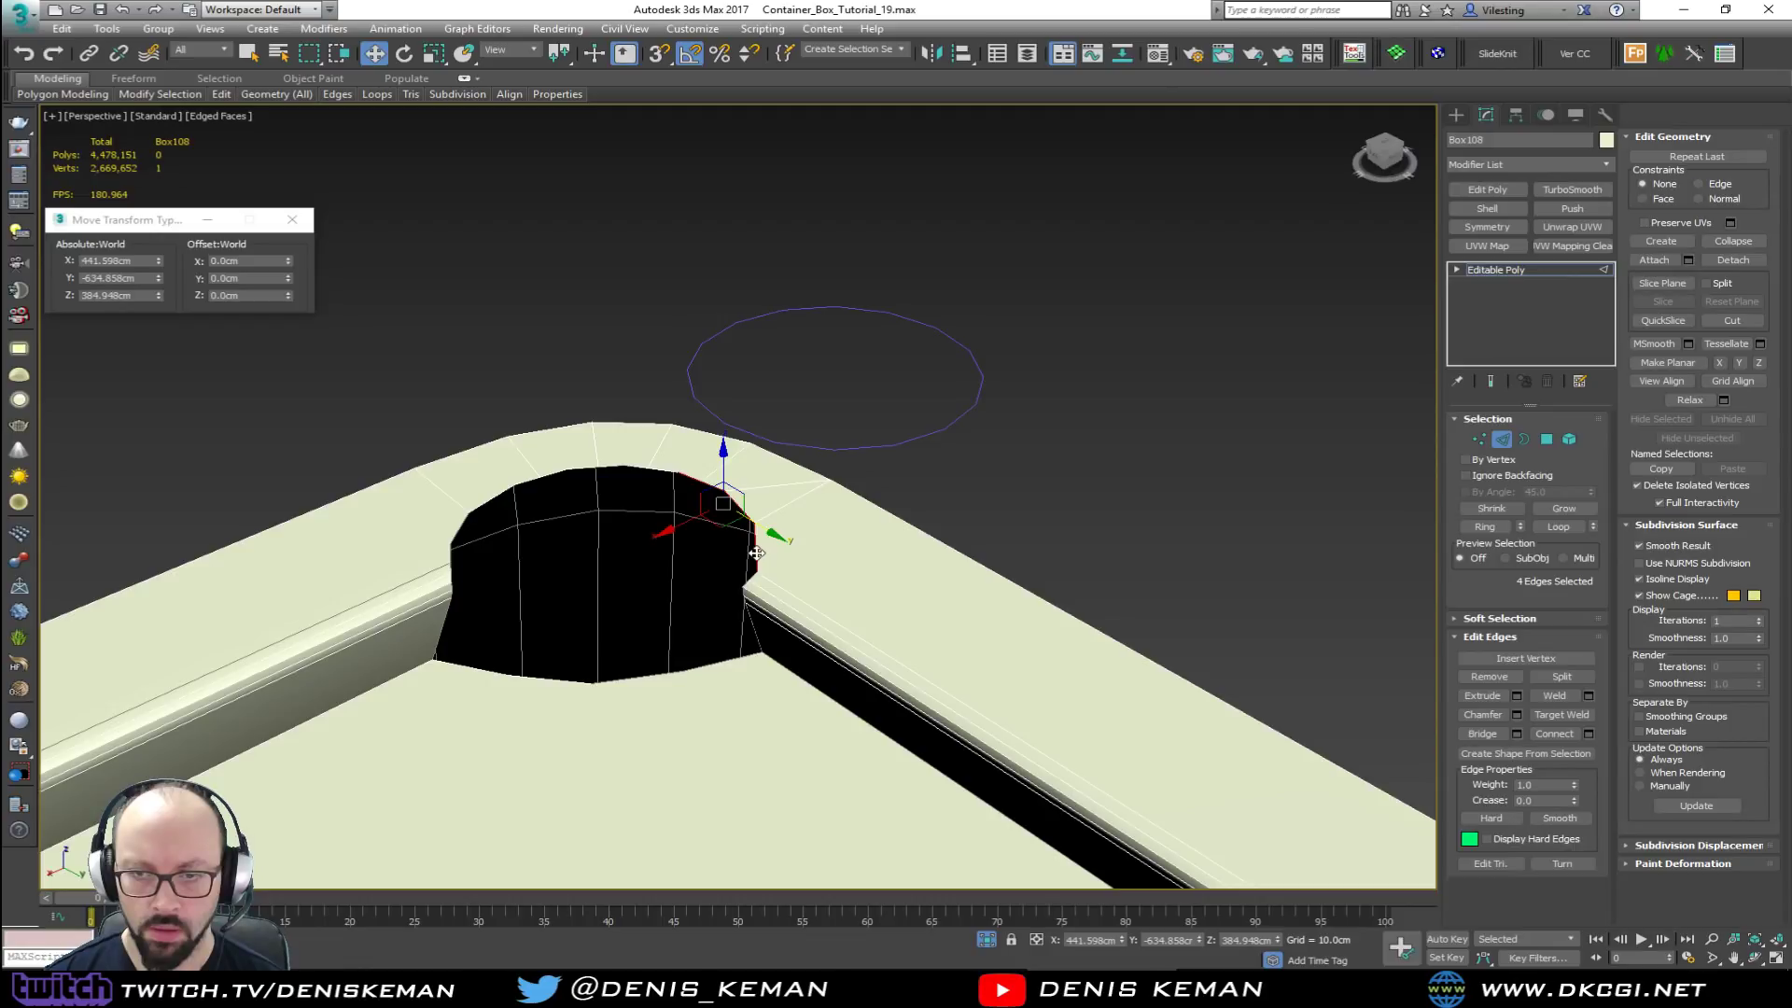
{"action": "scroll", "coordinate": [756, 552], "scroll_direction": "up", "scroll_amount": 2}
{"action": "key", "text": "3"}
{"action": "left_click", "coordinate": [757, 545]}
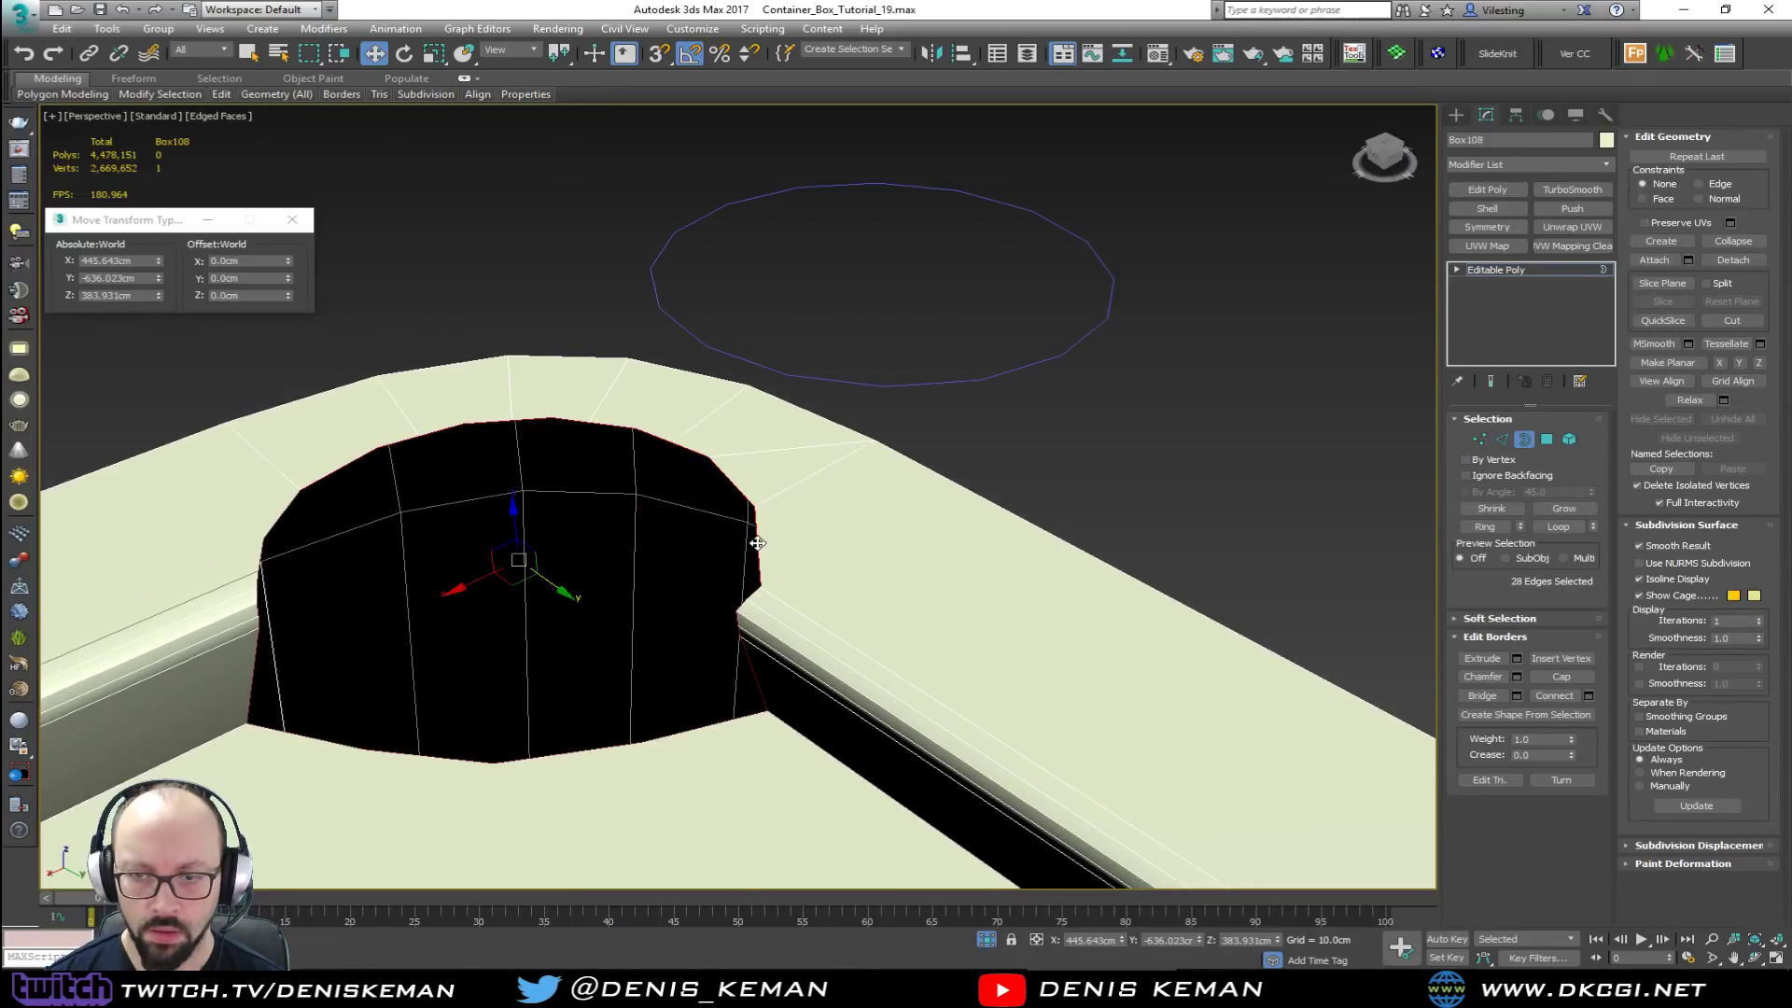
{"action": "middle_click_drag", "start_coordinate": [722, 566], "coordinate": [784, 527], "text": "alt"}
{"action": "left_click", "coordinate": [1501, 439]}
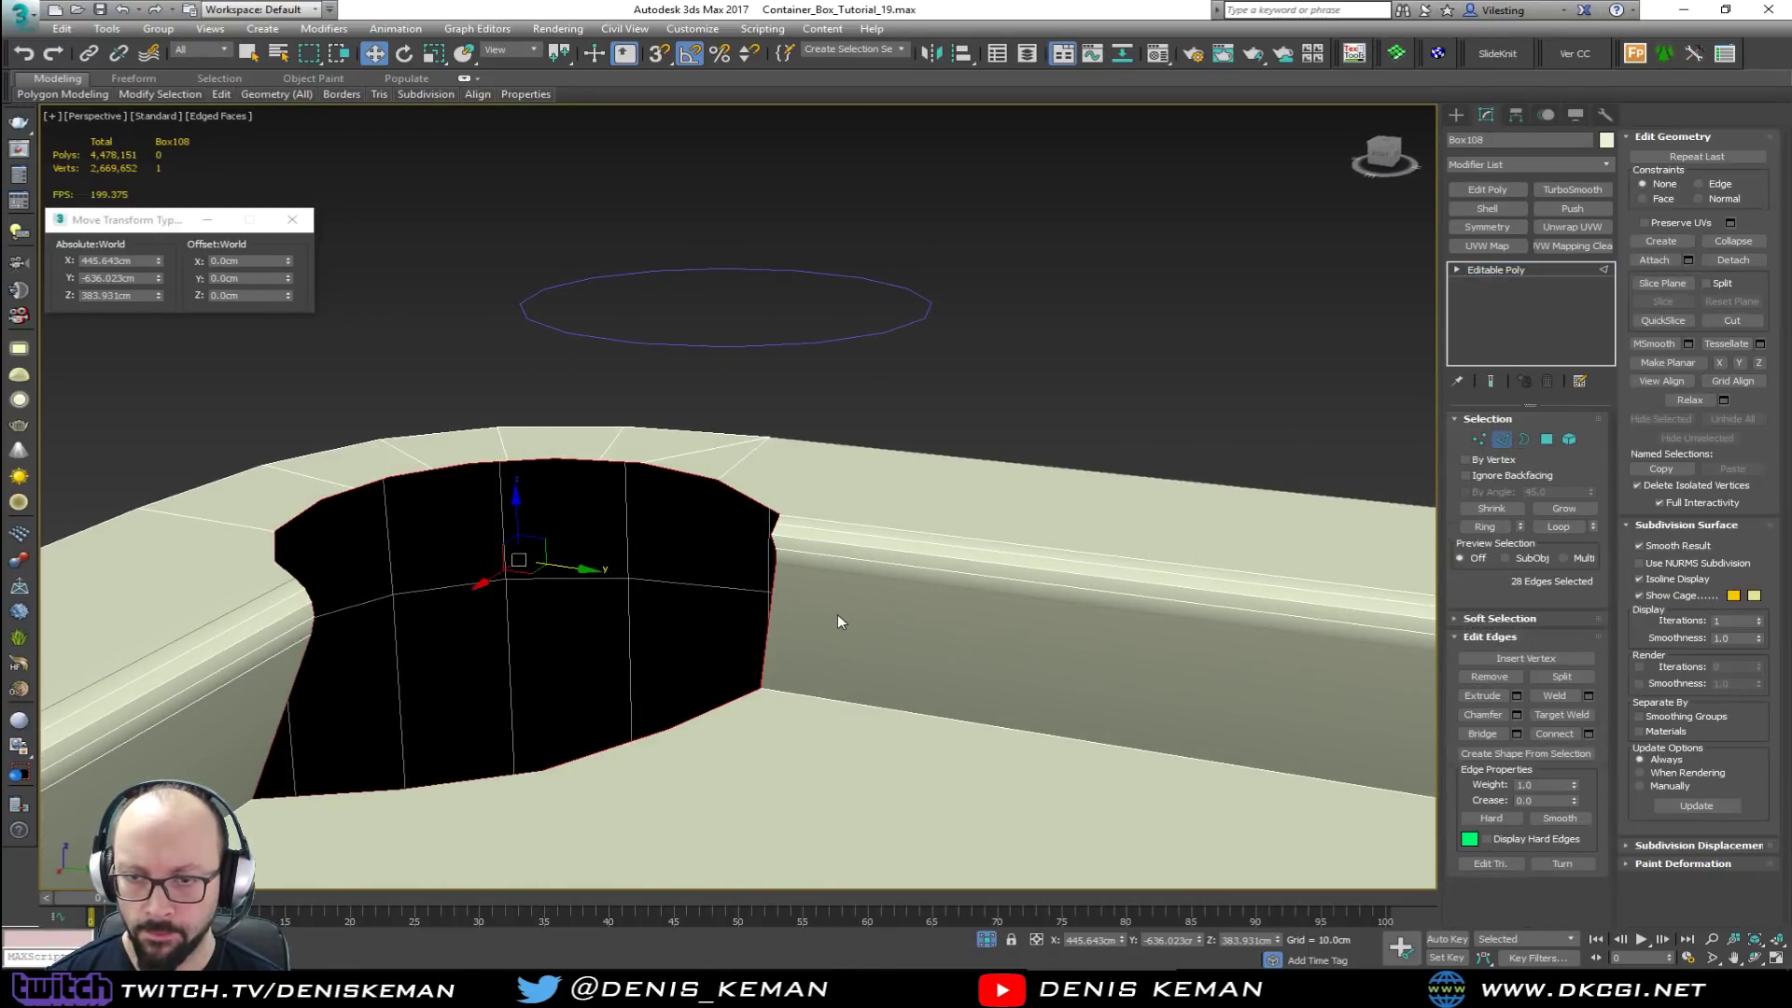
Step: Drop the playing-surface and inner-wall edges from the selection and extrude the remaining pocket rim straight down about 6 cm
{"action": "middle_click_drag", "start_coordinate": [759, 547], "coordinate": [674, 602], "text": "alt"}
{"action": "left_click", "coordinate": [234, 720], "text": "alt"}
{"action": "middle_click_drag", "start_coordinate": [490, 740], "coordinate": [244, 635], "text": "alt"}
{"action": "left_click_drag", "start_coordinate": [292, 523], "coordinate": [293, 511], "text": "alt"}
{"action": "scroll", "coordinate": [295, 504], "scroll_direction": "up", "scroll_amount": 2}
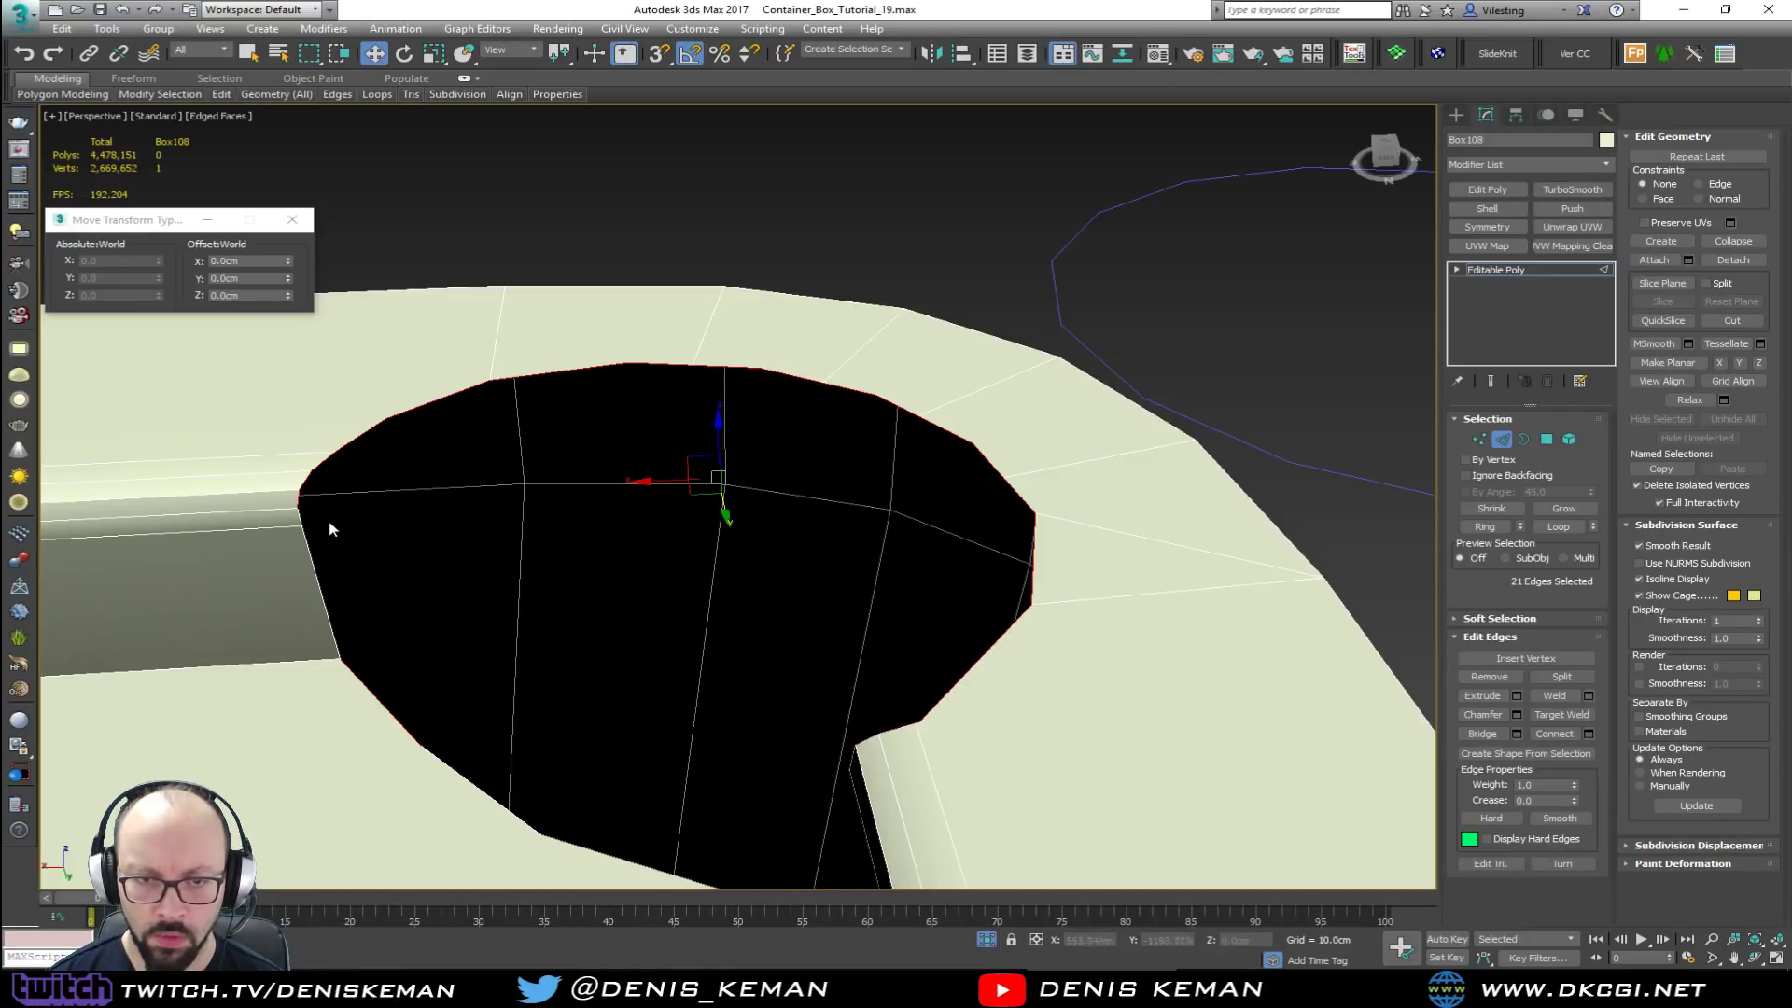
{"action": "left_click", "coordinate": [287, 508], "text": "alt"}
{"action": "left_click_drag", "start_coordinate": [742, 430], "coordinate": [756, 659], "text": "shift"}
{"action": "left_click_drag", "start_coordinate": [751, 683], "coordinate": [750, 705]}
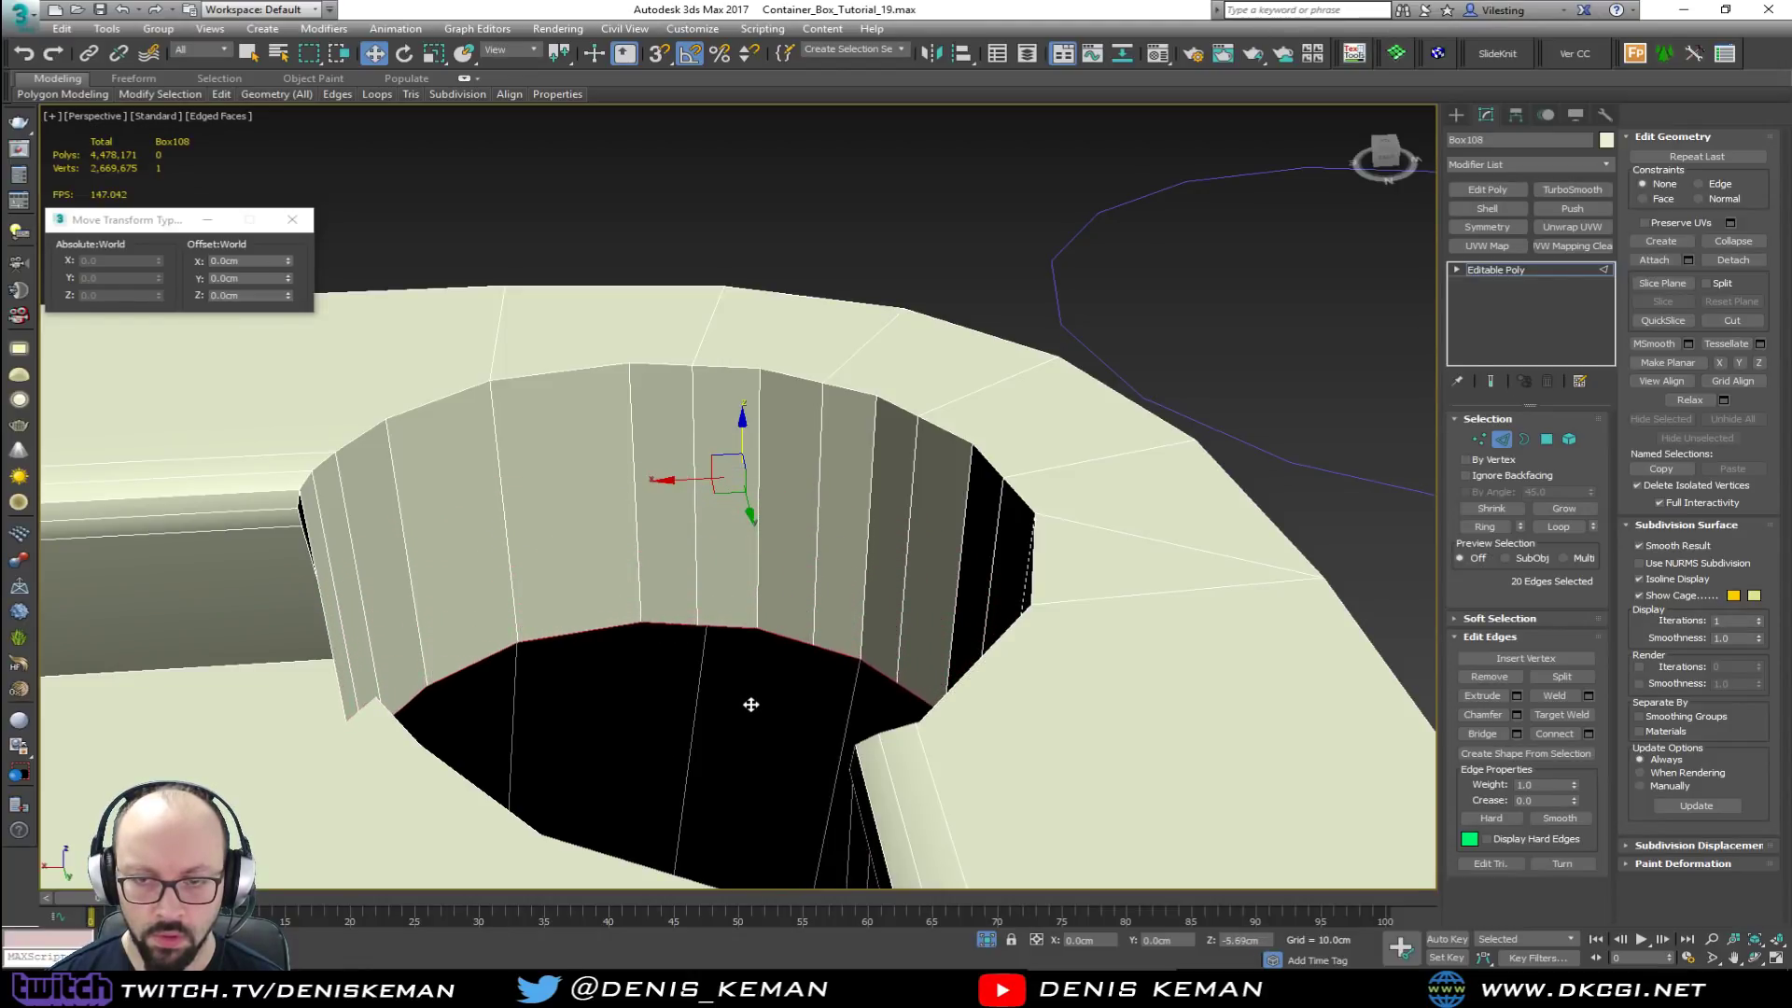
Step: Remove the two surplus flaps that were extruded down from the playing surface's edge at the ends of the pocket opening
{"action": "middle_click_drag", "start_coordinate": [787, 621], "coordinate": [681, 747], "text": "alt"}
{"action": "left_click_drag", "start_coordinate": [633, 797], "coordinate": [599, 681]}
{"action": "middle_click_drag", "start_coordinate": [599, 681], "coordinate": [771, 692], "text": "alt"}
{"action": "left_click", "coordinate": [698, 702]}
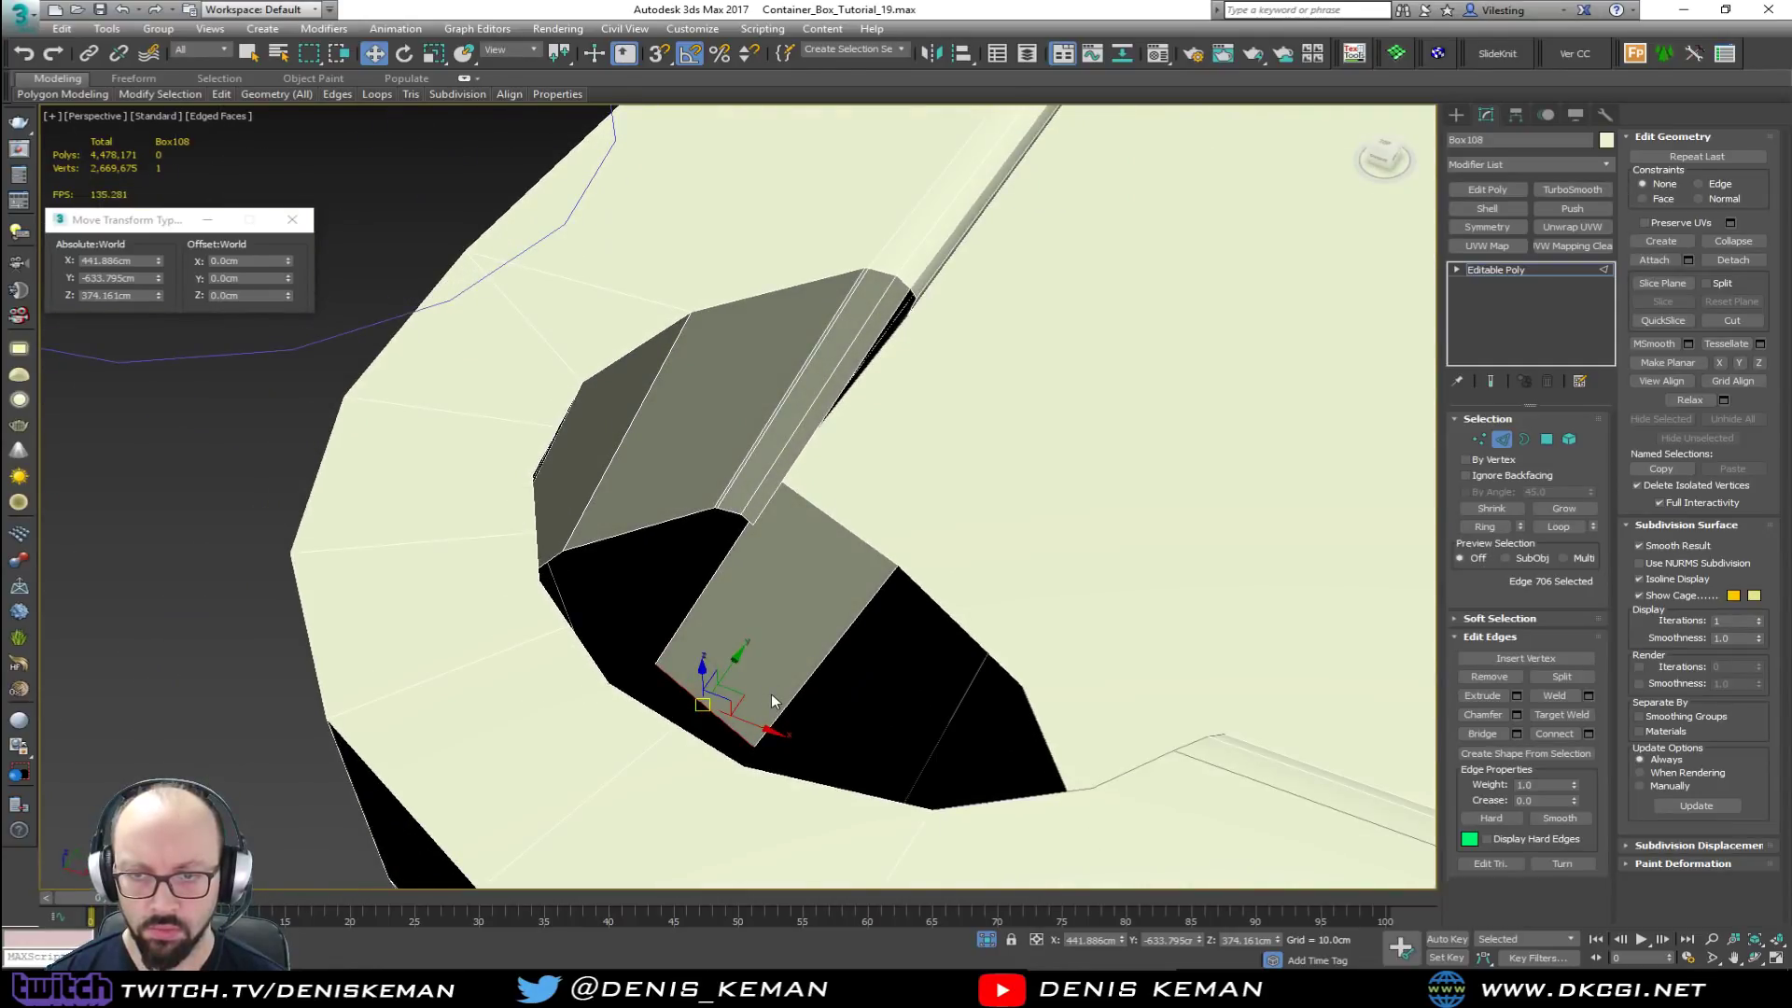
{"action": "key", "text": "ctrl+BackSpace"}
{"action": "middle_click_drag", "start_coordinate": [770, 558], "coordinate": [596, 431], "text": "alt"}
{"action": "left_click", "coordinate": [501, 402]}
{"action": "key", "text": "z"}
{"action": "middle_click_drag", "start_coordinate": [500, 403], "coordinate": [392, 516], "text": "alt"}
{"action": "scroll", "coordinate": [571, 487], "scroll_direction": "down", "scroll_amount": 5}
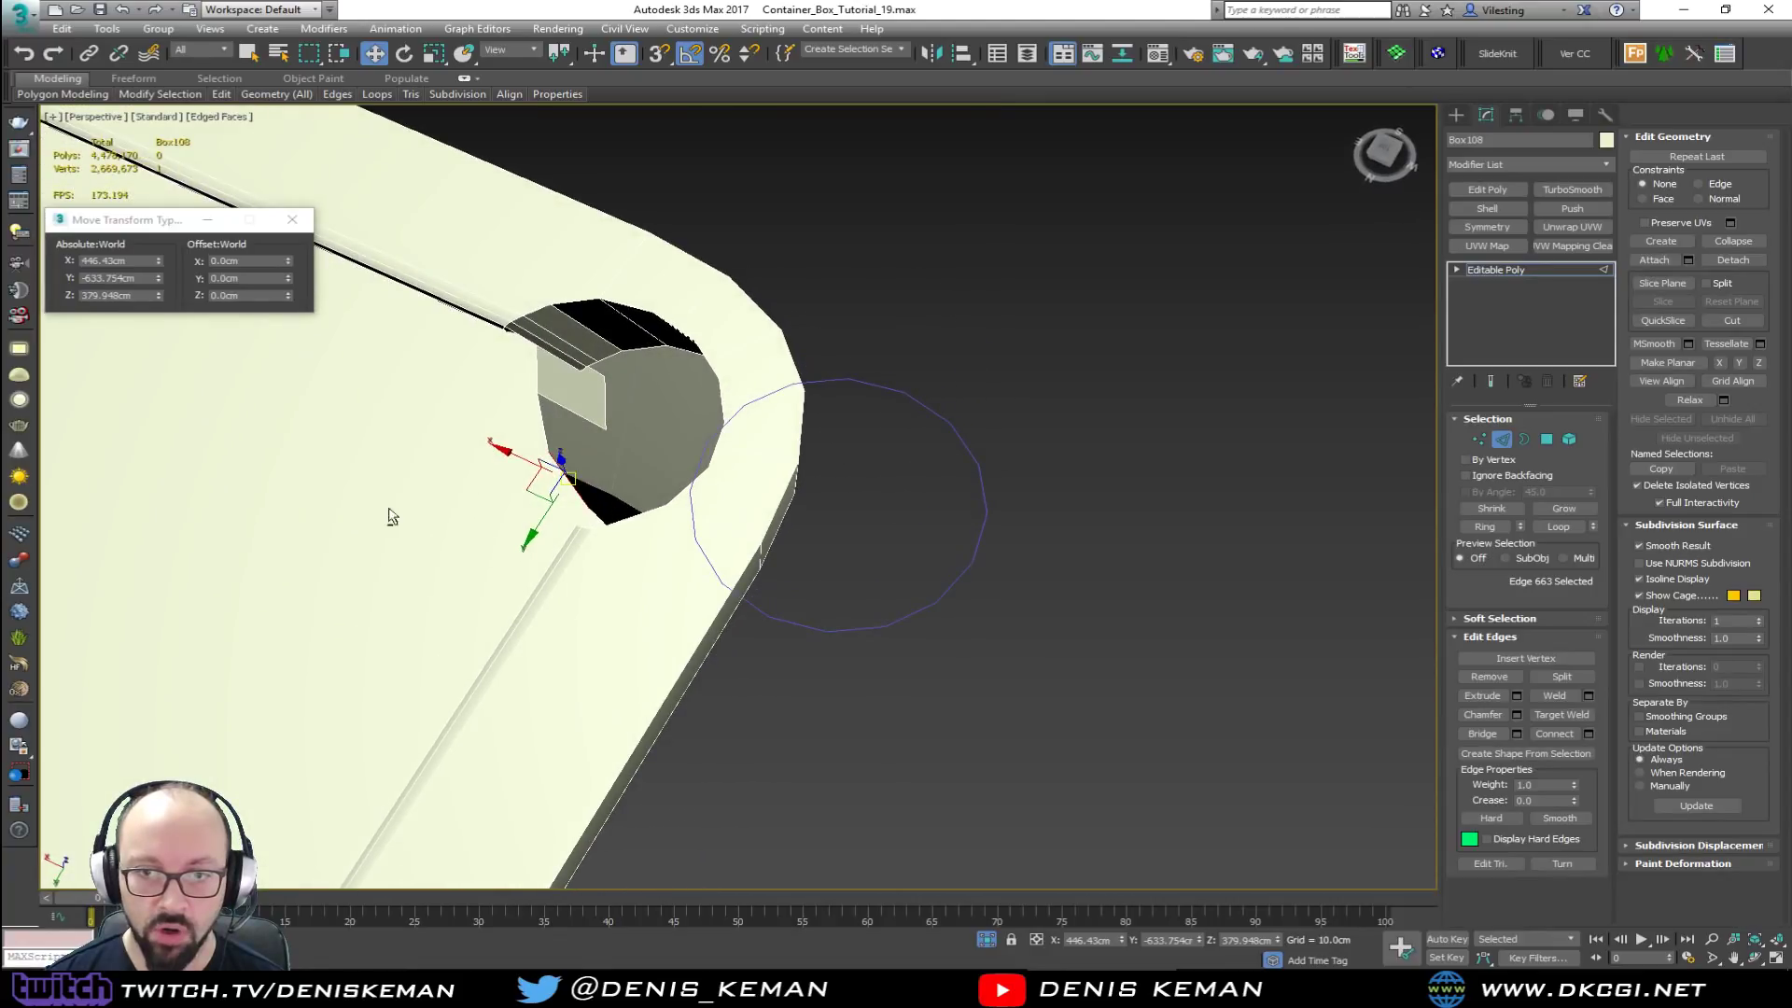
{"action": "left_click", "coordinate": [605, 404]}
{"action": "left_click", "coordinate": [552, 417]}
Step: Move the four lowest vertices at one end of the new pocket wall horizontally towards the adjoining inner corner of the rail
{"action": "middle_click_drag", "start_coordinate": [552, 416], "coordinate": [661, 335], "text": "alt"}
{"action": "middle_click_drag", "start_coordinate": [558, 375], "coordinate": [593, 424], "text": "alt"}
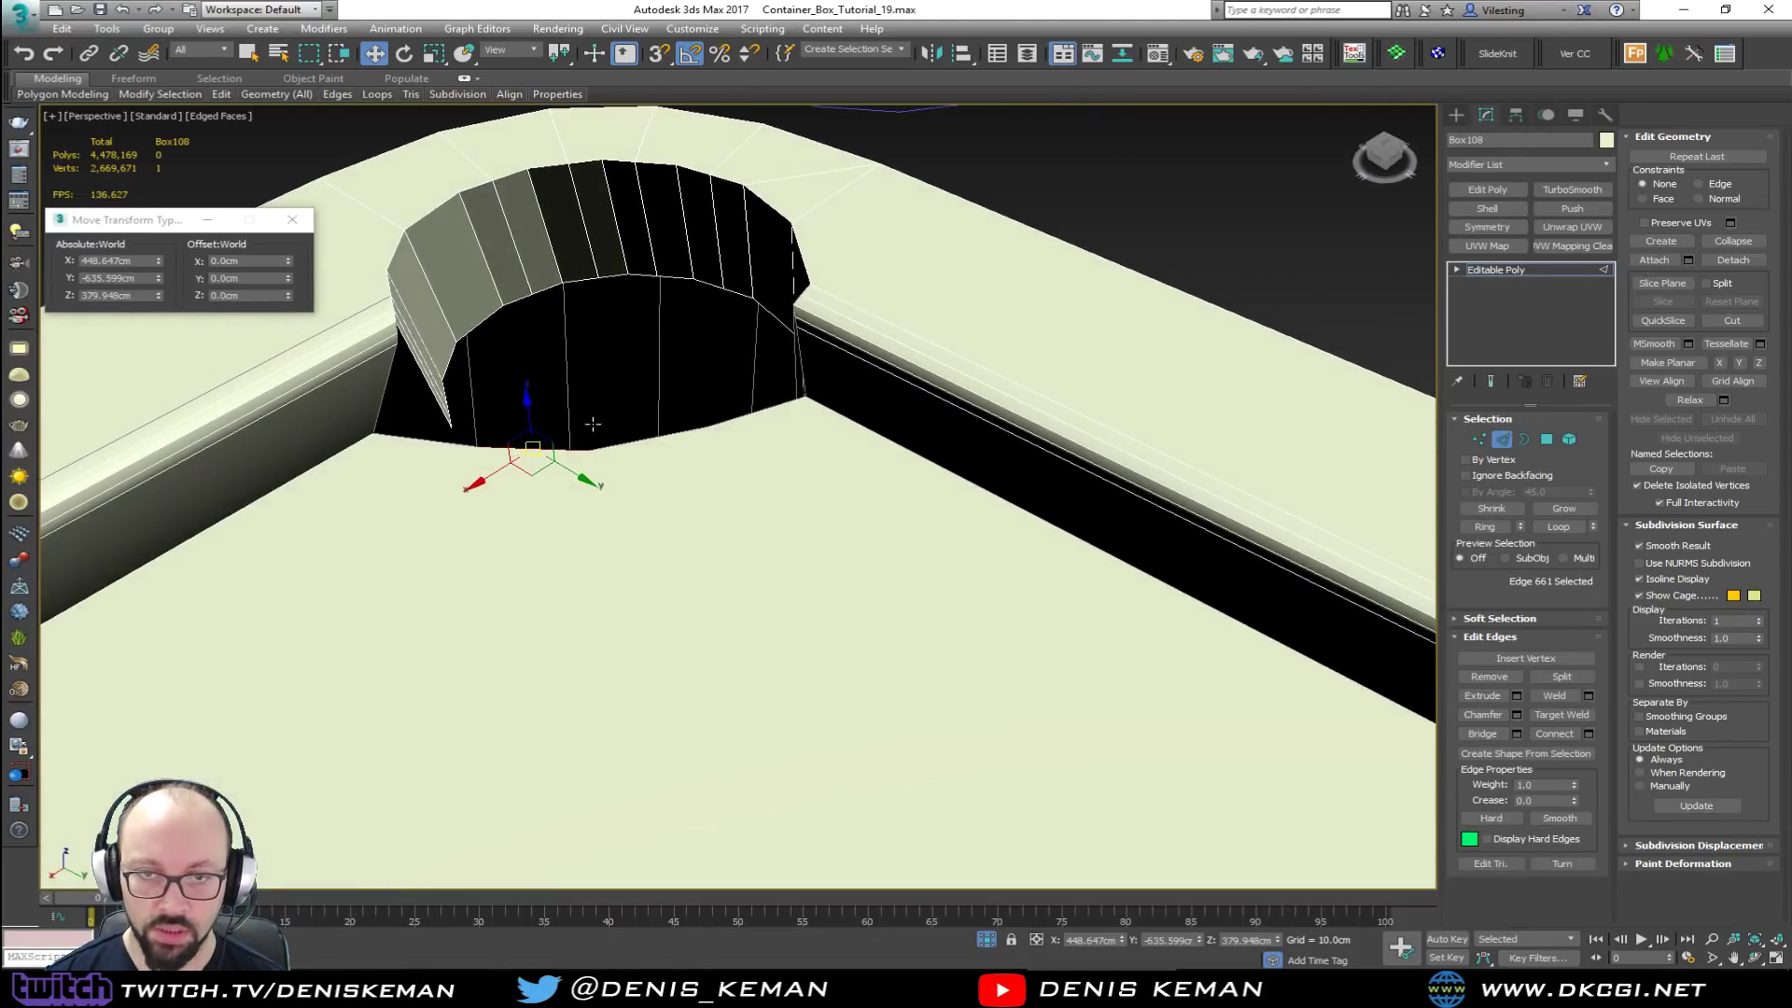
{"action": "key", "text": "1"}
{"action": "key", "text": "F3"}
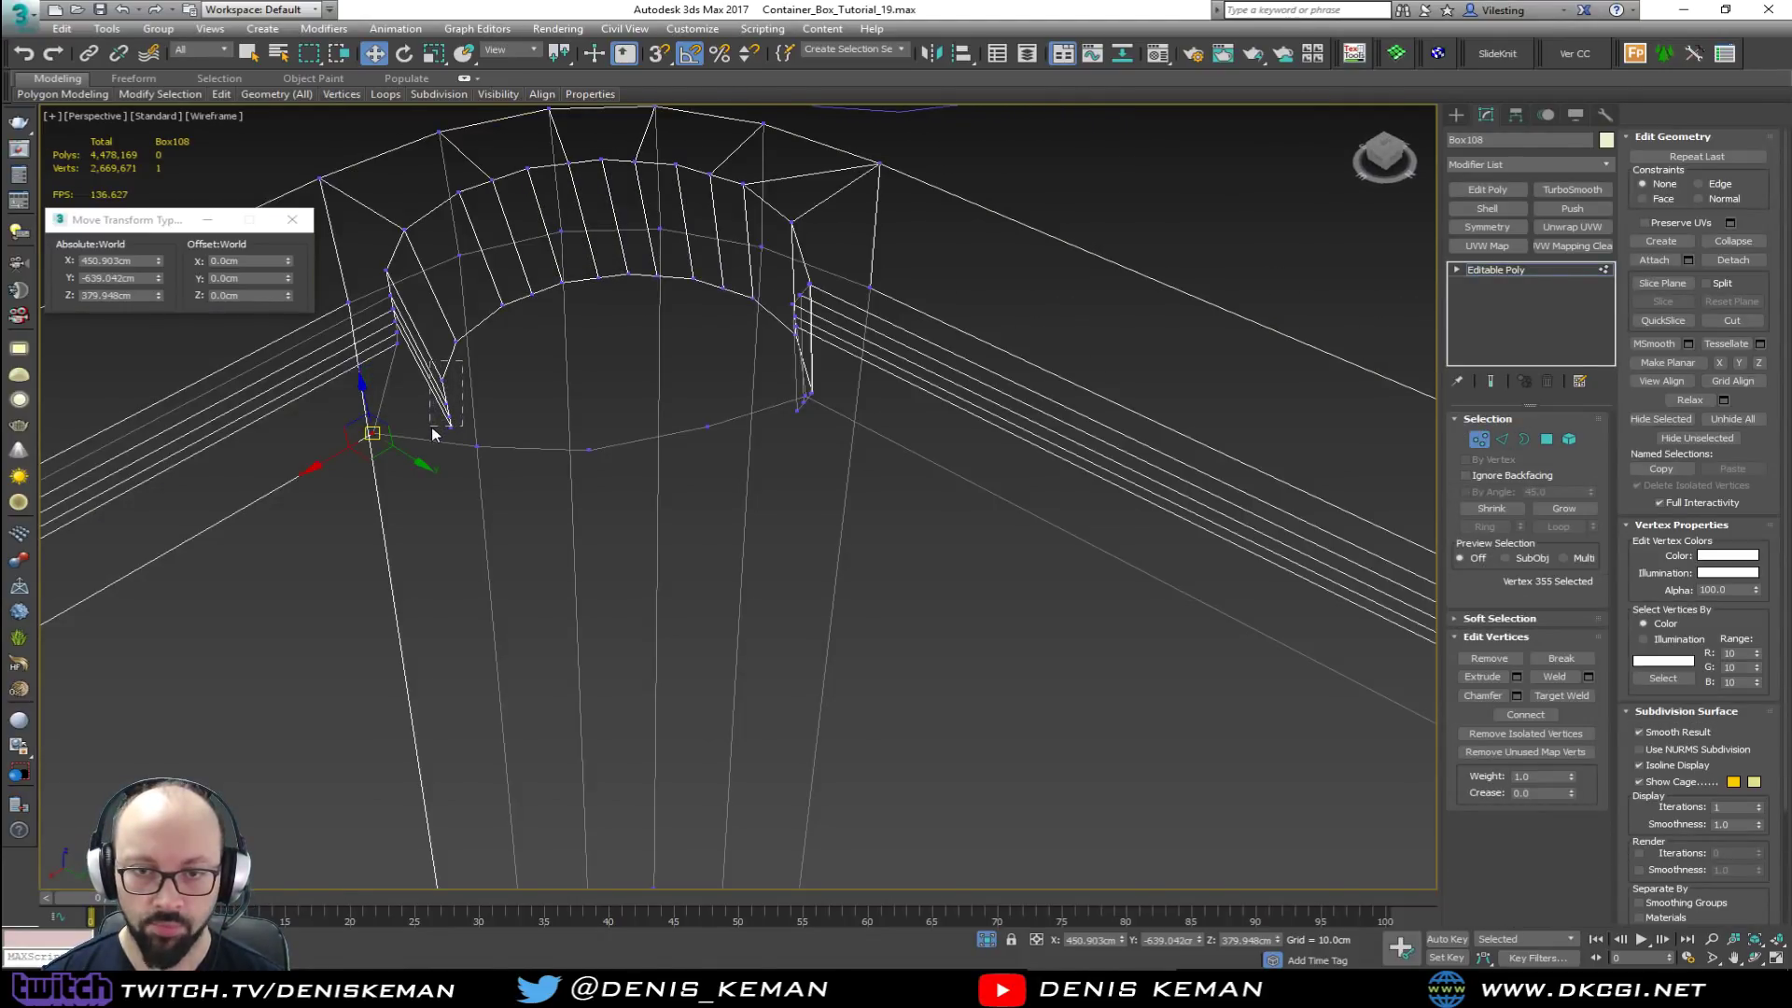
{"action": "key", "text": "F3"}
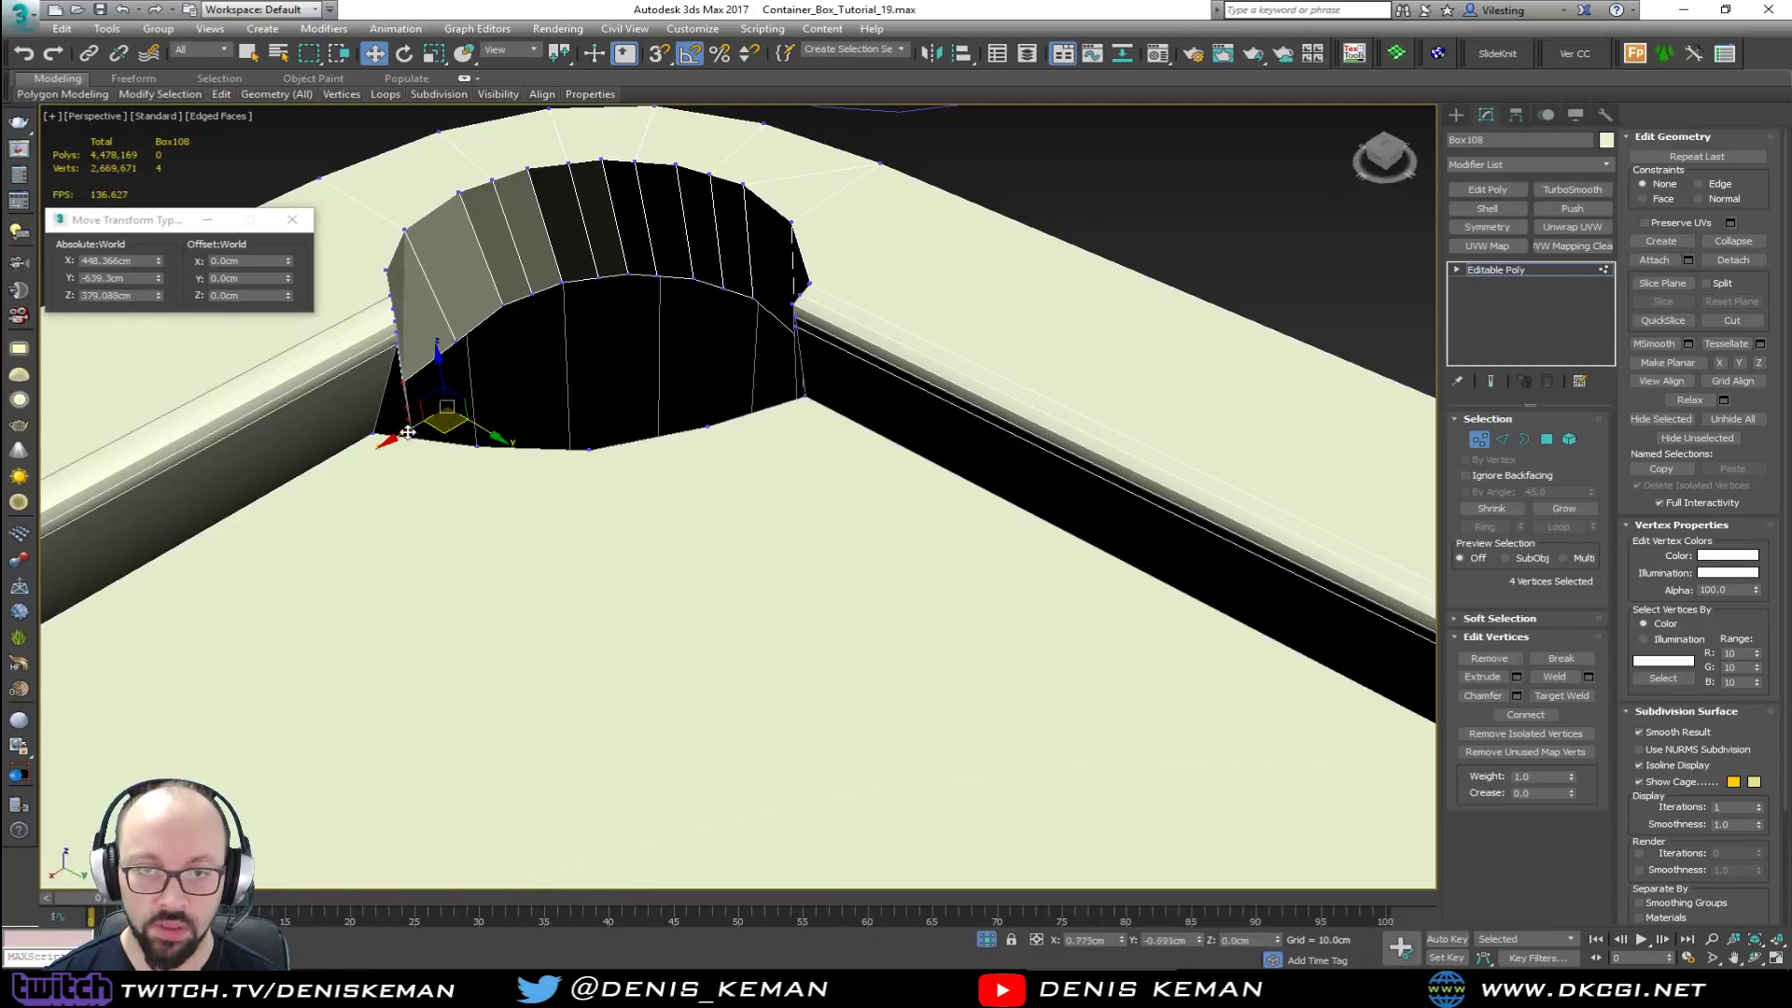
{"action": "left_click_drag", "start_coordinate": [401, 431], "coordinate": [449, 422]}
Step: Select the lower edge loop of the pocket wall, scale it slightly, and shift it within the horizontal plane
{"action": "key", "text": "2"}
{"action": "double_click", "coordinate": [585, 280]}
{"action": "middle_click_drag", "start_coordinate": [625, 314], "coordinate": [579, 299], "text": "alt"}
{"action": "key", "text": "r"}
{"action": "left_click_drag", "start_coordinate": [588, 346], "coordinate": [580, 350]}
{"action": "middle_click_drag", "start_coordinate": [580, 350], "coordinate": [585, 378], "text": "alt"}
{"action": "key", "text": "w"}
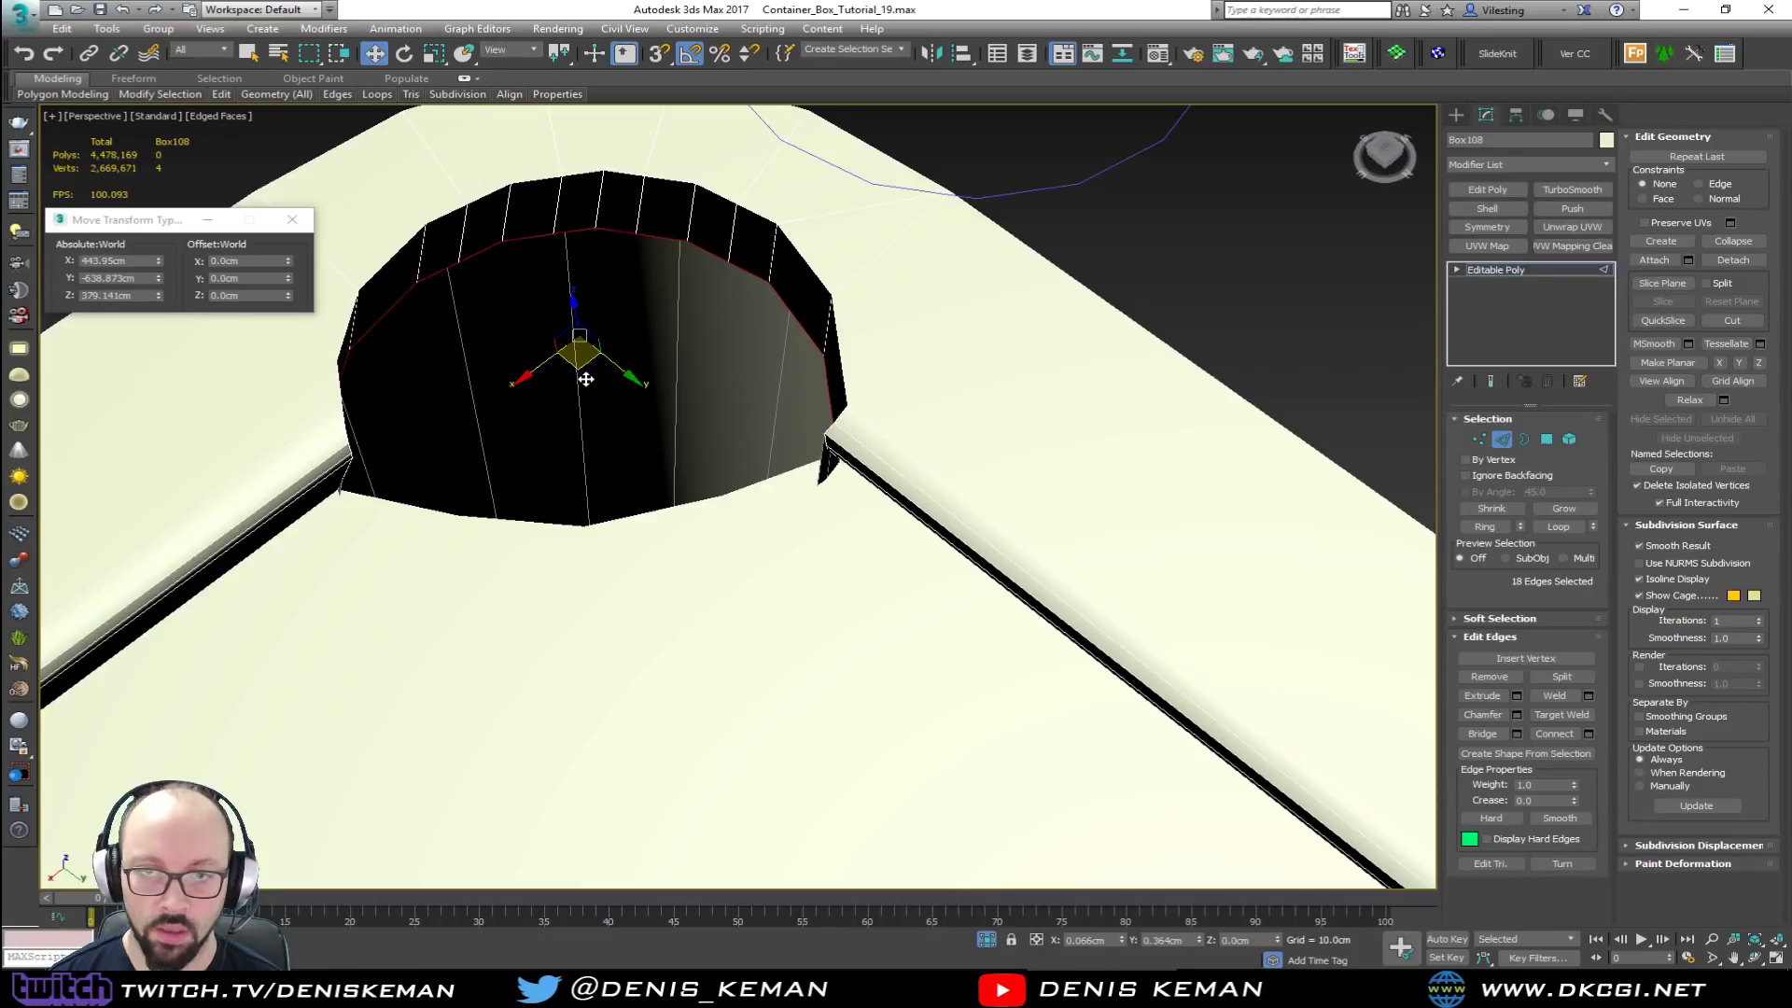
Step: Move the four lower vertices at the pocket wall's other end horizontally to line up with the playing surface's cut corner
{"action": "middle_click_drag", "start_coordinate": [591, 388], "coordinate": [811, 463], "text": "alt"}
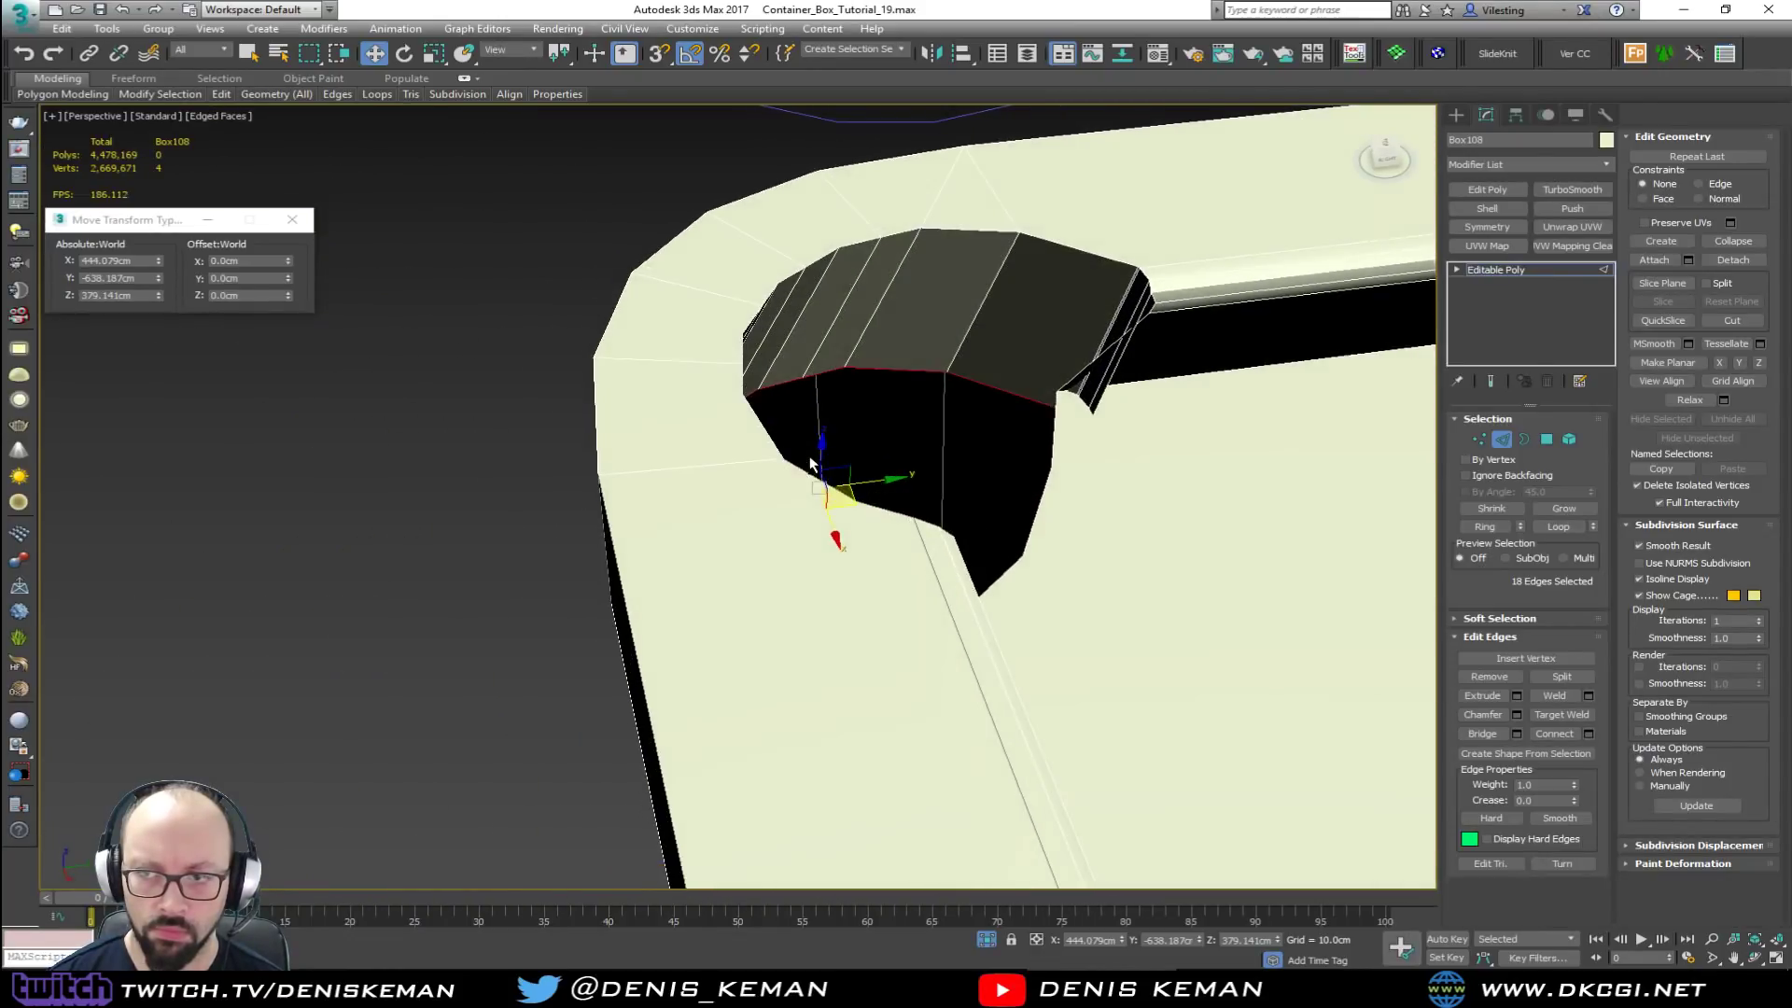
{"action": "scroll", "coordinate": [1105, 426], "scroll_direction": "up", "scroll_amount": 4}
{"action": "key", "text": "1"}
{"action": "key", "text": "F3"}
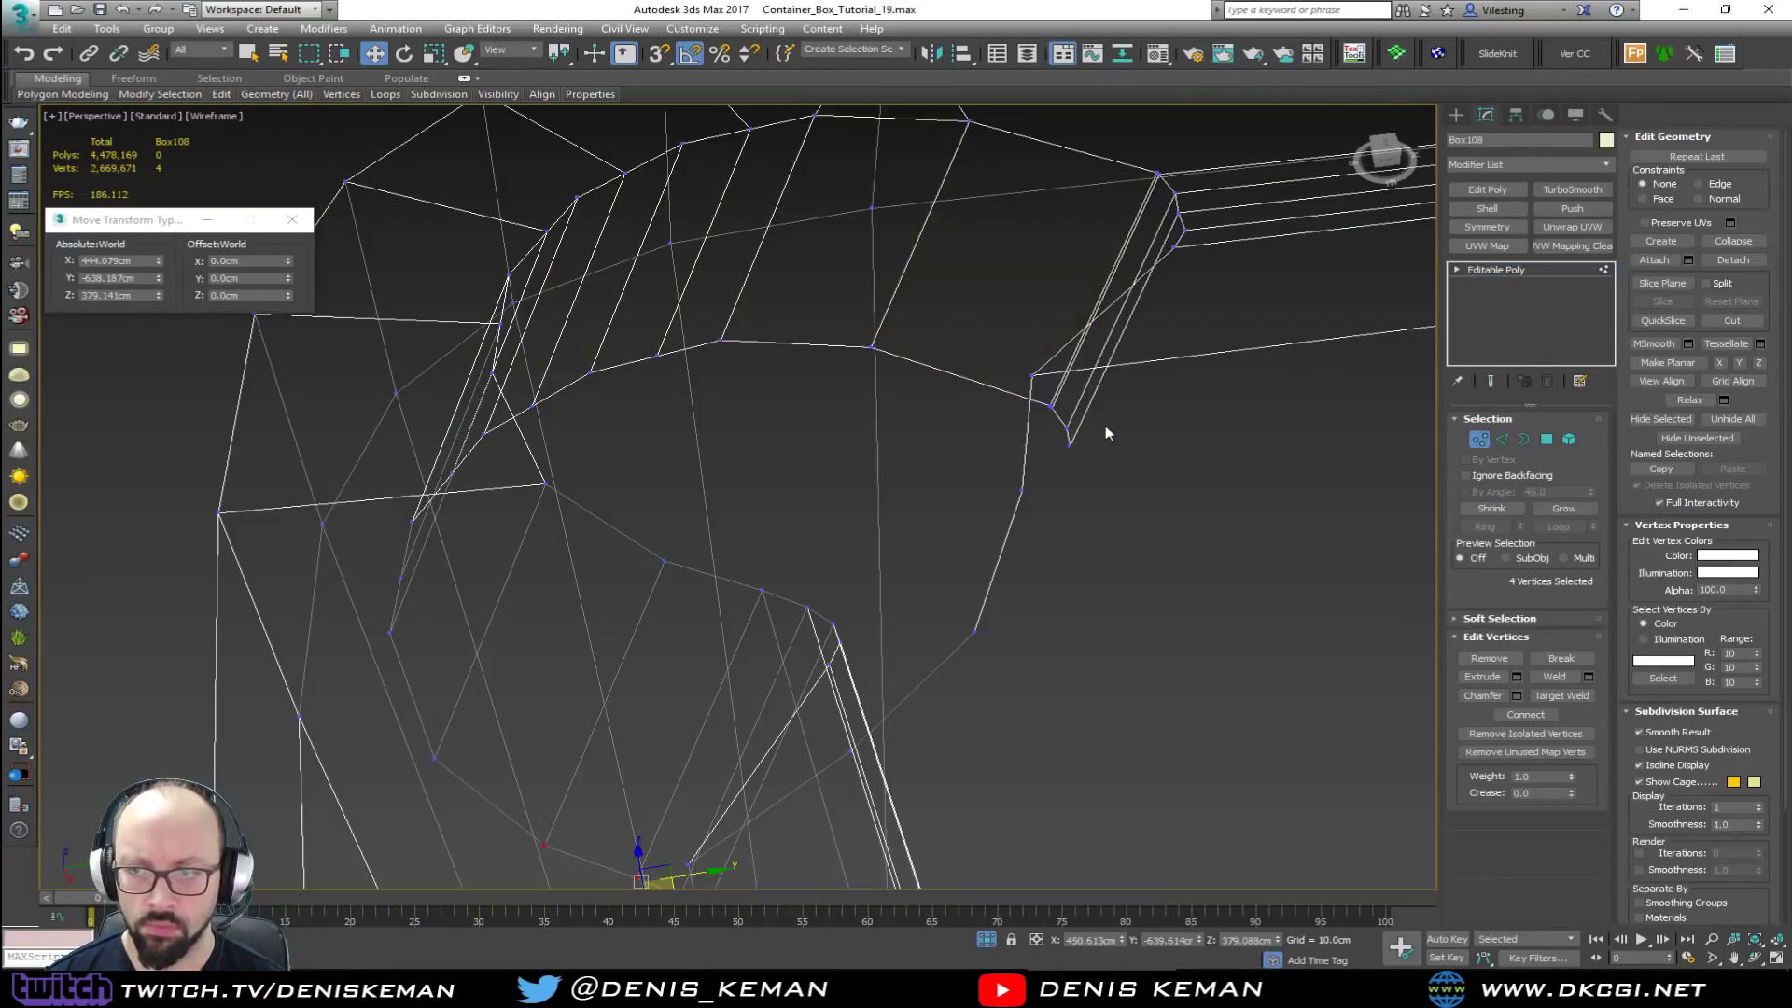
{"action": "left_click_drag", "start_coordinate": [1118, 467], "coordinate": [1005, 402]}
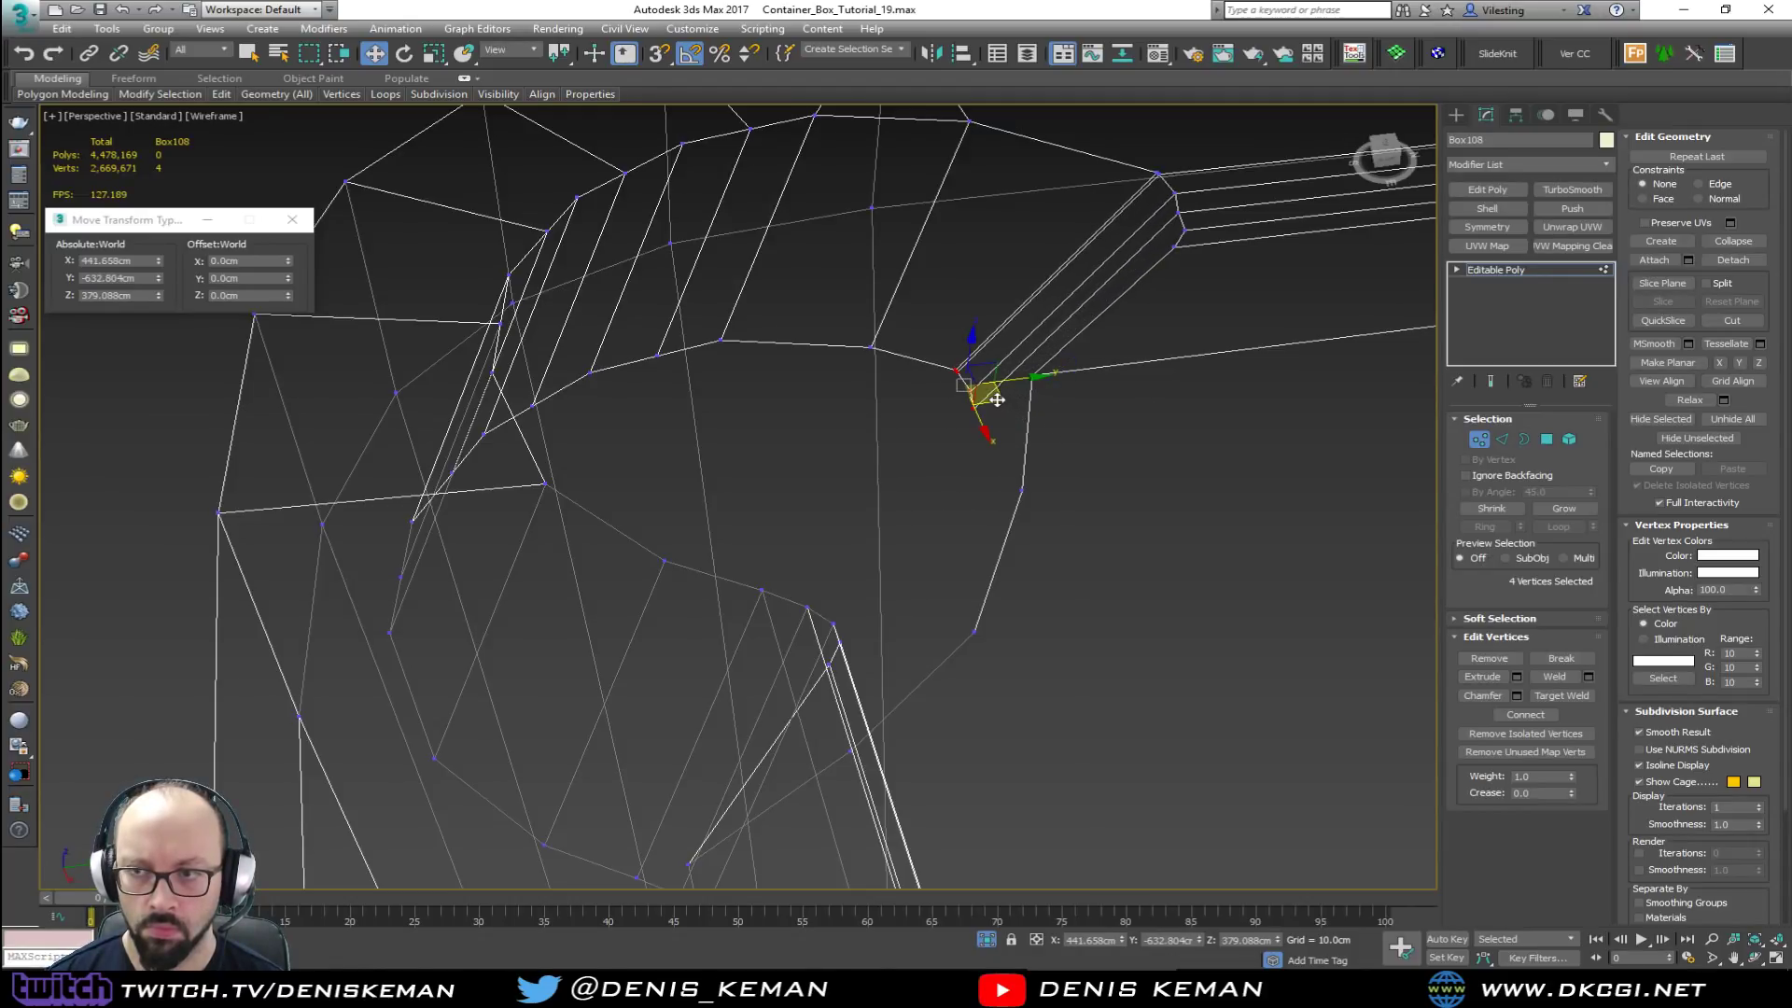
{"action": "key", "text": "F3"}
{"action": "middle_click_drag", "start_coordinate": [998, 399], "coordinate": [975, 414], "text": "alt"}
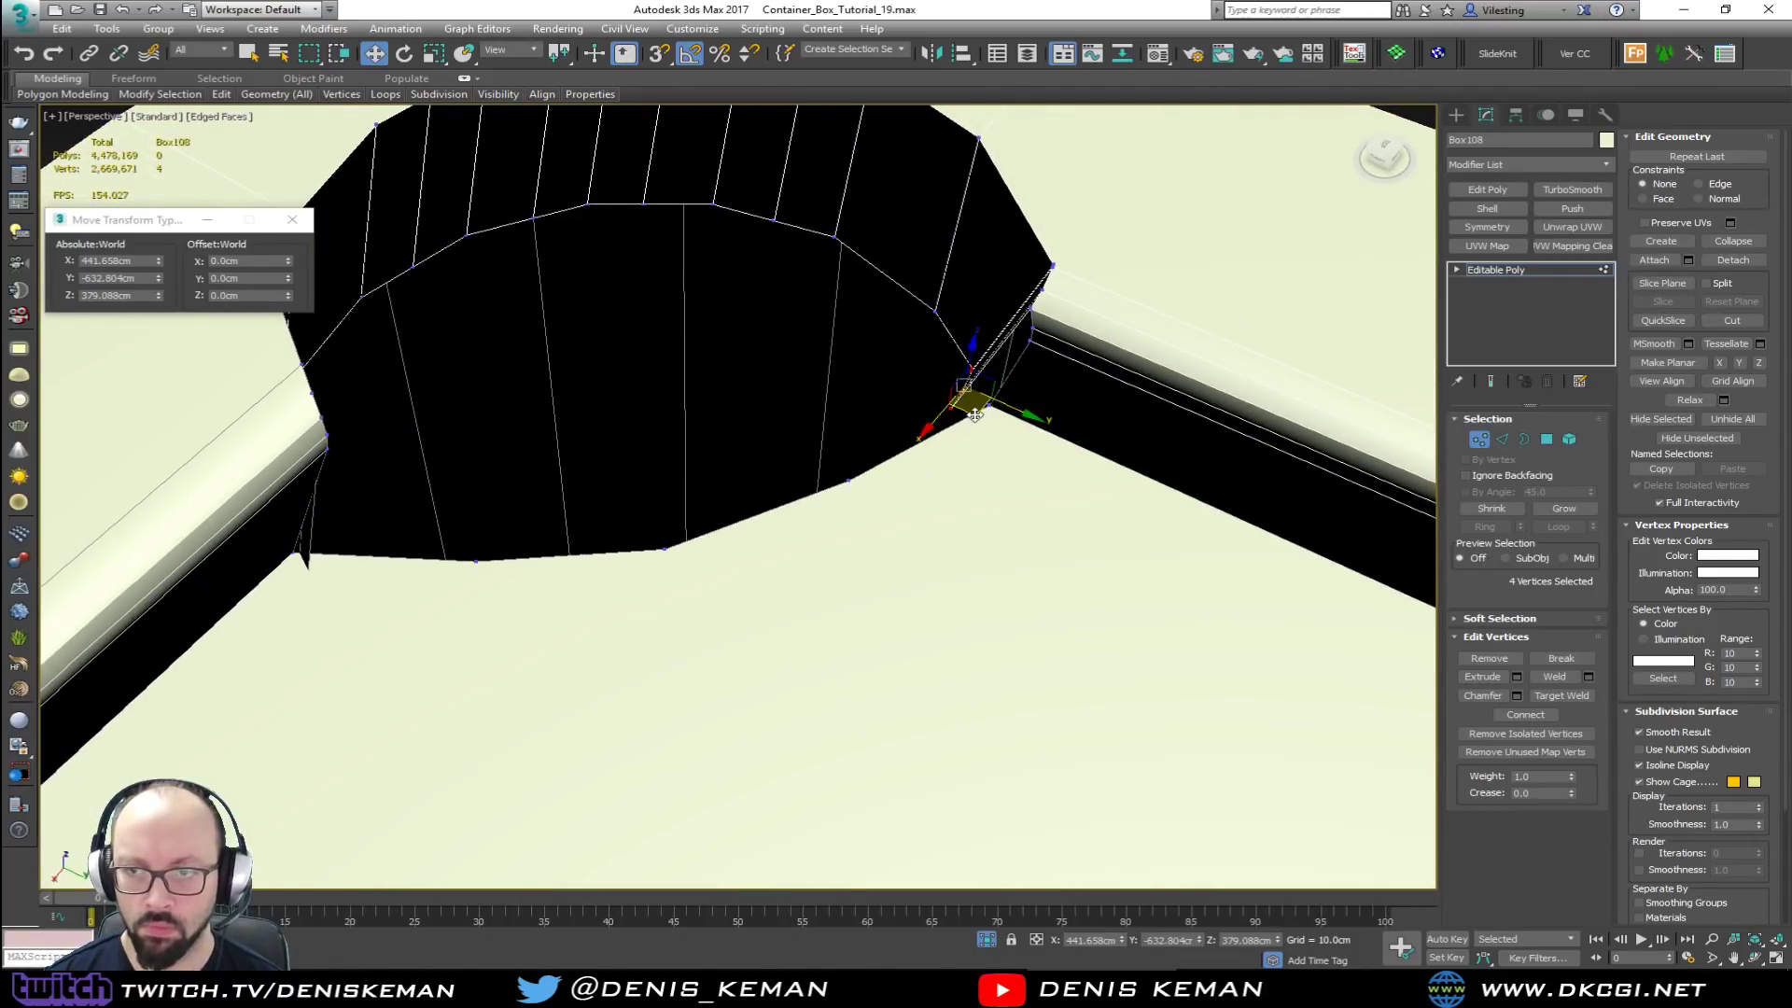
{"action": "key", "text": "e"}
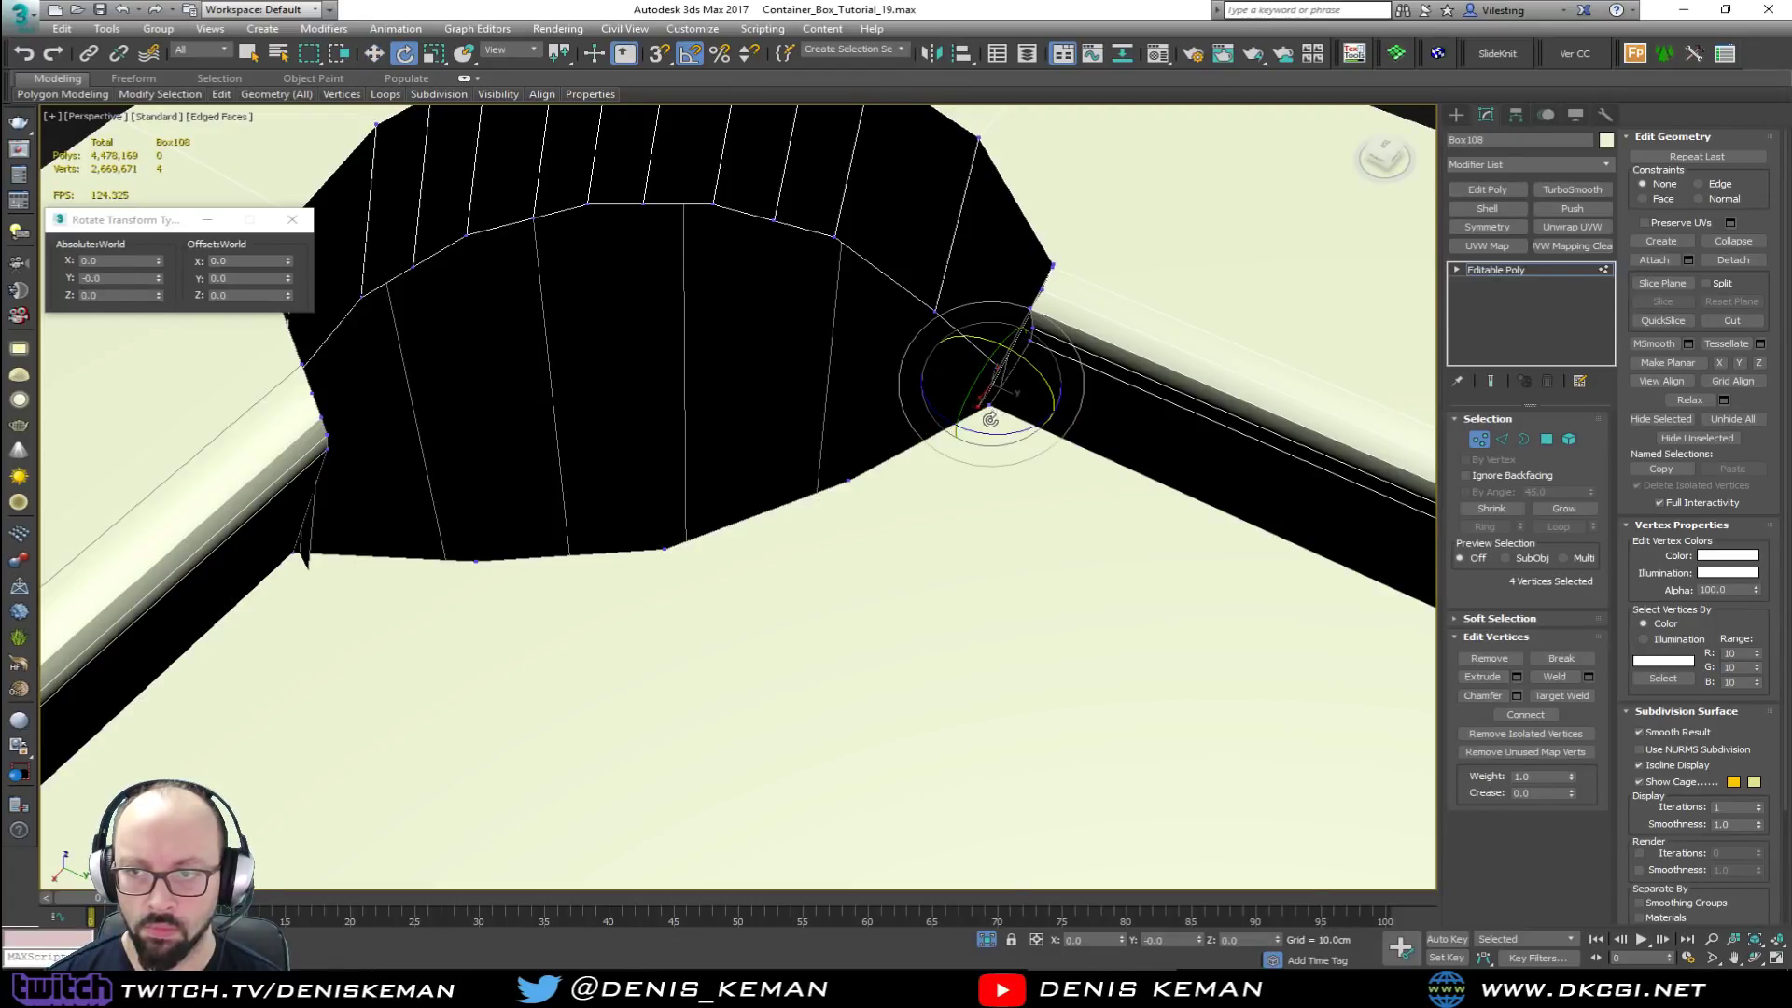
{"action": "key", "text": "w"}
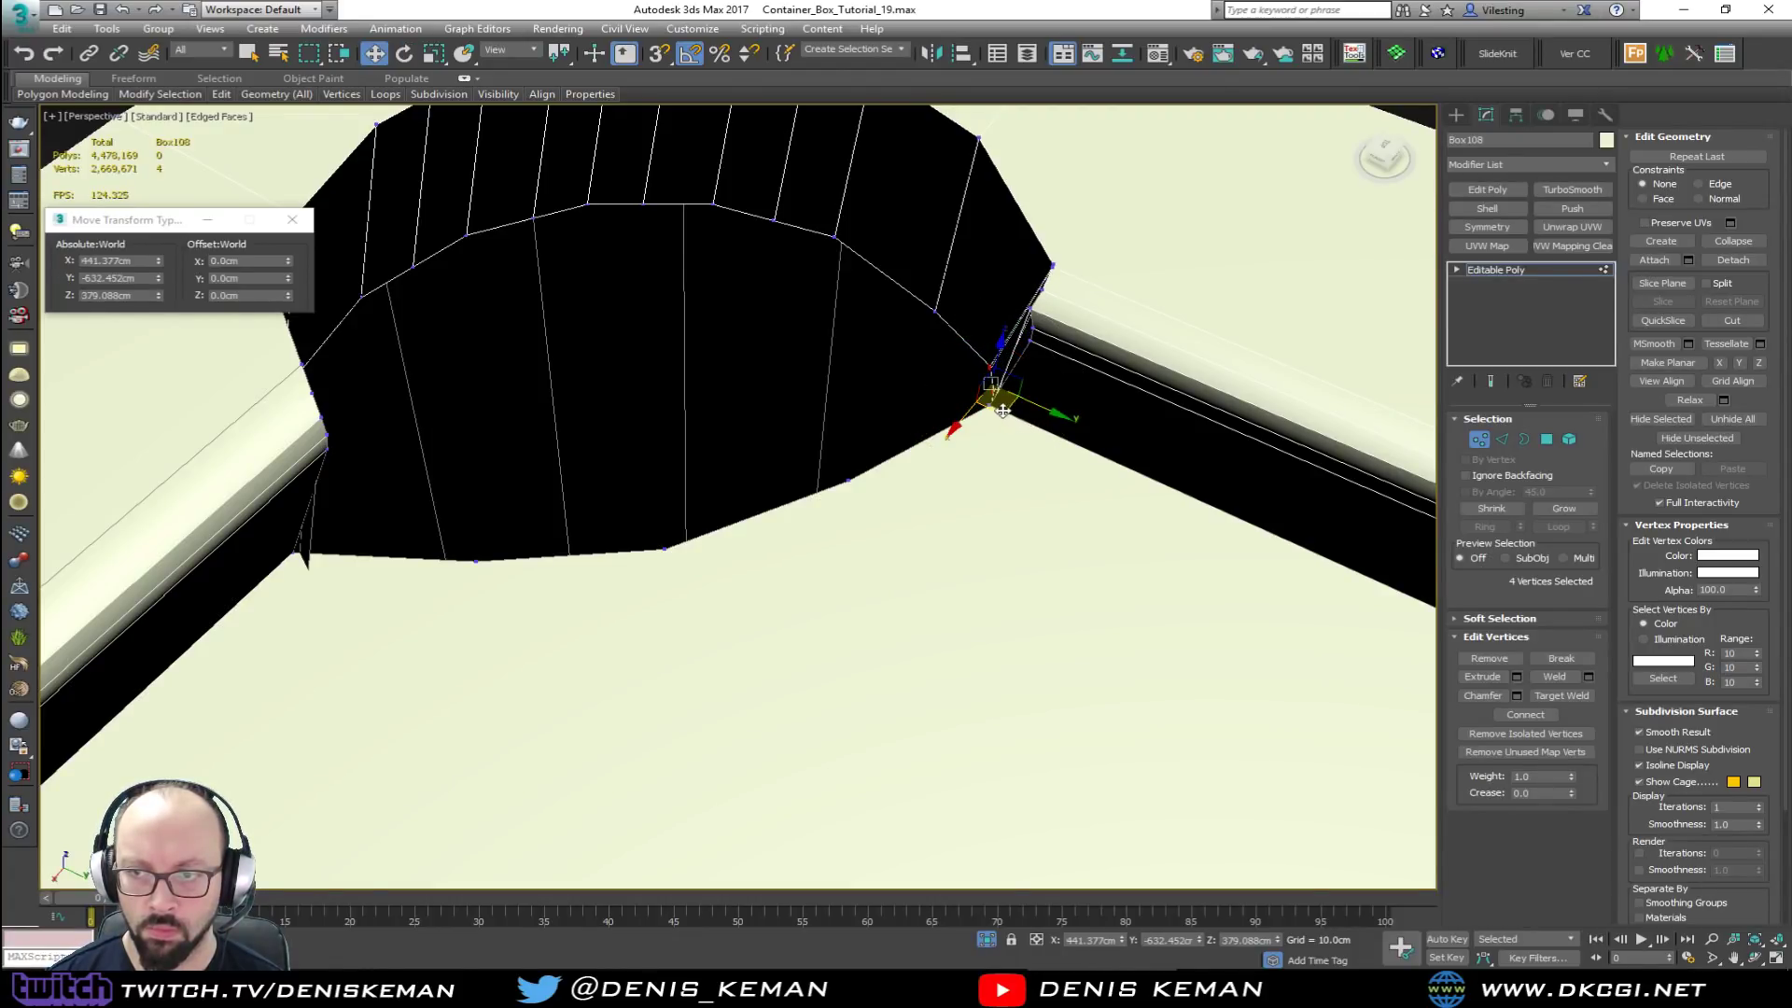
Step: Adjust the three lower vertices at the first end of the pocket wall horizontally to follow the curve of the opening
{"action": "middle_click_drag", "start_coordinate": [975, 399], "coordinate": [672, 501], "text": "alt"}
{"action": "key", "text": "F3"}
{"action": "left_click_drag", "start_coordinate": [597, 518], "coordinate": [584, 517]}
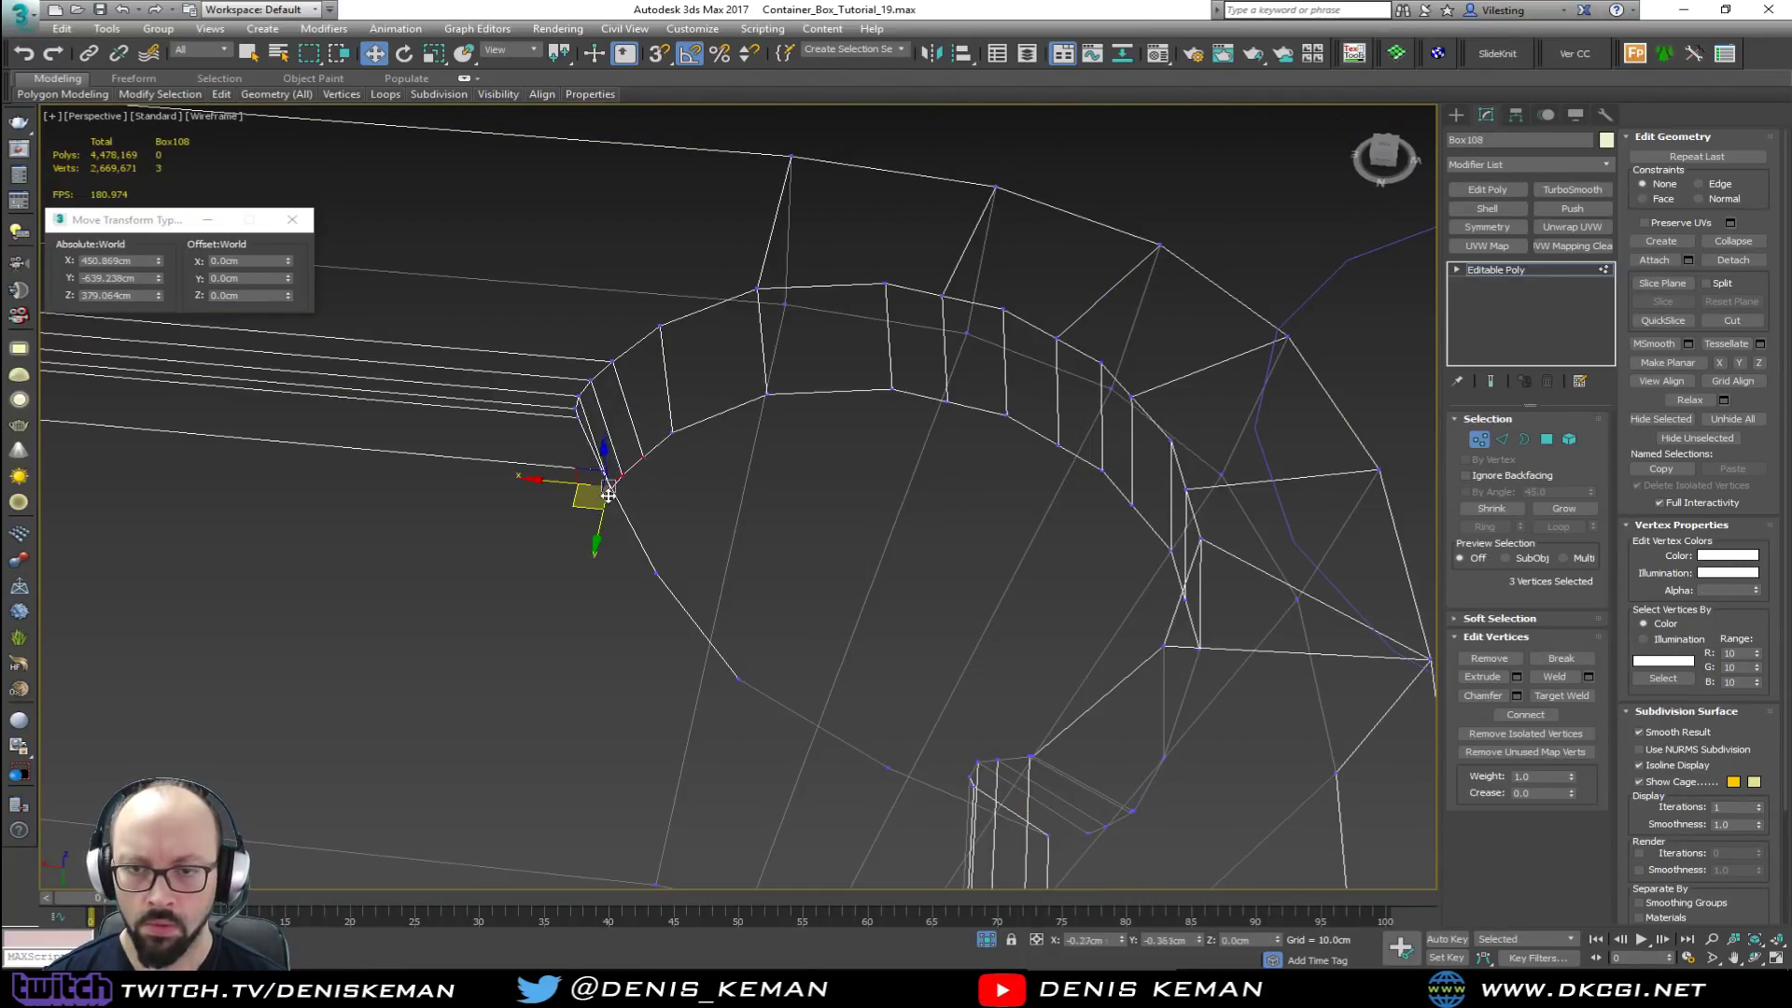
{"action": "key", "text": "F3"}
{"action": "mouse_move", "coordinate": [655, 500]}
{"action": "middle_mouse_down", "text": "alt"}
{"action": "mouse_move", "coordinate": [597, 472]}
{"action": "mouse_move", "coordinate": [626, 461]}
{"action": "middle_mouse_up", "text": "alt"}
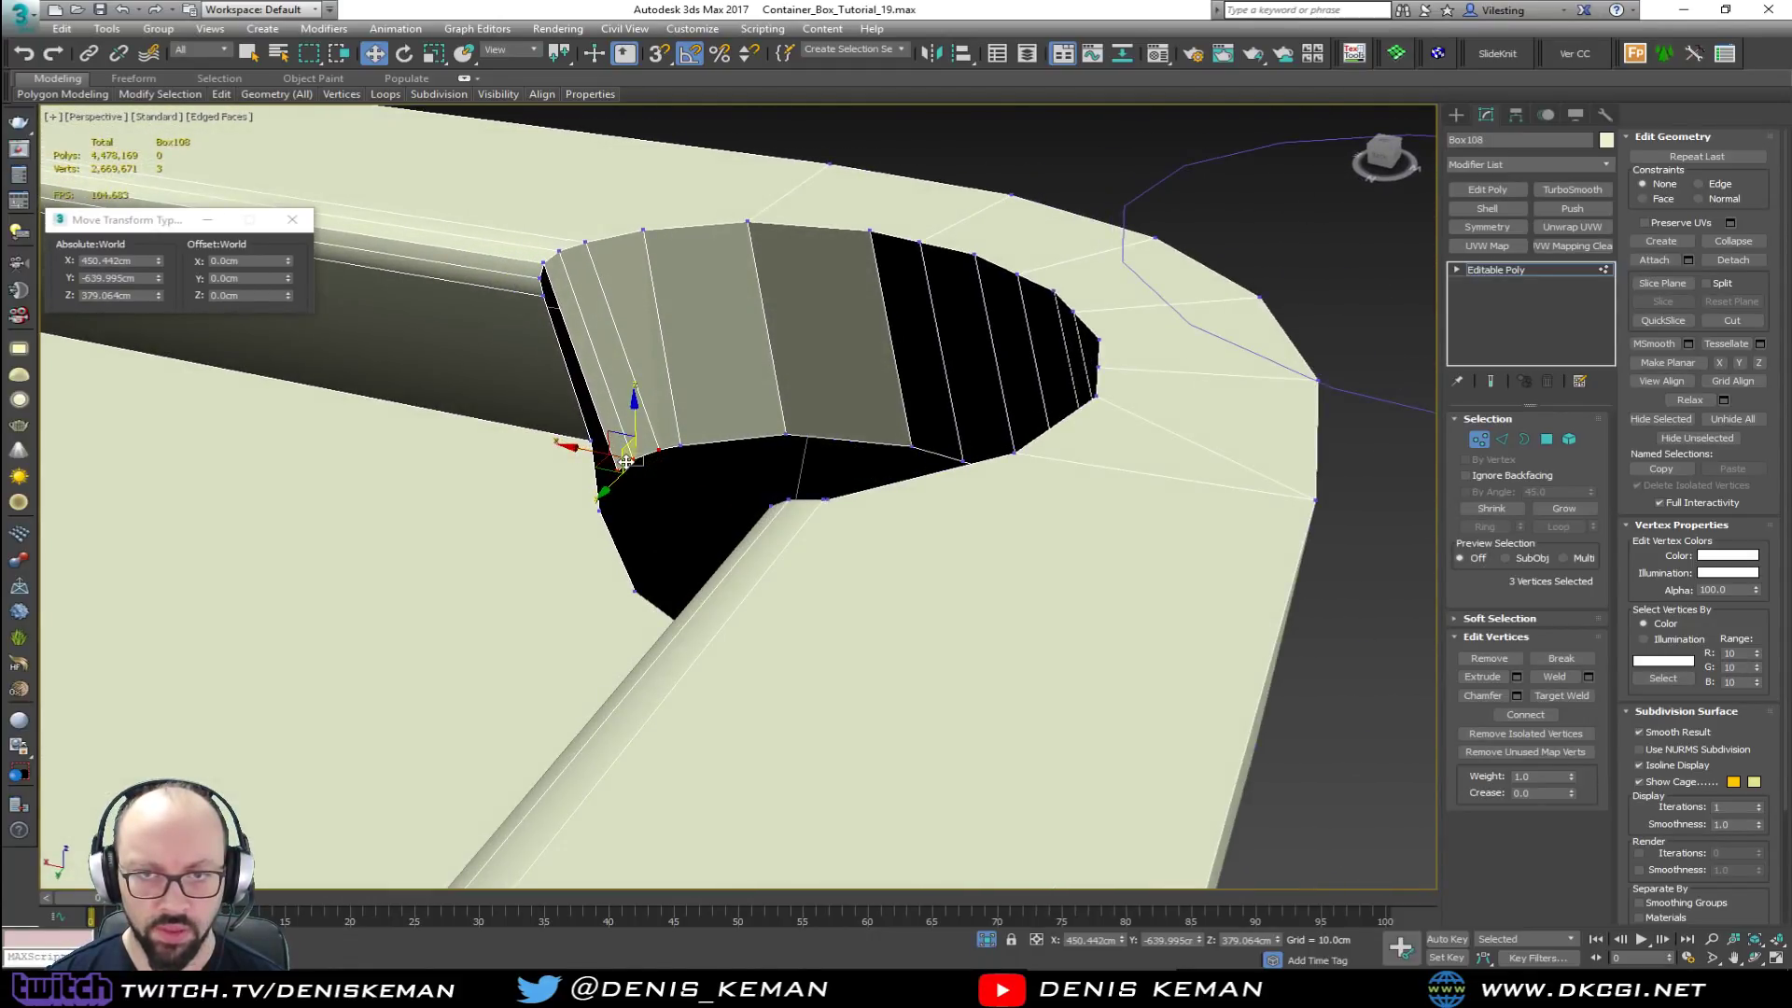
Step: Select the four edges of the playing surface's curved cutout and extrude them down about 1.4 cm
{"action": "key", "text": "2"}
{"action": "double_click", "coordinate": [595, 477]}
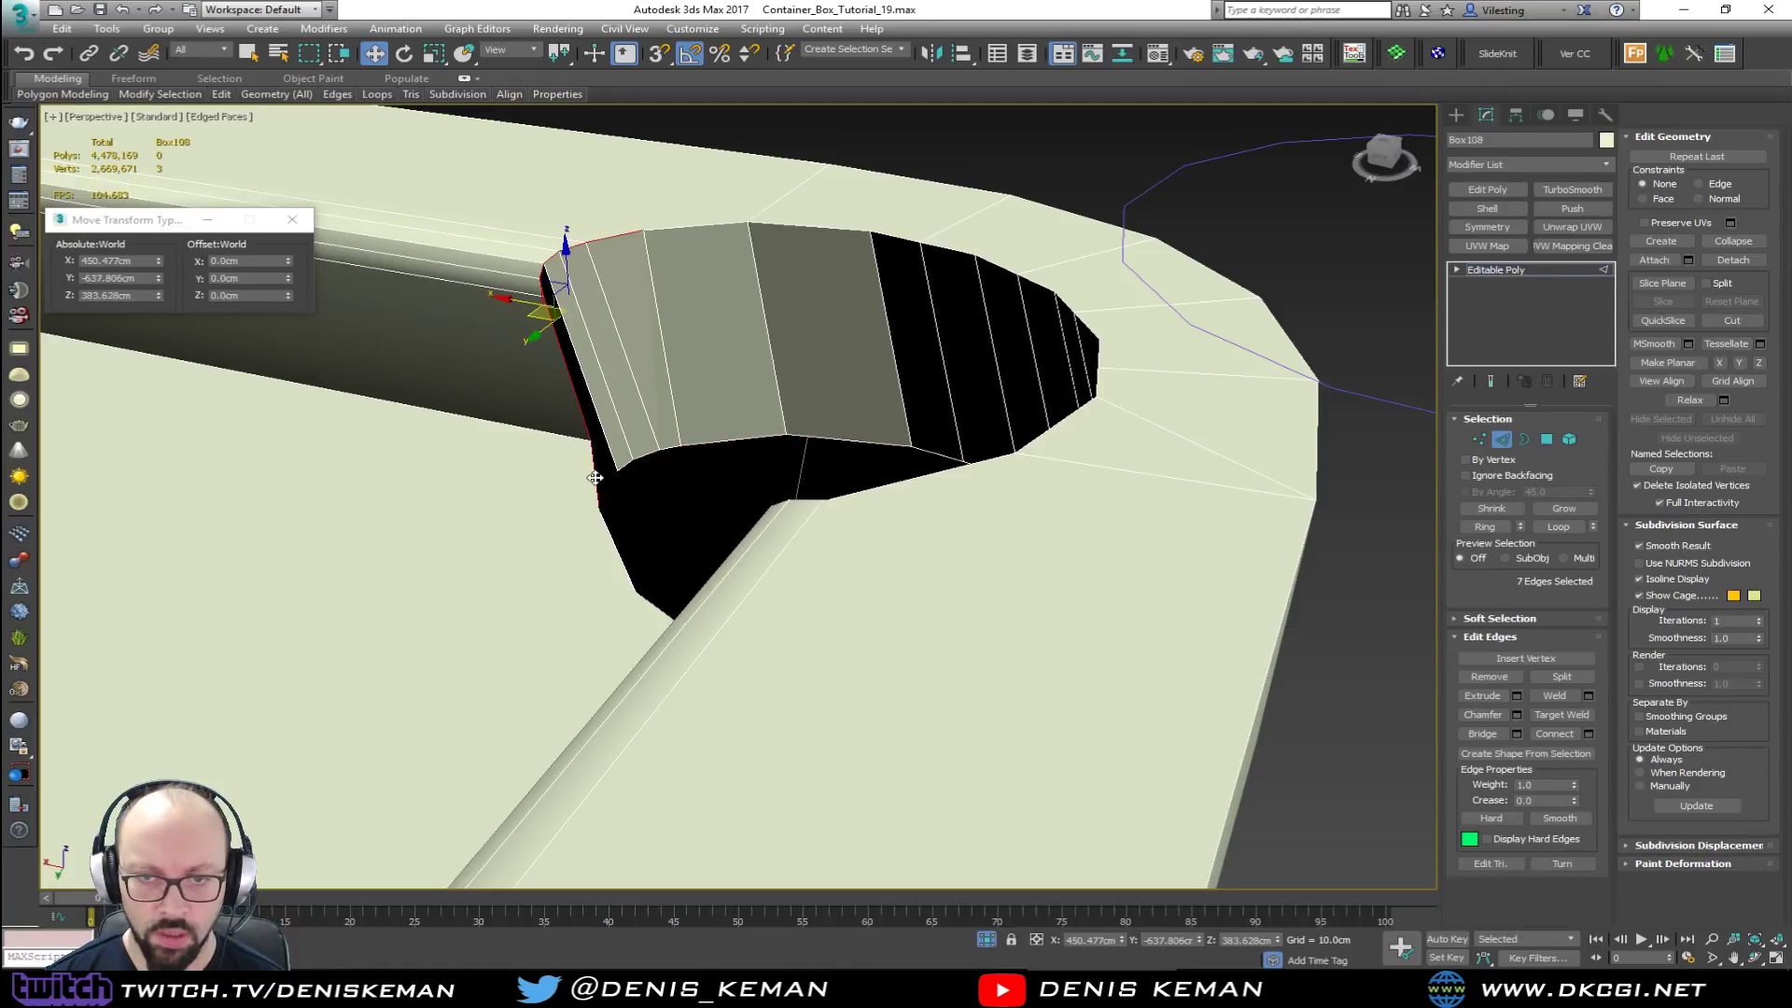
{"action": "middle_click_drag", "start_coordinate": [646, 595], "coordinate": [784, 686], "text": "alt"}
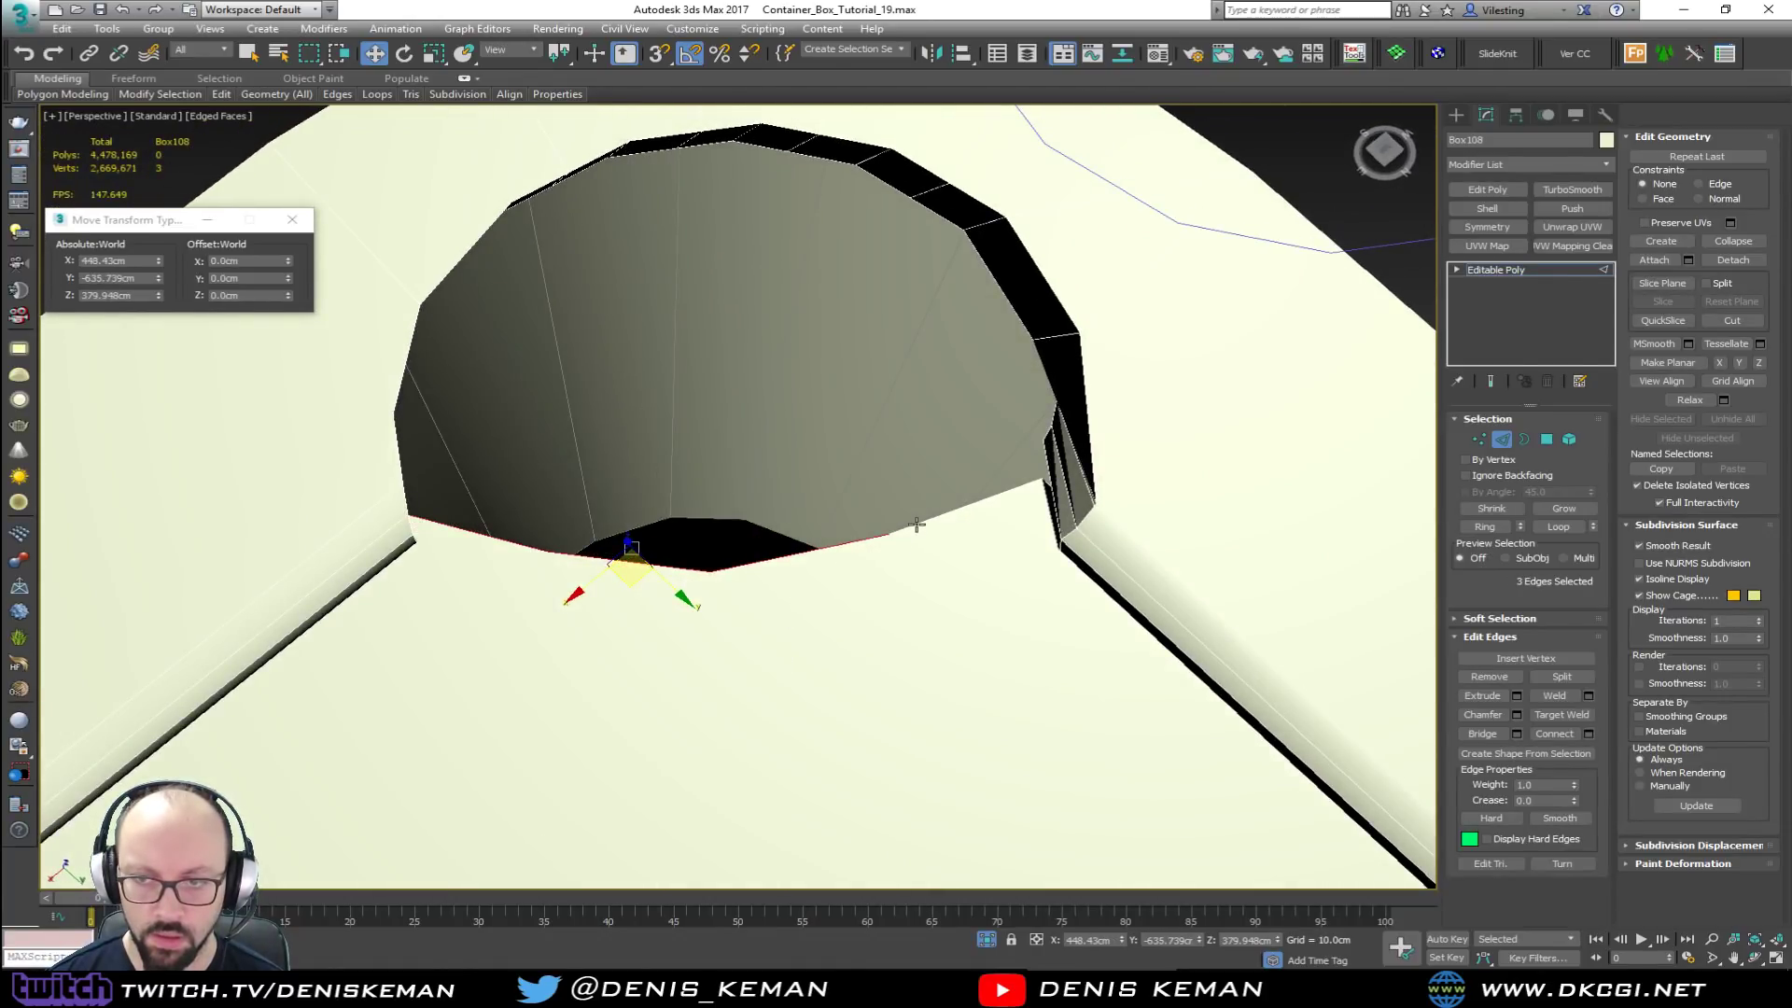
{"action": "middle_click_drag", "start_coordinate": [897, 531], "coordinate": [1099, 480], "text": "alt"}
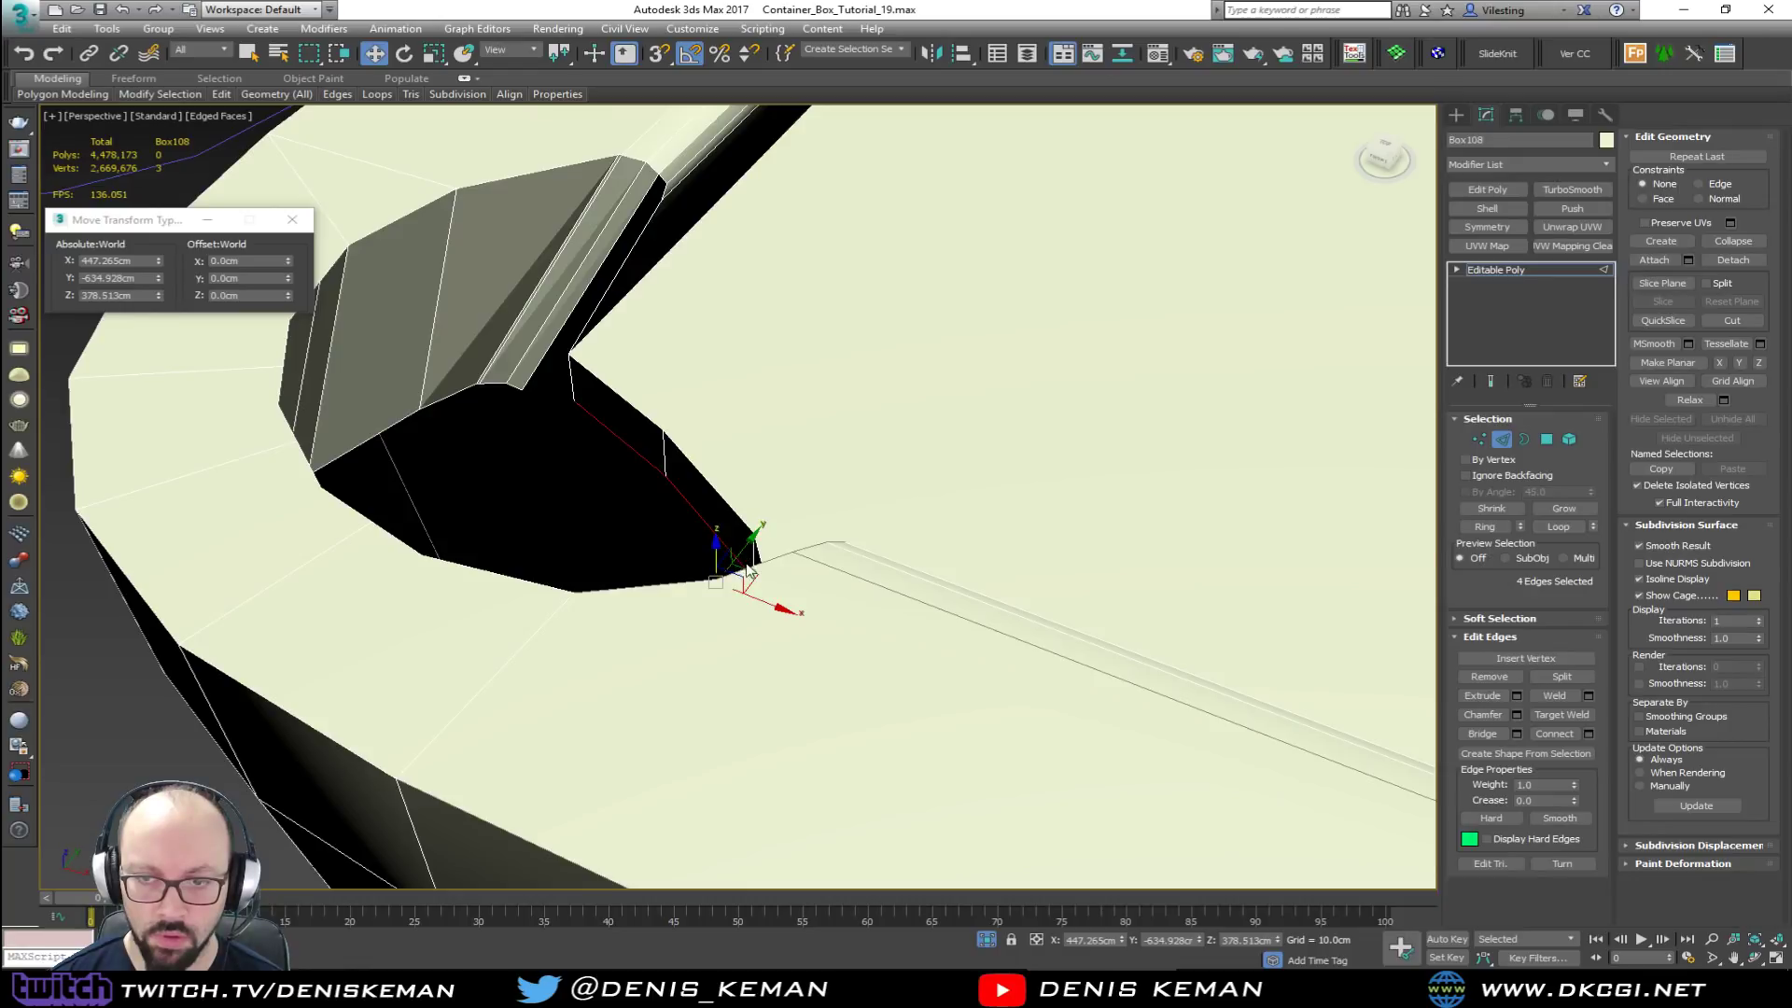
{"action": "left_click_drag", "start_coordinate": [747, 569], "coordinate": [744, 572]}
Step: Insert an edge loop around the pocket wall just above its lower edge with SwiftLoop and return to edge level
{"action": "middle_click_drag", "start_coordinate": [745, 571], "coordinate": [642, 380], "text": "alt"}
{"action": "key", "text": "alt+1"}
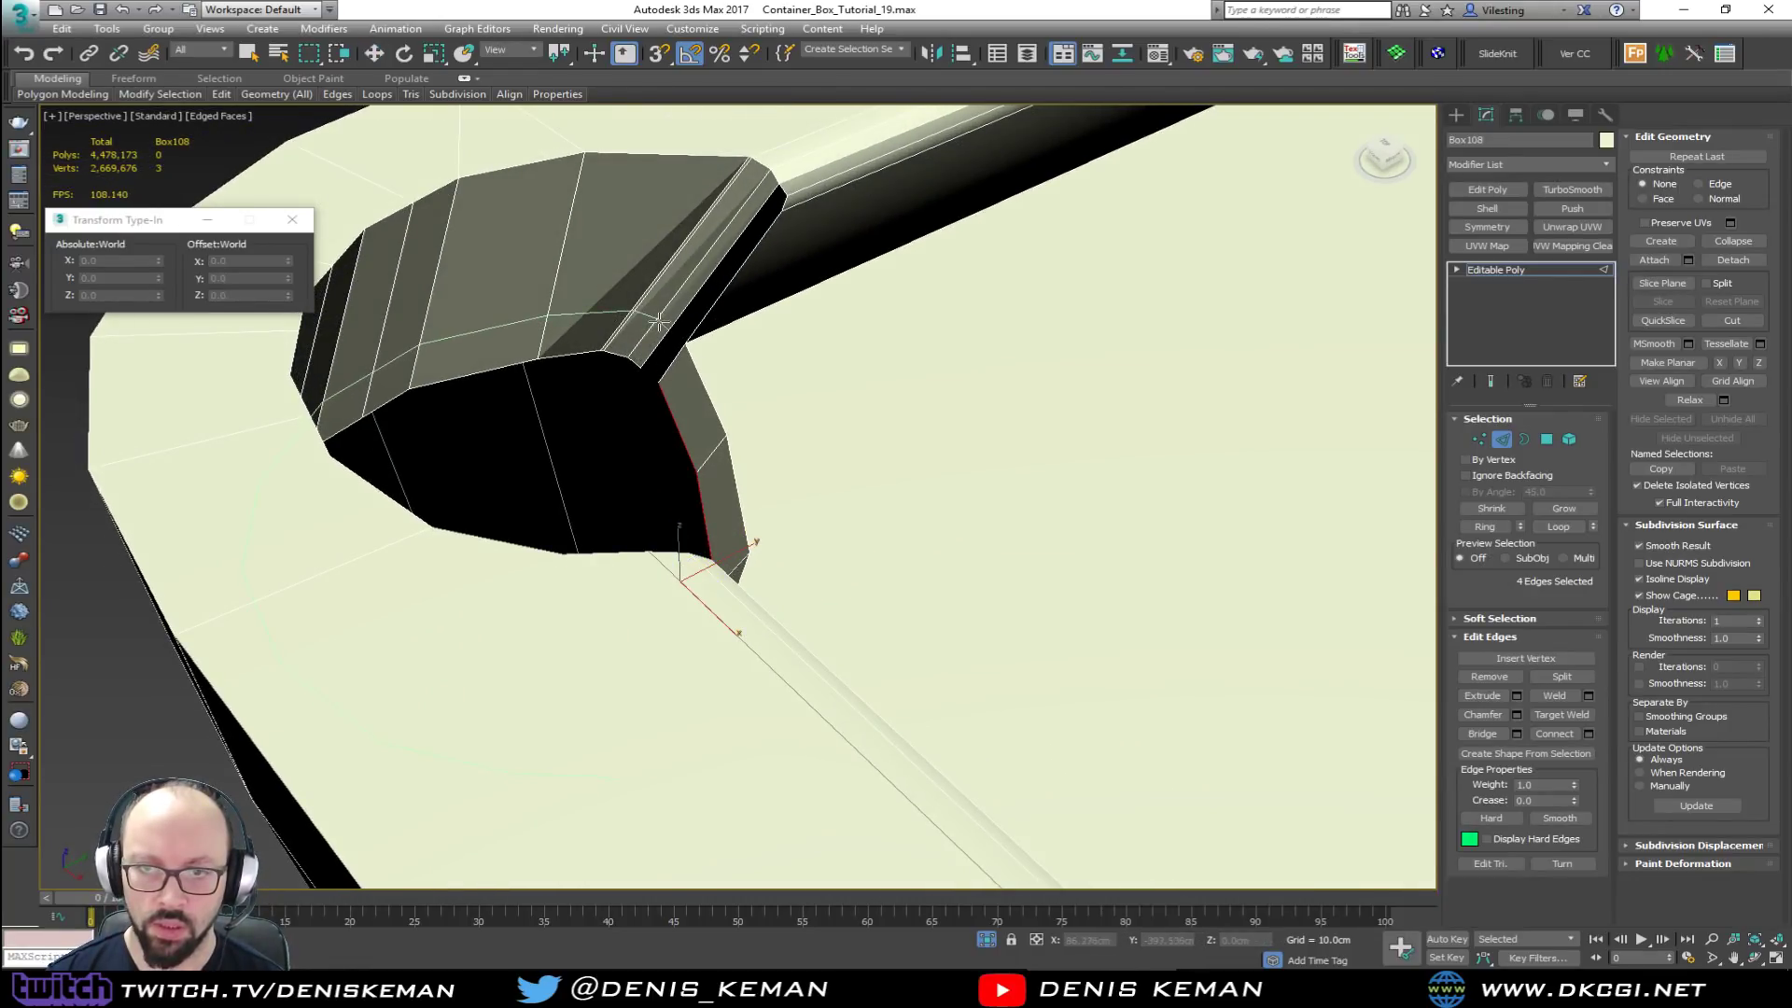
{"action": "left_click", "coordinate": [659, 321]}
{"action": "key", "text": "w"}
{"action": "key", "text": "2"}
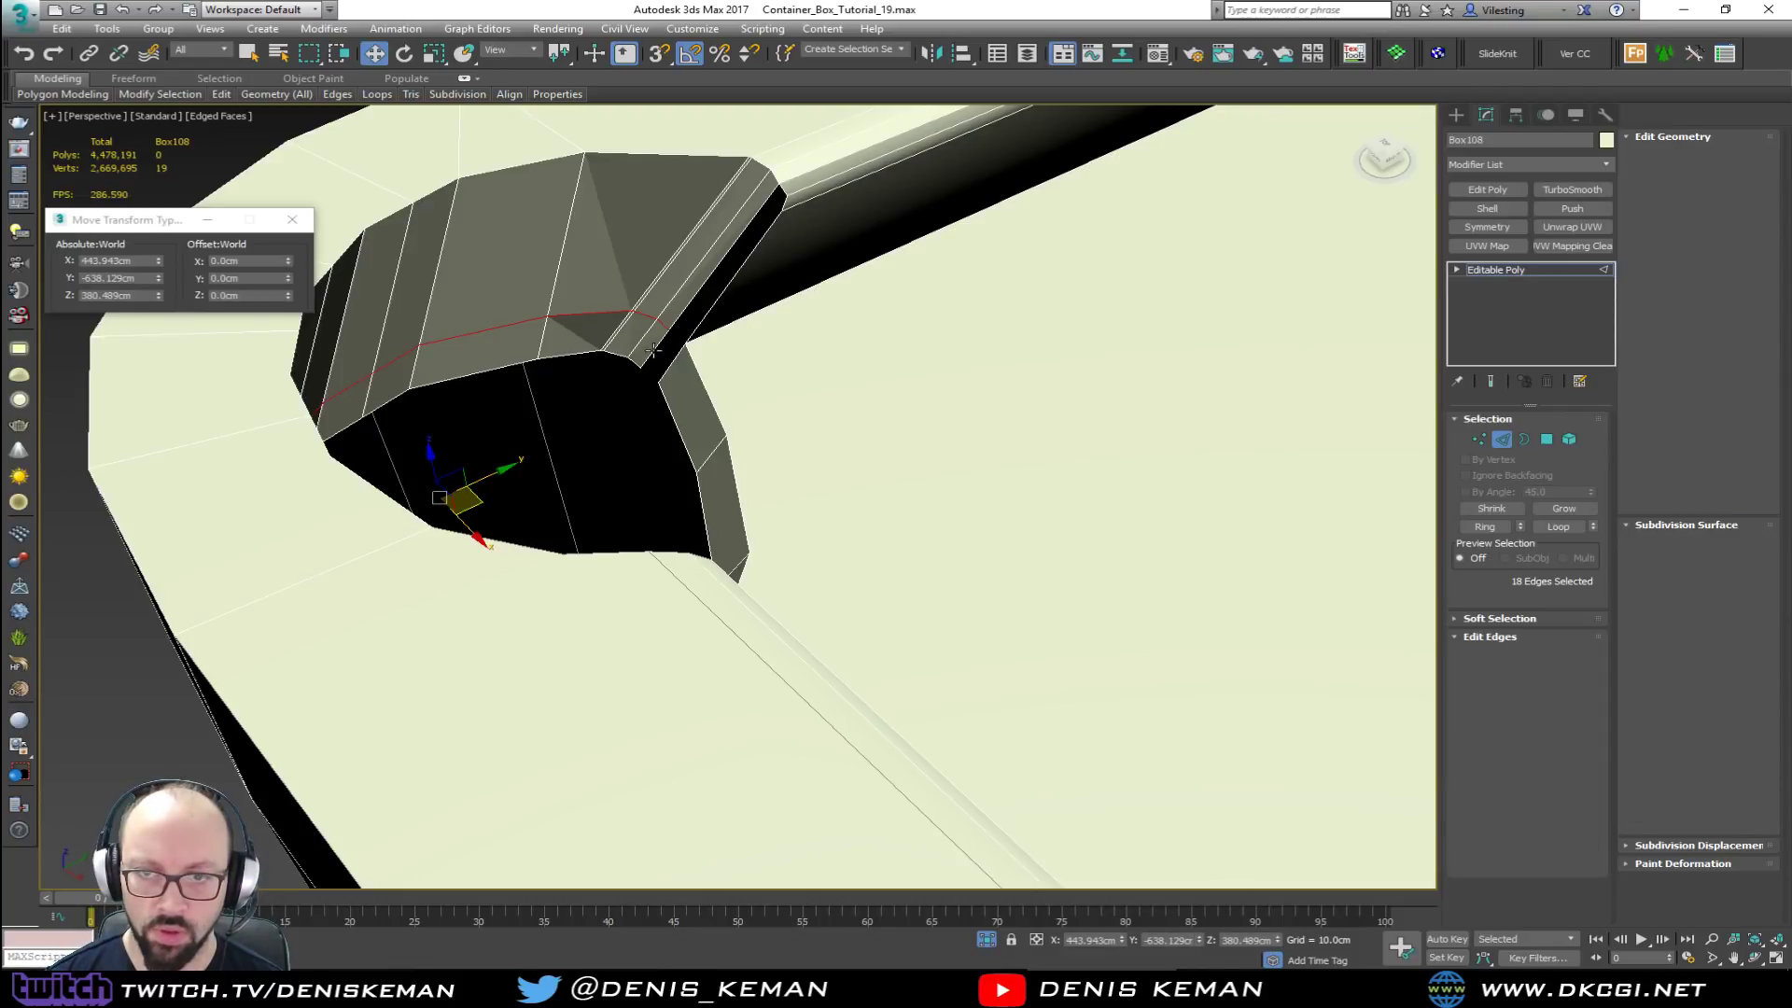
Step: Bridge the open edges between the pocket wall's lower corners and the playing surface's cutout at both ends
{"action": "key", "text": "2"}
{"action": "left_click", "coordinate": [671, 363]}
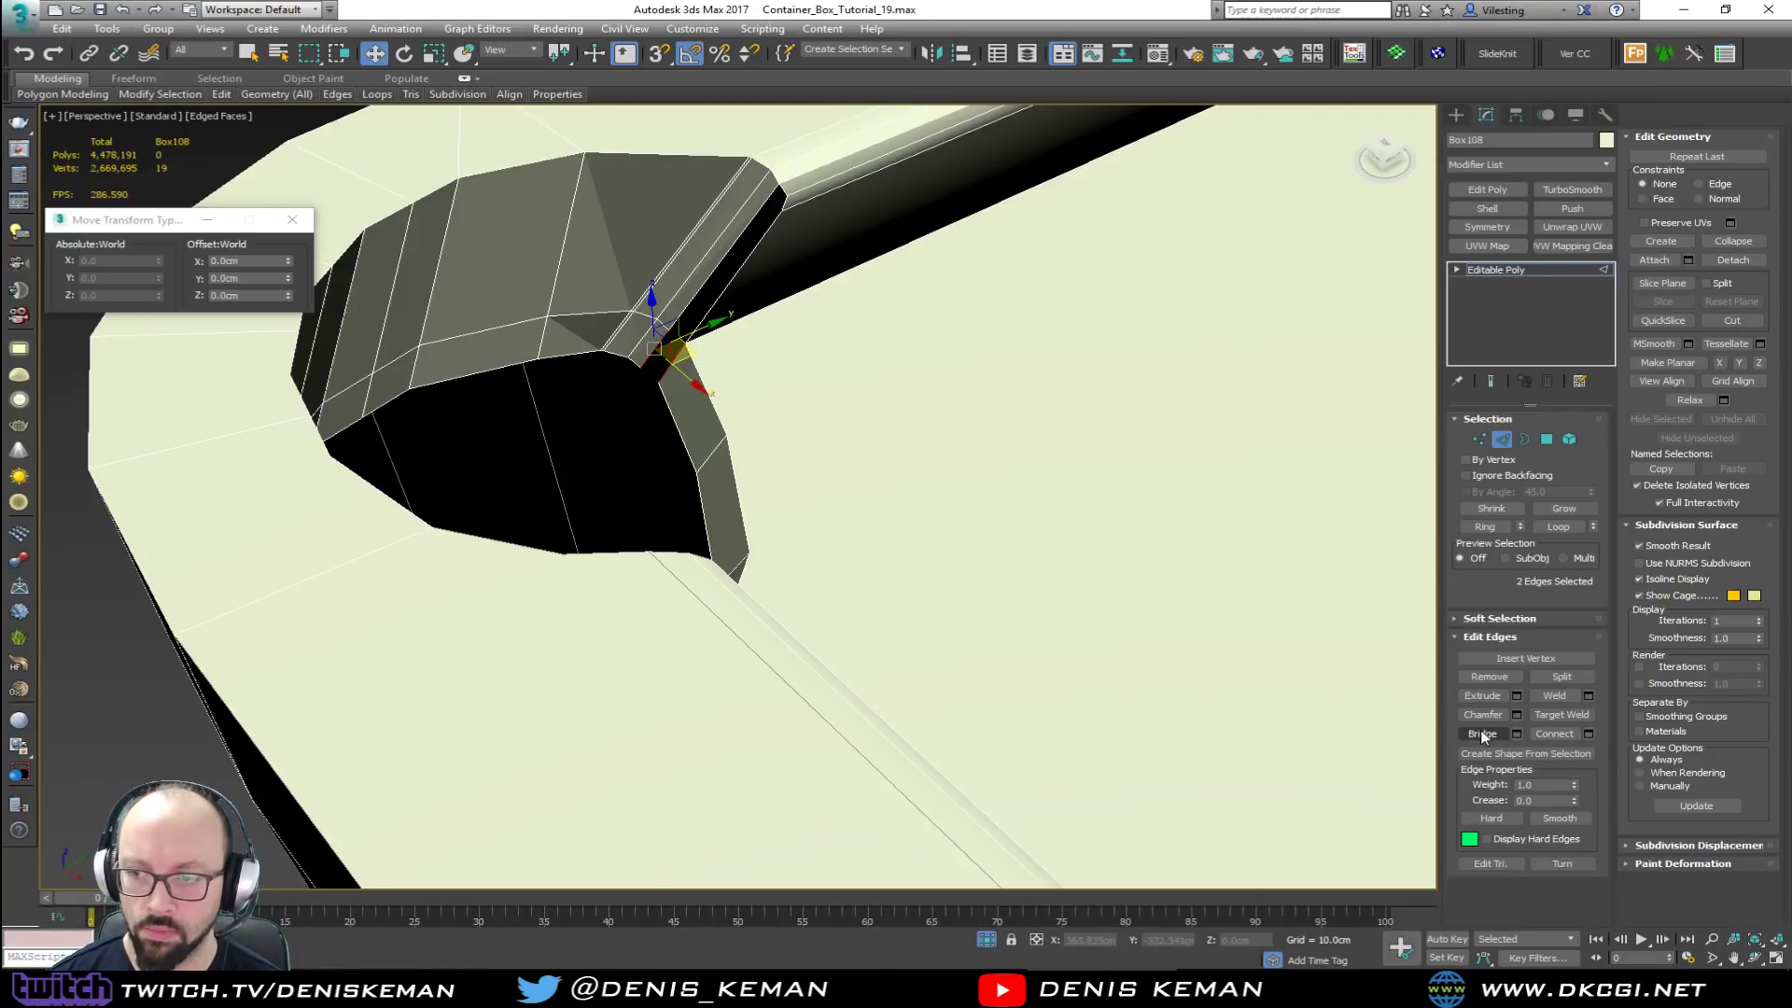
{"action": "middle_click_drag", "start_coordinate": [892, 484], "coordinate": [733, 333], "text": "alt"}
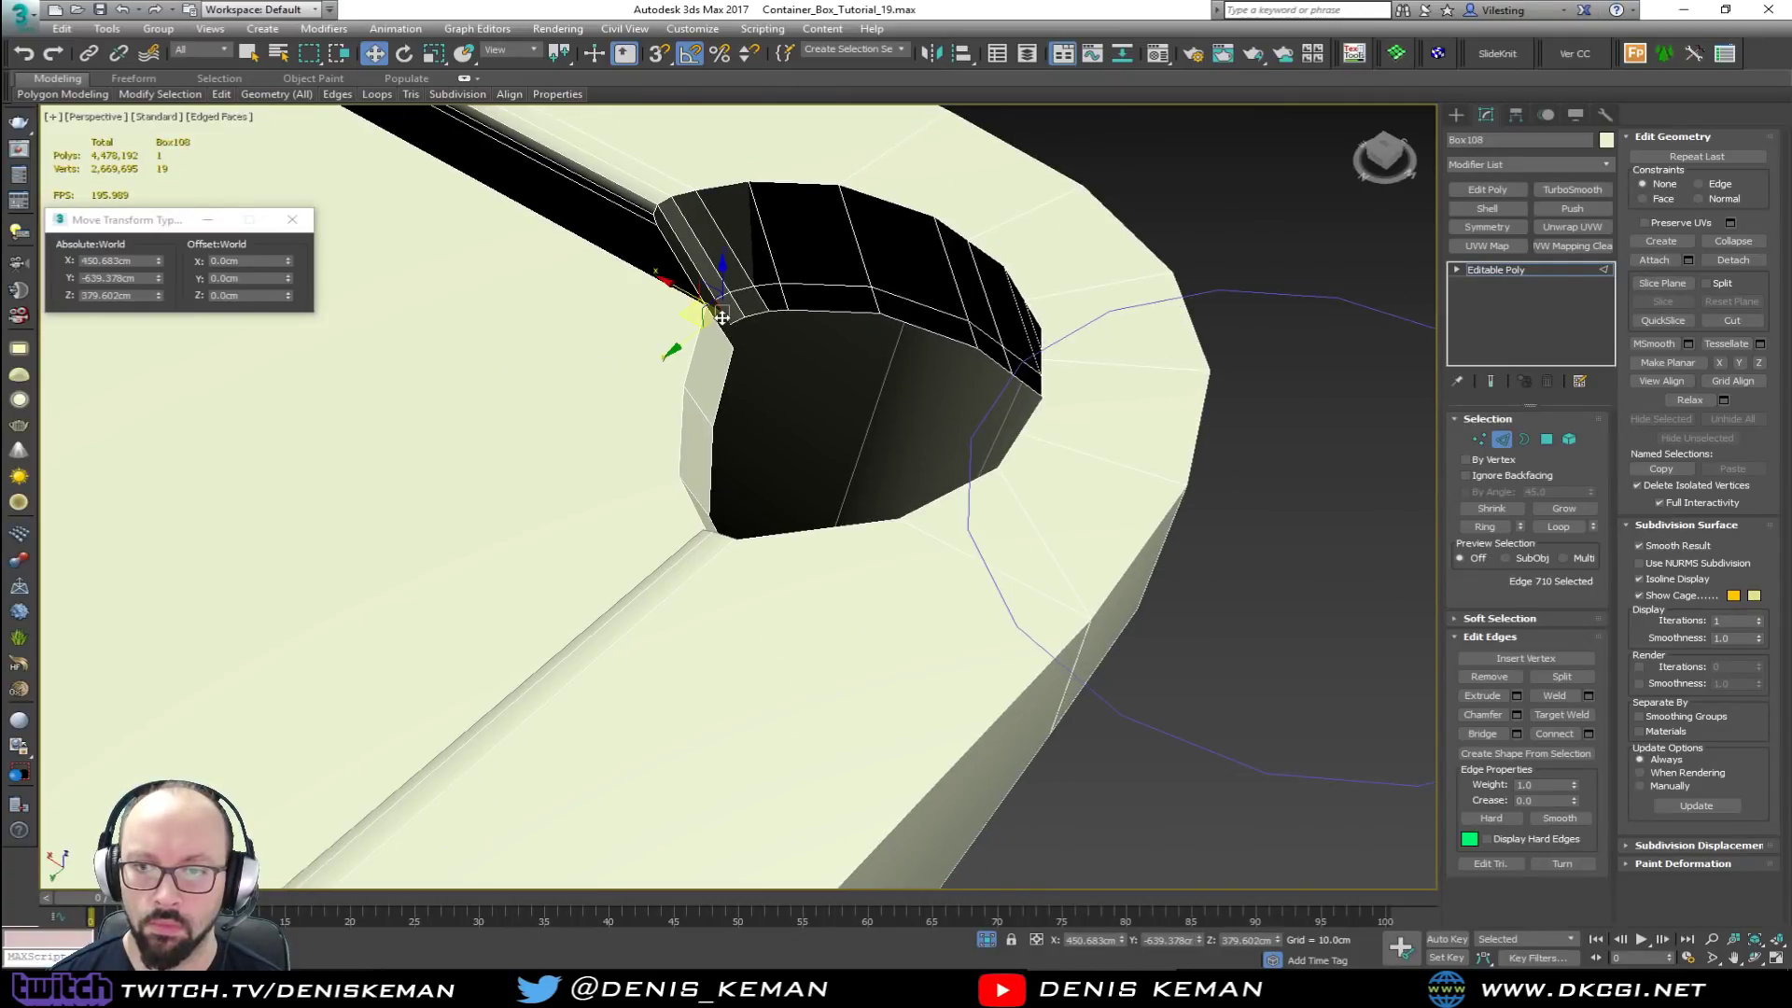
Step: Cap the open five-edge borders where the rail meets the pocket wall on both sides of the pocket
{"action": "key", "text": "3"}
{"action": "left_click", "coordinate": [691, 265]}
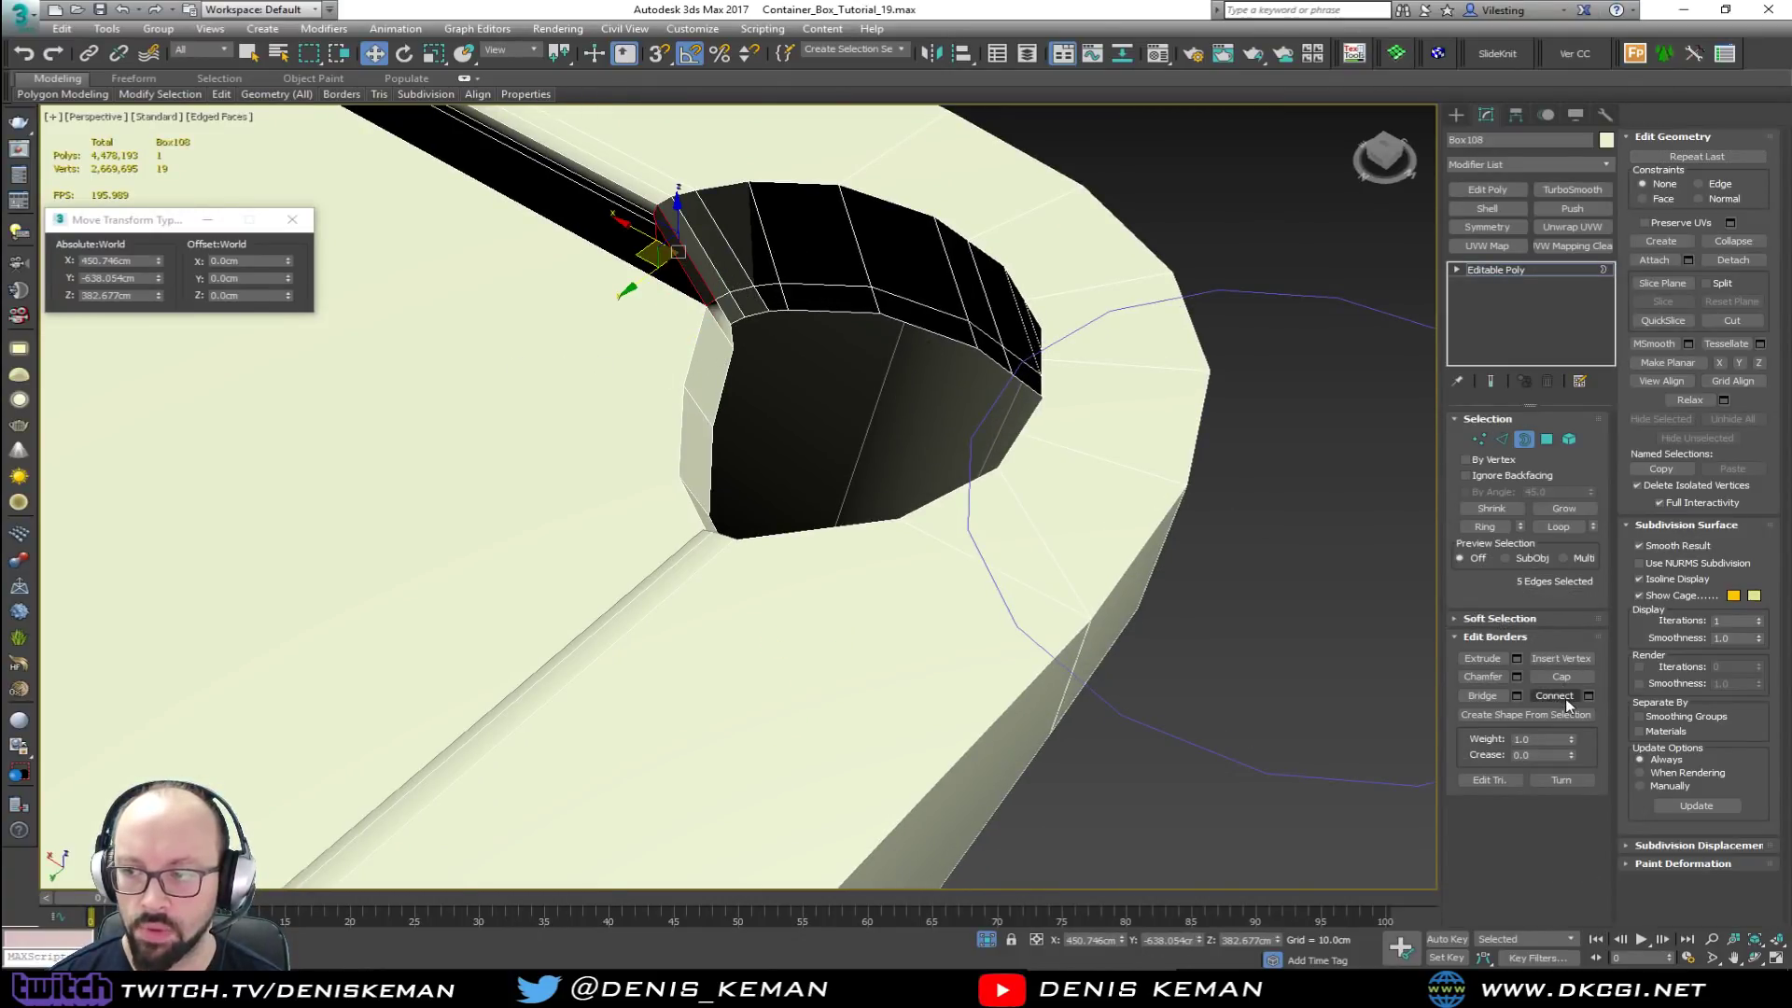
{"action": "middle_click_drag", "start_coordinate": [807, 347], "coordinate": [1000, 346], "text": "alt"}
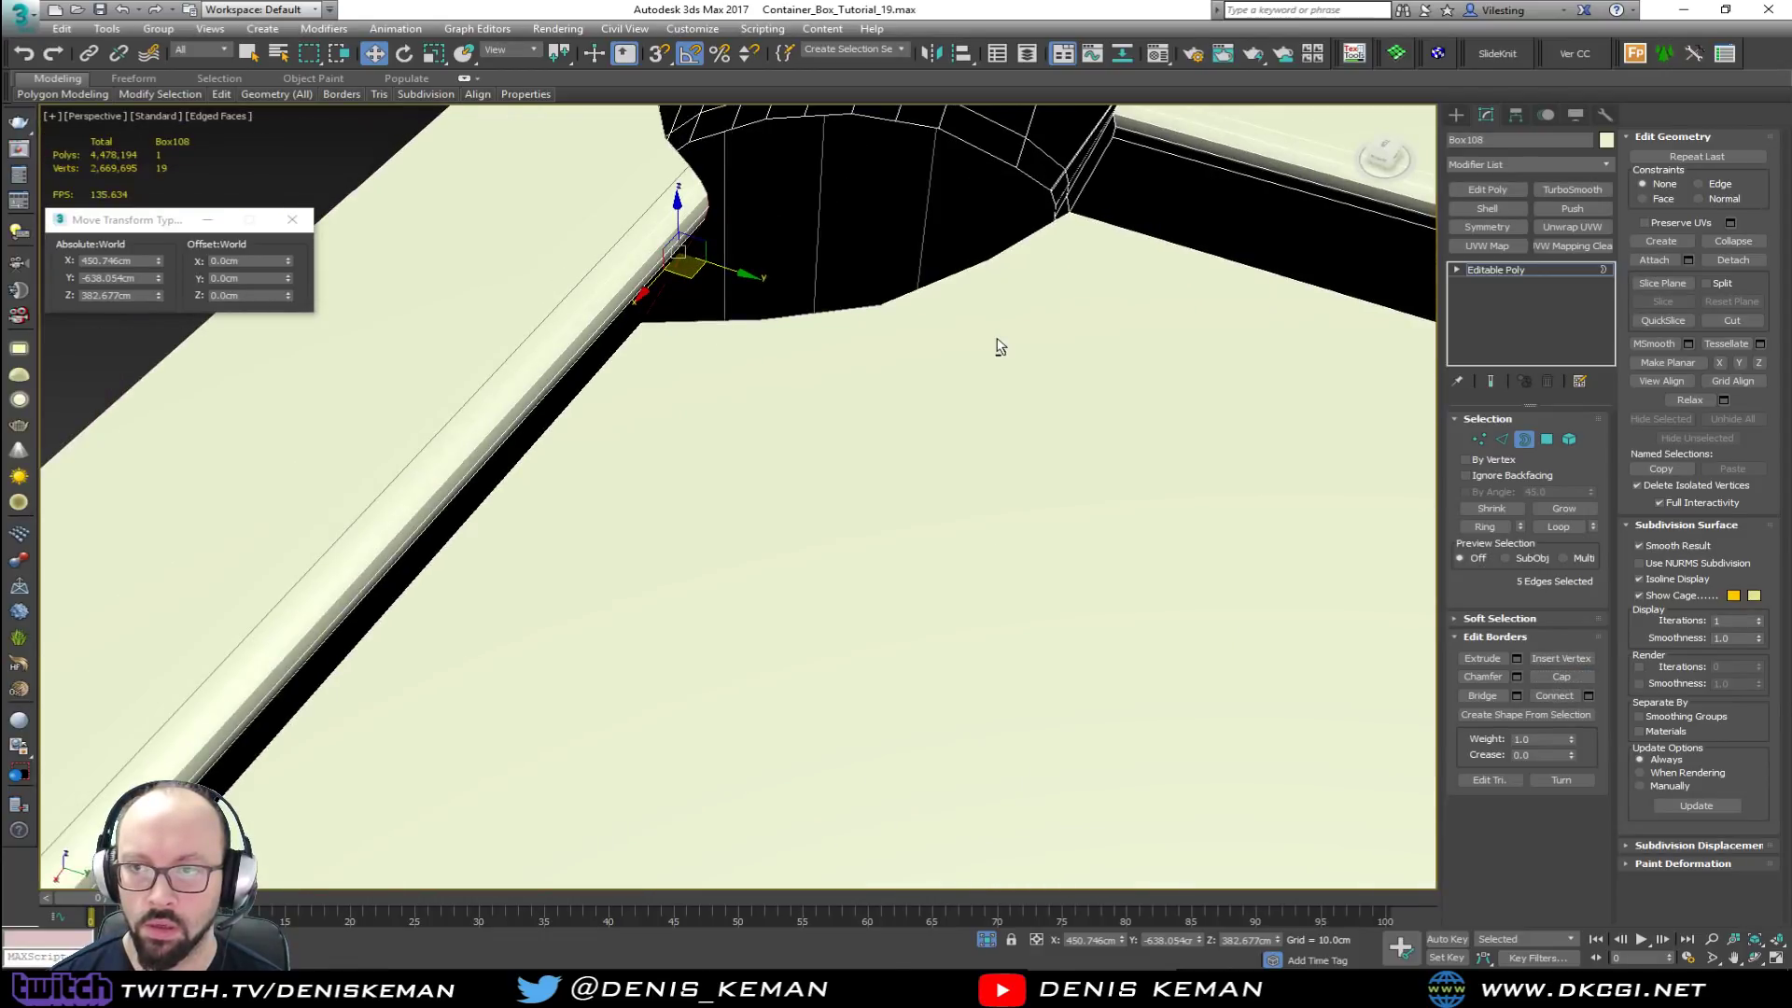
{"action": "middle_click_drag", "start_coordinate": [1081, 249], "coordinate": [1034, 492]}
{"action": "middle_click_drag", "start_coordinate": [1034, 492], "coordinate": [1148, 428], "text": "alt"}
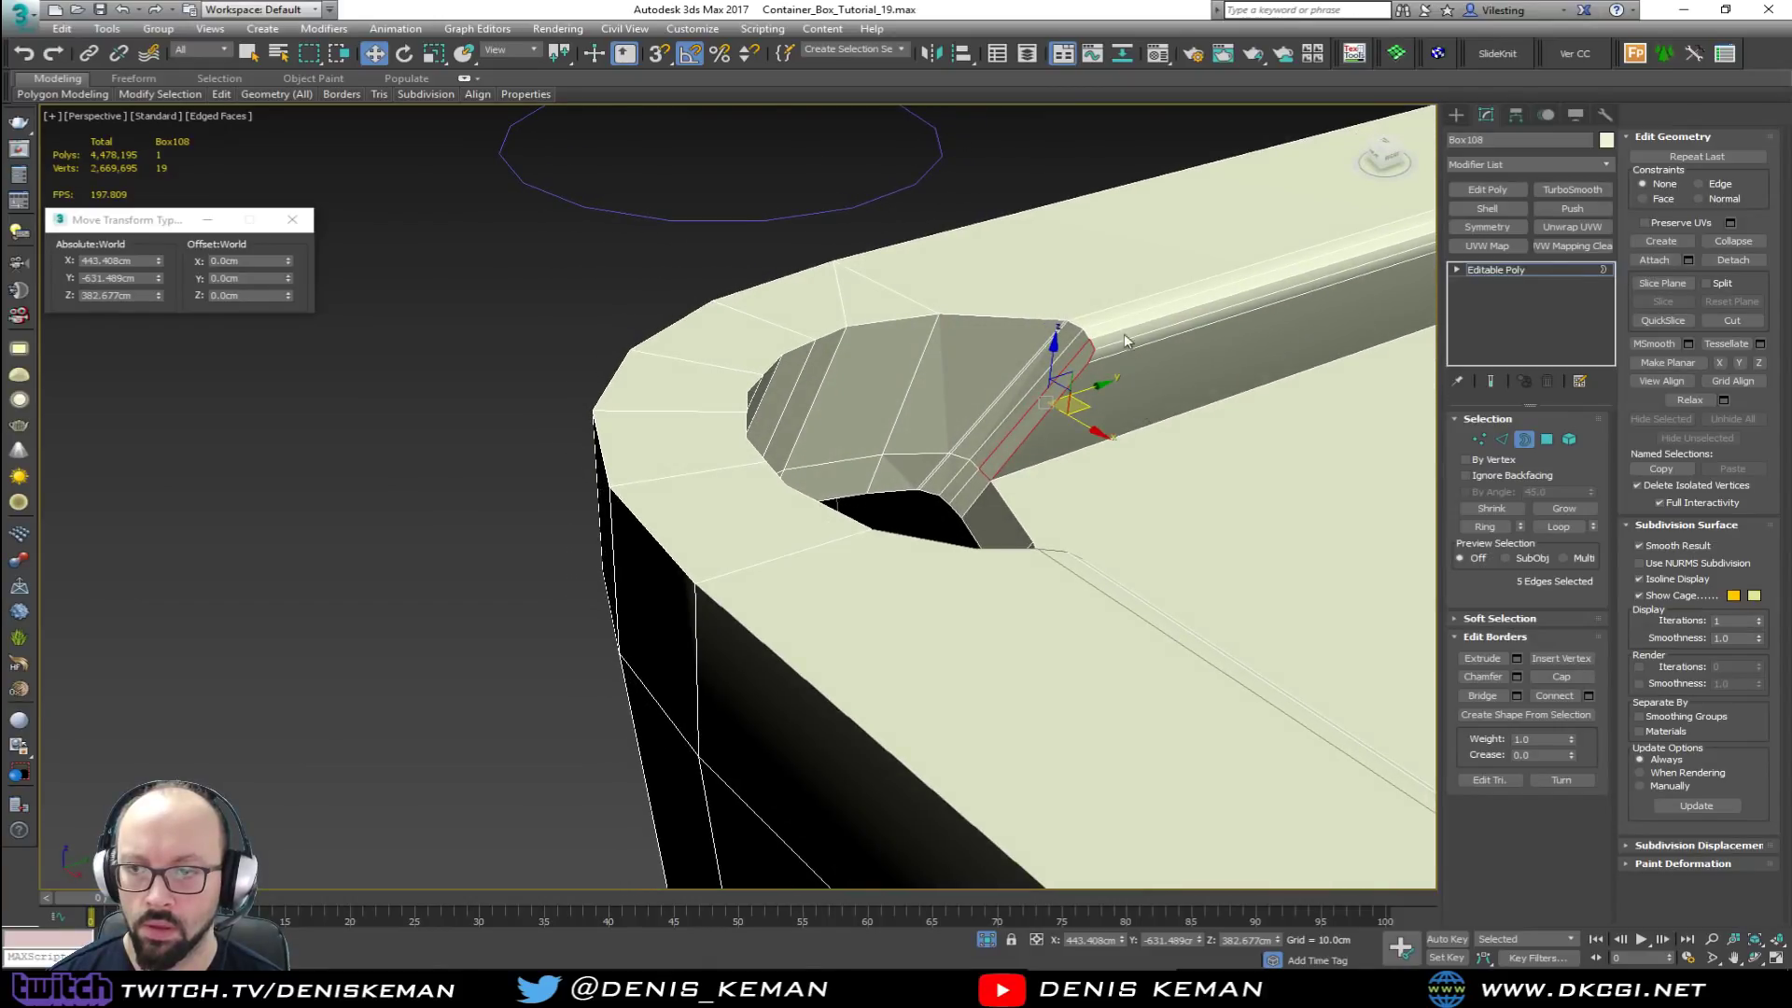
Step: Insert an edge loop around the pocket wall just below its upper edge with SwiftLoop
{"action": "scroll", "coordinate": [1094, 364], "scroll_direction": "up", "scroll_amount": 2}
{"action": "key", "text": "alt+p"}
{"action": "key", "text": "alt+s"}
{"action": "left_click", "coordinate": [1050, 355]}
{"action": "right_click", "coordinate": [1065, 367]}
{"action": "key", "text": "w"}
Step: Connect the new loop's end vertices to the neighbouring rail corner vertices on both sides of the pocket
{"action": "key", "text": "1"}
{"action": "left_click", "coordinate": [1087, 374]}
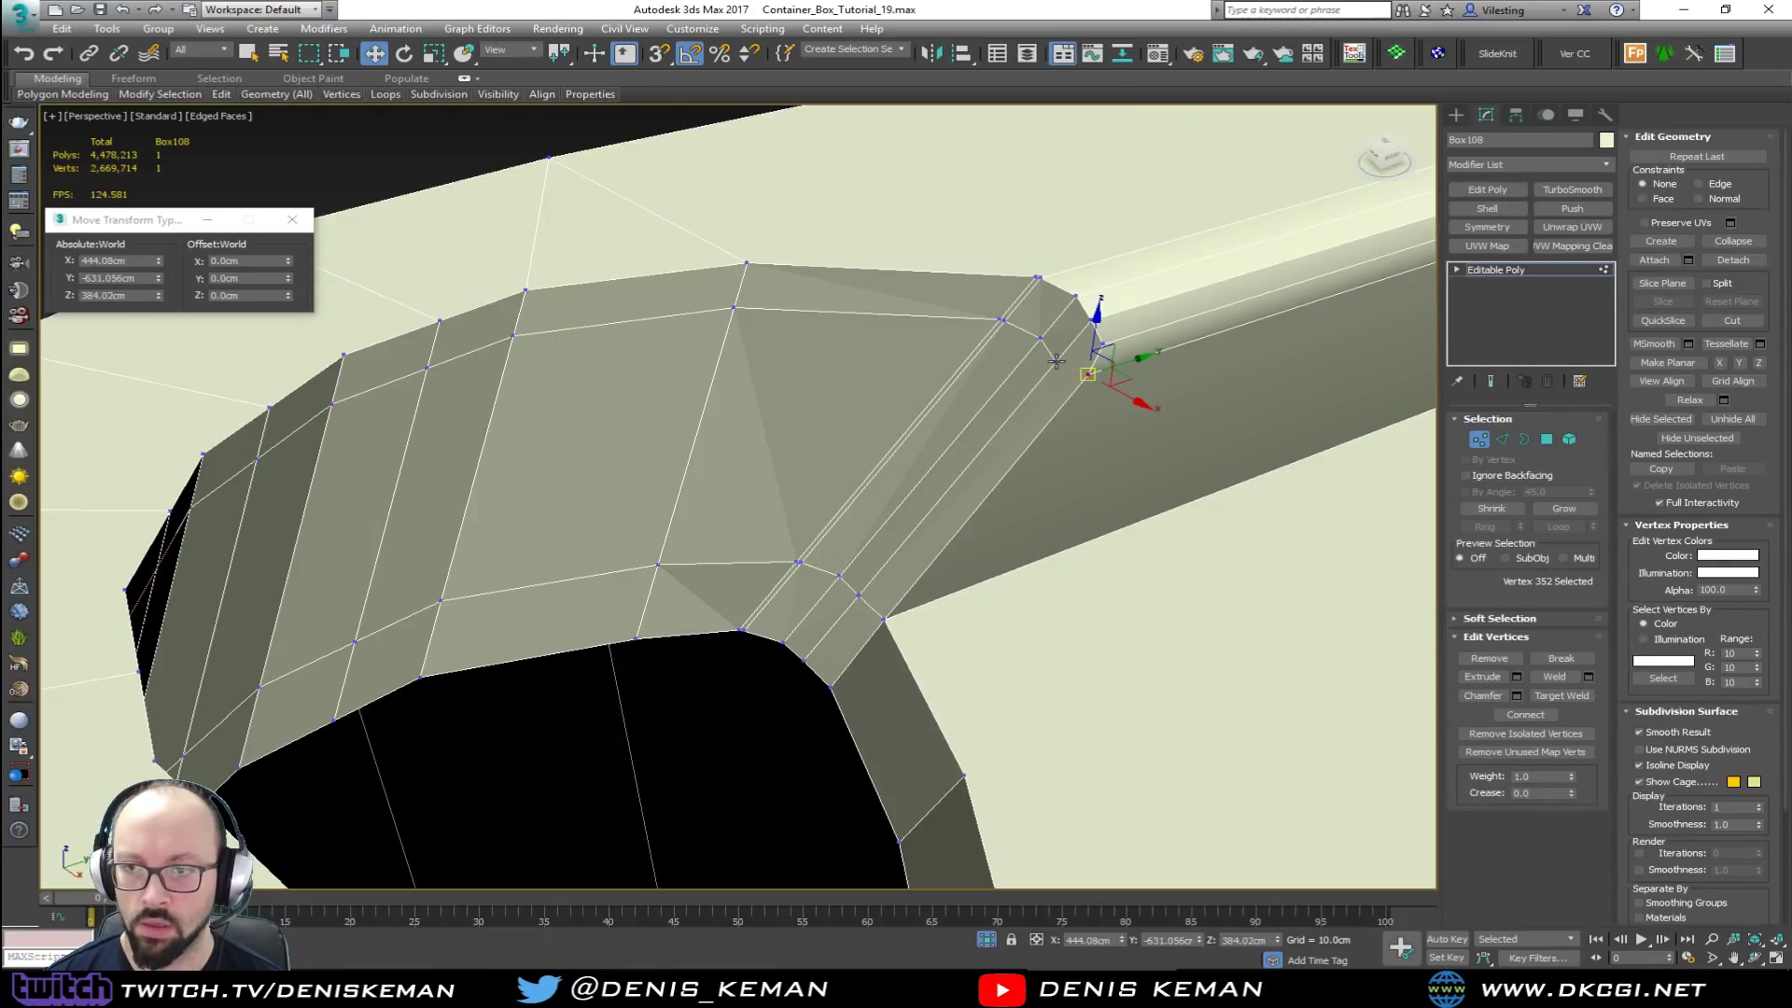
{"action": "scroll", "coordinate": [1054, 362], "scroll_direction": "up", "scroll_amount": 10}
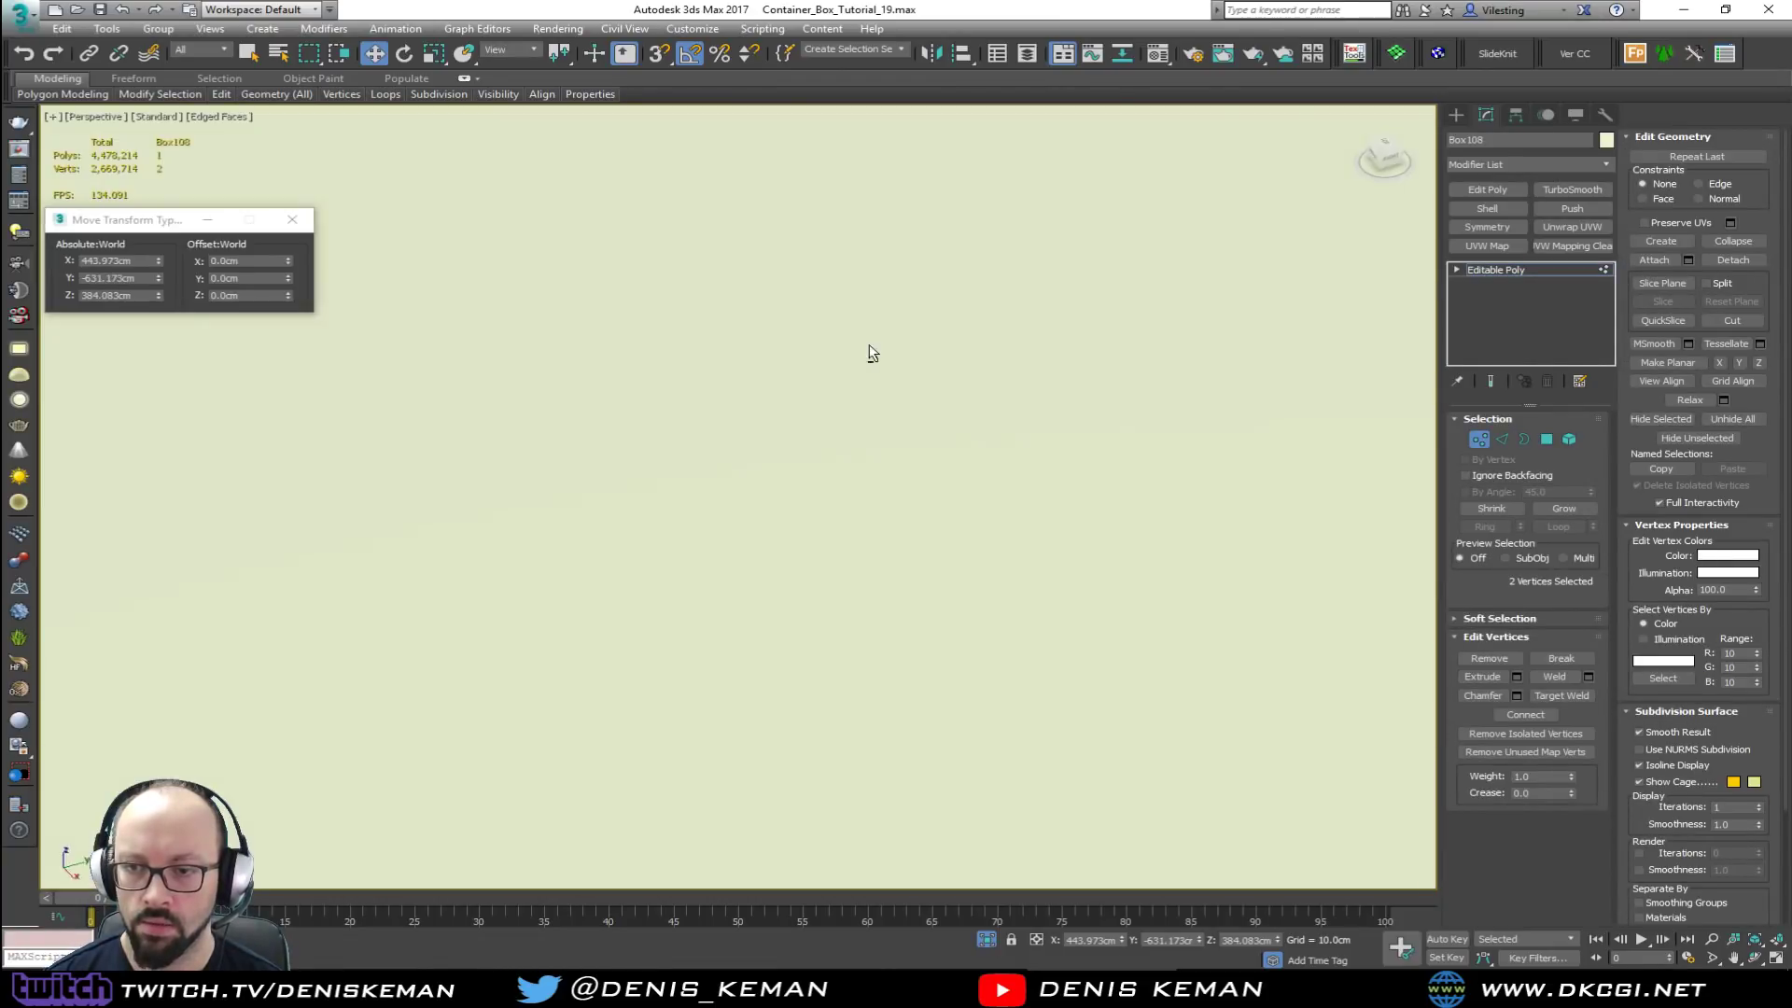
{"action": "scroll", "coordinate": [766, 363], "scroll_direction": "down", "scroll_amount": 4}
{"action": "middle_click_drag", "start_coordinate": [648, 310], "coordinate": [609, 408]}
{"action": "scroll", "coordinate": [714, 333], "scroll_direction": "up", "scroll_amount": 4}
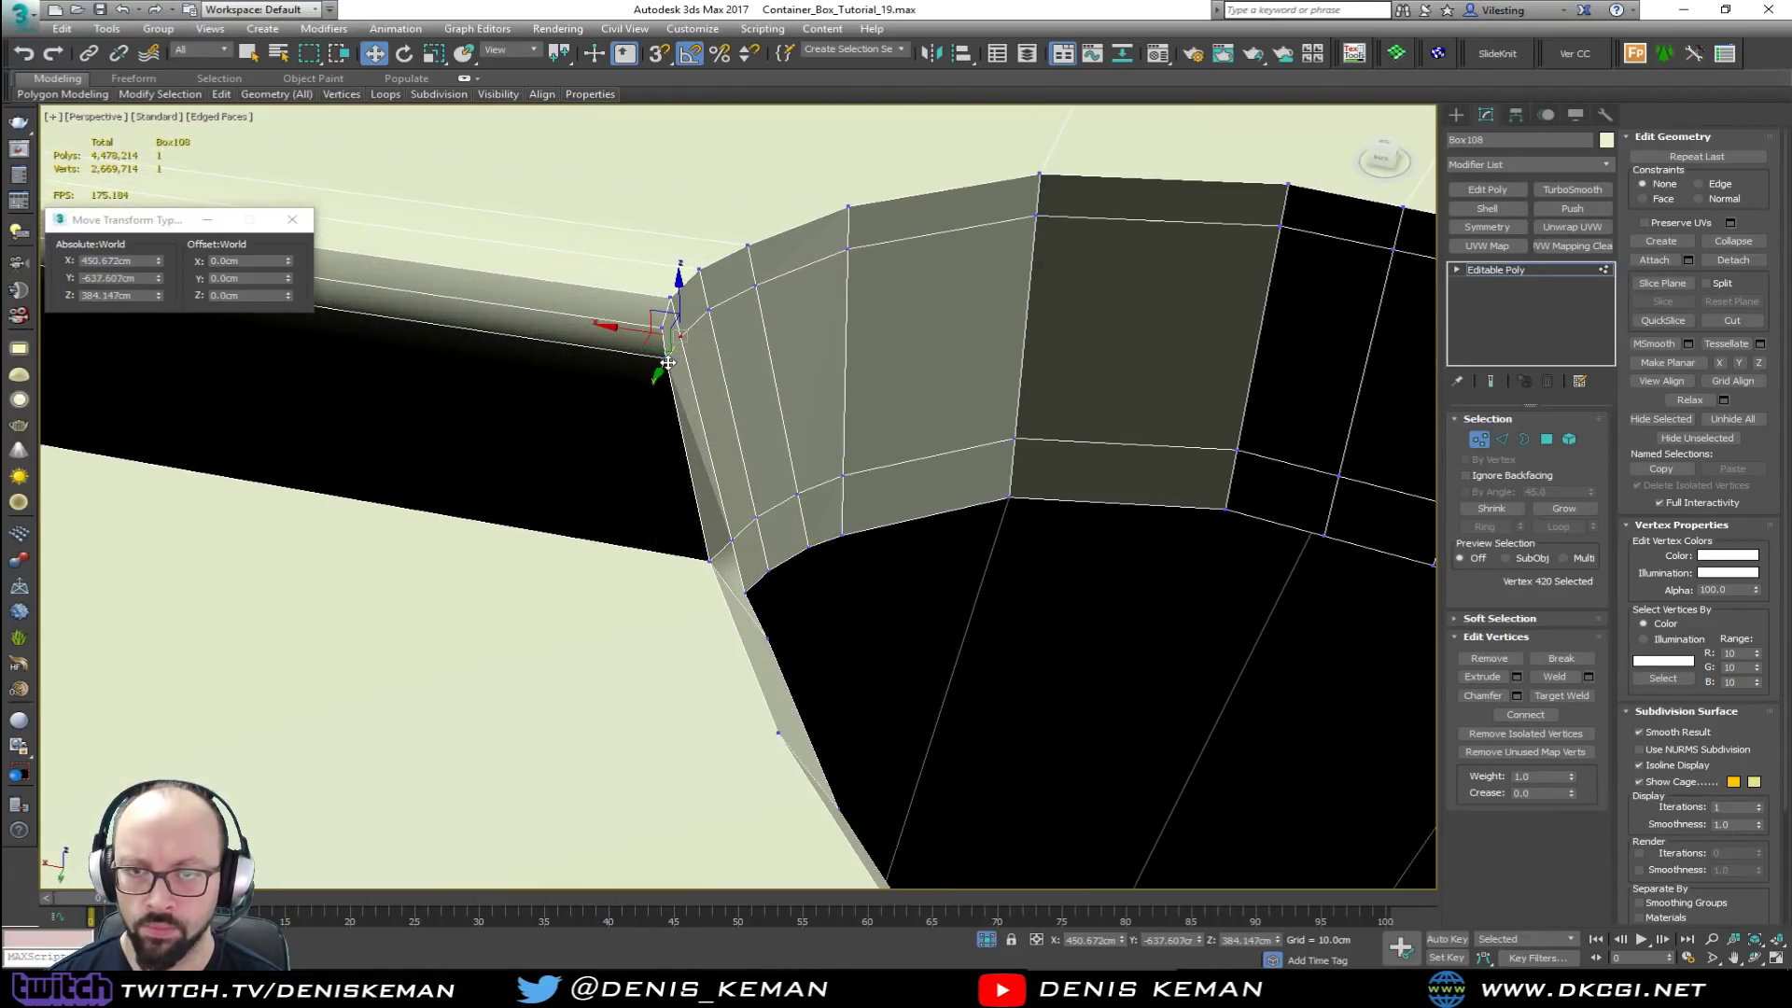
{"action": "middle_click_drag", "start_coordinate": [939, 445], "coordinate": [808, 355]}
Step: Select the 24-edge border at the bottom of the pocket wall and extrude it downward
{"action": "key", "text": "3"}
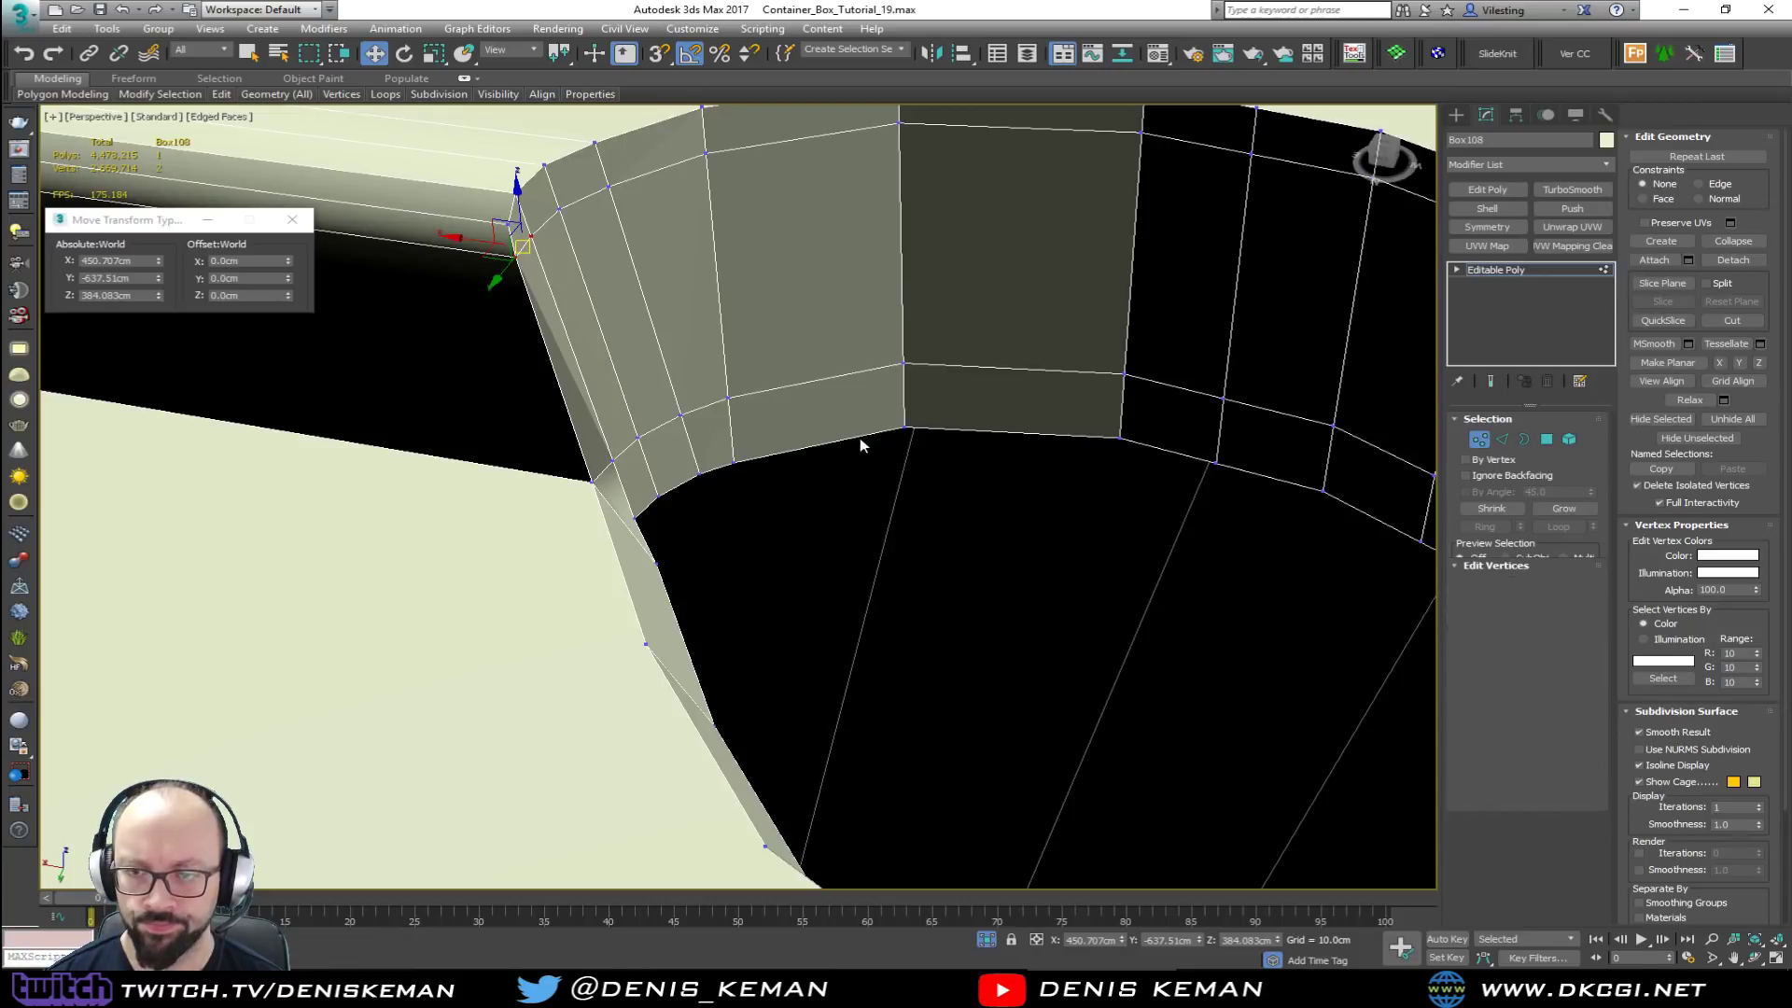
{"action": "left_click", "coordinate": [859, 439]}
{"action": "middle_click_drag", "start_coordinate": [860, 439], "coordinate": [819, 301]}
{"action": "scroll", "coordinate": [730, 353], "scroll_direction": "down", "scroll_amount": 4}
Step: Try to tilt the pocket's extruded bottom border
{"action": "key", "text": "e"}
{"action": "mouse_move", "coordinate": [822, 504]}
{"action": "middle_mouse_down", "text": "alt"}
{"action": "mouse_move", "coordinate": [876, 468]}
{"action": "mouse_move", "coordinate": [812, 490]}
{"action": "middle_mouse_up", "text": "alt"}
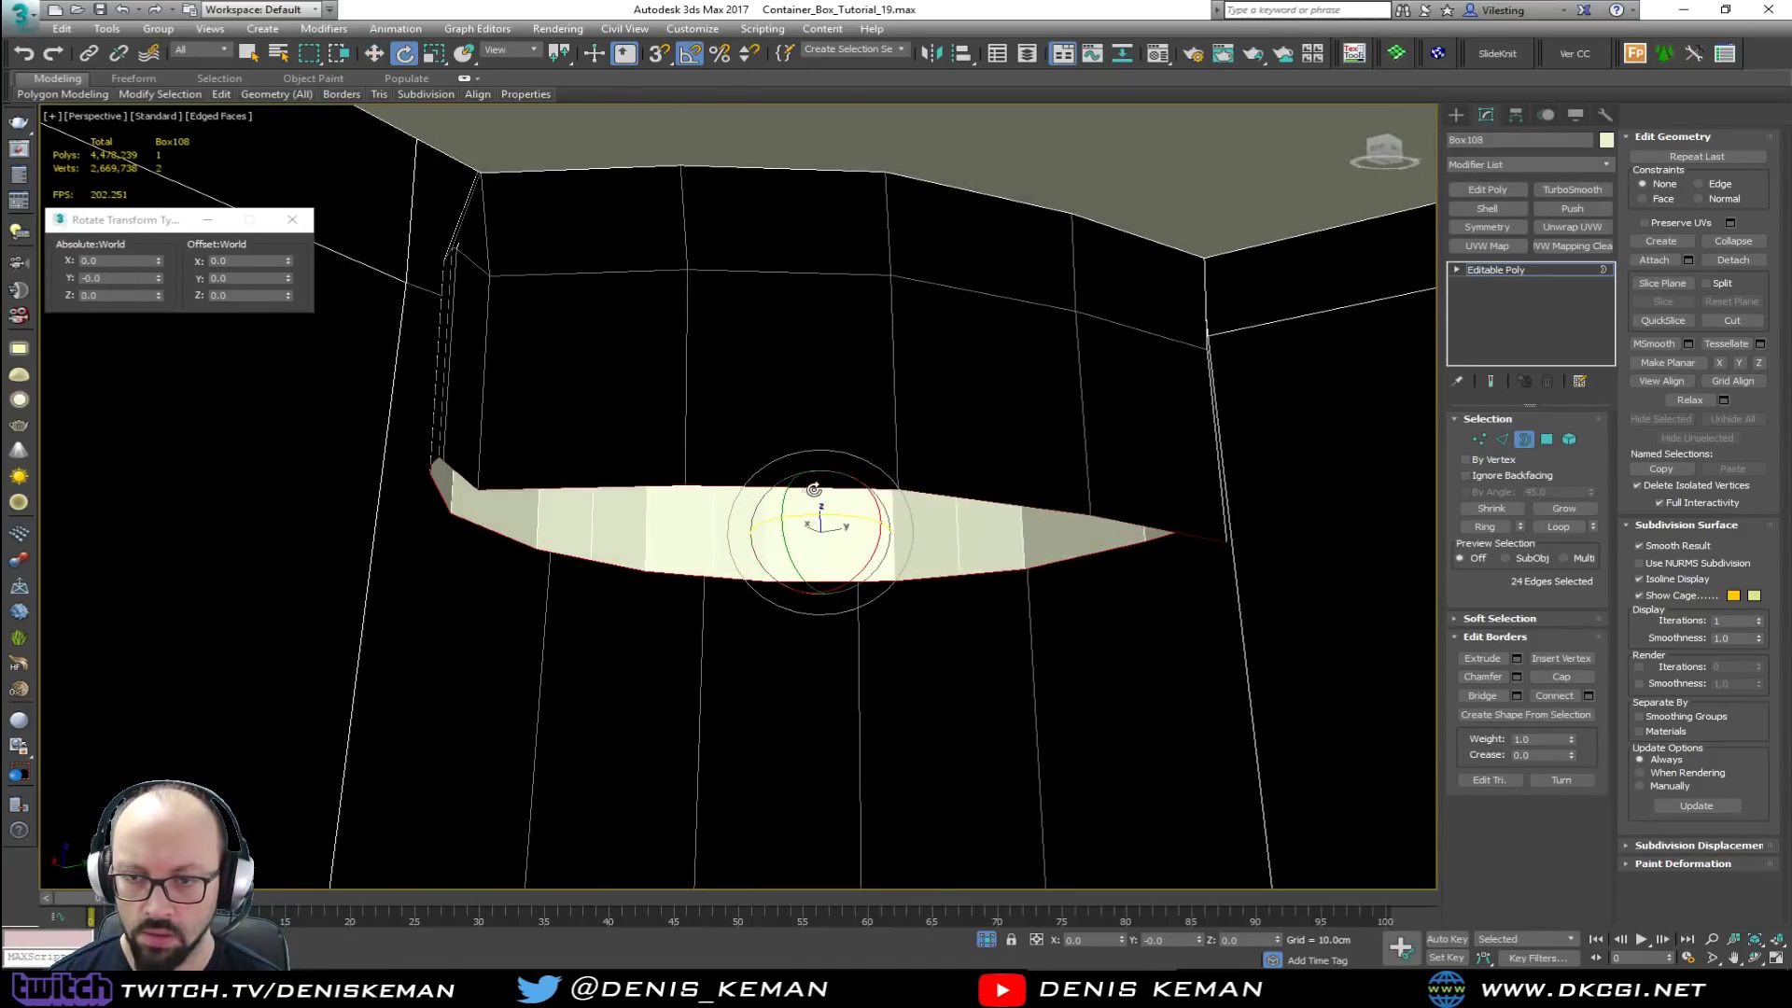
{"action": "left_click_drag", "start_coordinate": [831, 494], "coordinate": [827, 475]}
{"action": "key", "text": "ctrl+z"}
{"action": "mouse_move", "coordinate": [852, 494]}
{"action": "middle_mouse_down", "text": "alt"}
{"action": "mouse_move", "coordinate": [803, 432]}
{"action": "mouse_move", "coordinate": [663, 448]}
{"action": "mouse_move", "coordinate": [704, 524]}
{"action": "mouse_move", "coordinate": [815, 607]}
{"action": "mouse_move", "coordinate": [826, 495]}
{"action": "mouse_move", "coordinate": [887, 401]}
{"action": "mouse_move", "coordinate": [880, 474]}
{"action": "middle_mouse_up", "text": "alt"}
Step: Move the pocket's extruded bottom border slightly down
{"action": "key", "text": "w"}
{"action": "left_click_drag", "start_coordinate": [821, 482], "coordinate": [820, 499]}
{"action": "middle_click_drag", "start_coordinate": [823, 500], "coordinate": [743, 482], "text": "alt"}
{"action": "mouse_move", "coordinate": [743, 482]}
{"action": "middle_mouse_down", "text": "alt"}
{"action": "mouse_move", "coordinate": [654, 480]}
{"action": "mouse_move", "coordinate": [744, 497]}
{"action": "middle_mouse_up", "text": "alt"}
{"action": "middle_click_drag", "start_coordinate": [809, 549], "coordinate": [843, 552], "text": "alt"}
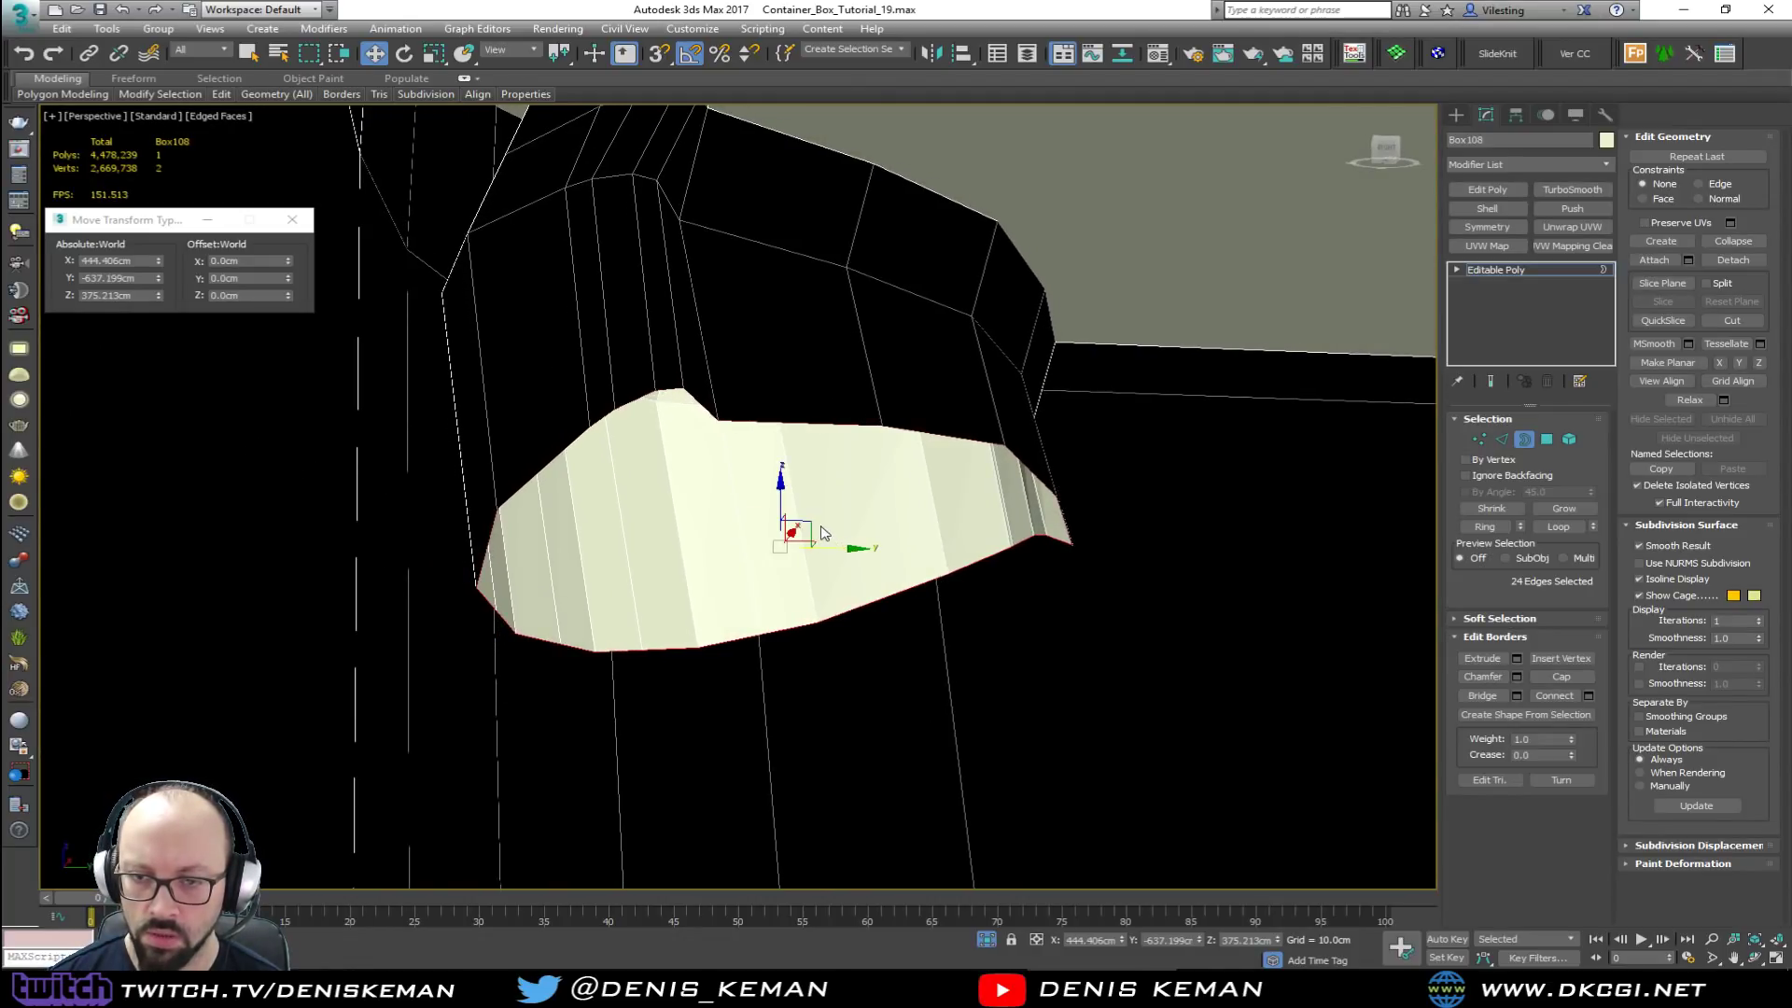
Step: Try to extrude the pocket's bottom border diagonally inward and shift it beneath the playing surface
{"action": "left_click_drag", "start_coordinate": [814, 529], "coordinate": [1004, 632], "text": "shift"}
{"action": "middle_click_drag", "start_coordinate": [999, 628], "coordinate": [936, 631], "text": "alt"}
{"action": "left_click_drag", "start_coordinate": [927, 654], "coordinate": [848, 660]}
{"action": "middle_click_drag", "start_coordinate": [848, 661], "coordinate": [1032, 568], "text": "alt"}
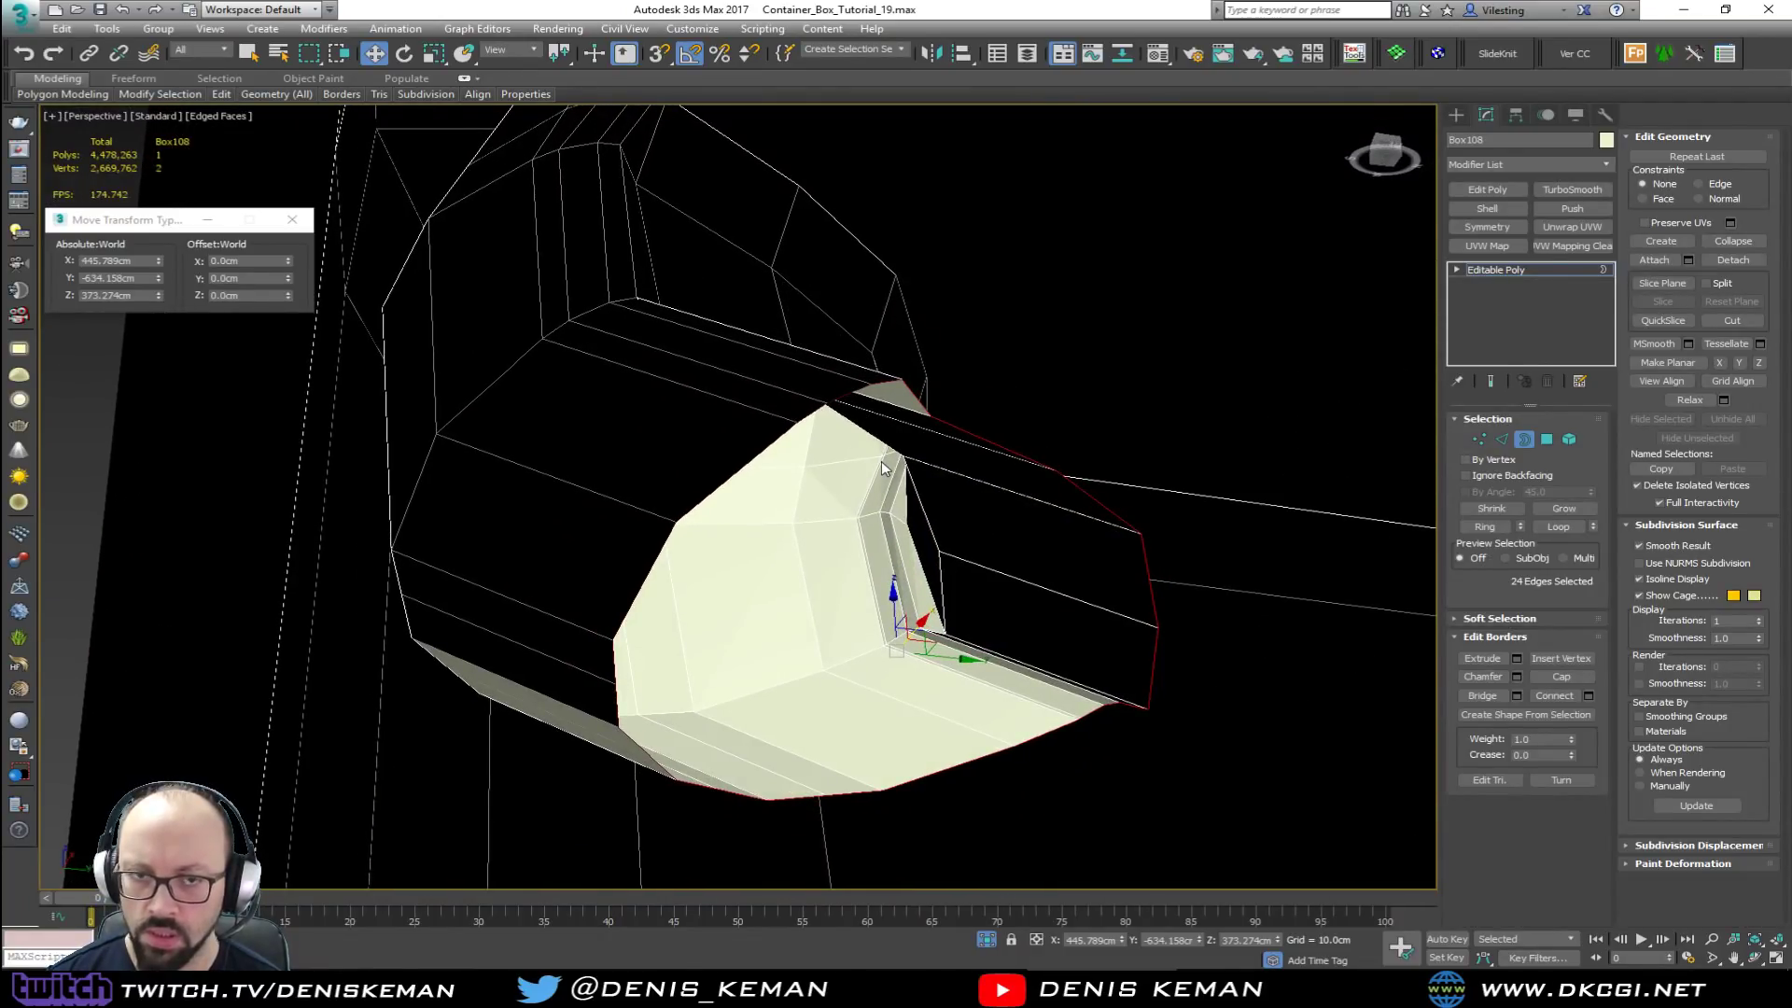
Step: Try to extend the pocket tunnel with a second horizontal extrusion under the playing surface
{"action": "middle_click_drag", "start_coordinate": [874, 490], "coordinate": [560, 449], "text": "alt"}
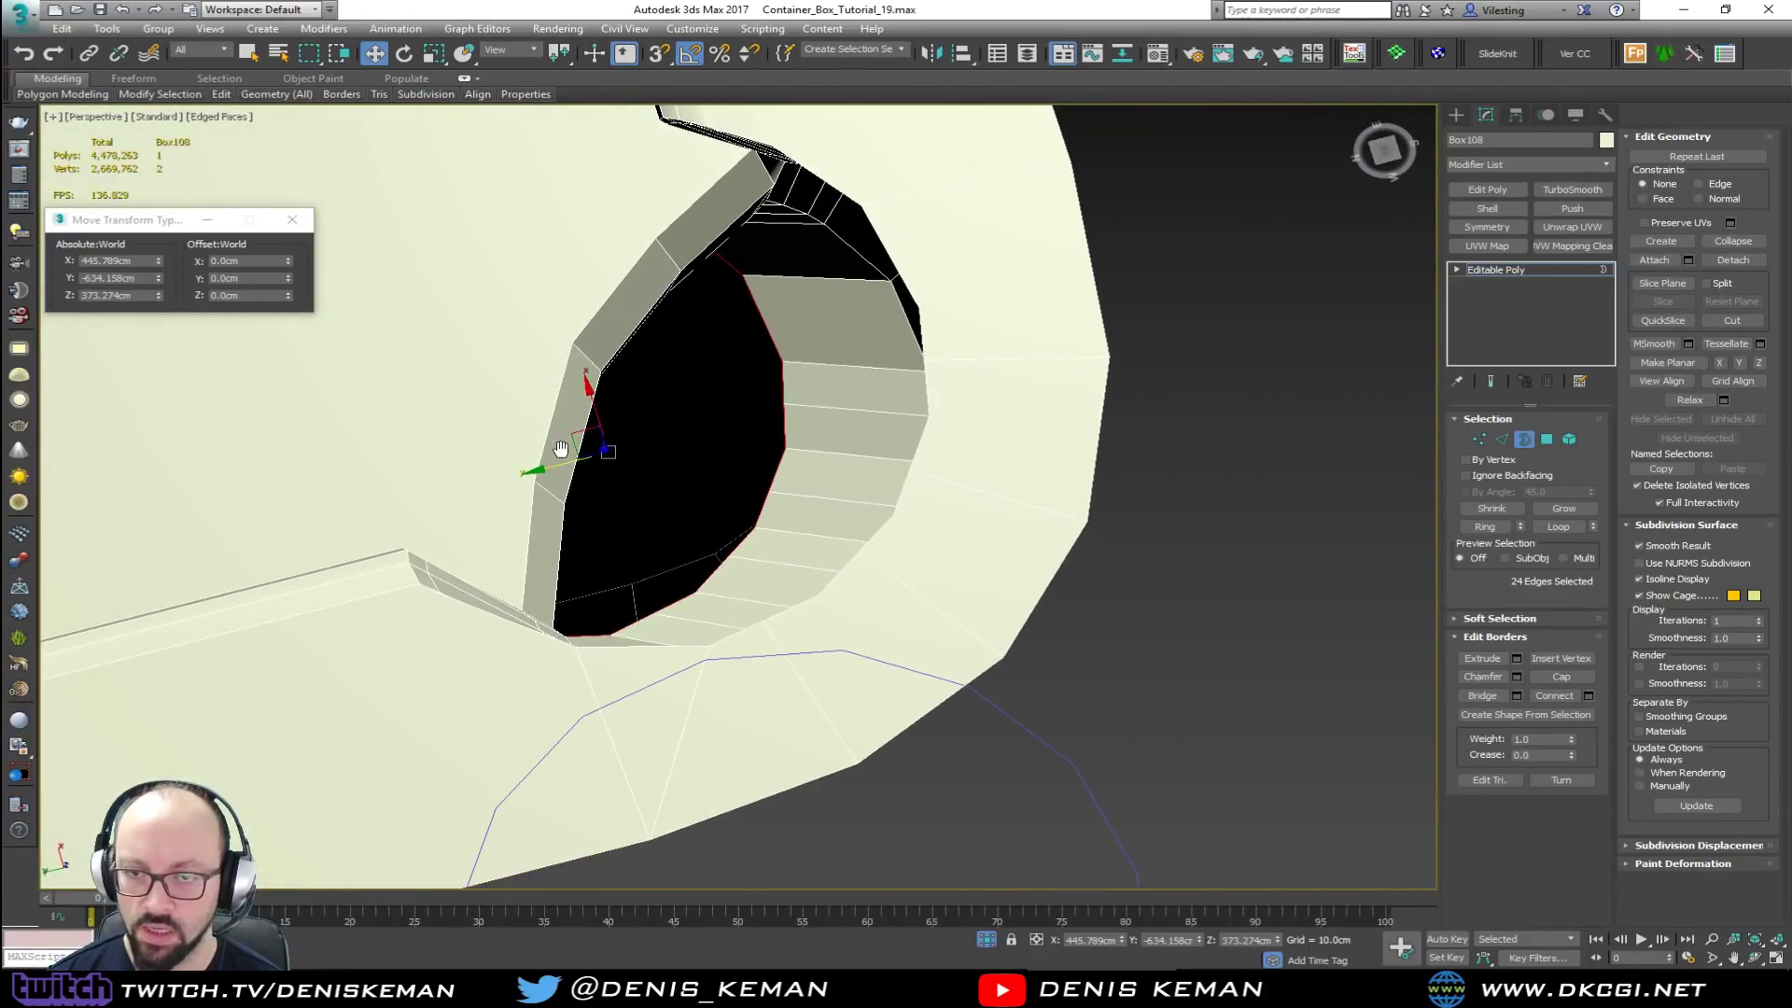
{"action": "left_click_drag", "start_coordinate": [573, 441], "coordinate": [355, 297]}
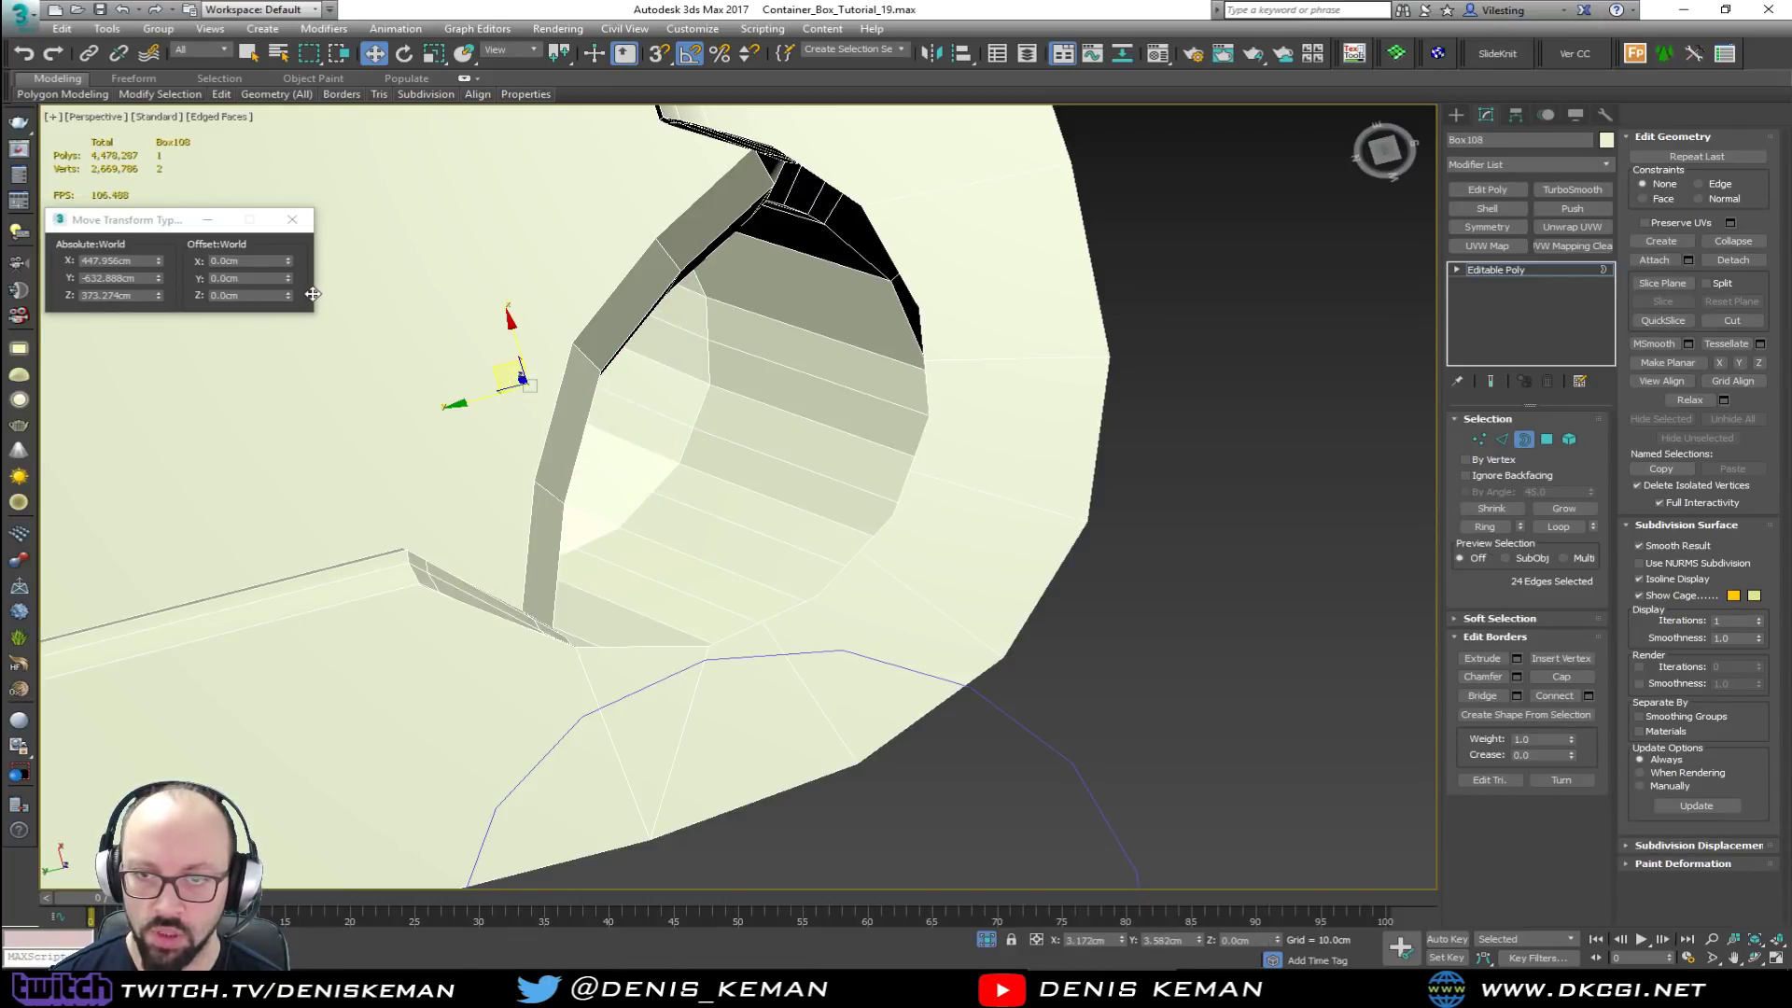
{"action": "middle_click_drag", "start_coordinate": [386, 332], "coordinate": [780, 285], "text": "alt"}
{"action": "mouse_move", "coordinate": [775, 349]}
{"action": "middle_mouse_down", "text": "alt"}
{"action": "mouse_move", "coordinate": [766, 369]}
{"action": "mouse_move", "coordinate": [805, 344]}
{"action": "mouse_move", "coordinate": [770, 343]}
{"action": "middle_mouse_up", "text": "alt"}
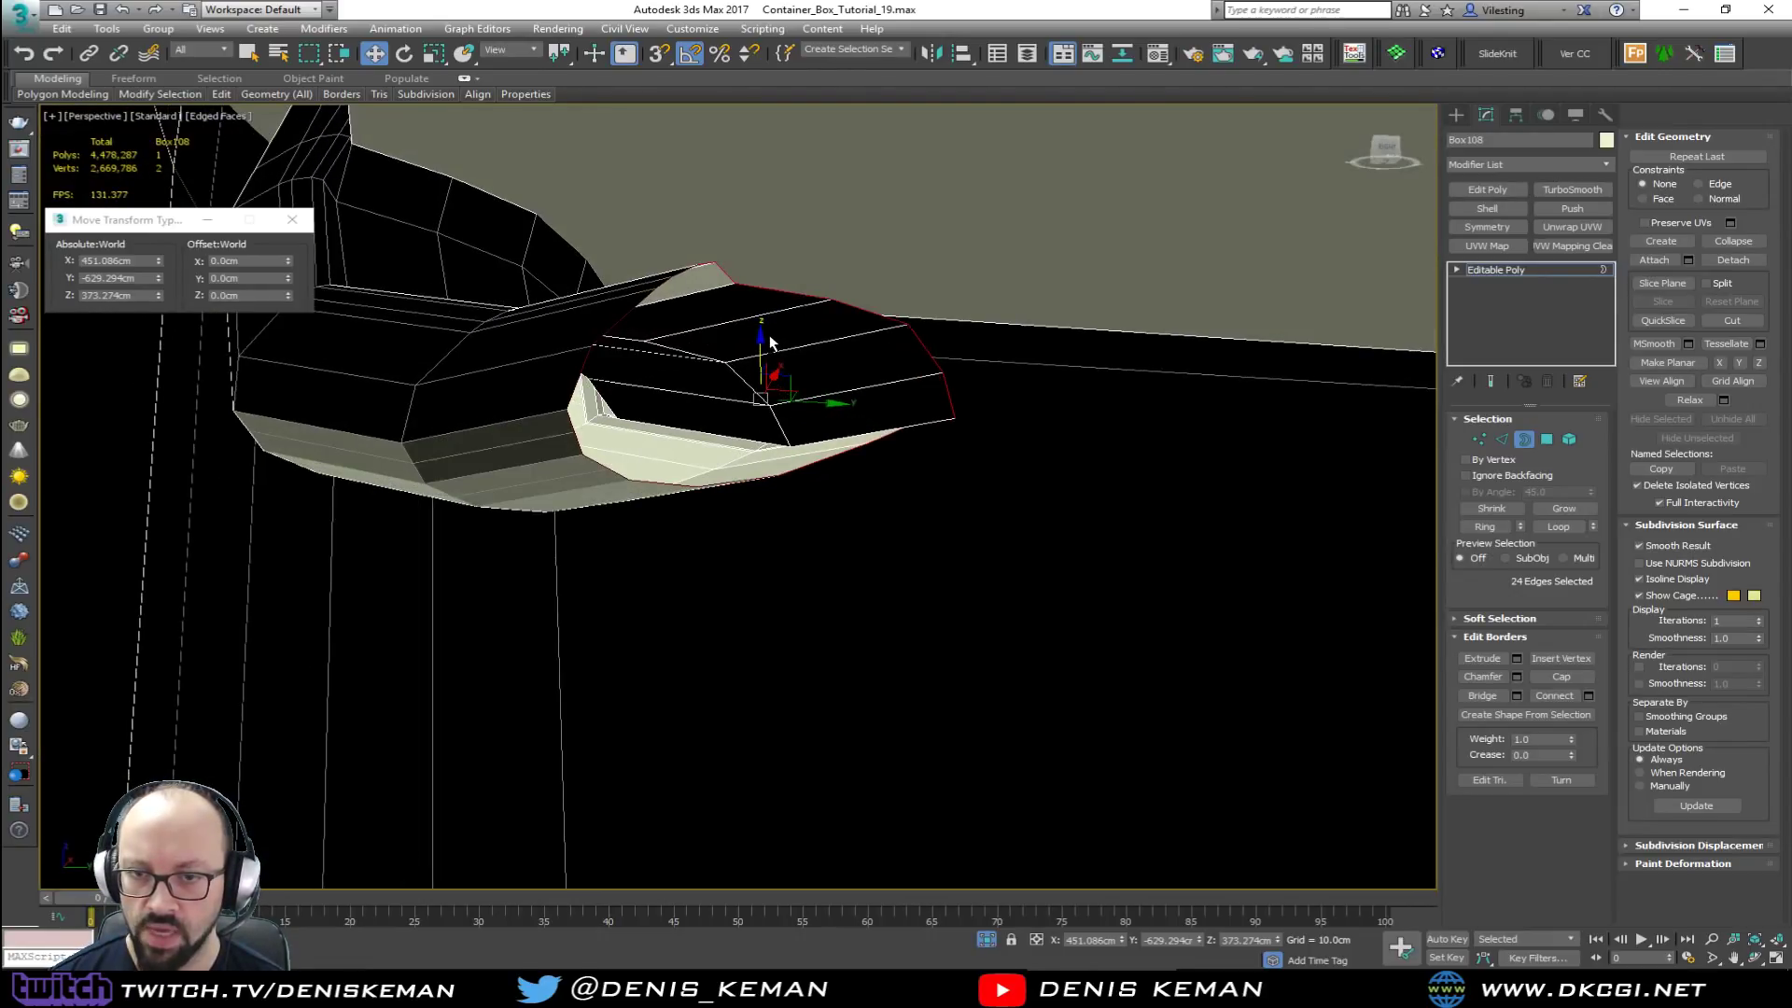
Step: Try to flatten the tunnel's end border with Make Planar along X, along Y and on its own average plane
{"action": "left_click", "coordinate": [1724, 360]}
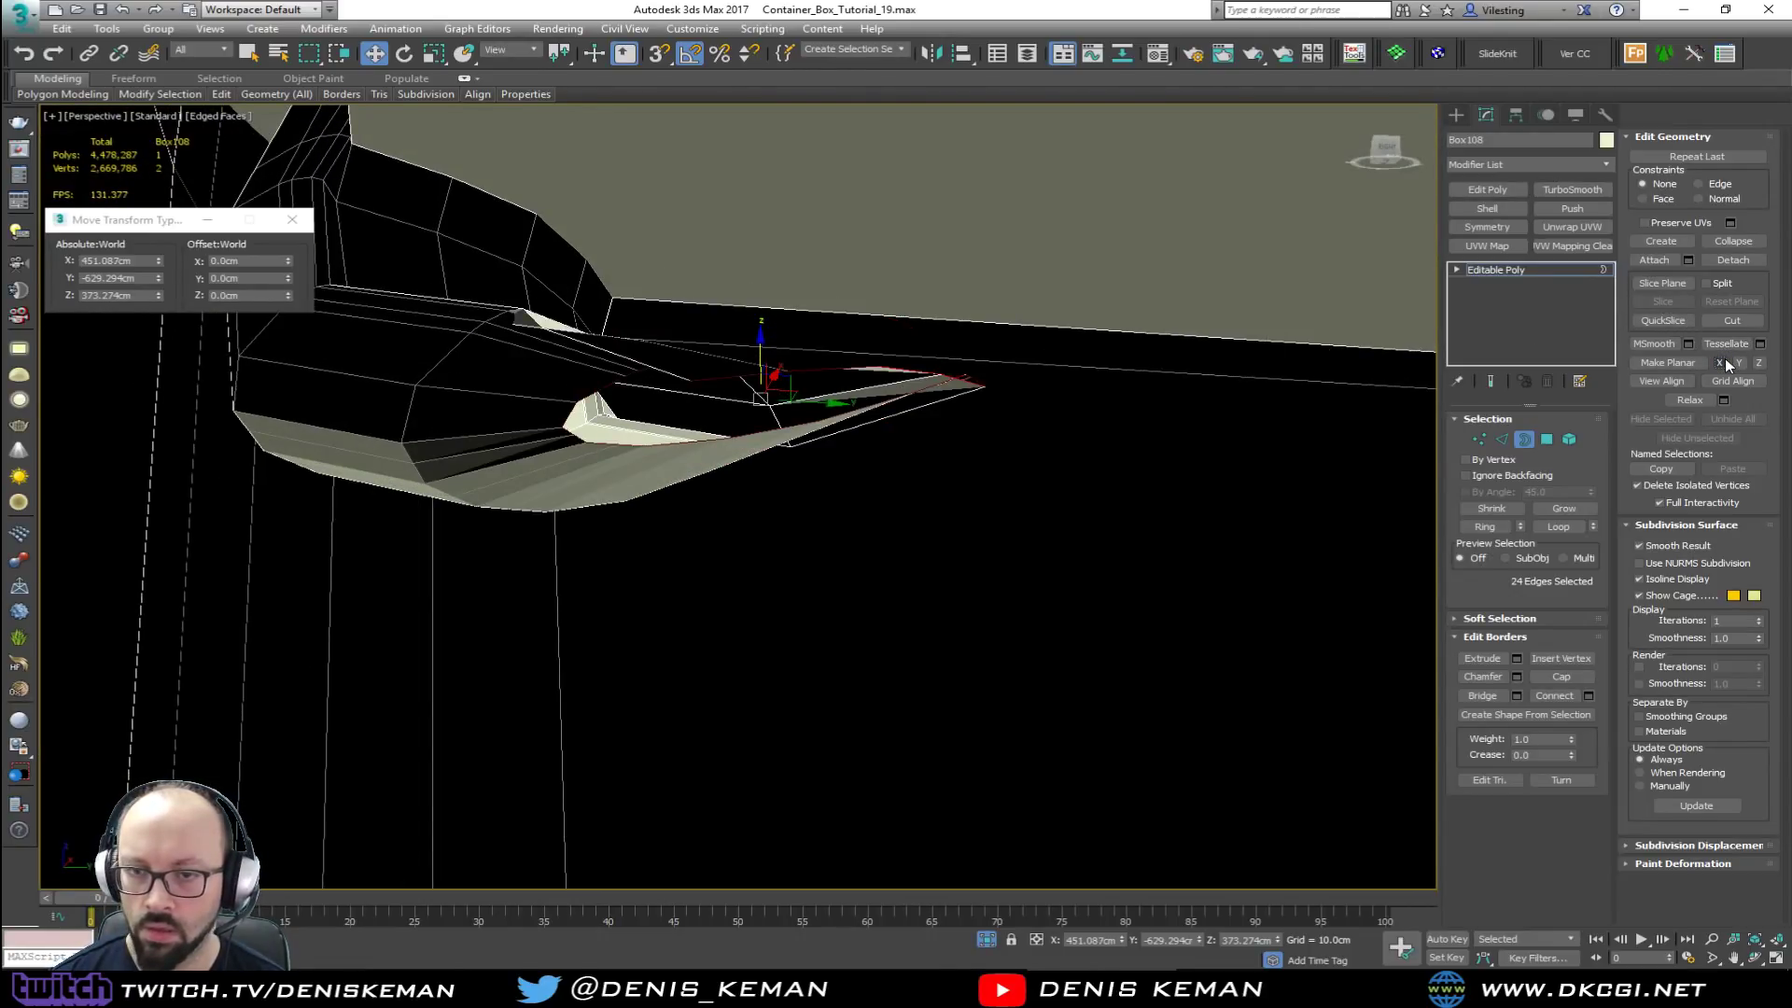
{"action": "left_click", "coordinate": [1741, 363]}
{"action": "mouse_move", "coordinate": [944, 401]}
{"action": "middle_mouse_down", "text": "alt"}
{"action": "mouse_move", "coordinate": [877, 409]}
{"action": "mouse_move", "coordinate": [894, 429]}
{"action": "mouse_move", "coordinate": [968, 420]}
{"action": "mouse_move", "coordinate": [928, 404]}
{"action": "mouse_move", "coordinate": [952, 396]}
{"action": "mouse_move", "coordinate": [943, 379]}
{"action": "middle_mouse_up", "text": "alt"}
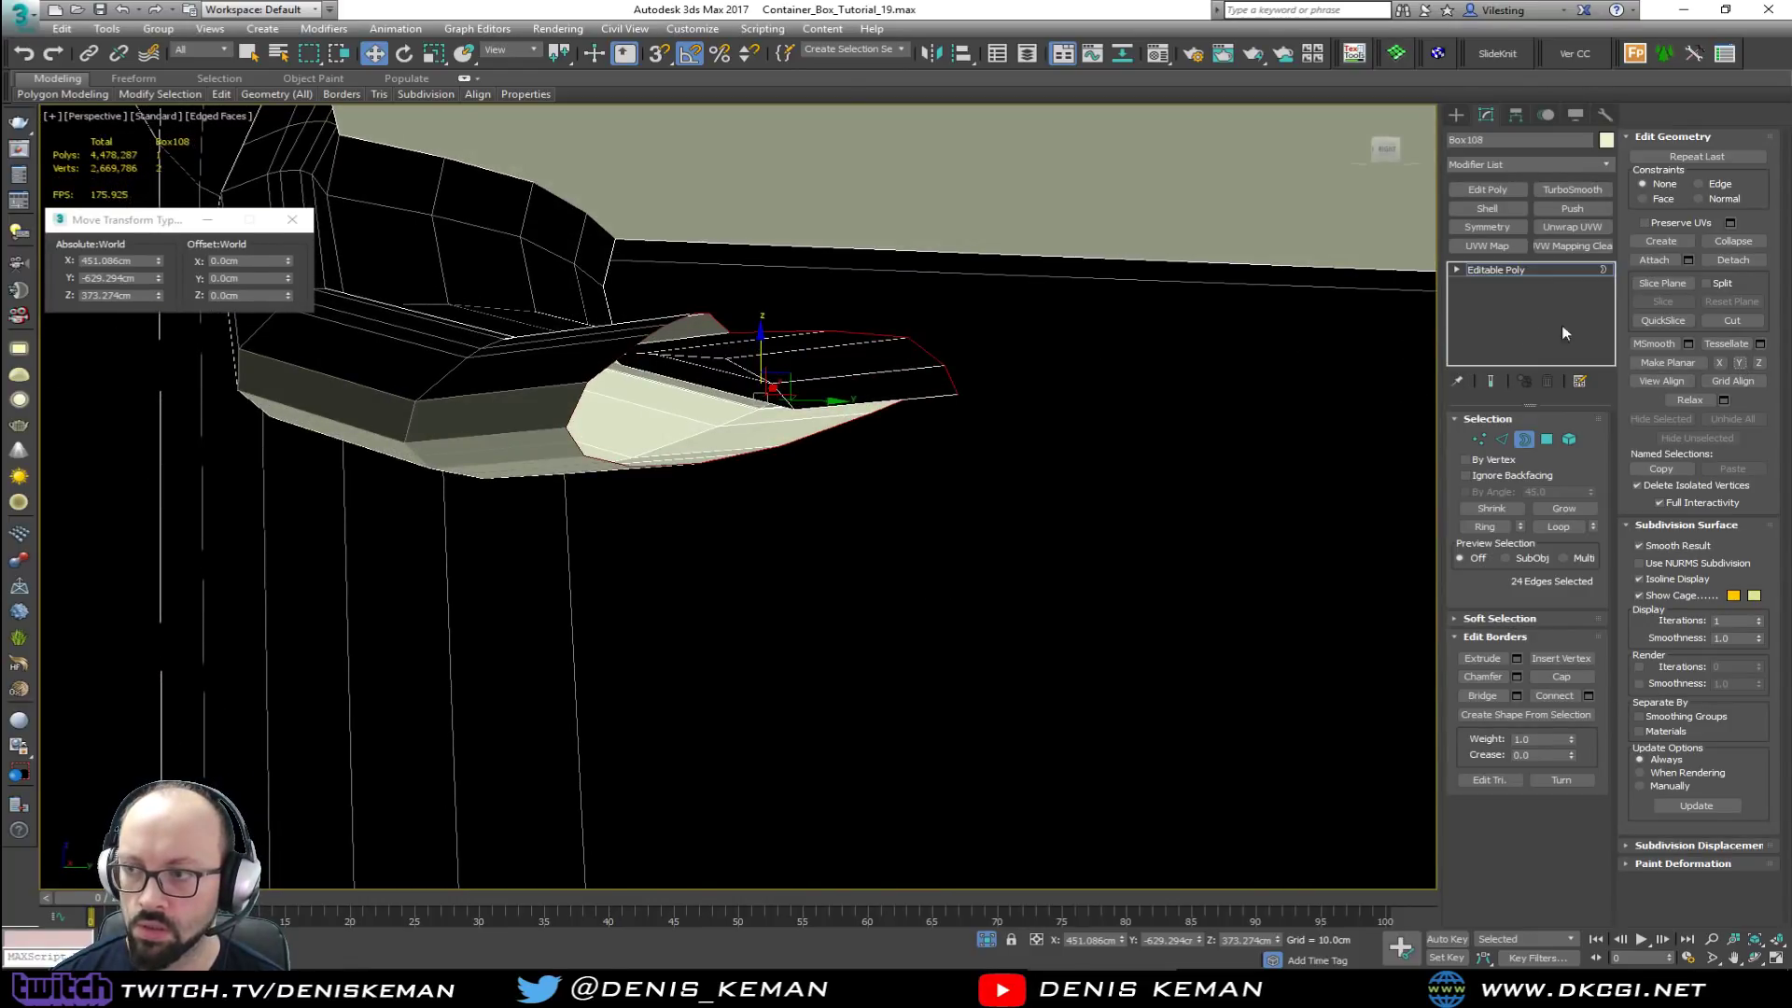
{"action": "left_click", "coordinate": [1667, 362]}
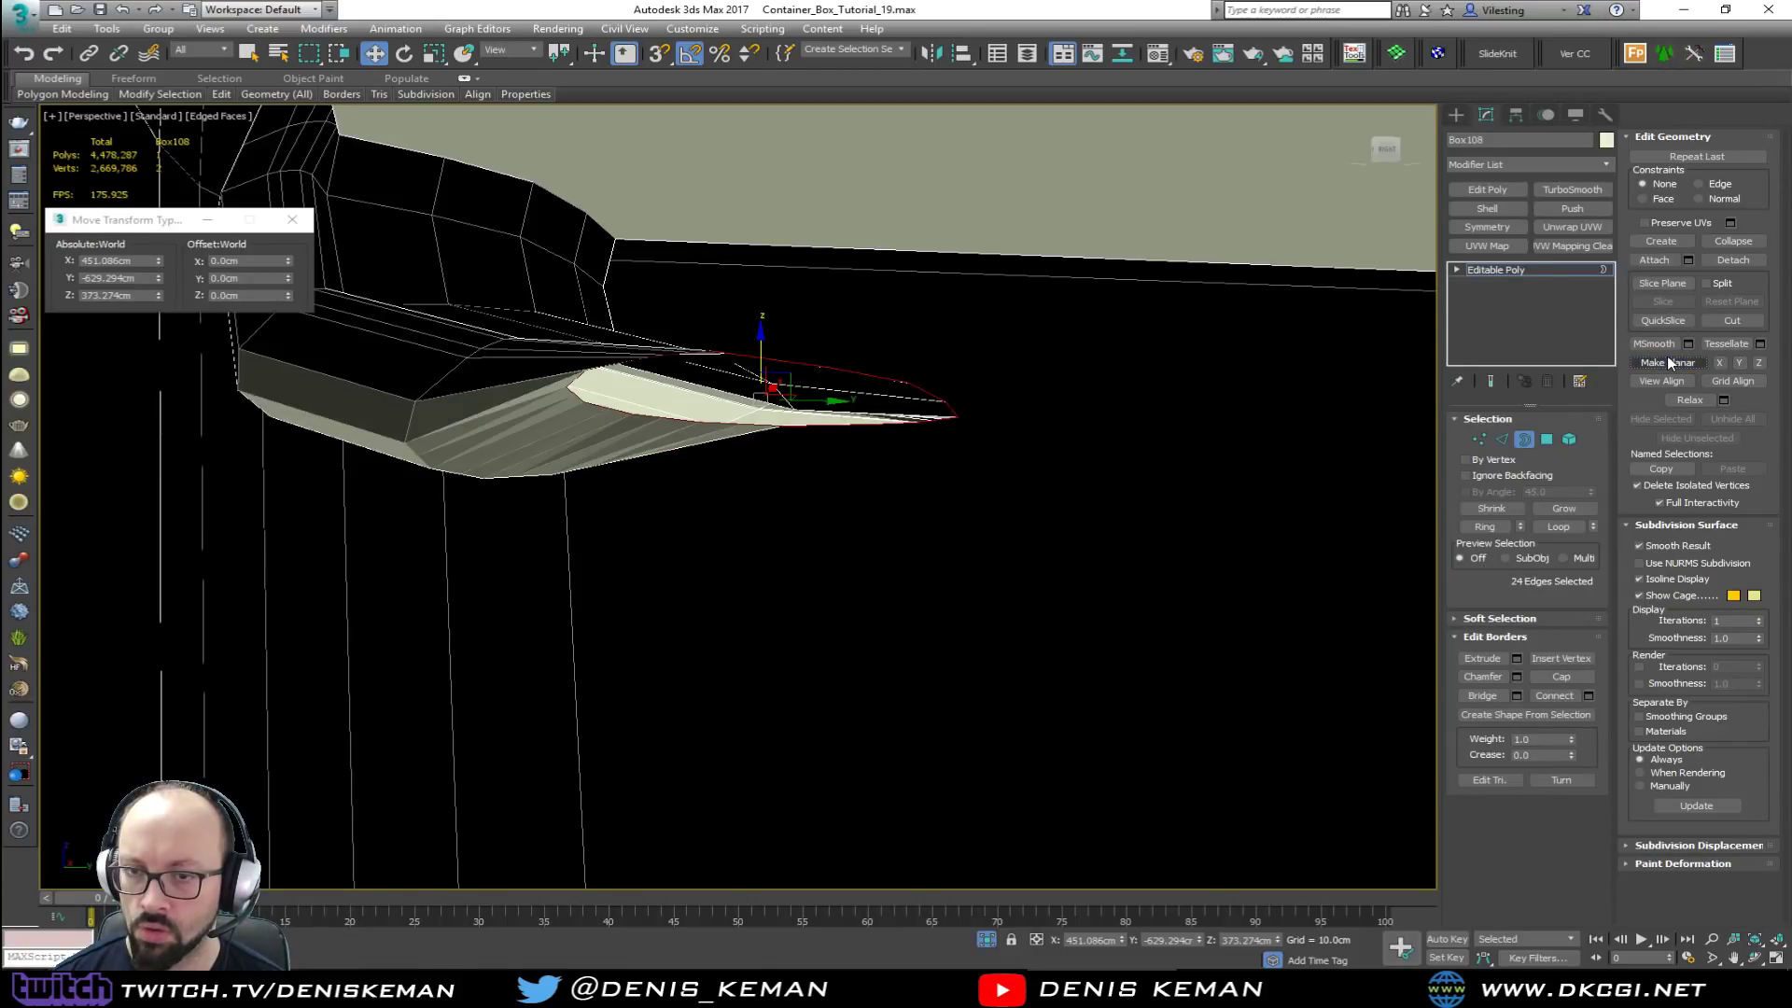
{"action": "middle_click_drag", "start_coordinate": [913, 380], "coordinate": [793, 378], "text": "alt"}
Step: Try to rotate the tunnel's end border, and undo the edits back to the pocket's single downward extrusion
{"action": "key", "text": "e"}
{"action": "left_click_drag", "start_coordinate": [802, 378], "coordinate": [784, 348]}
{"action": "middle_click_drag", "start_coordinate": [784, 348], "coordinate": [699, 371], "text": "alt"}
{"action": "key", "text": "ctrl+z"}
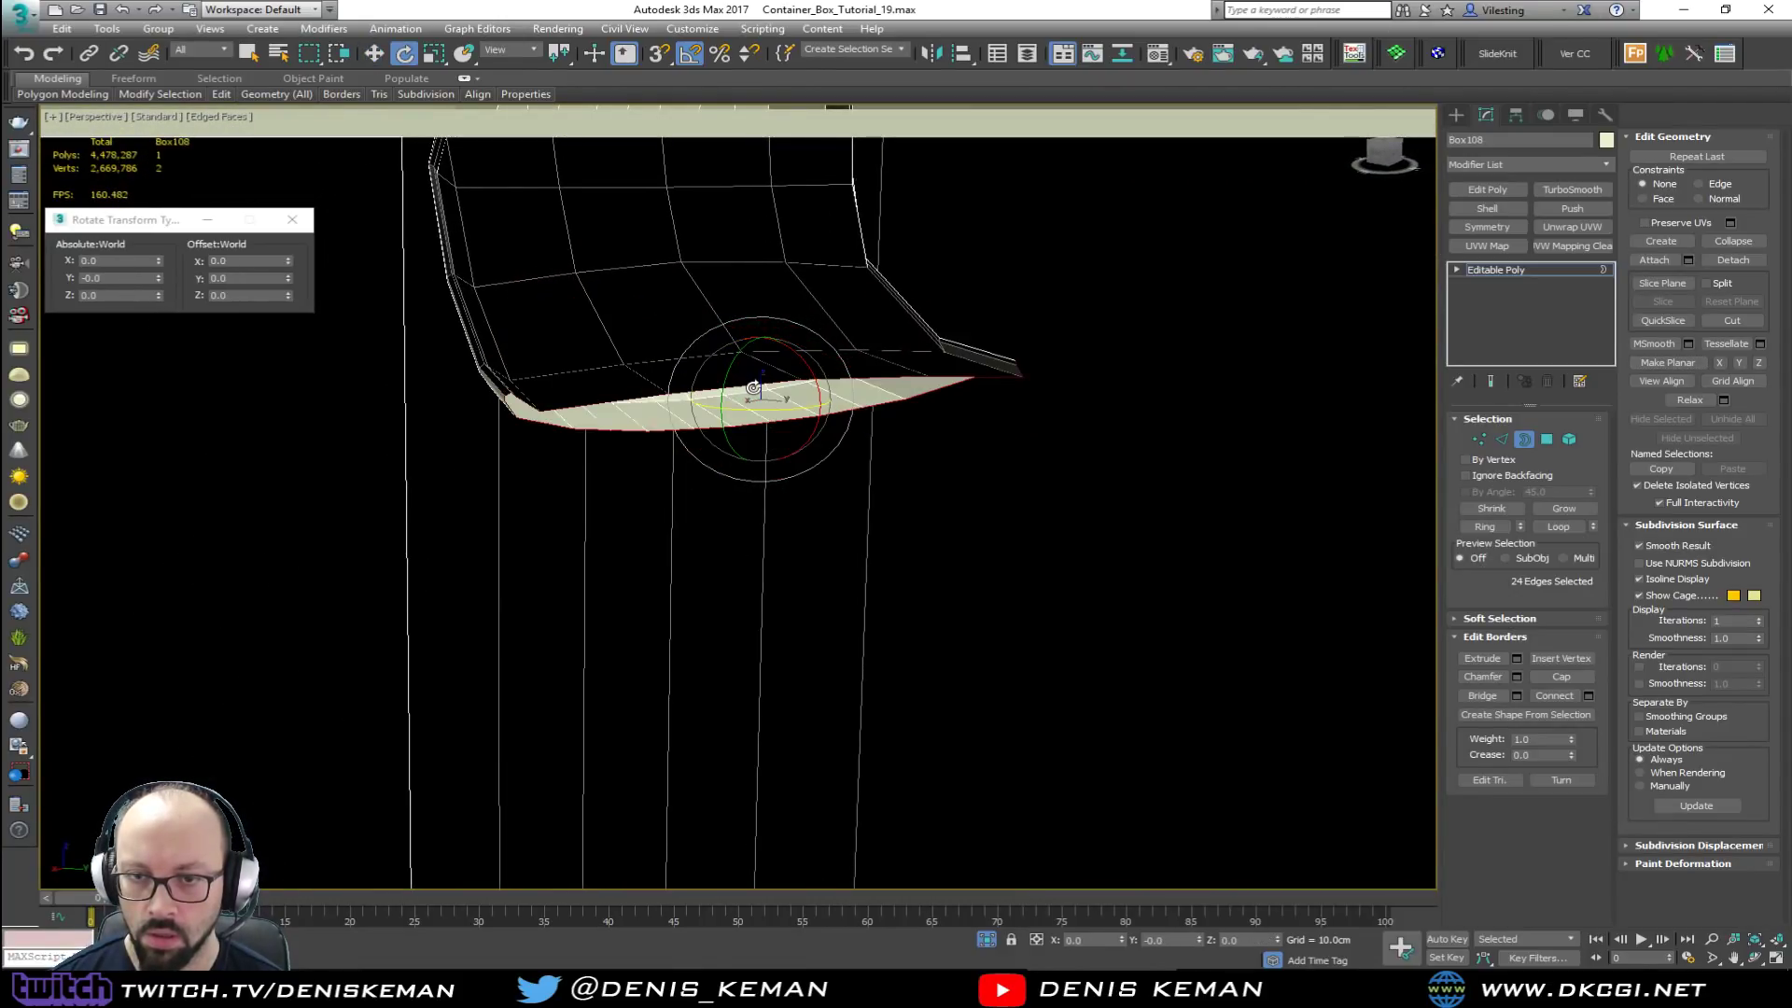
{"action": "key", "text": "ctrl+z"}
{"action": "key", "text": "ctrl+z"}
{"action": "key", "text": "ctrl+z"}
{"action": "key", "text": "ctrl+z"}
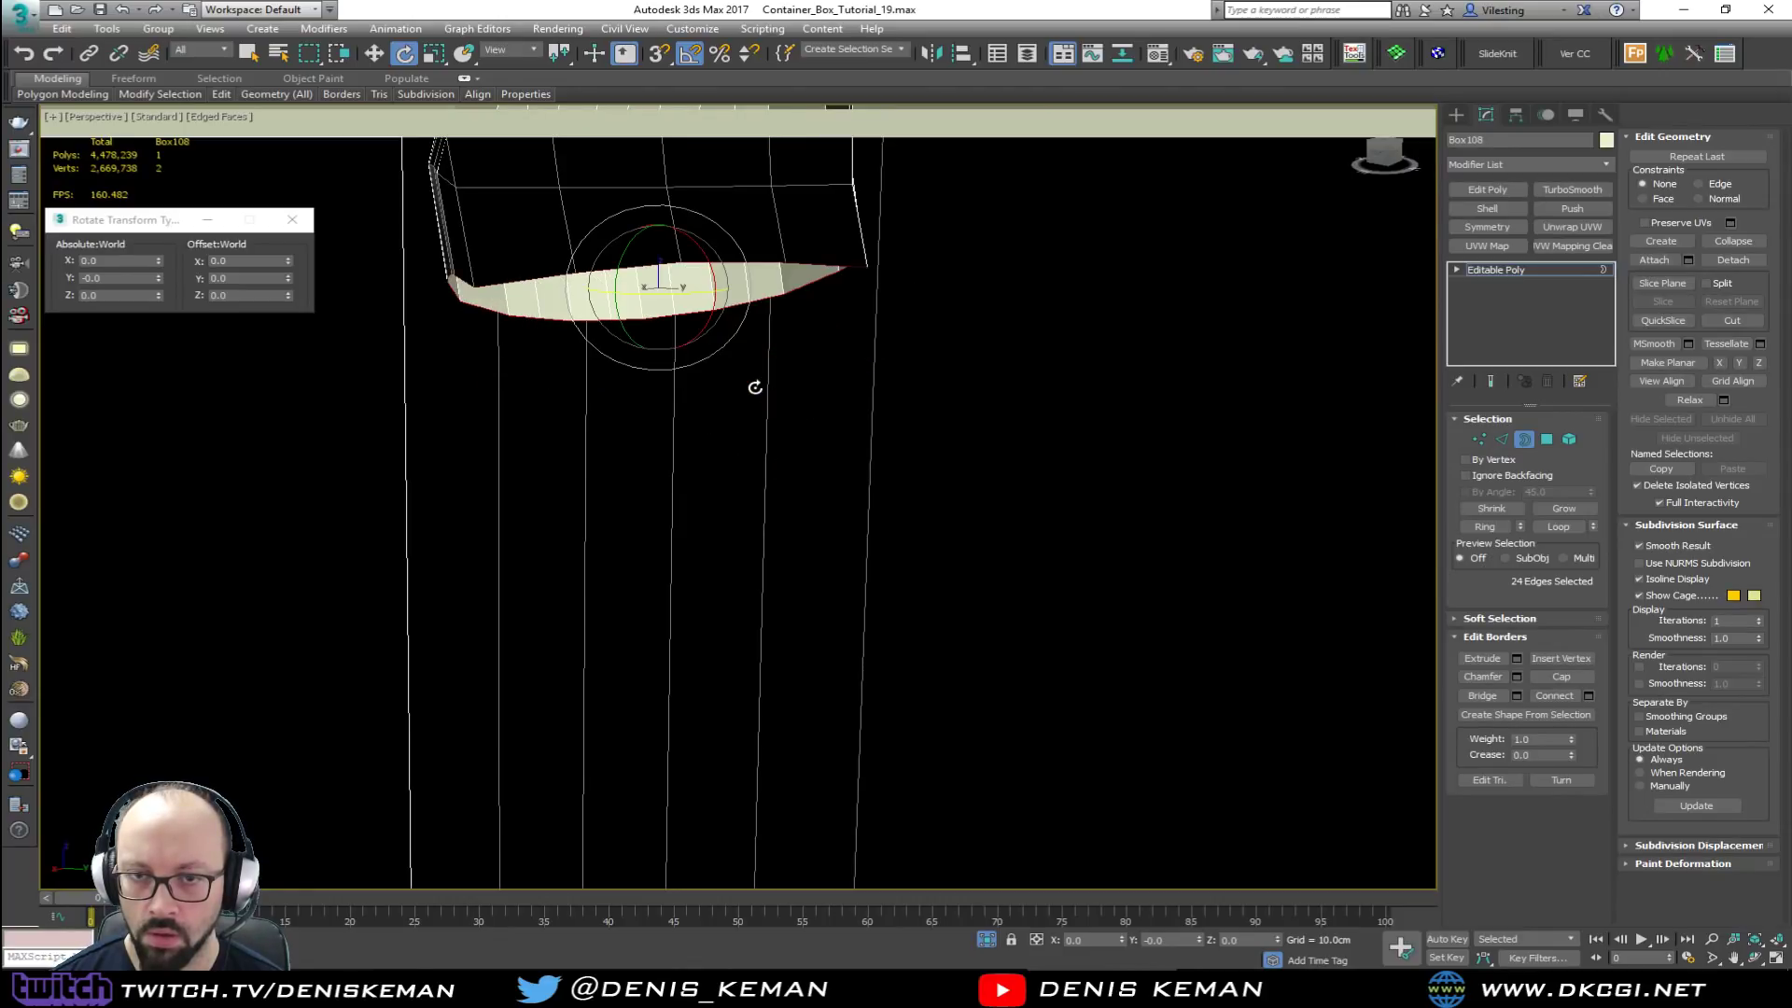
Step: Flatten the pocket's bottom border along Z with Make Planar and extrude it down about 3.7 cm
{"action": "middle_click_drag", "start_coordinate": [764, 373], "coordinate": [751, 366], "text": "alt"}
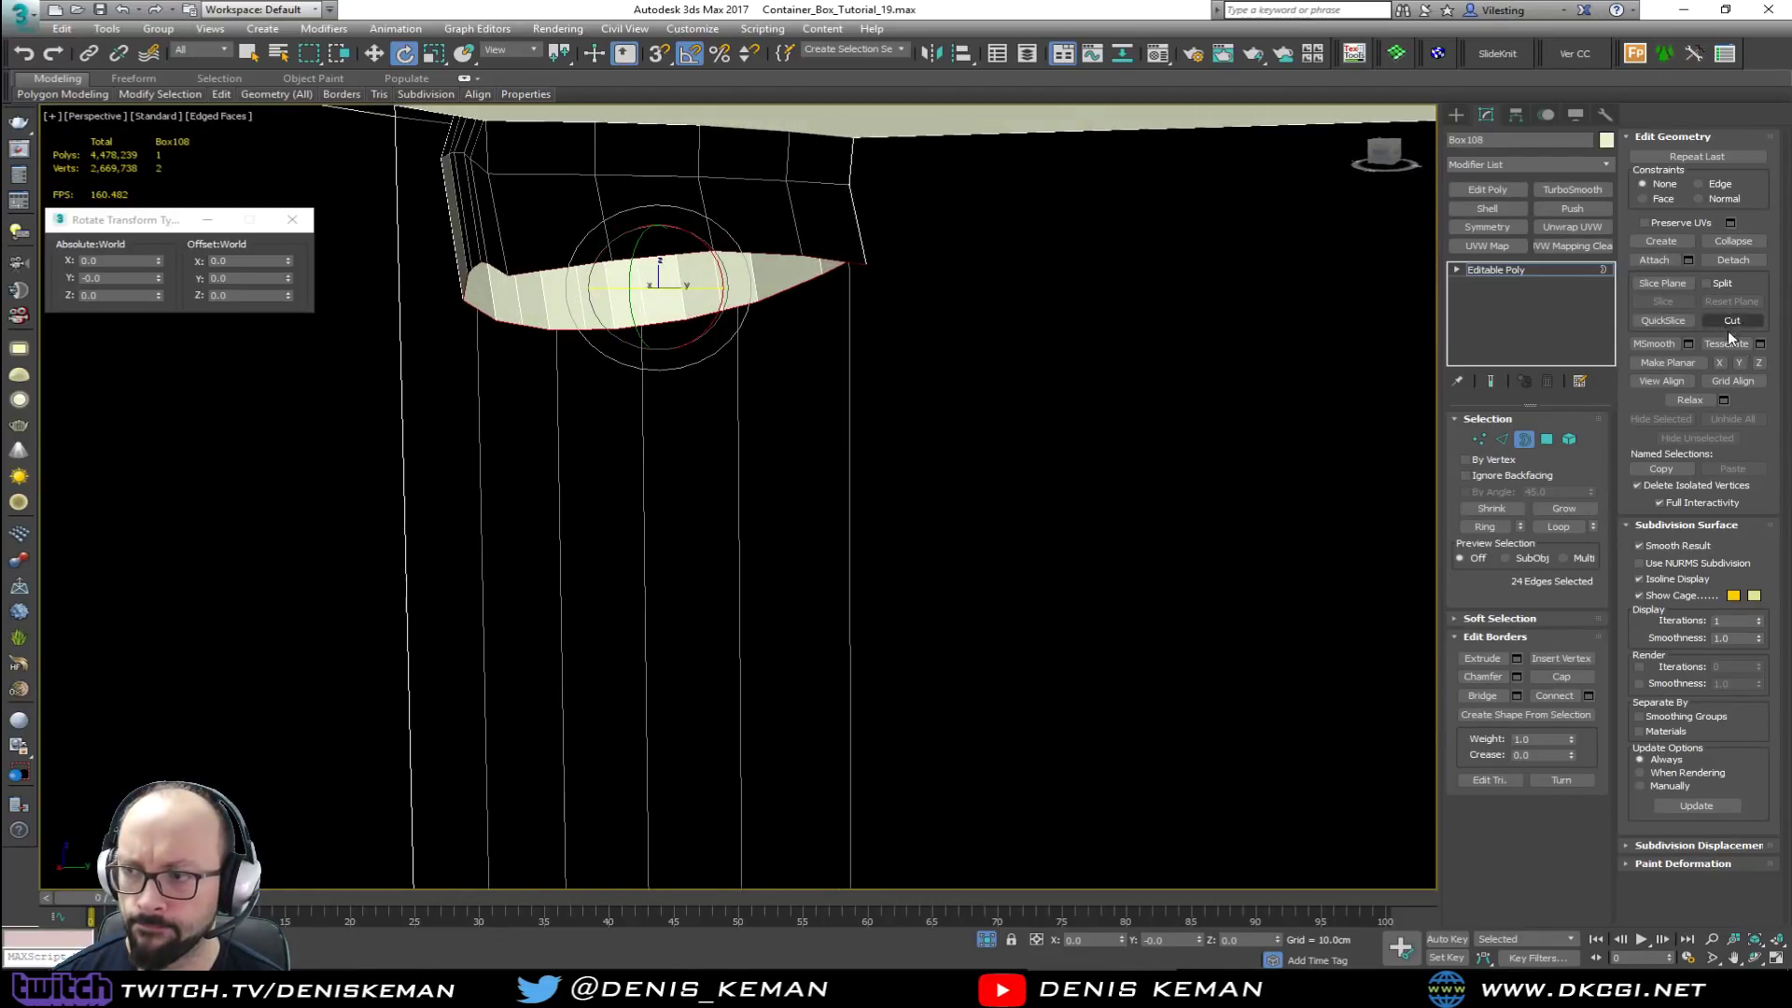
{"action": "left_click", "coordinate": [1760, 363]}
{"action": "key", "text": "w"}
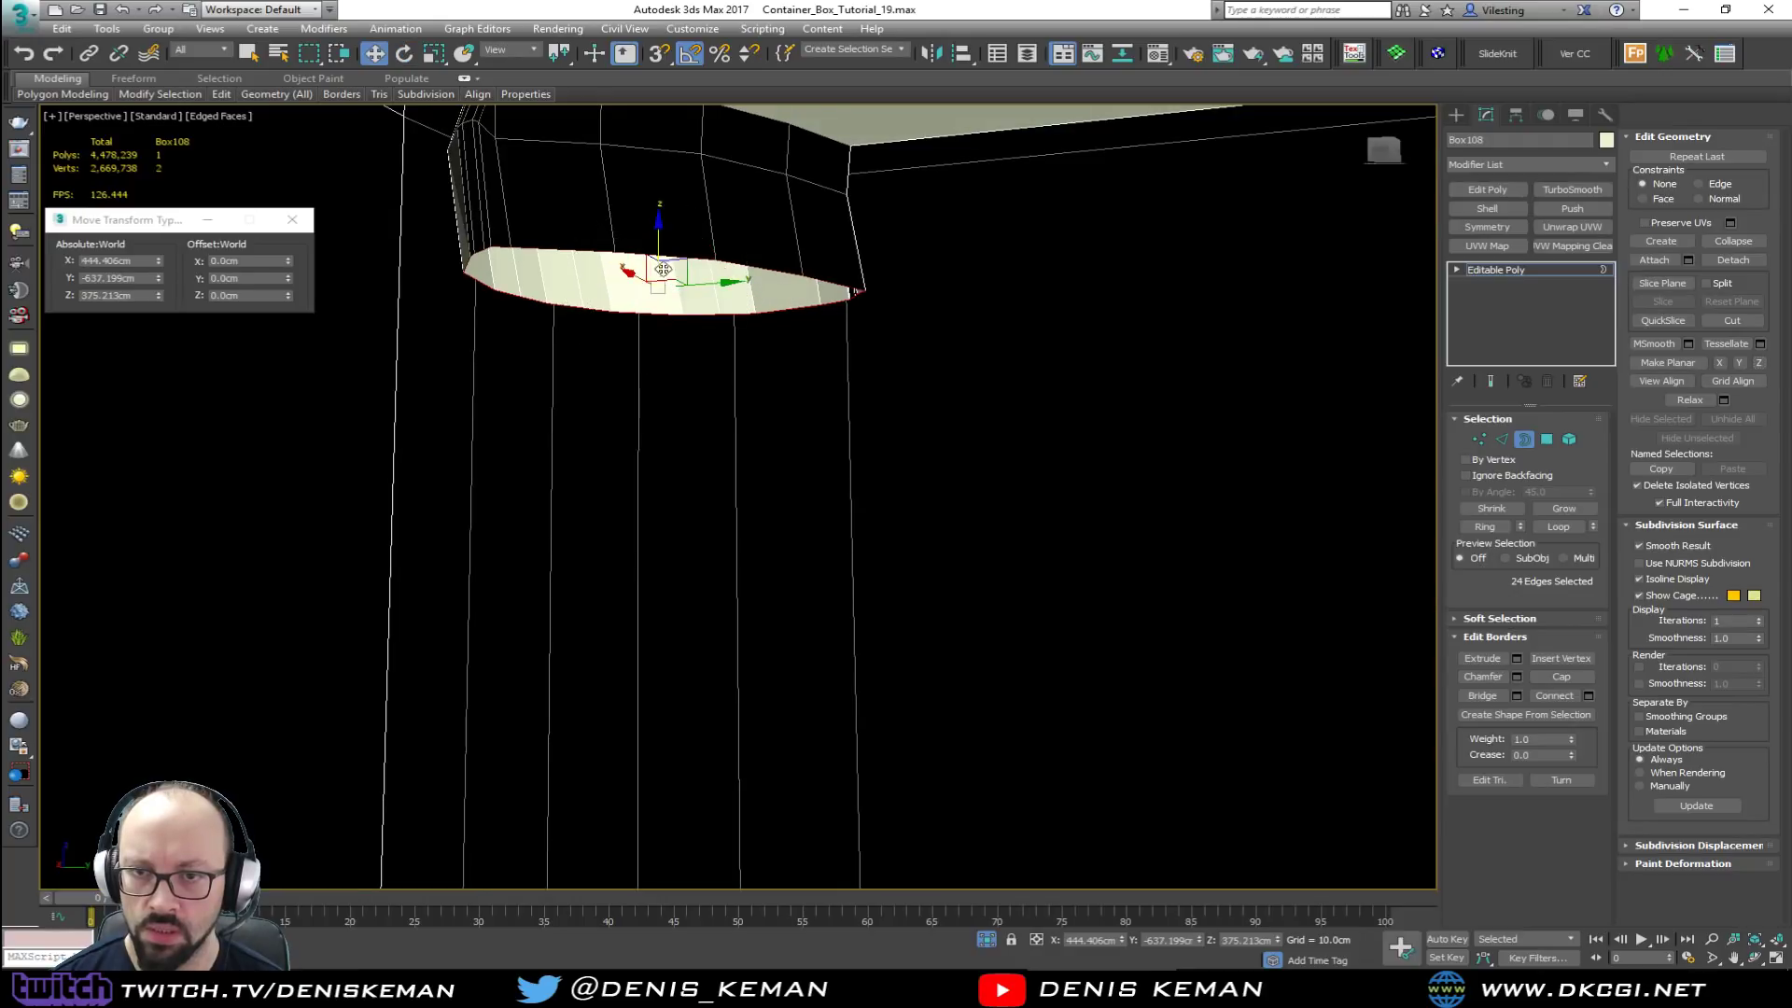
{"action": "left_click_drag", "start_coordinate": [659, 252], "coordinate": [697, 416]}
Step: Rotate the pocket's bottom border so it tilts toward the inside of the table
{"action": "key", "text": "e"}
{"action": "middle_click_drag", "start_coordinate": [795, 375], "coordinate": [744, 383], "text": "alt"}
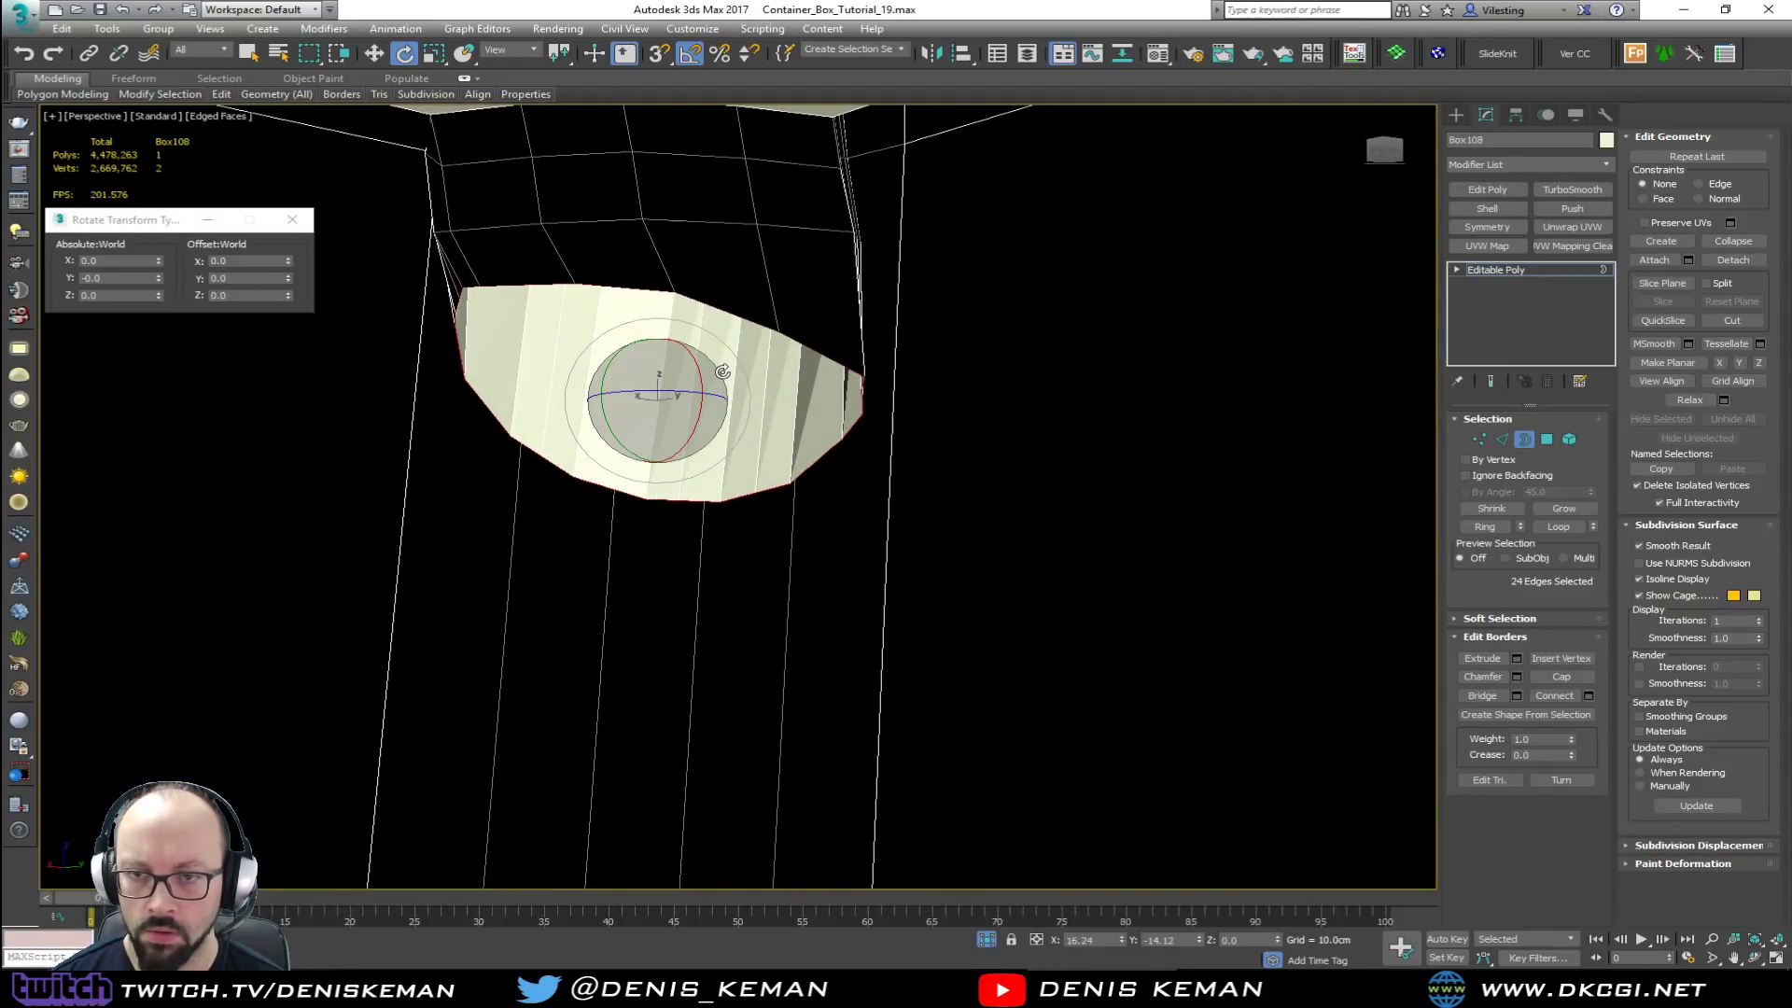
{"action": "left_click_drag", "start_coordinate": [620, 360], "coordinate": [600, 377]}
{"action": "middle_click_drag", "start_coordinate": [642, 369], "coordinate": [747, 358], "text": "alt"}
Step: Extrude the tilted border horizontally under the playing surface and align its end with the pocket in wireframe
{"action": "key", "text": "w"}
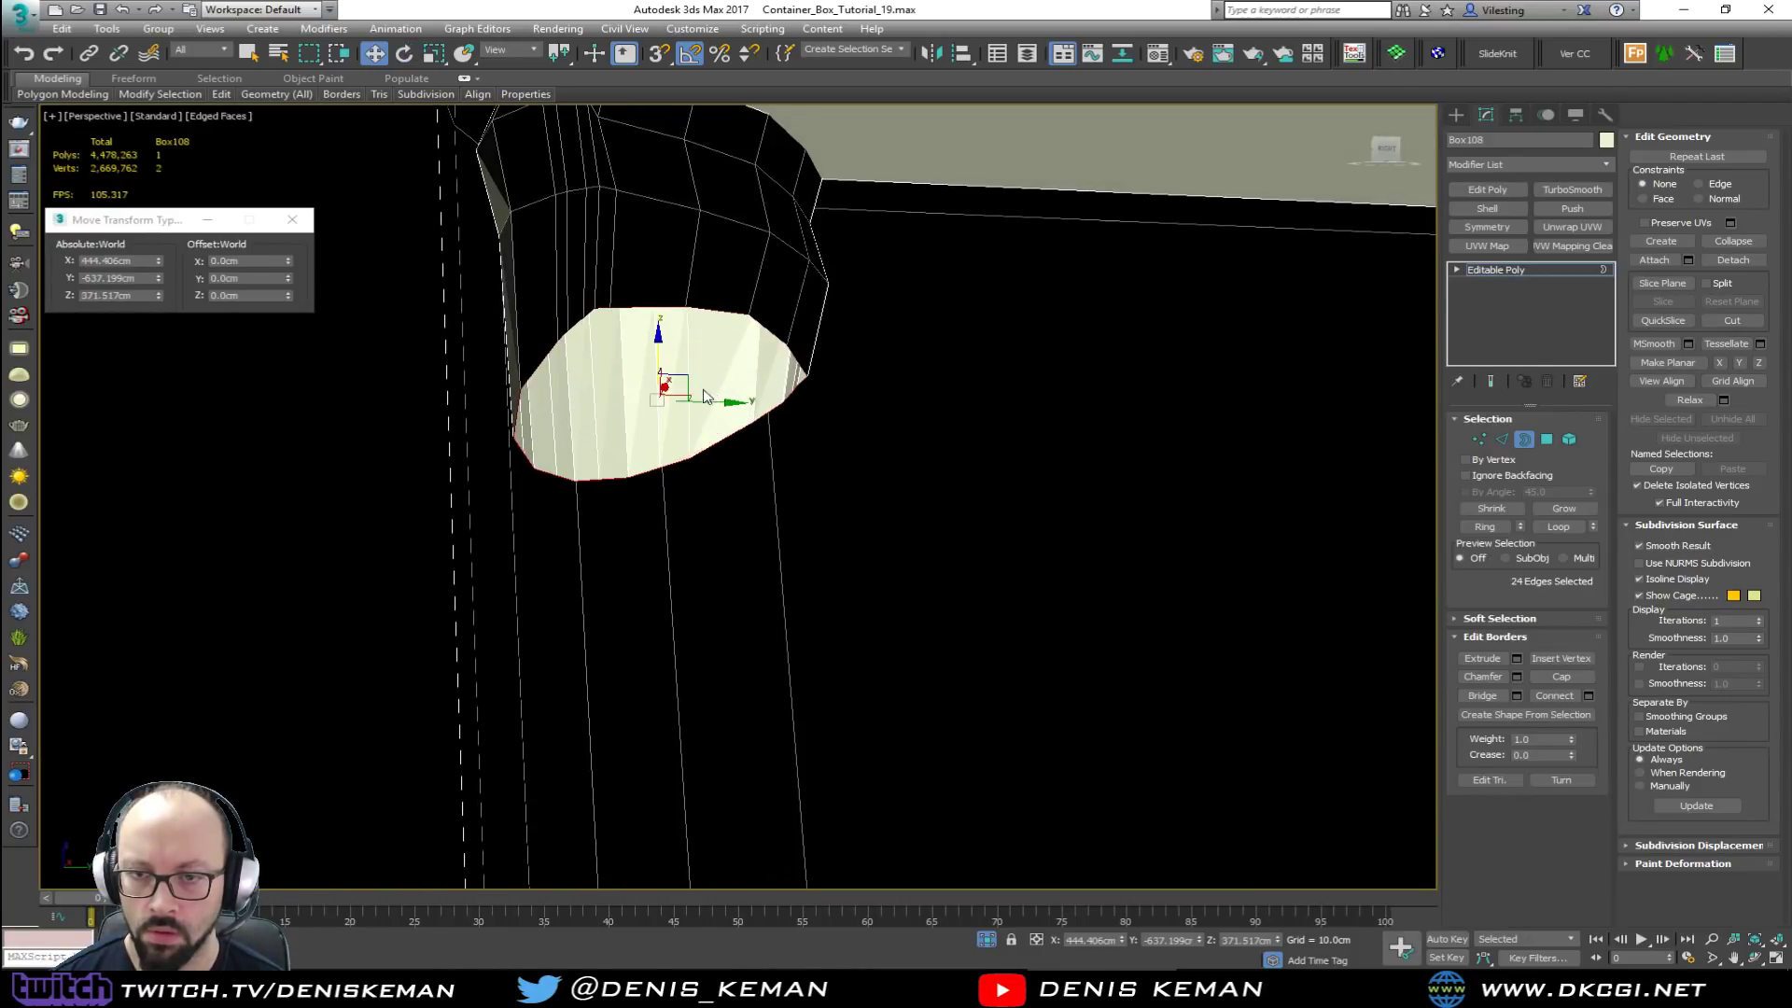
{"action": "left_click_drag", "start_coordinate": [709, 403], "coordinate": [1025, 420], "text": "shift"}
{"action": "middle_click_drag", "start_coordinate": [924, 352], "coordinate": [700, 484], "text": "alt"}
{"action": "key", "text": "F3"}
{"action": "middle_click_drag", "start_coordinate": [877, 422], "coordinate": [744, 420], "text": "alt"}
{"action": "left_click_drag", "start_coordinate": [484, 373], "coordinate": [690, 303], "text": "shift"}
Step: Select the edge ring at the tunnel's bend and move it horizontally about 2.4 cm in X and -0.7 cm in Y
{"action": "left_click", "coordinate": [695, 607]}
{"action": "key", "text": "2"}
{"action": "double_click", "coordinate": [693, 607]}
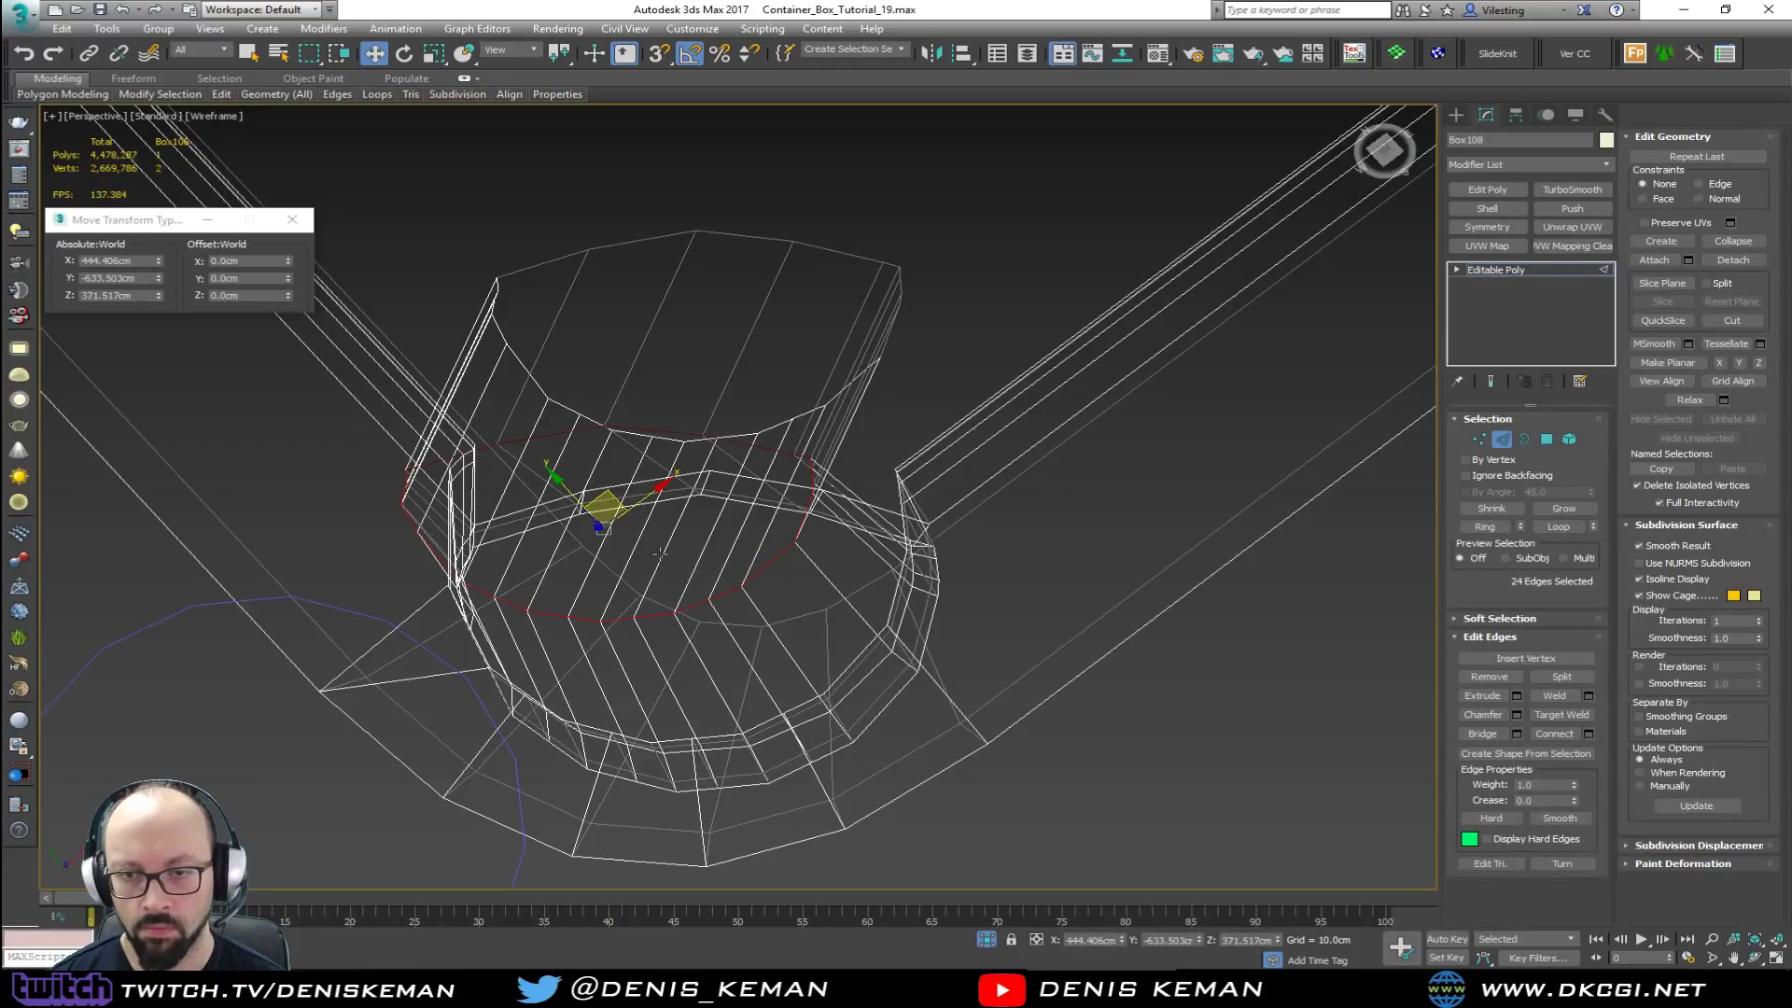
{"action": "left_click_drag", "start_coordinate": [613, 489], "coordinate": [689, 461]}
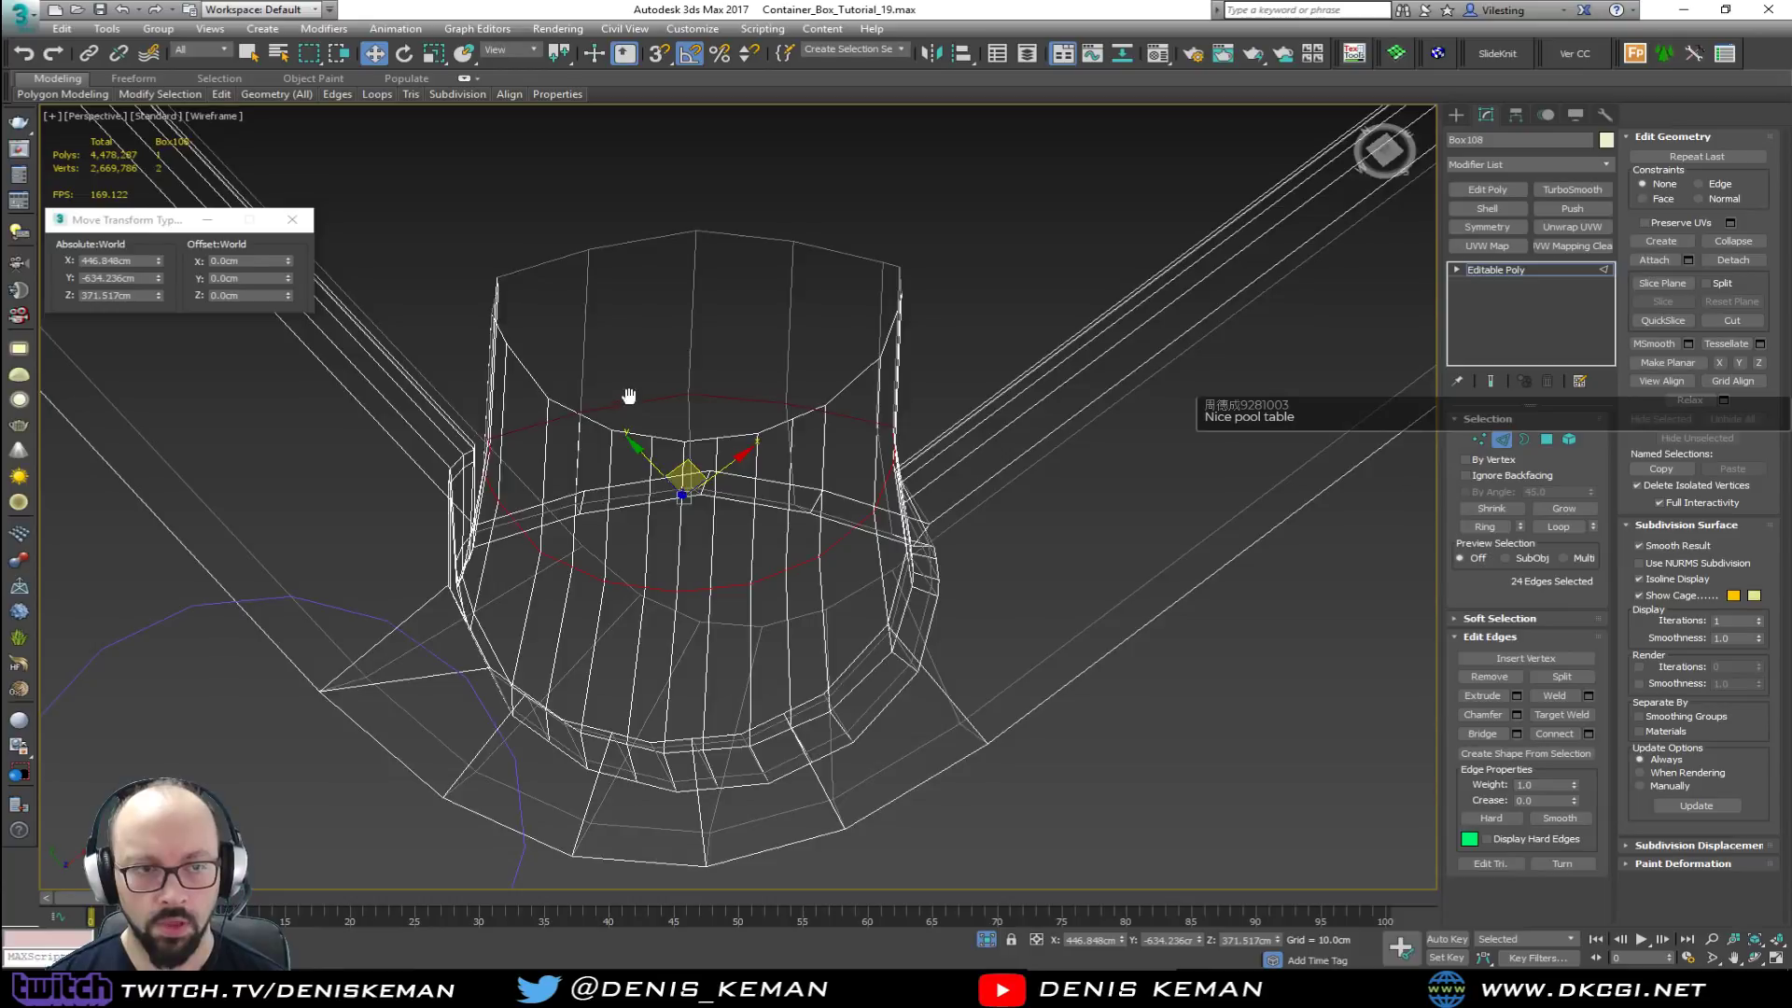
Step: Leave edge editing, inspect the shaded pocket corner from above and reselect the table
{"action": "scroll", "coordinate": [642, 454], "scroll_direction": "down", "scroll_amount": 4}
{"action": "key", "text": "F3"}
{"action": "key", "text": "2"}
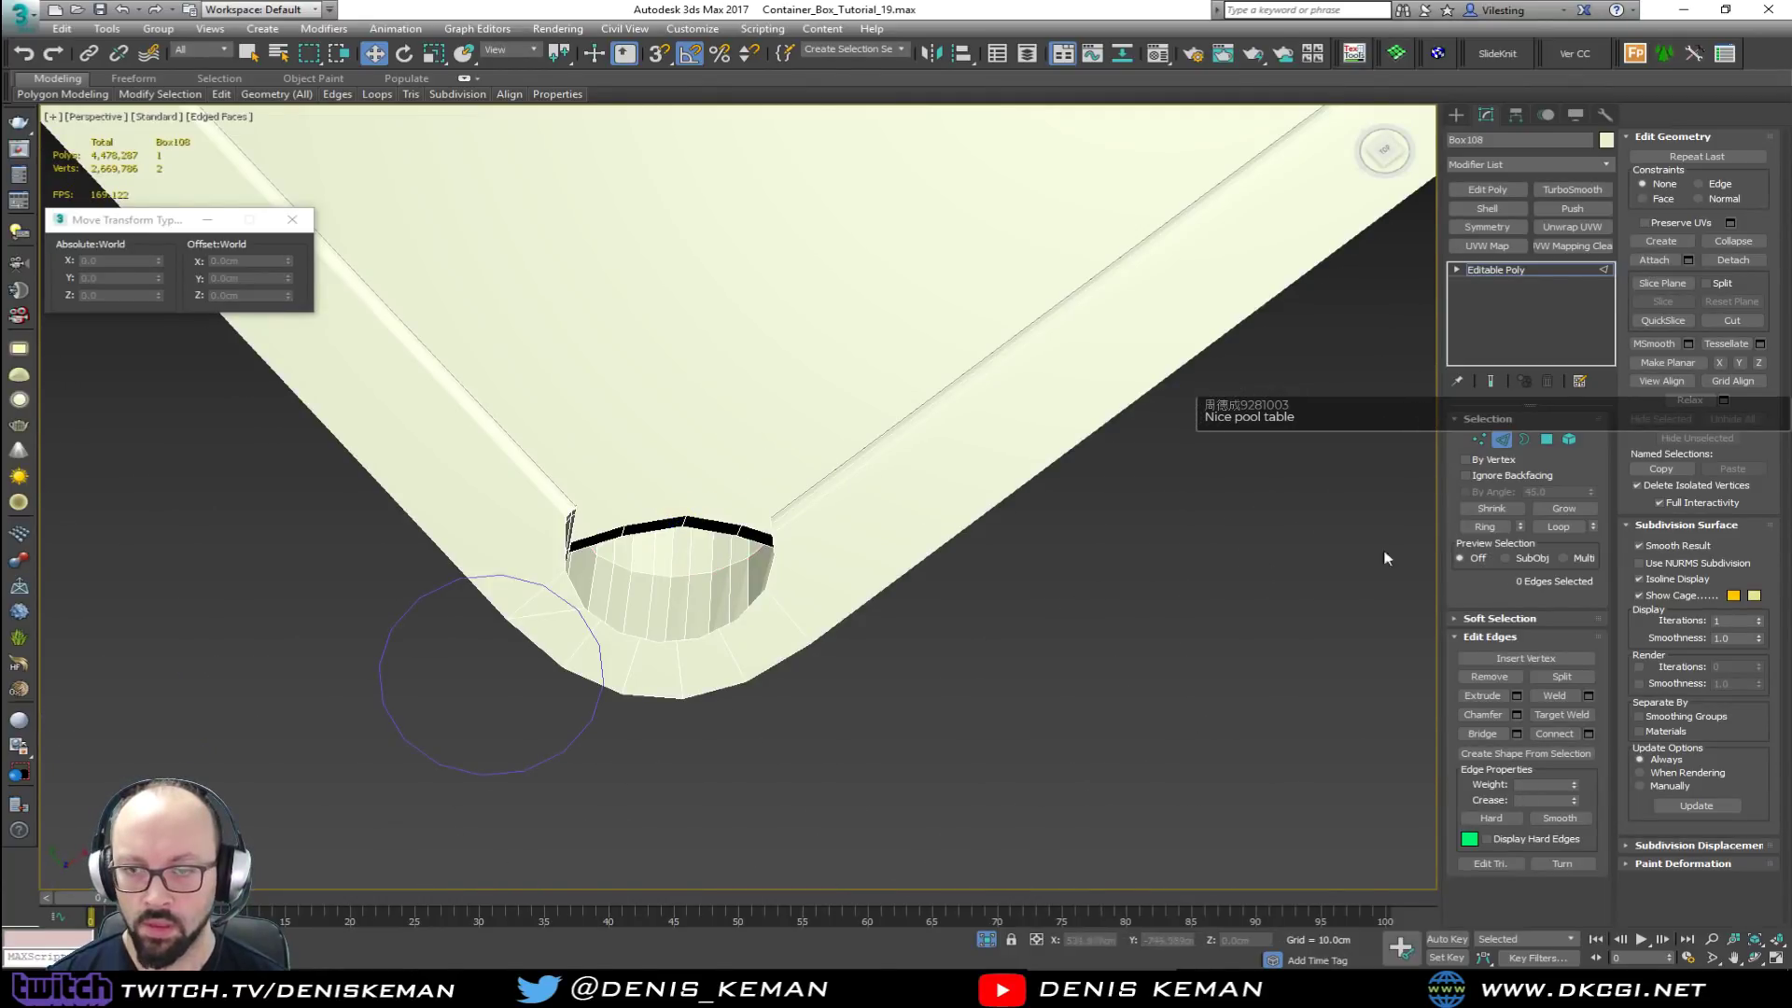
{"action": "left_click", "coordinate": [1072, 612]}
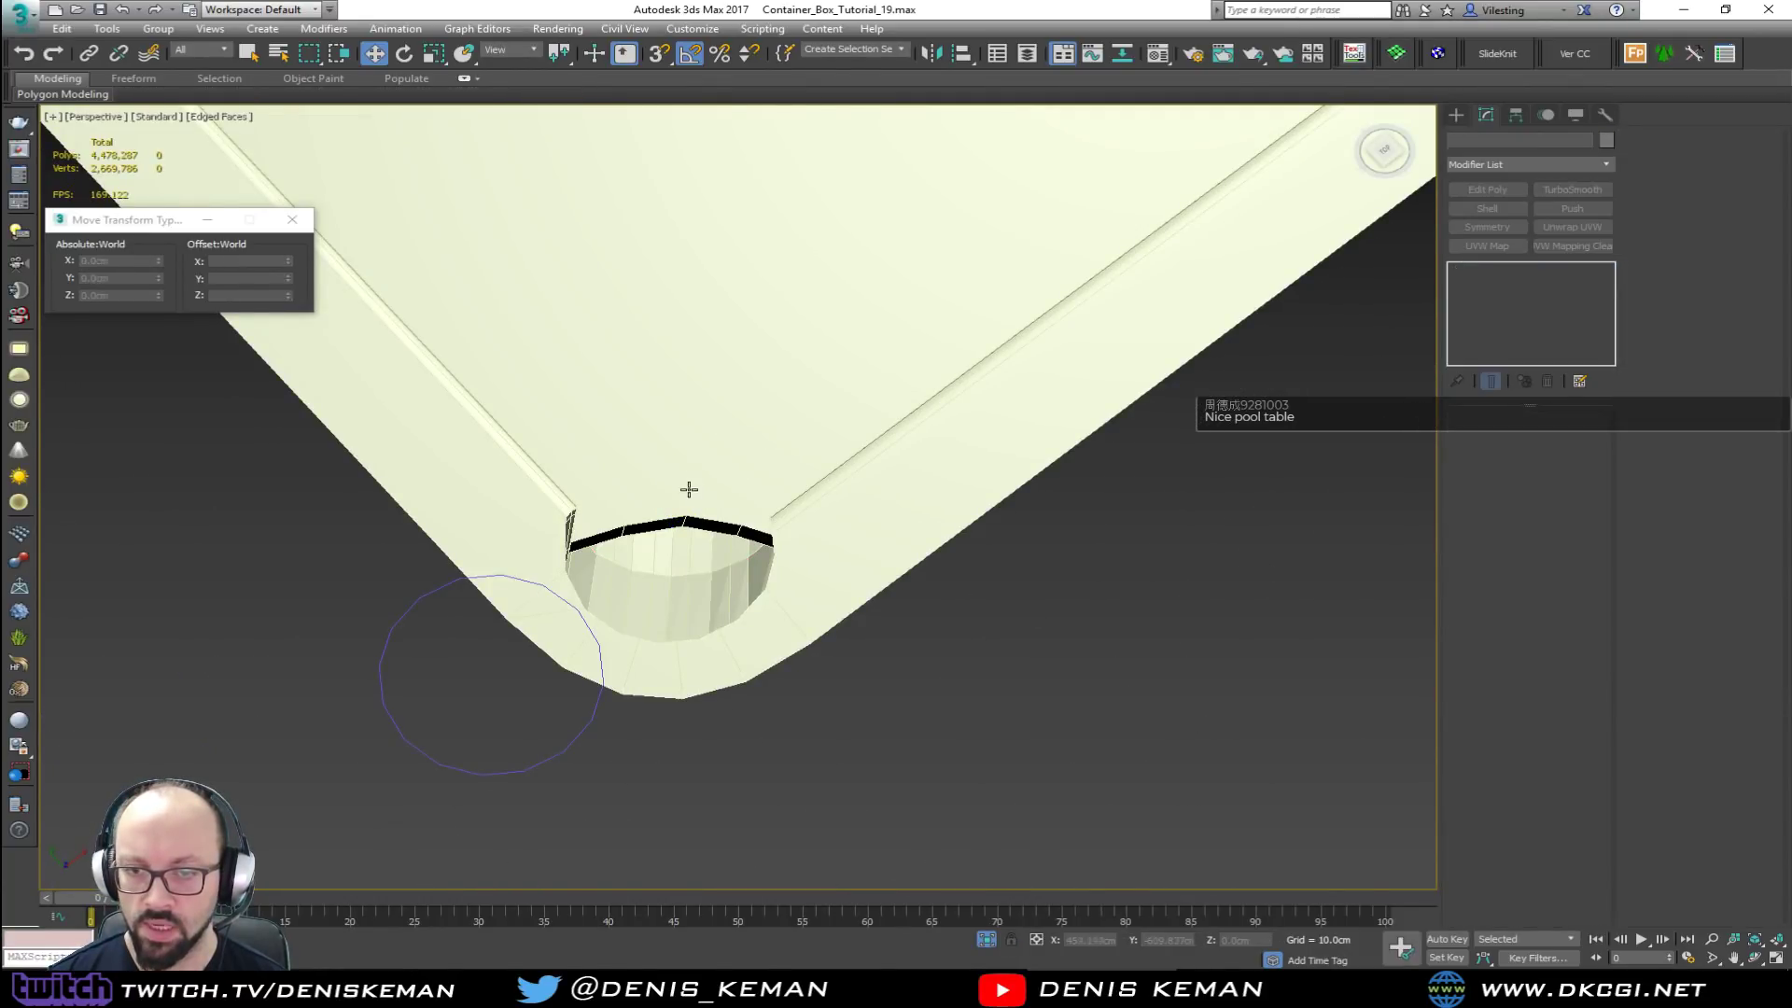
{"action": "middle_click_drag", "start_coordinate": [688, 488], "coordinate": [696, 504], "text": "alt"}
{"action": "middle_click_drag", "start_coordinate": [720, 583], "coordinate": [715, 504]}
{"action": "left_click", "coordinate": [695, 593]}
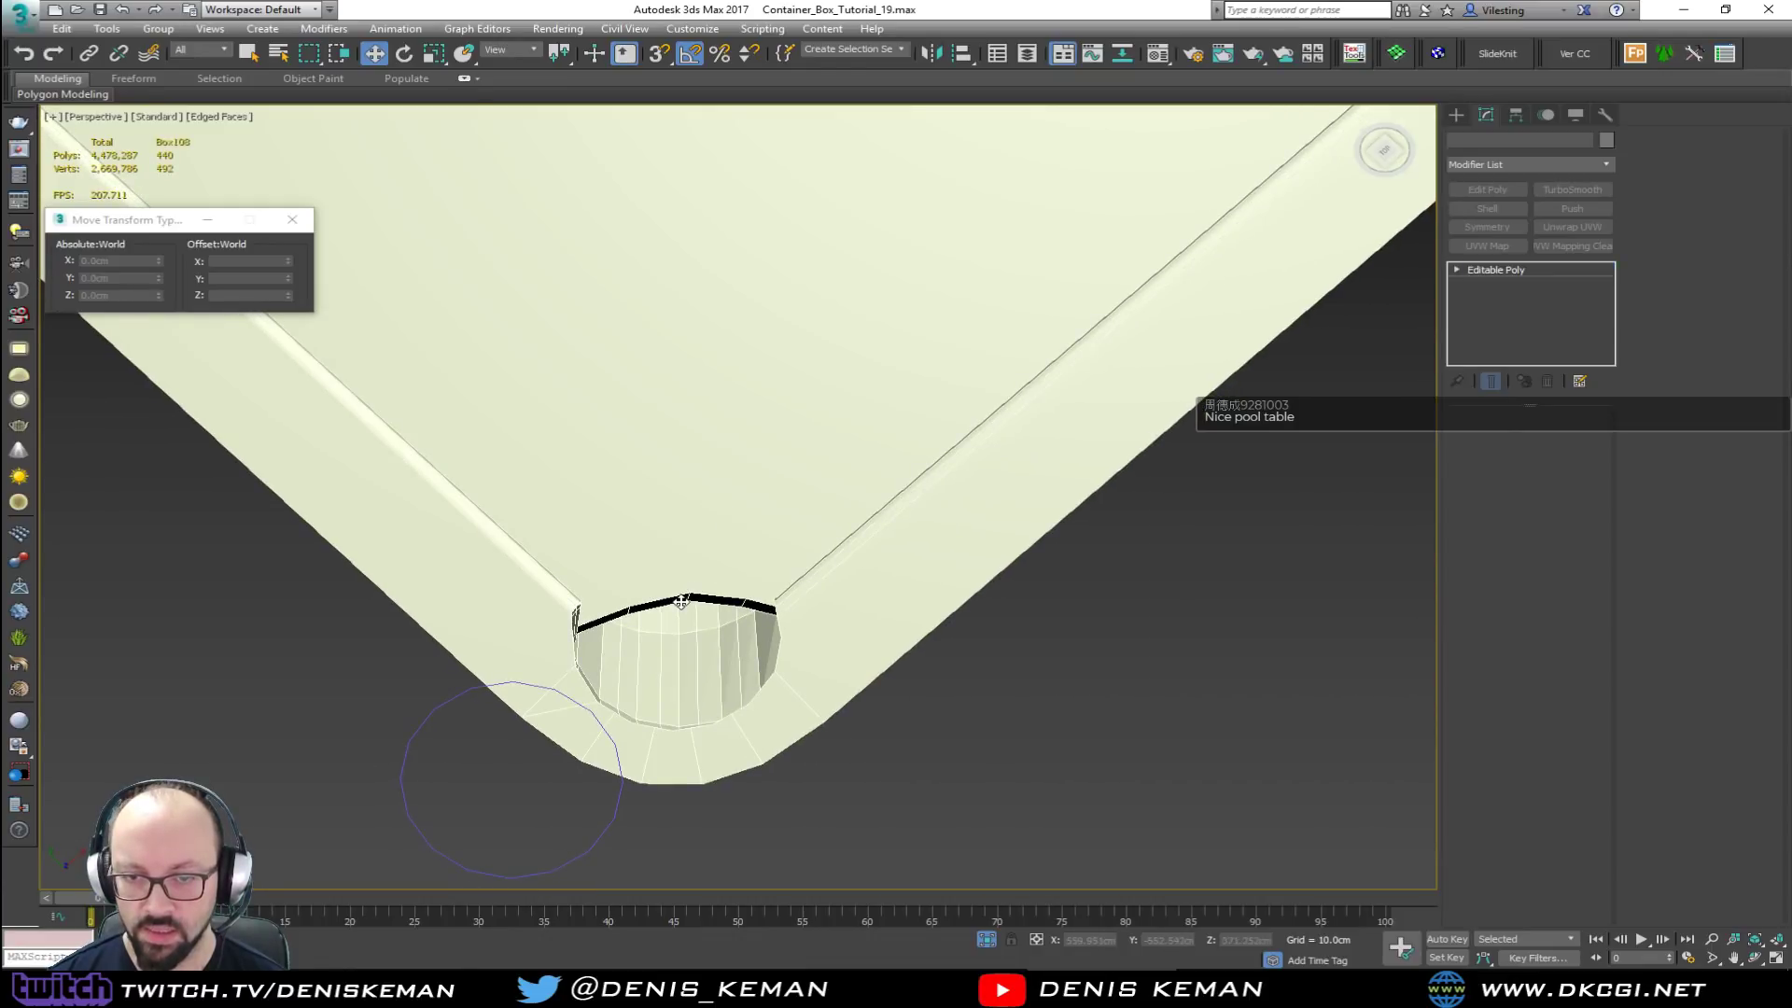
Step: Select the two middle vertices of the playing surface's cutout lip in wireframe and frame them in the Top view
{"action": "scroll", "coordinate": [692, 599], "scroll_direction": "up", "scroll_amount": 3}
{"action": "key", "text": "1"}
{"action": "key", "text": "F3"}
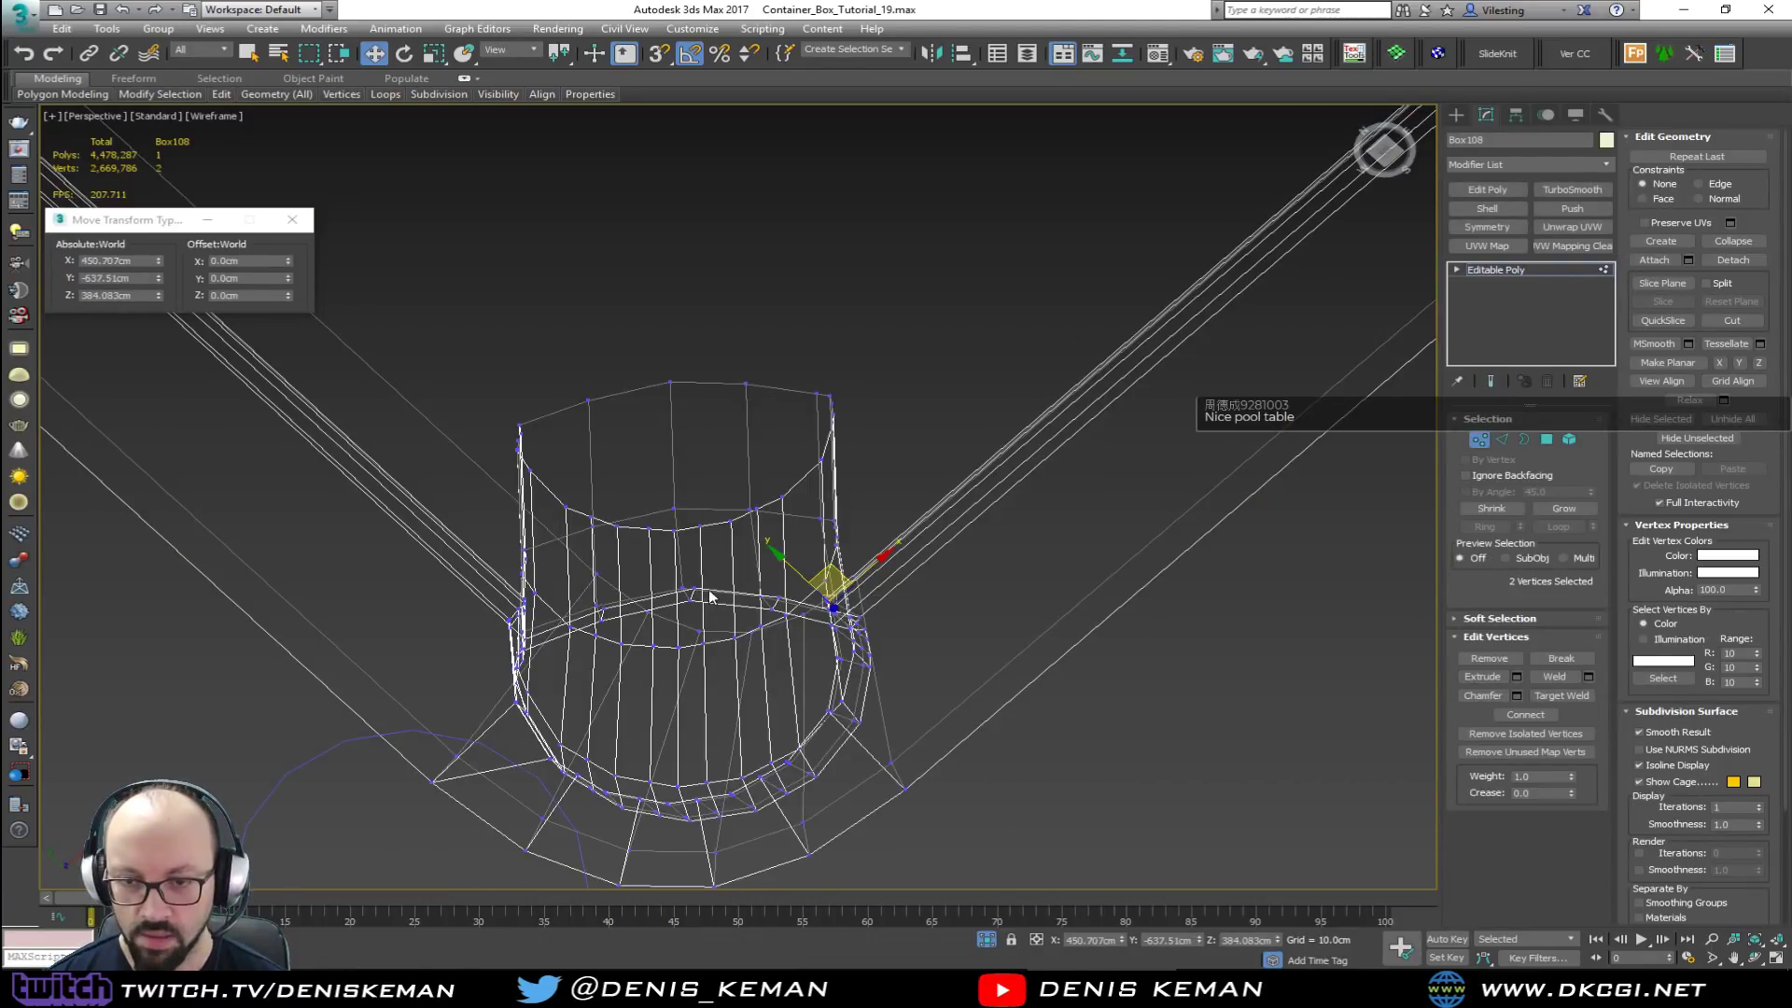
{"action": "left_click", "coordinate": [690, 607]}
{"action": "middle_click_drag", "start_coordinate": [690, 607], "coordinate": [814, 608], "text": "alt"}
{"action": "key", "text": "alt+w"}
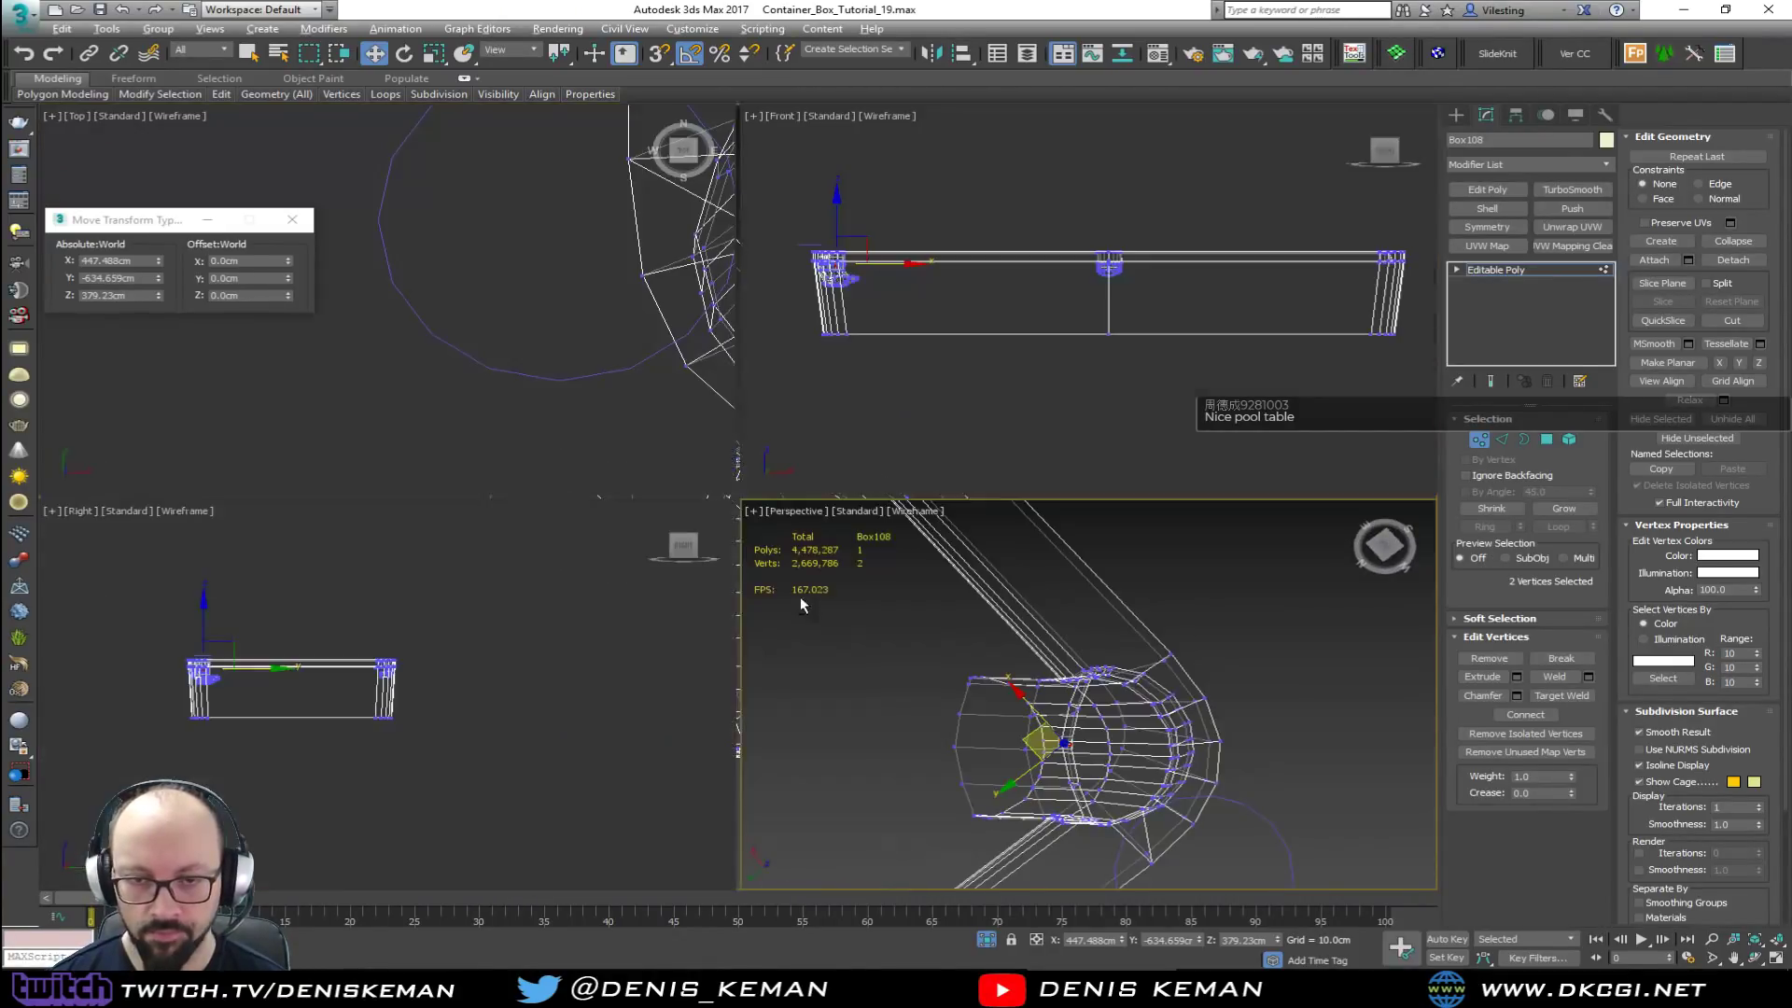
{"action": "key", "text": "z"}
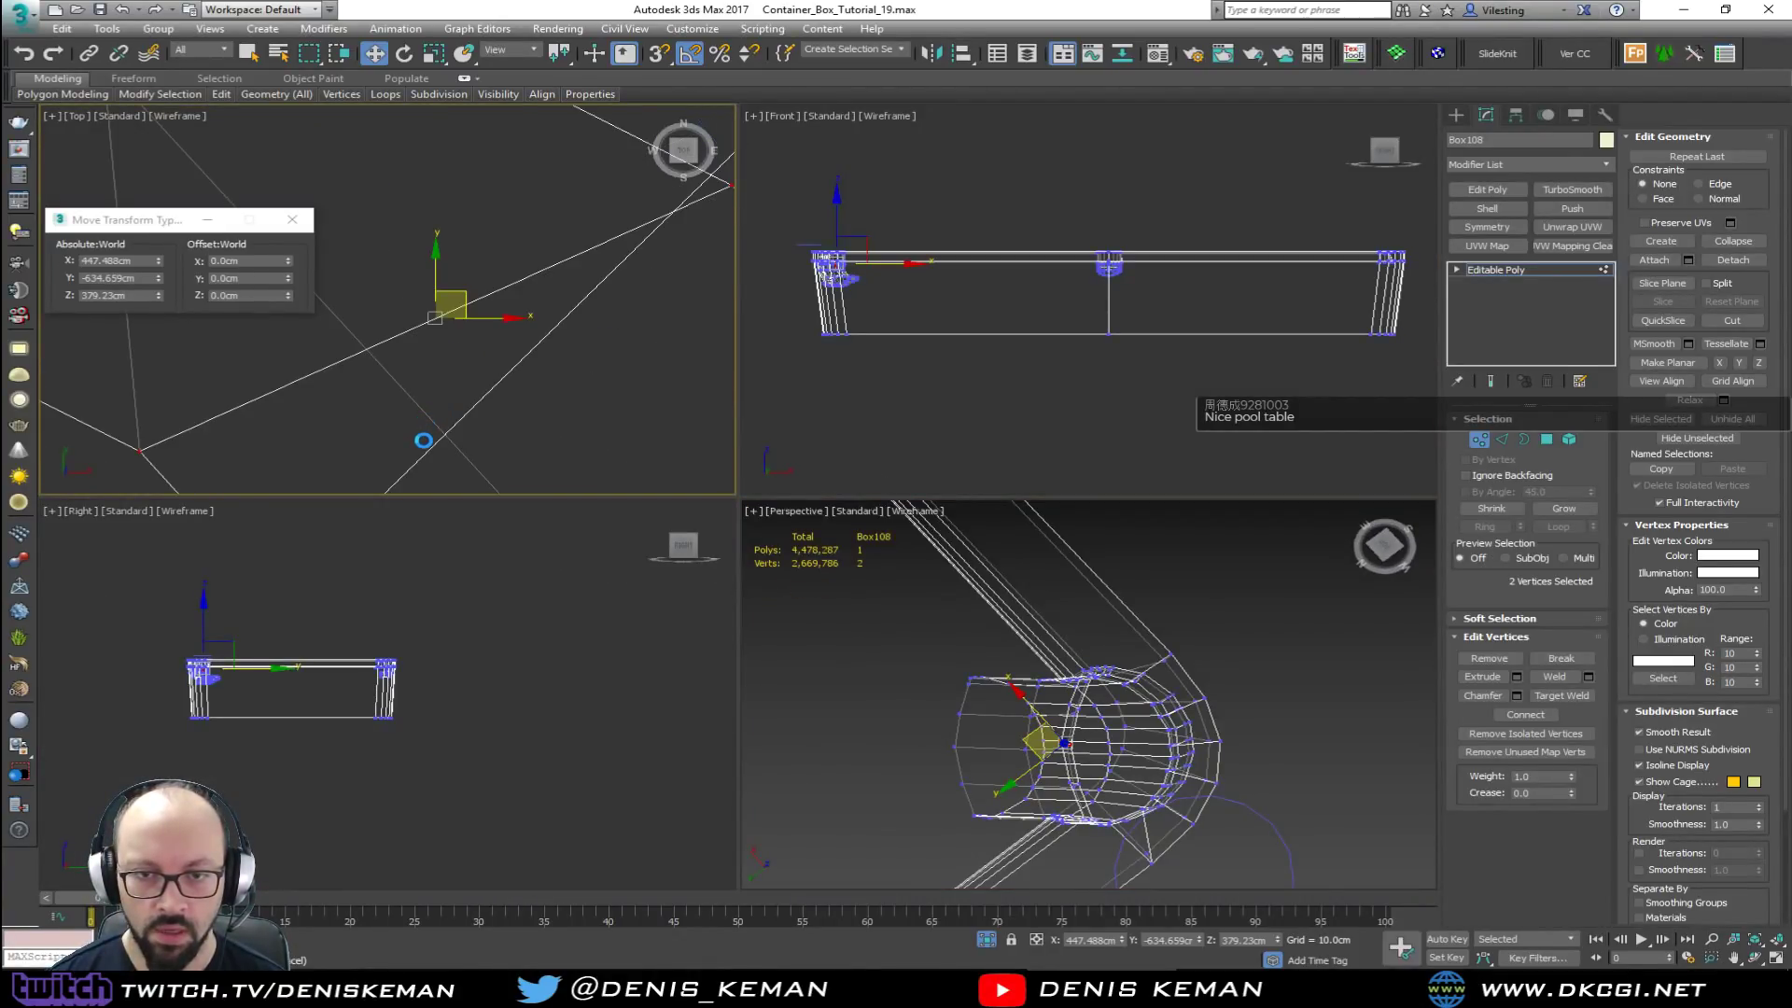
Step: Bring up the browser's pool table reference photo and examine the shape of its corner pocket
{"action": "left_click_drag", "start_coordinate": [0, 112], "coordinate": [681, 143]}
{"action": "left_click_drag", "start_coordinate": [525, 144], "coordinate": [0, 140]}
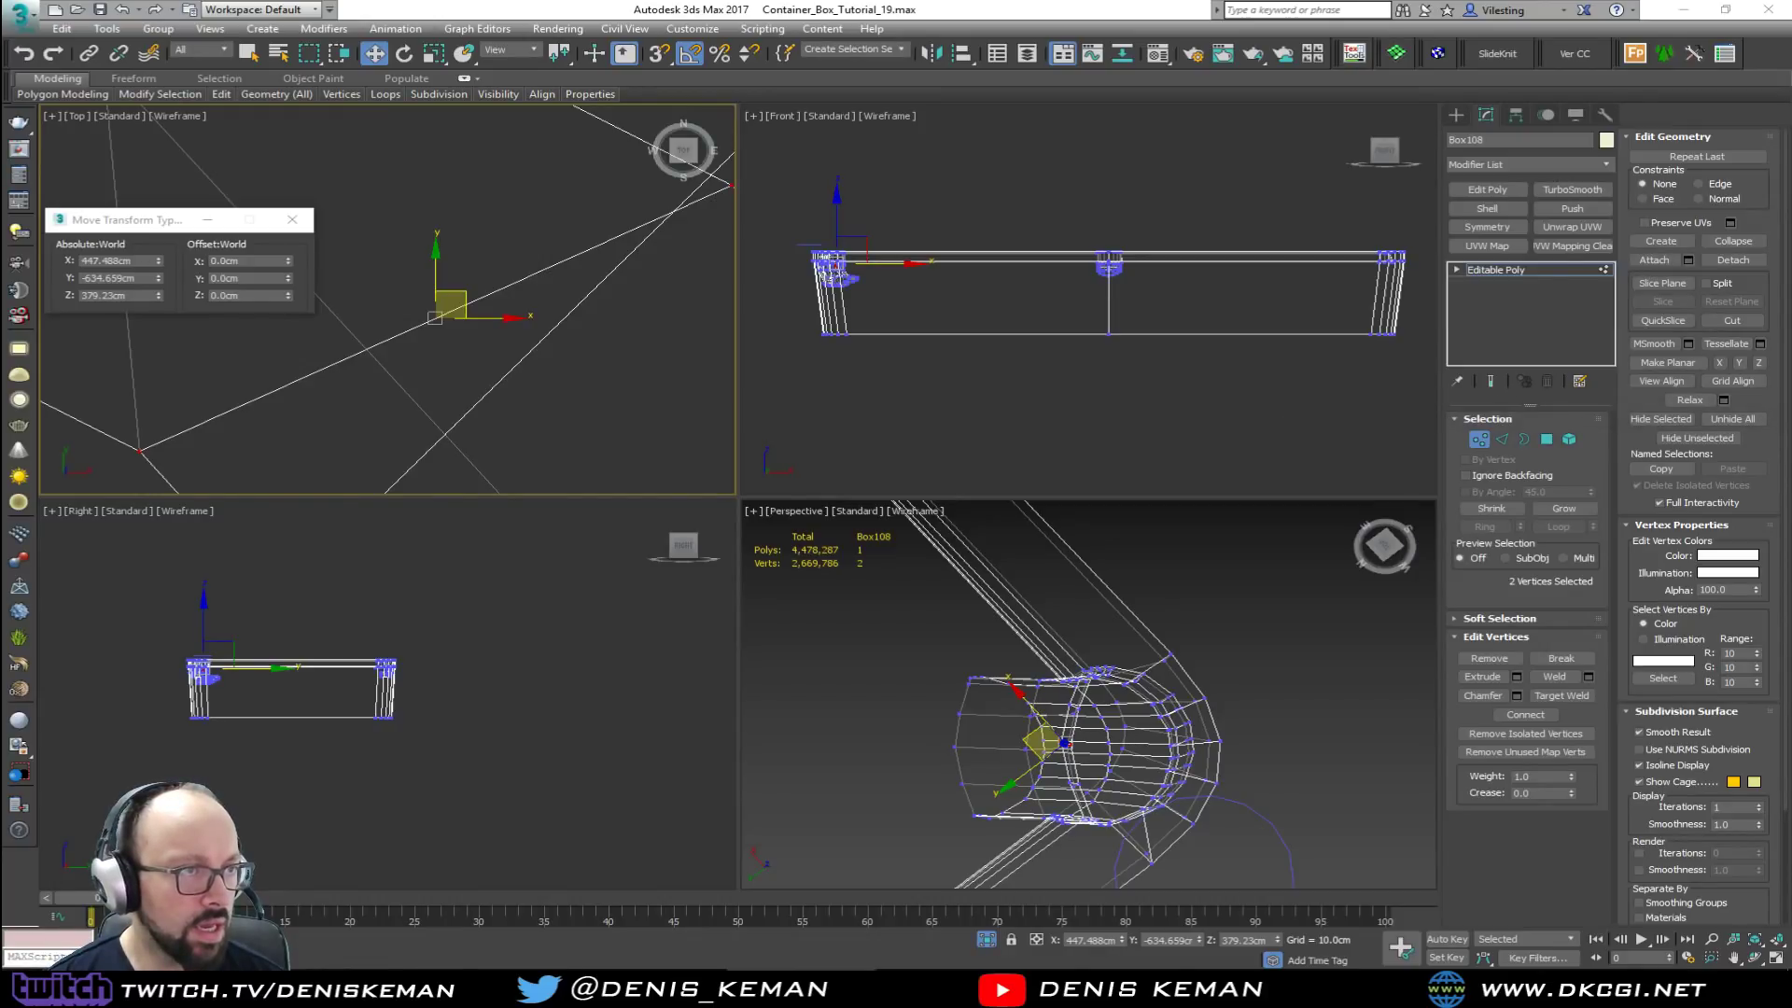
{"action": "left_click_drag", "start_coordinate": [0, 145], "coordinate": [1181, 149]}
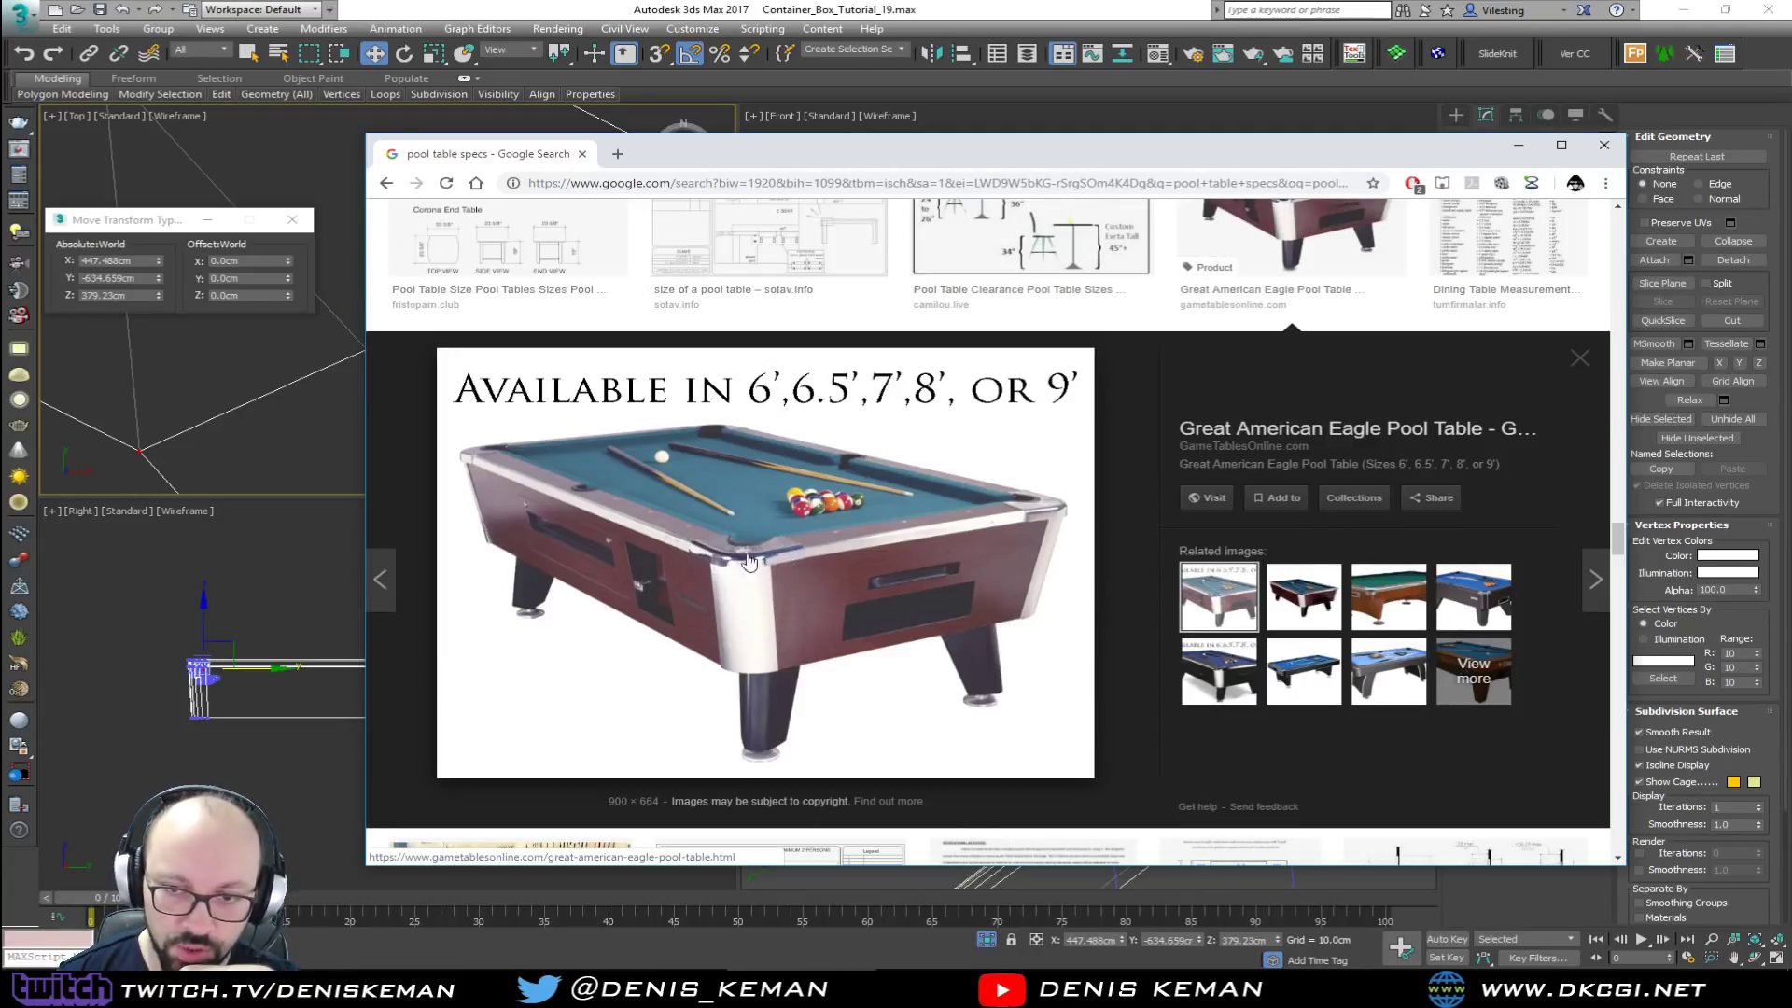
{"action": "left_click_drag", "start_coordinate": [803, 161], "coordinate": [0, 187]}
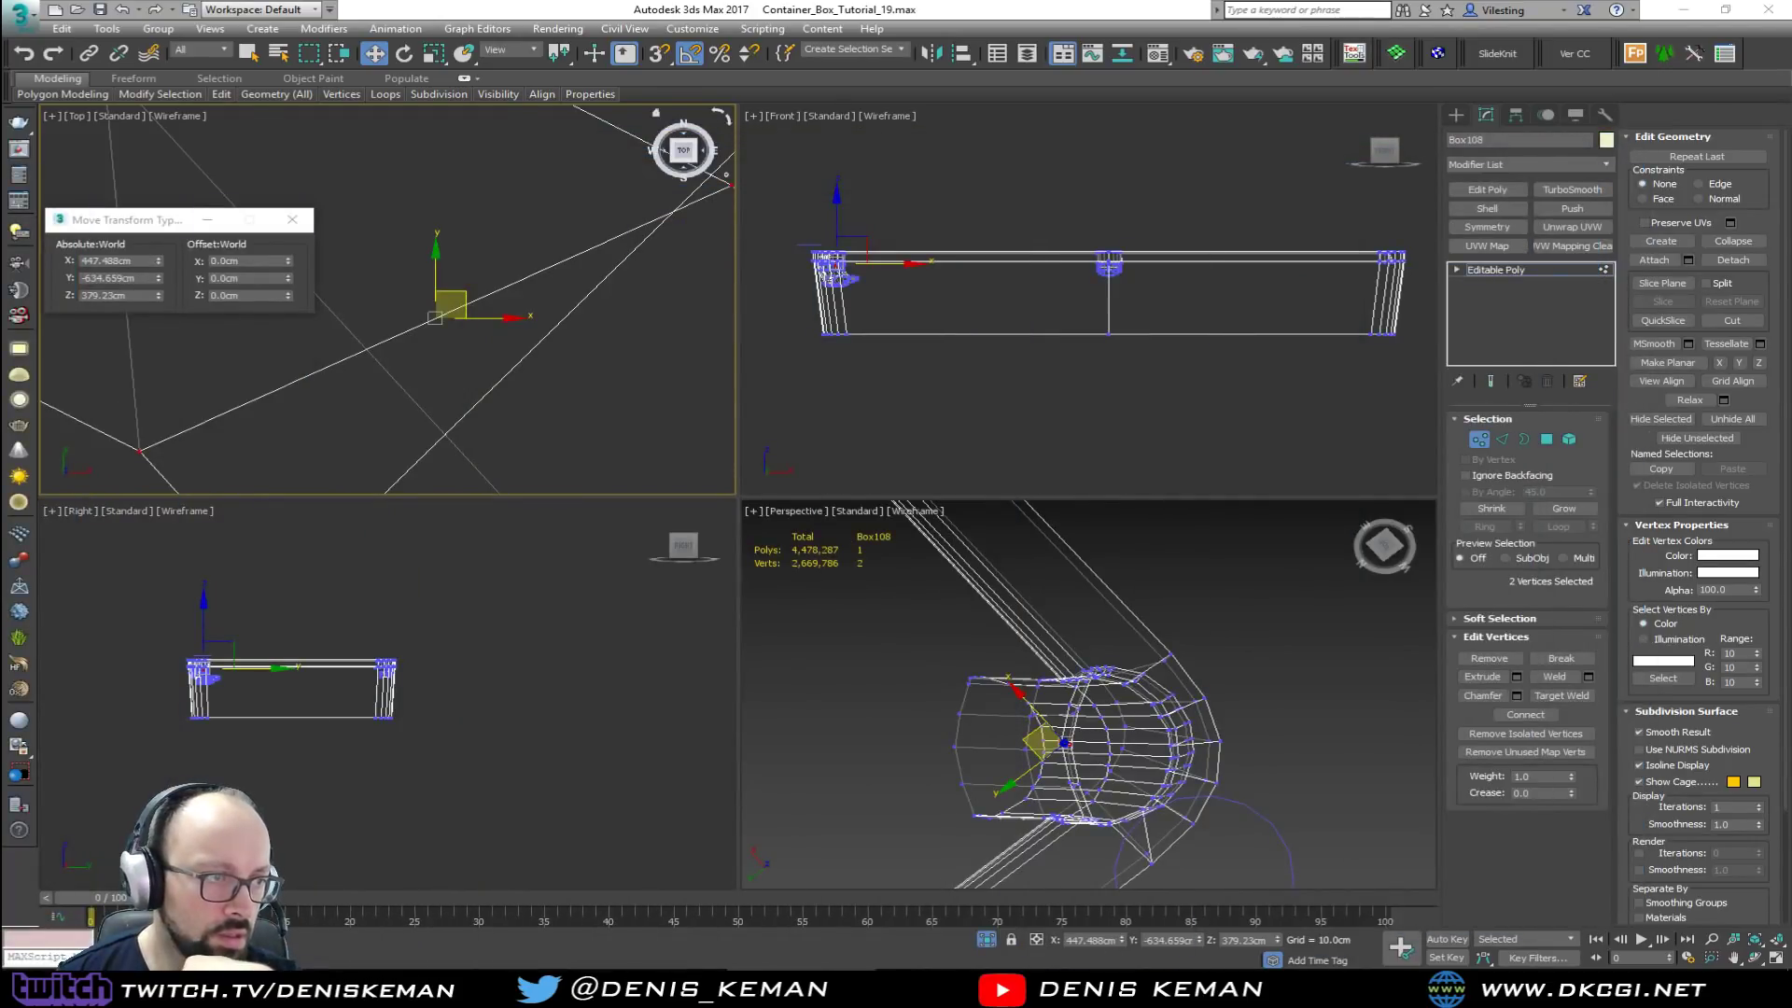
Step: Move the two middle vertices of the corner pocket's lip to about X 447.46 cm, Y -634.23 cm in the Top view
{"action": "scroll", "coordinate": [548, 278], "scroll_direction": "down", "scroll_amount": 7}
{"action": "mouse_move", "coordinate": [518, 377]}
{"action": "middle_mouse_down"}
{"action": "mouse_move", "coordinate": [548, 278]}
{"action": "mouse_move", "coordinate": [509, 391]}
{"action": "middle_mouse_up"}
{"action": "key", "text": "F3"}
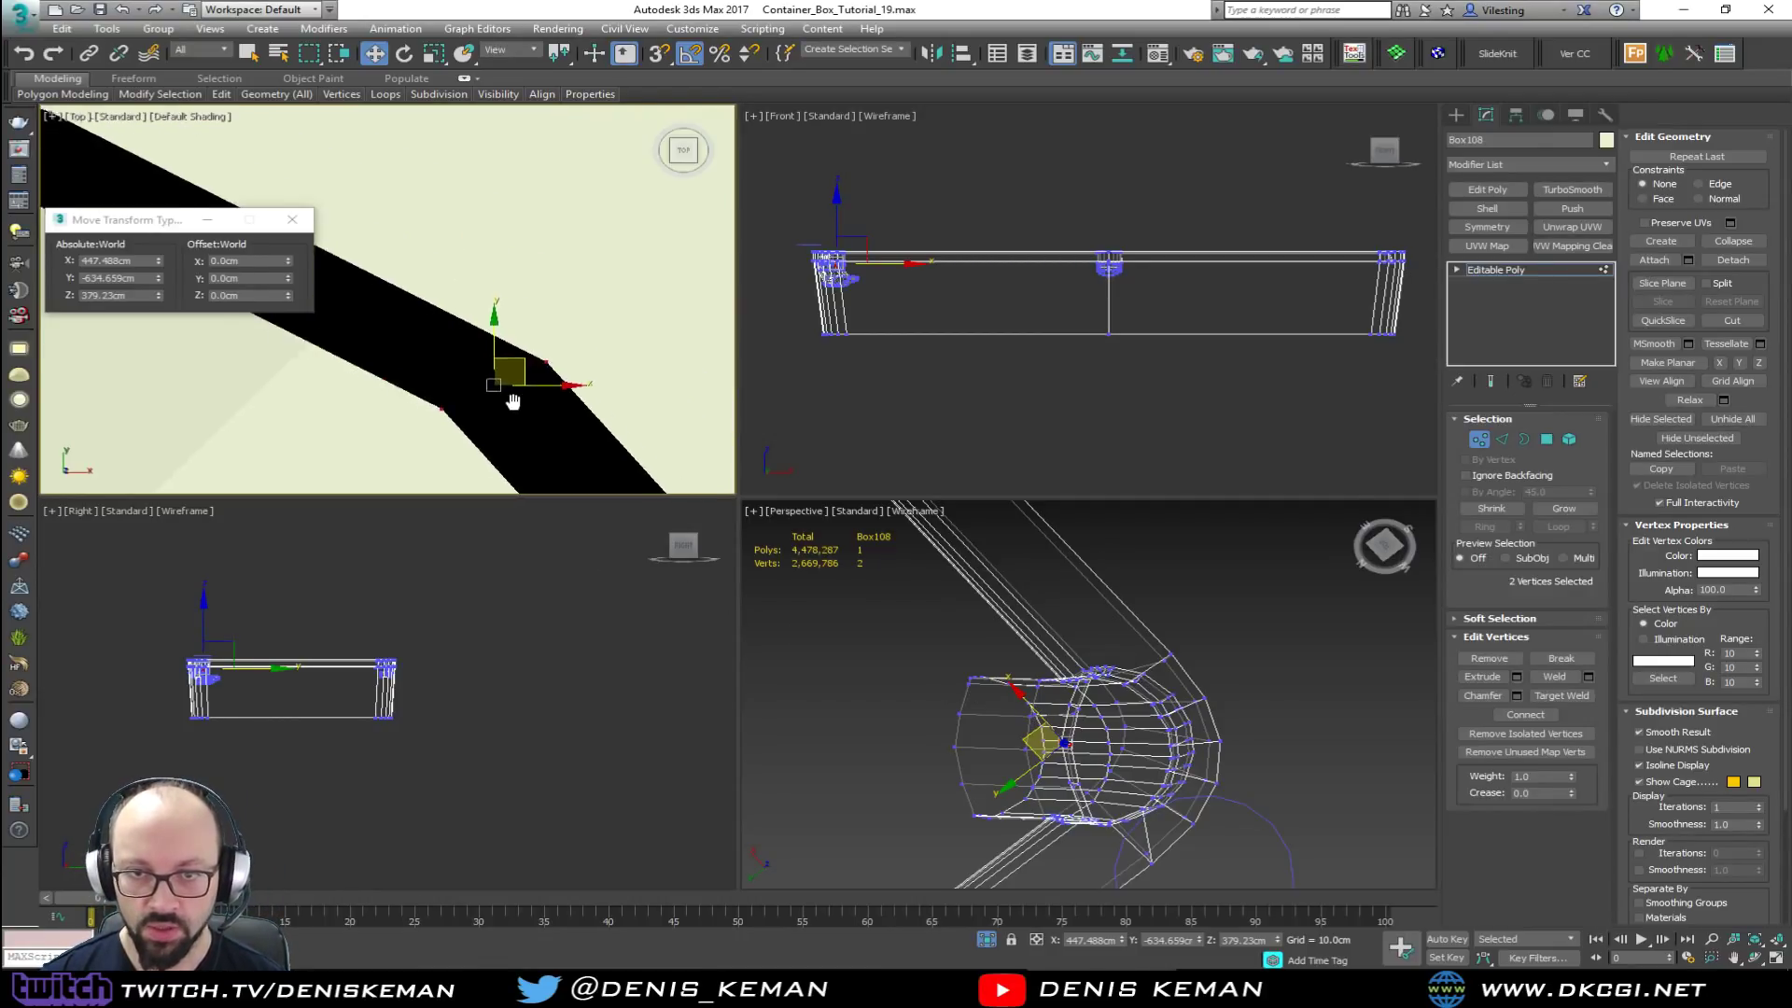
{"action": "scroll", "coordinate": [513, 396], "scroll_direction": "up", "scroll_amount": 5}
{"action": "key", "text": "alt+w"}
{"action": "middle_click_drag", "start_coordinate": [807, 569], "coordinate": [638, 433]}
{"action": "left_click_drag", "start_coordinate": [832, 499], "coordinate": [799, 475]}
{"action": "key", "text": "F3"}
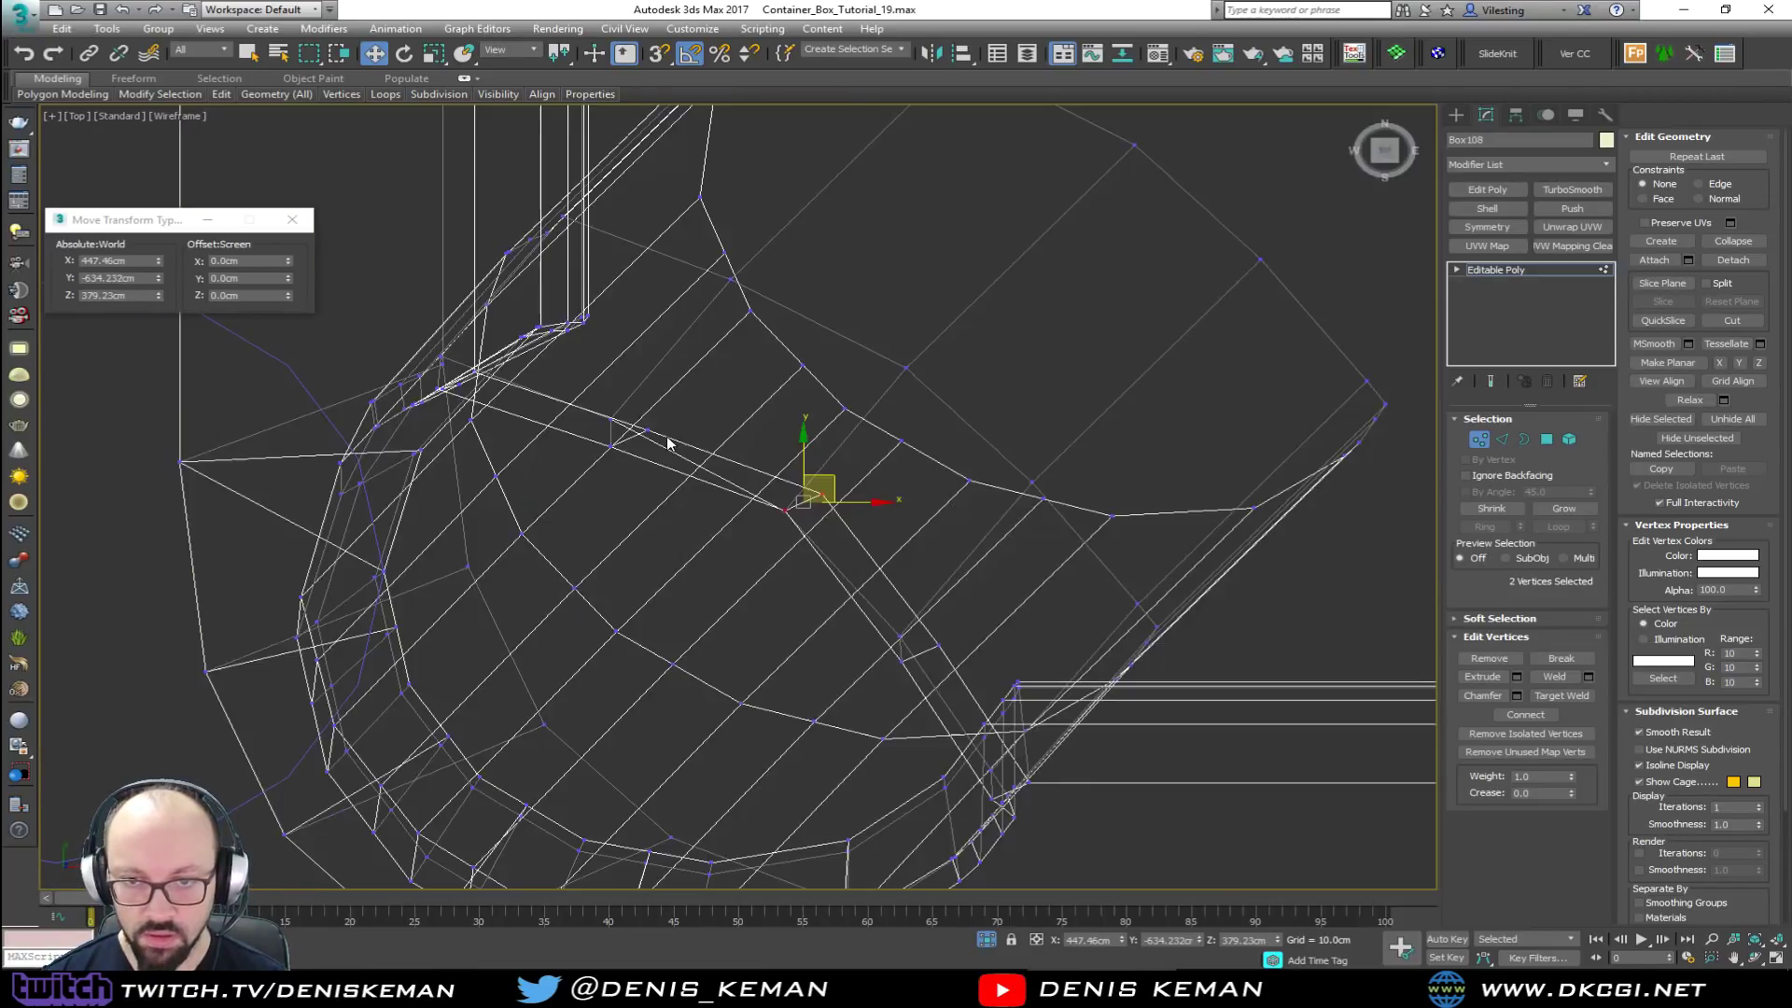
Step: Round the lip by moving its neighbouring vertex pairs to about X 444.88, Y -632.55 cm and X 449.41, Y -636.53 cm
{"action": "left_click_drag", "start_coordinate": [605, 461], "coordinate": [665, 387]}
{"action": "key", "text": "F3"}
{"action": "key", "text": "F3"}
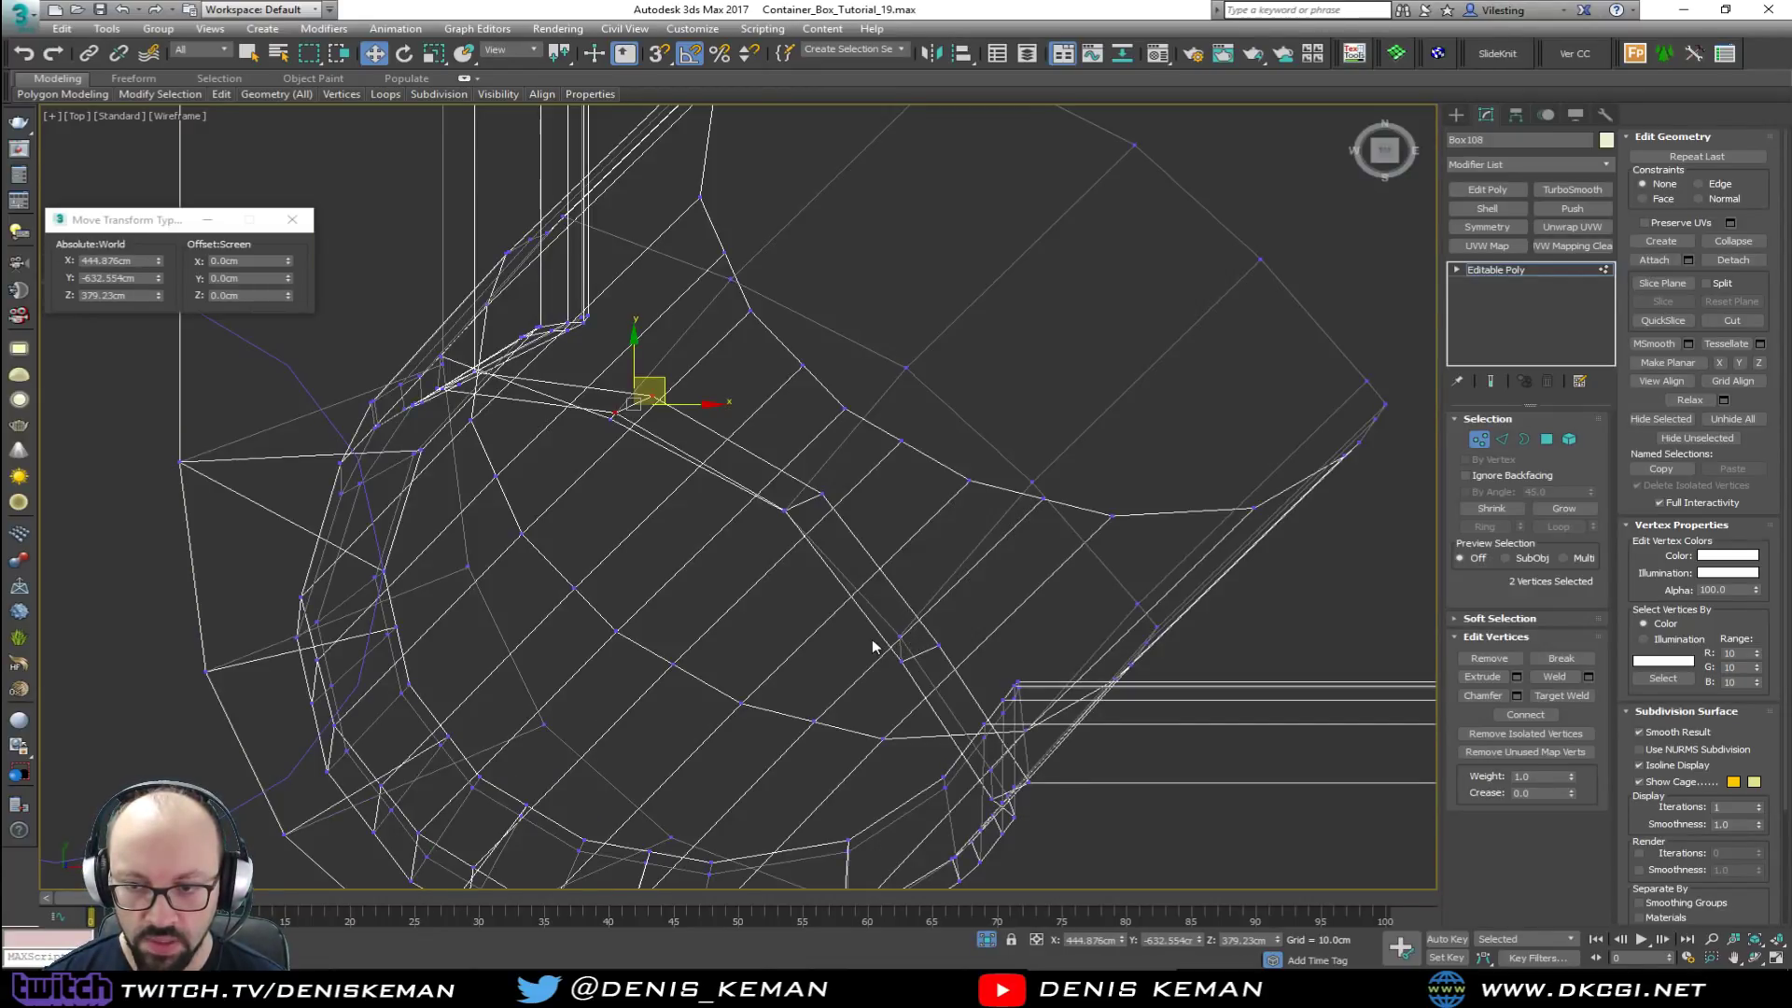
{"action": "mouse_move", "coordinate": [924, 660]}
{"action": "left_mouse_down"}
{"action": "mouse_move", "coordinate": [955, 676]}
{"action": "mouse_move", "coordinate": [960, 616]}
{"action": "left_mouse_up"}
{"action": "key", "text": "F3"}
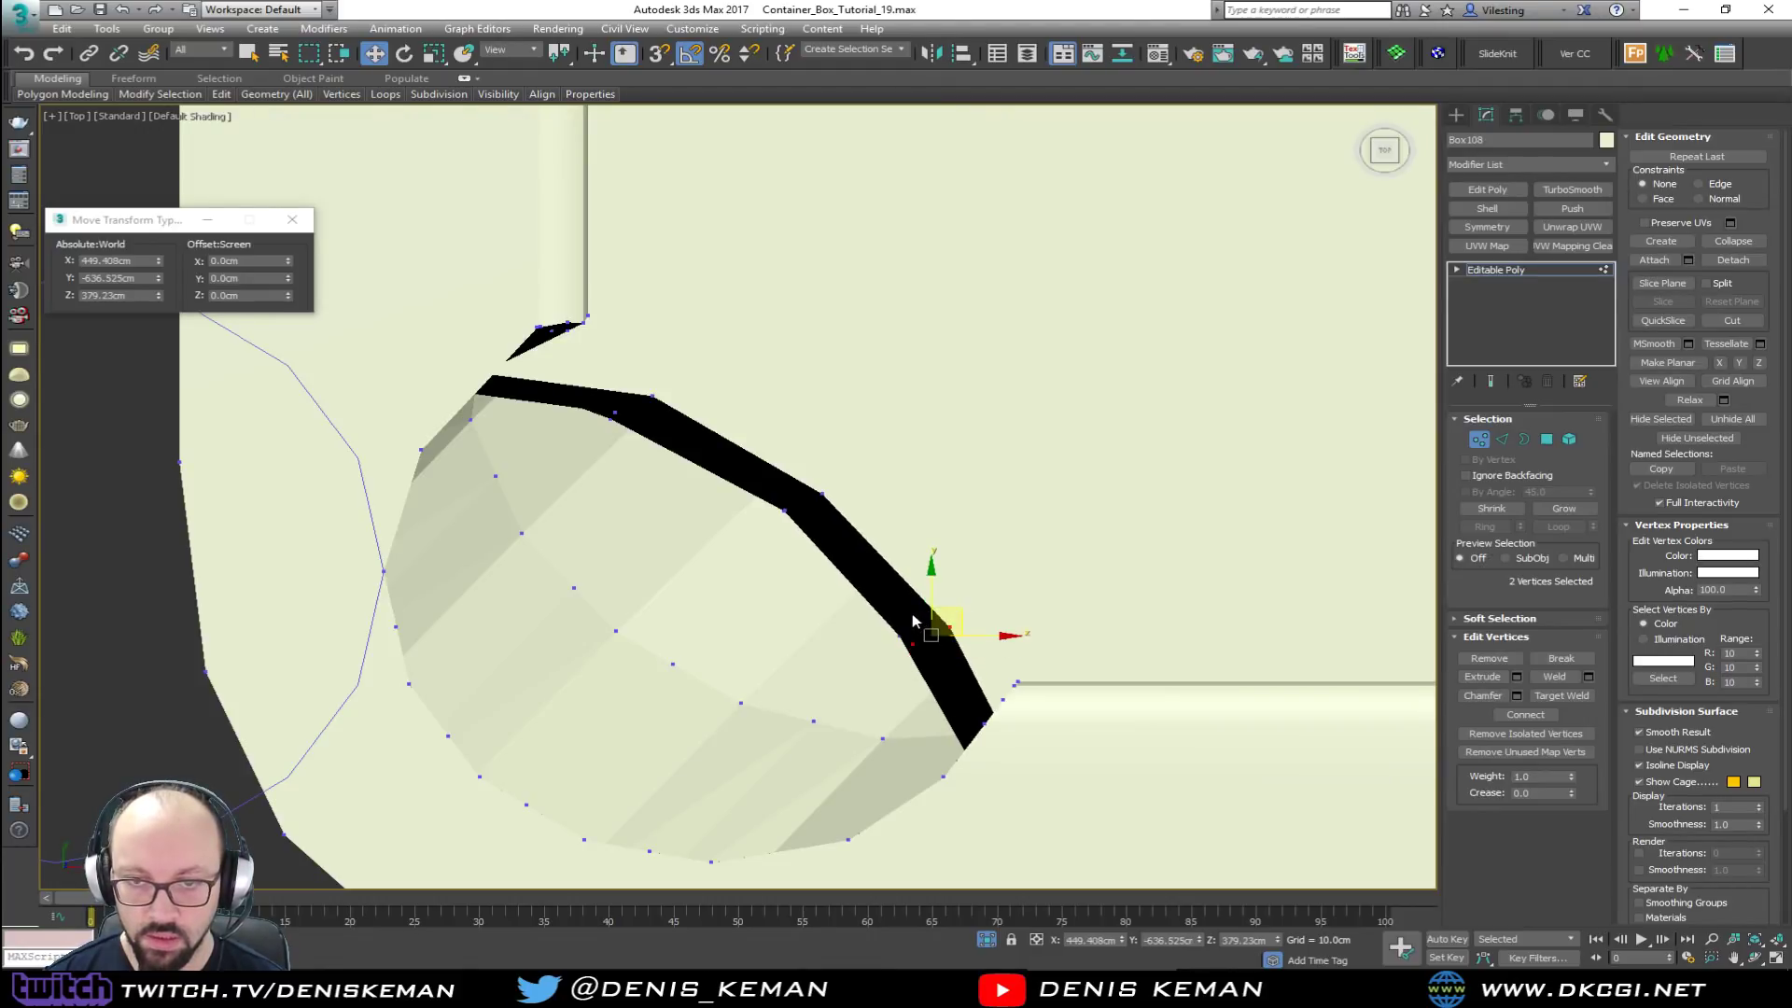
{"action": "key", "text": "F3"}
{"action": "key", "text": "F3"}
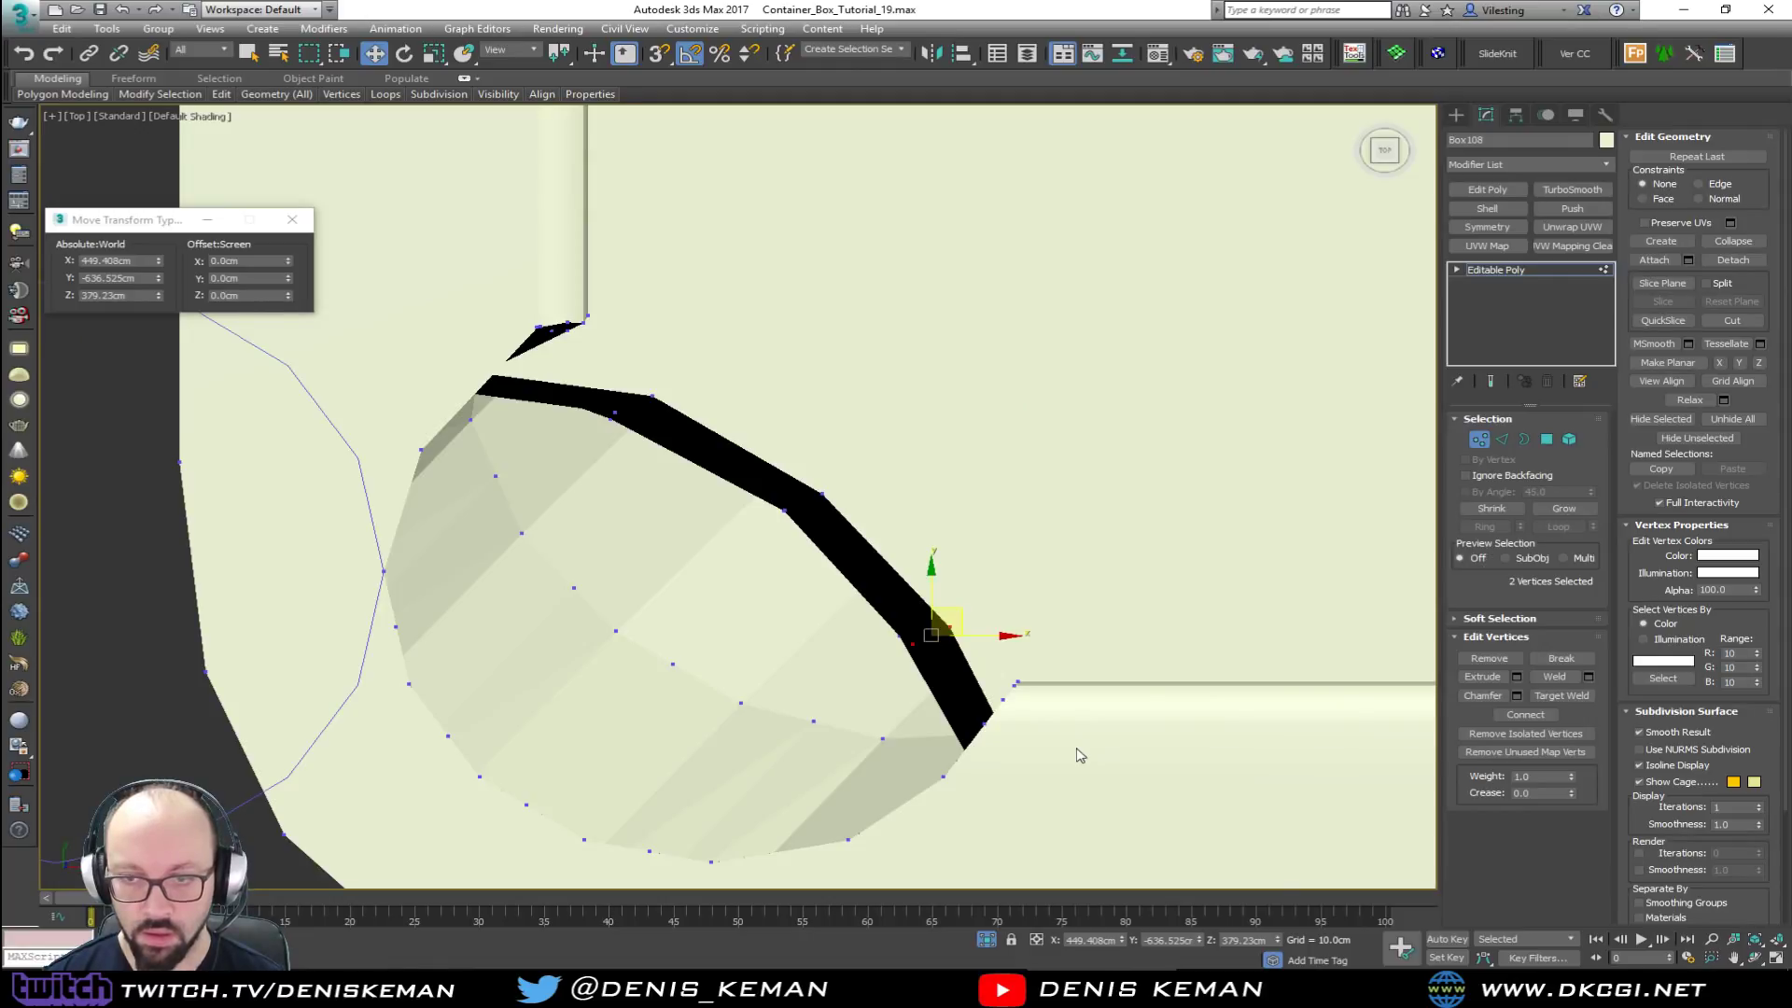
Step: Leave vertex editing, deselect the table and inspect the reshaped corner pocket shaded in the Perspective view
{"action": "key", "text": "alt+w"}
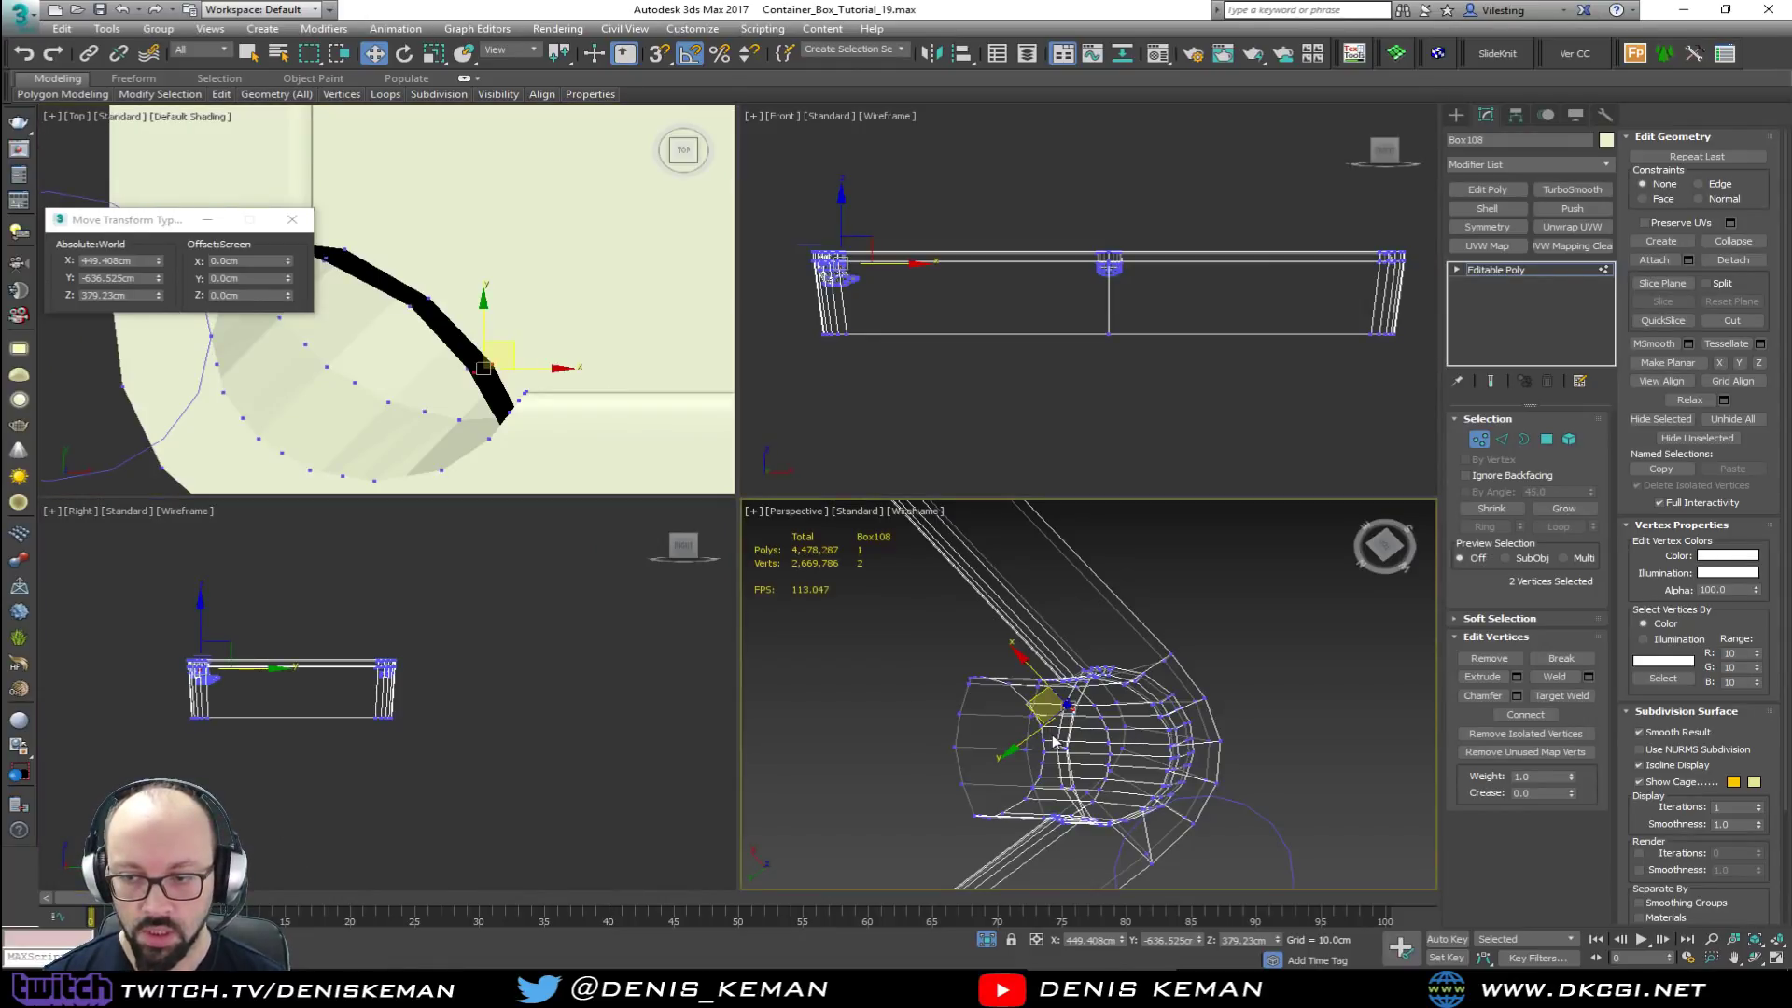
{"action": "key", "text": "F3"}
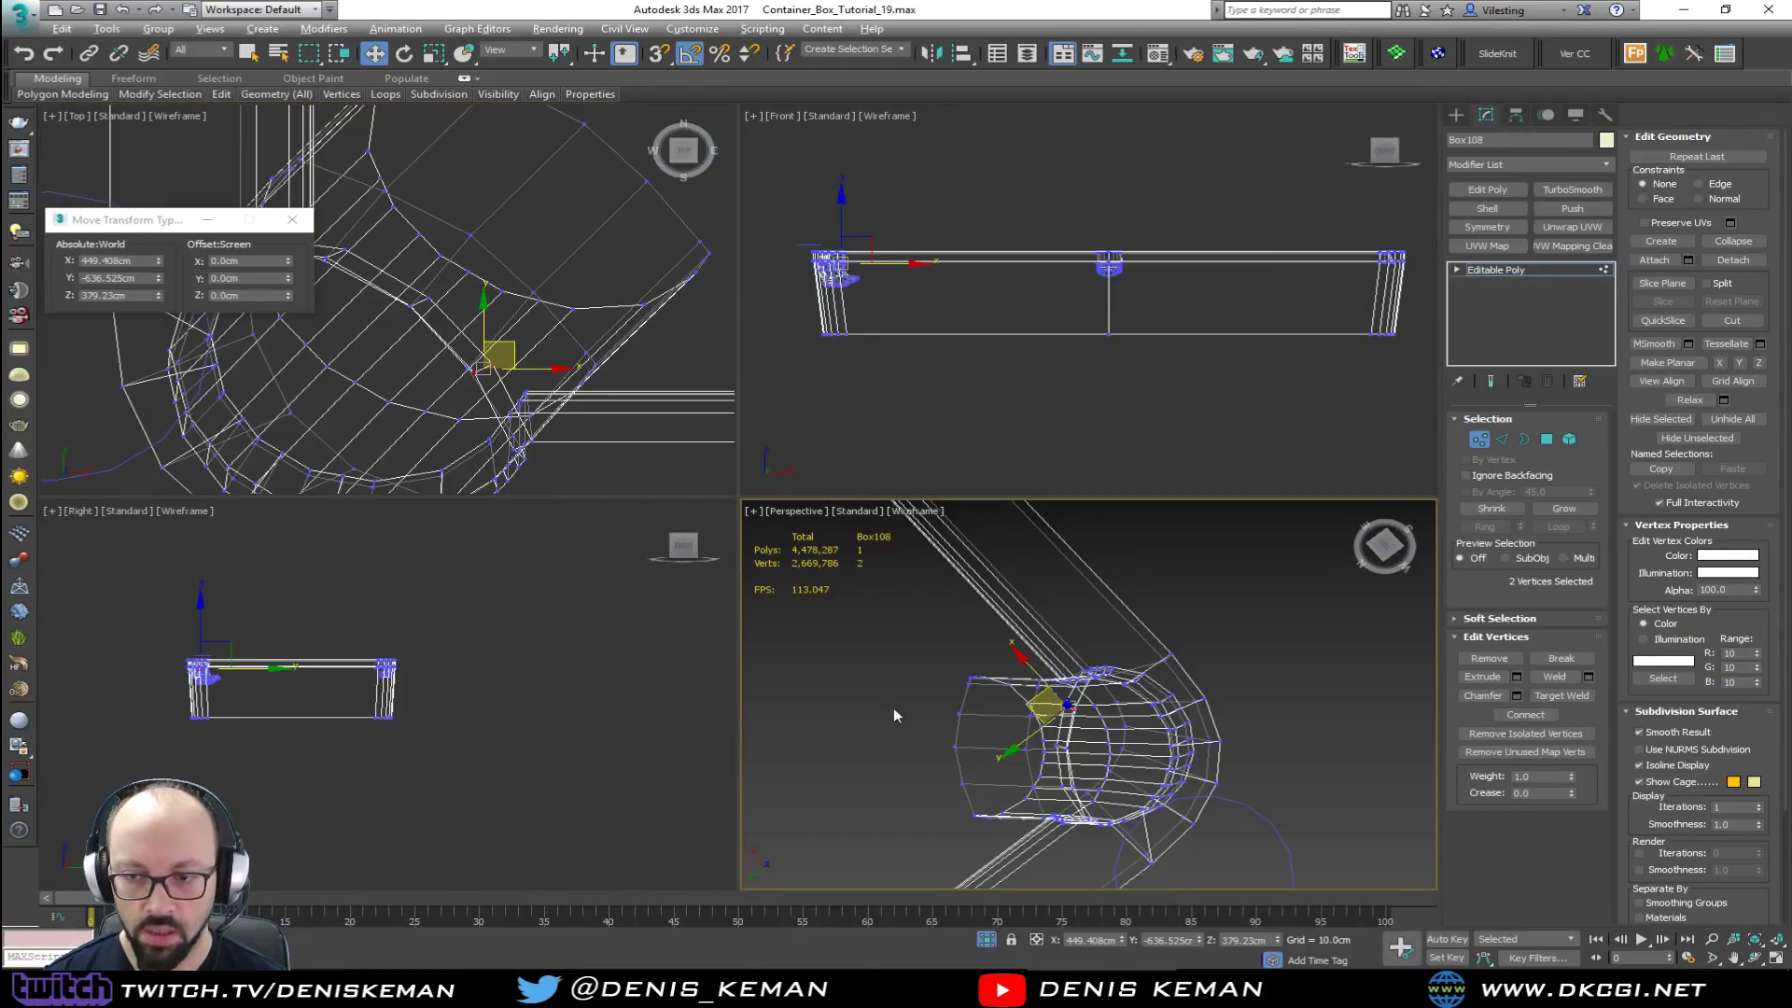
{"action": "key", "text": "alt+w"}
{"action": "key", "text": "F3"}
{"action": "mouse_move", "coordinate": [826, 654]}
{"action": "middle_mouse_down", "text": "alt"}
{"action": "mouse_move", "coordinate": [708, 602]}
{"action": "mouse_move", "coordinate": [571, 609]}
{"action": "mouse_move", "coordinate": [277, 572]}
{"action": "mouse_move", "coordinate": [185, 535]}
{"action": "mouse_move", "coordinate": [127, 600]}
{"action": "mouse_move", "coordinate": [131, 622]}
{"action": "middle_mouse_up", "text": "alt"}
{"action": "left_click", "coordinate": [1479, 439]}
{"action": "left_click", "coordinate": [1112, 319]}
{"action": "scroll", "coordinate": [951, 495], "scroll_direction": "down", "scroll_amount": 3}
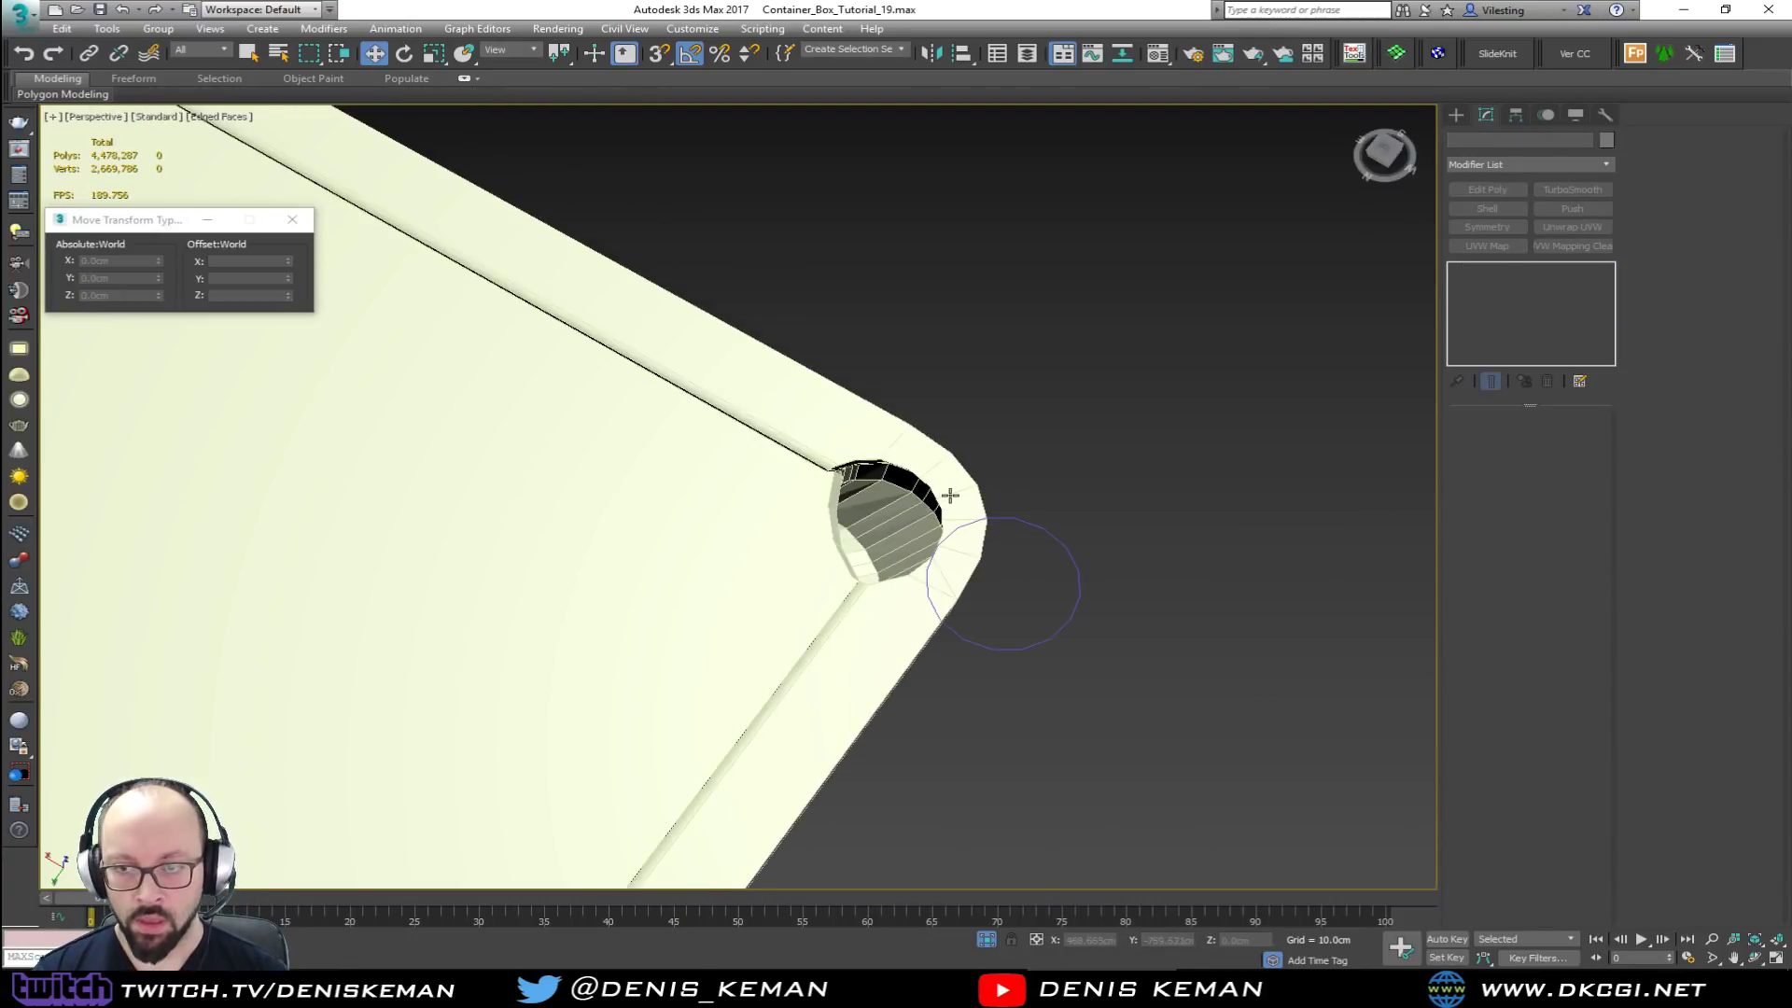
{"action": "scroll", "coordinate": [950, 494], "scroll_direction": "down", "scroll_amount": 5}
{"action": "middle_click_drag", "start_coordinate": [975, 496], "coordinate": [1164, 488], "text": "alt"}
{"action": "middle_click_drag", "start_coordinate": [889, 321], "coordinate": [857, 423]}
Step: Select the table and mirror its finished corner pocket with a Symmetry modifier on the X axis, flipped
{"action": "left_click", "coordinate": [822, 437]}
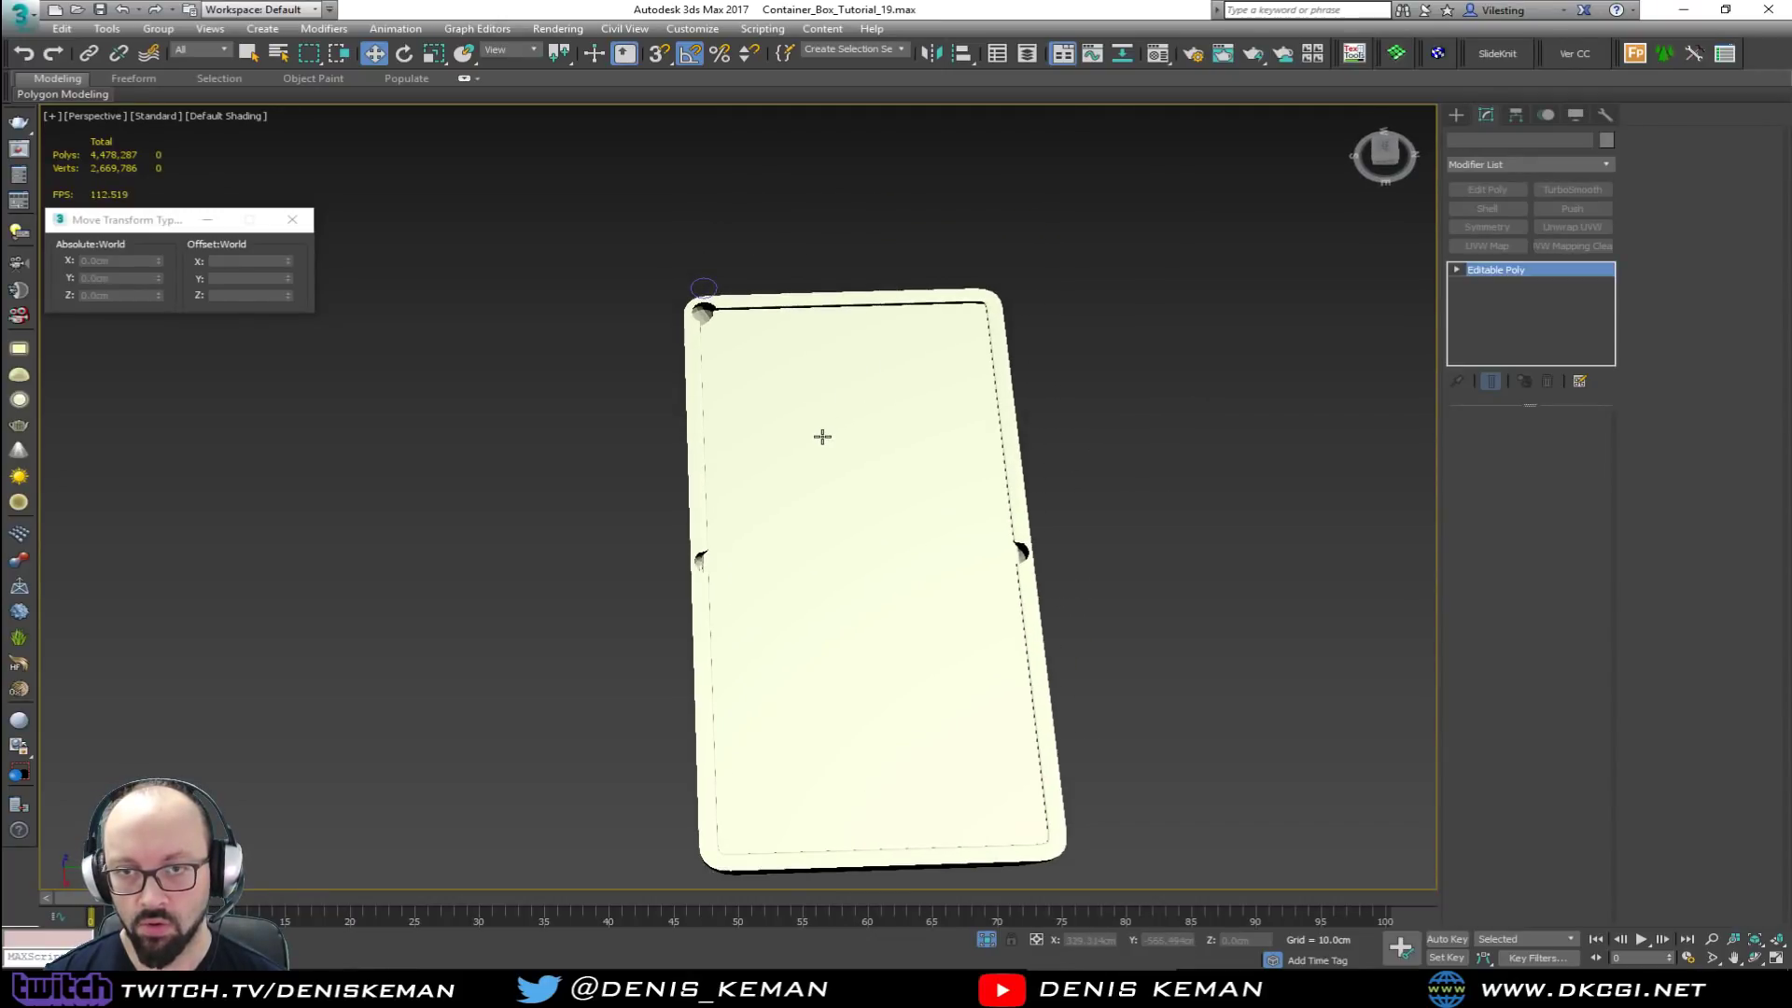
{"action": "left_click", "coordinate": [709, 282]}
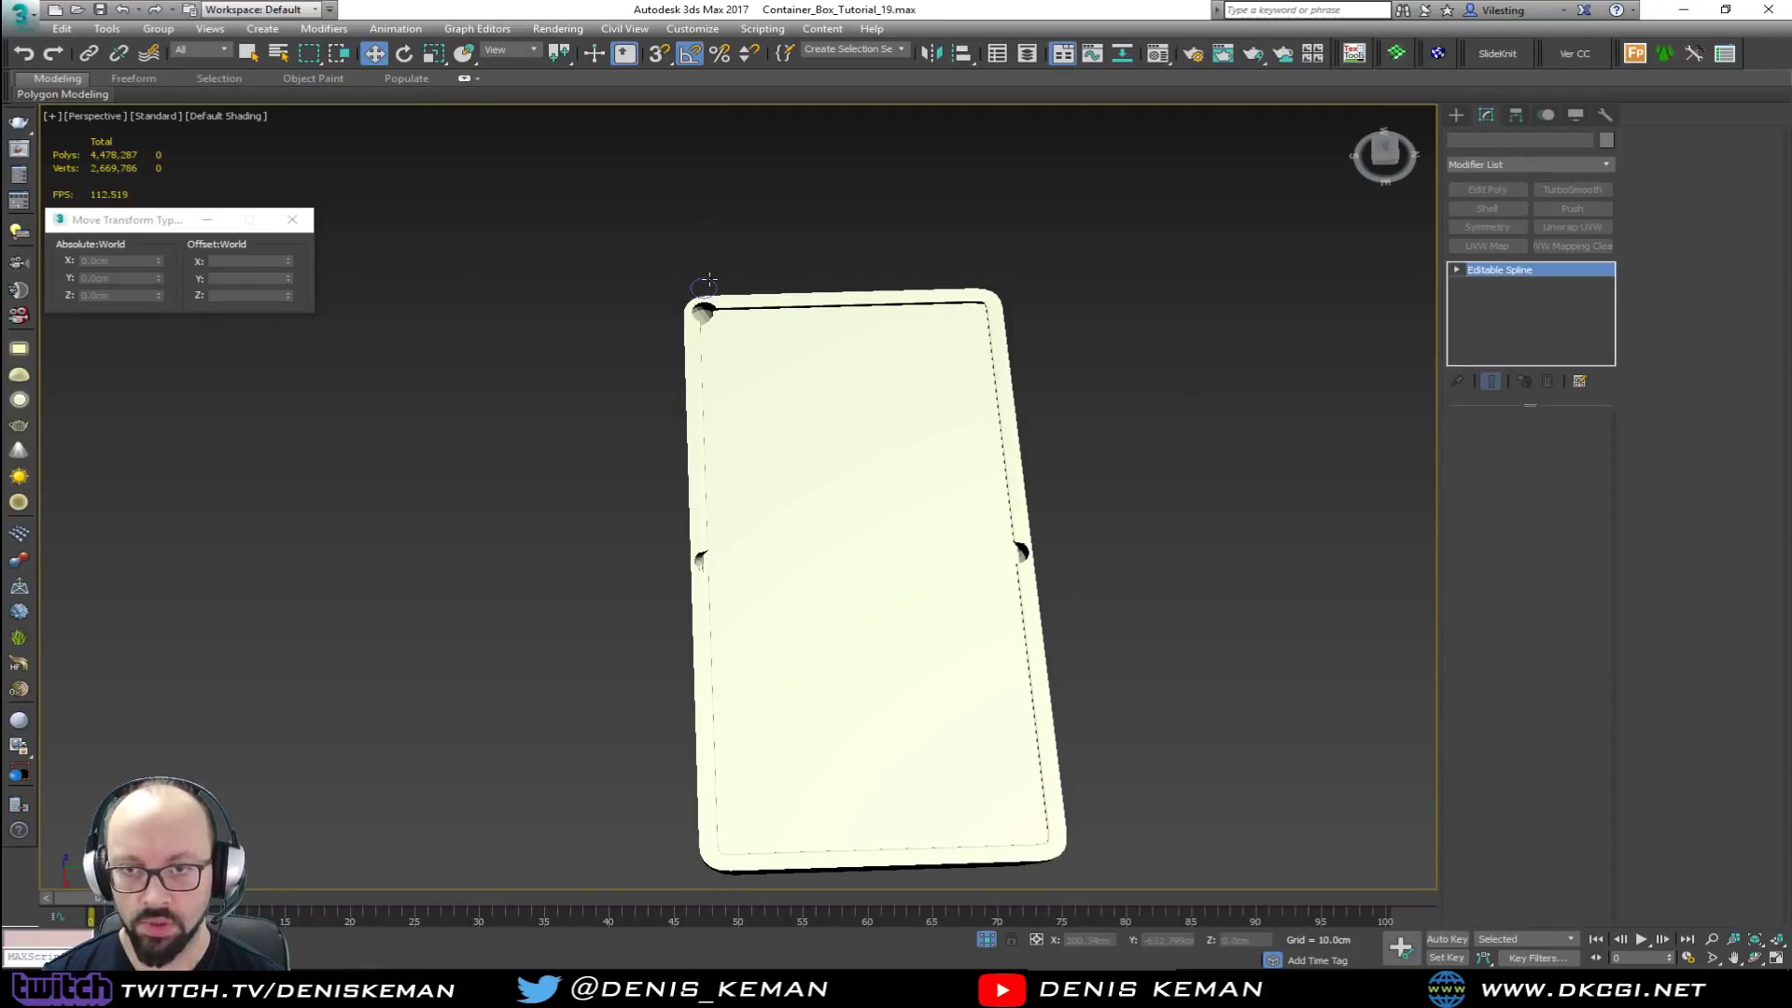
{"action": "left_click", "coordinate": [816, 388]}
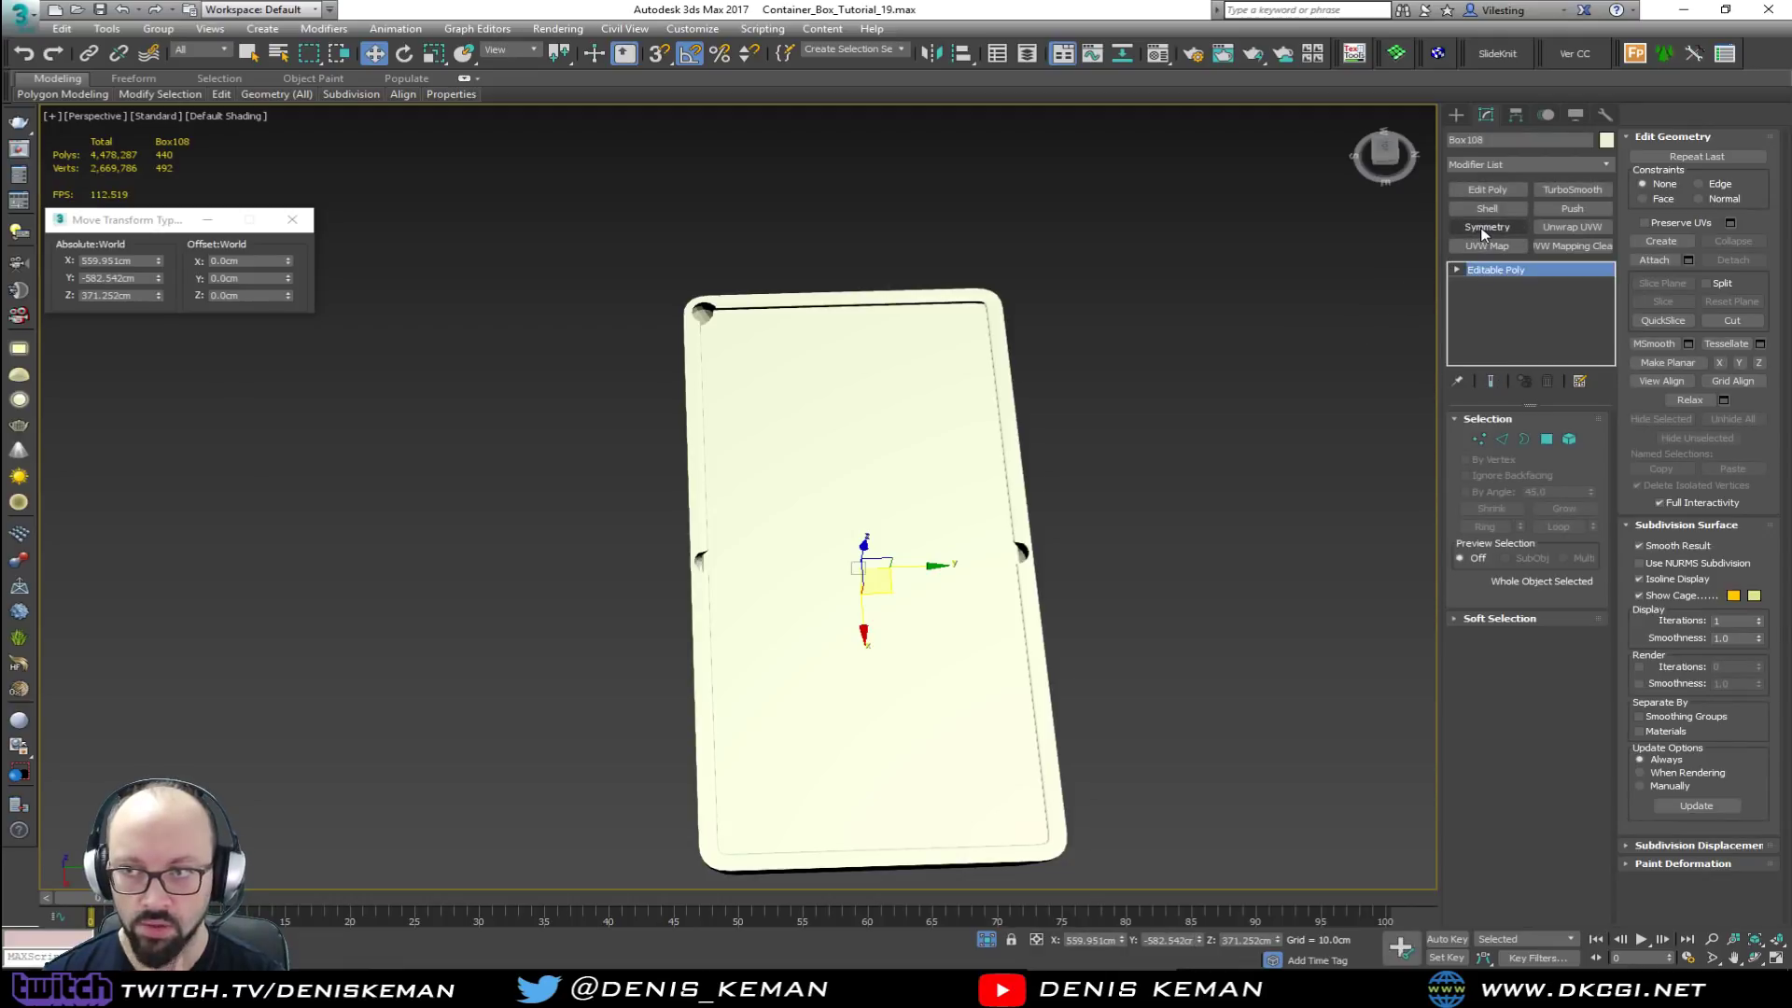
{"action": "left_click", "coordinate": [1485, 228]}
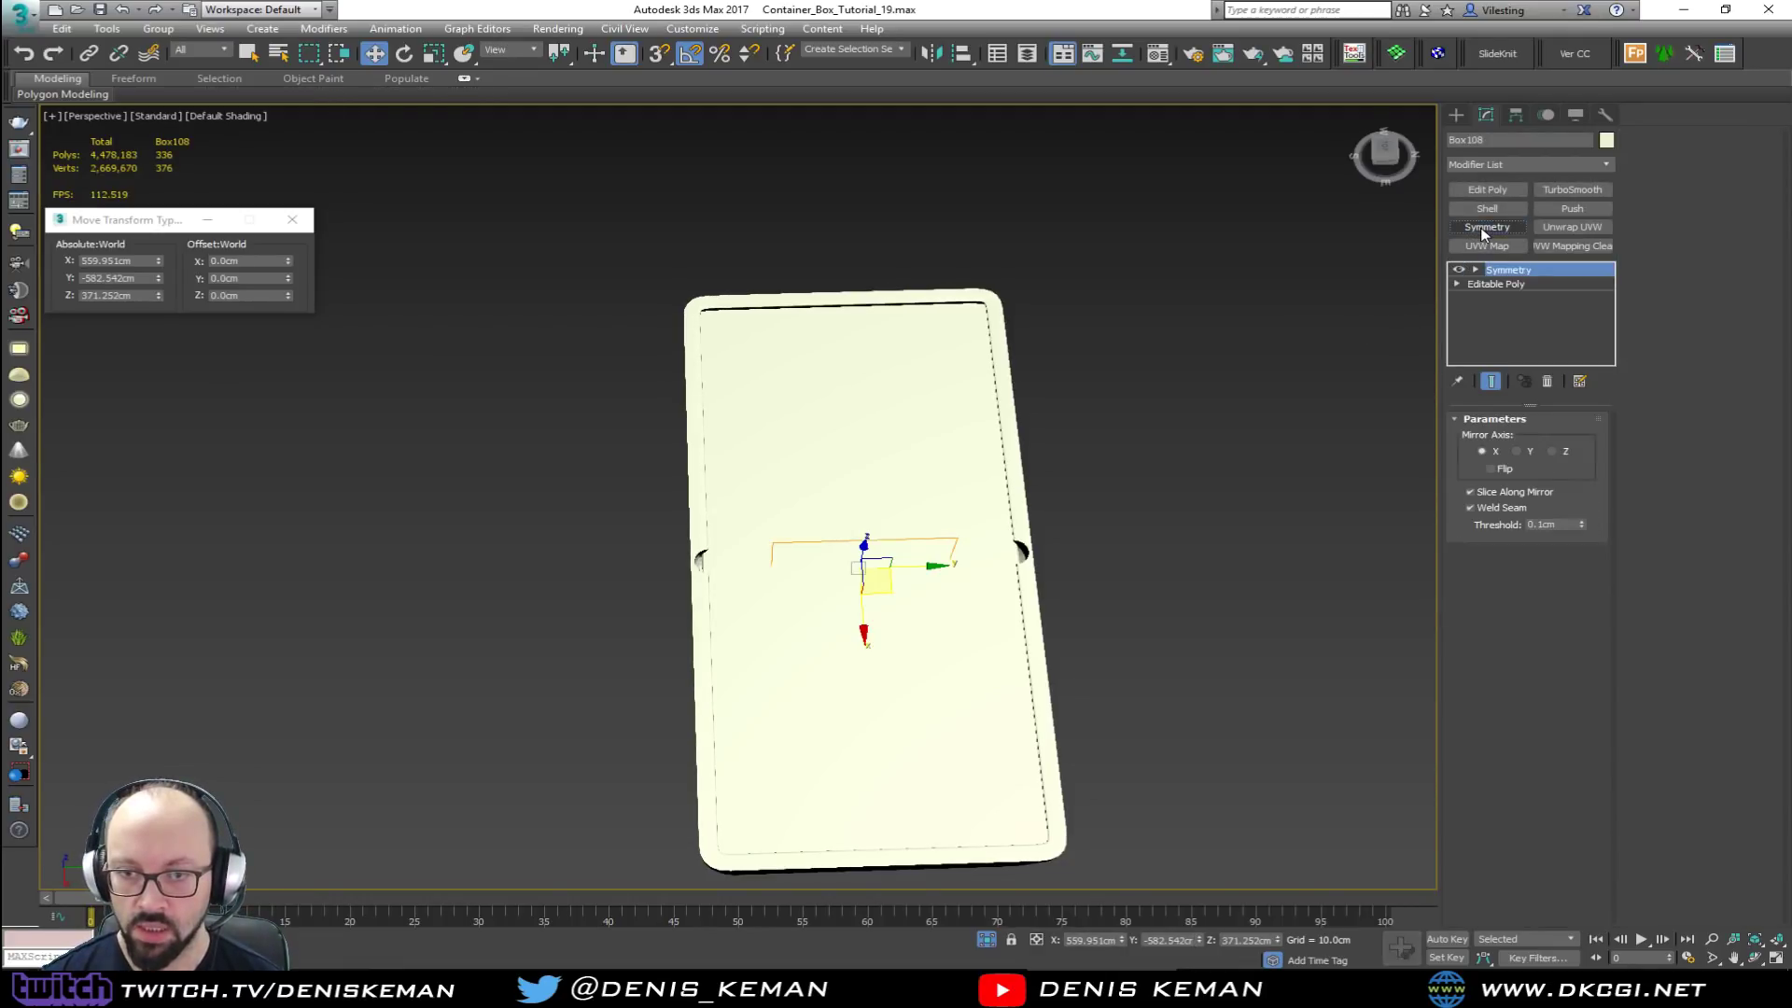
{"action": "left_click", "coordinate": [1491, 468]}
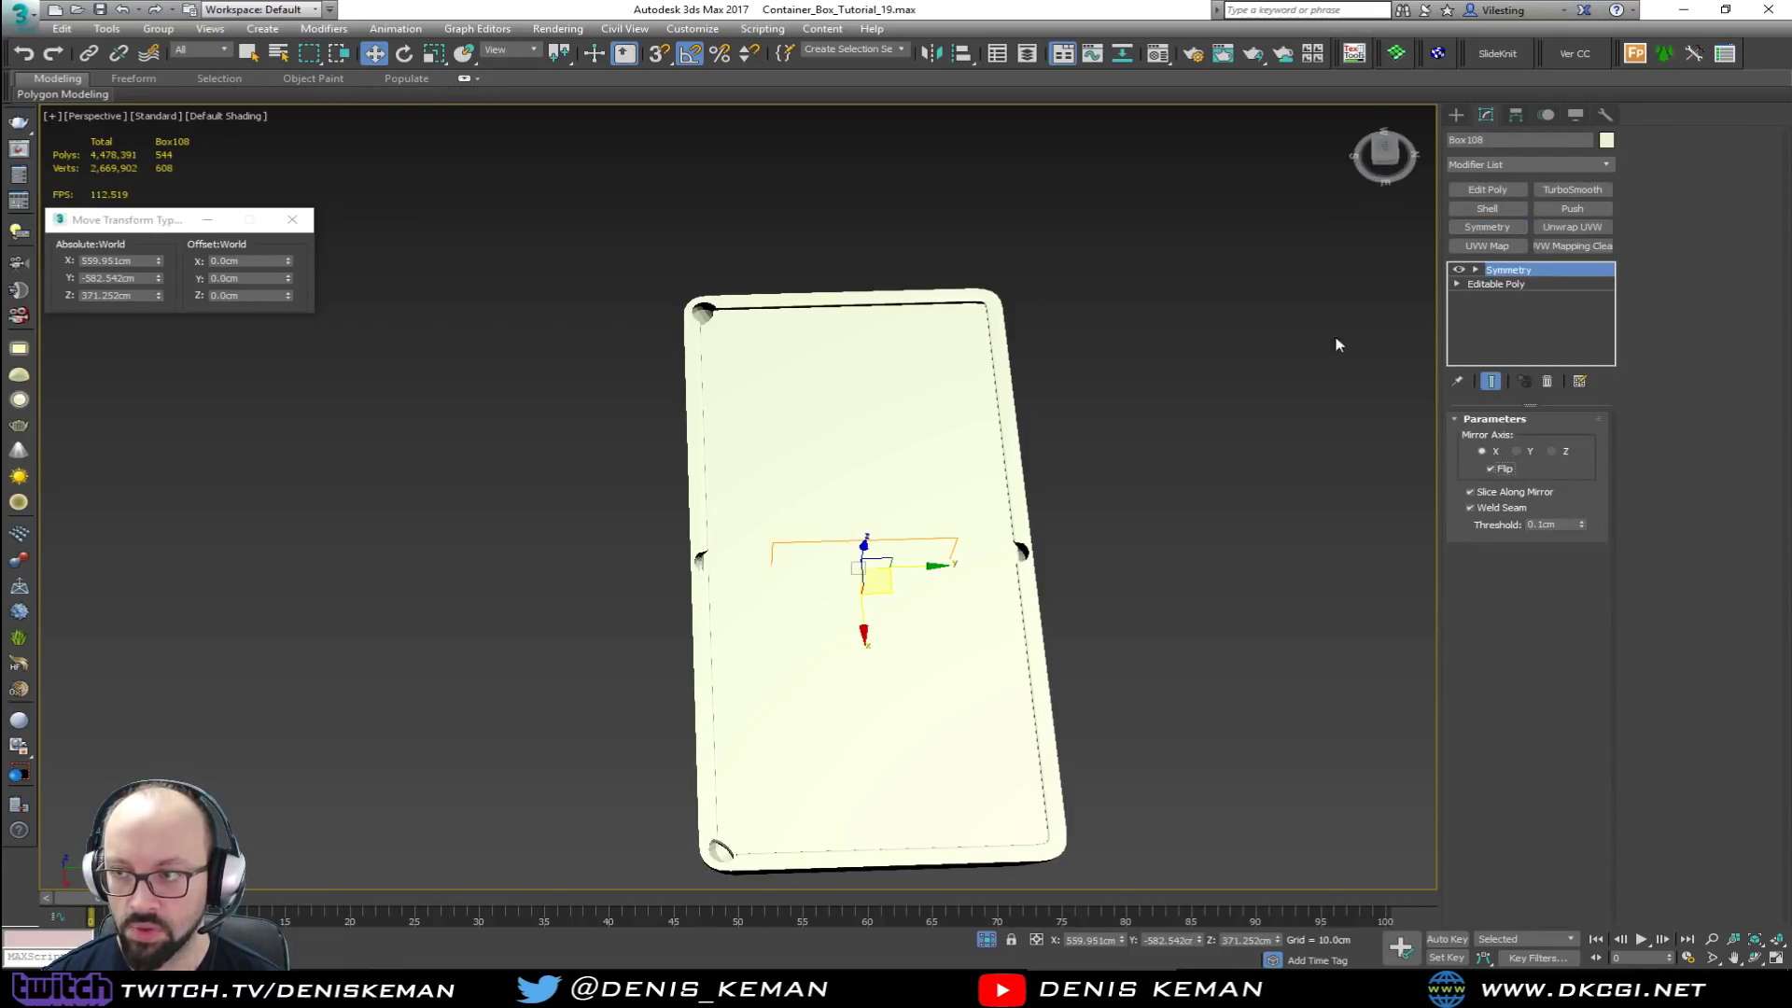
Step: Add a second Symmetry modifier mirroring the table on the Y axis, flipped
{"action": "left_click", "coordinate": [1487, 228]}
{"action": "left_click", "coordinate": [1530, 451]}
{"action": "left_click", "coordinate": [1515, 468]}
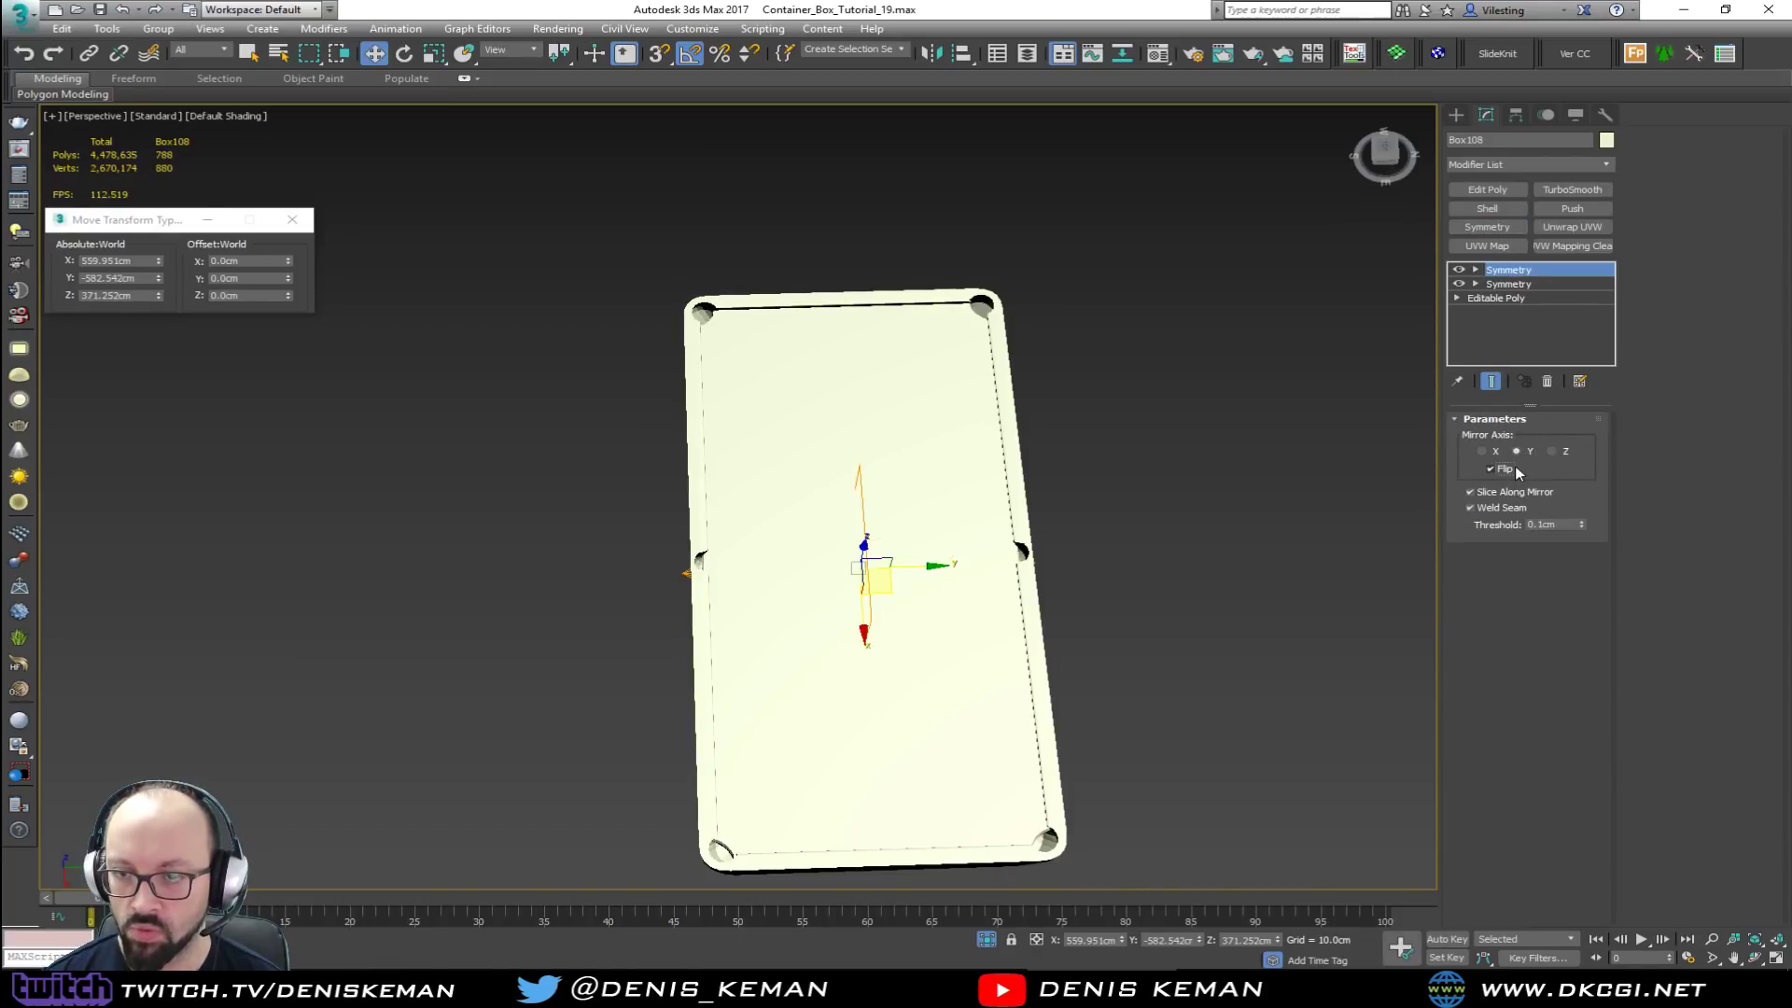
Step: Add an Edit Poly modifier and remove the lengthwise centre edge loop of the mirrored table
{"action": "left_click", "coordinate": [1492, 191]}
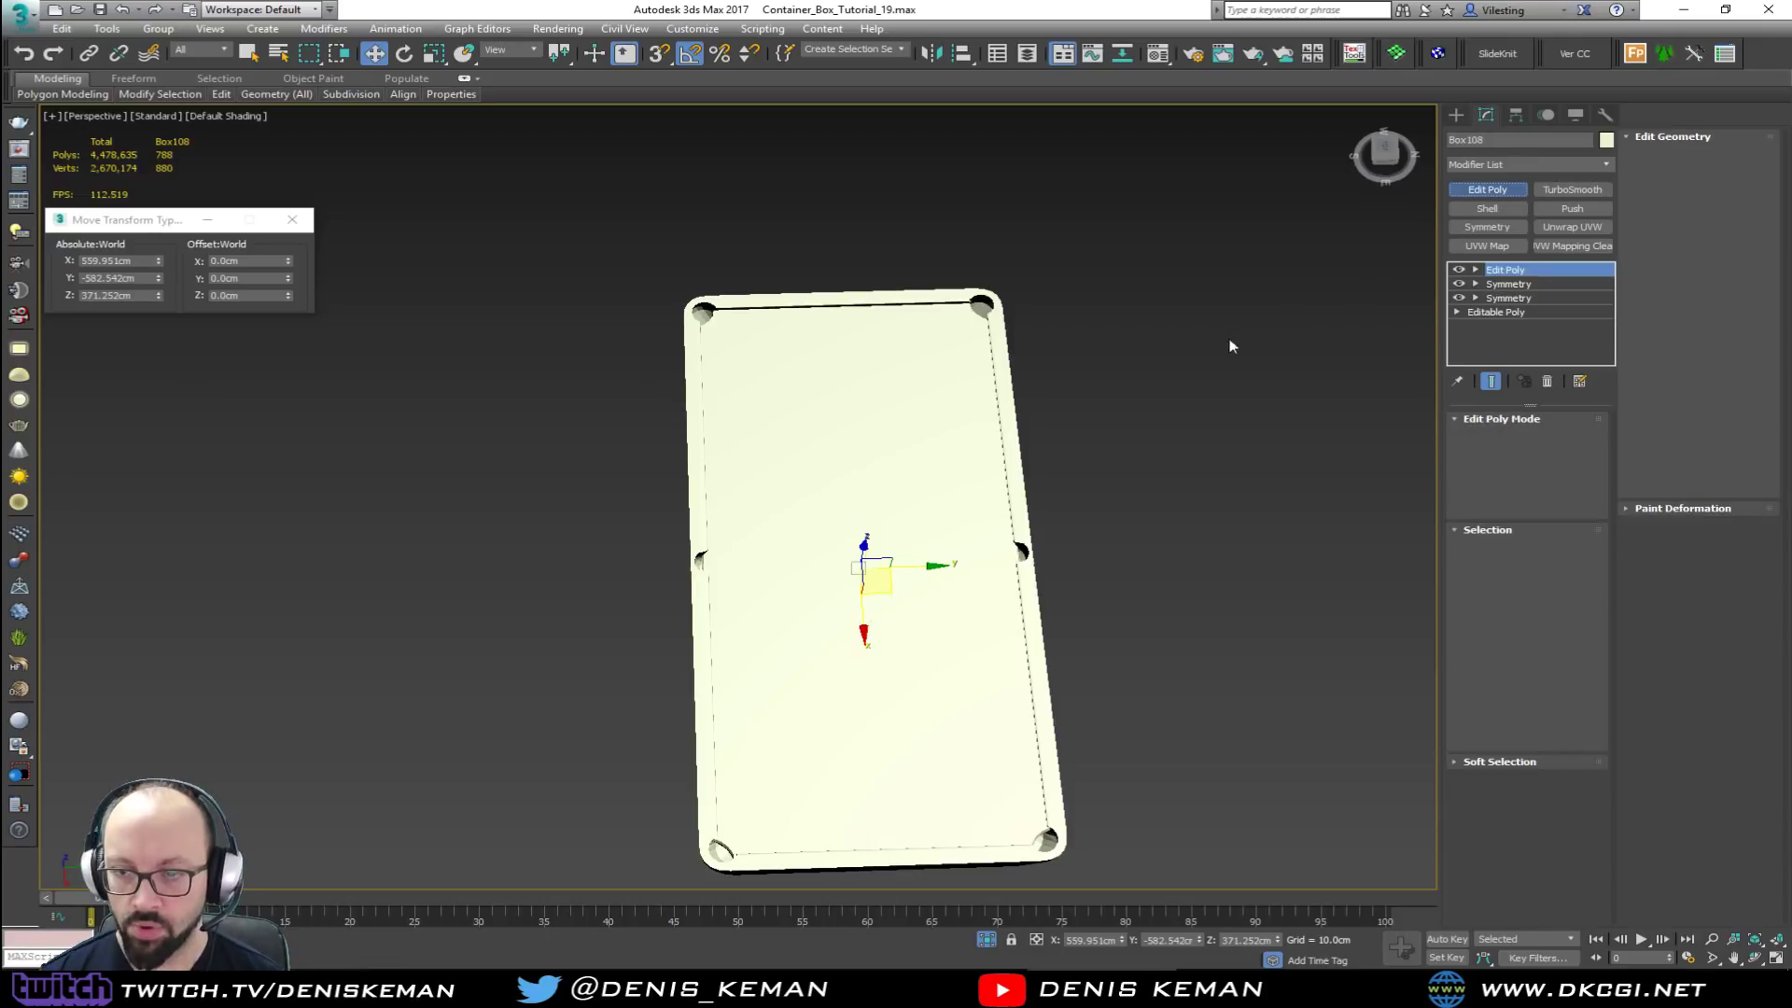
{"action": "scroll", "coordinate": [897, 489], "scroll_direction": "up", "scroll_amount": 4}
{"action": "middle_click_drag", "start_coordinate": [897, 489], "coordinate": [852, 570], "text": "alt"}
{"action": "key", "text": "2"}
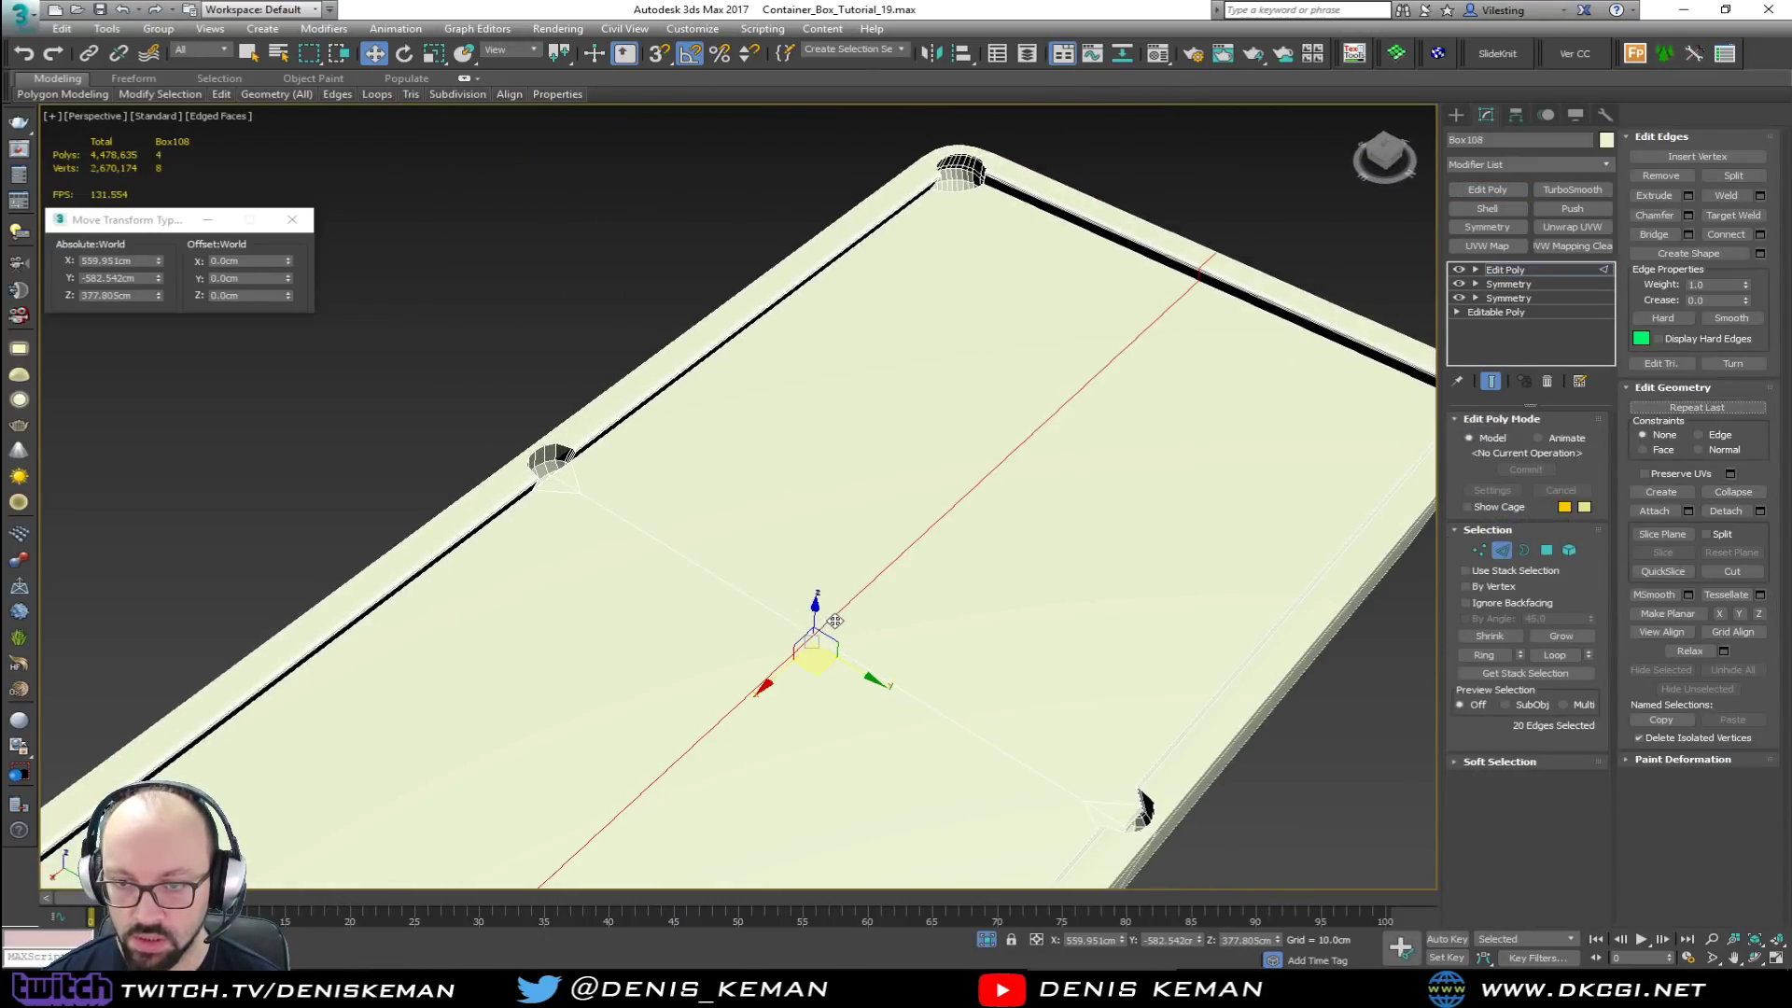
{"action": "scroll", "coordinate": [835, 620], "scroll_direction": "down", "scroll_amount": 5}
{"action": "left_click", "coordinate": [809, 461]}
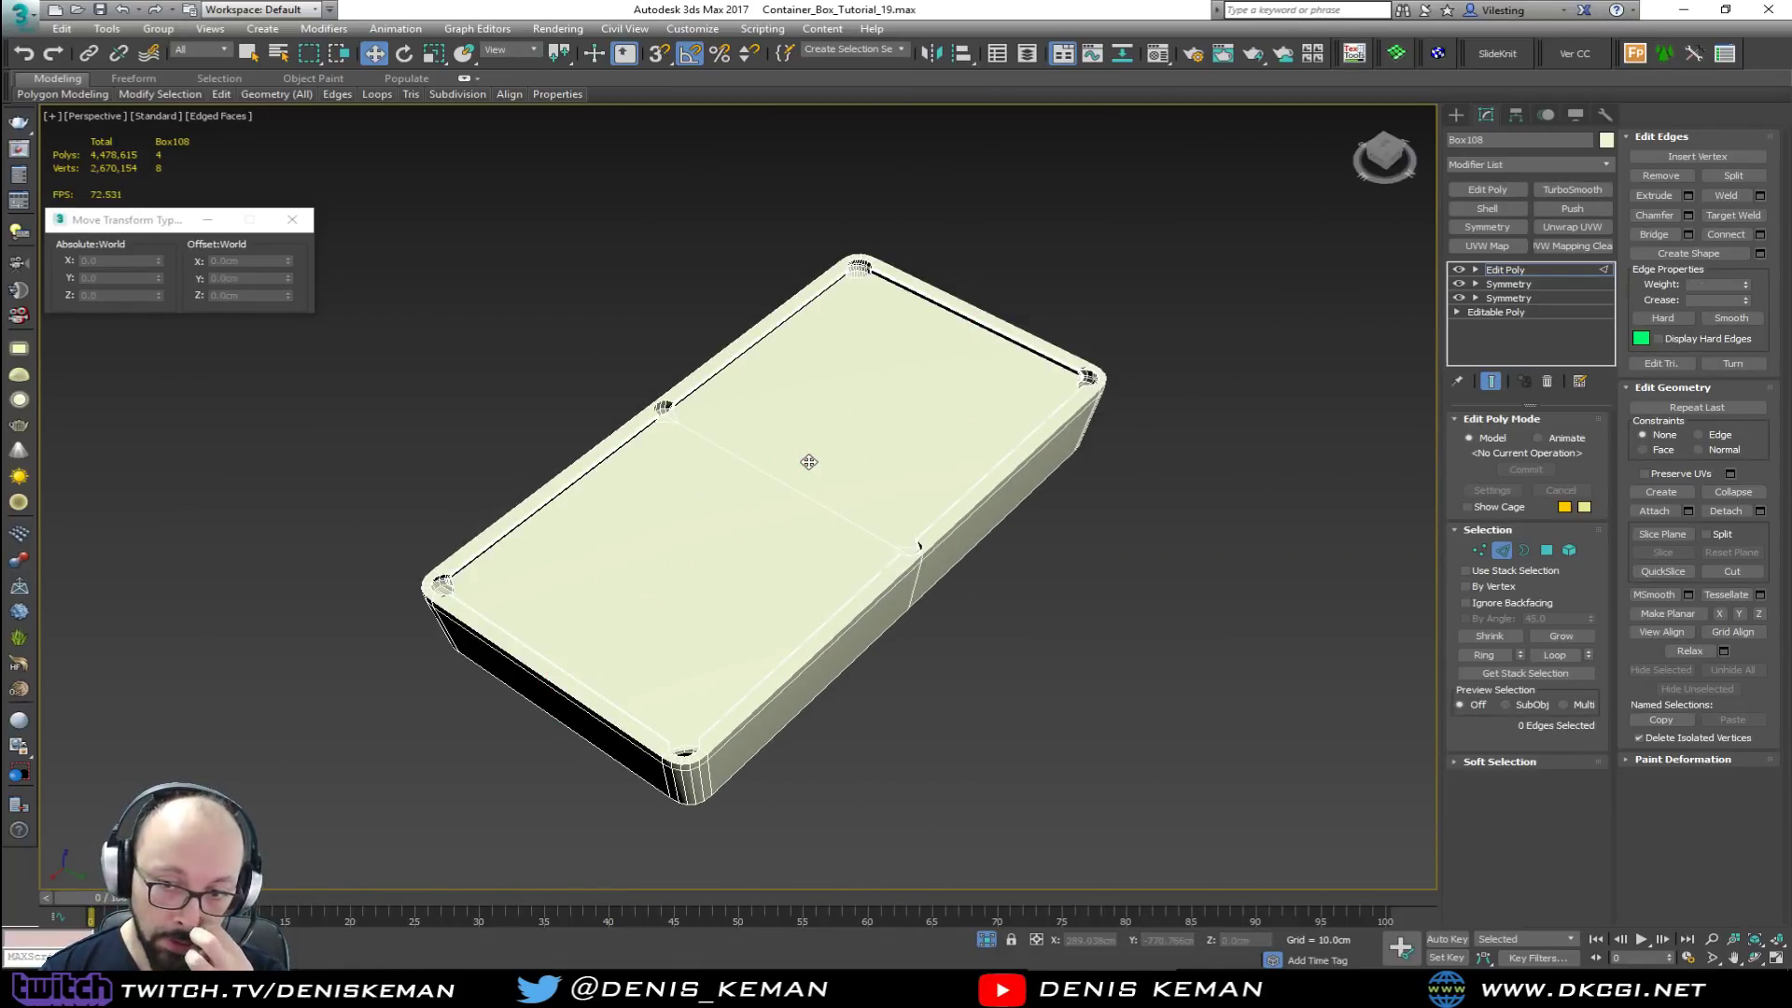
Step: Select the crosswise edge between the two side pockets and examine the surrounding surface and pockets
{"action": "left_click", "coordinate": [798, 493]}
{"action": "scroll", "coordinate": [691, 425], "scroll_direction": "up", "scroll_amount": 5}
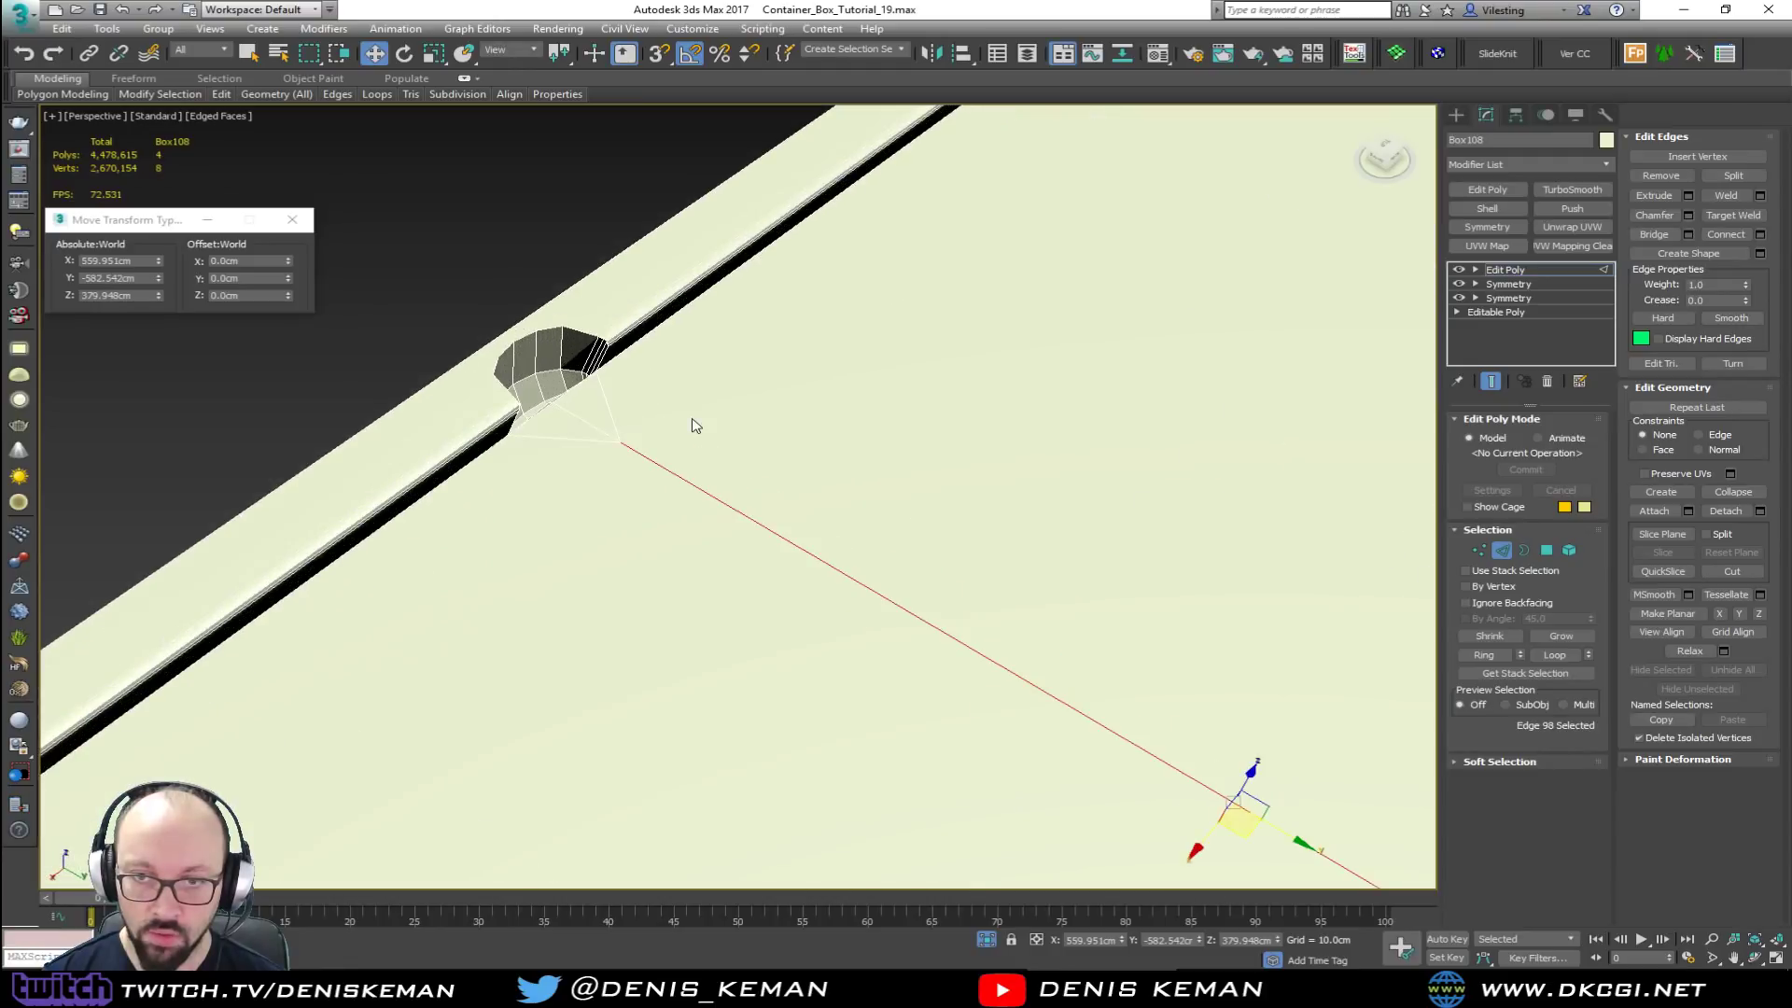
{"action": "middle_click_drag", "start_coordinate": [646, 432], "coordinate": [564, 420], "text": "alt"}
{"action": "scroll", "coordinate": [564, 420], "scroll_direction": "down", "scroll_amount": 6}
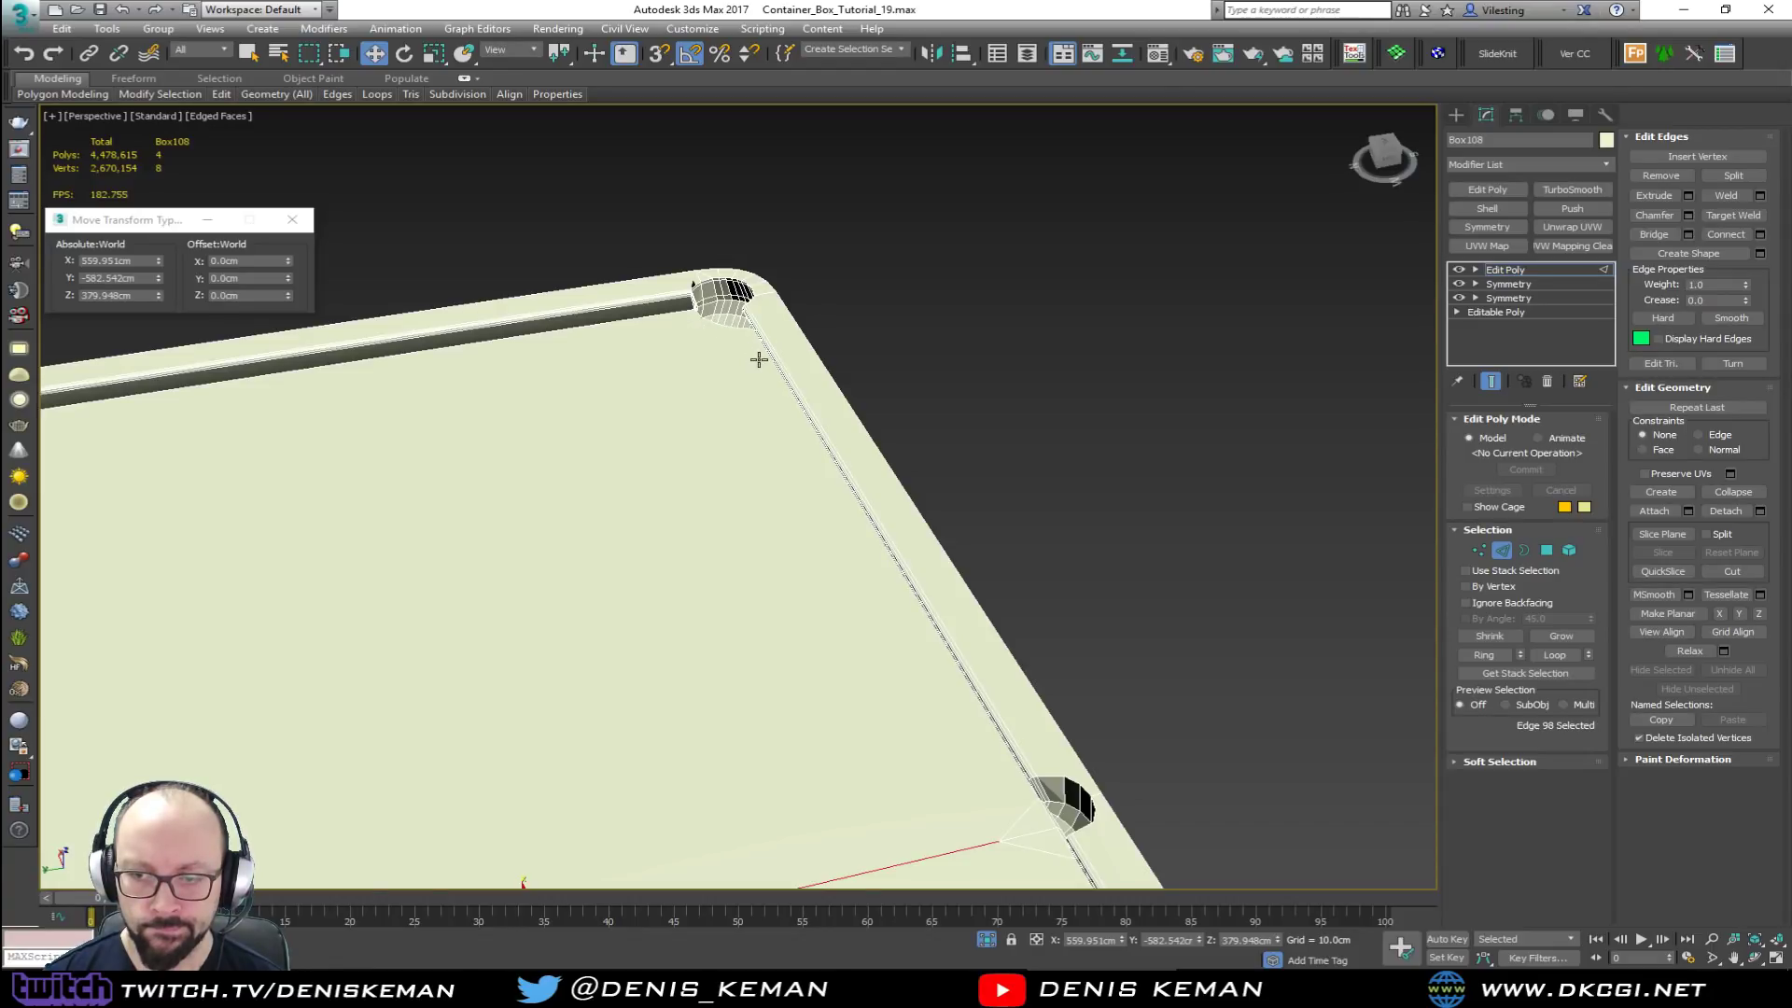
{"action": "middle_click_drag", "start_coordinate": [766, 392], "coordinate": [781, 268], "text": "alt"}
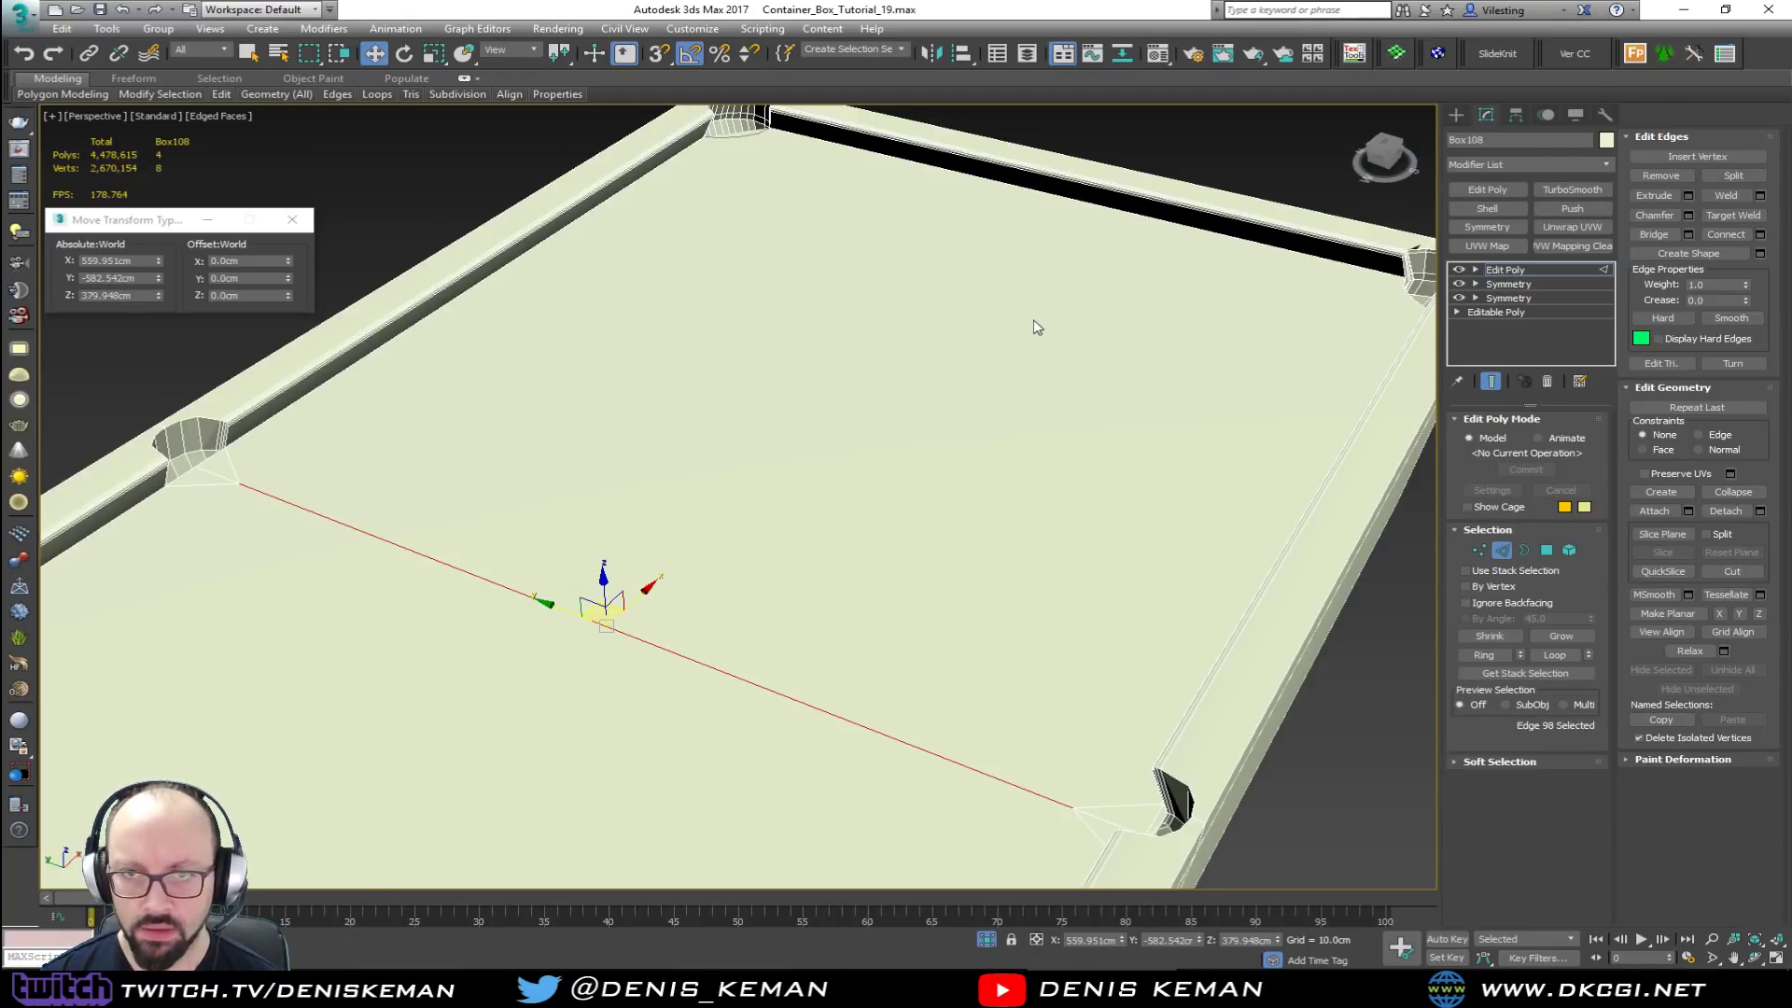
{"action": "middle_click_drag", "start_coordinate": [928, 332], "coordinate": [781, 422], "text": "alt"}
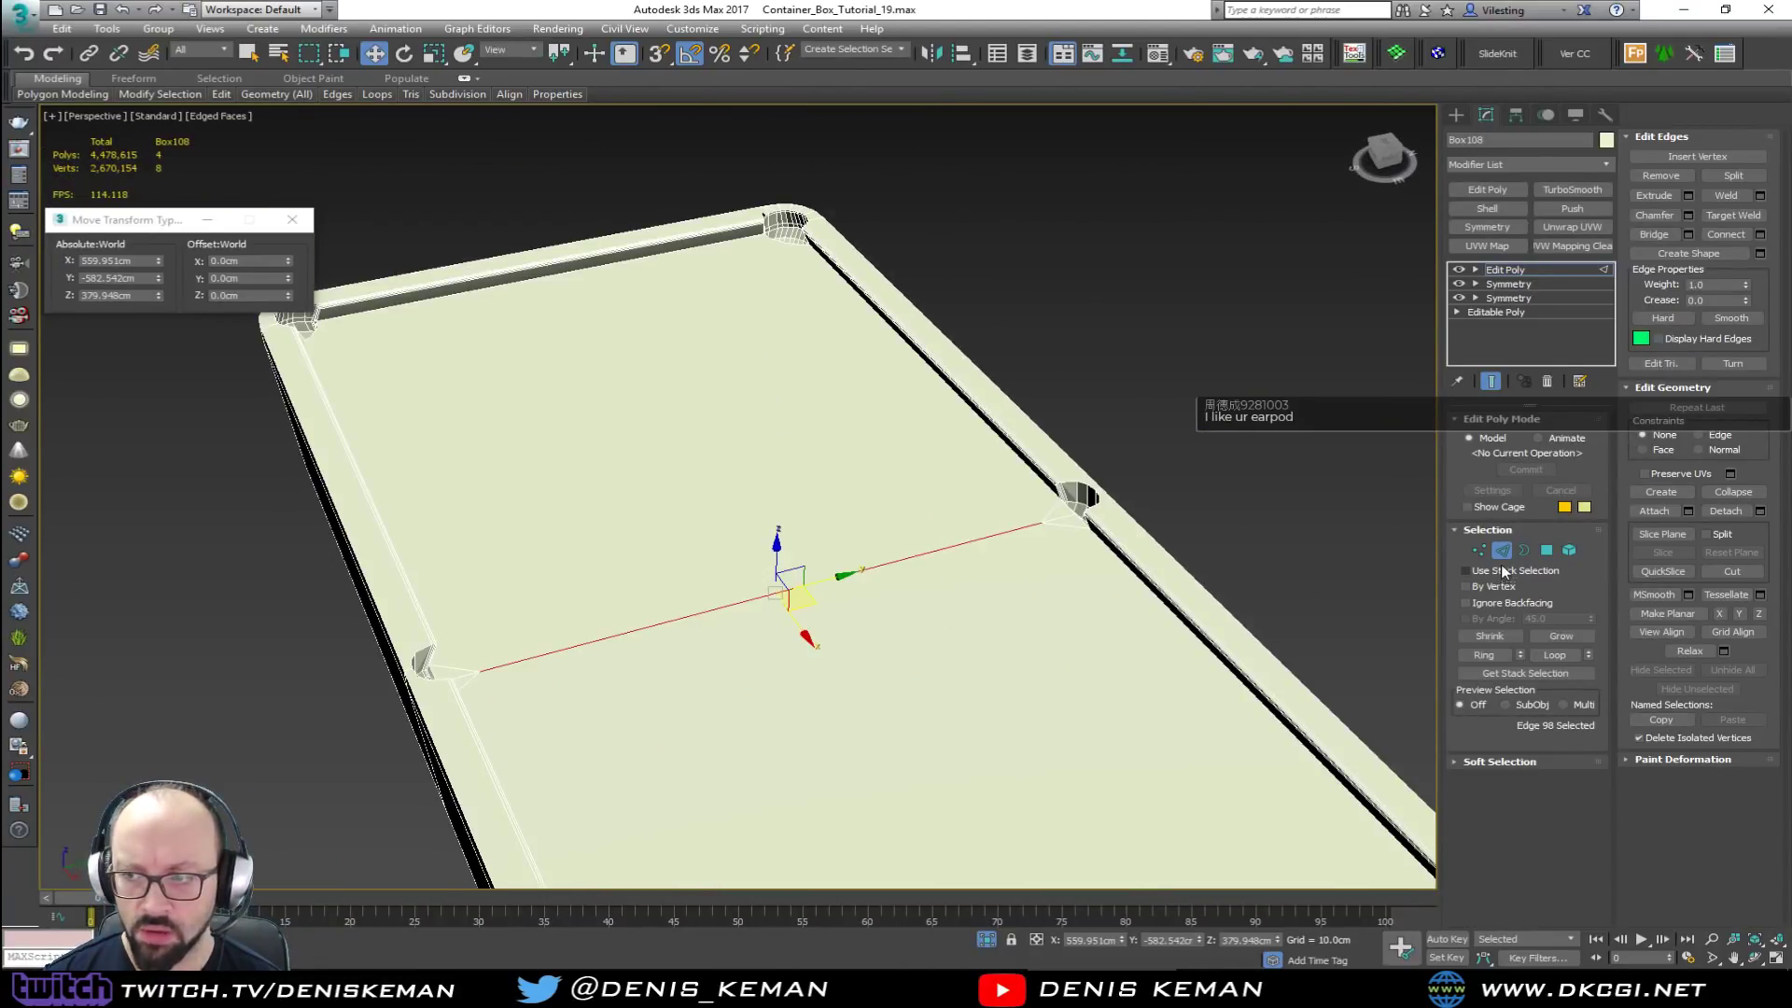
Step: Leave edge editing and examine the whole shaded table, including the surface shading at a corner pocket
{"action": "left_click", "coordinate": [1096, 383]}
{"action": "key", "text": "F3"}
{"action": "key", "text": "F3"}
{"action": "scroll", "coordinate": [844, 339], "scroll_direction": "down", "scroll_amount": 5}
{"action": "middle_click_drag", "start_coordinate": [838, 339], "coordinate": [1070, 390], "text": "alt"}
{"action": "middle_click_drag", "start_coordinate": [835, 280], "coordinate": [833, 334], "text": "alt"}
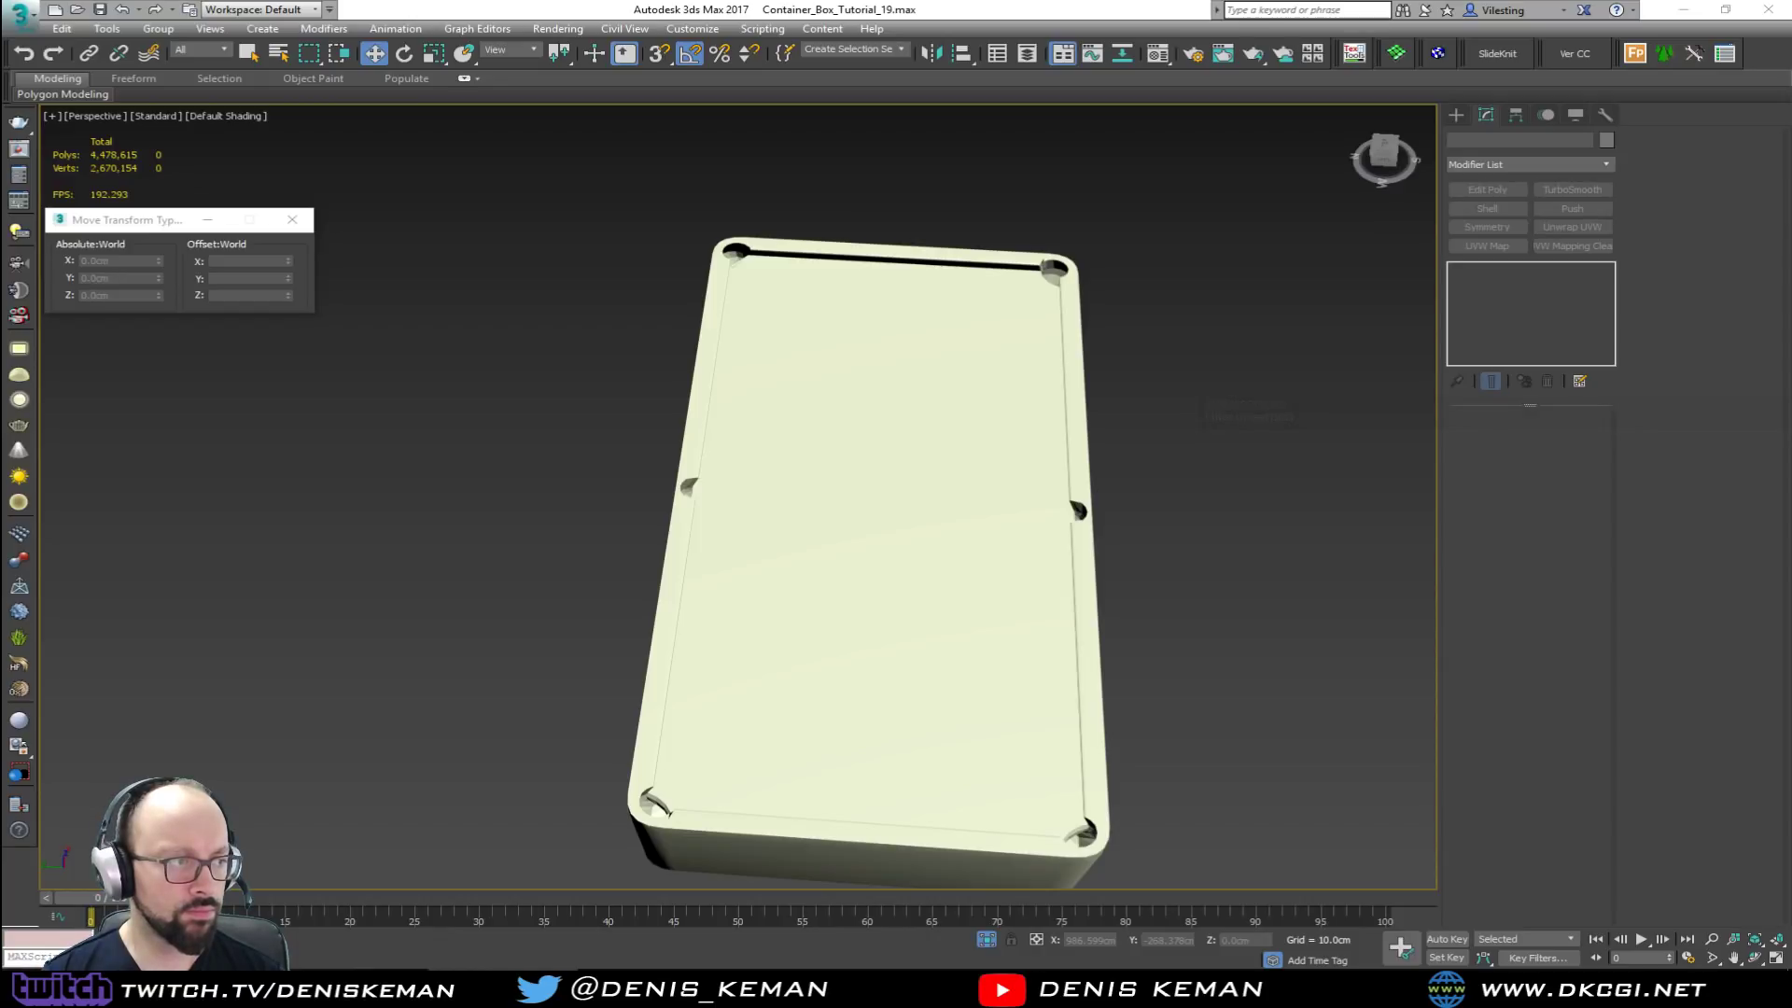
{"action": "middle_click_drag", "start_coordinate": [669, 478], "coordinate": [694, 417], "text": "alt"}
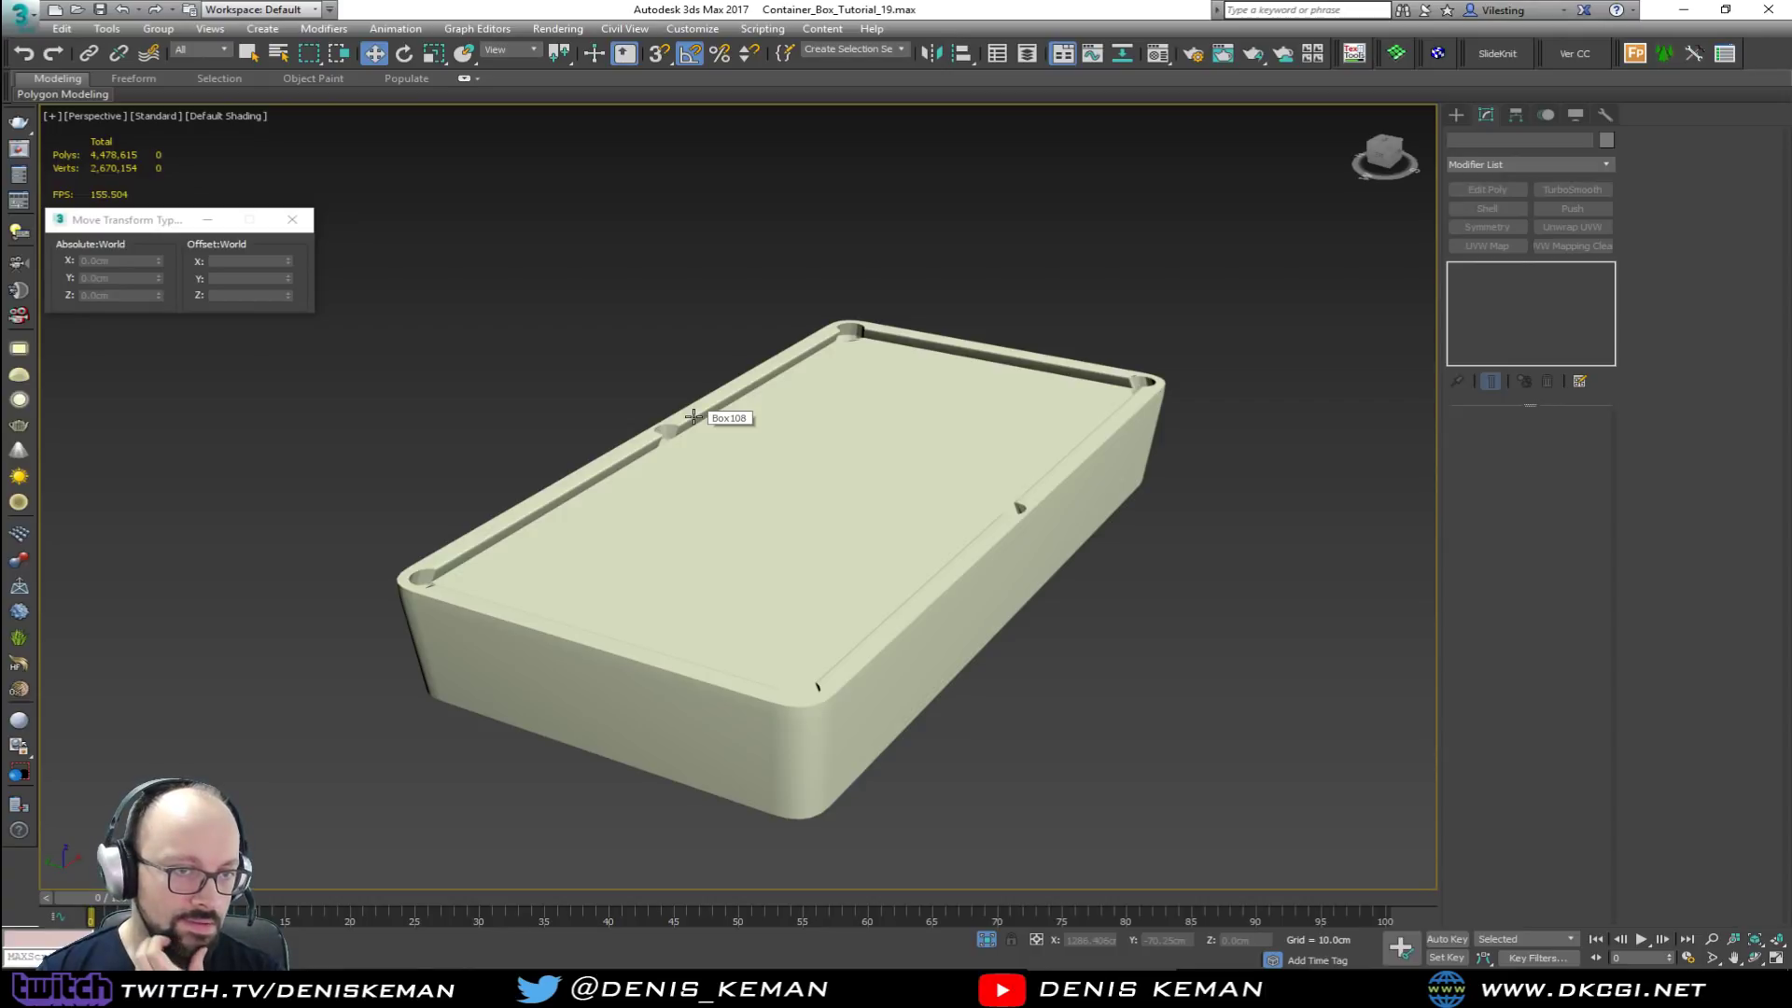
{"action": "middle_click_drag", "start_coordinate": [829, 437], "coordinate": [762, 464], "text": "alt"}
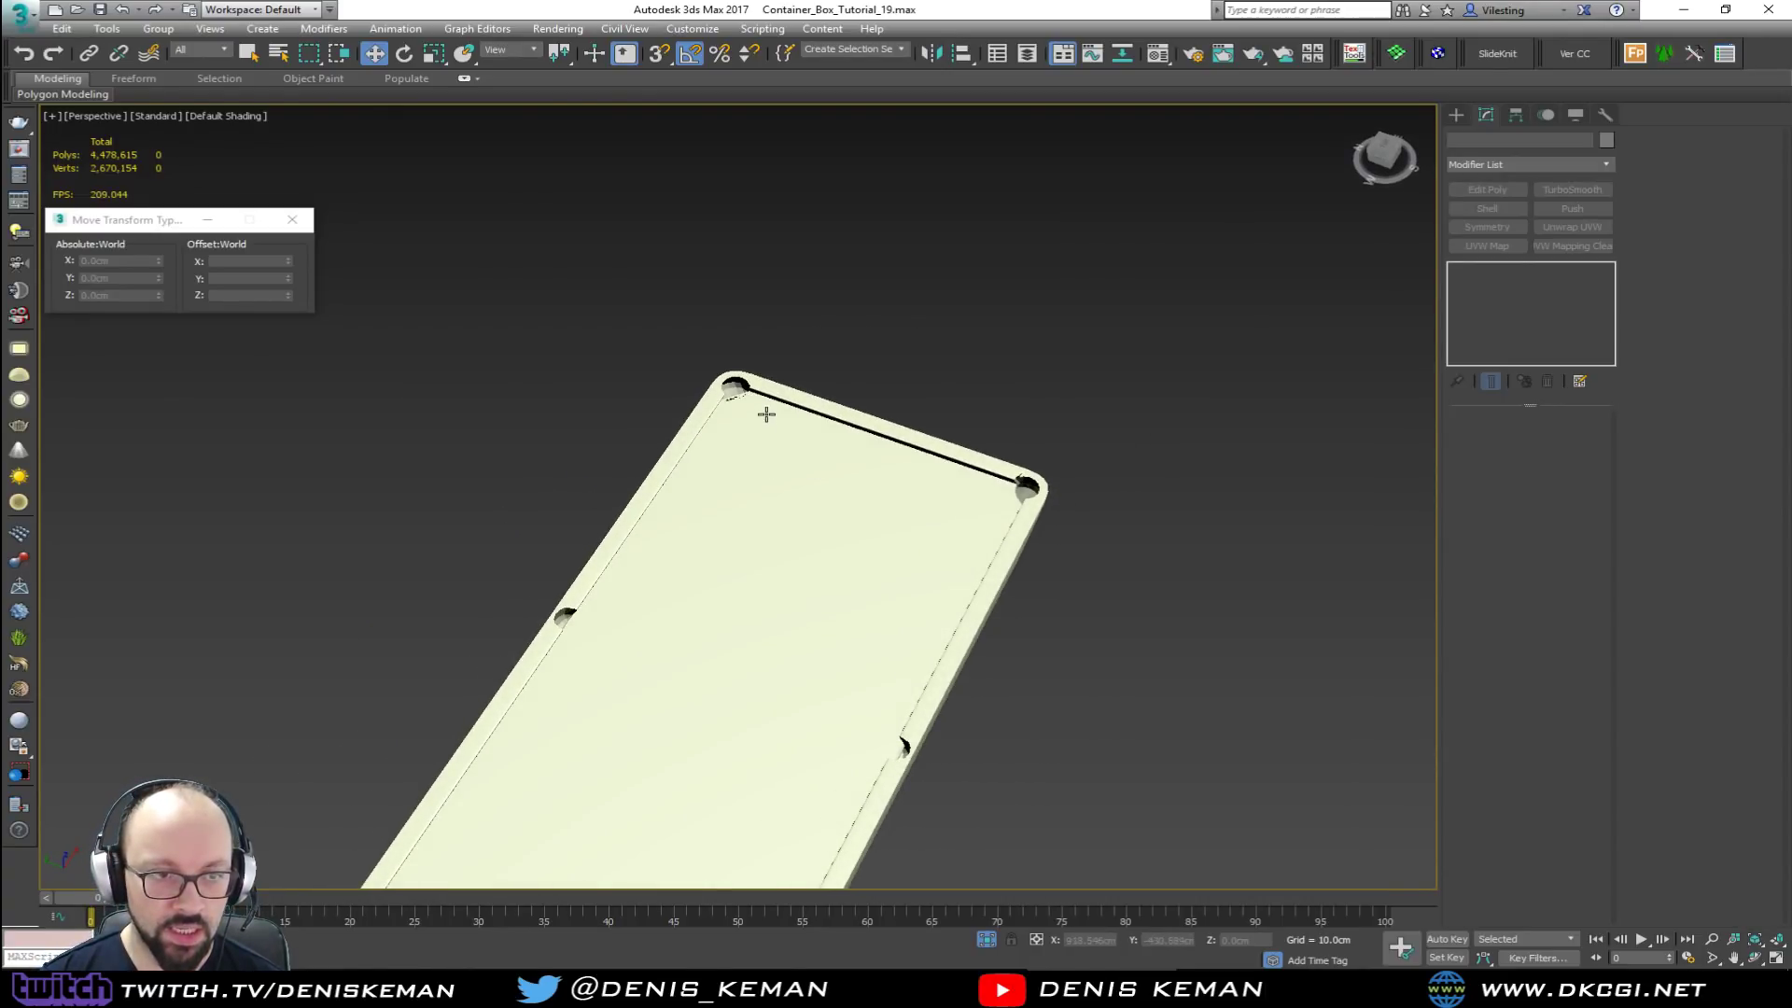
{"action": "scroll", "coordinate": [766, 414], "scroll_direction": "up", "scroll_amount": 8}
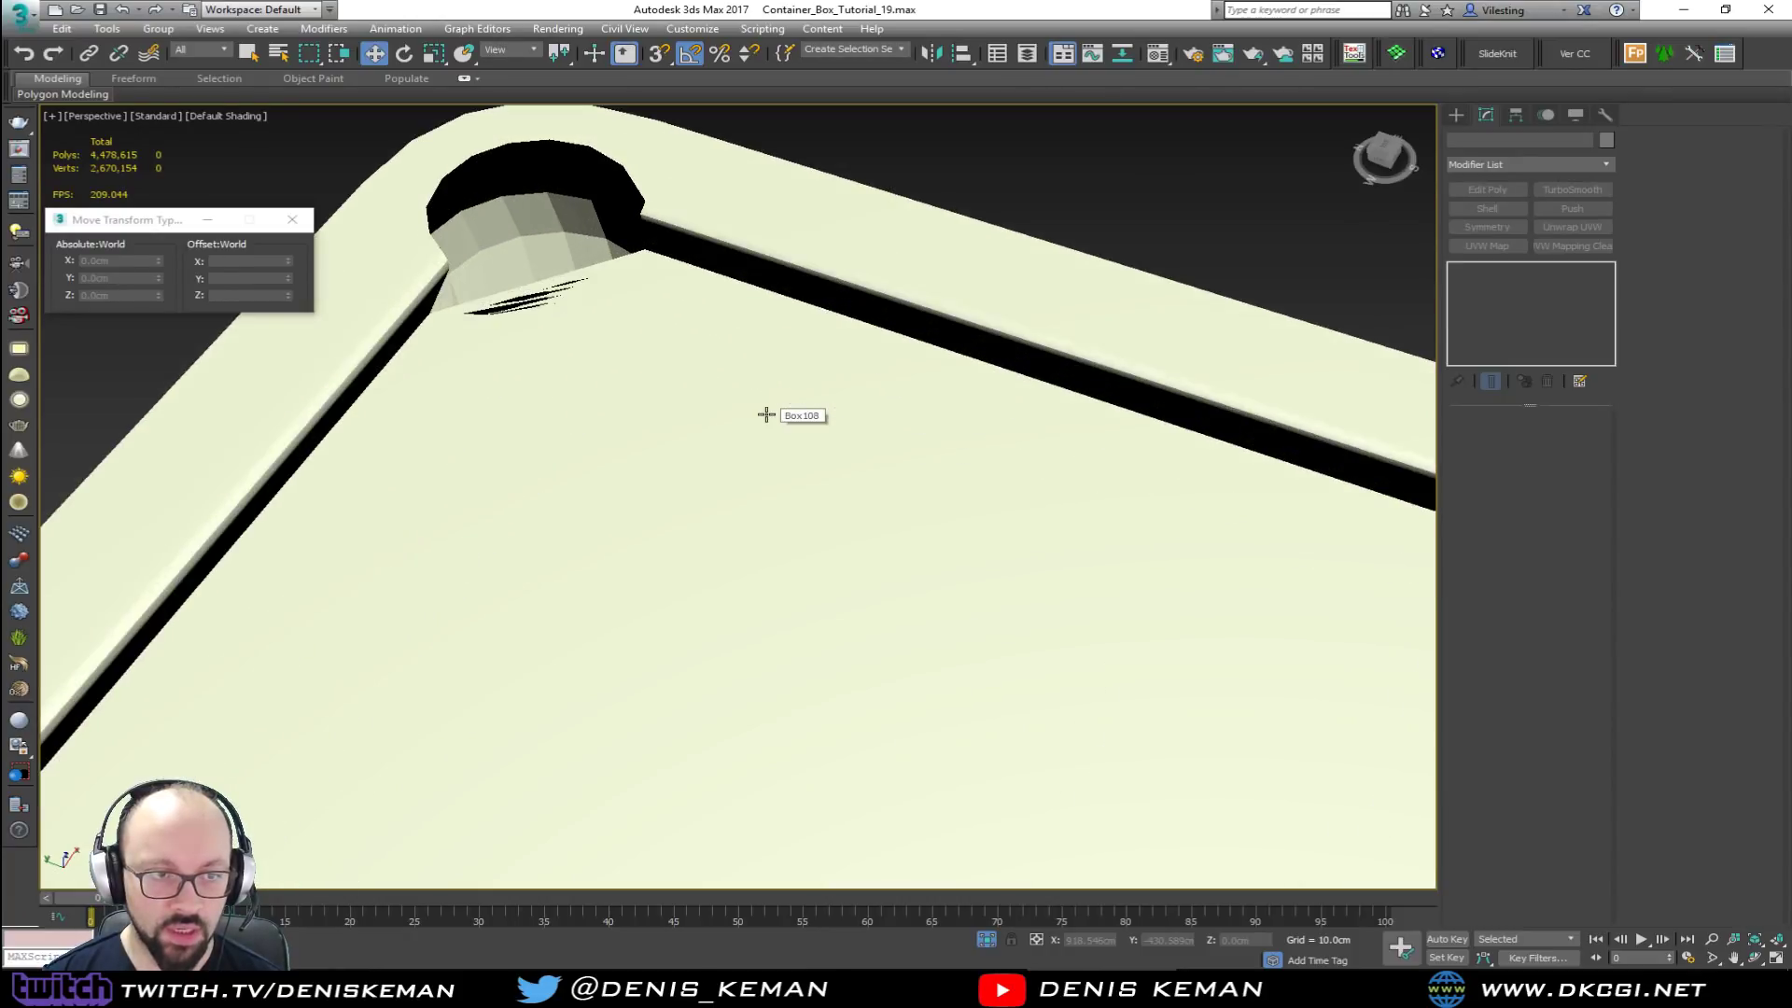
{"action": "middle_click_drag", "start_coordinate": [581, 300], "coordinate": [668, 542]}
{"action": "scroll", "coordinate": [664, 423], "scroll_direction": "up", "scroll_amount": 5}
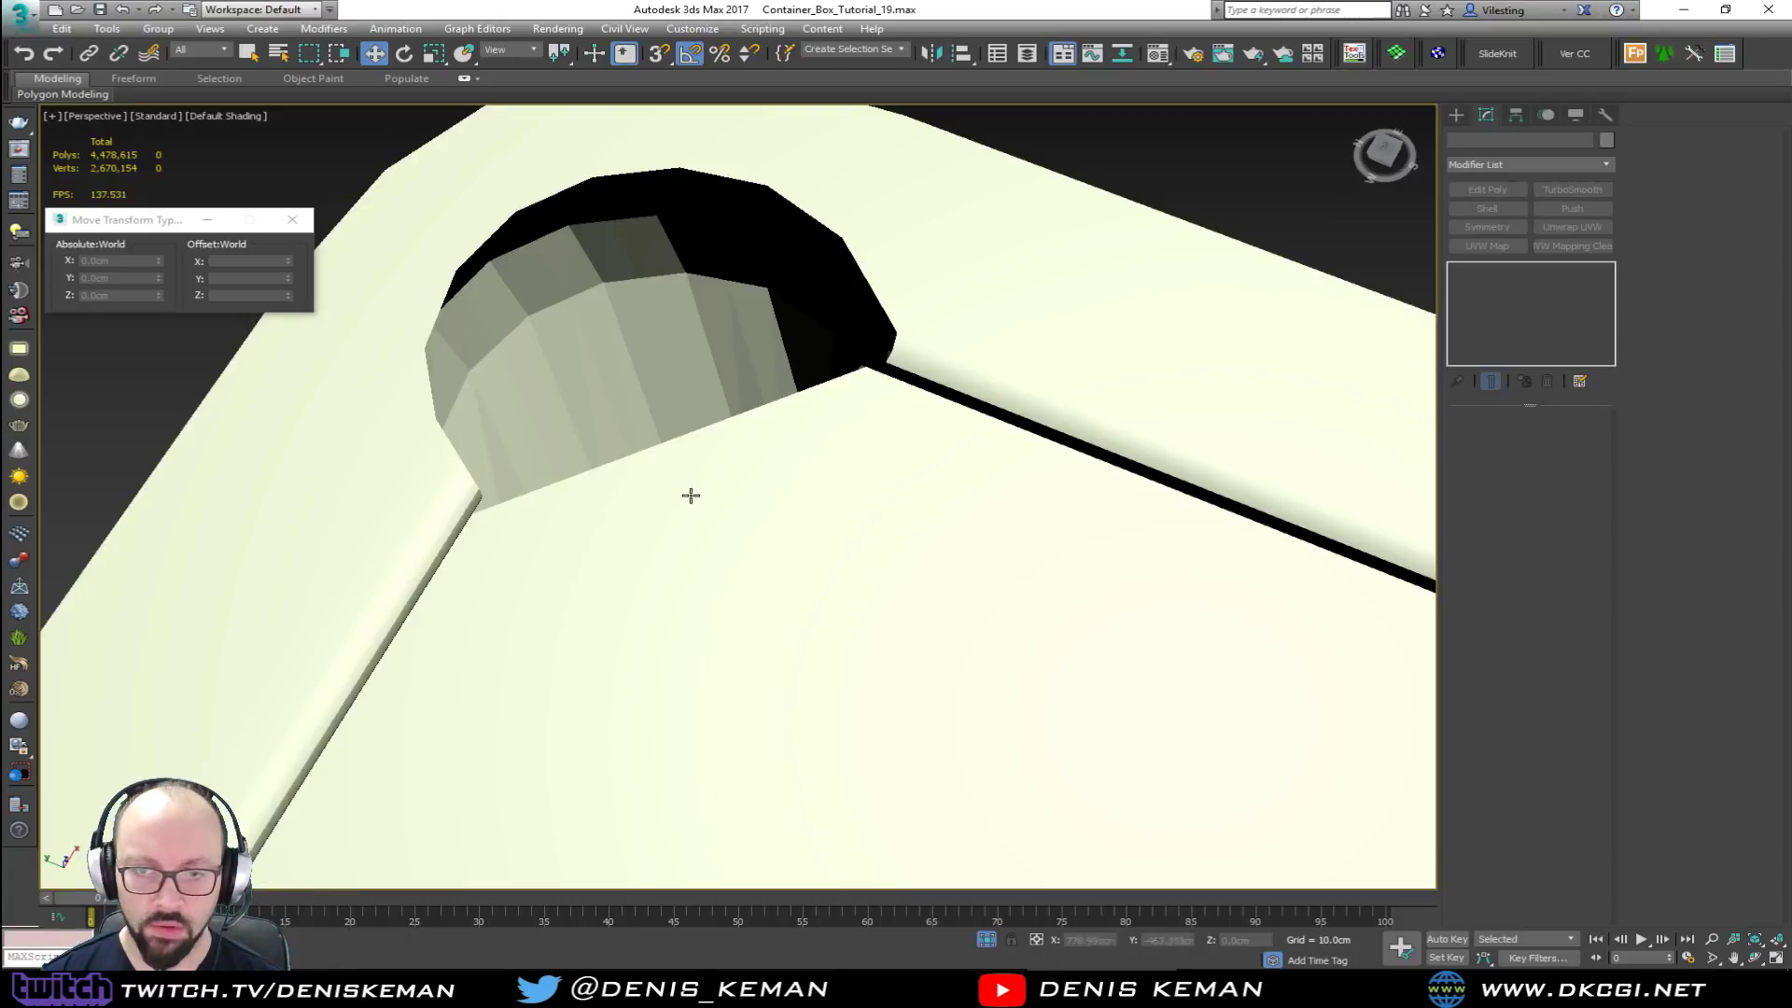
Step: Reselect the table in vertex editing and select a lip vertex of an end corner pocket
{"action": "left_click", "coordinate": [694, 506]}
{"action": "key", "text": "1"}
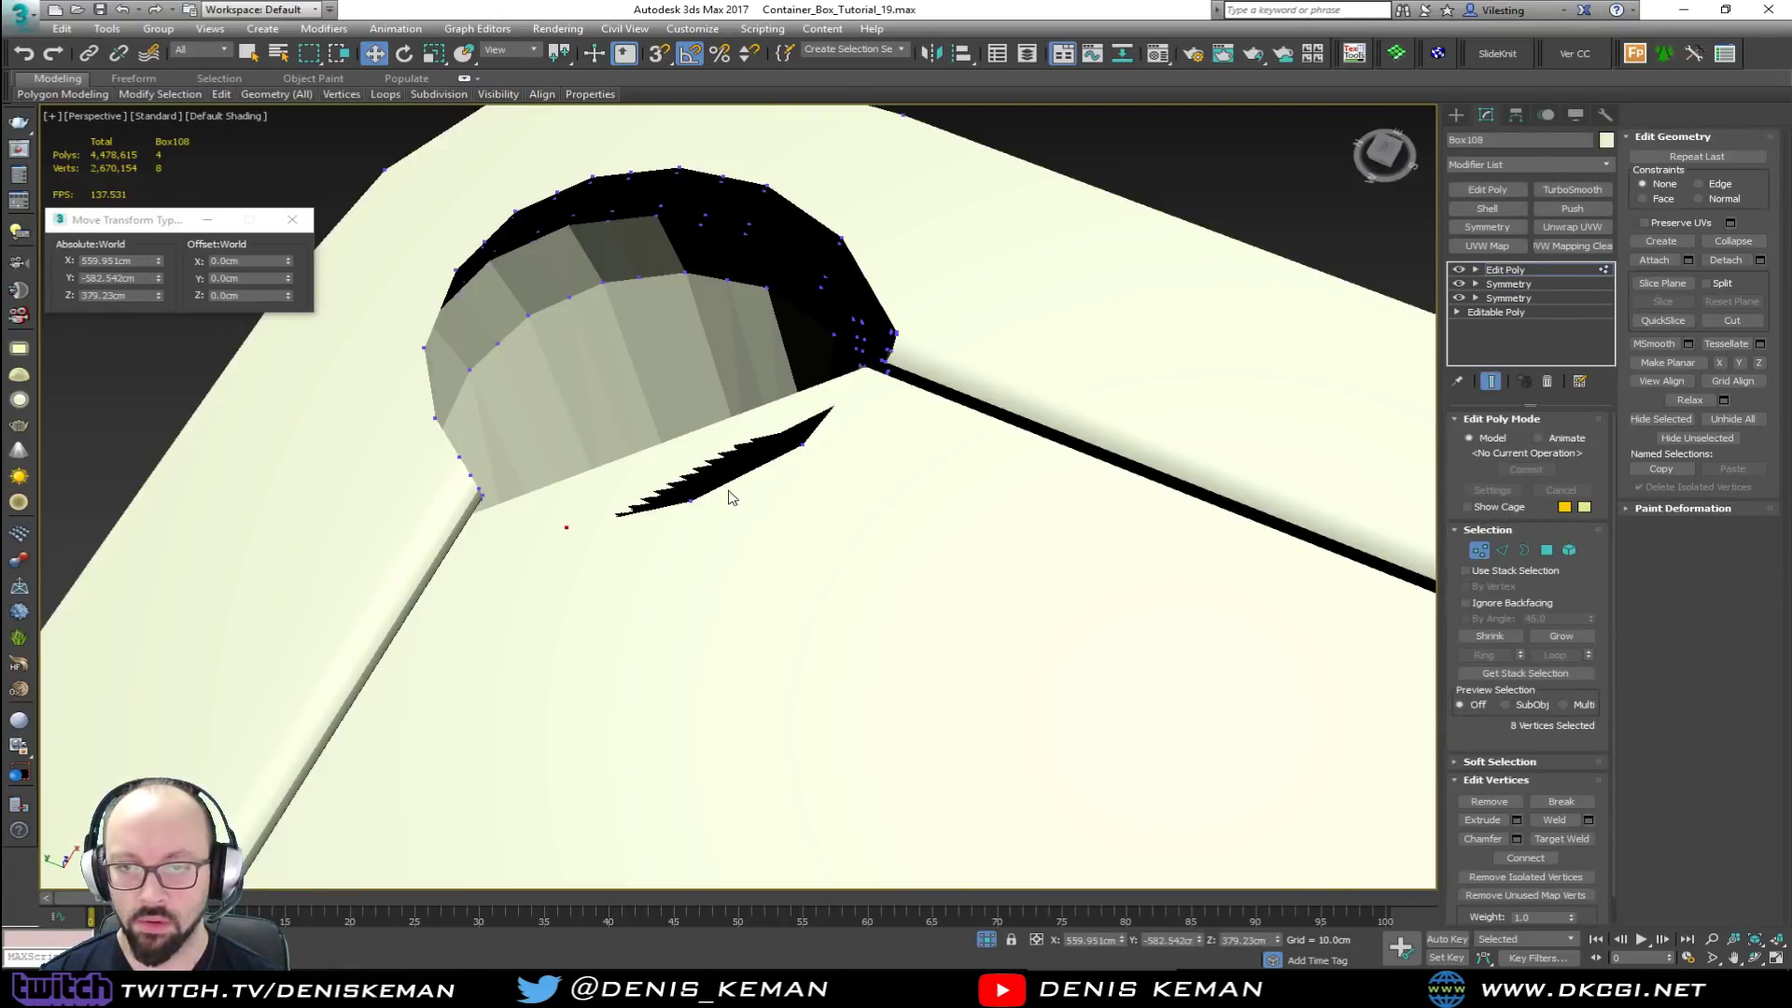
{"action": "left_click", "coordinate": [691, 501]}
{"action": "mouse_move", "coordinate": [691, 502]}
{"action": "middle_mouse_down", "text": "alt"}
{"action": "mouse_move", "coordinate": [772, 508]}
{"action": "mouse_move", "coordinate": [961, 464]}
{"action": "mouse_move", "coordinate": [793, 395]}
{"action": "mouse_move", "coordinate": [793, 480]}
{"action": "mouse_move", "coordinate": [788, 412]}
{"action": "mouse_move", "coordinate": [770, 461]}
{"action": "middle_mouse_up", "text": "alt"}
{"action": "key", "text": "F3"}
{"action": "scroll", "coordinate": [770, 457], "scroll_direction": "down", "scroll_amount": 4}
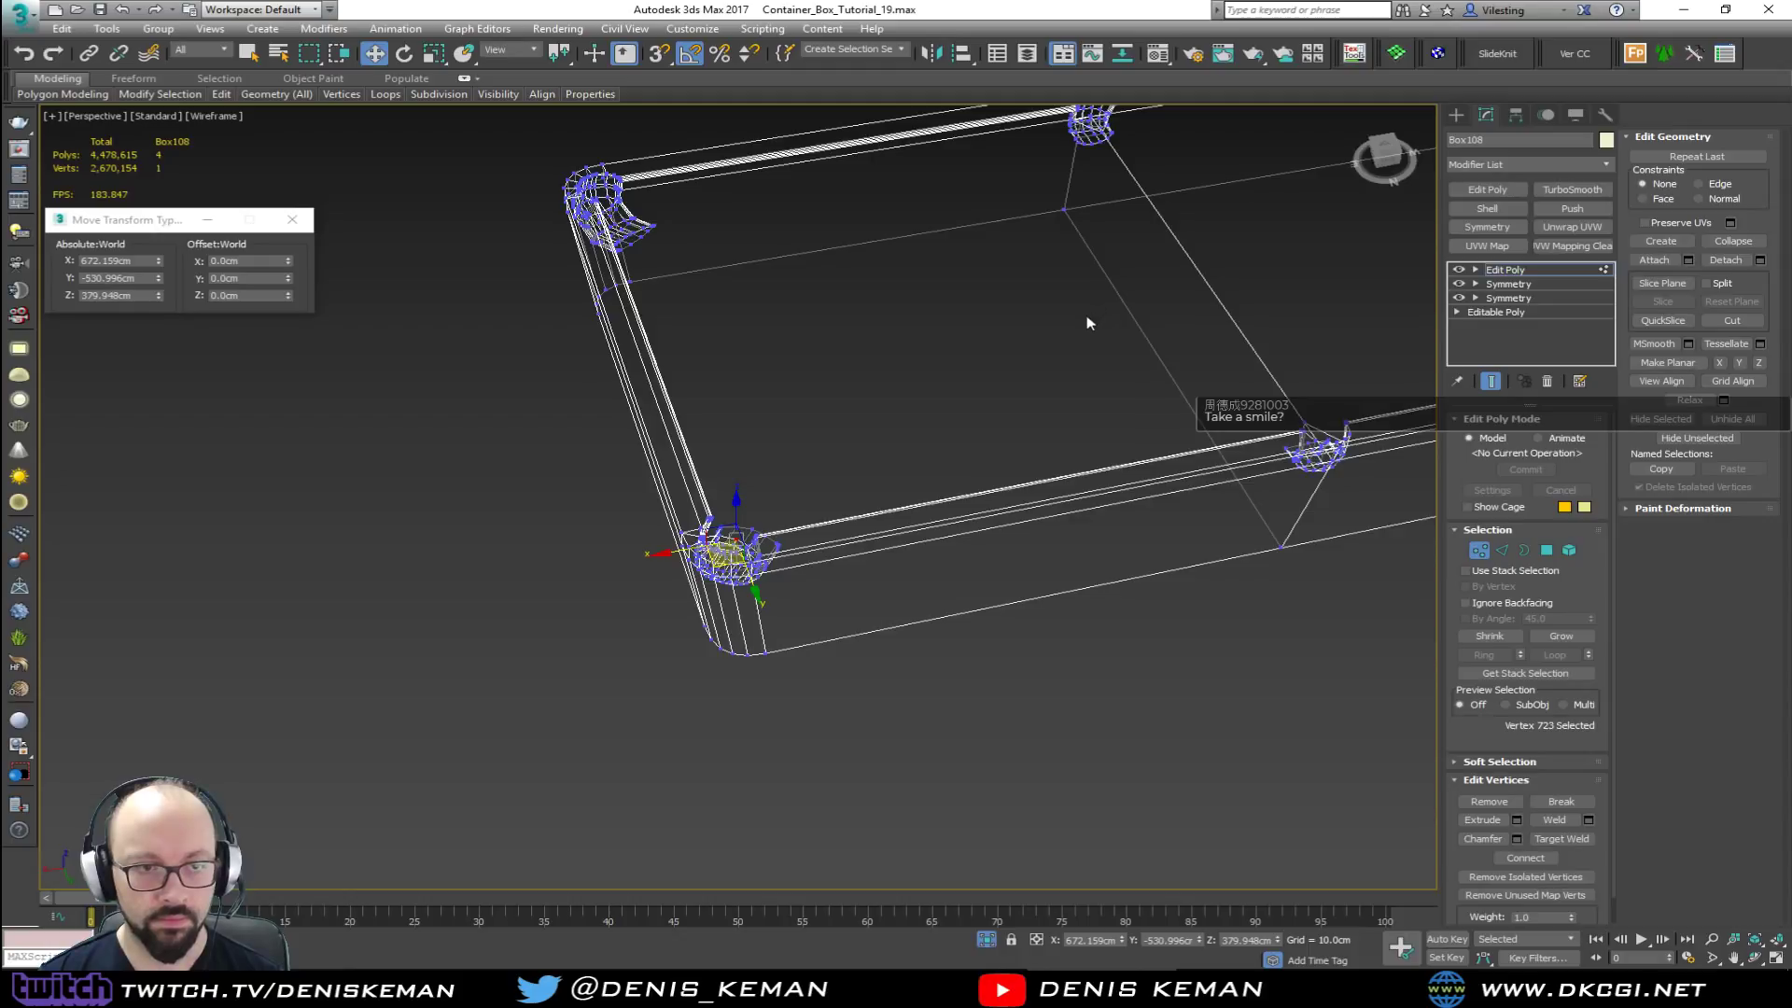
{"action": "key", "text": "F3"}
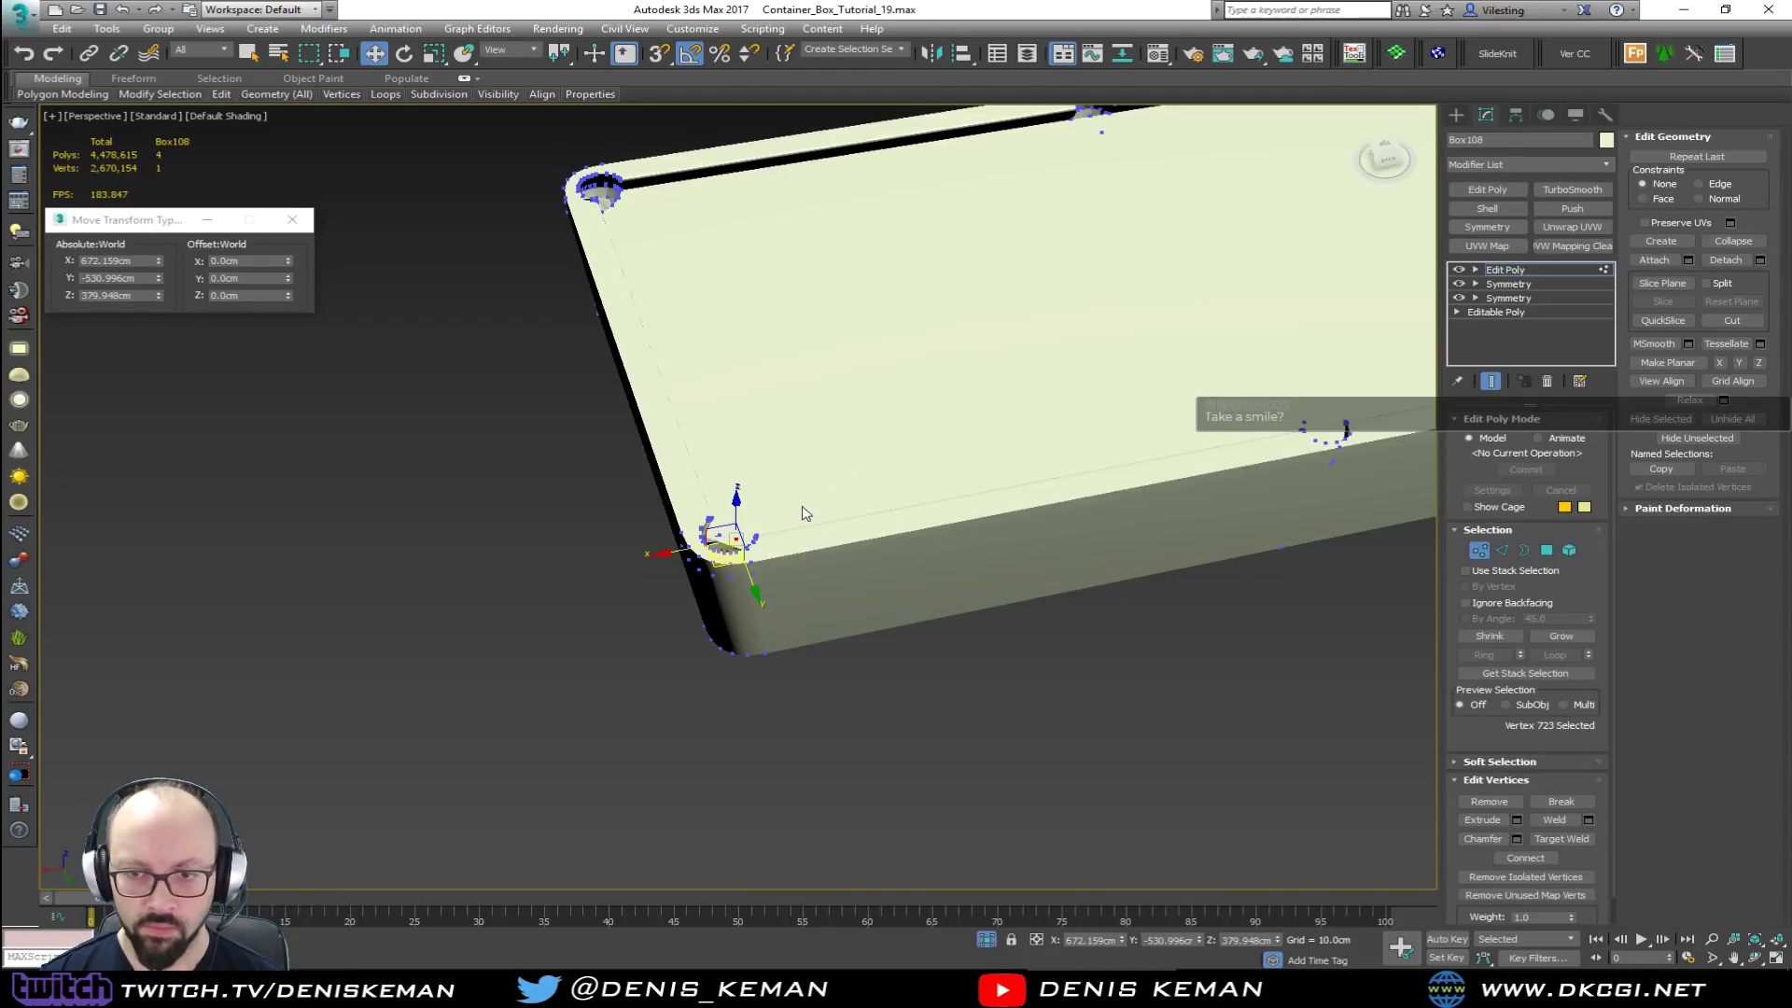
Step: Cut edges across the playing surface from that corner pocket's lip vertex to the crosswise edge's middle and on to the opposite corner pocket
{"action": "scroll", "coordinate": [808, 510], "scroll_direction": "up", "scroll_amount": 2}
{"action": "scroll", "coordinate": [742, 546], "scroll_direction": "up", "scroll_amount": 1}
{"action": "key", "text": "alt+c"}
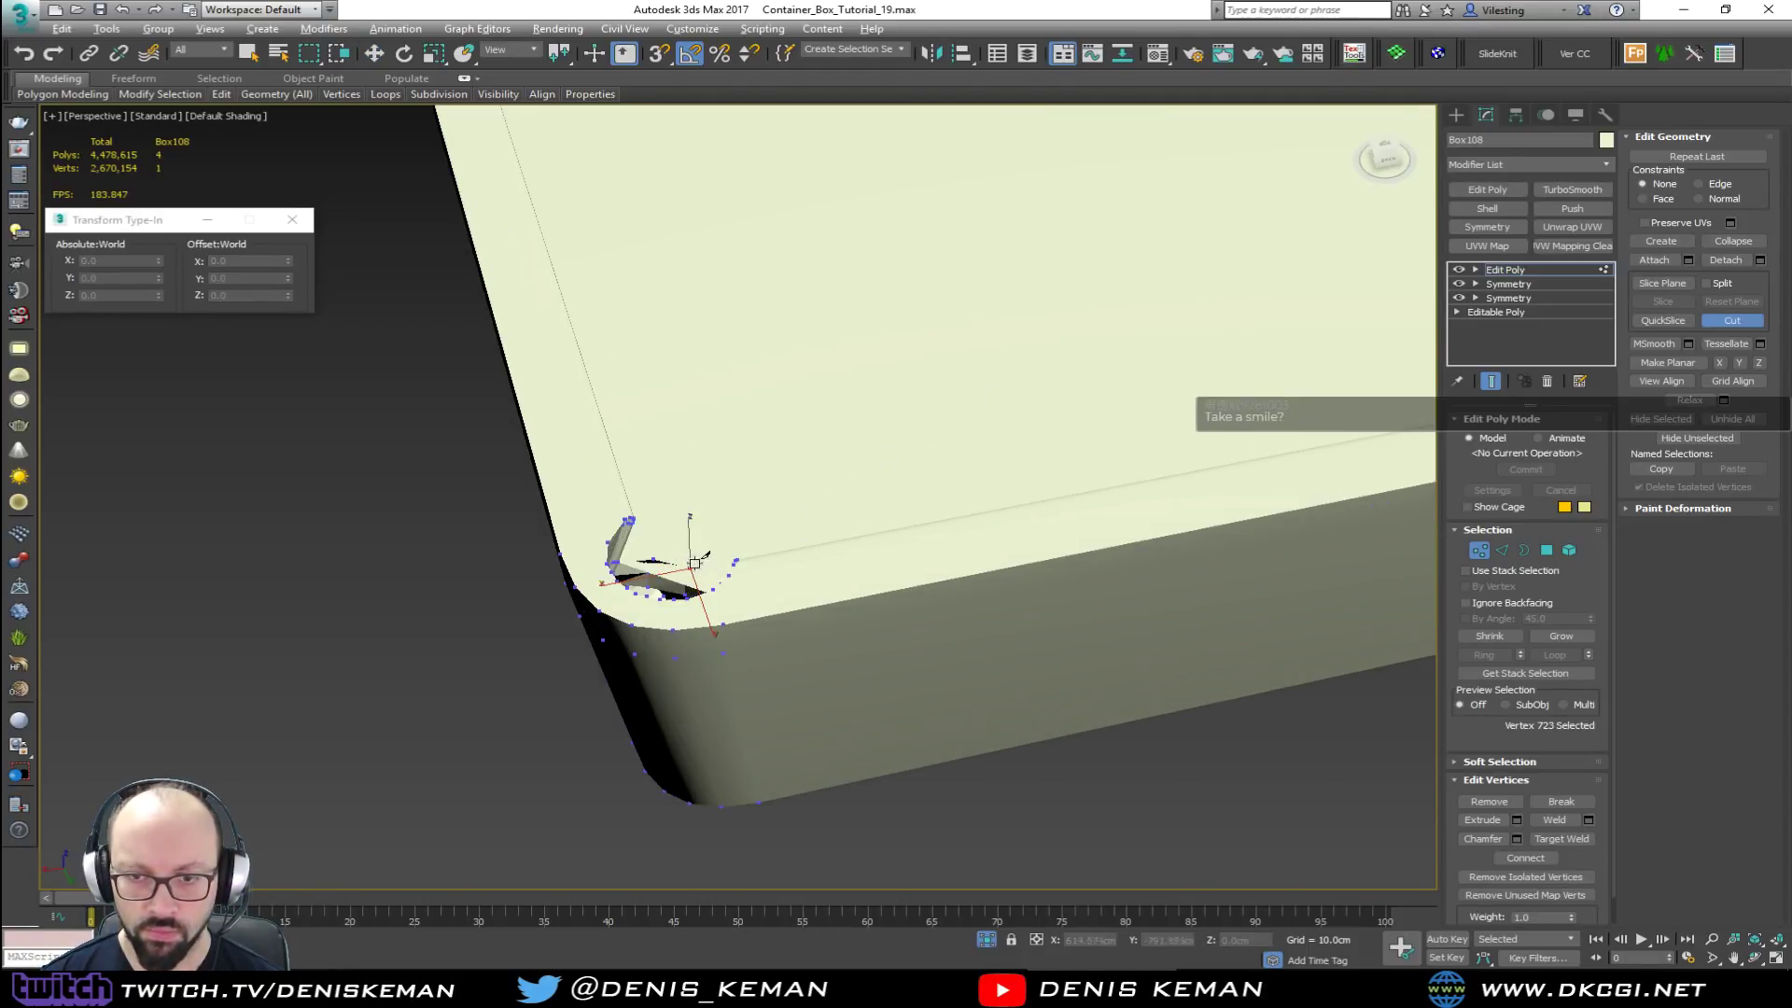
{"action": "left_click", "coordinate": [690, 565]}
{"action": "scroll", "coordinate": [1003, 349], "scroll_direction": "down", "scroll_amount": 3}
{"action": "key", "text": "F4"}
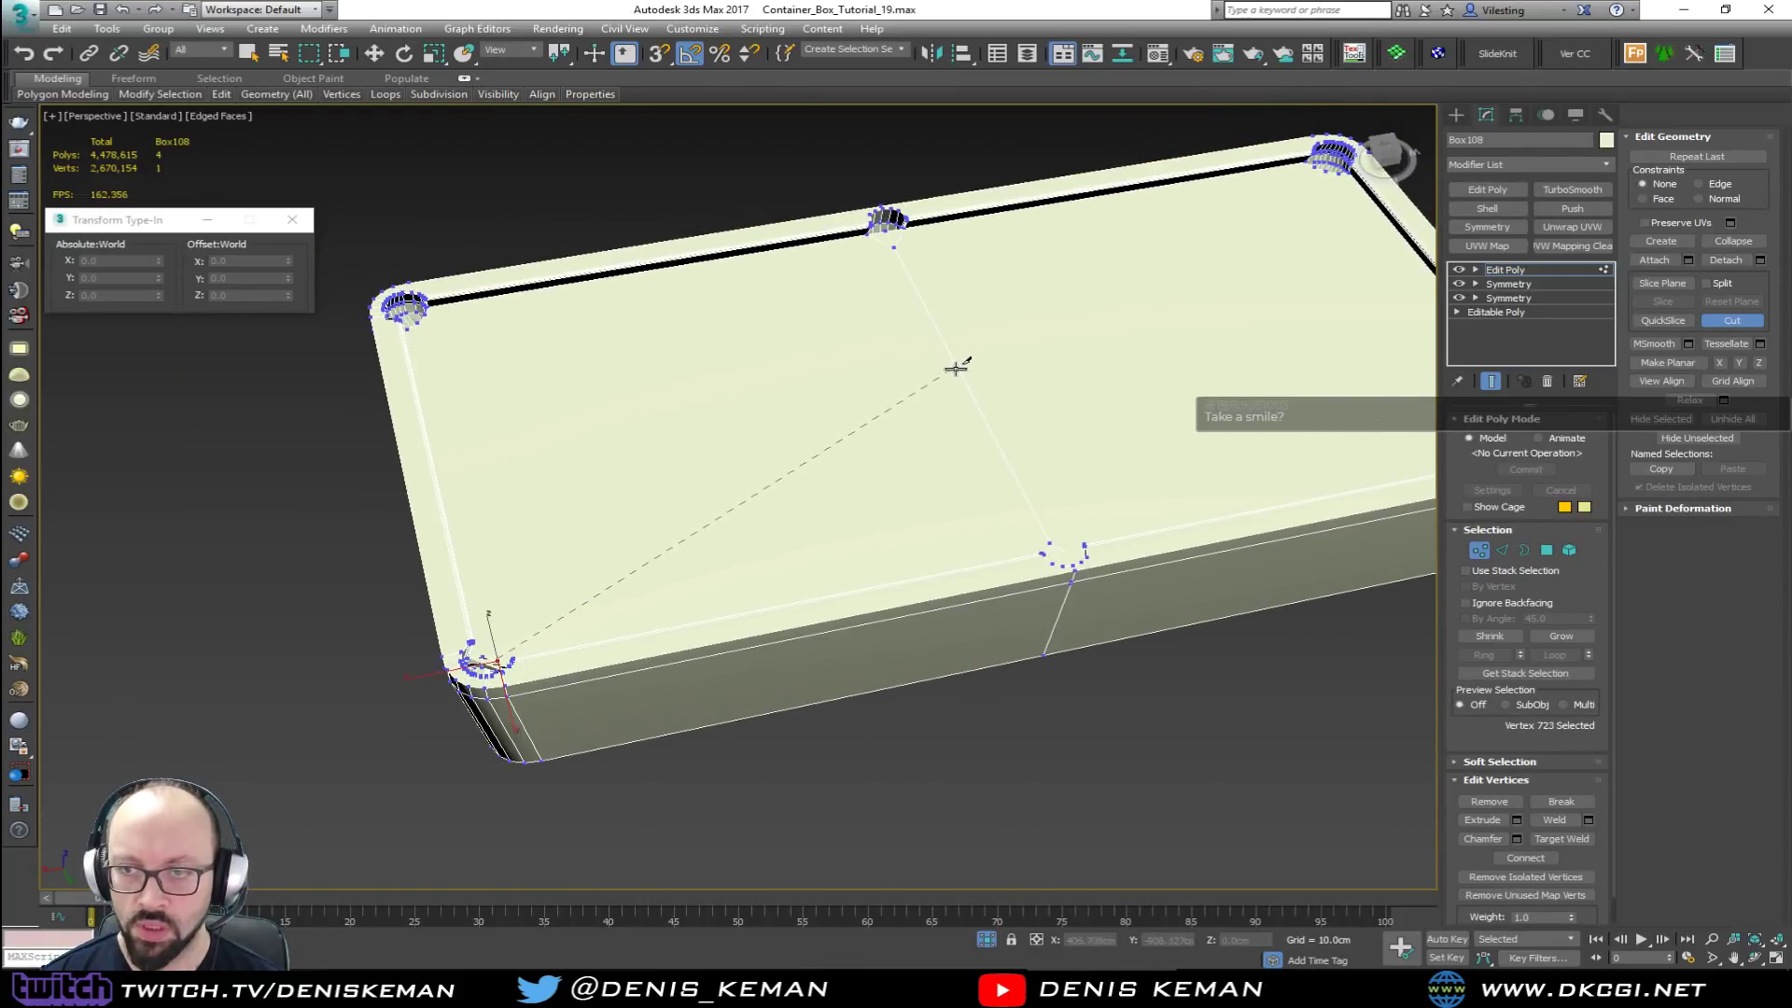
{"action": "left_click", "coordinate": [958, 372]}
{"action": "left_click", "coordinate": [419, 319]}
{"action": "key", "text": "w"}
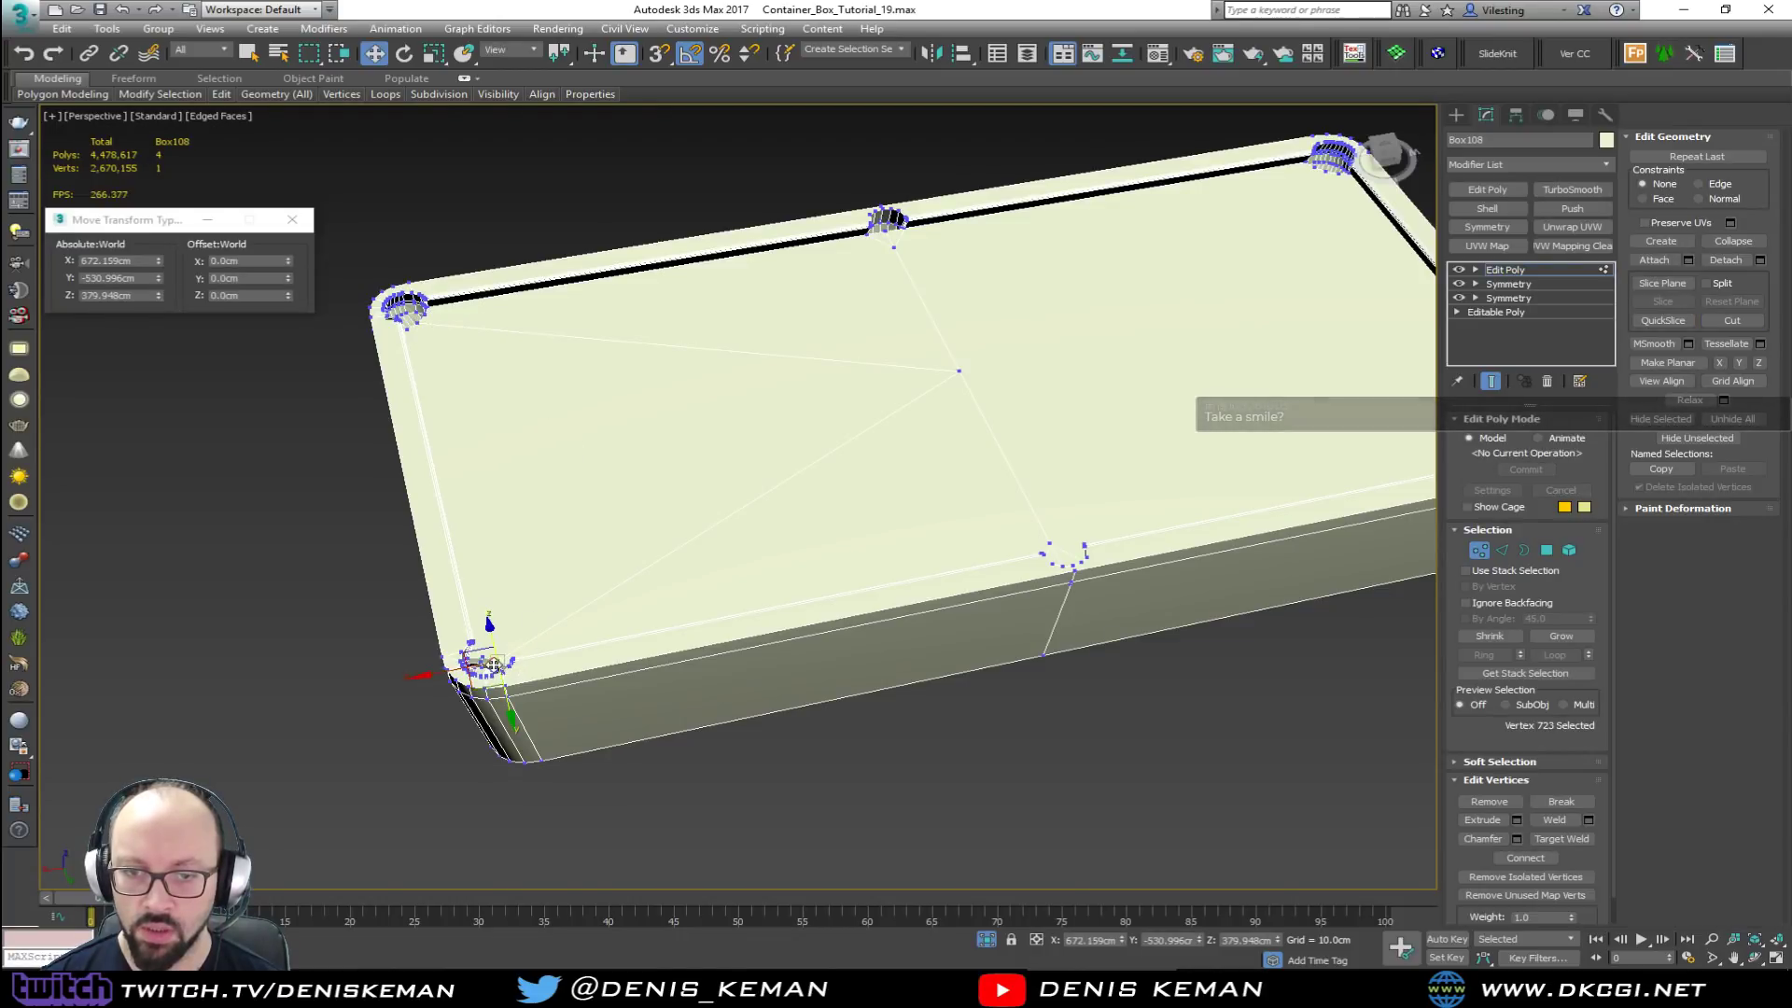
Step: Connect the facing lip vertices of the two corner pockets at the table's short end with an edge
{"action": "scroll", "coordinate": [476, 658], "scroll_direction": "up", "scroll_amount": 6}
{"action": "left_click", "coordinate": [440, 648]}
{"action": "middle_click_drag", "start_coordinate": [522, 315], "coordinate": [524, 380]}
{"action": "scroll", "coordinate": [523, 380], "scroll_direction": "down", "scroll_amount": 4}
{"action": "middle_click_drag", "start_coordinate": [425, 238], "coordinate": [469, 385]}
{"action": "left_click", "coordinate": [428, 305], "text": "ctrl"}
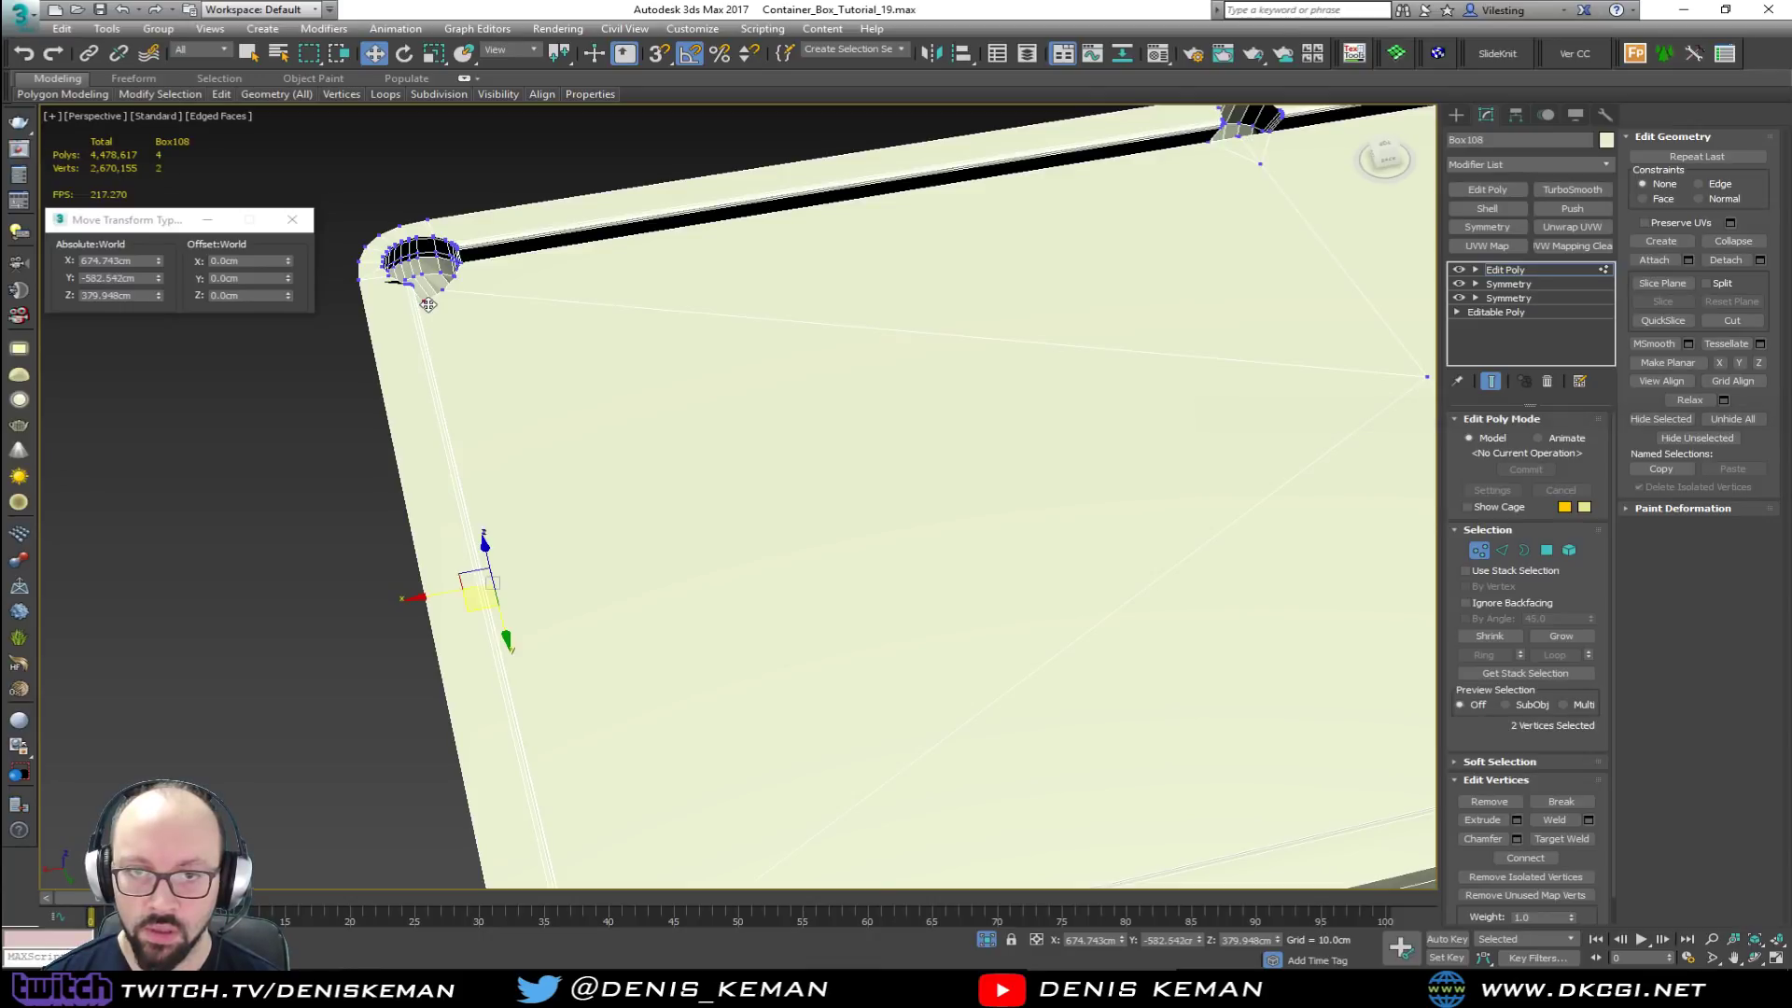
Step: Connect the facing lip vertices of the corner pocket and middle pocket along one long side of the table with an edge
{"action": "middle_click_drag", "start_coordinate": [520, 278], "coordinate": [507, 440]}
{"action": "scroll", "coordinate": [456, 430], "scroll_direction": "up", "scroll_amount": 2}
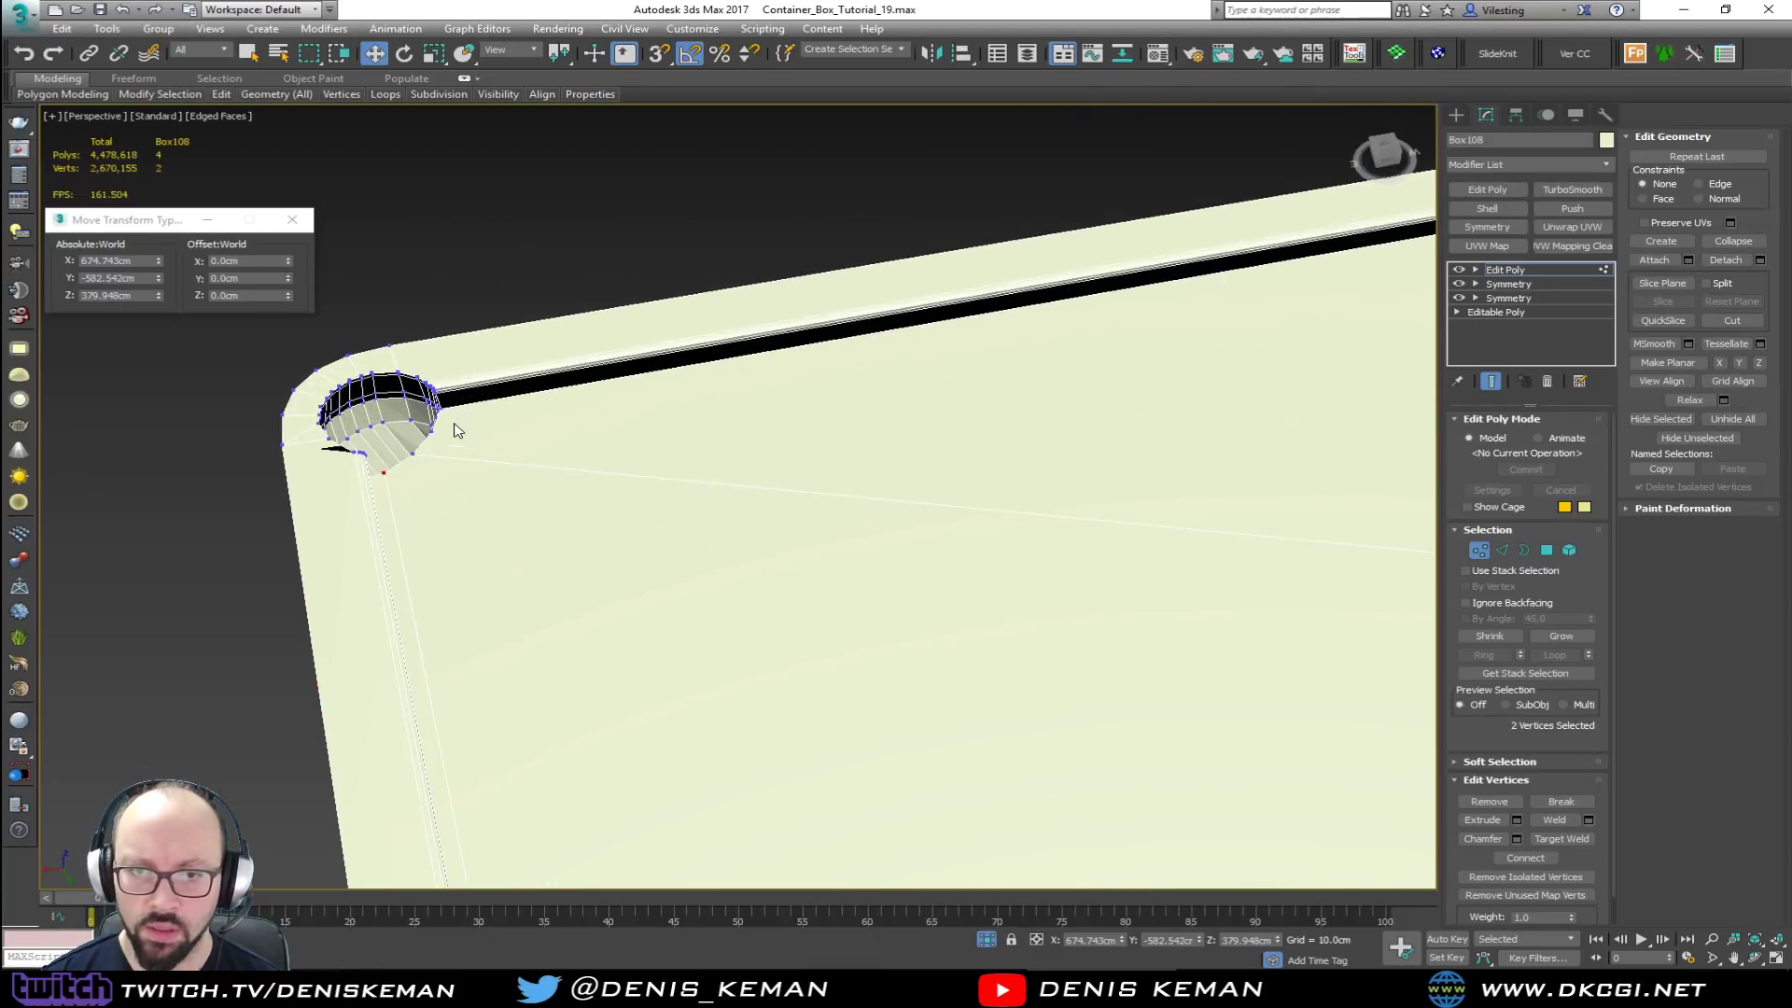
{"action": "key", "text": "z"}
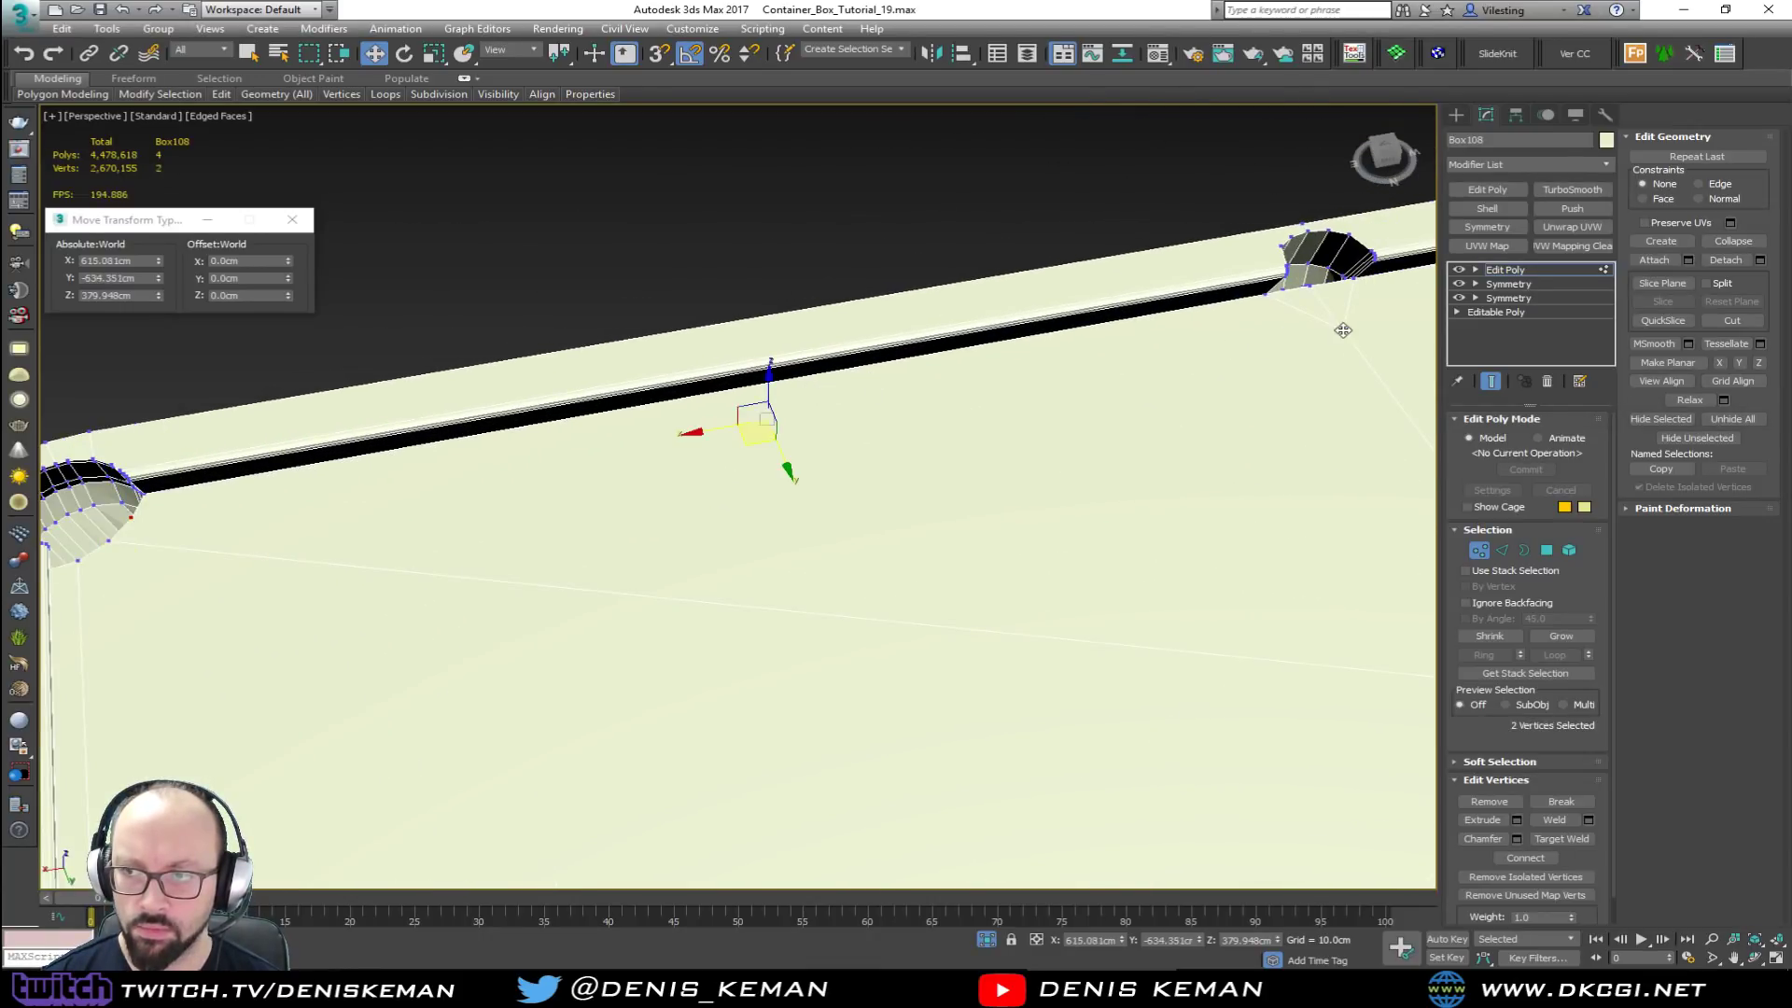
{"action": "middle_click_drag", "start_coordinate": [1311, 432], "coordinate": [819, 342], "text": "alt"}
{"action": "middle_click_drag", "start_coordinate": [651, 421], "coordinate": [843, 274], "text": "alt"}
Step: Connect the facing lip vertices of the corner pocket and middle pocket along the opposite long side with an edge
{"action": "left_click", "coordinate": [875, 185]}
{"action": "key", "text": "z"}
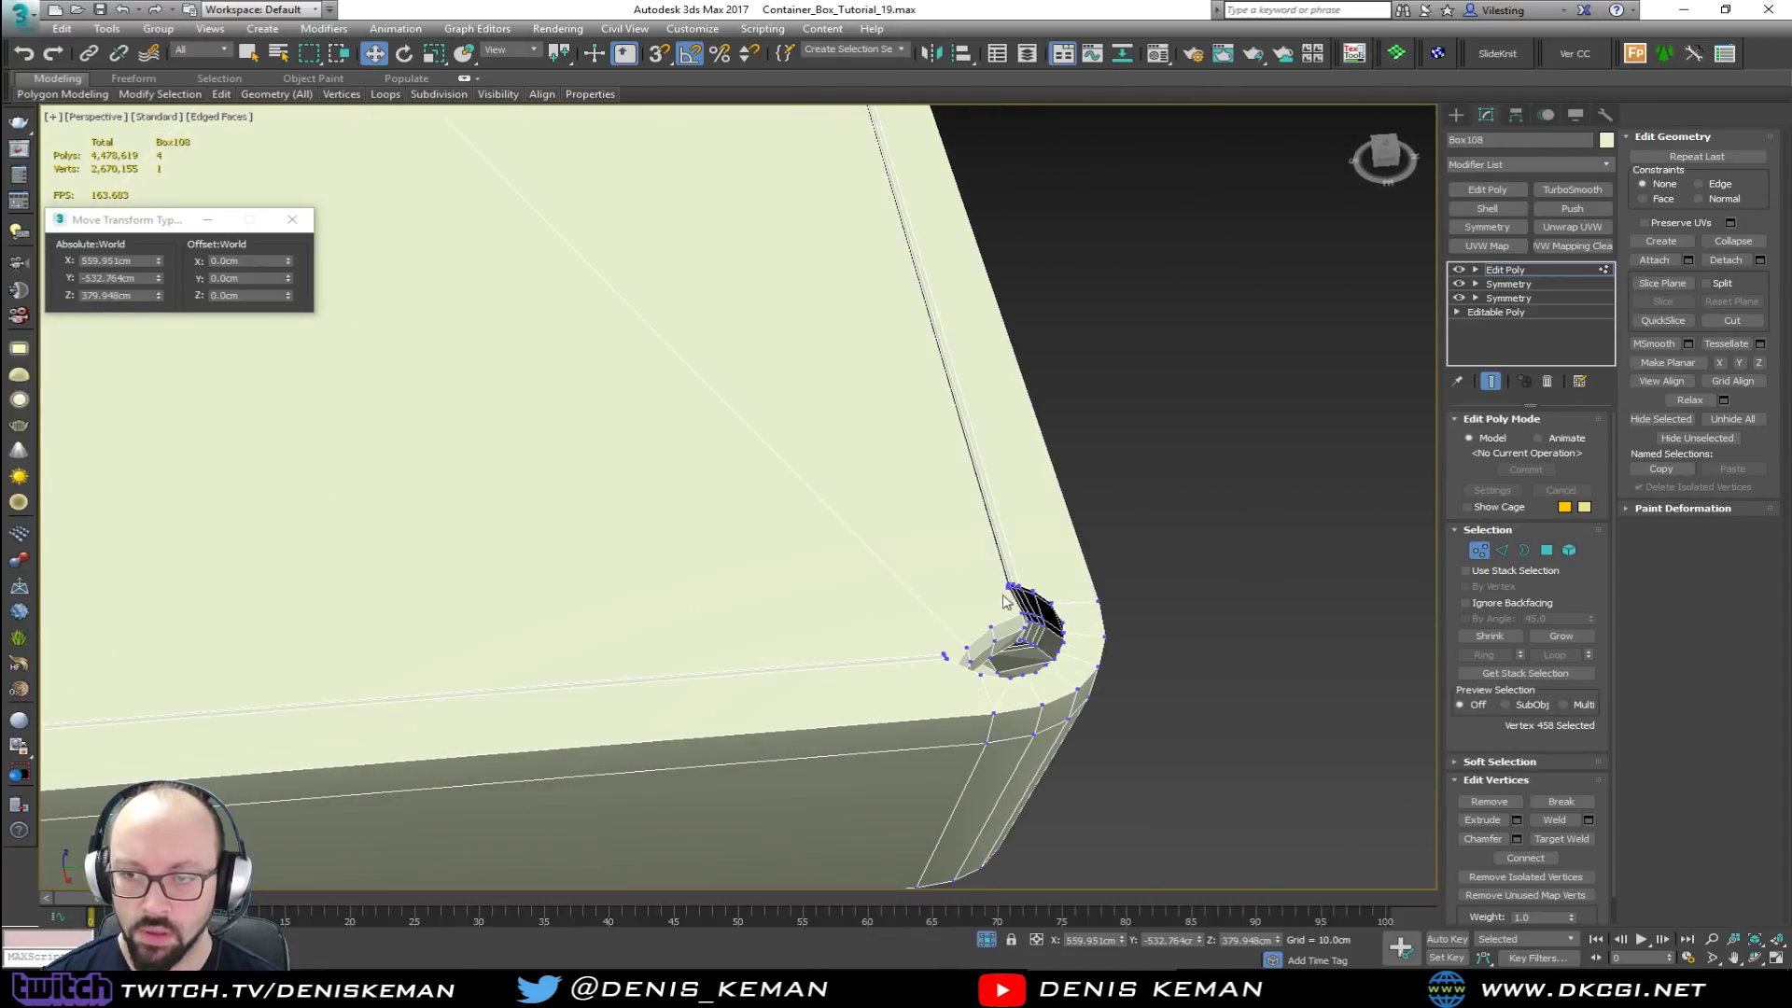
{"action": "left_click", "coordinate": [994, 624], "text": "ctrl"}
{"action": "middle_click_drag", "start_coordinate": [947, 409], "coordinate": [825, 462], "text": "alt"}
{"action": "middle_click_drag", "start_coordinate": [712, 245], "coordinate": [794, 464]}
{"action": "scroll", "coordinate": [793, 464], "scroll_direction": "down", "scroll_amount": 3}
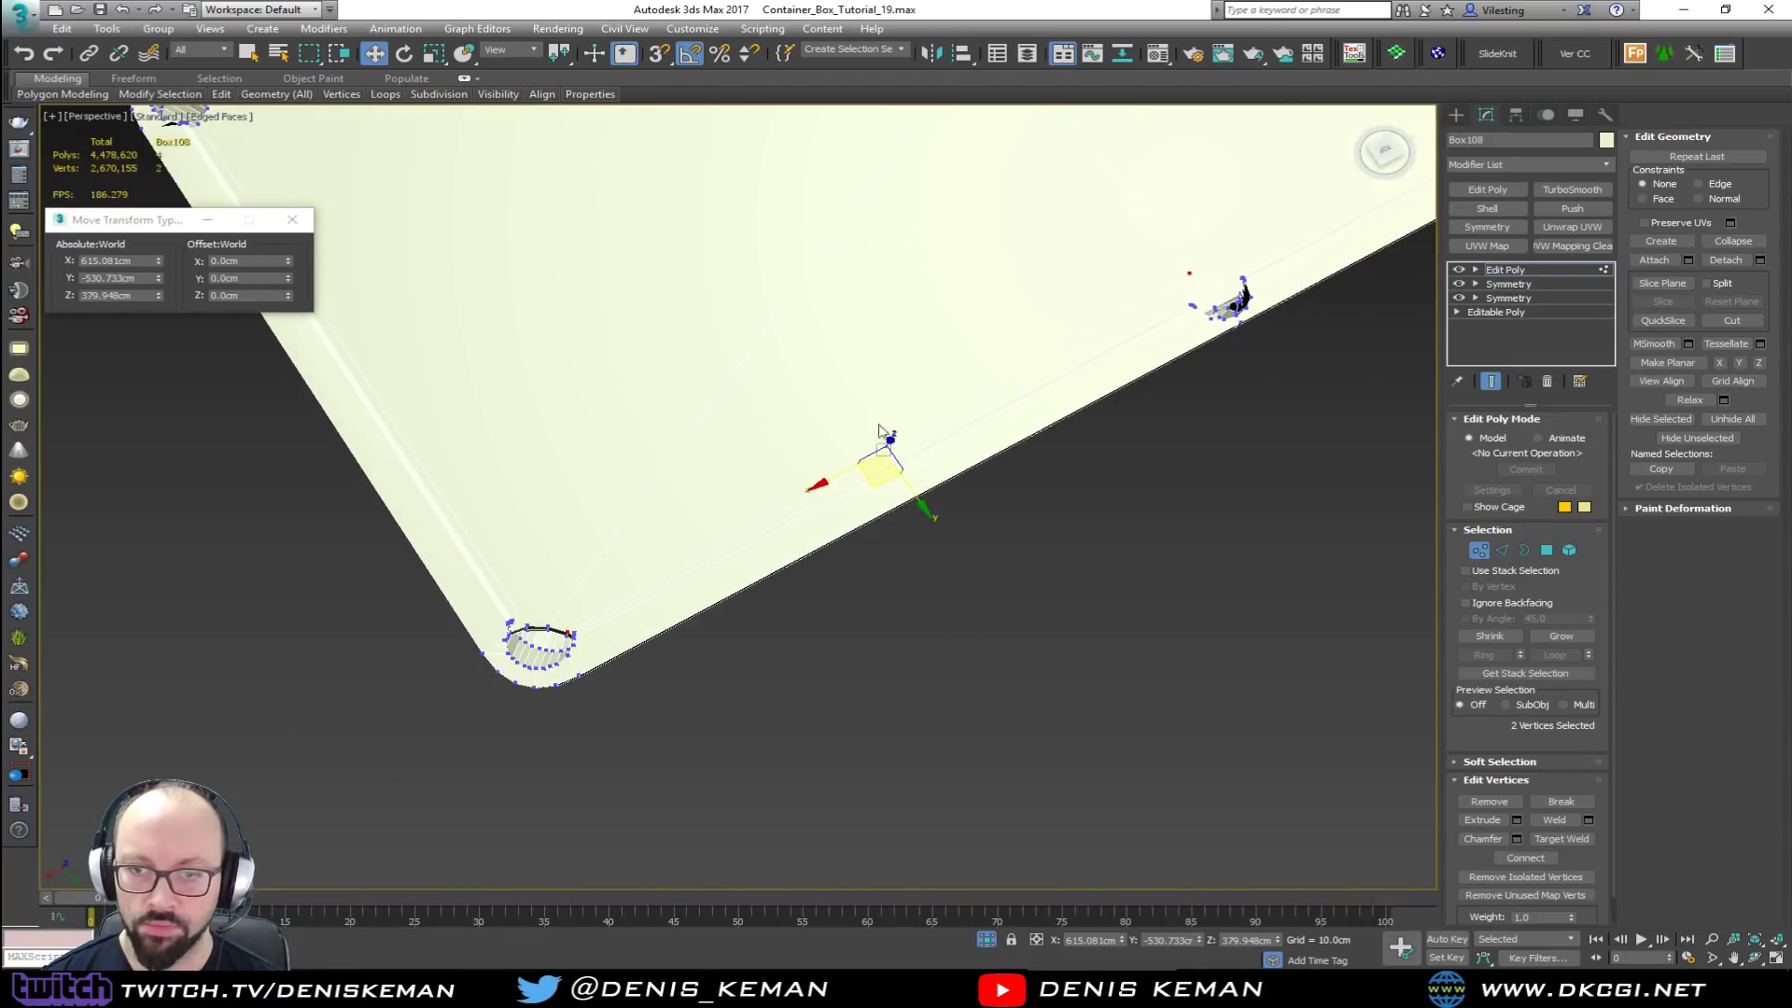
Step: Leave vertex editing and examine the shaded playing surface around the corner pocket and across the whole table
{"action": "left_click", "coordinate": [1479, 550]}
{"action": "left_click", "coordinate": [1212, 616]}
{"action": "scroll", "coordinate": [548, 637], "scroll_direction": "up", "scroll_amount": 4}
{"action": "key", "text": "F4"}
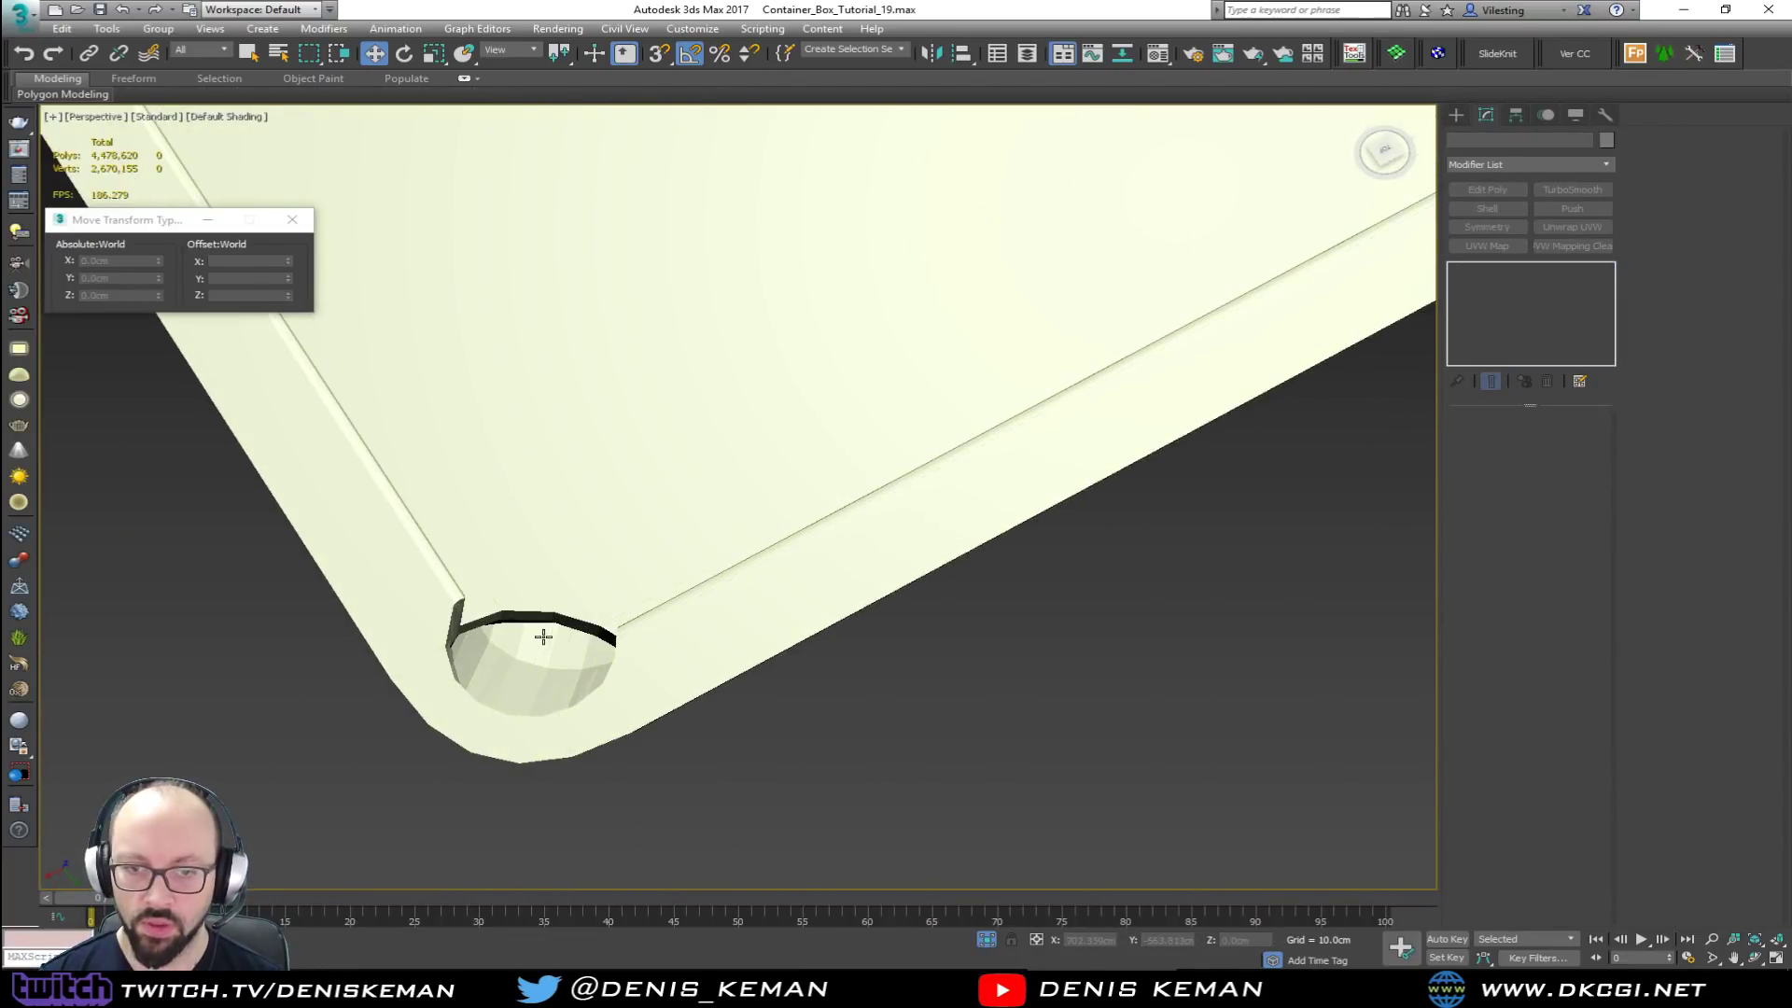
{"action": "middle_click_drag", "start_coordinate": [524, 514], "coordinate": [564, 645]}
{"action": "scroll", "coordinate": [564, 644], "scroll_direction": "down", "scroll_amount": 2}
{"action": "scroll", "coordinate": [545, 635], "scroll_direction": "down", "scroll_amount": 2}
{"action": "middle_click_drag", "start_coordinate": [607, 493], "coordinate": [525, 463]}
{"action": "middle_click_drag", "start_coordinate": [652, 409], "coordinate": [677, 541]}
{"action": "scroll", "coordinate": [677, 541], "scroll_direction": "down", "scroll_amount": 4}
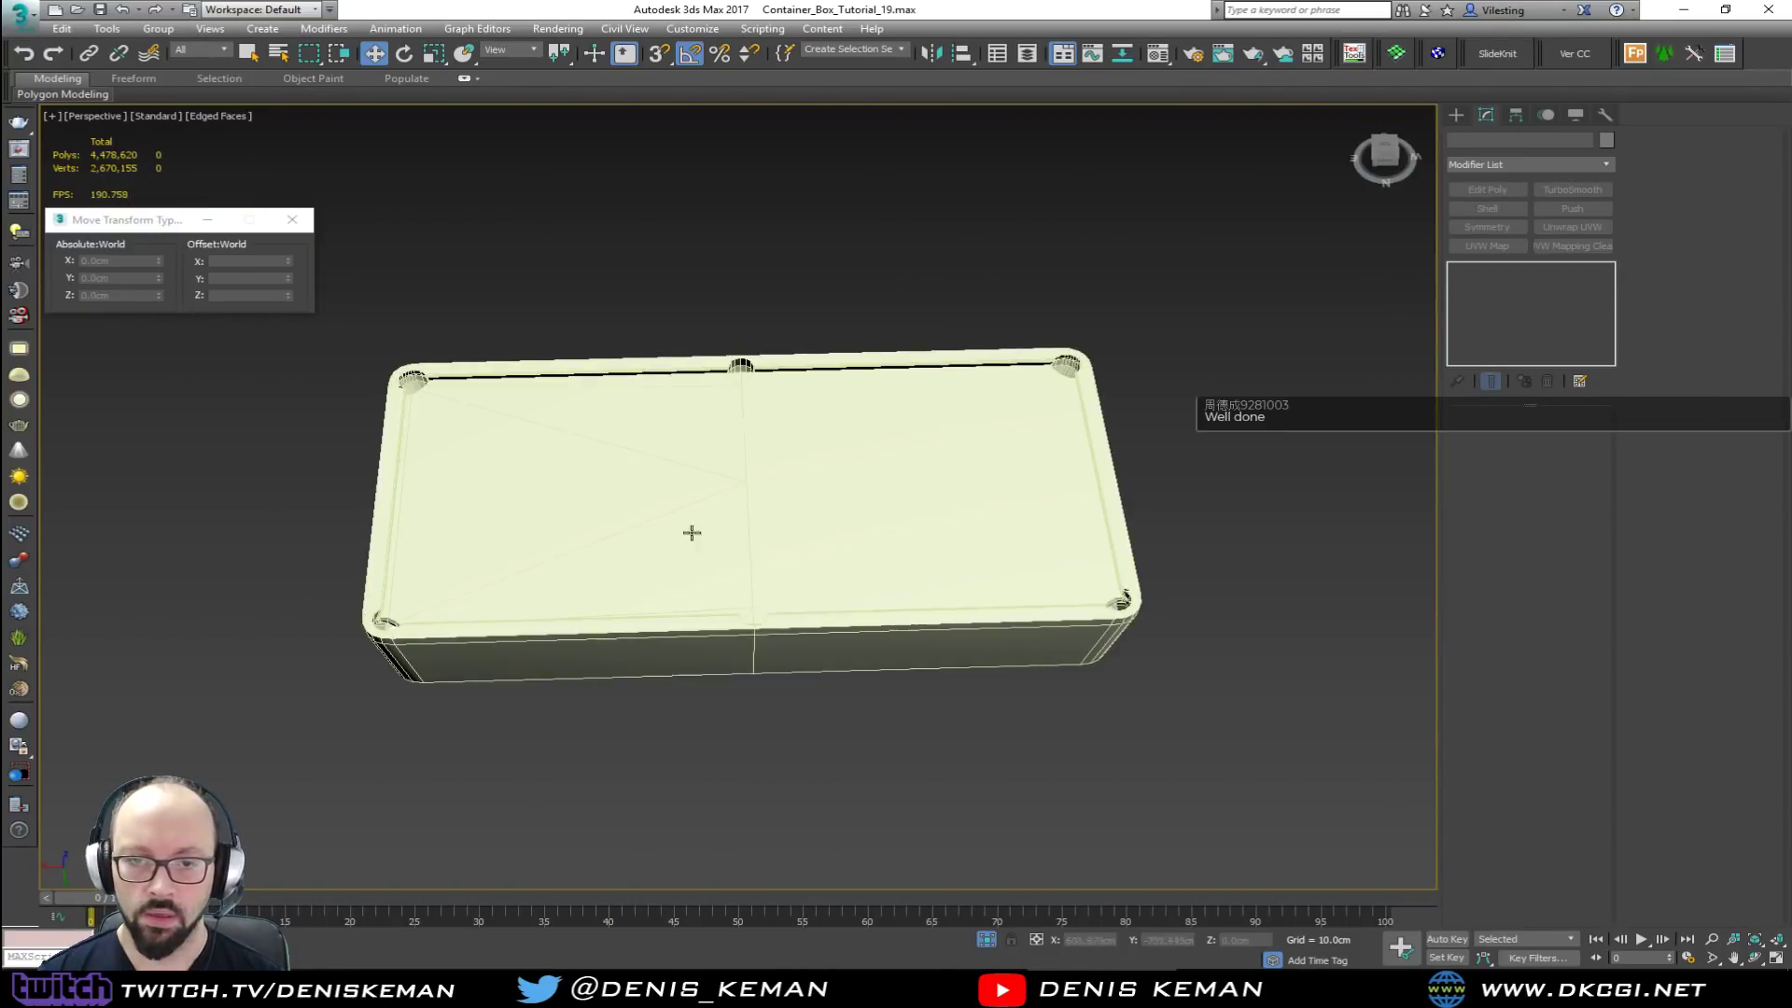
Step: Reselect the table and add a Symmetry modifier on the X axis to mirror the new surface edges to the other half
{"action": "left_click", "coordinate": [740, 500]}
{"action": "key", "text": "F4"}
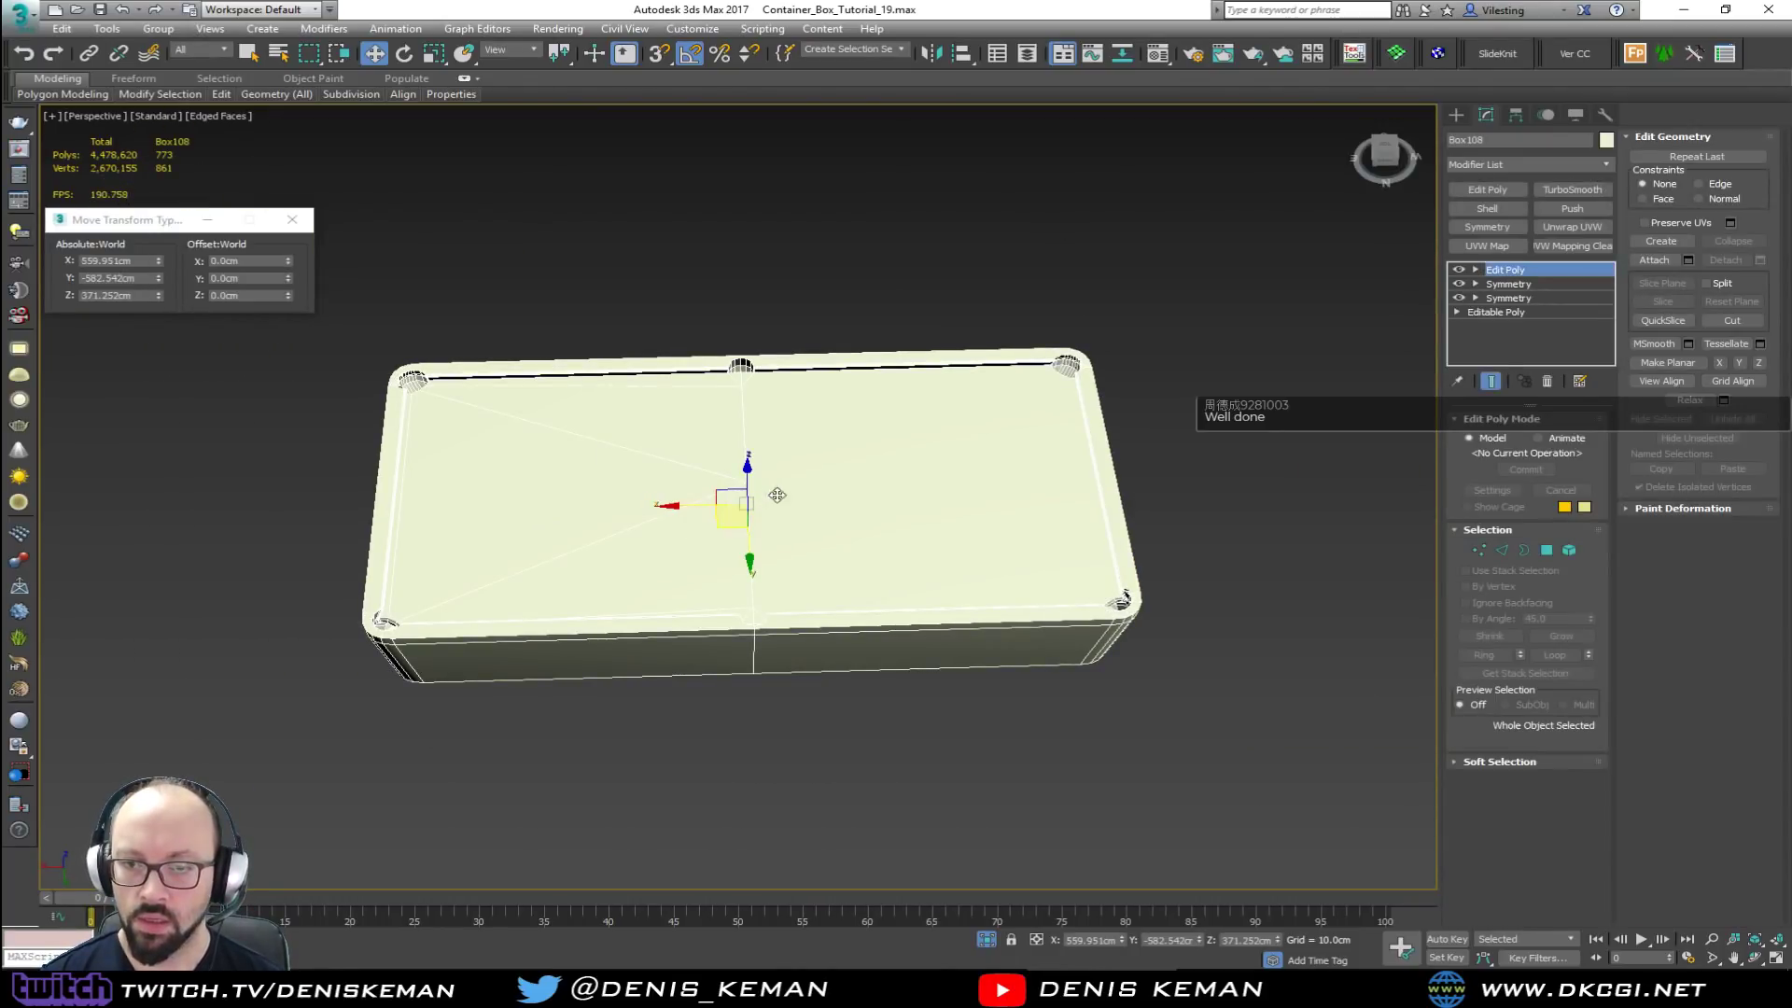
{"action": "left_click", "coordinate": [1503, 232]}
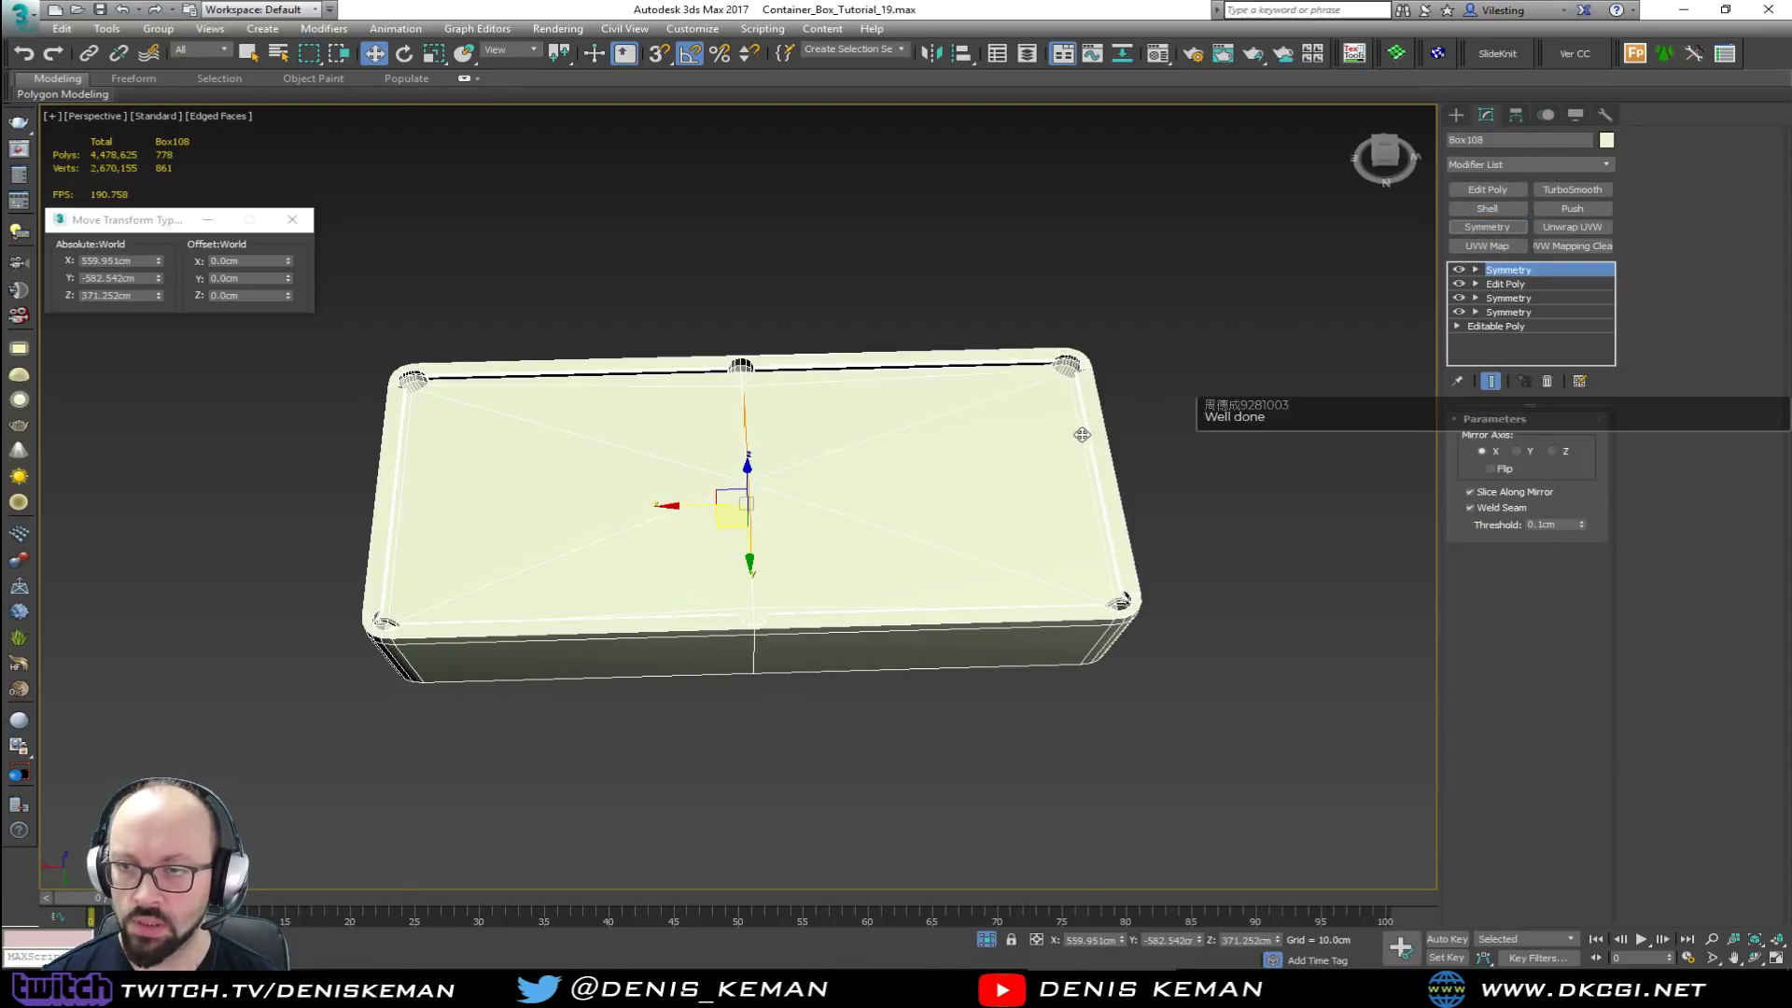
{"action": "left_click", "coordinate": [1141, 506]}
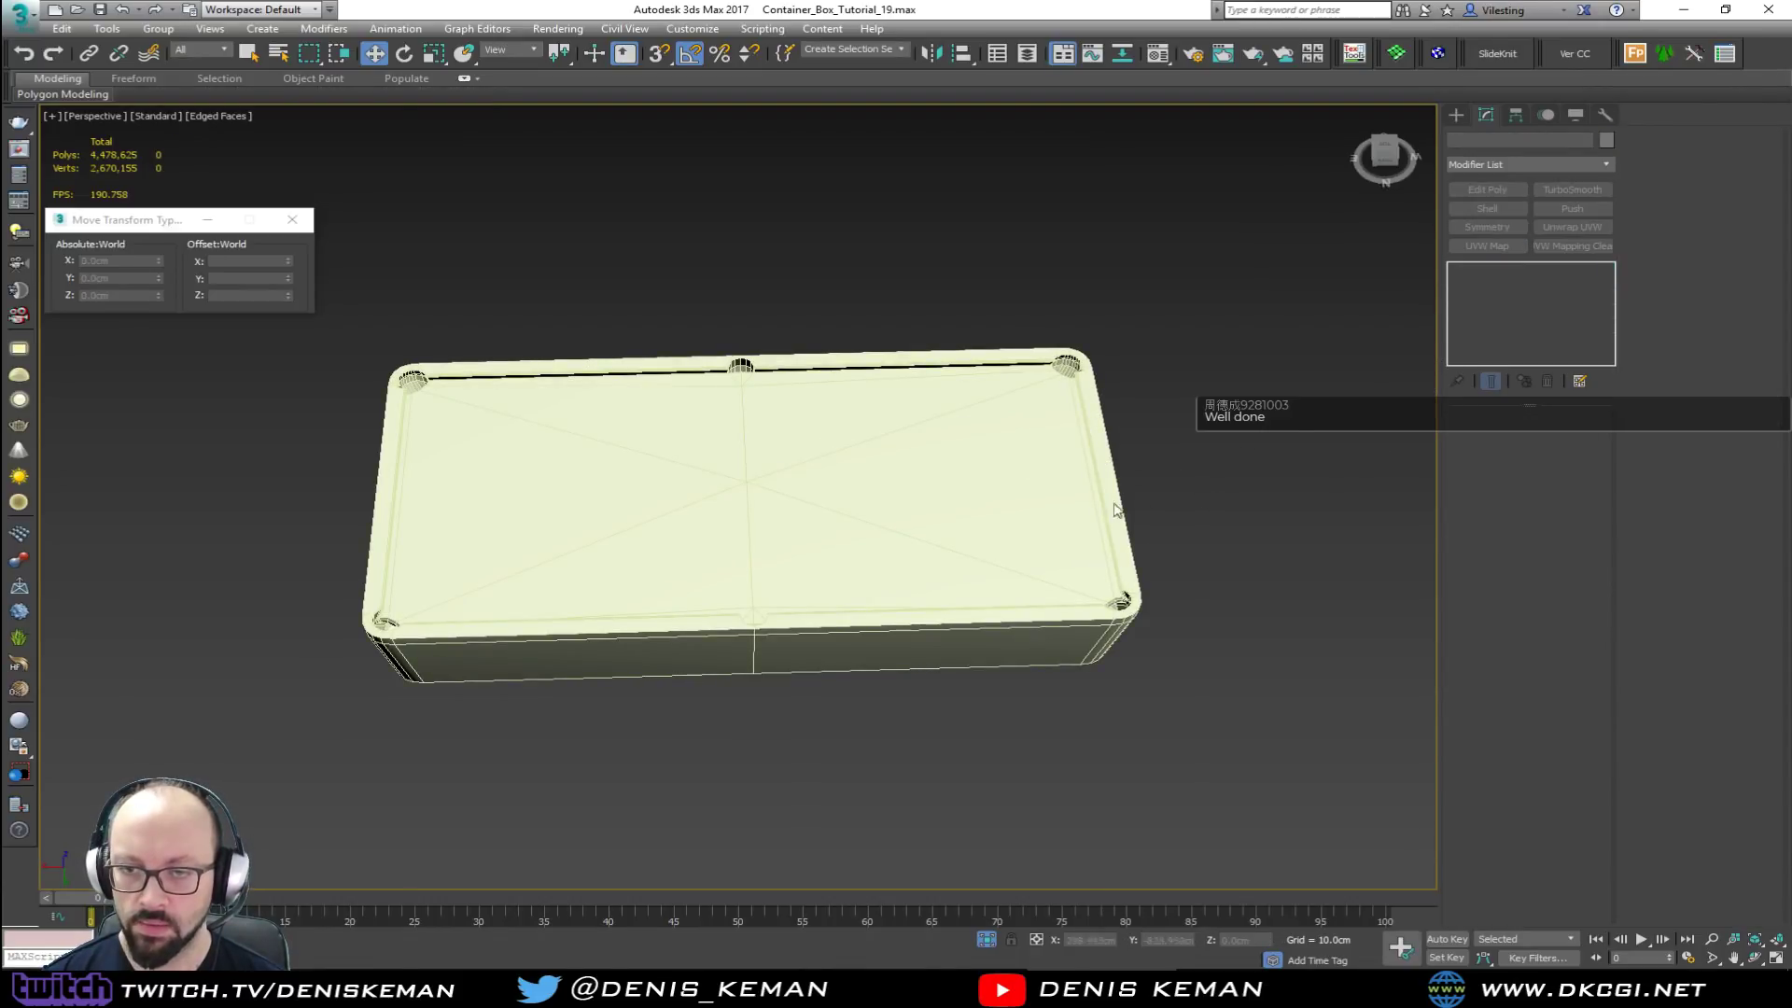
{"action": "left_click", "coordinate": [748, 568]}
{"action": "middle_click_drag", "start_coordinate": [746, 569], "coordinate": [869, 527], "text": "alt"}
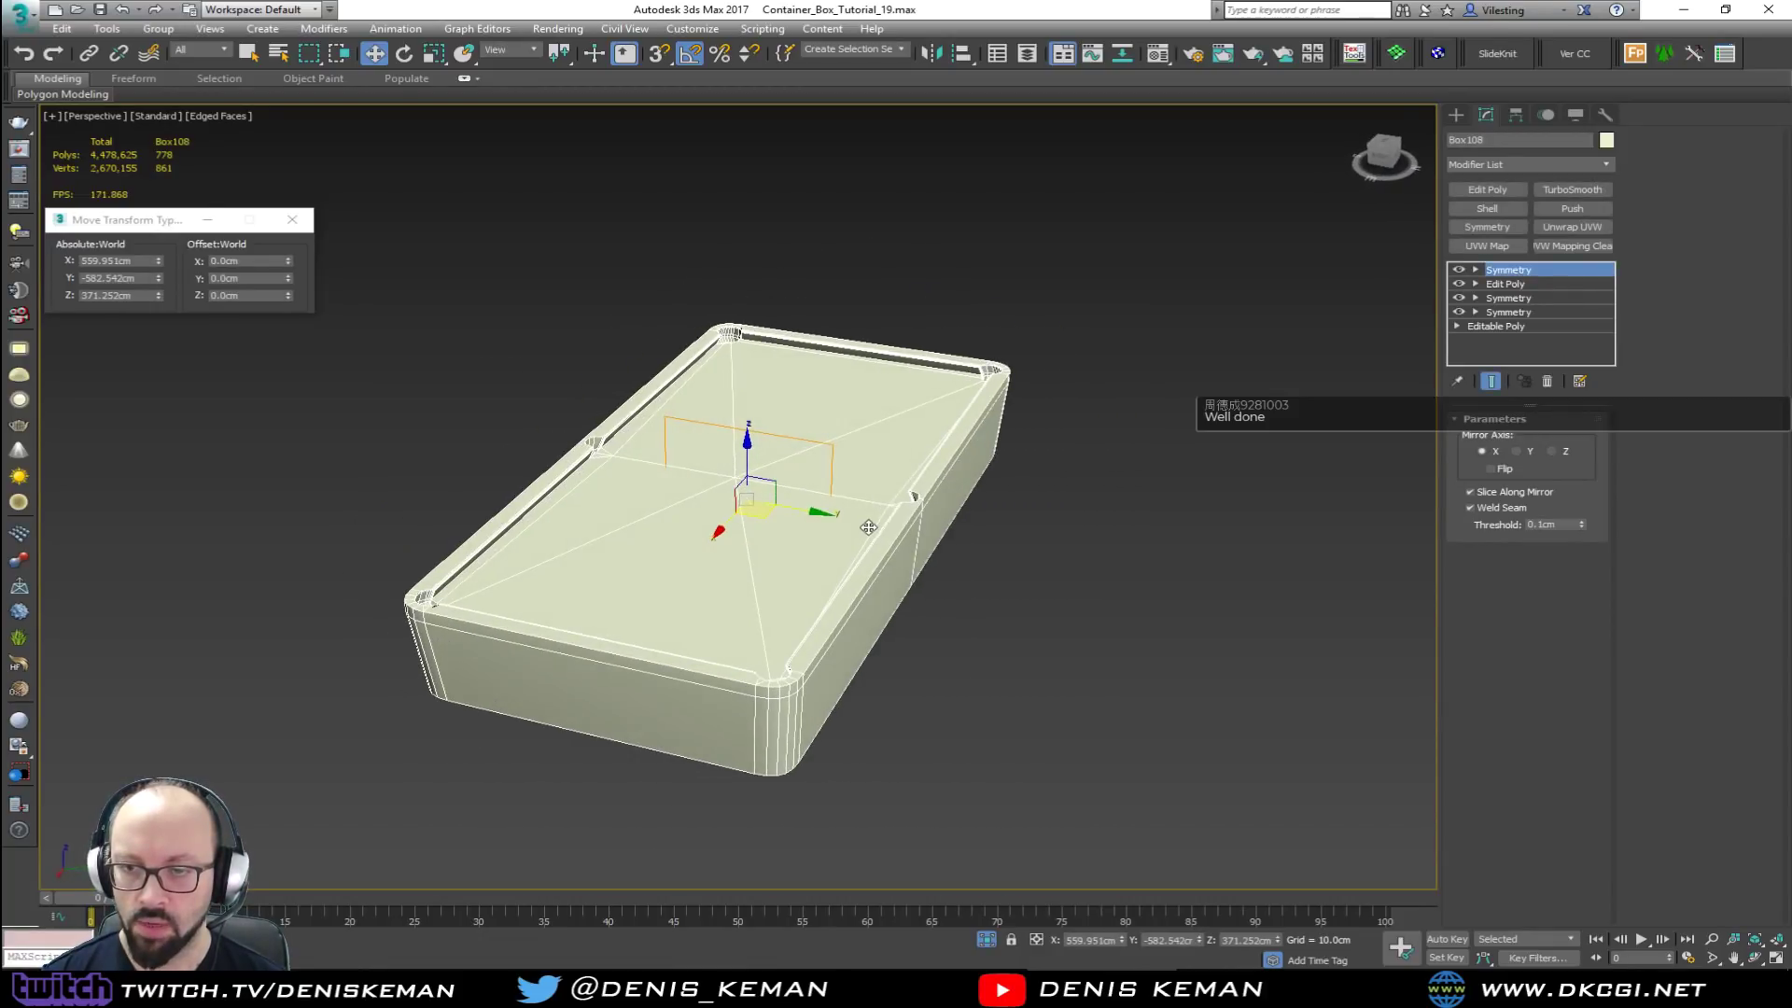
Step: Add an Edit Poly modifier above the Symmetry and inspect the unselected table in plain shading, including its underside
{"action": "left_click", "coordinate": [1489, 190]}
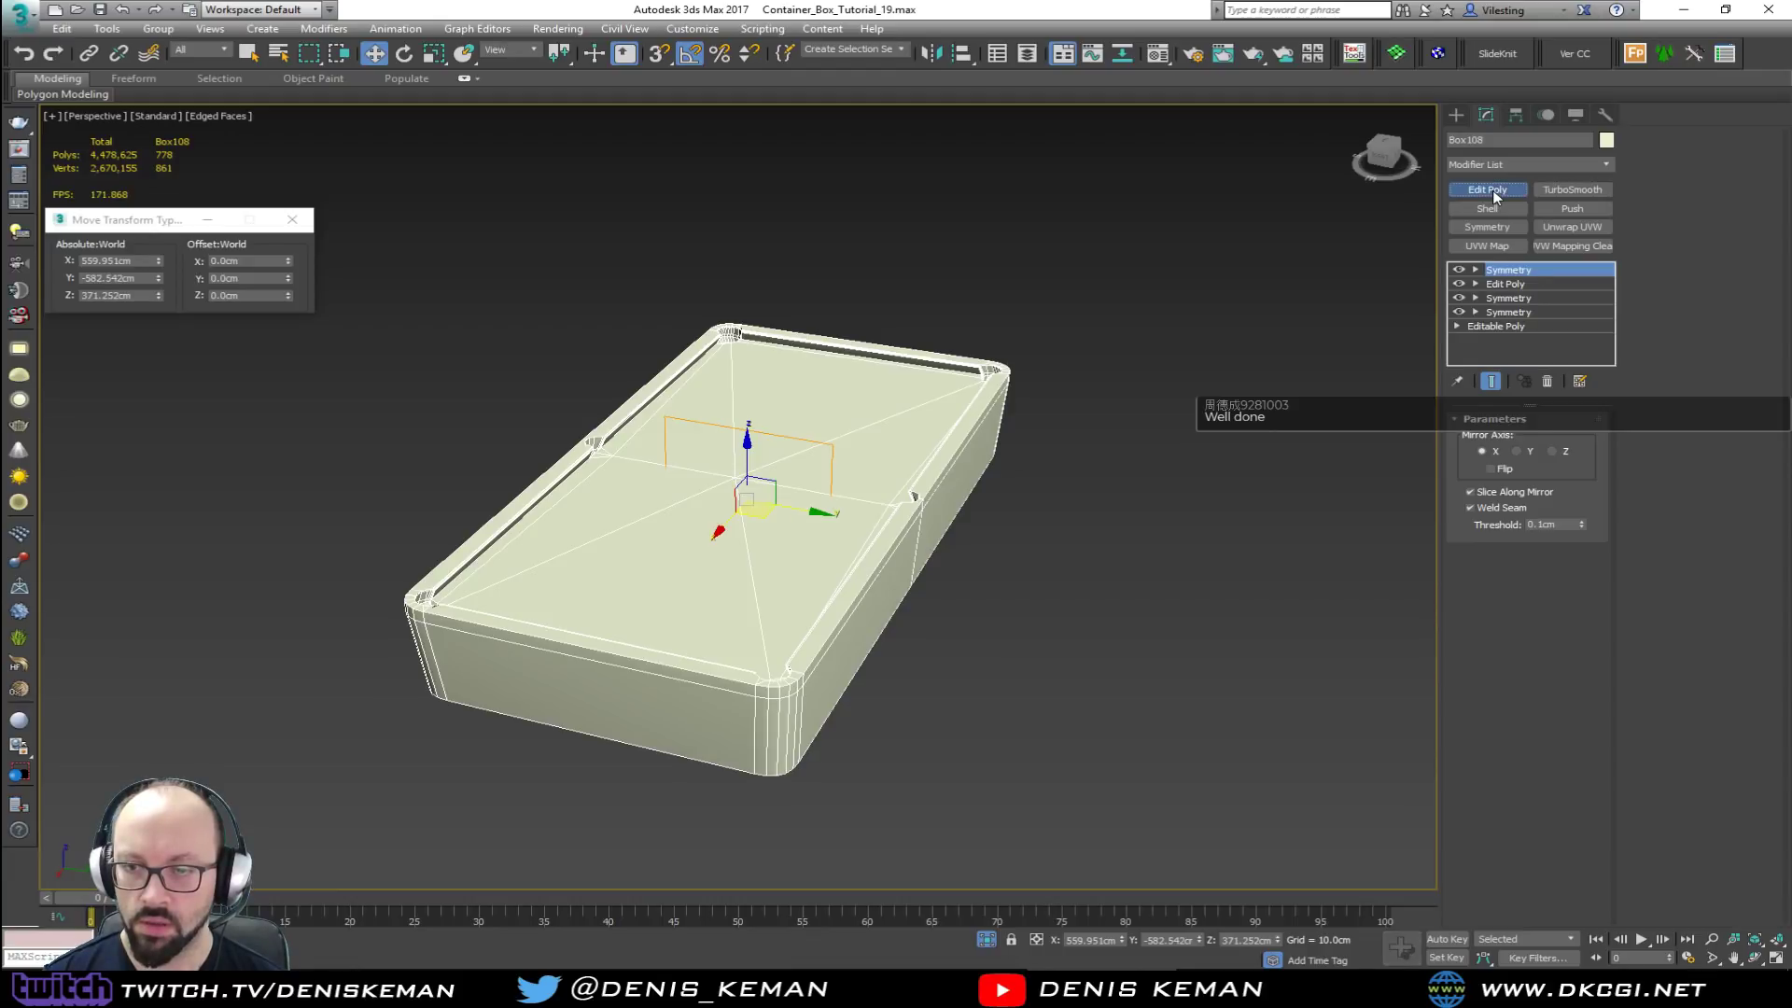
{"action": "left_click", "coordinate": [1078, 570]}
{"action": "key", "text": "F4"}
{"action": "scroll", "coordinate": [731, 587], "scroll_direction": "up", "scroll_amount": 5}
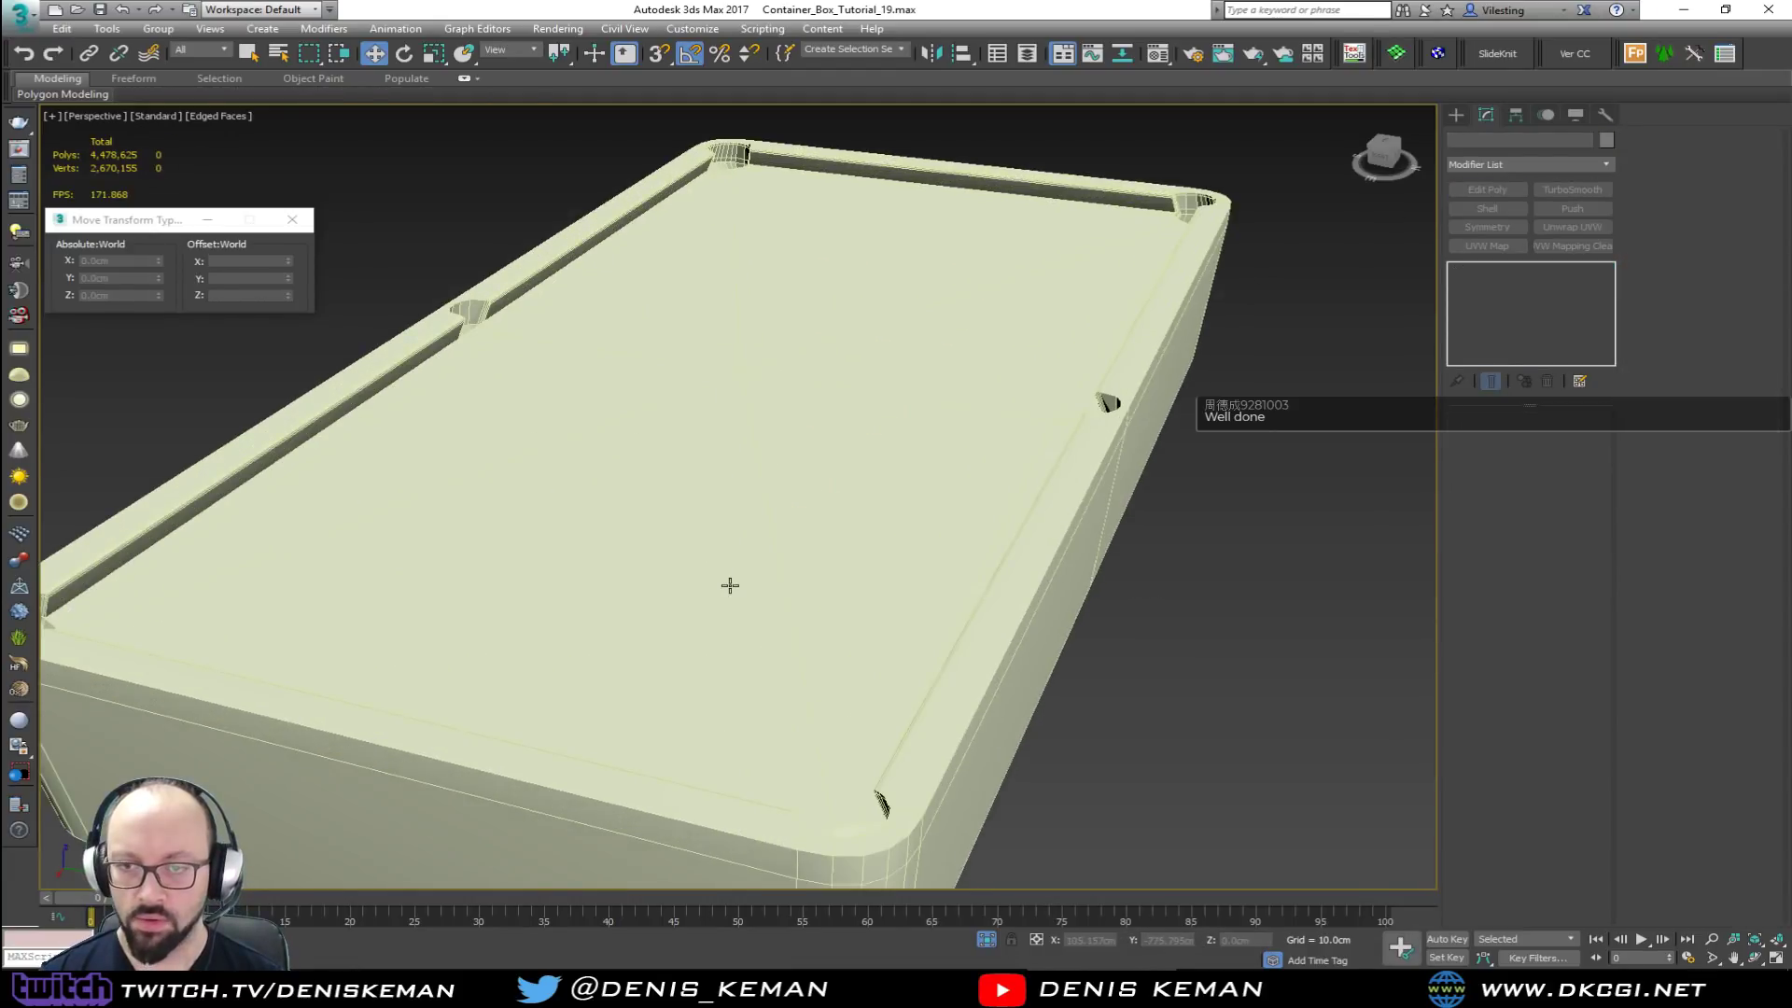
{"action": "middle_click_drag", "start_coordinate": [875, 484], "coordinate": [1012, 429], "text": "alt"}
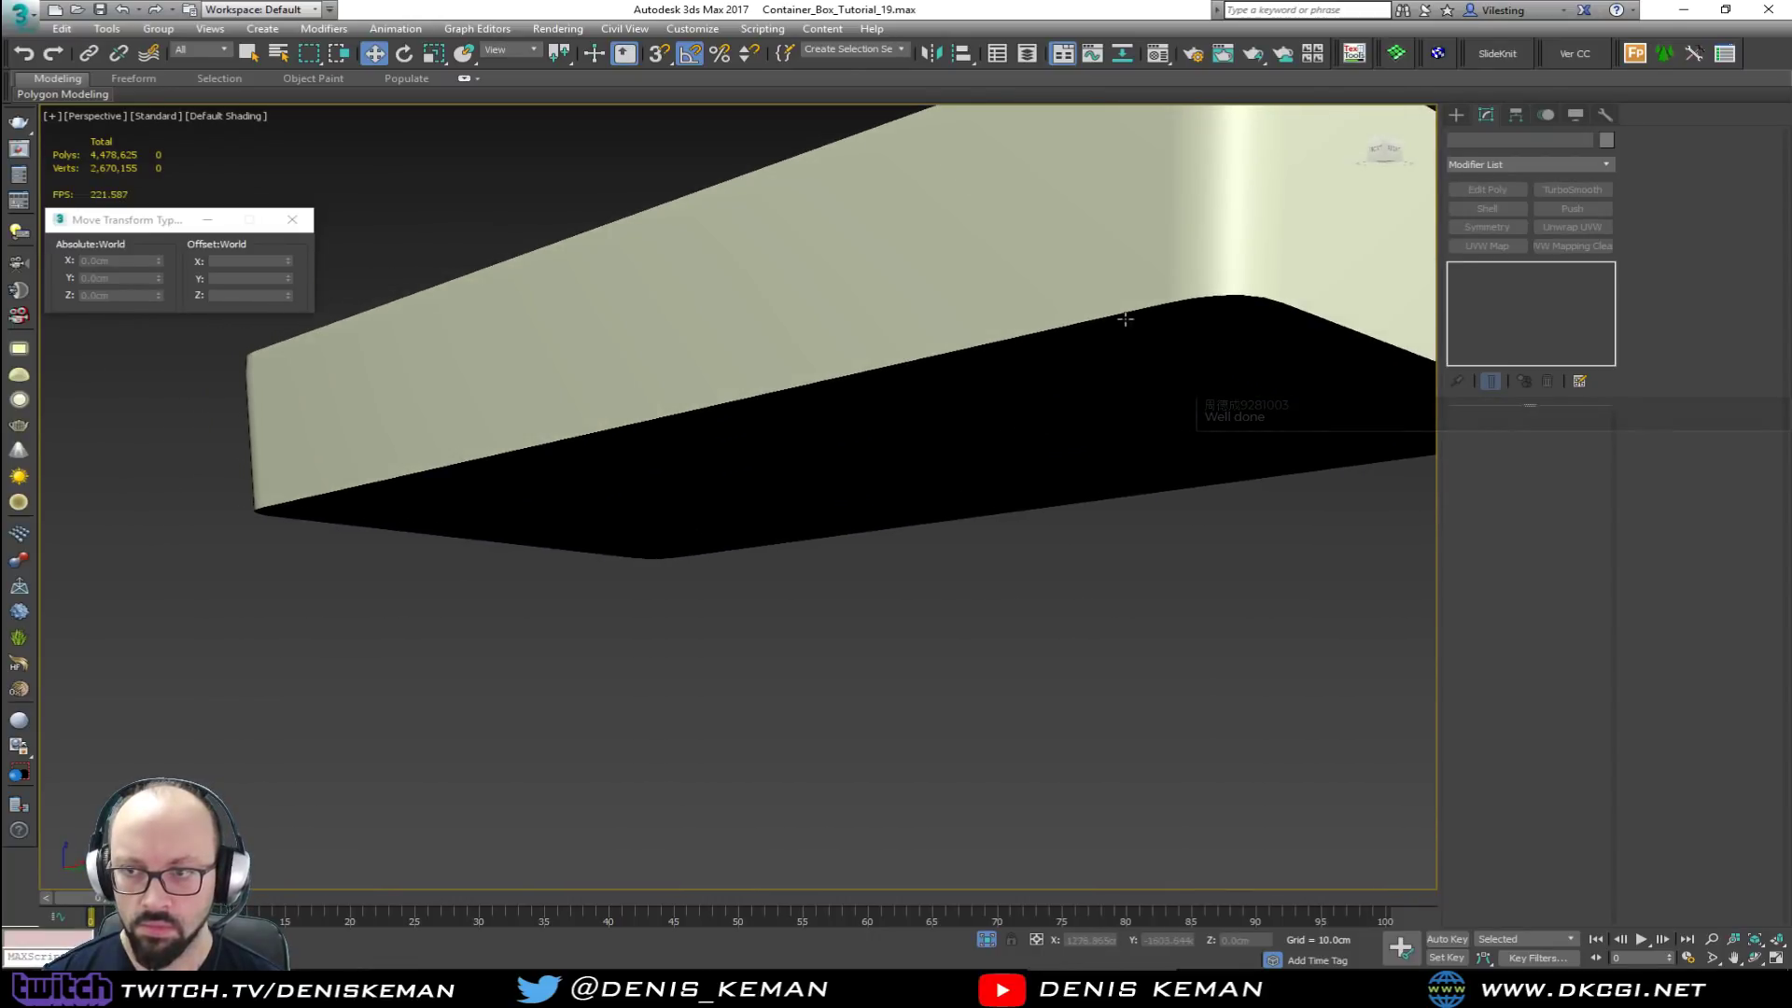
Step: Reselect the table with edged faces shown and select the bottom rim edges around one corner in edge editing
{"action": "left_click", "coordinate": [1124, 320]}
{"action": "key", "text": "F4"}
{"action": "middle_click_drag", "start_coordinate": [1238, 297], "coordinate": [1048, 312]}
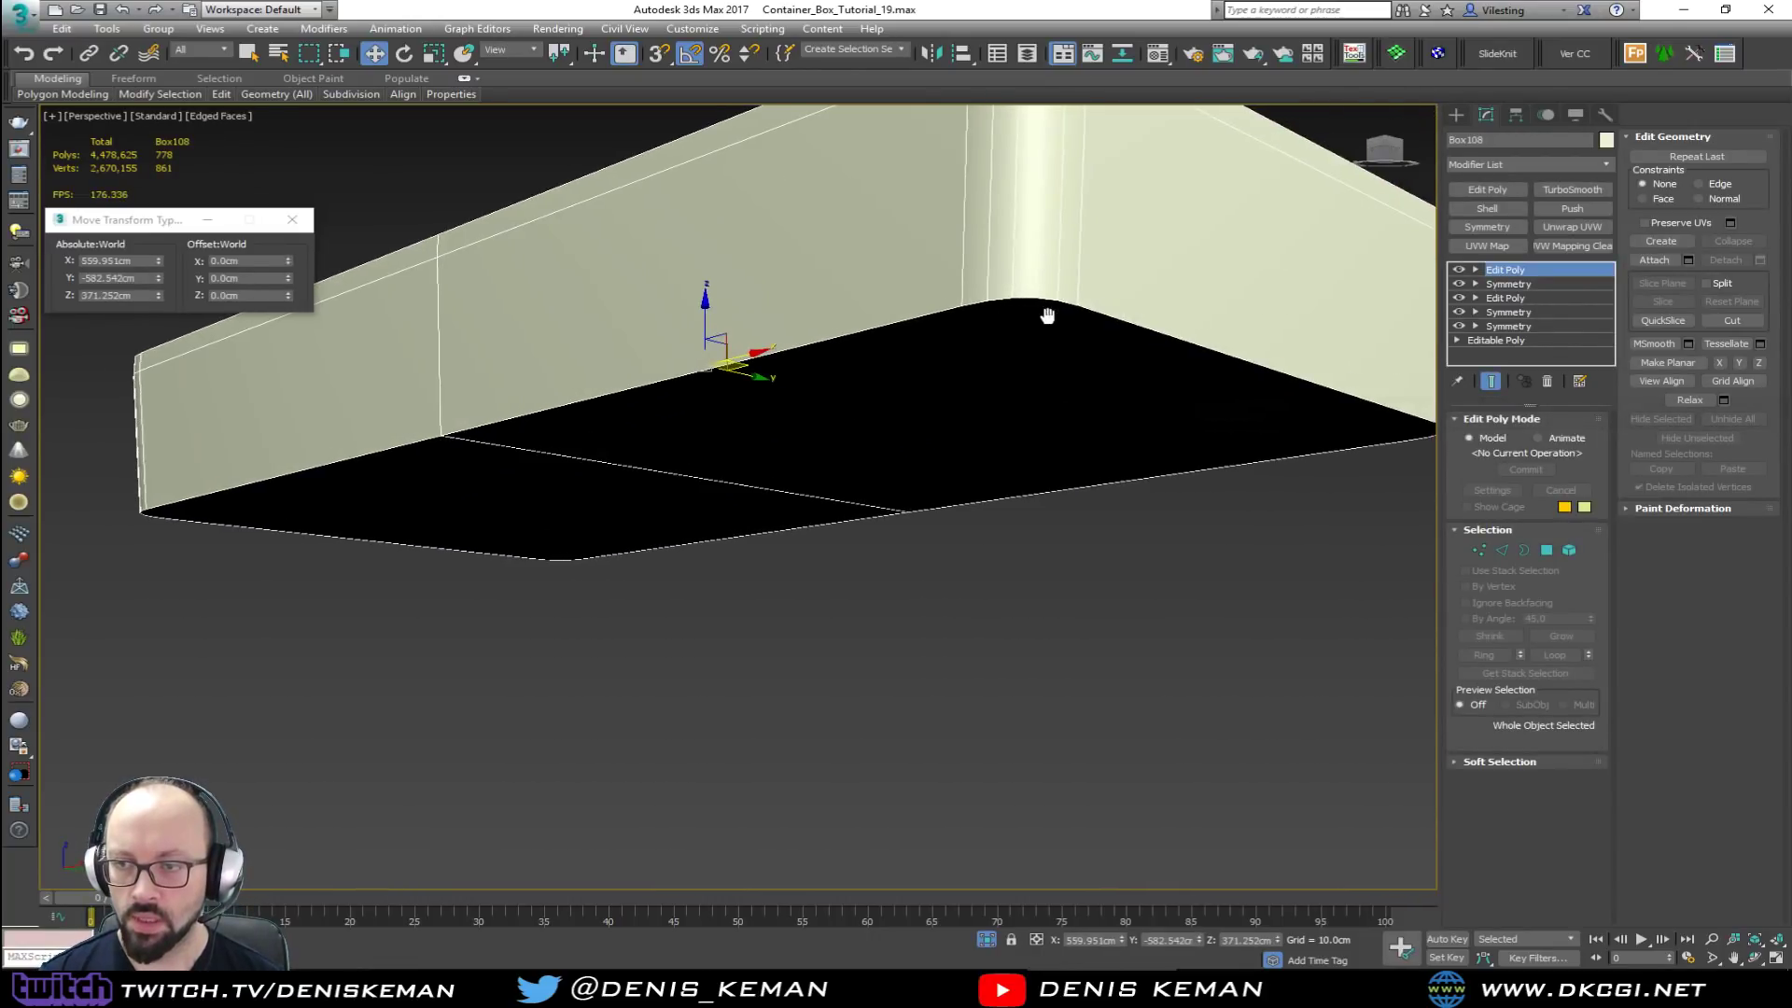
{"action": "key", "text": "2"}
{"action": "left_click", "coordinate": [1097, 315]}
{"action": "double_click", "coordinate": [943, 307]}
{"action": "double_click", "coordinate": [1025, 298]}
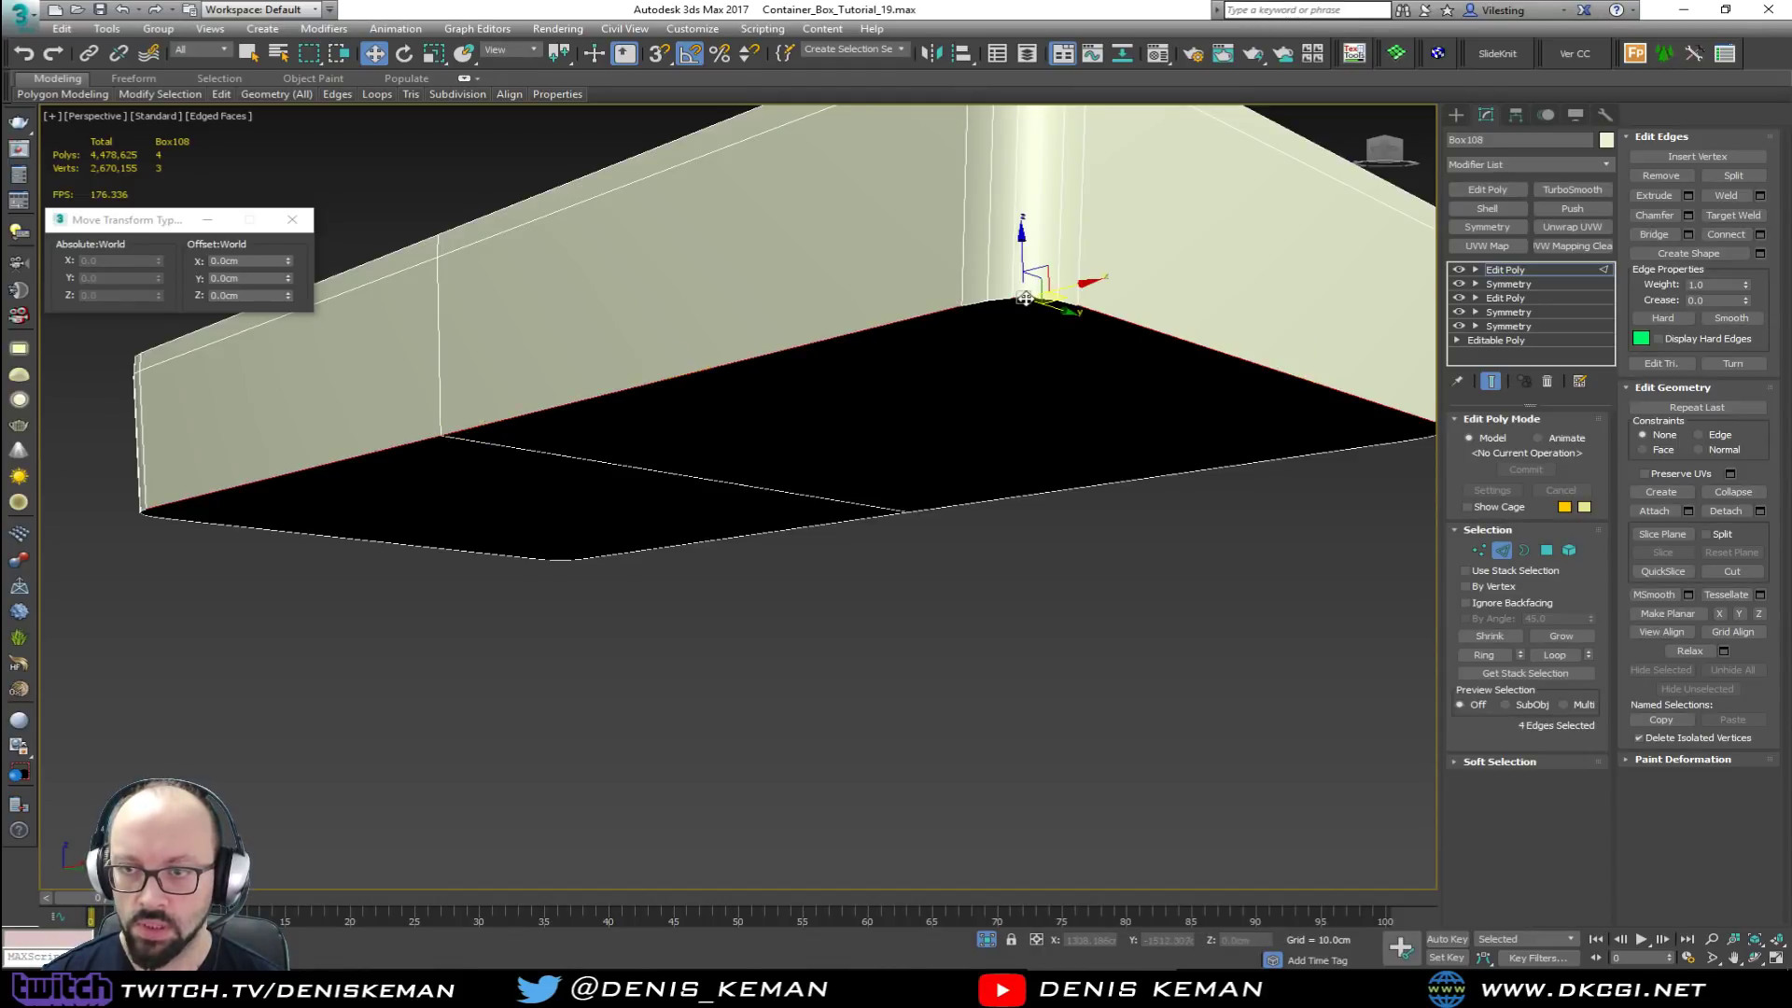
Step: Select all edges of the table's underside and remove the crosswise middle edge from the selection
{"action": "middle_click_drag", "start_coordinate": [1027, 298], "coordinate": [1148, 343], "text": "alt"}
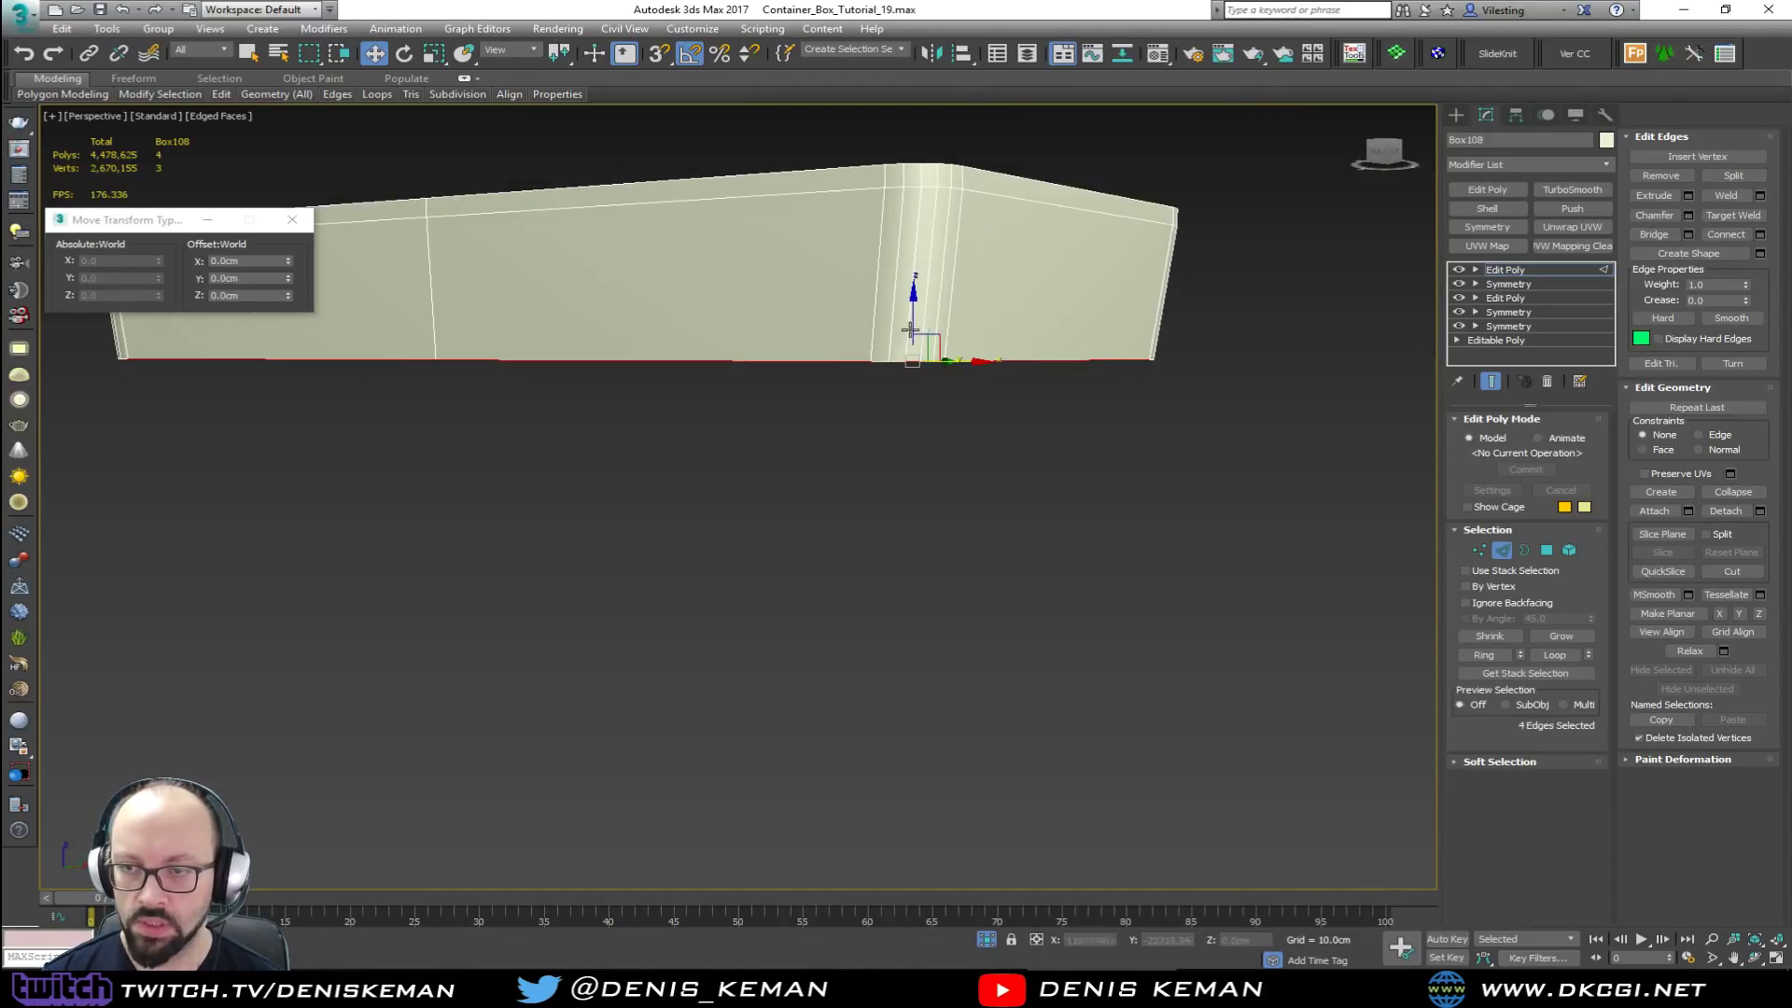
{"action": "left_click_drag", "start_coordinate": [1238, 325], "coordinate": [38, 518]}
{"action": "middle_click_drag", "start_coordinate": [443, 416], "coordinate": [500, 483]}
{"action": "scroll", "coordinate": [499, 483], "scroll_direction": "down", "scroll_amount": 3}
{"action": "scroll", "coordinate": [1035, 312], "scroll_direction": "down", "scroll_amount": 1}
{"action": "left_click_drag", "start_coordinate": [1048, 298], "coordinate": [355, 359], "text": "alt"}
{"action": "middle_click_drag", "start_coordinate": [517, 418], "coordinate": [652, 352], "text": "alt"}
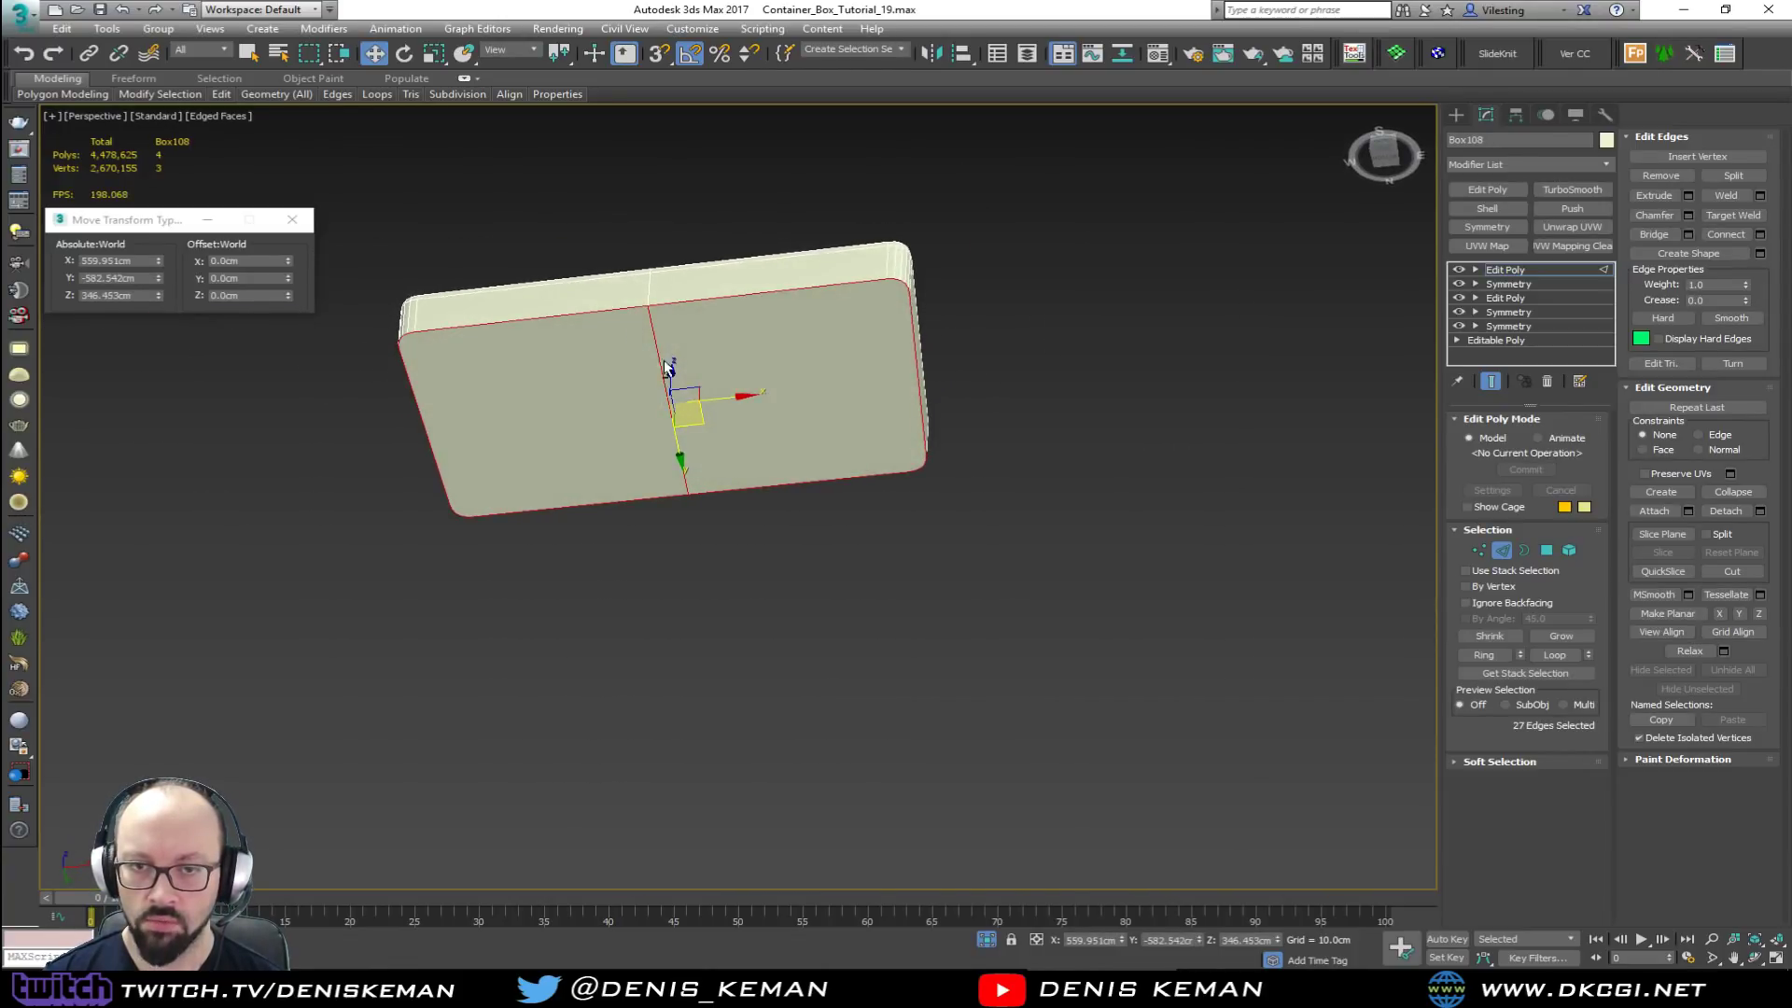
{"action": "middle_click_drag", "start_coordinate": [634, 425], "coordinate": [709, 350], "text": "alt"}
{"action": "scroll", "coordinate": [731, 305], "scroll_direction": "up", "scroll_amount": 6}
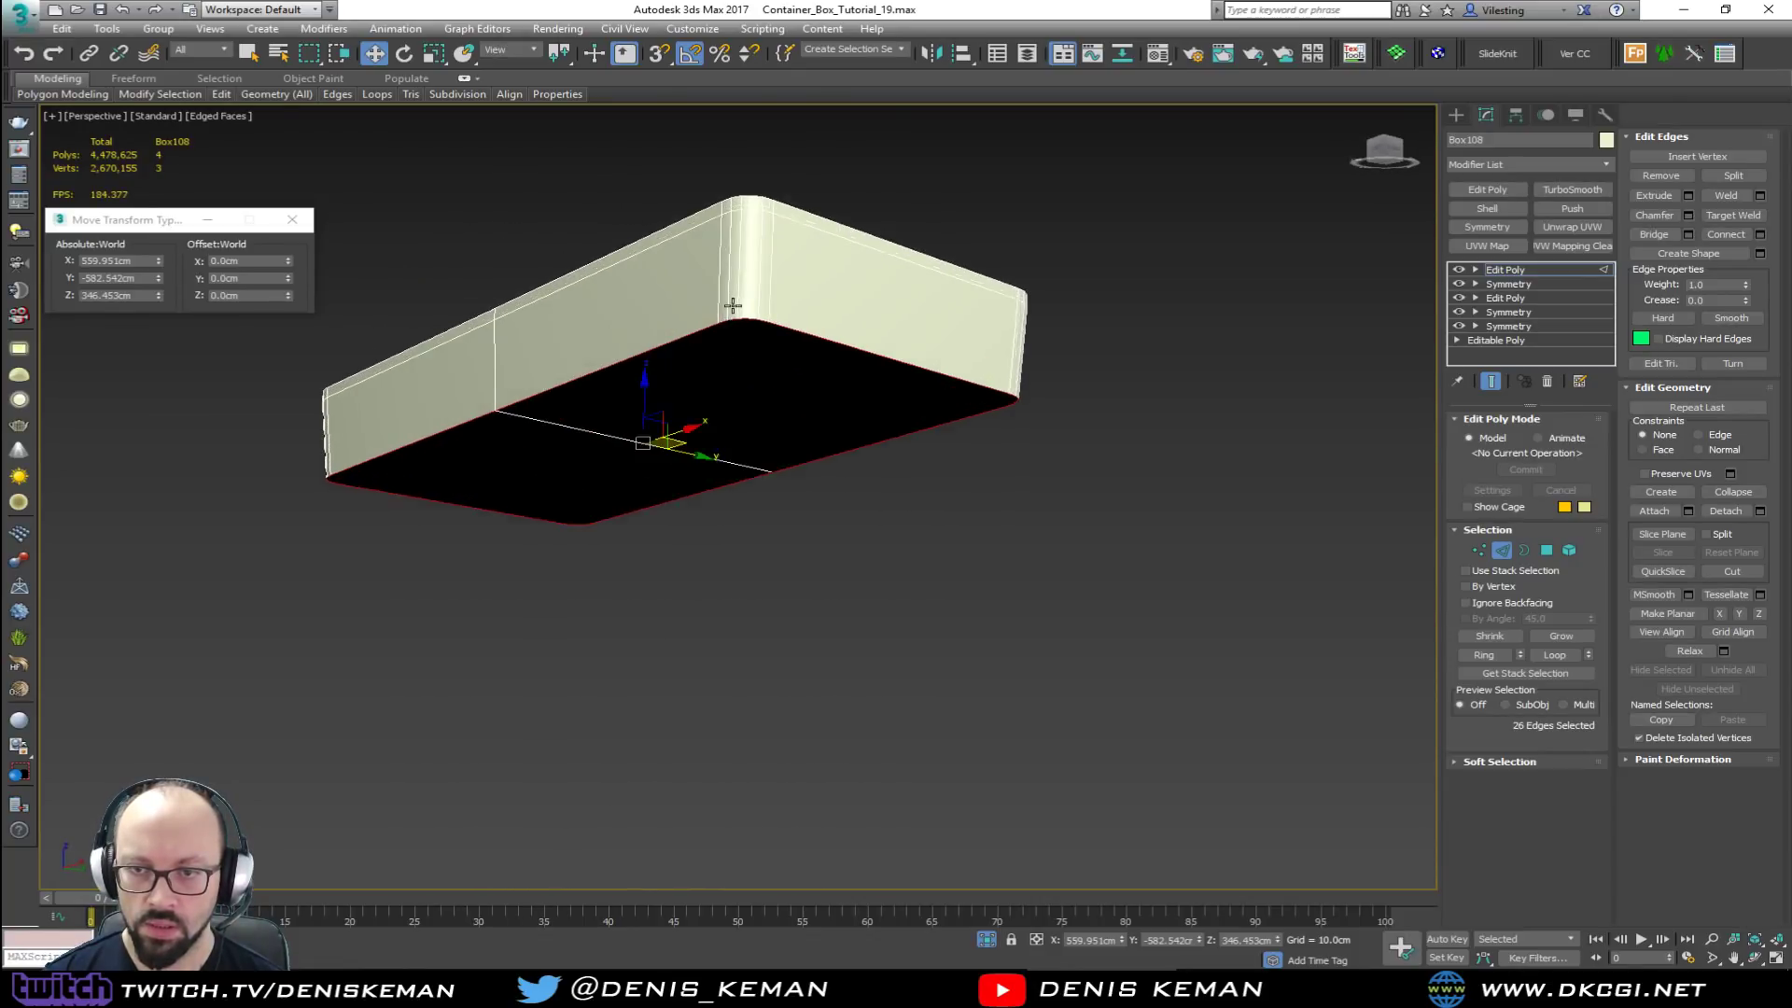
Step: Chamfer the table's bottom perimeter edges by 2.0 cm with 4 segments
{"action": "scroll", "coordinate": [882, 213], "scroll_direction": "up", "scroll_amount": 3}
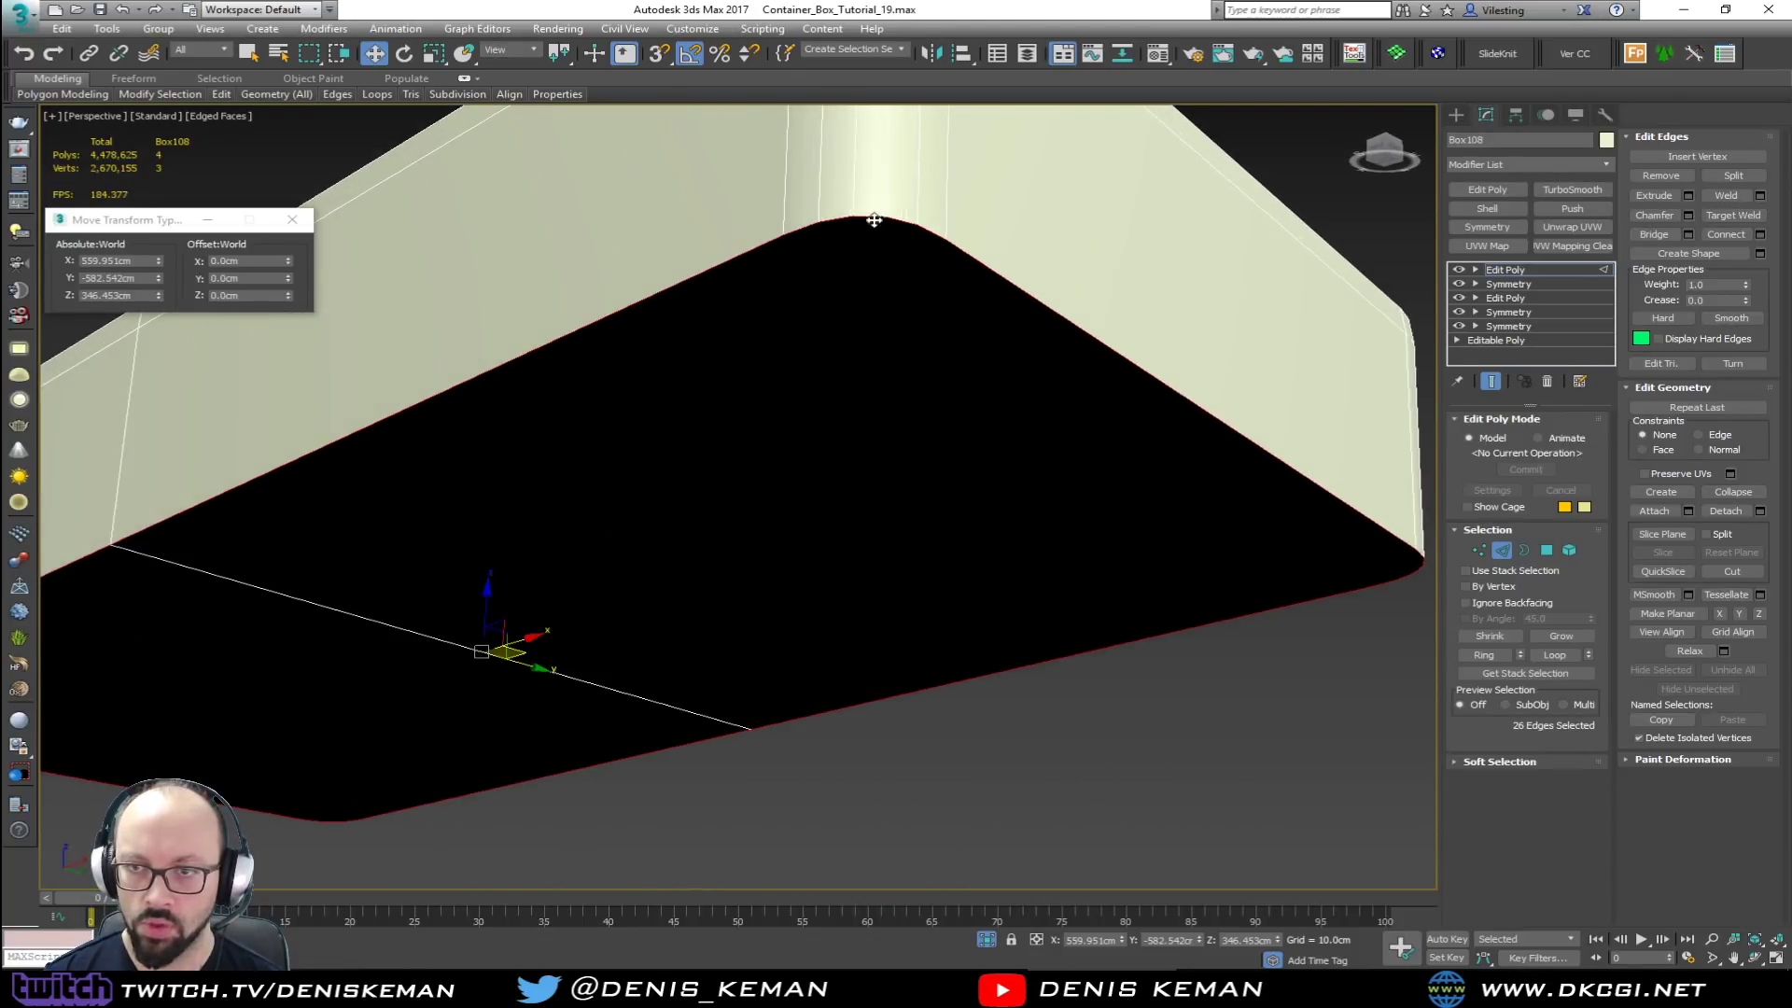
{"action": "left_click", "coordinate": [1688, 215]}
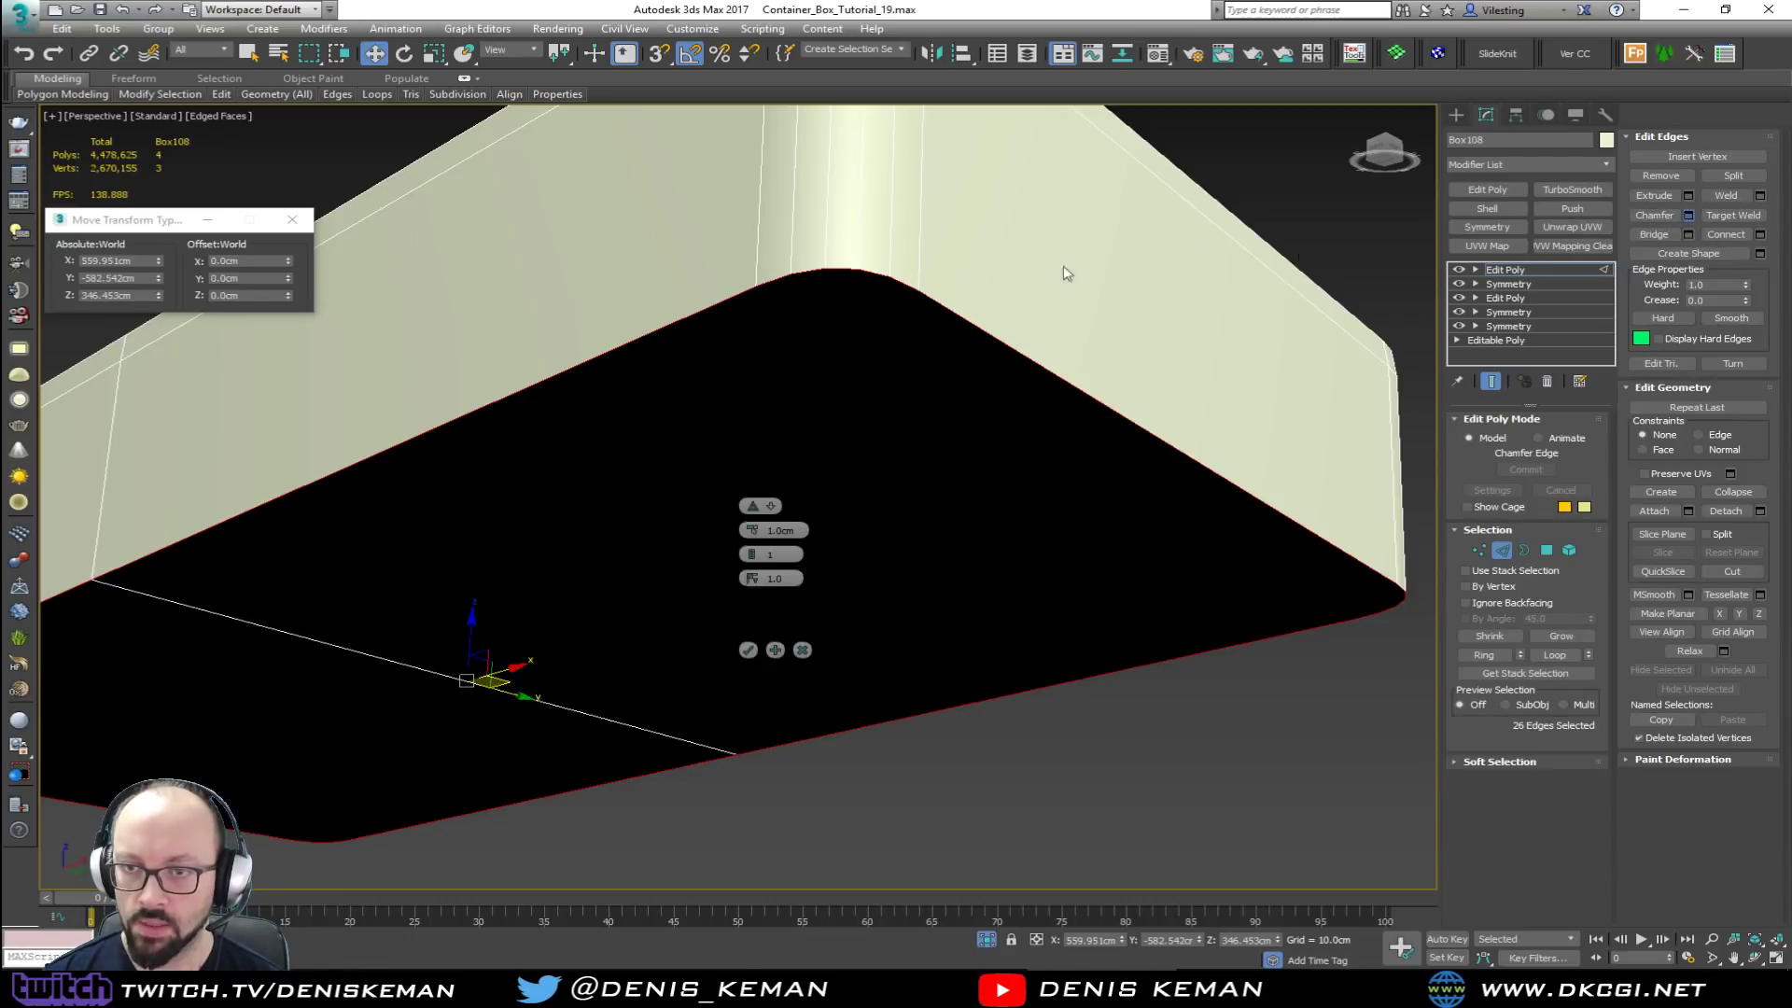
{"action": "left_click_drag", "start_coordinate": [755, 529], "coordinate": [800, 529]}
{"action": "double_click", "coordinate": [774, 530]}
{"action": "key", "text": "Return"}
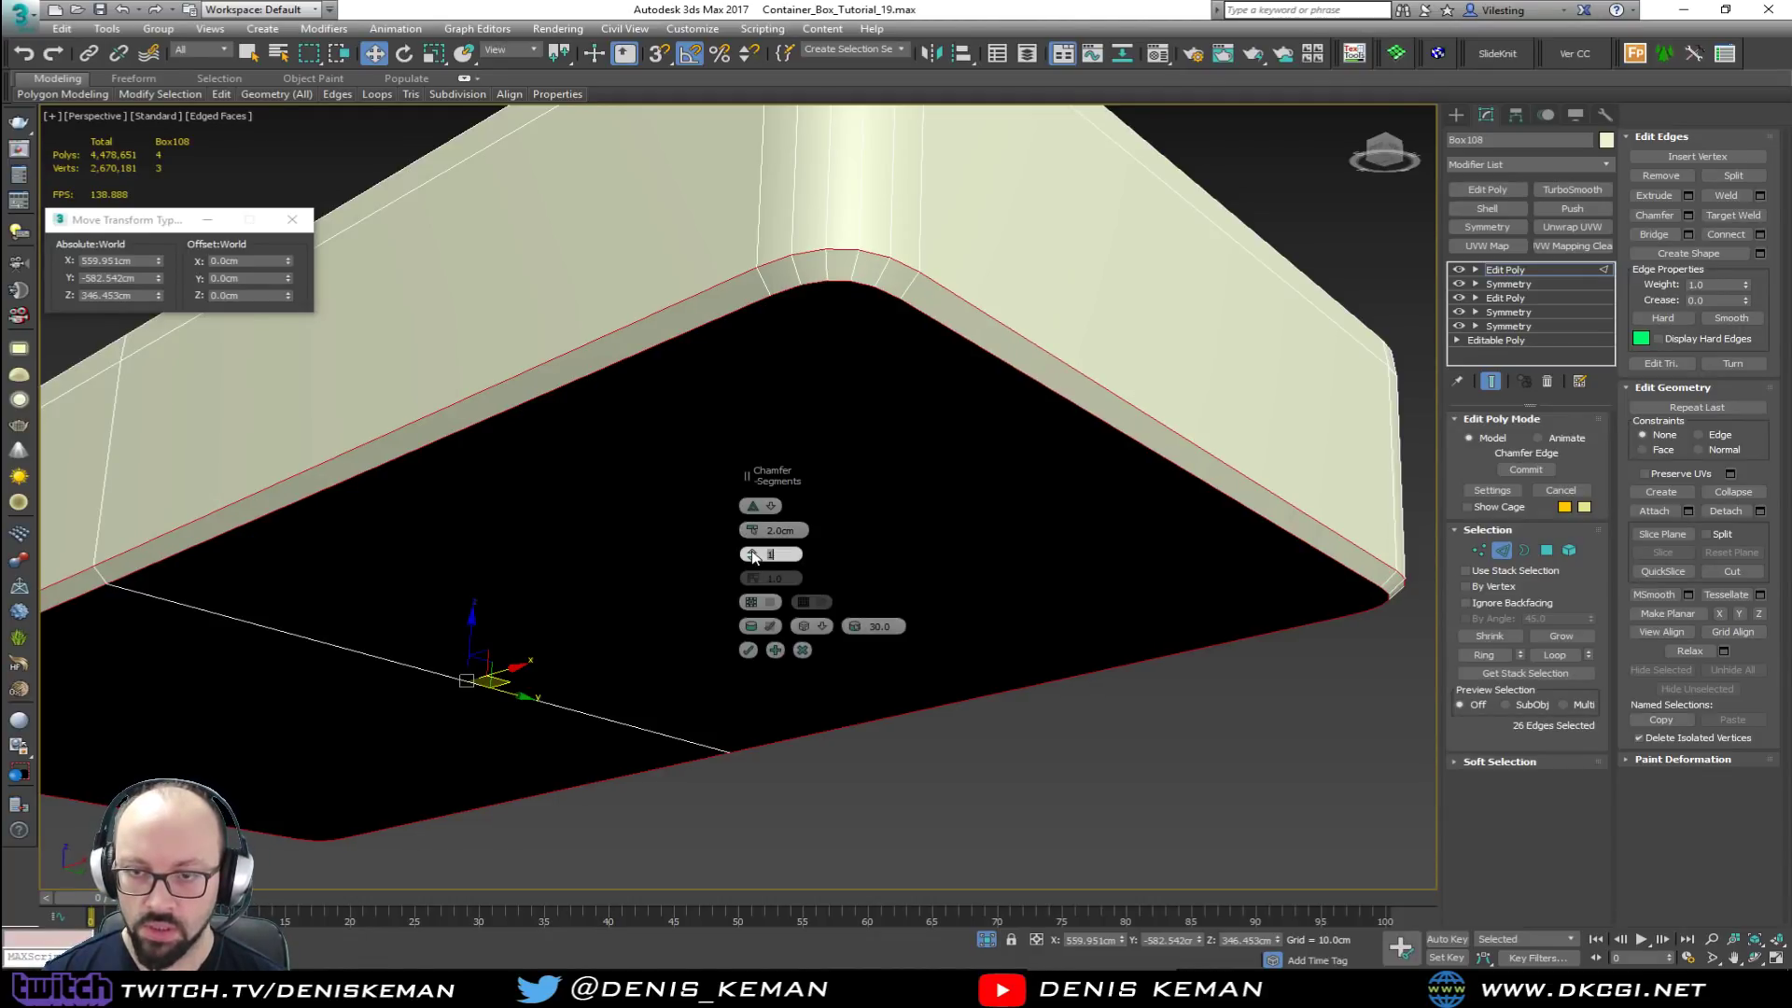
{"action": "left_click", "coordinate": [752, 551]}
{"action": "left_click", "coordinate": [753, 552]}
{"action": "left_click", "coordinate": [752, 551]}
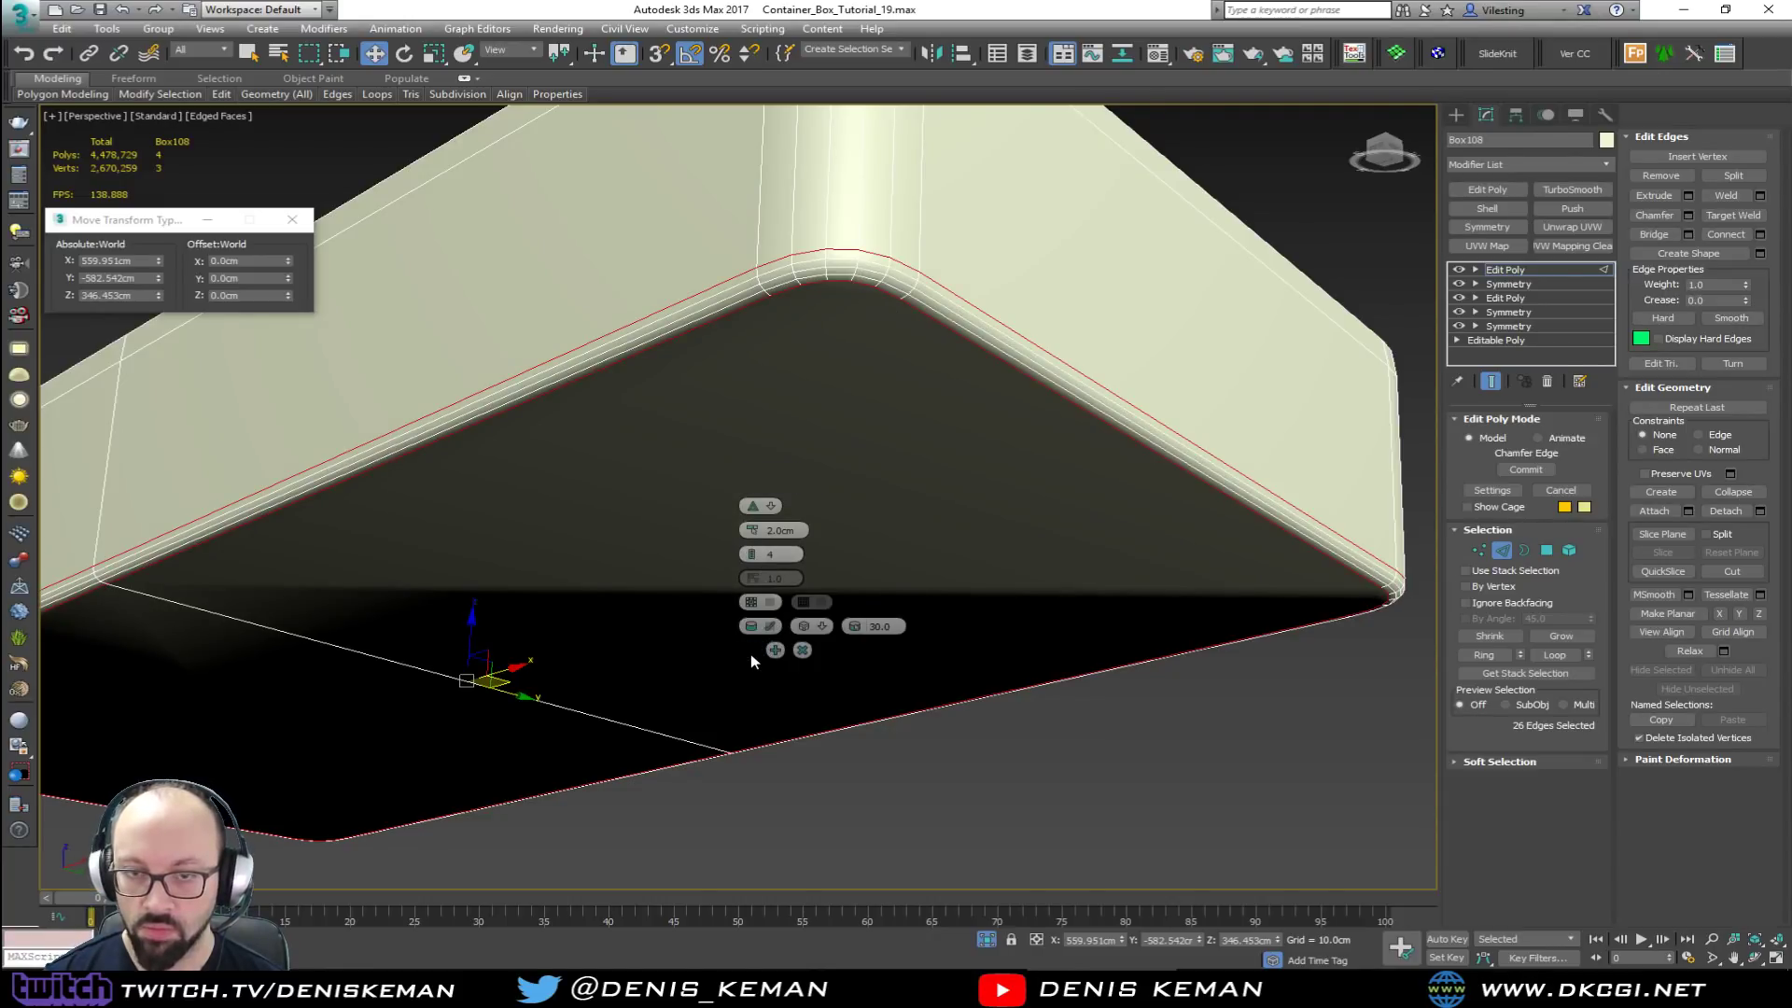
{"action": "left_click", "coordinate": [748, 650]}
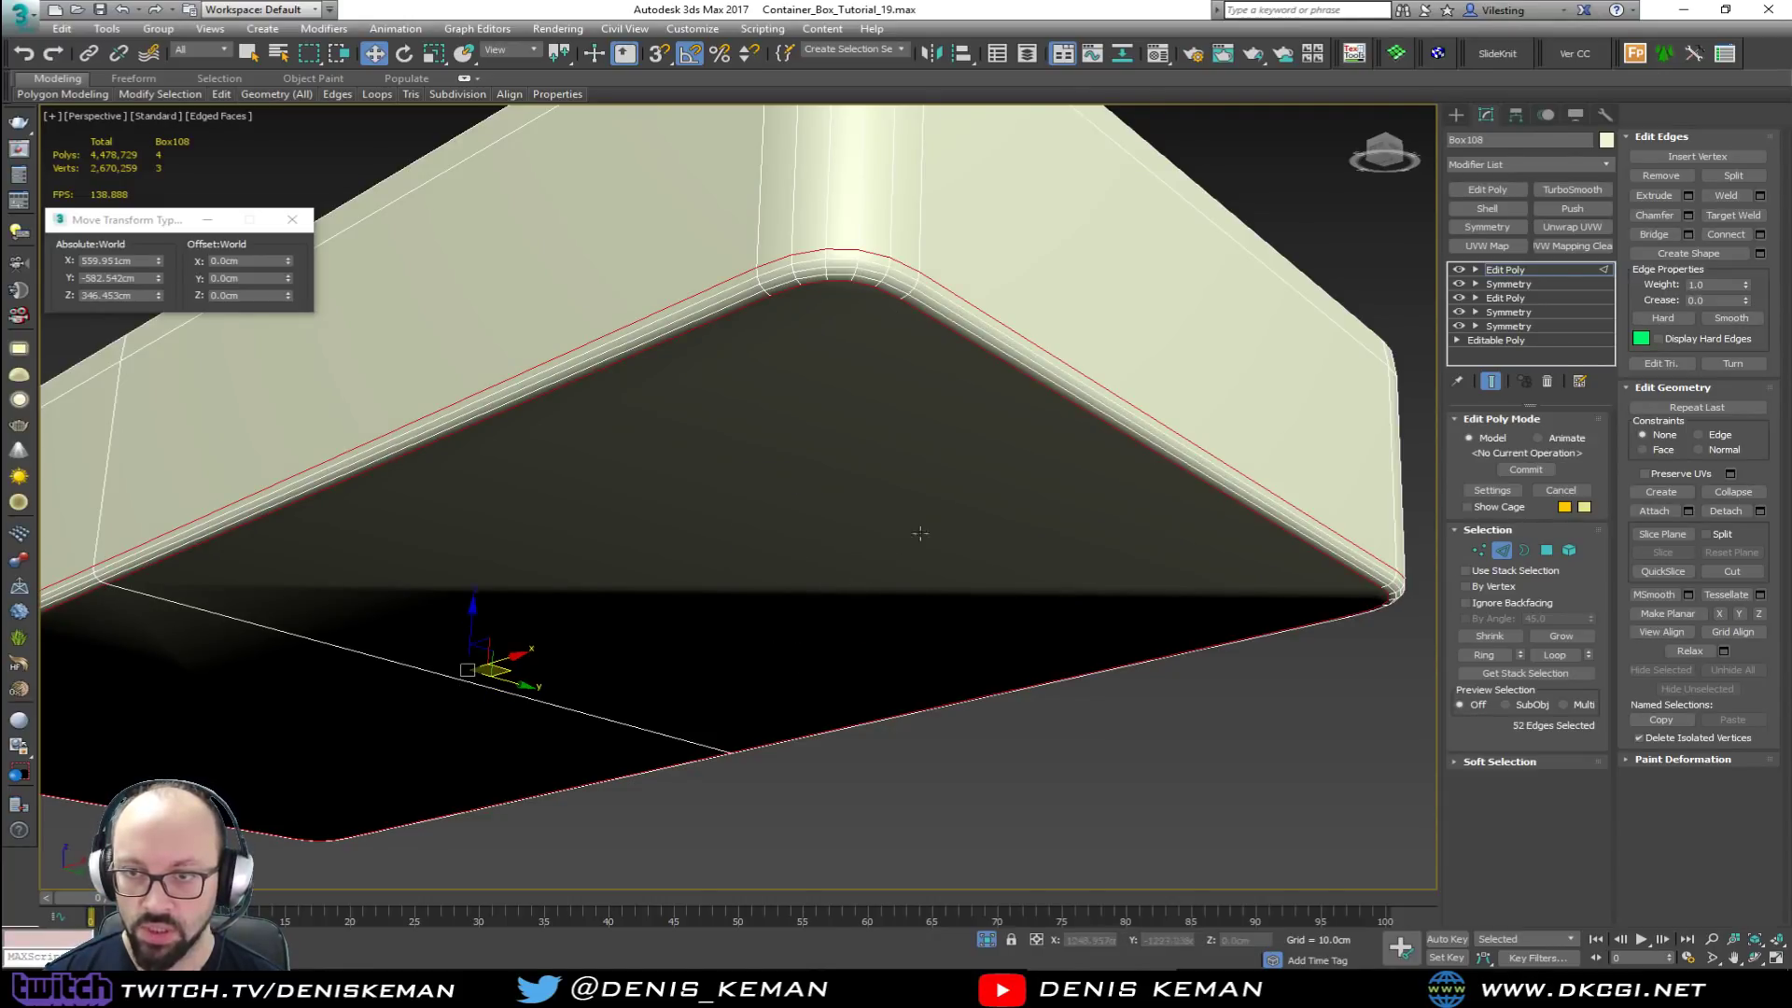
Step: Connect two opposite underside vertices across the table's width, where the corner rounding starts near one short end
{"action": "key", "text": "1"}
{"action": "left_click", "coordinate": [783, 291]}
{"action": "scroll", "coordinate": [959, 429], "scroll_direction": "up", "scroll_amount": 5}
{"action": "middle_click_drag", "start_coordinate": [1258, 496], "coordinate": [1023, 329], "text": "alt"}
{"action": "left_click", "coordinate": [1109, 286], "text": "ctrl"}
Step: Connect the matching underside vertices near the other short end, leave vertex editing and view the table in plain shading
{"action": "middle_click_drag", "start_coordinate": [1044, 417], "coordinate": [719, 375], "text": "alt"}
{"action": "scroll", "coordinate": [844, 261], "scroll_direction": "up", "scroll_amount": 2}
{"action": "left_click", "coordinate": [819, 234]}
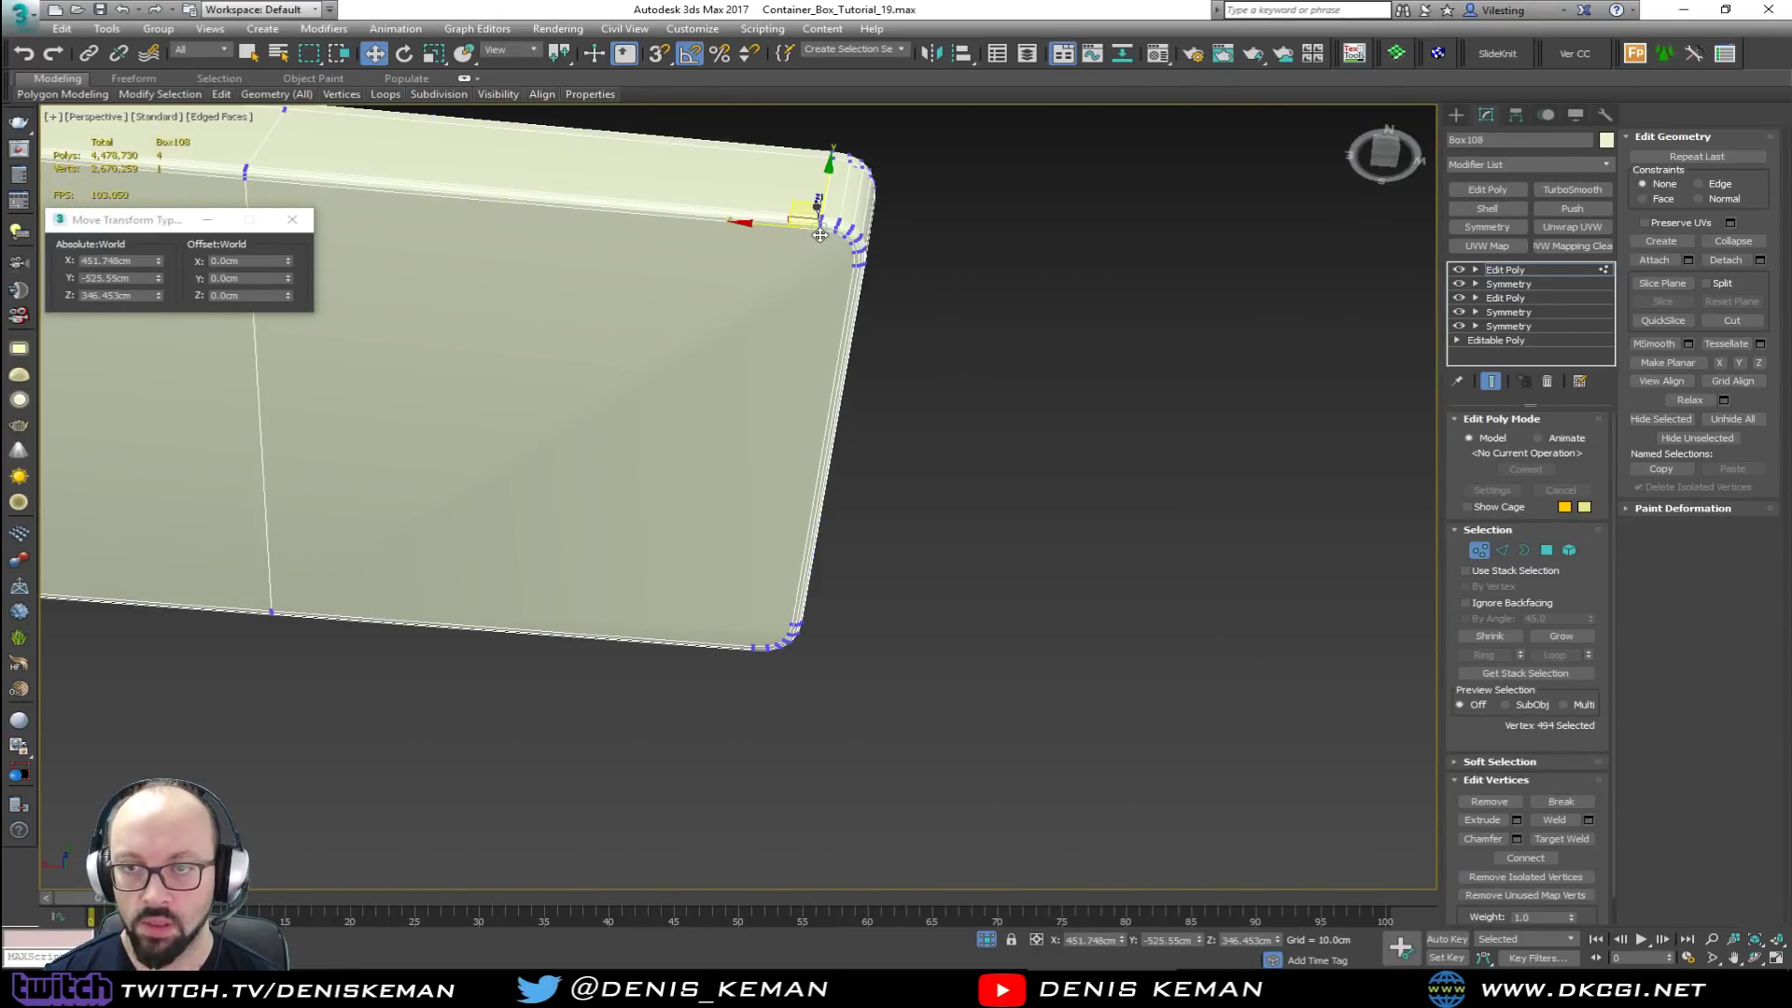
{"action": "left_click", "coordinate": [752, 644], "text": "ctrl"}
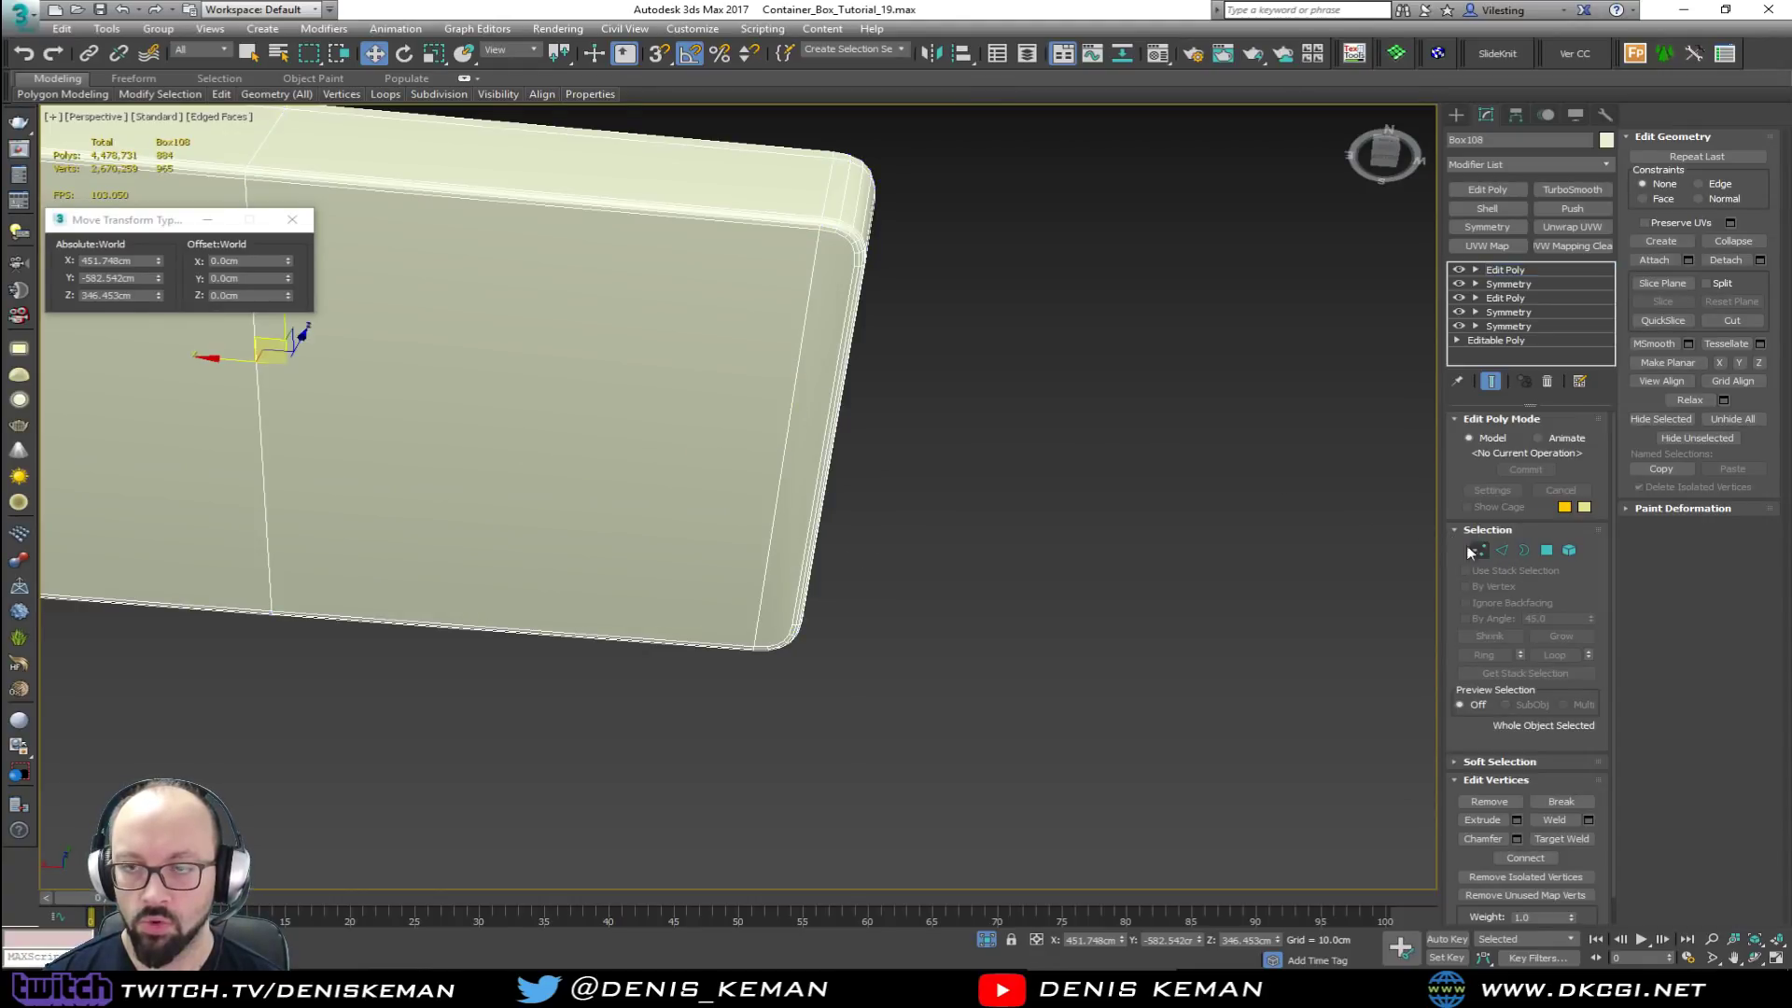
{"action": "left_click", "coordinate": [965, 444]}
{"action": "middle_click_drag", "start_coordinate": [965, 445], "coordinate": [837, 478], "text": "alt"}
{"action": "middle_click_drag", "start_coordinate": [826, 560], "coordinate": [822, 360]}
{"action": "key", "text": "F4"}
{"action": "mouse_move", "coordinate": [764, 488]}
{"action": "middle_mouse_down"}
{"action": "mouse_move", "coordinate": [676, 392]}
{"action": "mouse_move", "coordinate": [828, 426]}
{"action": "mouse_move", "coordinate": [573, 420]}
{"action": "mouse_move", "coordinate": [579, 473]}
{"action": "mouse_move", "coordinate": [396, 428]}
{"action": "mouse_move", "coordinate": [423, 432]}
{"action": "mouse_move", "coordinate": [420, 460]}
{"action": "mouse_move", "coordinate": [456, 411]}
{"action": "mouse_move", "coordinate": [402, 580]}
{"action": "mouse_move", "coordinate": [486, 569]}
{"action": "mouse_move", "coordinate": [516, 541]}
{"action": "mouse_move", "coordinate": [452, 569]}
{"action": "middle_mouse_up"}
Step: Insert two horizontal edge loops around the table's sides with SwiftLoop, one near mid-height and one just above the bottom rounding
{"action": "left_click", "coordinate": [394, 632]}
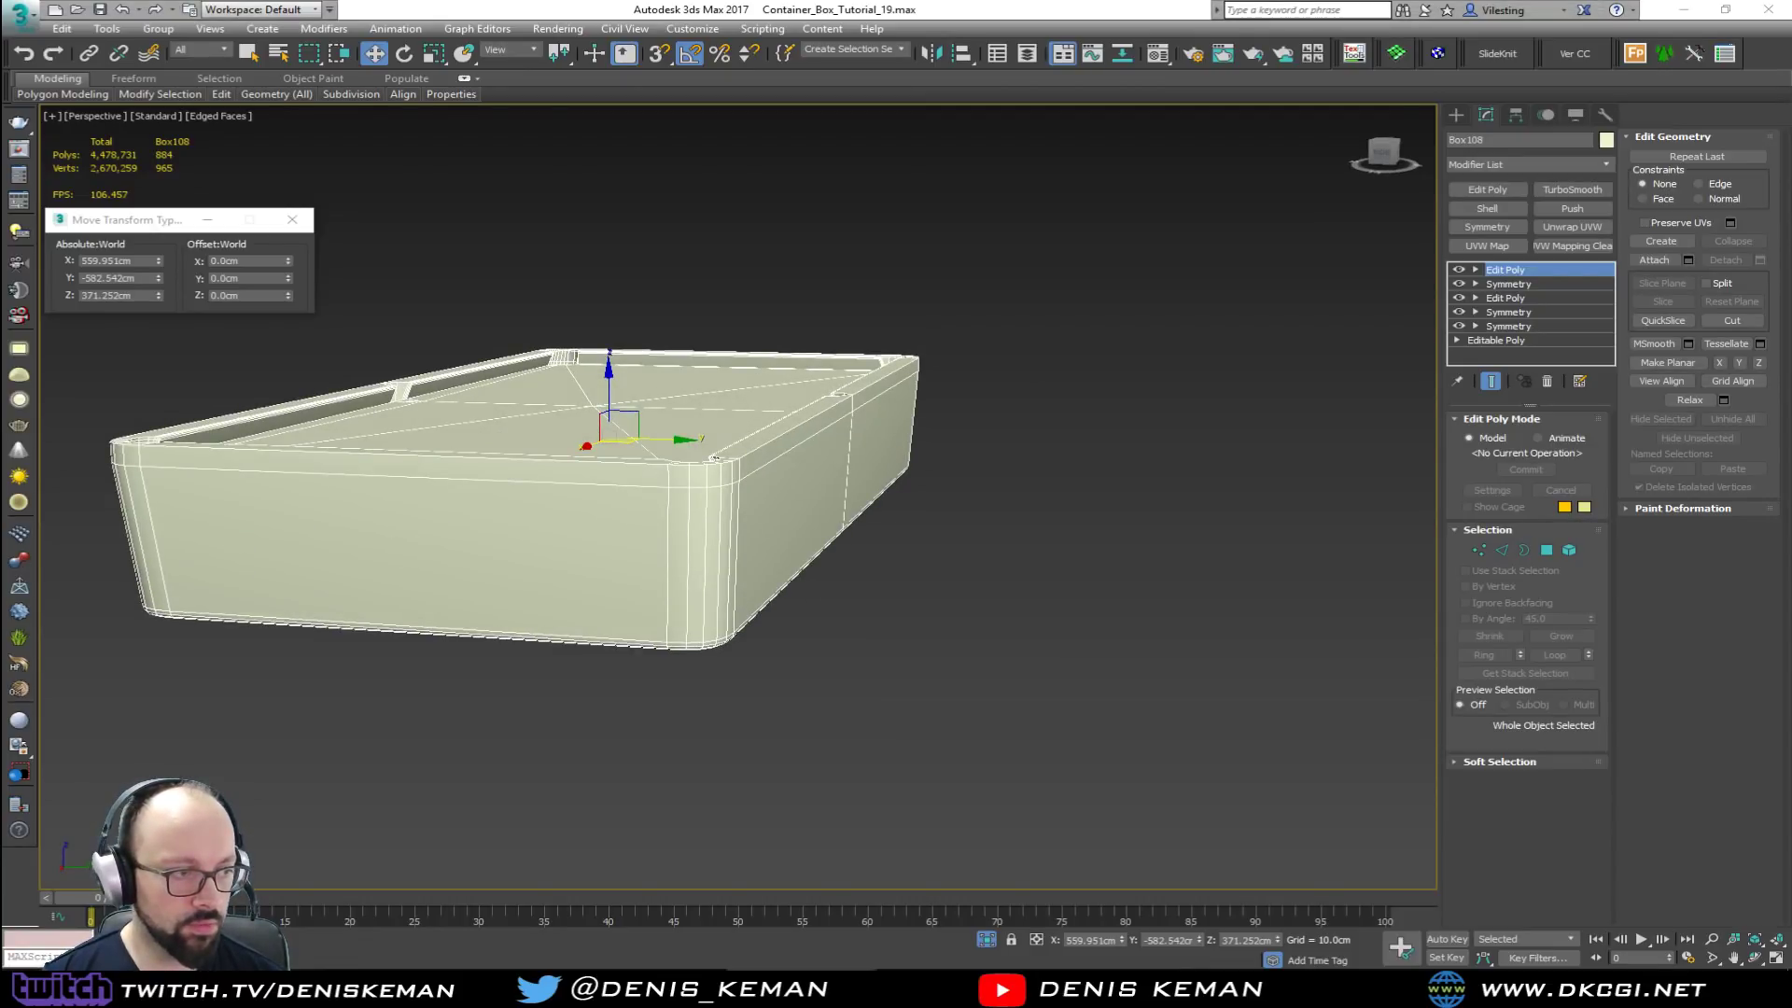
{"action": "middle_click_drag", "start_coordinate": [337, 601], "coordinate": [840, 567], "text": "alt"}
{"action": "key", "text": "alt+s"}
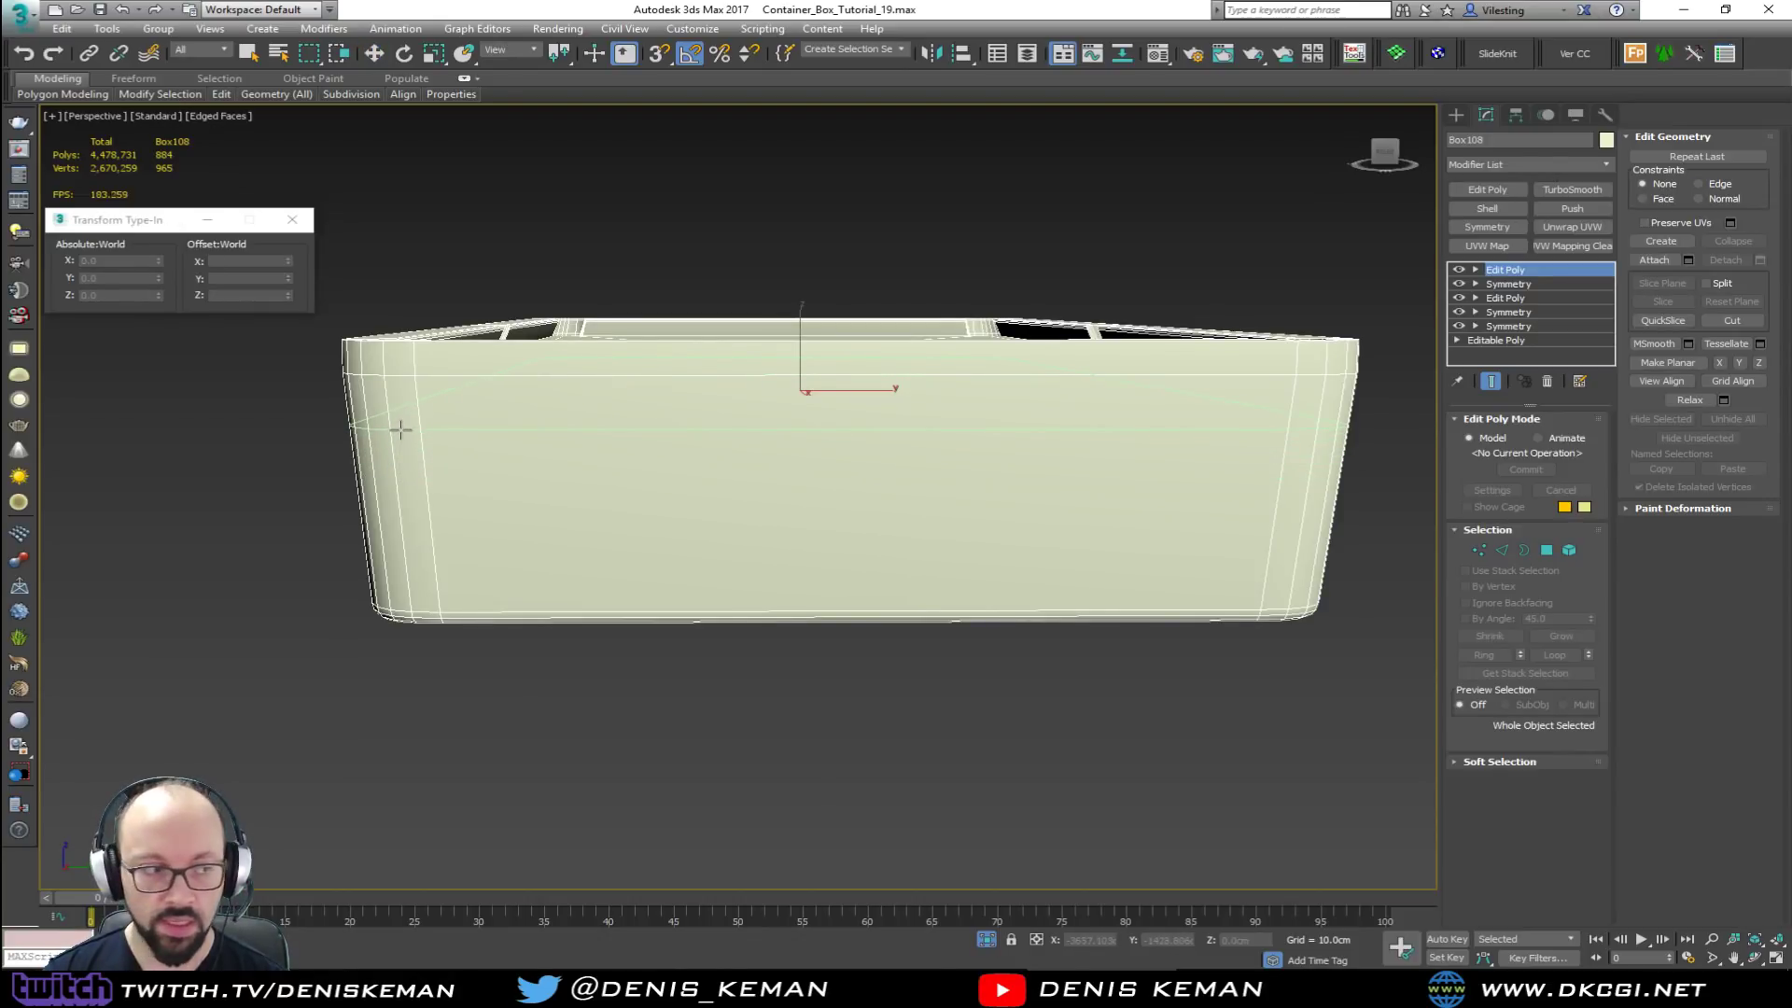
{"action": "left_click", "coordinate": [408, 474]}
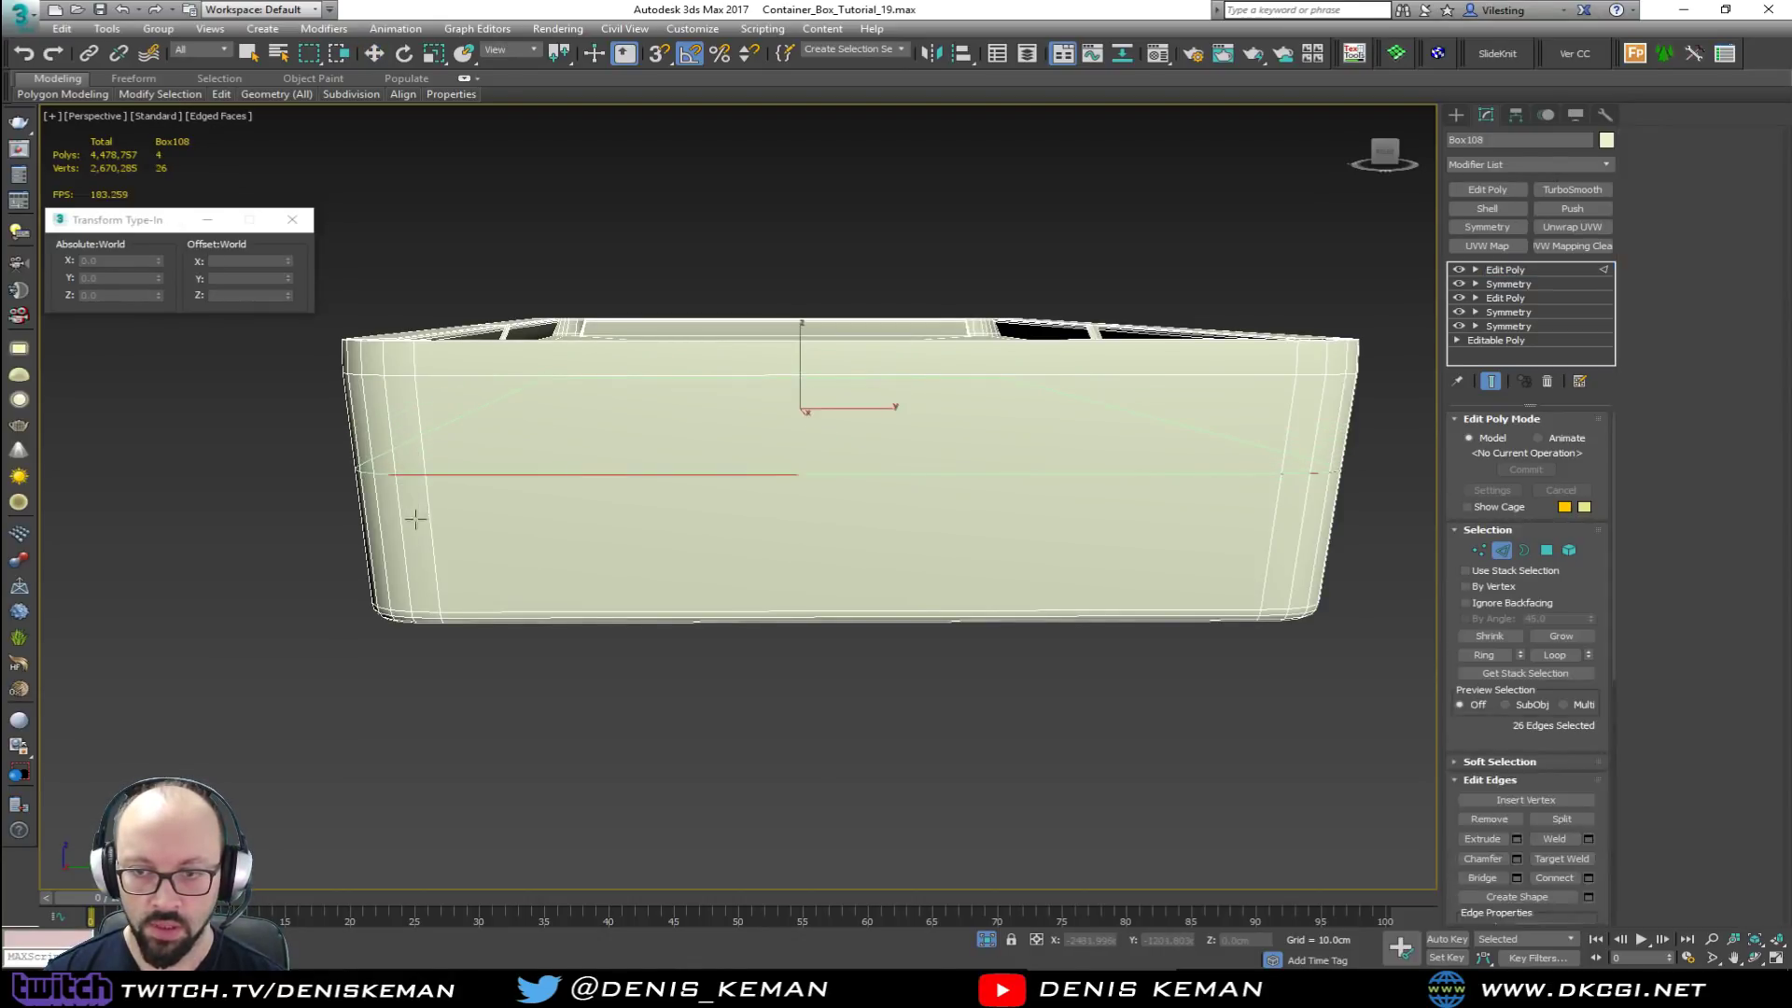
{"action": "left_click", "coordinate": [408, 590]}
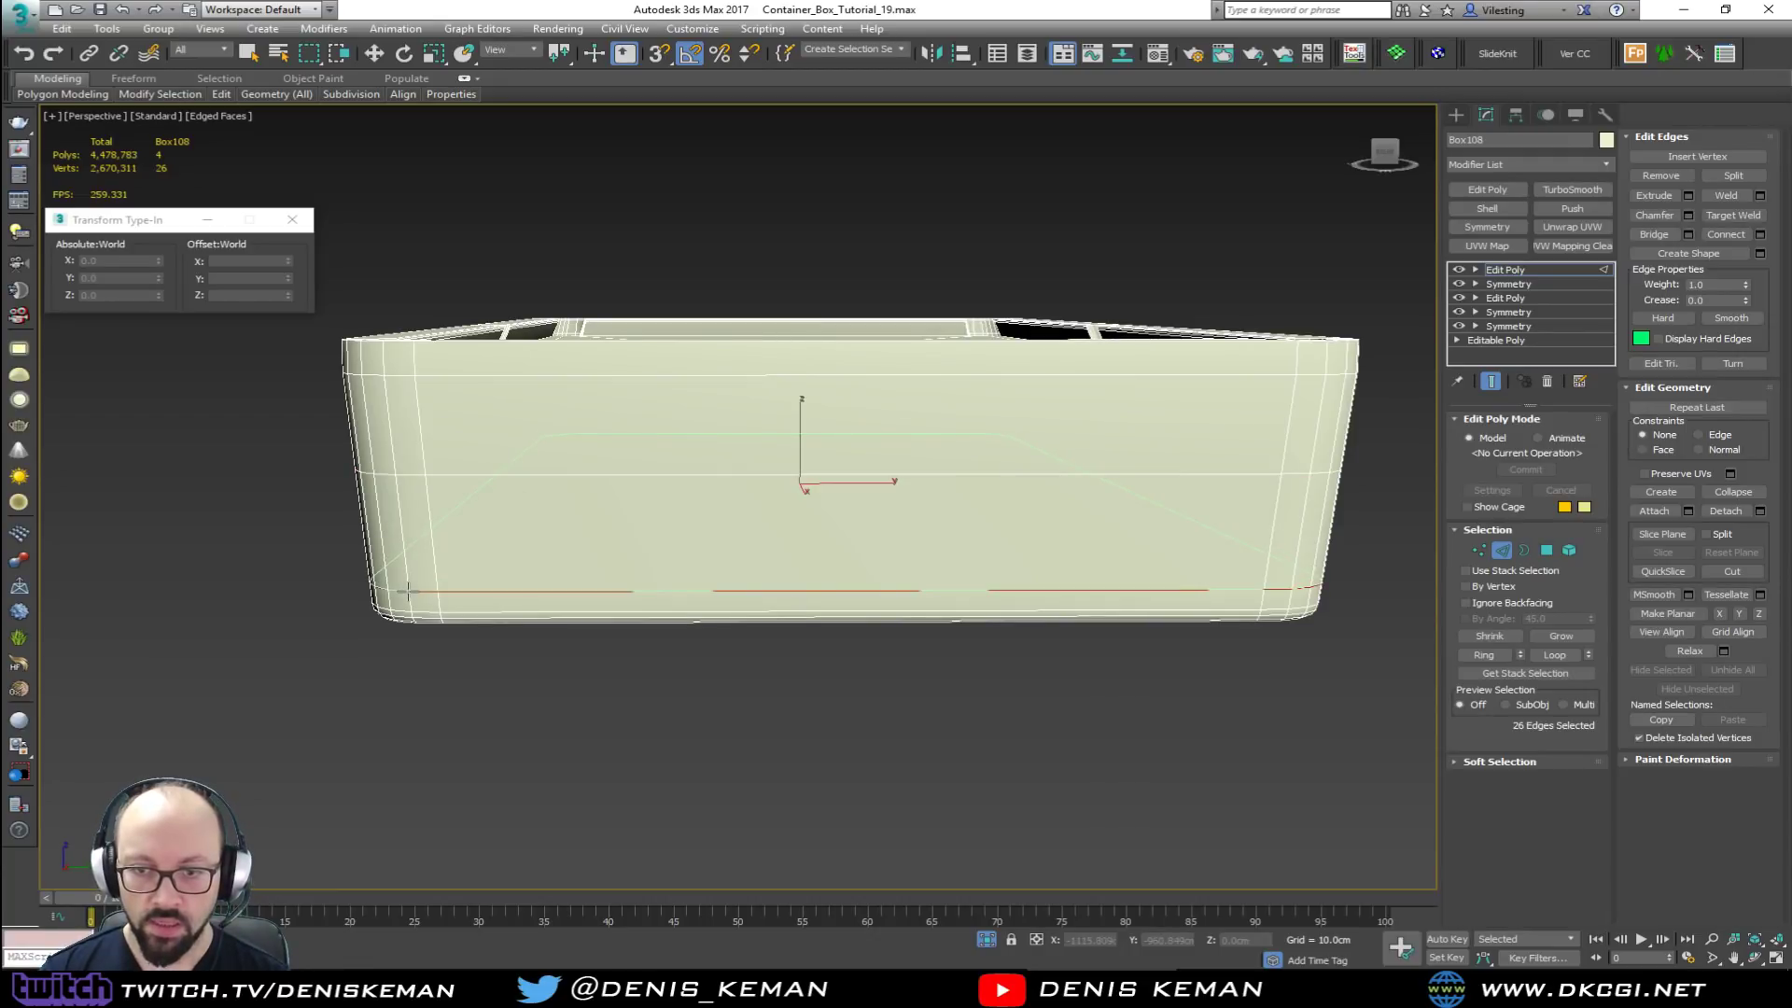
{"action": "middle_click_drag", "start_coordinate": [692, 561], "coordinate": [698, 577], "text": "alt"}
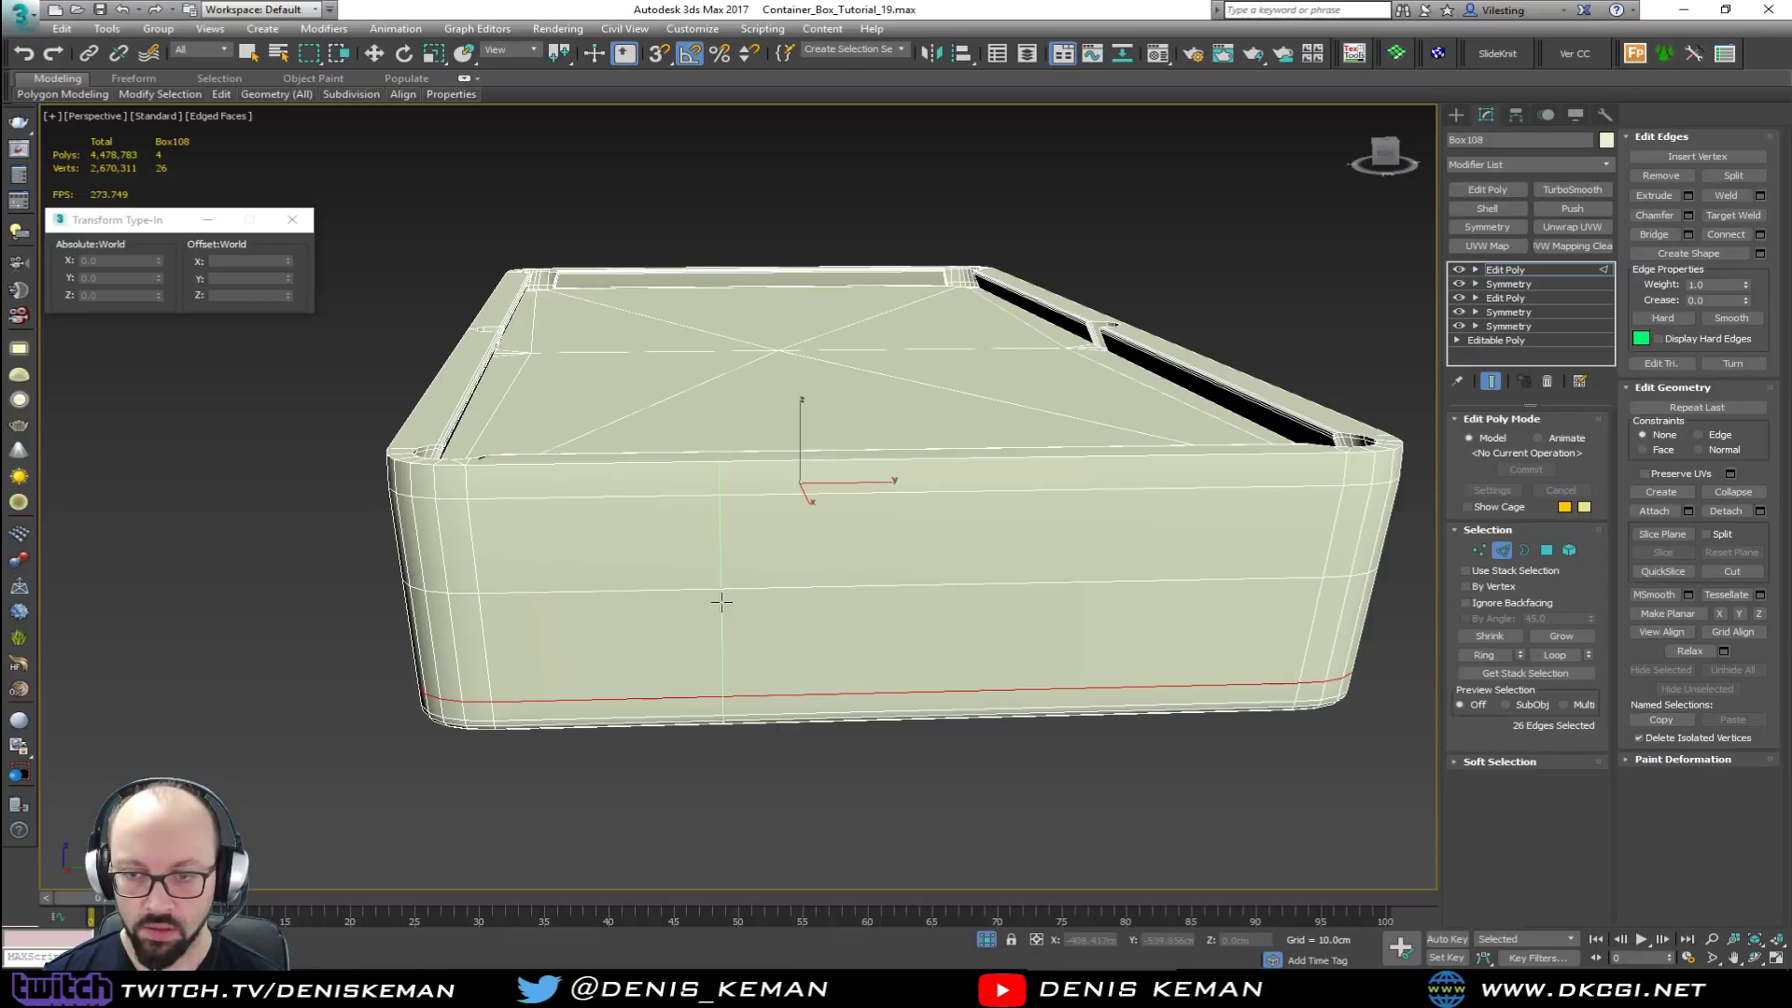
Step: Connect the ring of horizontal edges on the table's short end with 2 segments
{"action": "key", "text": "w"}
{"action": "left_click", "coordinate": [904, 584]}
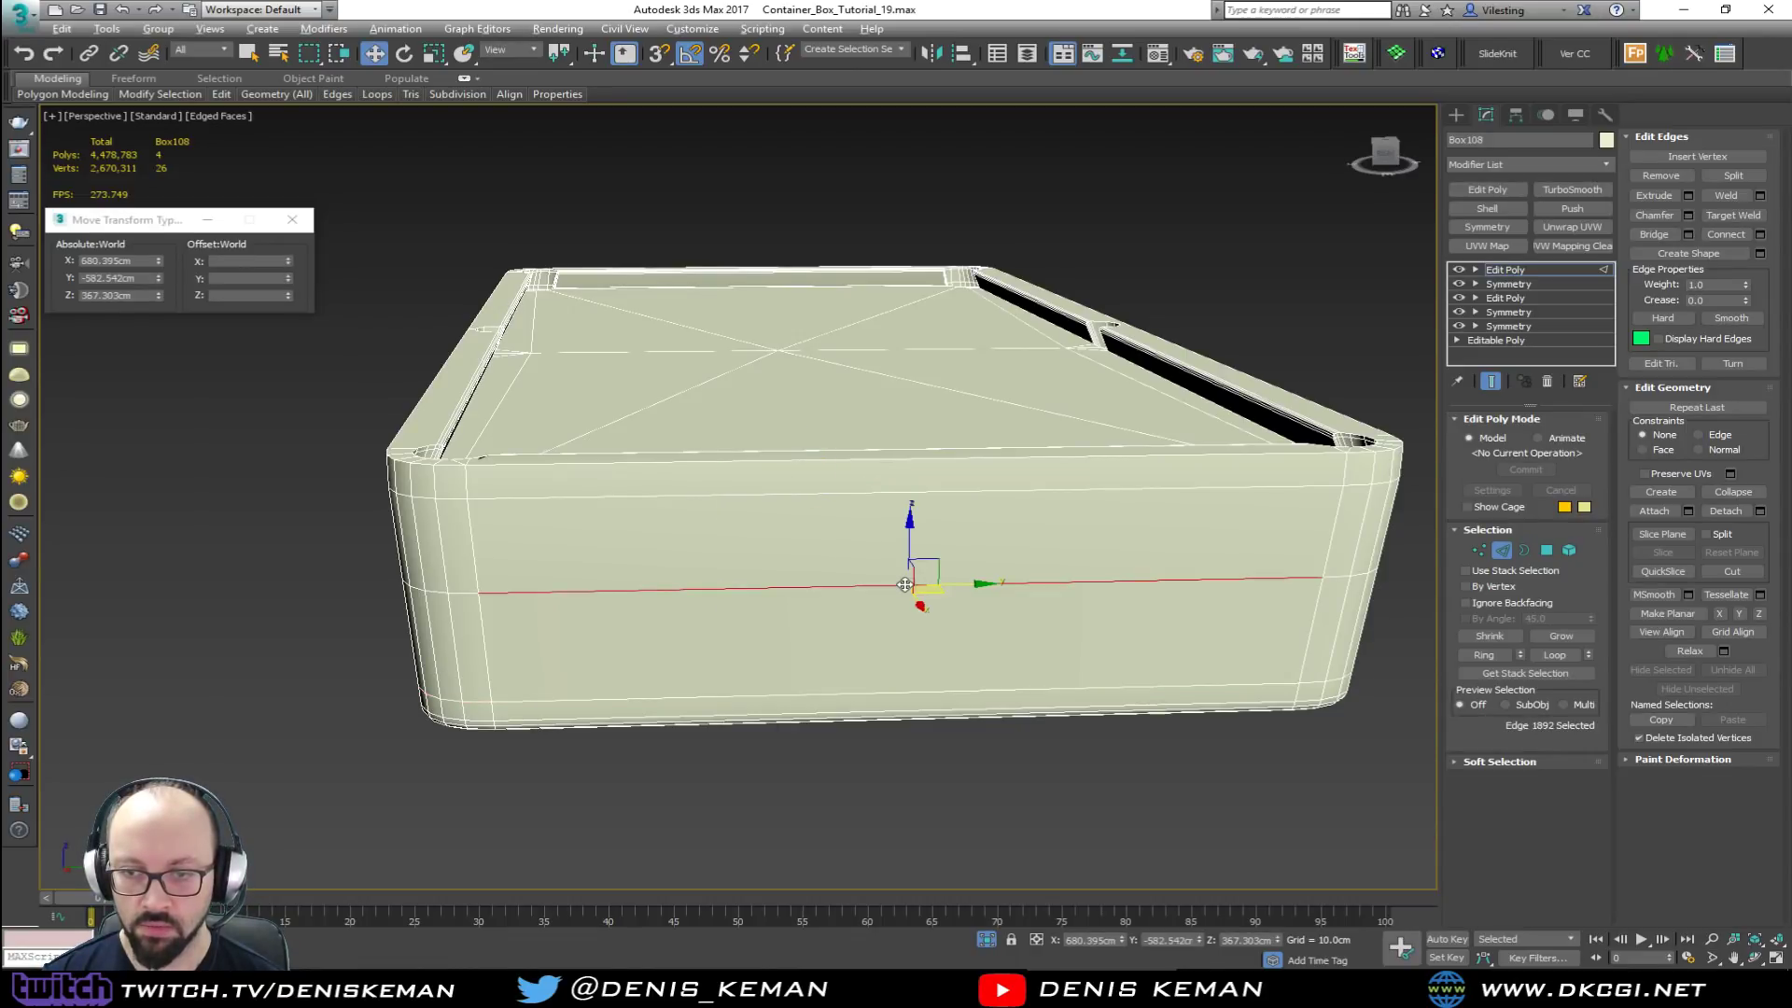
{"action": "key", "text": "alt+r"}
{"action": "left_click", "coordinate": [1761, 235]}
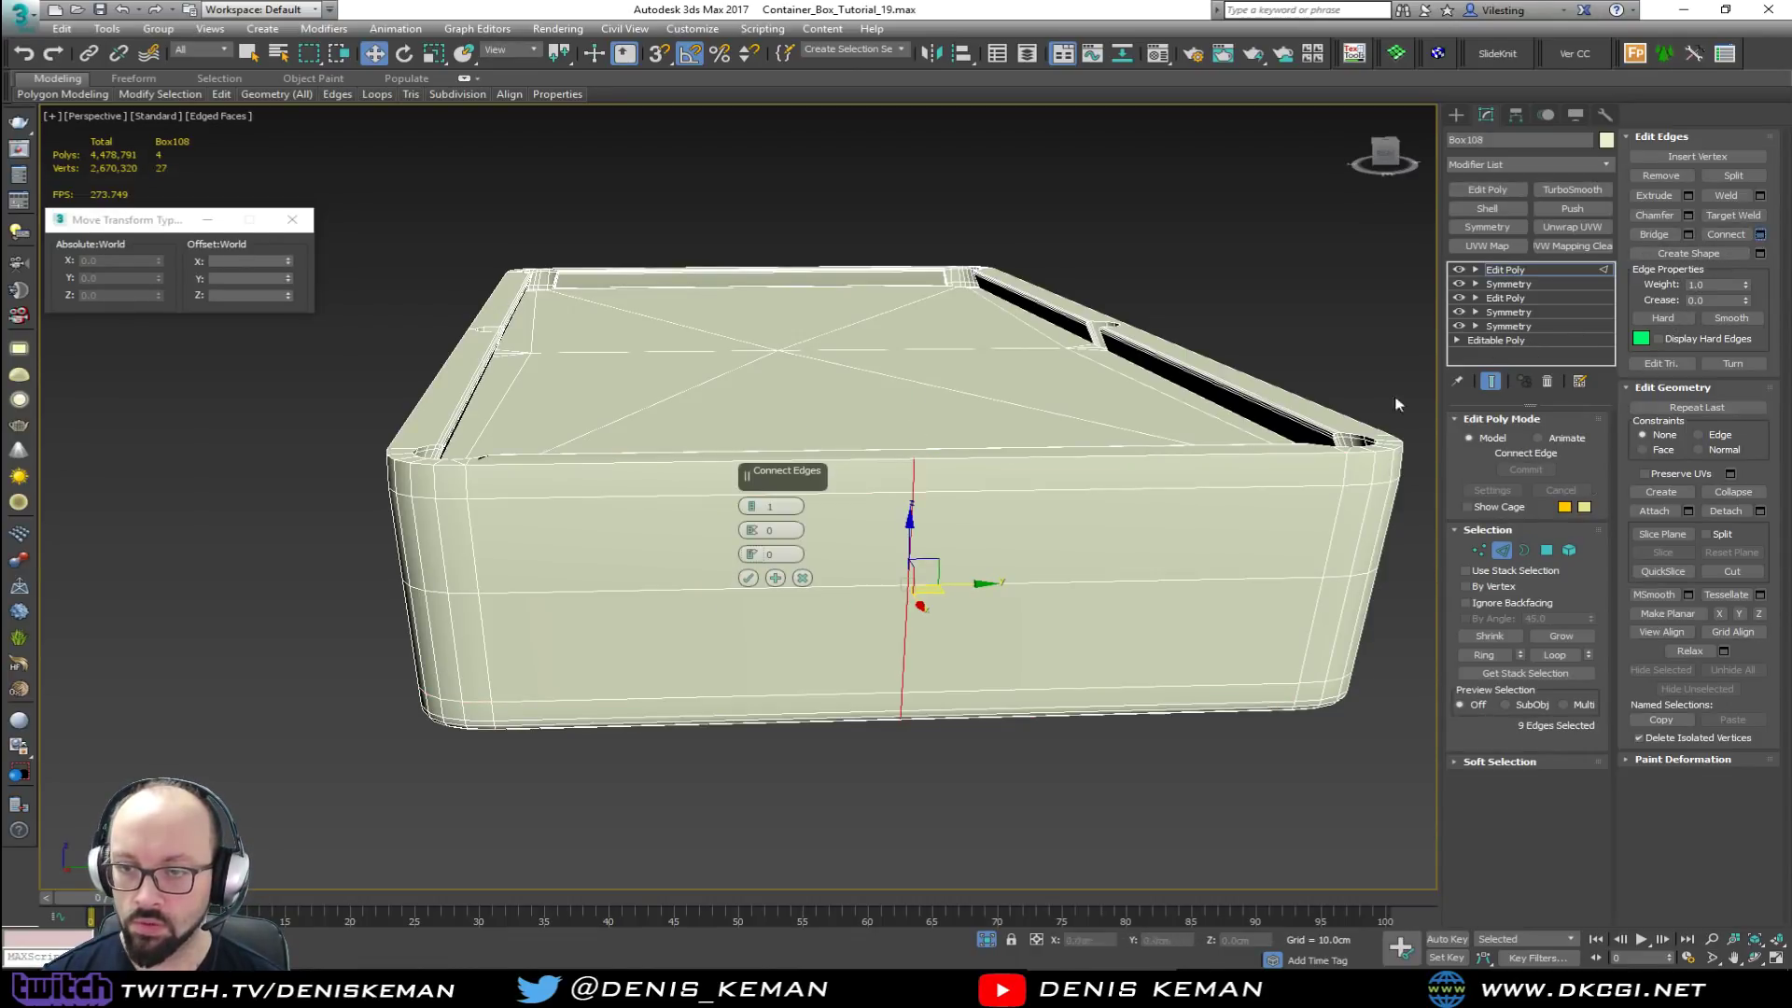
{"action": "left_click_drag", "start_coordinate": [754, 507], "coordinate": [756, 495]}
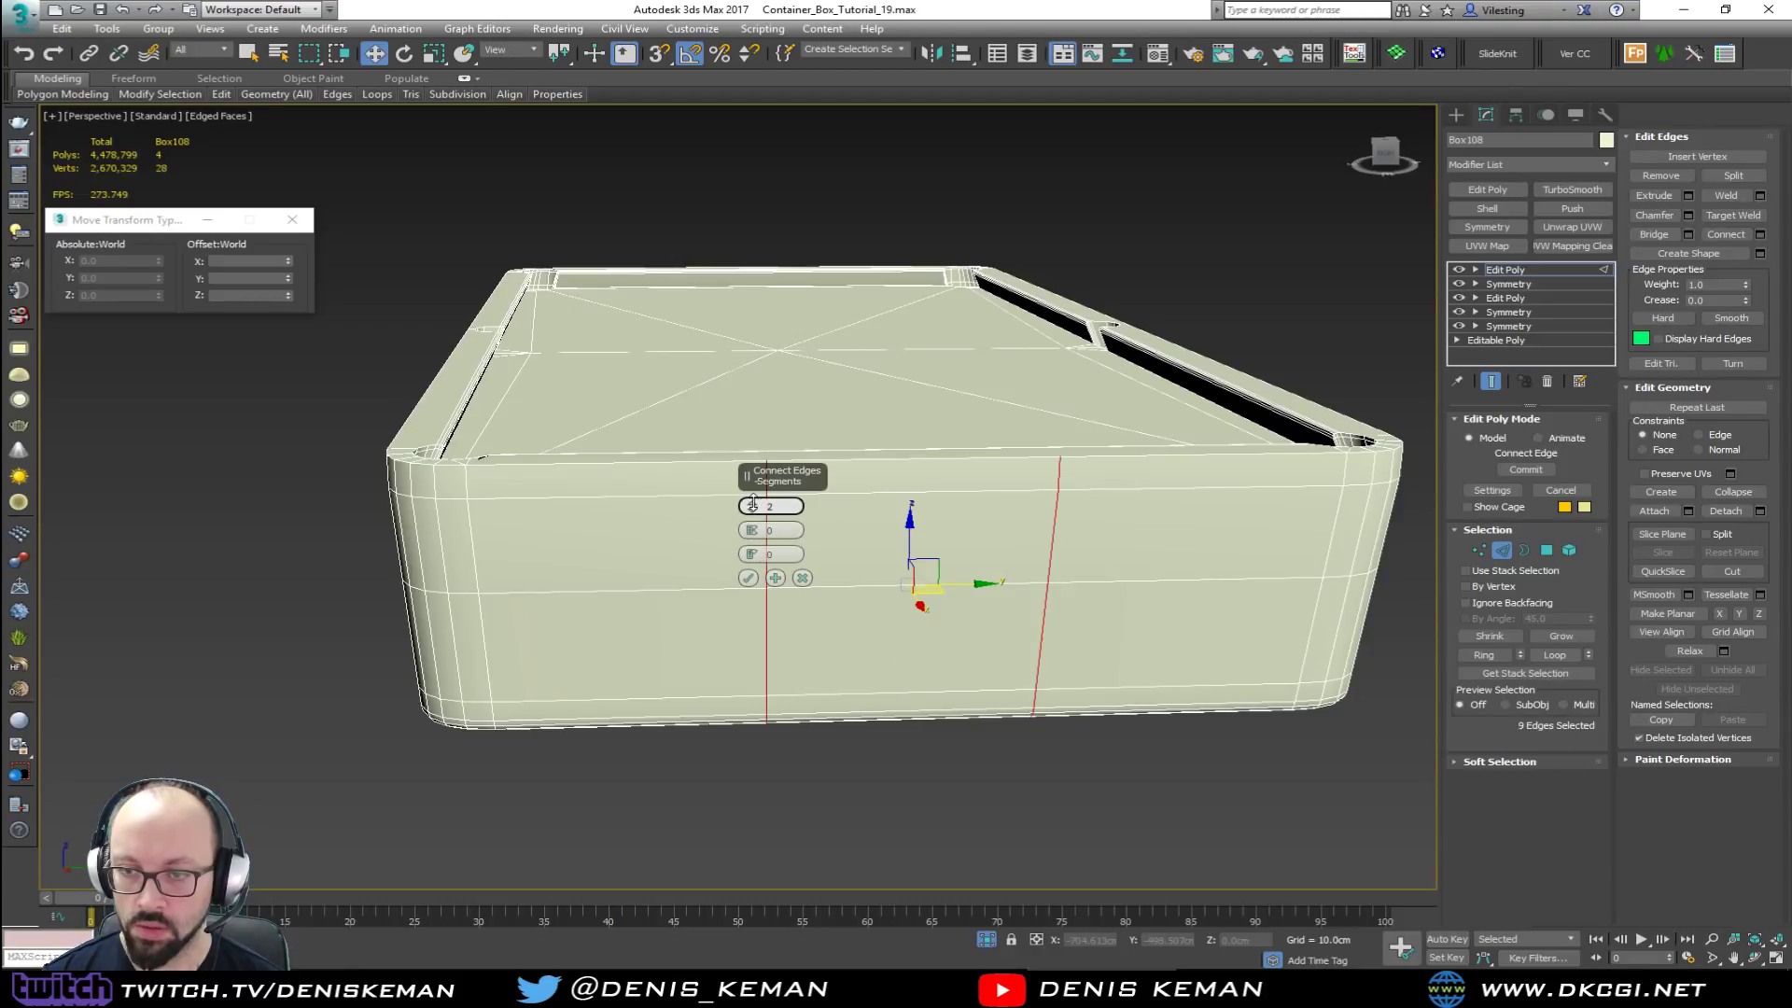
{"action": "left_click", "coordinate": [749, 577]}
Step: Extrude the lower middle polygon on the table's short end by -10 cm to form a recess
{"action": "middle_click_drag", "start_coordinate": [750, 581], "coordinate": [550, 614], "text": "alt"}
{"action": "scroll", "coordinate": [537, 637], "scroll_direction": "up", "scroll_amount": 4}
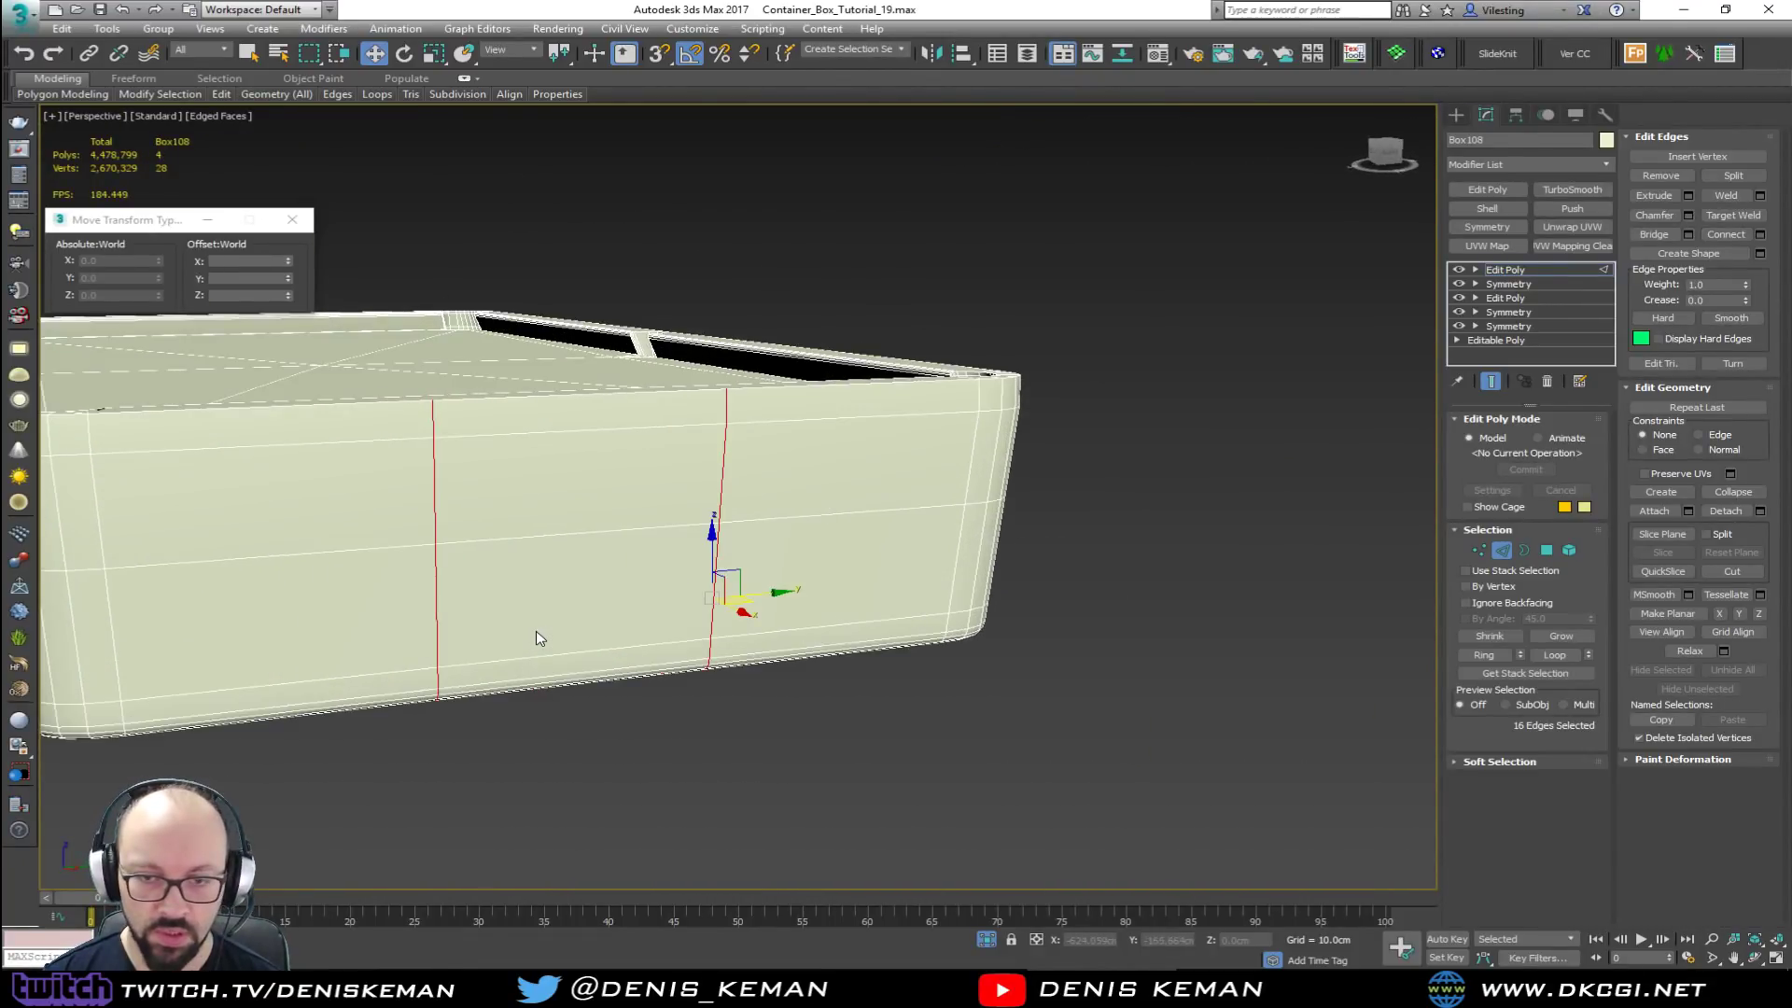
{"action": "key", "text": "4"}
{"action": "left_click", "coordinate": [531, 618]}
{"action": "middle_click_drag", "start_coordinate": [539, 558], "coordinate": [648, 556], "text": "alt"}
{"action": "left_click", "coordinate": [1517, 820]}
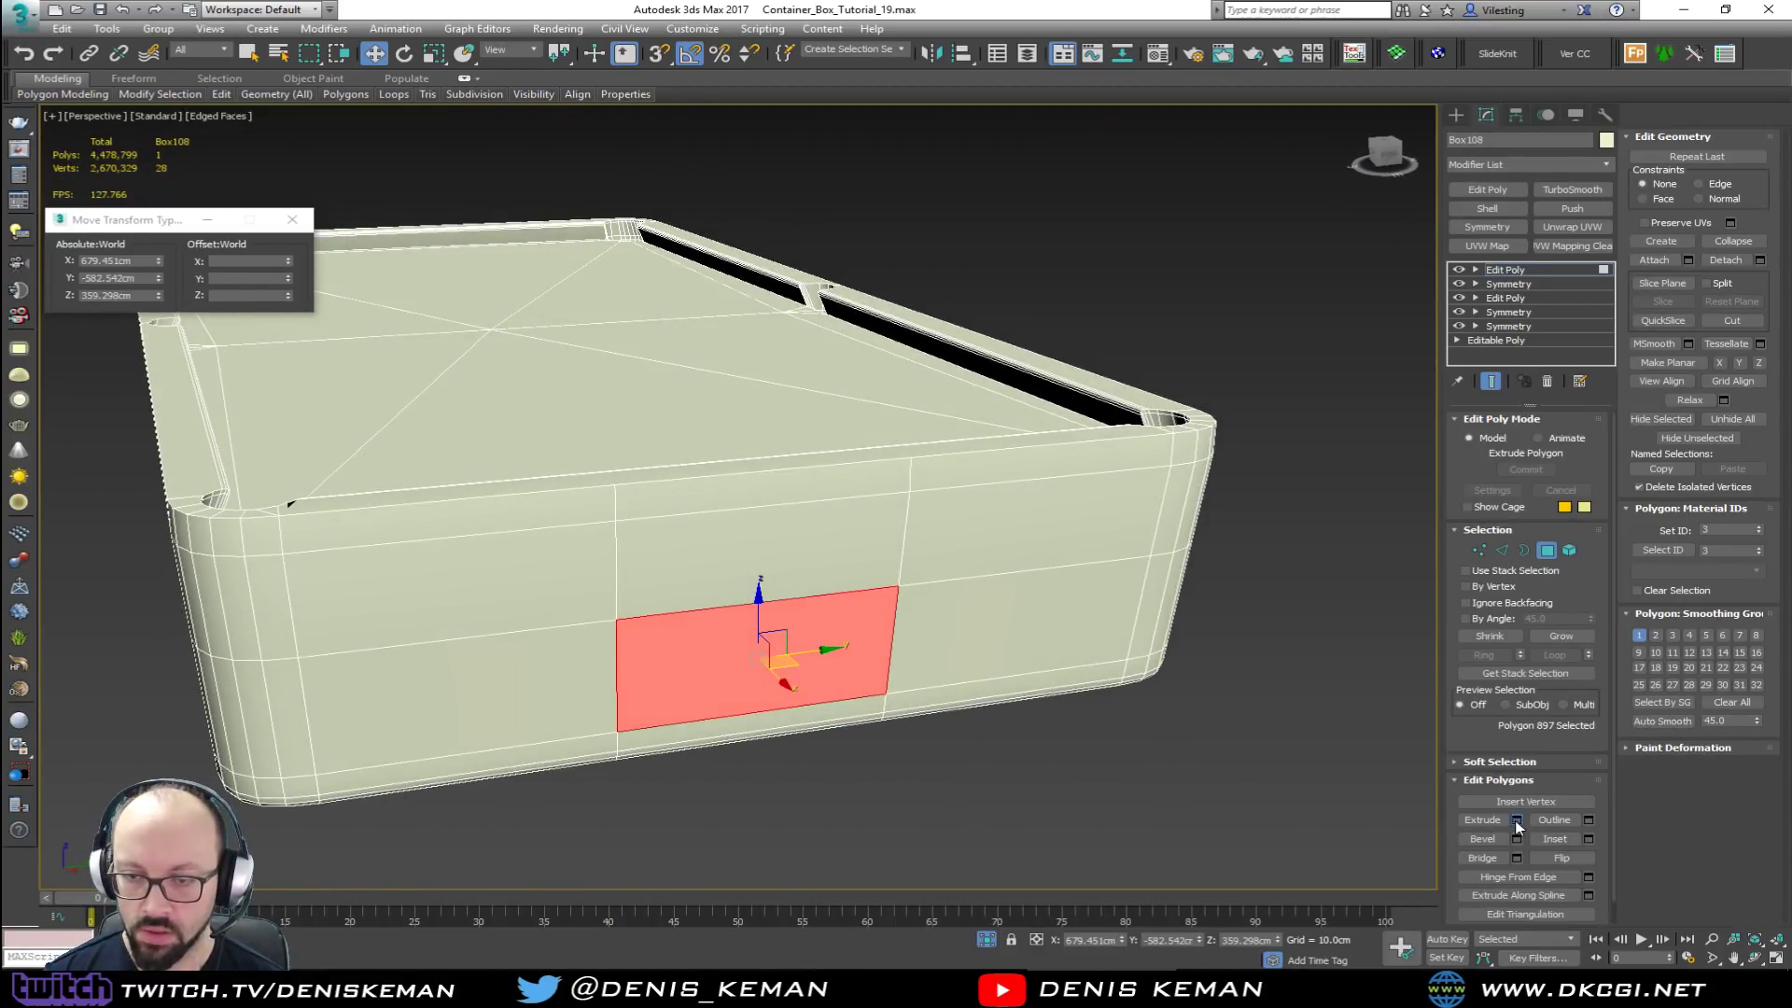
{"action": "left_click_drag", "start_coordinate": [751, 530], "coordinate": [756, 581]}
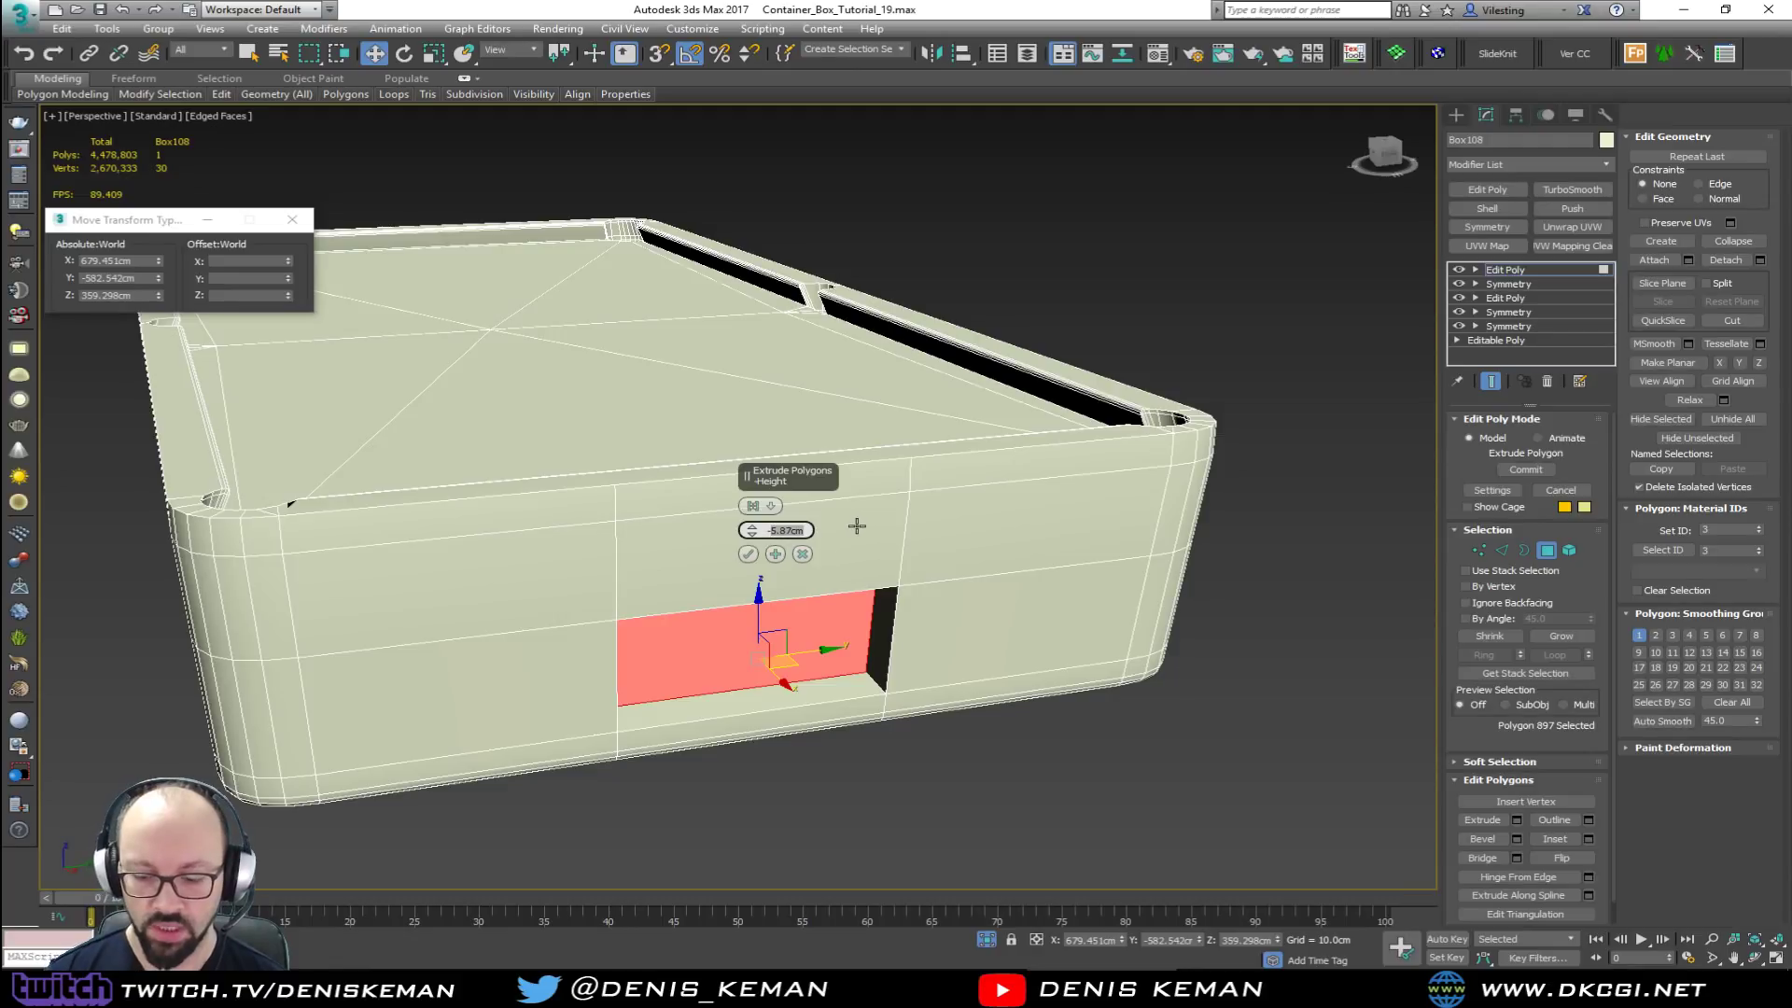
{"action": "type", "text": "-5"}
{"action": "key", "text": "Return"}
{"action": "type", "text": "-10"}
{"action": "key", "text": "Return"}
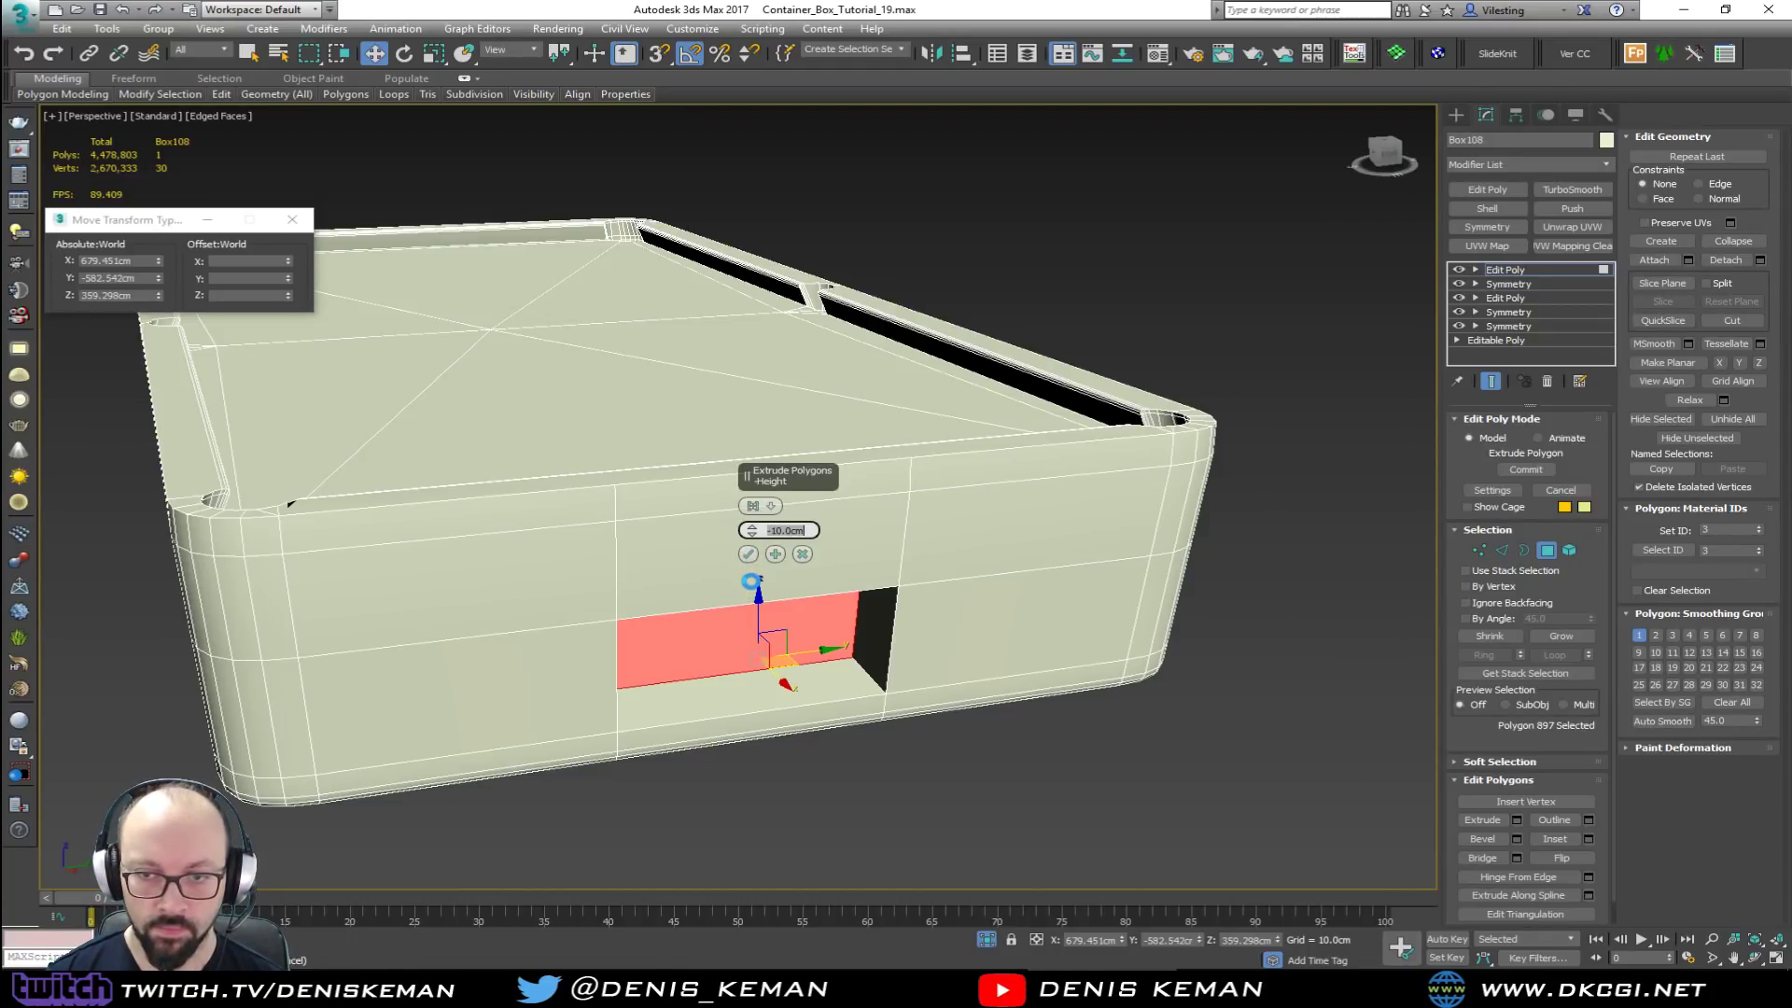
{"action": "left_click", "coordinate": [747, 554]}
{"action": "middle_click_drag", "start_coordinate": [803, 579], "coordinate": [729, 536], "text": "alt"}
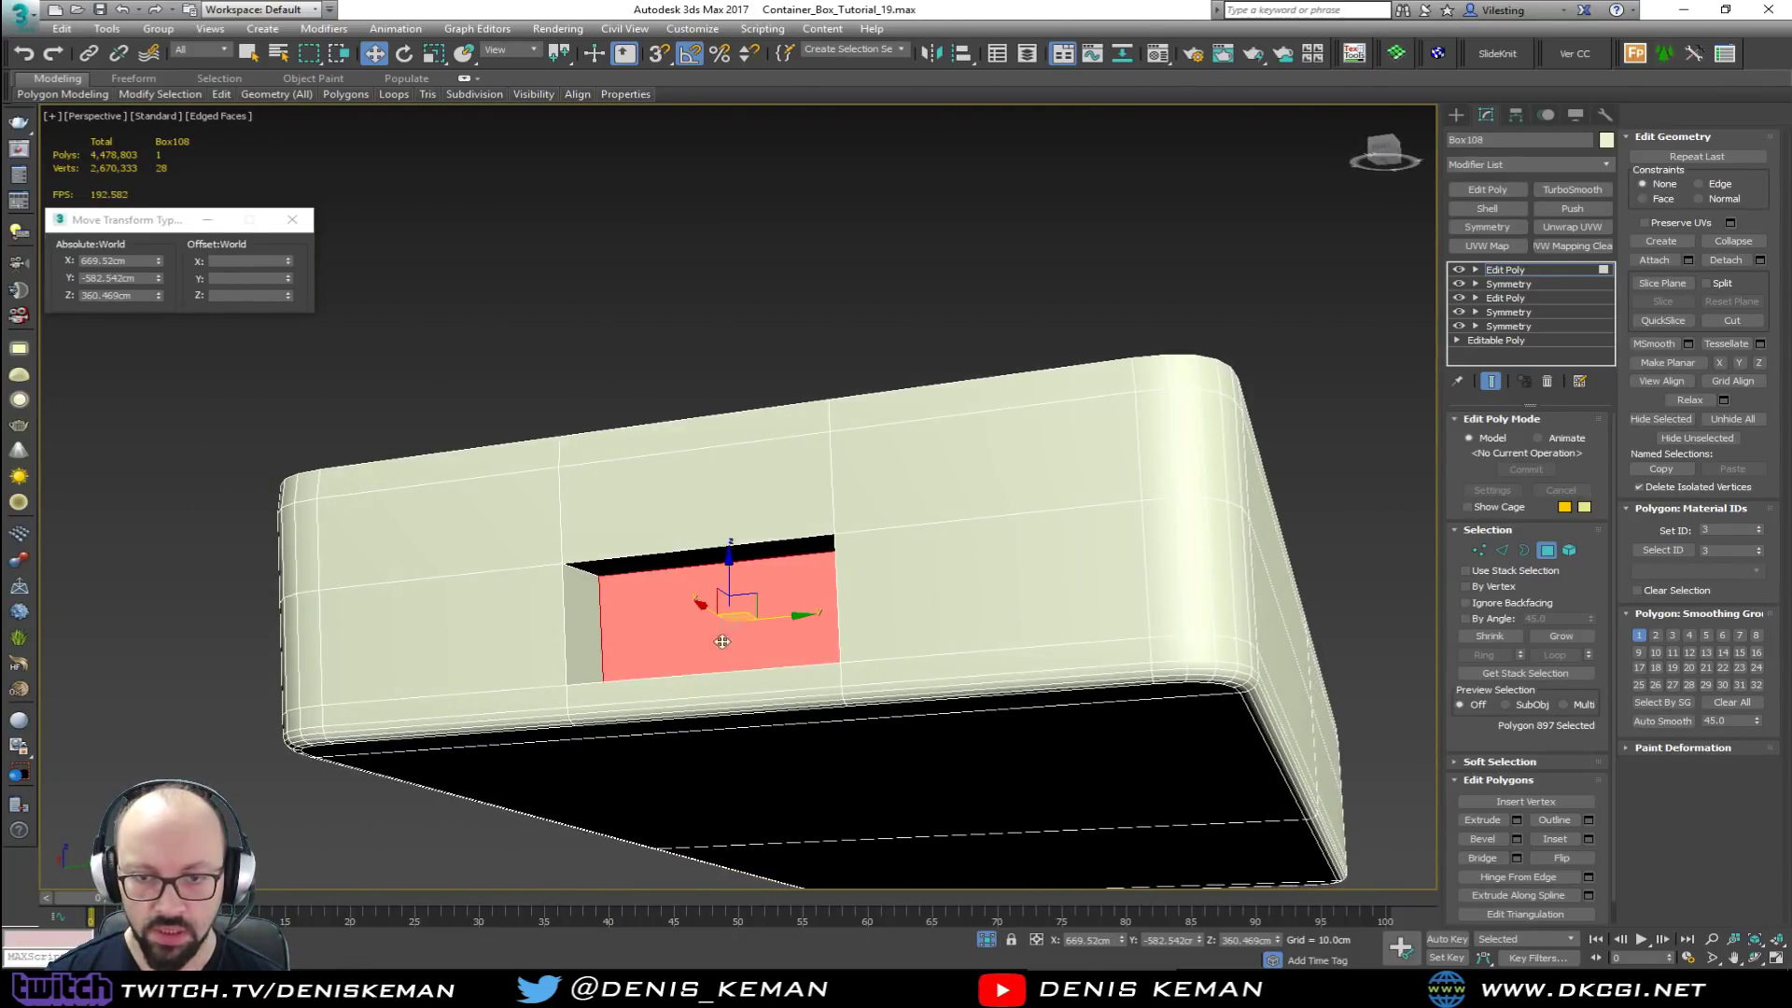
{"action": "middle_click_drag", "start_coordinate": [657, 623], "coordinate": [785, 659], "text": "alt"}
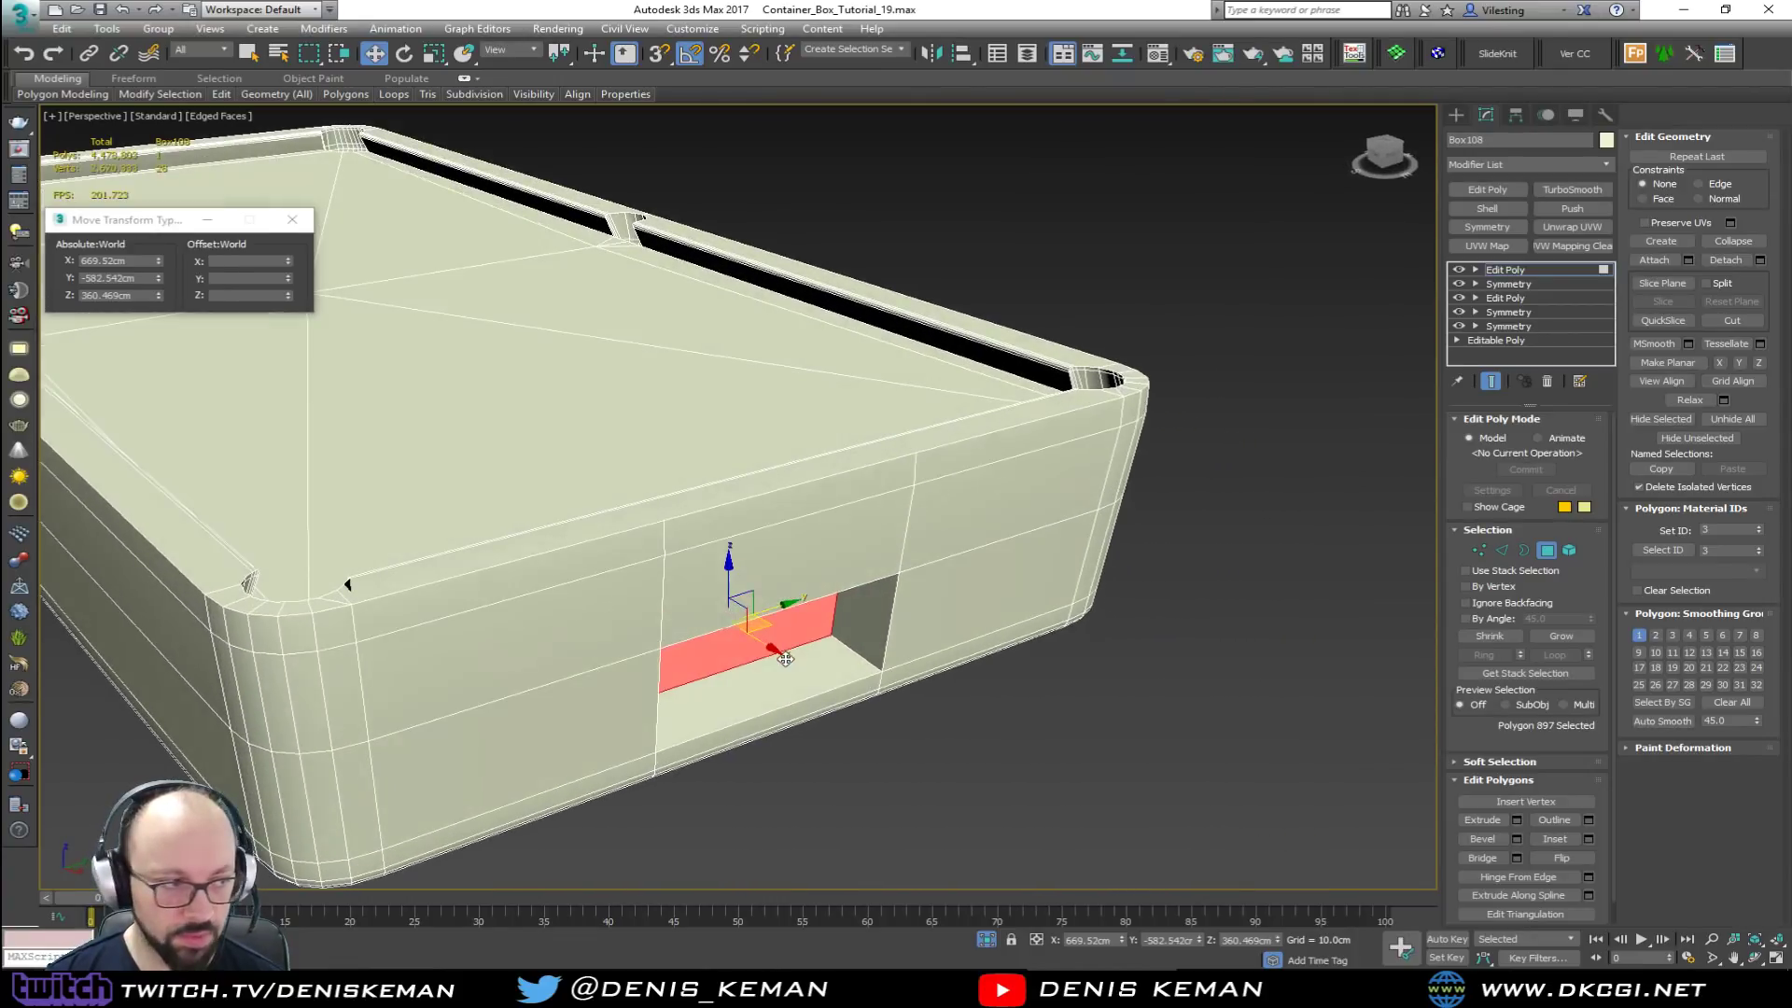
Step: Connect the rim vertex at the corner pocket's mouth to the outer vertex where the table's corner rounding starts
{"action": "left_click", "coordinate": [866, 772]}
{"action": "scroll", "coordinate": [741, 678], "scroll_direction": "up", "scroll_amount": 3}
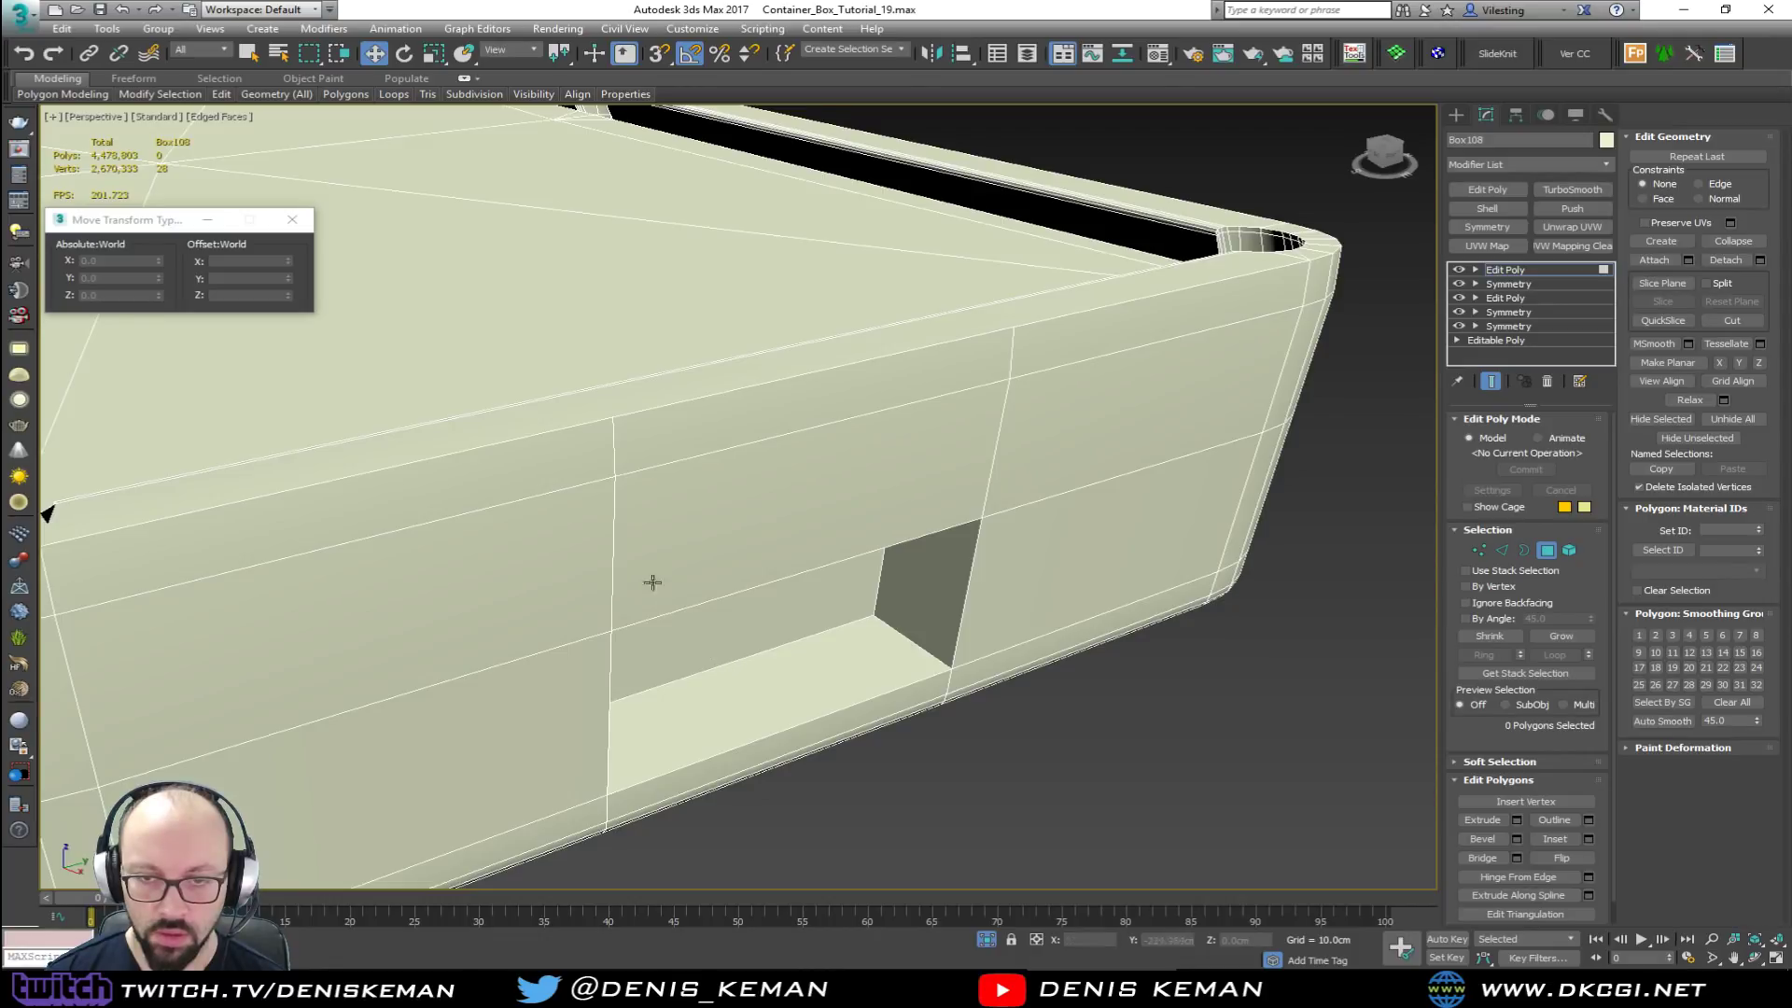
{"action": "scroll", "coordinate": [666, 597], "scroll_direction": "down", "scroll_amount": 4}
{"action": "key", "text": "1"}
{"action": "left_click", "coordinate": [316, 662]}
{"action": "middle_click_drag", "start_coordinate": [319, 663], "coordinate": [564, 675], "text": "alt"}
{"action": "left_click", "coordinate": [193, 634]}
{"action": "scroll", "coordinate": [228, 620], "scroll_direction": "up", "scroll_amount": 6}
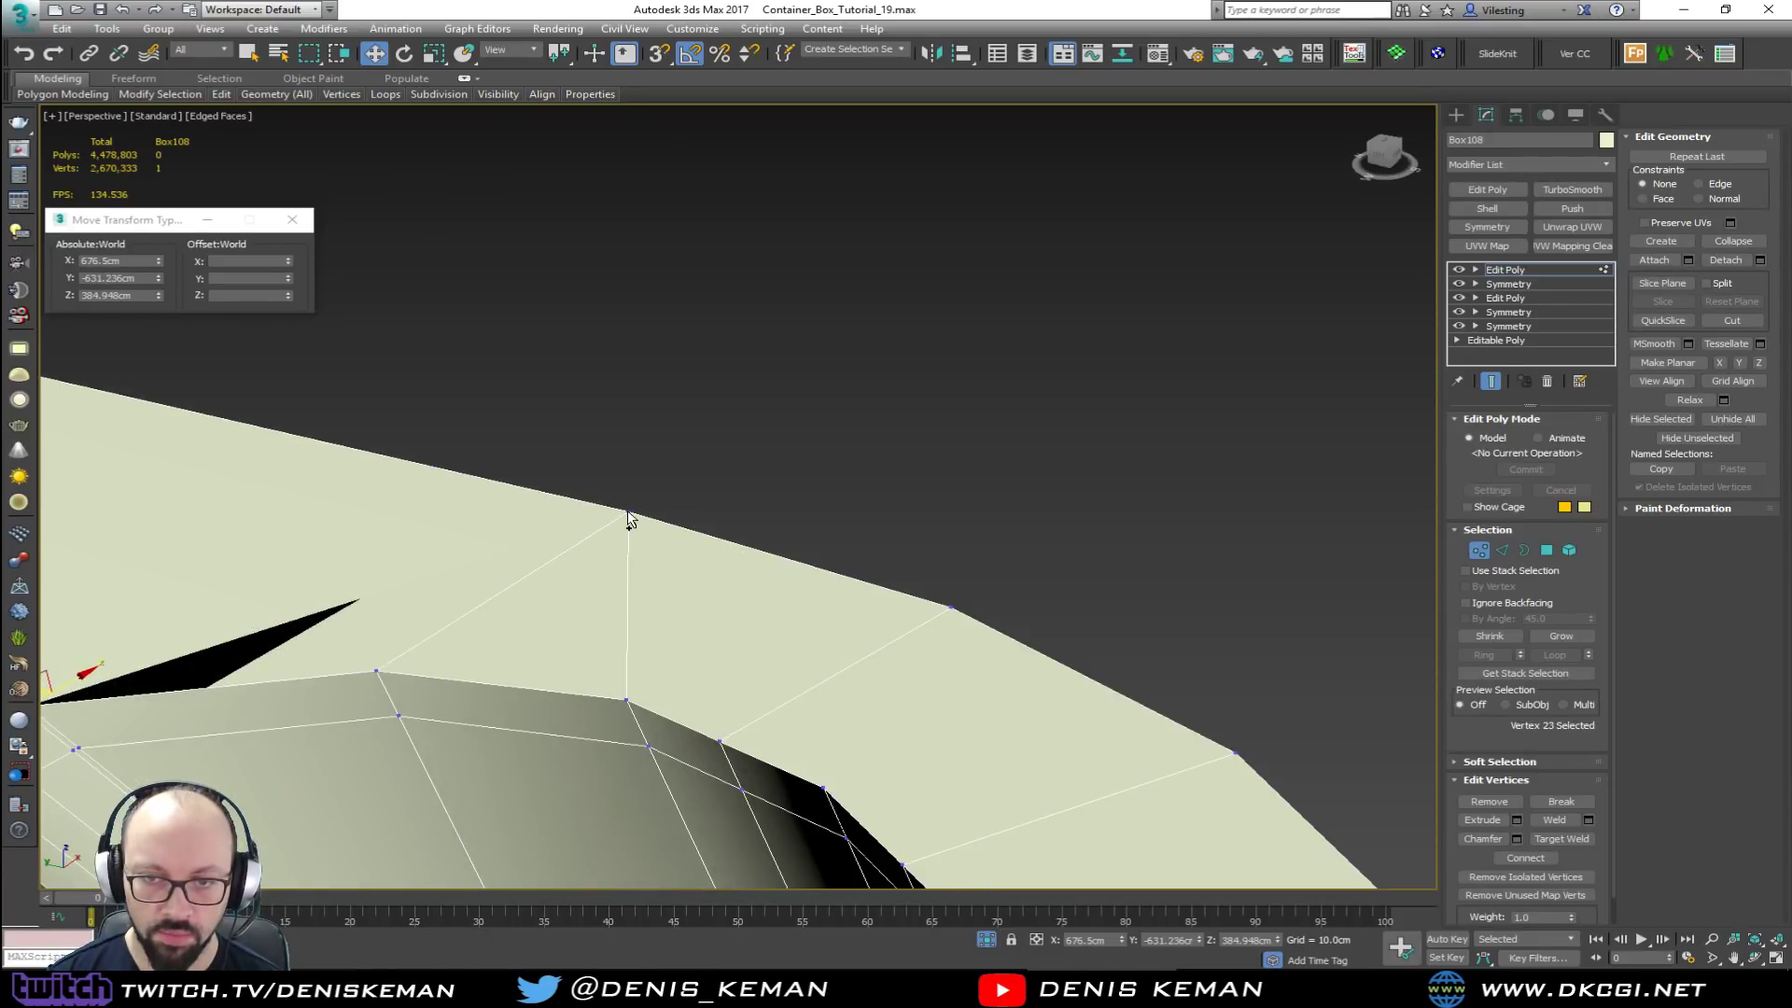
{"action": "left_click", "coordinate": [629, 514], "text": "ctrl"}
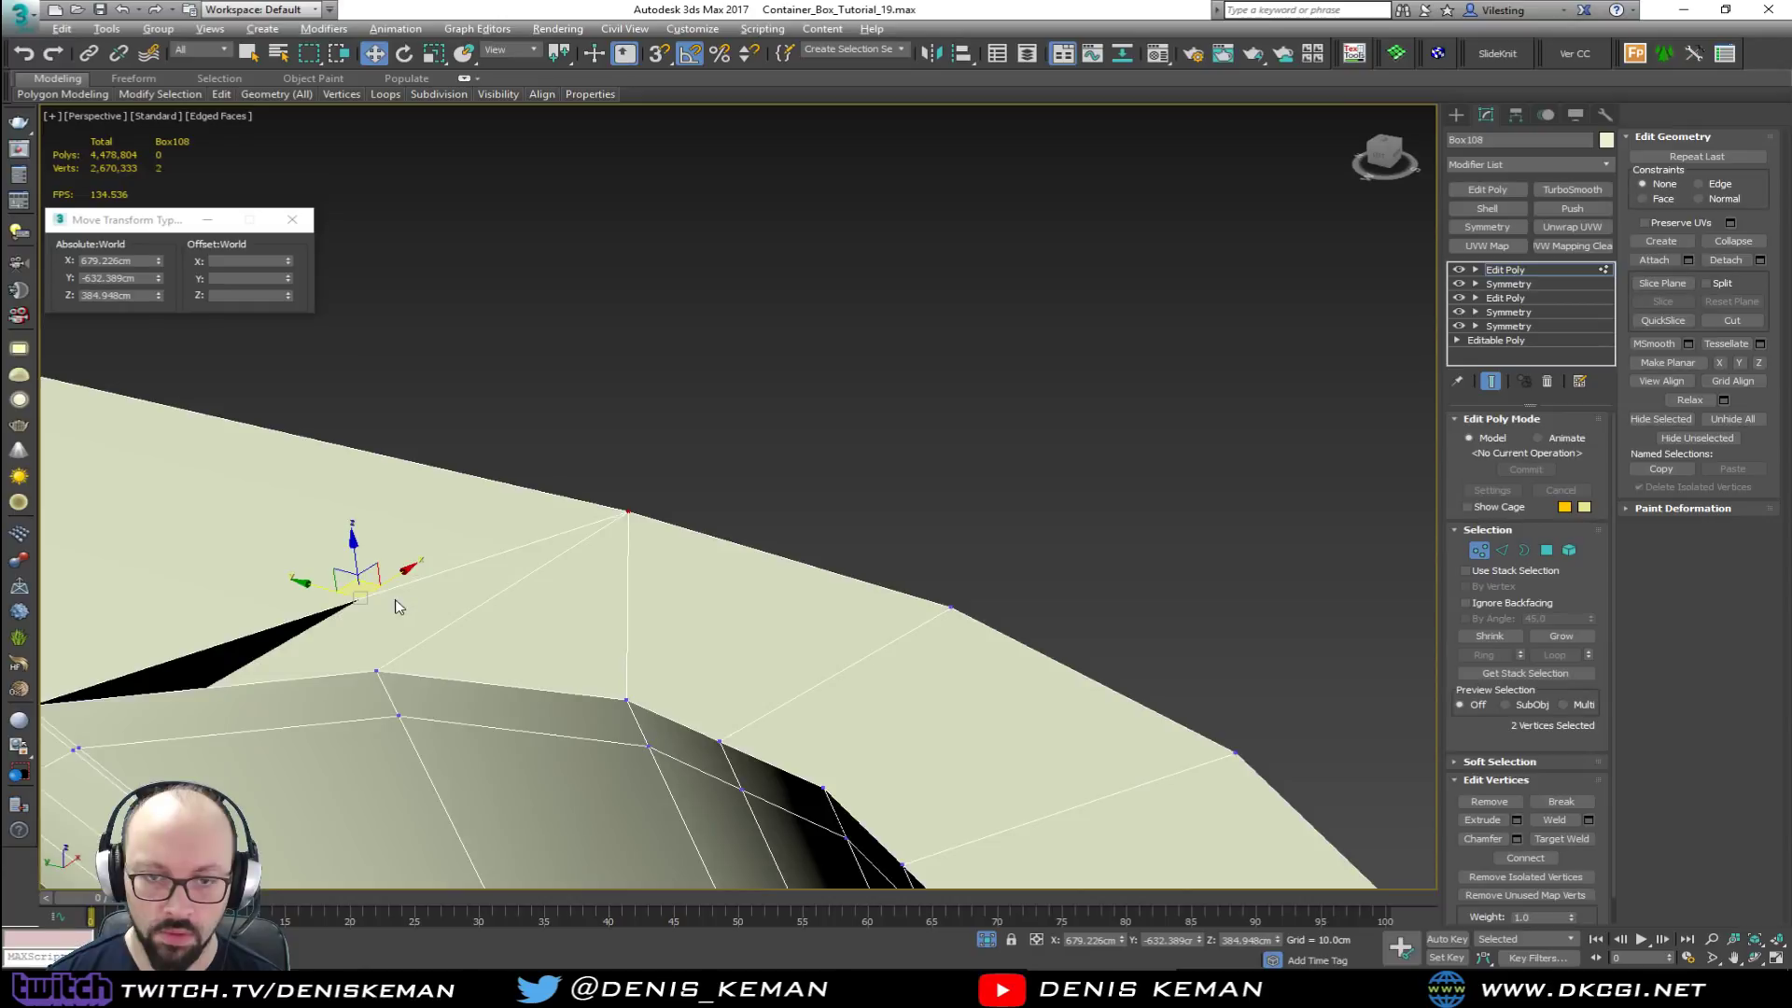
{"action": "middle_click_drag", "start_coordinate": [395, 607], "coordinate": [693, 558]}
Step: Collapse the two pairs of near-coincident vertices along the upper rim at the corner pocket's mouth into single vertices
{"action": "left_click", "coordinate": [387, 673]}
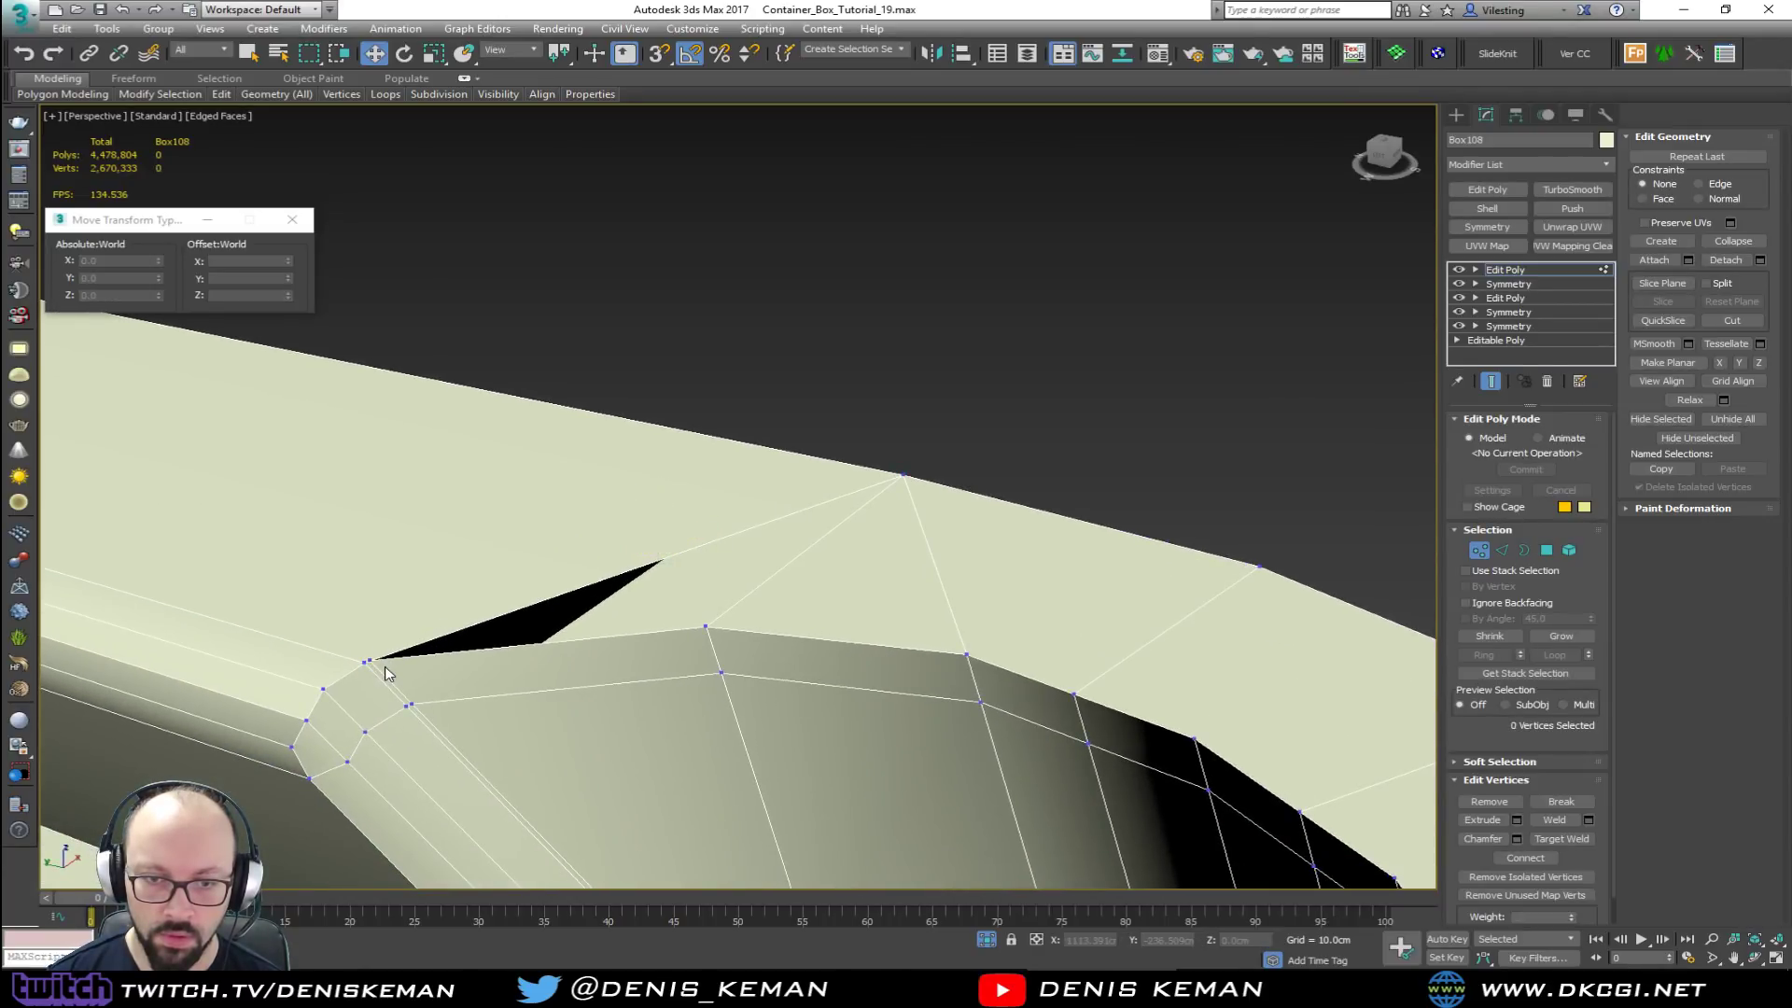
{"action": "key", "text": "F3"}
{"action": "left_click_drag", "start_coordinate": [384, 653], "coordinate": [361, 673]}
{"action": "key", "text": "F3"}
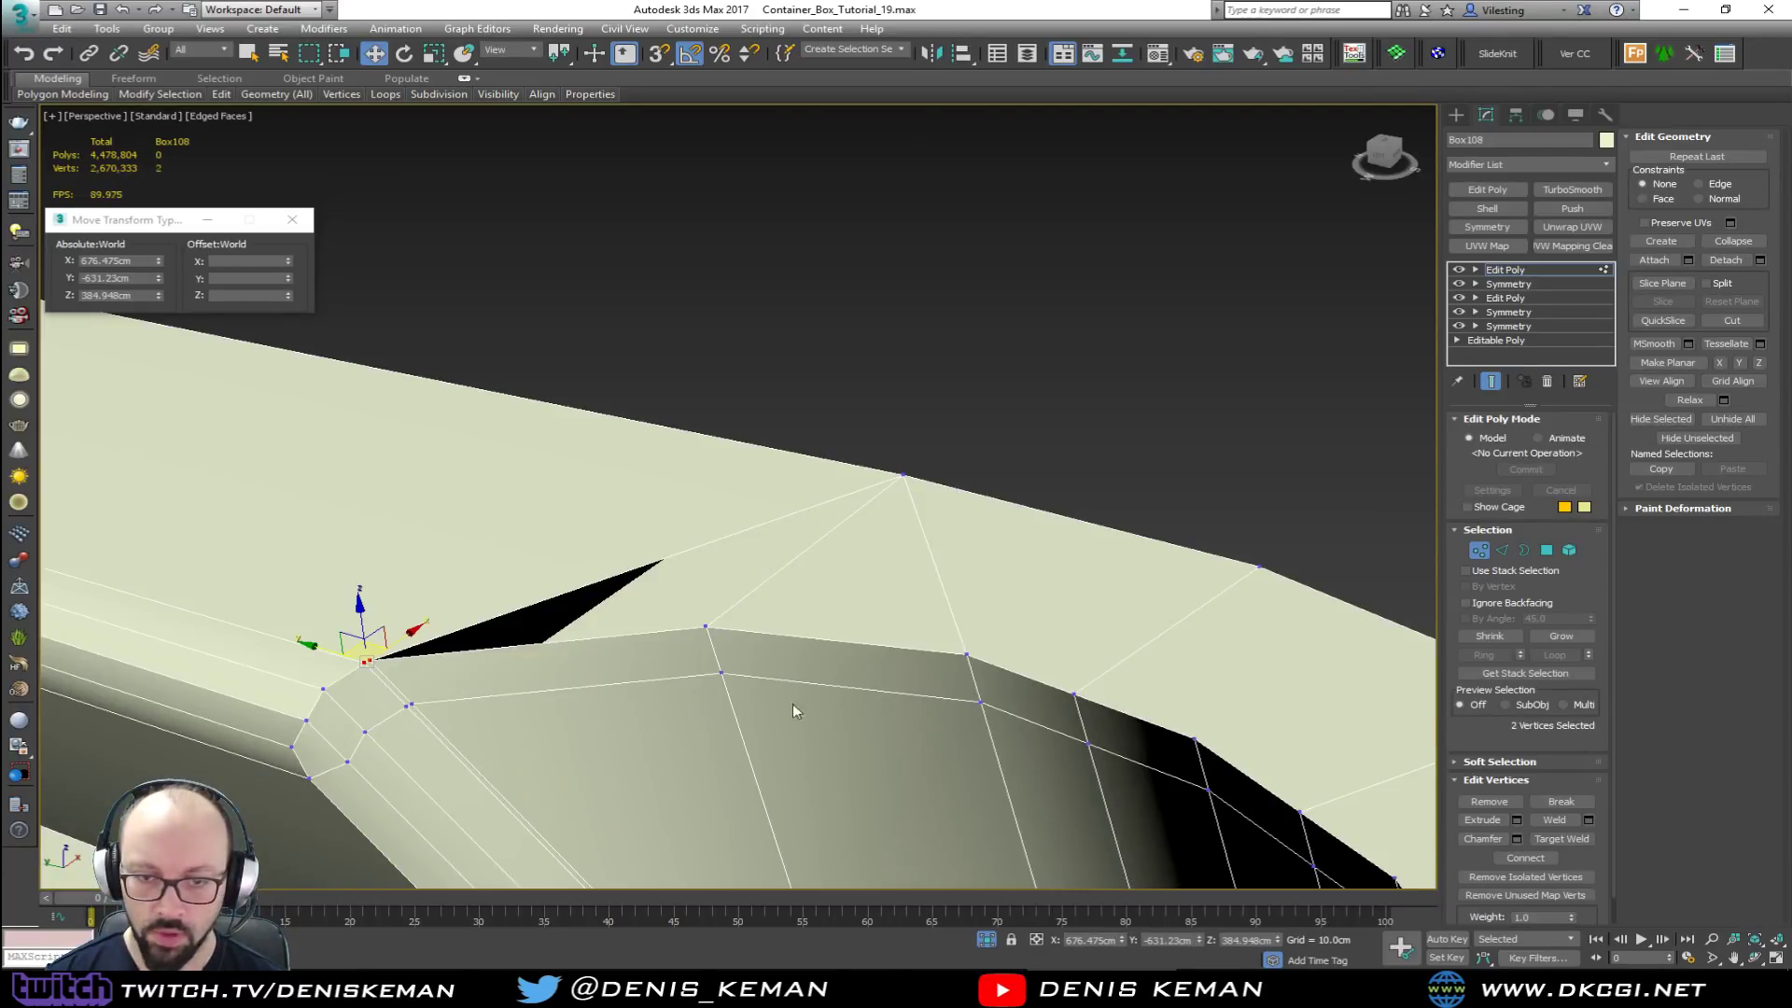
{"action": "left_click", "coordinate": [1733, 241]}
{"action": "key", "text": "F3"}
{"action": "left_click_drag", "start_coordinate": [420, 694], "coordinate": [404, 713]}
{"action": "key", "text": "F3"}
{"action": "left_click", "coordinate": [1732, 240]}
Step: Collapse the two lower pairs of near-coincident vertices at the corner pocket's mouth and leave vertex editing
{"action": "middle_click_drag", "start_coordinate": [468, 843], "coordinate": [511, 564]}
{"action": "left_click_drag", "start_coordinate": [680, 697], "coordinate": [681, 698]}
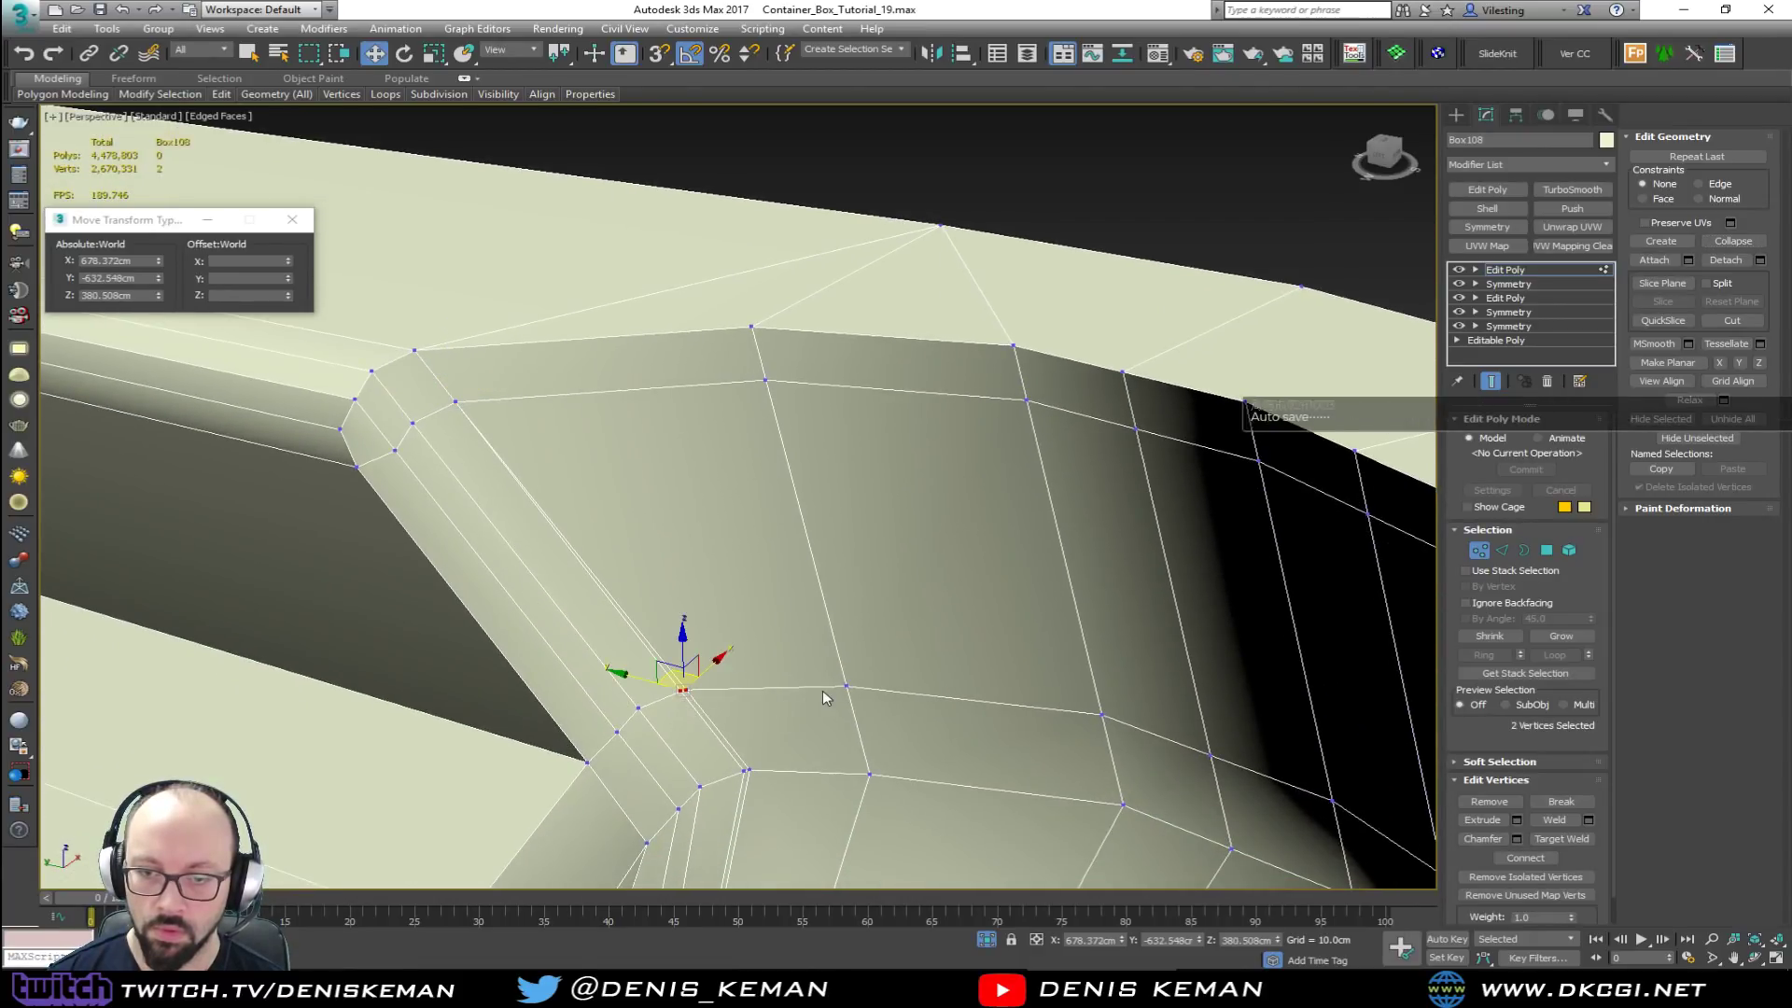
{"action": "left_click", "coordinate": [1734, 240]}
{"action": "left_click_drag", "start_coordinate": [755, 764], "coordinate": [742, 784]}
{"action": "left_click", "coordinate": [1733, 241]}
{"action": "middle_click_drag", "start_coordinate": [631, 320], "coordinate": [333, 472], "text": "alt"}
{"action": "scroll", "coordinate": [336, 473], "scroll_direction": "down", "scroll_amount": 7}
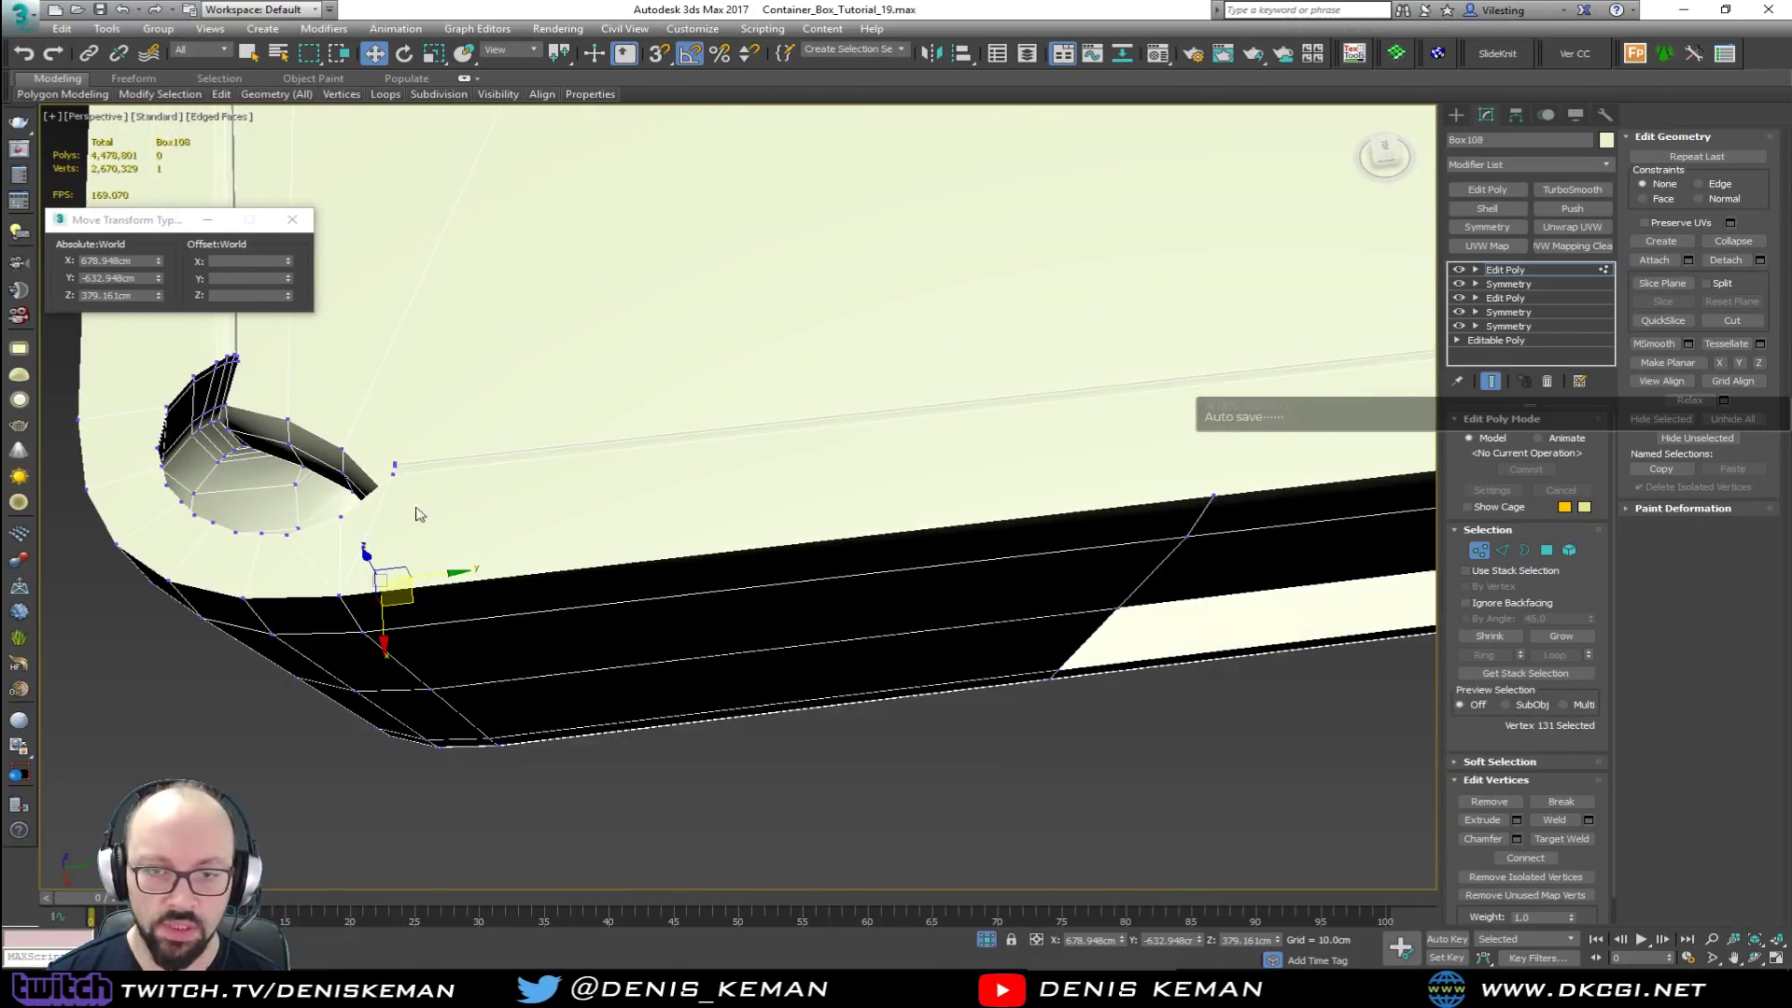
{"action": "left_click", "coordinate": [757, 768]}
{"action": "scroll", "coordinate": [754, 466], "scroll_direction": "down", "scroll_amount": 3}
{"action": "middle_click_drag", "start_coordinate": [755, 467], "coordinate": [595, 530]}
{"action": "scroll", "coordinate": [596, 531], "scroll_direction": "down", "scroll_amount": 5}
{"action": "key", "text": "1"}
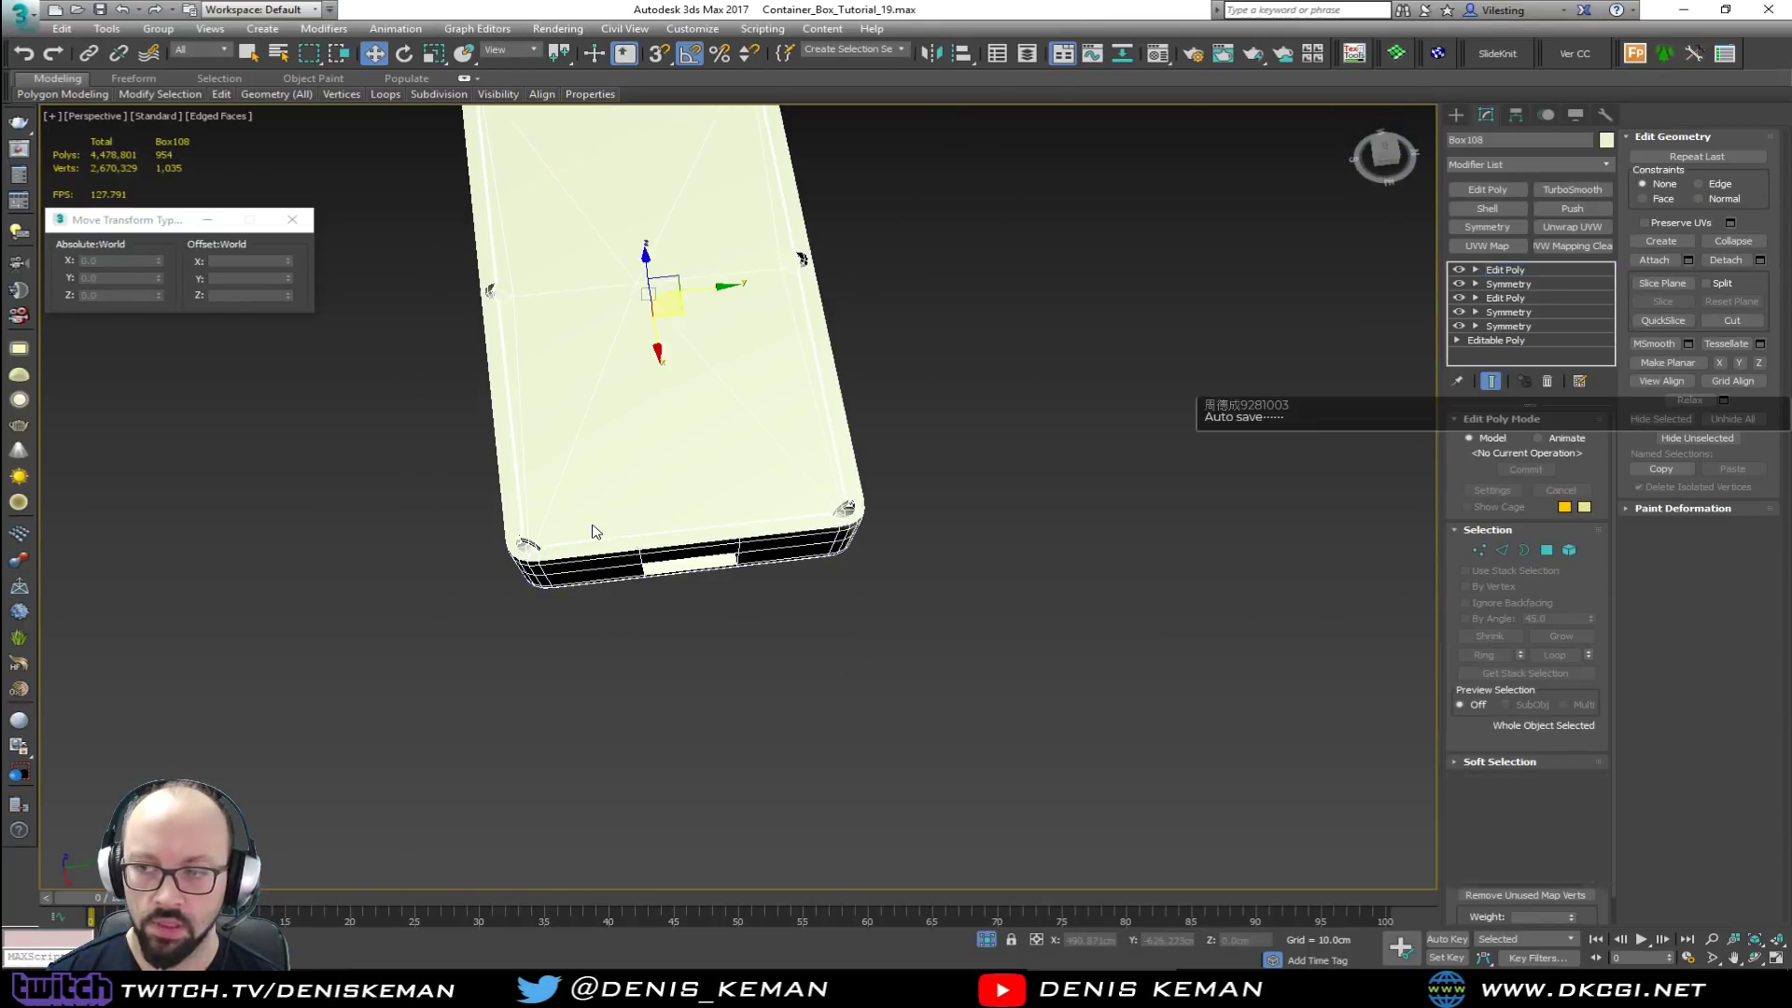
Step: Save the scene as a new version named Container_Box_Tutorial_20.max
{"action": "left_click", "coordinate": [21, 13]}
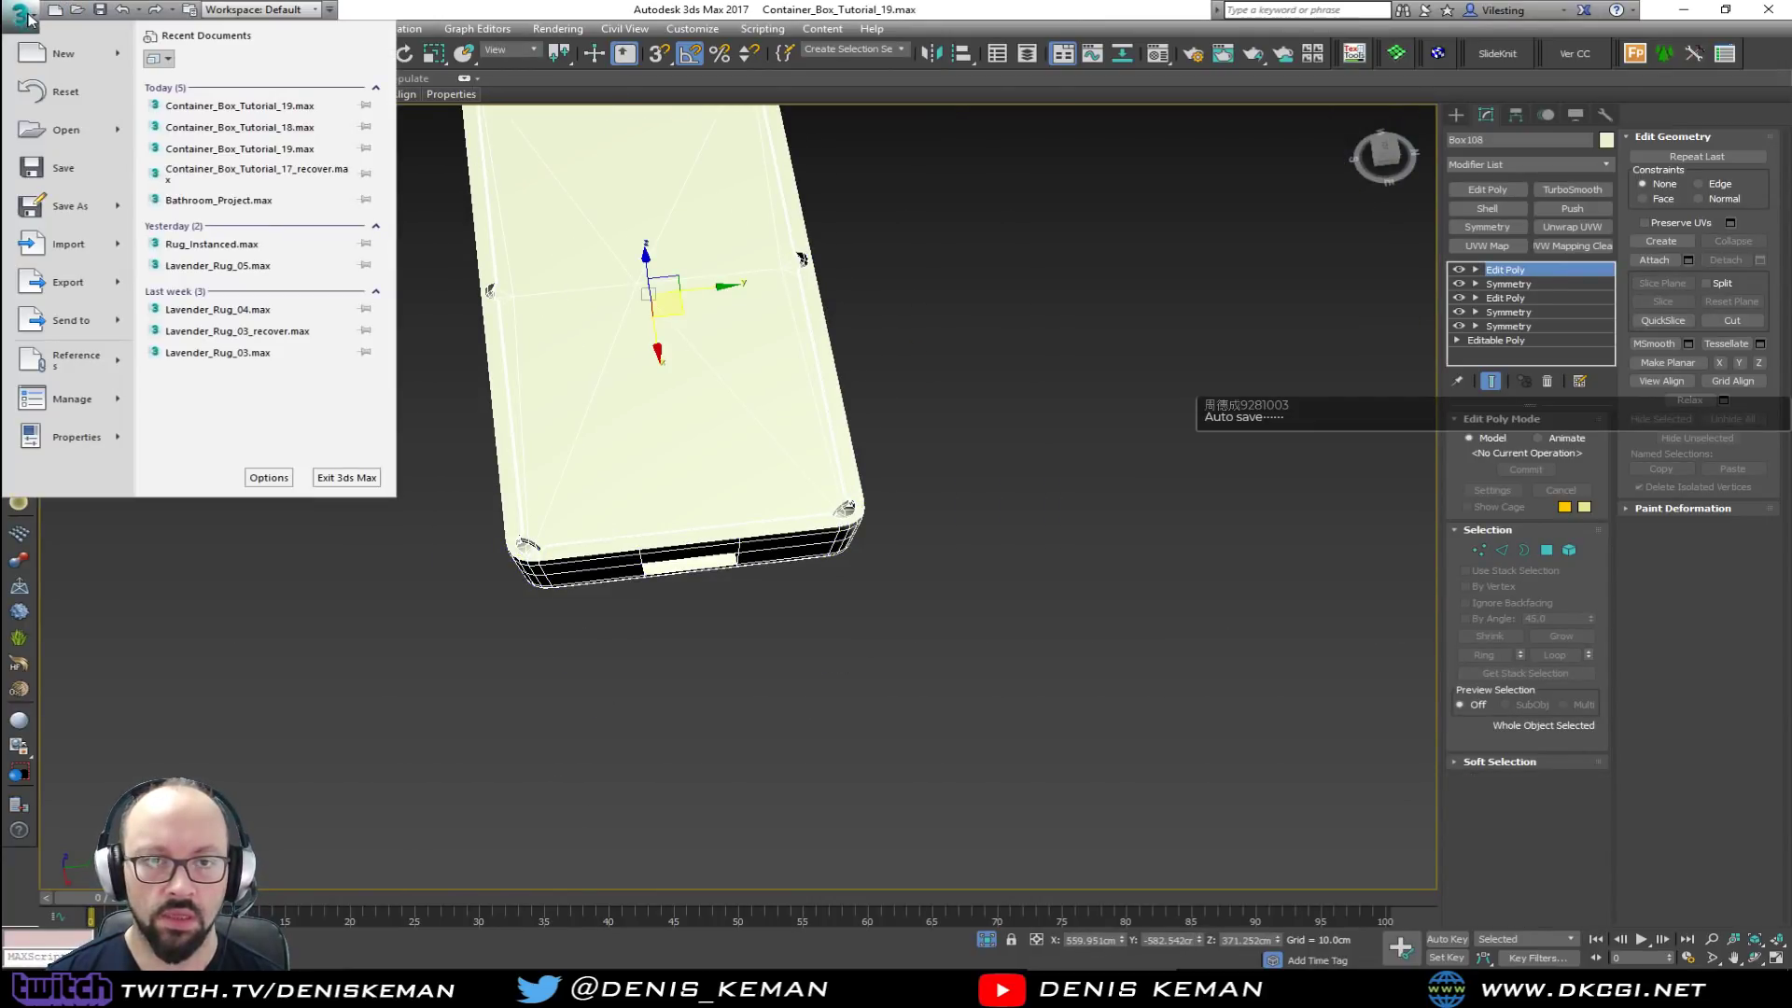
{"action": "left_click", "coordinate": [66, 222]}
{"action": "left_click_drag", "start_coordinate": [568, 325], "coordinate": [403, 293]}
{"action": "key", "text": "Escape"}
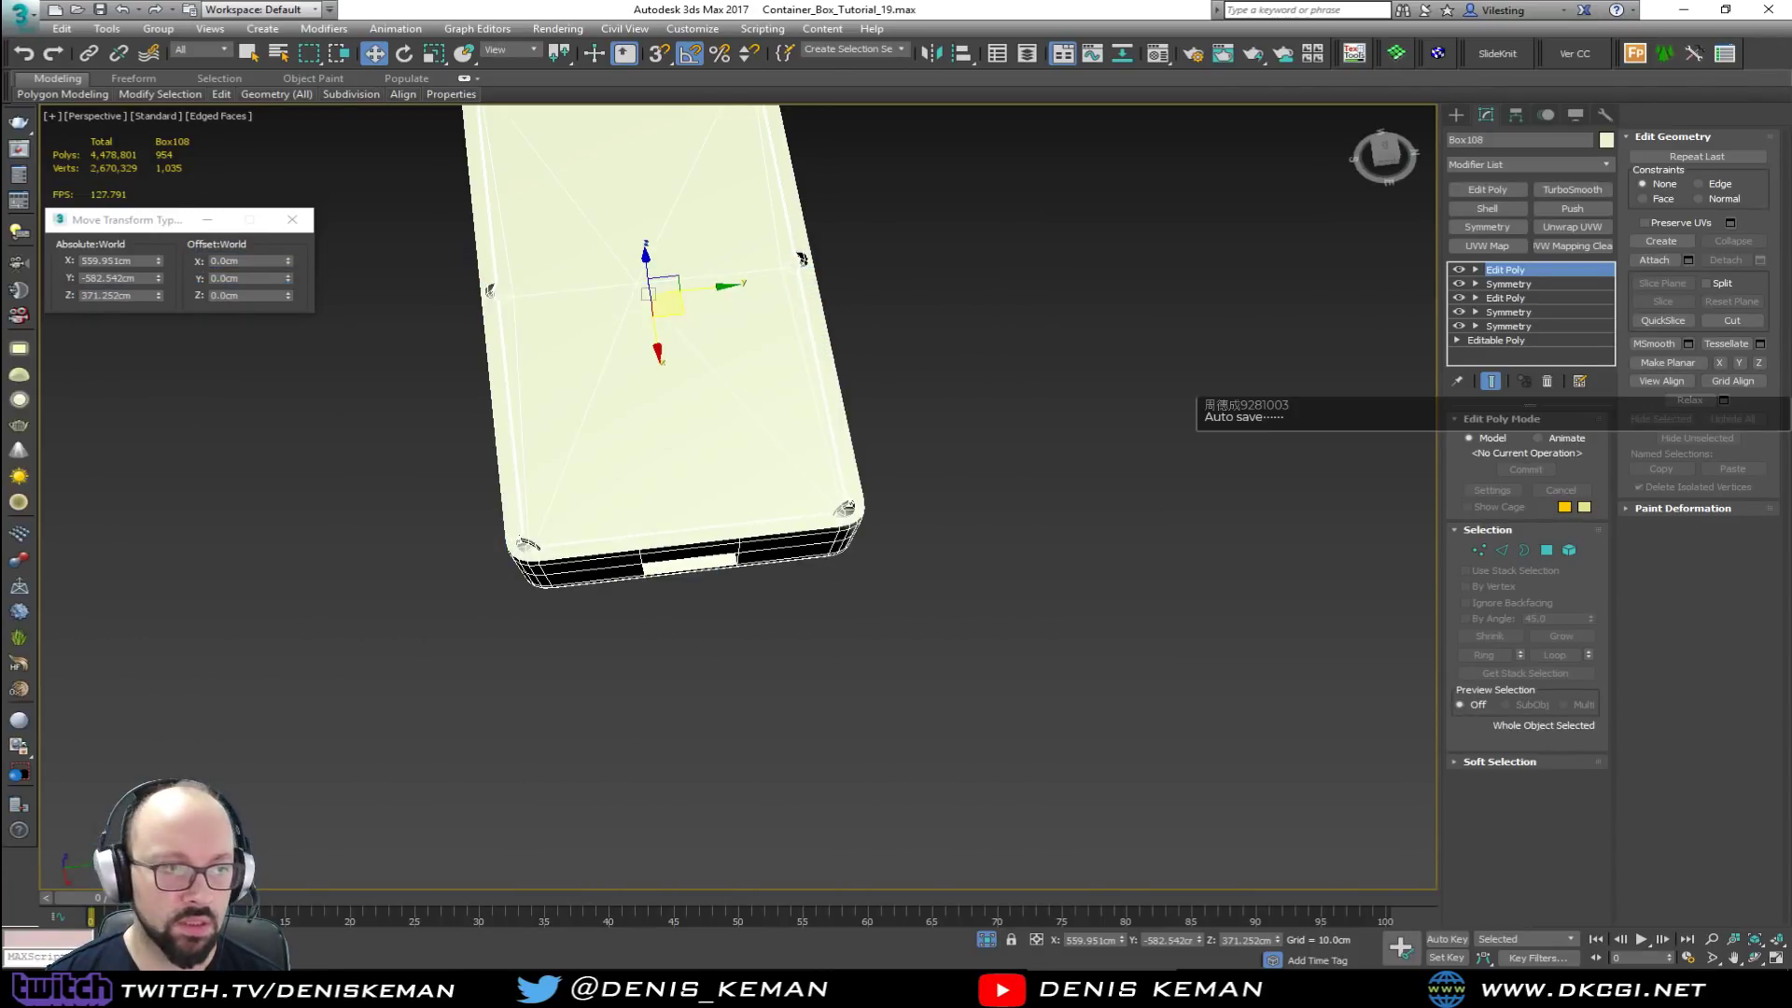
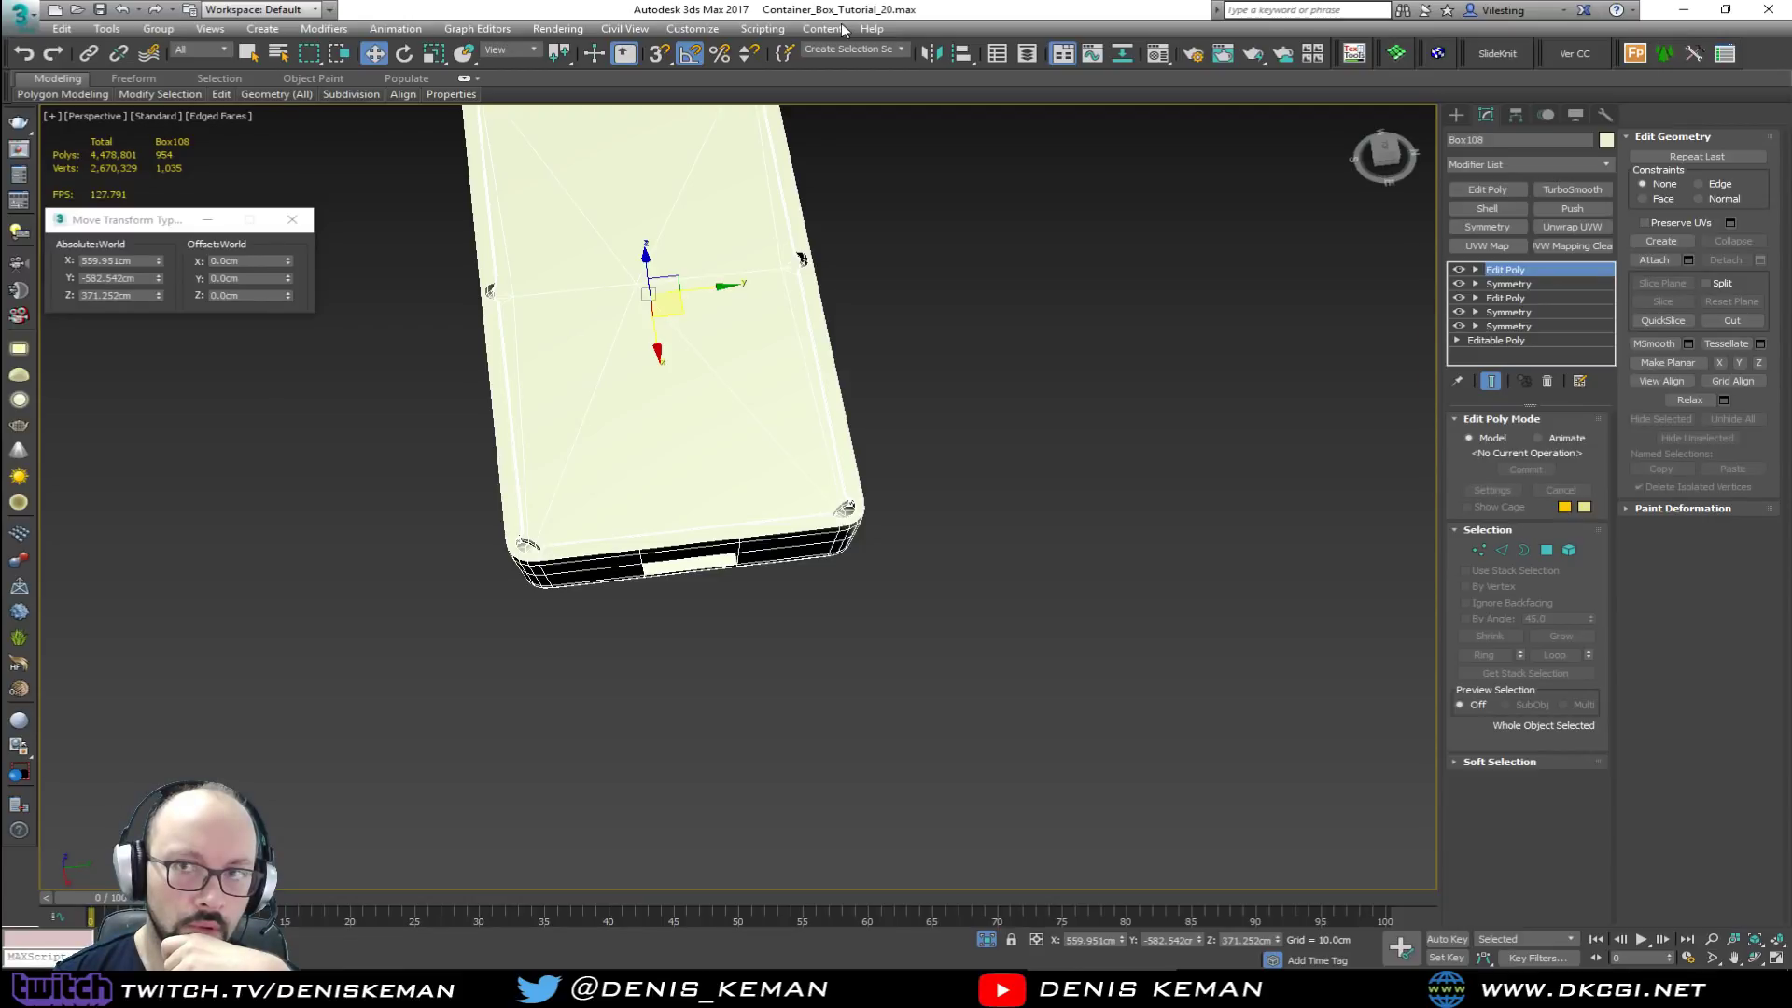
Step: Inset the ceiling polygon of the short-end recess slightly and extrude it upward by about 6.6 cm
{"action": "middle_click_drag", "start_coordinate": [705, 341], "coordinate": [773, 312], "text": "alt"}
{"action": "scroll", "coordinate": [820, 245], "scroll_direction": "up", "scroll_amount": 5}
{"action": "scroll", "coordinate": [830, 244], "scroll_direction": "up", "scroll_amount": 3}
{"action": "key", "text": "4"}
{"action": "left_click", "coordinate": [830, 200]}
{"action": "scroll", "coordinate": [728, 243], "scroll_direction": "up", "scroll_amount": 4}
{"action": "left_click", "coordinate": [1555, 838]}
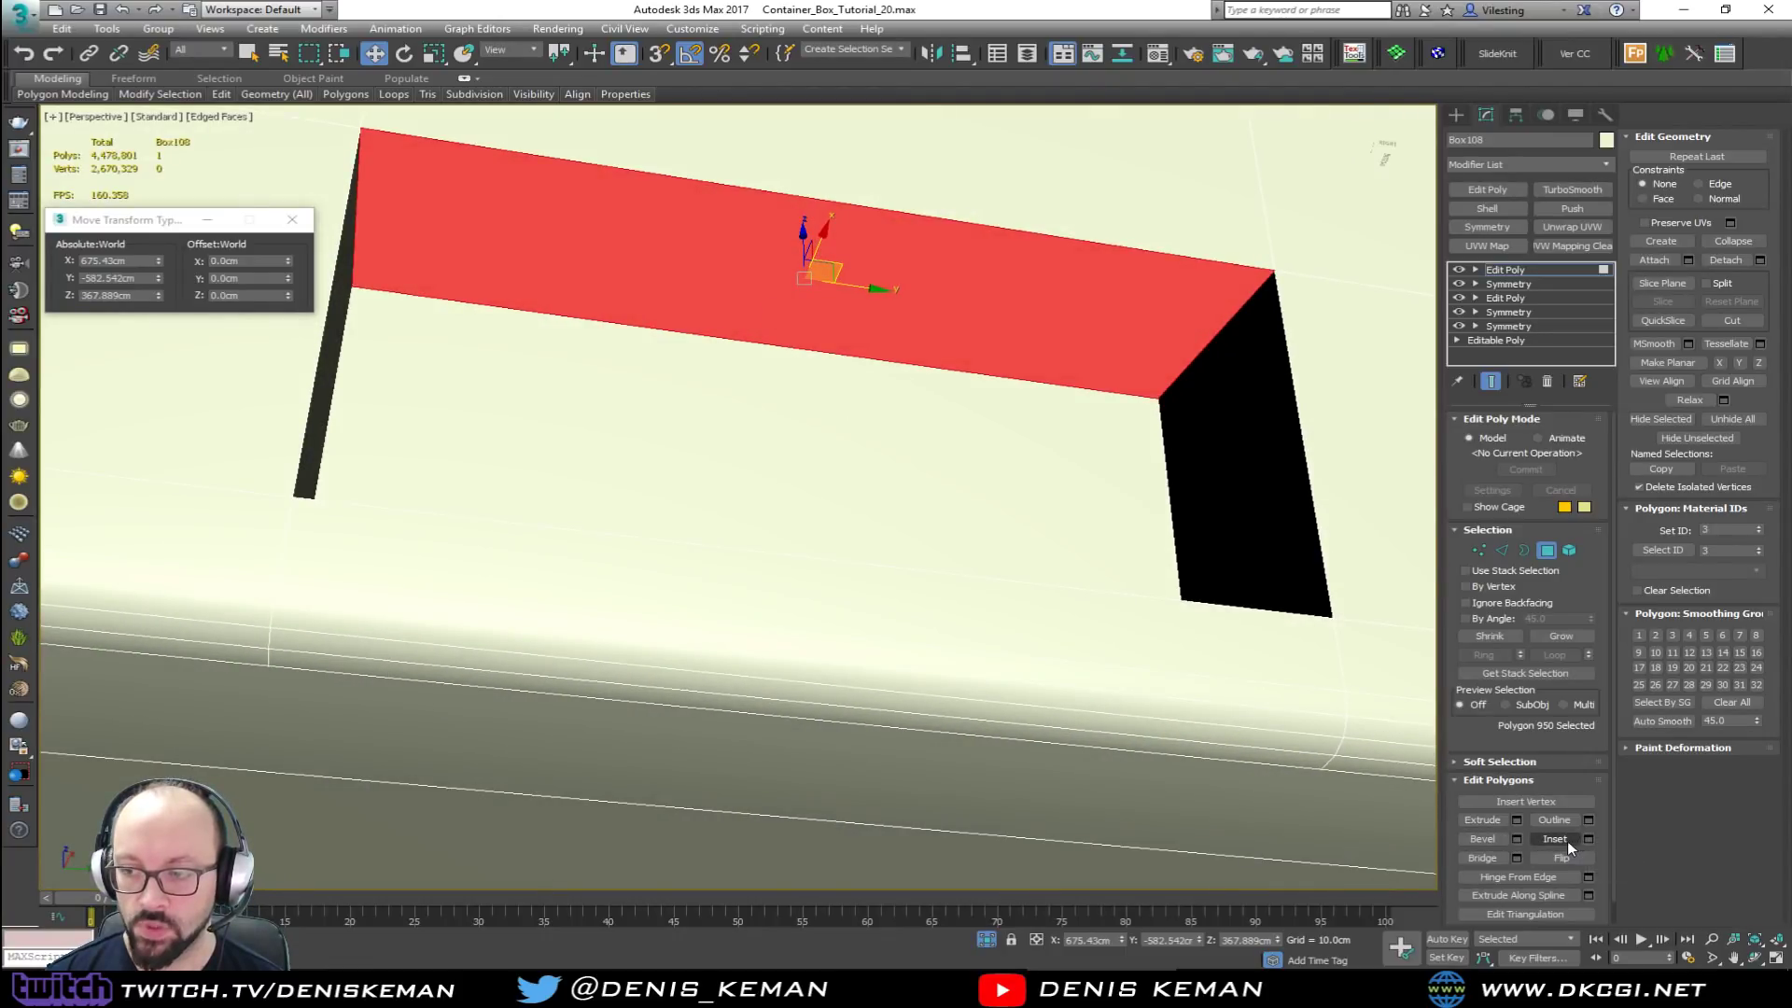
{"action": "left_click_drag", "start_coordinate": [919, 266], "coordinate": [864, 352]}
{"action": "key", "text": "w"}
{"action": "left_click", "coordinate": [1482, 820]}
{"action": "key", "text": "w"}
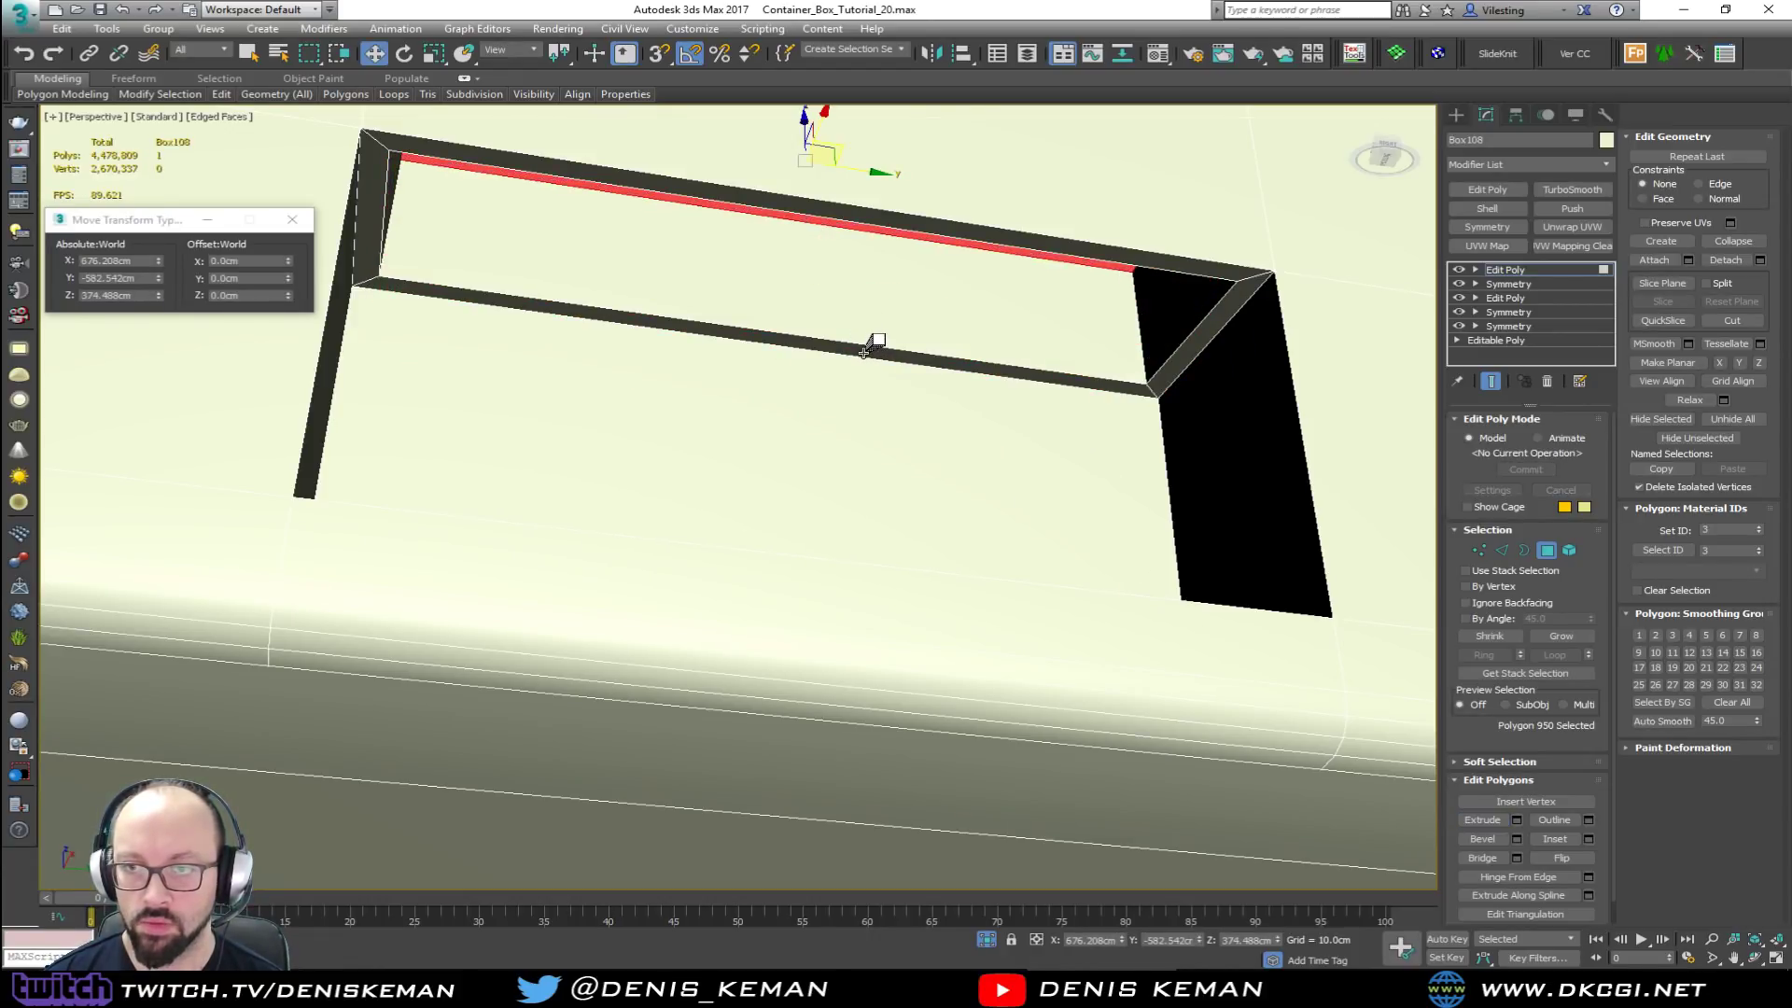
Step: Delete the extruded shaft's end polygon above the recess and move the resulting open border farther up
{"action": "left_click", "coordinate": [842, 280]}
{"action": "key", "text": "3"}
{"action": "left_click", "coordinate": [842, 226]}
{"action": "scroll", "coordinate": [844, 224], "scroll_direction": "up", "scroll_amount": 8}
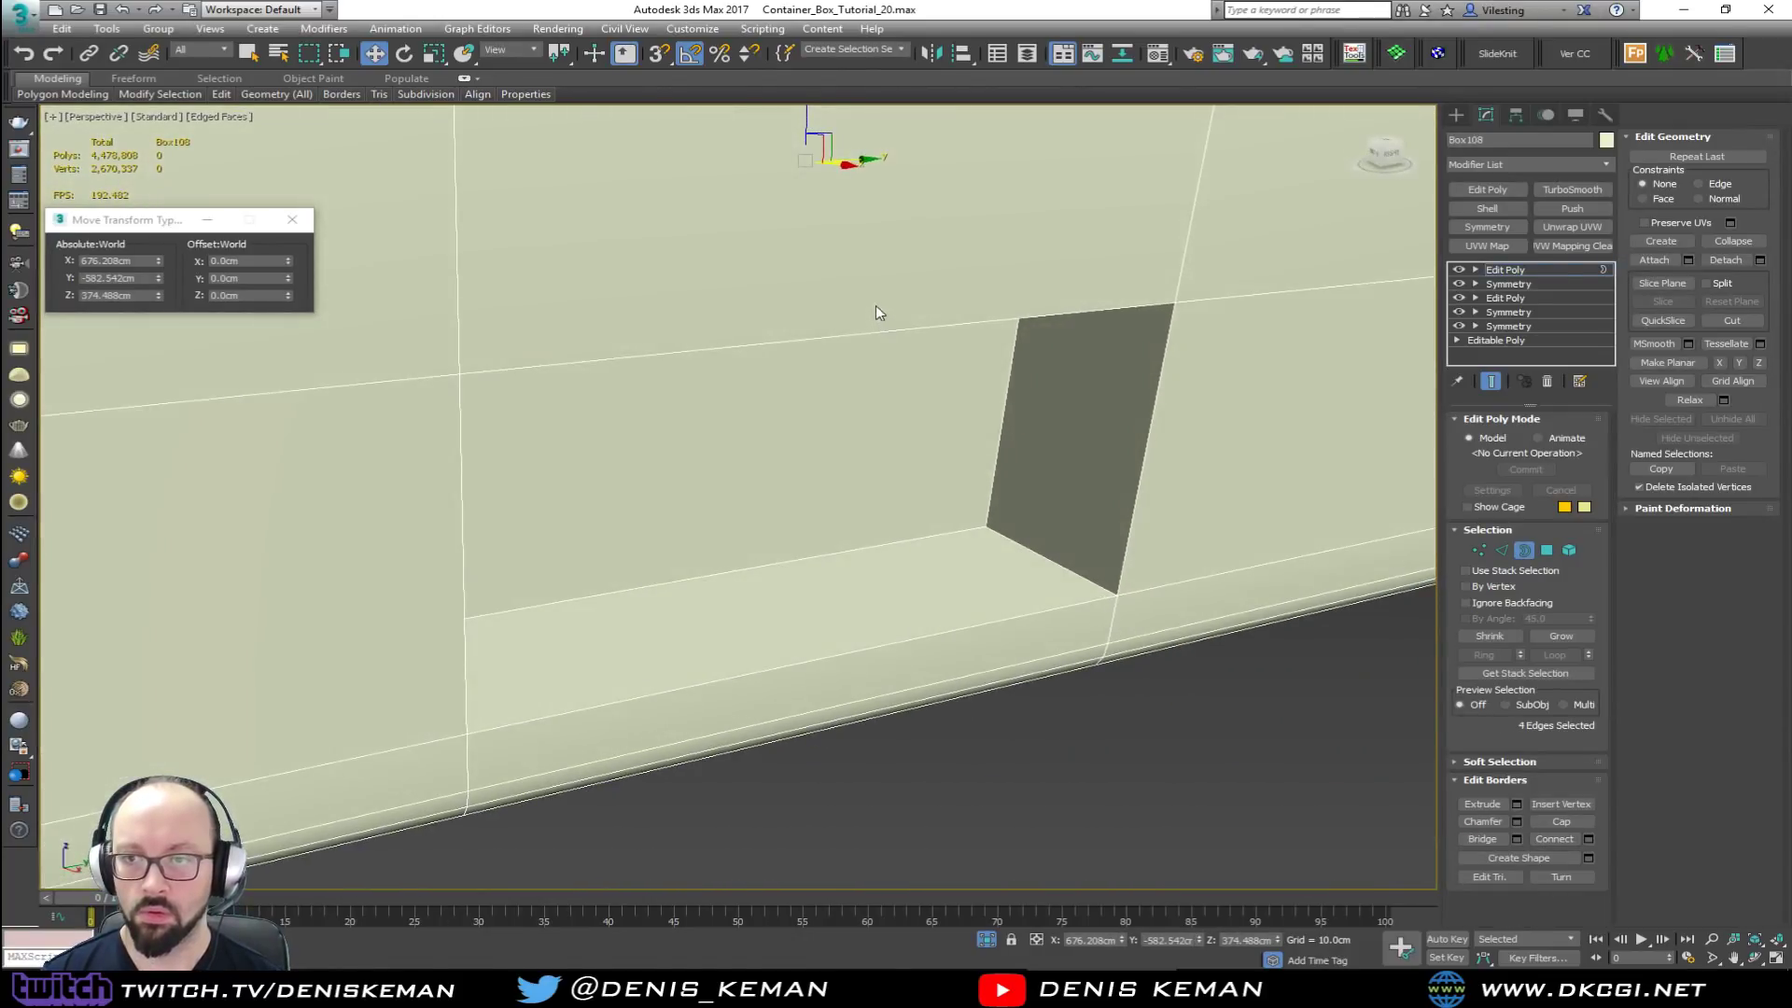
{"action": "key", "text": "F3"}
{"action": "key", "text": "F3"}
{"action": "mouse_move", "coordinate": [880, 455]}
{"action": "middle_mouse_down", "text": "alt"}
{"action": "mouse_move", "coordinate": [873, 320]}
{"action": "mouse_move", "coordinate": [896, 332]}
{"action": "mouse_move", "coordinate": [892, 262]}
{"action": "middle_mouse_up", "text": "alt"}
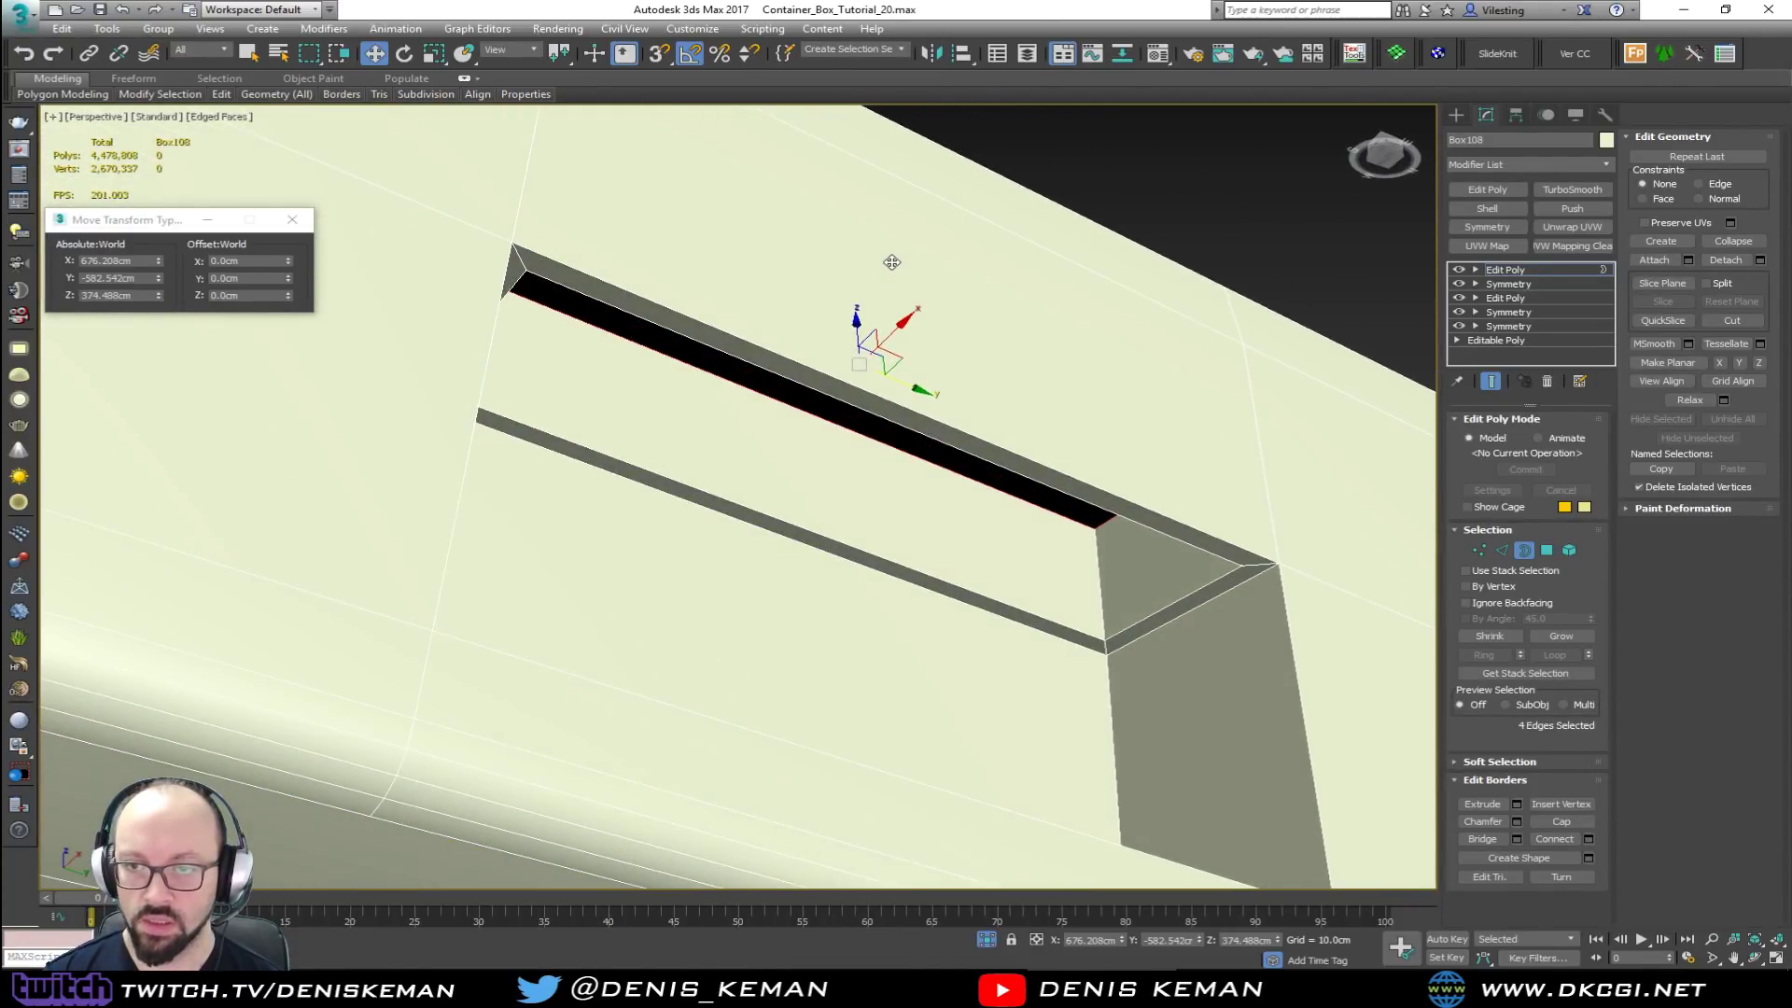
{"action": "left_click_drag", "start_coordinate": [861, 332], "coordinate": [864, 284]}
Step: Leave border editing, deselect the table and view the whole model in plain shading
{"action": "middle_click_drag", "start_coordinate": [864, 285], "coordinate": [943, 415], "text": "alt"}
{"action": "left_click", "coordinate": [1525, 549]}
{"action": "middle_click_drag", "start_coordinate": [950, 505], "coordinate": [978, 377]}
{"action": "scroll", "coordinate": [978, 377], "scroll_direction": "down", "scroll_amount": 3}
{"action": "left_click", "coordinate": [1055, 670]}
{"action": "scroll", "coordinate": [1023, 600], "scroll_direction": "down", "scroll_amount": 5}
{"action": "key", "text": "F4"}
{"action": "mouse_move", "coordinate": [837, 536]}
{"action": "middle_mouse_down", "text": "alt"}
{"action": "mouse_move", "coordinate": [852, 417]}
{"action": "mouse_move", "coordinate": [773, 431]}
{"action": "middle_mouse_up", "text": "alt"}
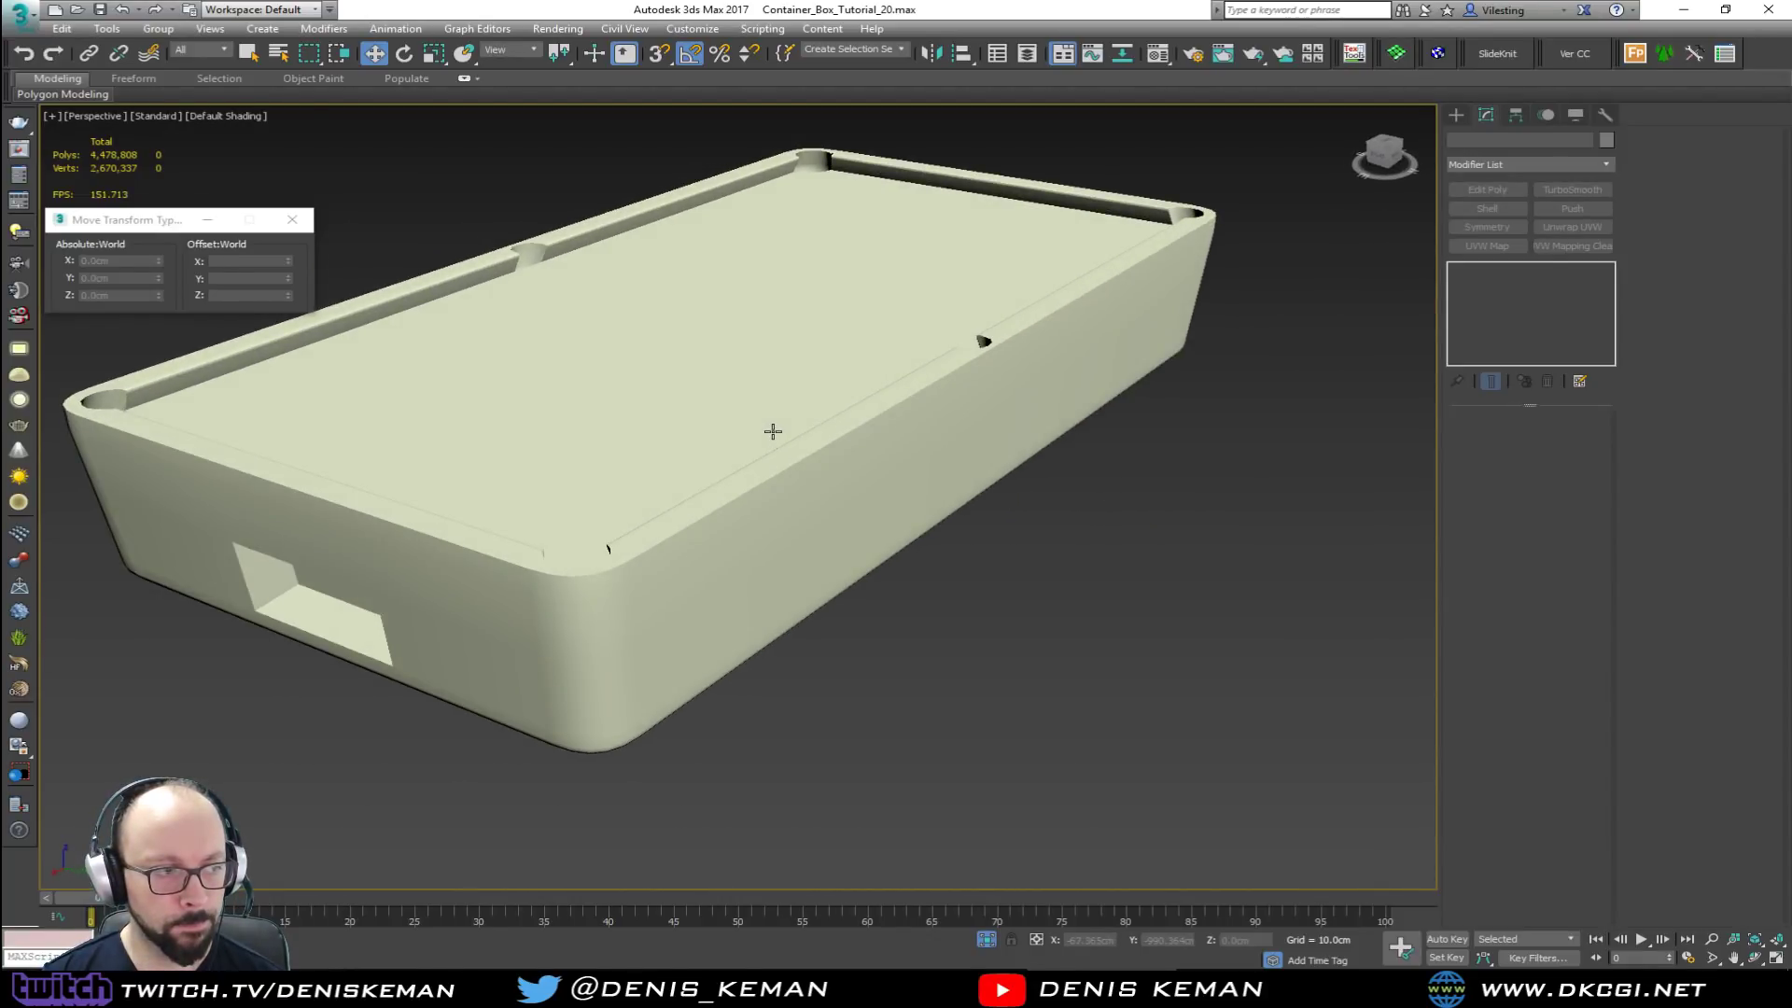
{"action": "middle_click_drag", "start_coordinate": [773, 431], "coordinate": [779, 490], "text": "alt"}
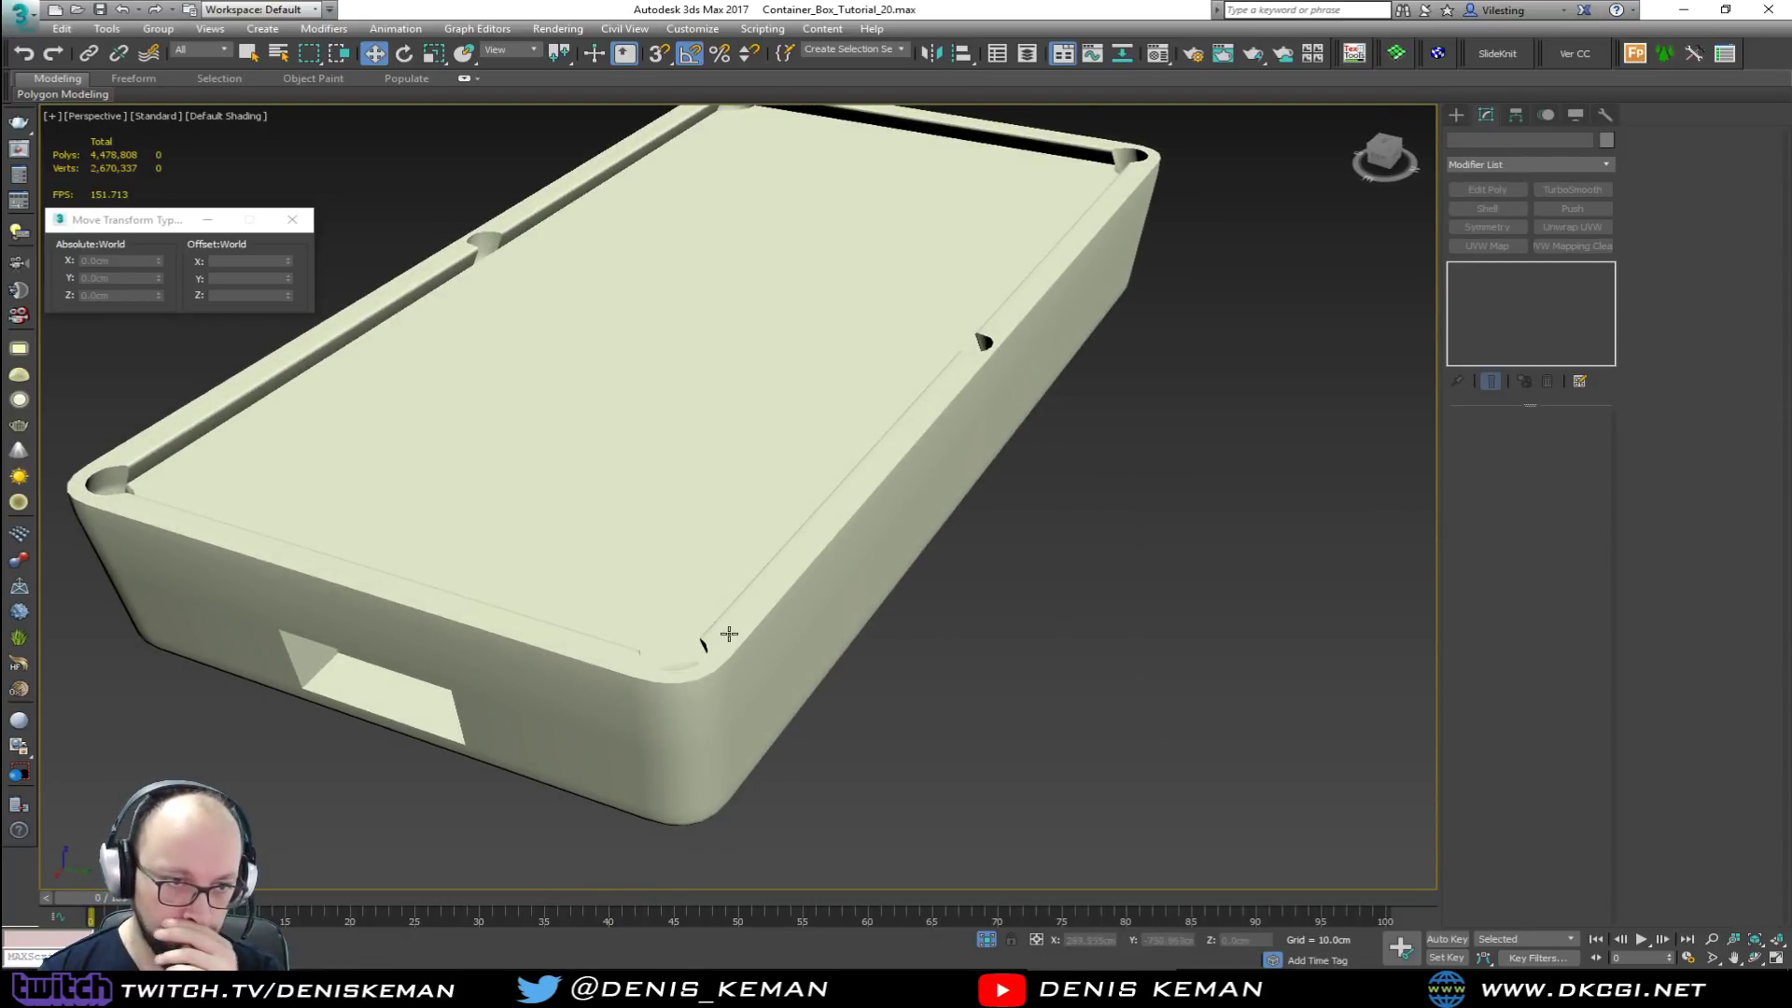
Step: Maximize the Top view on the corner pocket and examine the corner trim in the browser's pool table reference photo
{"action": "key", "text": "alt+w"}
{"action": "middle_click", "coordinate": [644, 472]}
{"action": "key", "text": "alt+w"}
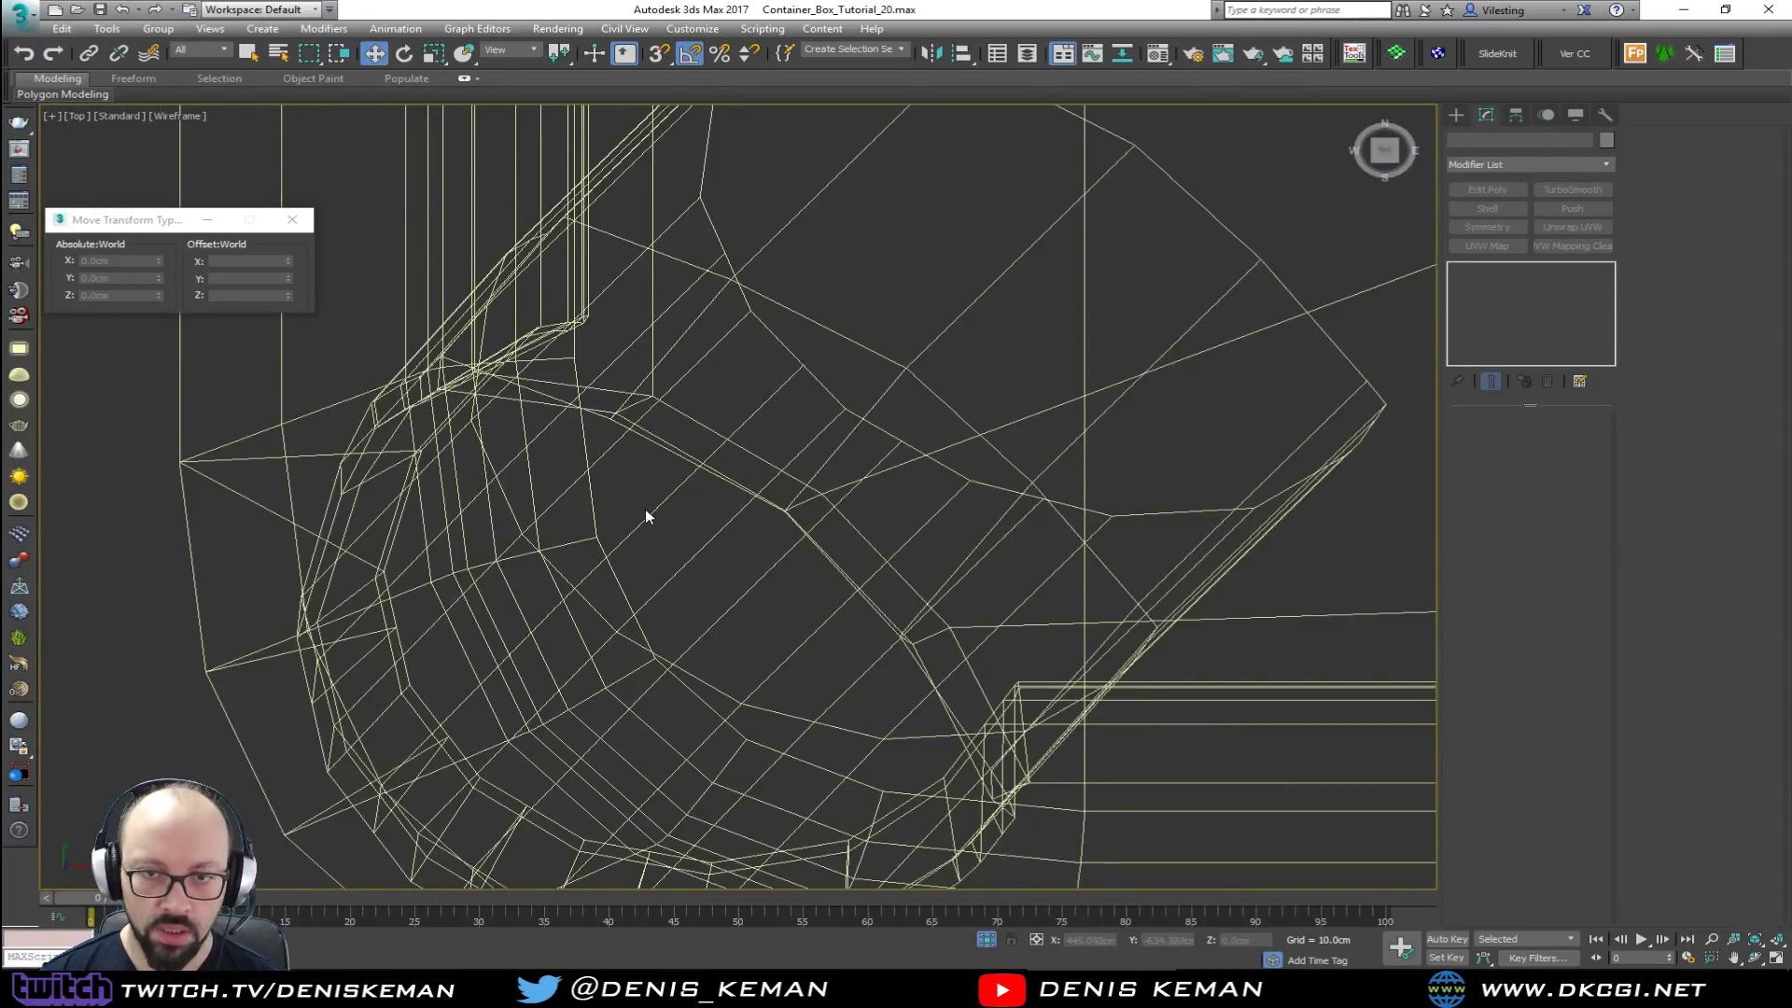
{"action": "scroll", "coordinate": [646, 509], "scroll_direction": "down", "scroll_amount": 3}
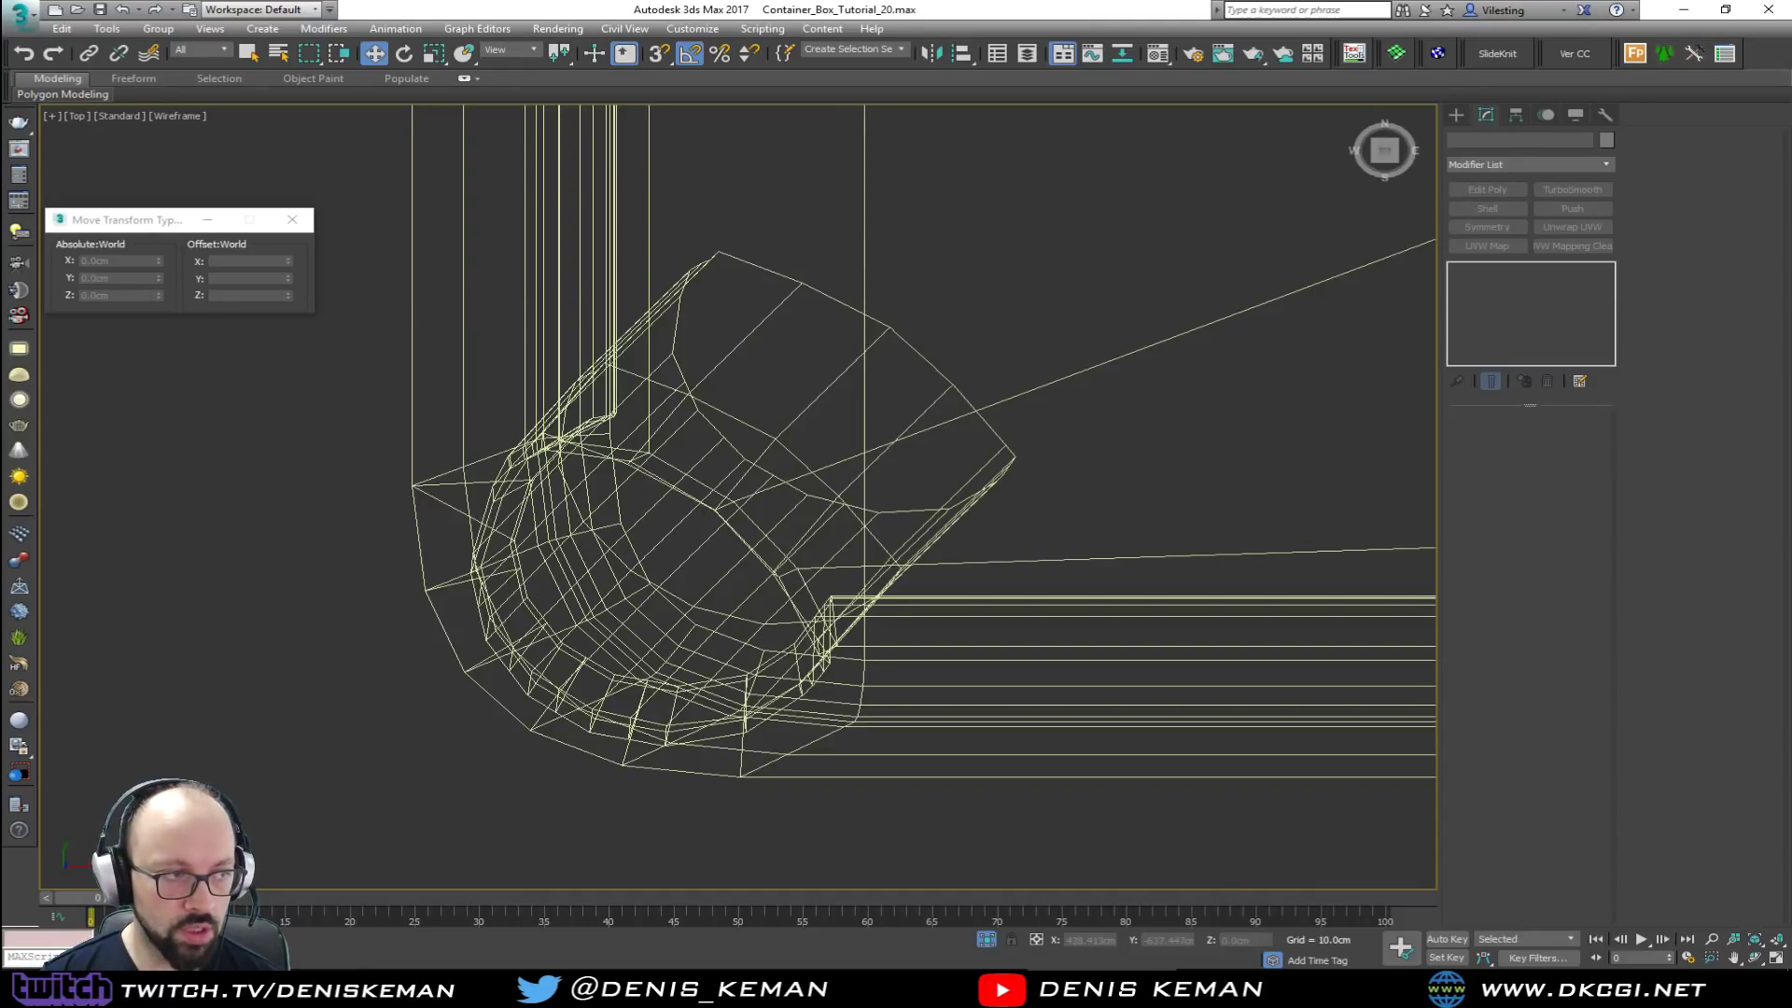
{"action": "key", "text": "alt+Tab"}
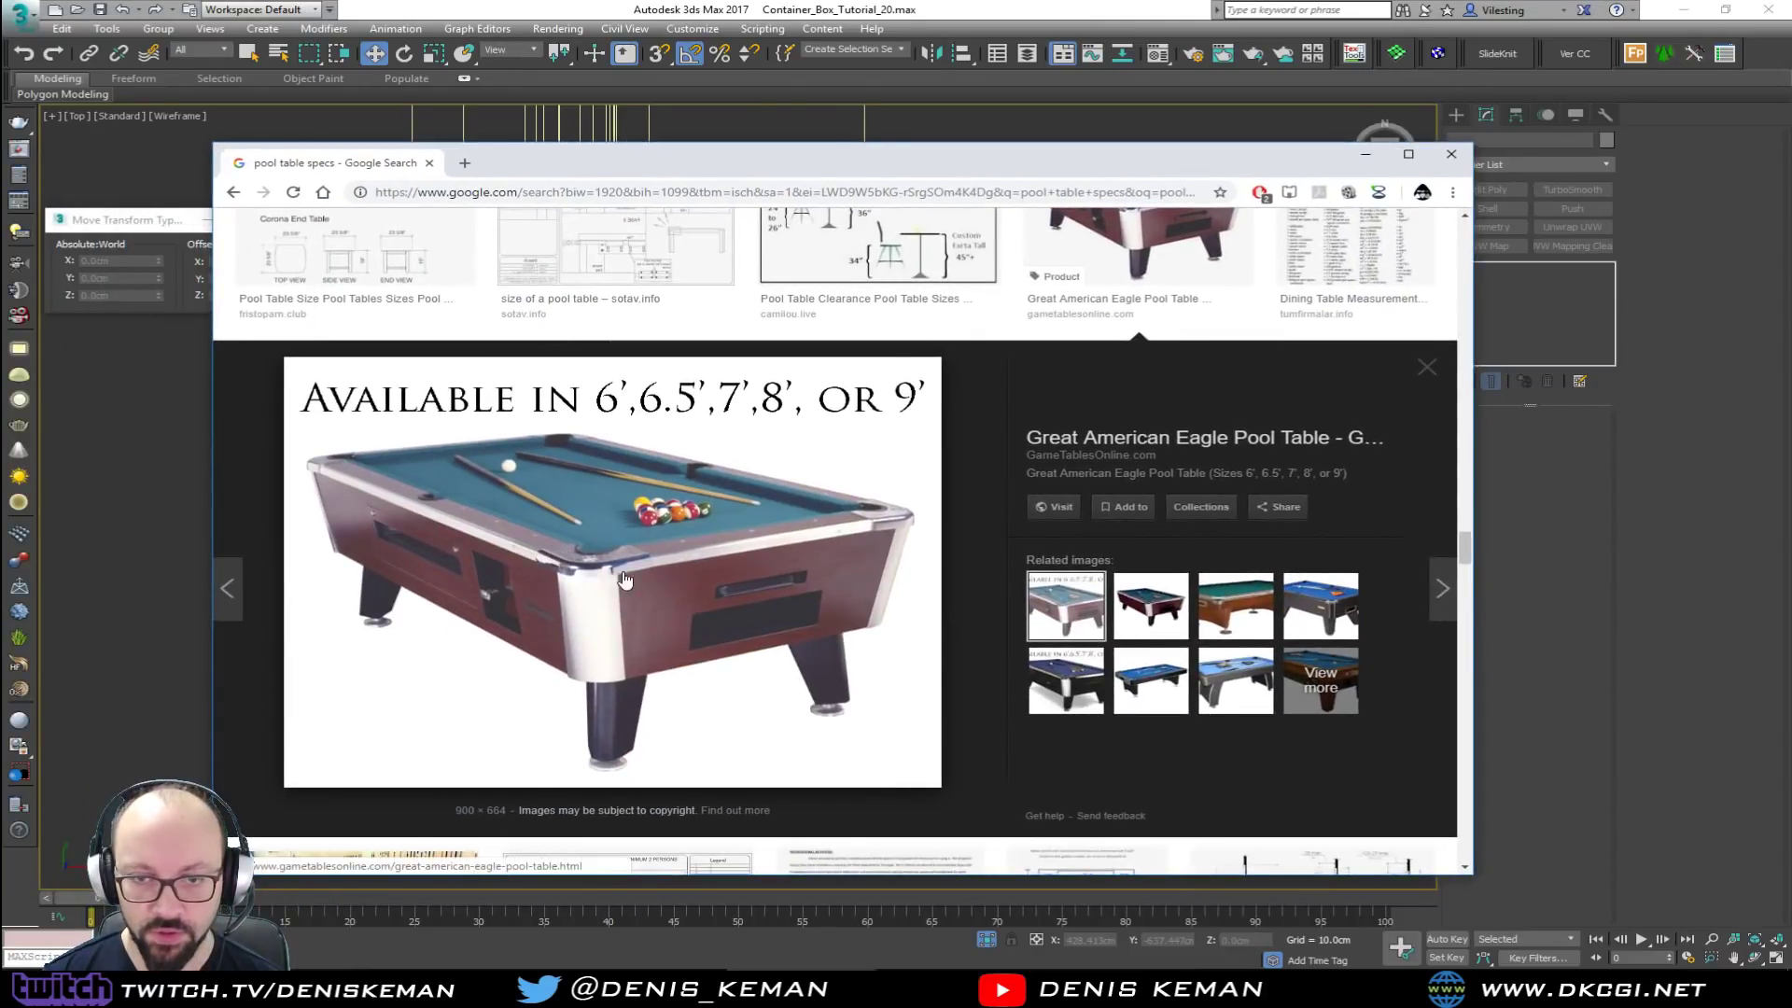
{"action": "key", "text": "alt+Tab"}
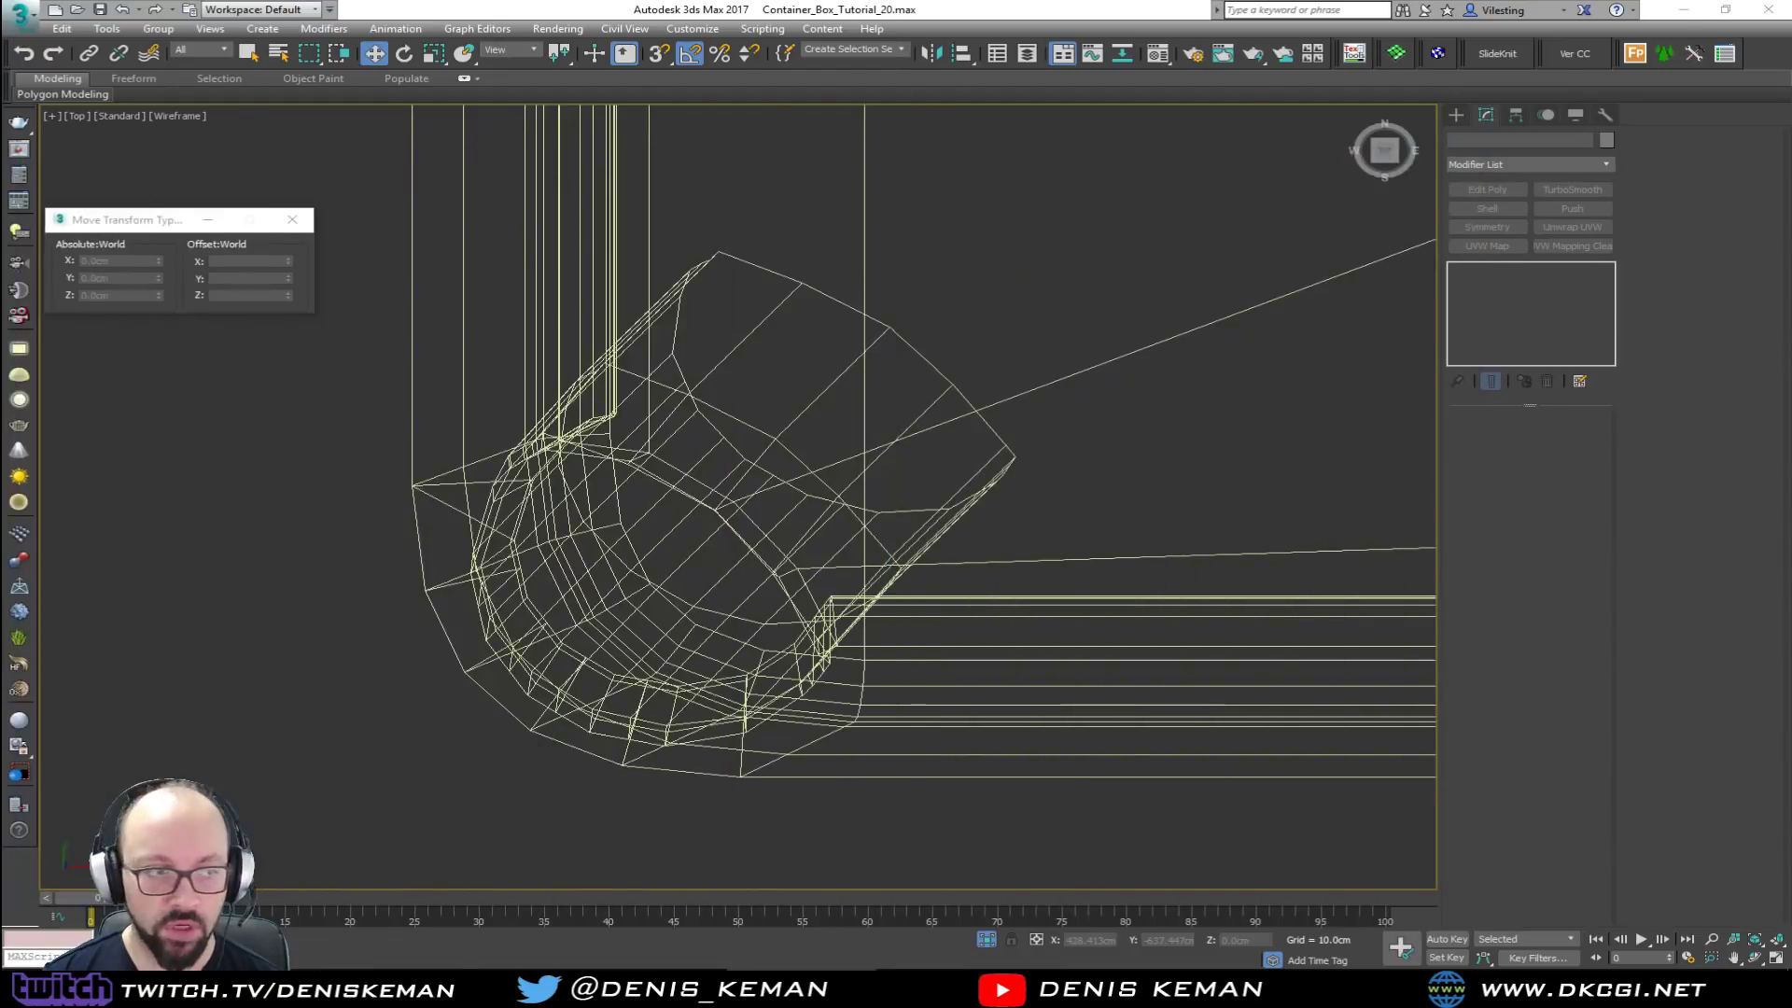
{"action": "middle_click_drag", "start_coordinate": [589, 566], "coordinate": [616, 592]}
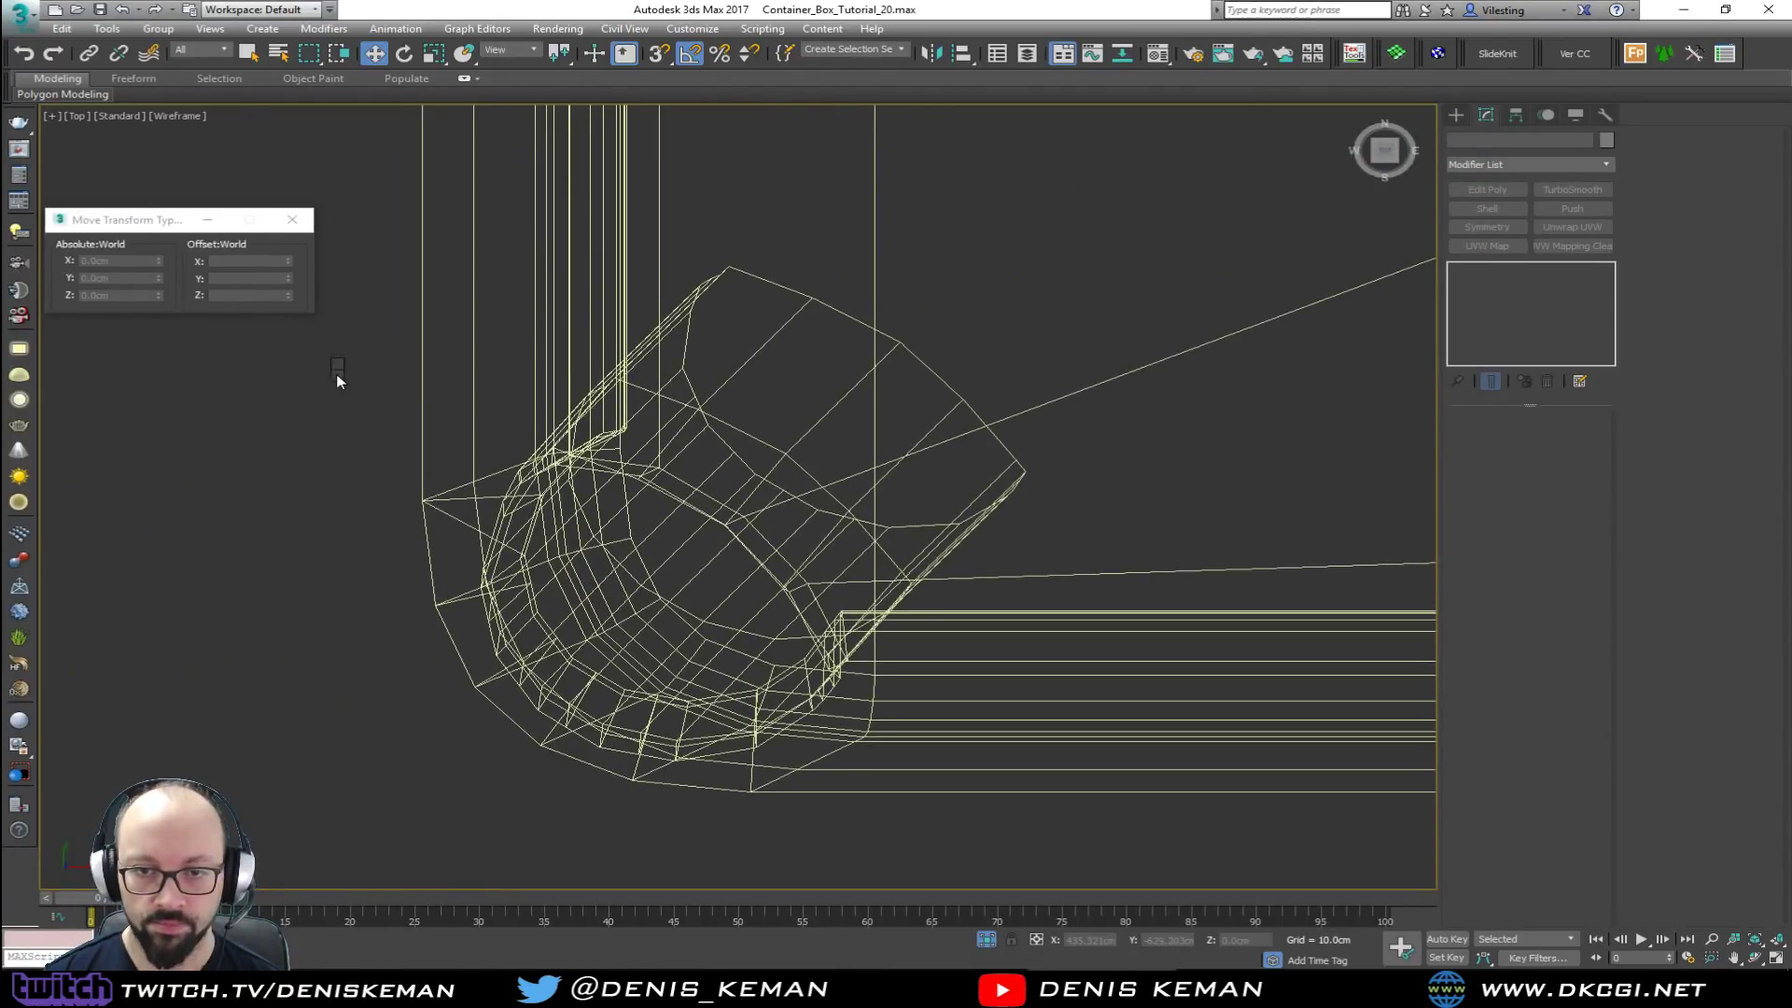
Step: Draw a plane about 13.6 cm long and 15.0 cm wide over the table's corner pocket in the Top view
{"action": "right_click", "coordinate": [448, 369]}
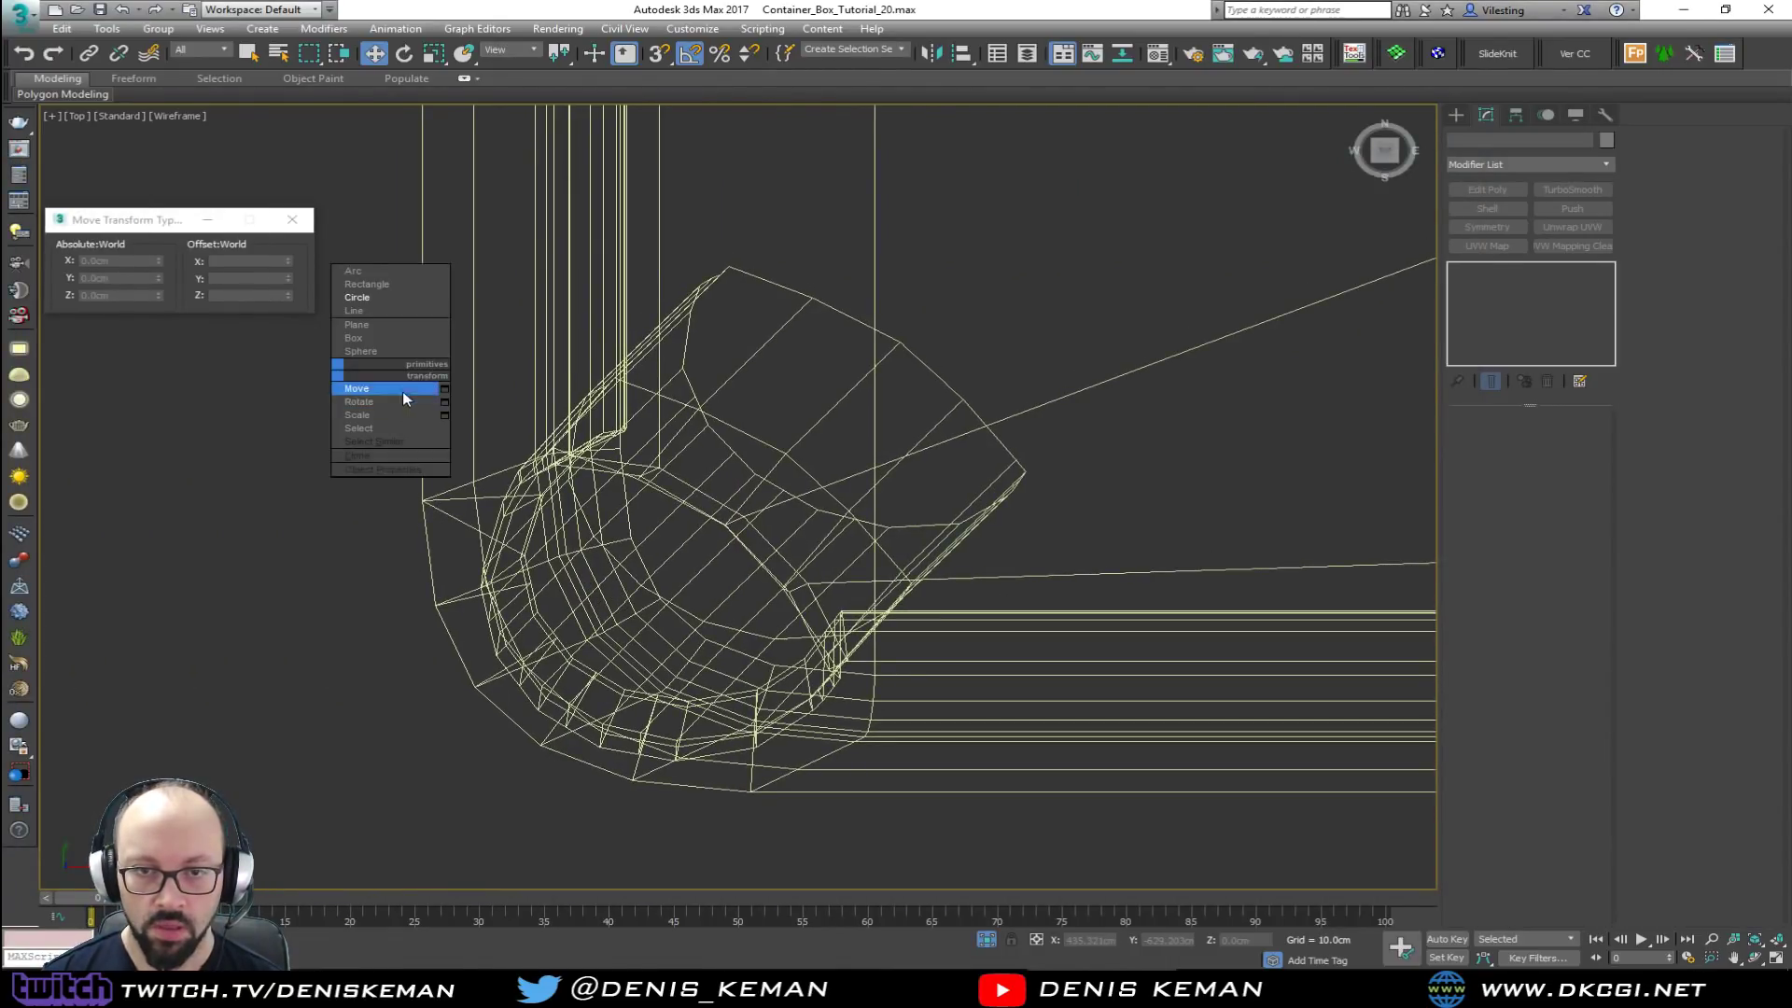
{"action": "left_click", "coordinate": [395, 323]}
{"action": "left_click_drag", "start_coordinate": [412, 408], "coordinate": [907, 801]}
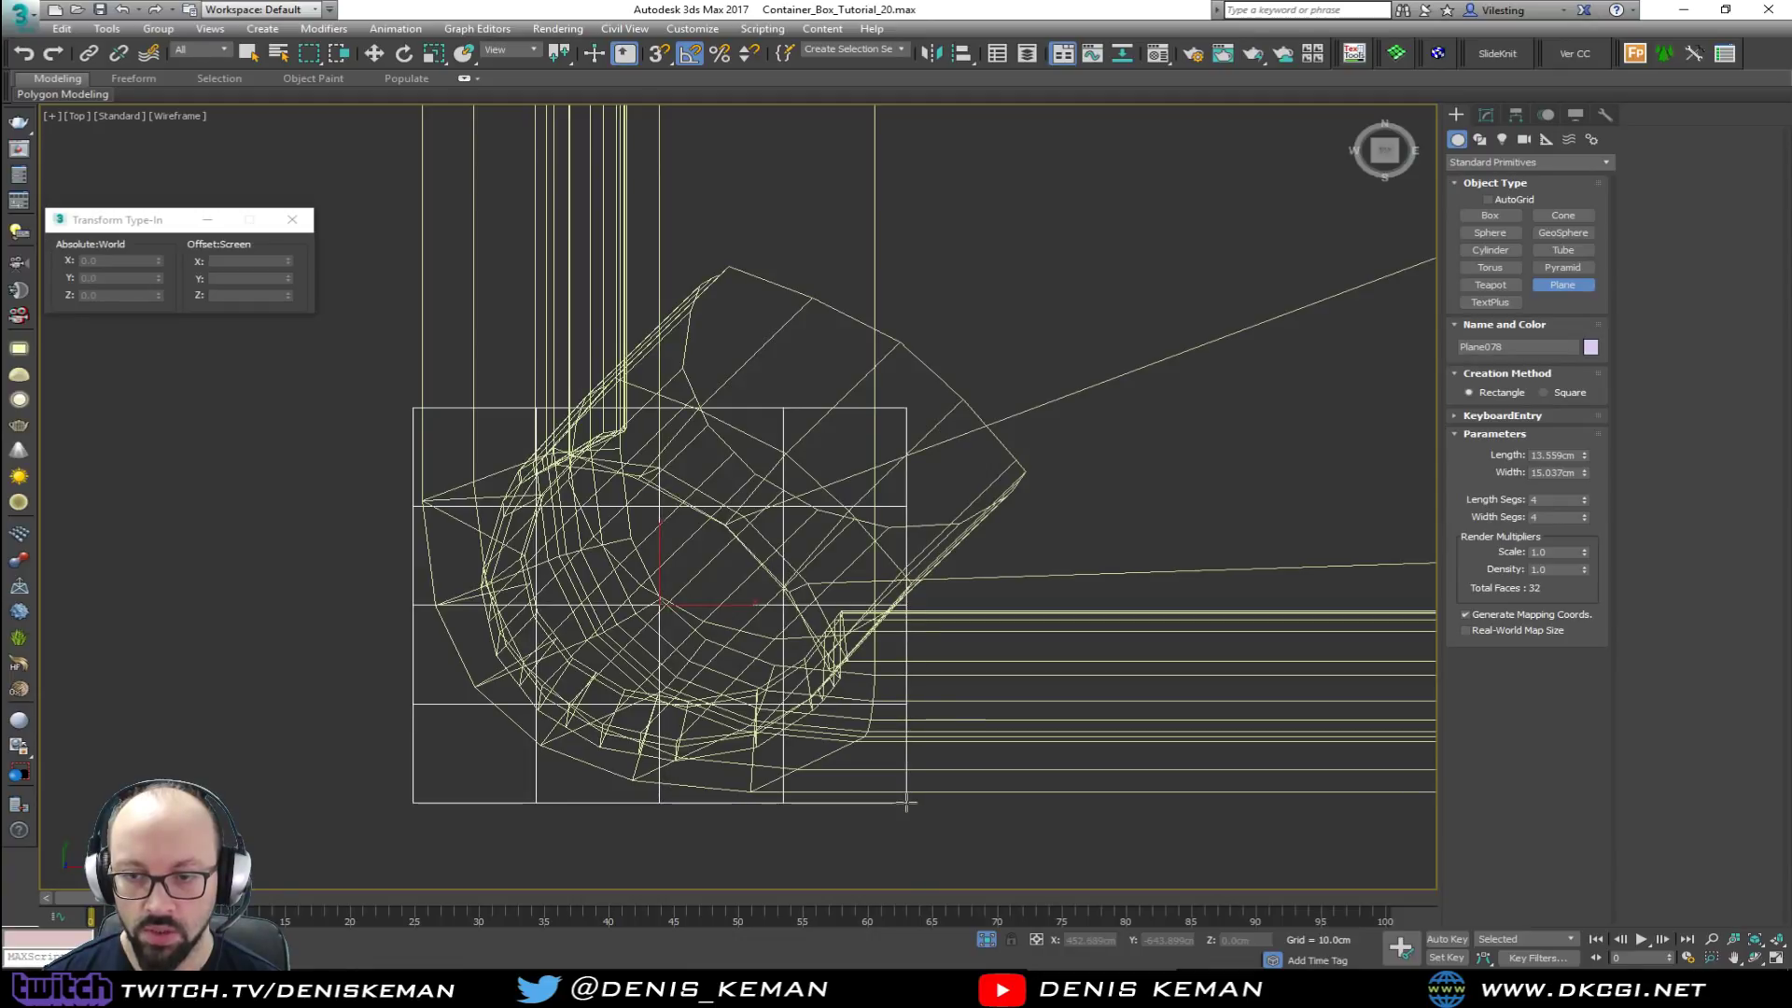
Step: Move the new plane up to about 385.2 cm in Z, level with the table's top rim
{"action": "key", "text": "alt+w"}
{"action": "right_click", "coordinate": [1044, 740]}
{"action": "key", "text": "alt+w"}
{"action": "middle_click_drag", "start_coordinate": [704, 632], "coordinate": [795, 618], "text": "alt"}
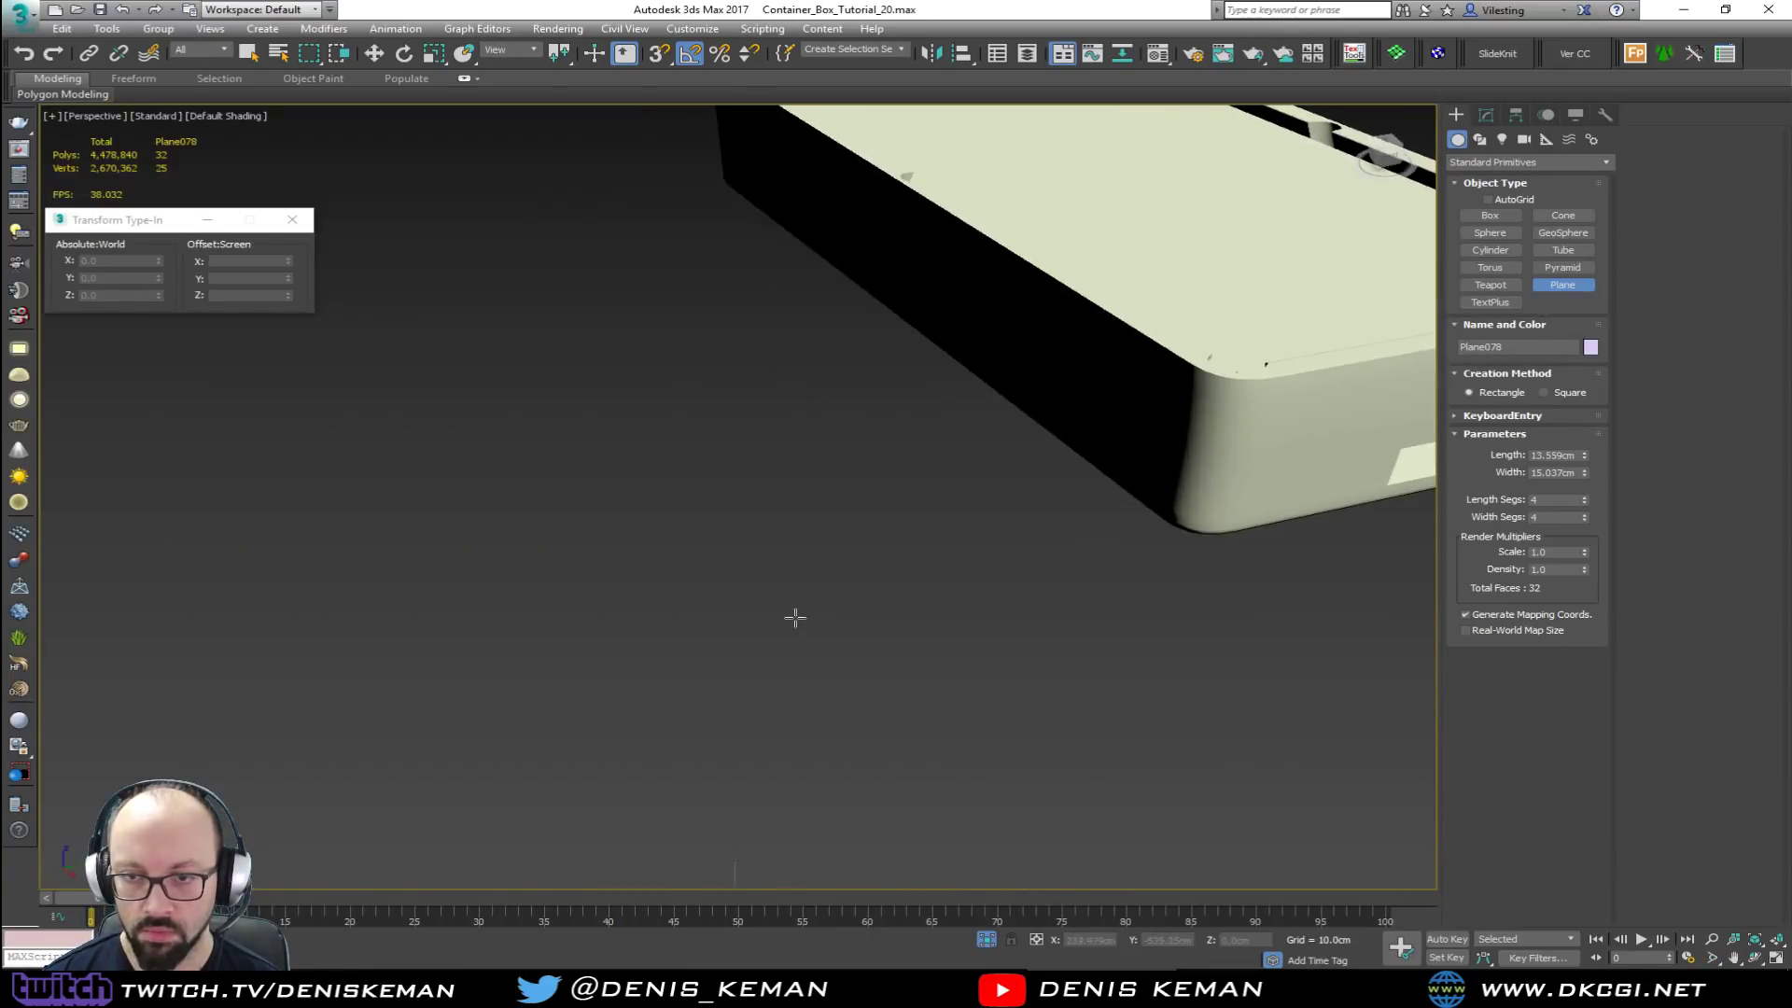
{"action": "scroll", "coordinate": [742, 560], "scroll_direction": "down", "scroll_amount": 3}
{"action": "middle_click_drag", "start_coordinate": [742, 560], "coordinate": [444, 636]}
{"action": "key", "text": "z"}
{"action": "scroll", "coordinate": [508, 601], "scroll_direction": "down", "scroll_amount": 10}
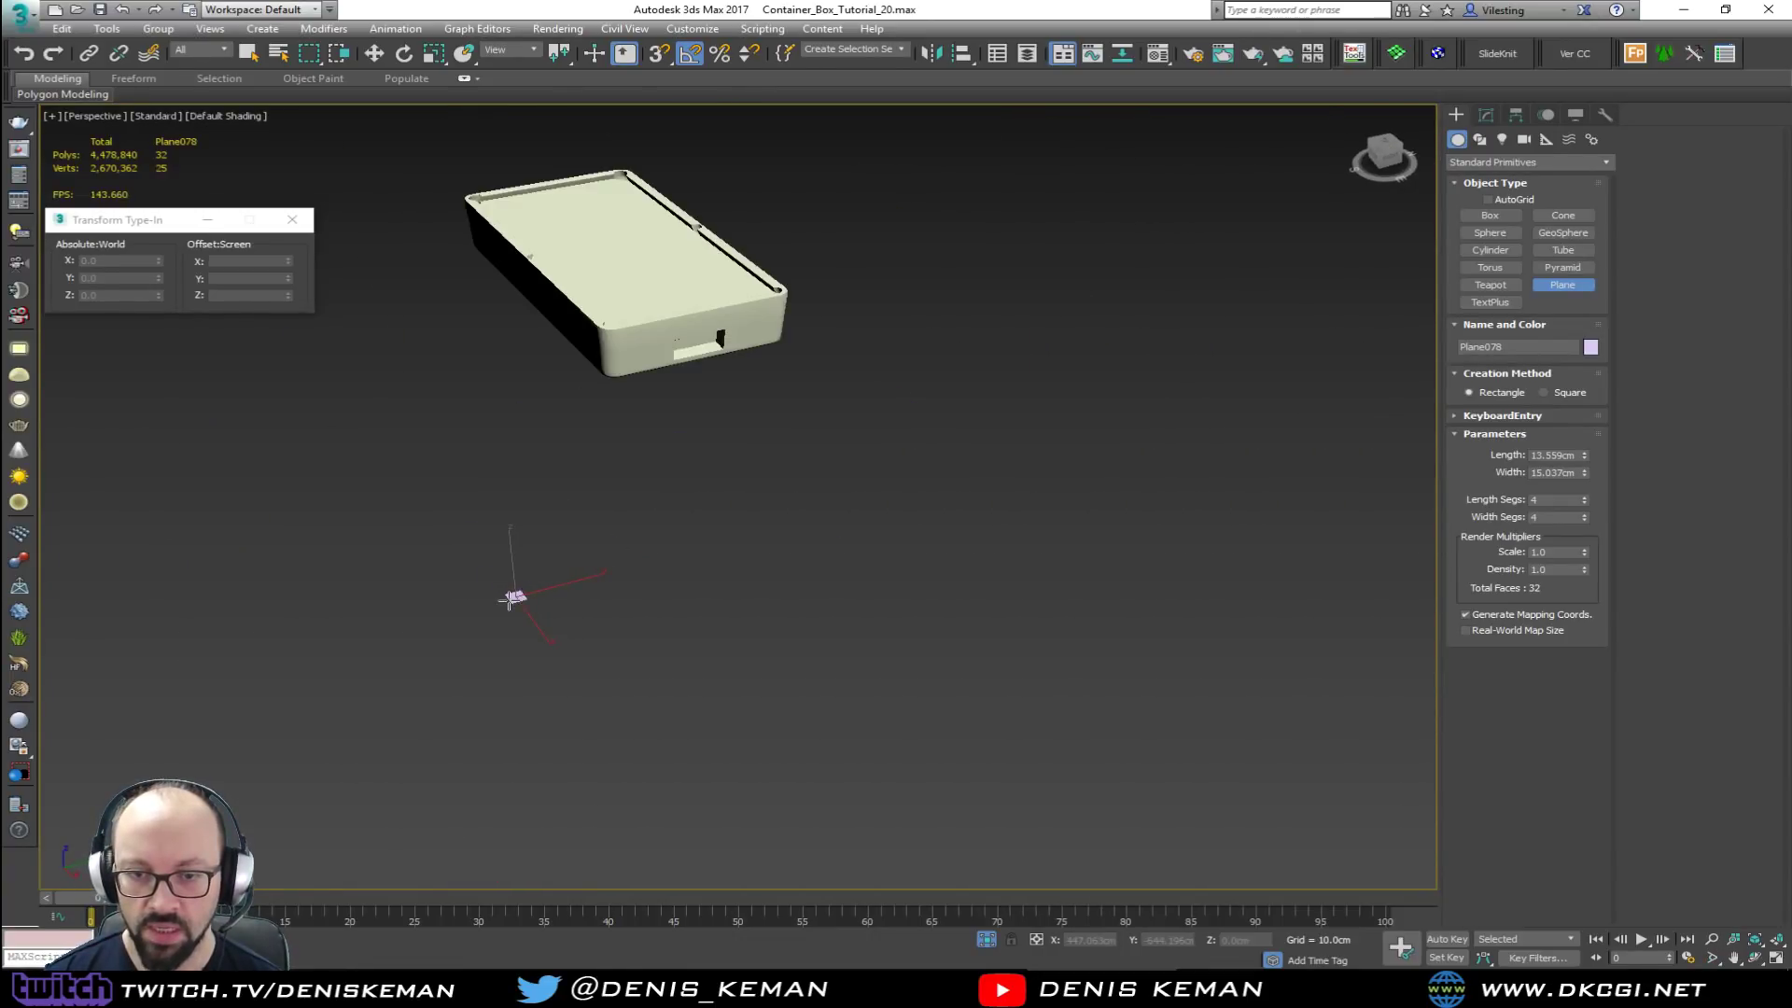
{"action": "key", "text": "w"}
{"action": "left_click_drag", "start_coordinate": [511, 599], "coordinate": [520, 152]}
{"action": "key", "text": "z"}
{"action": "middle_click_drag", "start_coordinate": [682, 502], "coordinate": [845, 520], "text": "alt"}
{"action": "left_click_drag", "start_coordinate": [745, 456], "coordinate": [744, 518]}
{"action": "middle_click_drag", "start_coordinate": [744, 518], "coordinate": [608, 532], "text": "alt"}
Step: Return to the maximized Top view and set the plane's length and width segments to 1
{"action": "key", "text": "alt+w"}
{"action": "right_click", "coordinate": [457, 401]}
{"action": "key", "text": "alt+w"}
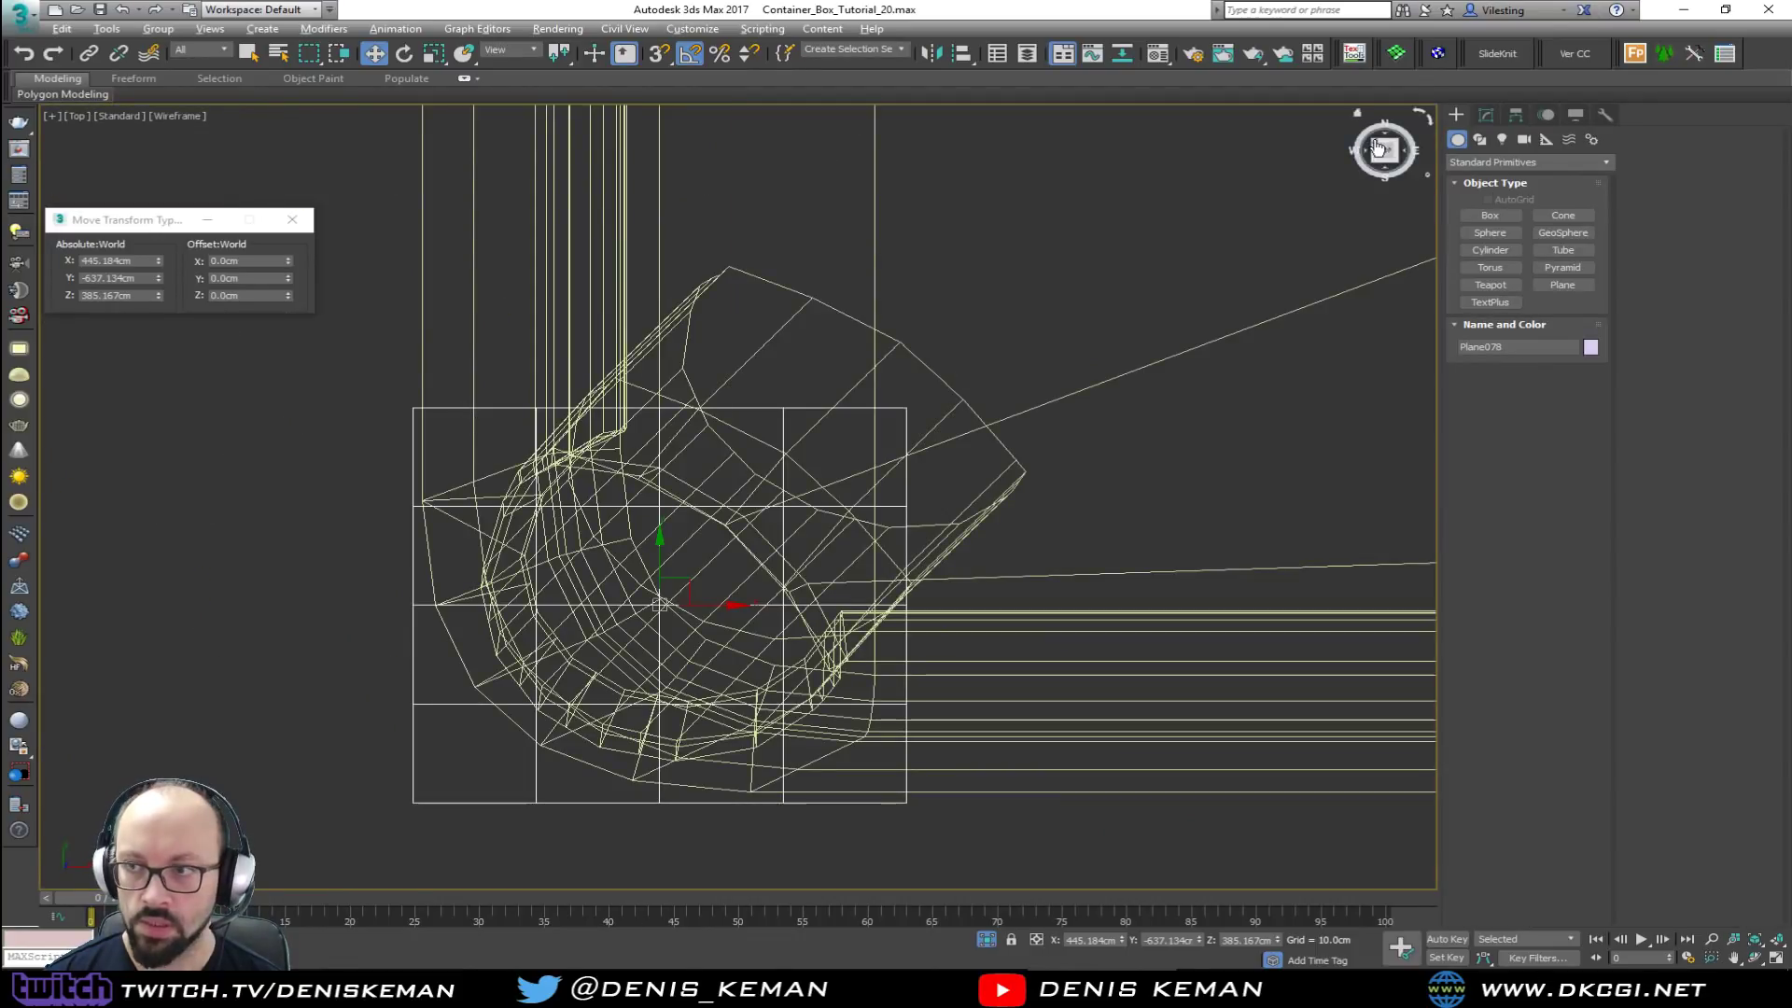
{"action": "left_click", "coordinate": [1486, 114]}
{"action": "right_click", "coordinate": [1584, 484]}
{"action": "right_click", "coordinate": [1583, 502]}
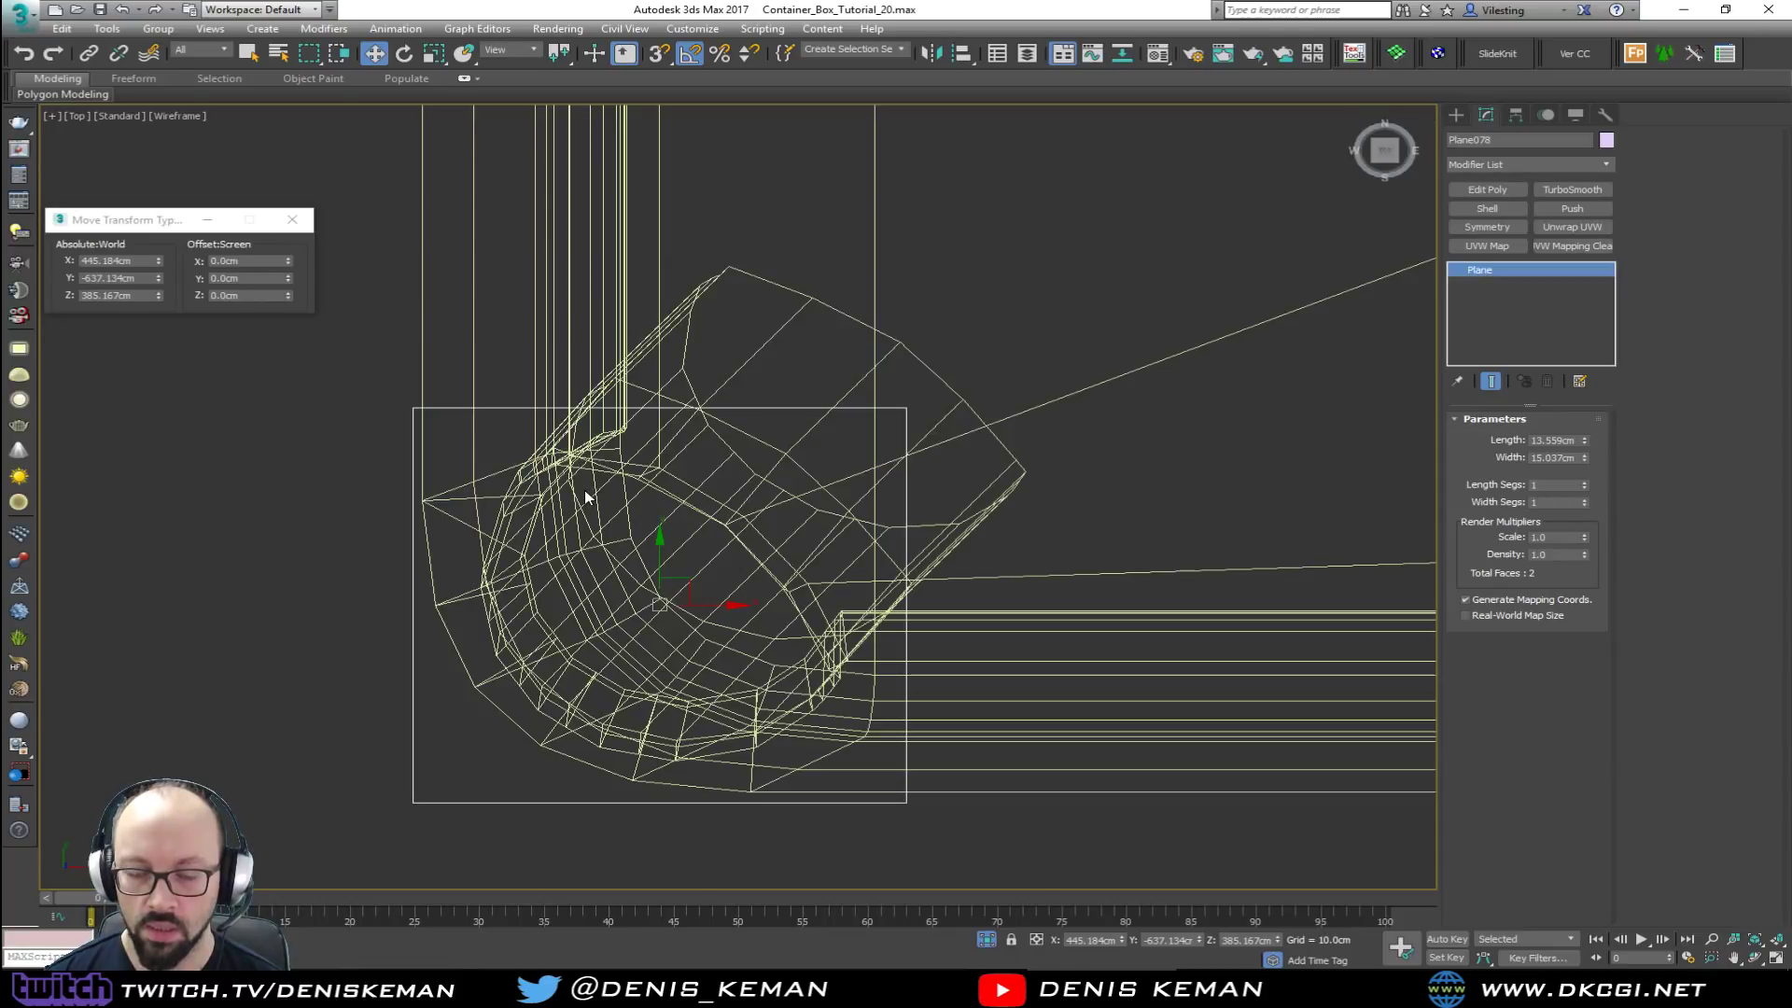
Step: Snap the plane's outer edges to the table's outer edges at the corner pocket, at X 445.47 cm and Y -636.763 cm
{"action": "scroll", "coordinate": [444, 410], "scroll_direction": "up", "scroll_amount": 2}
{"action": "key", "text": "s"}
{"action": "left_click_drag", "start_coordinate": [401, 408], "coordinate": [412, 501]}
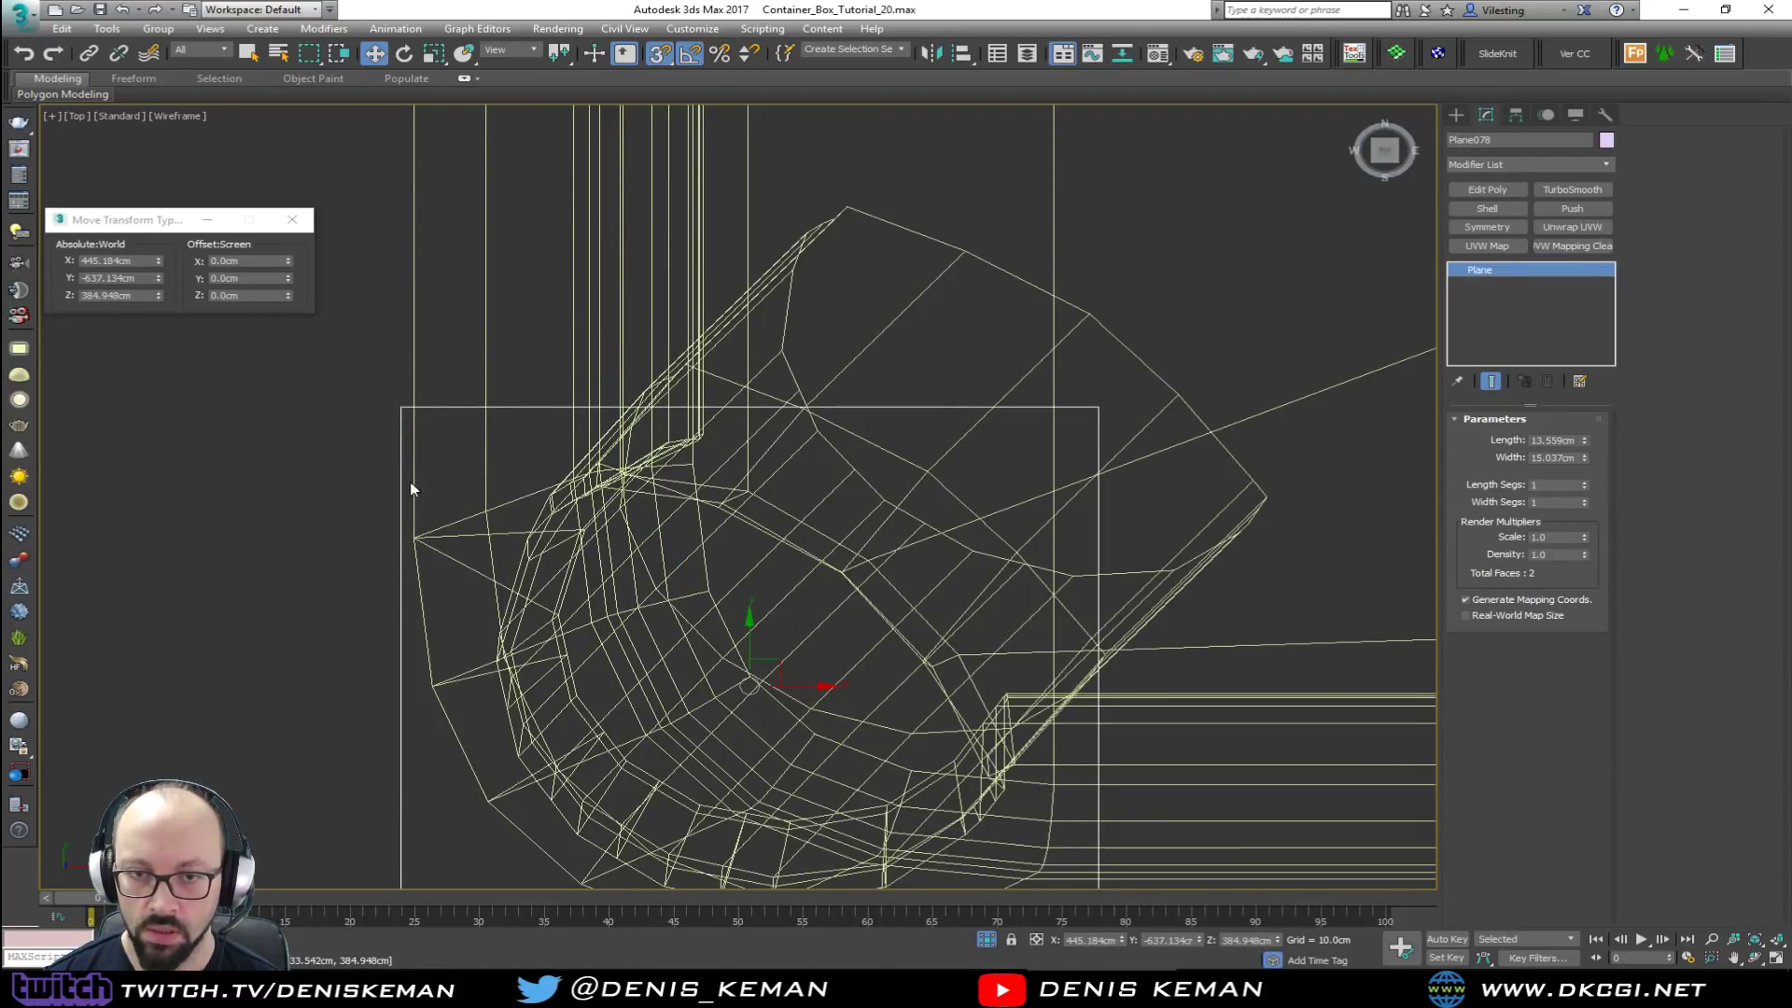
{"action": "scroll", "coordinate": [407, 467], "scroll_direction": "down", "scroll_amount": 2}
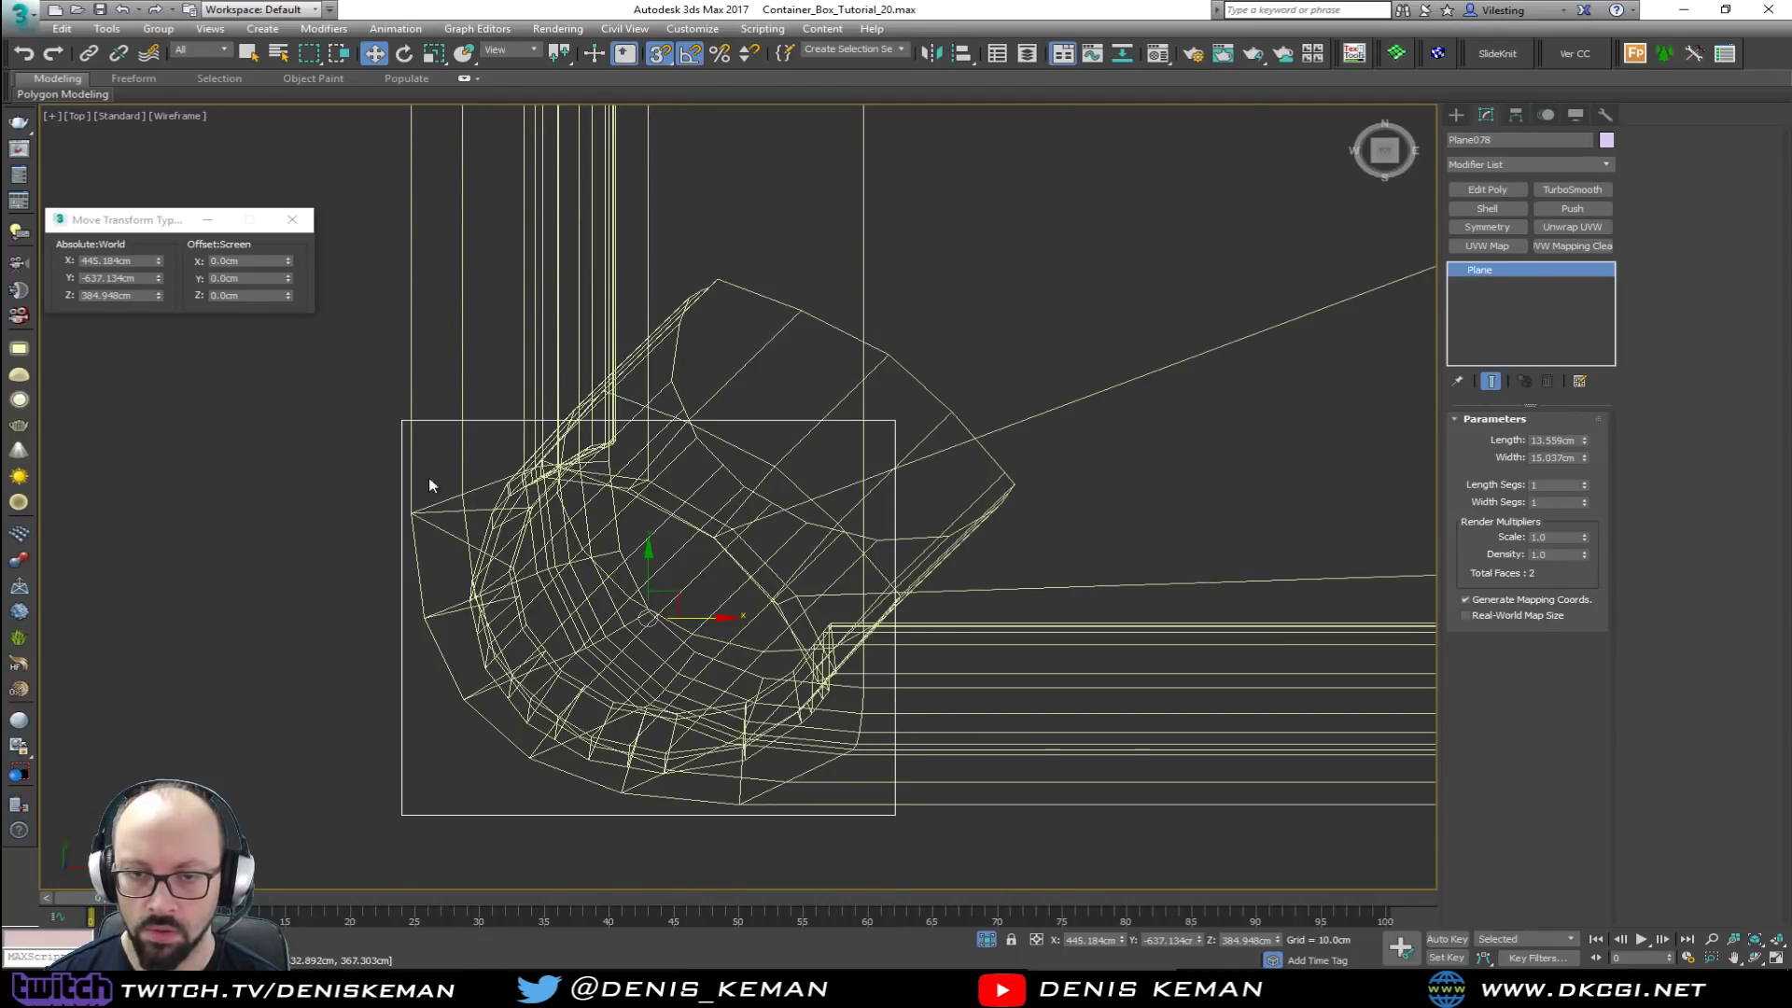
{"action": "scroll", "coordinate": [431, 490], "scroll_direction": "up", "scroll_amount": 2}
{"action": "left_click_drag", "start_coordinate": [393, 403], "coordinate": [407, 534]}
{"action": "middle_click_drag", "start_coordinate": [697, 688], "coordinate": [687, 488]}
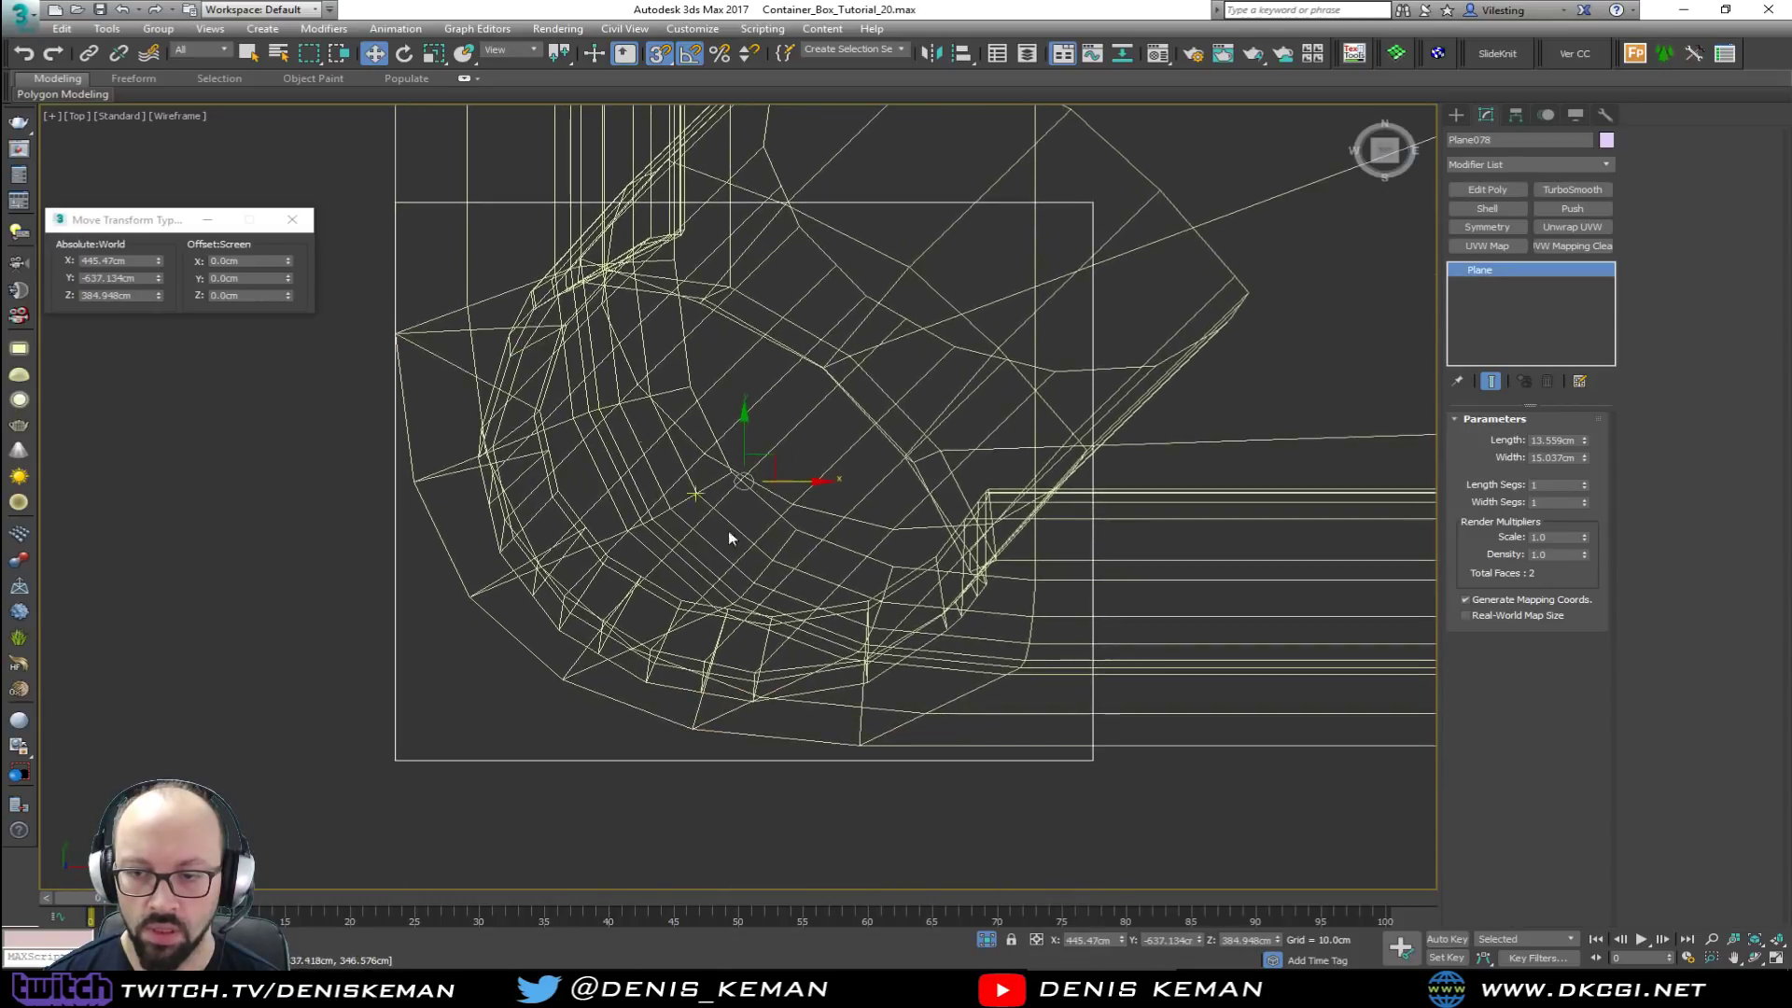
{"action": "left_click_drag", "start_coordinate": [1068, 789], "coordinate": [1067, 789]}
{"action": "left_click", "coordinate": [1089, 765]}
{"action": "left_click", "coordinate": [1090, 761]}
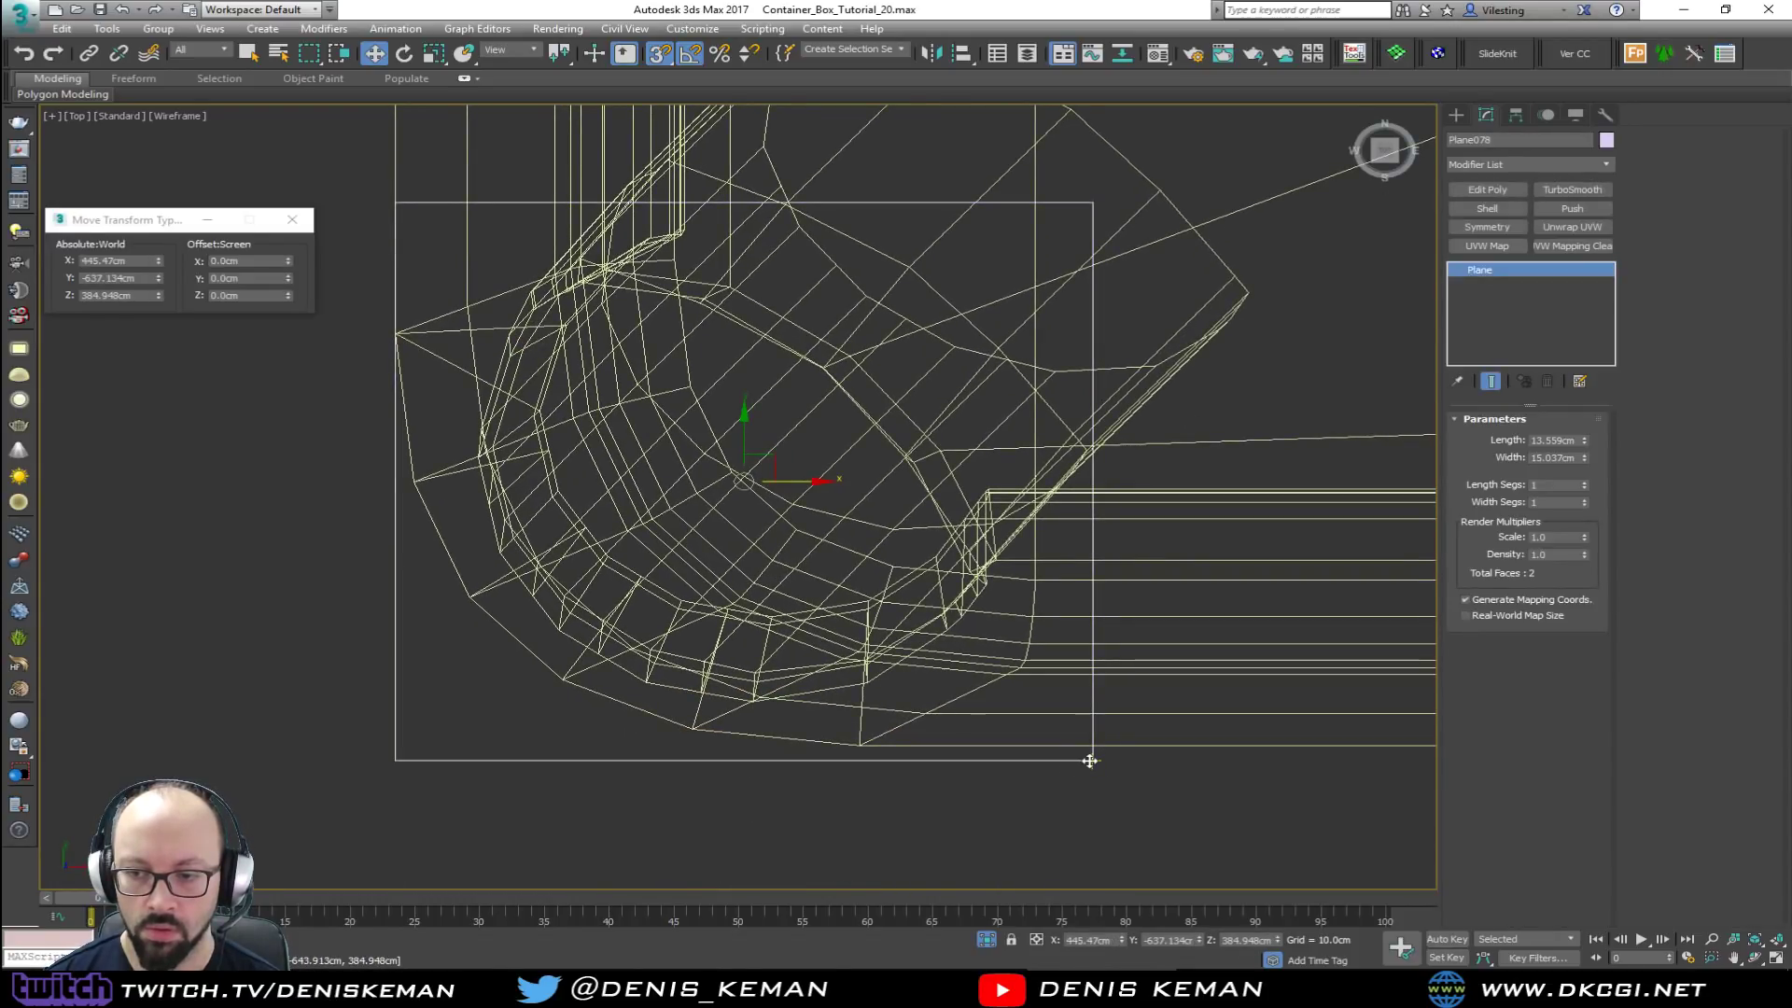
{"action": "left_click_drag", "start_coordinate": [1093, 760], "coordinate": [862, 754]}
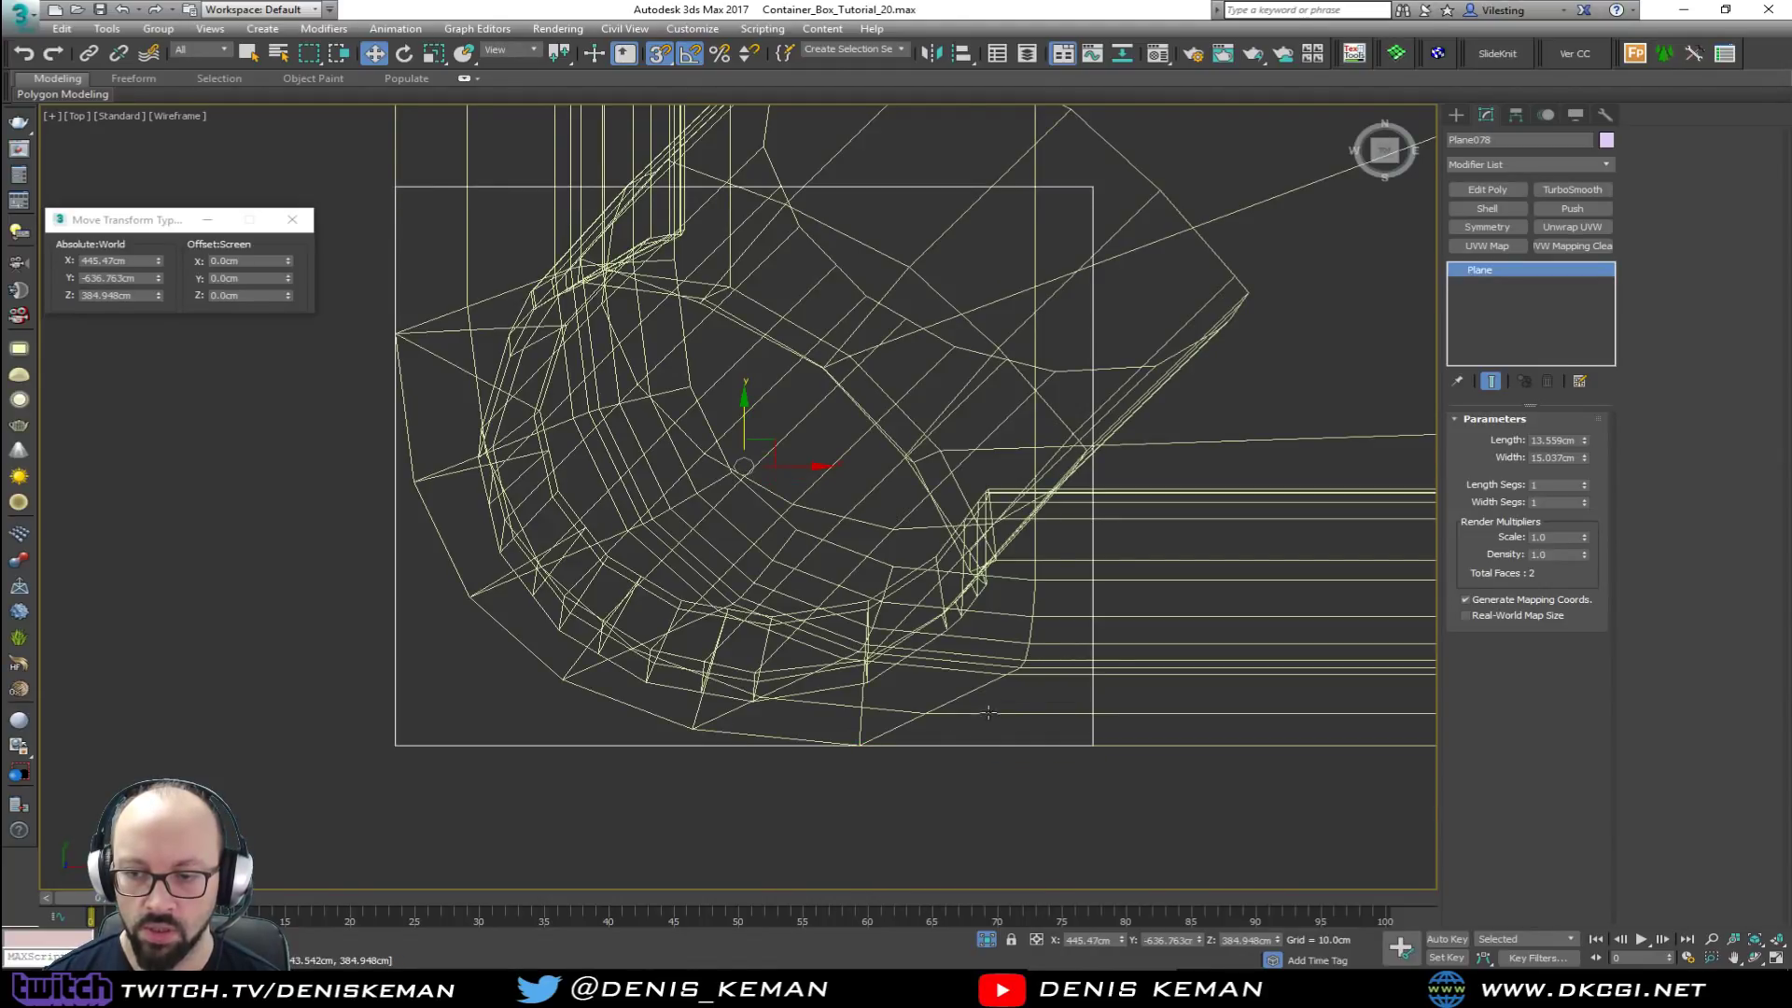
Step: Add an Edit Poly modifier to the plane and cut it along the vertices of the table's rounded outer corner
{"action": "left_click", "coordinate": [1487, 188]}
{"action": "key", "text": "alt+c"}
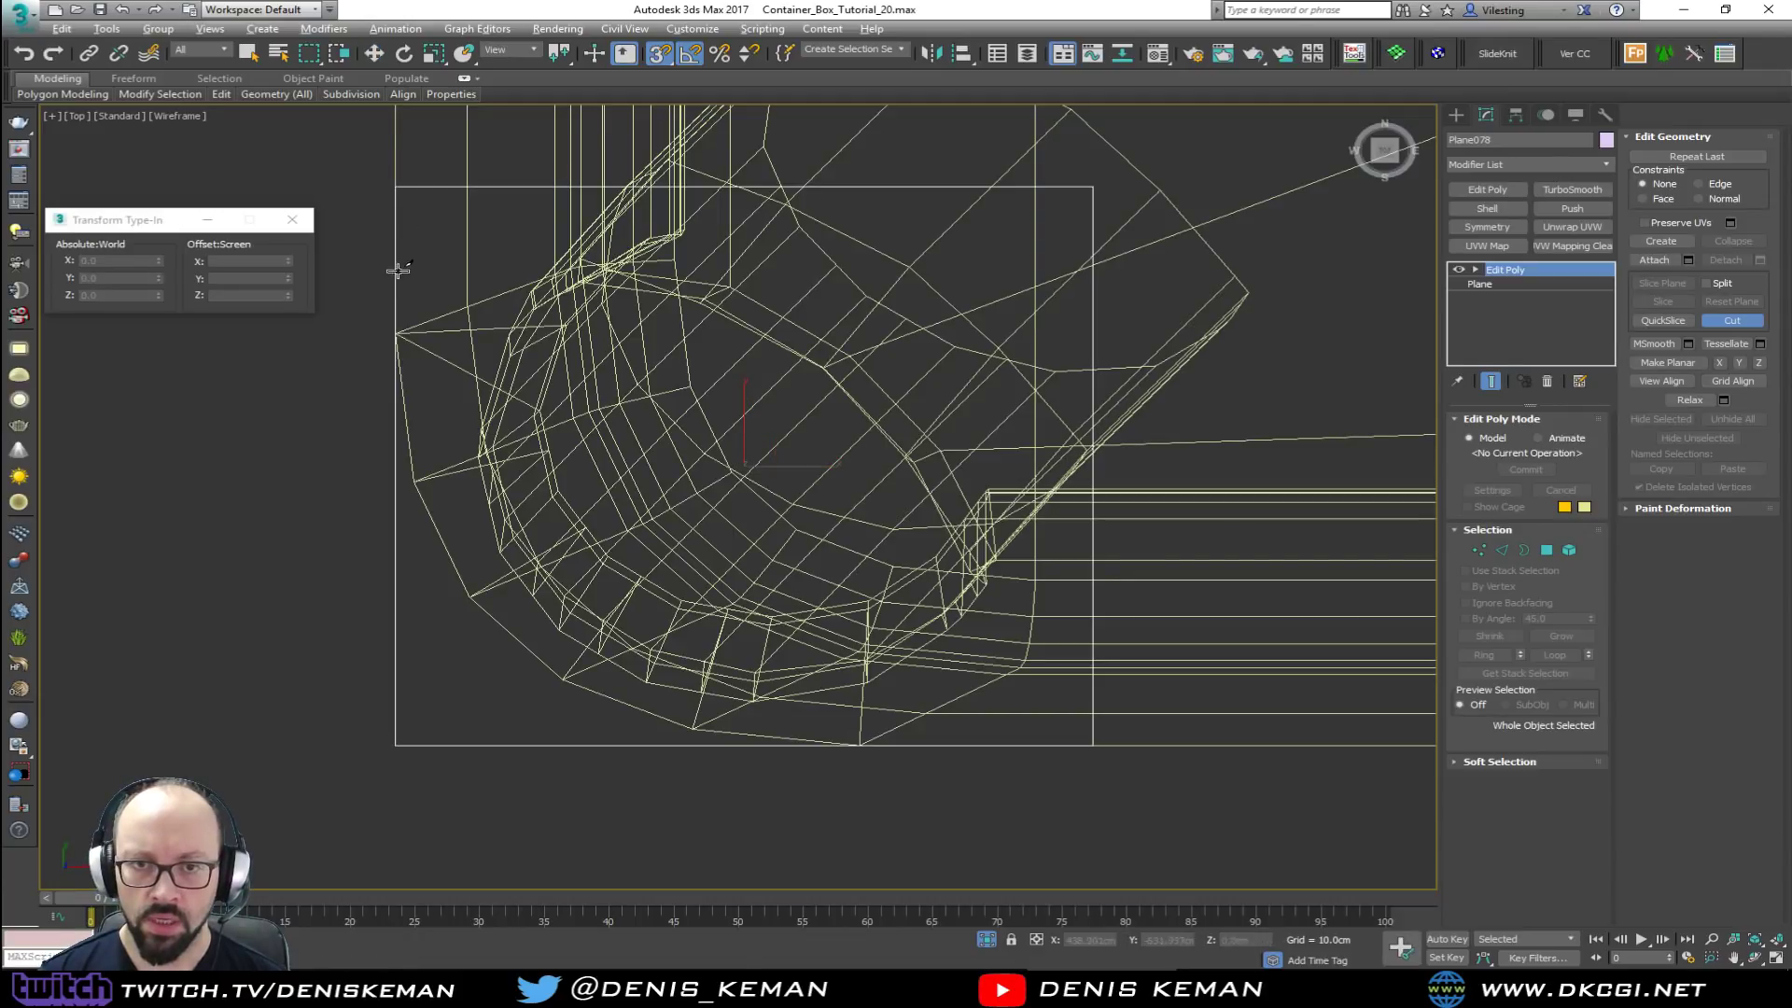
{"action": "left_click", "coordinate": [415, 490]}
{"action": "left_click", "coordinate": [468, 595]}
{"action": "left_click", "coordinate": [560, 673]}
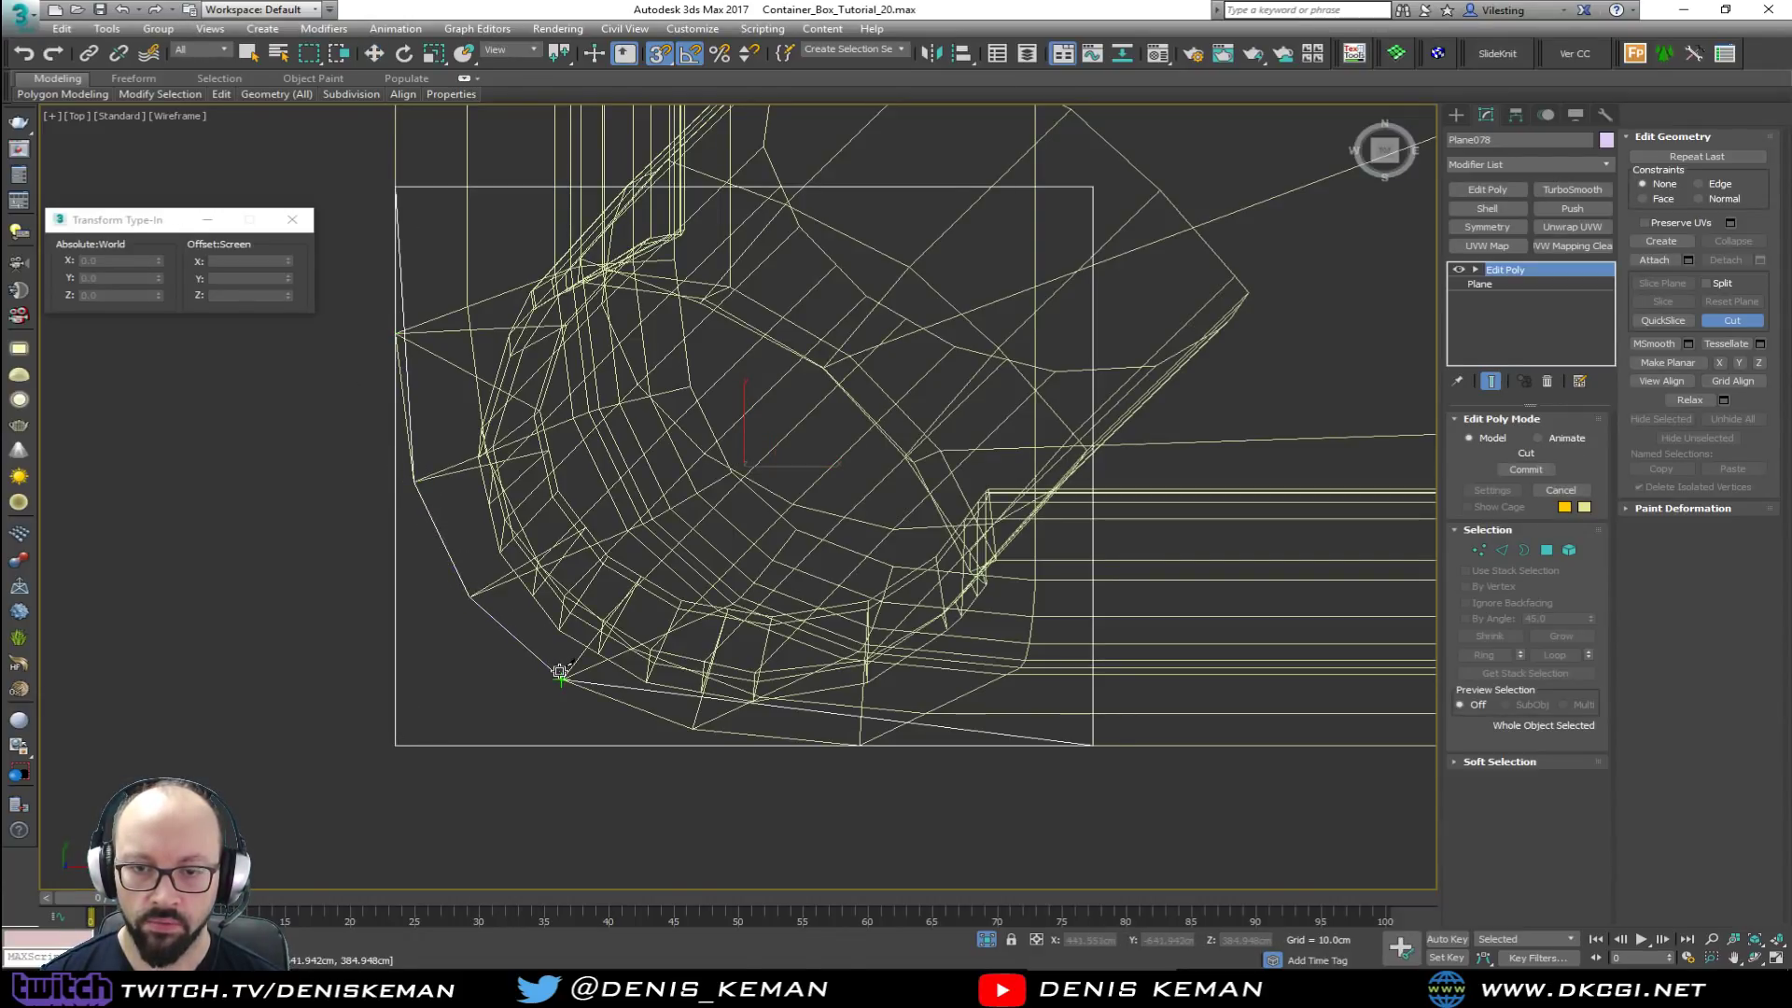
{"action": "left_click", "coordinate": [861, 745]}
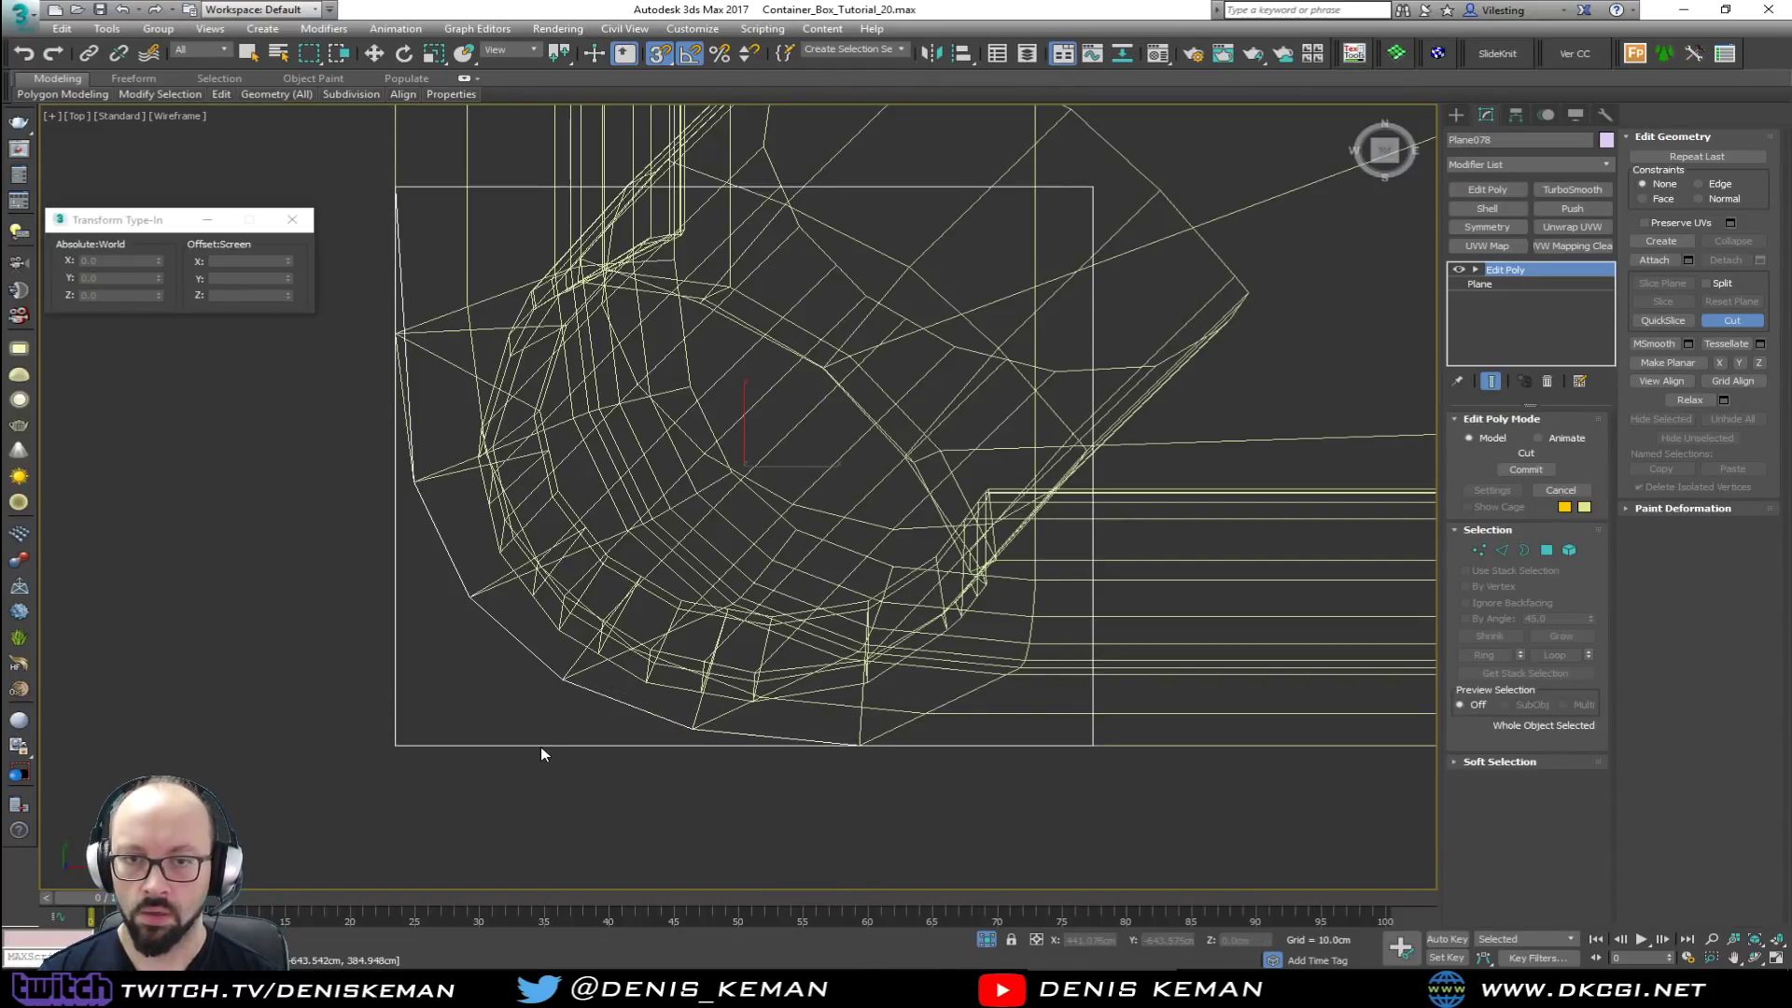
{"action": "right_click", "coordinate": [427, 388]}
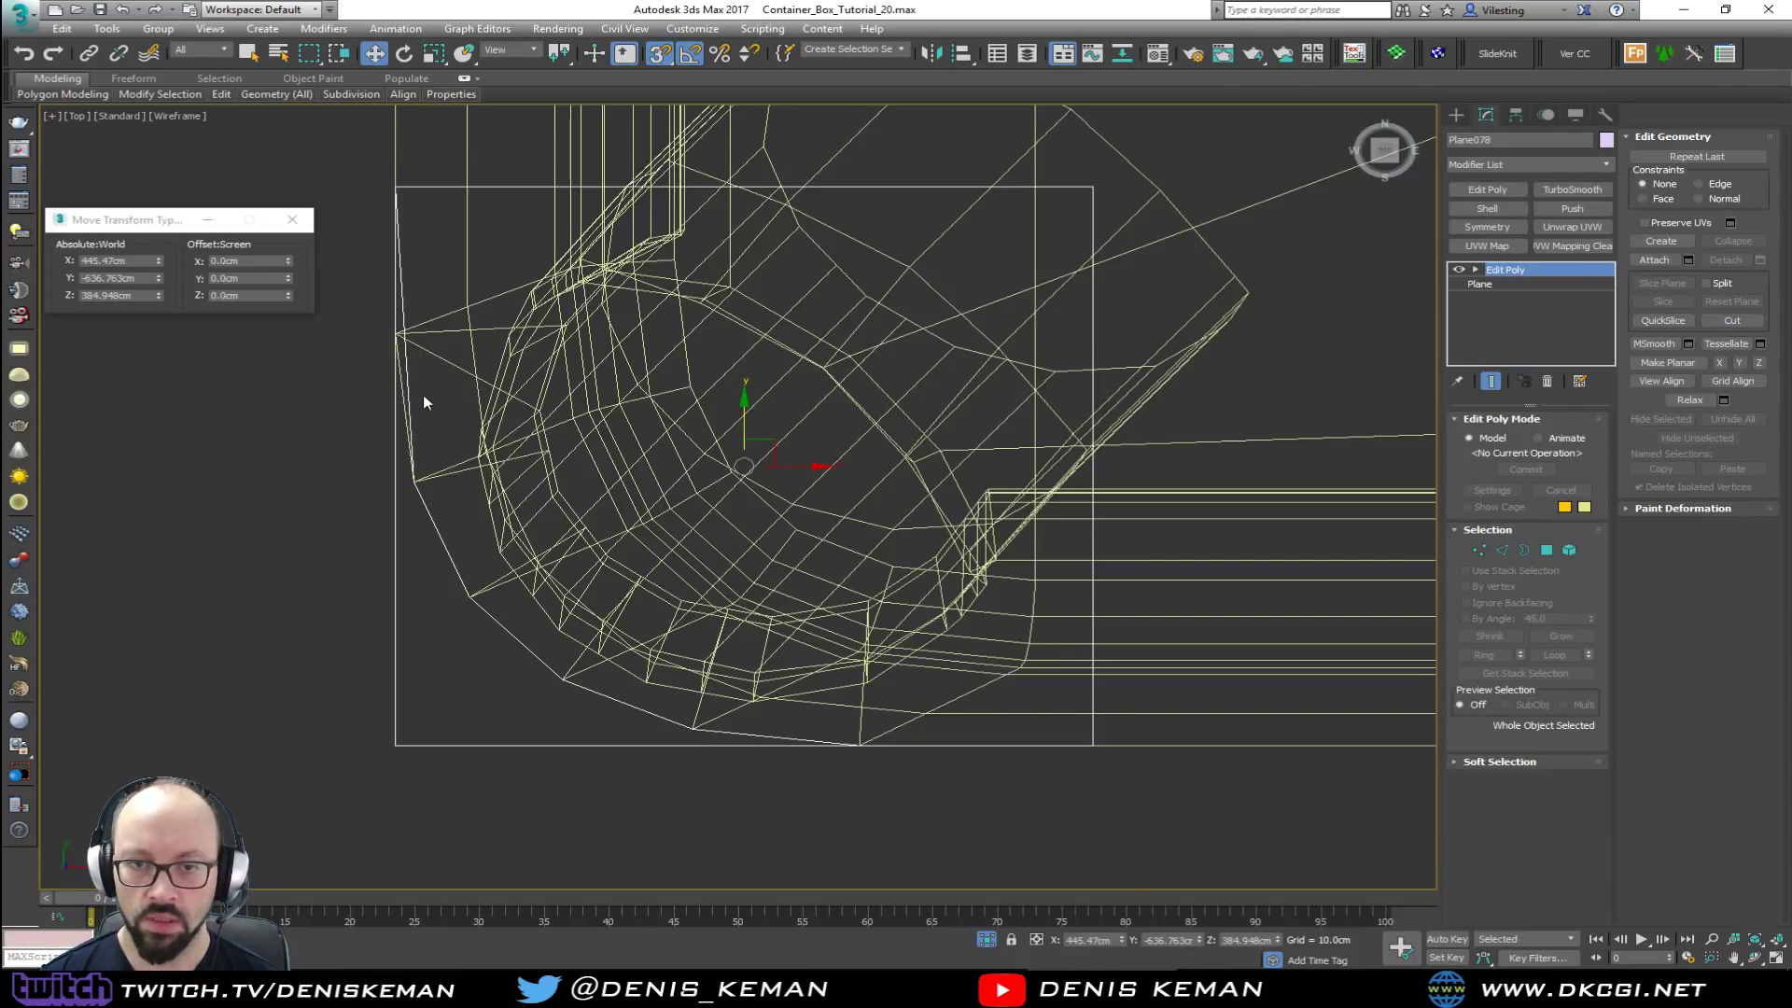
Step: Select the polygons on both sides of the corner cut to check how the cut divides the plane
{"action": "key", "text": "2"}
{"action": "left_click", "coordinate": [408, 377]}
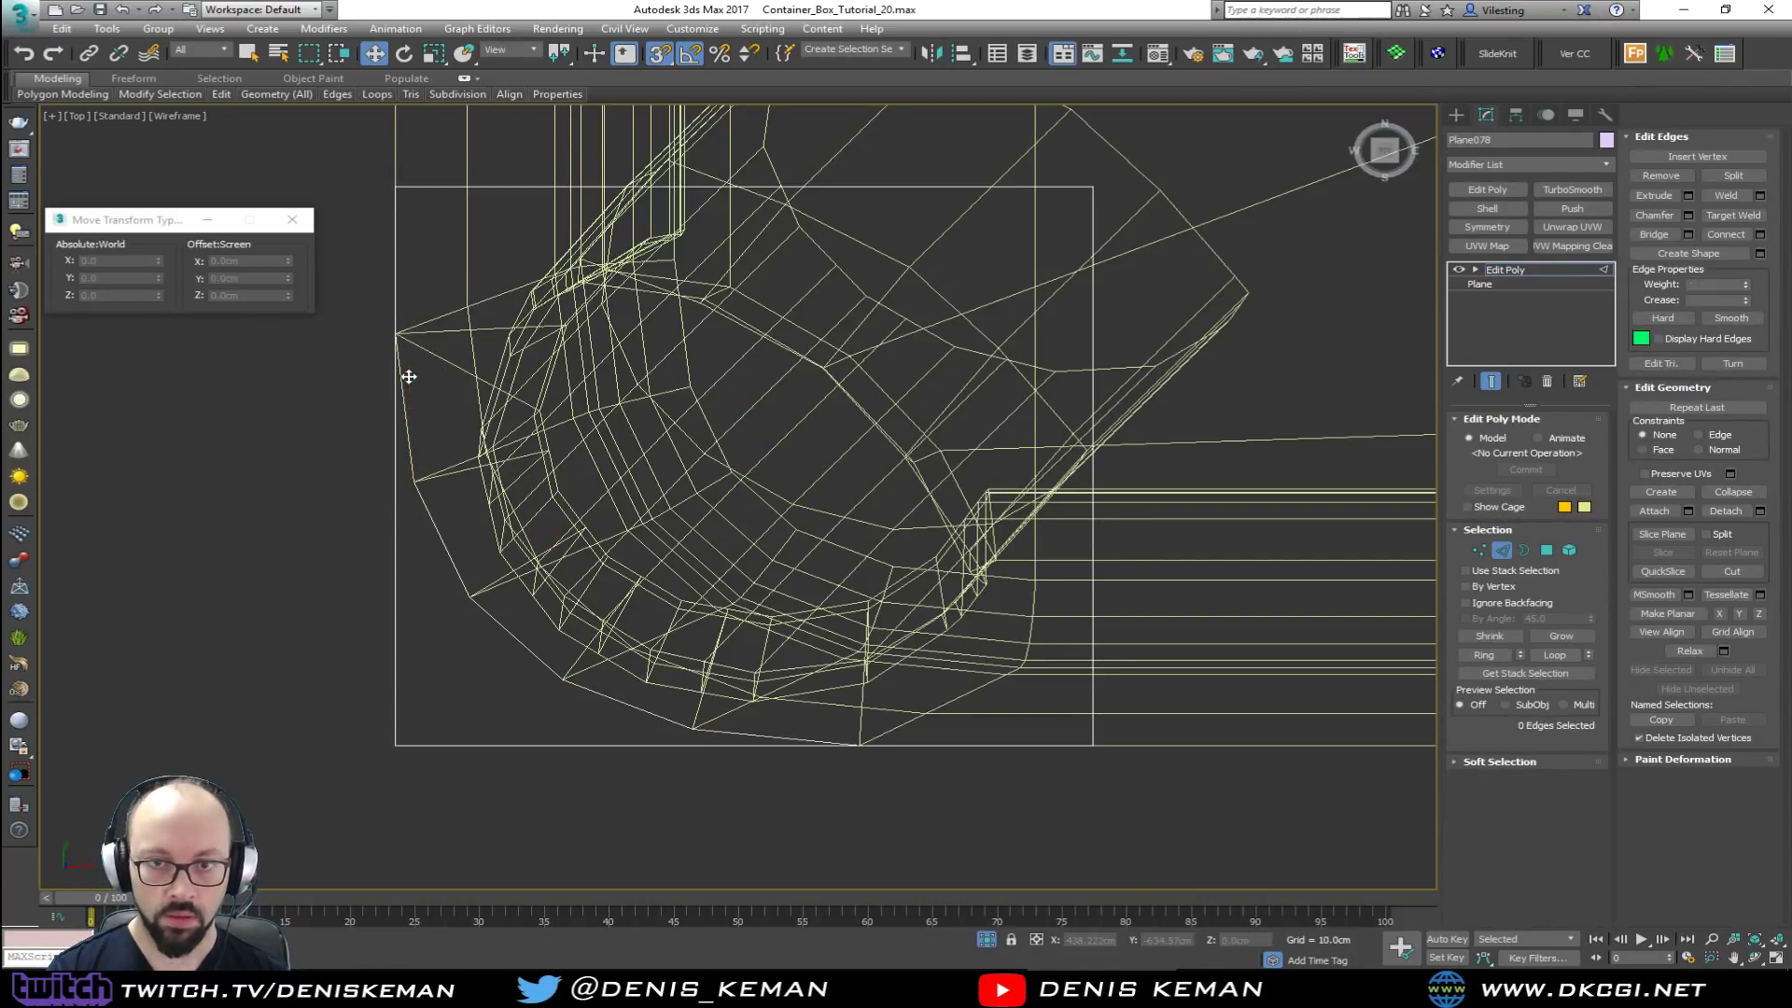
{"action": "key", "text": "4"}
{"action": "left_click", "coordinate": [408, 581]}
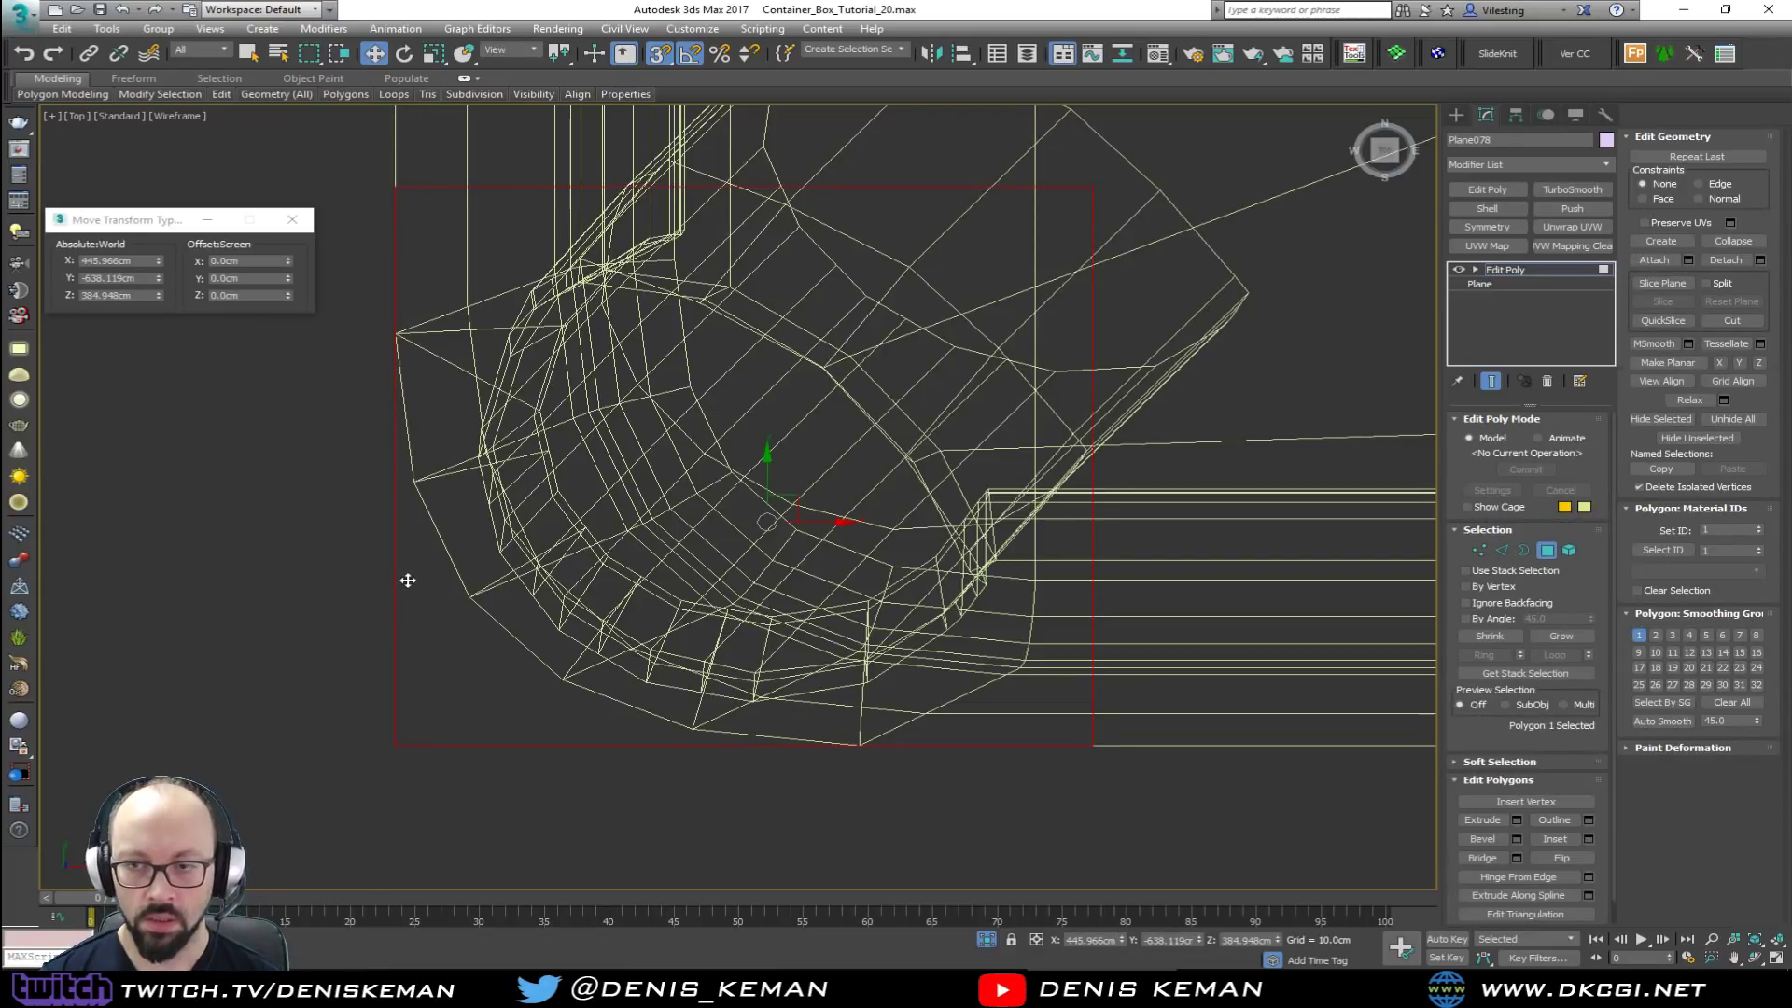
{"action": "left_click", "coordinate": [428, 595]}
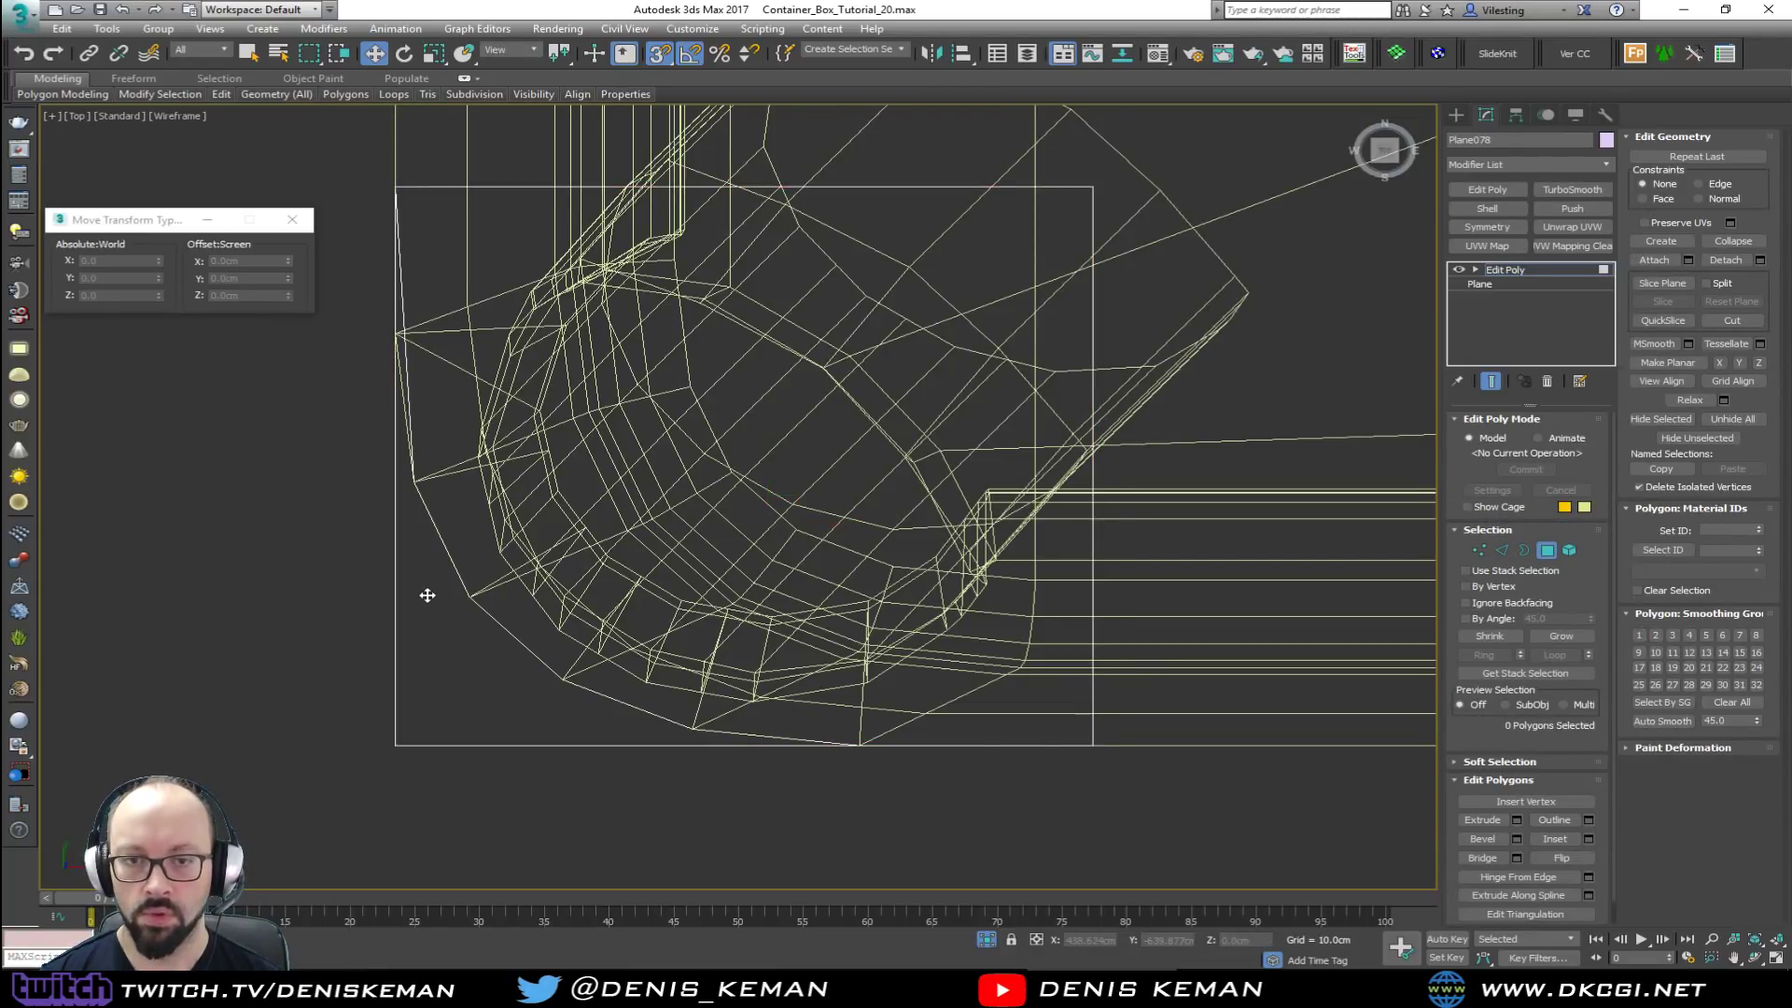
{"action": "left_click", "coordinate": [428, 598]}
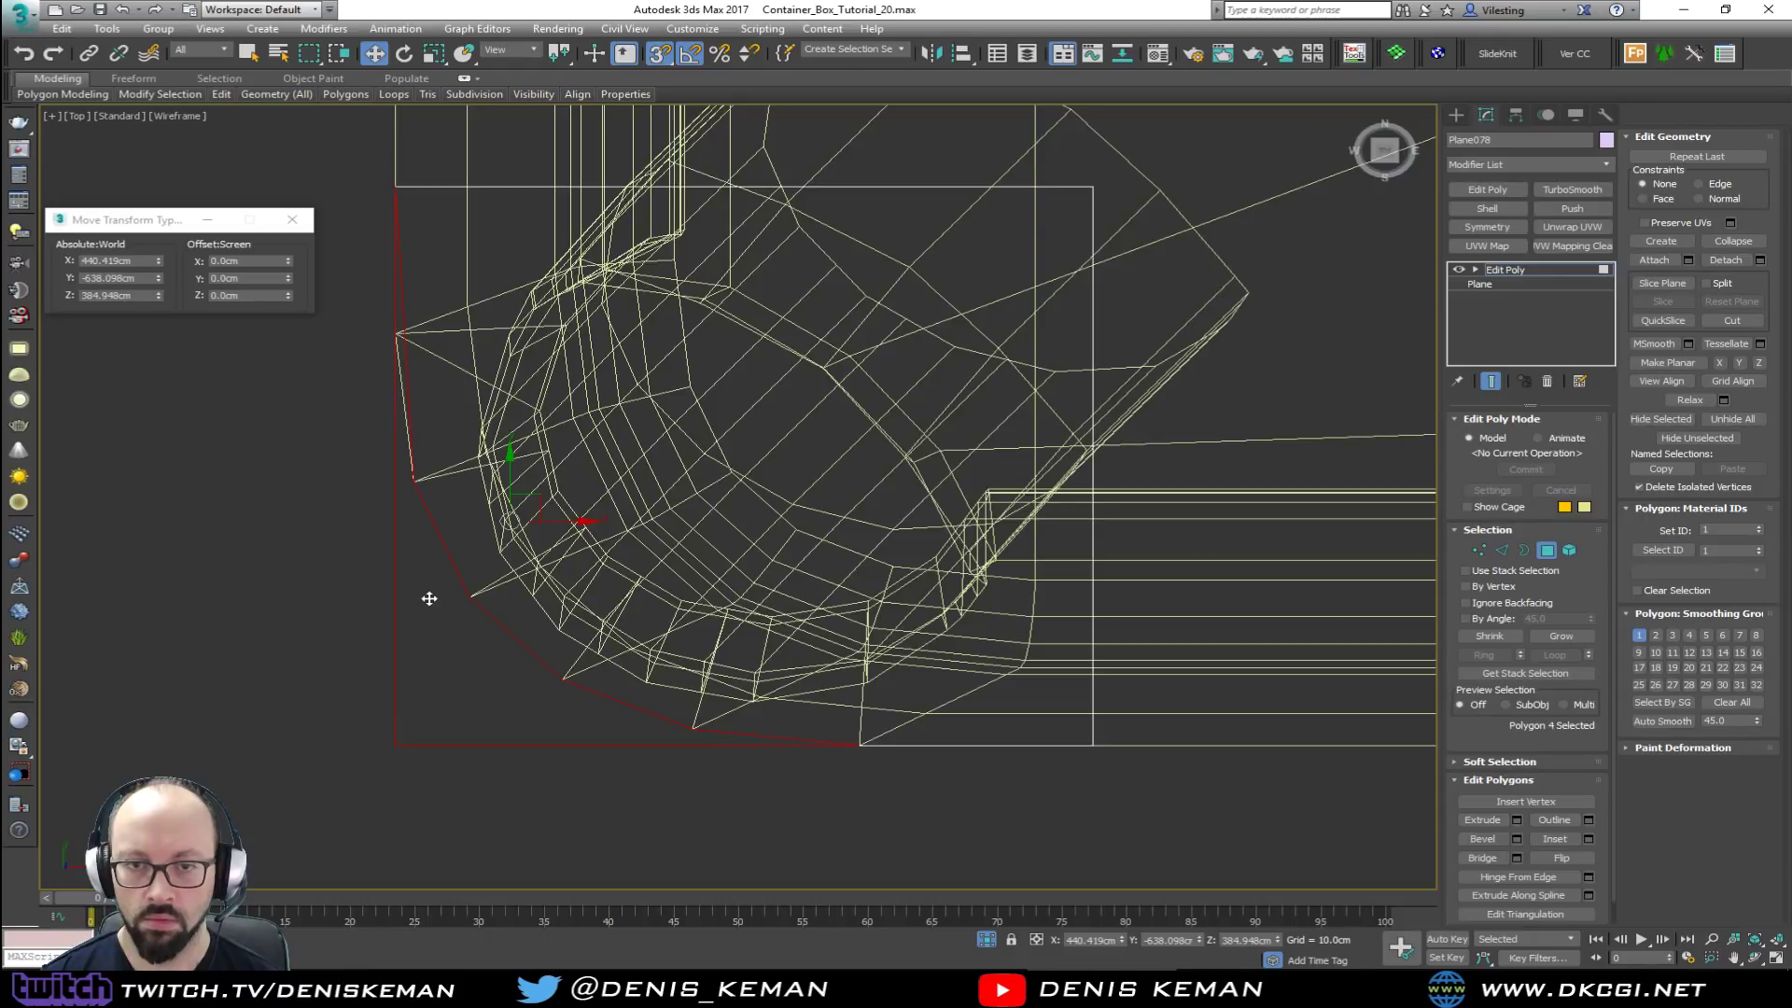
Step: Cut an extra edge from the upper end of the corner curve to the table's first rounding vertex on the plane's outer edge
{"action": "key", "text": "1"}
{"action": "key", "text": "alt+c"}
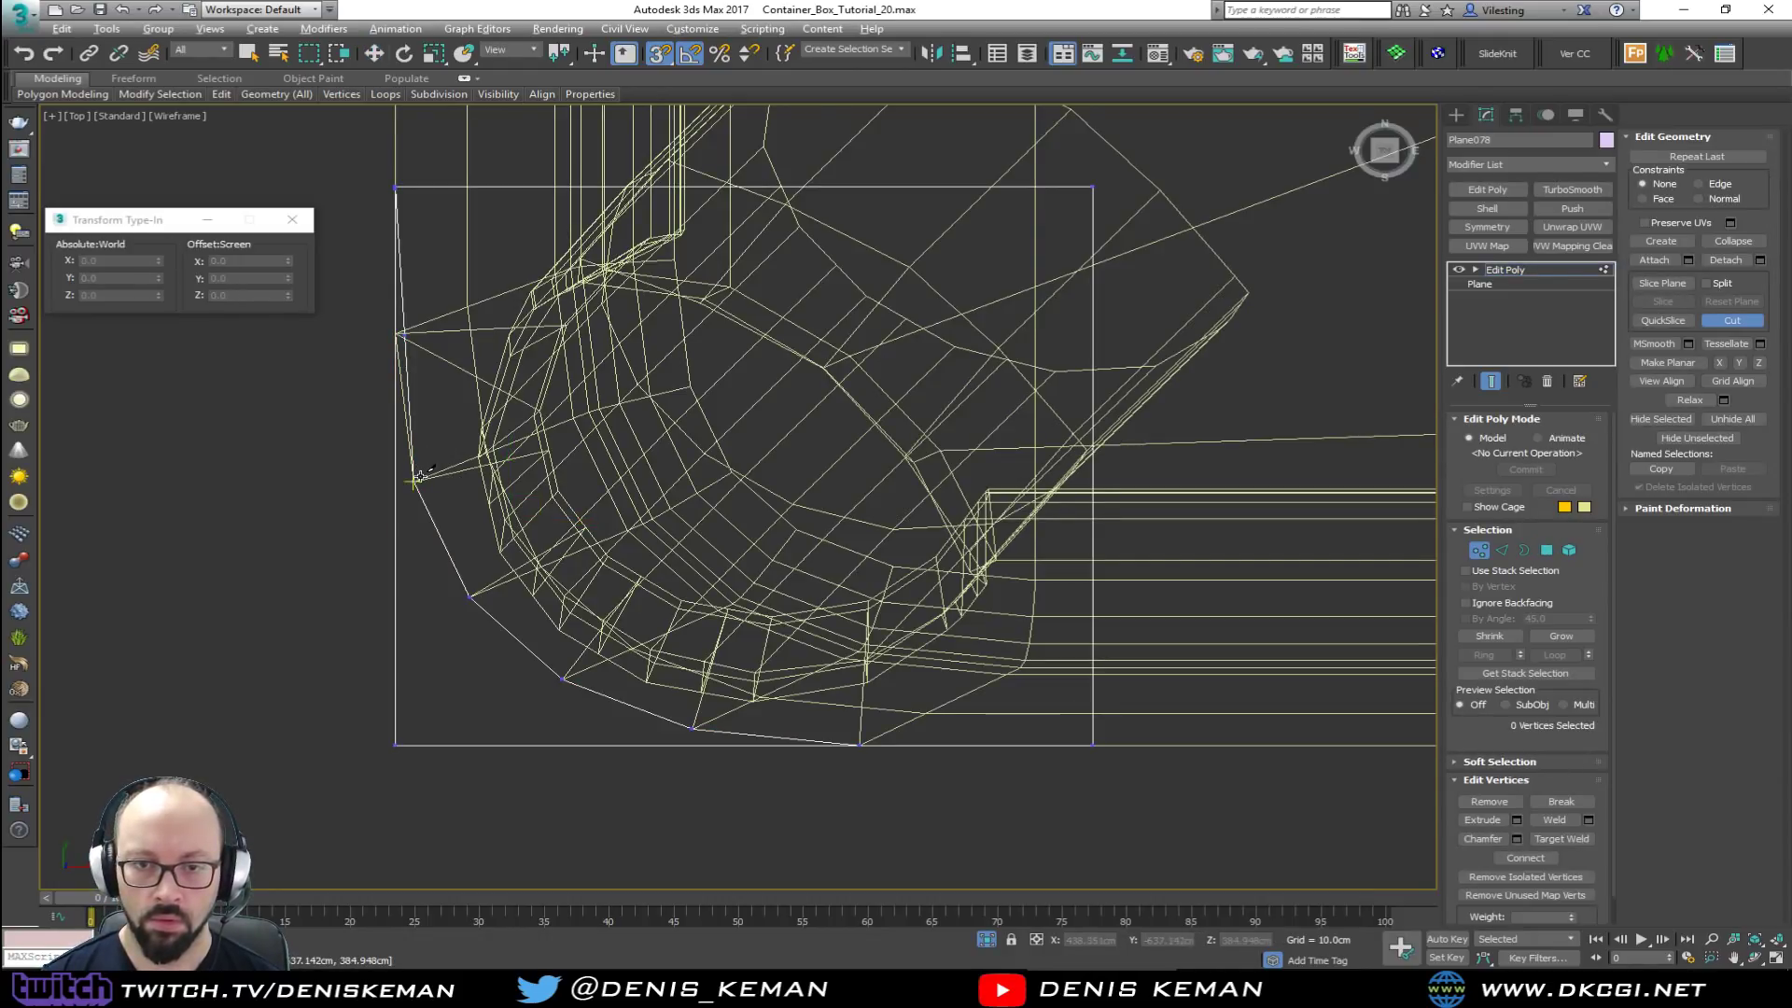
{"action": "left_click", "coordinate": [398, 335]}
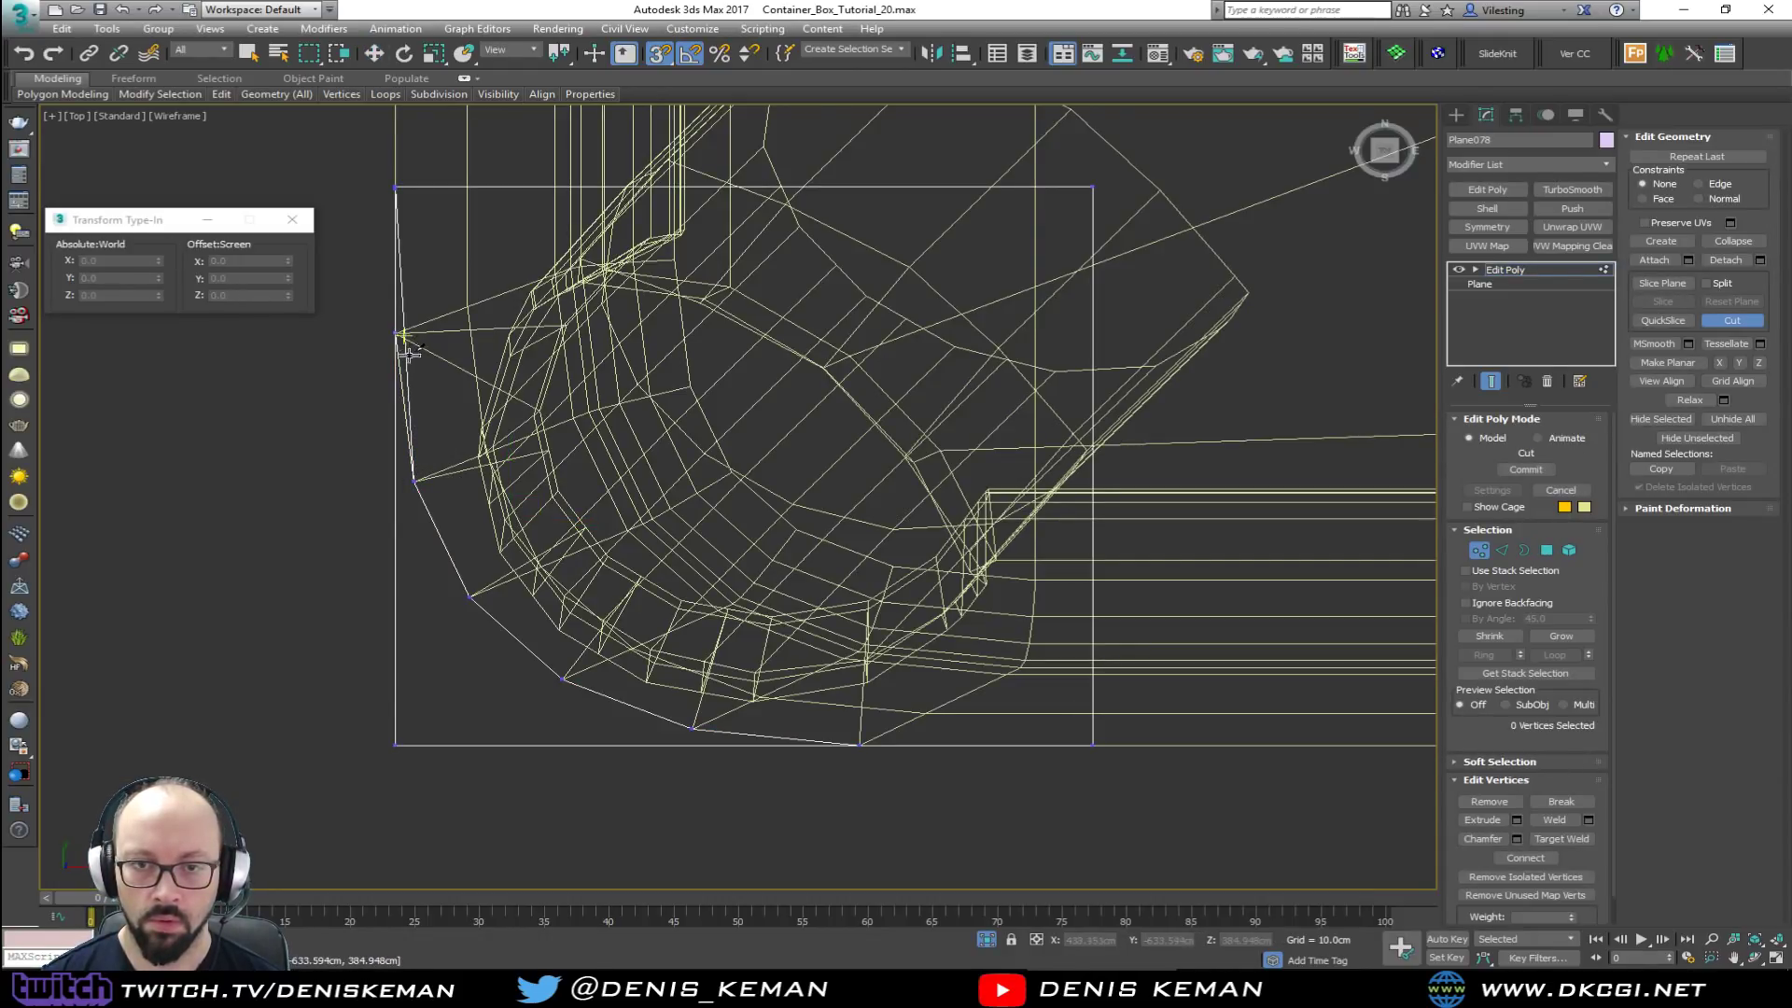
{"action": "right_click", "coordinate": [427, 394]}
Step: Delete the plane's polygon outside the rounded table corner, with the Top view shaded with edged faces
{"action": "key", "text": "4"}
{"action": "left_click", "coordinate": [419, 567]}
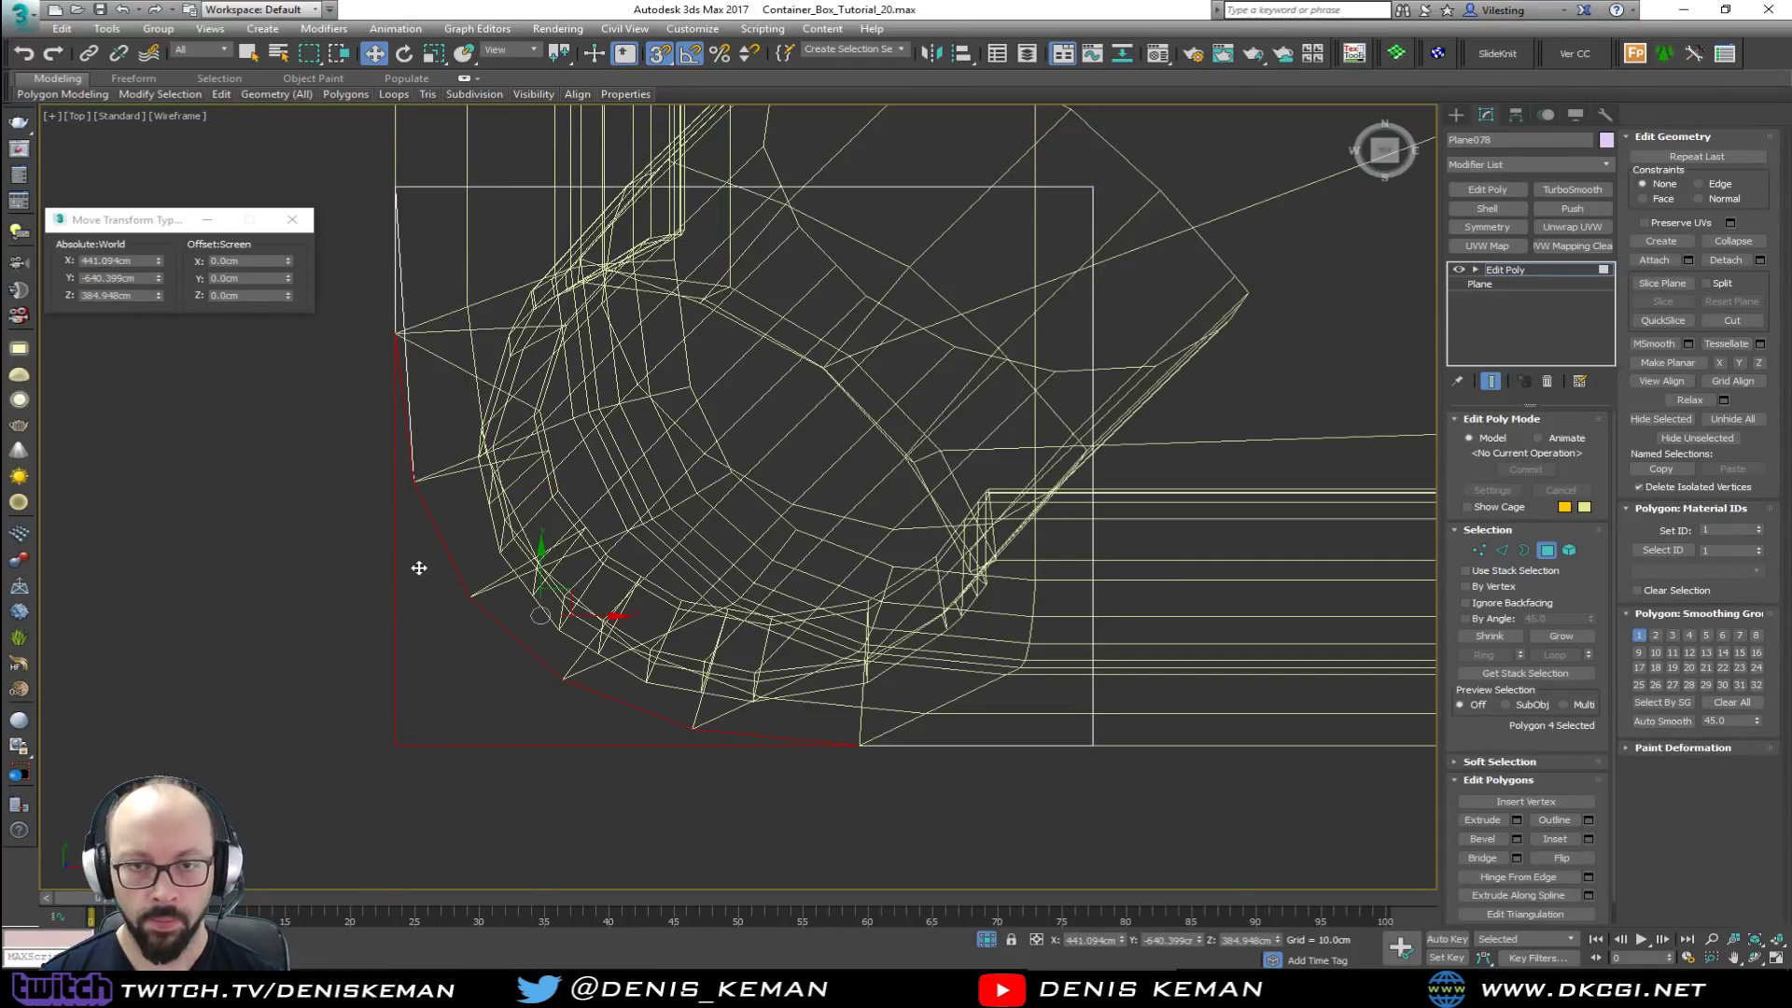
{"action": "key", "text": "F3"}
{"action": "key", "text": "F4"}
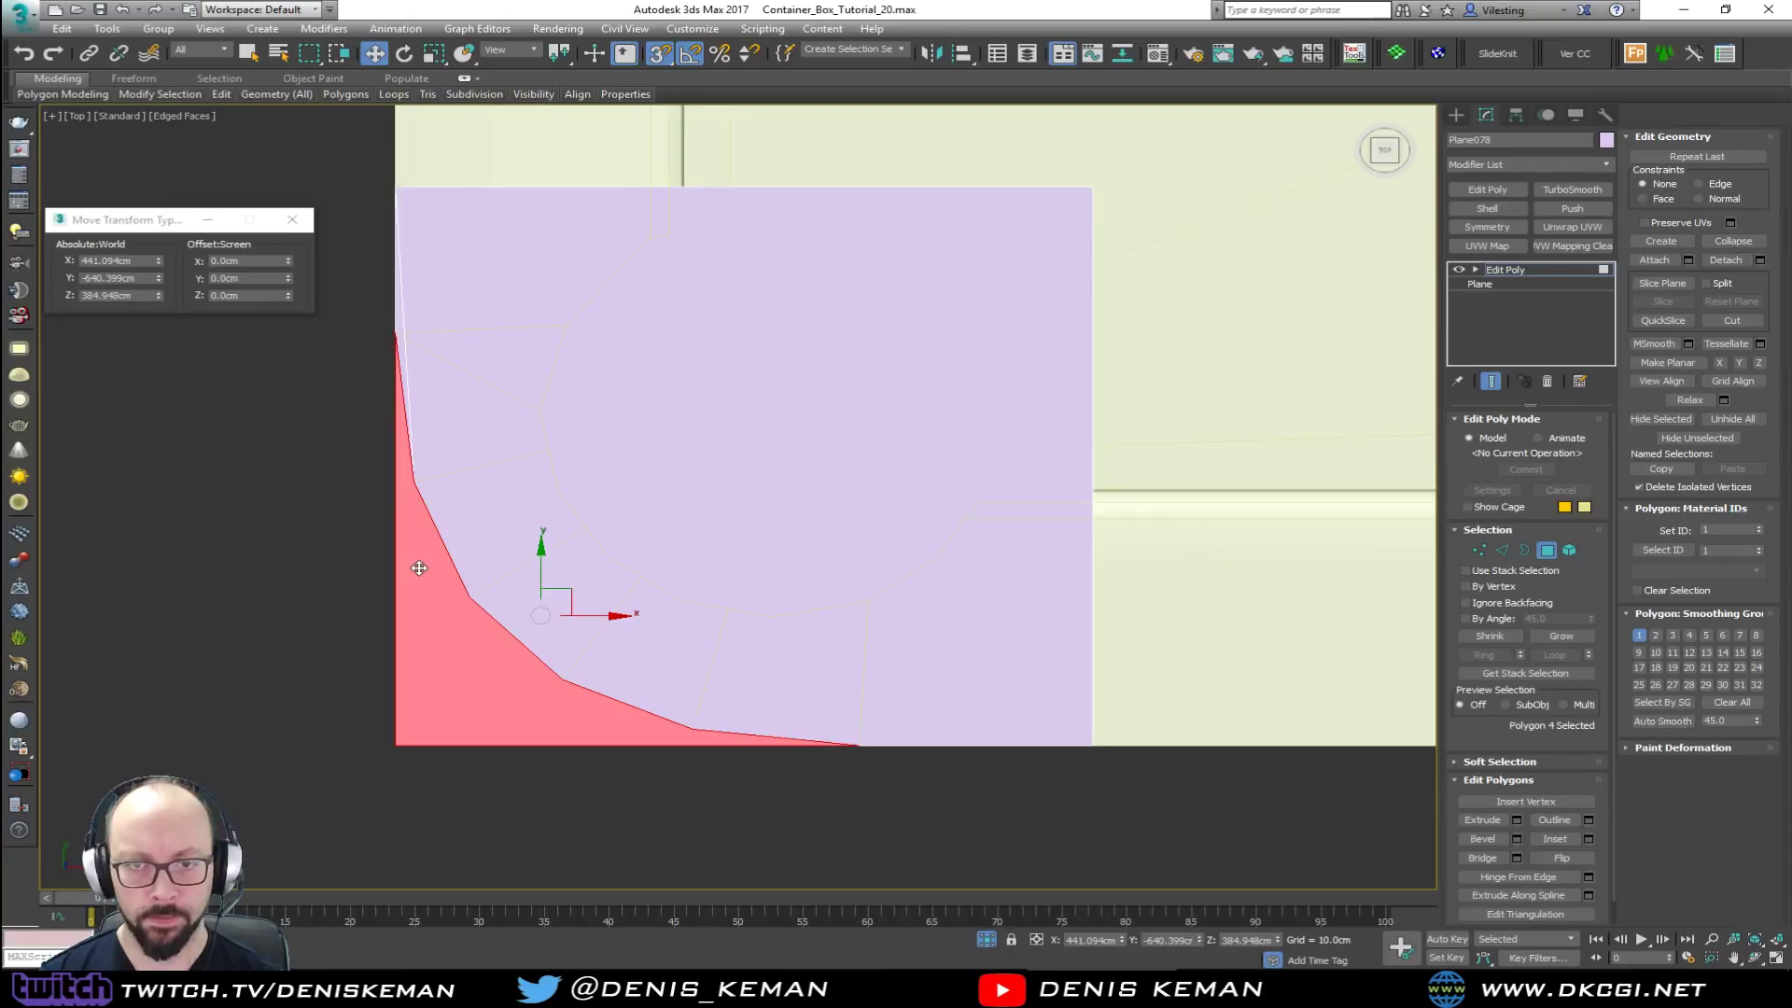
{"action": "key", "text": "Delete"}
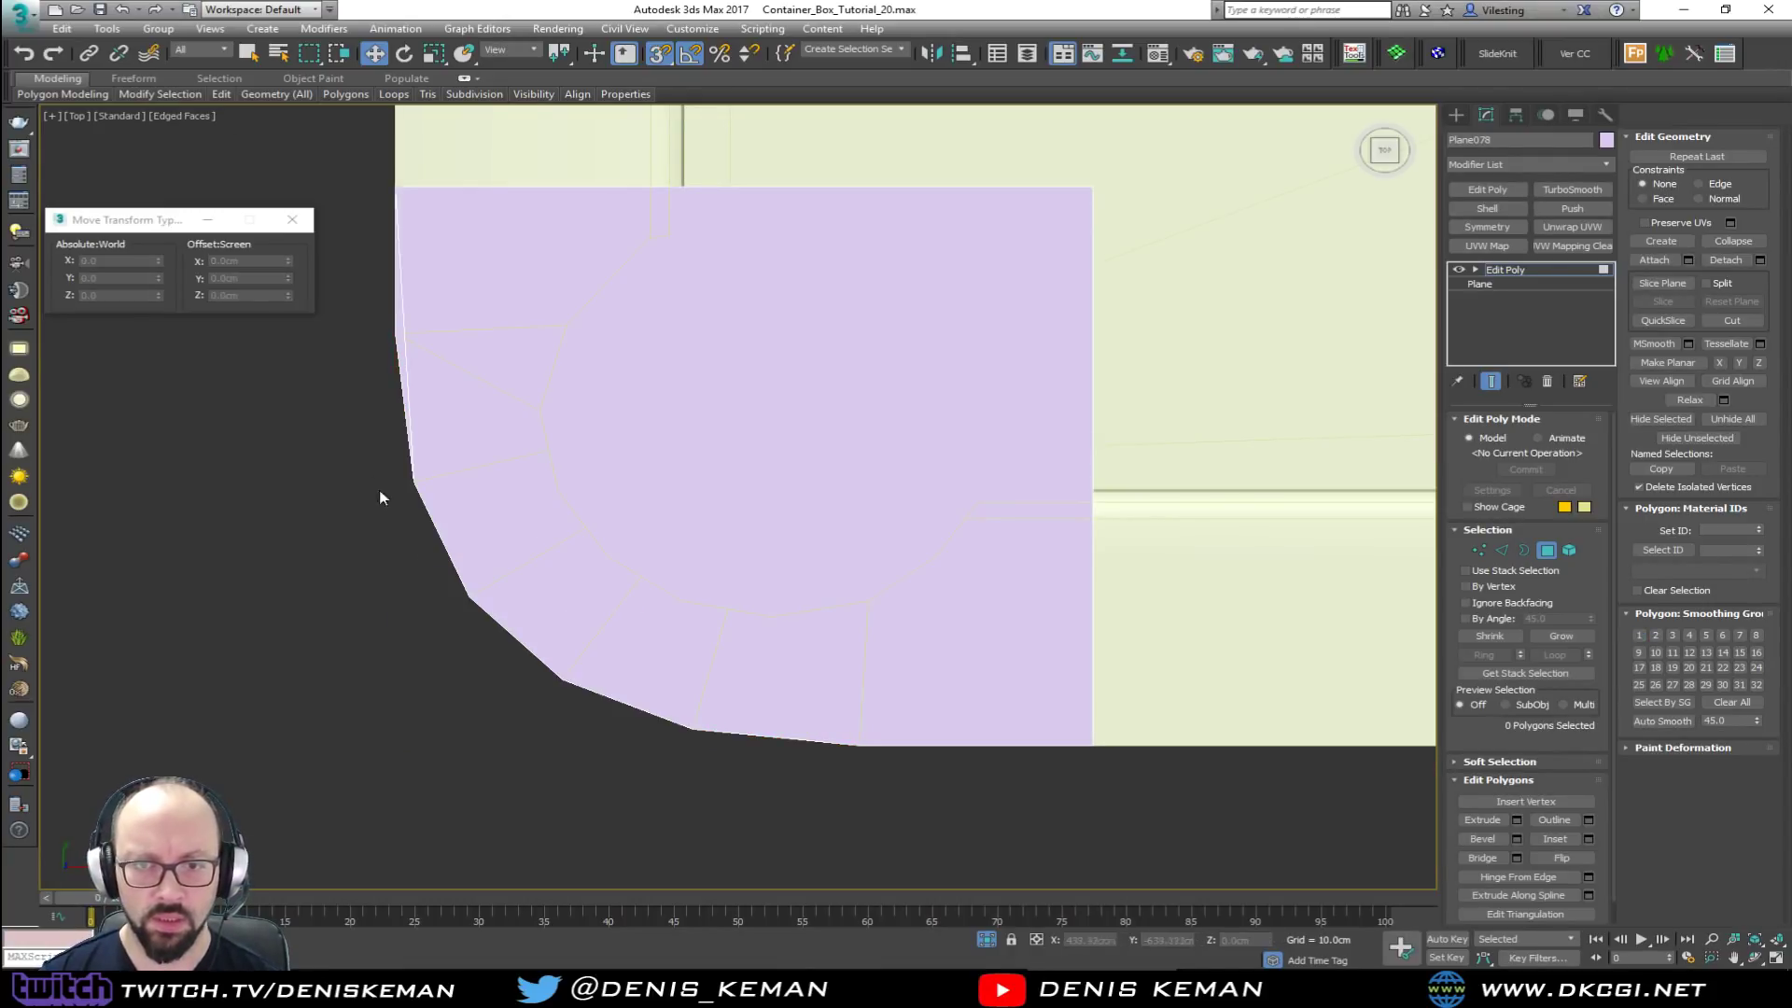
Step: Remove the two stray edges beside the plane's outer long-side border, keeping the surrounding polygon
{"action": "key", "text": "2"}
{"action": "left_click", "coordinate": [407, 341], "text": "alt"}
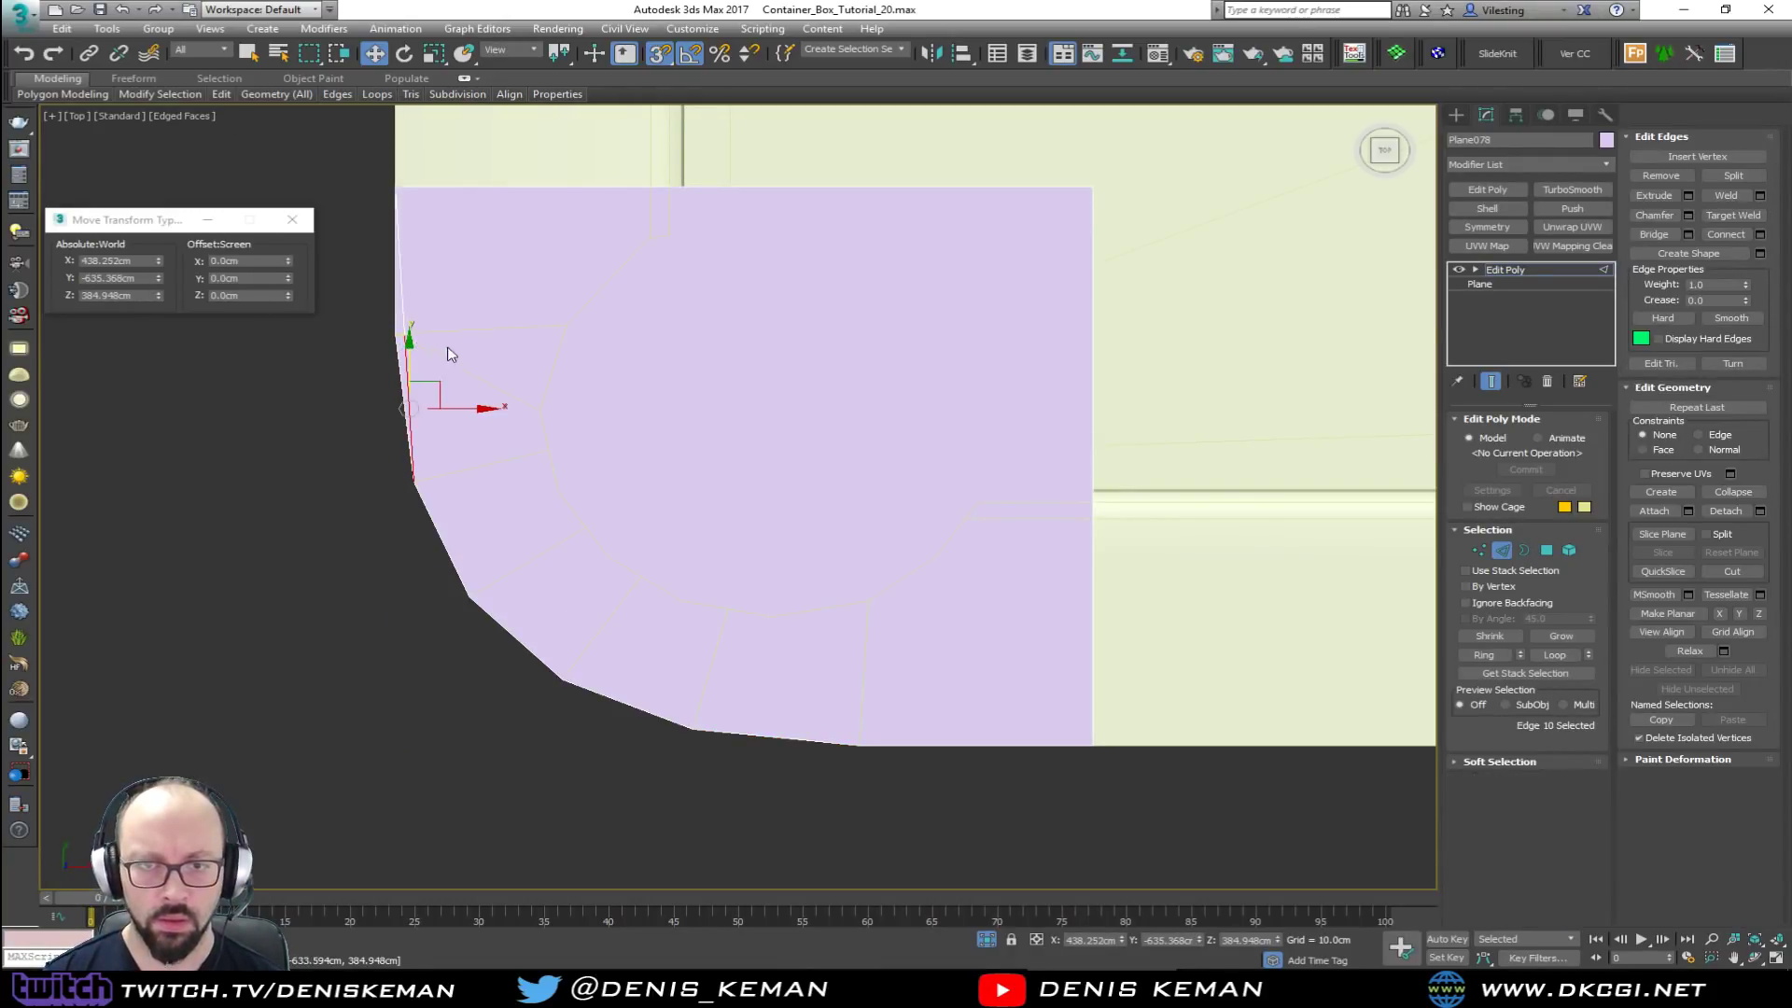
{"action": "left_click", "coordinate": [406, 320], "text": "ctrl"}
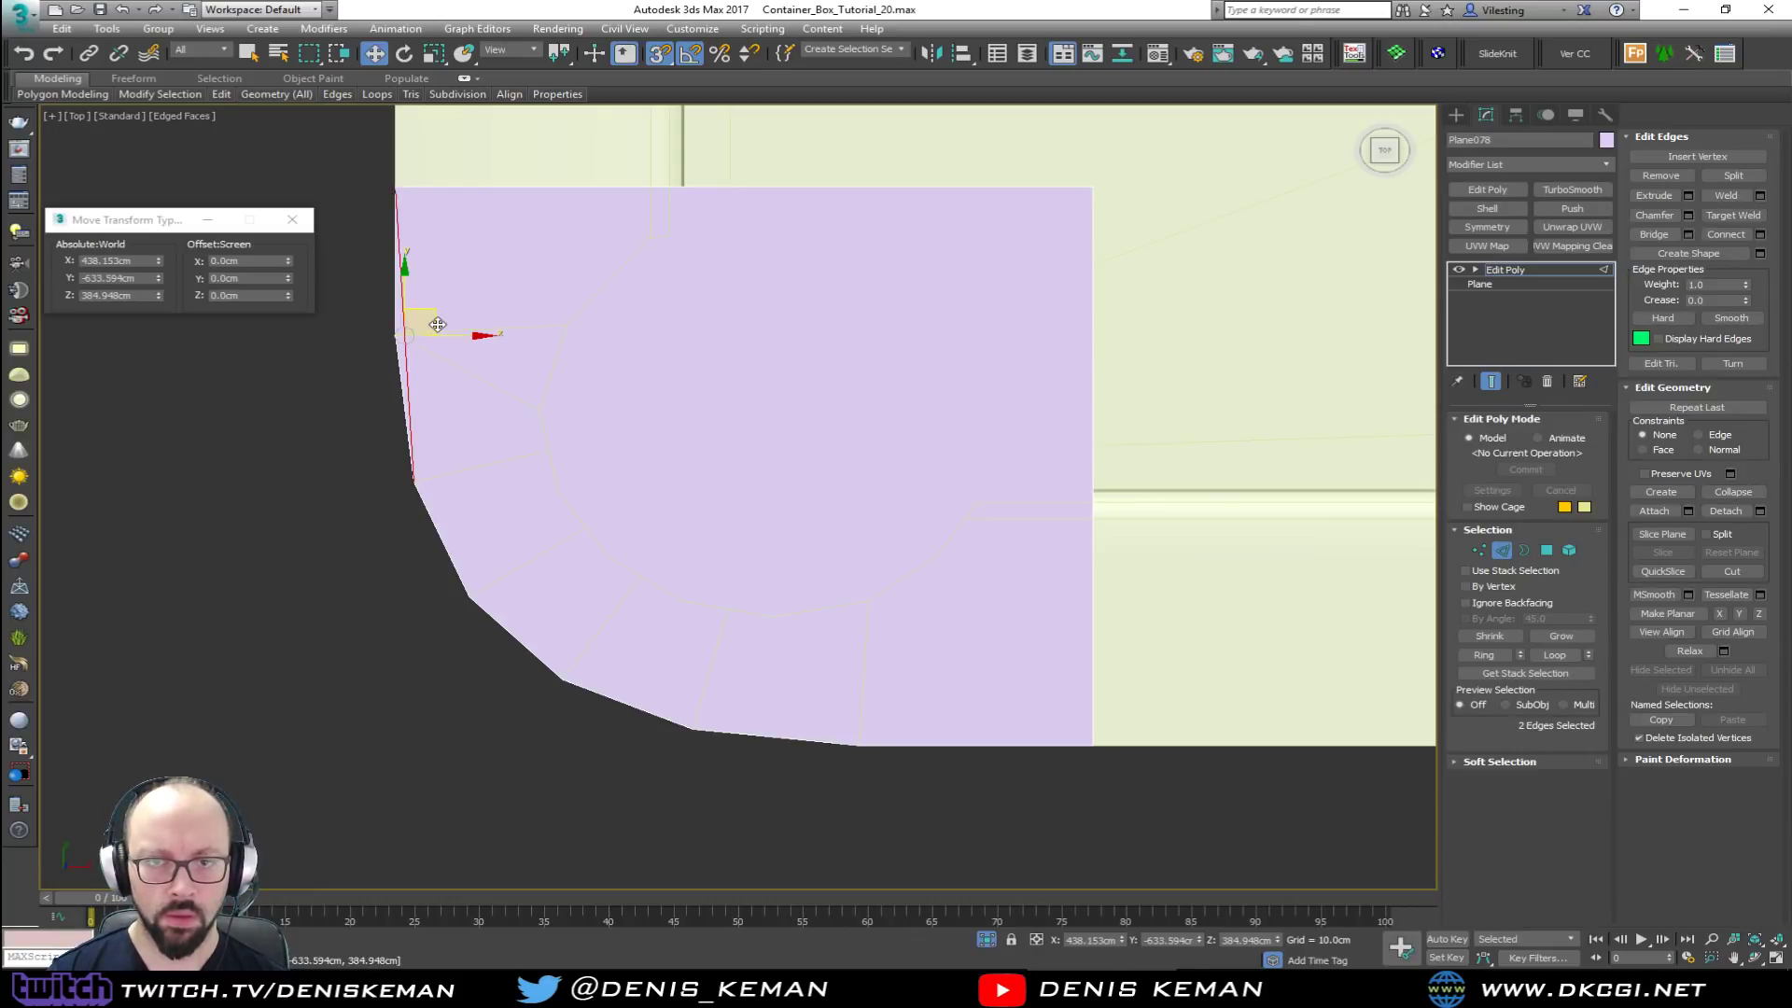
{"action": "key", "text": "Delete"}
{"action": "key", "text": "ctrl+z"}
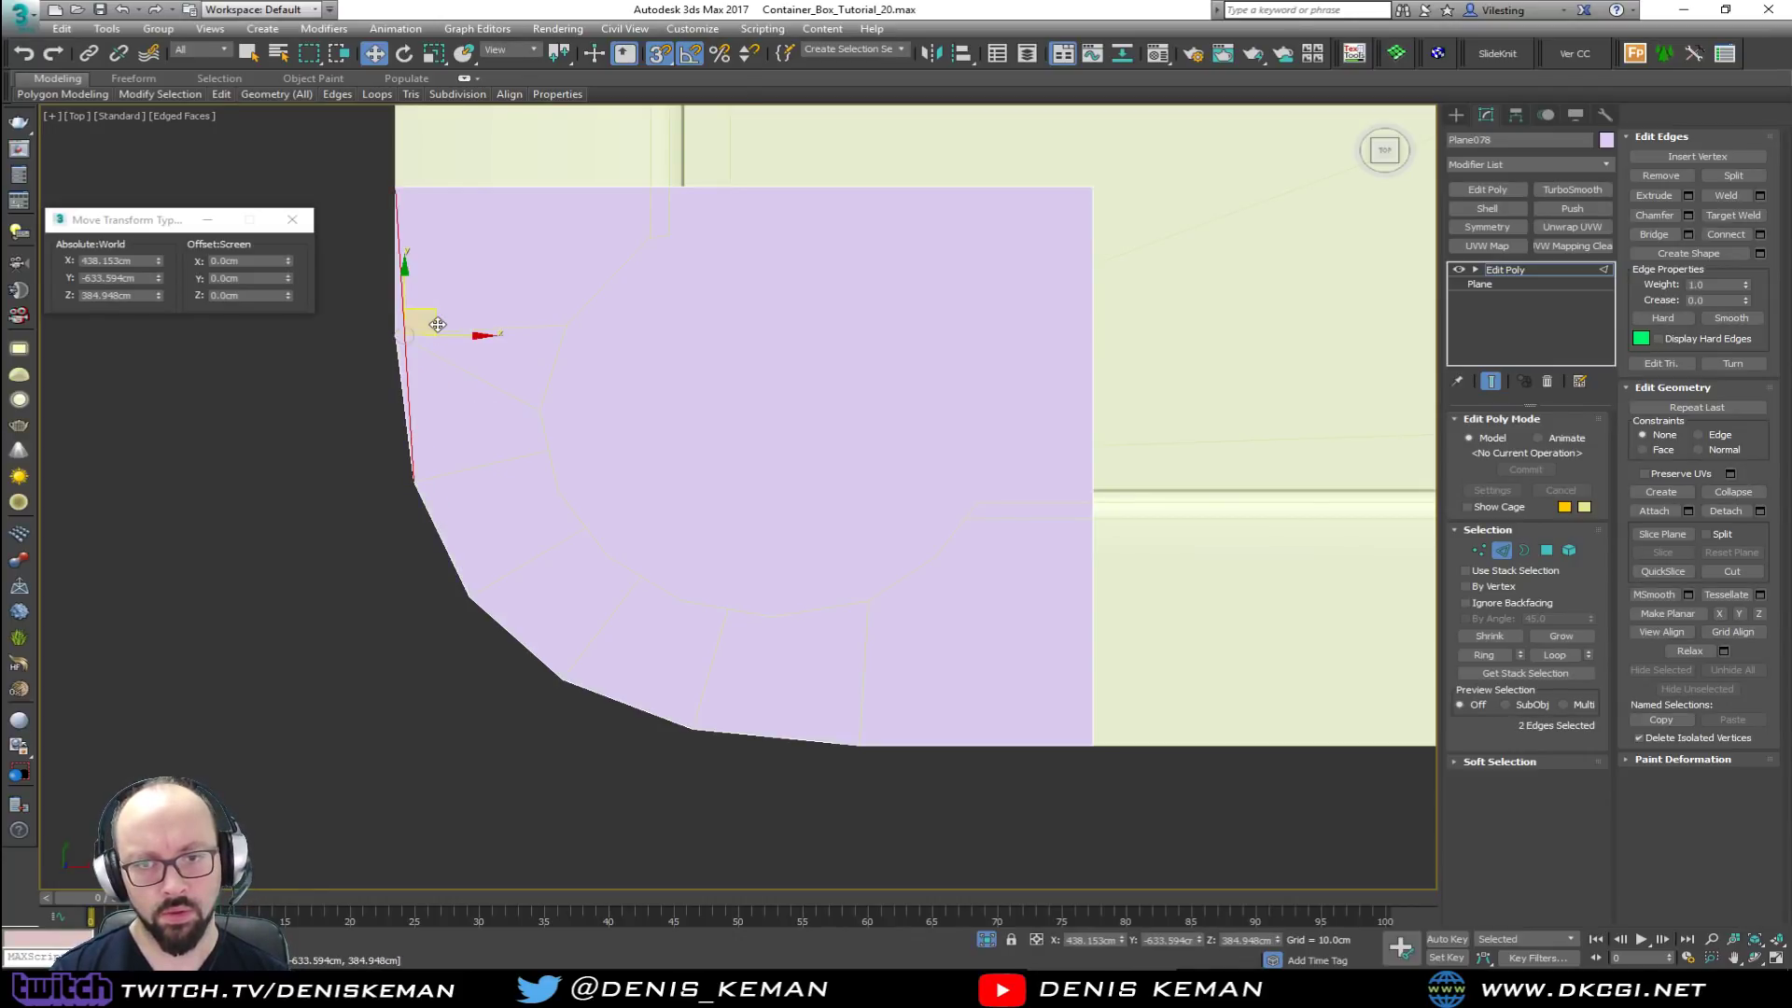
{"action": "key", "text": "ctrl+d"}
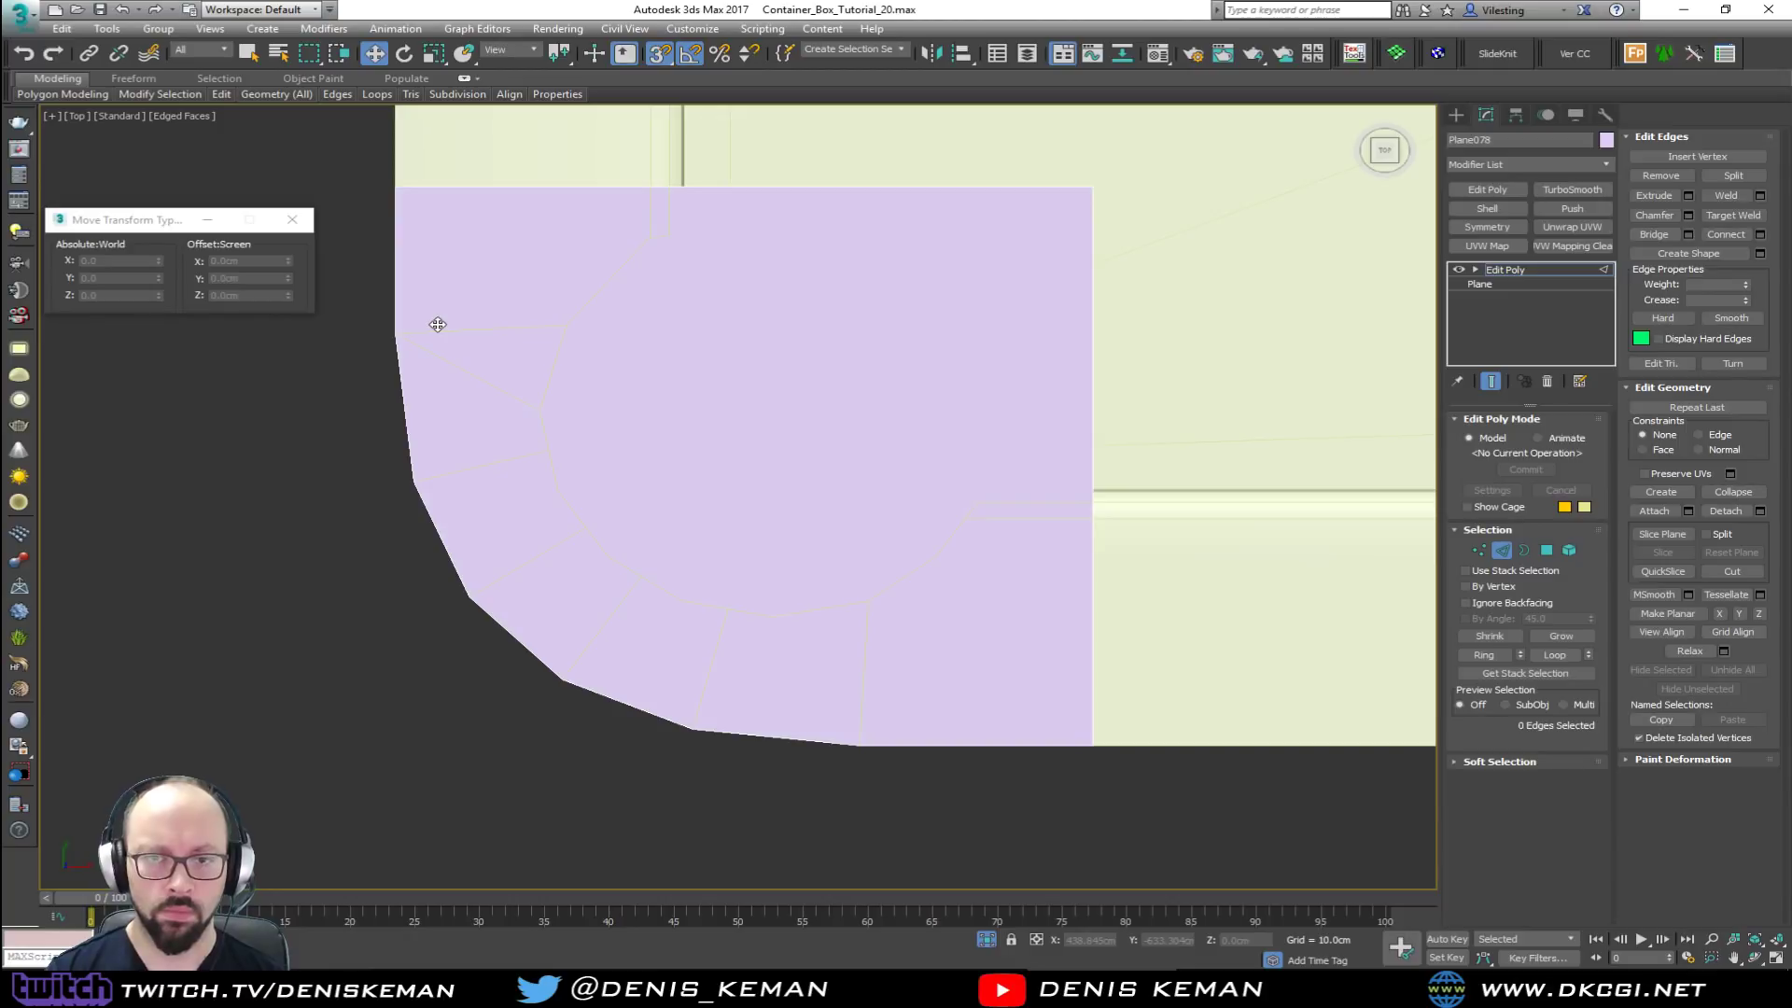
Step: Raise the whole trim plane to about 385.0 cm in Z in the Perspective view, just above the table rim
{"action": "key", "text": "1"}
{"action": "scroll", "coordinate": [528, 364], "scroll_direction": "down", "scroll_amount": 2}
{"action": "key", "text": "alt+w"}
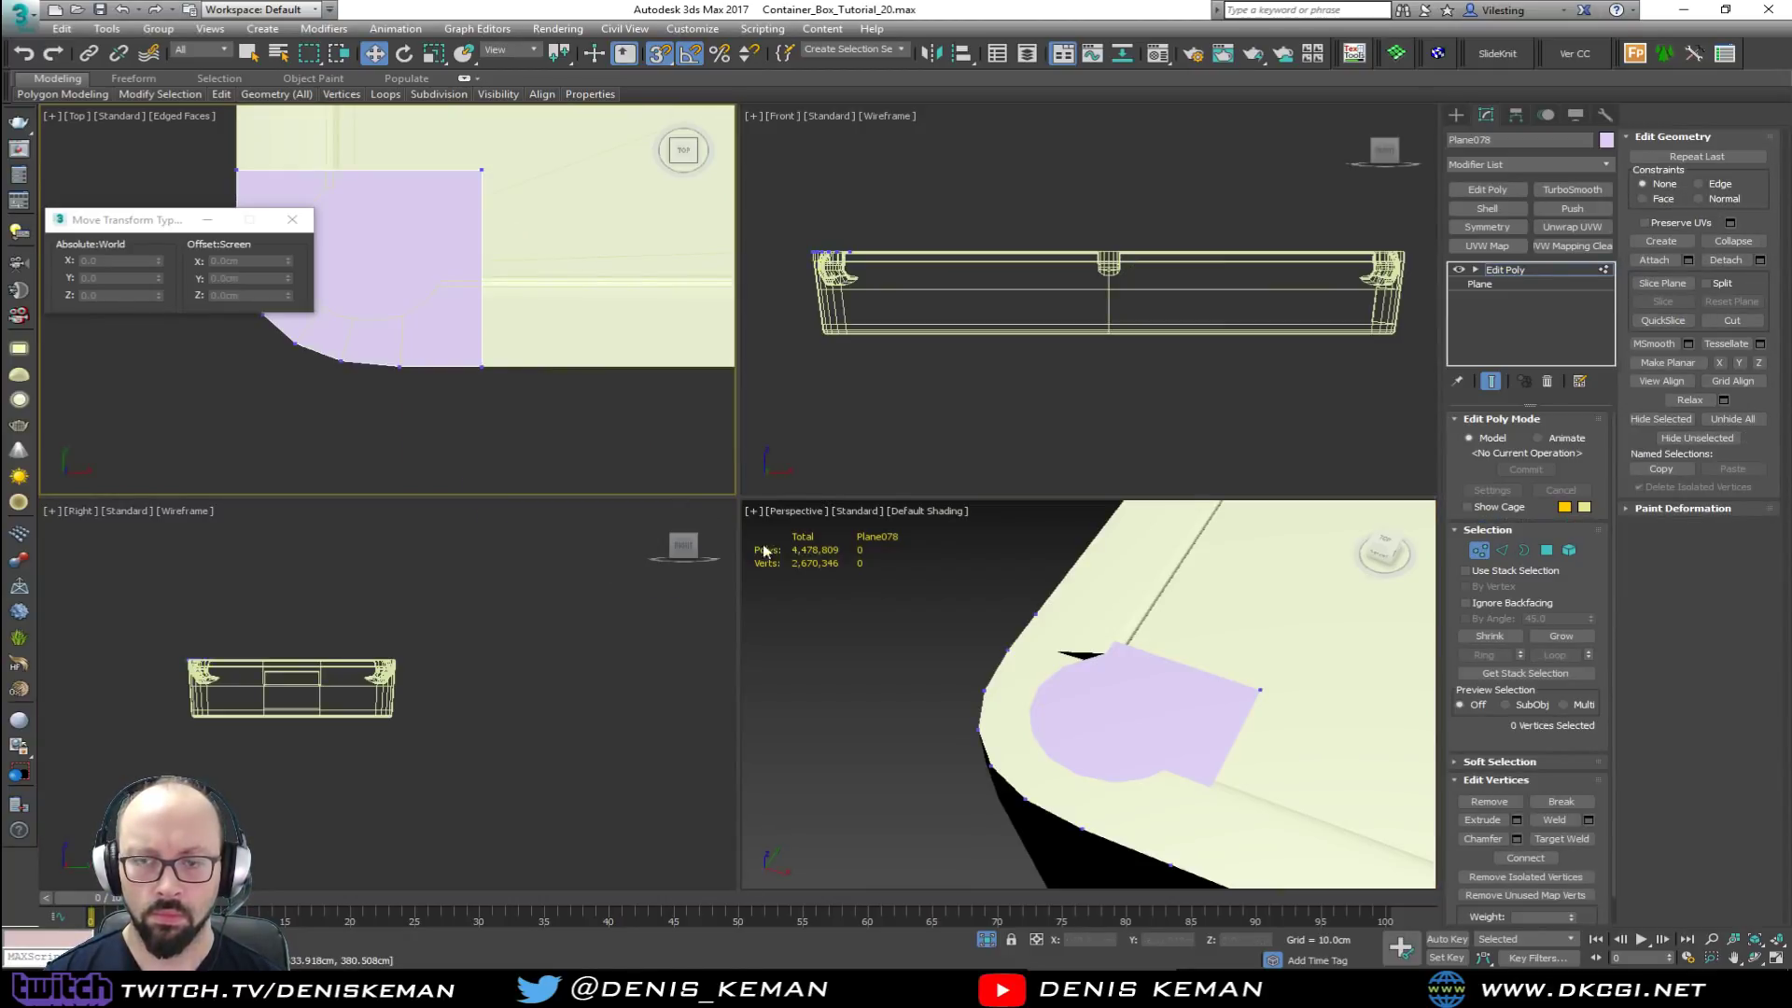
{"action": "key", "text": "alt+w"}
{"action": "scroll", "coordinate": [849, 546], "scroll_direction": "up", "scroll_amount": 4}
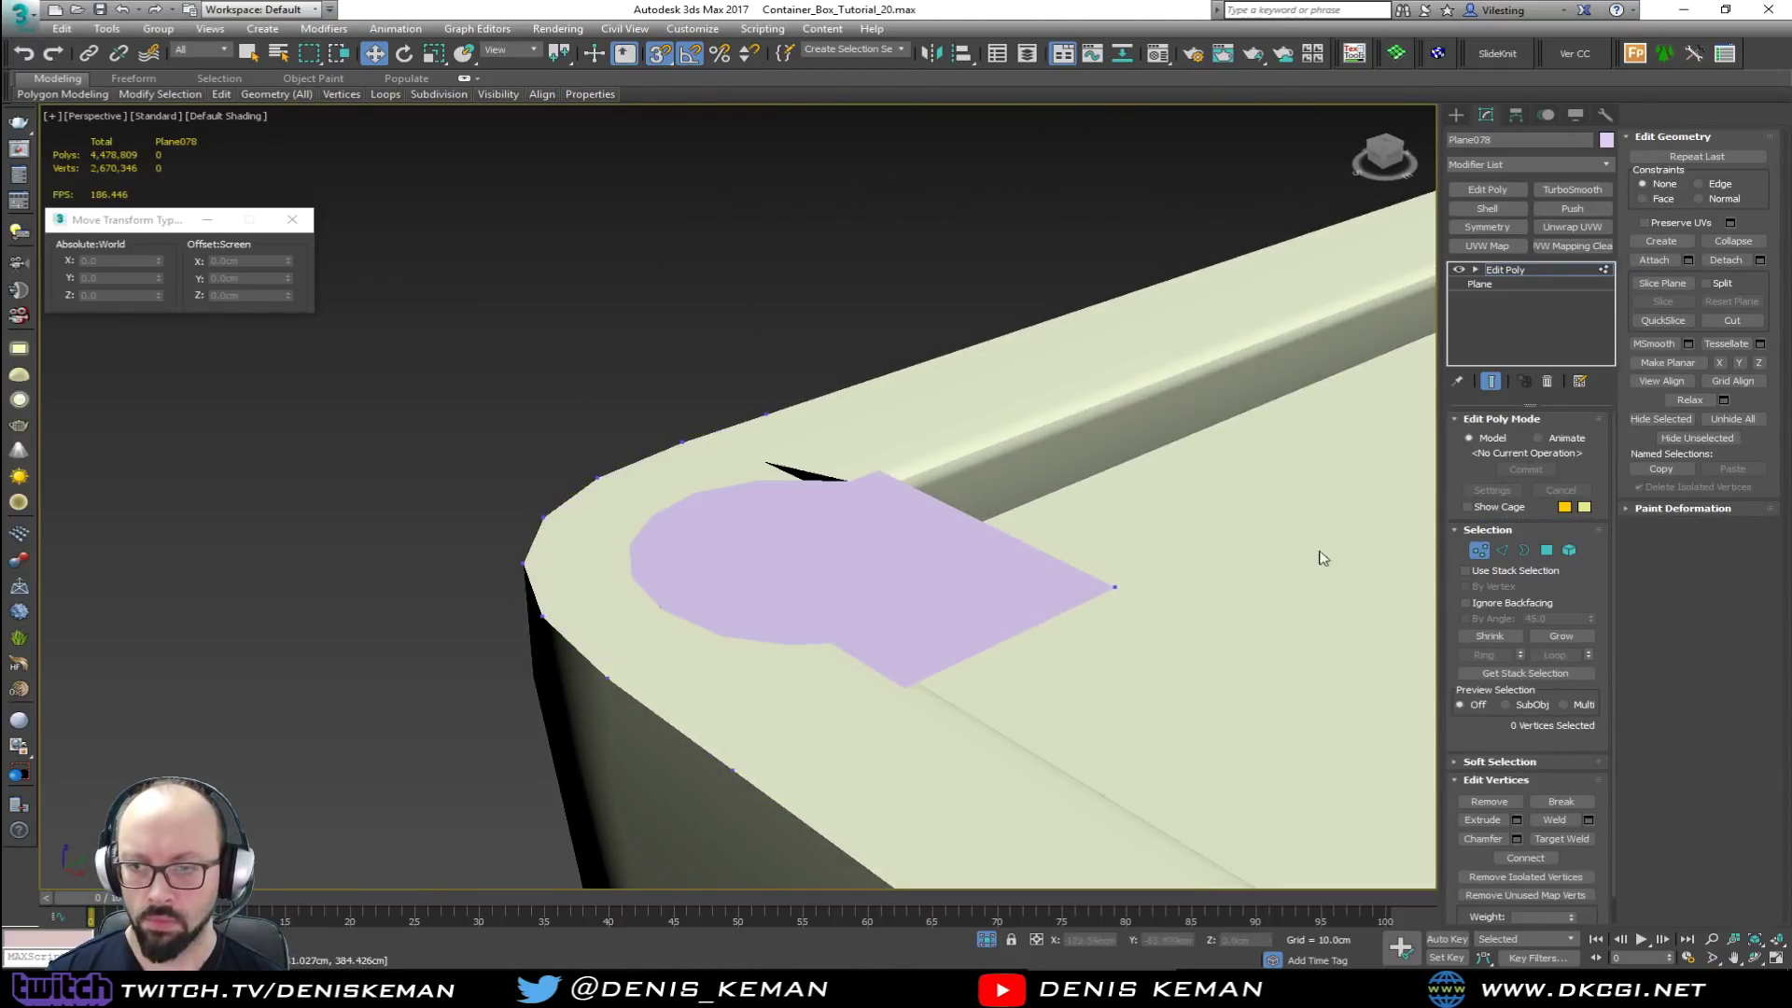
{"action": "left_click", "coordinate": [1480, 551]}
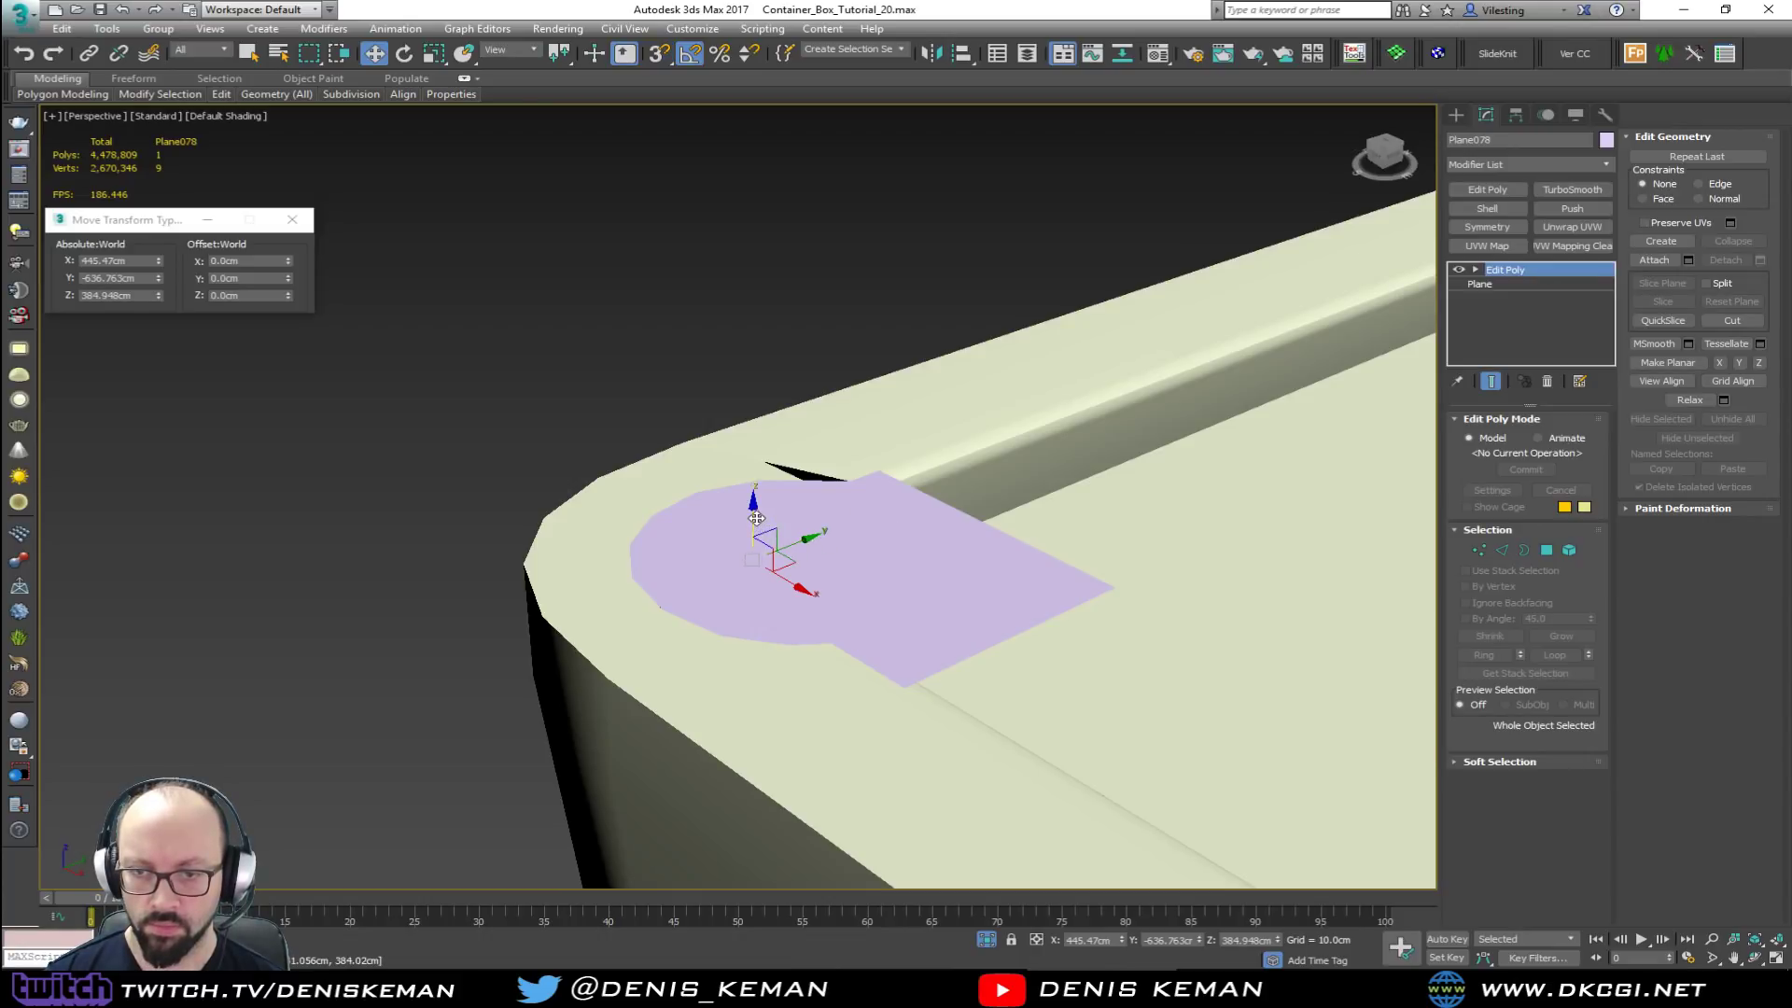
{"action": "left_click_drag", "start_coordinate": [762, 517], "coordinate": [762, 515]}
{"action": "middle_click_drag", "start_coordinate": [761, 514], "coordinate": [636, 513], "text": "alt"}
Step: Cut the trim plane in the wireframe Top view along the pocket opening's curve, from its upper edge to its inner side edge
{"action": "key", "text": "alt+w"}
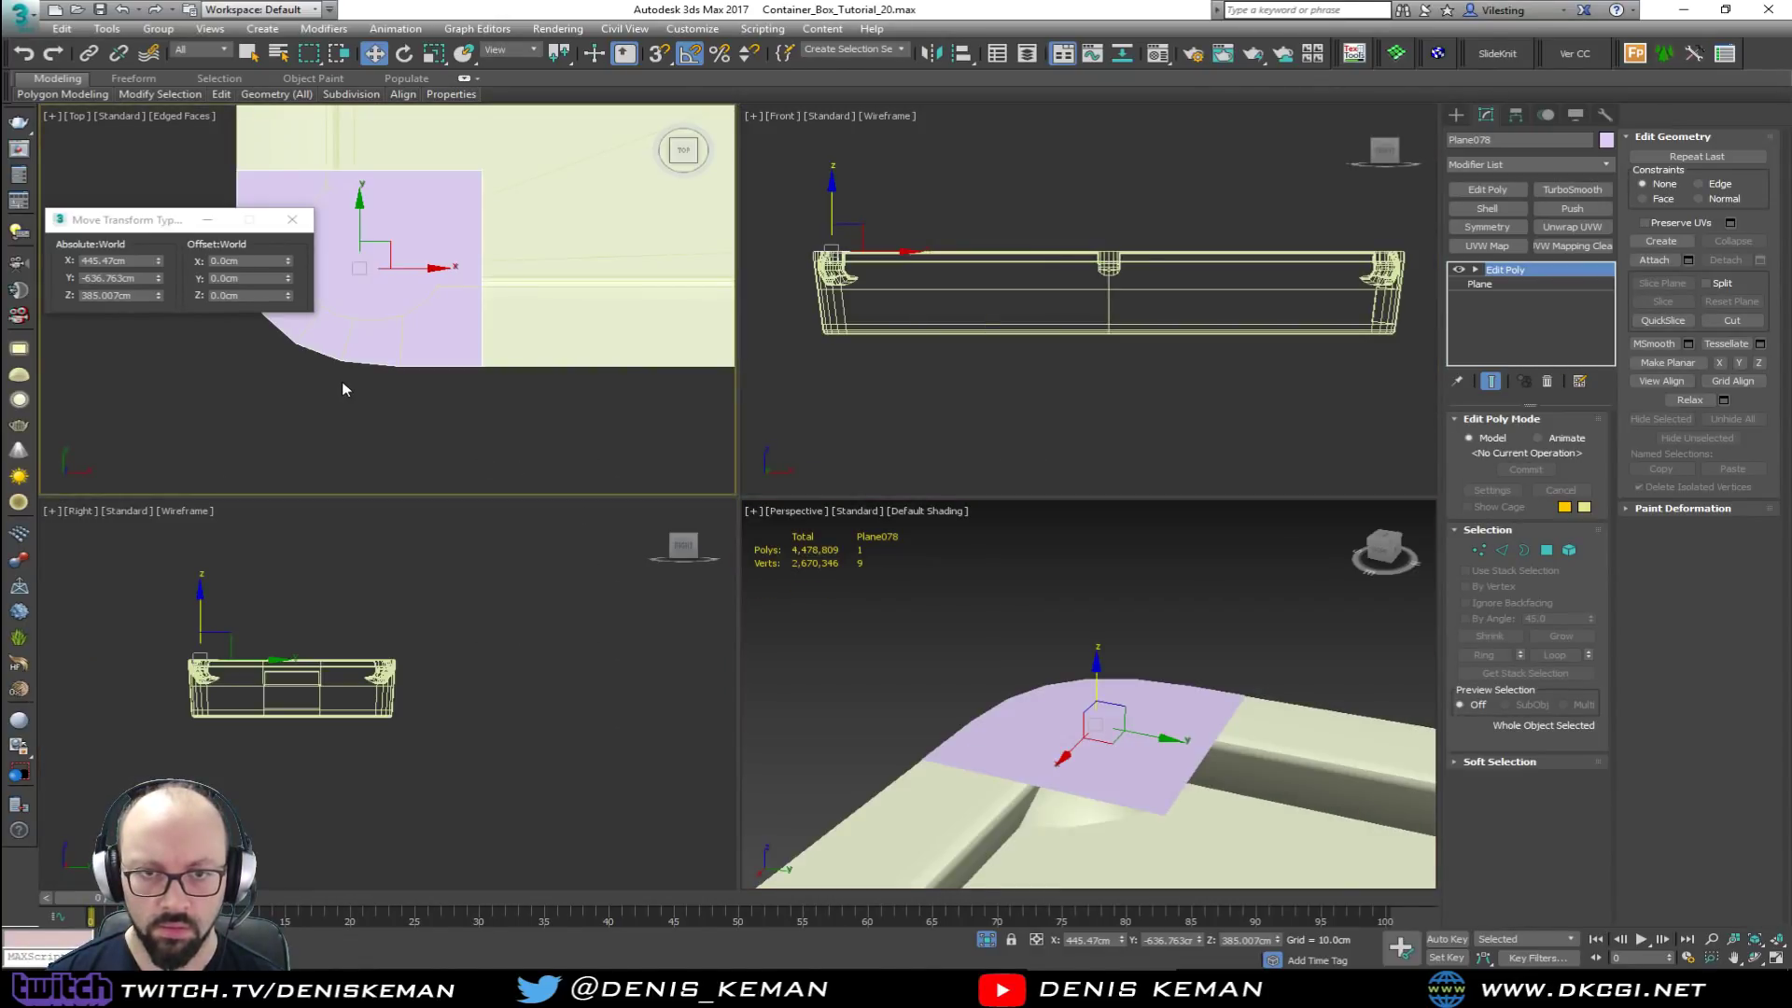
{"action": "key", "text": "alt+w"}
{"action": "middle_click_drag", "start_coordinate": [551, 333], "coordinate": [558, 460]}
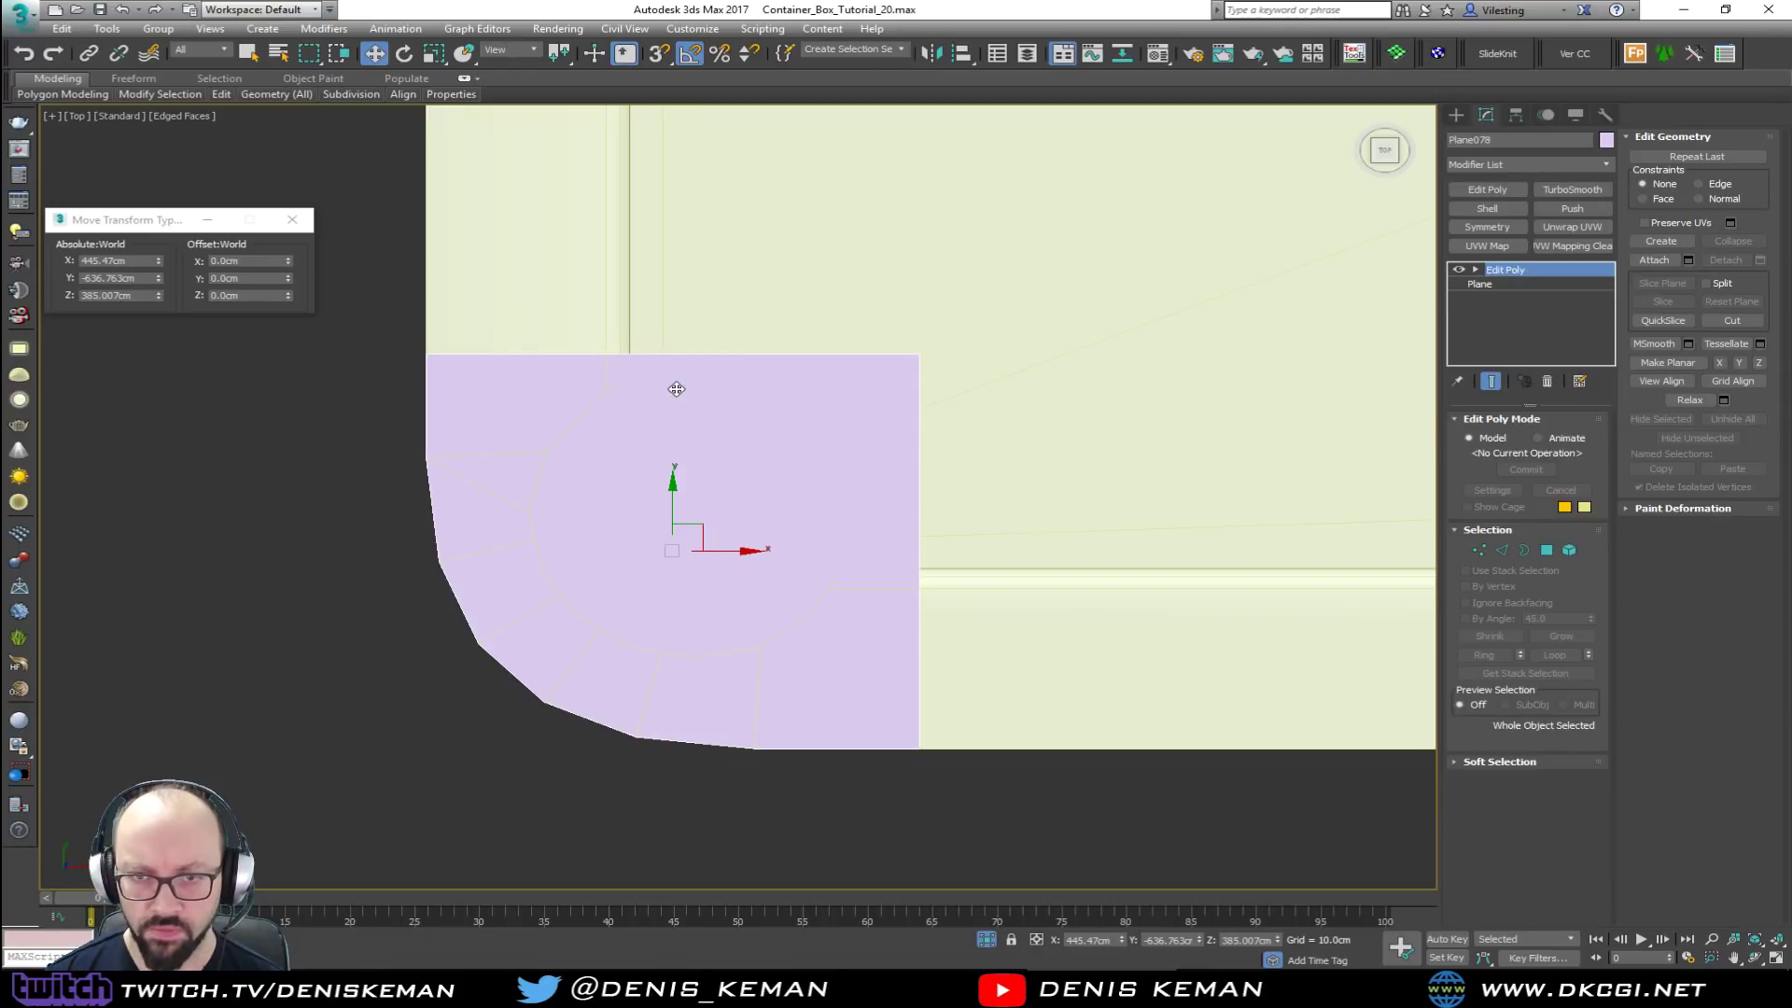
{"action": "key", "text": "F3"}
{"action": "scroll", "coordinate": [629, 407], "scroll_direction": "up", "scroll_amount": 2}
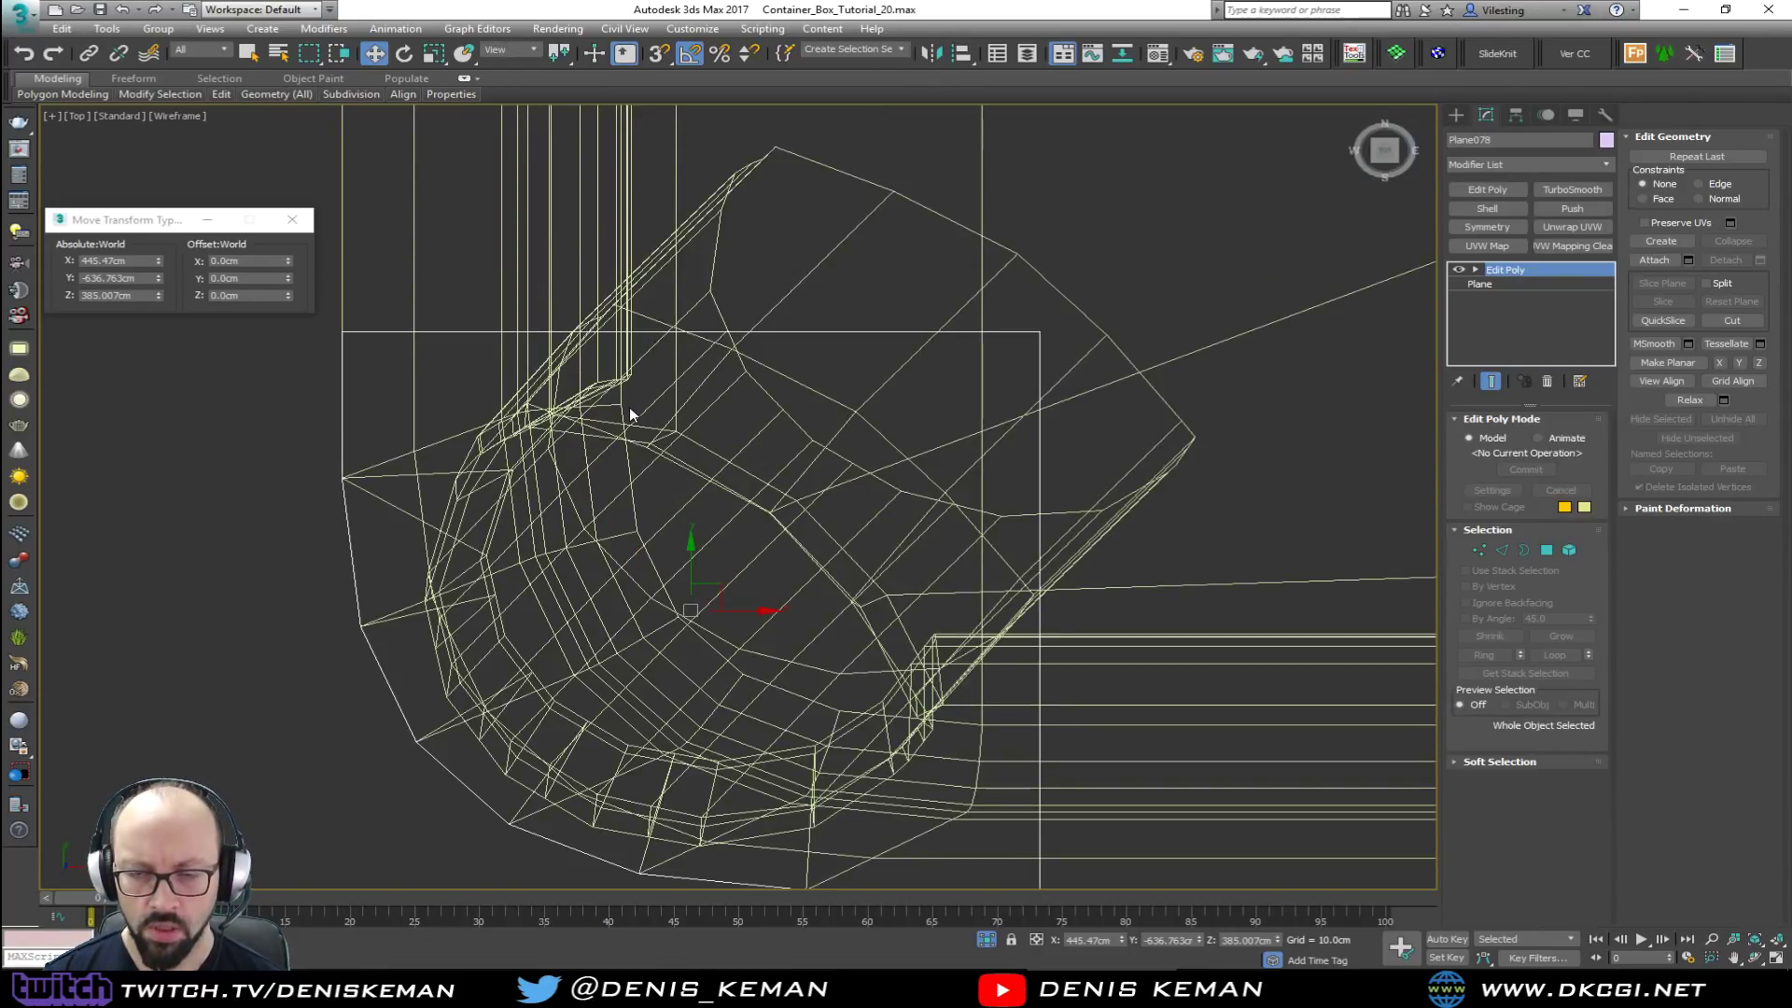
{"action": "key", "text": "1"}
{"action": "key", "text": "alt+c"}
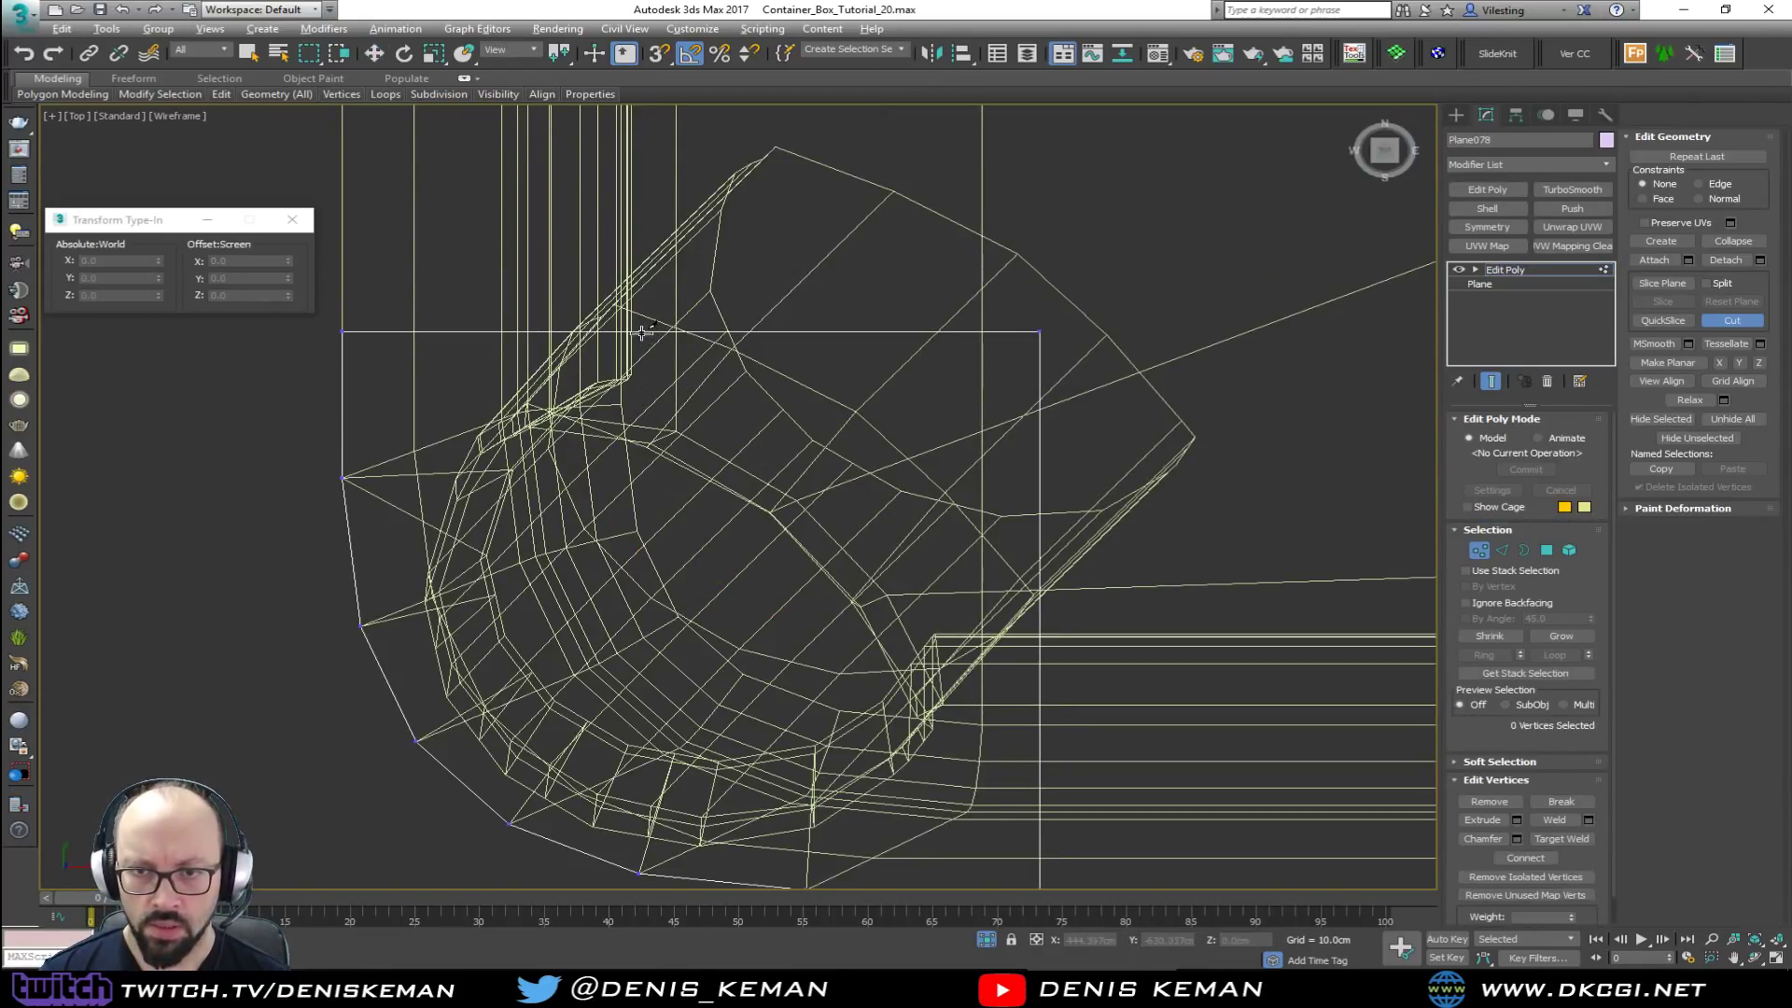
{"action": "left_click", "coordinate": [636, 379]}
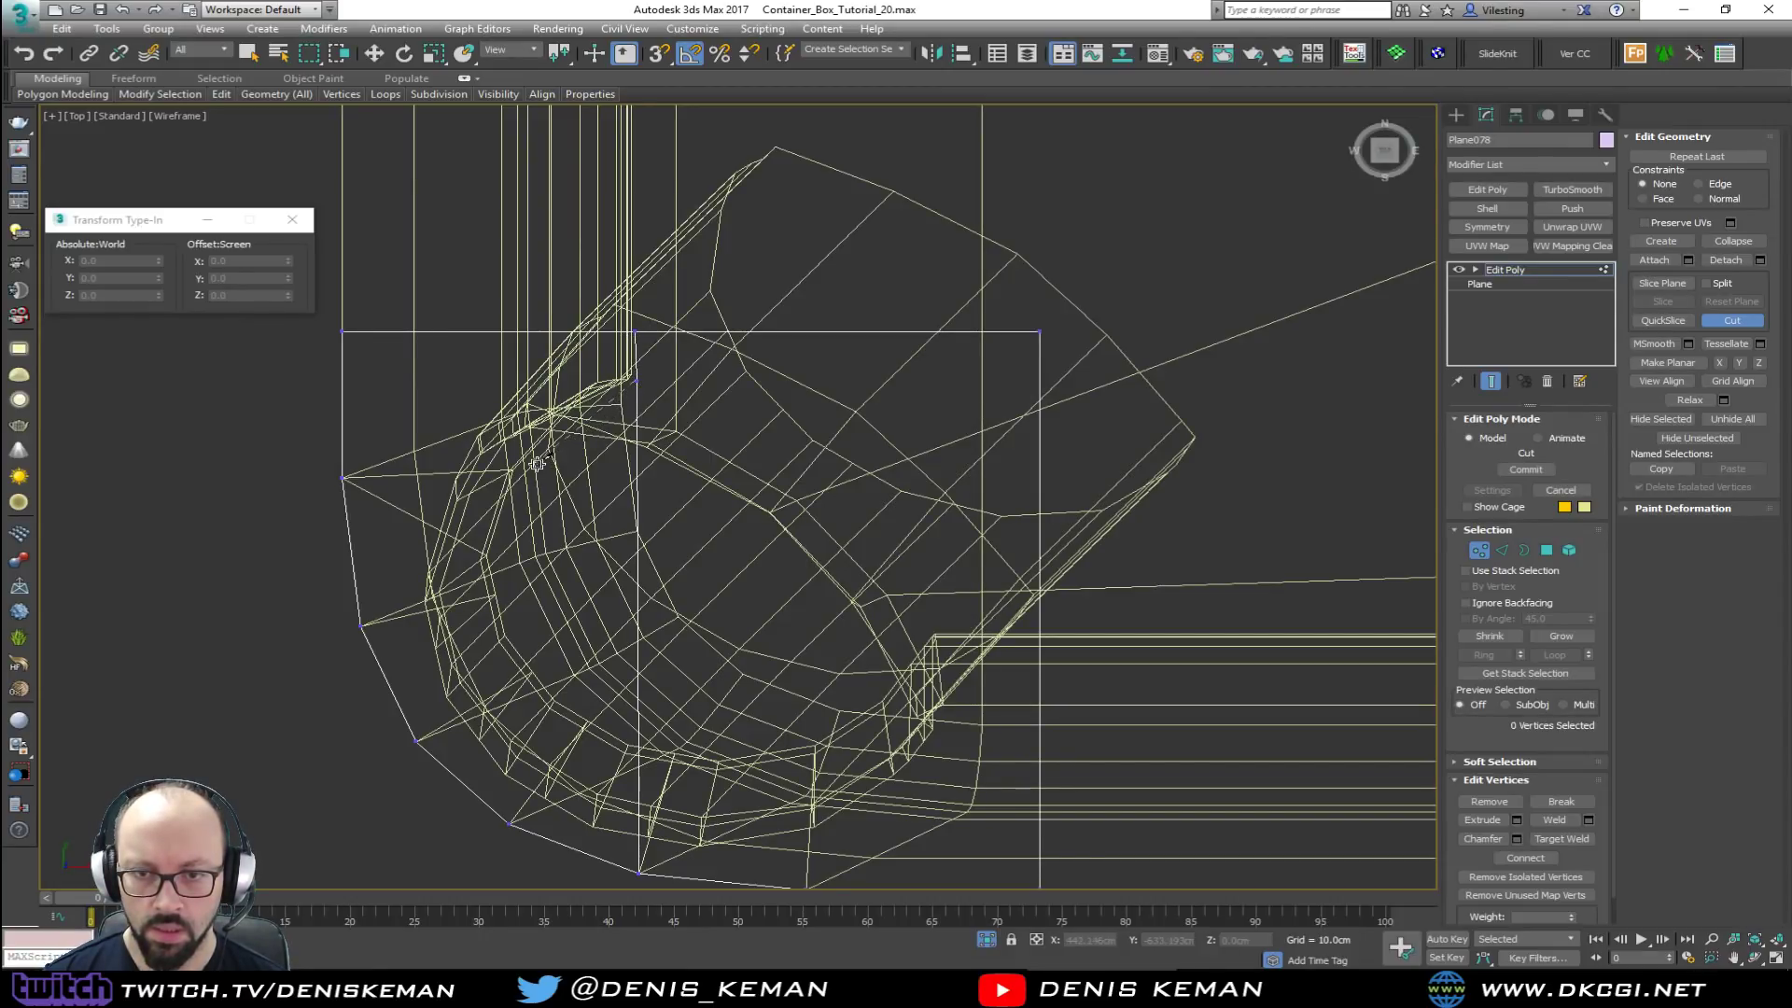
{"action": "left_click", "coordinate": [564, 420]}
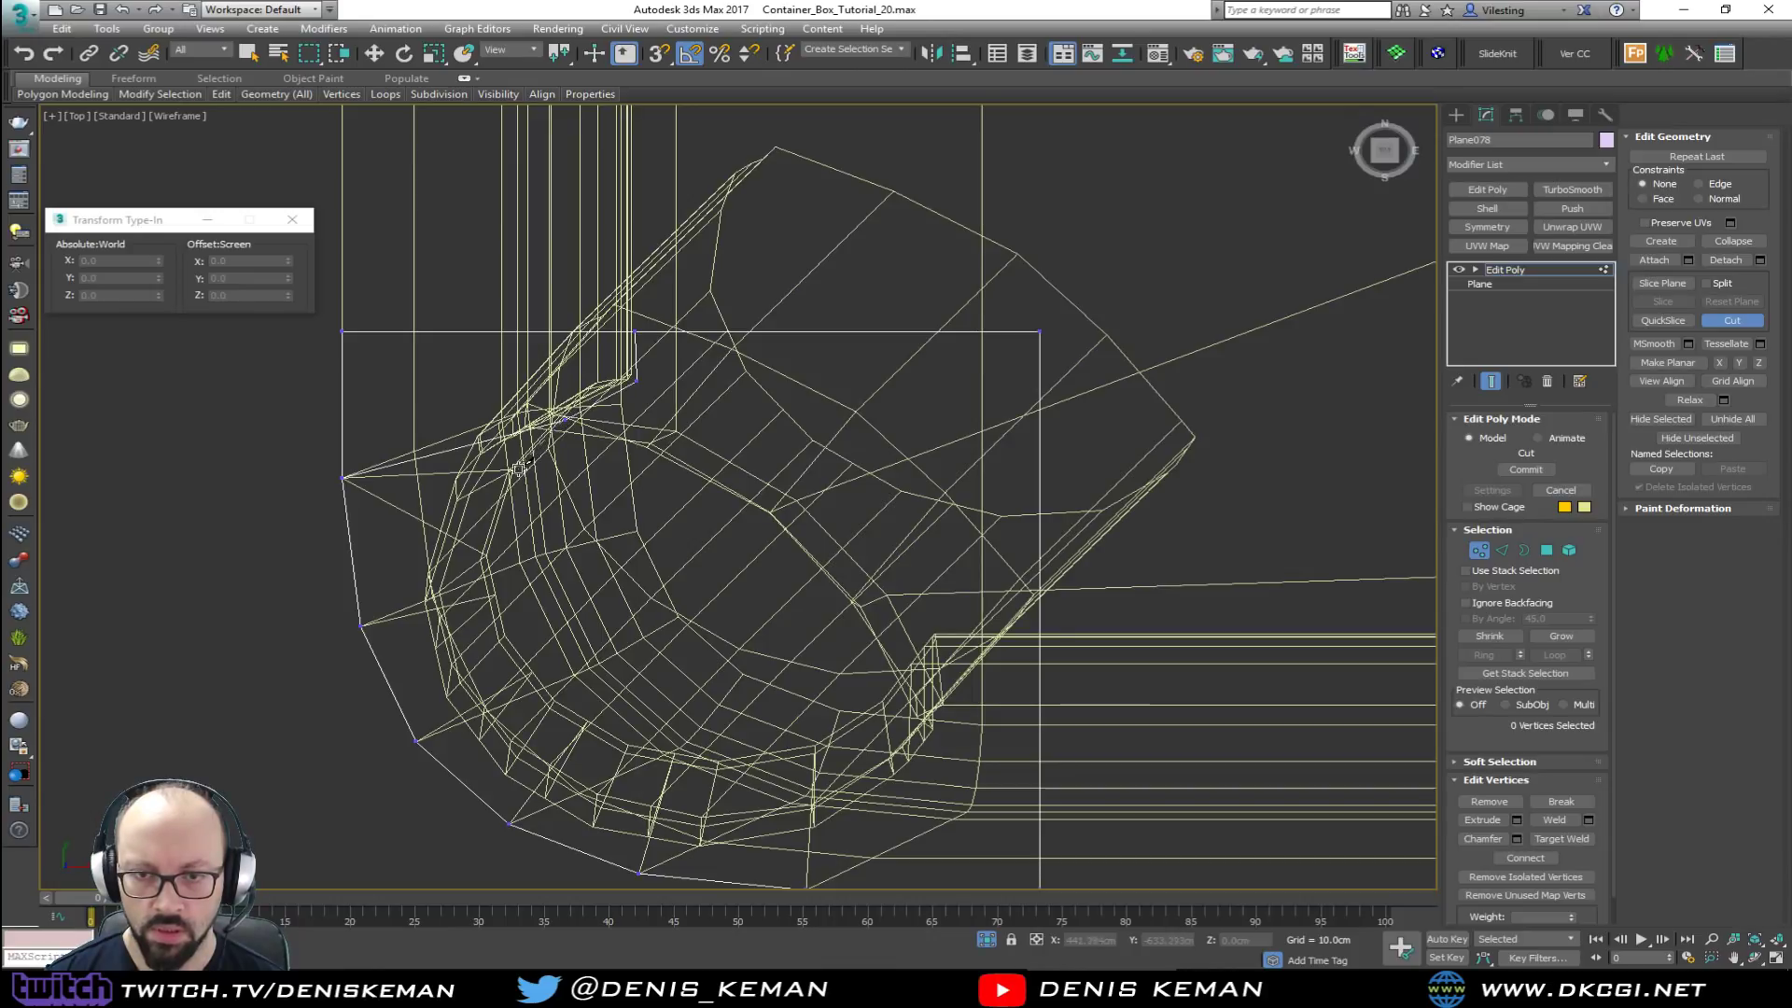
{"action": "left_click", "coordinate": [494, 594]}
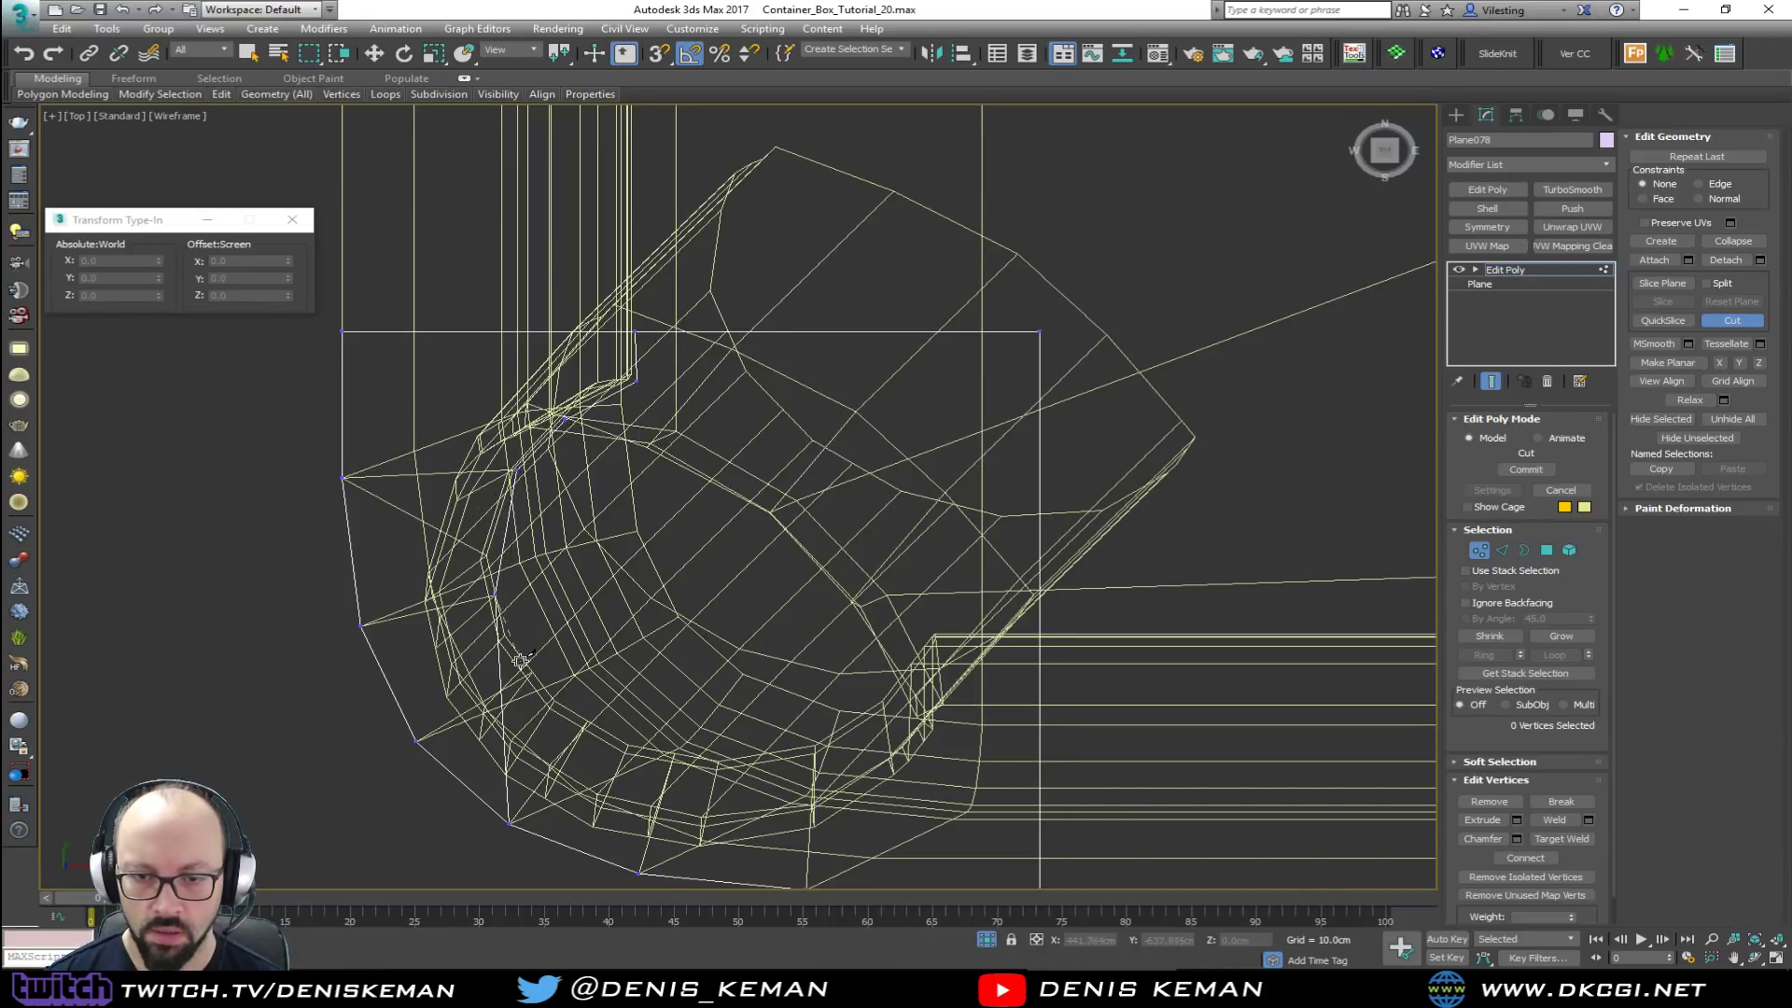
{"action": "left_click", "coordinate": [537, 670]}
{"action": "left_click", "coordinate": [592, 724]}
{"action": "left_click", "coordinate": [679, 751]}
{"action": "left_click", "coordinate": [817, 750]}
{"action": "left_click", "coordinate": [1038, 632]}
Step: Select the polygon enclosed by the pocket cut and inspect its shape in the Perspective view
{"action": "key", "text": "4"}
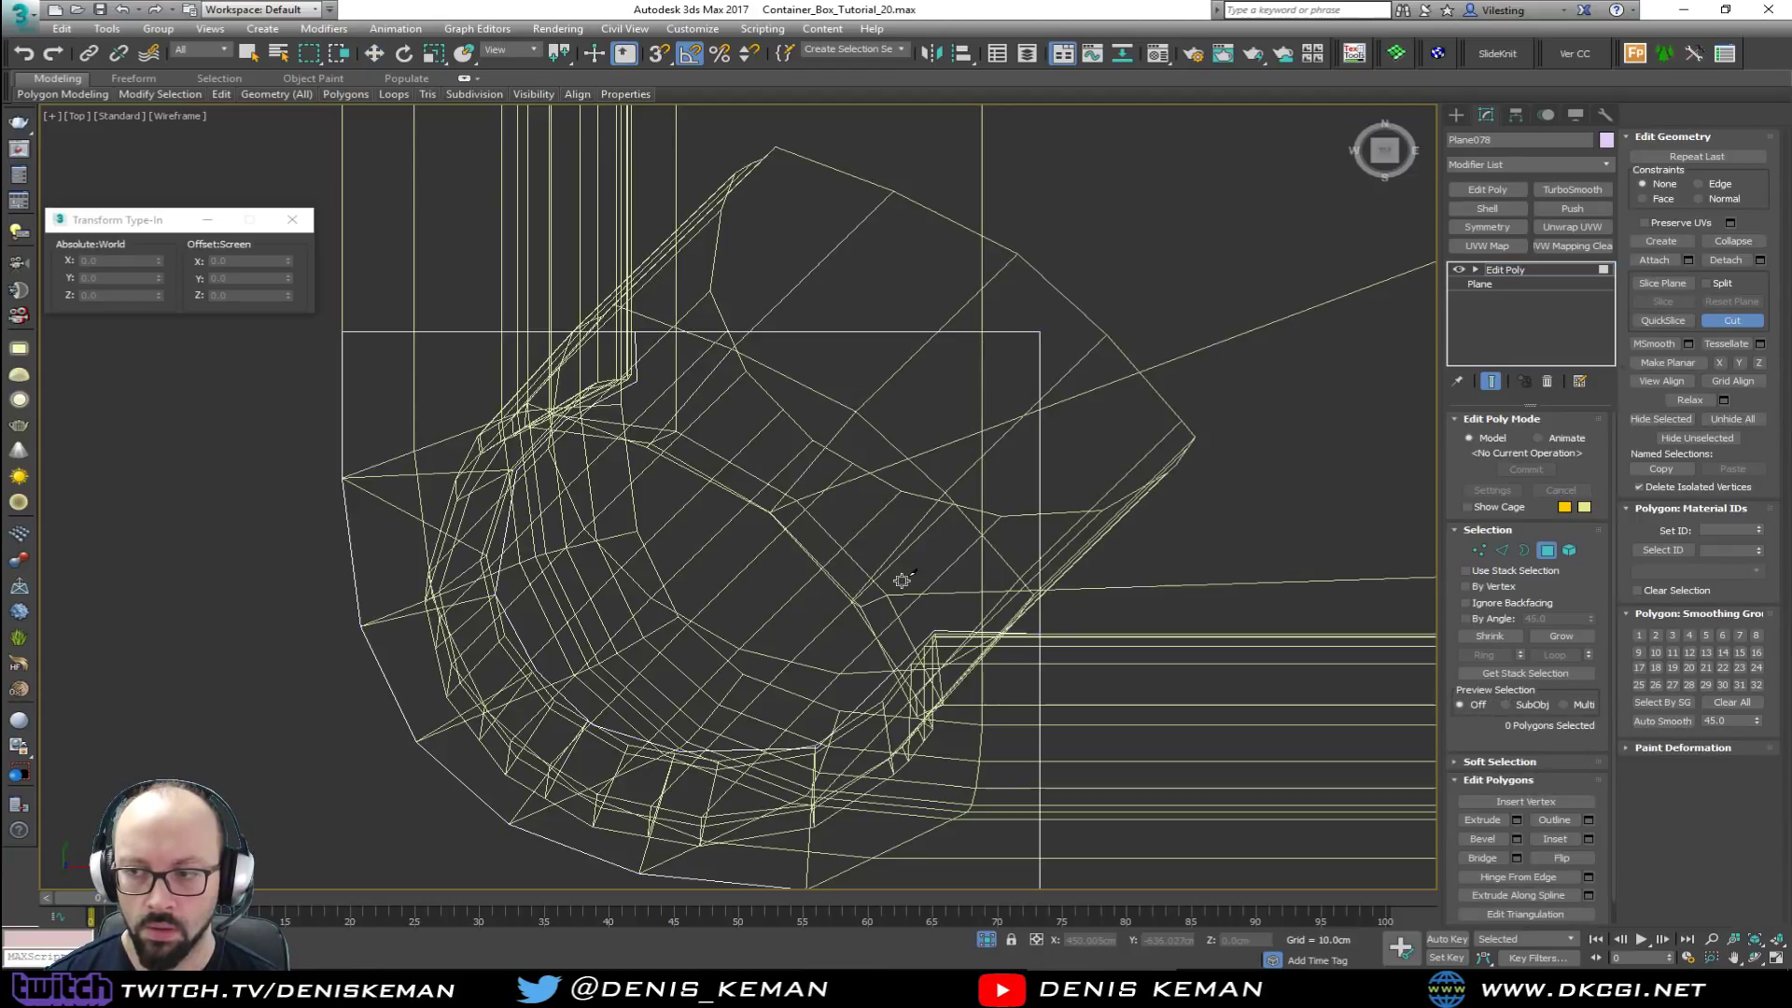
{"action": "key", "text": "w"}
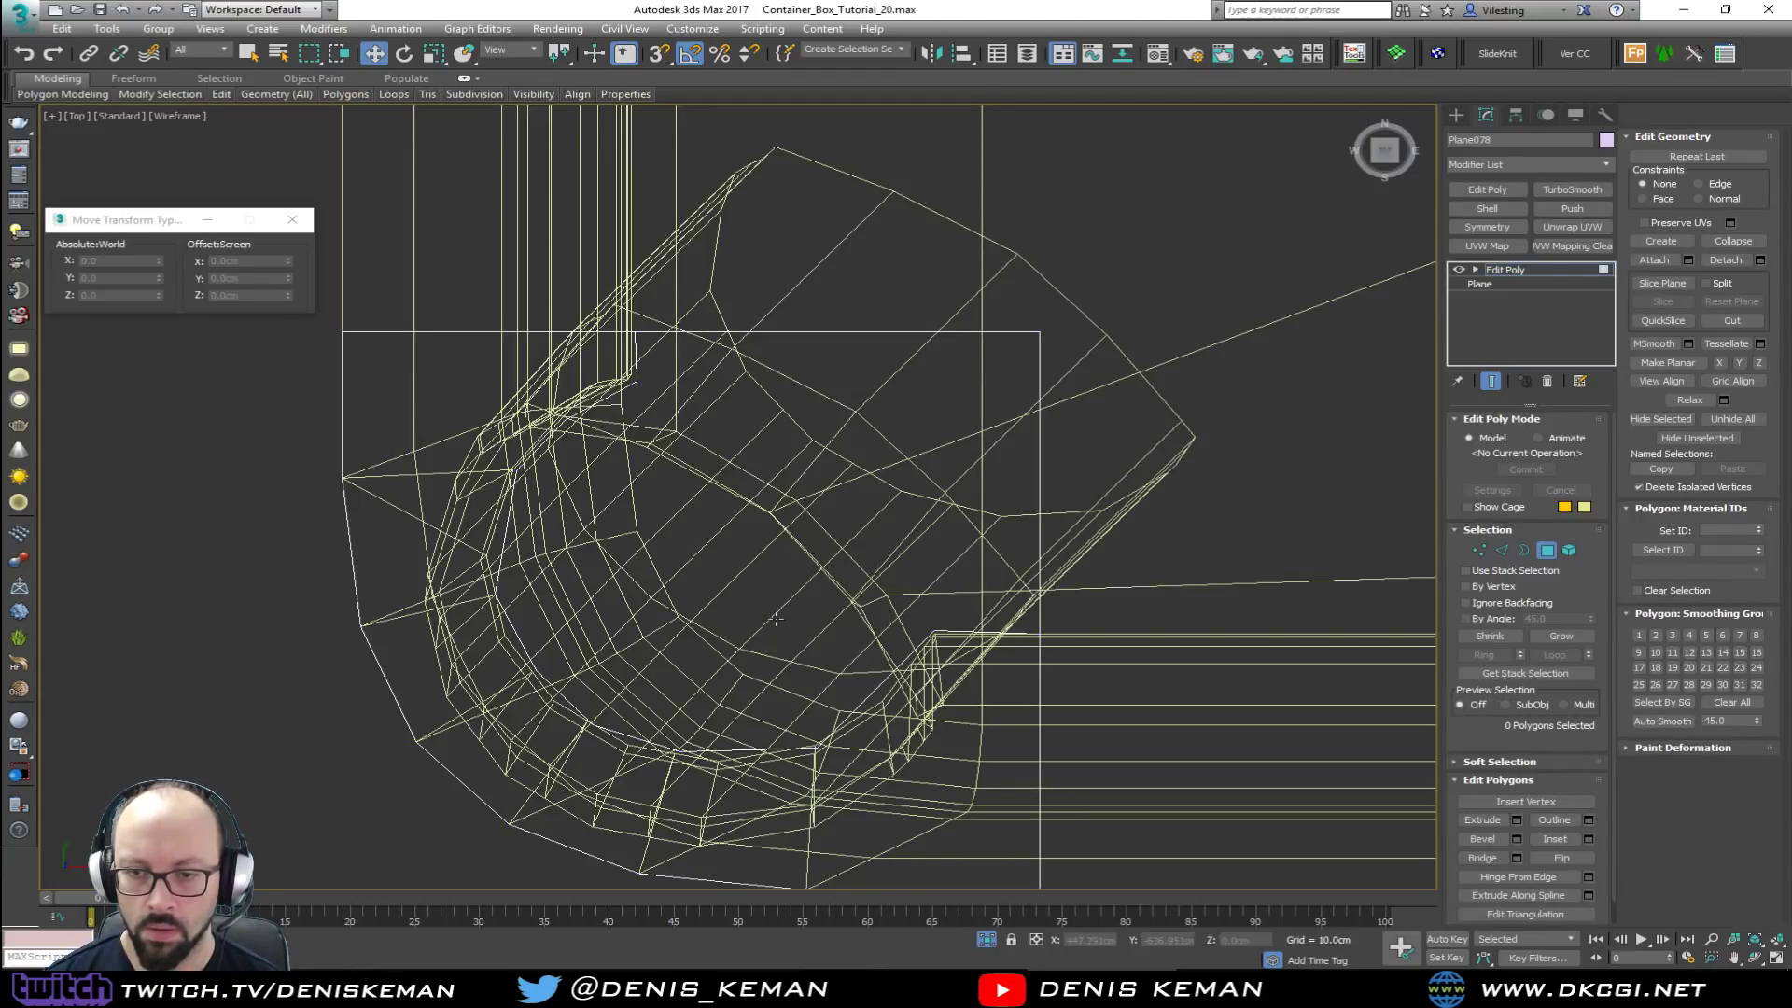
{"action": "left_click", "coordinate": [789, 606]}
{"action": "key", "text": "alt+w"}
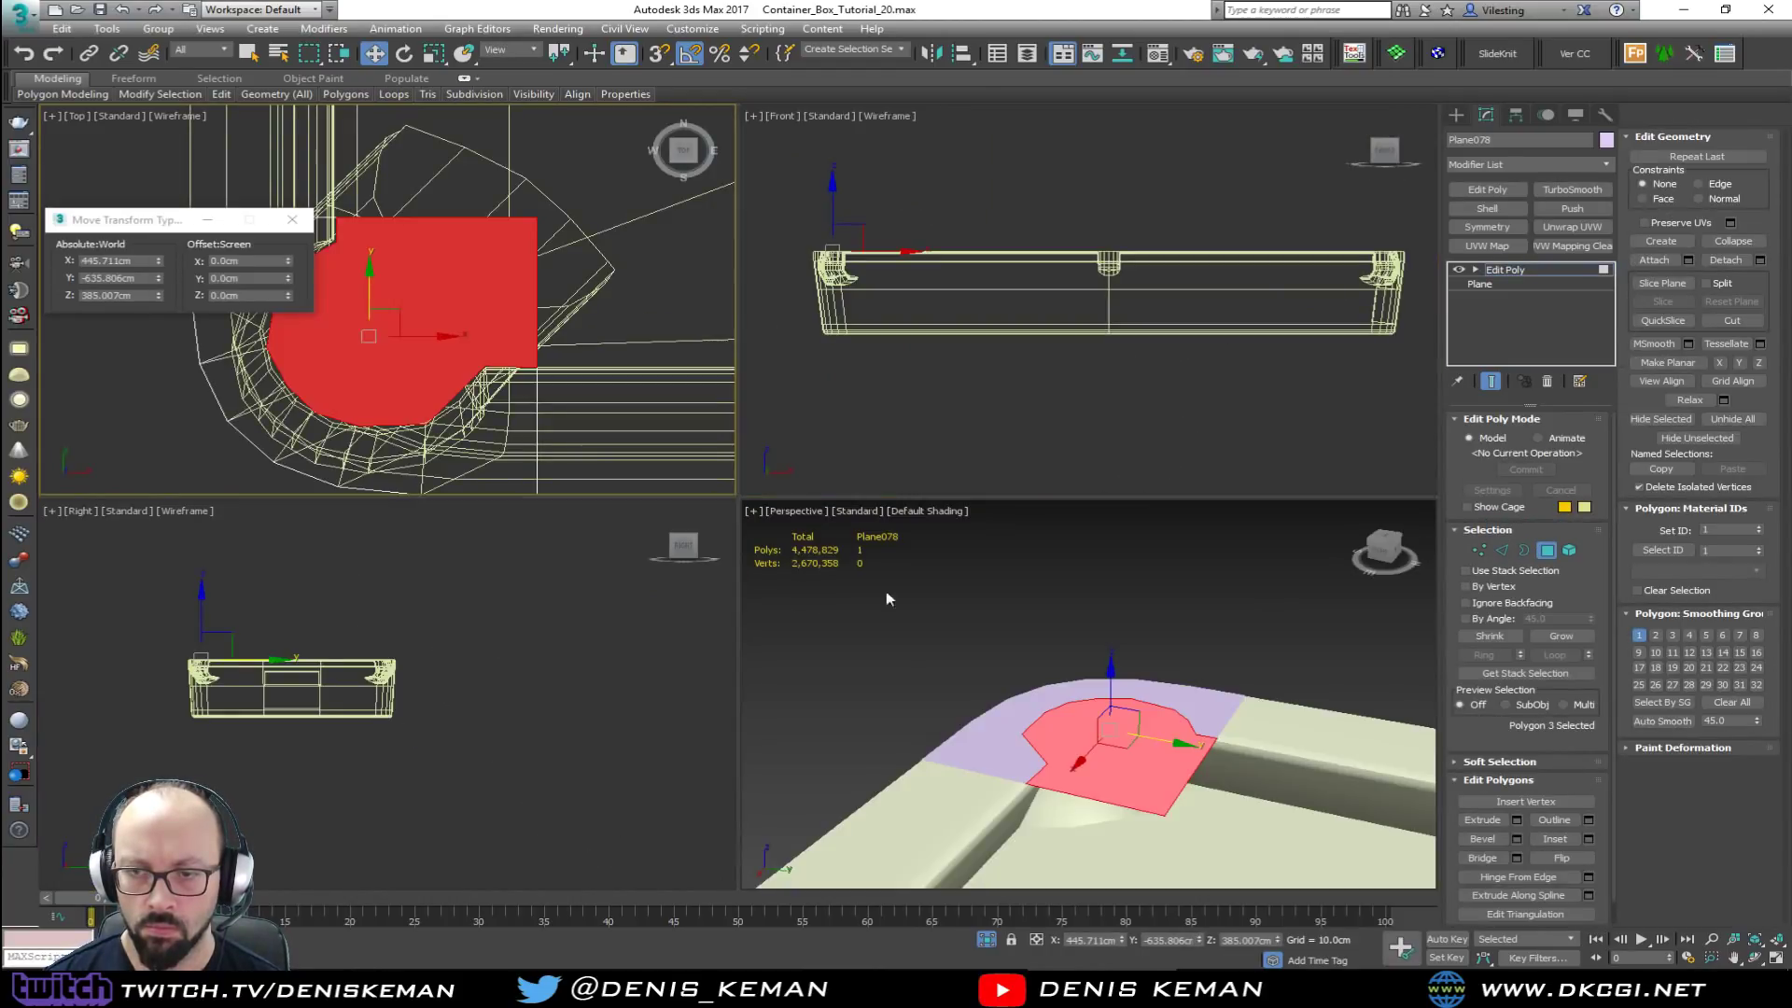
{"action": "key", "text": "alt+w"}
{"action": "middle_click_drag", "start_coordinate": [860, 597], "coordinate": [852, 636], "text": "alt"}
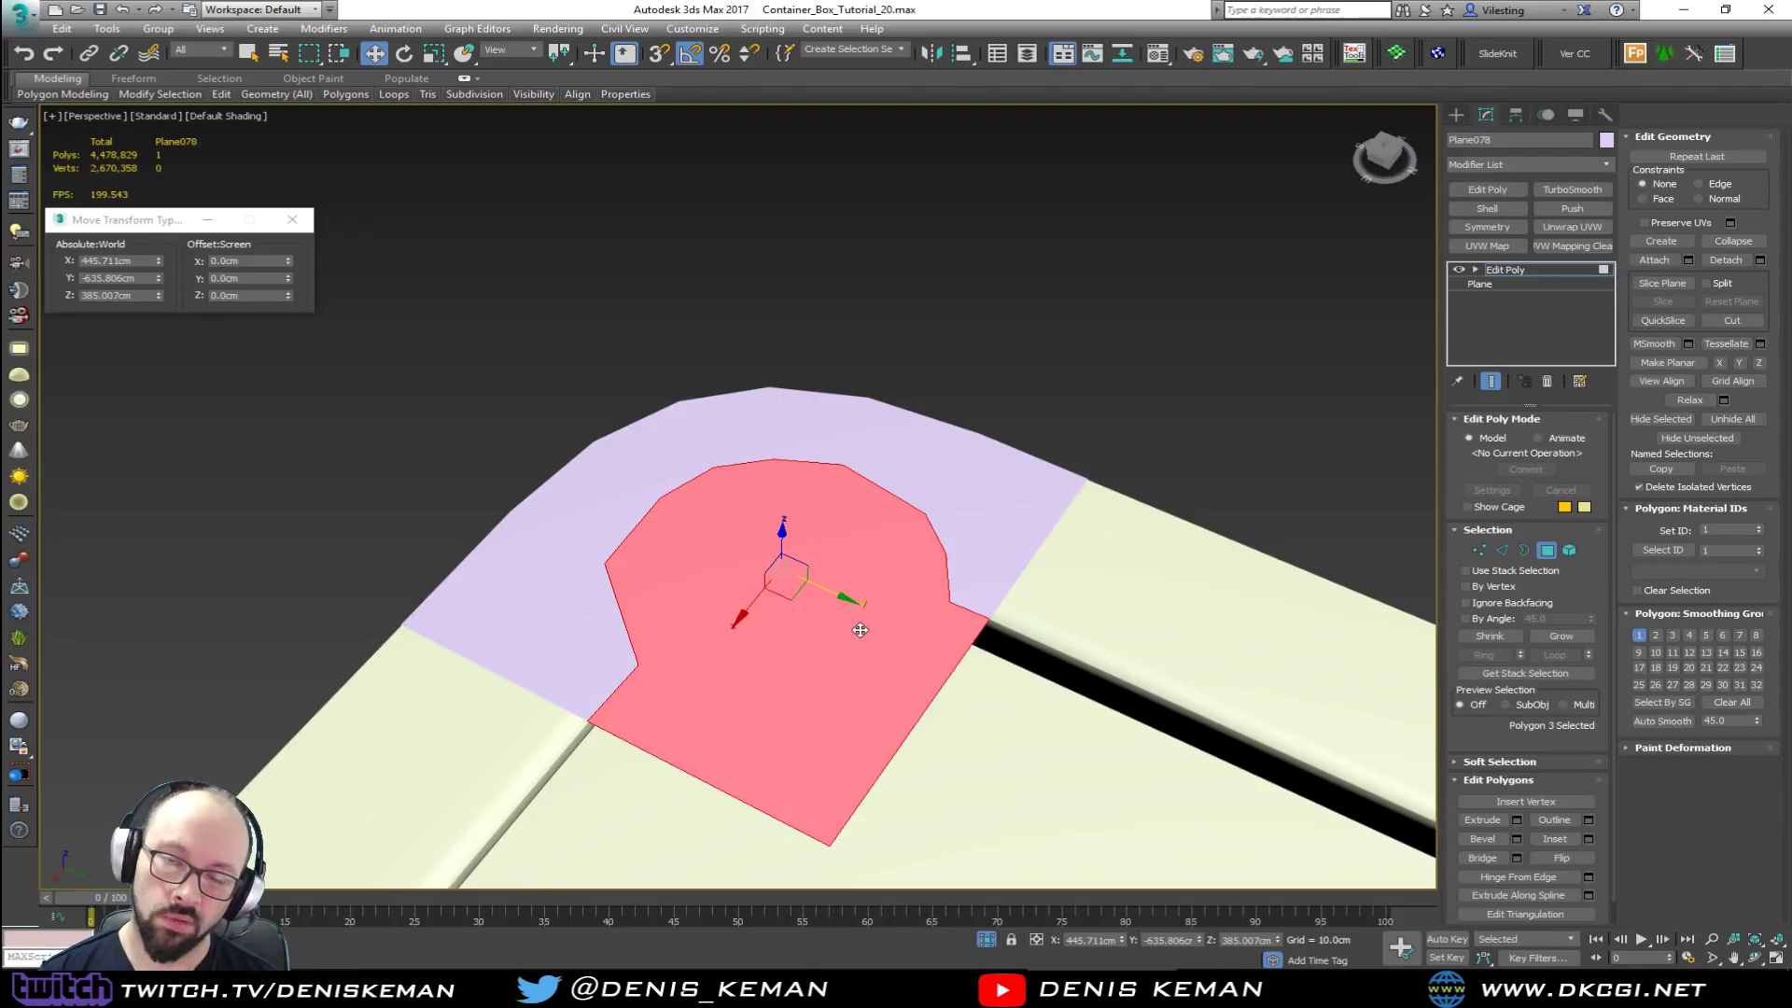
Step: Undo the whole pocket cut on the trim plane, with edged faces shown in Perspective, and return to the Top view
{"action": "key", "text": "ctrl+z"}
{"action": "key", "text": "ctrl+z"}
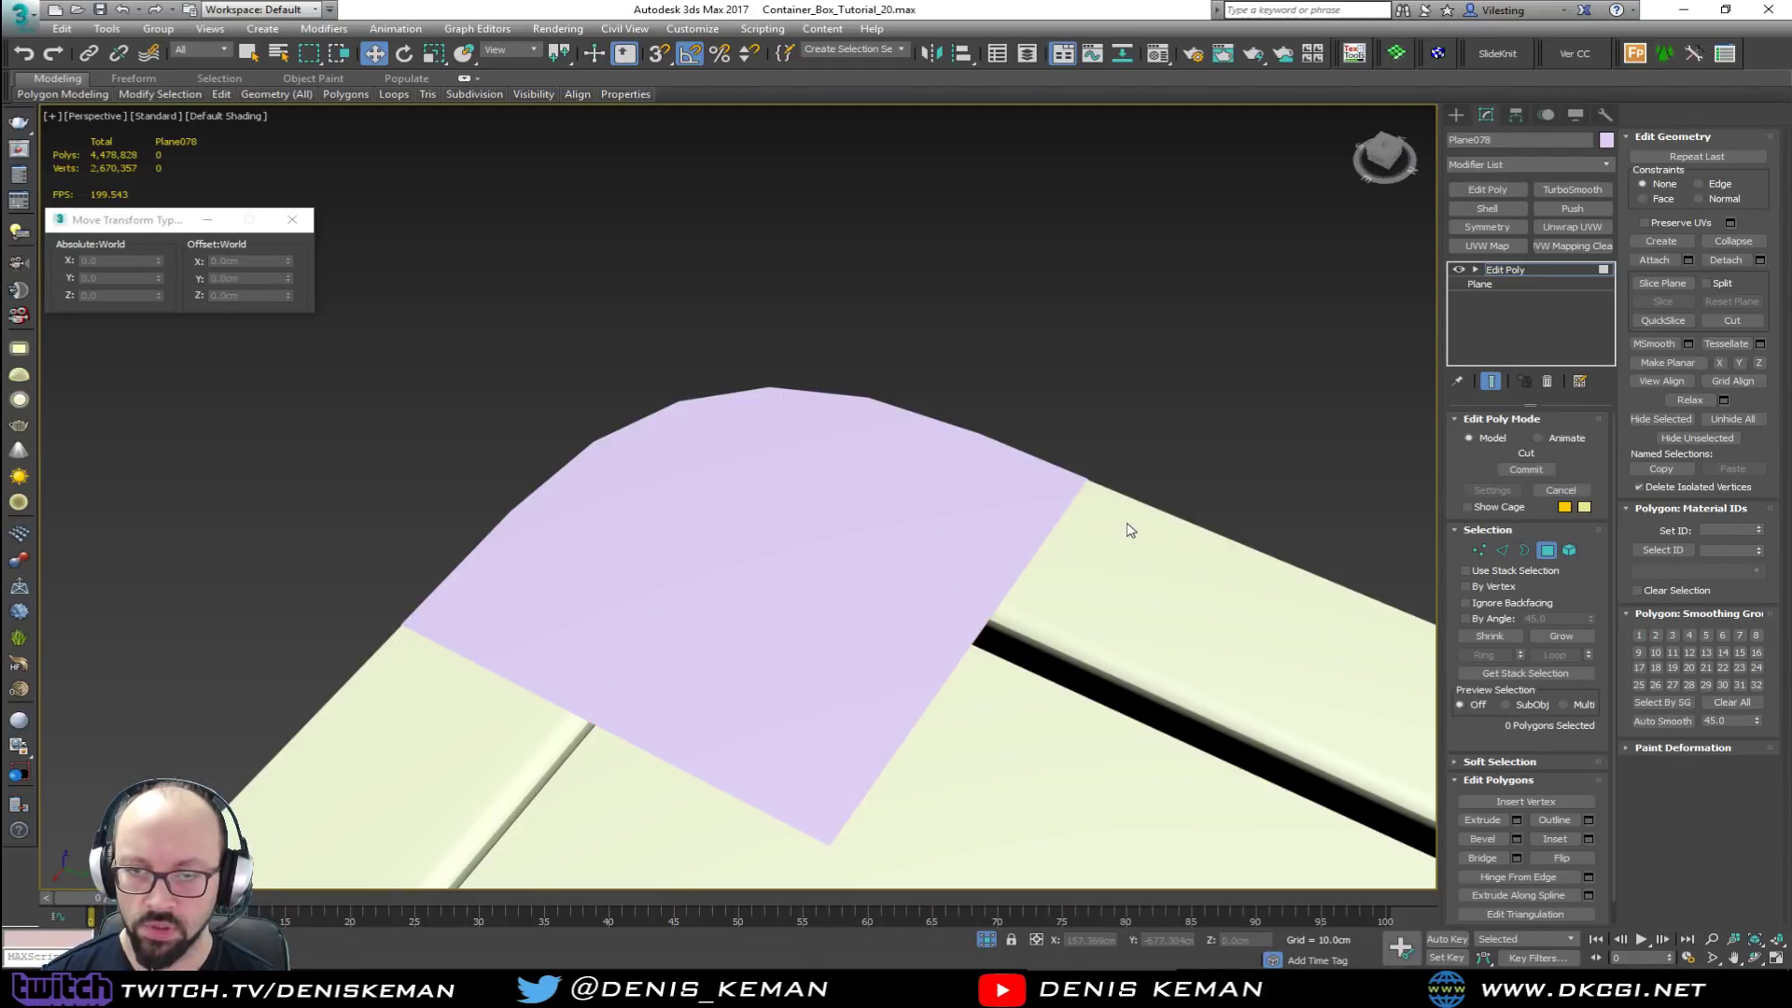
{"action": "key", "text": "F4"}
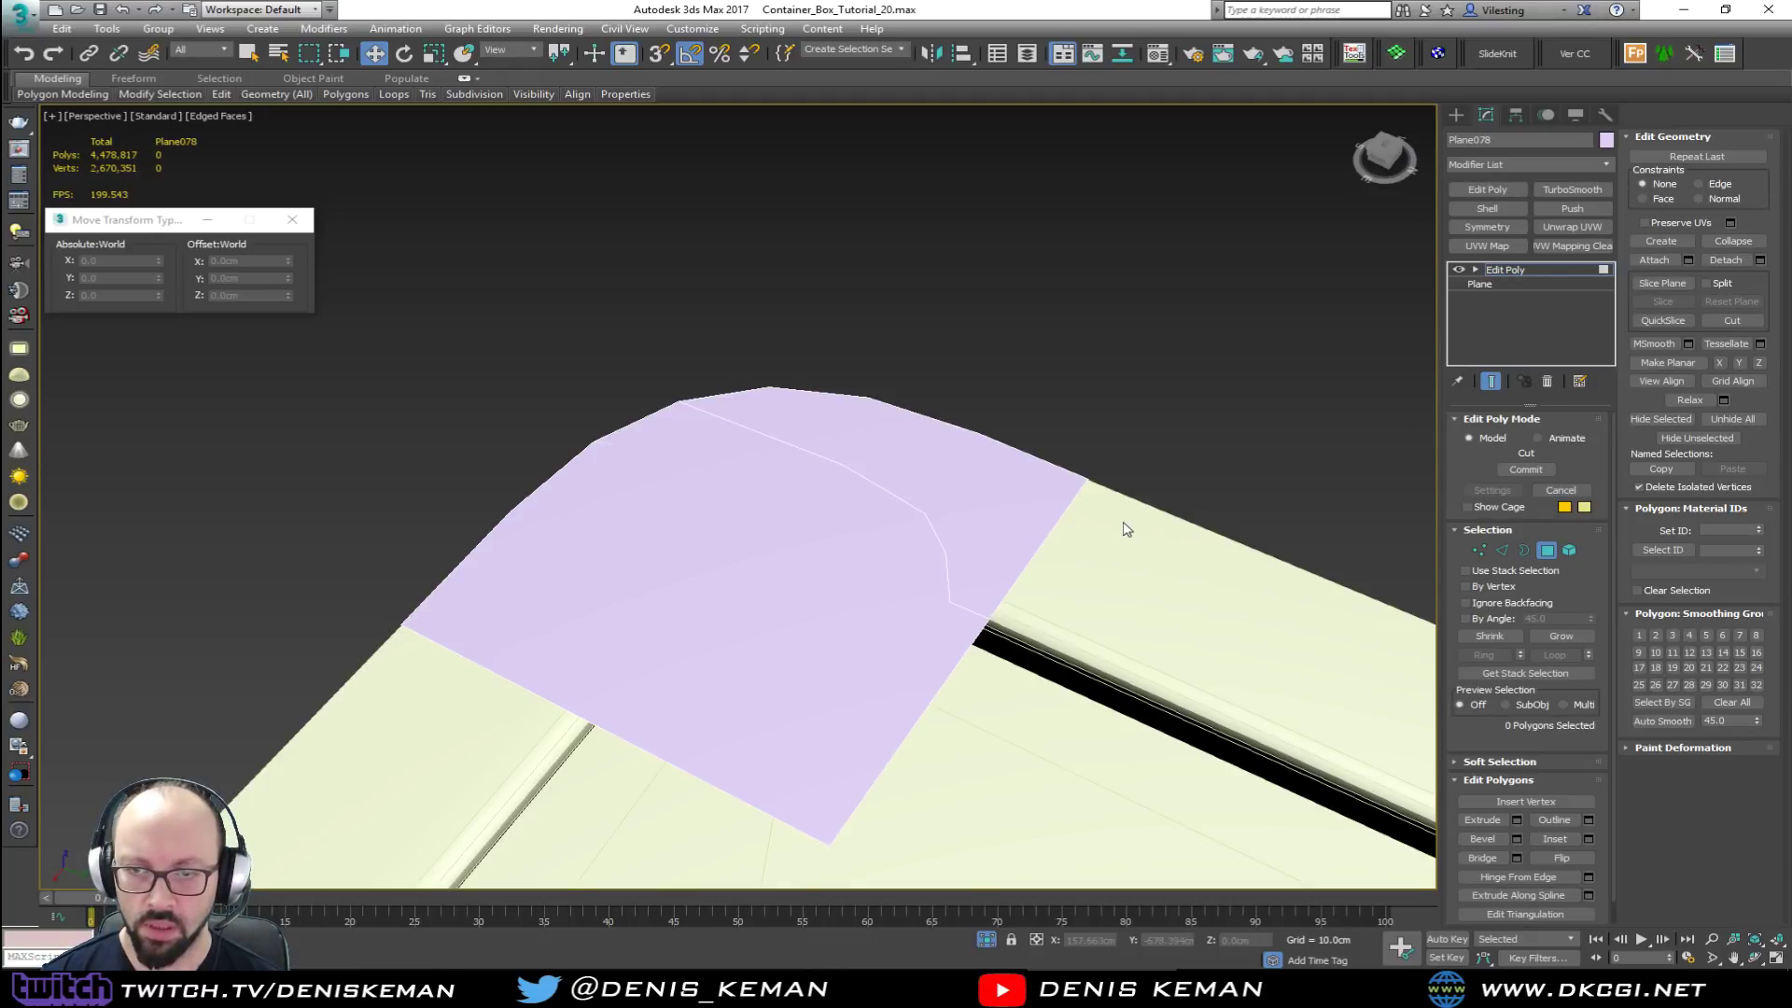
{"action": "key", "text": "ctrl+z"}
{"action": "key", "text": "alt+w"}
{"action": "middle_click", "coordinate": [458, 359]}
{"action": "key", "text": "alt+w"}
{"action": "mouse_move", "coordinate": [459, 358]}
{"action": "middle_mouse_down"}
{"action": "mouse_move", "coordinate": [464, 378]}
{"action": "mouse_move", "coordinate": [442, 350]}
{"action": "middle_mouse_up"}
Step: Draw a guide circle with a radius of about 4.82 cm over the pocket, centred near X 446.1, Y -635.7 cm
{"action": "right_click", "coordinate": [727, 417]}
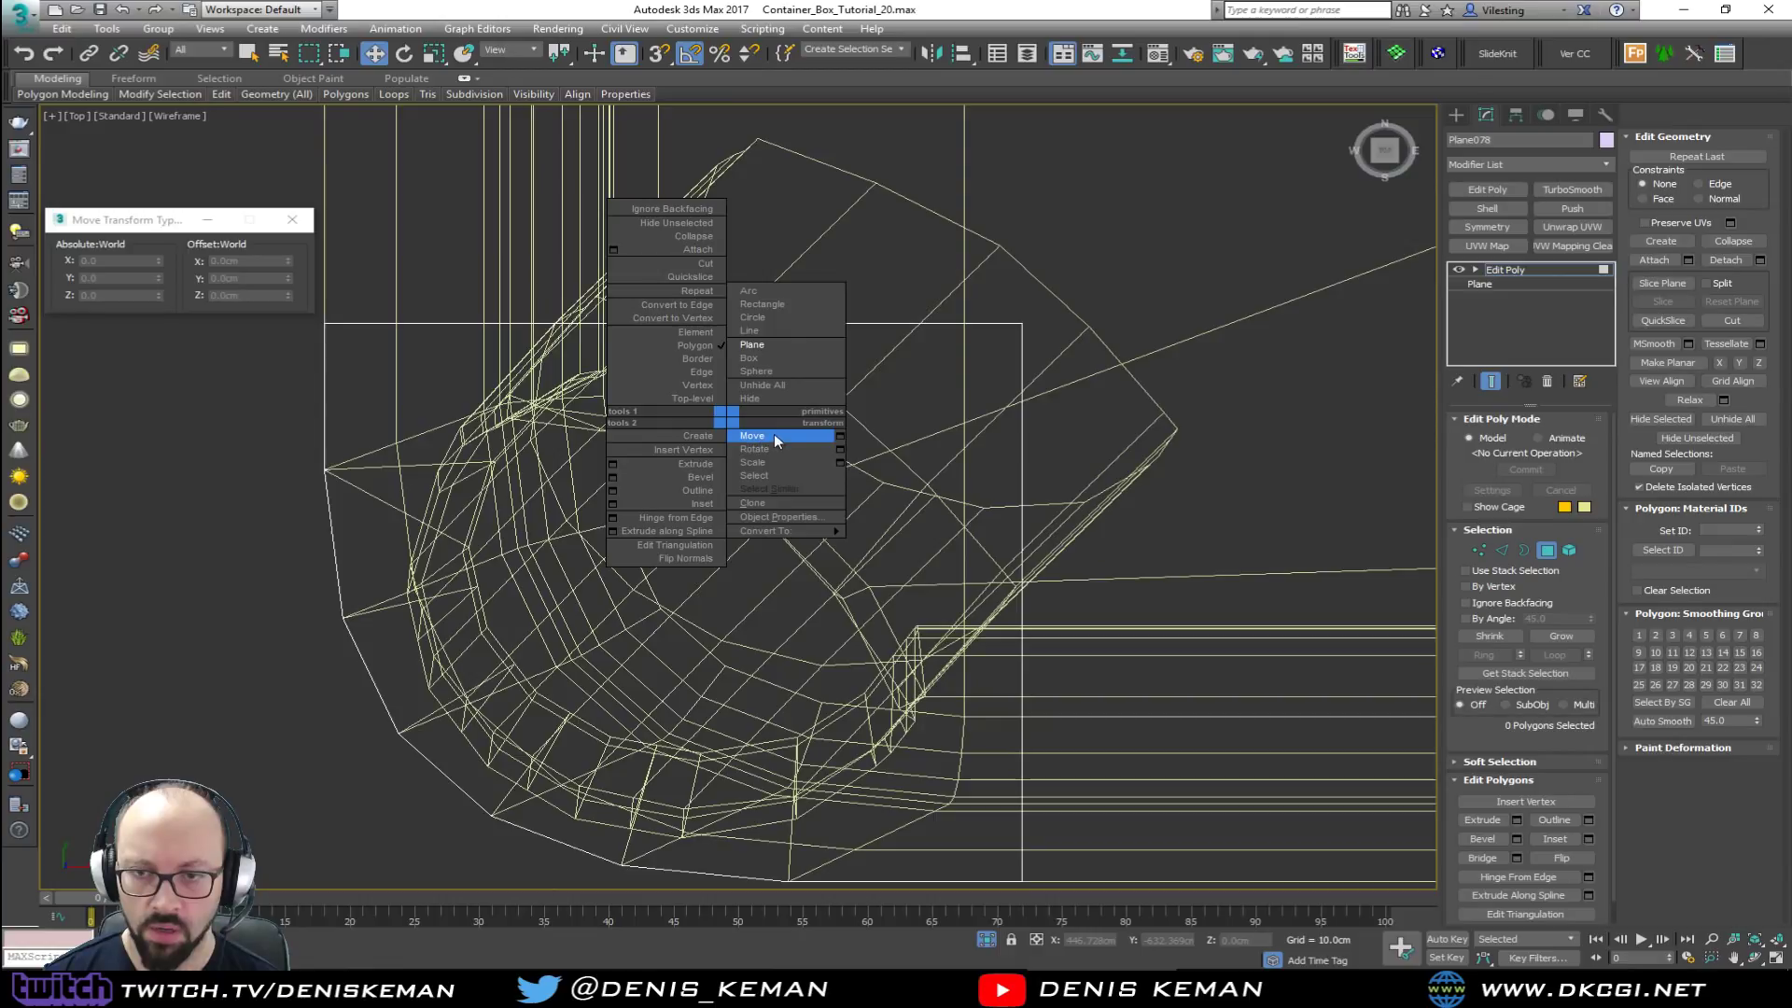
{"action": "left_click", "coordinate": [780, 317]}
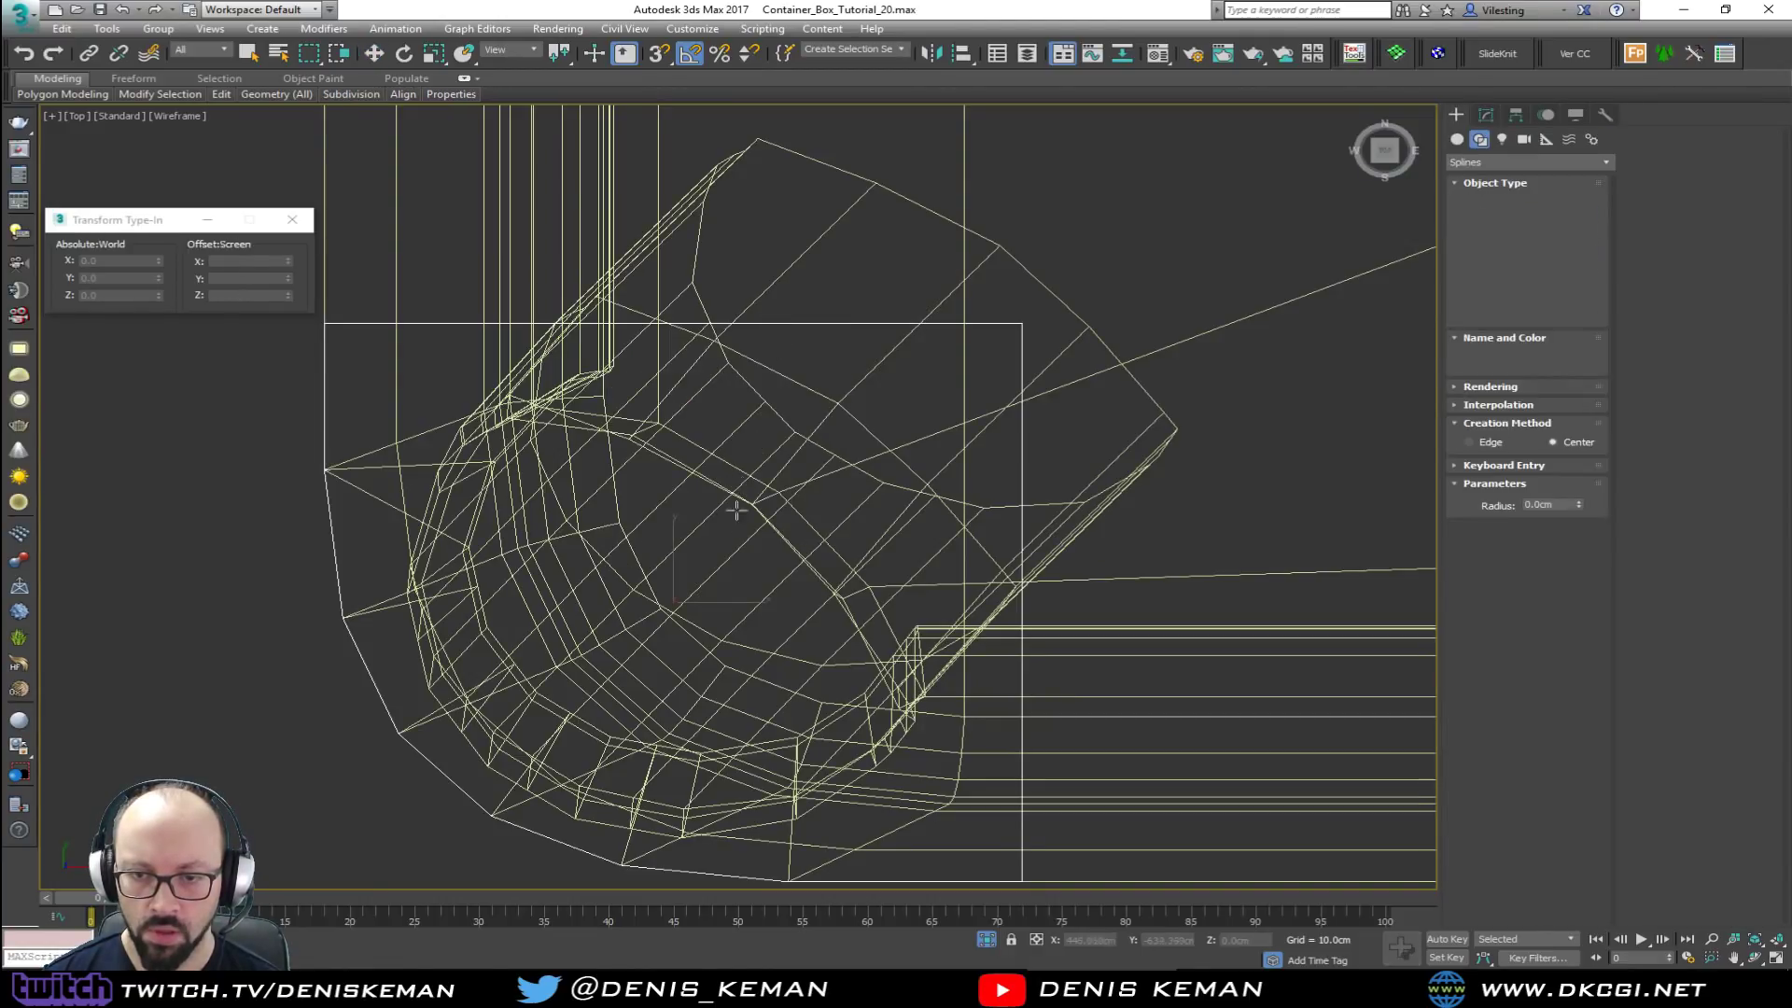
{"action": "left_click_drag", "start_coordinate": [679, 588], "coordinate": [844, 448]}
{"action": "key", "text": "w"}
{"action": "left_click_drag", "start_coordinate": [709, 560], "coordinate": [730, 529]}
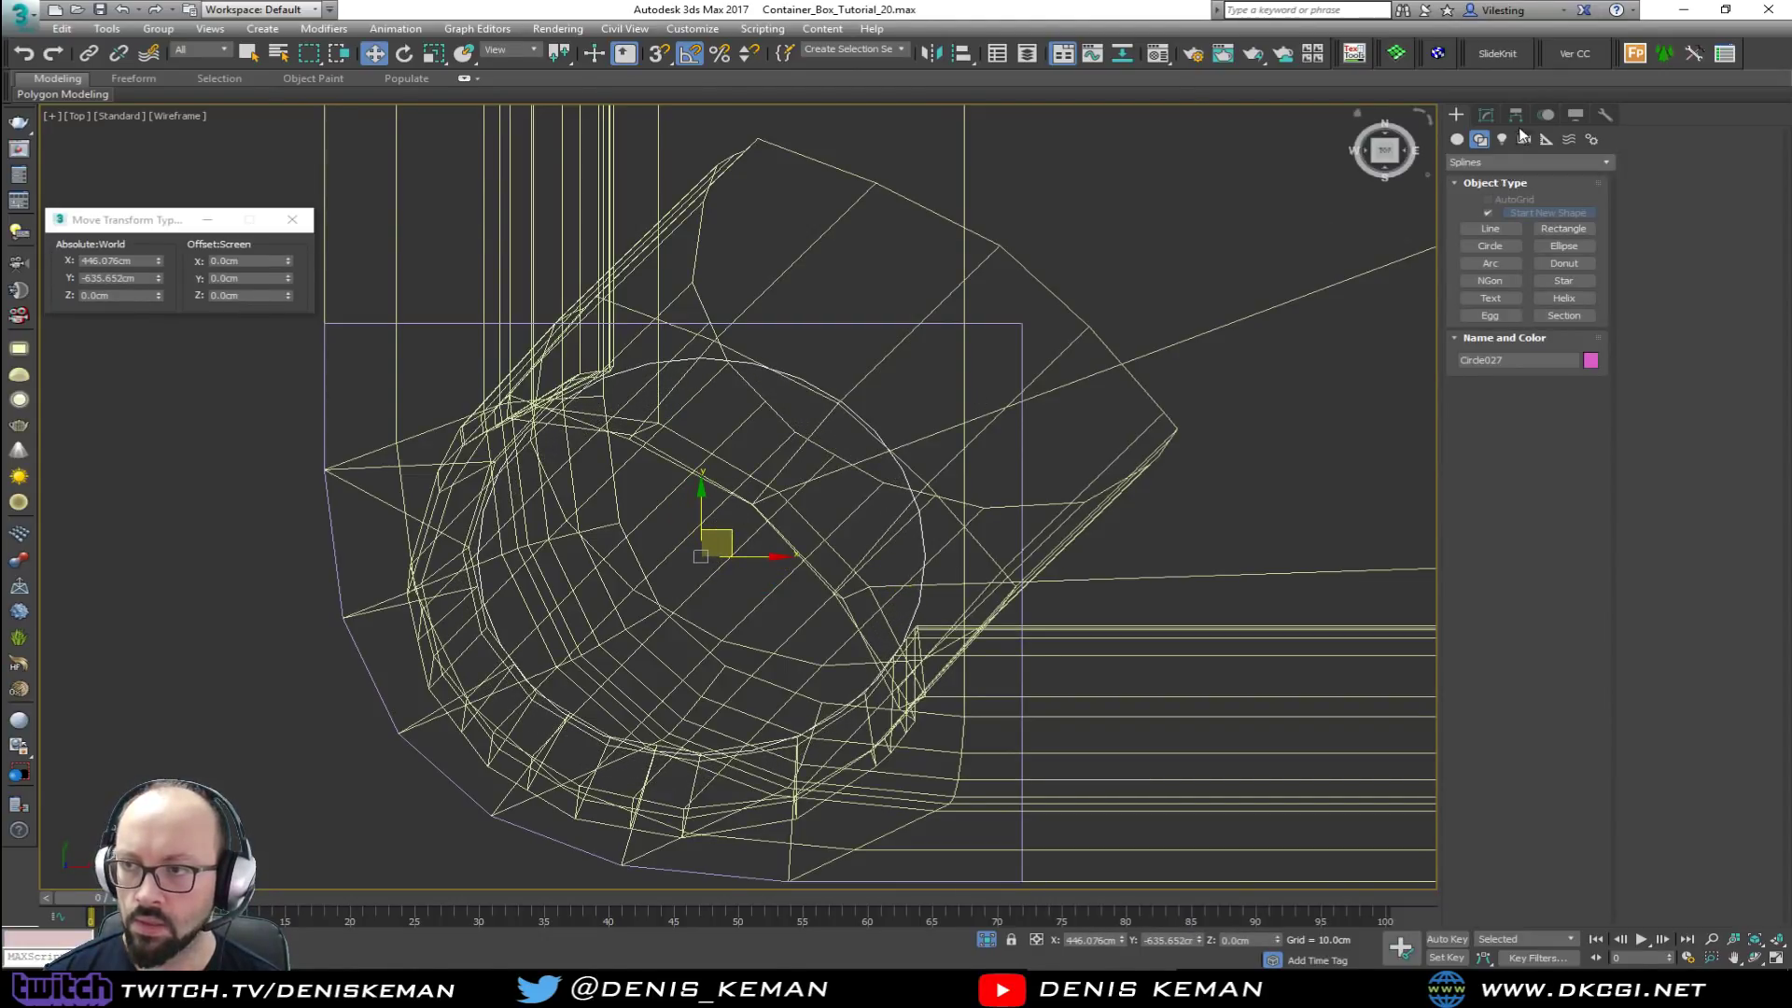
Step: Reduce the guide circle's interpolation to 2 steps
{"action": "left_click", "coordinate": [1486, 114]}
{"action": "left_click", "coordinate": [1573, 419]}
{"action": "left_click", "coordinate": [1568, 422]}
{"action": "left_click", "coordinate": [1555, 435]}
{"action": "left_click", "coordinate": [1575, 460]}
{"action": "left_click", "coordinate": [1575, 459]}
{"action": "left_click", "coordinate": [1575, 459]}
{"action": "left_click", "coordinate": [1574, 459]}
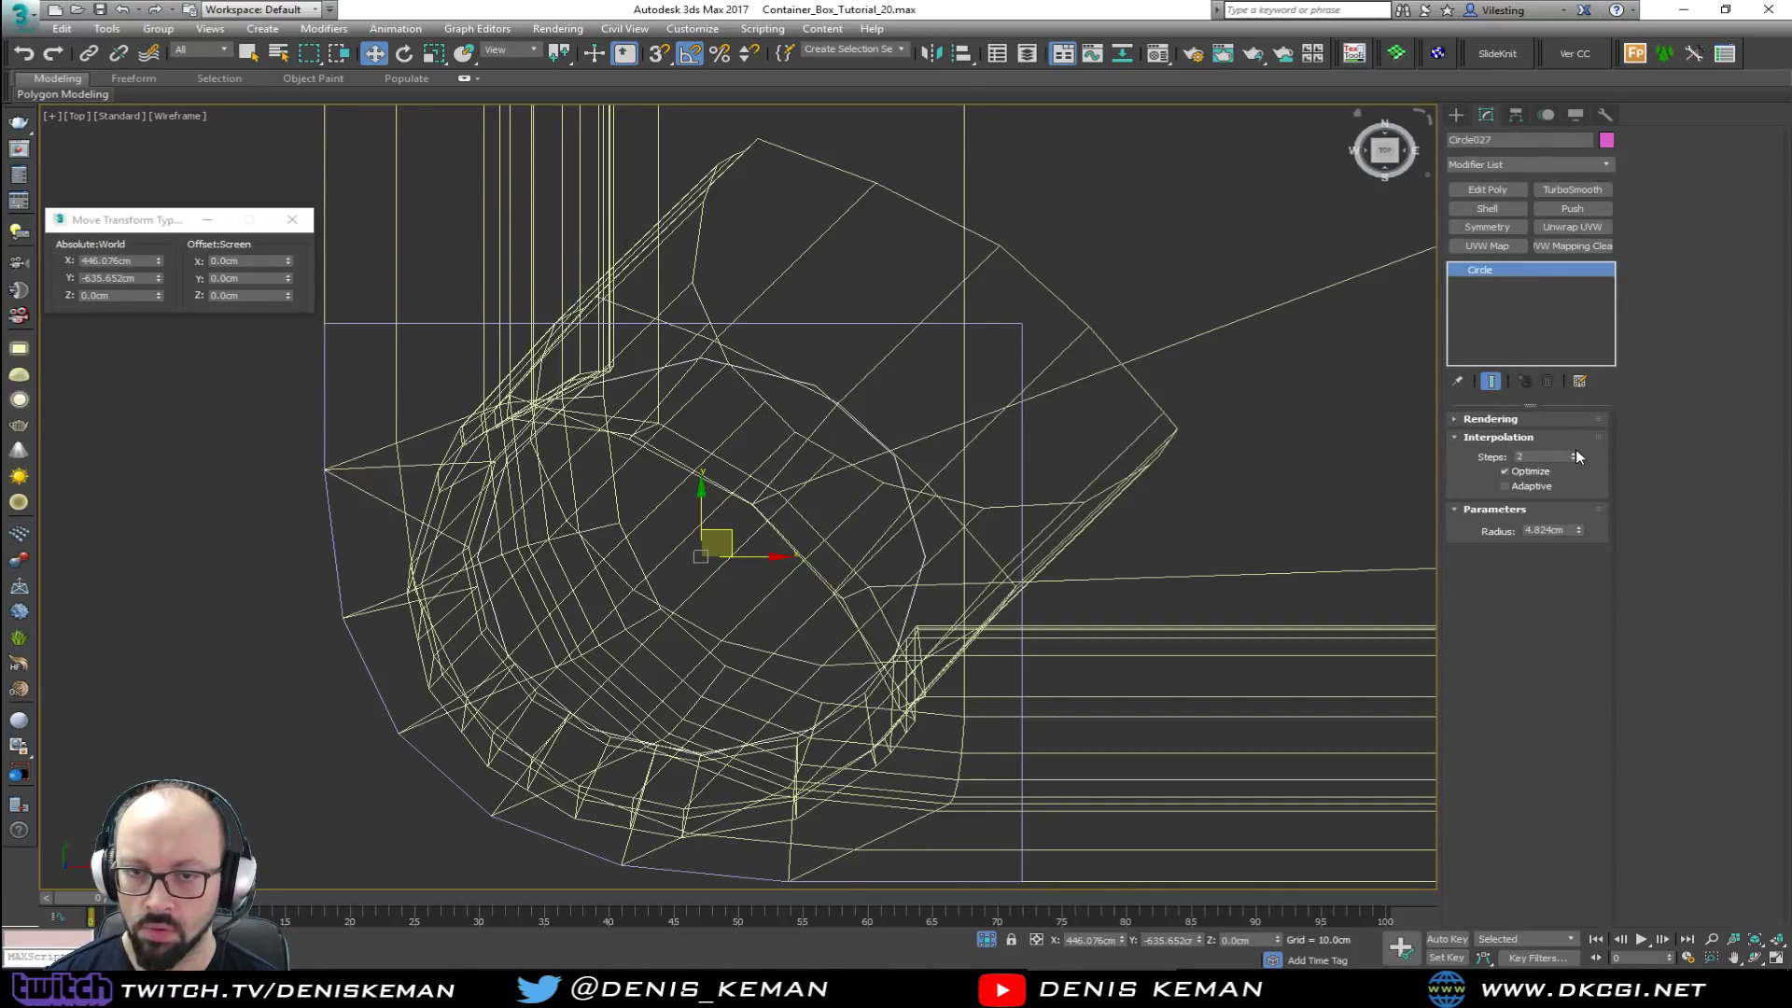
Step: Isolate the trim plane together with the guide circle in the Top view
{"action": "left_click", "coordinate": [684, 323]}
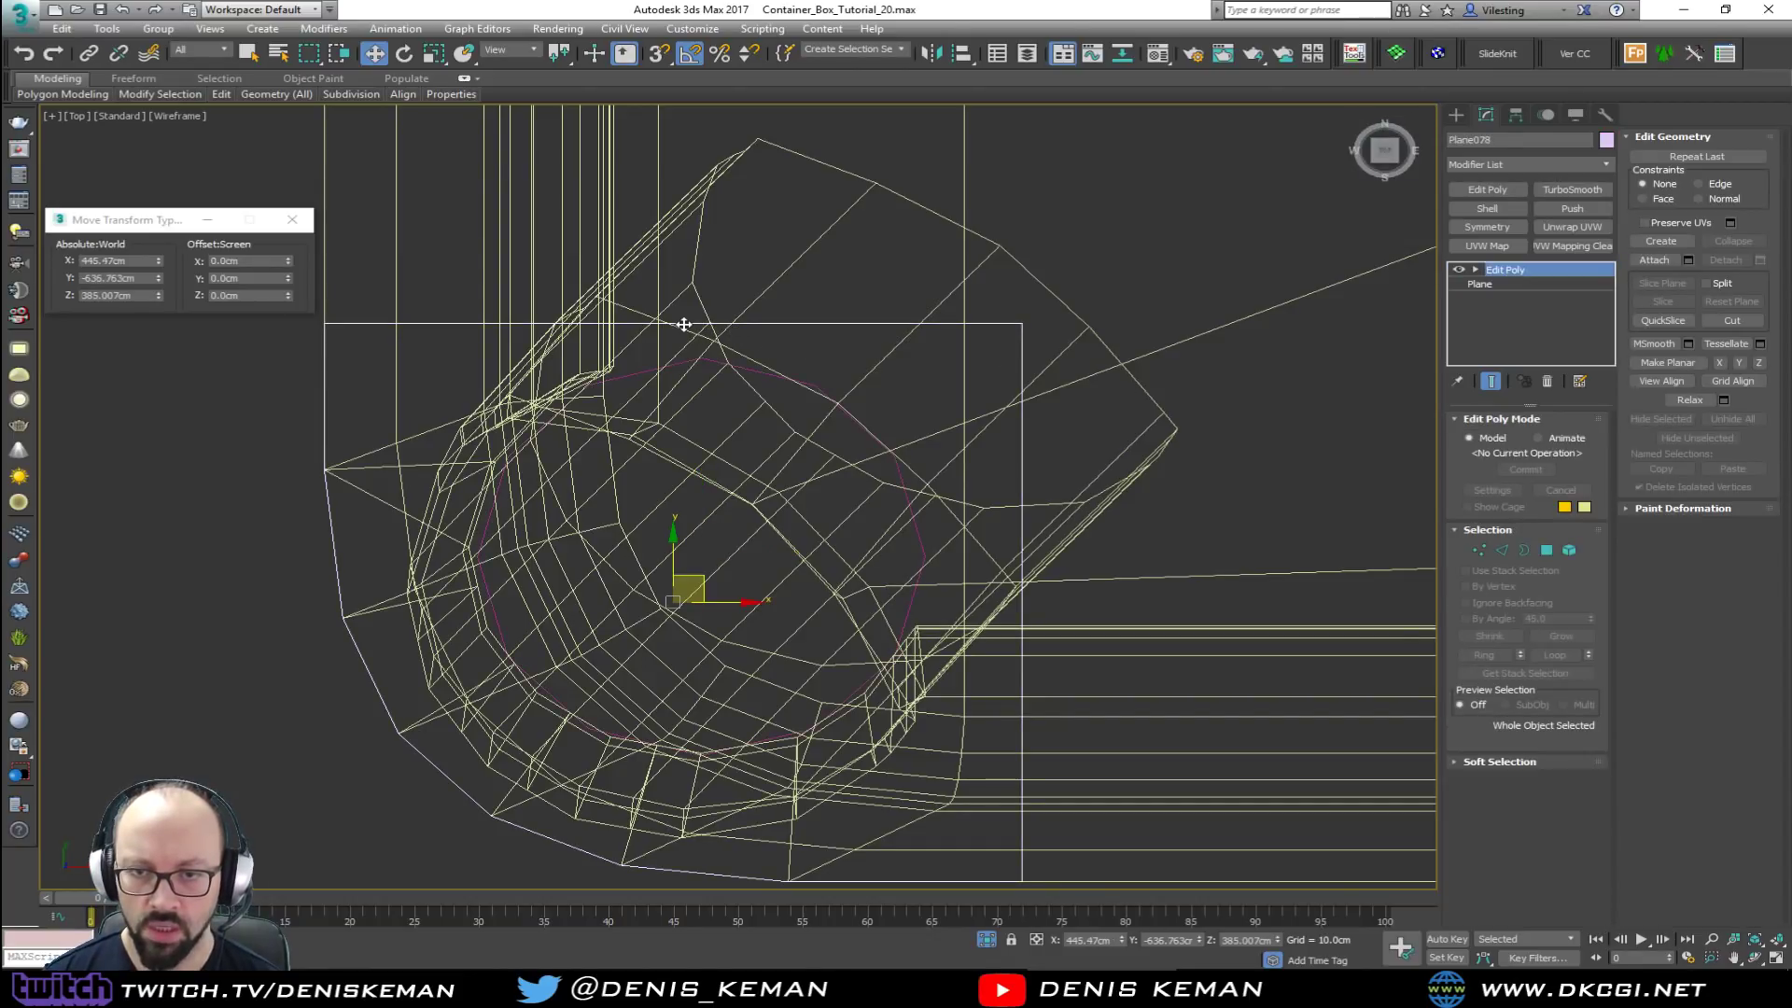
{"action": "key", "text": "alt+c"}
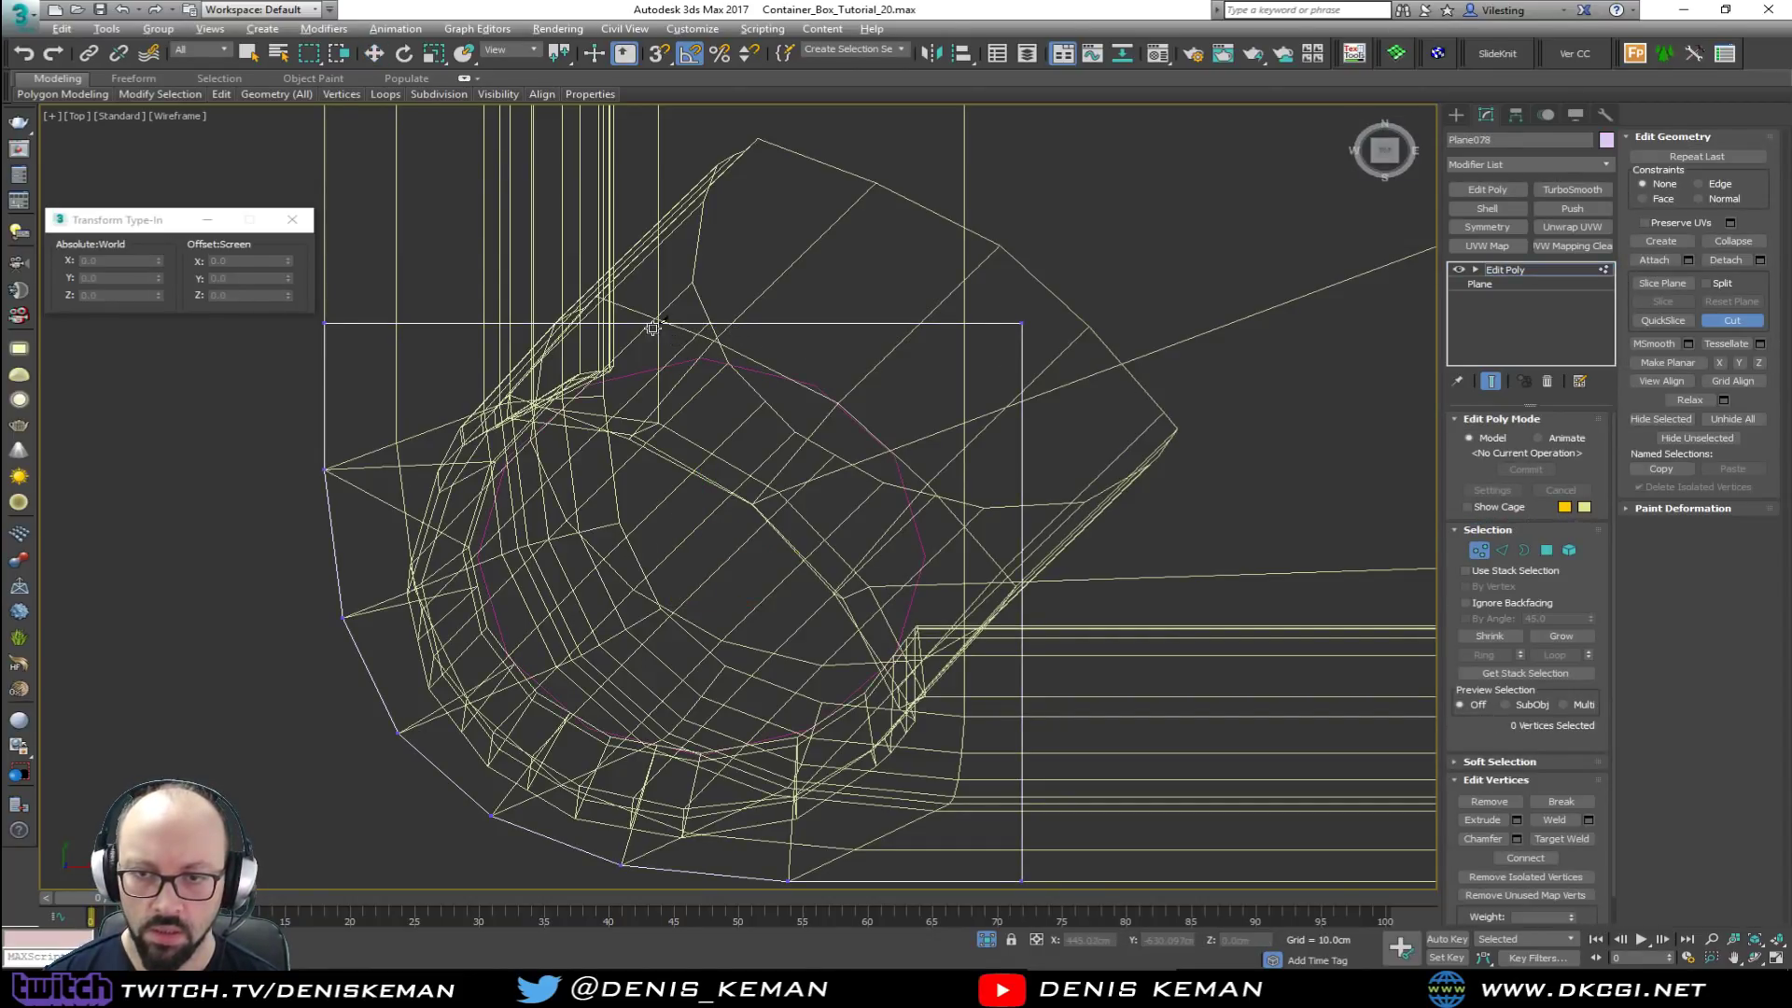
{"action": "right_click", "coordinate": [653, 328]}
{"action": "left_click", "coordinate": [702, 356], "text": "ctrl"}
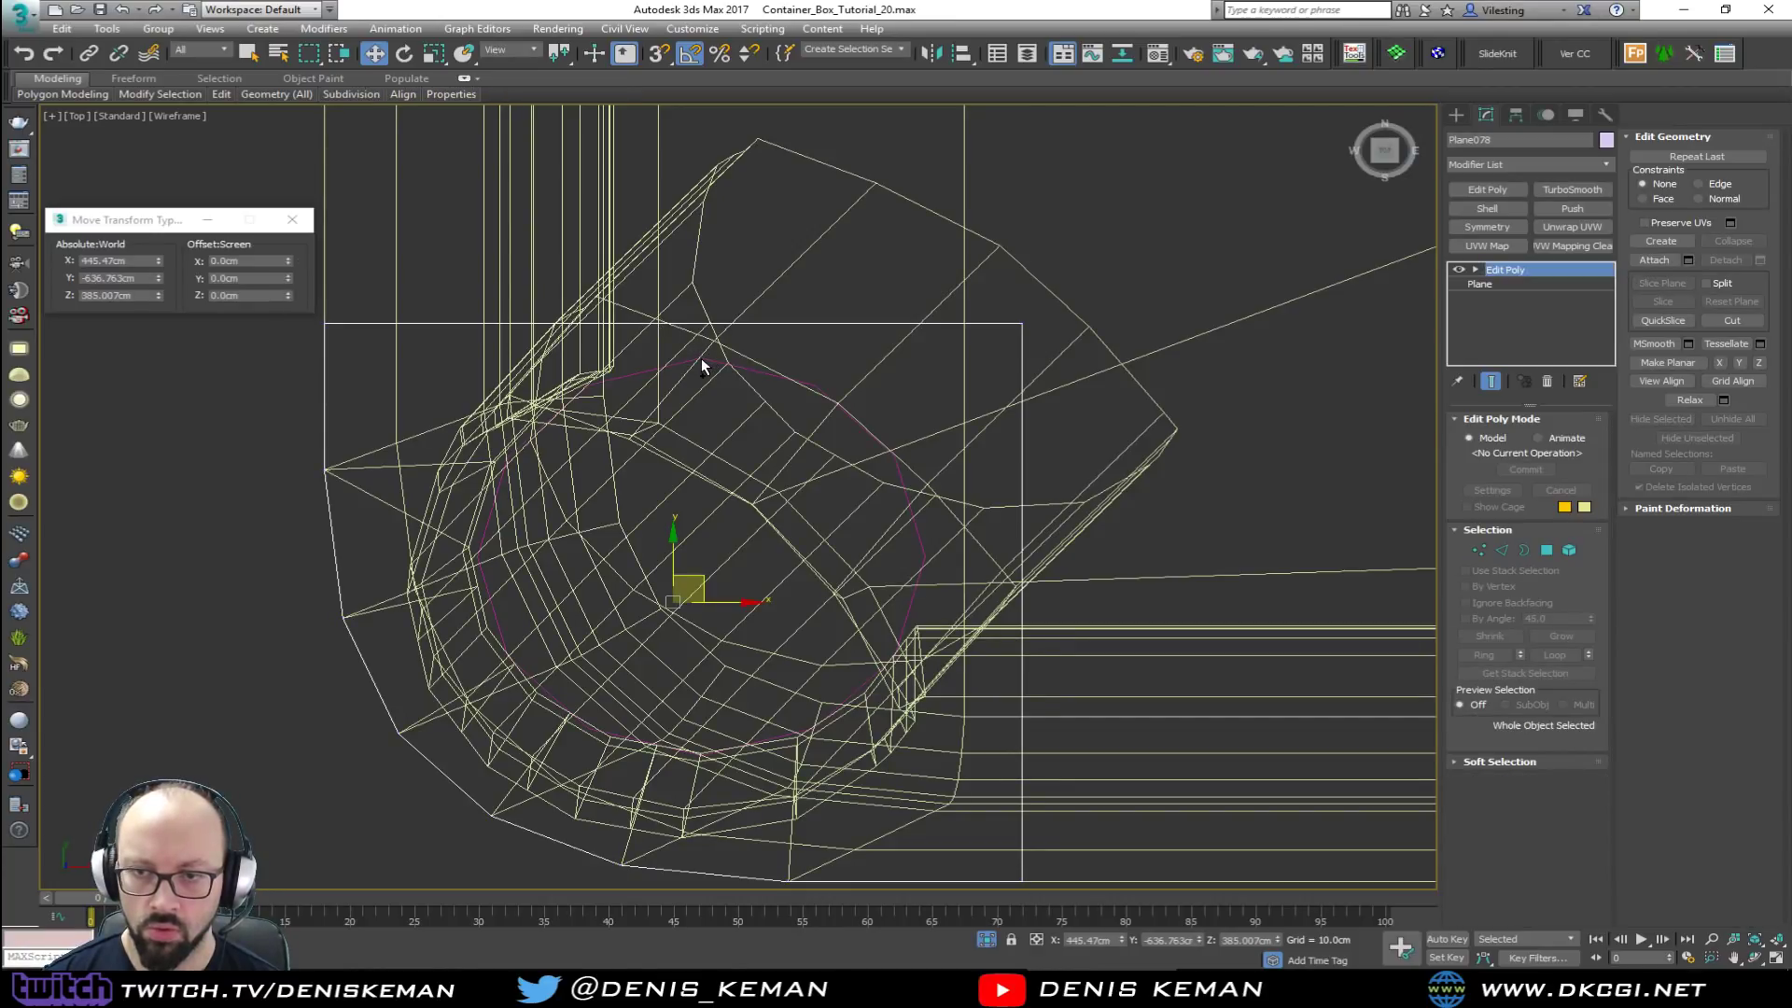
{"action": "key", "text": "alt+q"}
{"action": "left_click_drag", "start_coordinate": [692, 145], "coordinate": [659, 209]}
Step: Cut the trim plane with snapping along the circle's outer-side vertices, from the plane's upper edge to its inner side edge
{"action": "key", "text": "alt+c"}
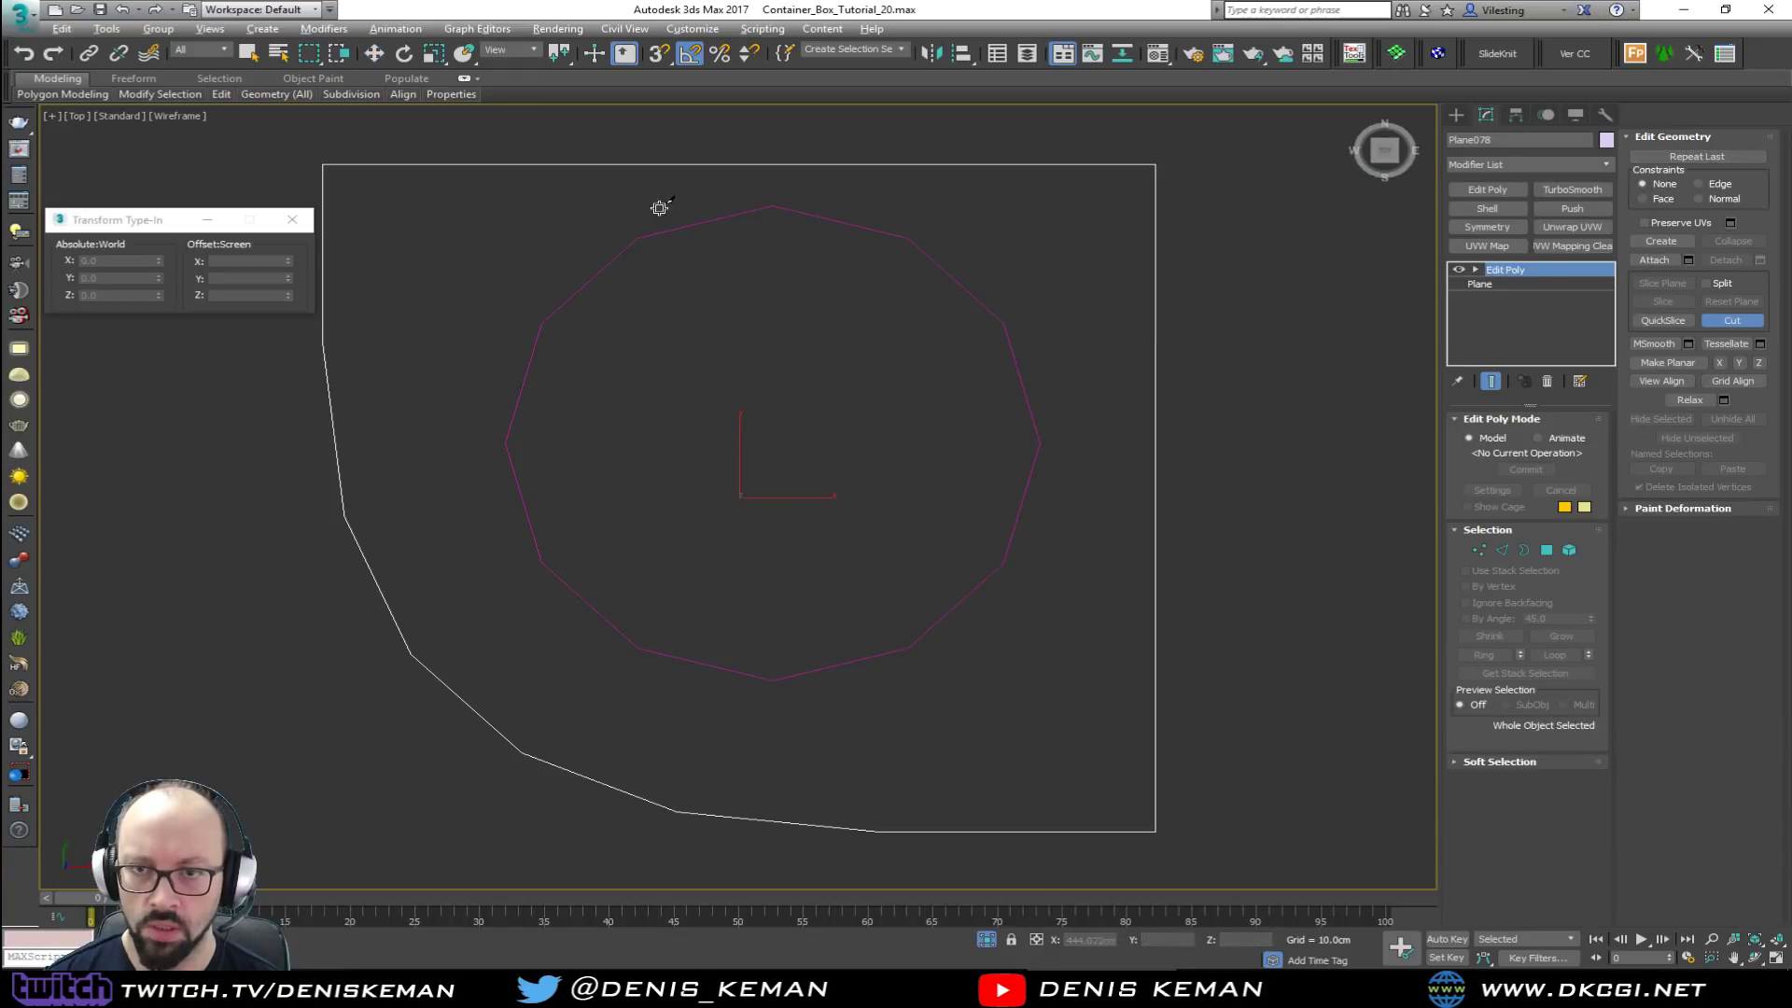
{"action": "key", "text": "s"}
{"action": "left_click", "coordinate": [639, 238]}
{"action": "left_click", "coordinate": [540, 326]}
{"action": "left_click", "coordinate": [505, 444]}
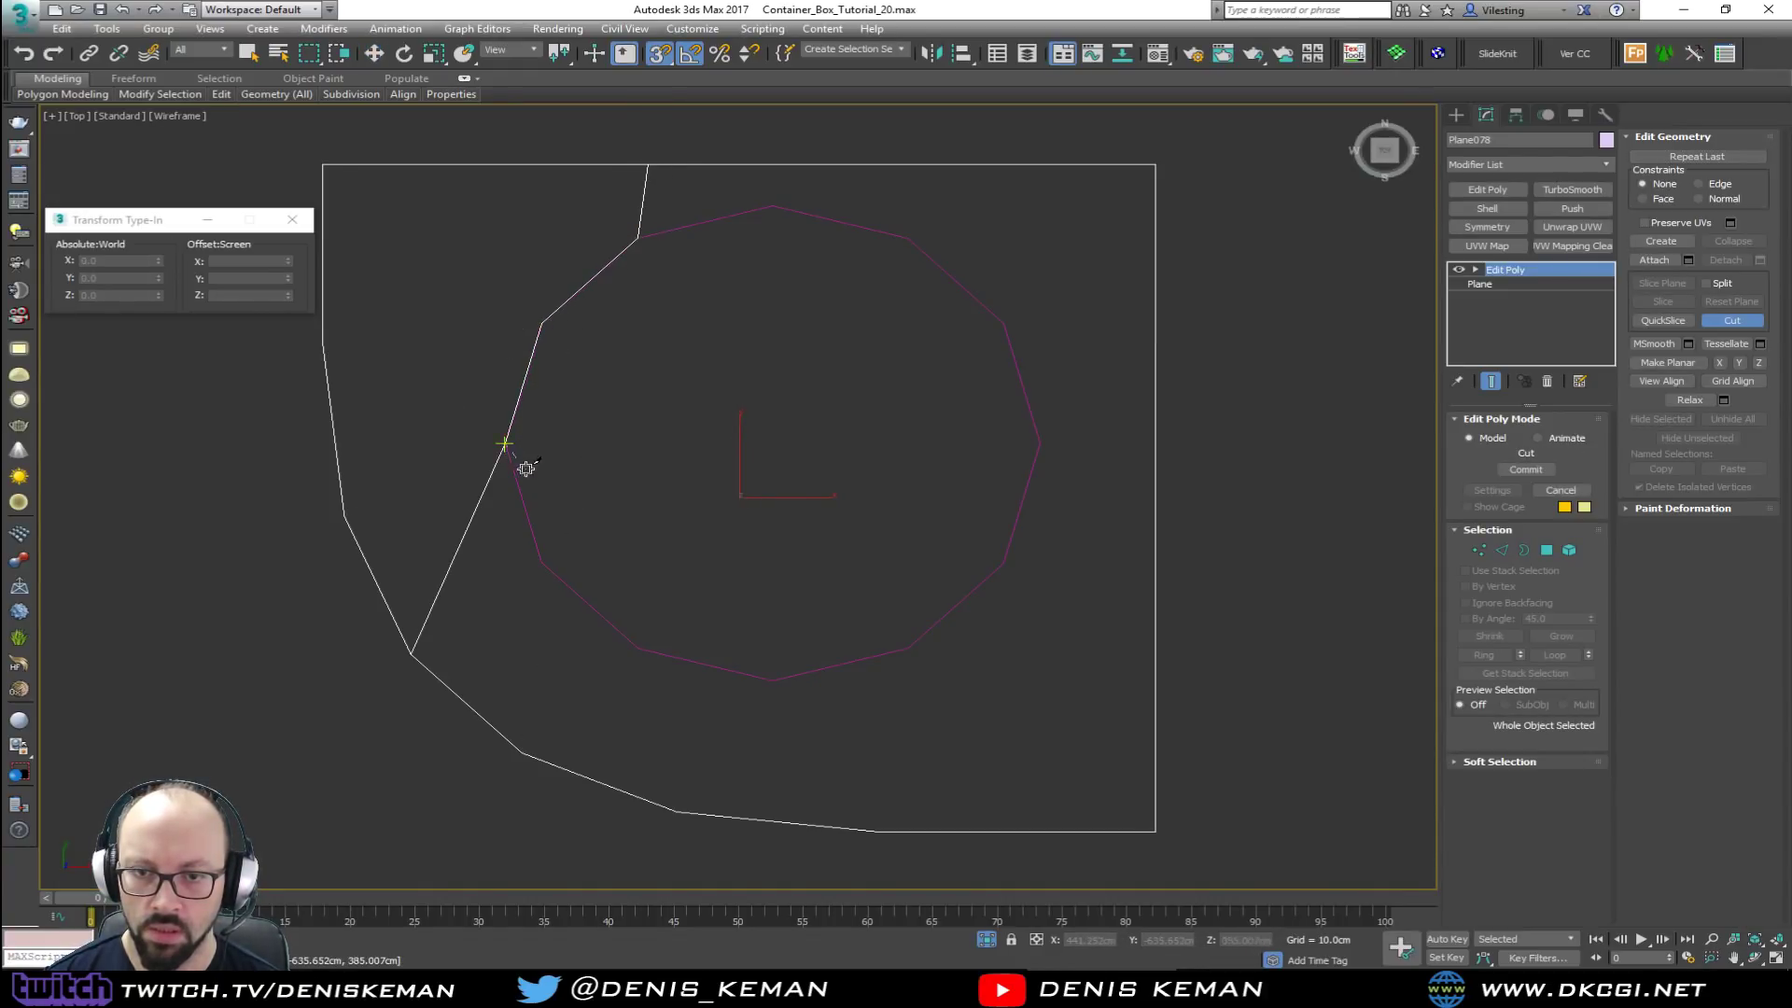
{"action": "left_click", "coordinate": [541, 562]}
{"action": "left_click", "coordinate": [637, 647]}
{"action": "left_click", "coordinate": [772, 680]}
{"action": "left_click", "coordinate": [907, 648]}
{"action": "left_click", "coordinate": [1007, 556]}
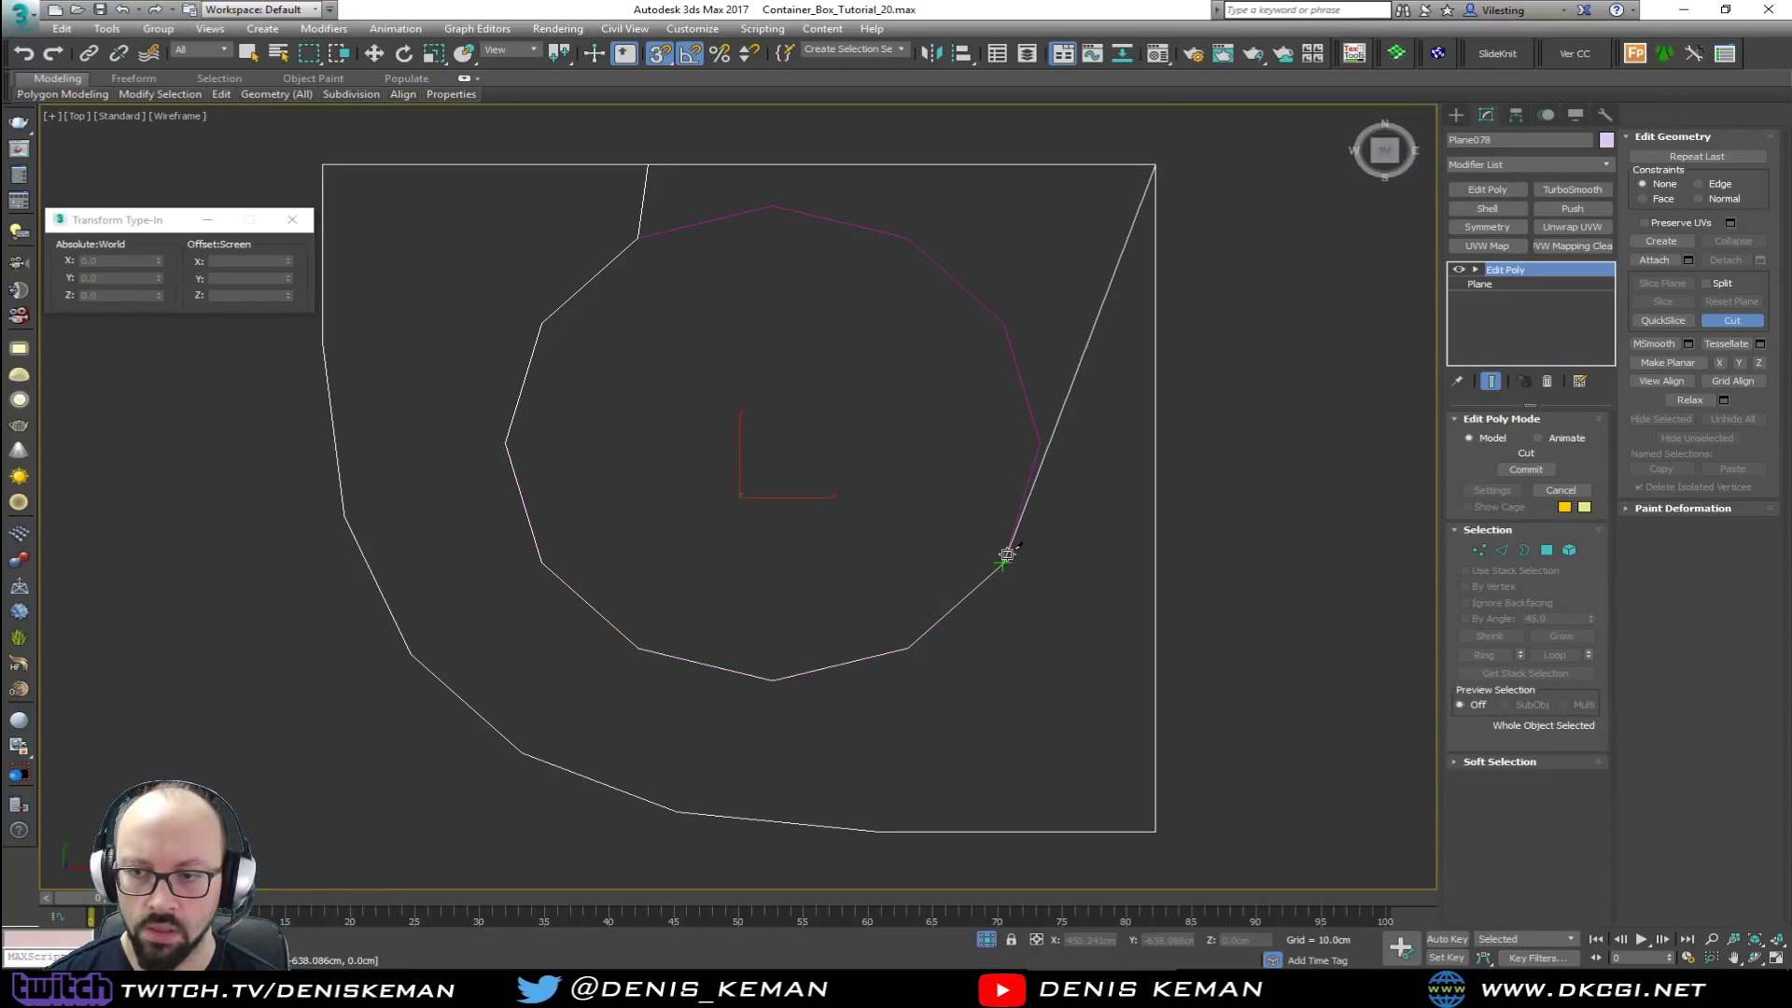
{"action": "left_click", "coordinate": [1038, 442]}
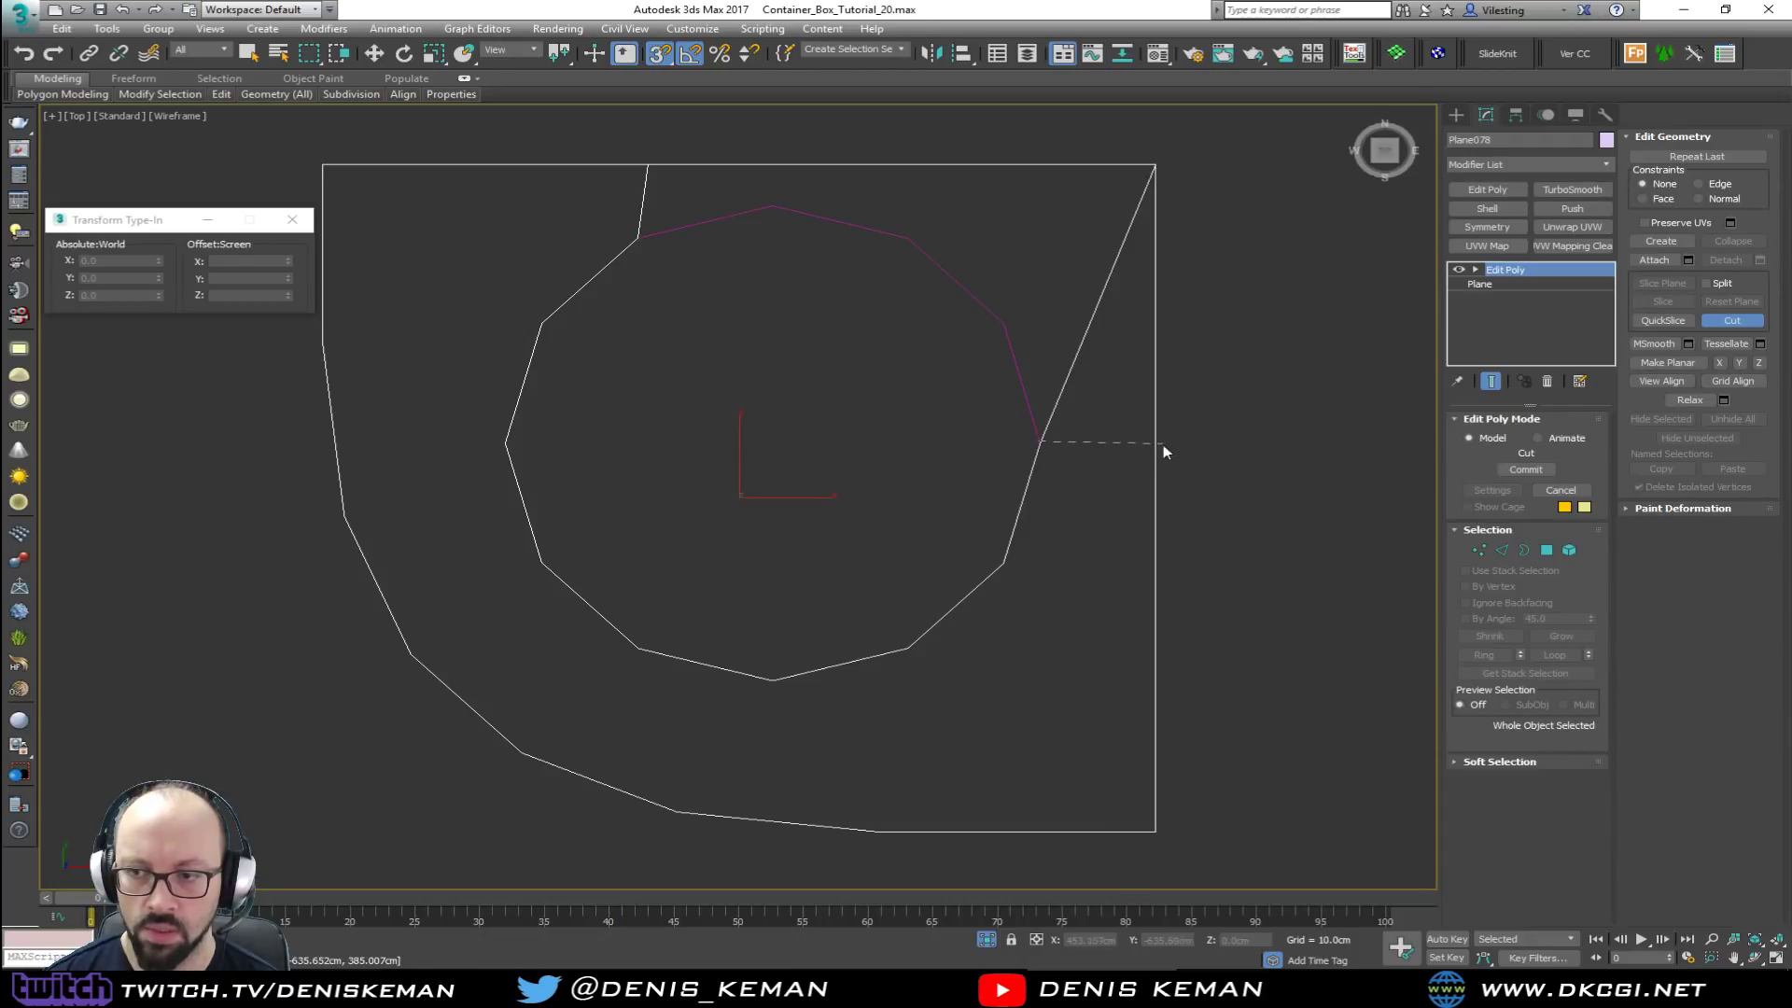
{"action": "left_click", "coordinate": [1155, 443]}
{"action": "right_click", "coordinate": [1056, 463]}
{"action": "key", "text": "w"}
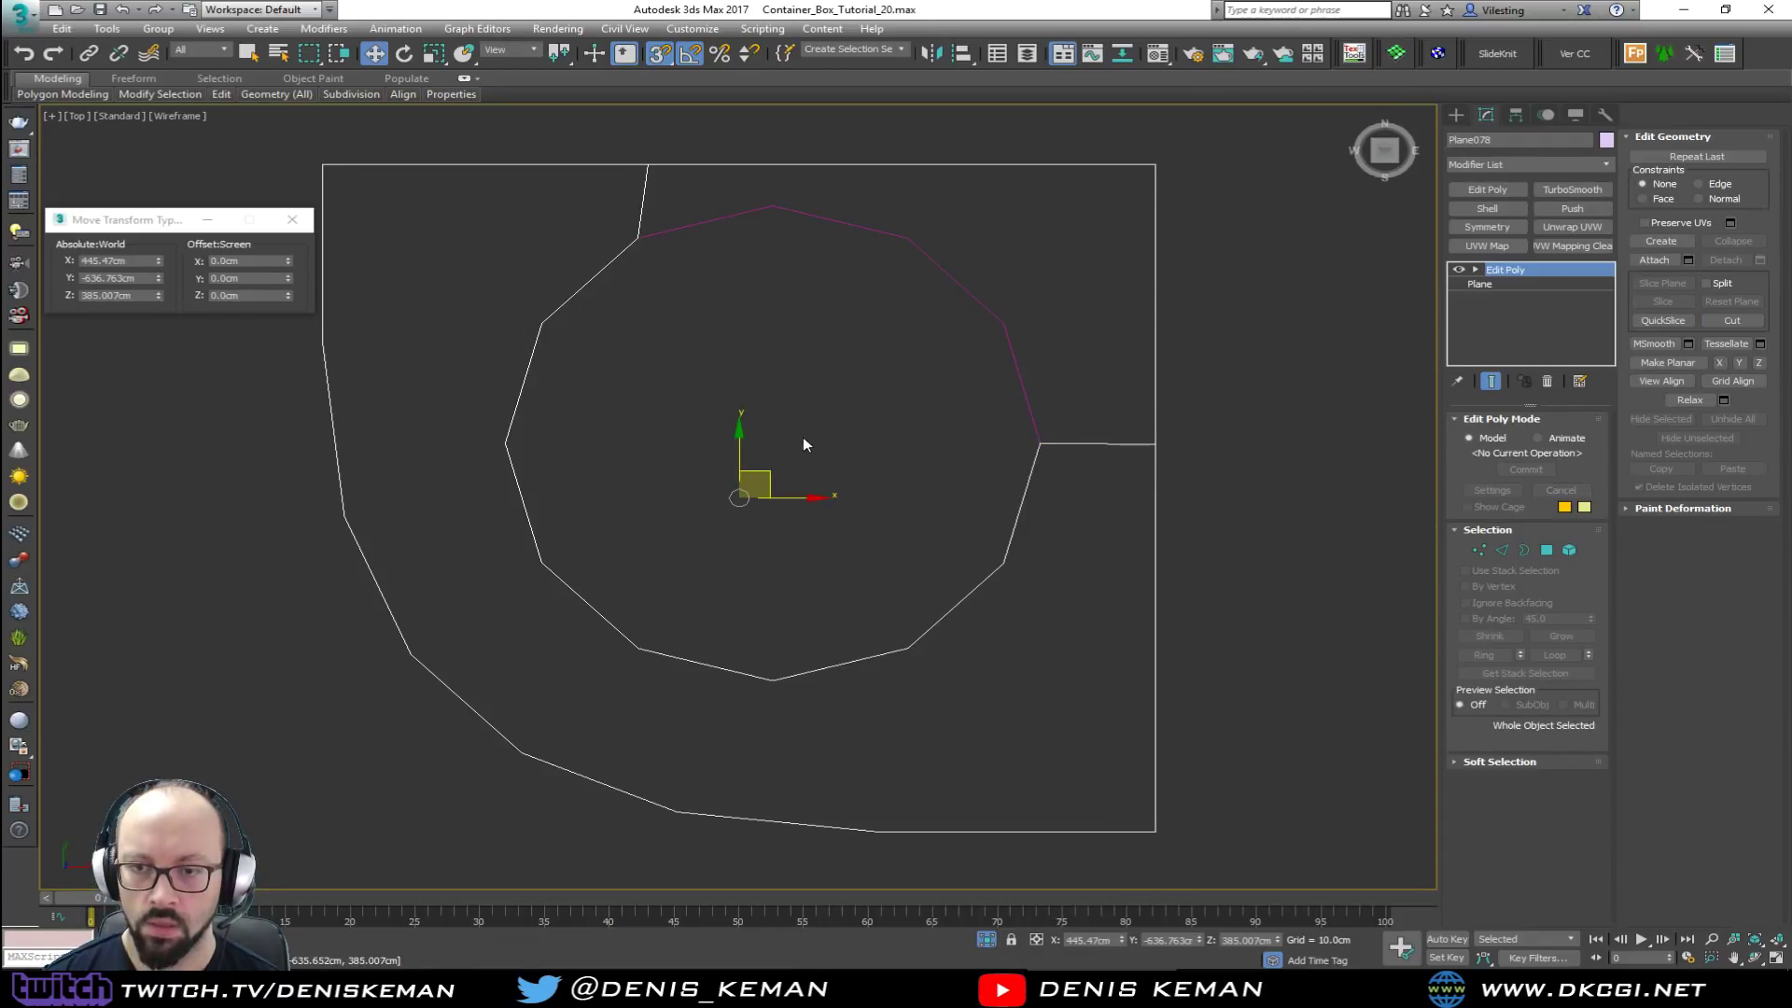
Step: End the isolation, isolate the whole pool table with the trim plane and circle, and clear the selection
{"action": "right_click", "coordinate": [782, 412]}
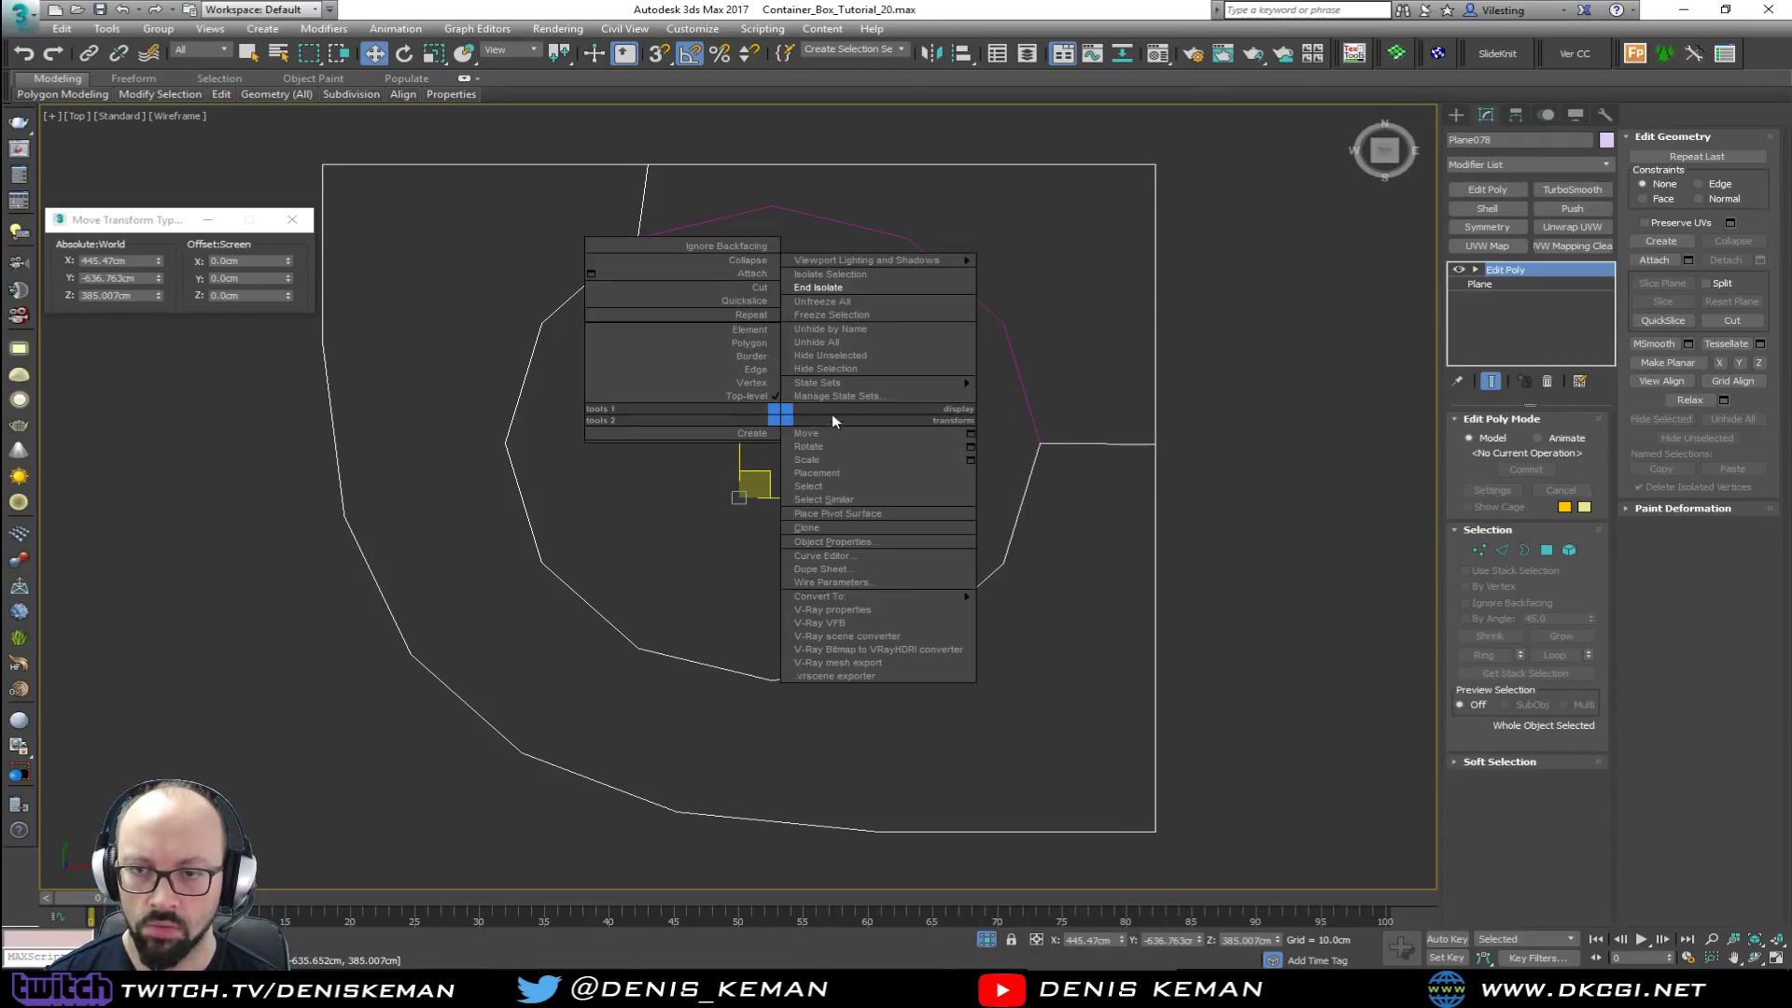
{"action": "left_click", "coordinate": [845, 288]}
{"action": "scroll", "coordinate": [664, 383], "scroll_direction": "down", "scroll_amount": 15}
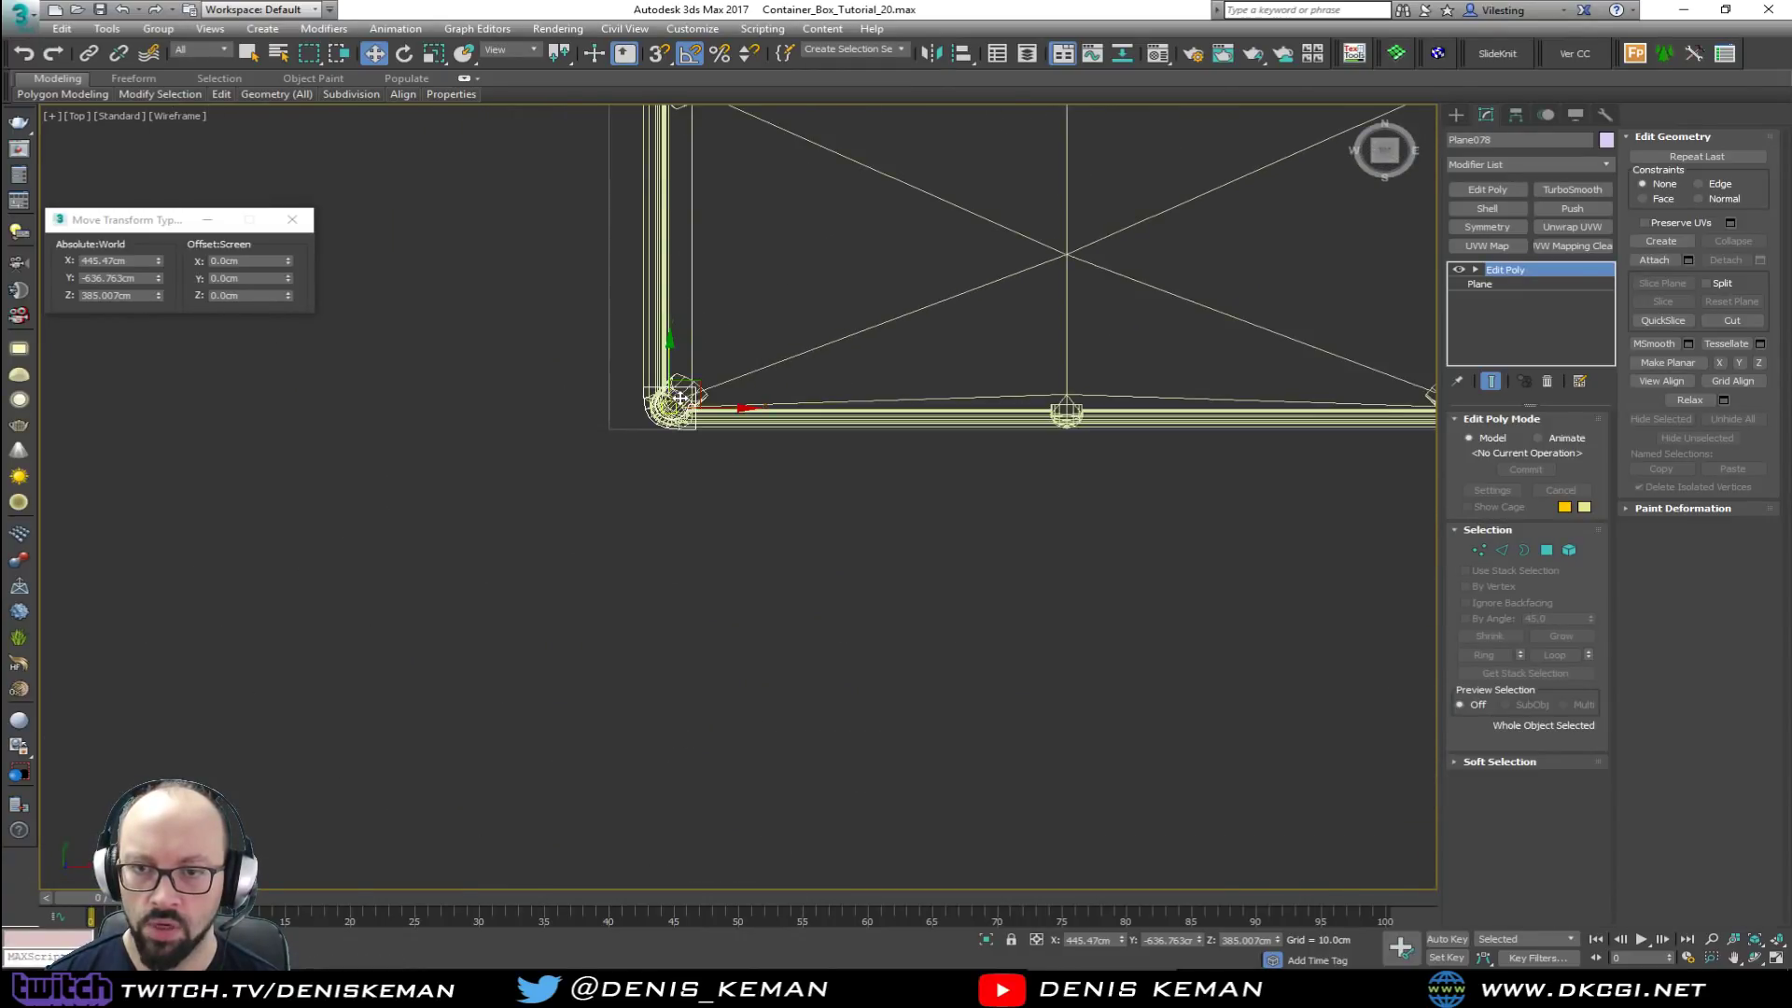
{"action": "left_click_drag", "start_coordinate": [961, 496], "coordinate": [960, 495]}
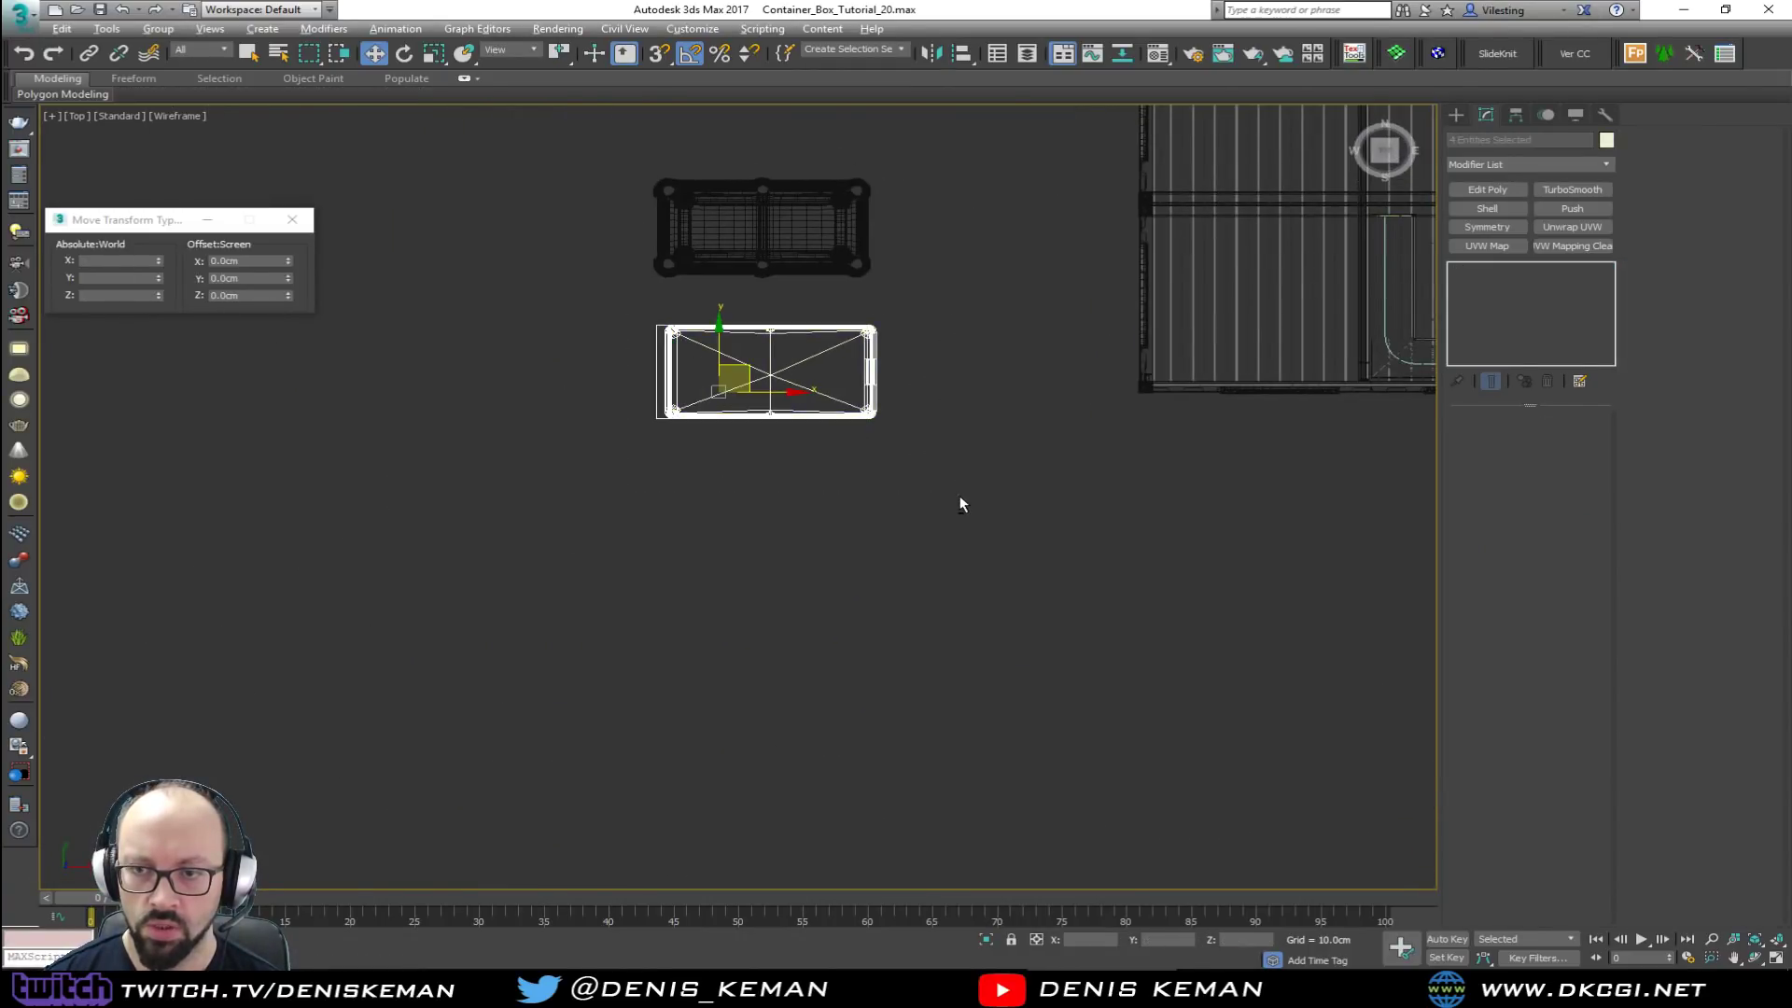
{"action": "key", "text": "alt+q"}
{"action": "left_click", "coordinate": [403, 544]}
{"action": "middle_click_drag", "start_coordinate": [403, 544], "coordinate": [705, 383]}
{"action": "scroll", "coordinate": [556, 529], "scroll_direction": "up", "scroll_amount": 11}
{"action": "middle_click_drag", "start_coordinate": [557, 532], "coordinate": [733, 398]}
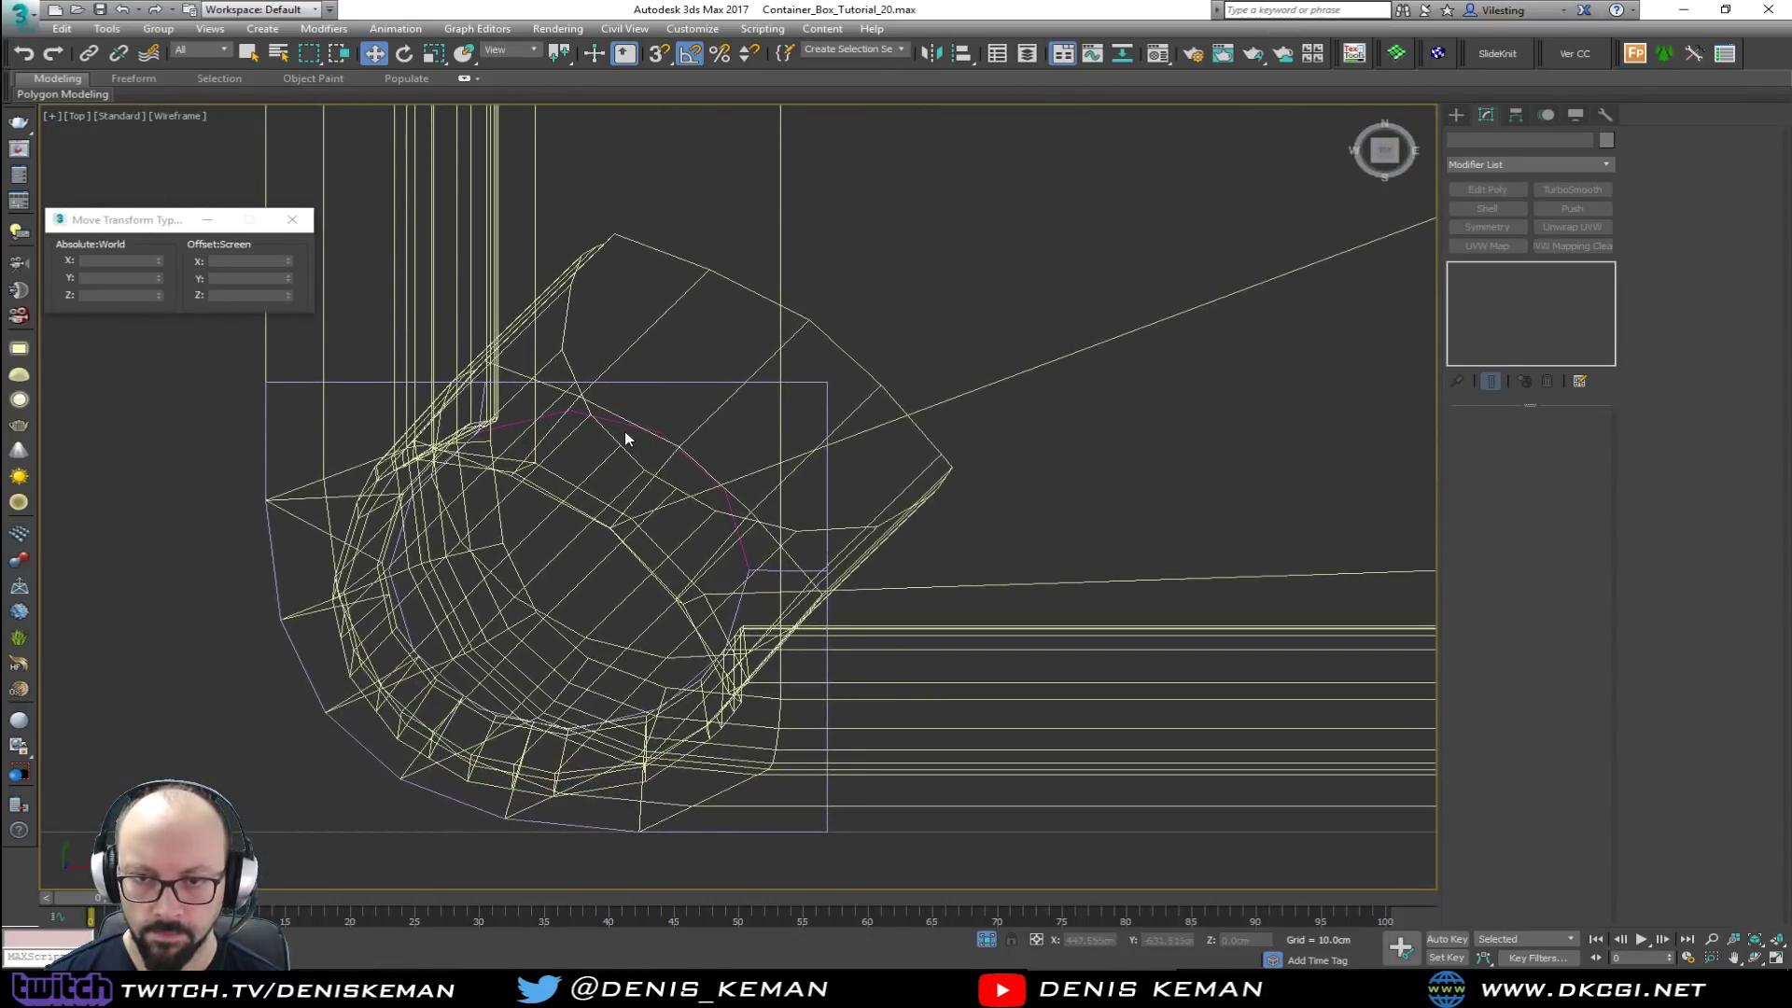
Step: Delete the guide circle over the corner pocket
{"action": "left_click", "coordinate": [621, 422]}
{"action": "left_click", "coordinate": [610, 419]}
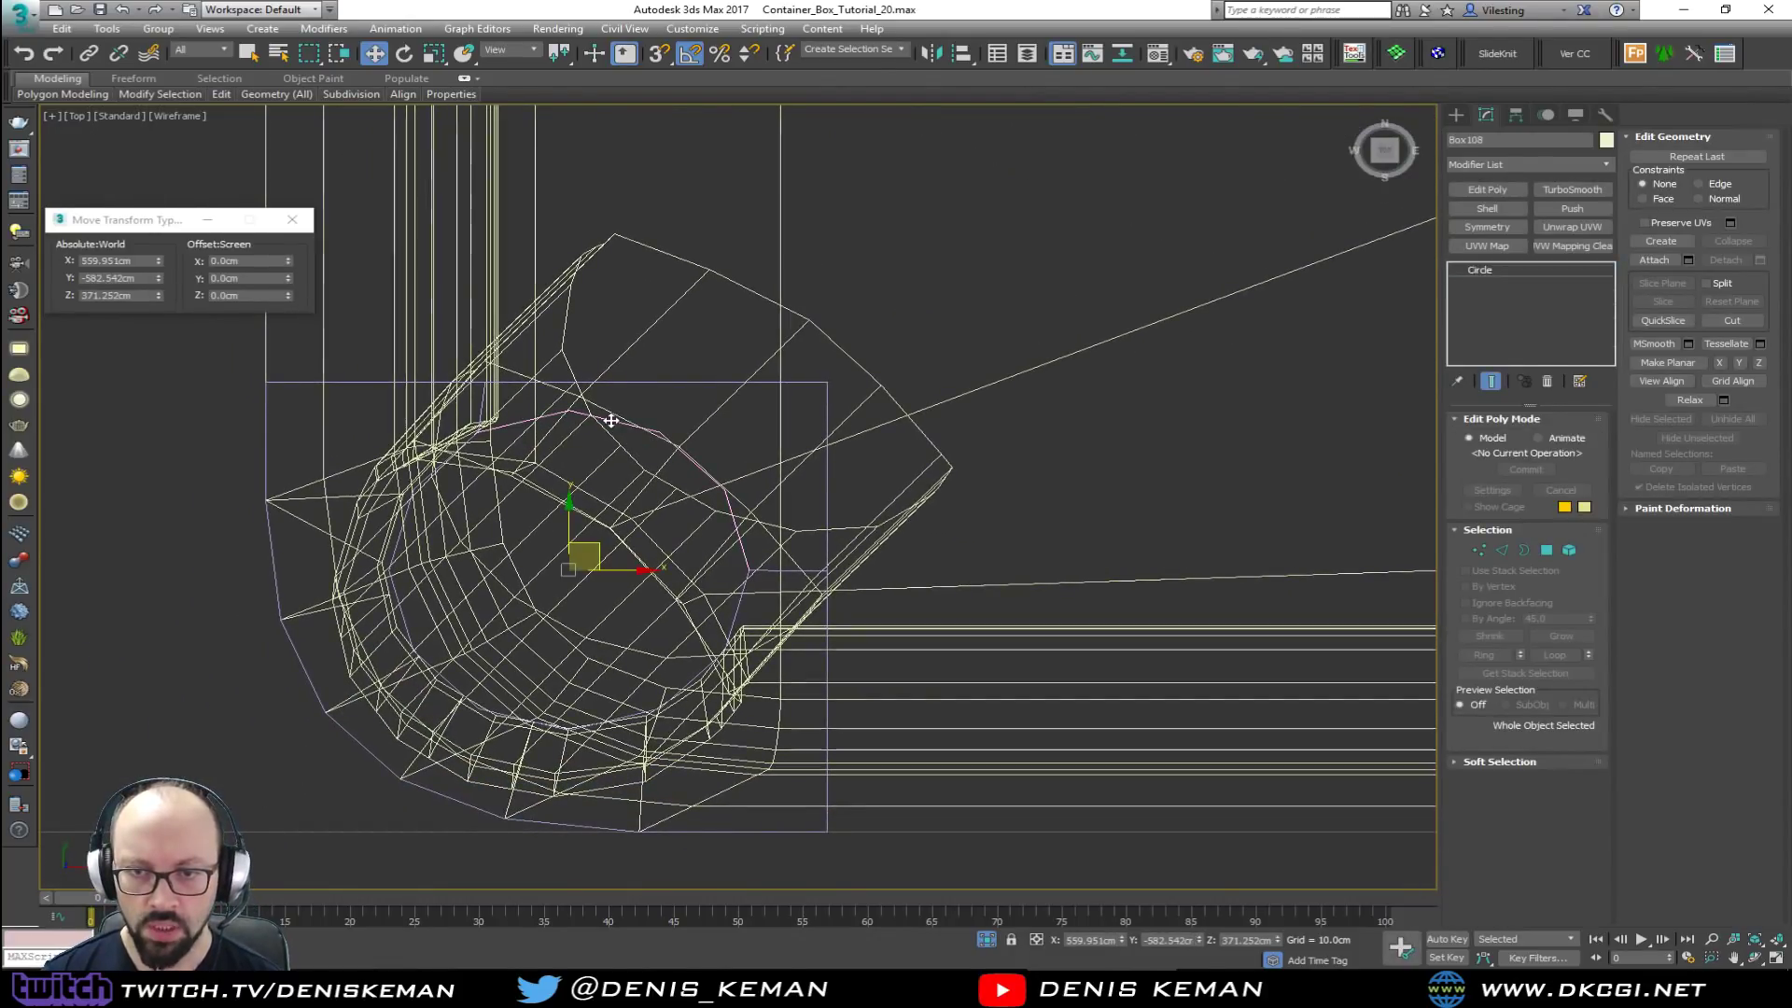
{"action": "key", "text": "Delete"}
{"action": "scroll", "coordinate": [791, 592], "scroll_direction": "up", "scroll_amount": 2}
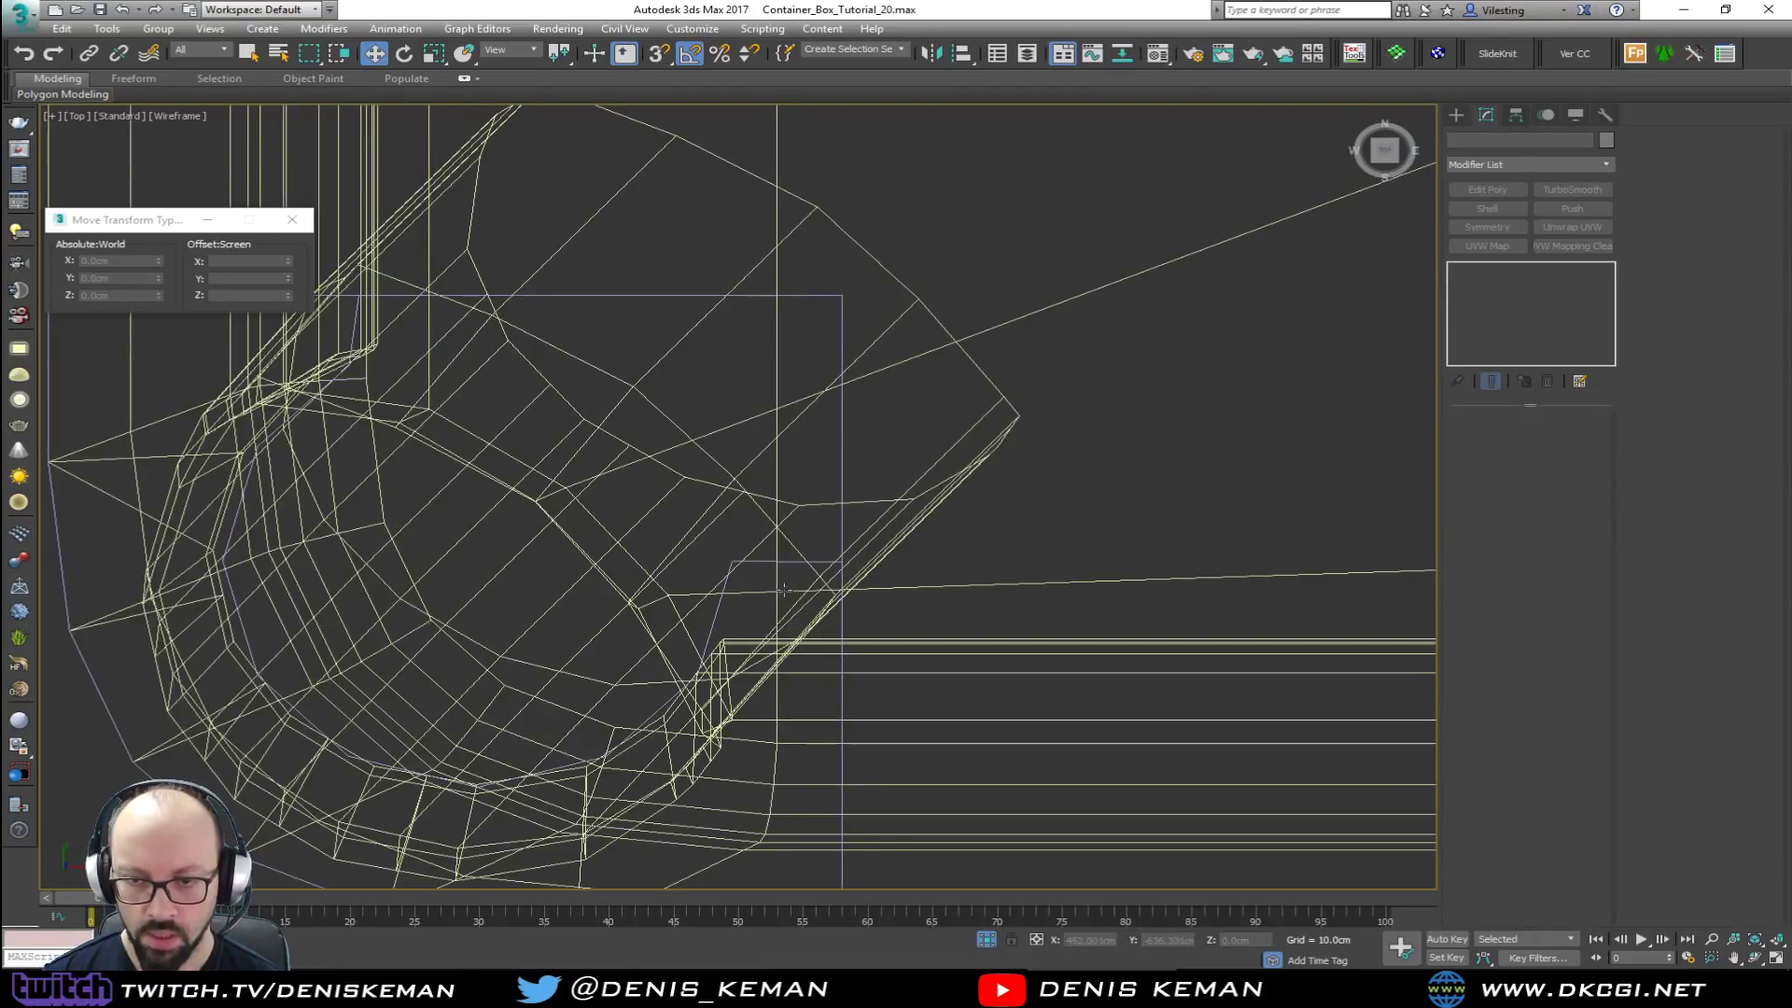
Step: Delete the trim plane's polygon that covers the pocket opening inside the new cut
{"action": "left_click", "coordinate": [757, 317]}
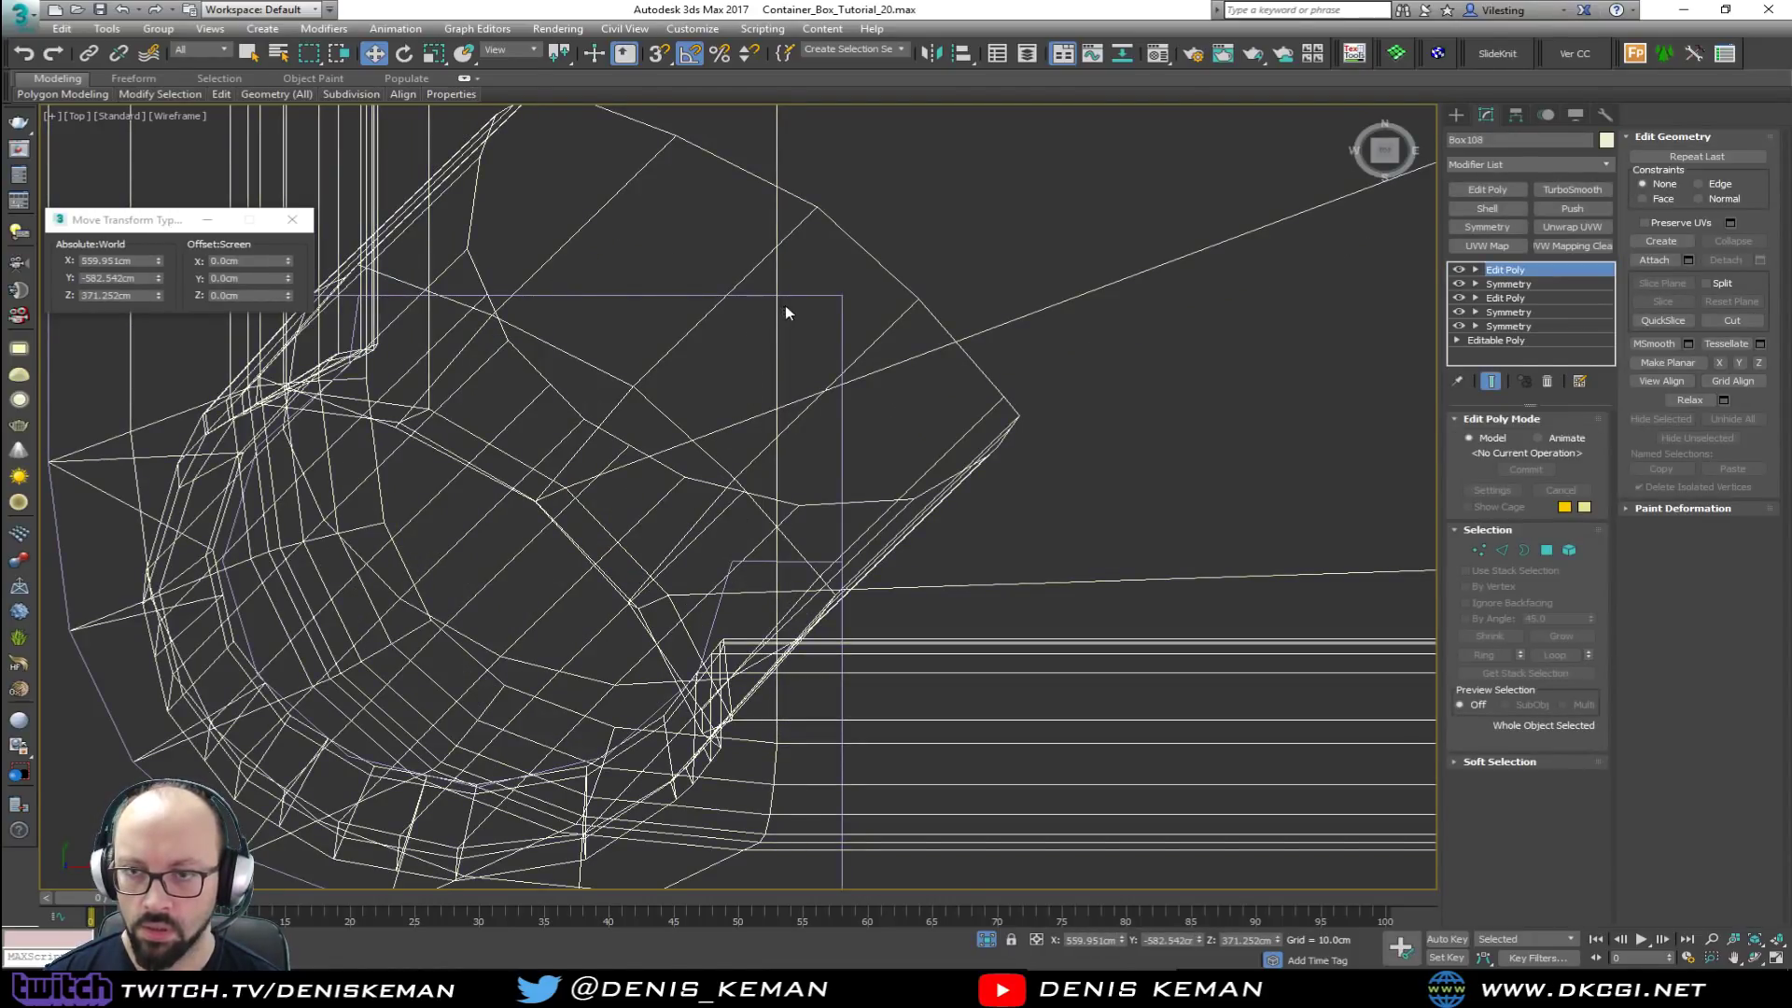
{"action": "left_click", "coordinate": [812, 296]}
{"action": "key", "text": "4"}
{"action": "left_click", "coordinate": [761, 362]}
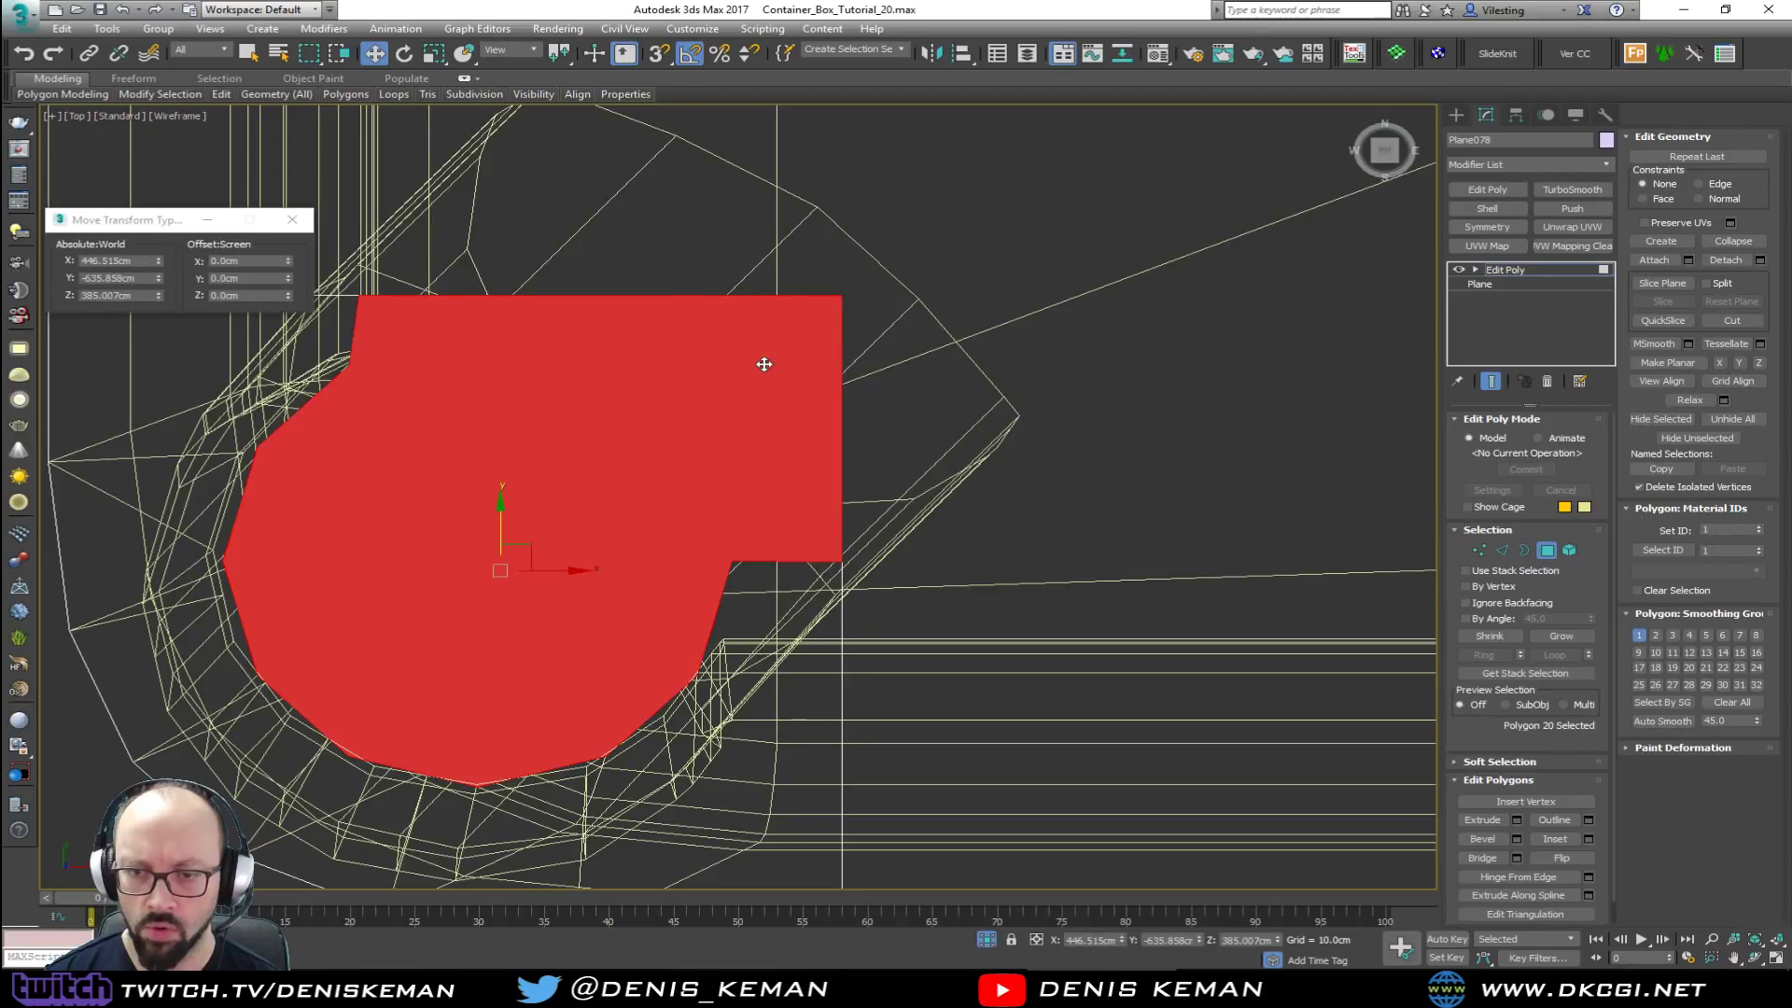
{"action": "left_click", "coordinate": [840, 575]}
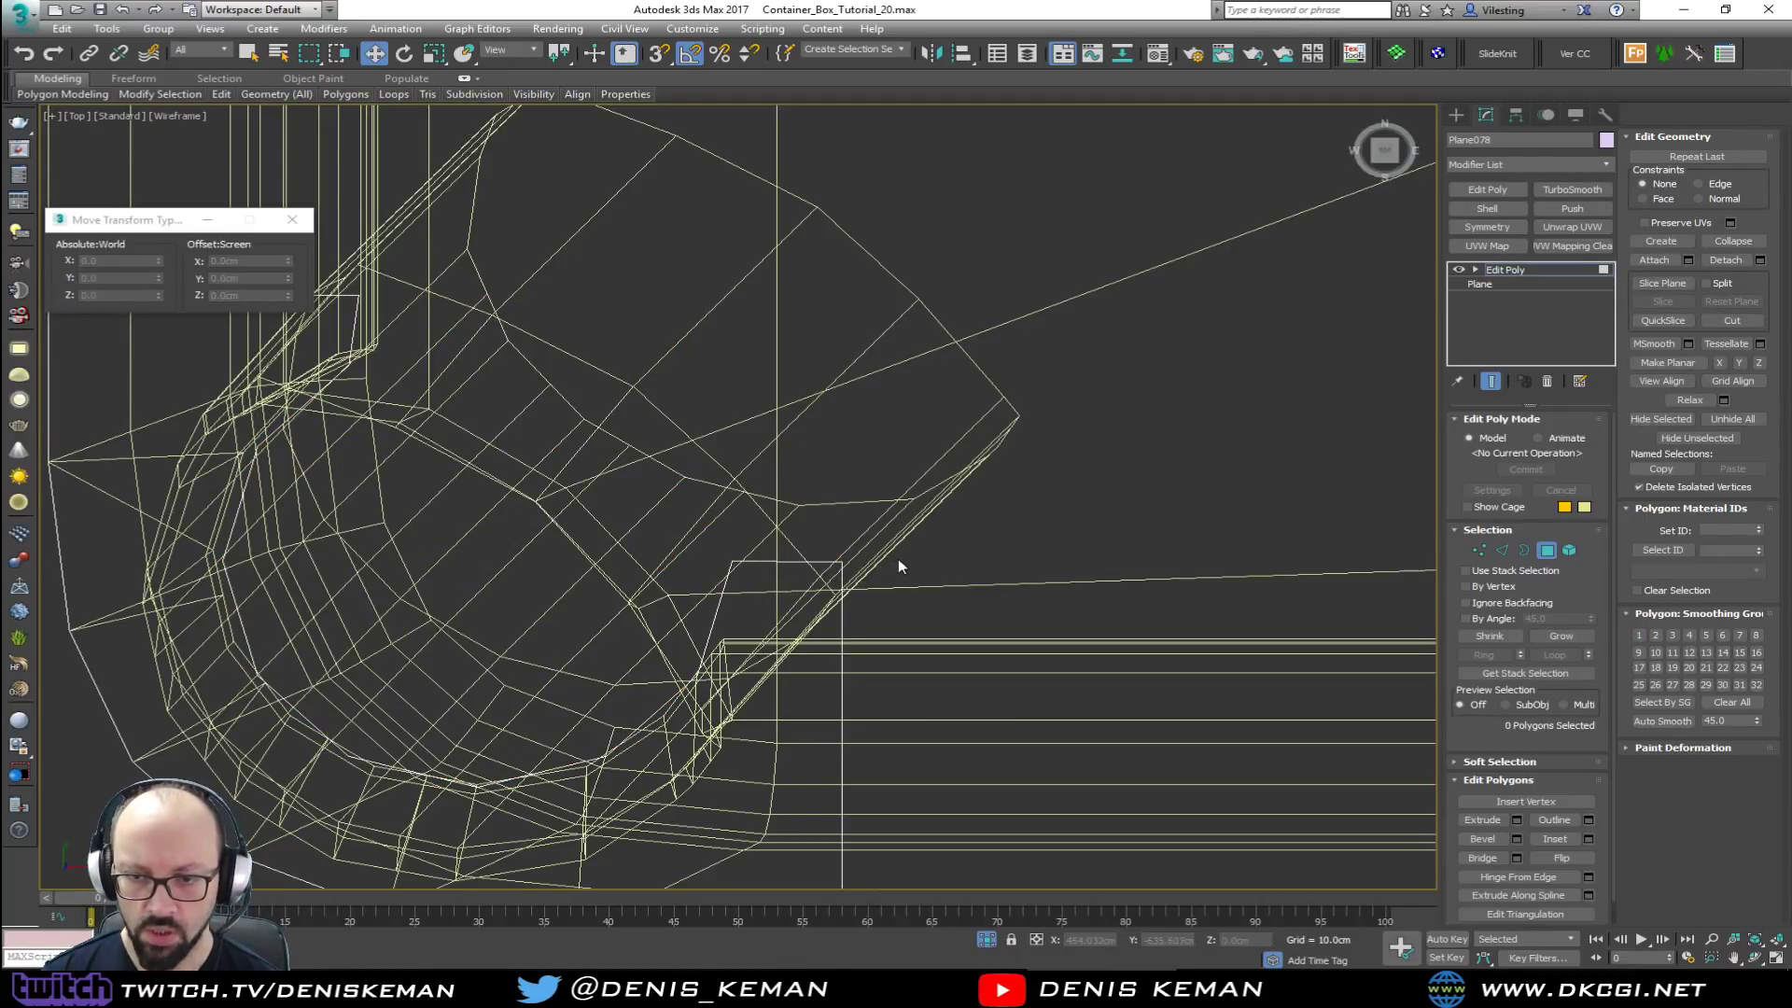
Step: Move the trim plane's vertices at the cut's inner side end down in Y to the horizontal rail's edge
{"action": "key", "text": "1"}
{"action": "left_click_drag", "start_coordinate": [892, 526], "coordinate": [707, 588]}
{"action": "left_click_drag", "start_coordinate": [774, 510], "coordinate": [724, 641]}
{"action": "key", "text": "s"}
{"action": "middle_click_drag", "start_coordinate": [510, 405], "coordinate": [624, 406]}
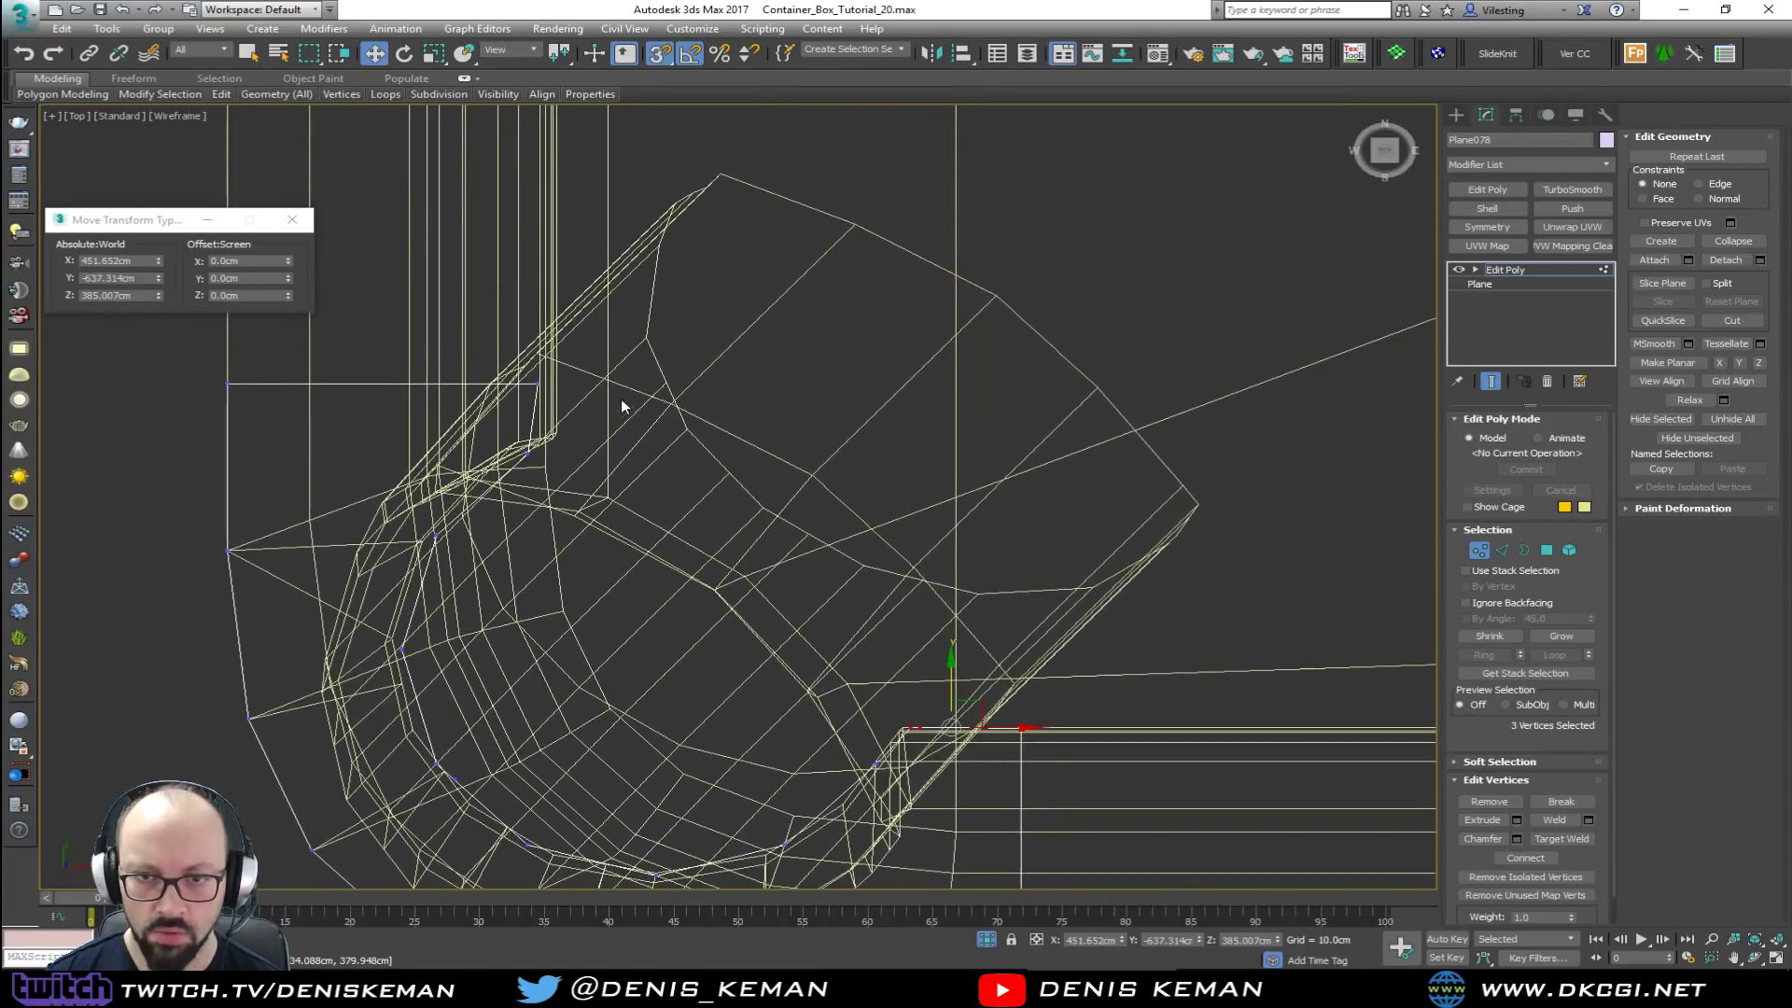
Step: Align the cut's two upper-end vertices with the vertical rail's inner edge, placing the lower one on the rail corner at X 444.181, Y -631.116 cm
{"action": "left_click_drag", "start_coordinate": [526, 480], "coordinate": [527, 476]}
{"action": "scroll", "coordinate": [536, 448], "scroll_direction": "up", "scroll_amount": 3}
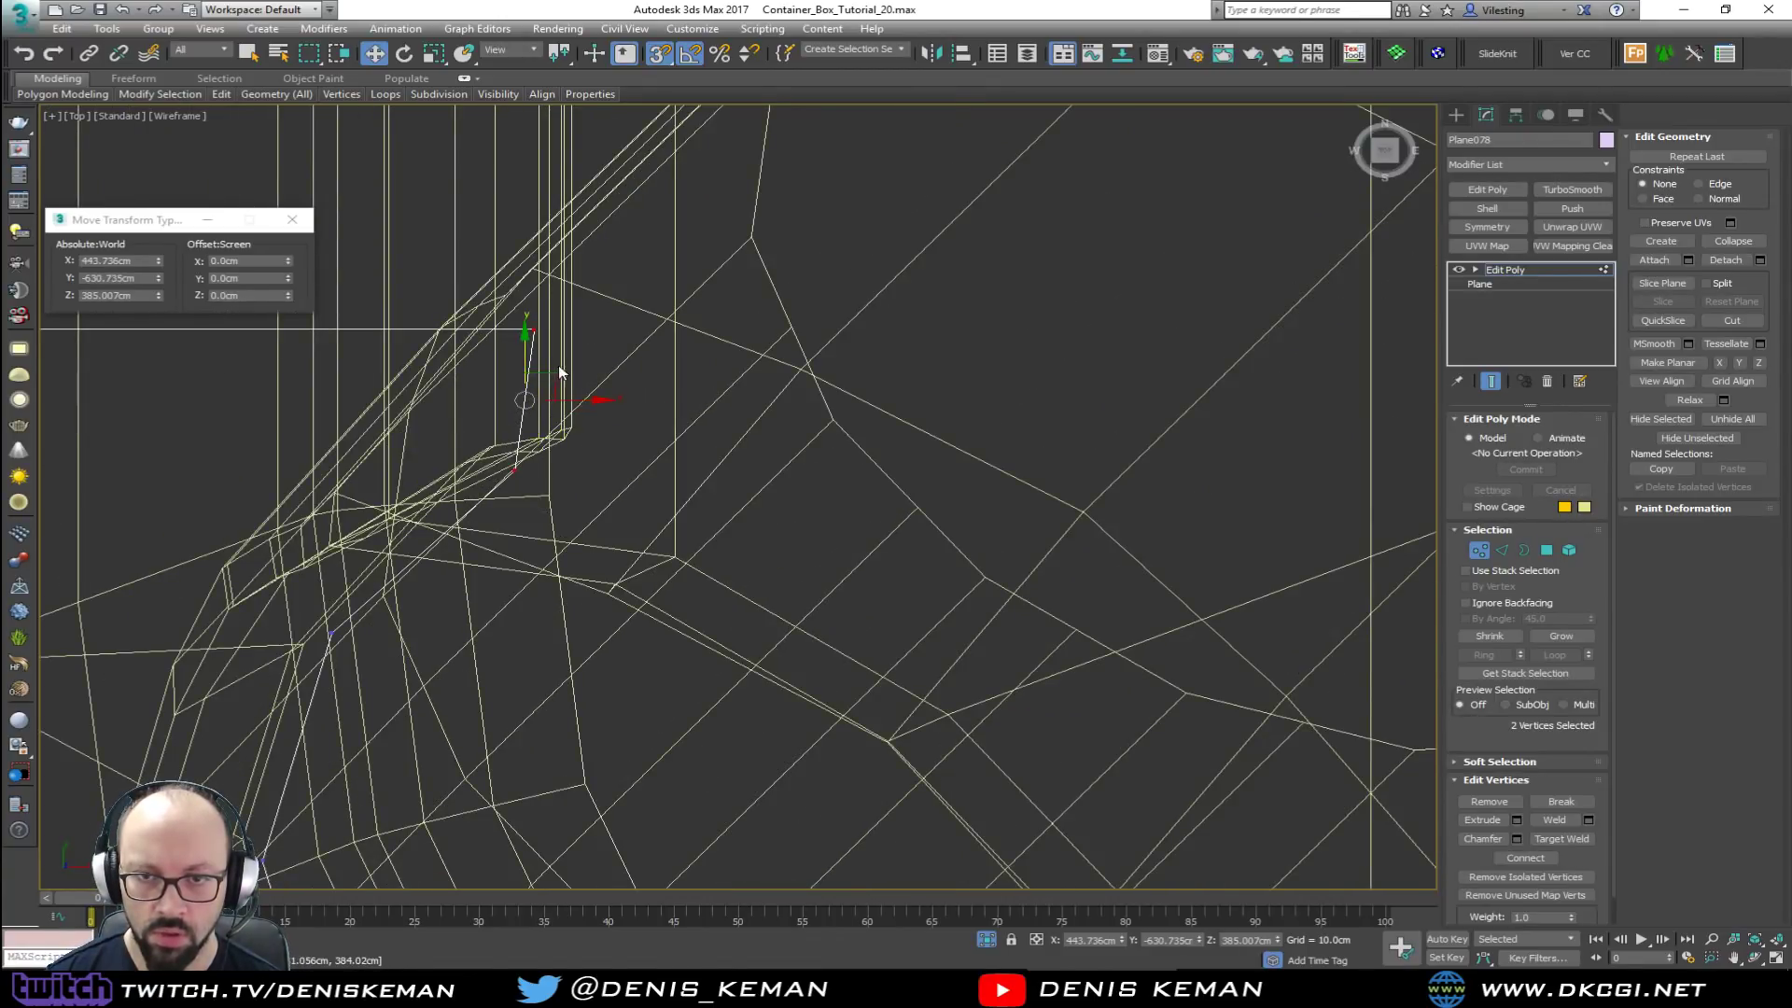
{"action": "left_click_drag", "start_coordinate": [533, 332], "coordinate": [571, 436]}
{"action": "right_click", "coordinate": [570, 435]}
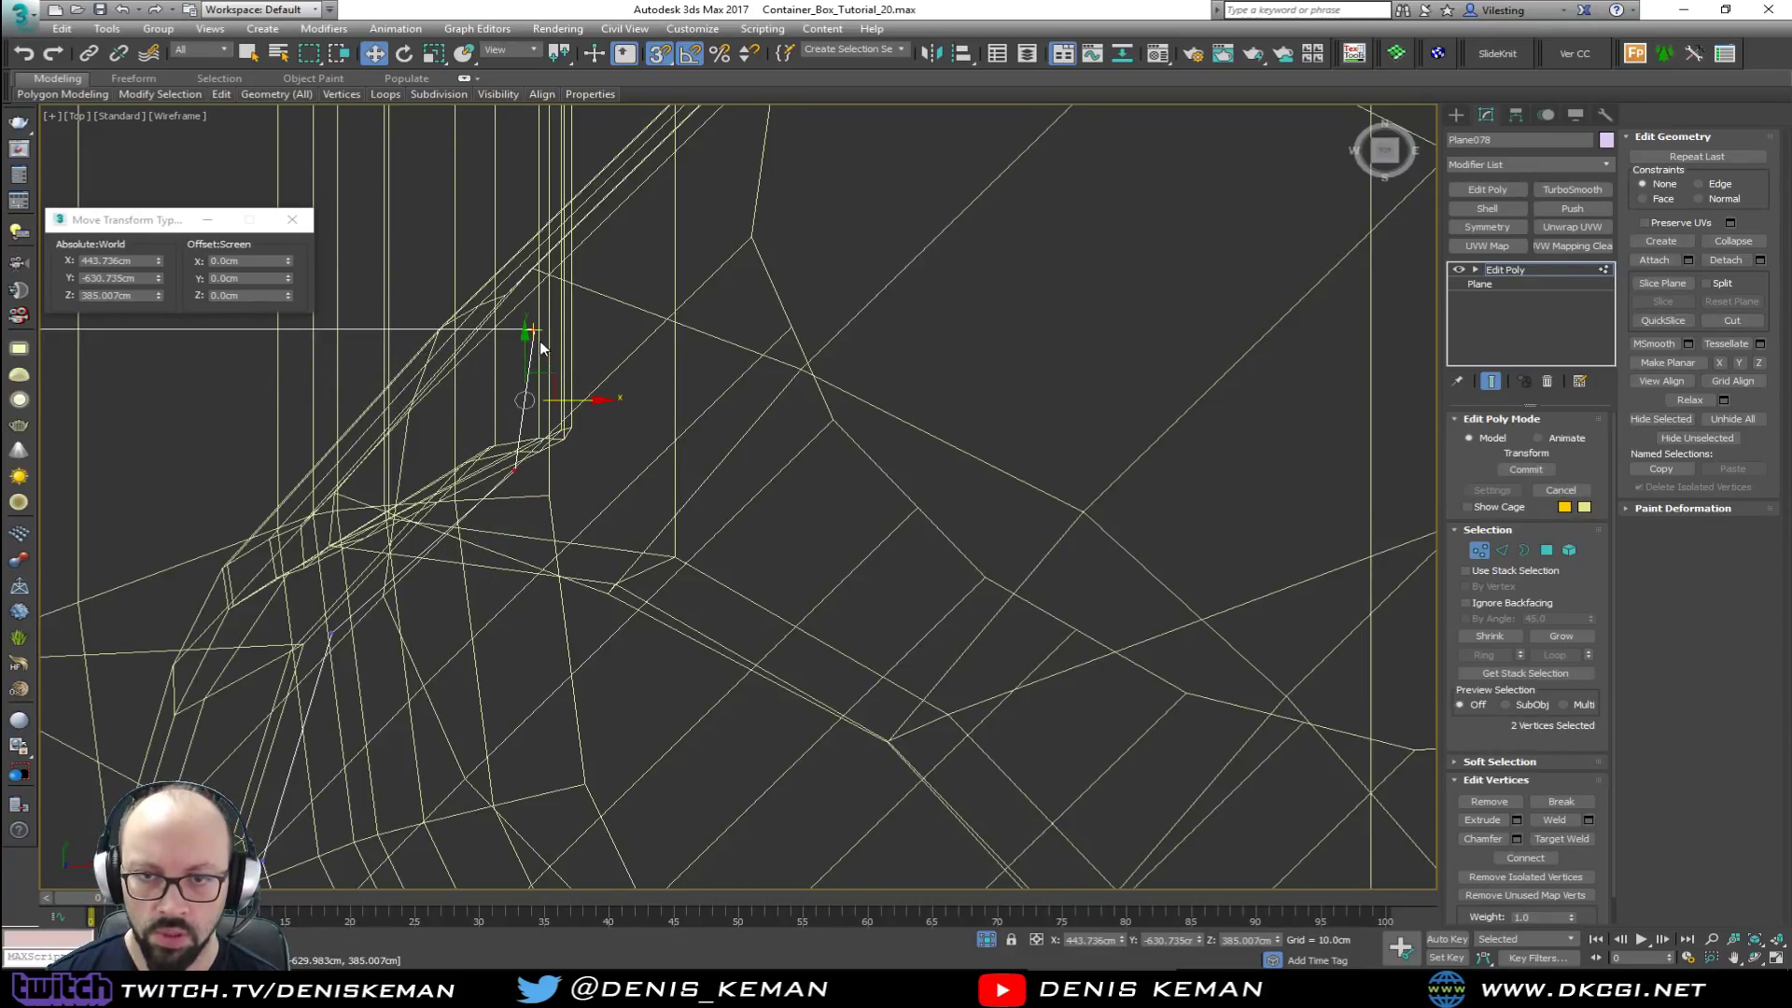
{"action": "left_click_drag", "start_coordinate": [535, 332], "coordinate": [597, 421]}
{"action": "key", "text": "s"}
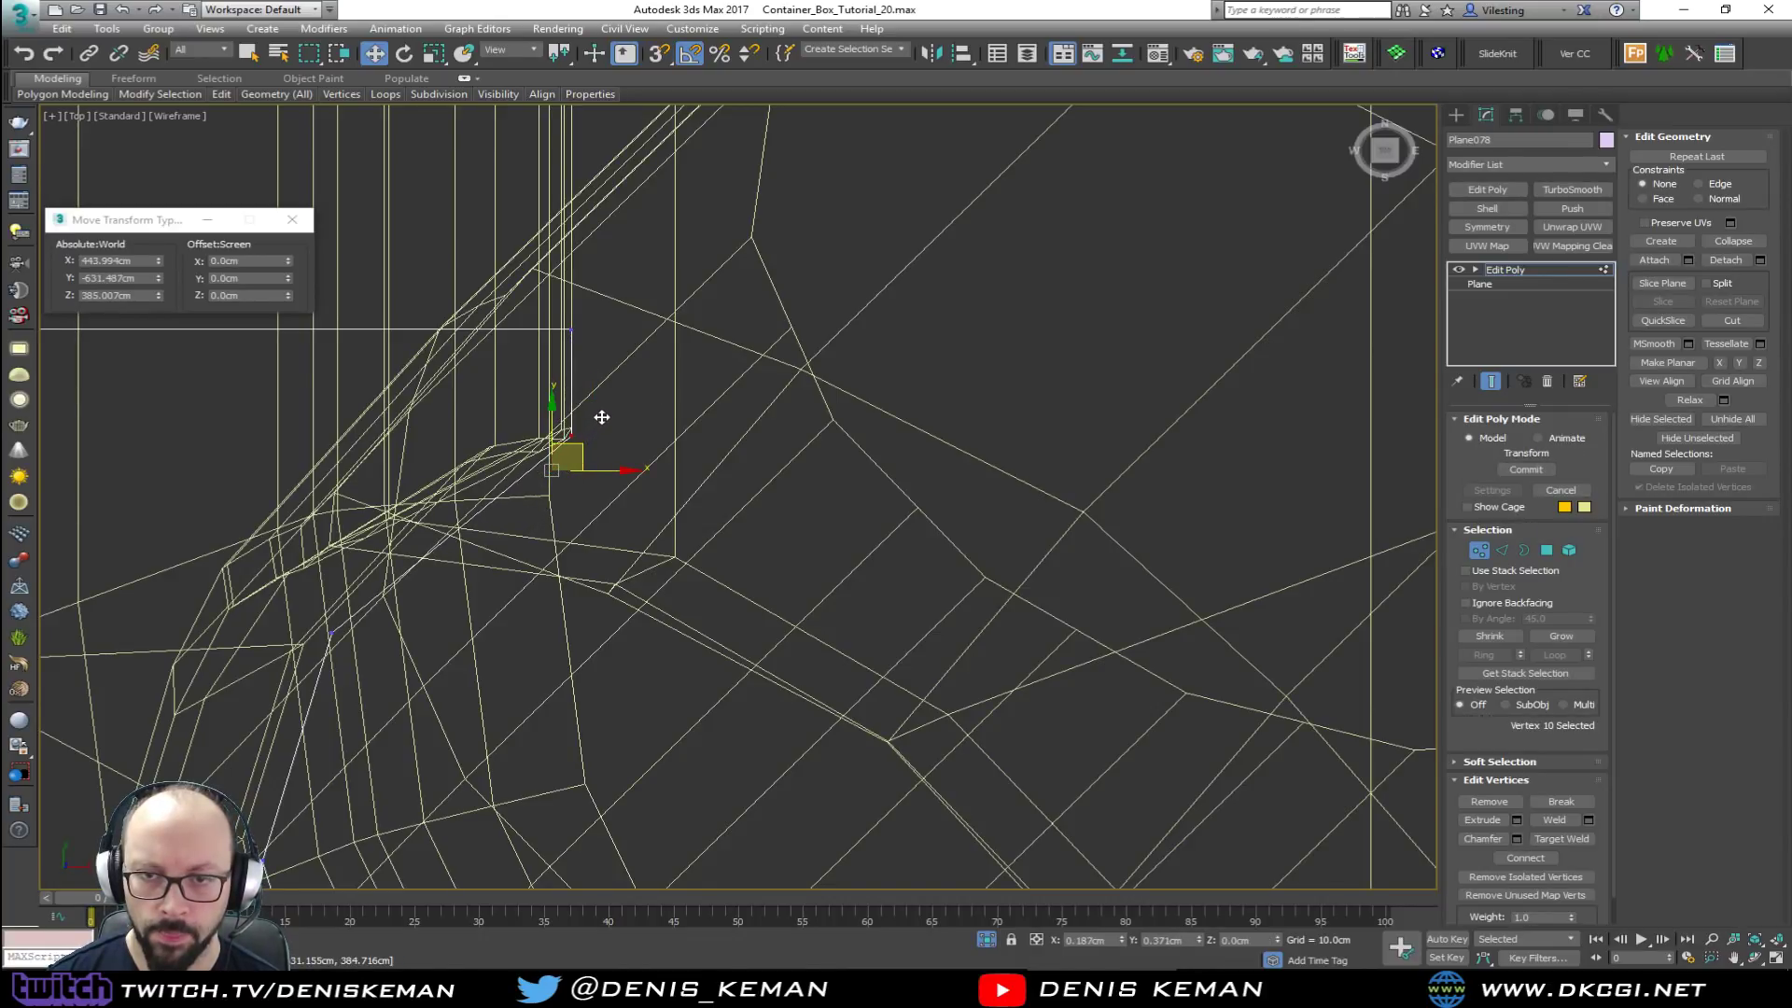
{"action": "left_click_drag", "start_coordinate": [602, 417], "coordinate": [601, 417]}
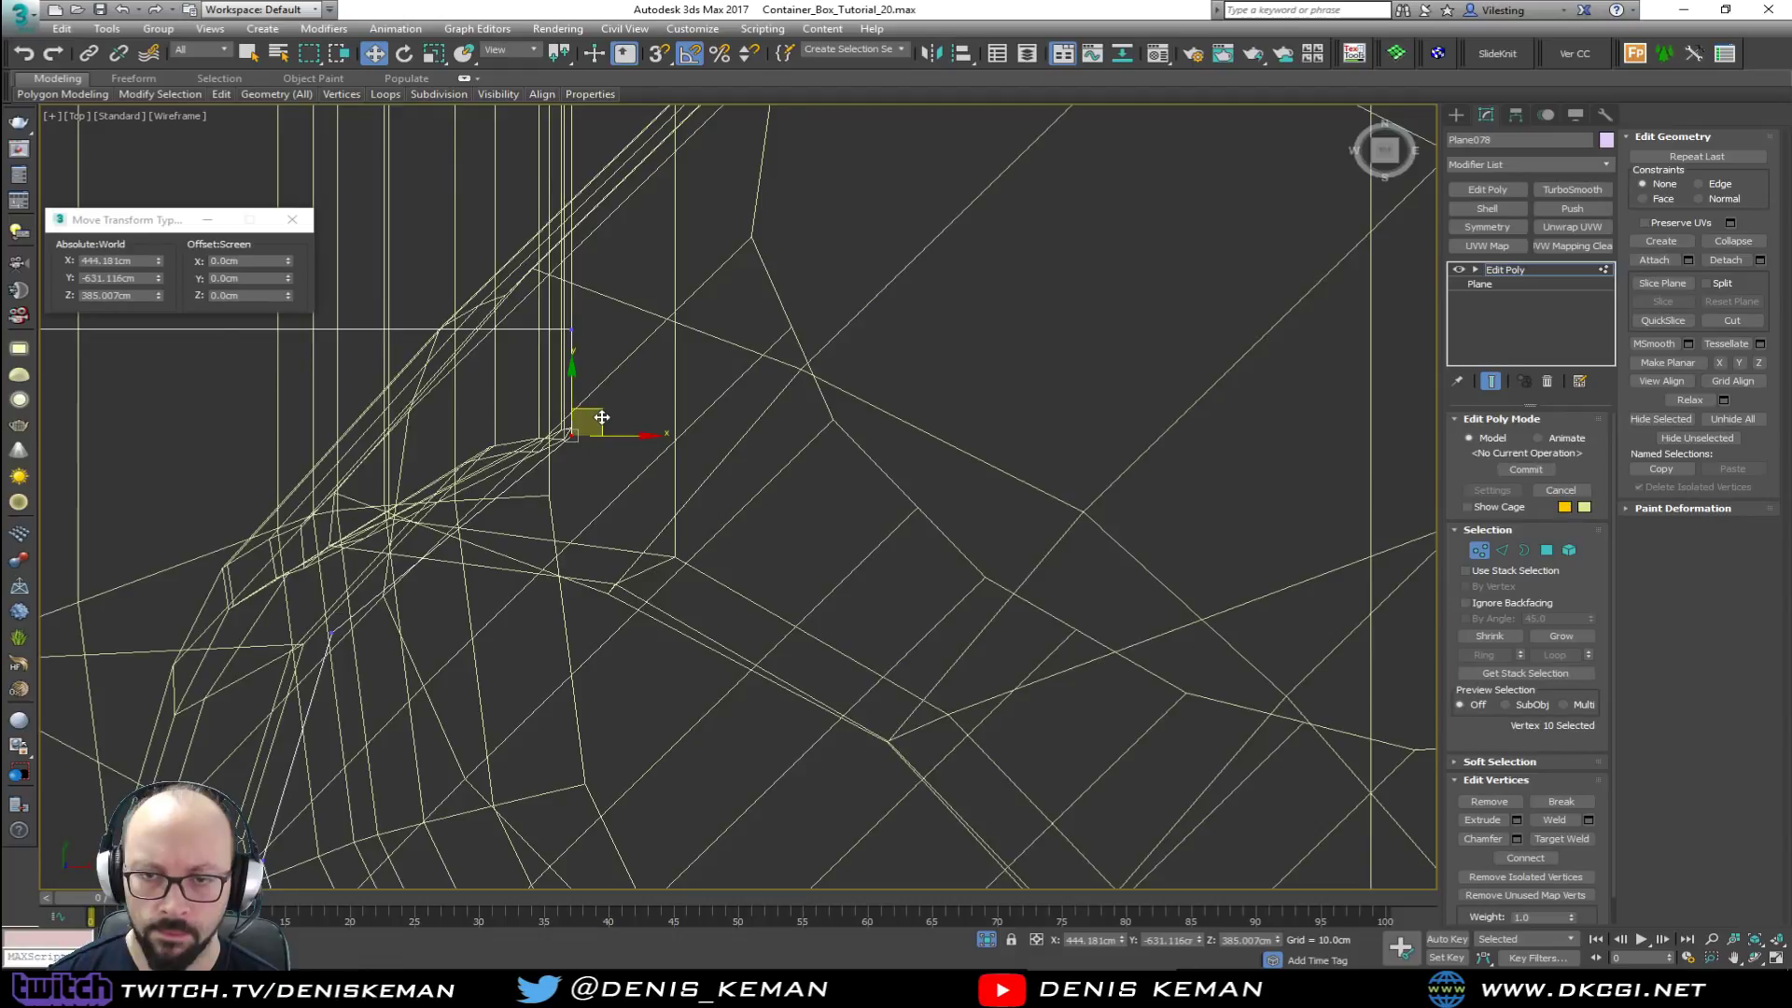
Step: Select the trim plane's edges along the rounded pocket opening, leaving out the short edges along the rails
{"action": "key", "text": "alt+w"}
{"action": "middle_click", "coordinate": [895, 596]}
{"action": "key", "text": "alt+w"}
{"action": "scroll", "coordinate": [983, 616], "scroll_direction": "up", "scroll_amount": 3}
{"action": "middle_click_drag", "start_coordinate": [983, 616], "coordinate": [788, 508], "text": "alt"}
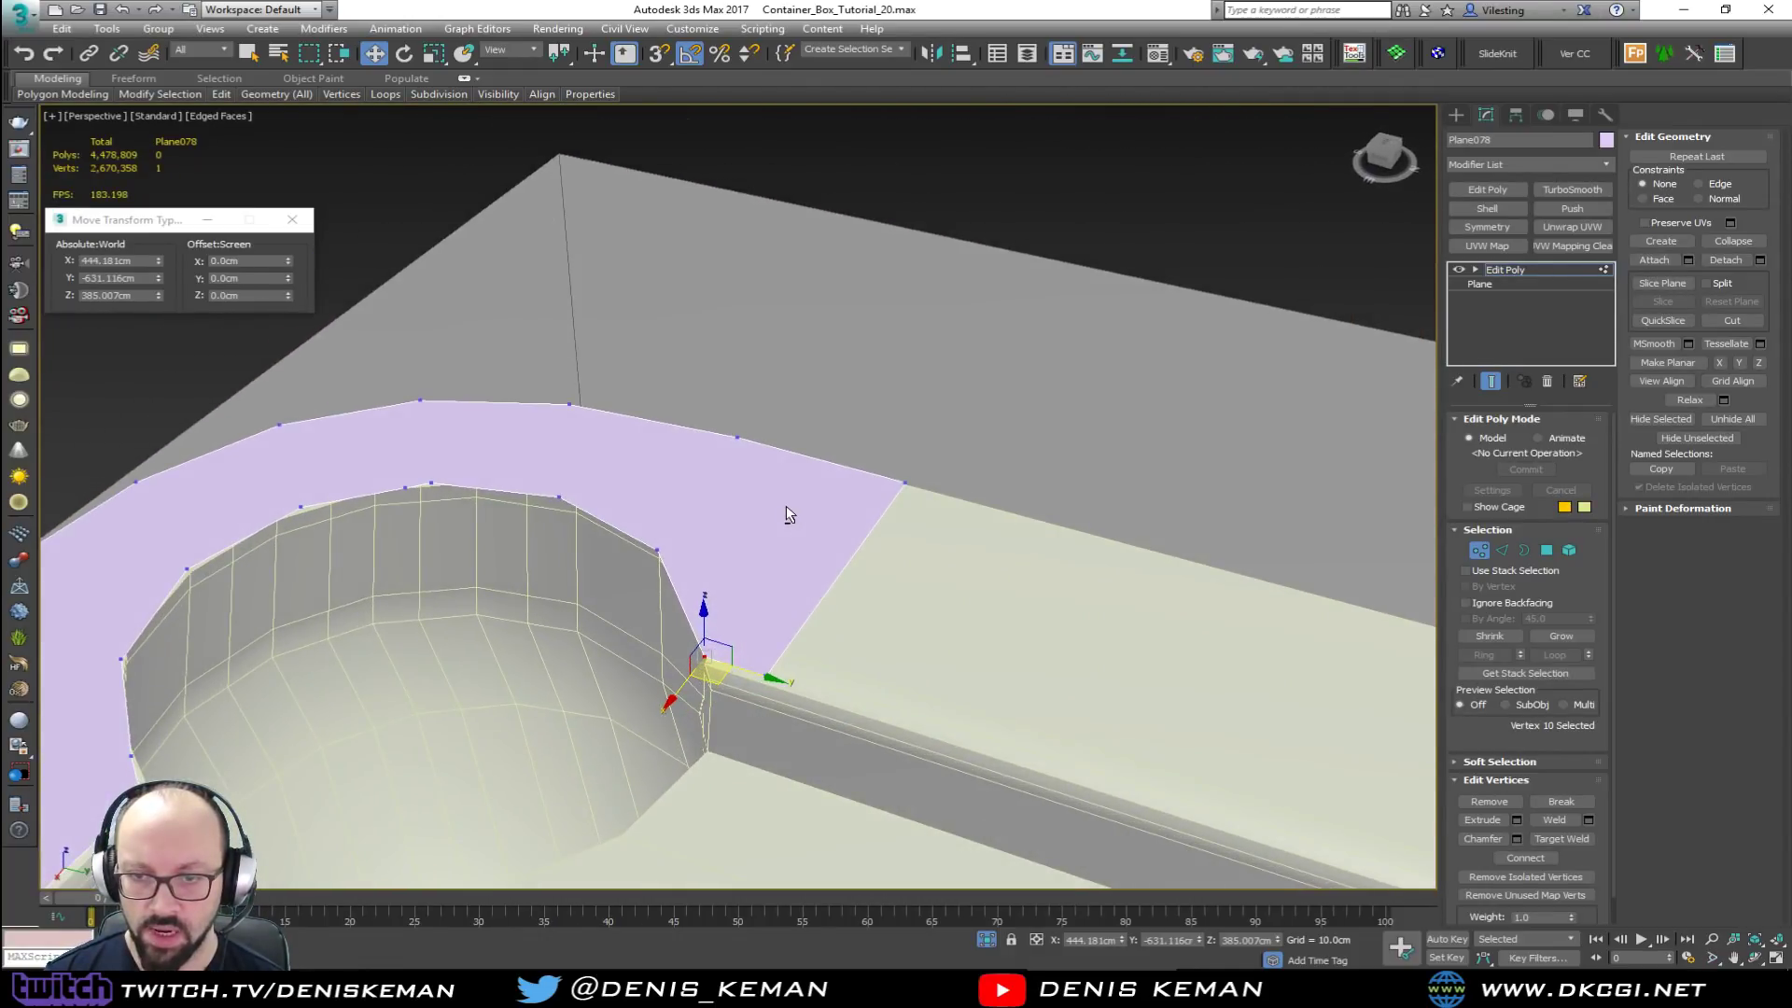
{"action": "key", "text": "2"}
{"action": "double_click", "coordinate": [619, 523]}
{"action": "middle_click_drag", "start_coordinate": [595, 525], "coordinate": [736, 400]}
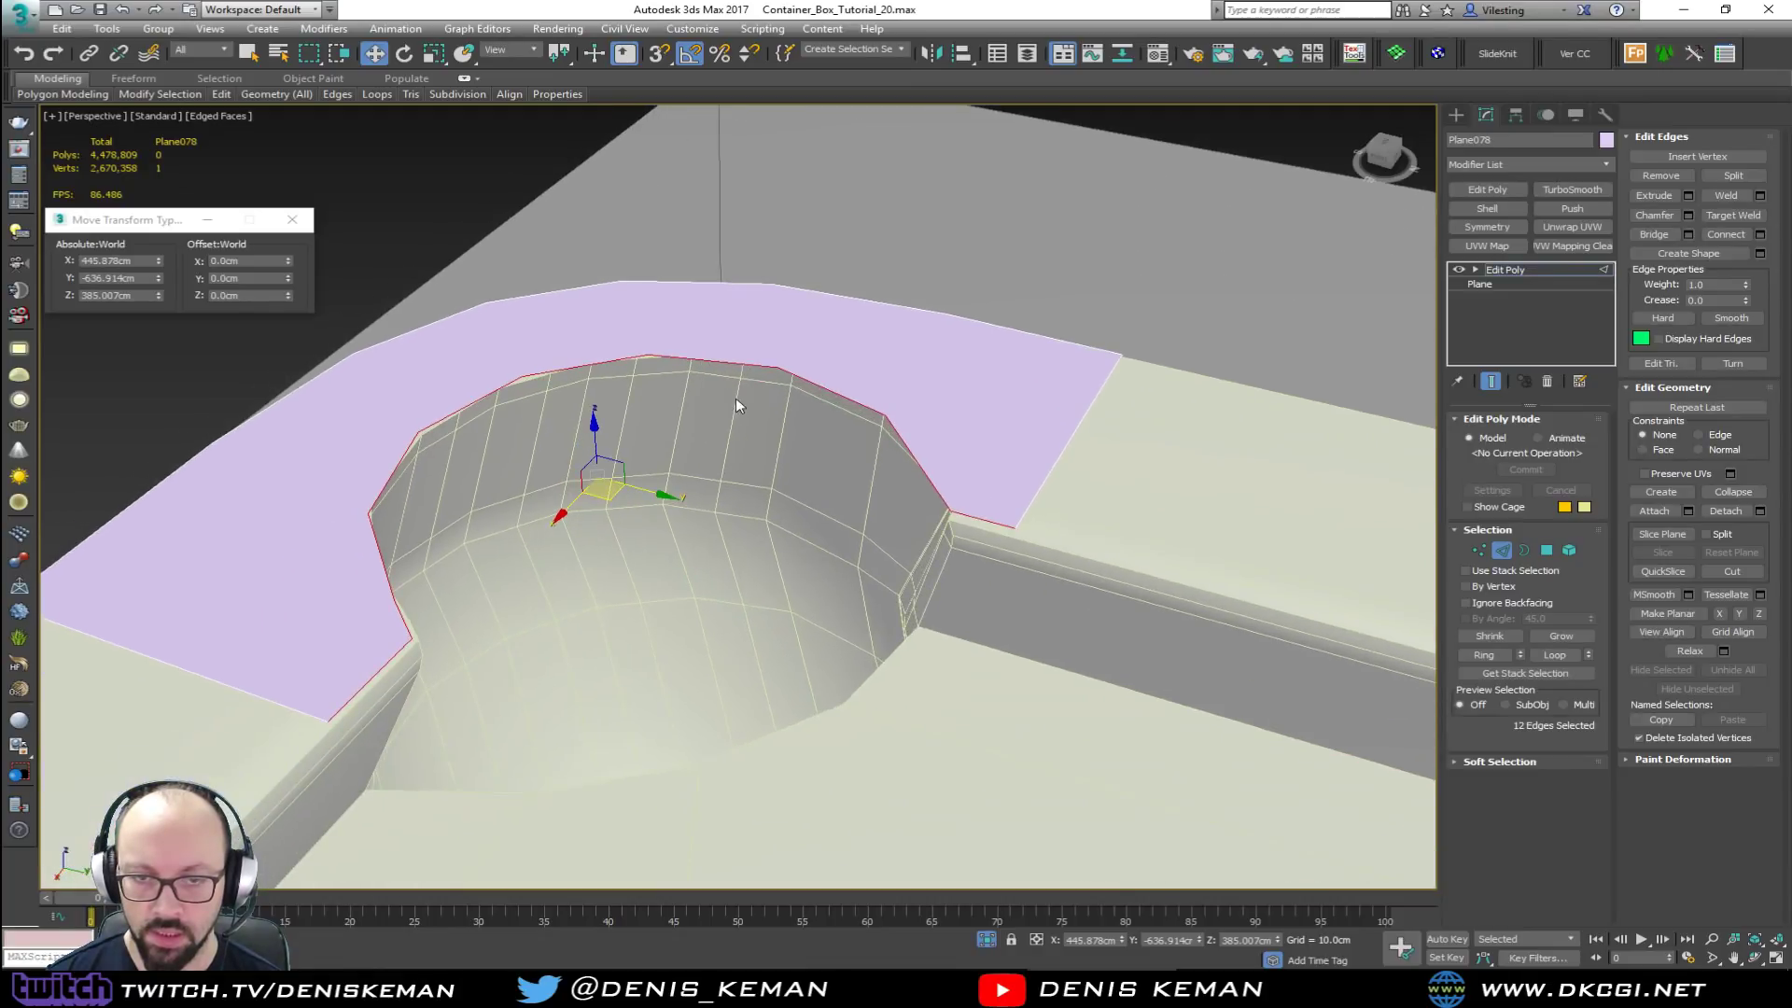
{"action": "left_click", "coordinate": [821, 386]}
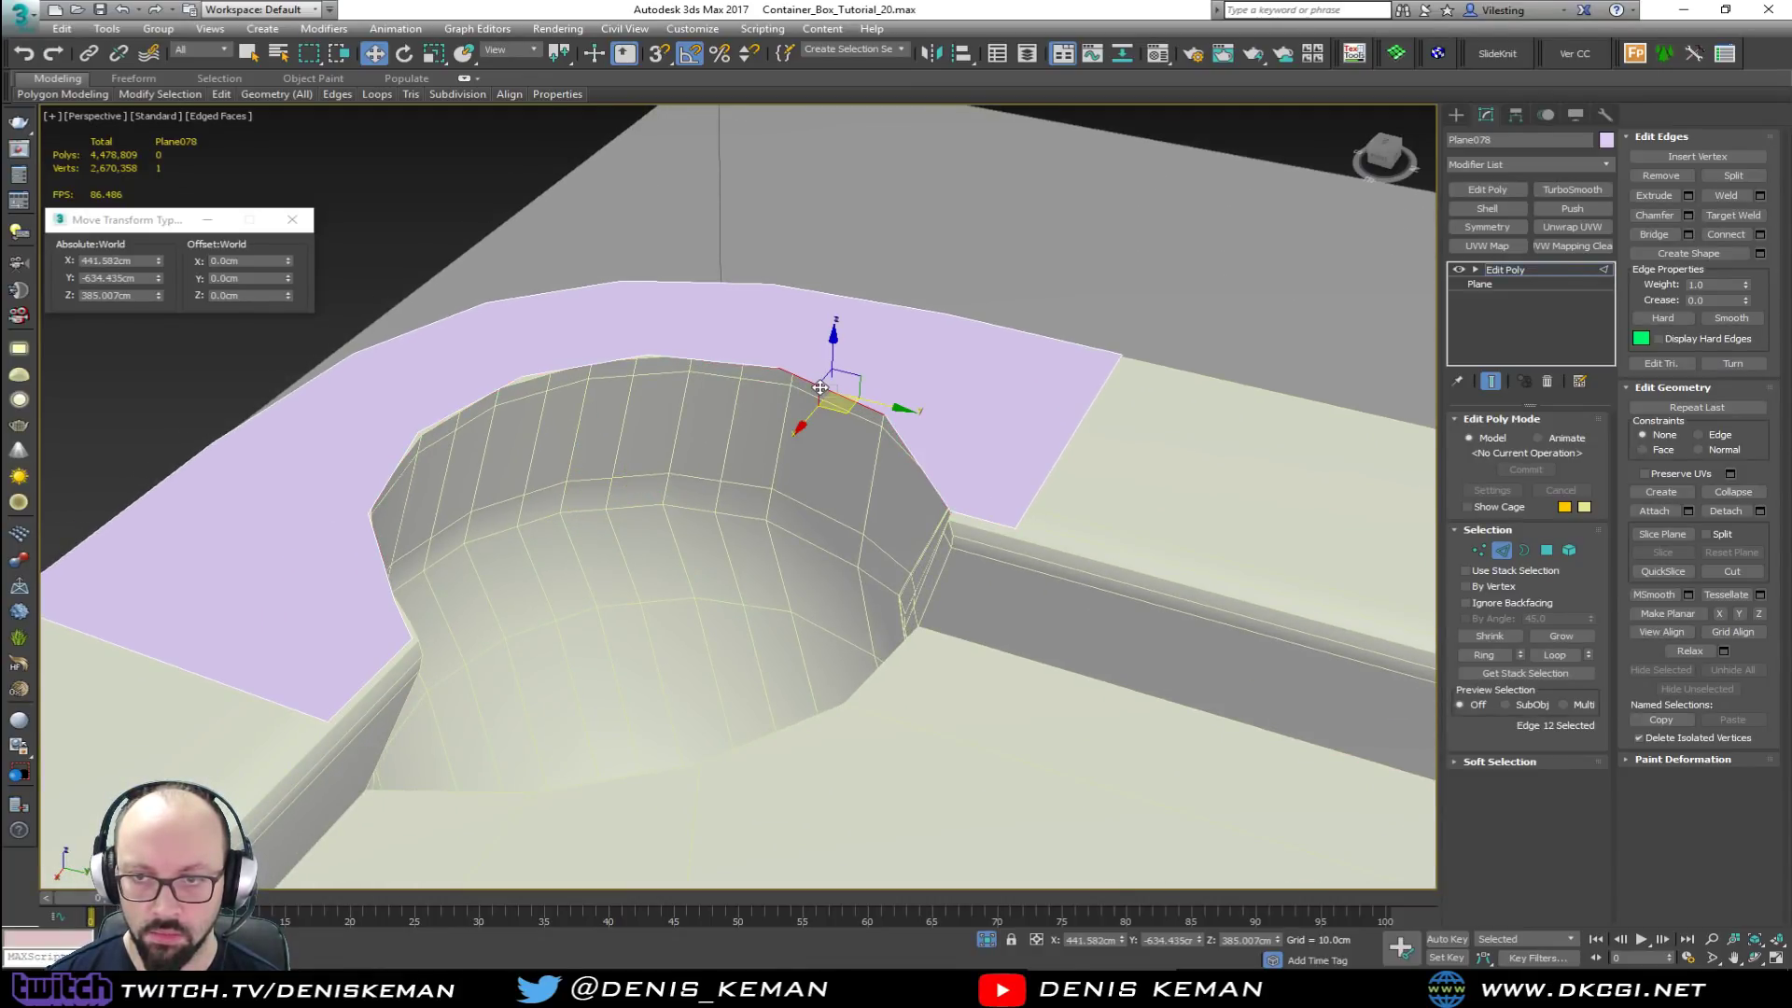
{"action": "middle_click_drag", "start_coordinate": [843, 420], "coordinate": [575, 487], "text": "alt"}
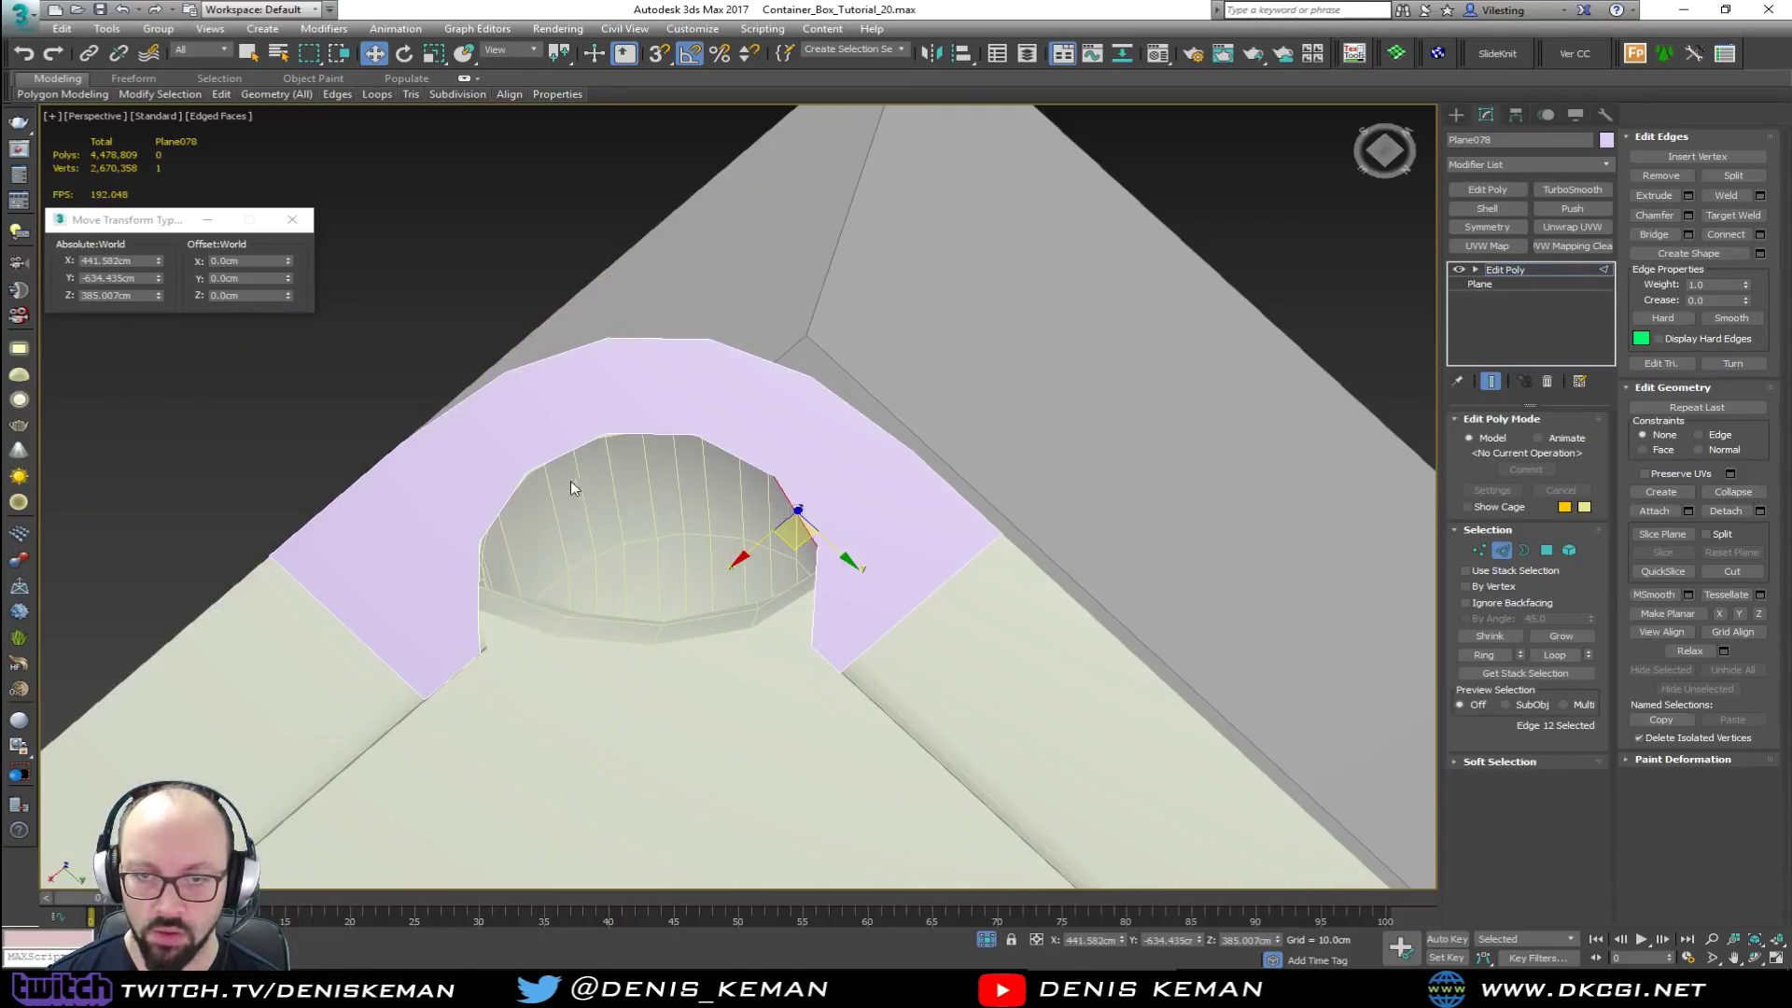
{"action": "left_click_drag", "start_coordinate": [818, 644], "coordinate": [823, 627]}
Step: Try to extrude the selected pocket-opening edges straight down into the pocket
{"action": "middle_click_drag", "start_coordinate": [823, 627], "coordinate": [774, 525], "text": "alt"}
{"action": "left_click_drag", "start_coordinate": [775, 524], "coordinate": [796, 647], "text": "shift"}
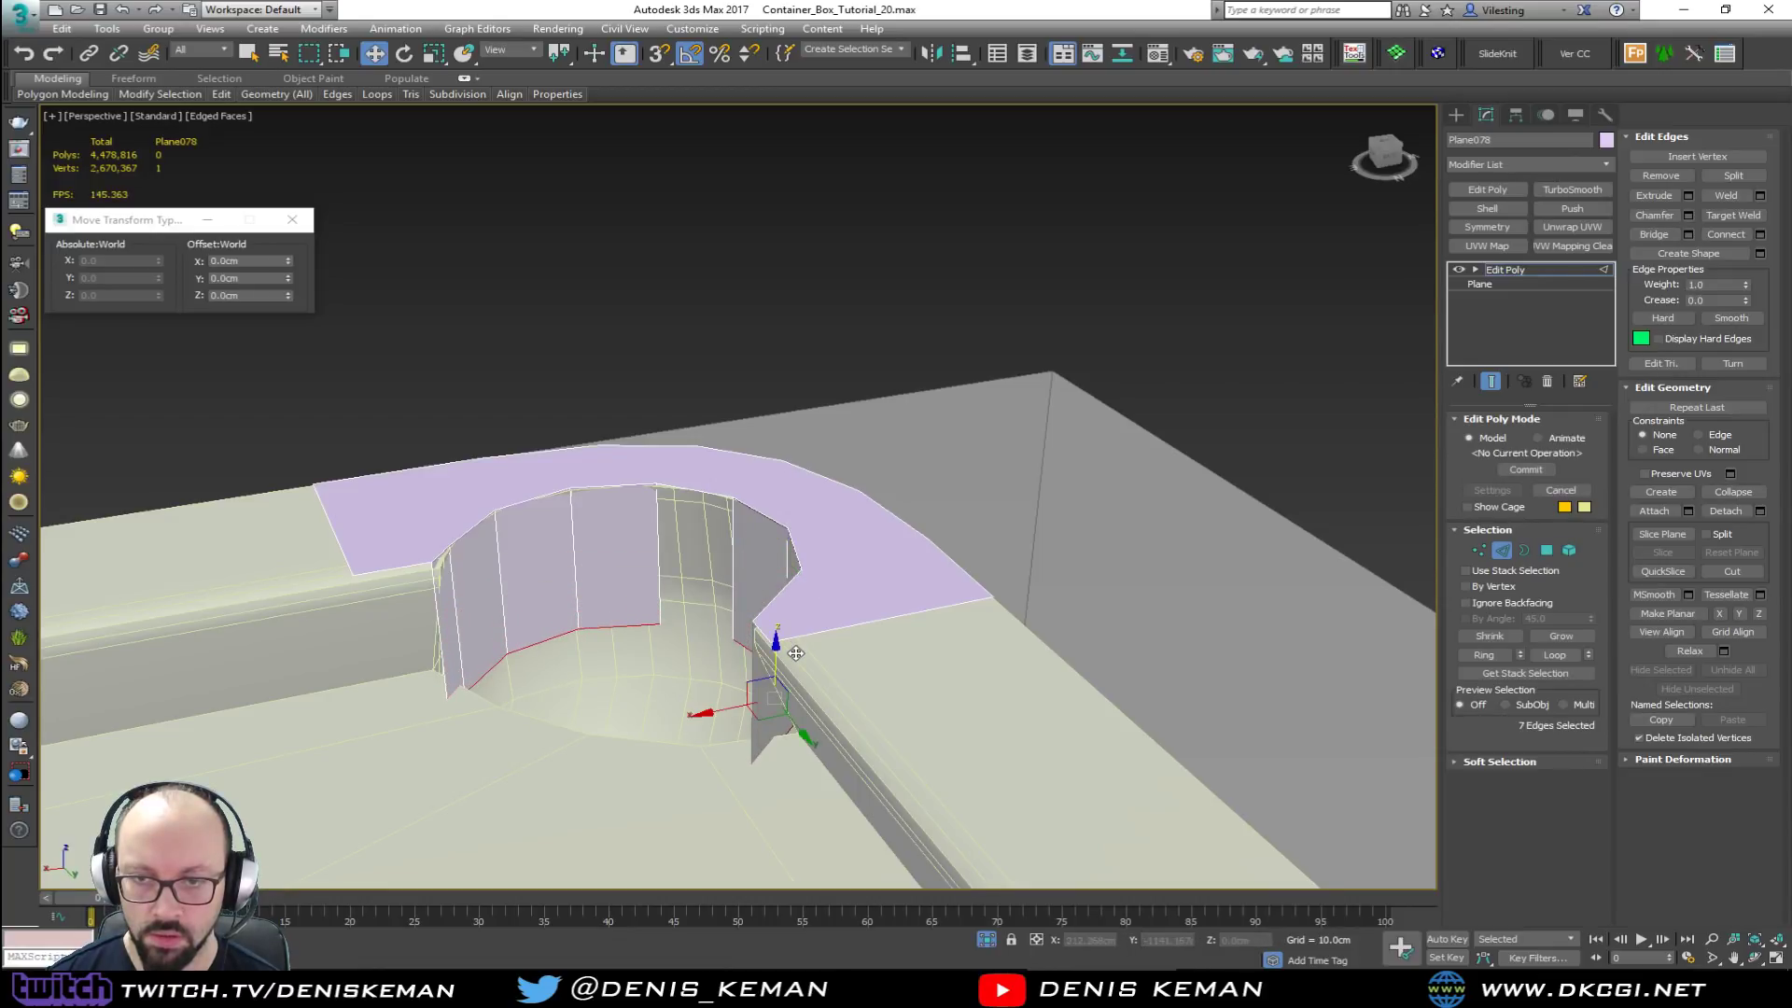
{"action": "key", "text": "ctrl+z"}
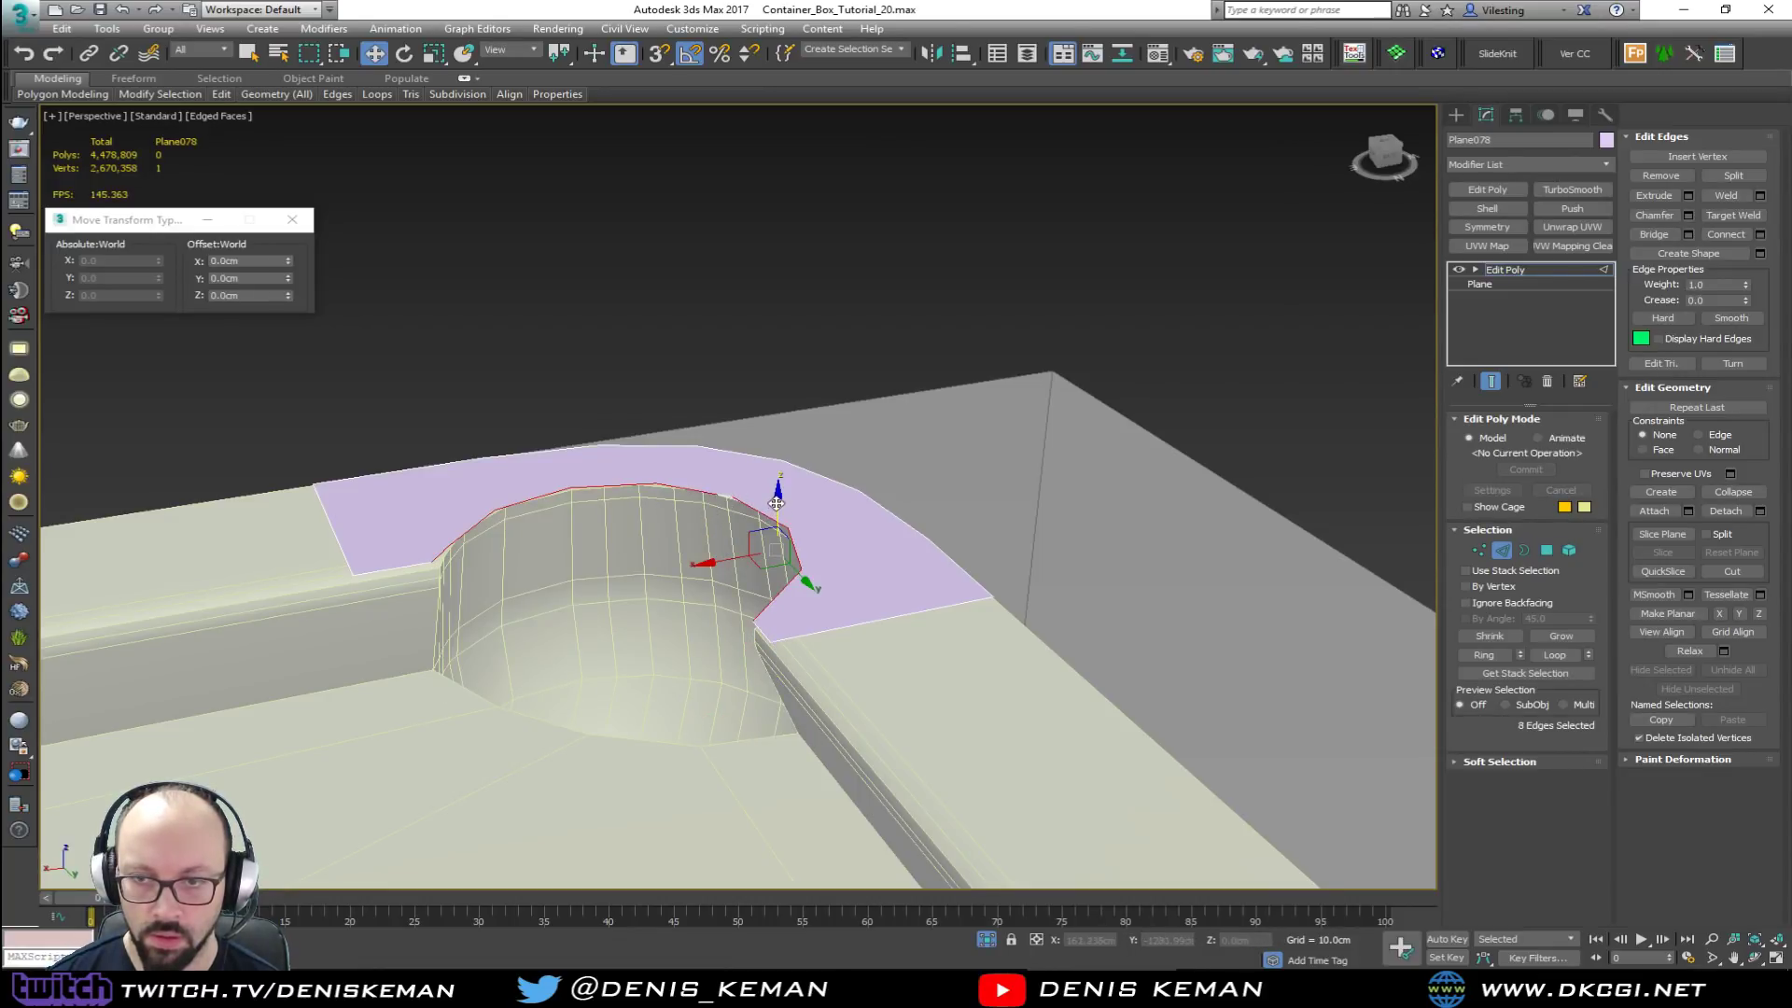
Step: Remove the two surplus vertices on the trim plane's inner border, one midway along the curve and one beside the rail corner
{"action": "scroll", "coordinate": [738, 501], "scroll_direction": "up", "scroll_amount": 4}
{"action": "left_click", "coordinate": [723, 502], "text": "ctrl"}
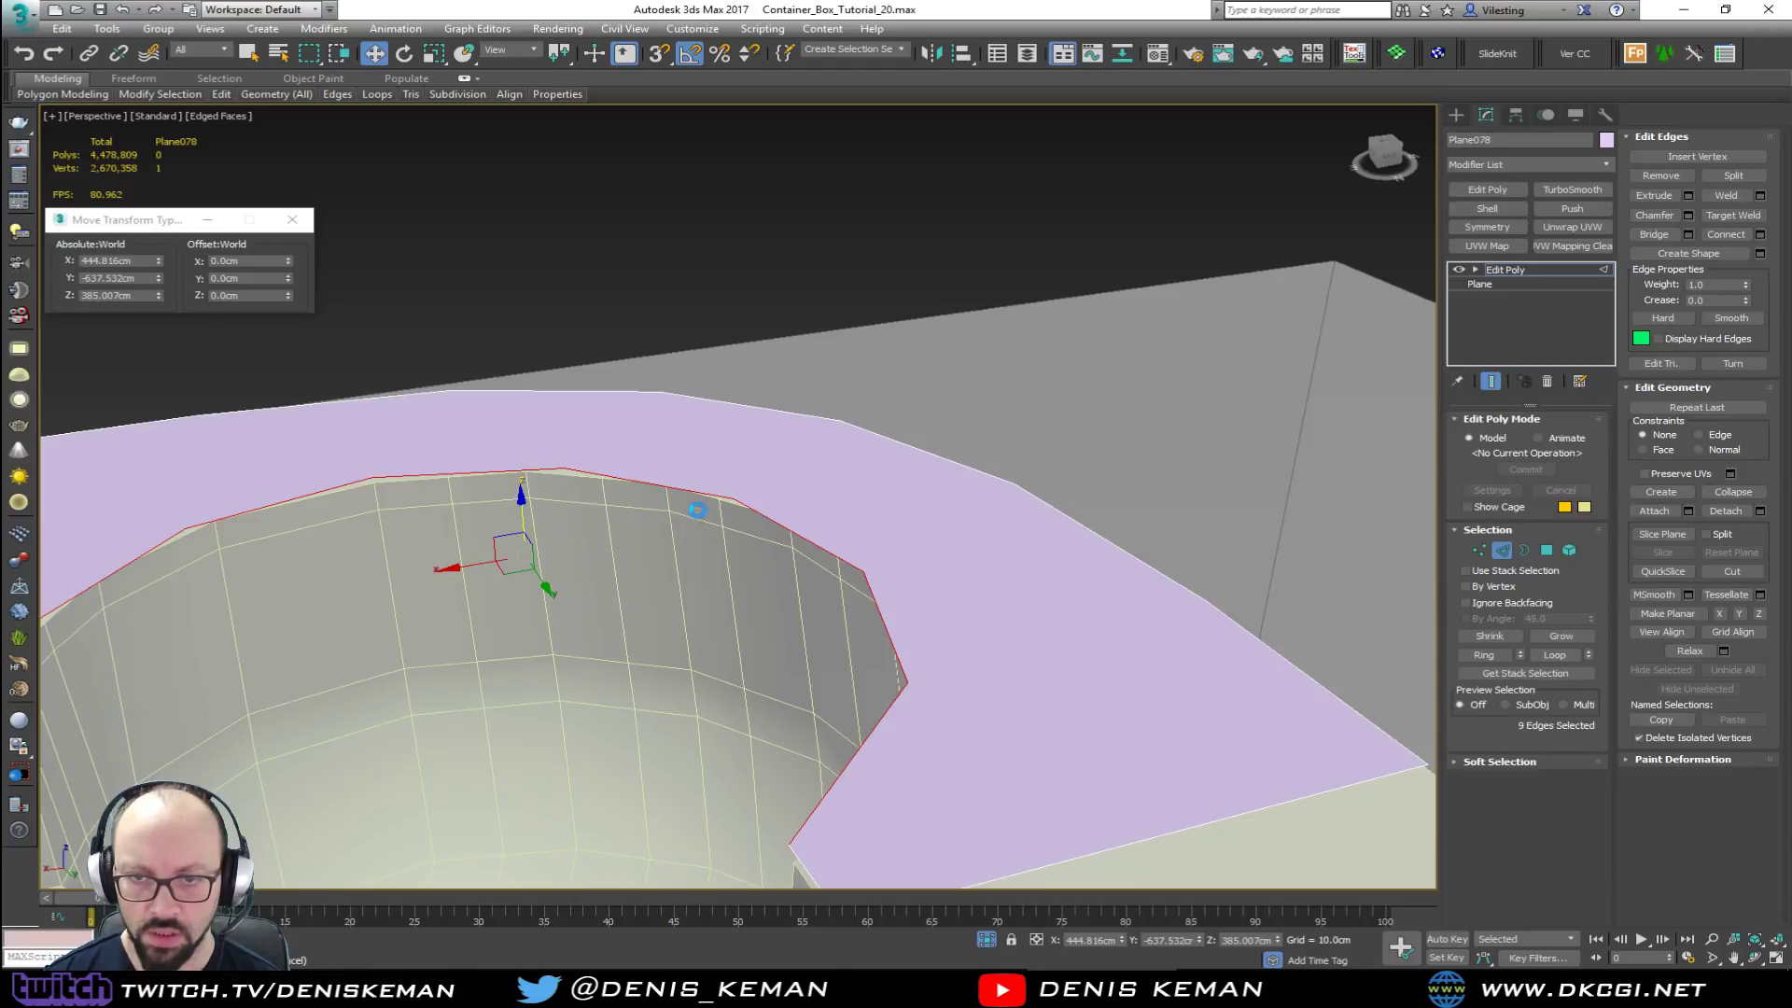
{"action": "key", "text": "1"}
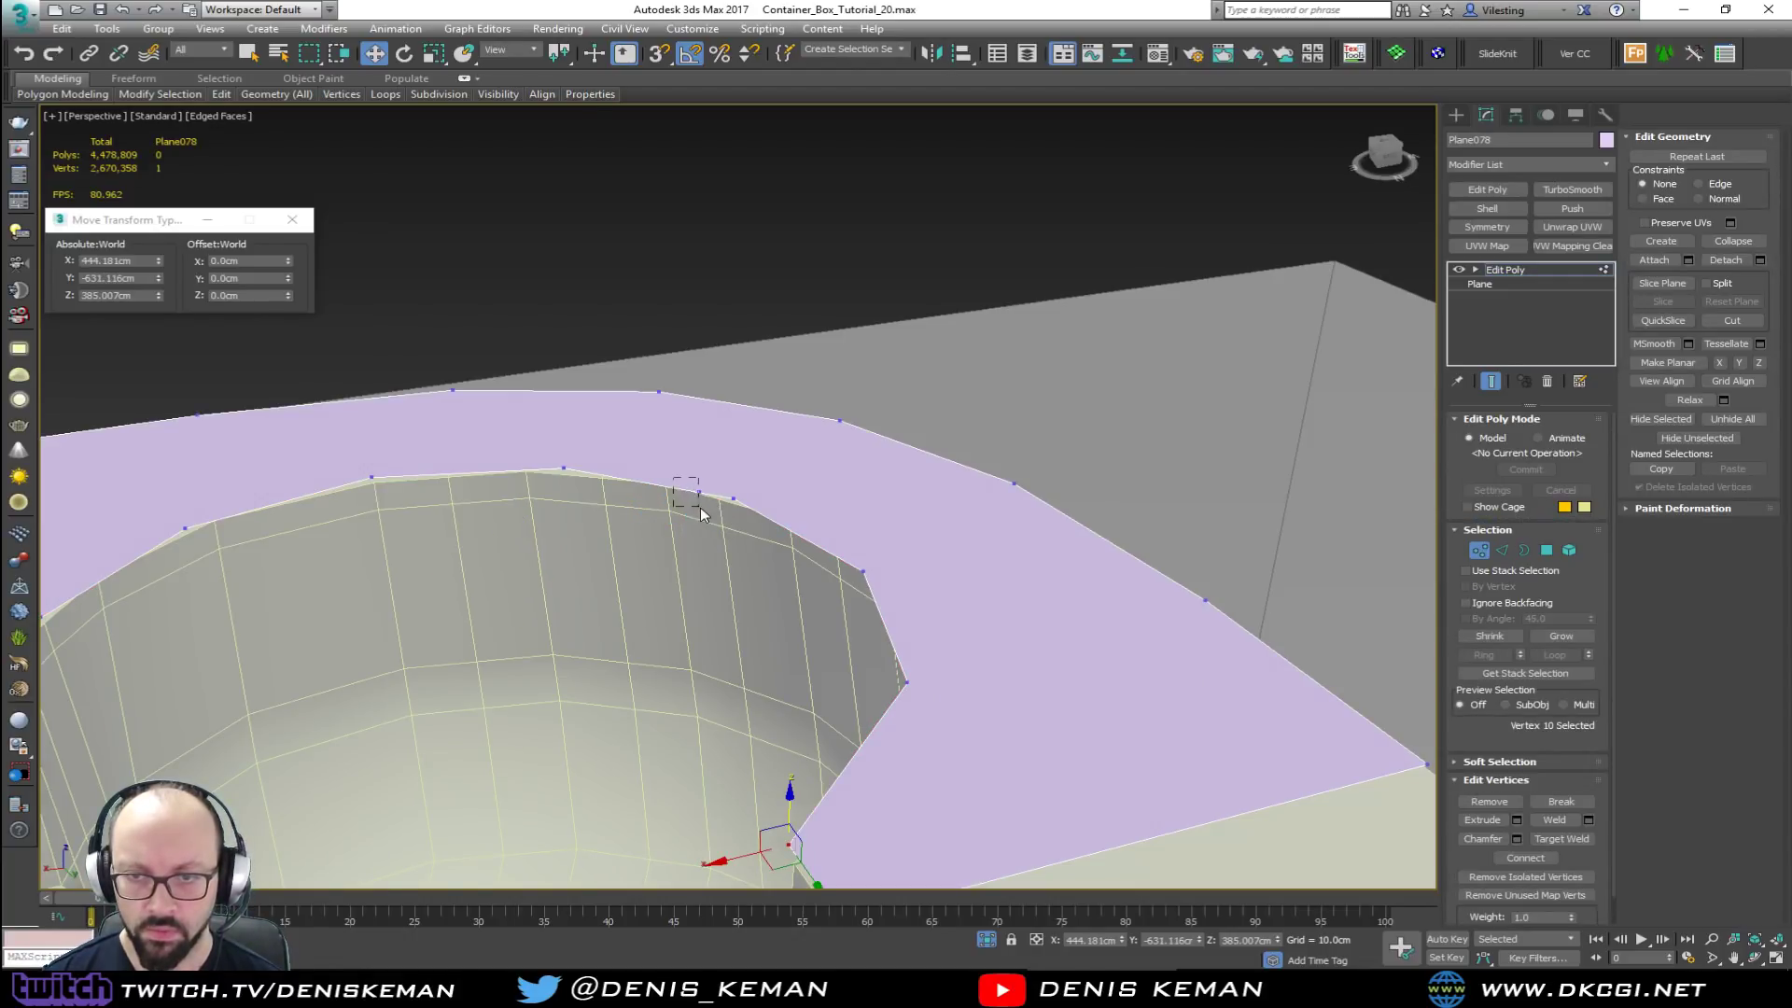
{"action": "left_click", "coordinate": [702, 513], "text": "ctrl"}
{"action": "middle_click_drag", "start_coordinate": [702, 513], "coordinate": [751, 495], "text": "alt"}
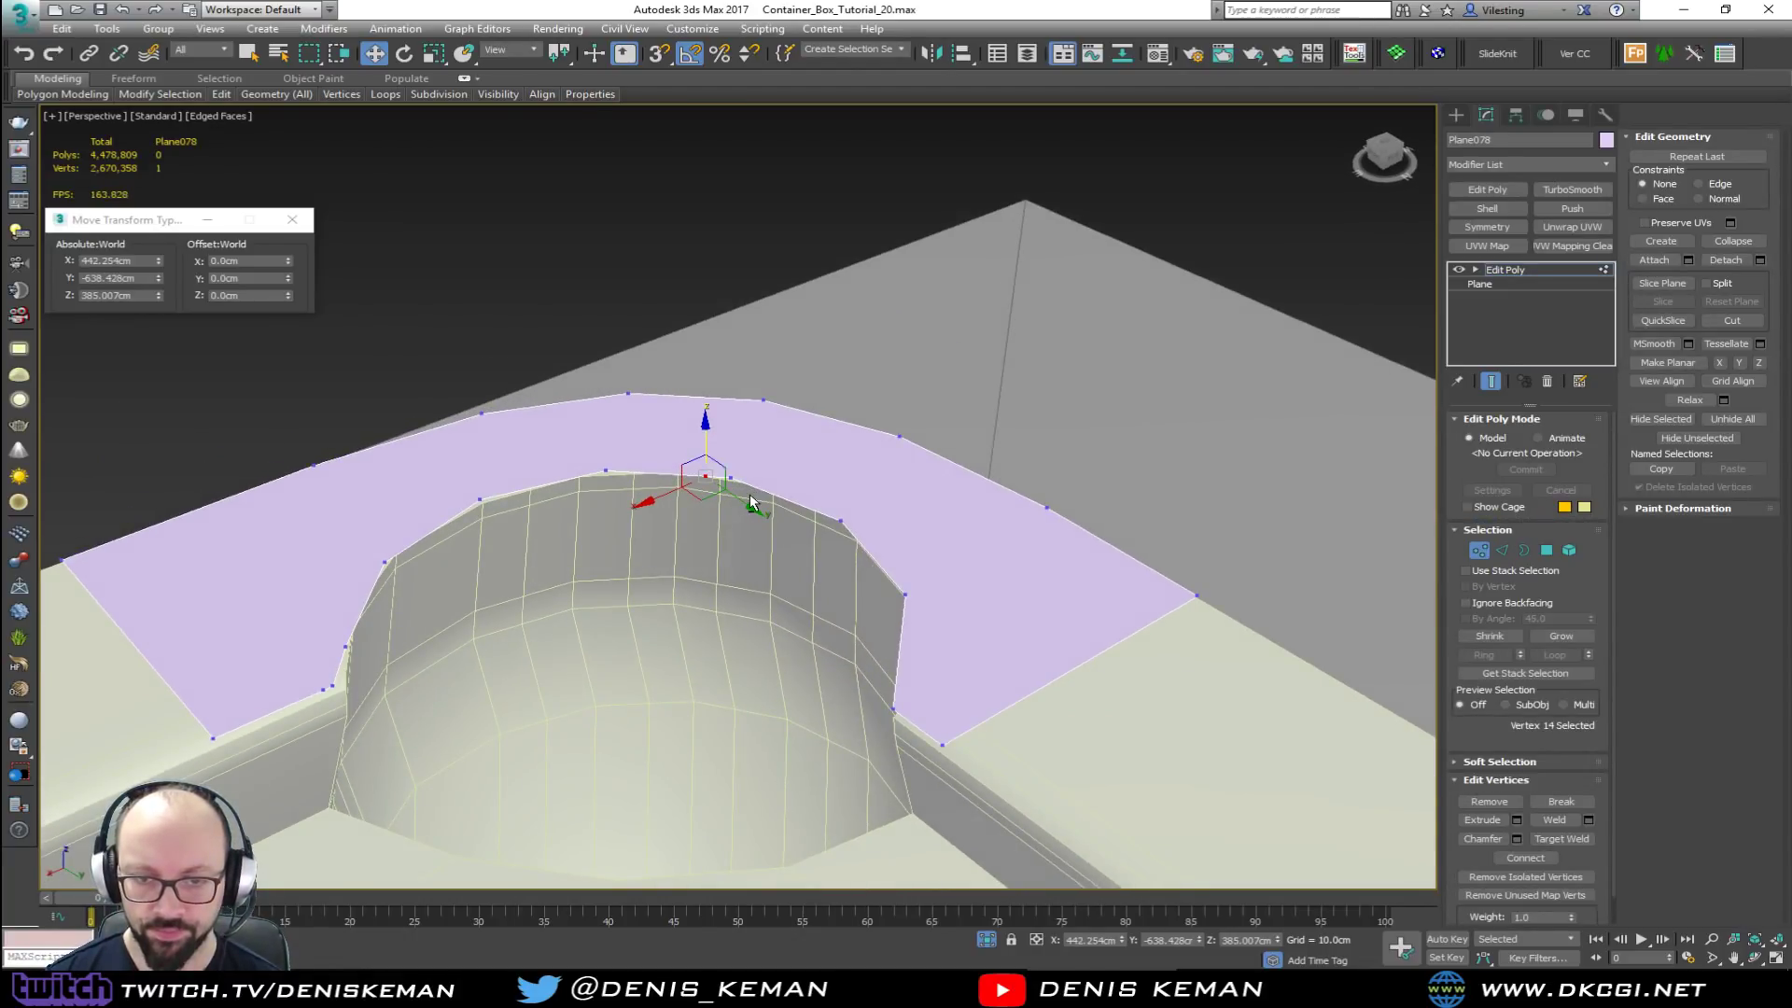
{"action": "left_click", "coordinate": [324, 688]}
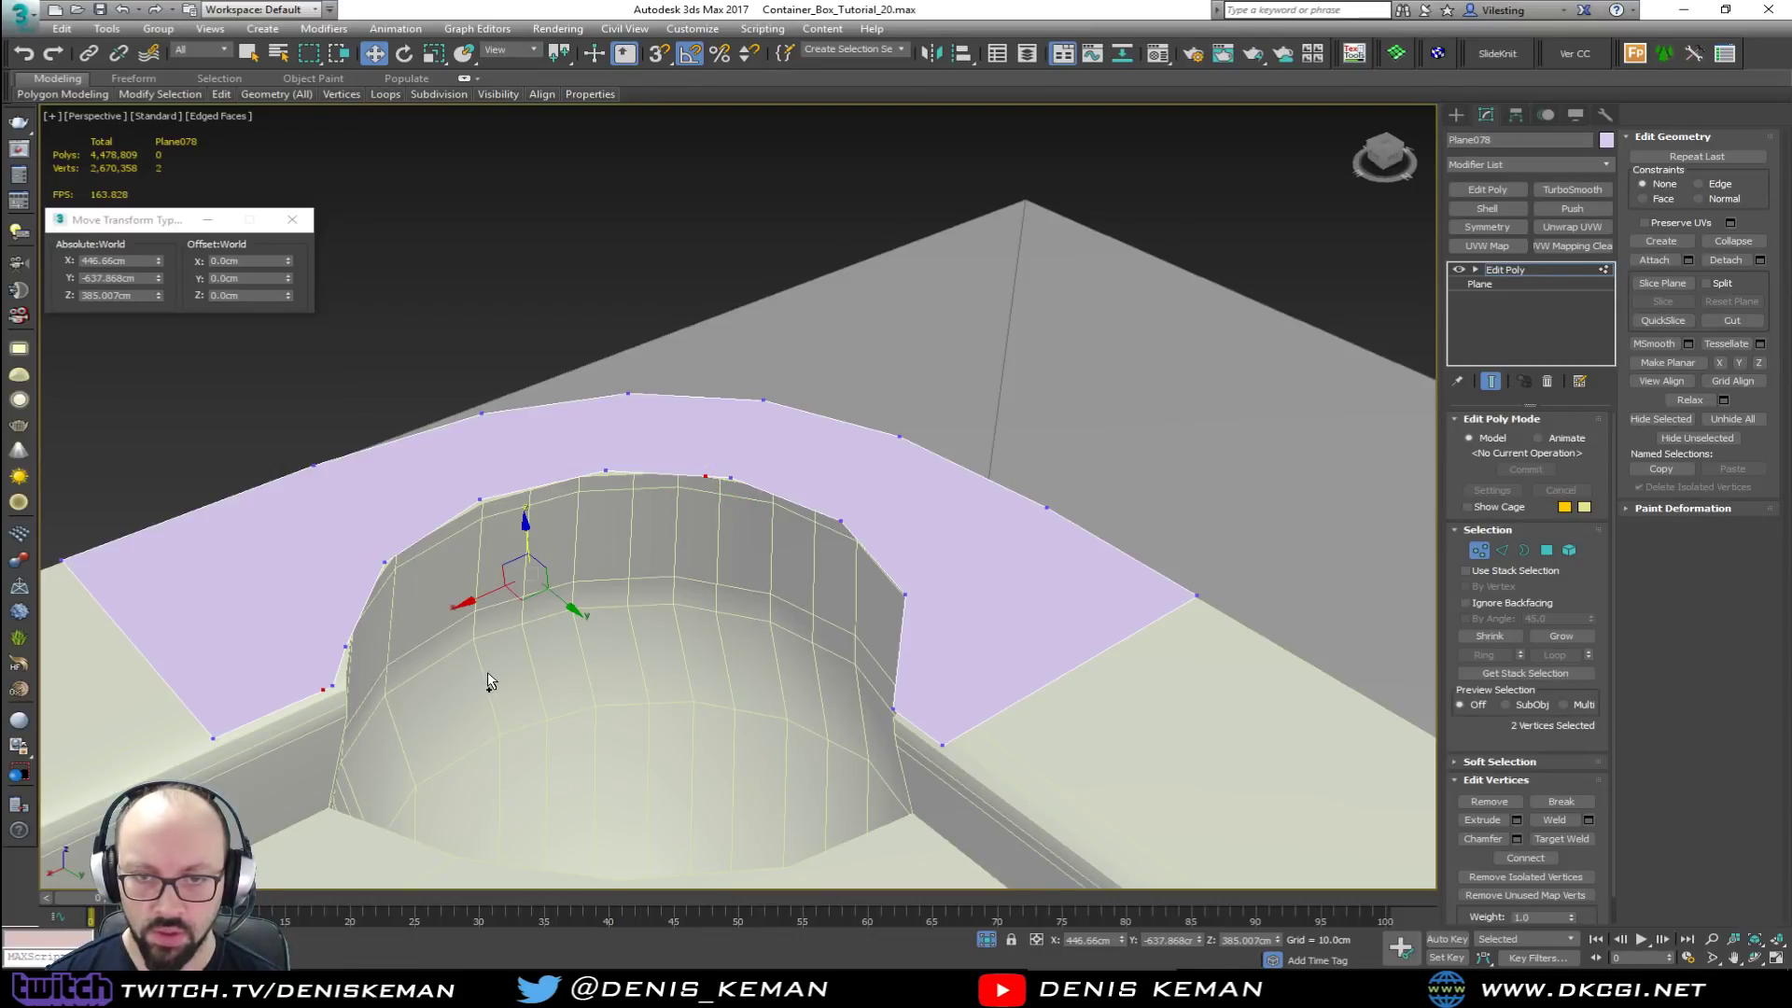
{"action": "key", "text": "BackSpace"}
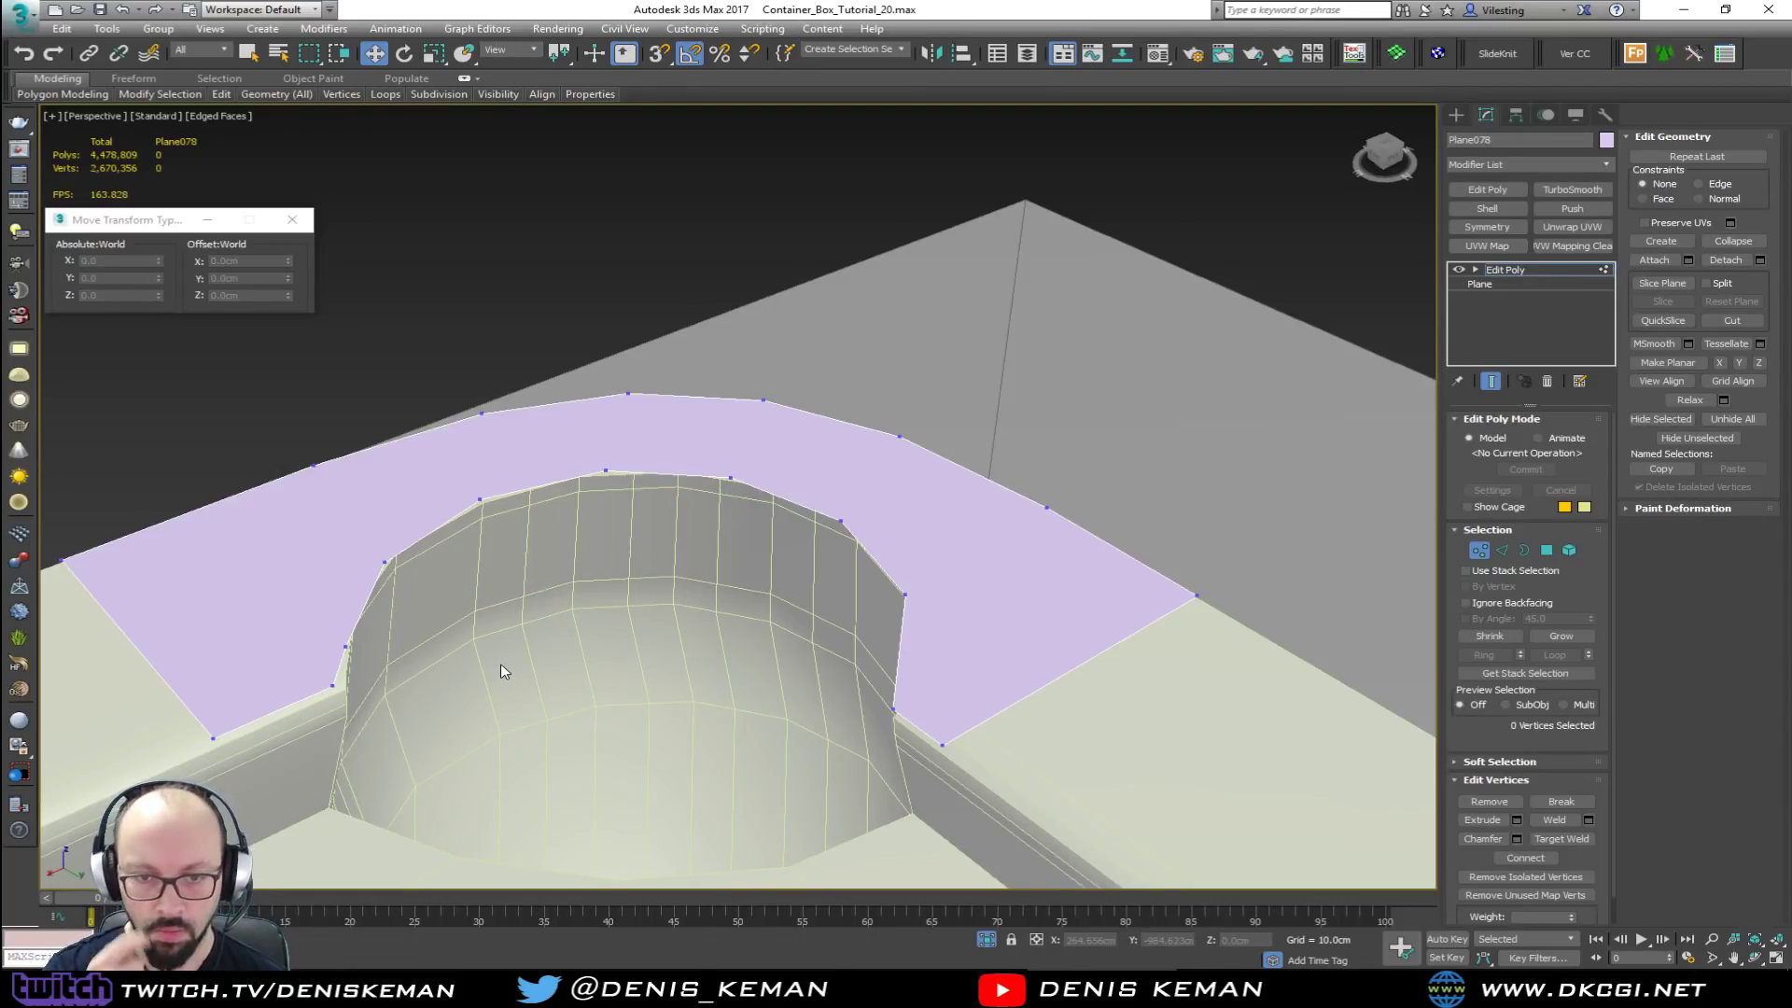
Step: Adjust the trim plane's remaining vertex at the pocket curve's end so it sits on the rail corner
{"action": "left_click", "coordinate": [332, 686]}
{"action": "middle_click_drag", "start_coordinate": [332, 686], "coordinate": [317, 720], "text": "alt"}
{"action": "left_click_drag", "start_coordinate": [292, 720], "coordinate": [310, 715]}
Step: Extrude the eight pocket-opening edges down to Z 378.151 cm and shift the new lower edges to about X 443.858, Y -638.933 cm
{"action": "key", "text": "2"}
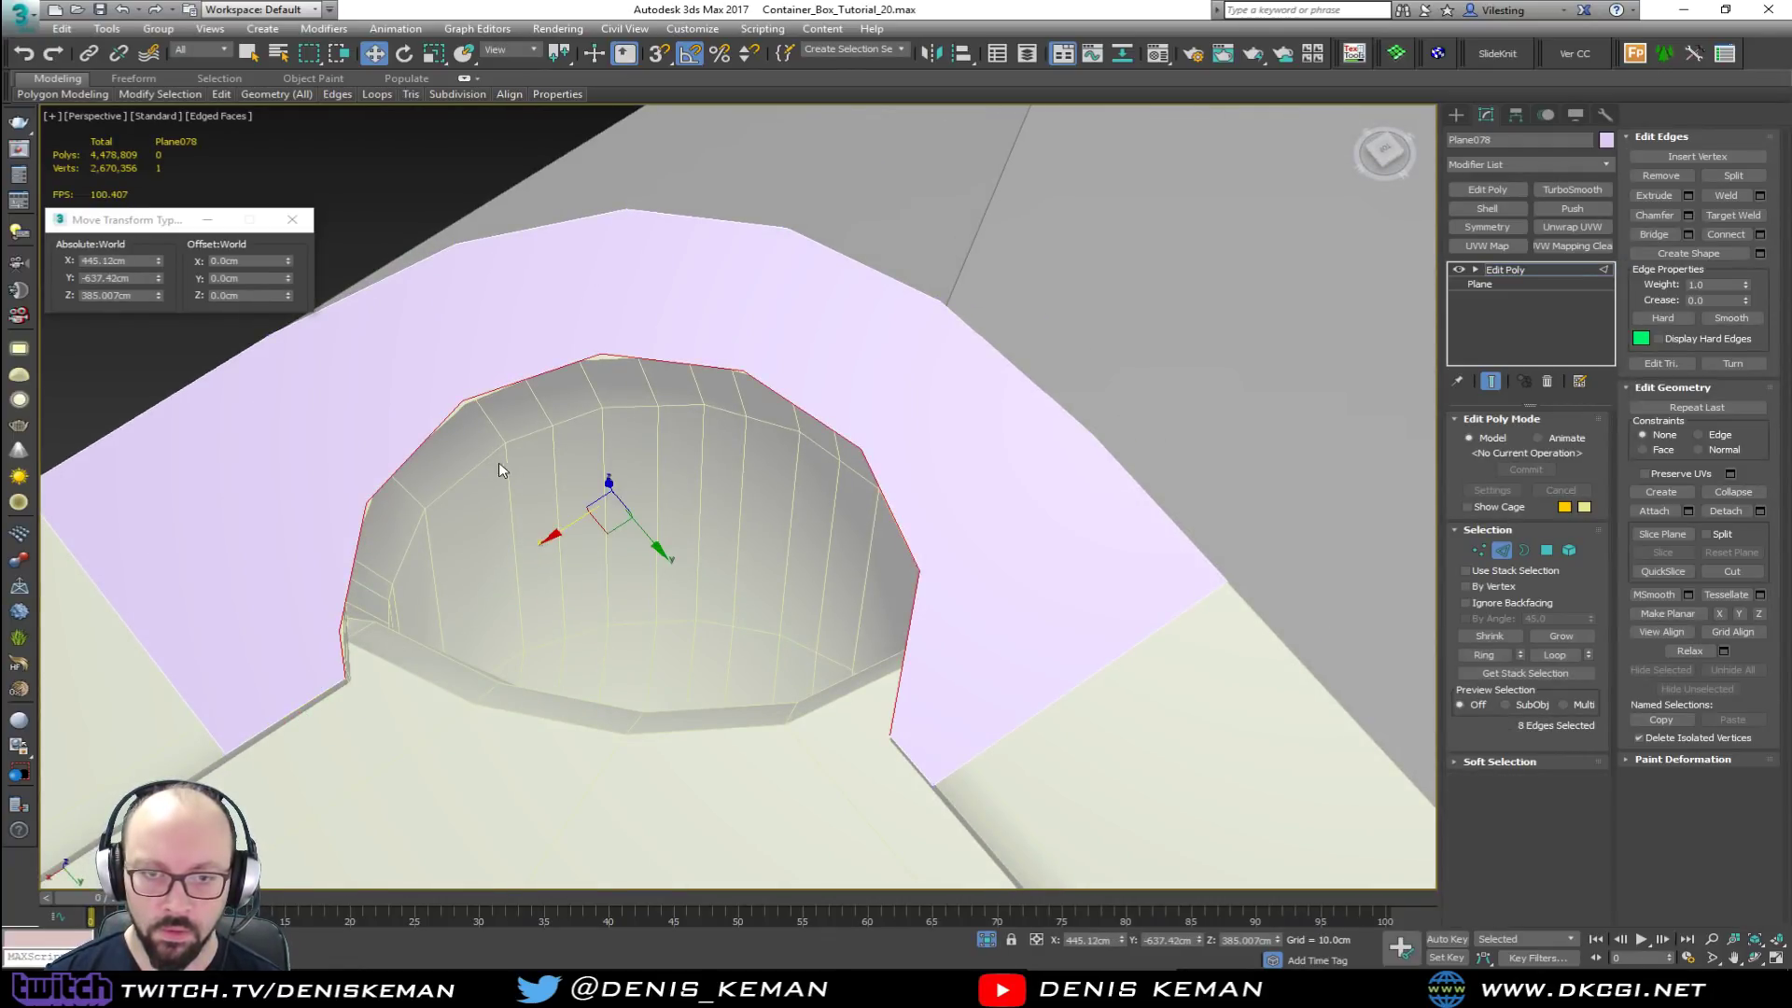
{"action": "middle_click_drag", "start_coordinate": [563, 476], "coordinate": [624, 376], "text": "alt"}
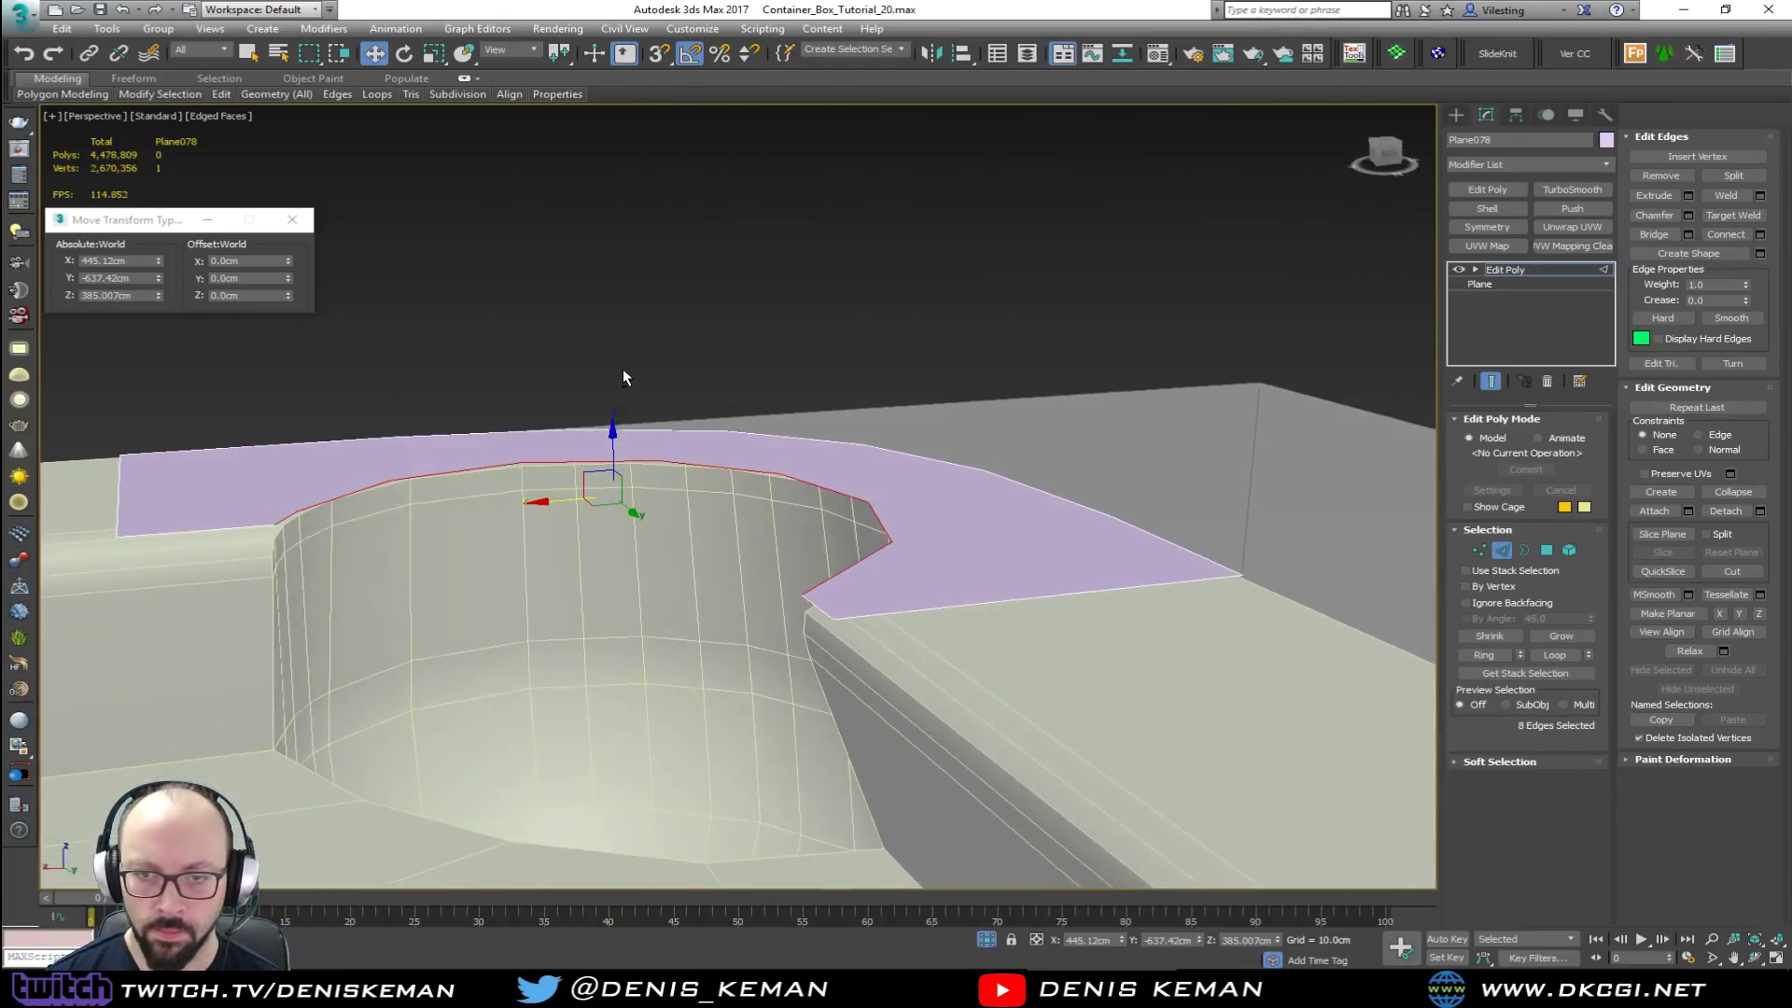
{"action": "left_click_drag", "start_coordinate": [613, 453], "coordinate": [642, 777], "text": "shift"}
{"action": "middle_click_drag", "start_coordinate": [642, 777], "coordinate": [650, 842], "text": "alt"}
{"action": "left_click_drag", "start_coordinate": [645, 850], "coordinate": [615, 790]}
Step: Move the first three lower wall vertices at the high-X rail end horizontally to follow the pocket's inner surface
{"action": "middle_click_drag", "start_coordinate": [615, 790], "coordinate": [183, 772], "text": "alt"}
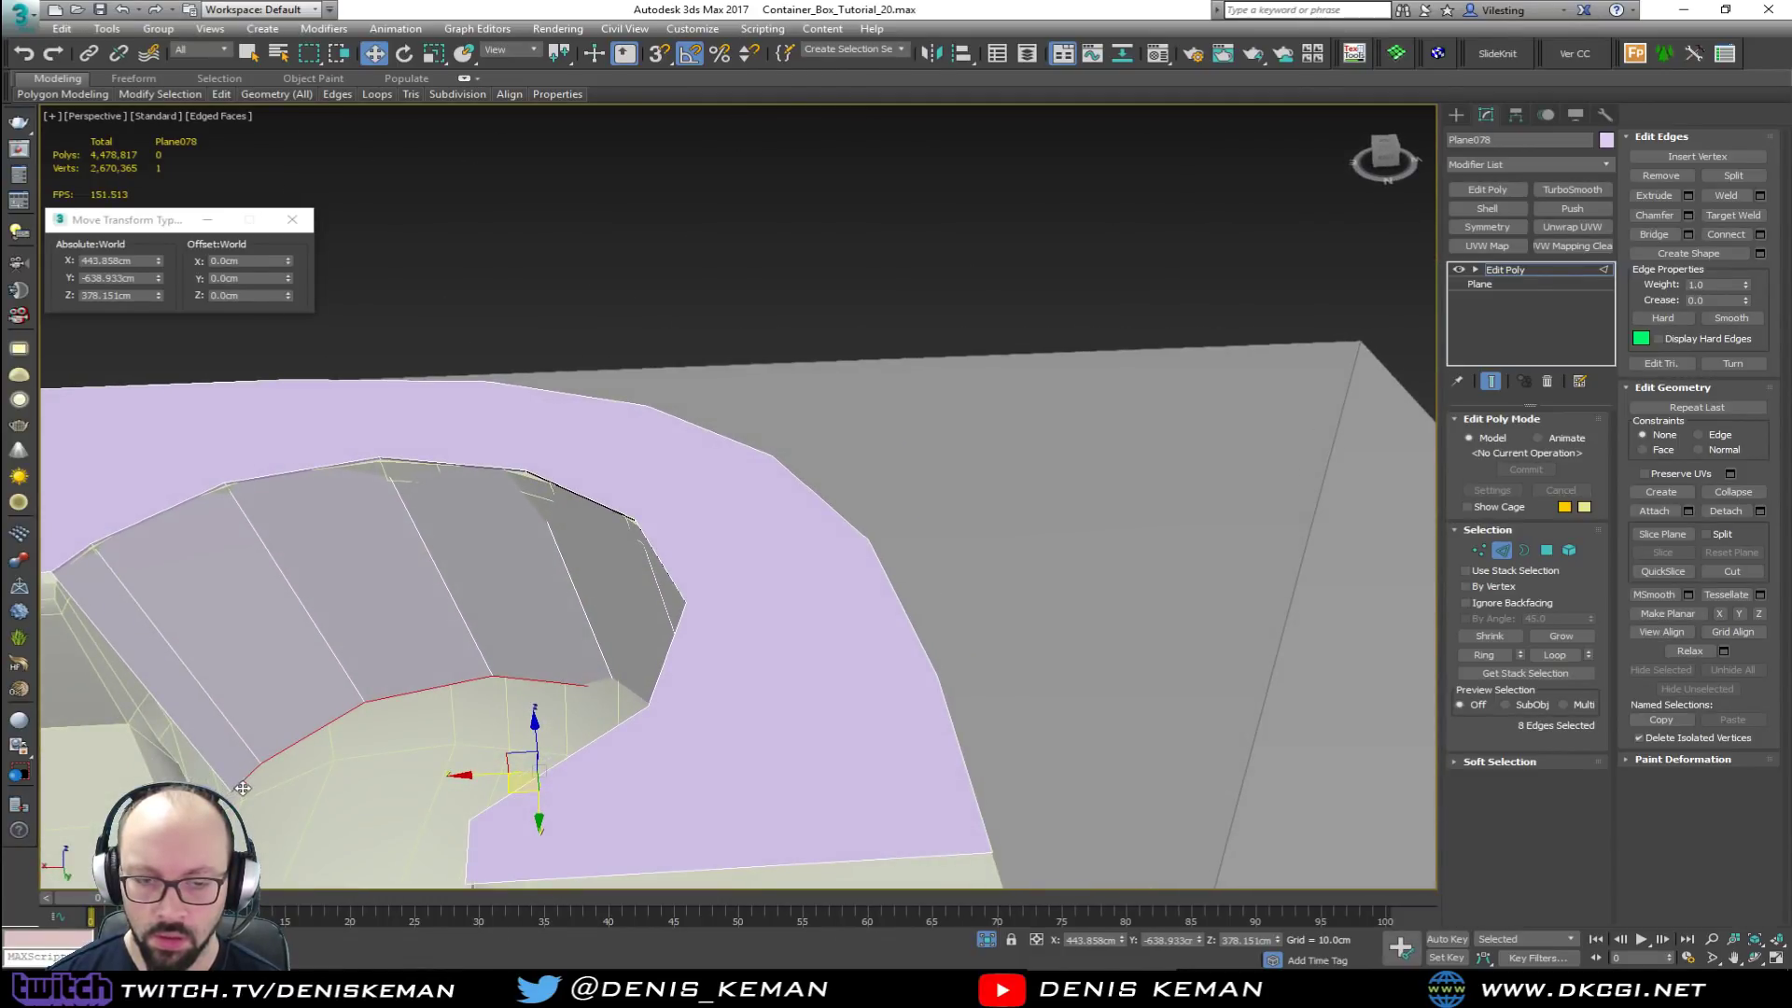
{"action": "key", "text": "1"}
{"action": "left_click_drag", "start_coordinate": [227, 789], "coordinate": [189, 773]}
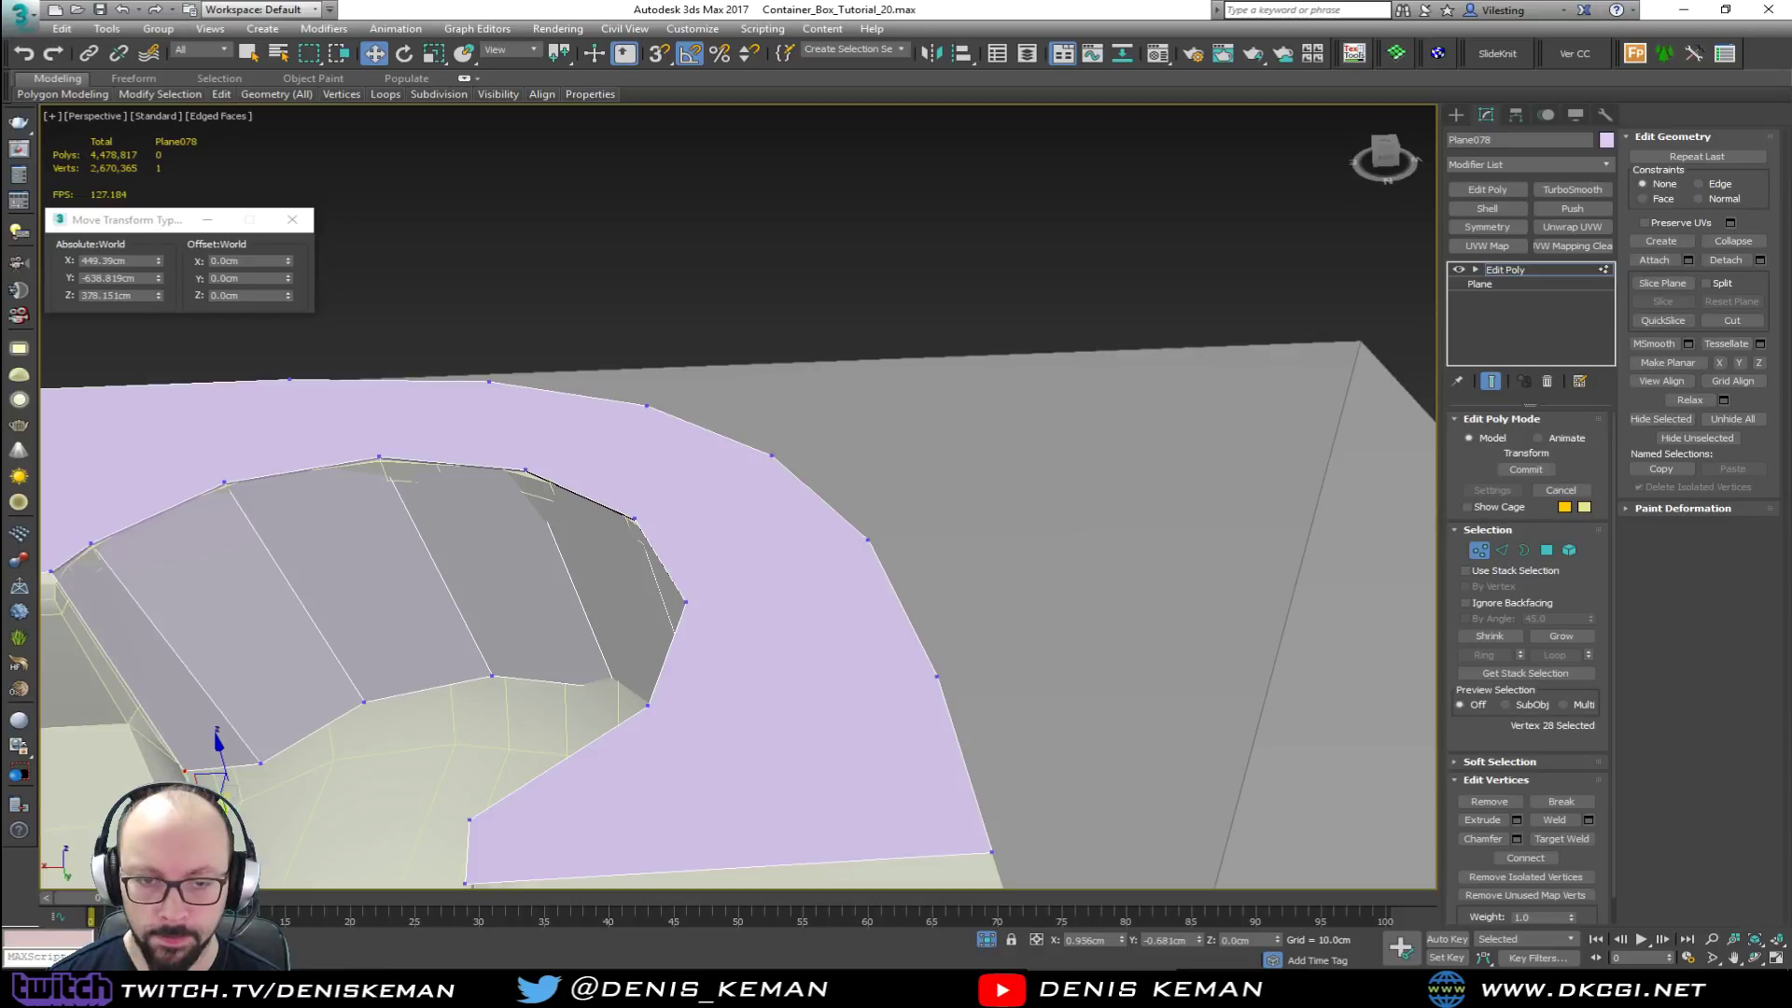
{"action": "left_click", "coordinate": [259, 764]}
{"action": "left_click_drag", "start_coordinate": [240, 782], "coordinate": [185, 763]}
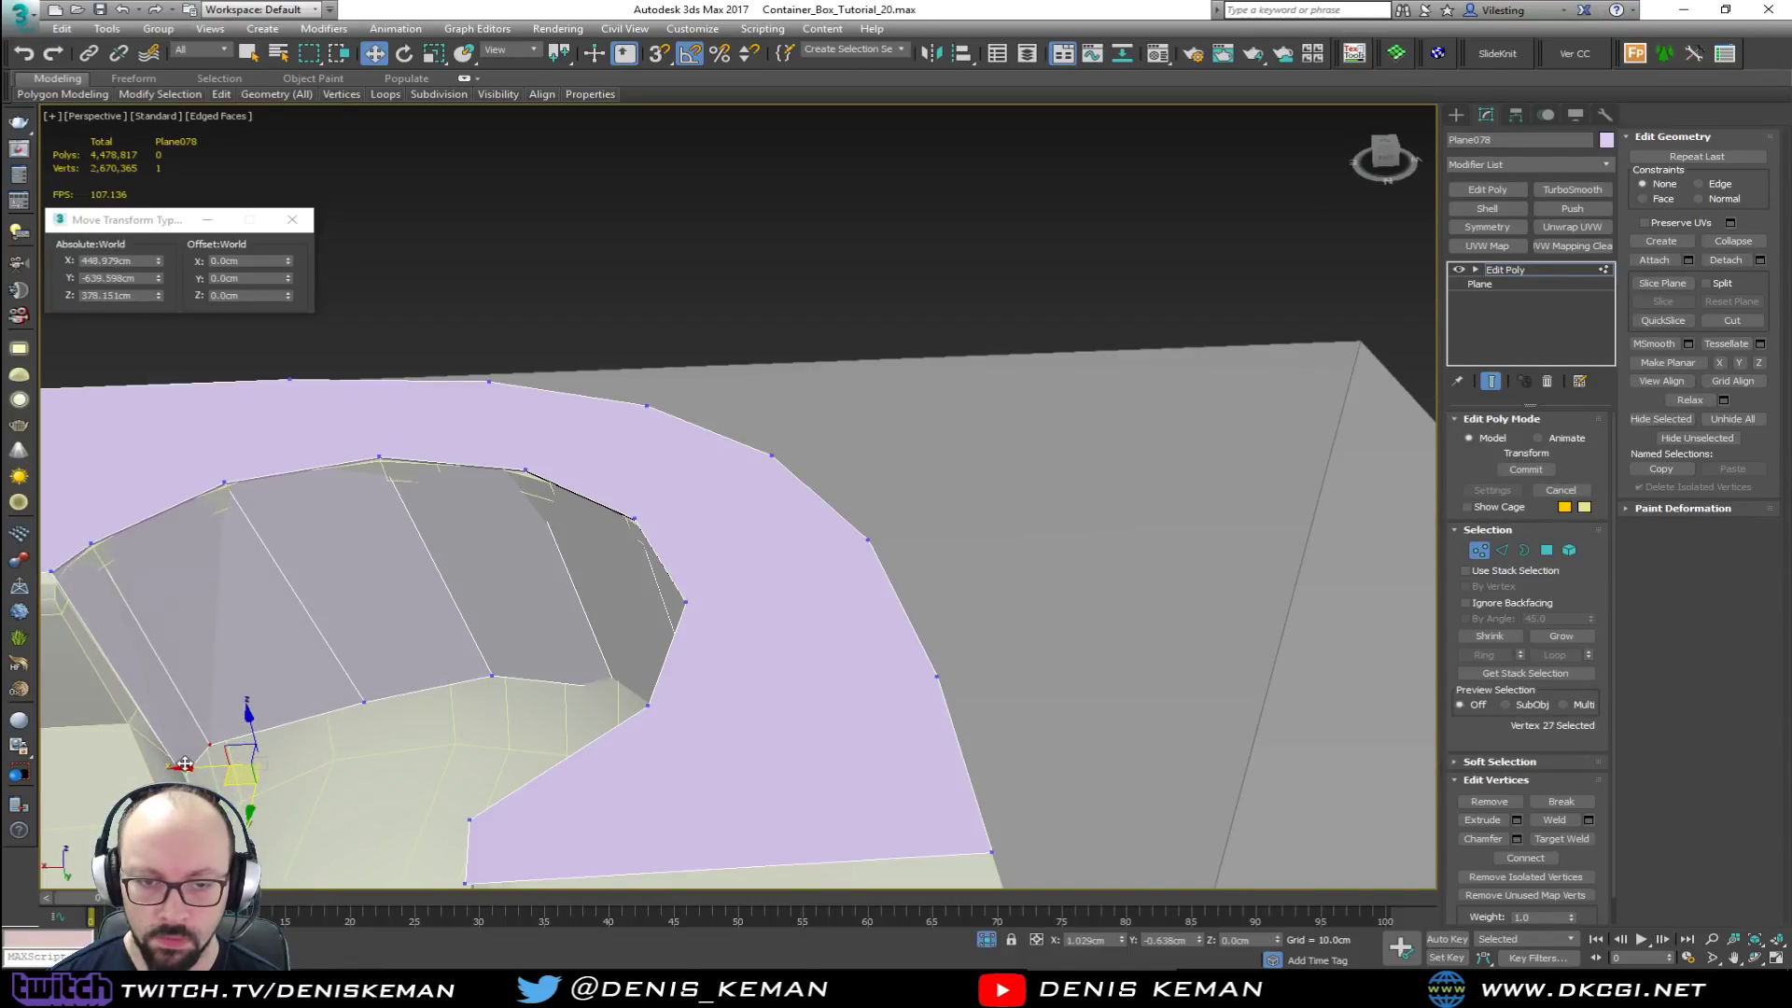
{"action": "left_click", "coordinate": [364, 701]}
{"action": "middle_click_drag", "start_coordinate": [364, 705], "coordinate": [360, 747], "text": "alt"}
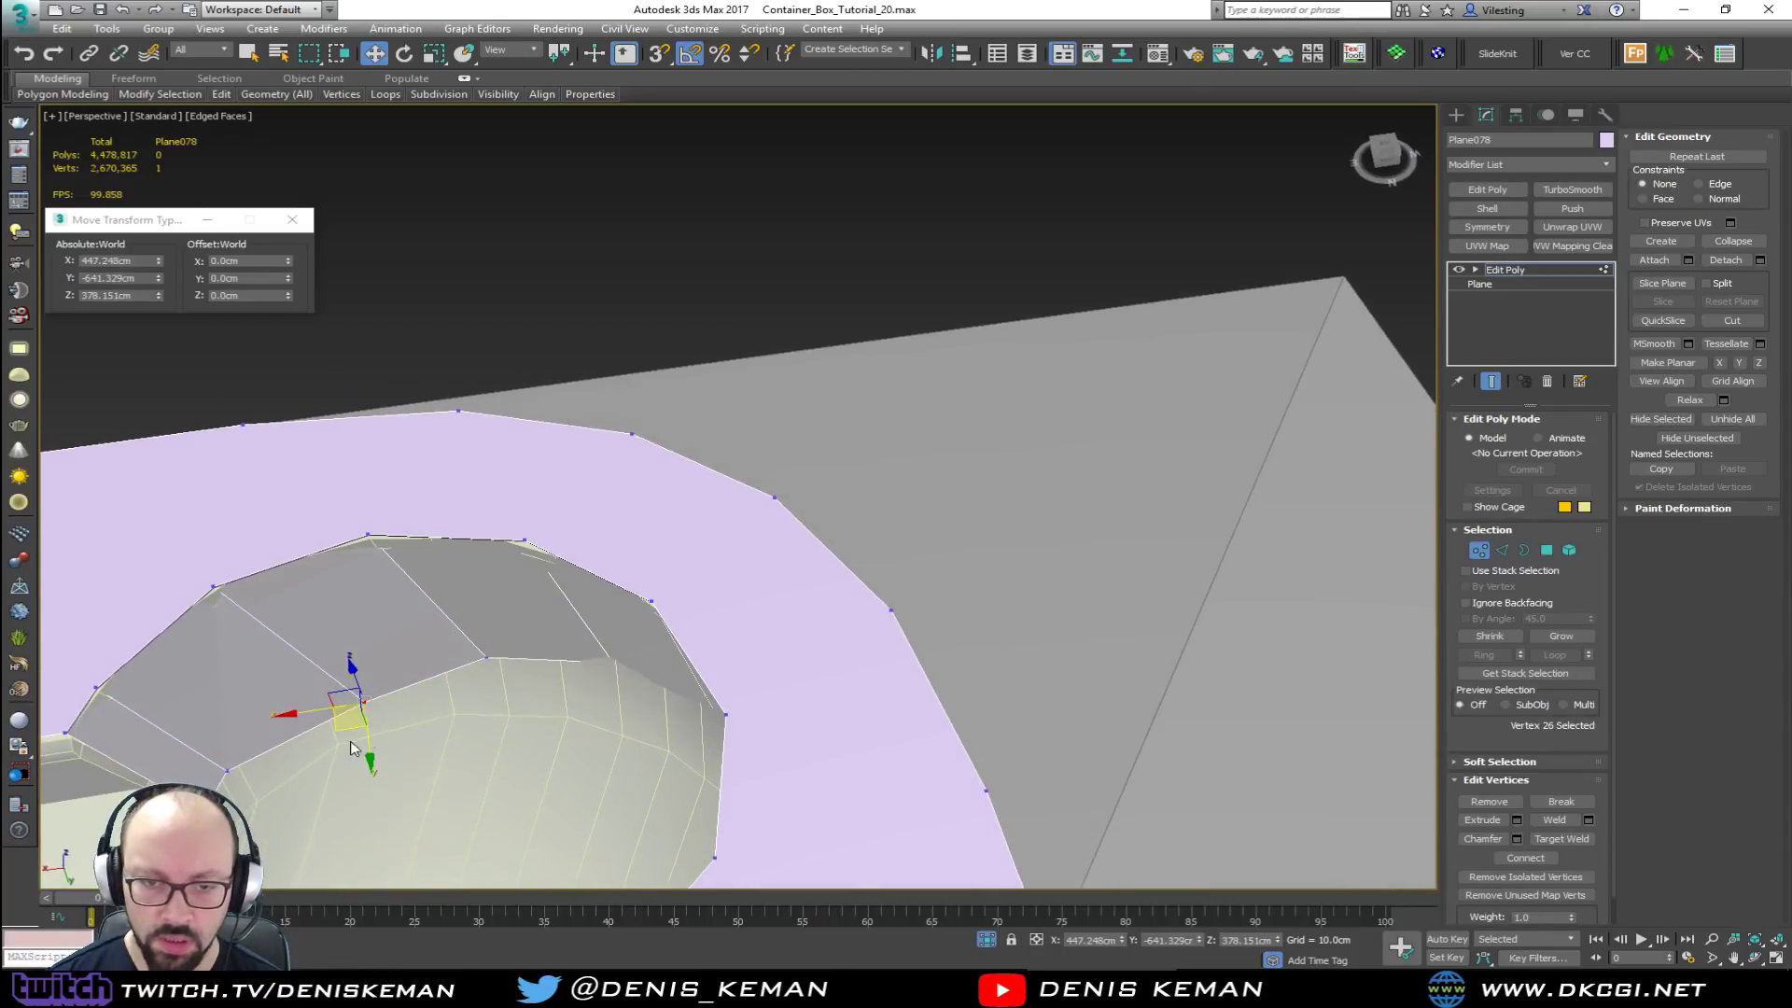
{"action": "left_click_drag", "start_coordinate": [340, 729], "coordinate": [295, 719]}
Step: Fit the three lower vertices in the middle of the extruded wall to the pocket's curve
{"action": "left_click", "coordinate": [486, 660]}
{"action": "left_click_drag", "start_coordinate": [462, 682], "coordinate": [416, 679]}
{"action": "middle_click_drag", "start_coordinate": [462, 665], "coordinate": [506, 644], "text": "alt"}
{"action": "left_click", "coordinate": [598, 623]}
{"action": "left_click_drag", "start_coordinate": [597, 631], "coordinate": [577, 652]}
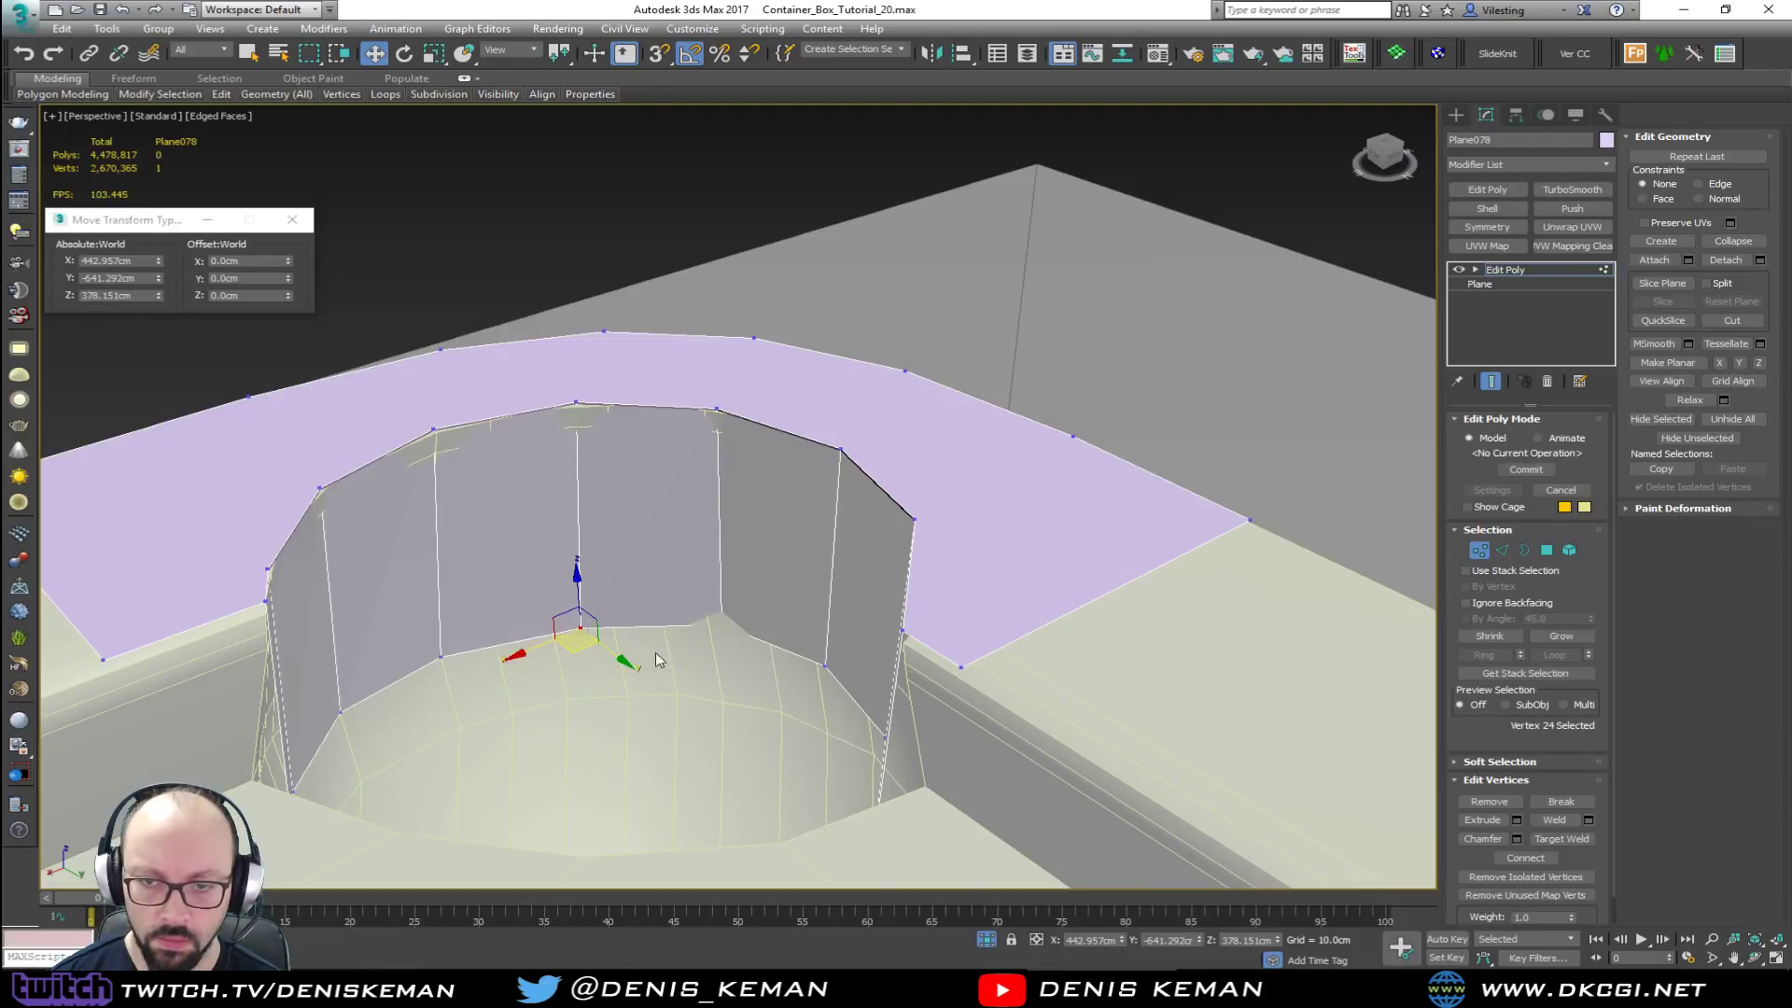
{"action": "left_click", "coordinate": [721, 627]}
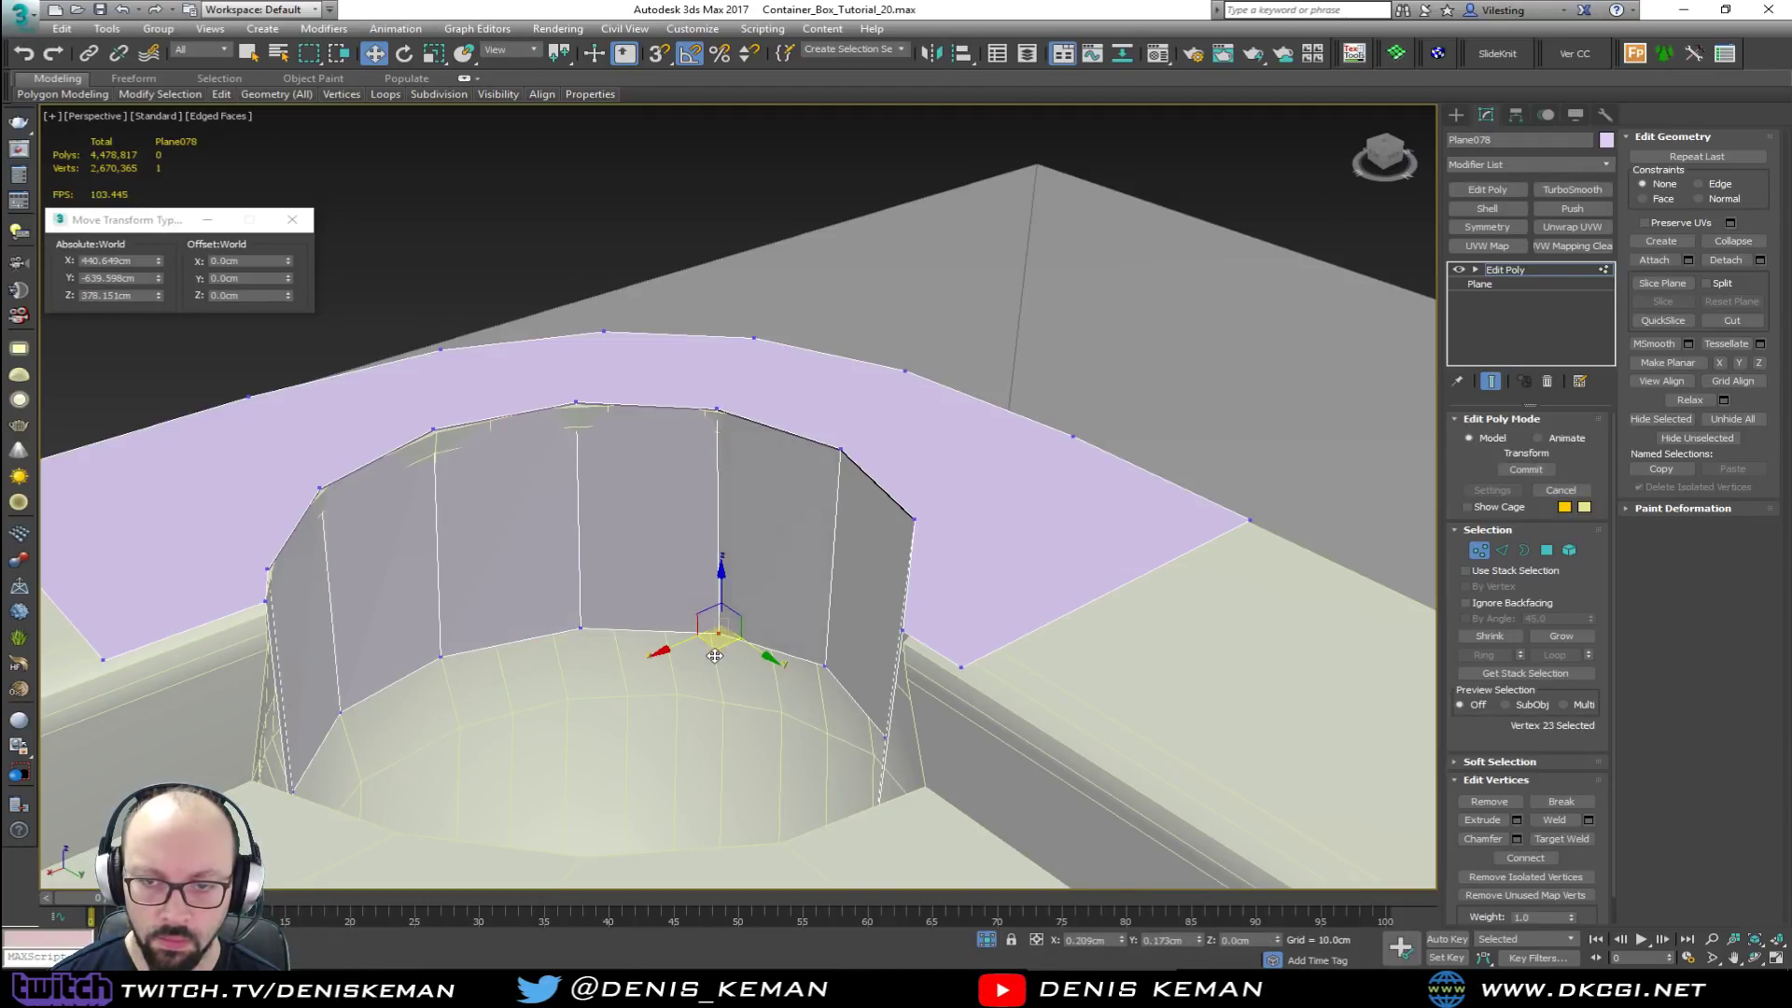
Step: Move the last three lower wall vertices toward the opposite rail end so they match the pocket's curve
{"action": "left_click", "coordinate": [826, 669]}
{"action": "middle_click_drag", "start_coordinate": [830, 674], "coordinate": [885, 647], "text": "alt"}
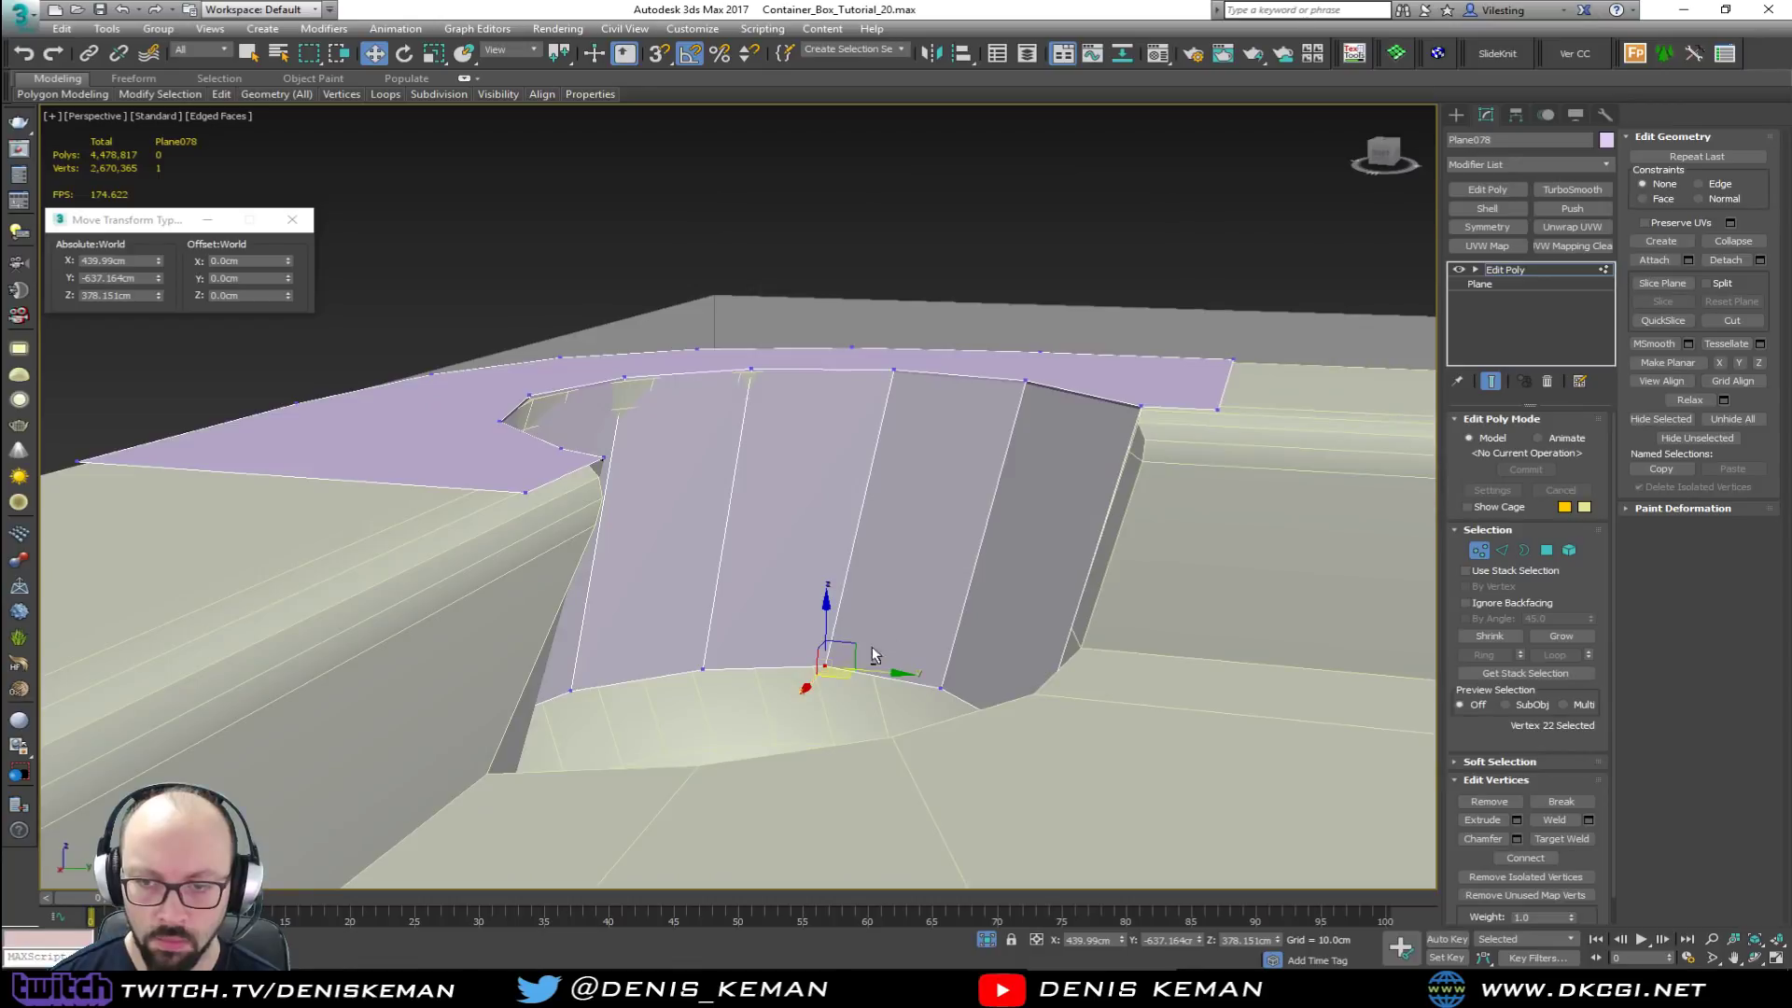
{"action": "left_click_drag", "start_coordinate": [842, 680], "coordinate": [839, 682]}
{"action": "middle_click_drag", "start_coordinate": [839, 681], "coordinate": [846, 746], "text": "alt"}
{"action": "left_click", "coordinate": [934, 724]}
{"action": "left_click_drag", "start_coordinate": [946, 752], "coordinate": [979, 711]}
{"action": "left_click", "coordinate": [1005, 856]}
{"action": "middle_click_drag", "start_coordinate": [1016, 814], "coordinate": [943, 674]}
{"action": "left_click_drag", "start_coordinate": [954, 744], "coordinate": [985, 703]}
{"action": "middle_click_drag", "start_coordinate": [984, 701], "coordinate": [818, 666], "text": "alt"}
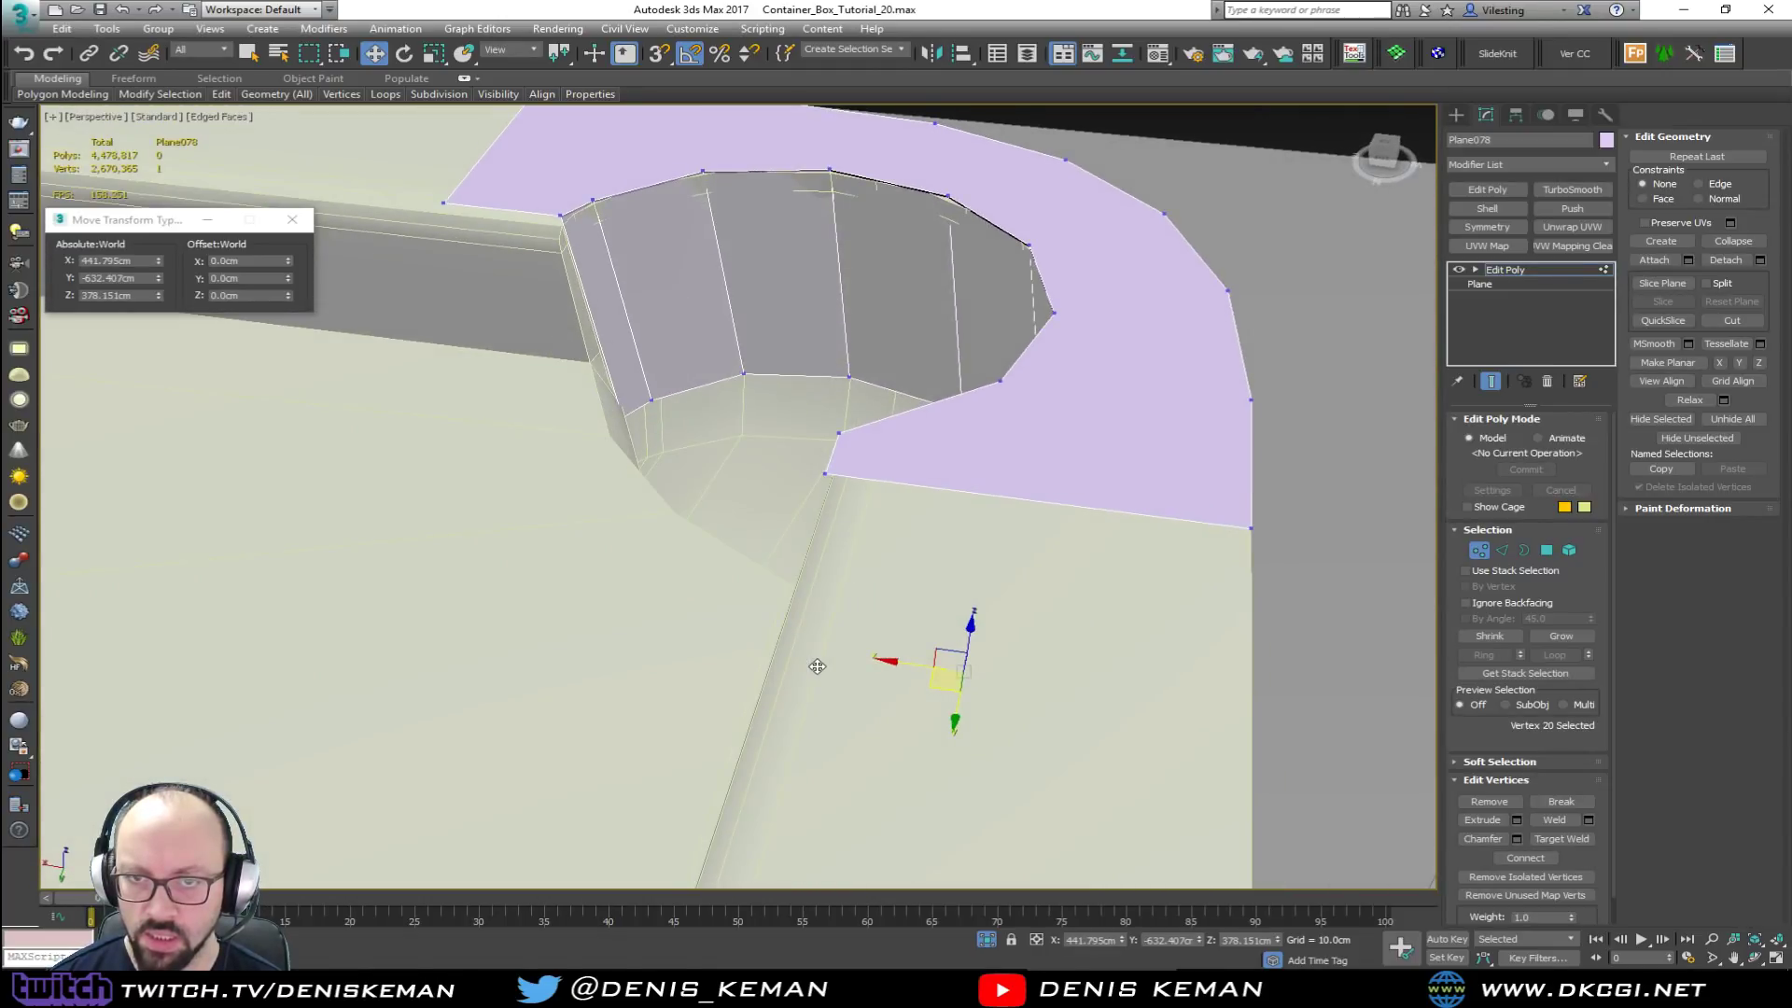
{"action": "middle_click_drag", "start_coordinate": [660, 385], "coordinate": [702, 566]}
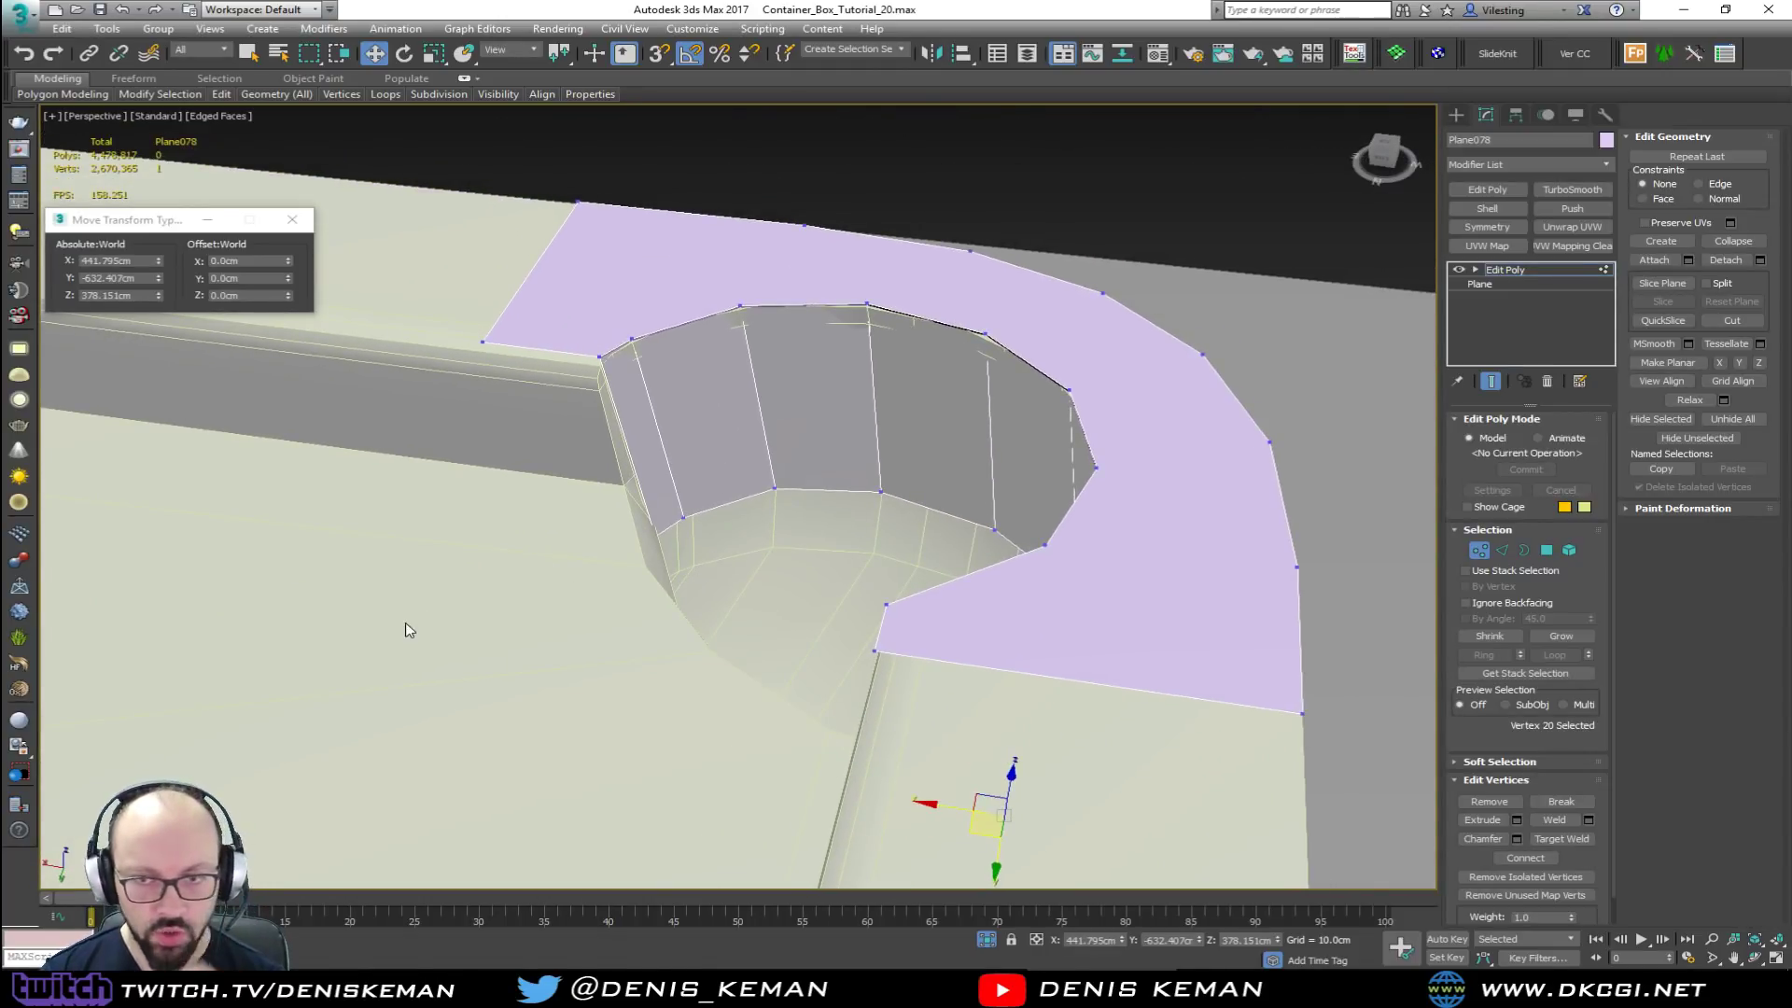
{"action": "middle_click_drag", "start_coordinate": [738, 392], "coordinate": [815, 471], "text": "alt"}
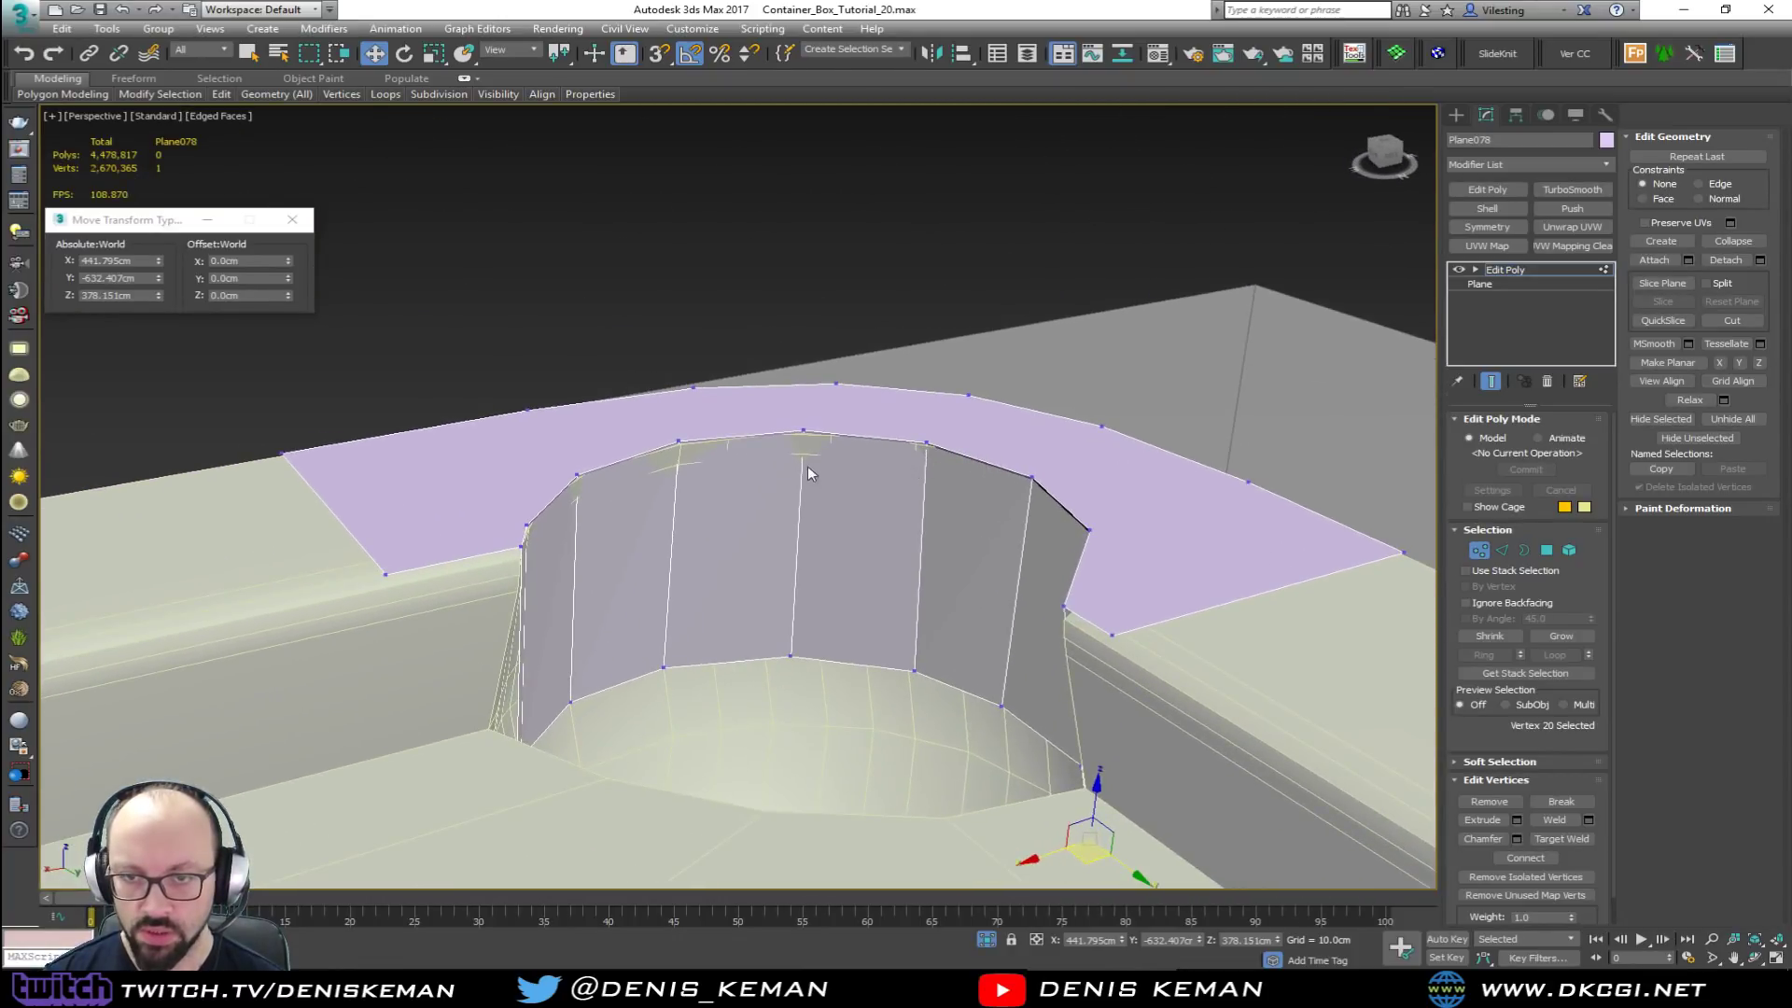
{"action": "key", "text": "2"}
{"action": "left_click", "coordinate": [541, 509]}
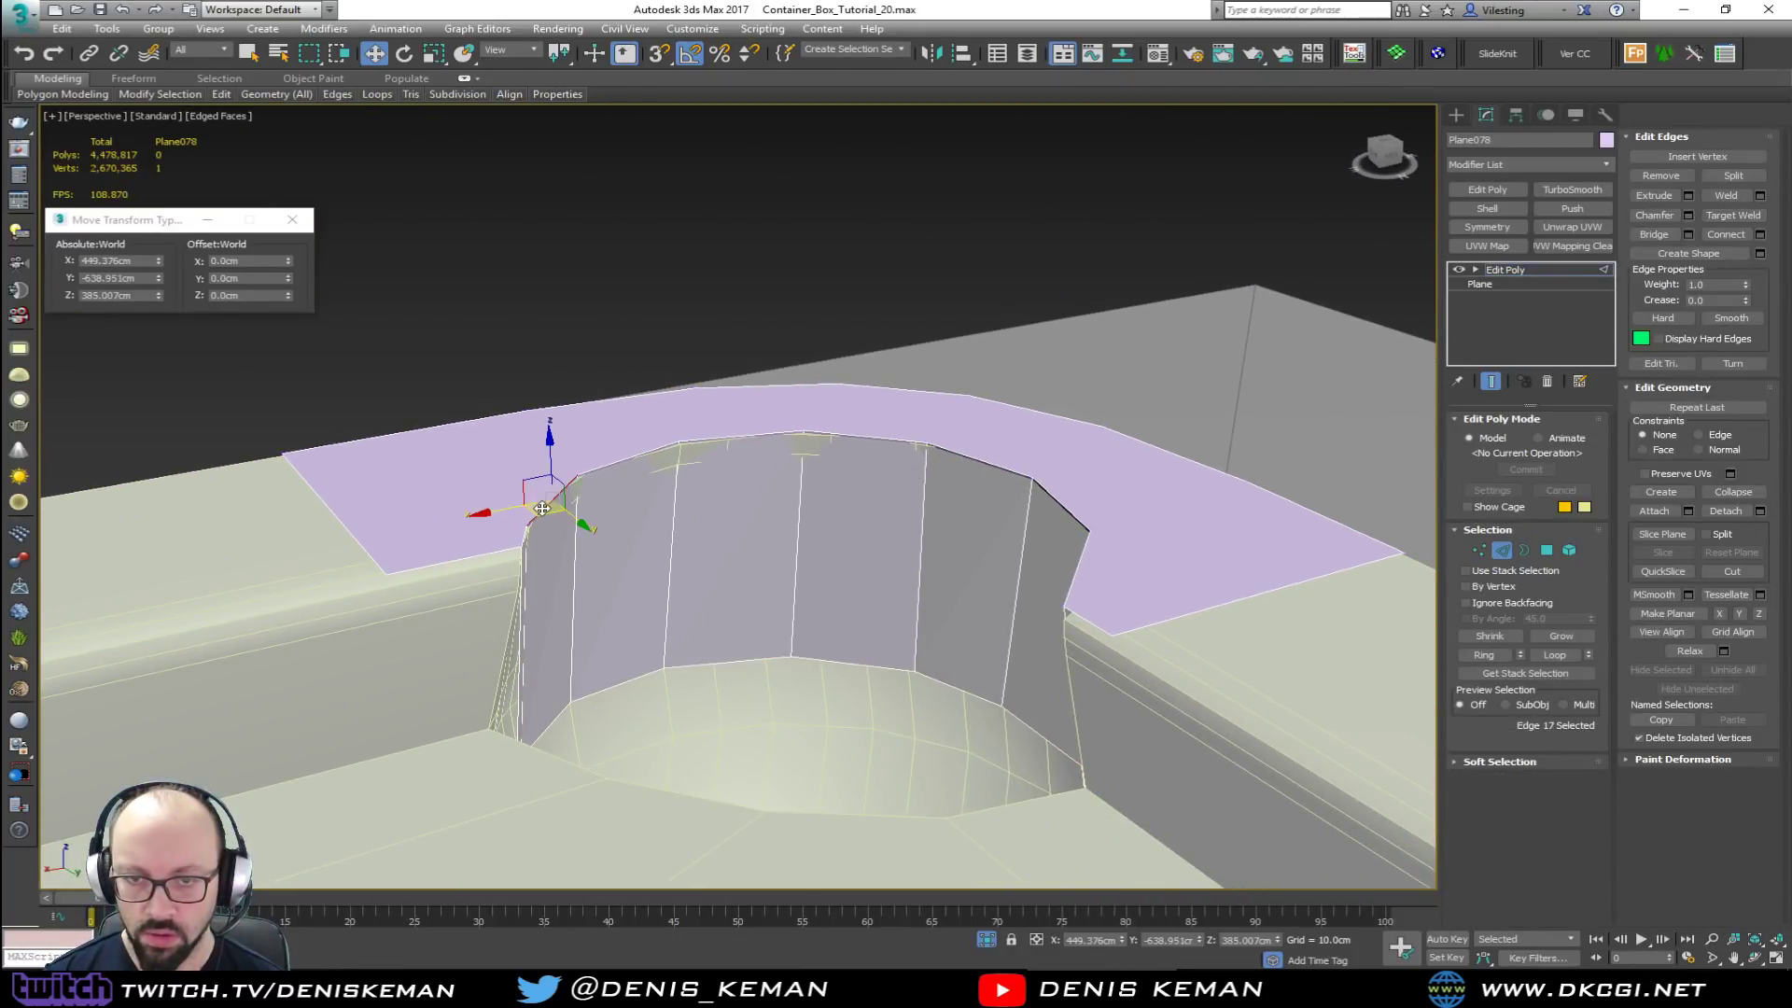
{"action": "scroll", "coordinate": [702, 472], "scroll_direction": "up", "scroll_amount": 3}
{"action": "left_click", "coordinate": [726, 419], "text": "ctrl"}
{"action": "left_click", "coordinate": [637, 438], "text": "ctrl"}
{"action": "left_click", "coordinate": [879, 417], "text": "ctrl"}
{"action": "left_click", "coordinate": [1244, 517], "text": "ctrl"}
{"action": "middle_click_drag", "start_coordinate": [1028, 520], "coordinate": [978, 528], "text": "alt"}
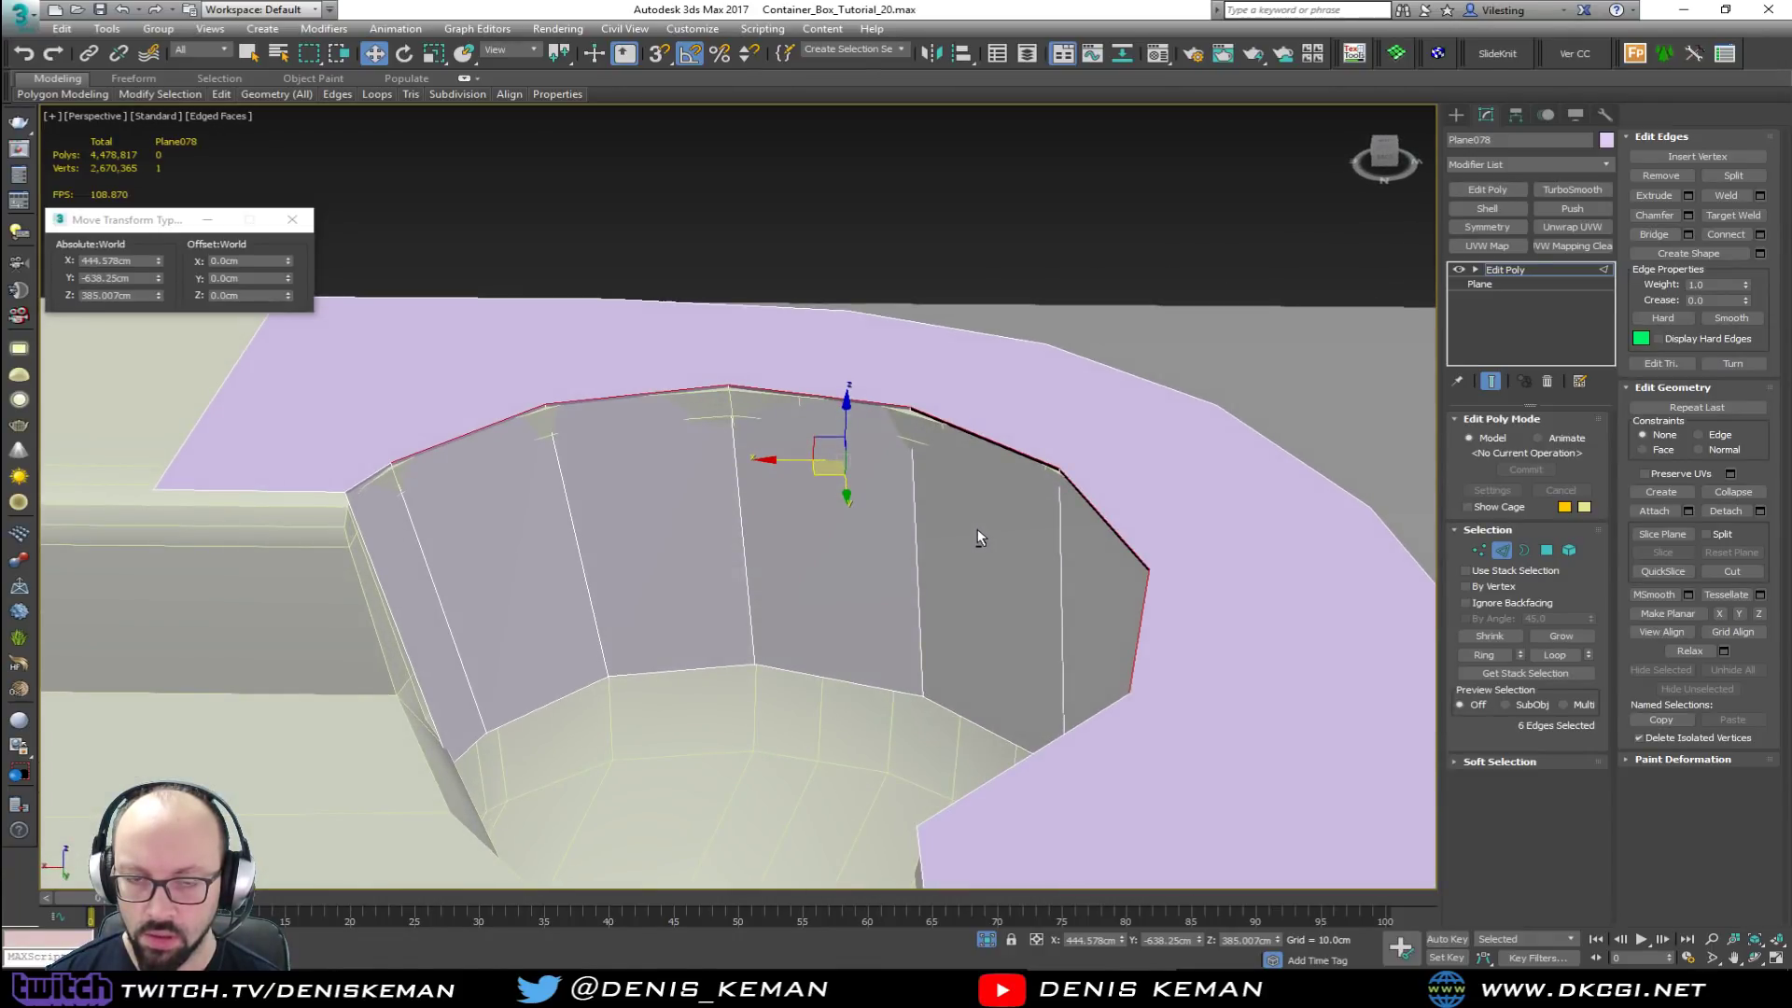
{"action": "left_click", "coordinate": [1500, 550]}
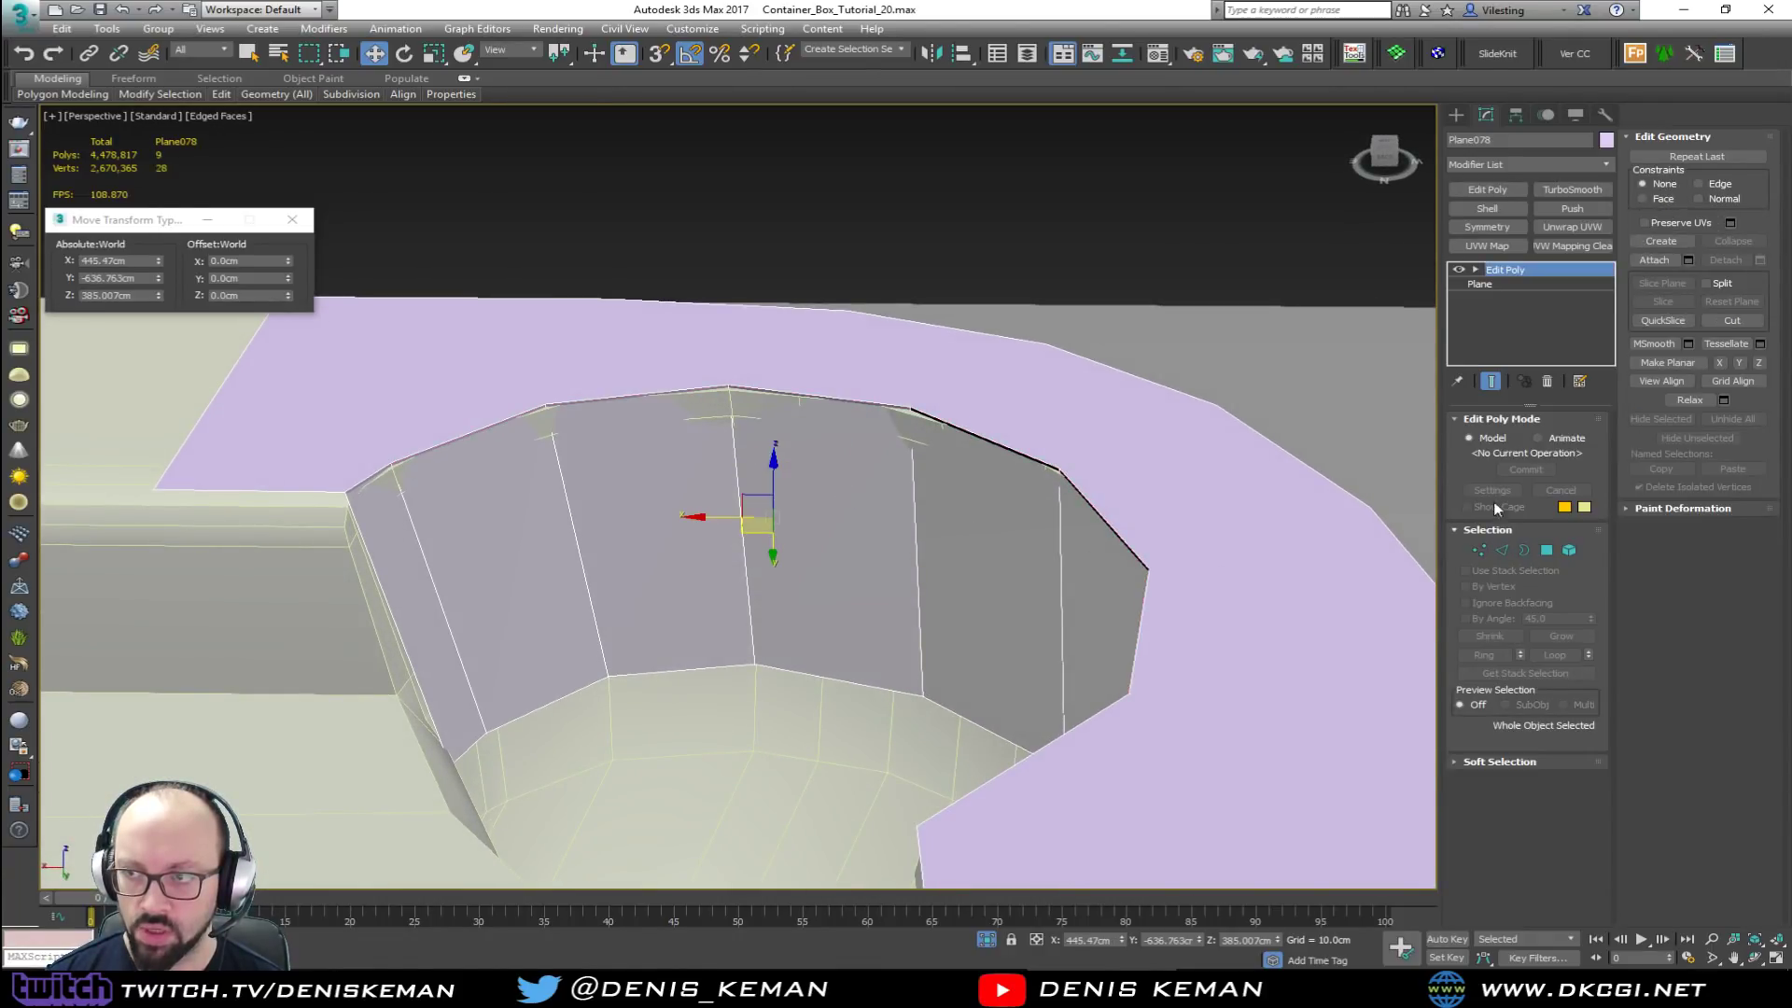
Step: Add a Shell modifier to the trim piece and isolate it together with the table rails
{"action": "left_click", "coordinate": [1487, 209]}
{"action": "middle_click_drag", "start_coordinate": [644, 457], "coordinate": [678, 386], "text": "alt"}
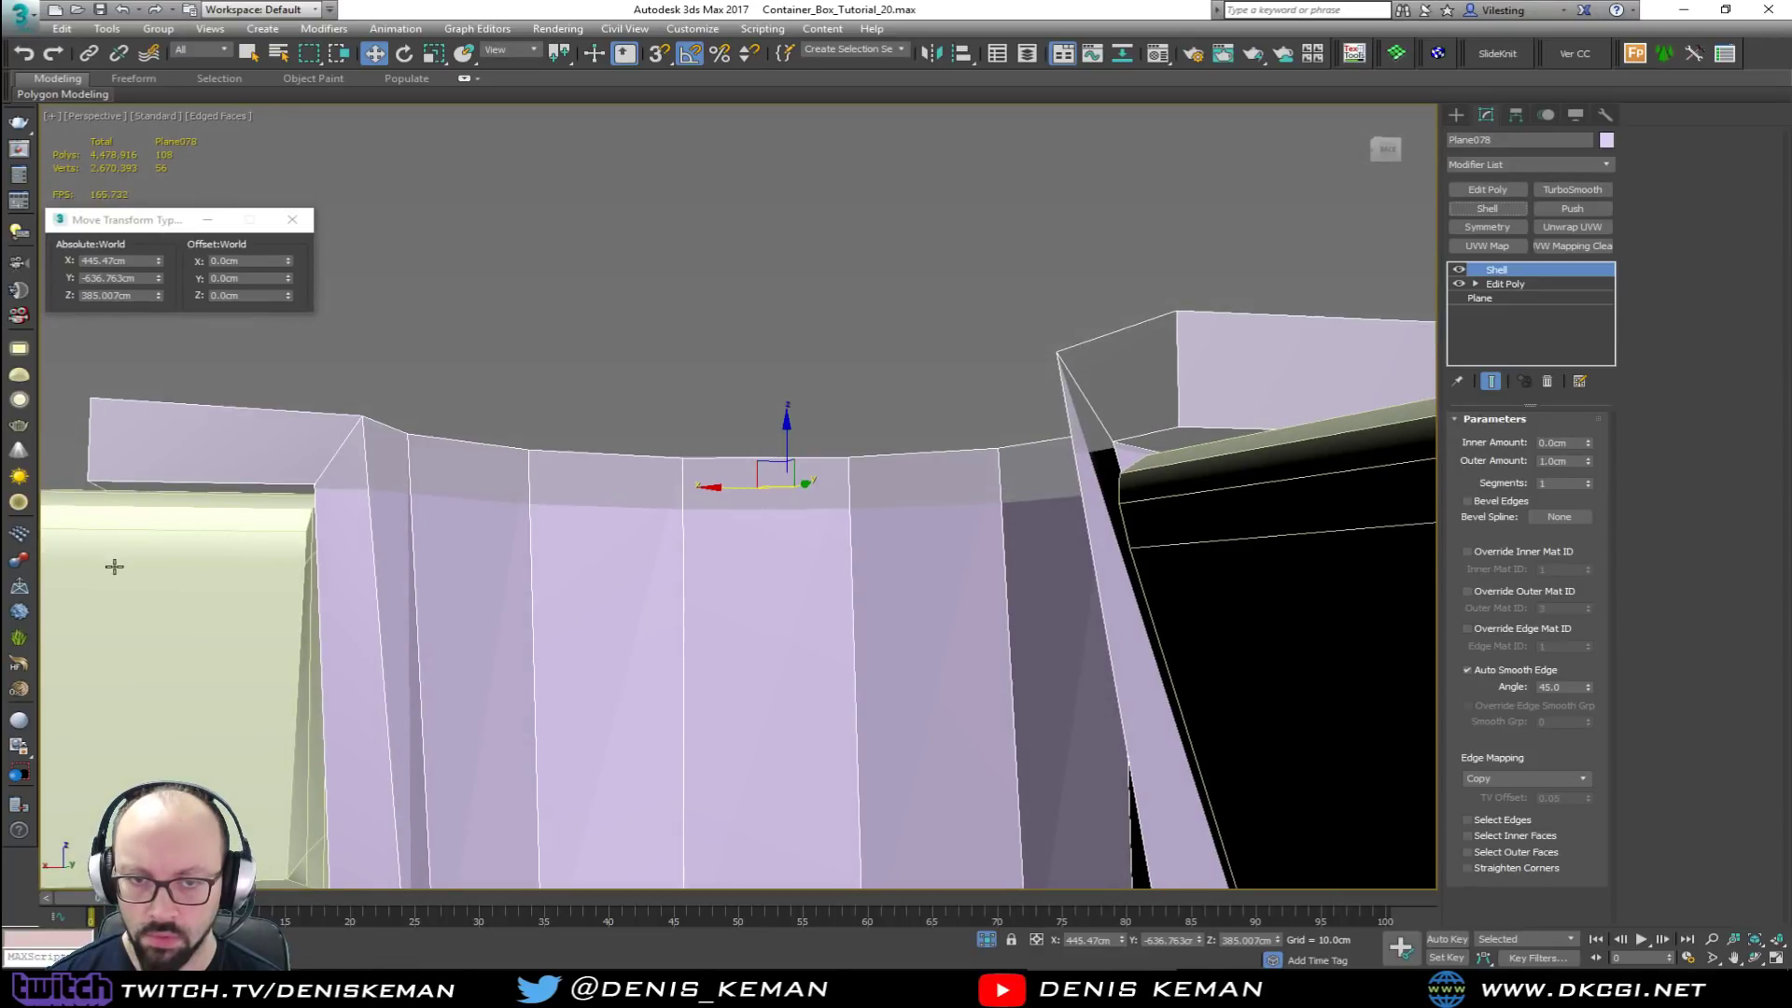
{"action": "left_click", "coordinate": [176, 564], "text": "ctrl"}
{"action": "key", "text": "alt+q"}
{"action": "middle_click_drag", "start_coordinate": [407, 627], "coordinate": [379, 641], "text": "alt"}
Step: Set the trim piece's Shell outer amount to 0.5 cm
{"action": "left_click", "coordinate": [1102, 487]}
{"action": "left_click", "coordinate": [1020, 456]}
{"action": "key", "text": "z"}
{"action": "middle_click_drag", "start_coordinate": [996, 476], "coordinate": [1195, 495], "text": "alt"}
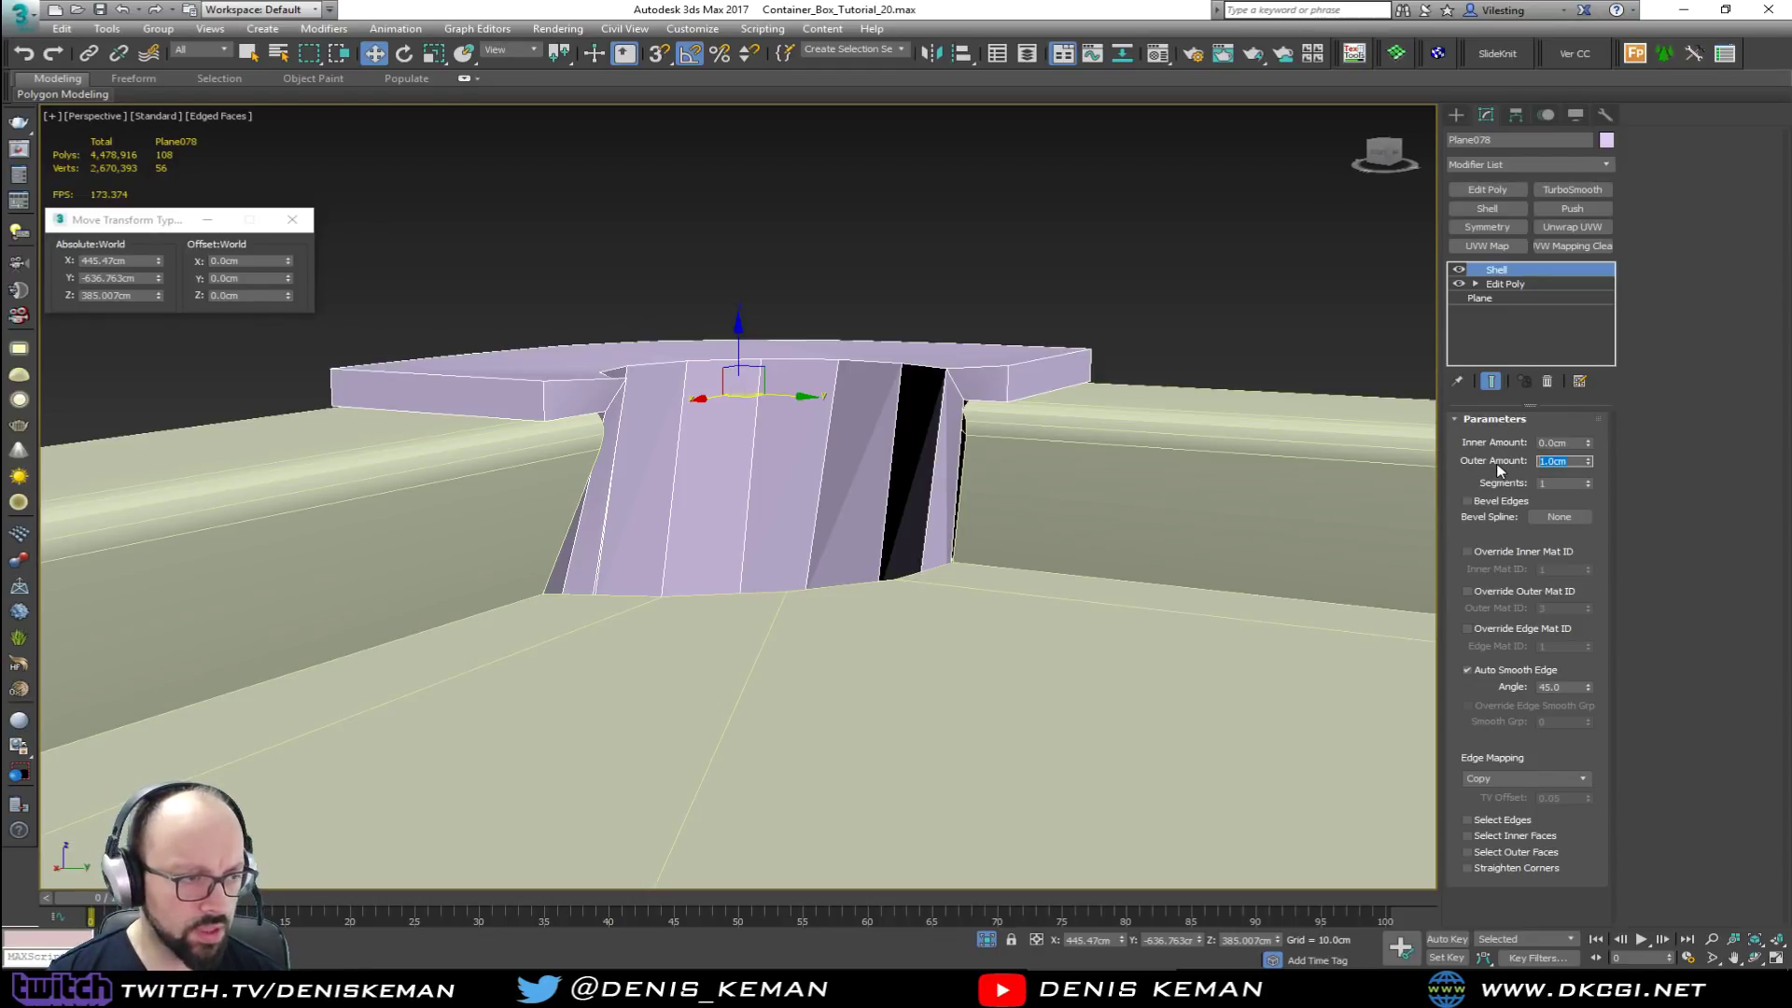
{"action": "key", "text": "Return"}
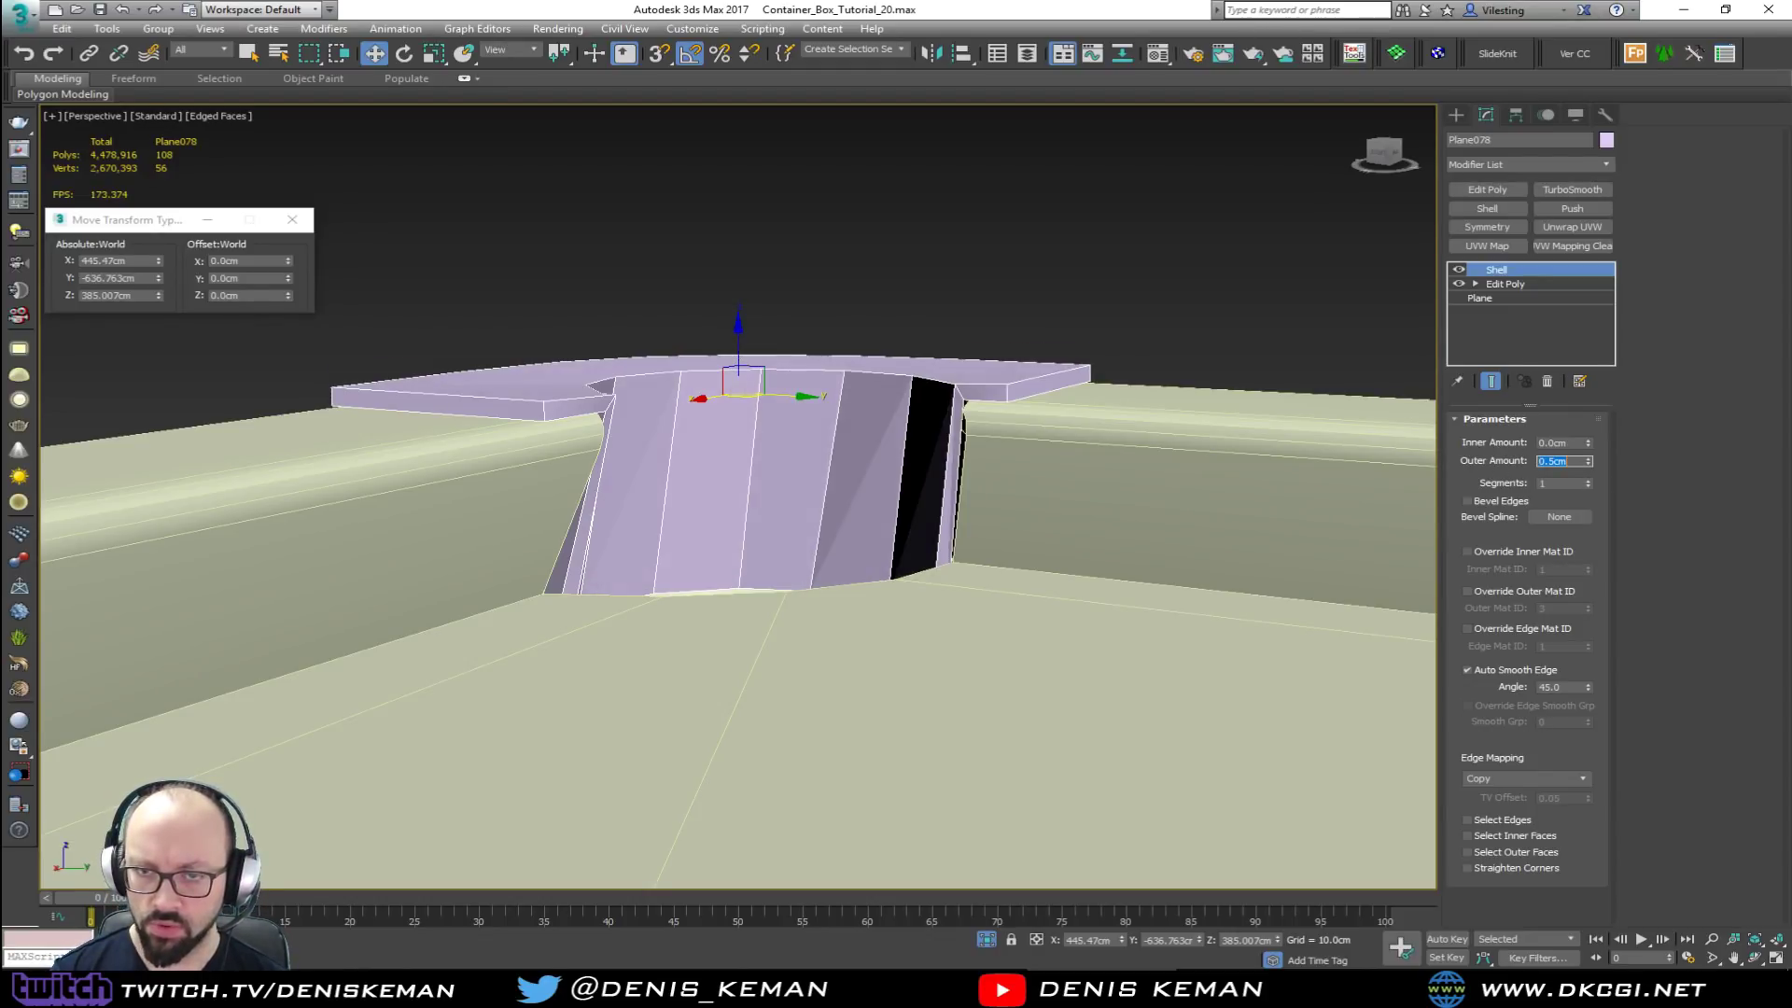
{"action": "middle_click_drag", "start_coordinate": [860, 403], "coordinate": [779, 403], "text": "alt"}
Step: Add an Edit Poly modifier above the Shell and move the four lower vertices at the wall's rail end outward in the horizontal plane
{"action": "left_click", "coordinate": [1494, 190]}
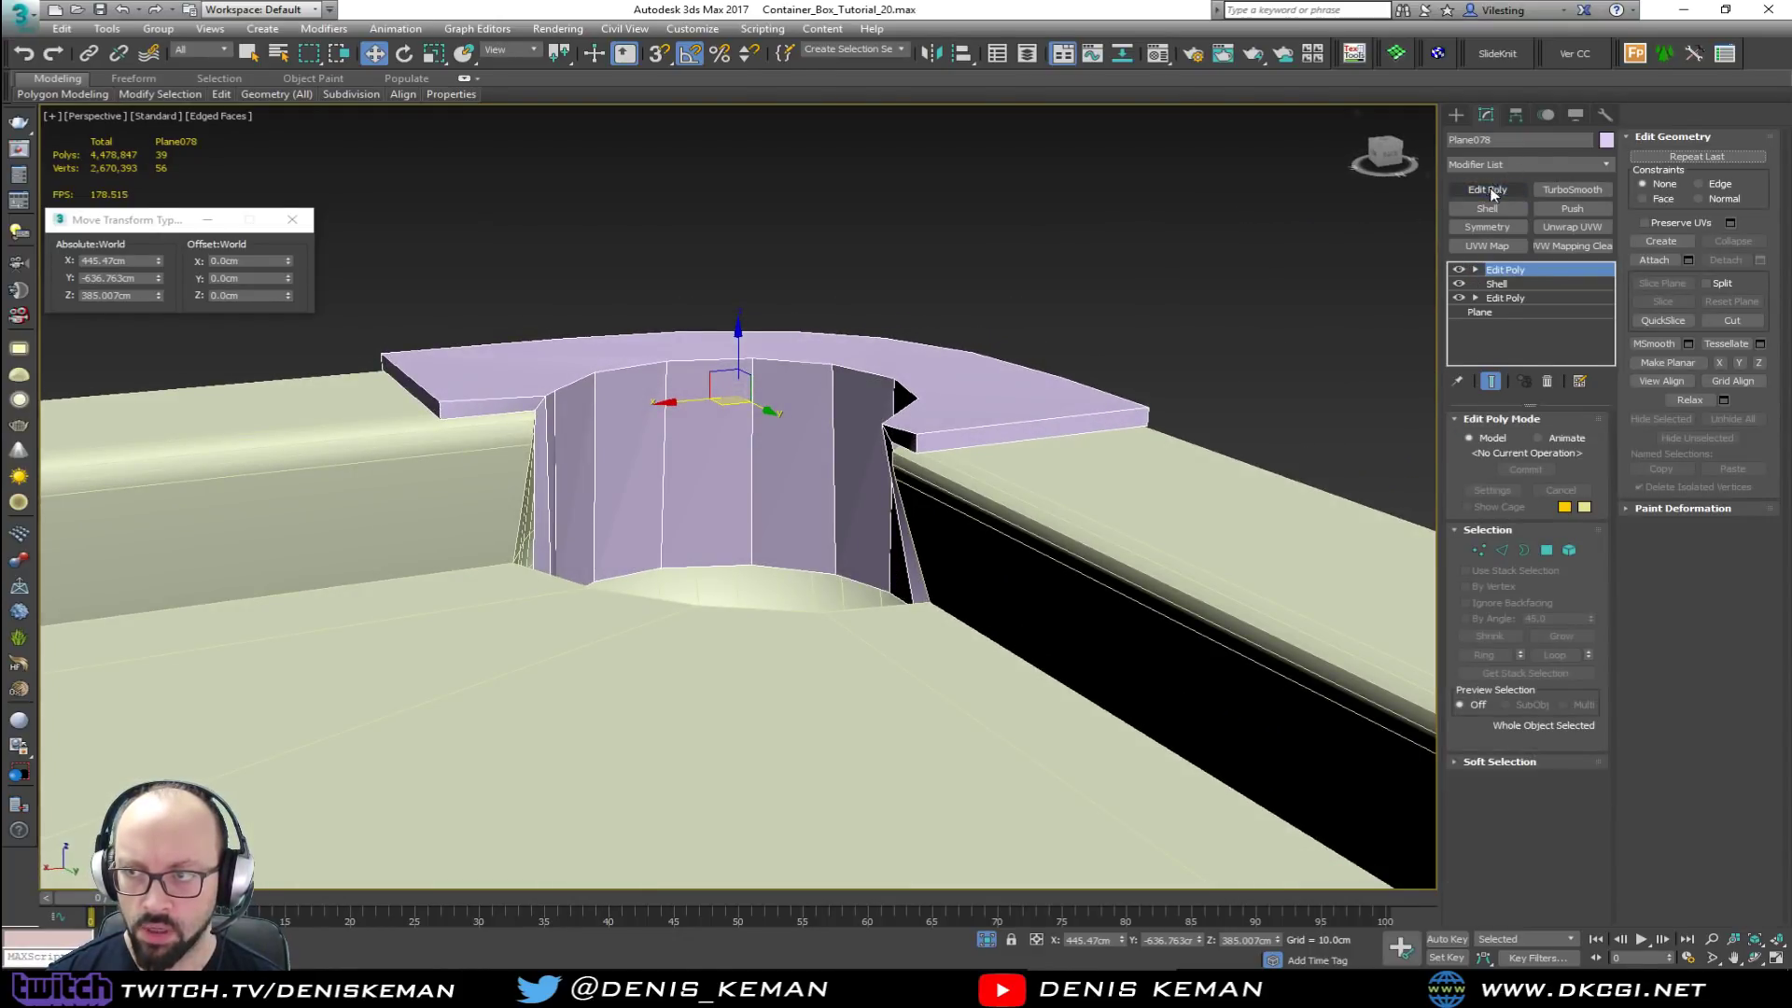
{"action": "key", "text": "1"}
{"action": "middle_click_drag", "start_coordinate": [1033, 522], "coordinate": [1039, 511], "text": "alt"}
{"action": "key", "text": "F3"}
{"action": "left_click_drag", "start_coordinate": [523, 700], "coordinate": [472, 713]}
{"action": "middle_click_drag", "start_coordinate": [747, 583], "coordinate": [704, 630], "text": "alt"}
{"action": "key", "text": "F3"}
{"action": "left_click_drag", "start_coordinate": [709, 600], "coordinate": [709, 613]}
{"action": "middle_click_drag", "start_coordinate": [710, 612], "coordinate": [570, 682], "text": "alt"}
{"action": "left_click_drag", "start_coordinate": [453, 635], "coordinate": [462, 680]}
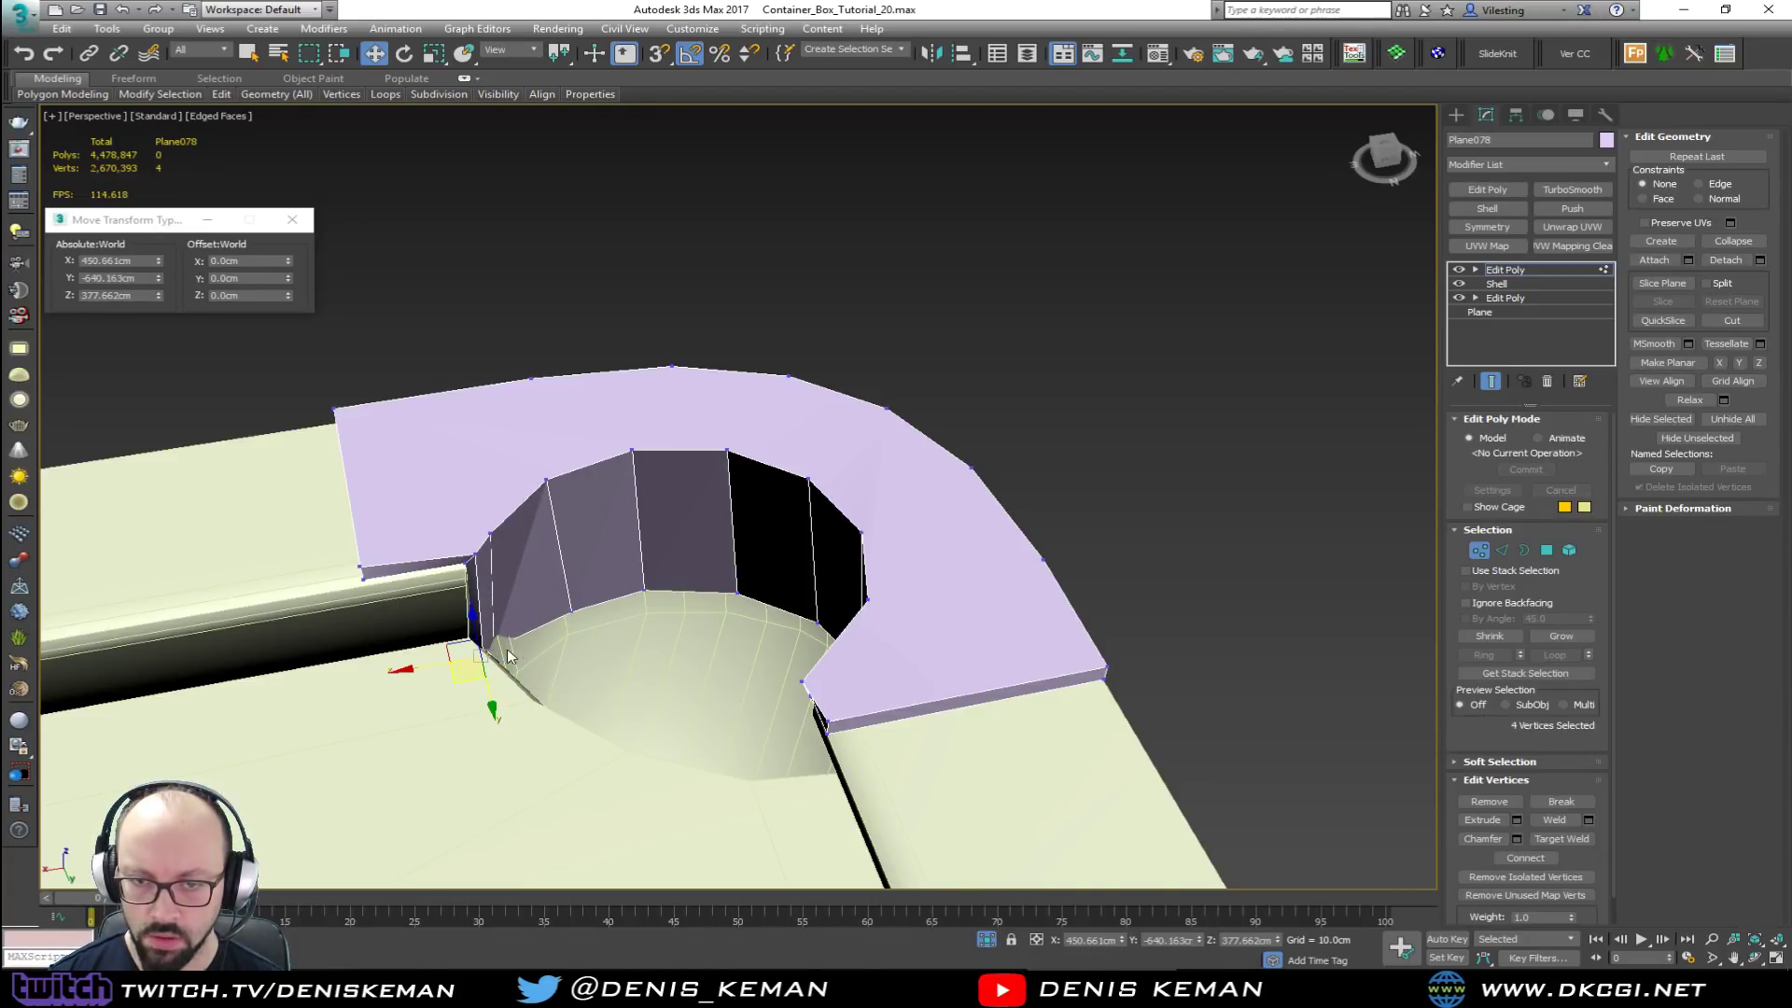
Step: Adjust the neighbouring lower wall vertices to fit the pocket's side and finish vertex editing
{"action": "mouse_move", "coordinate": [577, 640]}
{"action": "left_mouse_down"}
{"action": "mouse_move", "coordinate": [540, 574]}
{"action": "mouse_move", "coordinate": [527, 627]}
{"action": "left_mouse_up"}
{"action": "key", "text": "F3"}
{"action": "key", "text": "F3"}
{"action": "middle_click_drag", "start_coordinate": [528, 627], "coordinate": [484, 640], "text": "alt"}
{"action": "left_click_drag", "start_coordinate": [427, 600], "coordinate": [424, 655]}
{"action": "middle_click_drag", "start_coordinate": [424, 654], "coordinate": [563, 607], "text": "alt"}
{"action": "left_click", "coordinate": [1480, 551]}
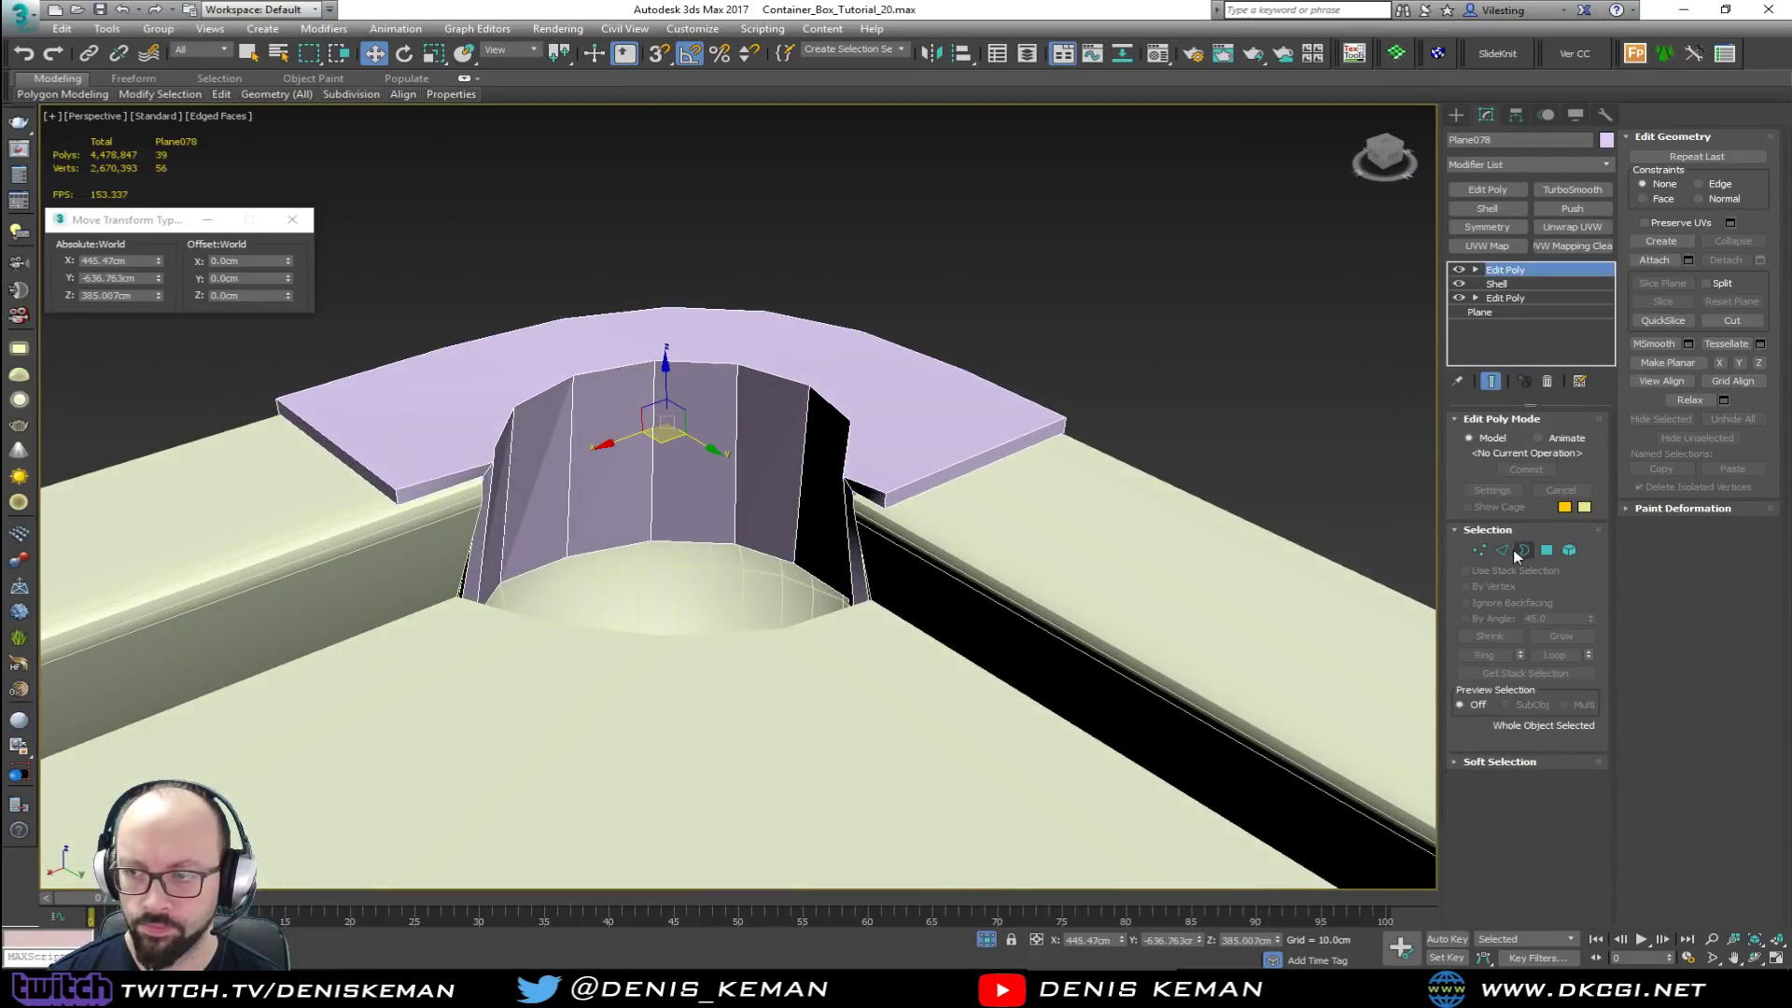
Step: Test a TurboSmooth modifier on the trim piece and remove it again
{"action": "left_click", "coordinate": [1573, 190]}
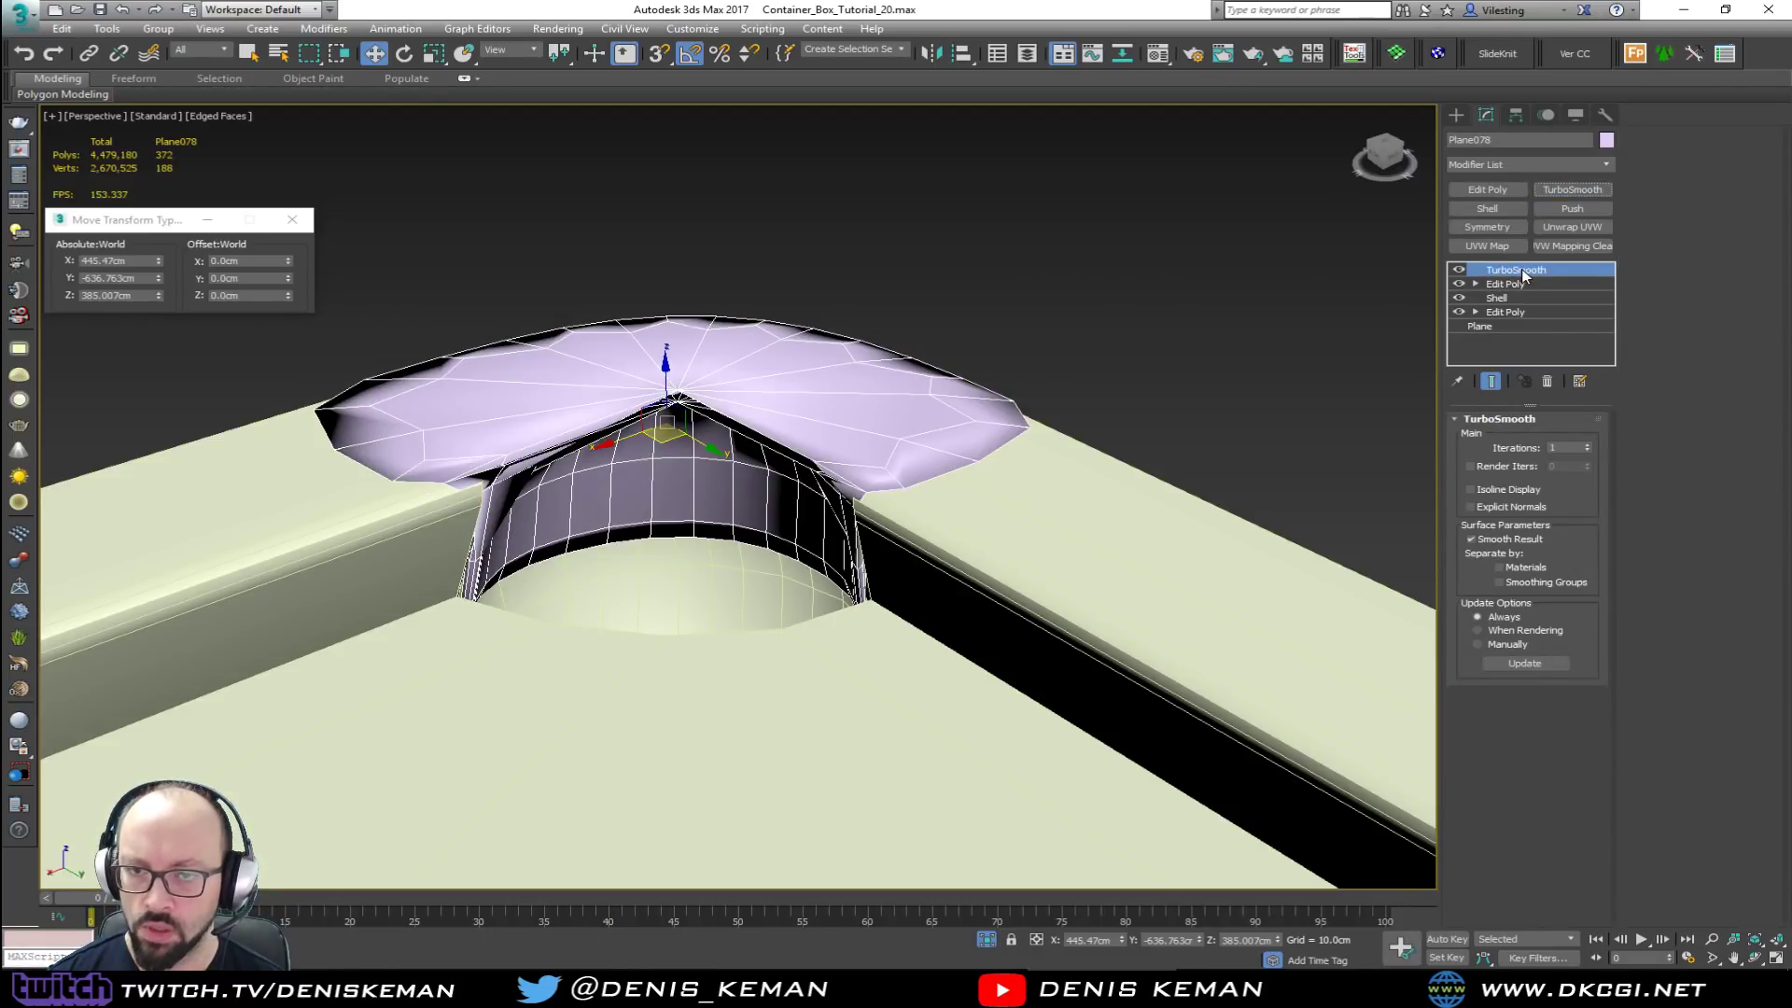
{"action": "left_click", "coordinate": [1547, 381]}
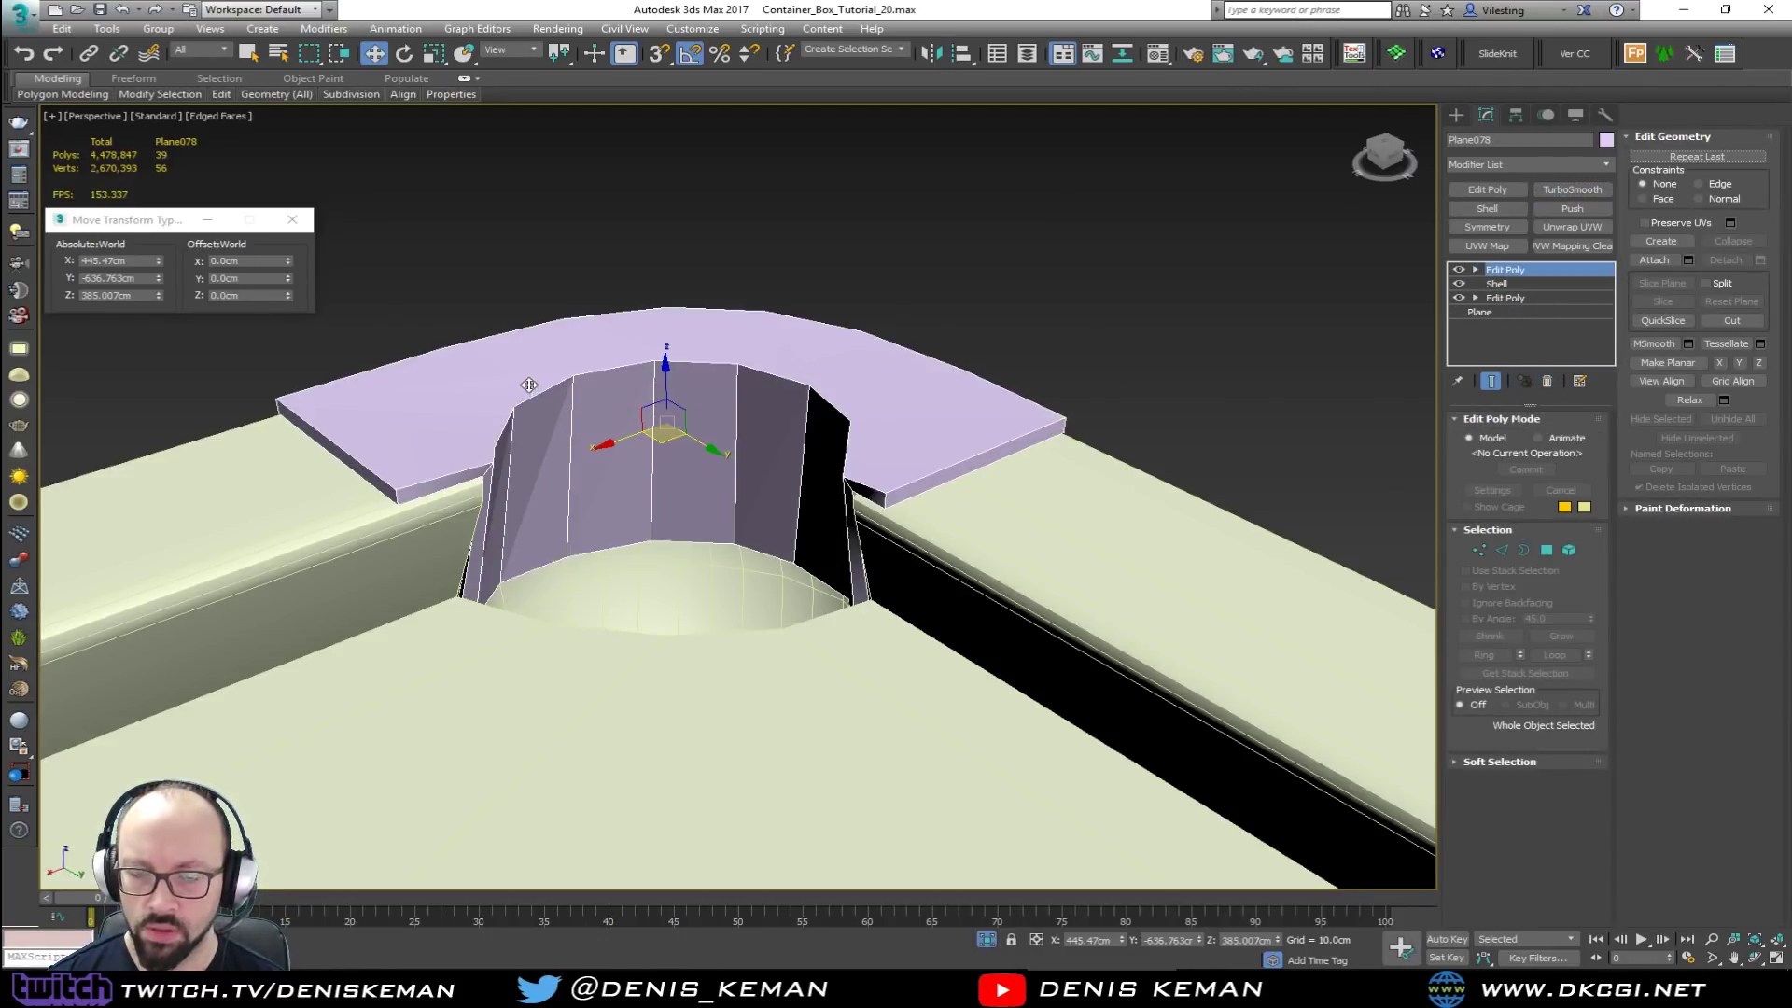
Step: Insert two support edge loops around the trim piece's thickness, close to its upper and lower edges, using SwiftLoop
{"action": "scroll", "coordinate": [536, 414], "scroll_direction": "up", "scroll_amount": 3}
{"action": "key", "text": "1"}
{"action": "left_click", "coordinate": [164, 463]}
{"action": "middle_click_drag", "start_coordinate": [403, 495], "coordinate": [366, 491], "text": "alt"}
{"action": "left_click", "coordinate": [328, 570]}
{"action": "middle_click_drag", "start_coordinate": [210, 640], "coordinate": [267, 691], "text": "alt"}
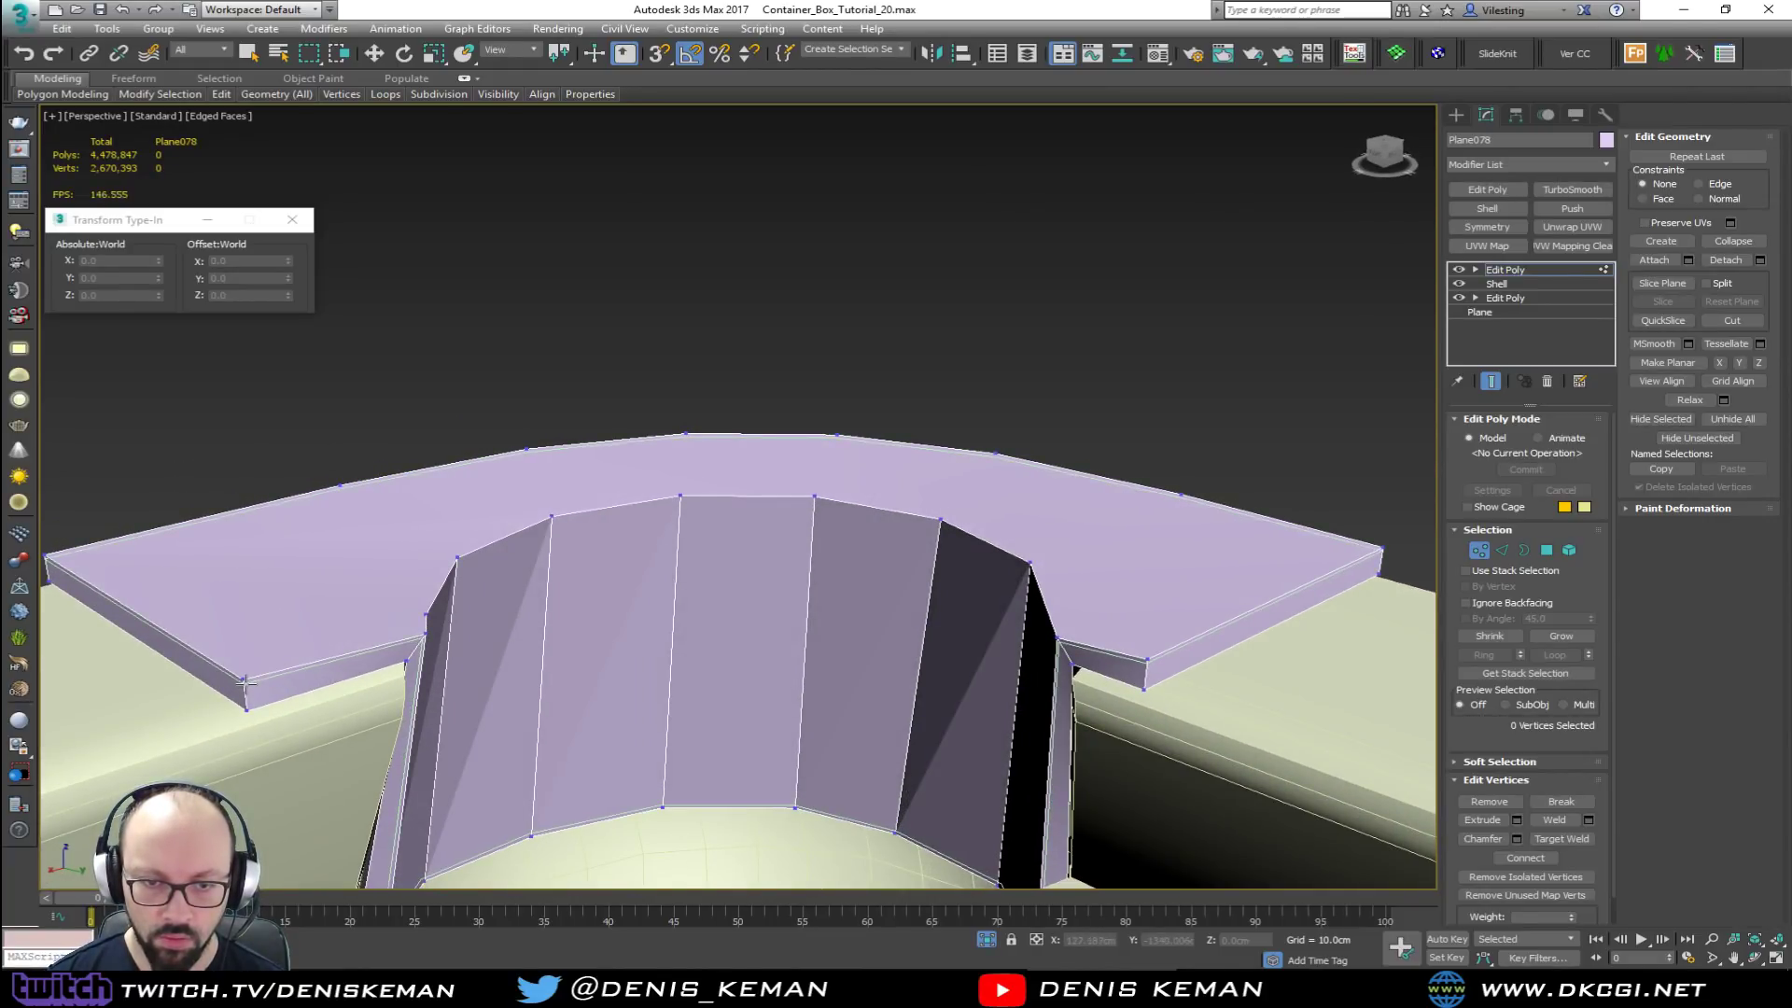
{"action": "key", "text": "2"}
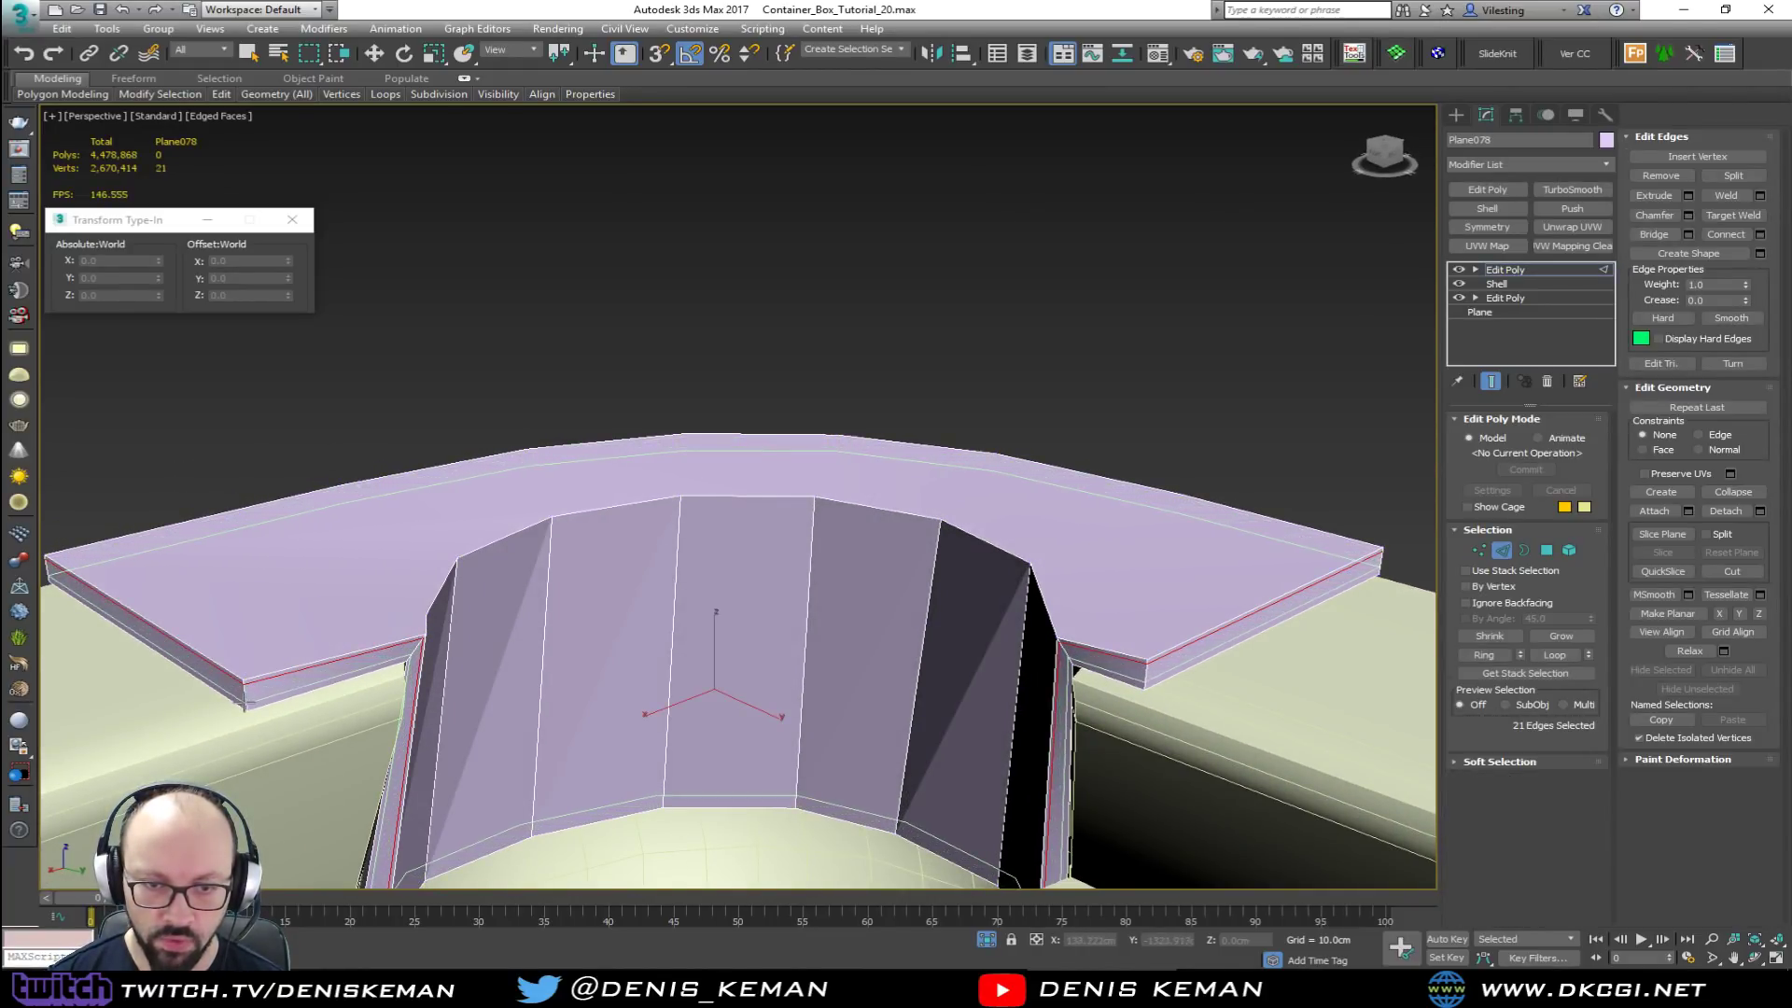
{"action": "left_click", "coordinate": [245, 703]}
{"action": "key", "text": "w"}
{"action": "key", "text": "1"}
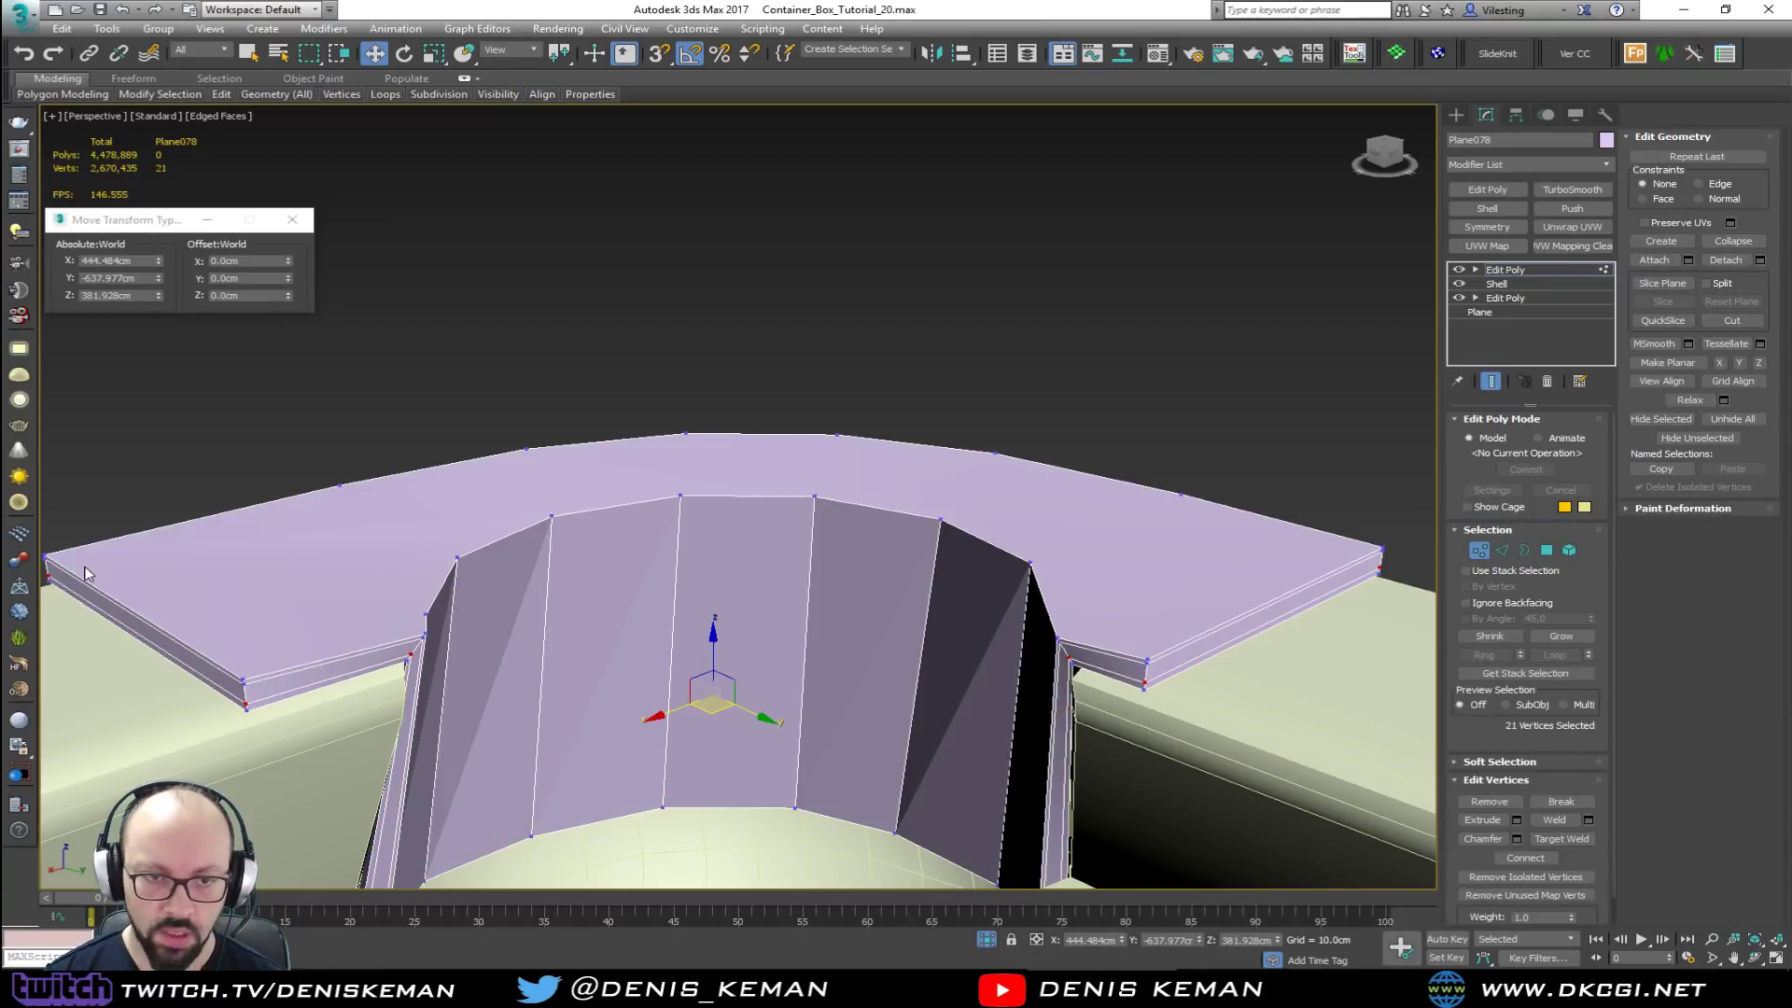
Step: Connect the inner rim vertices to the outer corner and the nearest outer curve vertex at one end of the trim's top face
{"action": "middle_click_drag", "start_coordinate": [80, 565], "coordinate": [104, 597], "text": "alt"}
{"action": "left_click", "coordinate": [417, 736]}
{"action": "middle_click_drag", "start_coordinate": [395, 682], "coordinate": [560, 616], "text": "alt"}
{"action": "left_click", "coordinate": [334, 750], "text": "ctrl"}
{"action": "key", "text": "ctrl+shift+e"}
{"action": "left_click", "coordinate": [516, 600]}
{"action": "middle_click_drag", "start_coordinate": [504, 737], "coordinate": [571, 774], "text": "alt"}
{"action": "left_click", "coordinate": [560, 789], "text": "ctrl"}
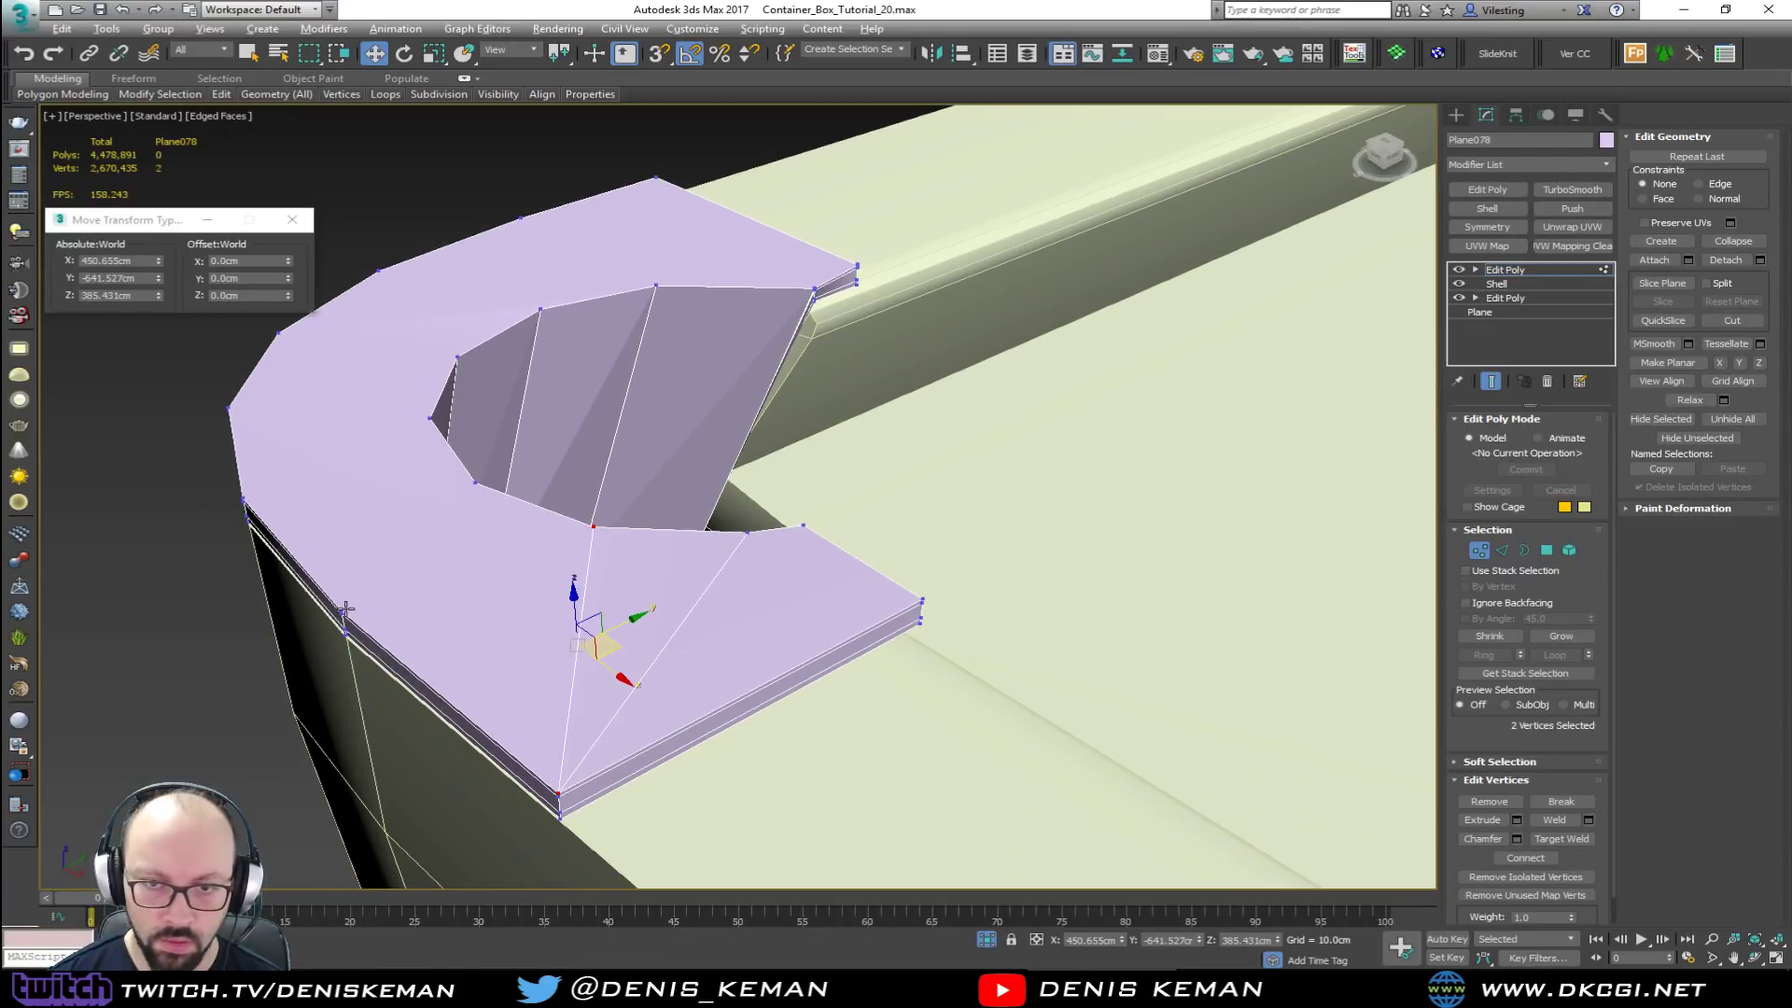
{"action": "left_click", "coordinate": [476, 481]}
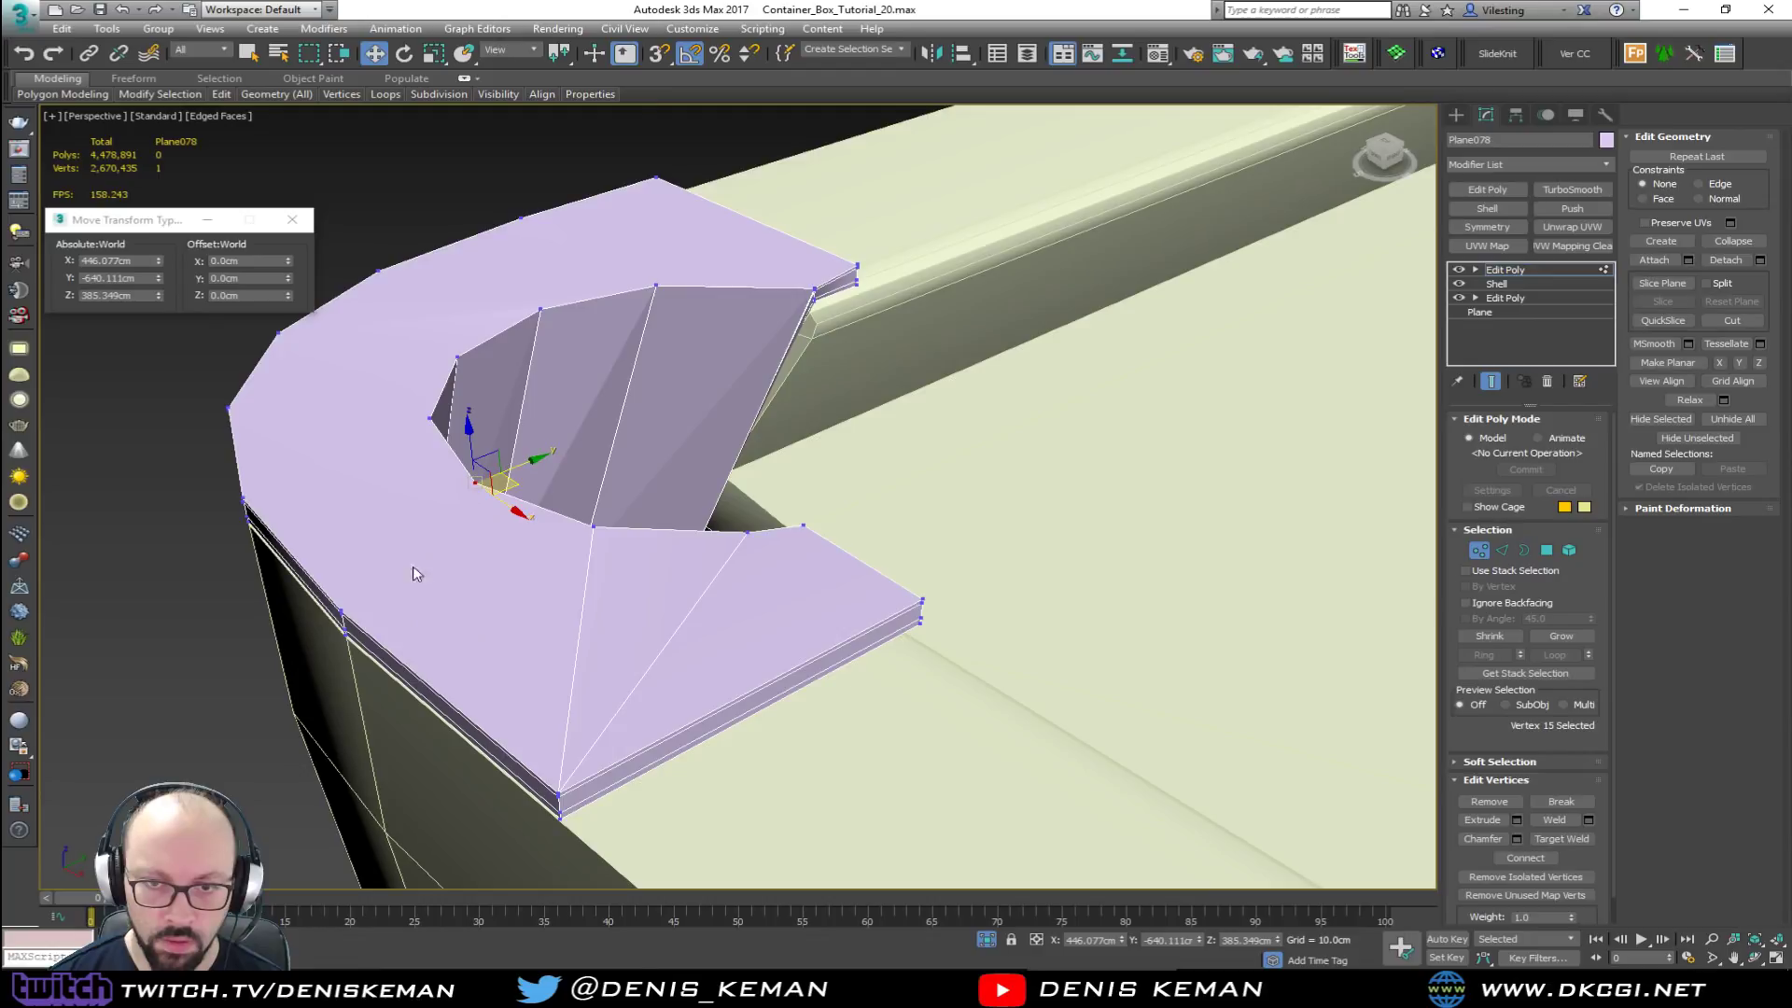
{"action": "left_click", "coordinate": [342, 606], "text": "ctrl"}
Step: Connect the opposing inner and outer rim vertices around the middle of the trim's curved top face
{"action": "middle_click_drag", "start_coordinate": [403, 577], "coordinate": [633, 583], "text": "alt"}
{"action": "left_click", "coordinate": [506, 566]}
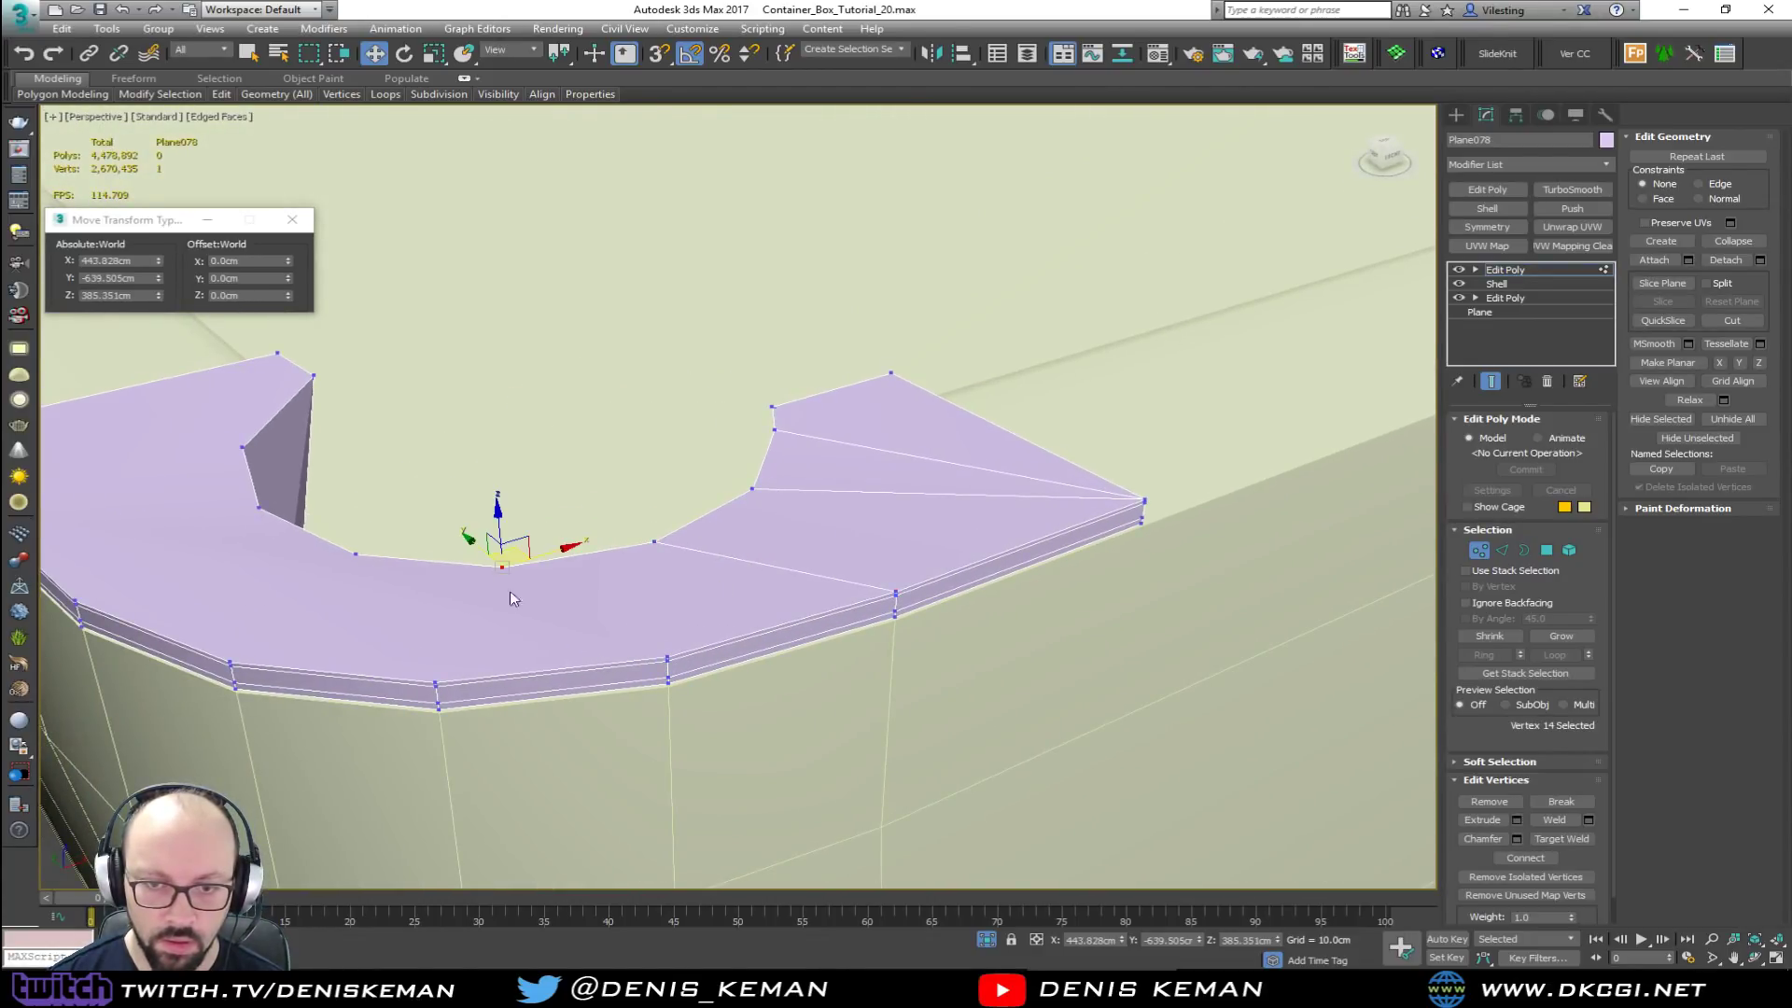
{"action": "left_click", "coordinate": [669, 656], "text": "ctrl"}
{"action": "left_click", "coordinate": [355, 555]}
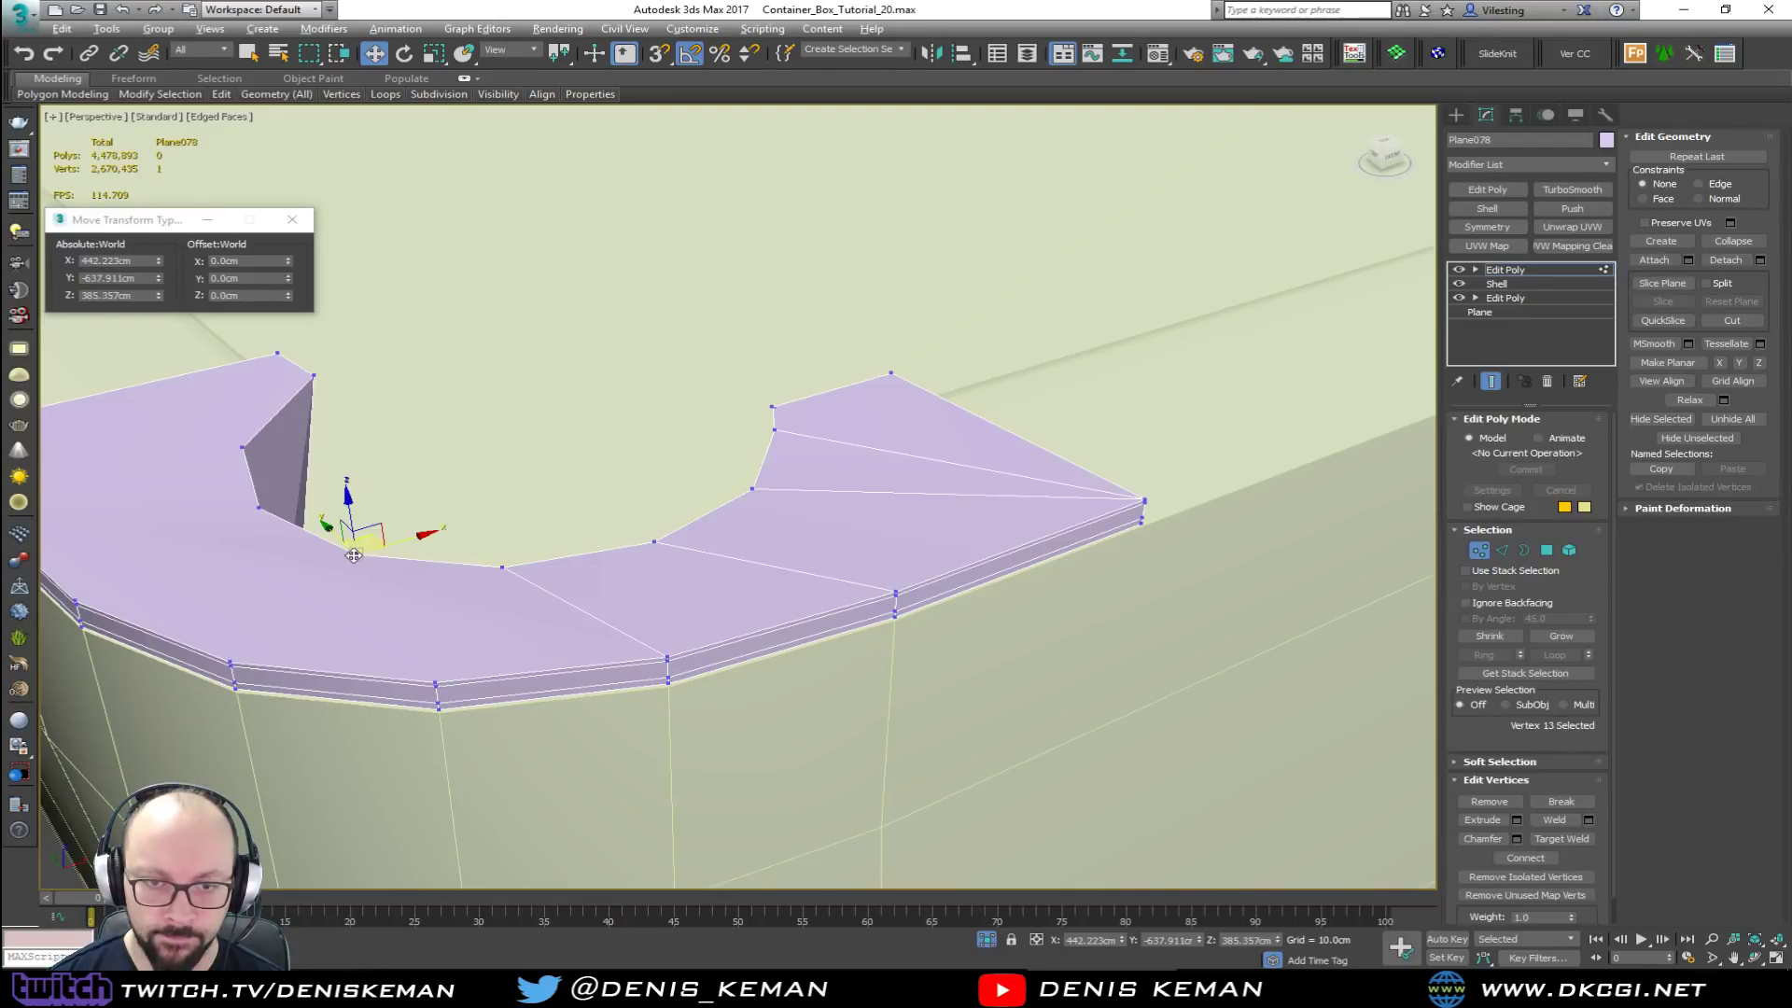
{"action": "left_click", "coordinate": [230, 662], "text": "ctrl"}
{"action": "left_click", "coordinate": [437, 678]}
{"action": "left_click", "coordinate": [504, 569], "text": "ctrl"}
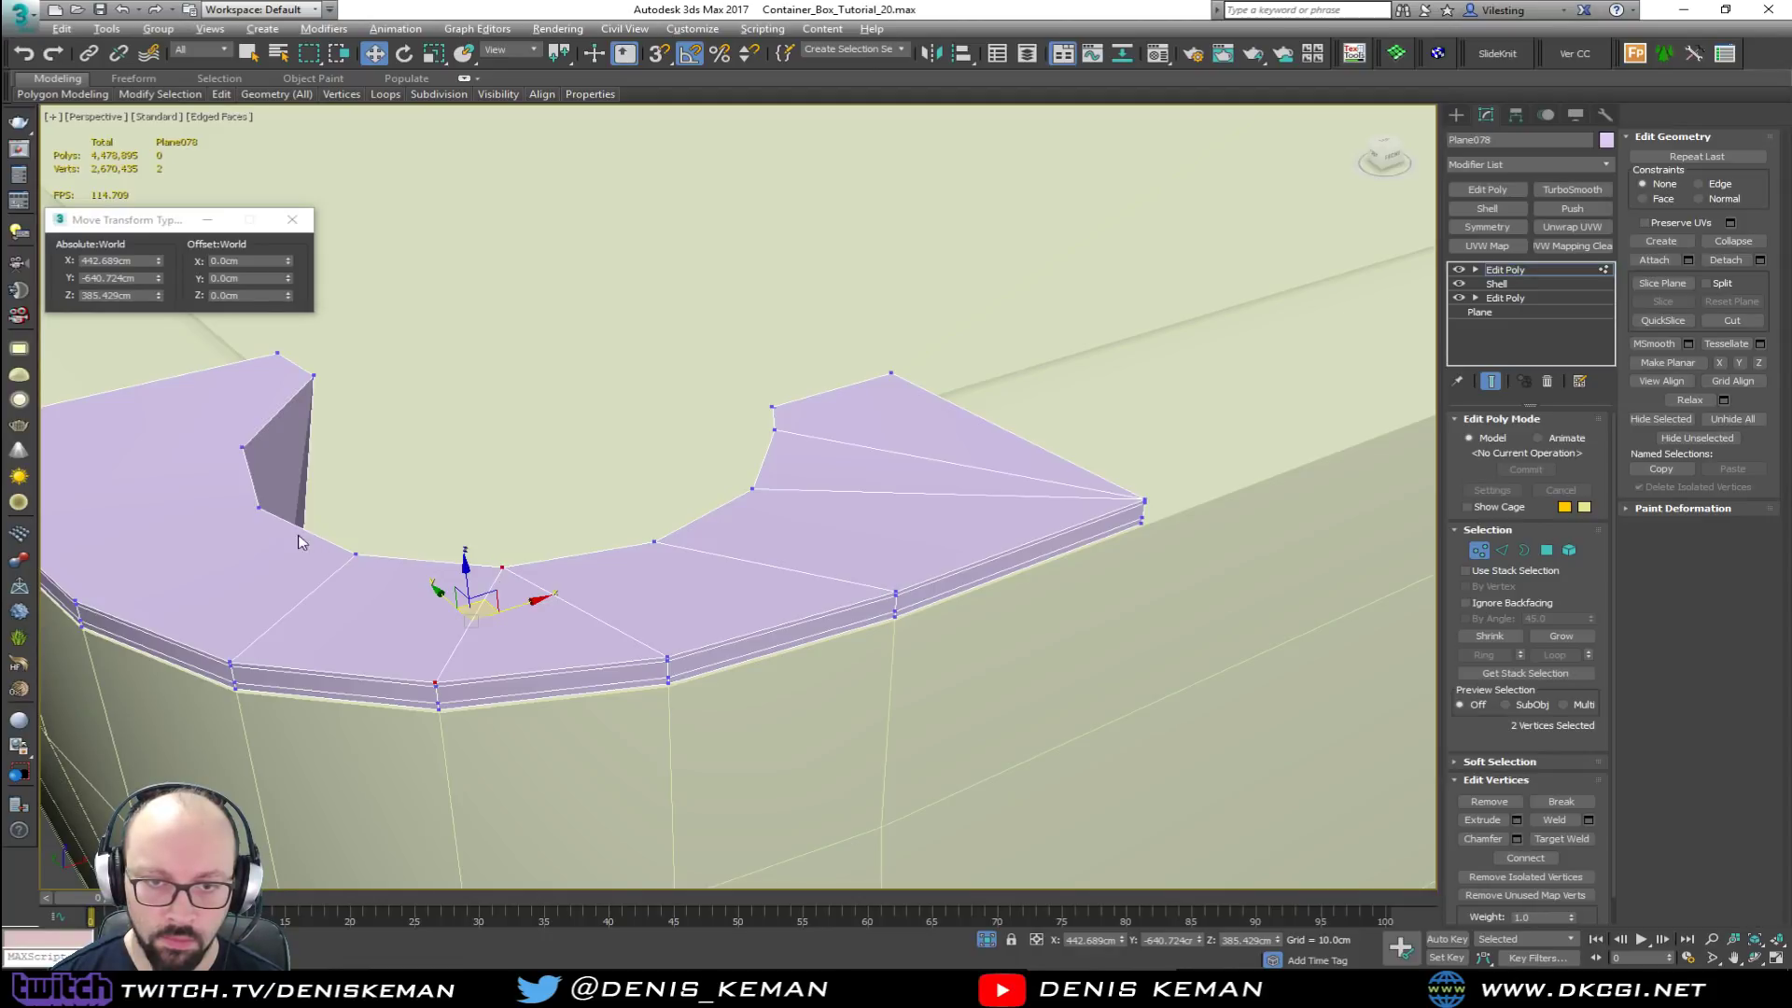
Step: Connect the remaining inner rim vertices to the outer rim and corner up to the other end of the trim's top face
{"action": "middle_click_drag", "start_coordinate": [310, 545], "coordinate": [727, 594]}
{"action": "left_click", "coordinate": [679, 552]}
{"action": "left_click", "coordinate": [545, 647], "text": "ctrl"}
{"action": "left_click", "coordinate": [633, 487]}
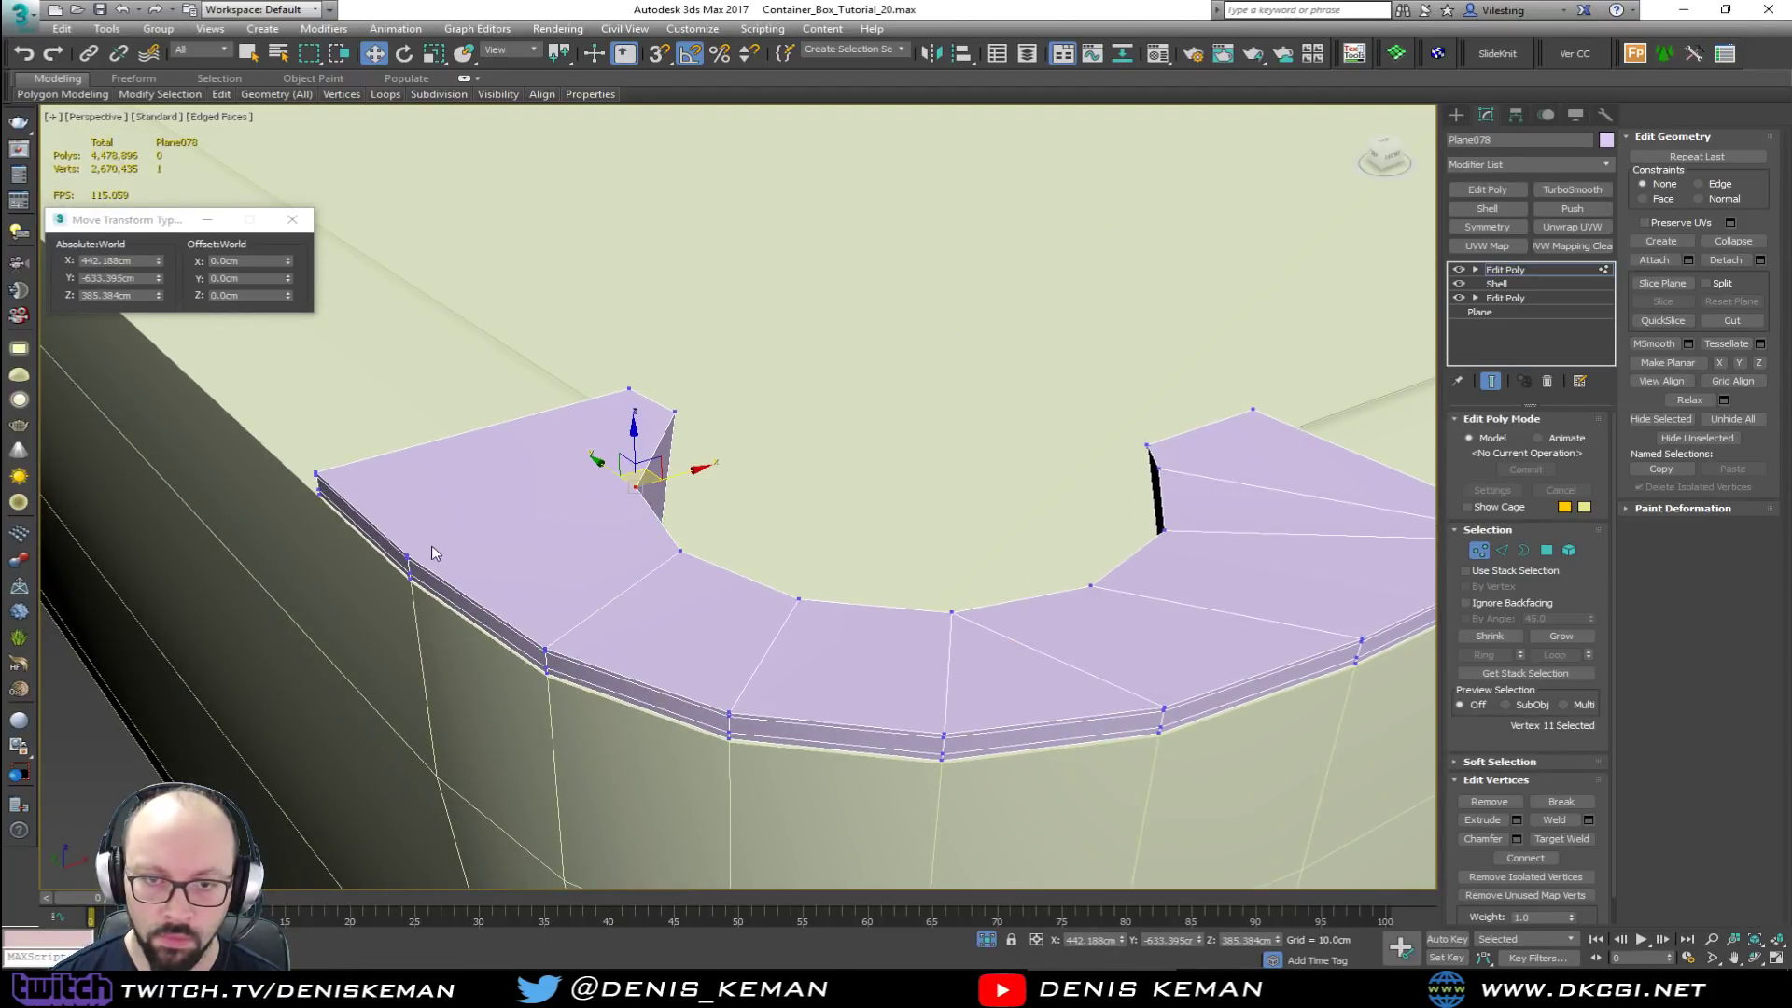
{"action": "left_click", "coordinate": [411, 553], "text": "ctrl"}
{"action": "middle_click_drag", "start_coordinate": [522, 552], "coordinate": [354, 539], "text": "alt"}
{"action": "left_click", "coordinate": [222, 539]}
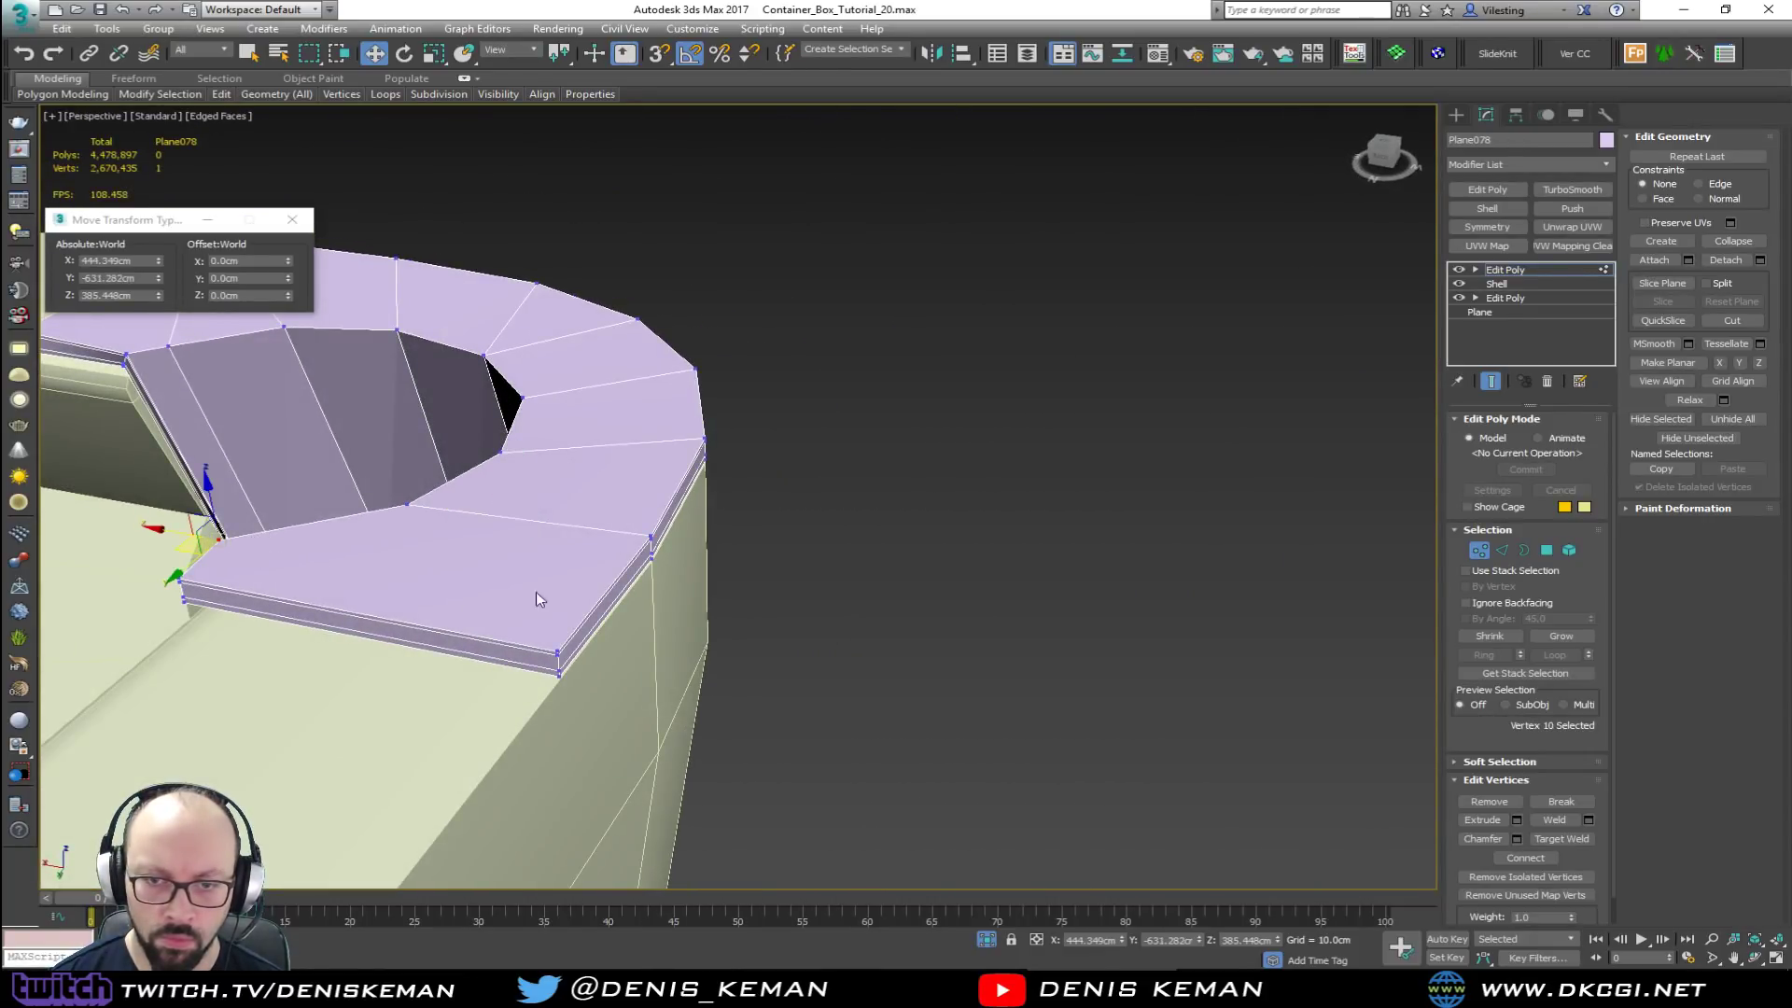
{"action": "left_click", "coordinate": [556, 648], "text": "ctrl"}
Step: Delete the flange's underside polygon and the outward-facing polygons behind the pocket wall
{"action": "middle_click_drag", "start_coordinate": [472, 552], "coordinate": [748, 501], "text": "alt"}
{"action": "key", "text": "4"}
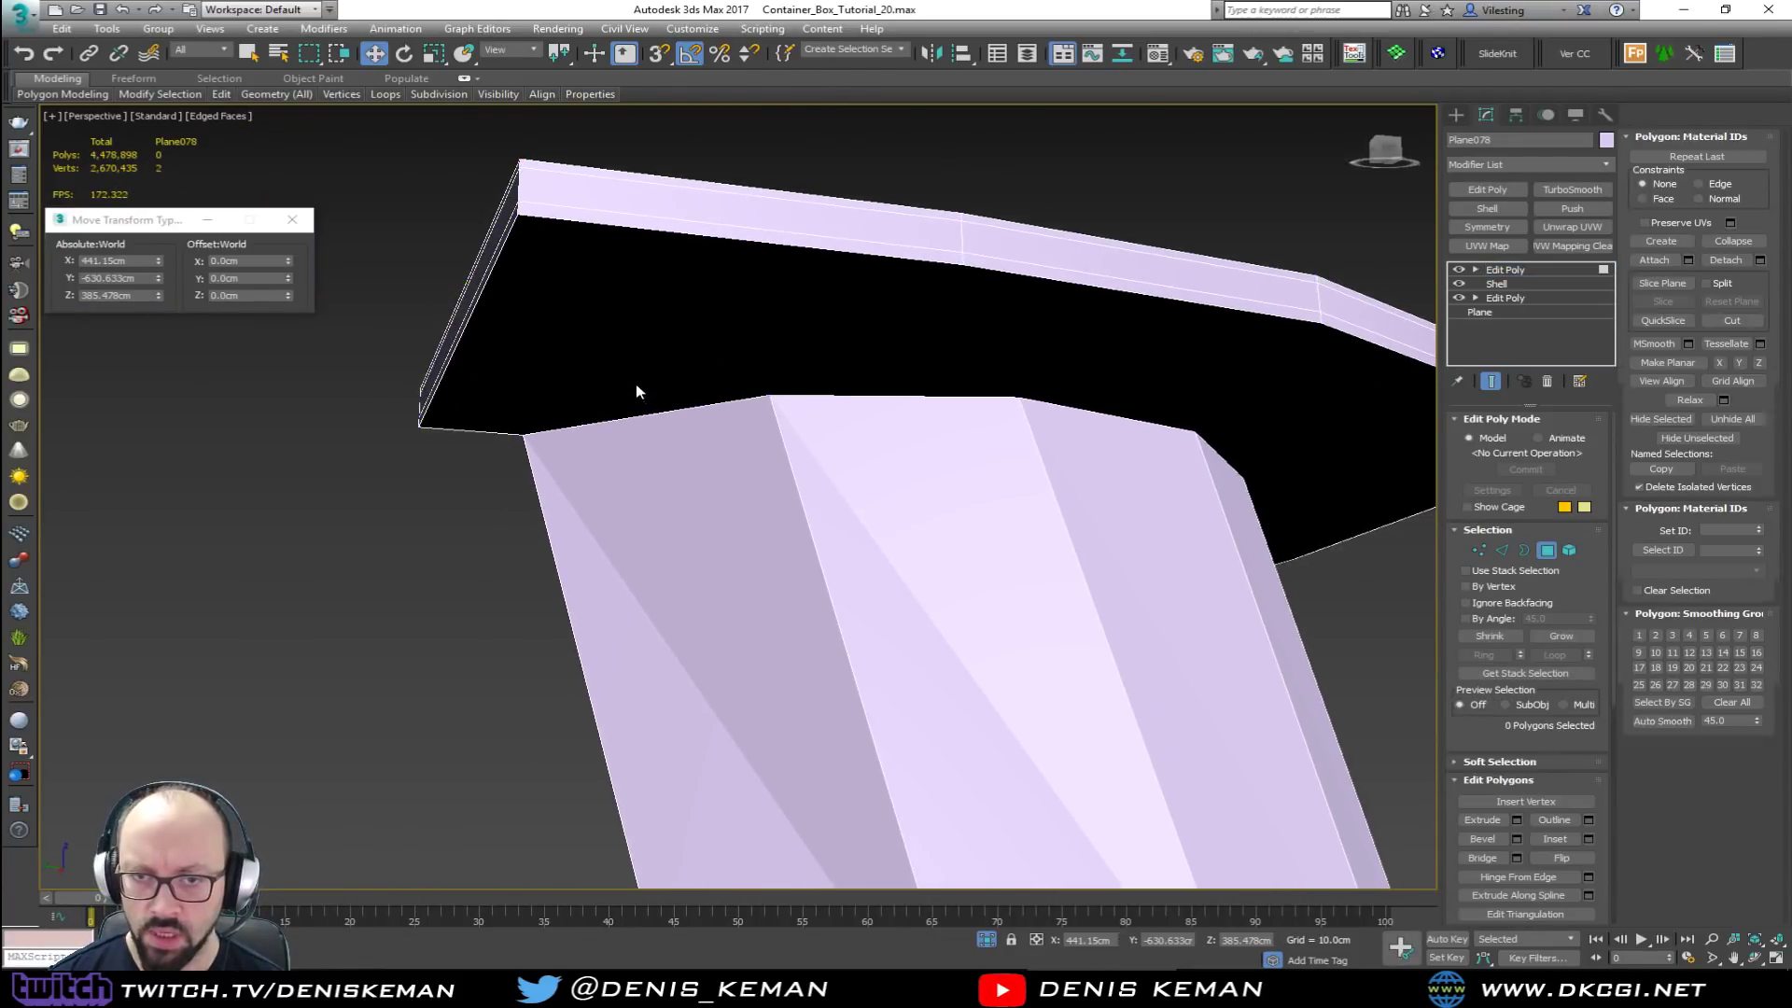
{"action": "left_click", "coordinate": [639, 389]}
{"action": "left_click", "coordinate": [707, 466], "text": "ctrl"}
{"action": "left_click", "coordinate": [882, 508], "text": "ctrl"}
{"action": "left_click", "coordinate": [1127, 563], "text": "ctrl"}
{"action": "middle_click_drag", "start_coordinate": [1128, 564], "coordinate": [531, 491]}
{"action": "scroll", "coordinate": [707, 485], "scroll_direction": "down", "scroll_amount": 3}
{"action": "left_click", "coordinate": [664, 540], "text": "ctrl"}
{"action": "left_click", "coordinate": [835, 563], "text": "ctrl"}
{"action": "left_click", "coordinate": [990, 574], "text": "ctrl"}
{"action": "left_click", "coordinate": [1111, 596], "text": "ctrl"}
{"action": "middle_click_drag", "start_coordinate": [1111, 596], "coordinate": [859, 553], "text": "alt"}
{"action": "left_click", "coordinate": [897, 584], "text": "ctrl"}
{"action": "key", "text": "Delete"}
{"action": "left_click", "coordinate": [1548, 552]}
Step: Remove the lower support edge loop from the trim's side, including its vertices
{"action": "key", "text": "2"}
{"action": "double_click", "coordinate": [613, 584]}
{"action": "middle_click_drag", "start_coordinate": [614, 584], "coordinate": [566, 676], "text": "alt"}
{"action": "key", "text": "ctrl+BackSpace"}
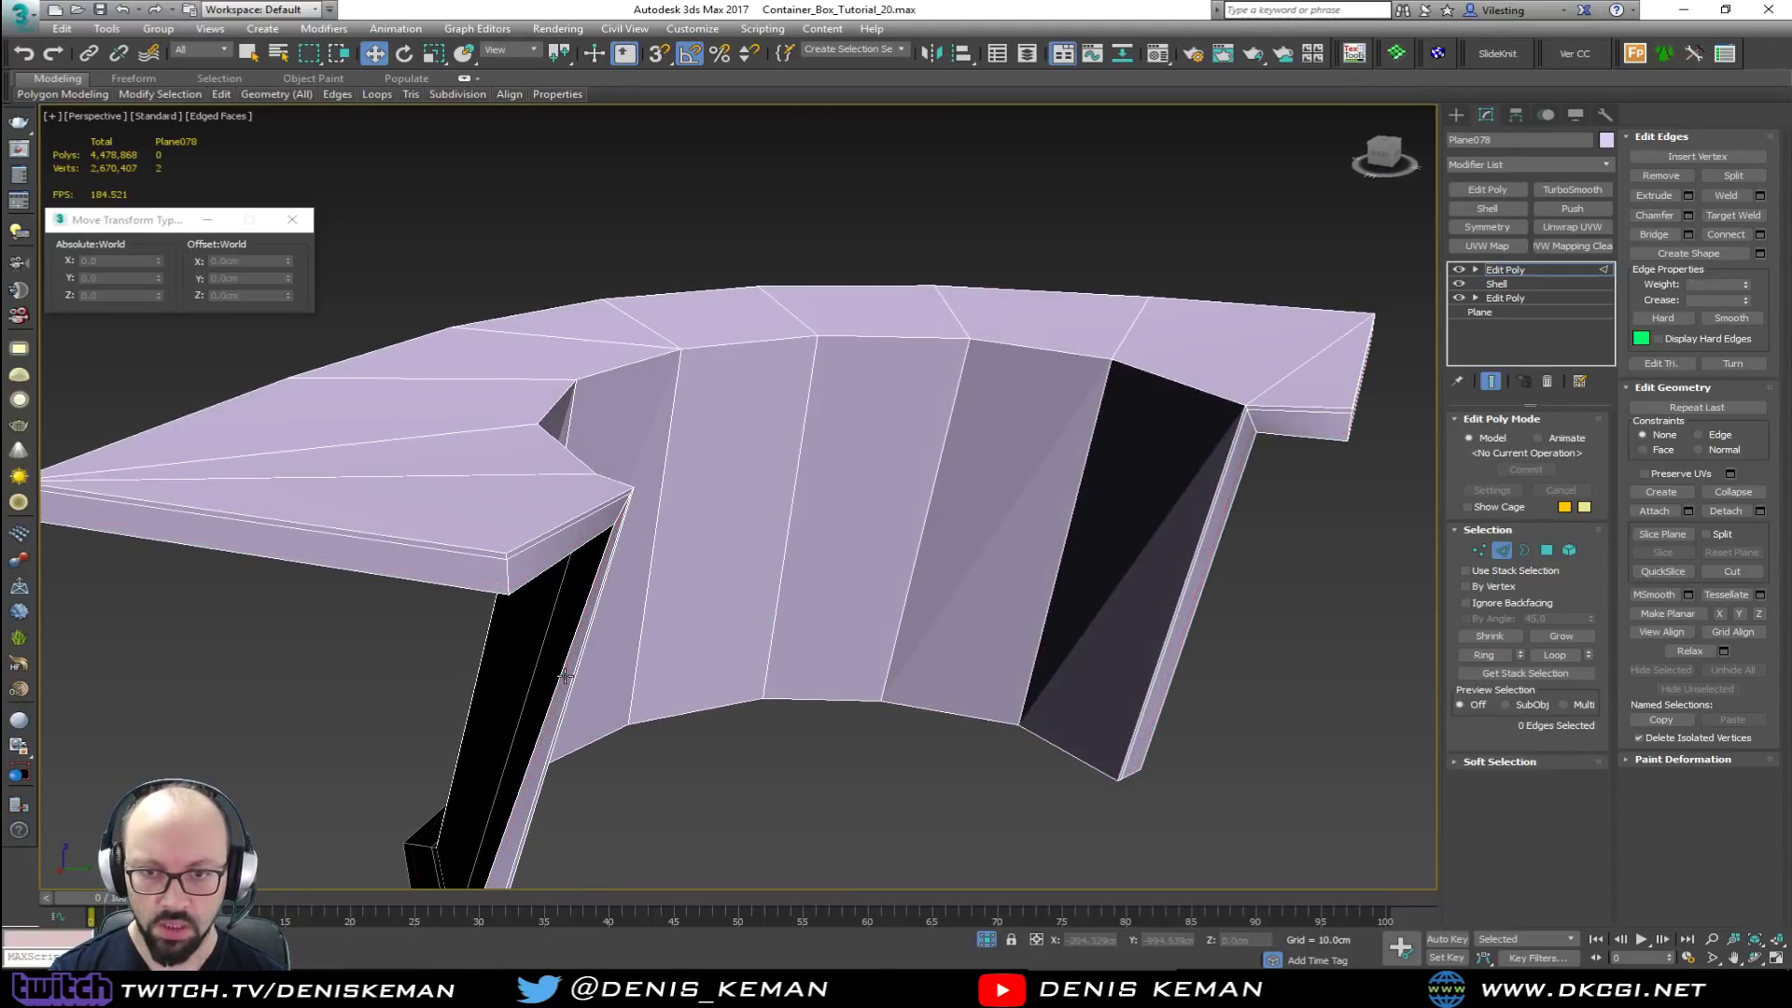
{"action": "left_click", "coordinate": [1500, 552]}
Step: Insert a support edge loop on the inner pocket wall just below the rim with SwiftLoop
{"action": "key", "text": "alt+1"}
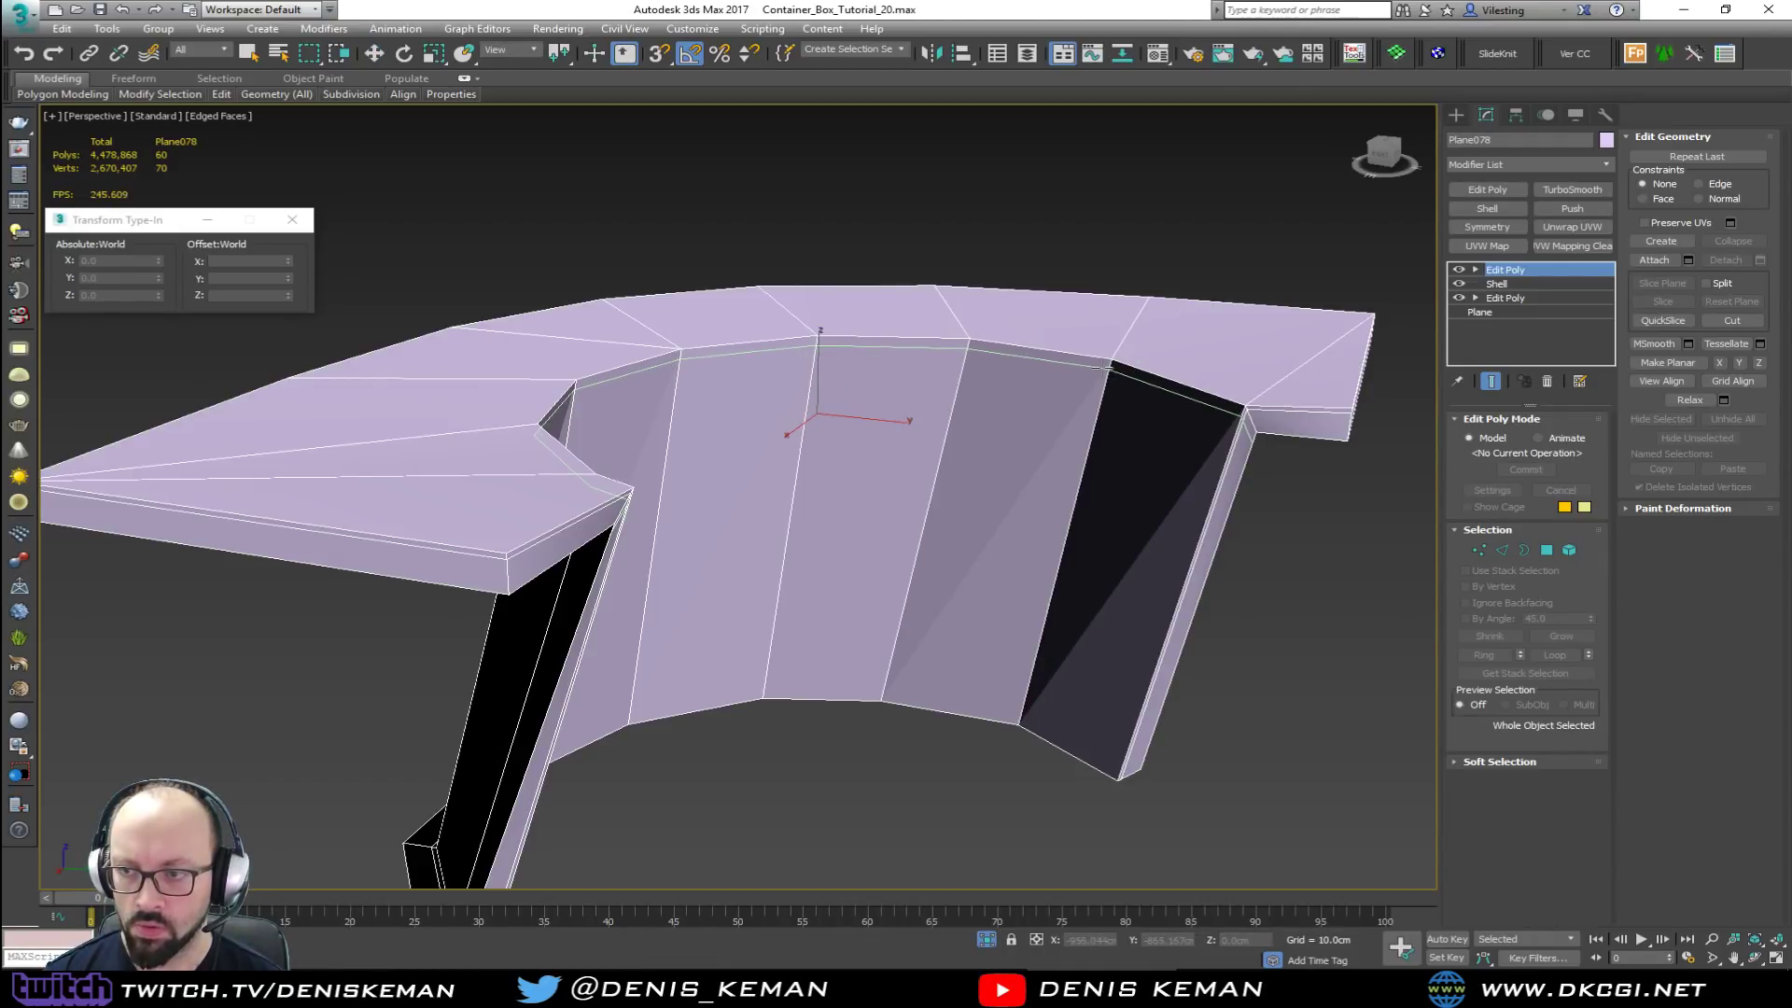
{"action": "left_click", "coordinate": [1107, 367]}
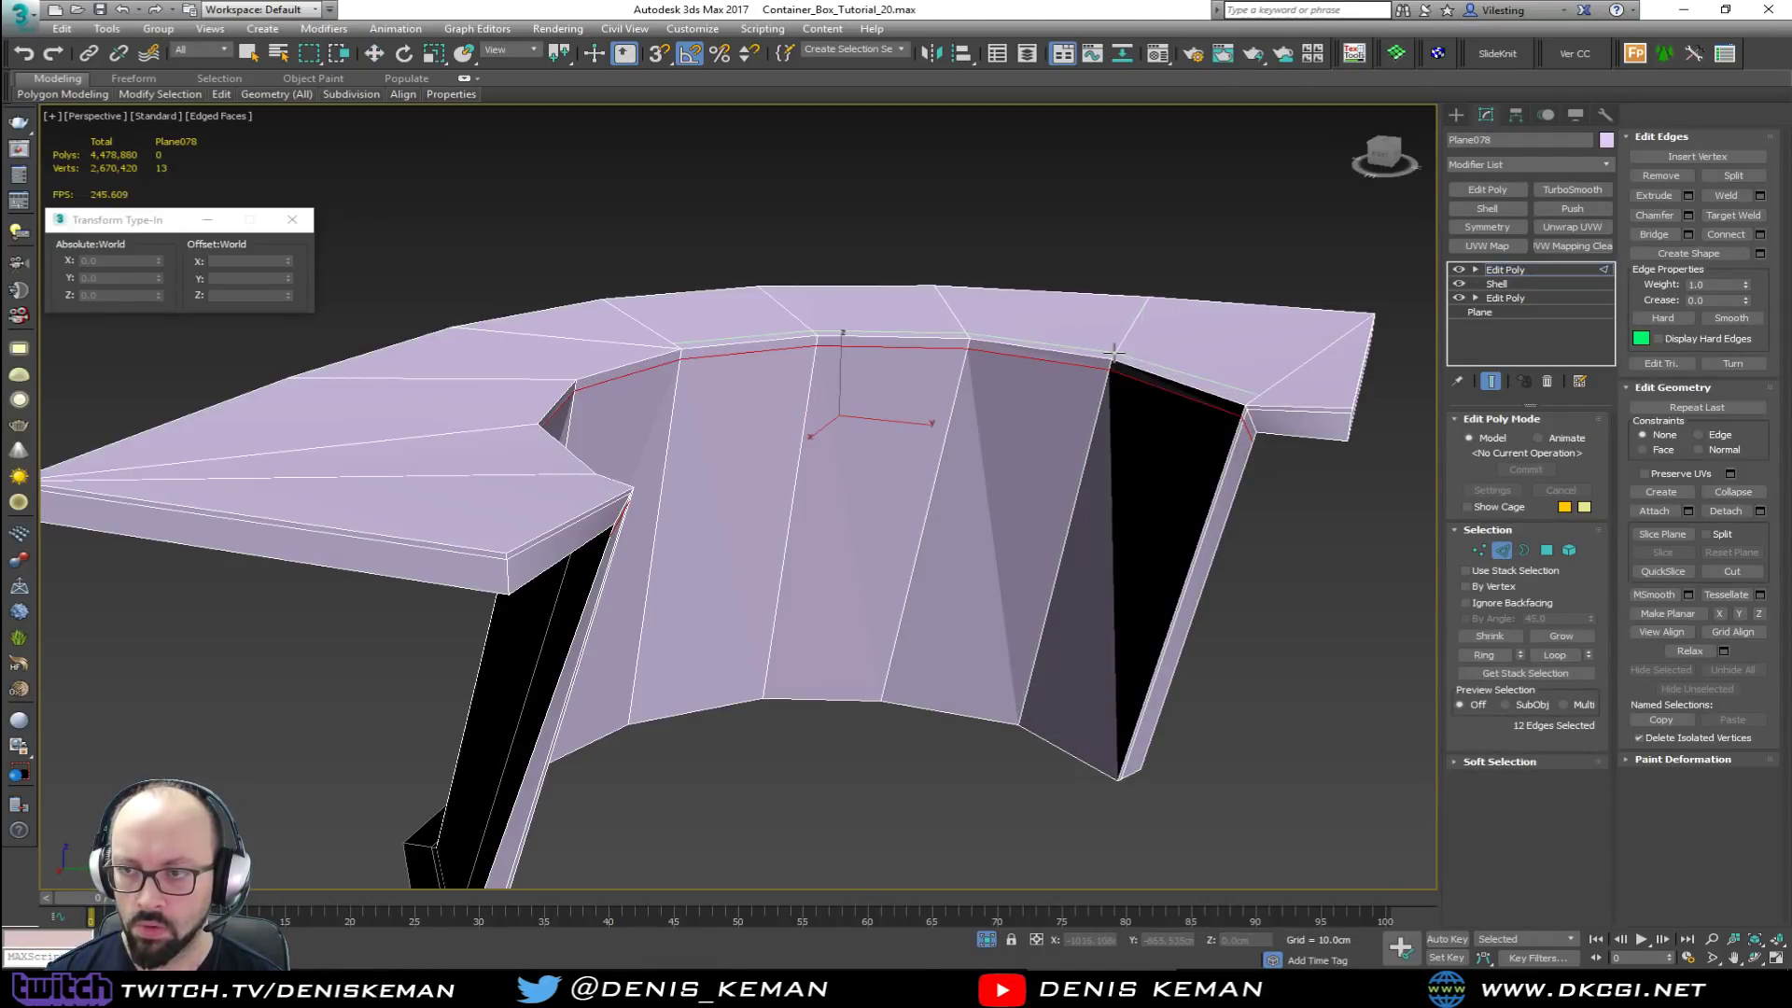
{"action": "key", "text": "w"}
{"action": "middle_click_drag", "start_coordinate": [978, 355], "coordinate": [931, 365], "text": "alt"}
Step: Add a TurboSmooth modifier with 2 iterations to the trim piece and bring the rest of the scene back into view
{"action": "left_click", "coordinate": [1552, 188]}
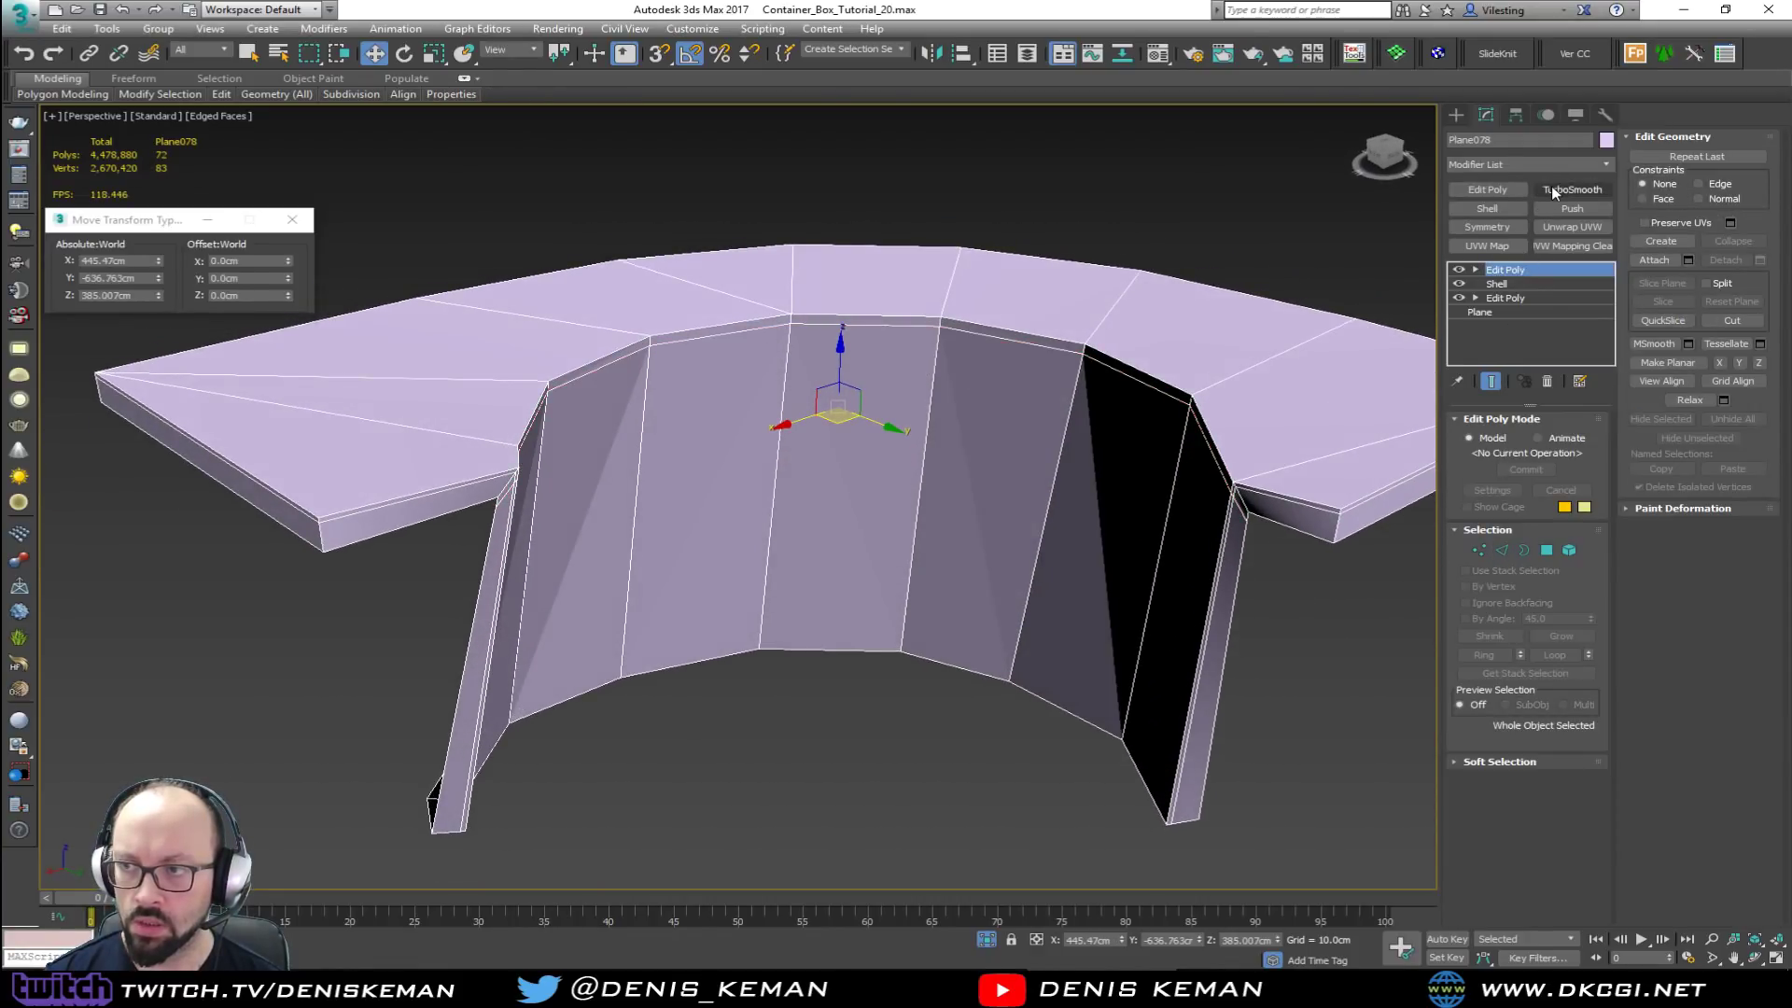
{"action": "right_click", "coordinate": [896, 411]}
{"action": "left_click", "coordinate": [943, 277]}
{"action": "middle_click_drag", "start_coordinate": [942, 279], "coordinate": [816, 389], "text": "alt"}
{"action": "scroll", "coordinate": [816, 388], "scroll_direction": "down", "scroll_amount": 3}
{"action": "middle_click_drag", "start_coordinate": [991, 407], "coordinate": [1030, 397], "text": "alt"}
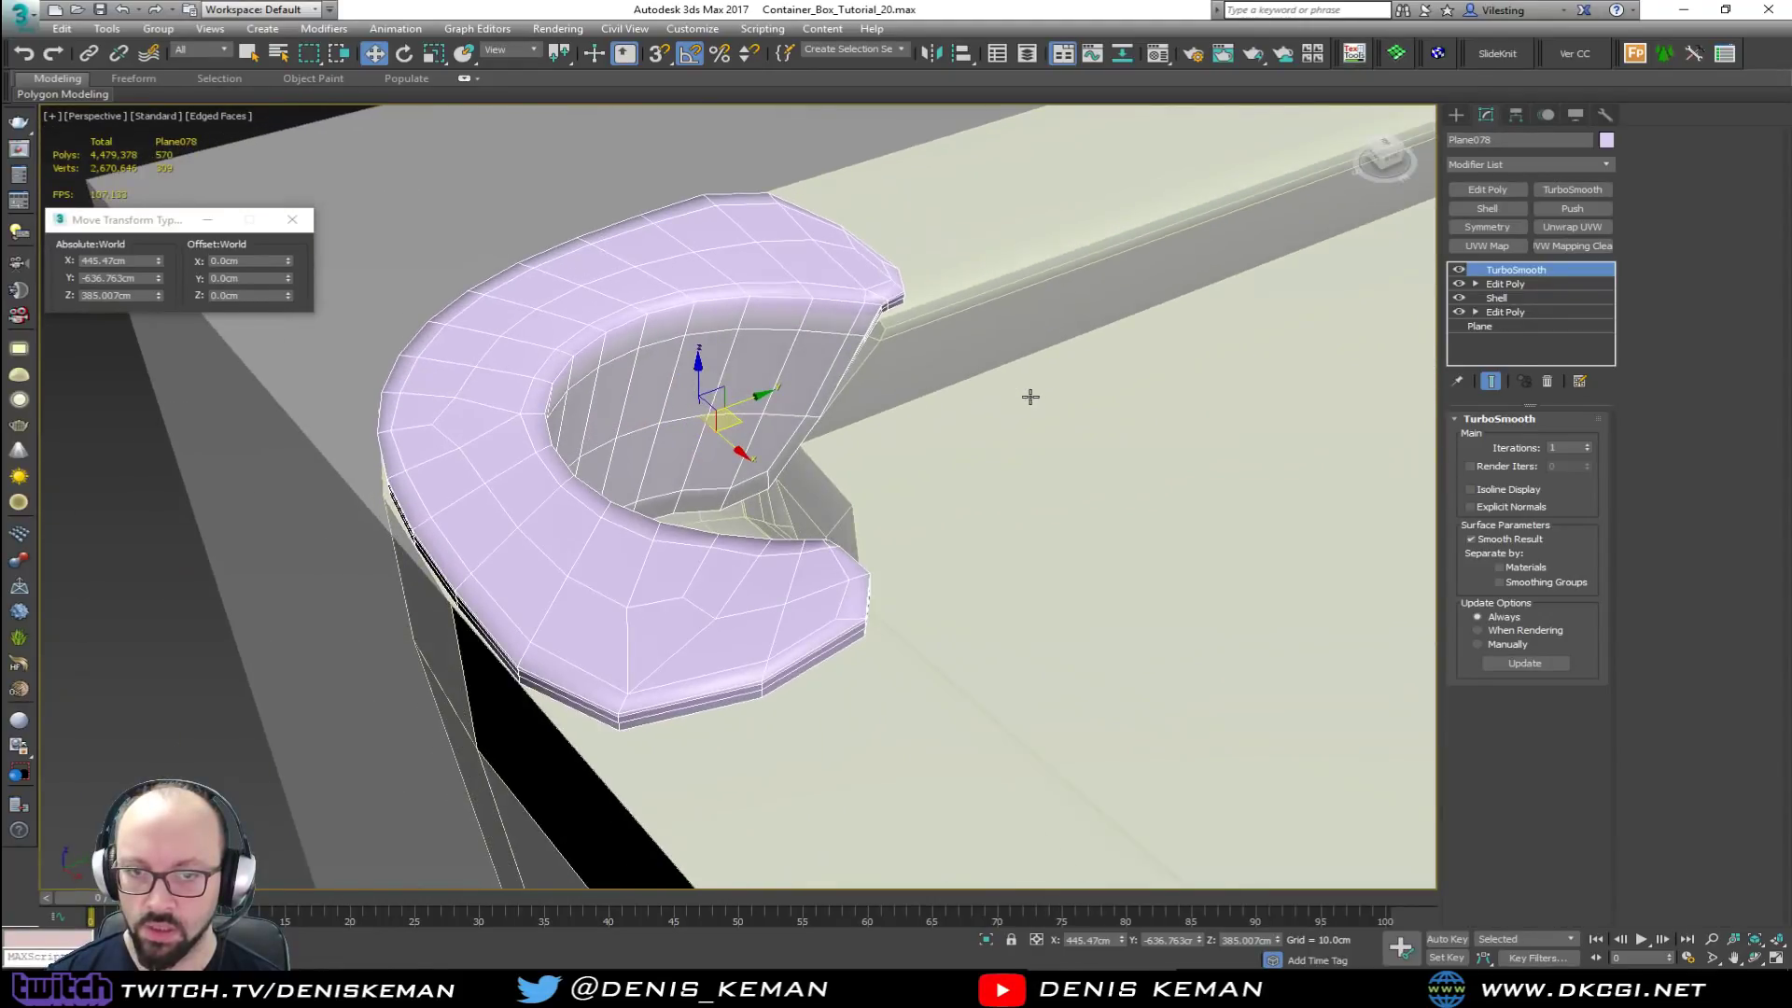
{"action": "left_click", "coordinate": [1588, 446]}
Step: Examine the smoothed corner trim on the whole table without edges and compare it with the pool table reference photo
{"action": "middle_click_drag", "start_coordinate": [840, 355], "coordinate": [396, 347], "text": "alt"}
{"action": "left_click", "coordinate": [653, 203]}
{"action": "key", "text": "F4"}
{"action": "scroll", "coordinate": [712, 336], "scroll_direction": "down", "scroll_amount": 8}
{"action": "scroll", "coordinate": [714, 503], "scroll_direction": "down", "scroll_amount": 4}
{"action": "middle_click_drag", "start_coordinate": [764, 411], "coordinate": [459, 444]}
{"action": "scroll", "coordinate": [458, 443], "scroll_direction": "down", "scroll_amount": 3}
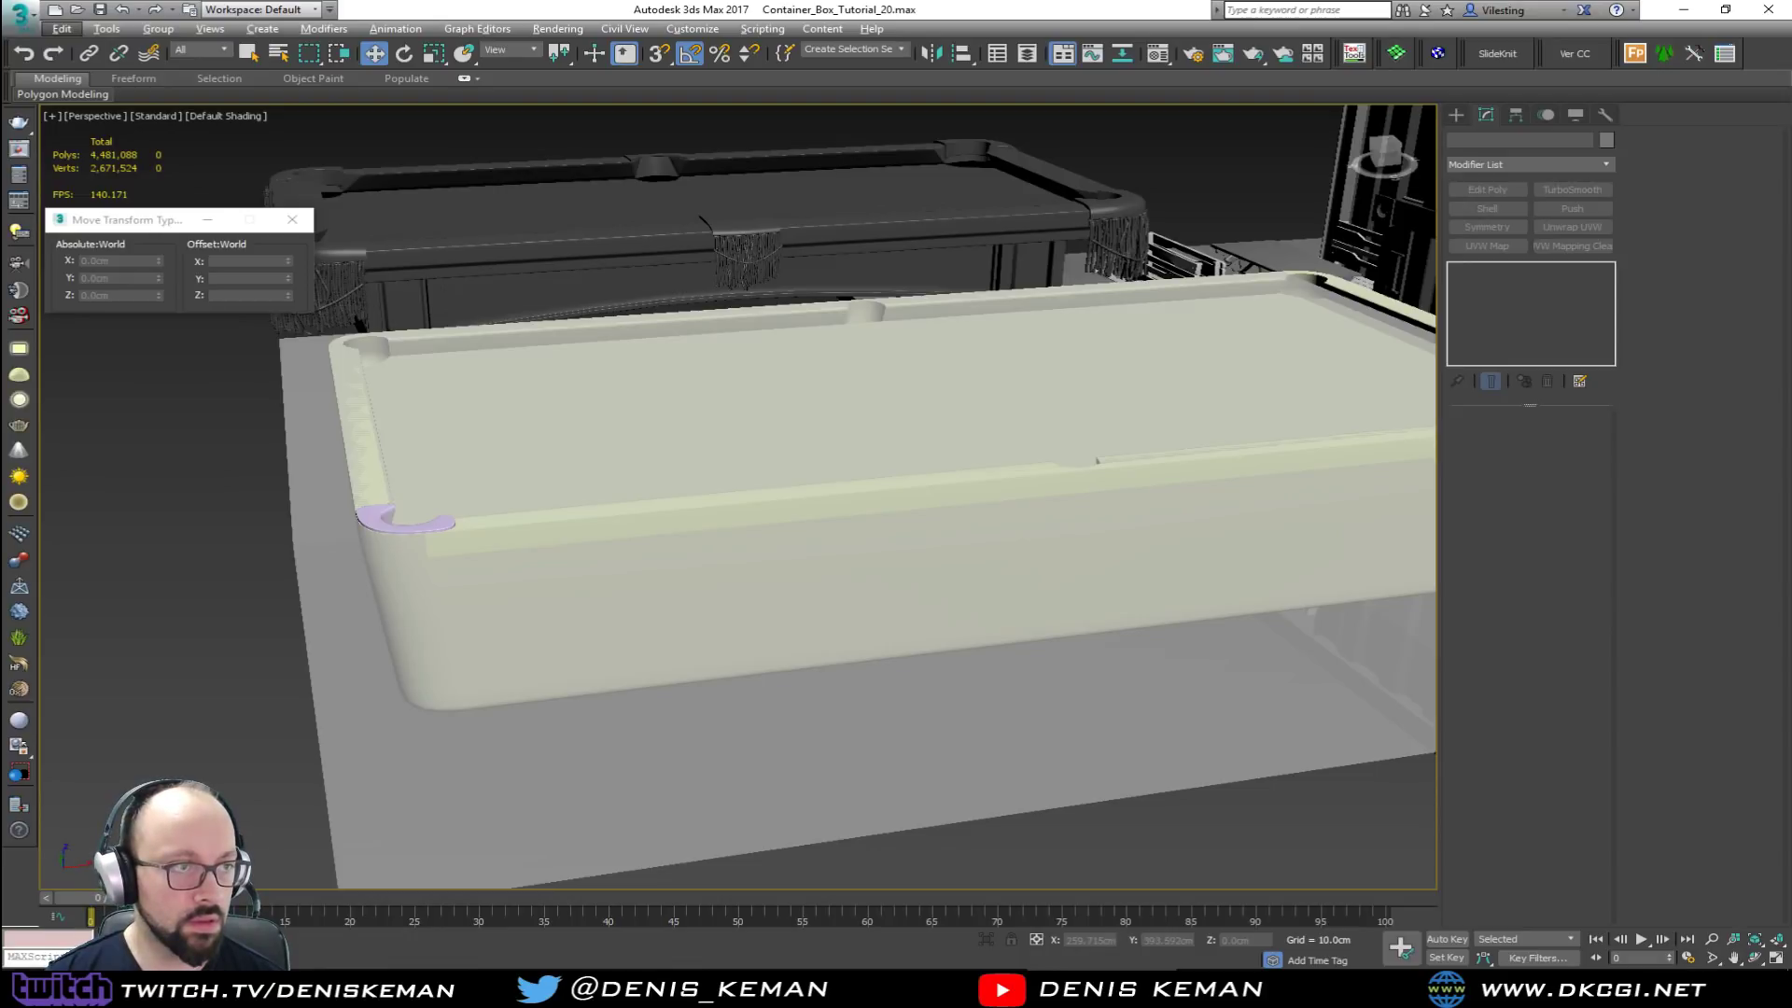
{"action": "left_click_drag", "start_coordinate": [0, 198], "coordinate": [1307, 185]}
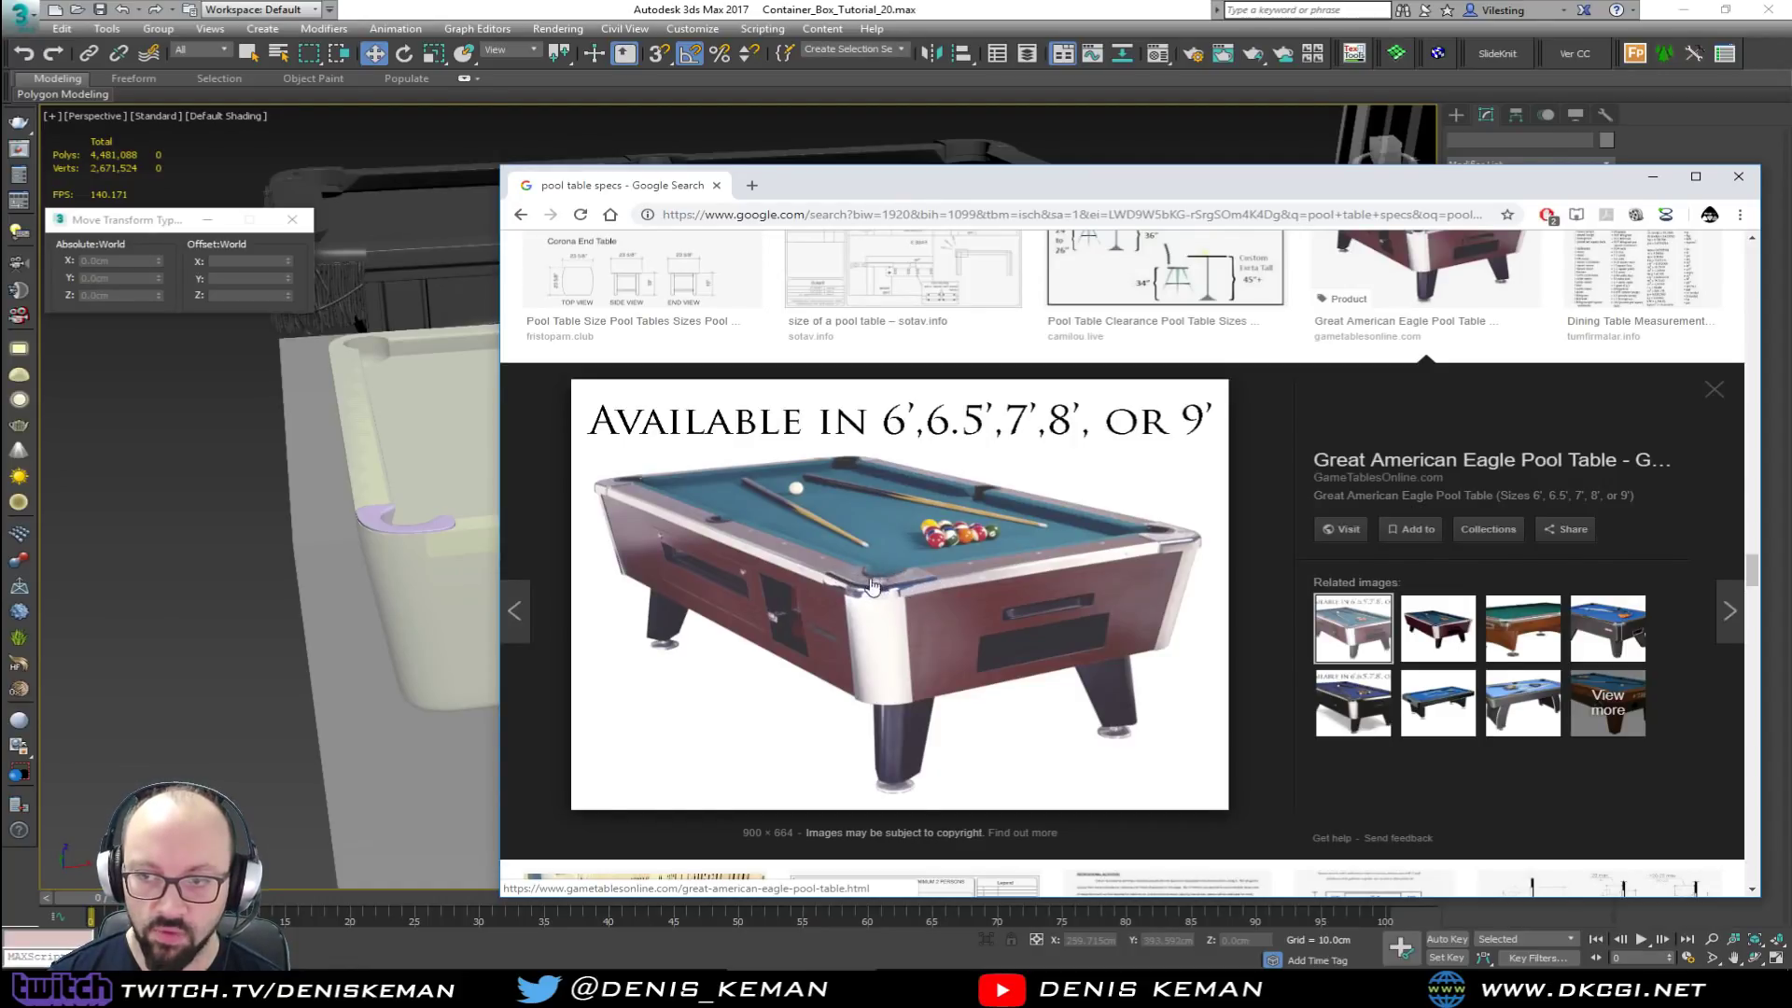
{"action": "left_click_drag", "start_coordinate": [876, 187], "coordinate": [0, 355]}
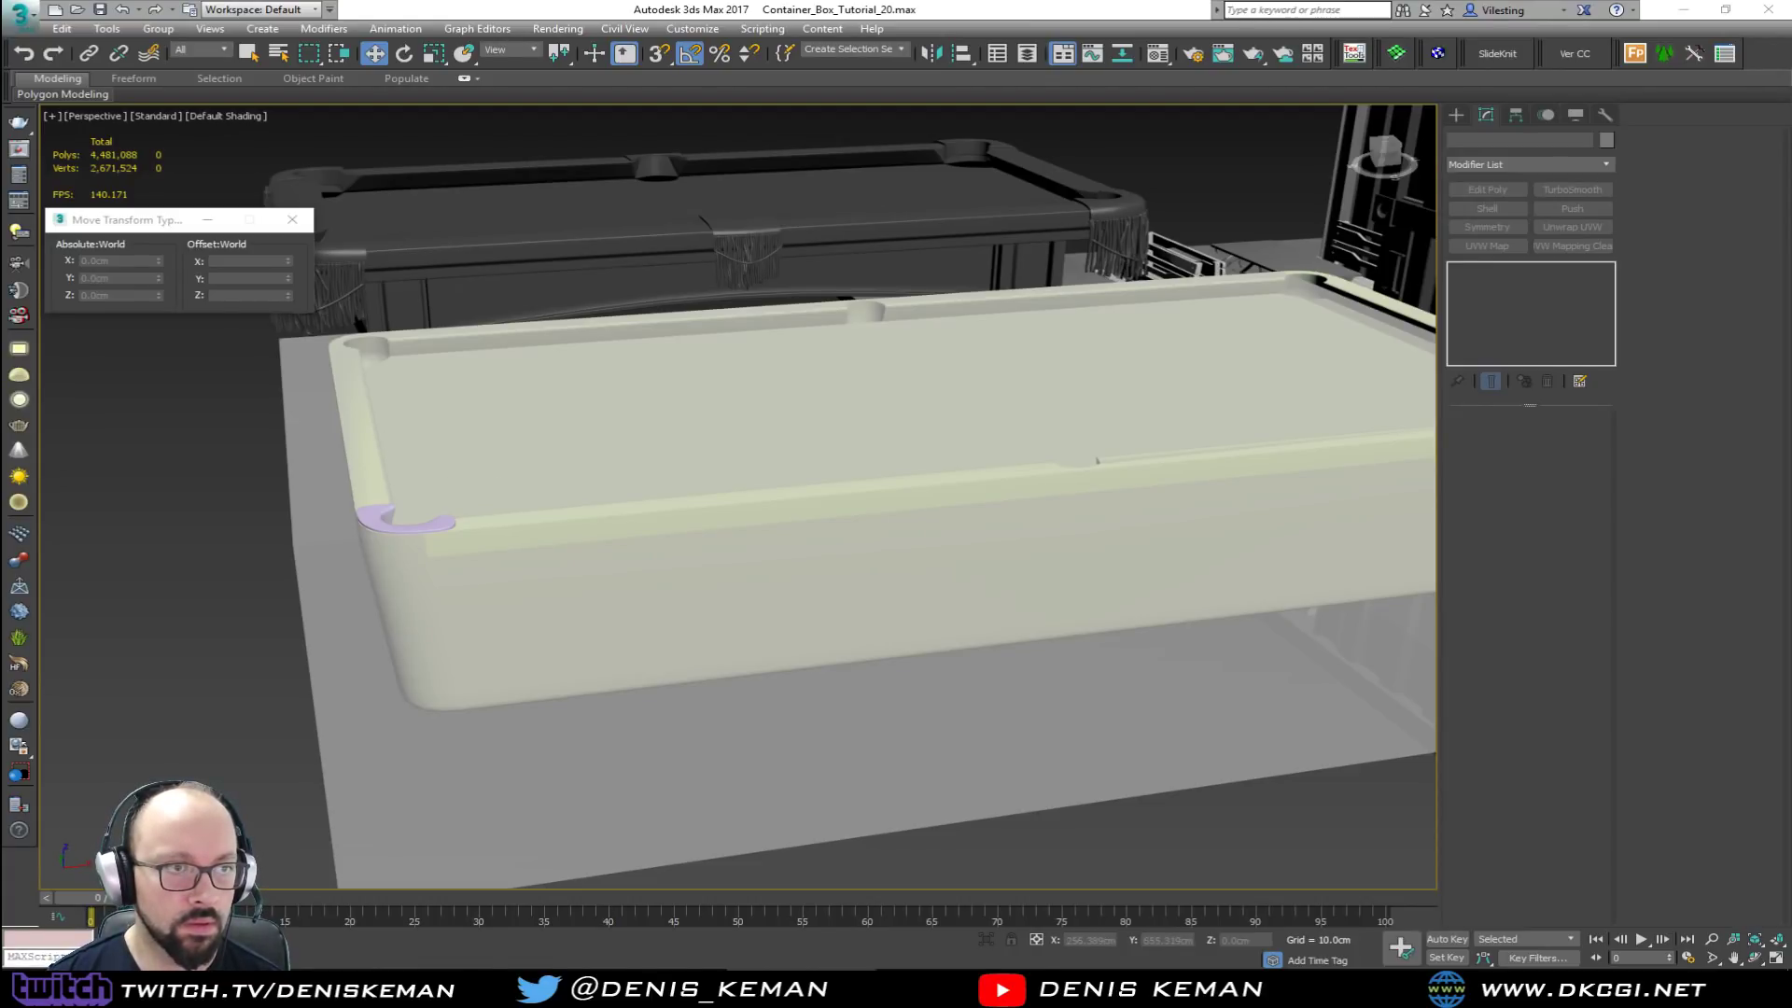
Step: Inspect the smoothed trim piece's mesh up close in wireframe and shaded display
{"action": "middle_click_drag", "start_coordinate": [547, 532], "coordinate": [725, 524]}
{"action": "scroll", "coordinate": [573, 523], "scroll_direction": "up", "scroll_amount": 8}
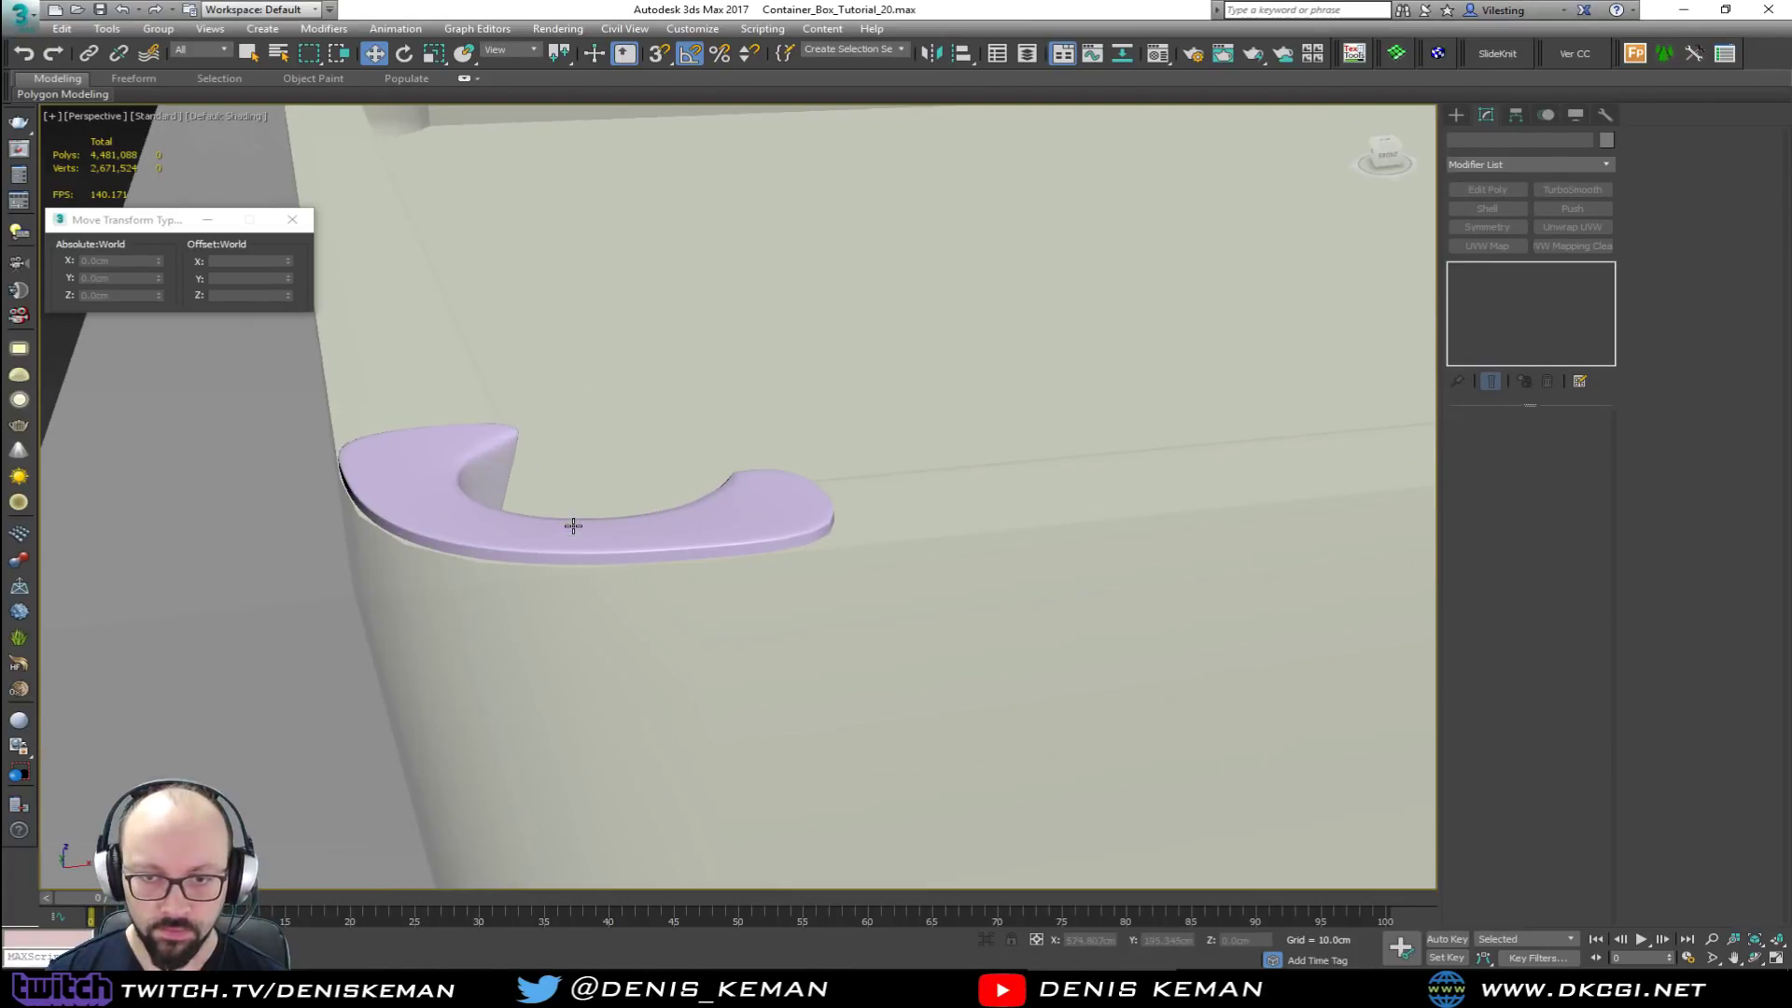
{"action": "key", "text": "F3"}
{"action": "left_click", "coordinate": [583, 553]}
{"action": "mouse_move", "coordinate": [583, 553]}
{"action": "middle_mouse_down", "text": "alt"}
{"action": "mouse_move", "coordinate": [452, 534]}
{"action": "mouse_move", "coordinate": [461, 511]}
{"action": "middle_mouse_up", "text": "alt"}
{"action": "key", "text": "F3"}
{"action": "scroll", "coordinate": [446, 497], "scroll_direction": "up", "scroll_amount": 3}
{"action": "key", "text": "F3"}
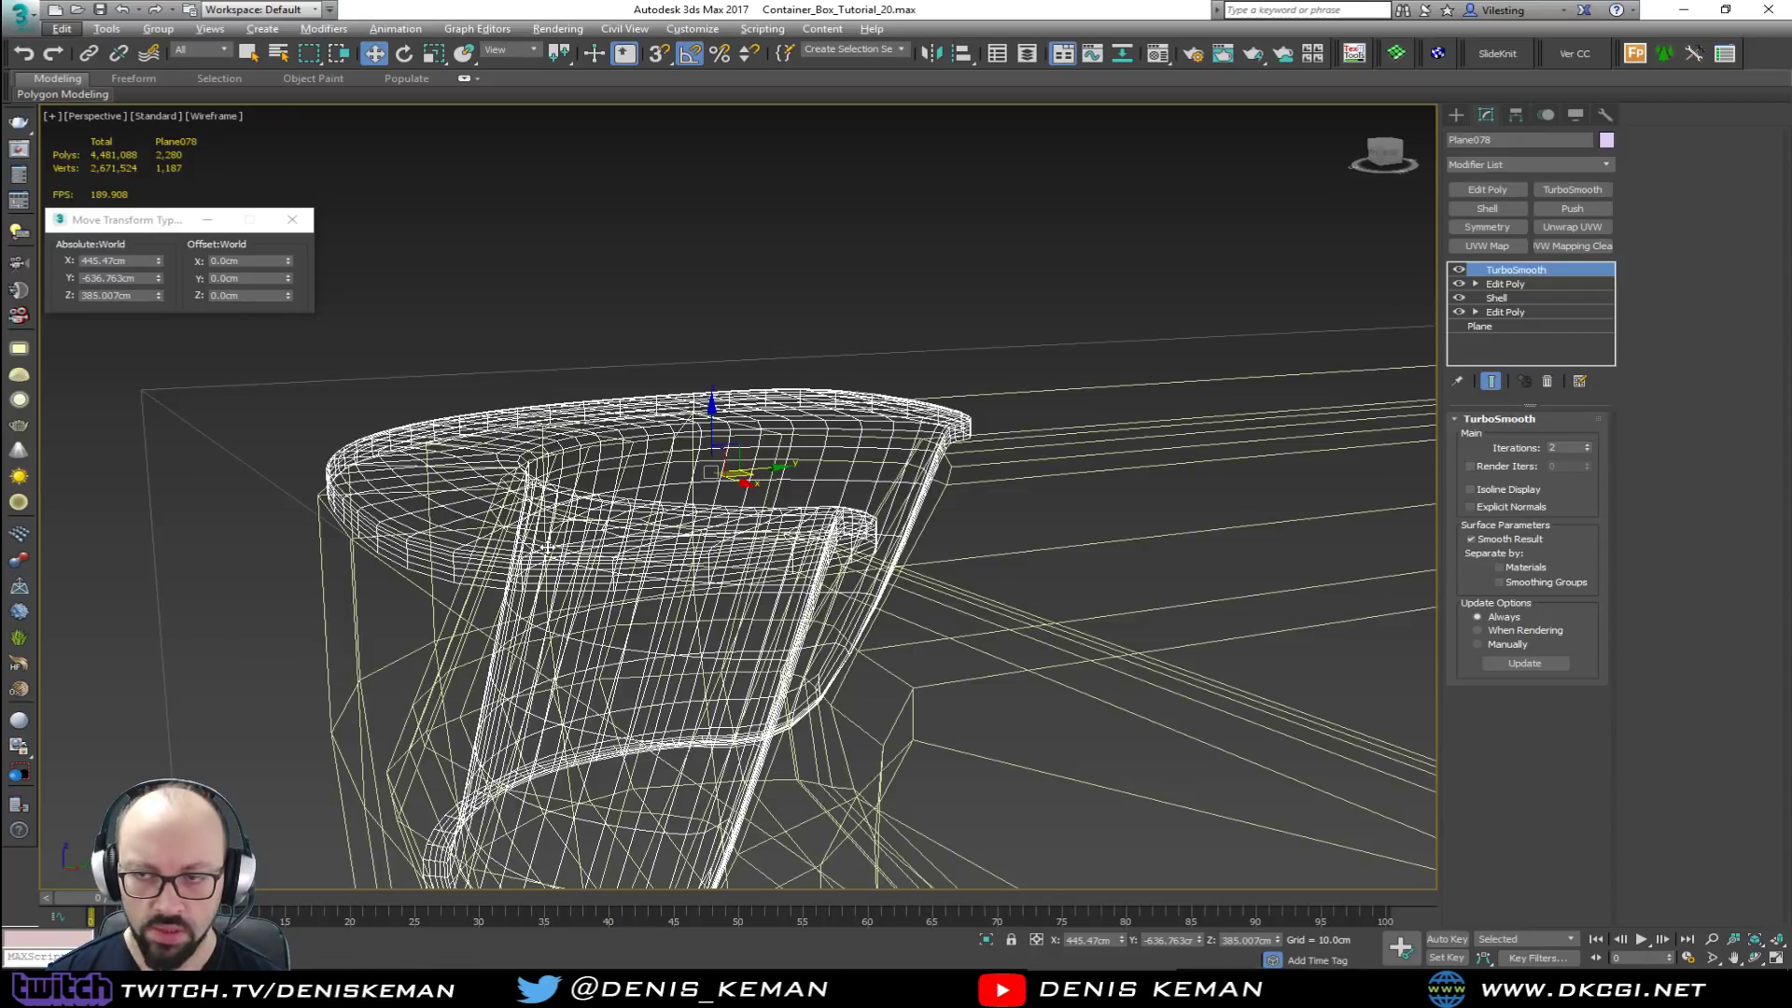
Step: In the Edit Poly below TurboSmooth, remove the support edge loop around the trim's side and check the smoothed result
{"action": "left_click", "coordinate": [1554, 285]}
{"action": "key", "text": "F3"}
{"action": "left_click", "coordinate": [1490, 381]}
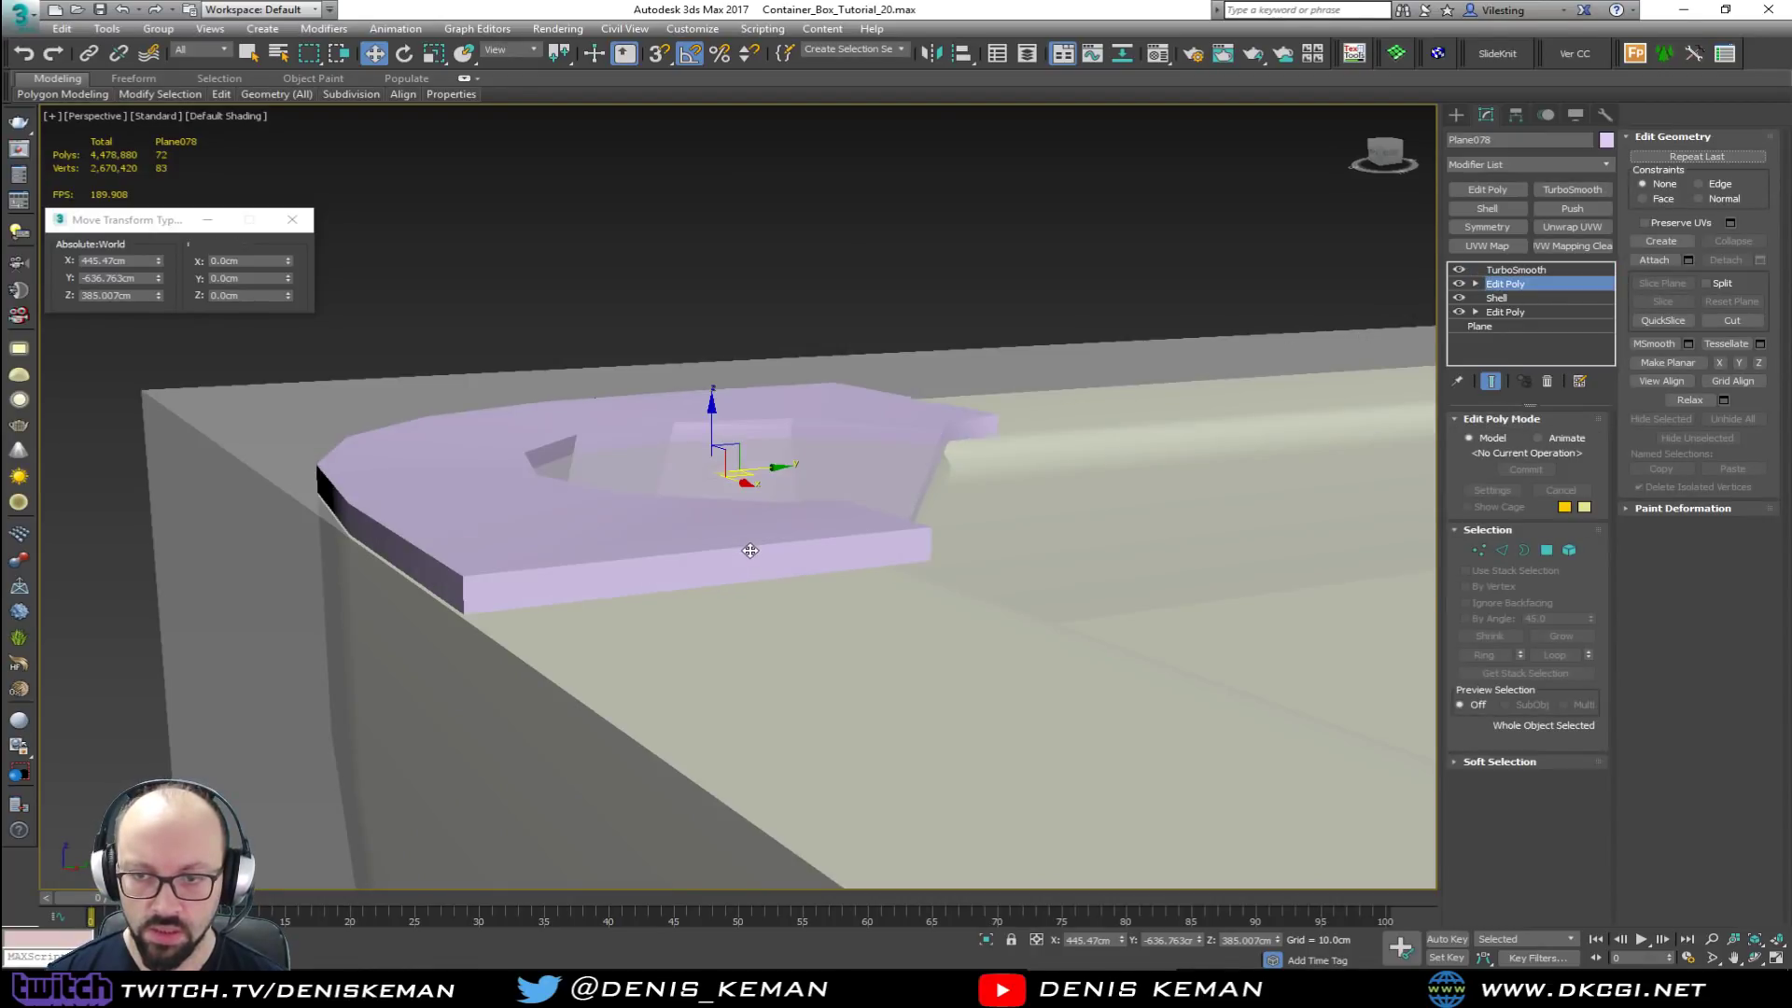
{"action": "middle_click_drag", "start_coordinate": [756, 558], "coordinate": [660, 560], "text": "alt"}
{"action": "key", "text": "F4"}
{"action": "scroll", "coordinate": [454, 555], "scroll_direction": "up", "scroll_amount": 1}
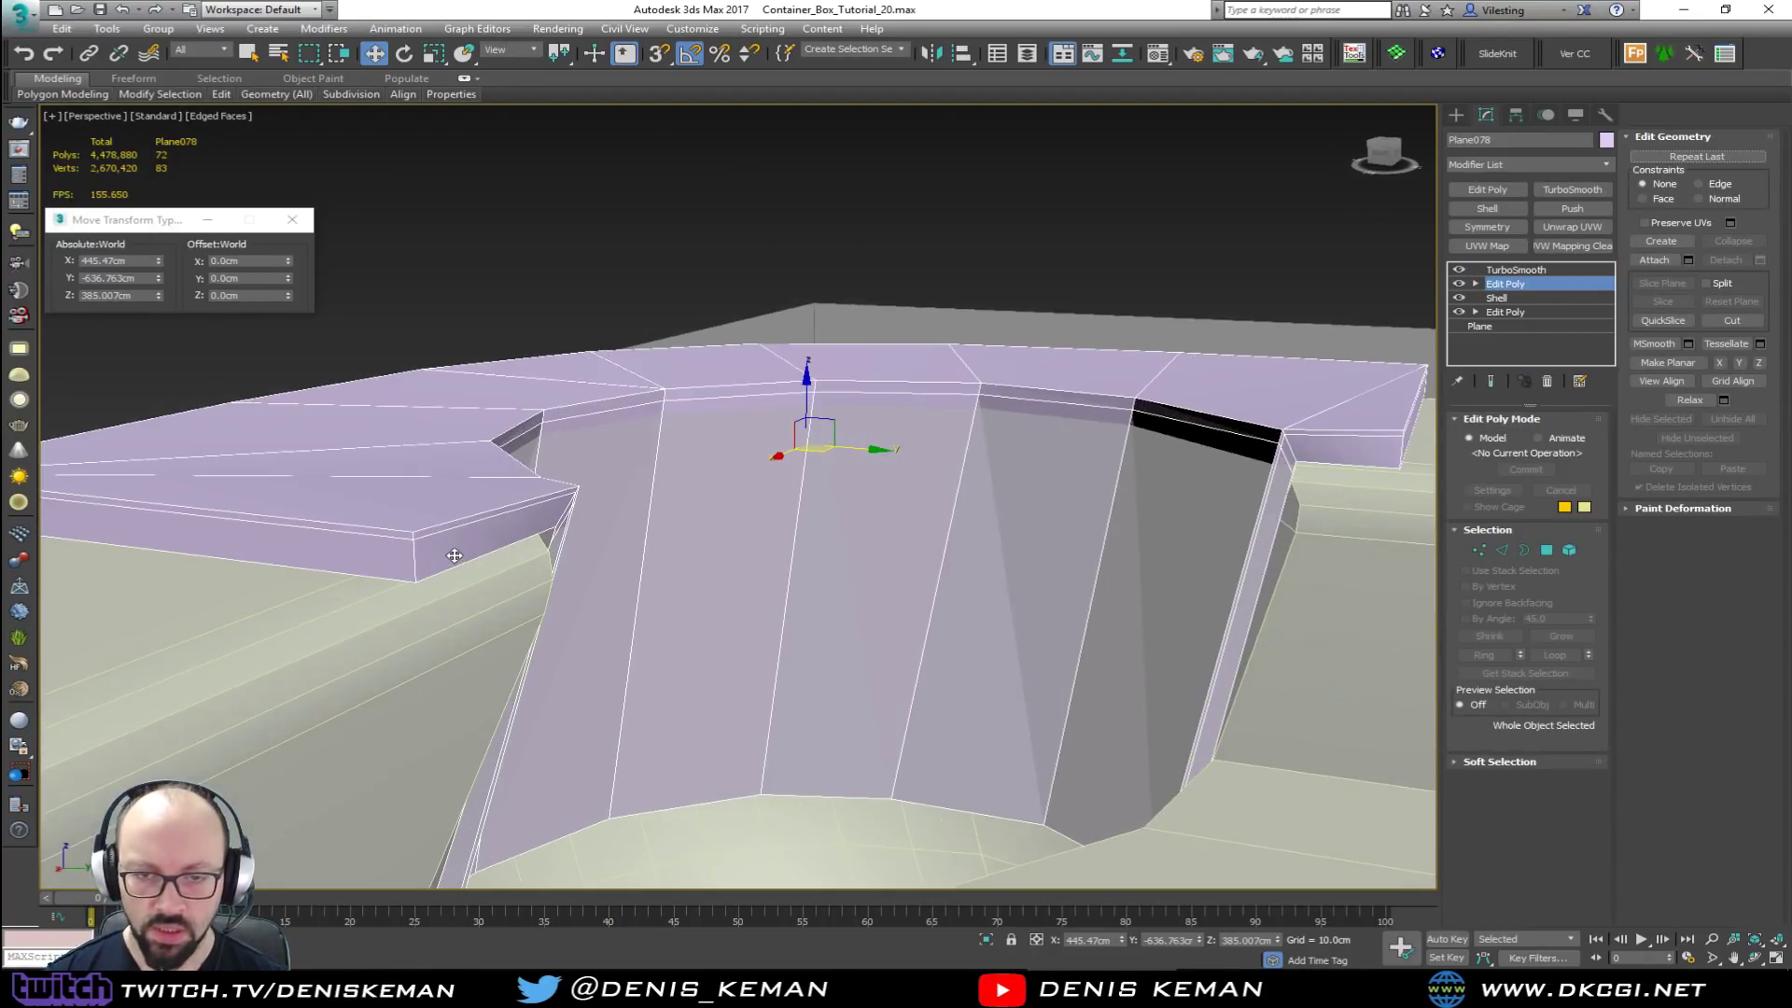
{"action": "key", "text": "2"}
{"action": "double_click", "coordinate": [441, 532]}
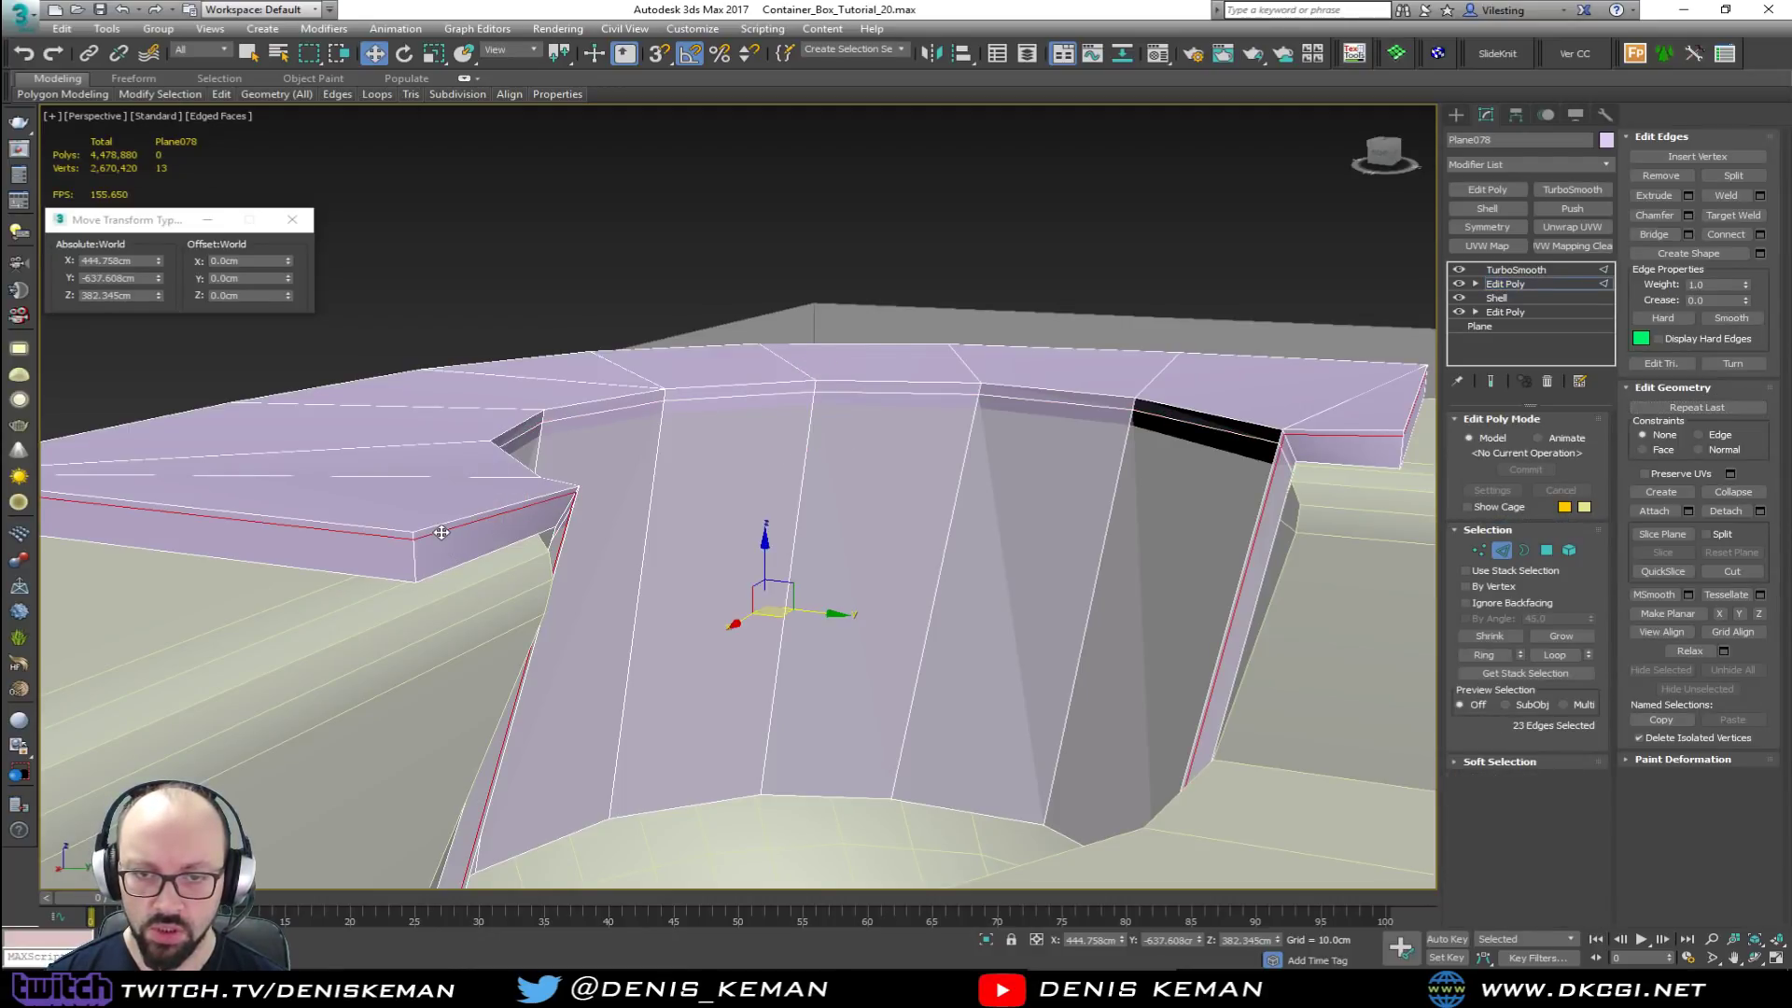
{"action": "mouse_move", "coordinate": [442, 532]}
{"action": "middle_mouse_down", "text": "alt"}
{"action": "mouse_move", "coordinate": [360, 541]}
{"action": "mouse_move", "coordinate": [454, 539]}
{"action": "middle_mouse_up", "text": "alt"}
{"action": "scroll", "coordinate": [454, 539], "scroll_direction": "up", "scroll_amount": 2}
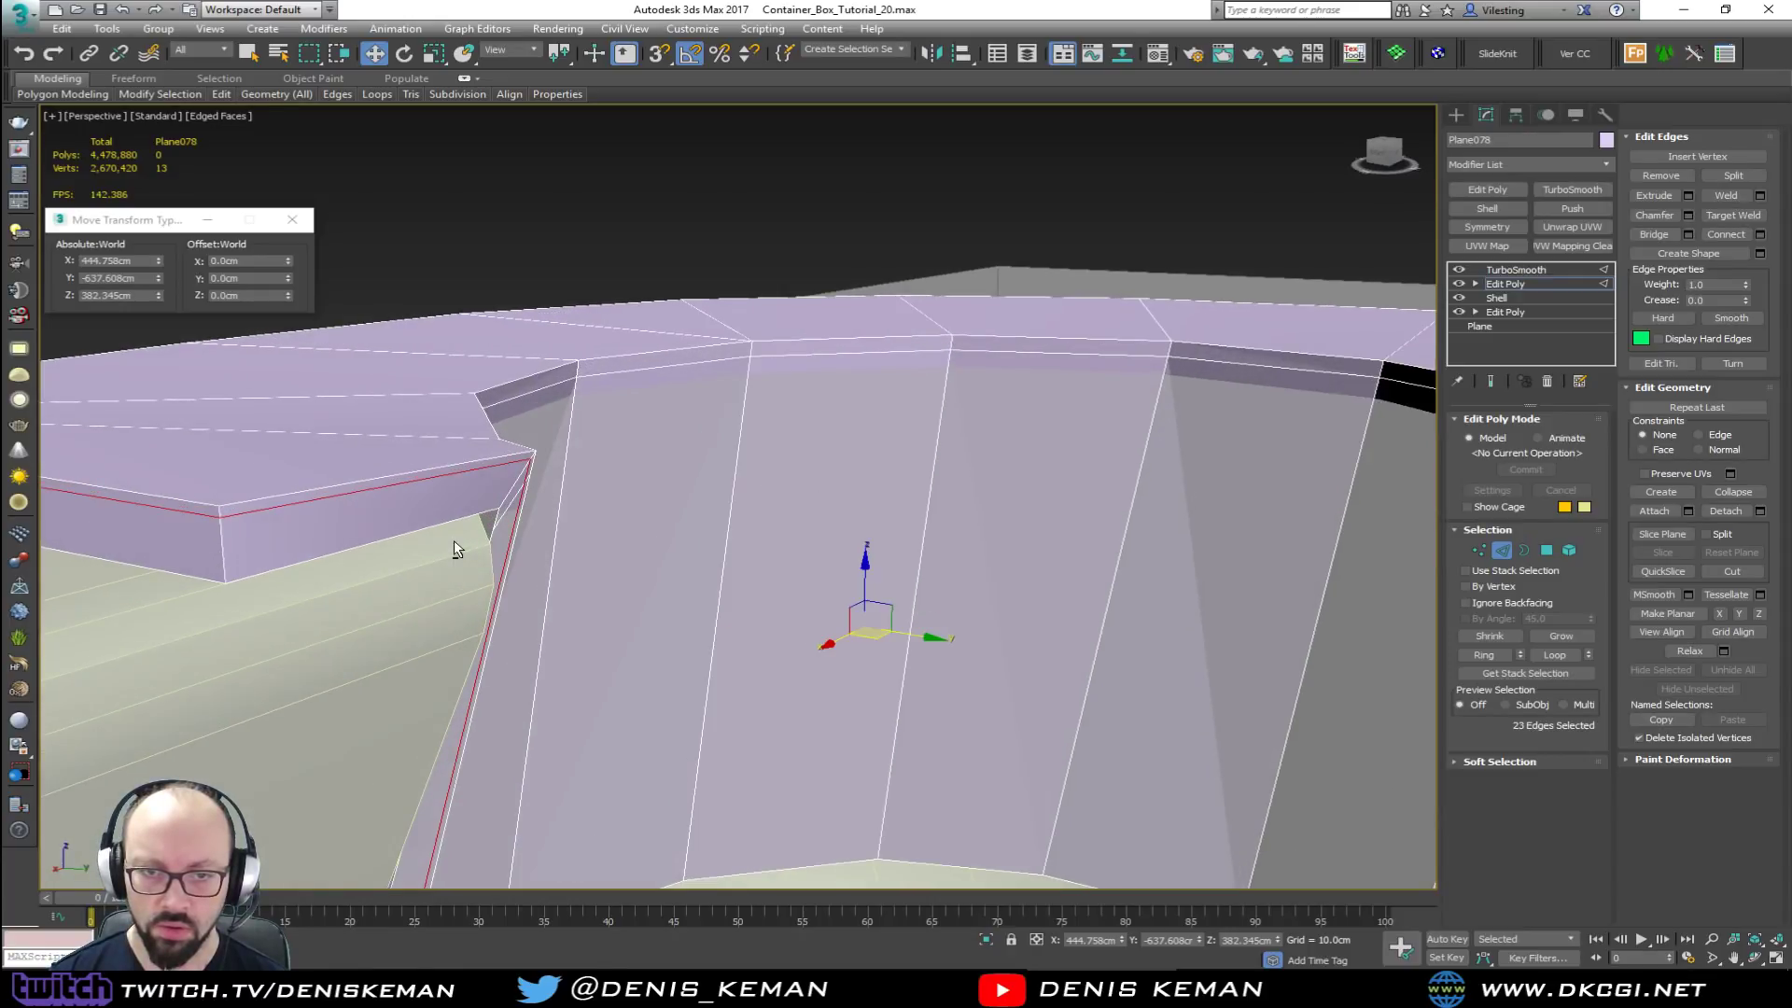
{"action": "key", "text": "shift+e"}
{"action": "key", "text": "ctrl+BackSpace"}
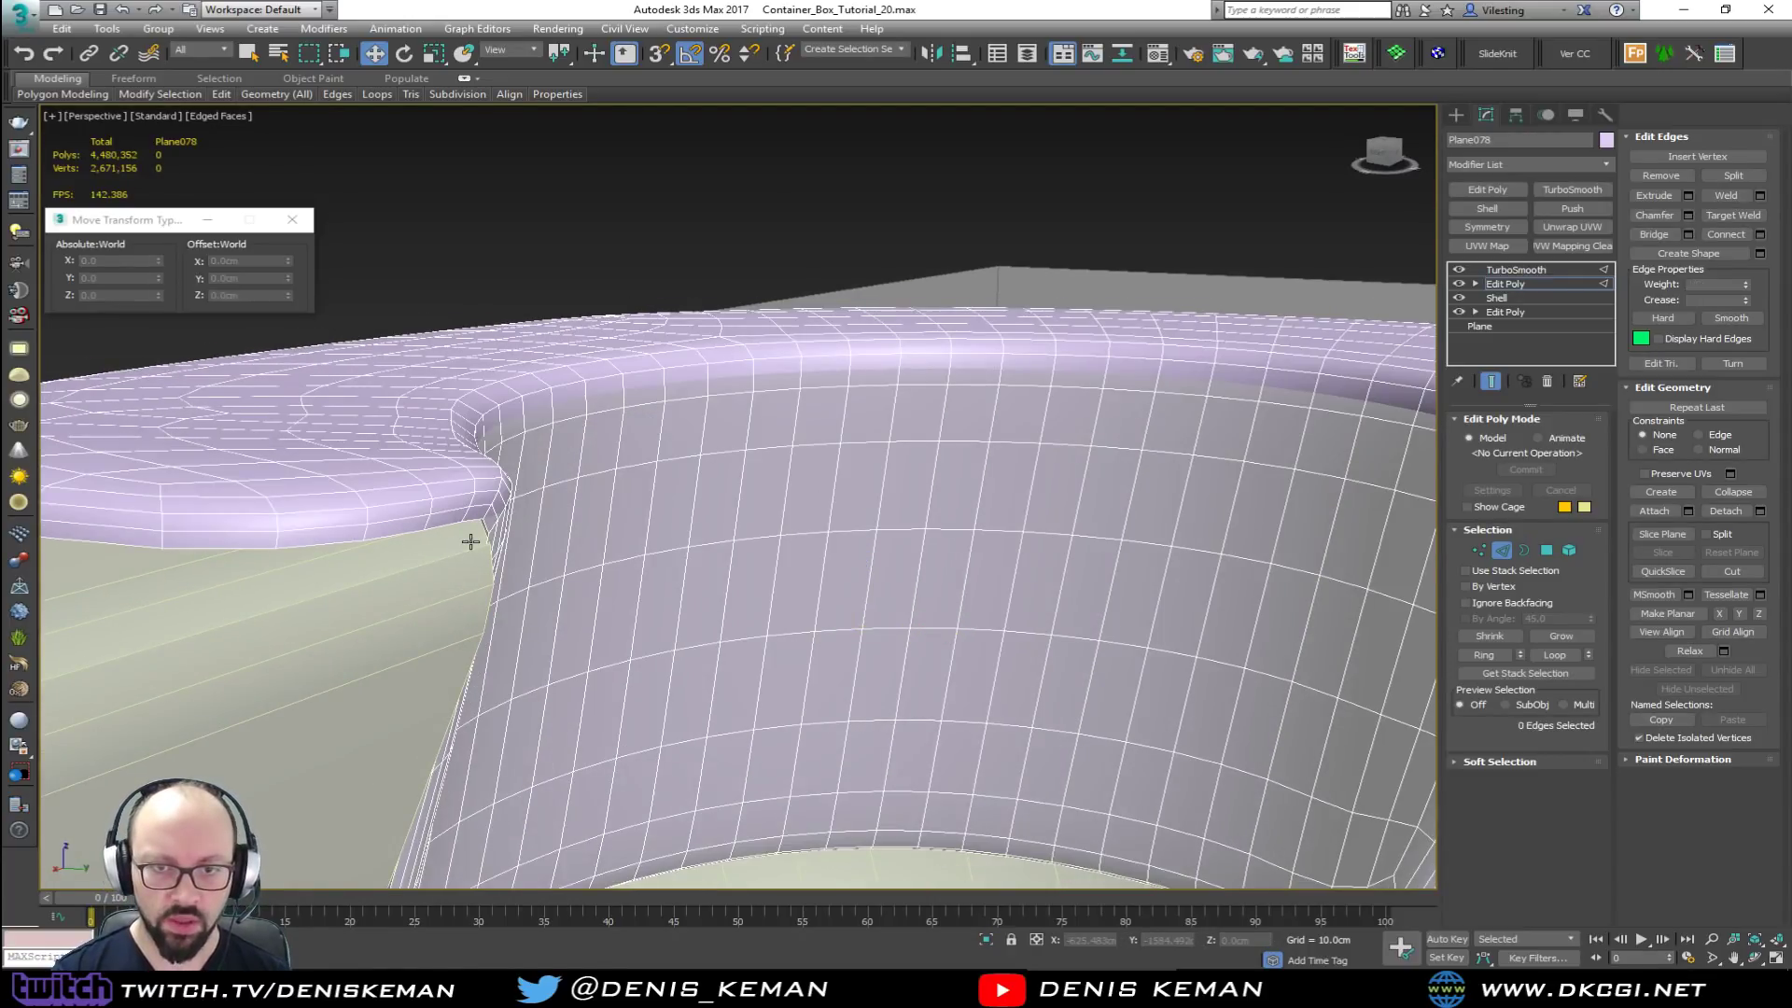
{"action": "scroll", "coordinate": [489, 532], "scroll_direction": "down", "scroll_amount": 3}
{"action": "middle_click_drag", "start_coordinate": [406, 516], "coordinate": [464, 552], "text": "alt"}
{"action": "left_click", "coordinate": [1503, 549]}
Step: Isolate the trim piece together with the pool table body and clear the selection
{"action": "scroll", "coordinate": [840, 596], "scroll_direction": "down", "scroll_amount": 15}
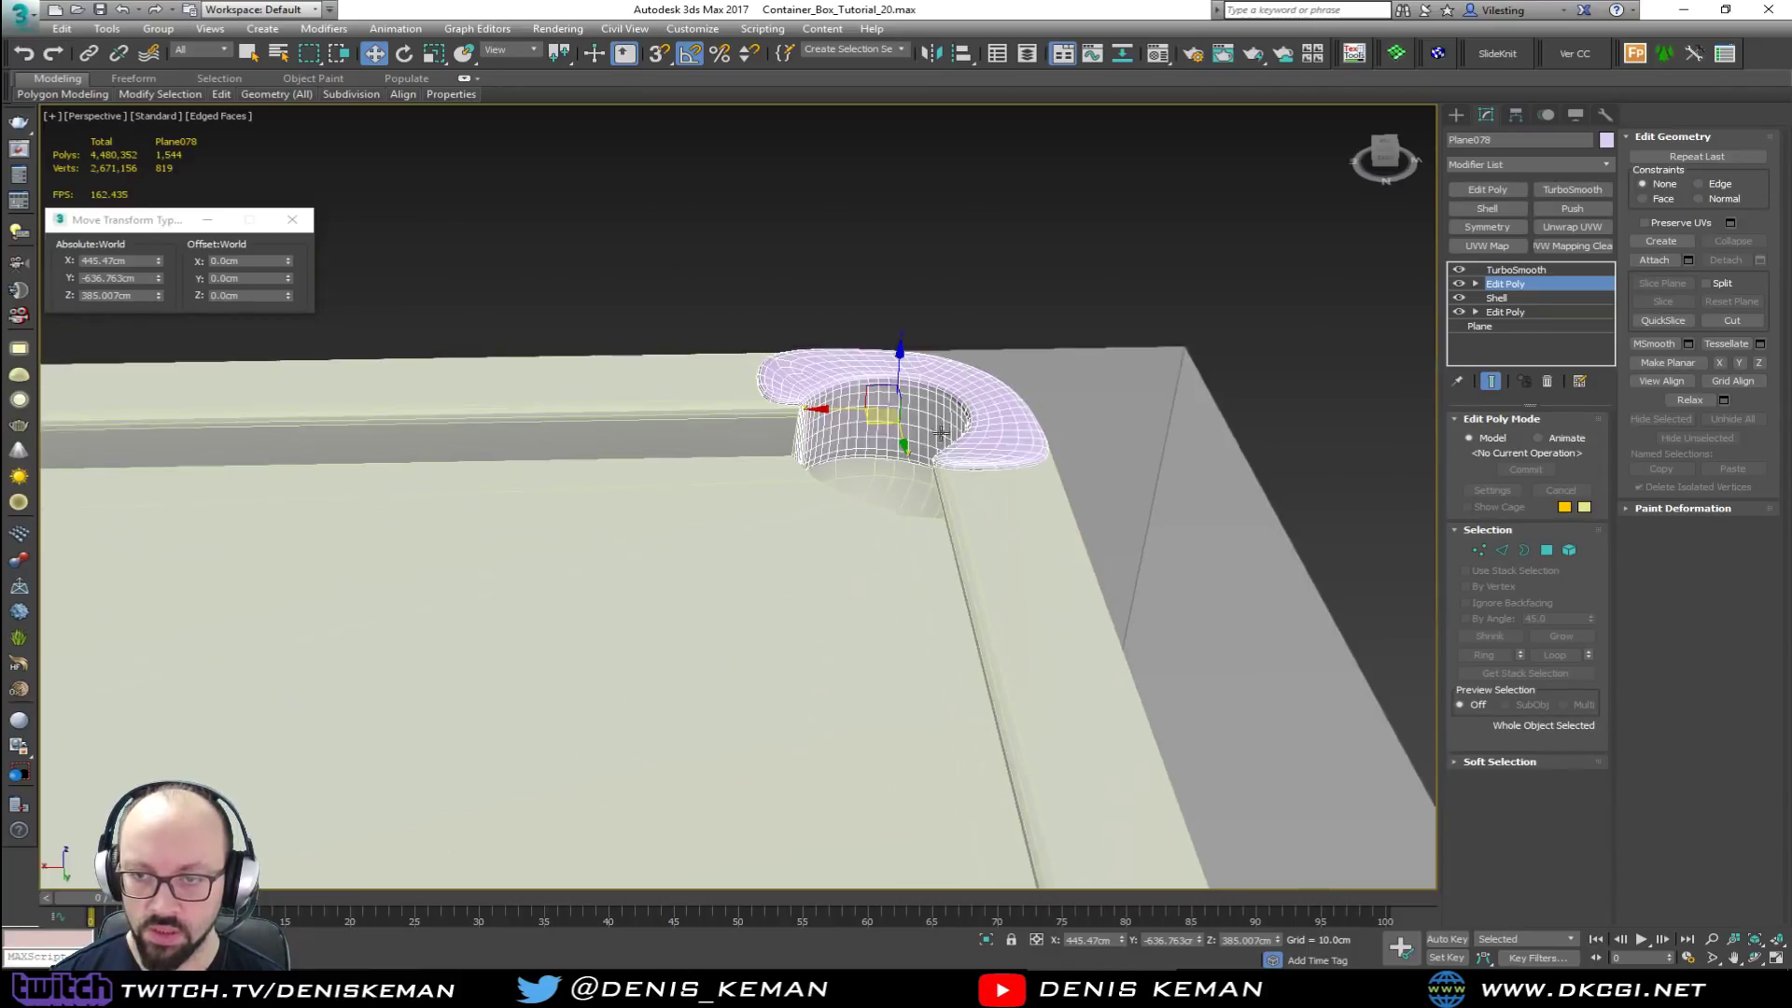
{"action": "left_click", "coordinate": [304, 632], "text": "ctrl"}
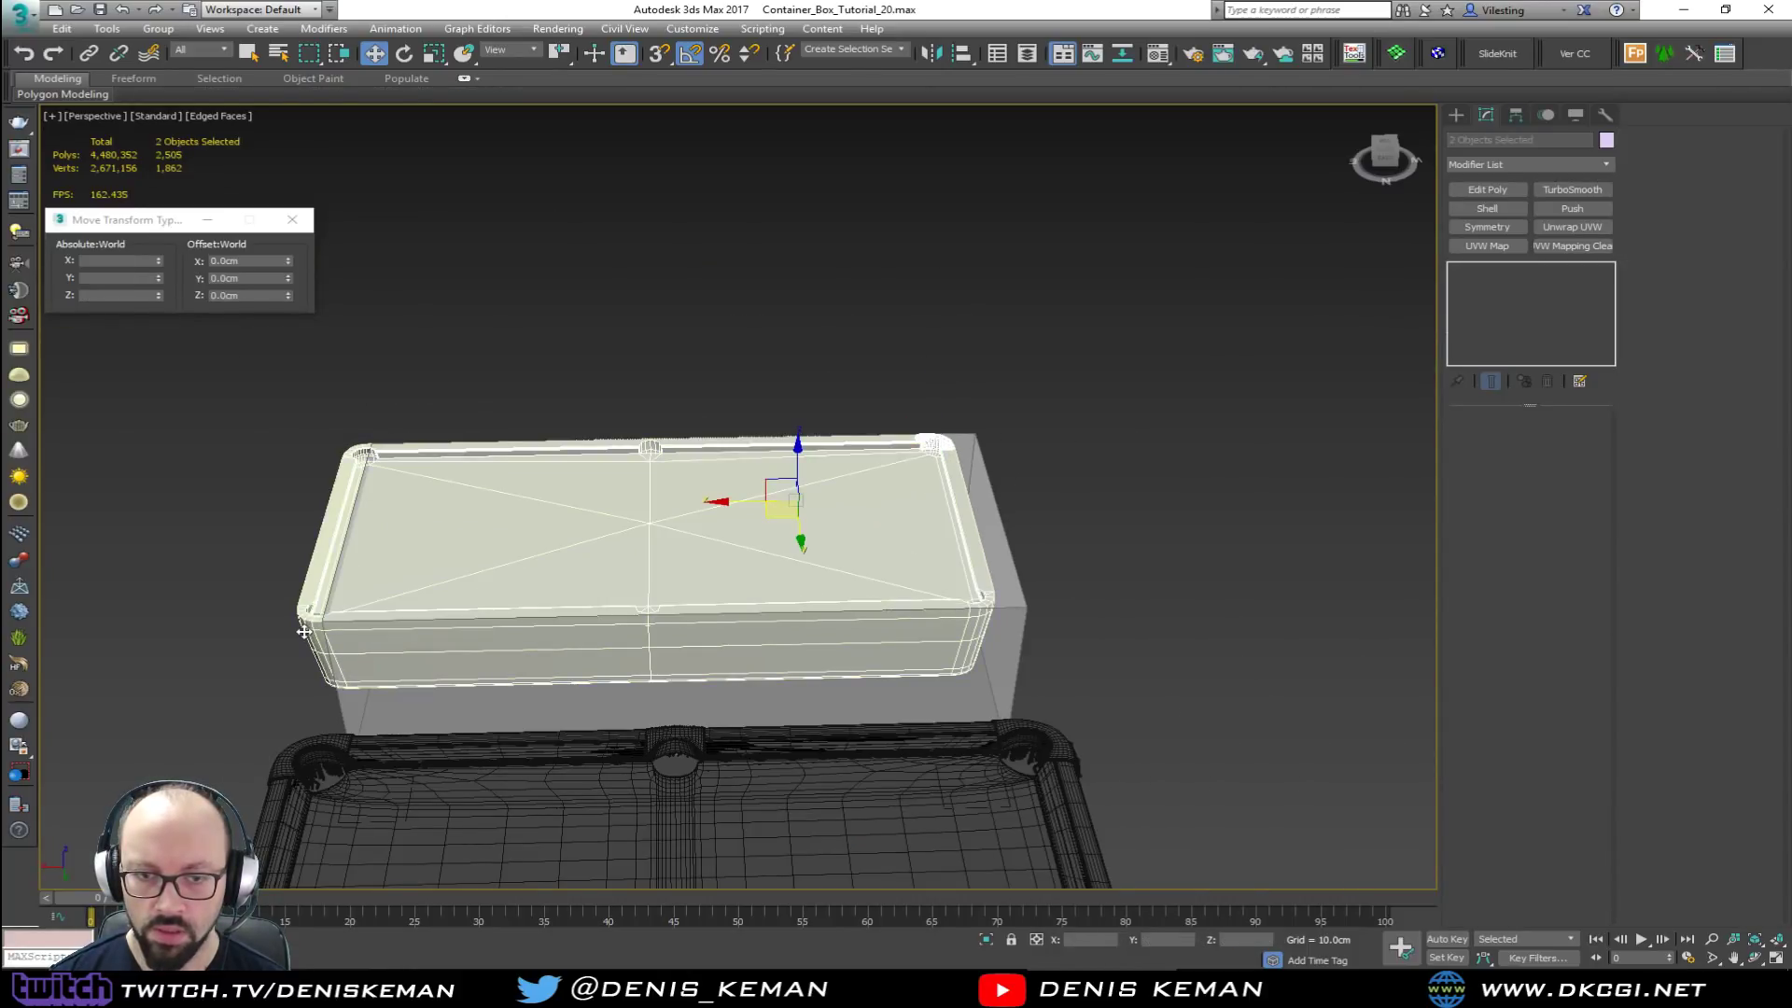
{"action": "key", "text": "alt+q"}
{"action": "left_click", "coordinate": [1112, 448]}
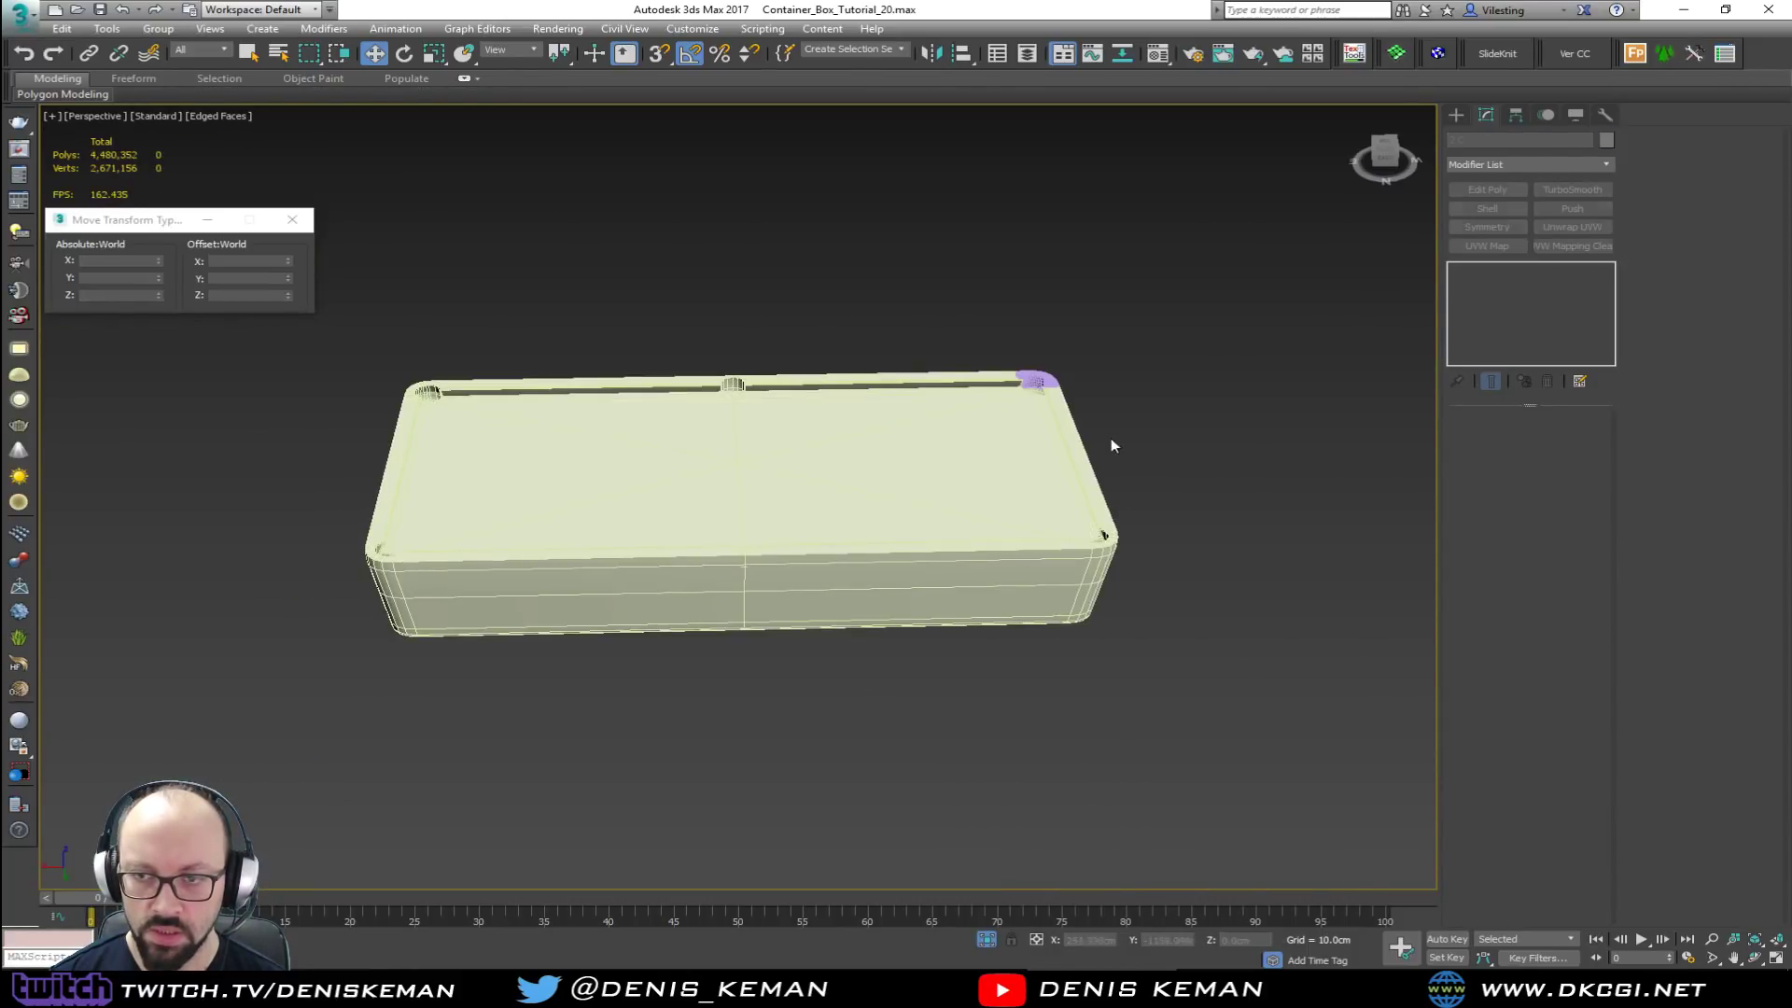
Step: Align the trim piece's pivot to the table body's pivot point in X, Y and Z position
{"action": "left_click", "coordinate": [1040, 378]}
{"action": "scroll", "coordinate": [1042, 381], "scroll_direction": "up", "scroll_amount": 5}
{"action": "middle_click_drag", "start_coordinate": [713, 418], "coordinate": [913, 383]}
{"action": "left_click", "coordinate": [1530, 226]}
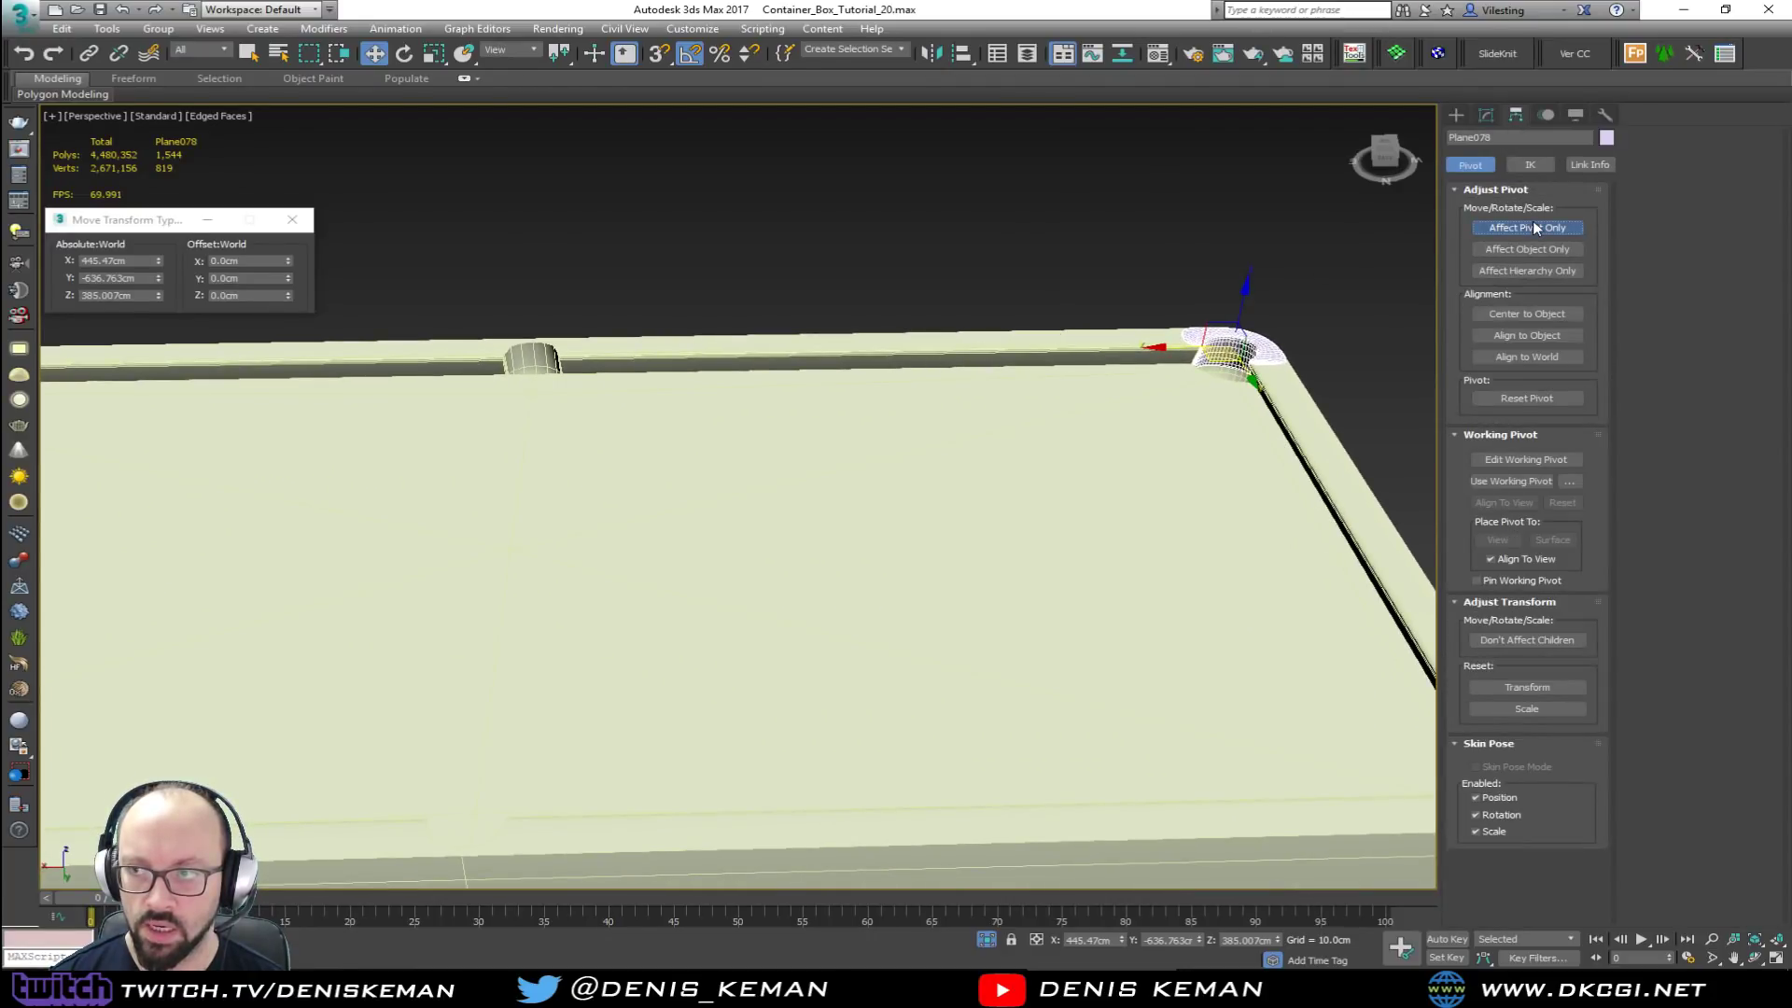
{"action": "key", "text": "alt+a"}
{"action": "scroll", "coordinate": [614, 714], "scroll_direction": "down", "scroll_amount": 5}
{"action": "left_click", "coordinate": [601, 671]}
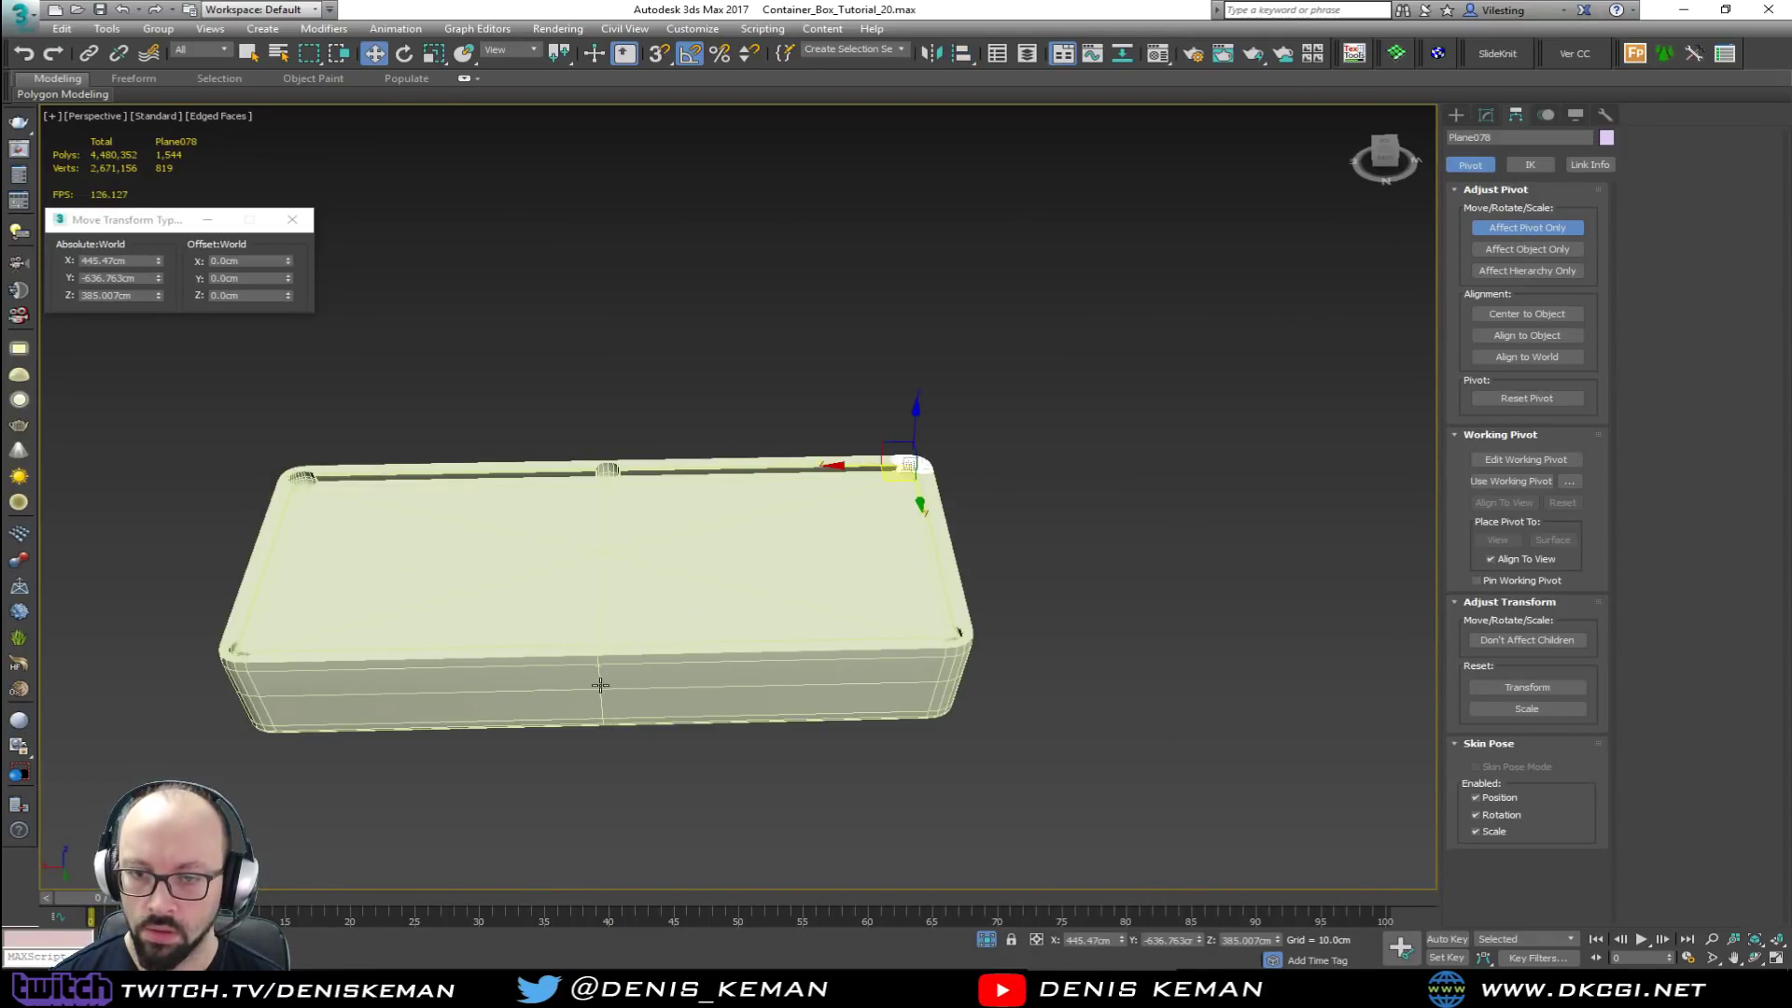
{"action": "key", "text": "alt+a"}
{"action": "left_click", "coordinate": [602, 691]}
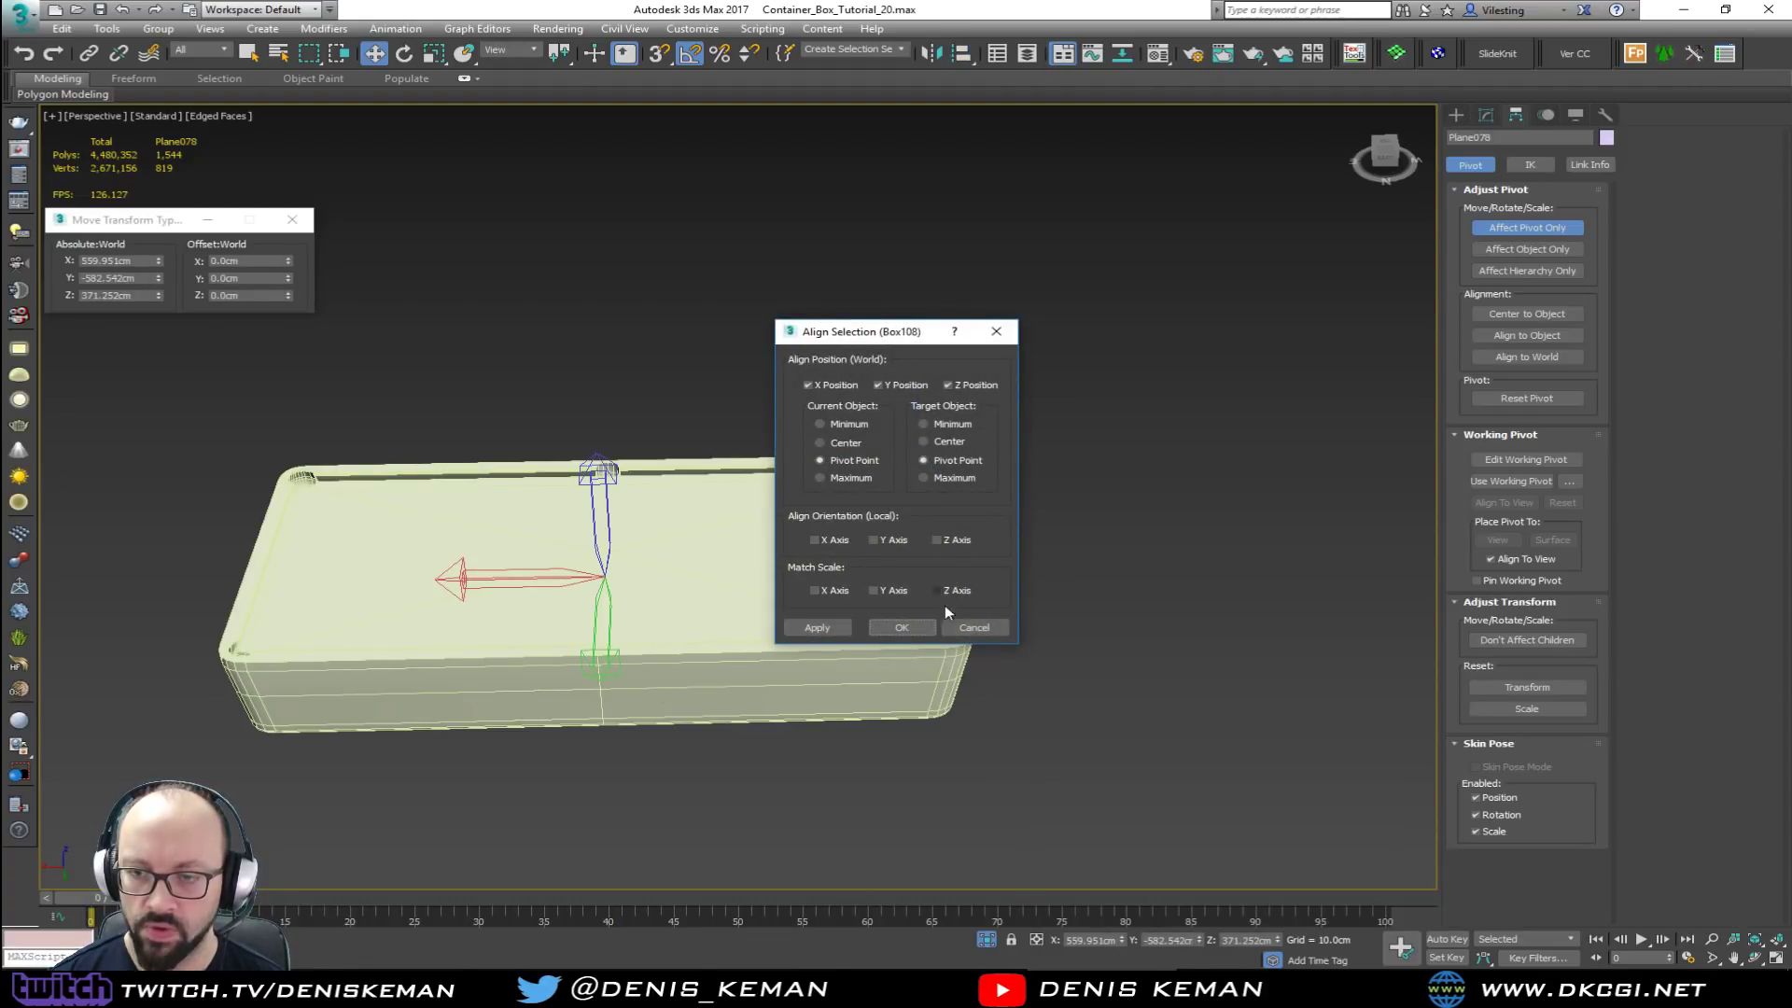
{"action": "left_click", "coordinate": [902, 628]}
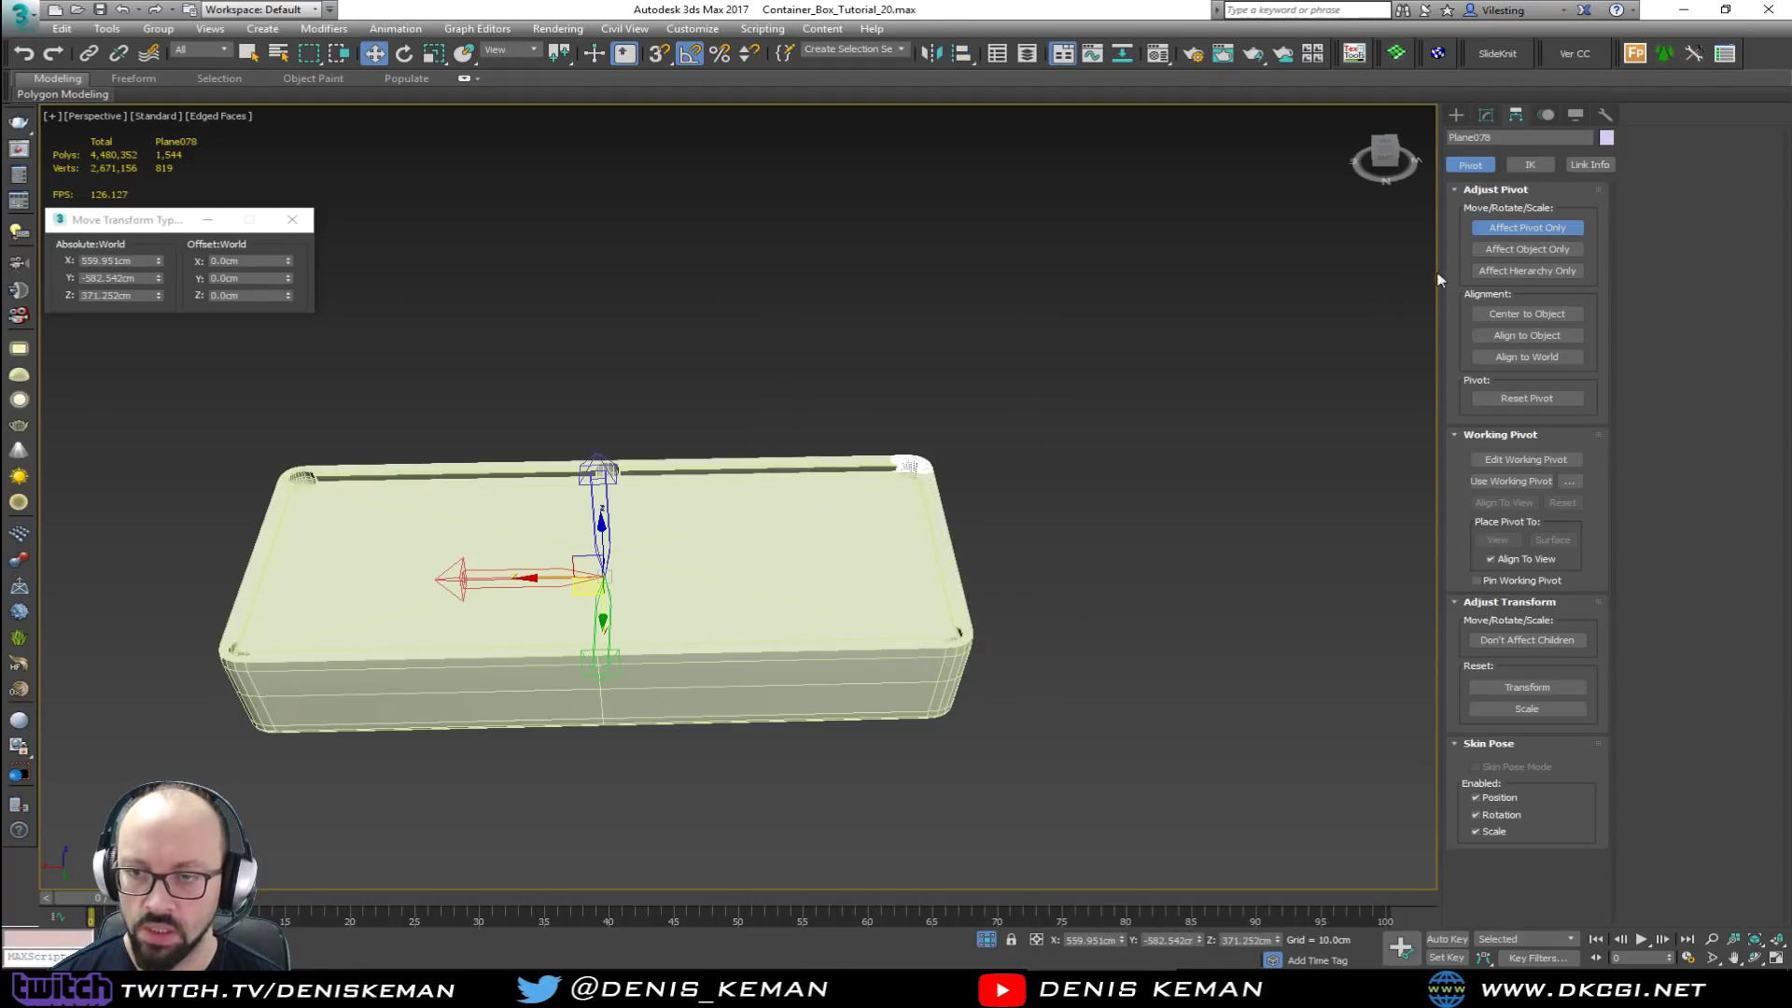
Step: Delete the TurboSmooth modifier from the trim piece's stack
{"action": "left_click", "coordinate": [1487, 114]}
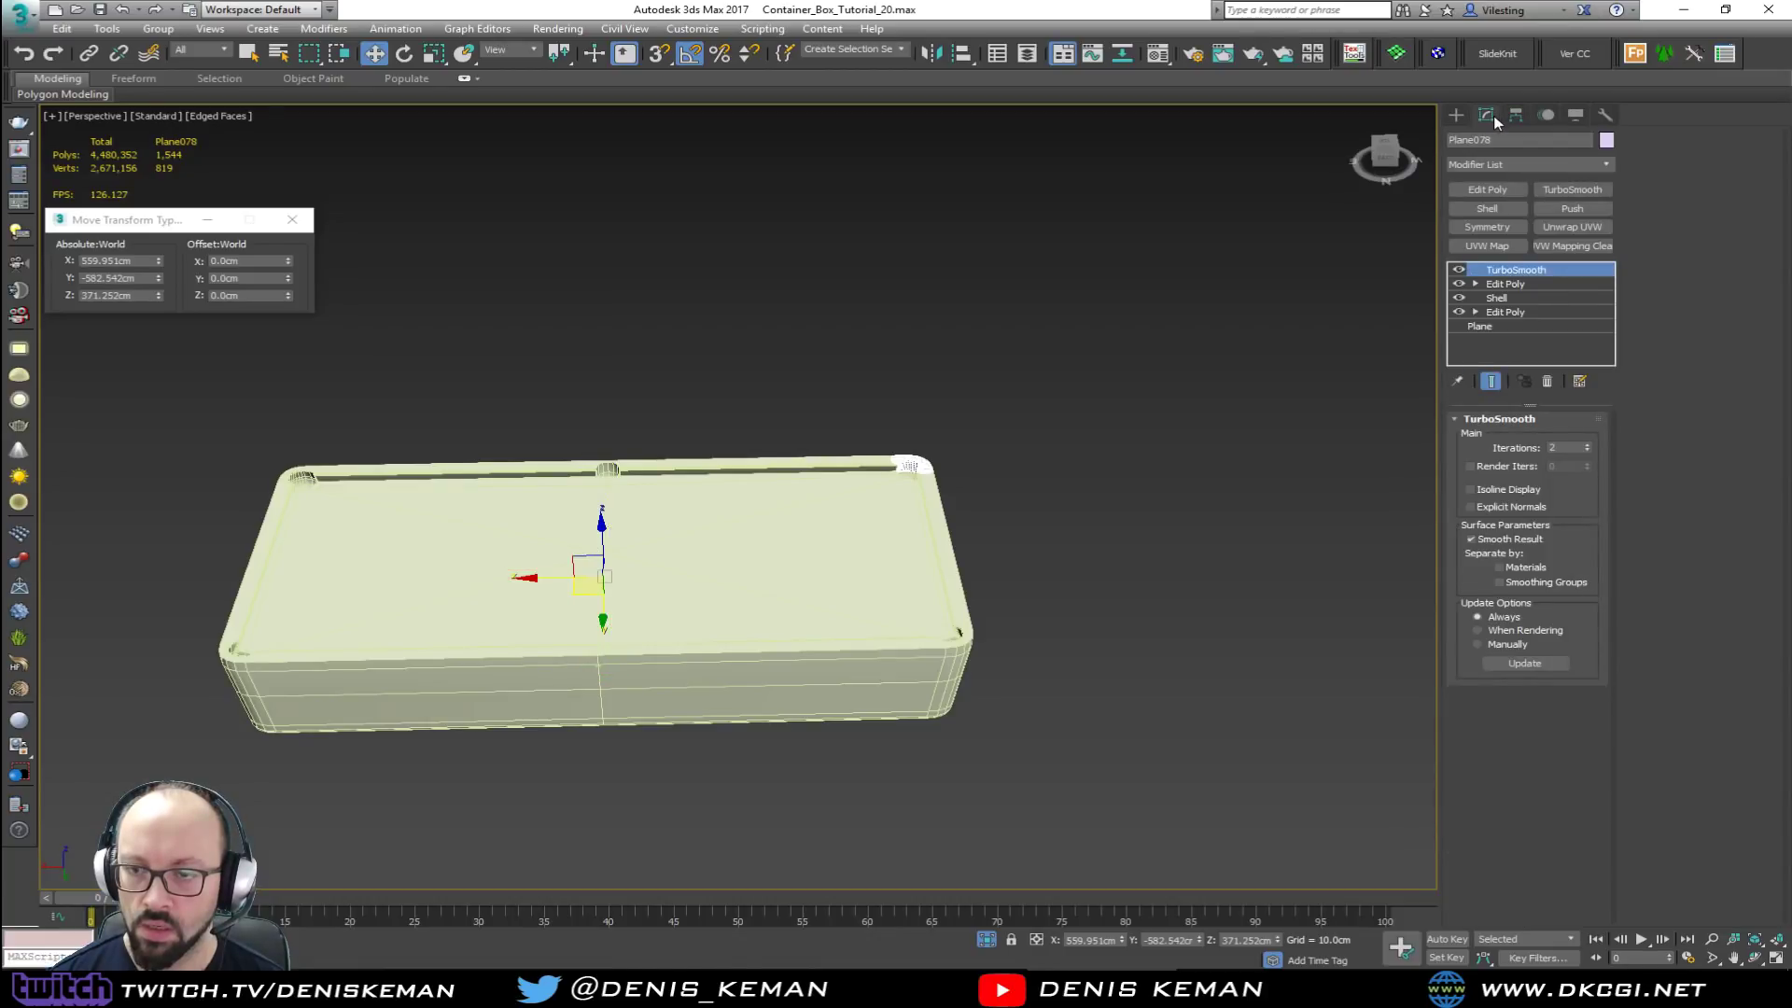
{"action": "left_click", "coordinate": [1550, 381]}
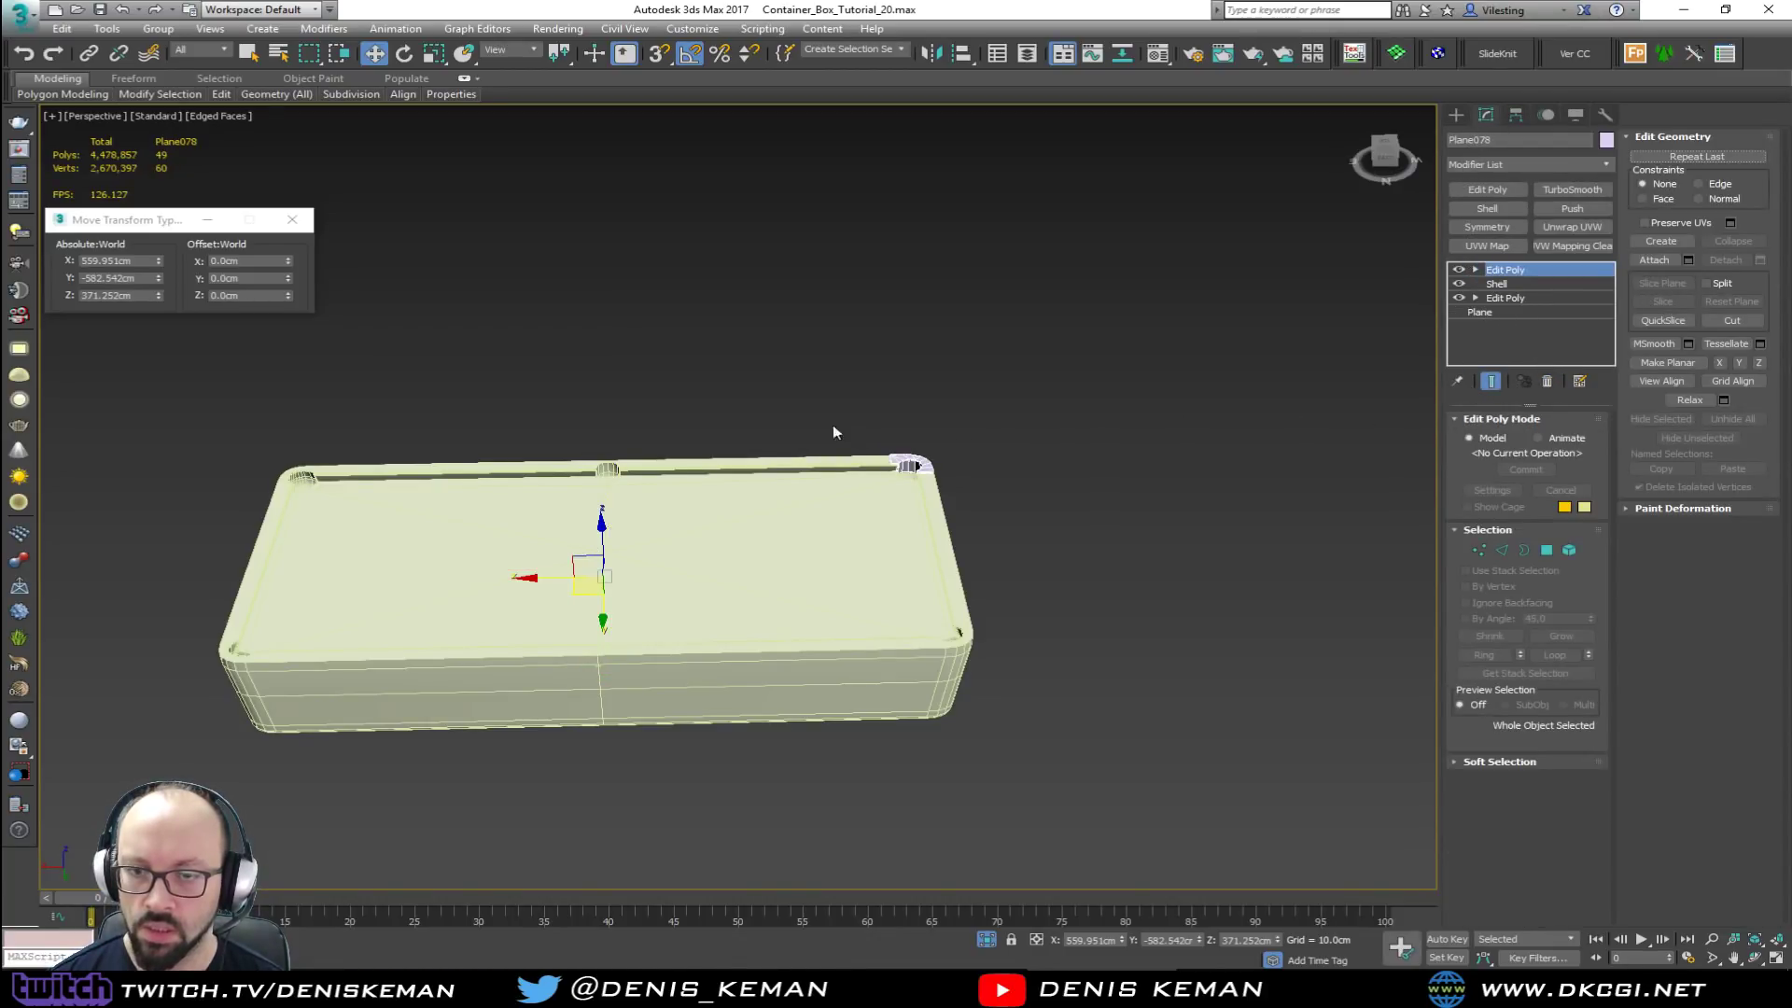
Step: Mirror the corner trim on X without cloning, and mirror it on X once more as a Copy to cover both corners of that side
{"action": "left_click", "coordinate": [931, 53]}
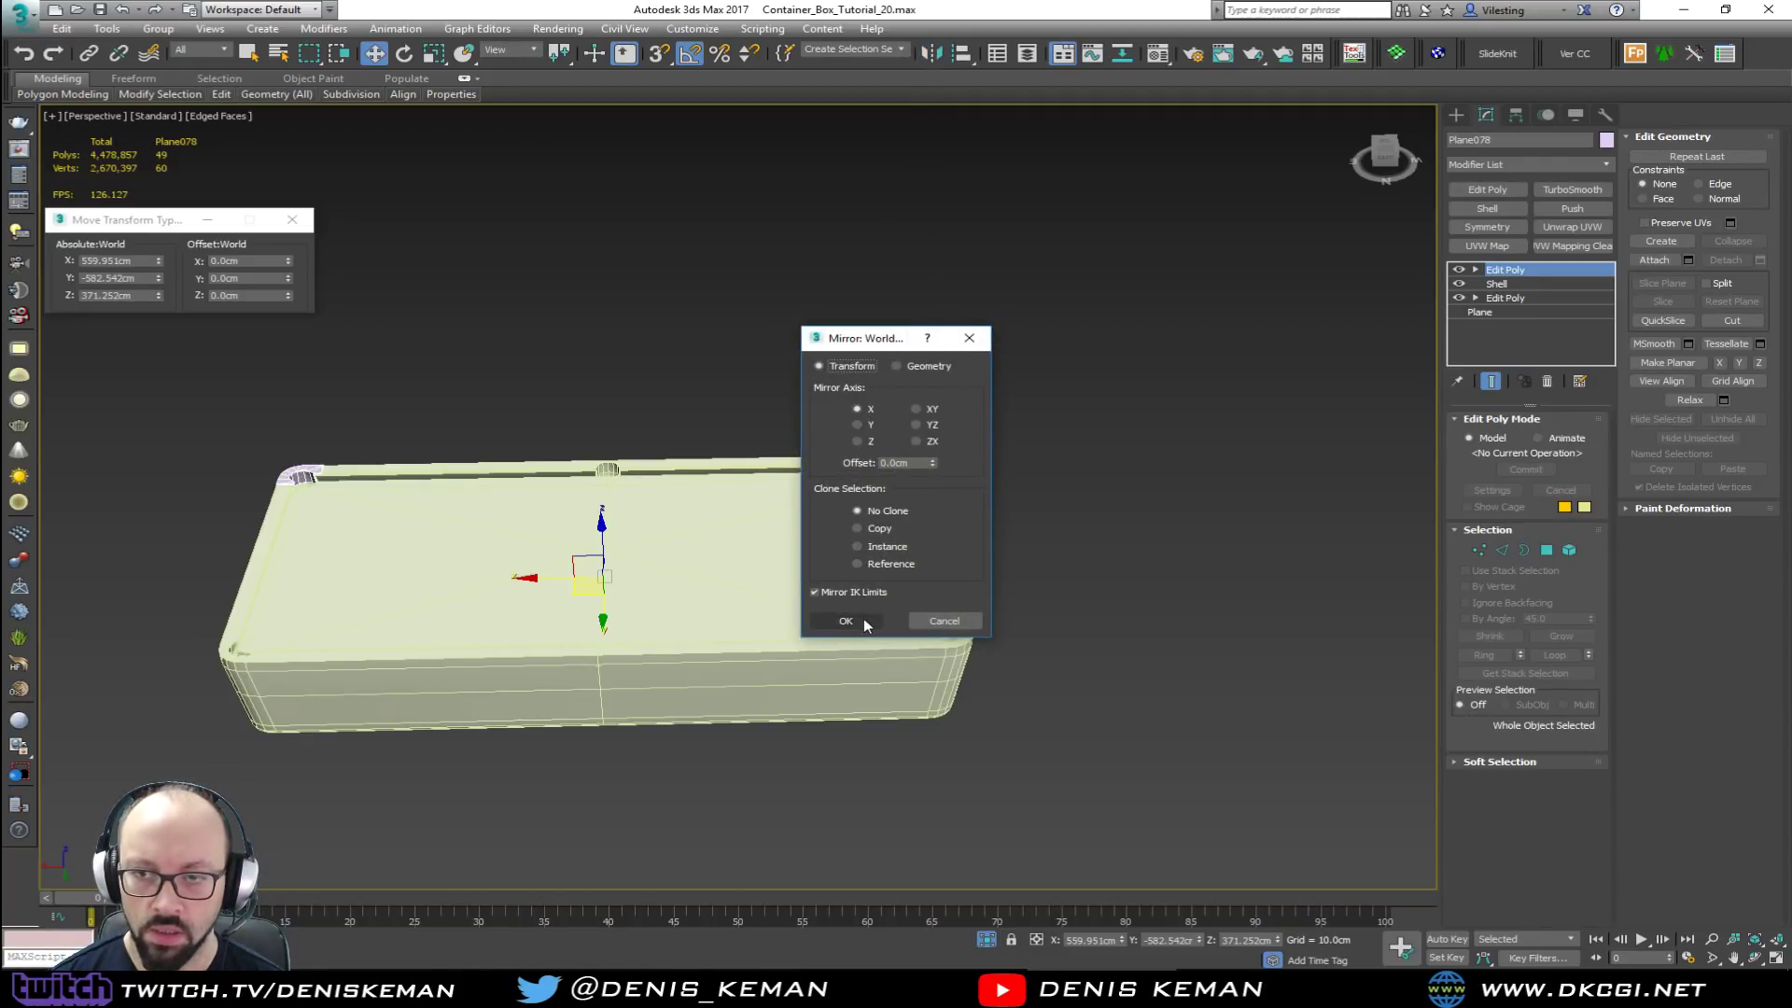
{"action": "left_click", "coordinate": [846, 621]}
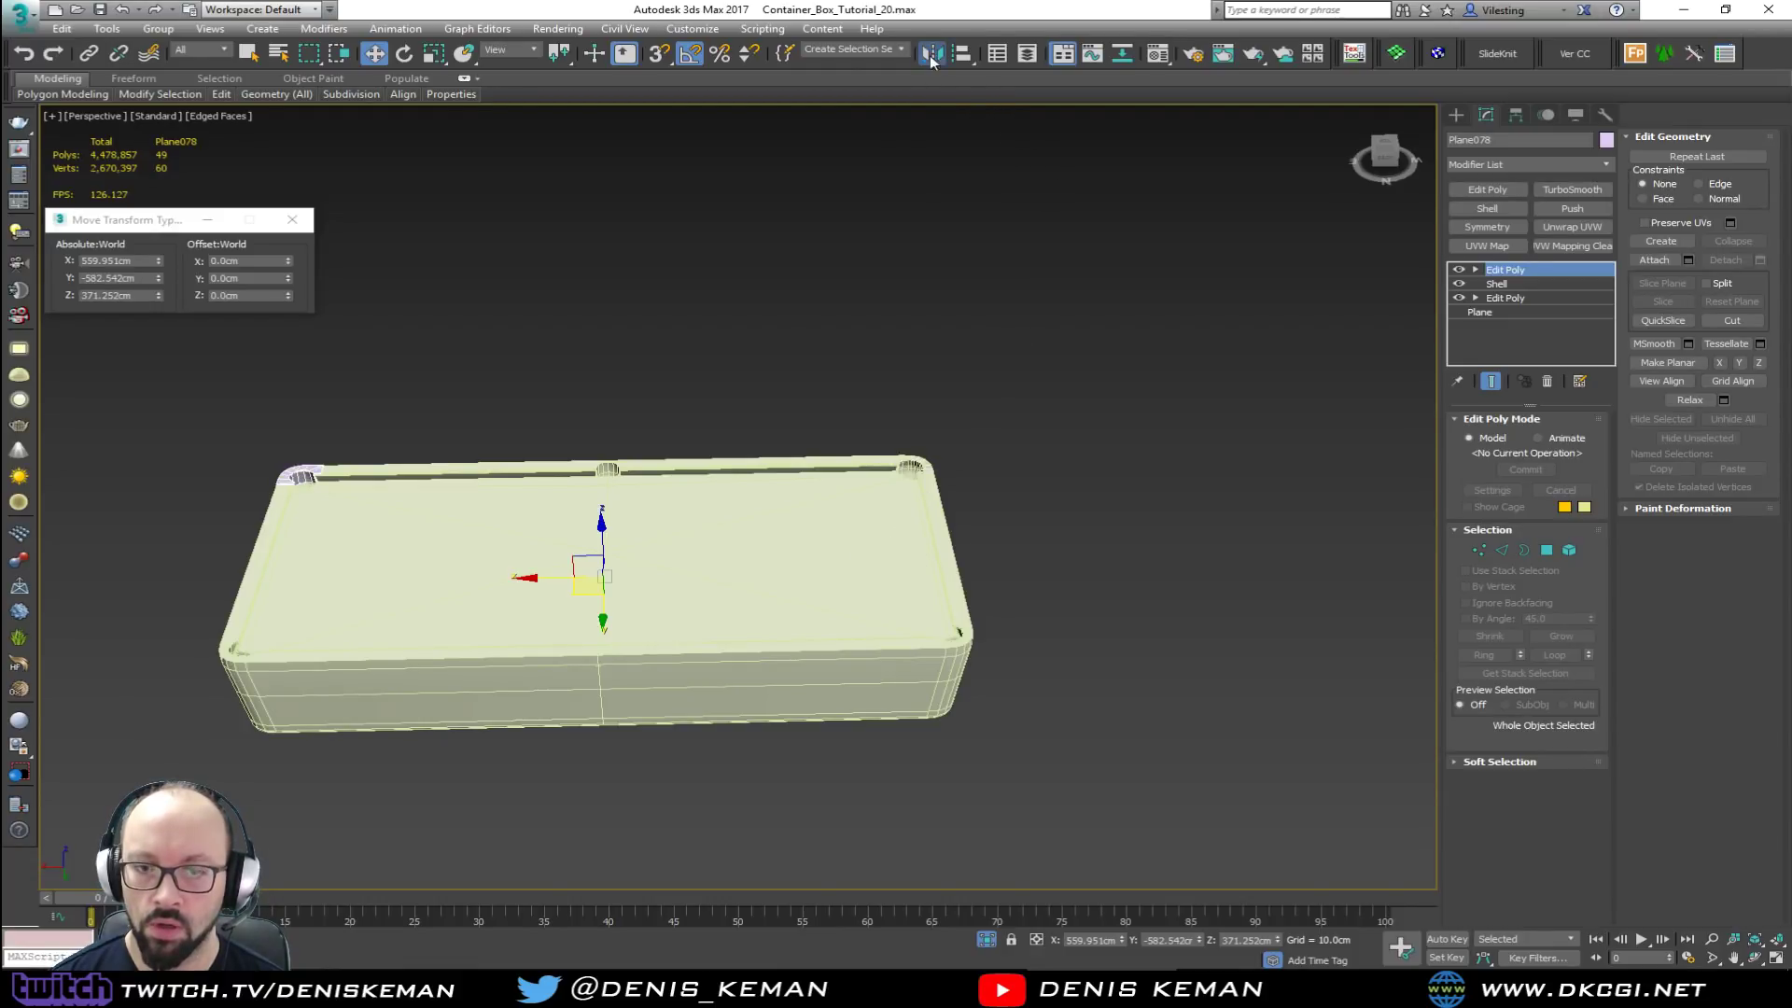
{"action": "left_click", "coordinate": [930, 53]}
{"action": "left_click", "coordinate": [875, 529]}
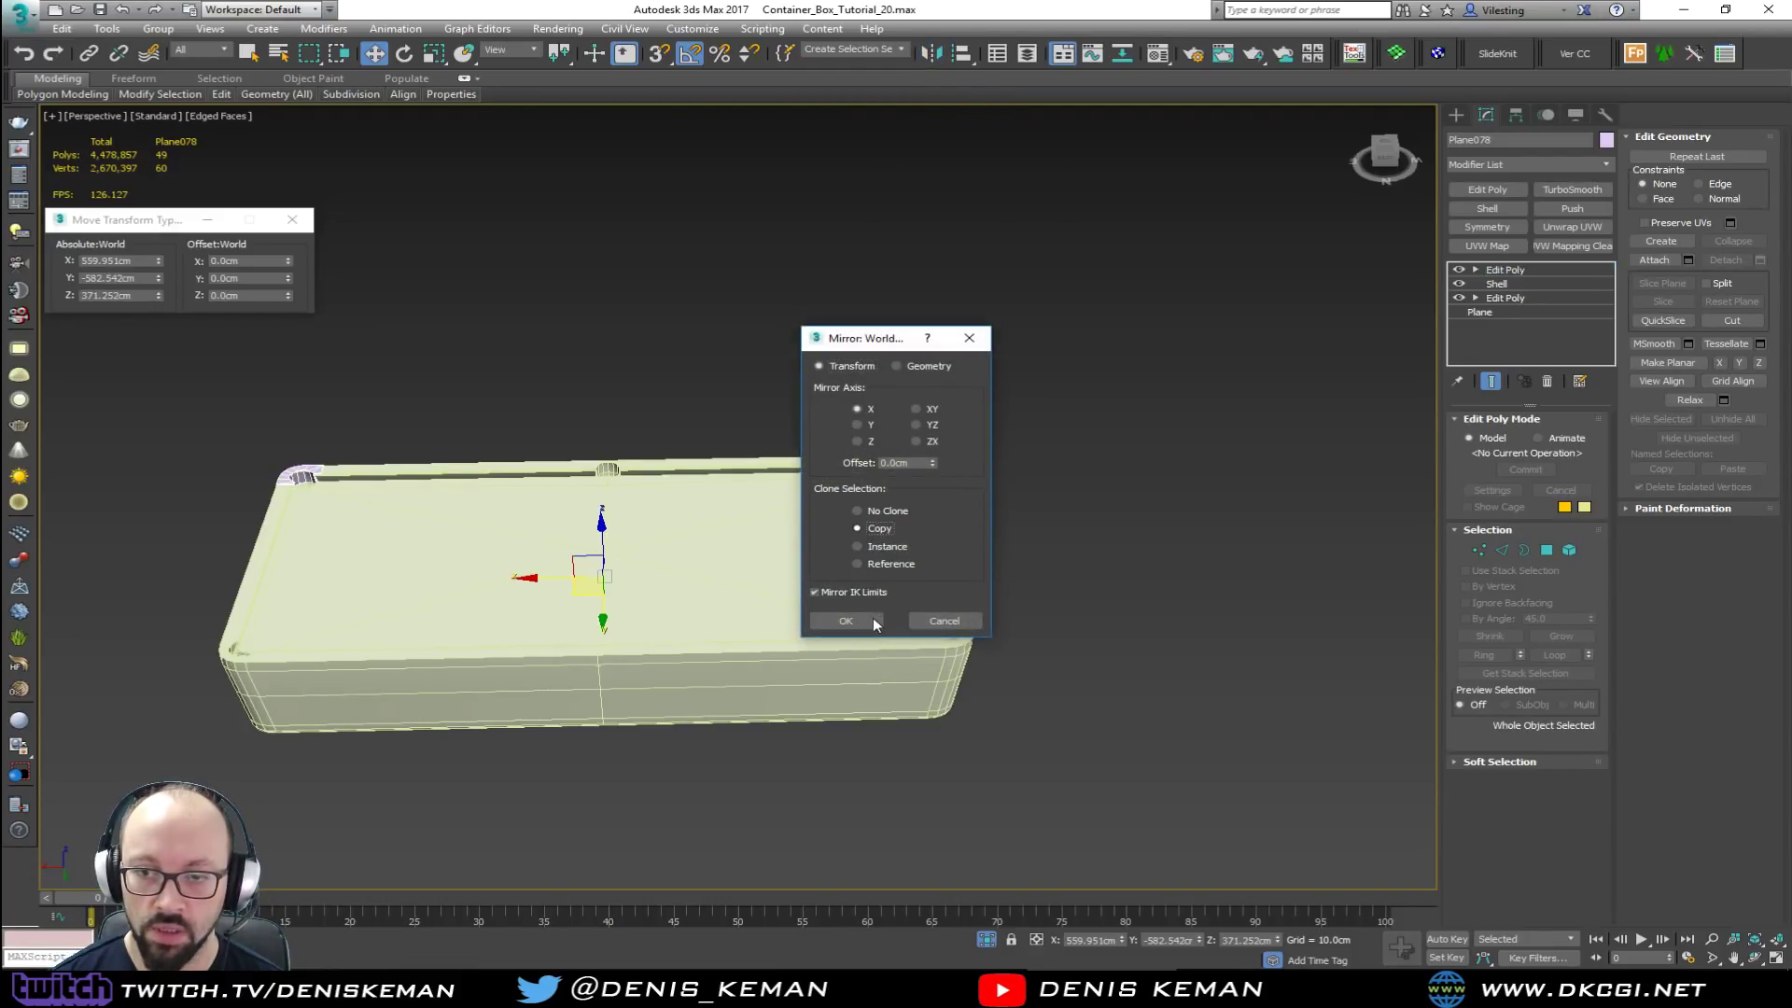
{"action": "left_click", "coordinate": [861, 619]}
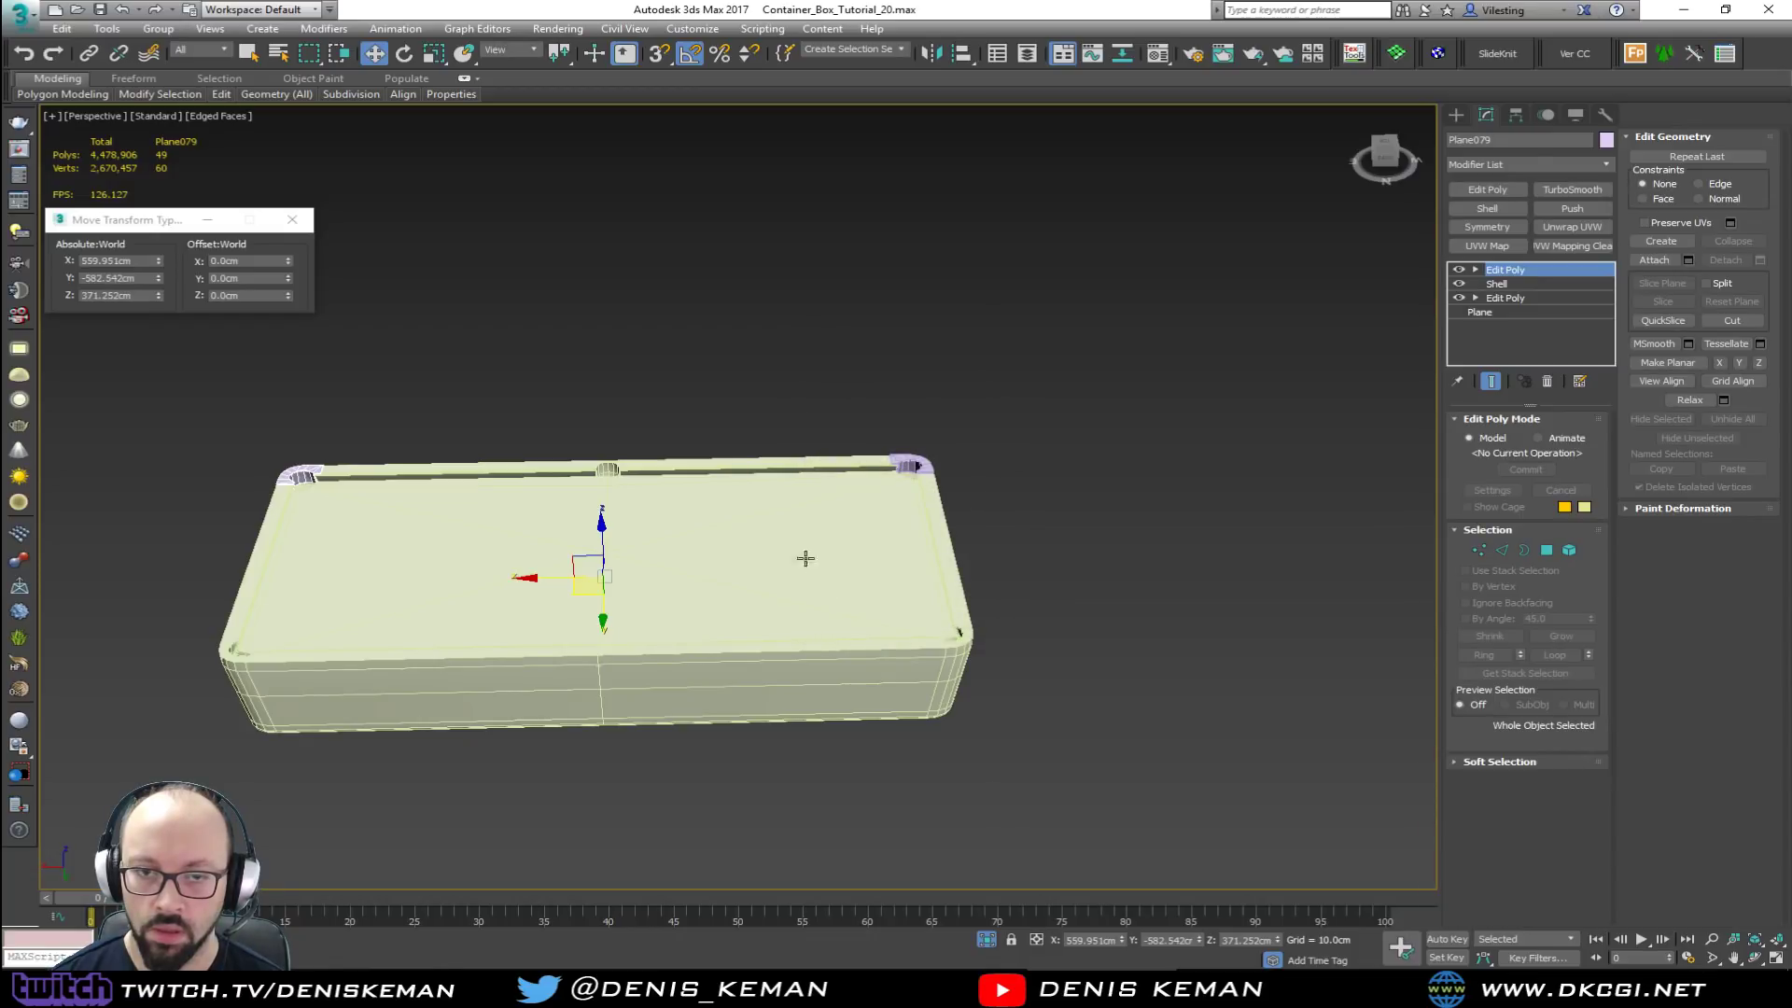
Step: Mirror the original corner trim along Y as a Copy onto the opposite long side of the table
{"action": "left_click", "coordinate": [917, 465], "text": "ctrl"}
{"action": "middle_click_drag", "start_coordinate": [827, 505], "coordinate": [937, 495], "text": "alt"}
{"action": "left_click", "coordinate": [761, 371]}
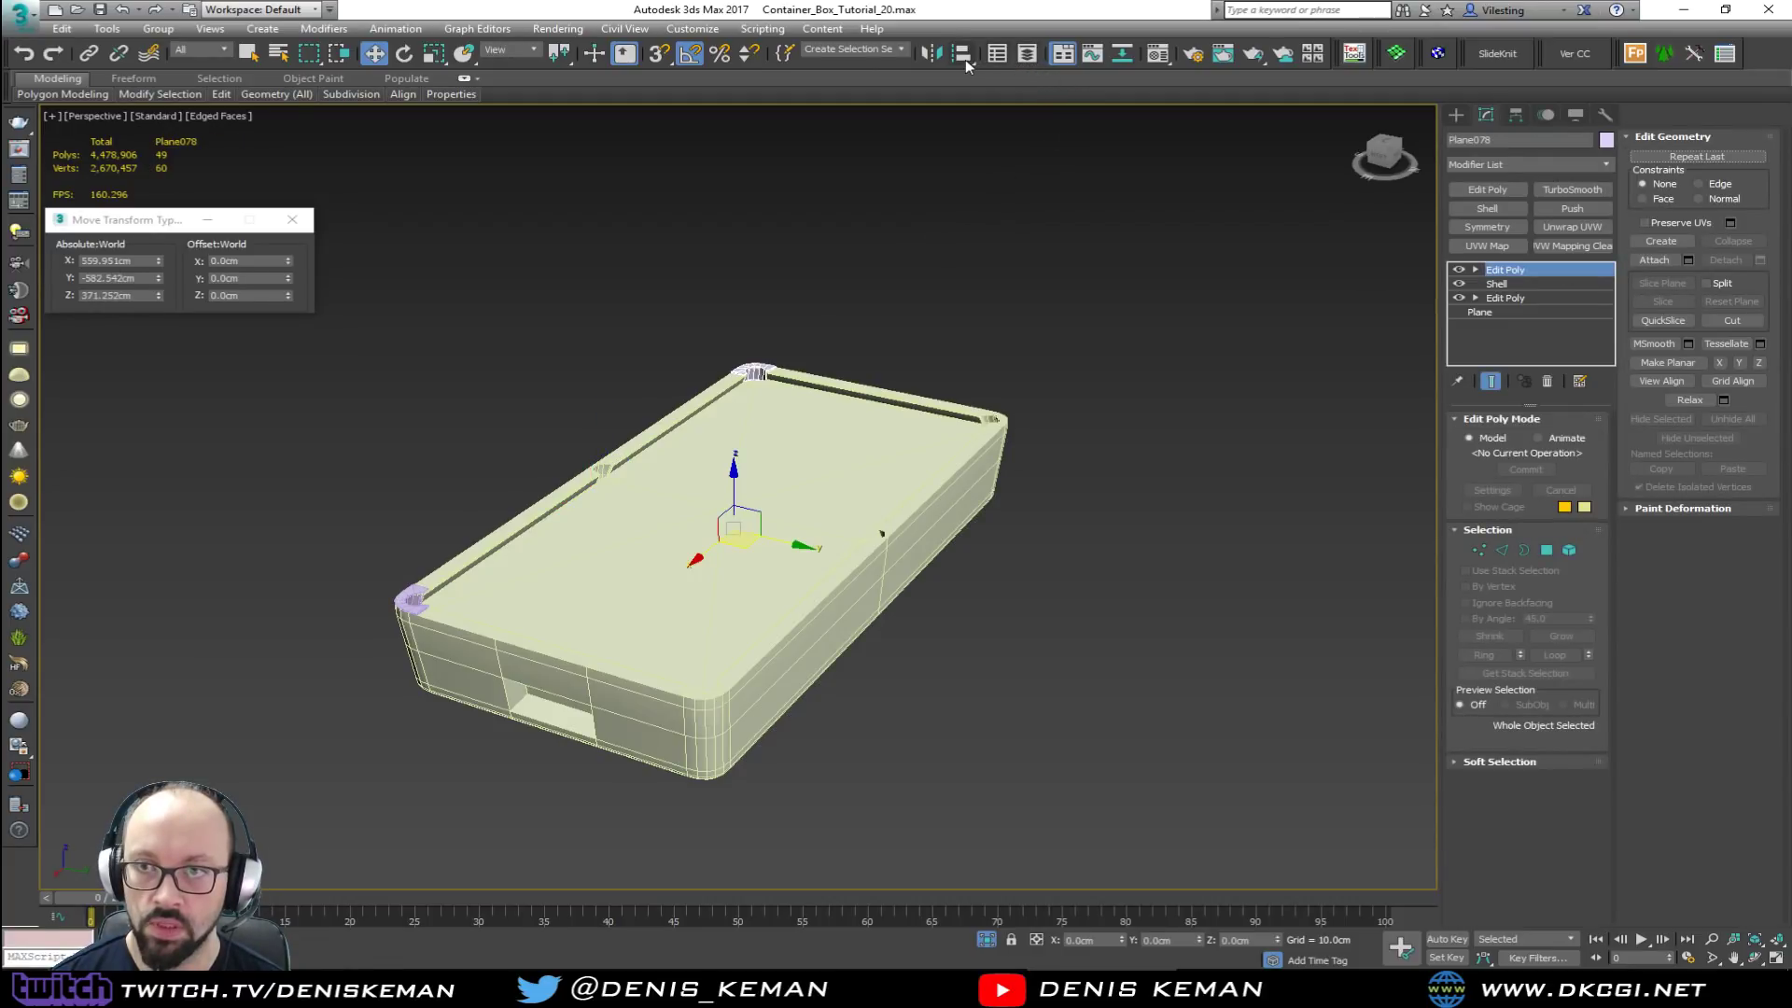
{"action": "left_click", "coordinate": [930, 54]}
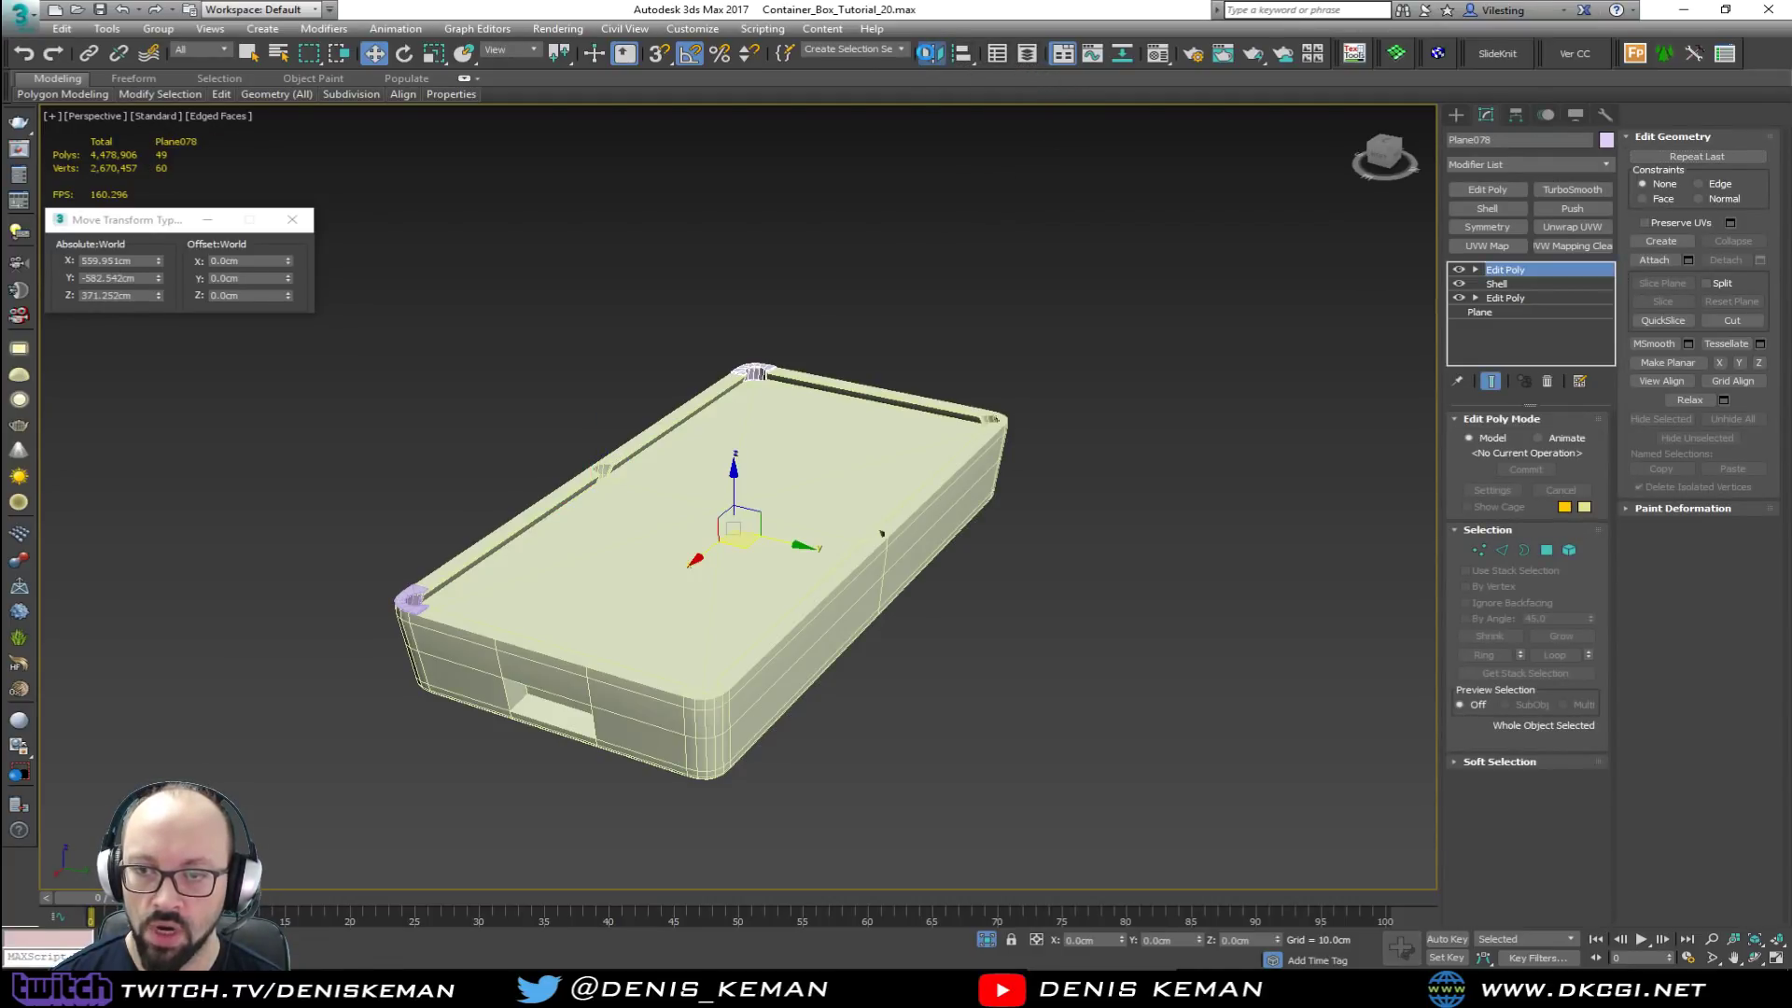
{"action": "left_click", "coordinate": [871, 425]}
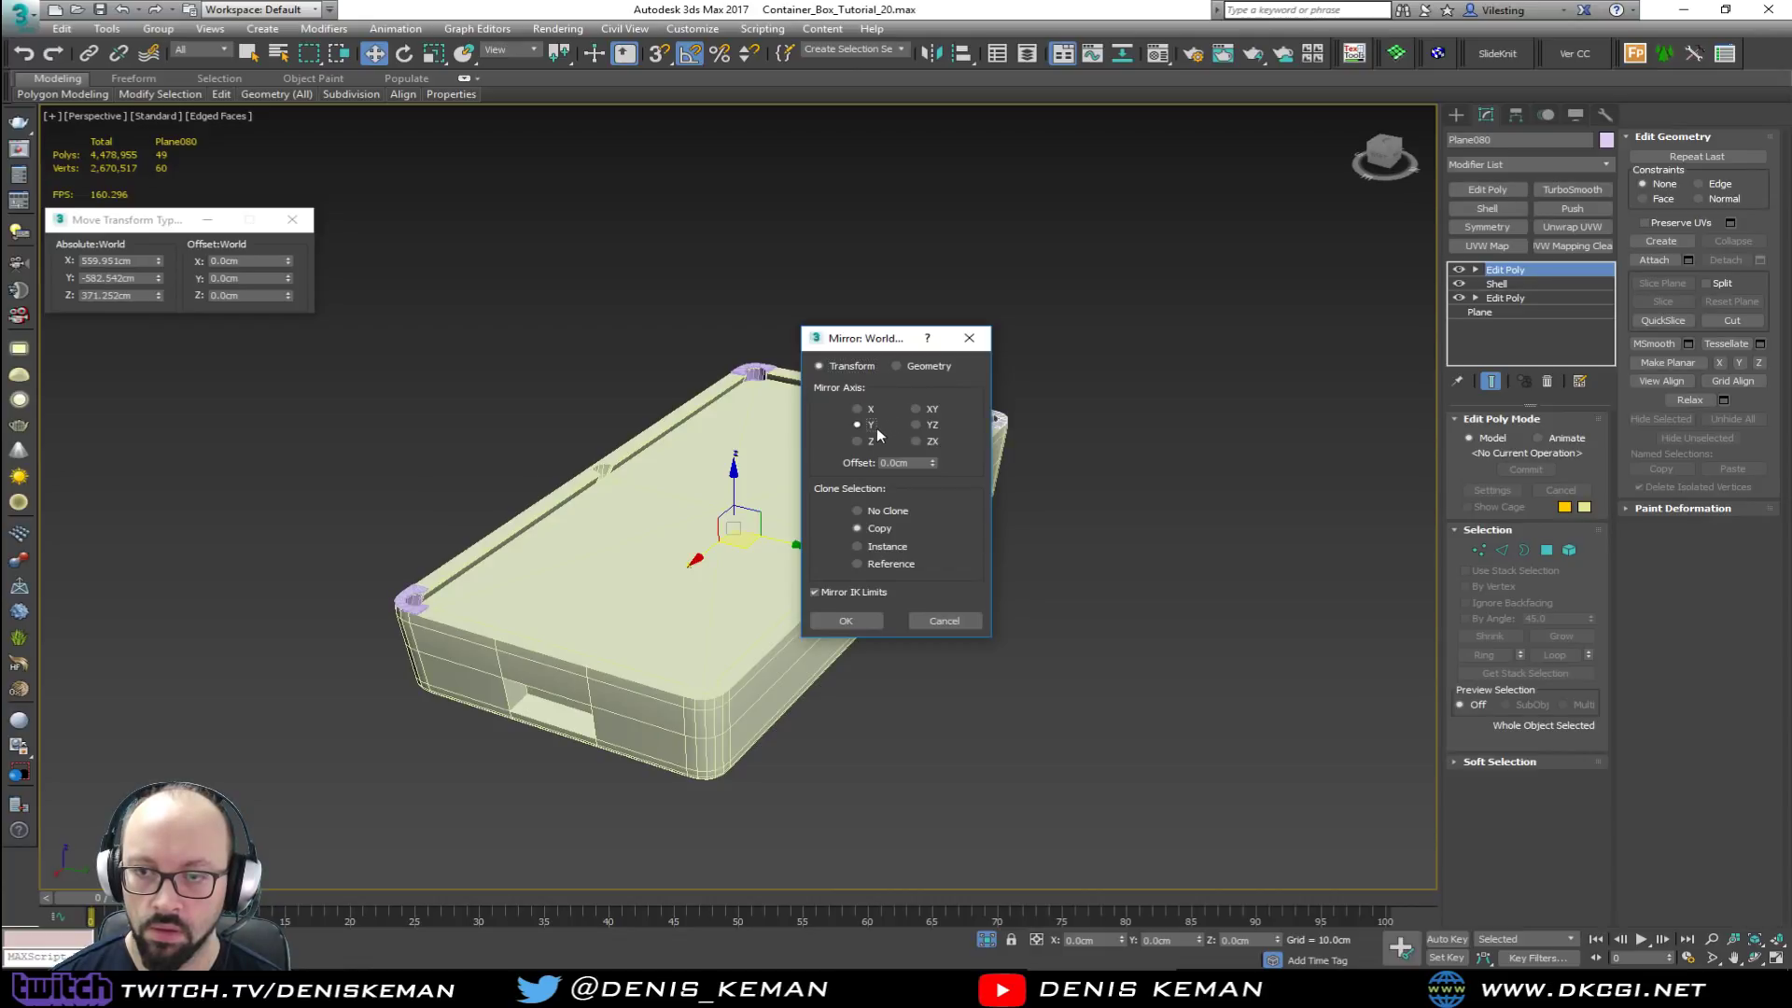
{"action": "left_click", "coordinate": [846, 620]}
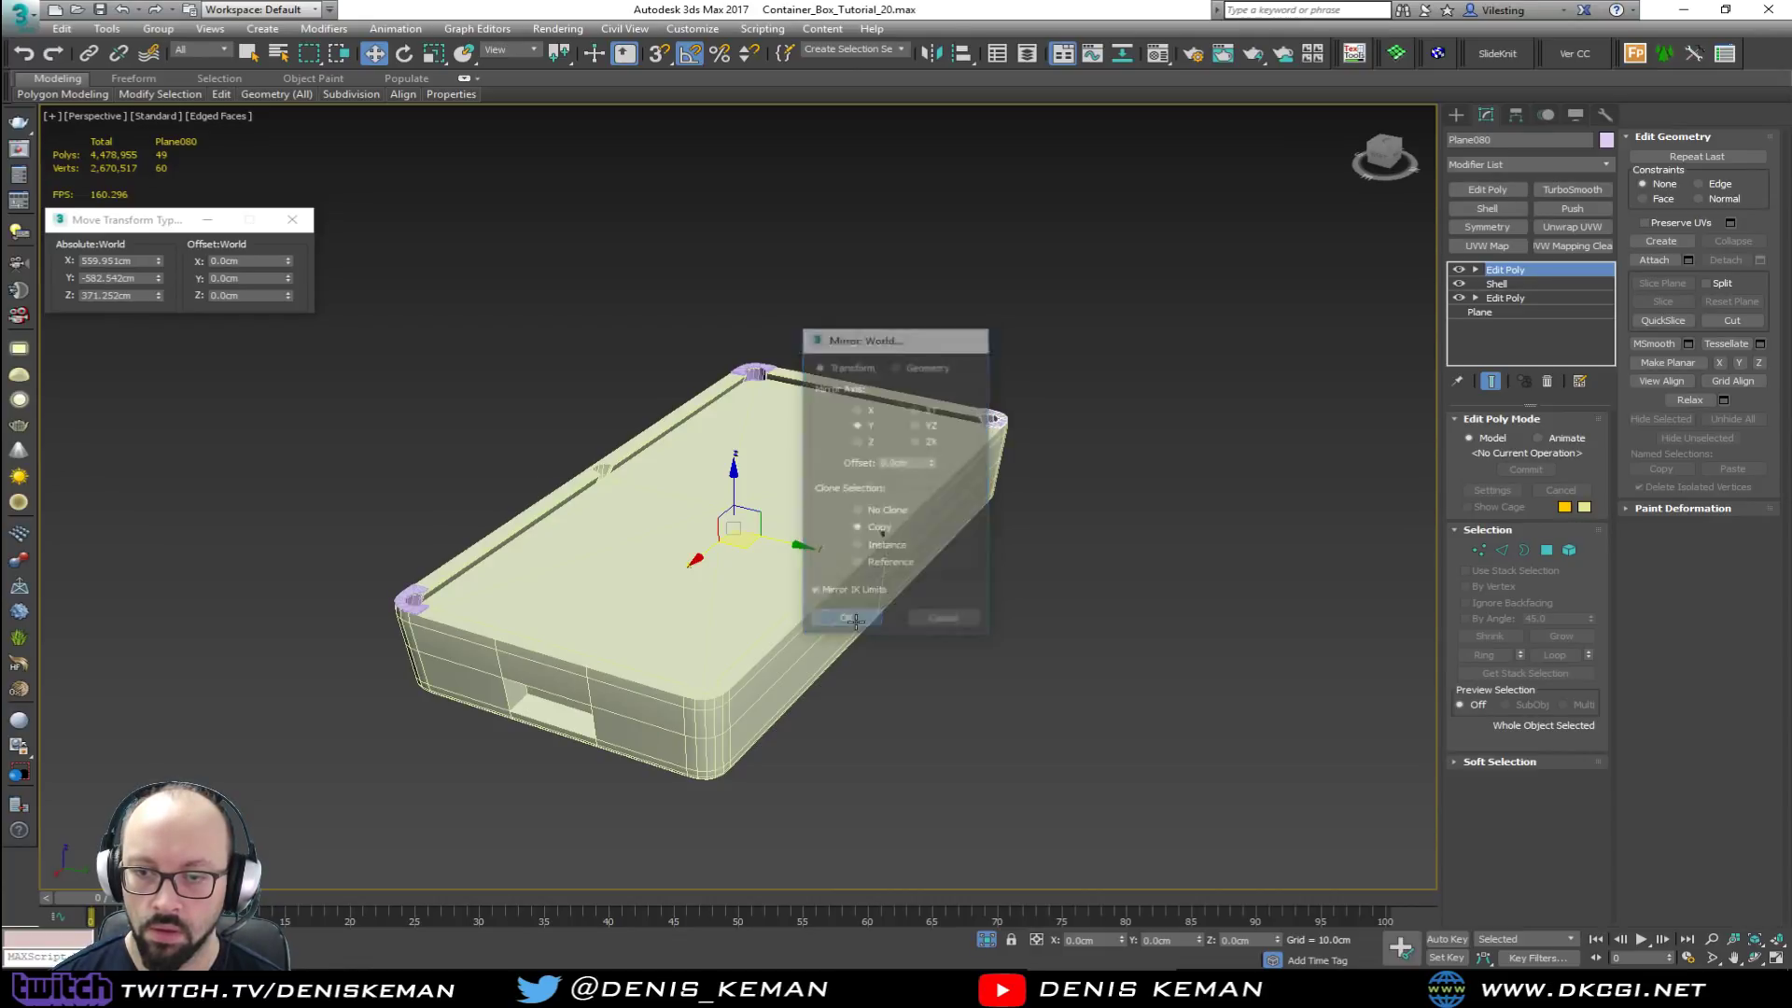
Step: Mirror the trim at the near pocket corner along Y as a Copy to fill the remaining table corner
{"action": "left_click", "coordinate": [405, 607]}
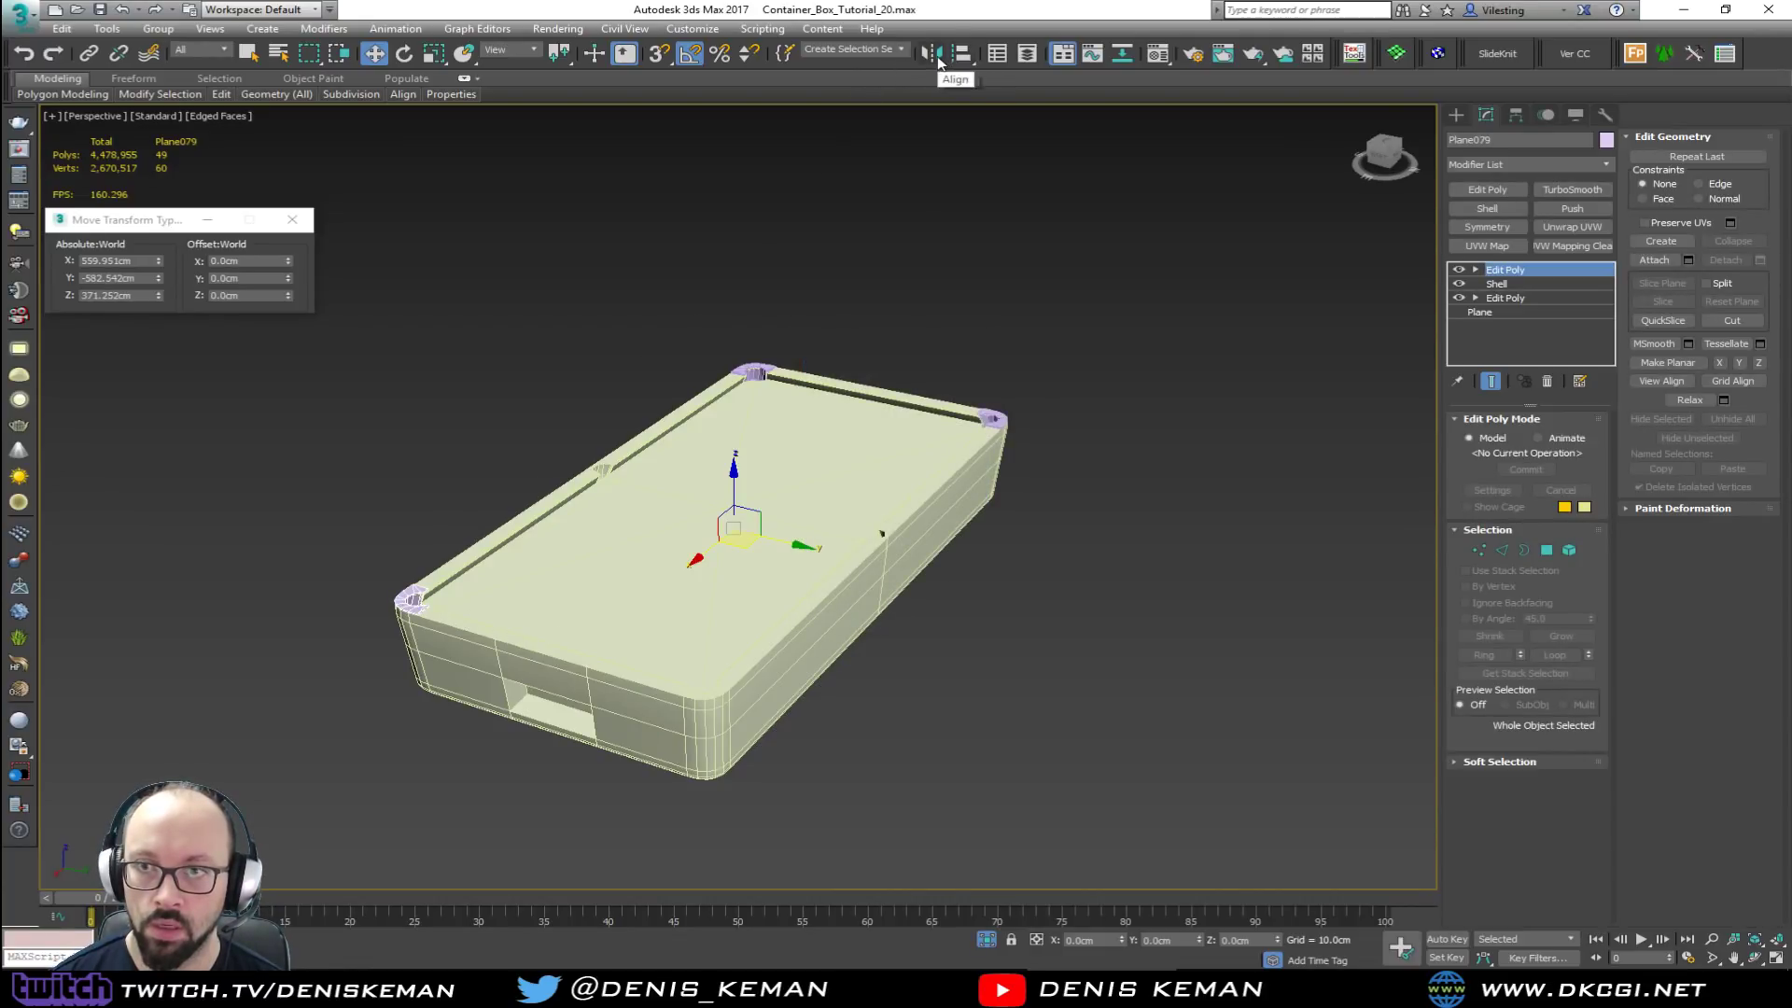
{"action": "left_click", "coordinate": [931, 53]}
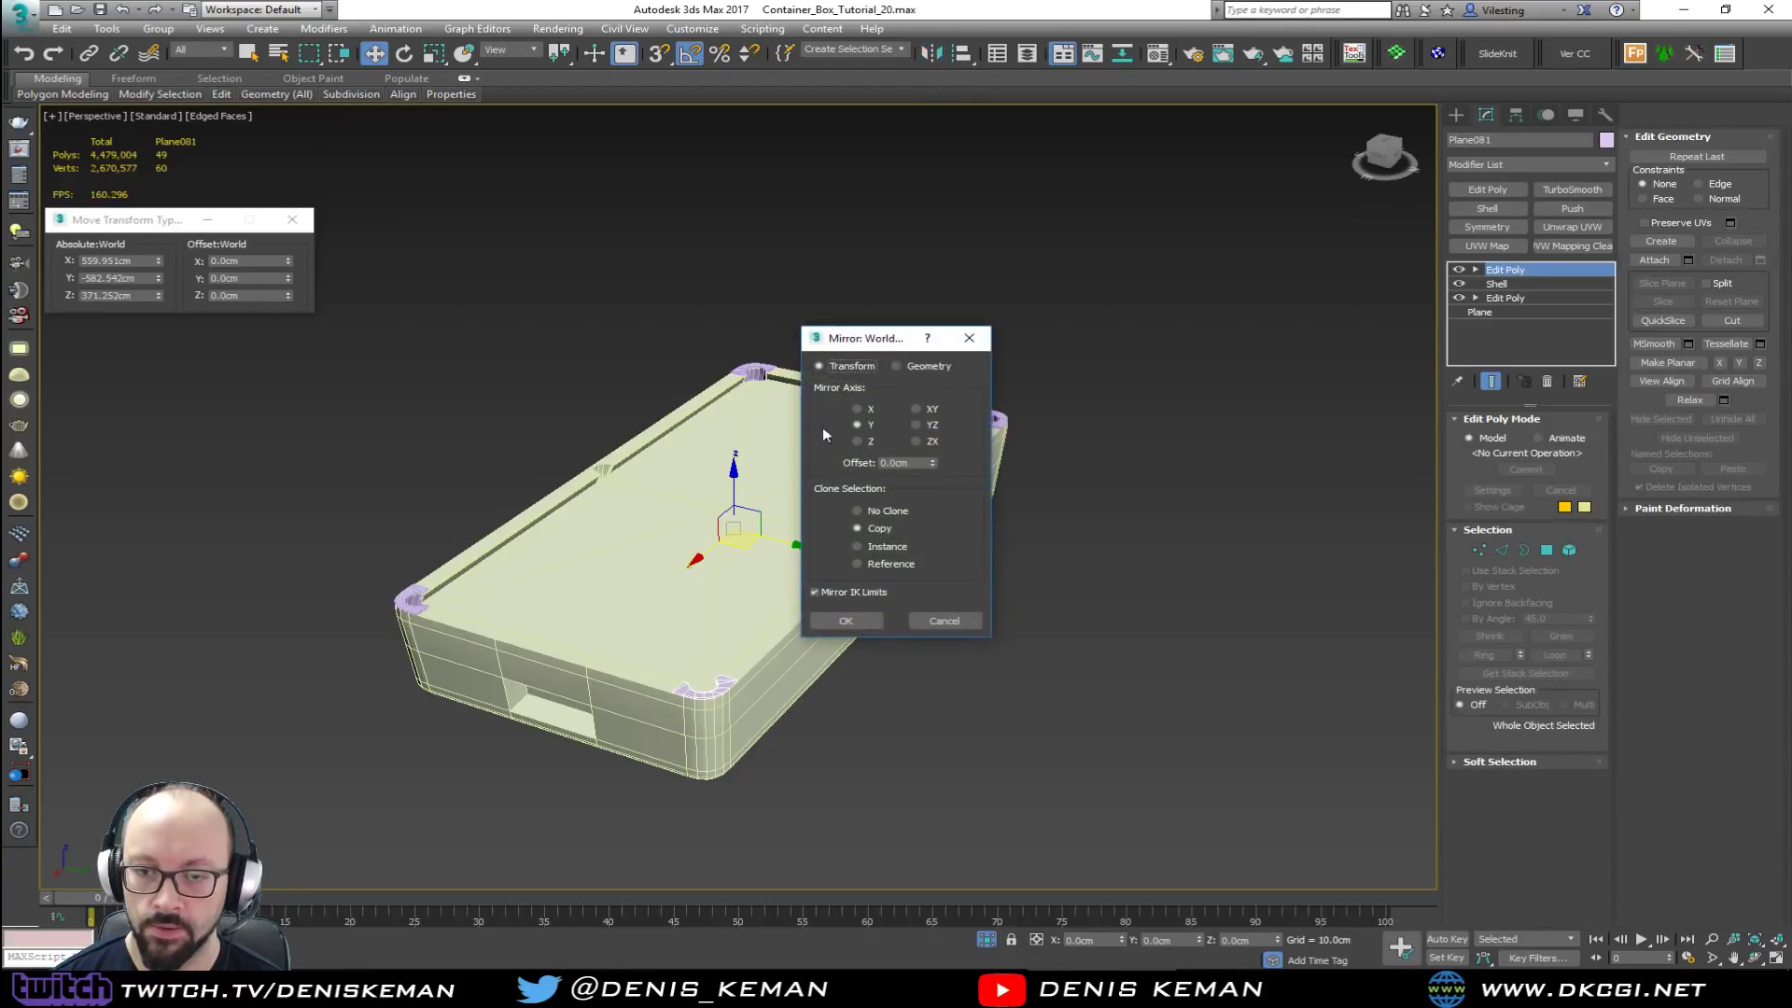
{"action": "left_click", "coordinate": [846, 621]}
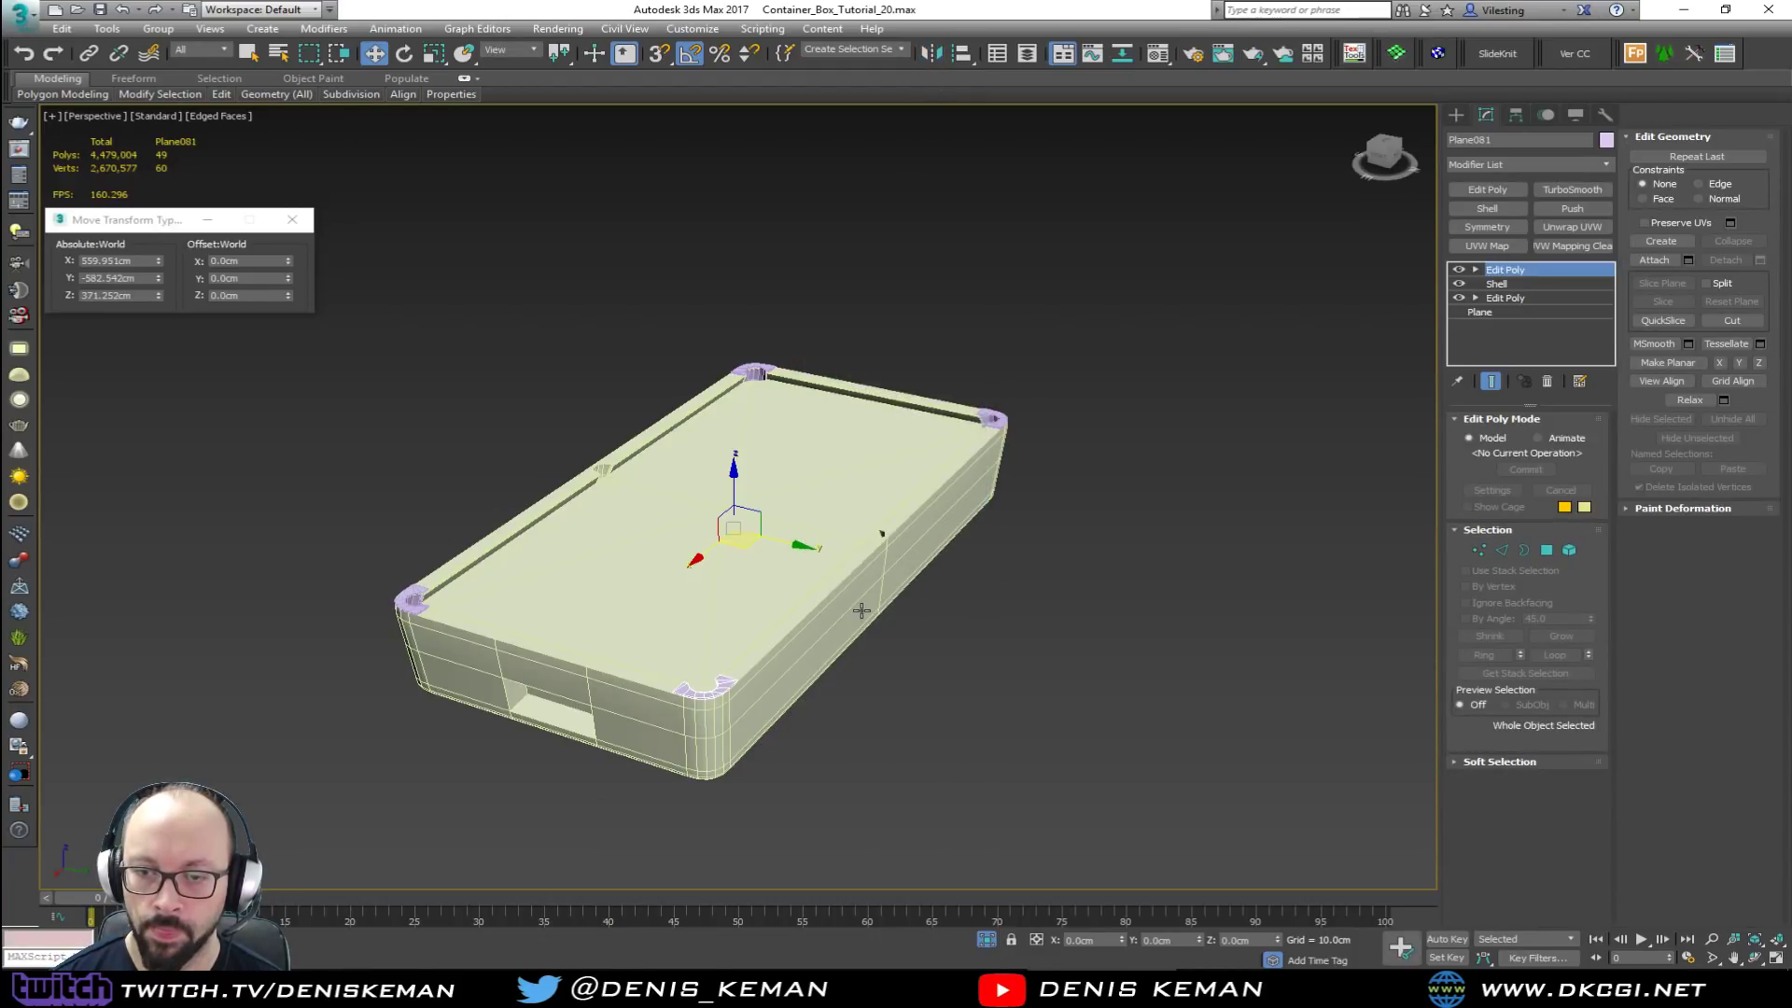
Step: Isolate the four corner trim pieces without the table body and clear the selection
{"action": "left_click", "coordinate": [417, 612], "text": "ctrl"}
{"action": "left_click", "coordinate": [754, 371], "text": "ctrl"}
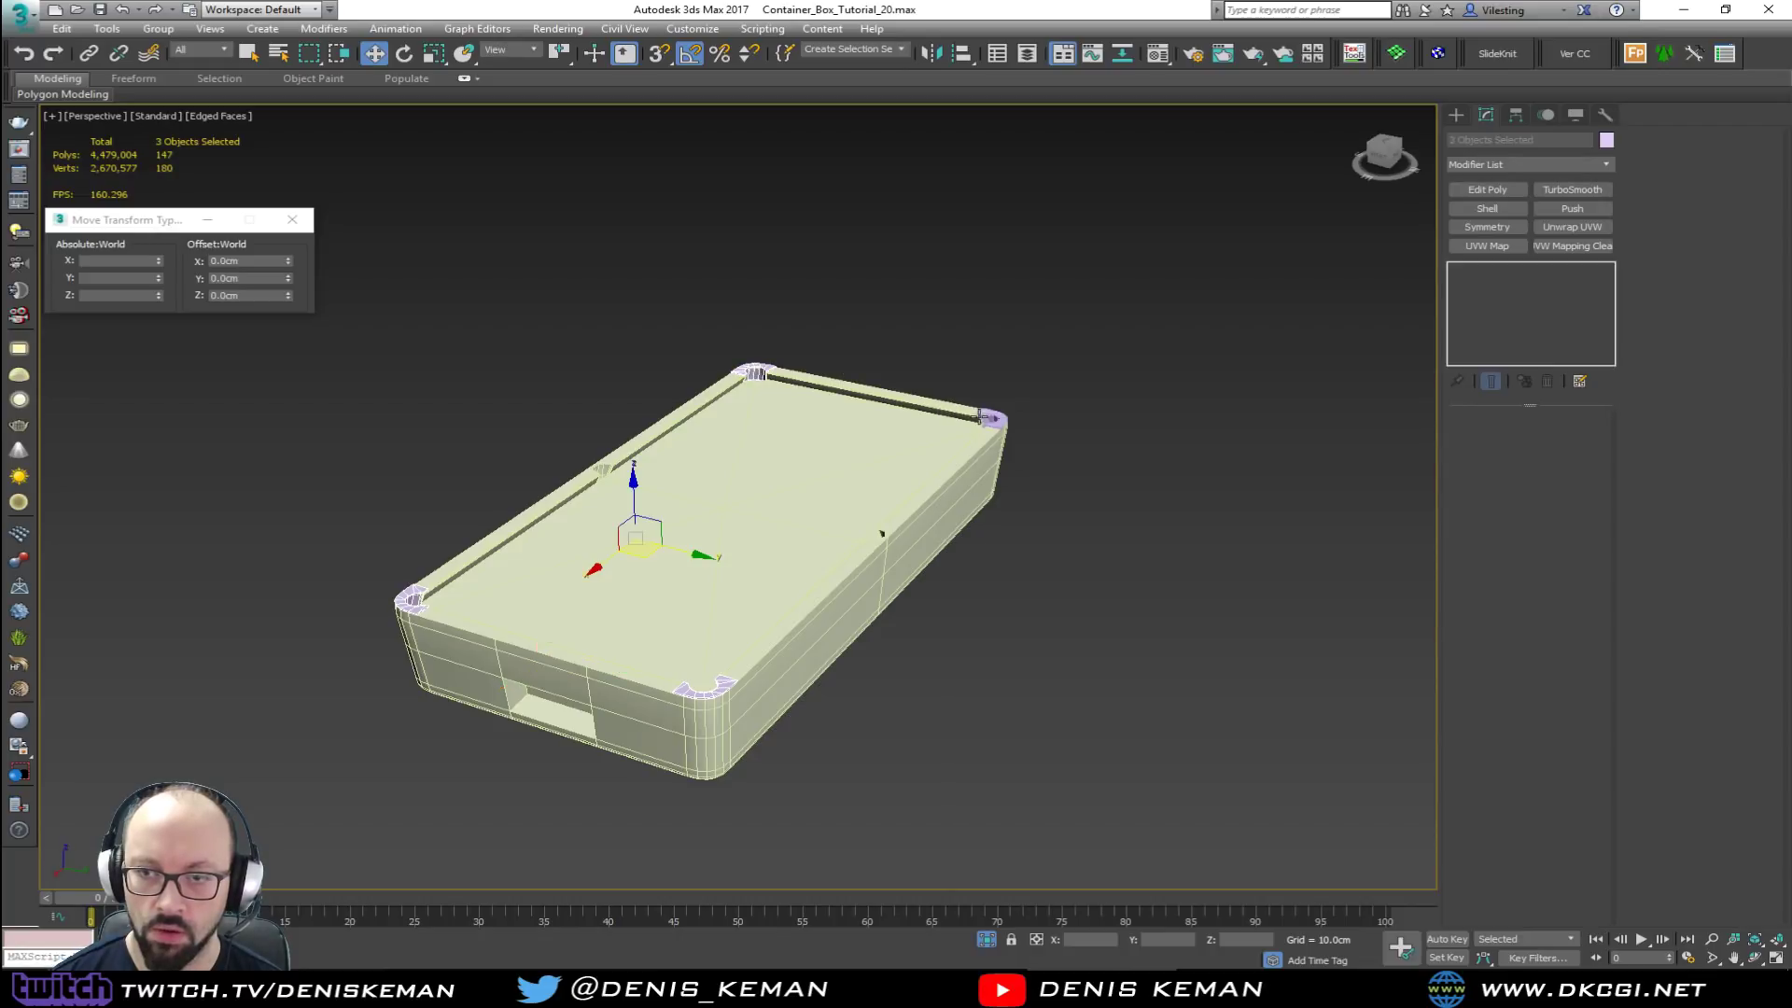
{"action": "left_click", "coordinate": [999, 420], "text": "ctrl"}
{"action": "key", "text": "alt+q"}
{"action": "left_click", "coordinate": [978, 648]}
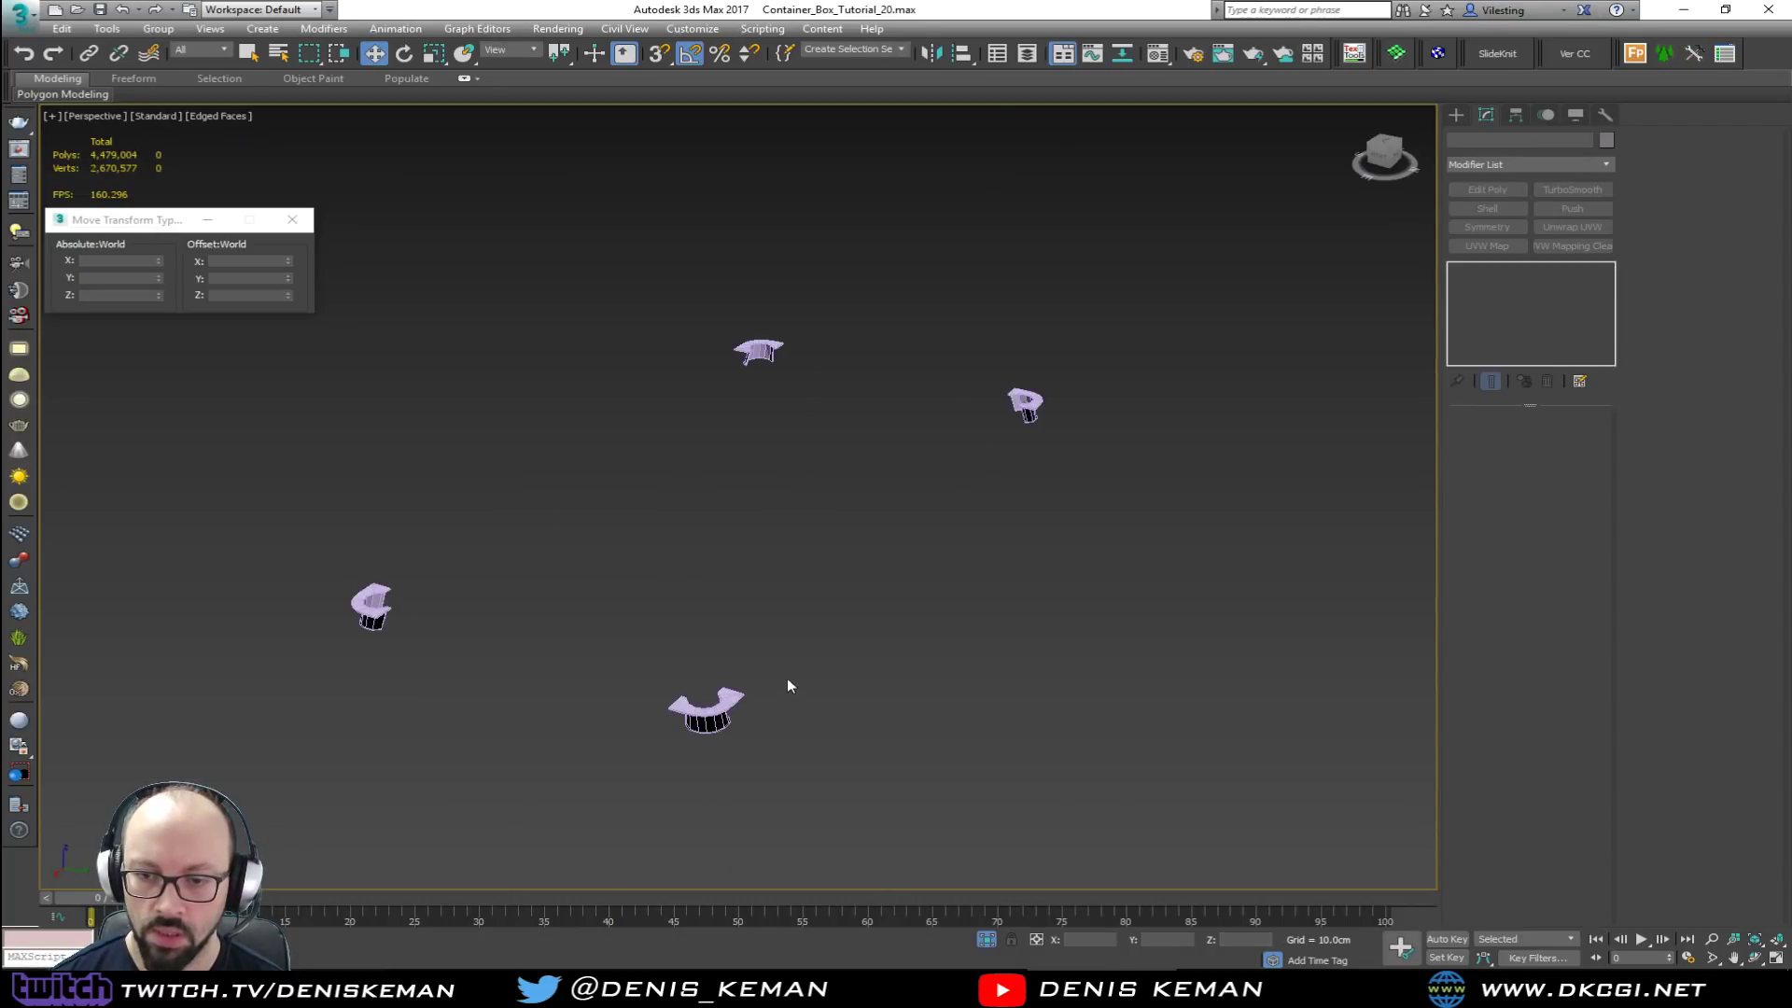
Step: Attach the other three corner trims to the nearest one so all four form a single object
{"action": "left_click_drag", "start_coordinate": [790, 668], "coordinate": [662, 754]}
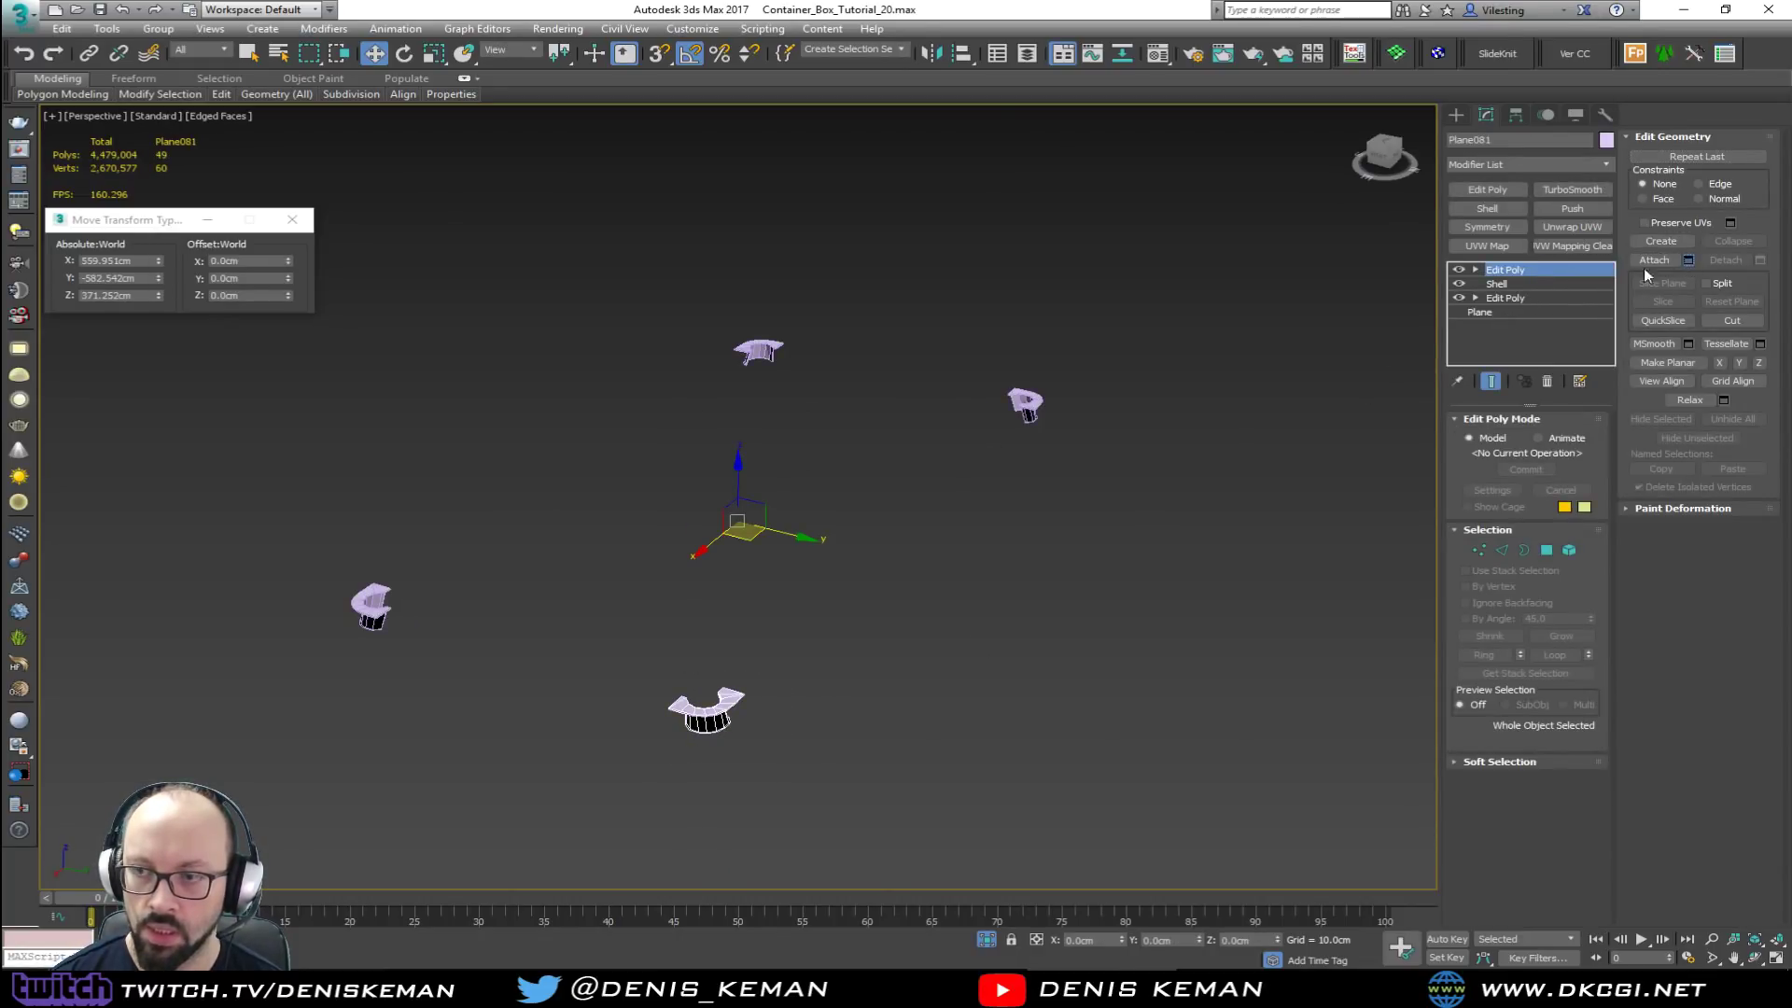
{"action": "key", "text": "ctrl+a"}
{"action": "left_click", "coordinate": [322, 470]}
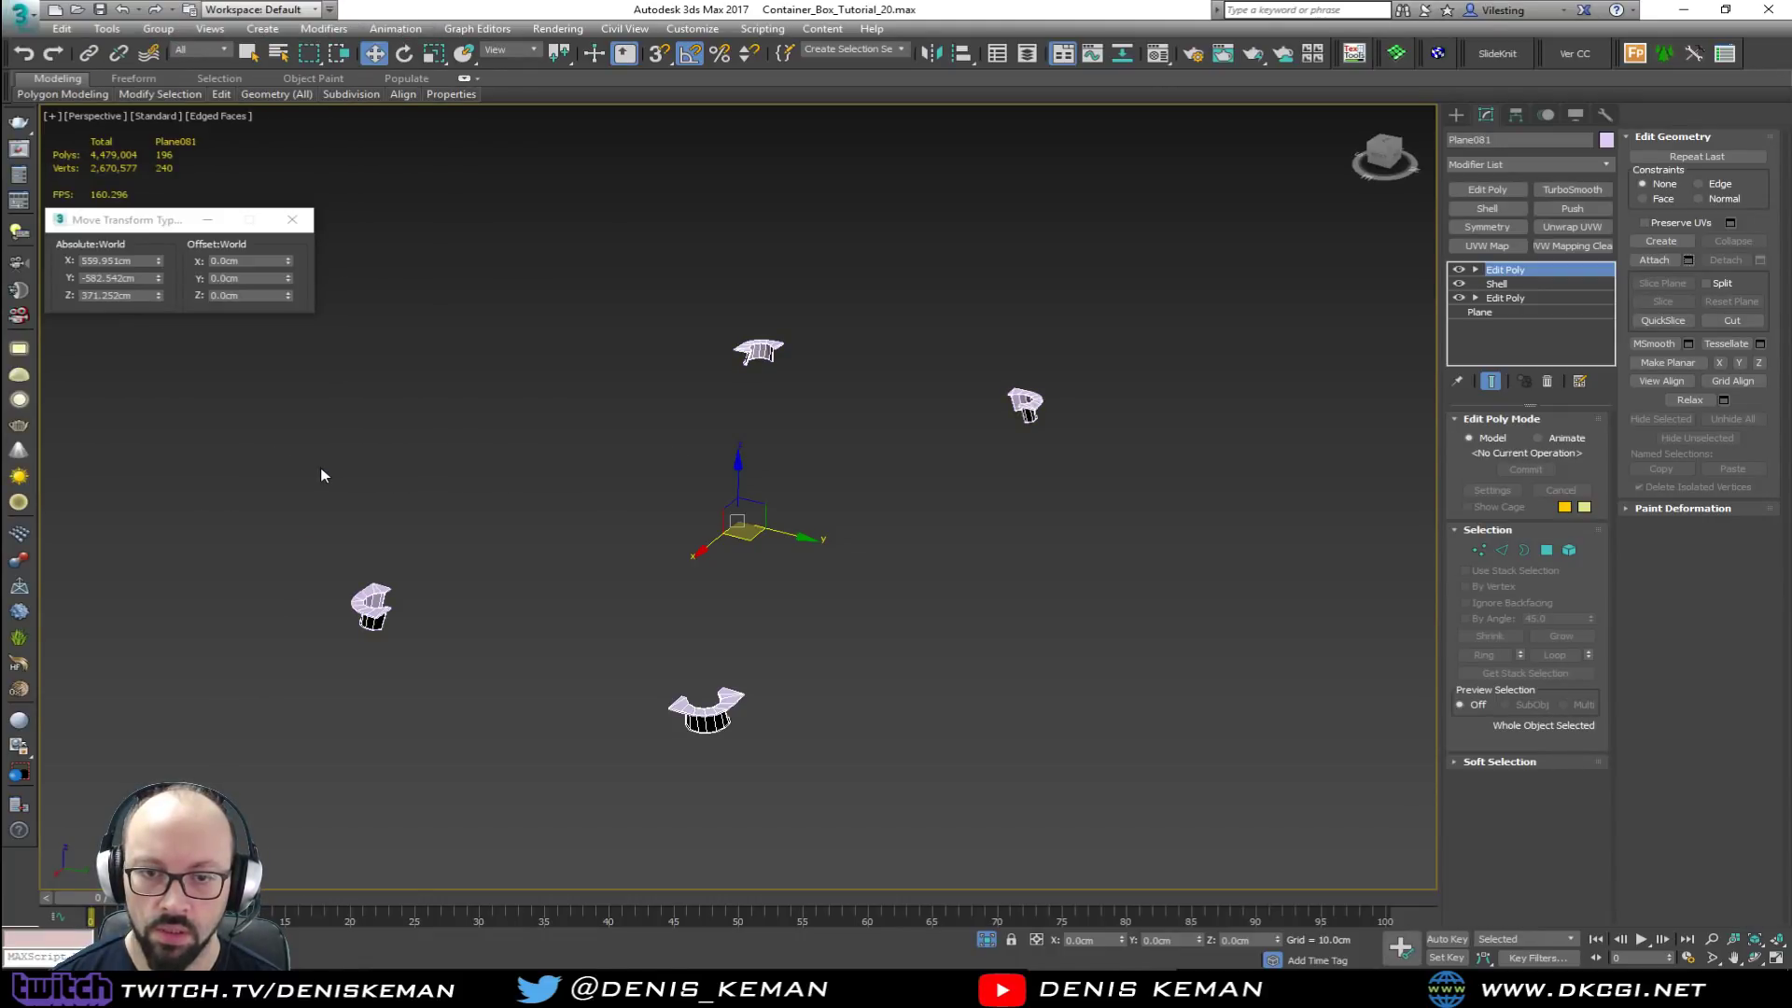
Step: Bring the rest of the scene back into view and move the grey box out of the pool table, off to the side
{"action": "right_click", "coordinate": [670, 495]}
{"action": "left_click", "coordinate": [742, 366]}
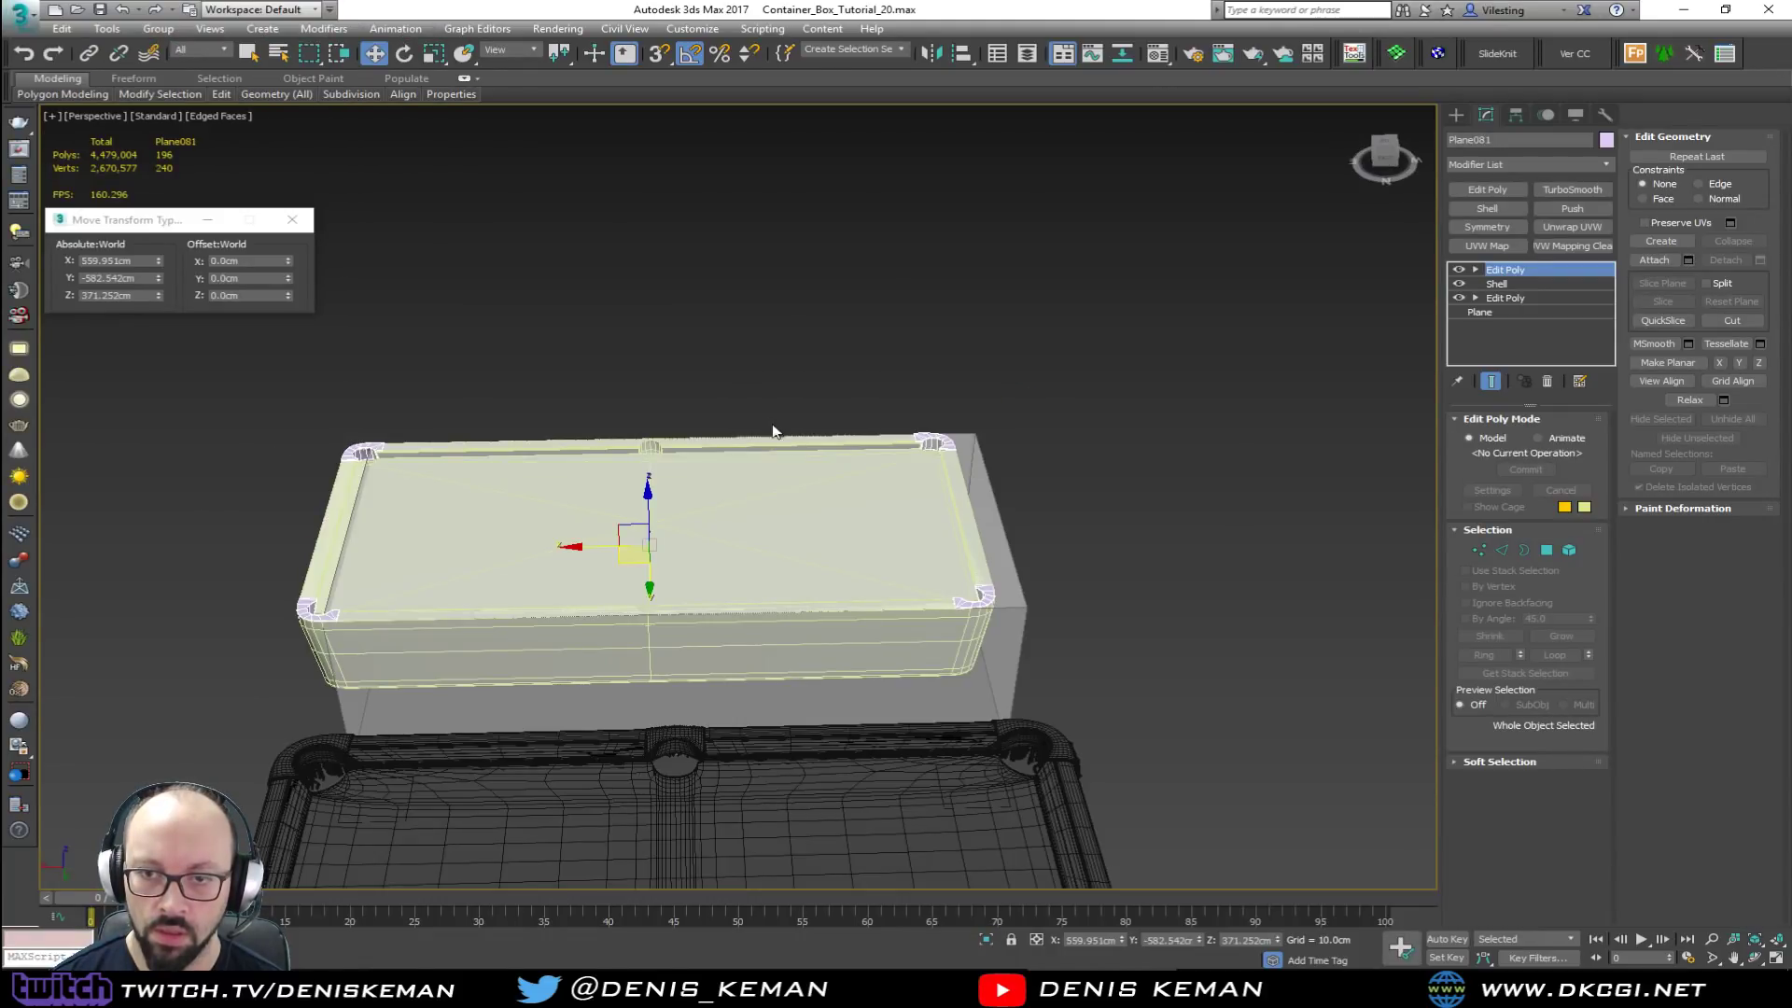
{"action": "left_click", "coordinate": [438, 709]}
{"action": "middle_click_drag", "start_coordinate": [457, 691], "coordinate": [688, 688], "text": "alt"}
{"action": "left_click_drag", "start_coordinate": [644, 641], "coordinate": [51, 366]}
{"action": "middle_click_drag", "start_coordinate": [522, 579], "coordinate": [798, 446], "text": "alt"}
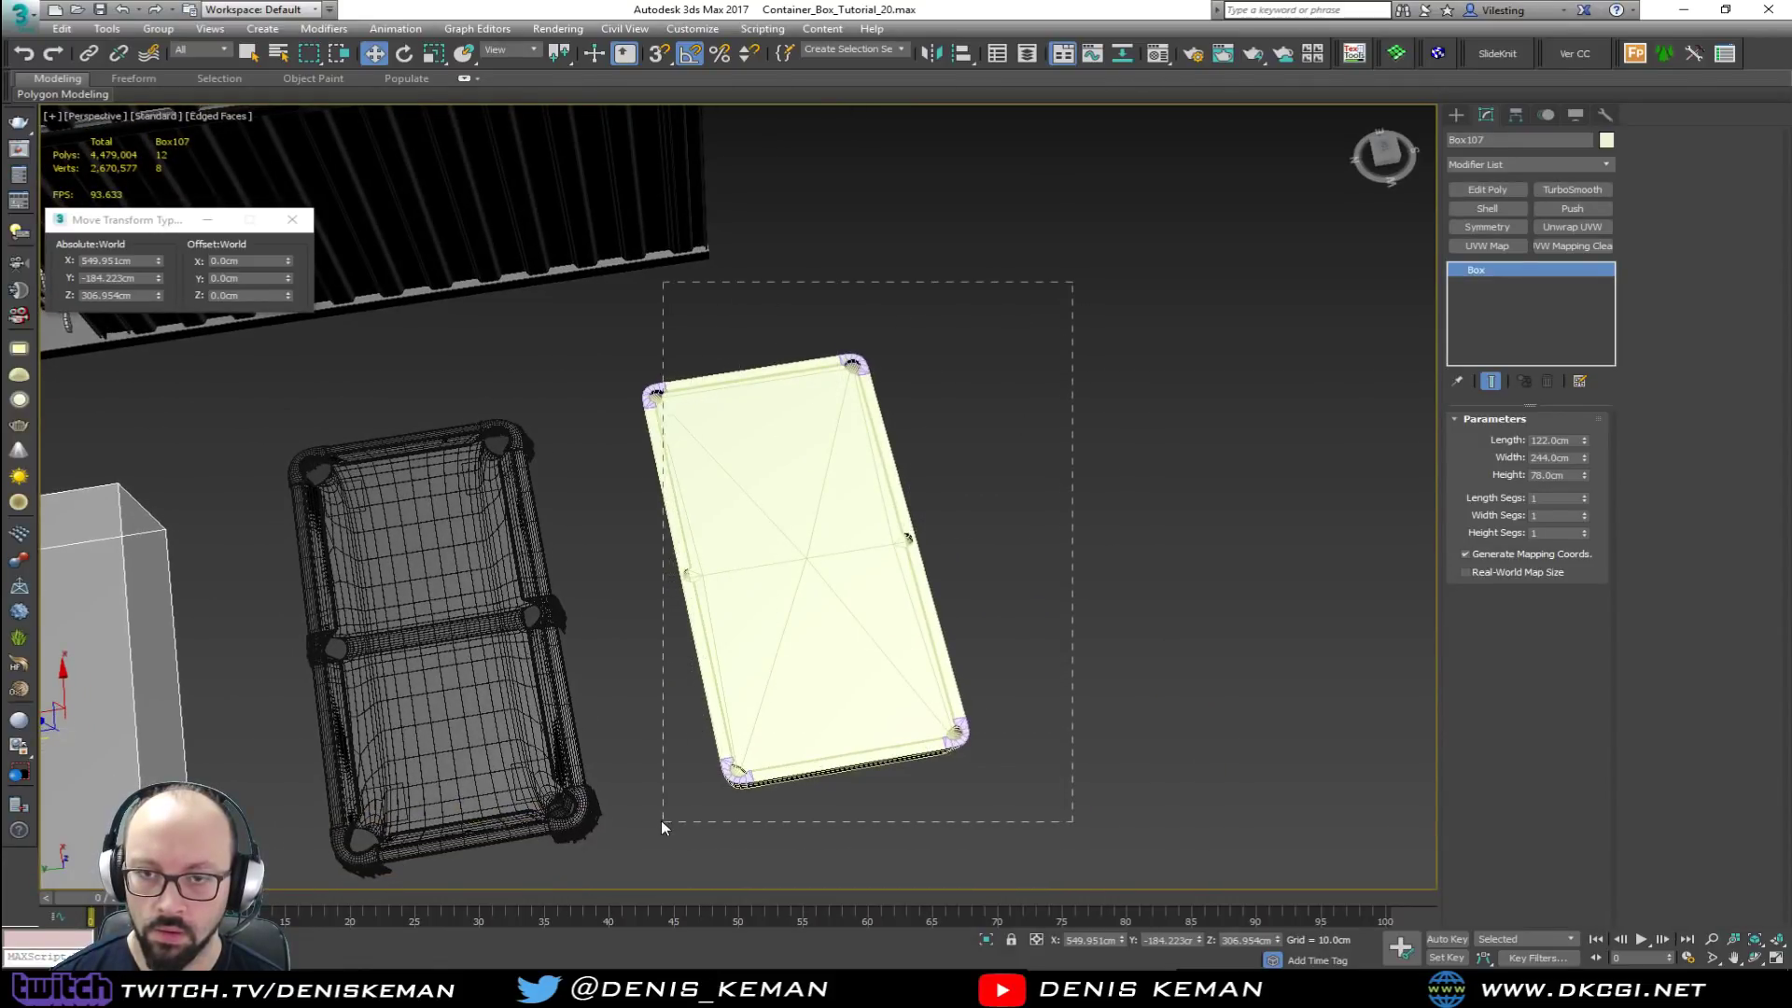
Step: Isolate the pool table parts and display them shaded without edges
{"action": "left_click_drag", "start_coordinate": [662, 822], "coordinate": [646, 811]}
{"action": "key", "text": "alt+q"}
{"action": "left_click", "coordinate": [952, 516]}
{"action": "middle_click_drag", "start_coordinate": [952, 518], "coordinate": [810, 438], "text": "alt"}
{"action": "scroll", "coordinate": [760, 504], "scroll_direction": "up", "scroll_amount": 5}
{"action": "key", "text": "F3"}
{"action": "key", "text": "F3"}
{"action": "key", "text": "F4"}
{"action": "middle_click_drag", "start_coordinate": [712, 541], "coordinate": [401, 545], "text": "alt"}
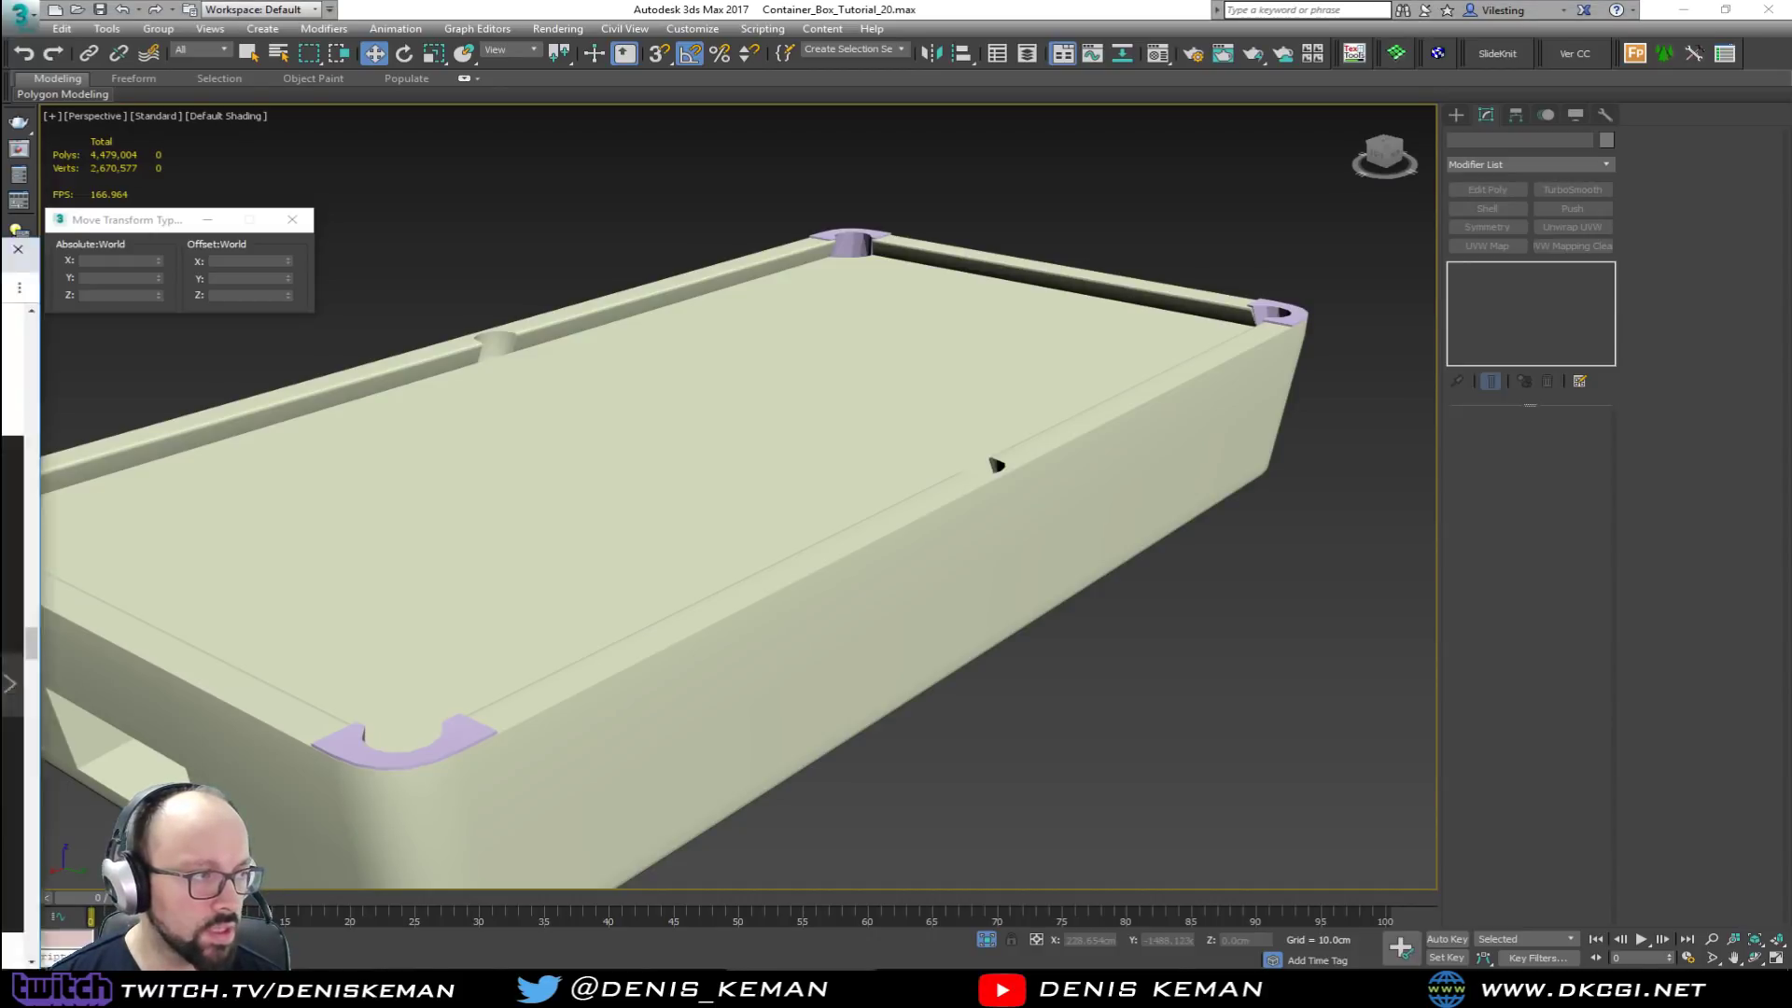
Step: Examine the pool table reference photo in the web browser, then return to 3ds Max and compare the modelled pockets
{"action": "key", "text": "alt+Tab"}
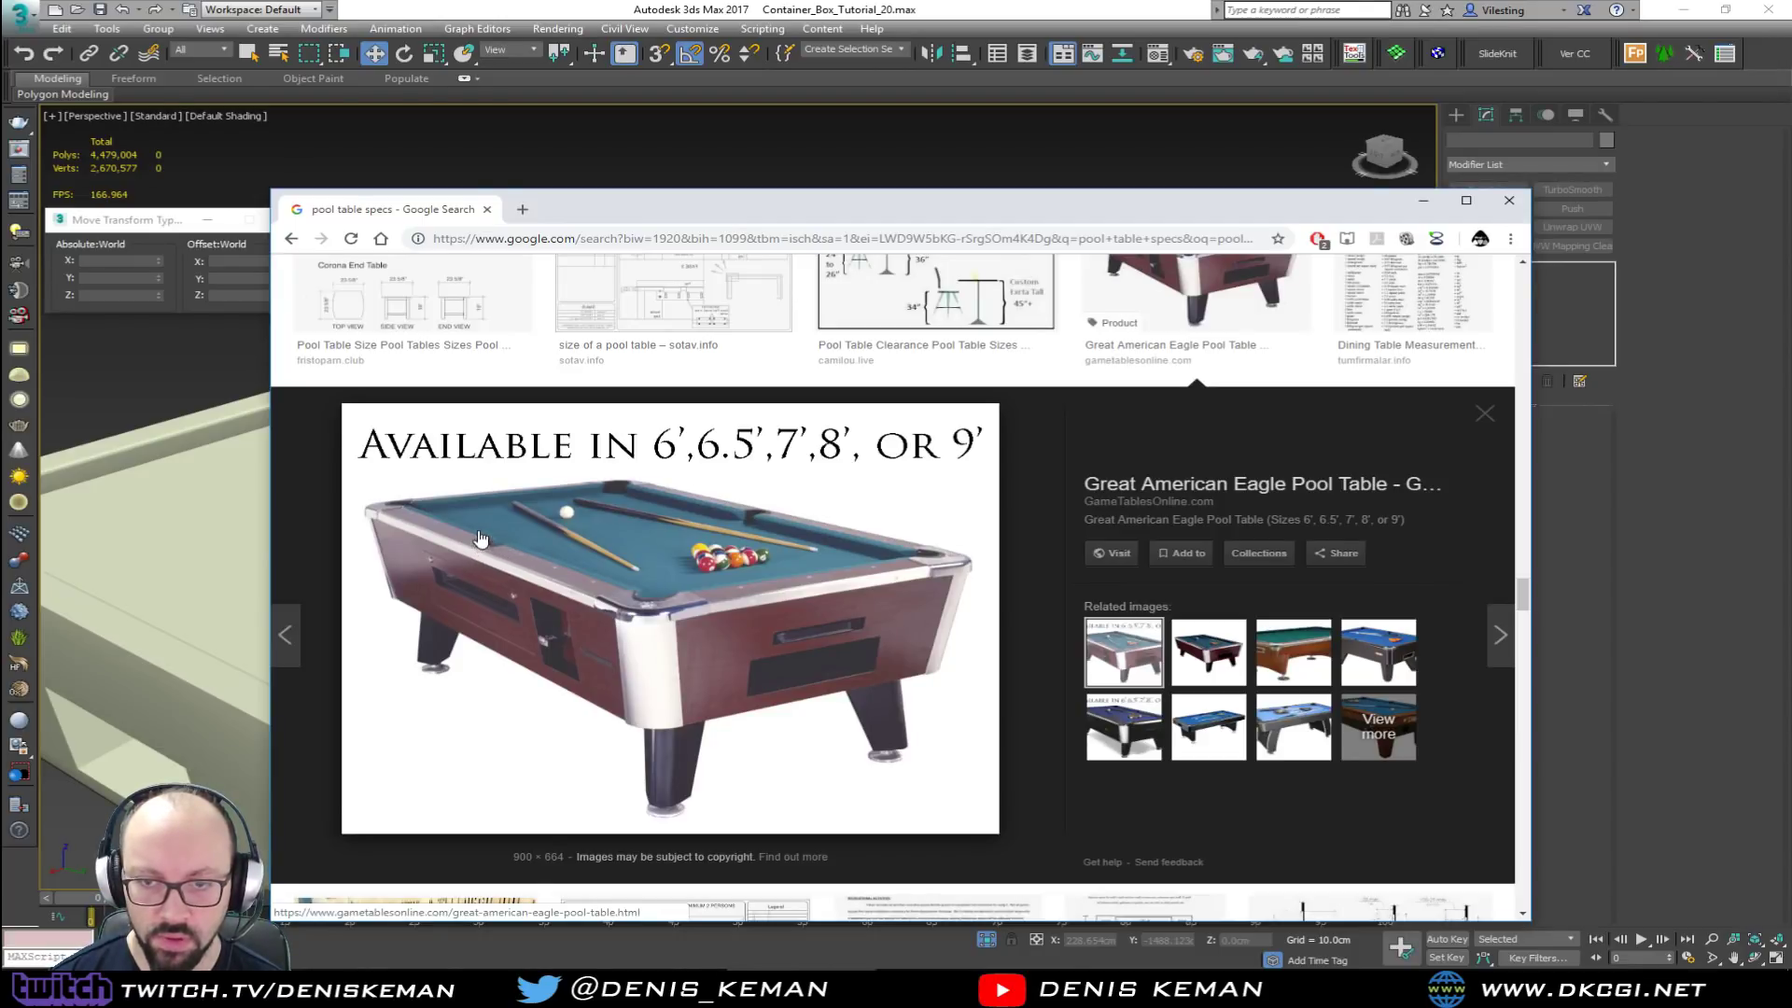
{"action": "left_click_drag", "start_coordinate": [938, 209], "coordinate": [0, 232]}
{"action": "key", "text": "alt+Tab"}
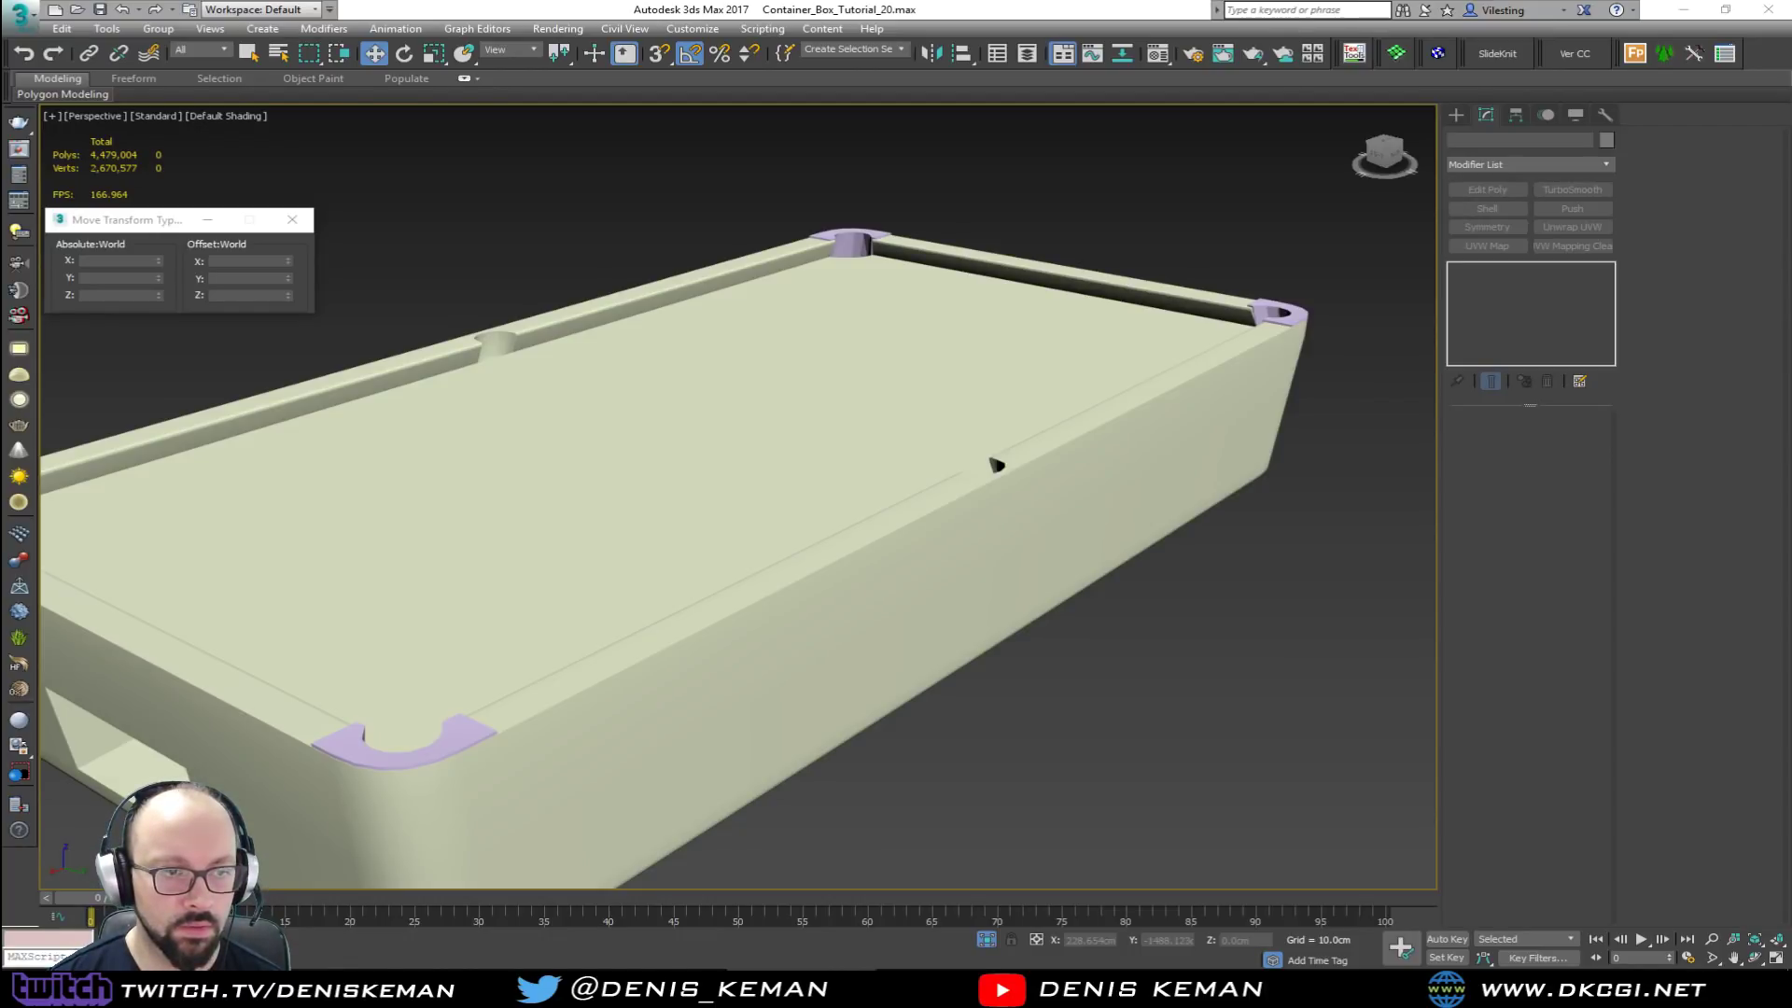
{"action": "middle_click_drag", "start_coordinate": [451, 579], "coordinate": [523, 566], "text": "alt"}
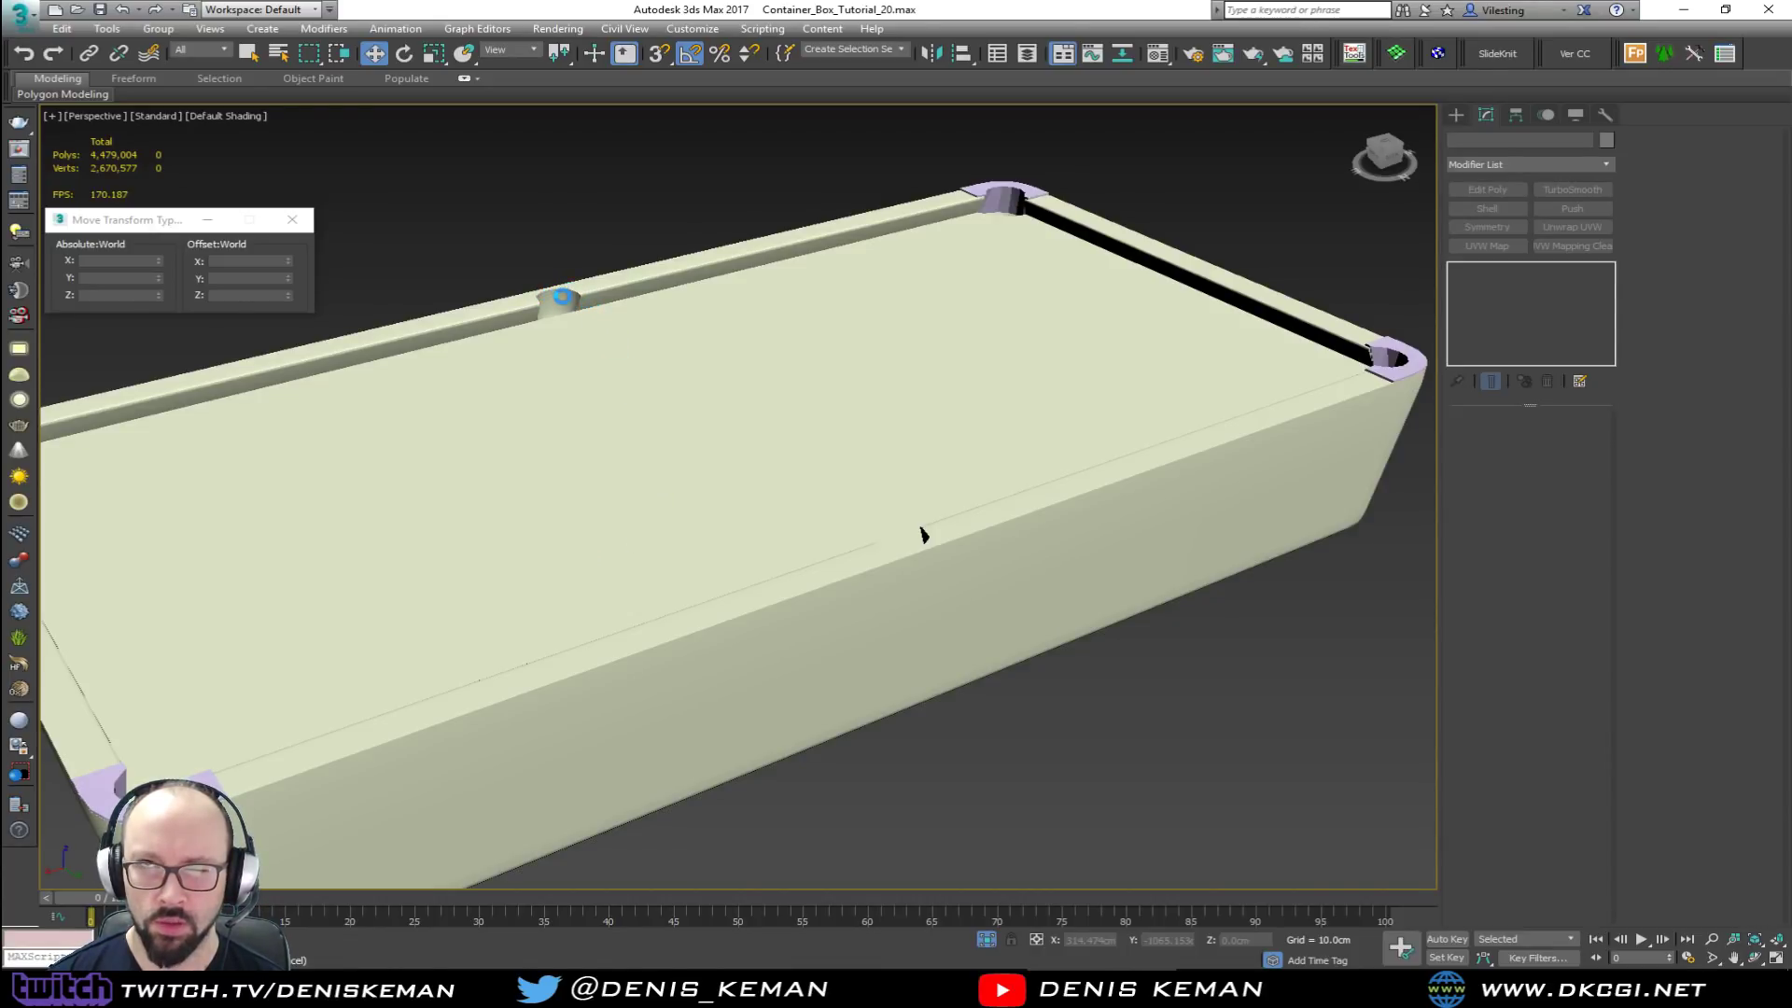
Step: Add an Edit Poly modifier to the pool table body and work on its edges with edge display on
{"action": "scroll", "coordinate": [564, 295], "scroll_direction": "up", "scroll_amount": 10}
{"action": "key", "text": "F4"}
{"action": "left_click", "coordinate": [683, 434]}
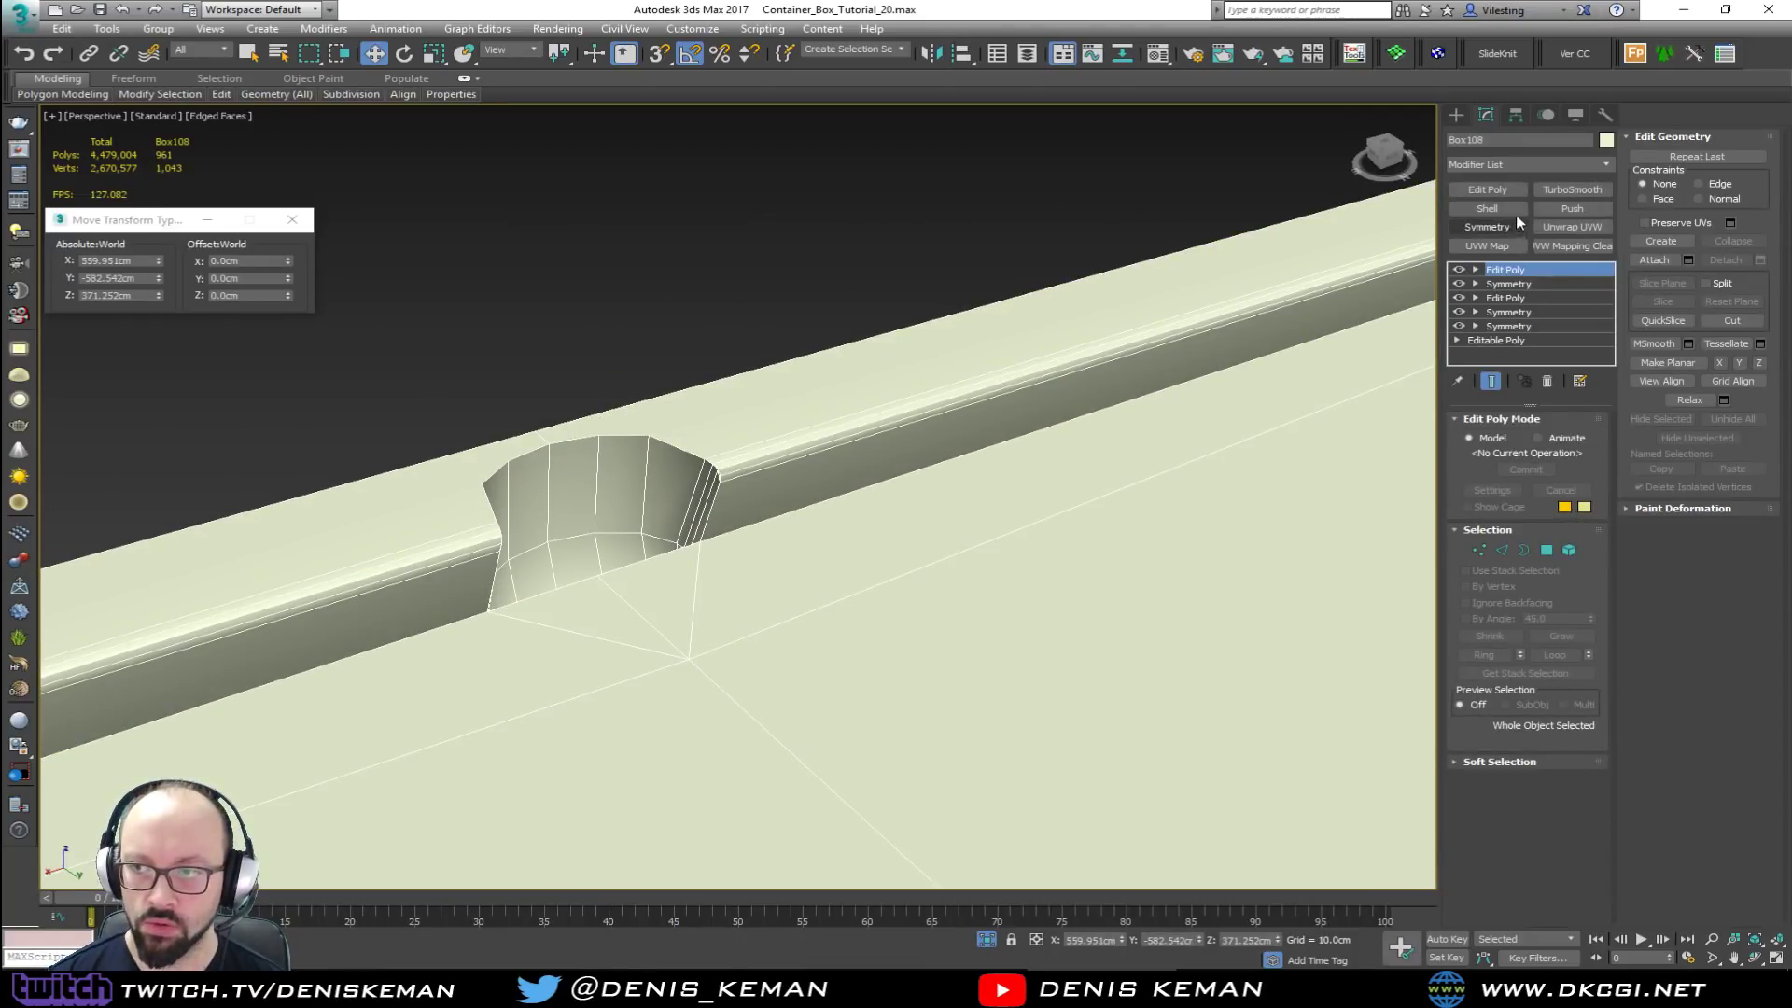
{"action": "left_click", "coordinate": [1488, 192]}
{"action": "key", "text": "2"}
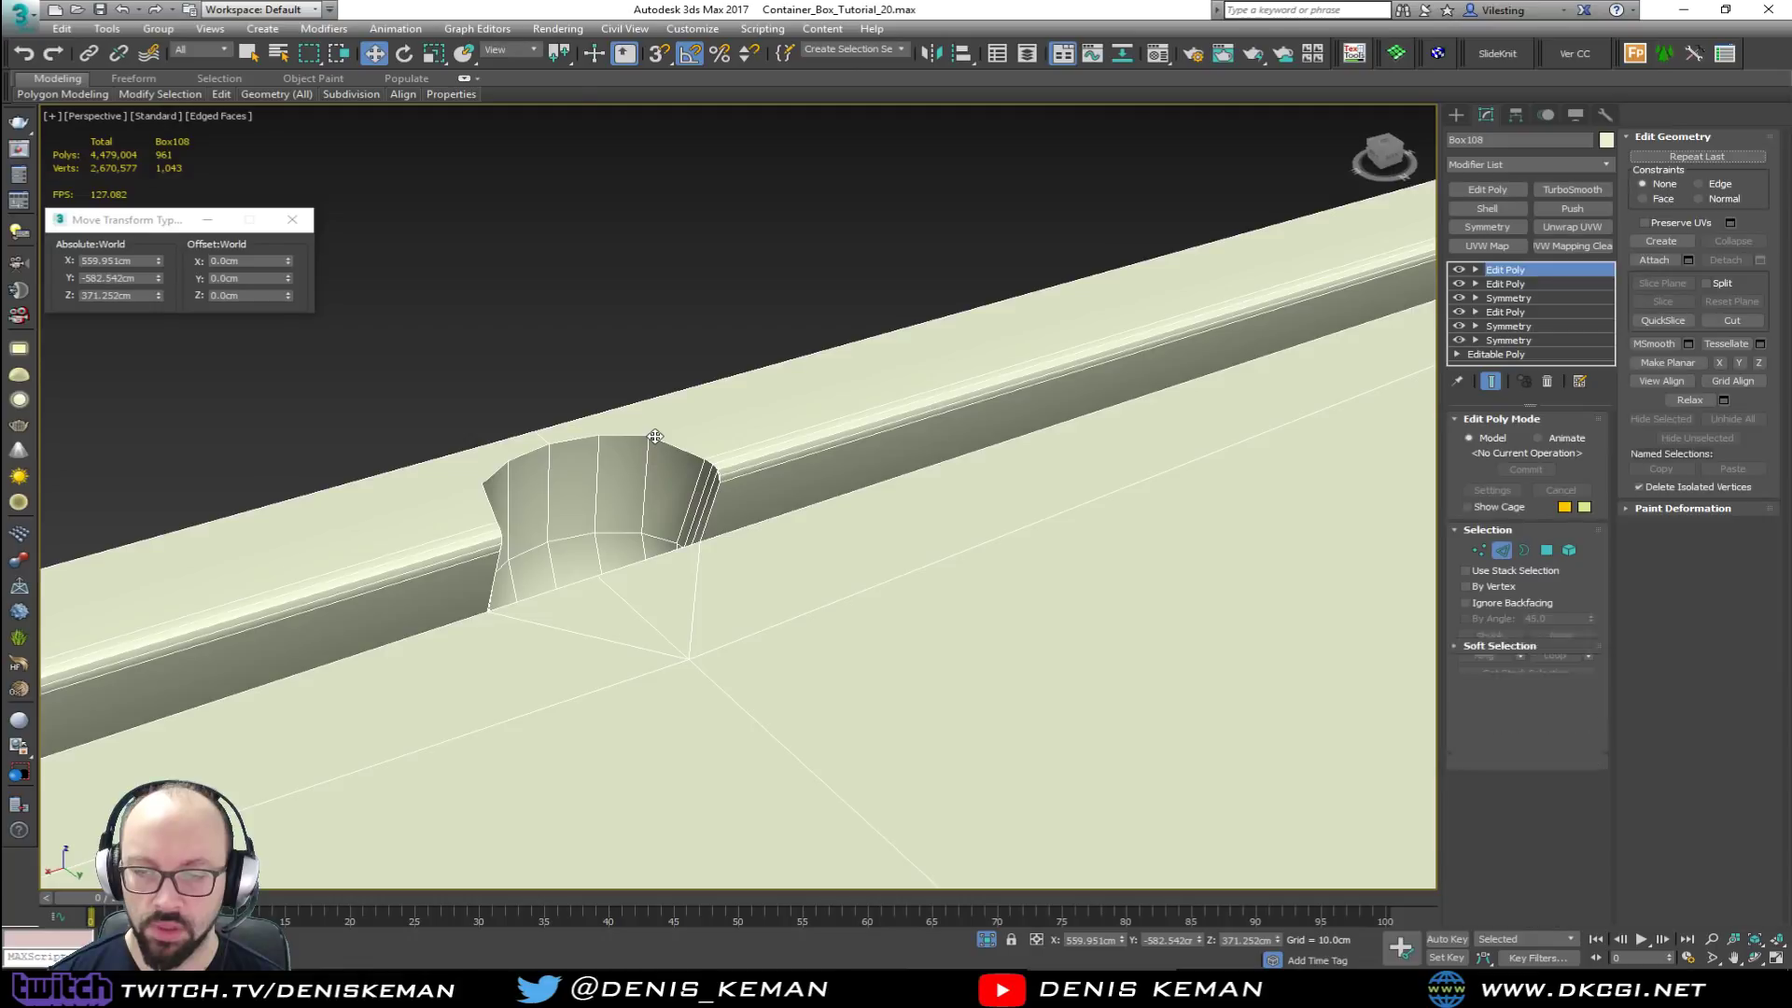
Step: Create a linear shape from all the edges around the middle pocket's rim, down both sides of the opening
{"action": "left_click", "coordinate": [628, 435]}
{"action": "left_click", "coordinate": [651, 442], "text": "ctrl"}
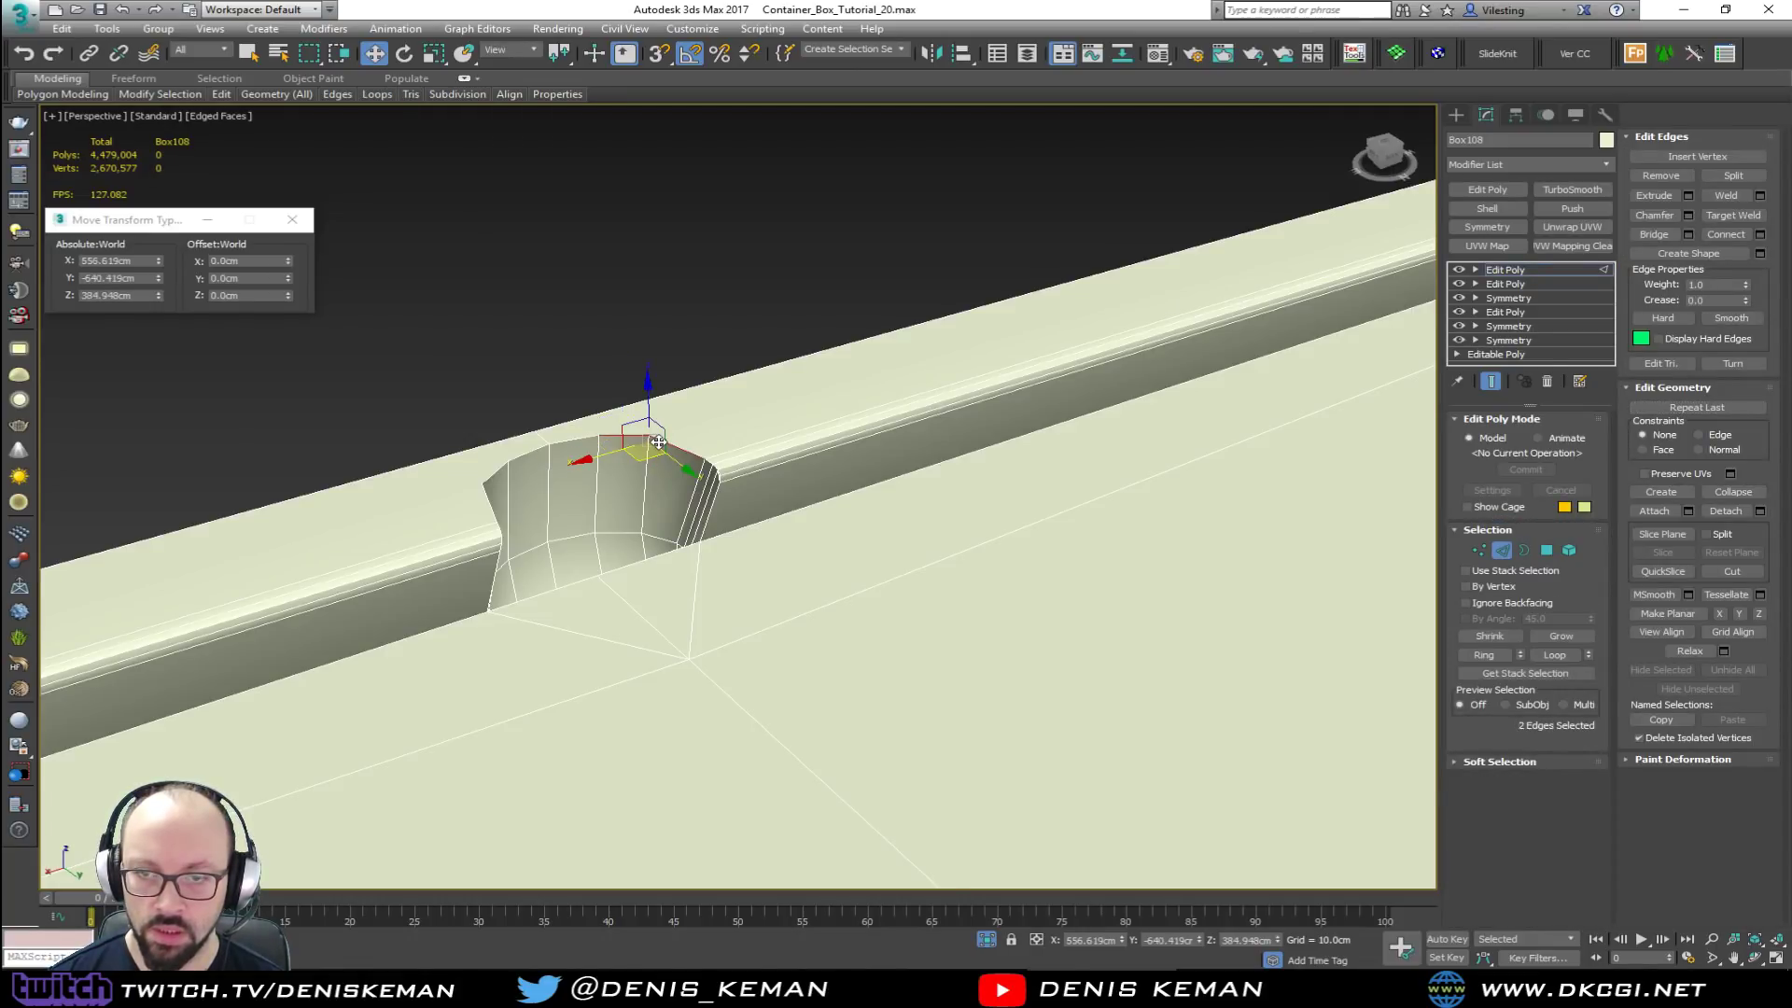
{"action": "scroll", "coordinate": [657, 442], "scroll_direction": "up", "scroll_amount": 3}
{"action": "left_click", "coordinate": [776, 489], "text": "ctrl"}
{"action": "scroll", "coordinate": [787, 498], "scroll_direction": "up", "scroll_amount": 3}
{"action": "middle_click_drag", "start_coordinate": [787, 497], "coordinate": [564, 506], "text": "alt"}
{"action": "left_click", "coordinate": [824, 444], "text": "ctrl"}
{"action": "left_click", "coordinate": [852, 487], "text": "ctrl"}
{"action": "left_click", "coordinate": [852, 502], "text": "ctrl"}
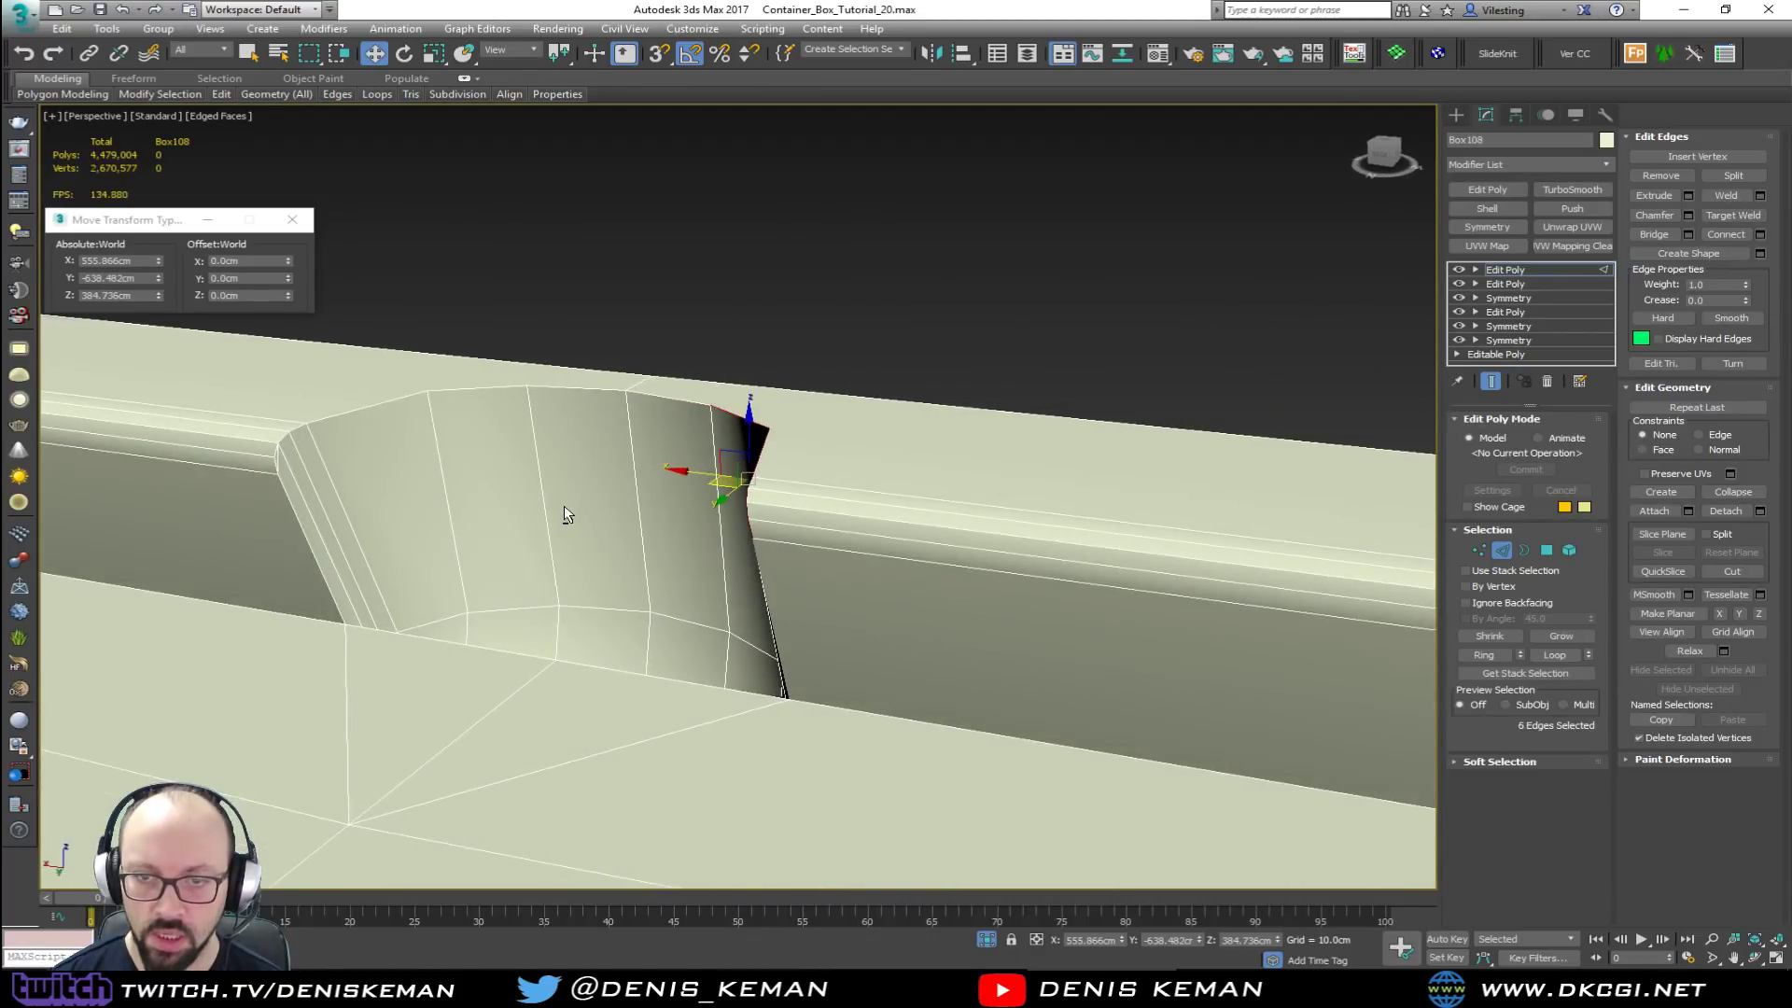
{"action": "scroll", "coordinate": [296, 455], "scroll_direction": "up", "scroll_amount": 4}
{"action": "left_click", "coordinate": [251, 478], "text": "ctrl"}
{"action": "left_click", "coordinate": [249, 452], "text": "ctrl"}
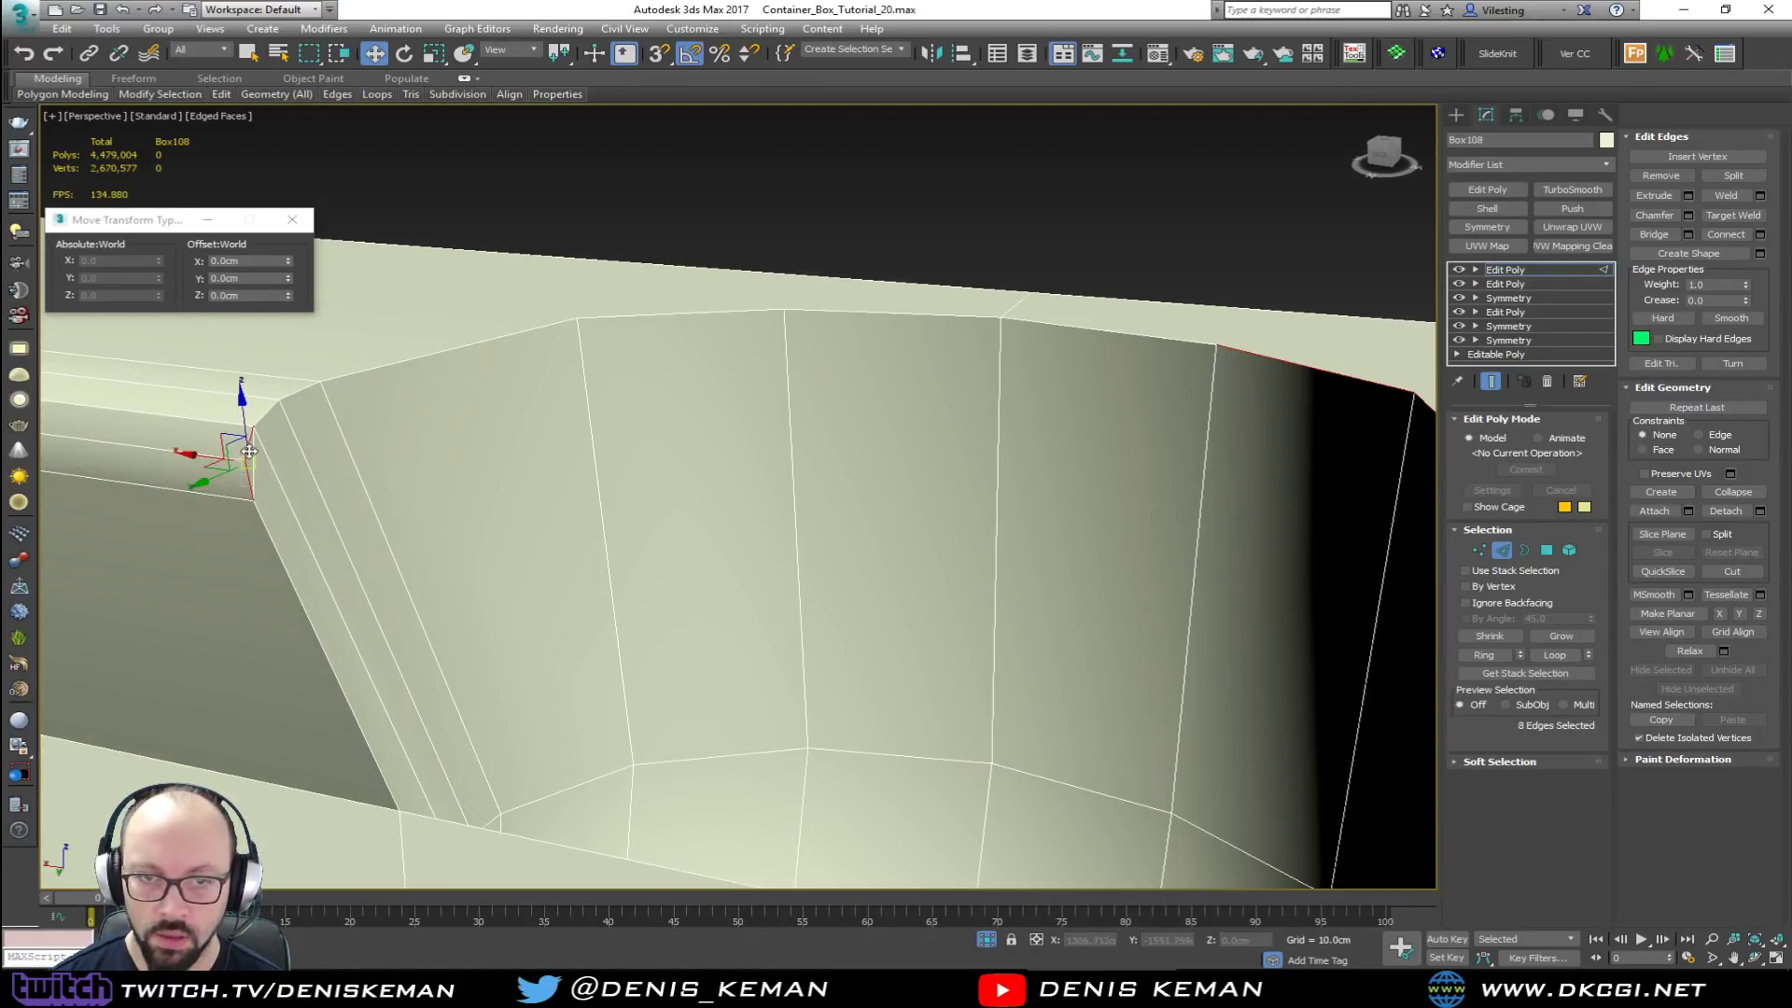
{"action": "left_click", "coordinate": [268, 417], "text": "ctrl"}
{"action": "left_click", "coordinate": [301, 390], "text": "ctrl"}
{"action": "left_click", "coordinate": [364, 371], "text": "ctrl"}
{"action": "left_click", "coordinate": [634, 315], "text": "ctrl"}
{"action": "left_click", "coordinate": [851, 315], "text": "ctrl"}
{"action": "left_click", "coordinate": [1056, 327], "text": "ctrl"}
{"action": "scroll", "coordinate": [1030, 362], "scroll_direction": "down", "scroll_amount": 5}
{"action": "middle_click_drag", "start_coordinate": [1030, 362], "coordinate": [943, 455]}
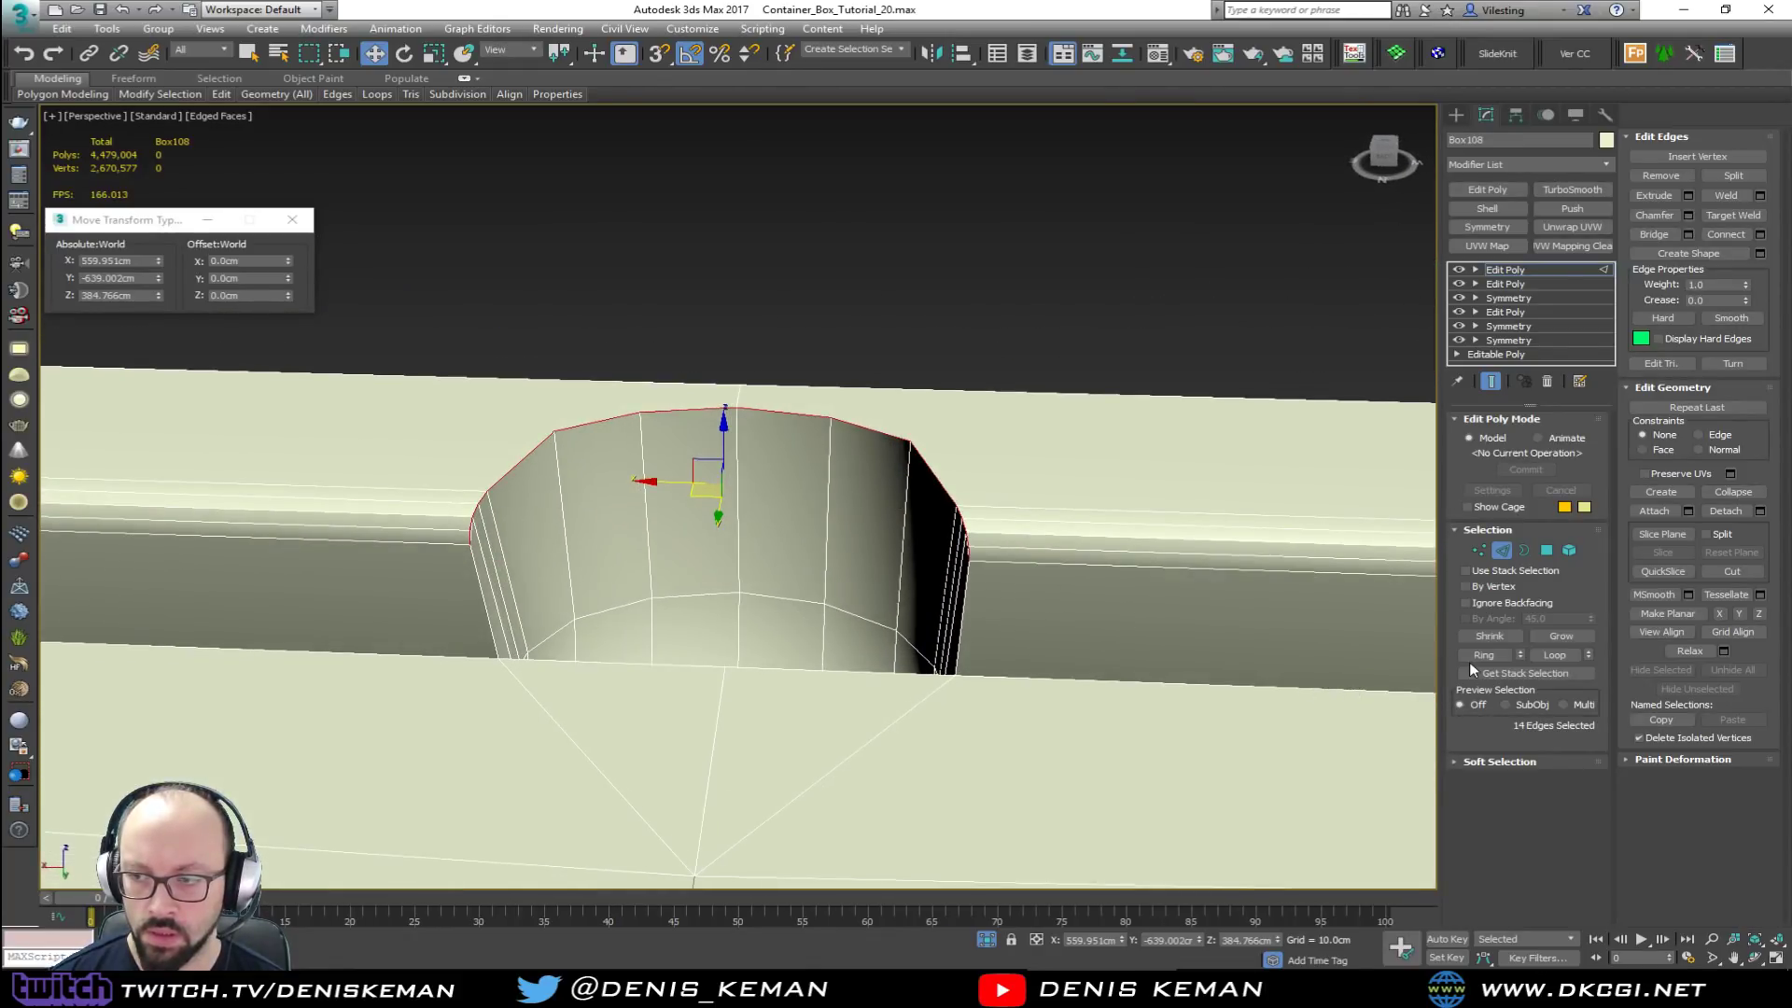
{"action": "left_click", "coordinate": [1760, 254]}
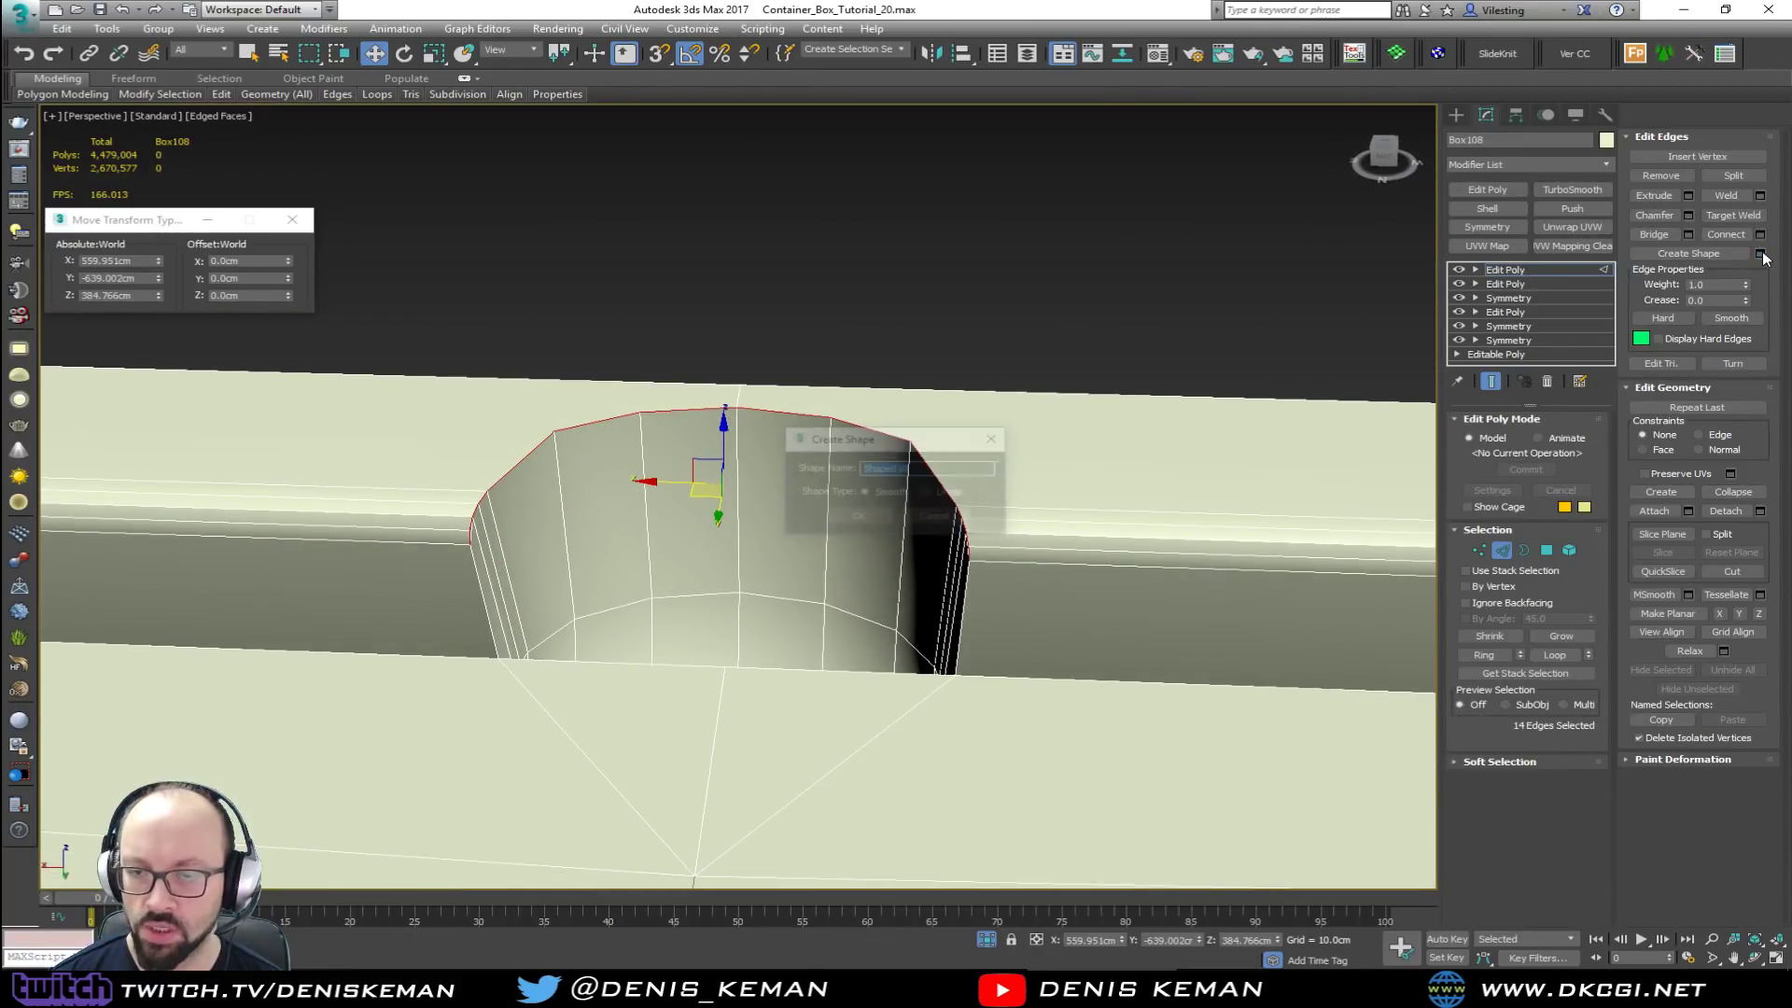
{"action": "left_click", "coordinate": [952, 492]}
{"action": "left_click", "coordinate": [876, 517]}
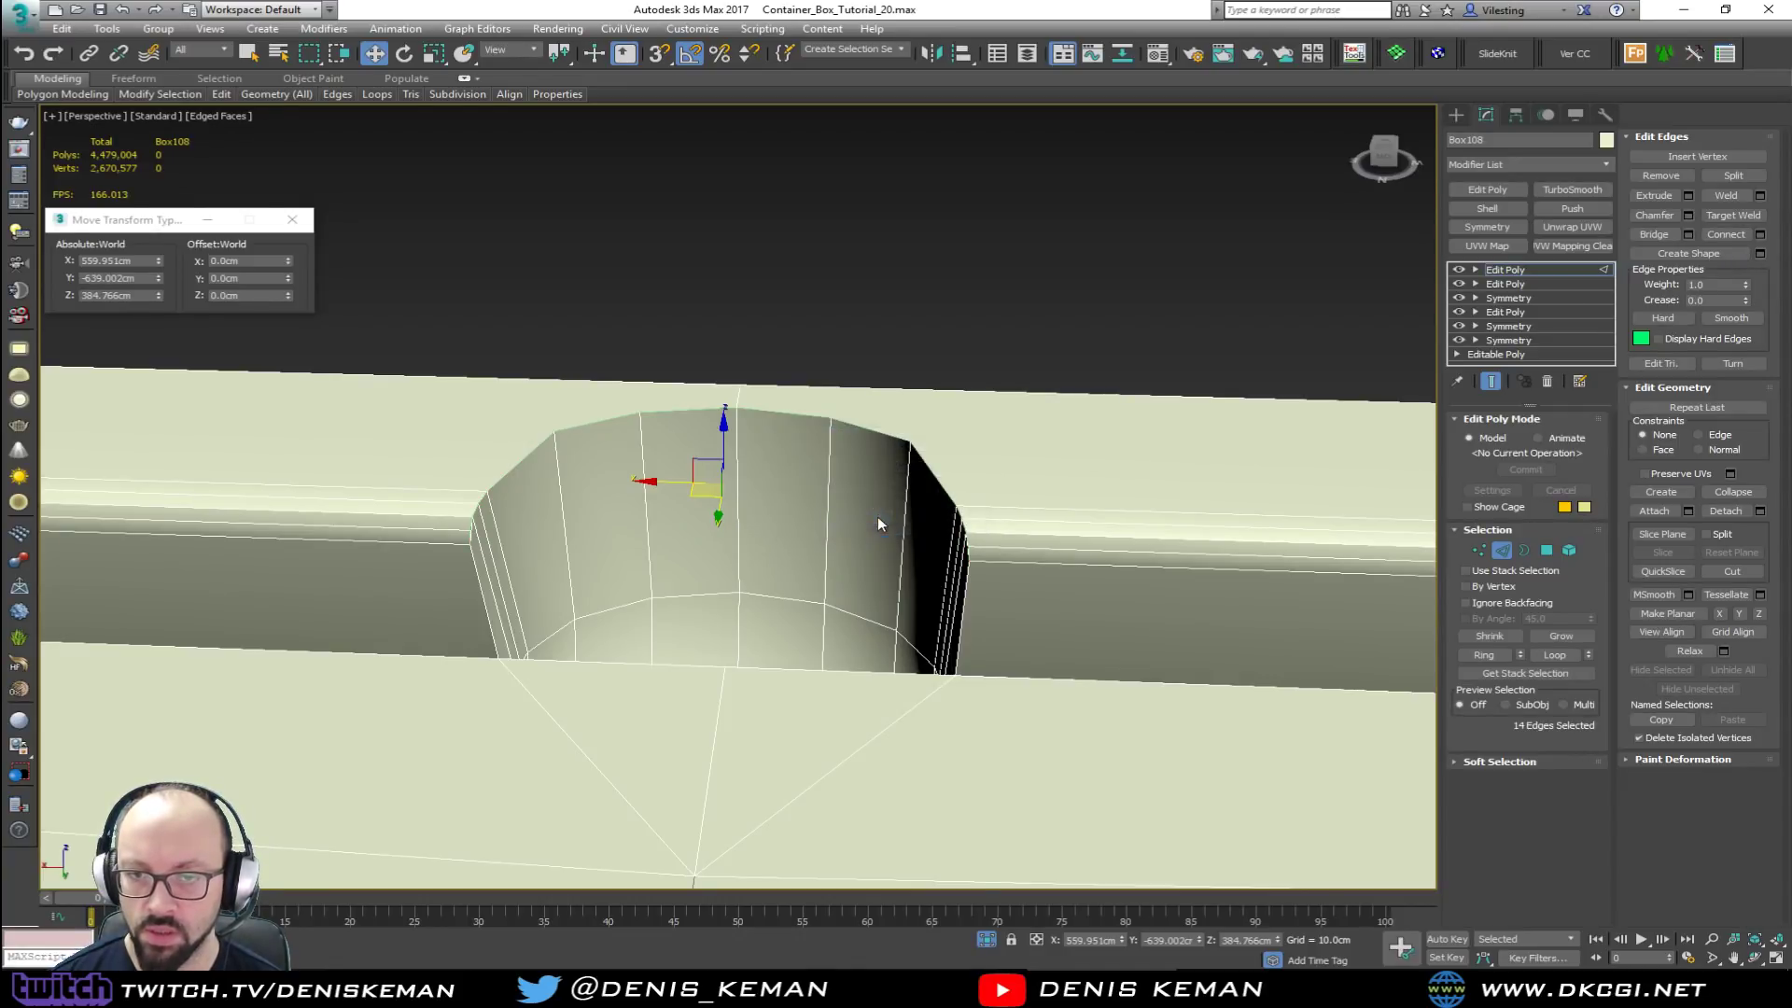
Step: Enable the new rim spline in the renderer and viewport, using a radial cross-section
{"action": "left_click", "coordinate": [1502, 550]}
{"action": "left_click", "coordinate": [813, 417]}
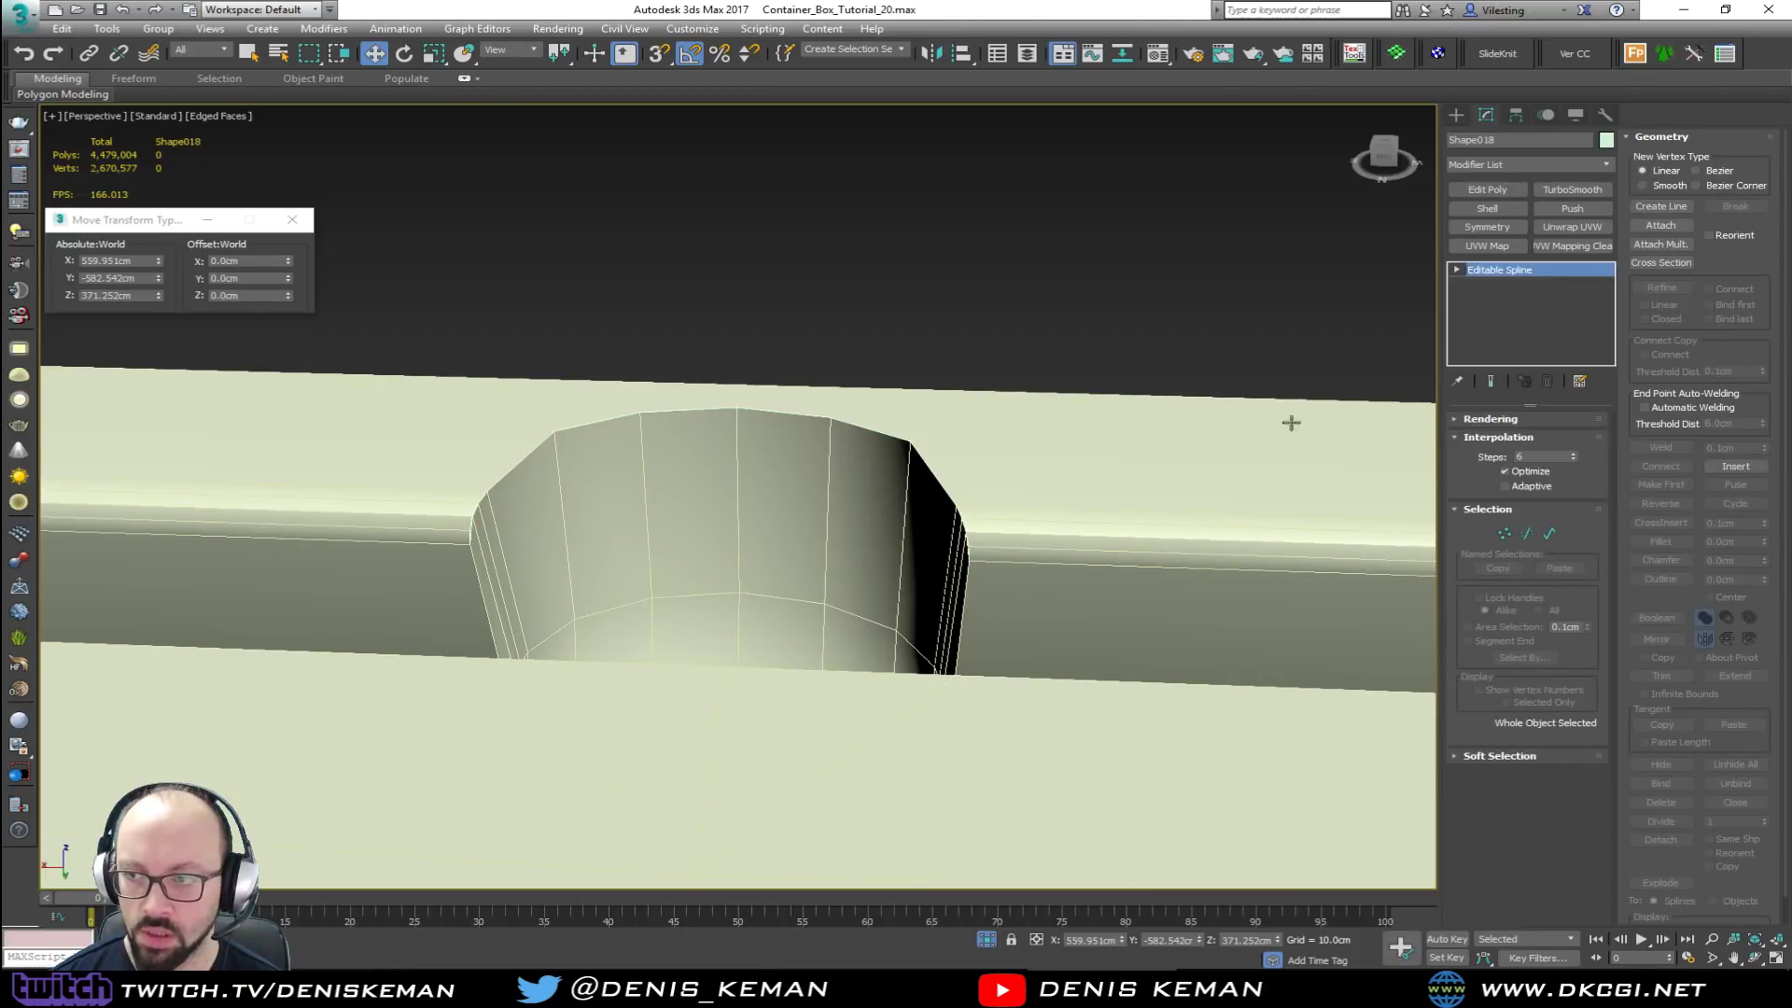
{"action": "left_click", "coordinate": [1486, 420]}
{"action": "left_click", "coordinate": [1486, 450]}
{"action": "middle_click_drag", "start_coordinate": [852, 459], "coordinate": [812, 469], "text": "alt"}
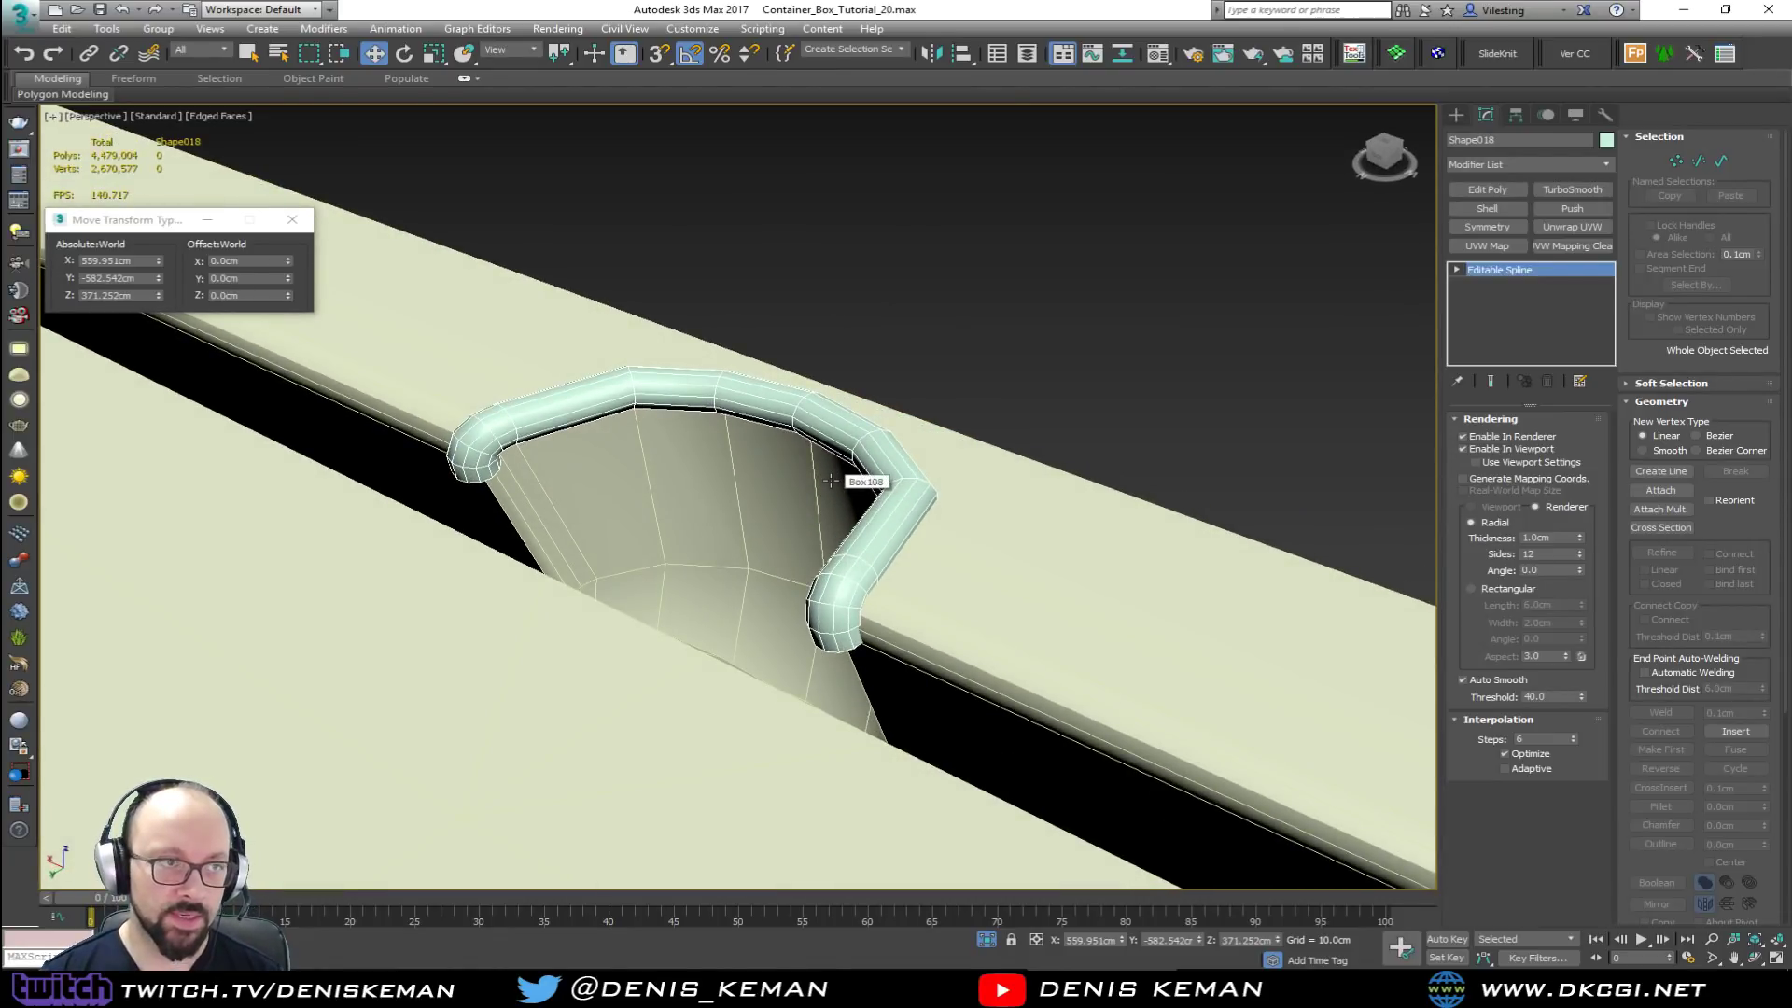
{"action": "left_click", "coordinate": [1518, 589]}
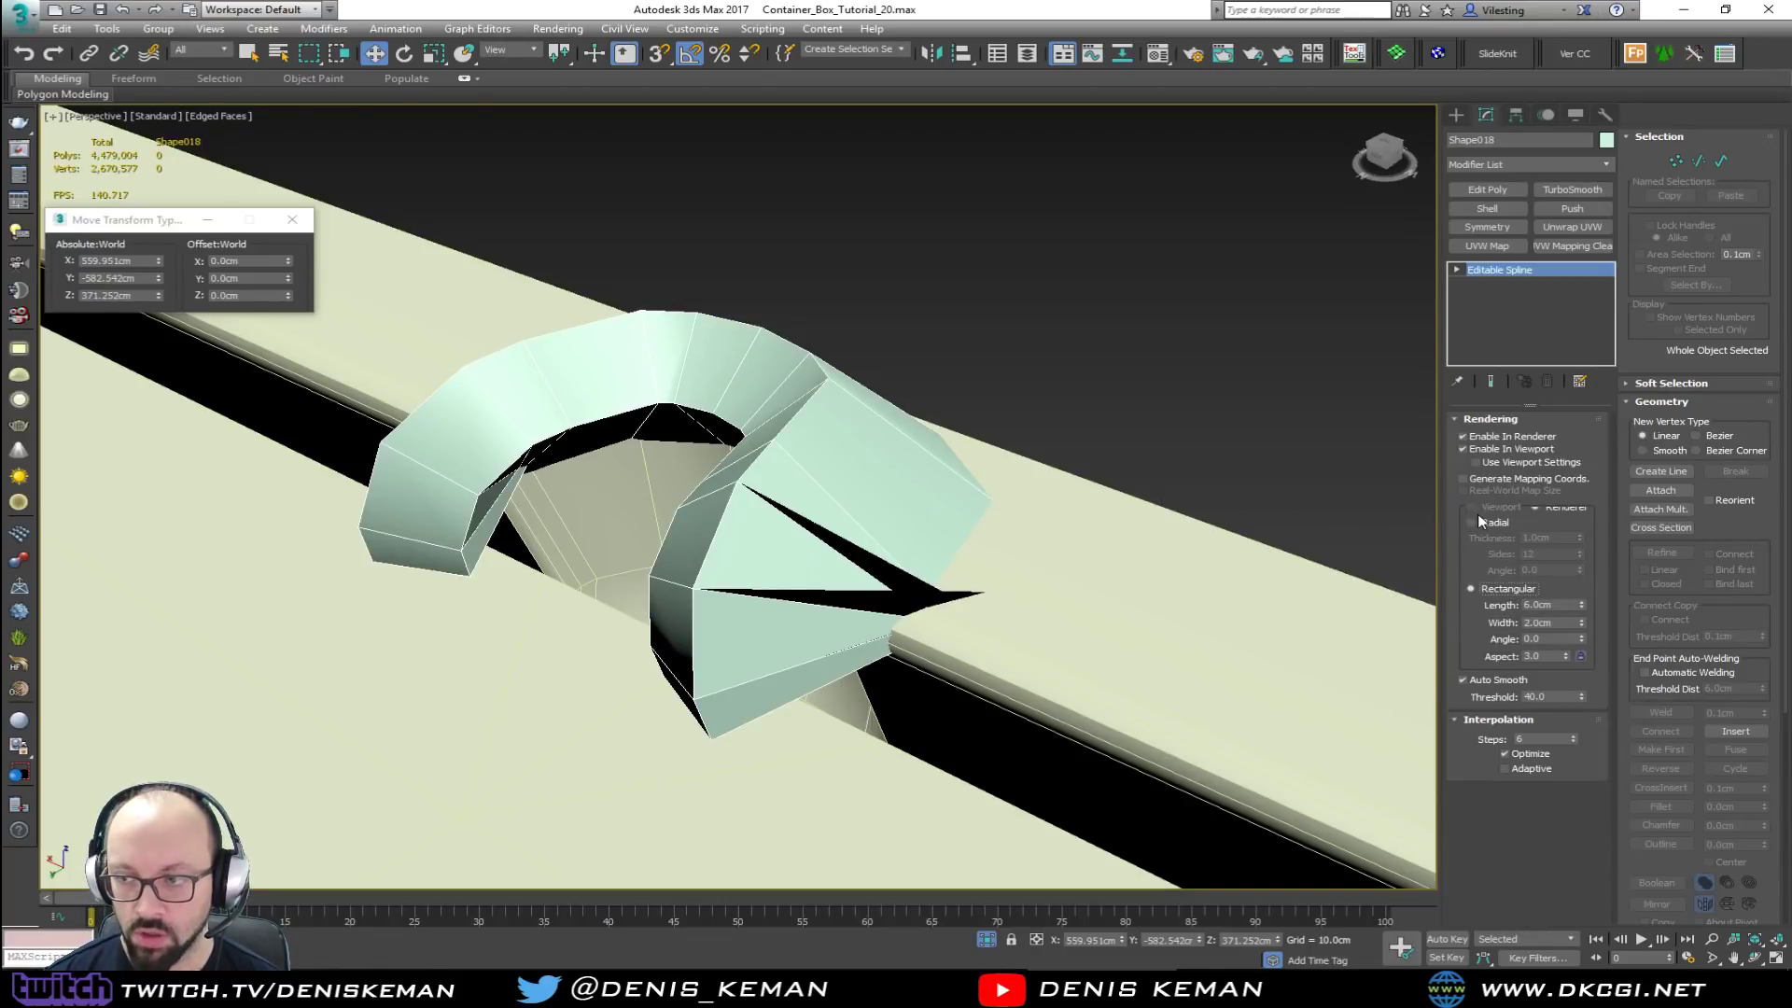
{"action": "left_click", "coordinate": [1473, 522]}
Step: Add an Edit Poly modifier to the middle pocket's rim tube
{"action": "middle_click_drag", "start_coordinate": [1036, 569], "coordinate": [1365, 278], "text": "alt"}
{"action": "left_click", "coordinate": [1484, 191]}
{"action": "scroll", "coordinate": [902, 529], "scroll_direction": "up", "scroll_amount": 6}
{"action": "scroll", "coordinate": [901, 528], "scroll_direction": "up", "scroll_amount": 1}
{"action": "middle_click_drag", "start_coordinate": [902, 505], "coordinate": [865, 449], "text": "alt"}
{"action": "middle_click_drag", "start_coordinate": [787, 320], "coordinate": [800, 462]}
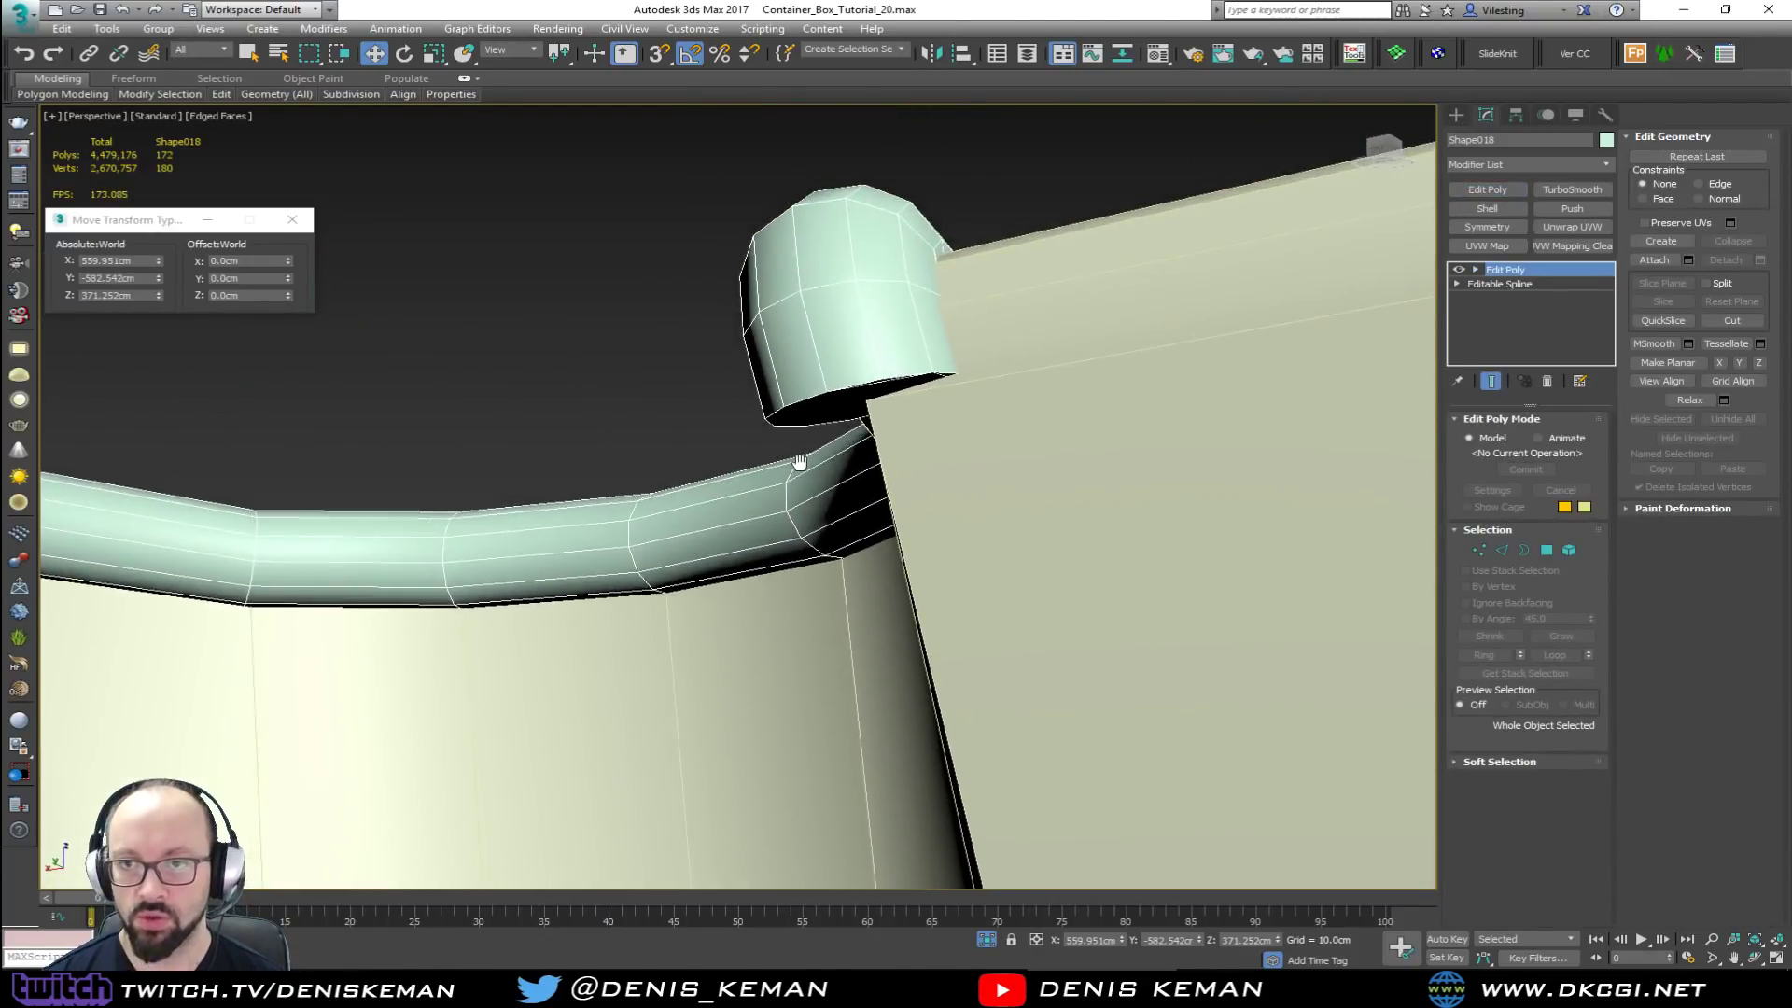
Step: Delete the end cap polygons at both ends of the rim tube
{"action": "key", "text": "F3"}
{"action": "key", "text": "4"}
{"action": "left_click", "coordinate": [844, 396]}
{"action": "middle_click_drag", "start_coordinate": [844, 396], "coordinate": [714, 459], "text": "alt"}
{"action": "scroll", "coordinate": [320, 395], "scroll_direction": "down", "scroll_amount": 4}
{"action": "middle_click_drag", "start_coordinate": [320, 395], "coordinate": [664, 441]}
{"action": "scroll", "coordinate": [721, 386], "scroll_direction": "up", "scroll_amount": 10}
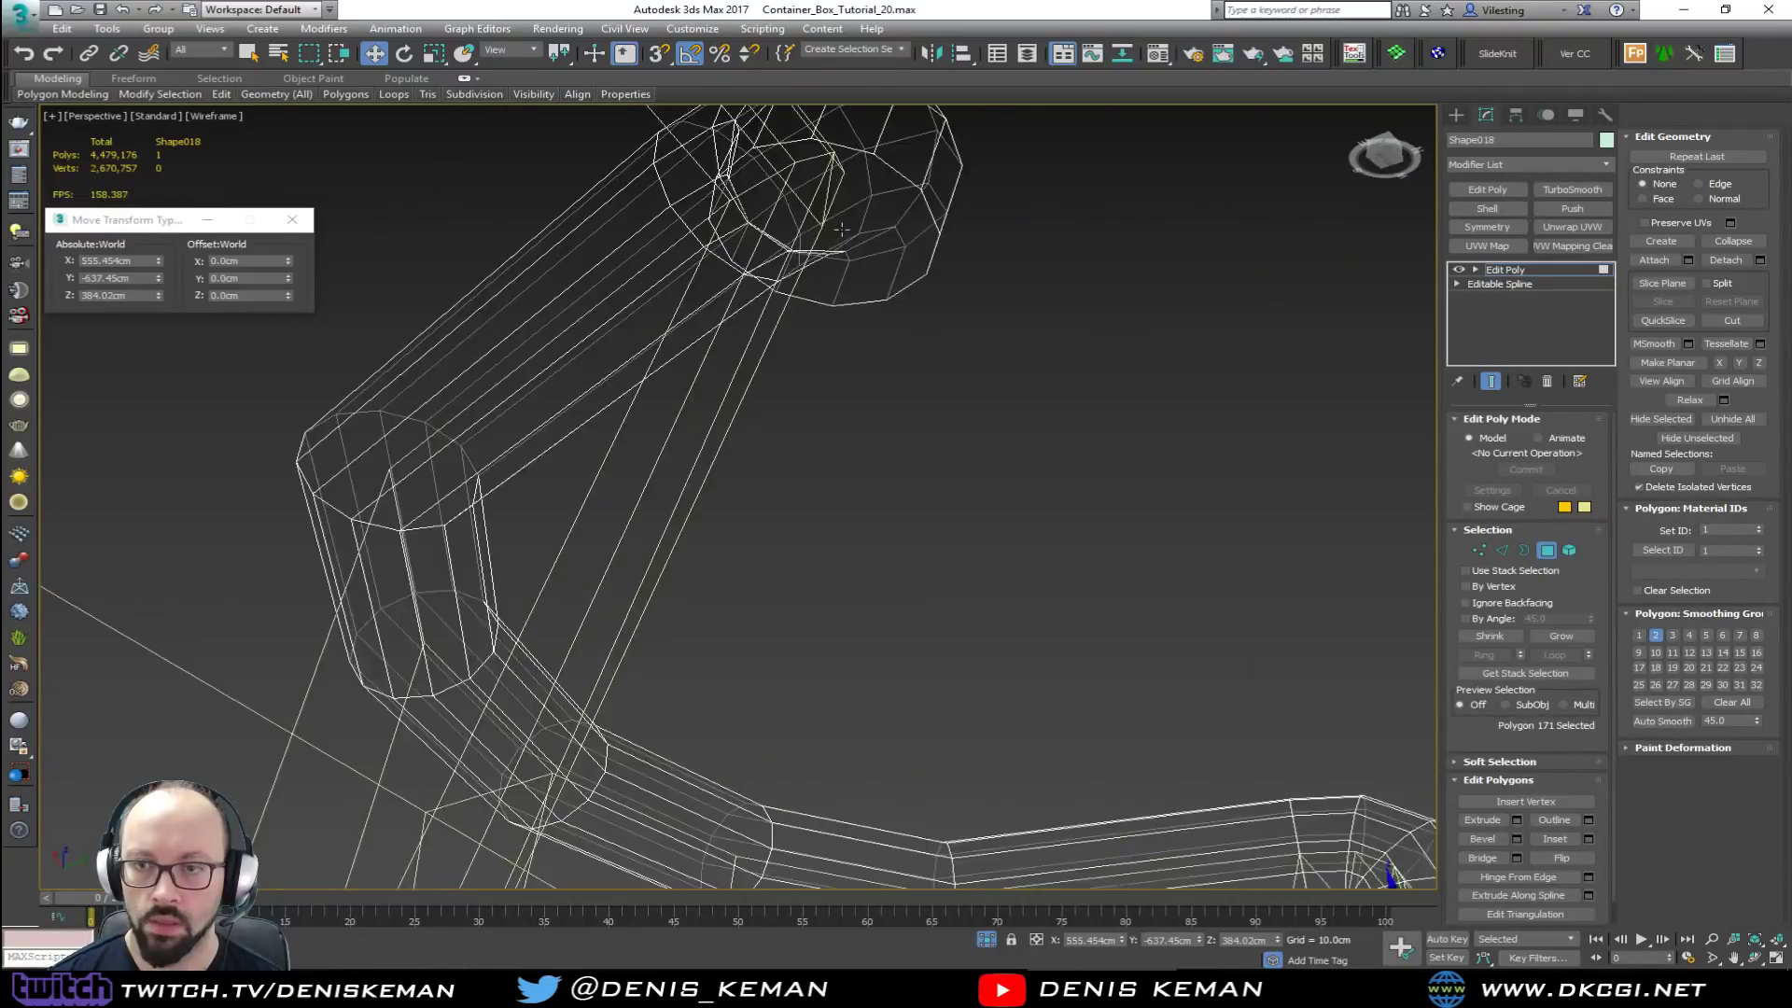
{"action": "left_click", "coordinate": [827, 270], "text": "ctrl"}
{"action": "mouse_move", "coordinate": [823, 290]}
{"action": "middle_mouse_down"}
{"action": "mouse_move", "coordinate": [804, 485]}
{"action": "mouse_move", "coordinate": [761, 500]}
{"action": "mouse_move", "coordinate": [620, 510]}
{"action": "mouse_move", "coordinate": [416, 384]}
{"action": "mouse_move", "coordinate": [320, 370]}
{"action": "middle_mouse_up"}
{"action": "scroll", "coordinate": [804, 484], "scroll_direction": "down", "scroll_amount": 8}
{"action": "key", "text": "F3"}
{"action": "scroll", "coordinate": [926, 385], "scroll_direction": "up", "scroll_amount": 8}
{"action": "scroll", "coordinate": [934, 378], "scroll_direction": "down", "scroll_amount": 8}
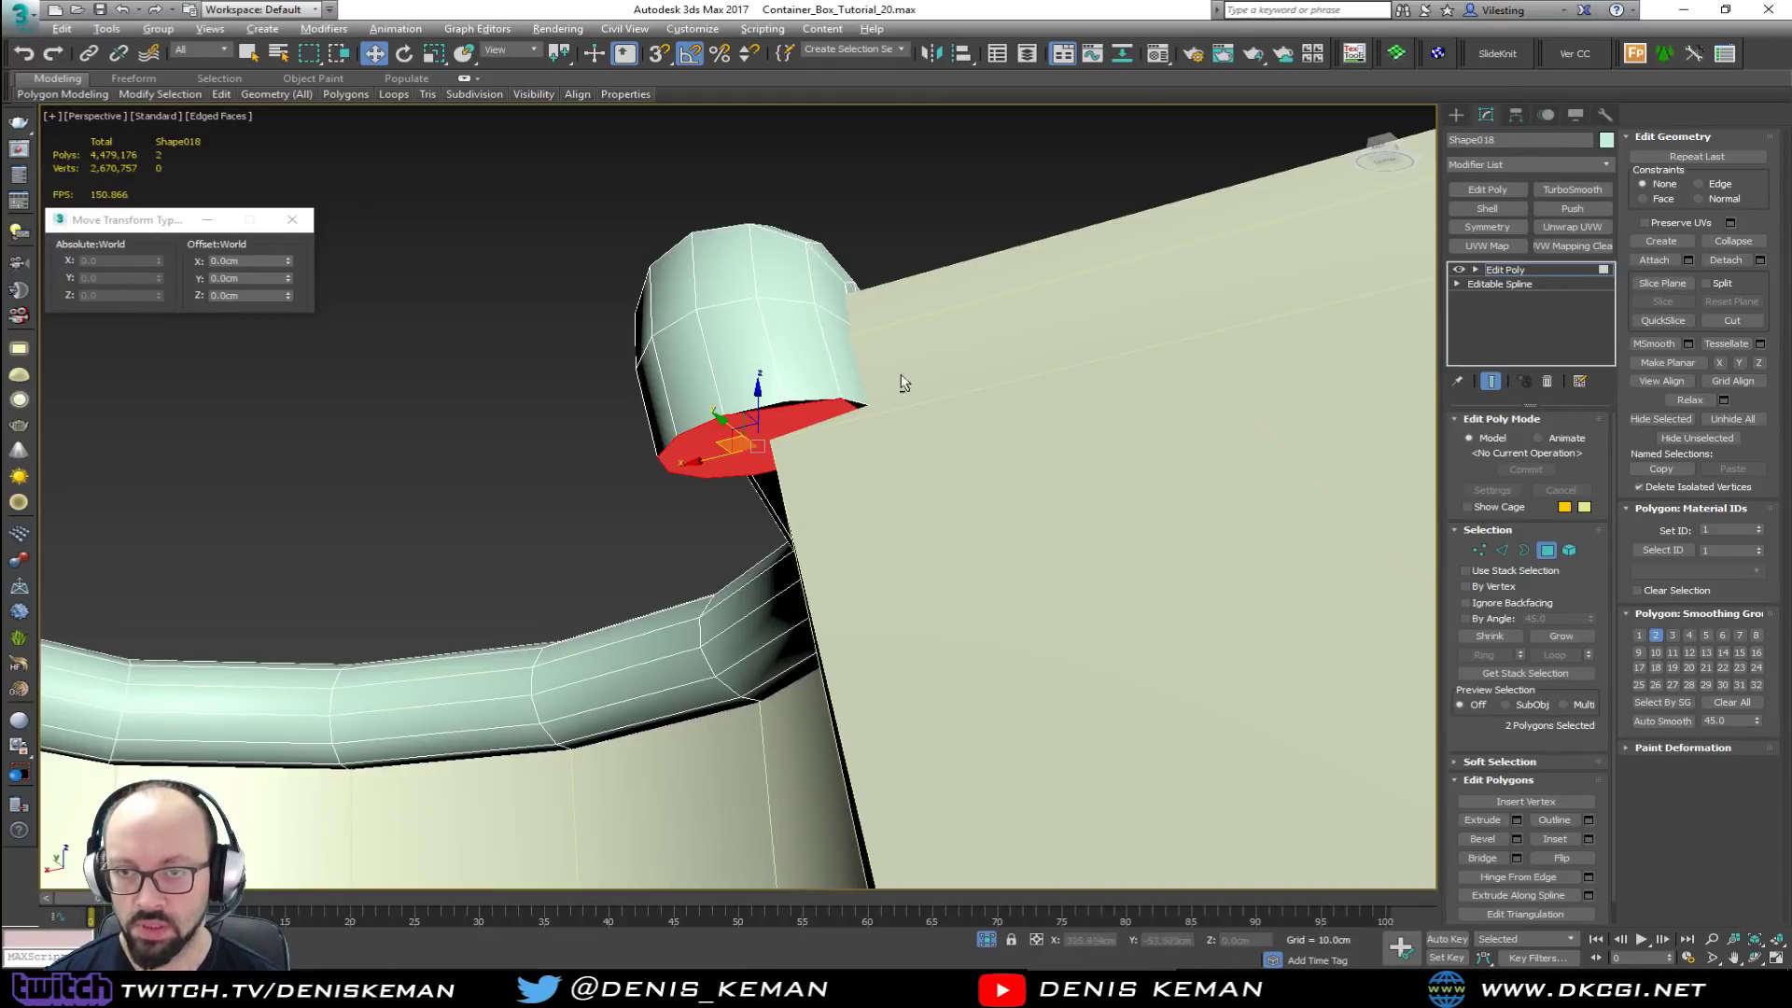
{"action": "left_click", "coordinate": [840, 408], "text": "ctrl"}
{"action": "left_click", "coordinate": [795, 404], "text": "ctrl"}
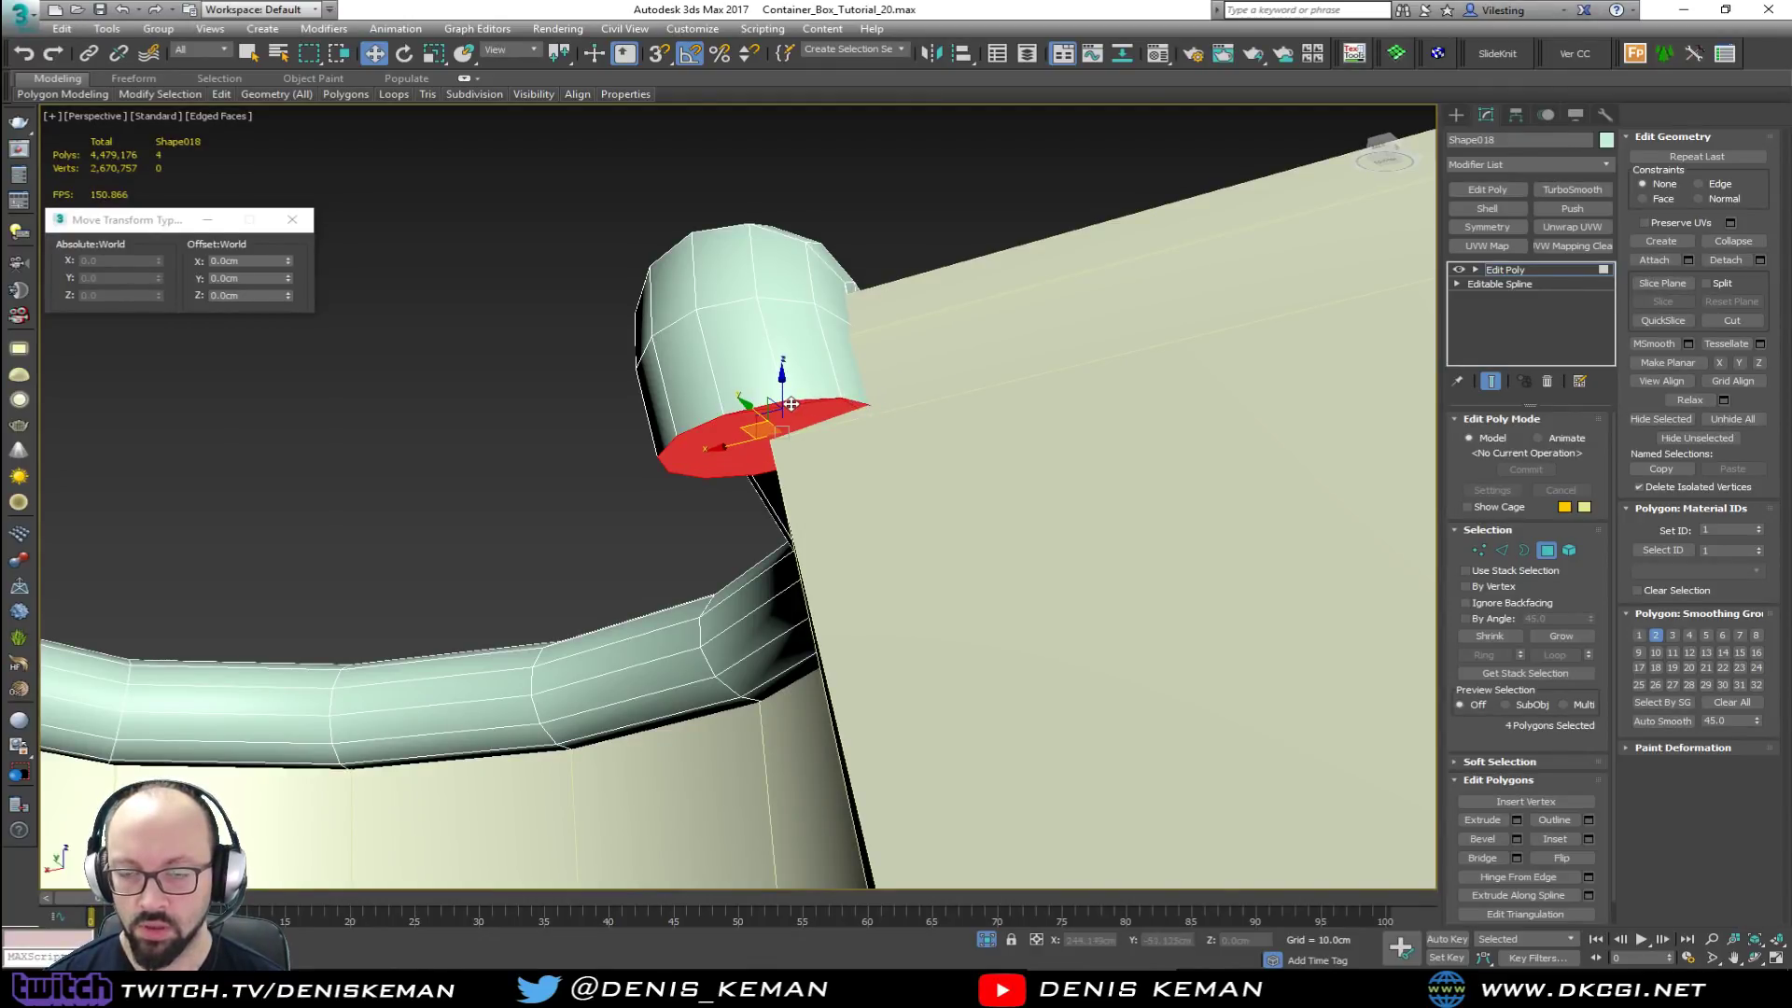
{"action": "key", "text": "Delete"}
Step: Extend both open borders of the rim tube down along the pocket opening to just below the playing surface
{"action": "key", "text": "3"}
{"action": "left_click", "coordinate": [763, 408]}
{"action": "middle_click_drag", "start_coordinate": [763, 408], "coordinate": [828, 469], "text": "alt"}
{"action": "scroll", "coordinate": [828, 469], "scroll_direction": "down", "scroll_amount": 4}
{"action": "middle_click_drag", "start_coordinate": [588, 490], "coordinate": [795, 557]}
{"action": "scroll", "coordinate": [795, 557], "scroll_direction": "down", "scroll_amount": 3}
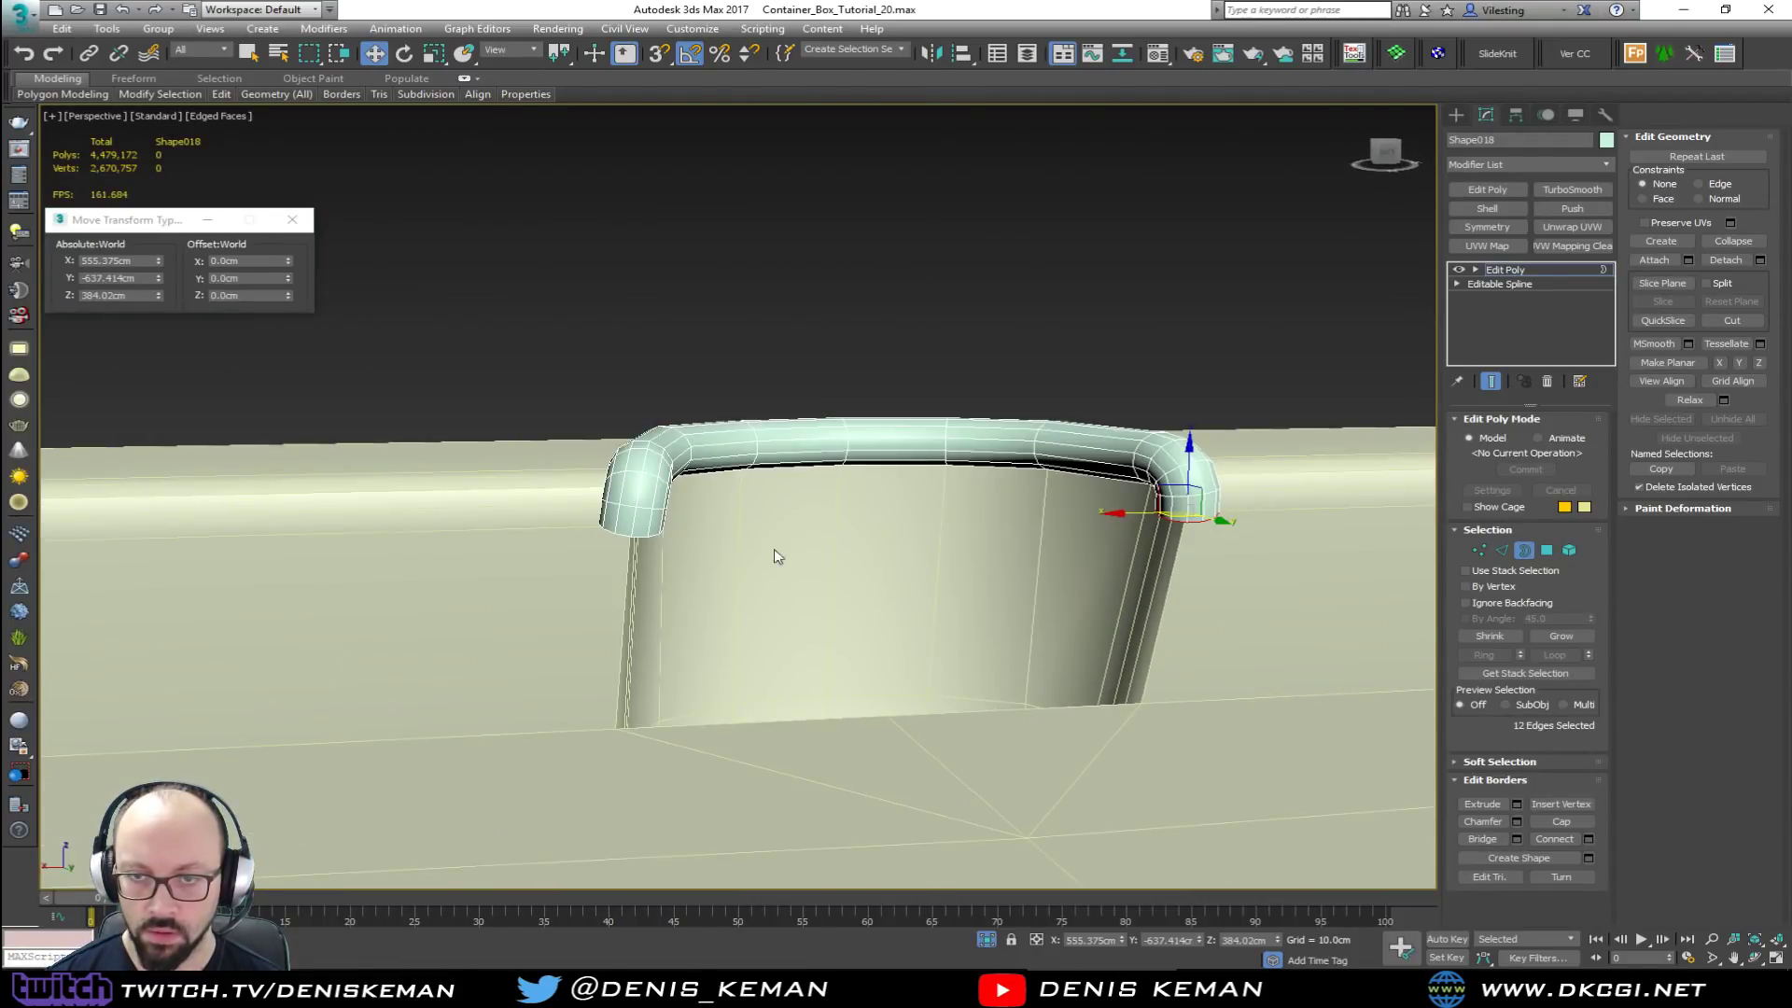
{"action": "left_click_drag", "start_coordinate": [602, 526], "coordinate": [602, 526], "text": "ctrl"}
{"action": "middle_click_drag", "start_coordinate": [764, 520], "coordinate": [826, 504], "text": "alt"}
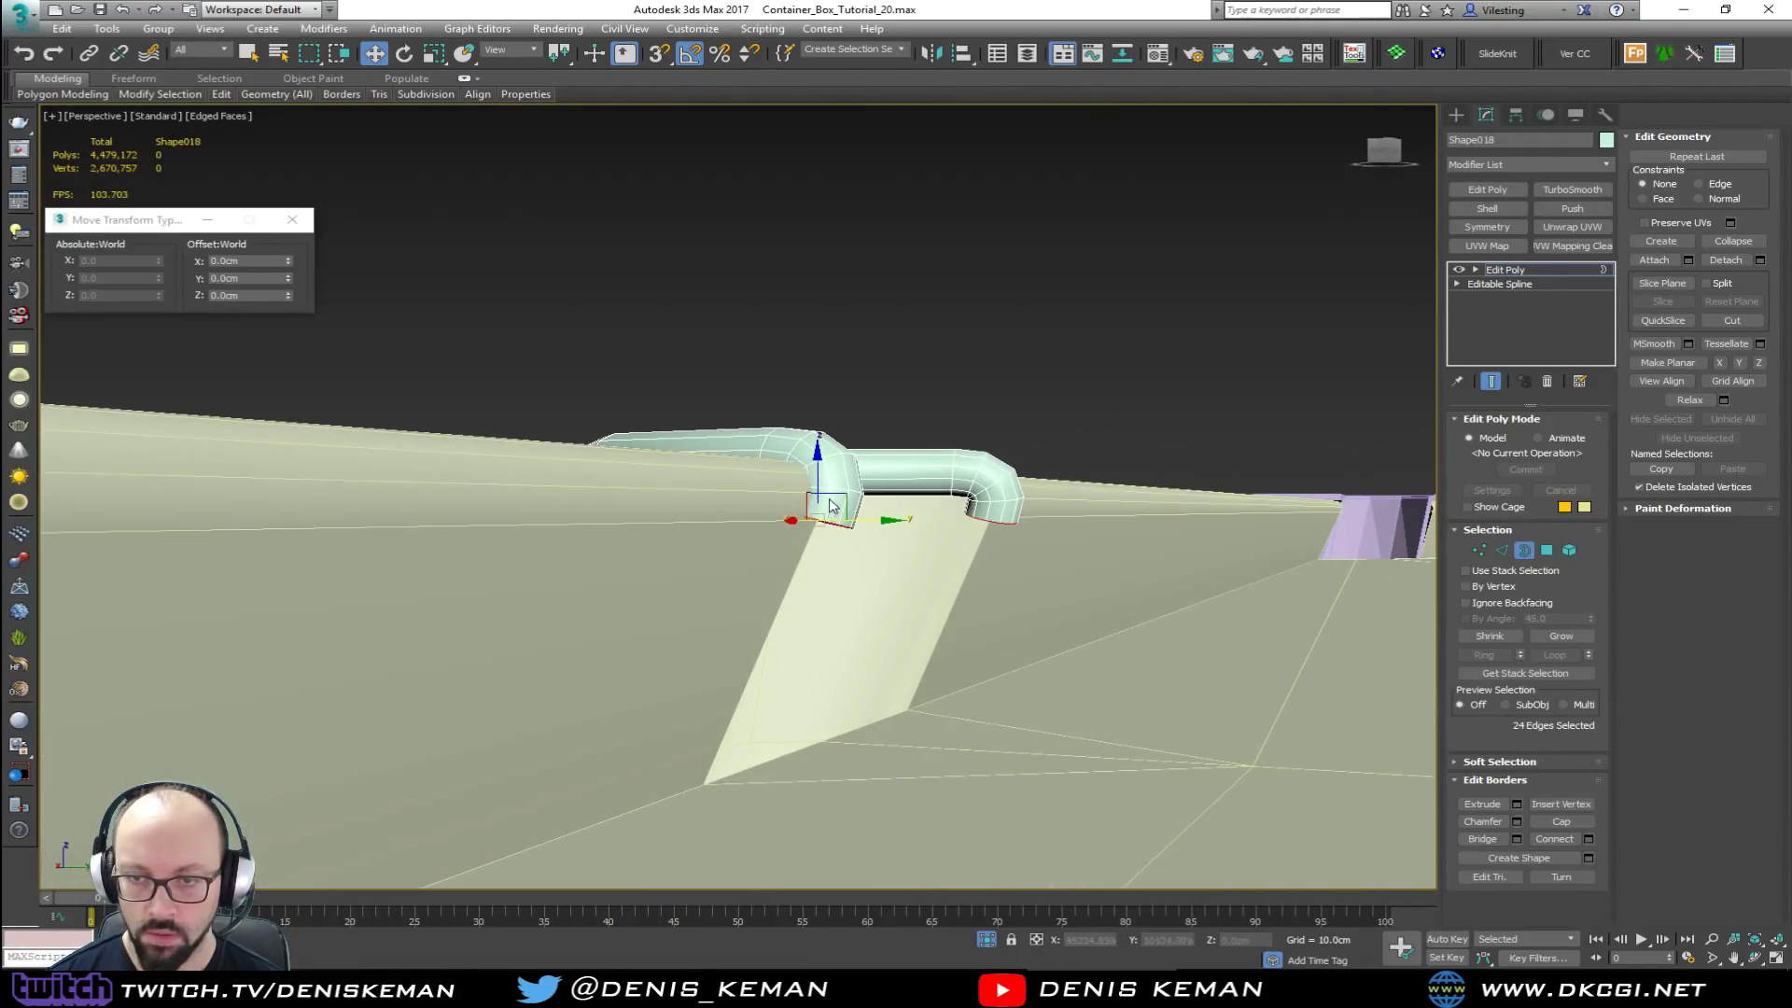
{"action": "left_click_drag", "start_coordinate": [838, 496], "coordinate": [690, 798], "text": "shift"}
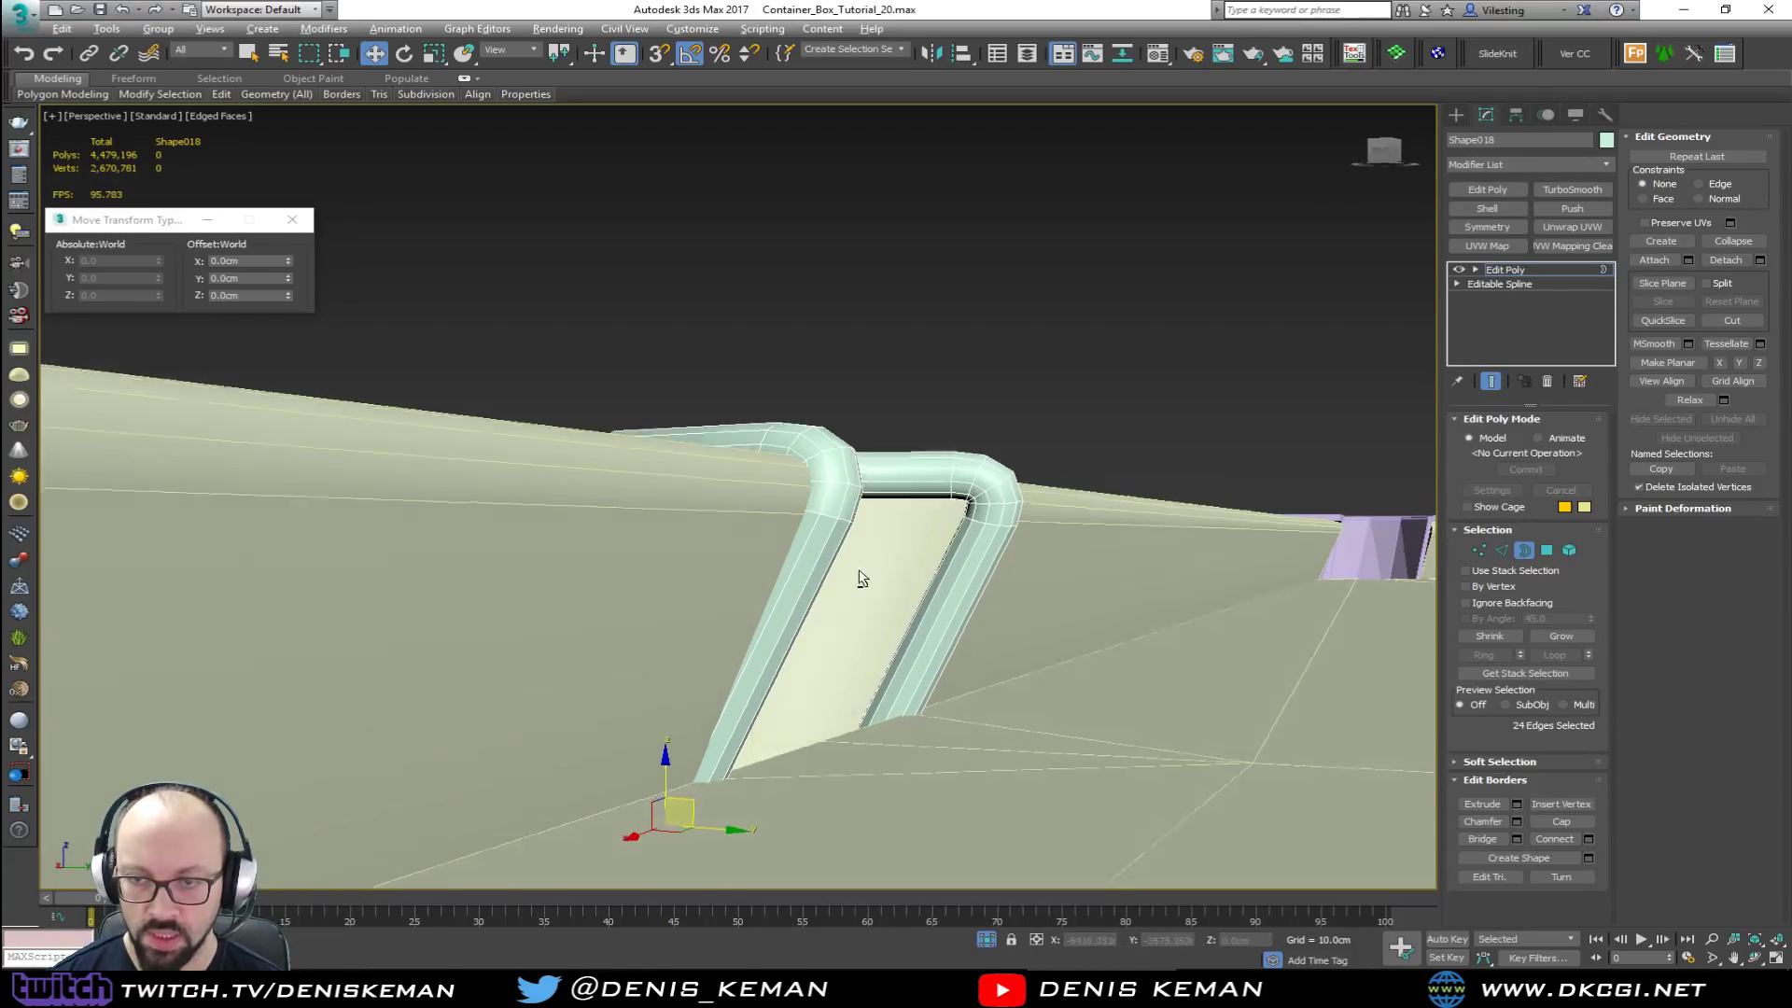
{"action": "middle_click_drag", "start_coordinate": [865, 579], "coordinate": [764, 637], "text": "alt"}
{"action": "left_click", "coordinate": [1524, 551]}
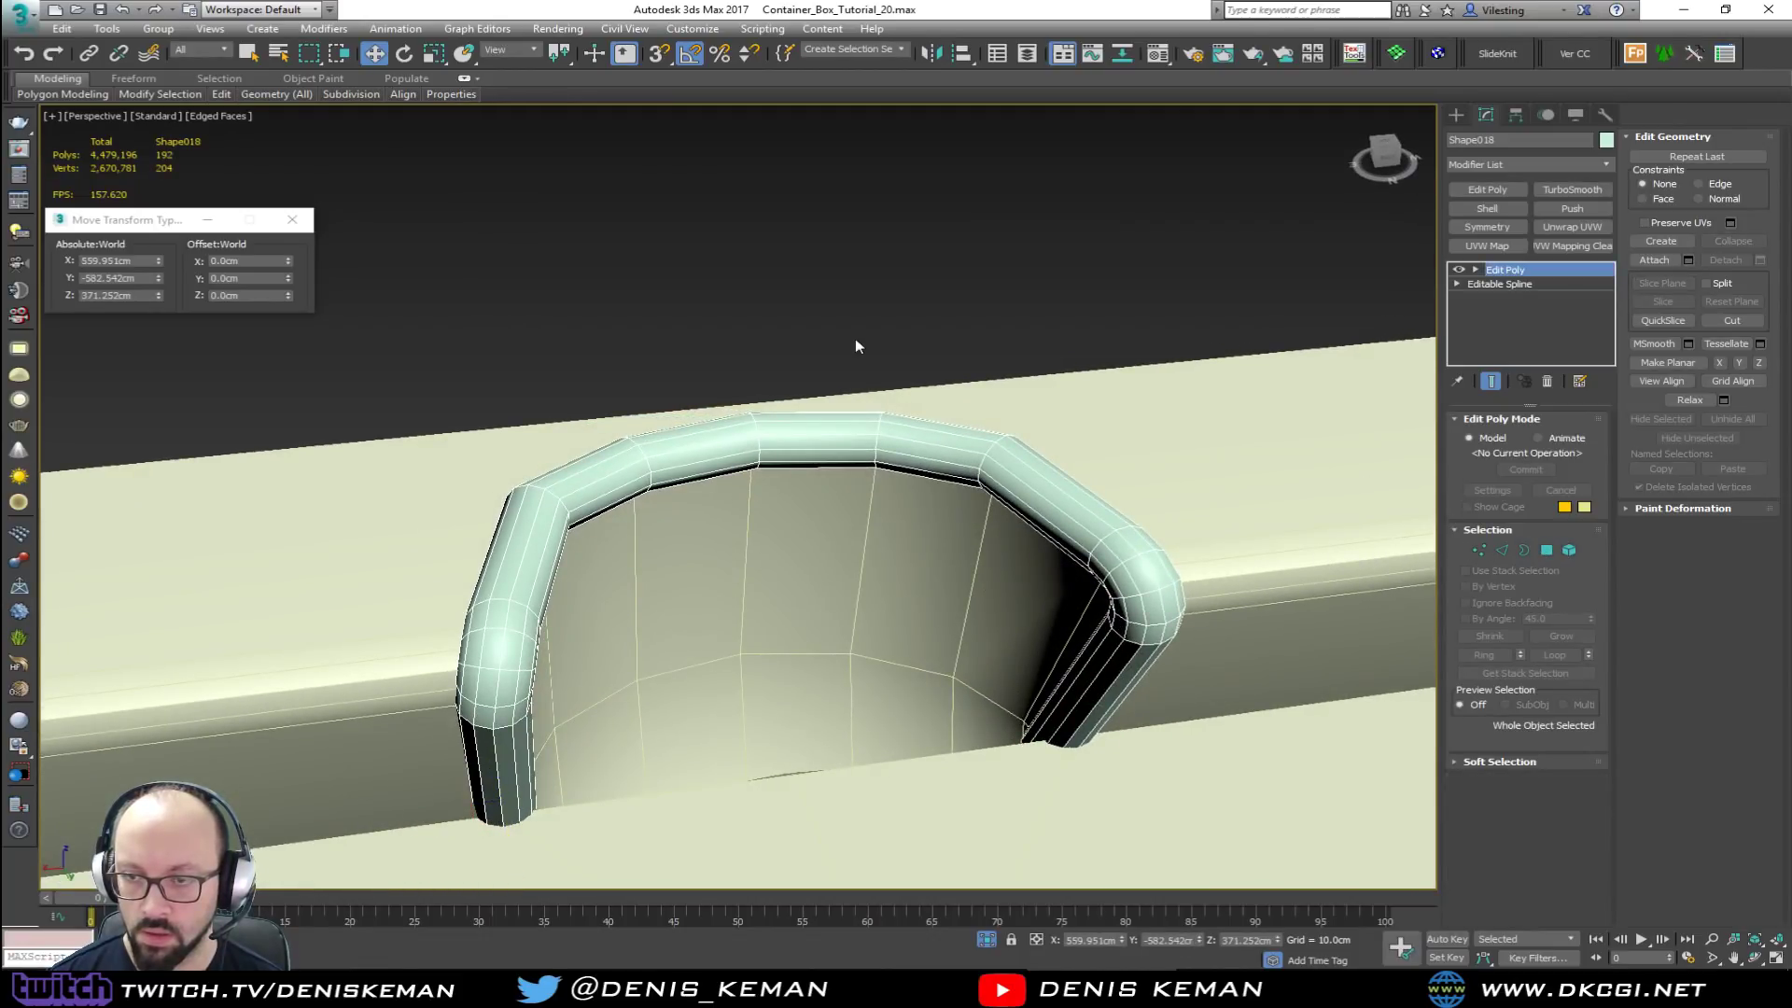
{"action": "left_click", "coordinate": [874, 289]}
Step: Apply a TurboSmooth modifier to the middle pocket's rim tube
{"action": "middle_click_drag", "start_coordinate": [874, 291], "coordinate": [831, 459]}
{"action": "scroll", "coordinate": [627, 233], "scroll_direction": "down", "scroll_amount": 5}
{"action": "scroll", "coordinate": [548, 177], "scroll_direction": "down", "scroll_amount": 3}
{"action": "scroll", "coordinate": [844, 447], "scroll_direction": "up", "scroll_amount": 6}
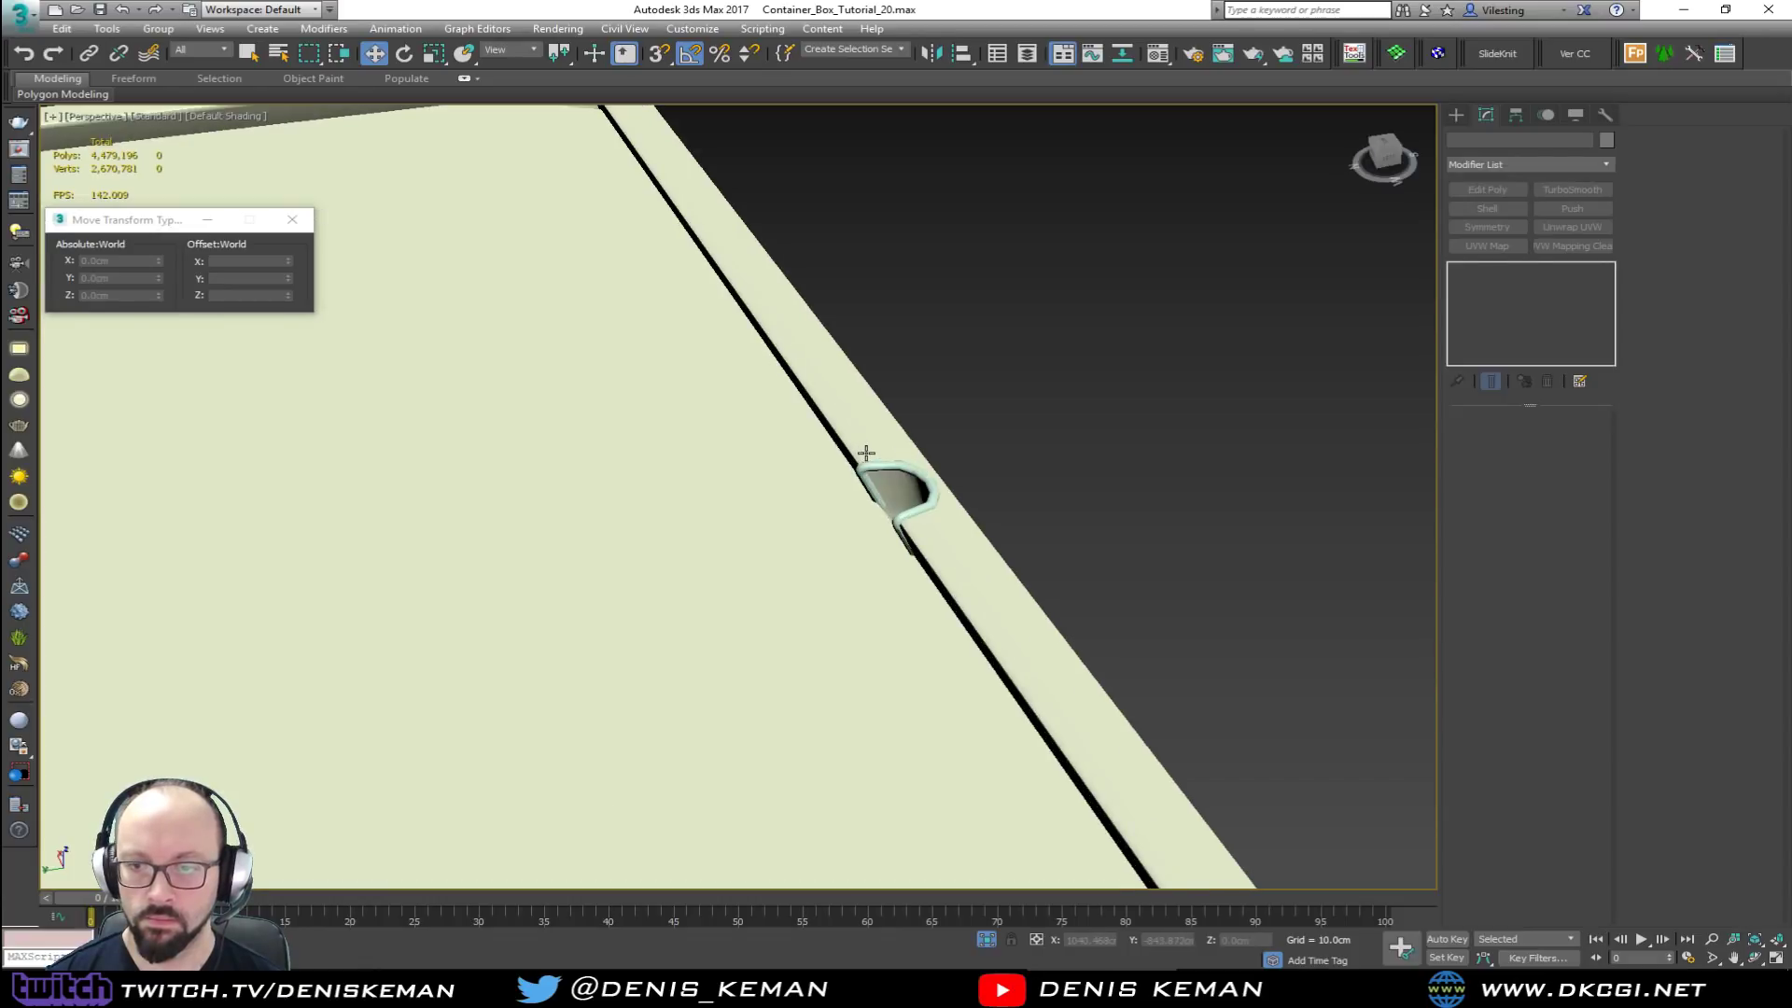
{"action": "left_click", "coordinate": [1043, 516]}
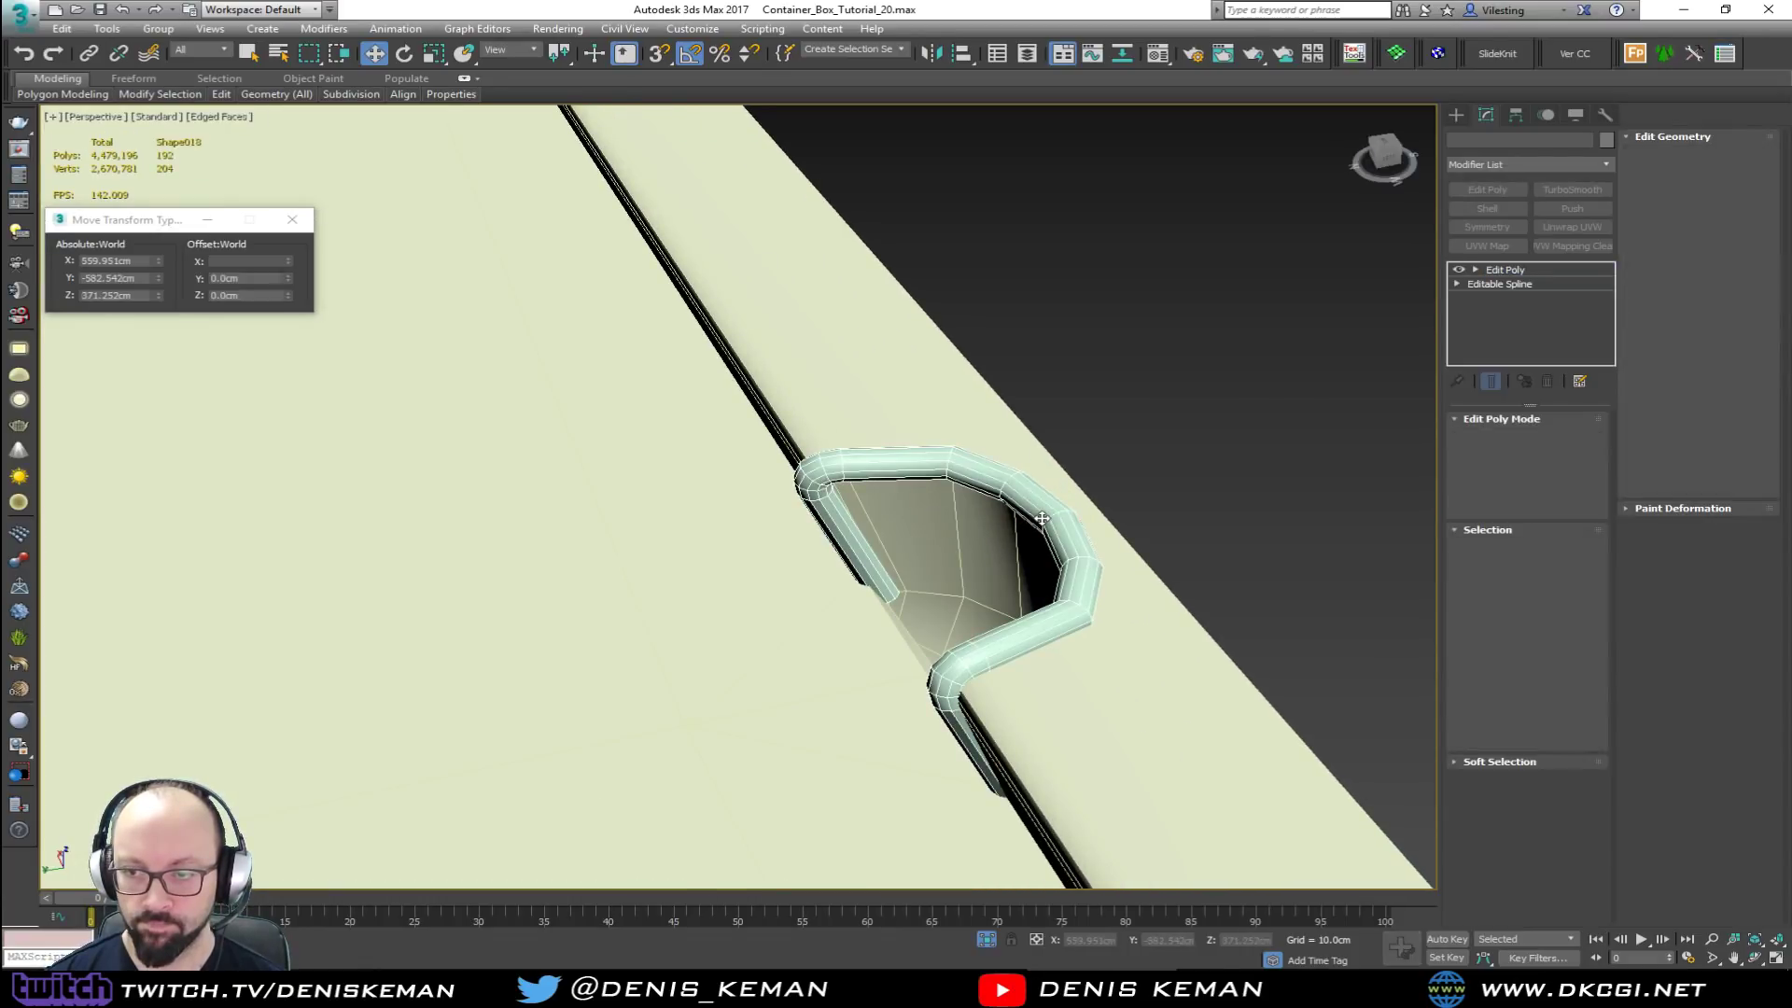
{"action": "left_click", "coordinate": [1573, 191]}
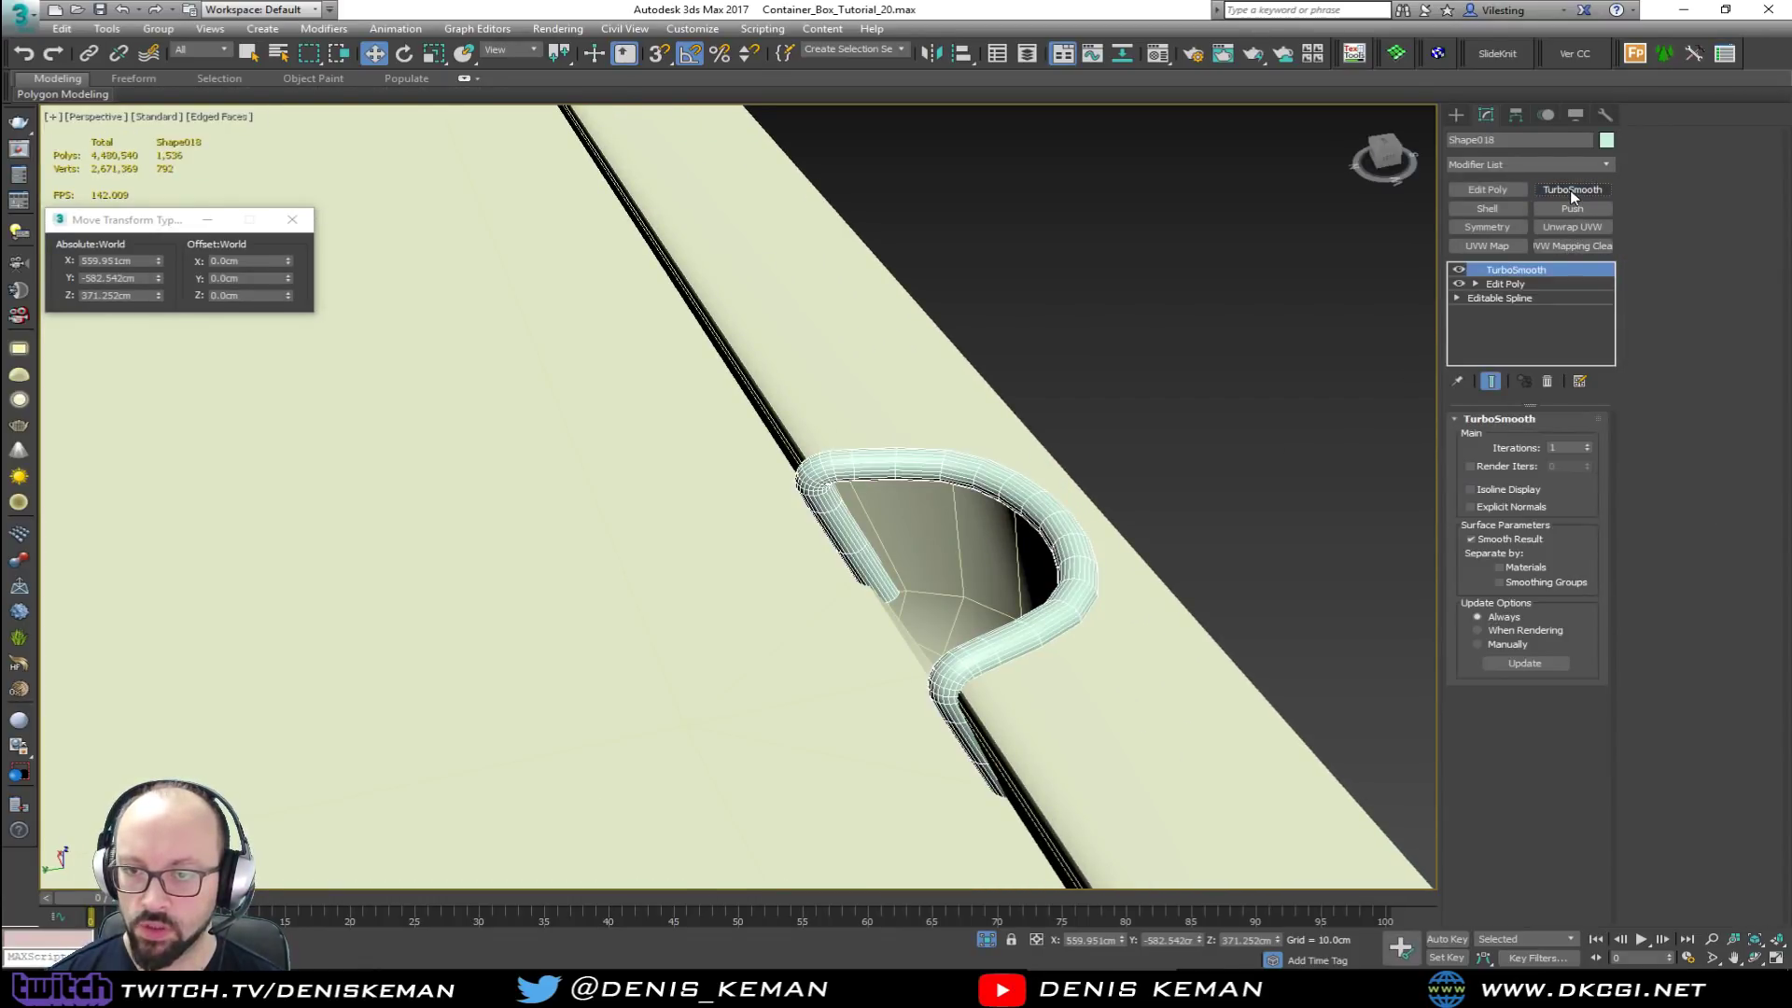
Step: Apply a TurboSmooth modifier to the corner pocket pieces and turn off the edge display
{"action": "middle_click_drag", "start_coordinate": [932, 452], "coordinate": [1223, 402], "text": "alt"}
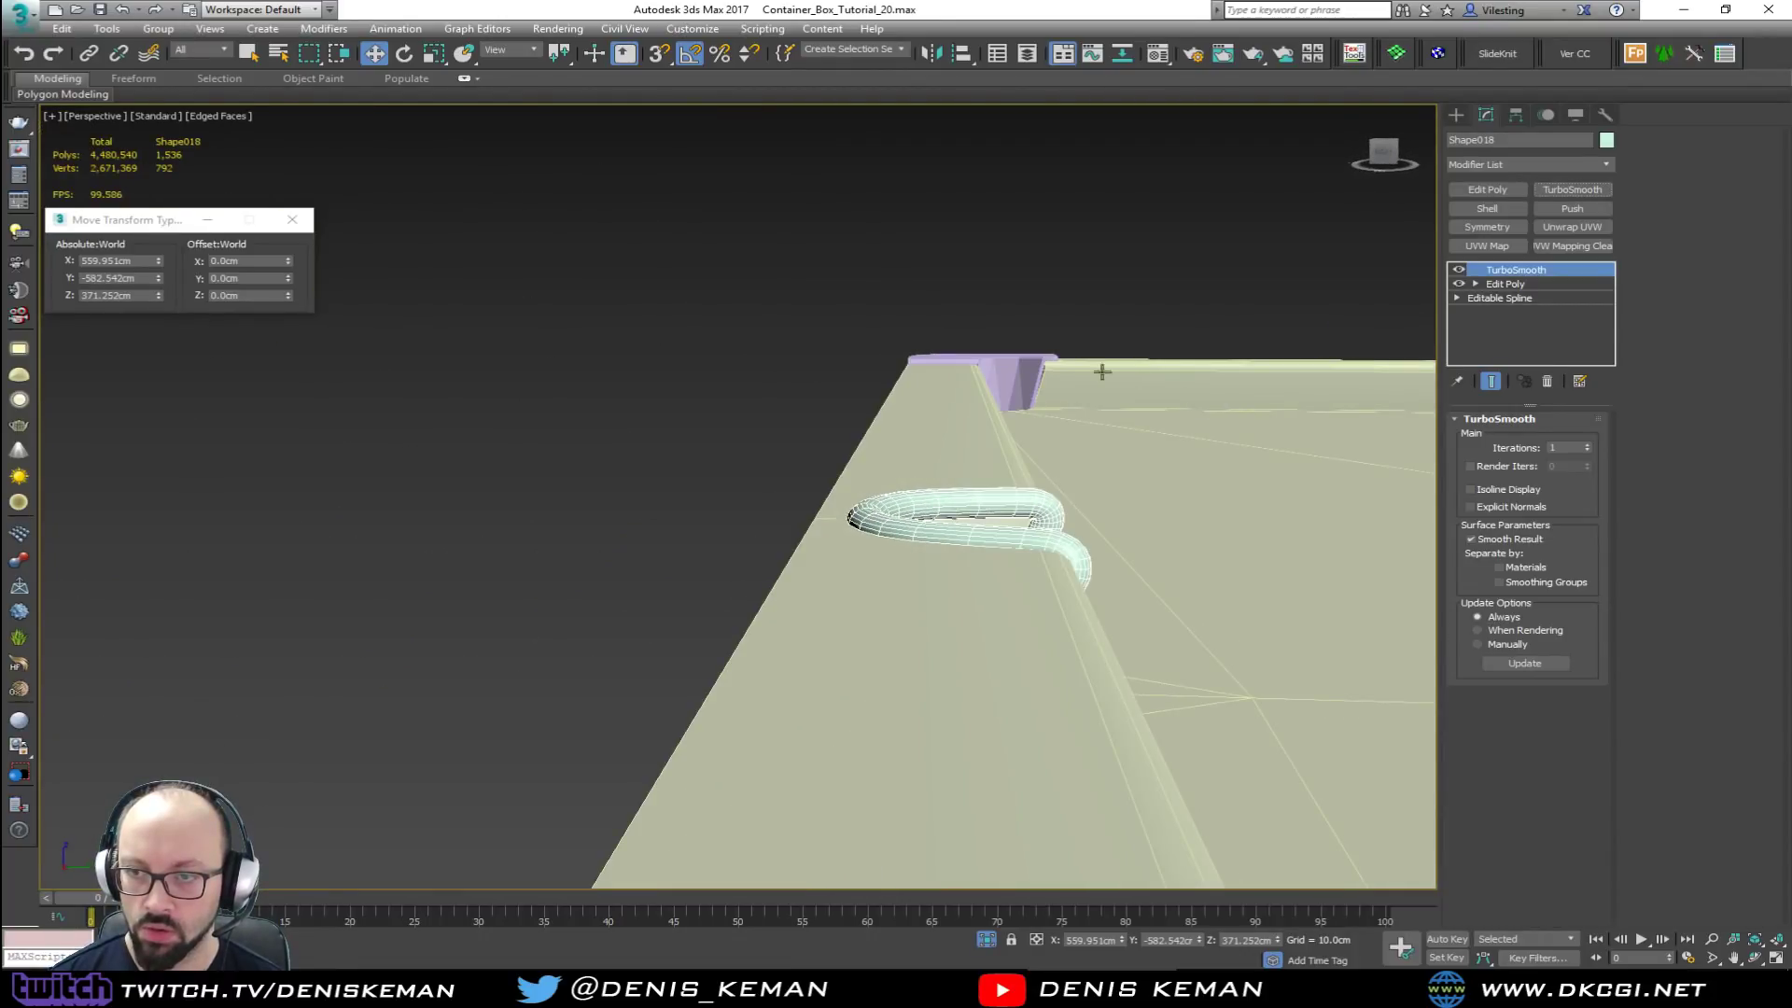
{"action": "left_click", "coordinate": [1034, 362]}
{"action": "left_click", "coordinate": [1019, 353]}
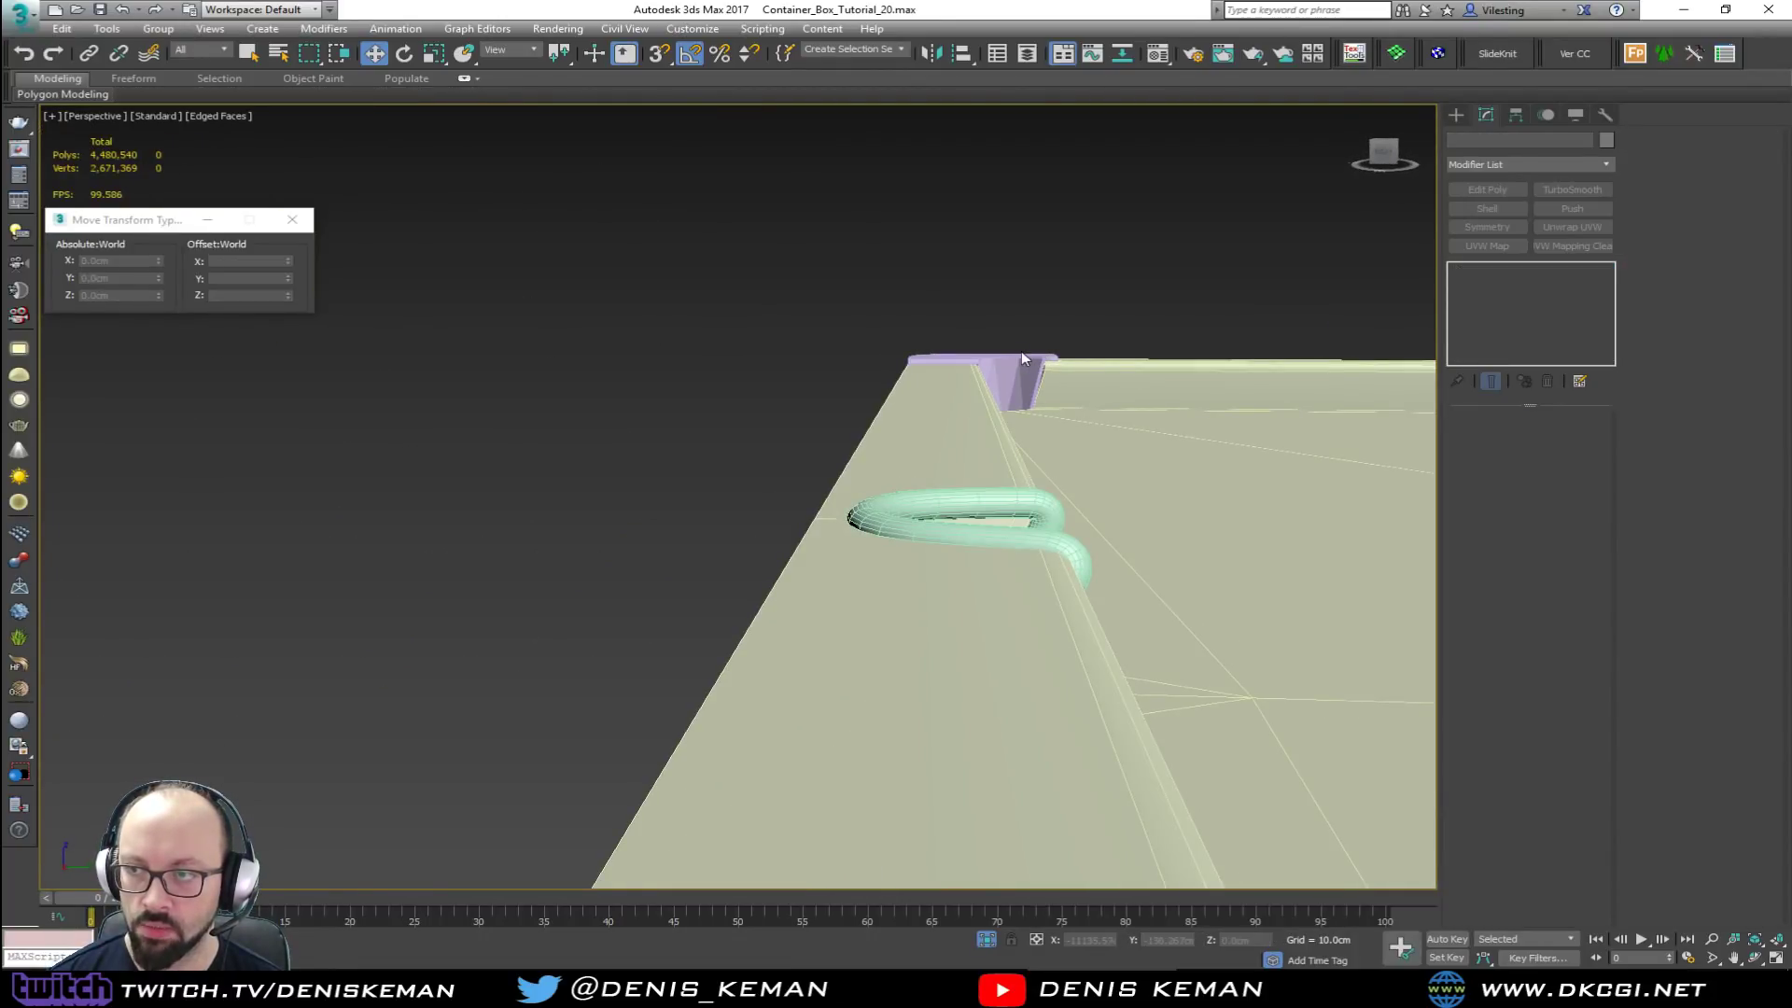
{"action": "left_click", "coordinate": [1014, 377]}
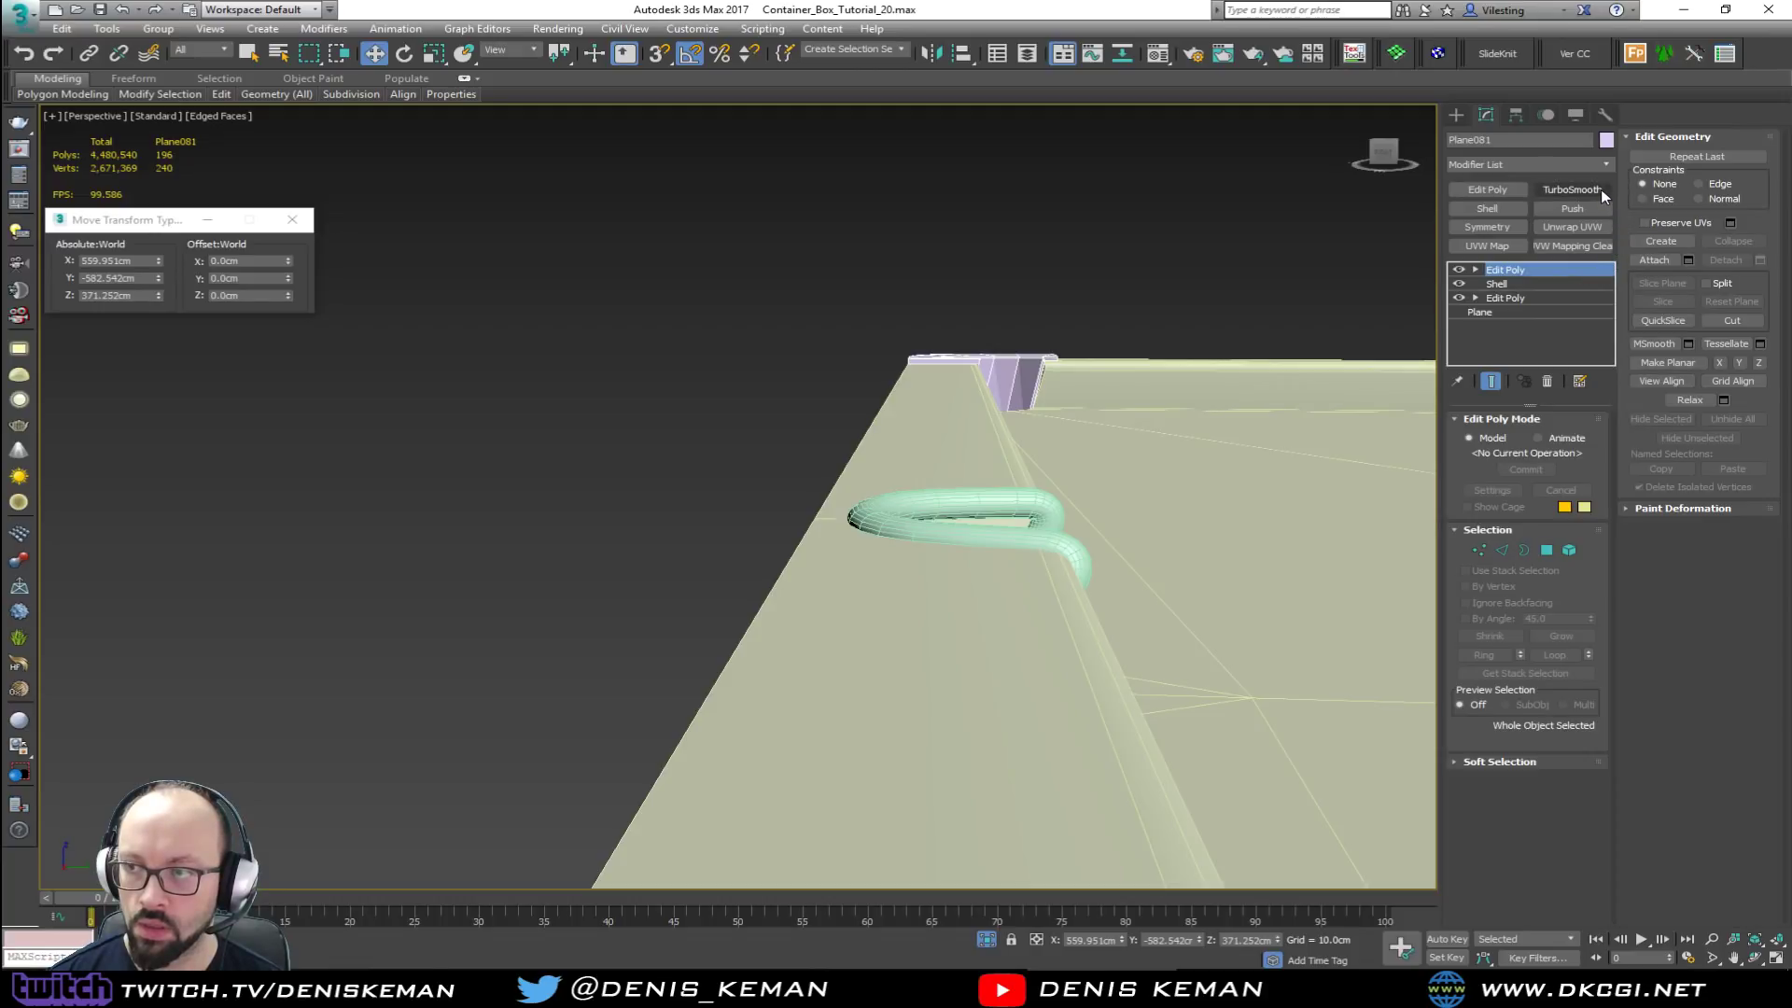
{"action": "left_click", "coordinate": [1073, 264]}
{"action": "mouse_move", "coordinate": [1031, 322]}
{"action": "middle_mouse_down", "text": "alt"}
{"action": "mouse_move", "coordinate": [973, 333]}
{"action": "mouse_move", "coordinate": [892, 399]}
{"action": "mouse_move", "coordinate": [763, 438]}
{"action": "middle_mouse_up", "text": "alt"}
{"action": "scroll", "coordinate": [892, 400], "scroll_direction": "down", "scroll_amount": 8}
{"action": "key", "text": "F4"}
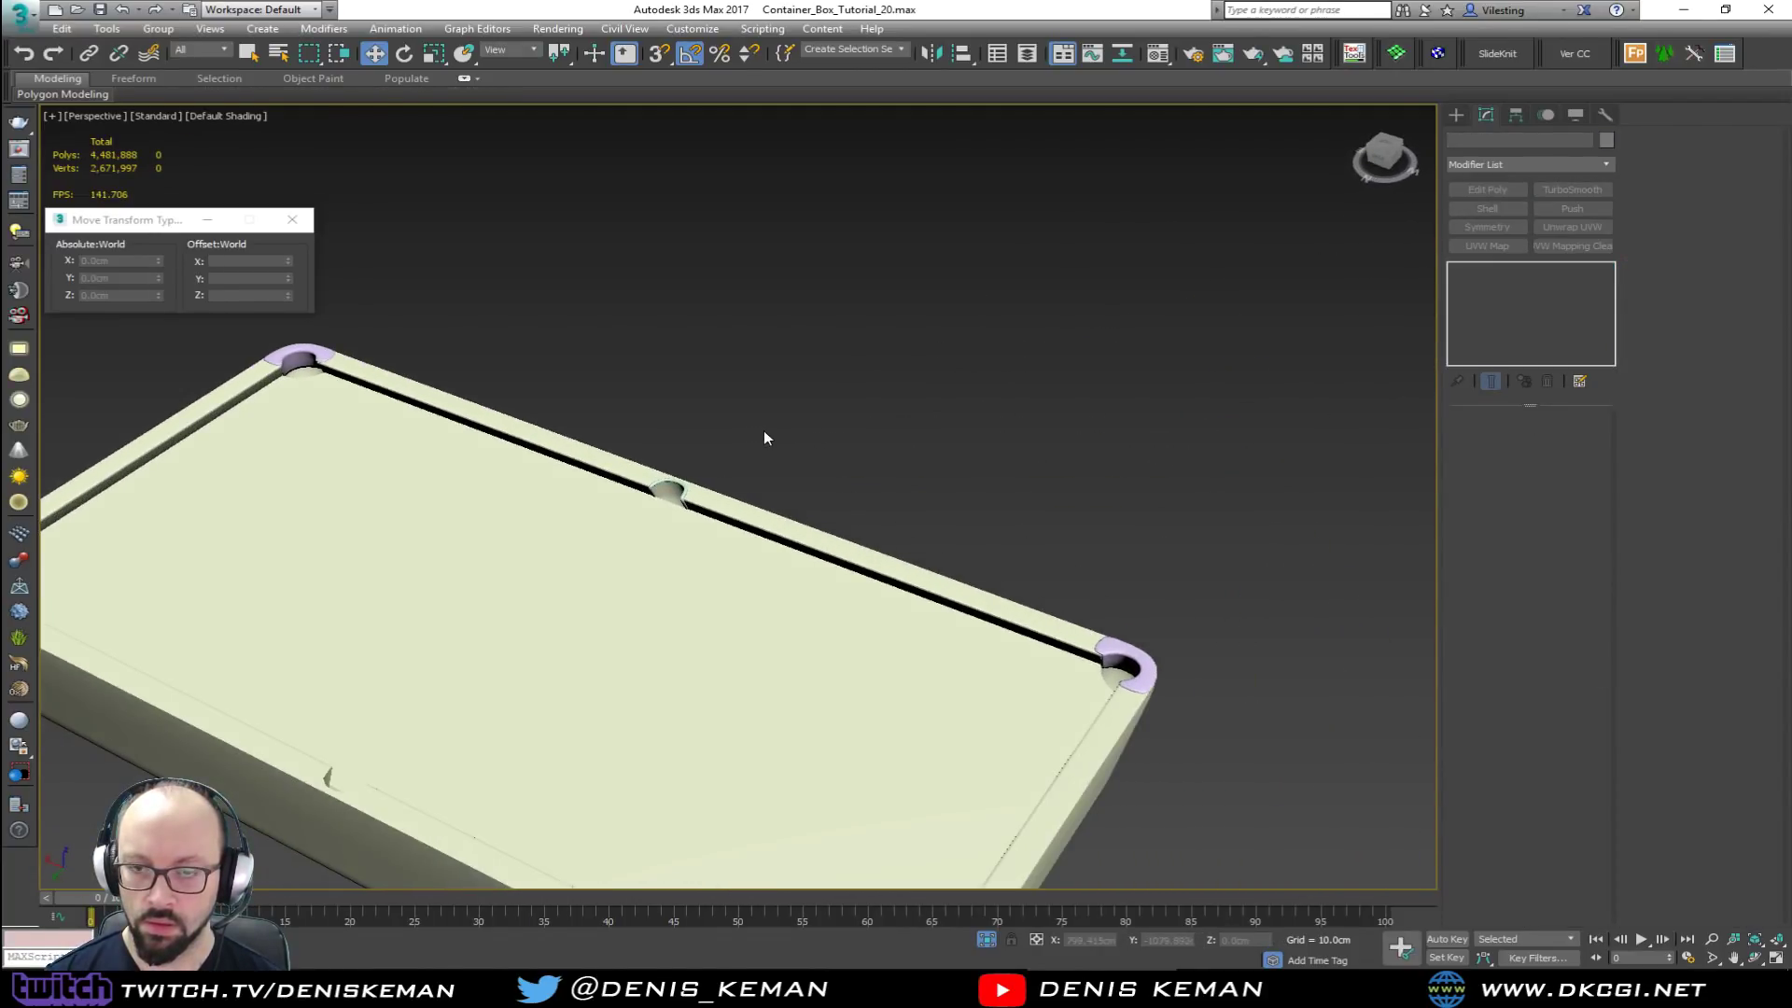
Step: Give all three pool table objects the same dark grey object color from the custom colors
{"action": "scroll", "coordinate": [737, 415], "scroll_direction": "down", "scroll_amount": 10}
{"action": "left_click_drag", "start_coordinate": [1184, 656], "coordinate": [1186, 653]}
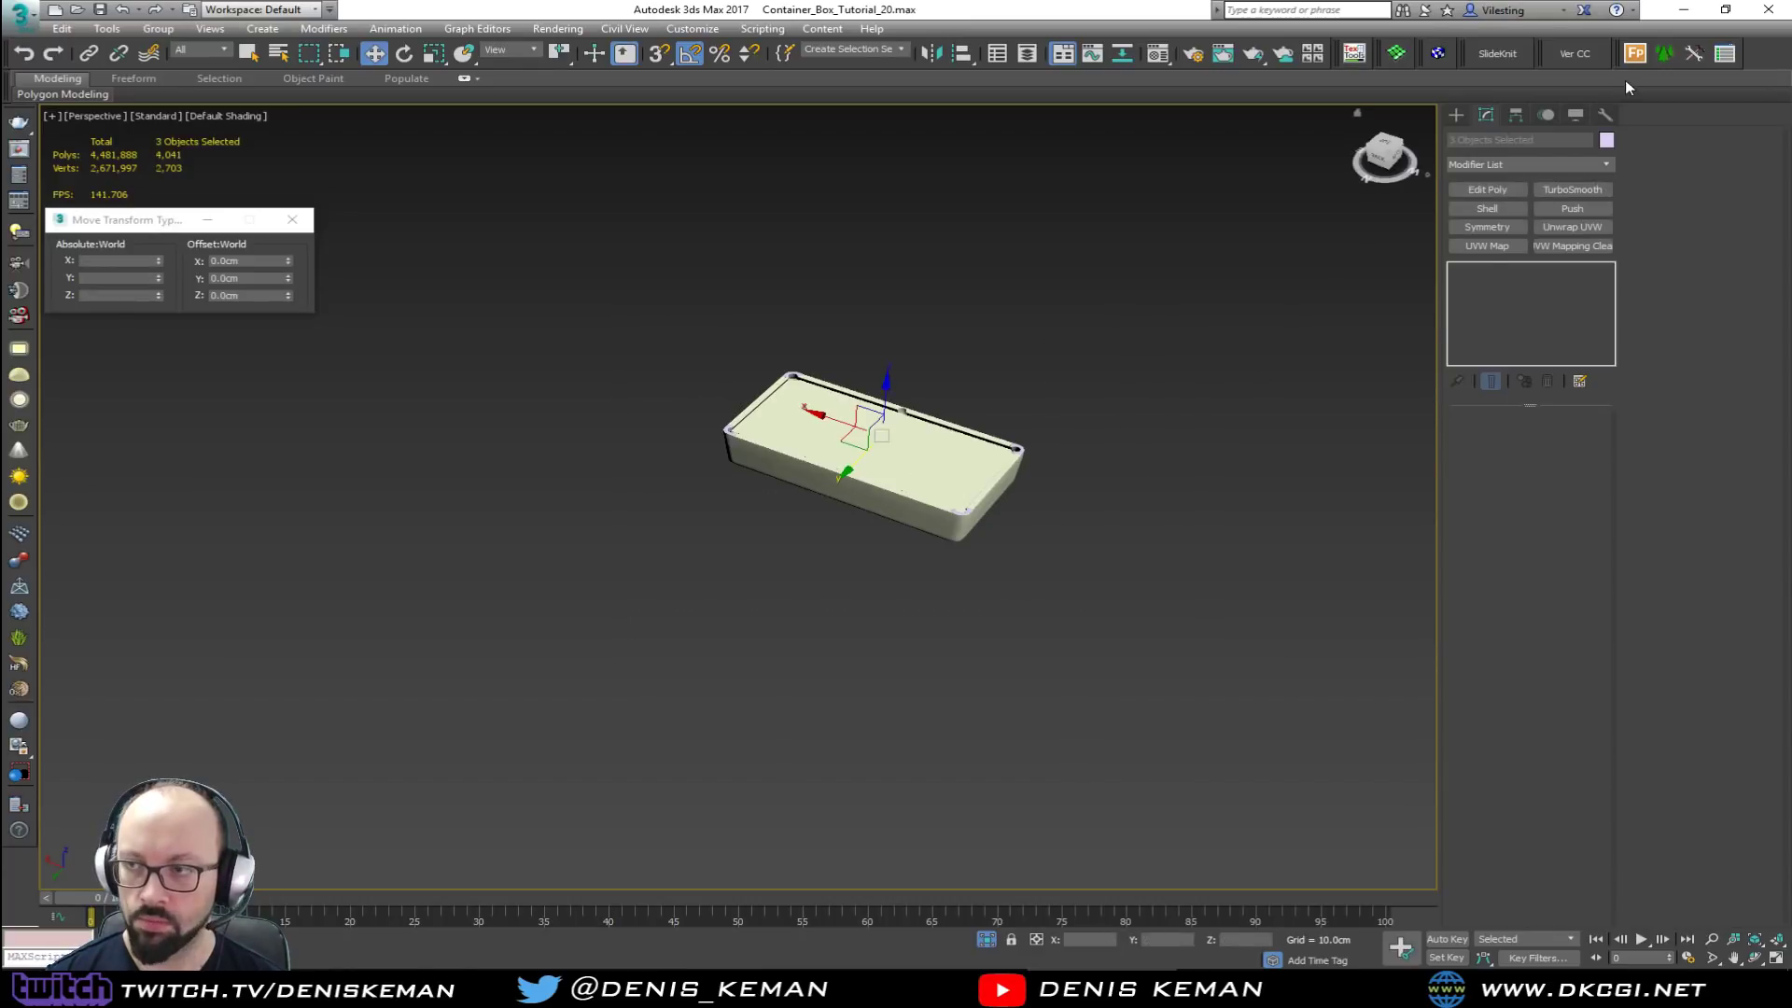
{"action": "left_click", "coordinate": [1605, 141]}
{"action": "left_click", "coordinate": [772, 528]}
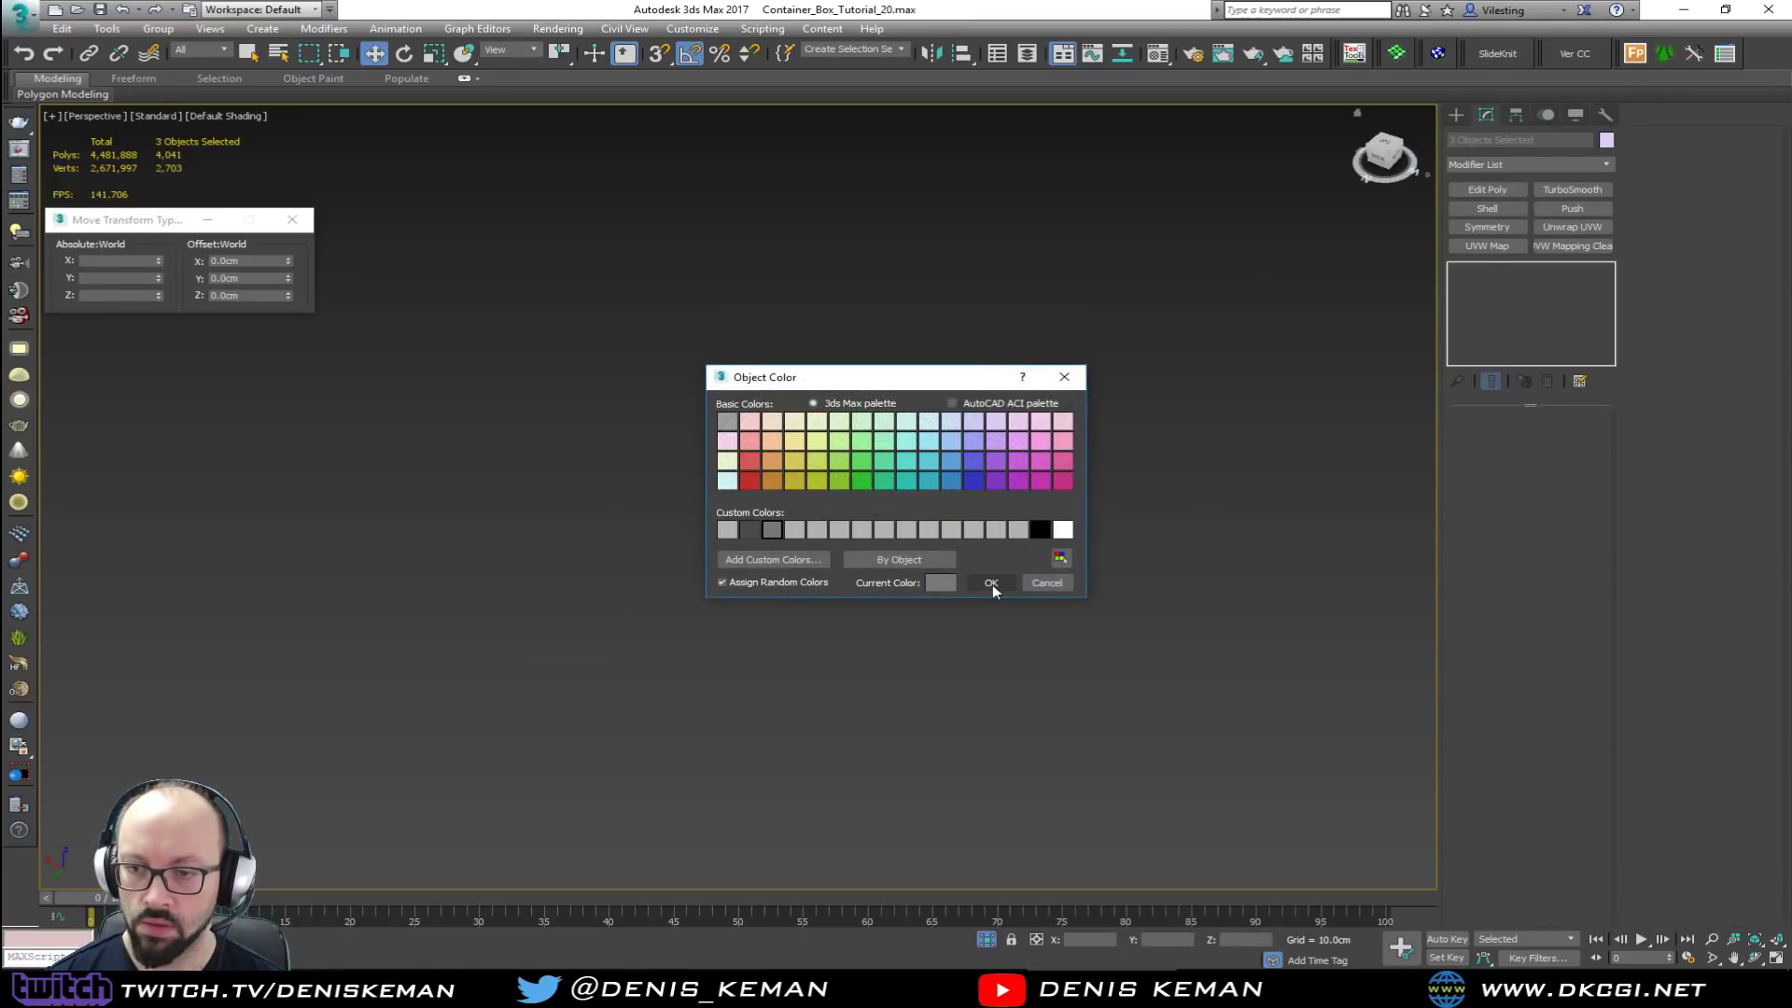
{"action": "left_click", "coordinate": [992, 582]}
{"action": "left_click", "coordinate": [1027, 377]}
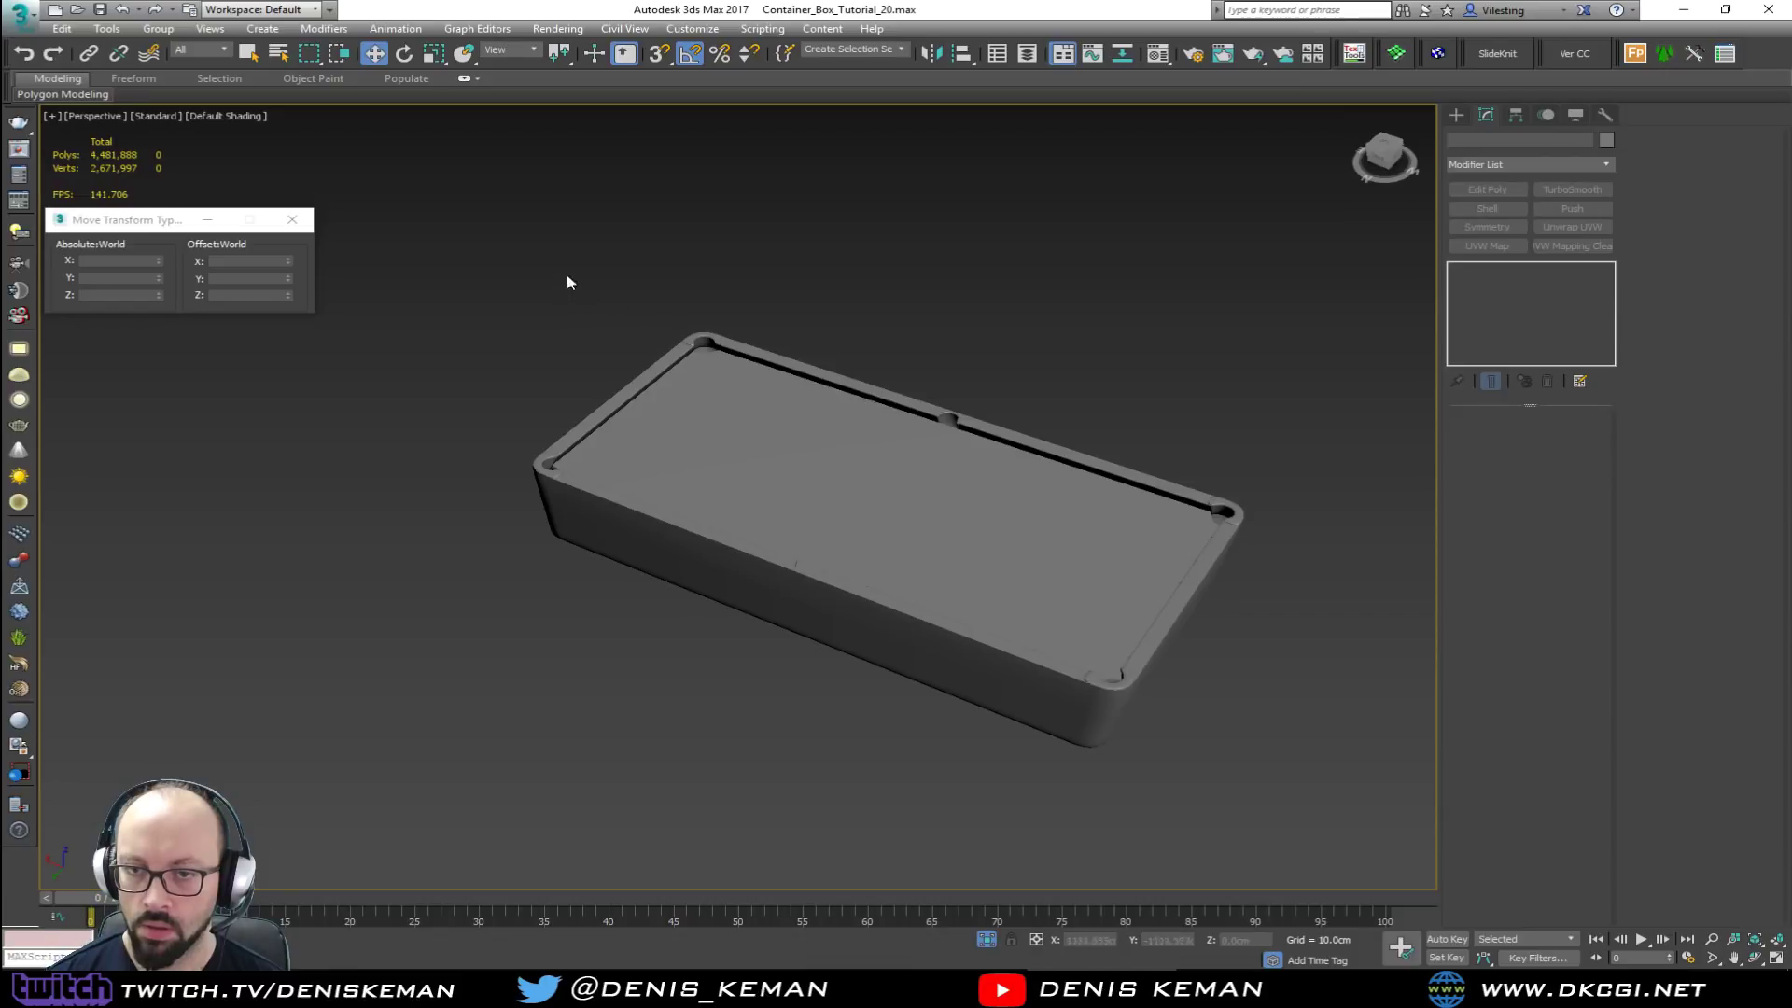
Step: Give the middle pocket rim and the corner pocket pieces a darker object color than the table body
{"action": "left_click_drag", "start_coordinate": [1187, 725], "coordinate": [1391, 814]}
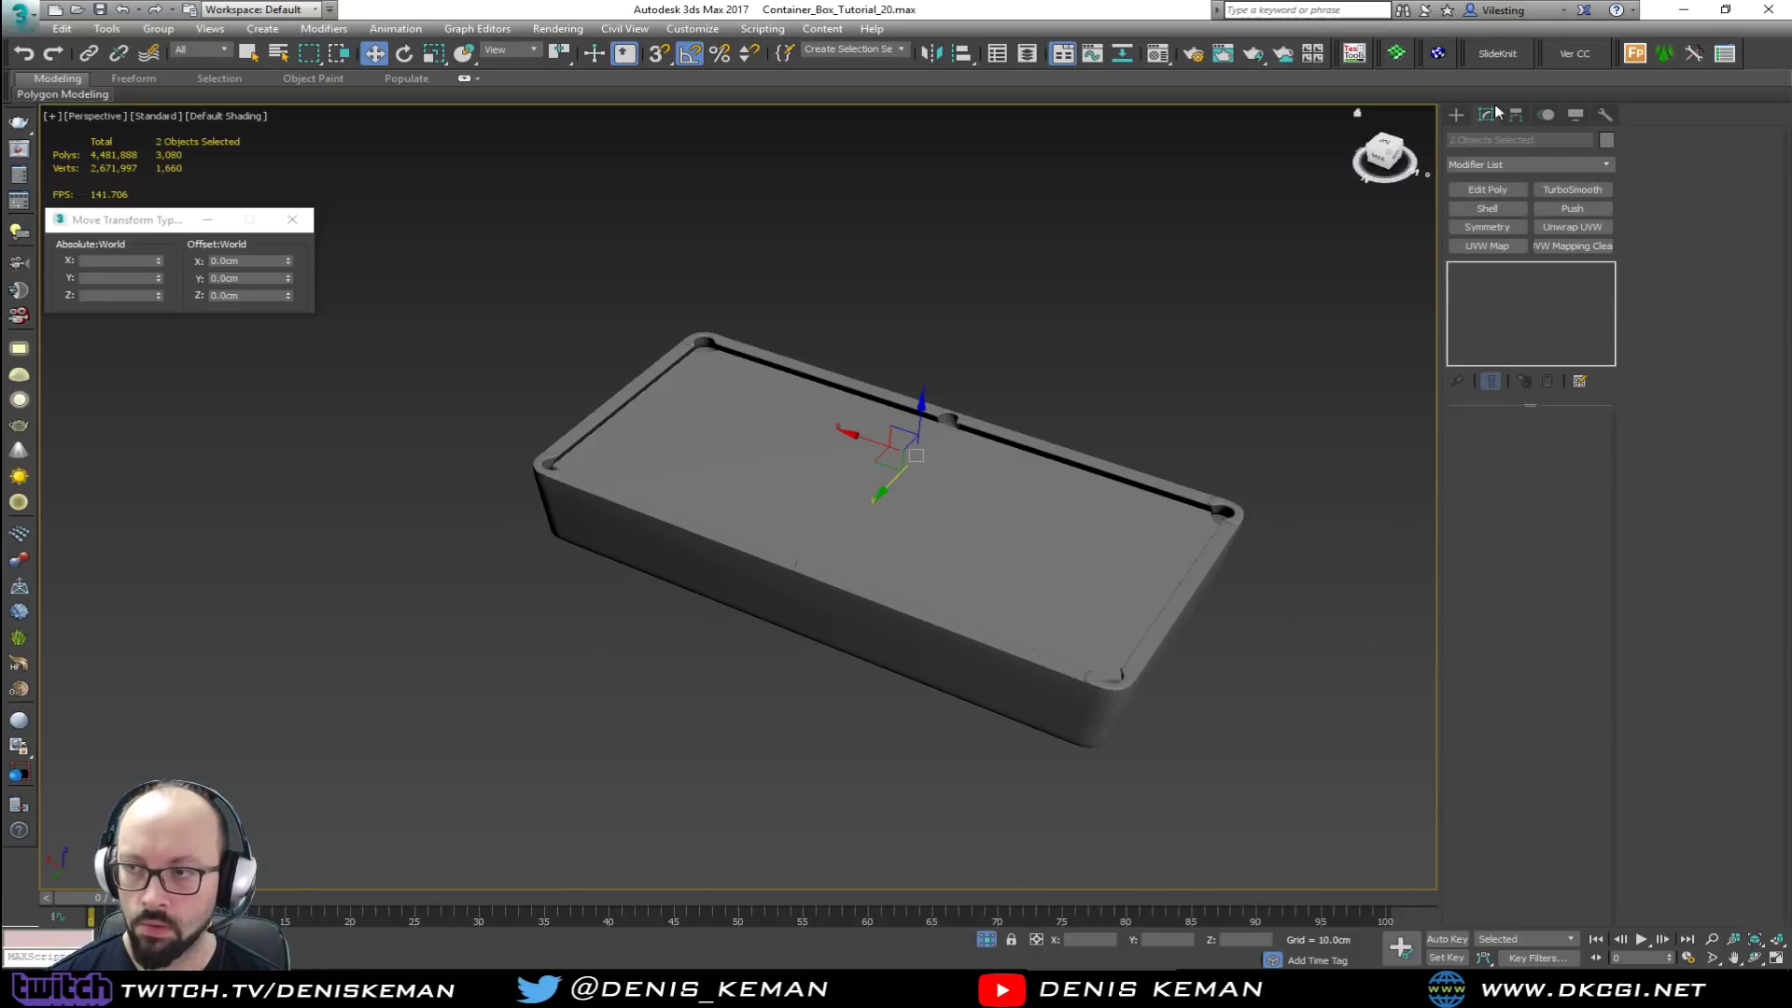
{"action": "left_click", "coordinate": [1598, 142]}
{"action": "left_click", "coordinate": [754, 530]}
{"action": "left_click", "coordinate": [989, 581]}
{"action": "left_click", "coordinate": [973, 336]}
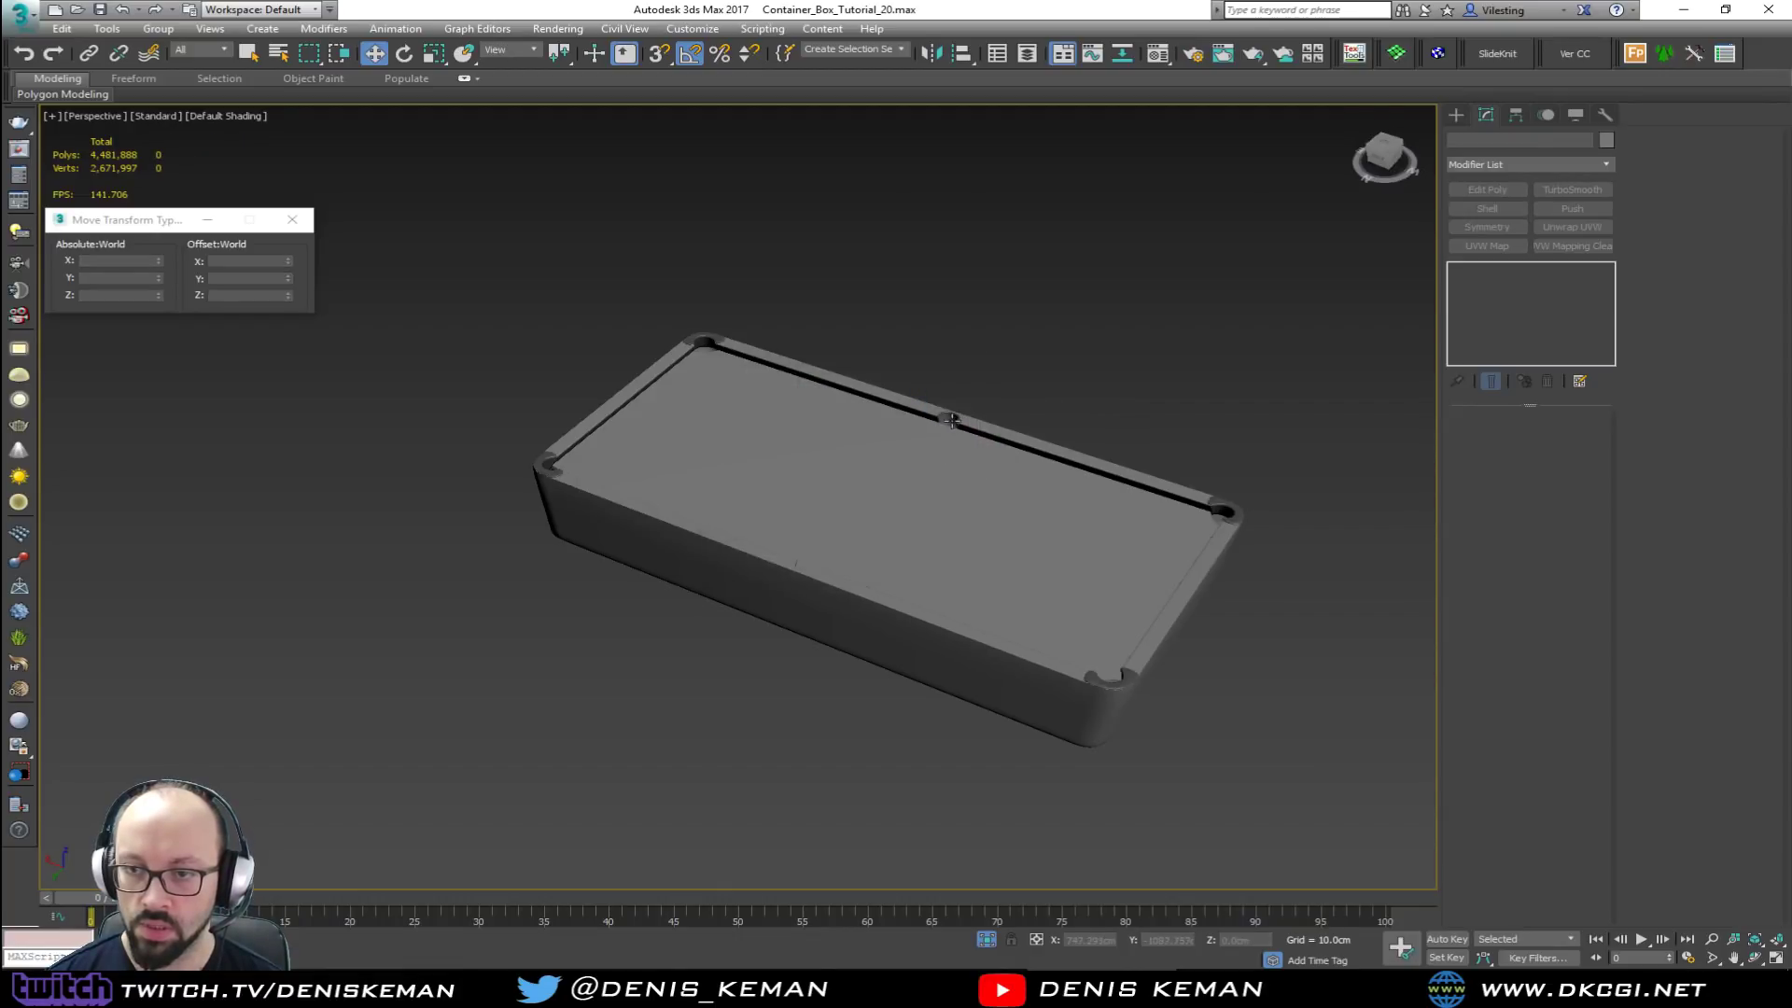
Step: Mirror the middle pocket rim along the Y axis as a copy for the pocket on the opposite side
{"action": "scroll", "coordinate": [980, 392], "scroll_direction": "up", "scroll_amount": 10}
{"action": "left_click", "coordinate": [988, 418]}
{"action": "scroll", "coordinate": [987, 418], "scroll_direction": "down", "scroll_amount": 10}
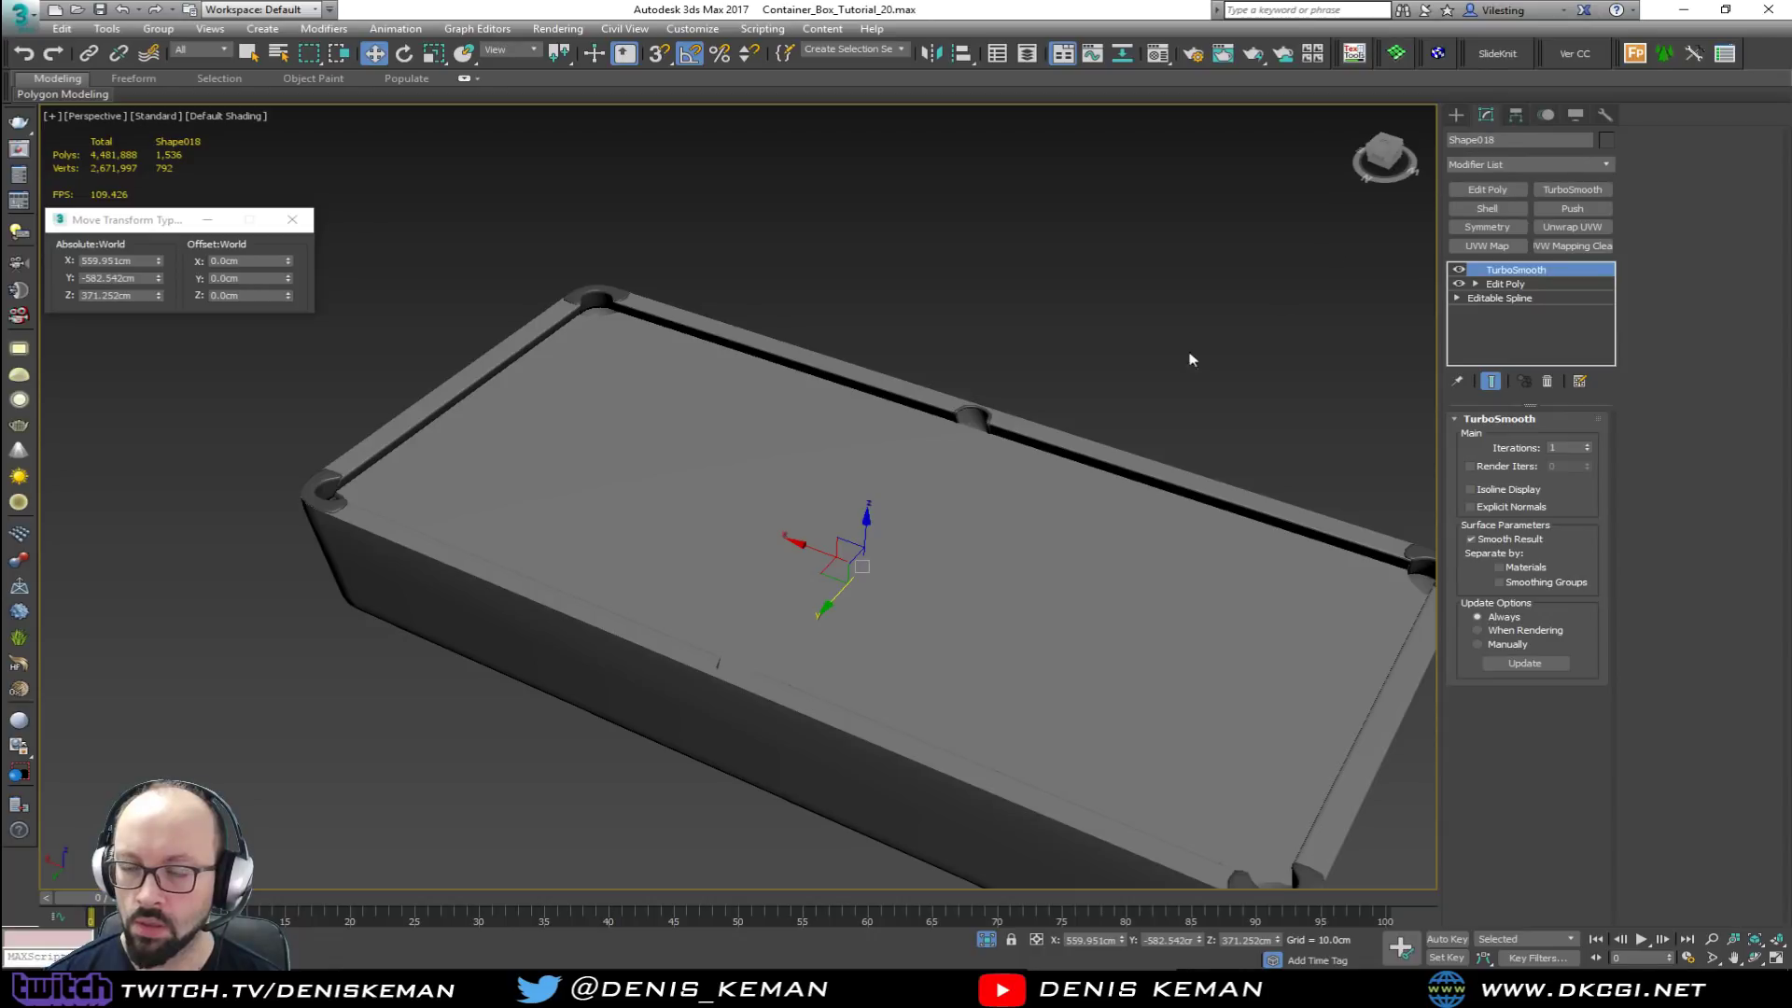
{"action": "middle_click_drag", "start_coordinate": [1279, 299], "coordinate": [992, 425], "text": "alt"}
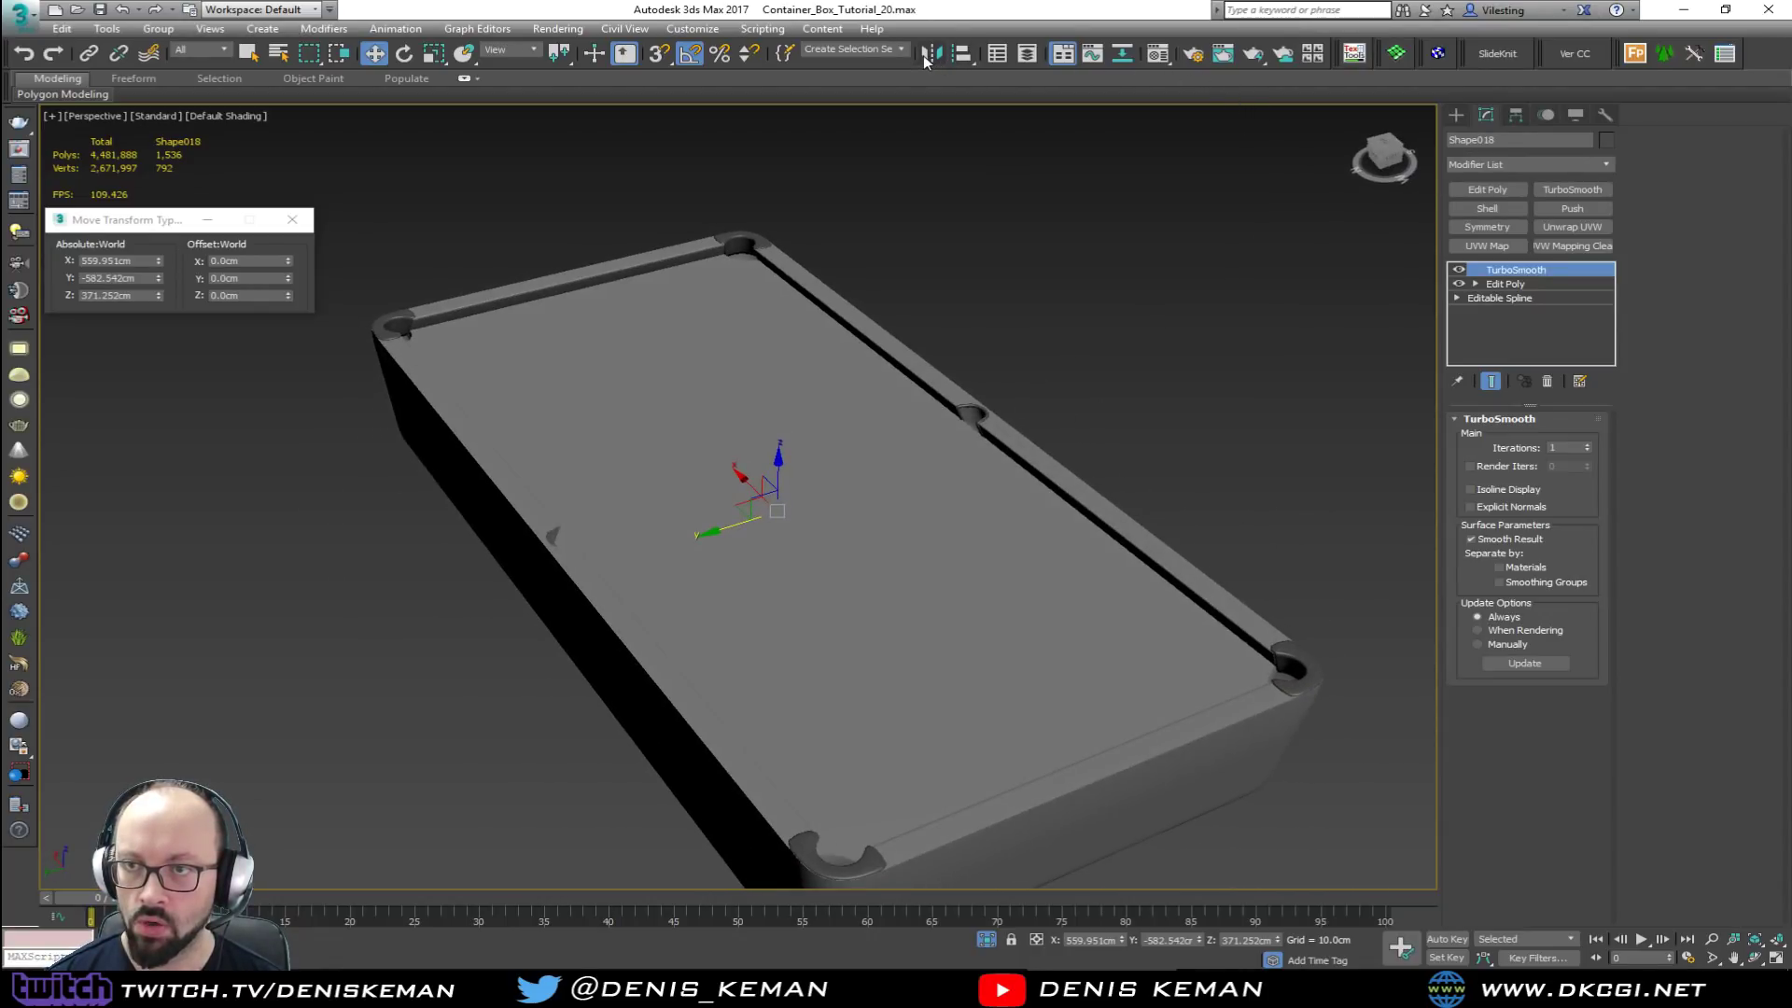
{"action": "left_click", "coordinate": [928, 56]}
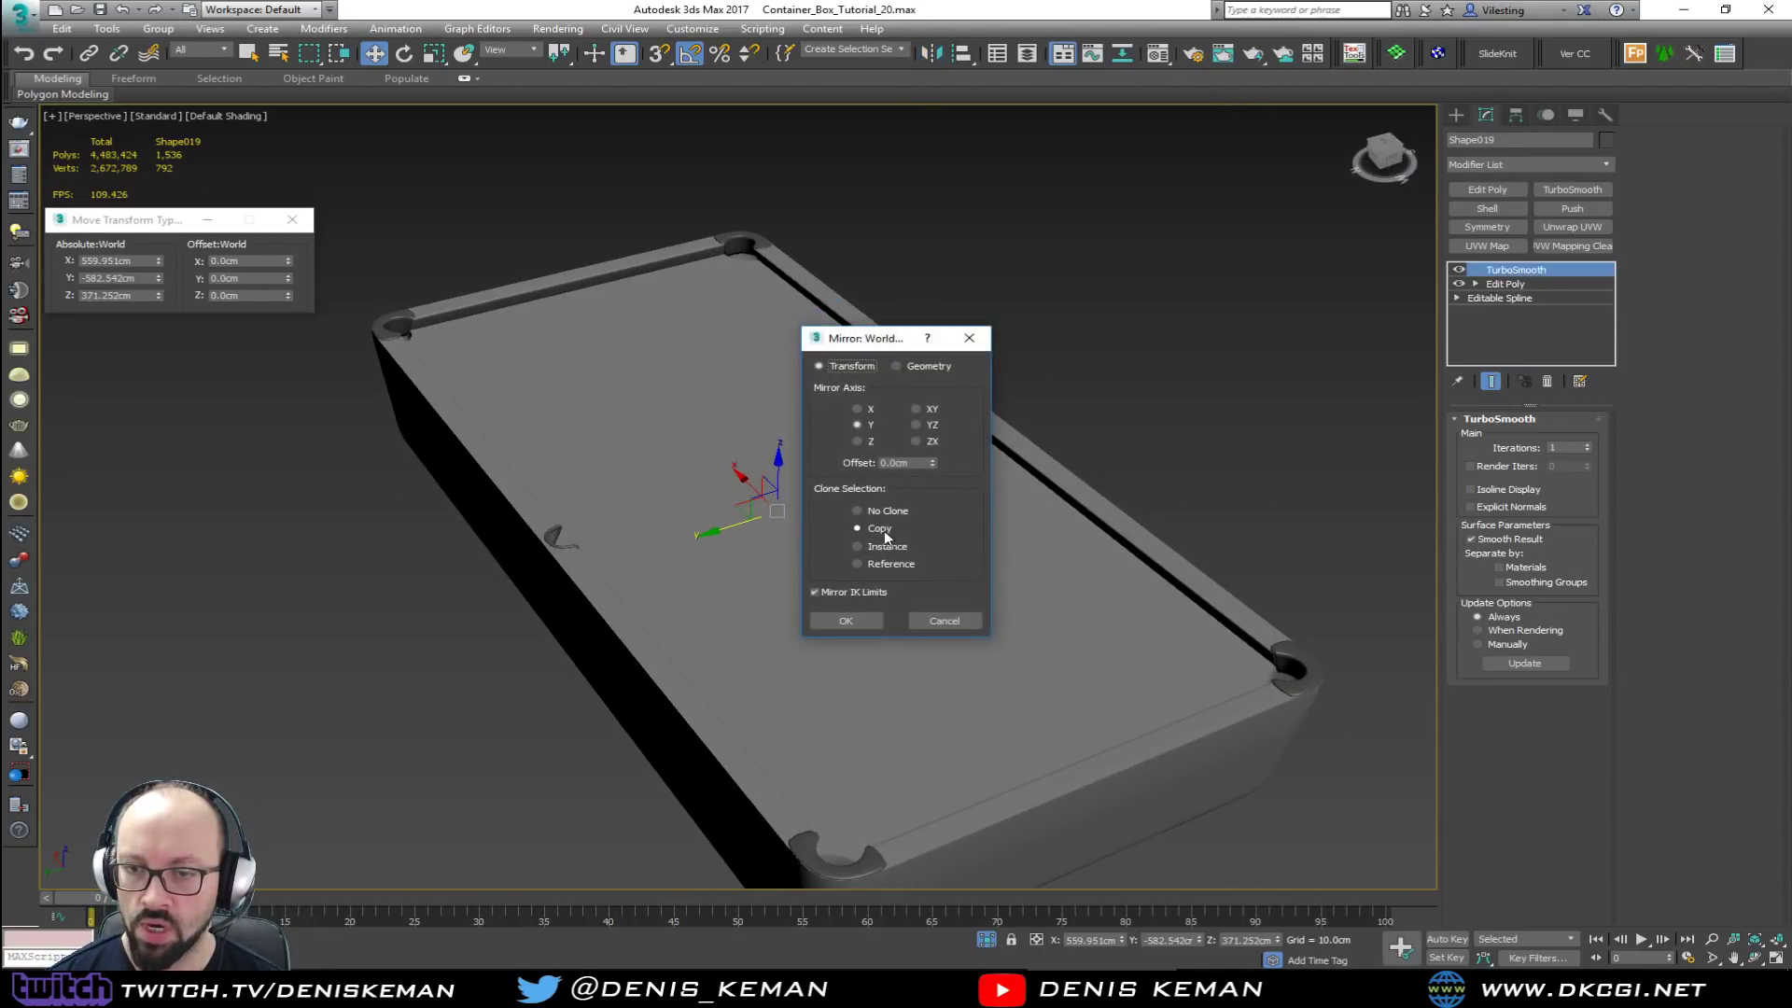
{"action": "left_click", "coordinate": [845, 621]}
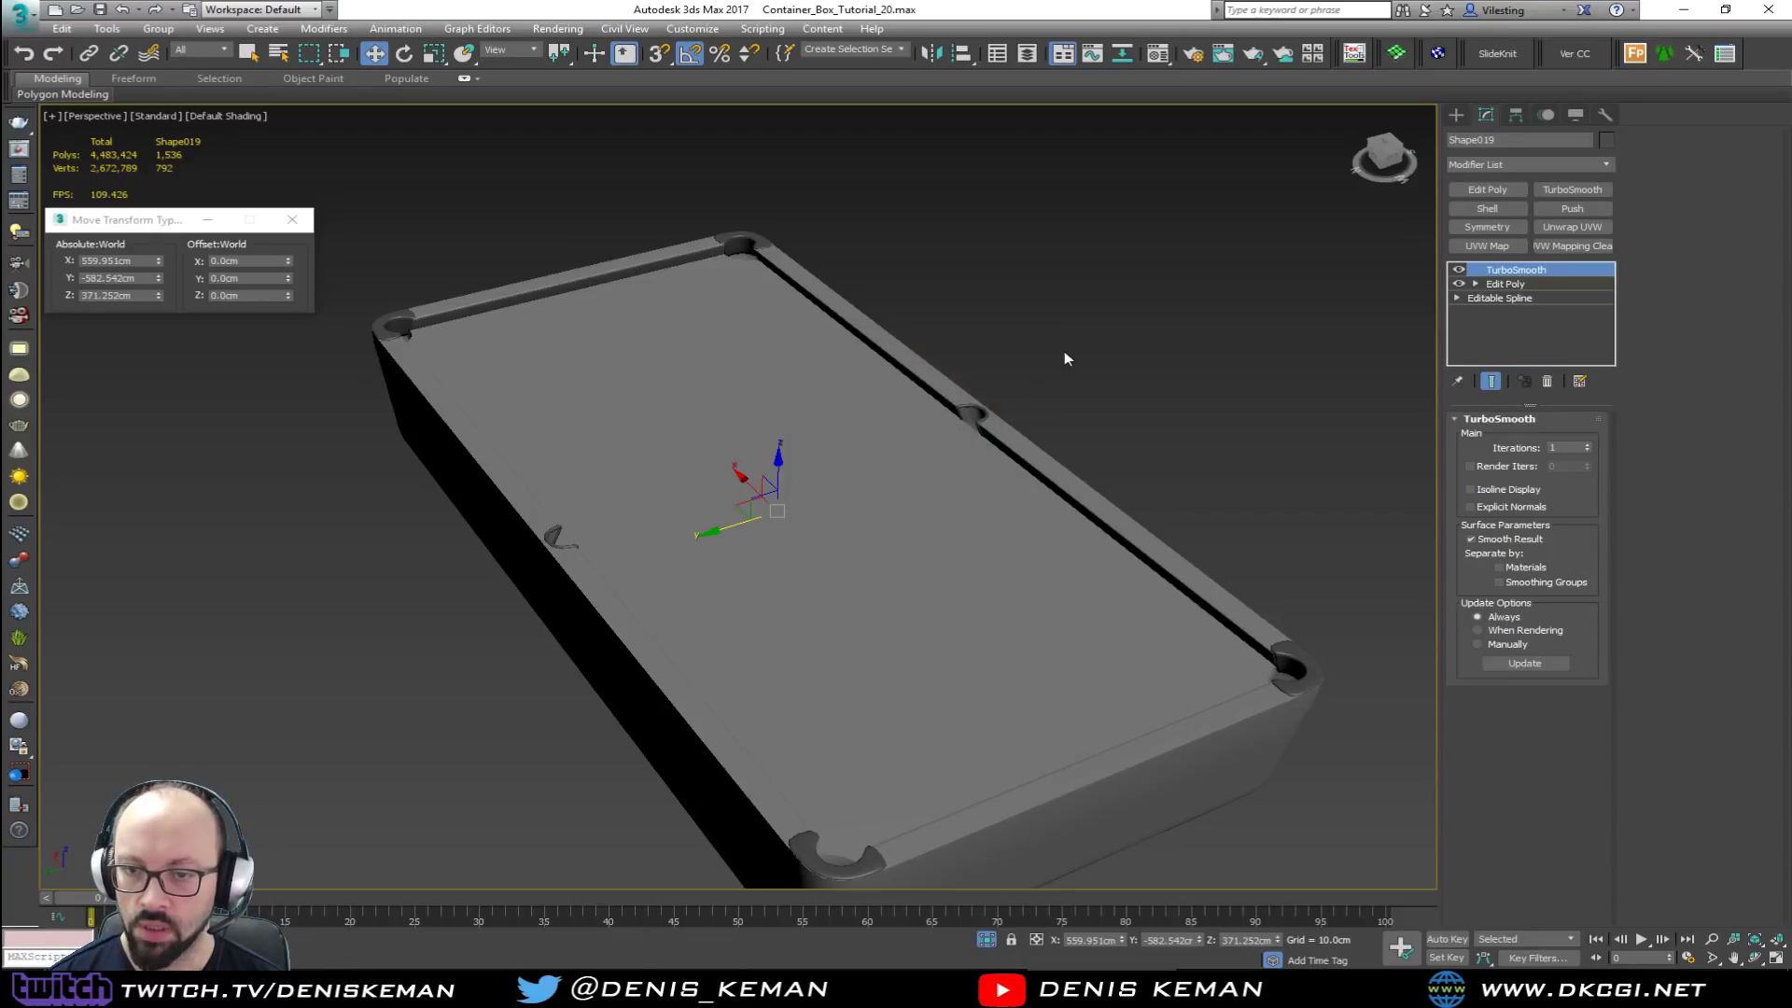
{"action": "left_click", "coordinate": [1071, 382]}
Step: Detach the floor and both side-wall polygons of the rectangular recess in the table's end as a cloned object
{"action": "middle_click_drag", "start_coordinate": [1029, 433], "coordinate": [911, 582], "text": "alt"}
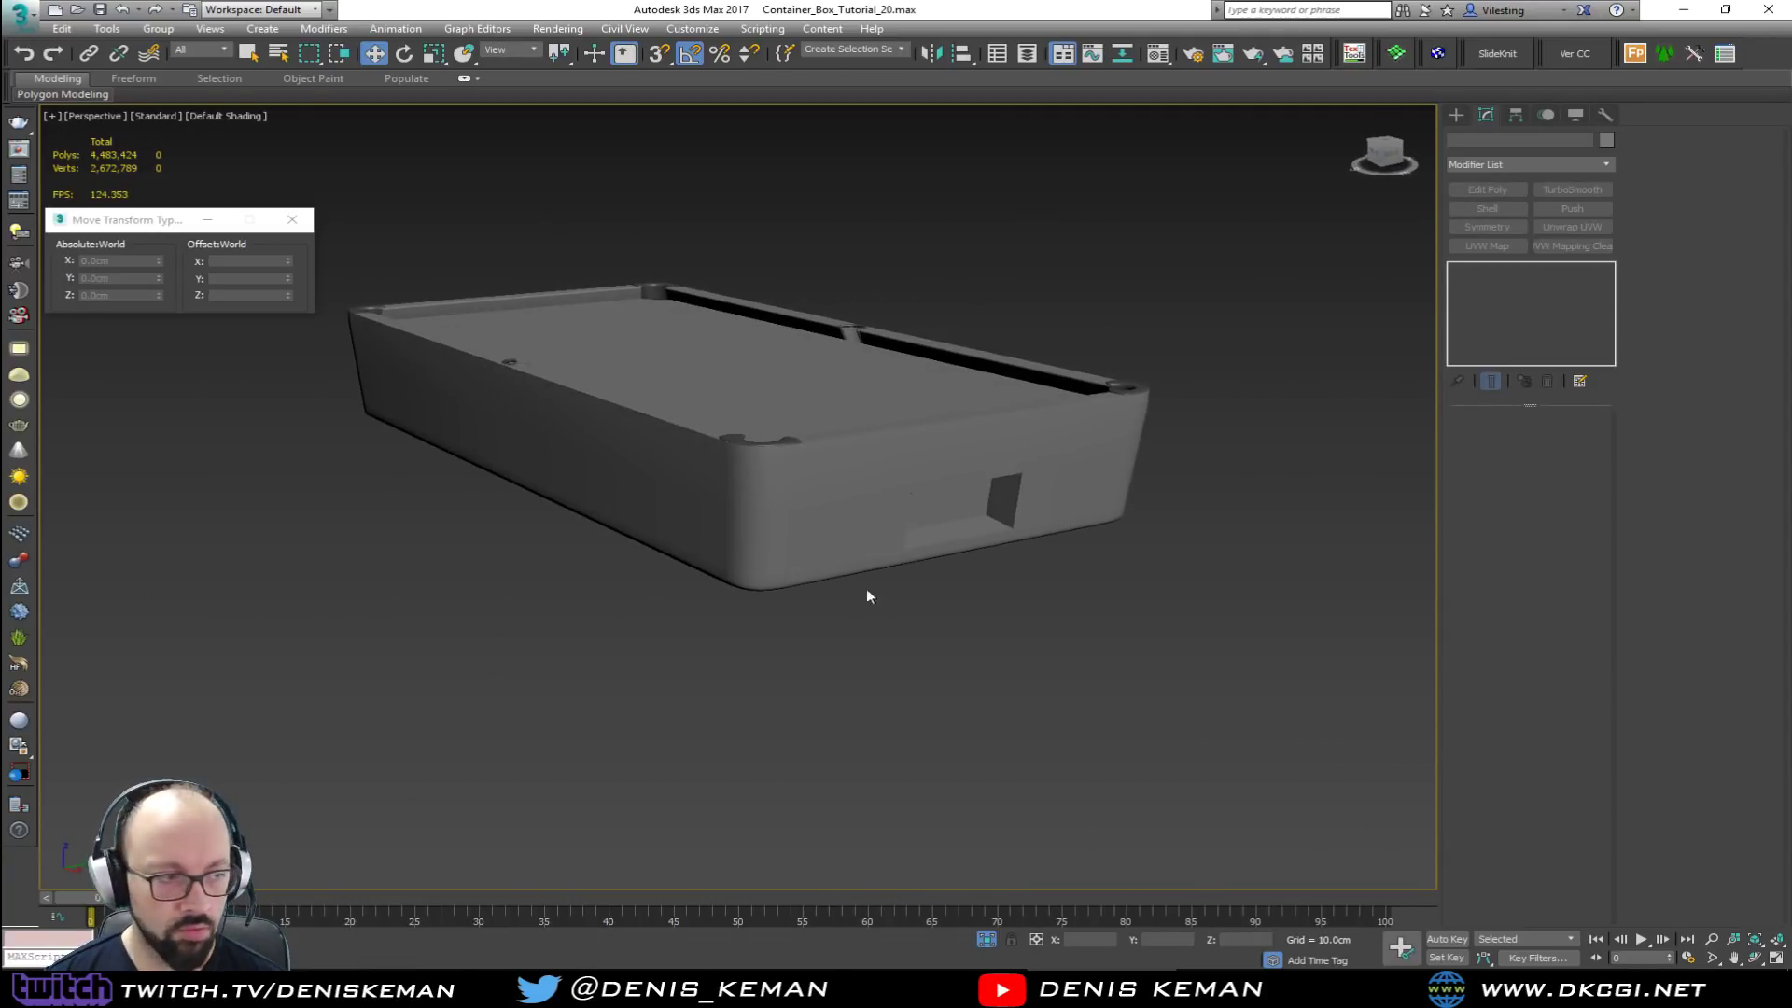
{"action": "scroll", "coordinate": [859, 596], "scroll_direction": "up", "scroll_amount": 10}
{"action": "key", "text": "F4"}
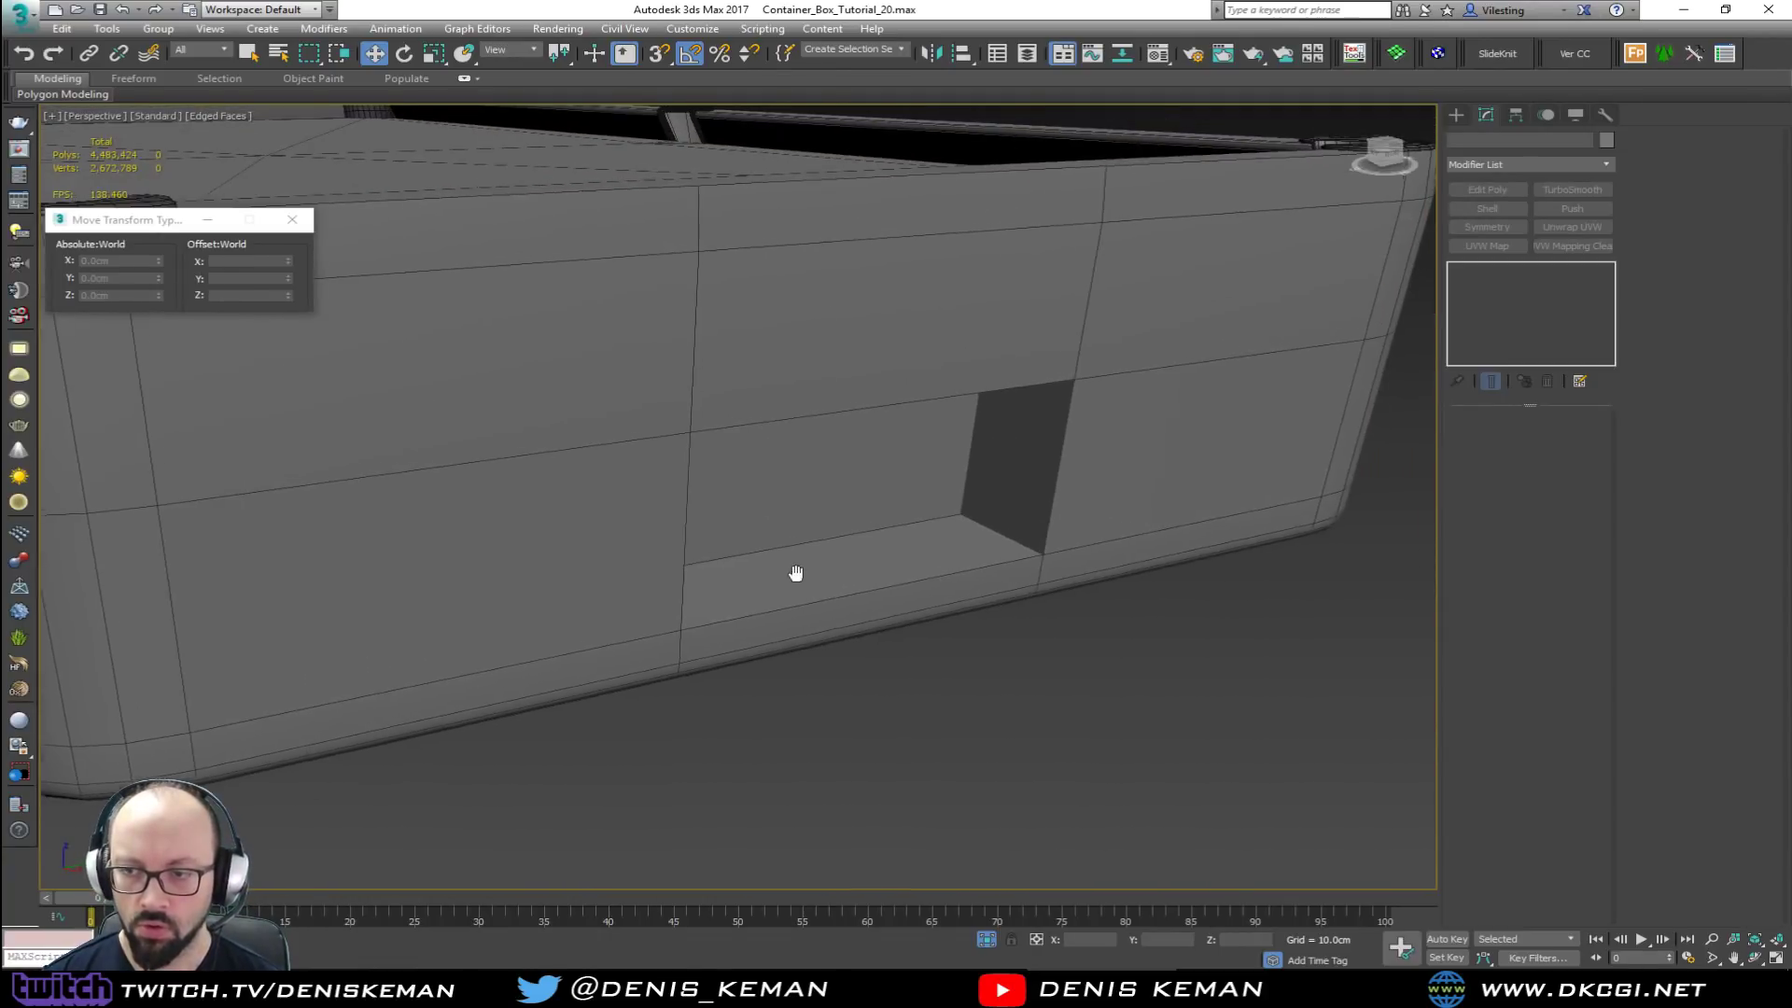
{"action": "left_click", "coordinate": [882, 579]}
{"action": "key", "text": "4"}
{"action": "left_click", "coordinate": [998, 495]}
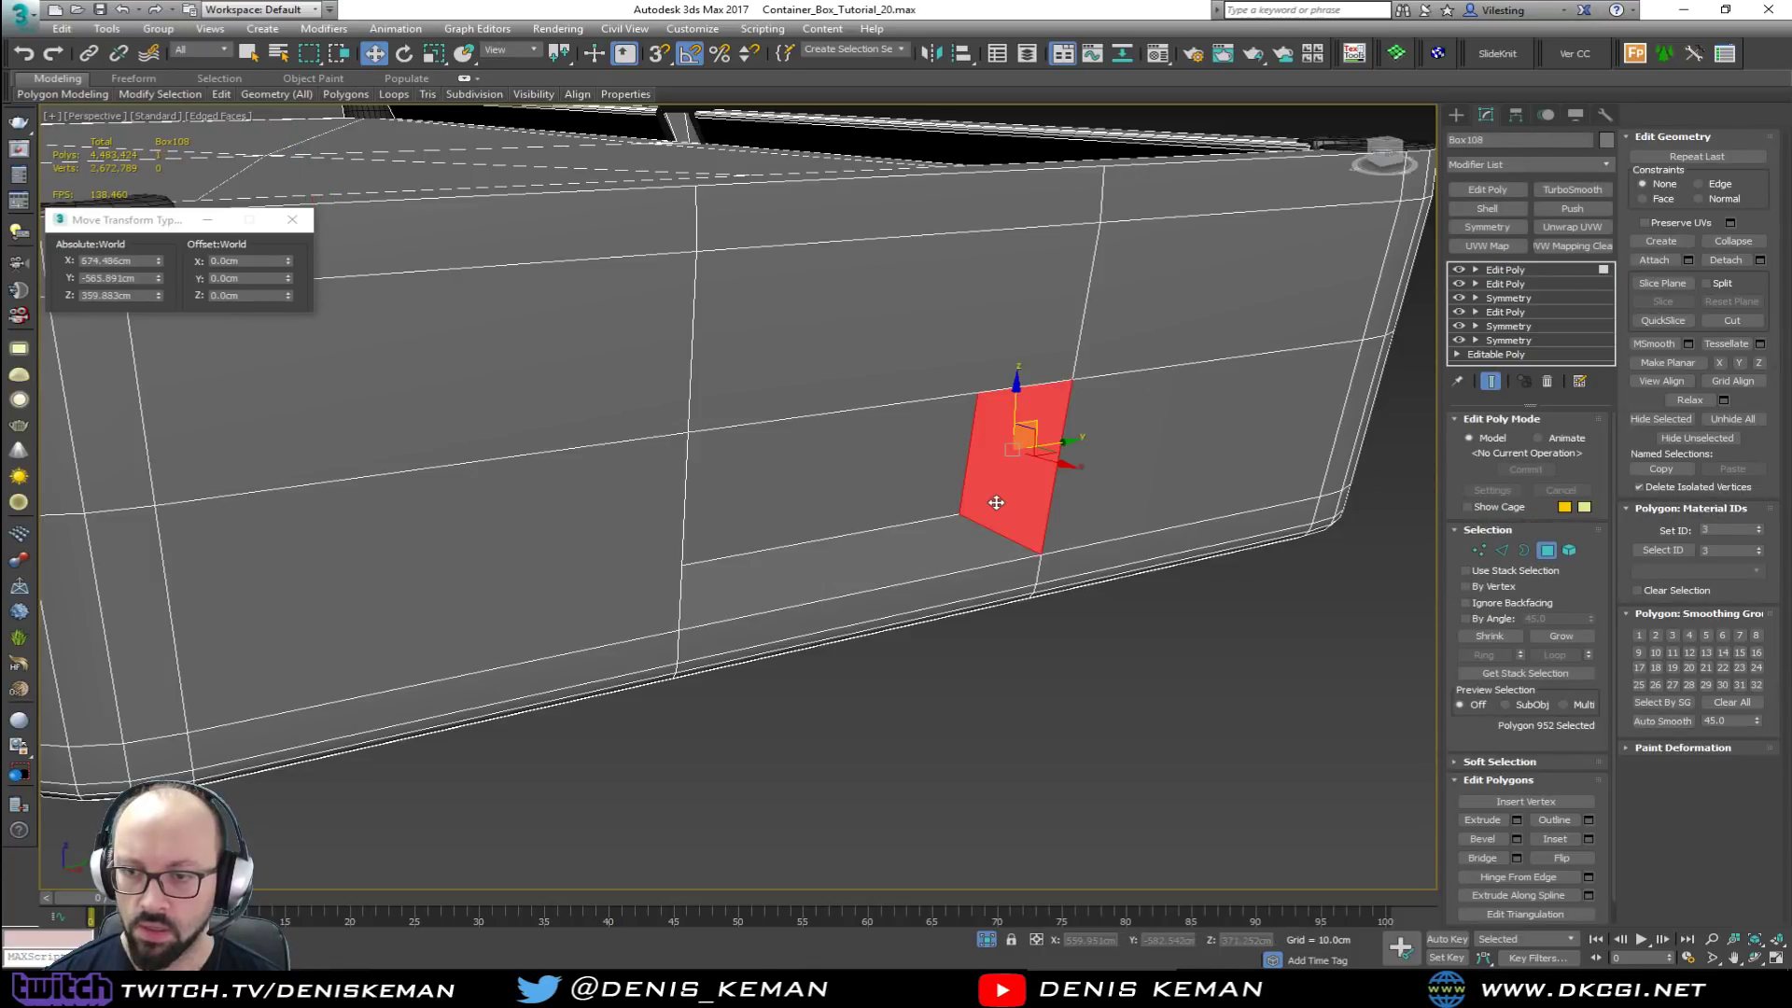
{"action": "left_click", "coordinate": [951, 543], "text": "ctrl"}
{"action": "middle_click_drag", "start_coordinate": [951, 543], "coordinate": [768, 527], "text": "alt"}
{"action": "left_click", "coordinate": [664, 490], "text": "ctrl"}
{"action": "key", "text": "ctrl+z"}
{"action": "left_click", "coordinate": [650, 491], "text": "ctrl"}
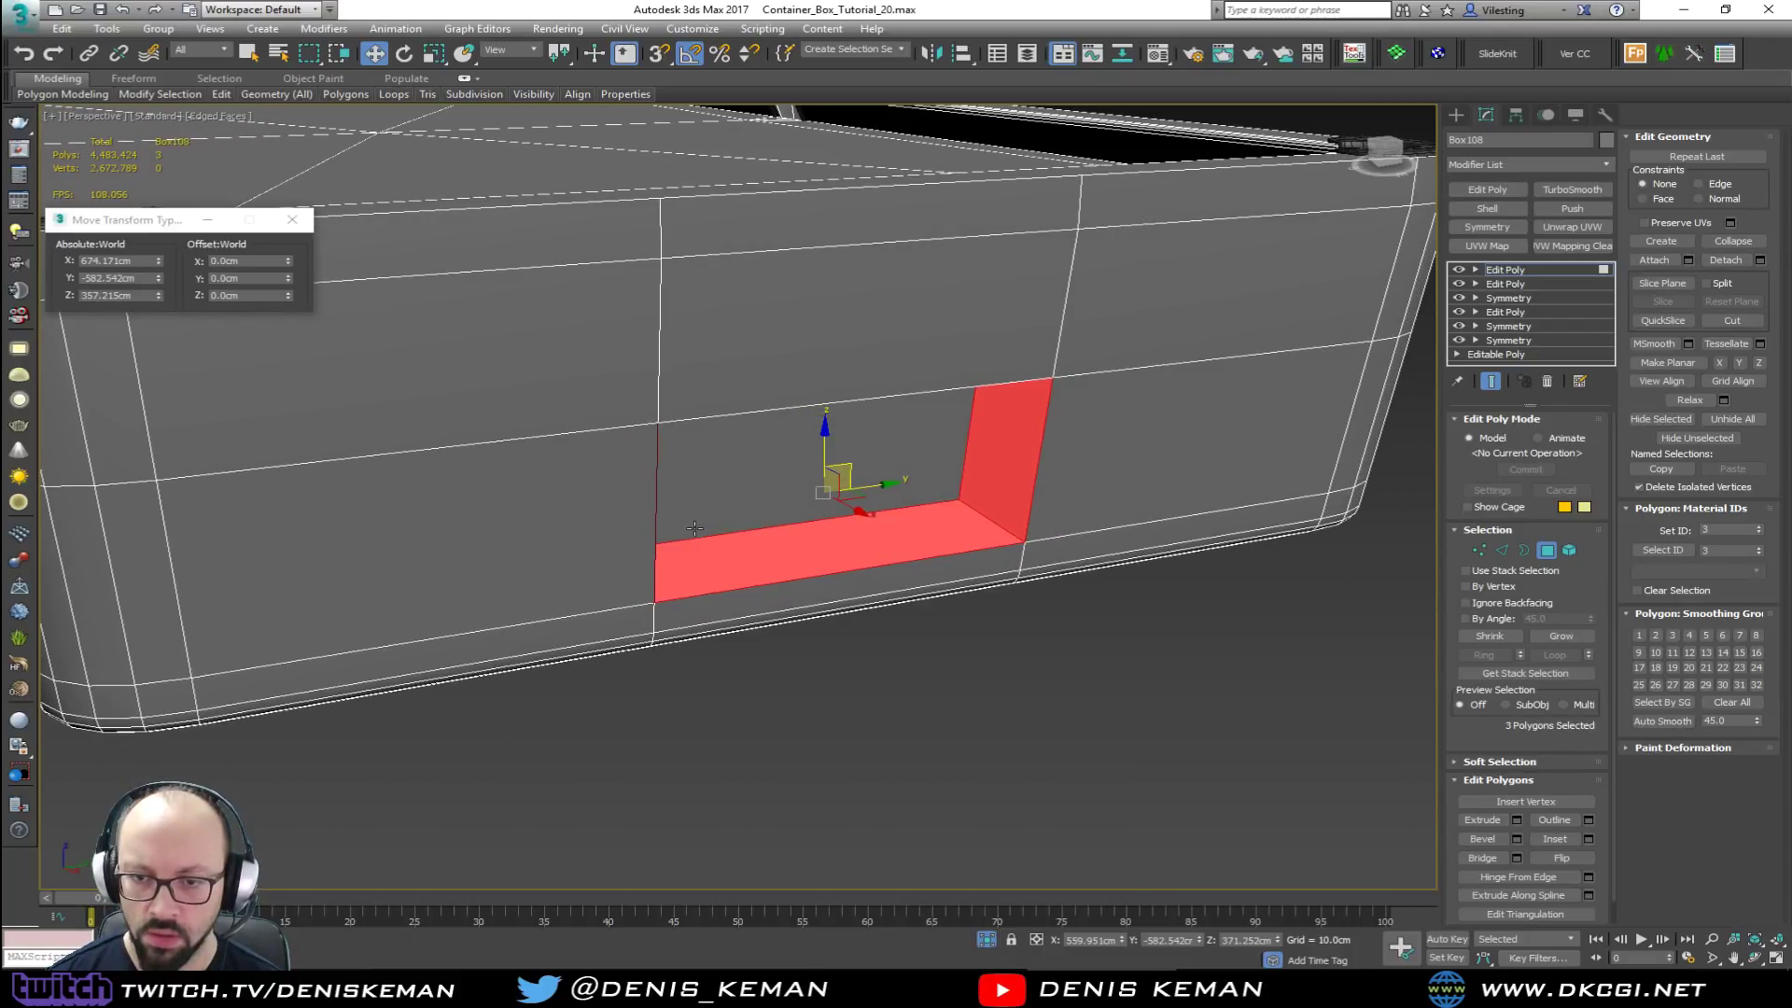
{"action": "left_click", "coordinate": [1760, 260]}
{"action": "left_click", "coordinate": [871, 519]}
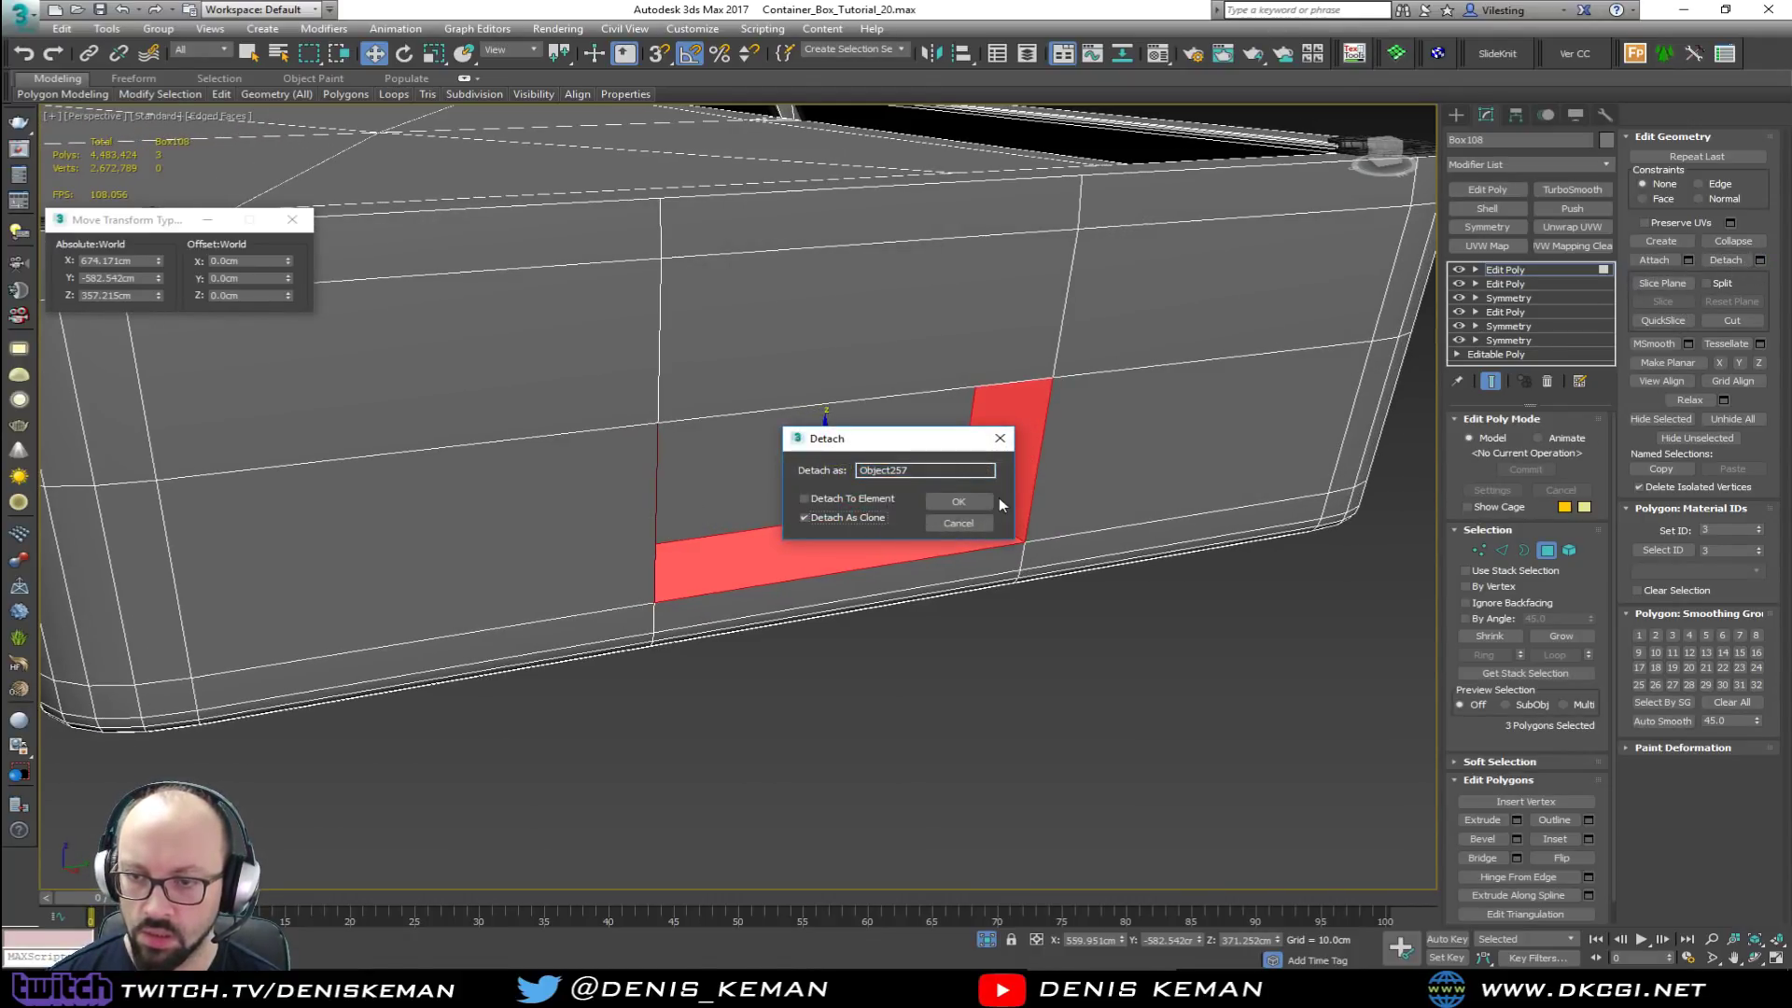
{"action": "left_click", "coordinate": [962, 501]}
{"action": "left_click", "coordinate": [919, 543]}
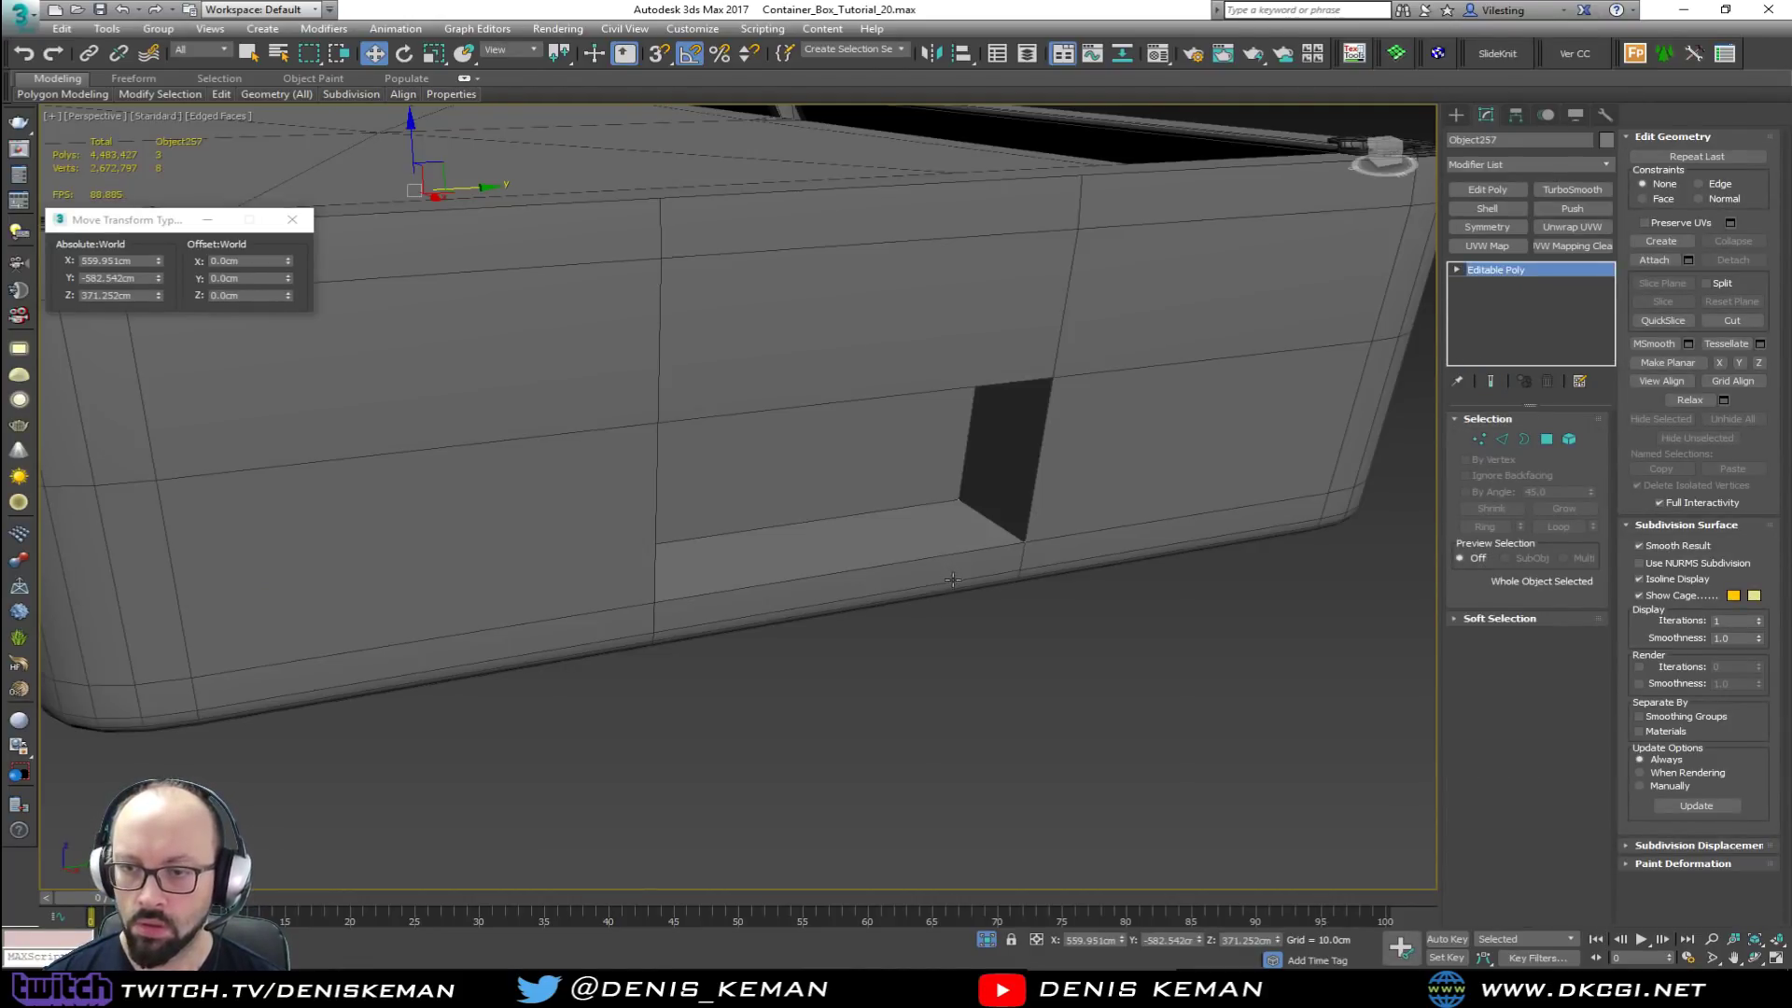
Step: Extend the three front border edges of the cloned recess lining slightly outward from the table's end face
{"action": "key", "text": "3"}
{"action": "left_click", "coordinate": [920, 536]}
{"action": "middle_click_drag", "start_coordinate": [920, 535], "coordinate": [945, 558], "text": "alt"}
{"action": "key", "text": "2"}
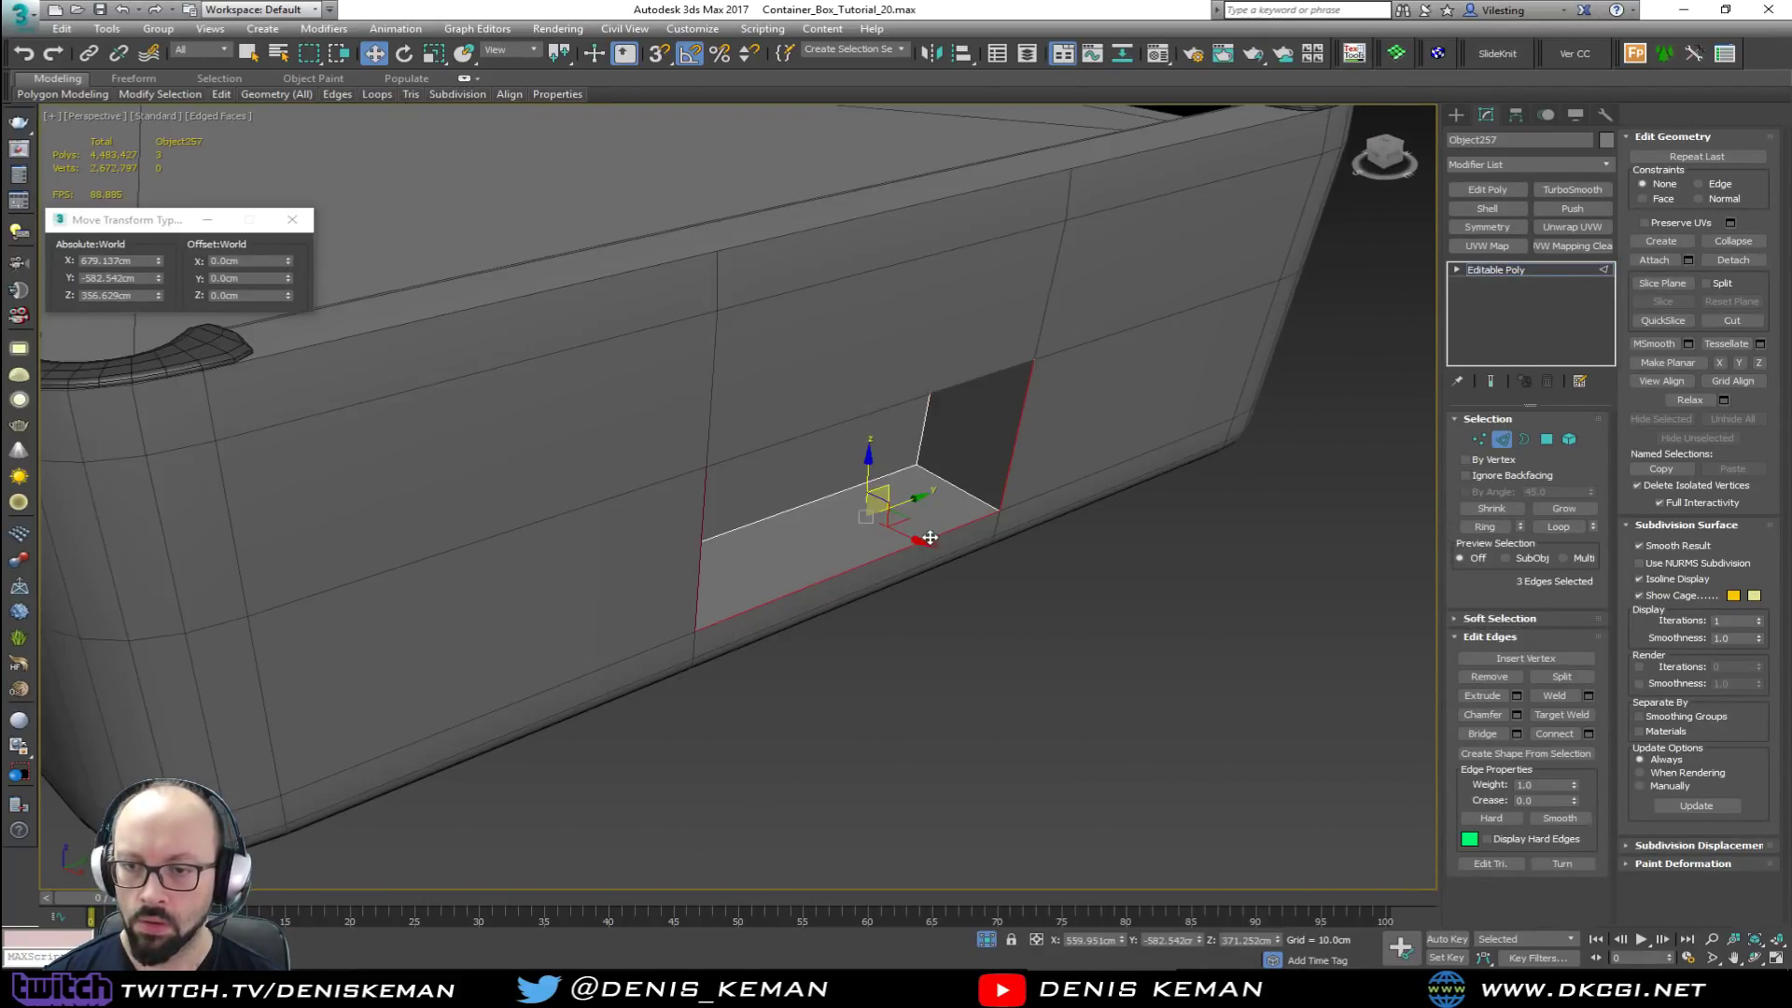
{"action": "left_click_drag", "start_coordinate": [931, 537], "coordinate": [920, 542], "text": "shift"}
{"action": "middle_click_drag", "start_coordinate": [919, 542], "coordinate": [778, 518], "text": "alt"}
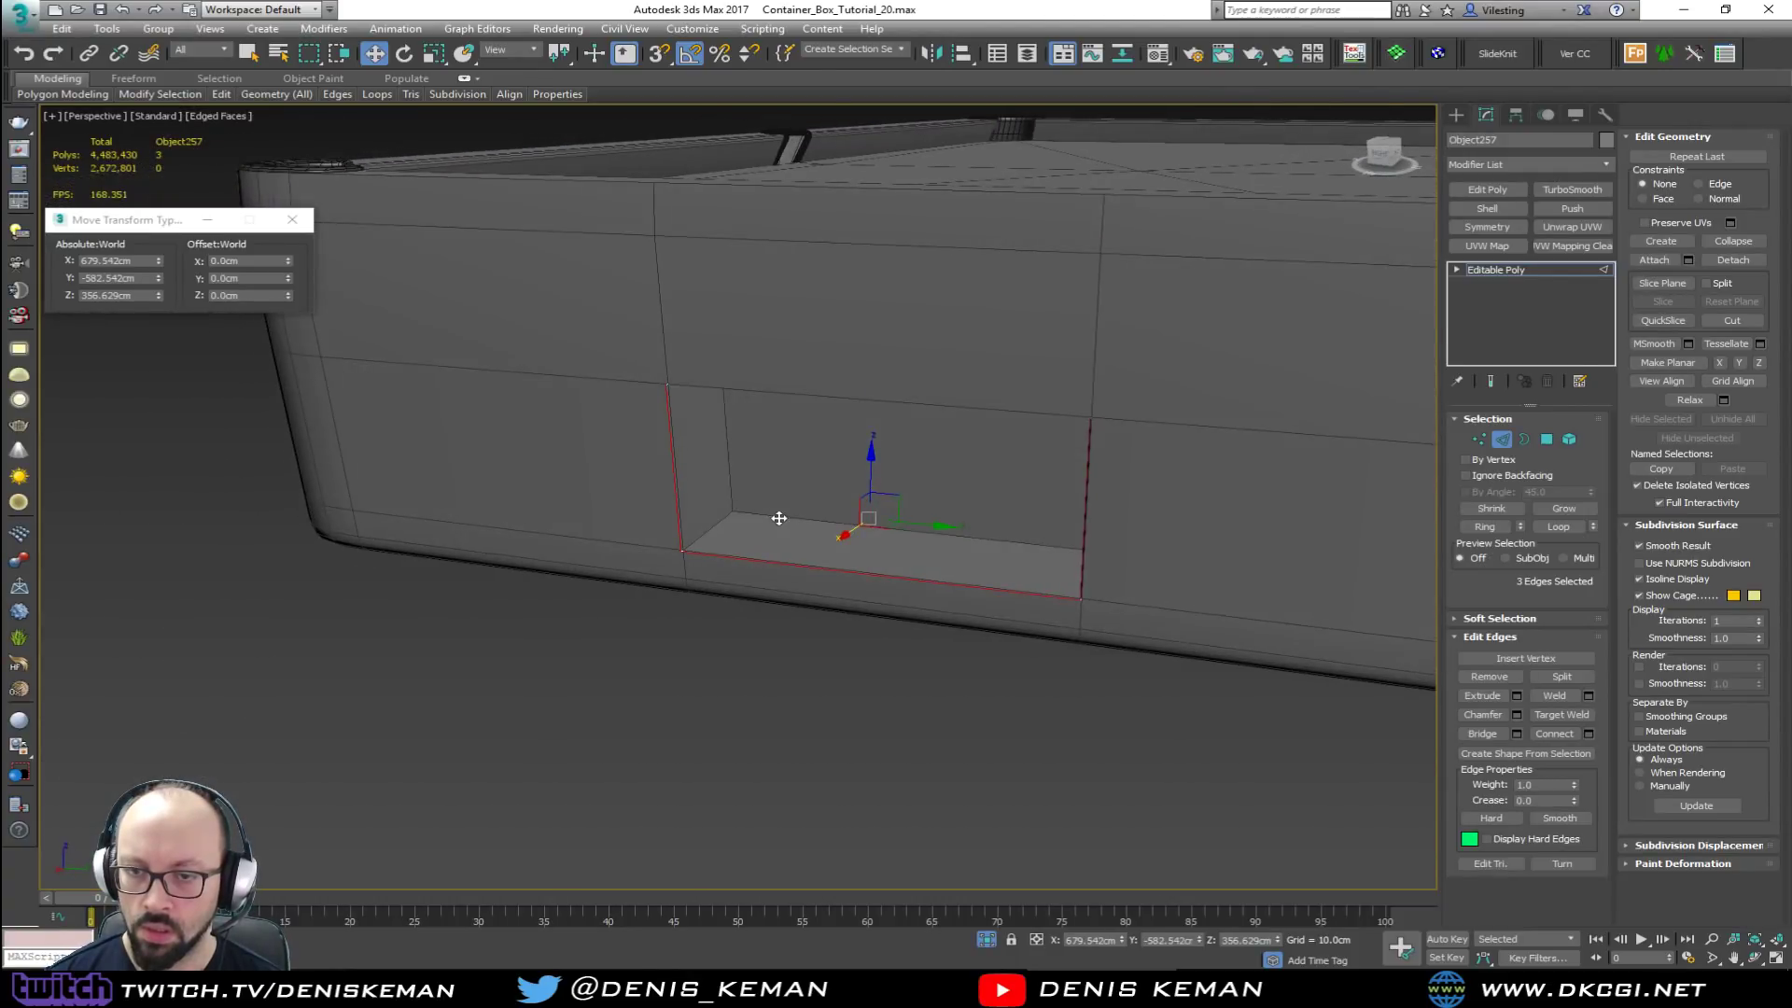
Step: Scale out a flange from the lining's three front edges and lower its outer edges below the recess floor
{"action": "key", "text": "r"}
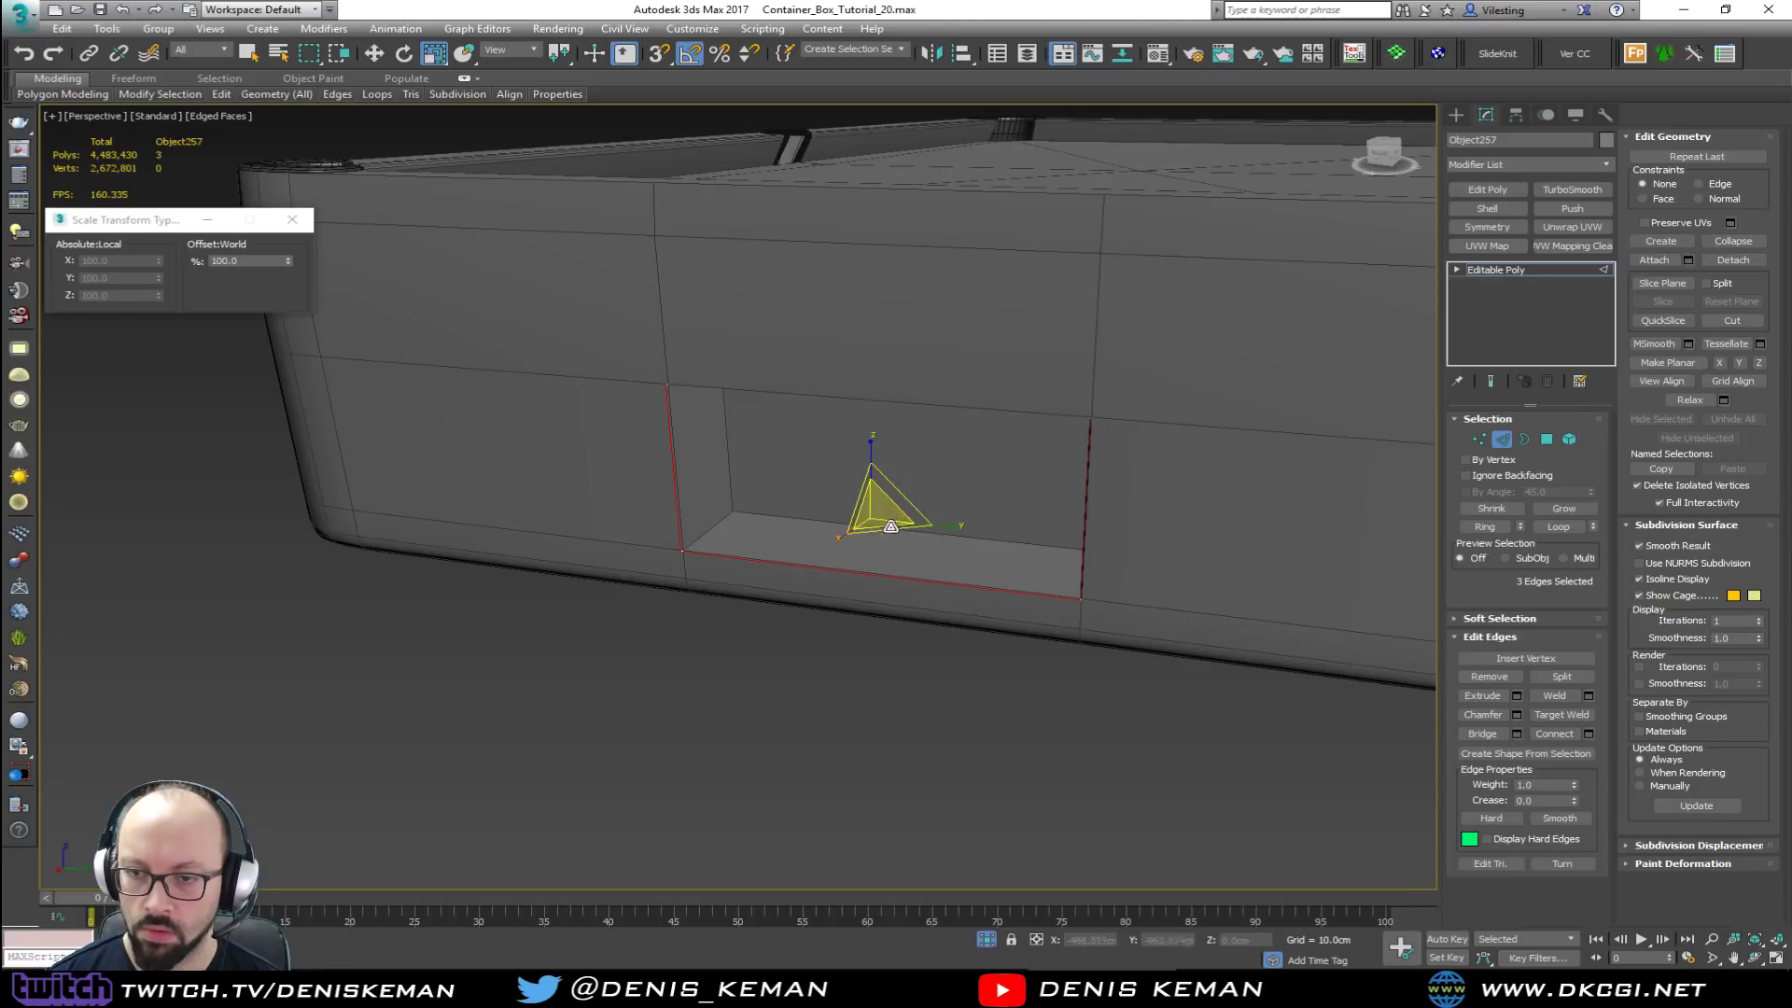
{"action": "left_click_drag", "start_coordinate": [869, 527], "coordinate": [879, 535], "text": "shift"}
{"action": "scroll", "coordinate": [1111, 613], "scroll_direction": "up", "scroll_amount": 5}
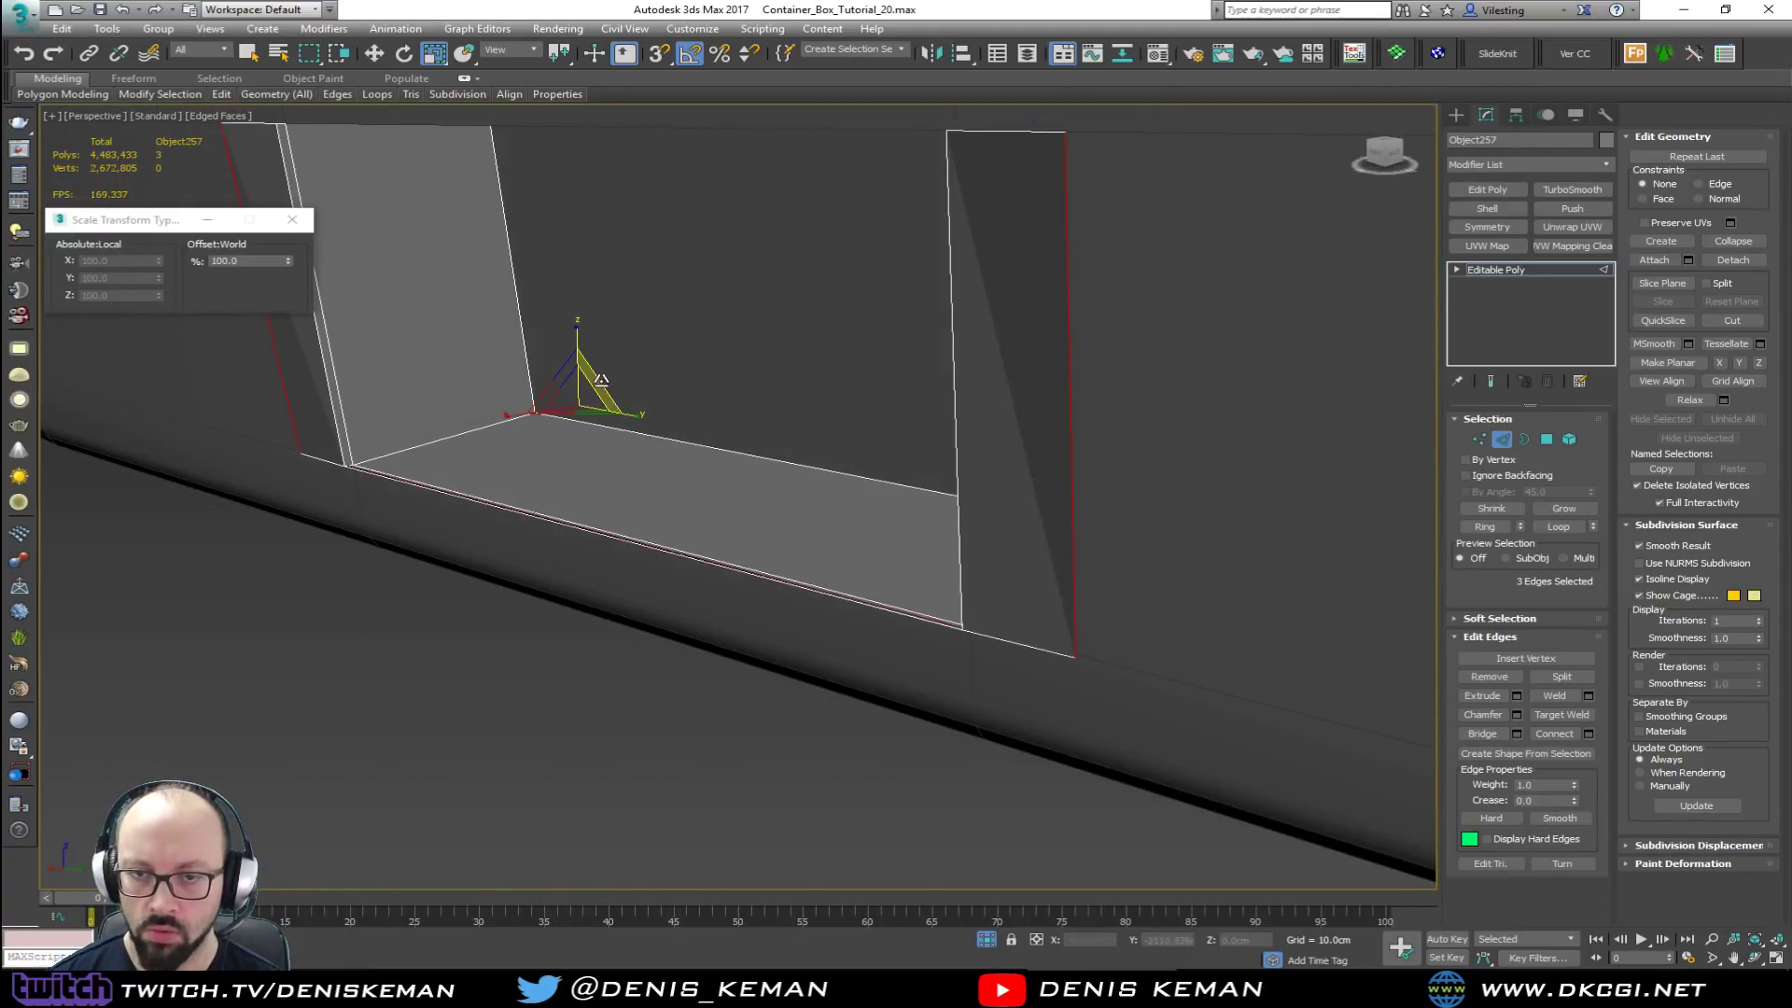
{"action": "key", "text": "w"}
{"action": "left_click_drag", "start_coordinate": [580, 348], "coordinate": [574, 403], "text": "shift"}
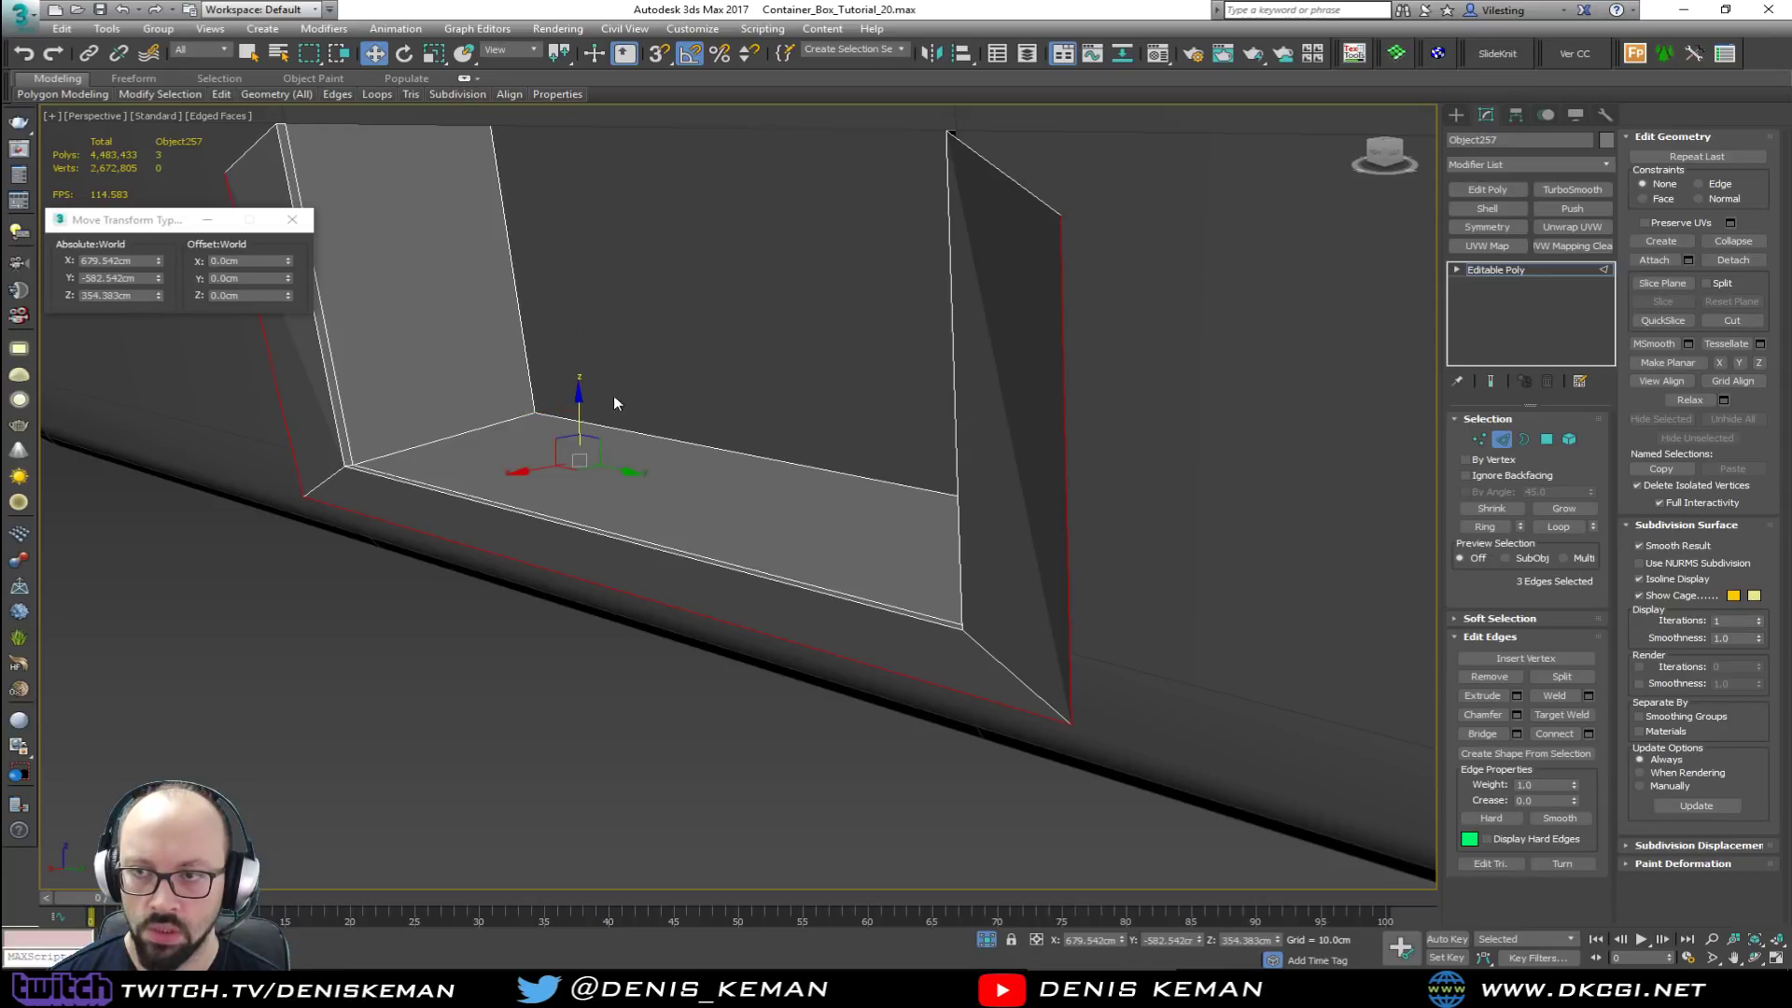
Step: Snap the flange's two upper outer vertices to the height of the recess's upper corners
{"action": "middle_click_drag", "start_coordinate": [691, 336], "coordinate": [887, 492]}
{"action": "key", "text": "1"}
{"action": "left_click", "coordinate": [1359, 466]}
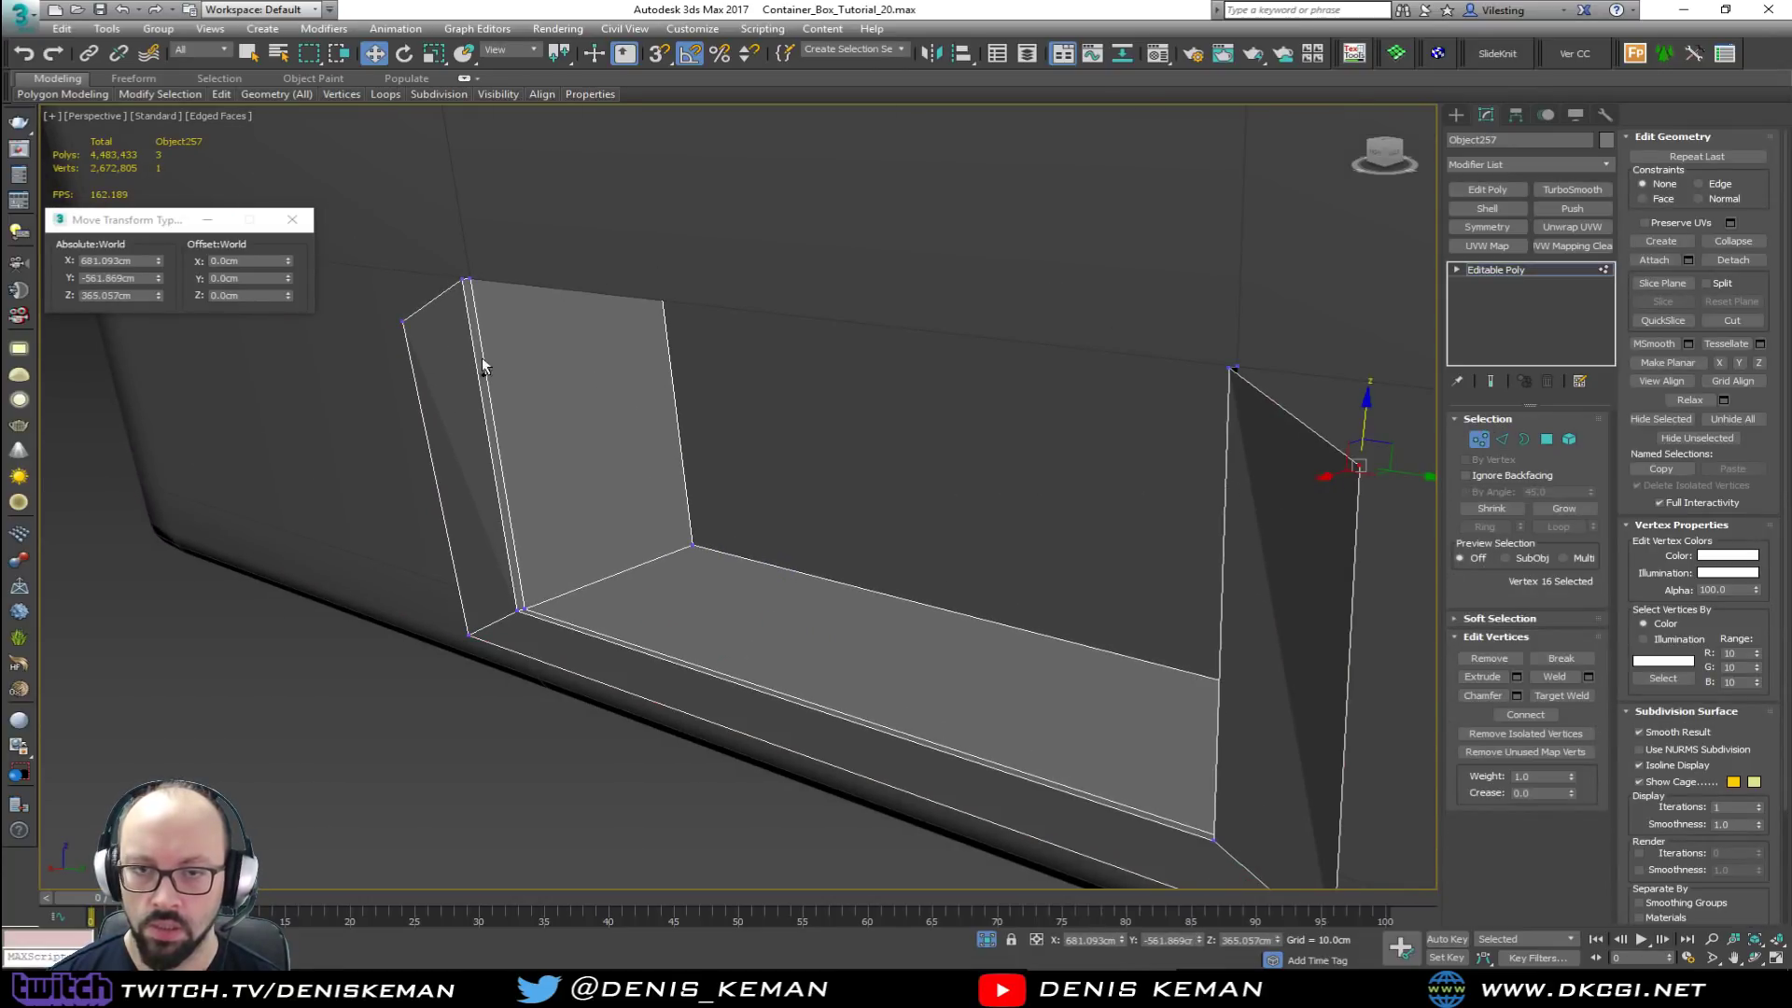
{"action": "left_click_drag", "start_coordinate": [418, 345], "coordinate": [419, 344], "text": "ctrl"}
{"action": "key", "text": "s"}
{"action": "left_click_drag", "start_coordinate": [759, 327], "coordinate": [460, 274]}
{"action": "middle_click_drag", "start_coordinate": [543, 322], "coordinate": [632, 354], "text": "alt"}
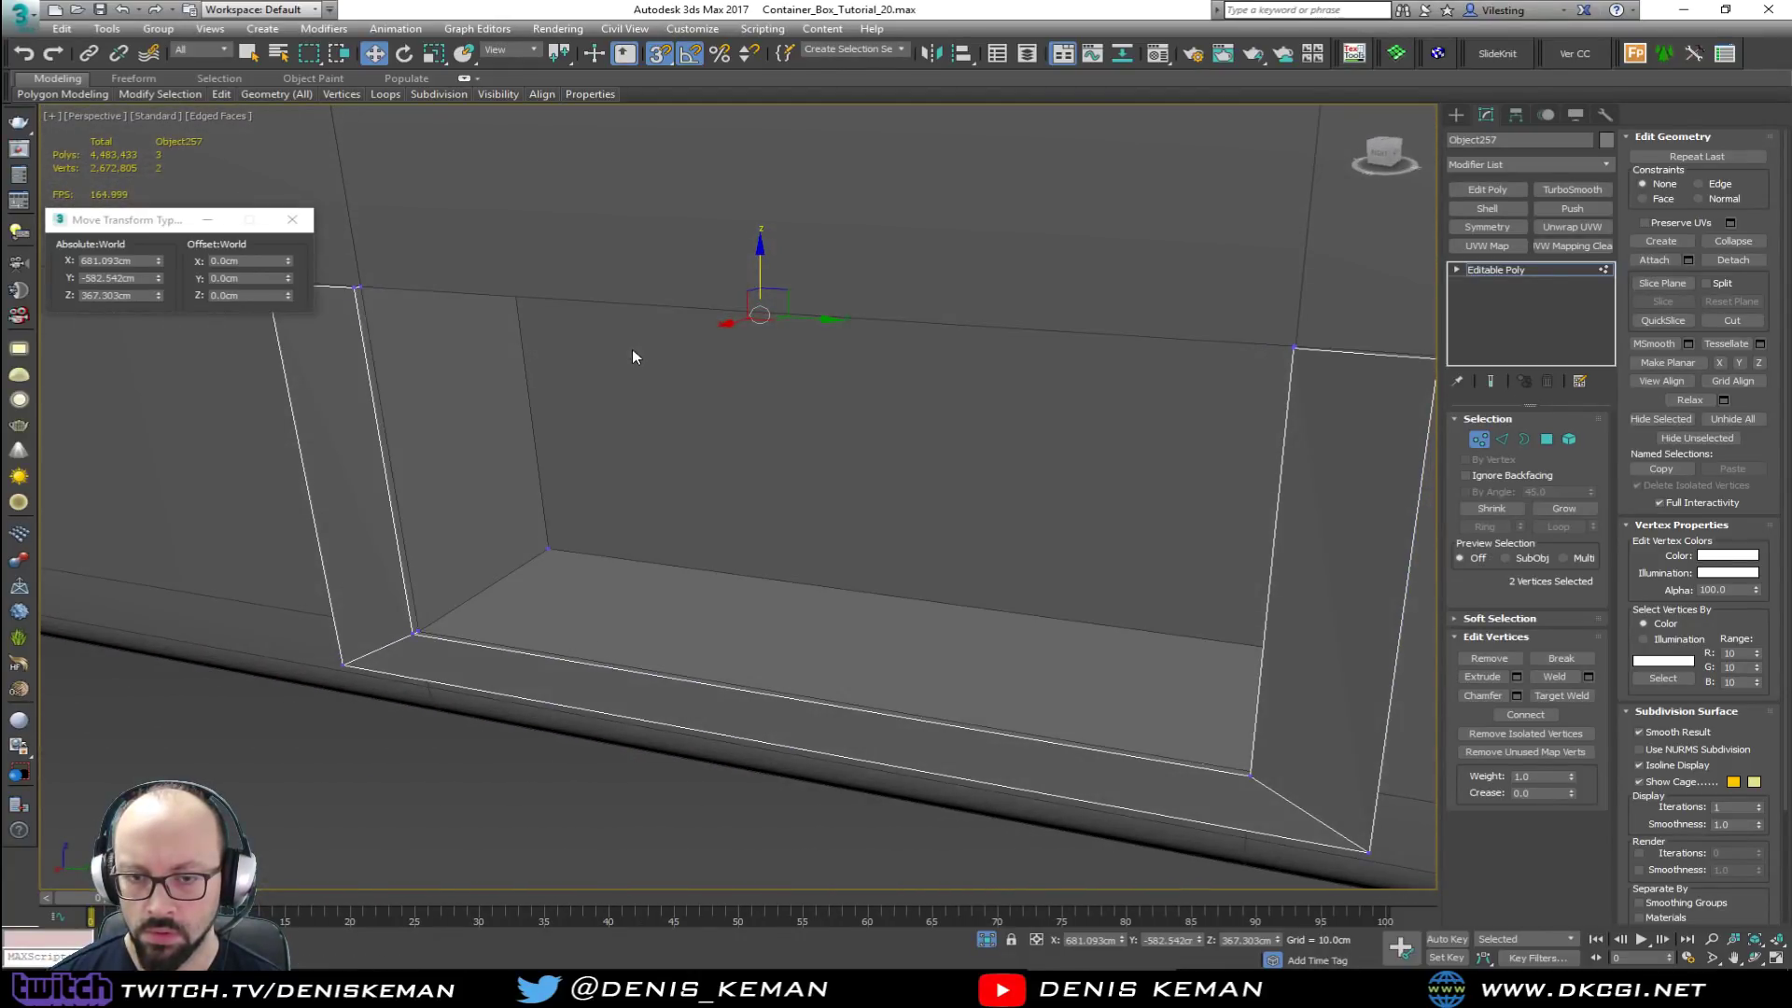
Step: Apply a Shell modifier to the recess lining with a 0.5 cm outer amount and Straighten Corners enabled
{"action": "left_click", "coordinate": [1482, 440]}
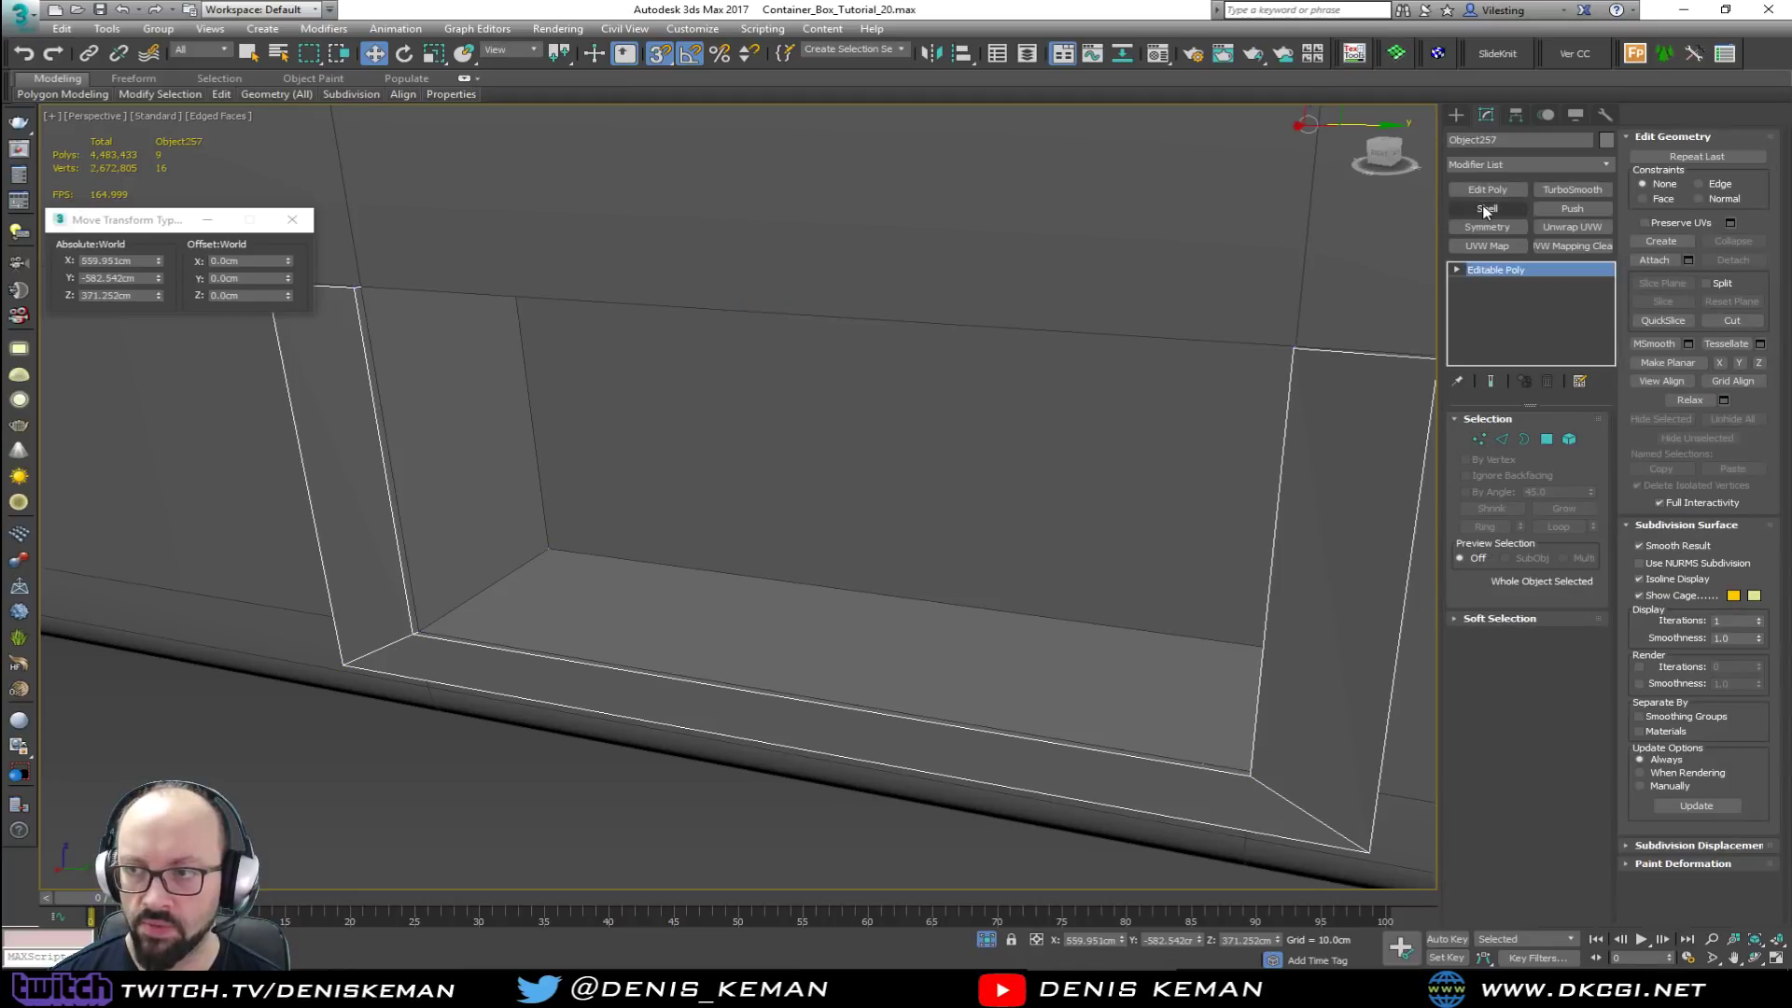
{"action": "left_click", "coordinate": [1487, 208]}
{"action": "middle_click_drag", "start_coordinate": [1177, 299], "coordinate": [837, 399], "text": "alt"}
{"action": "left_click", "coordinate": [1517, 869]}
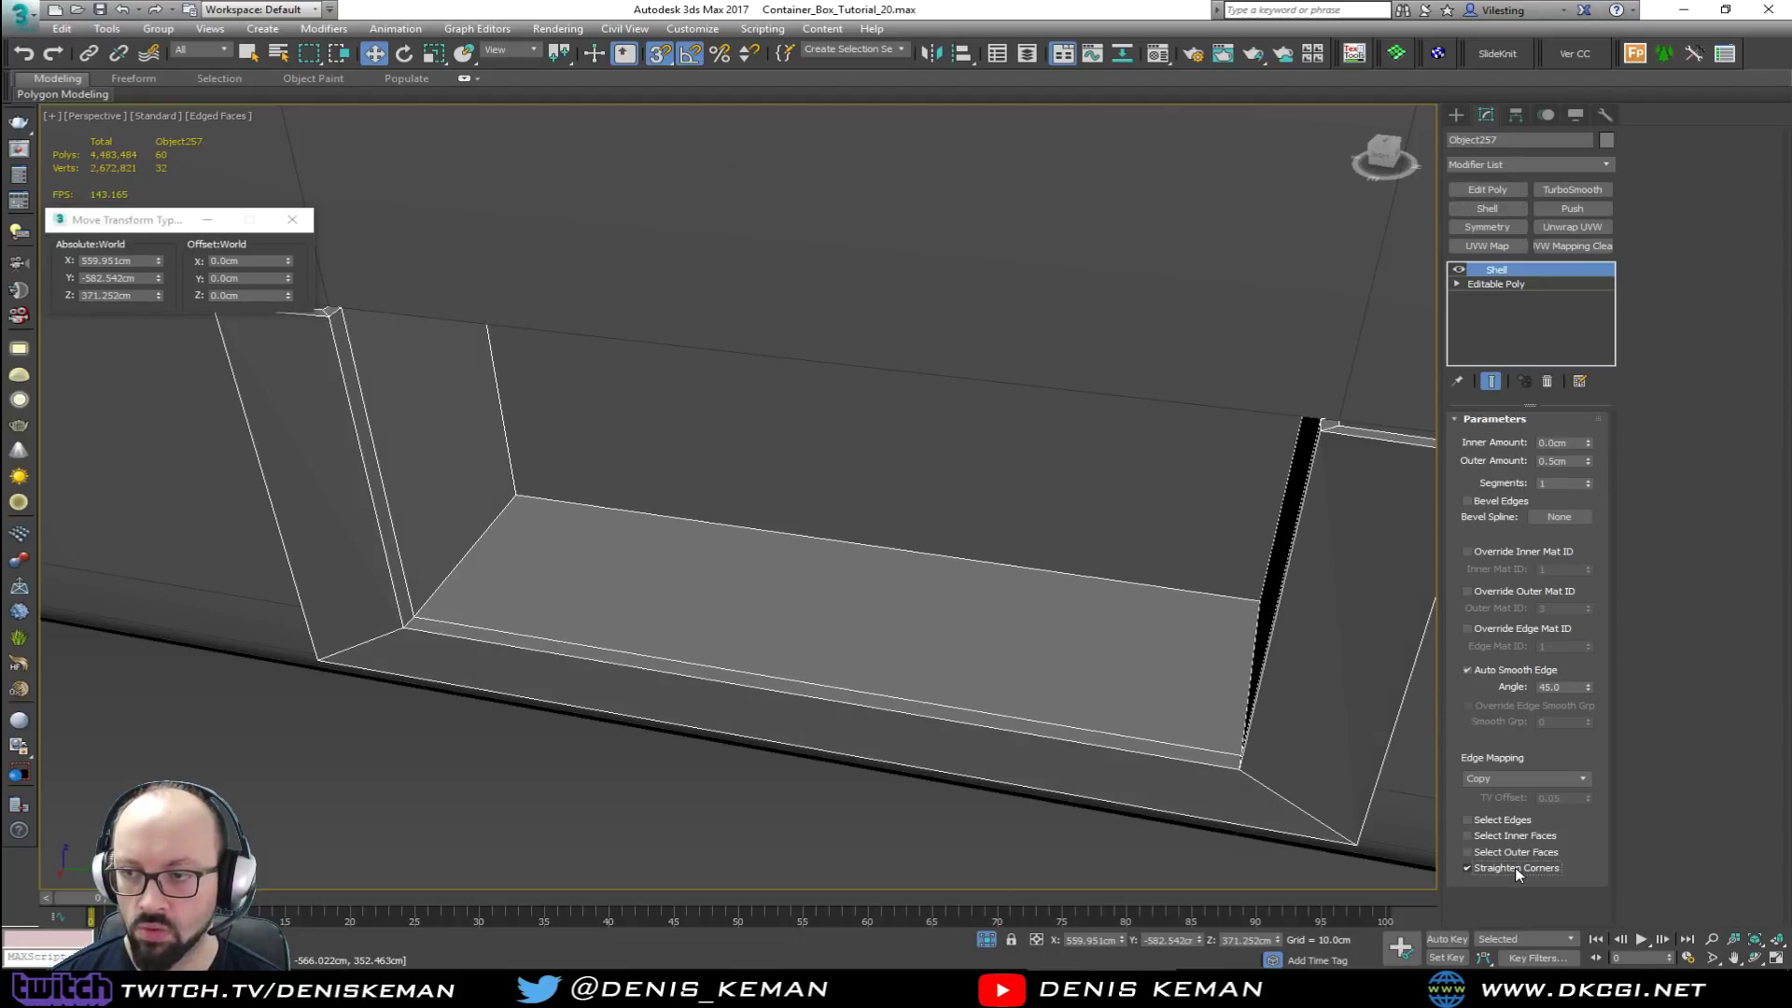
{"action": "middle_click_drag", "start_coordinate": [763, 640], "coordinate": [892, 635], "text": "alt"}
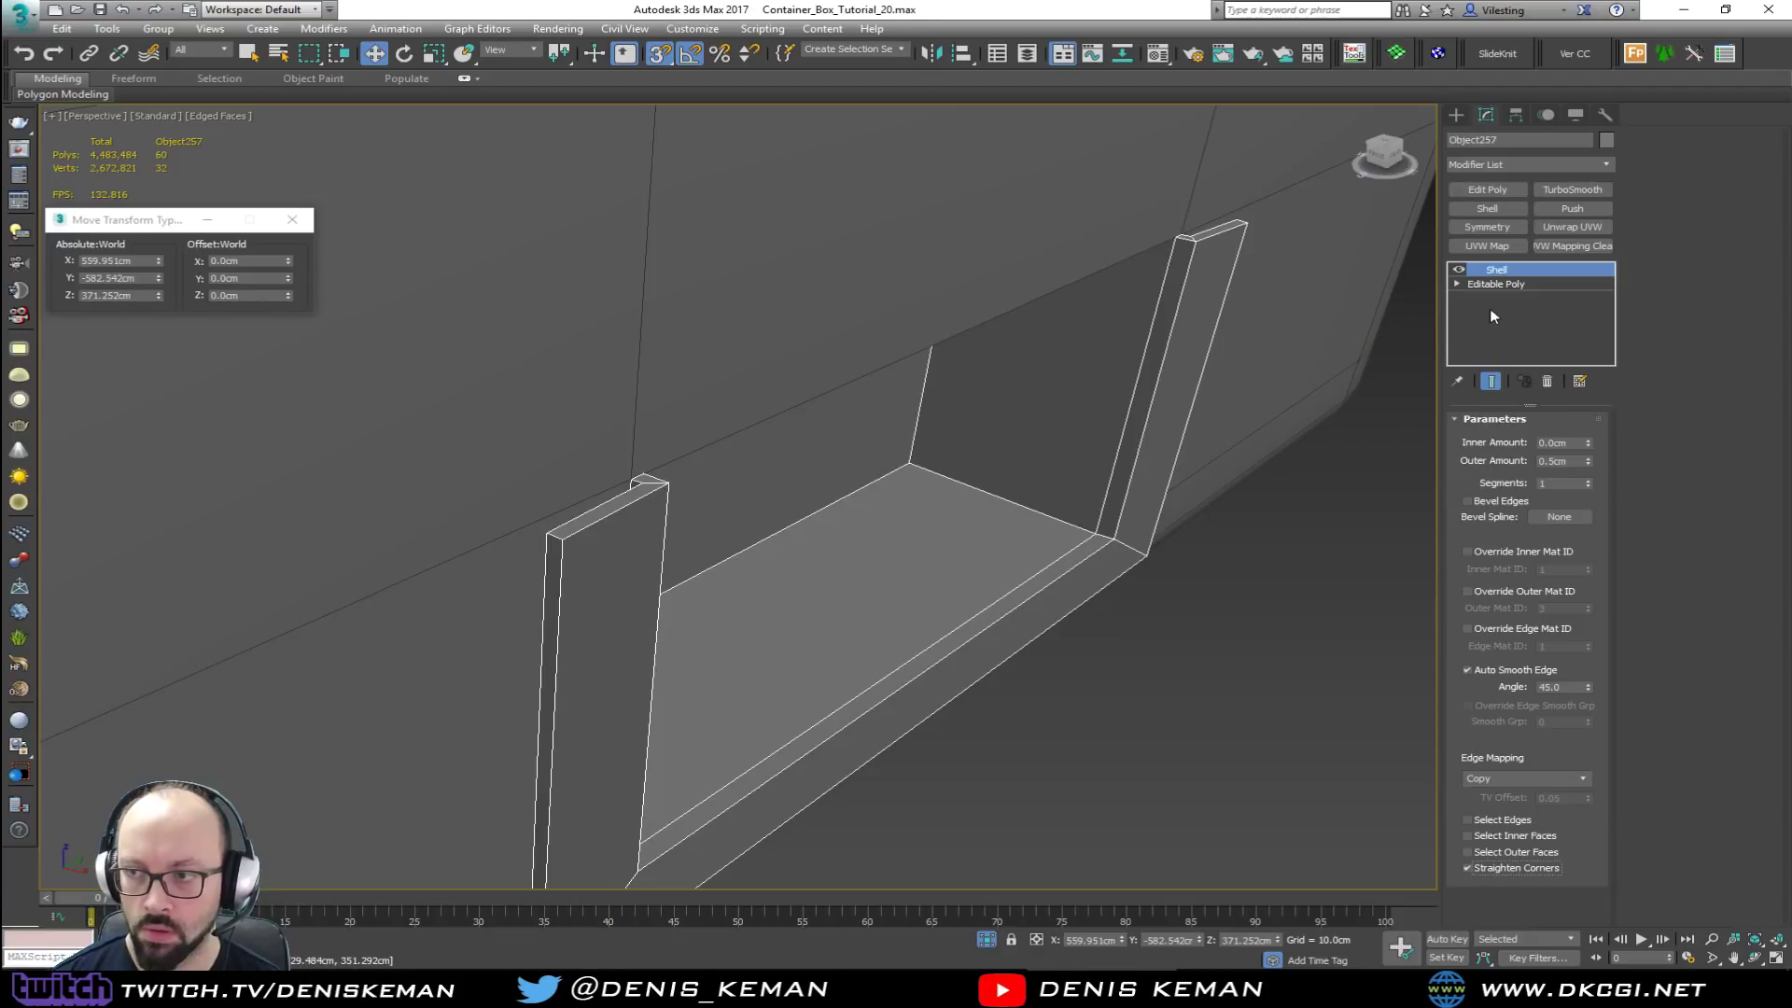
Step: In the base mesh below Shell, shift one upper outer flange vertex along X in the top view to straighten the flange
{"action": "key", "text": "alt+w"}
{"action": "key", "text": "z"}
{"action": "key", "text": "alt+w"}
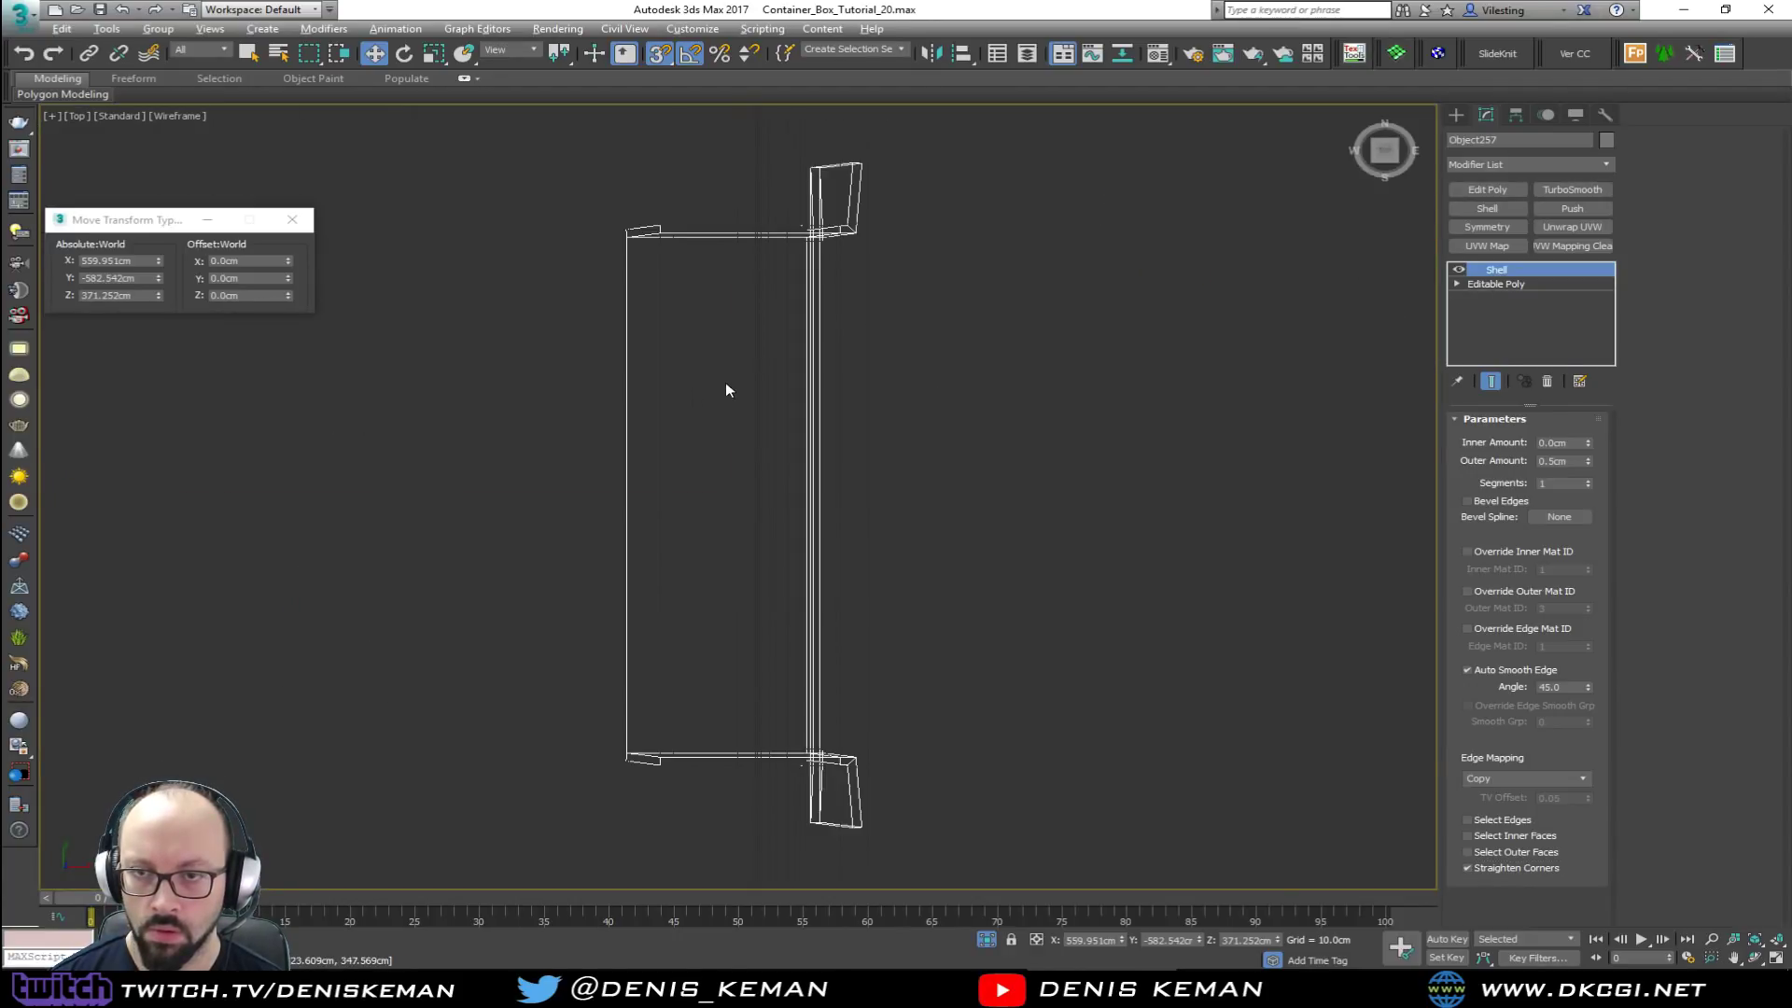
{"action": "left_click", "coordinate": [1508, 286]}
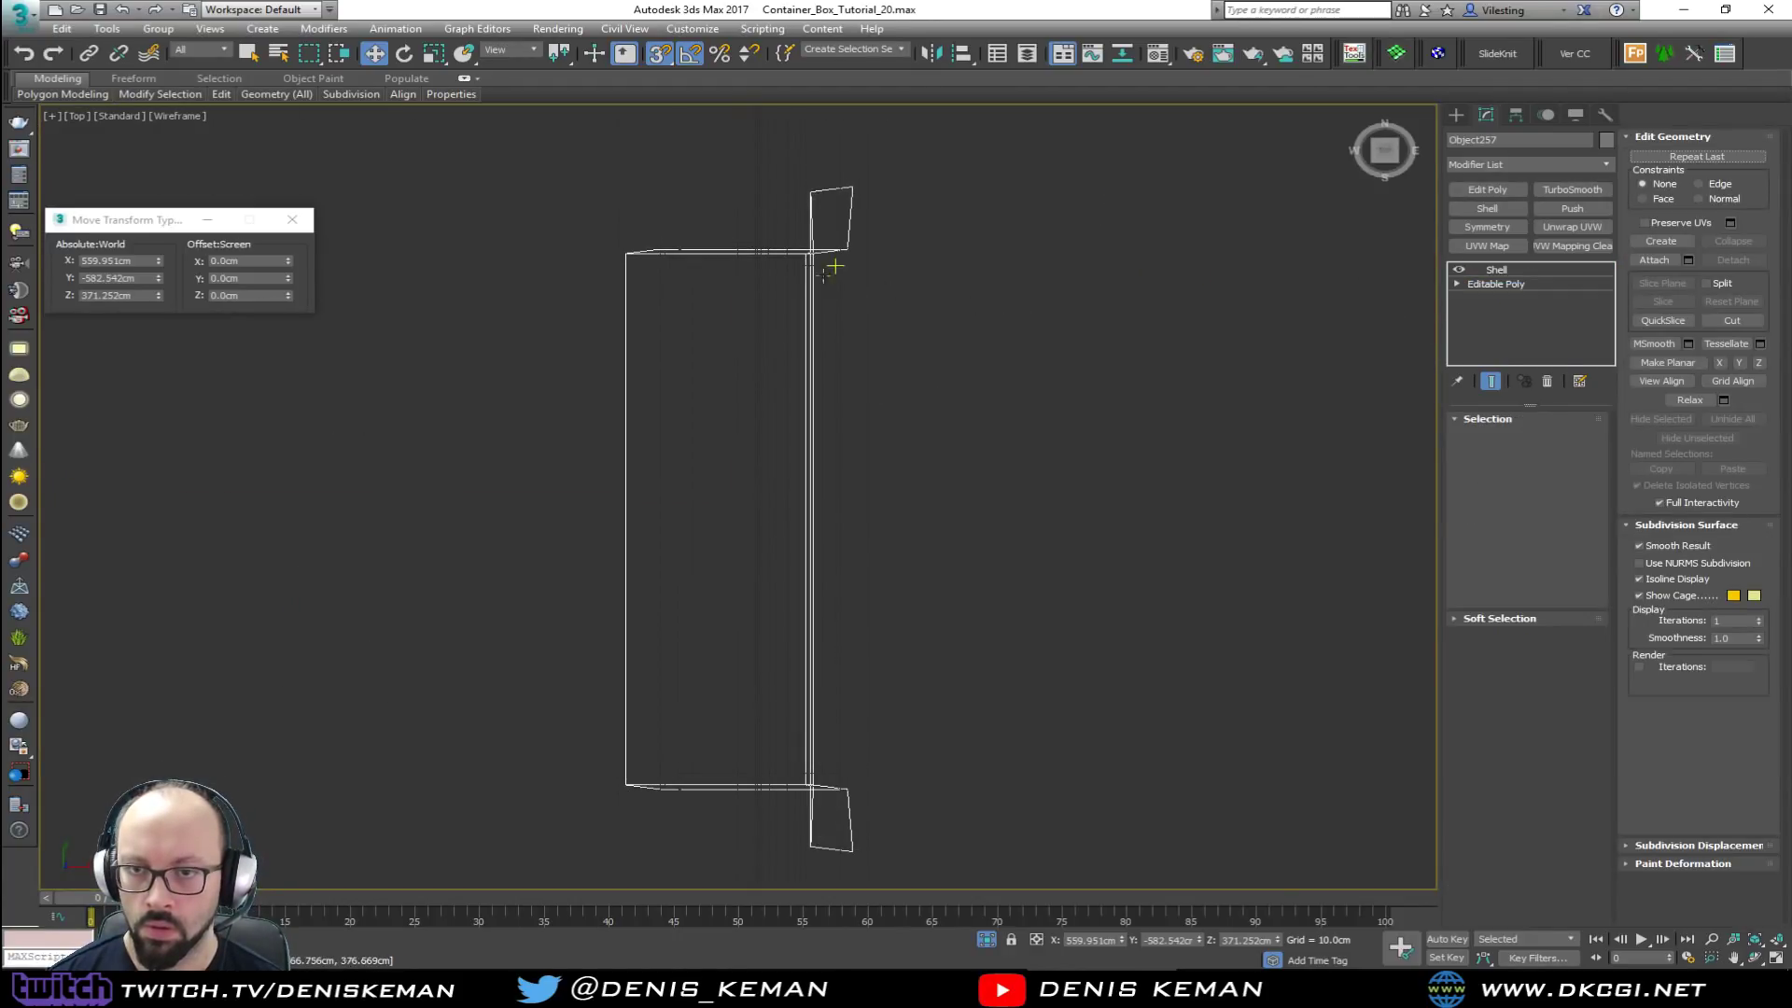
{"action": "key", "text": "alt+w"}
{"action": "right_click", "coordinate": [1168, 605]}
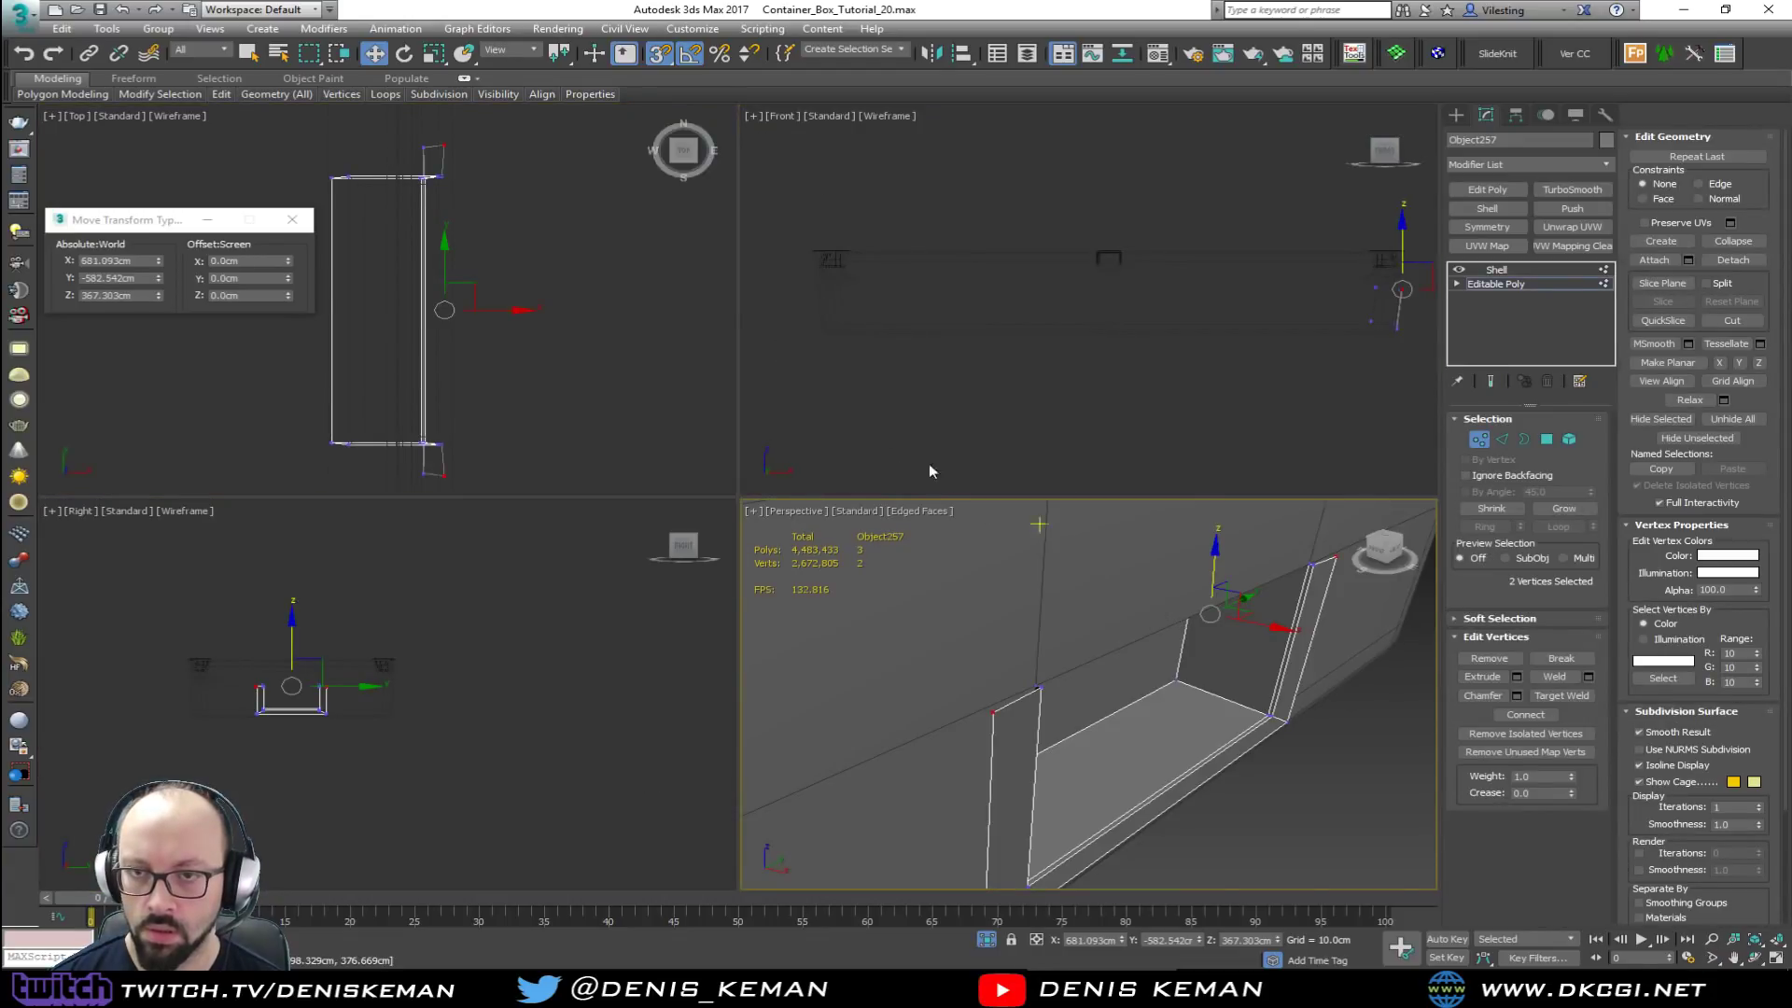
{"action": "left_click", "coordinate": [445, 148]}
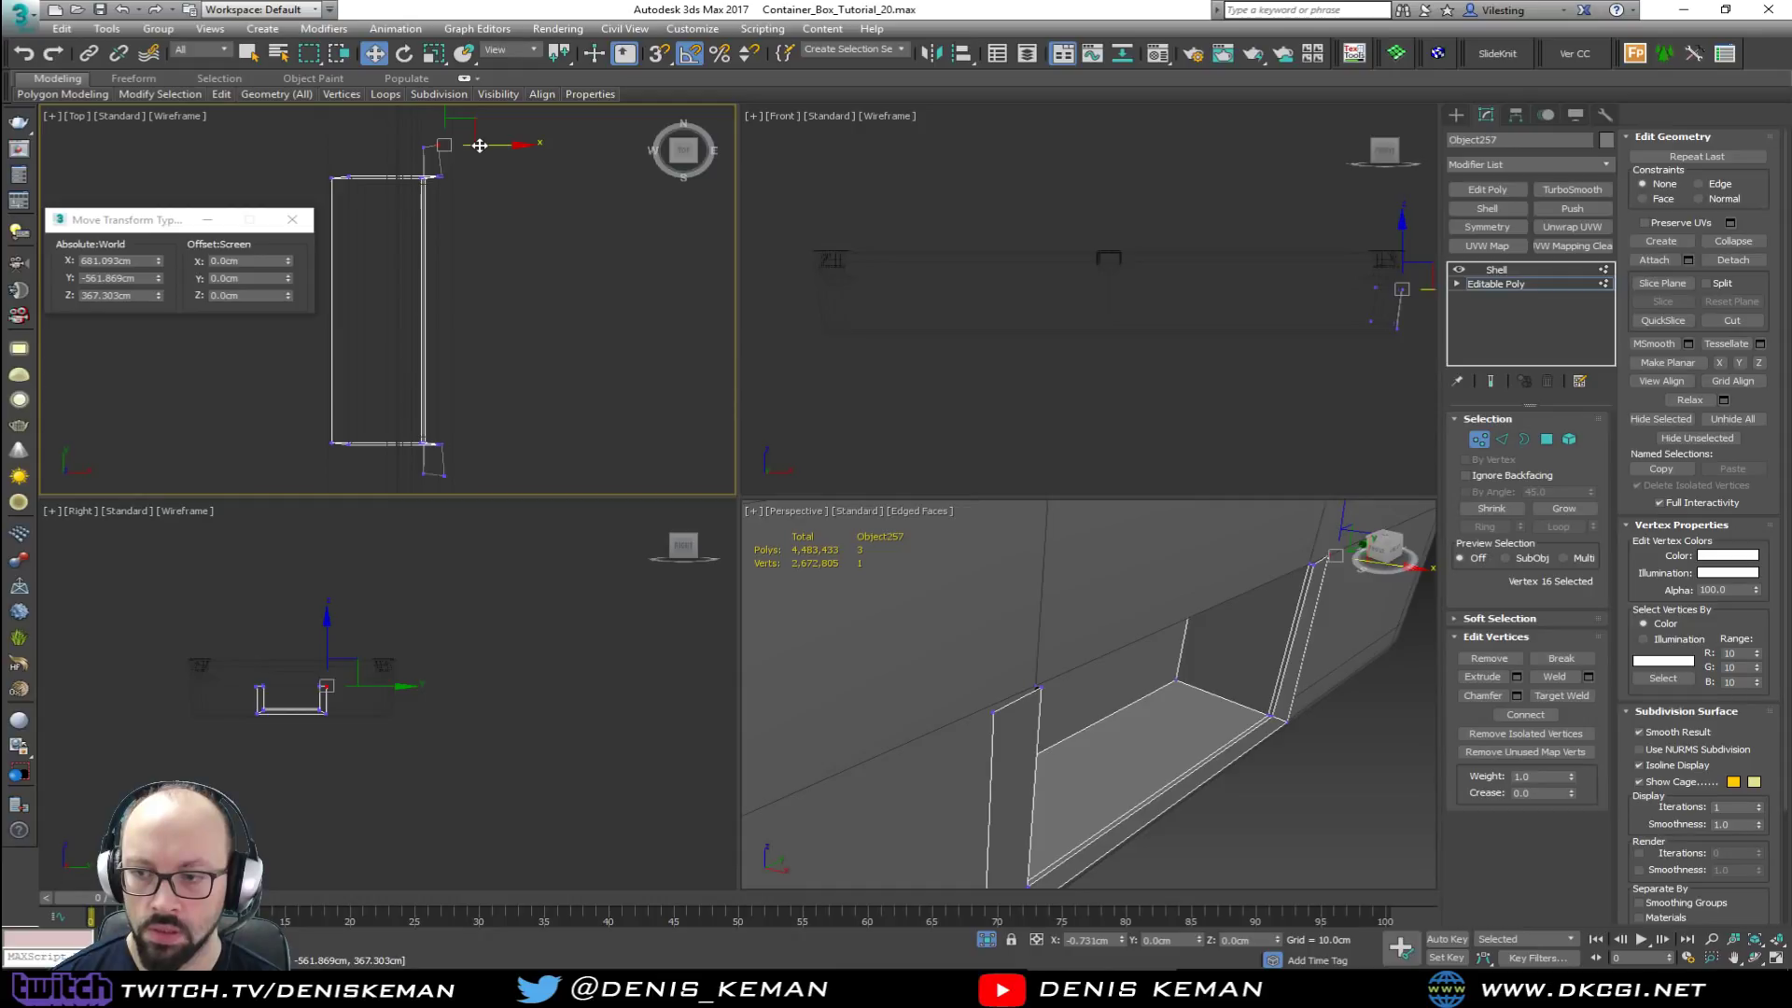
{"action": "left_click_drag", "start_coordinate": [483, 145], "coordinate": [480, 145]}
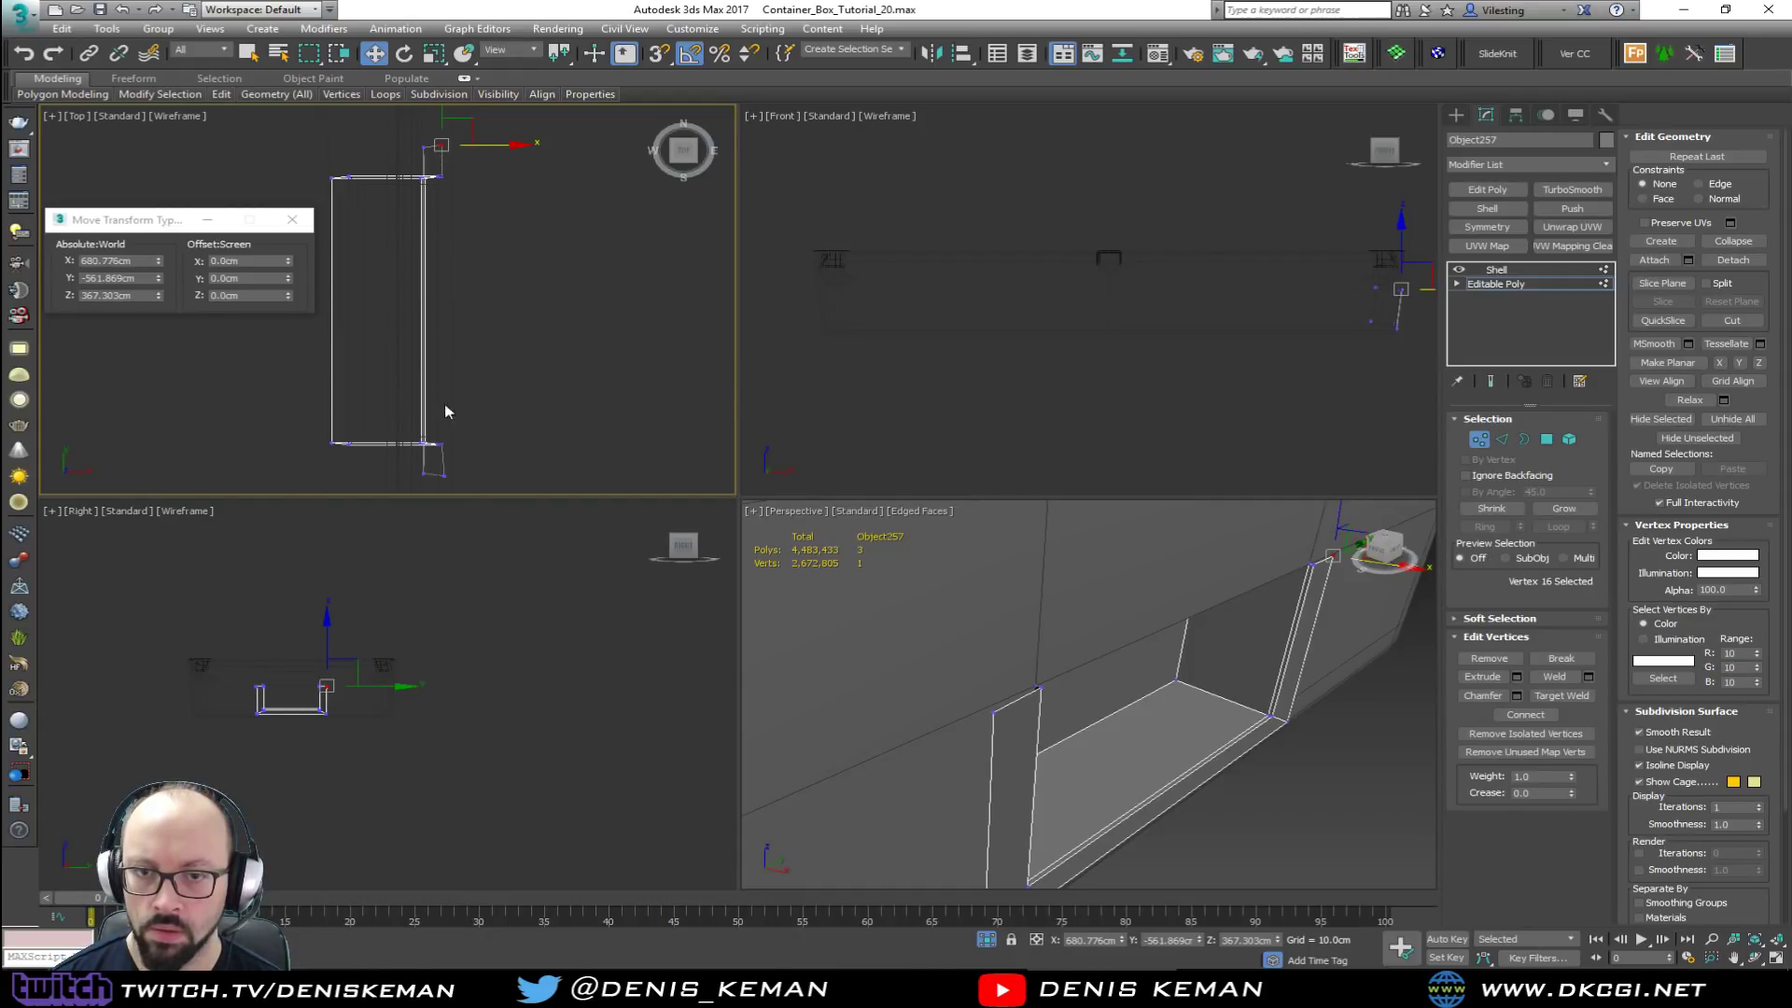
Step: Align the opposite upper outer flange vertex along X and Y so that end of the flange is square
{"action": "left_click", "coordinate": [449, 481]}
{"action": "scroll", "coordinate": [452, 478], "scroll_direction": "up", "scroll_amount": 4}
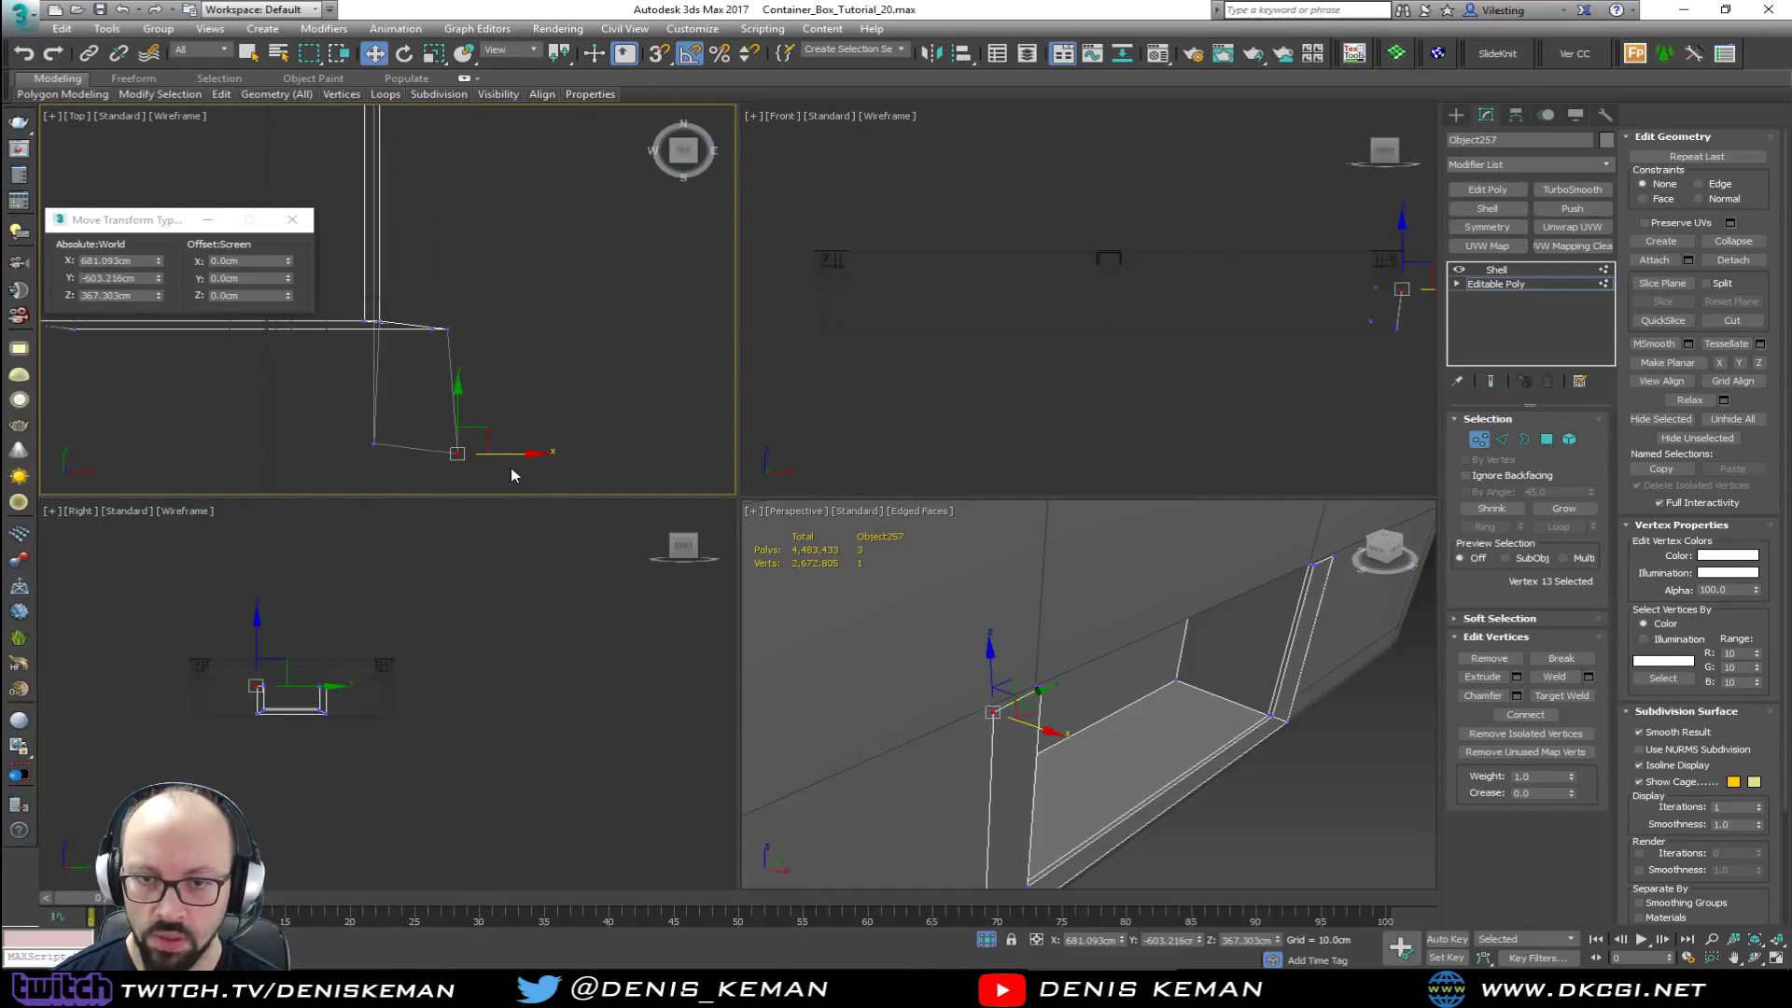
{"action": "left_click_drag", "start_coordinate": [511, 459], "coordinate": [505, 460]}
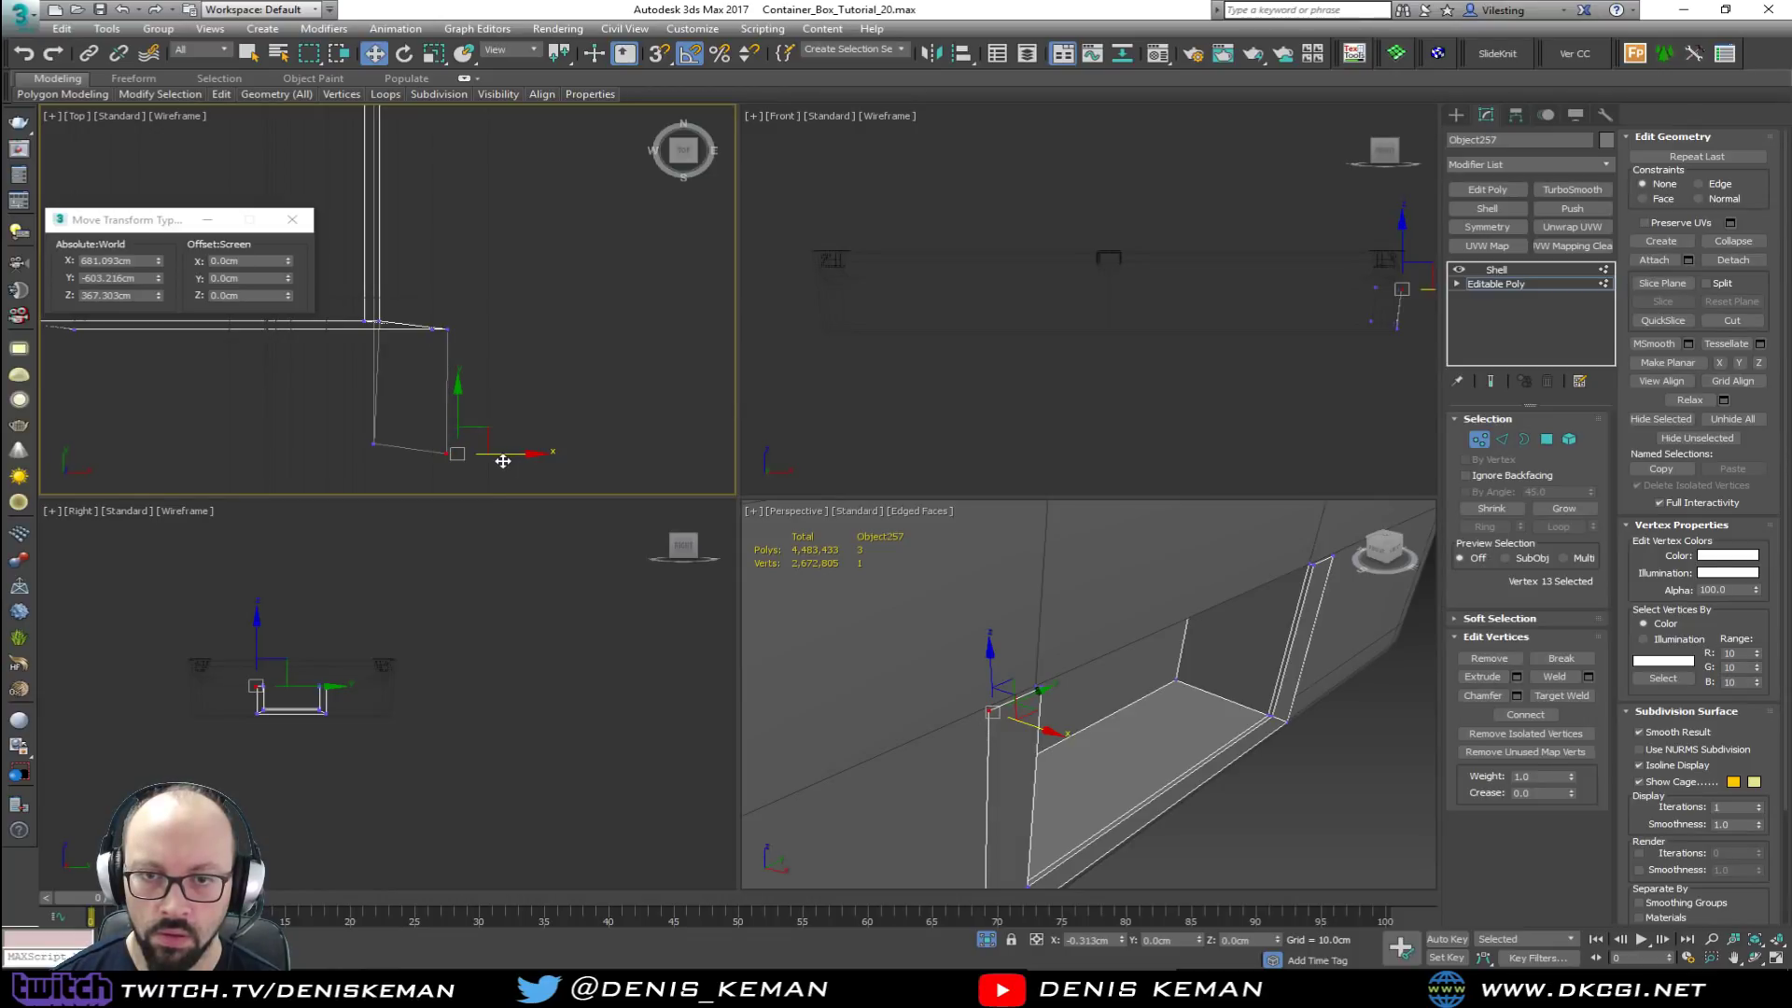
{"action": "left_click_drag", "start_coordinate": [451, 413], "coordinate": [452, 404]}
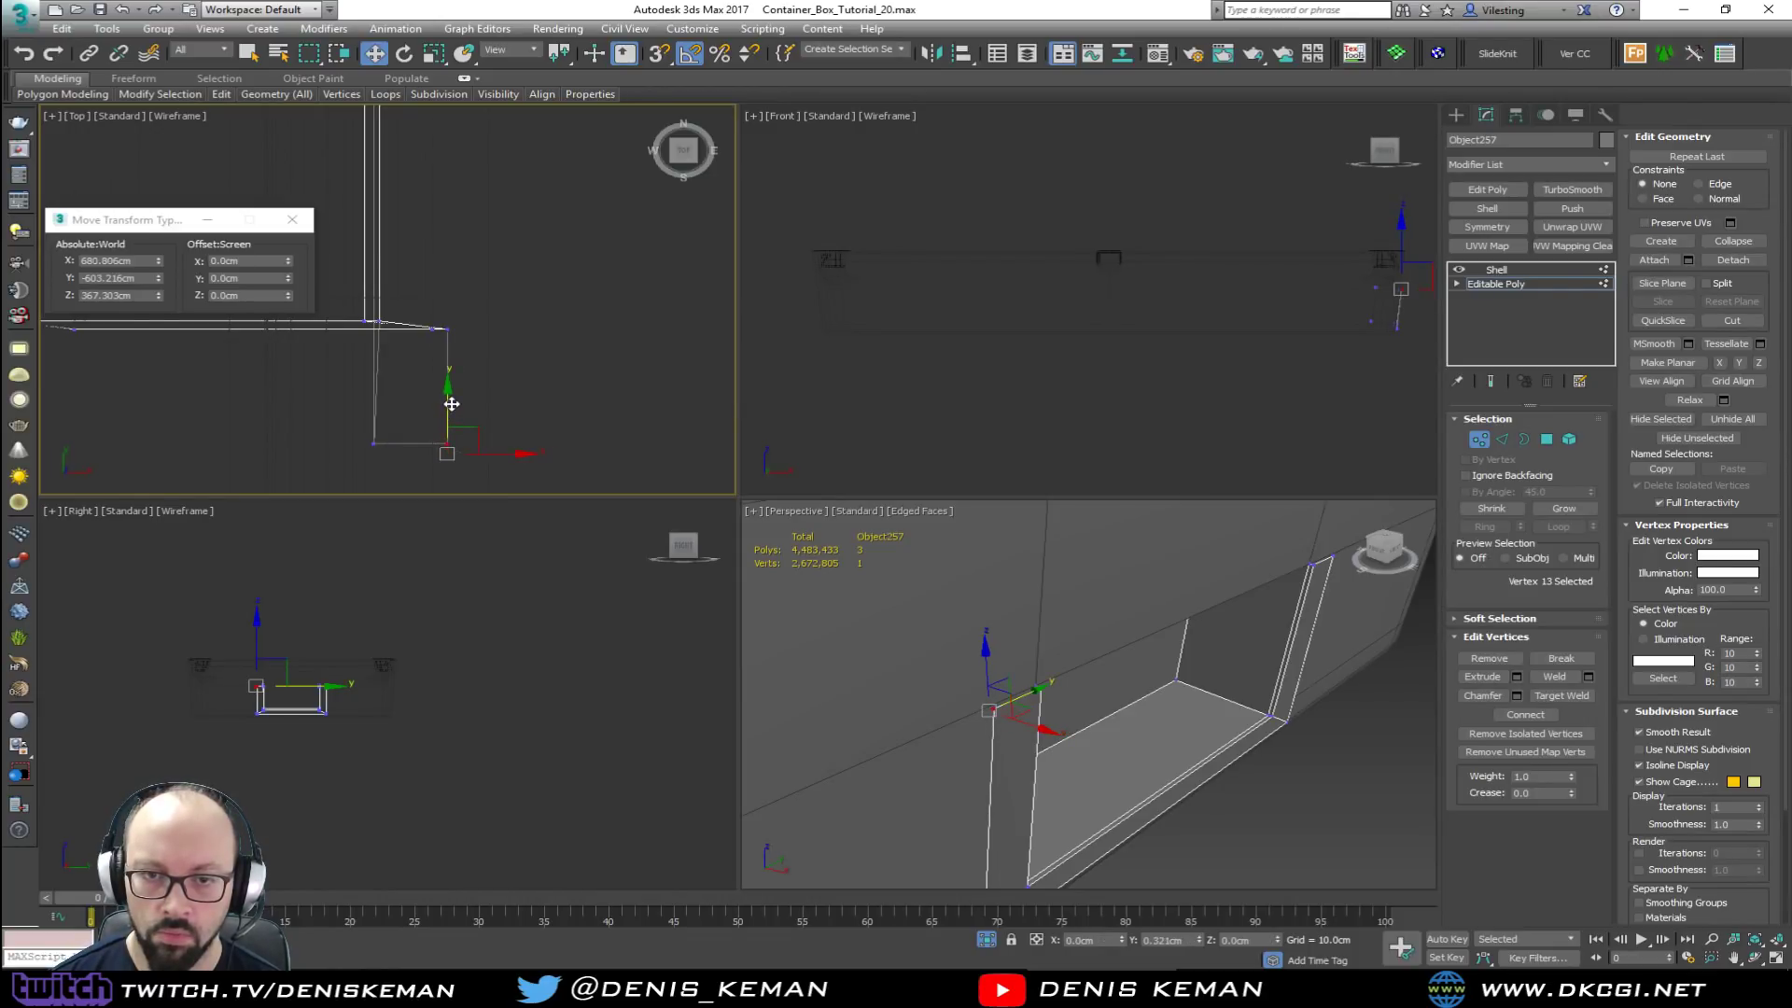
Step: Square the first upper outer flange vertex along Y, then return to the Shell level of the recess lining
{"action": "scroll", "coordinate": [459, 280], "scroll_direction": "down", "scroll_amount": 2}
{"action": "middle_click_drag", "start_coordinate": [459, 280], "coordinate": [445, 429]}
{"action": "scroll", "coordinate": [443, 411], "scroll_direction": "down", "scroll_amount": 2}
{"action": "middle_click_drag", "start_coordinate": [448, 224], "coordinate": [460, 546]}
{"action": "scroll", "coordinate": [472, 351], "scroll_direction": "up", "scroll_amount": 2}
{"action": "left_click_drag", "start_coordinate": [475, 272], "coordinate": [419, 312]}
{"action": "scroll", "coordinate": [421, 254], "scroll_direction": "up", "scroll_amount": 2}
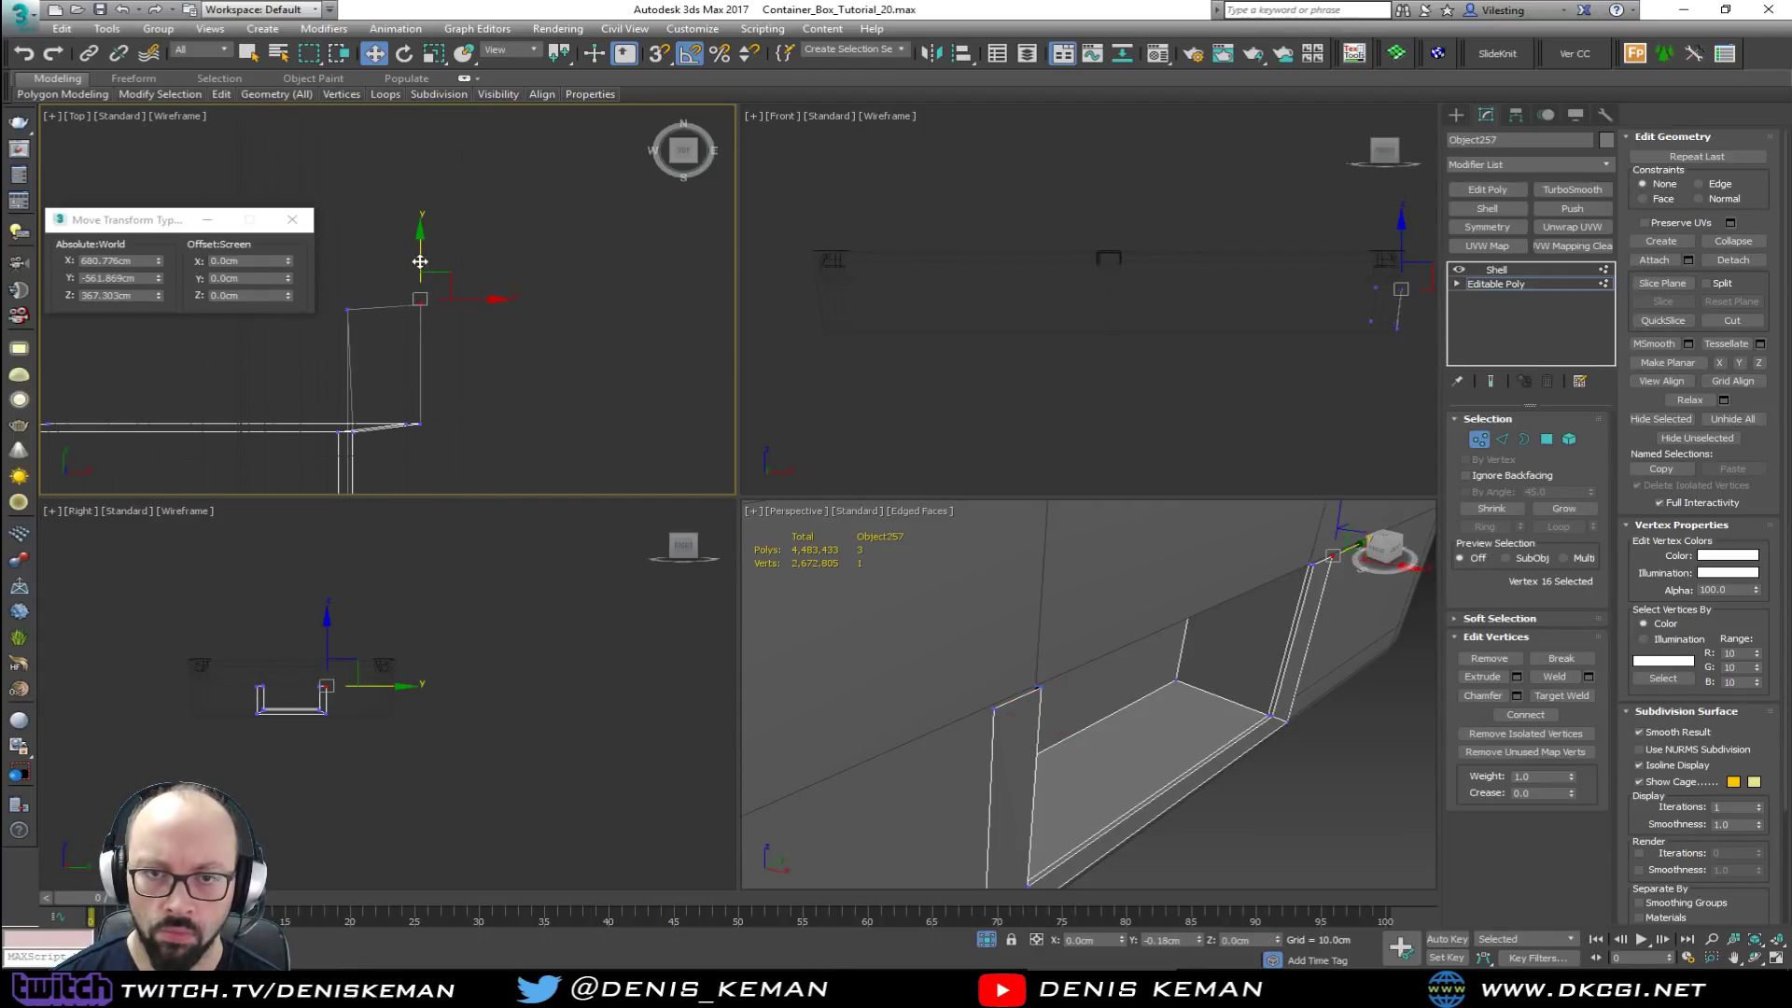
{"action": "left_click_drag", "start_coordinate": [418, 265], "coordinate": [419, 267]}
{"action": "key", "text": "alt+w"}
{"action": "left_click", "coordinate": [1479, 439]}
{"action": "left_click", "coordinate": [1520, 271]}
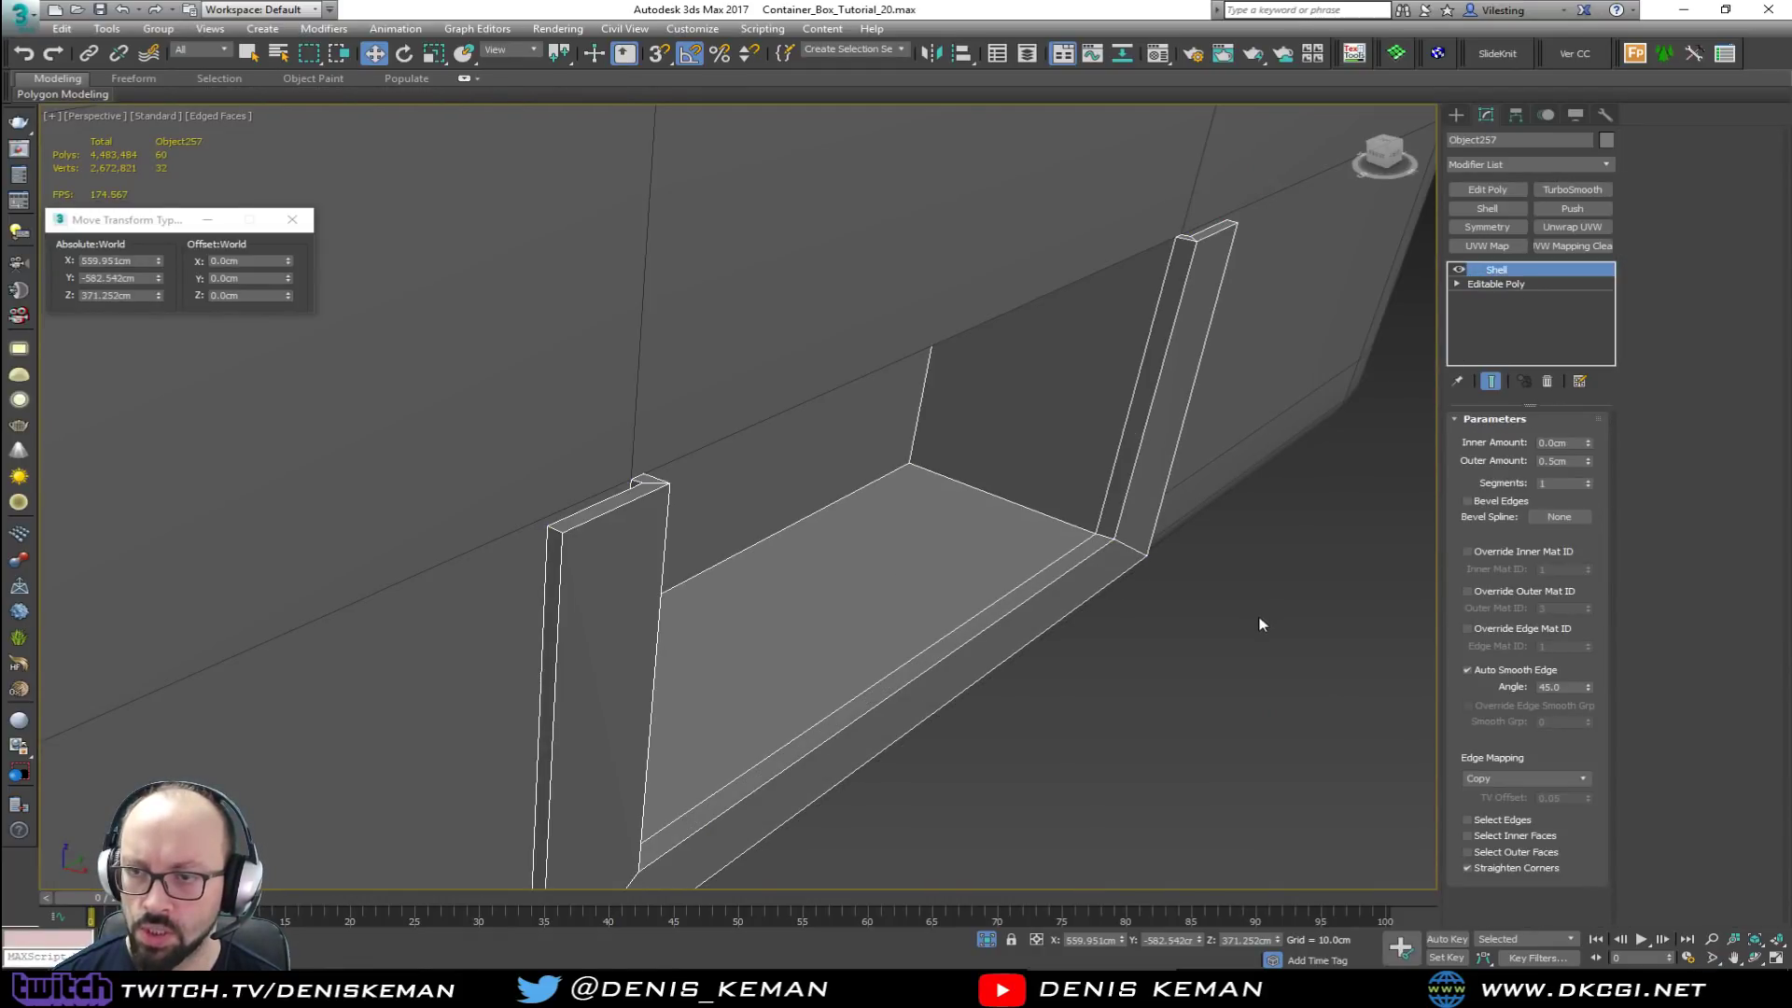
Step: Apply a TurboSmooth modifier to the shelled recess lining, separated by smoothing groups
{"action": "mouse_move", "coordinate": [978, 599]}
{"action": "middle_mouse_down", "text": "alt"}
{"action": "mouse_move", "coordinate": [856, 568]}
{"action": "mouse_move", "coordinate": [962, 583]}
{"action": "middle_mouse_up", "text": "alt"}
{"action": "left_click", "coordinate": [1596, 191]}
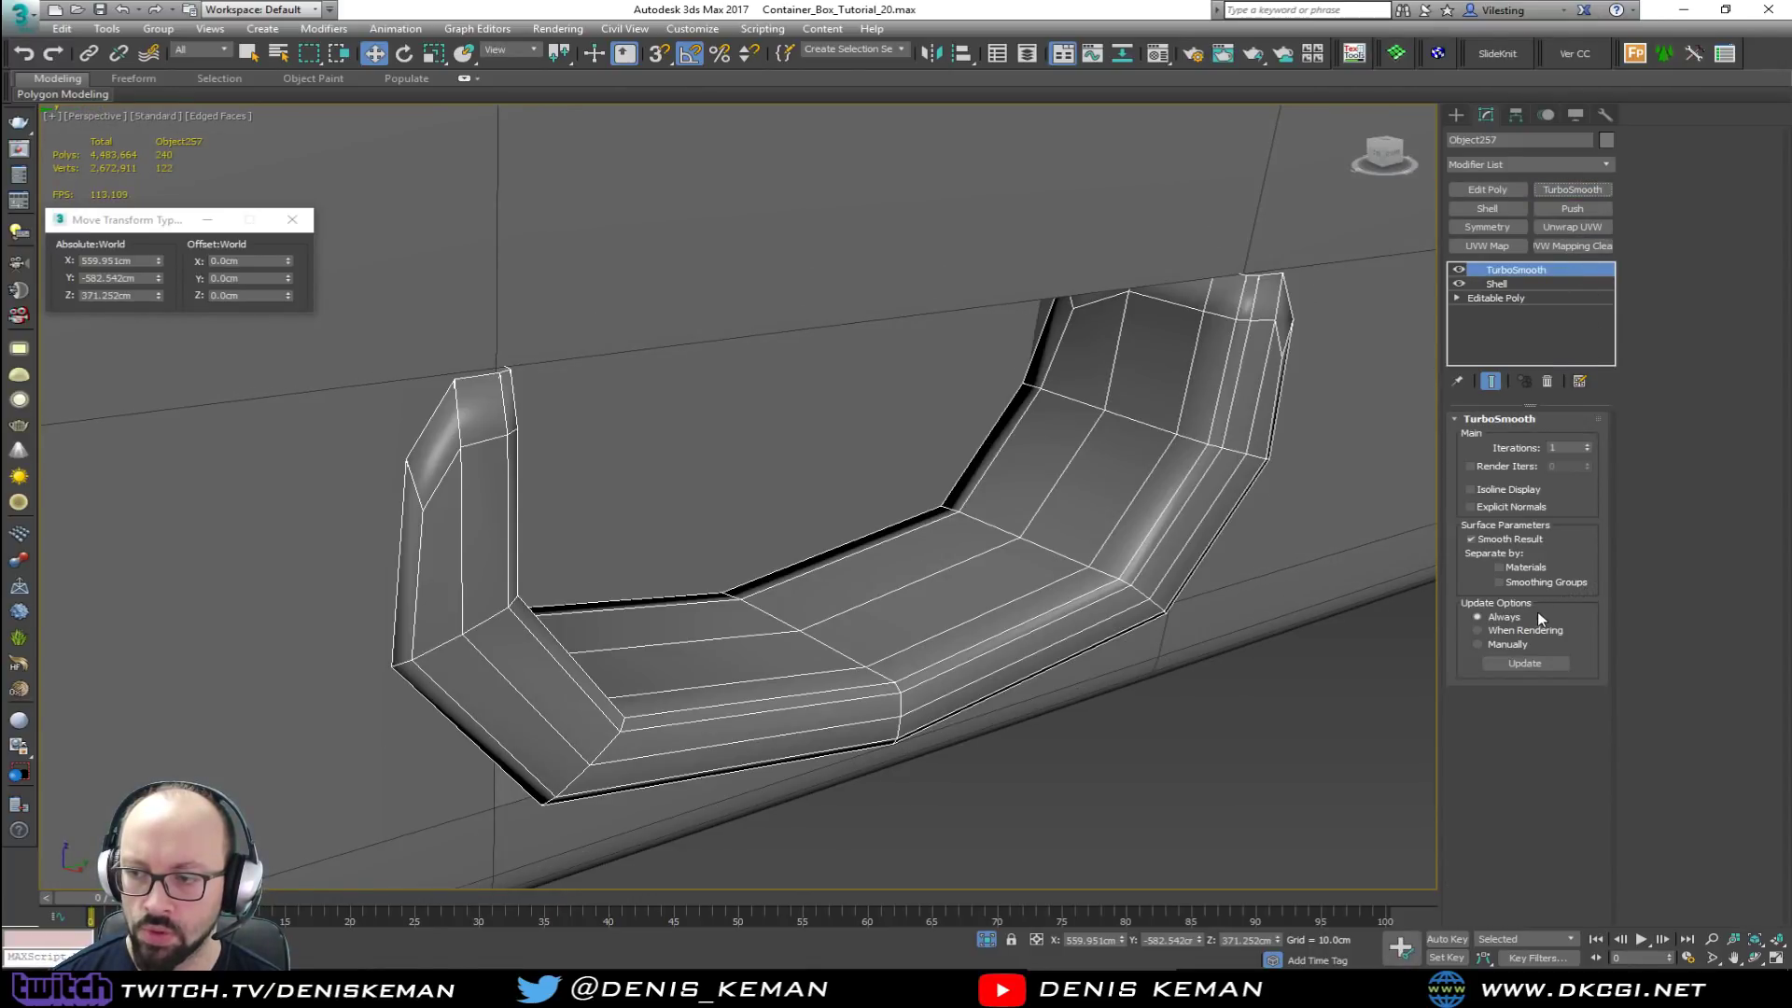
{"action": "left_click", "coordinate": [1500, 583]}
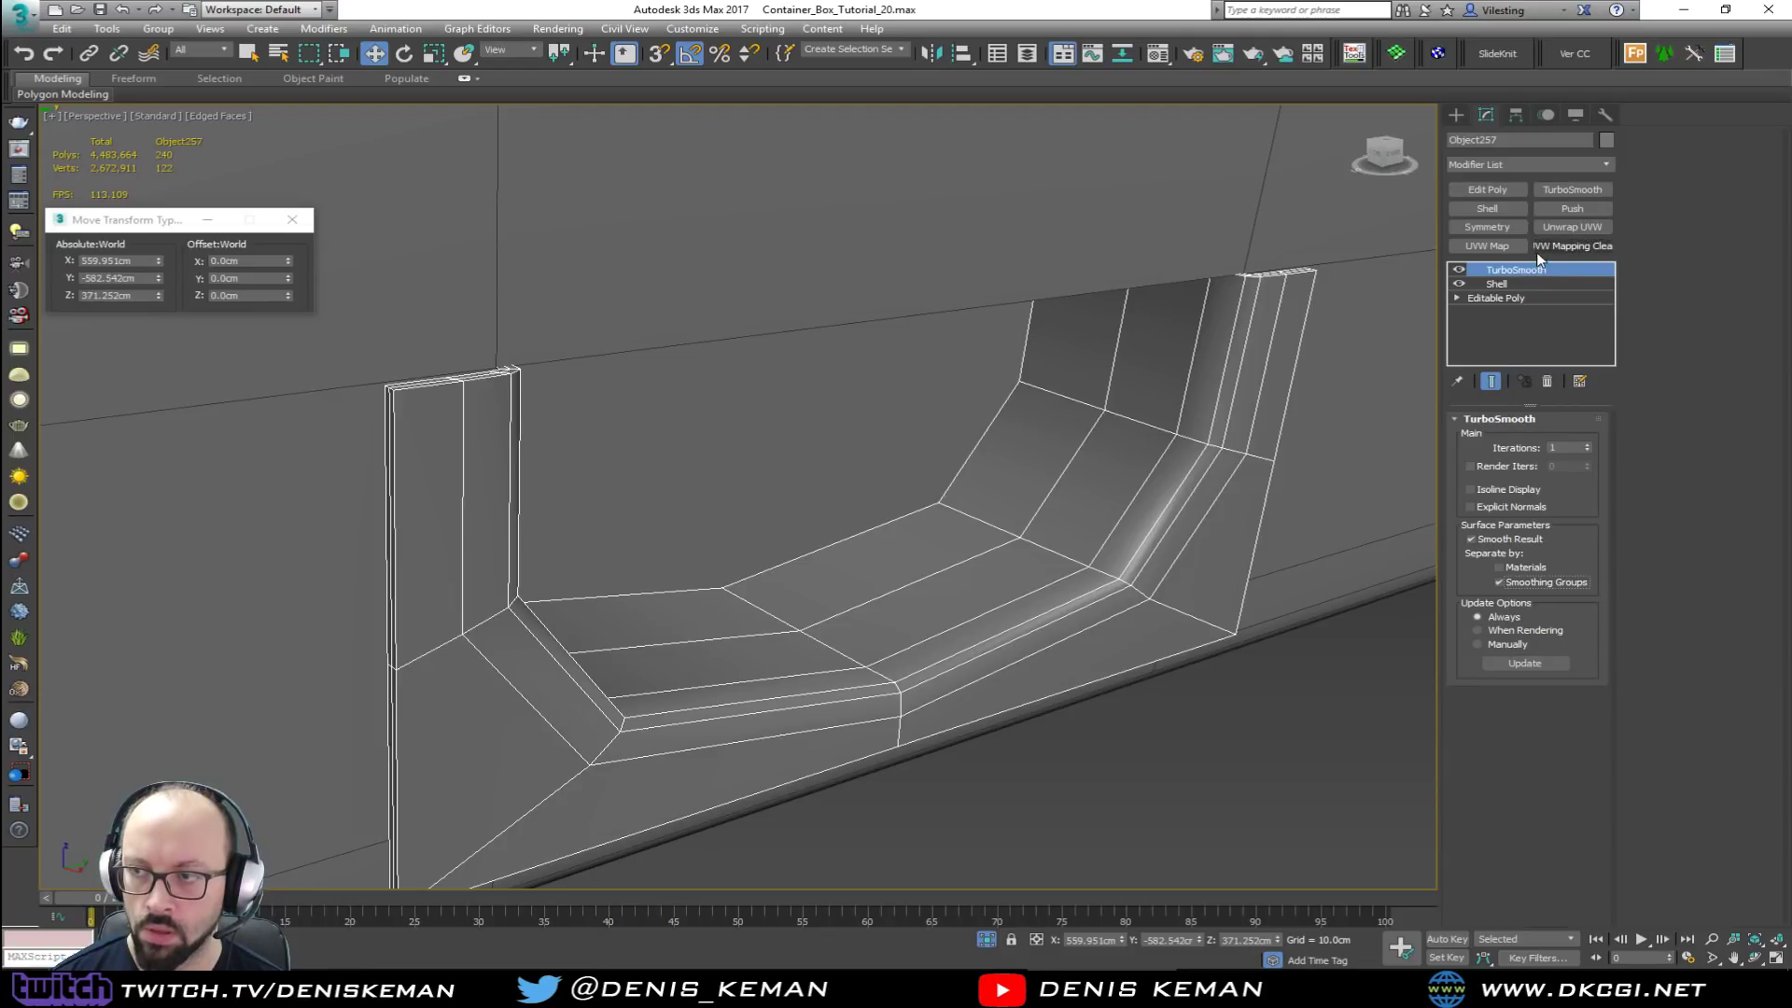
{"action": "left_click", "coordinate": [1527, 285]}
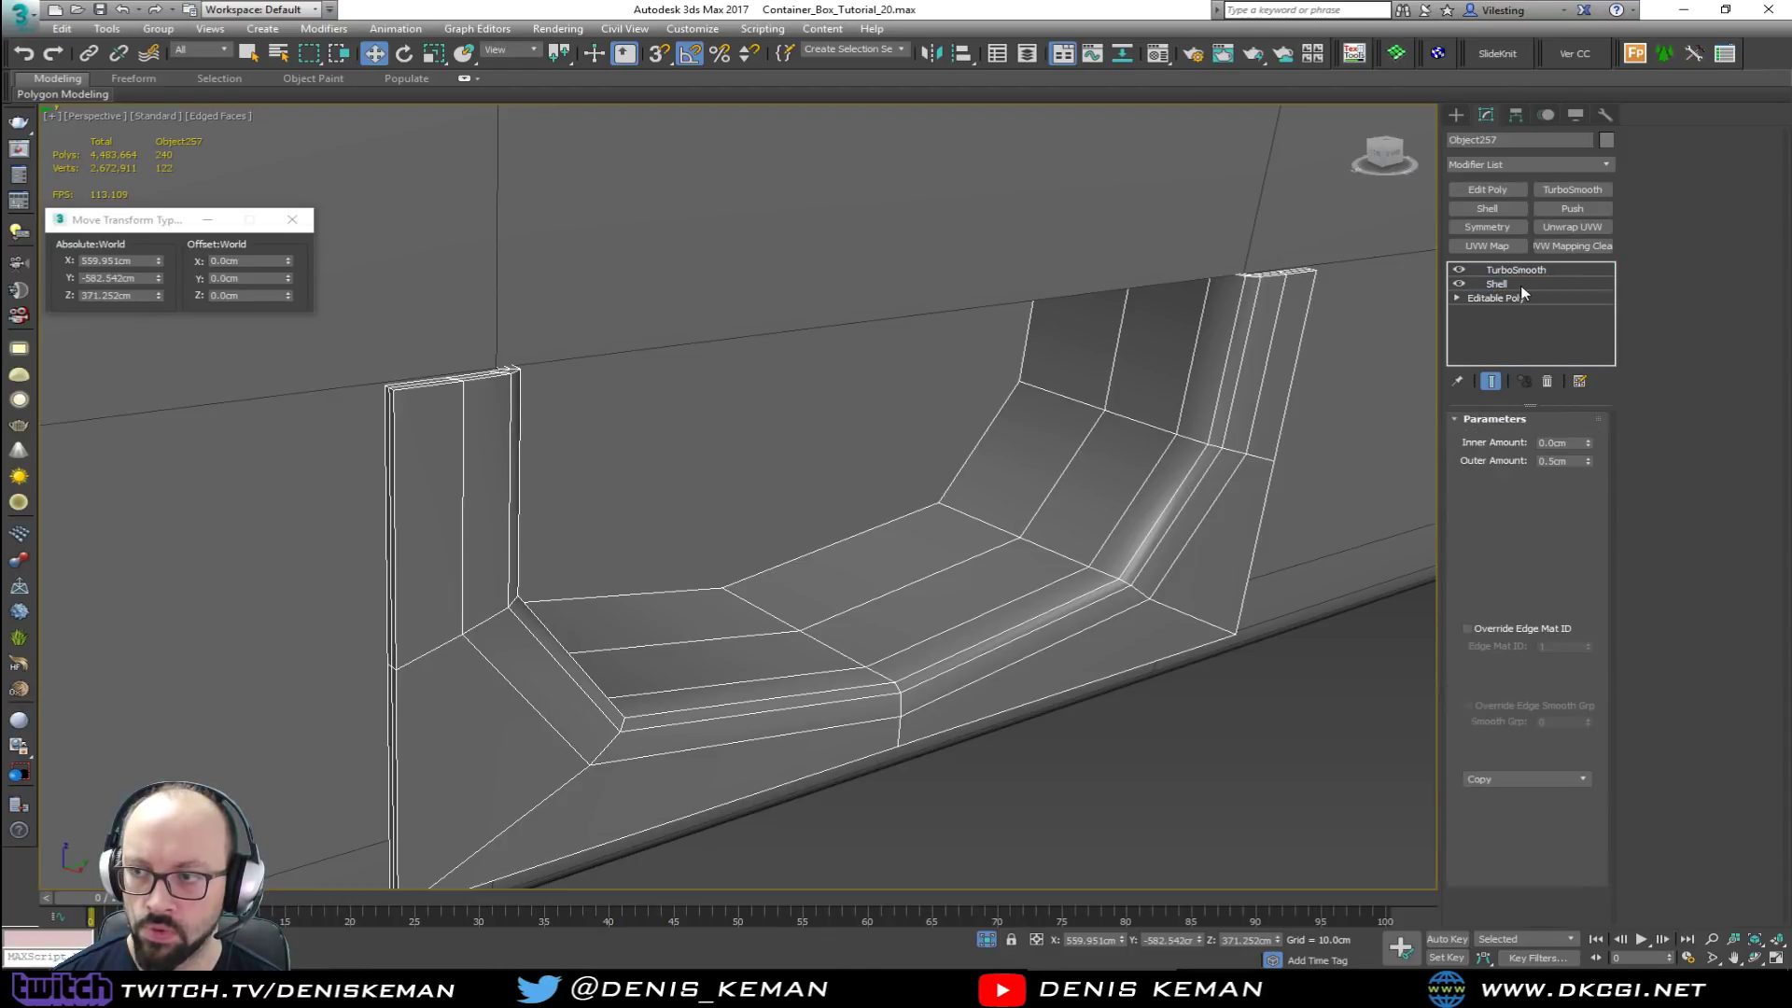
Step: Insert an Edit Poly modifier above Shell and separate the lining's inner side wall polygons and their edge strips into different smoothing groups
{"action": "left_click", "coordinate": [1505, 190]}
{"action": "left_click", "coordinate": [1459, 269]}
{"action": "key", "text": "4"}
{"action": "left_click", "coordinate": [1139, 456]}
{"action": "mouse_move", "coordinate": [1108, 491]}
{"action": "middle_mouse_down", "text": "alt"}
{"action": "mouse_move", "coordinate": [1076, 475]}
{"action": "mouse_move", "coordinate": [1106, 450]}
{"action": "mouse_move", "coordinate": [1092, 479]}
{"action": "middle_mouse_up", "text": "alt"}
{"action": "left_click", "coordinate": [1197, 429], "text": "ctrl"}
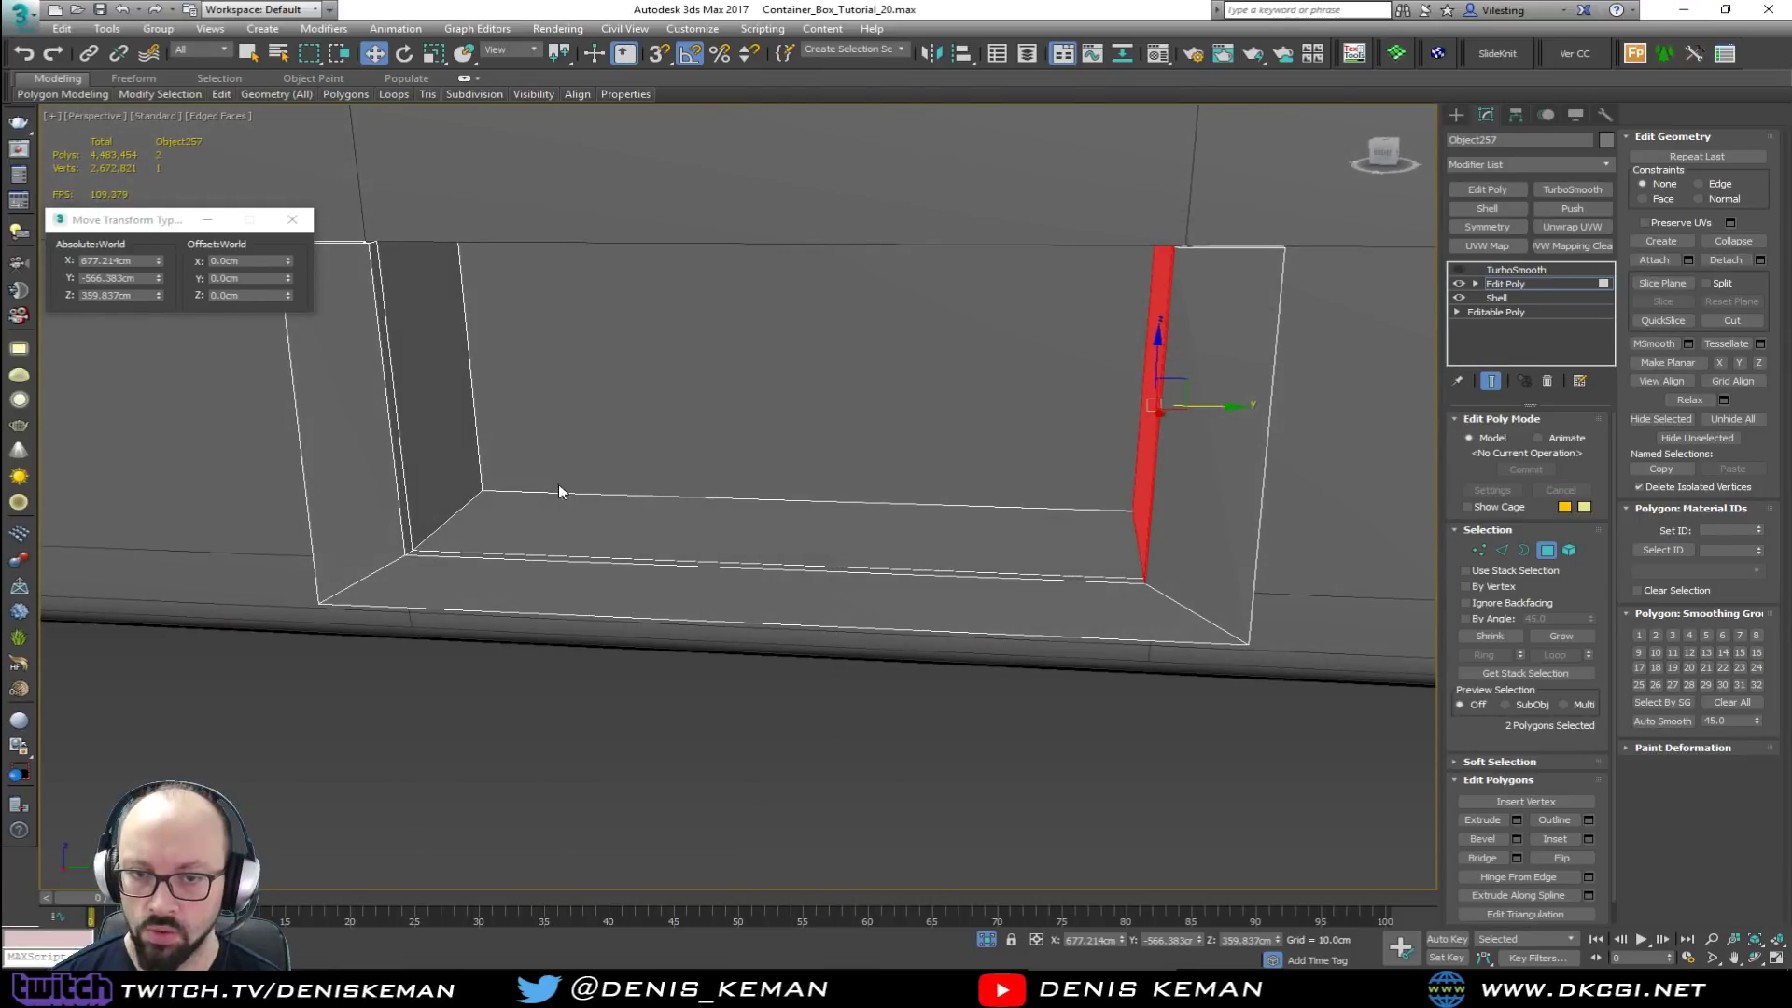
{"action": "left_click", "coordinate": [404, 471], "text": "ctrl"}
{"action": "left_click", "coordinate": [435, 455], "text": "ctrl"}
{"action": "middle_click_drag", "start_coordinate": [435, 455], "coordinate": [549, 476], "text": "alt"}
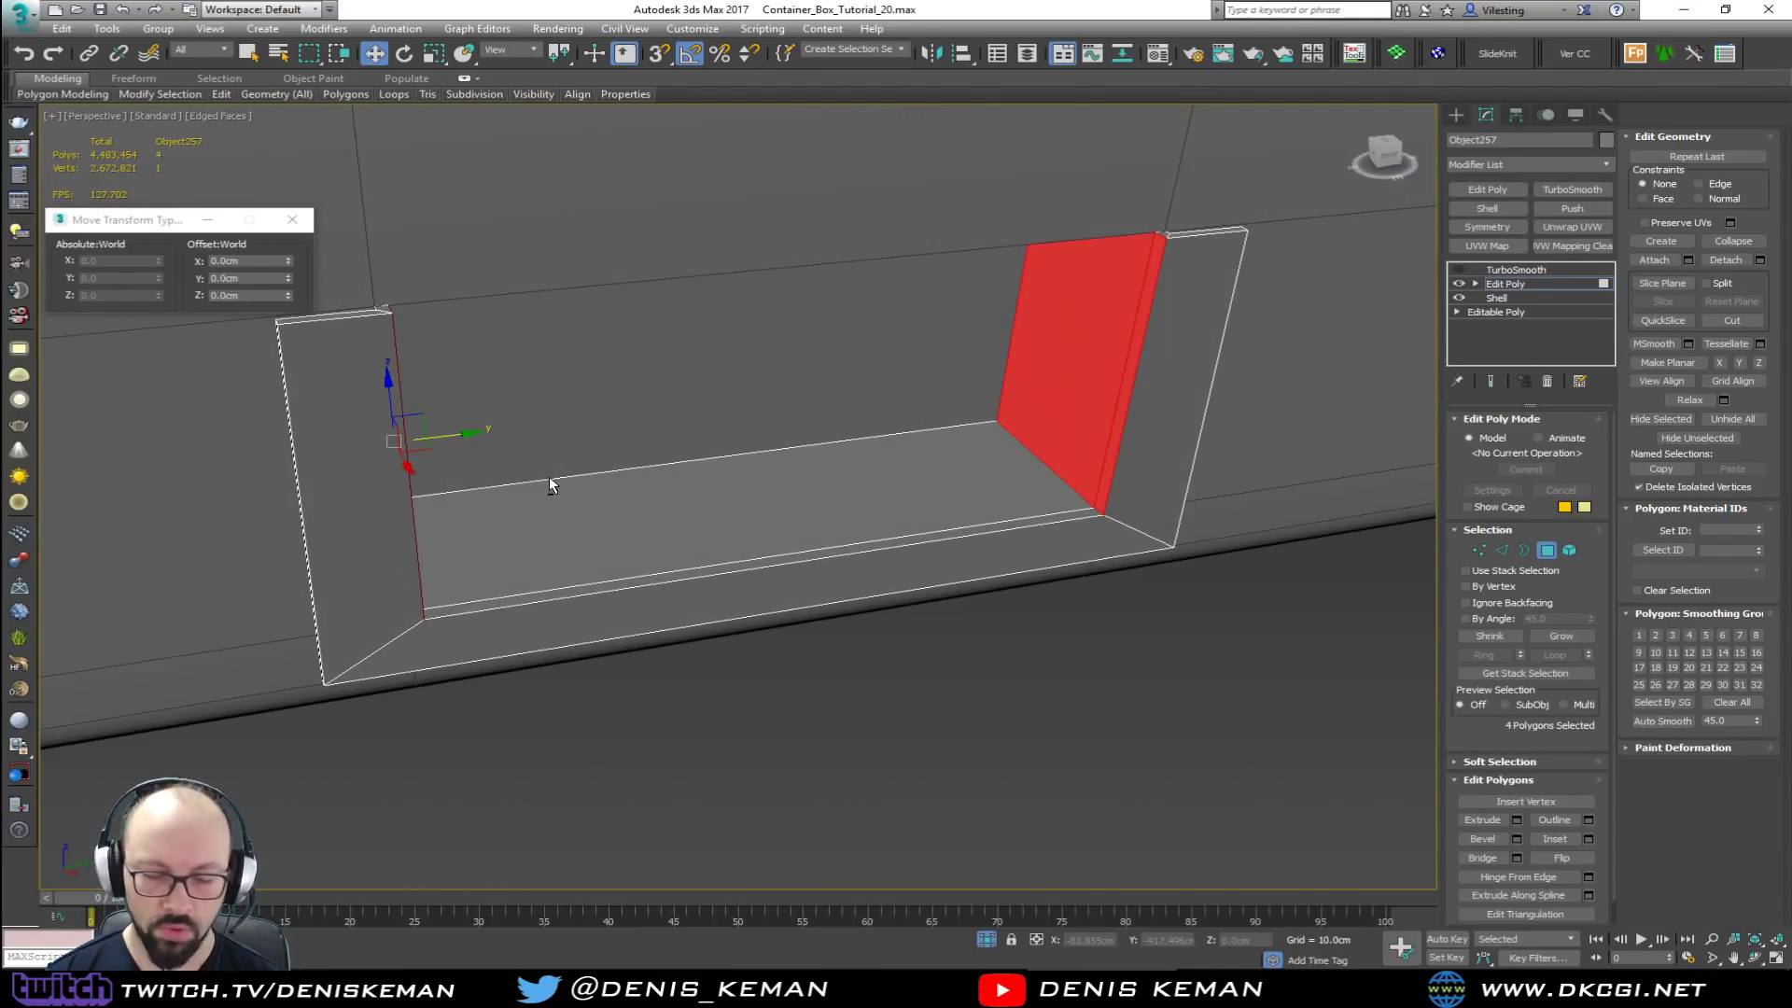
{"action": "left_click", "coordinate": [1547, 550]}
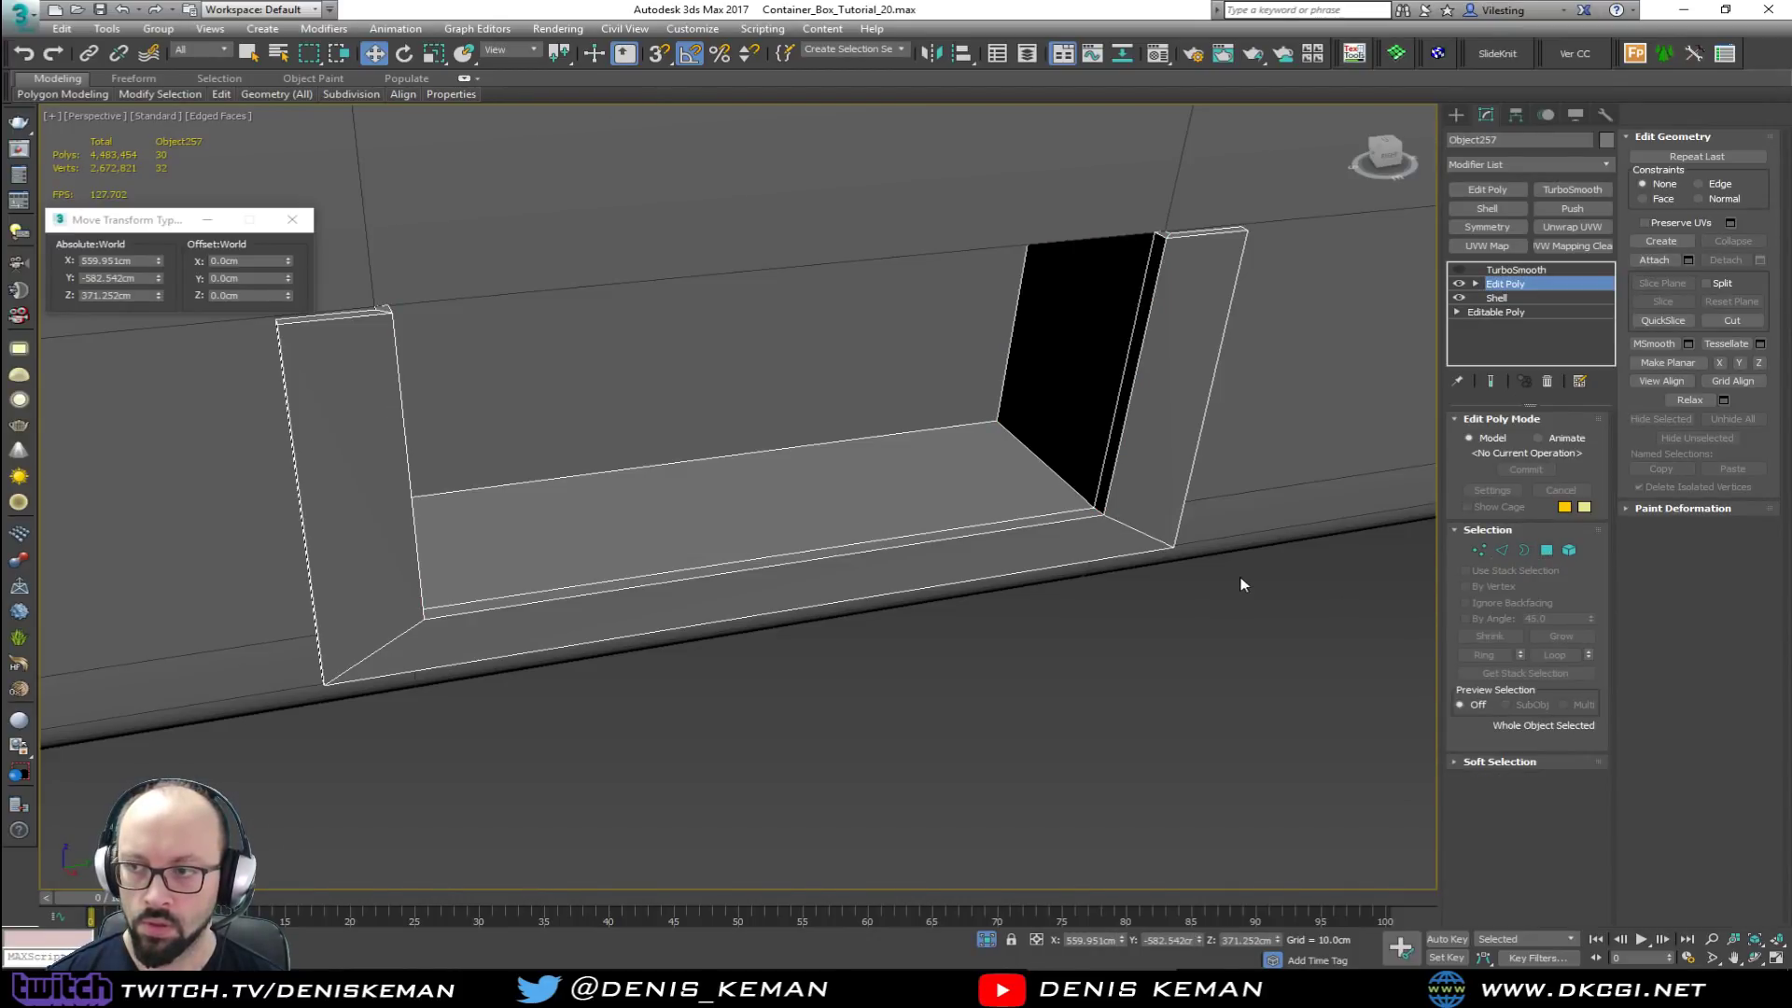
{"action": "left_click", "coordinate": [1460, 271]}
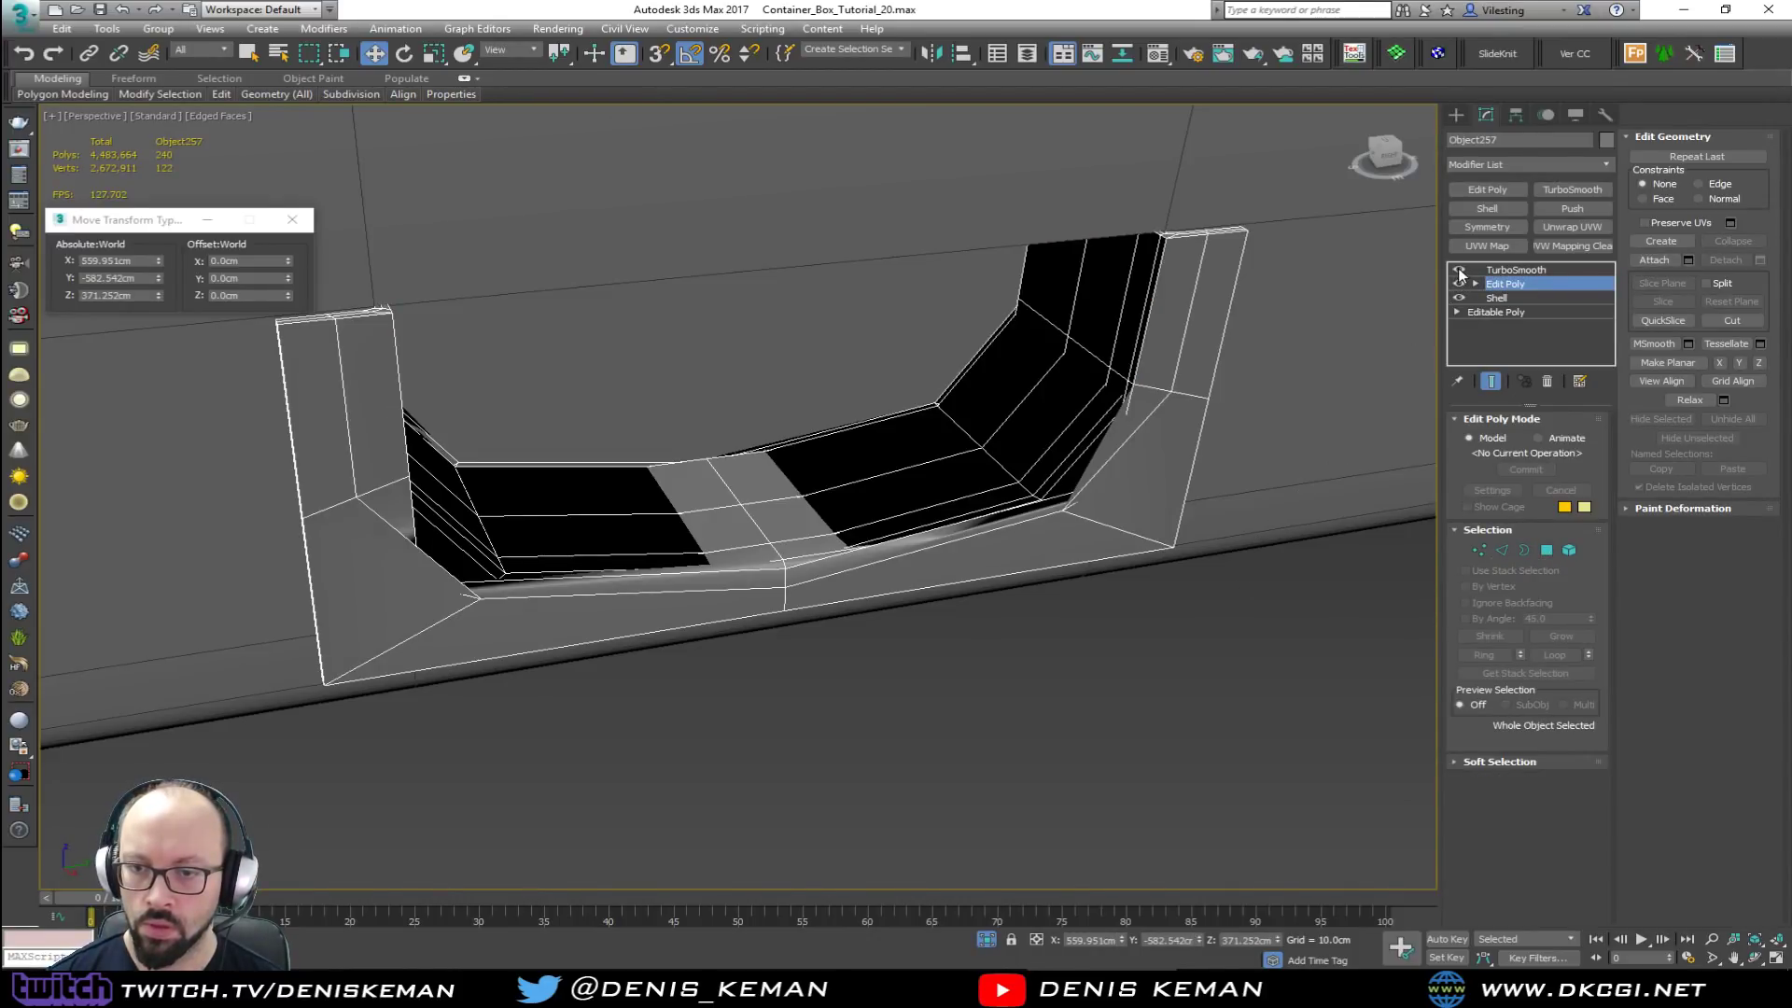
Step: Assign smoothing group 2 to the lining's floor polygons and front strip, then remove the TurboSmooth modifier
{"action": "left_click", "coordinate": [1460, 271]}
{"action": "key", "text": "4"}
{"action": "left_click", "coordinate": [912, 518]}
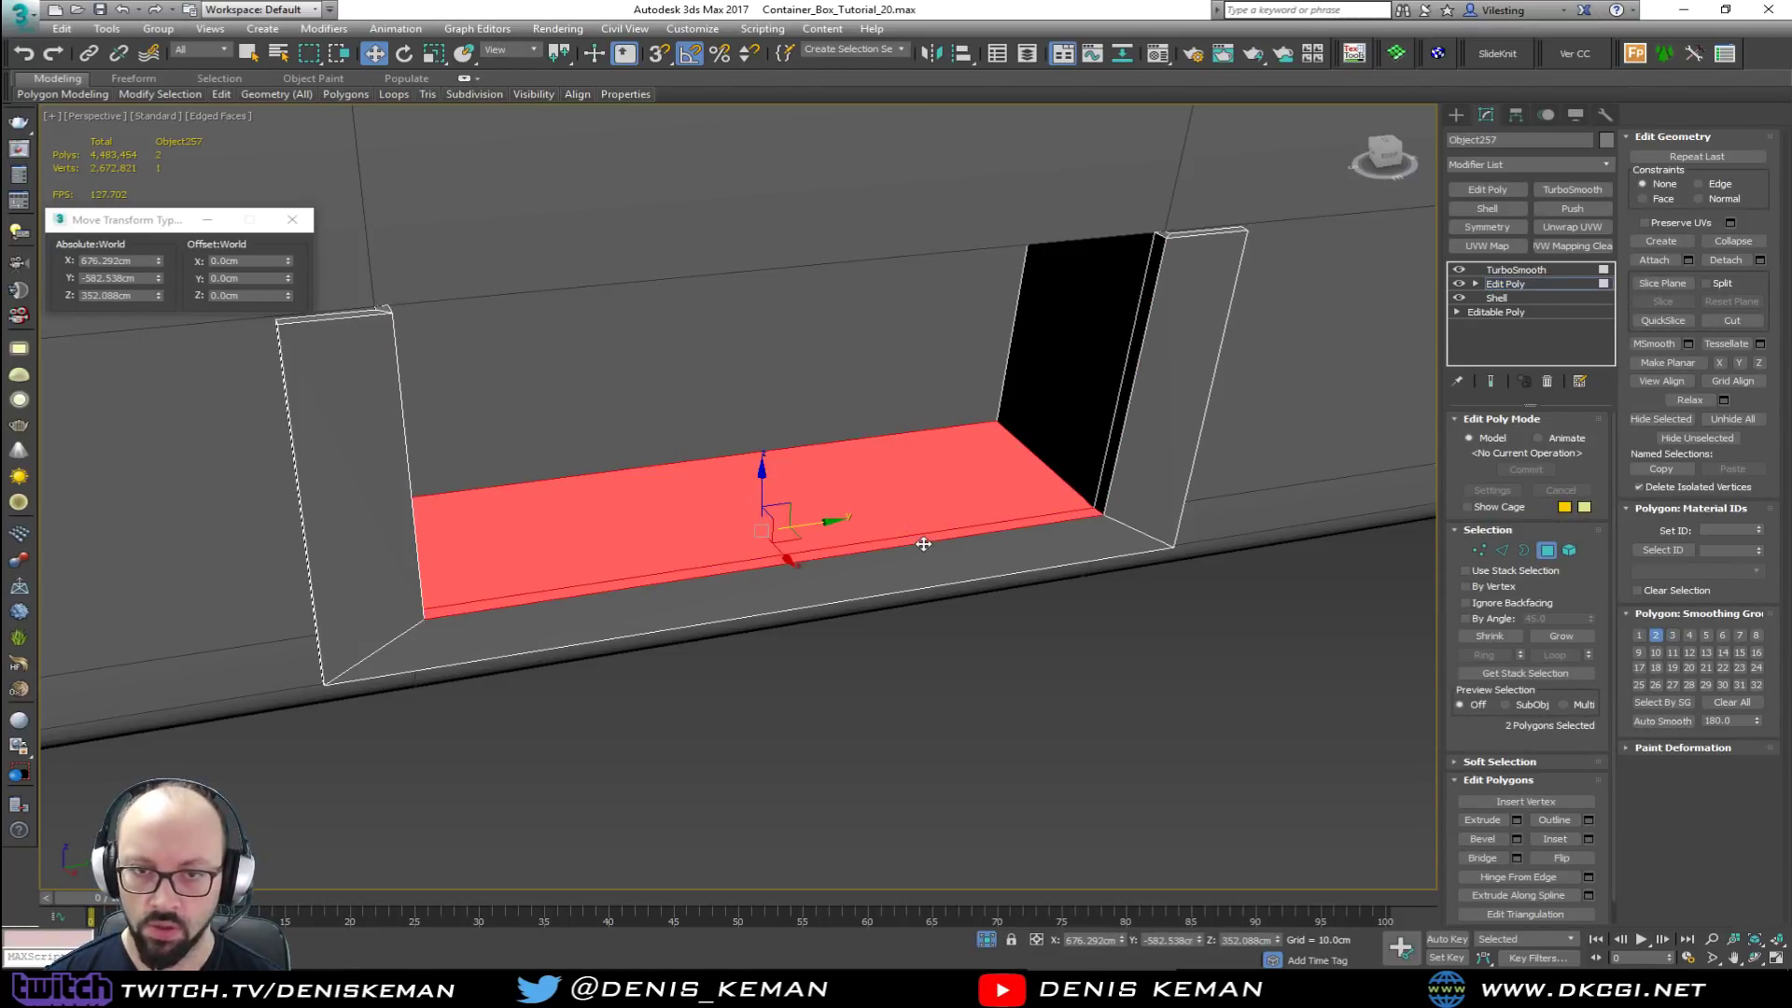
{"action": "left_click", "coordinate": [1551, 552]}
{"action": "left_click", "coordinate": [1491, 380]}
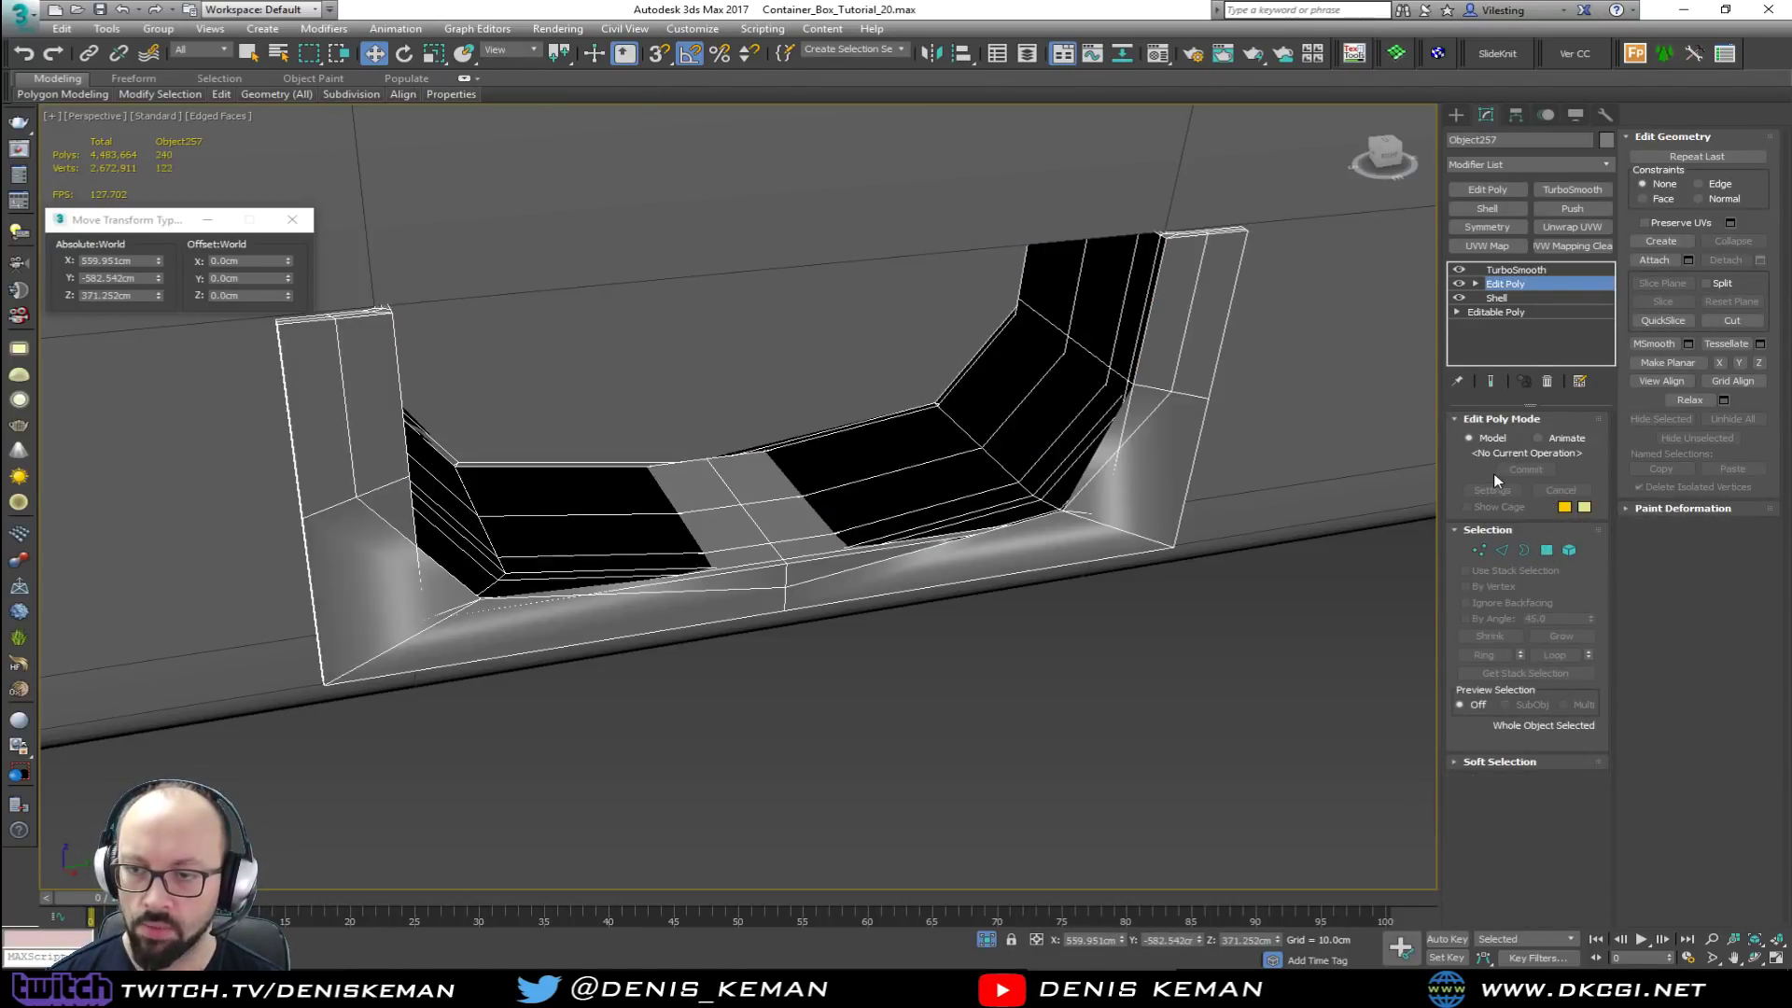
{"action": "left_click", "coordinate": [1521, 269]}
{"action": "left_click", "coordinate": [1547, 381]}
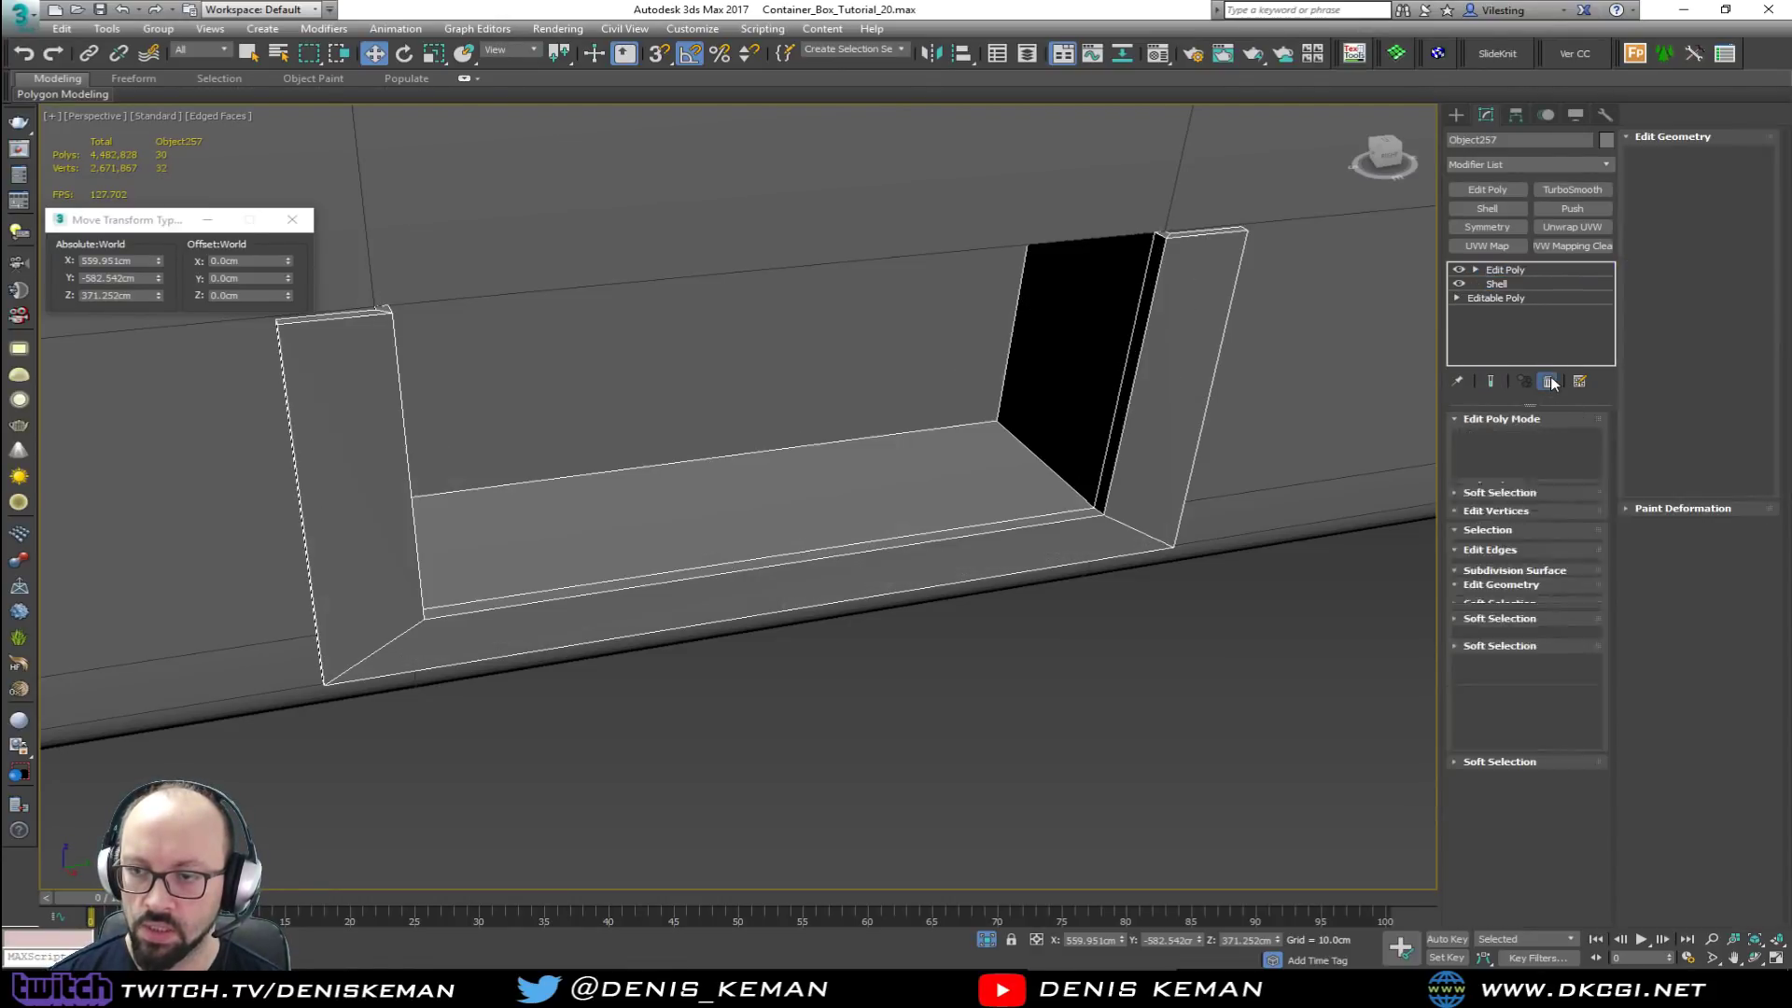
Step: Insert a supporting edge loop across the floor and flange close to each of the lining's two inner lower corners
{"action": "middle_click_drag", "start_coordinate": [1089, 481], "coordinate": [840, 495], "text": "alt"}
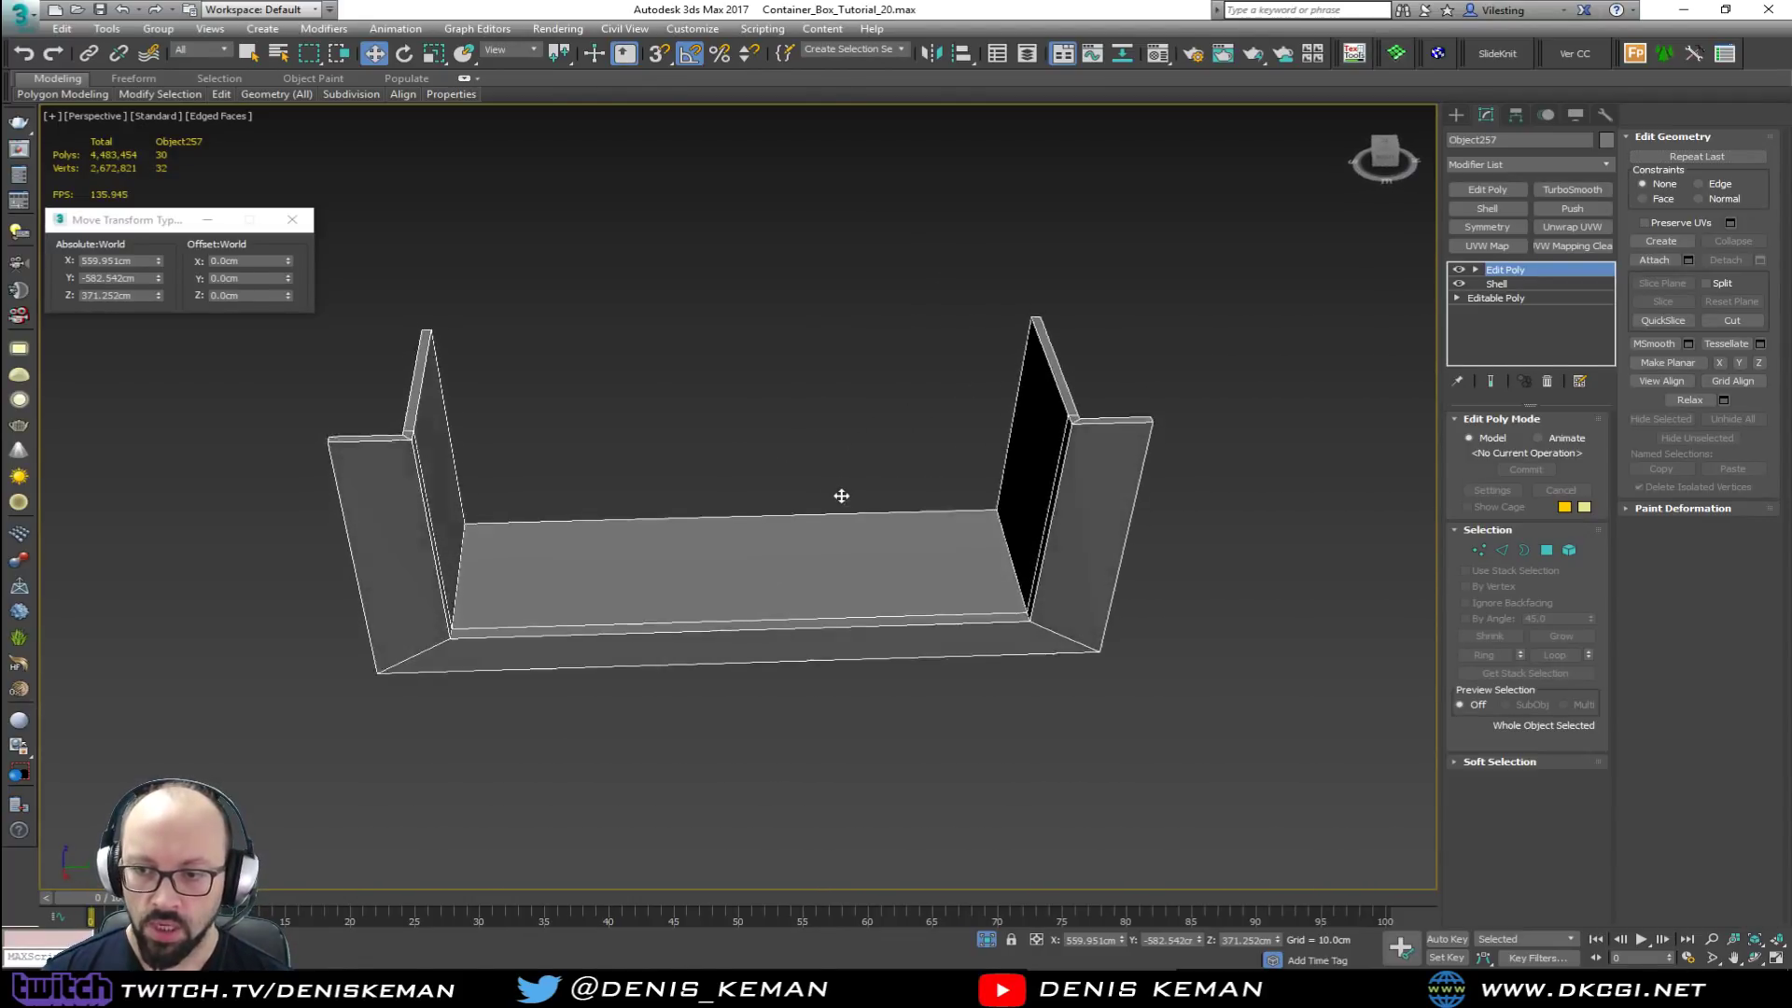
{"action": "scroll", "coordinate": [1013, 517], "scroll_direction": "up", "scroll_amount": 3}
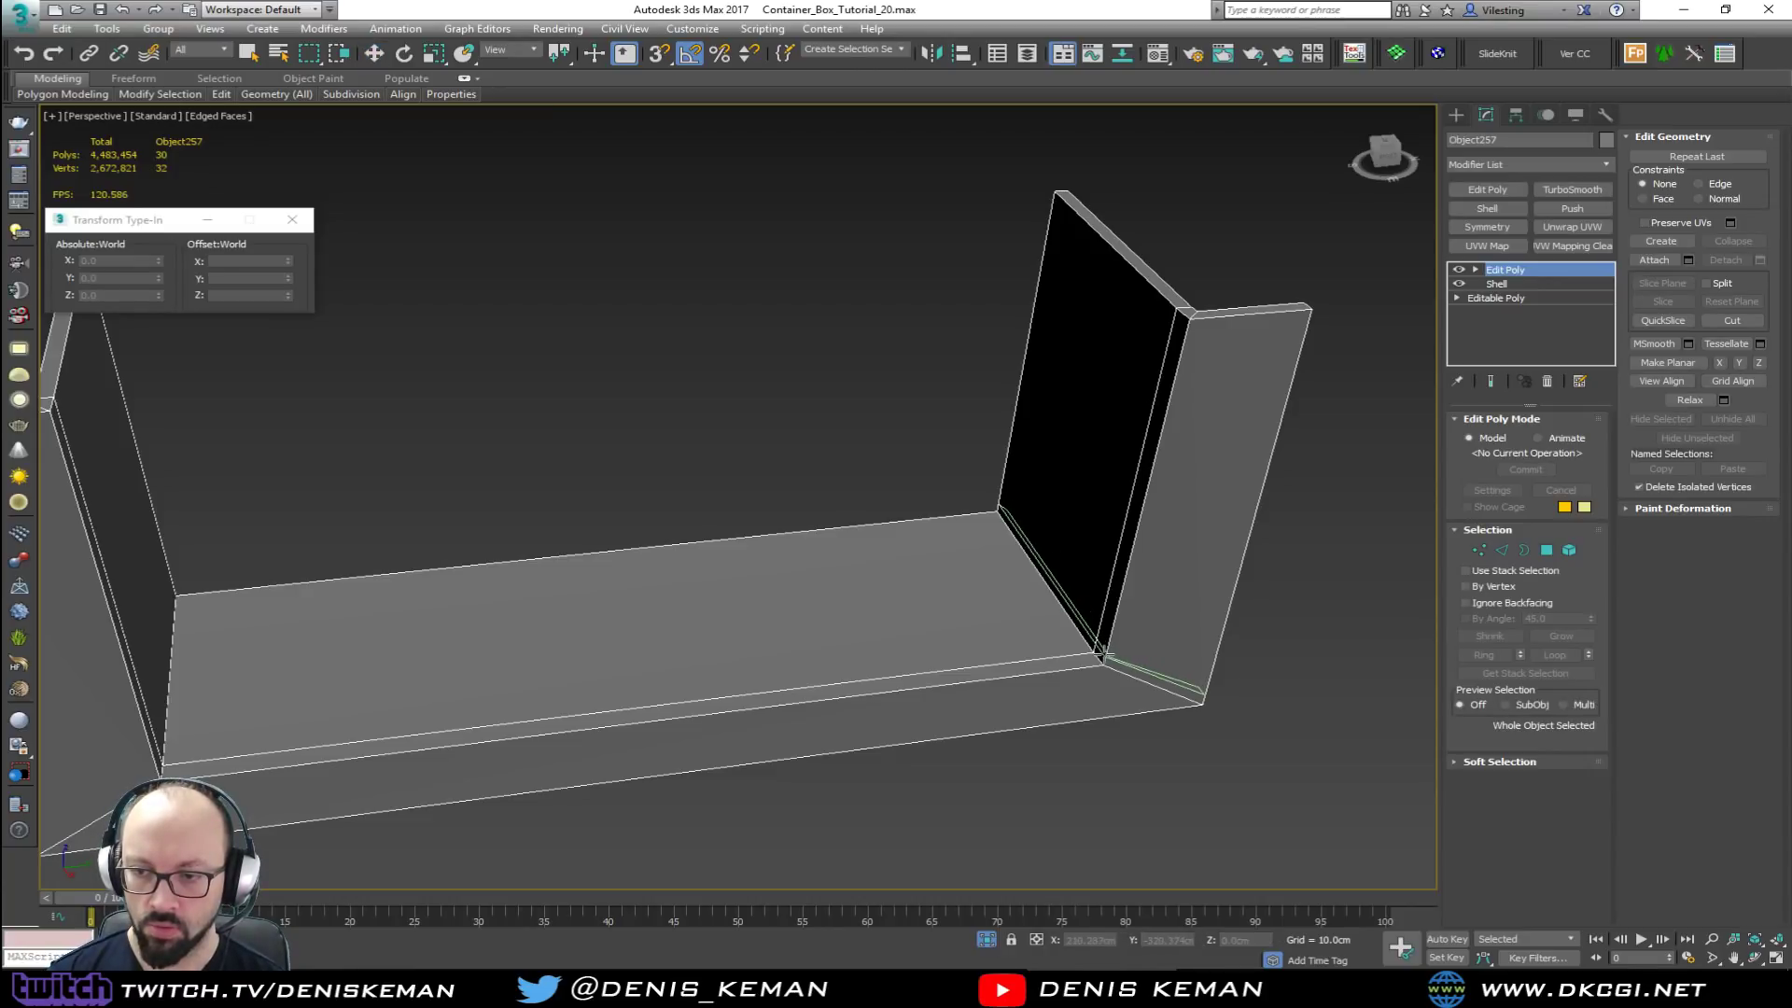
{"action": "key", "text": "2"}
{"action": "double_click", "coordinate": [1036, 659]}
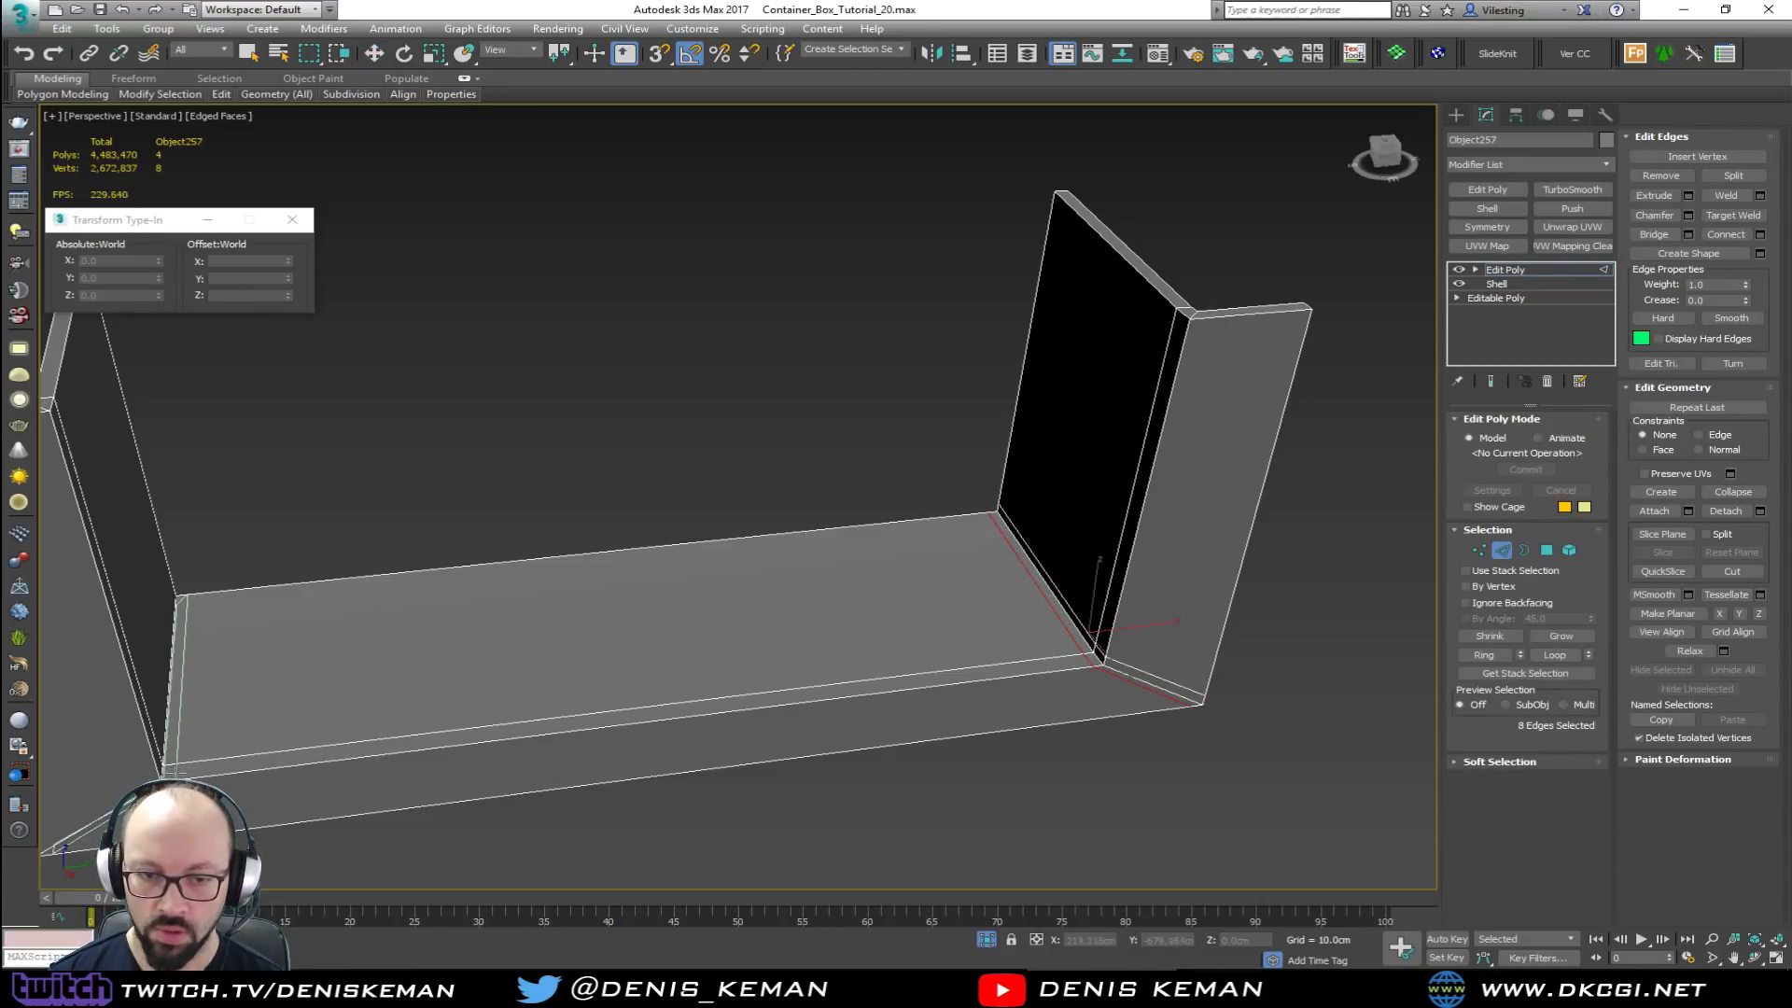
{"action": "left_click", "coordinate": [175, 771]}
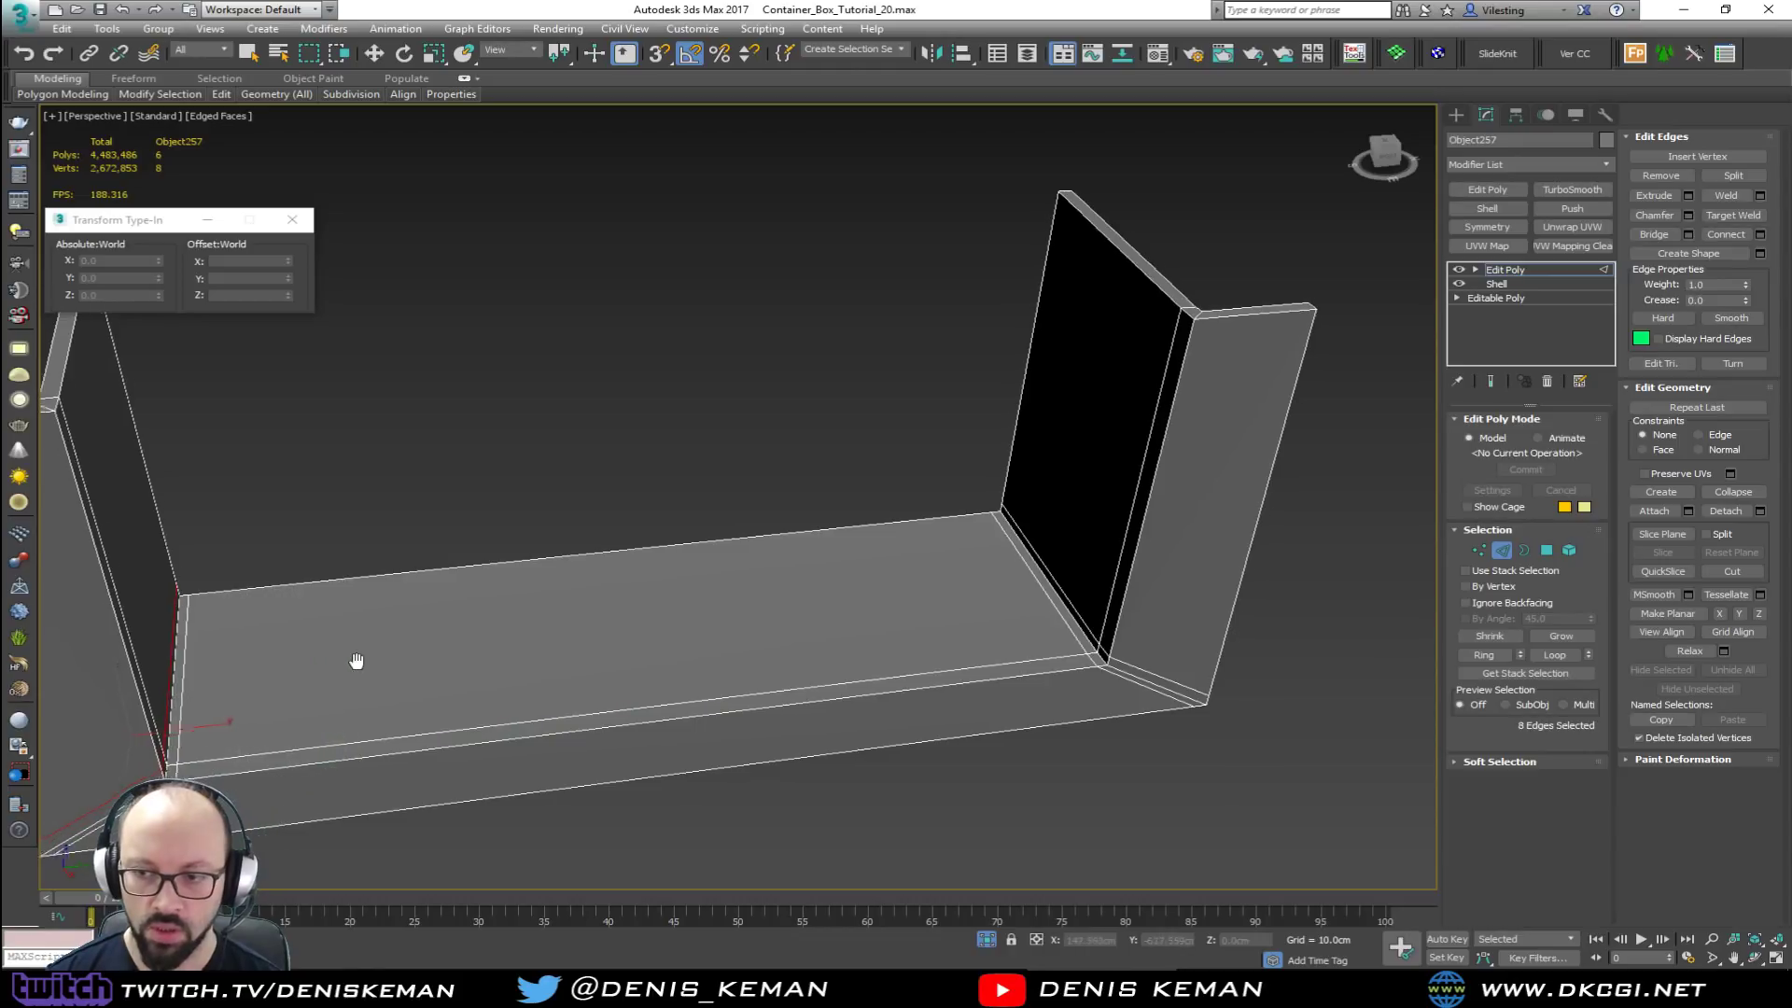
{"action": "middle_click_drag", "start_coordinate": [348, 659], "coordinate": [468, 659]}
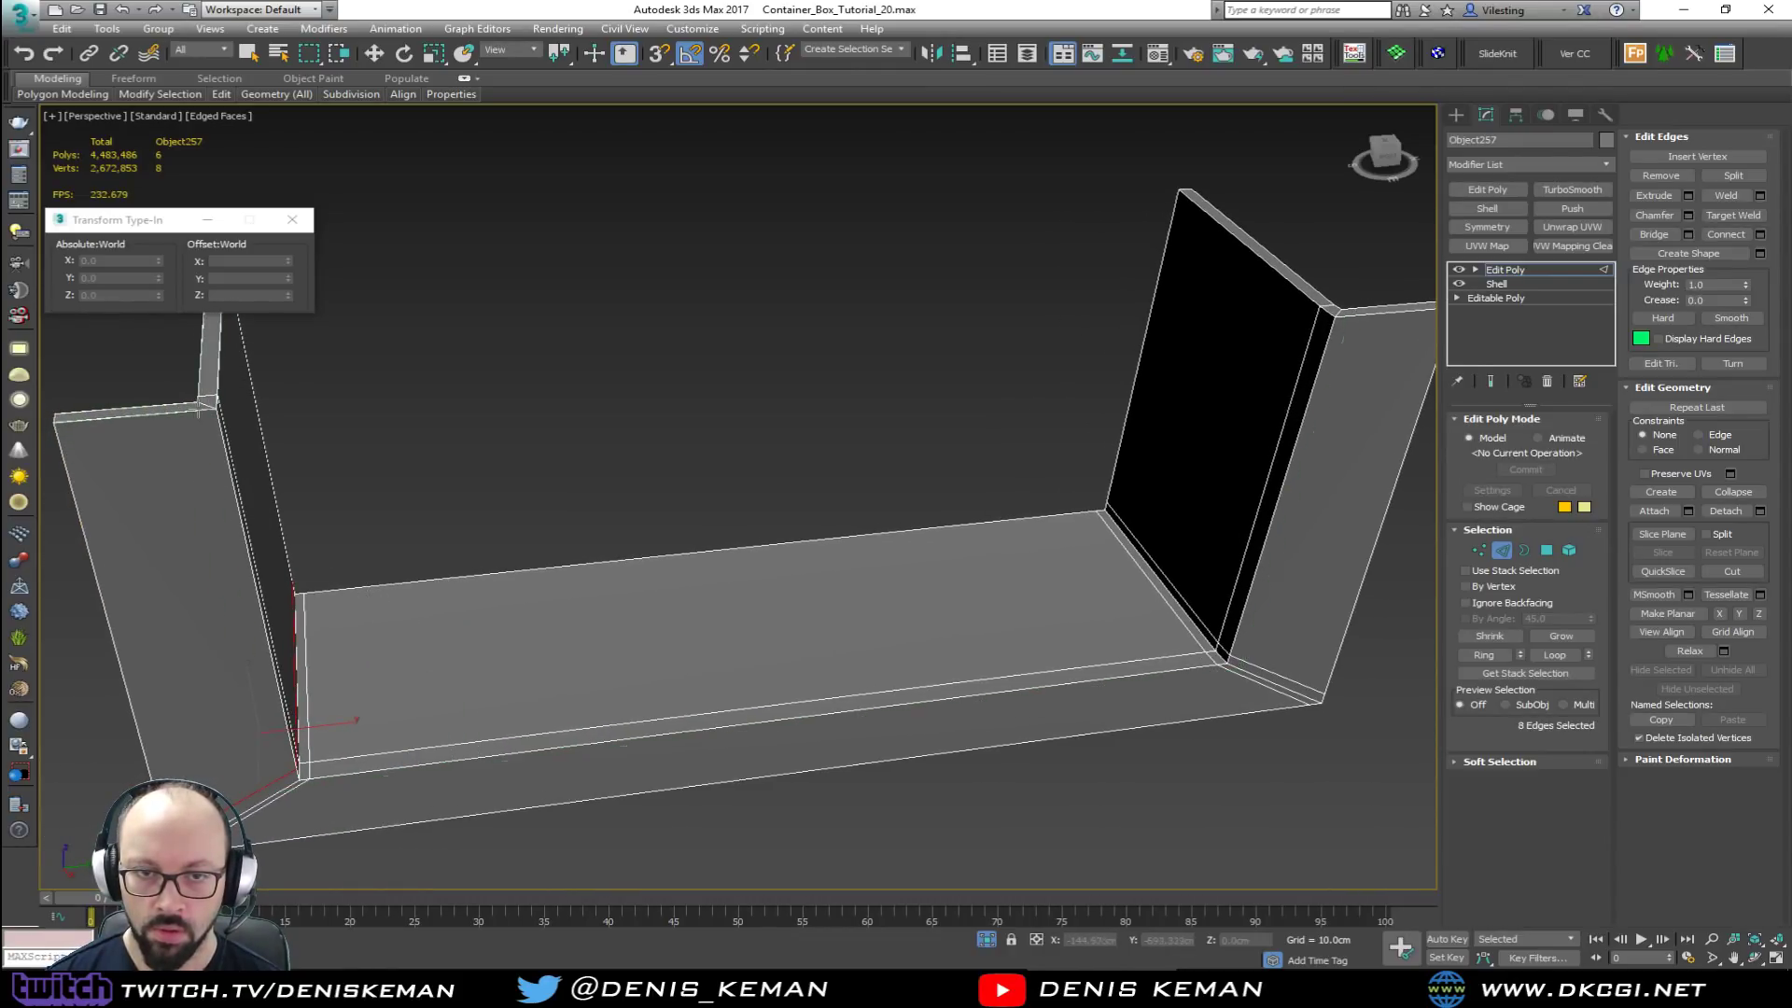
Step: Insert supporting edge loops along the flange's inner and outer borders and along the rear border of the floor and side walls
{"action": "left_click", "coordinate": [467, 760]}
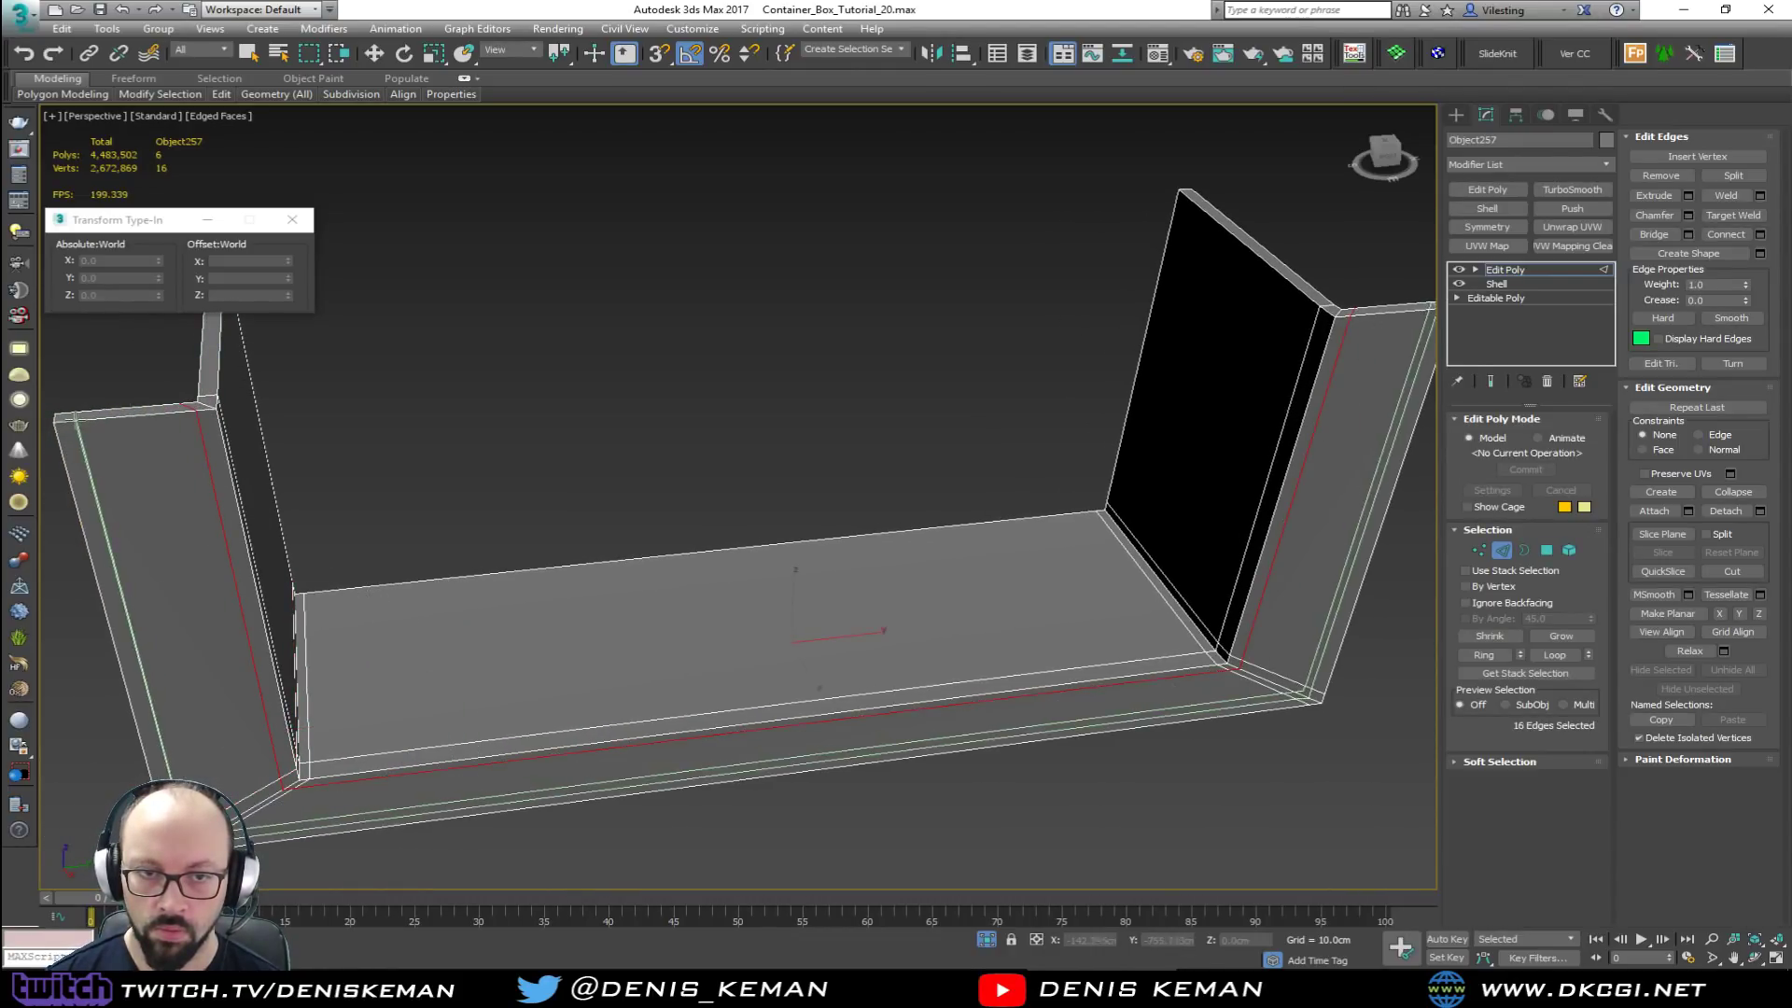
{"action": "left_click", "coordinate": [471, 810]}
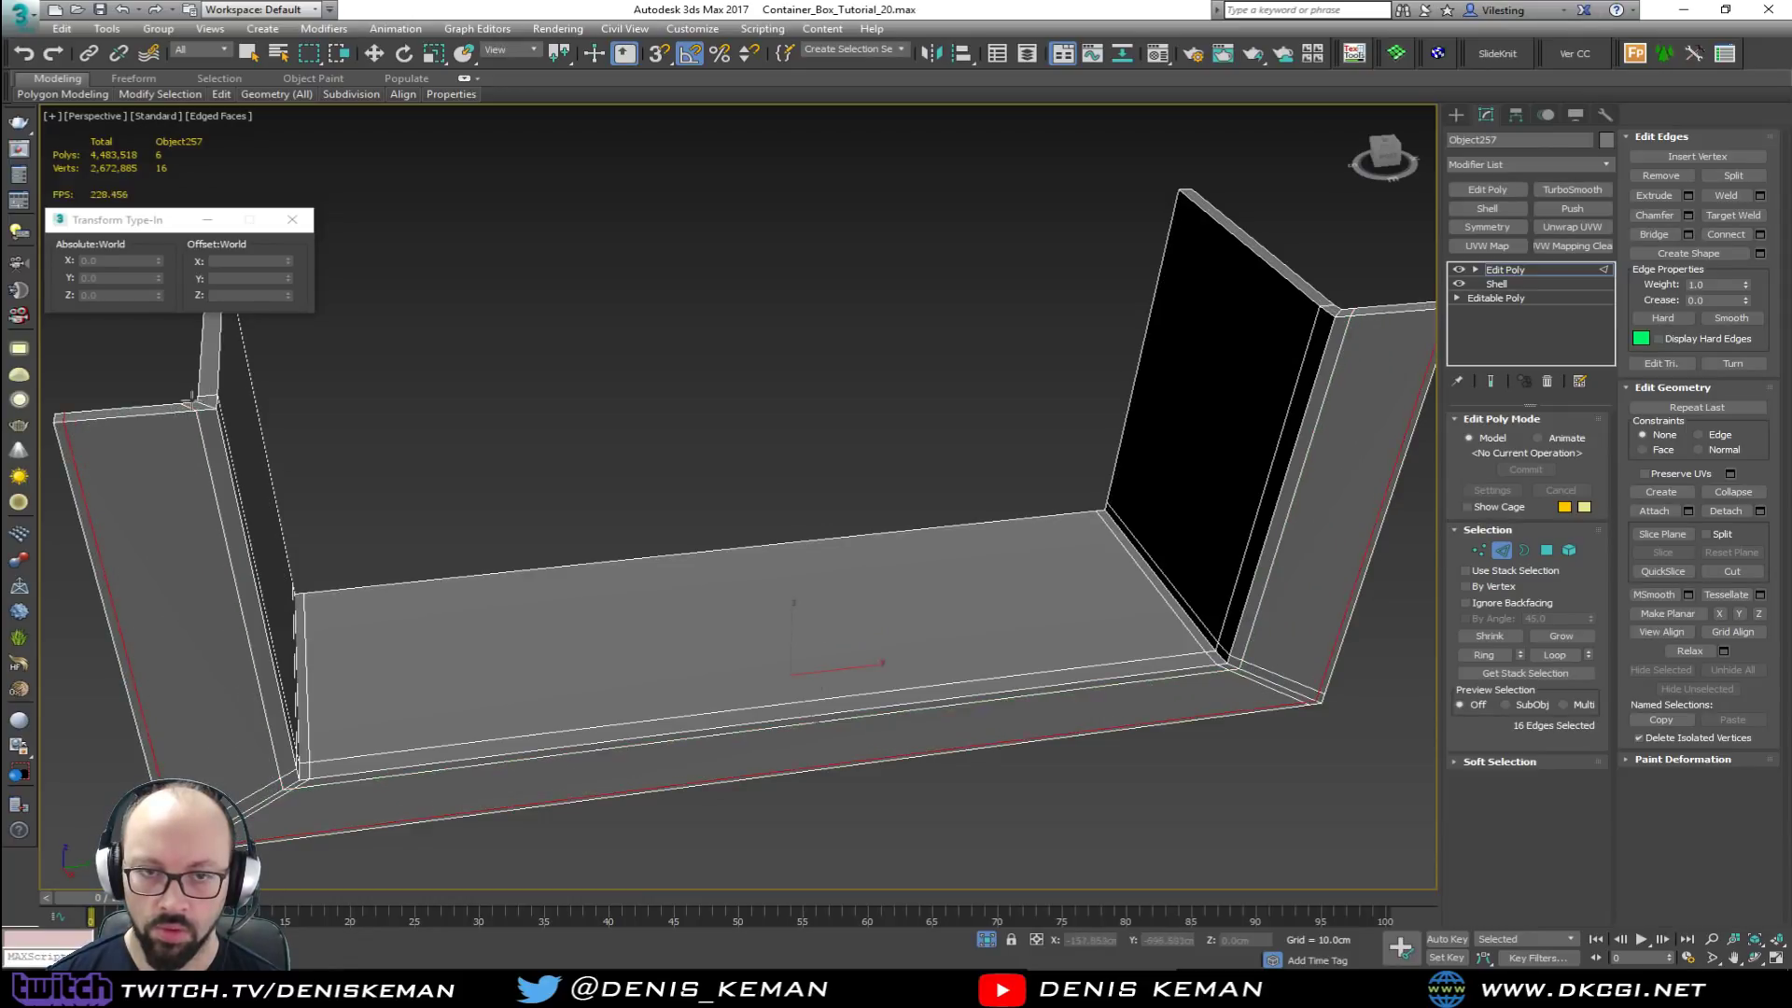
{"action": "middle_click_drag", "start_coordinate": [355, 402], "coordinate": [128, 428], "text": "alt"}
{"action": "middle_click_drag", "start_coordinate": [334, 304], "coordinate": [328, 484]}
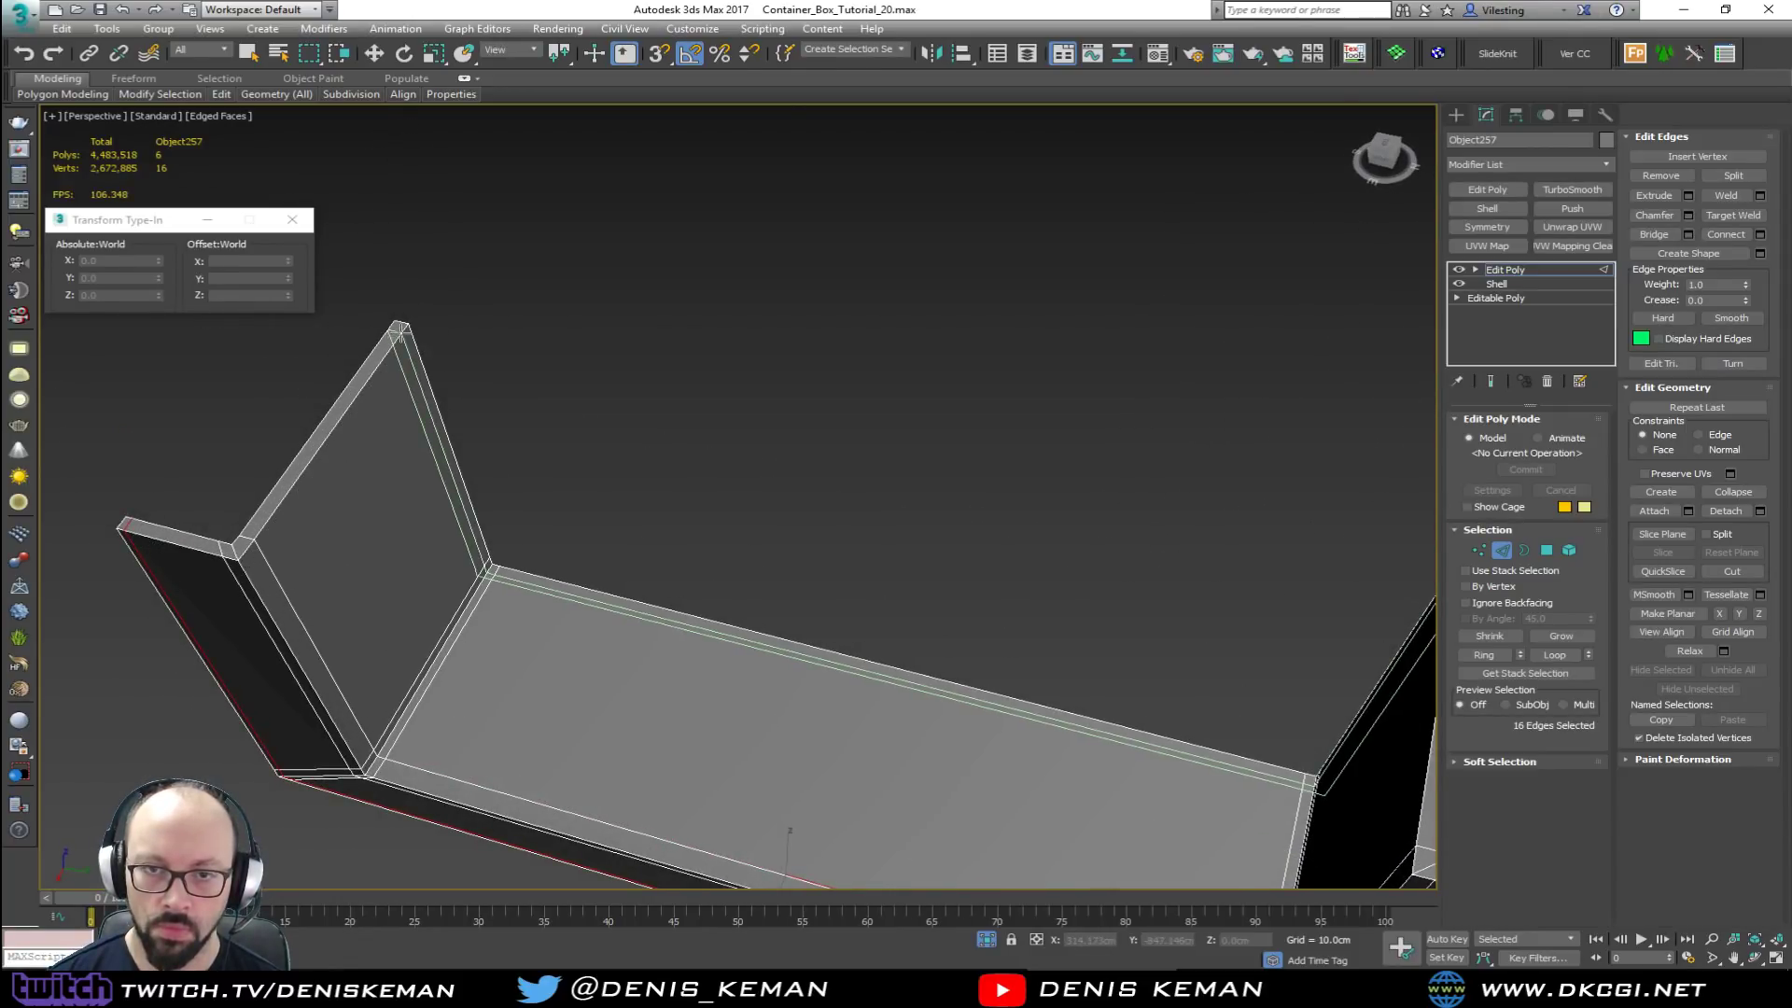
{"action": "left_click", "coordinate": [399, 329]}
{"action": "scroll", "coordinate": [717, 468], "scroll_direction": "down", "scroll_amount": 4}
{"action": "middle_click_drag", "start_coordinate": [432, 368], "coordinate": [525, 349], "text": "alt"}
{"action": "key", "text": "w"}
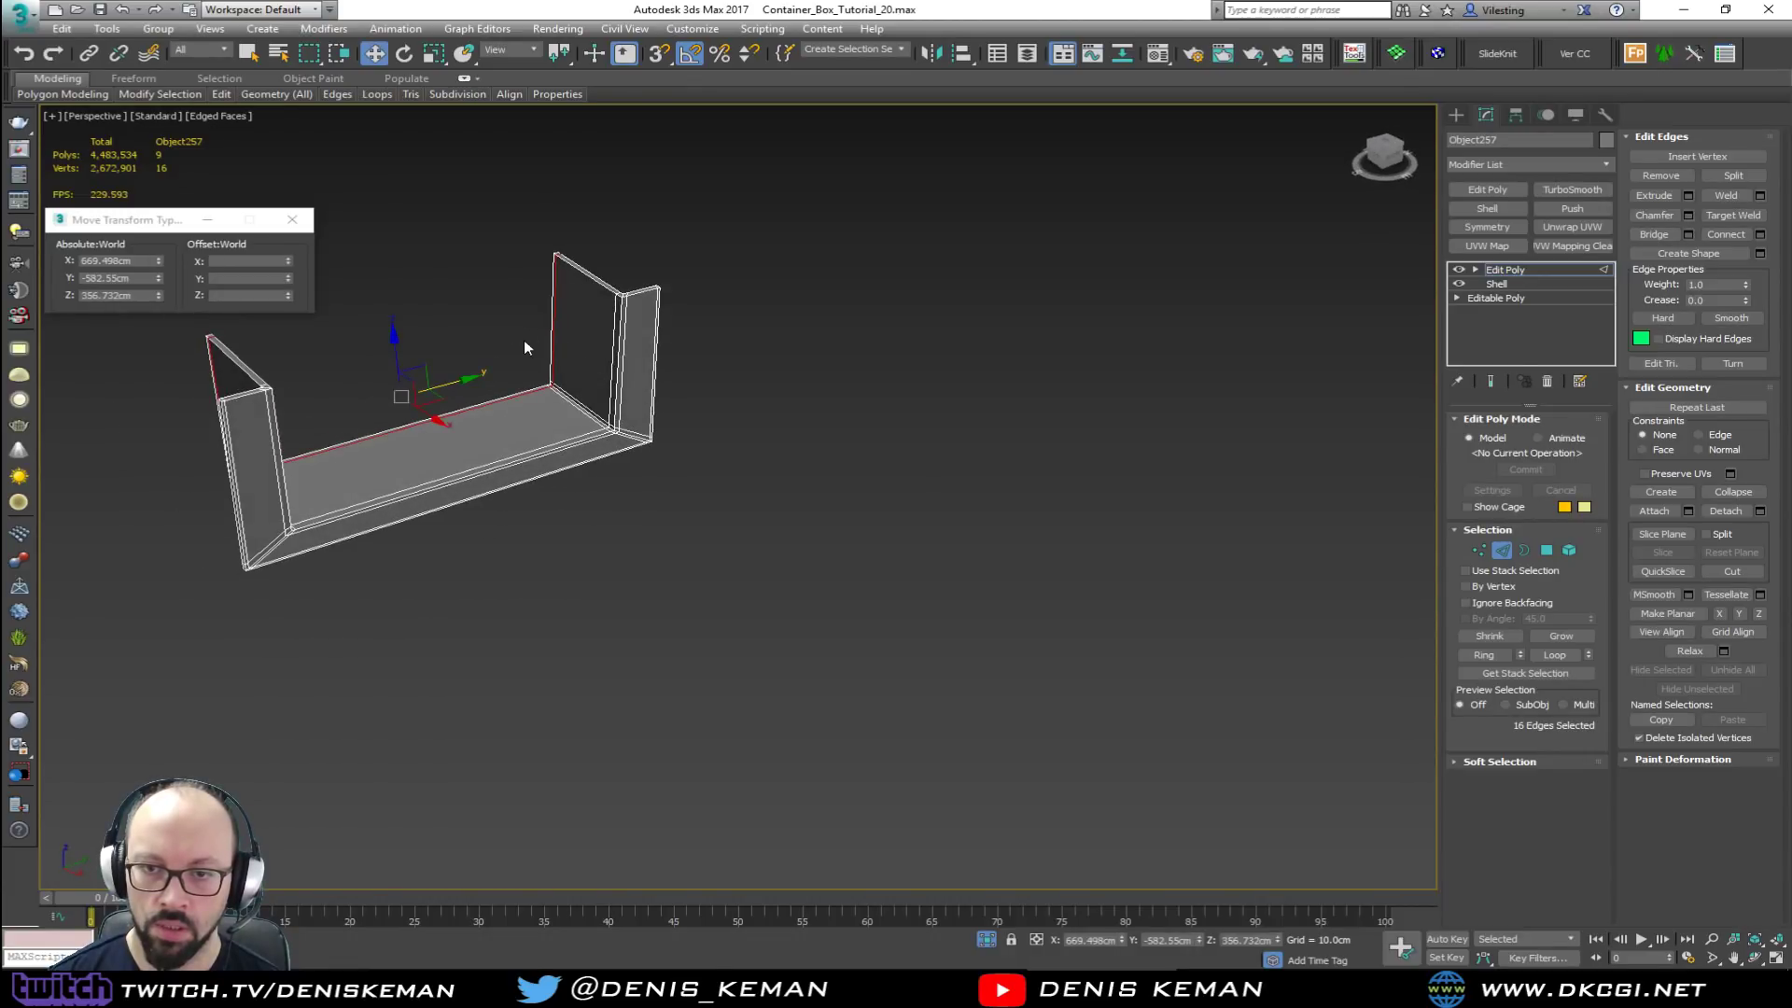
Step: Leave edge editing and apply a new TurboSmooth modifier with 1 iteration to the lining
{"action": "left_click", "coordinate": [1502, 552]}
{"action": "left_click", "coordinate": [1575, 187]}
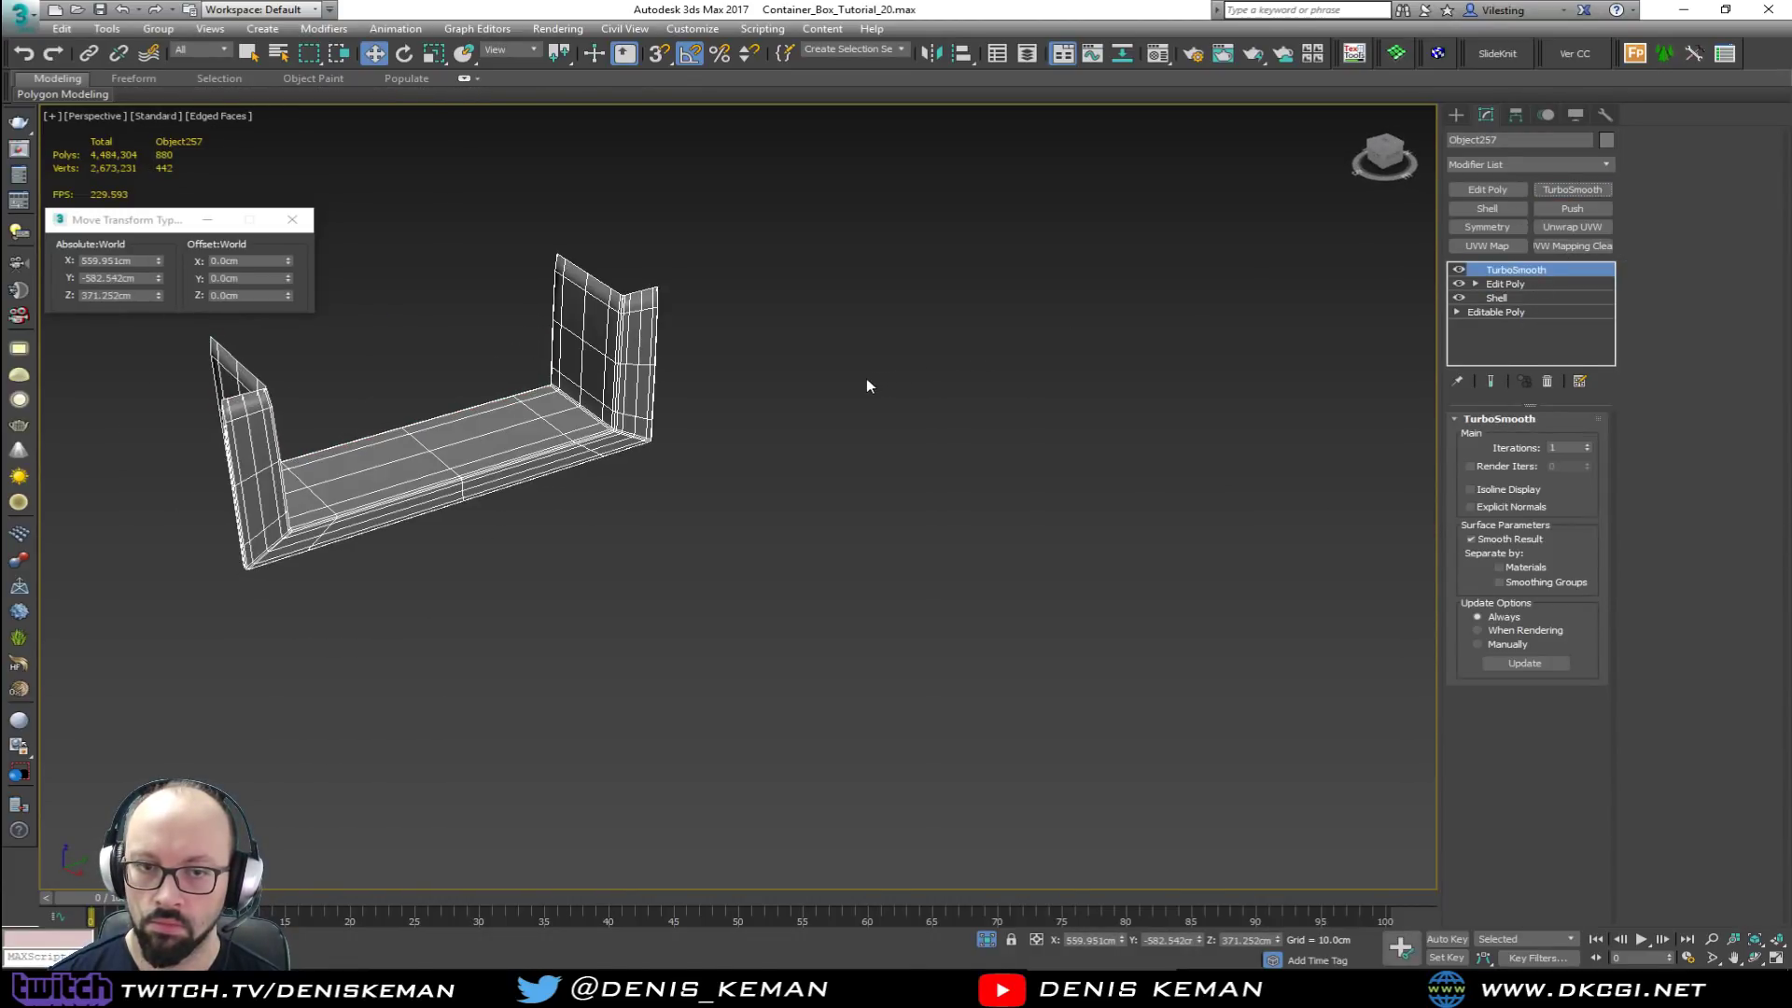
{"action": "middle_click_drag", "start_coordinate": [716, 380], "coordinate": [828, 427]}
{"action": "scroll", "coordinate": [464, 492], "scroll_direction": "up", "scroll_amount": 6}
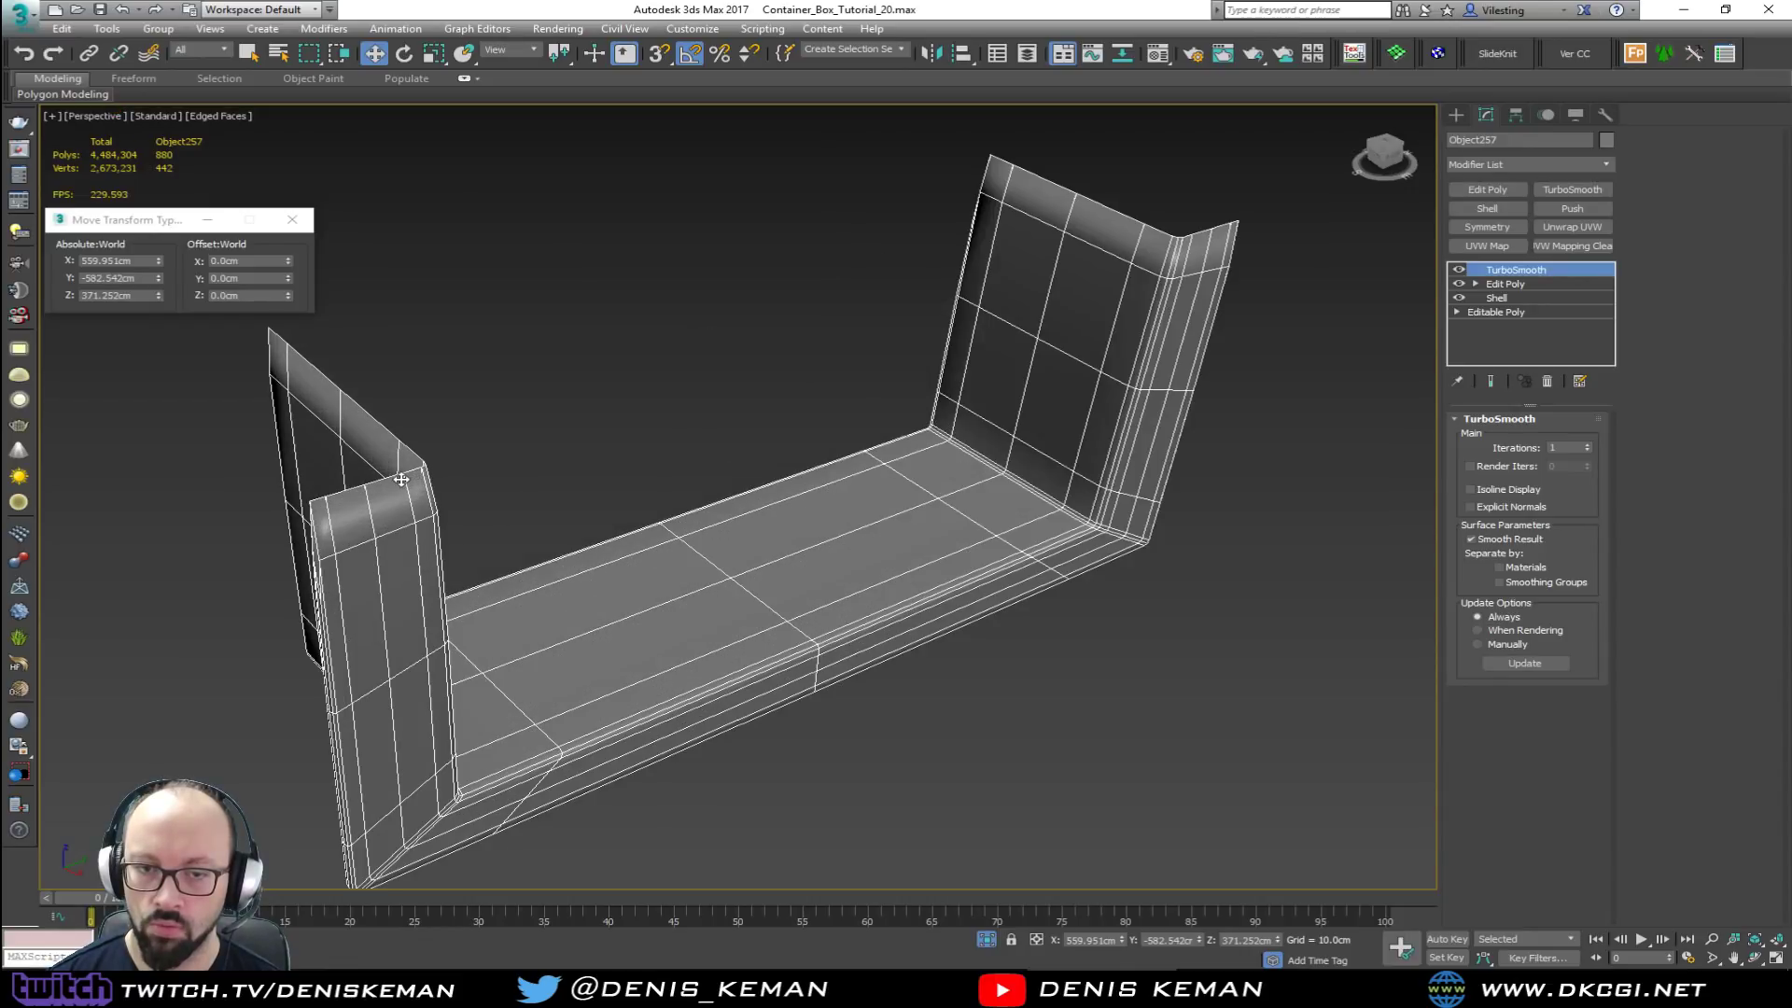
Step: In the Edit Poly level, insert two supporting edge loops along the shell's thickness, near its front and back borders
{"action": "left_click", "coordinate": [1531, 283]}
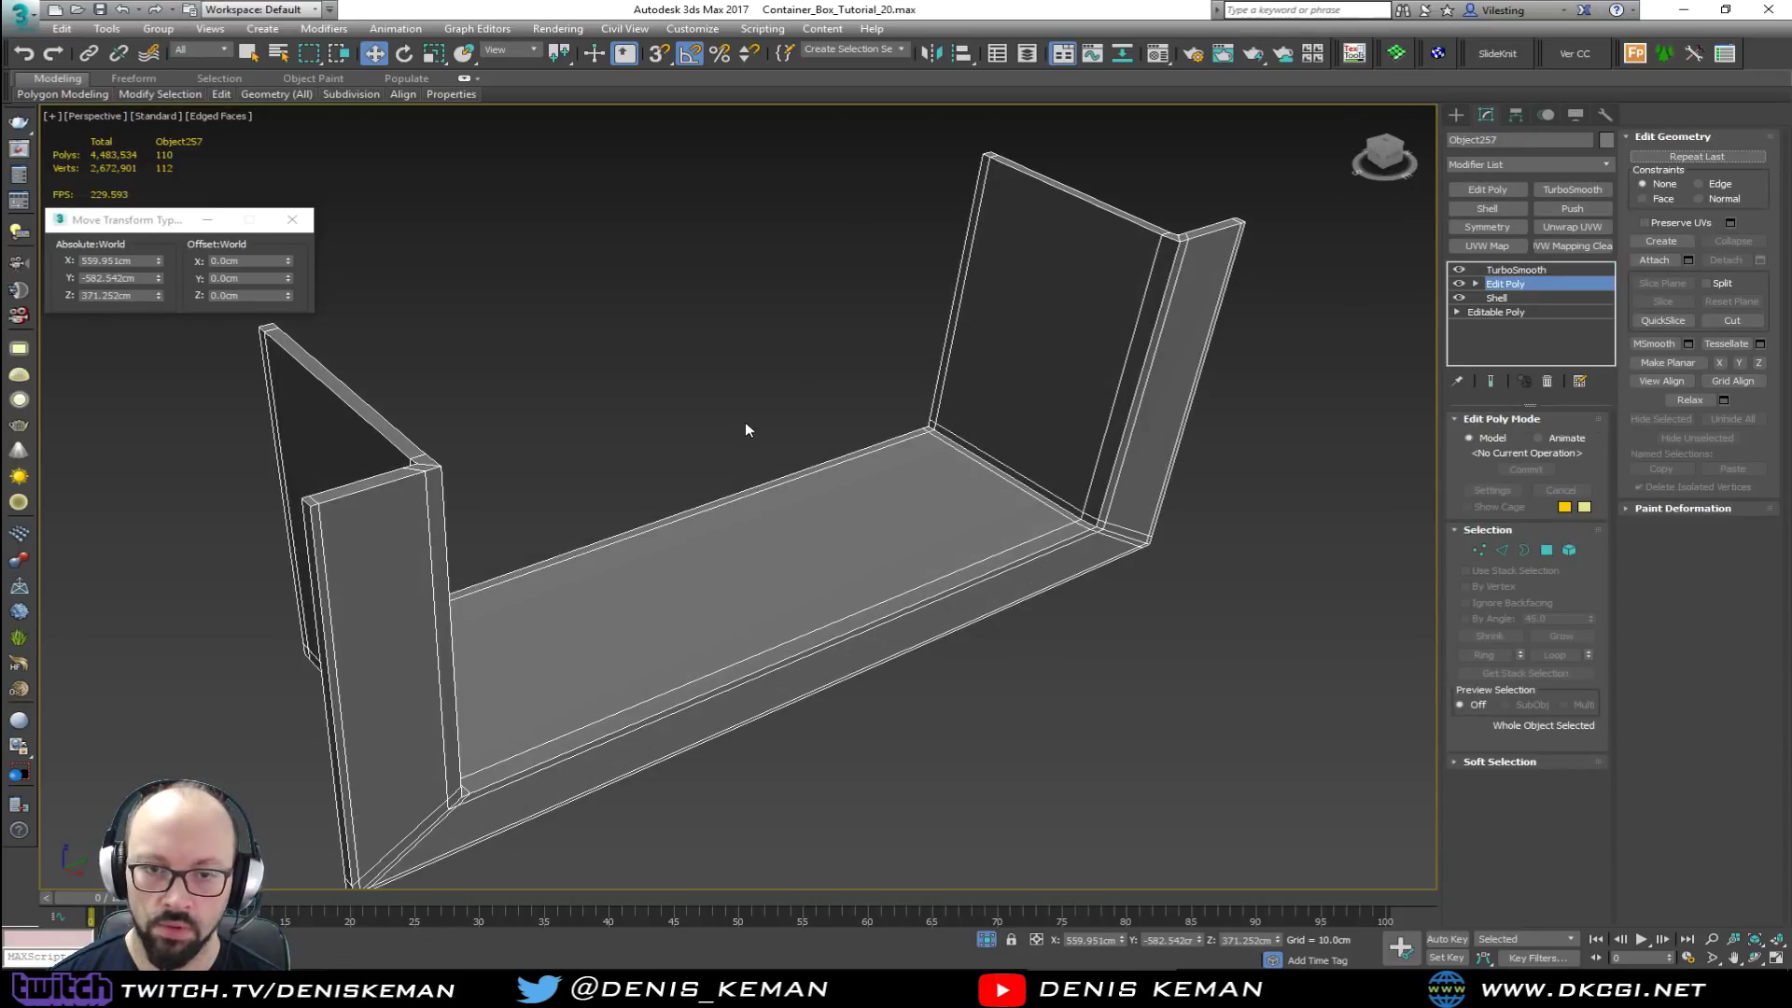
{"action": "scroll", "coordinate": [427, 462], "scroll_direction": "up", "scroll_amount": 2}
{"action": "middle_click_drag", "start_coordinate": [402, 474], "coordinate": [667, 474]}
{"action": "key", "text": "alt+s"}
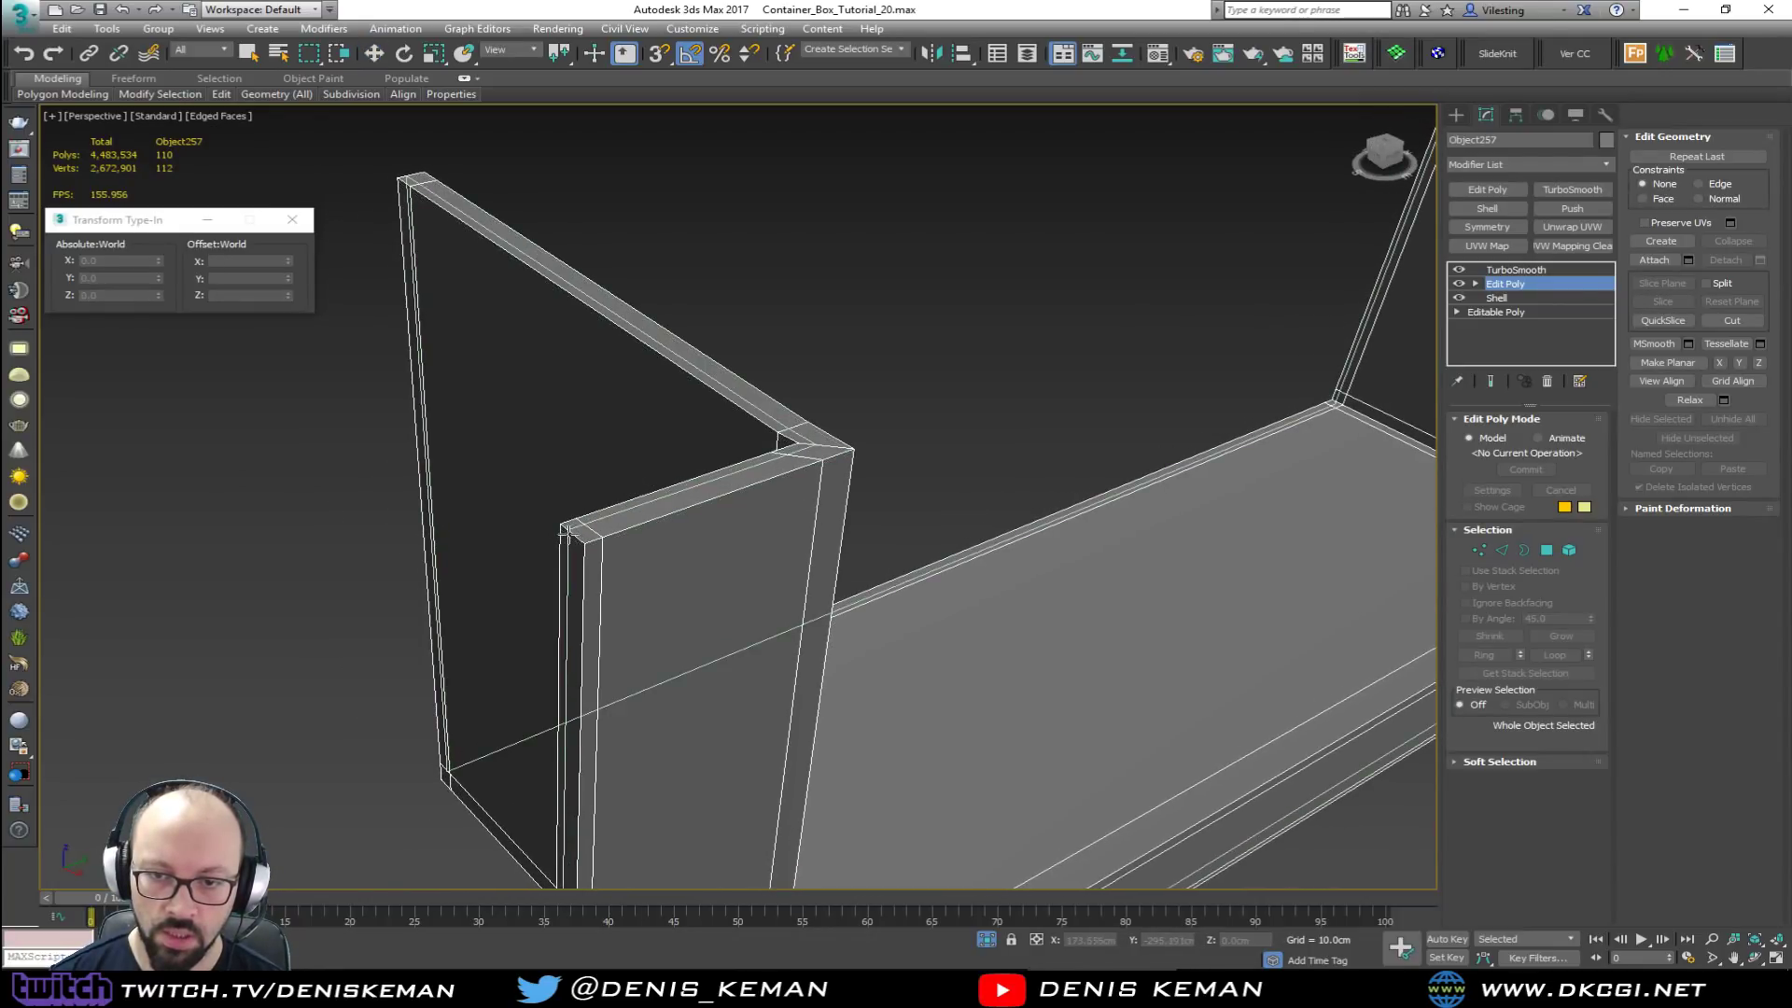
{"action": "left_click", "coordinate": [570, 529]}
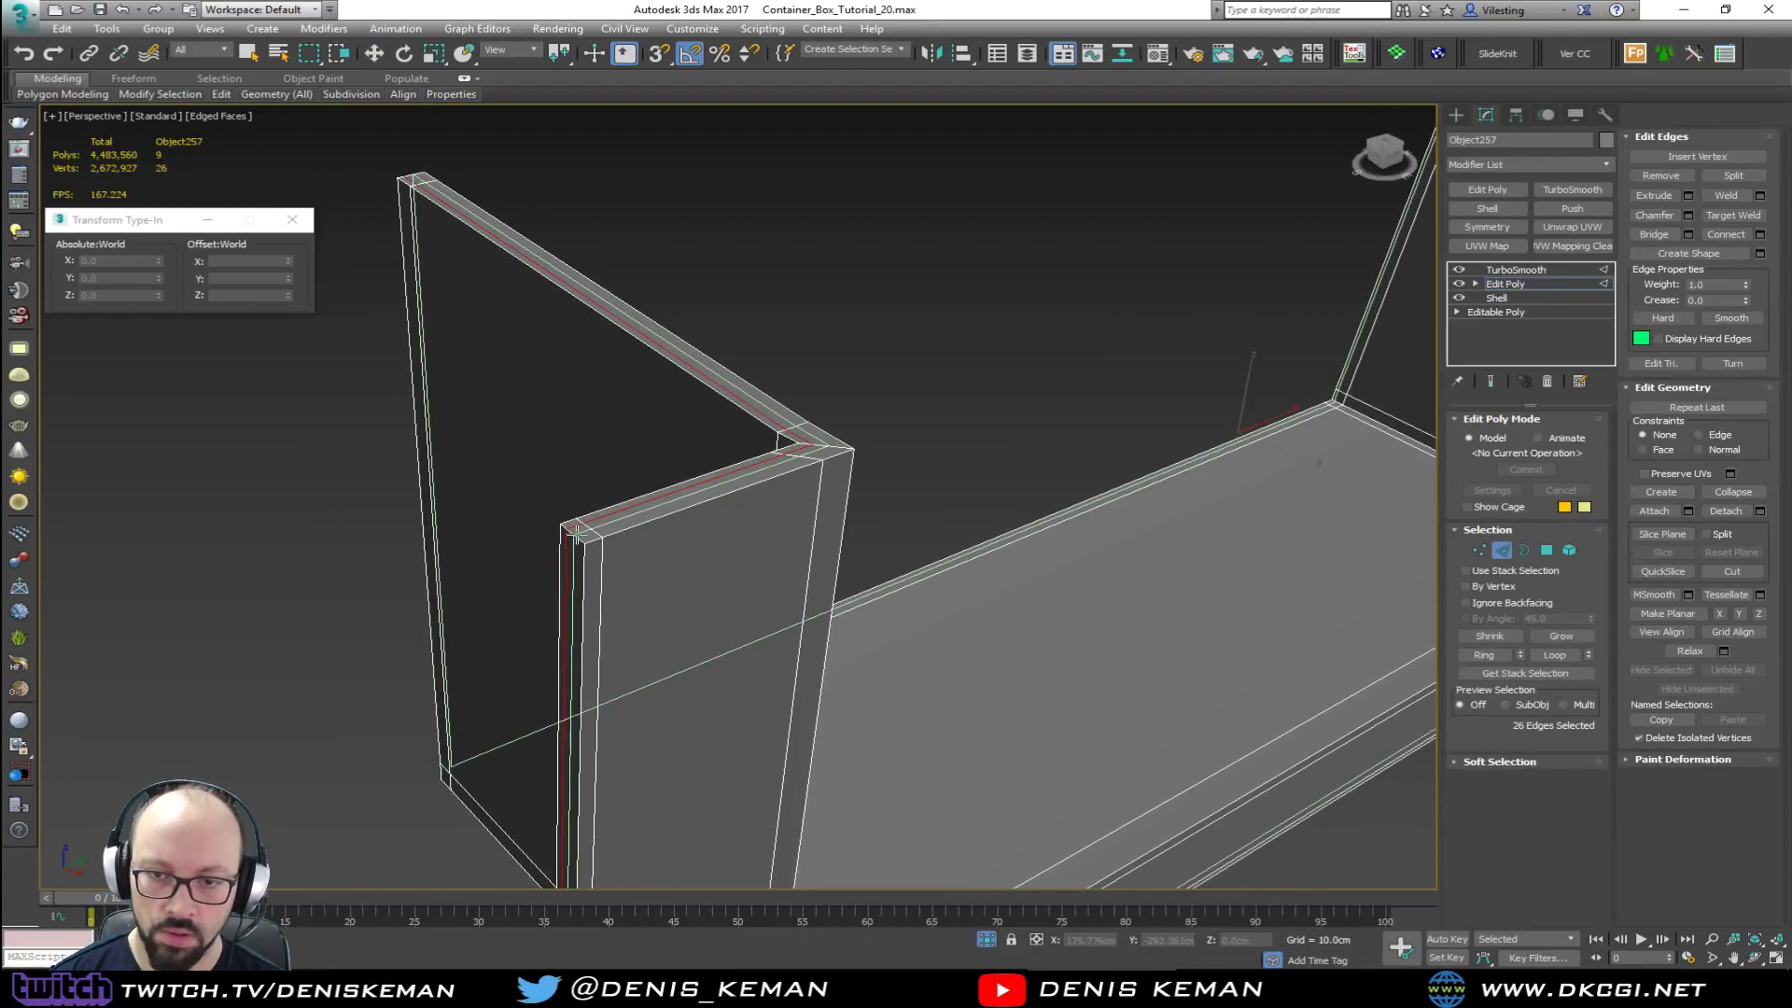
{"action": "left_click", "coordinate": [579, 536]}
Step: Insert a supporting edge loop just below the upper rim at each end of the lining, then return to the TurboSmooth level
{"action": "left_click", "coordinate": [587, 551]}
{"action": "scroll", "coordinate": [709, 509], "scroll_direction": "down", "scroll_amount": 3}
{"action": "middle_click_drag", "start_coordinate": [715, 507], "coordinate": [476, 428], "text": "alt"}
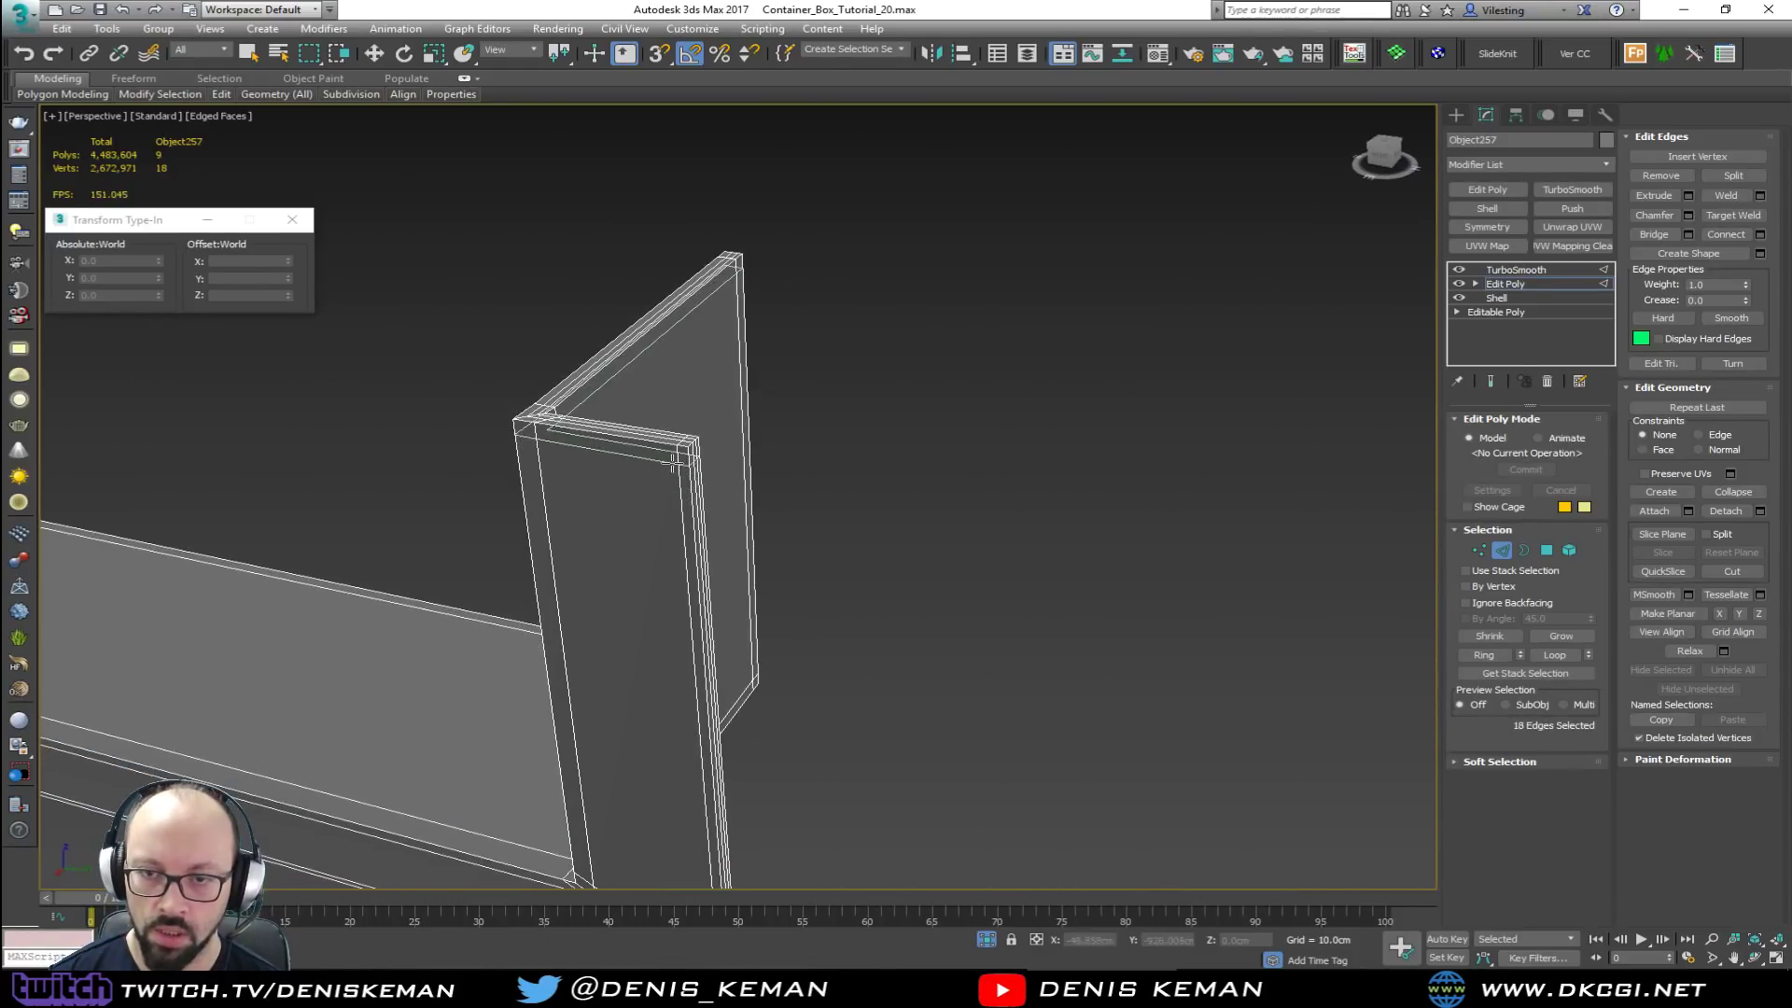
{"action": "key", "text": "w"}
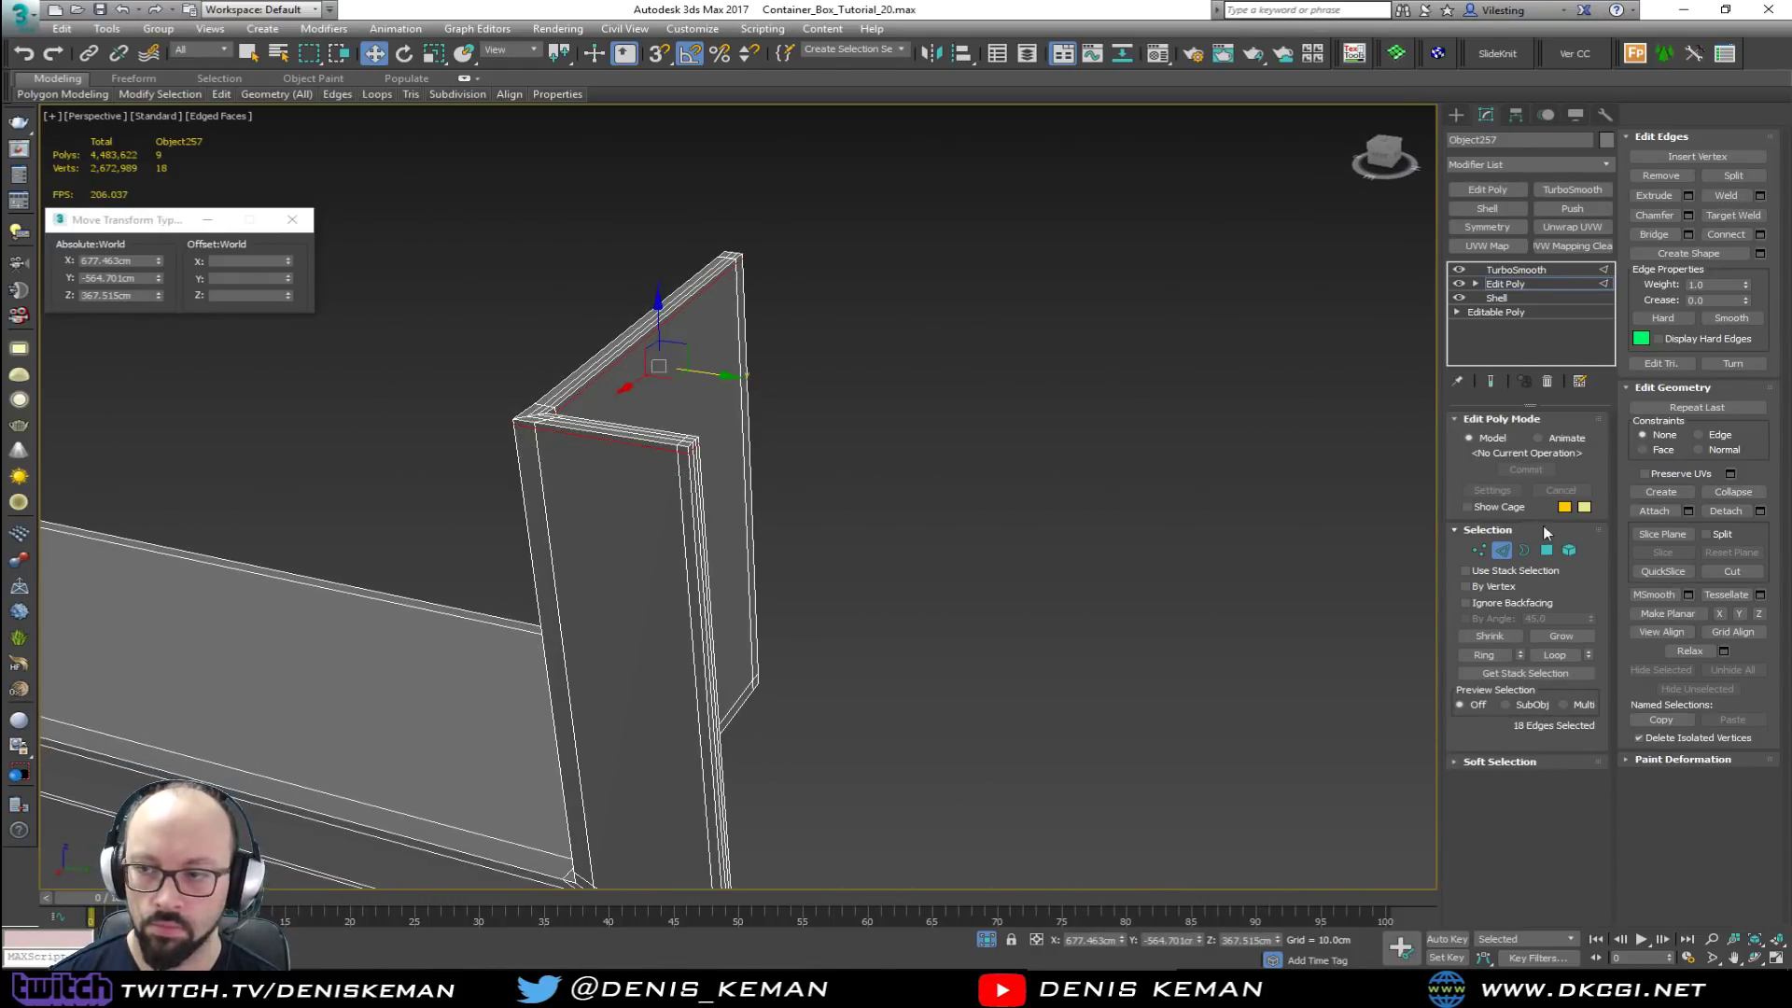
{"action": "left_click", "coordinate": [1502, 551]}
{"action": "left_click", "coordinate": [1516, 270]}
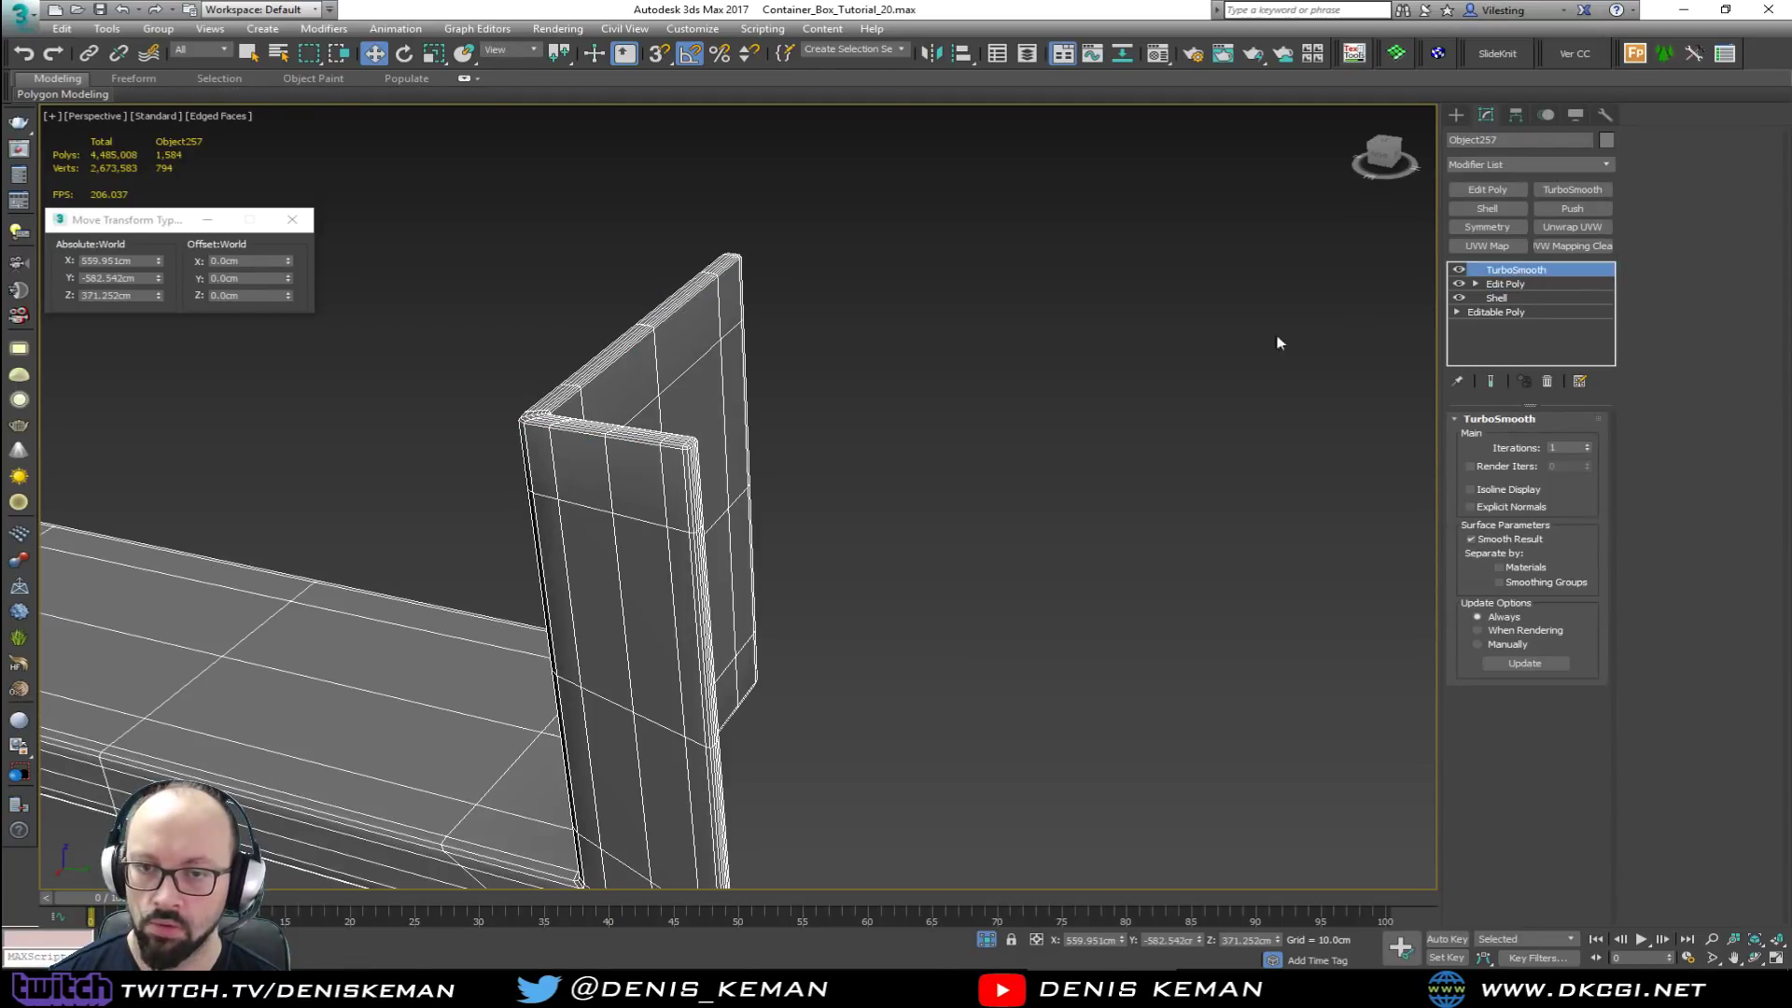
Step: Deselect the lining, turn off the edged-faces display and bring the rest of the scene back into view
{"action": "left_click", "coordinate": [1109, 416]}
{"action": "scroll", "coordinate": [629, 502], "scroll_direction": "down", "scroll_amount": 8}
{"action": "key", "text": "F4"}
{"action": "middle_click_drag", "start_coordinate": [516, 527], "coordinate": [724, 501], "text": "alt"}
{"action": "right_click", "coordinate": [725, 501]}
{"action": "left_click", "coordinate": [768, 378]}
{"action": "mouse_move", "coordinate": [596, 530]}
{"action": "middle_mouse_down", "text": "alt"}
{"action": "mouse_move", "coordinate": [600, 500]}
{"action": "mouse_move", "coordinate": [582, 526]}
{"action": "middle_mouse_up", "text": "alt"}
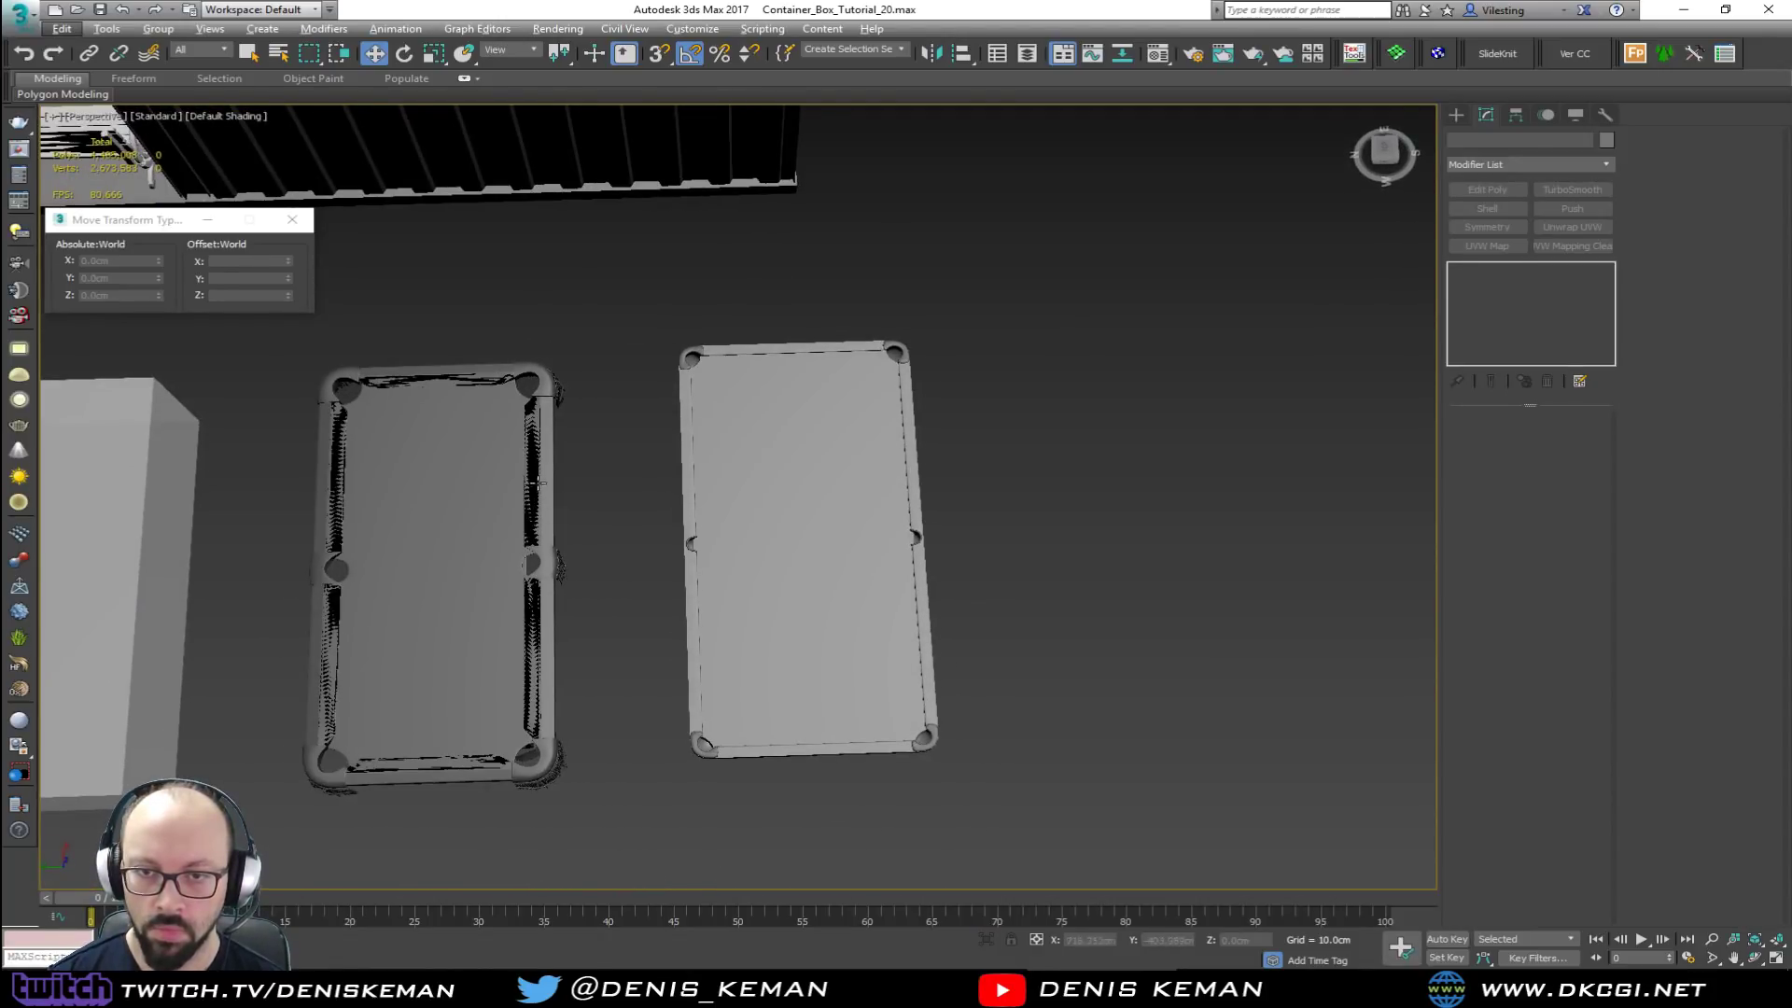
Step: Select the fringed reference pool table and examine its side and corner pockets in shaded and wireframe display
{"action": "key", "text": "F3"}
{"action": "left_click_drag", "start_coordinate": [453, 808], "coordinate": [455, 803]}
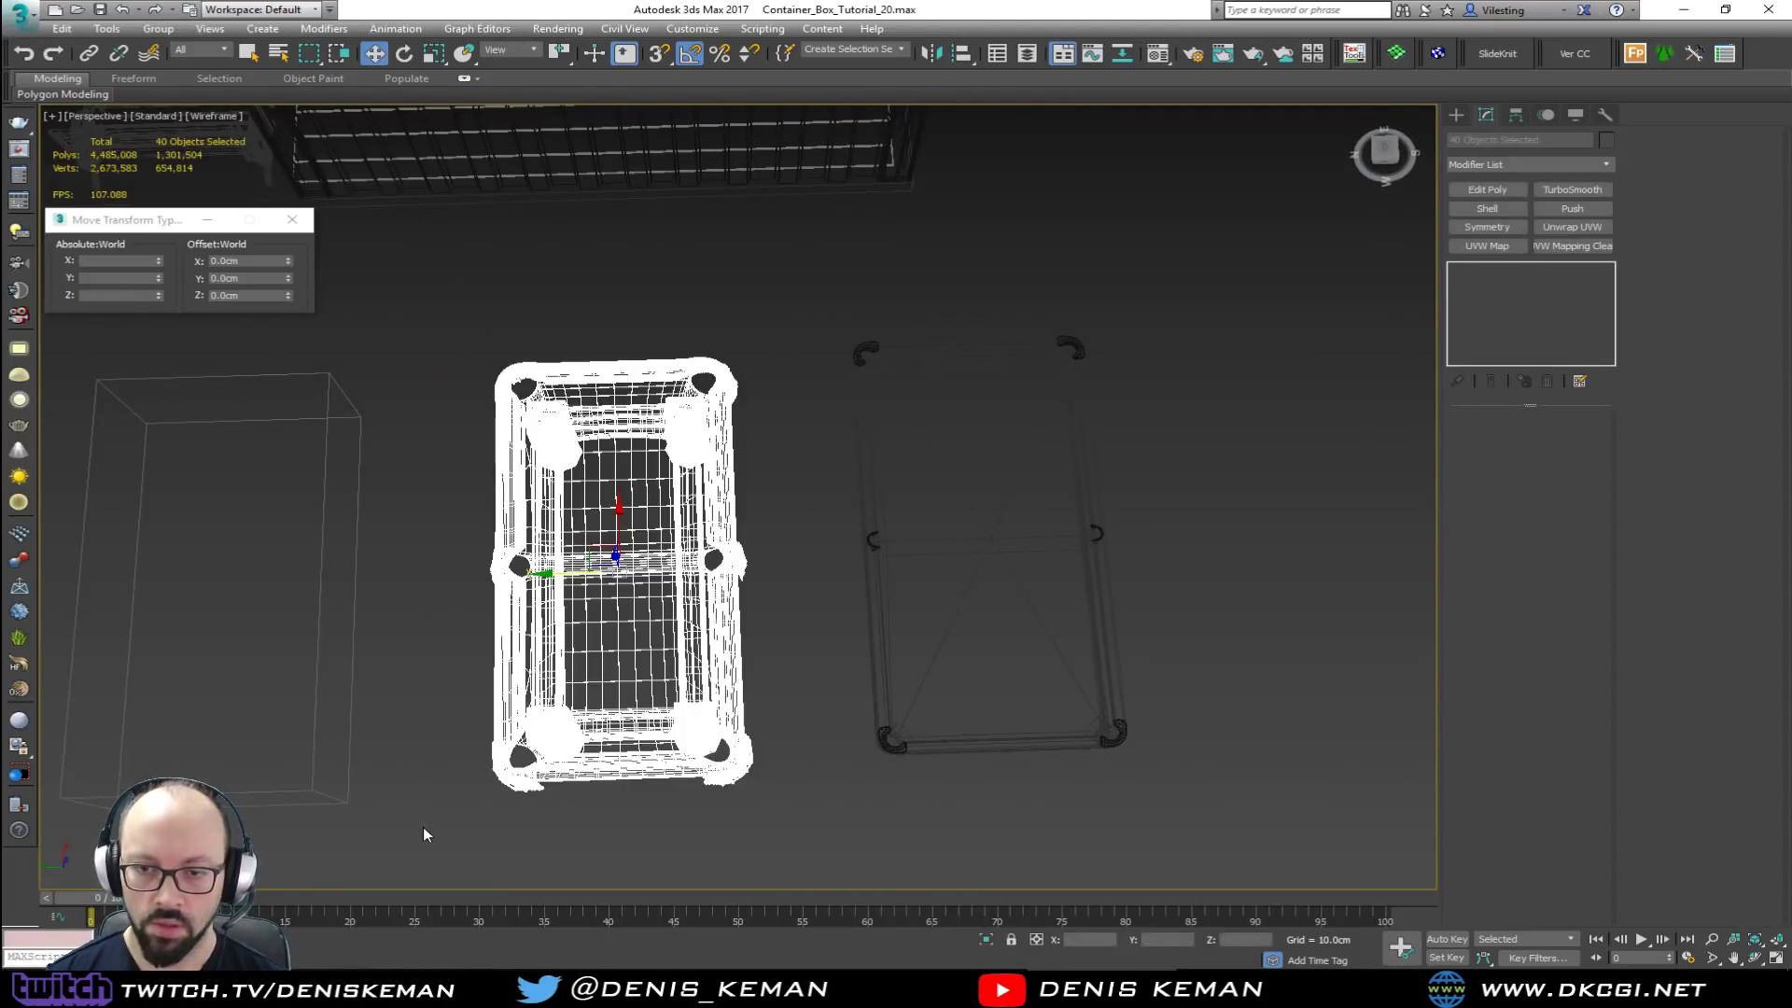
{"action": "key", "text": "F3"}
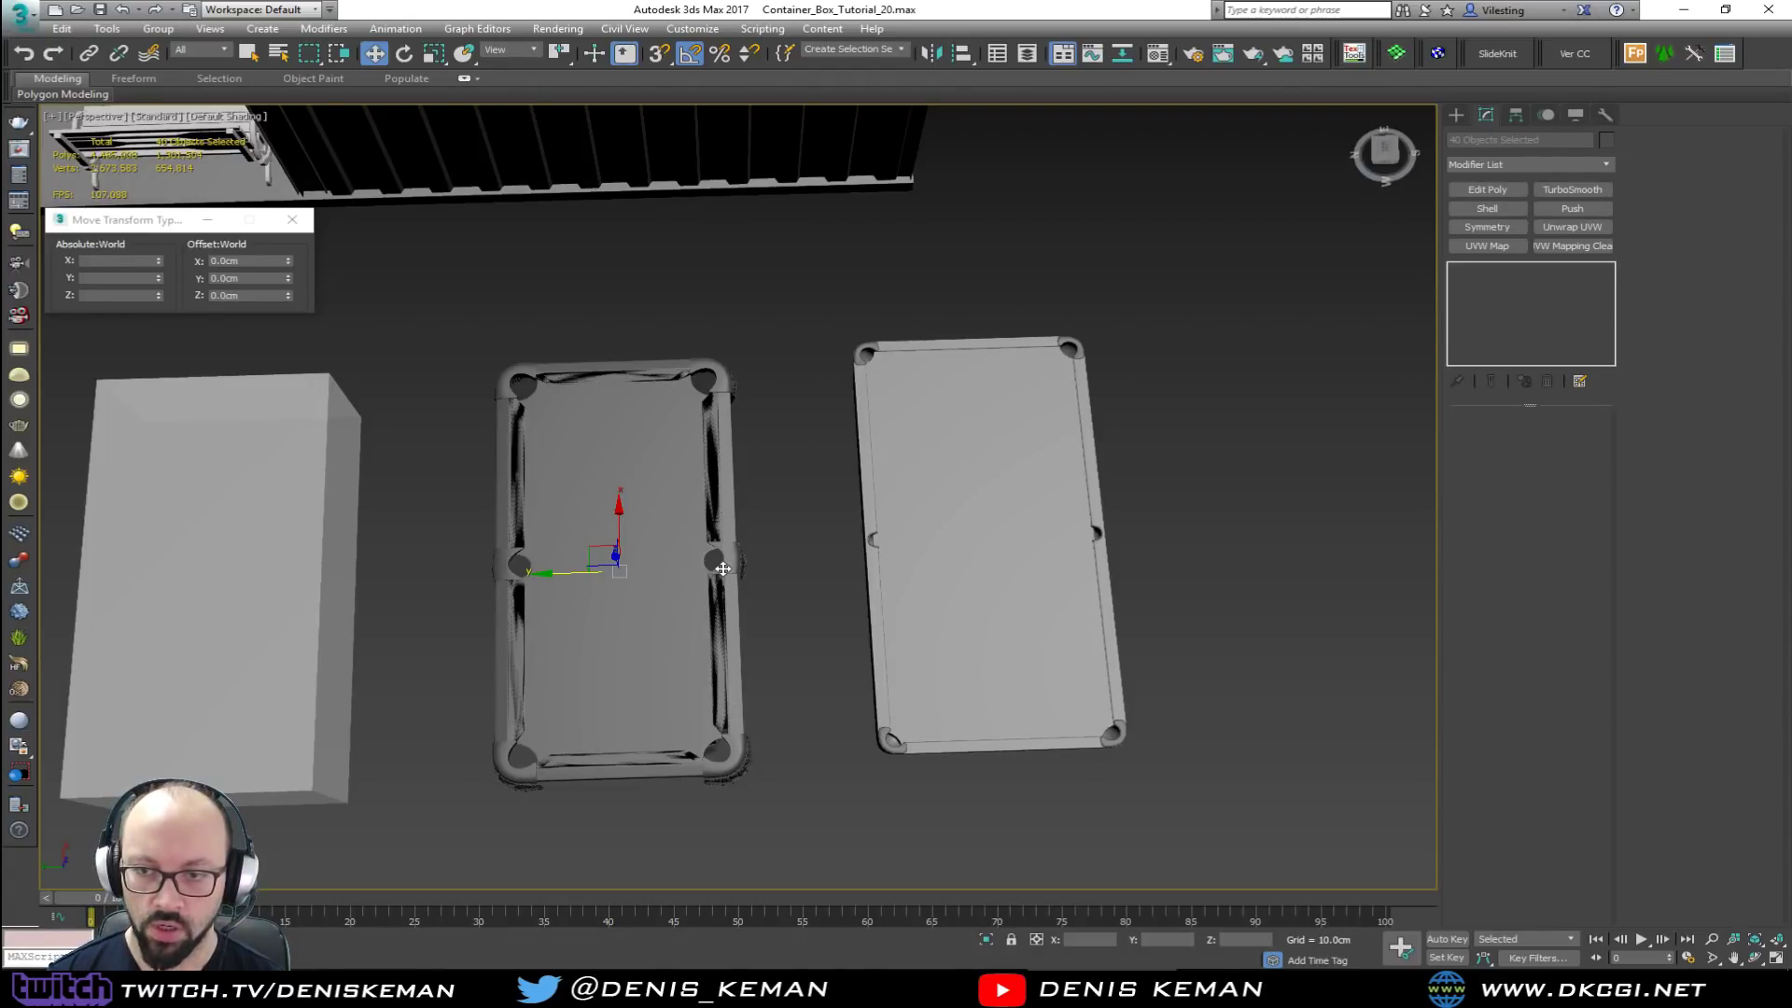
{"action": "scroll", "coordinate": [723, 568], "scroll_direction": "up", "scroll_amount": 5}
{"action": "middle_click_drag", "start_coordinate": [723, 568], "coordinate": [657, 512], "text": "alt"}
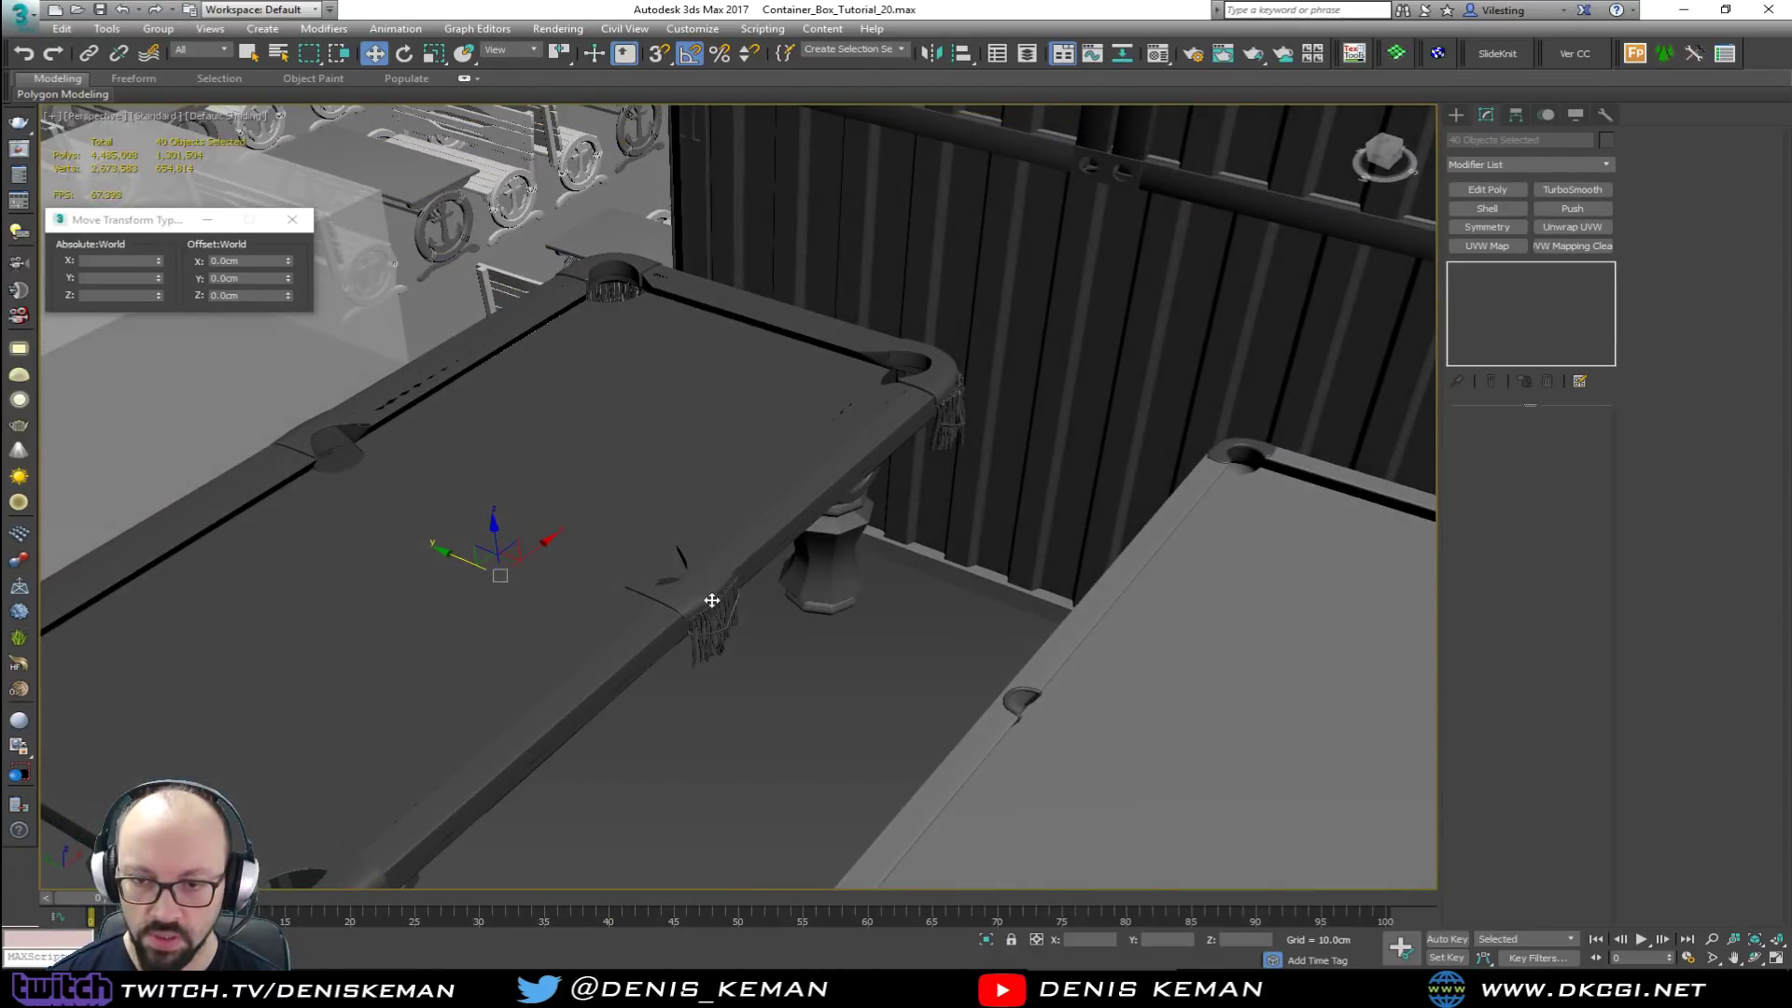
{"action": "scroll", "coordinate": [712, 599], "scroll_direction": "up", "scroll_amount": 10}
{"action": "key", "text": "F3"}
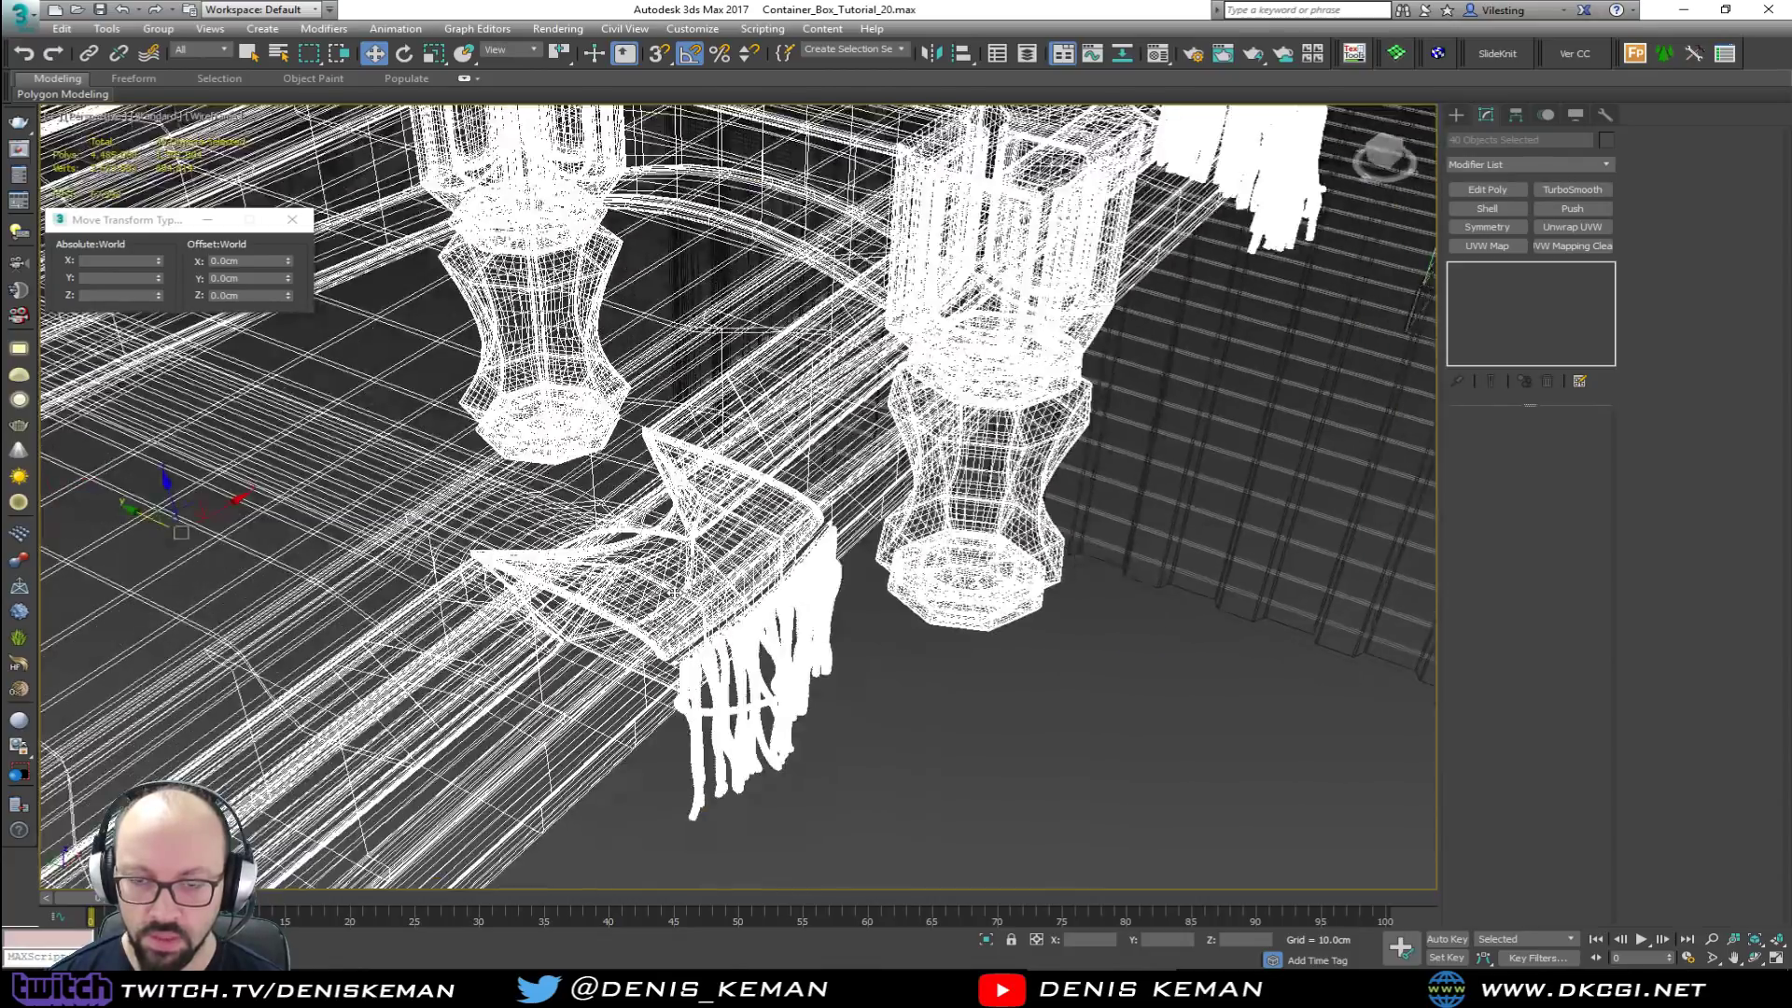
{"action": "scroll", "coordinate": [674, 593], "scroll_direction": "down", "scroll_amount": 5}
{"action": "key", "text": "F3"}
{"action": "scroll", "coordinate": [647, 620], "scroll_direction": "up", "scroll_amount": 10}
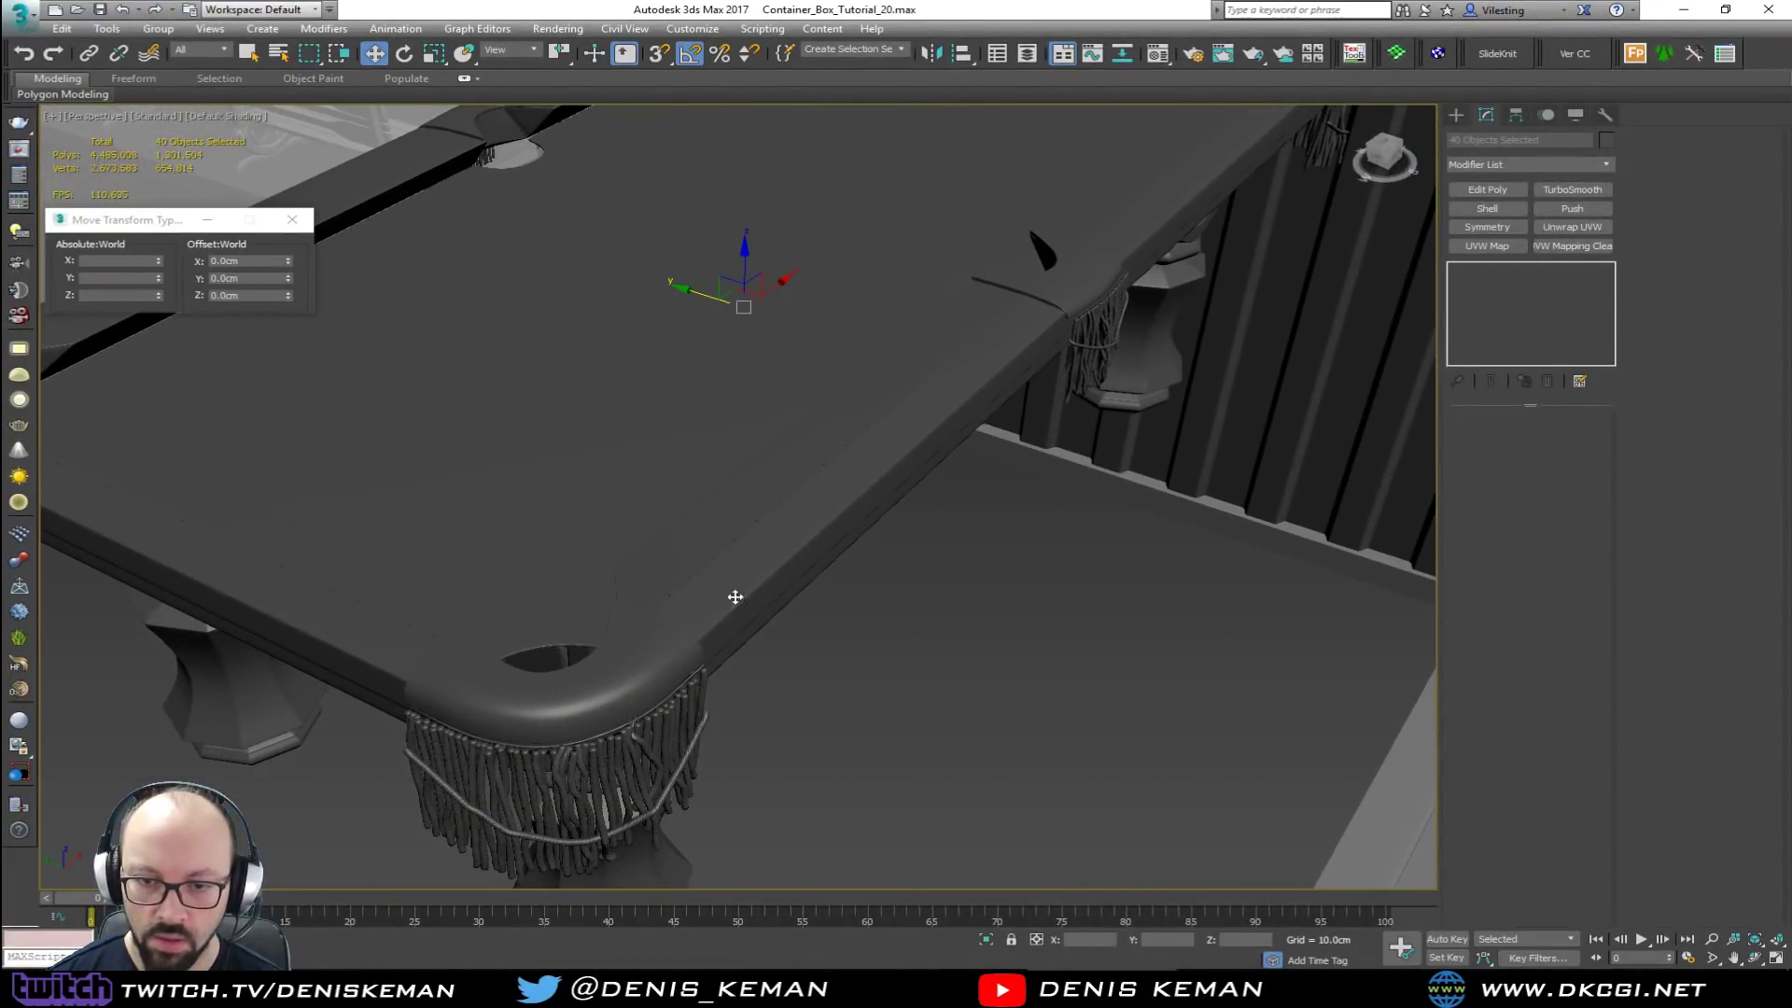
{"action": "middle_click_drag", "start_coordinate": [632, 678], "coordinate": [629, 586], "text": "alt"}
Step: Select the rounded corner pocket cap on the fringed reference table and move it across to a corner of the new table
{"action": "left_click", "coordinate": [647, 612]}
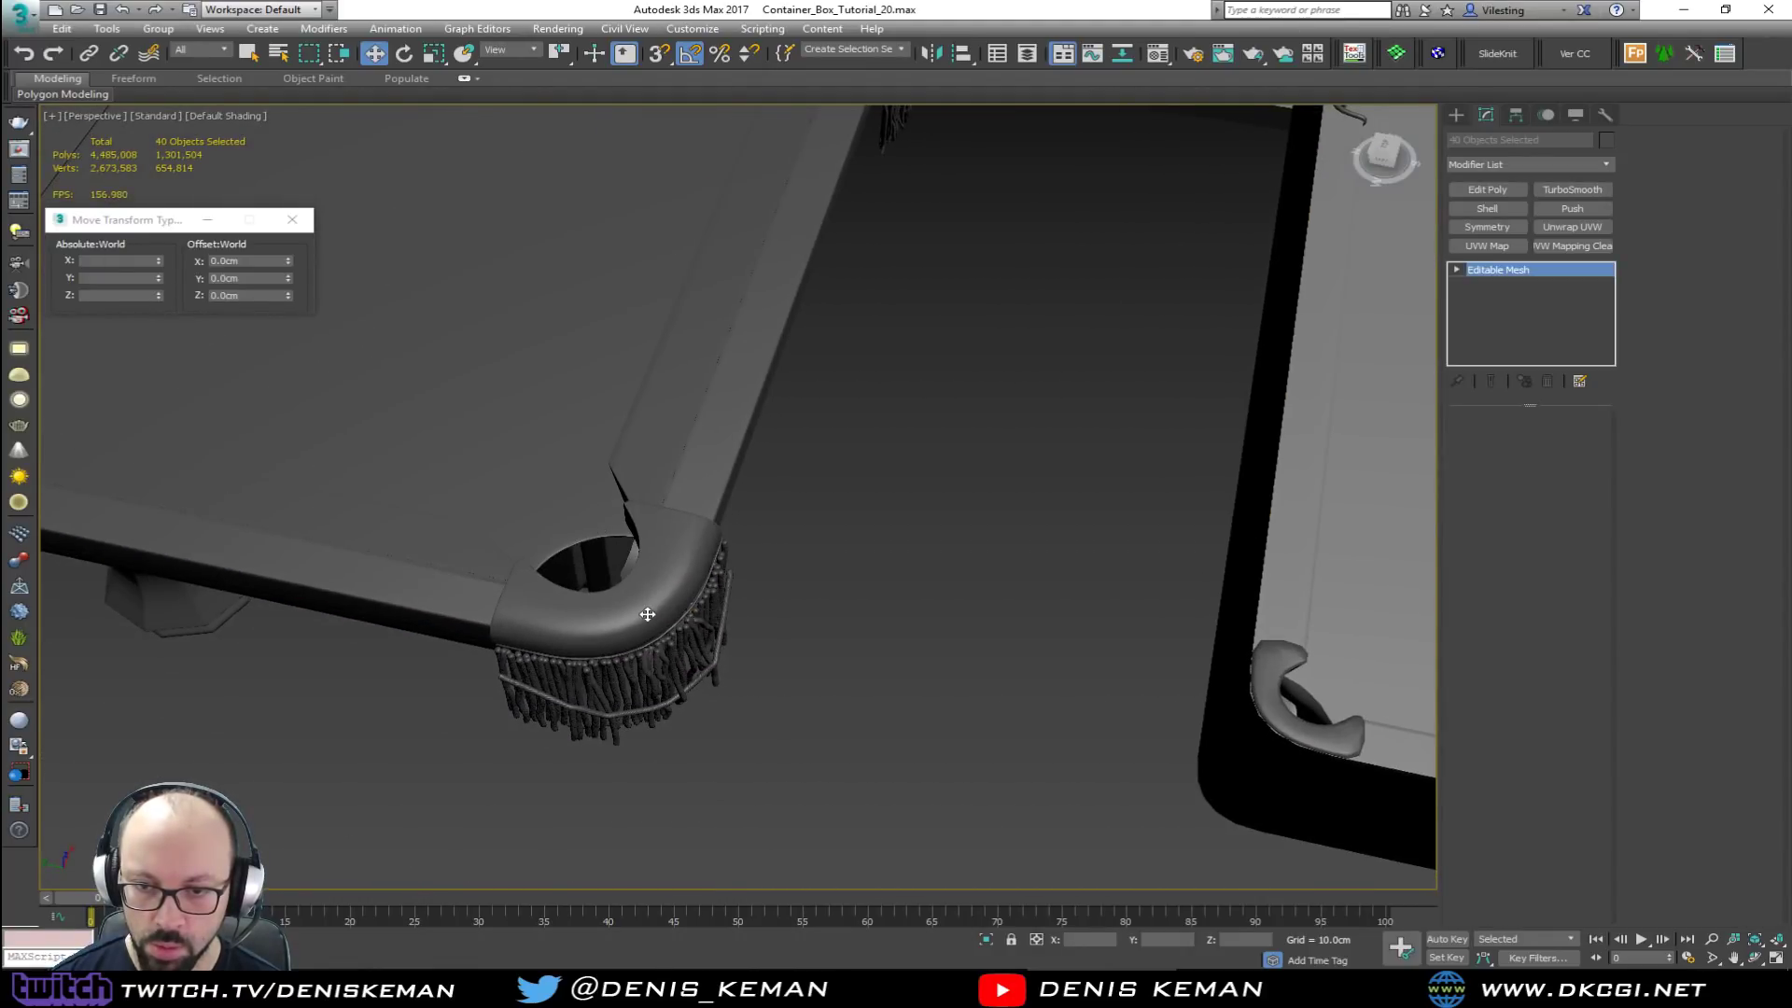
{"action": "scroll", "coordinate": [504, 568], "scroll_direction": "down", "scroll_amount": 3}
{"action": "key", "text": "F3"}
{"action": "key", "text": "F3"}
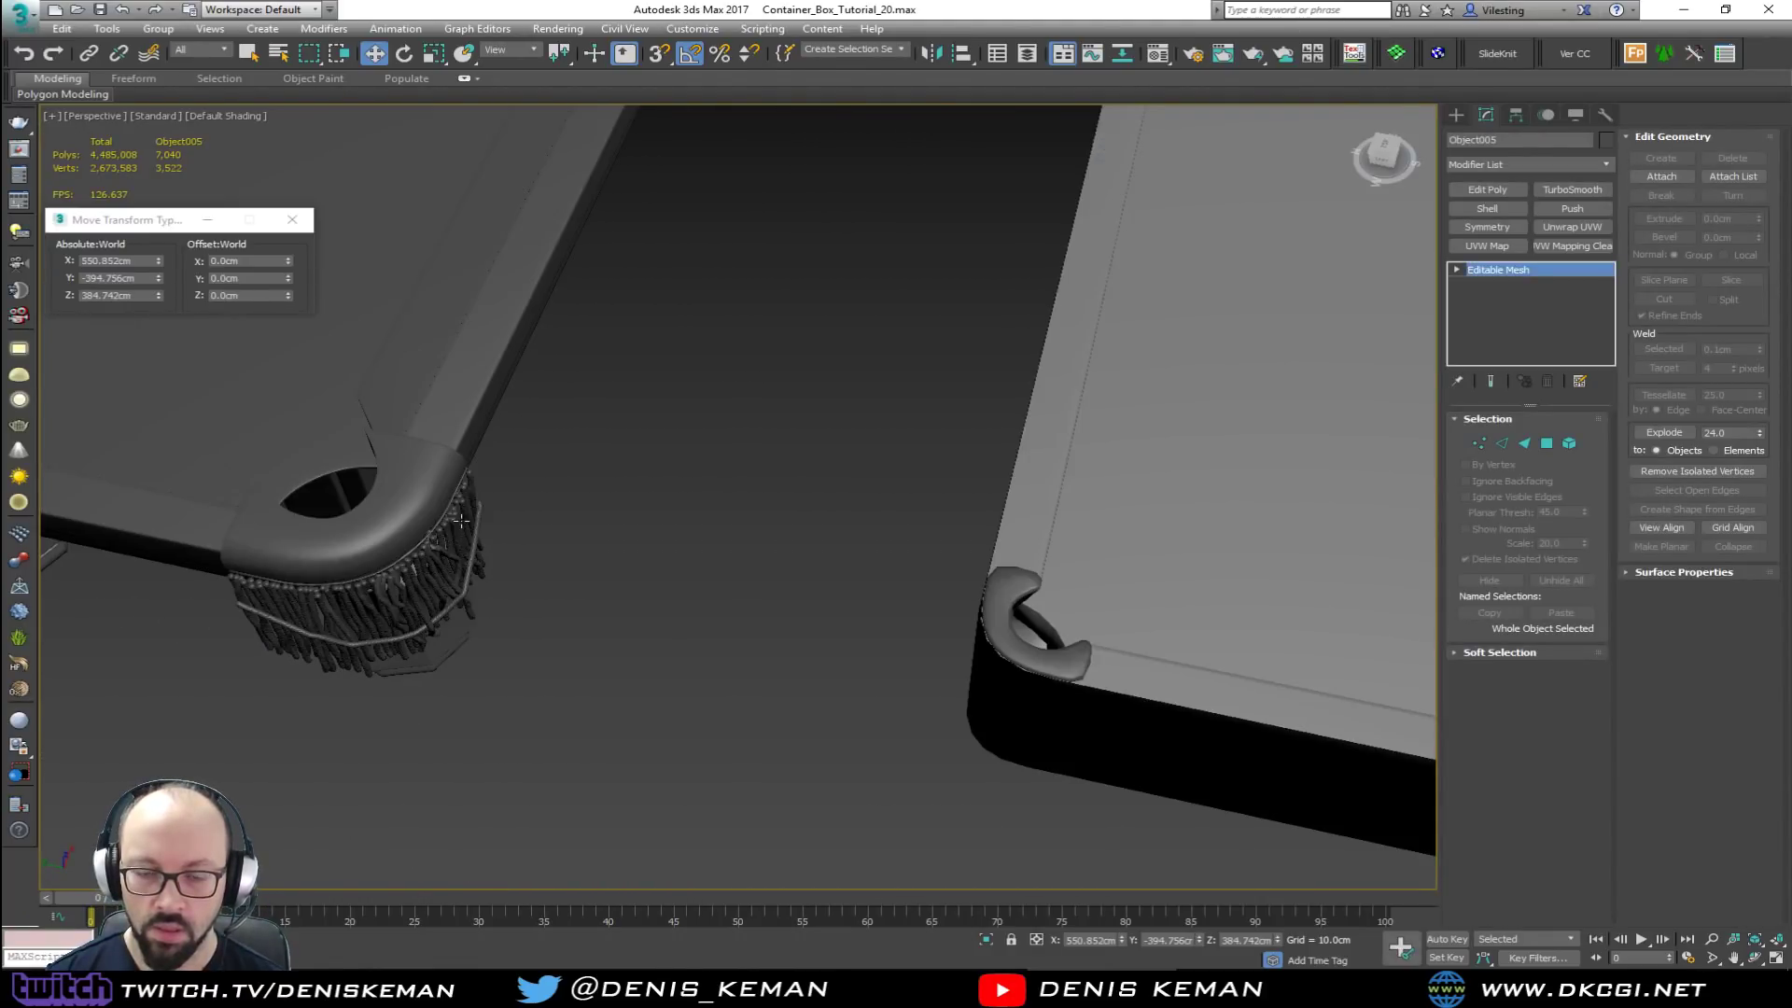
{"action": "scroll", "coordinate": [384, 520], "scroll_direction": "down", "scroll_amount": 3}
{"action": "middle_click_drag", "start_coordinate": [401, 512], "coordinate": [573, 535]}
{"action": "left_click_drag", "start_coordinate": [440, 274], "coordinate": [1043, 370]}
{"action": "key", "text": "z"}
{"action": "middle_click_drag", "start_coordinate": [810, 490], "coordinate": [1083, 479], "text": "alt"}
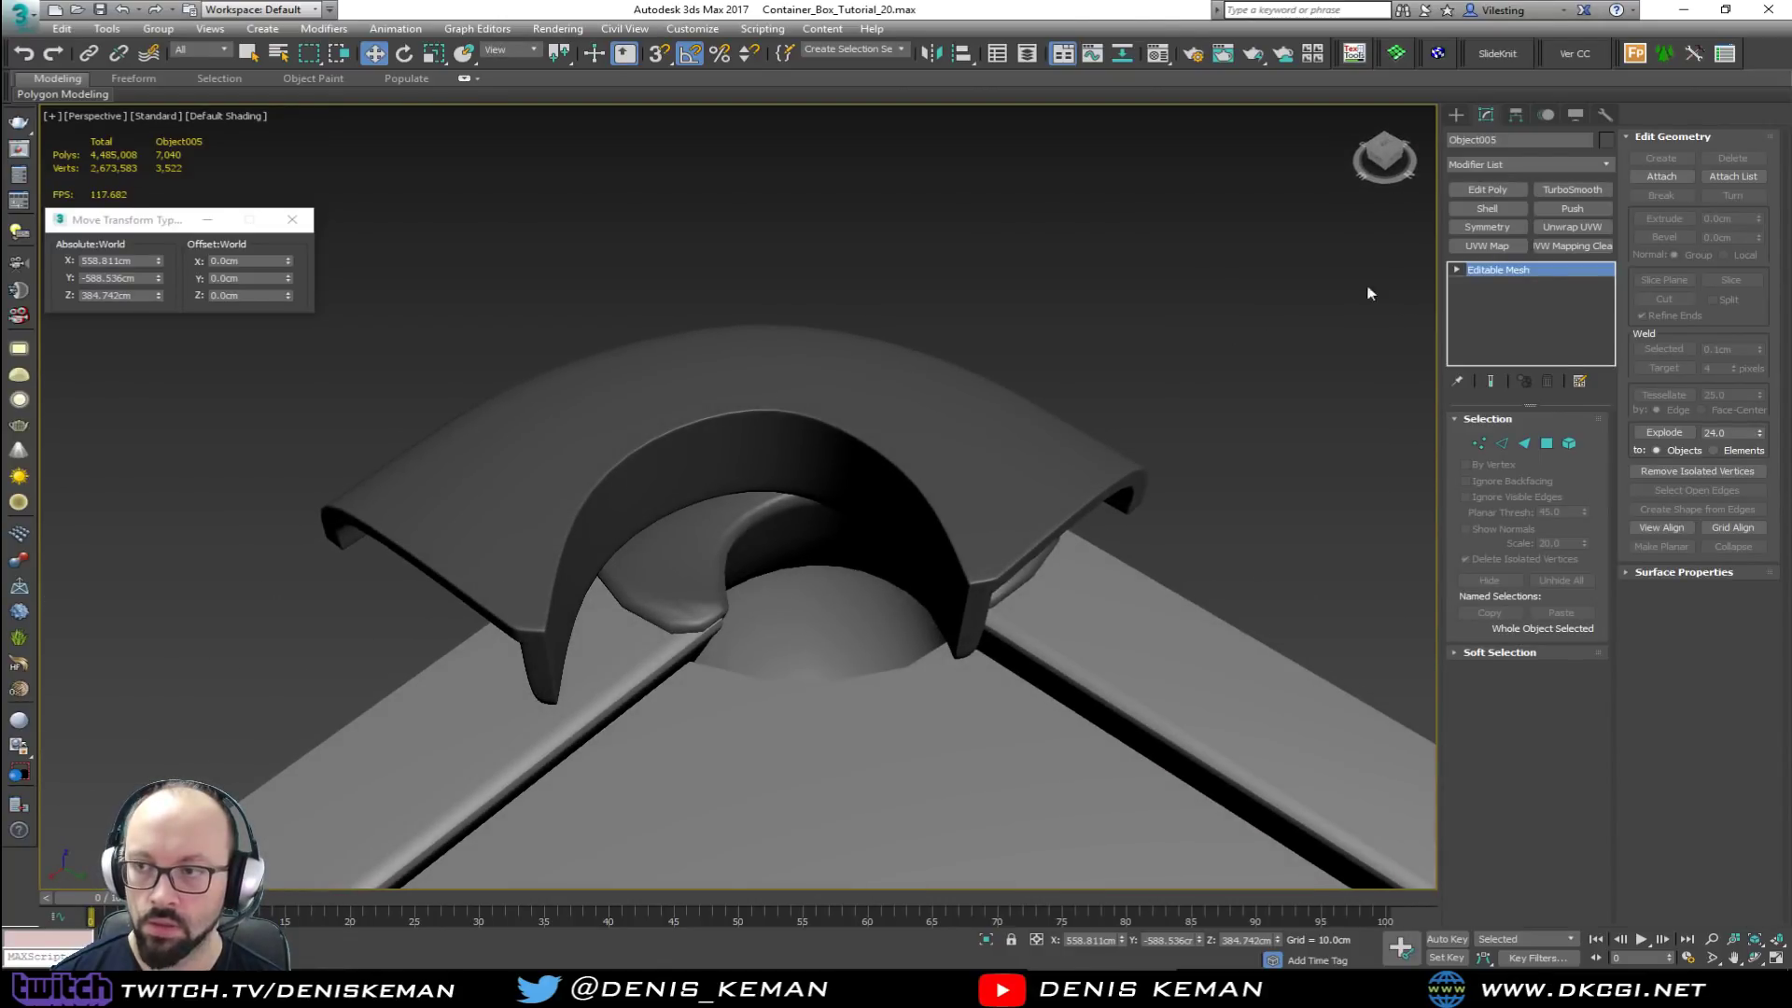
Step: Centre the pivot of the corner pocket cap on the object
{"action": "left_click", "coordinate": [1517, 116]}
{"action": "left_click", "coordinate": [1533, 224]}
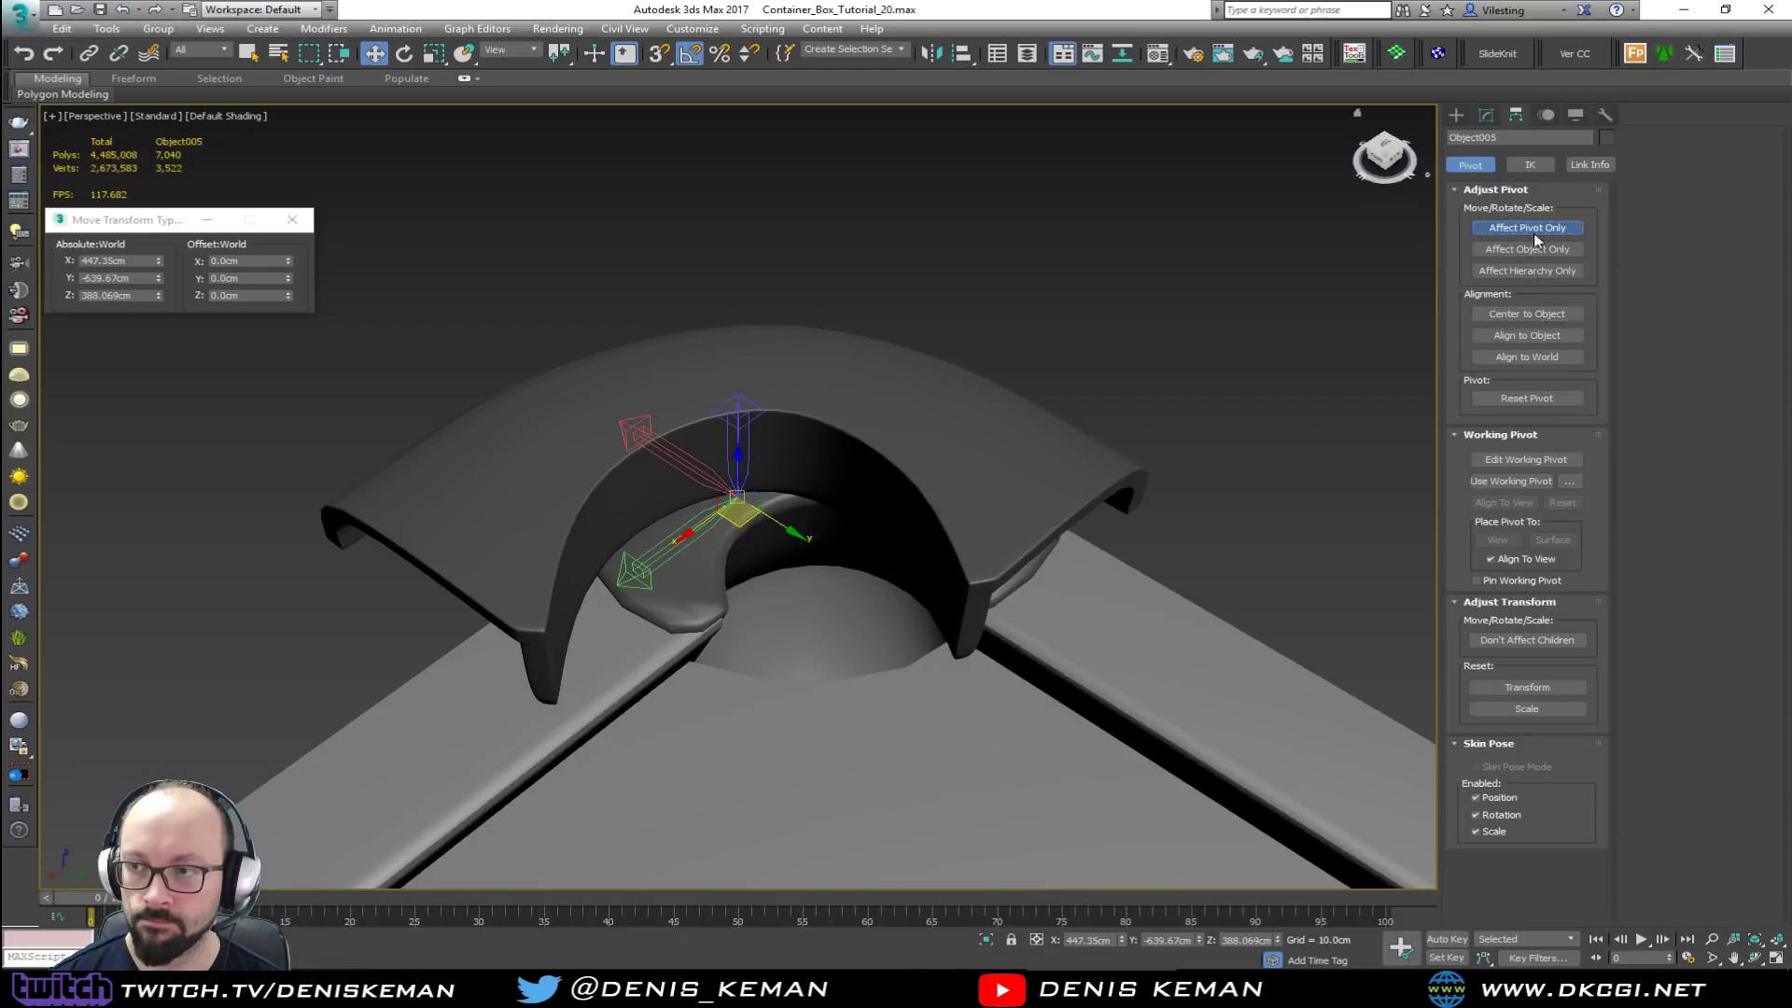
{"action": "left_click", "coordinate": [1533, 231]}
Step: Shift the pocket cap horizontally and lower it so it sits over the new table's corner pocket
{"action": "left_click_drag", "start_coordinate": [752, 517], "coordinate": [841, 498]}
{"action": "middle_click_drag", "start_coordinate": [841, 498], "coordinate": [938, 377], "text": "alt"}
{"action": "left_click_drag", "start_coordinate": [826, 431], "coordinate": [822, 555]}
{"action": "middle_click_drag", "start_coordinate": [852, 500], "coordinate": [812, 612], "text": "alt"}
{"action": "left_click_drag", "start_coordinate": [812, 612], "coordinate": [853, 716]}
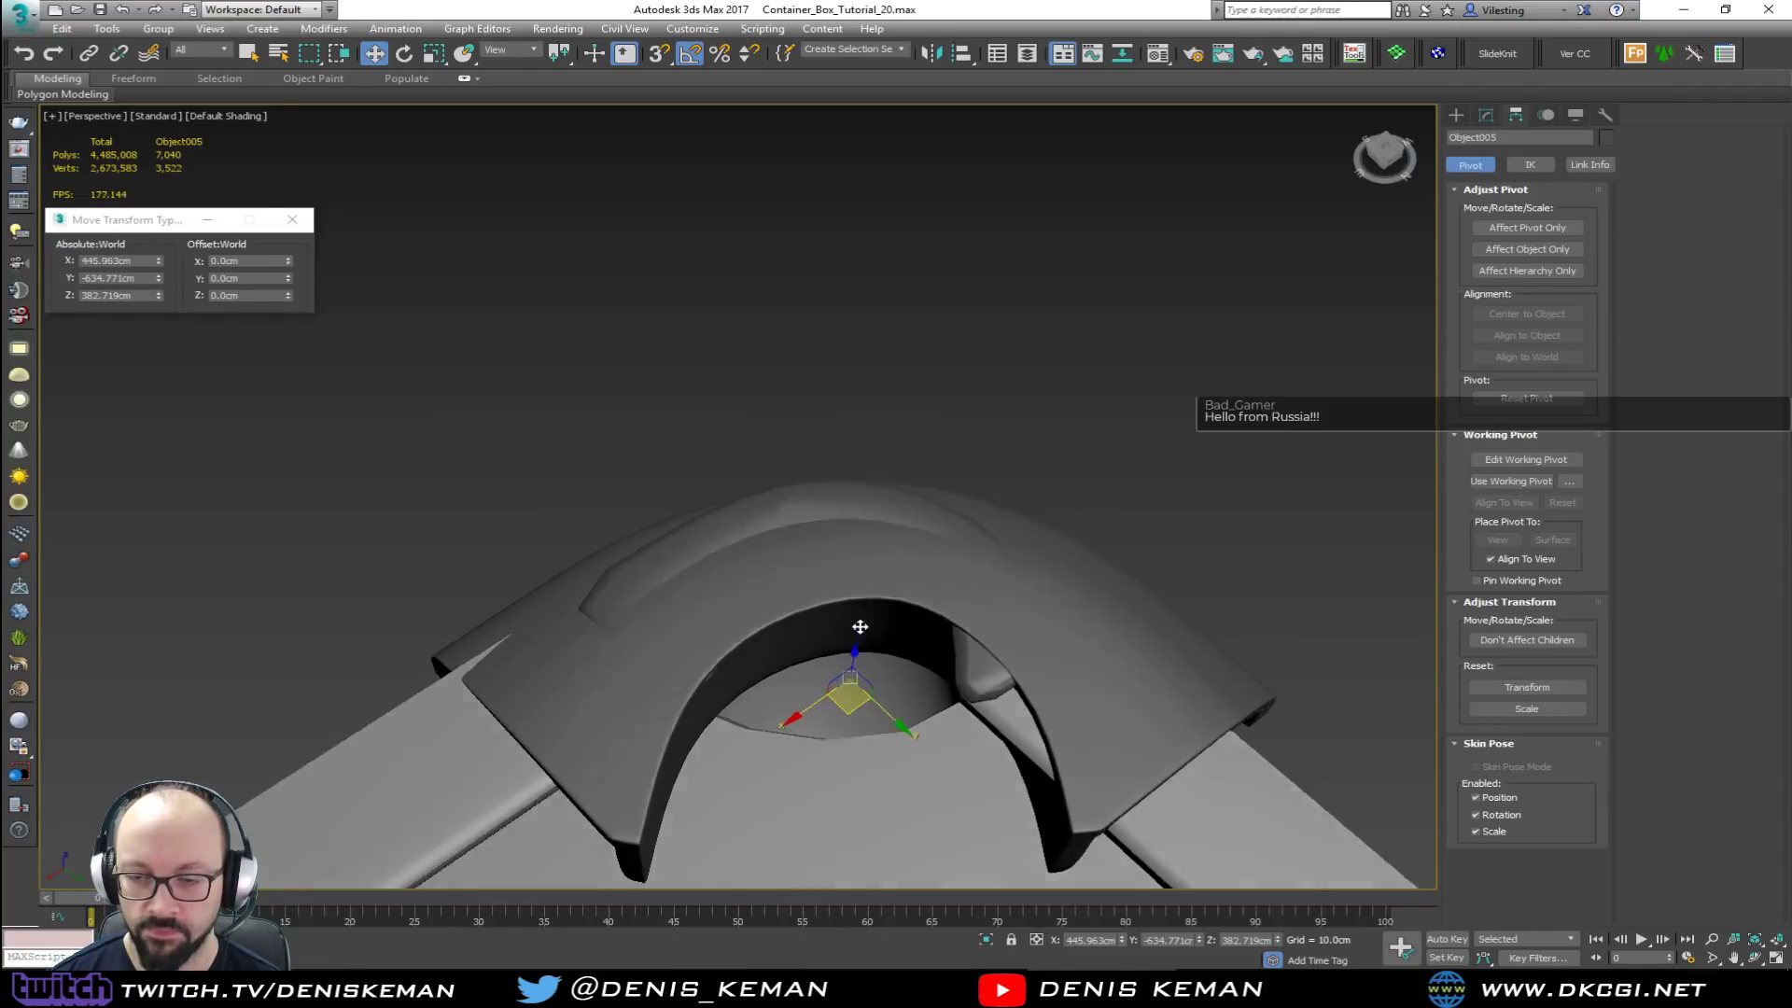
Step: Delete the reference pocket cap from the new table and set the table's own pocket trims to 2 TurboSmooth iterations
{"action": "middle_click_drag", "start_coordinate": [853, 716], "coordinate": [699, 578], "text": "alt"}
{"action": "key", "text": "Delete"}
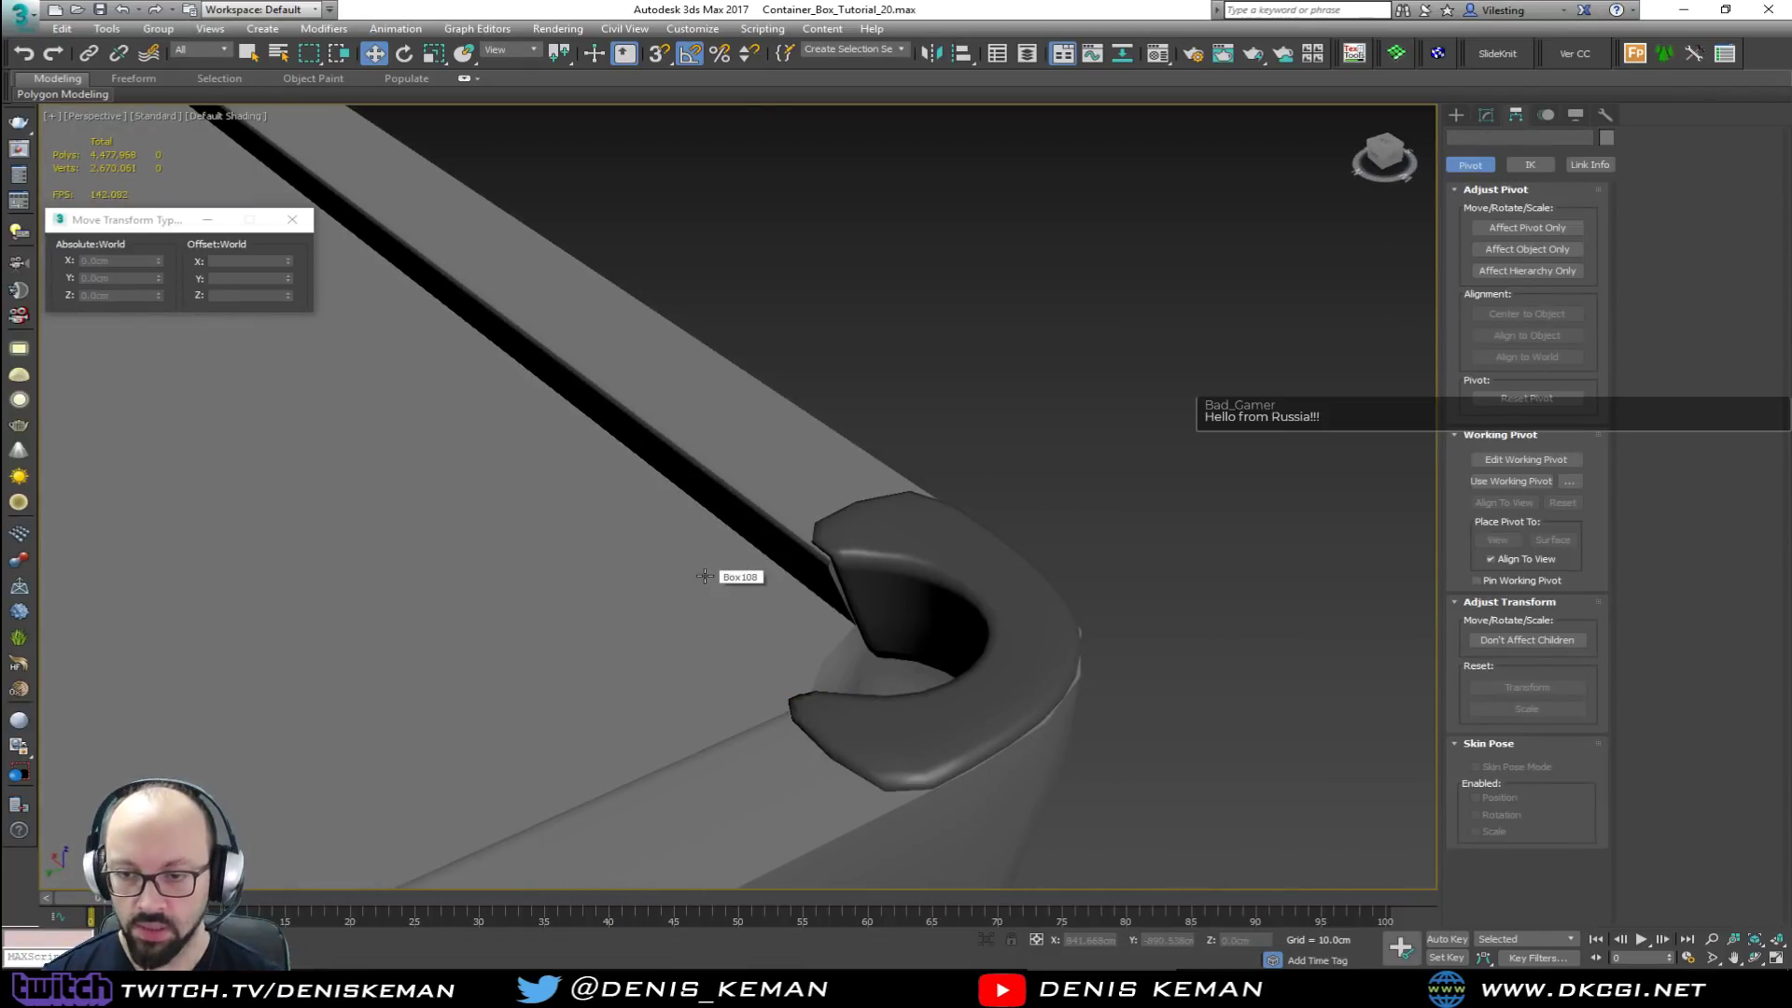
{"action": "left_click", "coordinate": [779, 564]}
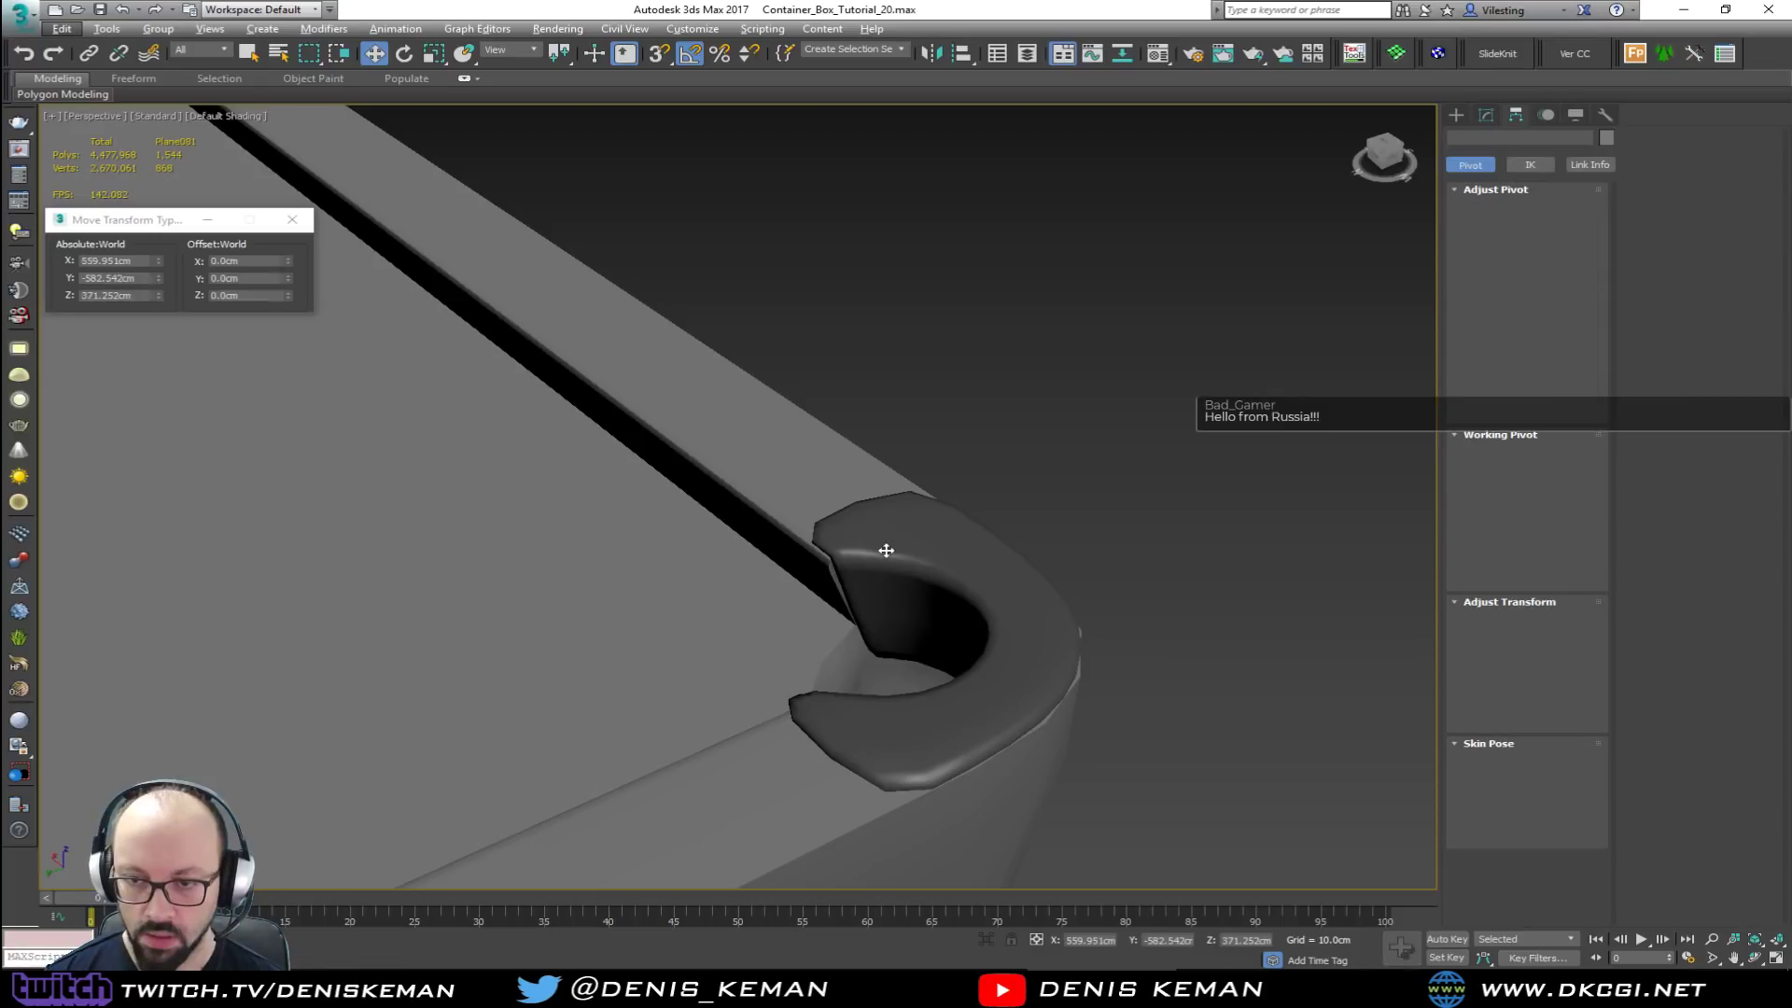
{"action": "left_click", "coordinate": [1493, 115]}
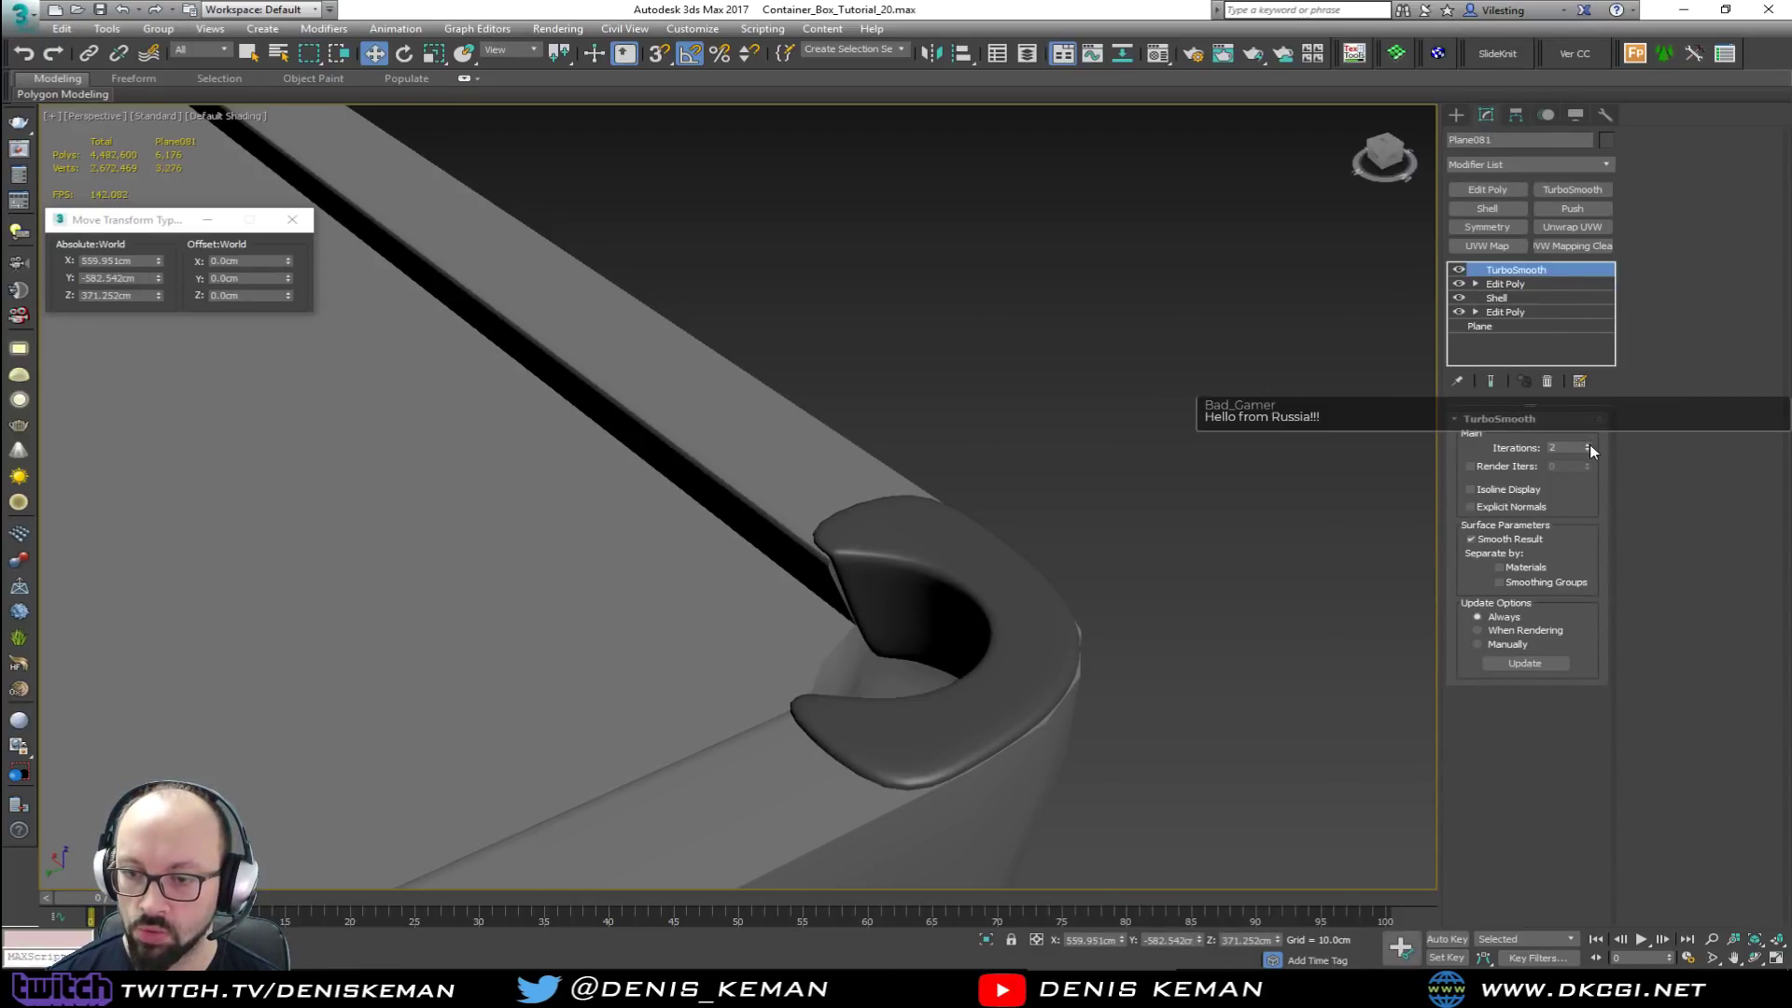
{"action": "left_click", "coordinate": [1133, 444]}
{"action": "scroll", "coordinate": [1027, 450], "scroll_direction": "up", "scroll_amount": 5}
{"action": "scroll", "coordinate": [1034, 459], "scroll_direction": "down", "scroll_amount": 5}
{"action": "middle_click_drag", "start_coordinate": [1008, 457], "coordinate": [797, 474], "text": "alt"}
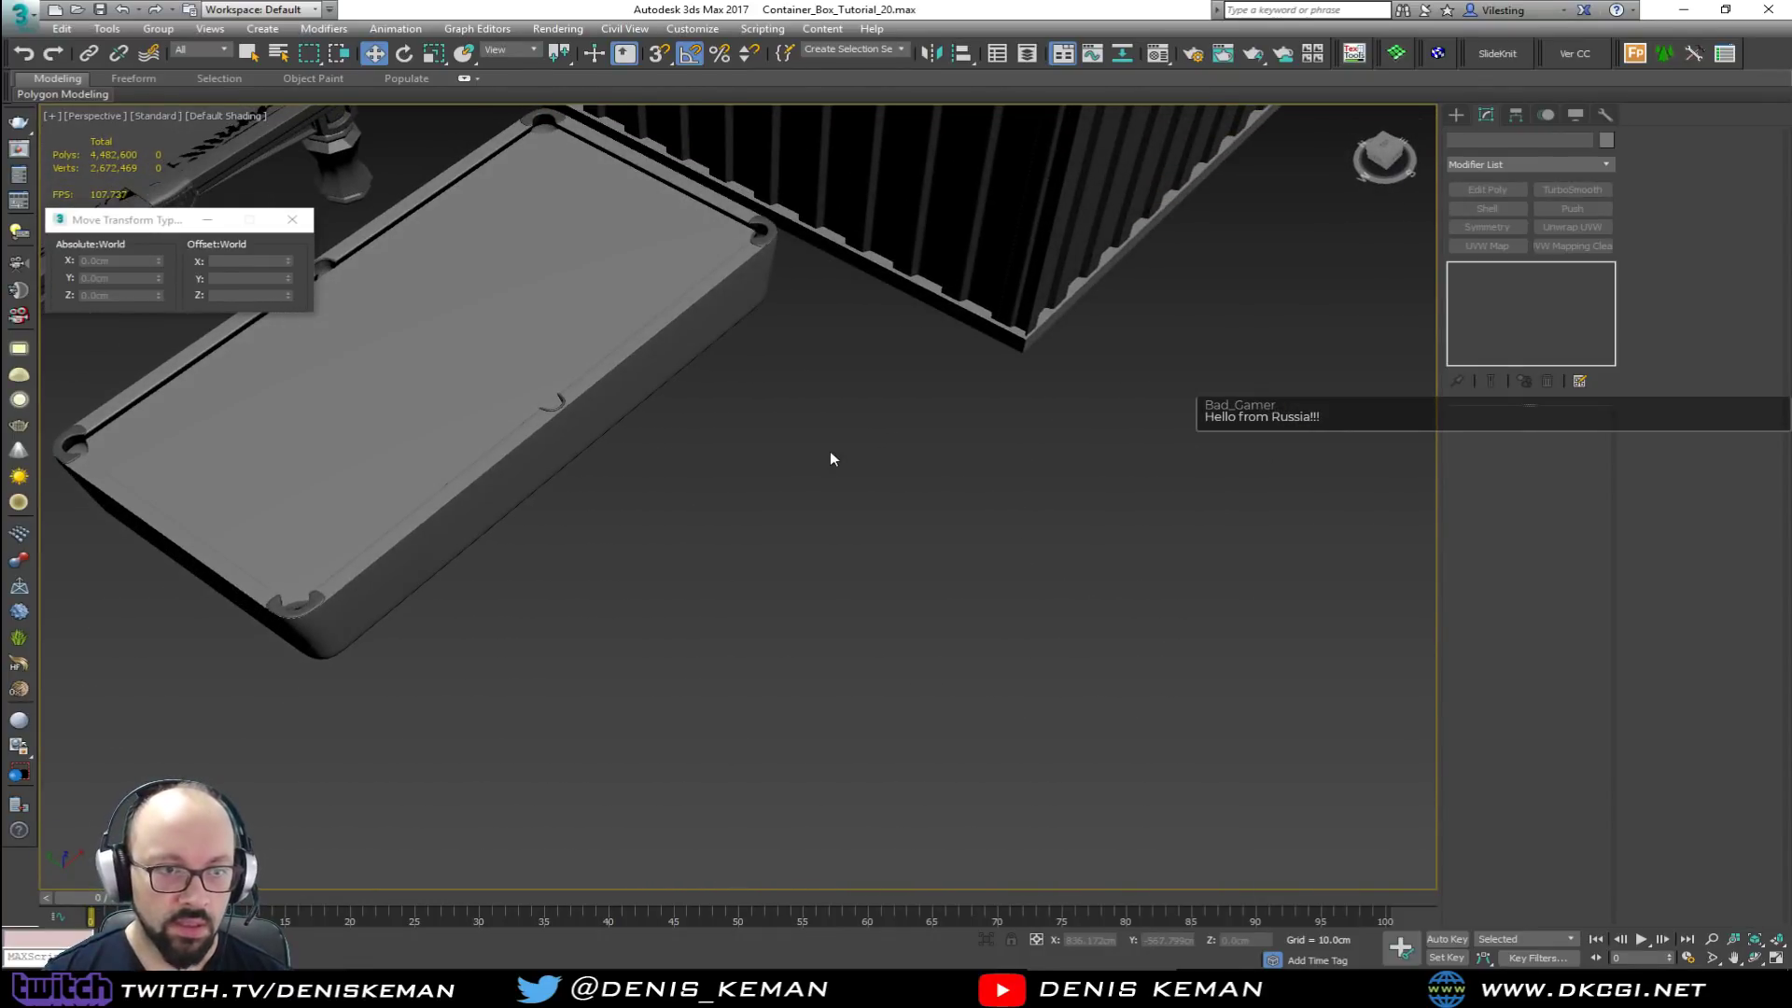
Step: Select all parts of the fringed reference table between the placeholder box and the new table and delete them
{"action": "middle_click_drag", "start_coordinate": [536, 273], "coordinate": [655, 331], "text": "alt"}
{"action": "middle_click_drag", "start_coordinate": [482, 335], "coordinate": [747, 321]}
{"action": "scroll", "coordinate": [779, 322], "scroll_direction": "down", "scroll_amount": 3}
{"action": "left_click_drag", "start_coordinate": [482, 771], "coordinate": [482, 771]}
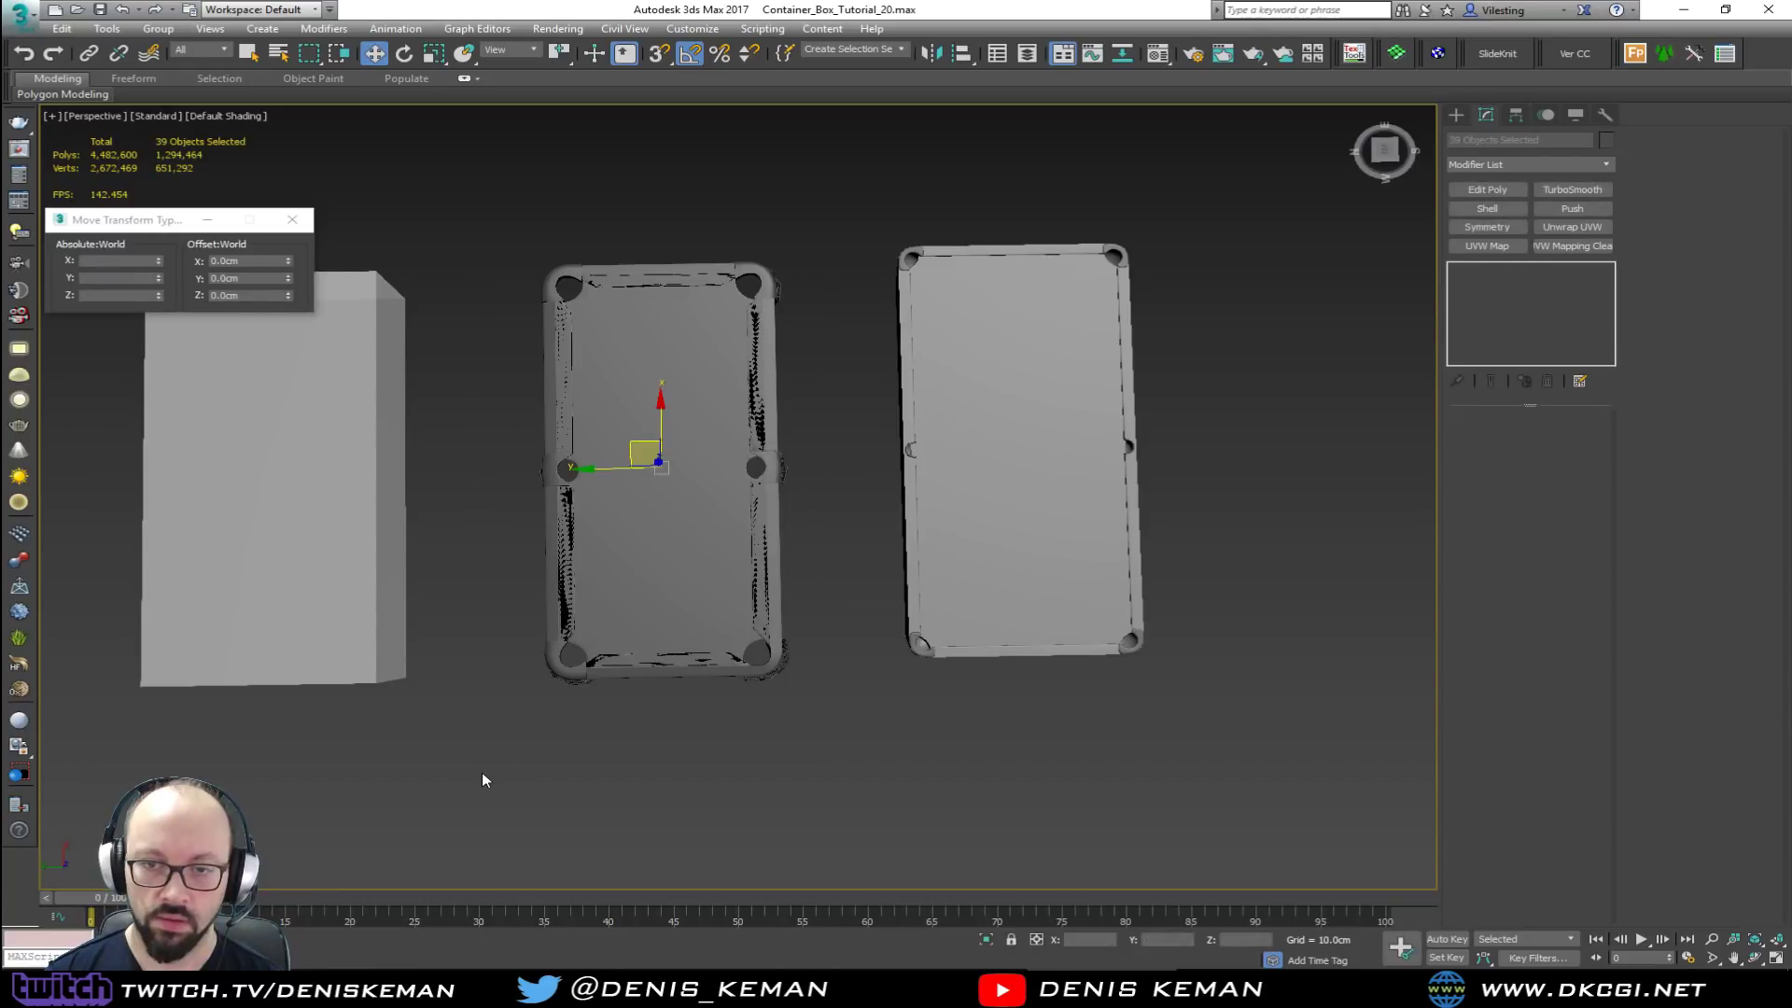
{"action": "key", "text": "Delete"}
Step: Assign the dark grey custom colour to the recess lining in the short end of the new table
{"action": "middle_click_drag", "start_coordinate": [765, 494], "coordinate": [382, 399]}
{"action": "scroll", "coordinate": [820, 532], "scroll_direction": "up", "scroll_amount": 5}
{"action": "left_click", "coordinate": [761, 533]}
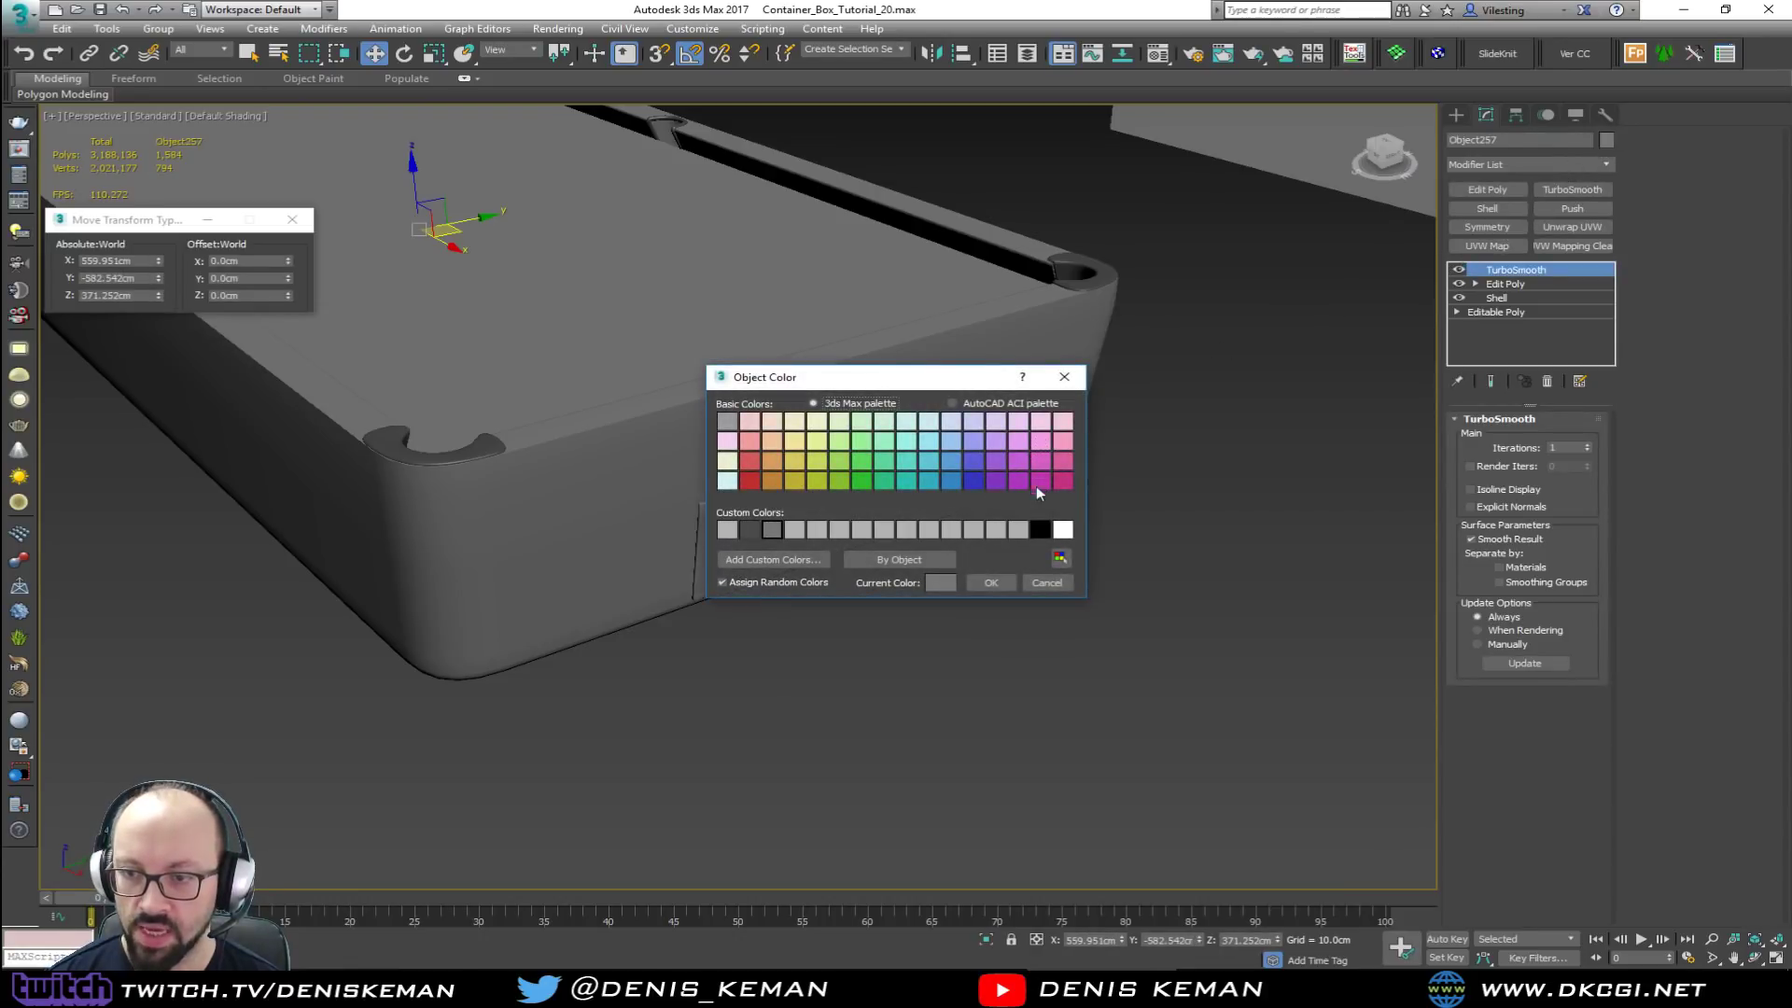
{"action": "left_click", "coordinate": [749, 529]}
{"action": "left_click", "coordinate": [992, 583]}
{"action": "left_click", "coordinate": [1027, 672]}
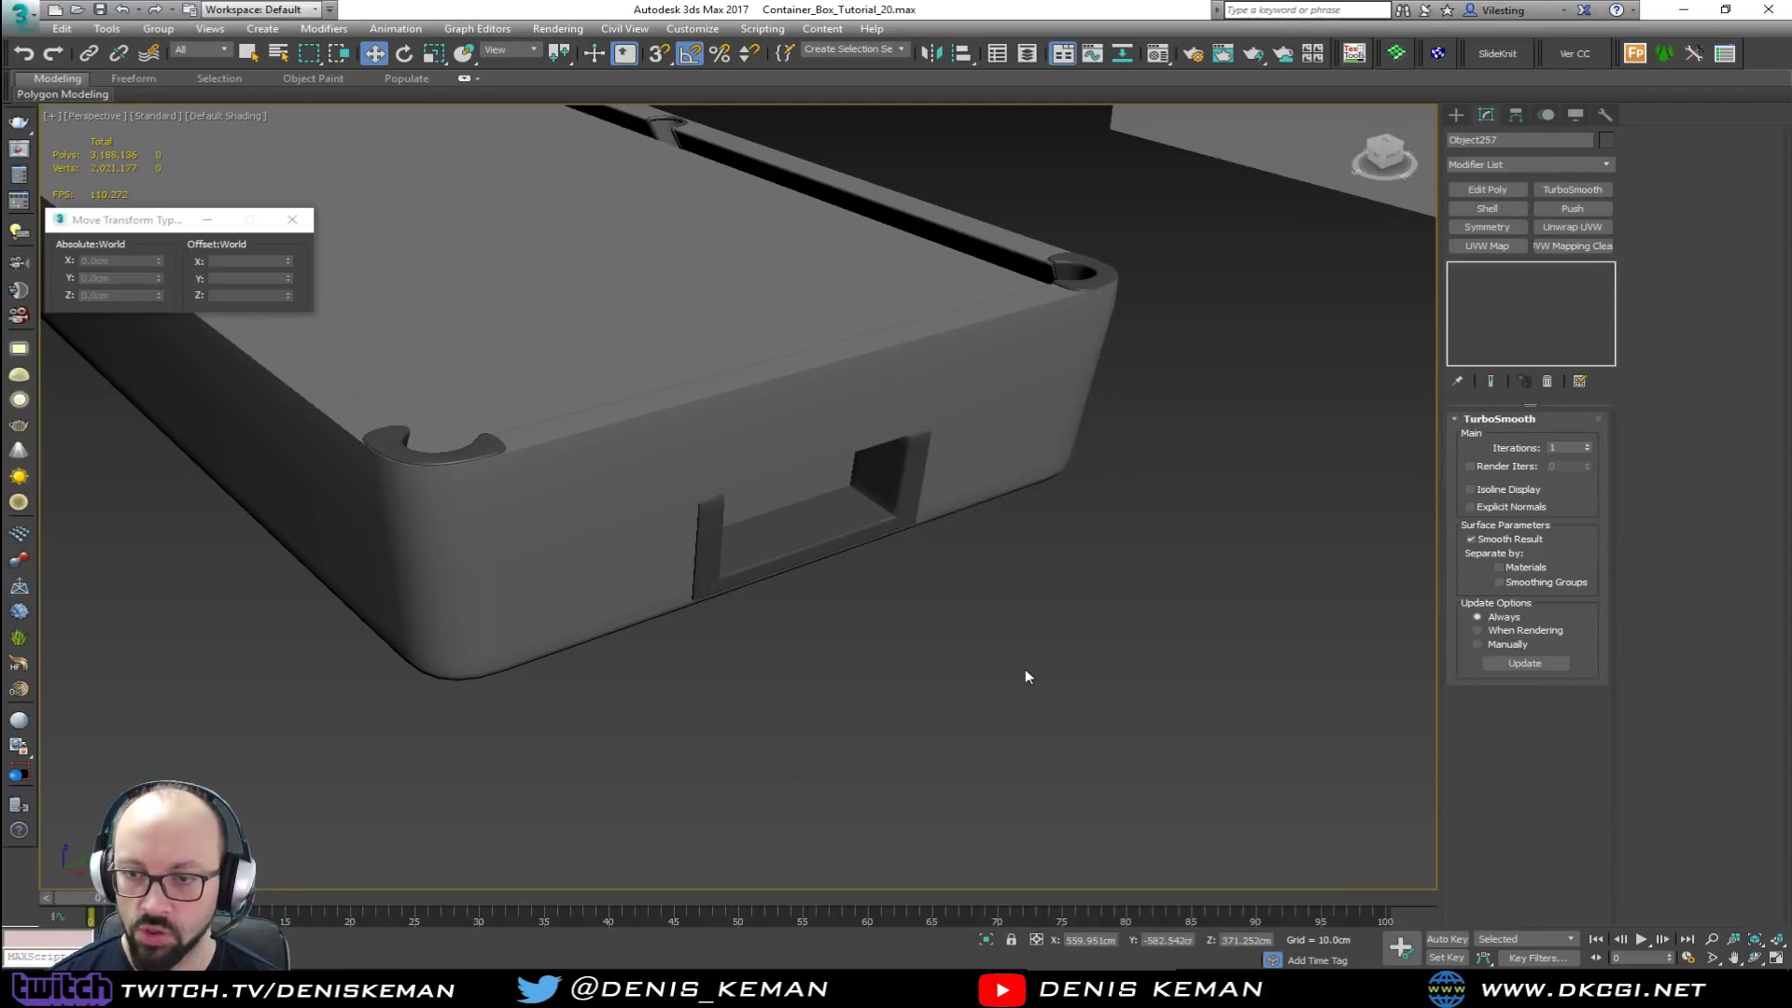
Step: Inspect the new table and show edged faces in the perspective view
{"action": "middle_click_drag", "start_coordinate": [1028, 672], "coordinate": [887, 523]}
{"action": "scroll", "coordinate": [887, 523], "scroll_direction": "down", "scroll_amount": 5}
{"action": "middle_click_drag", "start_coordinate": [898, 446], "coordinate": [721, 510], "text": "alt"}
{"action": "middle_click_drag", "start_coordinate": [655, 409], "coordinate": [705, 372], "text": "alt"}
{"action": "scroll", "coordinate": [937, 457], "scroll_direction": "up", "scroll_amount": 5}
{"action": "key", "text": "F4"}
{"action": "scroll", "coordinate": [936, 503], "scroll_direction": "down", "scroll_amount": 3}
Step: Create a box about 17 cm wide and 14 cm long in the top view, inside one corner of the table, for a leg
{"action": "key", "text": "alt+w"}
{"action": "left_click", "coordinate": [592, 296]}
{"action": "key", "text": "alt+w"}
{"action": "scroll", "coordinate": [630, 415], "scroll_direction": "down", "scroll_amount": 2}
{"action": "middle_click_drag", "start_coordinate": [639, 426], "coordinate": [831, 342]}
{"action": "scroll", "coordinate": [831, 344], "scroll_direction": "down", "scroll_amount": 5}
{"action": "middle_click_drag", "start_coordinate": [864, 424], "coordinate": [692, 591]}
{"action": "scroll", "coordinate": [693, 524], "scroll_direction": "down", "scroll_amount": 2}
{"action": "middle_click_drag", "start_coordinate": [694, 525], "coordinate": [952, 349]}
{"action": "scroll", "coordinate": [952, 349], "scroll_direction": "down", "scroll_amount": 1}
{"action": "middle_click_drag", "start_coordinate": [649, 377], "coordinate": [868, 421]}
{"action": "right_click", "coordinate": [670, 385]}
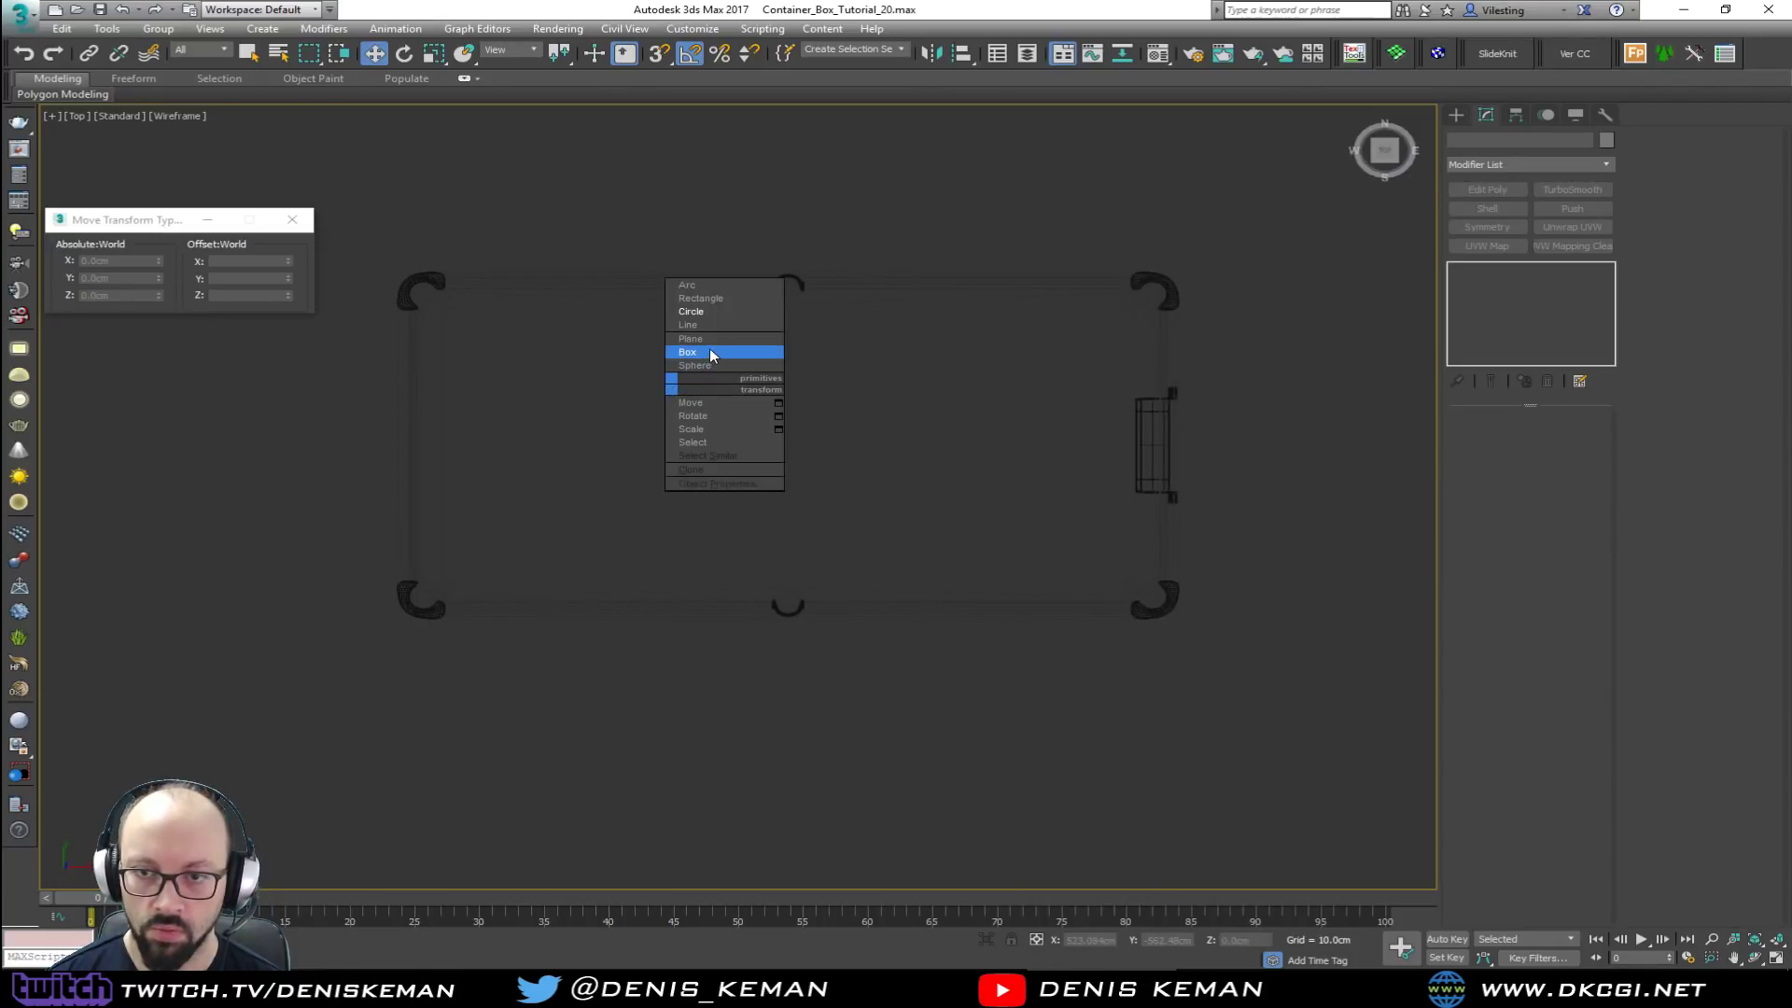
{"action": "left_click", "coordinate": [728, 351]}
{"action": "left_click_drag", "start_coordinate": [490, 334], "coordinate": [544, 373]}
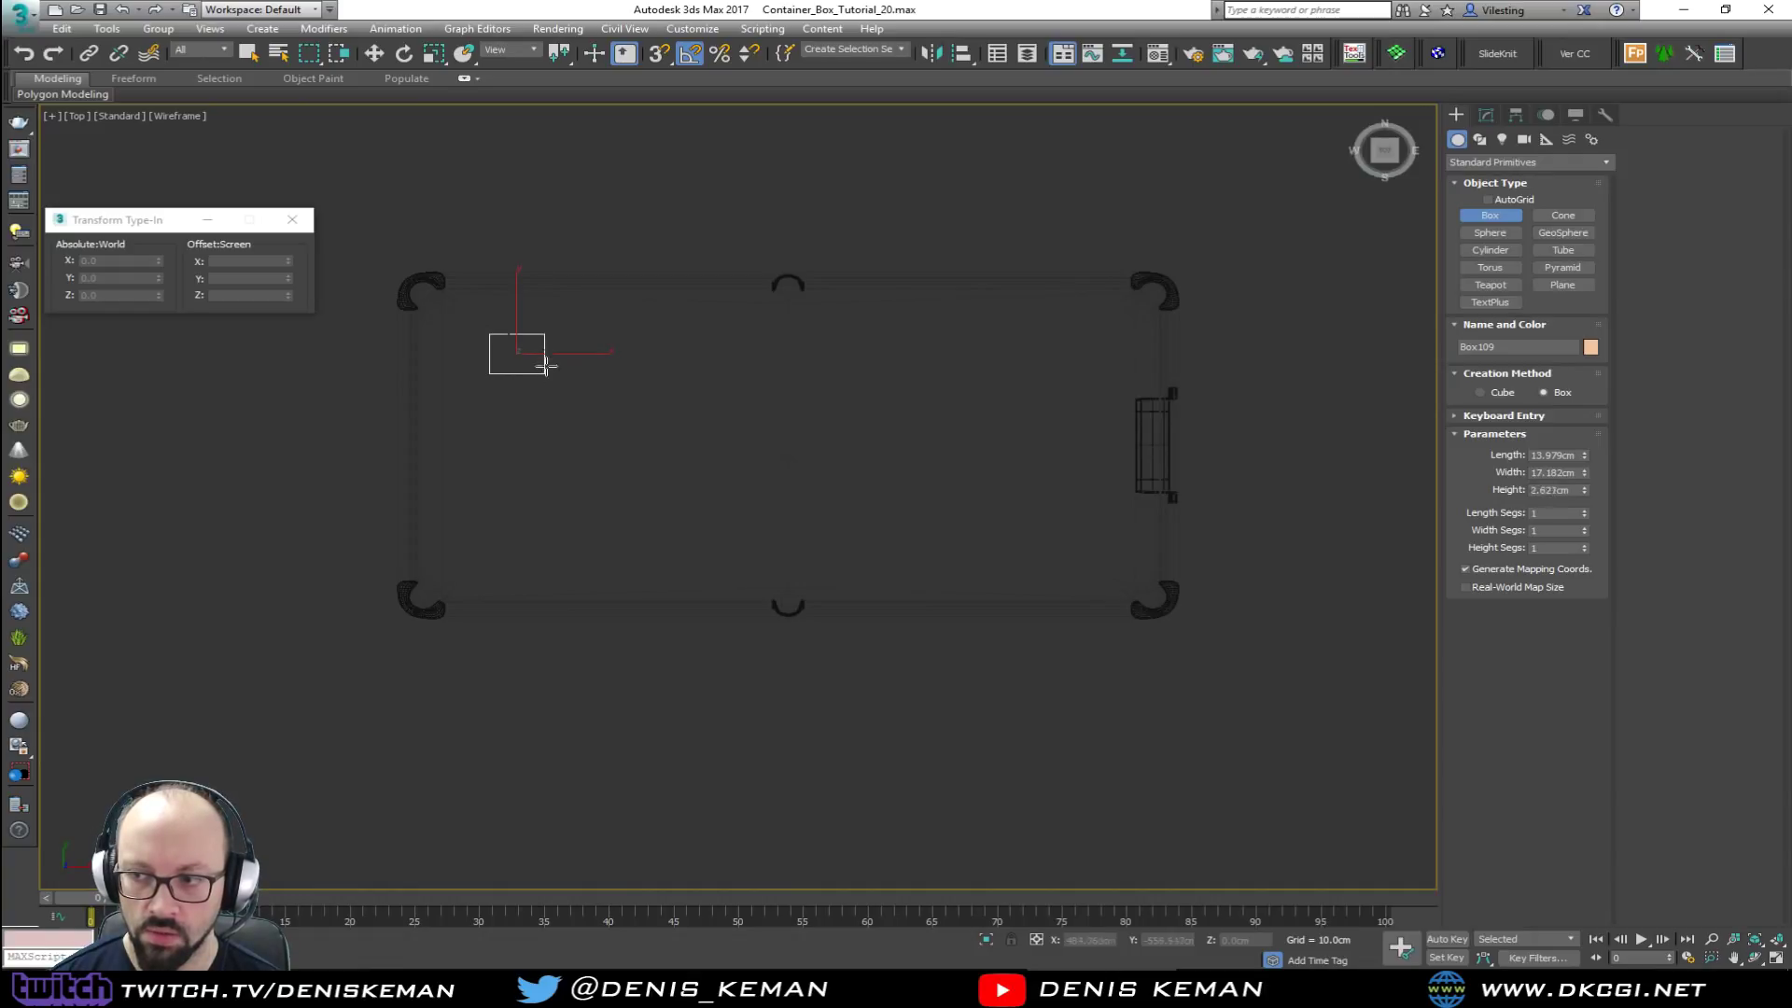
{"action": "left_click", "coordinate": [548, 301]}
{"action": "key", "text": "w"}
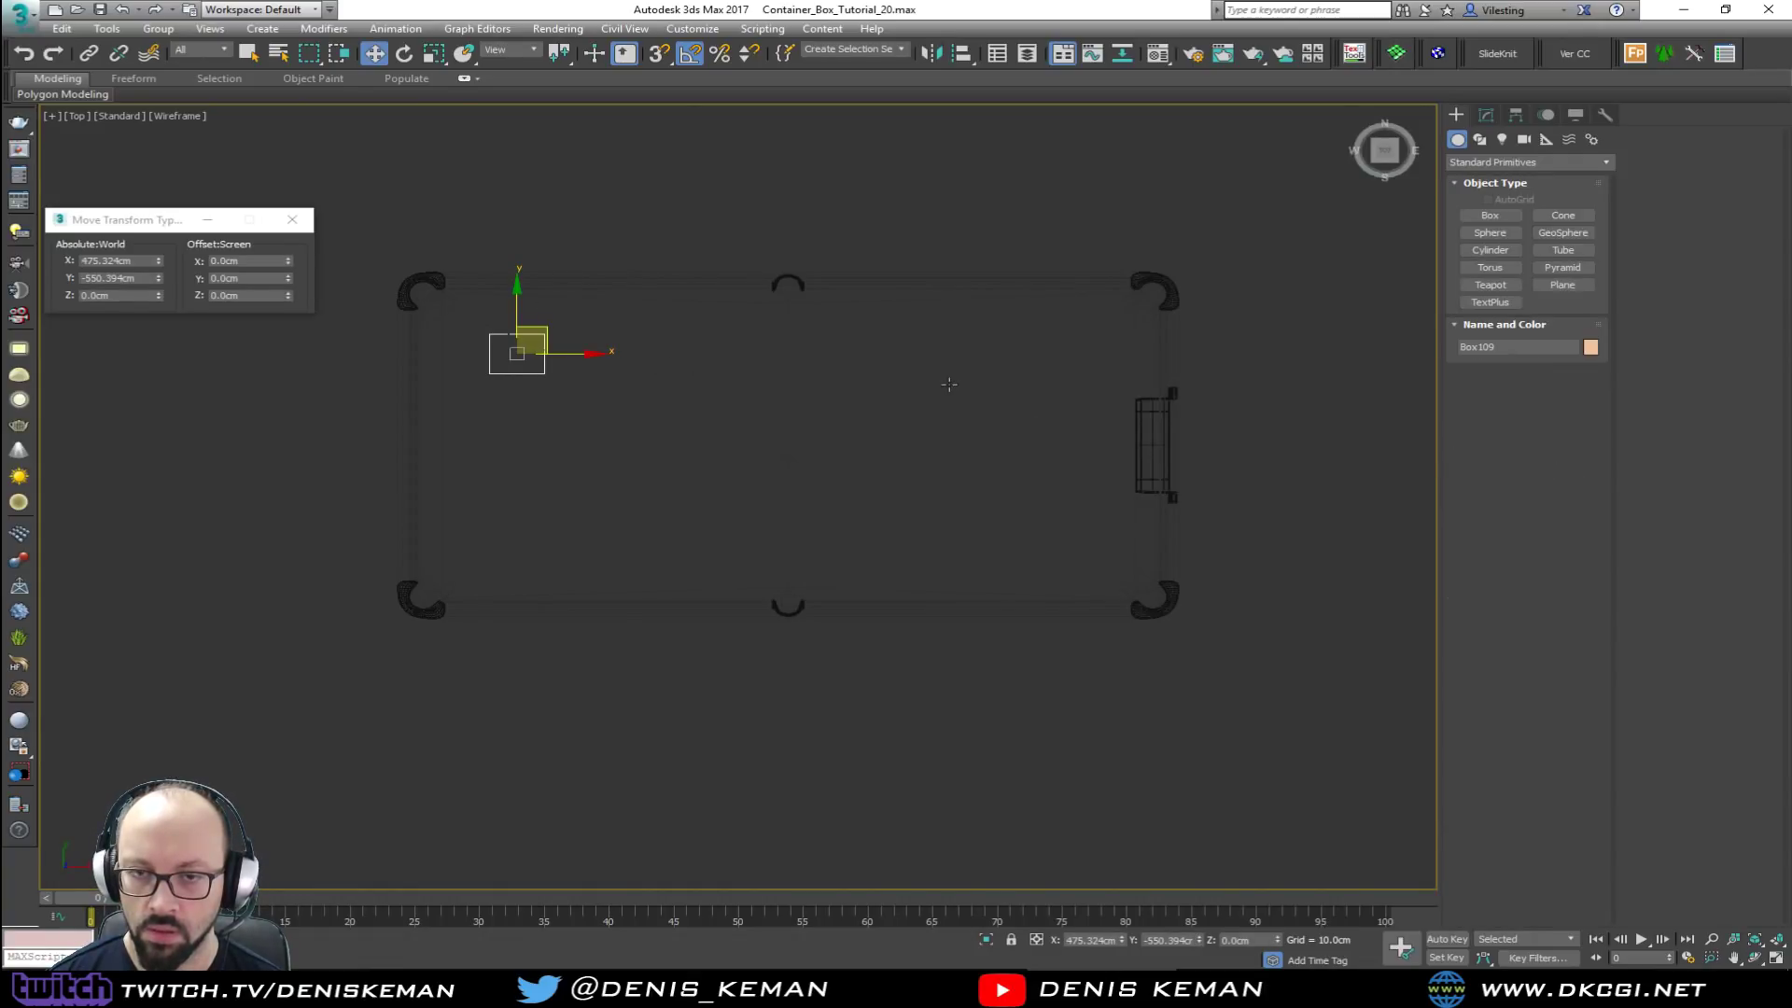
Step: Align the placeholder box with the table bed pivot point to pivot point in X and Y only
{"action": "key", "text": "alt+w"}
{"action": "right_click", "coordinate": [851, 605]}
{"action": "key", "text": "alt+w"}
{"action": "scroll", "coordinate": [848, 605], "scroll_direction": "down", "scroll_amount": 12}
{"action": "middle_click_drag", "start_coordinate": [831, 598], "coordinate": [813, 650], "text": "alt"}
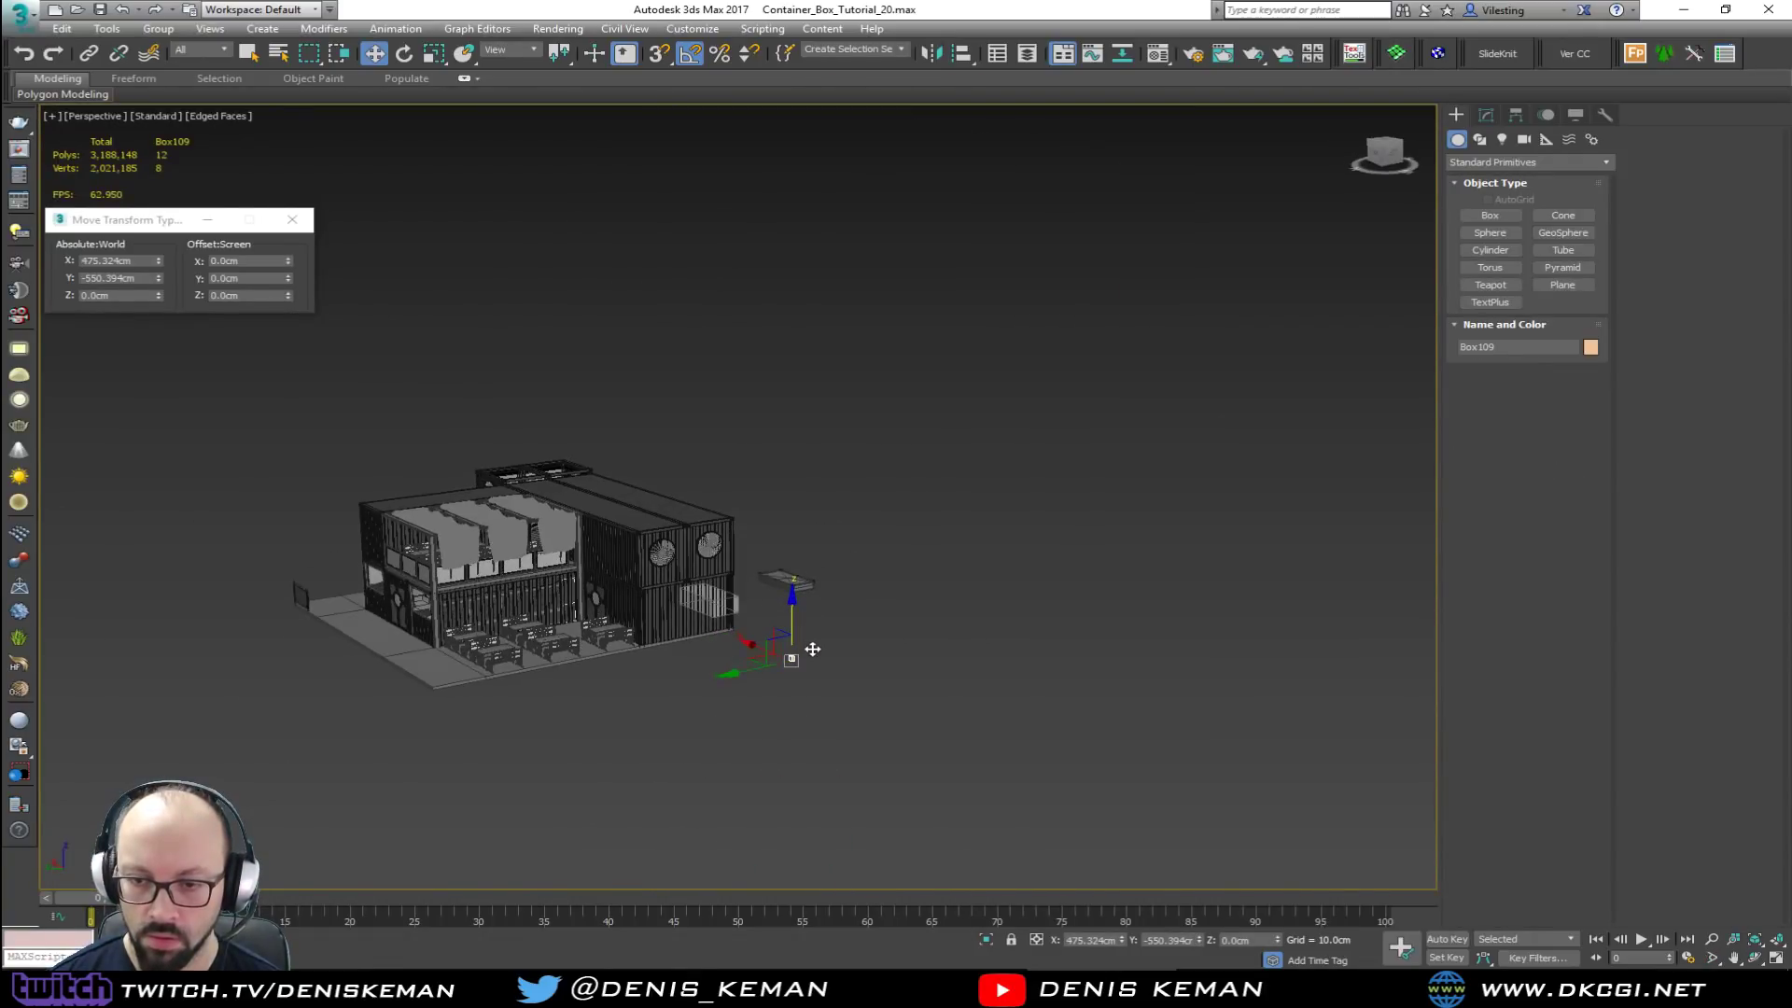
{"action": "left_click", "coordinate": [705, 602]}
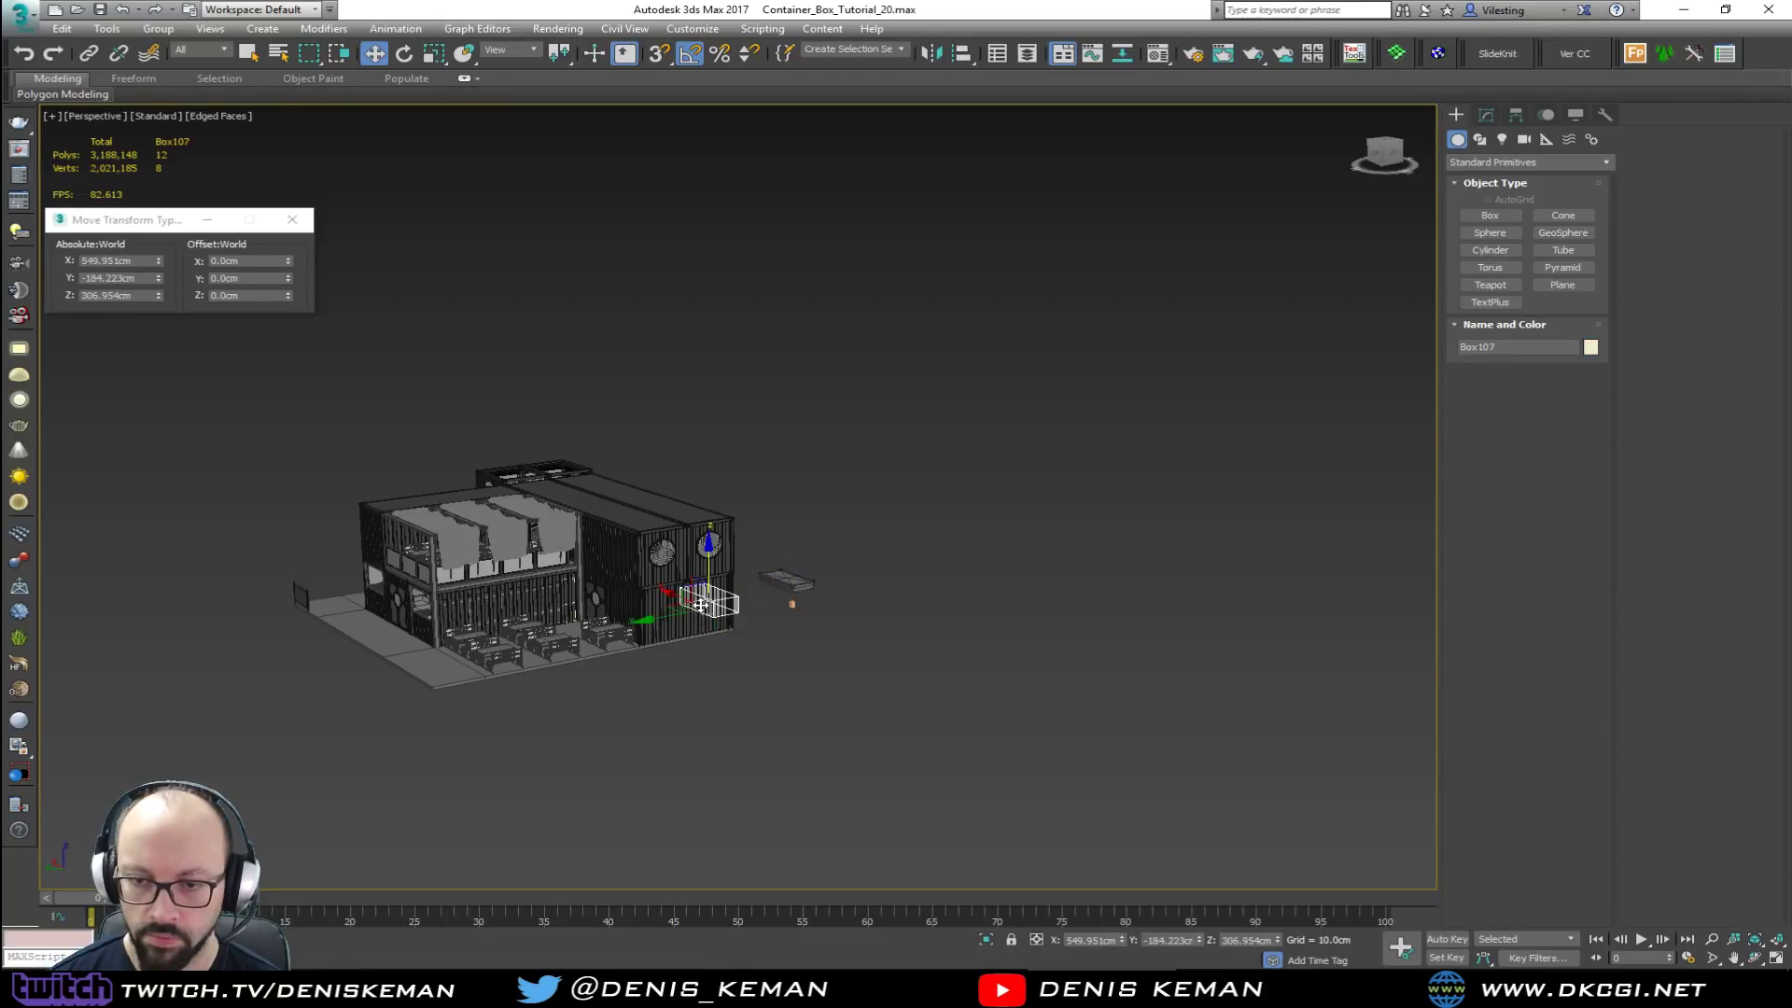
{"action": "scroll", "coordinate": [752, 605], "scroll_direction": "up", "scroll_amount": 5}
{"action": "key", "text": "alt+a"}
{"action": "left_click", "coordinate": [846, 611]}
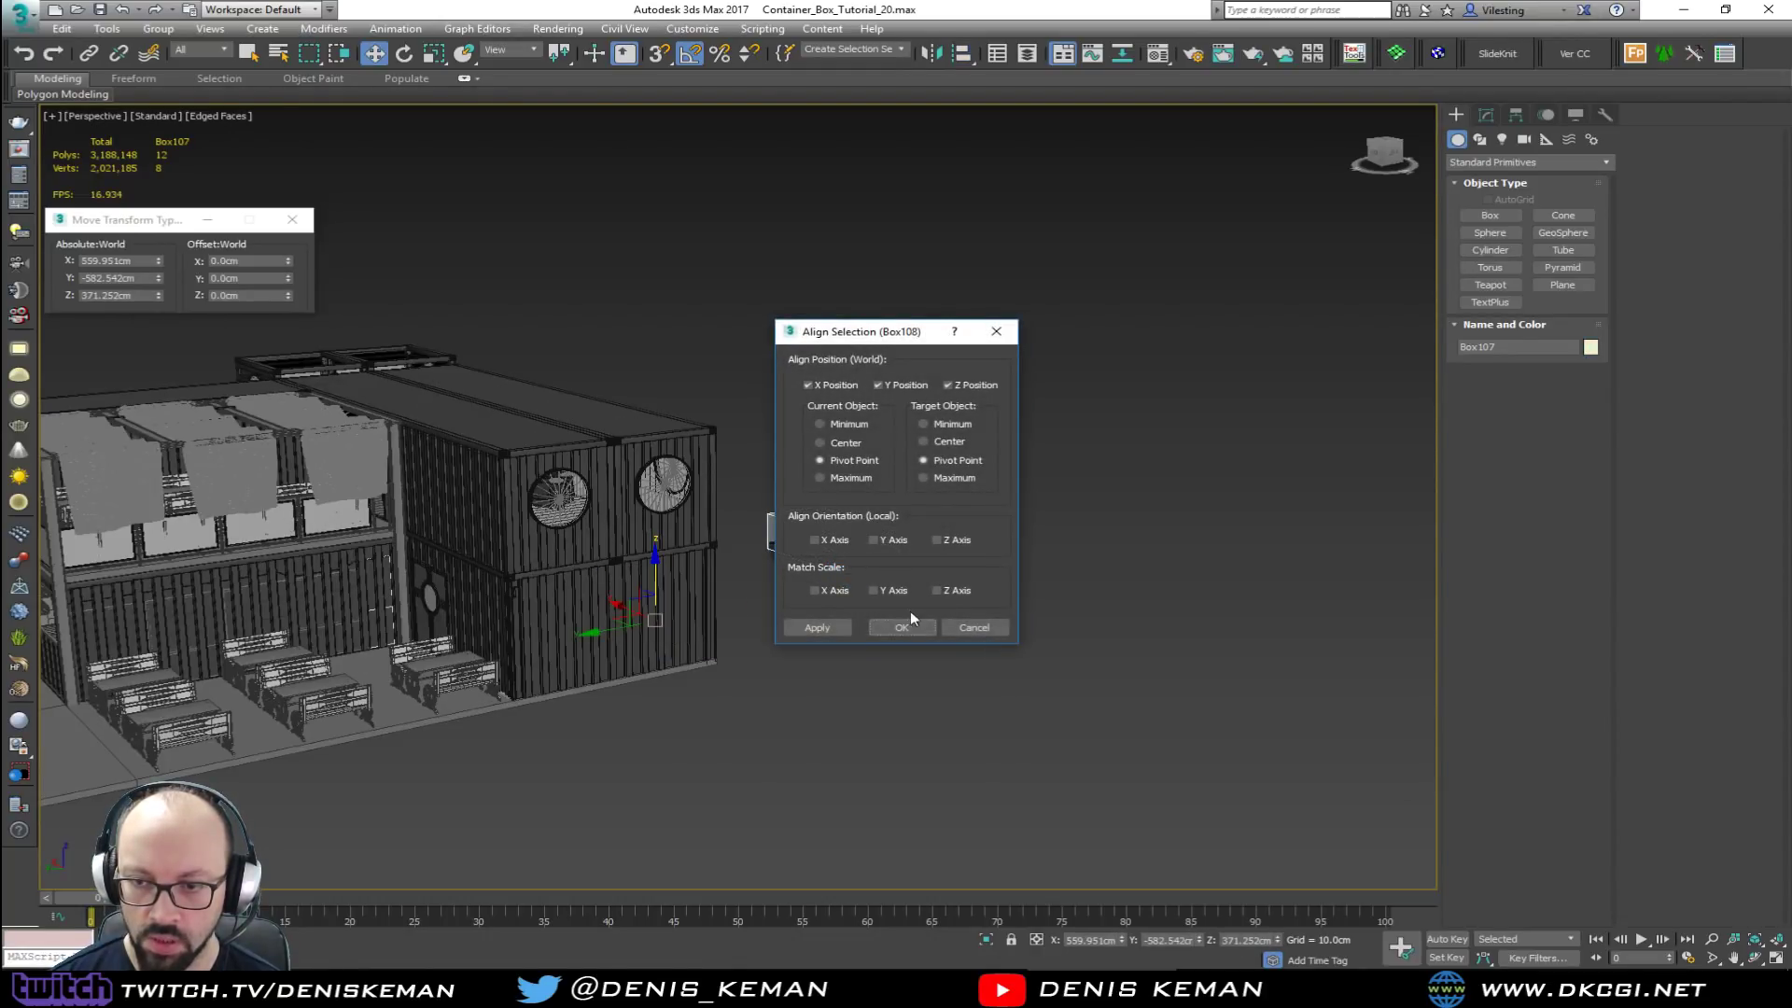
{"action": "left_click", "coordinate": [968, 387]}
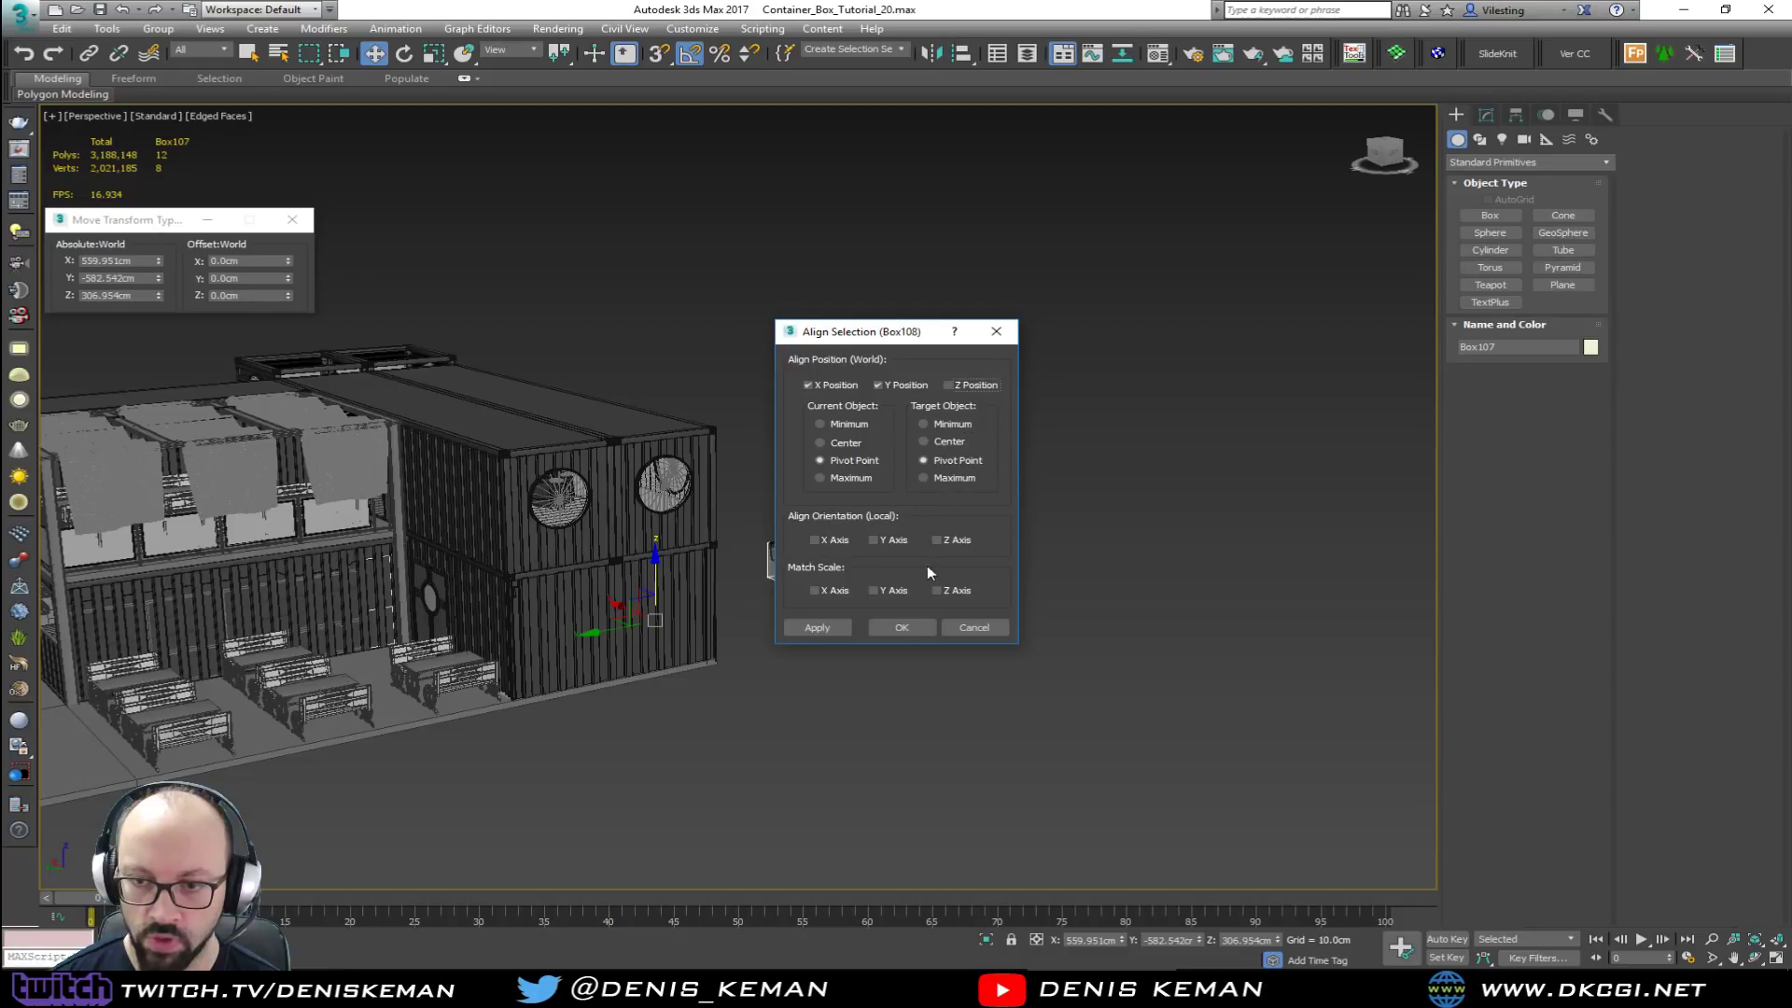
{"action": "left_click", "coordinate": [931, 628]}
{"action": "key", "text": "z"}
{"action": "middle_click_drag", "start_coordinate": [956, 542], "coordinate": [886, 528], "text": "alt"}
Step: Isolate the leg box together with the table parts and the placeholder box, framed in the front view
{"action": "left_click", "coordinate": [861, 694]}
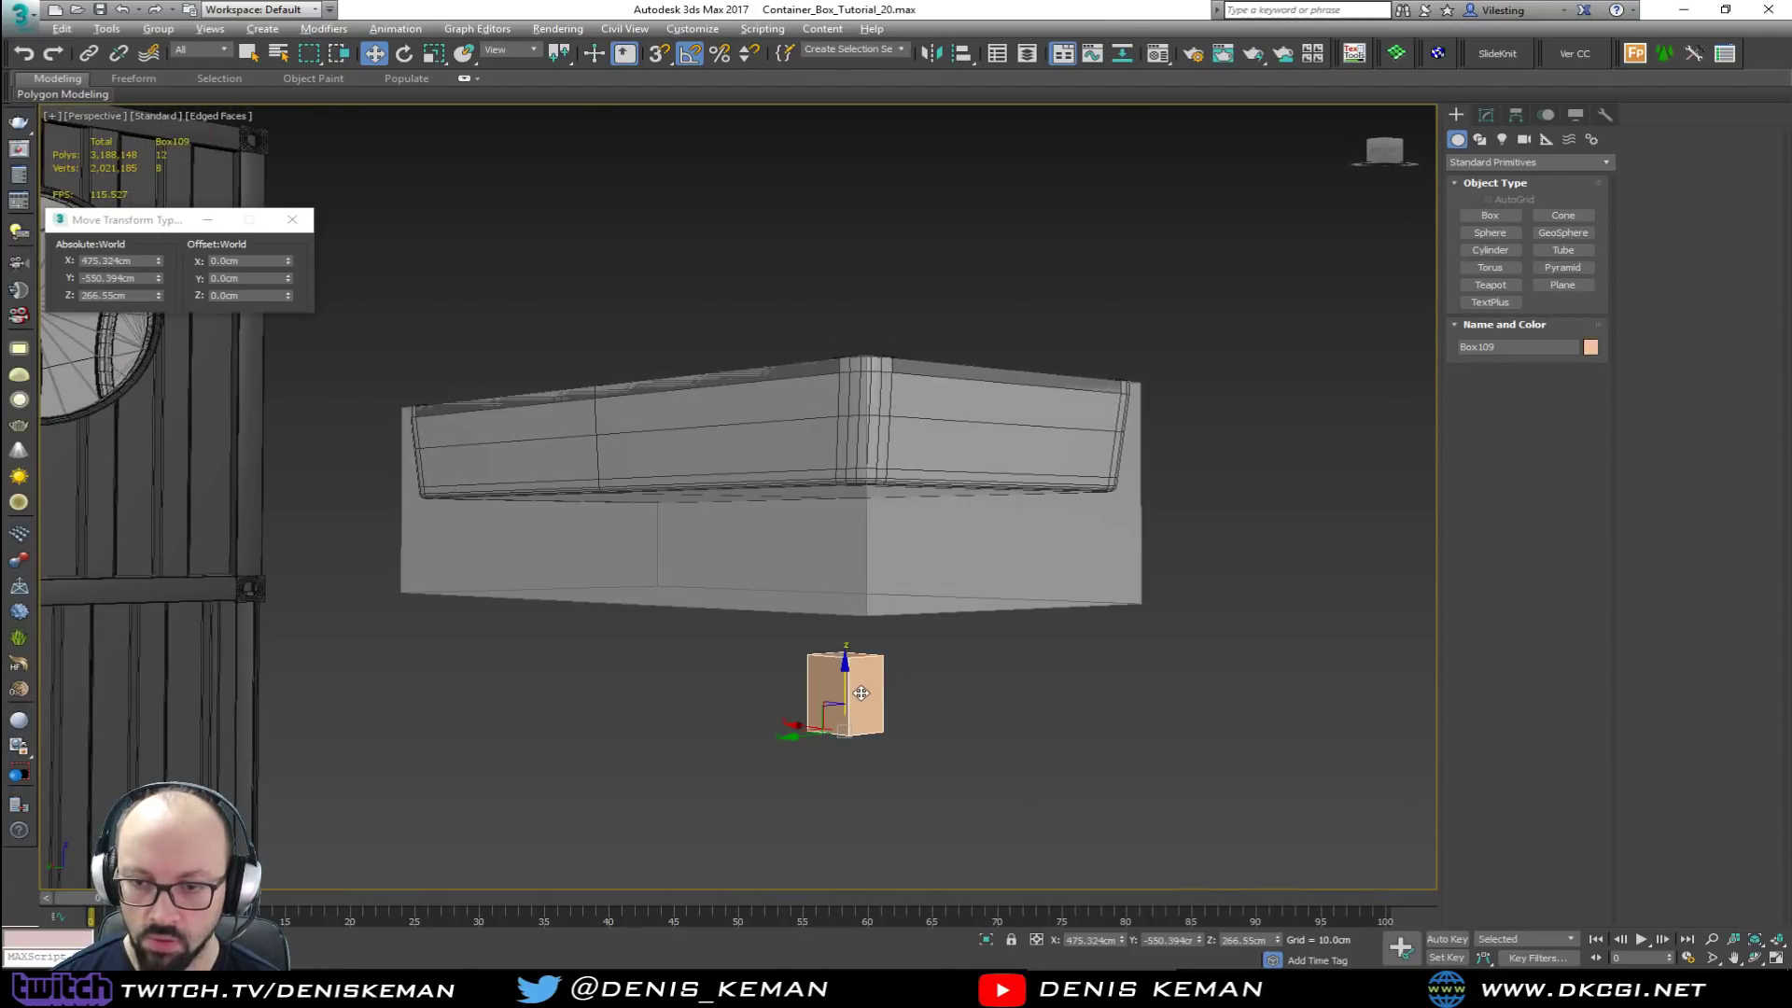
{"action": "key", "text": "alt+w"}
{"action": "middle_click", "coordinate": [616, 616]}
{"action": "middle_click", "coordinate": [1019, 410]}
{"action": "middle_click_drag", "start_coordinate": [1020, 411], "coordinate": [998, 389]}
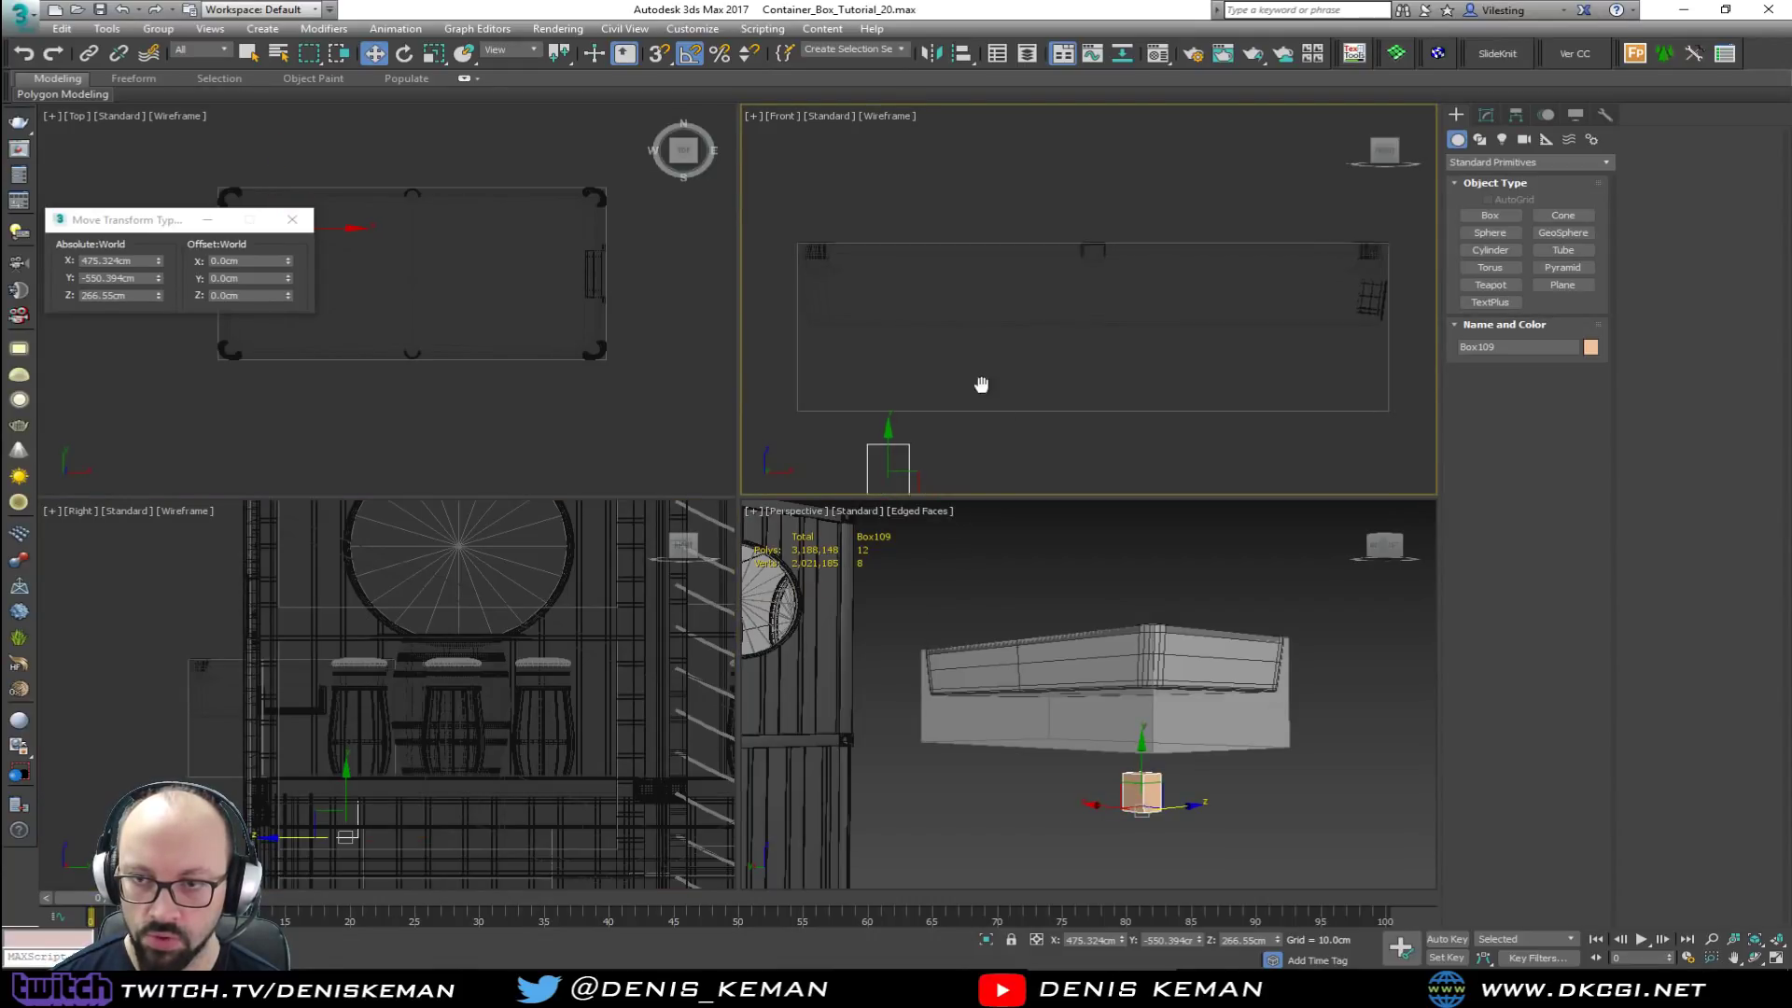
{"action": "scroll", "coordinate": [997, 389], "scroll_direction": "down", "scroll_amount": 5}
{"action": "left_click_drag", "start_coordinate": [786, 474], "coordinate": [785, 475]}
{"action": "key", "text": "alt+q"}
{"action": "left_click", "coordinate": [967, 383]}
Step: Raise the leg box vertically until its top meets the underside of the table
{"action": "left_click_drag", "start_coordinate": [967, 381], "coordinate": [836, 433]}
{"action": "scroll", "coordinate": [871, 378], "scroll_direction": "up", "scroll_amount": 2}
{"action": "key", "text": "alt+w"}
{"action": "scroll", "coordinate": [886, 438], "scroll_direction": "down", "scroll_amount": 2}
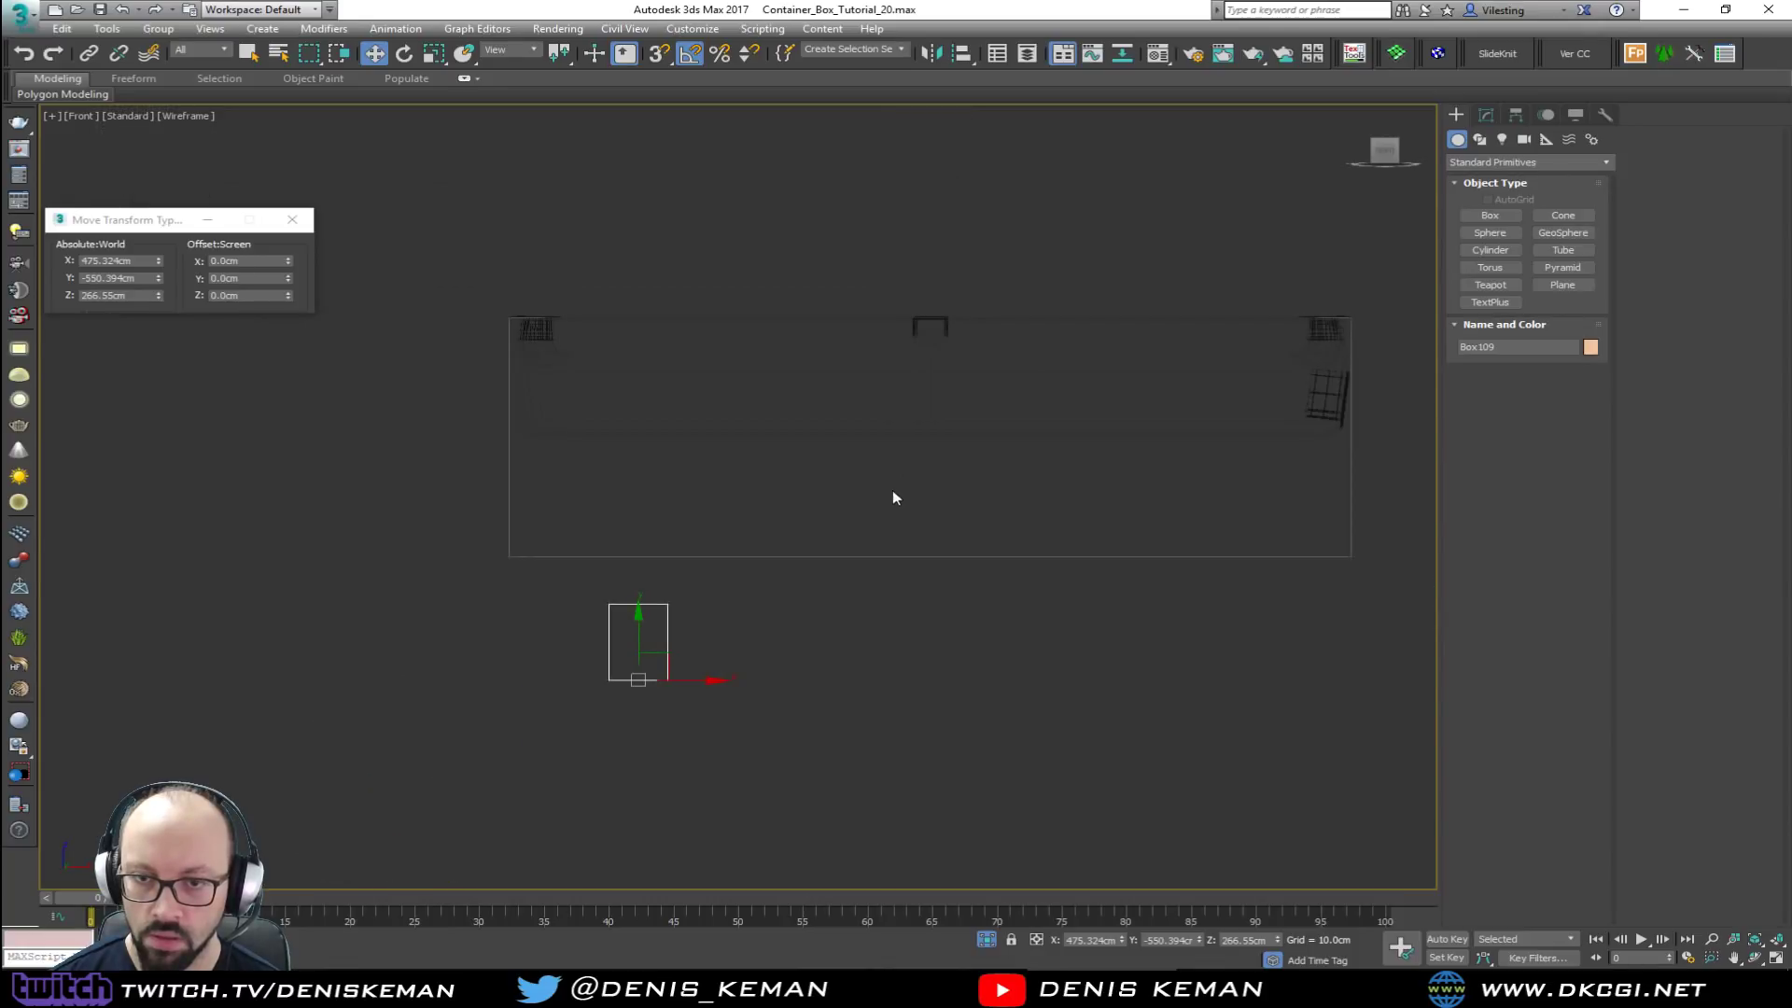
{"action": "left_click_drag", "start_coordinate": [640, 618], "coordinate": [656, 458]}
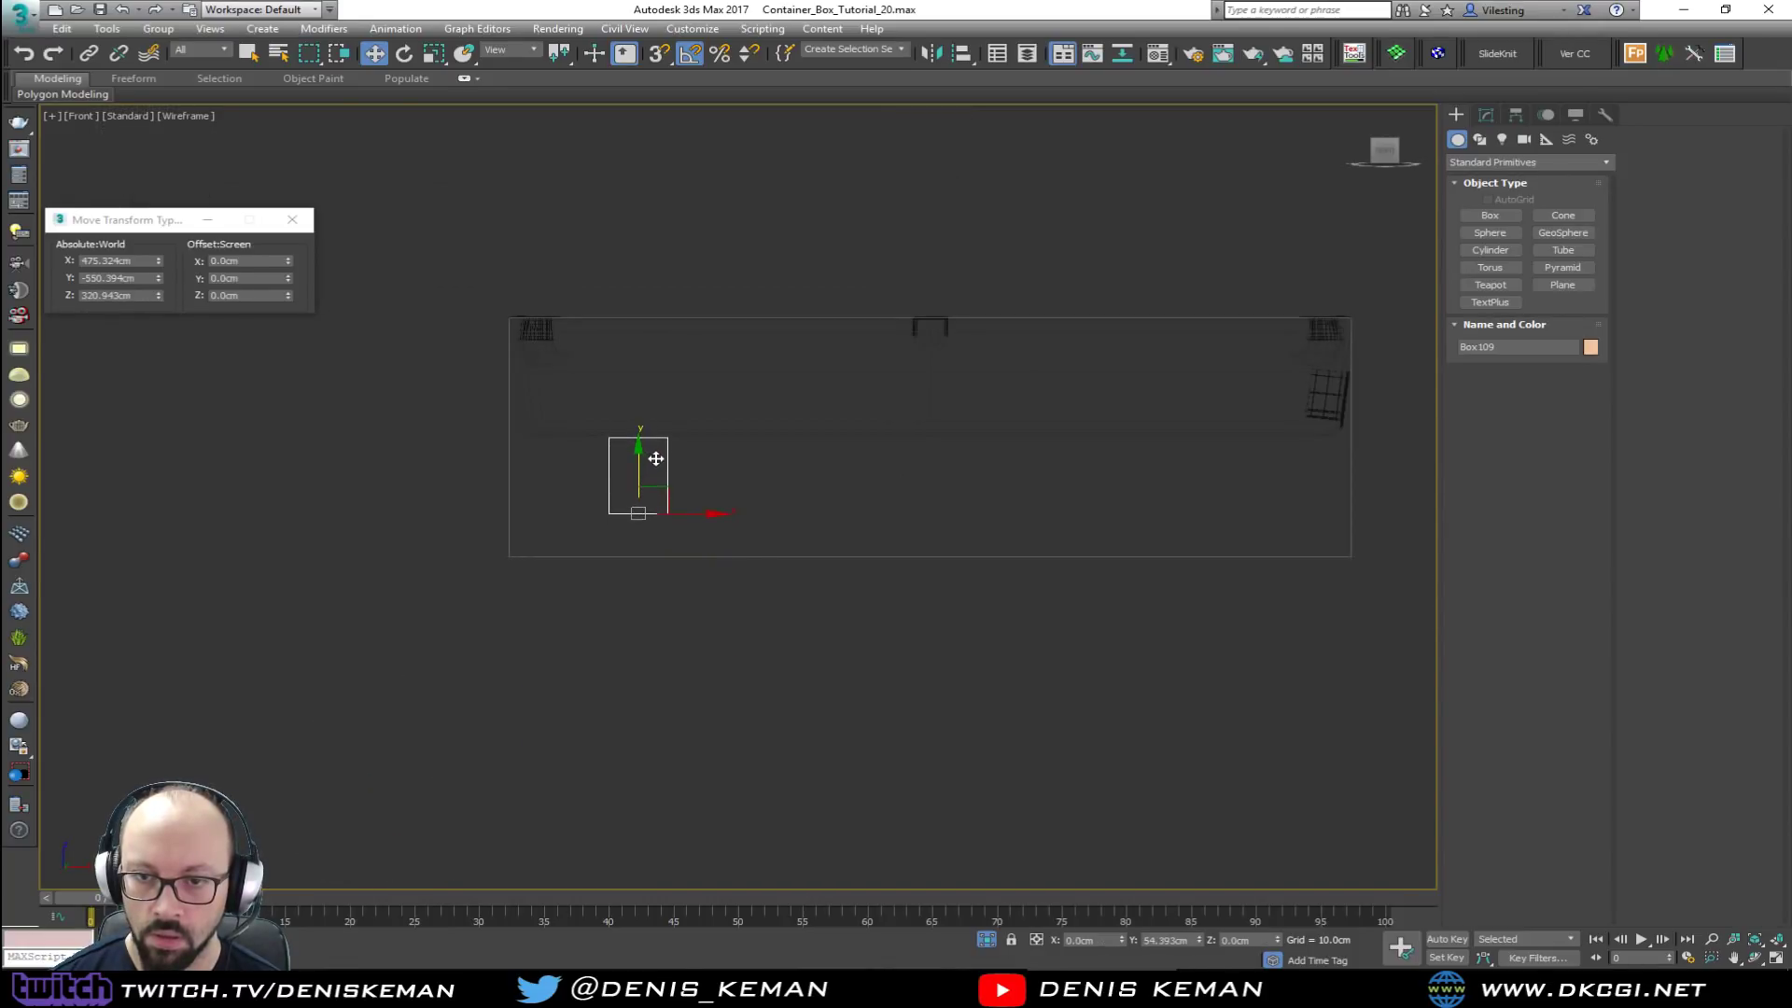
{"action": "key", "text": "alt+w"}
{"action": "middle_click", "coordinate": [992, 664]}
{"action": "key", "text": "alt+w"}
{"action": "middle_click_drag", "start_coordinate": [992, 664], "coordinate": [964, 545], "text": "alt"}
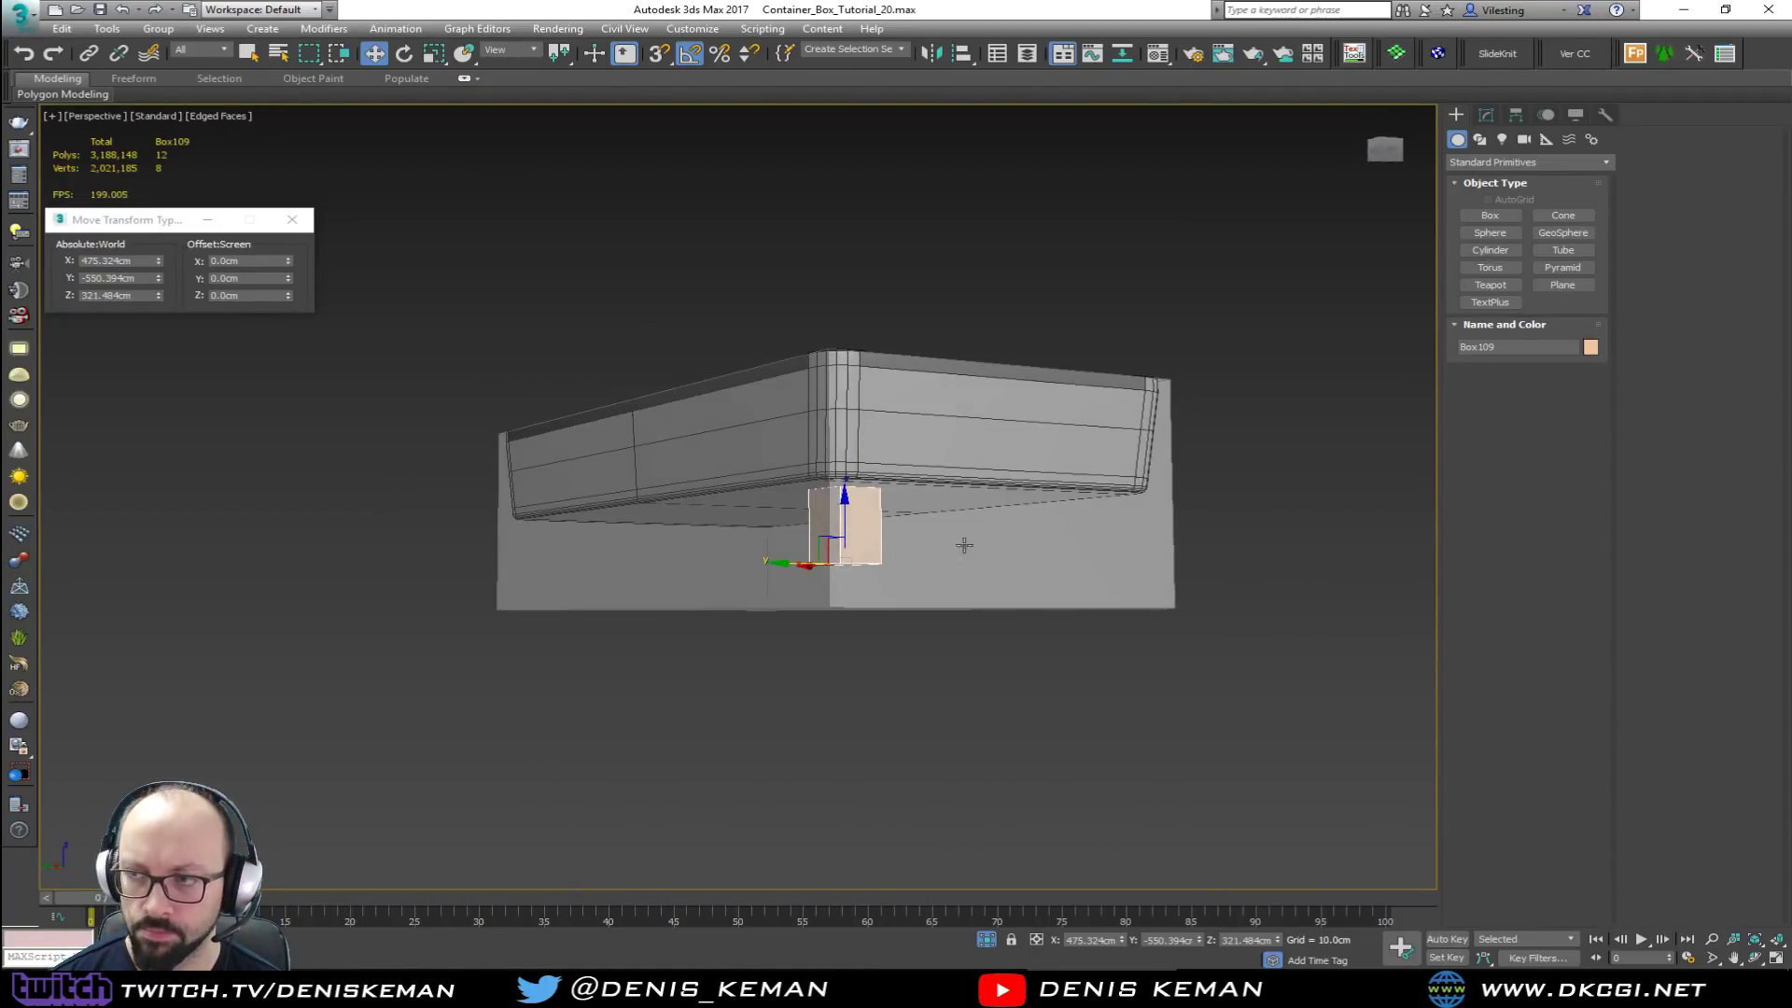
Step: Add Edit Poly to the leg box and lower its bottom vertices to the base of the placeholder box using snapping
{"action": "left_click", "coordinate": [1488, 120]}
{"action": "left_click", "coordinate": [1490, 191]}
{"action": "key", "text": "1"}
{"action": "left_click_drag", "start_coordinate": [940, 549], "coordinate": [797, 615]}
{"action": "middle_click_drag", "start_coordinate": [818, 597], "coordinate": [810, 653], "text": "alt"}
{"action": "left_click_drag", "start_coordinate": [846, 527], "coordinate": [807, 653]}
{"action": "key", "text": "s"}
{"action": "middle_click_drag", "start_coordinate": [808, 653], "coordinate": [799, 523], "text": "alt"}
{"action": "left_click", "coordinate": [1479, 552]}
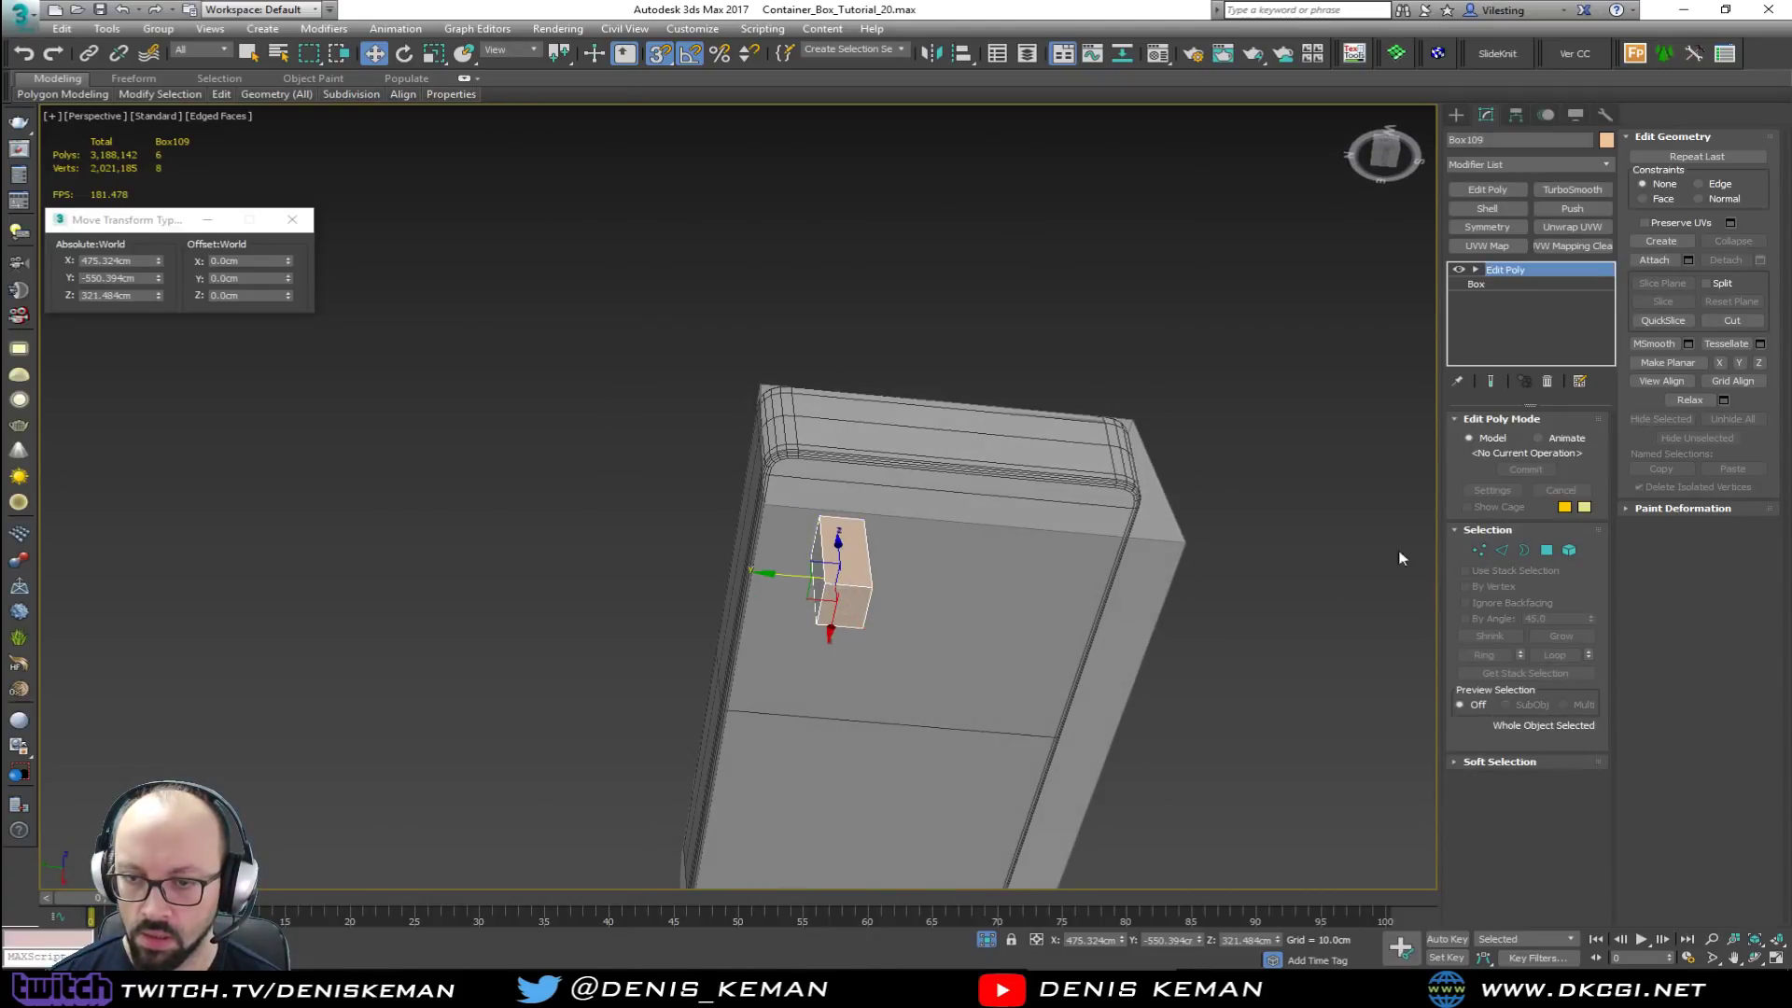
Step: Move the leg box along Y closer to the table's long side, to Y -544.178 cm
{"action": "mouse_move", "coordinate": [799, 577]}
{"action": "left_mouse_down"}
{"action": "mouse_move", "coordinate": [738, 576]}
{"action": "mouse_move", "coordinate": [789, 577]}
{"action": "left_mouse_up"}
{"action": "scroll", "coordinate": [832, 507], "scroll_direction": "up", "scroll_amount": 2}
{"action": "middle_click_drag", "start_coordinate": [832, 507], "coordinate": [834, 458], "text": "alt"}
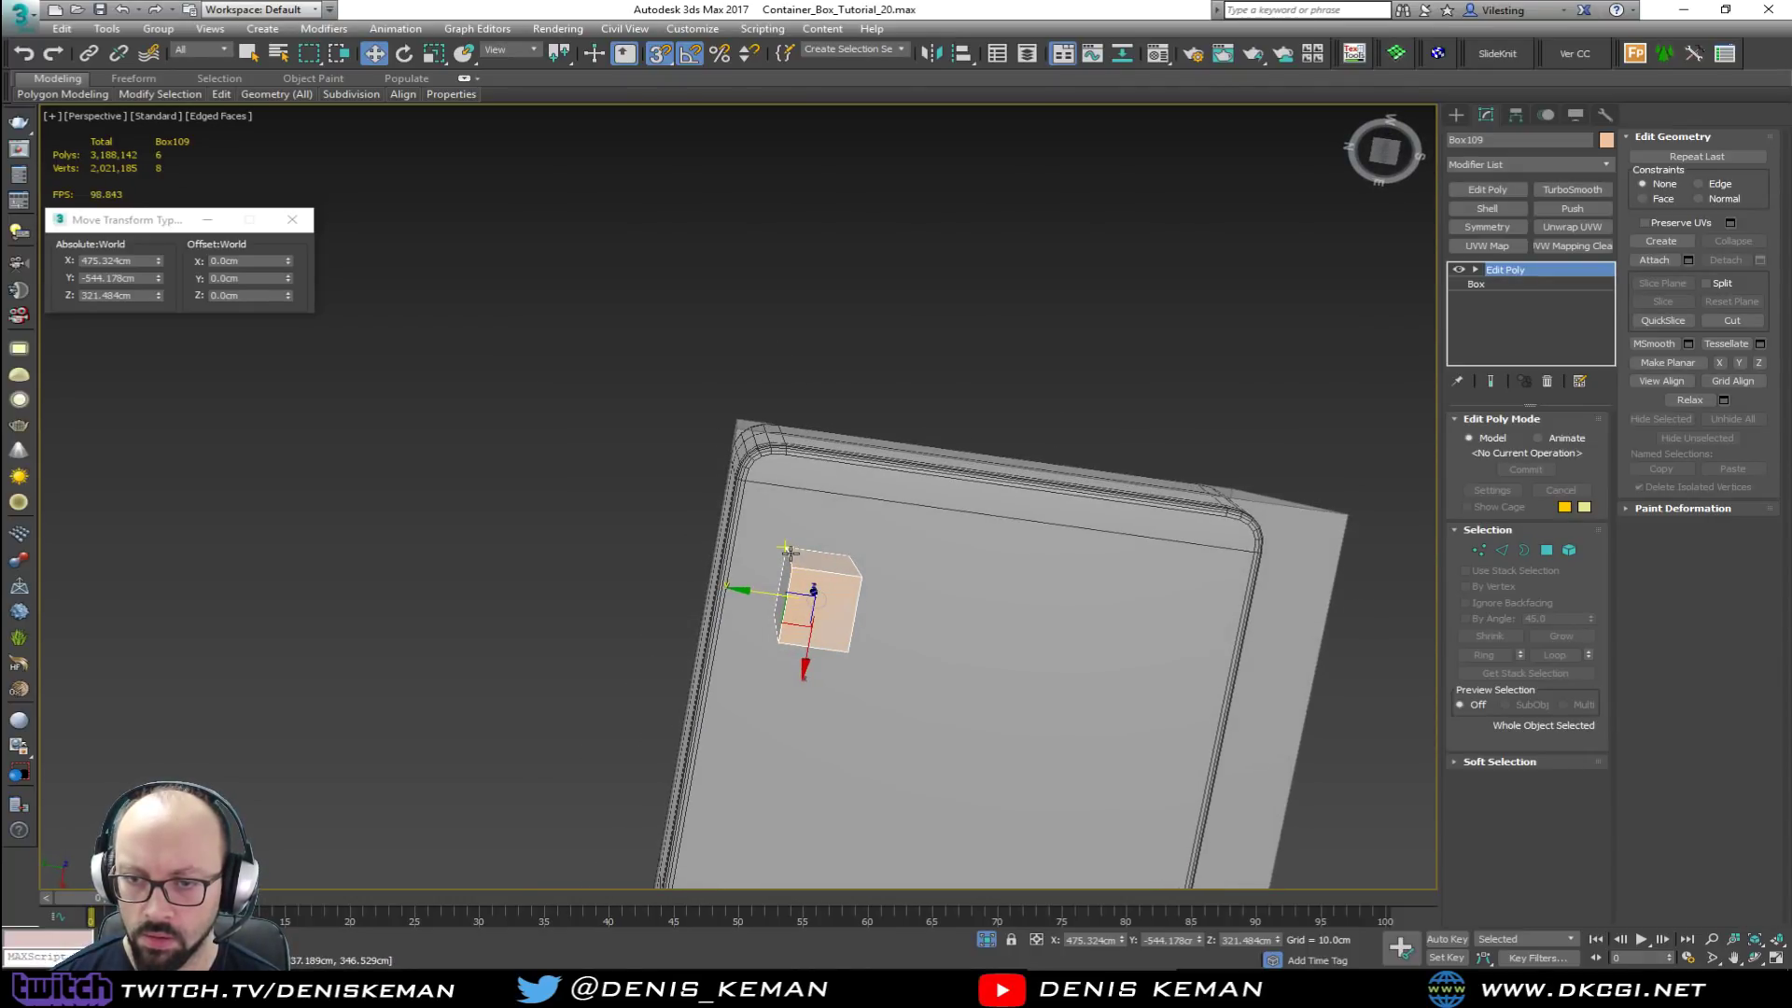
{"action": "middle_click_drag", "start_coordinate": [825, 510], "coordinate": [836, 594], "text": "alt"}
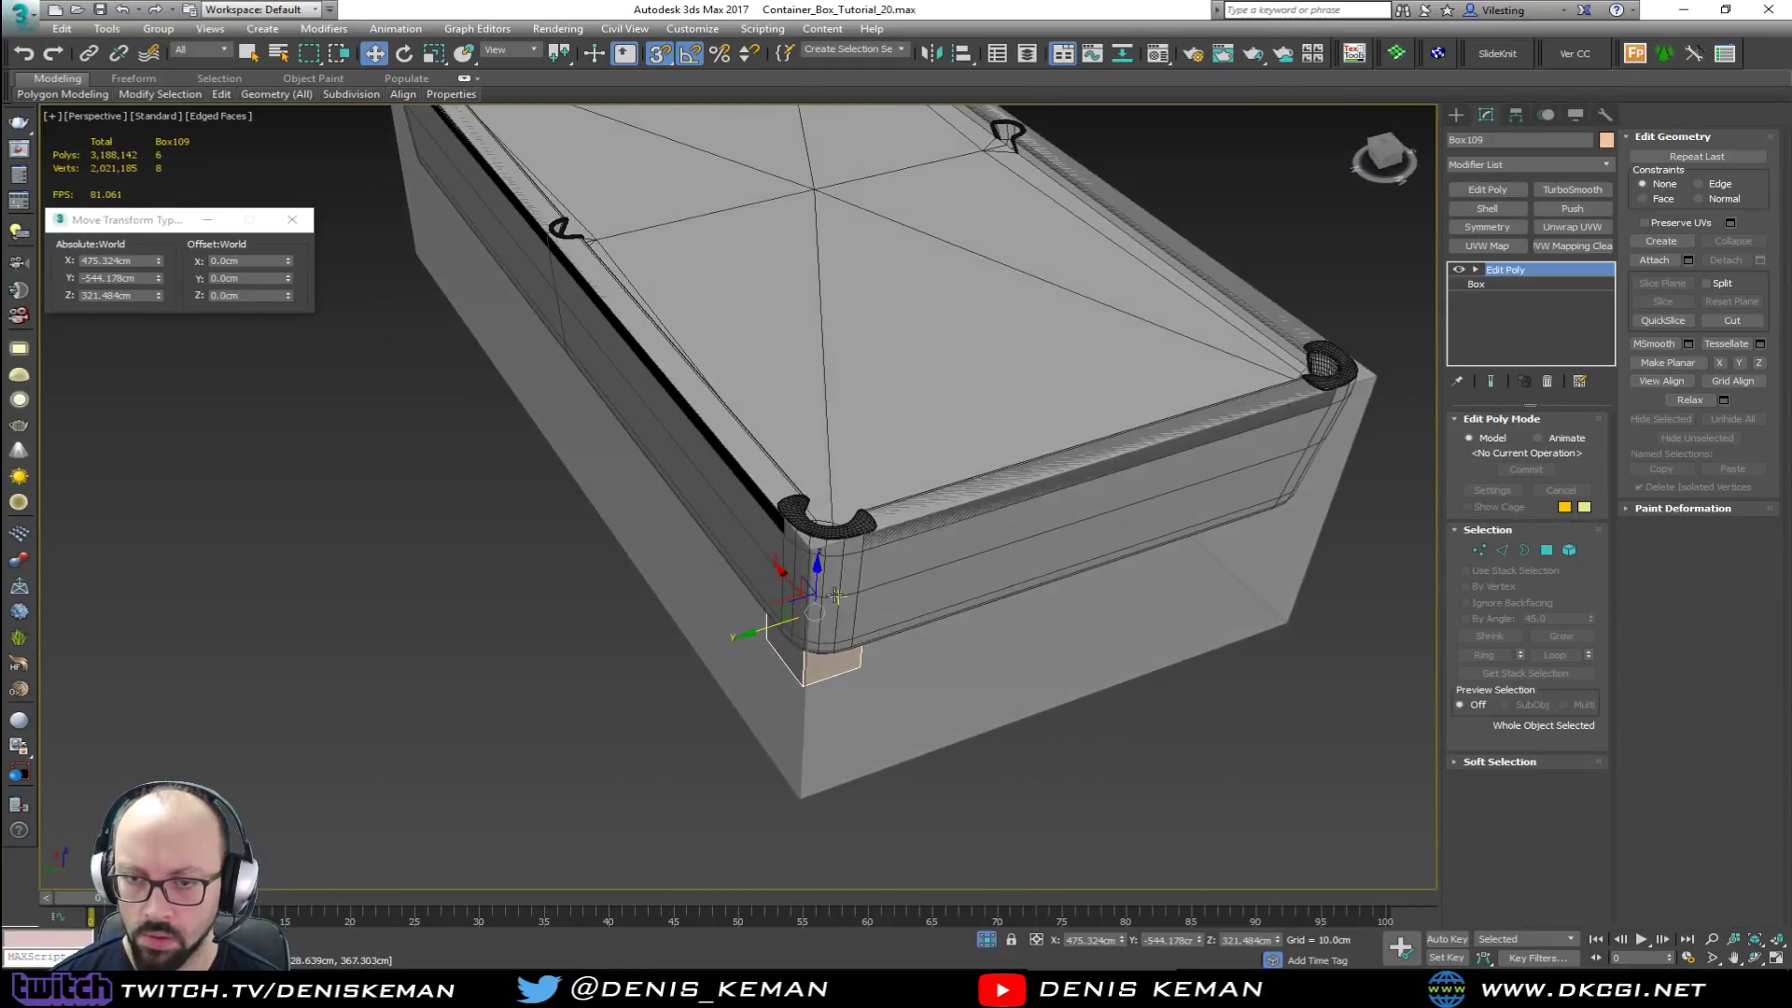
Step: Look up the placeholder box in the Layer Explorer and select all the table parts together with it
{"action": "left_click", "coordinate": [878, 744]}
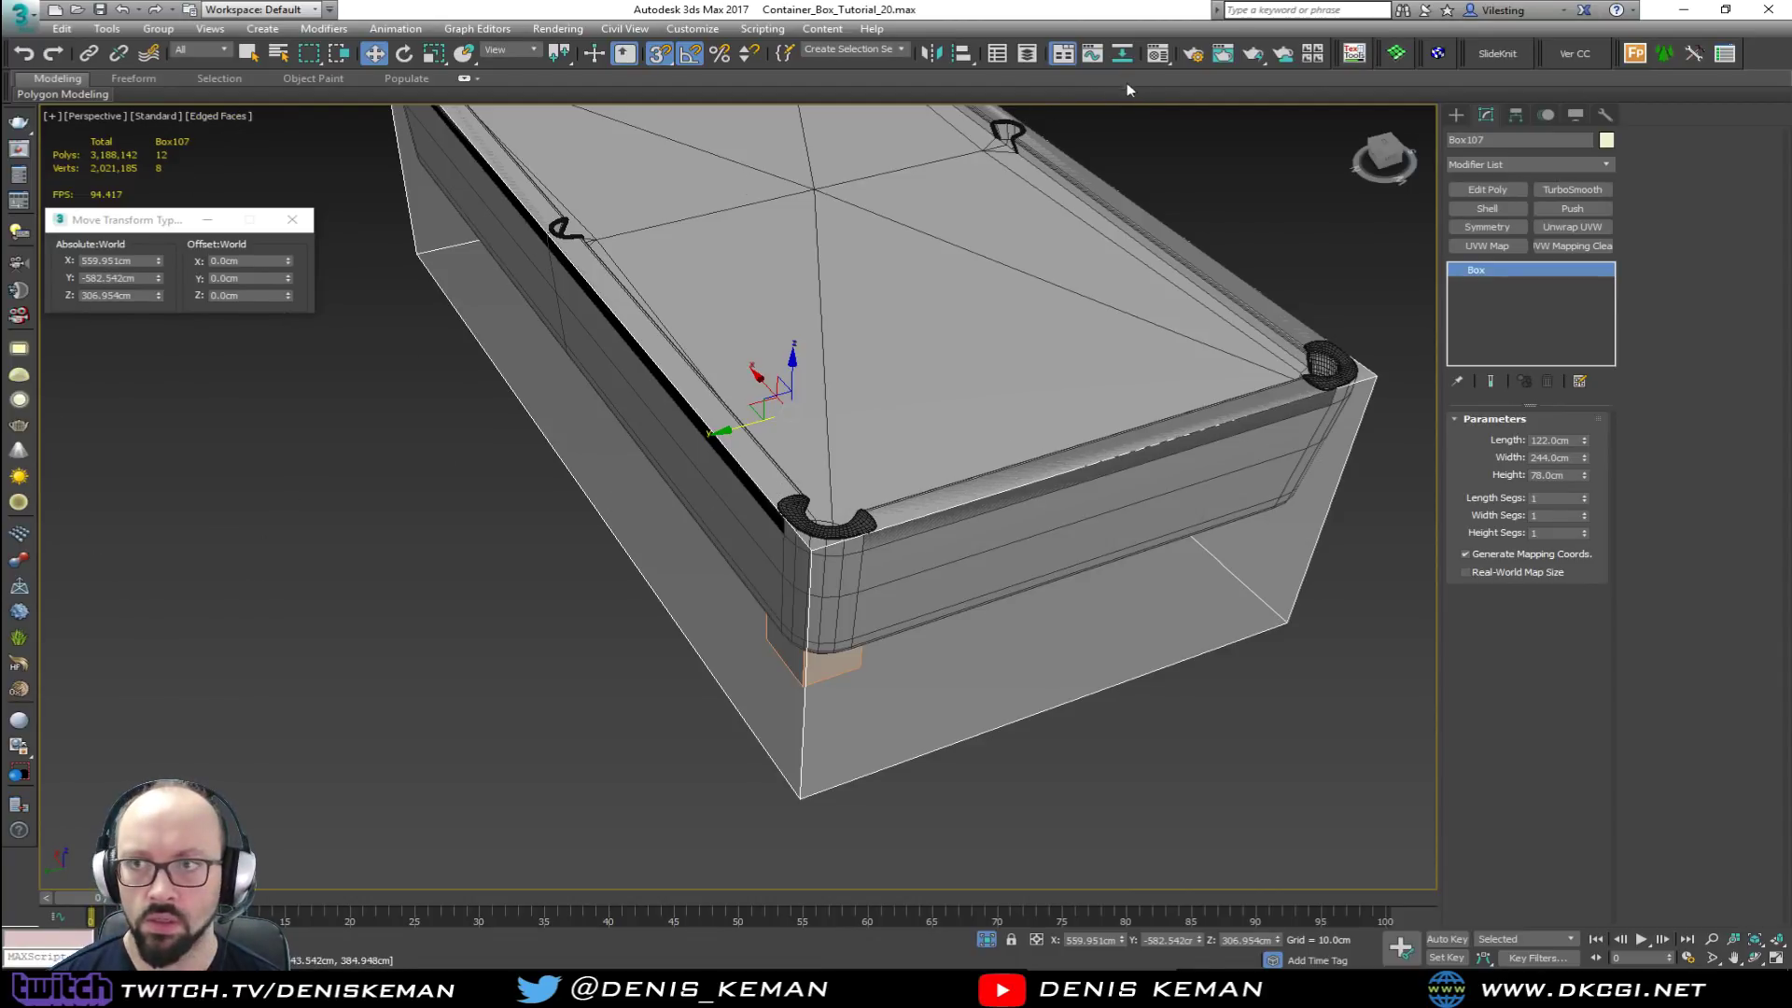
{"action": "left_click", "coordinate": [1028, 54]}
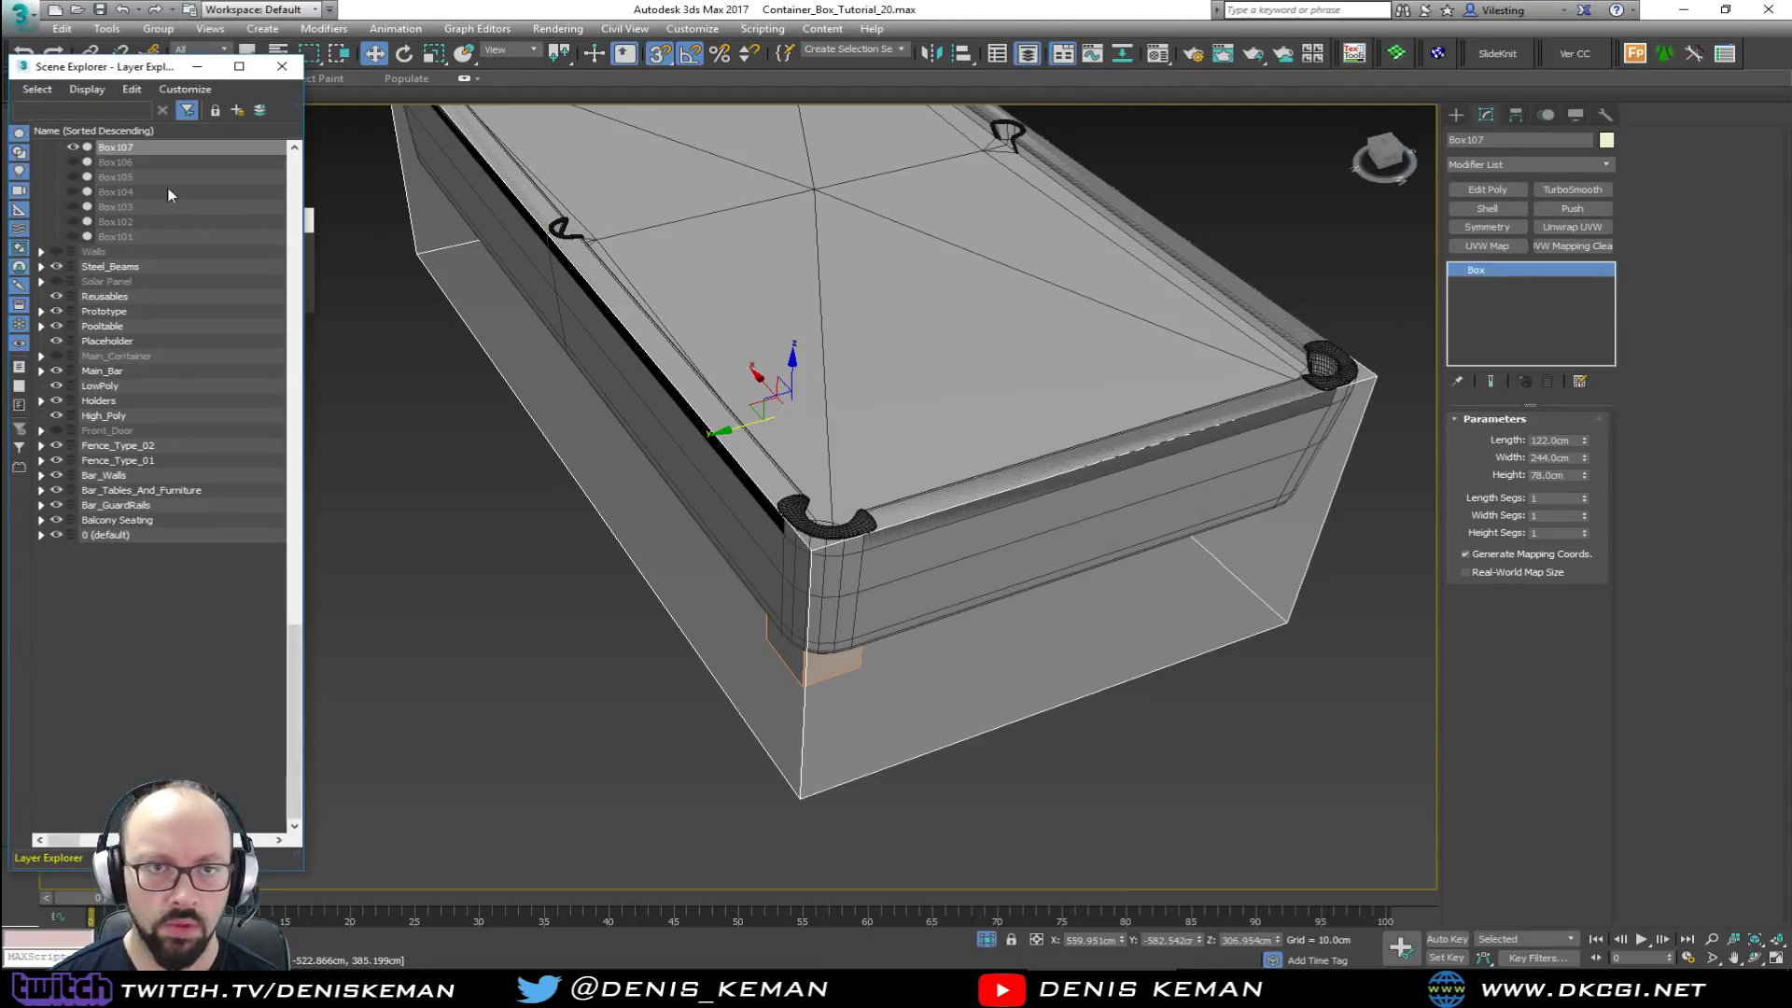
{"action": "scroll", "coordinate": [171, 194], "scroll_direction": "up", "scroll_amount": 15}
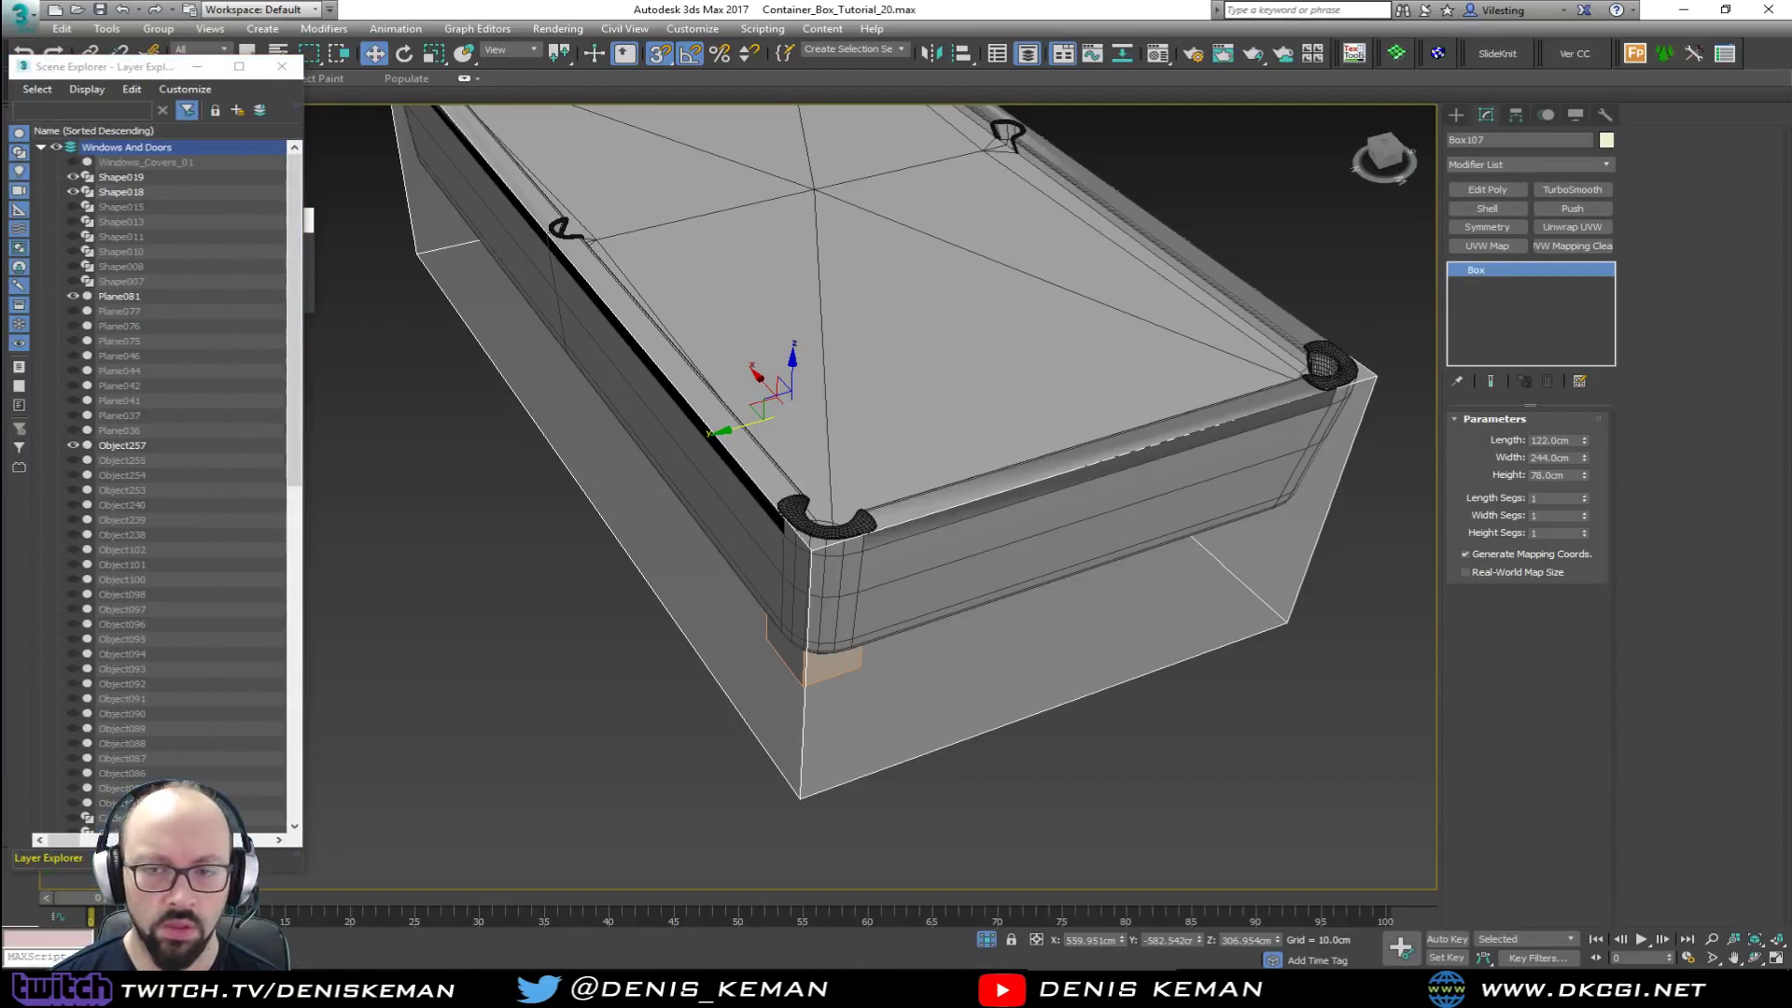
{"action": "left_click", "coordinate": [1029, 54]}
{"action": "middle_click_drag", "start_coordinate": [679, 367], "coordinate": [719, 536]}
{"action": "scroll", "coordinate": [720, 536], "scroll_direction": "down", "scroll_amount": 5}
{"action": "left_click_drag", "start_coordinate": [1147, 794], "coordinate": [1177, 807]}
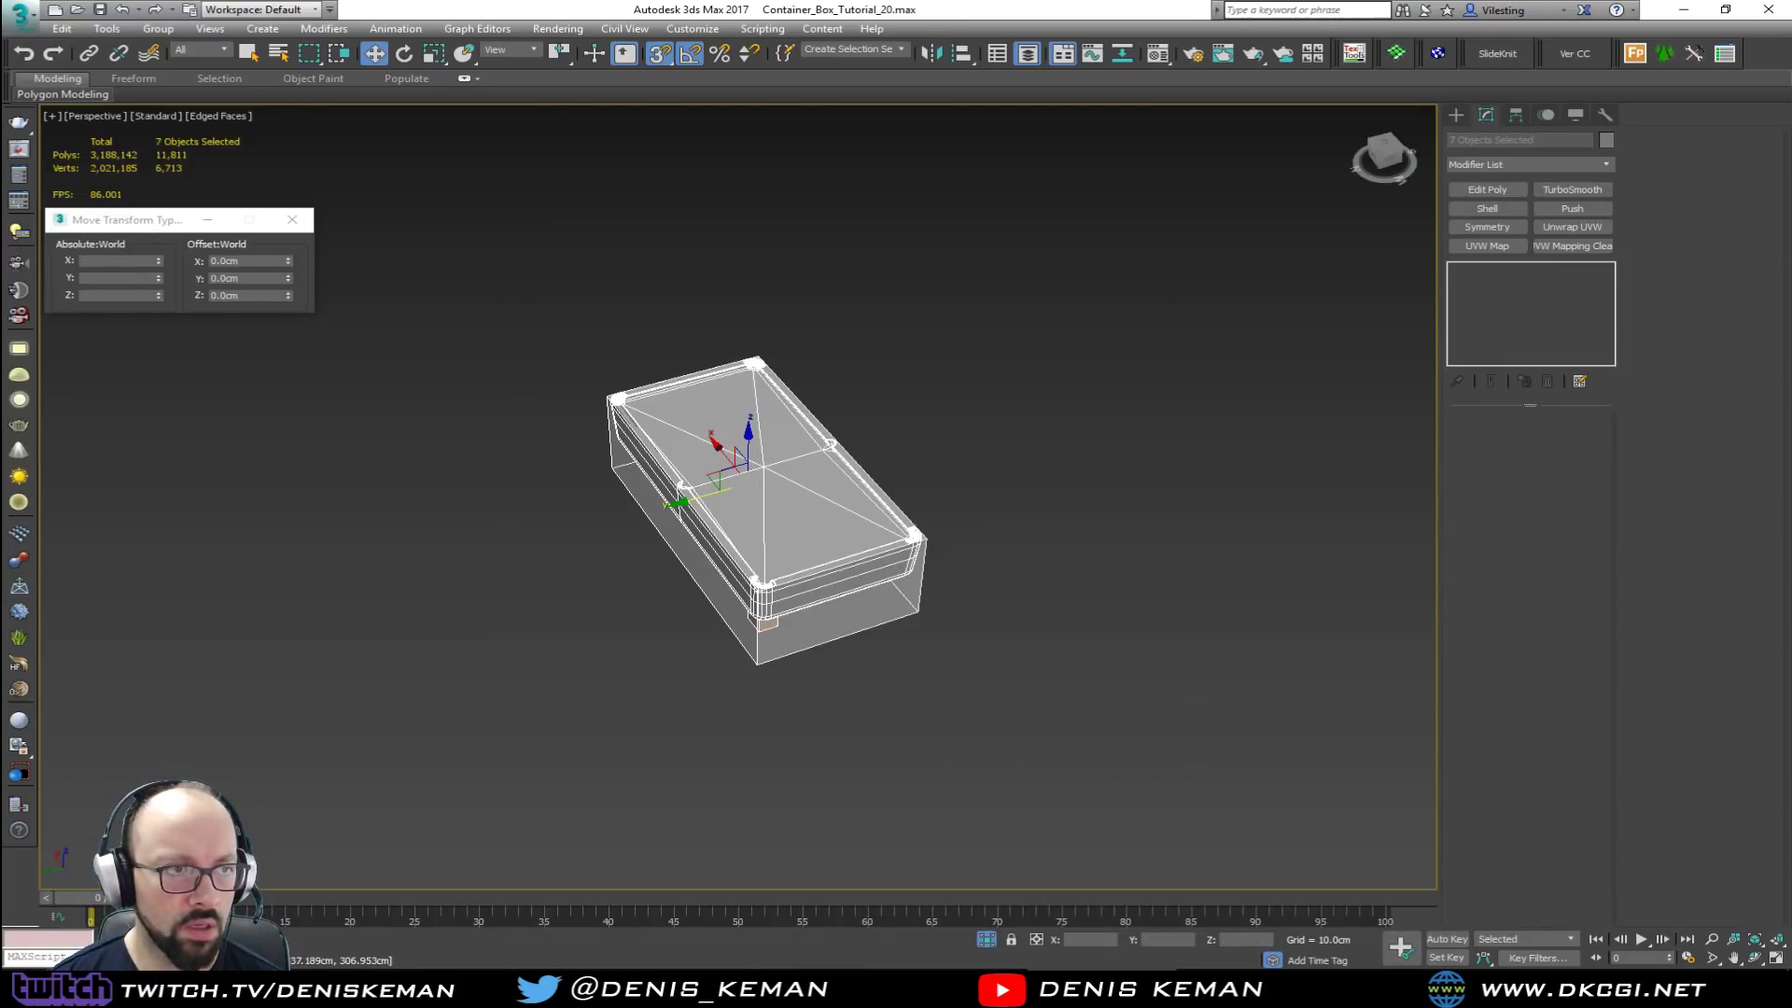
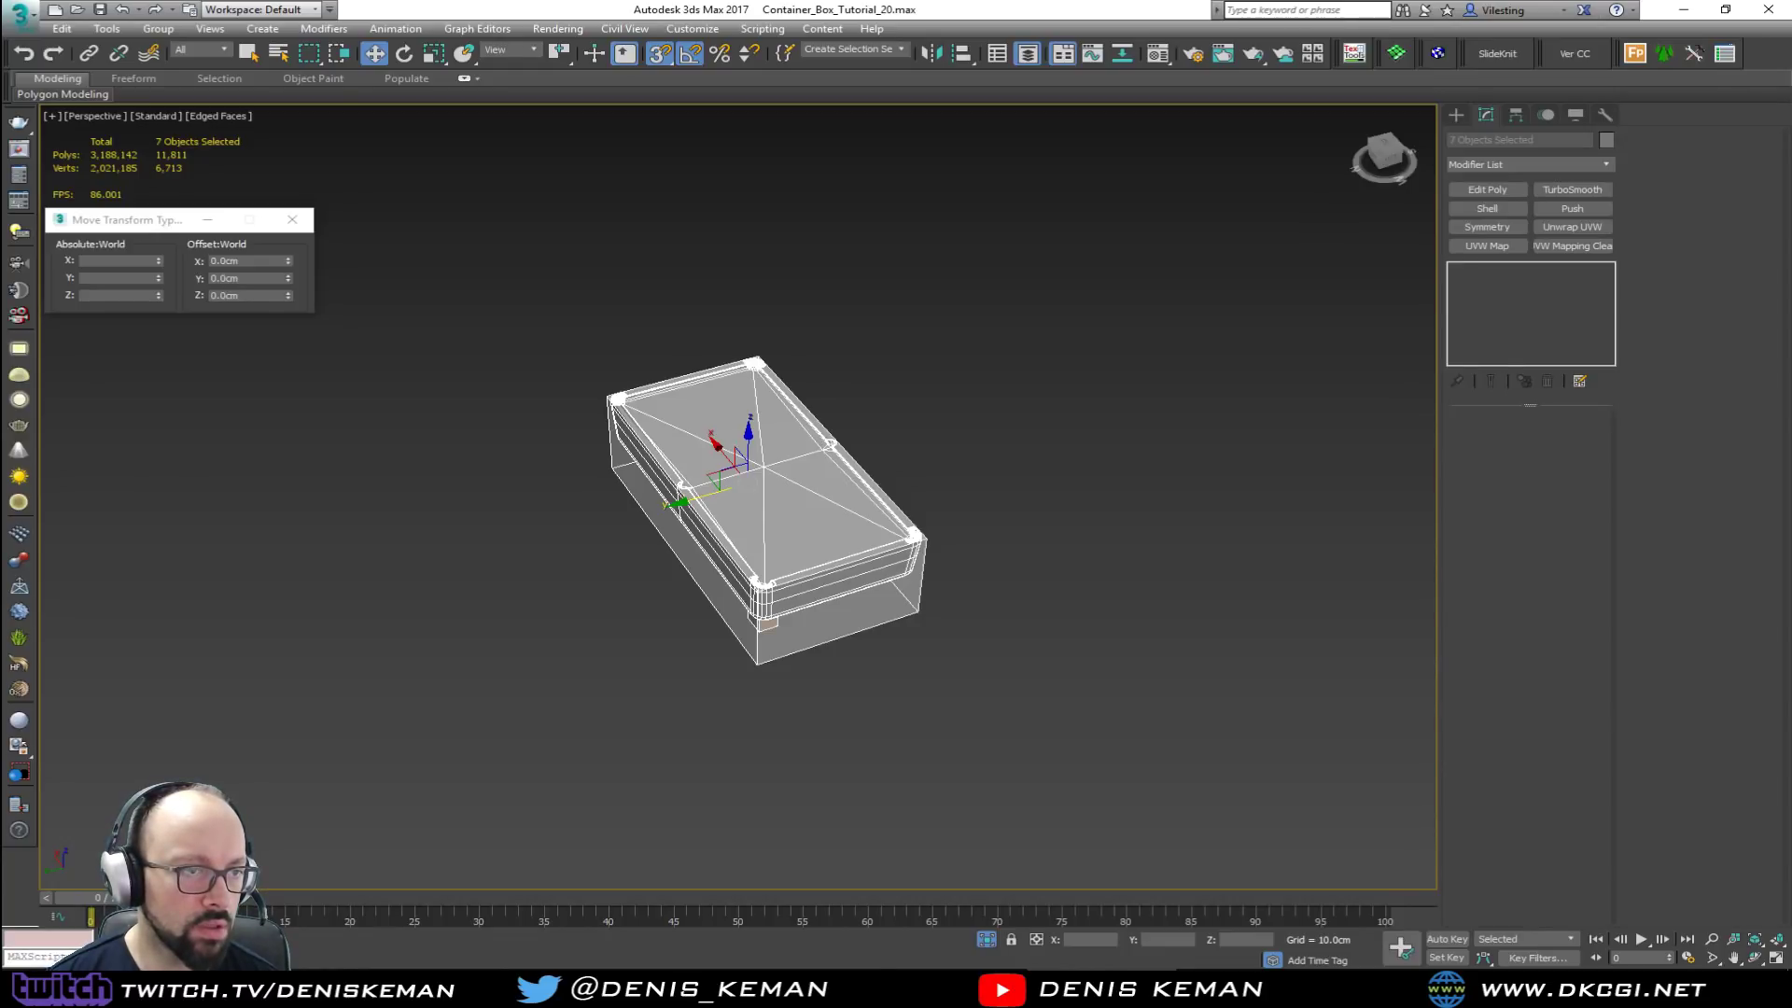
{"action": "left_click", "coordinate": [580, 685]}
Step: Rename the box around the table Placeholder and take it out of view
{"action": "left_click", "coordinate": [814, 637]}
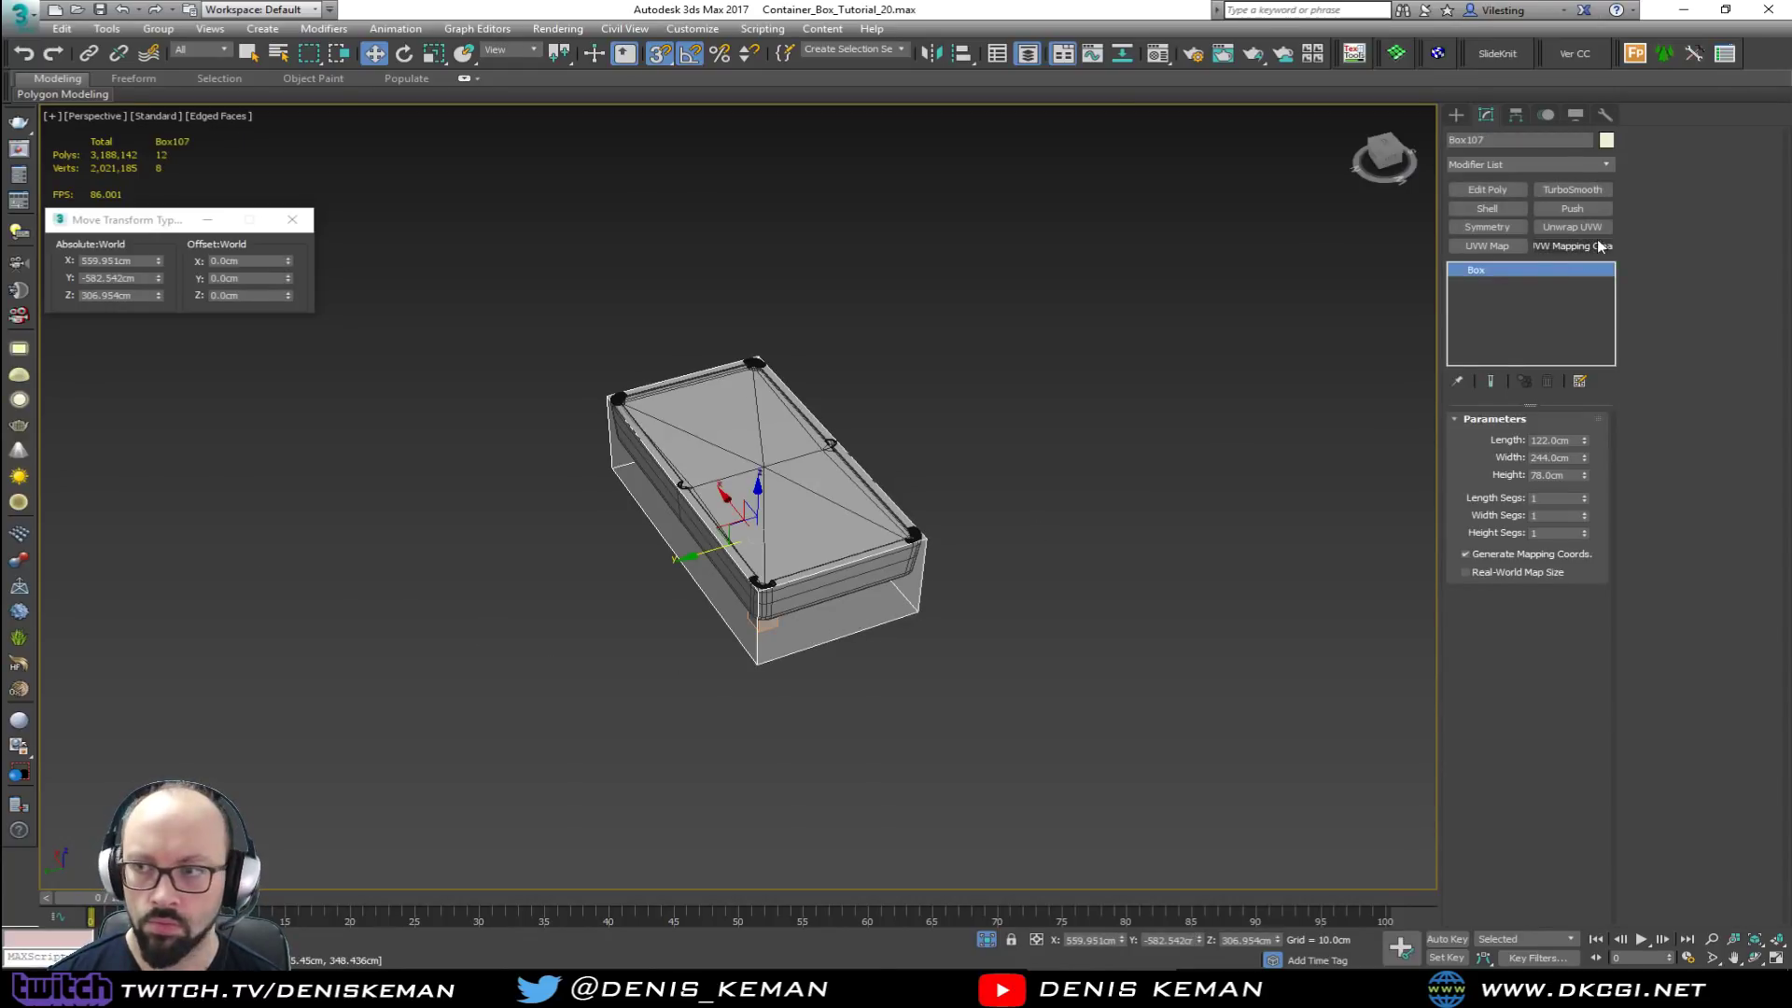
{"action": "type", "text": "Placeholder"}
{"action": "key", "text": "Return"}
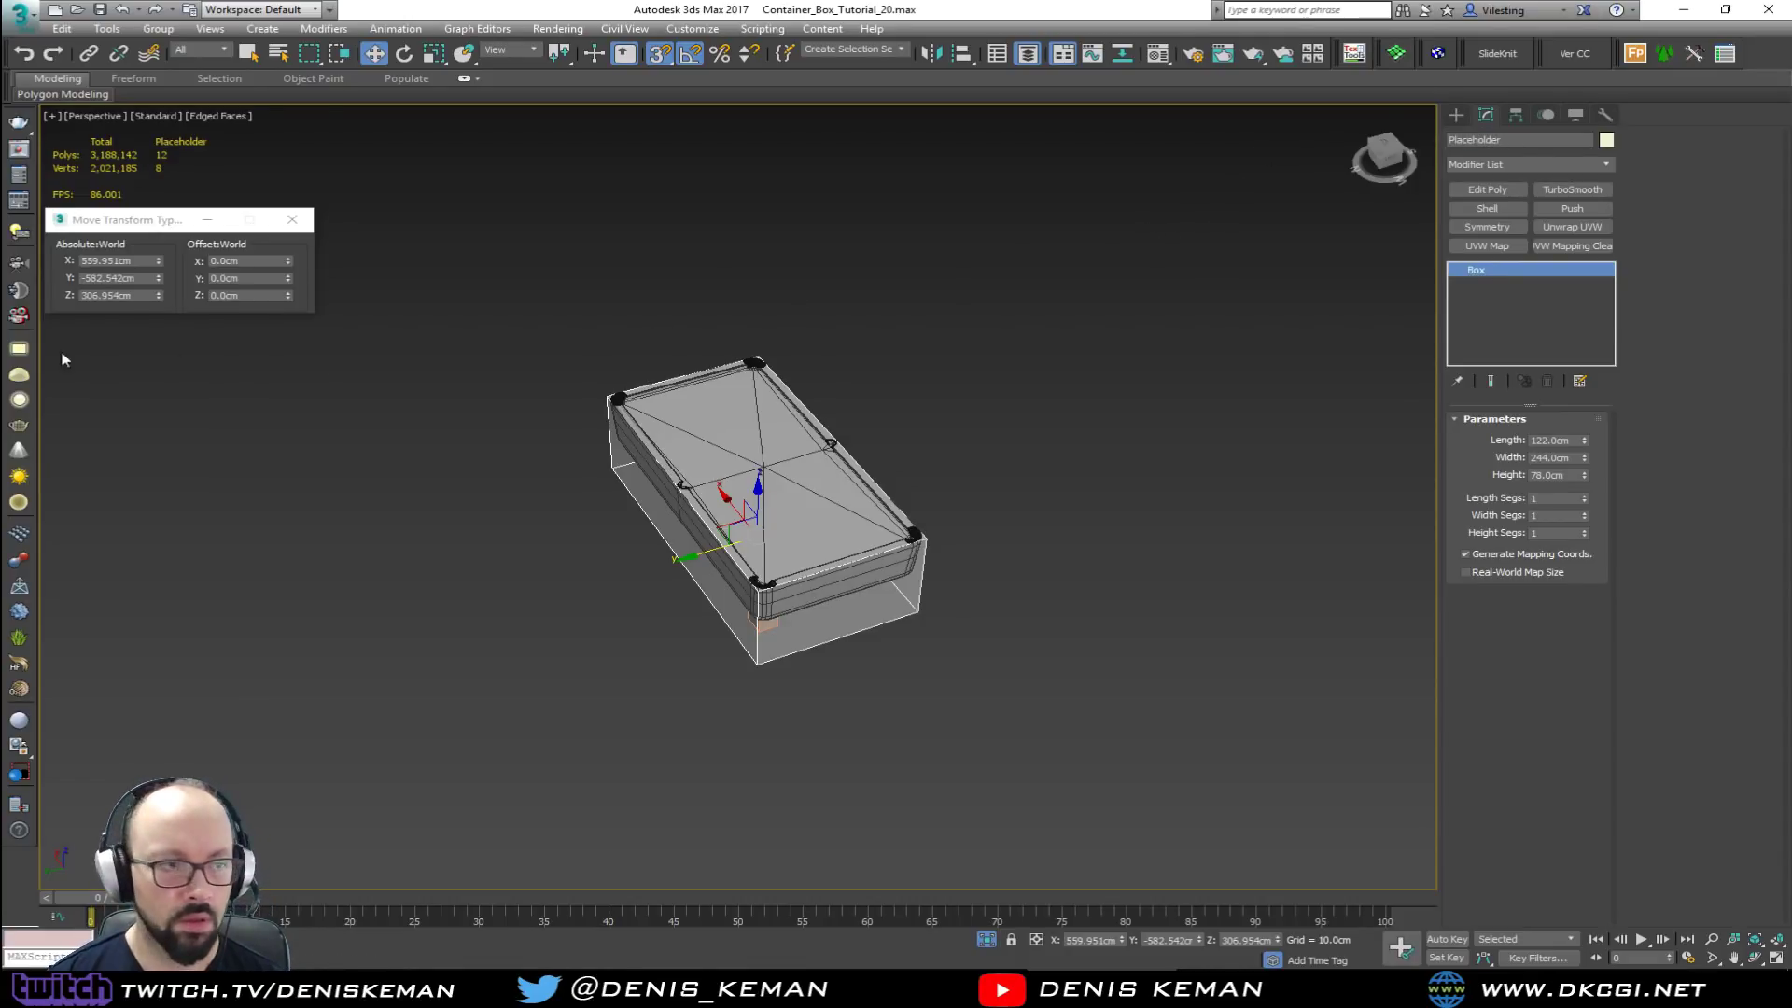
{"action": "key", "text": "Delete"}
Step: Snap the leg box along Y to the start of the table's rounded corner, at Y -540.321 cm
{"action": "left_click", "coordinate": [773, 624]}
{"action": "mouse_move", "coordinate": [773, 623]}
{"action": "middle_mouse_down", "text": "alt"}
{"action": "mouse_move", "coordinate": [737, 490]}
{"action": "mouse_move", "coordinate": [747, 605]}
{"action": "middle_mouse_up", "text": "alt"}
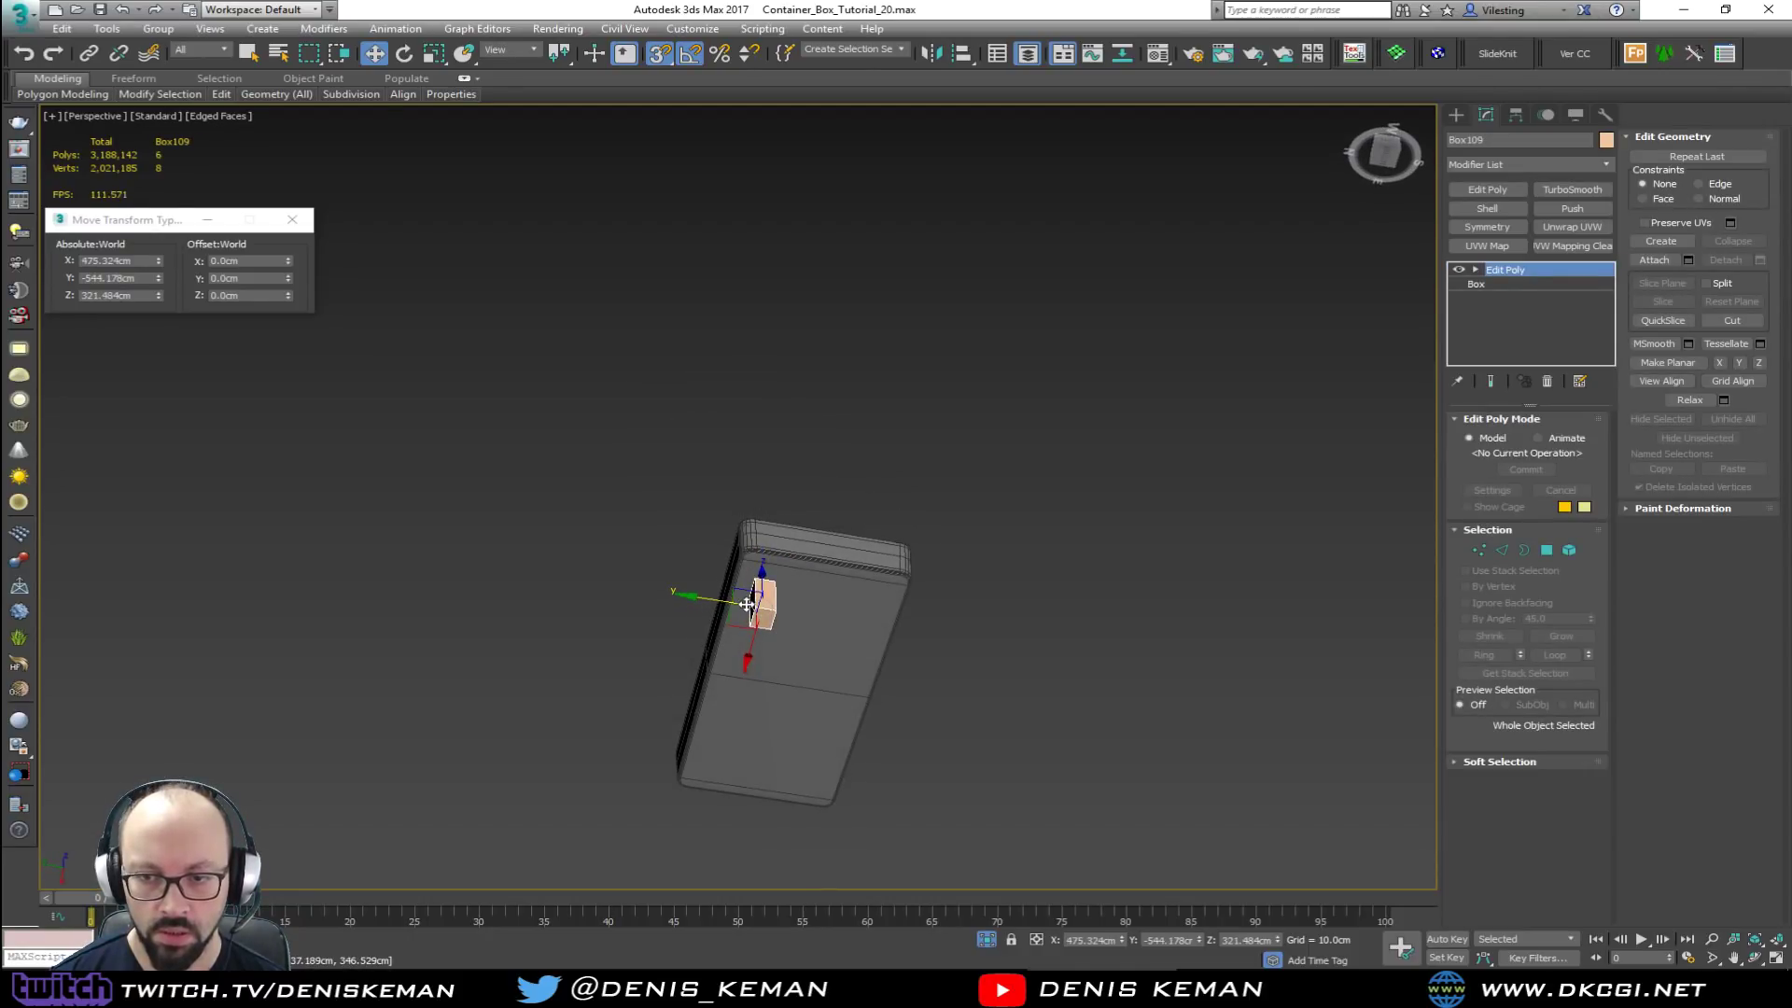
{"action": "scroll", "coordinate": [747, 605], "scroll_direction": "up", "scroll_amount": 5}
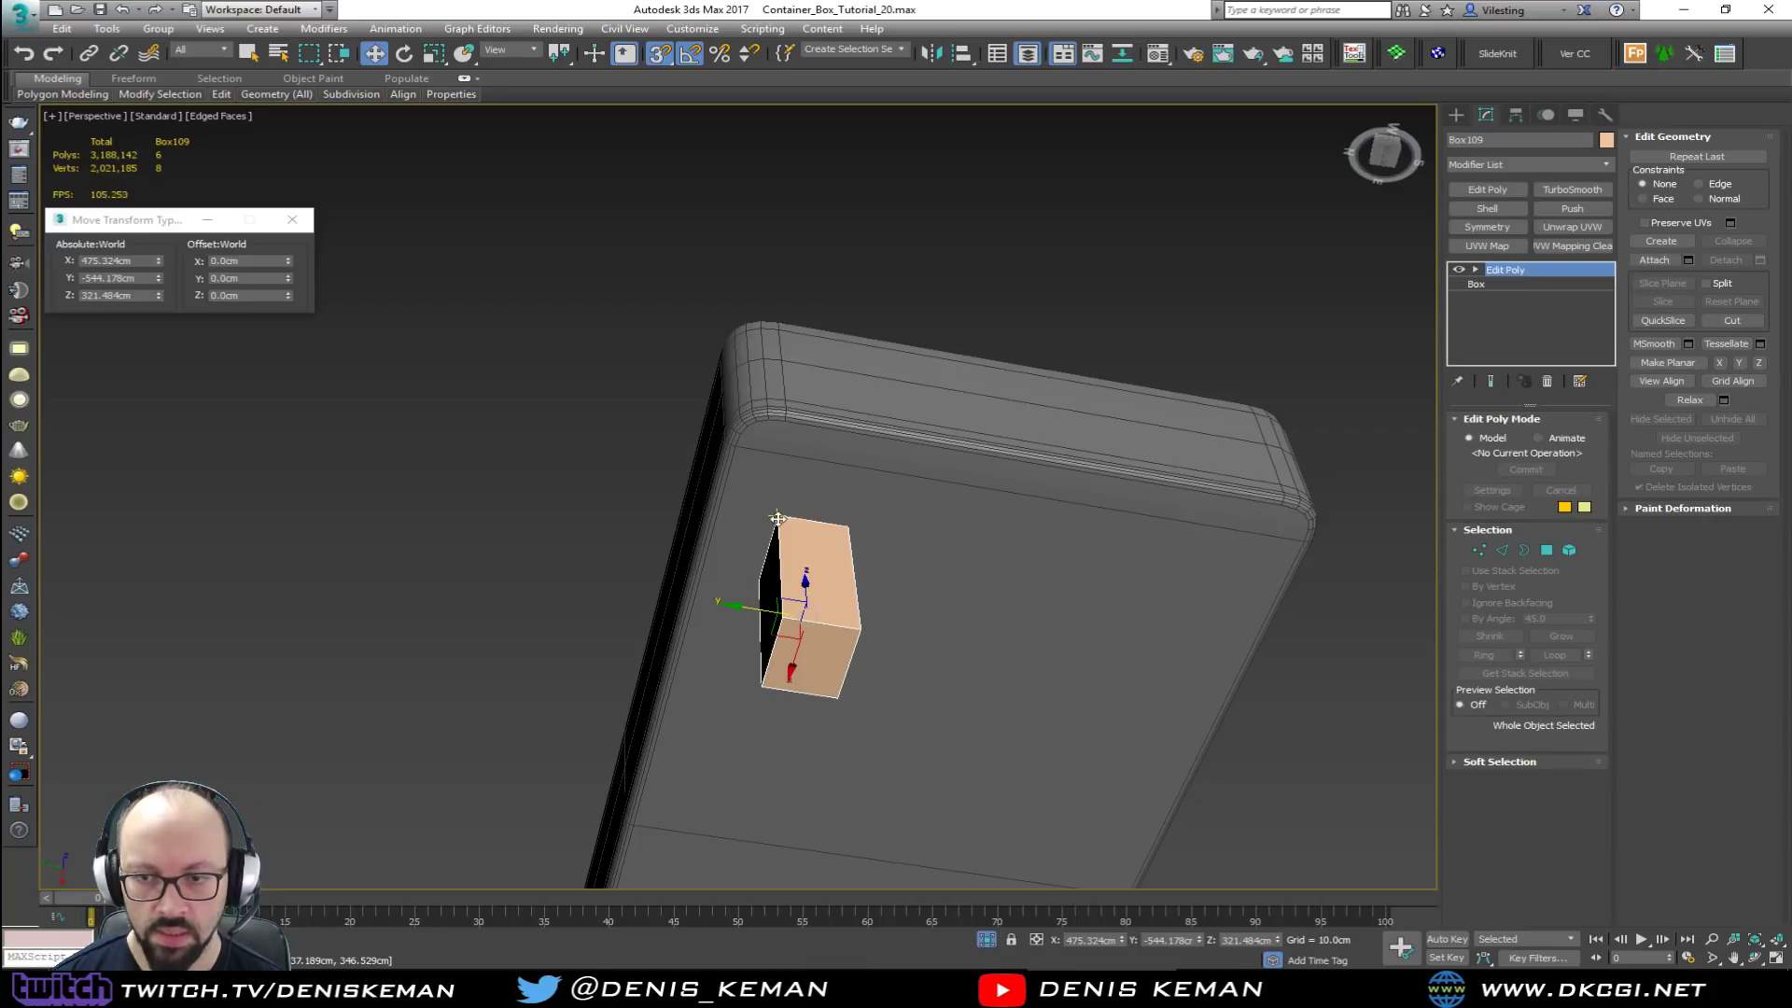
{"action": "left_click_drag", "start_coordinate": [778, 518], "coordinate": [789, 424]}
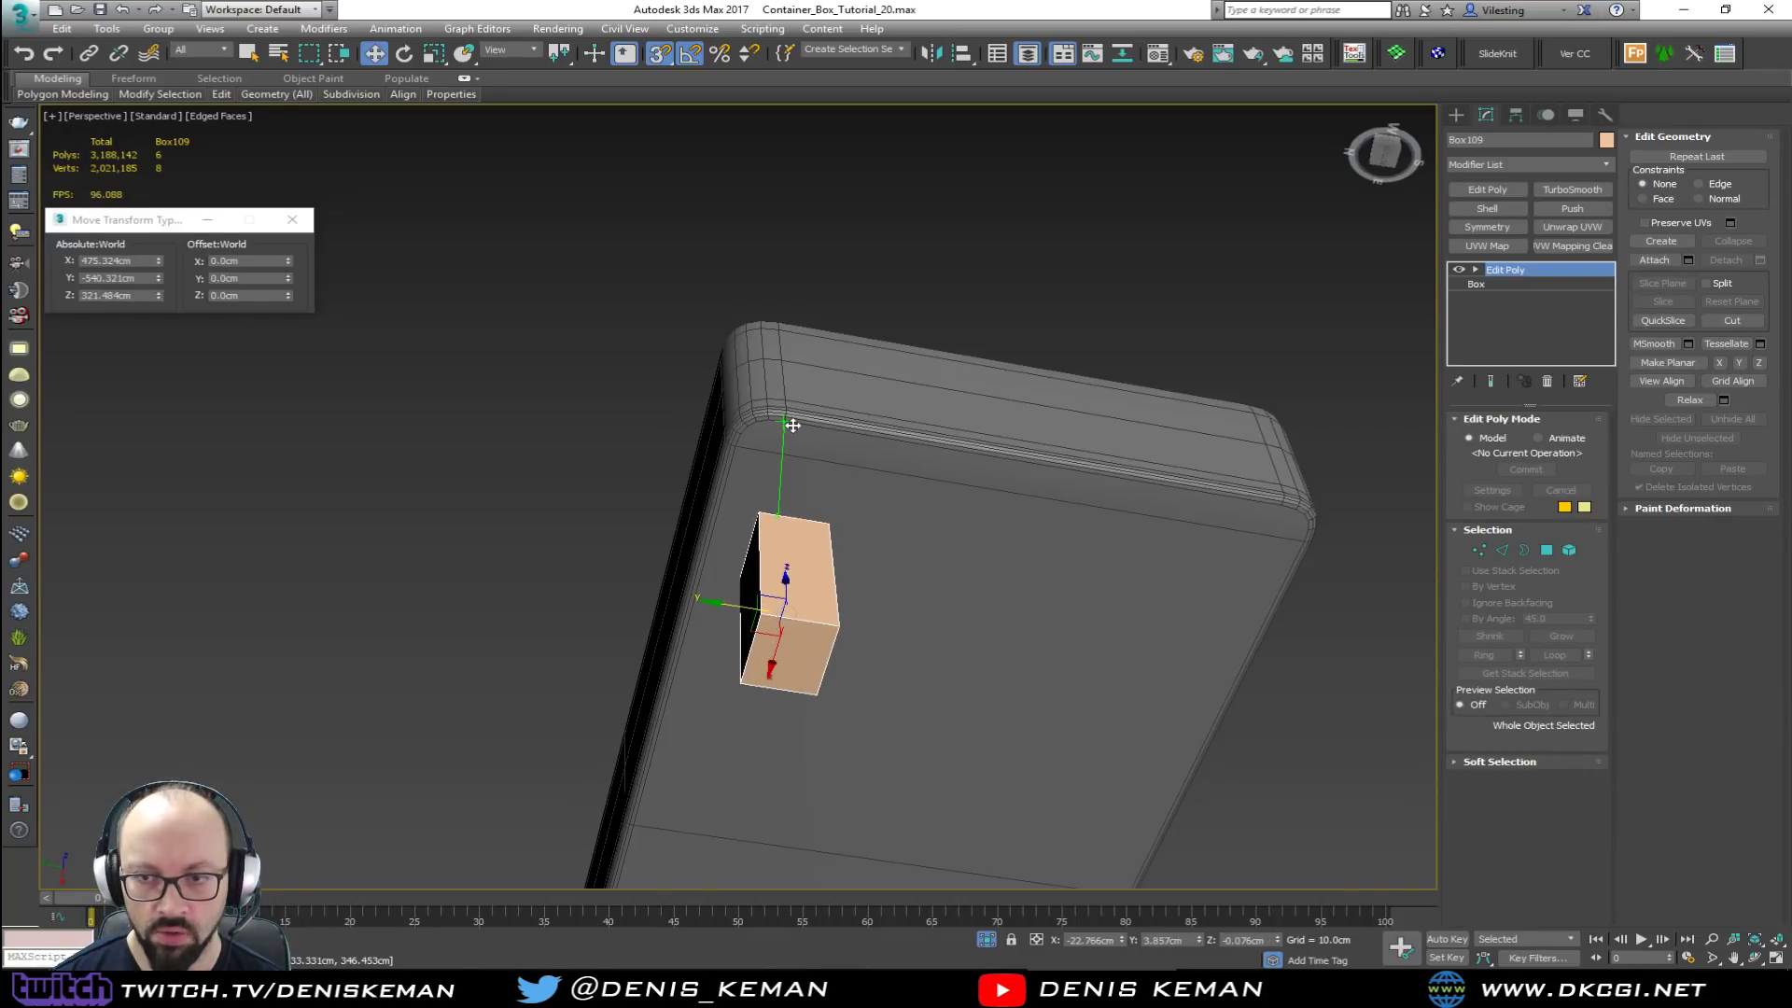
{"action": "middle_click_drag", "start_coordinate": [792, 424], "coordinate": [566, 600], "text": "alt"}
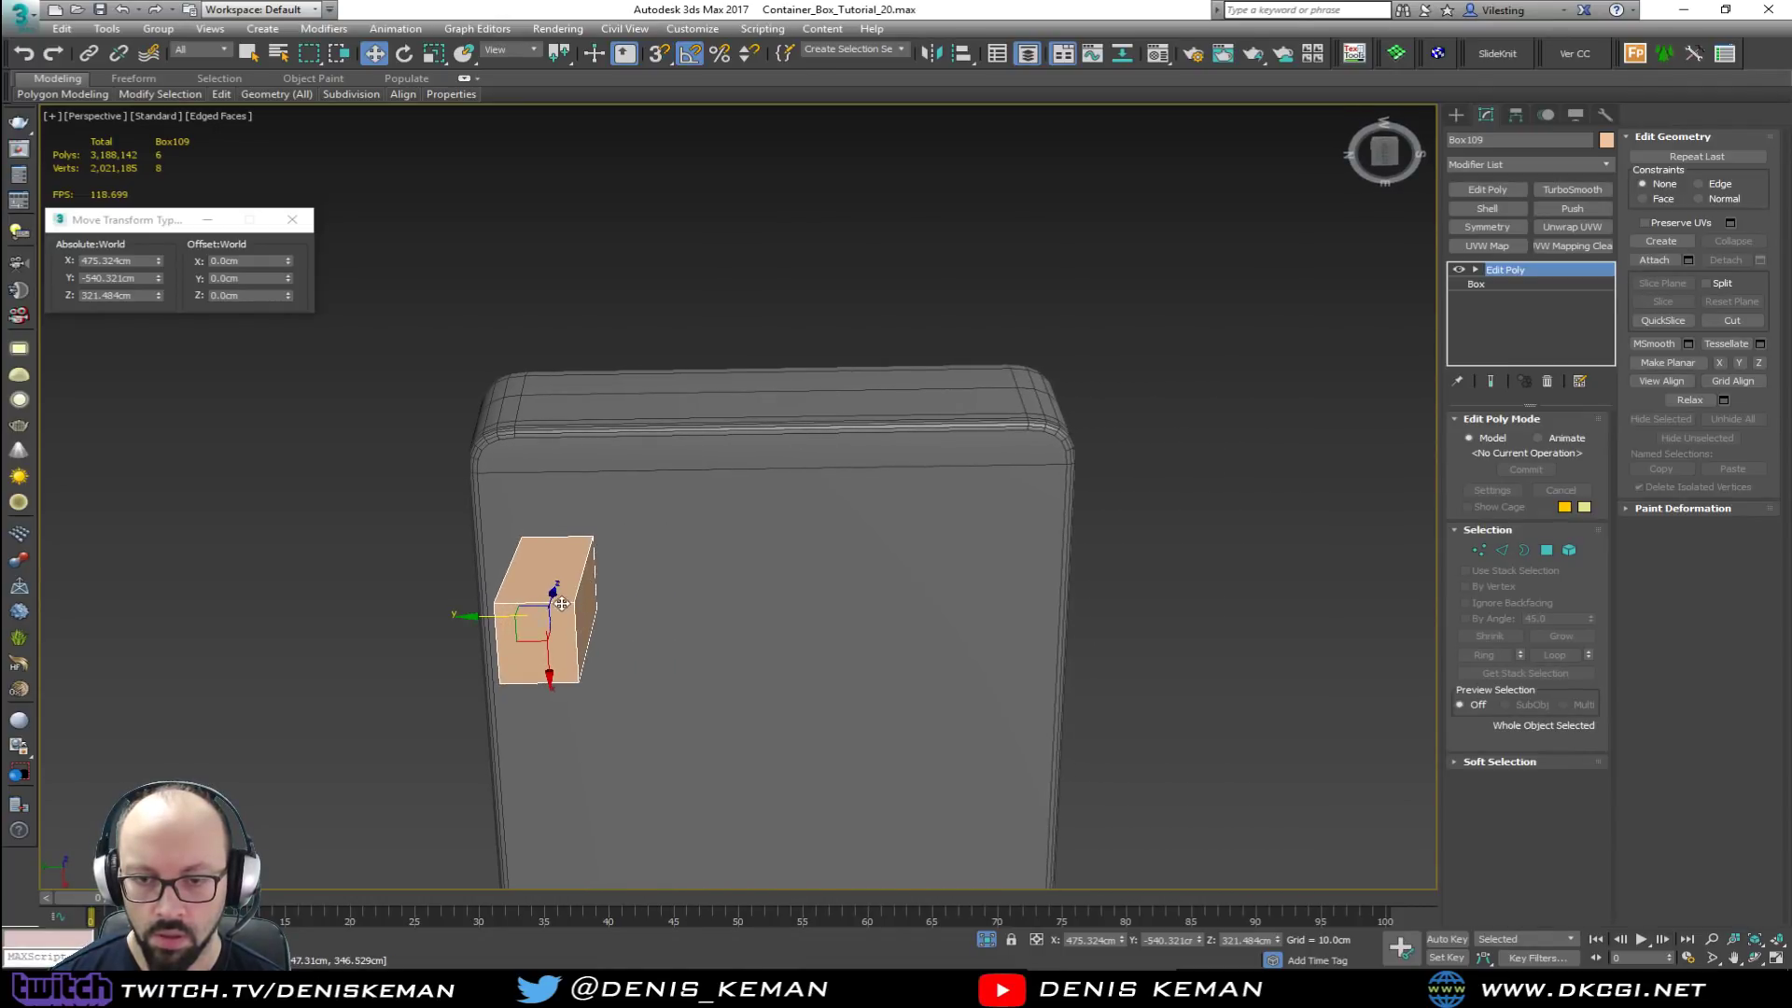
Step: Clone the leg box as one instance across the table's width and snap it in line with the opposite rounded corner
{"action": "left_click_drag", "start_coordinate": [490, 620], "coordinate": [893, 622], "text": "shift"}
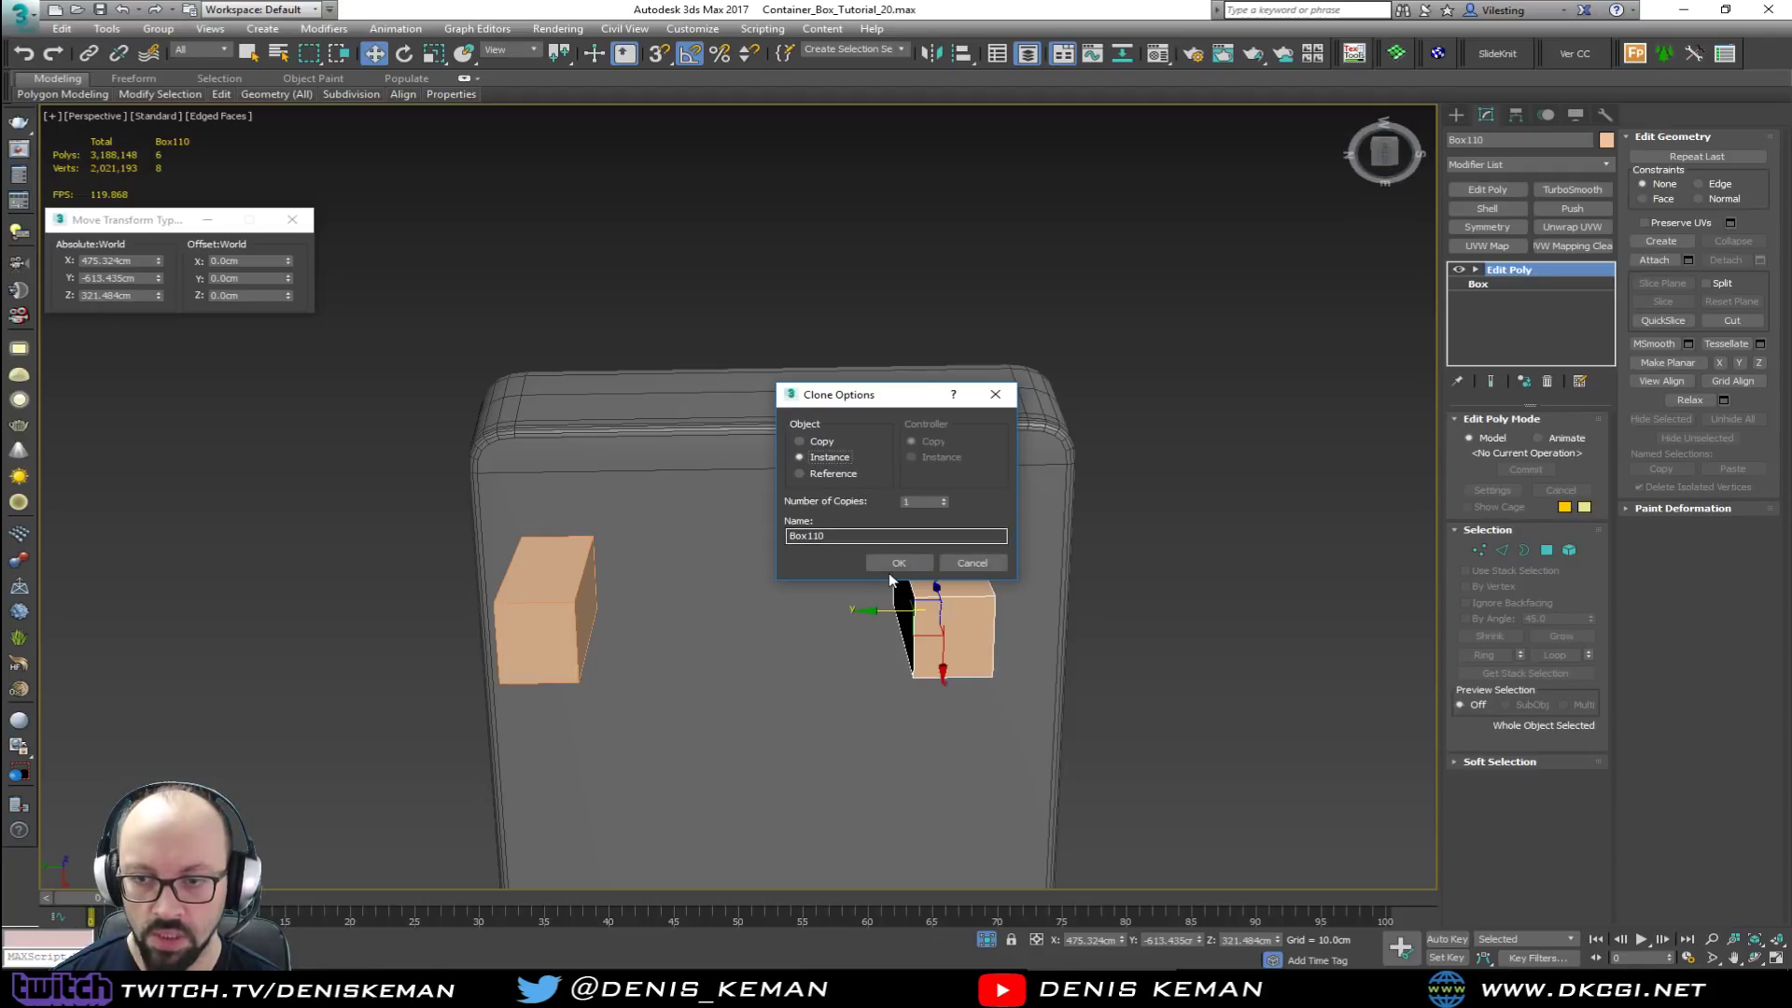
{"action": "left_click", "coordinate": [890, 563]}
{"action": "mouse_move", "coordinate": [919, 584]}
{"action": "middle_mouse_down", "text": "alt"}
{"action": "mouse_move", "coordinate": [713, 601]}
{"action": "mouse_move", "coordinate": [747, 607]}
{"action": "middle_mouse_up", "text": "alt"}
{"action": "key", "text": "s"}
{"action": "left_click_drag", "start_coordinate": [763, 605], "coordinate": [821, 447]}
{"action": "middle_click_drag", "start_coordinate": [821, 447], "coordinate": [806, 511], "text": "alt"}
{"action": "middle_click_drag", "start_coordinate": [870, 600], "coordinate": [940, 574], "text": "alt"}
Step: Taper the first leg by uniformly scaling down its bottom polygon
{"action": "left_click", "coordinate": [596, 577]}
{"action": "key", "text": "4"}
{"action": "left_click", "coordinate": [619, 608]}
{"action": "key", "text": "r"}
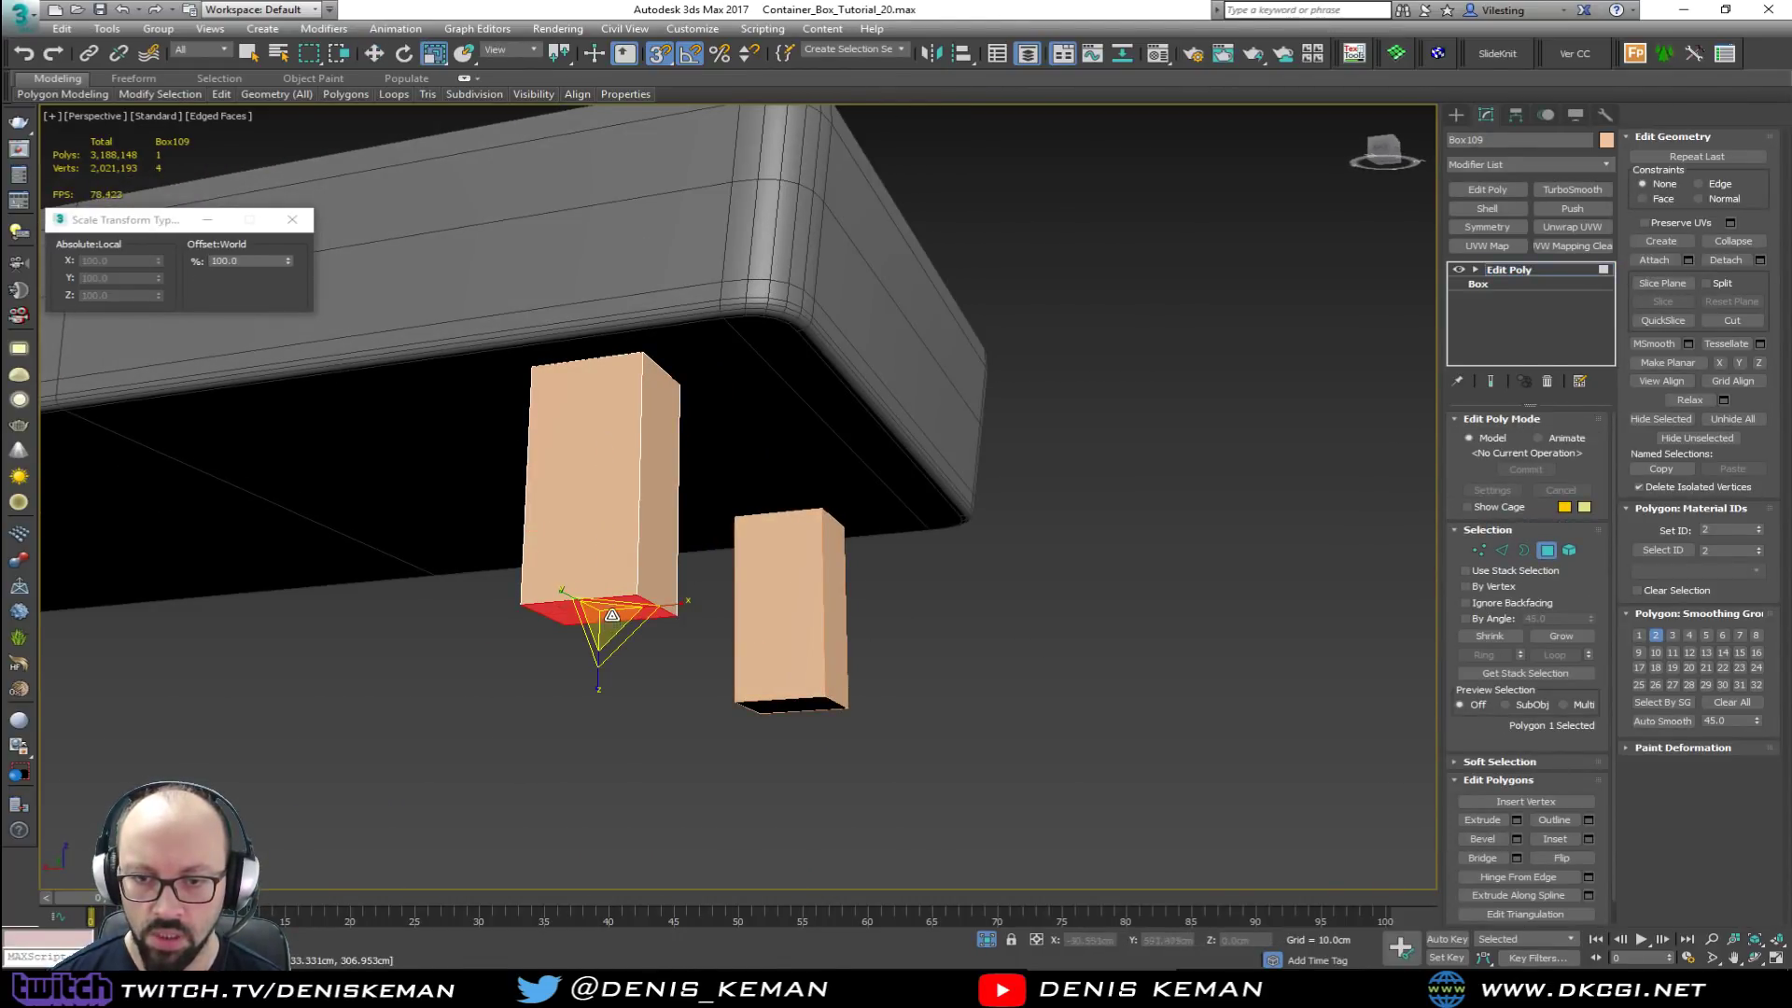
{"action": "left_click_drag", "start_coordinate": [611, 603], "coordinate": [612, 627]}
{"action": "middle_click_drag", "start_coordinate": [612, 627], "coordinate": [579, 607], "text": "alt"}
{"action": "key", "text": "w"}
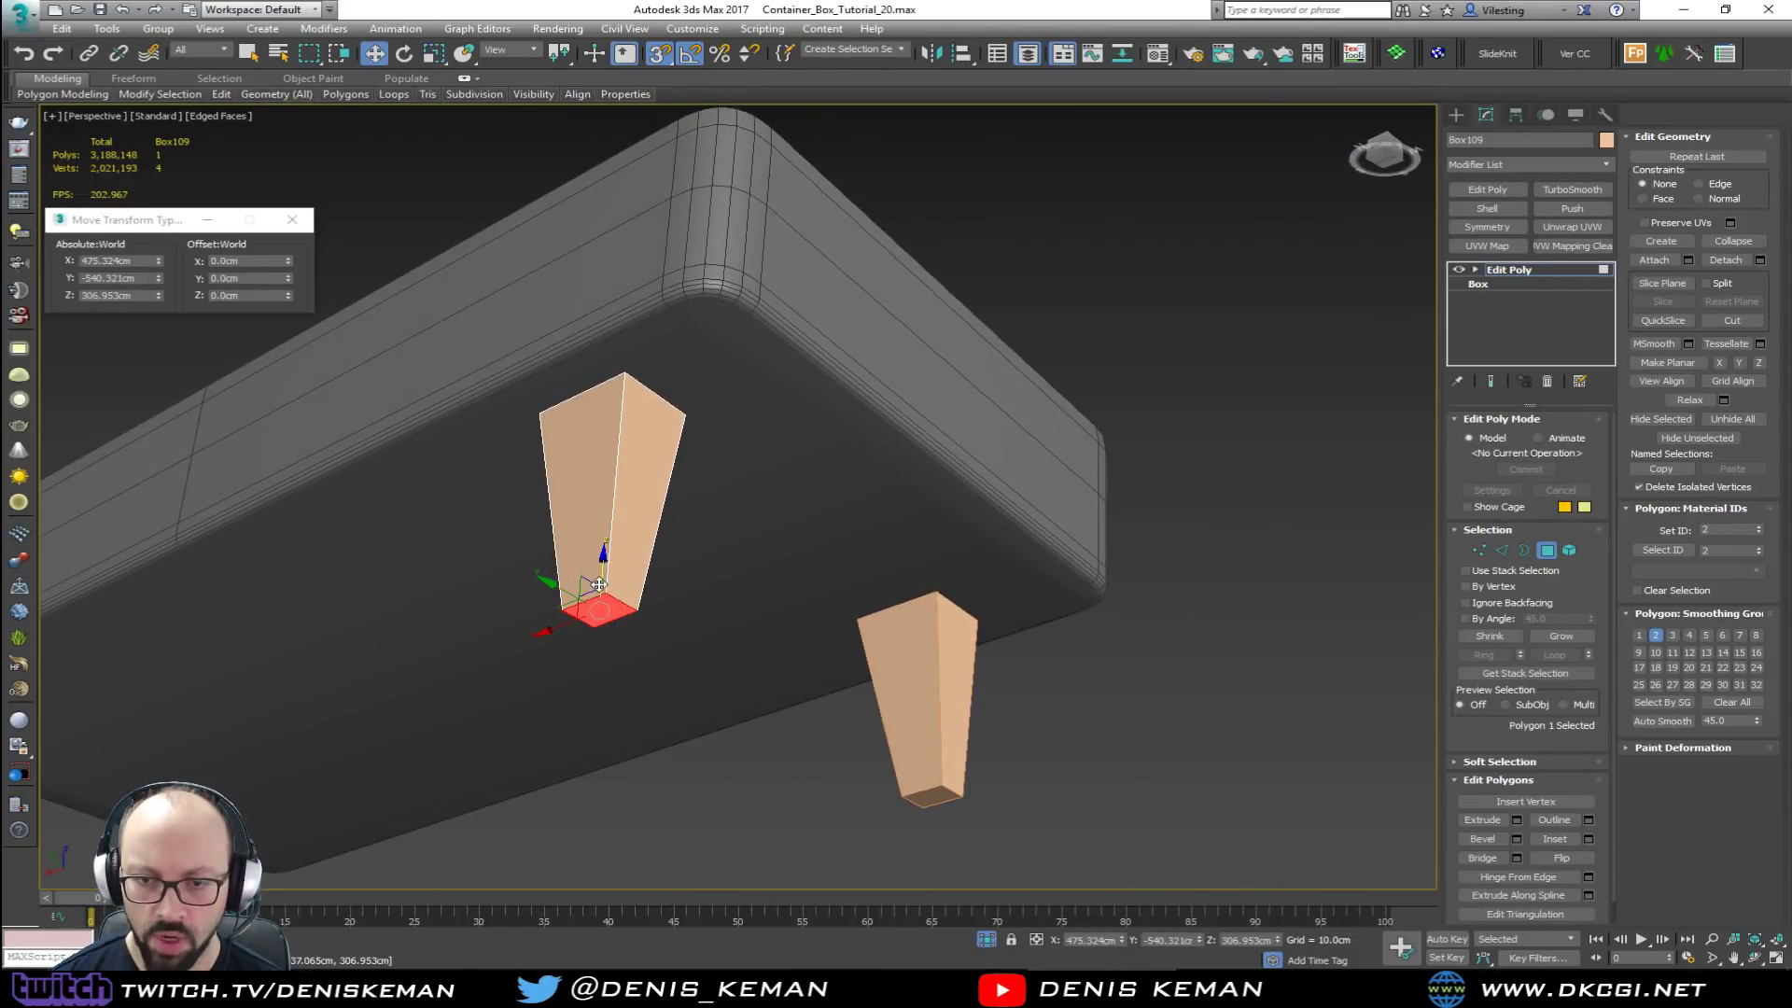
{"action": "left_click_drag", "start_coordinate": [604, 578], "coordinate": [613, 604]}
{"action": "middle_click_drag", "start_coordinate": [576, 617], "coordinate": [564, 693], "text": "alt"}
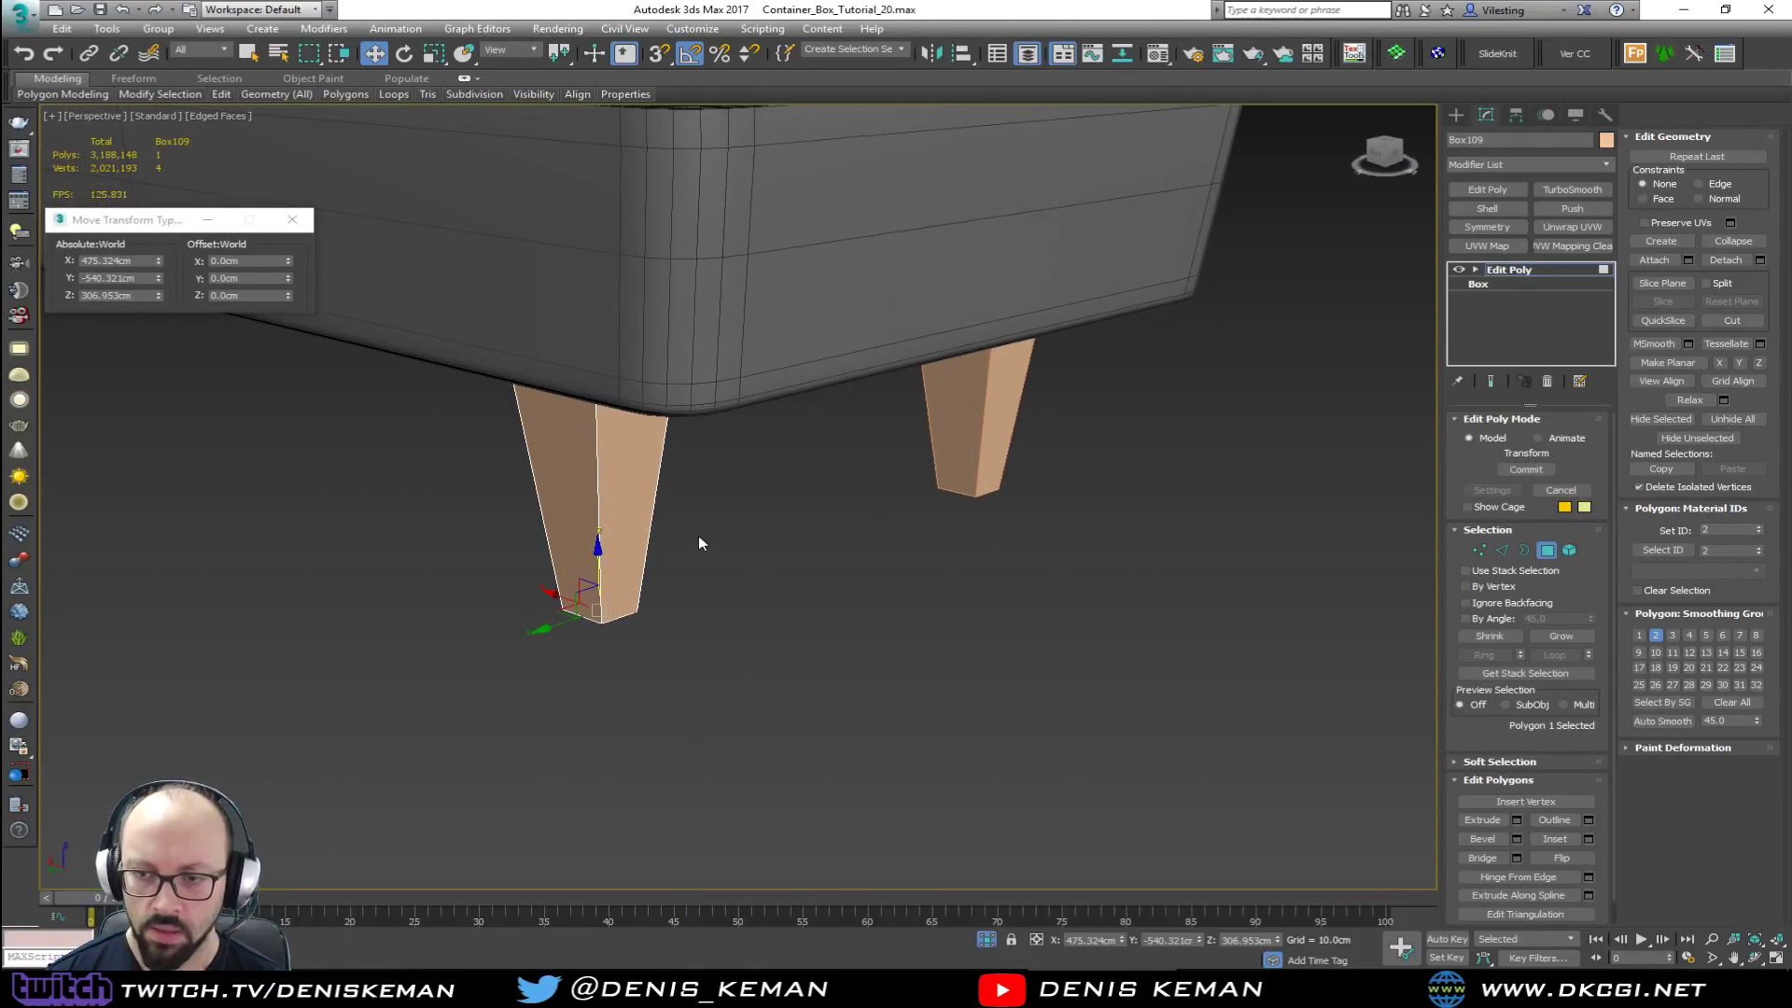
Step: Delete the top polygon of the first leg, hidden against the underside of the table
{"action": "key", "text": "4"}
{"action": "middle_click_drag", "start_coordinate": [699, 462], "coordinate": [695, 508], "text": "alt"}
{"action": "key", "text": "F3"}
{"action": "left_click", "coordinate": [622, 391]}
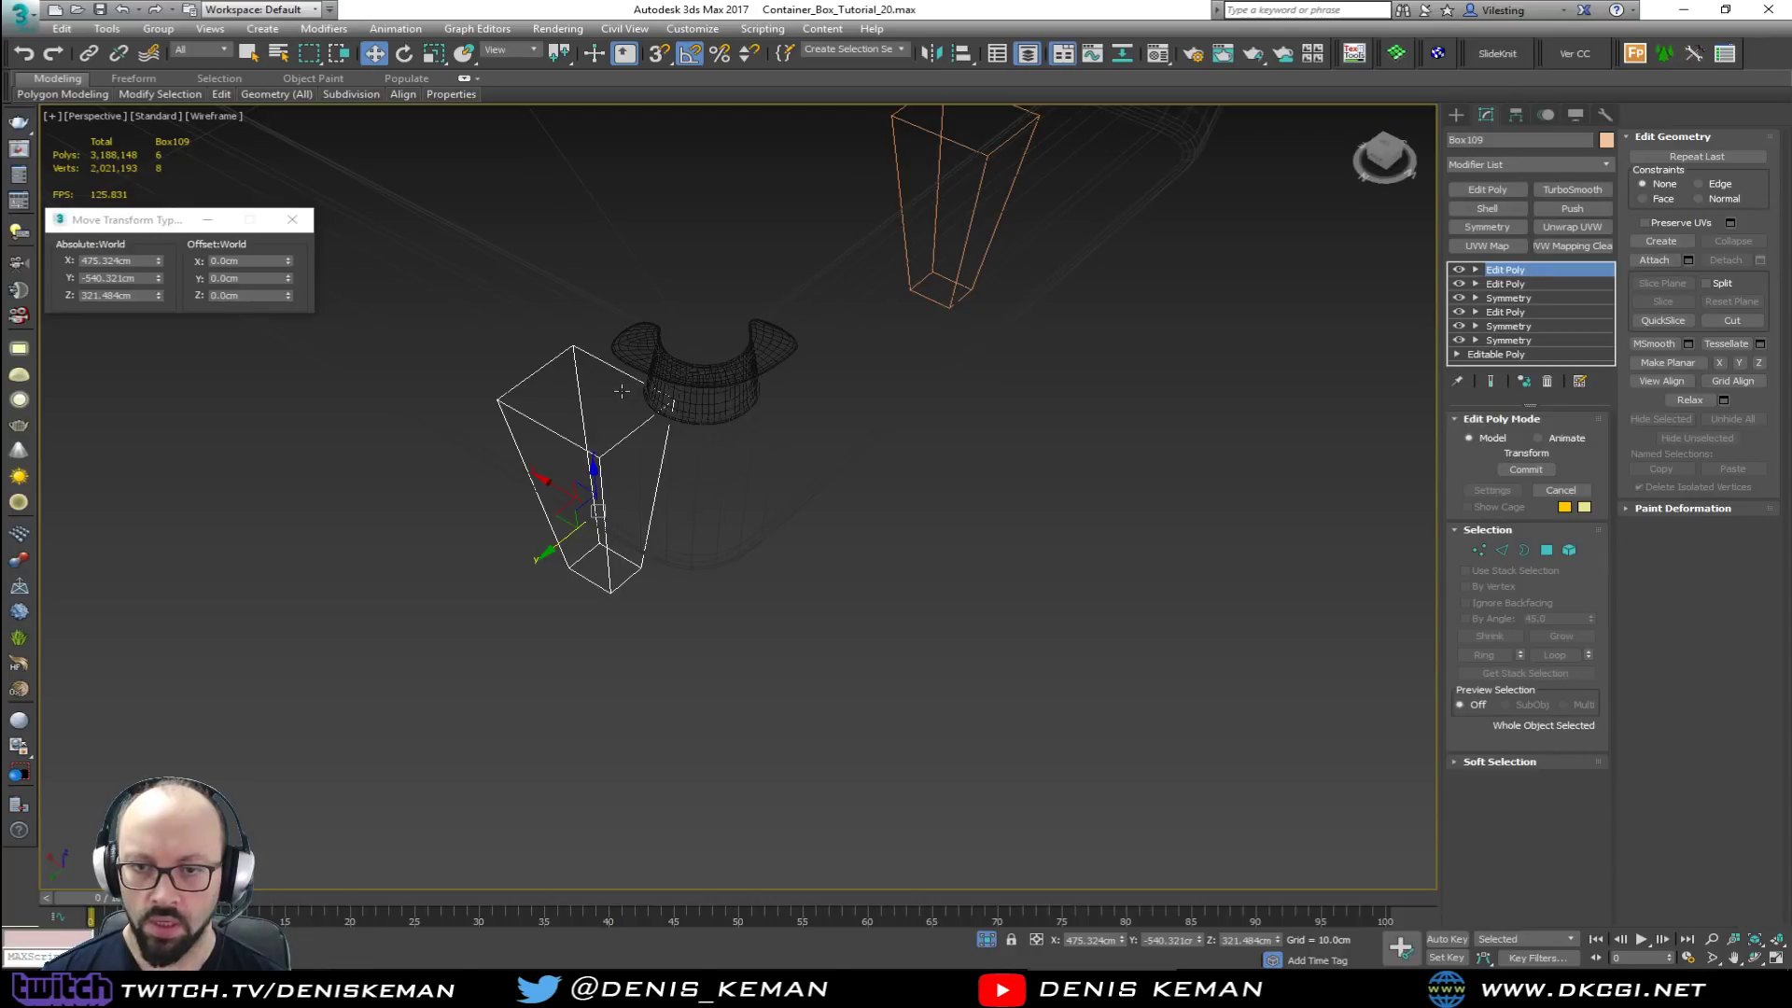
{"action": "left_click", "coordinate": [622, 391]}
{"action": "left_click", "coordinate": [629, 441]}
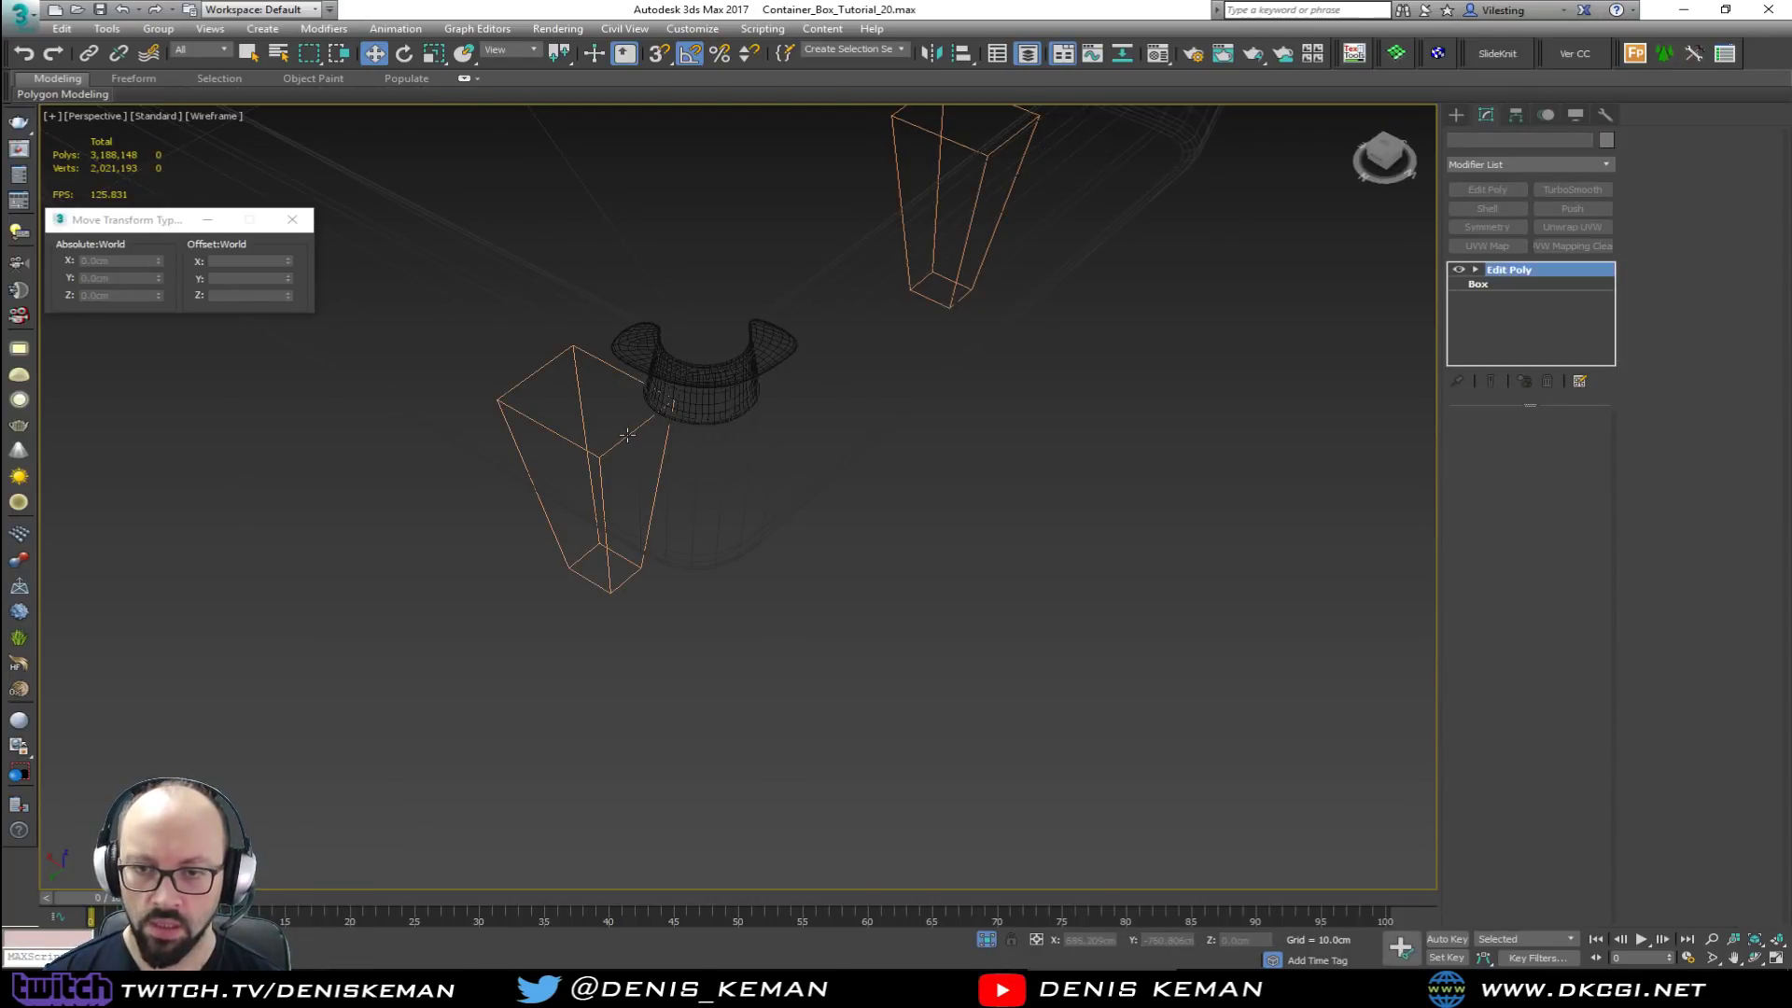
{"action": "key", "text": "4"}
{"action": "left_click", "coordinate": [612, 425]}
{"action": "key", "text": "Delete"}
Step: Chamfer the leg's four vertical edges by 1.0 cm with 4 segments
{"action": "middle_click_drag", "start_coordinate": [664, 486], "coordinate": [646, 414], "text": "alt"}
{"action": "key", "text": "2"}
{"action": "left_click_drag", "start_coordinate": [743, 503], "coordinate": [429, 524]}
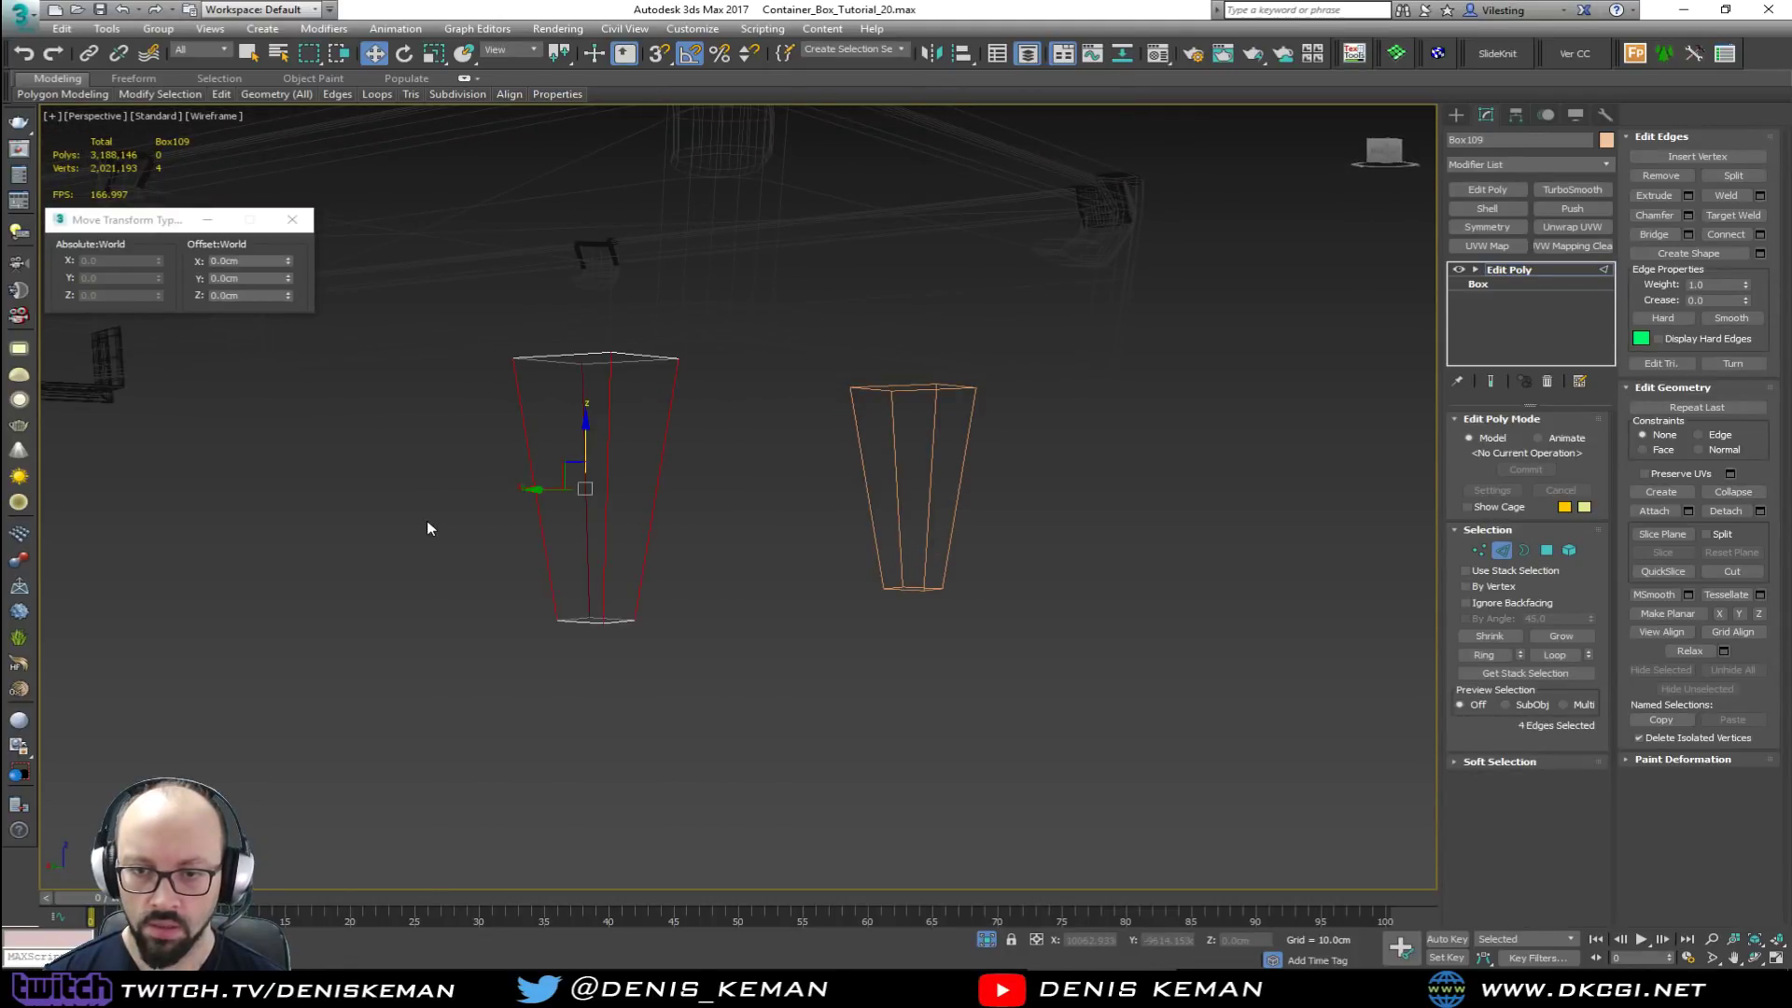
{"action": "key", "text": "F3"}
{"action": "left_click", "coordinate": [1689, 216]}
{"action": "scroll", "coordinate": [680, 480], "scroll_direction": "up", "scroll_amount": 3}
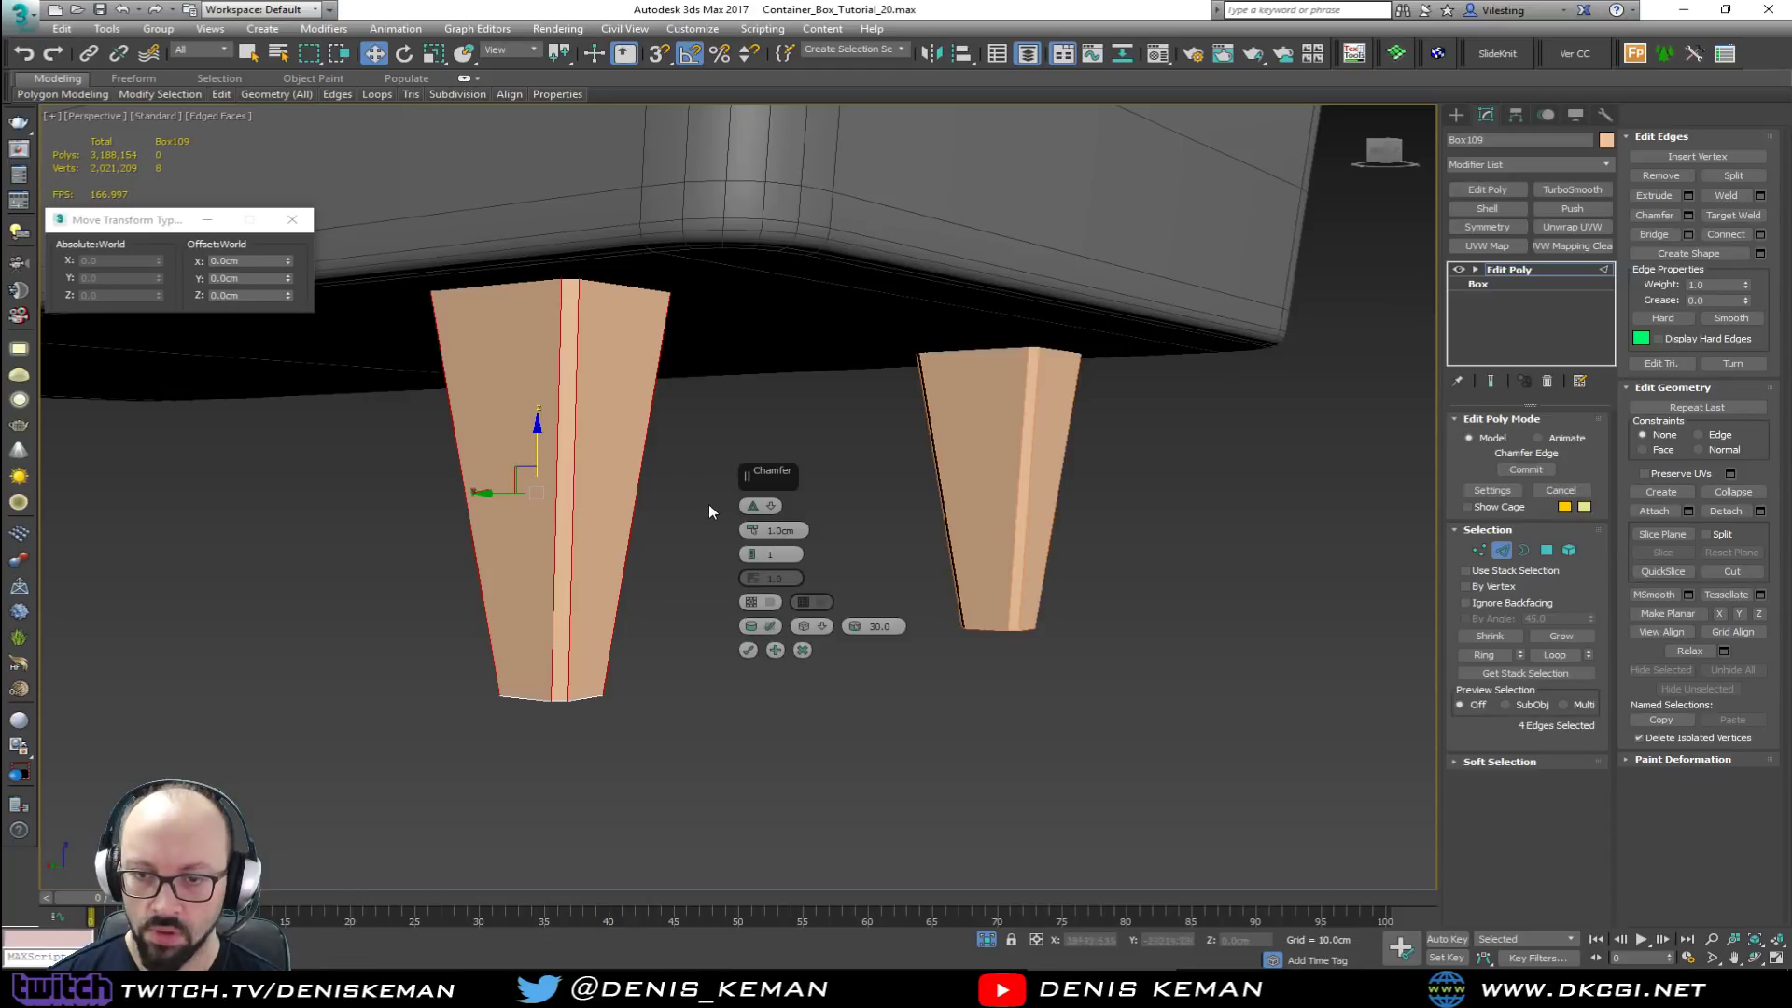
{"action": "left_click", "coordinate": [752, 552]}
{"action": "middle_click_drag", "start_coordinate": [646, 559], "coordinate": [646, 468], "text": "alt"}
{"action": "left_click", "coordinate": [755, 554]}
{"action": "left_click", "coordinate": [754, 553]}
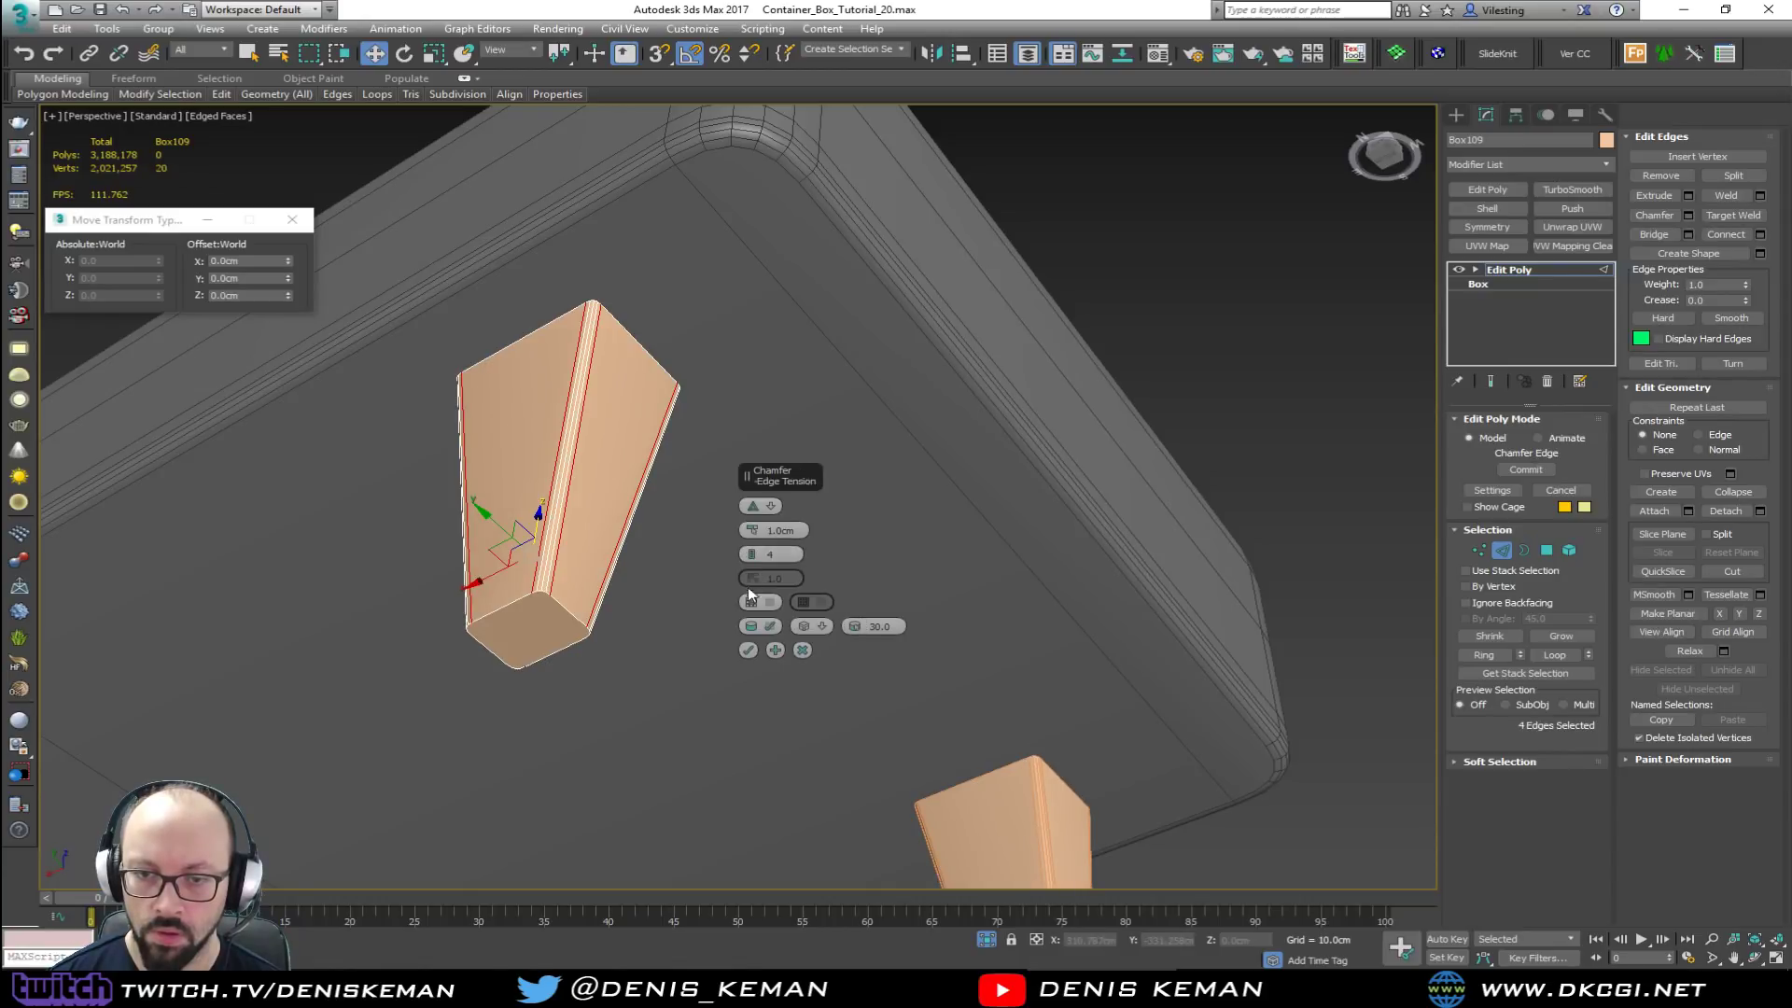
{"action": "left_click", "coordinate": [748, 650]}
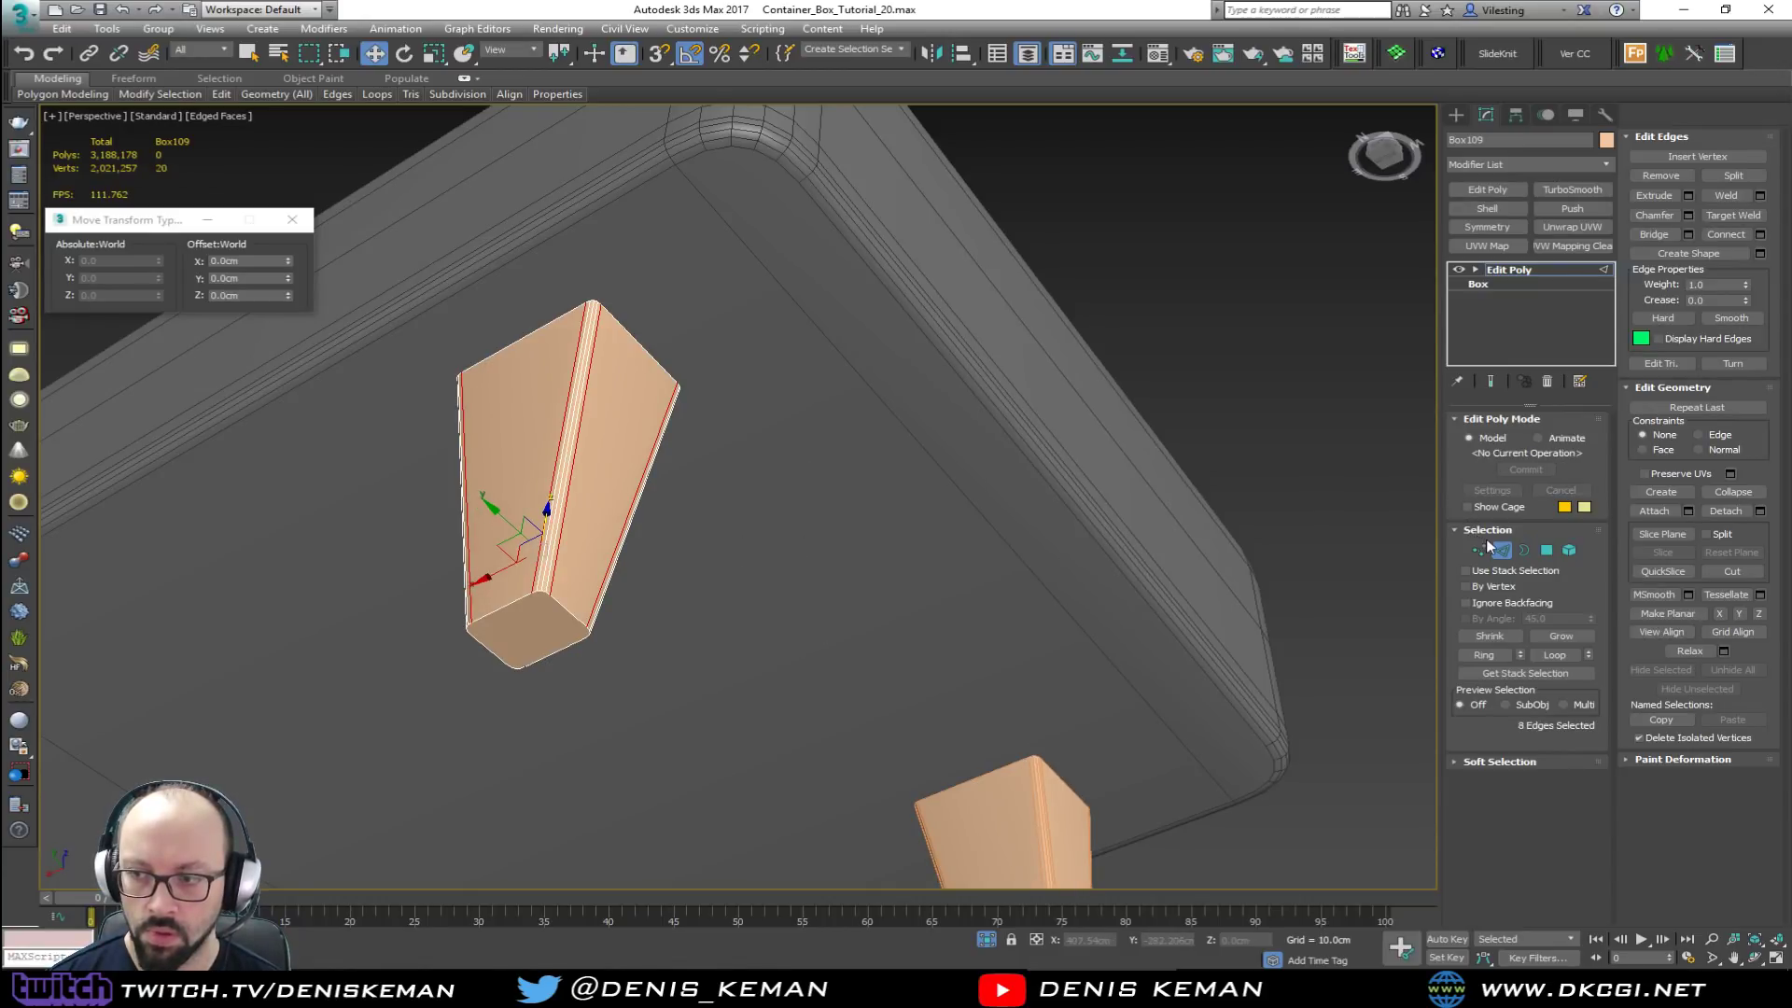
Step: Inset the leg's bottom polygon slightly and delete the inner face to open the foot
{"action": "key", "text": "4"}
{"action": "left_click", "coordinate": [541, 638]}
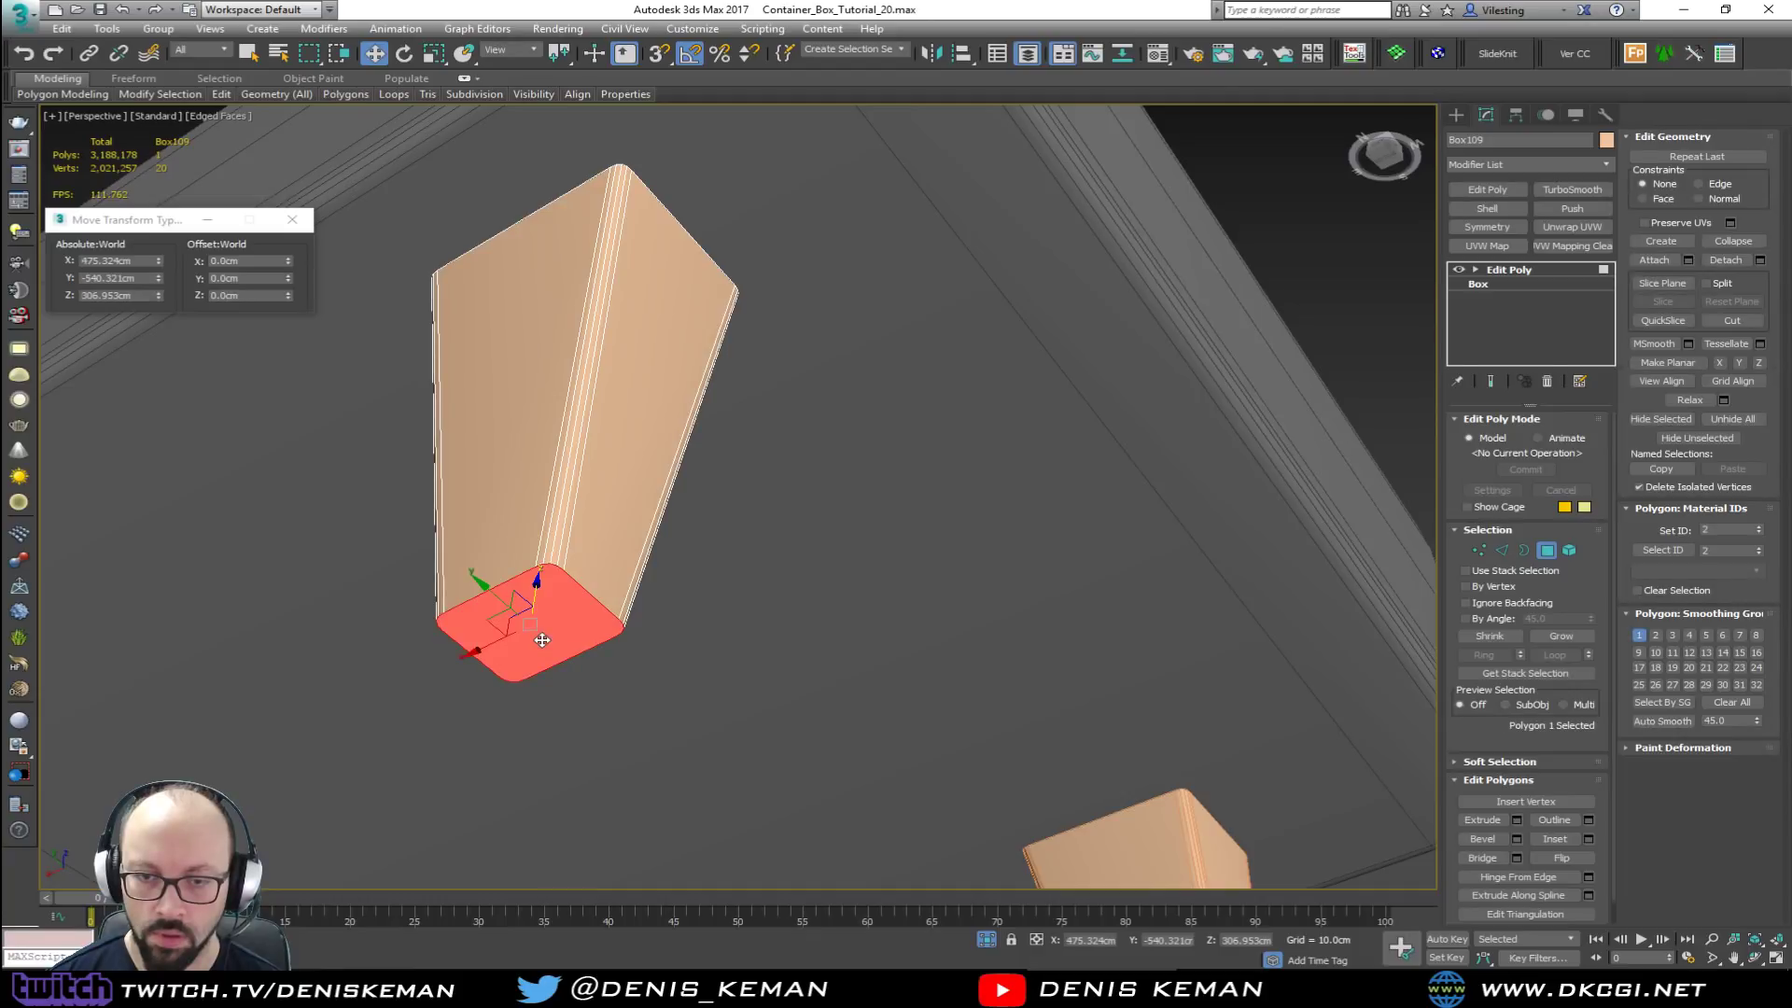
{"action": "key", "text": "z"}
{"action": "key", "text": "r"}
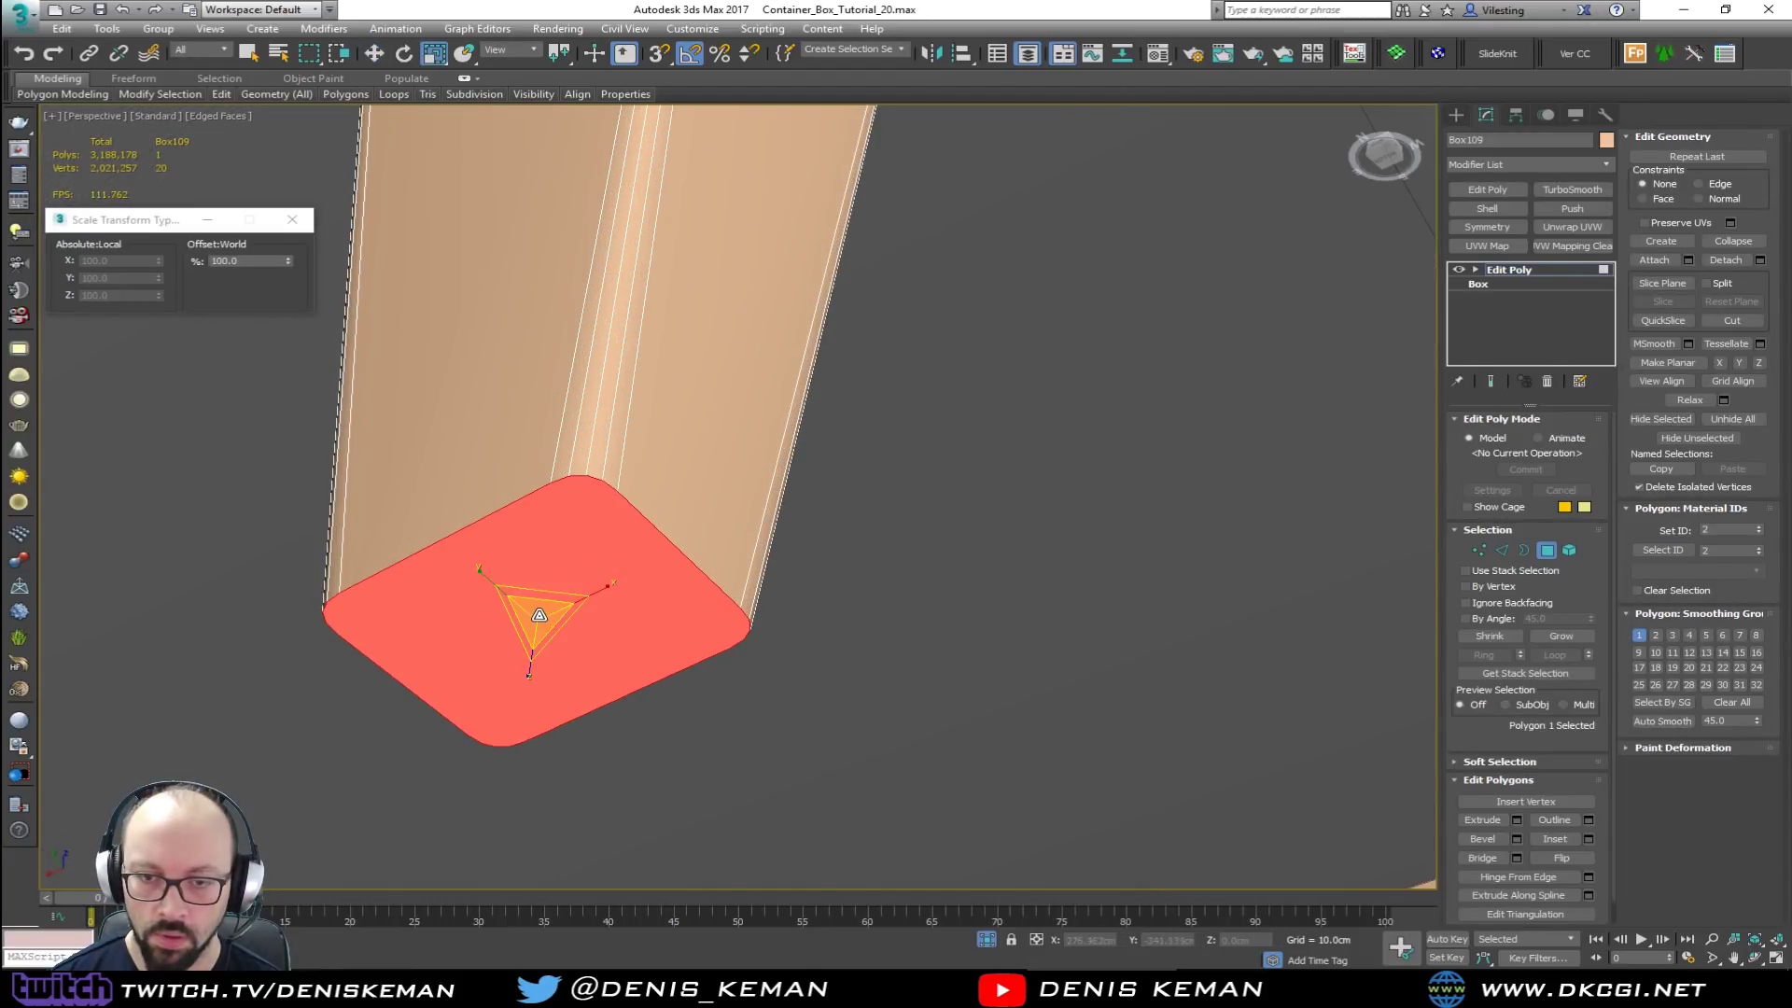
{"action": "left_click", "coordinate": [1573, 842]}
{"action": "left_click_drag", "start_coordinate": [514, 564], "coordinate": [512, 560]}
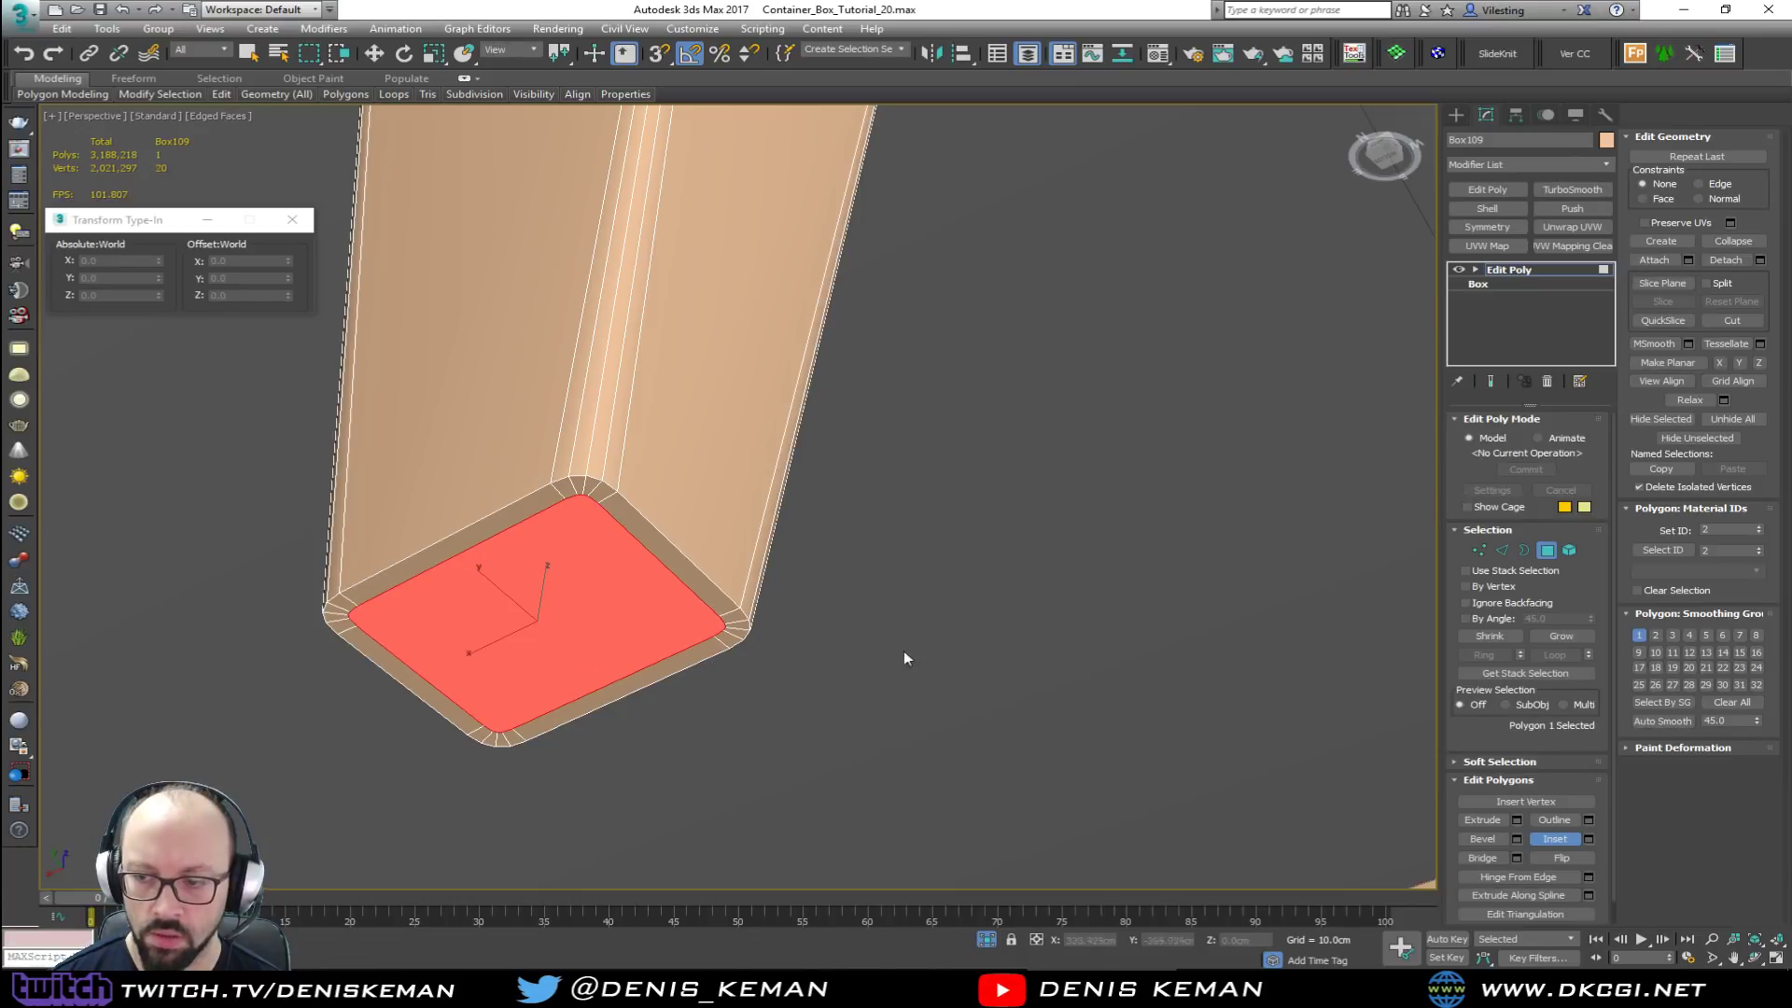
{"action": "key", "text": "Delete"}
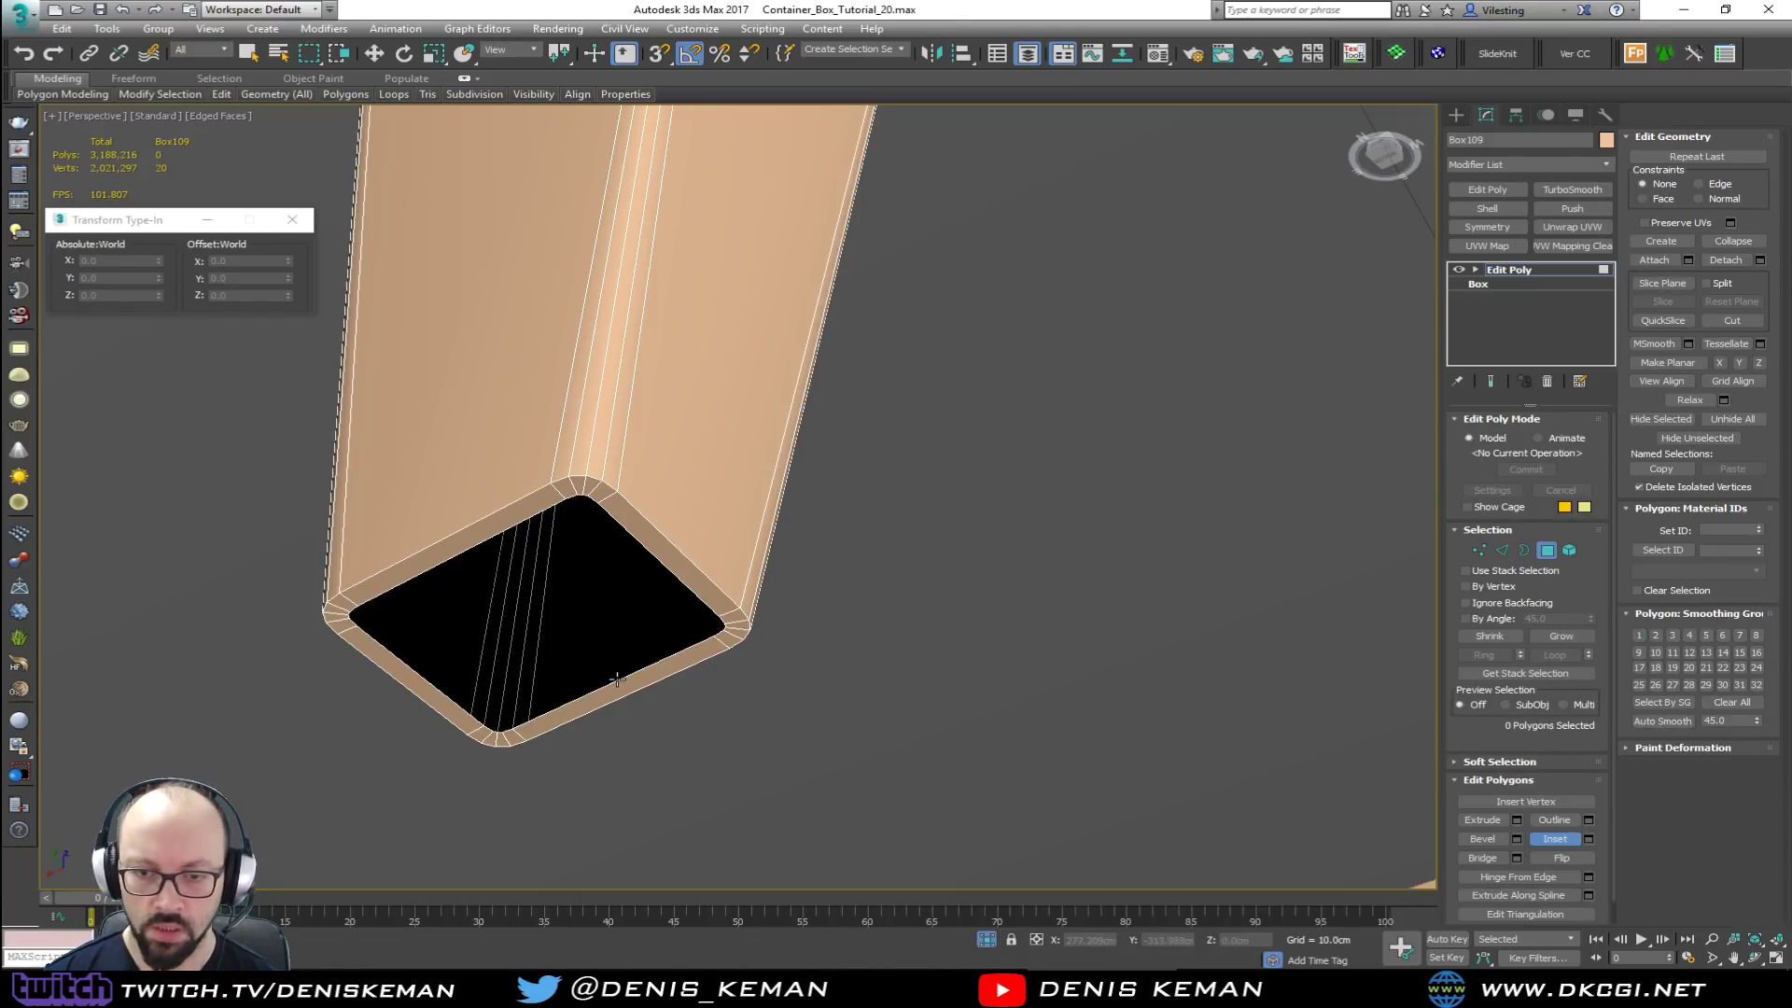
Step: Extend the open border at the leg's foot upward into the leg to form an inner wall
{"action": "key", "text": "3"}
{"action": "left_click", "coordinate": [616, 680]}
{"action": "key", "text": "w"}
{"action": "left_click_drag", "start_coordinate": [543, 593], "coordinate": [560, 574]}
{"action": "middle_click_drag", "start_coordinate": [577, 568], "coordinate": [549, 602], "text": "alt"}
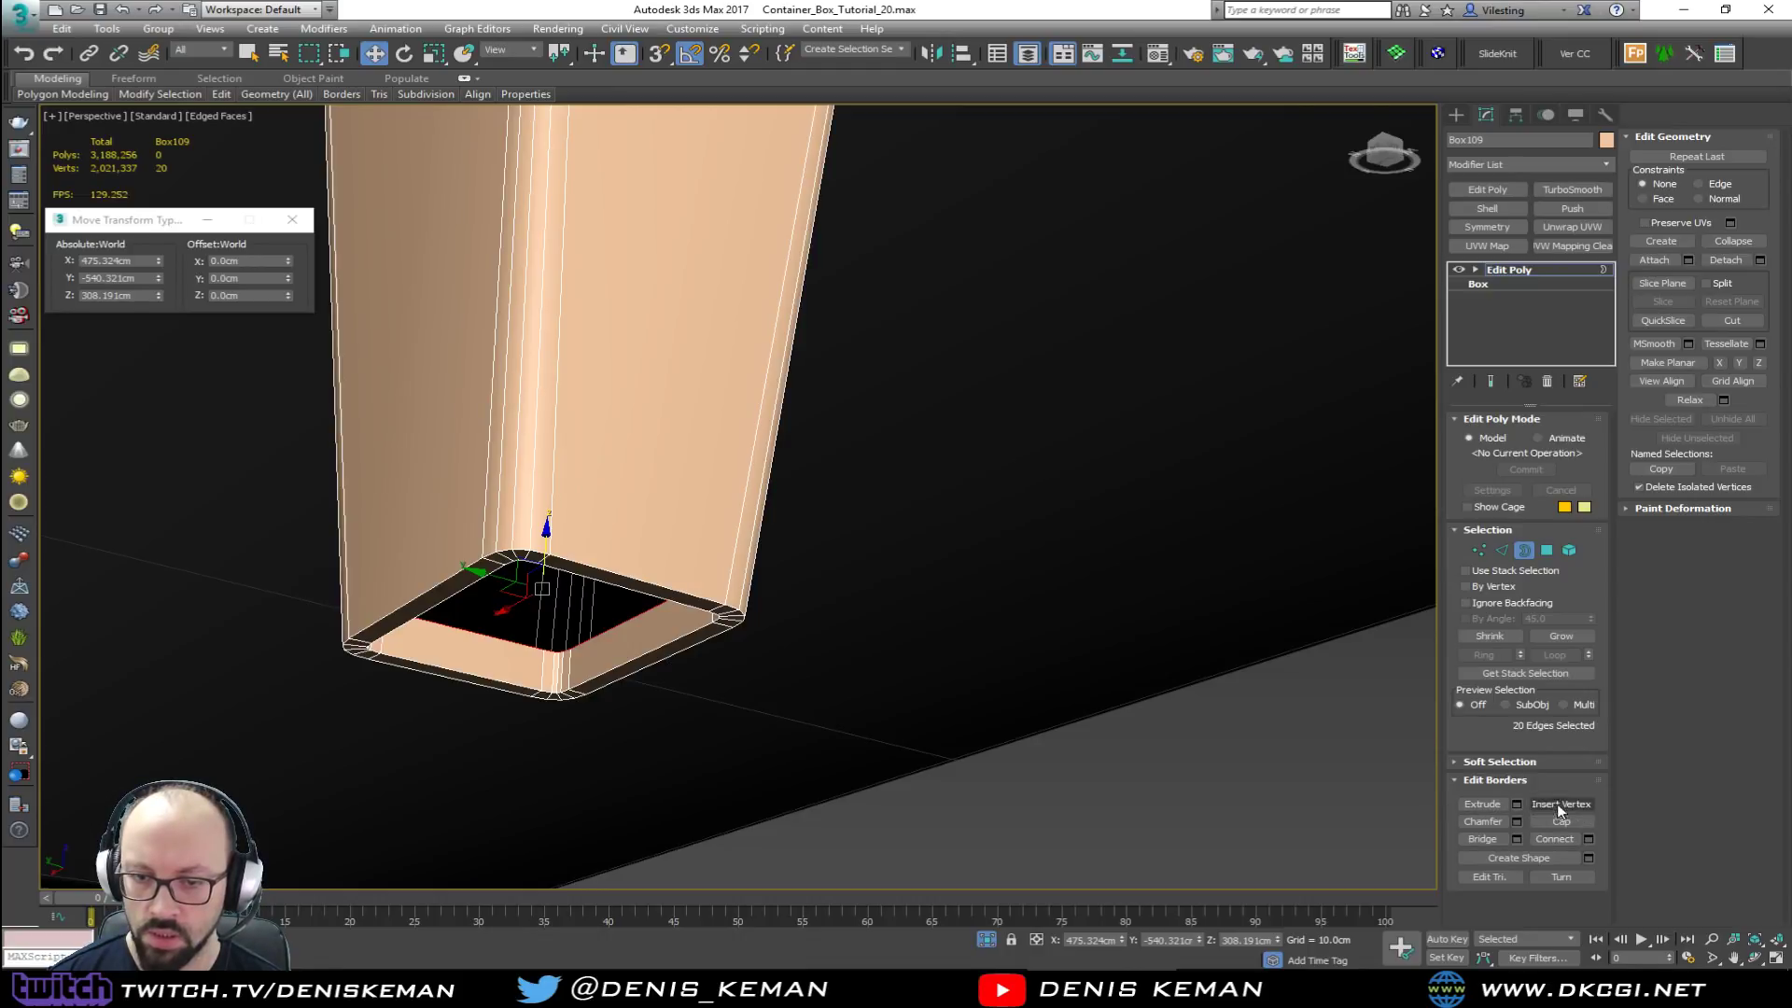
{"action": "left_click", "coordinate": [1533, 551]}
{"action": "left_click", "coordinate": [1217, 812]}
Step: Select both legs and set their object color to the light grey custom color
{"action": "mouse_move", "coordinate": [591, 650]}
{"action": "middle_mouse_down"}
{"action": "mouse_move", "coordinate": [569, 667]}
{"action": "mouse_move", "coordinate": [600, 636]}
{"action": "mouse_move", "coordinate": [648, 676]}
{"action": "middle_mouse_up"}
{"action": "scroll", "coordinate": [569, 667], "scroll_direction": "down", "scroll_amount": 3}
{"action": "scroll", "coordinate": [595, 617], "scroll_direction": "down", "scroll_amount": 4}
{"action": "left_click_drag", "start_coordinate": [1077, 542], "coordinate": [474, 731]}
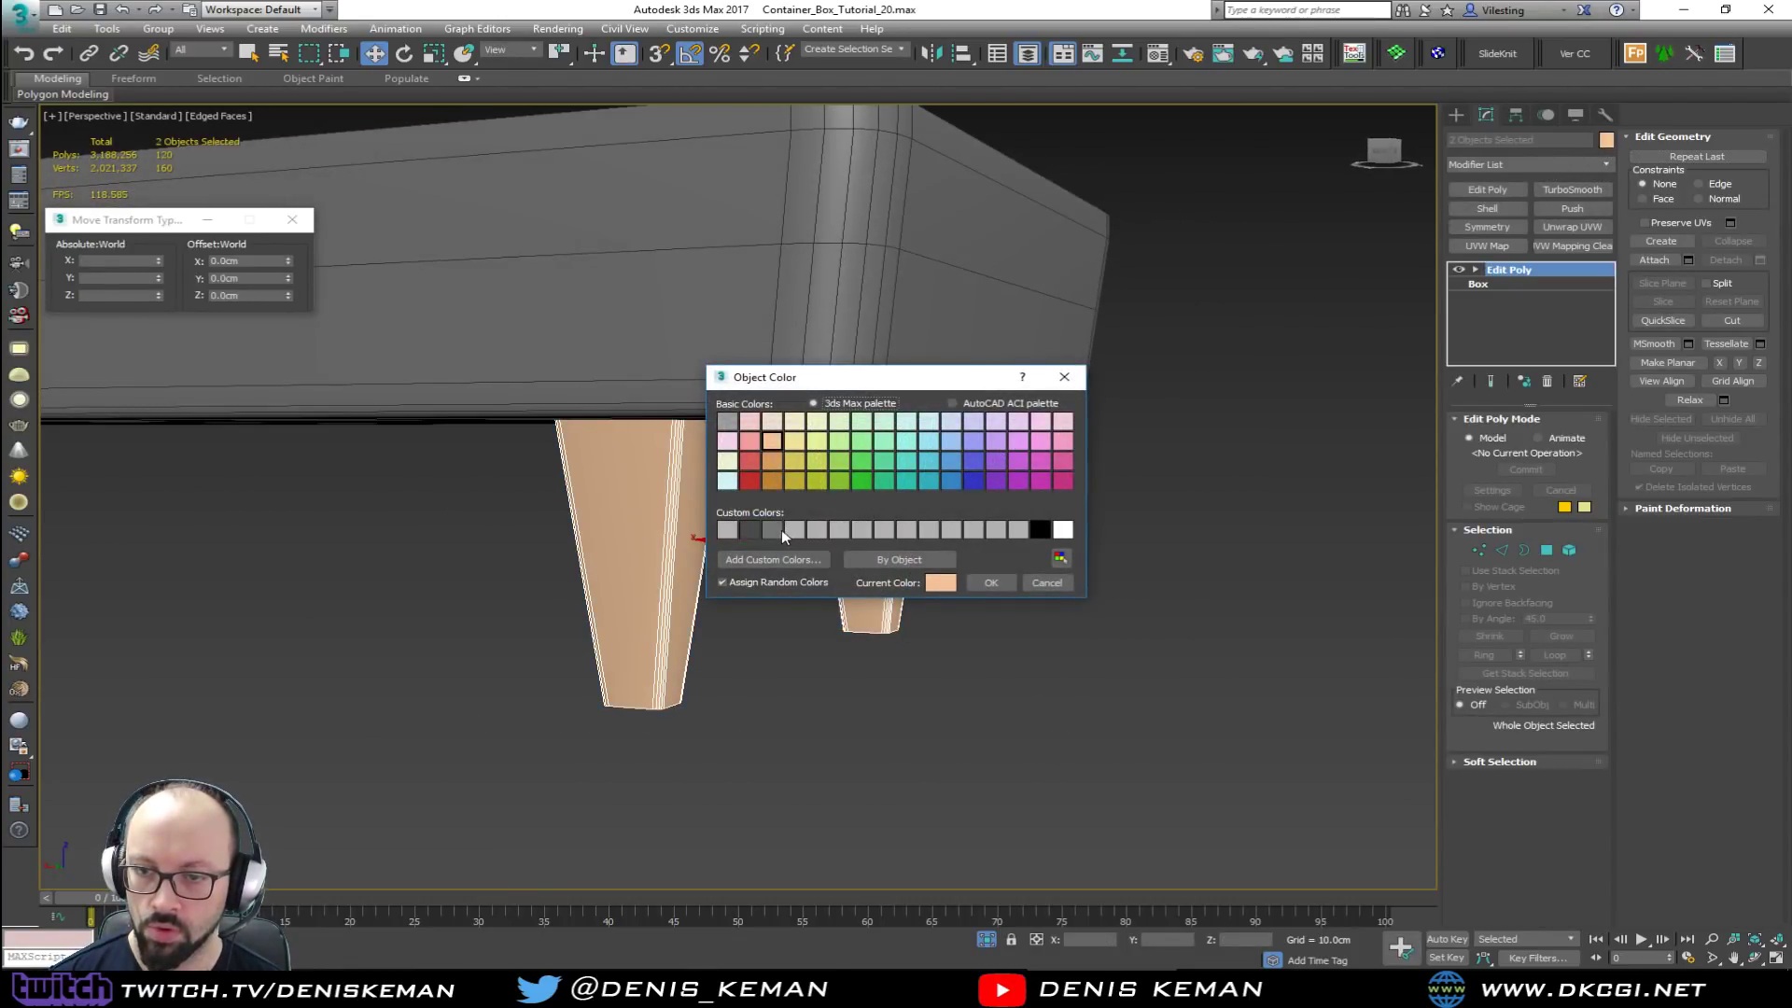
{"action": "left_click", "coordinate": [790, 530]}
{"action": "left_click", "coordinate": [991, 584]}
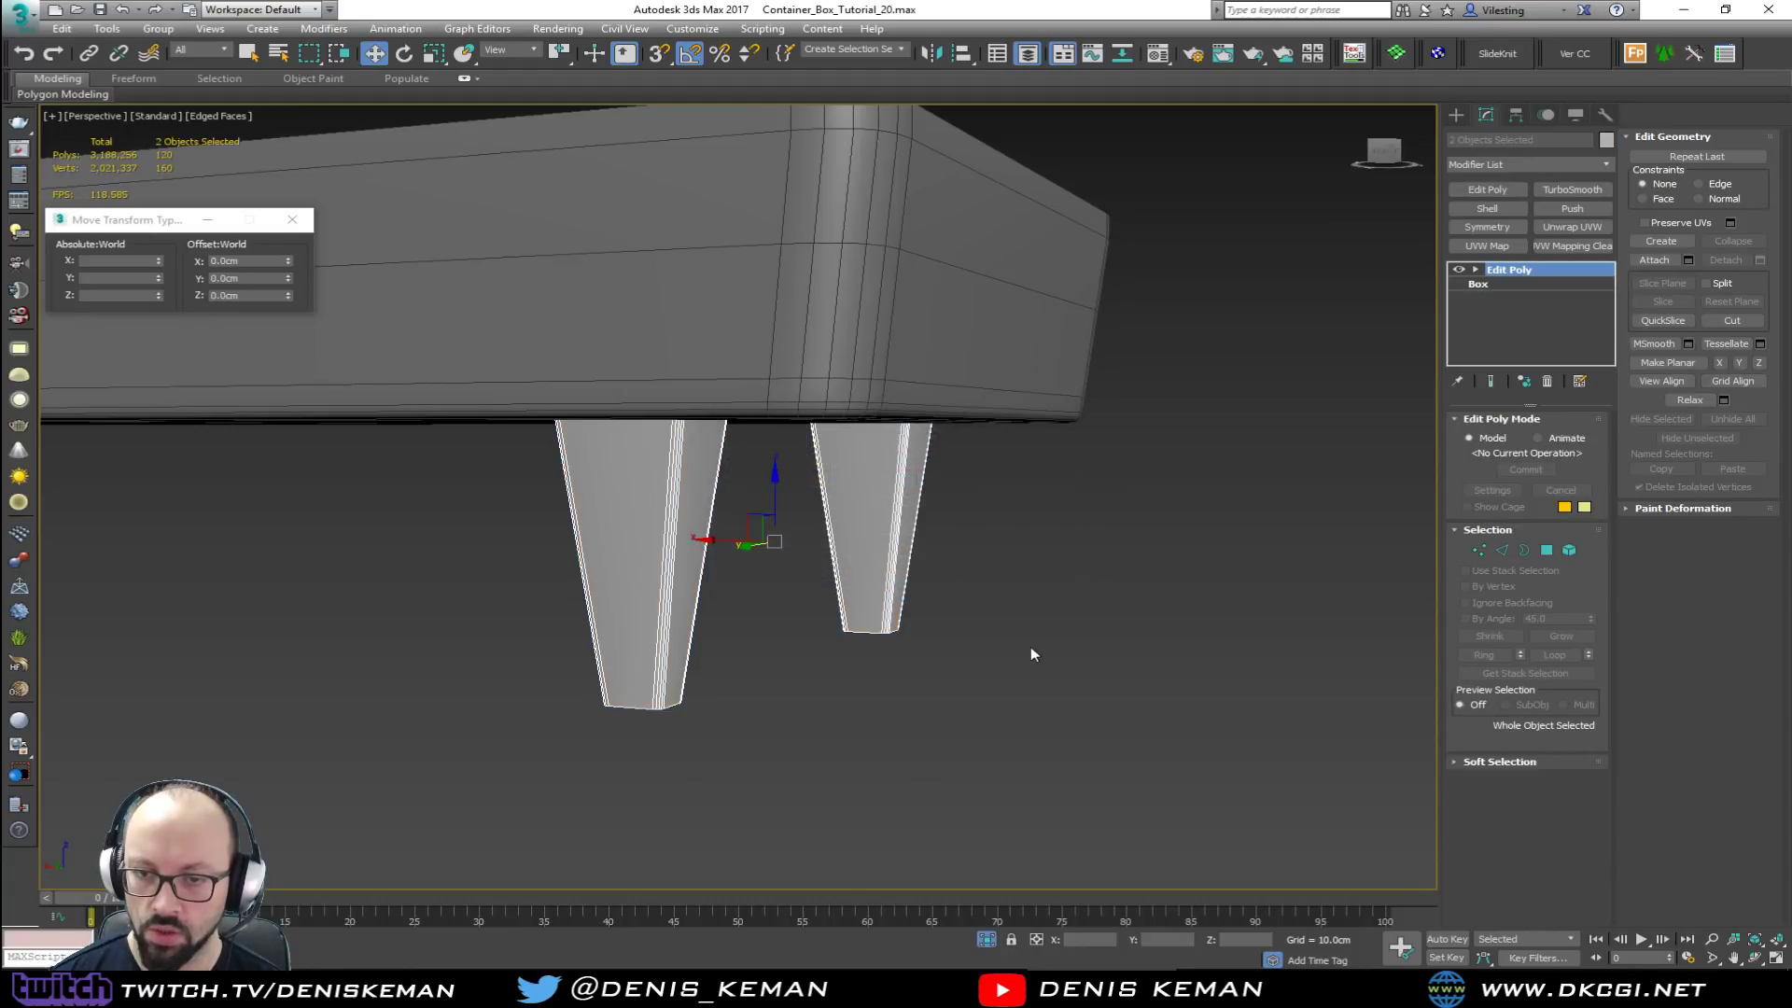
Step: Attach the two legs at this end of the table into one object
{"action": "left_click", "coordinate": [1031, 646]}
{"action": "scroll", "coordinate": [843, 587], "scroll_direction": "down", "scroll_amount": 5}
{"action": "left_click_drag", "start_coordinate": [1112, 439], "coordinate": [791, 659]}
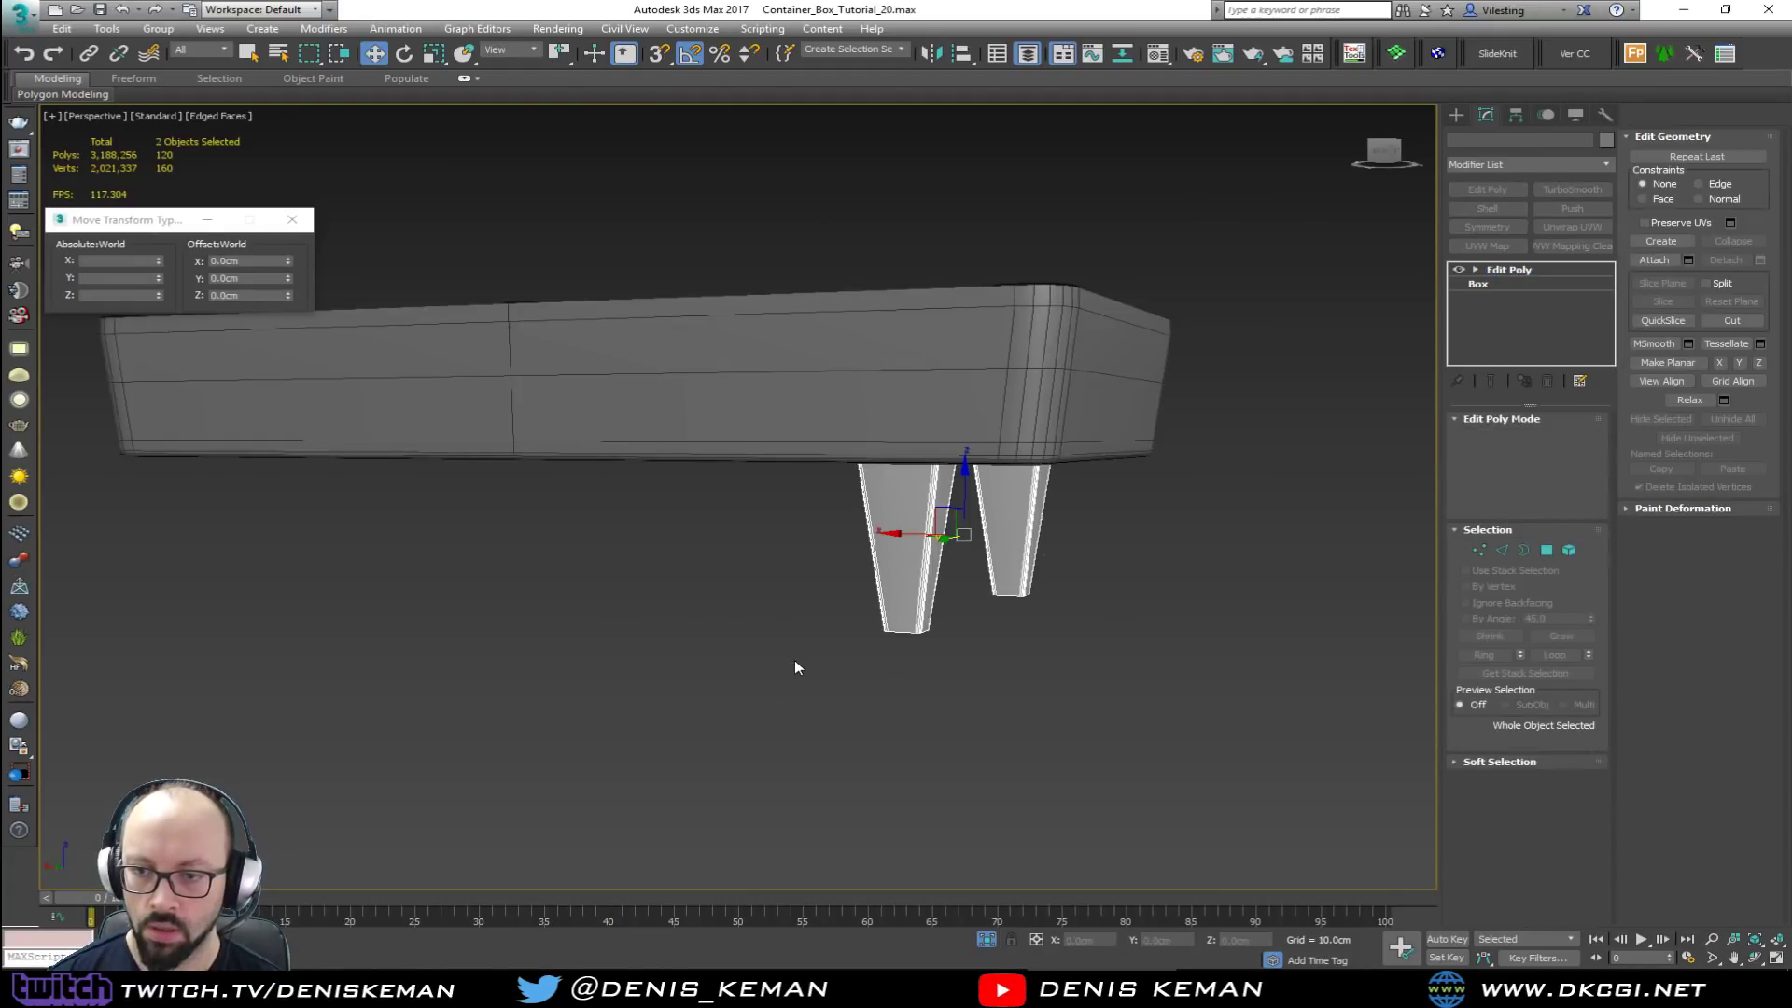
{"action": "middle_click_drag", "start_coordinate": [778, 657], "coordinate": [1055, 475], "text": "alt"}
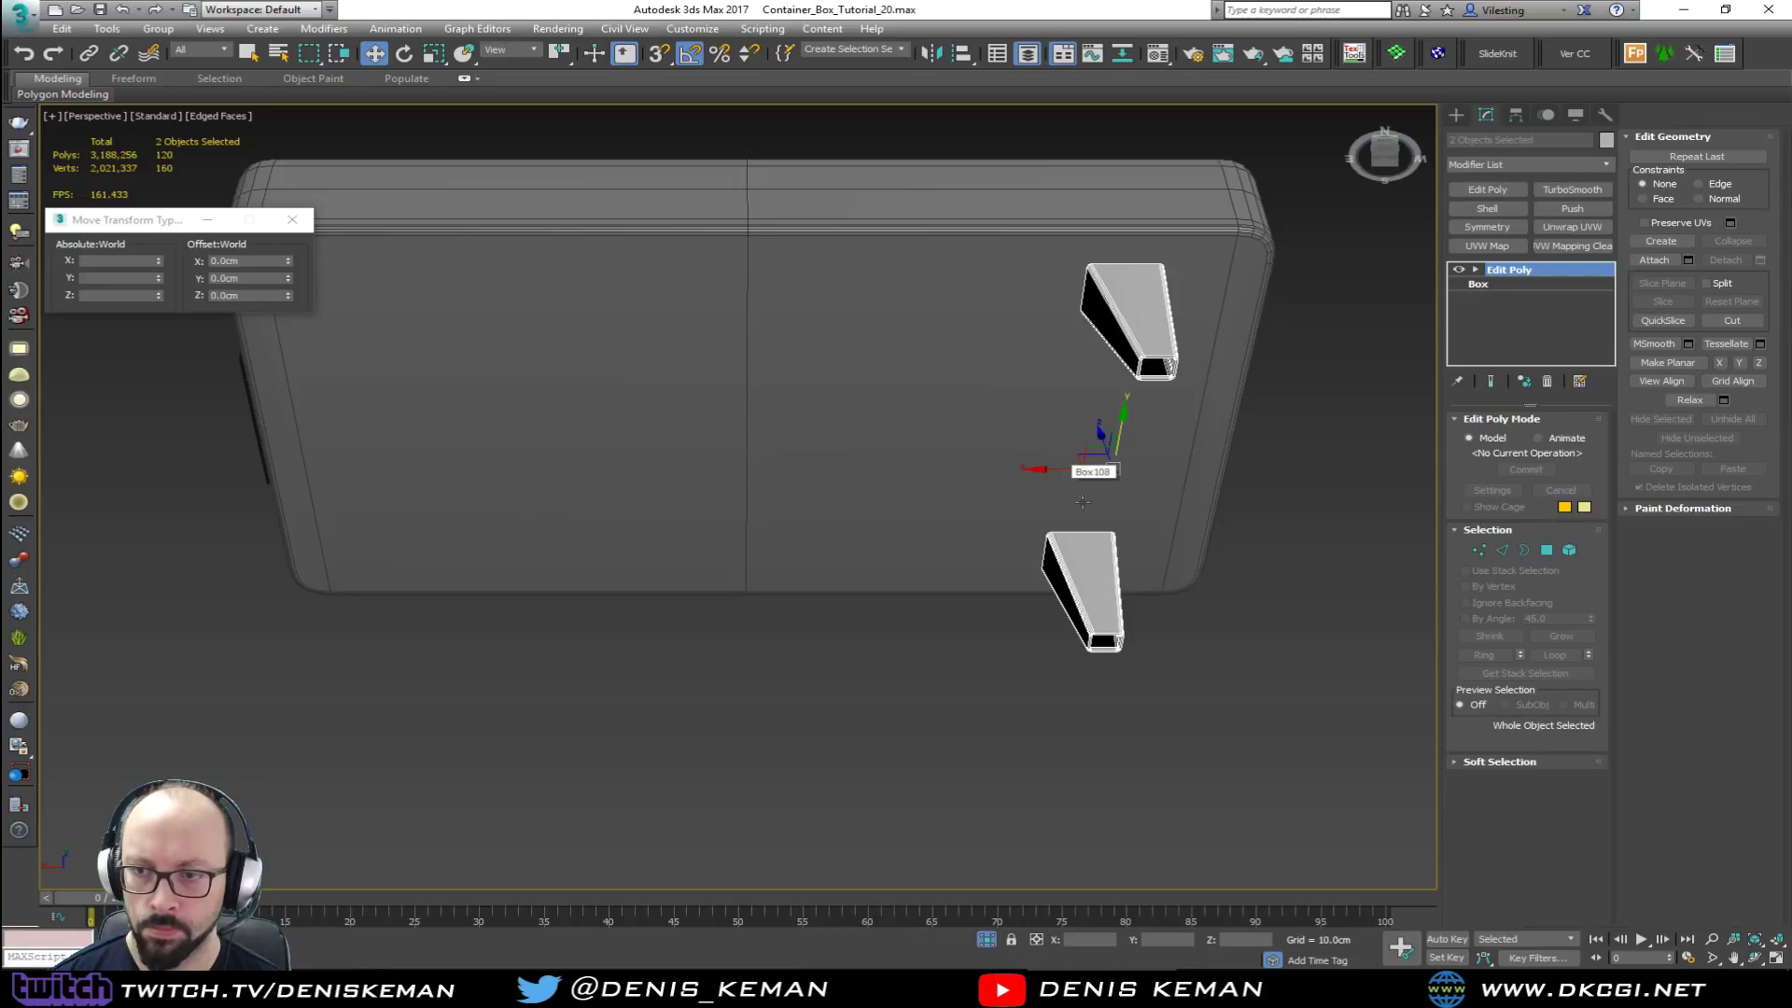
{"action": "left_click", "coordinate": [1272, 588]}
{"action": "left_click", "coordinate": [1099, 580]}
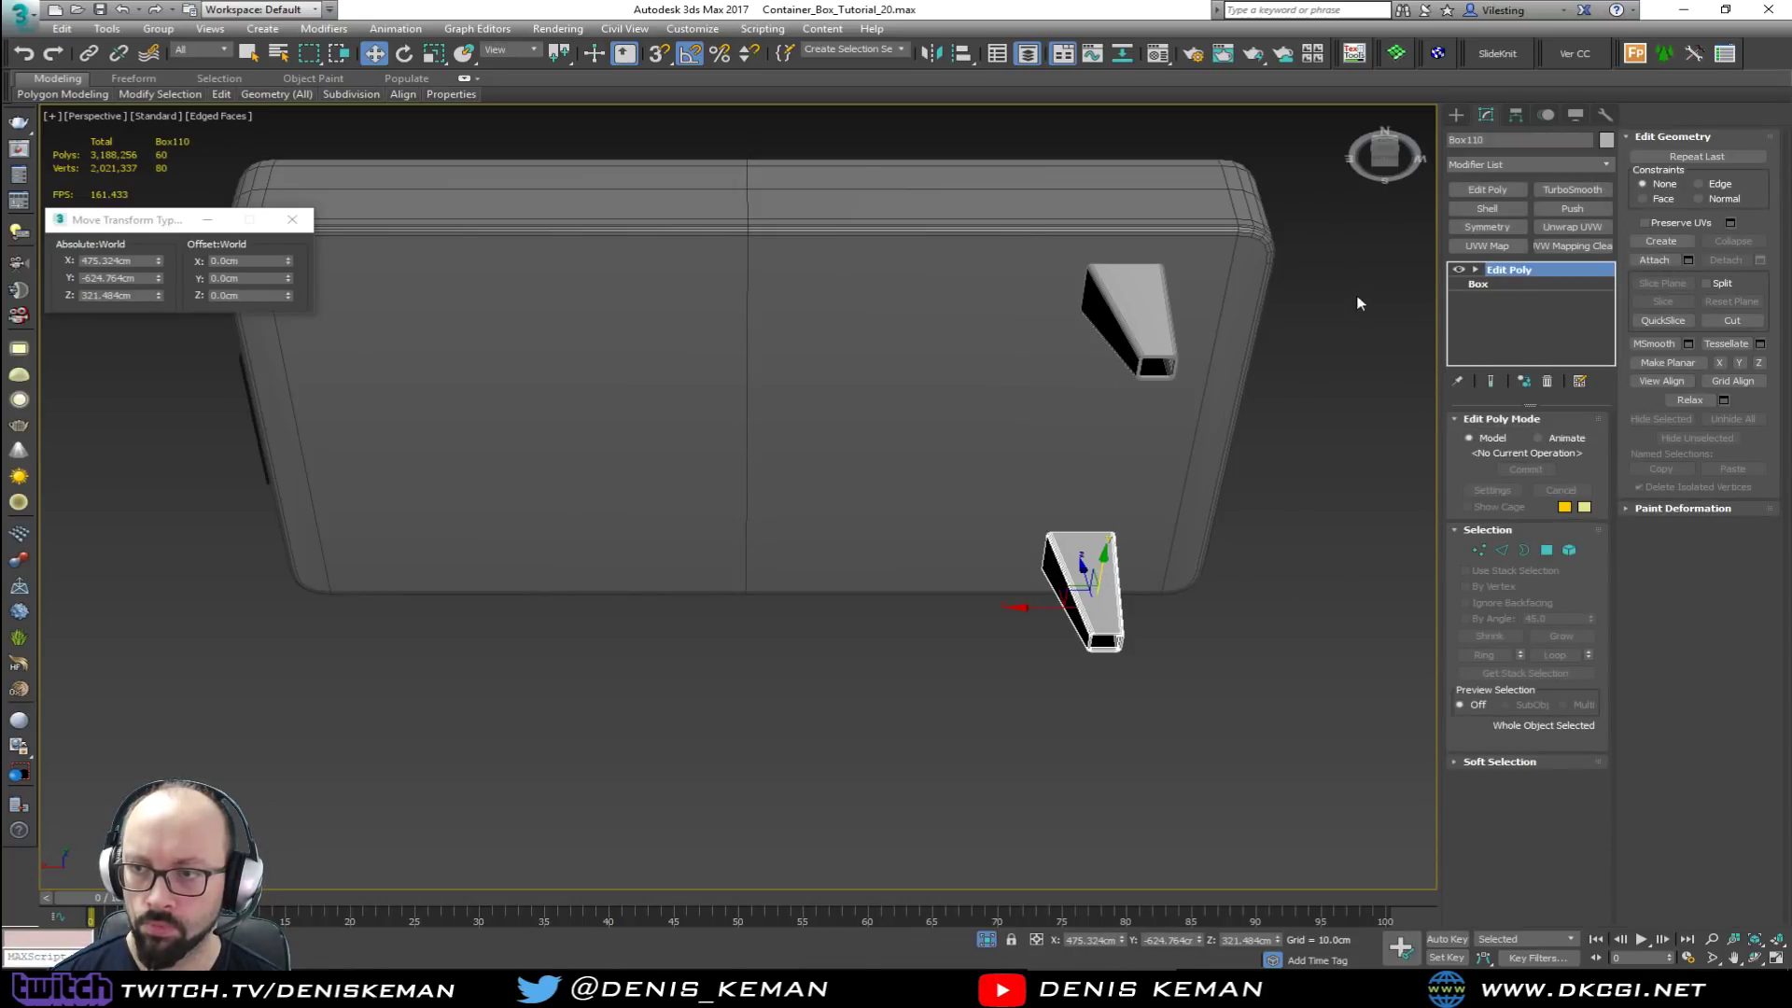
{"action": "left_click", "coordinate": [1654, 260]}
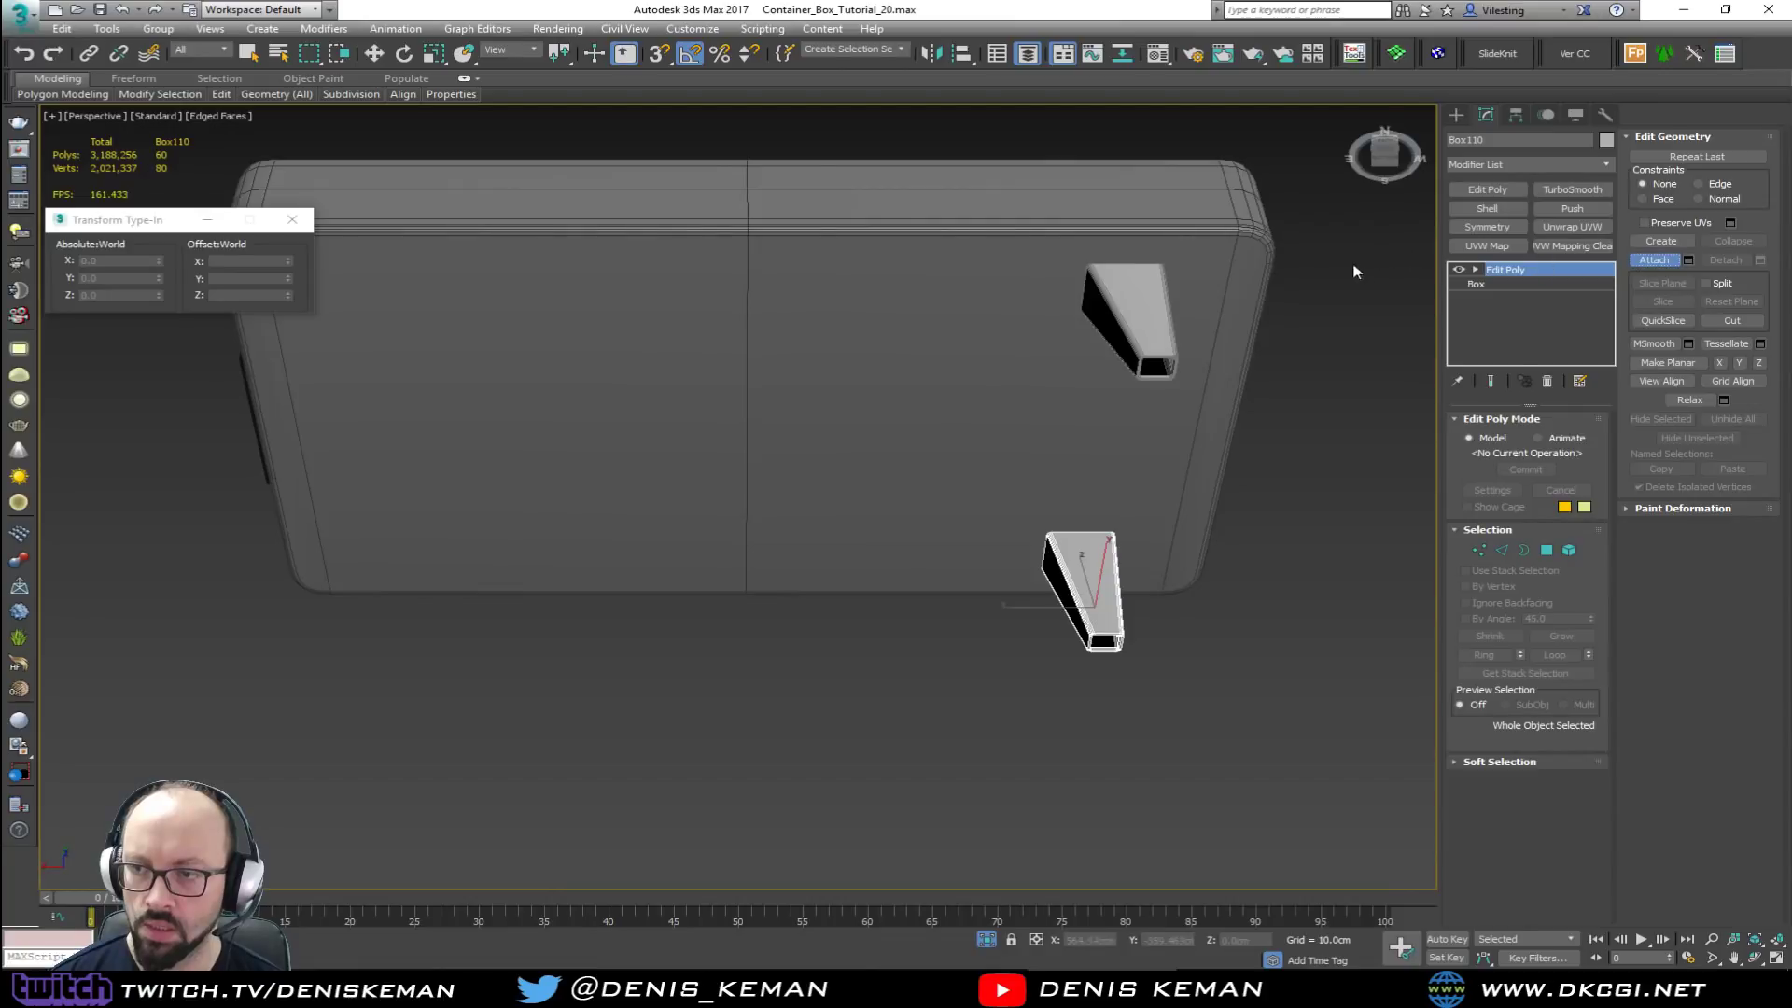
{"action": "left_click", "coordinate": [1144, 319]}
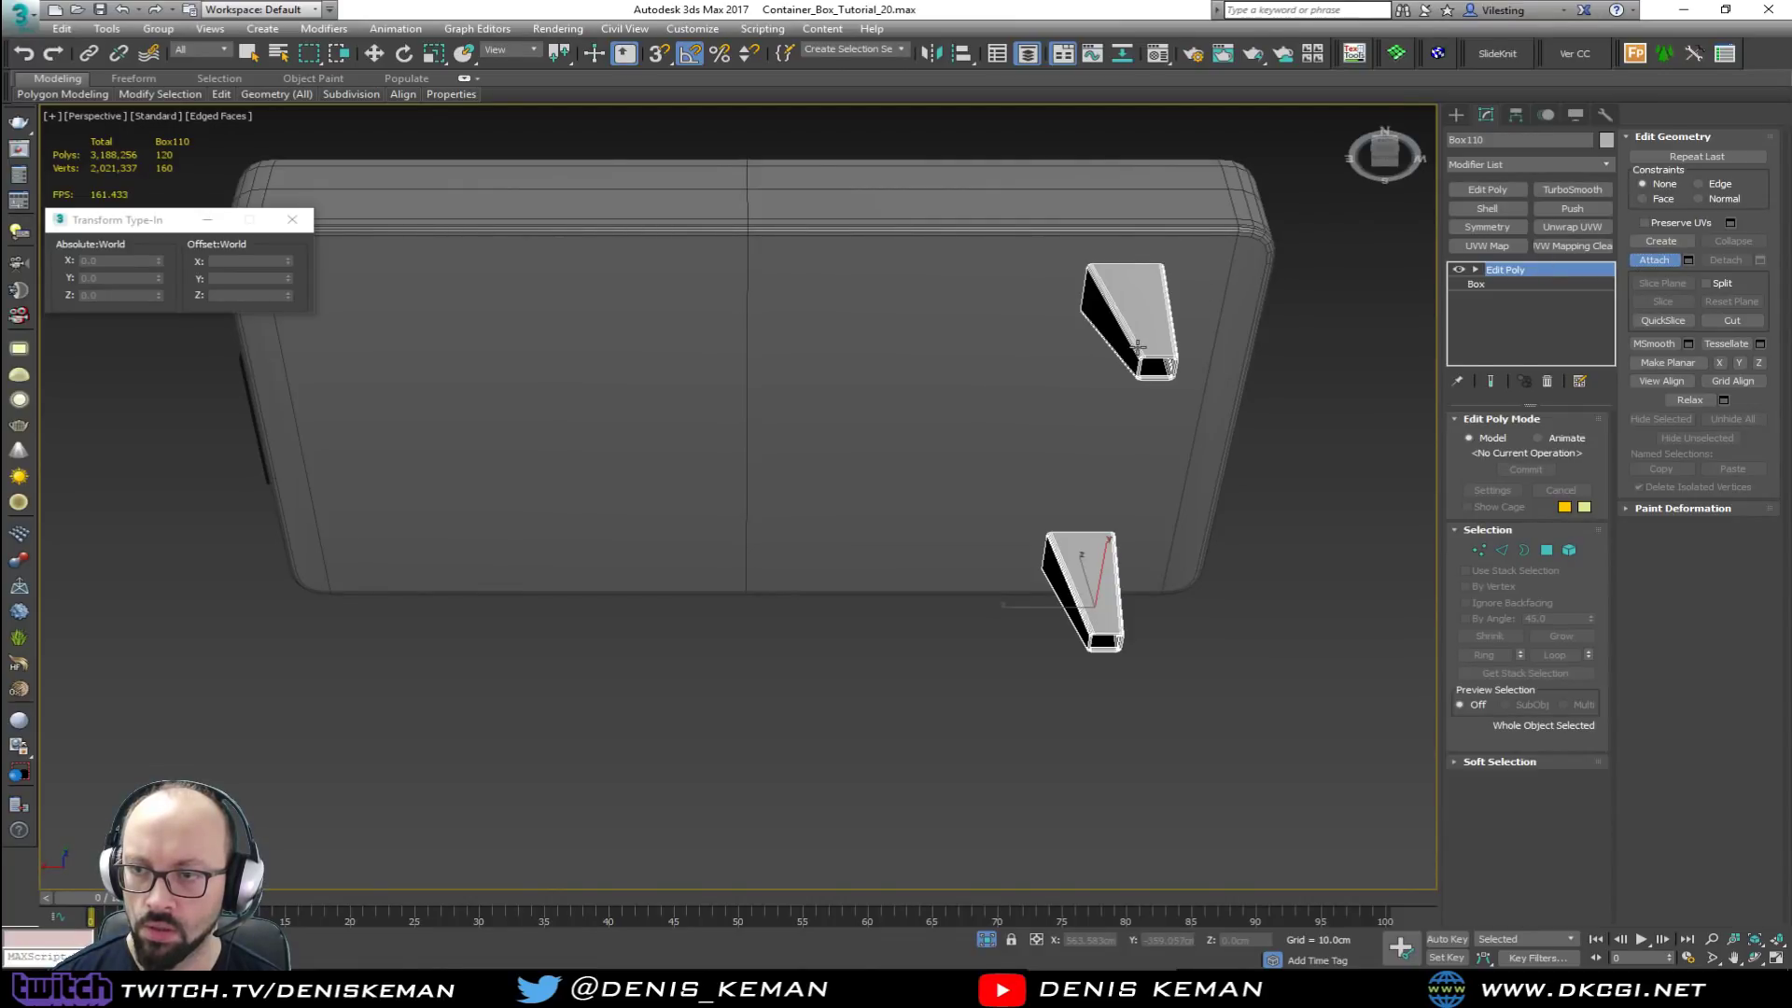
Step: Align only the leg pair's pivot to the table body's pivot point in X and Y position
{"action": "left_click", "coordinate": [1514, 115]}
{"action": "left_click", "coordinate": [1527, 227]}
{"action": "key", "text": "alt+a"}
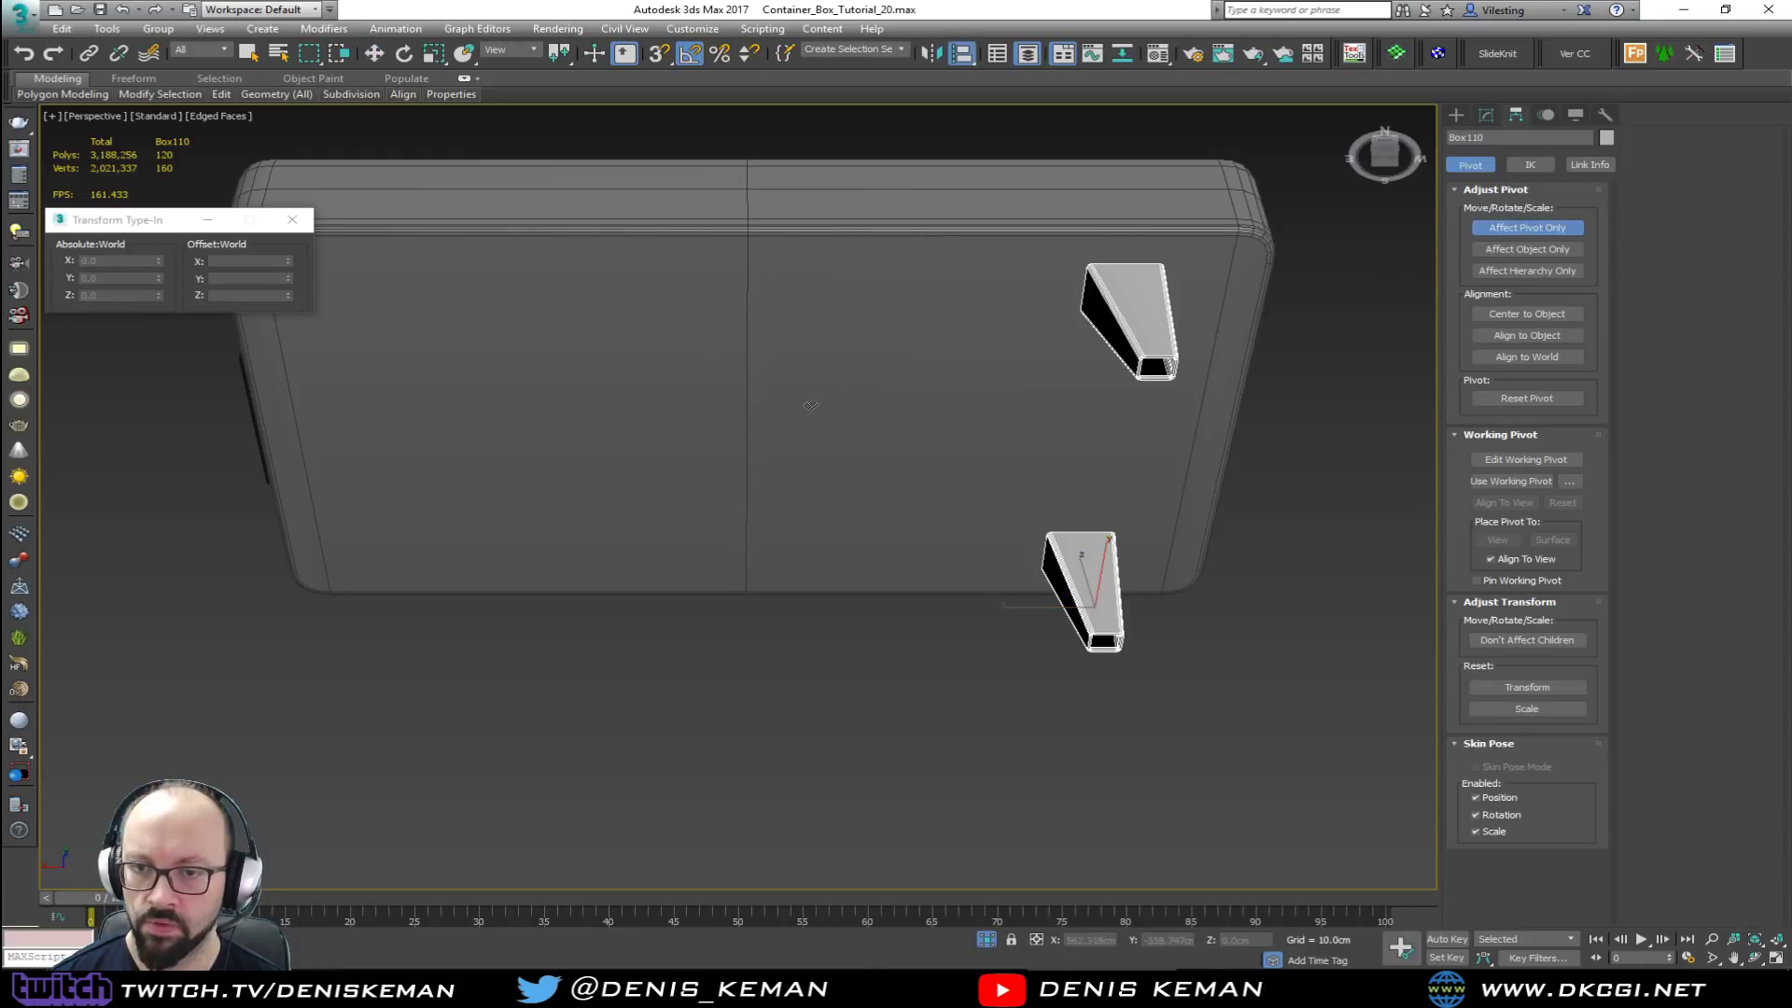
{"action": "left_click", "coordinate": [747, 232]}
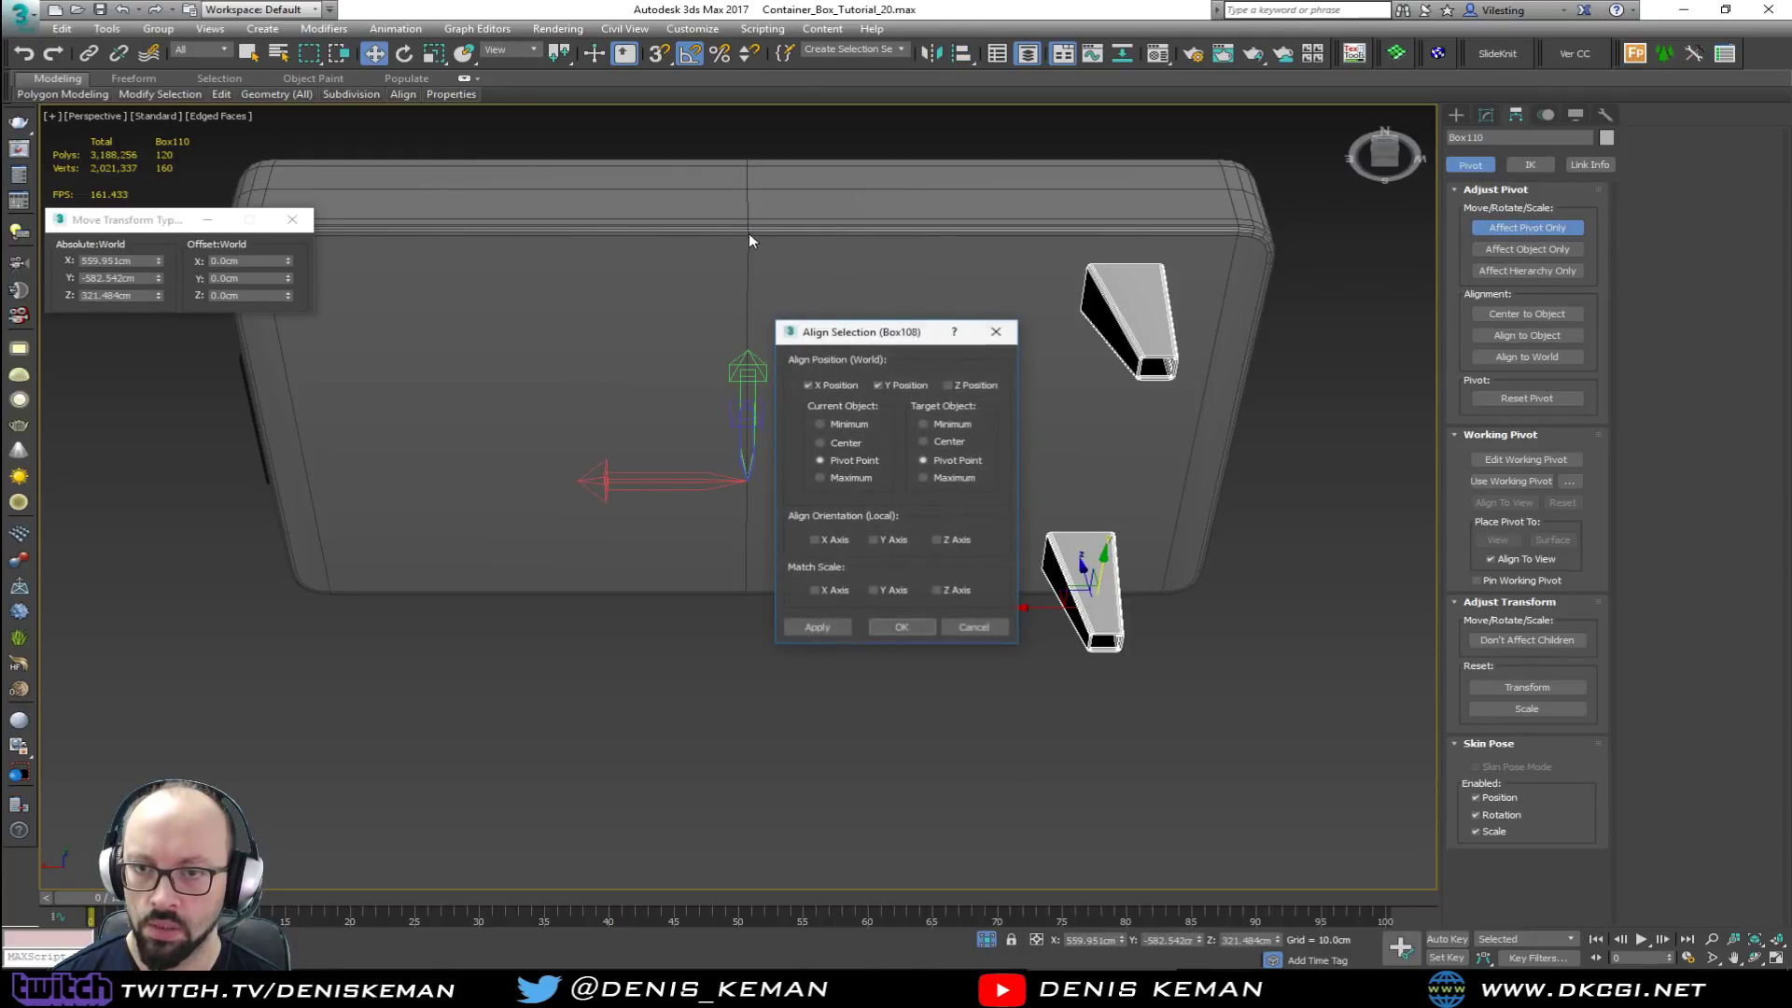
{"action": "left_click", "coordinate": [902, 628]}
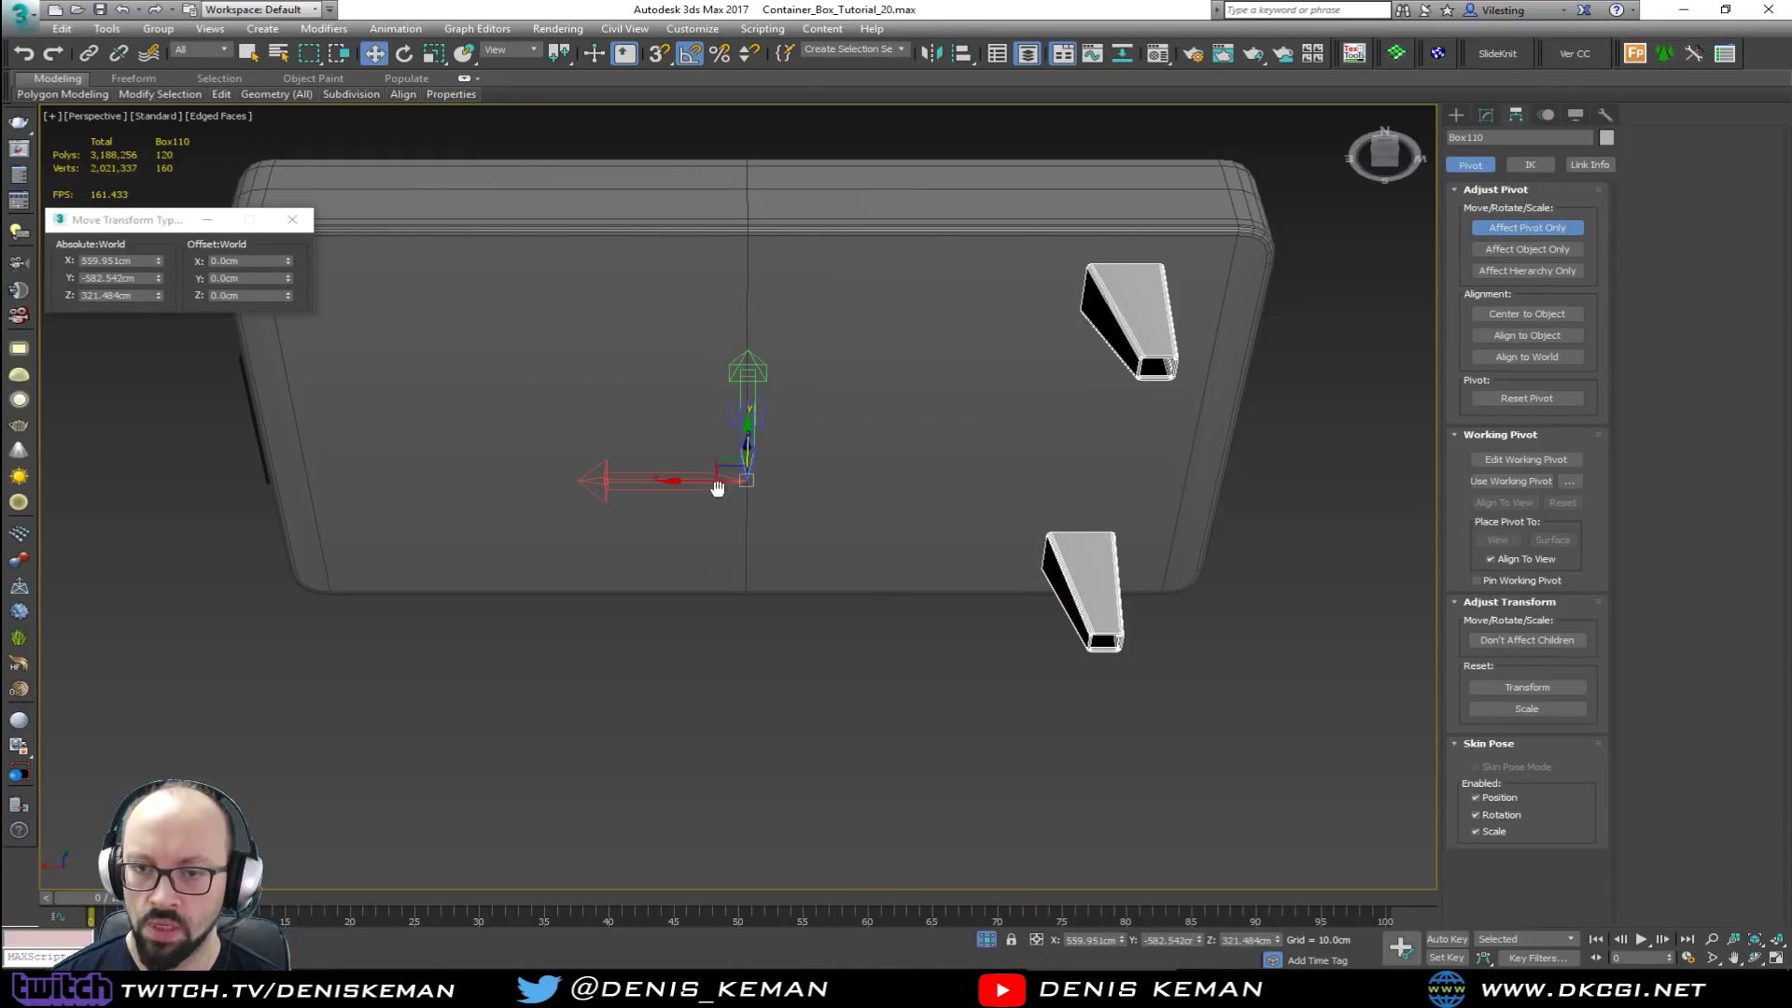
{"action": "middle_click_drag", "start_coordinate": [902, 629], "coordinate": [1010, 666]}
Step: Mirror the leg pair across the X axis as a copy for the table's opposite end
{"action": "left_click", "coordinate": [930, 53]}
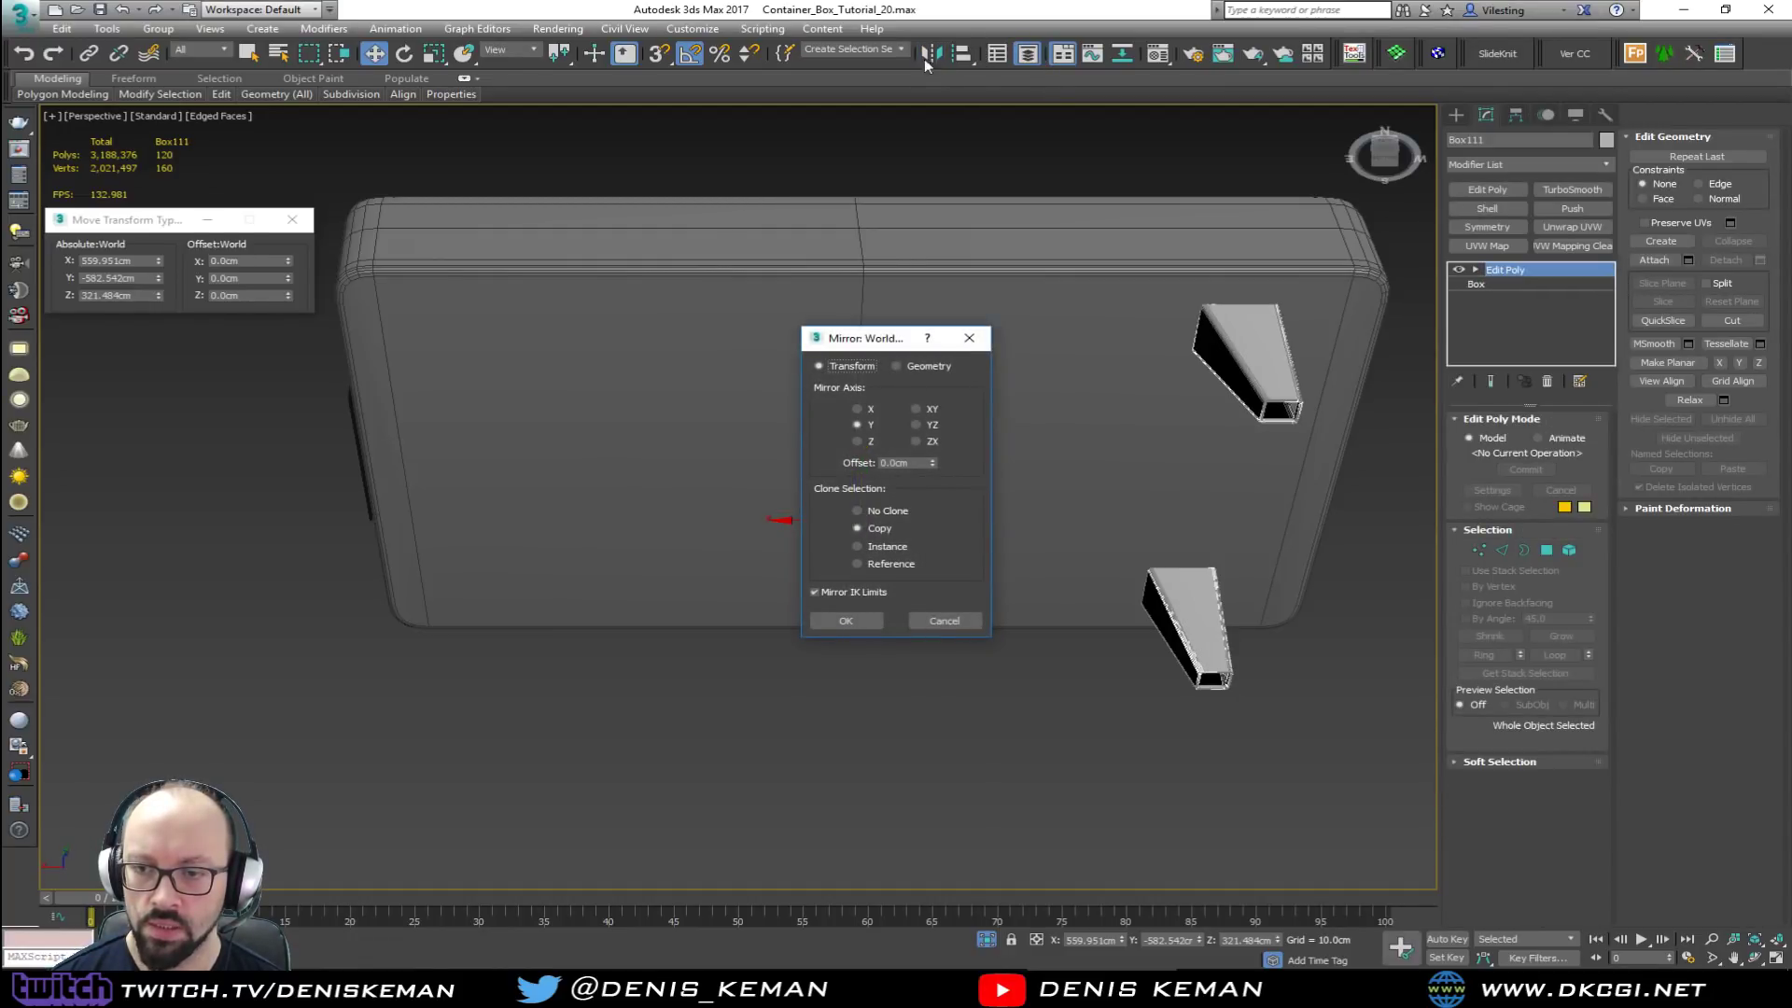
{"action": "left_click", "coordinate": [869, 414]}
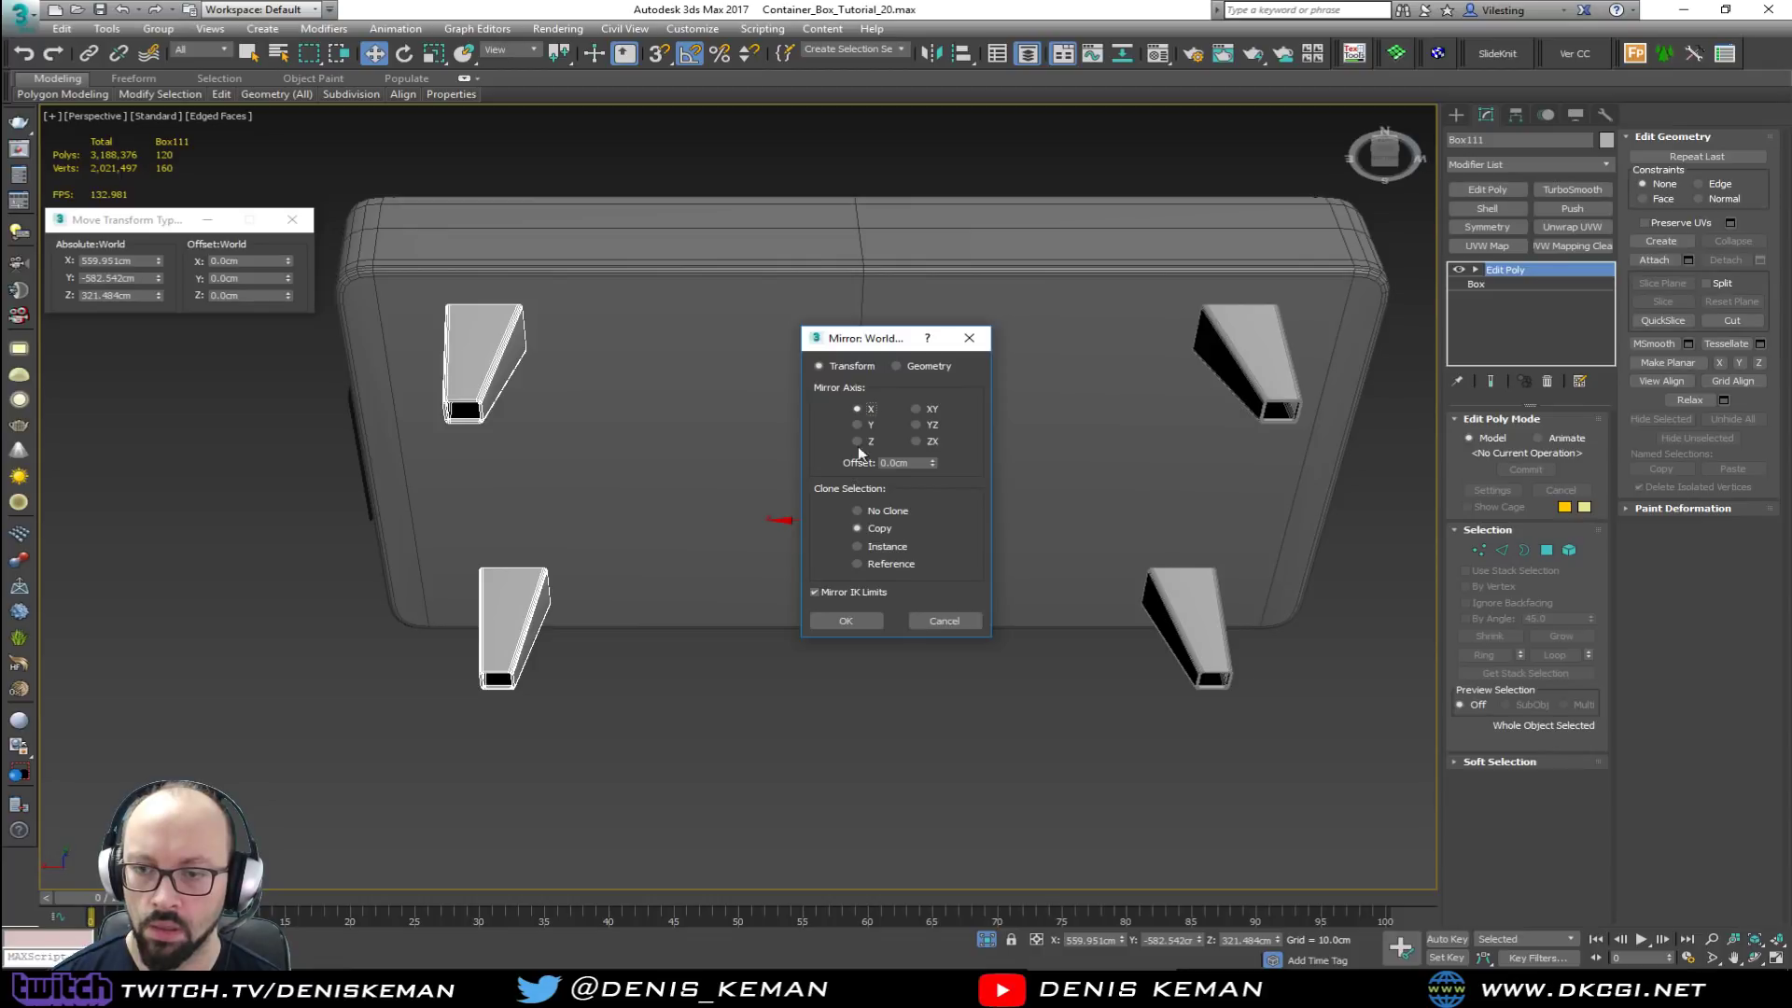
{"action": "left_click", "coordinate": [846, 621]}
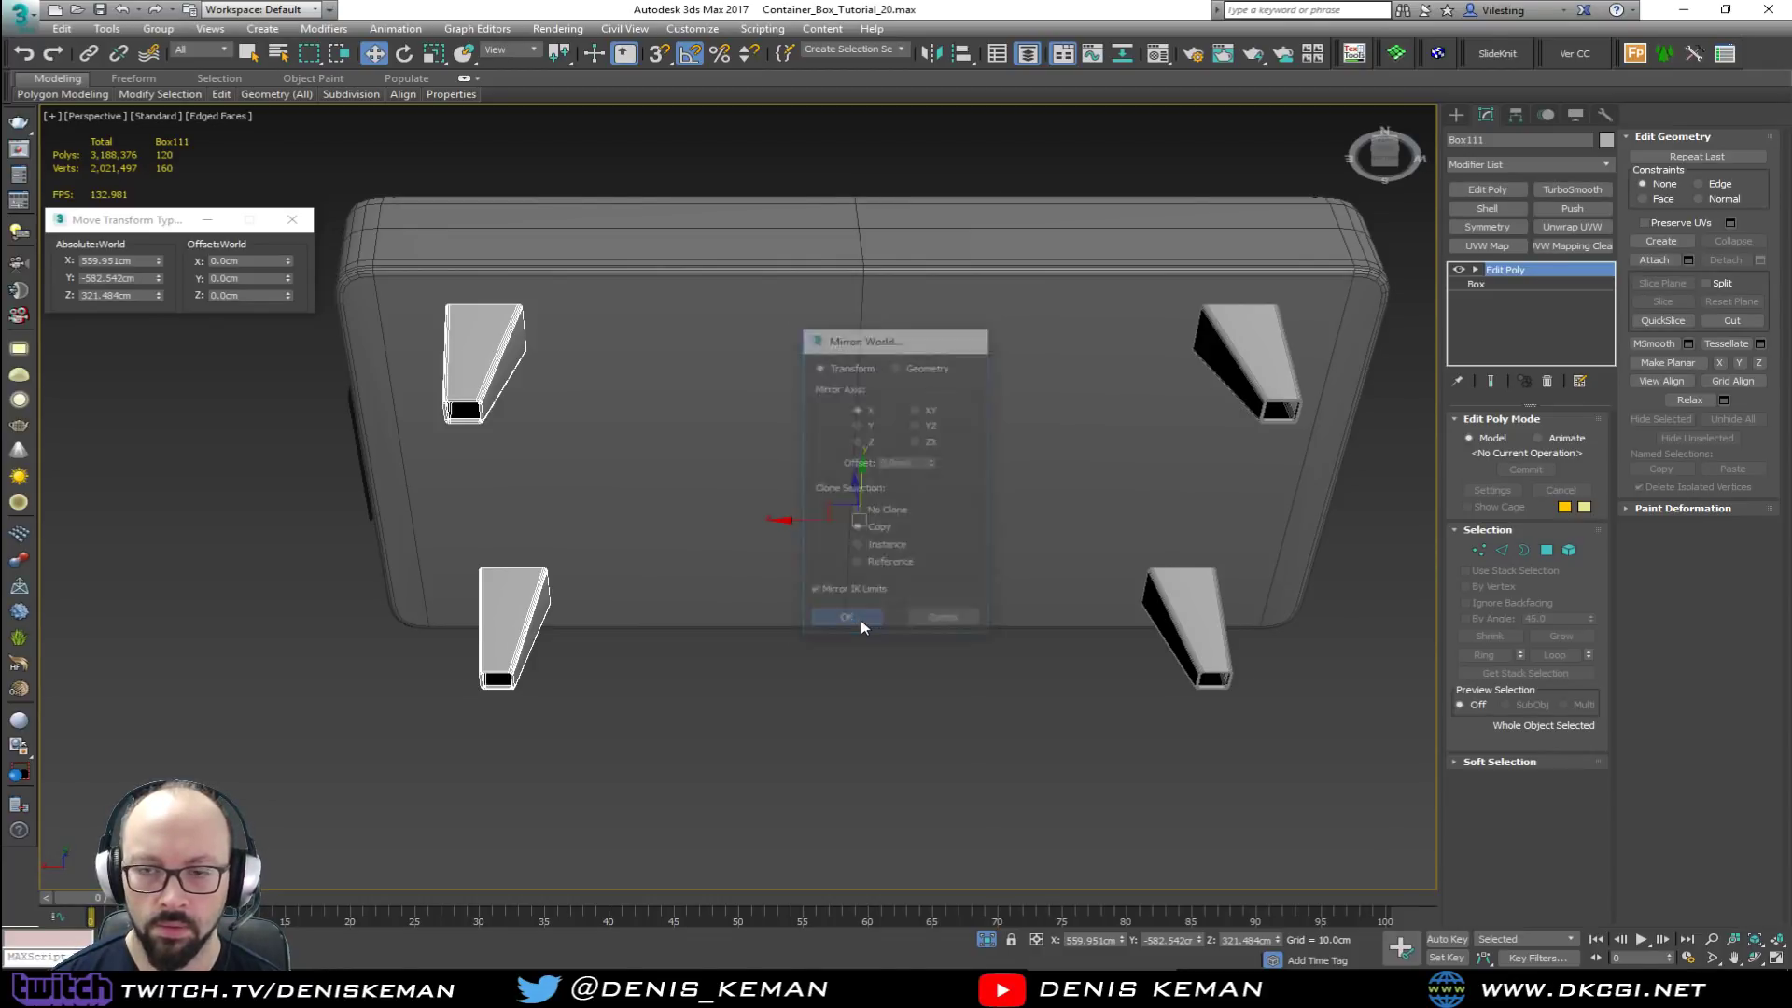
Step: Attach the mirrored leg pair to the original pair so all four legs form one object
{"action": "left_click", "coordinate": [1368, 751]}
{"action": "middle_click_drag", "start_coordinate": [1367, 751], "coordinate": [1169, 790], "text": "alt"}
{"action": "middle_click_drag", "start_coordinate": [1172, 668], "coordinate": [1086, 586]}
{"action": "scroll", "coordinate": [1049, 605], "scroll_direction": "down", "scroll_amount": 4}
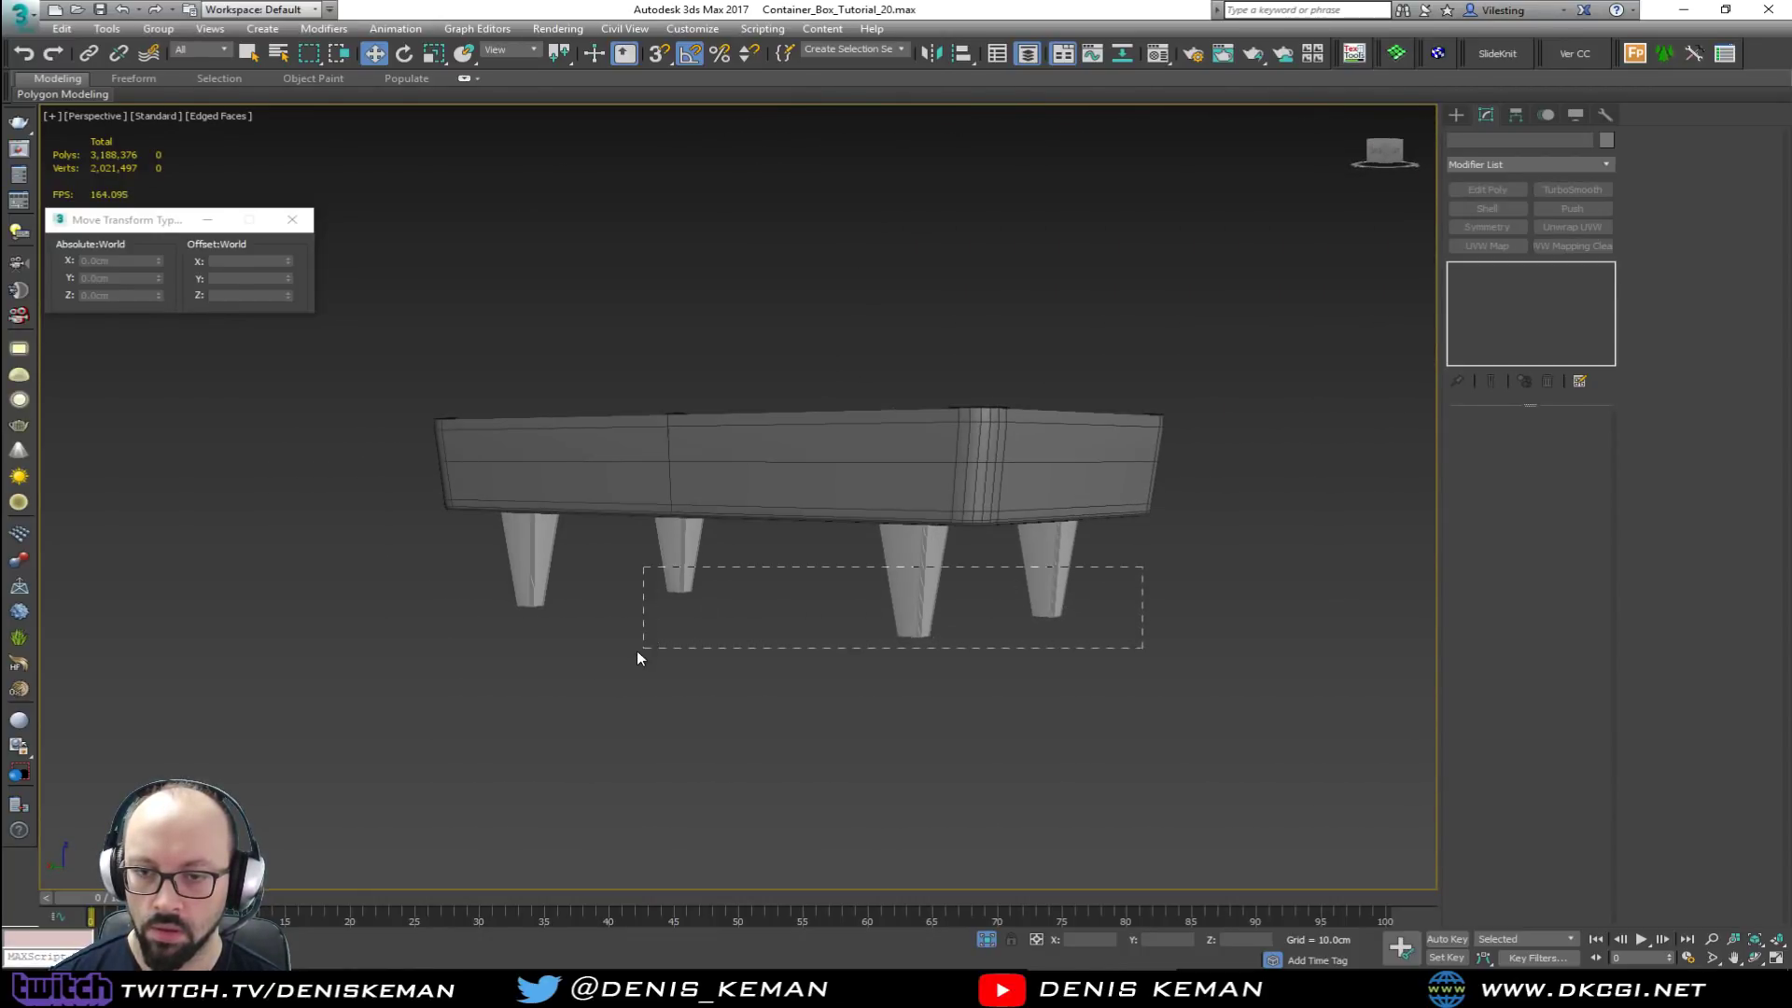
{"action": "left_click", "coordinate": [1053, 597]}
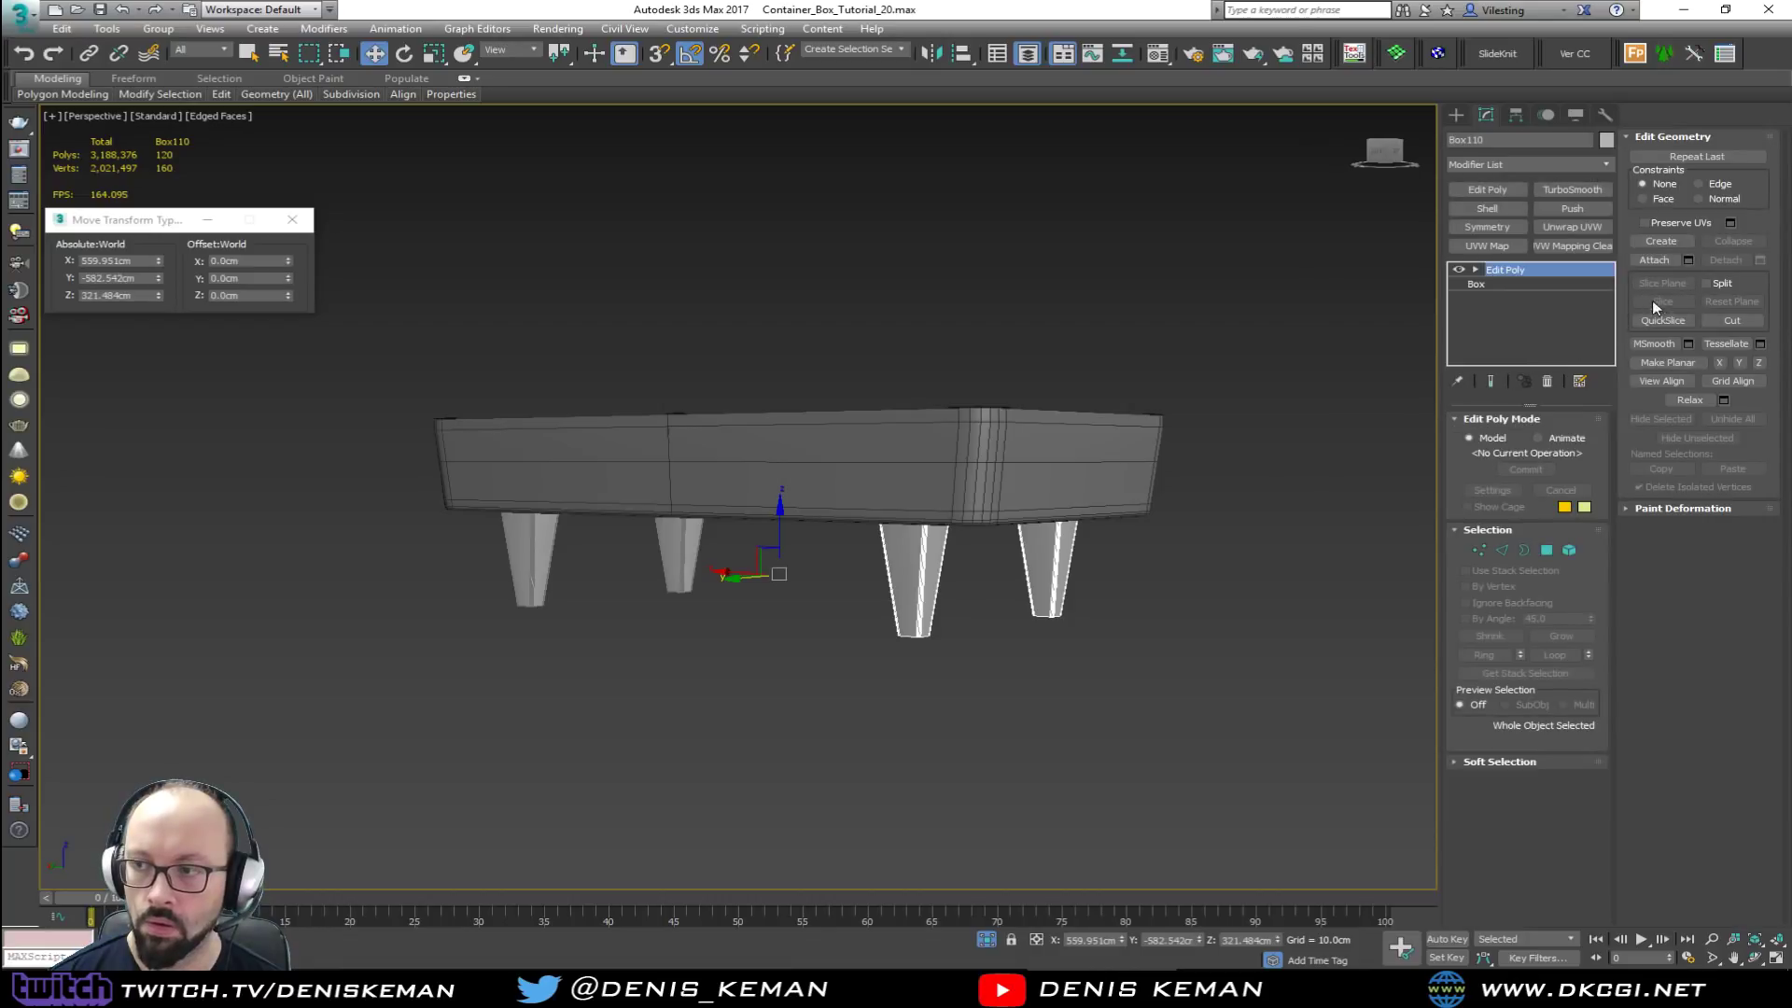
{"action": "left_click", "coordinate": [700, 564]}
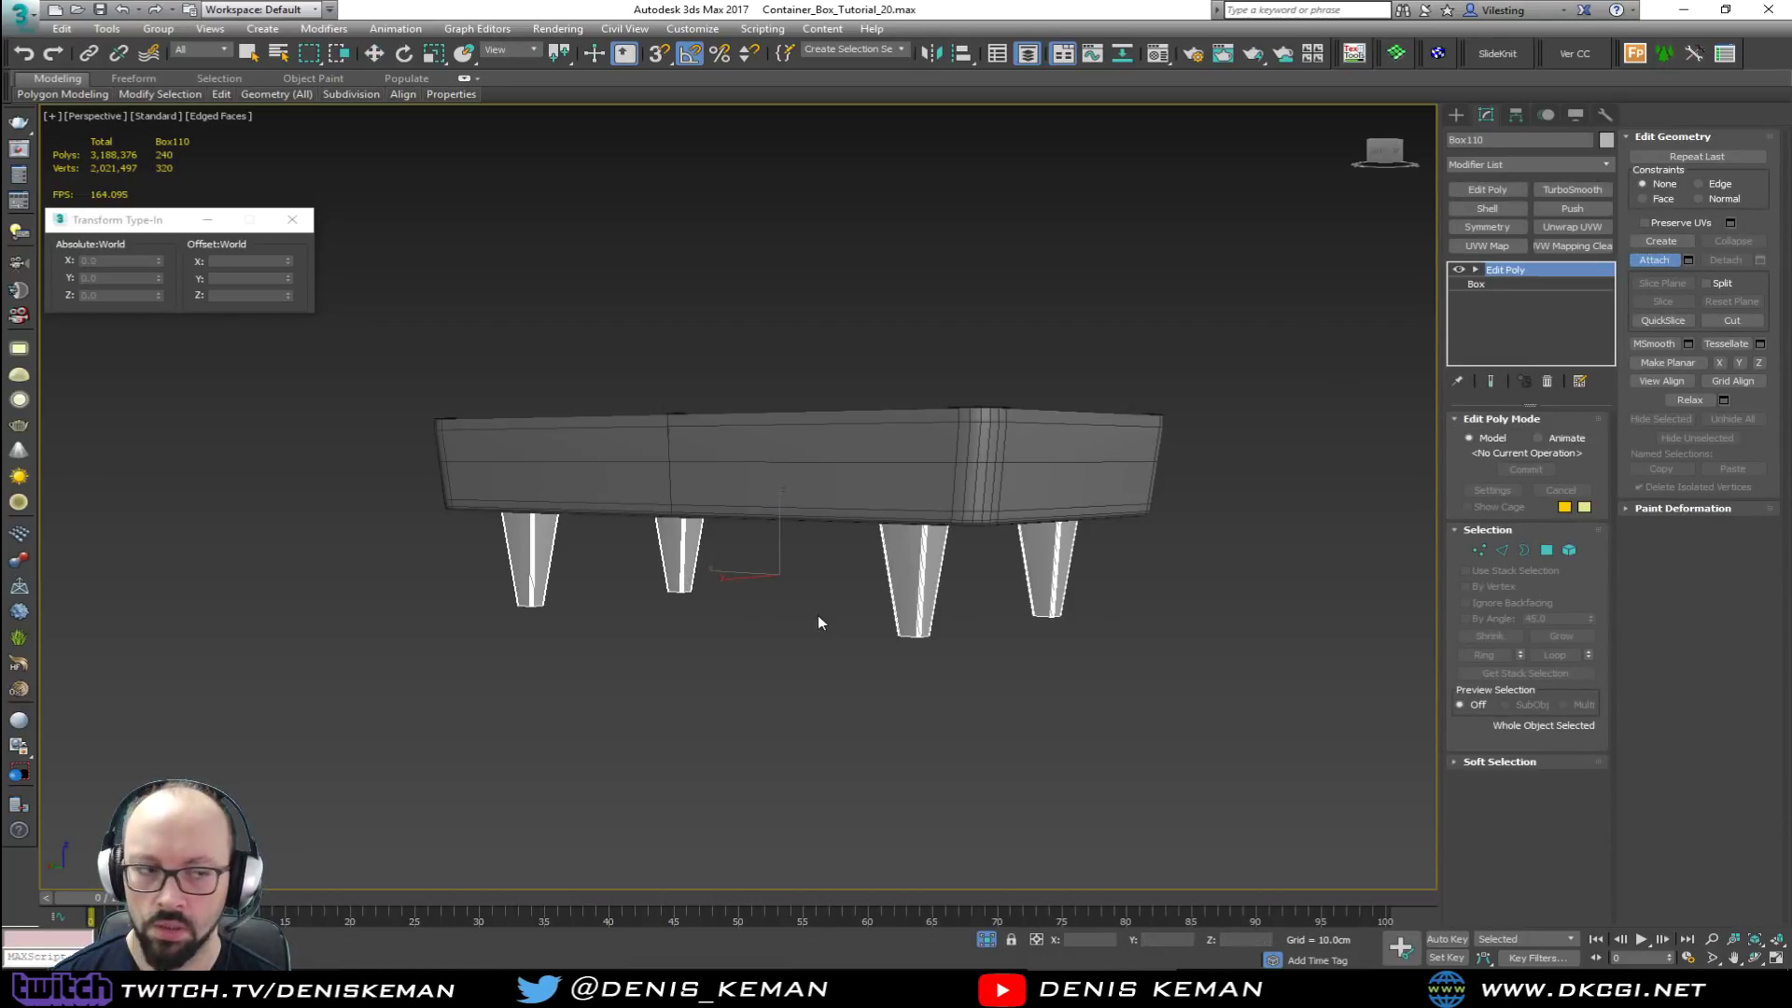
{"action": "key", "text": "w"}
Step: Rename the combined legs object Pooltable_Legs
{"action": "left_click", "coordinate": [1523, 141]}
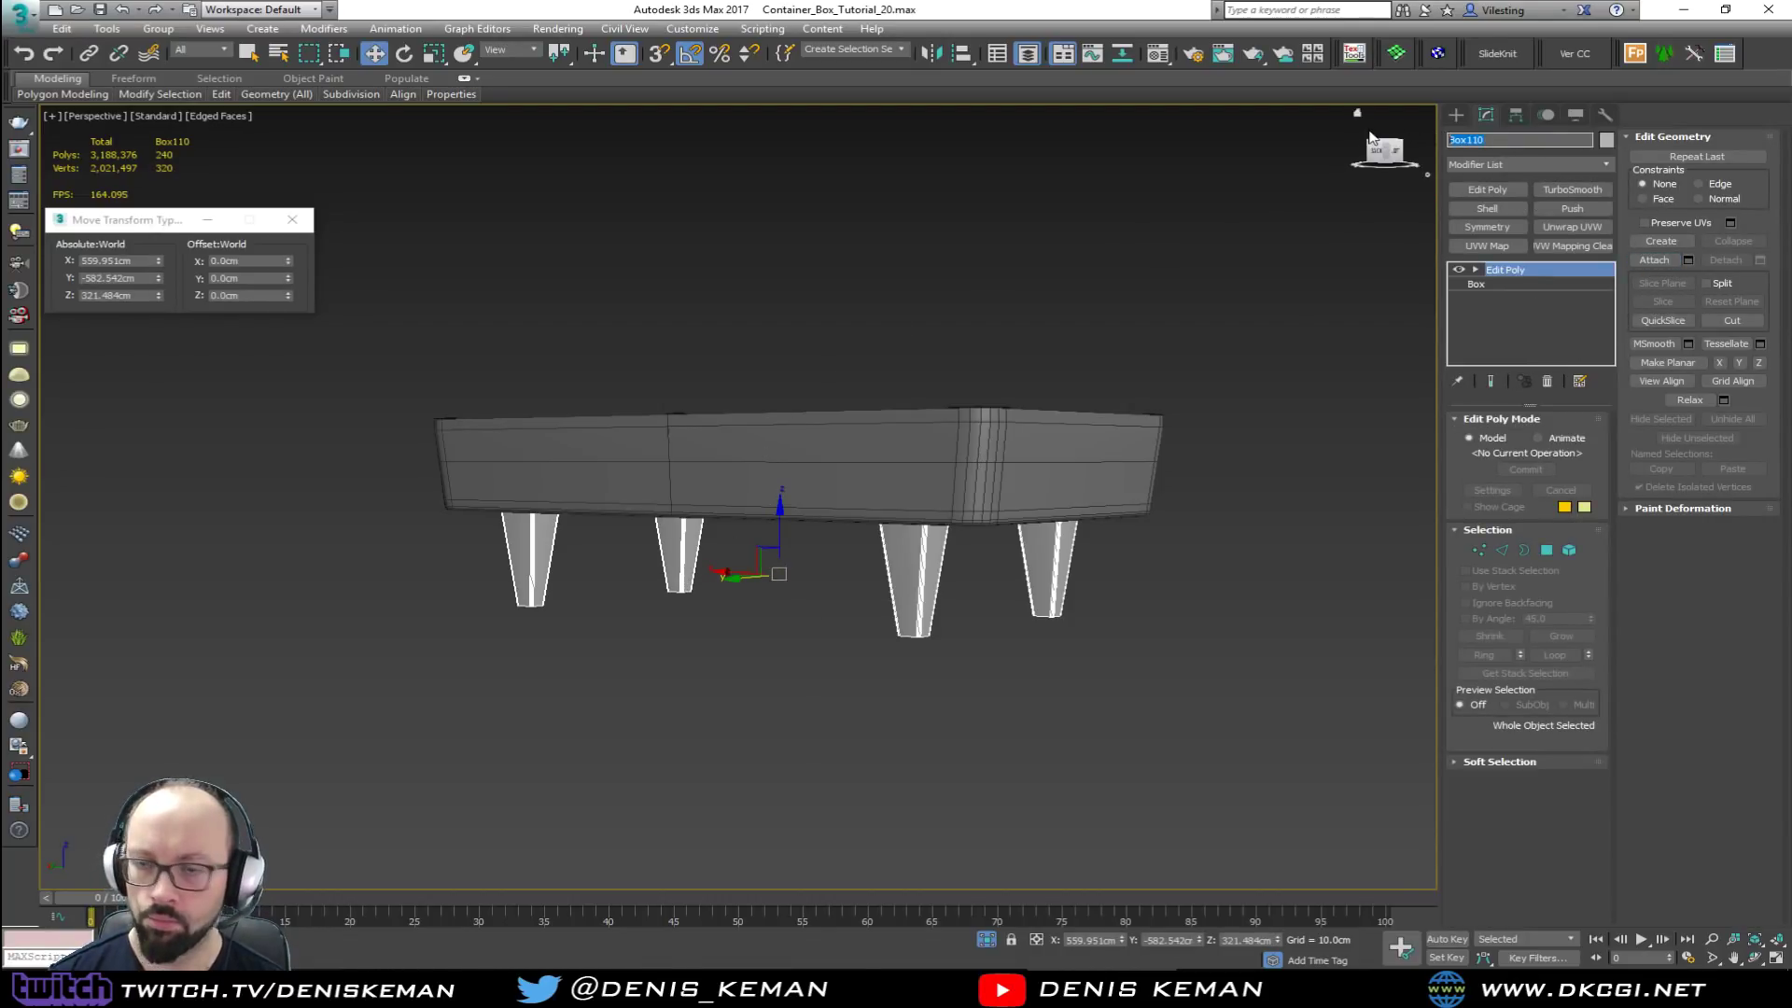
{"action": "type", "text": "To"}
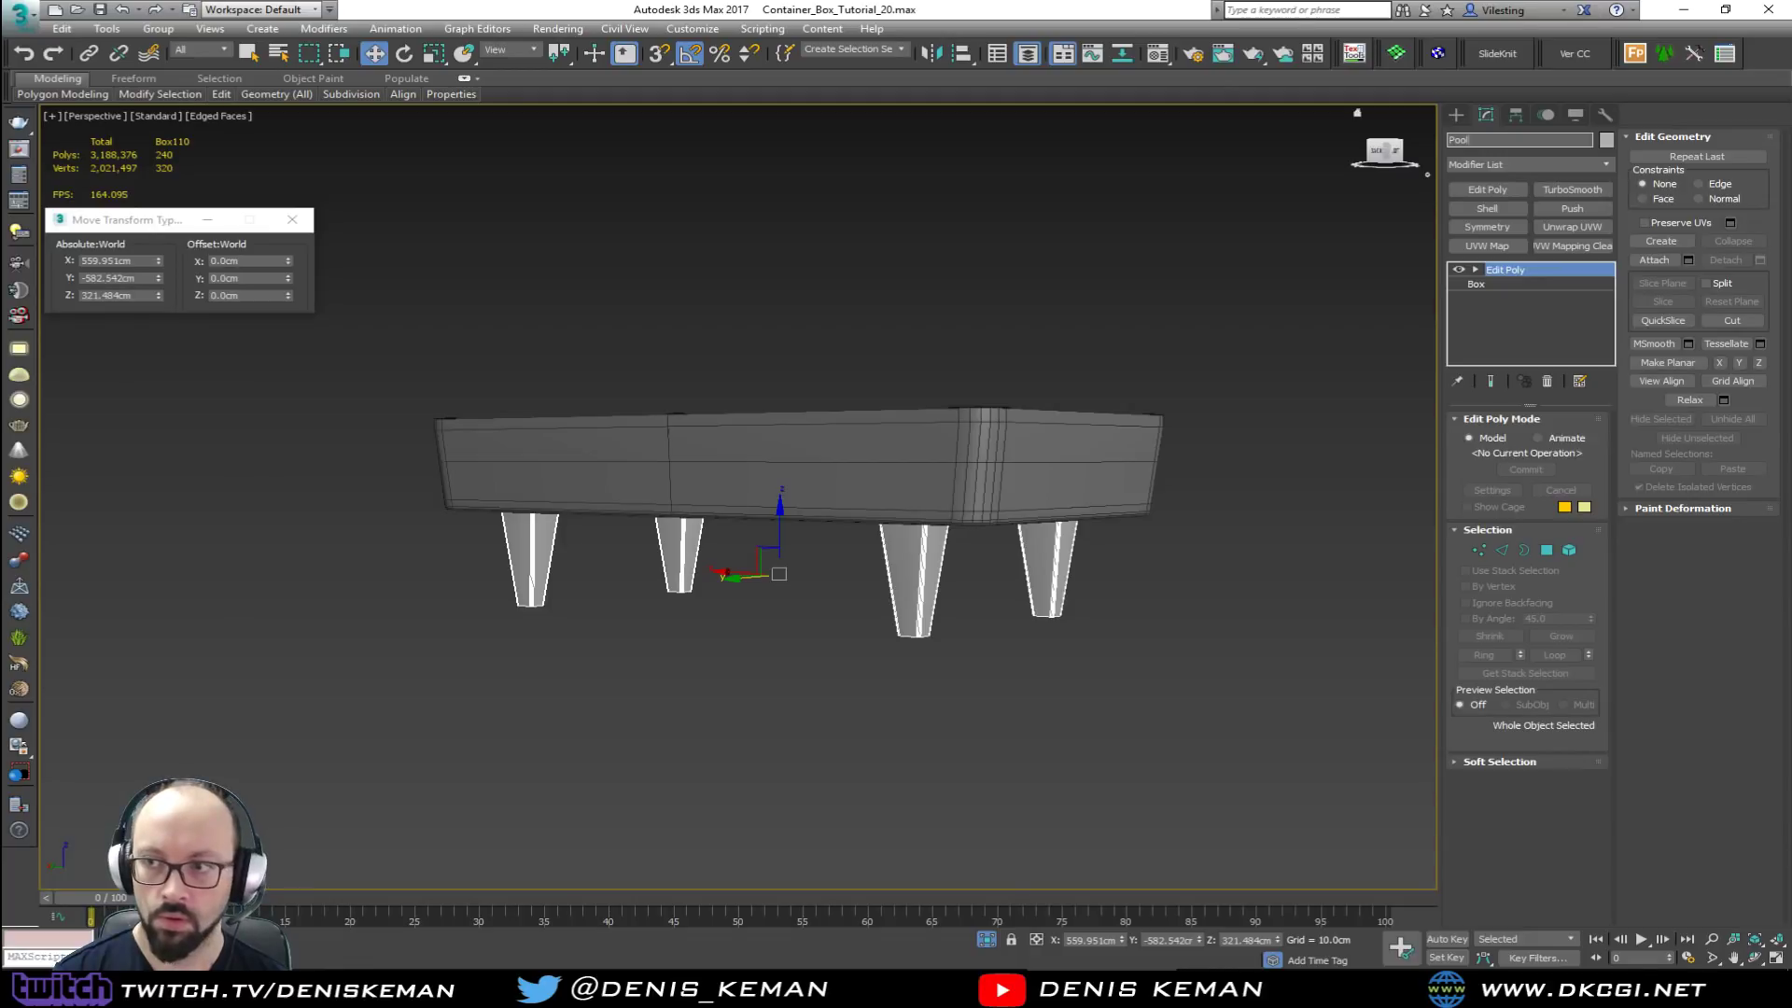
{"action": "type", "text": "oltable_Legs"}
{"action": "key", "text": "Return"}
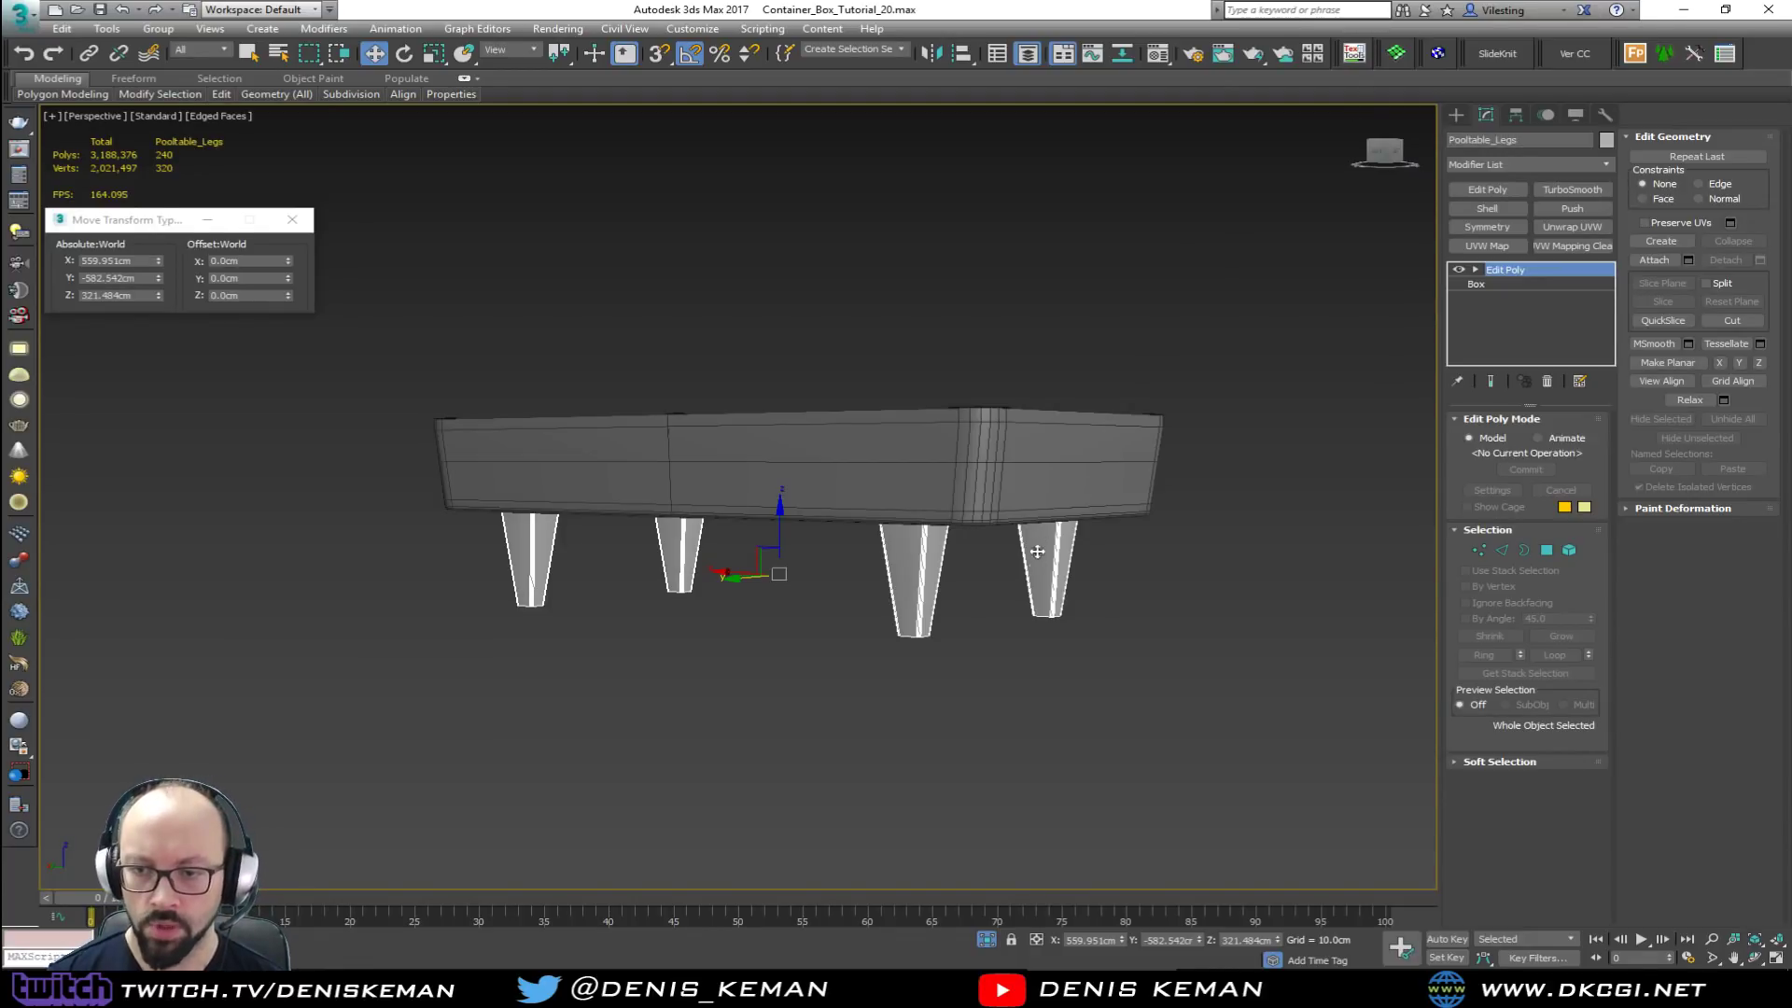
Step: Rename the table body object Pooltable
{"action": "left_click", "coordinate": [1008, 635]}
{"action": "middle_click_drag", "start_coordinate": [1002, 588], "coordinate": [848, 617], "text": "alt"}
{"action": "left_click", "coordinate": [843, 611]}
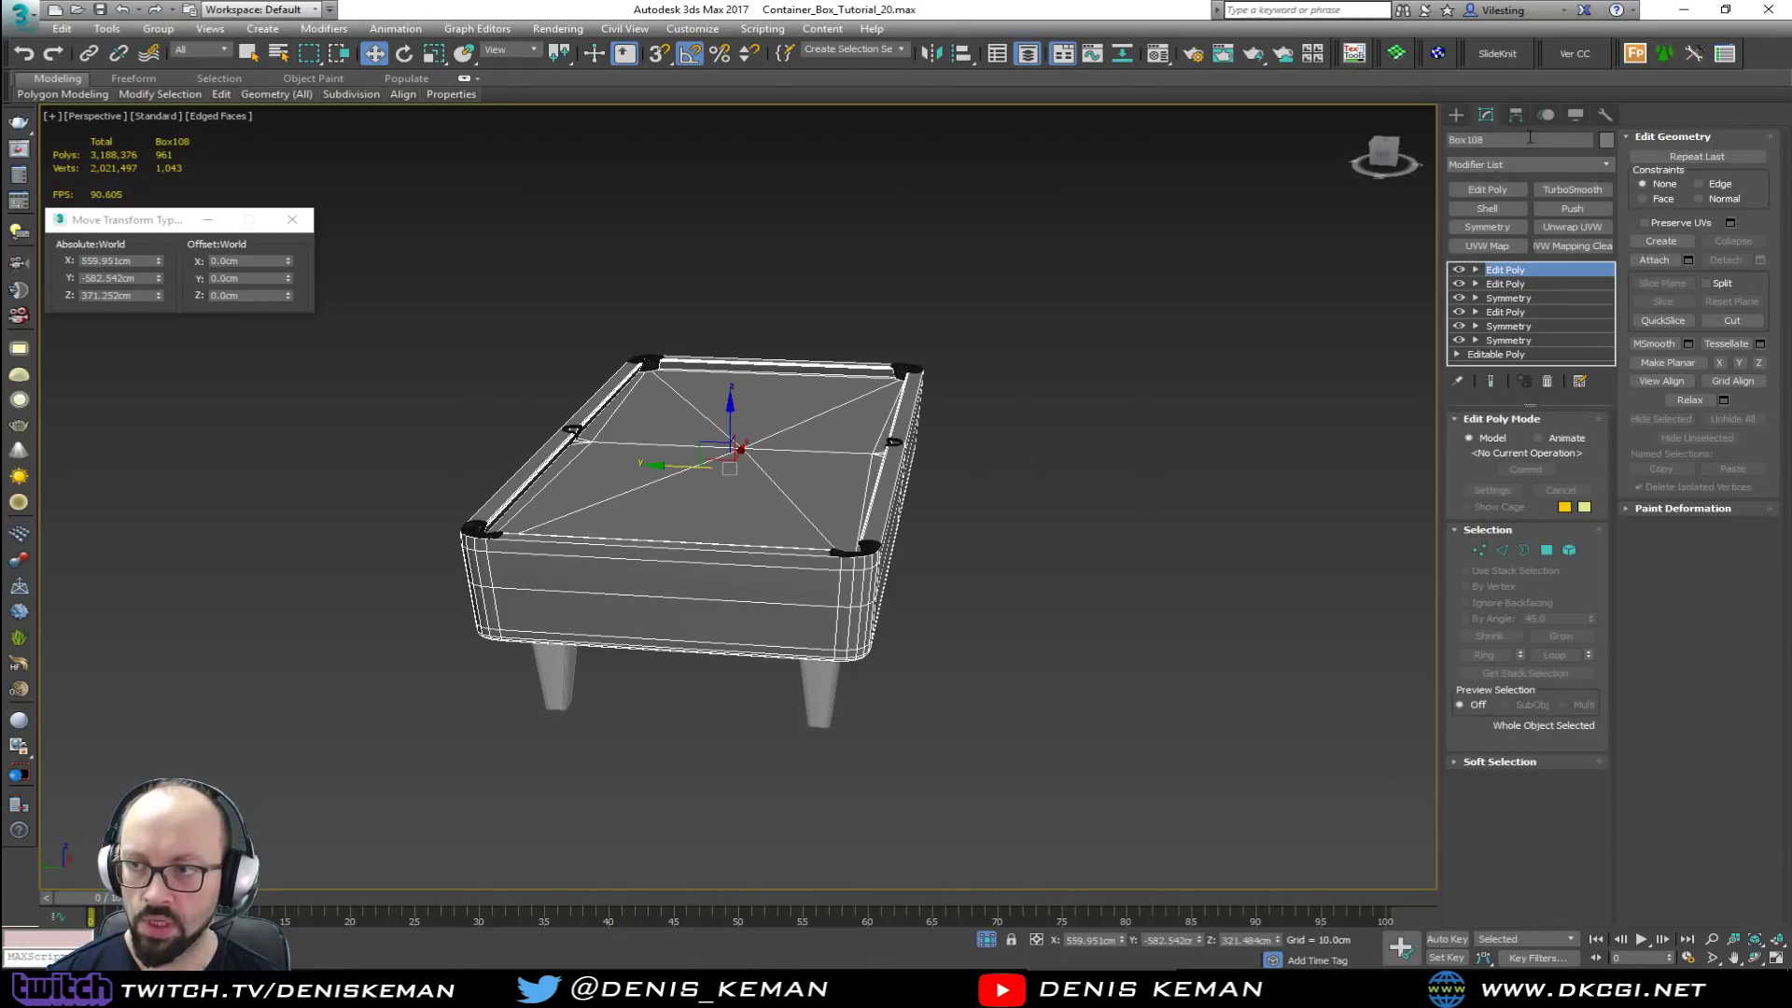
{"action": "left_click_drag", "start_coordinate": [1510, 141], "coordinate": [1350, 144]}
{"action": "type", "text": "Pooltable"}
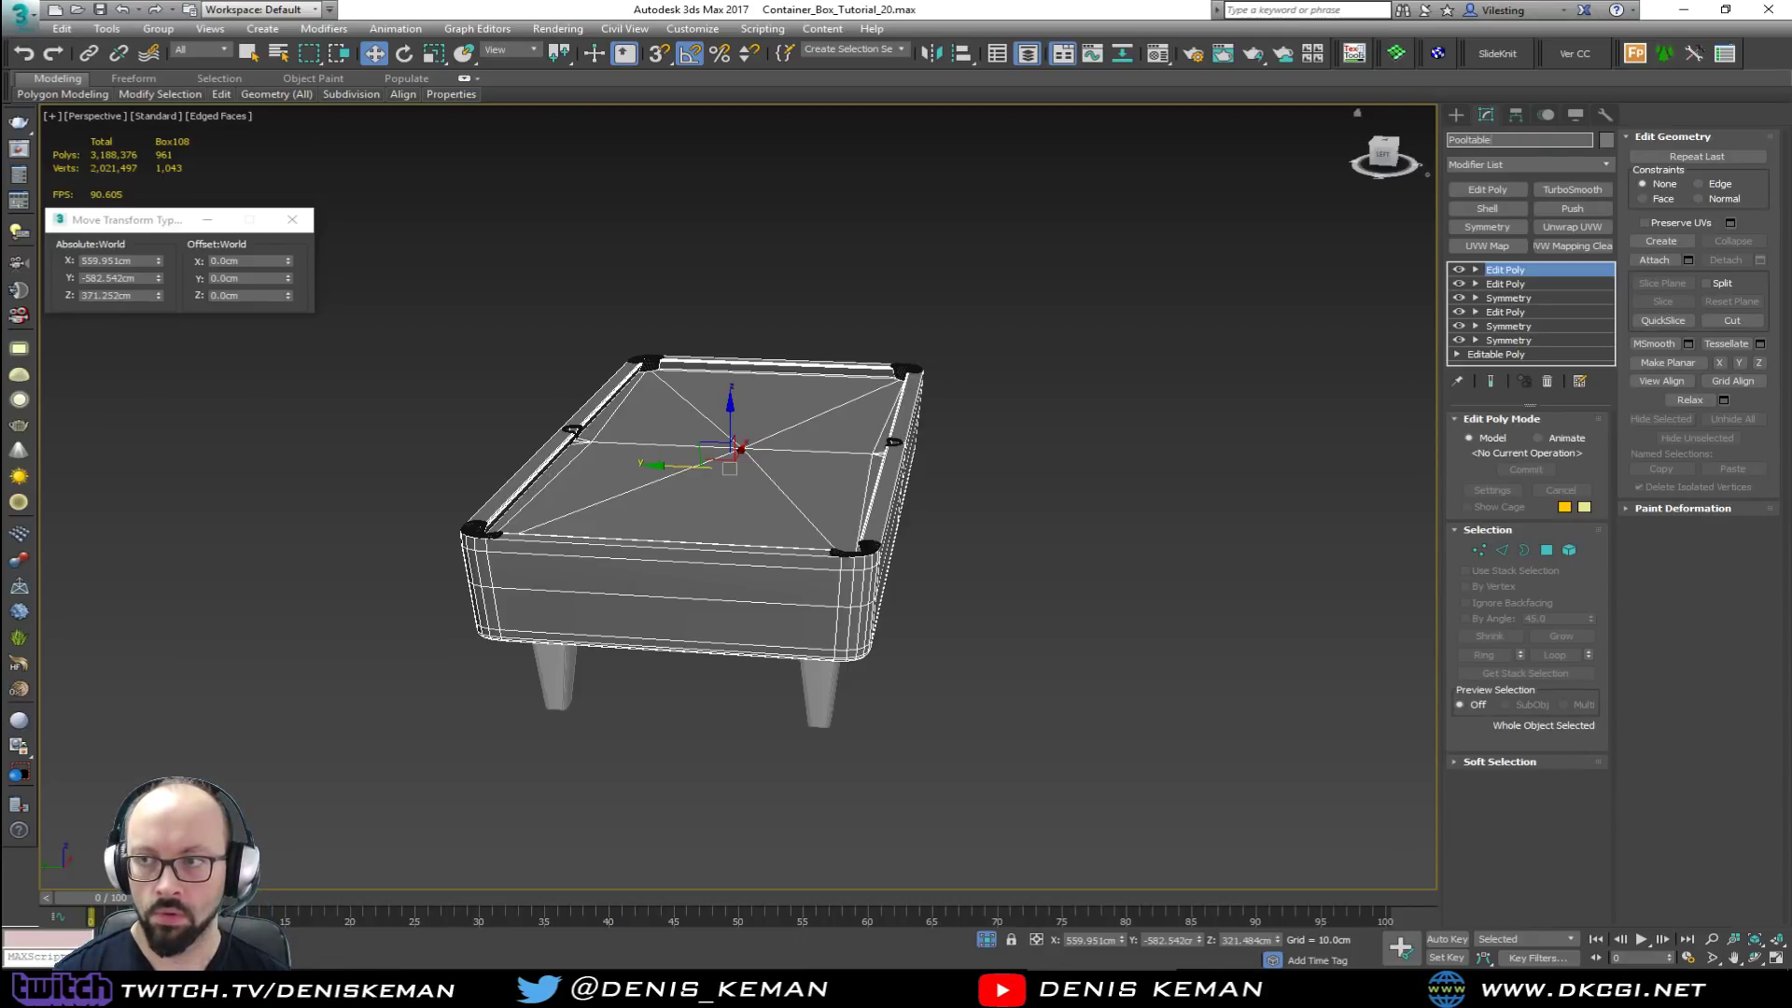
{"action": "key", "text": "Return"}
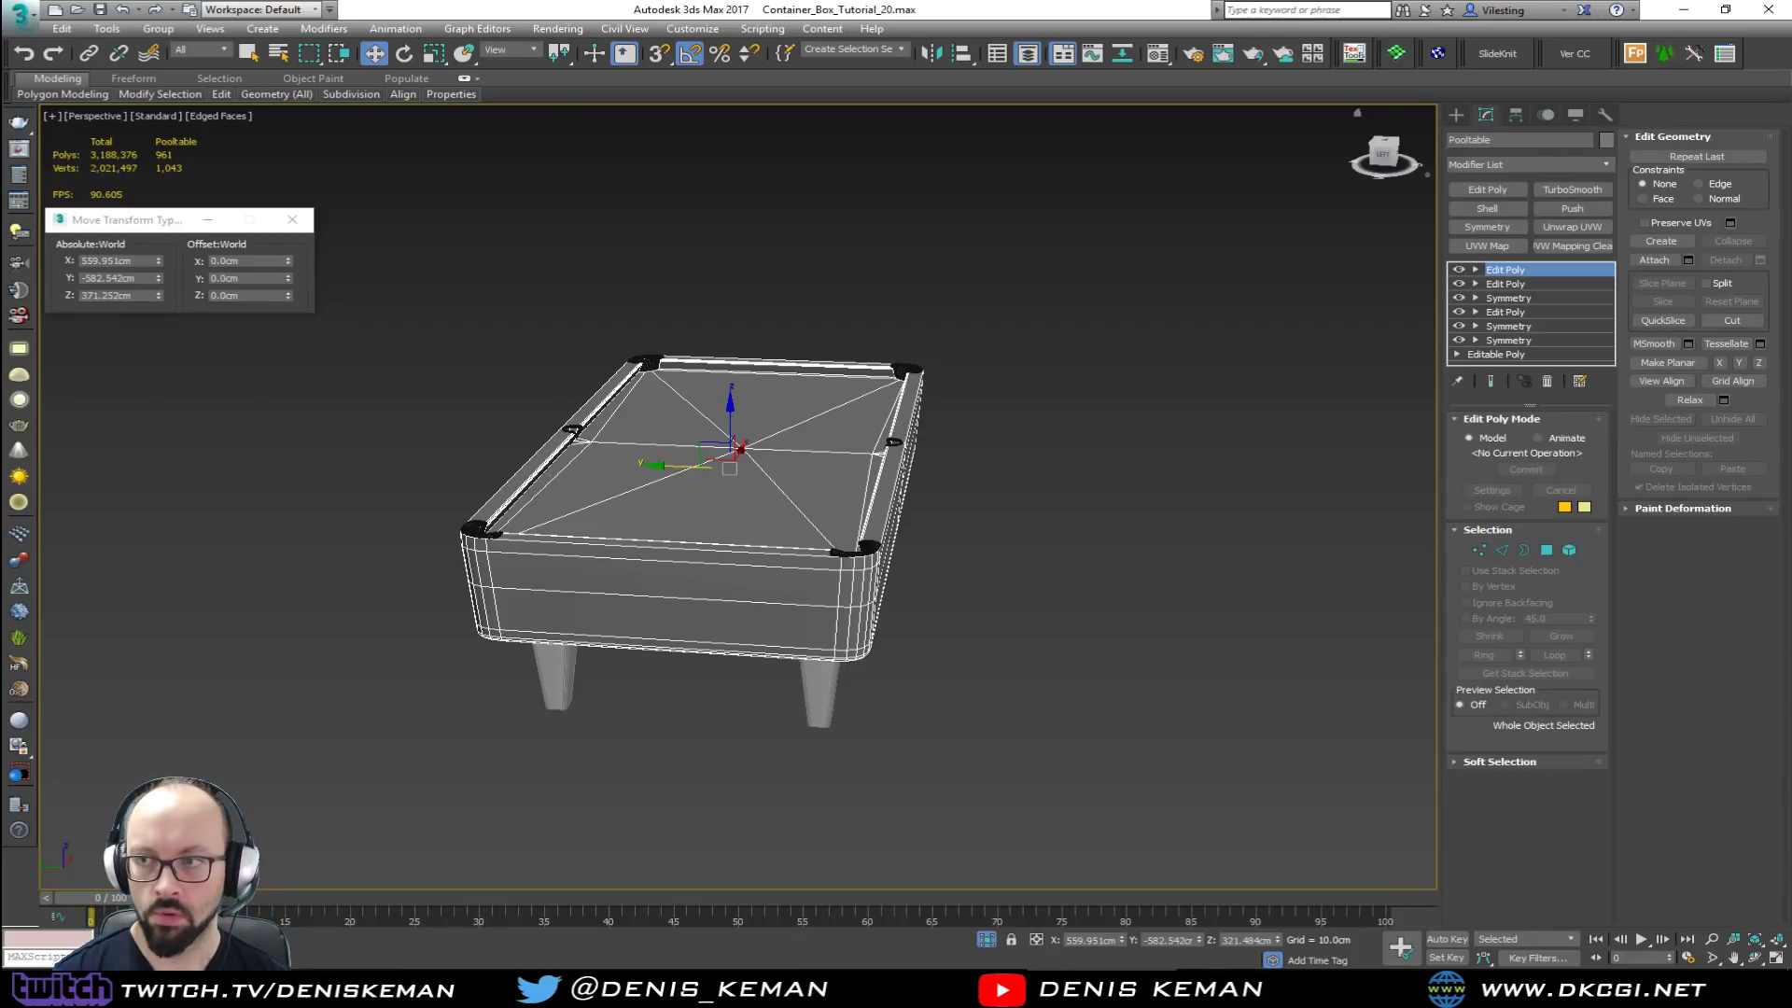
Step: Rename the corner pocket covers object PT_holecovers_01
{"action": "left_click", "coordinate": [869, 547]}
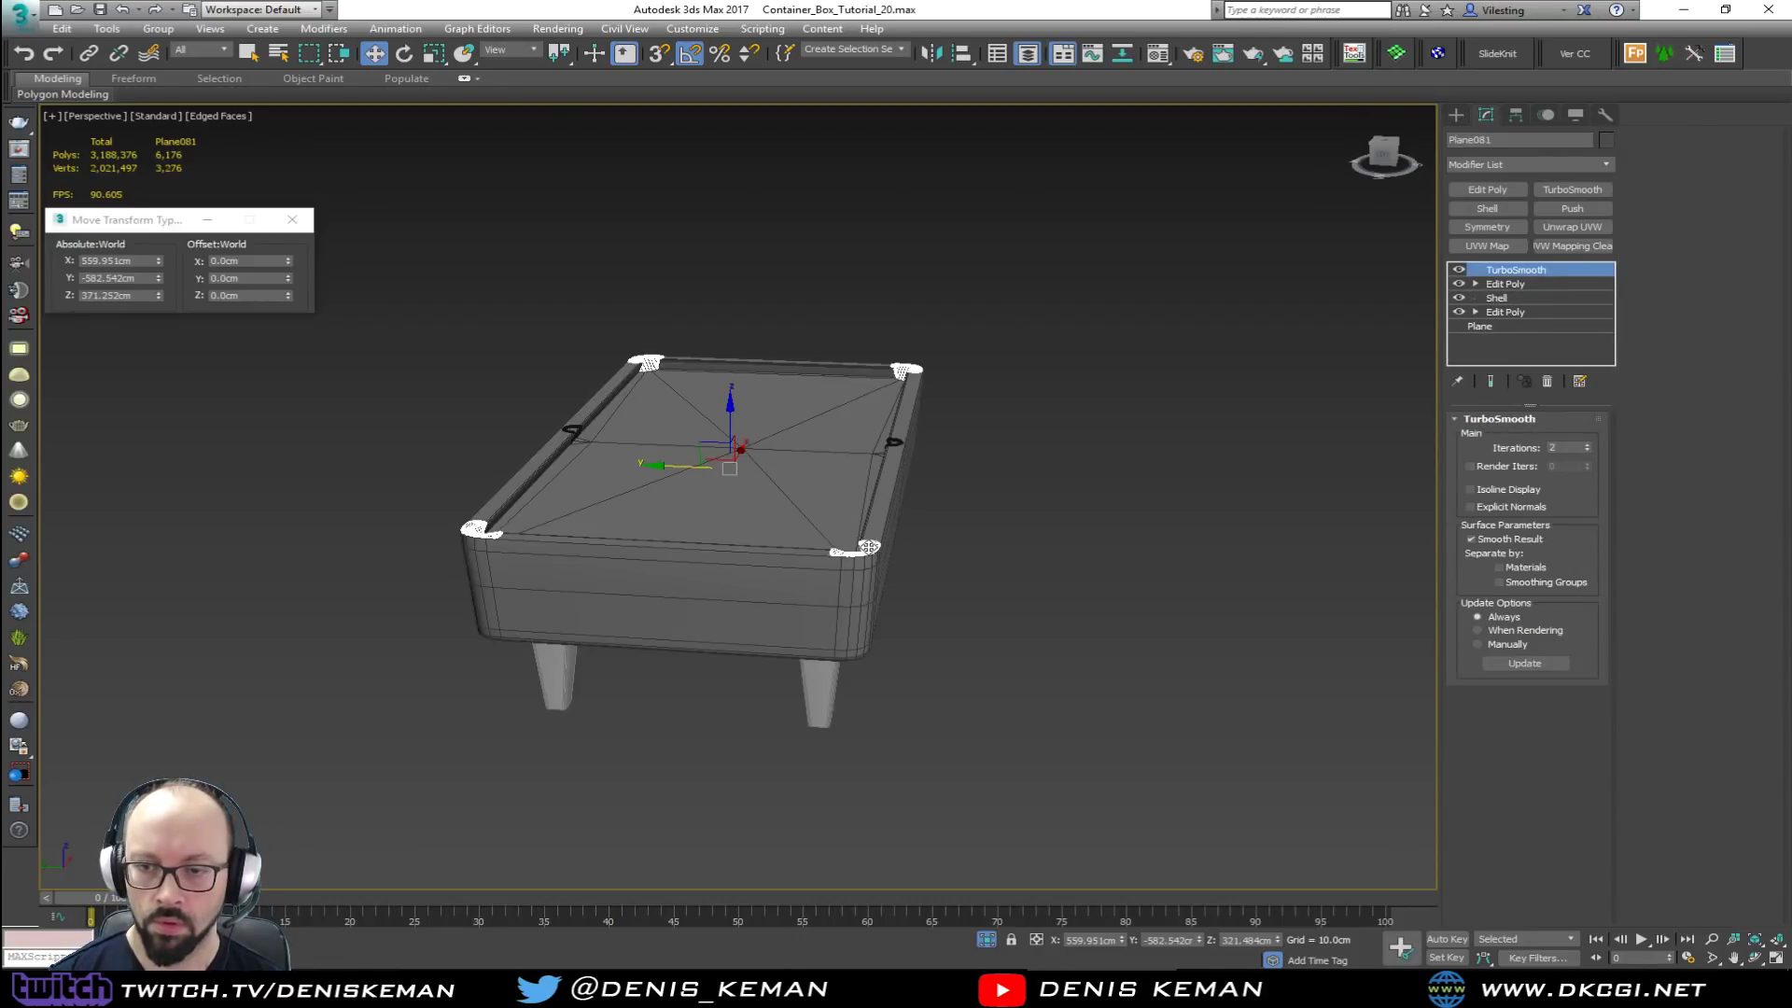
{"action": "middle_click_drag", "start_coordinate": [867, 436], "coordinate": [810, 476], "text": "alt"}
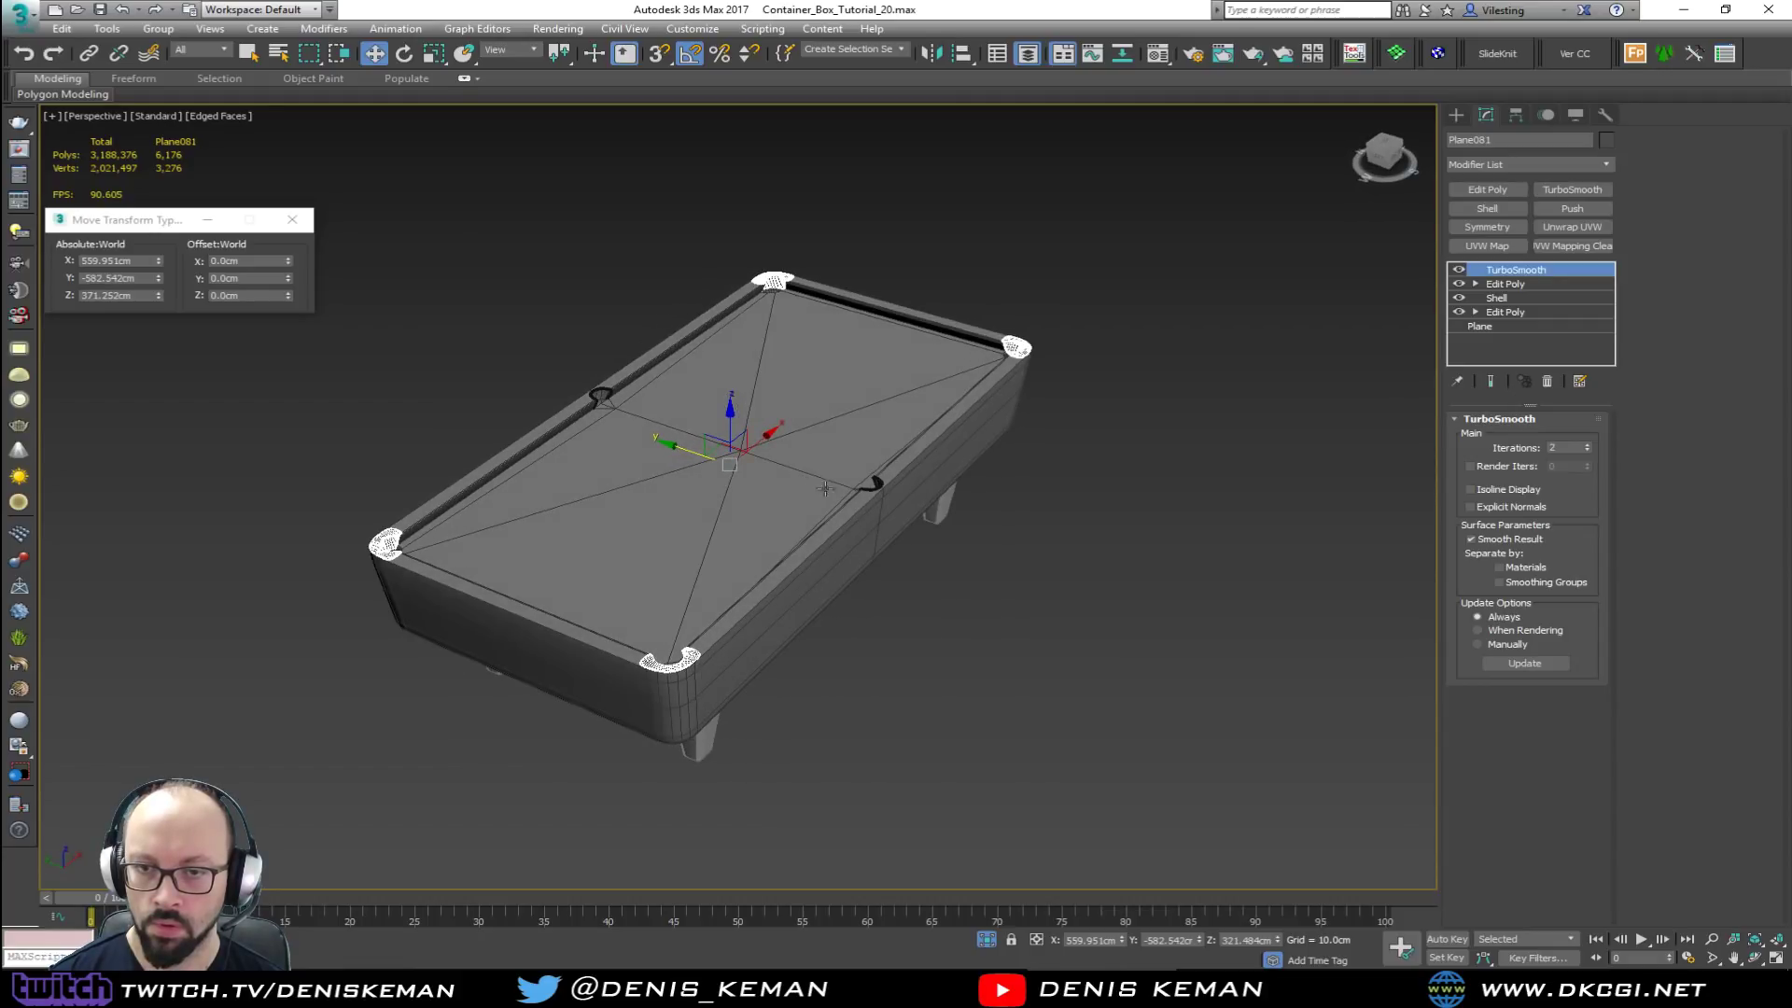
{"action": "left_click_drag", "start_coordinate": [1526, 141], "coordinate": [1387, 146]}
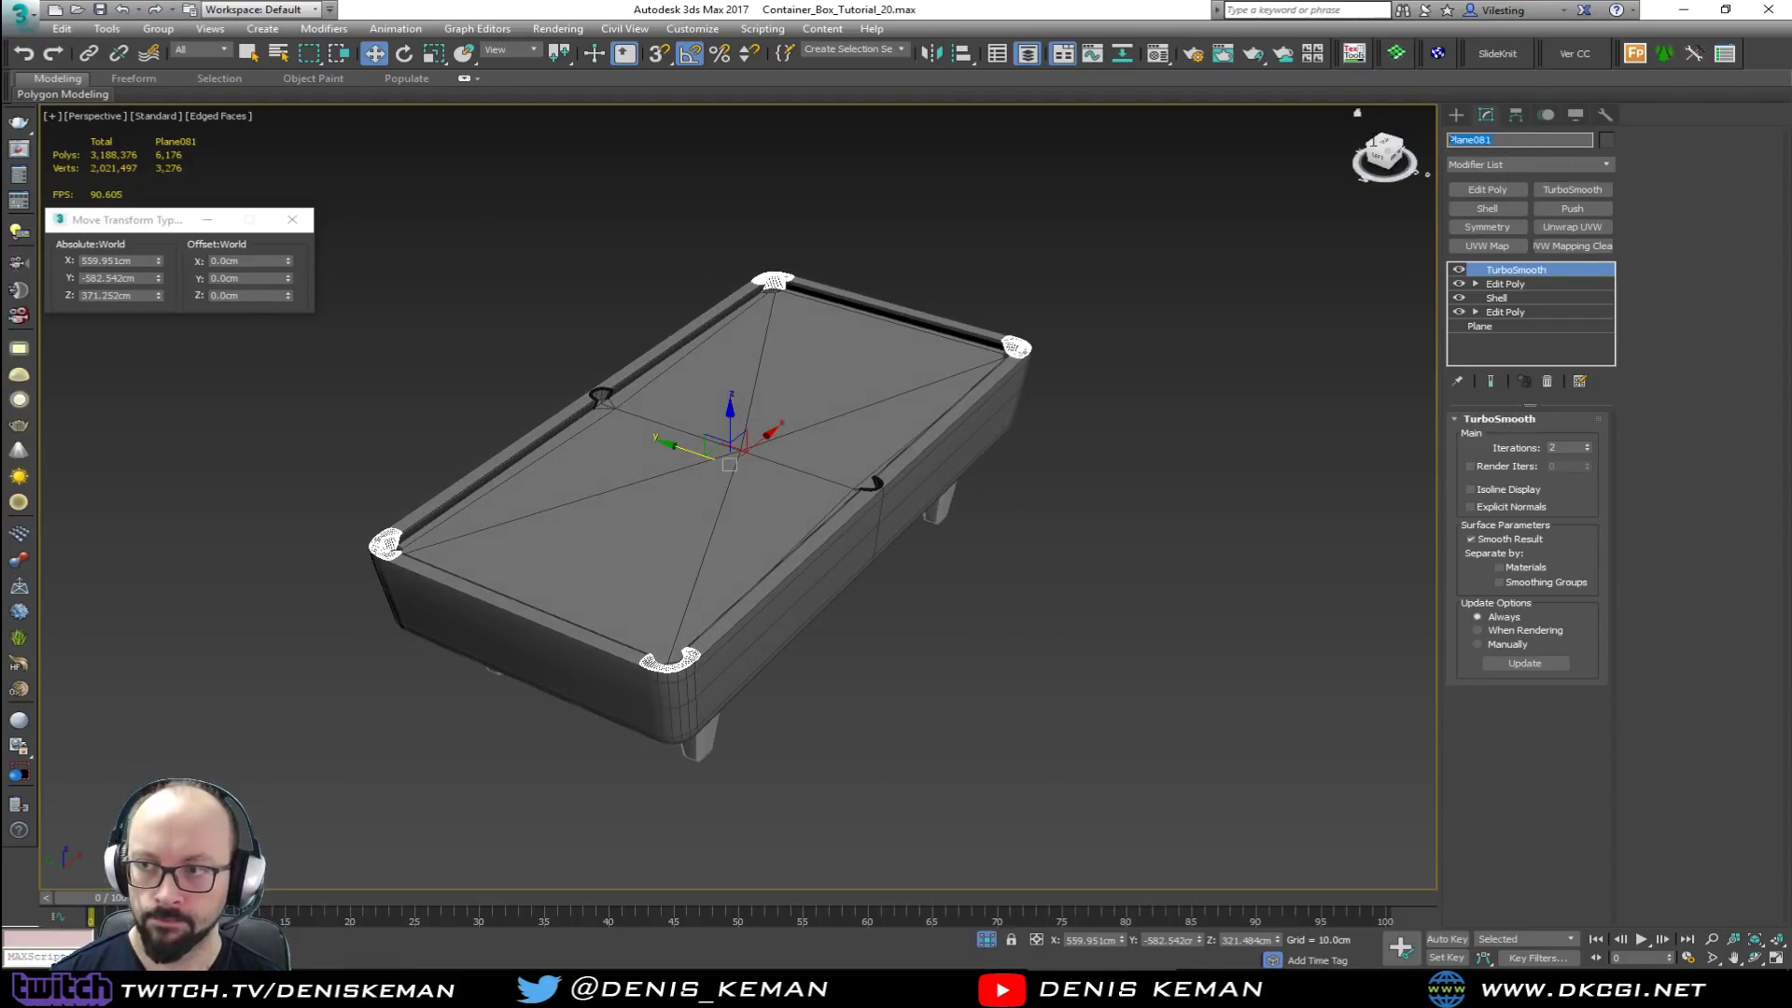
{"action": "type", "text": "Ho"}
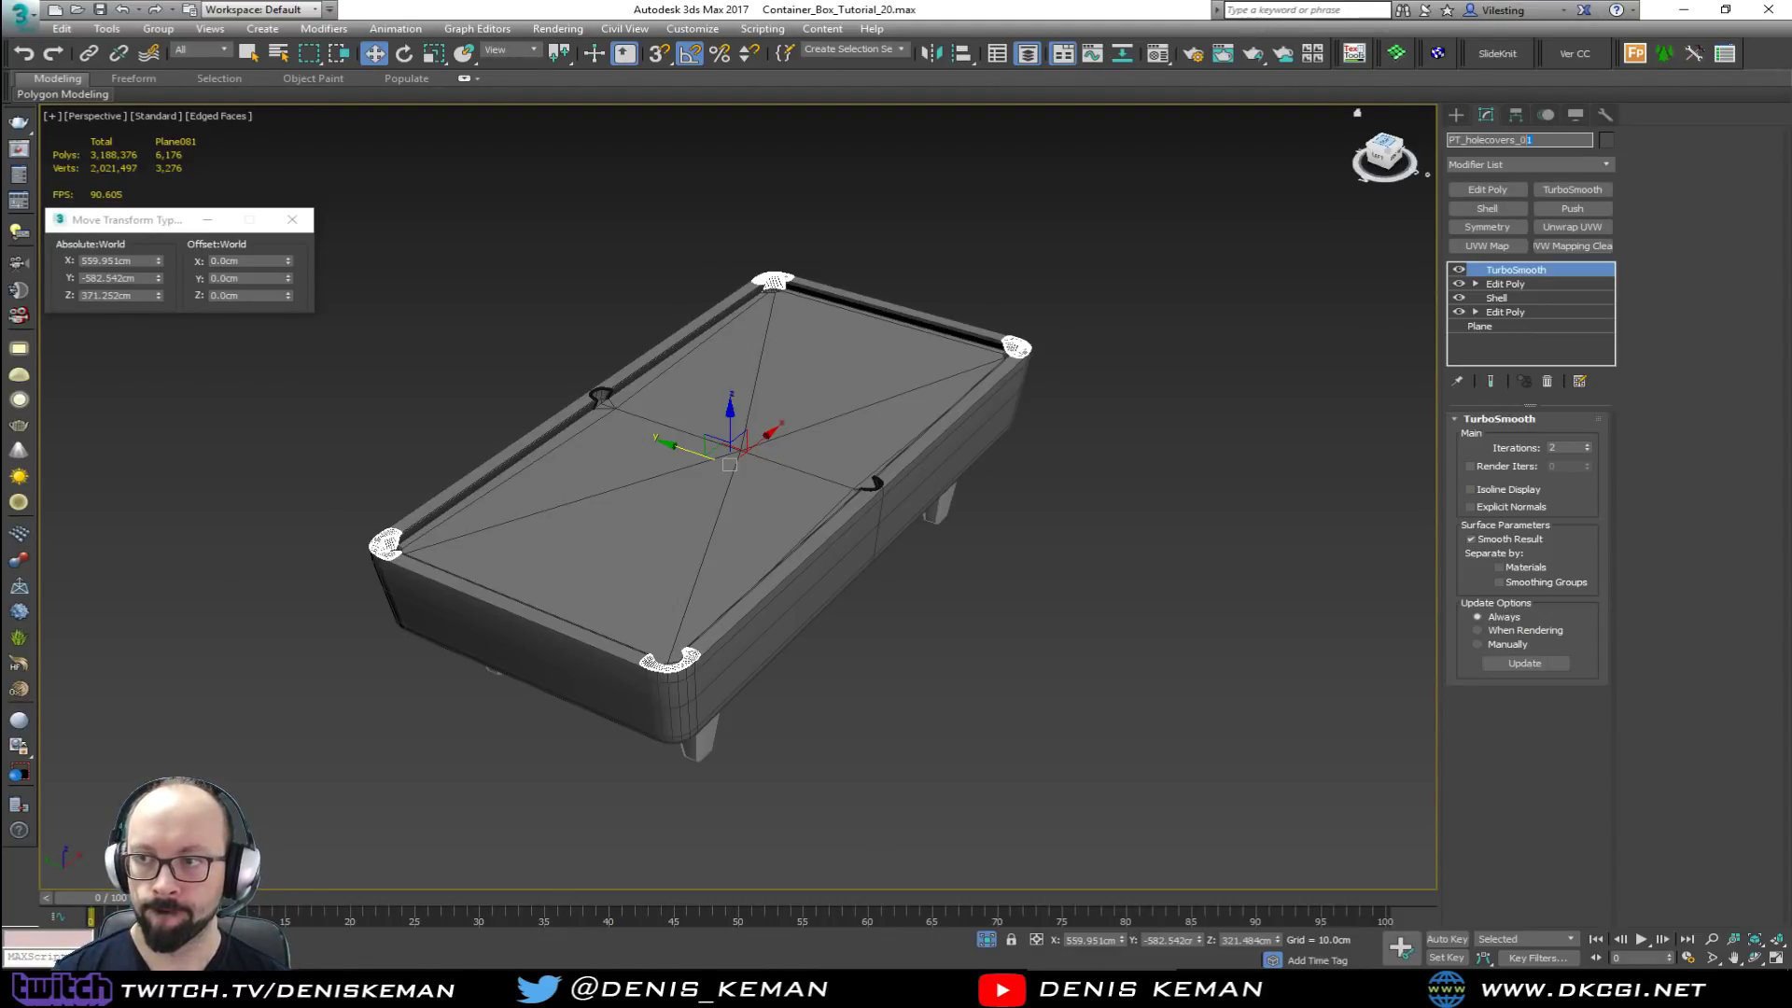
{"action": "key", "text": "Return"}
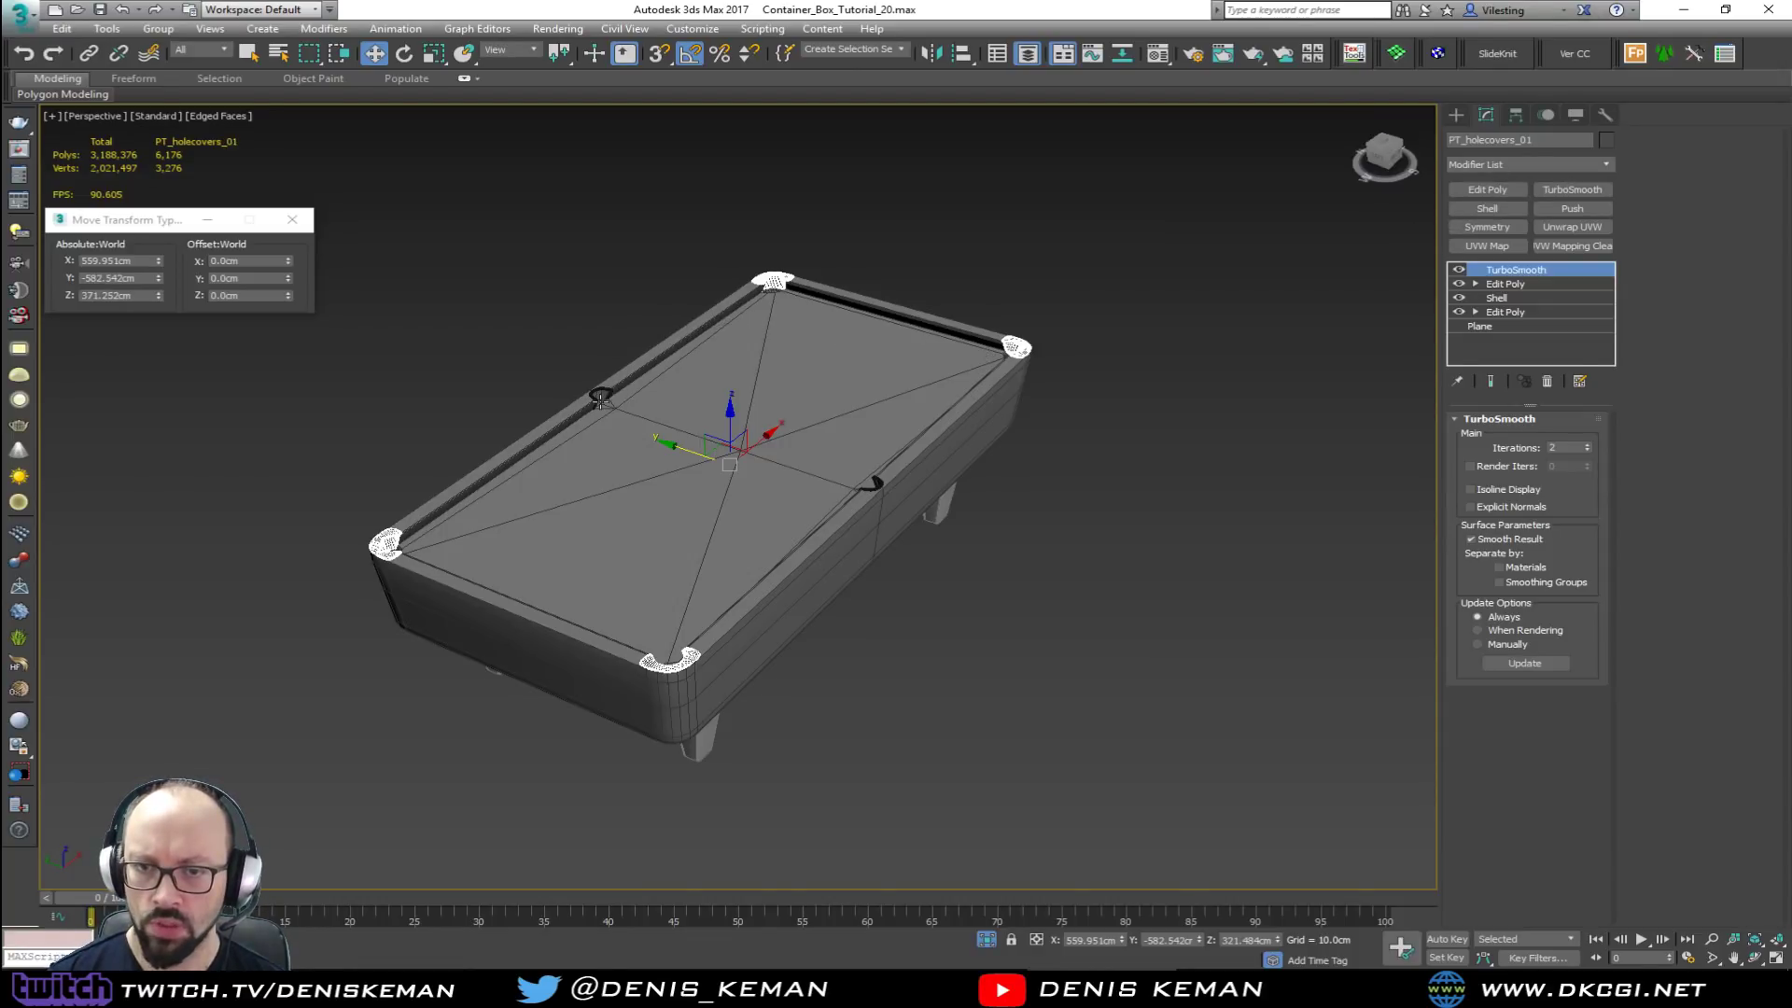
Step: Rename the side pocket trim object PT_holecovers_02
{"action": "left_click", "coordinate": [605, 395]}
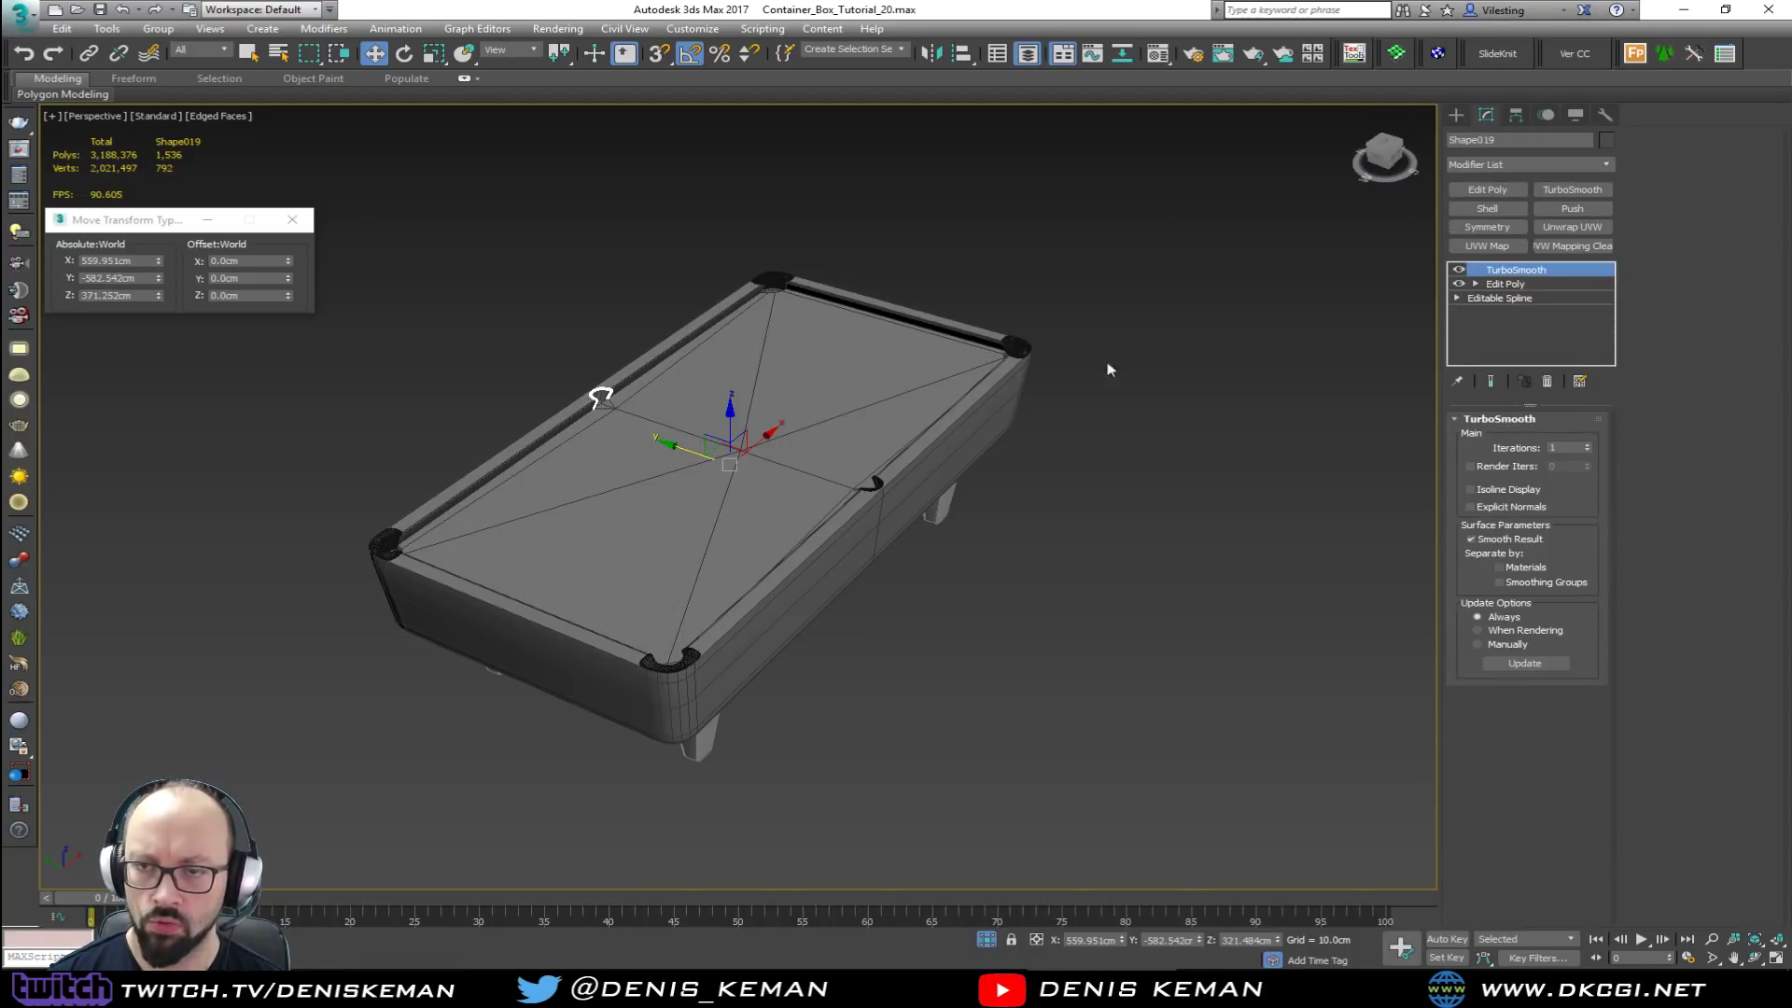
{"action": "left_click", "coordinate": [1512, 137]}
{"action": "type", "text": "PT_holecovers_01"}
{"action": "key", "text": "Return"}
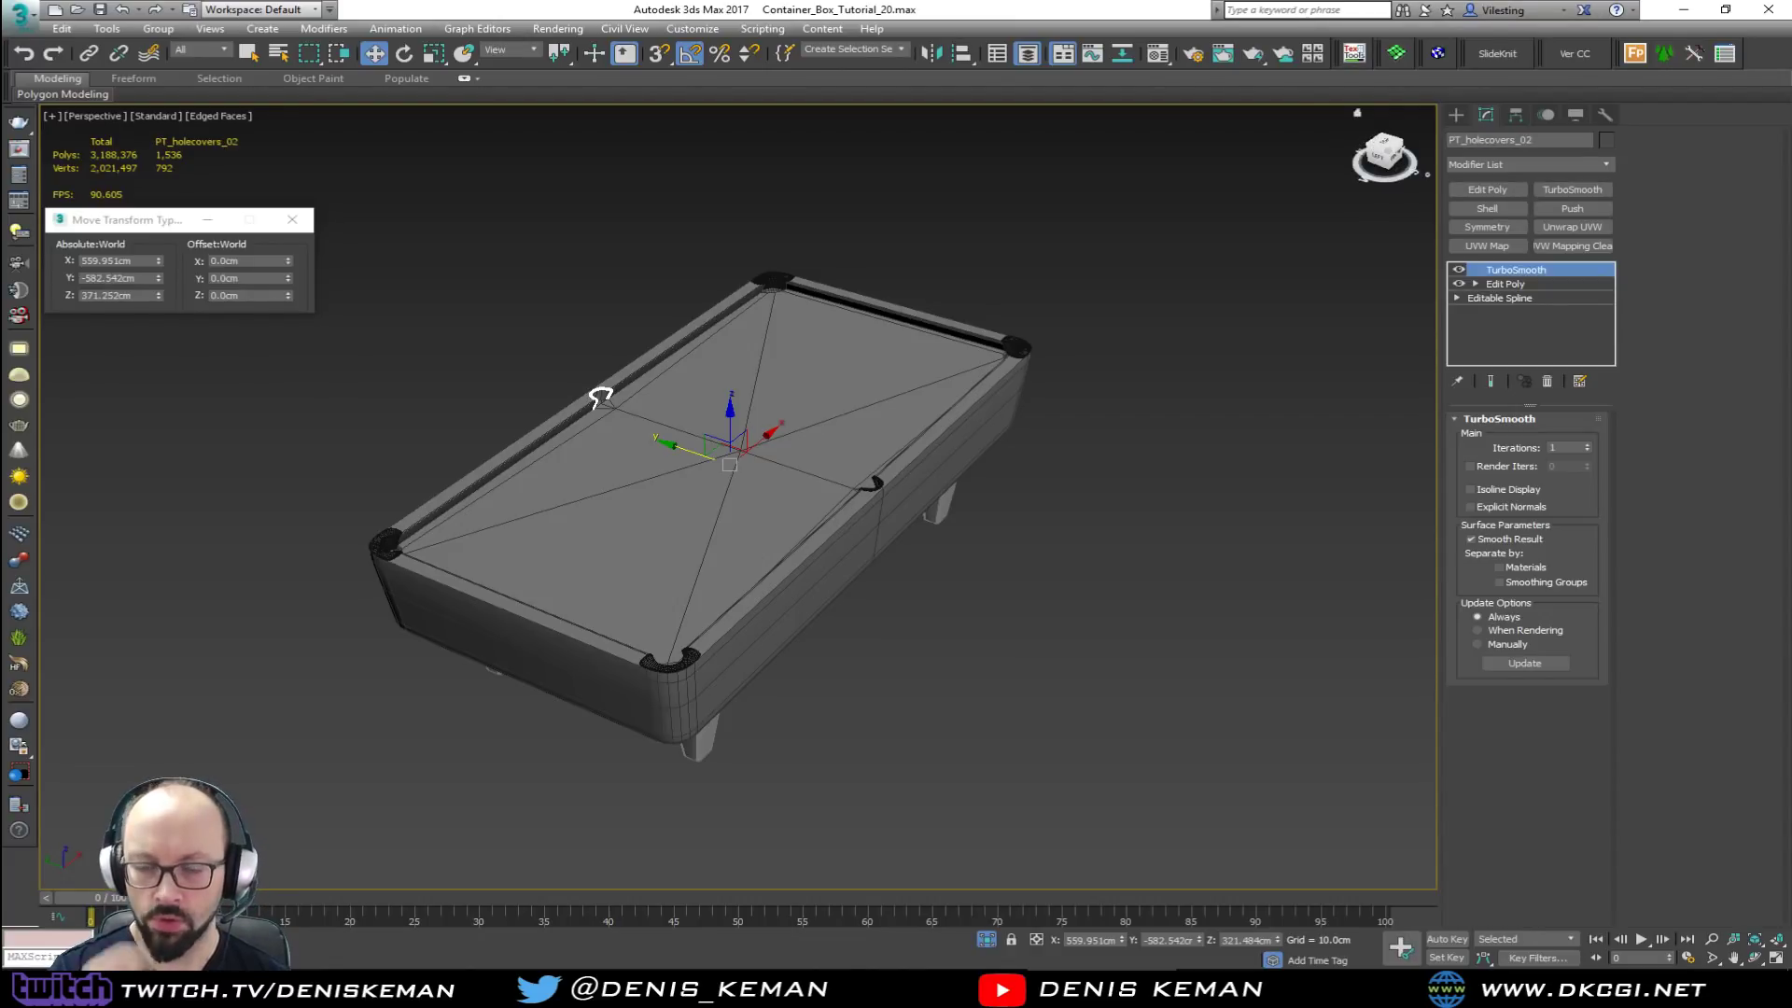
Step: Select all six pool table objects and bring the rest of the scene back into view
{"action": "left_click", "coordinate": [634, 290]}
{"action": "scroll", "coordinate": [662, 350], "scroll_direction": "down", "scroll_amount": 3}
{"action": "middle_click_drag", "start_coordinate": [663, 350], "coordinate": [1010, 317], "text": "alt"}
{"action": "left_click_drag", "start_coordinate": [413, 678], "coordinate": [412, 677]}
{"action": "right_click", "coordinate": [758, 485]}
{"action": "left_click", "coordinate": [844, 347]}
Step: Move the complete pool table into the upper container room, onto the open floor near the round end windows
{"action": "middle_click_drag", "start_coordinate": [821, 374], "coordinate": [485, 520], "text": "alt"}
{"action": "left_click_drag", "start_coordinate": [478, 515], "coordinate": [1085, 352]}
{"action": "key", "text": "z"}
{"action": "middle_click_drag", "start_coordinate": [1086, 353], "coordinate": [616, 344], "text": "alt"}
{"action": "mouse_move", "coordinate": [728, 494]}
{"action": "middle_mouse_down", "text": "alt"}
{"action": "mouse_move", "coordinate": [726, 425]}
{"action": "mouse_move", "coordinate": [724, 467]}
{"action": "middle_mouse_up", "text": "alt"}
{"action": "middle_click_drag", "start_coordinate": [723, 467], "coordinate": [551, 474]}
{"action": "scroll", "coordinate": [562, 519], "scroll_direction": "down", "scroll_amount": 4}
{"action": "scroll", "coordinate": [638, 516], "scroll_direction": "up", "scroll_amount": 2}
{"action": "left_click_drag", "start_coordinate": [619, 465], "coordinate": [888, 507]}
{"action": "middle_click_drag", "start_coordinate": [886, 504], "coordinate": [910, 504], "text": "alt"}
{"action": "key", "text": "F4"}
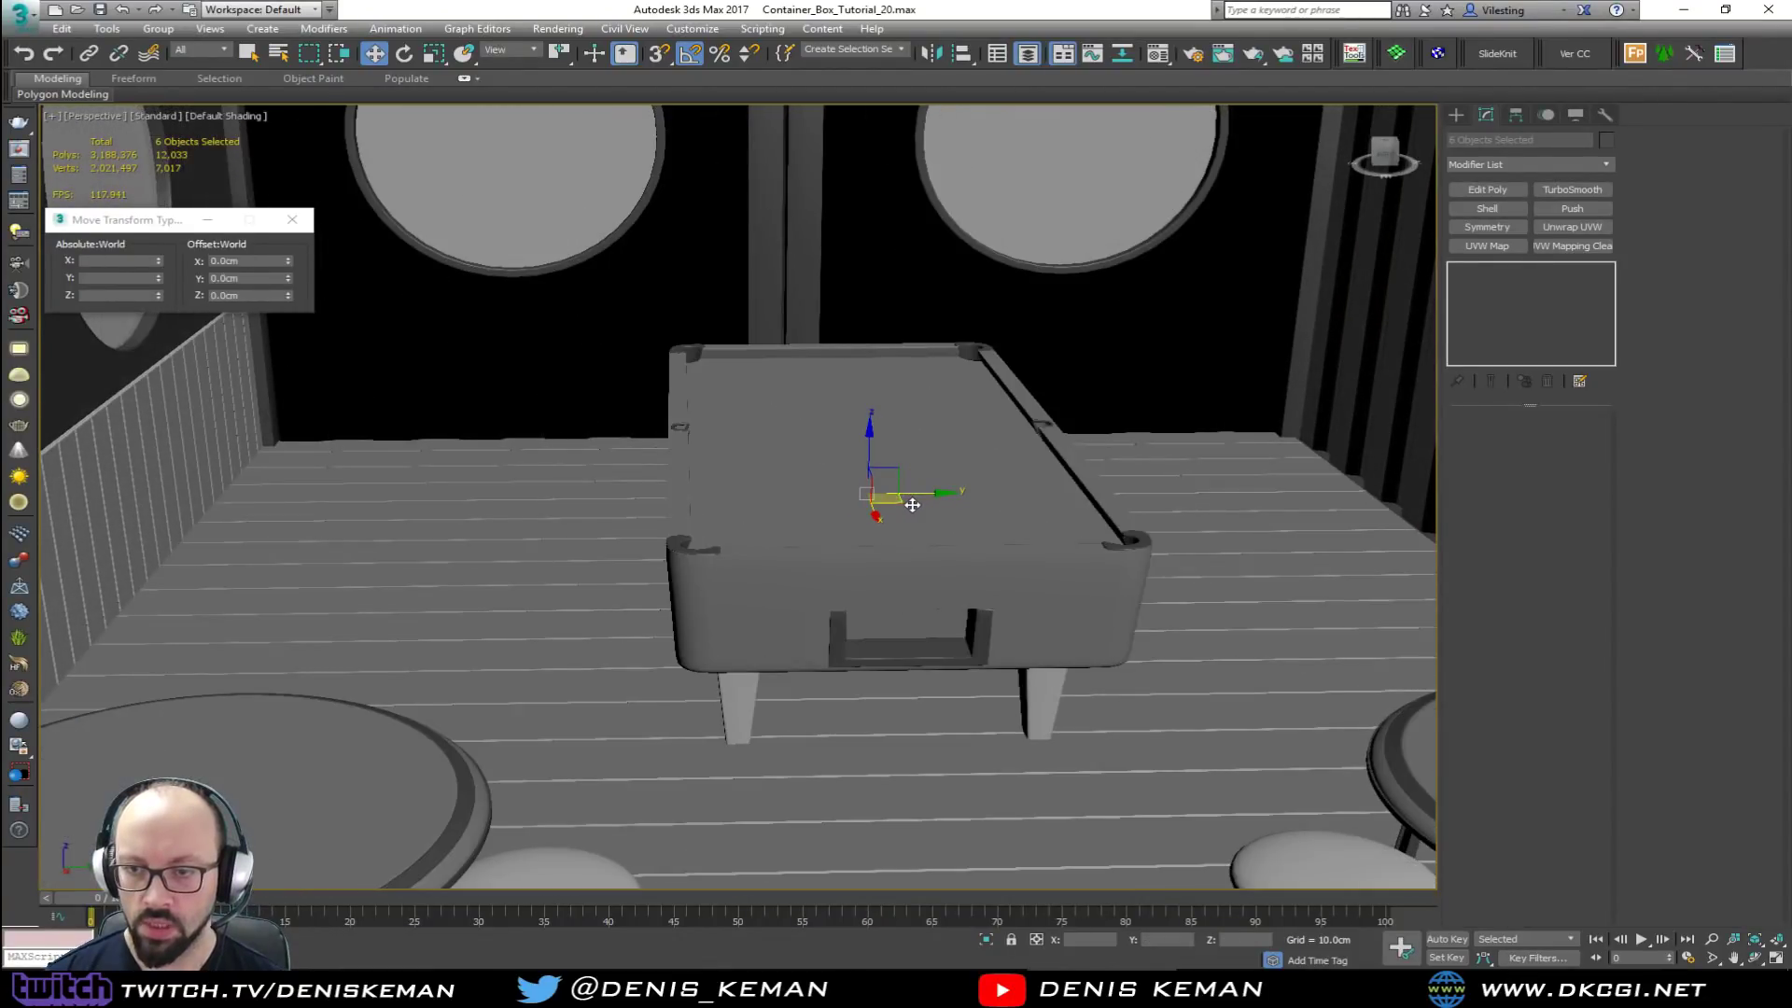
{"action": "left_click_drag", "start_coordinate": [902, 503], "coordinate": [868, 512]}
{"action": "mouse_move", "coordinate": [860, 516]}
{"action": "middle_mouse_down", "text": "alt"}
{"action": "mouse_move", "coordinate": [892, 512]}
{"action": "mouse_move", "coordinate": [380, 496]}
{"action": "mouse_move", "coordinate": [519, 512]}
{"action": "mouse_move", "coordinate": [493, 502]}
{"action": "mouse_move", "coordinate": [488, 520]}
{"action": "mouse_move", "coordinate": [488, 740]}
{"action": "mouse_move", "coordinate": [651, 576]}
{"action": "mouse_move", "coordinate": [642, 509]}
{"action": "mouse_move", "coordinate": [793, 527]}
{"action": "mouse_move", "coordinate": [753, 504]}
{"action": "middle_mouse_up", "text": "alt"}
Step: Examine the pool table's placement through the round window, and the surrounding container building and terrace
{"action": "key", "text": "F3"}
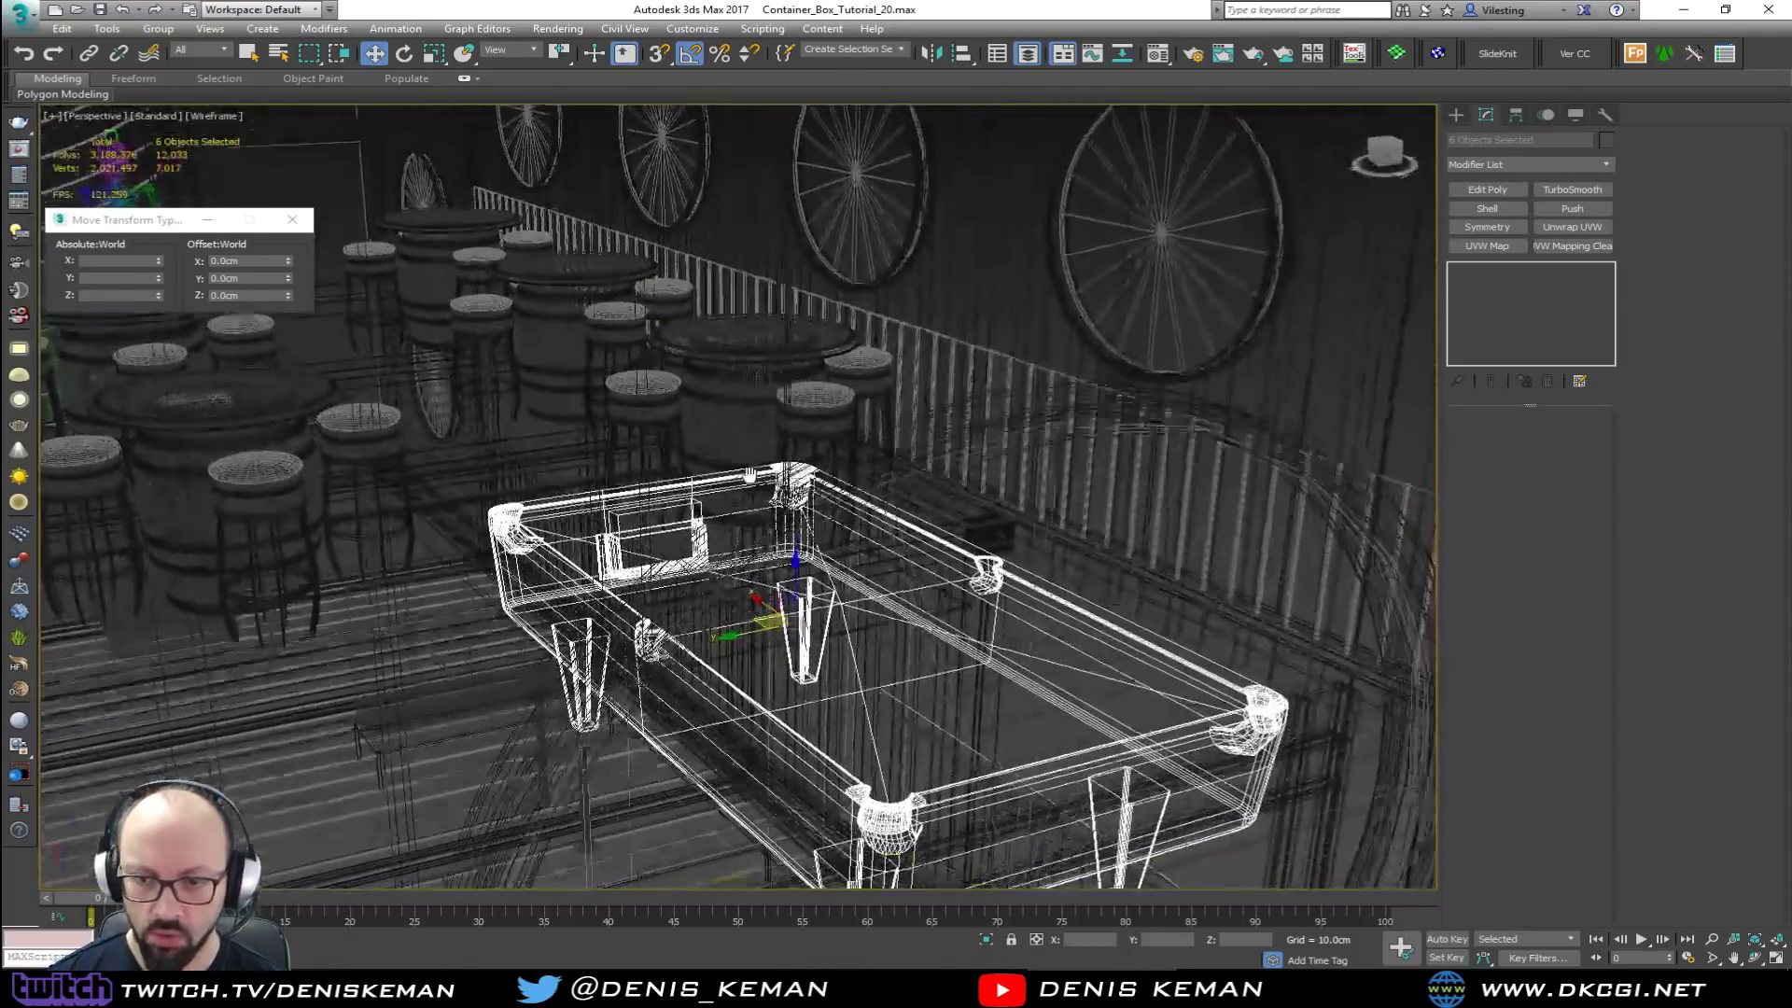
{"action": "scroll", "coordinate": [753, 504], "scroll_direction": "down", "scroll_amount": 7}
{"action": "left_click", "coordinate": [1244, 652]}
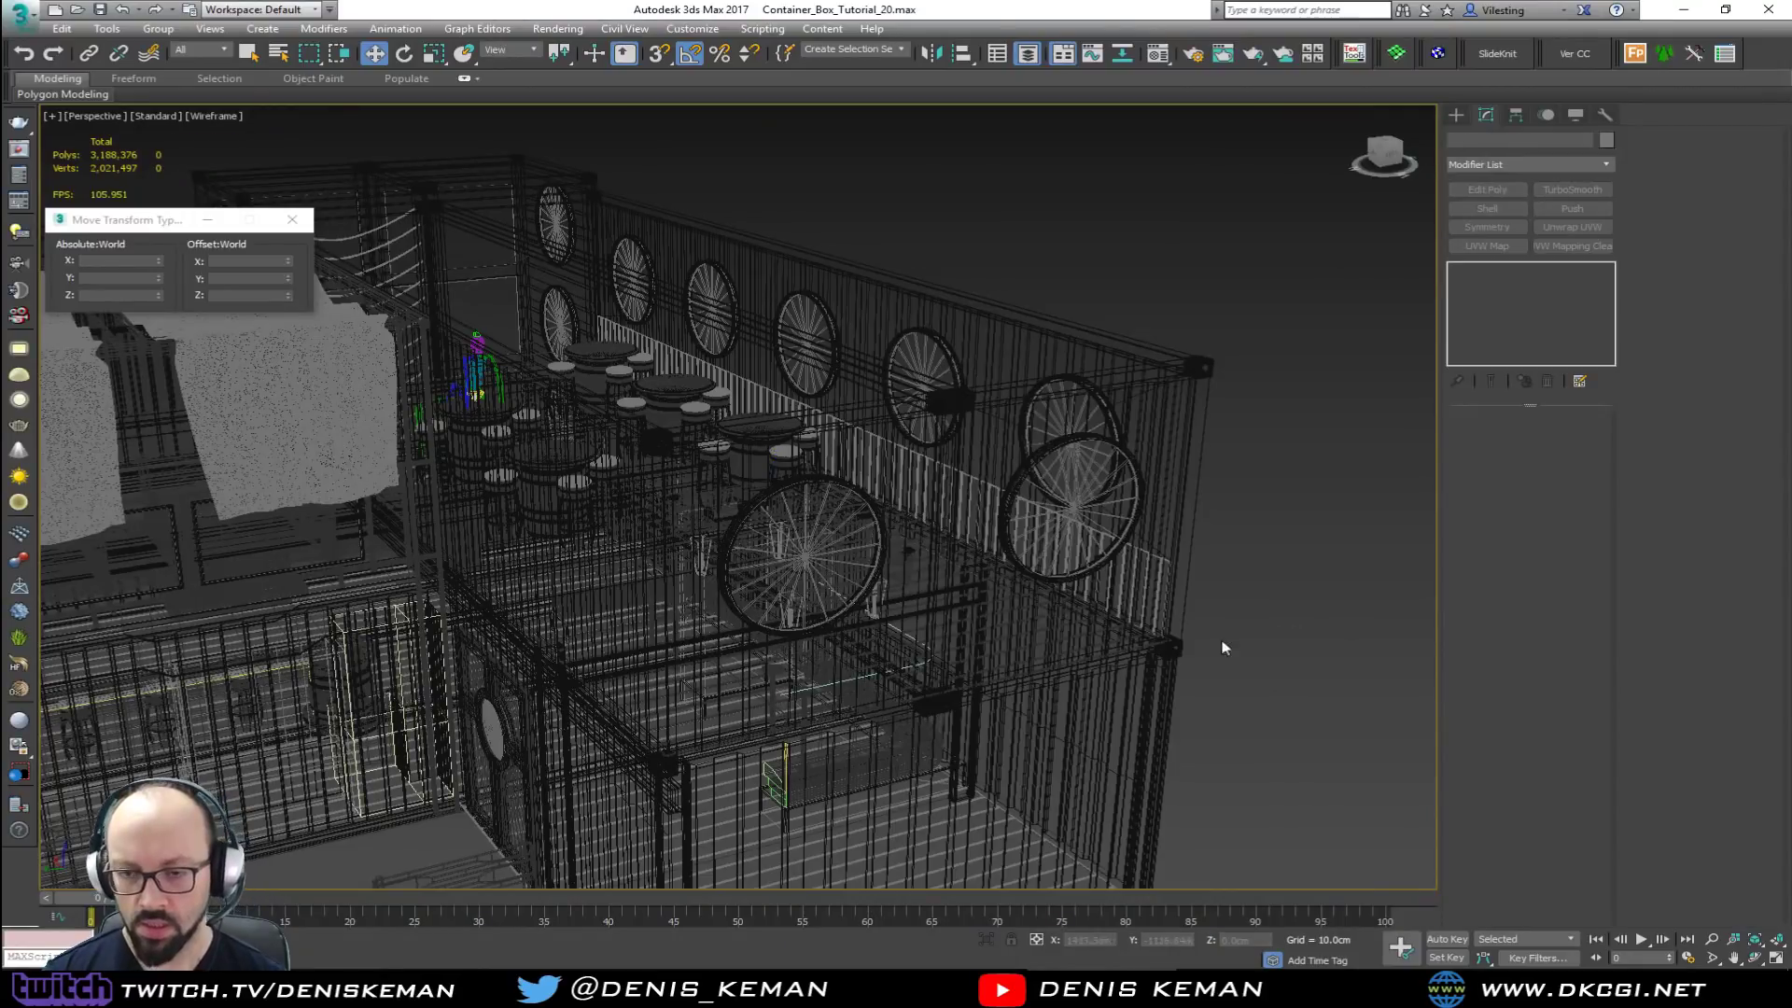
{"action": "key", "text": "F3"}
{"action": "scroll", "coordinate": [785, 541], "scroll_direction": "up", "scroll_amount": 10}
{"action": "mouse_move", "coordinate": [791, 540]}
{"action": "middle_mouse_down", "text": "alt"}
{"action": "mouse_move", "coordinate": [811, 509]}
{"action": "mouse_move", "coordinate": [789, 534]}
{"action": "middle_mouse_up", "text": "alt"}
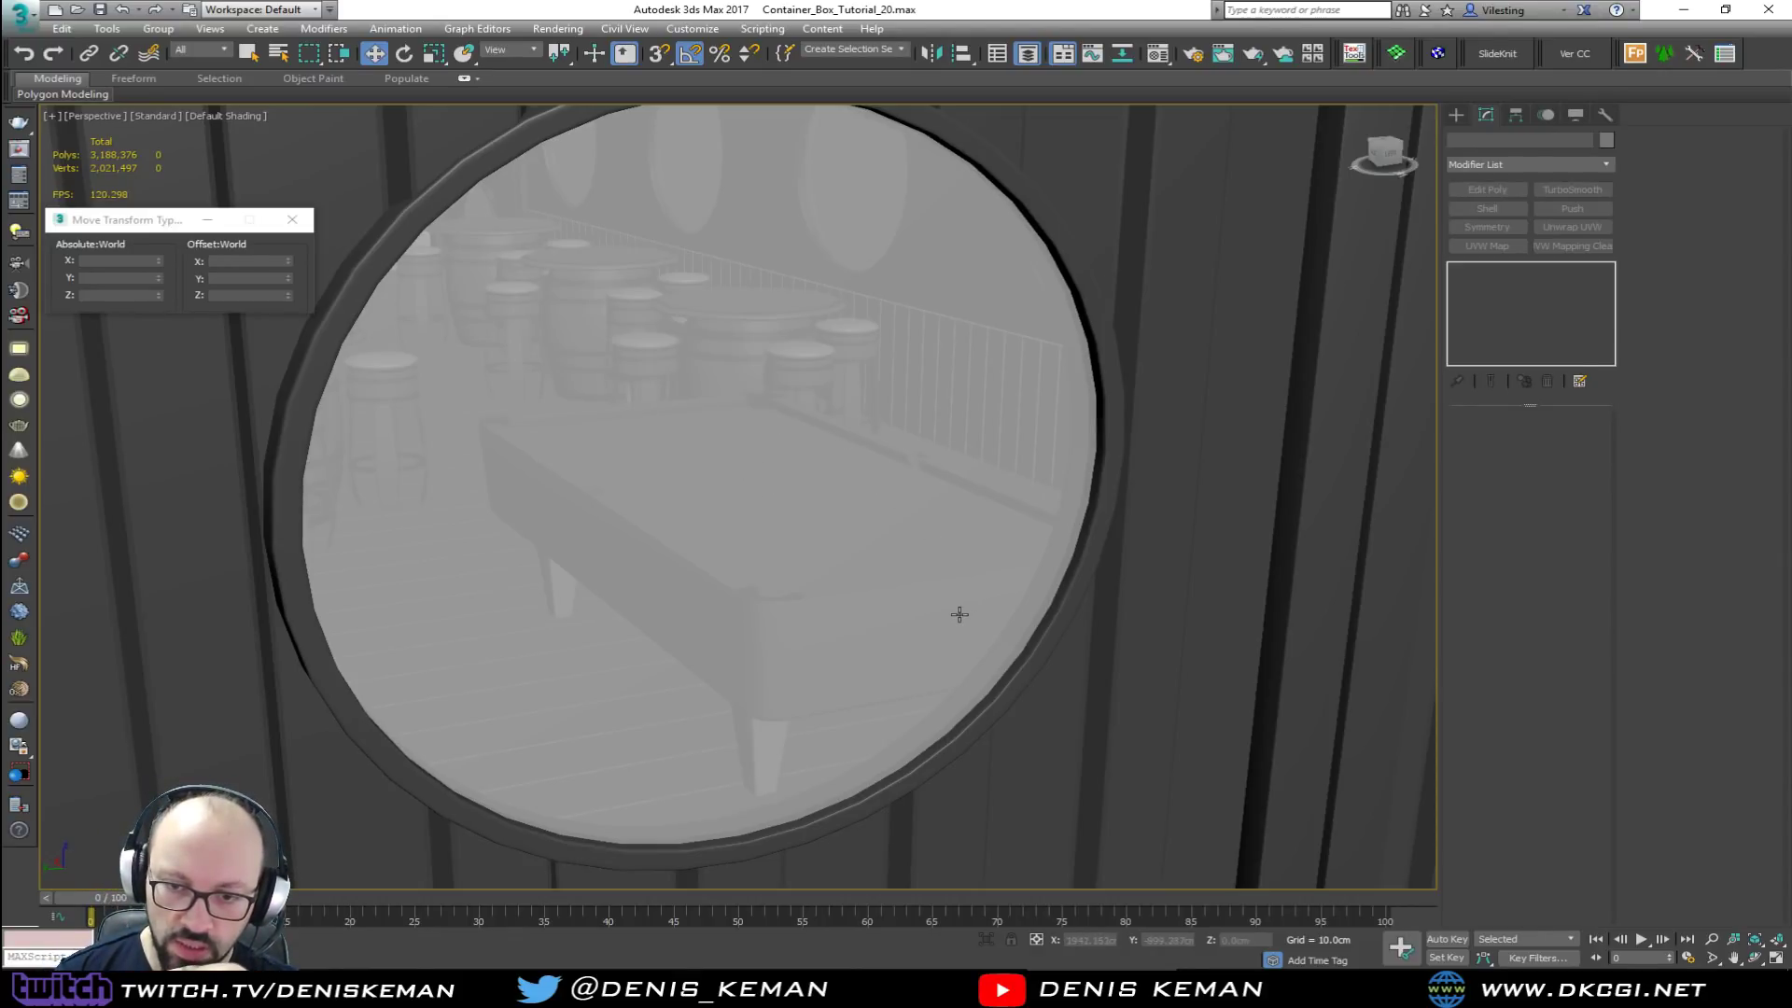
{"action": "scroll", "coordinate": [887, 426], "scroll_direction": "down", "scroll_amount": 12}
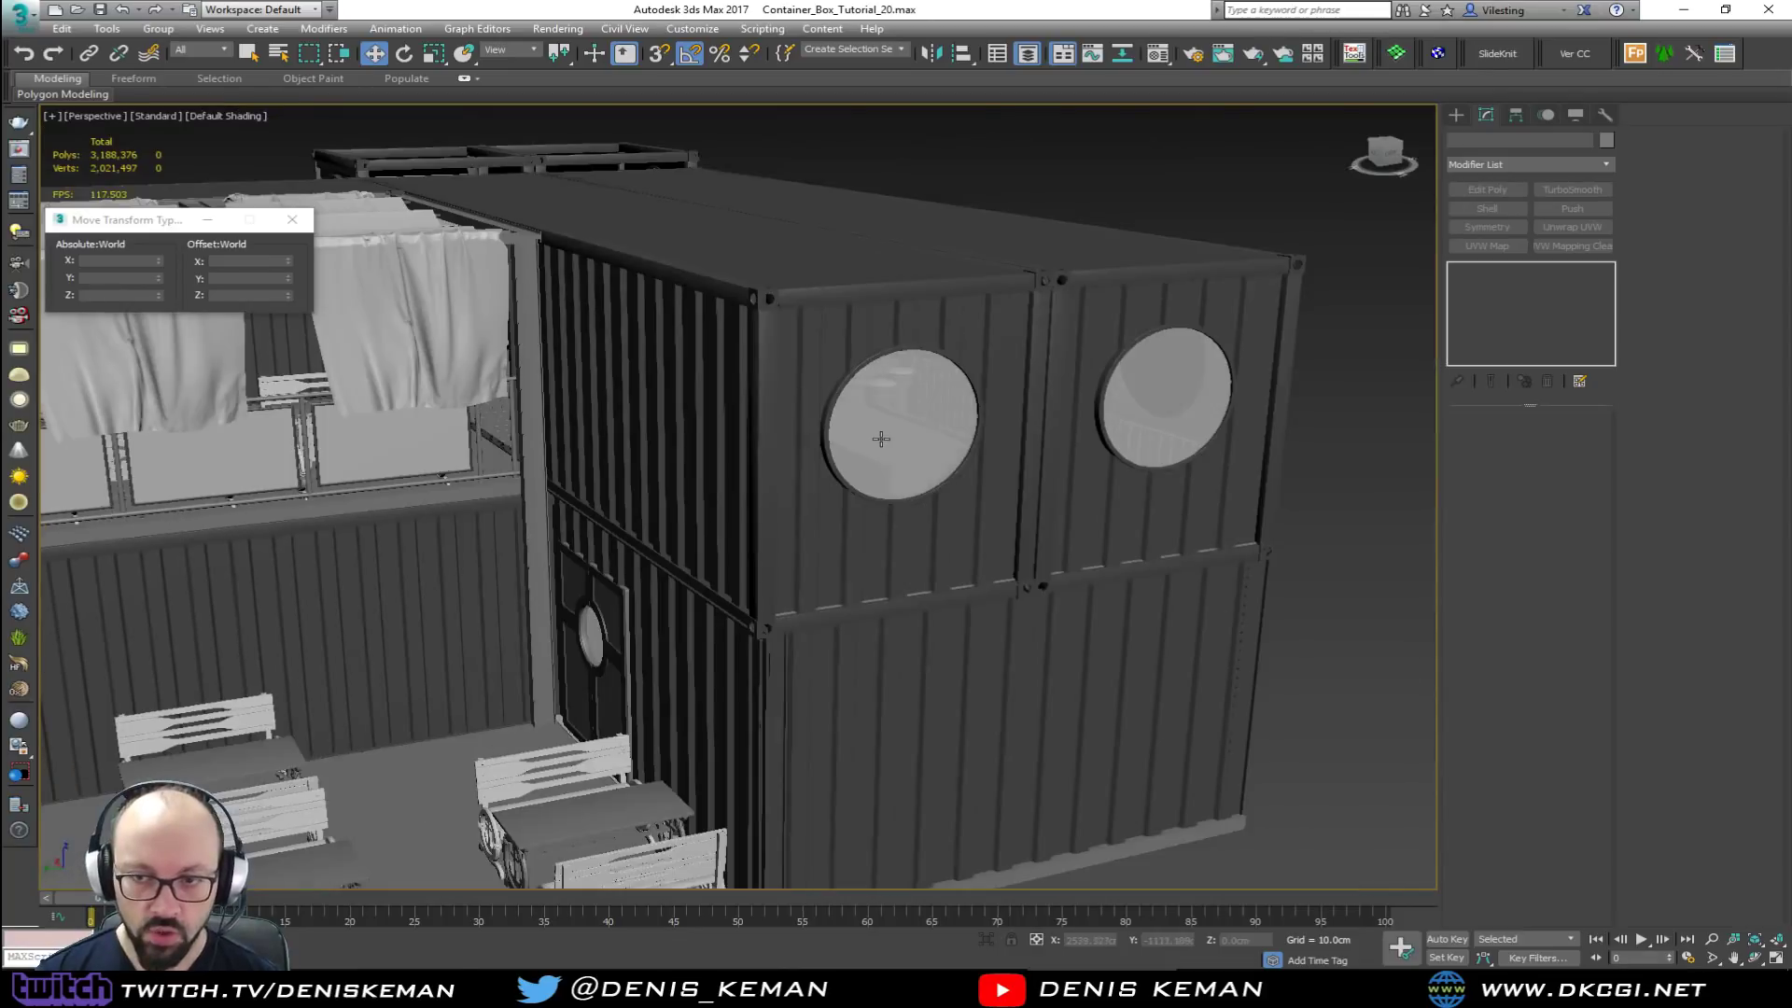
{"action": "middle_click_drag", "start_coordinate": [773, 429], "coordinate": [888, 307], "text": "alt"}
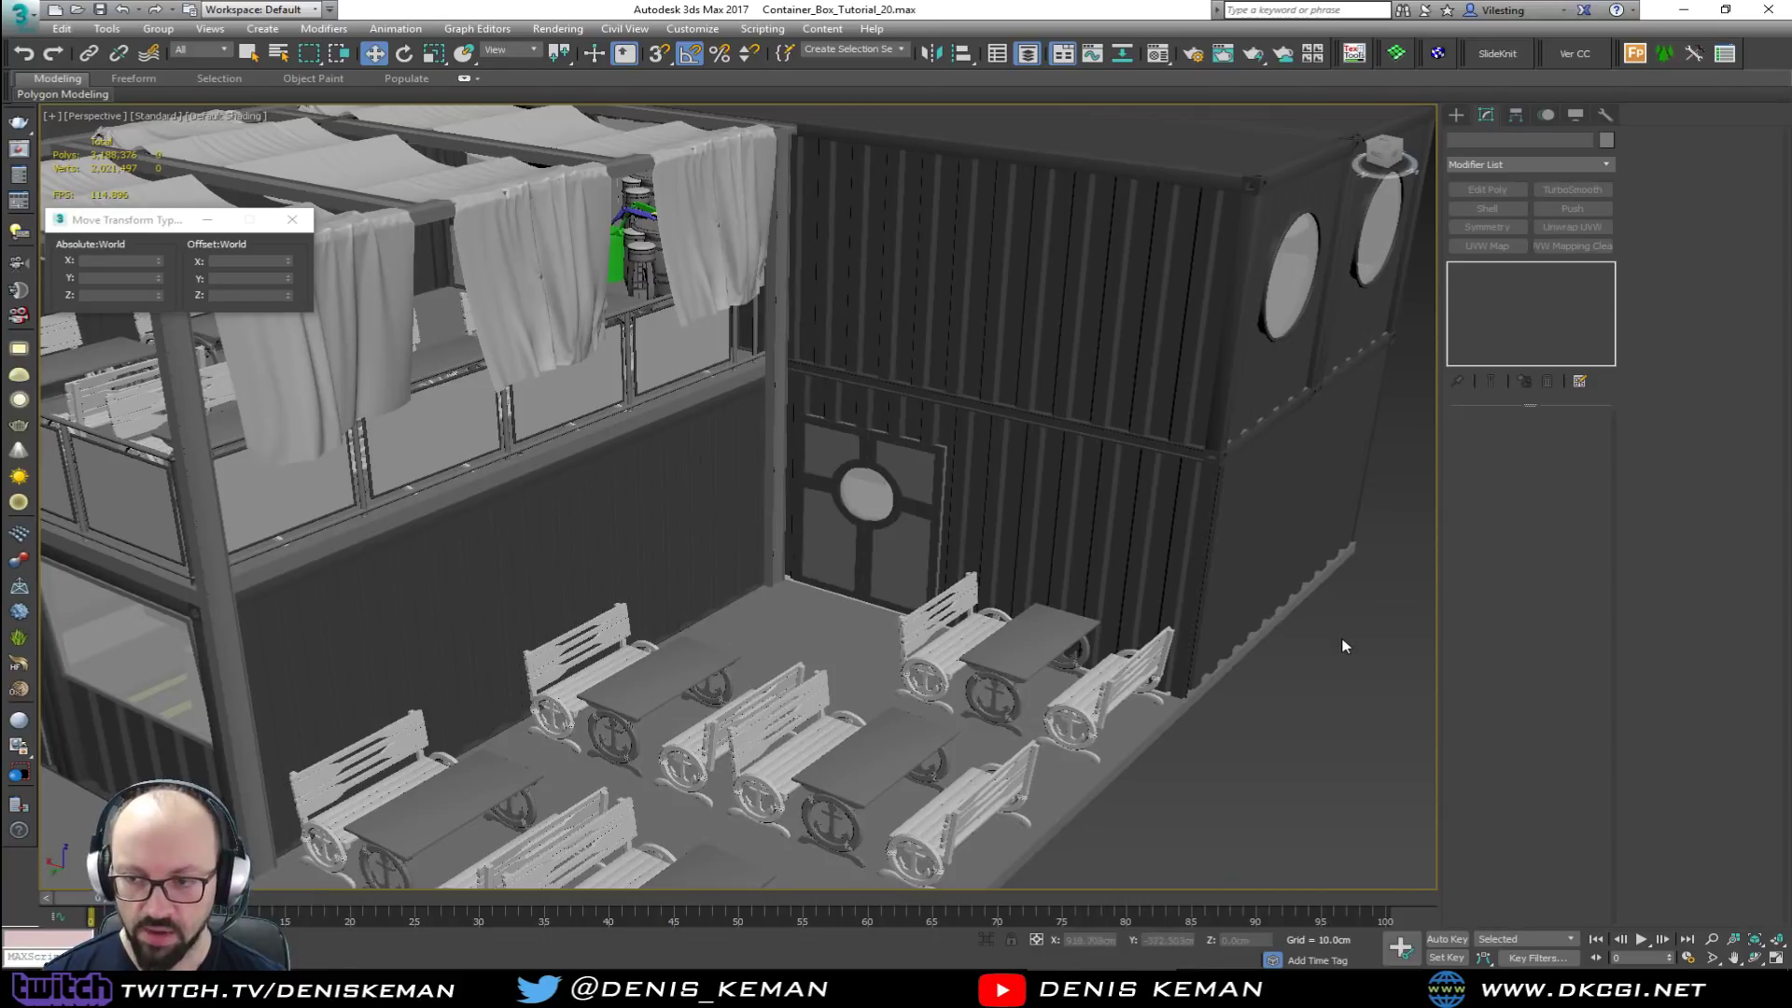
{"action": "middle_click_drag", "start_coordinate": [1306, 725], "coordinate": [684, 422], "text": "alt"}
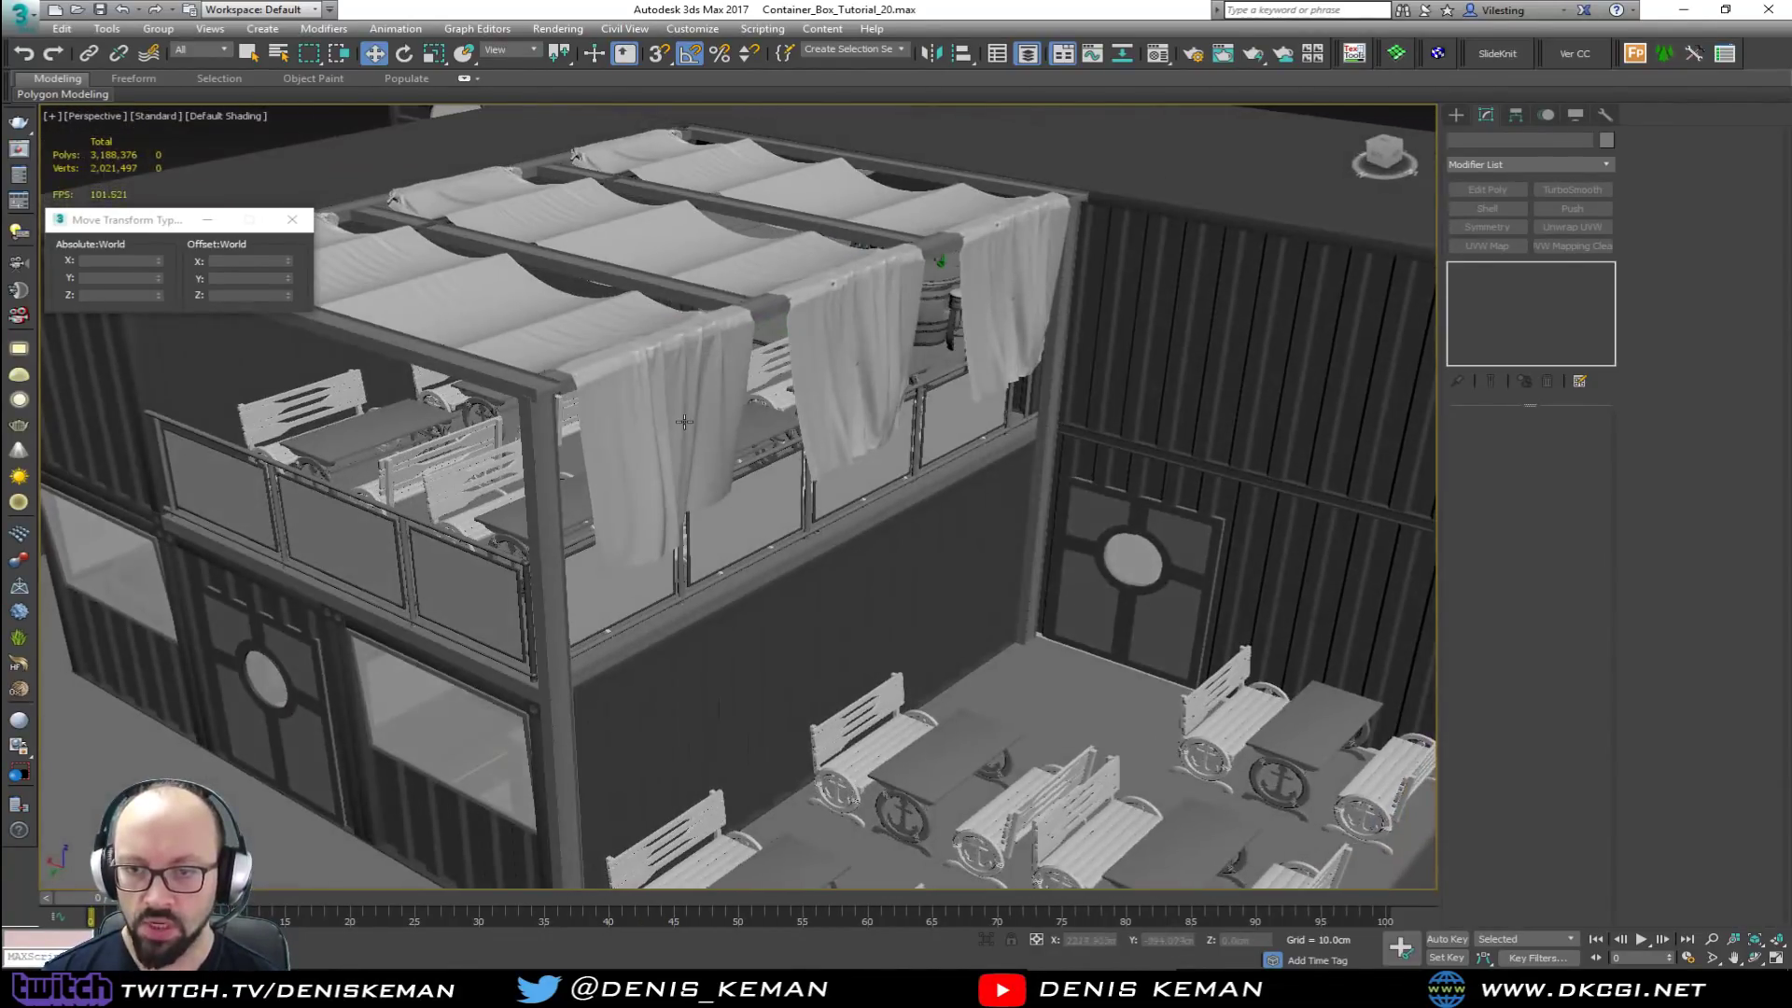
{"action": "middle_click_drag", "start_coordinate": [998, 376], "coordinate": [846, 630], "text": "alt"}
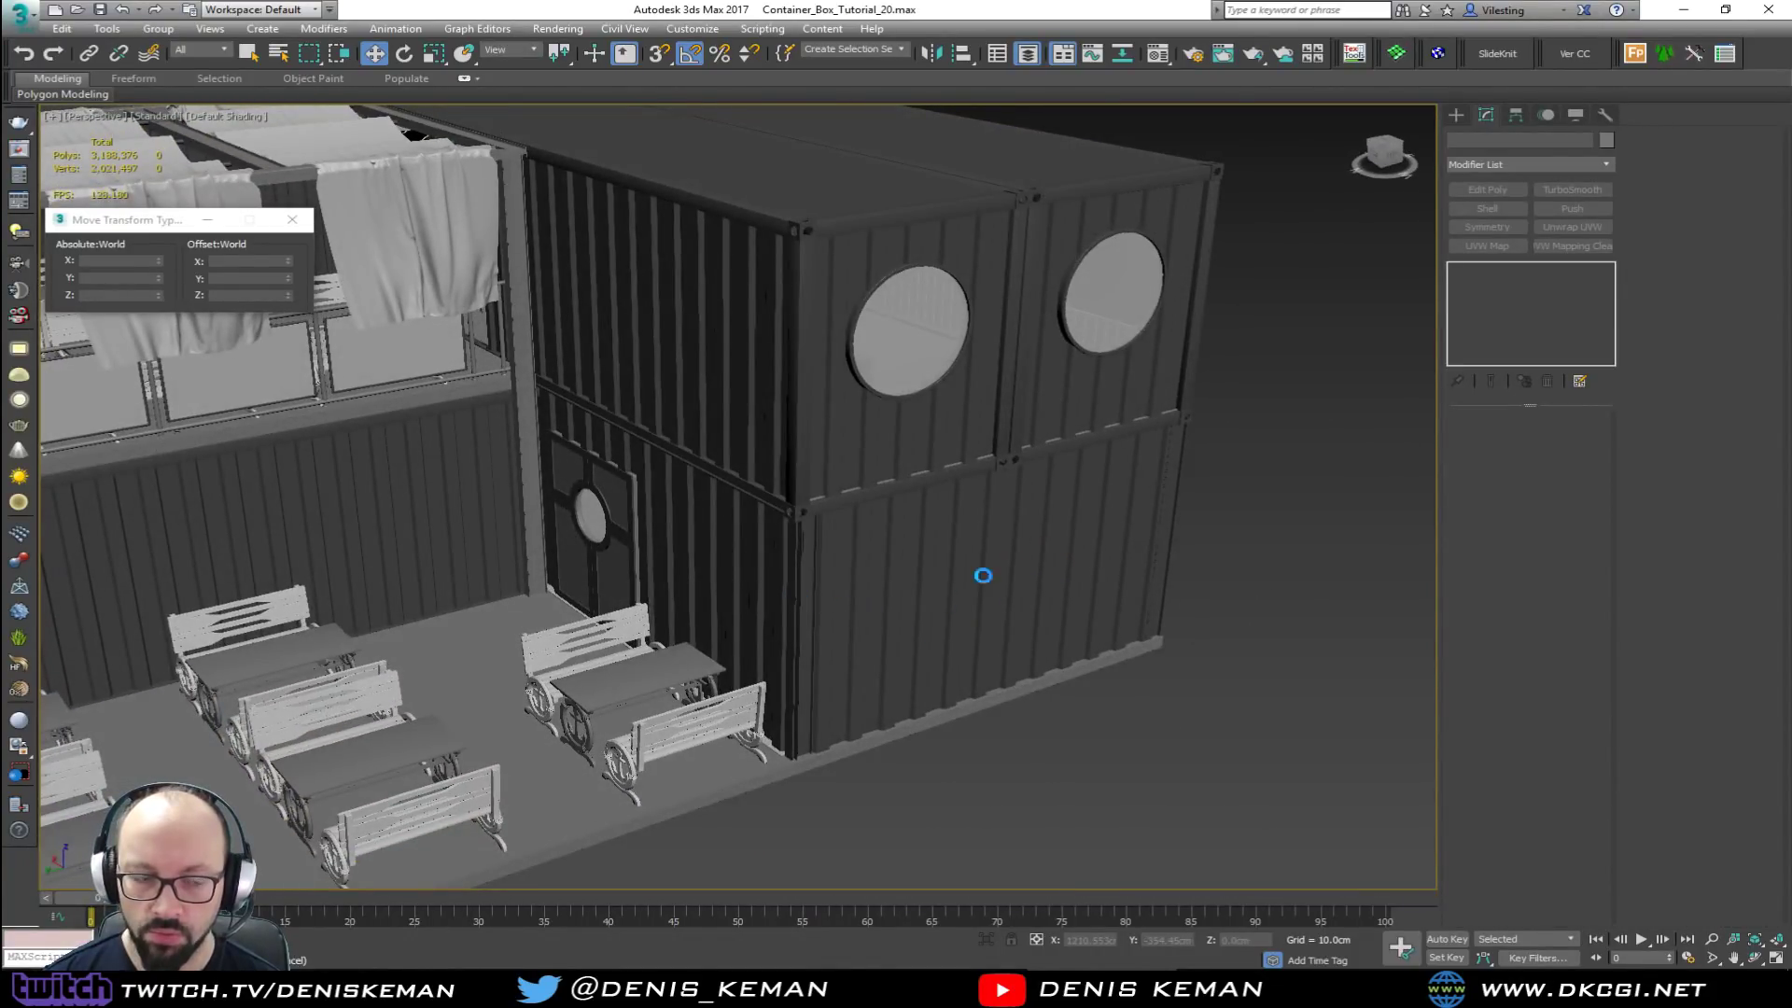
Step: Save the scene file
{"action": "middle_click_drag", "start_coordinate": [1024, 548], "coordinate": [607, 415]}
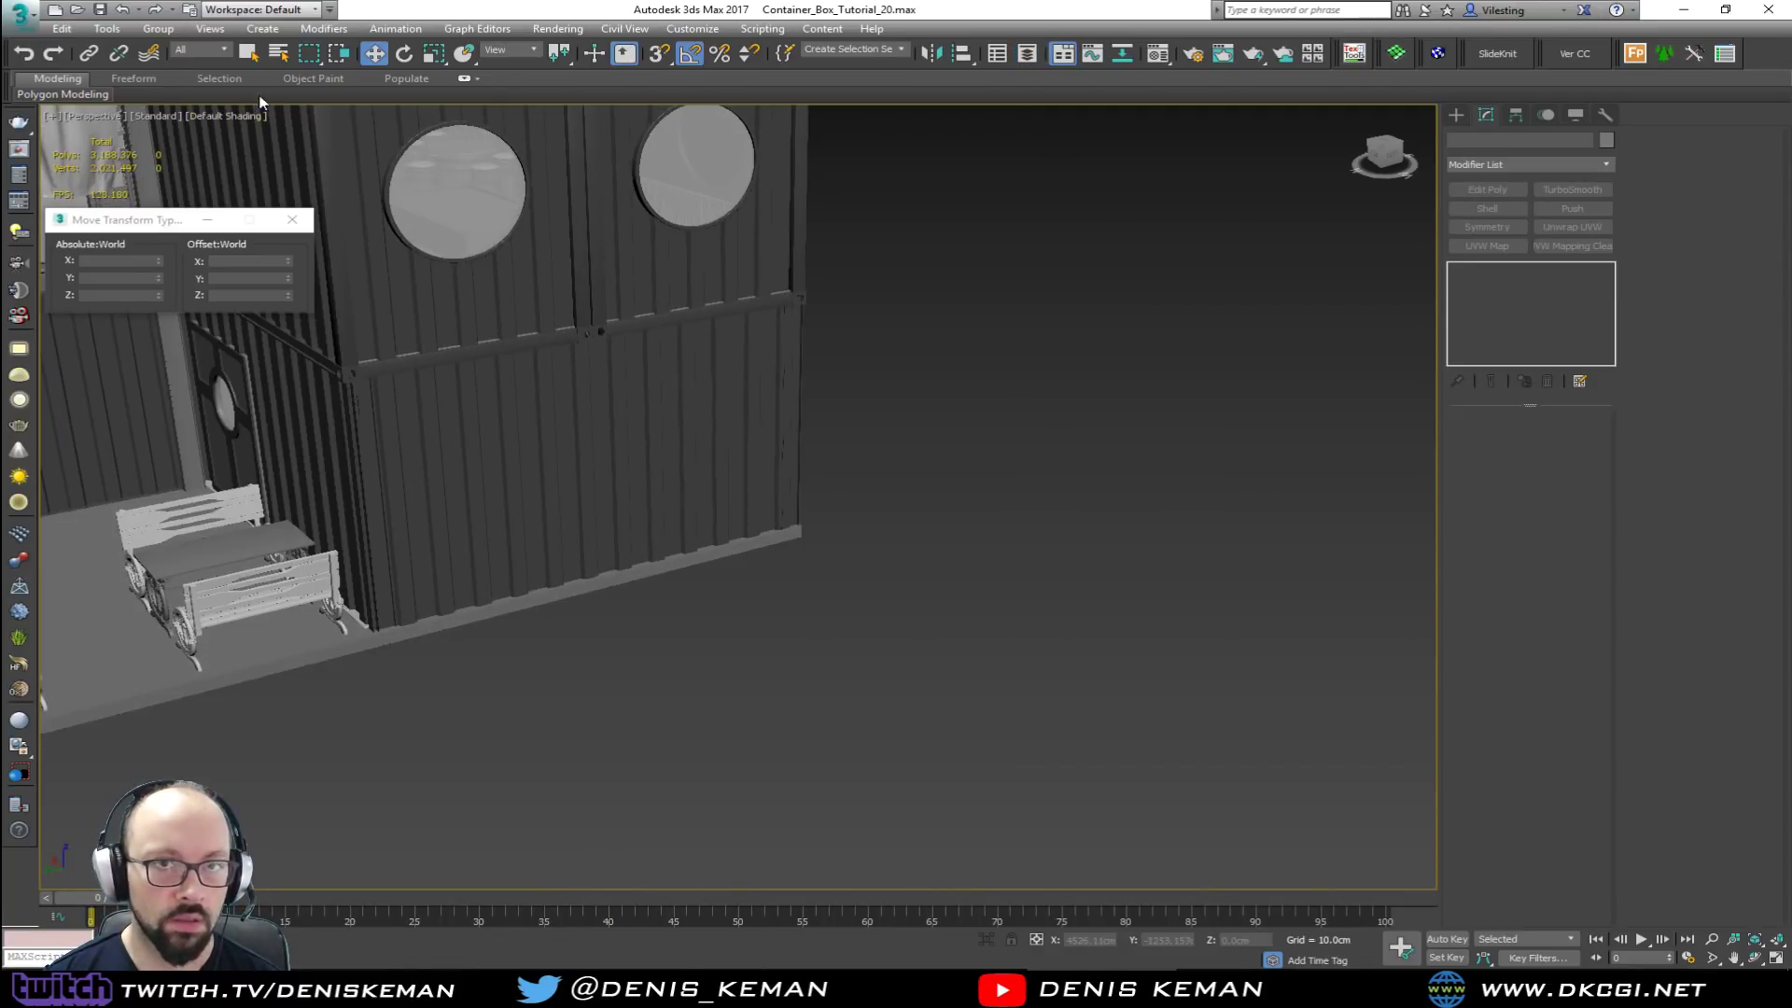
{"action": "left_click", "coordinate": [41, 17]}
{"action": "left_click", "coordinate": [58, 168]}
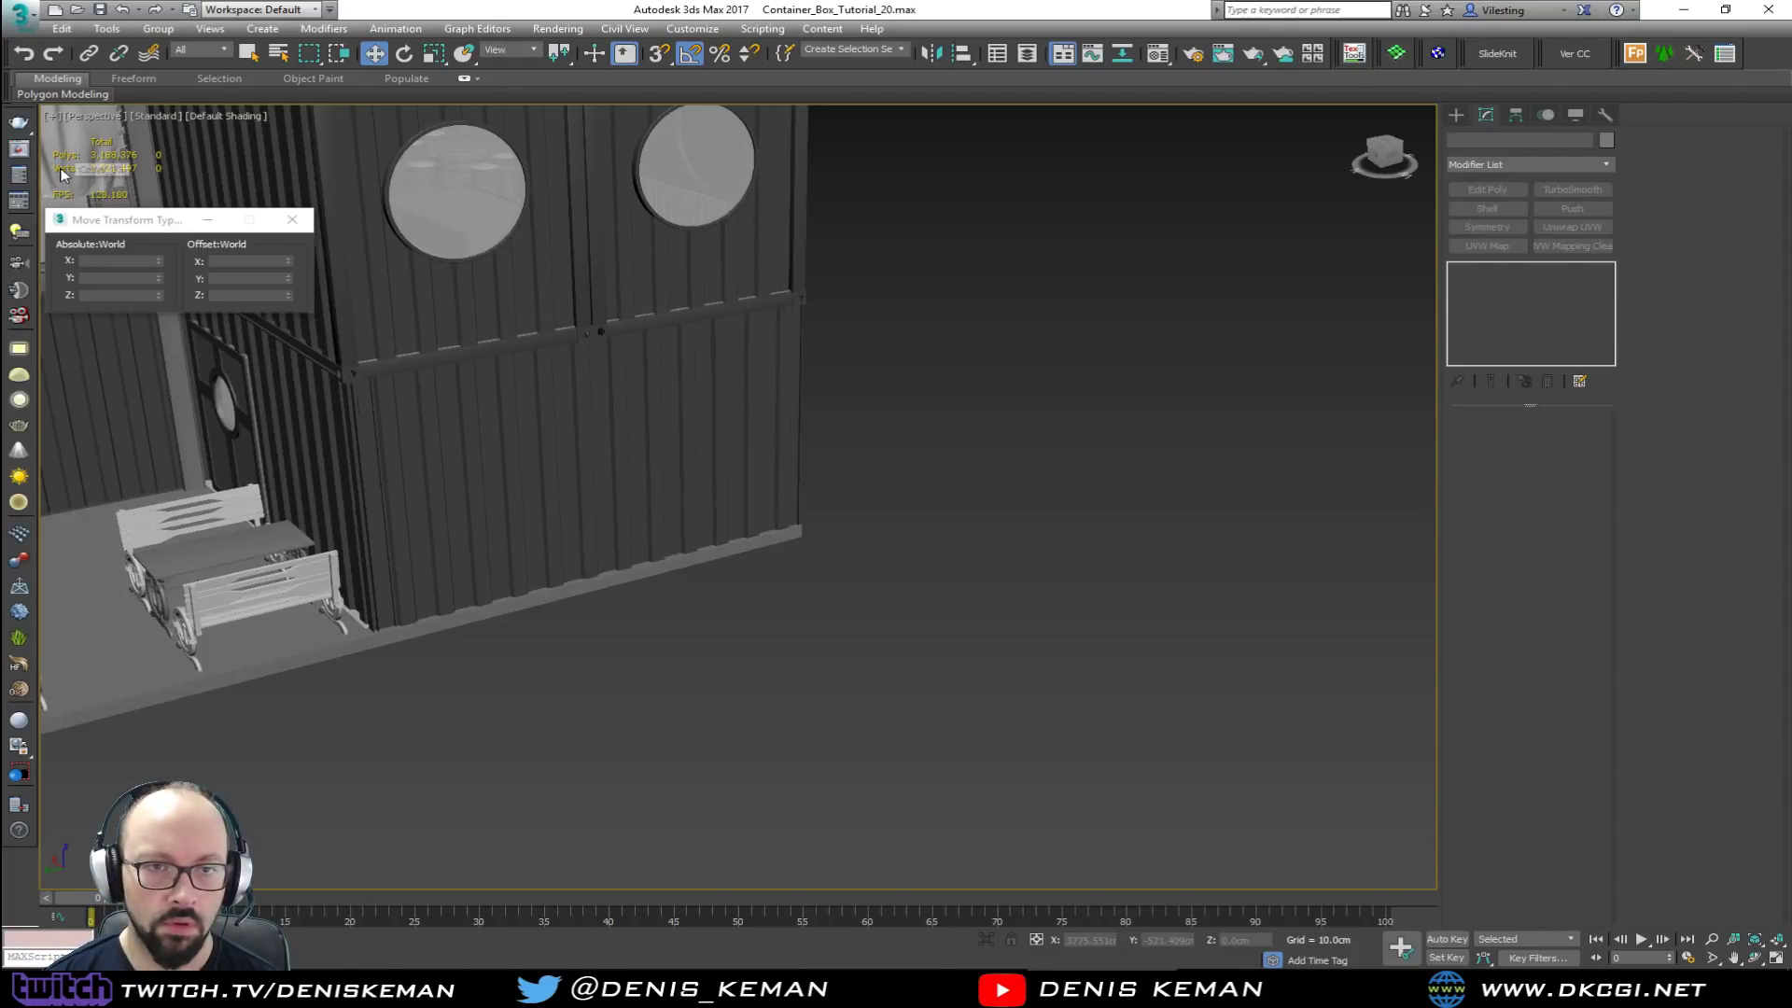
Step: Select the ground-floor container's corrugated end and side walls below the pool table room and isolate them
{"action": "middle_click_drag", "start_coordinate": [641, 481], "coordinate": [991, 586]}
{"action": "key", "text": "F3"}
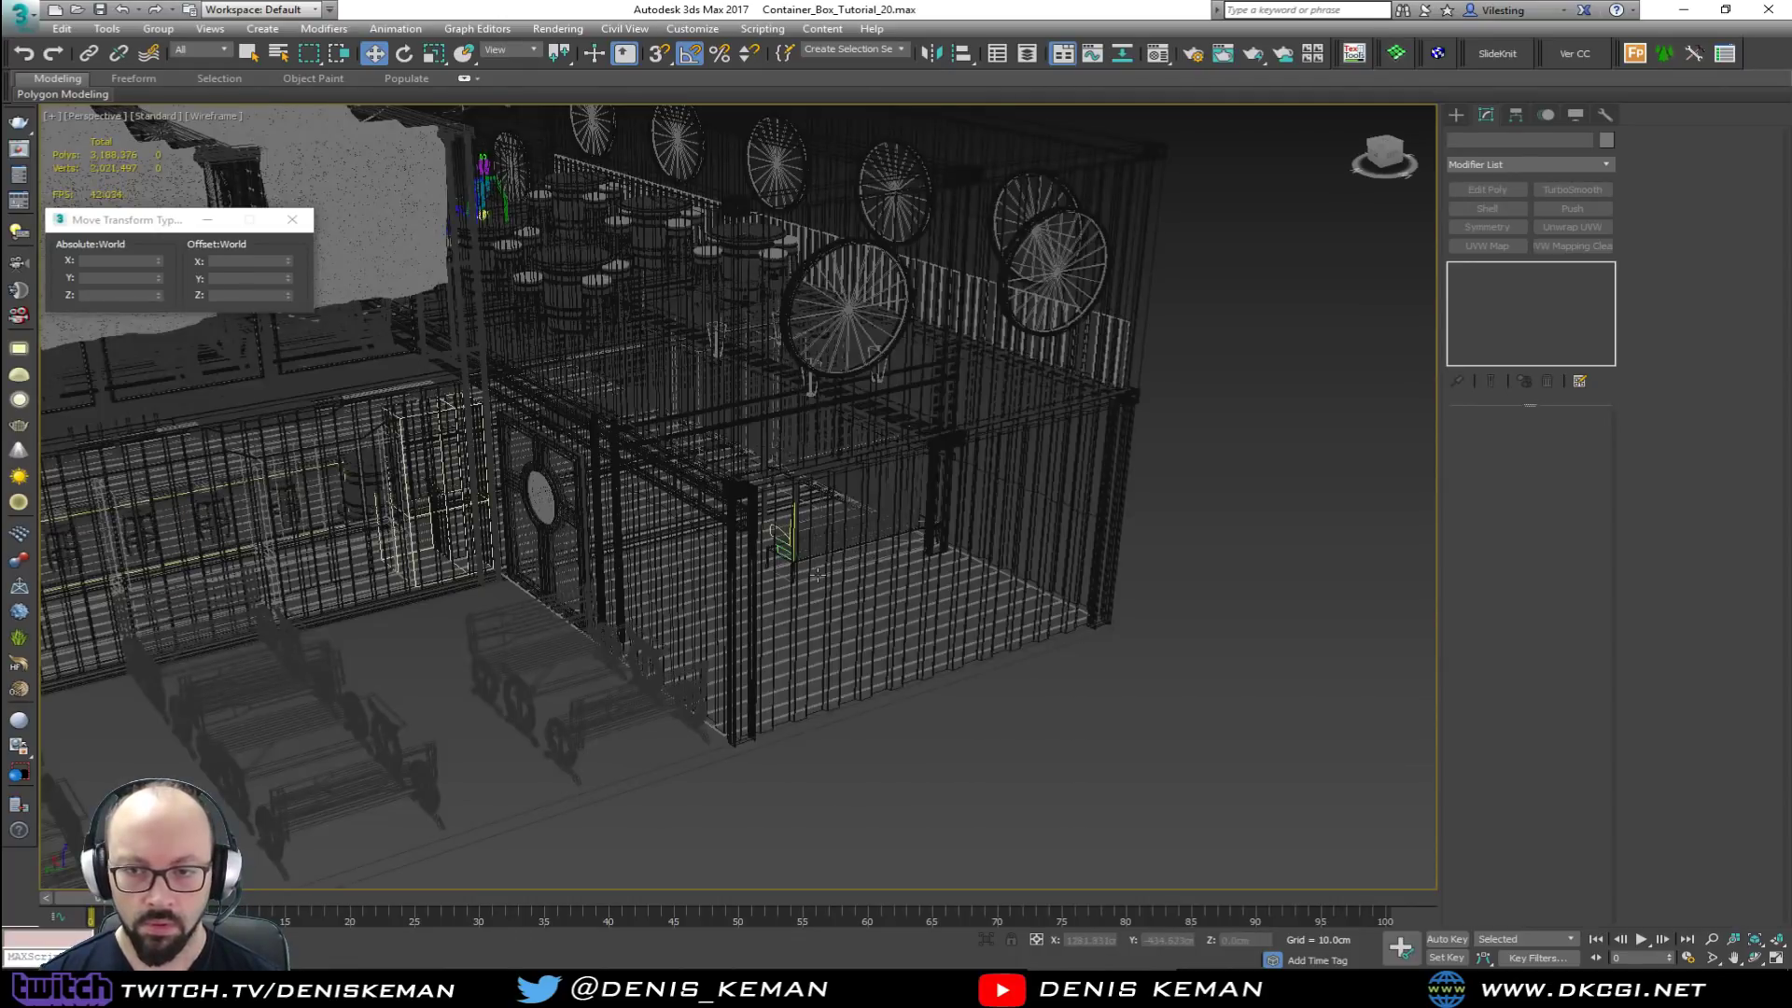
{"action": "scroll", "coordinate": [817, 575], "scroll_direction": "up", "scroll_amount": 10}
{"action": "middle_click_drag", "start_coordinate": [967, 582], "coordinate": [965, 563], "text": "alt"}
{"action": "left_click", "coordinate": [763, 193]}
{"action": "middle_click_drag", "start_coordinate": [762, 280], "coordinate": [794, 382], "text": "alt"}
{"action": "scroll", "coordinate": [803, 388], "scroll_direction": "up", "scroll_amount": 5}
{"action": "key", "text": "F3"}
{"action": "left_click", "coordinate": [925, 391]}
{"action": "middle_click_drag", "start_coordinate": [925, 391], "coordinate": [653, 420], "text": "alt"}
{"action": "scroll", "coordinate": [790, 483], "scroll_direction": "down", "scroll_amount": 3}
{"action": "left_click", "coordinate": [790, 482], "text": "ctrl"}
{"action": "left_click", "coordinate": [577, 531], "text": "ctrl"}
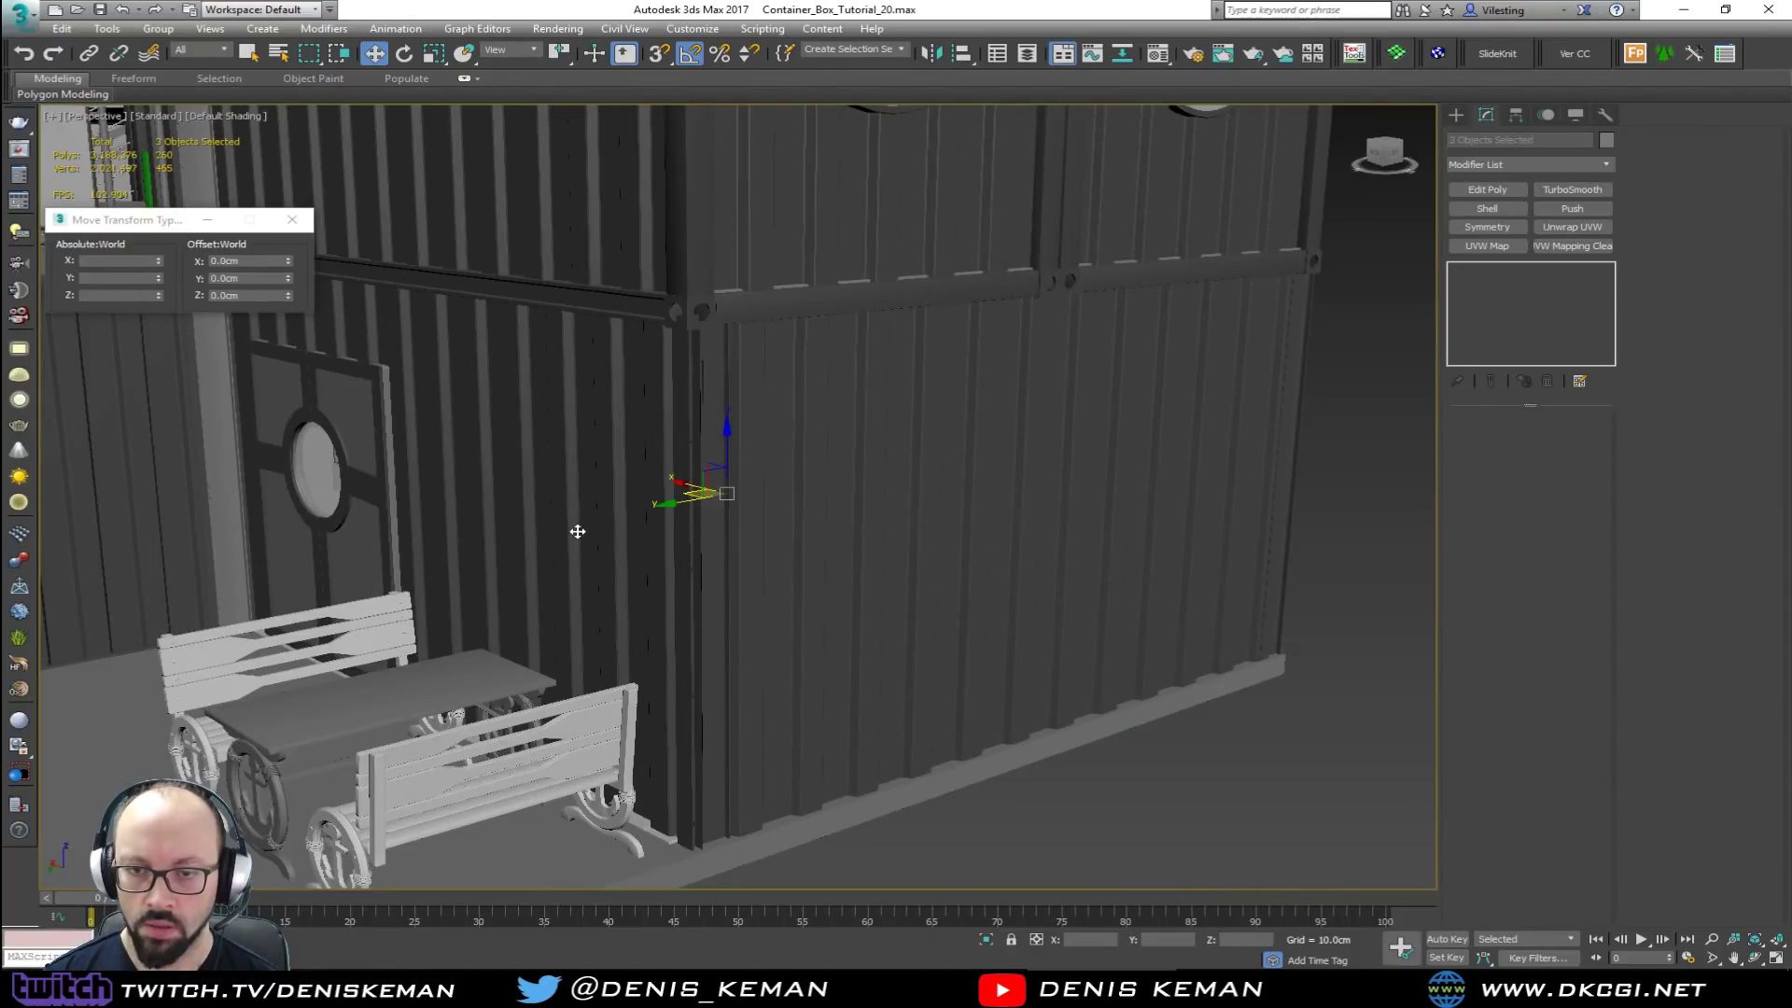
{"action": "key", "text": "alt+q"}
{"action": "left_click", "coordinate": [1255, 756]}
{"action": "middle_click_drag", "start_coordinate": [794, 458], "coordinate": [273, 579], "text": "alt"}
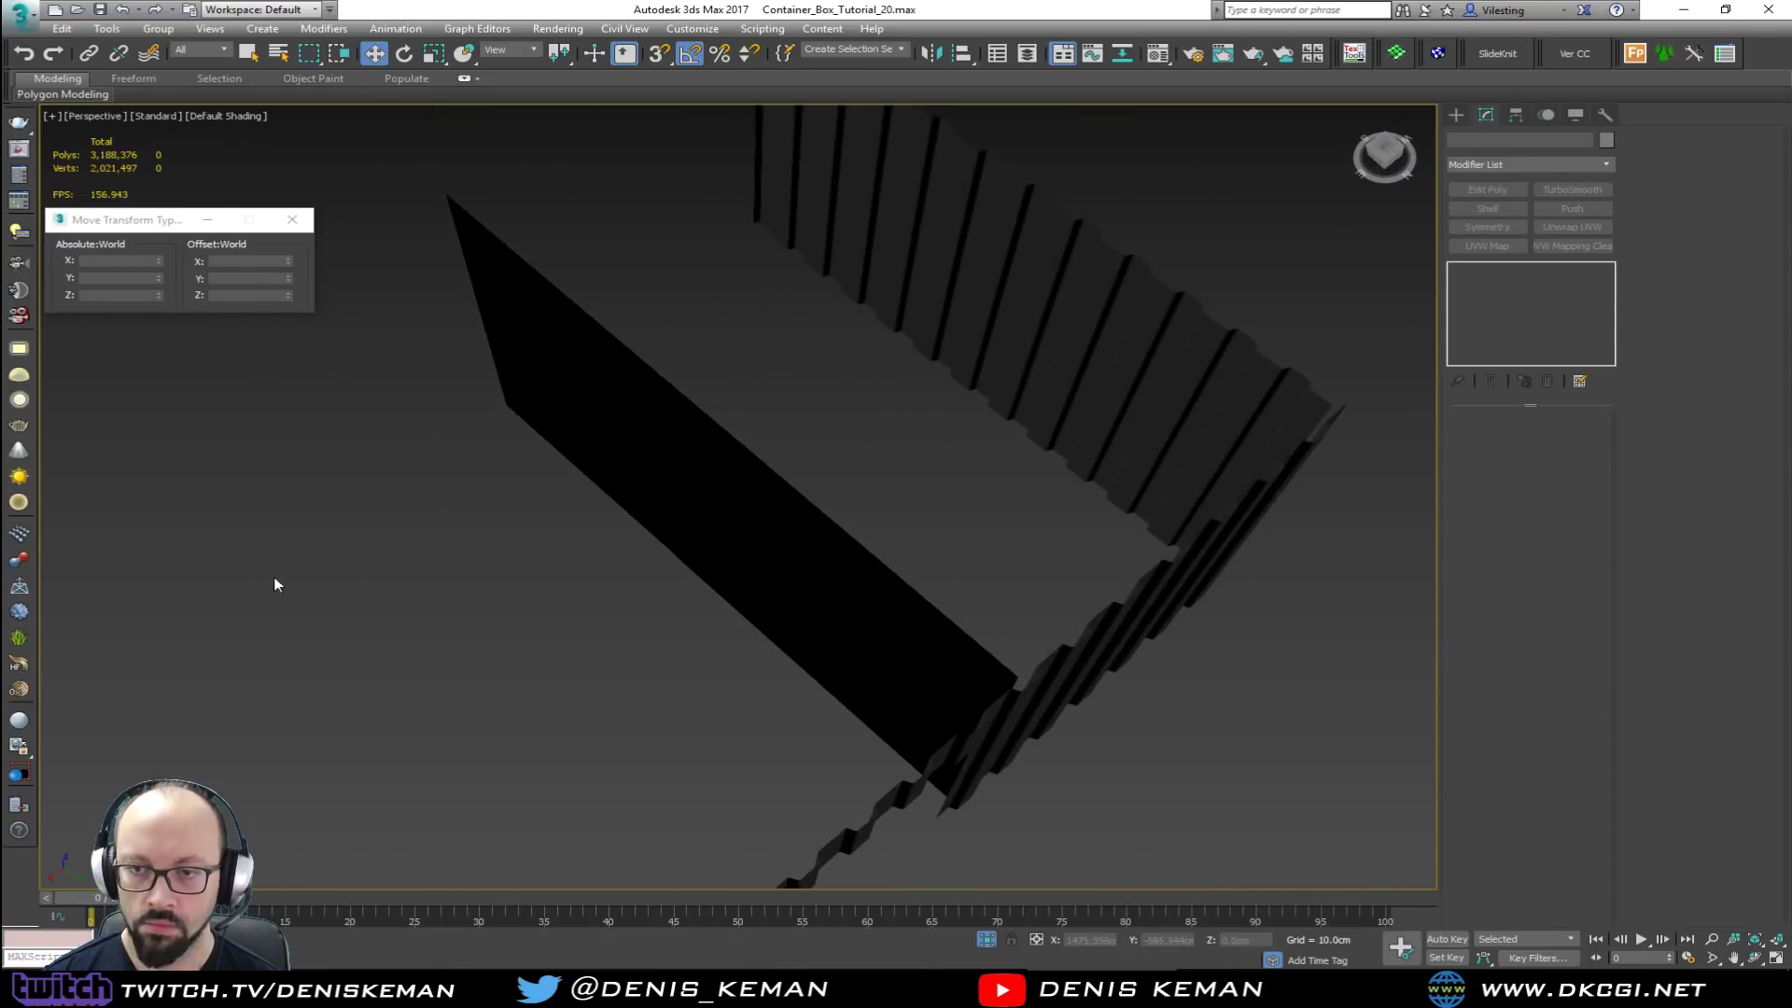
Step: Draw a box in the Top view, snapped to the isolated walls' corner, about 465.8 cm long and 265.6 cm wide
{"action": "key", "text": "alt+w"}
{"action": "left_click", "coordinate": [514, 400]}
{"action": "left_click", "coordinate": [1059, 471]}
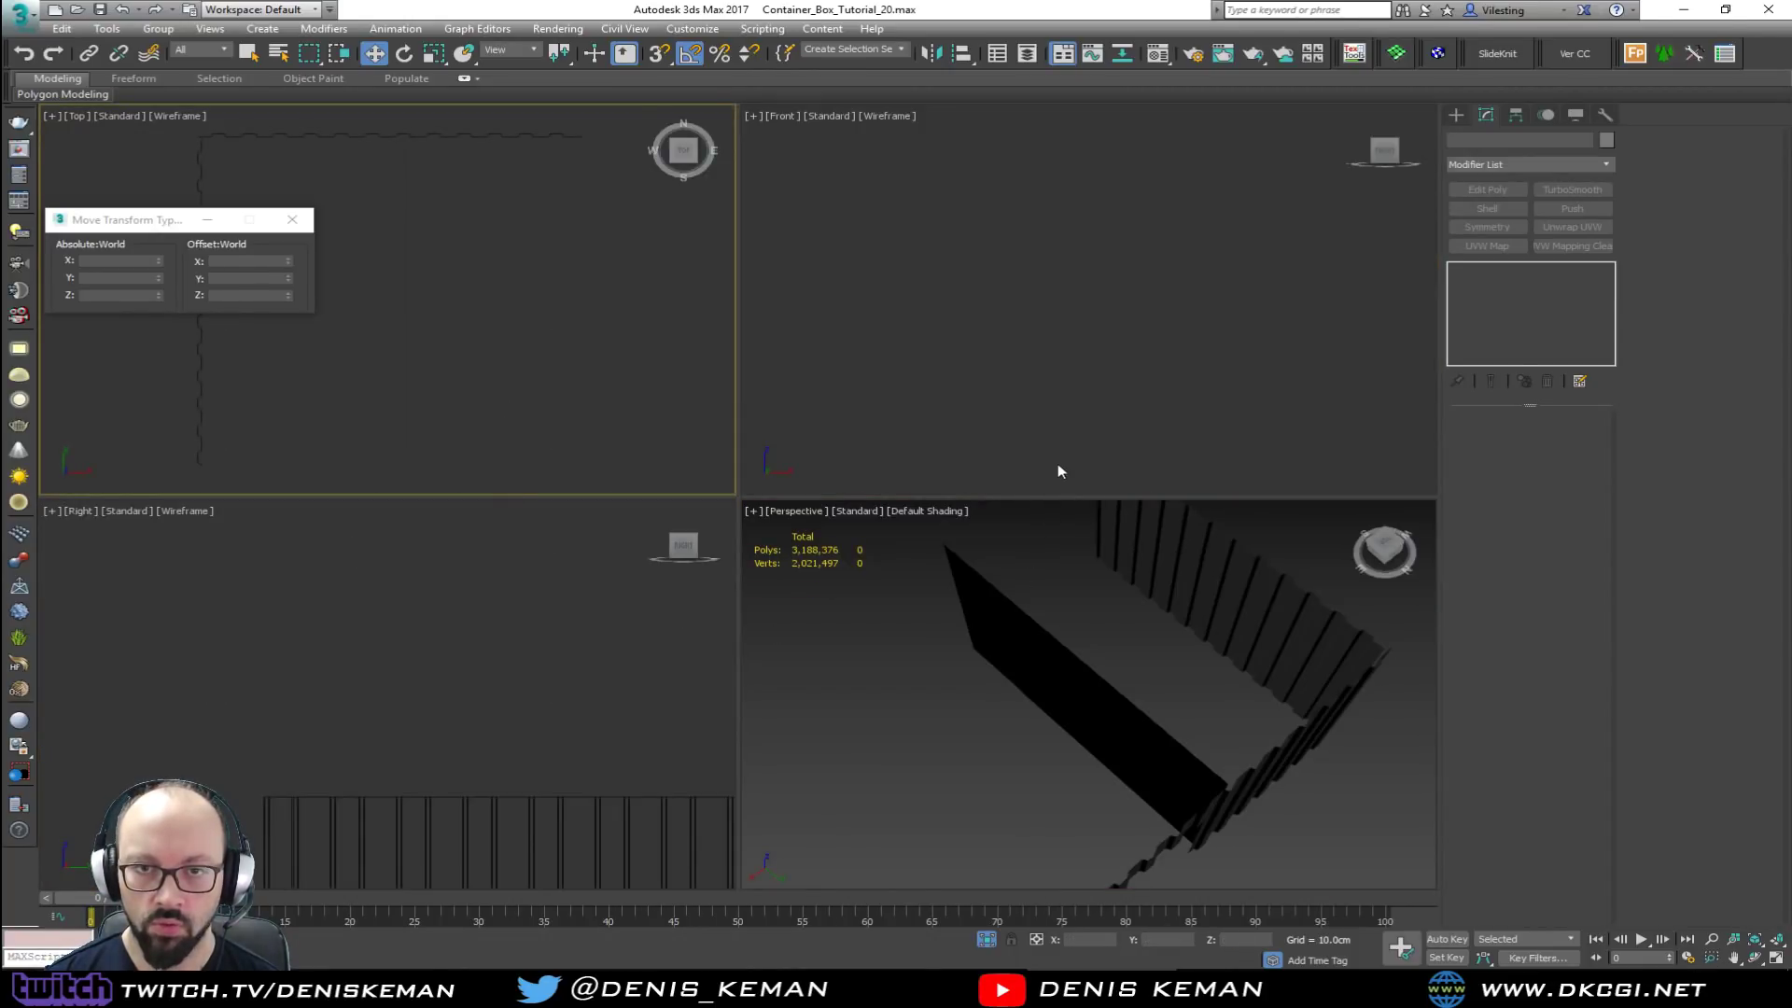
{"action": "left_click", "coordinate": [448, 344]}
{"action": "key", "text": "alt+w"}
{"action": "scroll", "coordinate": [488, 424], "scroll_direction": "down", "scroll_amount": 3}
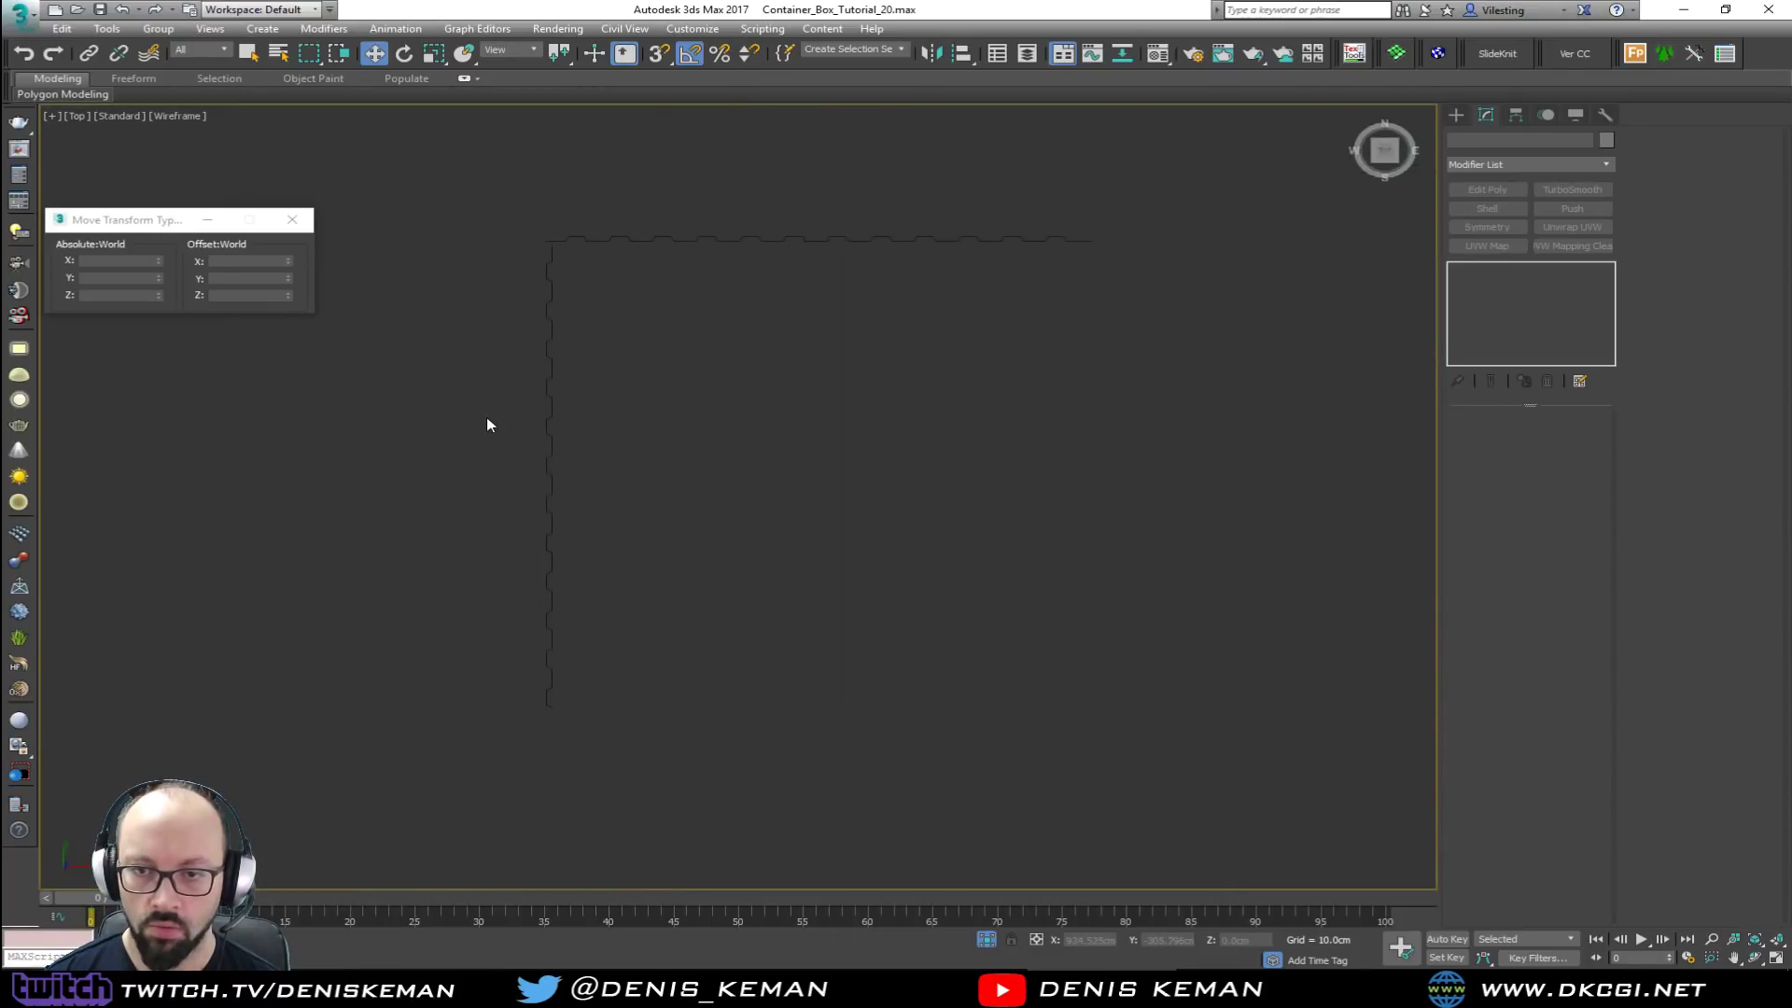
{"action": "left_click", "coordinate": [1456, 116]}
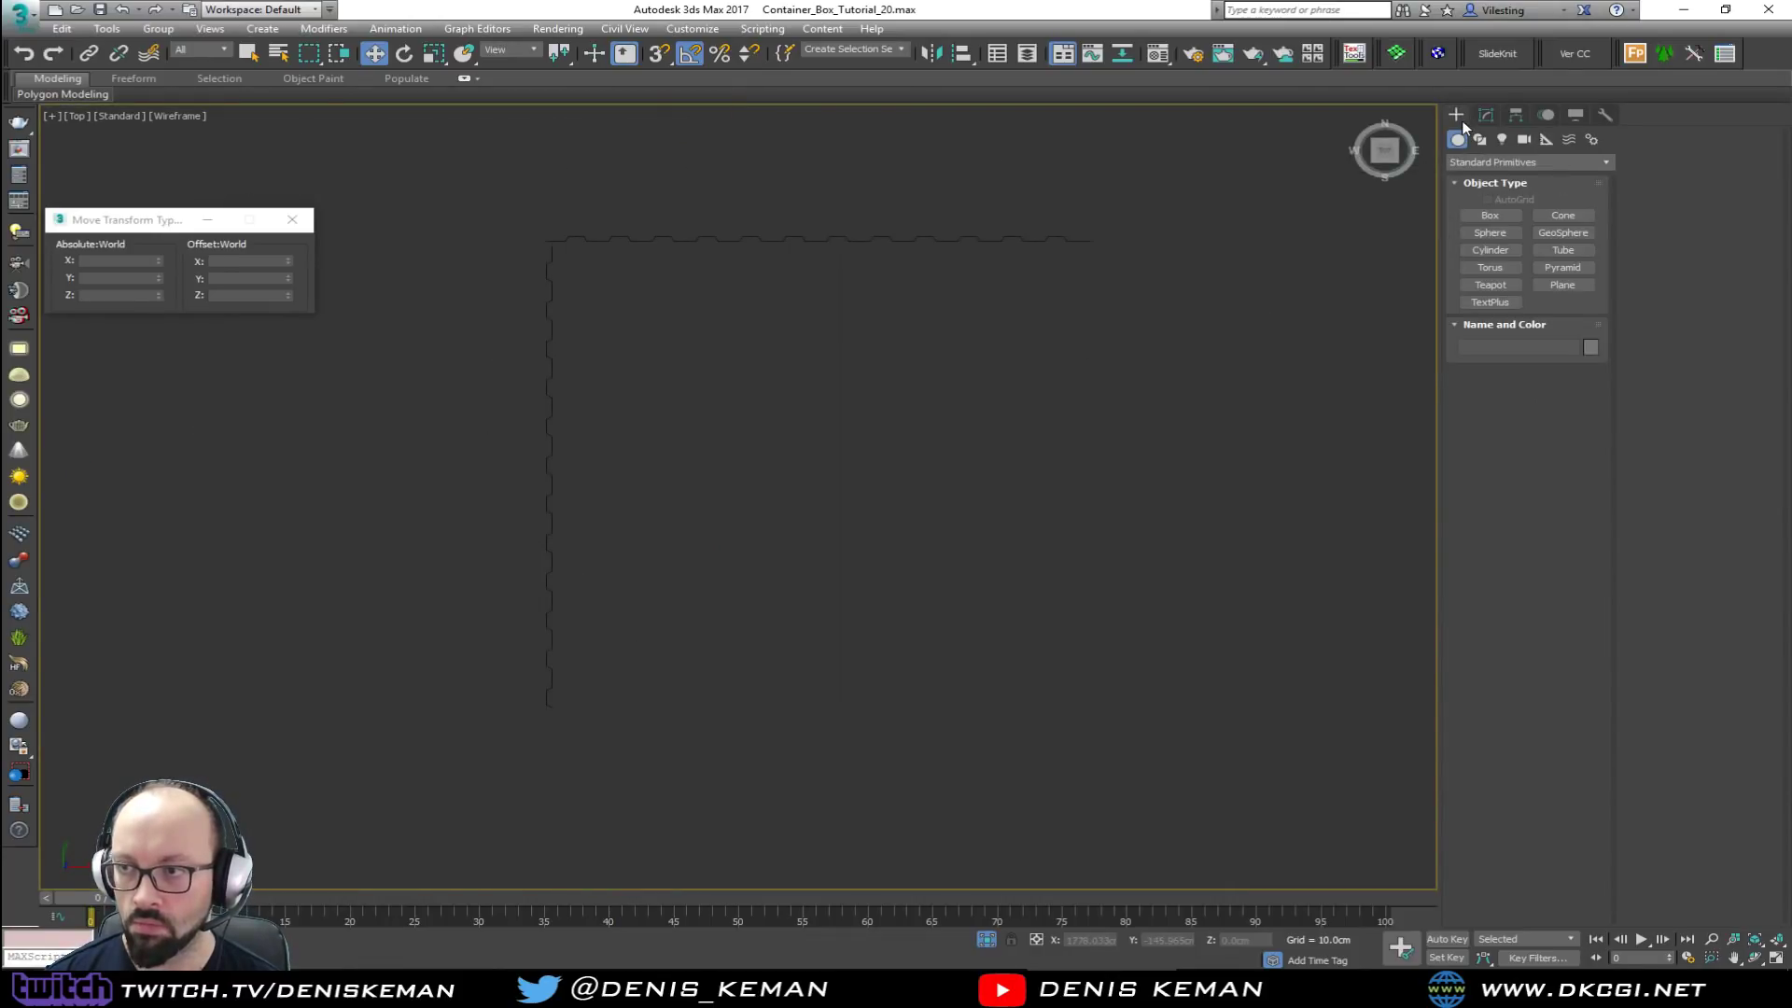
{"action": "left_click", "coordinate": [1503, 218]}
{"action": "middle_click_drag", "start_coordinate": [774, 331], "coordinate": [637, 307]}
{"action": "key", "text": "s"}
{"action": "left_click_drag", "start_coordinate": [374, 186], "coordinate": [672, 644]}
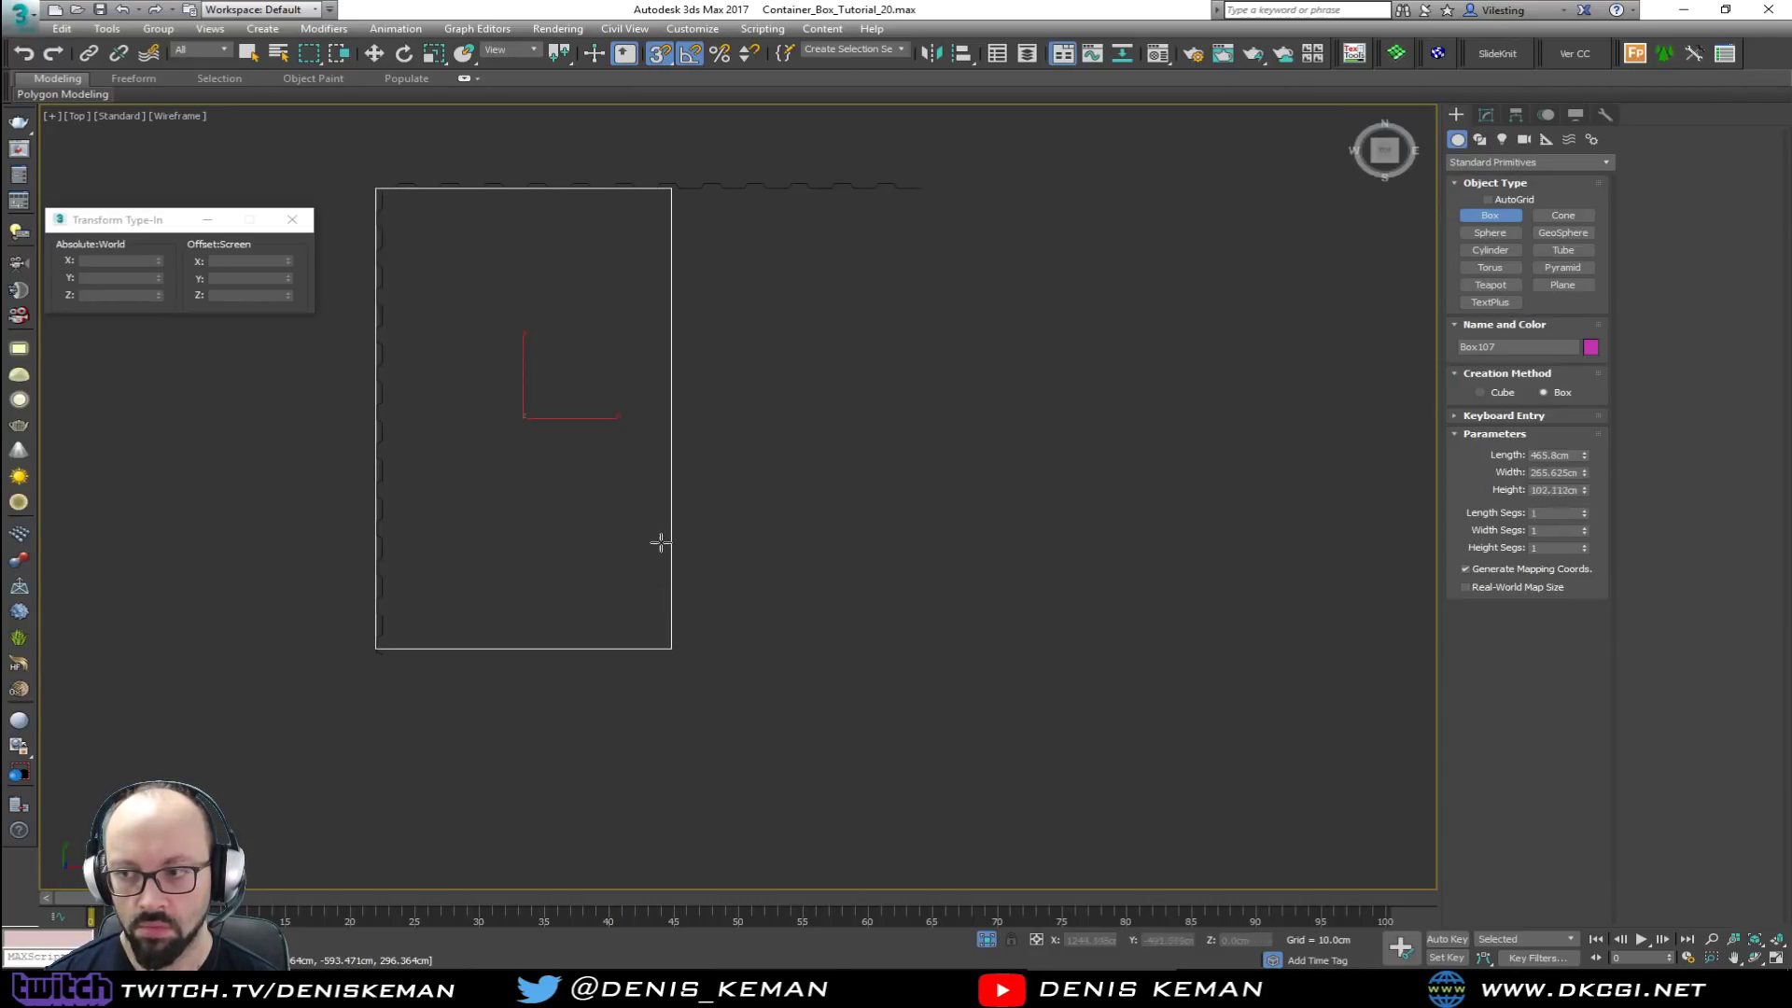
Step: Reduce the new box's height to about 1.8 cm
{"action": "key", "text": "alt+w"}
{"action": "middle_click", "coordinate": [888, 640]}
{"action": "key", "text": "alt+w"}
{"action": "middle_click_drag", "start_coordinate": [896, 603], "coordinate": [879, 531], "text": "alt"}
{"action": "left_click_drag", "start_coordinate": [1584, 490], "coordinate": [1585, 572]}
{"action": "mouse_move", "coordinate": [1239, 567]}
{"action": "middle_mouse_down"}
{"action": "mouse_move", "coordinate": [833, 369]}
{"action": "mouse_move", "coordinate": [852, 448]}
{"action": "mouse_move", "coordinate": [893, 449]}
{"action": "middle_mouse_up"}
{"action": "key", "text": "F3"}
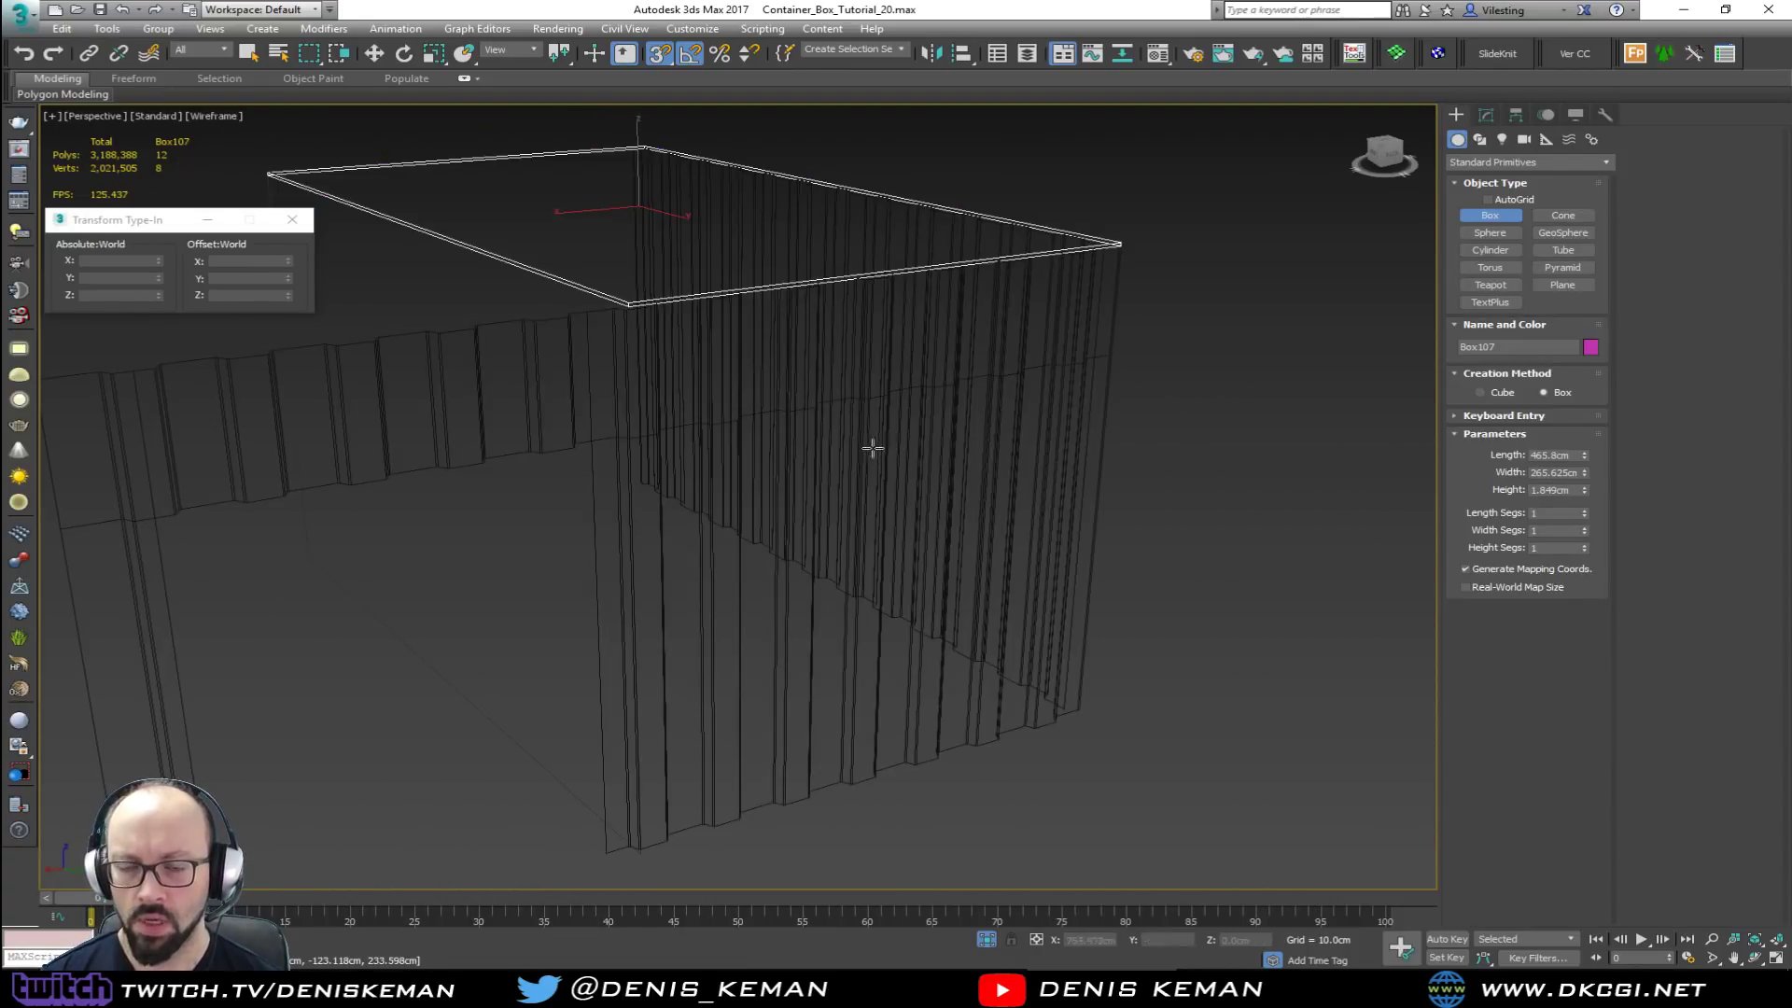
Step: Lower the thin box and snap it vertically to the bottom edge of the container walls
{"action": "scroll", "coordinate": [711, 330], "scroll_direction": "down", "scroll_amount": 4}
{"action": "key", "text": "w"}
{"action": "key", "text": "s"}
{"action": "left_click_drag", "start_coordinate": [723, 297], "coordinate": [753, 688]}
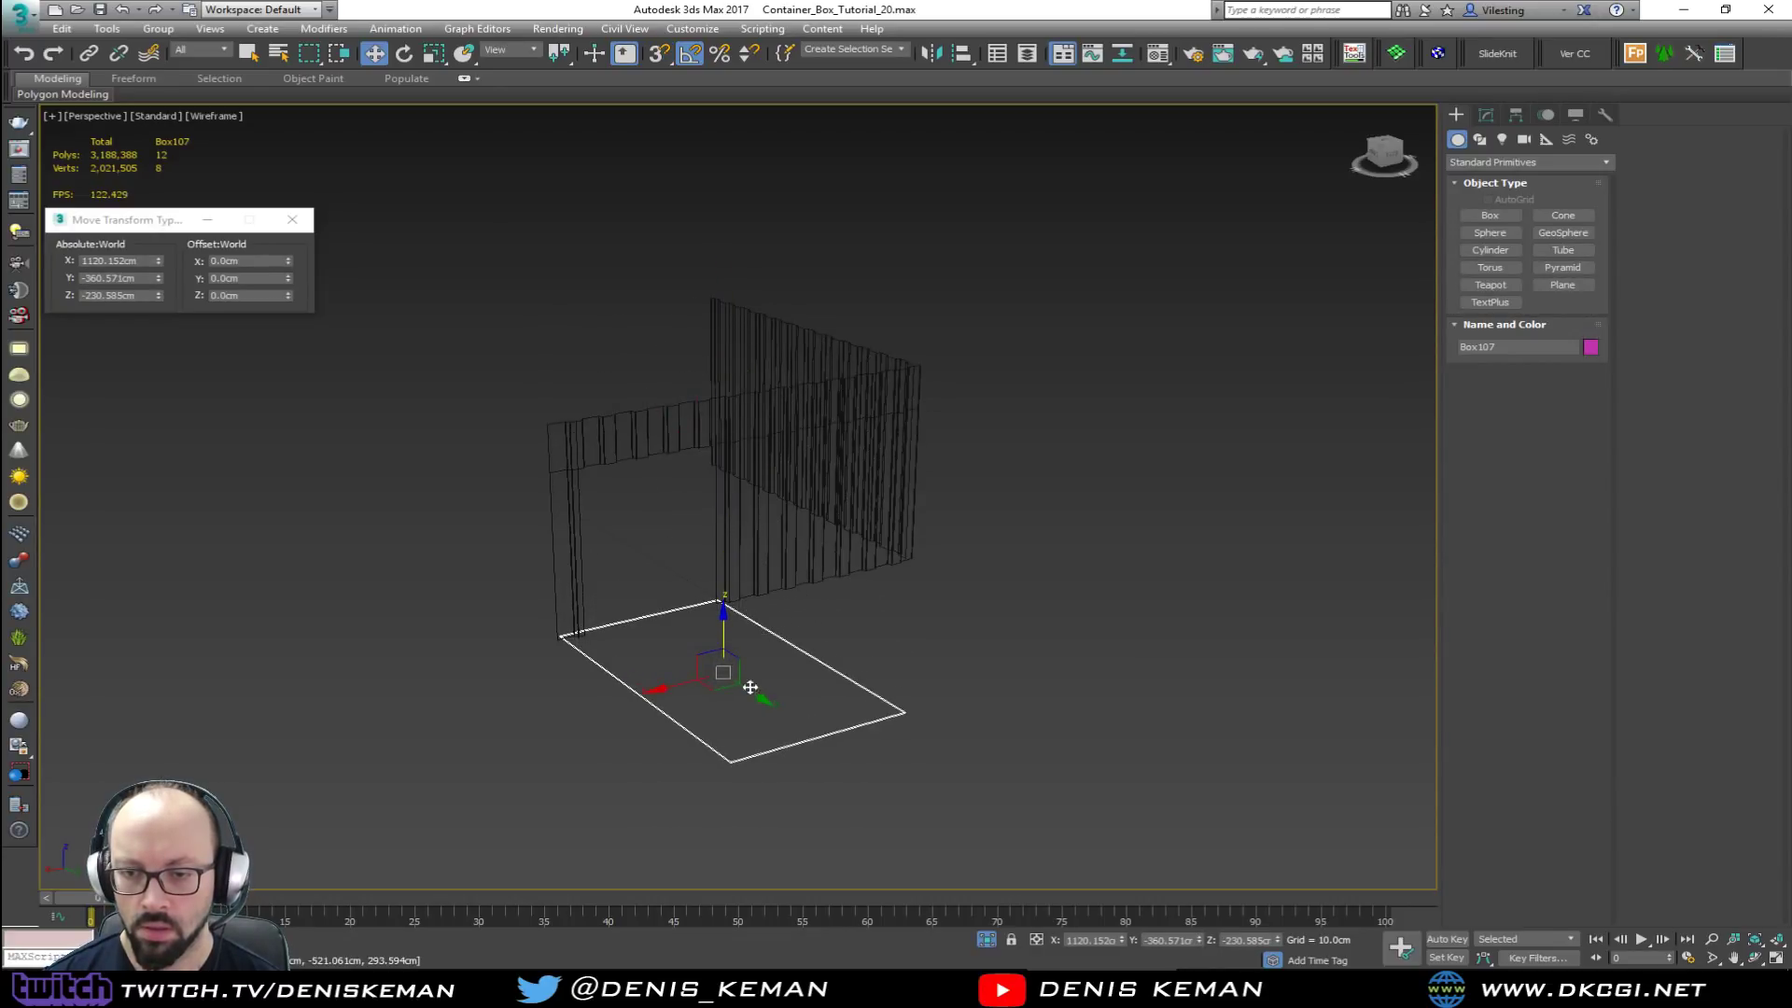
{"action": "key", "text": "z"}
{"action": "key", "text": "s"}
{"action": "left_click_drag", "start_coordinate": [699, 816], "coordinate": [629, 232]}
{"action": "key", "text": "z"}
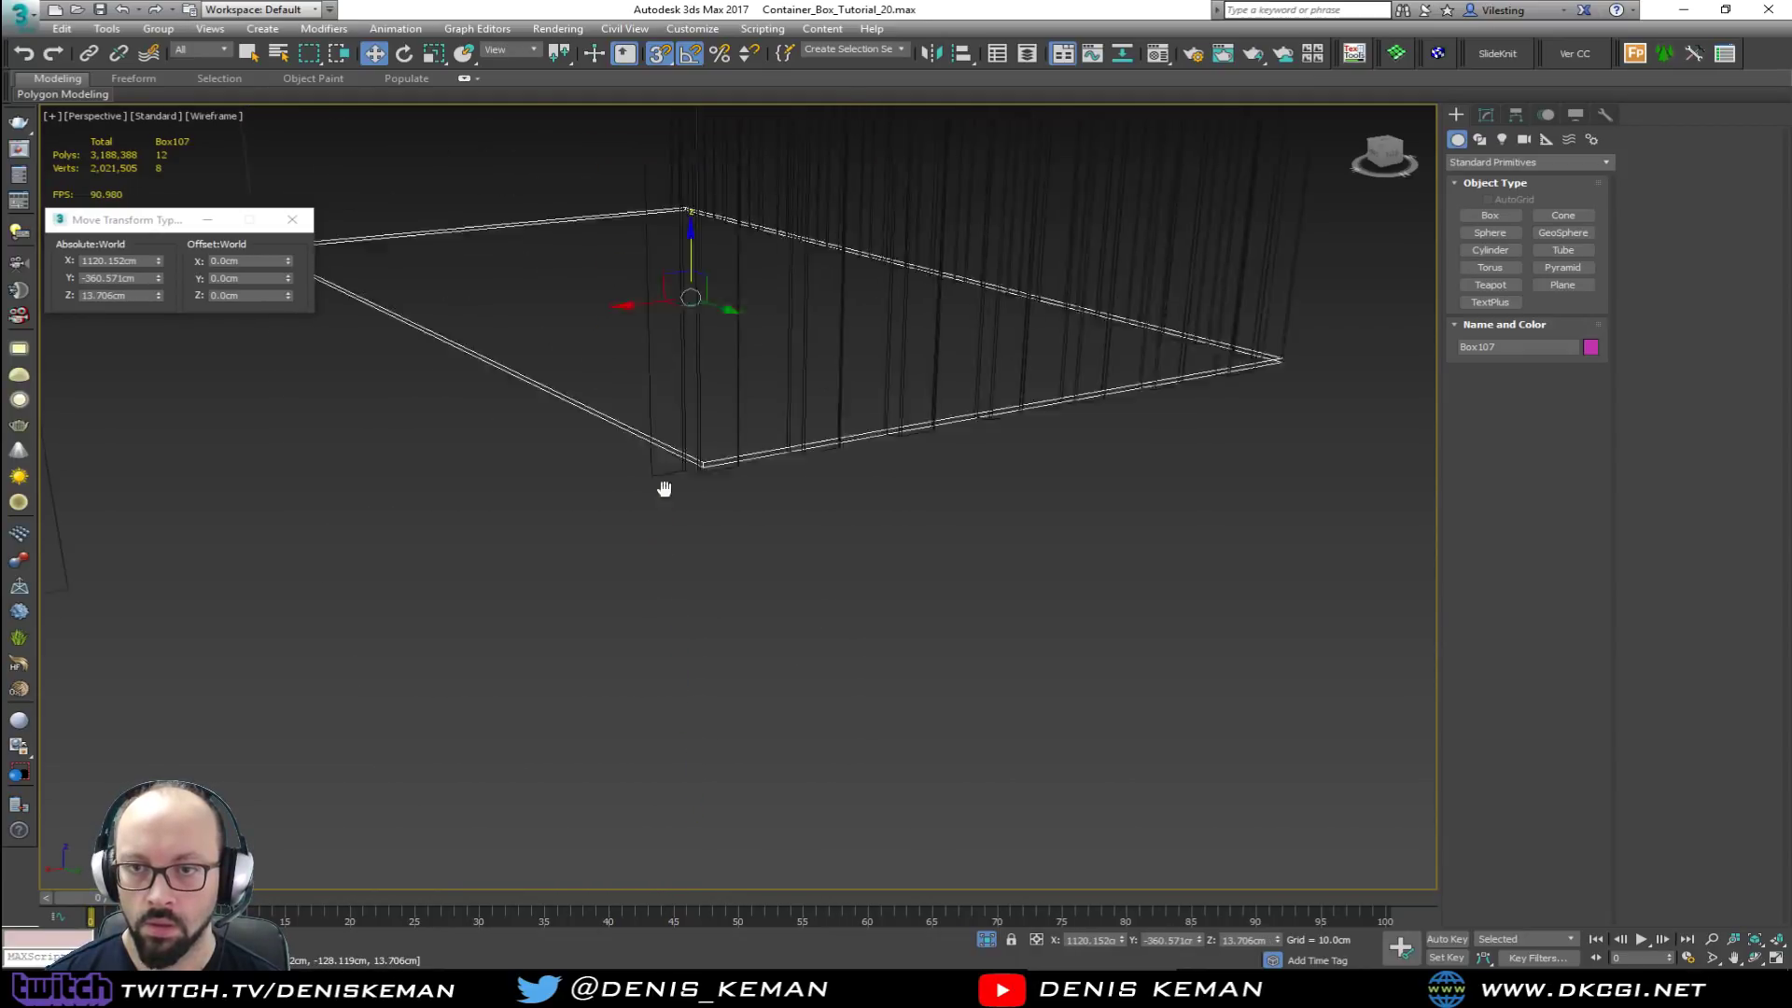
Step: Add an Edit Poly modifier to the box and raise its top polygon, snapping it to the walls' top edge
{"action": "left_click", "coordinate": [1480, 122]}
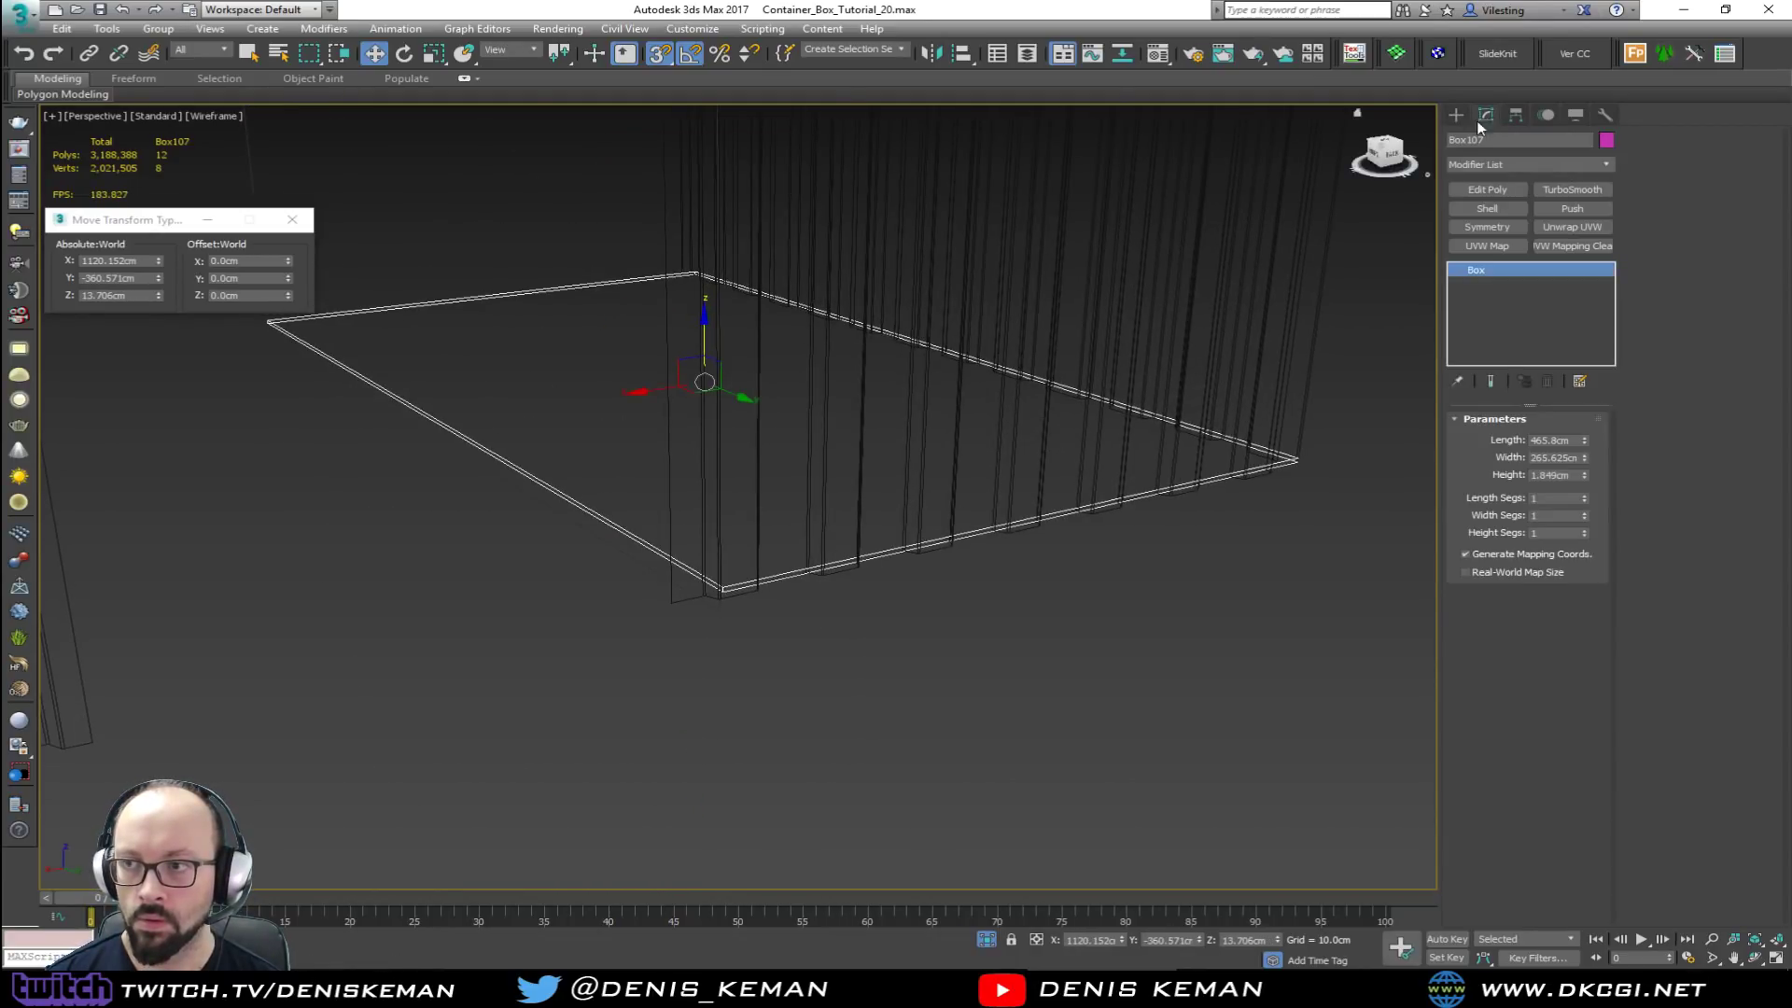
{"action": "left_click", "coordinate": [1487, 189]}
{"action": "left_click", "coordinate": [808, 480]}
{"action": "left_click", "coordinate": [564, 496]}
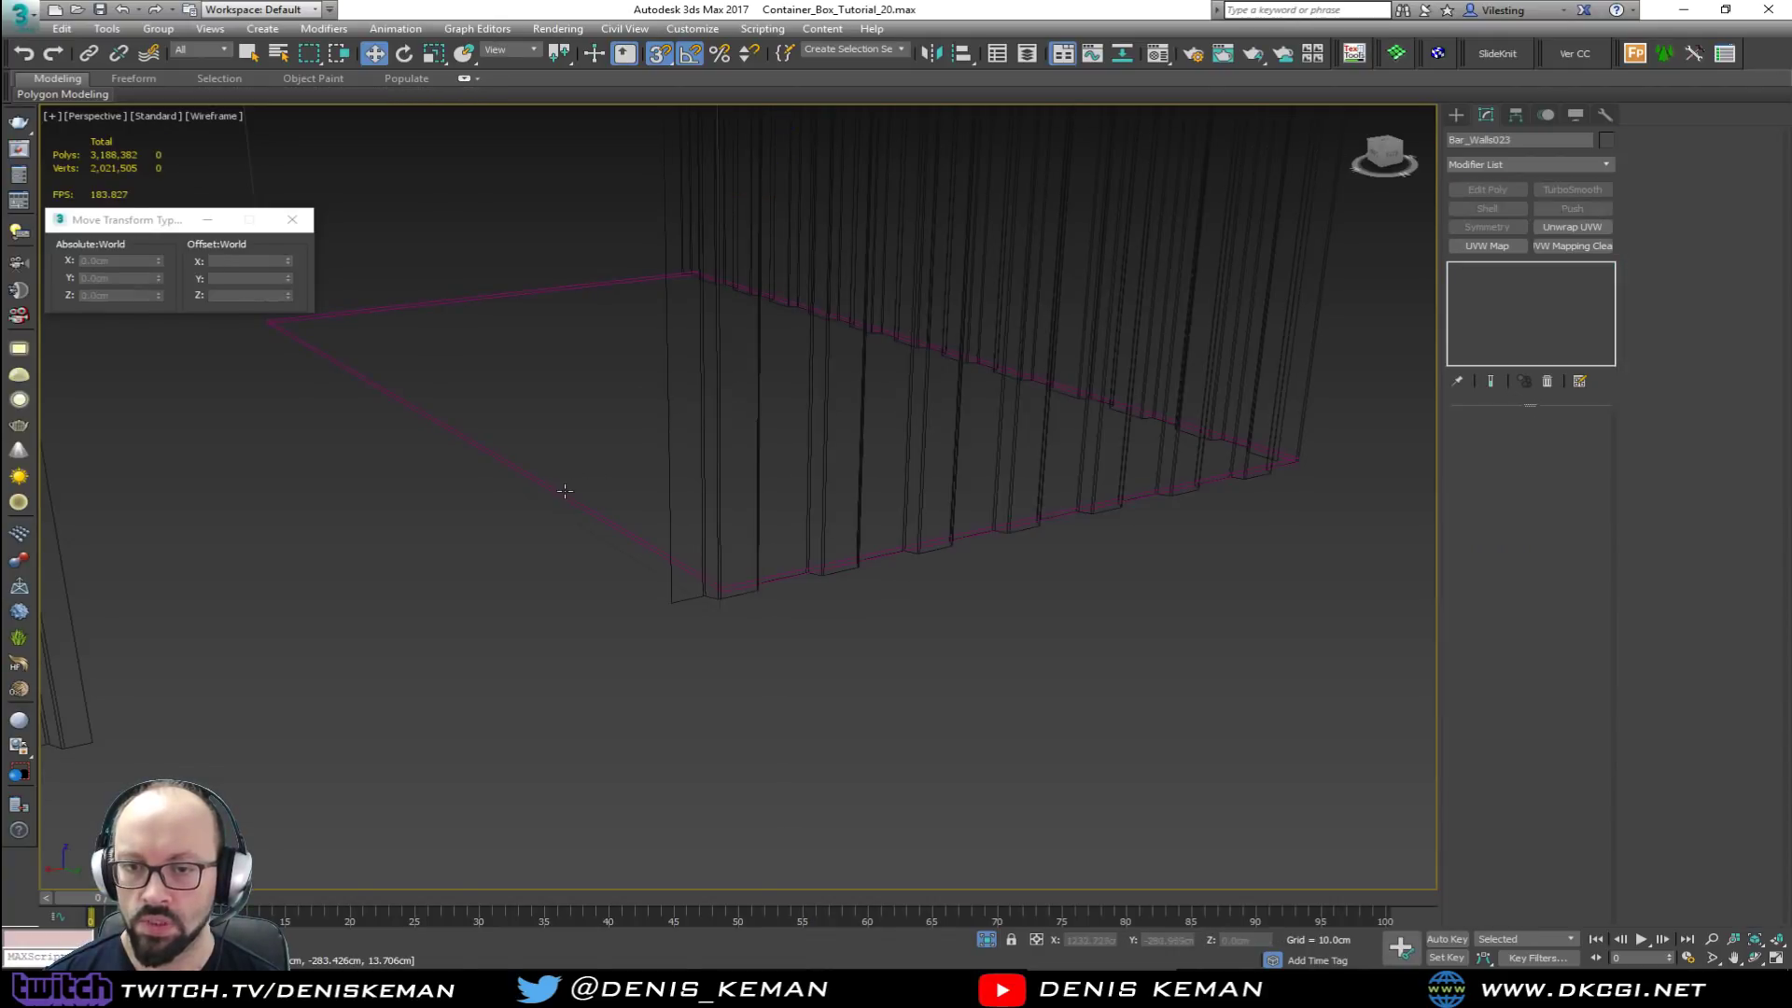
{"action": "left_click", "coordinate": [616, 448]}
{"action": "middle_click_drag", "start_coordinate": [628, 408], "coordinate": [715, 549], "text": "alt"}
{"action": "left_click_drag", "start_coordinate": [704, 581], "coordinate": [683, 248]}
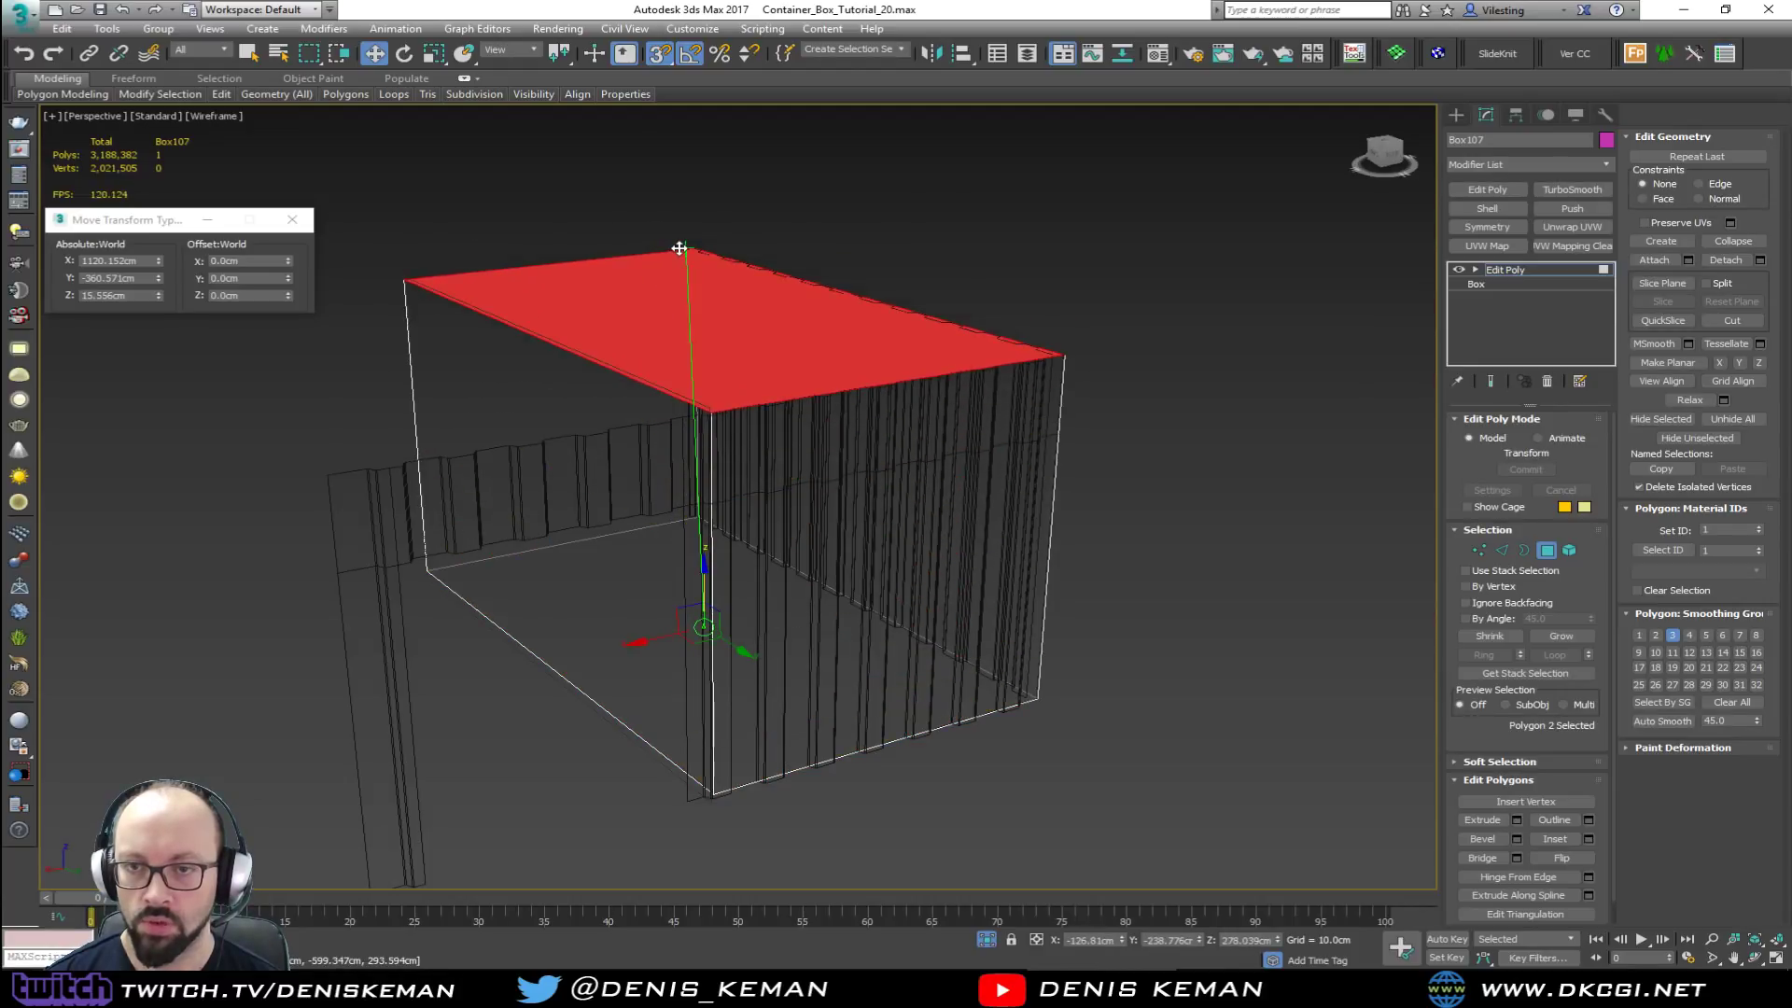
{"action": "left_click", "coordinate": [1547, 550]}
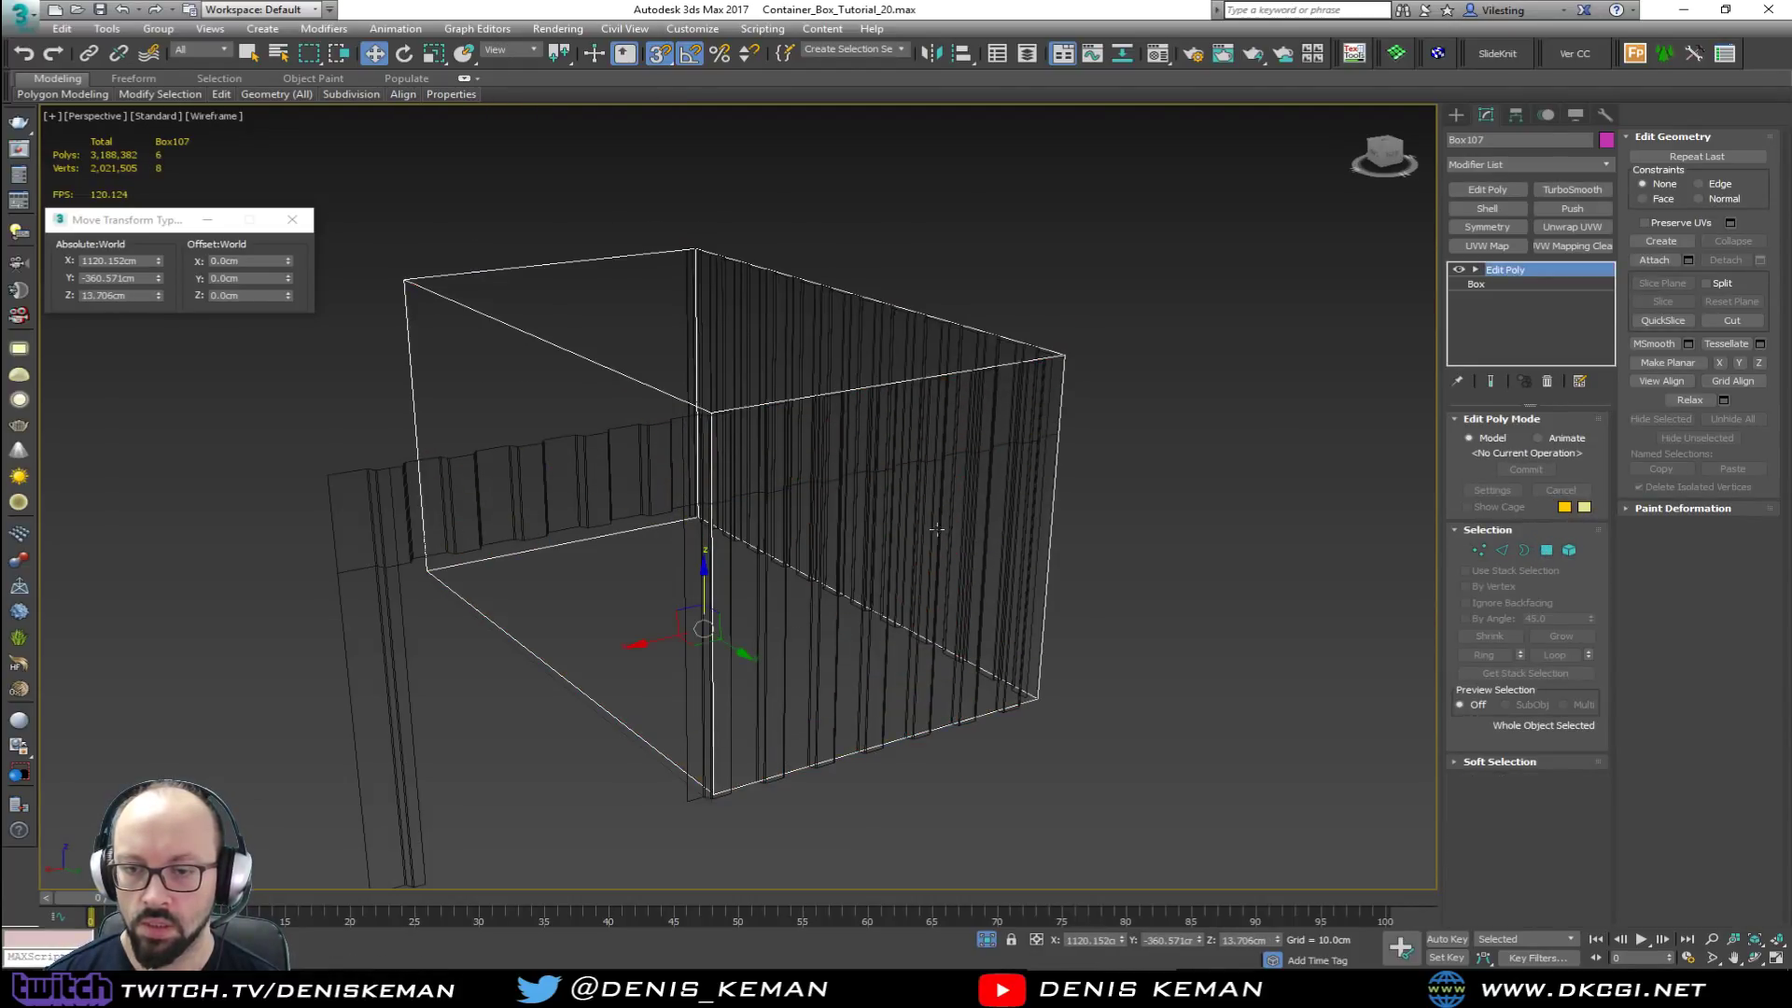
Step: Move the full-height box along X to about 487 cm, clear of the isolated walls
{"action": "middle_click_drag", "start_coordinate": [597, 597], "coordinate": [646, 624], "text": "alt"}
{"action": "left_click_drag", "start_coordinate": [646, 630], "coordinate": [1311, 519]}
{"action": "middle_click_drag", "start_coordinate": [990, 457], "coordinate": [868, 488], "text": "alt"}
{"action": "middle_click_drag", "start_coordinate": [868, 487], "coordinate": [638, 495]}
{"action": "scroll", "coordinate": [638, 495], "scroll_direction": "down", "scroll_amount": 4}
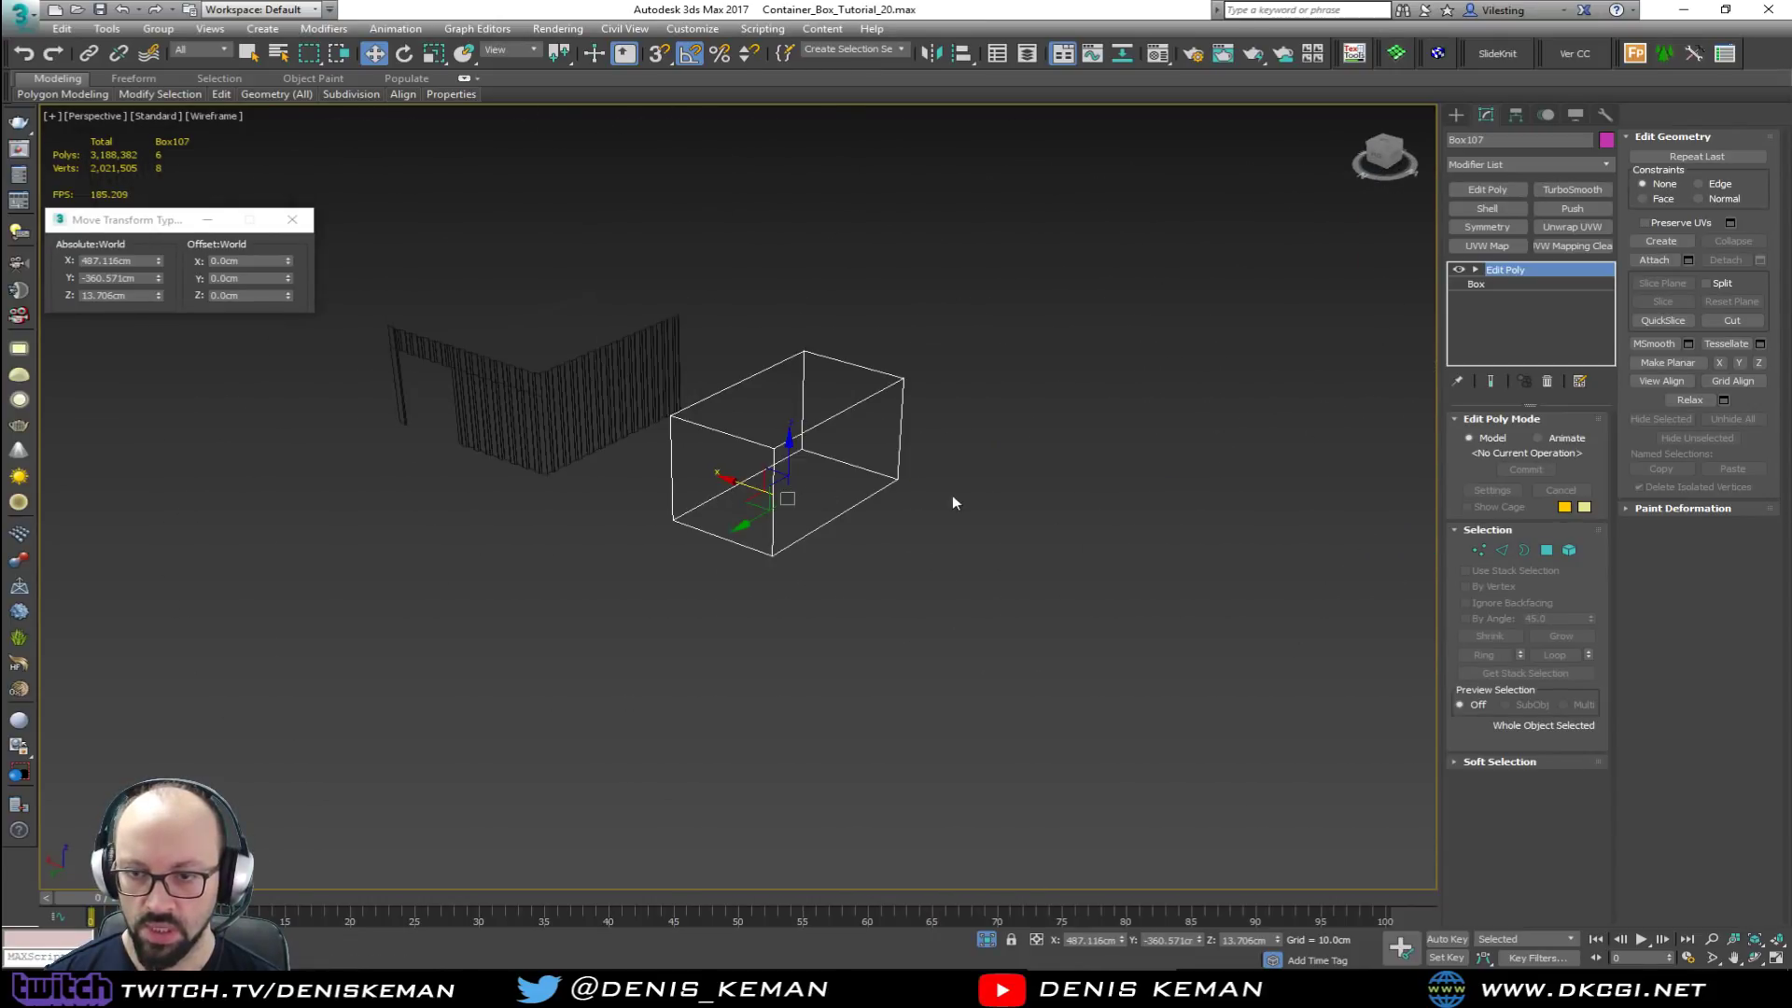
Step: Move the box along X to about 94 cm and end the isolation to bring back the rest of the scene
{"action": "left_click_drag", "start_coordinate": [754, 489], "coordinate": [910, 516]}
{"action": "right_click", "coordinate": [628, 424]}
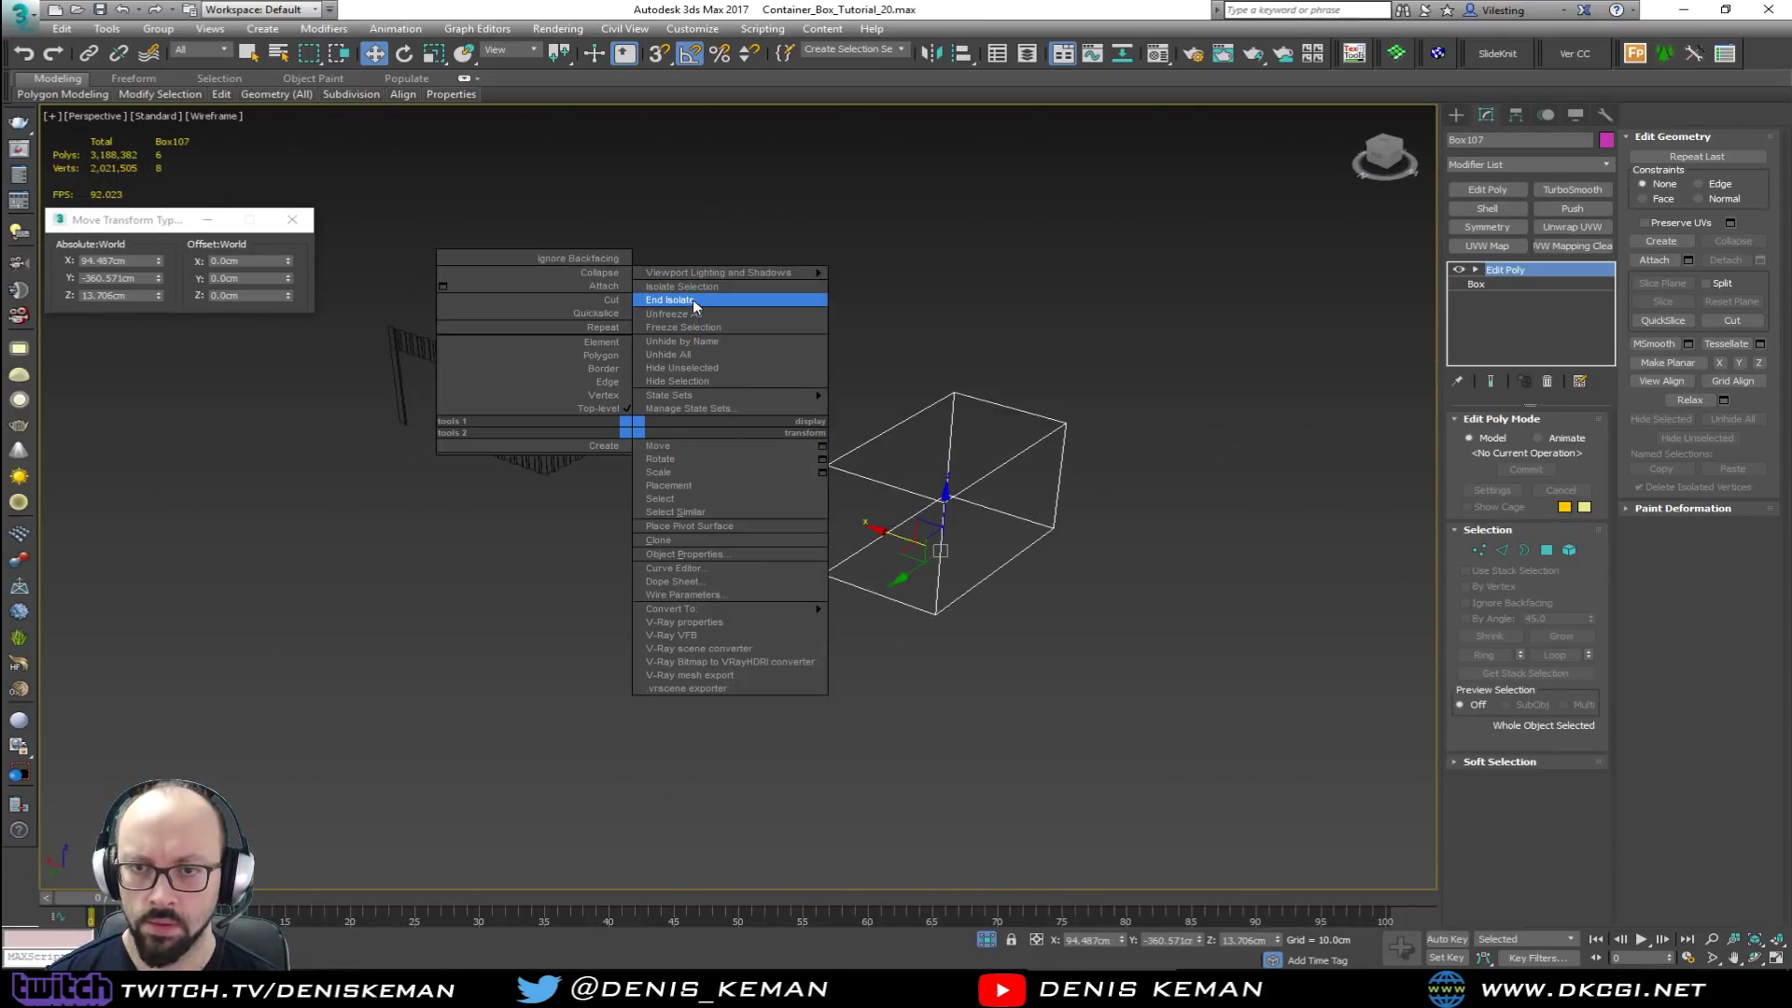
{"action": "left_click", "coordinate": [697, 300]}
{"action": "mouse_move", "coordinate": [816, 472]}
{"action": "middle_mouse_down"}
{"action": "mouse_move", "coordinate": [817, 541]}
{"action": "mouse_move", "coordinate": [597, 429]}
{"action": "mouse_move", "coordinate": [780, 448]}
{"action": "mouse_move", "coordinate": [907, 620]}
{"action": "middle_mouse_up"}
{"action": "scroll", "coordinate": [822, 550], "scroll_direction": "down", "scroll_amount": 4}
{"action": "key", "text": "F3"}
{"action": "scroll", "coordinate": [597, 429], "scroll_direction": "down", "scroll_amount": 4}
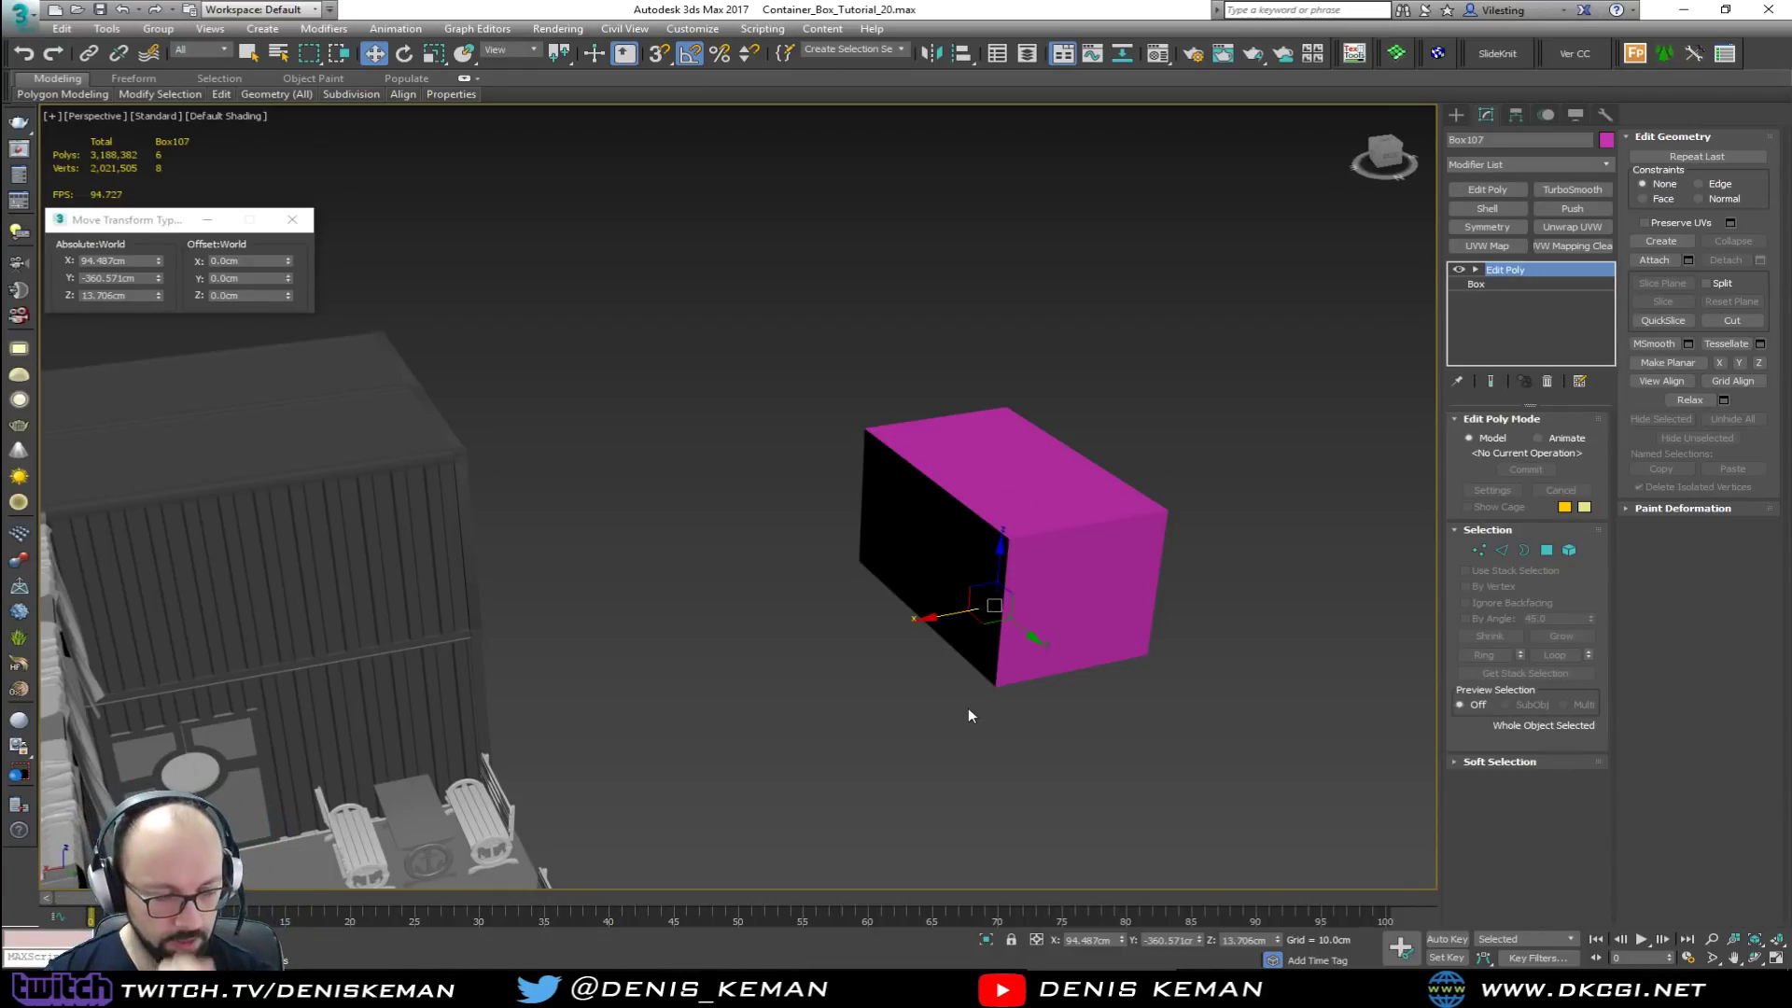
{"action": "mouse_move", "coordinate": [956, 473]}
{"action": "middle_mouse_down", "text": "alt"}
{"action": "mouse_move", "coordinate": [992, 532]}
{"action": "mouse_move", "coordinate": [1102, 516]}
{"action": "mouse_move", "coordinate": [826, 517]}
{"action": "mouse_move", "coordinate": [836, 605]}
{"action": "middle_mouse_up", "text": "alt"}
{"action": "key", "text": "F3"}
{"action": "scroll", "coordinate": [819, 540], "scroll_direction": "up", "scroll_amount": 5}
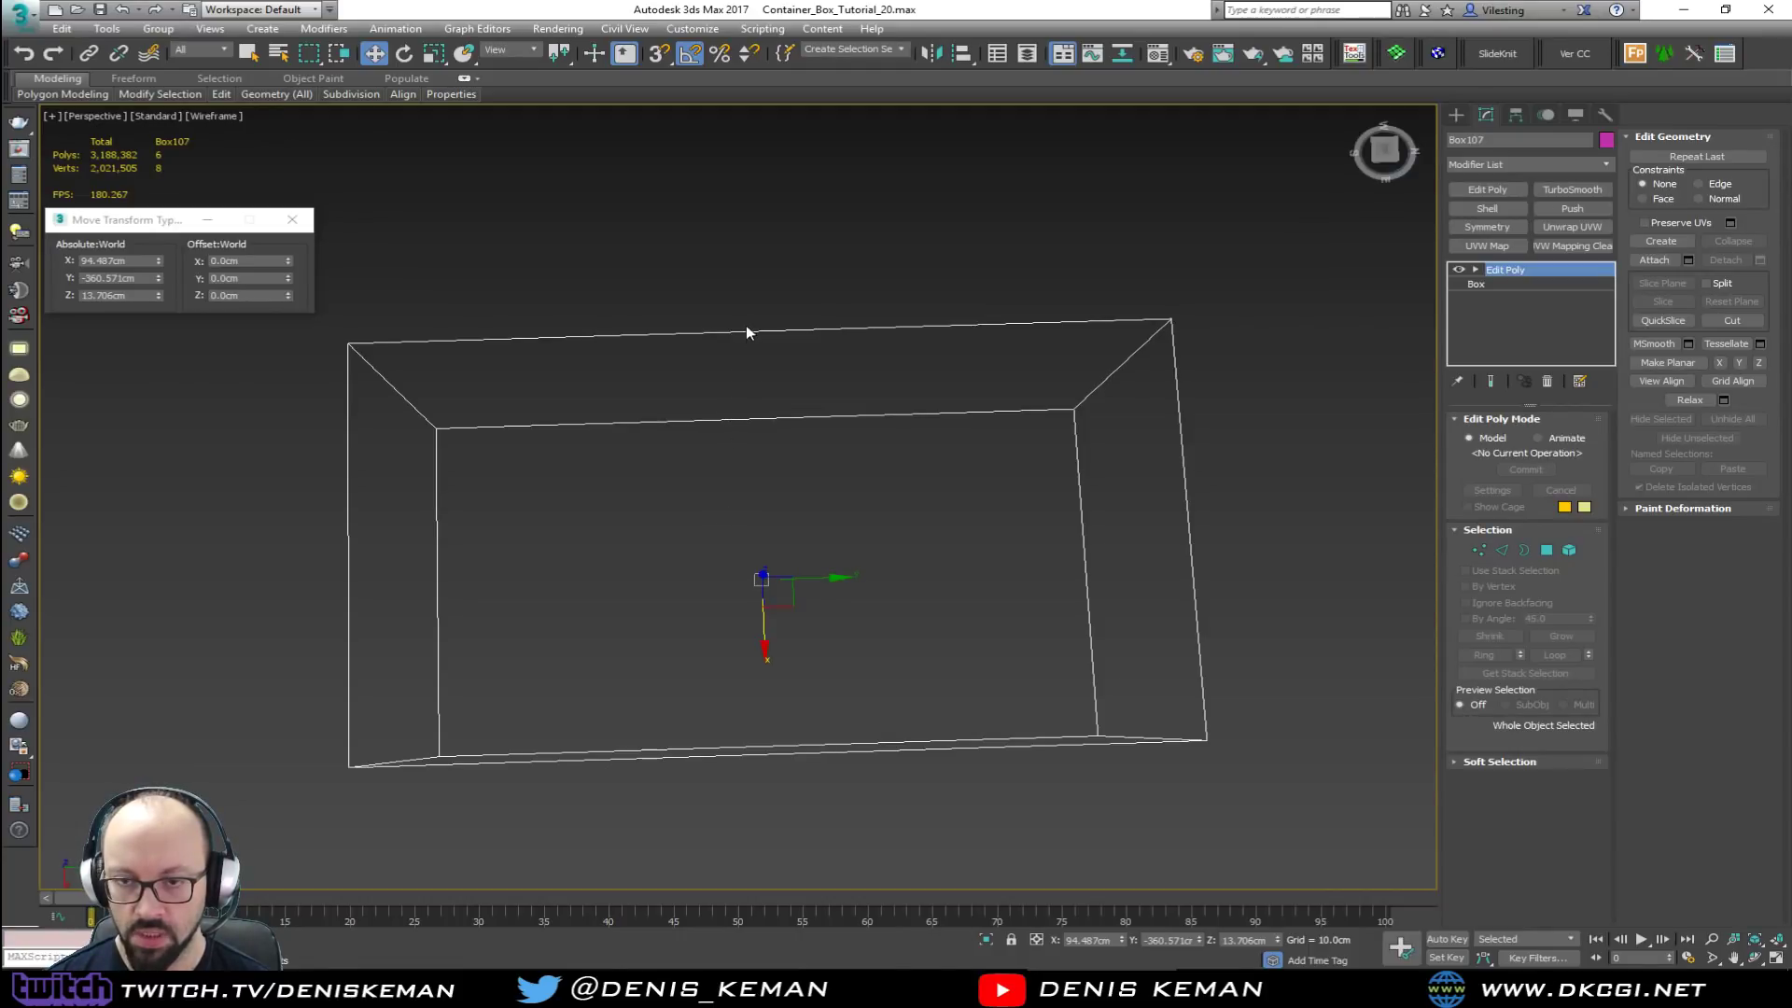
Step: Select the box's four widthwise edges as a ring and connect them with a lengthwise loop through the middle
{"action": "middle_click_drag", "start_coordinate": [742, 525], "coordinate": [740, 476], "text": "alt"}
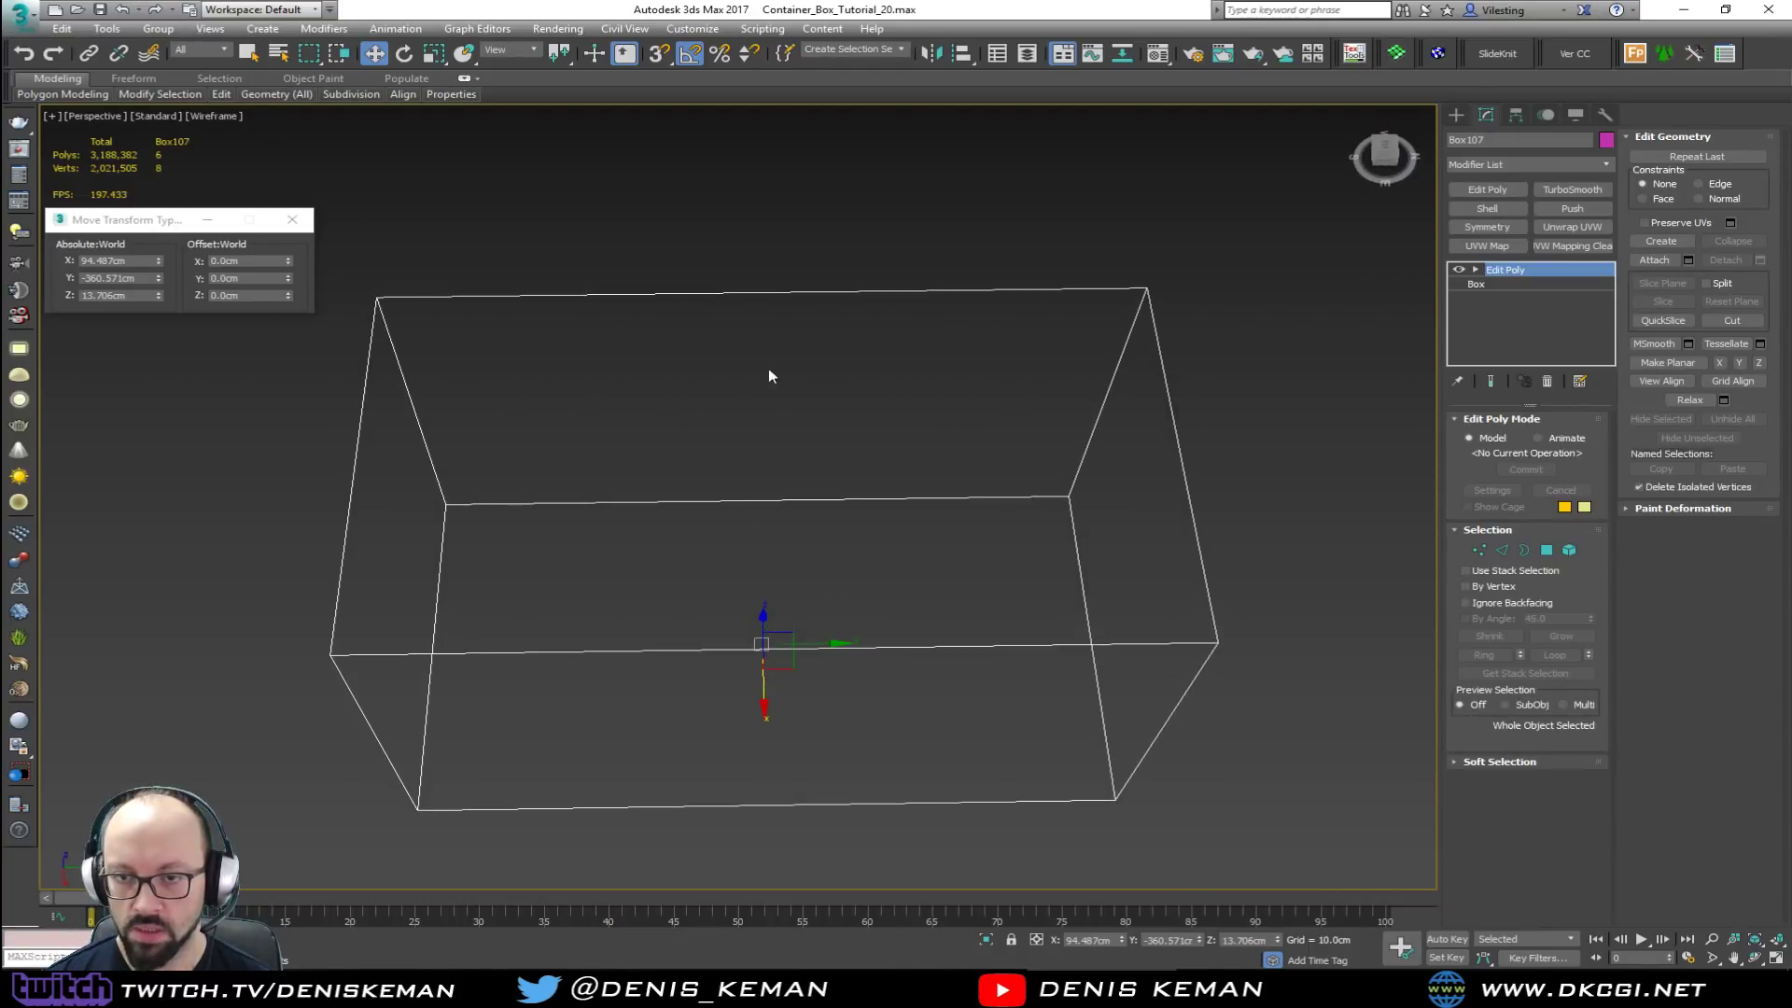
{"action": "key", "text": "2"}
{"action": "middle_click_drag", "start_coordinate": [420, 534], "coordinate": [672, 528], "text": "alt"}
{"action": "left_click", "coordinate": [760, 716]}
{"action": "key", "text": "alt+f"}
{"action": "middle_click_drag", "start_coordinate": [748, 768], "coordinate": [601, 739]}
{"action": "key", "text": "alt+r"}
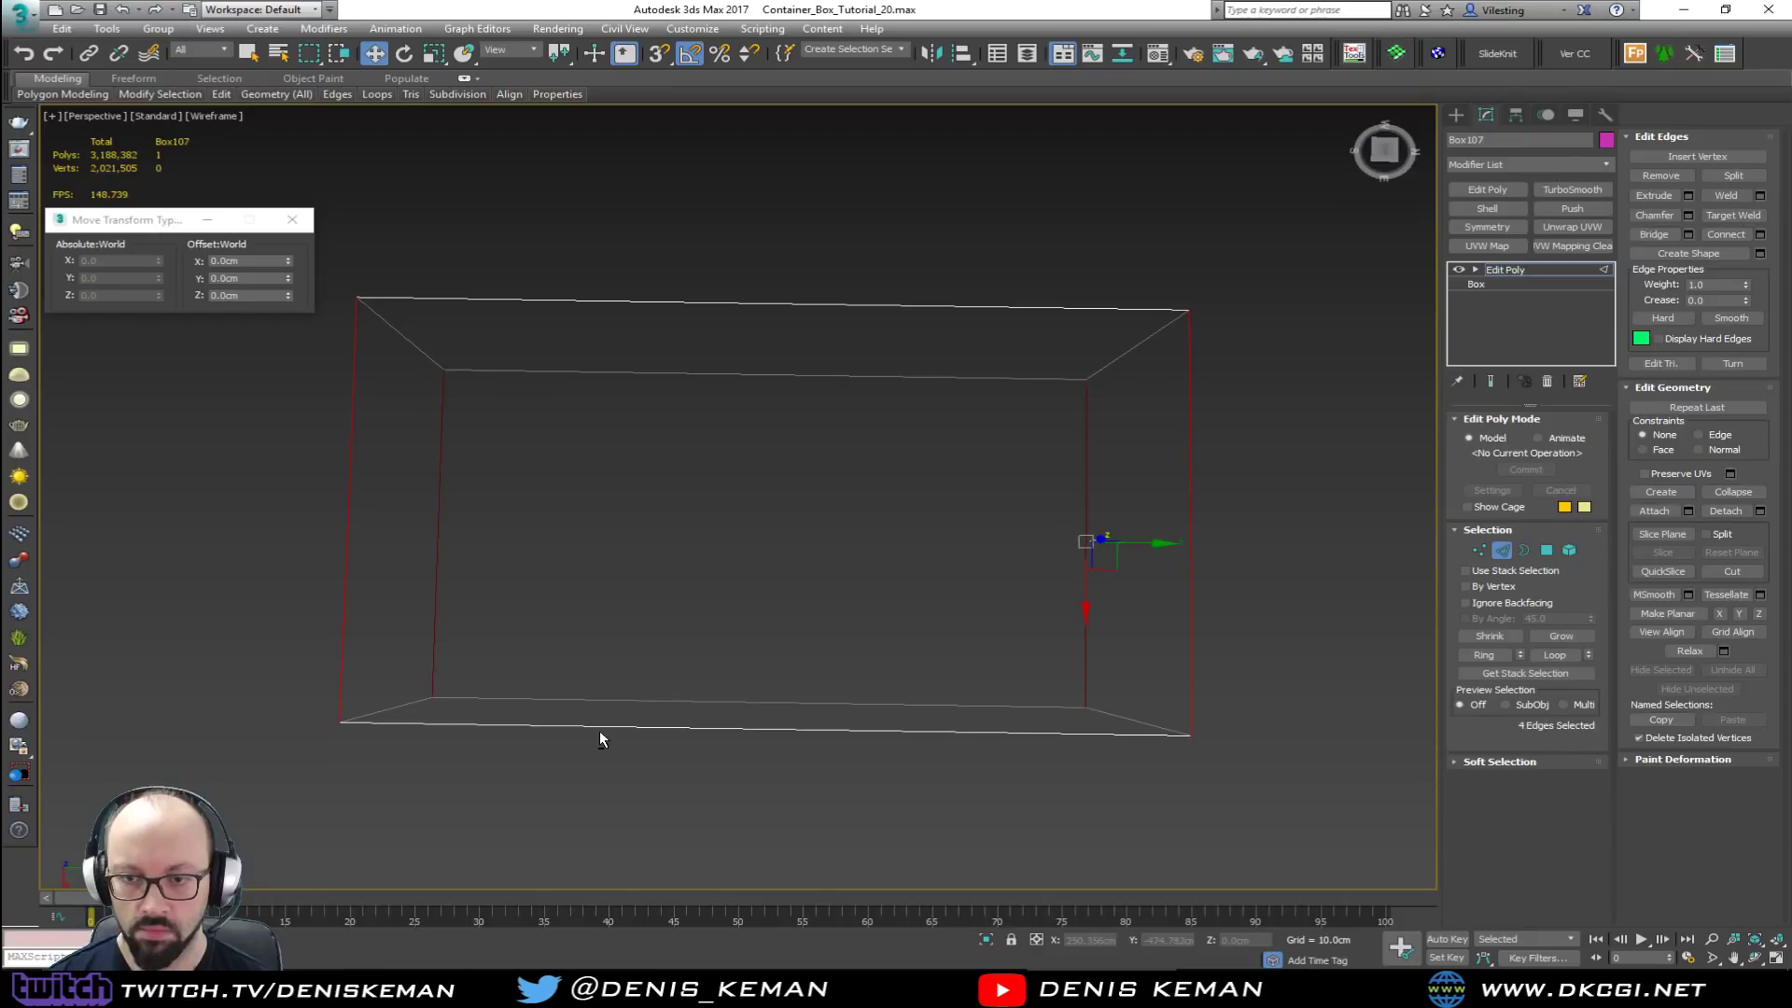
{"action": "left_click", "coordinate": [1671, 236]}
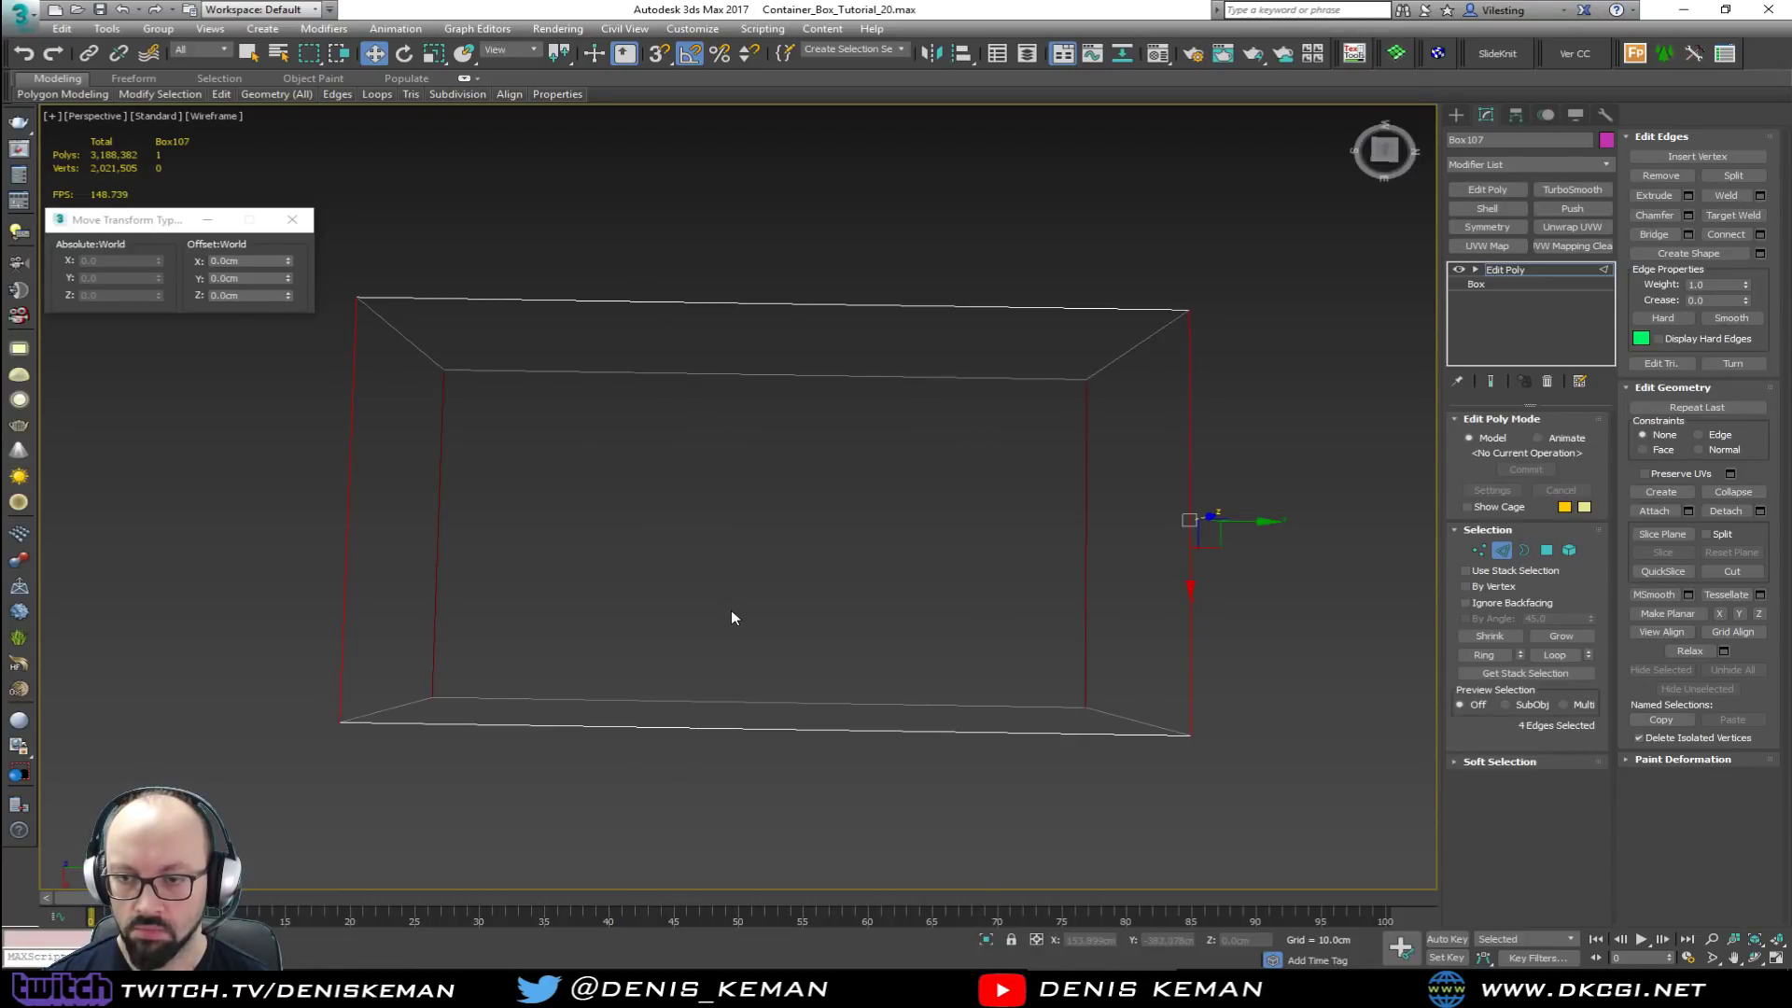
{"action": "left_click", "coordinate": [1722, 236]}
{"action": "middle_click_drag", "start_coordinate": [1116, 448], "coordinate": [974, 422], "text": "alt"}
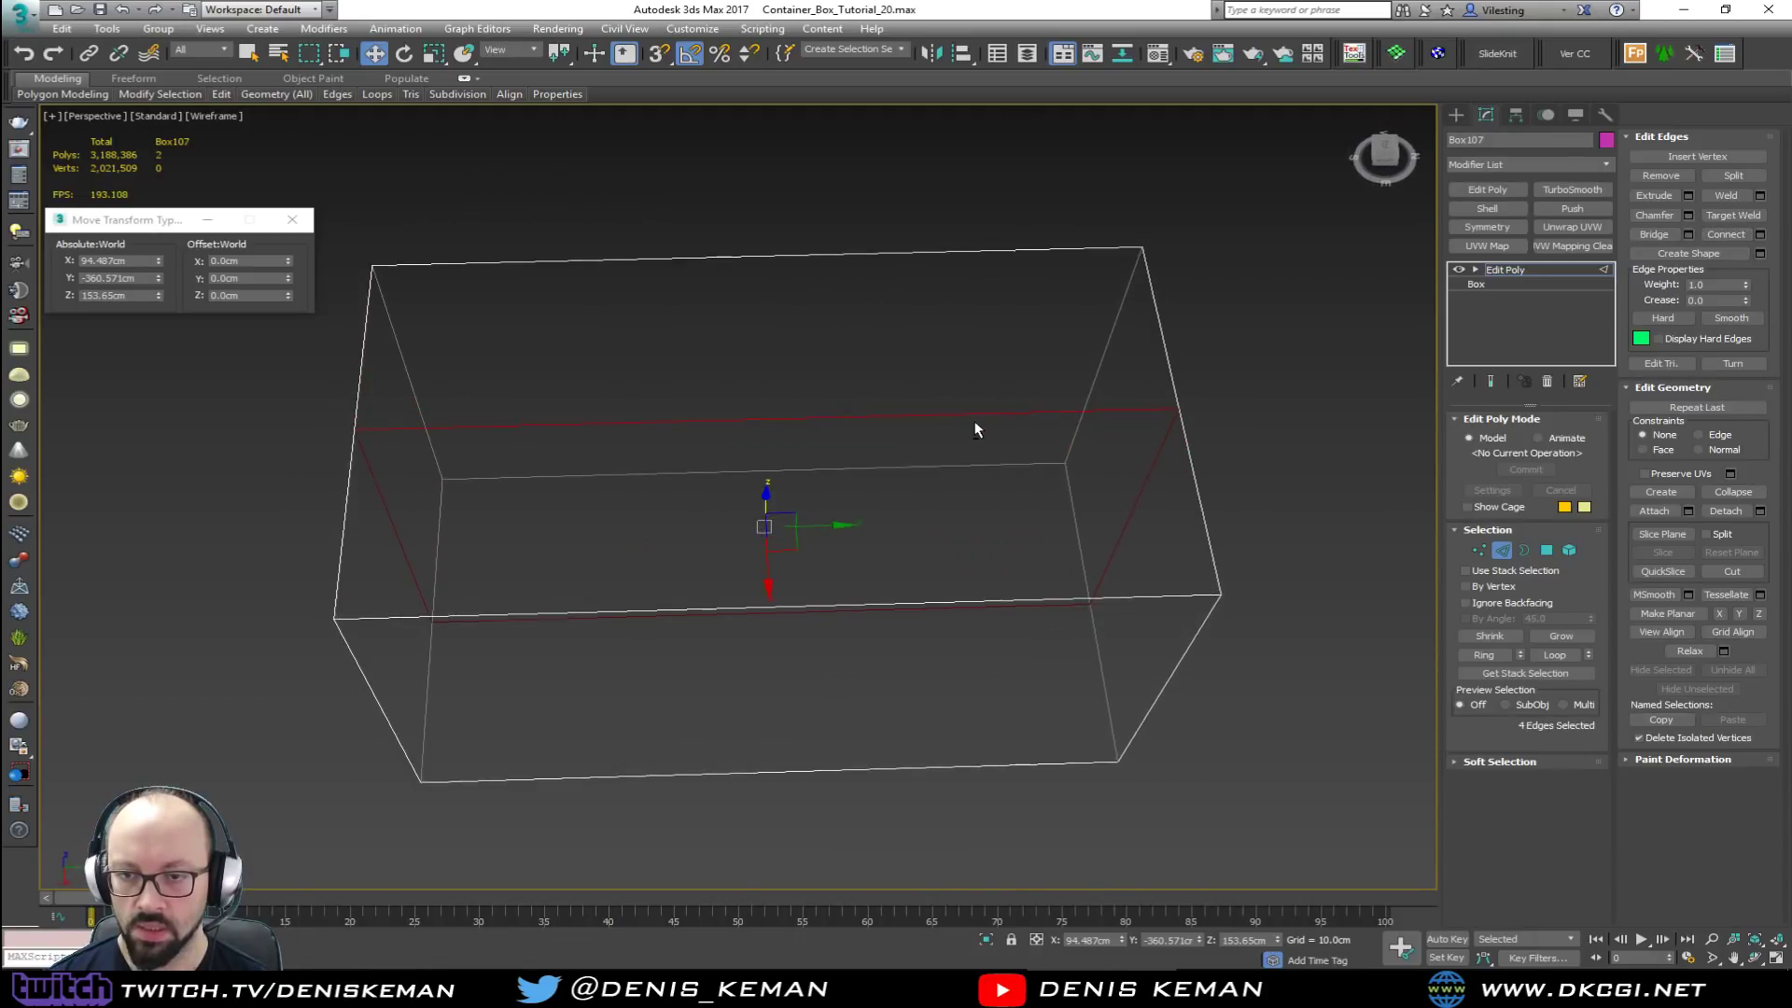
Step: Select the box's six lengthwise edges, connect them with a crosswise middle loop, and leave edge editing
{"action": "left_click_drag", "start_coordinate": [770, 863], "coordinate": [757, 829]}
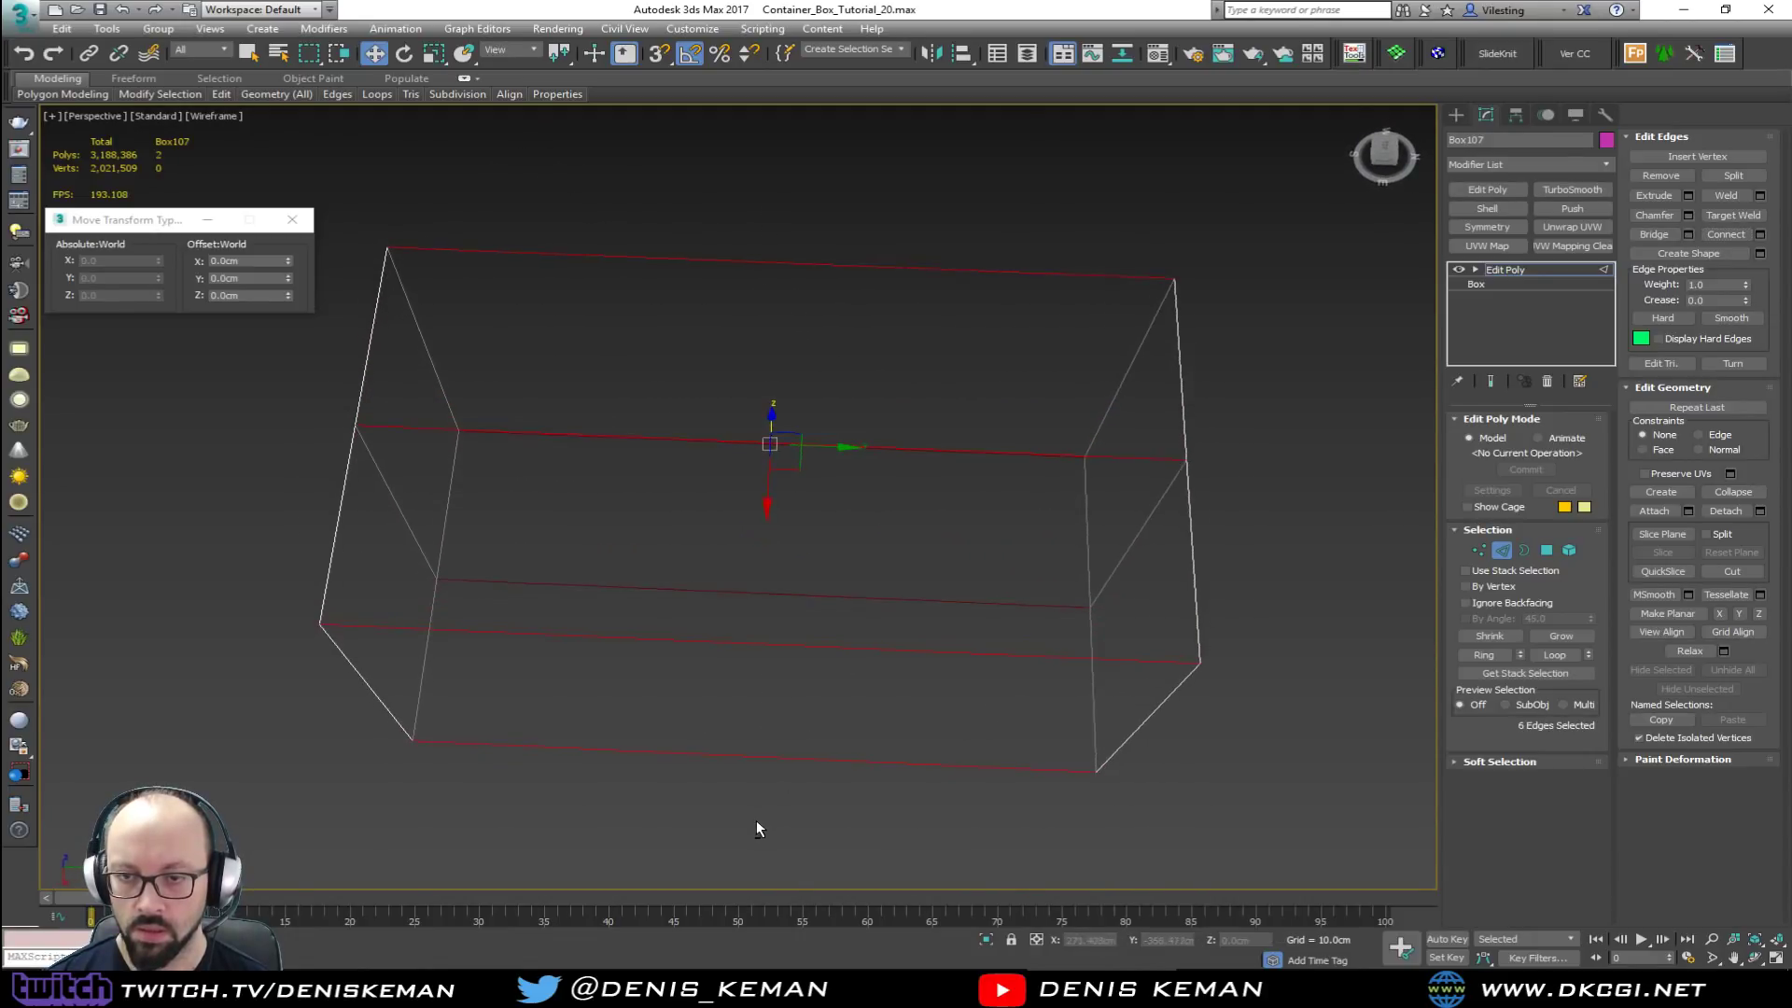
{"action": "left_click", "coordinate": [1725, 234]}
{"action": "middle_click_drag", "start_coordinate": [1060, 580], "coordinate": [879, 493], "text": "alt"}
{"action": "left_click", "coordinate": [1501, 550]}
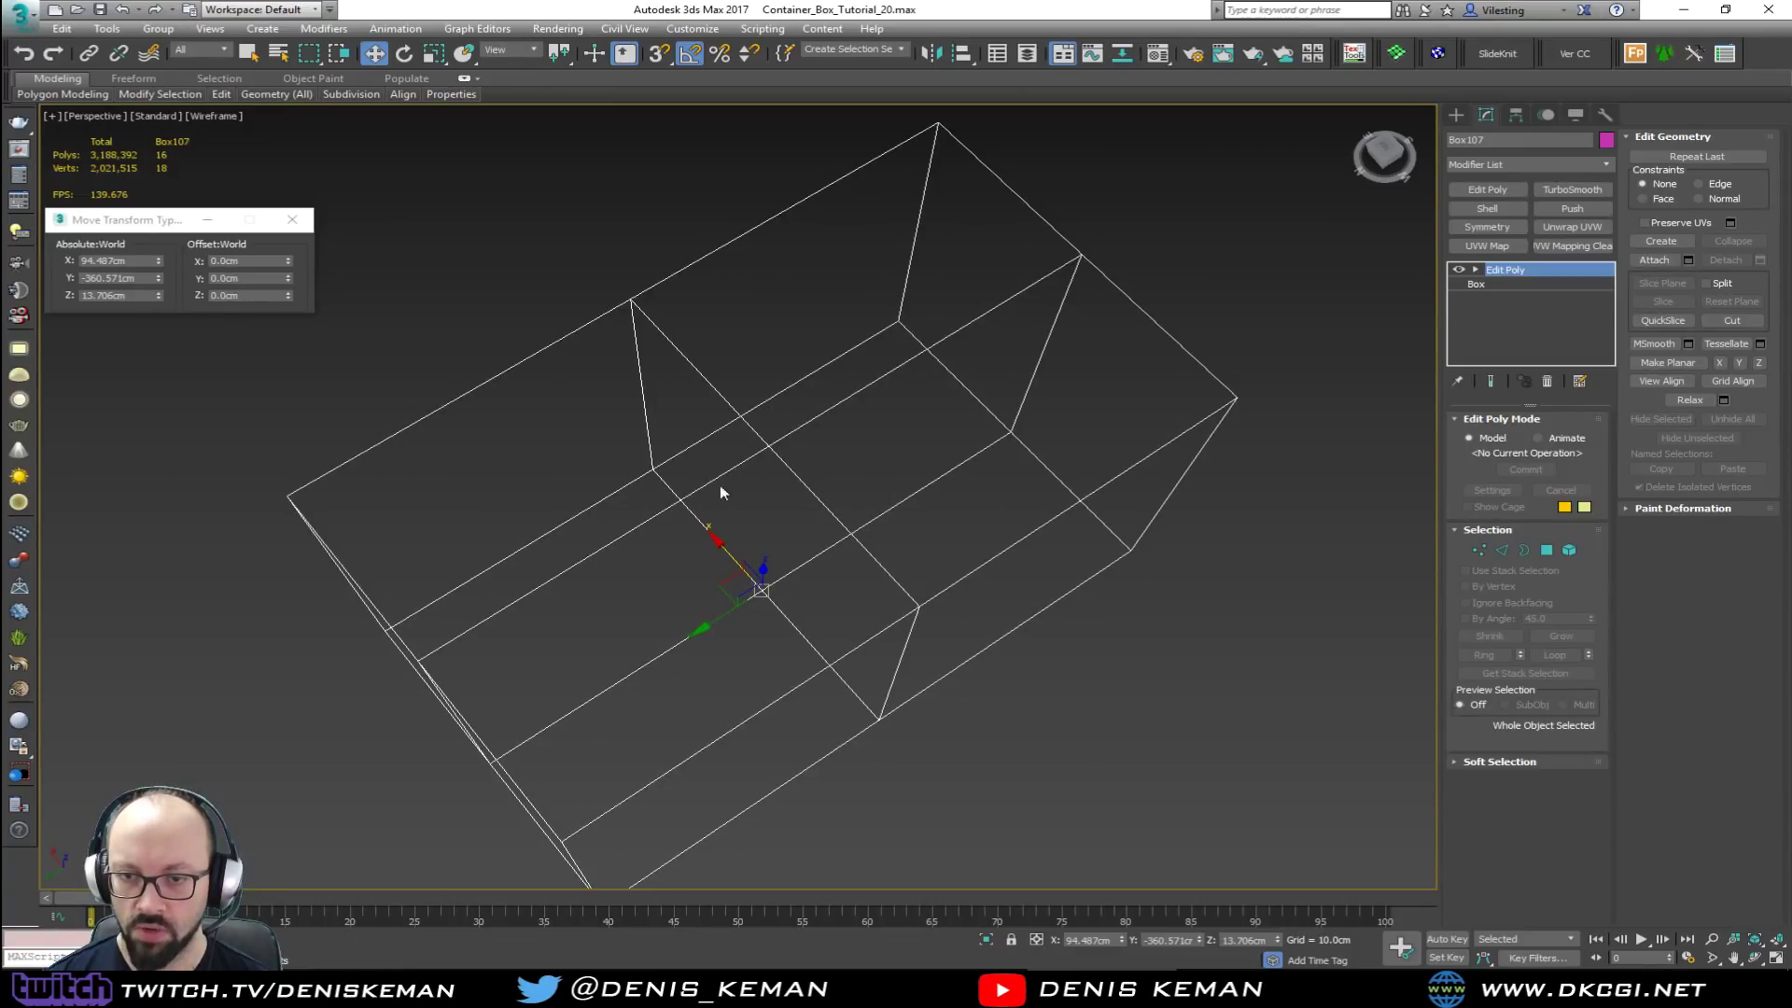
Step: Examine the subdivided box from several sides, in wireframe and shaded view, beside the container bar
{"action": "middle_click_drag", "start_coordinate": [941, 567], "coordinate": [1031, 551], "text": "alt"}
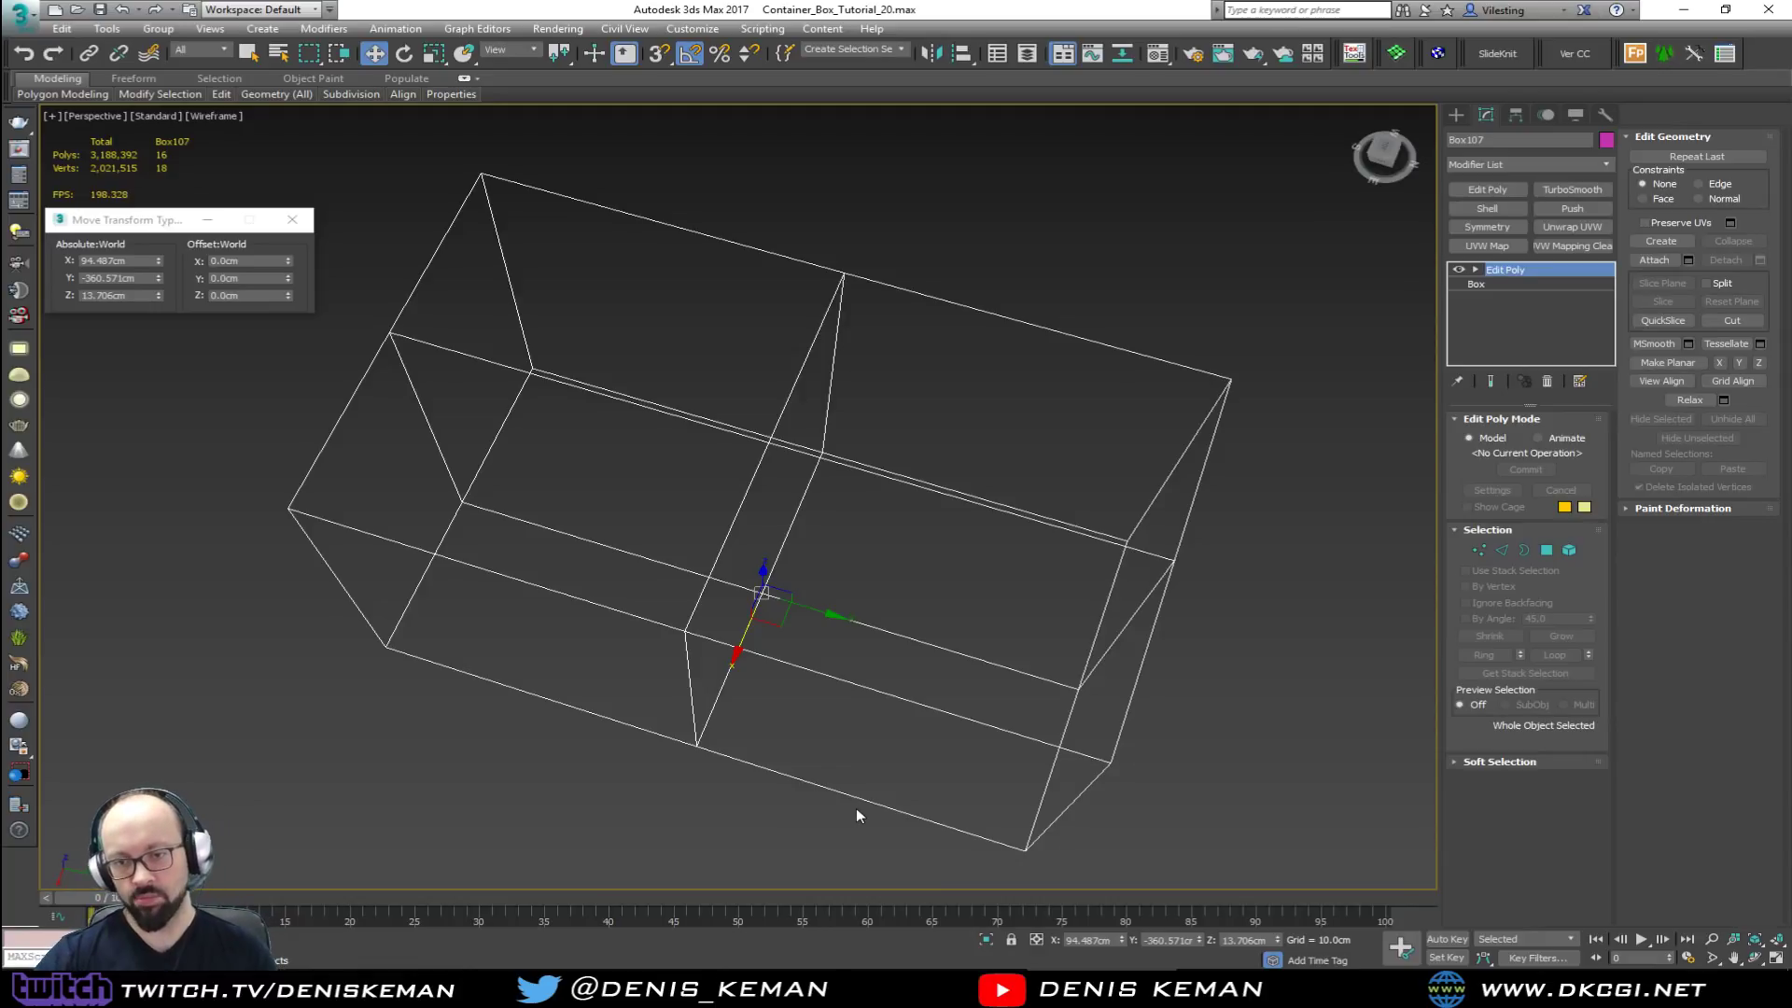
{"action": "mouse_move", "coordinate": [871, 663]}
{"action": "middle_mouse_down", "text": "alt"}
{"action": "mouse_move", "coordinate": [804, 614]}
{"action": "mouse_move", "coordinate": [903, 577]}
{"action": "mouse_move", "coordinate": [859, 573]}
{"action": "mouse_move", "coordinate": [787, 608]}
{"action": "mouse_move", "coordinate": [912, 507]}
{"action": "middle_mouse_up", "text": "alt"}
{"action": "scroll", "coordinate": [991, 470], "scroll_direction": "down", "scroll_amount": 3}
{"action": "key", "text": "F3"}
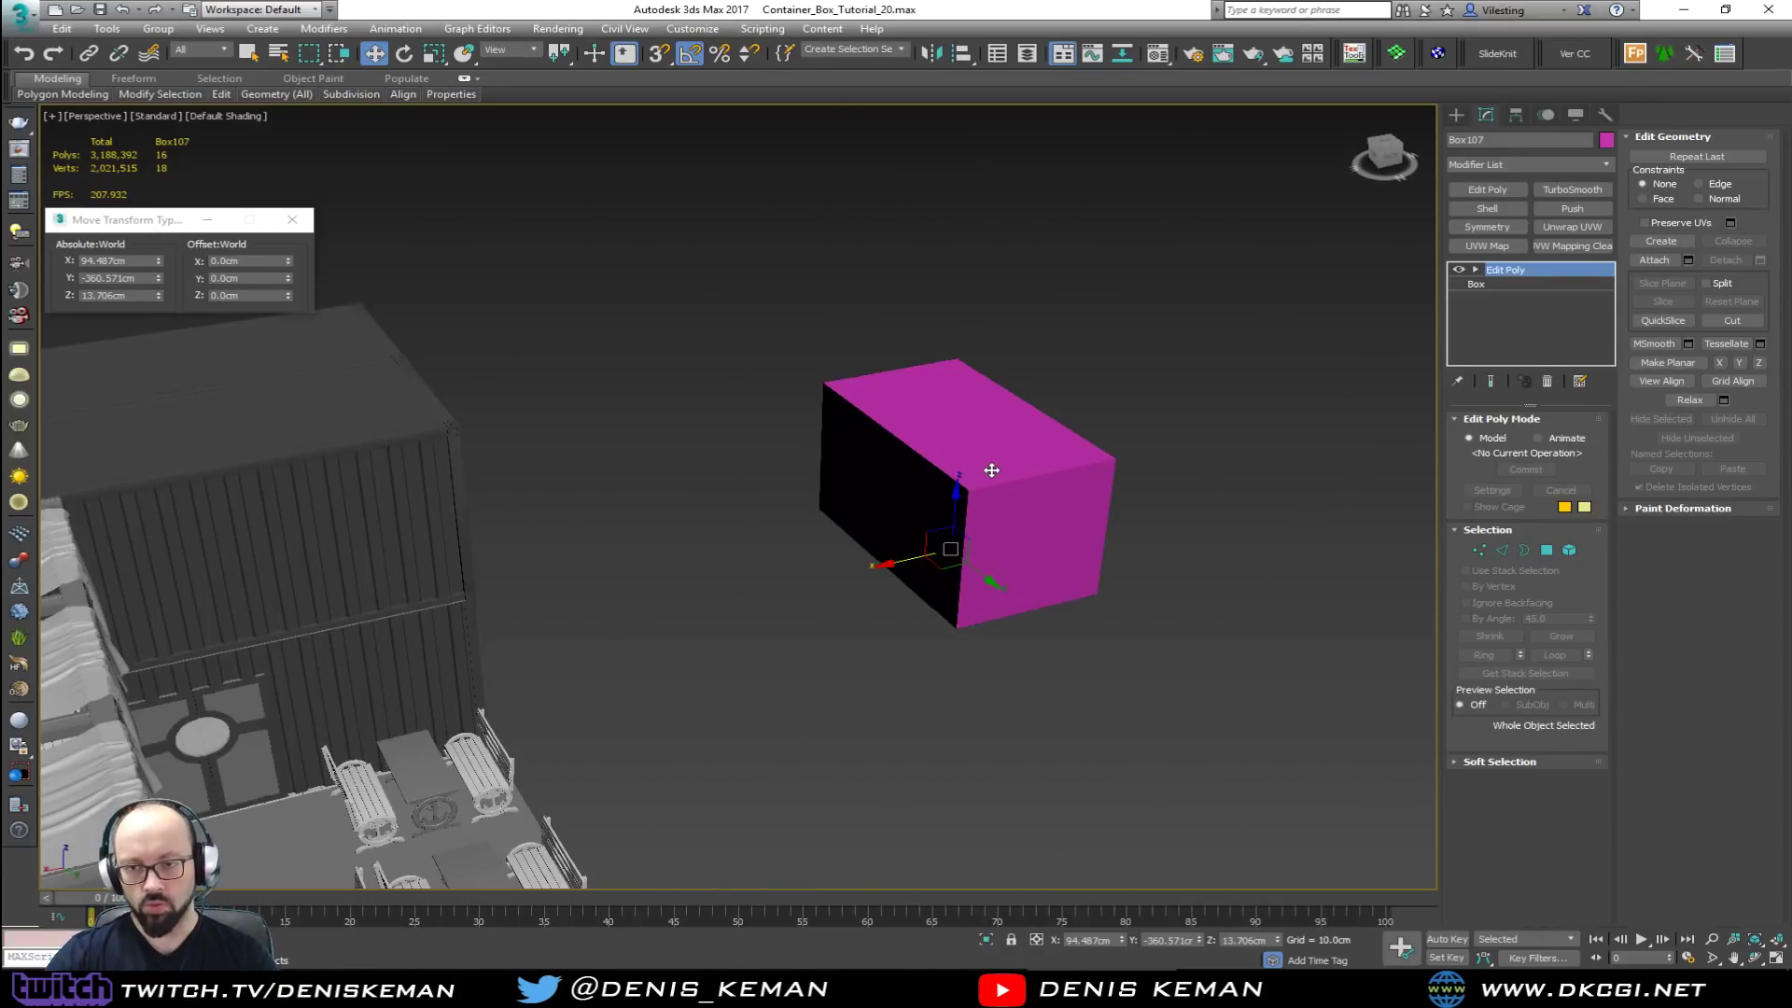
{"action": "left_click", "coordinate": [816, 626]}
{"action": "mouse_move", "coordinate": [840, 640]}
{"action": "middle_mouse_down", "text": "alt"}
{"action": "mouse_move", "coordinate": [796, 648]}
{"action": "mouse_move", "coordinate": [822, 642]}
{"action": "middle_mouse_up", "text": "alt"}
{"action": "left_click", "coordinate": [850, 605]}
{"action": "scroll", "coordinate": [876, 612], "scroll_direction": "up", "scroll_amount": 5}
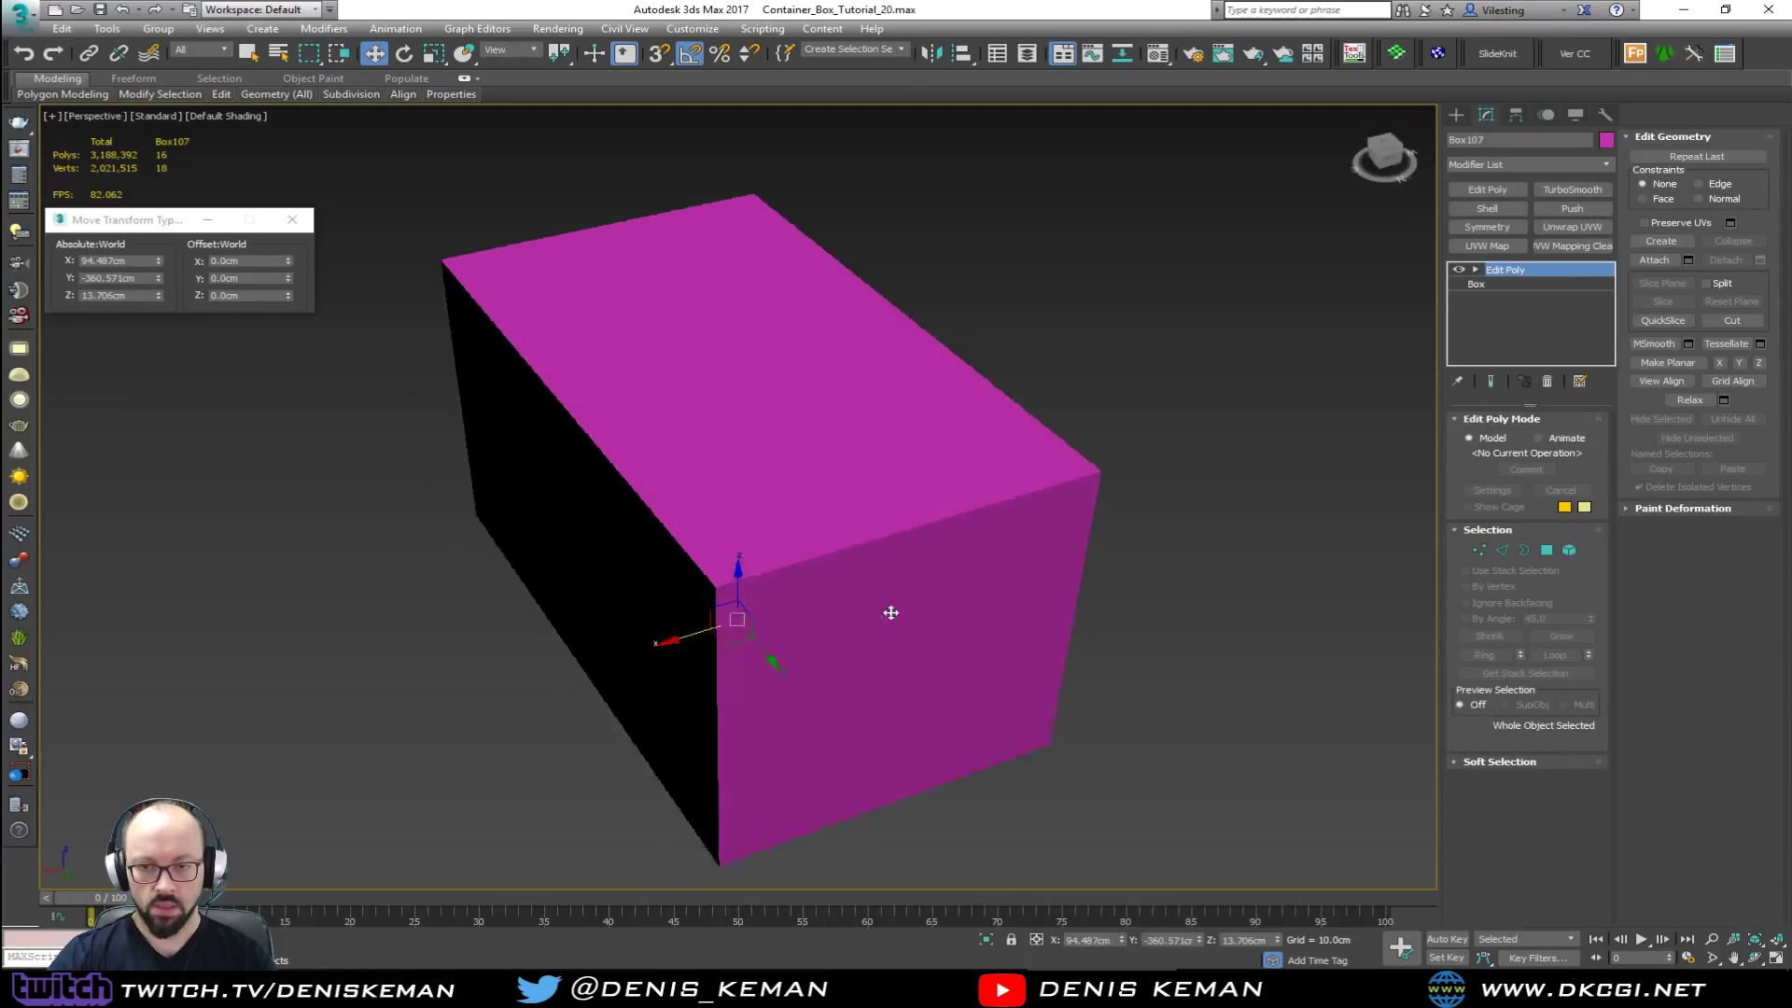
{"action": "middle_click_drag", "start_coordinate": [918, 611], "coordinate": [911, 610], "text": "alt"}
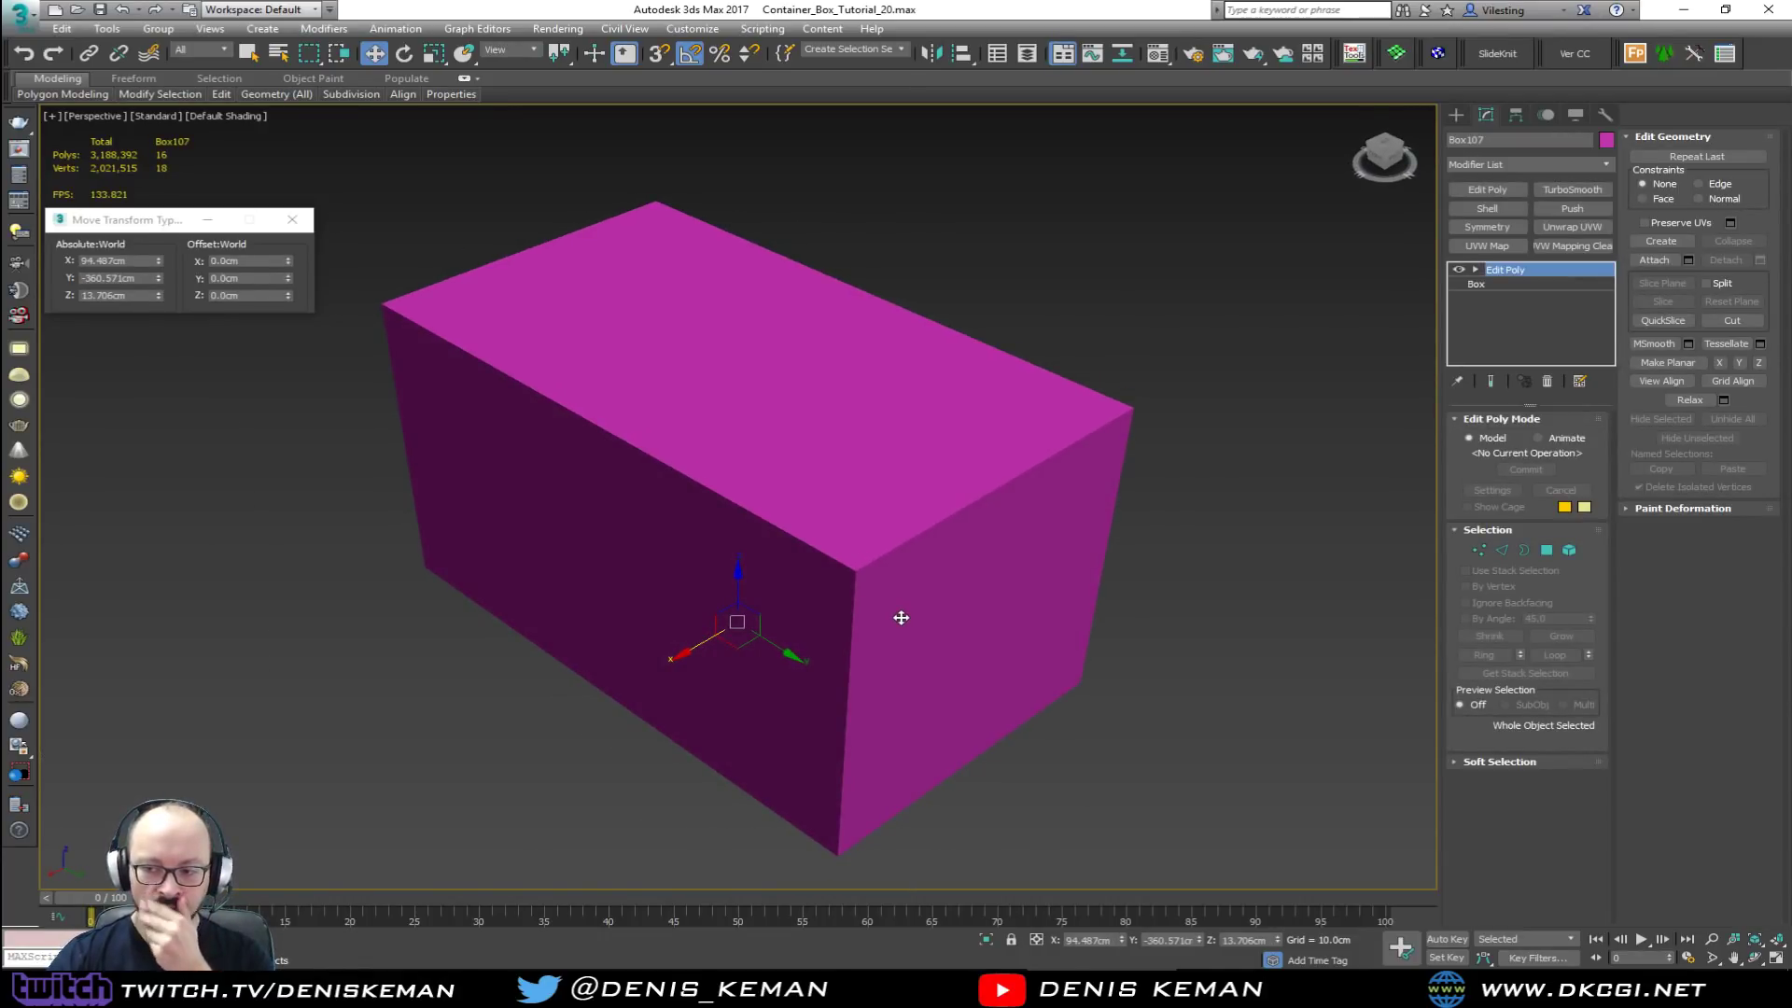
{"action": "scroll", "coordinate": [875, 618], "scroll_direction": "up", "scroll_amount": 2}
{"action": "middle_click_drag", "start_coordinate": [854, 618], "coordinate": [856, 597], "text": "alt"}
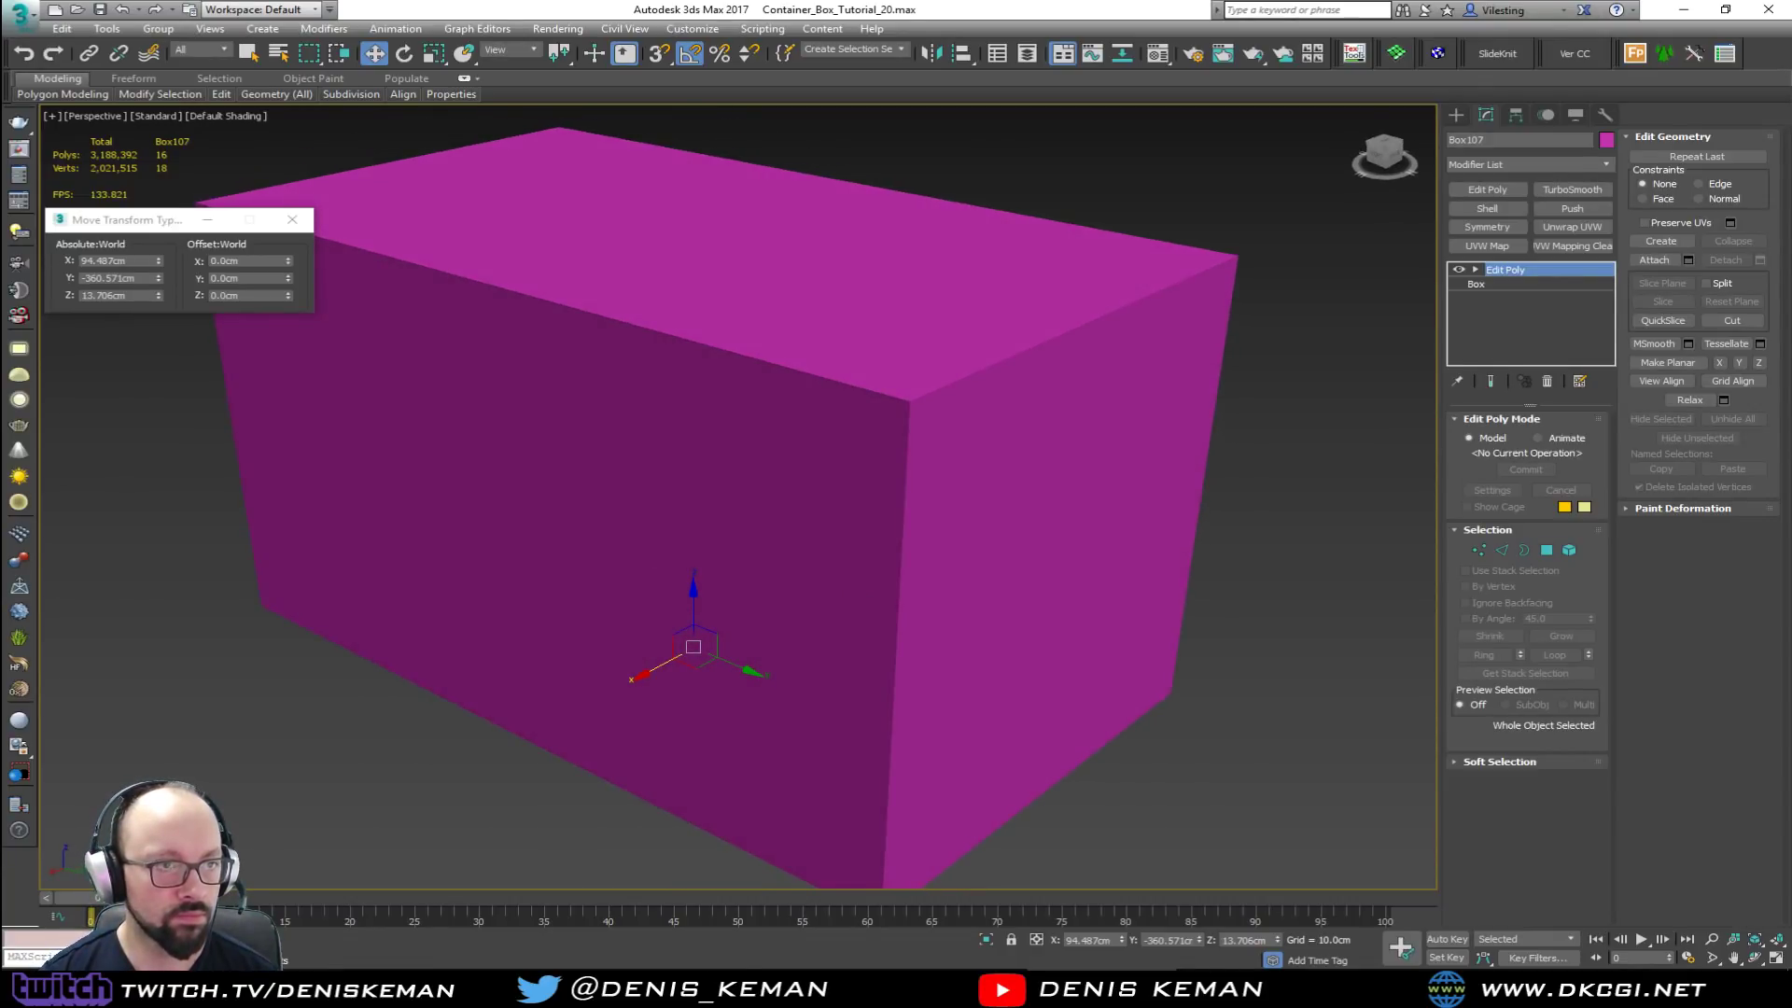
{"action": "left_click_drag", "start_coordinate": [0, 233], "coordinate": [1202, 177]}
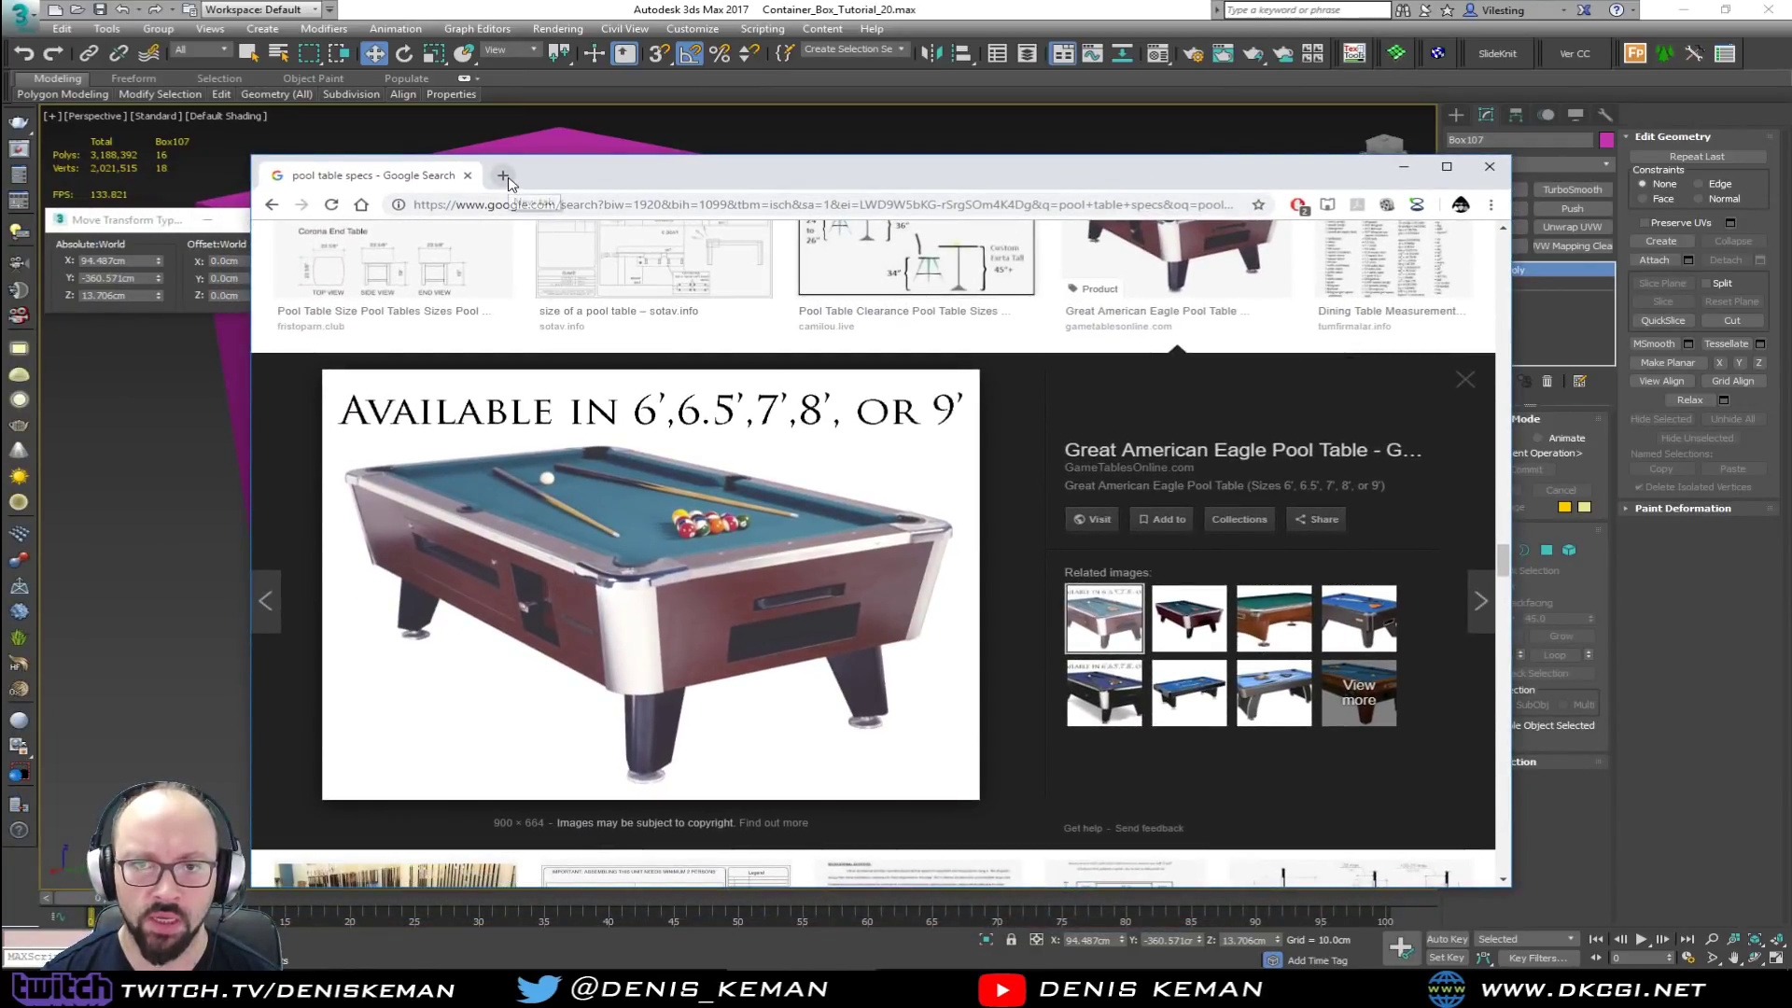
{"action": "left_click", "coordinate": [1489, 171]}
Step: Select the box's lengthwise middle edge loop and create a Linear shape from it
{"action": "mouse_move", "coordinate": [748, 380]}
{"action": "middle_mouse_down", "text": "alt"}
{"action": "mouse_move", "coordinate": [728, 416]}
{"action": "mouse_move", "coordinate": [756, 488]}
{"action": "mouse_move", "coordinate": [993, 454]}
{"action": "middle_mouse_up", "text": "alt"}
{"action": "key", "text": "F3"}
{"action": "middle_click_drag", "start_coordinate": [963, 475], "coordinate": [819, 504], "text": "alt"}
{"action": "middle_click_drag", "start_coordinate": [518, 455], "coordinate": [689, 519]}
{"action": "key", "text": "2"}
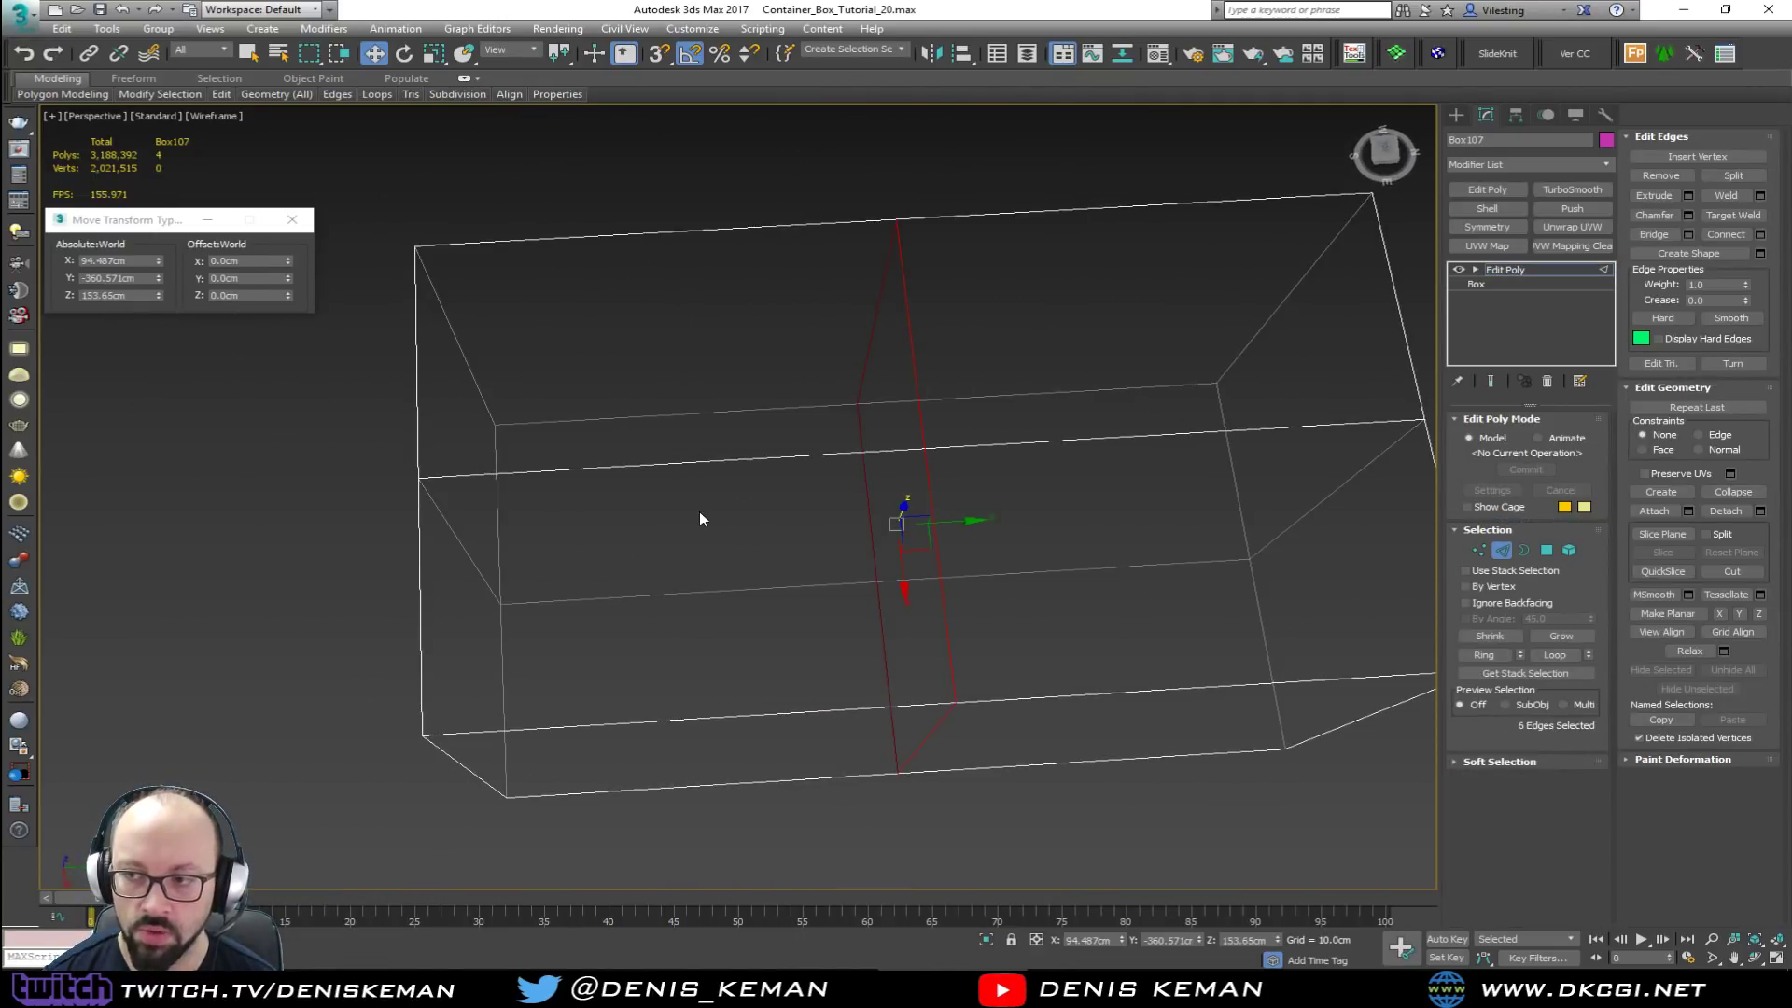
{"action": "left_click", "coordinate": [470, 556]}
{"action": "double_click", "coordinate": [632, 467]}
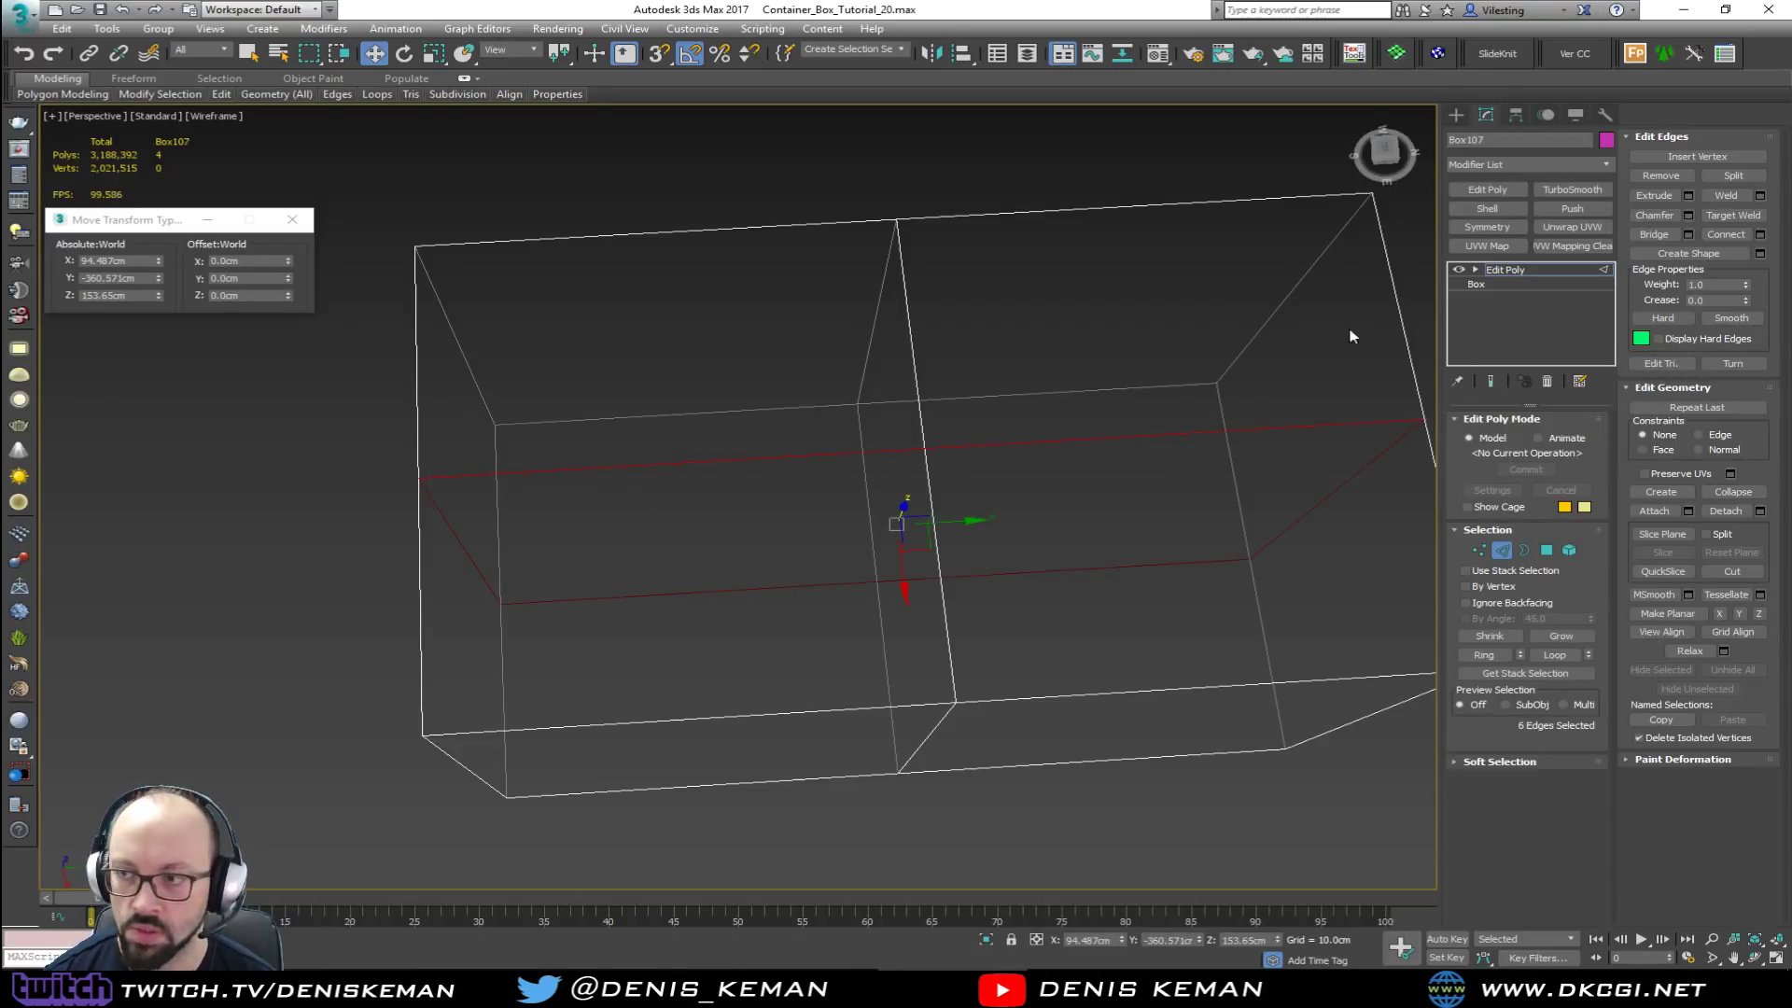
{"action": "left_click", "coordinate": [1758, 255]}
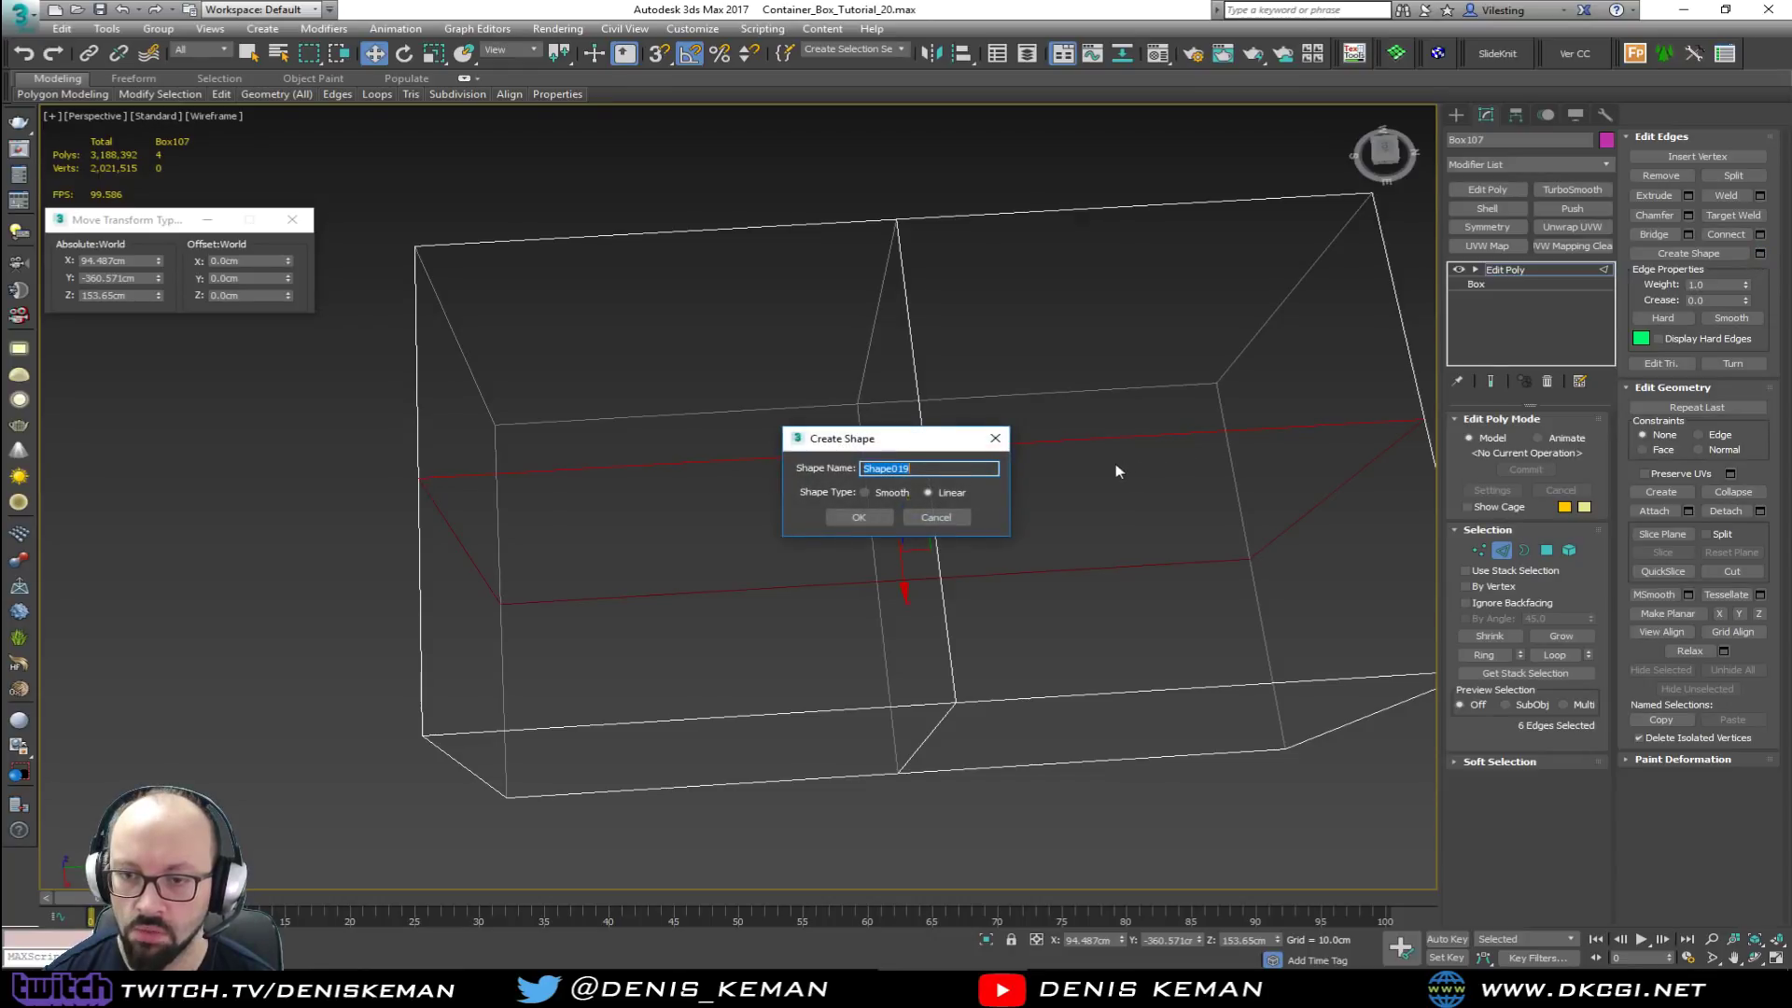
{"action": "left_click", "coordinate": [868, 519]}
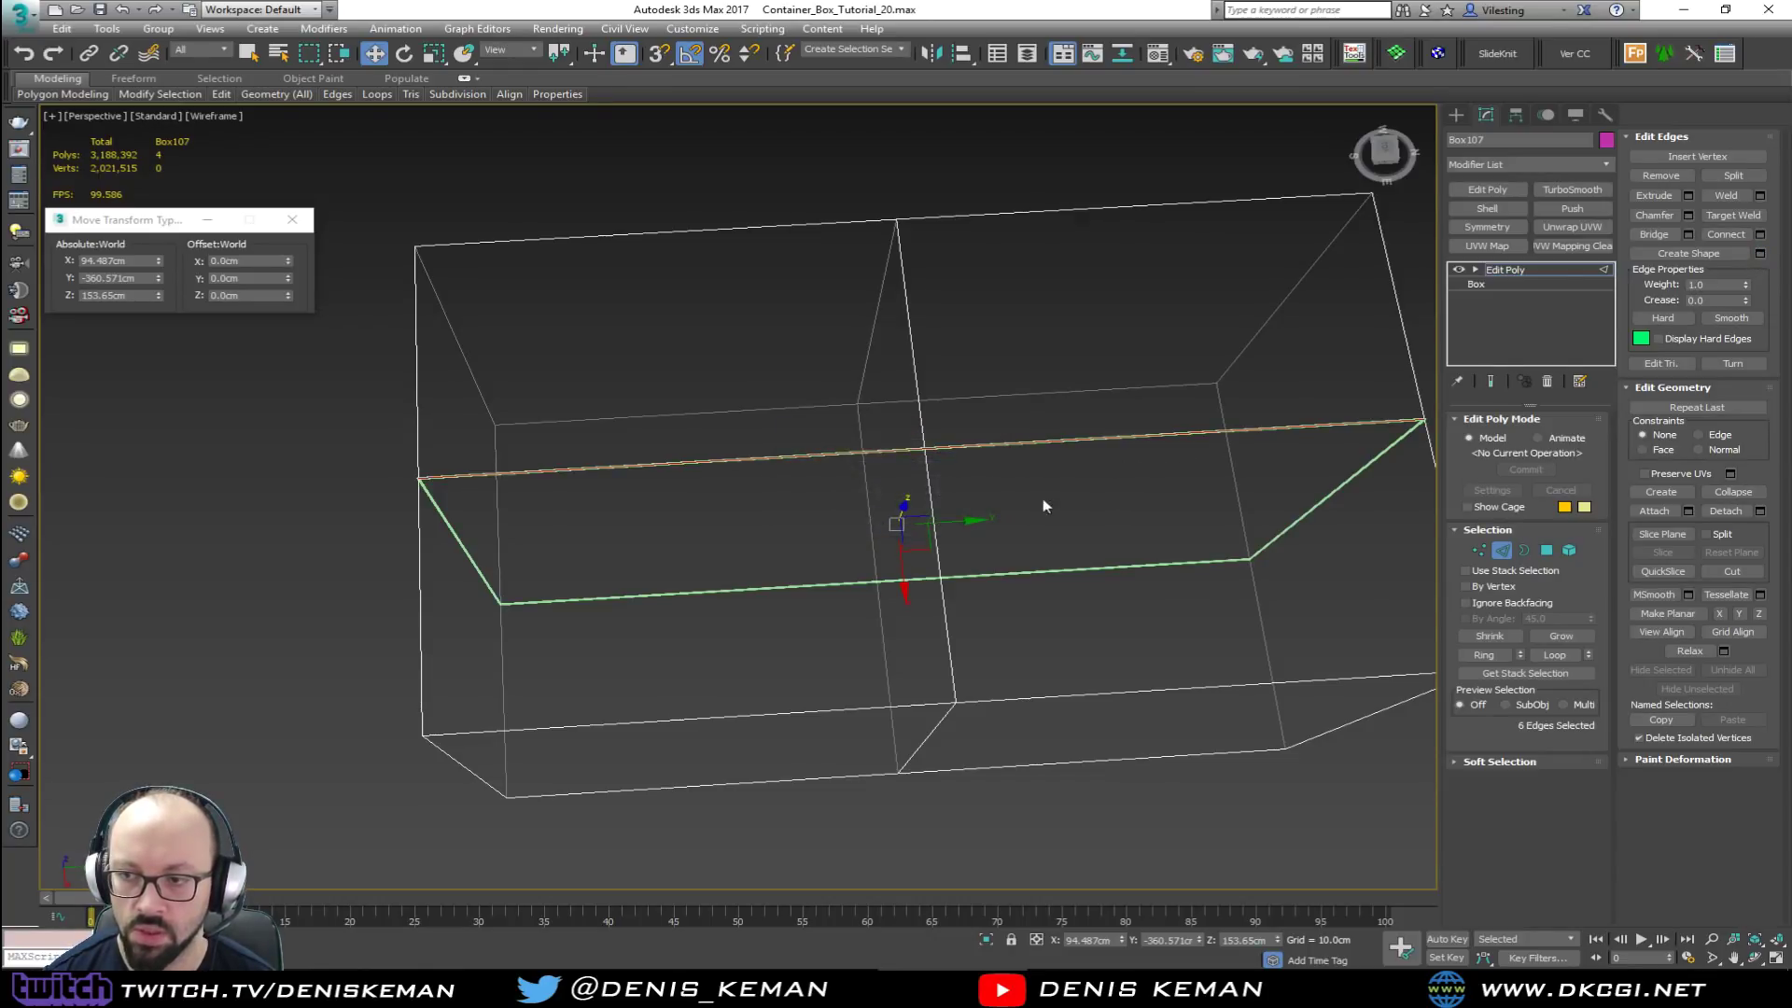
Step: Delete the new spline's two end vertices so its rectangle spans only half of the box's length
{"action": "left_click", "coordinate": [1362, 473]}
{"action": "left_click", "coordinate": [1482, 435]}
{"action": "left_click", "coordinate": [1487, 450]}
{"action": "middle_click_drag", "start_coordinate": [1227, 517], "coordinate": [933, 479]}
{"action": "key", "text": "1"}
{"action": "left_click_drag", "start_coordinate": [1189, 327], "coordinate": [969, 590]}
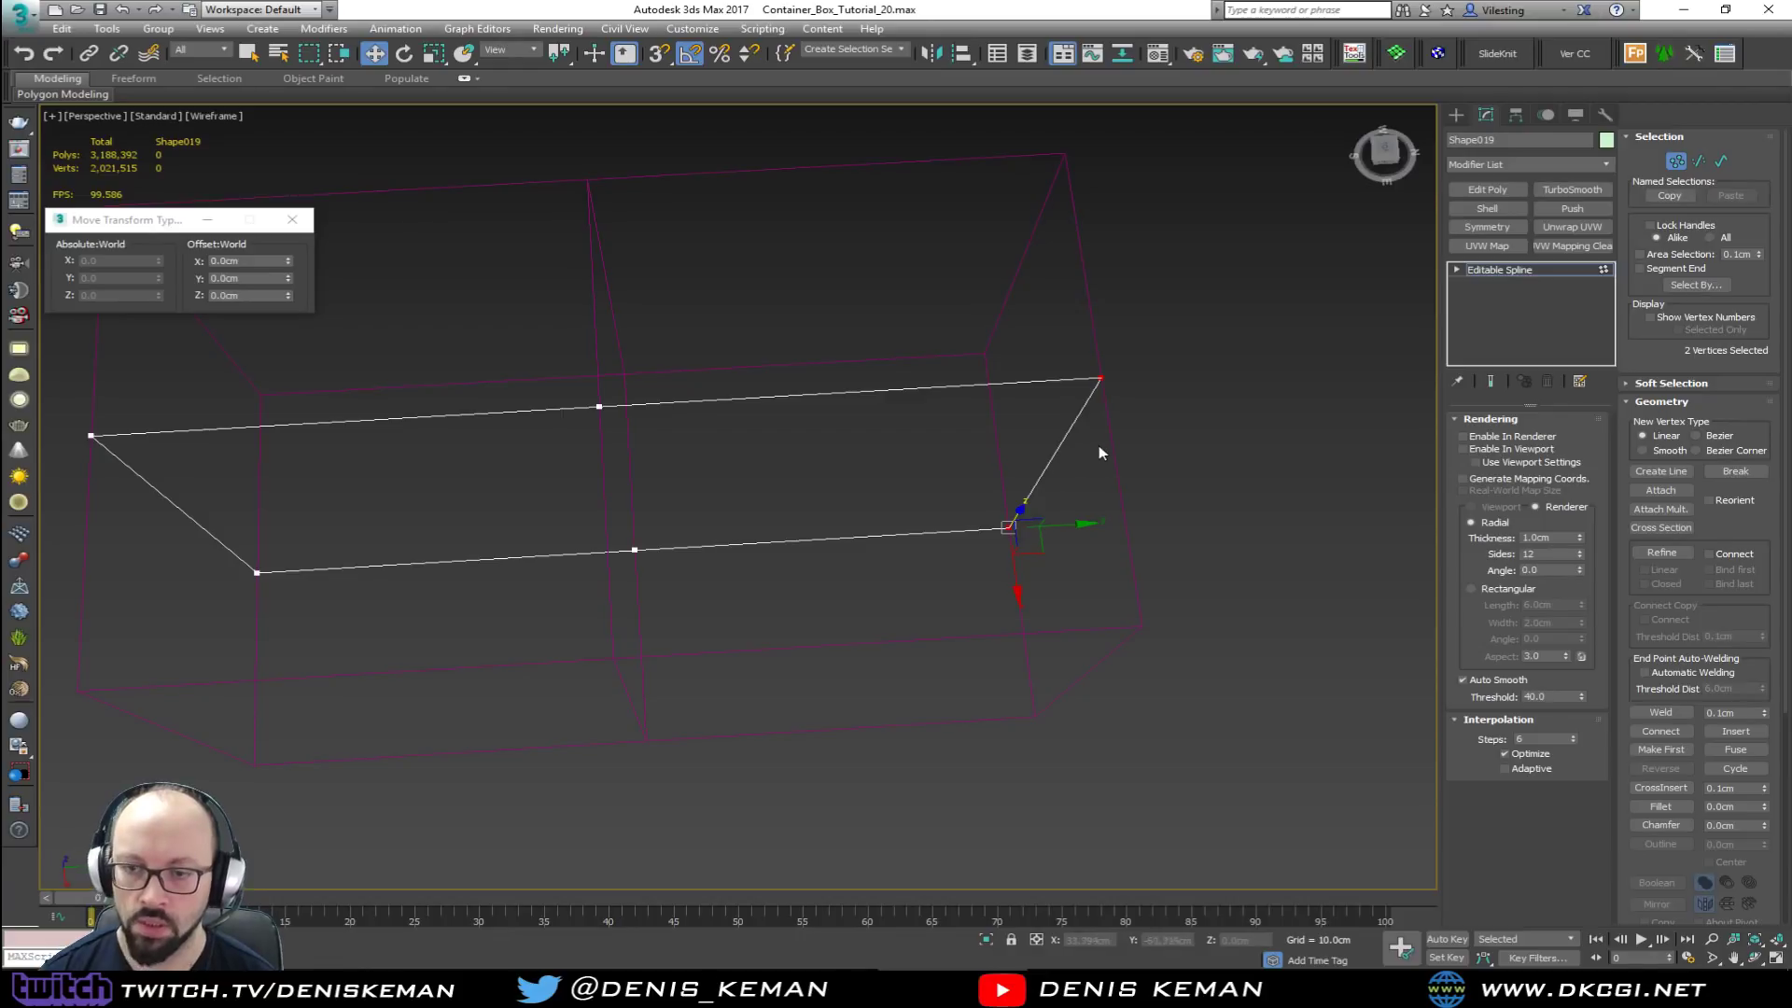
{"action": "key", "text": "Delete"}
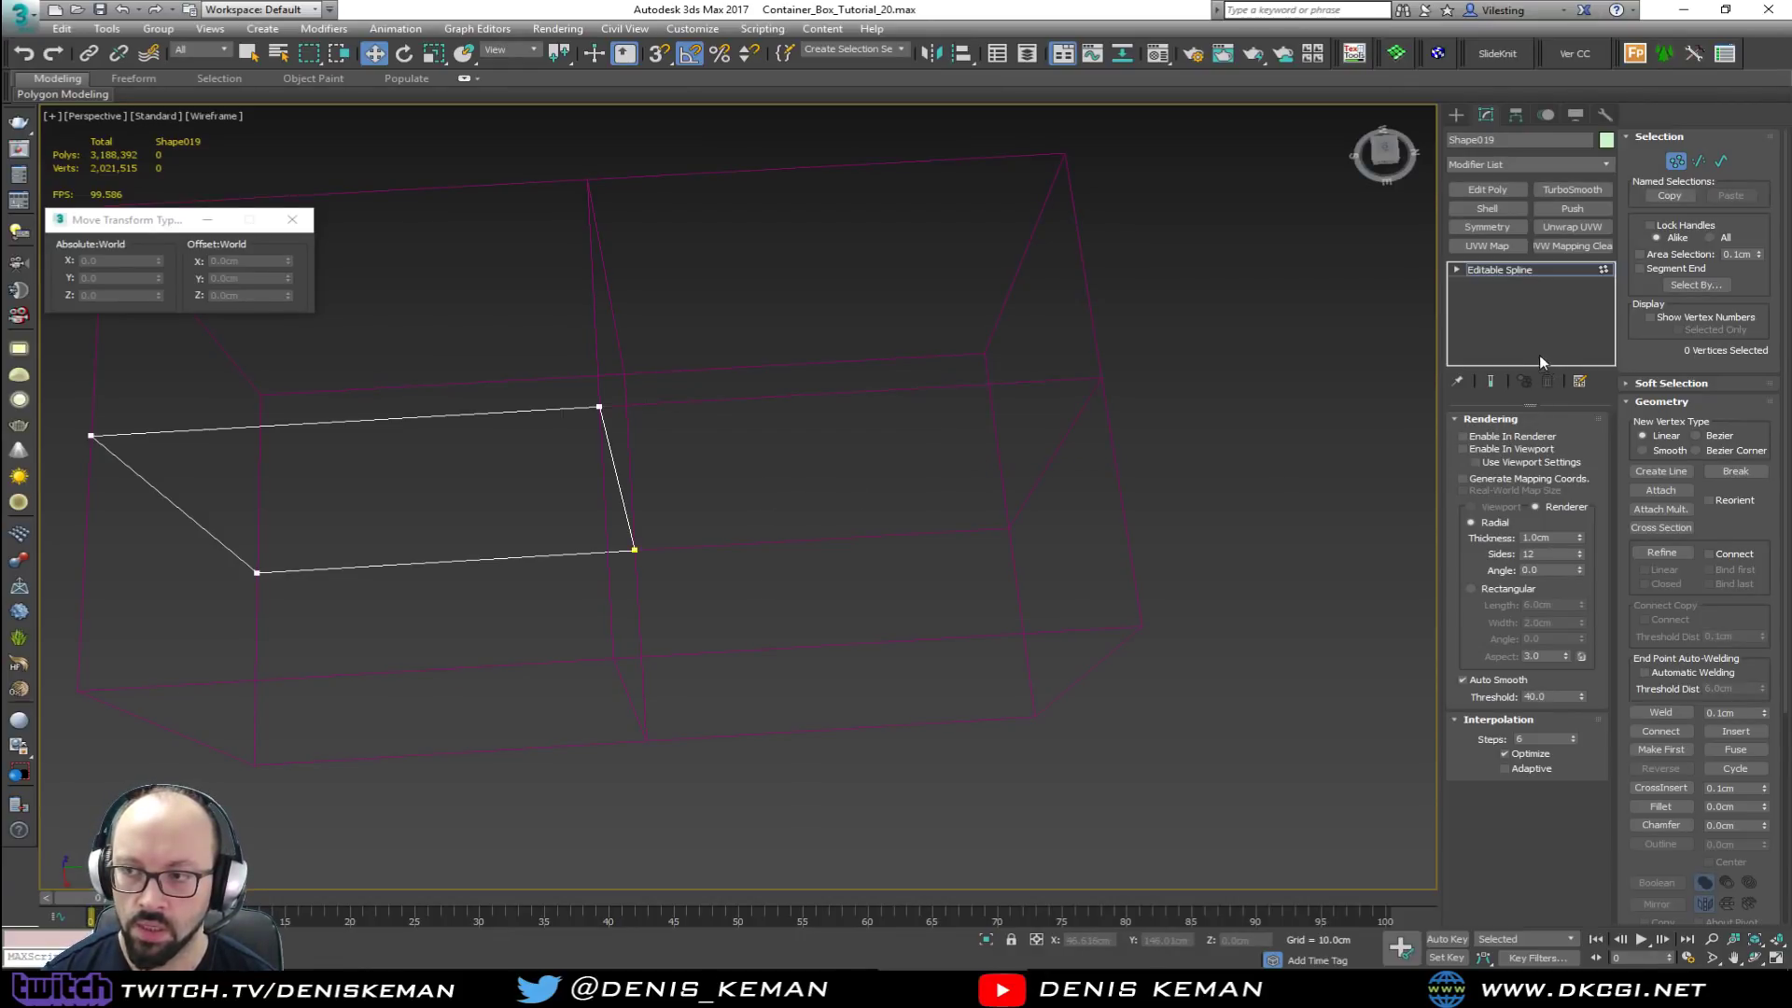
Step: Add Edit Poly and Shell modifiers to the spline, with the Shell's inner and outer amounts both 3 cm
{"action": "left_click", "coordinate": [1493, 190]}
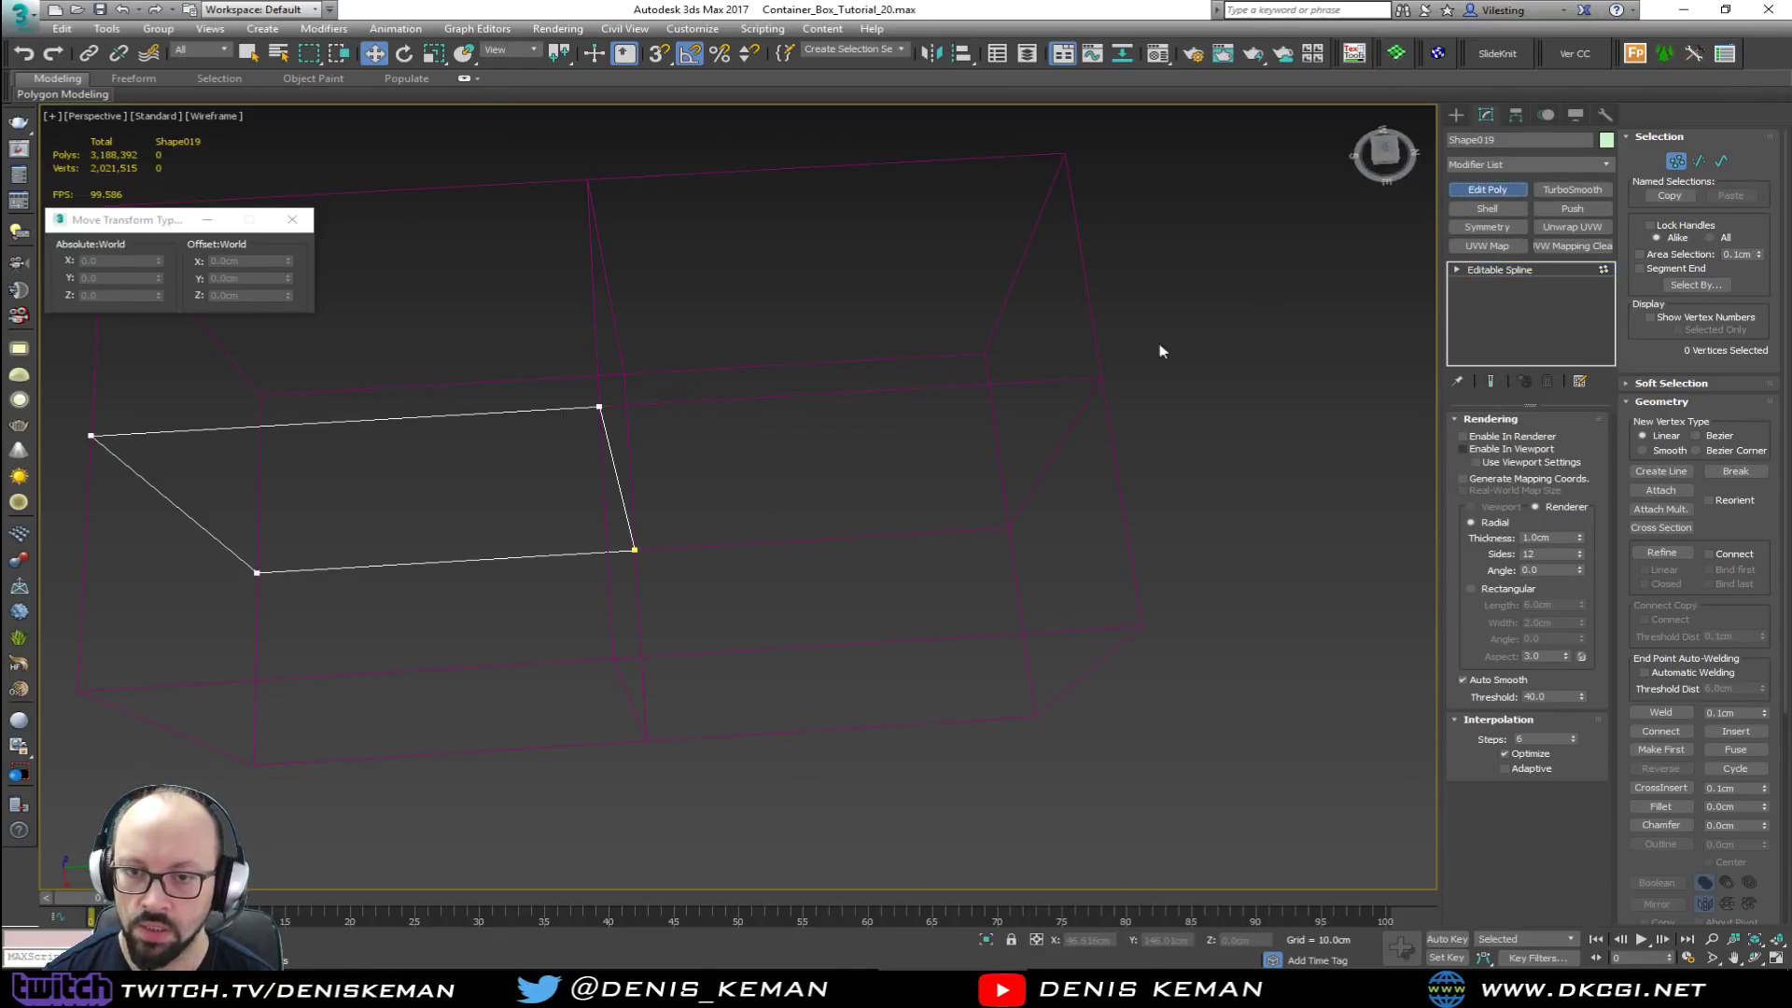
{"action": "middle_click_drag", "start_coordinate": [758, 519], "coordinate": [868, 489], "text": "alt"}
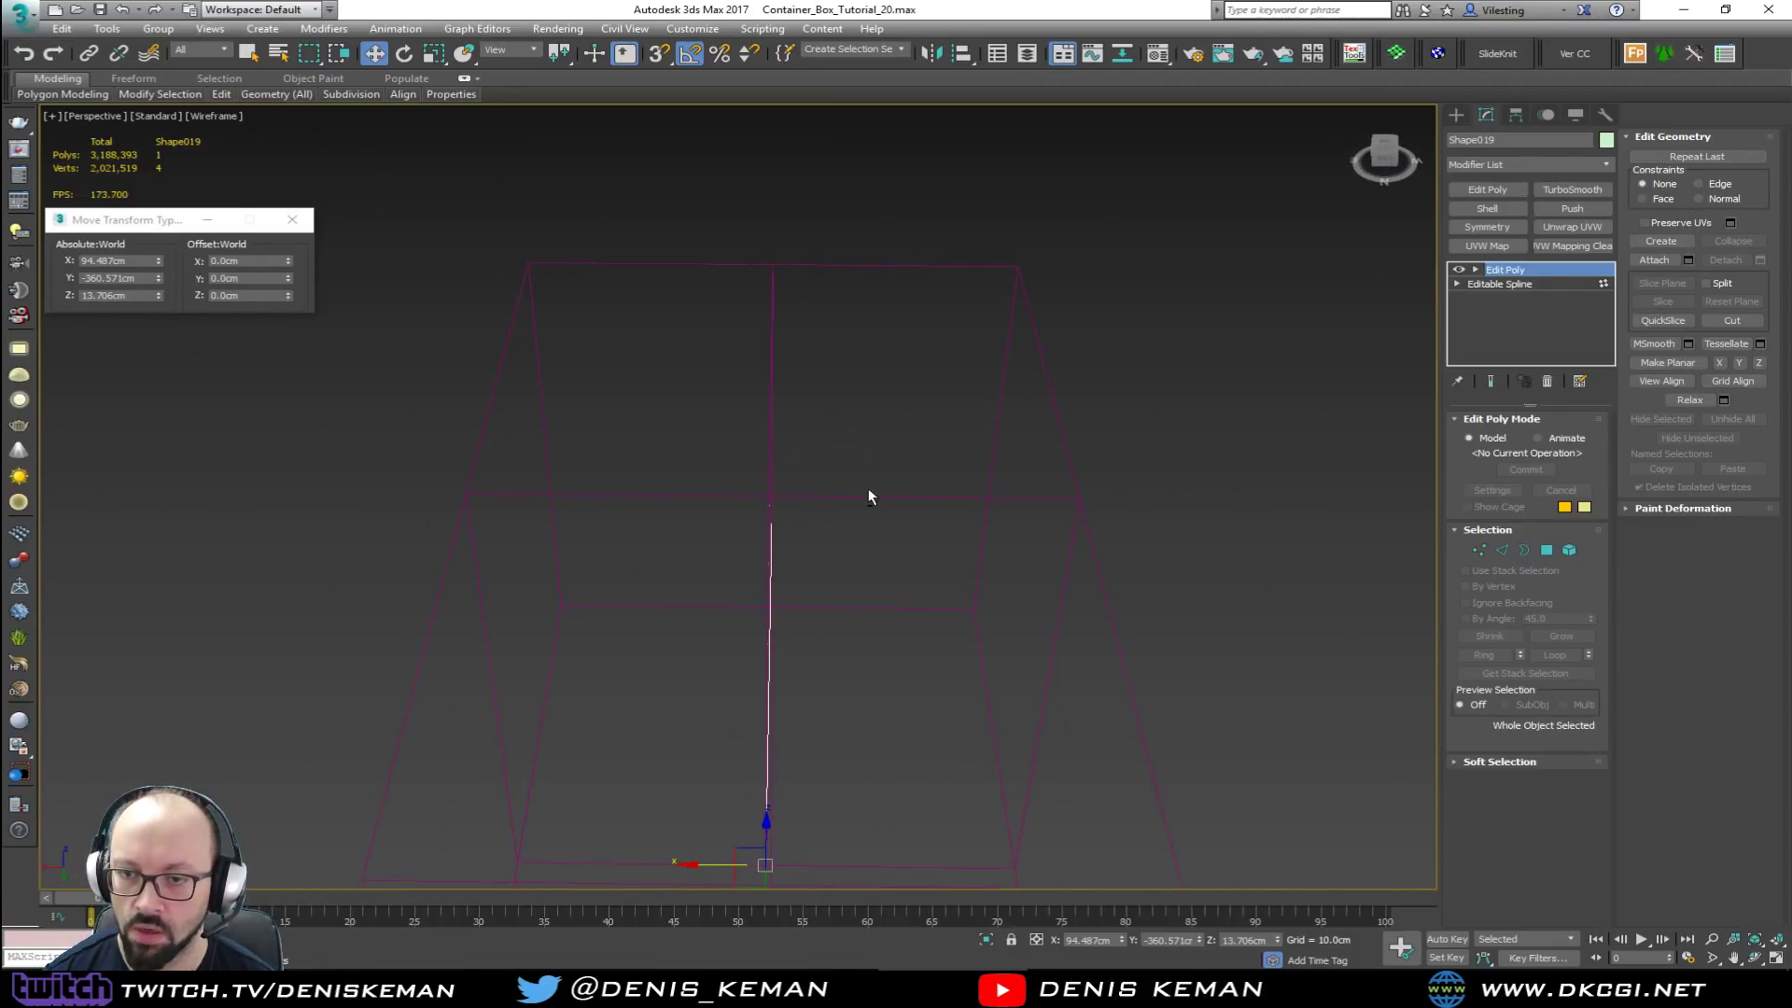
{"action": "middle_click_drag", "start_coordinate": [760, 541], "coordinate": [731, 457], "text": "alt"}
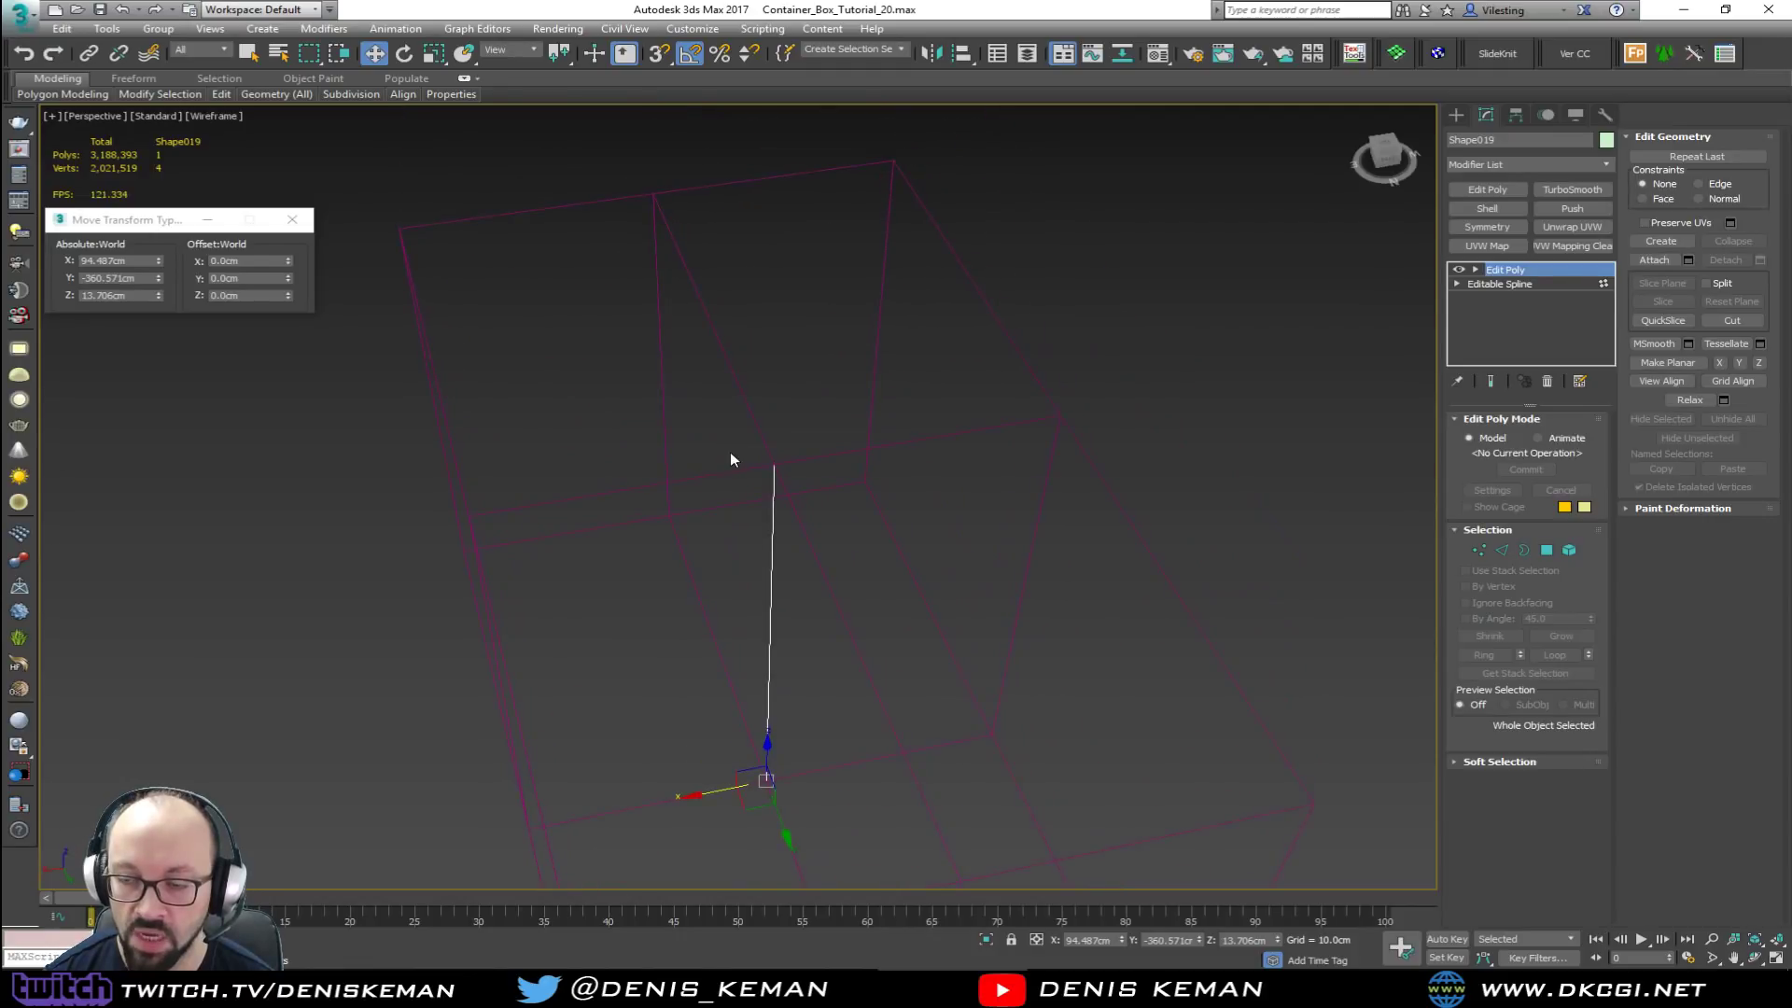
{"action": "left_click", "coordinate": [1496, 211]}
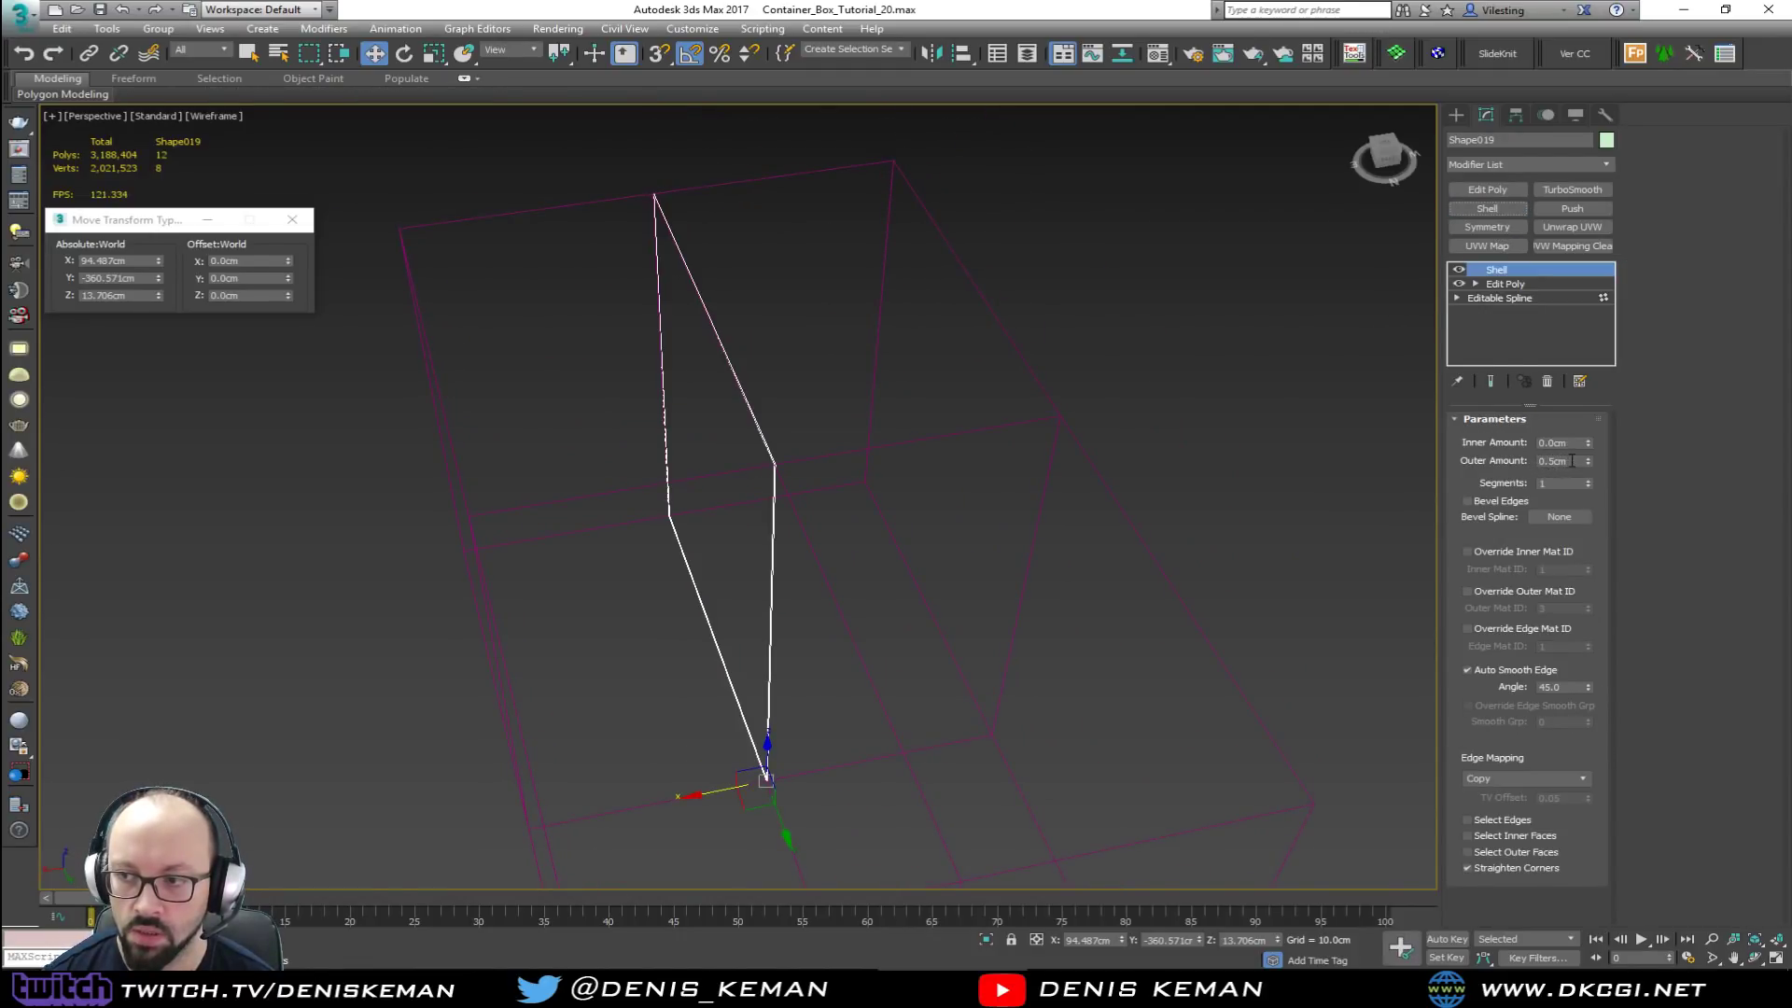
{"action": "type", "text": "3"}
{"action": "key", "text": "Return"}
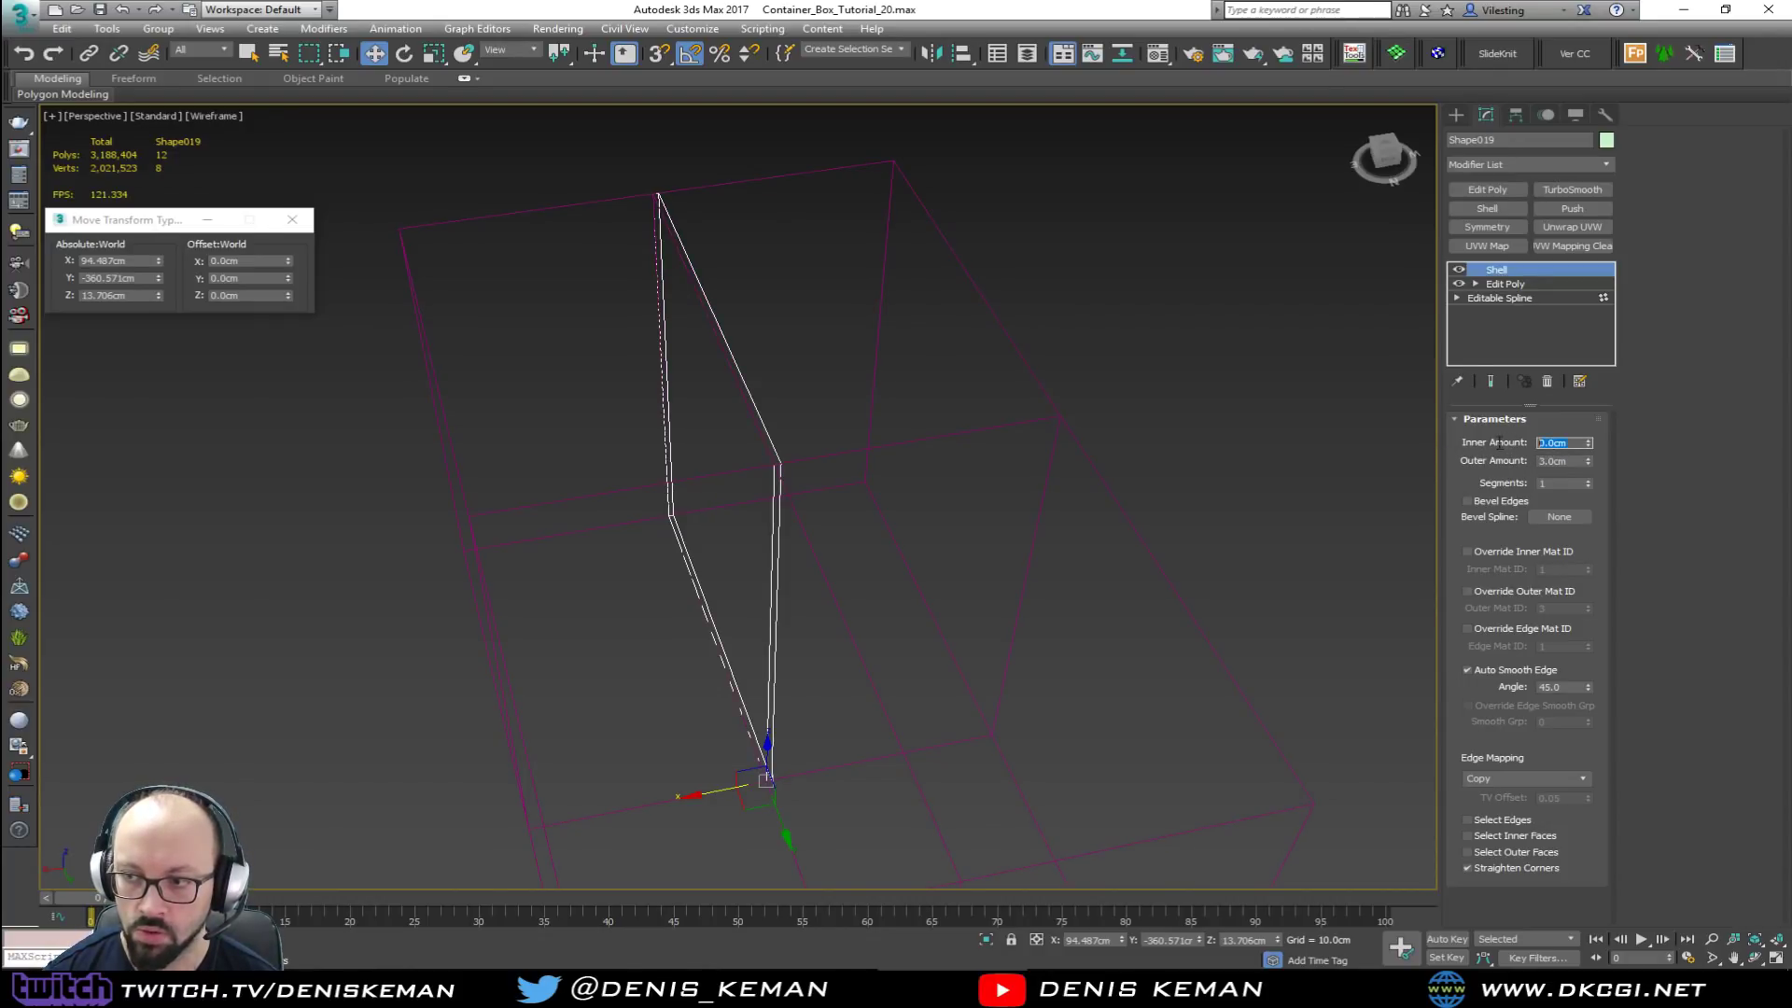
{"action": "type", "text": "3"}
{"action": "key", "text": "Return"}
Step: Show the scene shaded and make the box see-through around the partition panel inside it
{"action": "middle_click_drag", "start_coordinate": [883, 439], "coordinate": [862, 370], "text": "alt"}
{"action": "scroll", "coordinate": [694, 478], "scroll_direction": "up", "scroll_amount": 4}
{"action": "scroll", "coordinate": [693, 481], "scroll_direction": "up", "scroll_amount": 2}
{"action": "scroll", "coordinate": [700, 478], "scroll_direction": "up", "scroll_amount": 2}
{"action": "scroll", "coordinate": [709, 477], "scroll_direction": "down", "scroll_amount": 6}
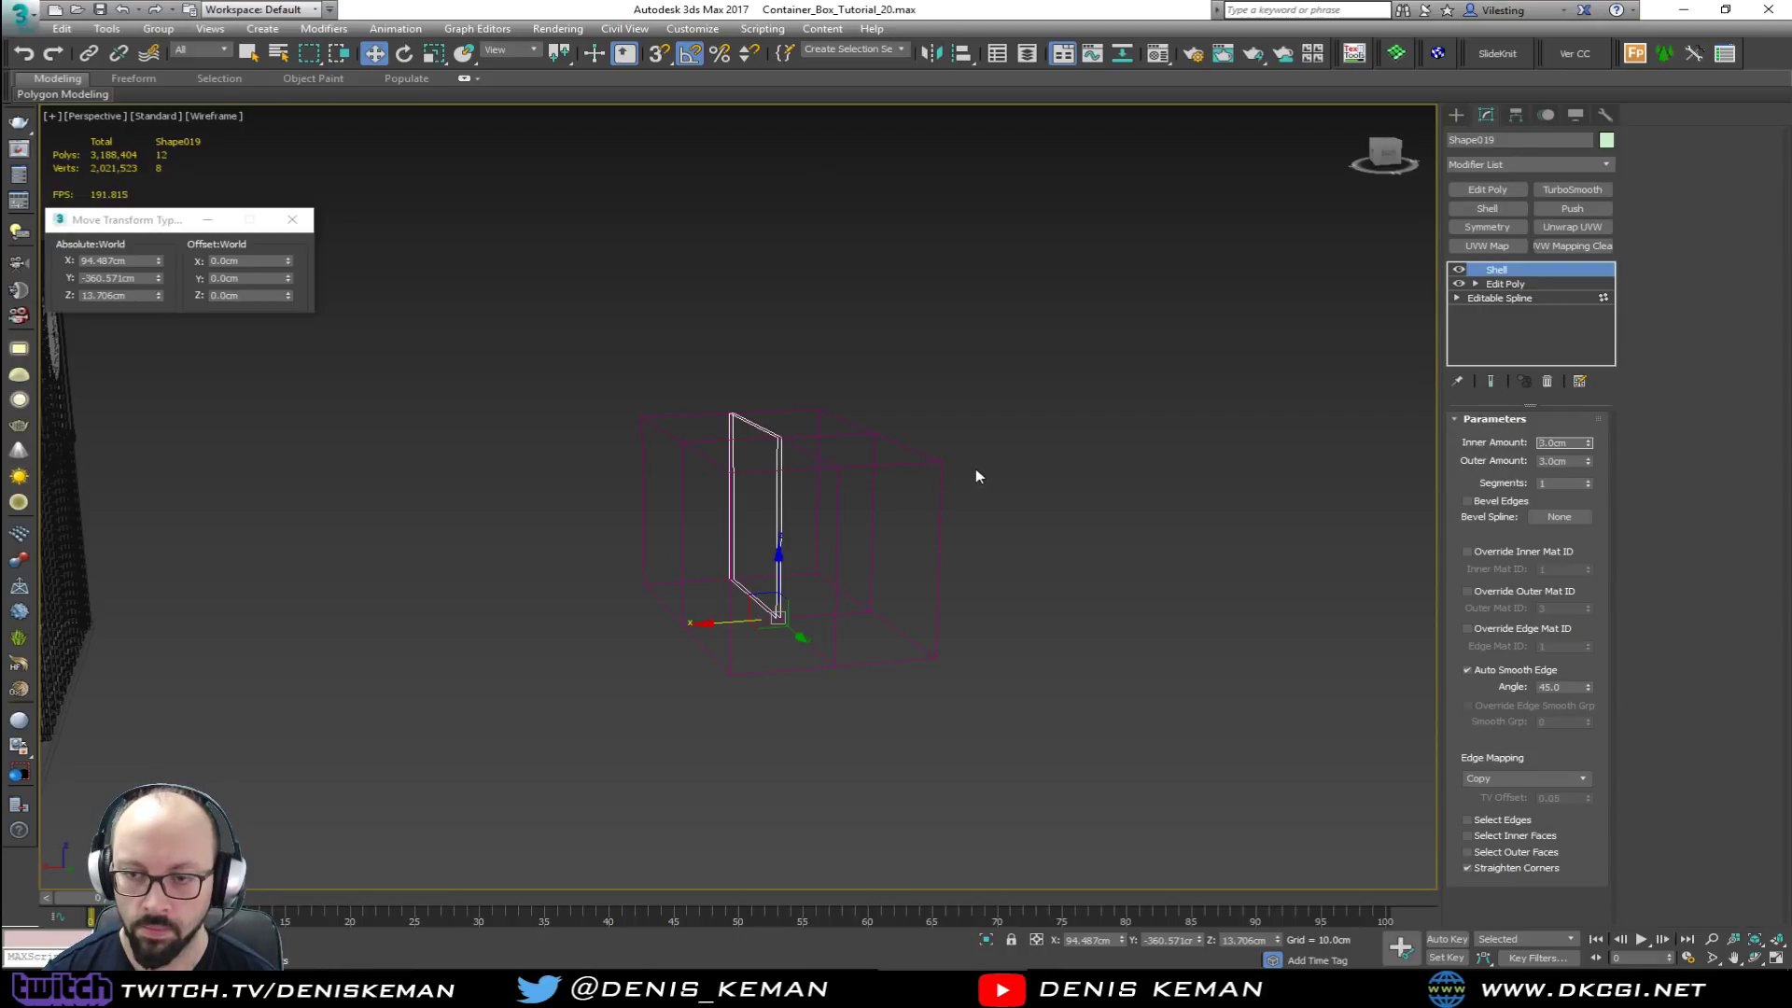
{"action": "middle_click_drag", "start_coordinate": [910, 497], "coordinate": [913, 544]}
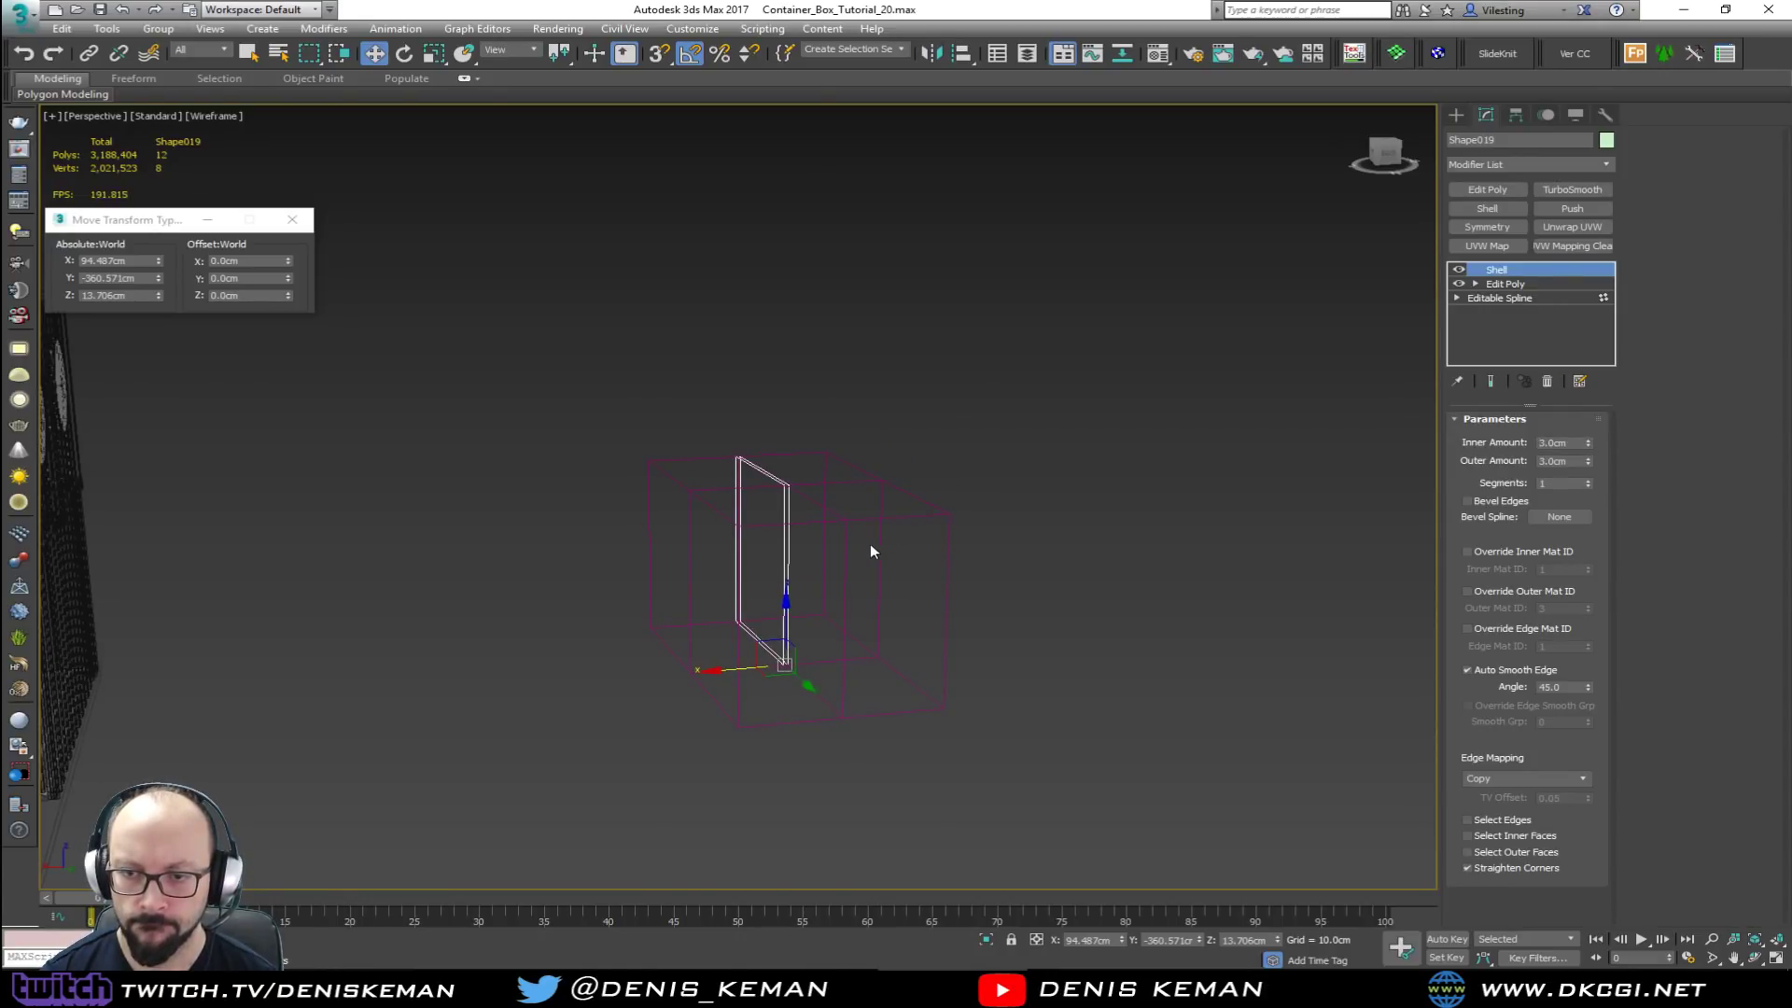
{"action": "scroll", "coordinate": [859, 547], "scroll_direction": "up", "scroll_amount": 5}
{"action": "key", "text": "F3"}
{"action": "left_click", "coordinate": [868, 526]}
{"action": "key", "text": "alt+x"}
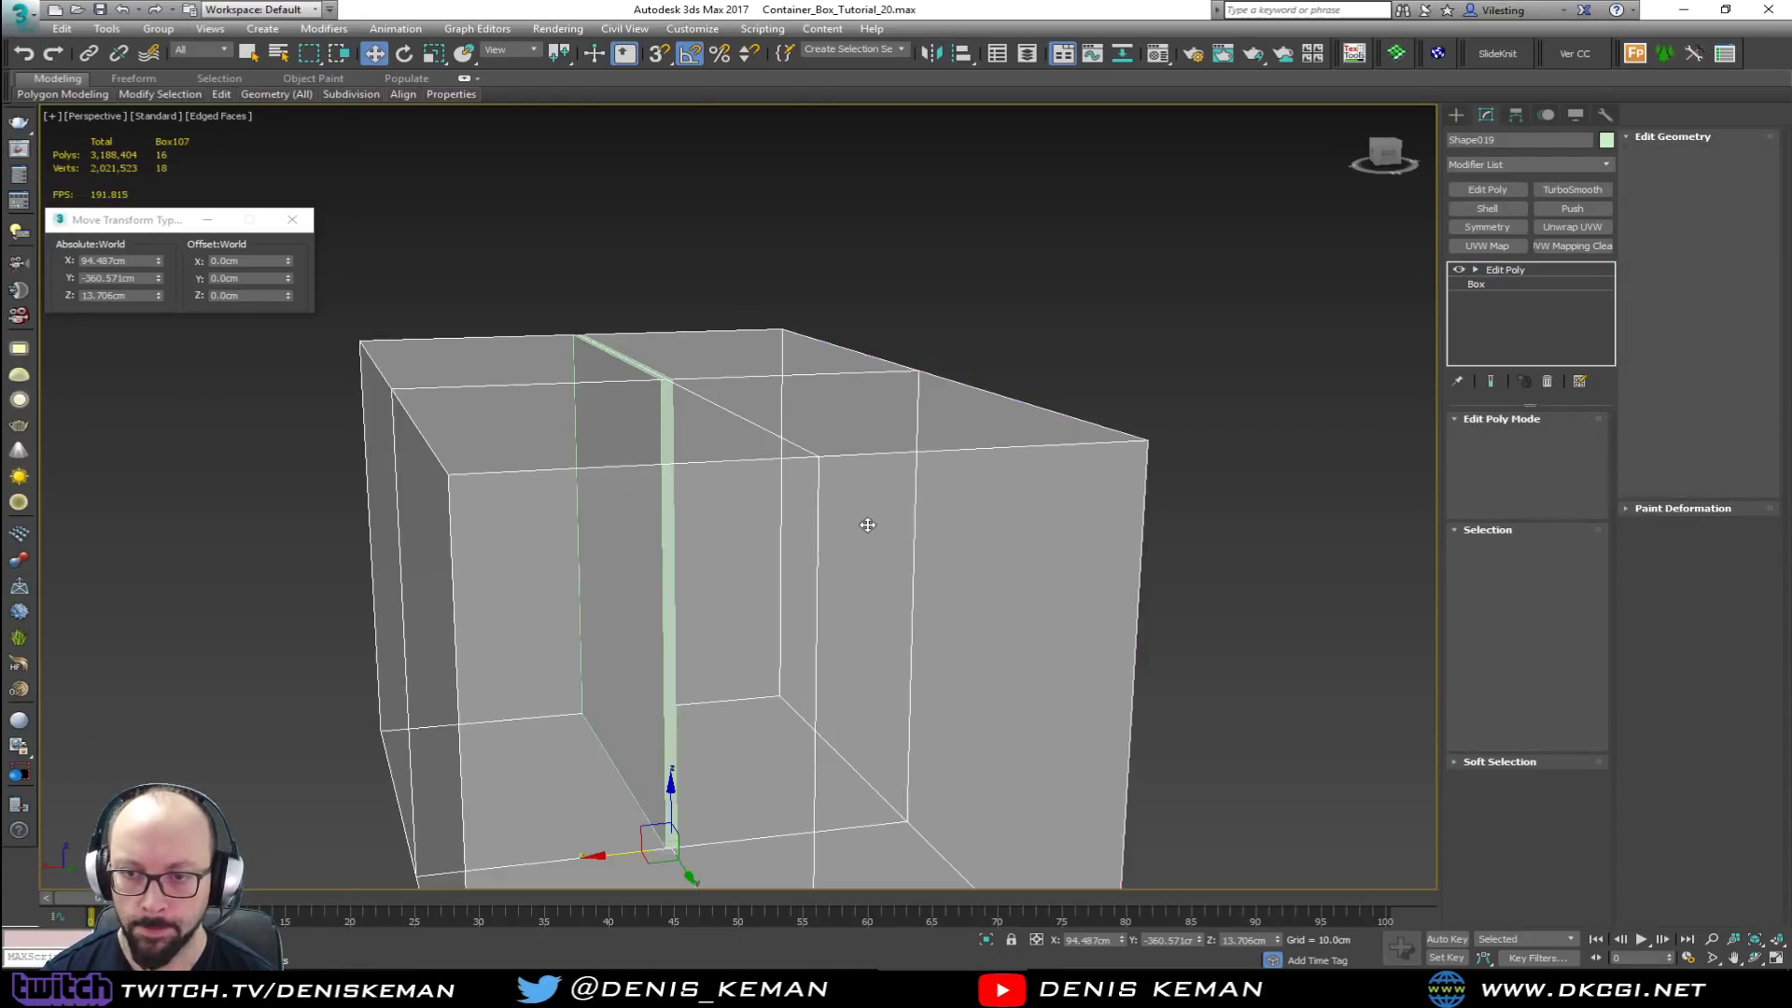
{"action": "left_click", "coordinate": [1147, 393]}
{"action": "left_click", "coordinate": [668, 409]}
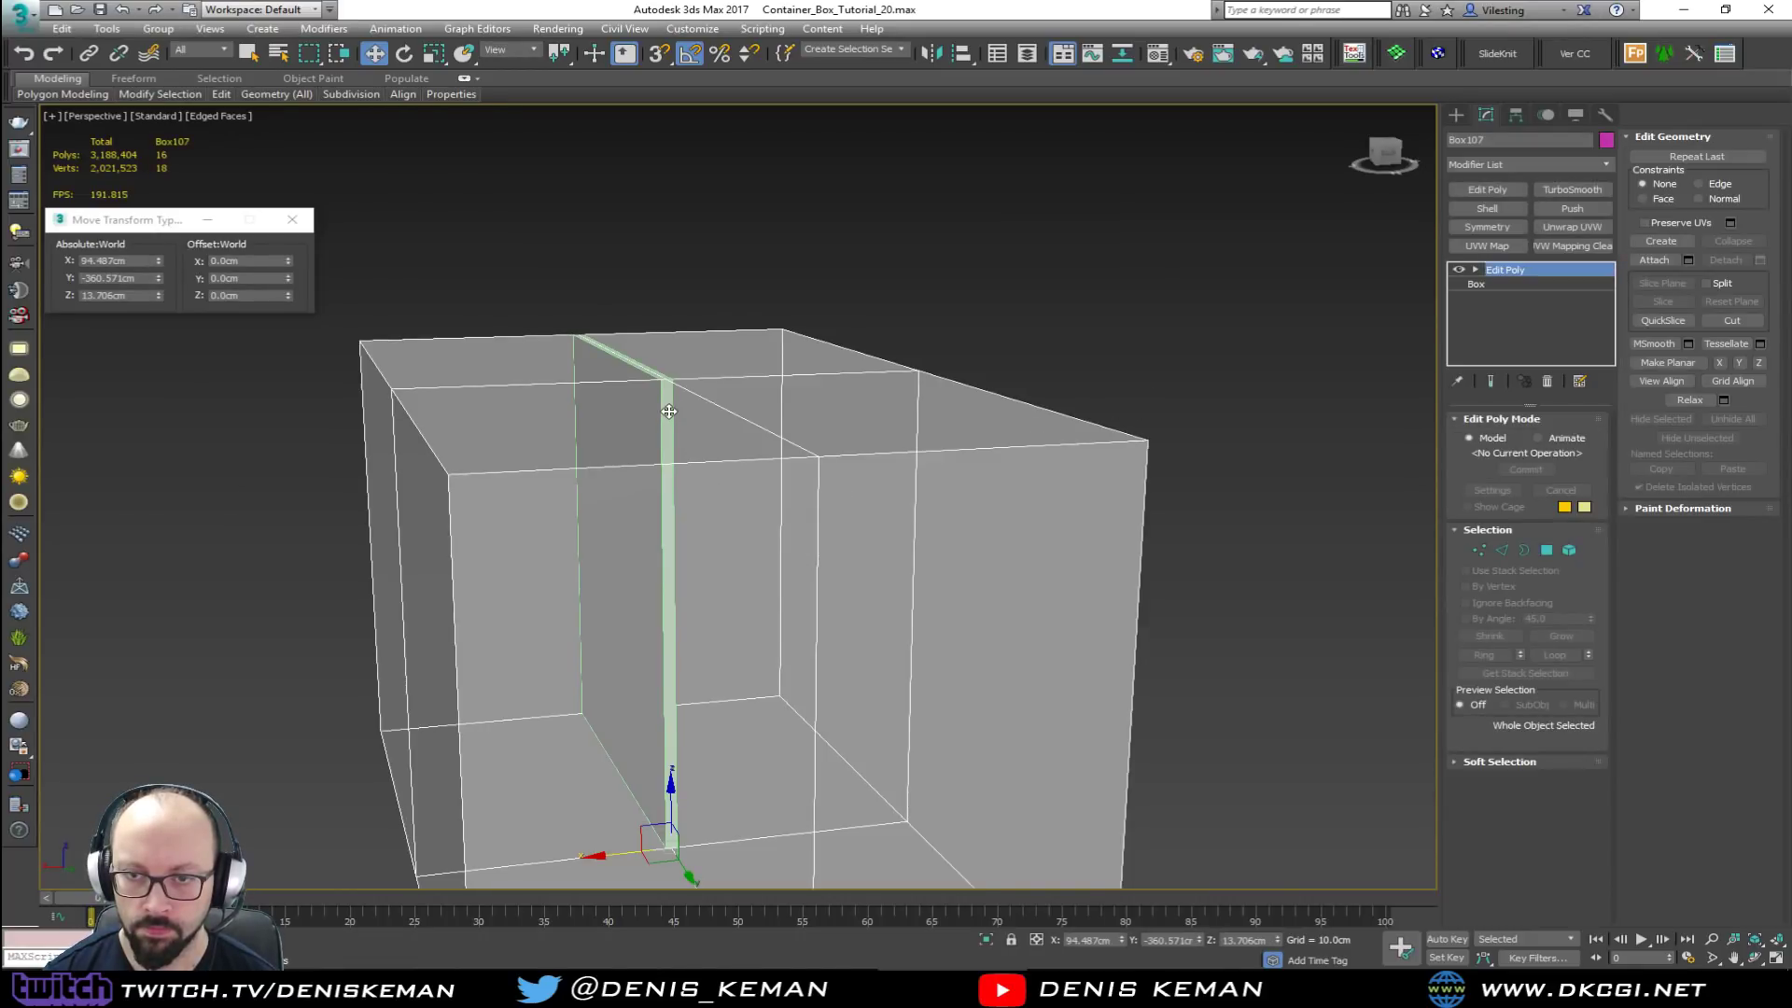
{"action": "left_click", "coordinate": [668, 409]}
Step: Copy the container's half door frame as an independent object beside the box, at about X 281 cm, Y -331 cm
{"action": "mouse_move", "coordinate": [670, 410]}
{"action": "middle_mouse_down", "text": "alt"}
{"action": "mouse_move", "coordinate": [684, 444]}
{"action": "mouse_move", "coordinate": [616, 473]}
{"action": "mouse_move", "coordinate": [576, 456]}
{"action": "mouse_move", "coordinate": [603, 423]}
{"action": "mouse_move", "coordinate": [725, 428]}
{"action": "mouse_move", "coordinate": [532, 451]}
{"action": "mouse_move", "coordinate": [692, 428]}
{"action": "middle_mouse_up", "text": "alt"}
{"action": "middle_click_drag", "start_coordinate": [693, 427], "coordinate": [956, 399]}
{"action": "scroll", "coordinate": [956, 400], "scroll_direction": "down", "scroll_amount": 5}
{"action": "middle_click_drag", "start_coordinate": [637, 480], "coordinate": [1072, 468]}
{"action": "left_click", "coordinate": [632, 469]}
{"action": "middle_click_drag", "start_coordinate": [618, 497], "coordinate": [380, 558]}
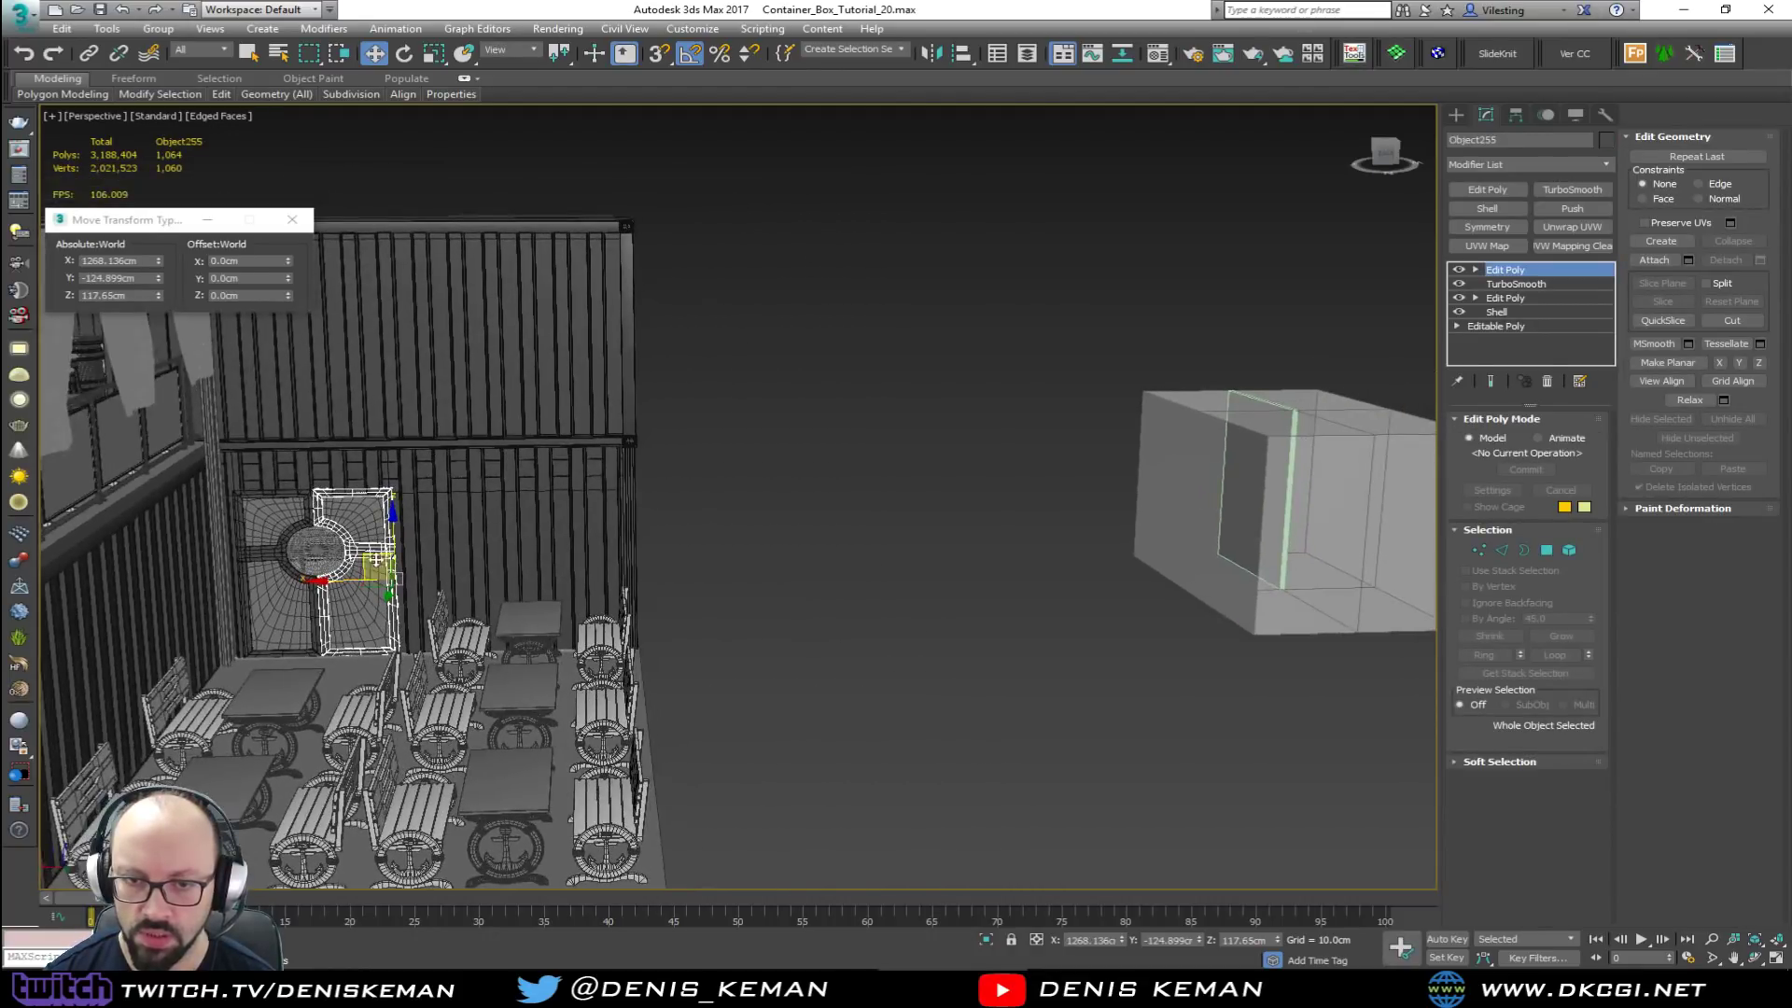
{"action": "mouse_move", "coordinate": [373, 592]}
{"action": "left_mouse_down", "text": "shift"}
{"action": "mouse_move", "coordinate": [1084, 588]}
{"action": "mouse_move", "coordinate": [1137, 541]}
{"action": "left_mouse_up", "text": "shift"}
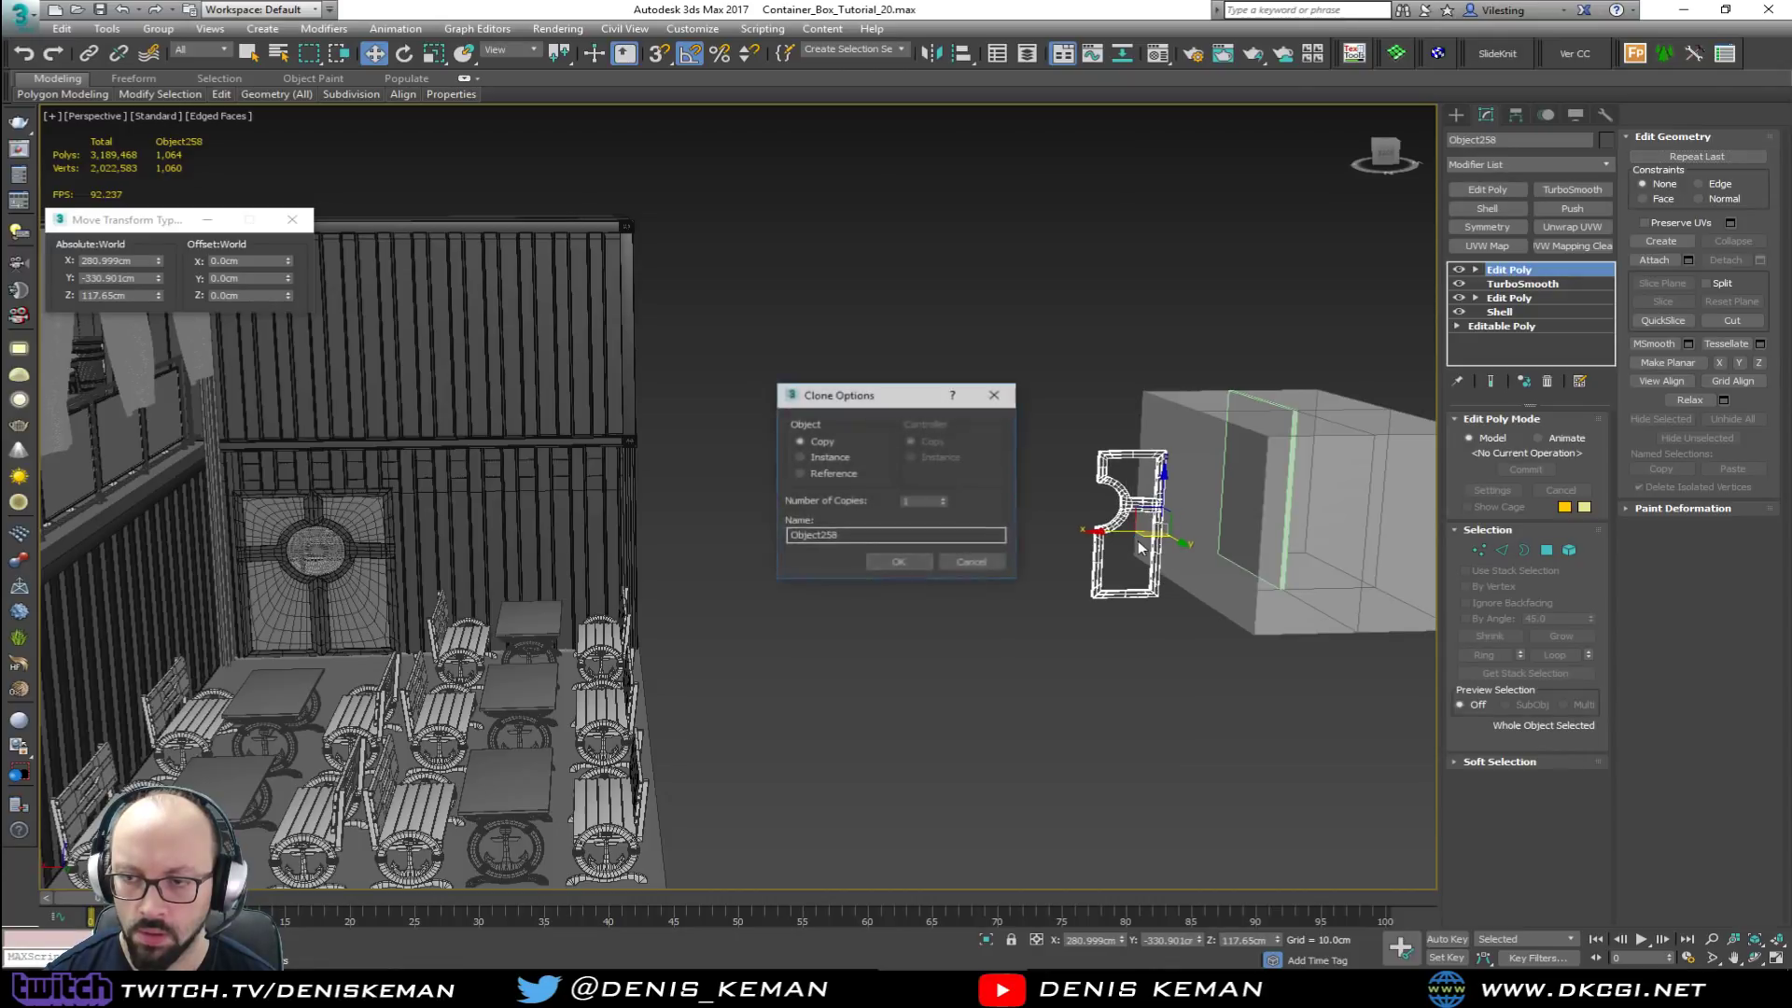
{"action": "left_click", "coordinate": [917, 563]}
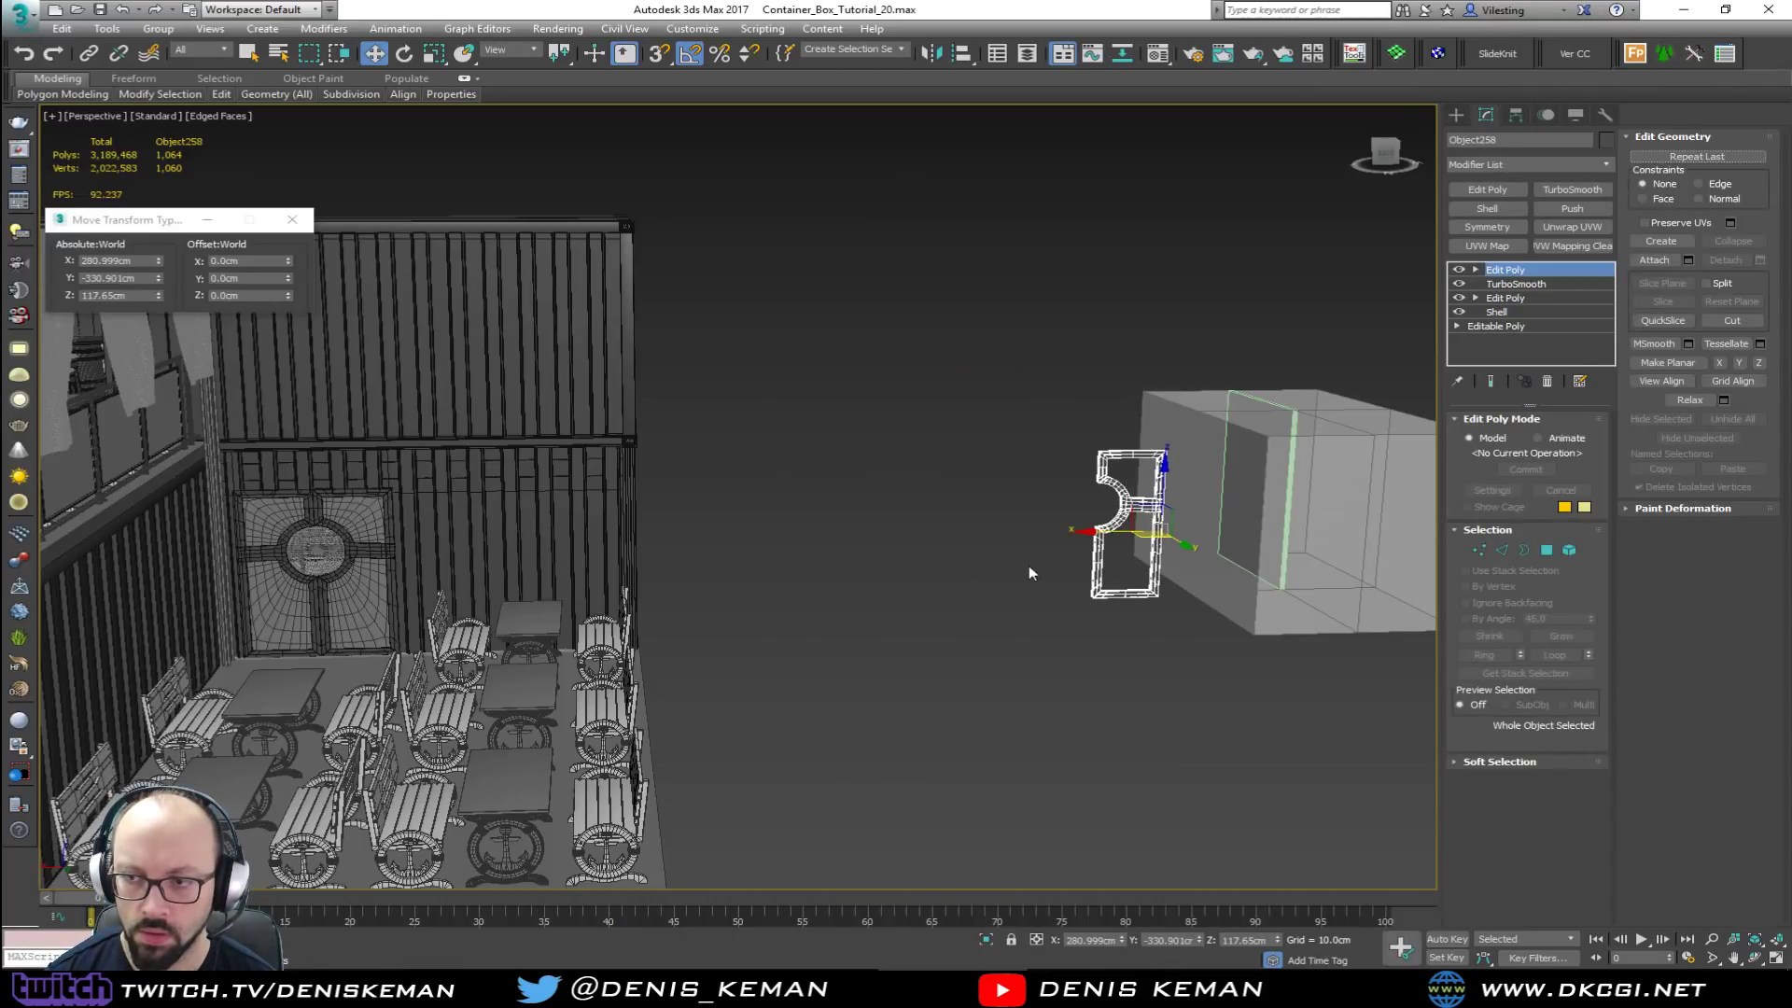
Step: Move the copied half door frame into the box next to the partition panel's edge, and select the panel
{"action": "key", "text": "z"}
{"action": "middle_click_drag", "start_coordinate": [1061, 567], "coordinate": [738, 640], "text": "alt"}
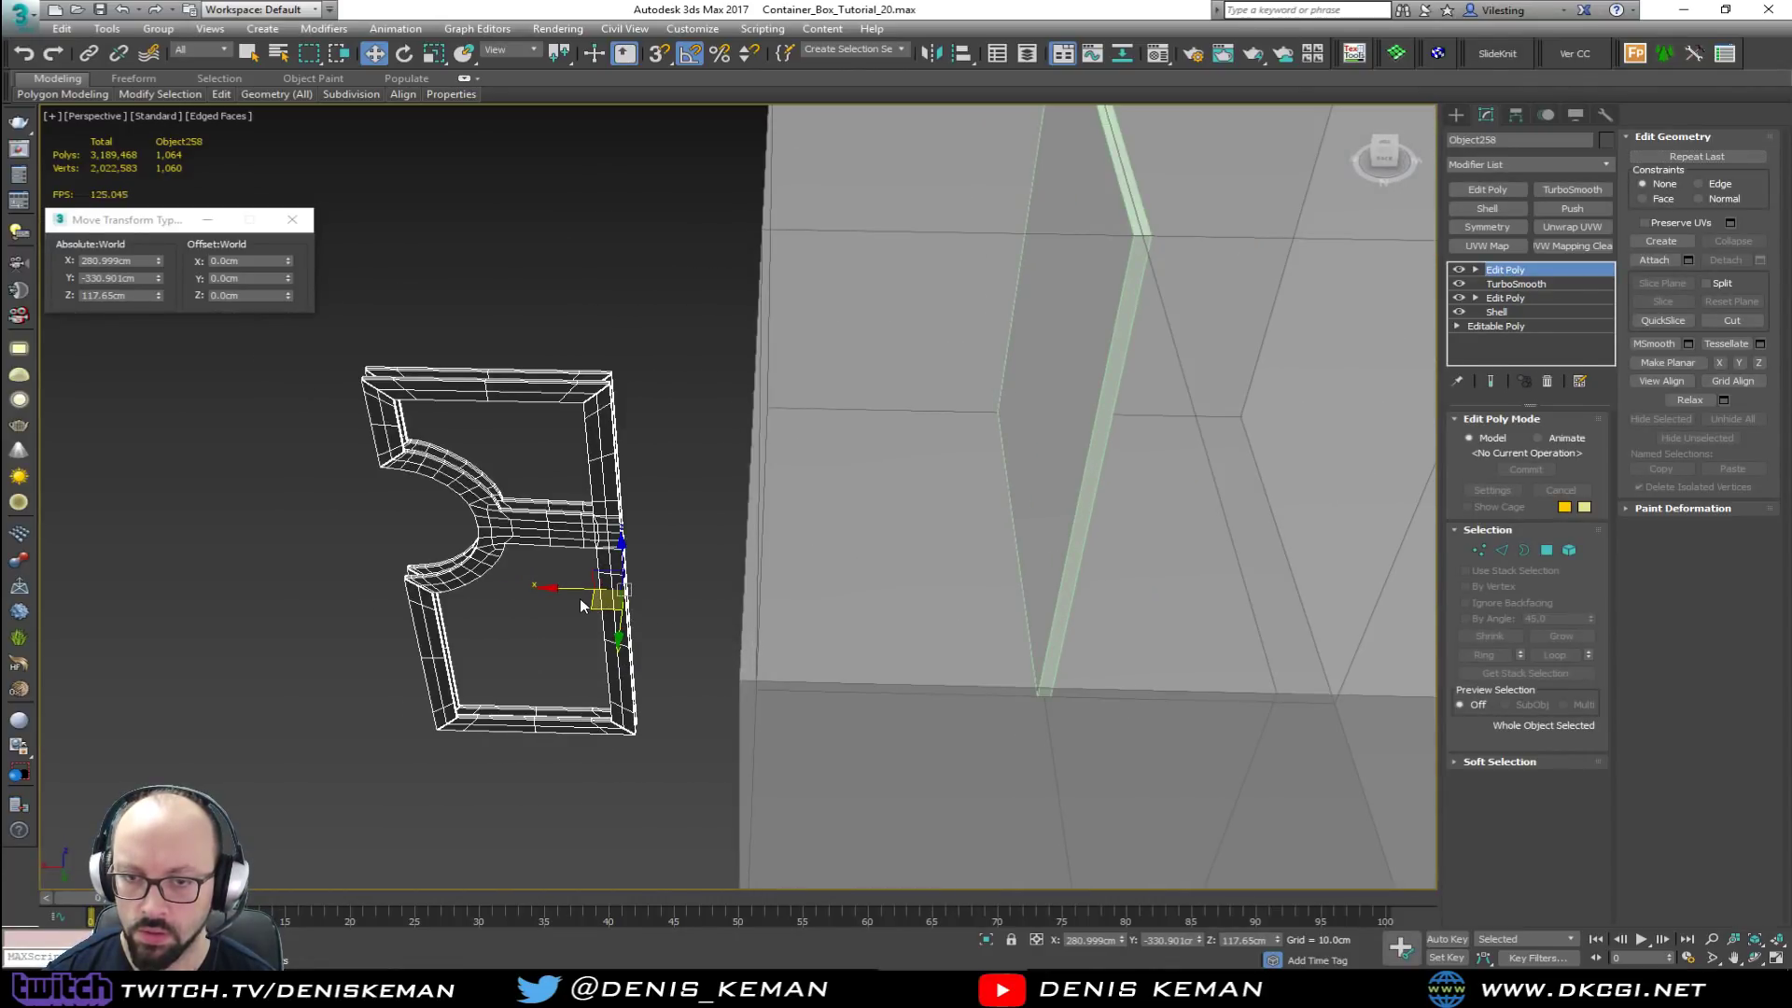
{"action": "left_click_drag", "start_coordinate": [602, 602], "coordinate": [1040, 564]}
{"action": "middle_click_drag", "start_coordinate": [1136, 382], "coordinate": [1092, 348], "text": "alt"}
{"action": "left_click", "coordinate": [1099, 351]}
{"action": "left_click", "coordinate": [1081, 352]}
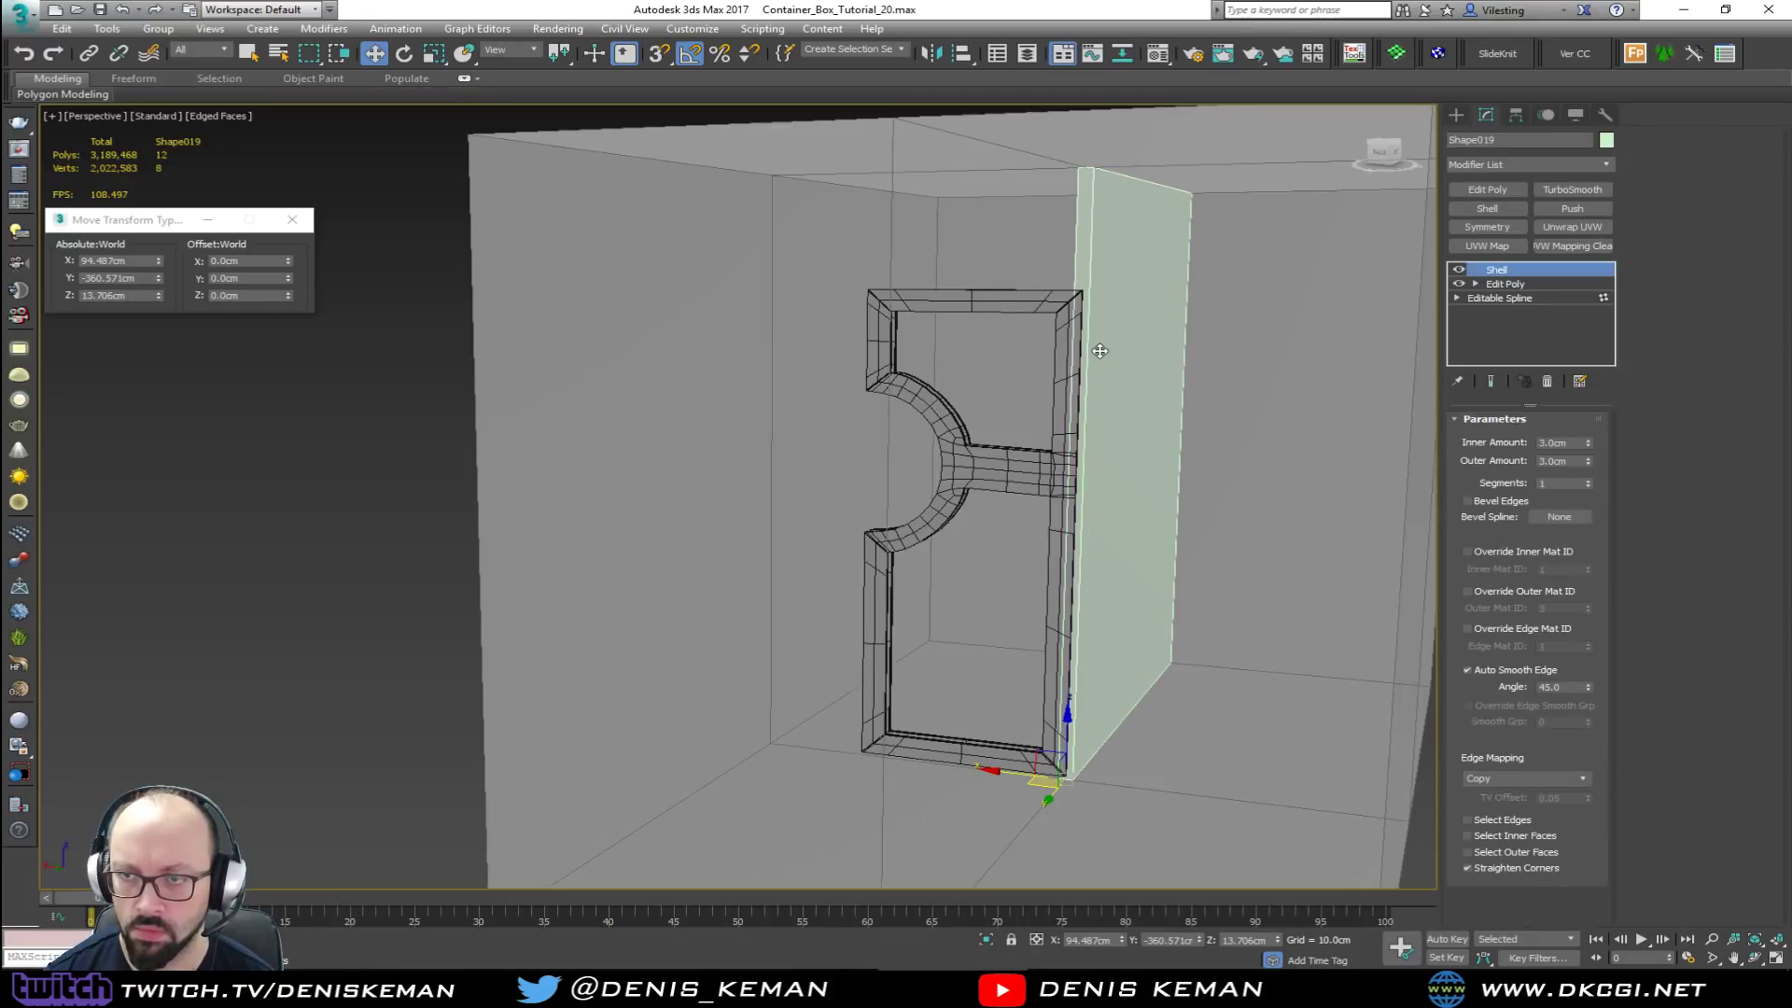
Step: Add an Edit Poly modifier to the partition panel and insert an edge loop level with the door frame's top, at about Z 239 cm
{"action": "scroll", "coordinate": [1000, 432], "scroll_direction": "up", "scroll_amount": 5}
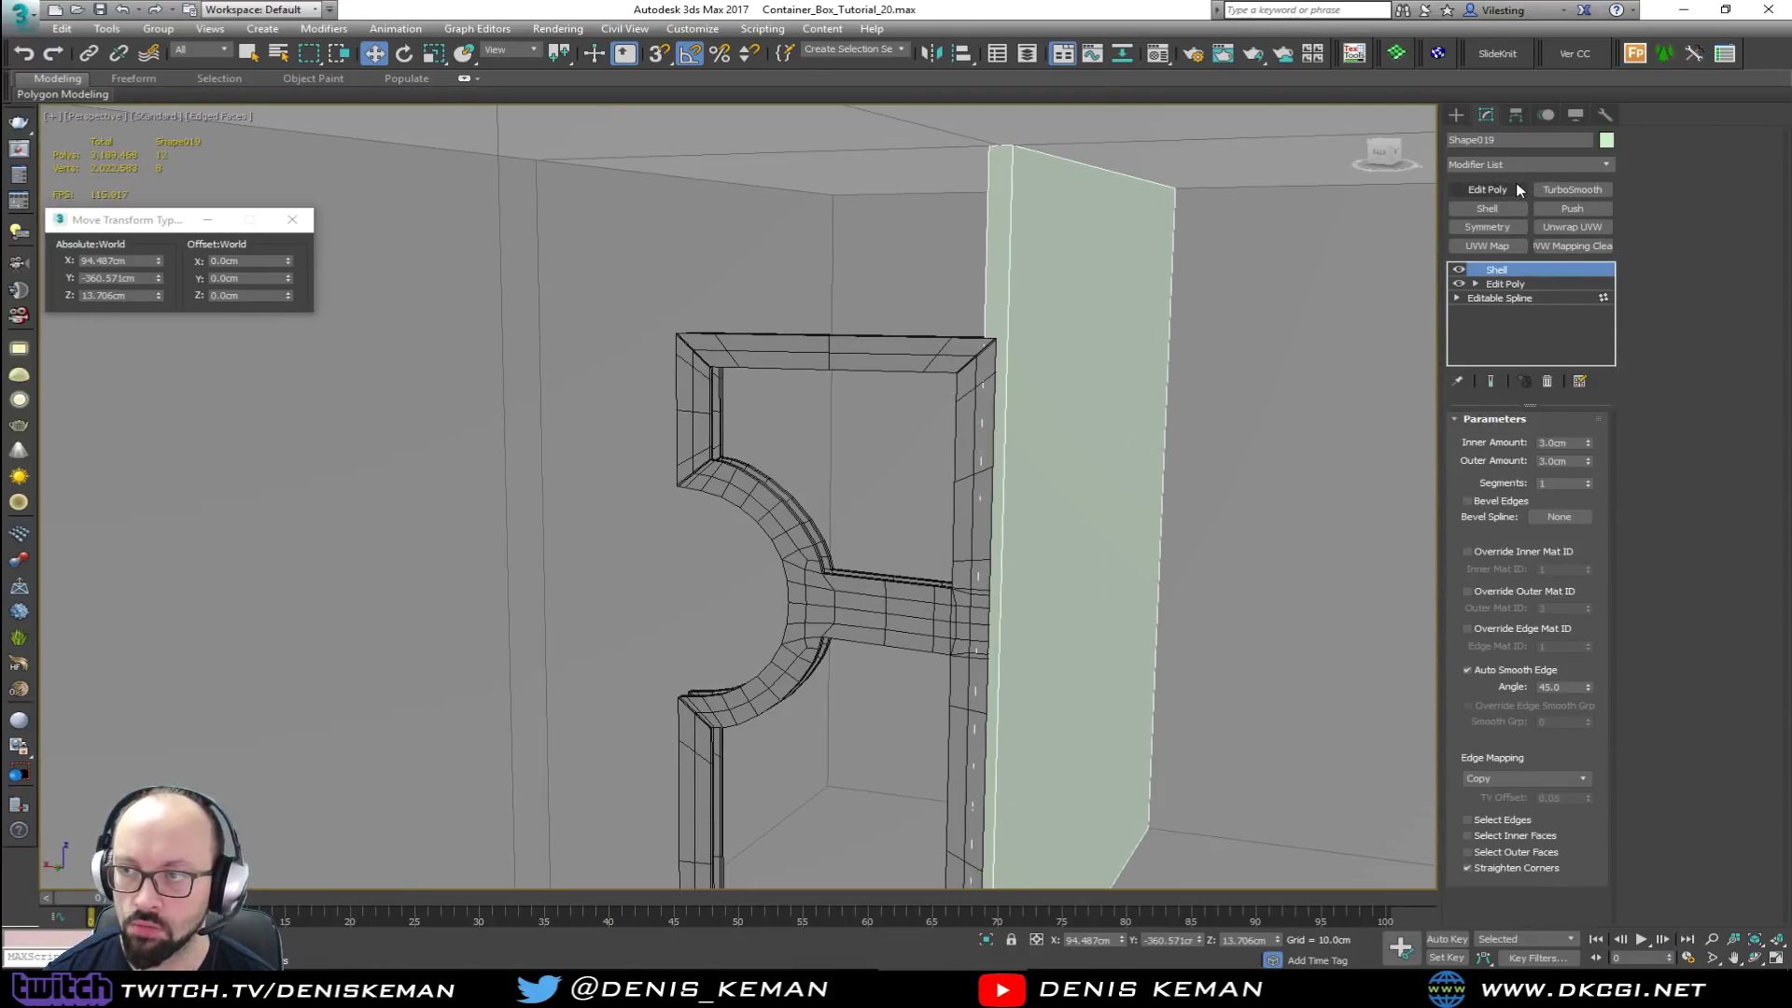
{"action": "left_click", "coordinate": [1488, 190]}
{"action": "middle_click_drag", "start_coordinate": [1036, 360], "coordinate": [1016, 343], "text": "alt"}
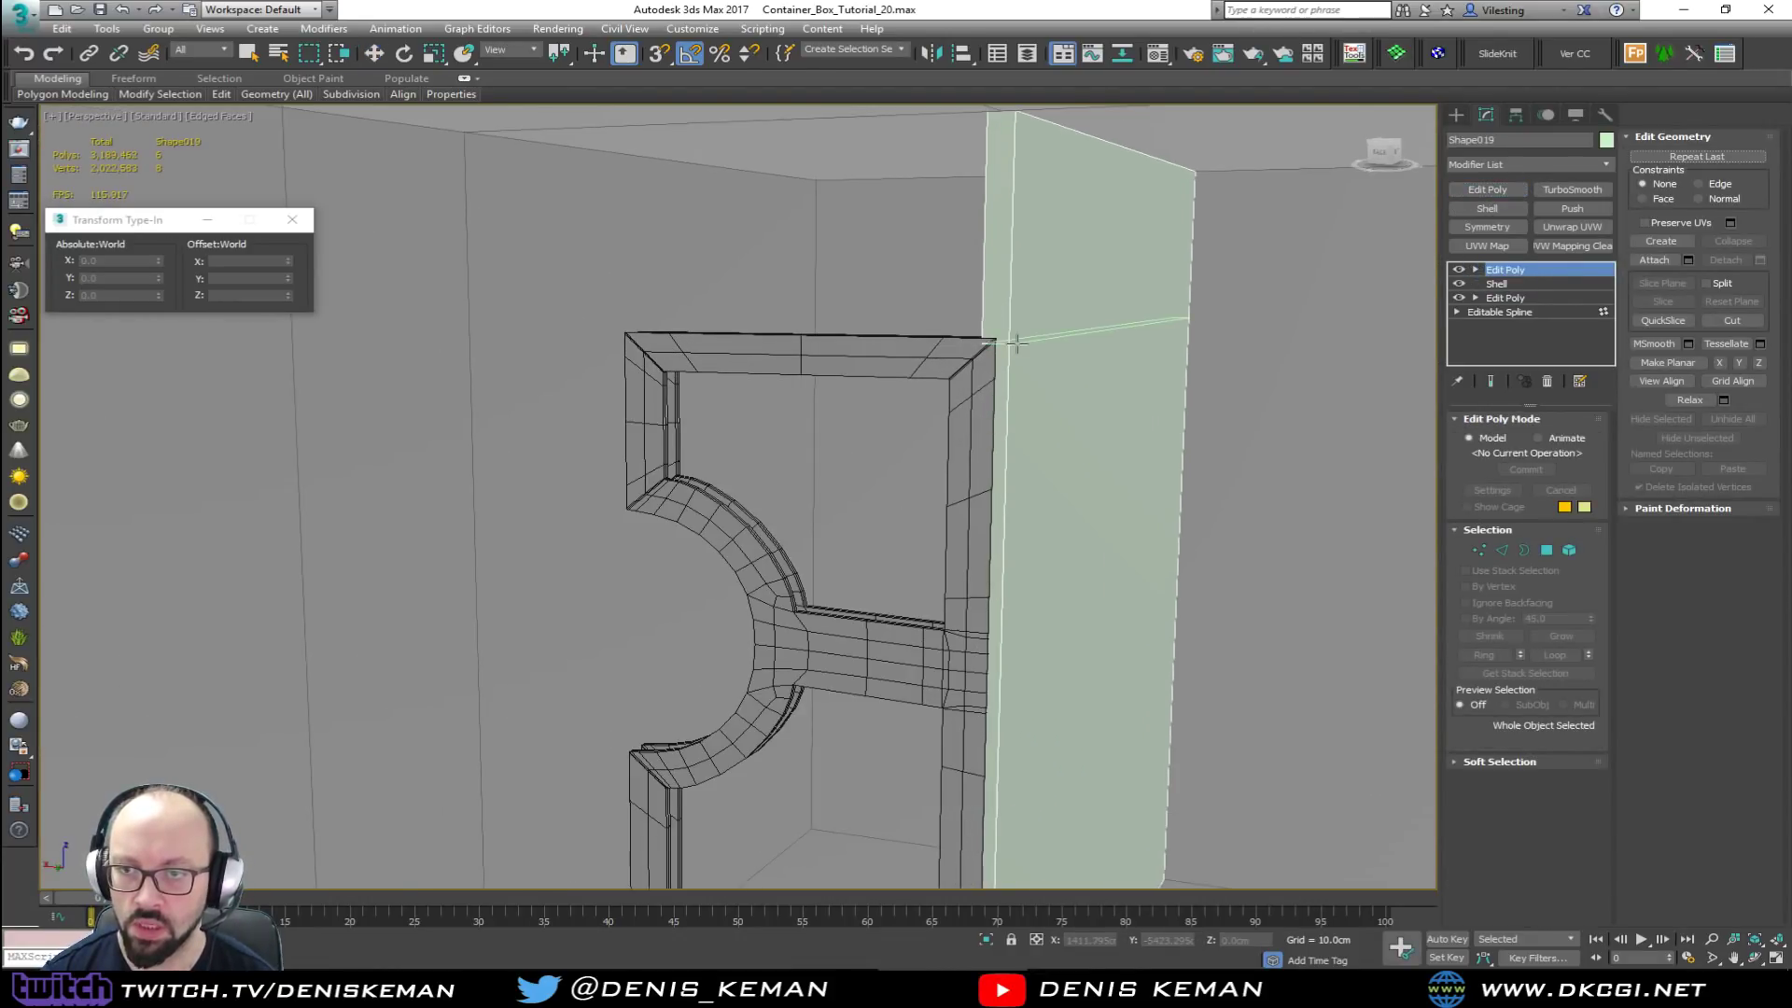
{"action": "left_click", "coordinate": [1018, 343]}
{"action": "key", "text": "2"}
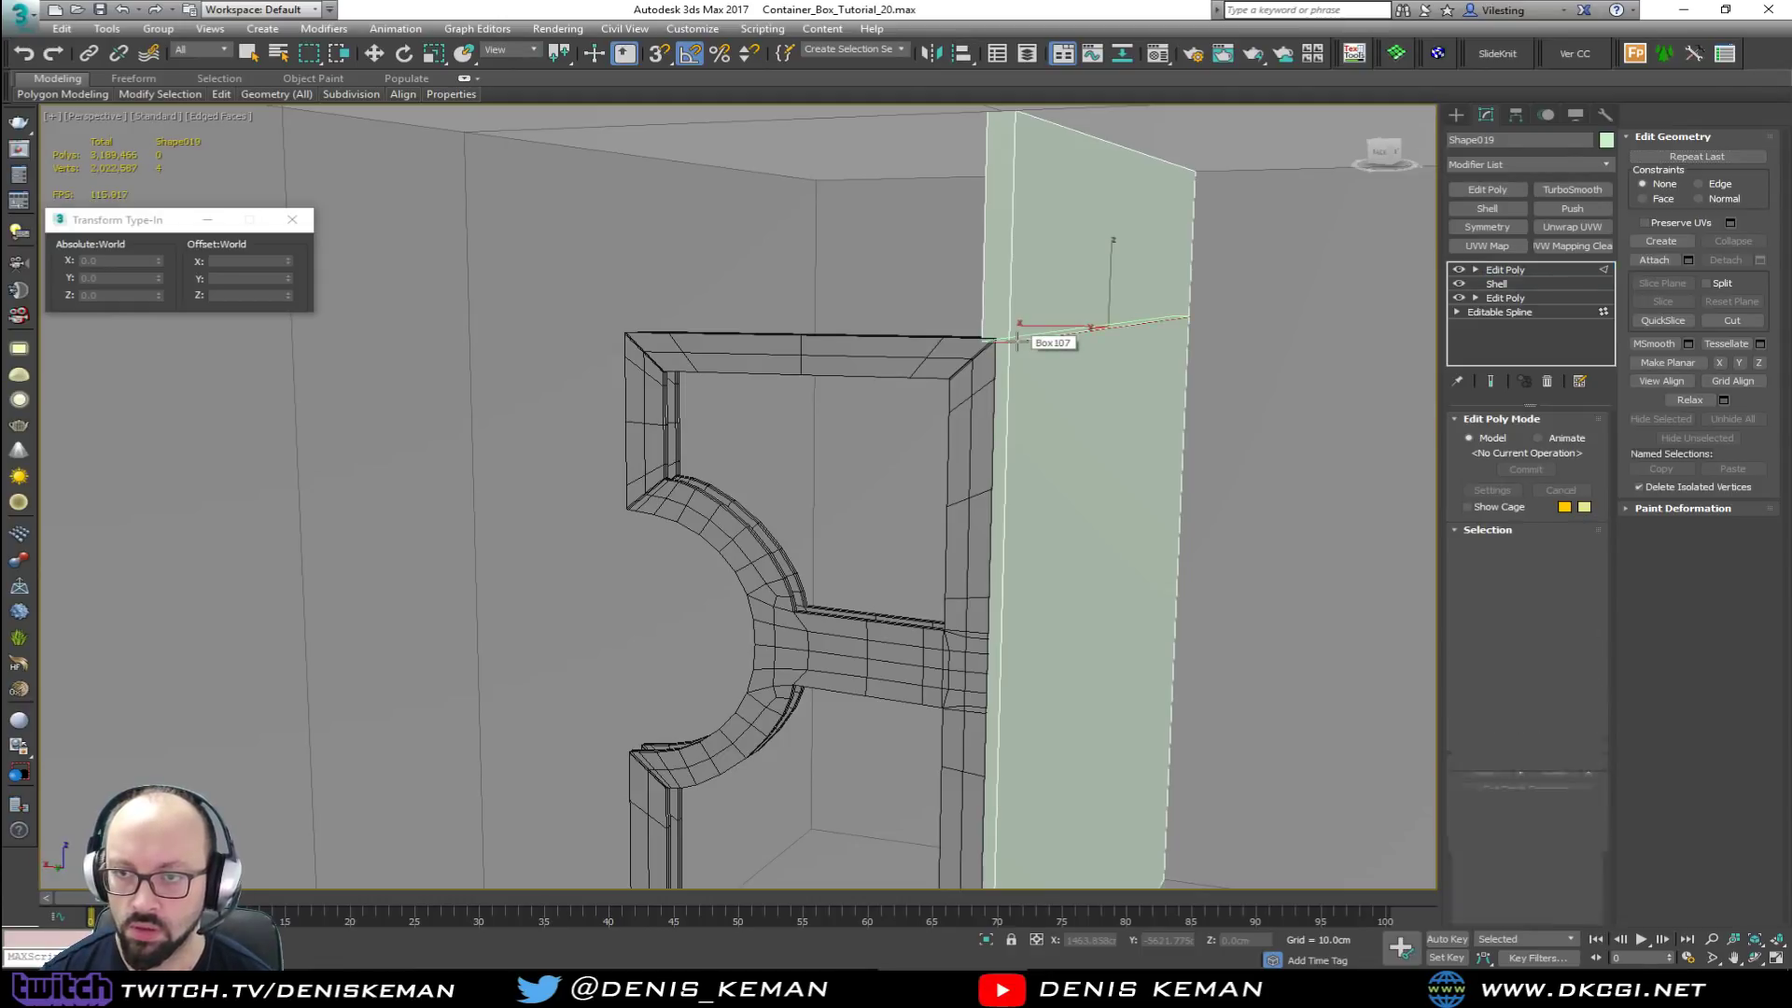
{"action": "key", "text": "w"}
{"action": "middle_click_drag", "start_coordinate": [1016, 355], "coordinate": [903, 414], "text": "alt"}
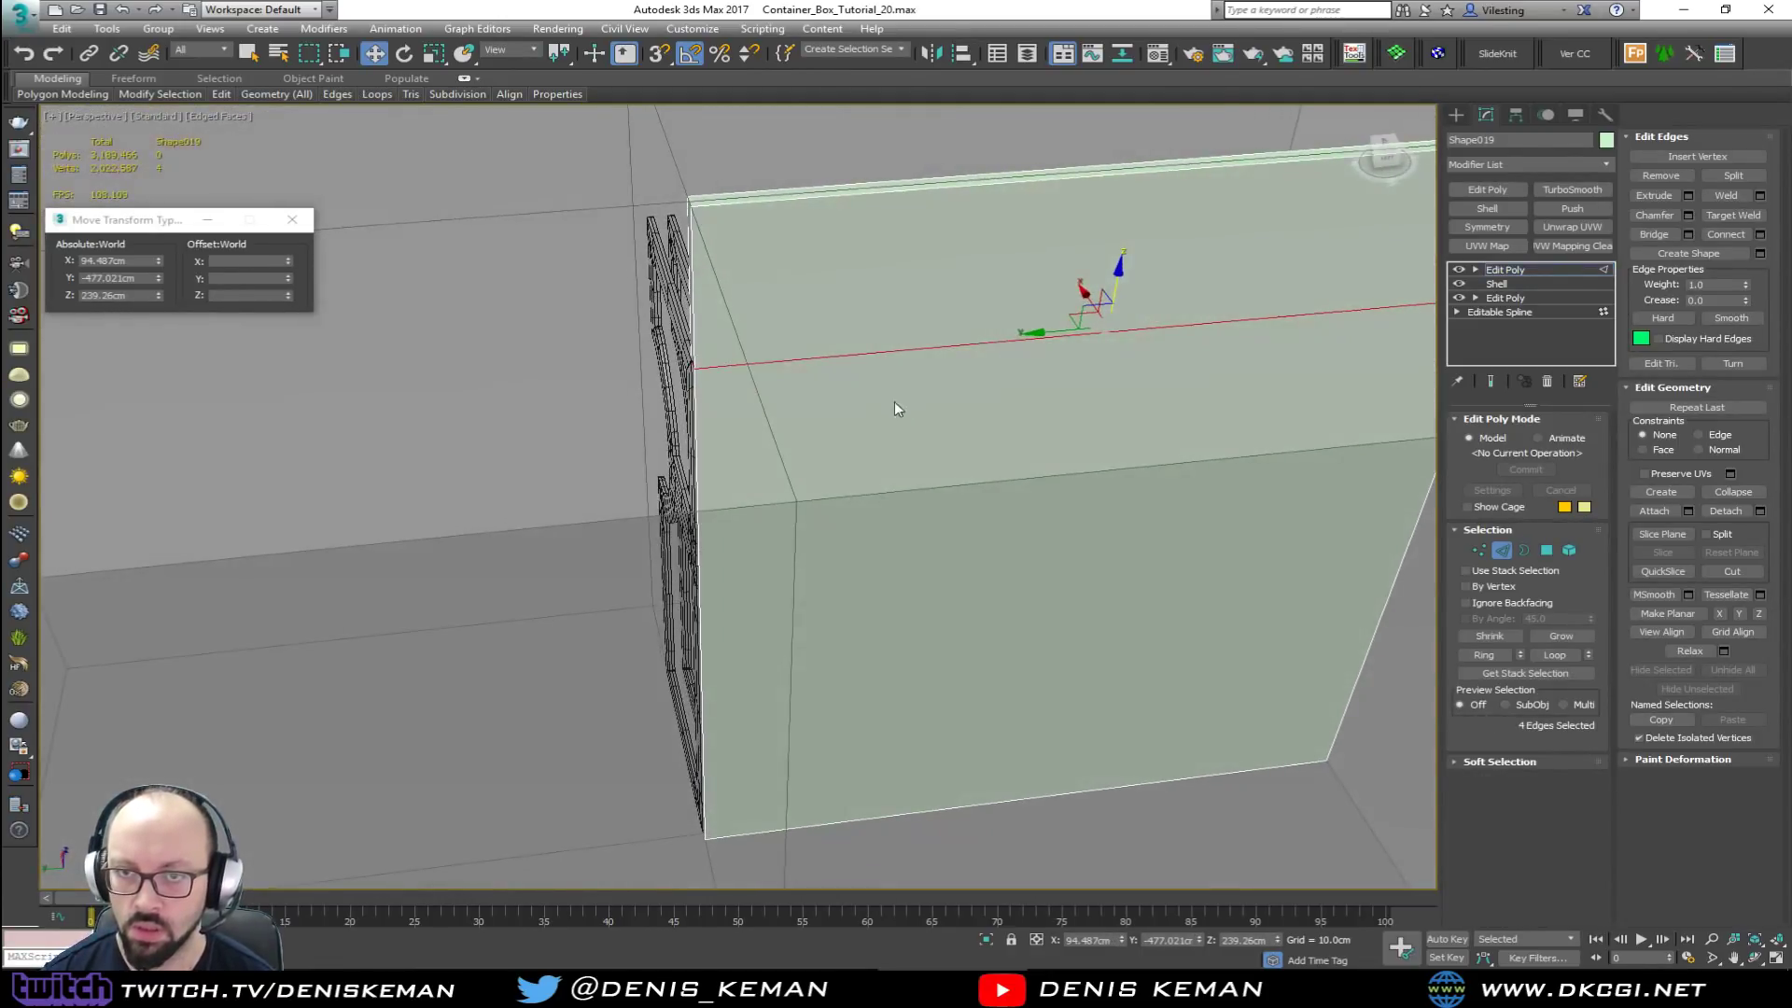
Step: Extrude the panel's end polygon above the door frame and snap it to the box's side wall at X 227.3 cm
{"action": "left_click", "coordinate": [721, 254]}
{"action": "middle_click_drag", "start_coordinate": [722, 250], "coordinate": [881, 289], "text": "alt"}
{"action": "key", "text": "4"}
{"action": "left_click", "coordinate": [711, 317]}
{"action": "left_click", "coordinate": [1493, 822]}
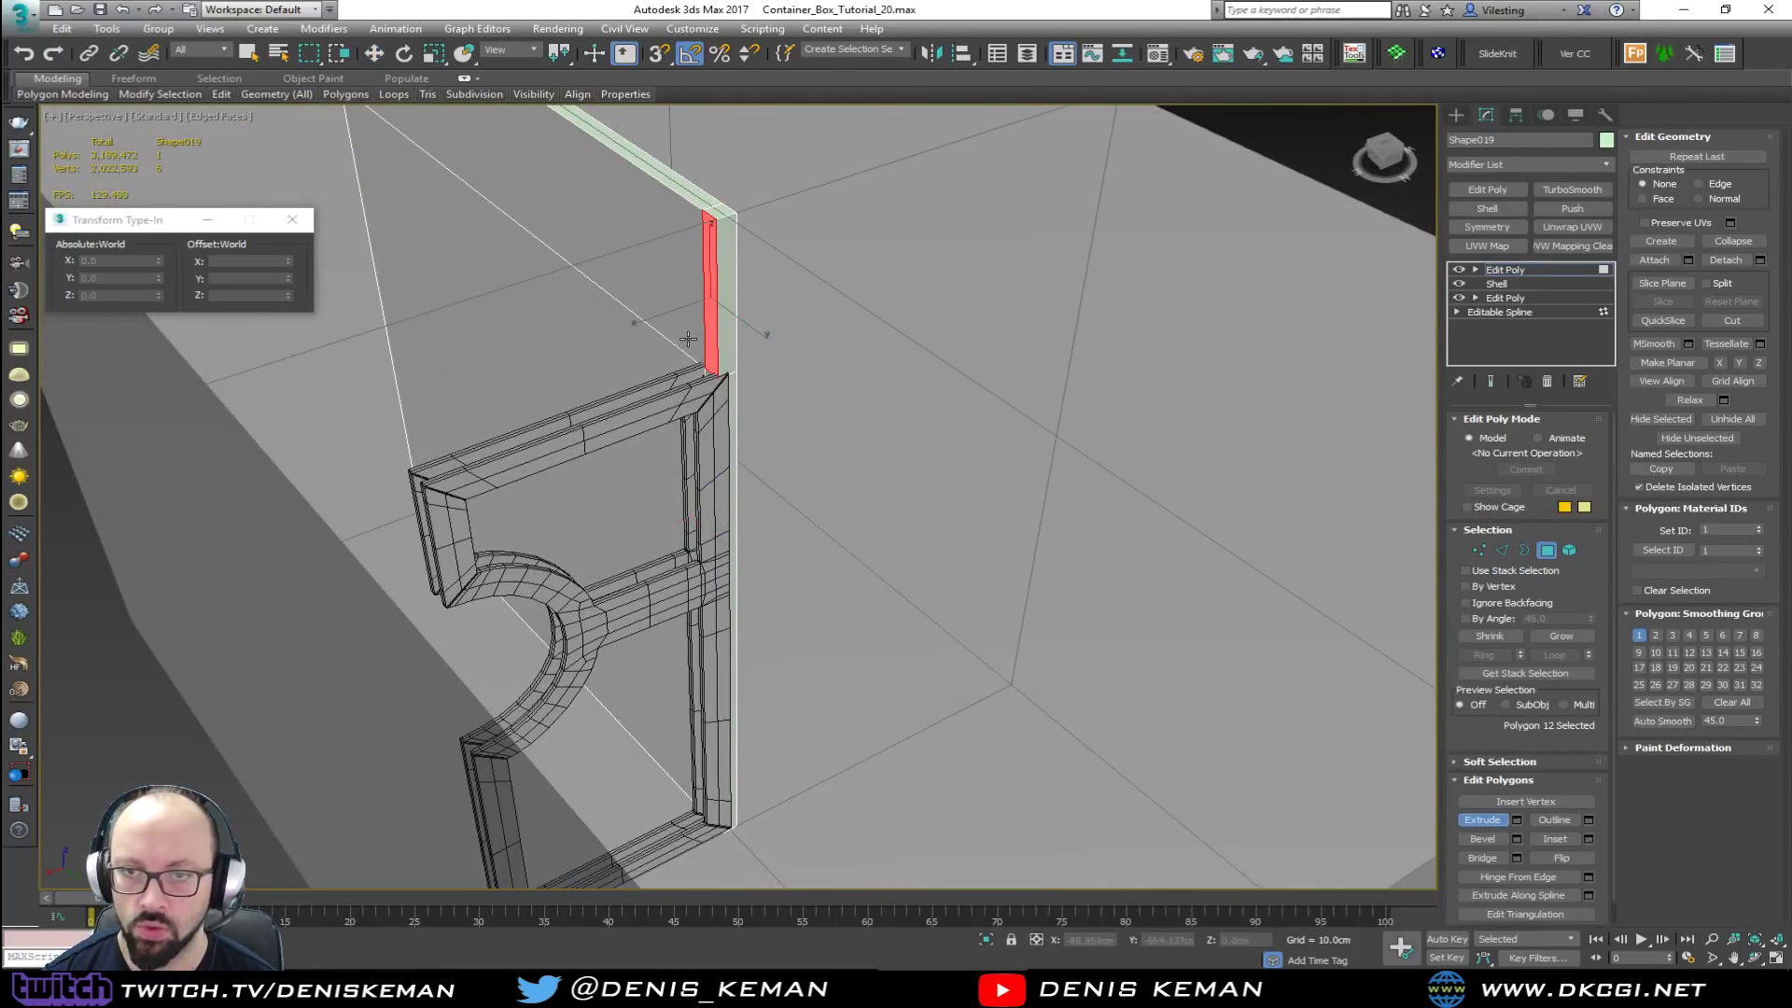
{"action": "left_click_drag", "start_coordinate": [710, 322], "coordinate": [674, 112]}
{"action": "key", "text": "w"}
{"action": "middle_click_drag", "start_coordinate": [653, 256], "coordinate": [919, 373]}
{"action": "middle_click_drag", "start_coordinate": [920, 373], "coordinate": [827, 417], "text": "alt"}
{"action": "left_click_drag", "start_coordinate": [796, 405], "coordinate": [422, 354]}
{"action": "key", "text": "s"}
{"action": "middle_click_drag", "start_coordinate": [545, 360], "coordinate": [817, 454], "text": "alt"}
{"action": "scroll", "coordinate": [817, 455], "scroll_direction": "down", "scroll_amount": 3}
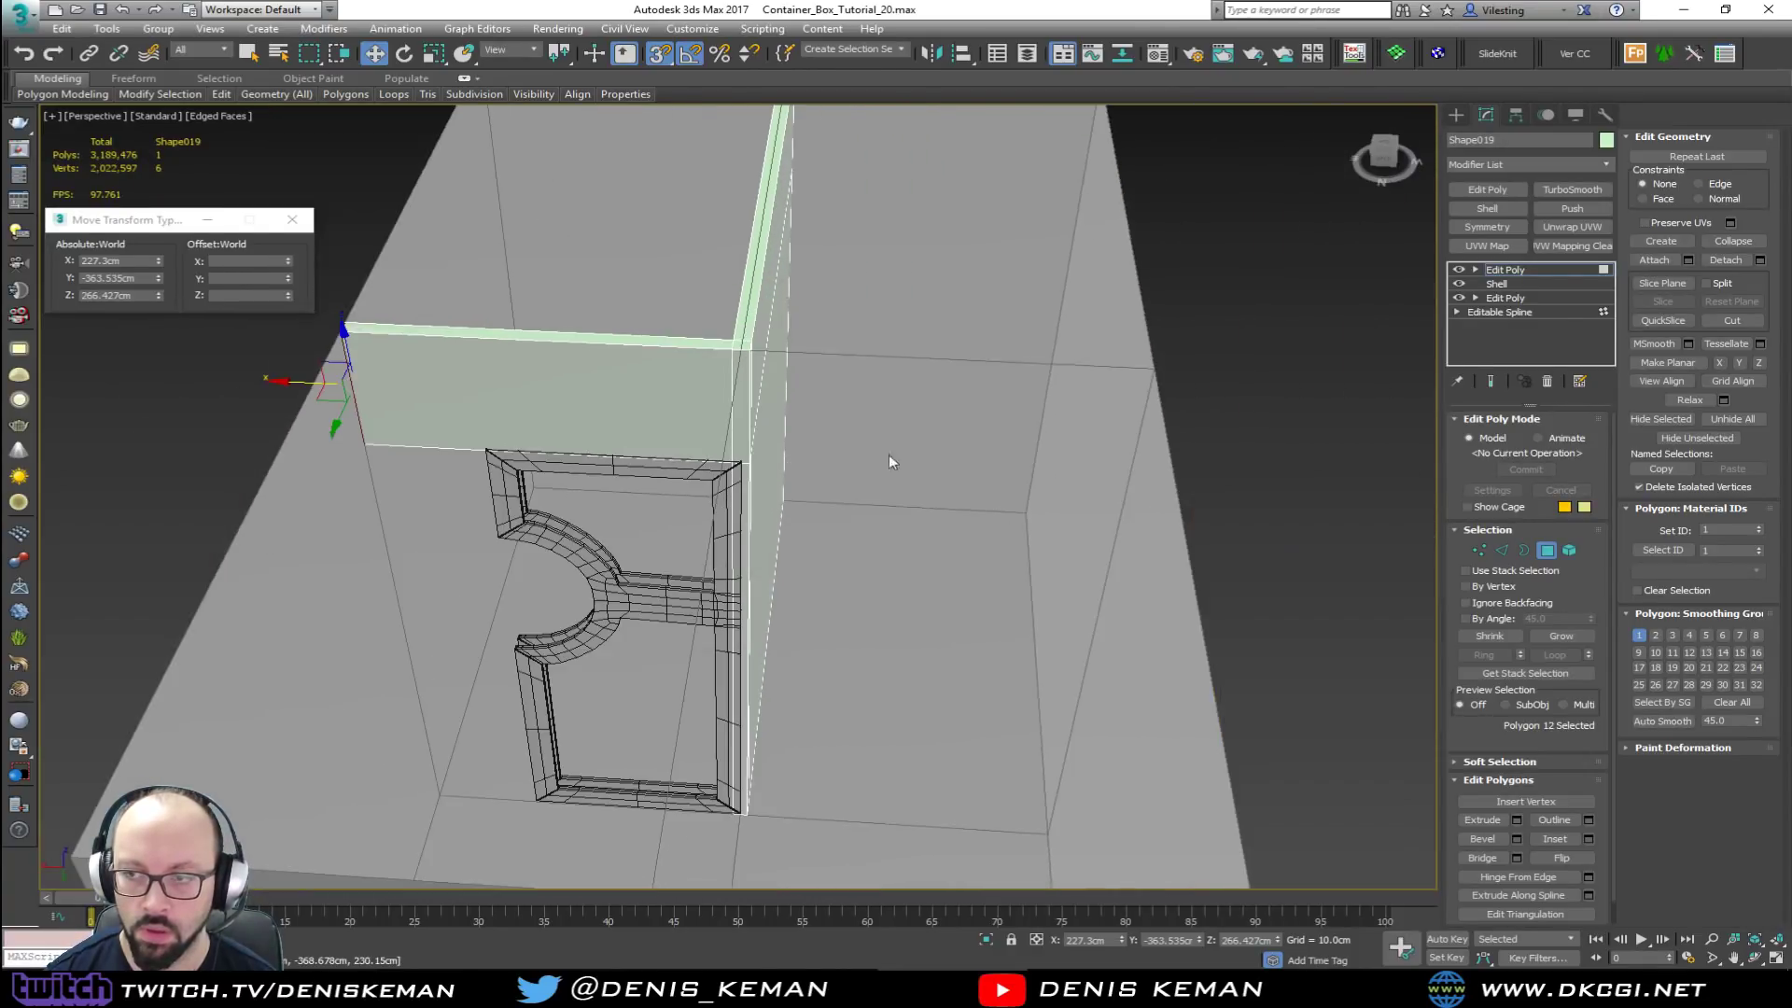
{"action": "left_click", "coordinate": [1551, 553]}
{"action": "middle_click_drag", "start_coordinate": [753, 315], "coordinate": [843, 271]}
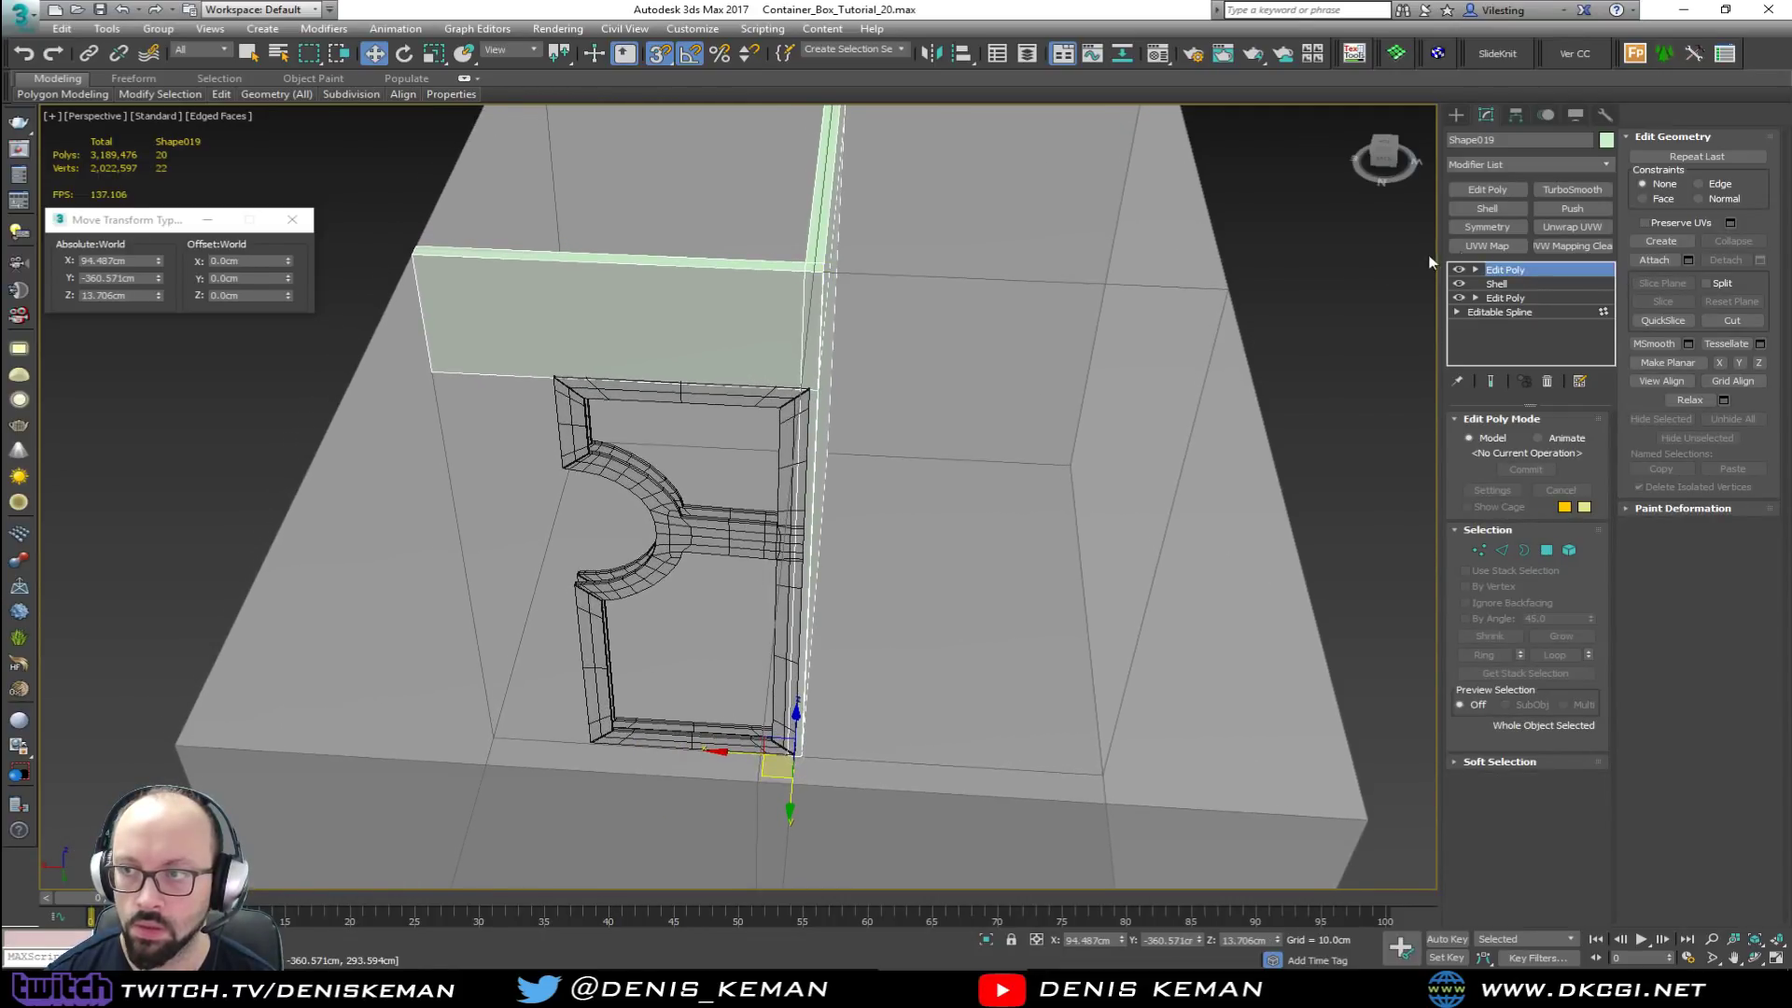
Step: Add a Symmetry modifier to mirror the partition panel and its door header along X
{"action": "left_click", "coordinate": [1487, 226]}
{"action": "mouse_move", "coordinate": [871, 429]}
{"action": "middle_mouse_down", "text": "alt"}
{"action": "mouse_move", "coordinate": [938, 415]}
{"action": "mouse_move", "coordinate": [874, 416]}
{"action": "middle_mouse_up", "text": "alt"}
{"action": "left_click", "coordinate": [1531, 292]}
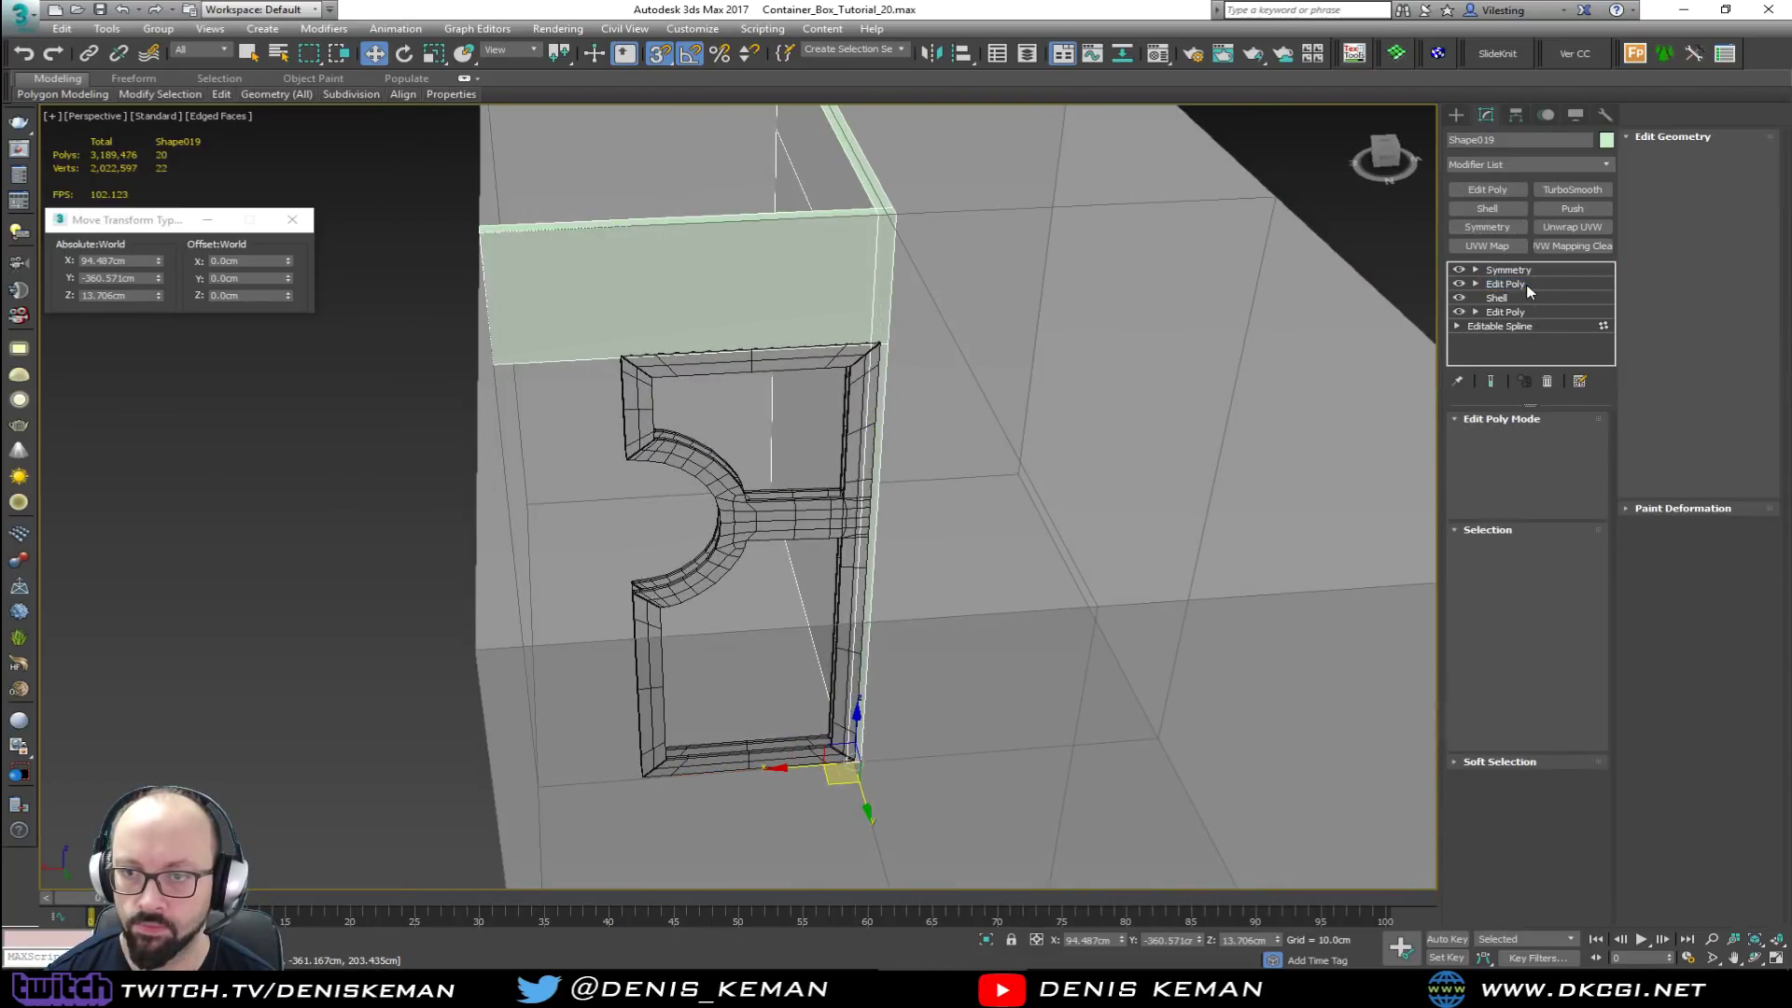
{"action": "middle_click_drag", "start_coordinate": [1071, 460], "coordinate": [1026, 490], "text": "alt"}
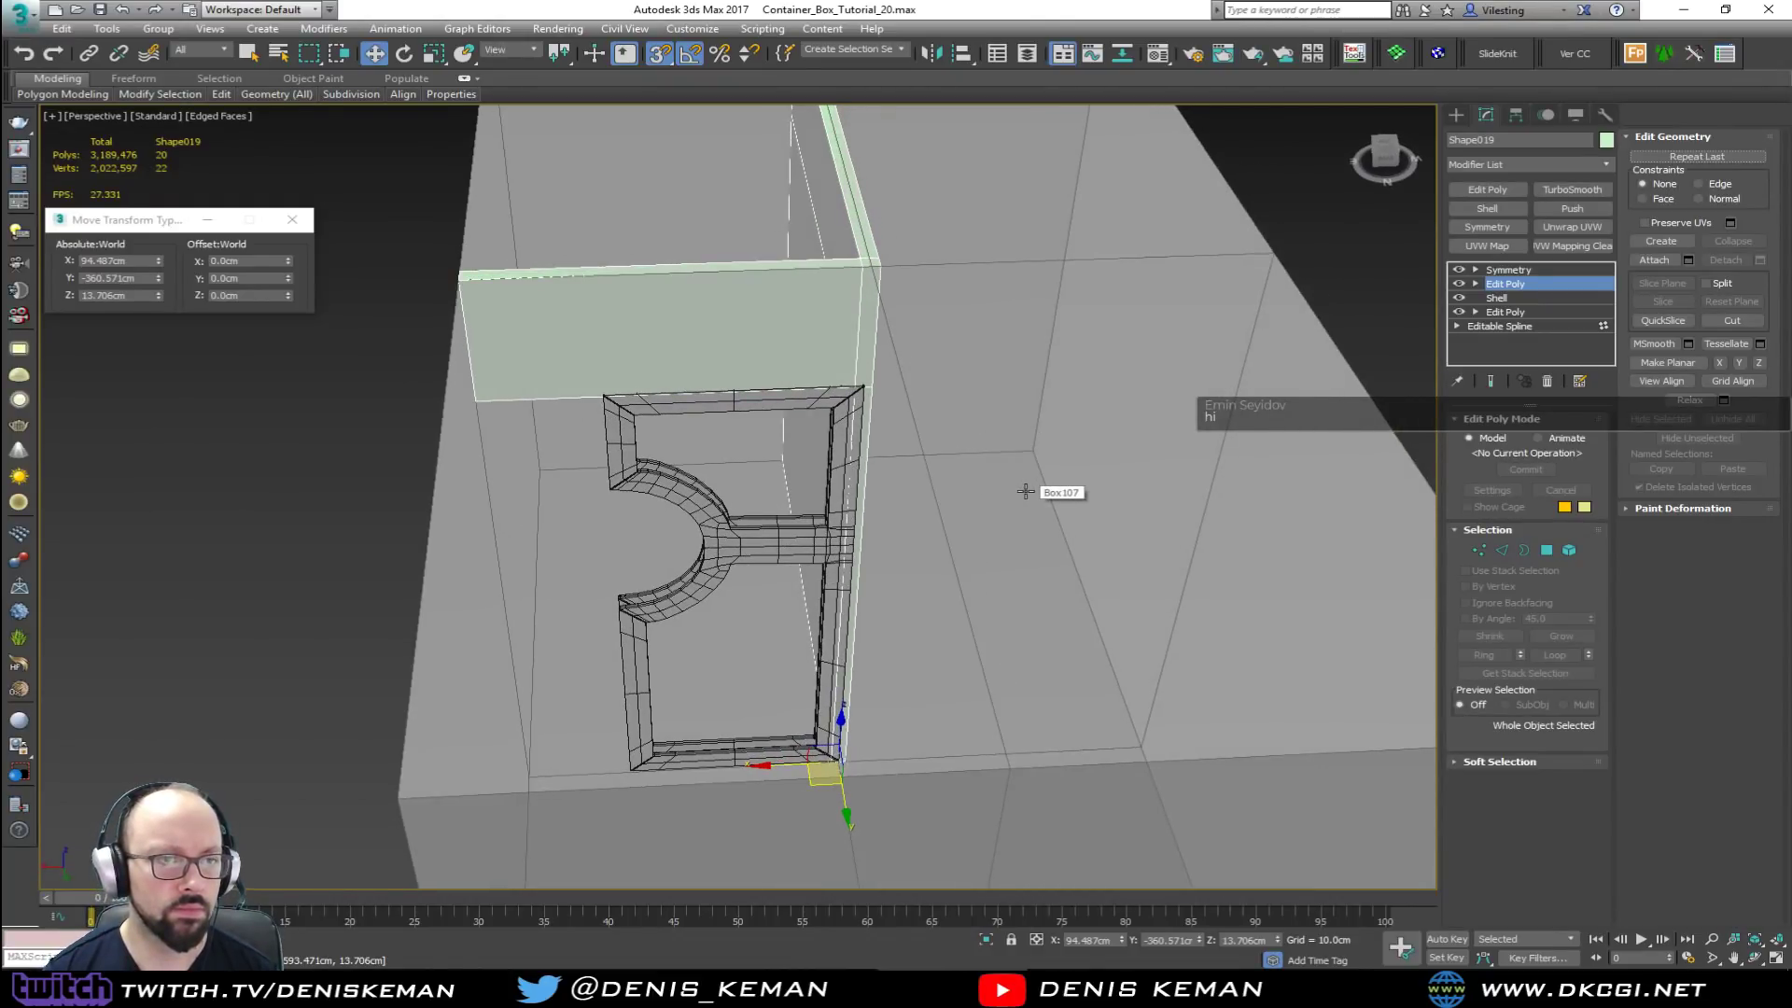
{"action": "middle_click_drag", "start_coordinate": [992, 487], "coordinate": [959, 536]}
{"action": "left_click", "coordinate": [1509, 271]}
{"action": "left_click", "coordinate": [1220, 595]}
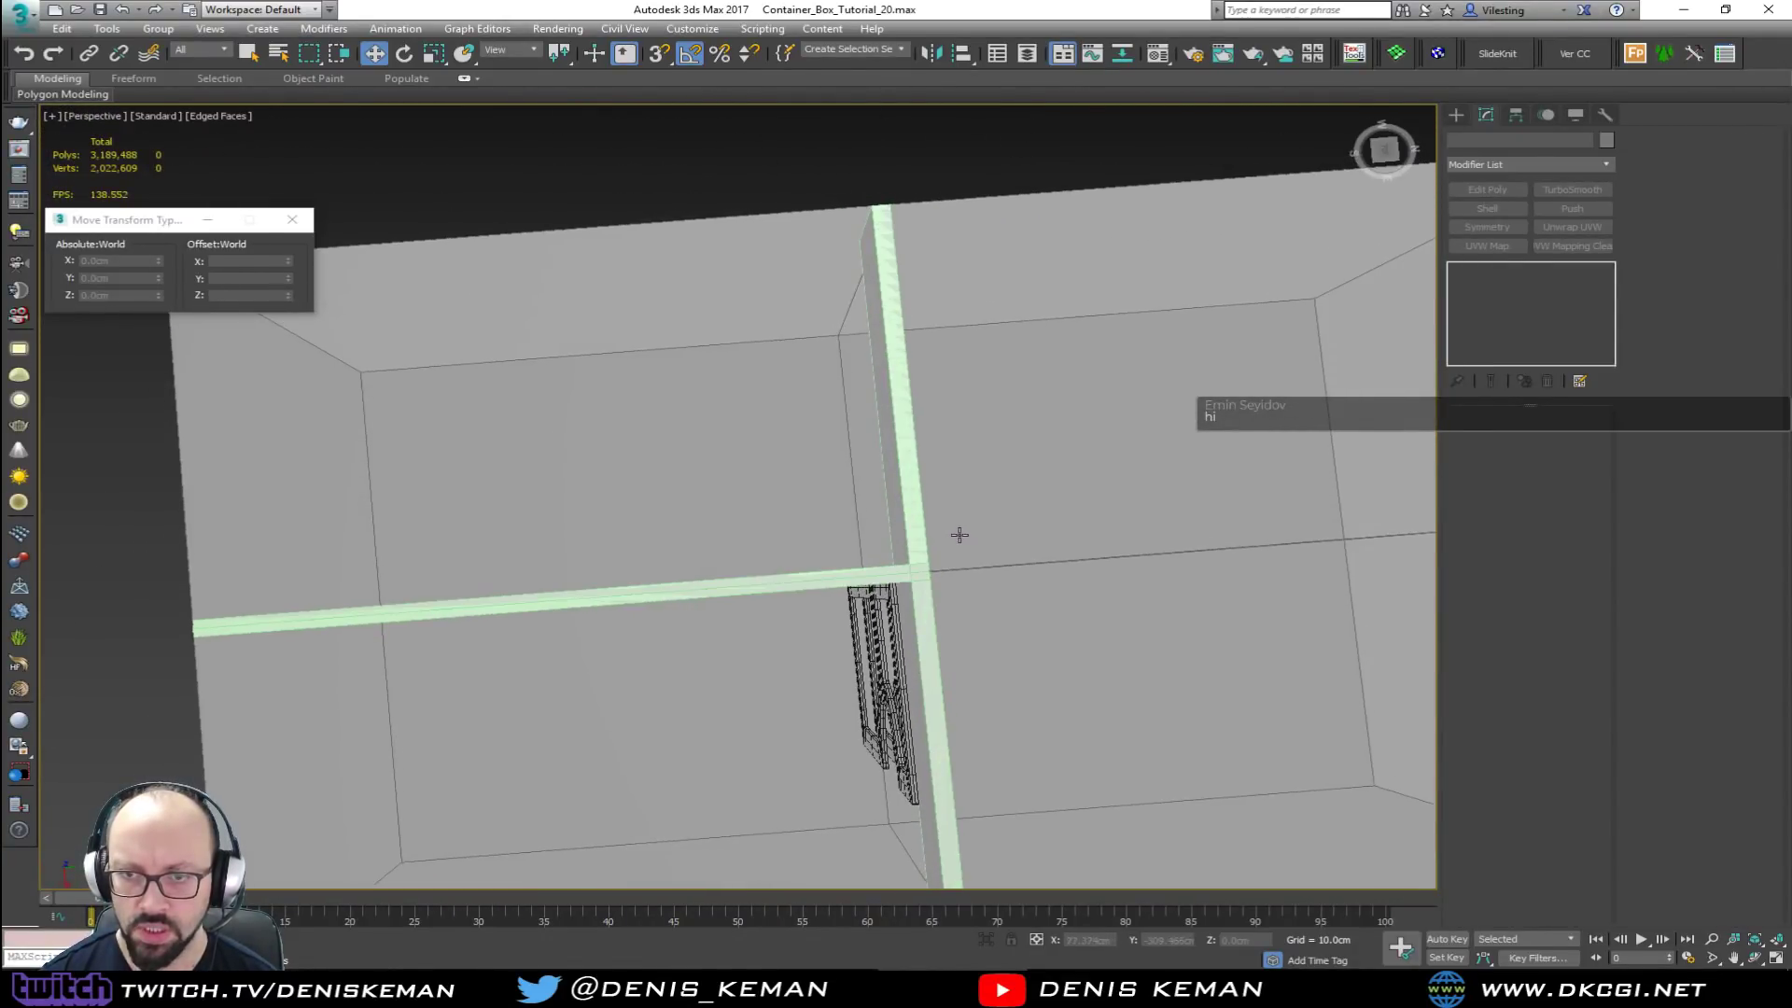
Step: Isolate the box, partition wall and copied door frame in an enlarged Top view
{"action": "key", "text": "alt+w"}
{"action": "middle_click", "coordinate": [613, 327]}
{"action": "middle_click_drag", "start_coordinate": [563, 352], "coordinate": [826, 320]}
{"action": "scroll", "coordinate": [417, 378], "scroll_direction": "down", "scroll_amount": 3}
{"action": "middle_click_drag", "start_coordinate": [407, 390], "coordinate": [538, 427]}
{"action": "left_click_drag", "start_coordinate": [461, 277], "coordinate": [369, 394]}
{"action": "key", "text": "alt+q"}
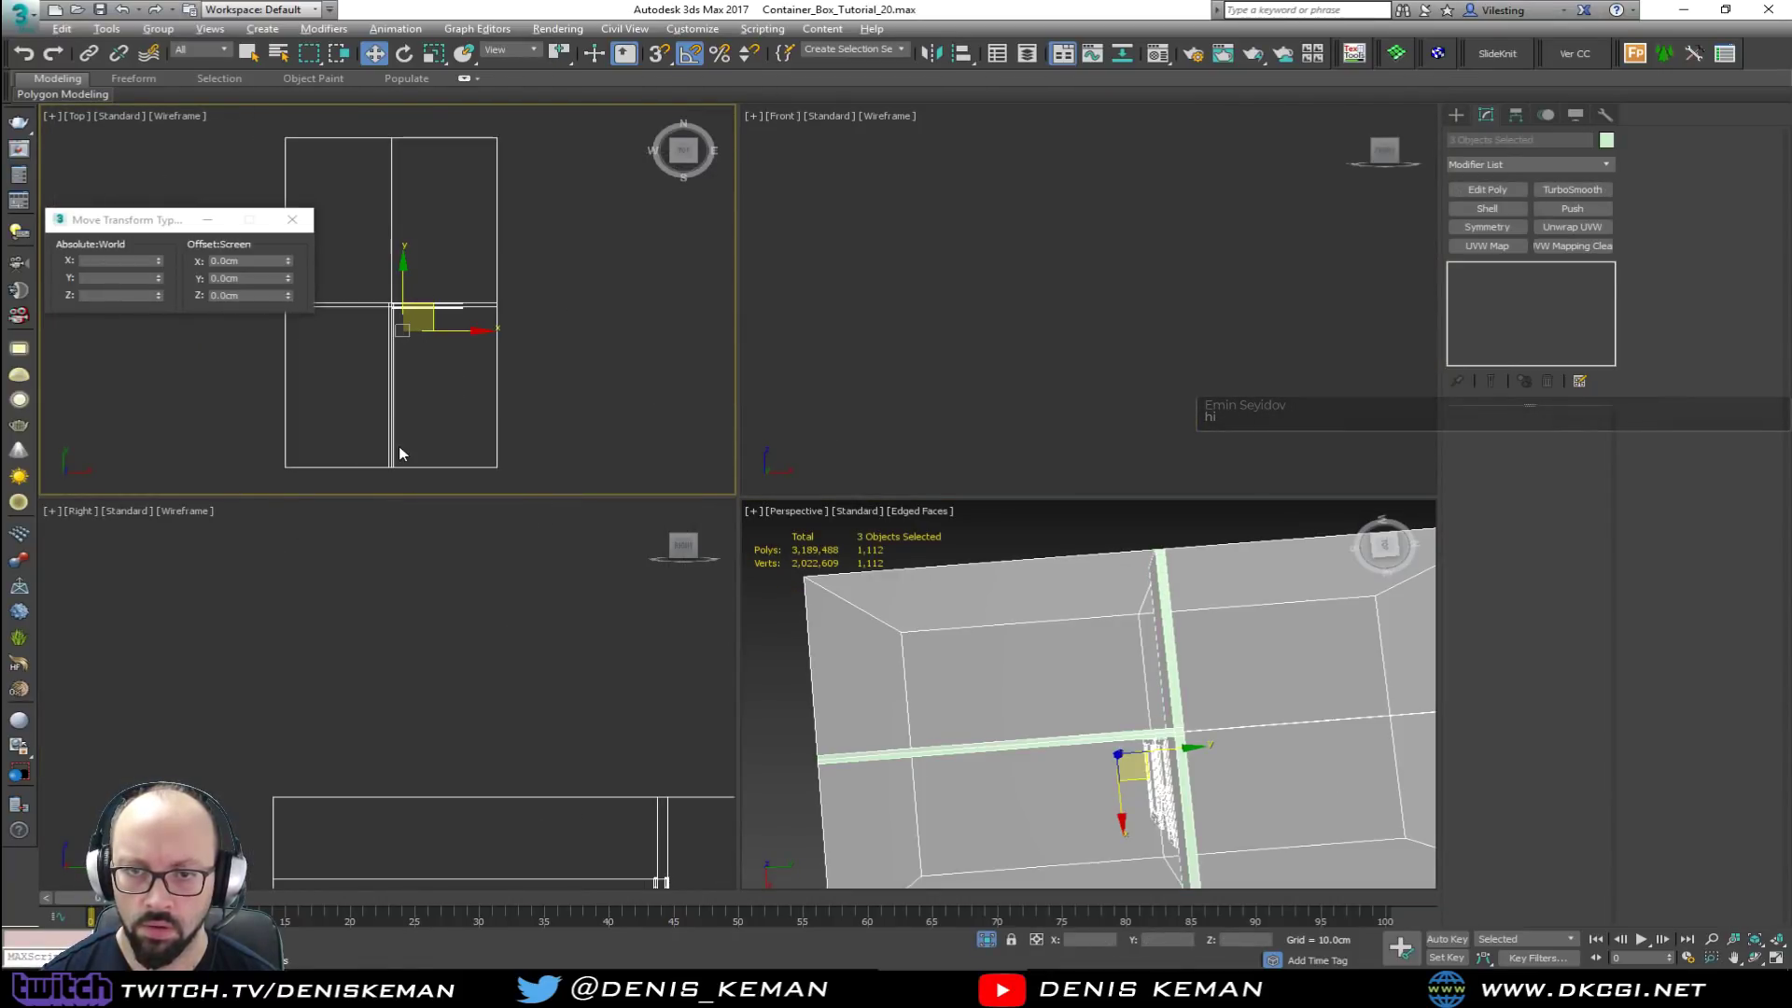
{"action": "left_click", "coordinate": [609, 409]}
{"action": "middle_click_drag", "start_coordinate": [420, 405], "coordinate": [609, 408]}
{"action": "key", "text": "alt+w"}
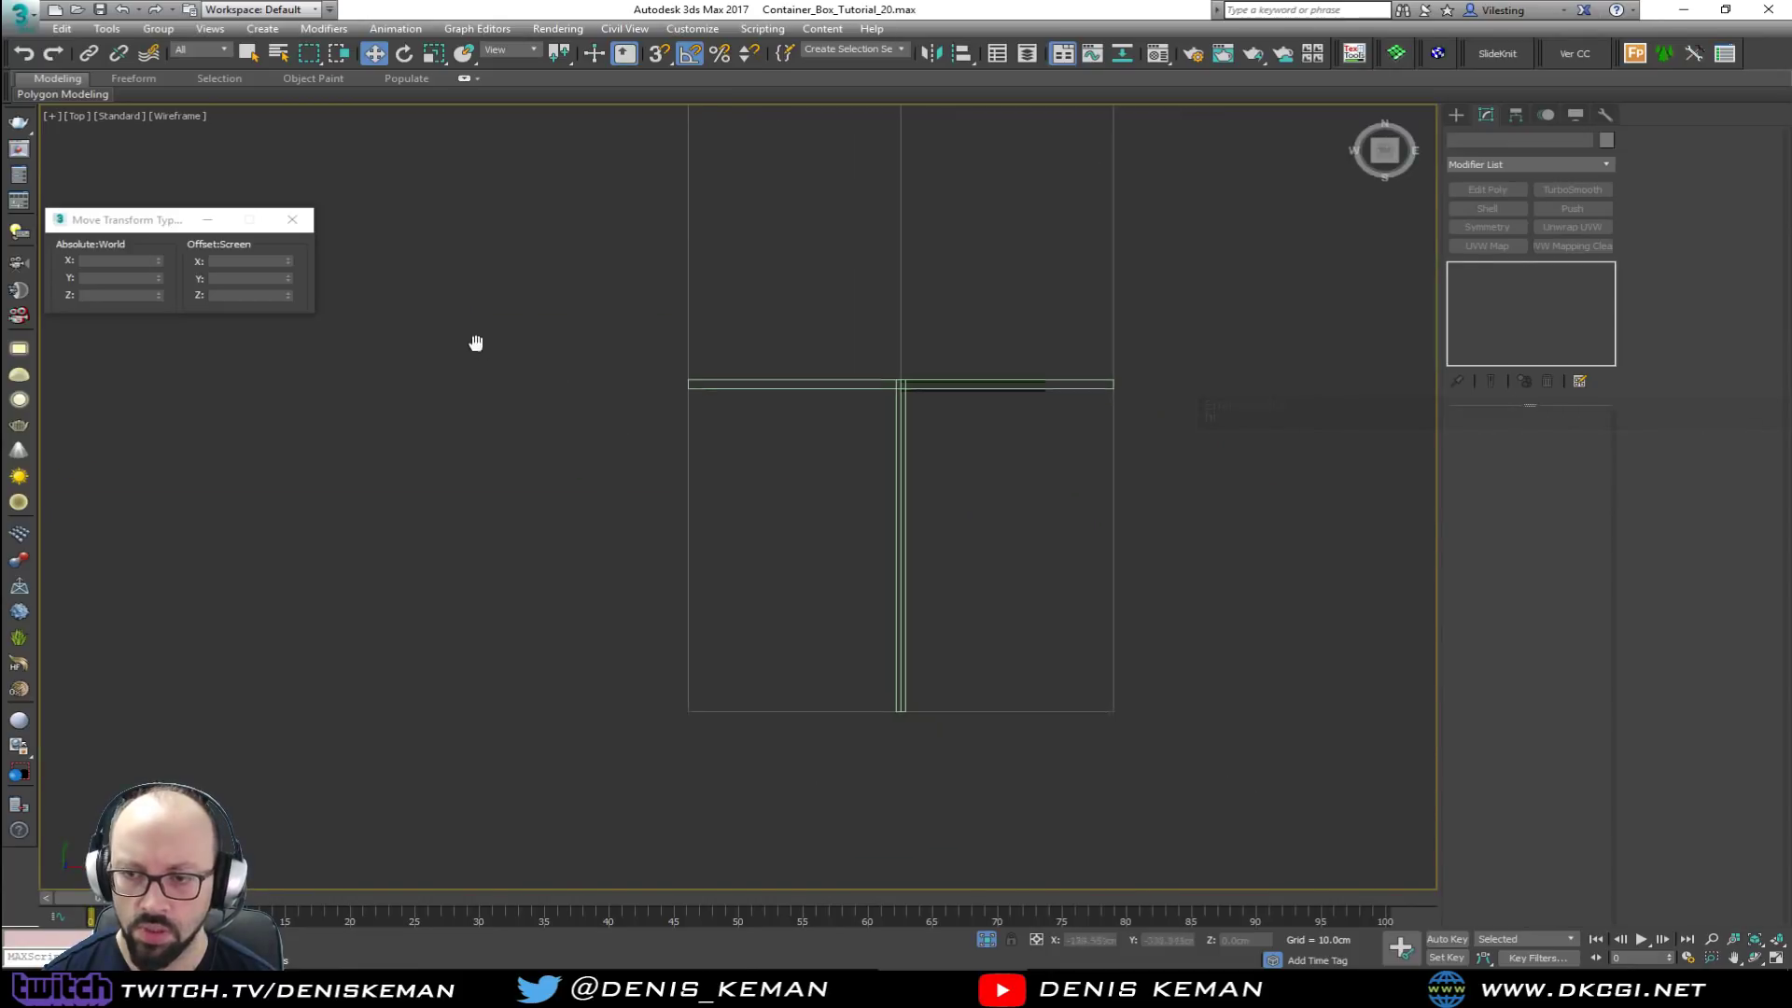
{"action": "left_click", "coordinate": [1456, 115]}
{"action": "left_click", "coordinate": [1491, 216]}
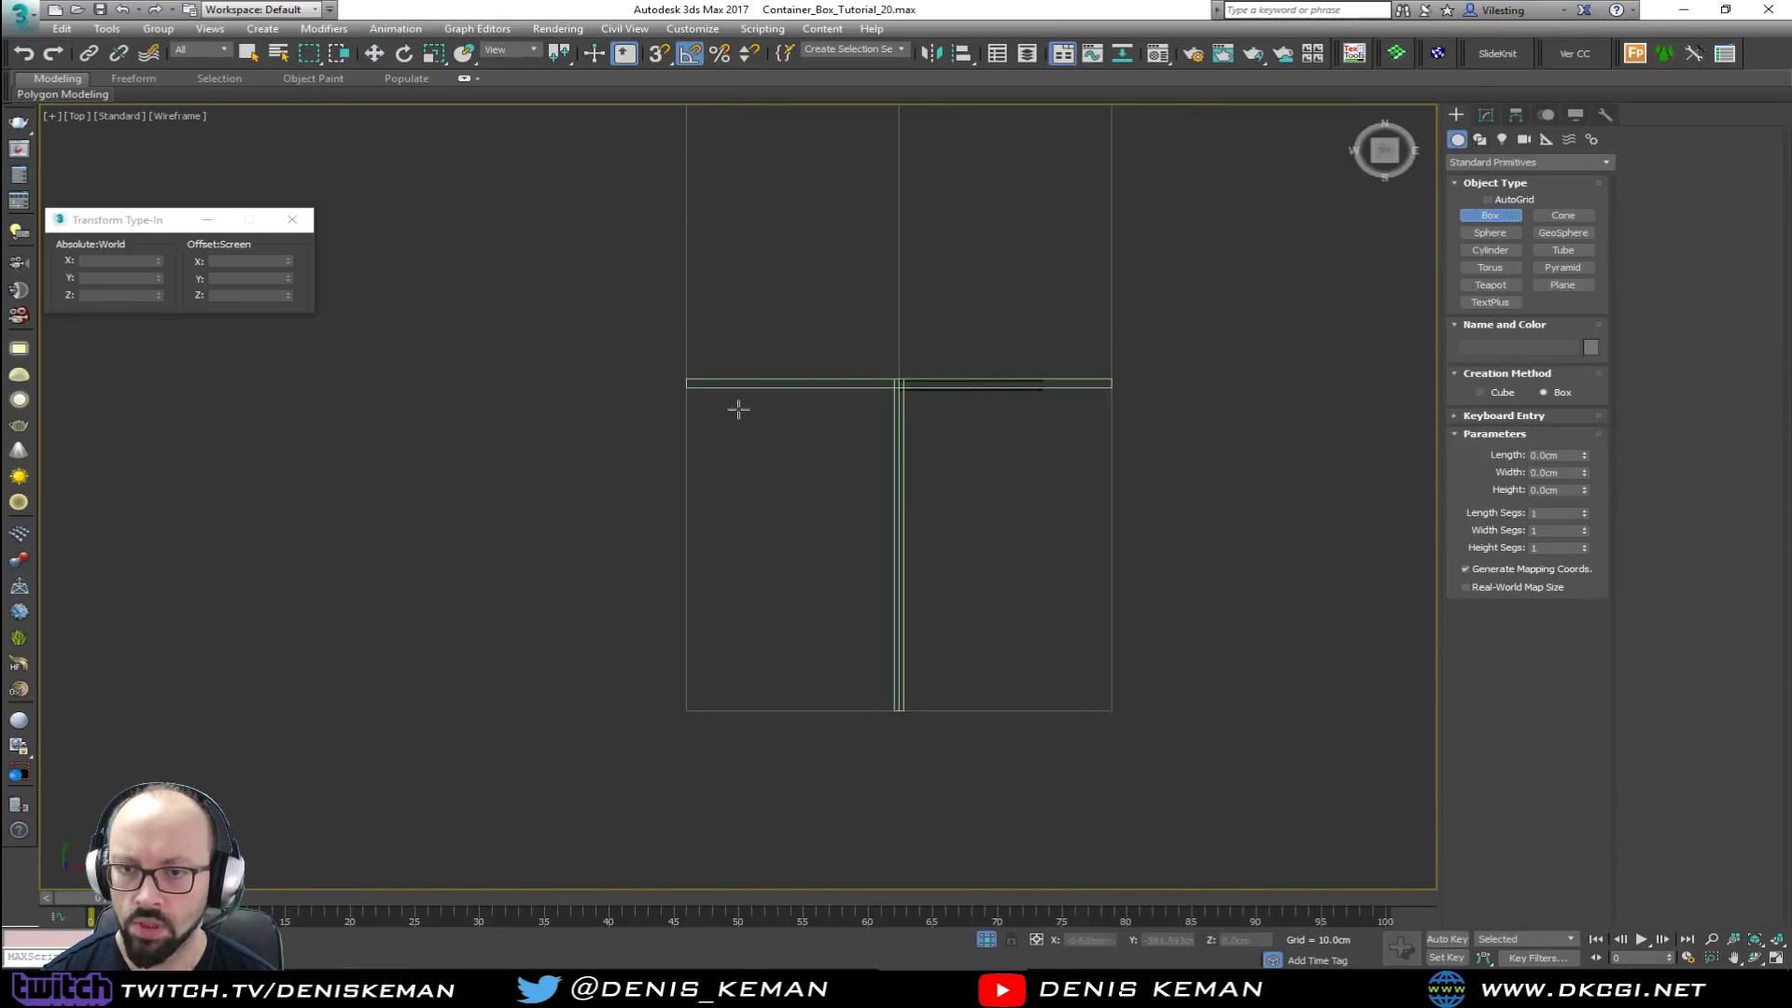
{"action": "left_click_drag", "start_coordinate": [695, 400], "coordinate": [890, 700]}
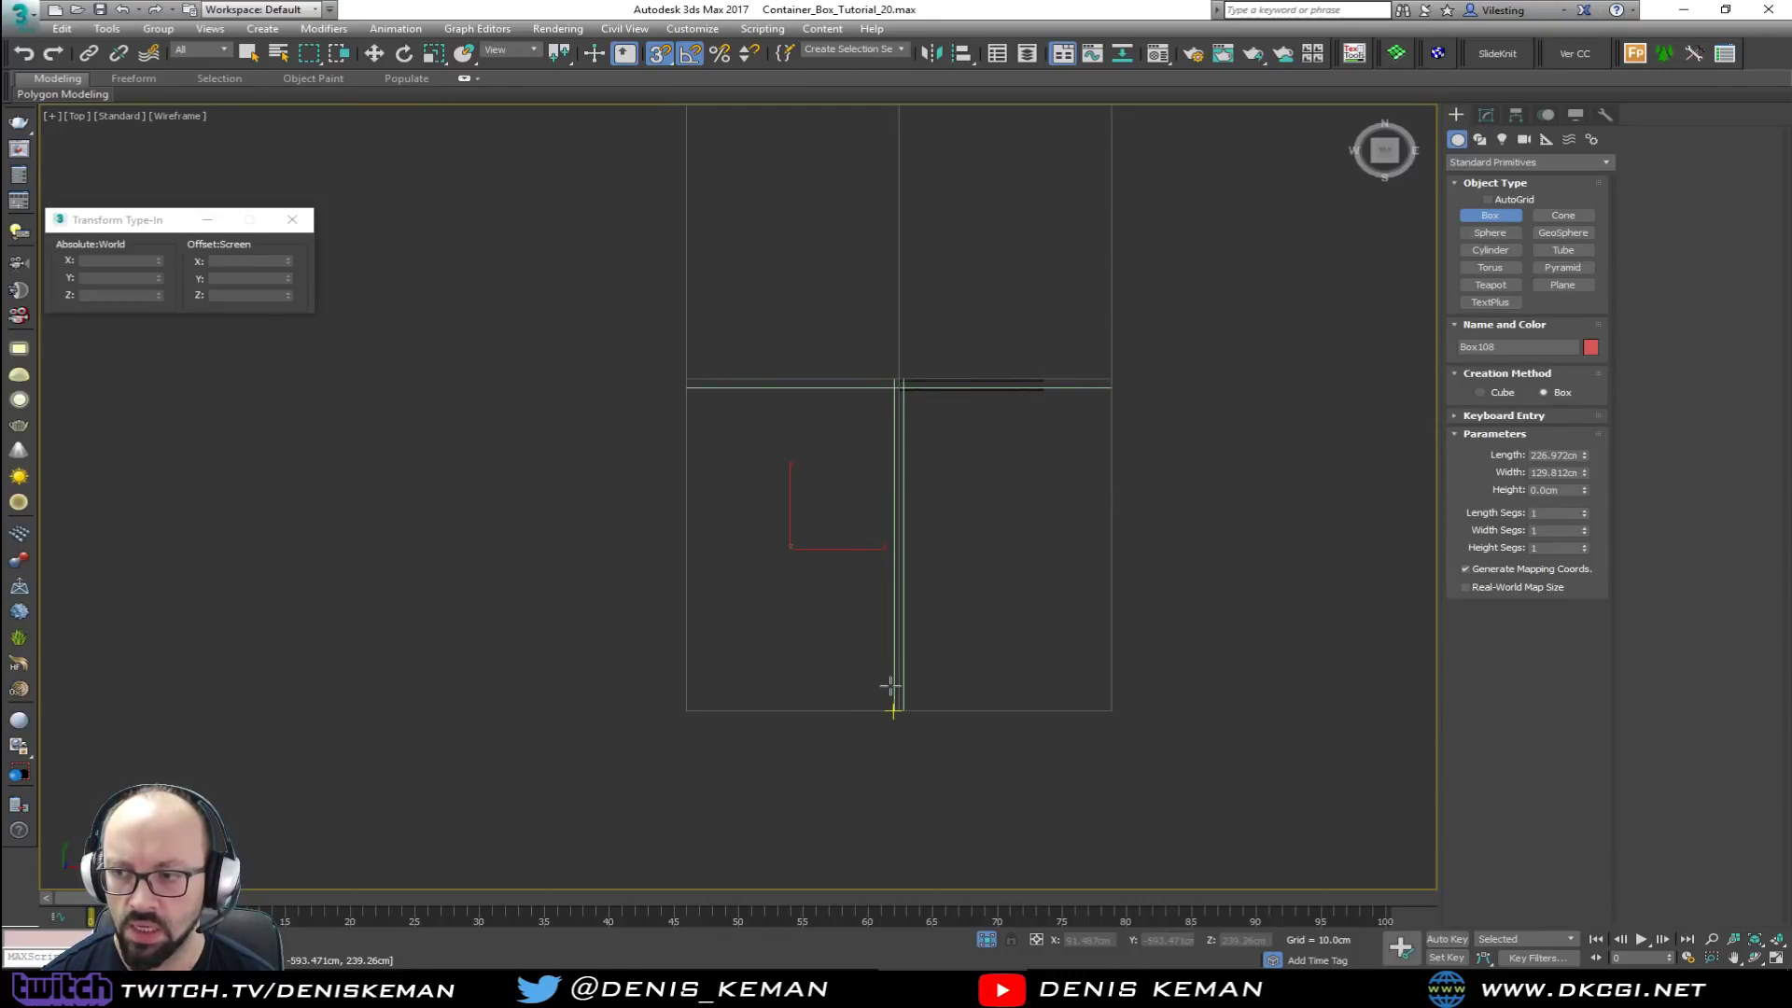
{"action": "key", "text": "alt+w"}
{"action": "middle_click", "coordinate": [1053, 687]}
{"action": "key", "text": "alt+w"}
{"action": "middle_click_drag", "start_coordinate": [1053, 687], "coordinate": [1116, 459], "text": "alt"}
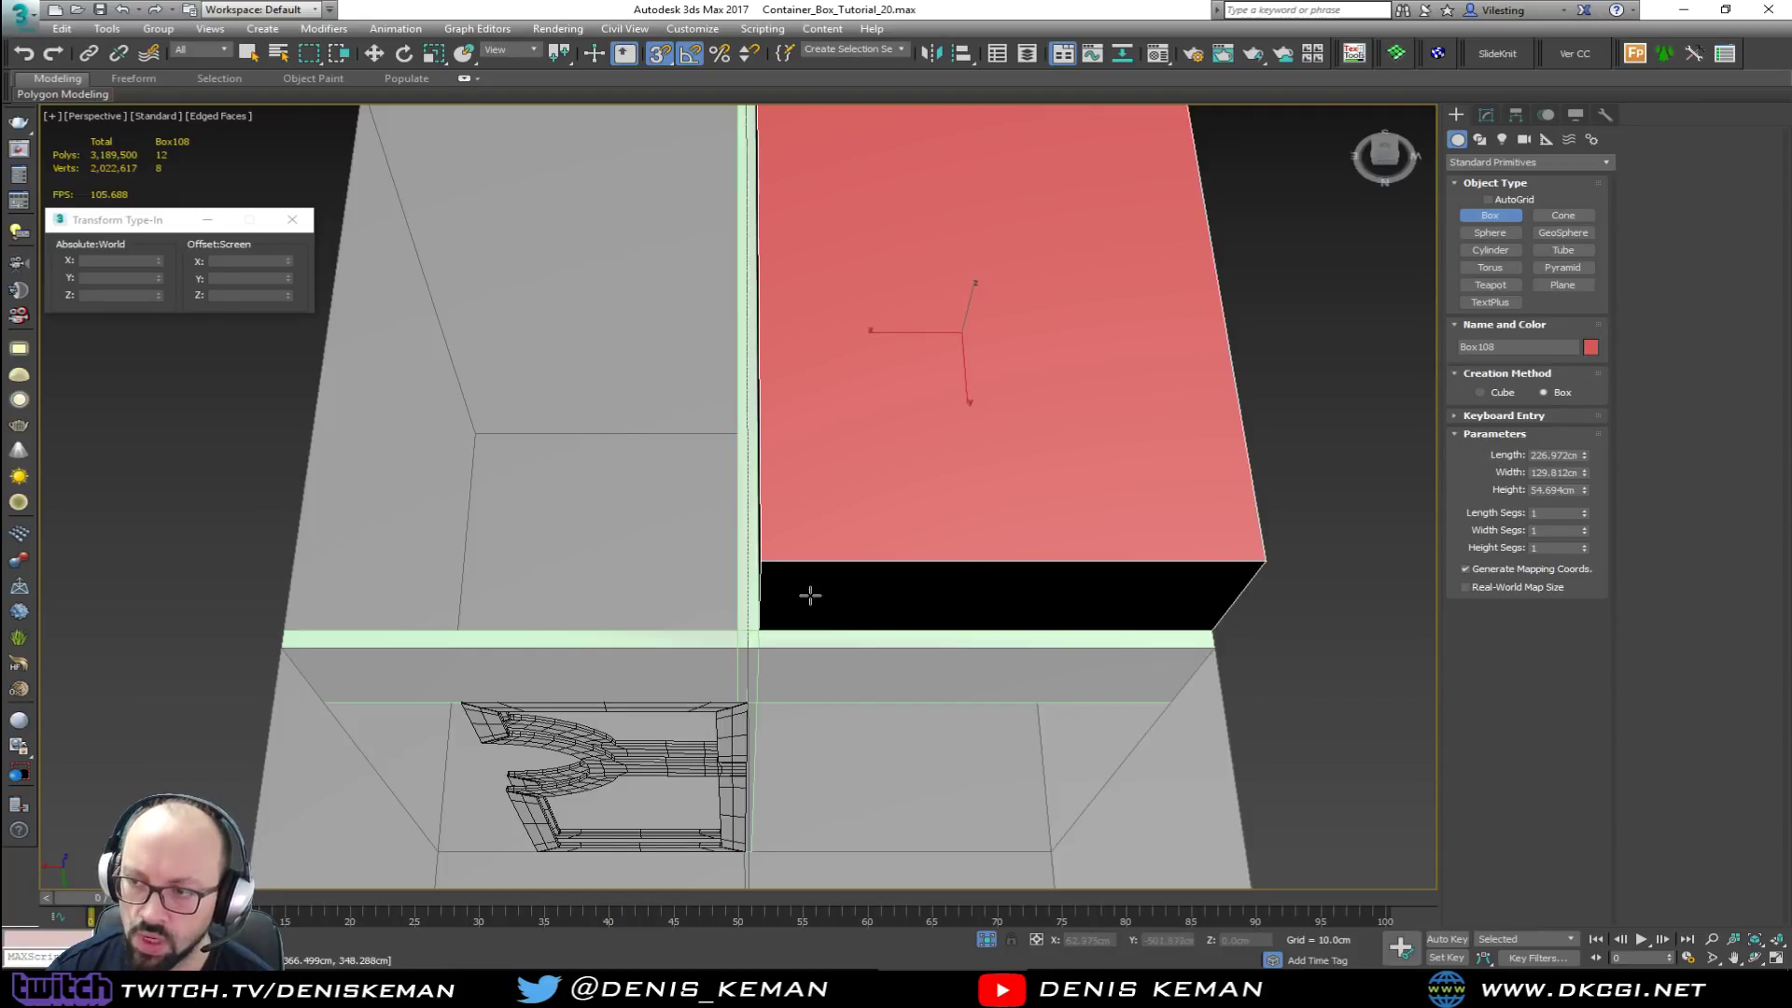
{"action": "right_click", "coordinate": [1024, 550]}
{"action": "middle_click_drag", "start_coordinate": [942, 535], "coordinate": [830, 438], "text": "alt"}
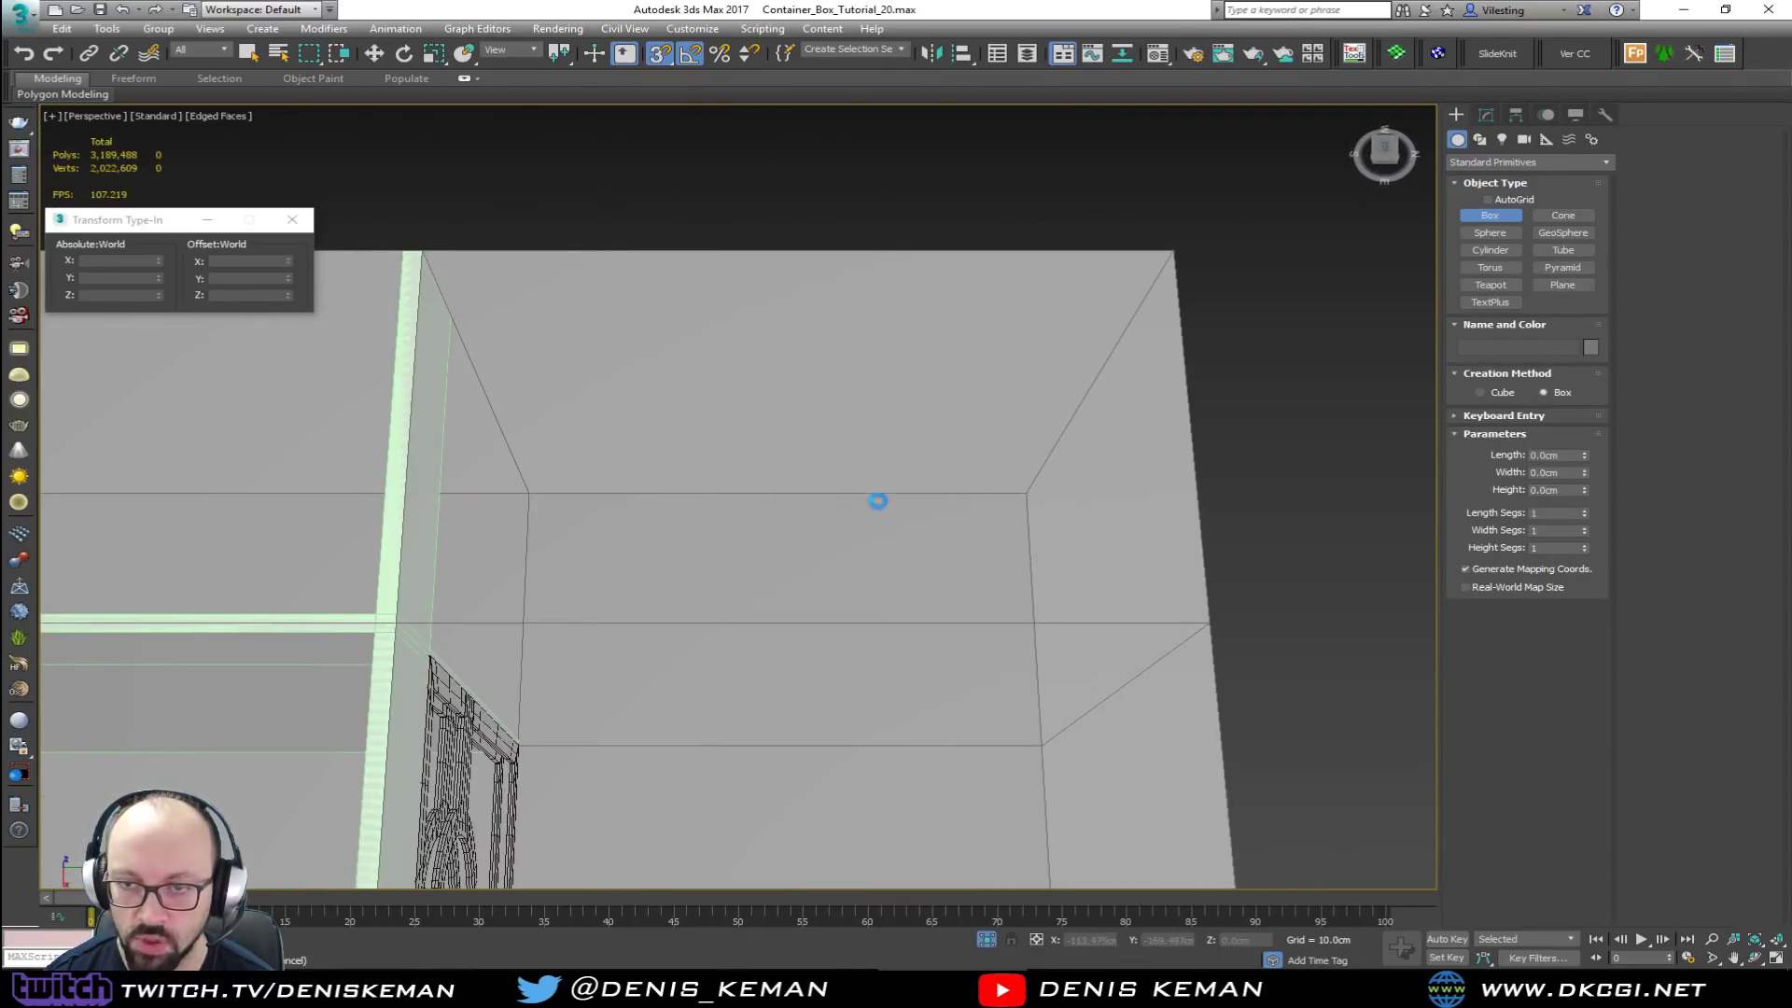
{"action": "middle_click_drag", "start_coordinate": [846, 350], "coordinate": [687, 272], "text": "alt"}
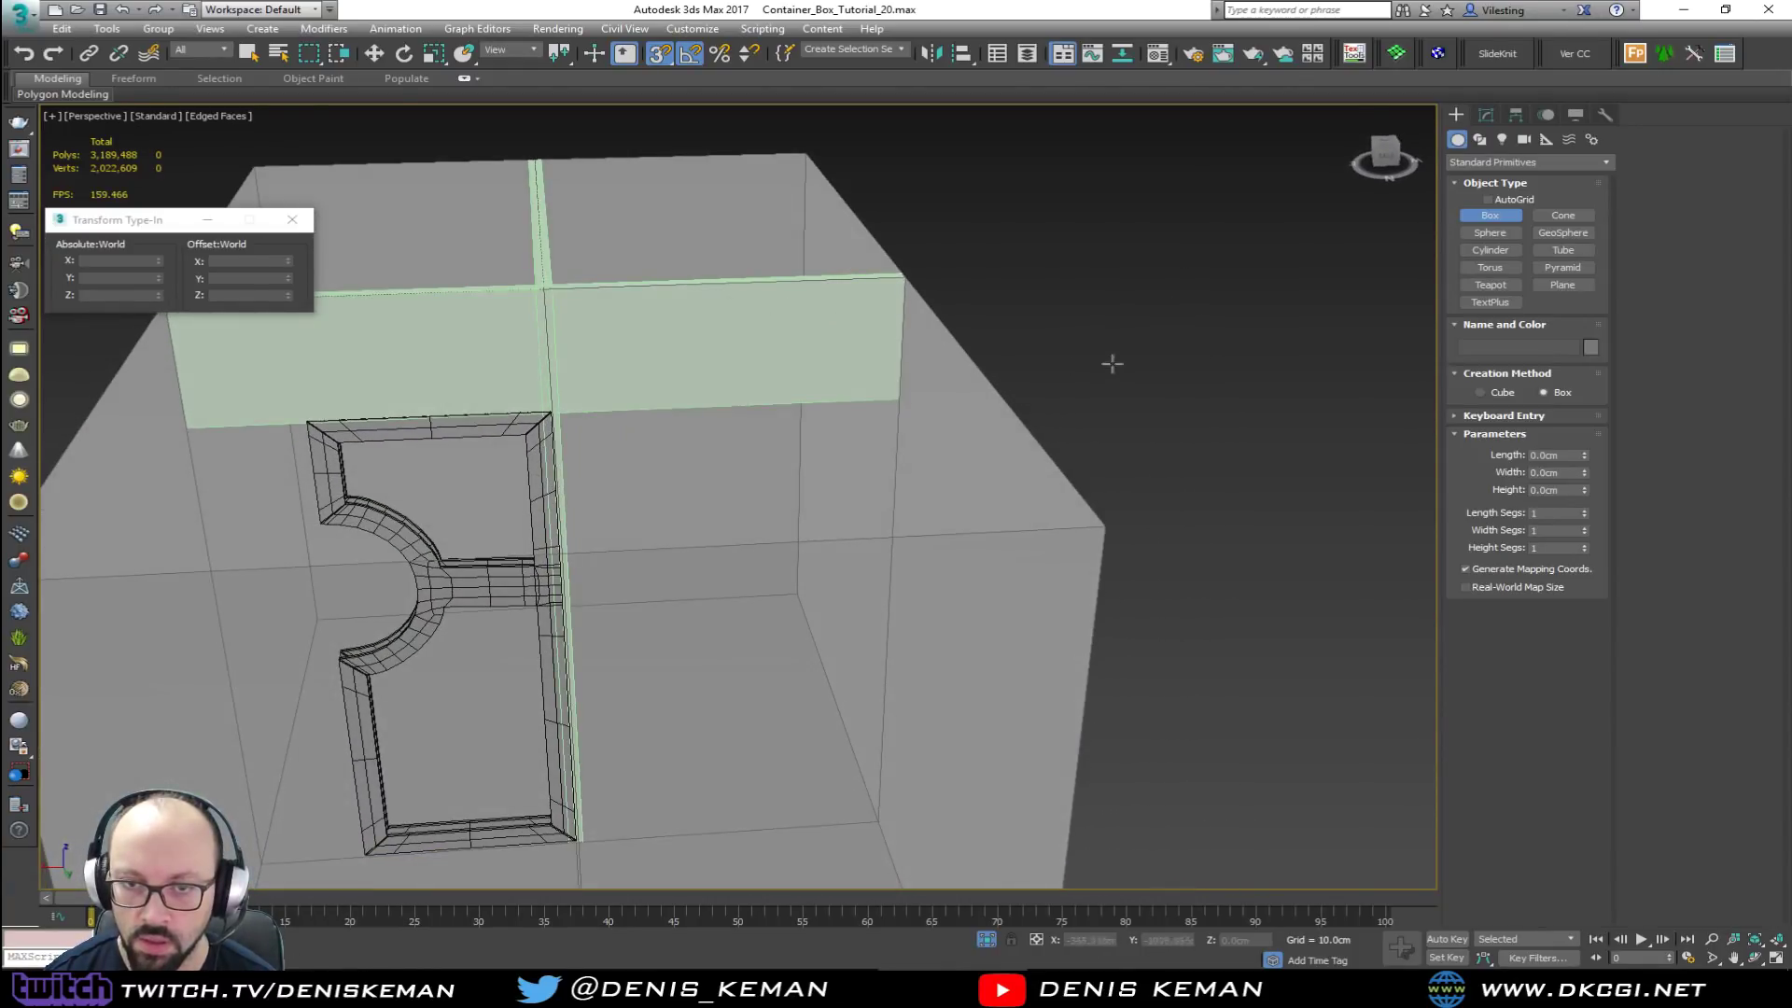
Step: End the isolation and delete the copied half door frame inside the box
{"action": "key", "text": "w"}
{"action": "middle_click_drag", "start_coordinate": [864, 608], "coordinate": [881, 400], "text": "alt"}
{"action": "left_click", "coordinate": [586, 524]}
{"action": "left_click", "coordinate": [597, 520]}
{"action": "scroll", "coordinate": [881, 399], "scroll_direction": "down", "scroll_amount": 6}
{"action": "scroll", "coordinate": [933, 397], "scroll_direction": "down", "scroll_amount": 3}
{"action": "key", "text": "alt+q"}
{"action": "right_click", "coordinate": [936, 425]}
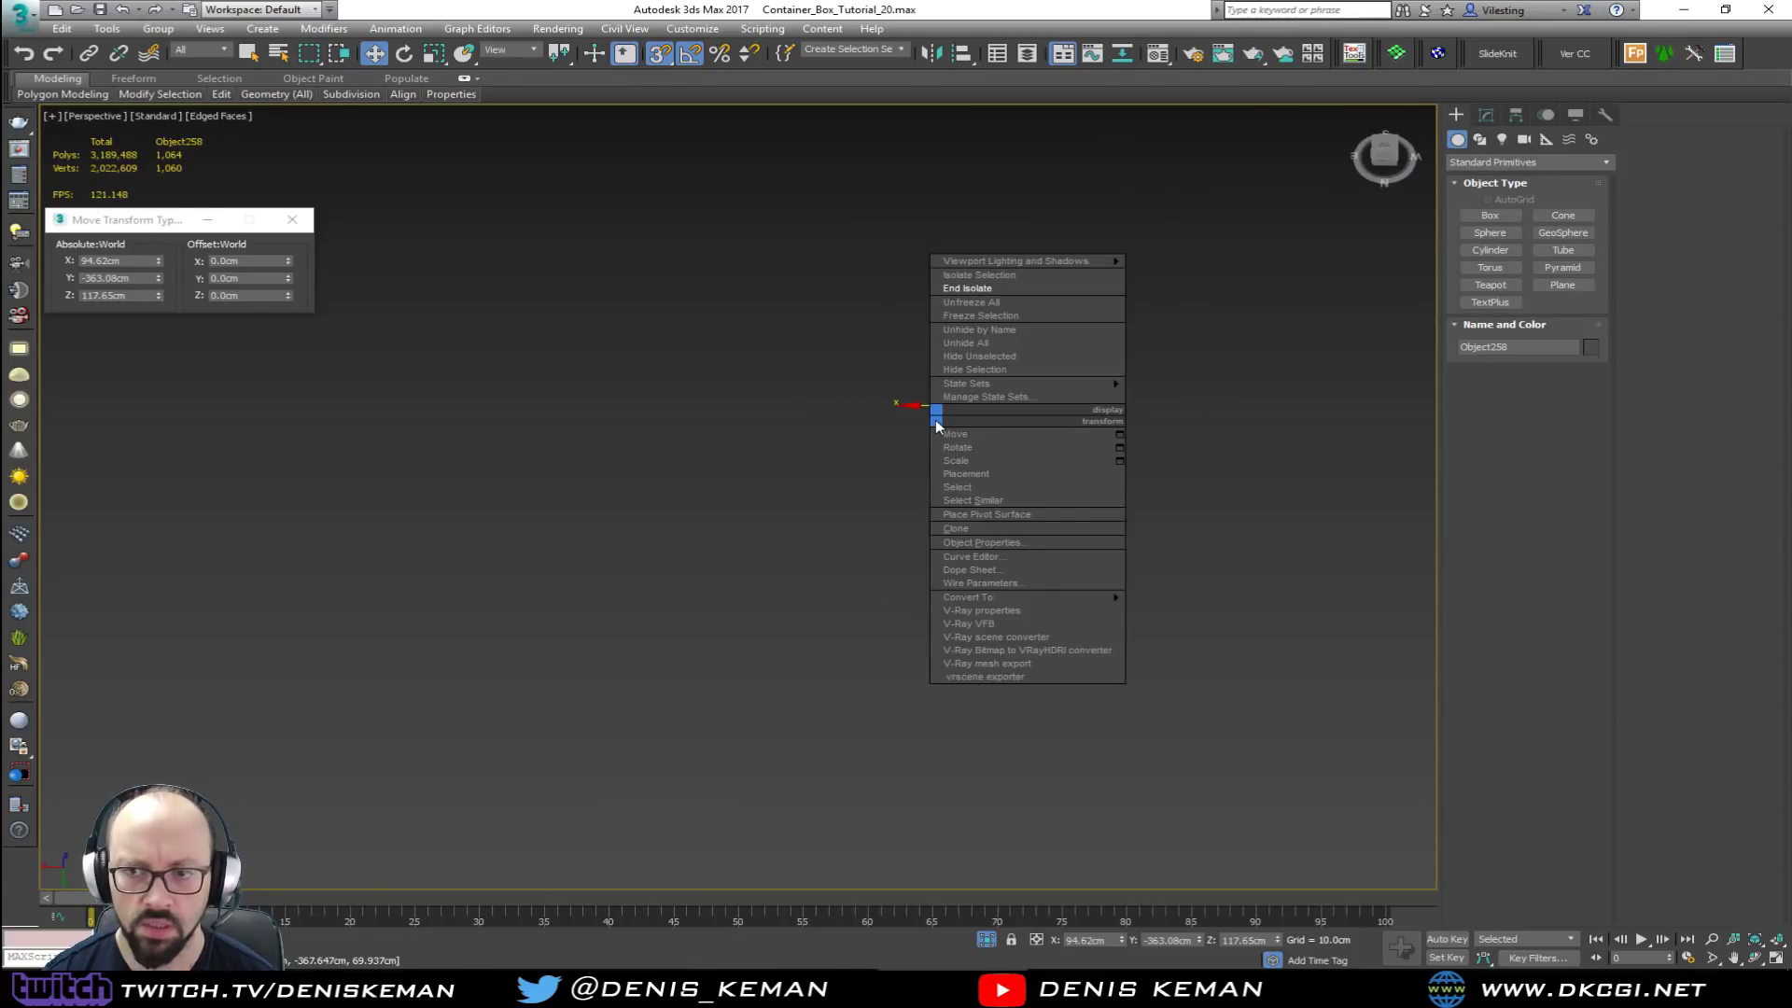
{"action": "left_click", "coordinate": [971, 287]}
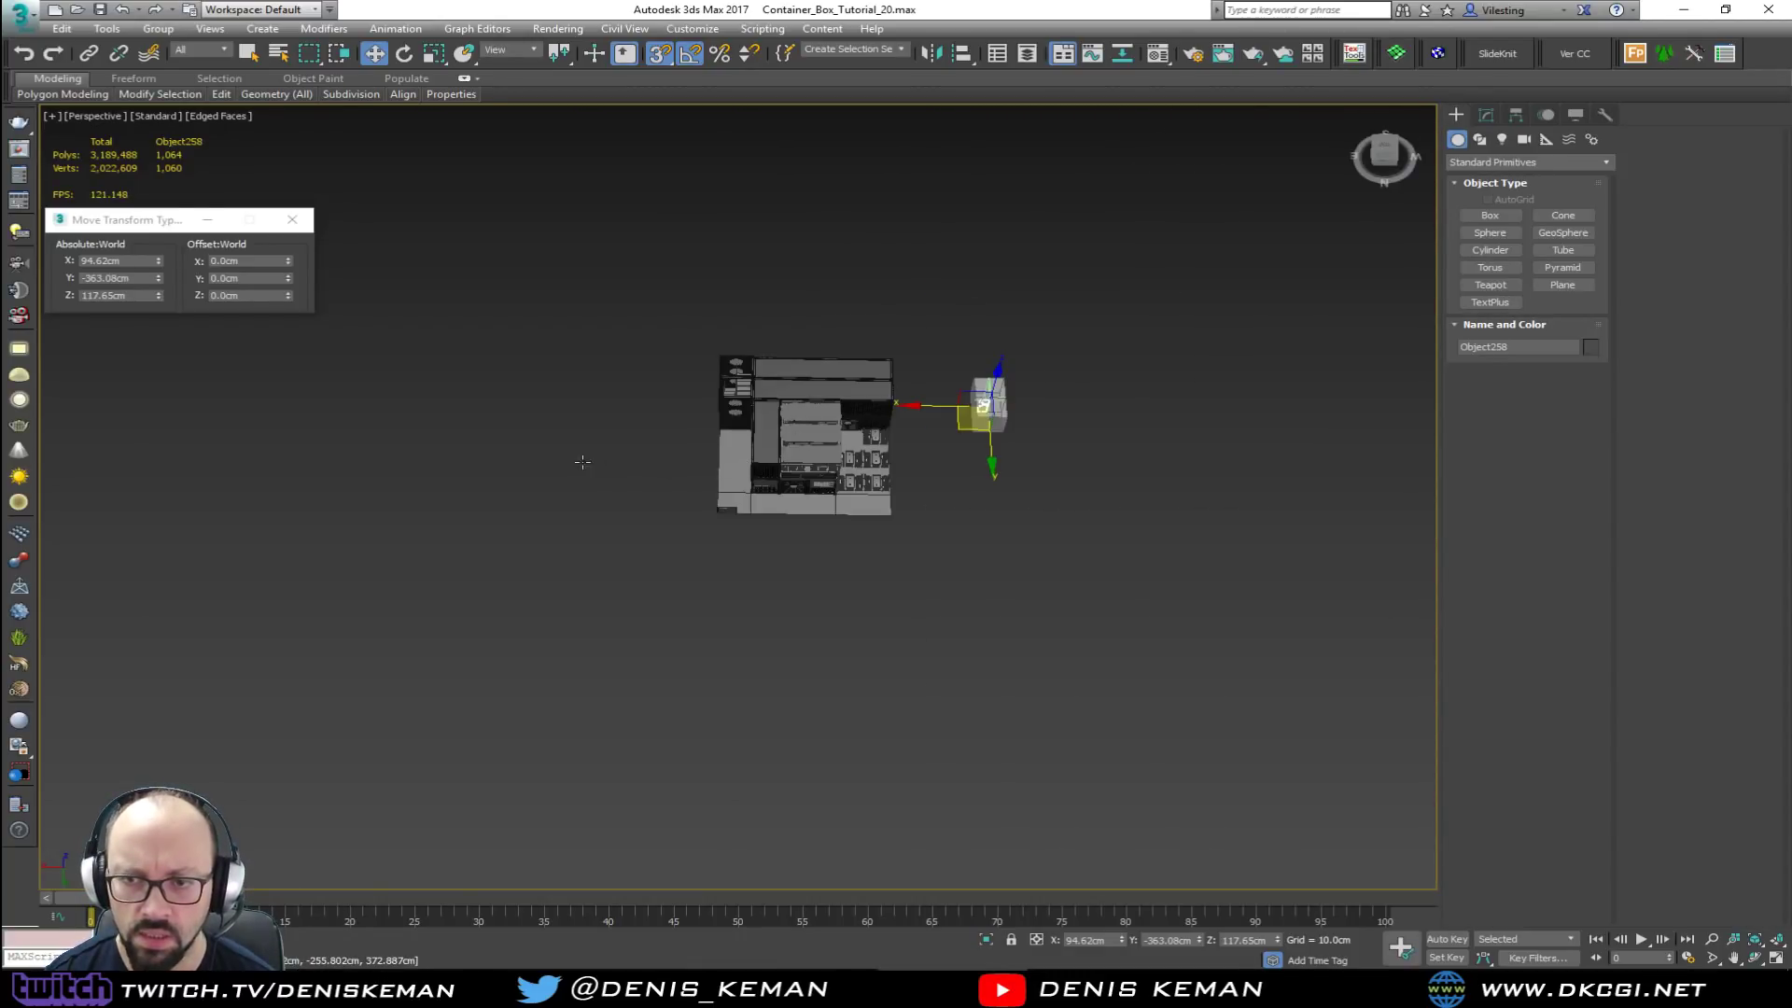
{"action": "scroll", "coordinate": [889, 450], "scroll_direction": "up", "scroll_amount": 10}
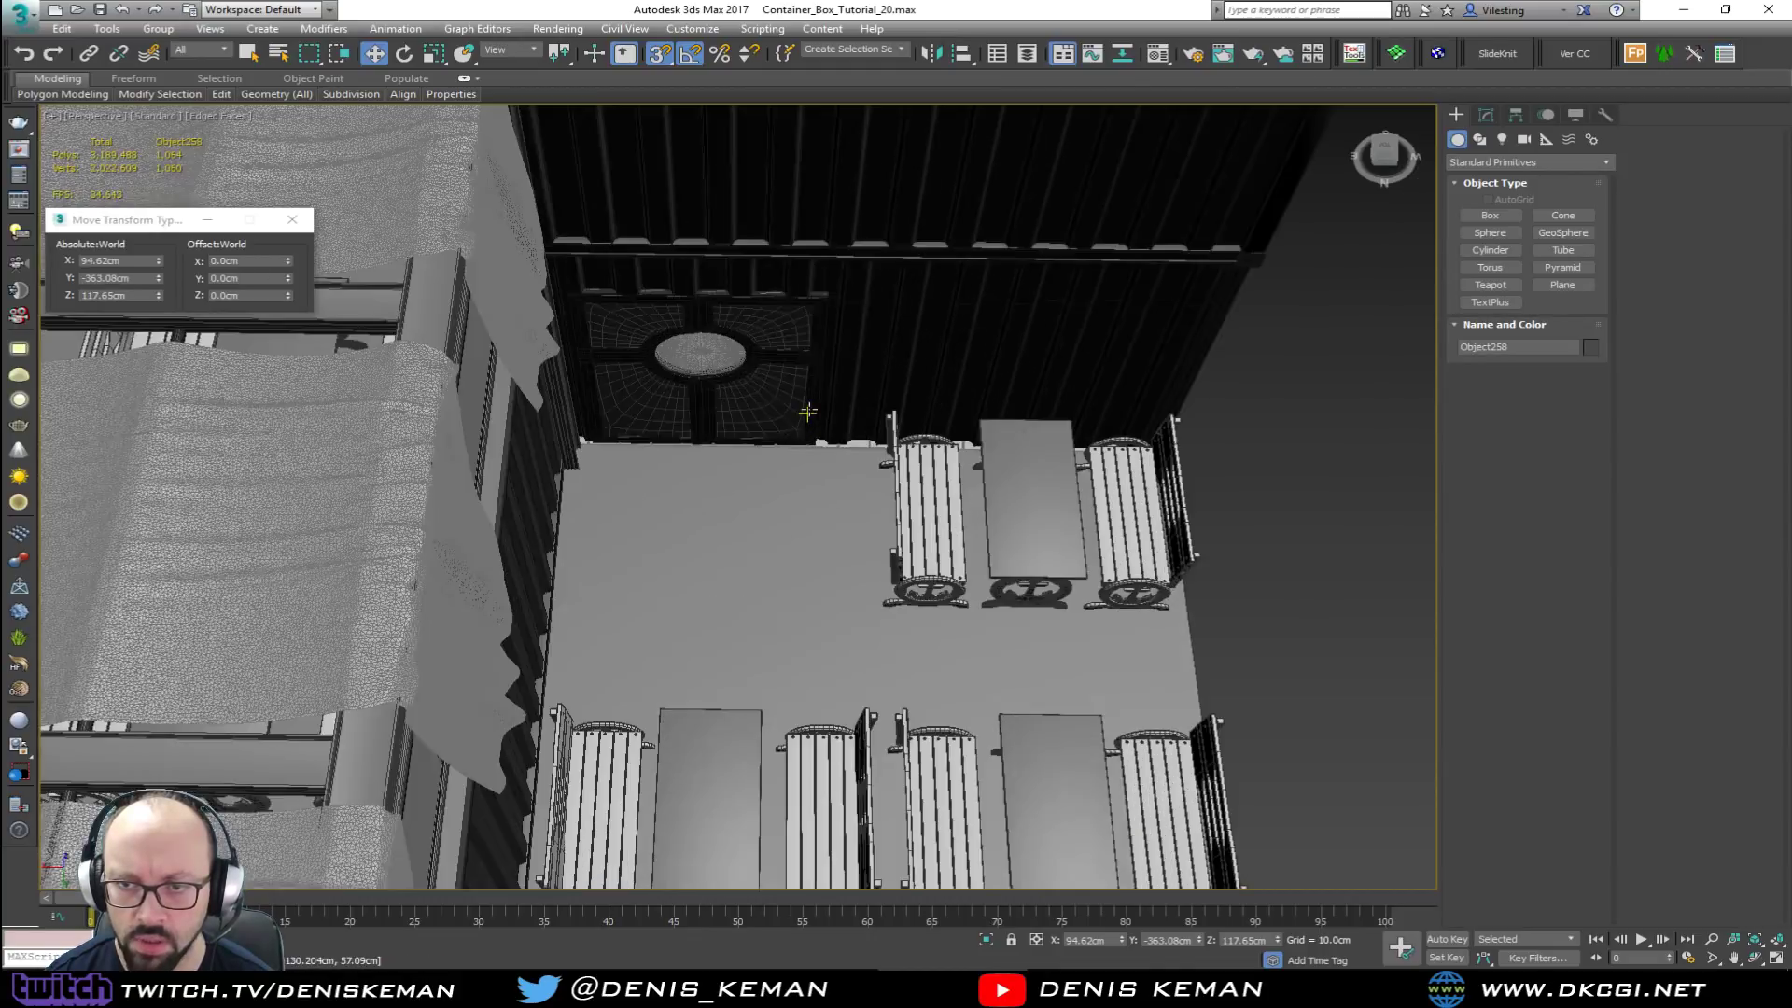
{"action": "key", "text": "z"}
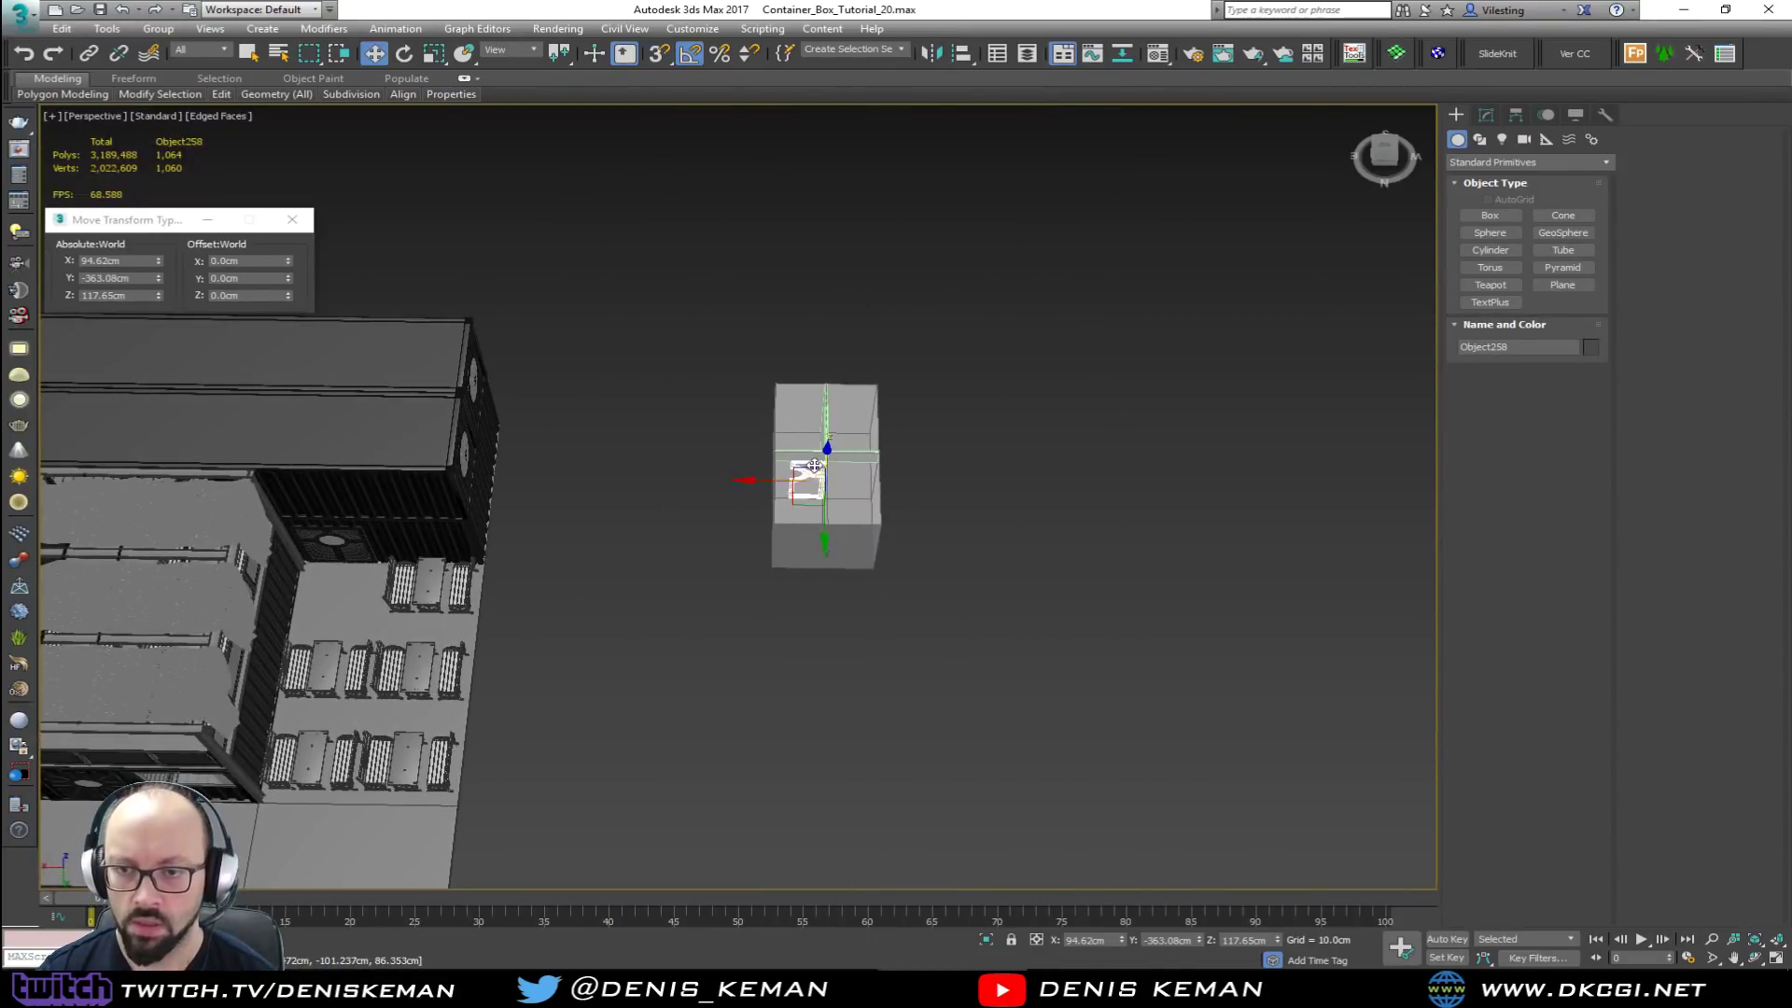
{"action": "key", "text": "Delete"}
{"action": "middle_click_drag", "start_coordinate": [855, 512], "coordinate": [837, 440], "text": "alt"}
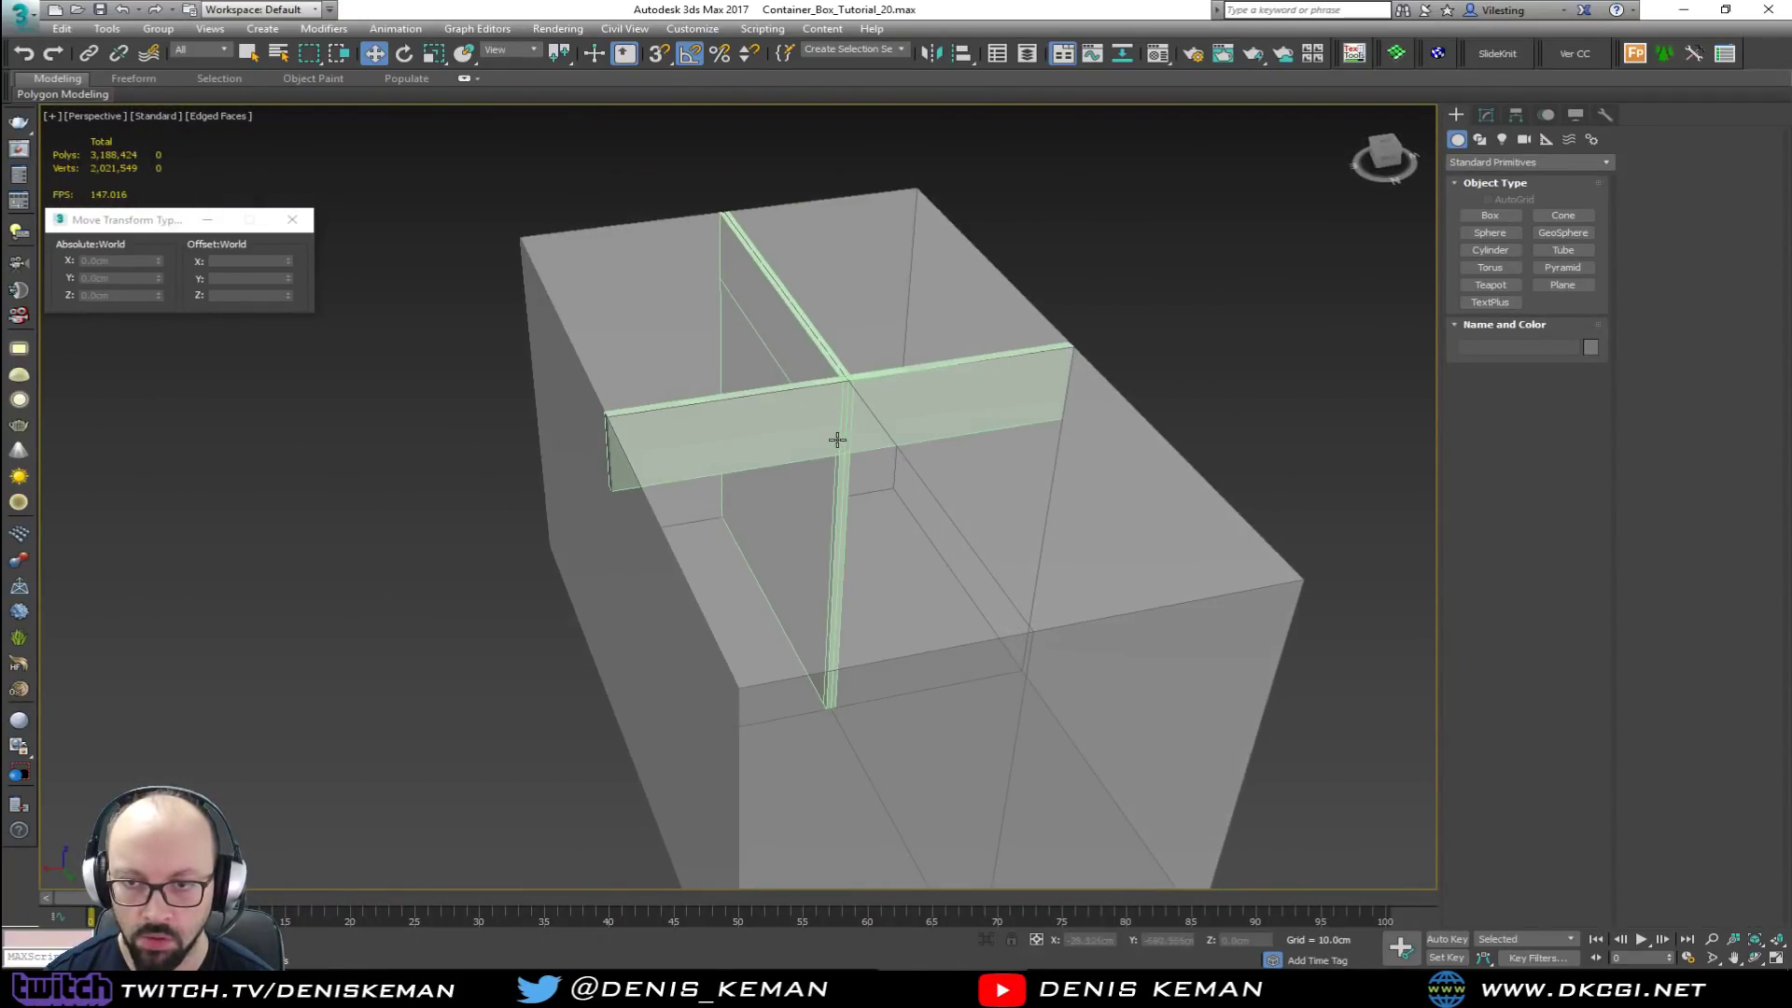
Step: In the wall's Edit Poly below the Symmetry, delete the door header's outer end vertices and cap the open border on the panel's end
{"action": "left_click", "coordinate": [837, 440]}
{"action": "left_click", "coordinate": [837, 440]}
{"action": "scroll", "coordinate": [837, 439], "scroll_direction": "up", "scroll_amount": 4}
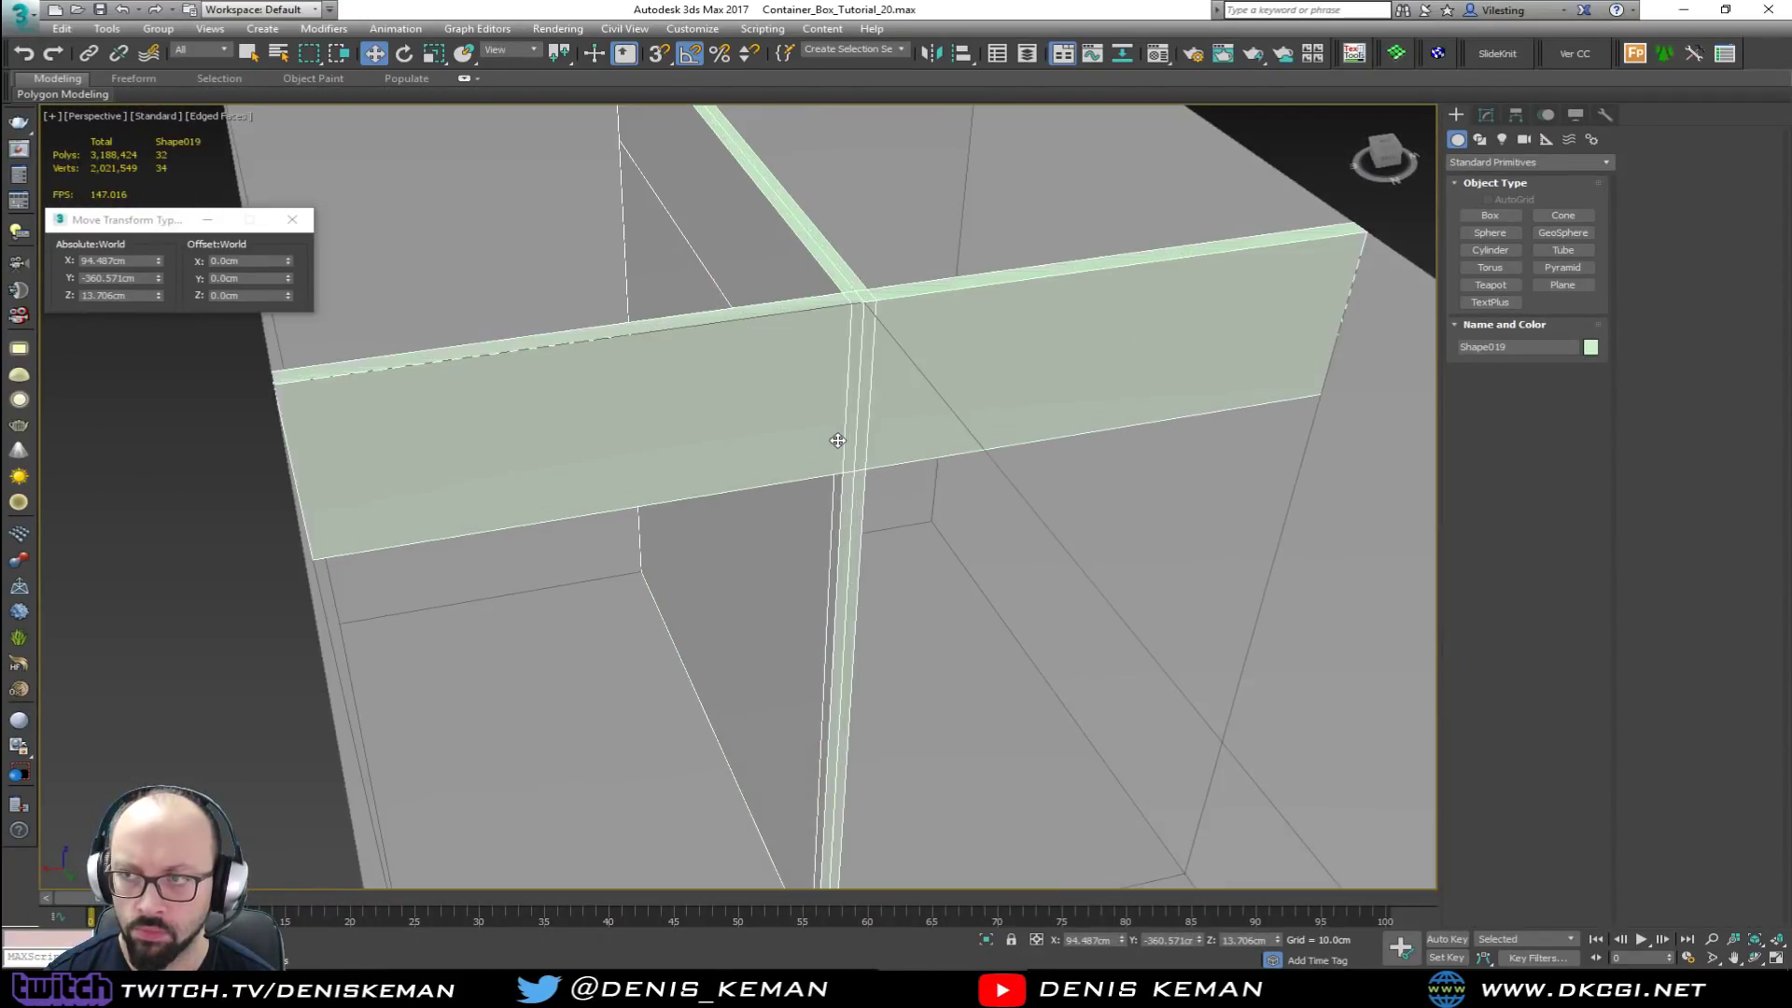
{"action": "left_click", "coordinate": [1487, 115]}
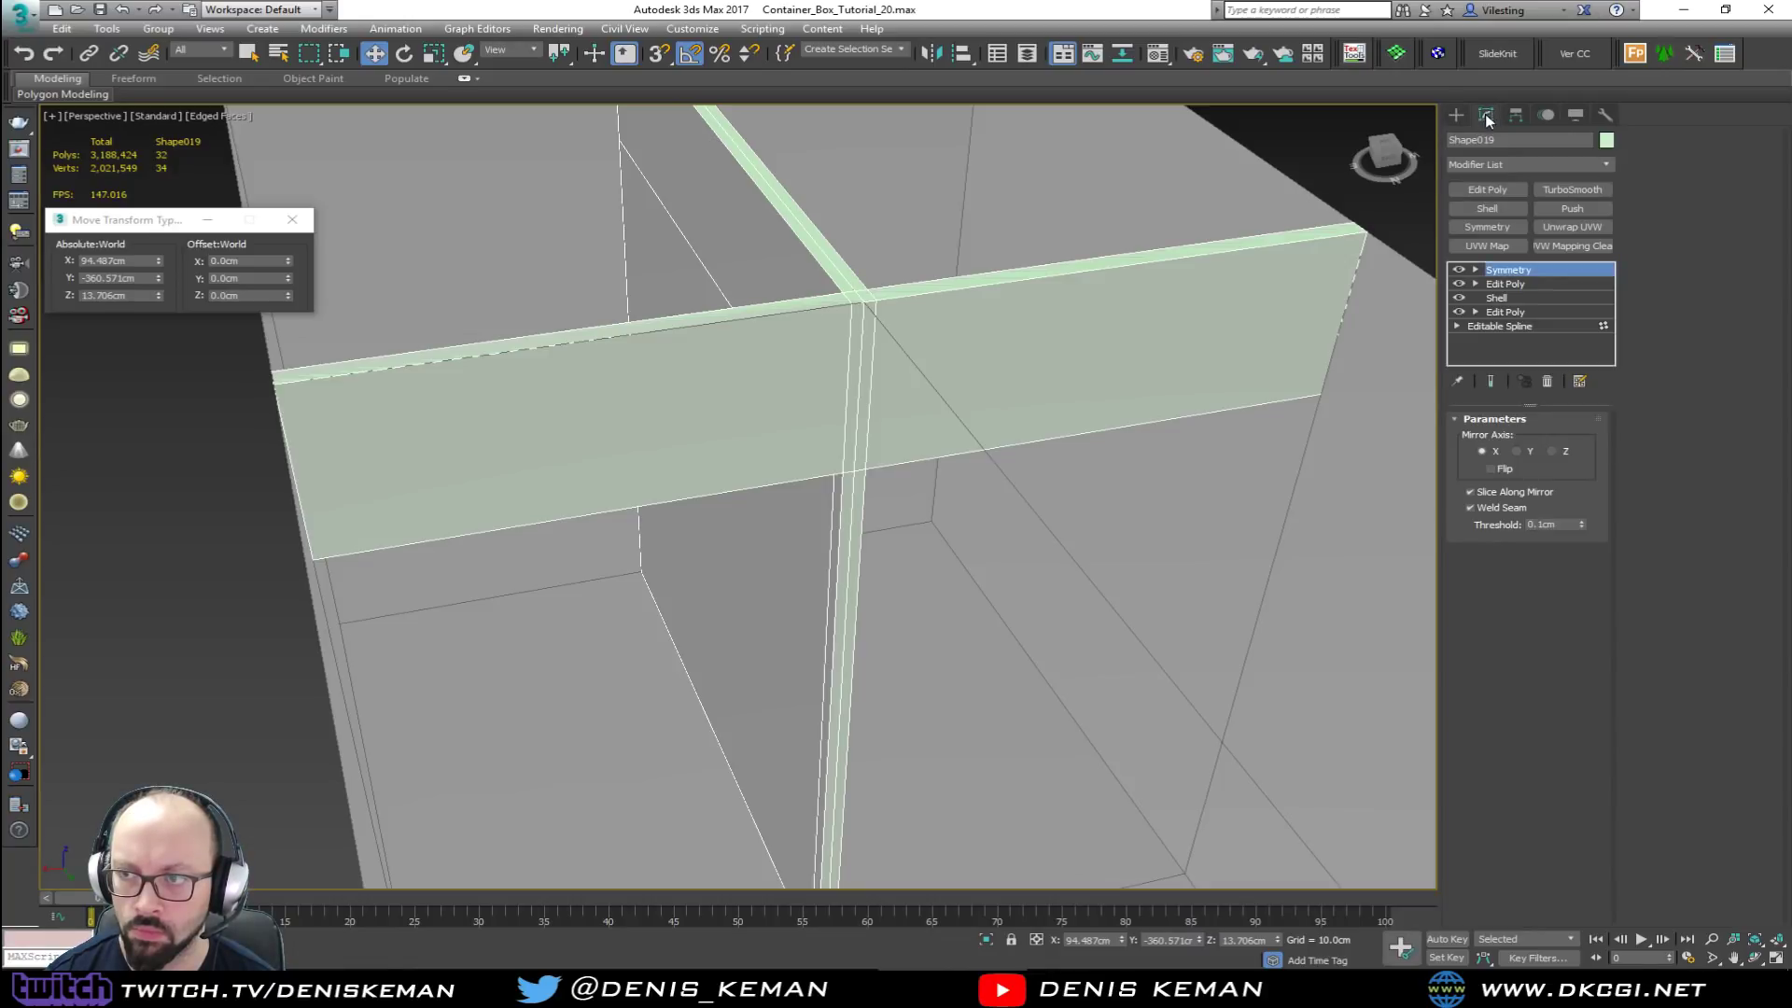
{"action": "left_click", "coordinate": [1507, 282]}
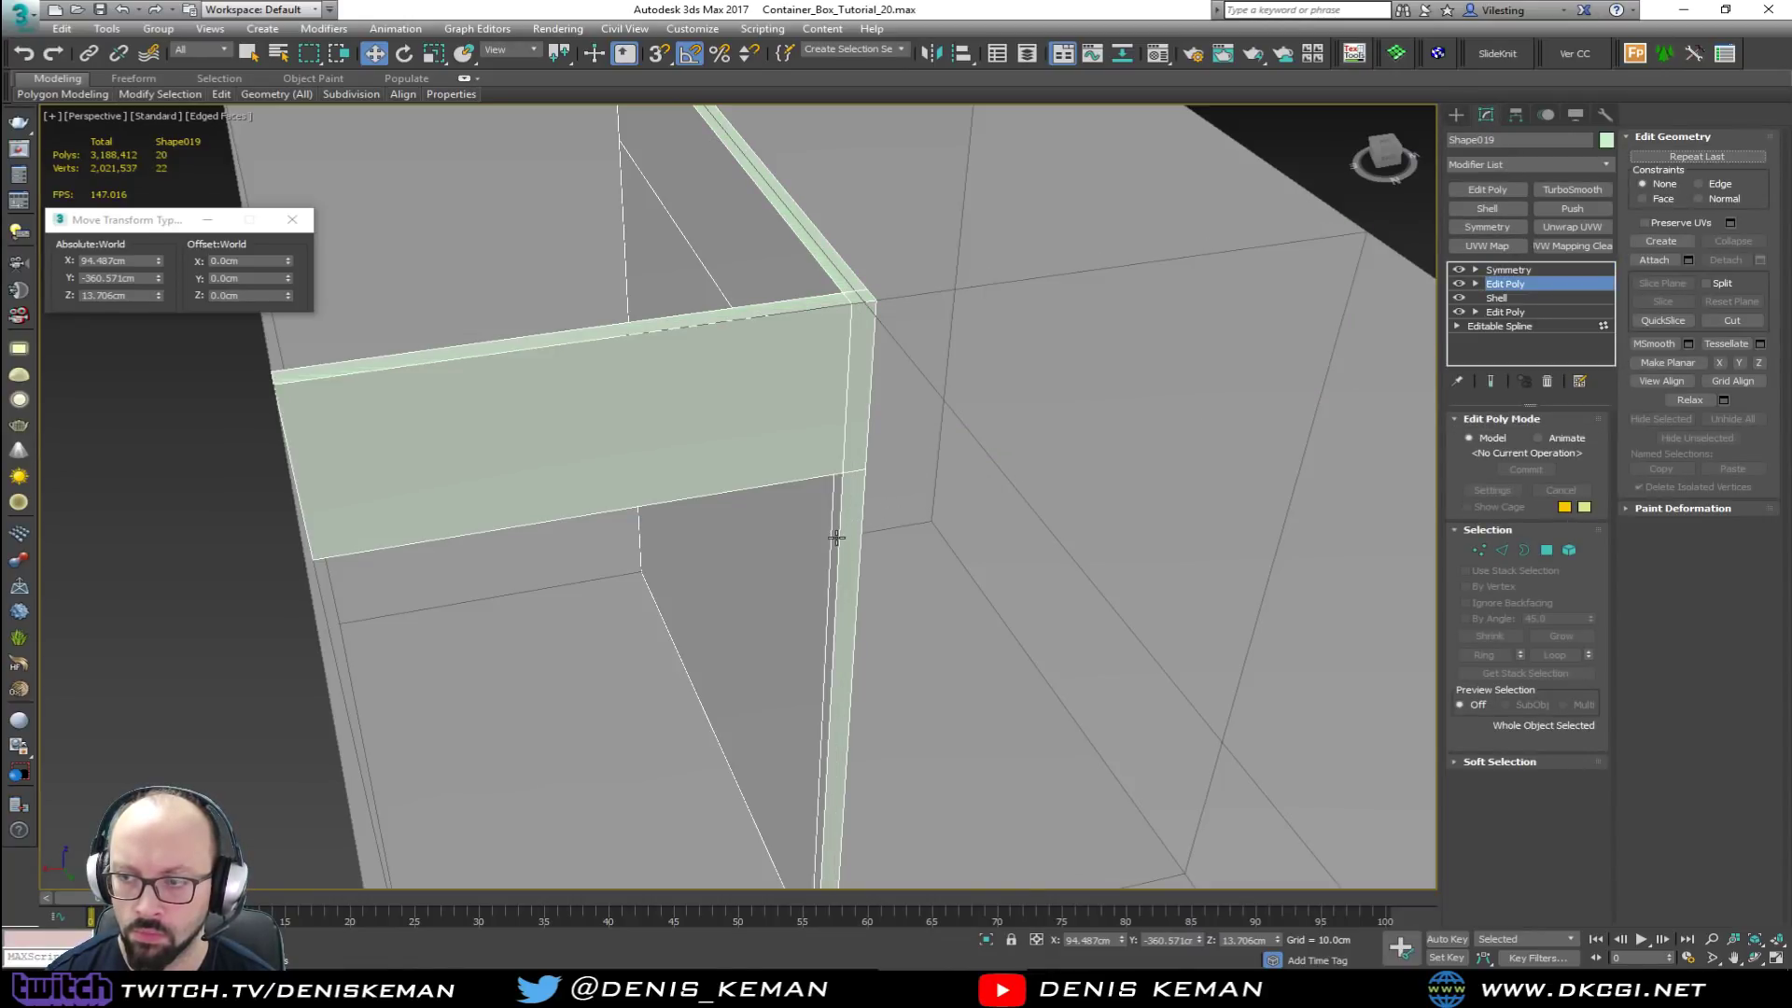
{"action": "middle_click_drag", "start_coordinate": [513, 476], "coordinate": [849, 484]}
{"action": "key", "text": "1"}
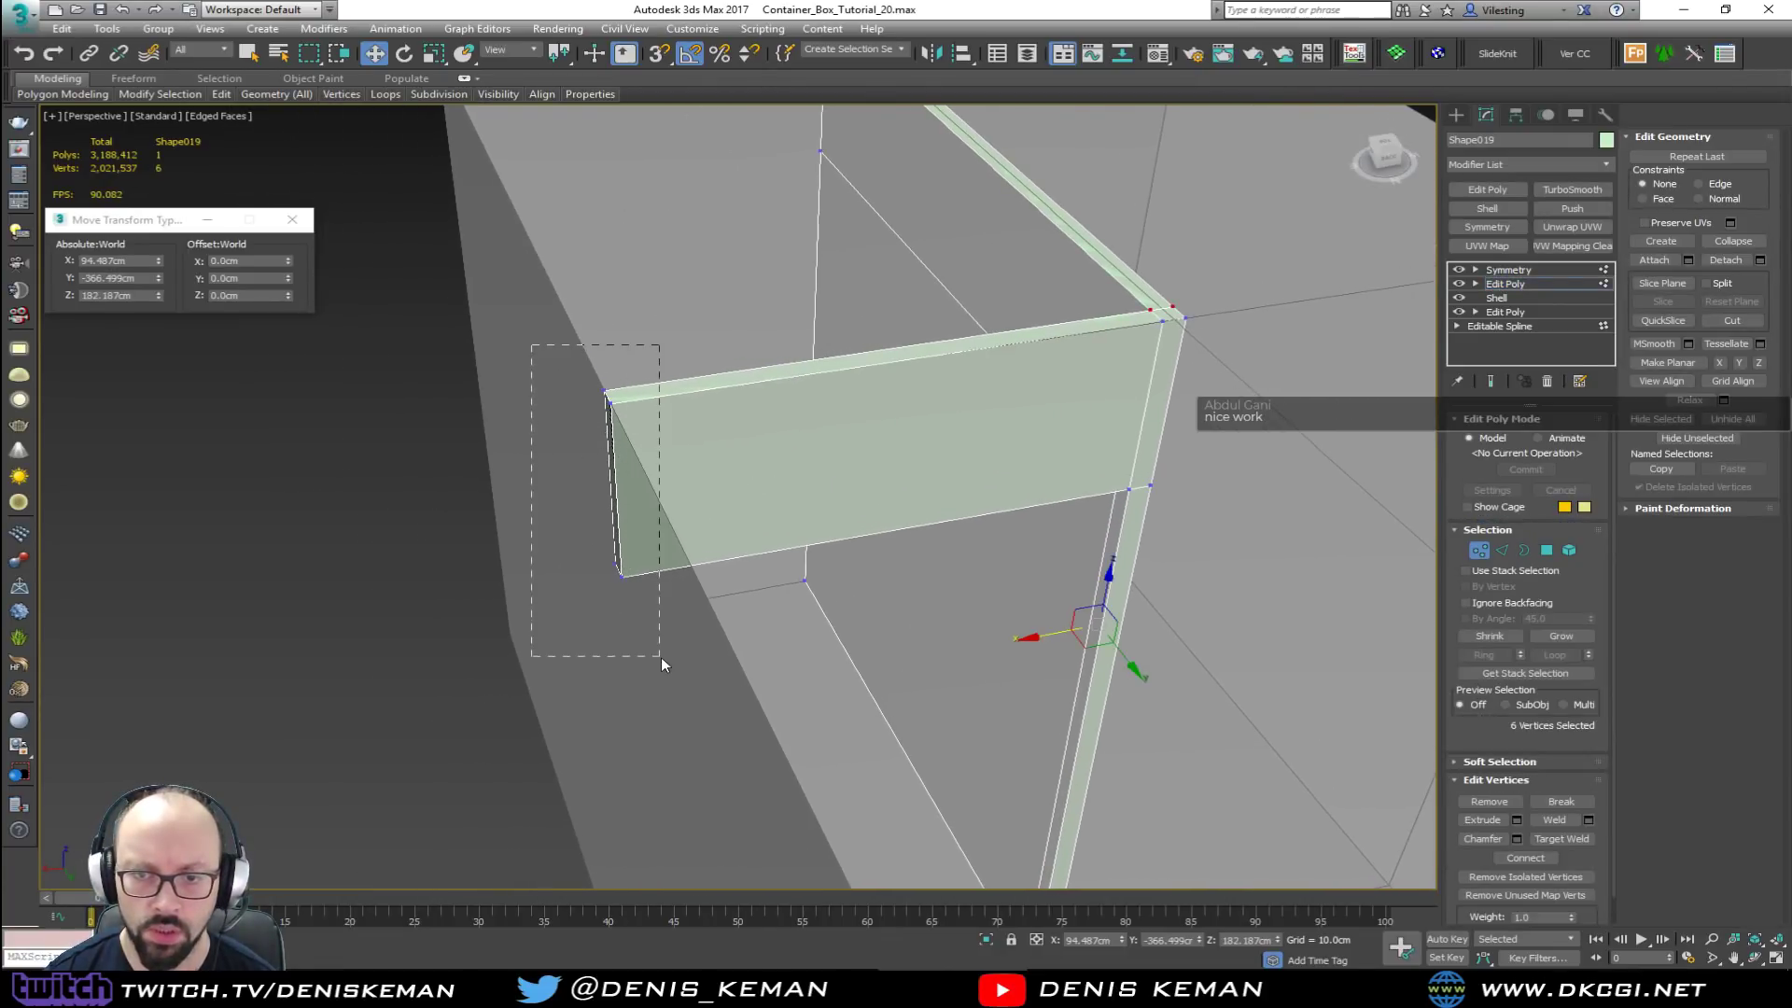
{"action": "left_click_drag", "start_coordinate": [661, 657], "coordinate": [661, 657]}
{"action": "middle_click_drag", "start_coordinate": [660, 657], "coordinate": [752, 597], "text": "alt"}
{"action": "key", "text": "Delete"}
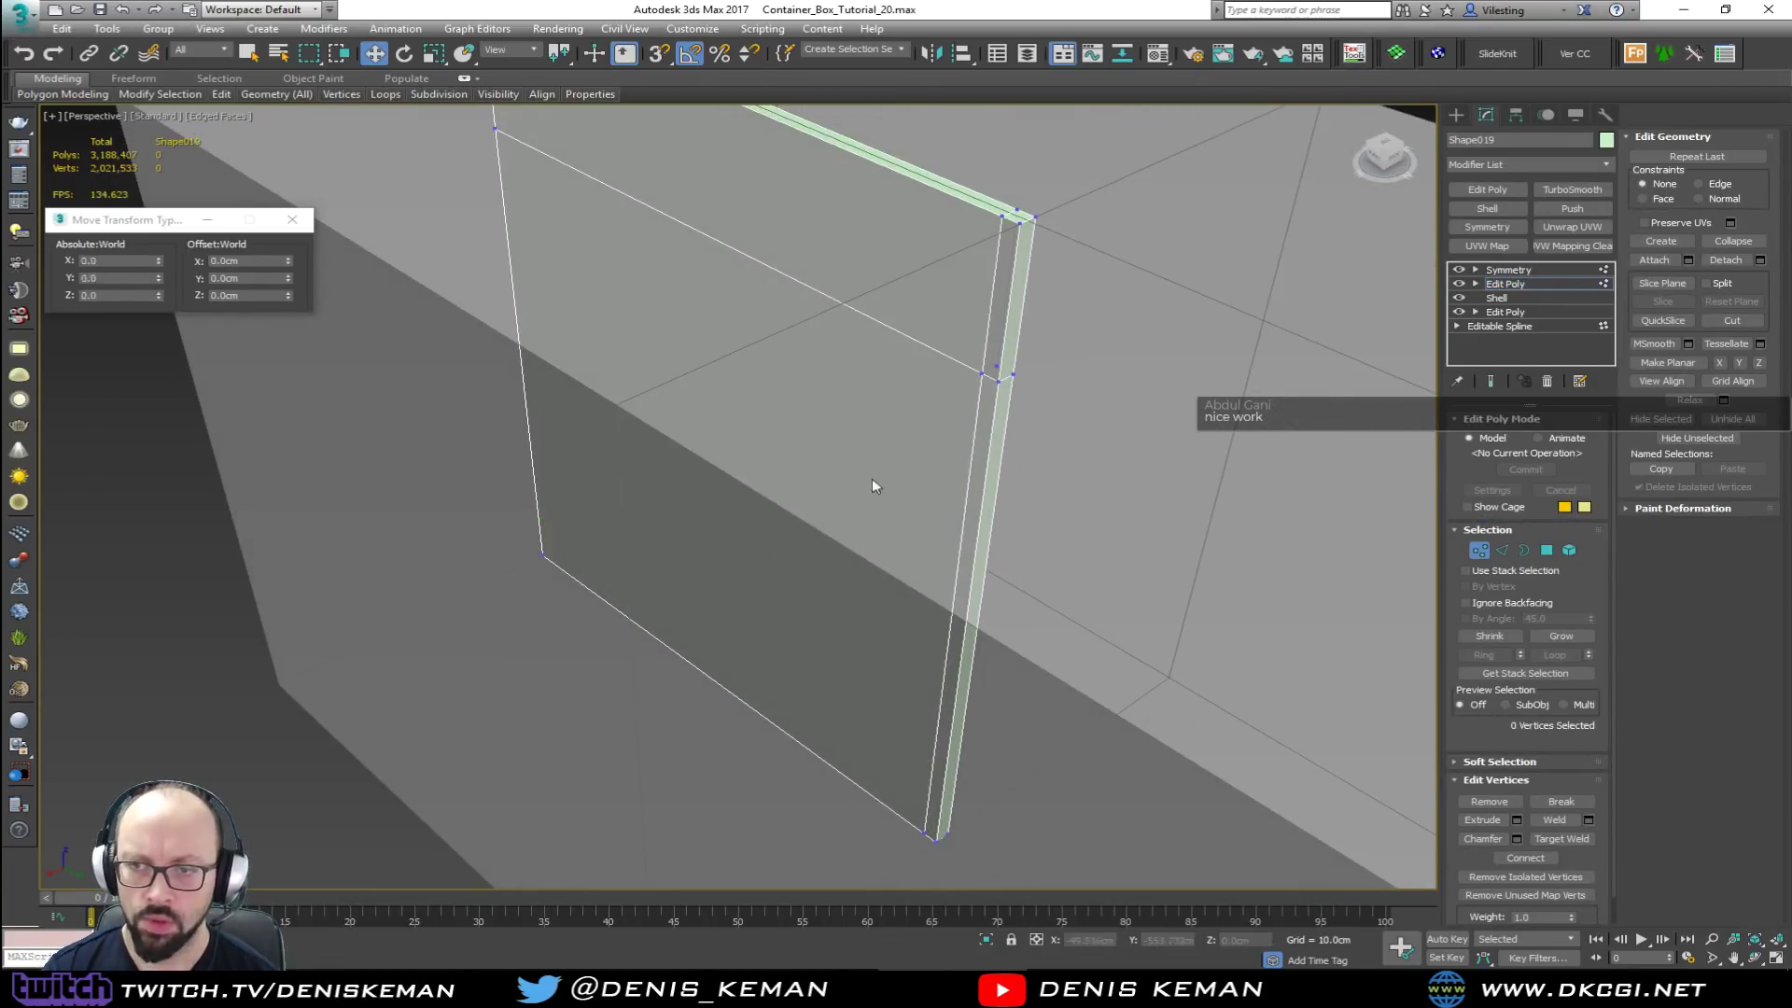
{"action": "key", "text": "3"}
{"action": "left_click", "coordinate": [1015, 348]}
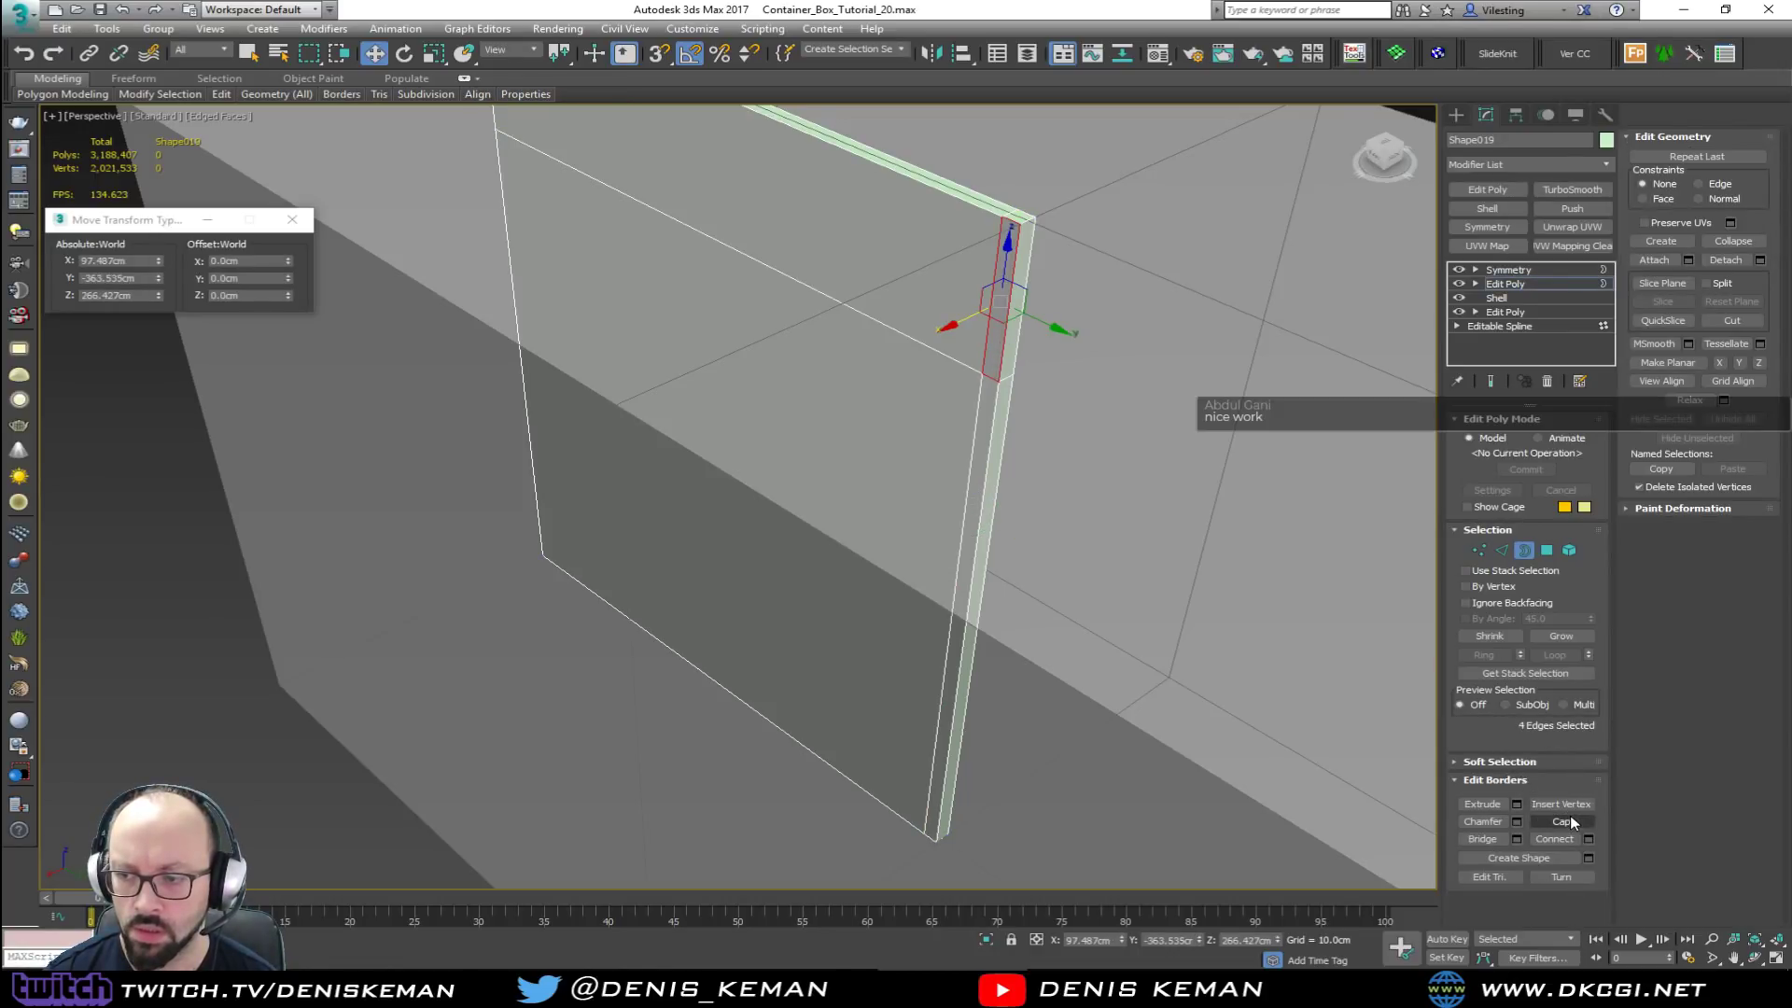
Step: Extrude both the upper and lower end polygons of the partition panel by 15 cm
{"action": "key", "text": "4"}
{"action": "left_click", "coordinate": [994, 357]}
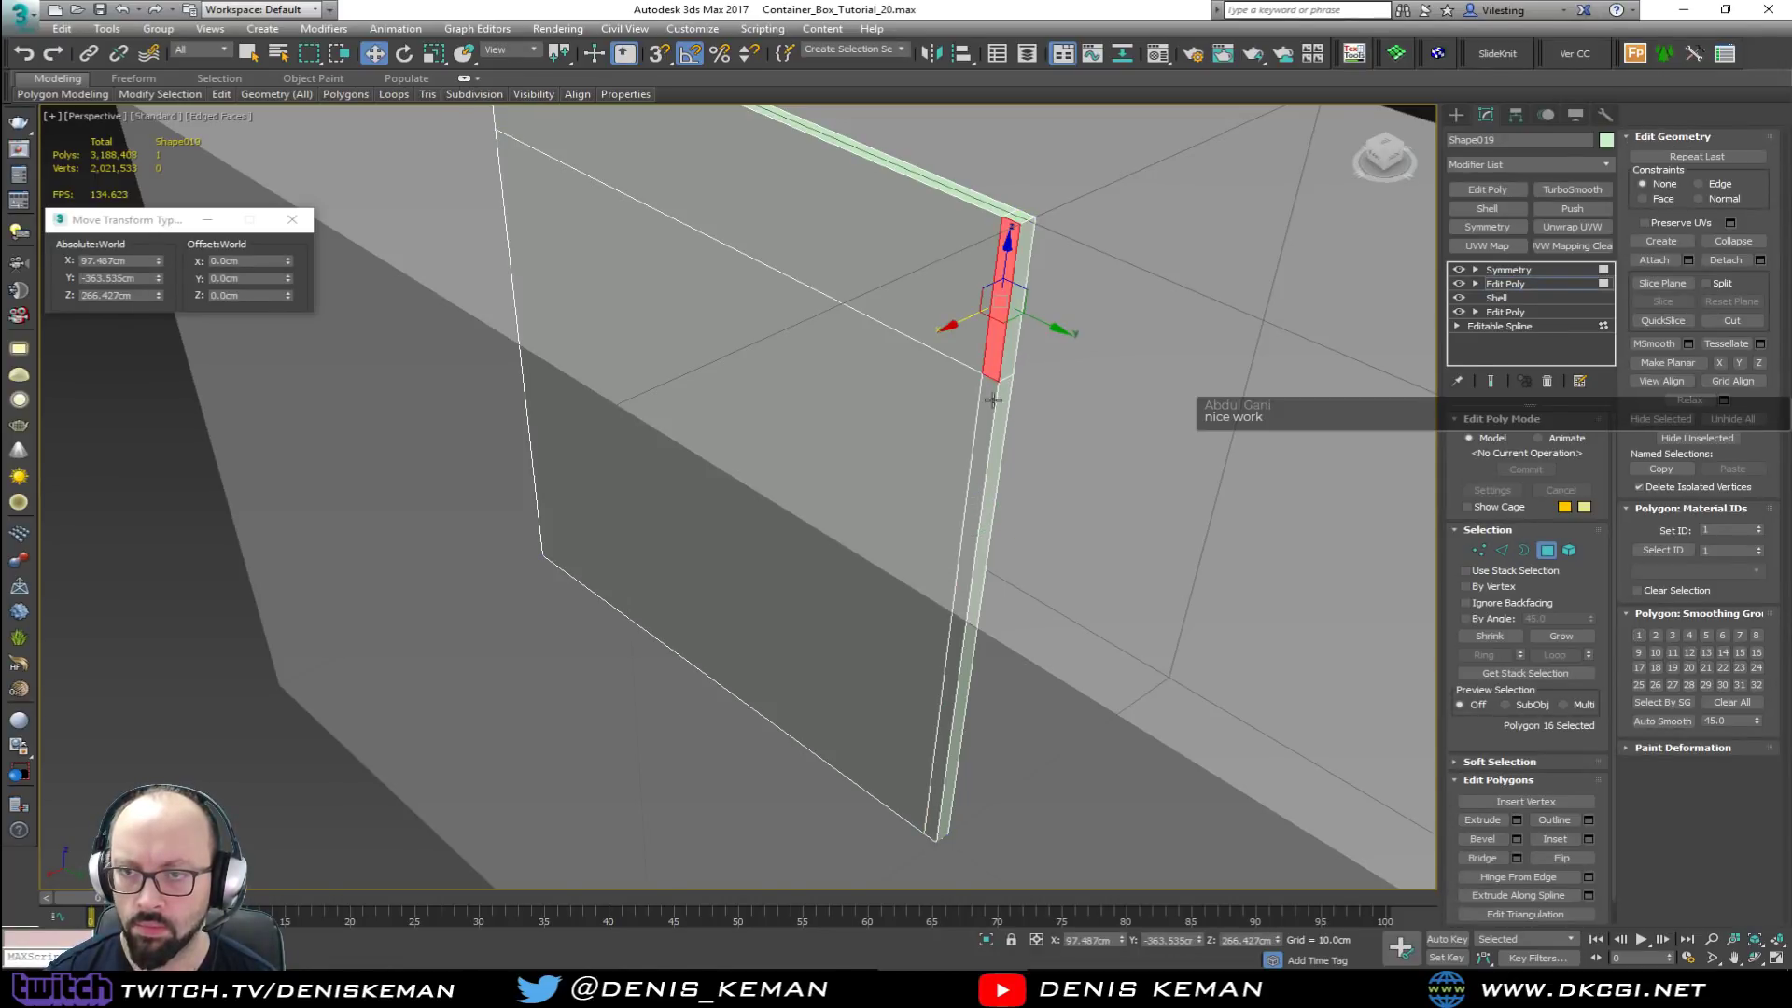
{"action": "left_click", "coordinate": [992, 416], "text": "ctrl"}
{"action": "left_click", "coordinate": [1516, 819]}
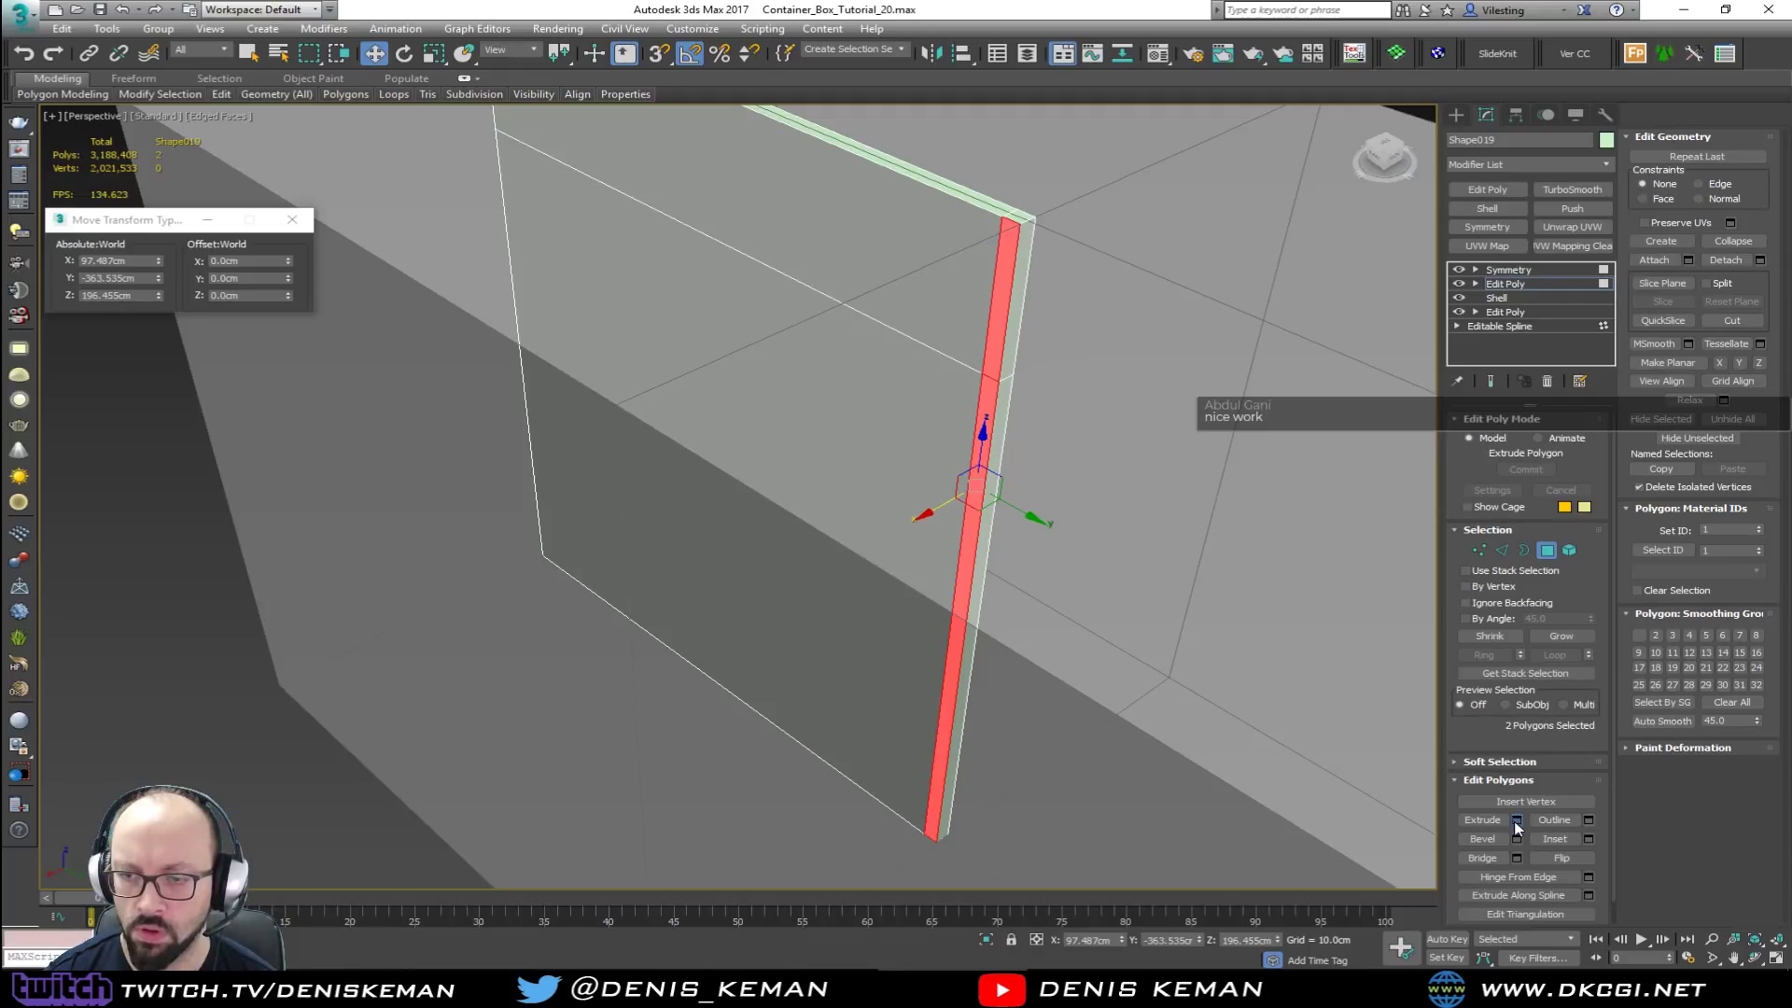
{"action": "middle_click_drag", "start_coordinate": [971, 553], "coordinate": [894, 559], "text": "alt"}
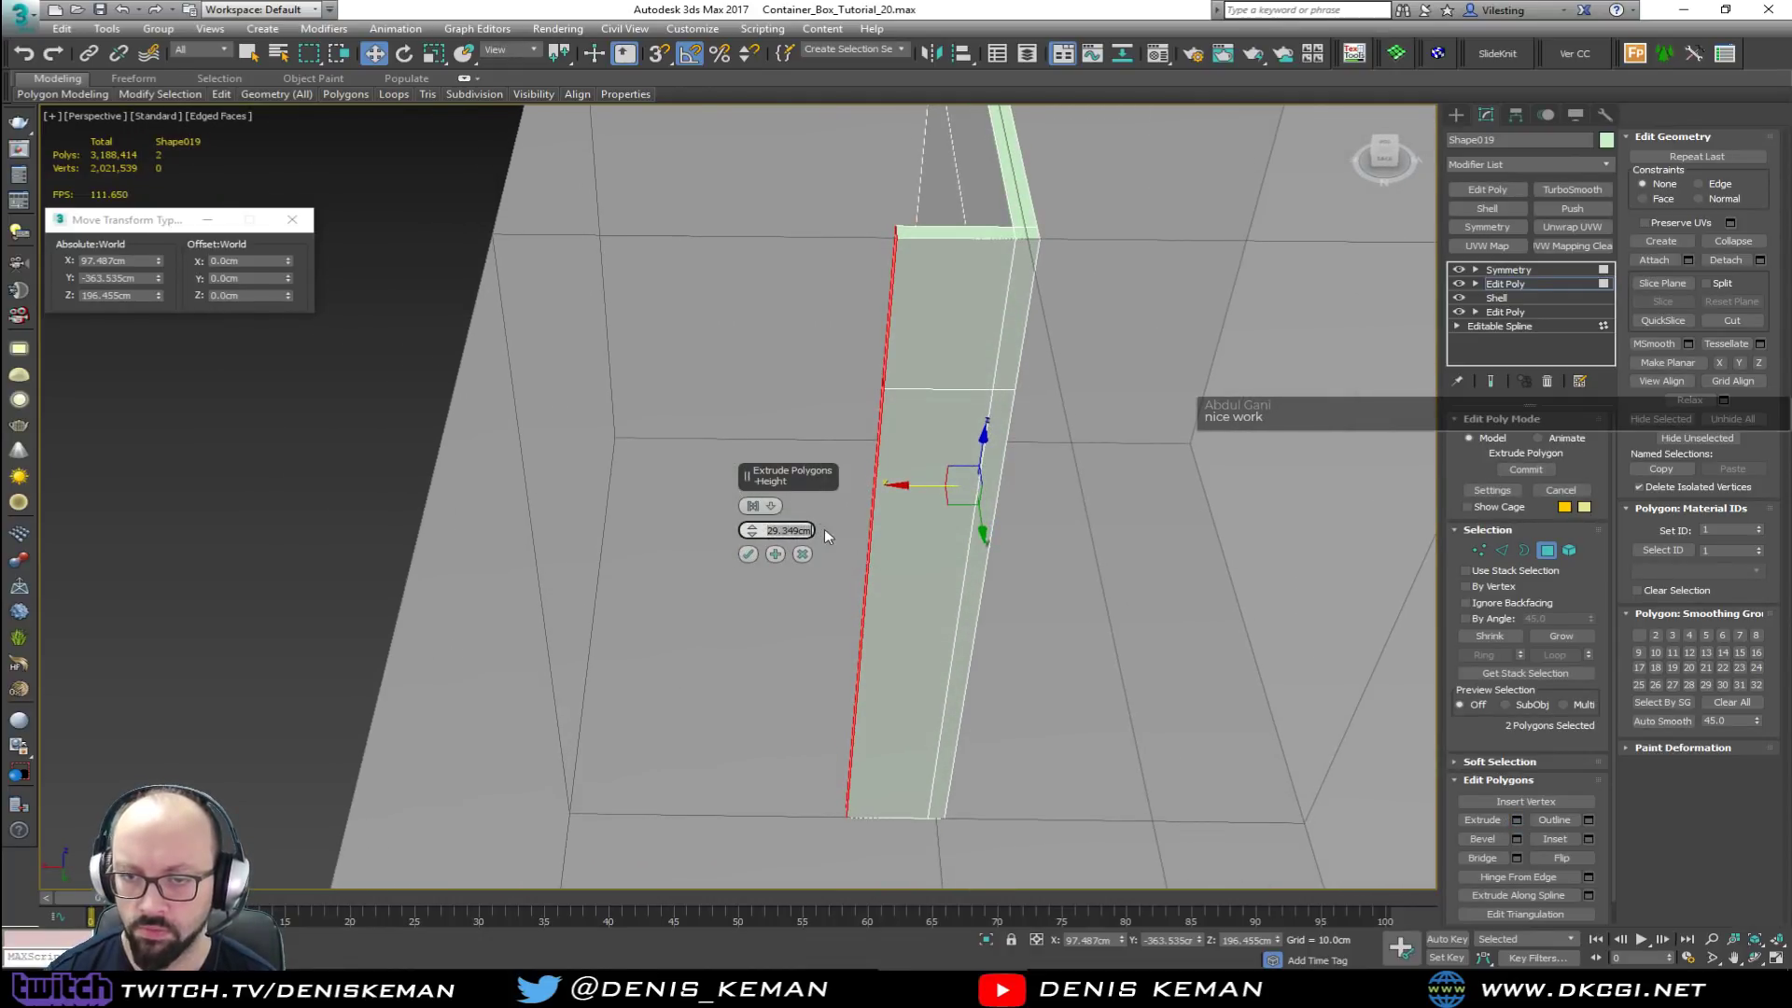
{"action": "type", "text": "15"}
{"action": "key", "text": "Return"}
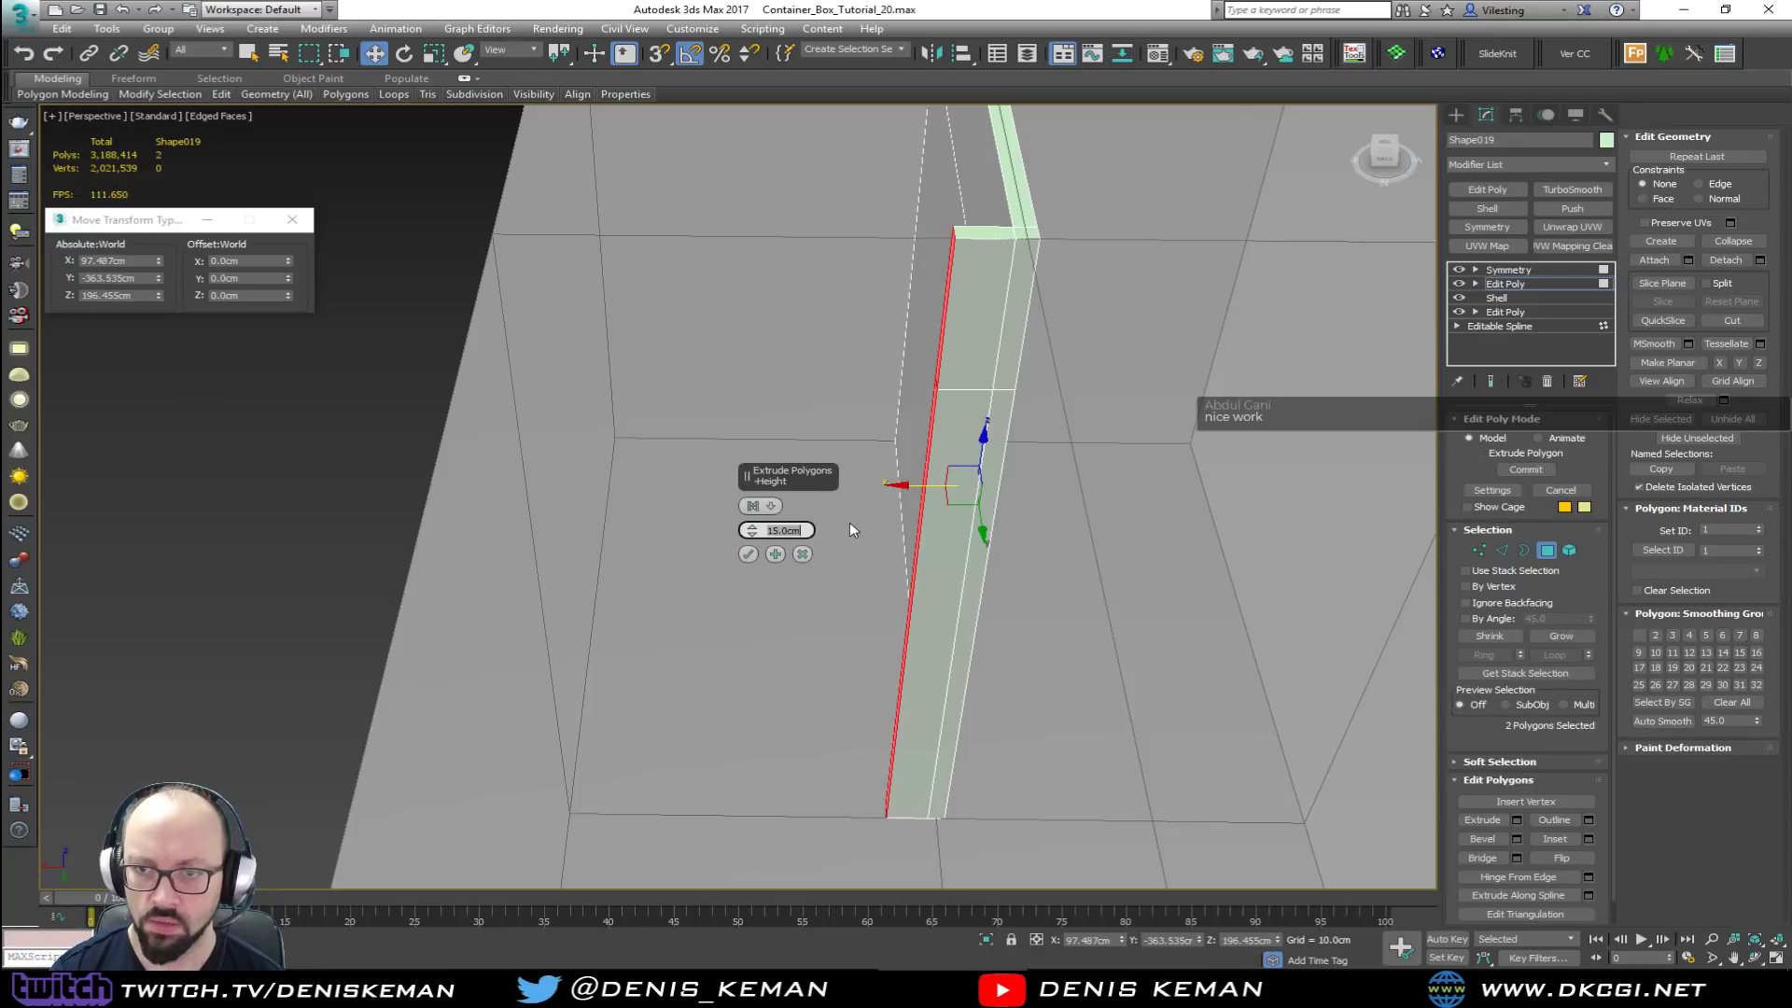
{"action": "left_click", "coordinate": [749, 554]}
Step: Extrude the upper polygon of the new wall return and snap it to the box's side wall at X 227.3 cm to form the header
{"action": "left_click", "coordinate": [940, 335]}
{"action": "left_click", "coordinate": [1482, 819]}
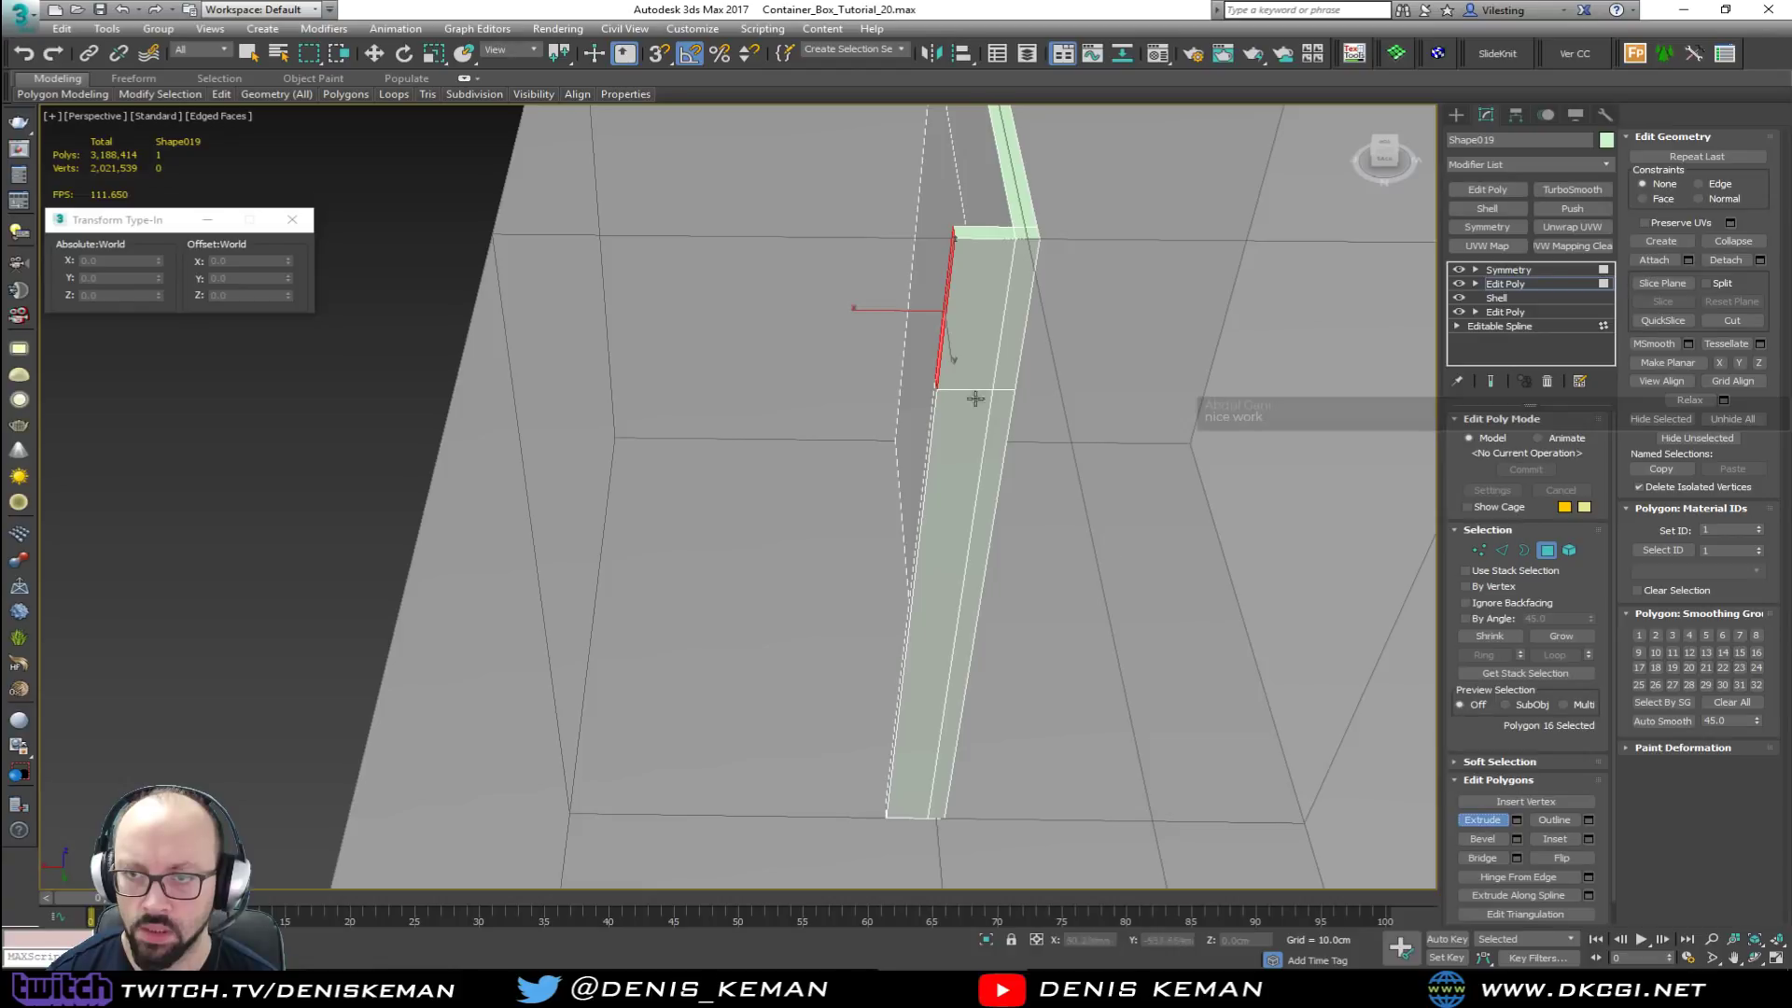
{"action": "left_click_drag", "start_coordinate": [938, 360], "coordinate": [852, 211]}
{"action": "key", "text": "w"}
{"action": "middle_click_drag", "start_coordinate": [830, 324], "coordinate": [907, 402]}
{"action": "left_click_drag", "start_coordinate": [900, 394], "coordinate": [571, 318]}
{"action": "key", "text": "s"}
{"action": "middle_click_drag", "start_coordinate": [791, 408], "coordinate": [602, 397]}
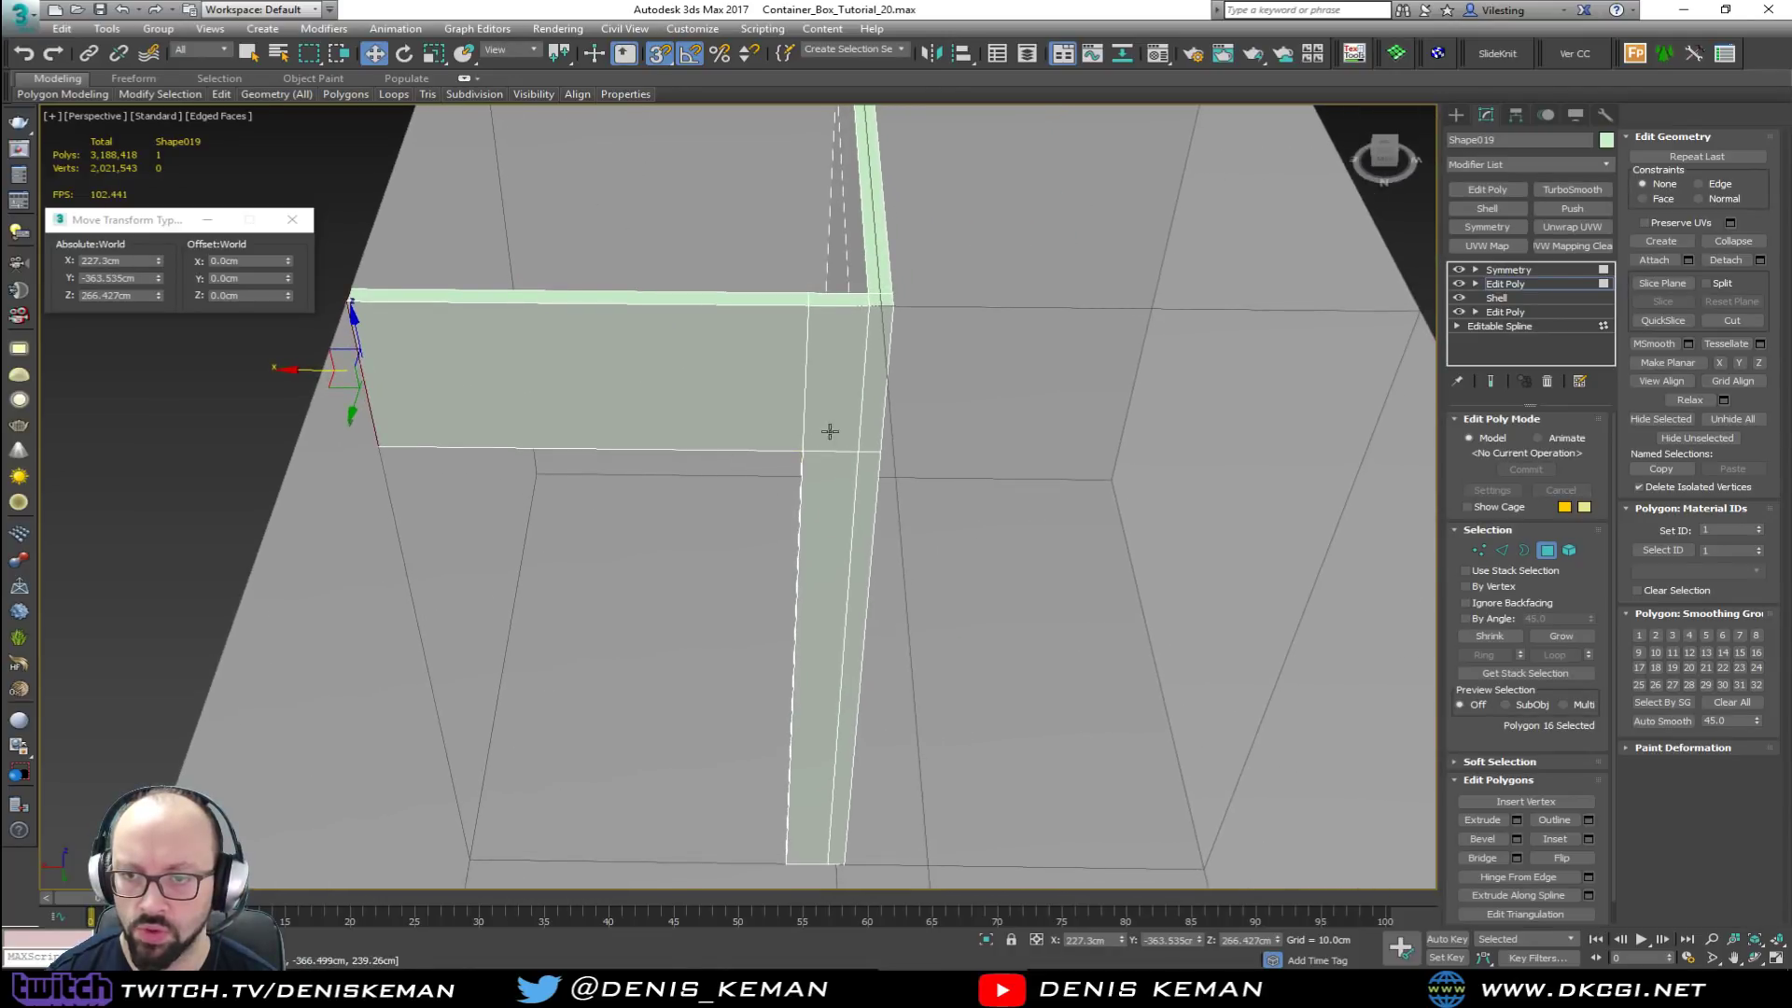
{"action": "left_click", "coordinate": [1499, 554]}
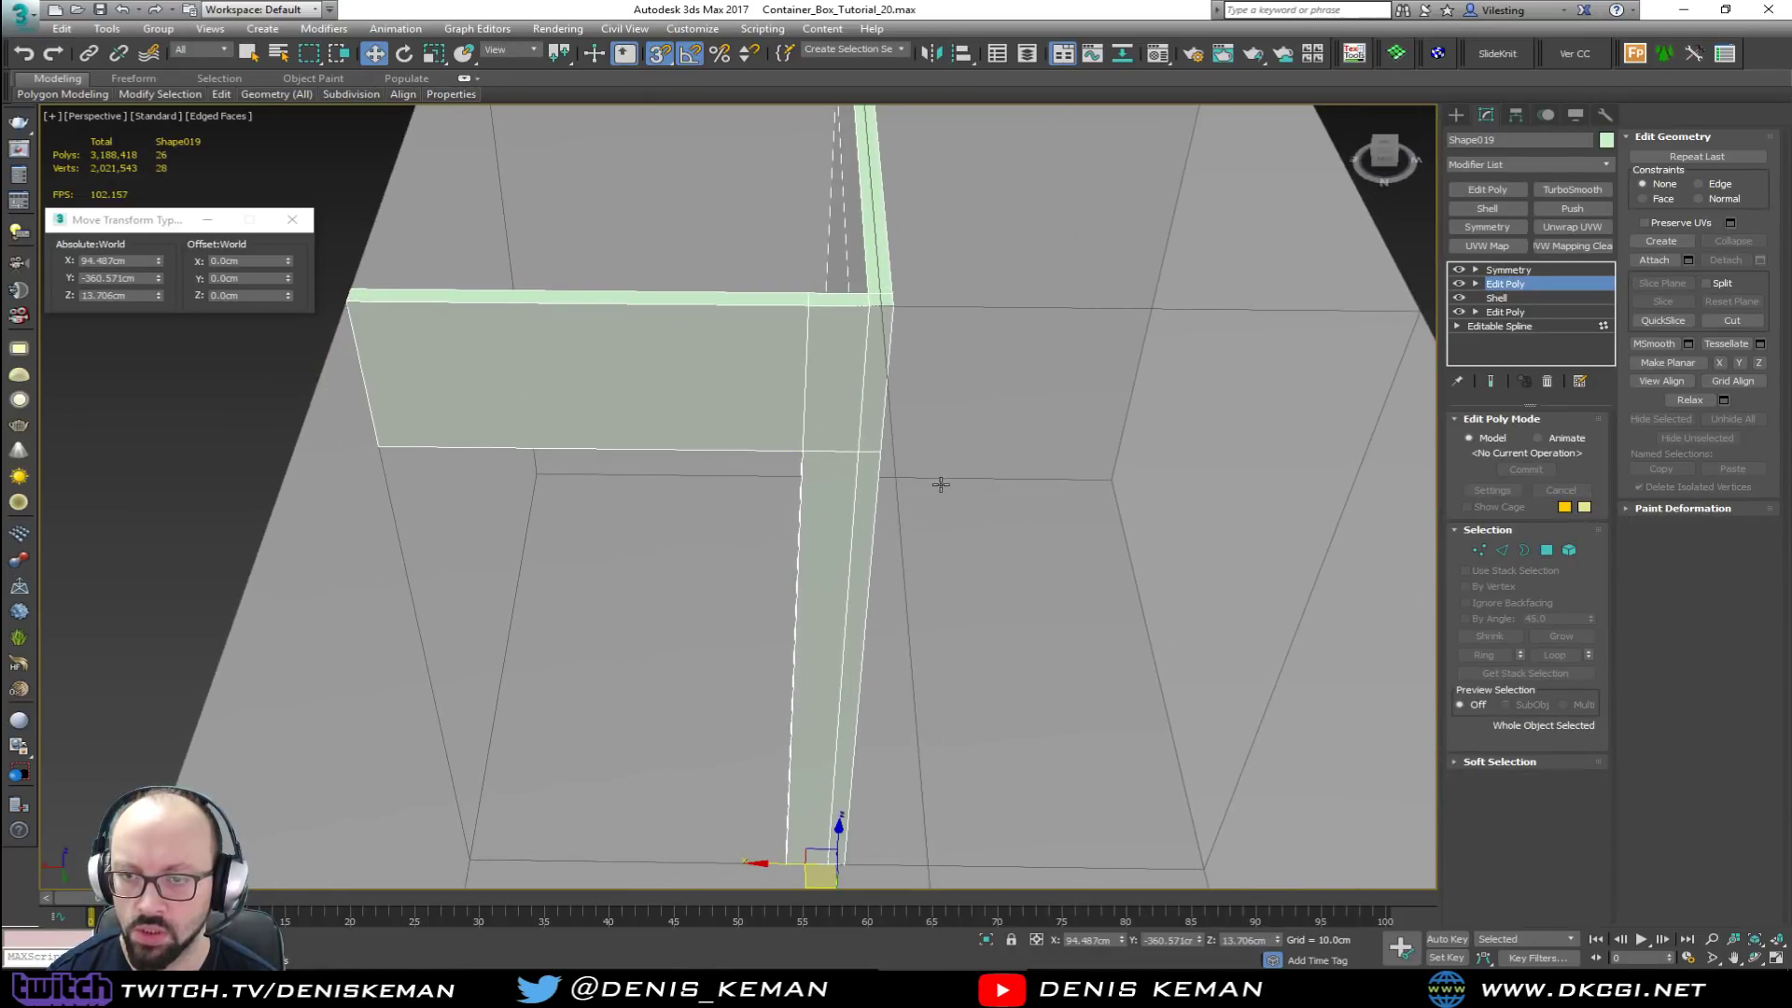
Step: Deselect the partition wall and examine its door headers and supporting panel inside the box from several angles
{"action": "middle_click_drag", "start_coordinate": [992, 423], "coordinate": [653, 303]}
{"action": "scroll", "coordinate": [653, 309], "scroll_direction": "down", "scroll_amount": 2}
{"action": "middle_click_drag", "start_coordinate": [600, 428], "coordinate": [800, 460], "text": "alt"}
{"action": "left_click", "coordinate": [1369, 431]}
{"action": "scroll", "coordinate": [676, 417], "scroll_direction": "up", "scroll_amount": 4}
{"action": "middle_click_drag", "start_coordinate": [694, 440], "coordinate": [860, 382], "text": "alt"}
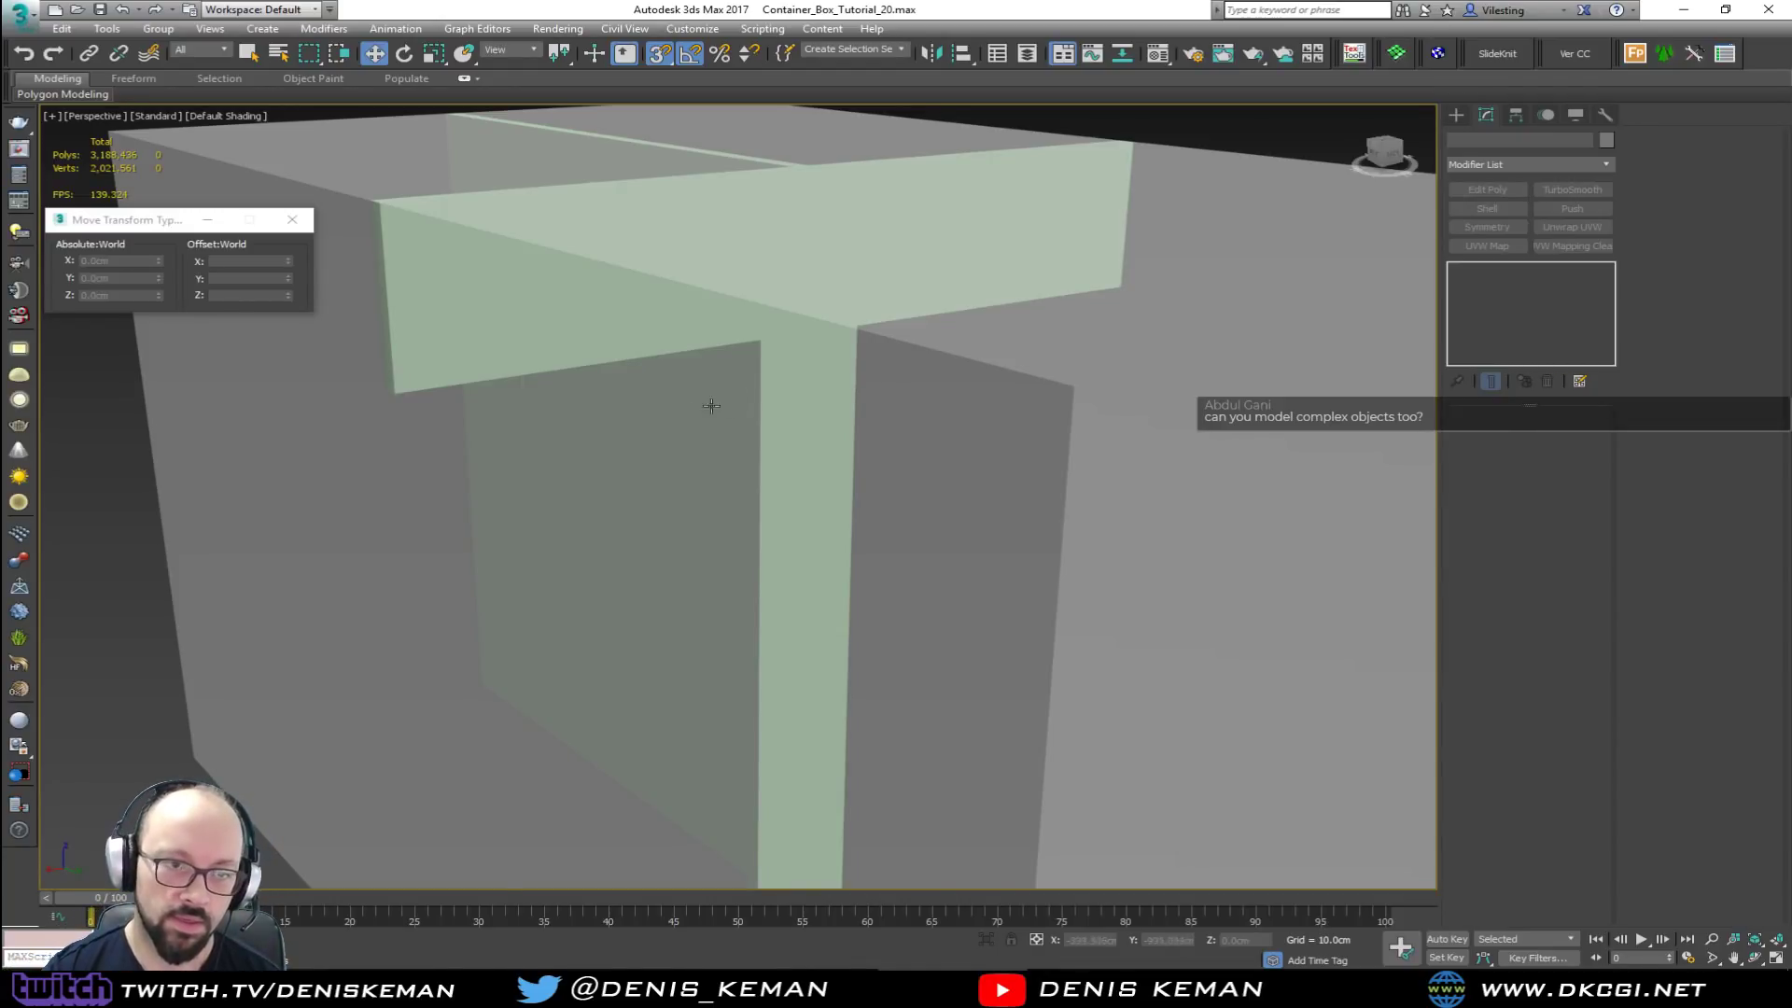
Step: Examine the container building from outside, closing in on the front windows and the round-window entrance door
{"action": "scroll", "coordinate": [731, 407], "scroll_direction": "down", "scroll_amount": 10}
{"action": "middle_click_drag", "start_coordinate": [569, 553], "coordinate": [821, 519]}
{"action": "middle_click_drag", "start_coordinate": [364, 509], "coordinate": [702, 490]}
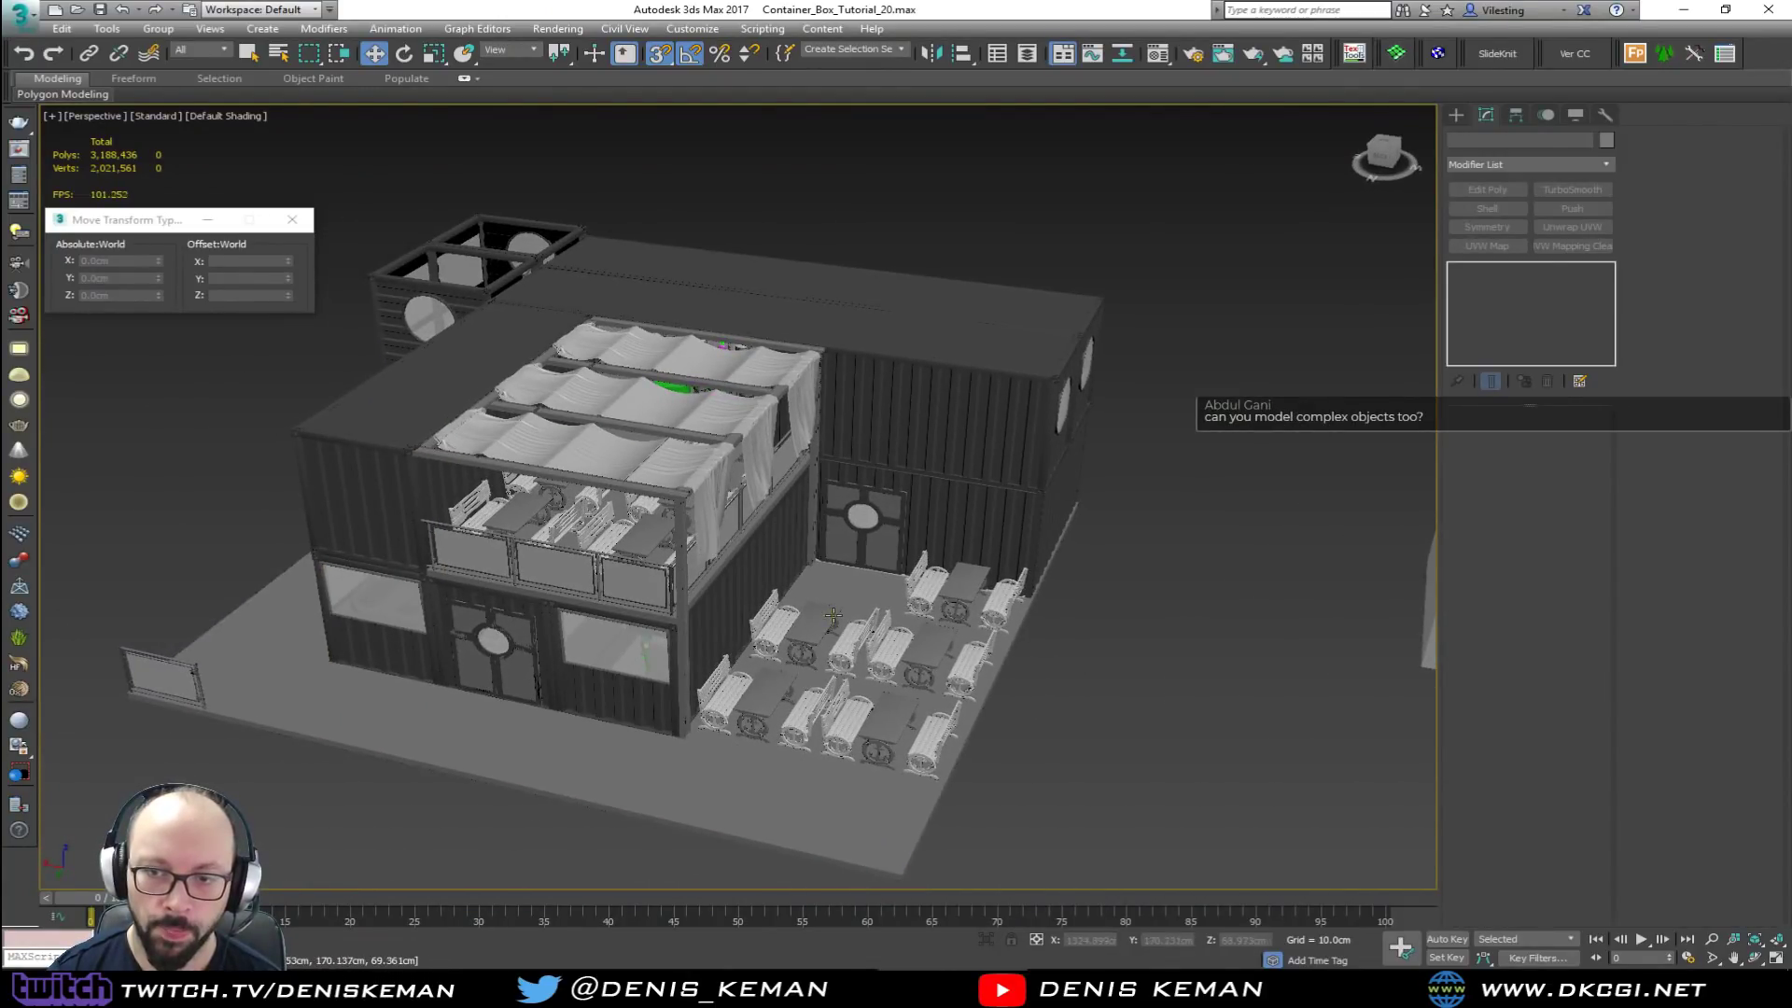
{"action": "middle_click_drag", "start_coordinate": [834, 616], "coordinate": [797, 566], "text": "alt"}
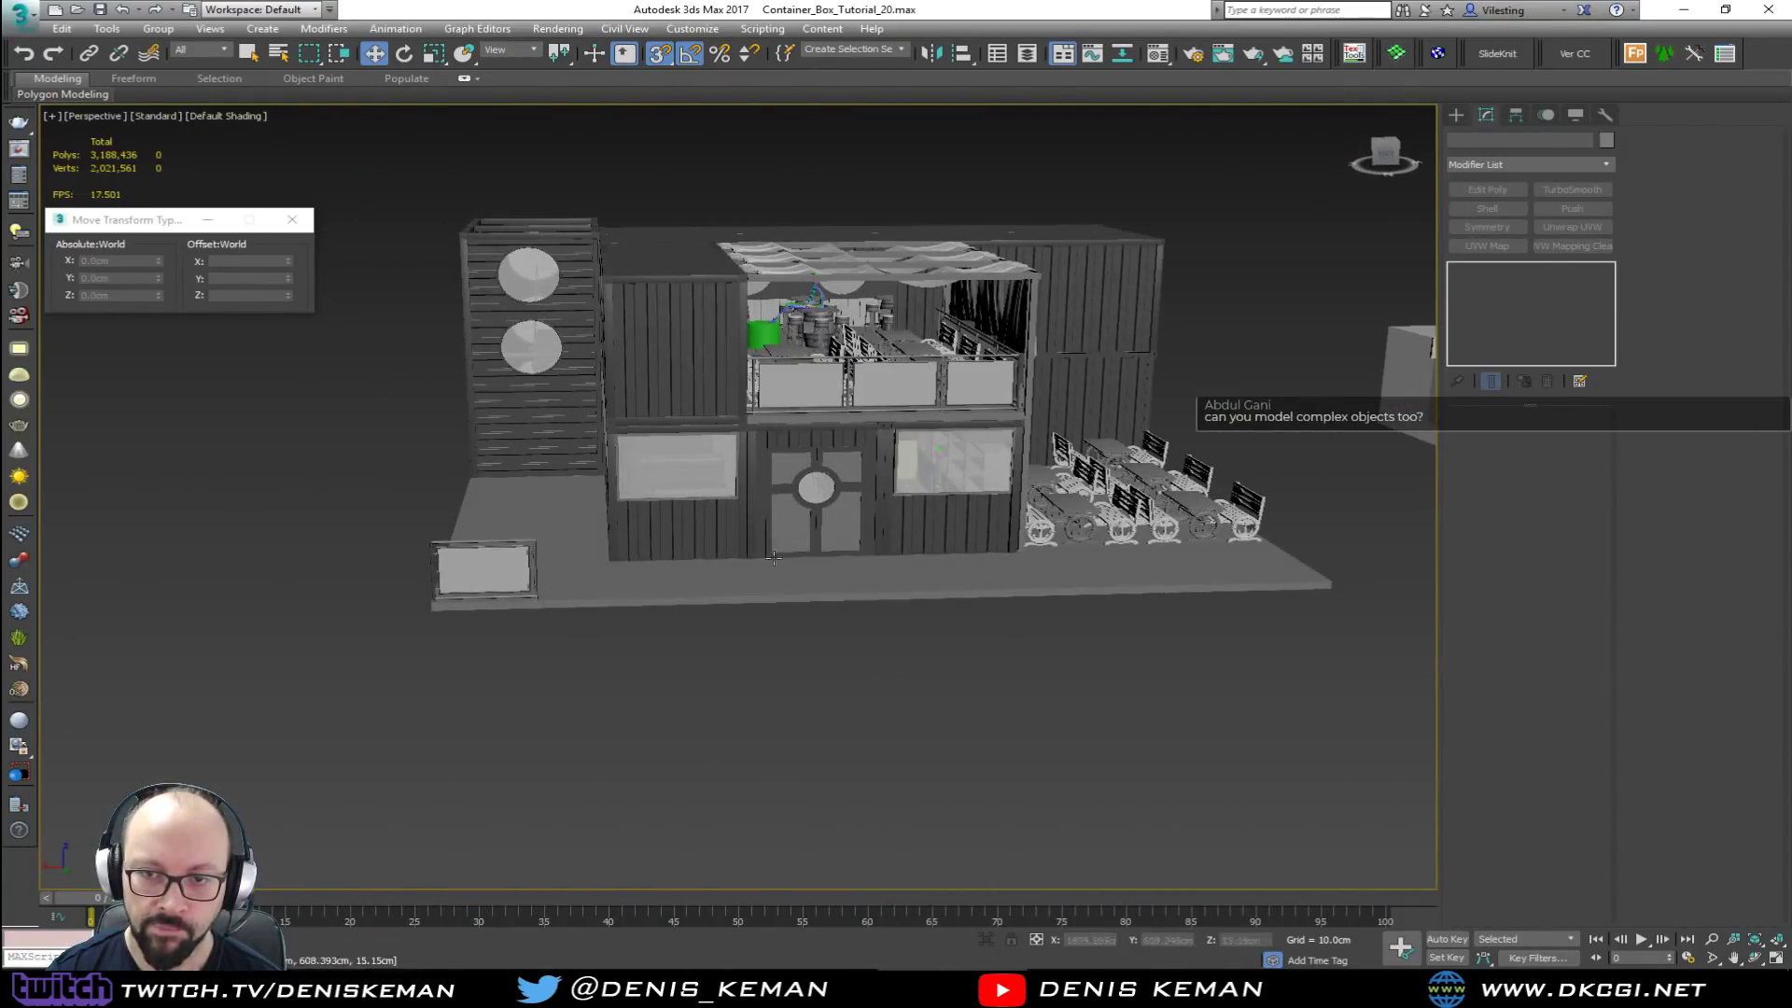
{"action": "scroll", "coordinate": [660, 462], "scroll_direction": "up", "scroll_amount": 8}
{"action": "scroll", "coordinate": [657, 464], "scroll_direction": "up", "scroll_amount": 5}
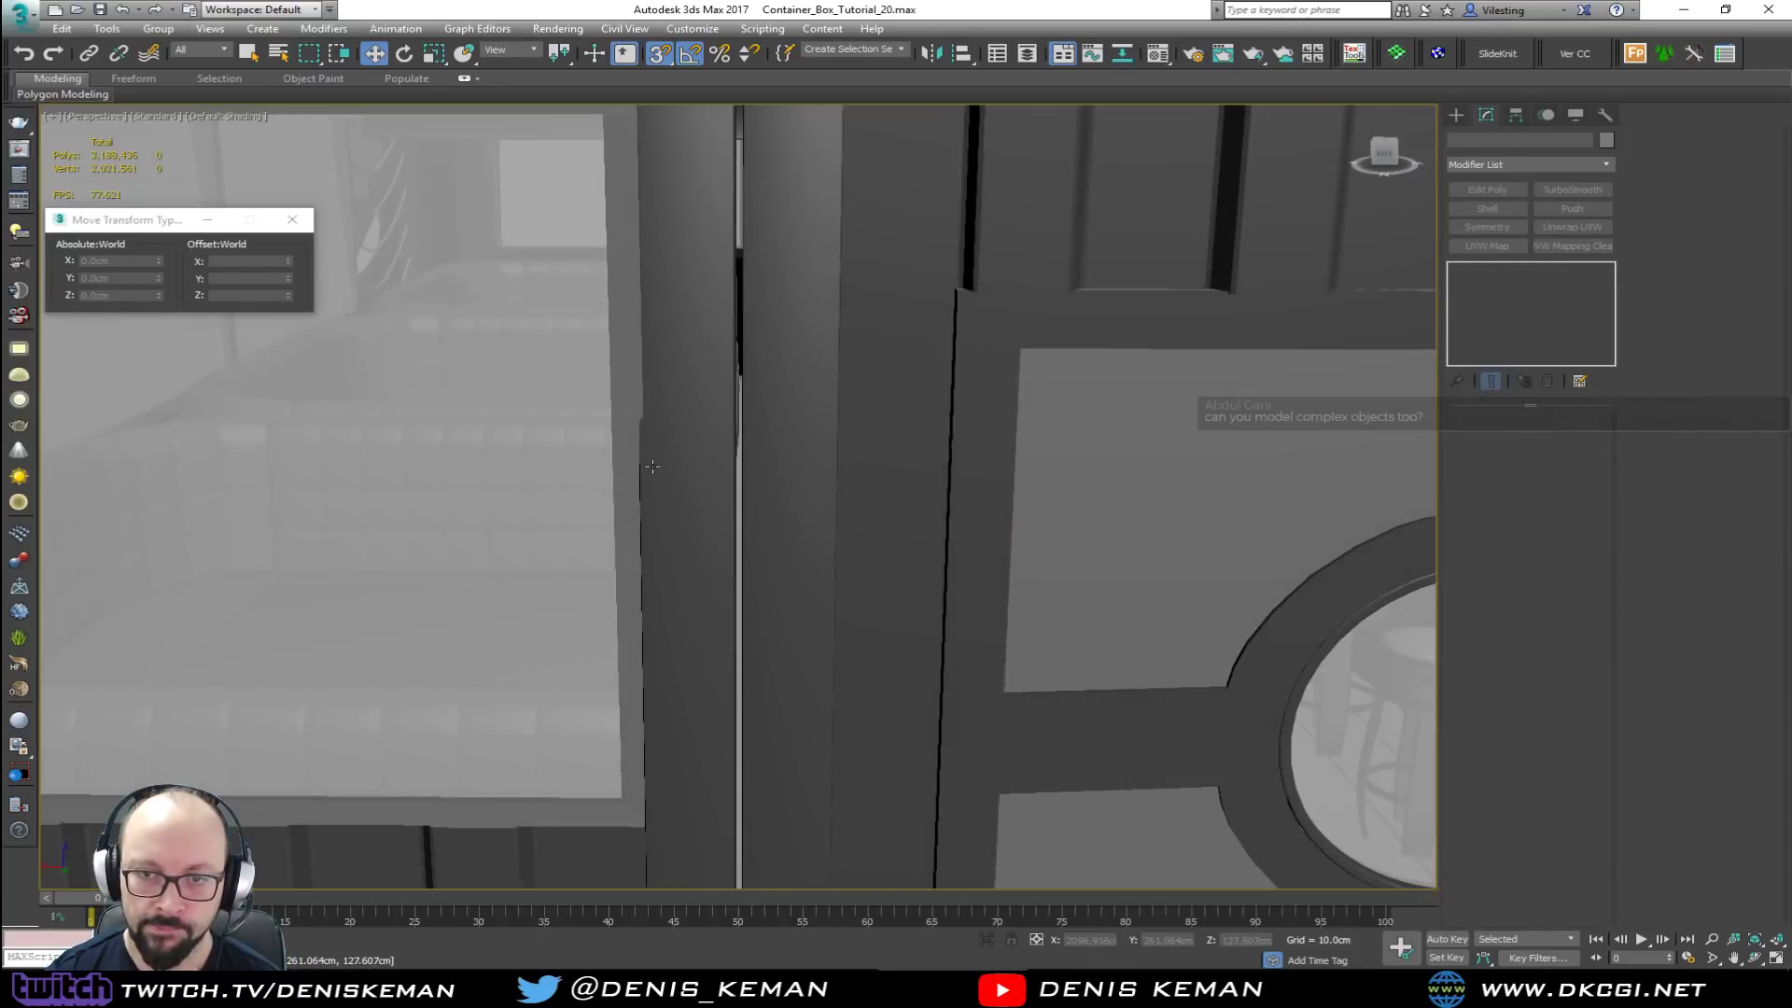
{"action": "scroll", "coordinate": [655, 464], "scroll_direction": "down", "scroll_amount": 6}
{"action": "scroll", "coordinate": [882, 534], "scroll_direction": "down", "scroll_amount": 5}
{"action": "middle_click_drag", "start_coordinate": [882, 537], "coordinate": [829, 531], "text": "alt"}
{"action": "middle_click_drag", "start_coordinate": [770, 598], "coordinate": [963, 501], "text": "alt"}
{"action": "scroll", "coordinate": [720, 544], "scroll_direction": "up", "scroll_amount": 5}
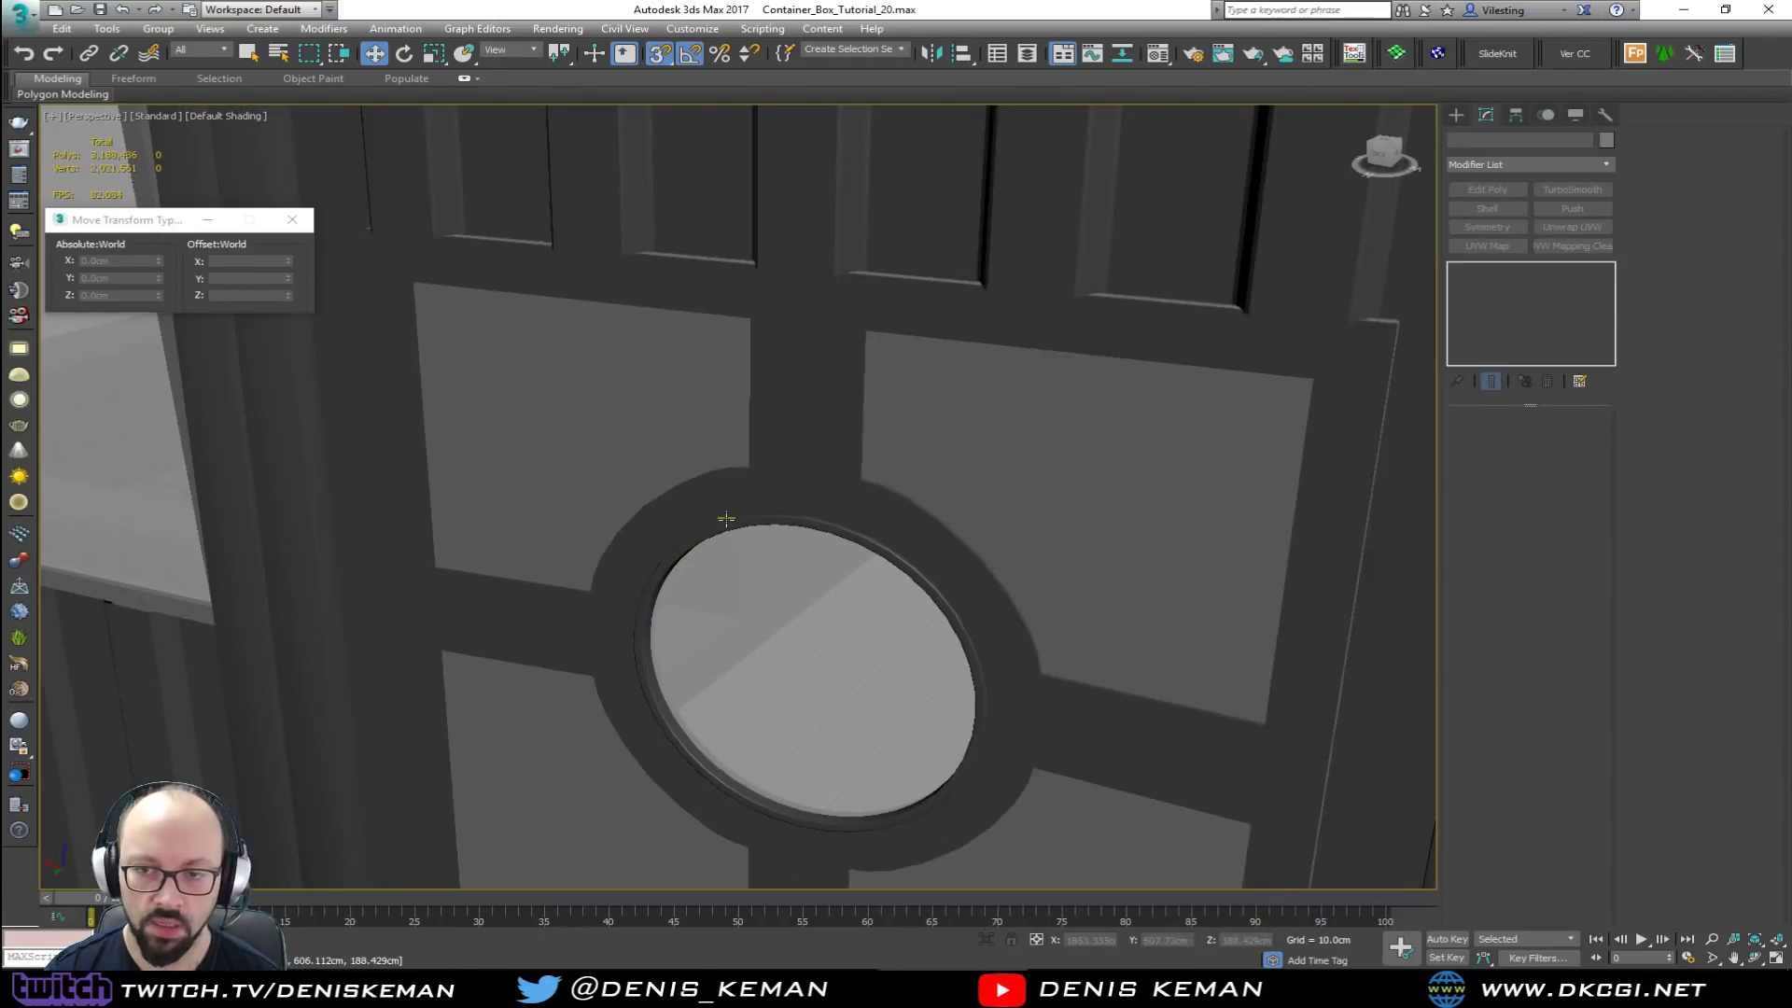
Step: Find the Seating object through the walls in wireframe and inspect the tufted bench and table close up in shaded display
{"action": "key", "text": "F3"}
{"action": "scroll", "coordinate": [1008, 516], "scroll_direction": "up", "scroll_amount": 5}
{"action": "scroll", "coordinate": [797, 482], "scroll_direction": "up", "scroll_amount": 3}
{"action": "left_click", "coordinate": [797, 483]}
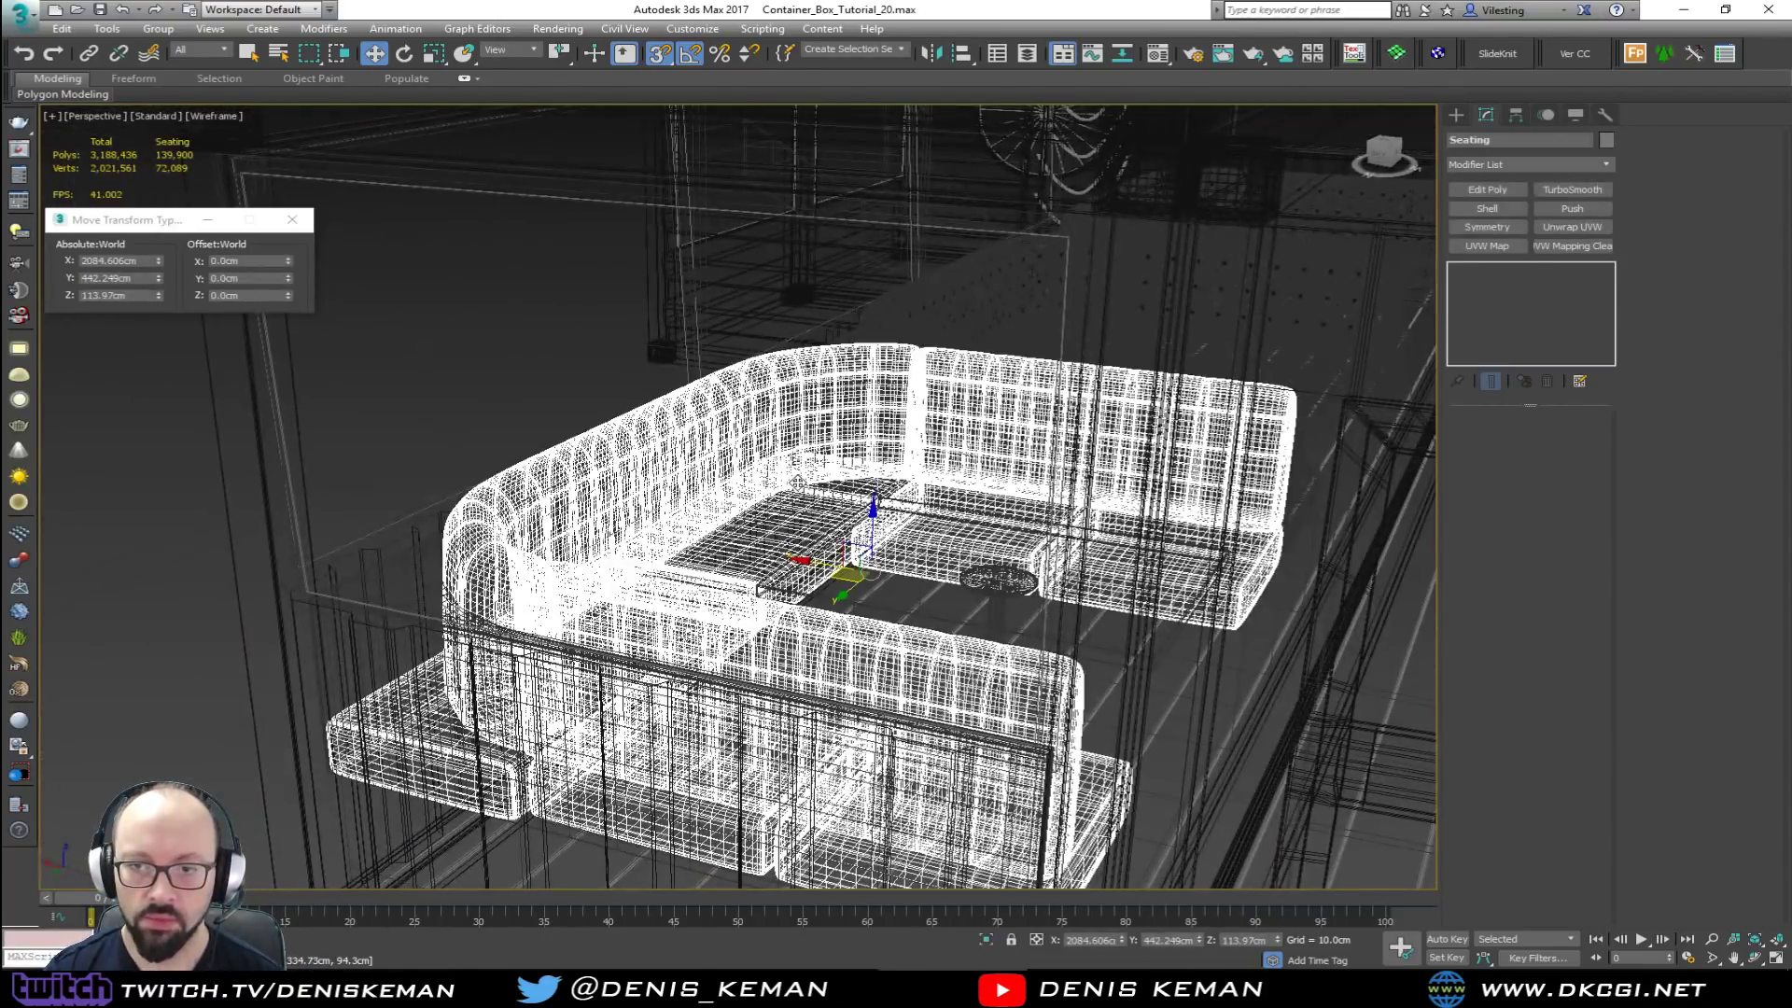
{"action": "key", "text": "z"}
{"action": "mouse_move", "coordinate": [797, 484]}
{"action": "middle_mouse_down", "text": "alt"}
{"action": "mouse_move", "coordinate": [669, 471]}
{"action": "mouse_move", "coordinate": [500, 508]}
{"action": "middle_mouse_up", "text": "alt"}
{"action": "key", "text": "F3"}
{"action": "scroll", "coordinate": [686, 507], "scroll_direction": "up", "scroll_amount": 6}
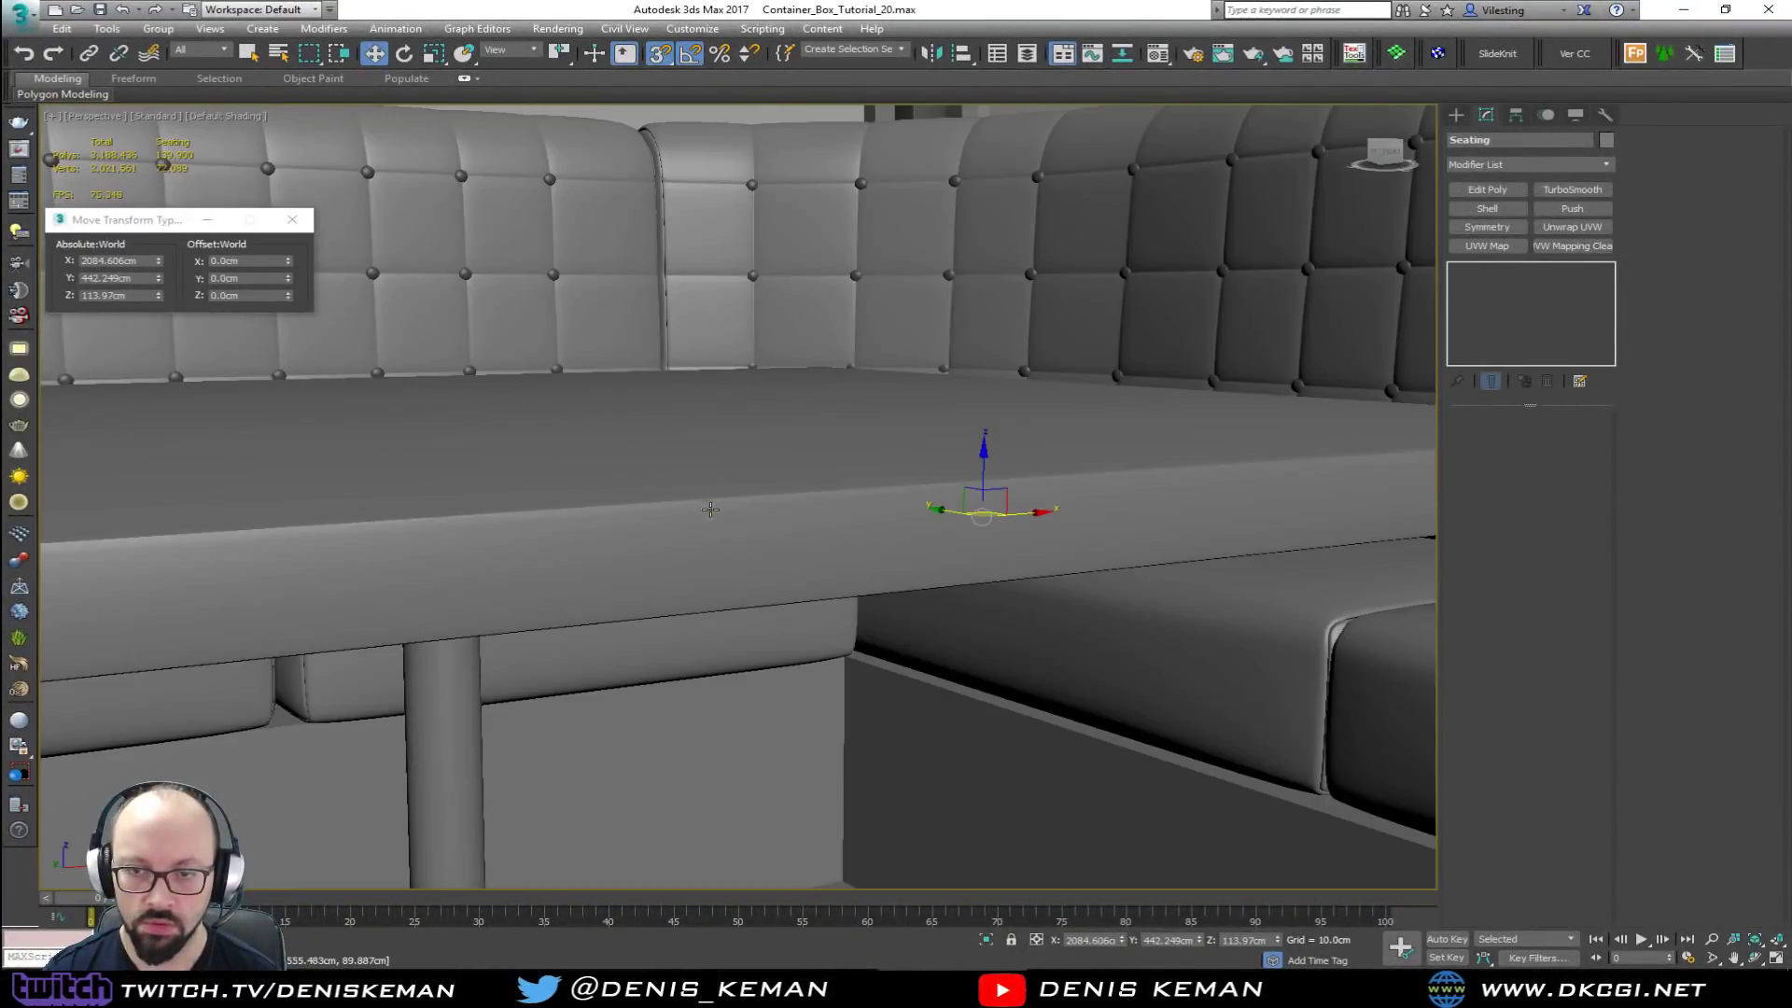
{"action": "scroll", "coordinate": [796, 532], "scroll_direction": "down", "scroll_amount": 3}
{"action": "scroll", "coordinate": [795, 539], "scroll_direction": "down", "scroll_amount": 5}
Step: Inspect the draped fabric cover over the upper terrace's front beams, including its folds along the edge
{"action": "middle_click_drag", "start_coordinate": [795, 537], "coordinate": [435, 498]}
{"action": "left_click_drag", "start_coordinate": [435, 499], "coordinate": [435, 499]}
{"action": "middle_click_drag", "start_coordinate": [435, 498], "coordinate": [746, 713], "text": "alt"}
{"action": "scroll", "coordinate": [667, 488], "scroll_direction": "down", "scroll_amount": 5}
{"action": "scroll", "coordinate": [746, 713], "scroll_direction": "down", "scroll_amount": 5}
{"action": "mouse_move", "coordinate": [896, 523]}
{"action": "middle_mouse_down", "text": "alt"}
{"action": "mouse_move", "coordinate": [744, 472]}
{"action": "mouse_move", "coordinate": [523, 476]}
{"action": "middle_mouse_up", "text": "alt"}
{"action": "middle_click_drag", "start_coordinate": [1120, 457], "coordinate": [327, 500]}
{"action": "middle_click_drag", "start_coordinate": [925, 609], "coordinate": [729, 569]}
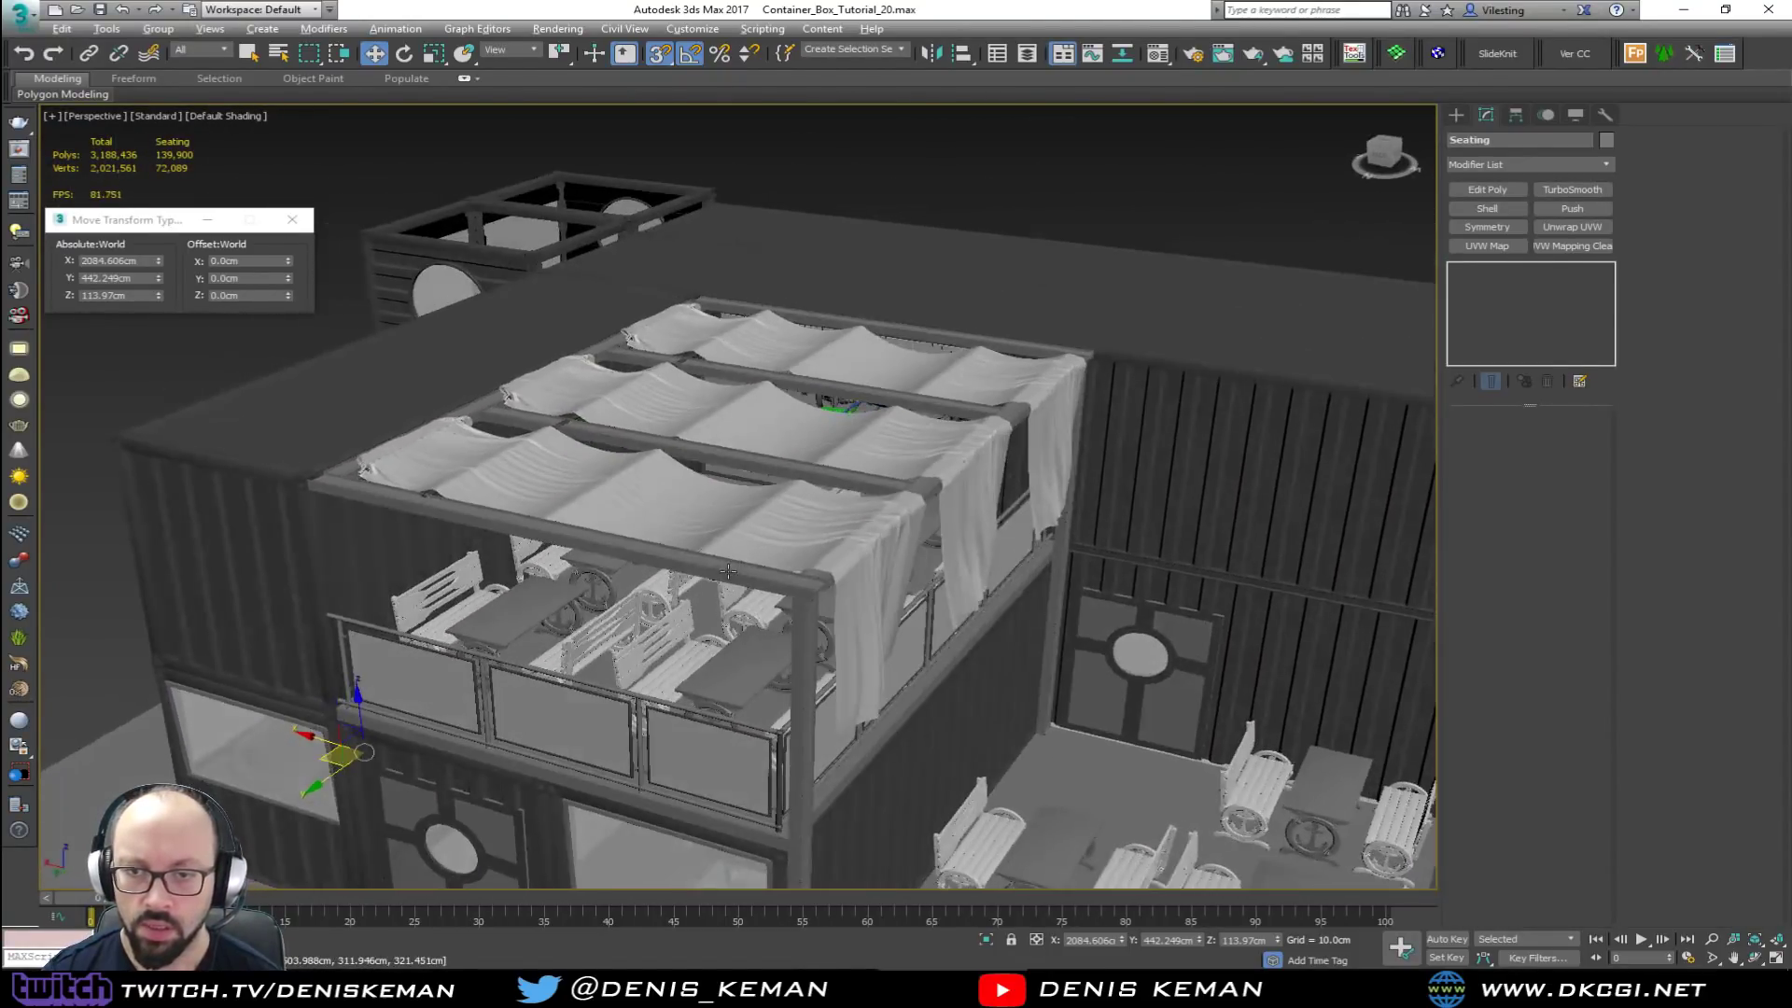
{"action": "left_click", "coordinate": [822, 548]}
{"action": "scroll", "coordinate": [821, 546], "scroll_direction": "up", "scroll_amount": 8}
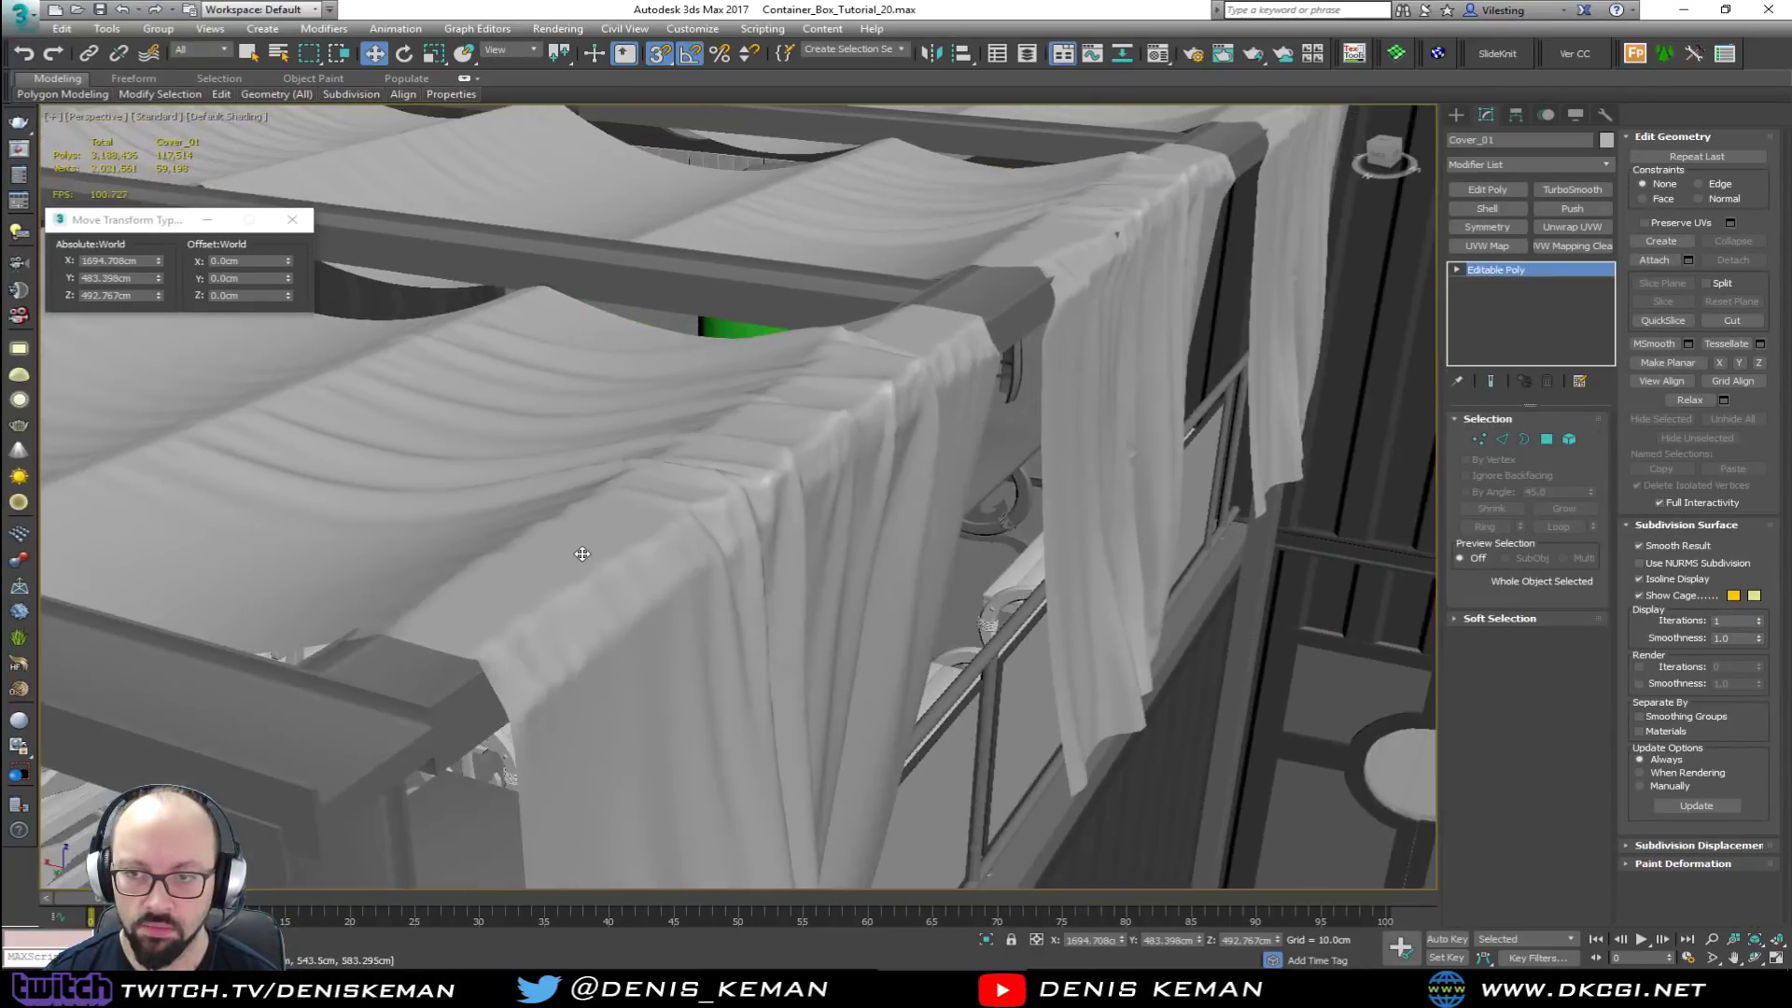
{"action": "scroll", "coordinate": [583, 554], "scroll_direction": "down", "scroll_amount": 6}
{"action": "middle_click_drag", "start_coordinate": [714, 543], "coordinate": [680, 529], "text": "alt"}
{"action": "middle_click_drag", "start_coordinate": [889, 617], "coordinate": [514, 486]}
Step: Examine the bar stools and the bench's loft inside the containers in wireframe, then restore shaded display and clear the selection
{"action": "key", "text": "F3"}
{"action": "scroll", "coordinate": [1005, 586], "scroll_direction": "up", "scroll_amount": 4}
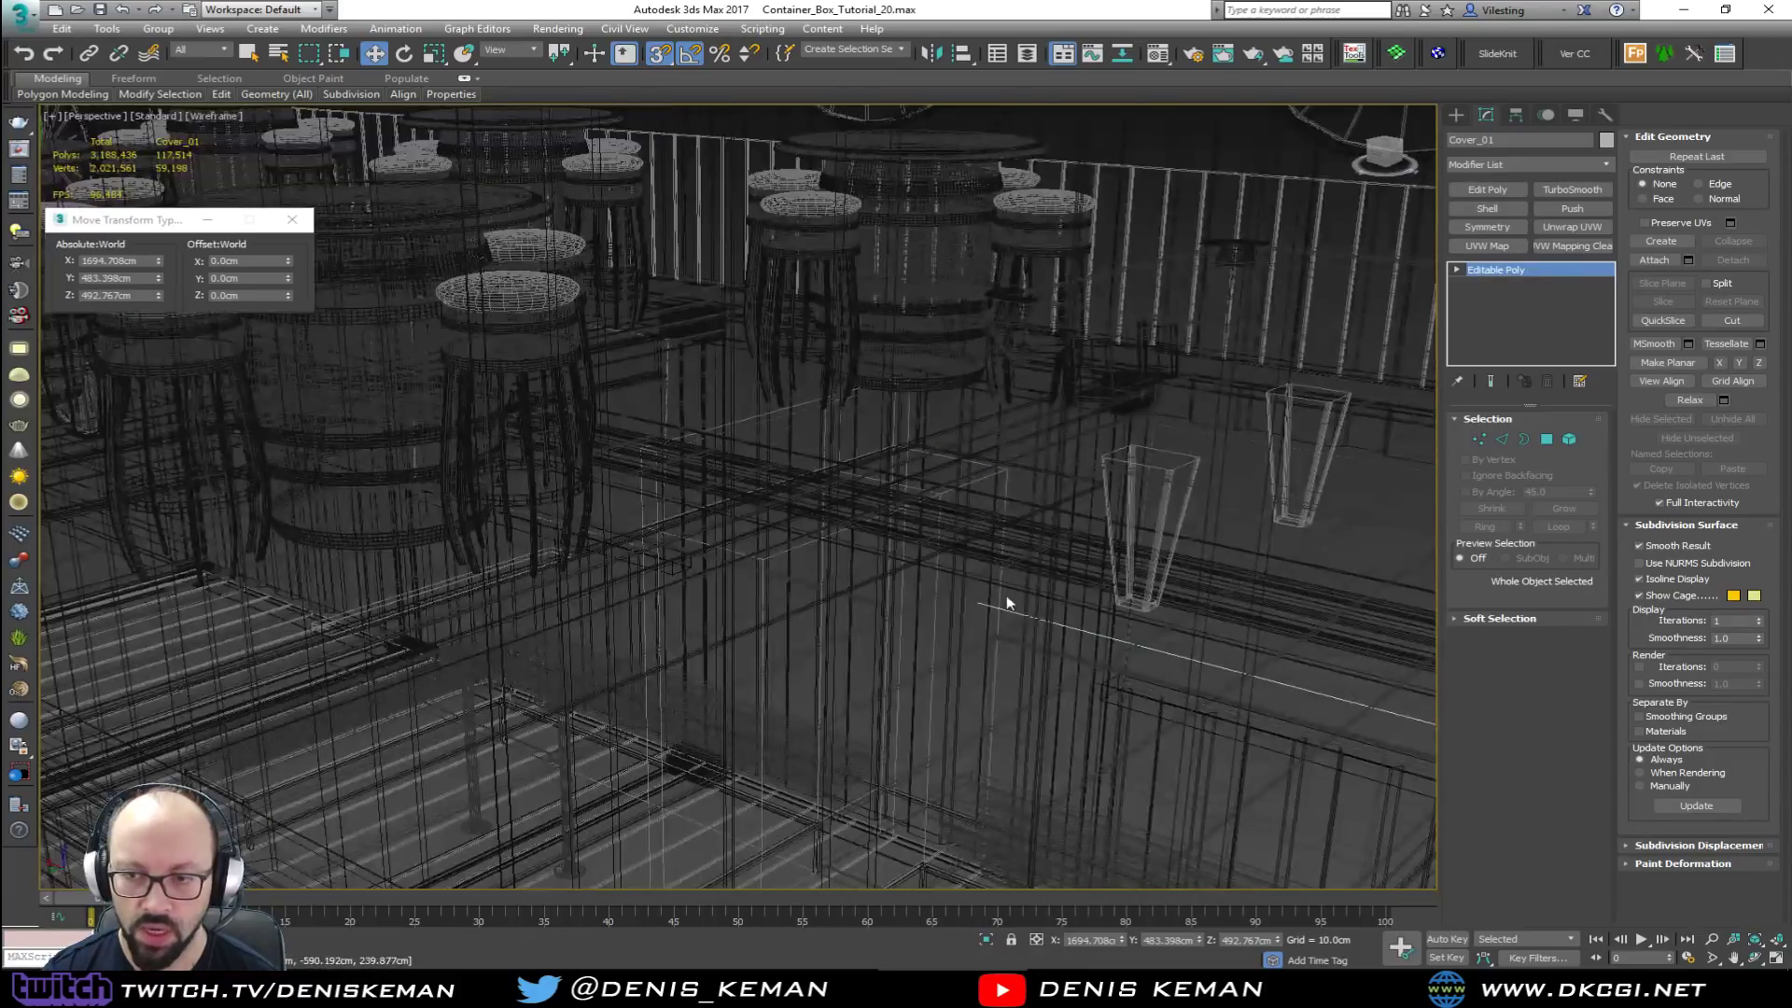
{"action": "middle_click_drag", "start_coordinate": [1005, 590], "coordinate": [1016, 575], "text": "alt"}
{"action": "scroll", "coordinate": [1016, 575], "scroll_direction": "down", "scroll_amount": 10}
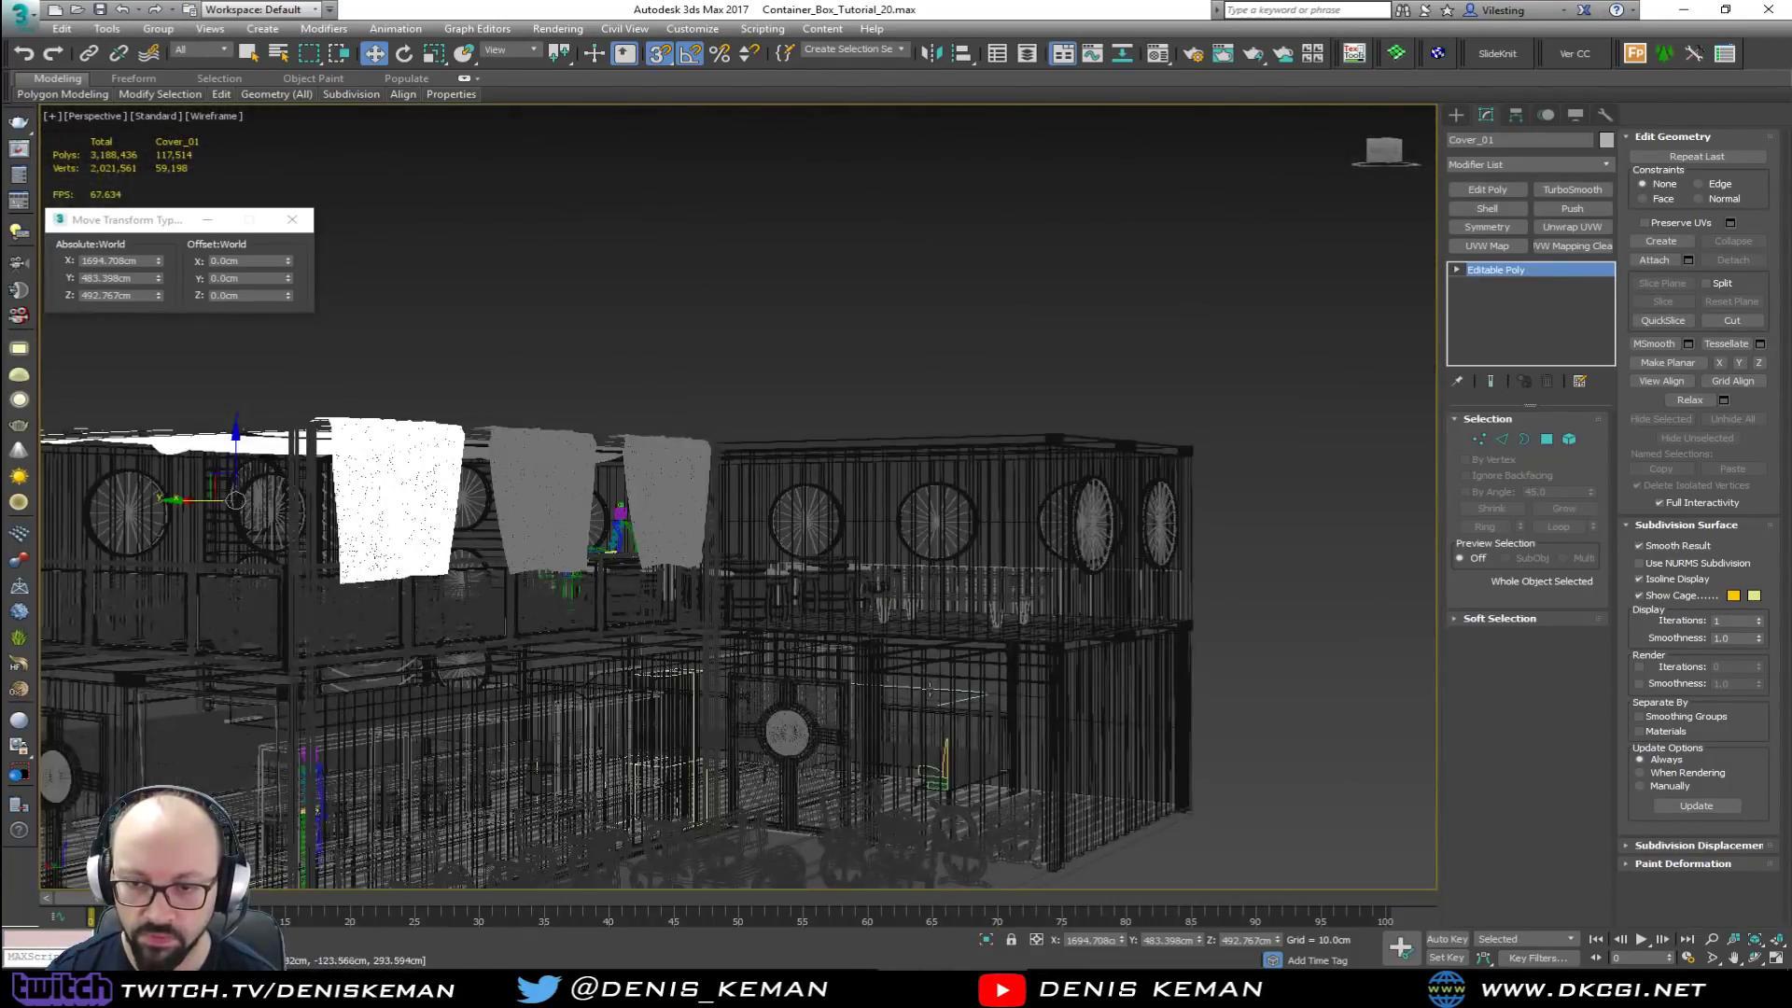
{"action": "middle_click_drag", "start_coordinate": [890, 571], "coordinate": [862, 601], "text": "alt"}
{"action": "scroll", "coordinate": [891, 524], "scroll_direction": "up", "scroll_amount": 9}
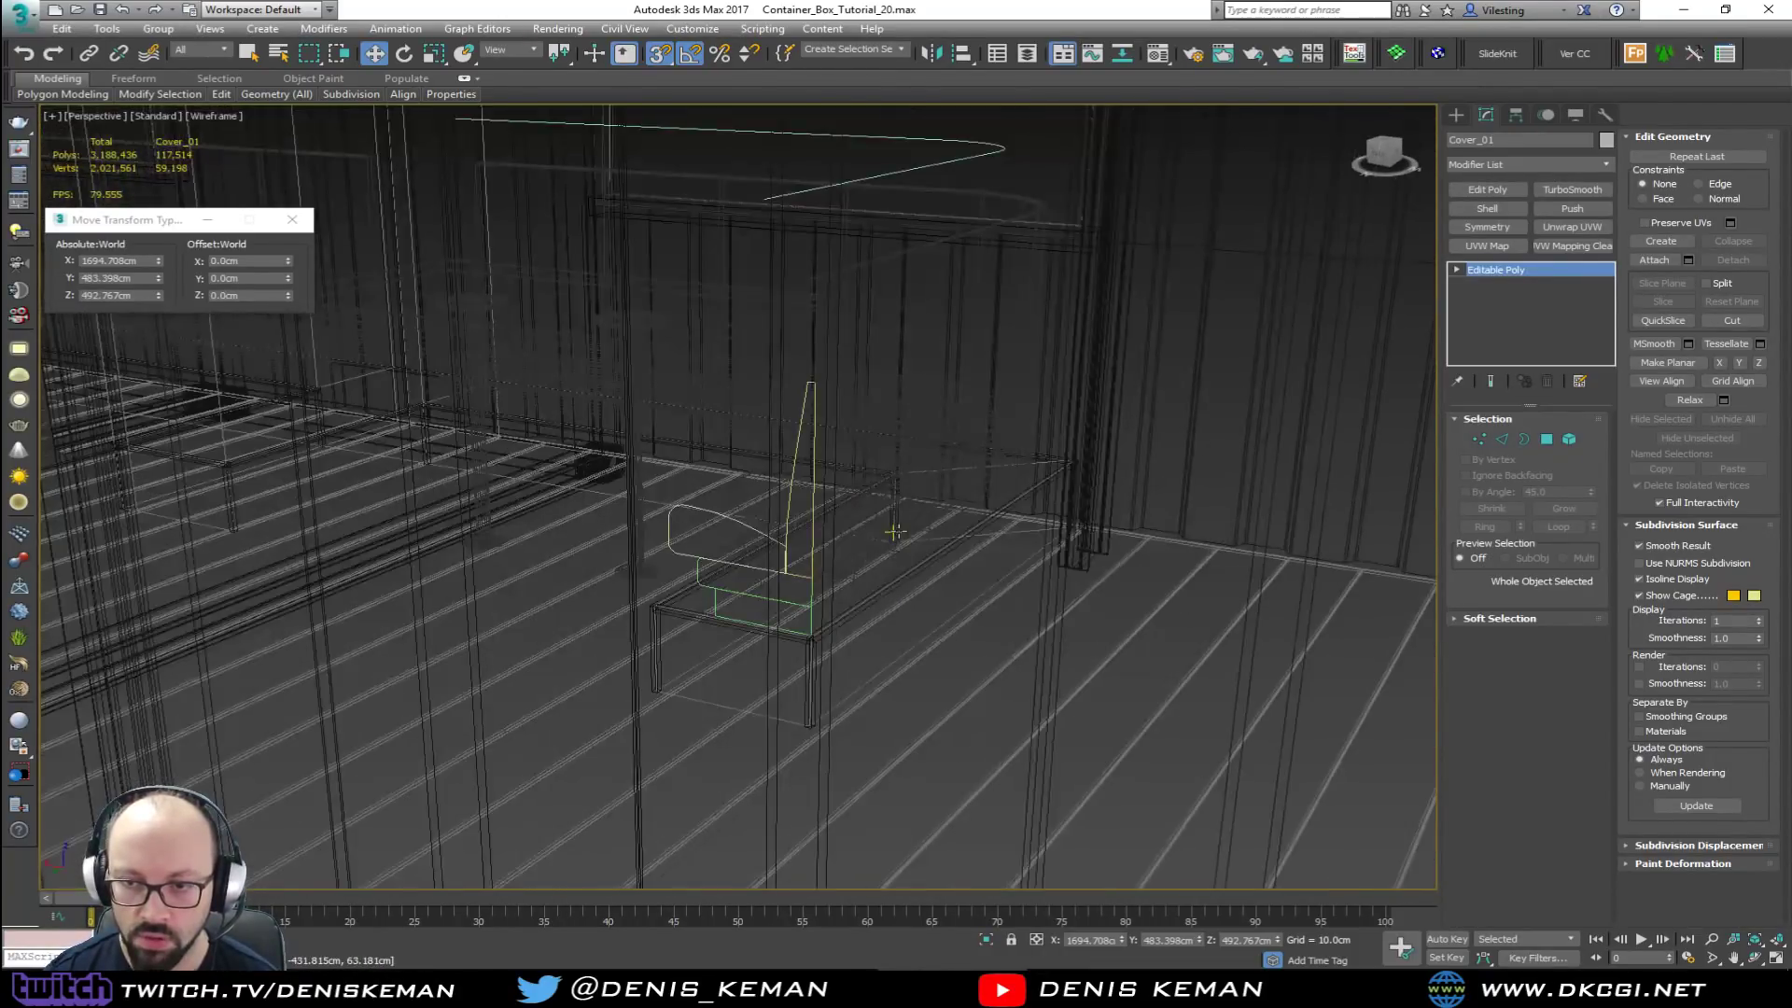
{"action": "left_click", "coordinate": [843, 516]}
{"action": "scroll", "coordinate": [841, 514], "scroll_direction": "up", "scroll_amount": 10}
{"action": "key", "text": "F3"}
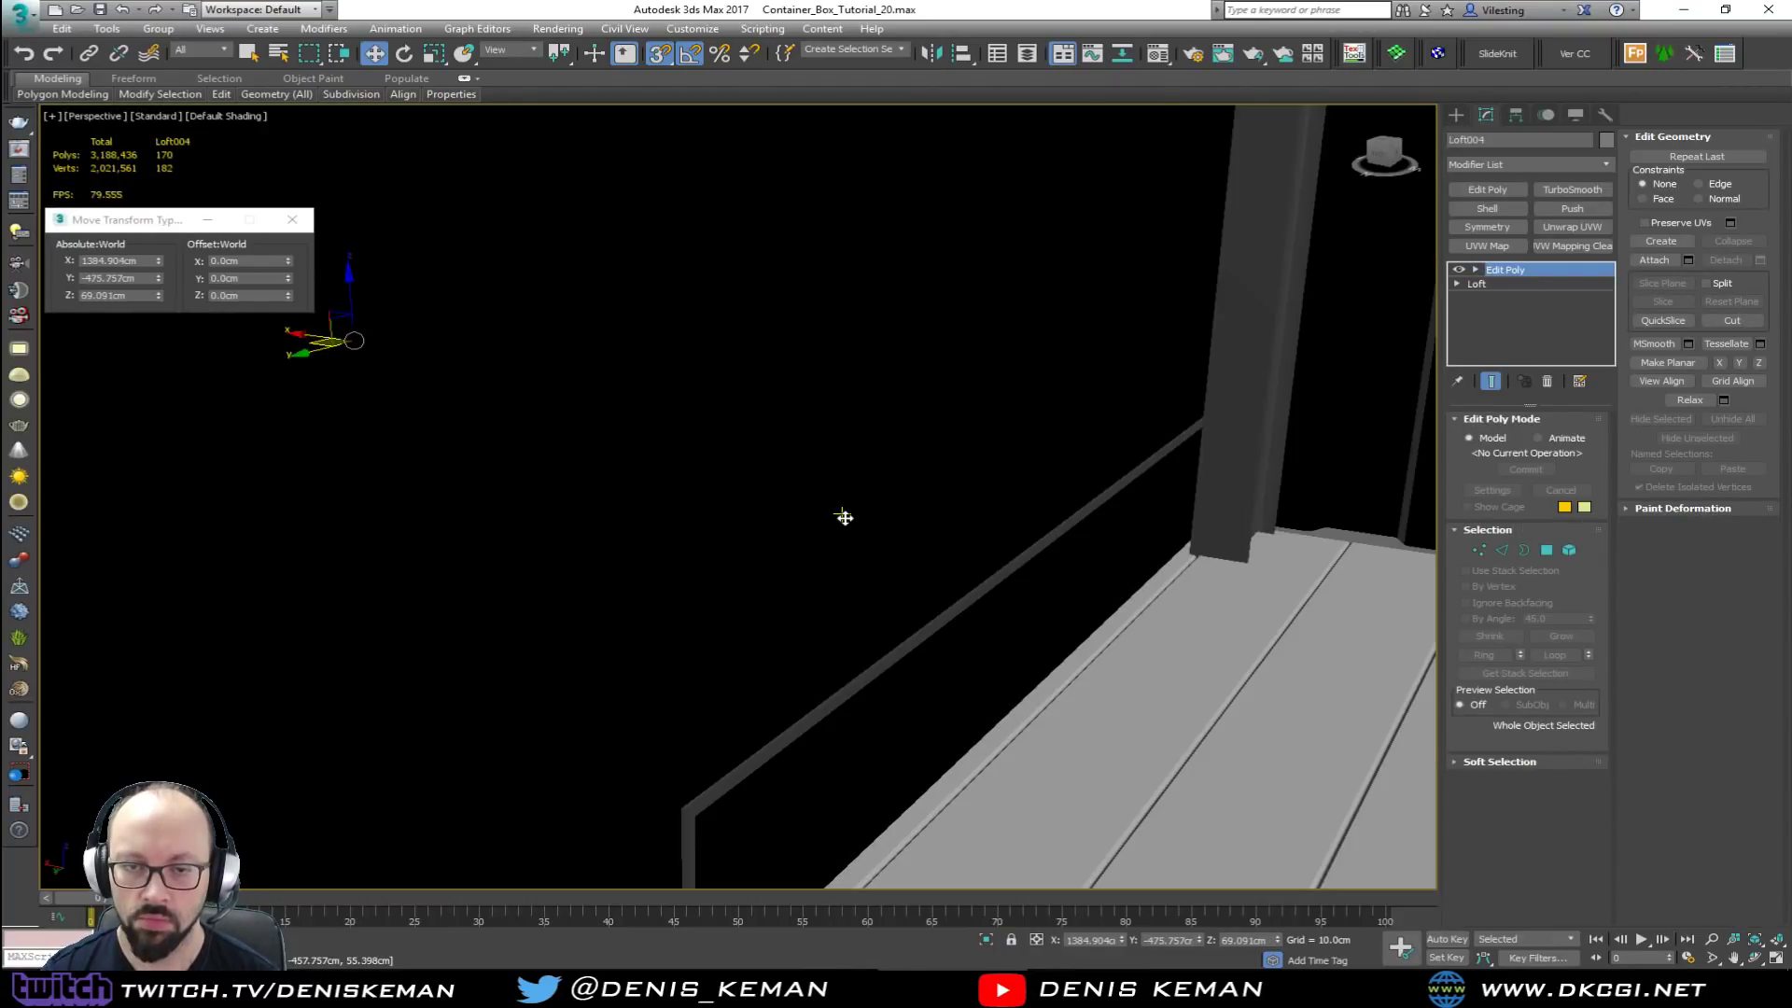
{"action": "scroll", "coordinate": [845, 536], "scroll_direction": "down", "scroll_amount": 6}
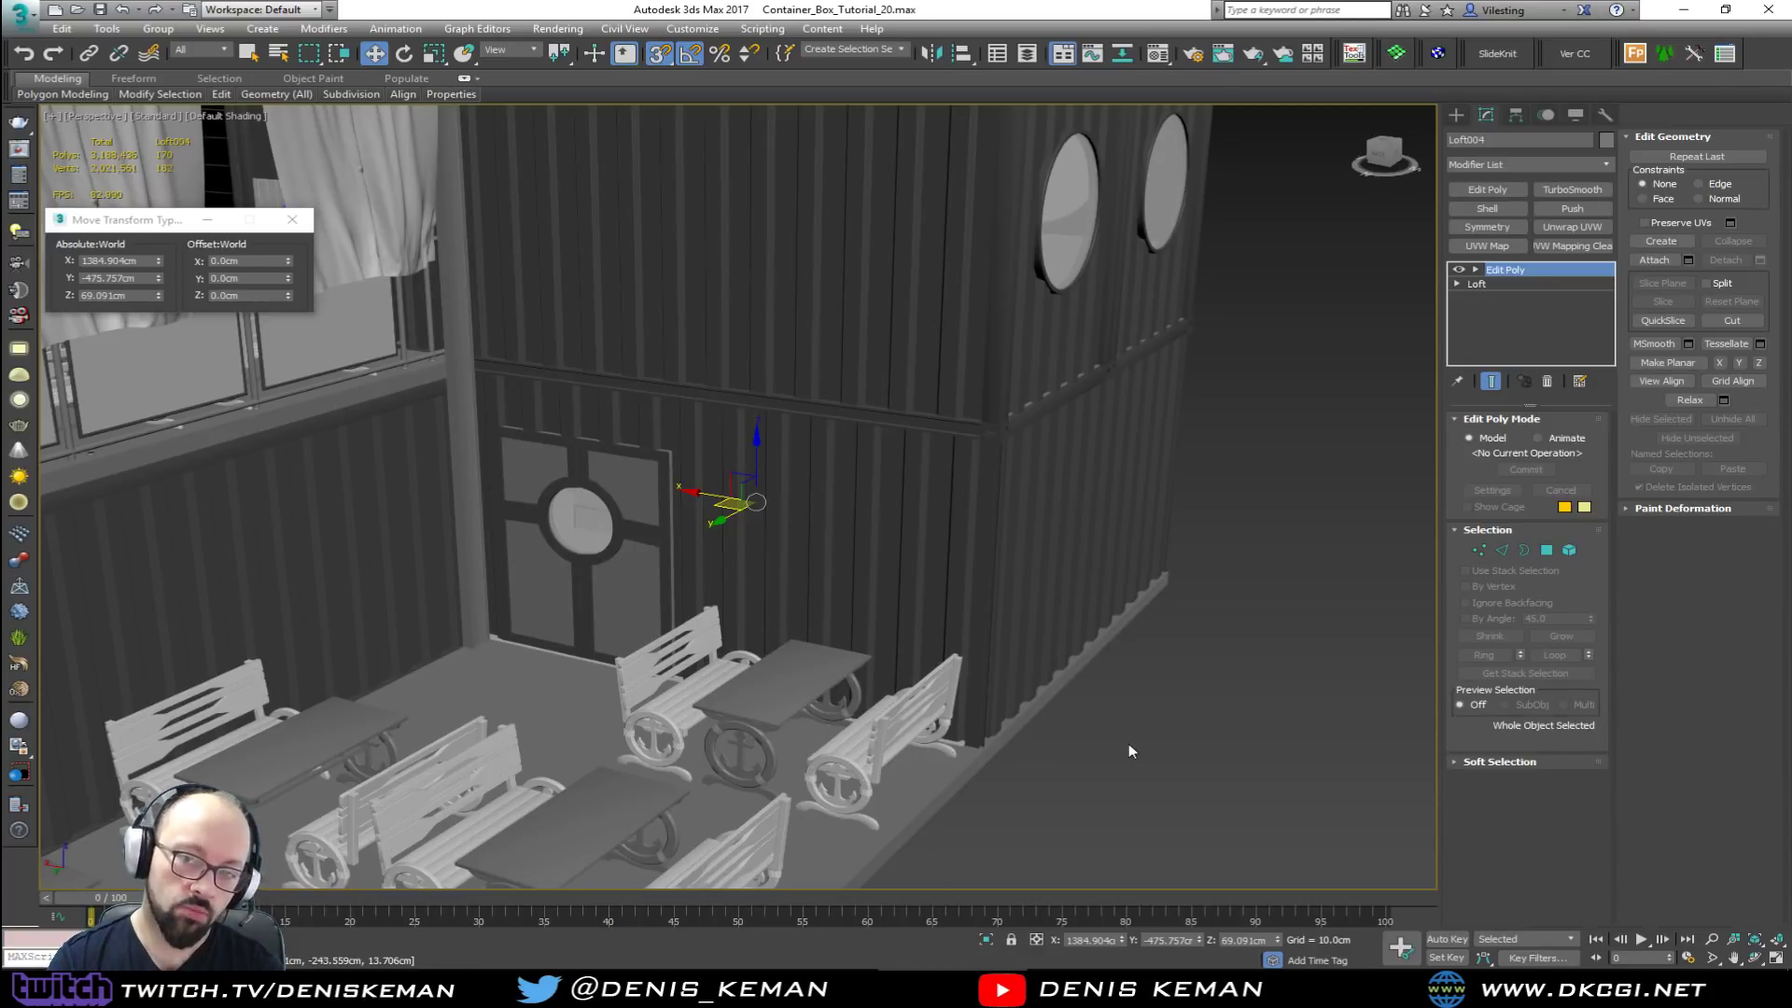
{"action": "left_click", "coordinate": [1129, 751]}
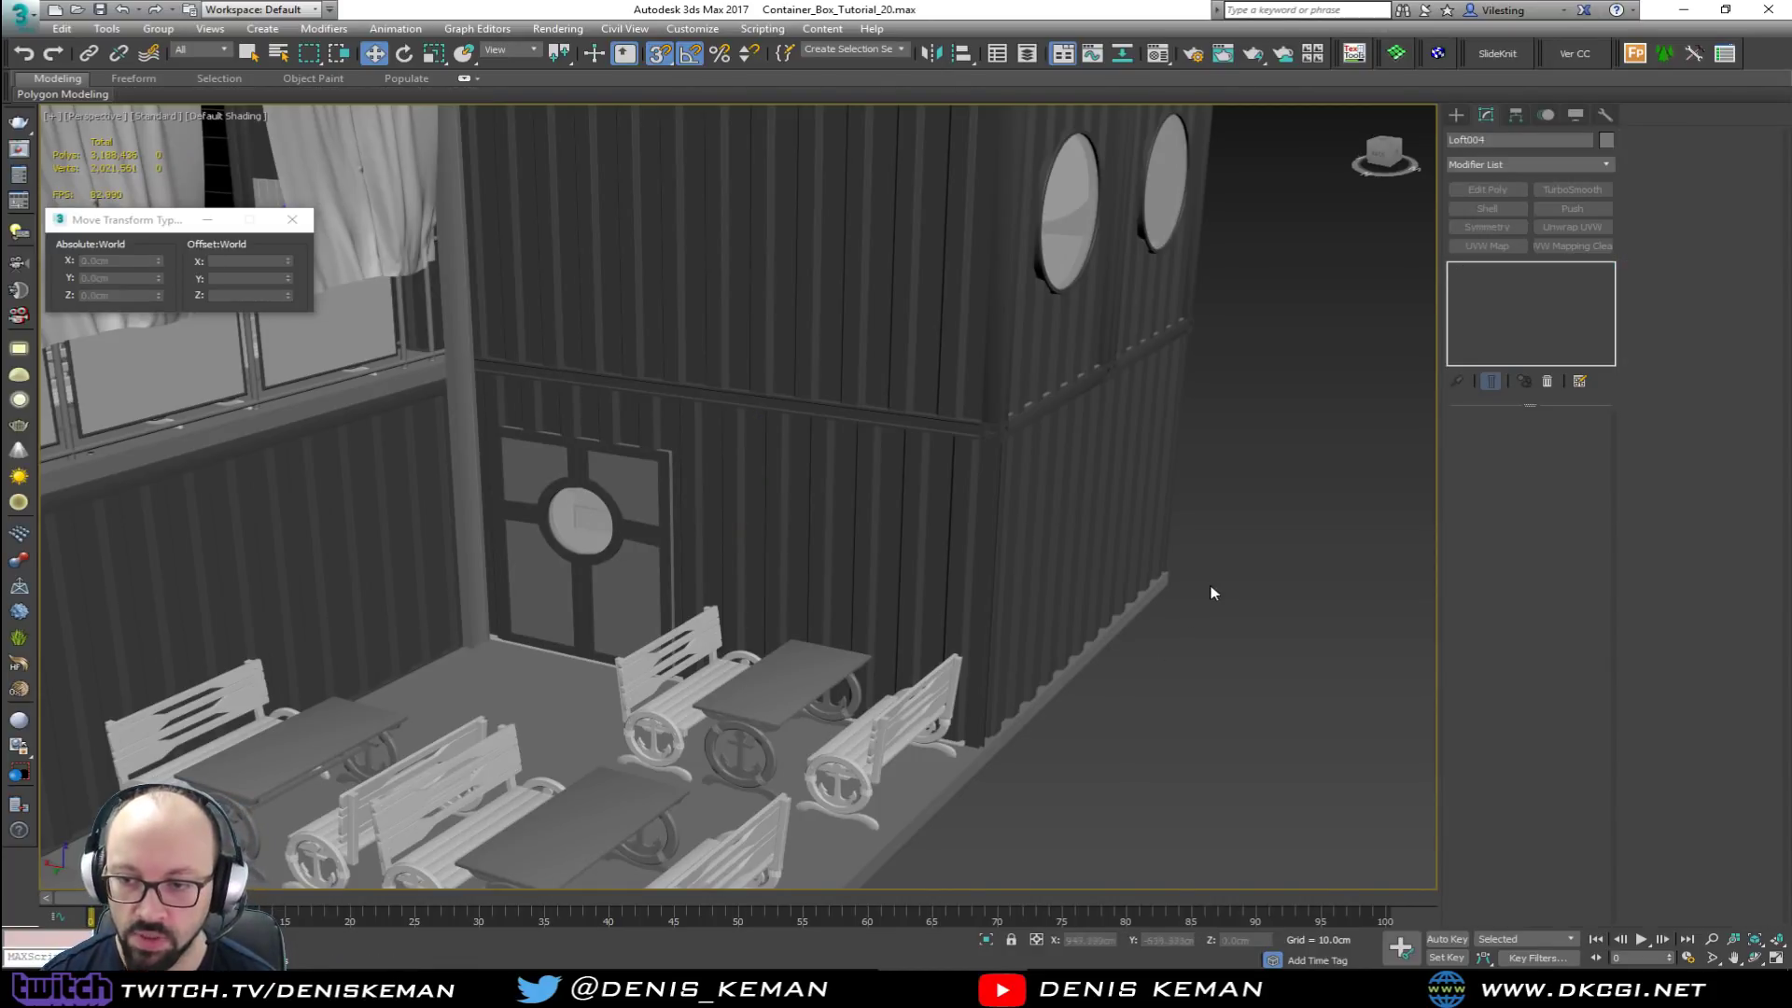
Step: Select the box and its partition walls together and frame them in the viewport
{"action": "scroll", "coordinate": [700, 651], "scroll_direction": "down", "scroll_amount": 10}
{"action": "left_click_drag", "start_coordinate": [1000, 823], "coordinate": [1000, 824]}
{"action": "key", "text": "z"}
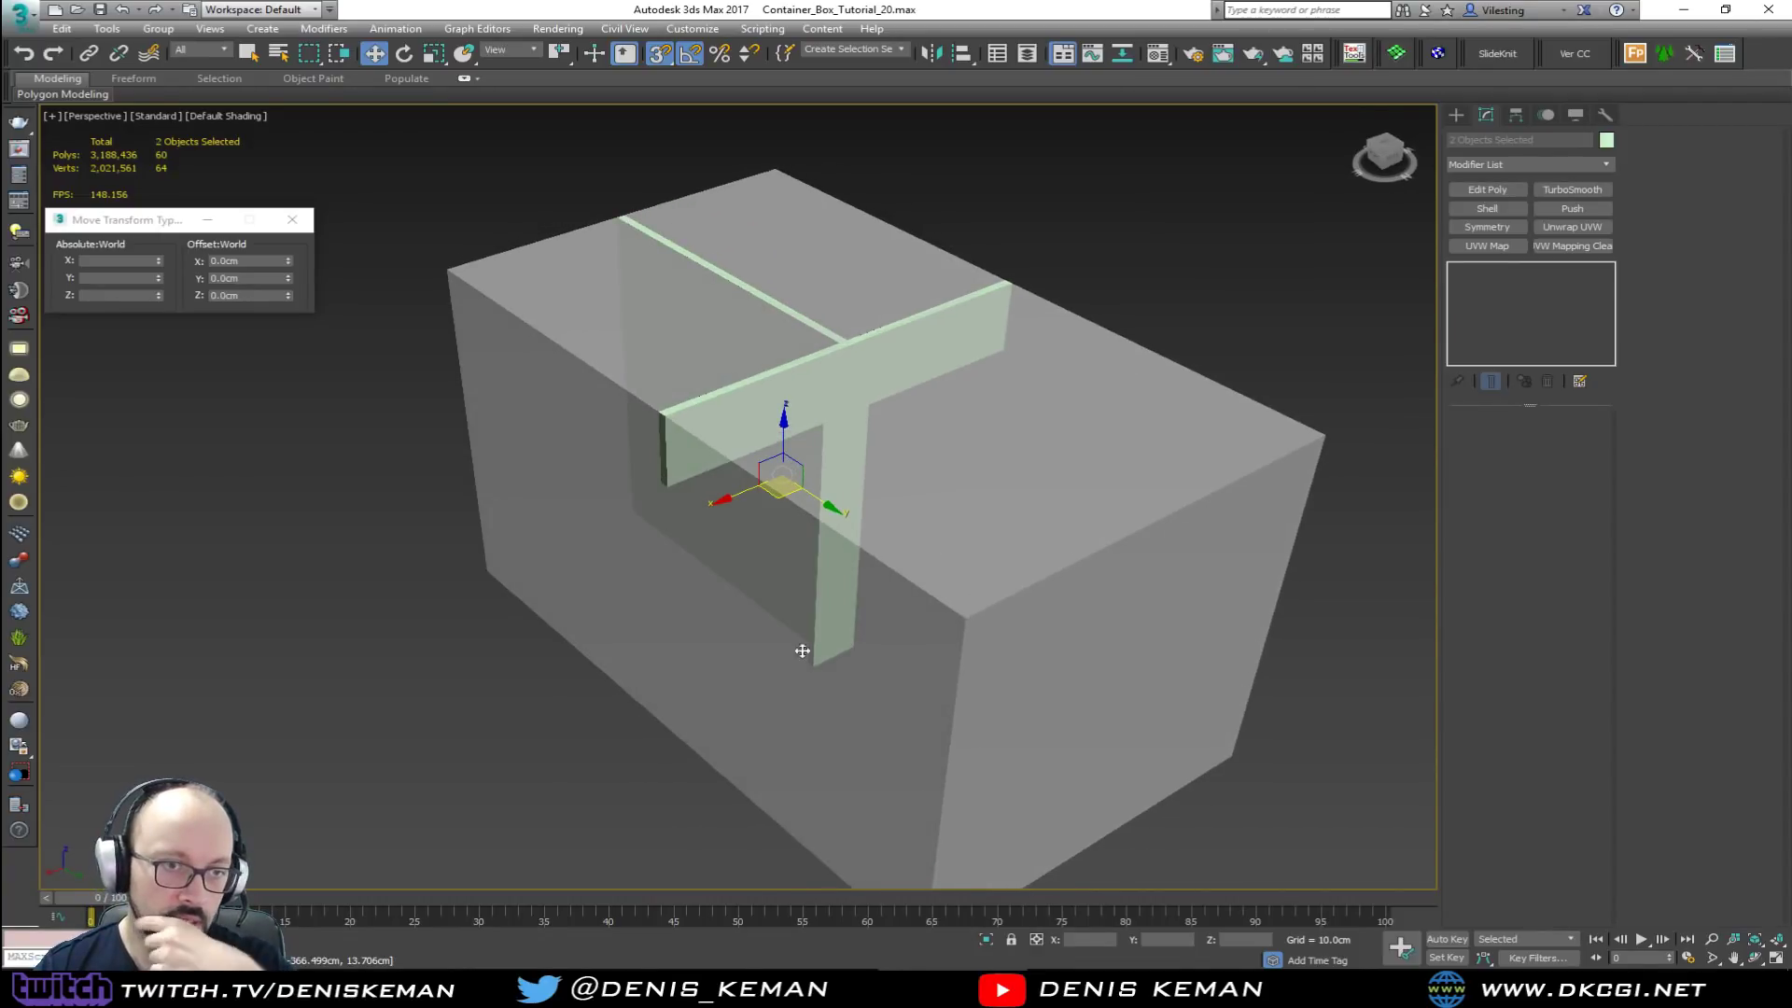
Step: Examine the upper terrace's benches, glass railing and fabric covers against the rest of the container building
{"action": "scroll", "coordinate": [810, 651], "scroll_direction": "down", "scroll_amount": 8}
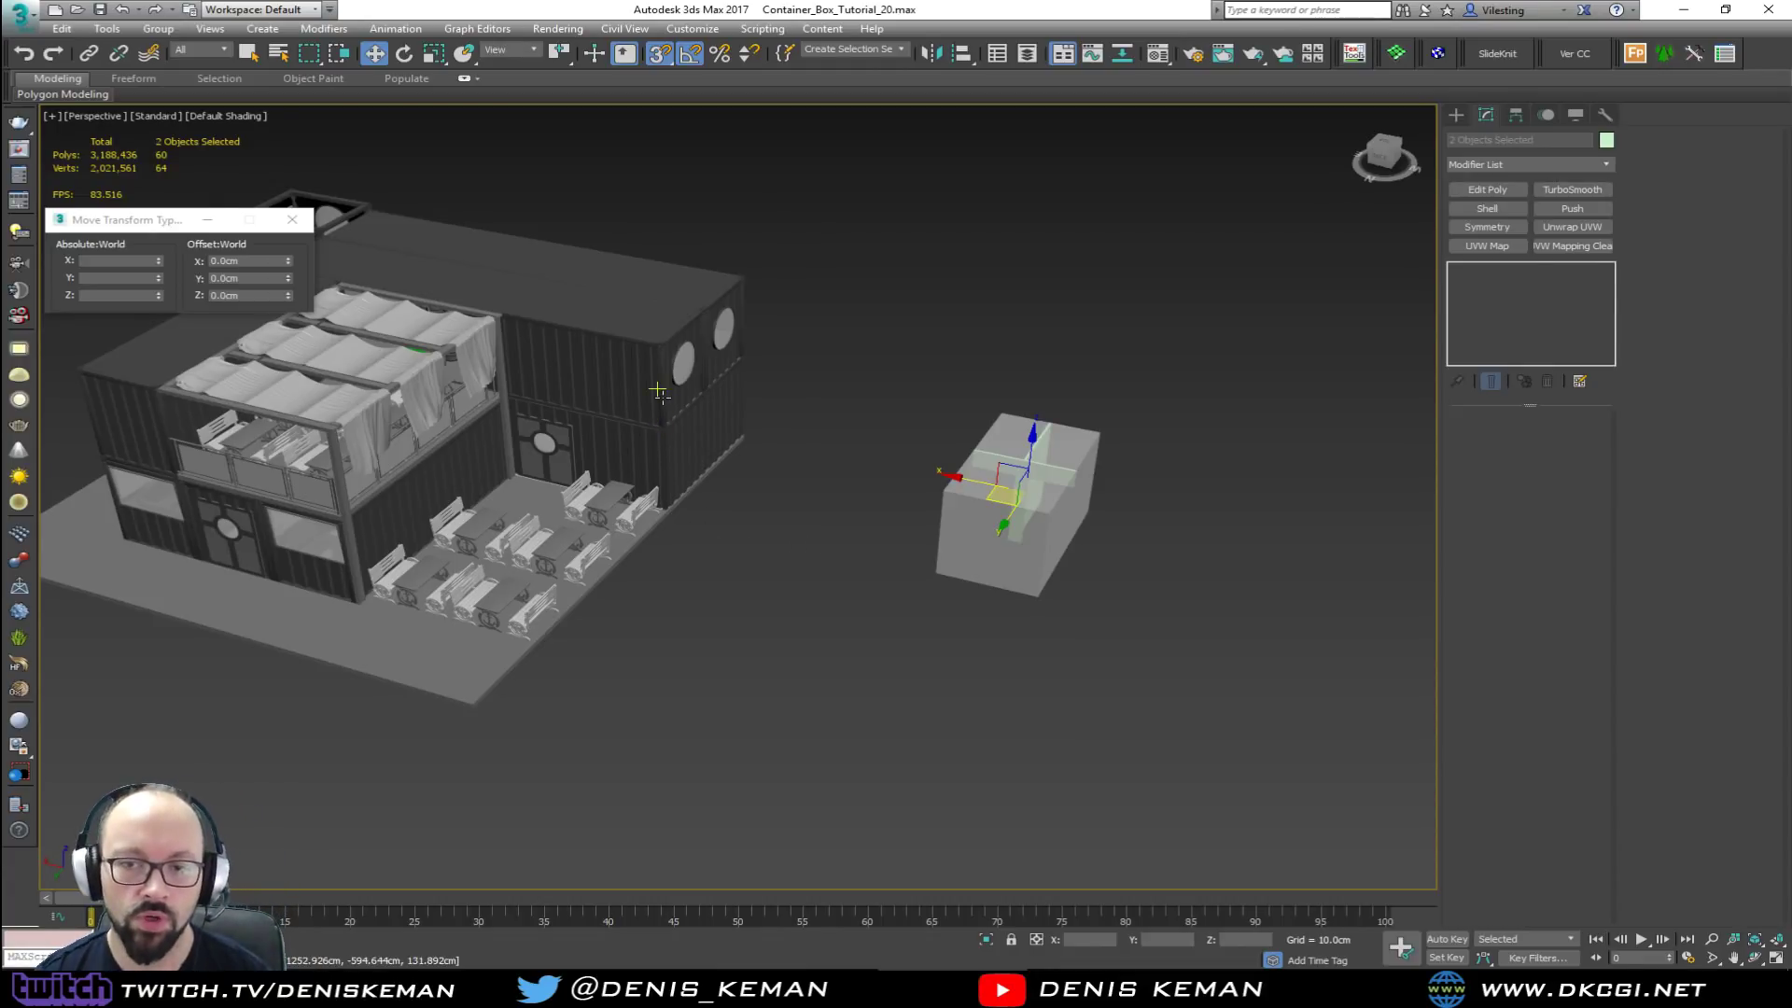
{"action": "middle_click_drag", "start_coordinate": [658, 392], "coordinate": [633, 349], "text": "alt"}
{"action": "middle_click_drag", "start_coordinate": [628, 275], "coordinate": [868, 420]}
{"action": "scroll", "coordinate": [727, 441], "scroll_direction": "up", "scroll_amount": 5}
{"action": "scroll", "coordinate": [735, 442], "scroll_direction": "down", "scroll_amount": 5}
{"action": "scroll", "coordinate": [744, 428], "scroll_direction": "up", "scroll_amount": 5}
{"action": "middle_click_drag", "start_coordinate": [631, 426], "coordinate": [849, 425]}
{"action": "scroll", "coordinate": [900, 463], "scroll_direction": "down", "scroll_amount": 3}
{"action": "scroll", "coordinate": [849, 425], "scroll_direction": "up", "scroll_amount": 4}
{"action": "scroll", "coordinate": [849, 424], "scroll_direction": "down", "scroll_amount": 4}
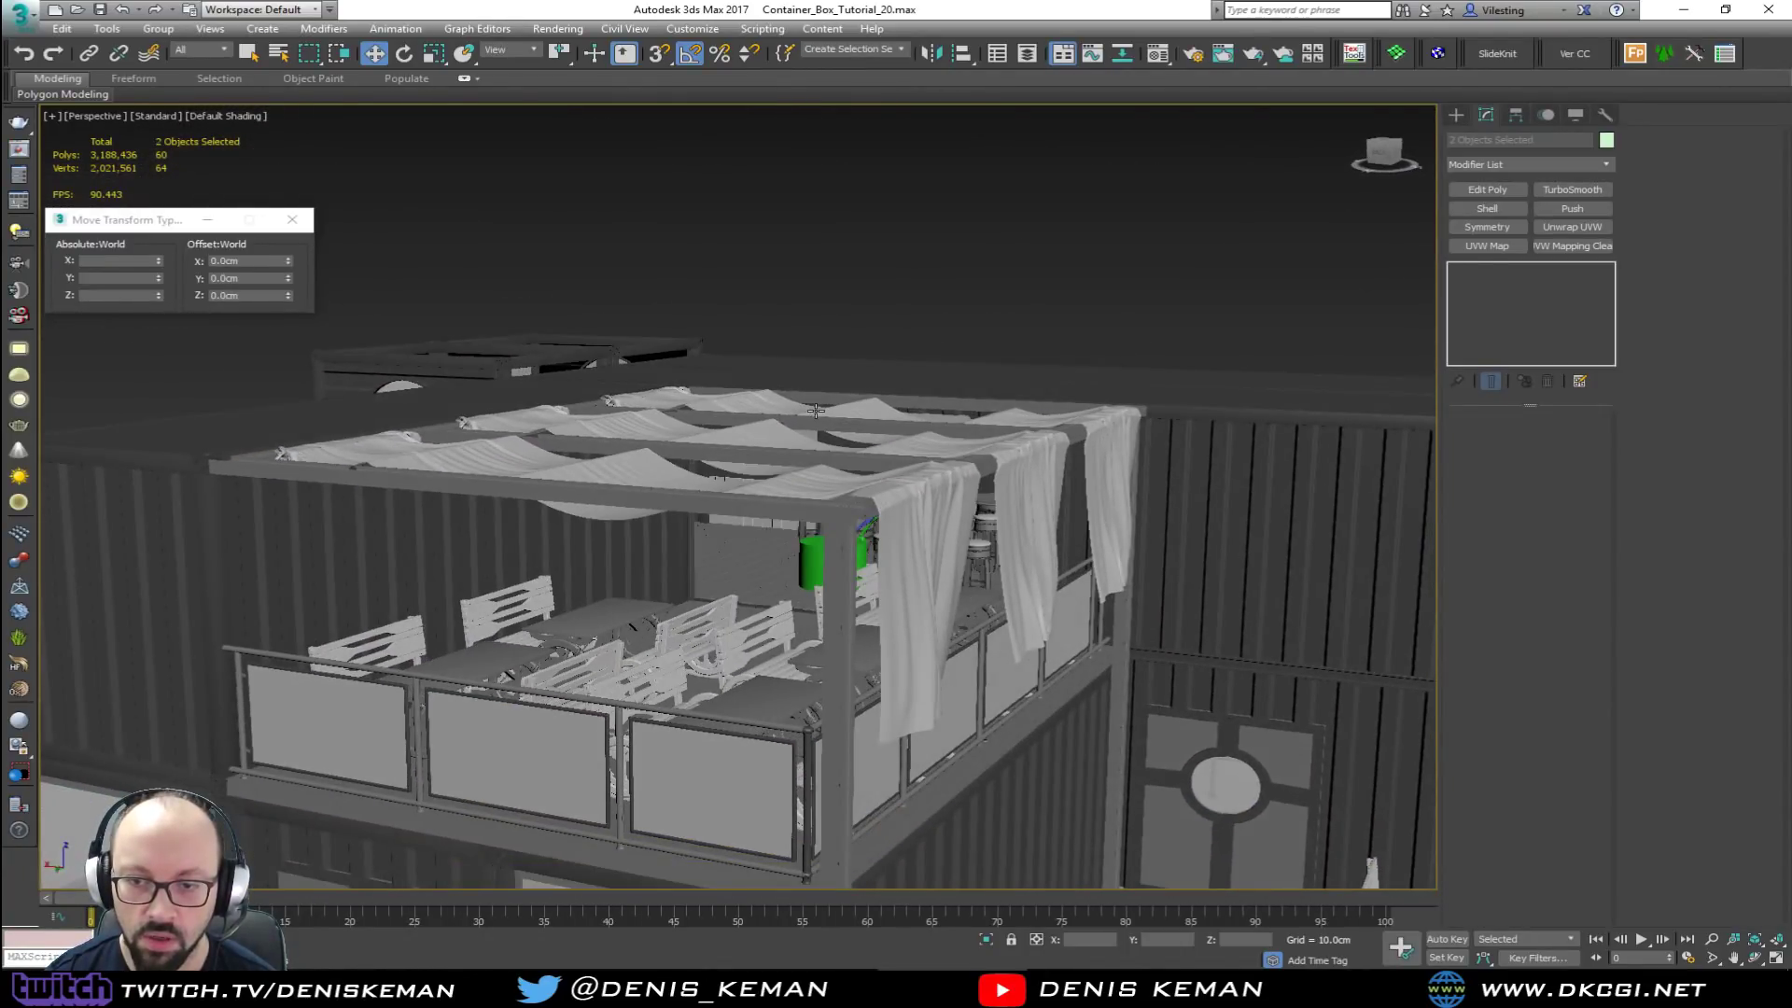
{"action": "mouse_move", "coordinate": [816, 411]}
{"action": "middle_mouse_down", "text": "alt"}
{"action": "mouse_move", "coordinate": [799, 414]}
{"action": "mouse_move", "coordinate": [822, 378]}
{"action": "mouse_move", "coordinate": [813, 437]}
{"action": "middle_mouse_up", "text": "alt"}
{"action": "scroll", "coordinate": [825, 420], "scroll_direction": "down", "scroll_amount": 3}
{"action": "mouse_move", "coordinate": [952, 437]}
{"action": "middle_mouse_down"}
{"action": "mouse_move", "coordinate": [289, 471]}
{"action": "mouse_move", "coordinate": [708, 468]}
{"action": "mouse_move", "coordinate": [814, 448]}
{"action": "middle_mouse_up"}
{"action": "scroll", "coordinate": [488, 456], "scroll_direction": "down", "scroll_amount": 4}
Step: Check the furnished areas inside the building in wireframe, then return to shaded display facing the containers' end wall
{"action": "key", "text": "F3"}
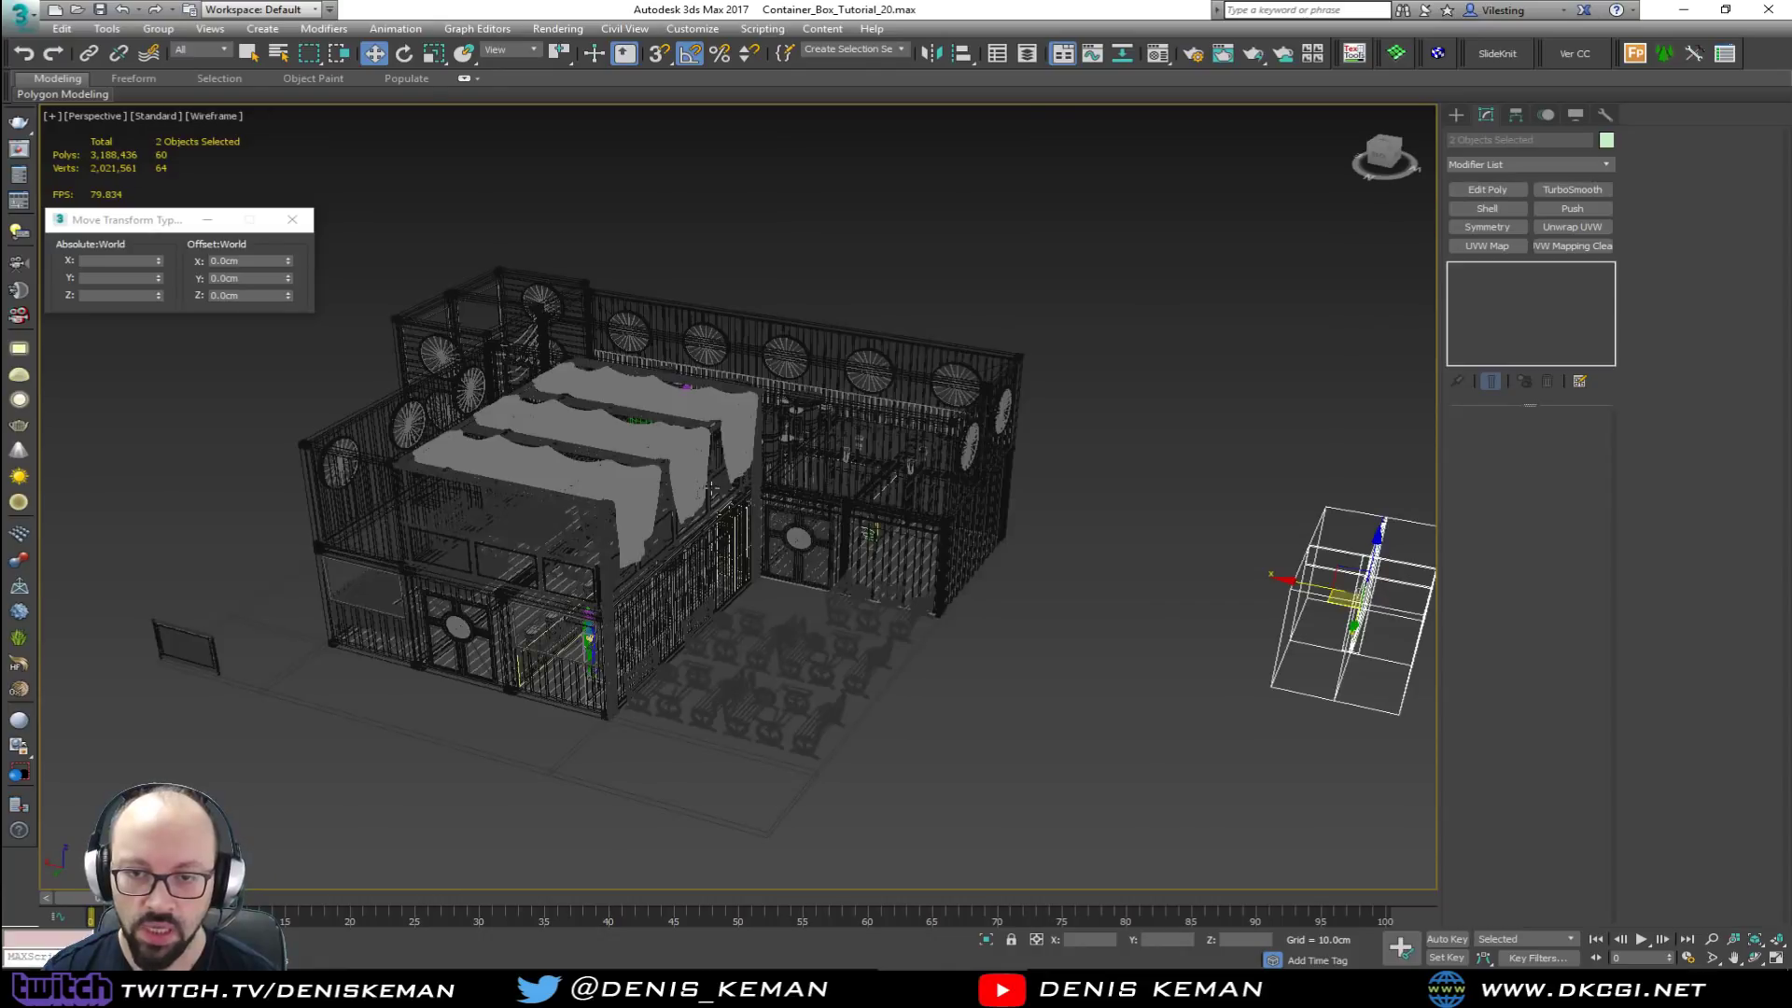
{"action": "scroll", "coordinate": [656, 525], "scroll_direction": "up", "scroll_amount": 6}
{"action": "scroll", "coordinate": [656, 525], "scroll_direction": "up", "scroll_amount": 4}
{"action": "scroll", "coordinate": [657, 525], "scroll_direction": "down", "scroll_amount": 8}
{"action": "key", "text": "F3"}
{"action": "scroll", "coordinate": [657, 525], "scroll_direction": "down", "scroll_amount": 6}
{"action": "middle_click_drag", "start_coordinate": [525, 439], "coordinate": [461, 481], "text": "alt"}
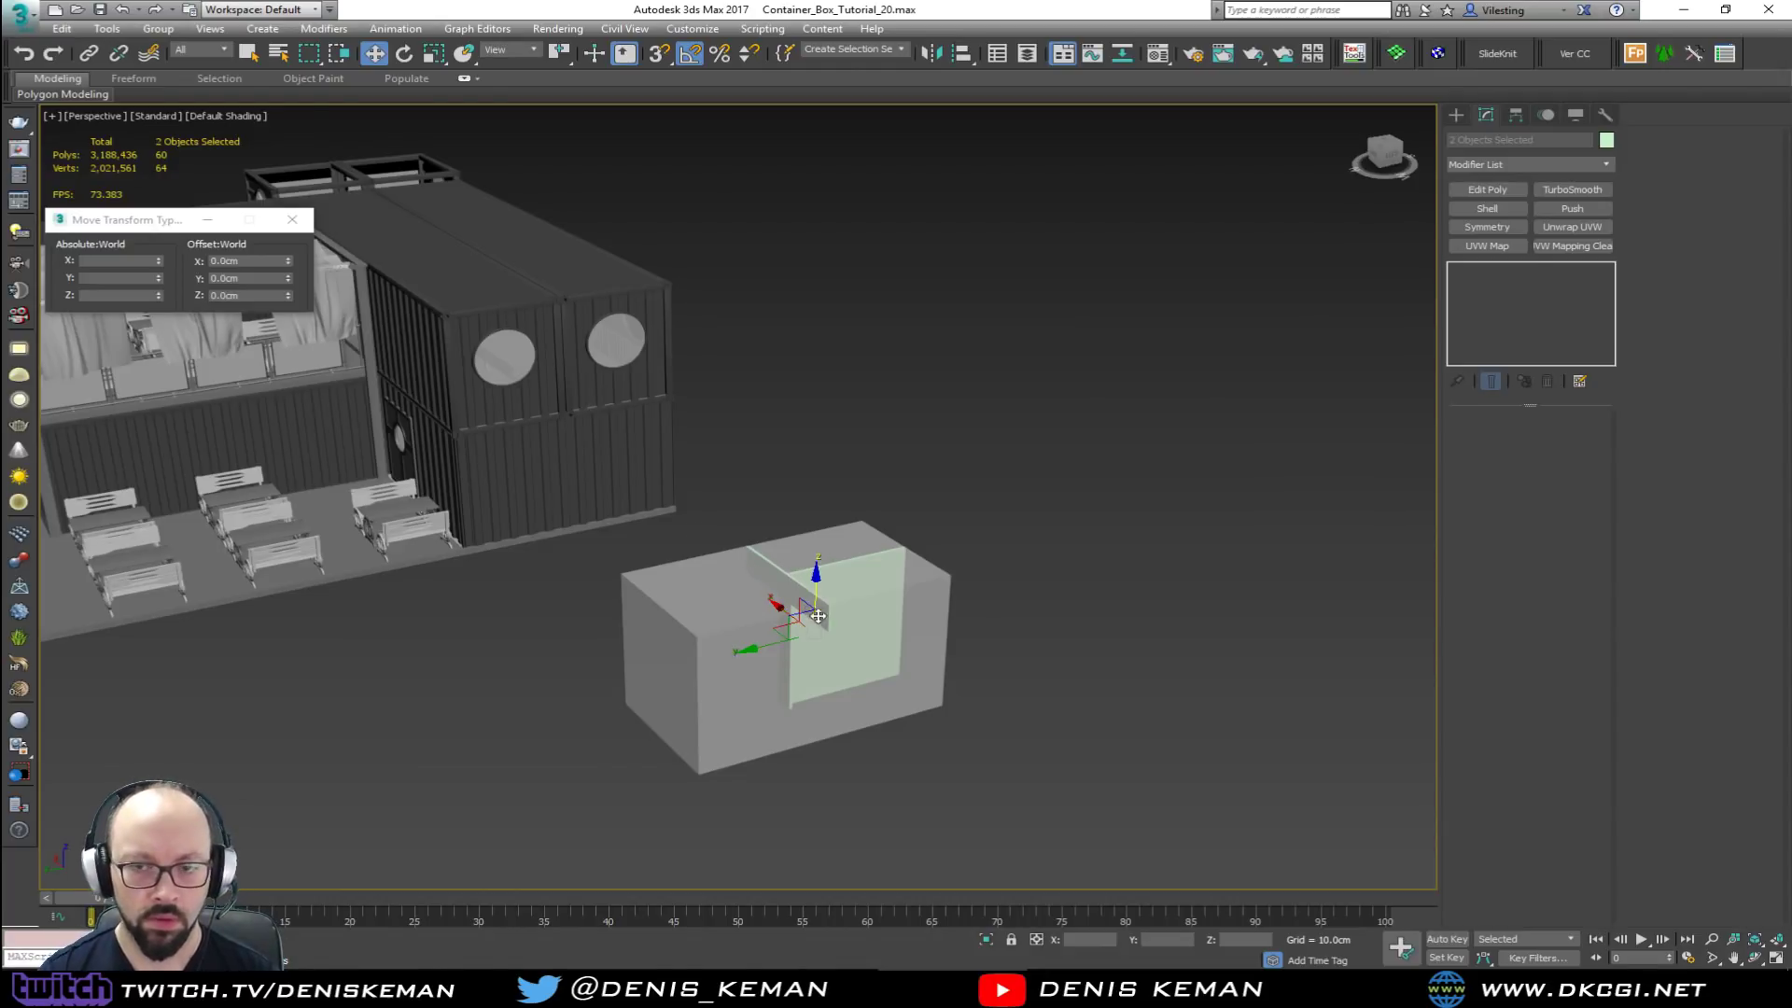
Step: Review the T-shaped partition layout inside the separate box and clear the selection
{"action": "scroll", "coordinate": [795, 608], "scroll_direction": "up", "scroll_amount": 6}
{"action": "middle_click_drag", "start_coordinate": [786, 612], "coordinate": [872, 596], "text": "alt"}
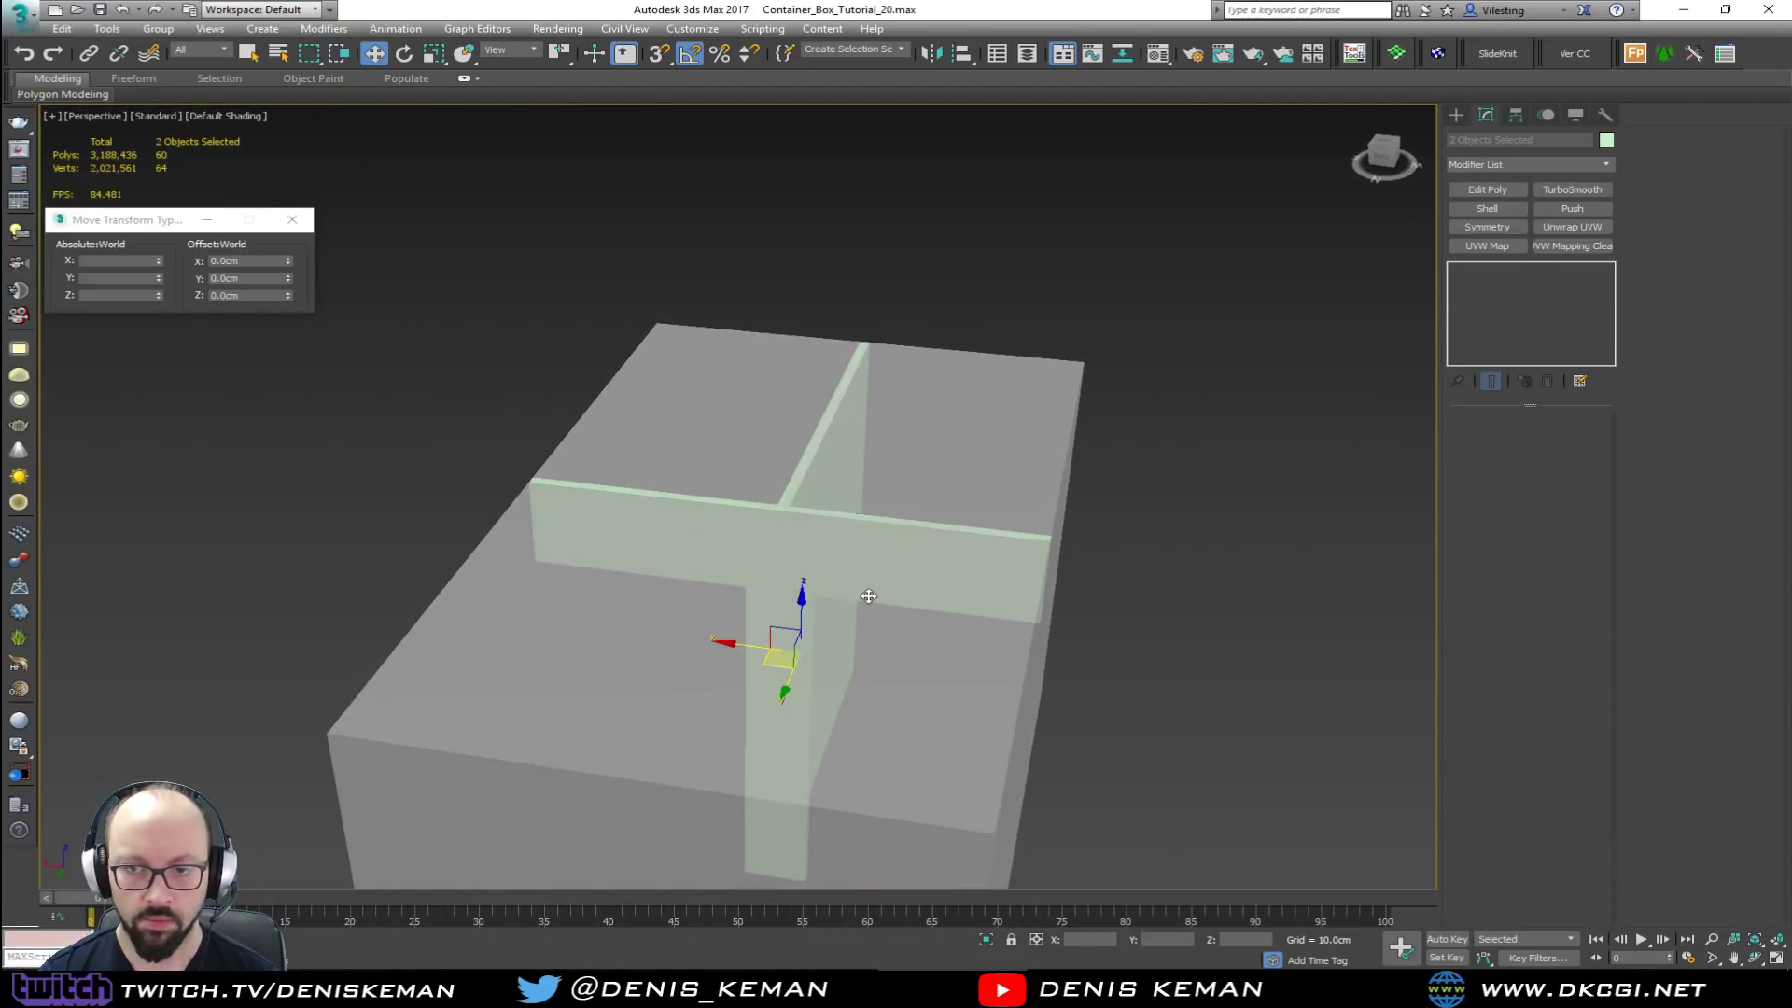
{"action": "middle_click_drag", "start_coordinate": [516, 532], "coordinate": [1028, 607]}
{"action": "scroll", "coordinate": [1028, 608], "scroll_direction": "down", "scroll_amount": 4}
{"action": "middle_click_drag", "start_coordinate": [798, 553], "coordinate": [747, 565], "text": "alt"}
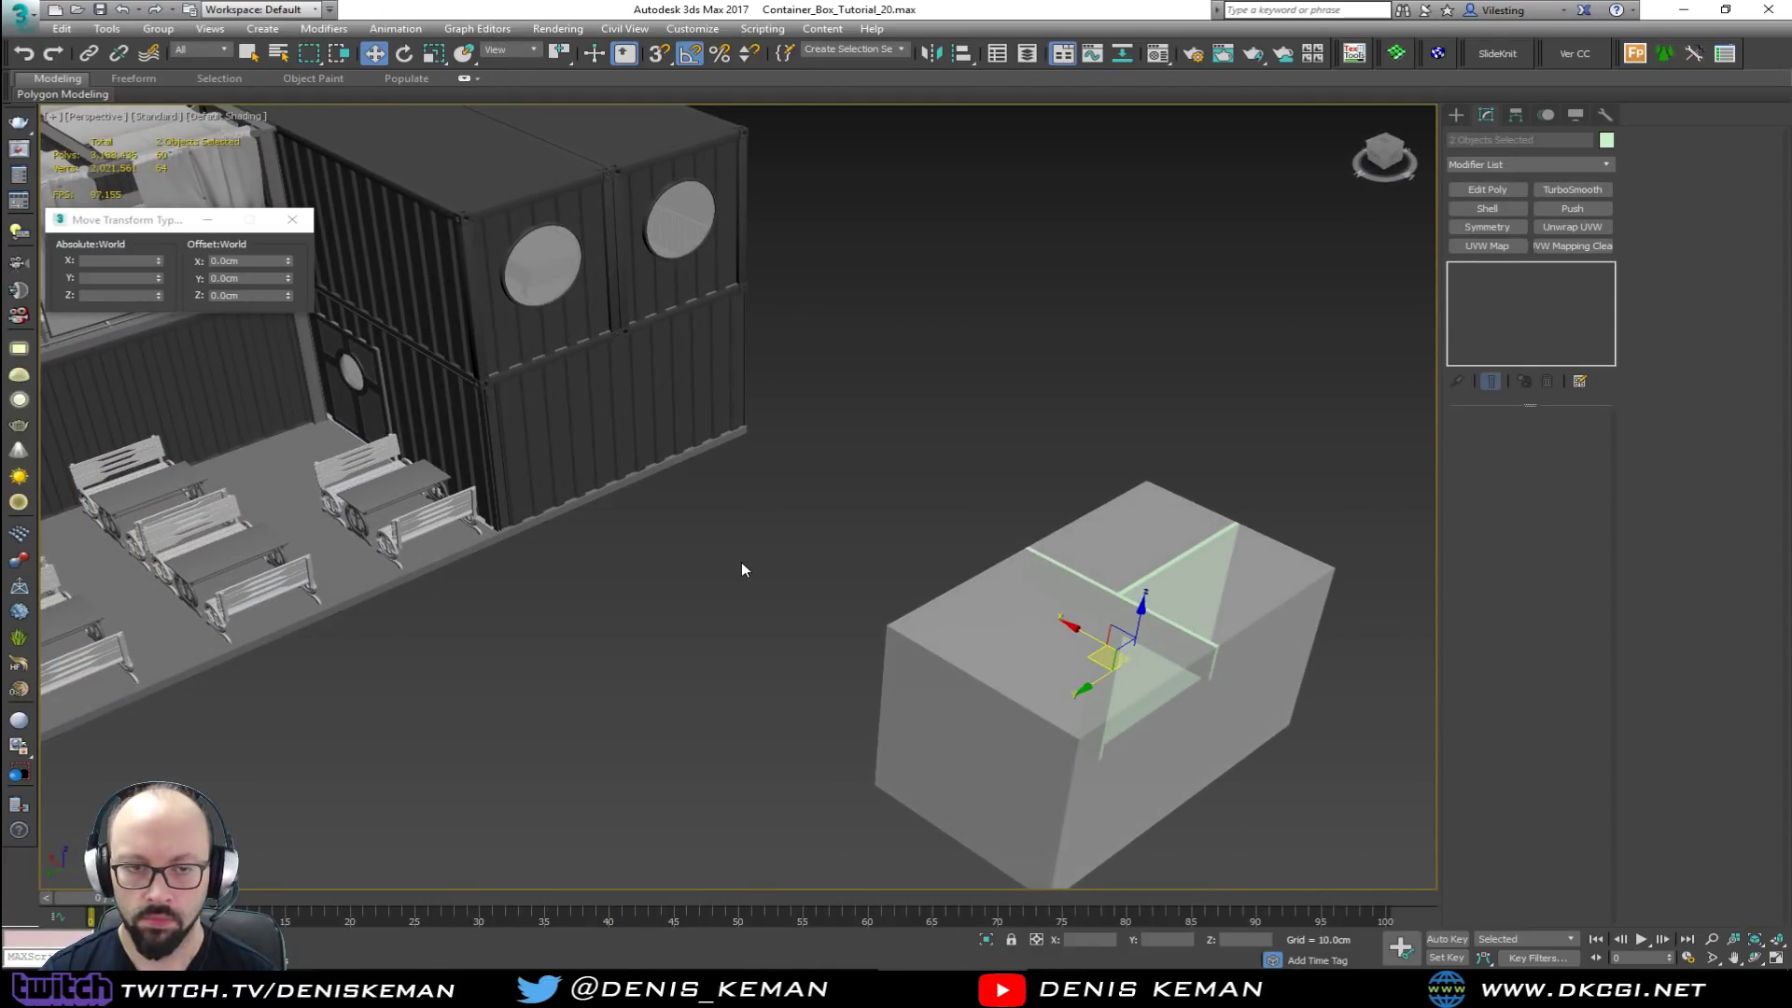
{"action": "left_click", "coordinate": [754, 588]}
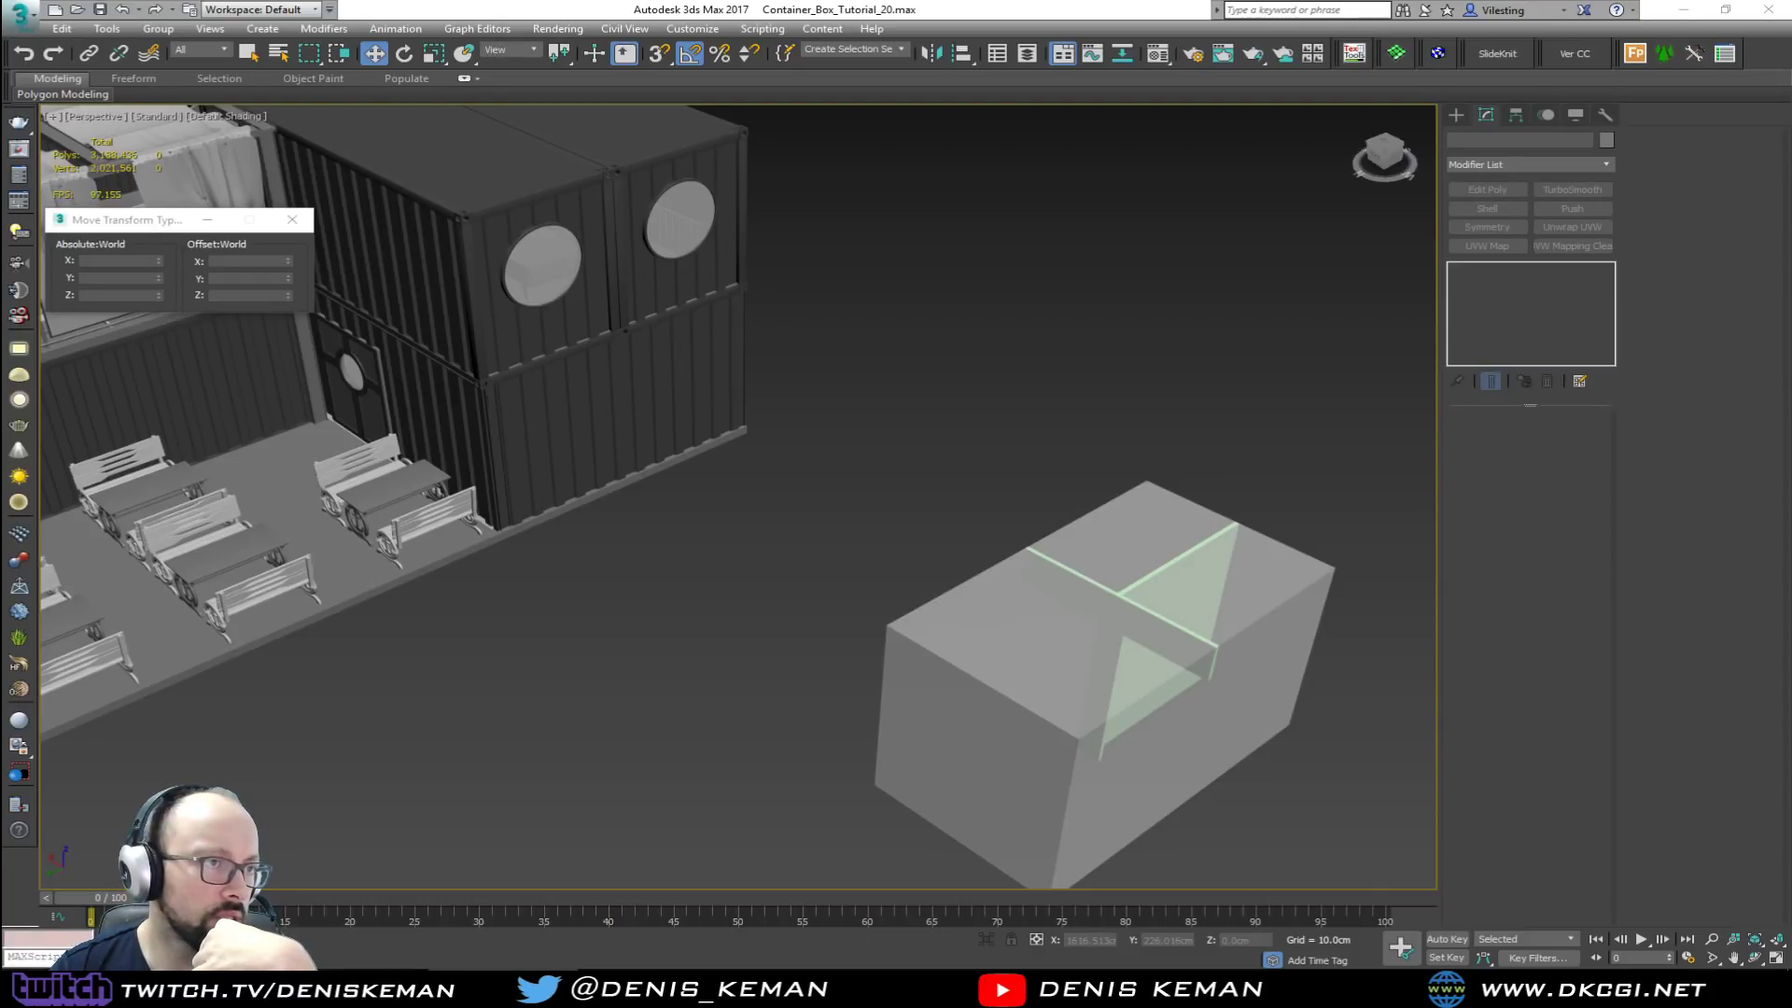
Step: Switch to the Pinterest pin in the browser and look through its related nautical decor ideas for interior references
{"action": "left_click_drag", "start_coordinate": [0, 140], "coordinate": [674, 141]}
{"action": "double_click", "coordinate": [674, 141]}
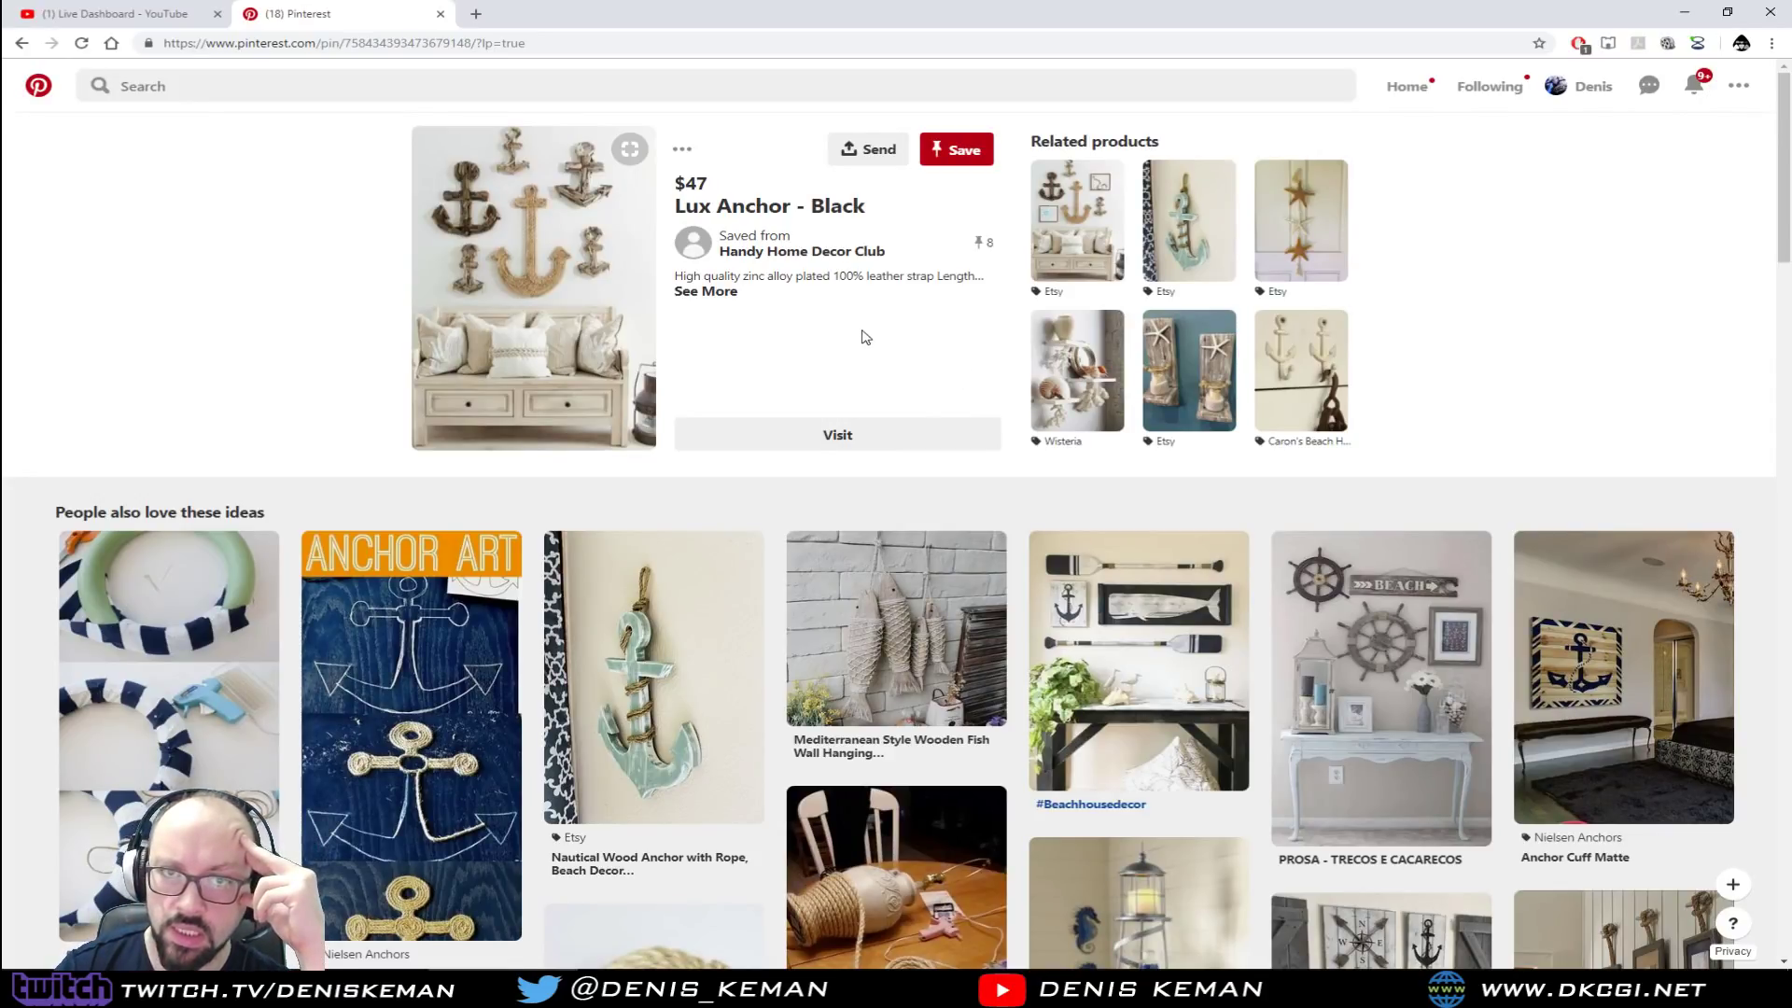
{"action": "scroll", "coordinate": [866, 337], "scroll_direction": "down", "scroll_amount": 10}
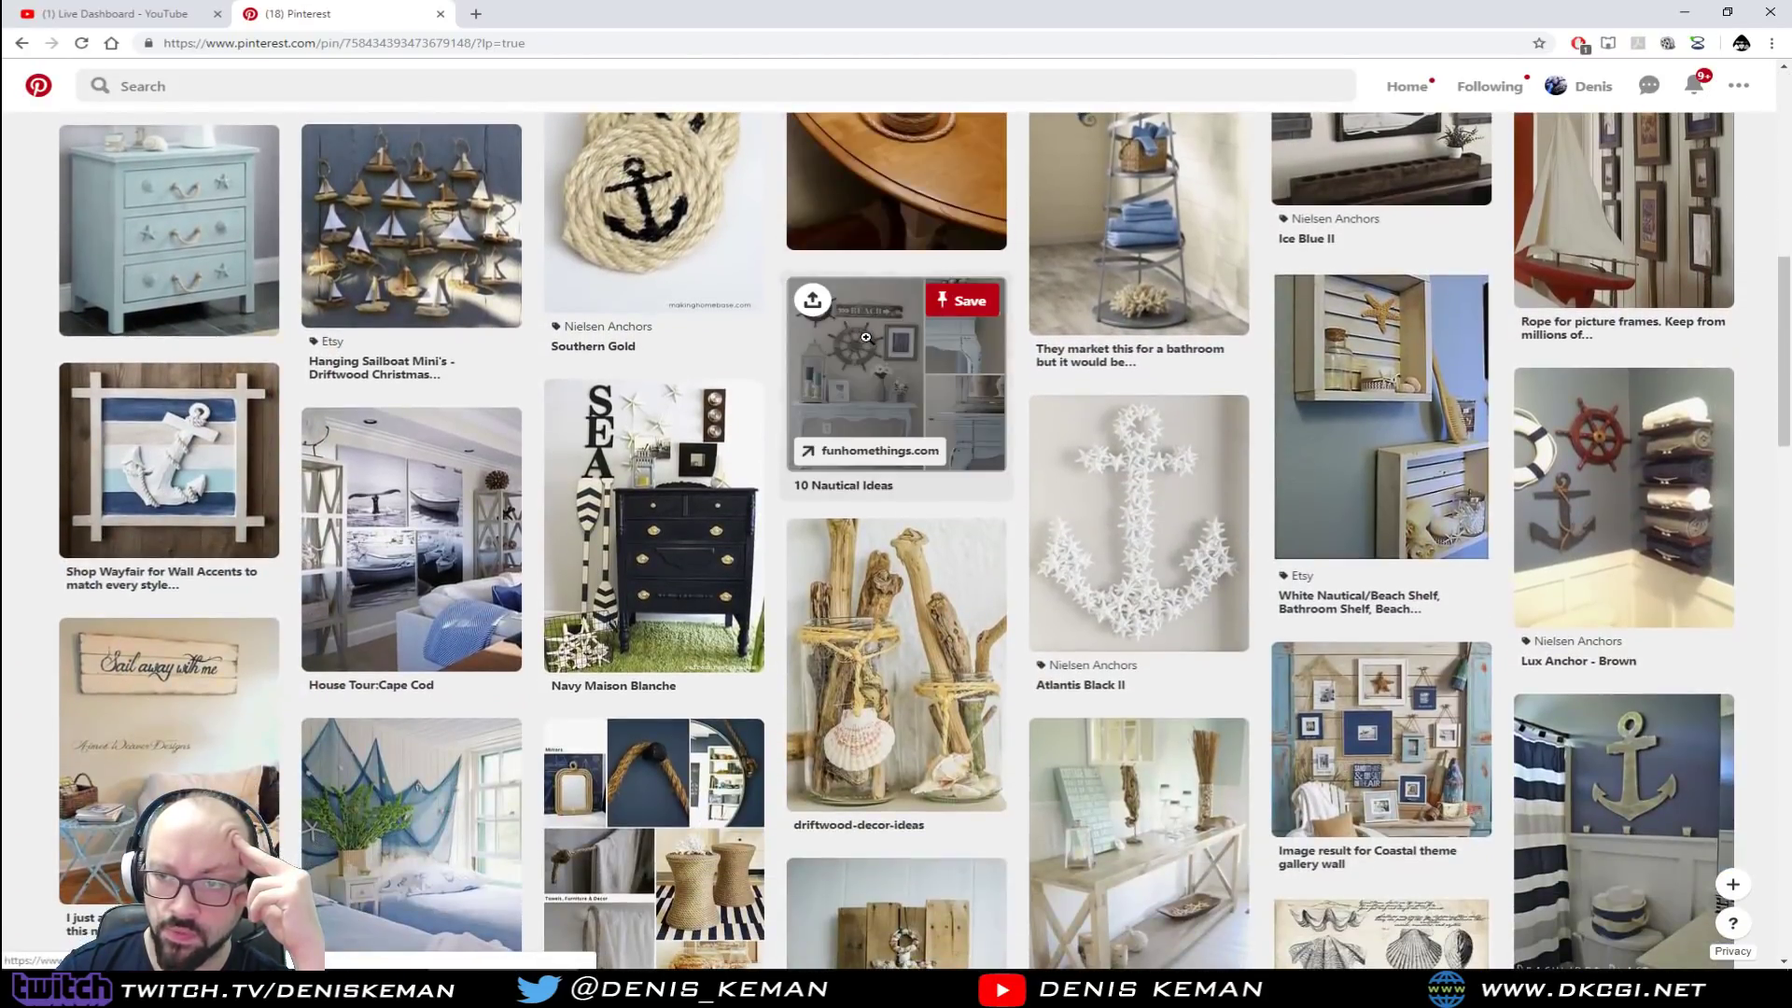
{"action": "scroll", "coordinate": [1013, 418], "scroll_direction": "down", "scroll_amount": 6}
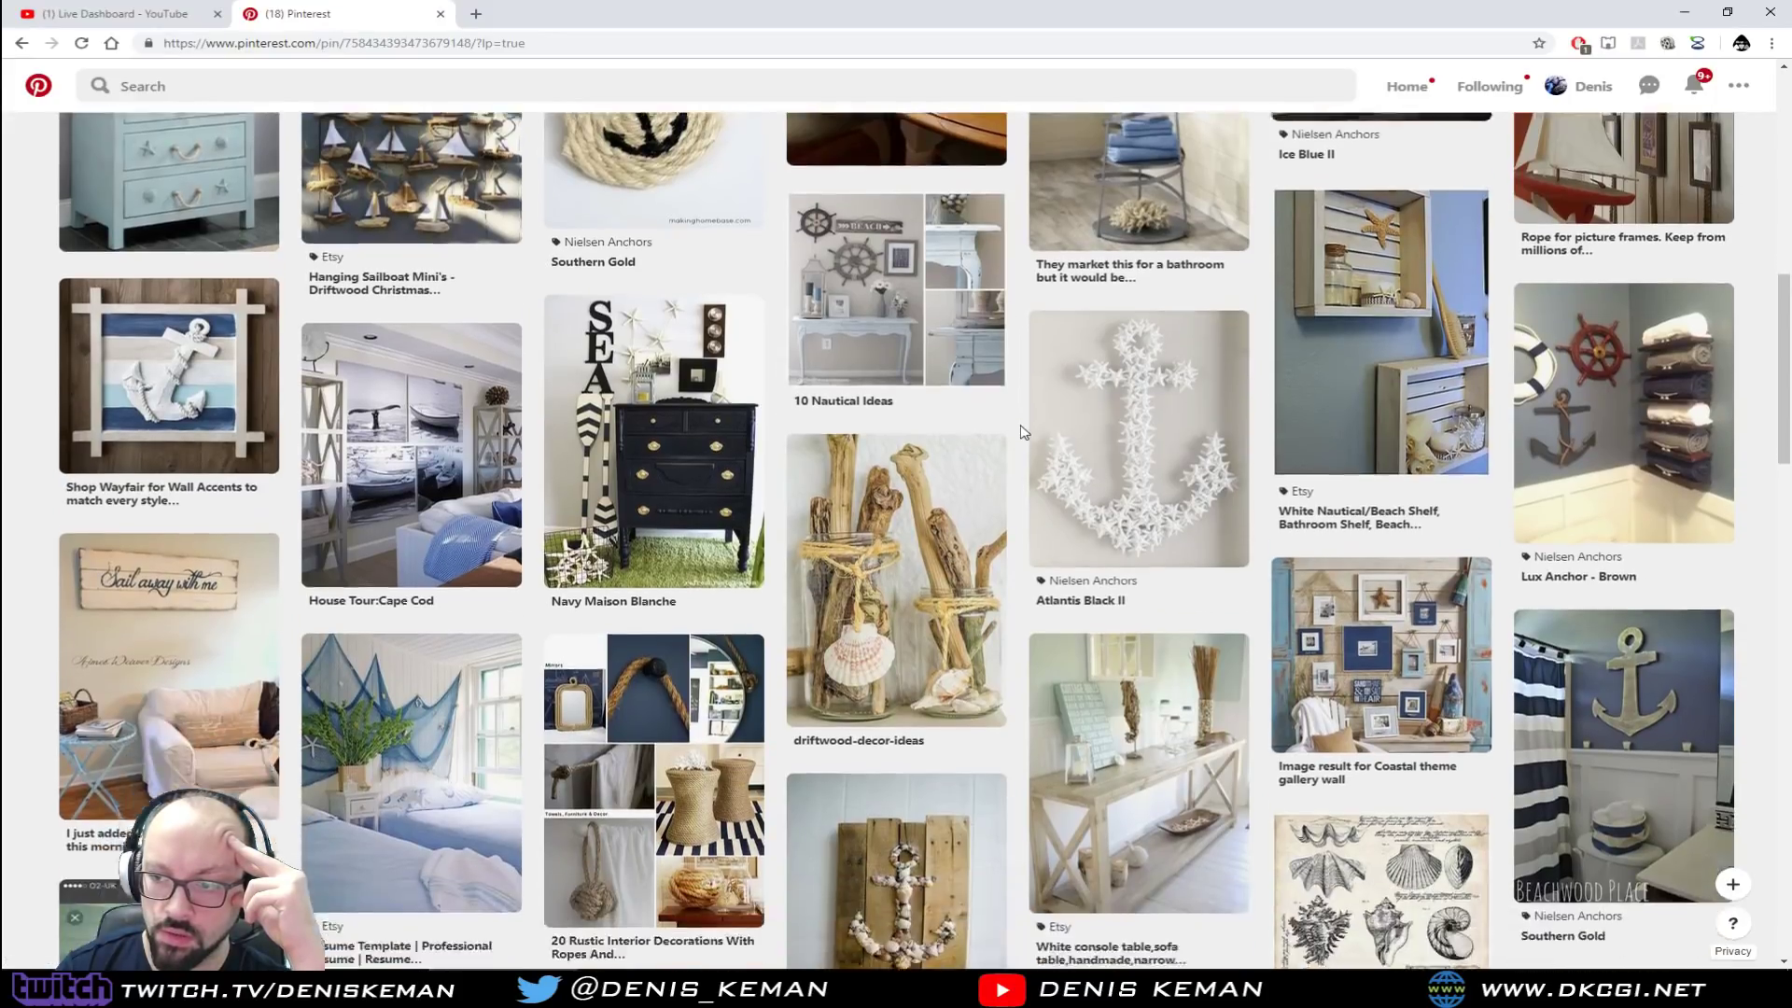
{"action": "scroll", "coordinate": [1023, 431], "scroll_direction": "down", "scroll_amount": 5}
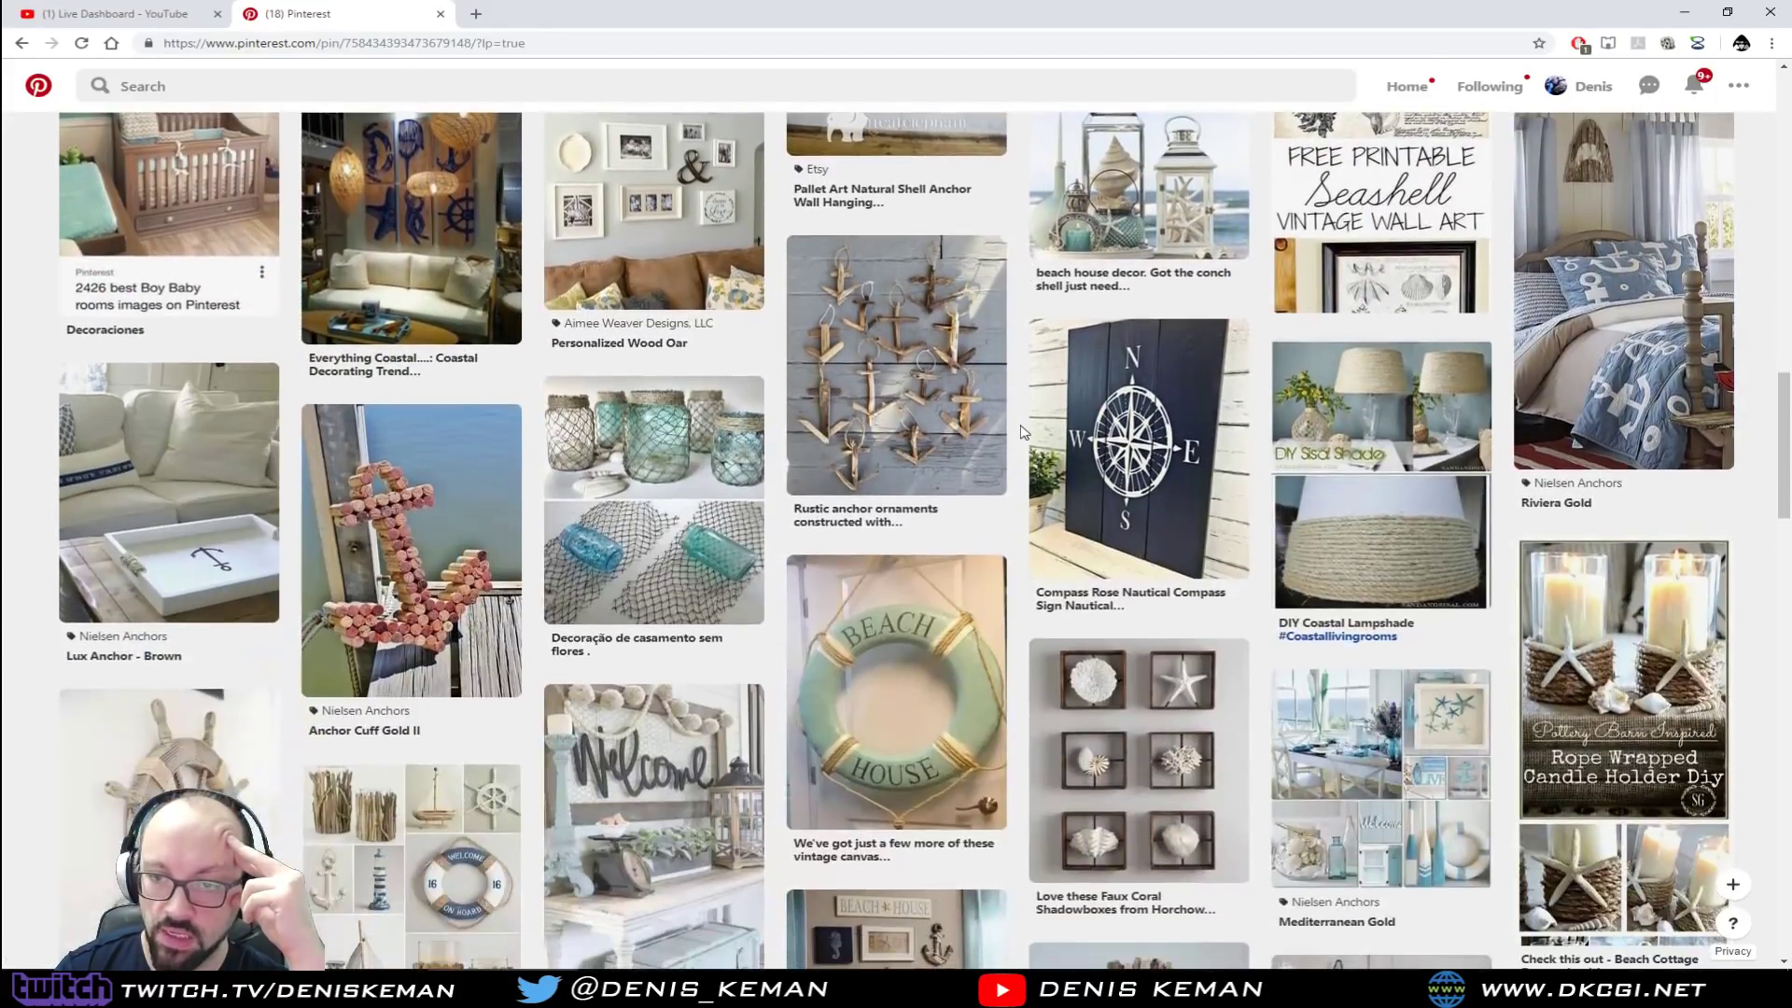
{"action": "scroll", "coordinate": [1023, 431], "scroll_direction": "down", "scroll_amount": 4}
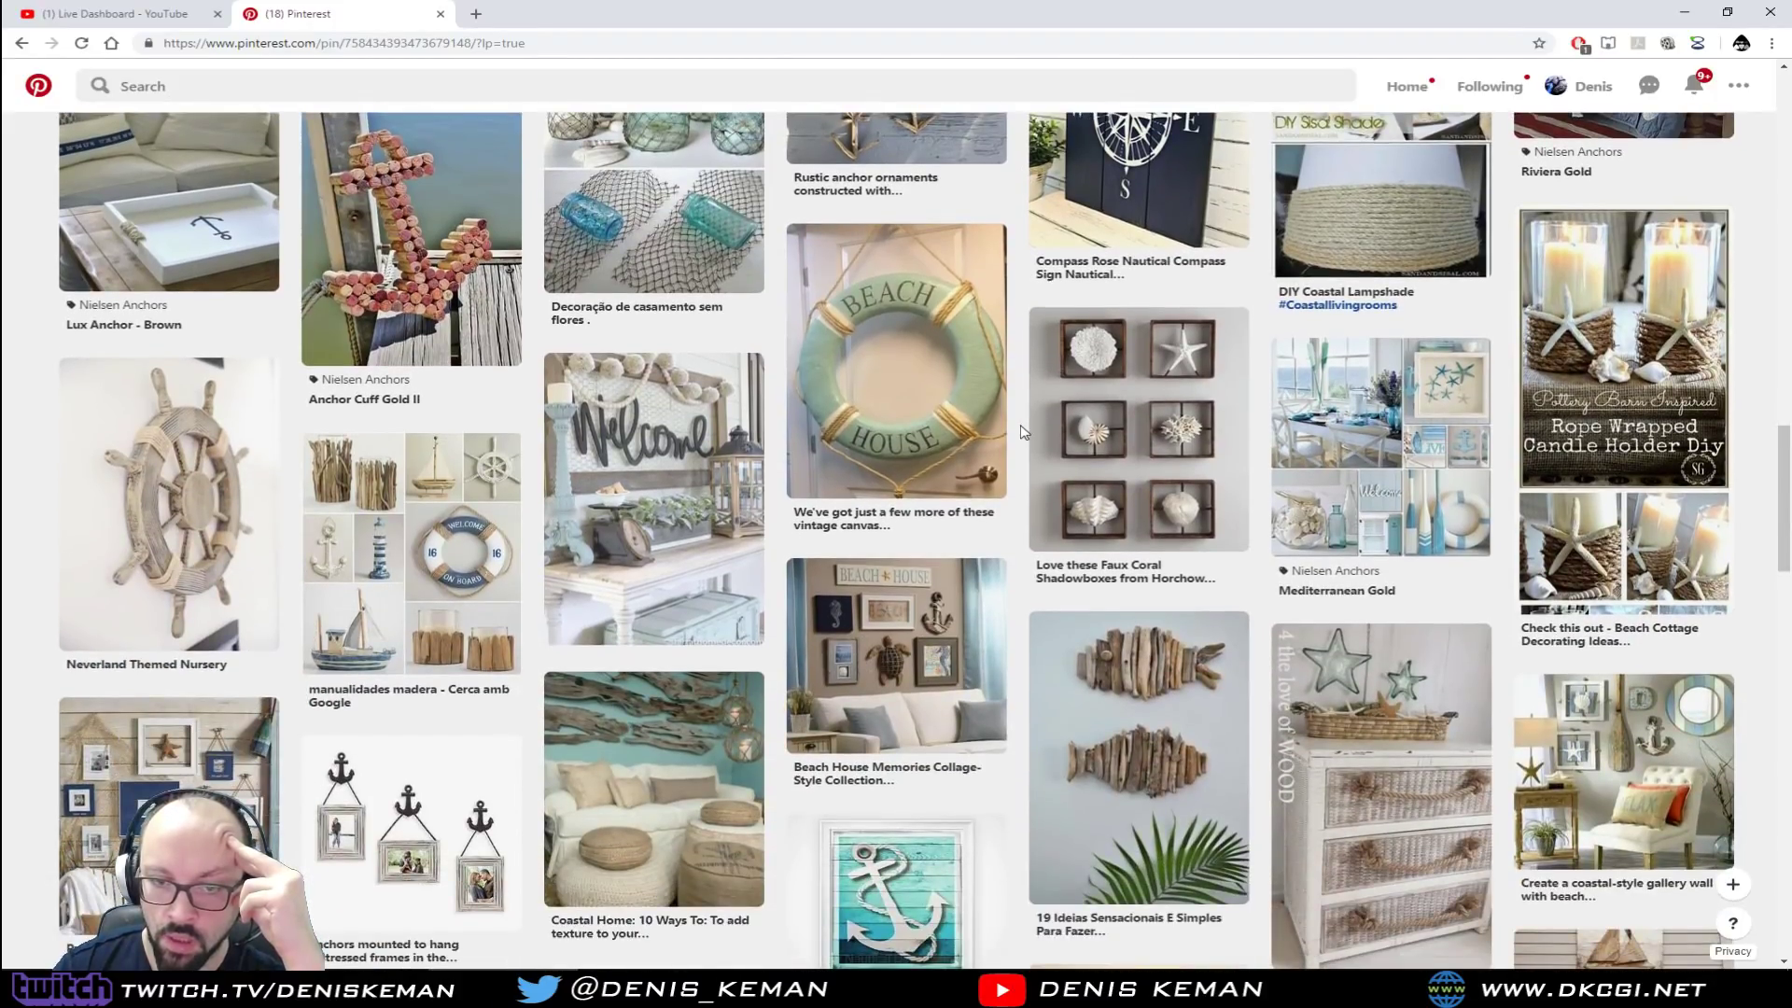
{"action": "scroll", "coordinate": [1023, 431], "scroll_direction": "down", "scroll_amount": 4}
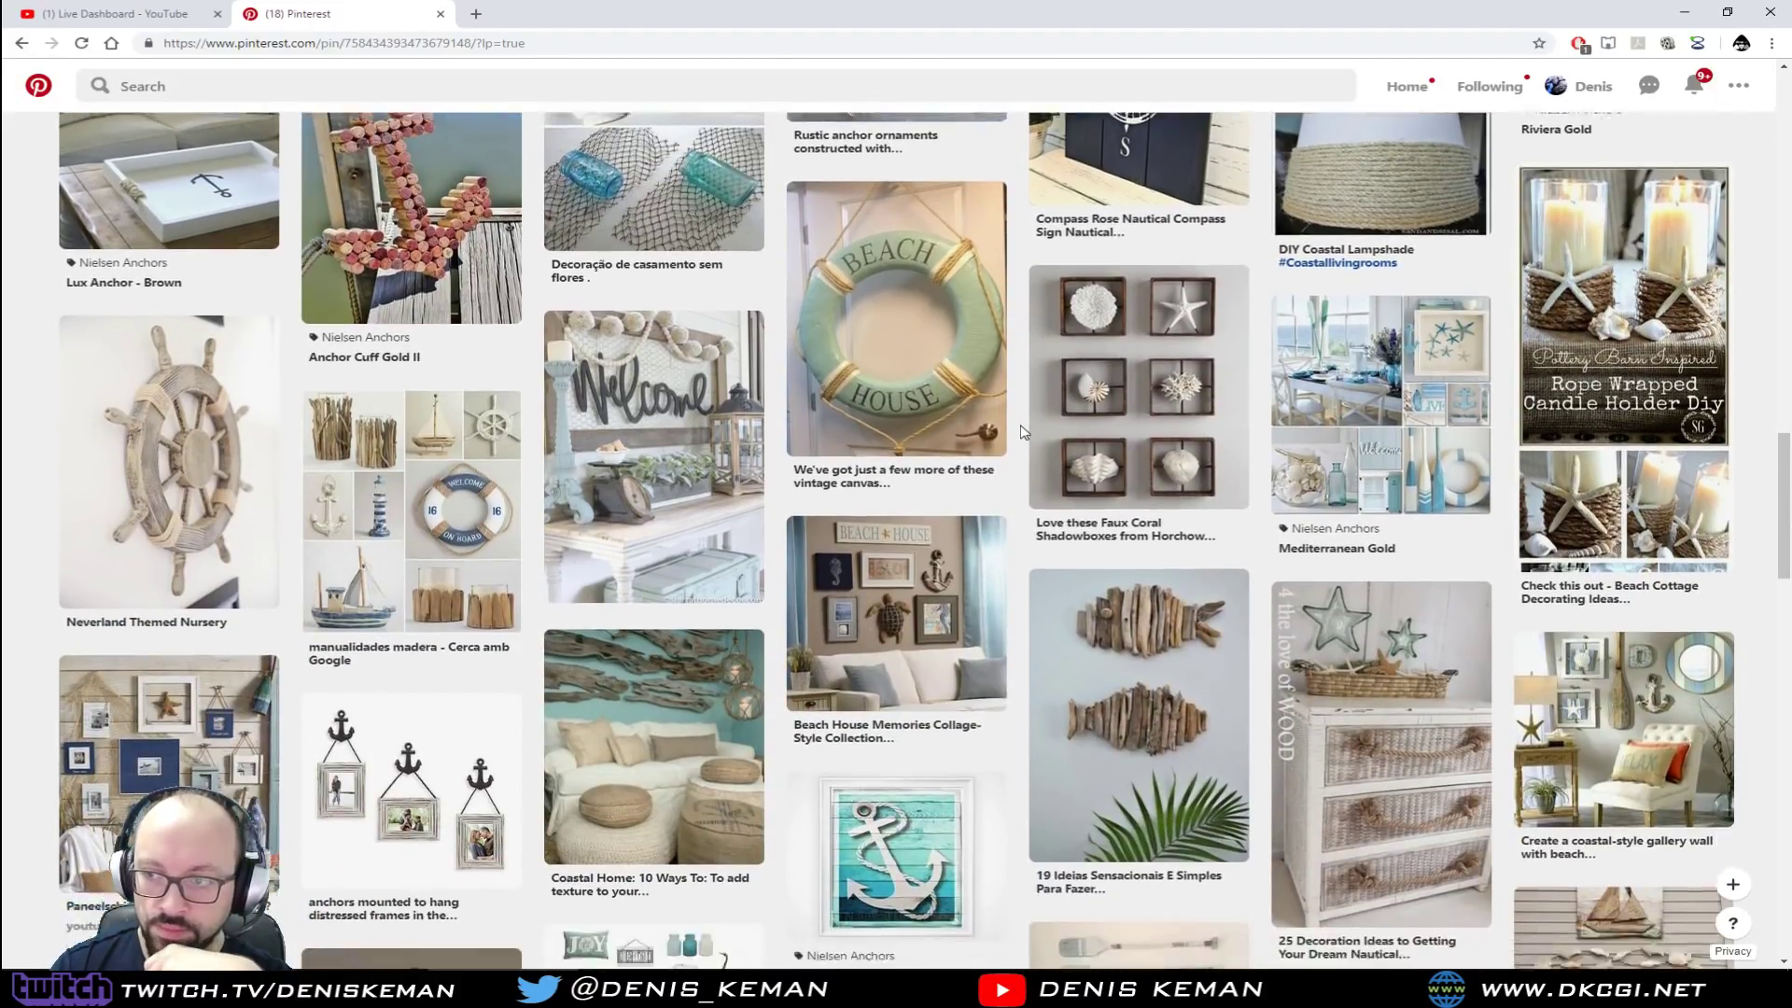
{"action": "scroll", "coordinate": [1023, 431], "scroll_direction": "down", "scroll_amount": 2}
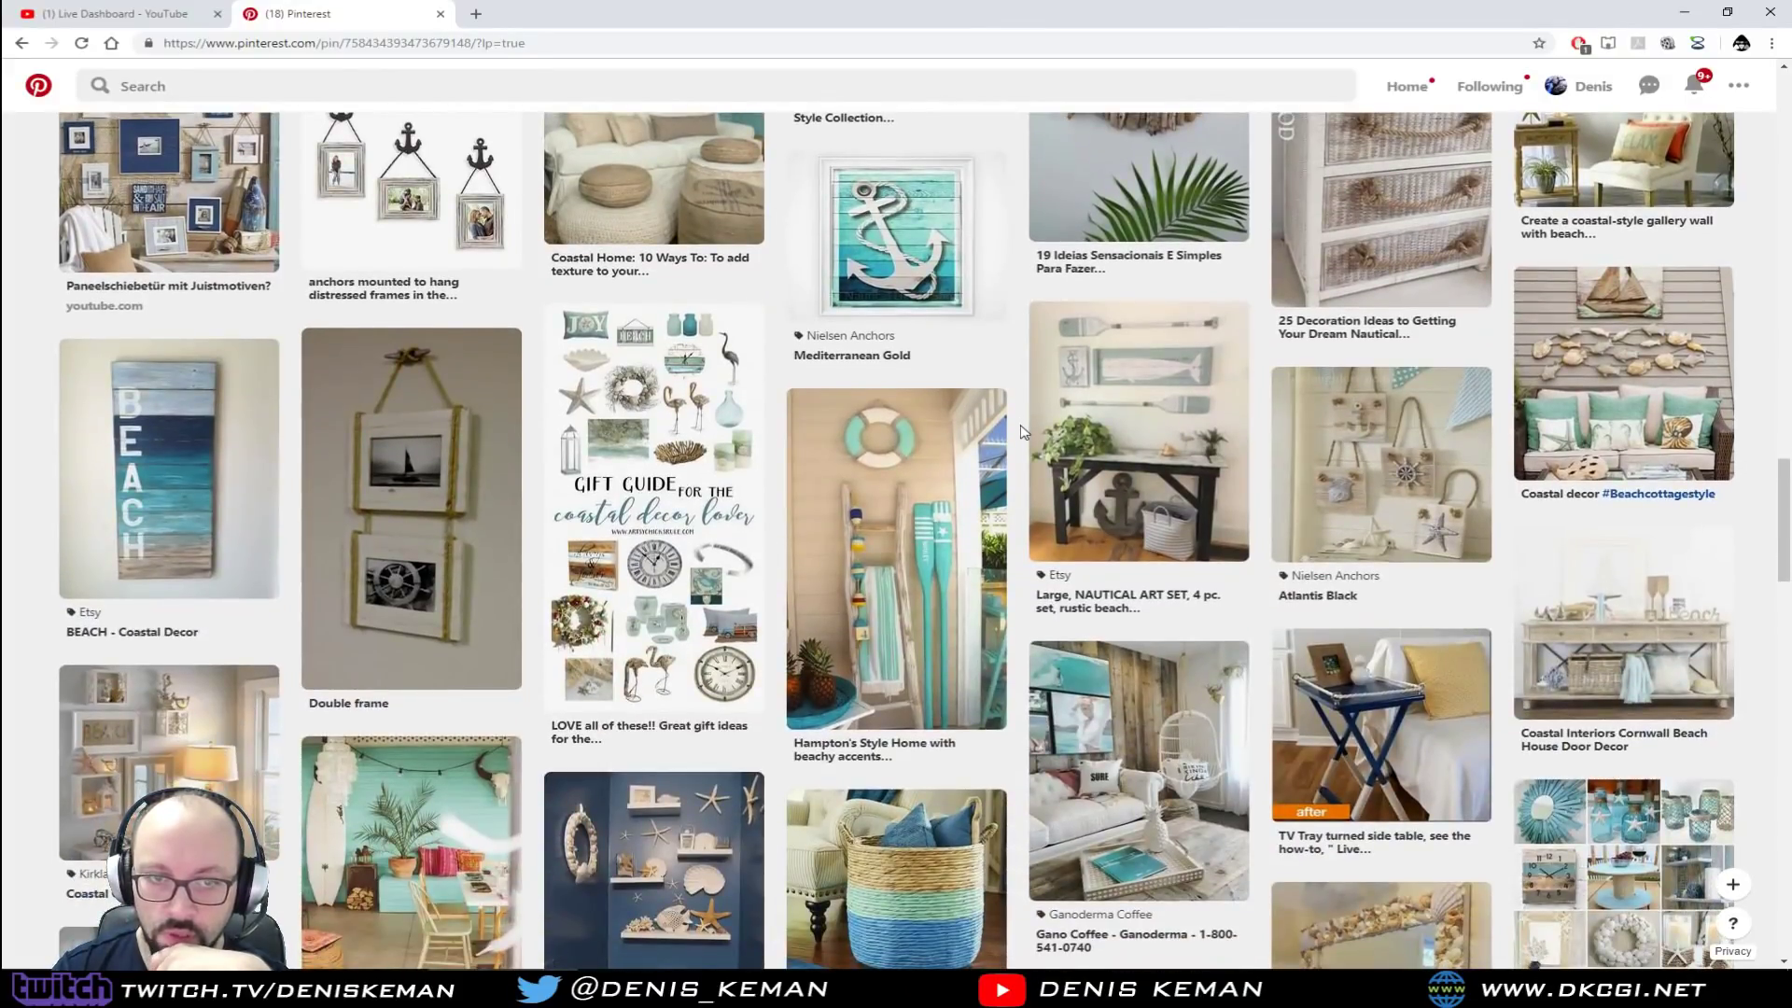
{"action": "scroll", "coordinate": [1023, 431], "scroll_direction": "down", "scroll_amount": 3}
{"action": "scroll", "coordinate": [1023, 431], "scroll_direction": "down", "scroll_amount": 3}
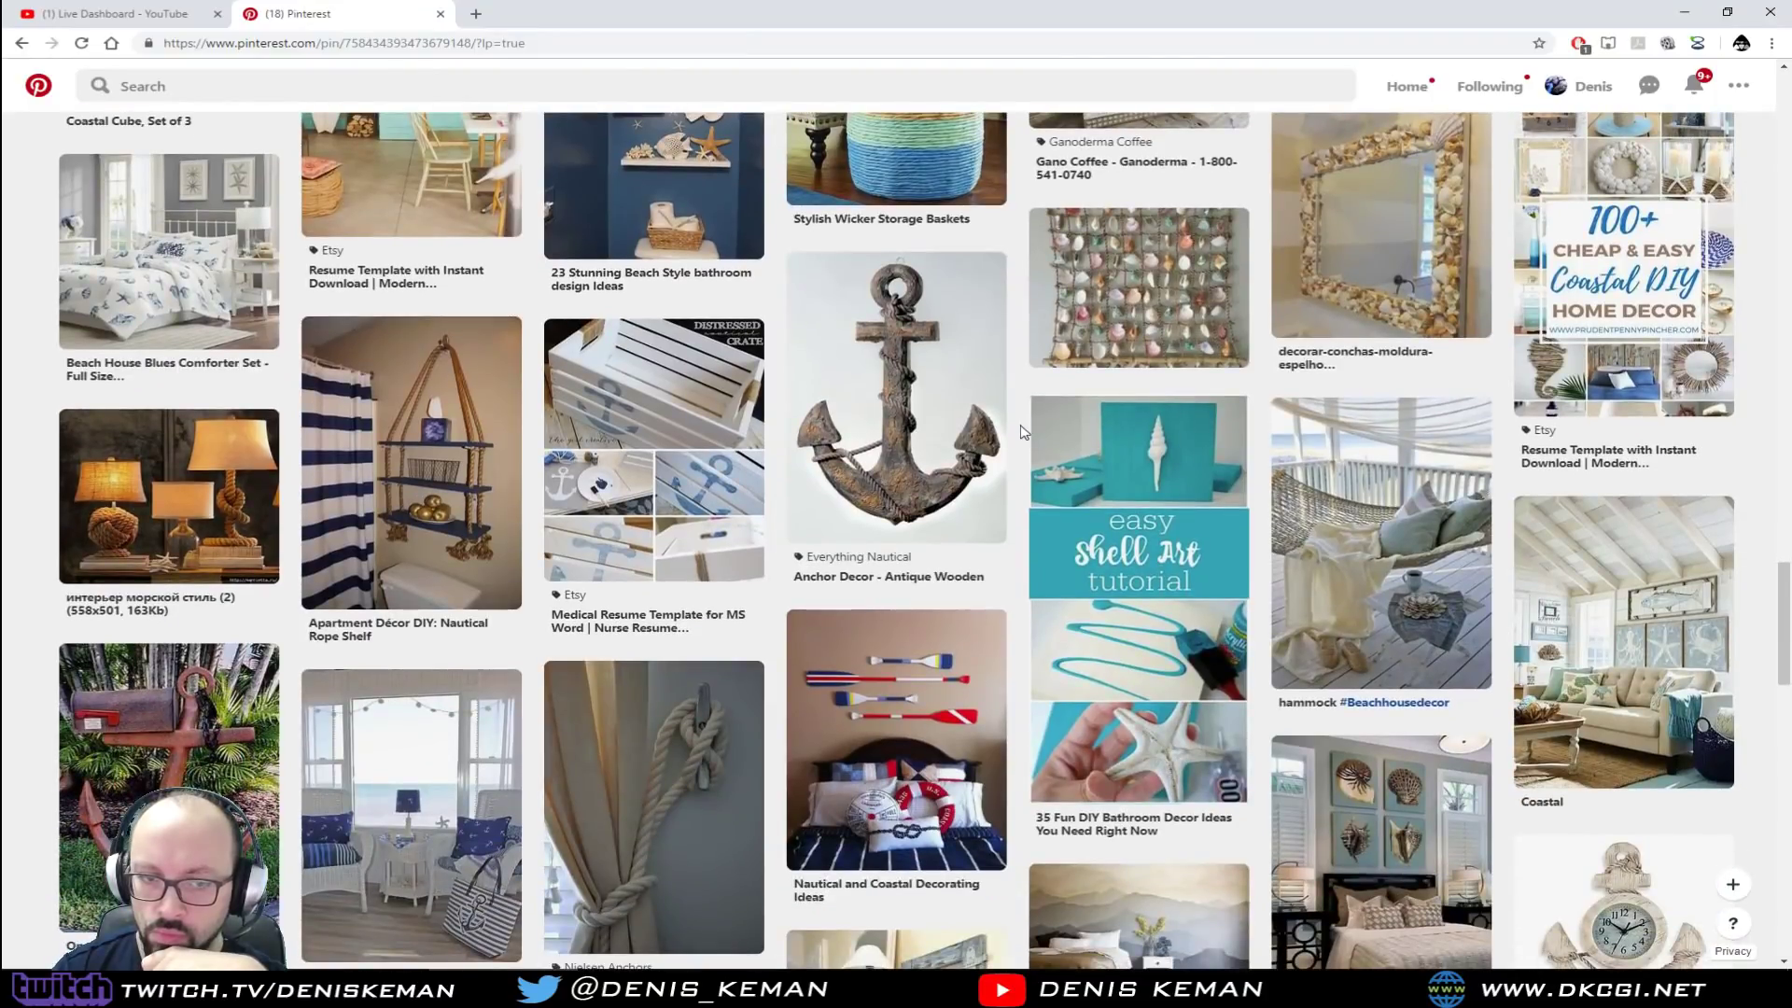
{"action": "scroll", "coordinate": [1024, 432], "scroll_direction": "down", "scroll_amount": 7}
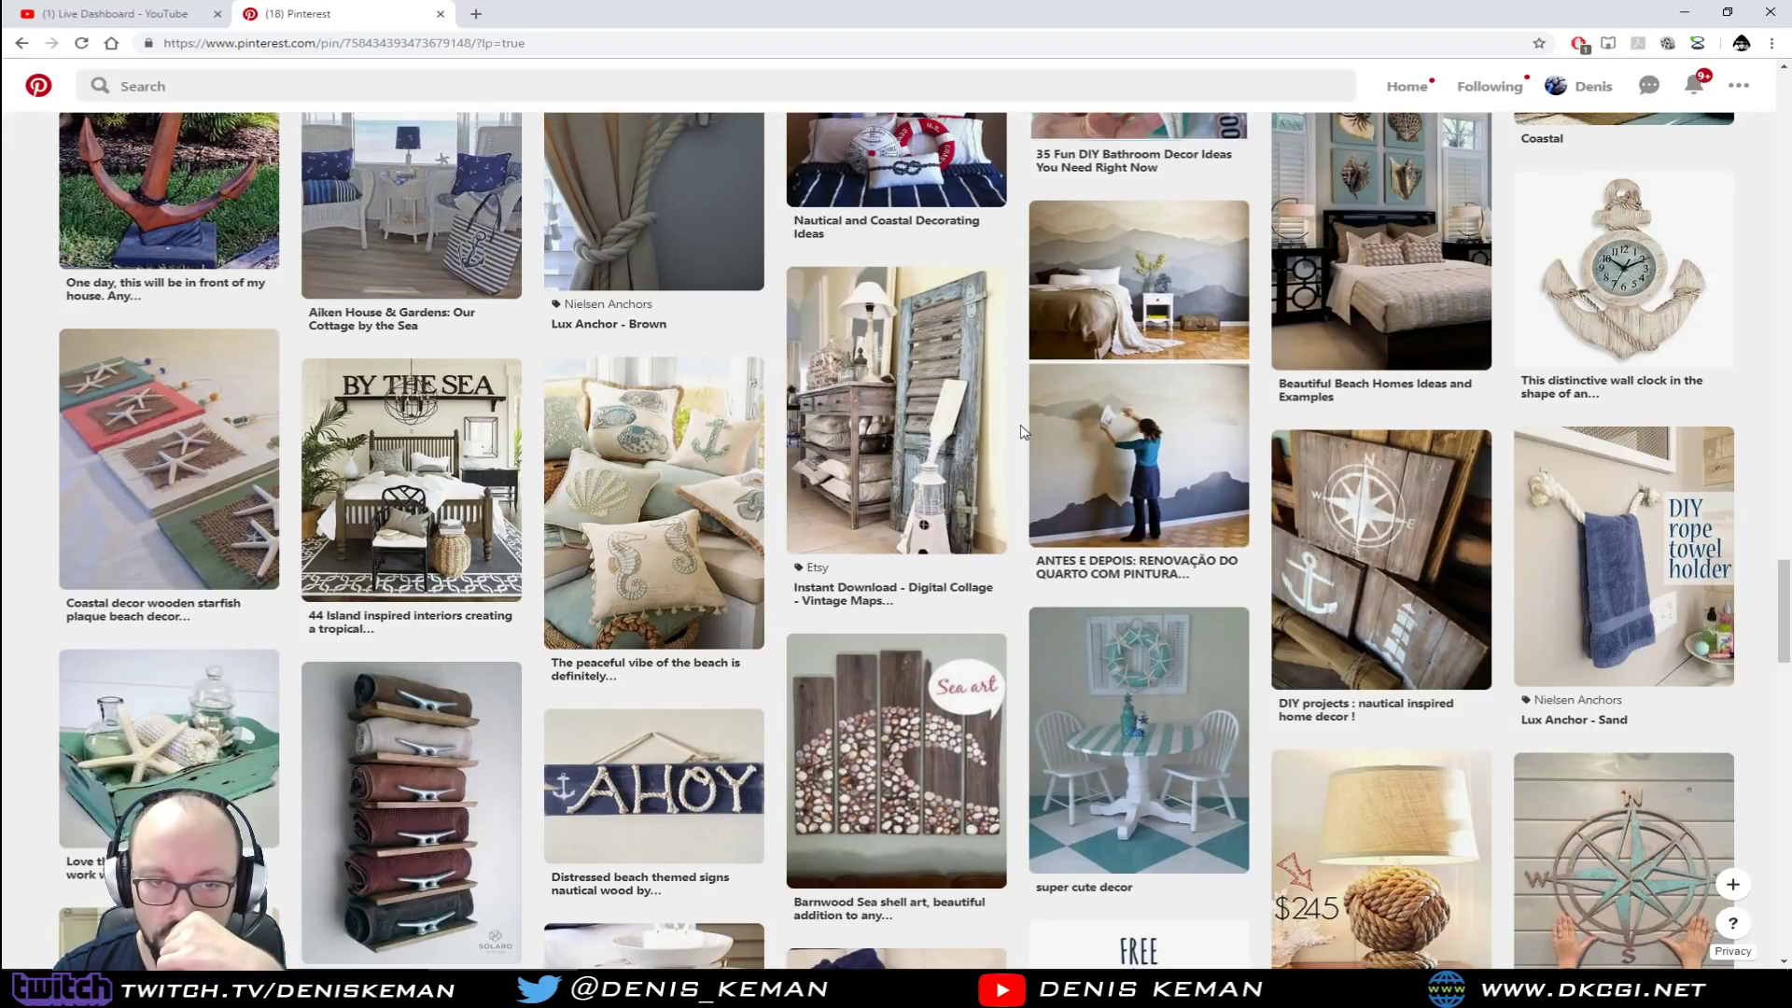
{"action": "scroll", "coordinate": [1024, 431], "scroll_direction": "down", "scroll_amount": 4}
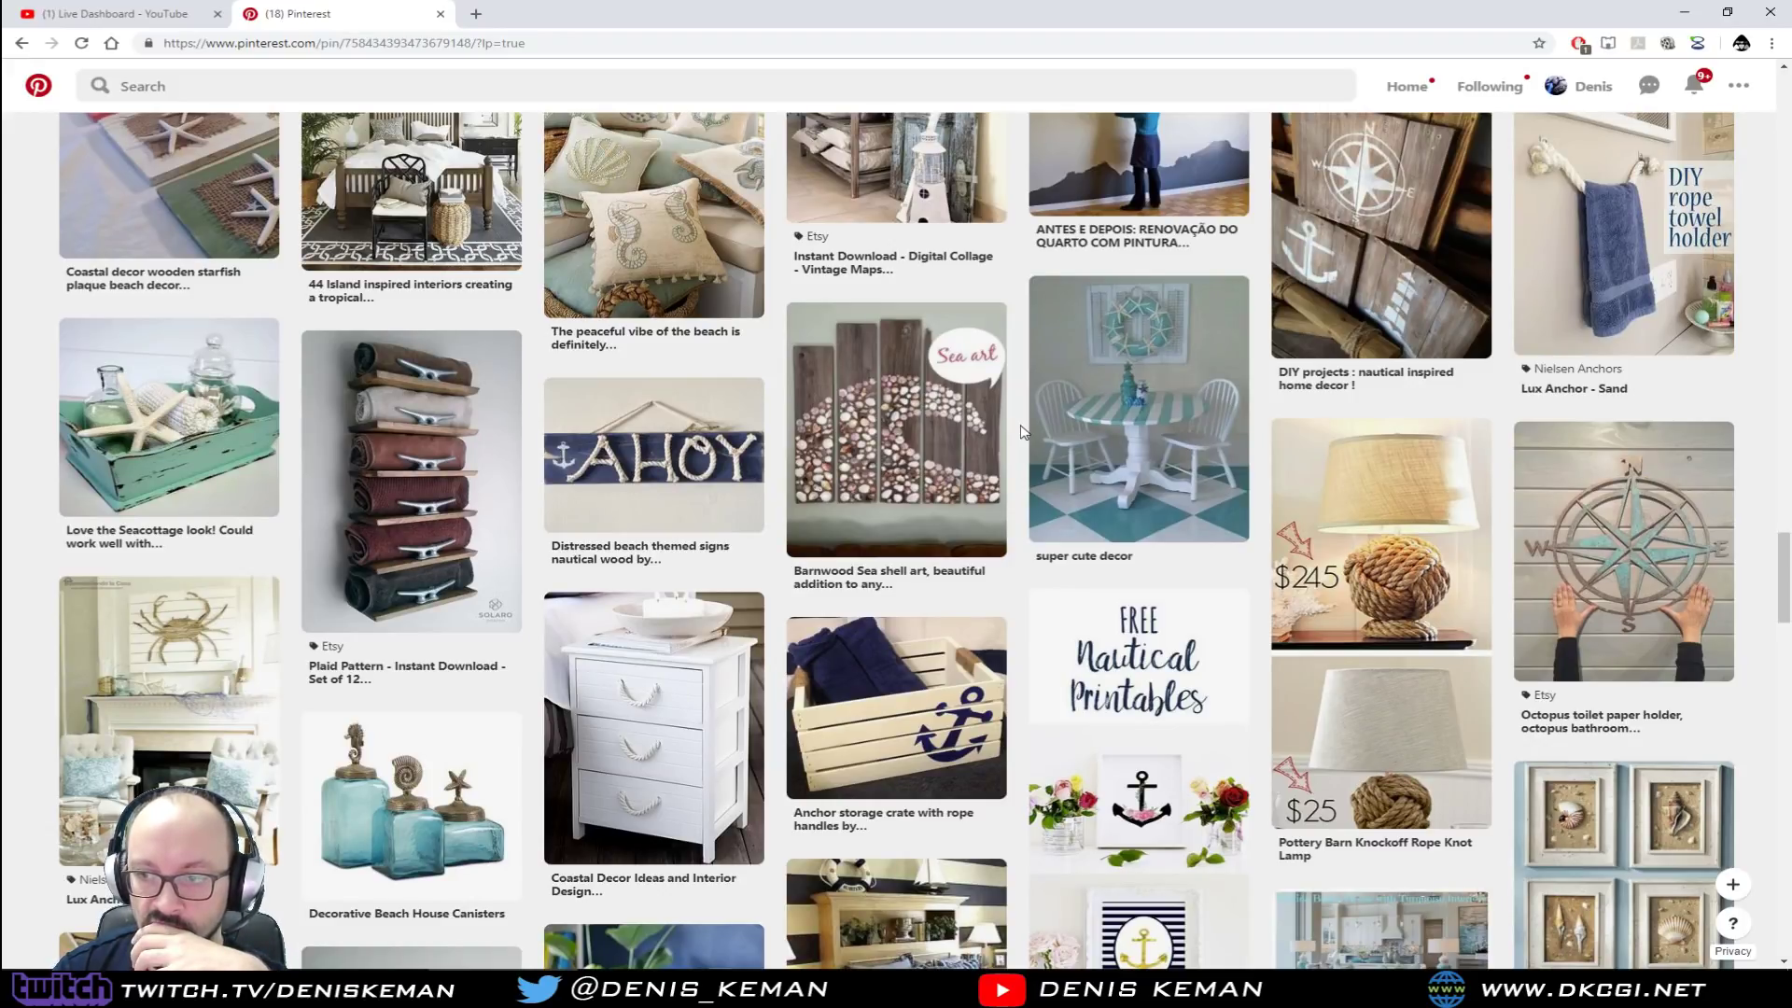
{"action": "mouse_move", "coordinate": [1442, 588]}
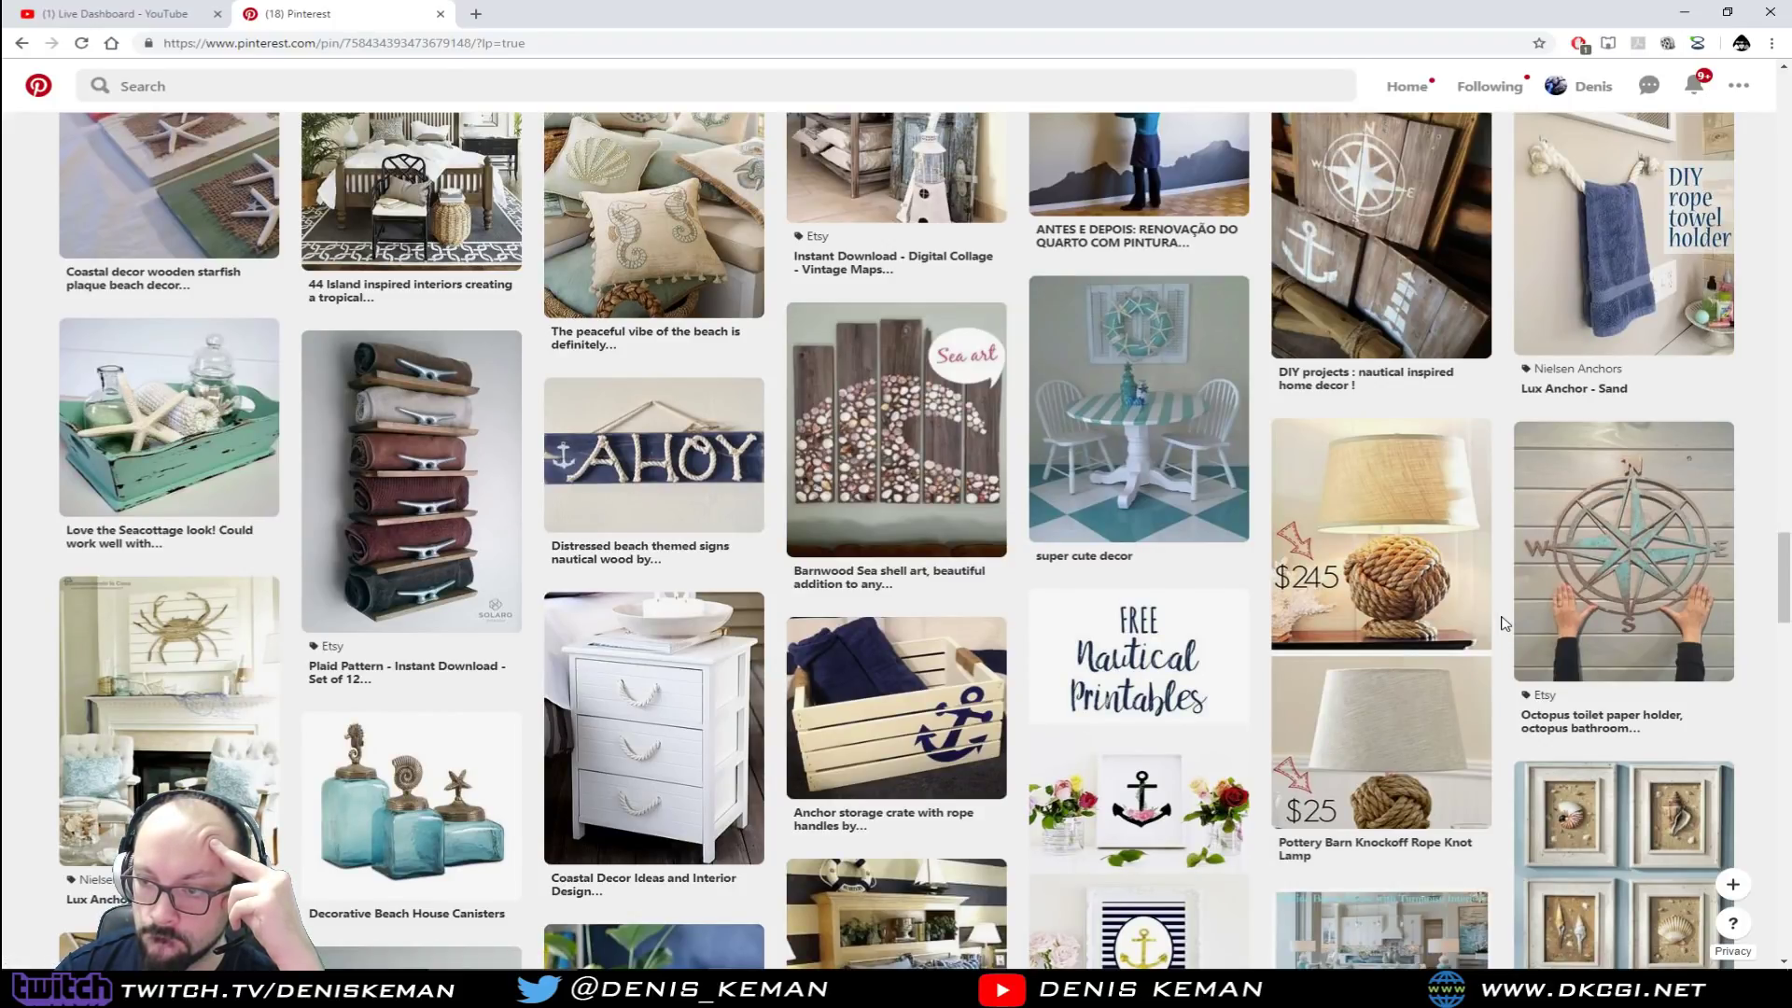
{"action": "mouse_move", "coordinate": [1494, 618]}
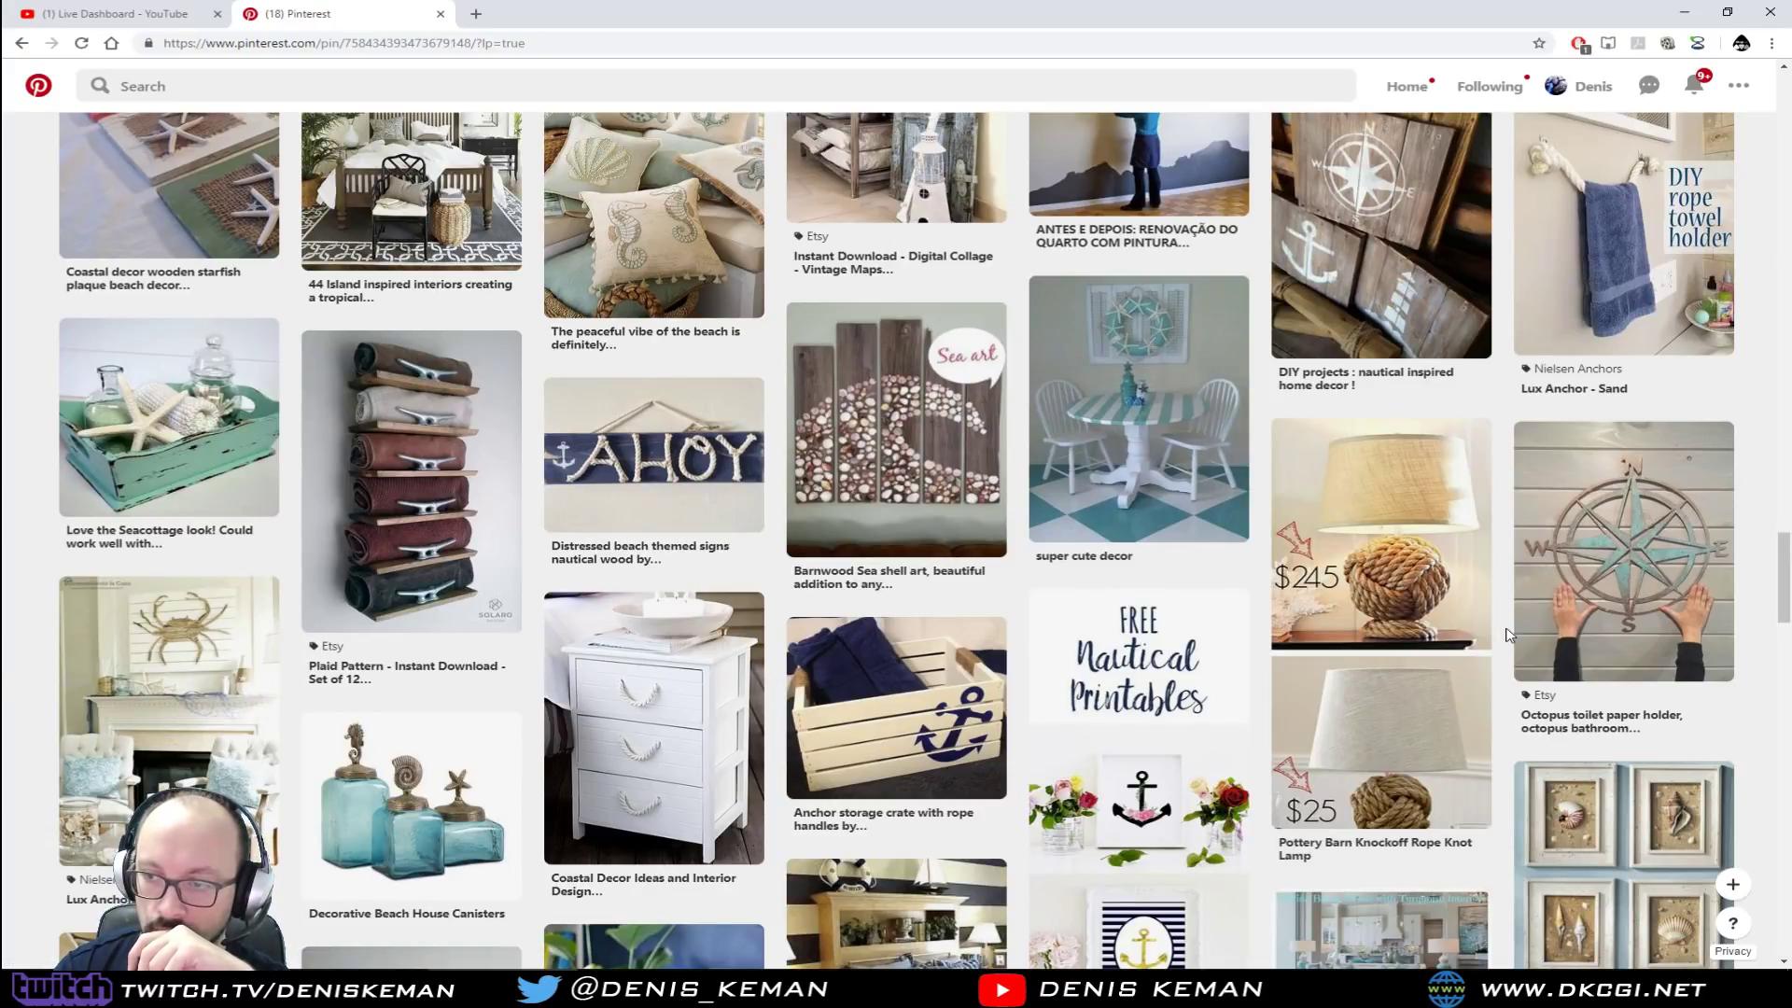
Step: Find the round mirror framed in coiled white rope among the related nautical ideas and open its pin
{"action": "scroll", "coordinate": [1509, 635], "scroll_direction": "down", "scroll_amount": 3}
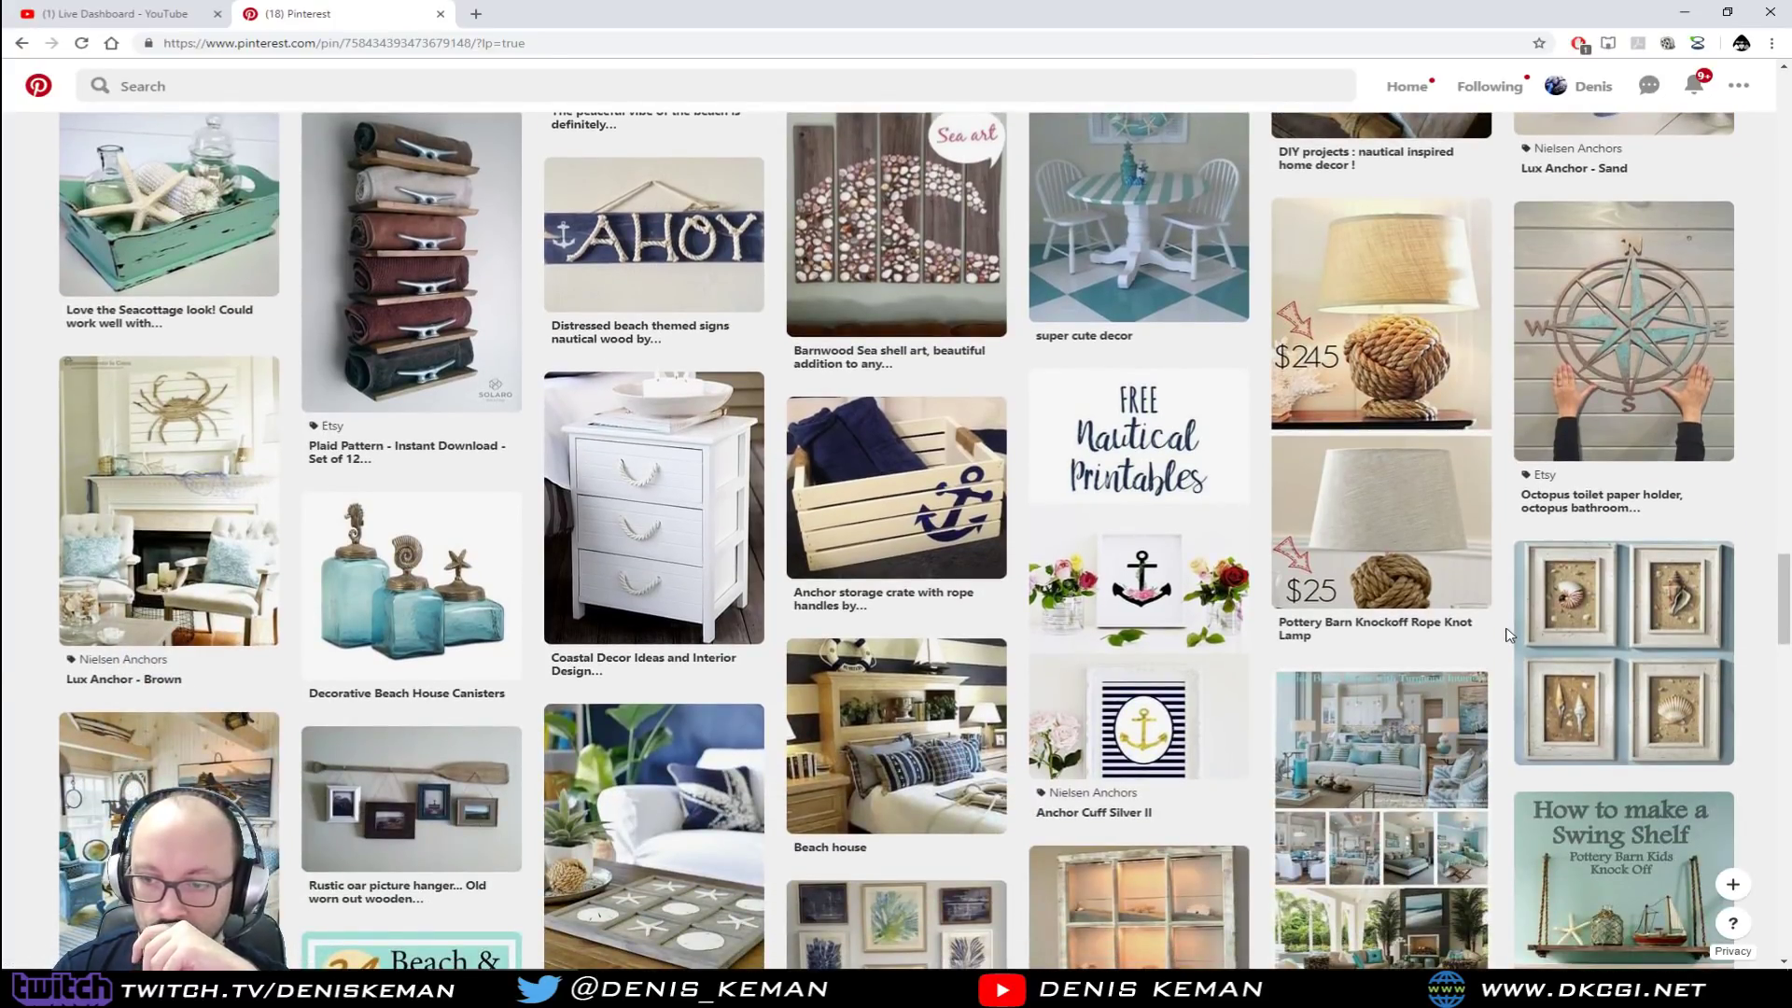
{"action": "scroll", "coordinate": [1509, 635], "scroll_direction": "down", "scroll_amount": 3}
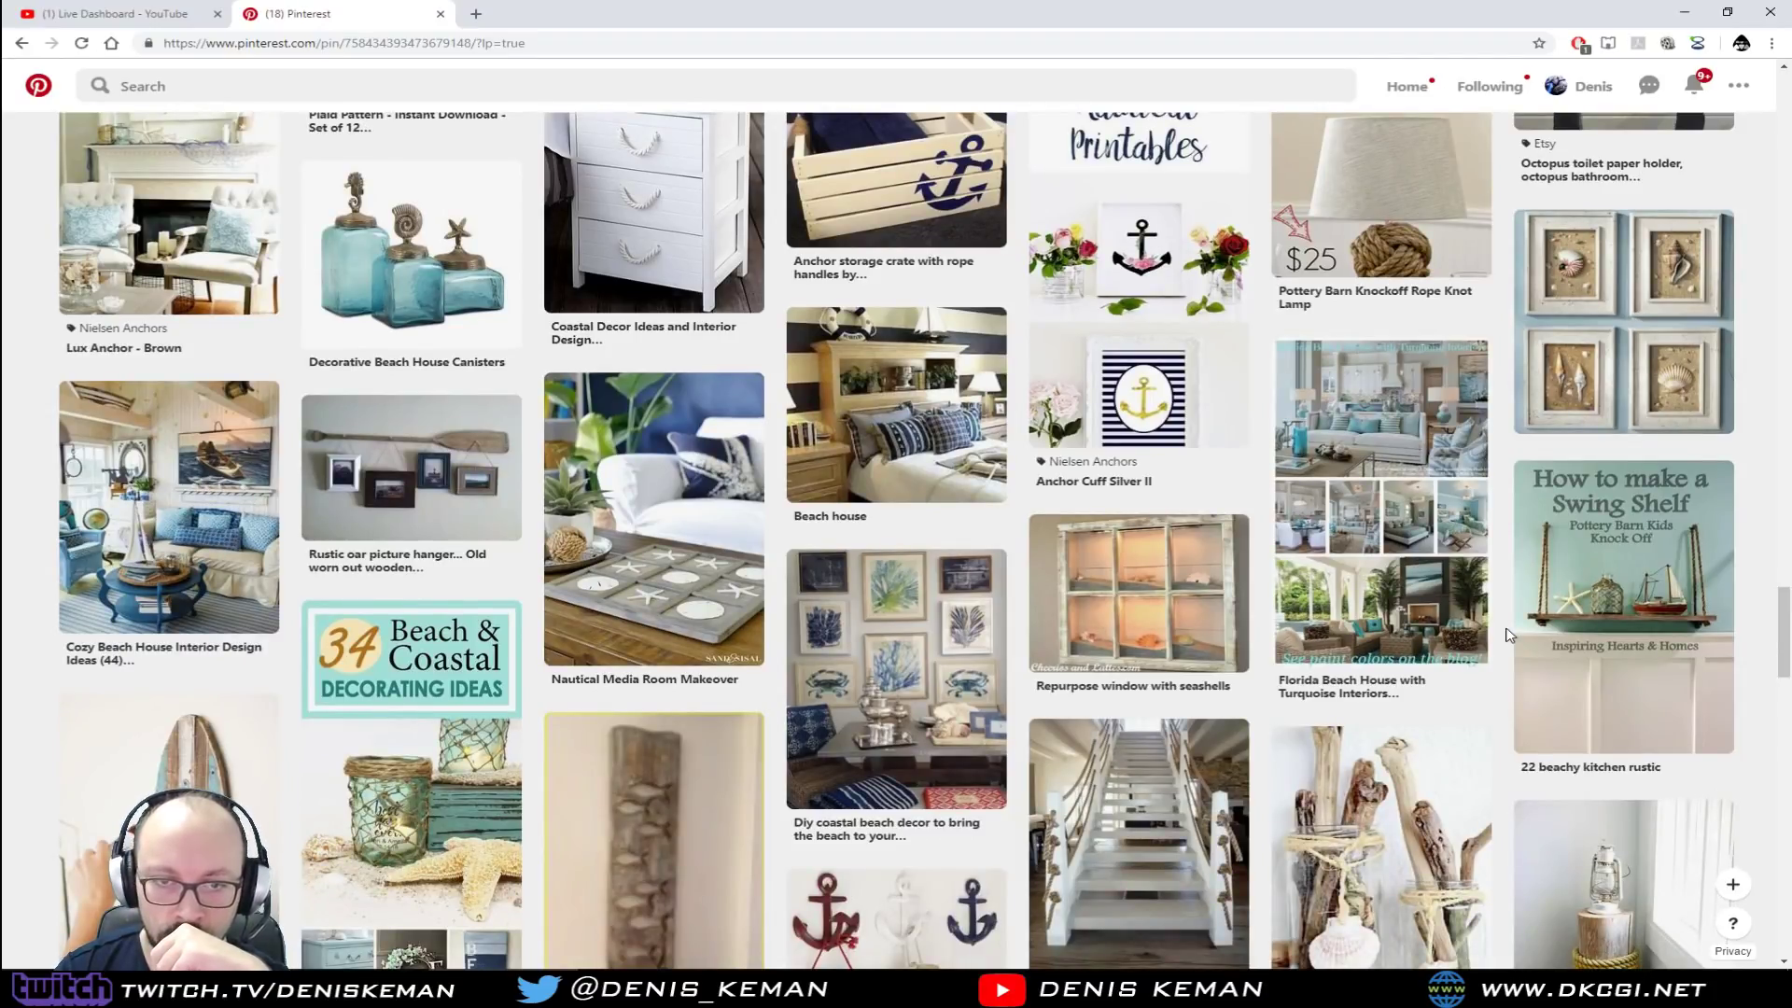
{"action": "scroll", "coordinate": [1509, 635], "scroll_direction": "down", "scroll_amount": 4}
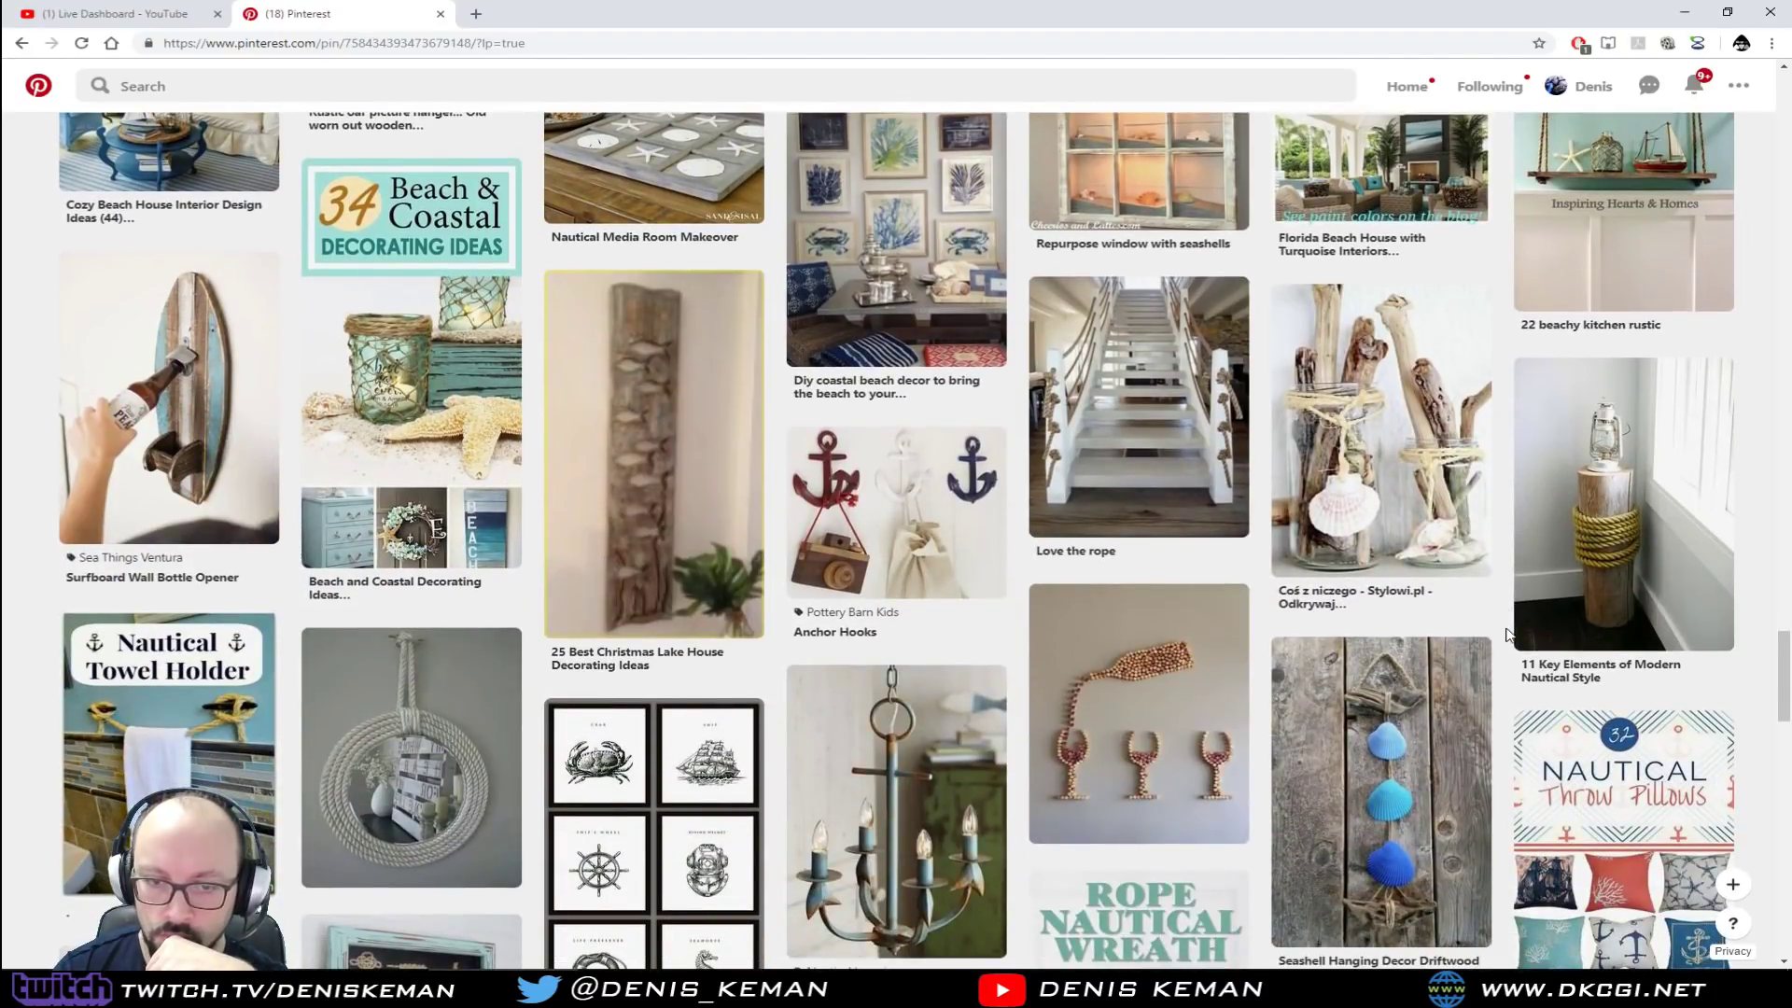
{"action": "scroll", "coordinate": [1507, 635], "scroll_direction": "down", "scroll_amount": 3}
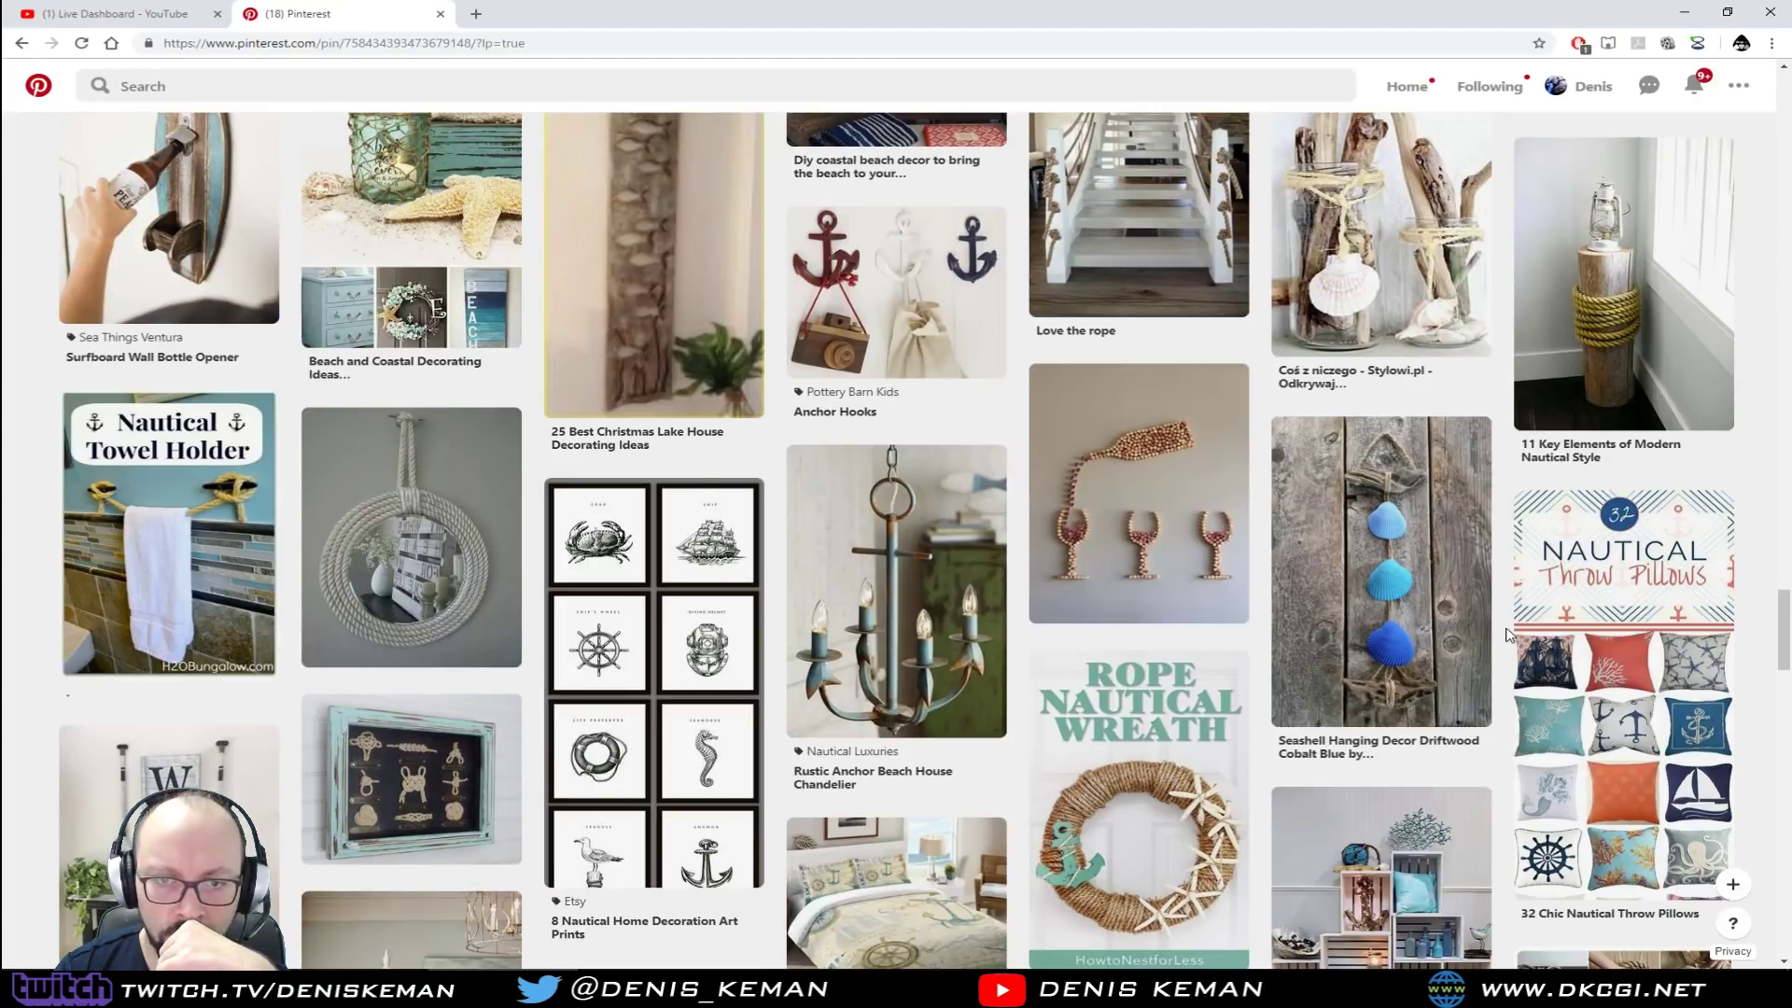
{"action": "mouse_move", "coordinate": [423, 519]}
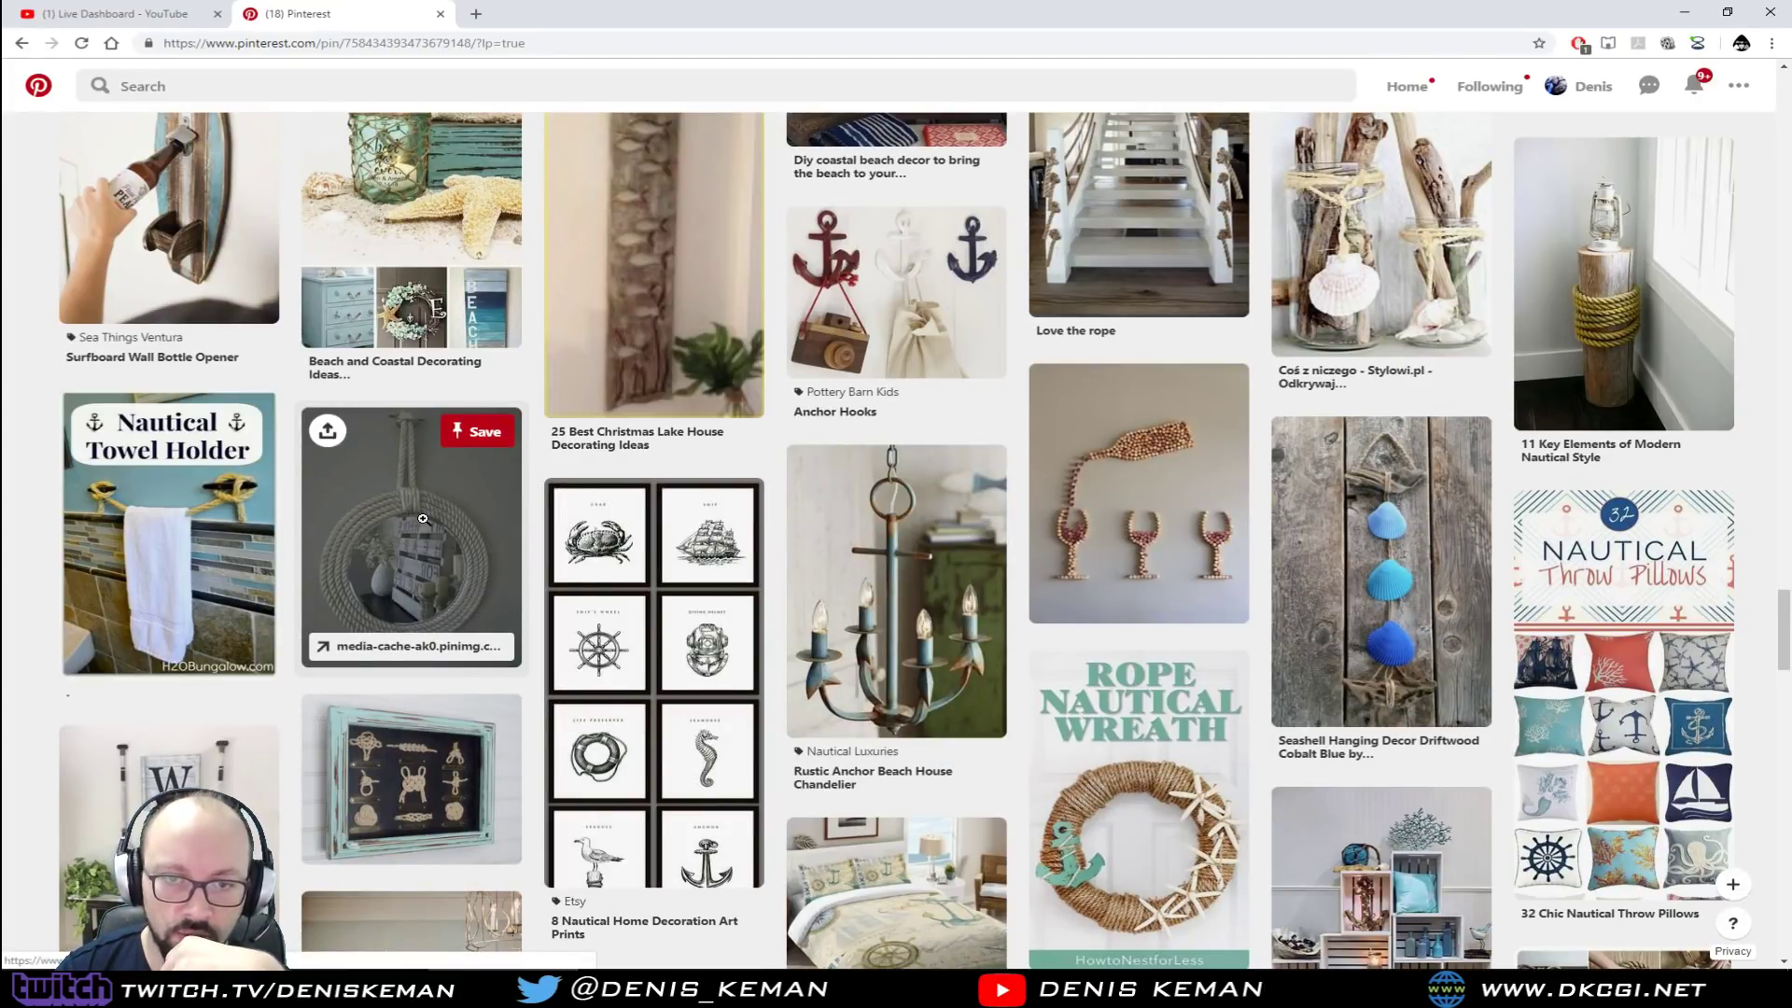
{"action": "left_click", "coordinate": [423, 519]}
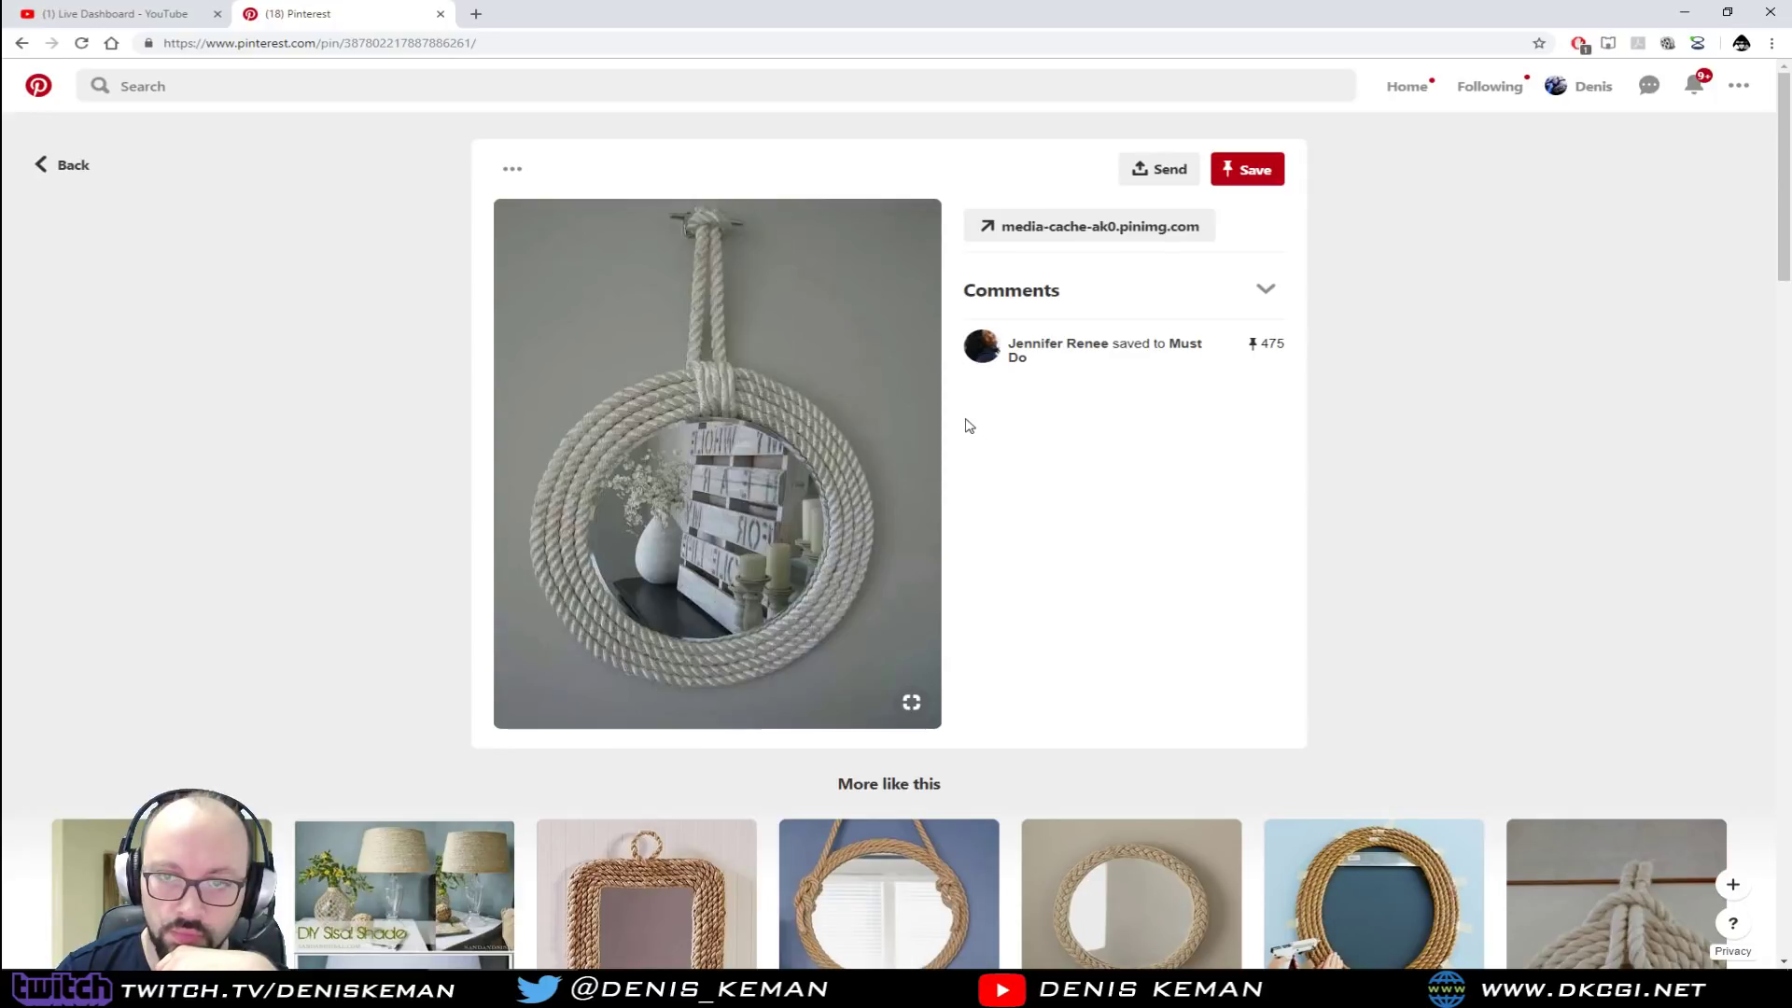
Step: Save the rope-framed mirror picture to disk as a bathroom reference image
{"action": "right_click", "coordinate": [716, 414]}
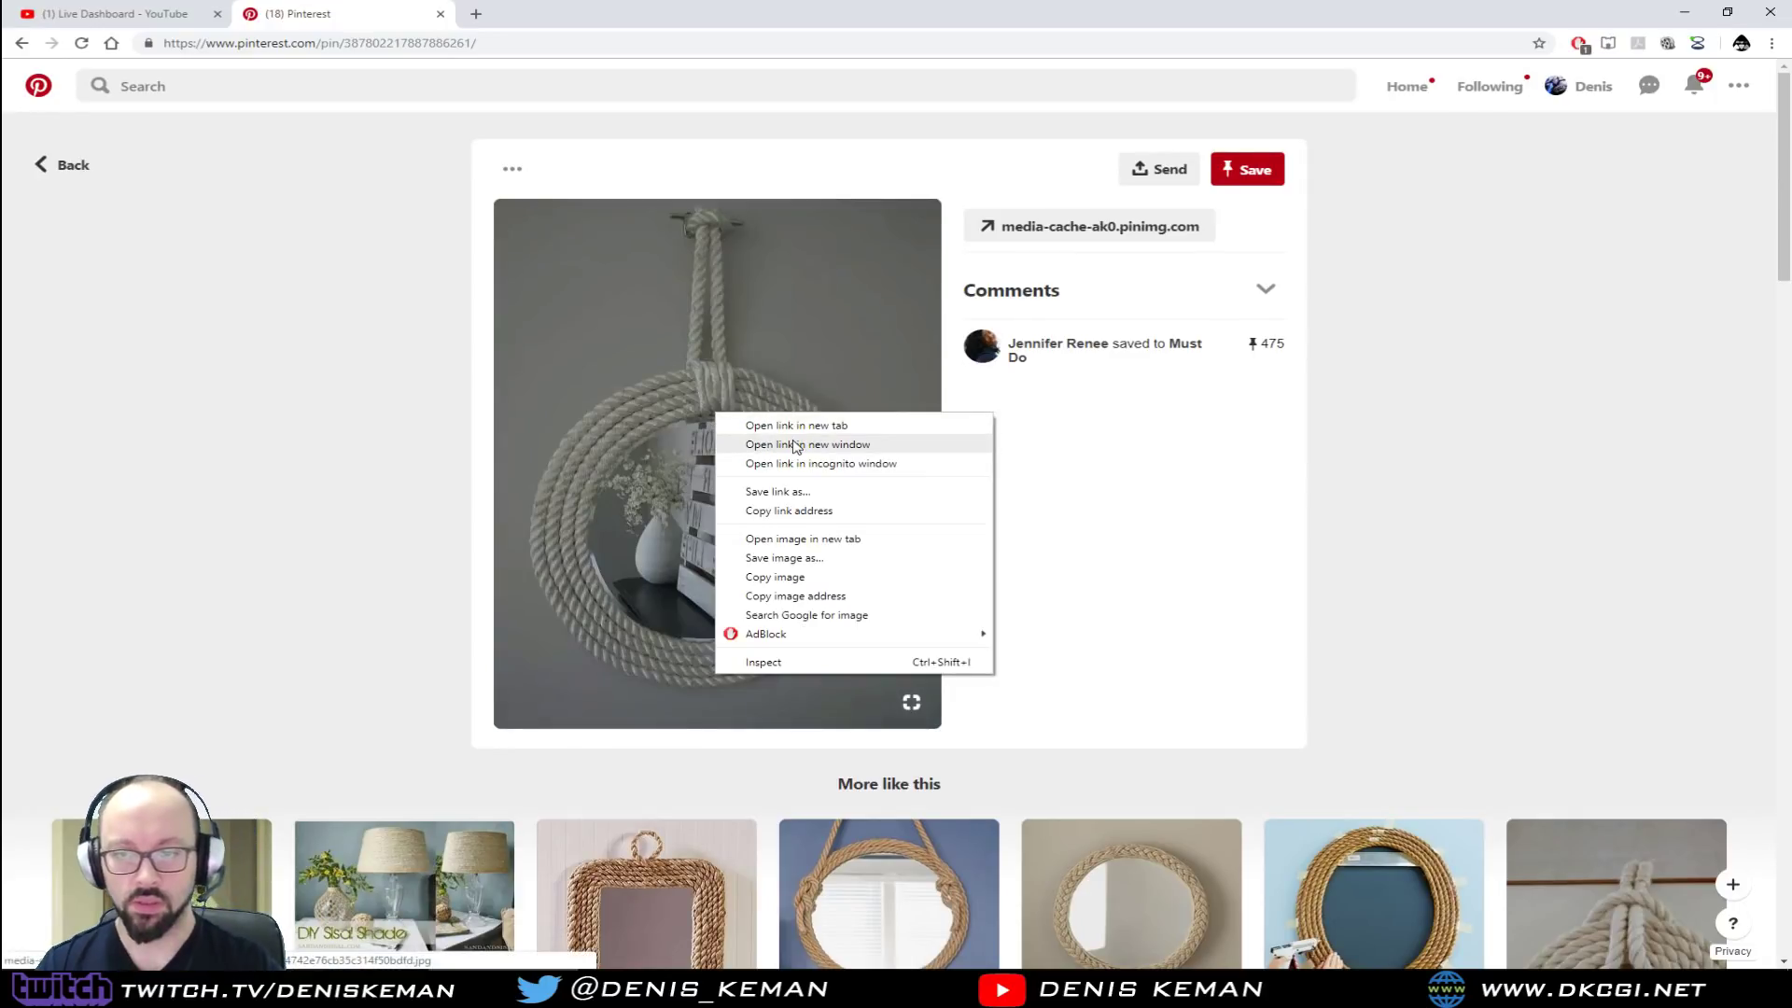
{"action": "left_click", "coordinate": [840, 558]}
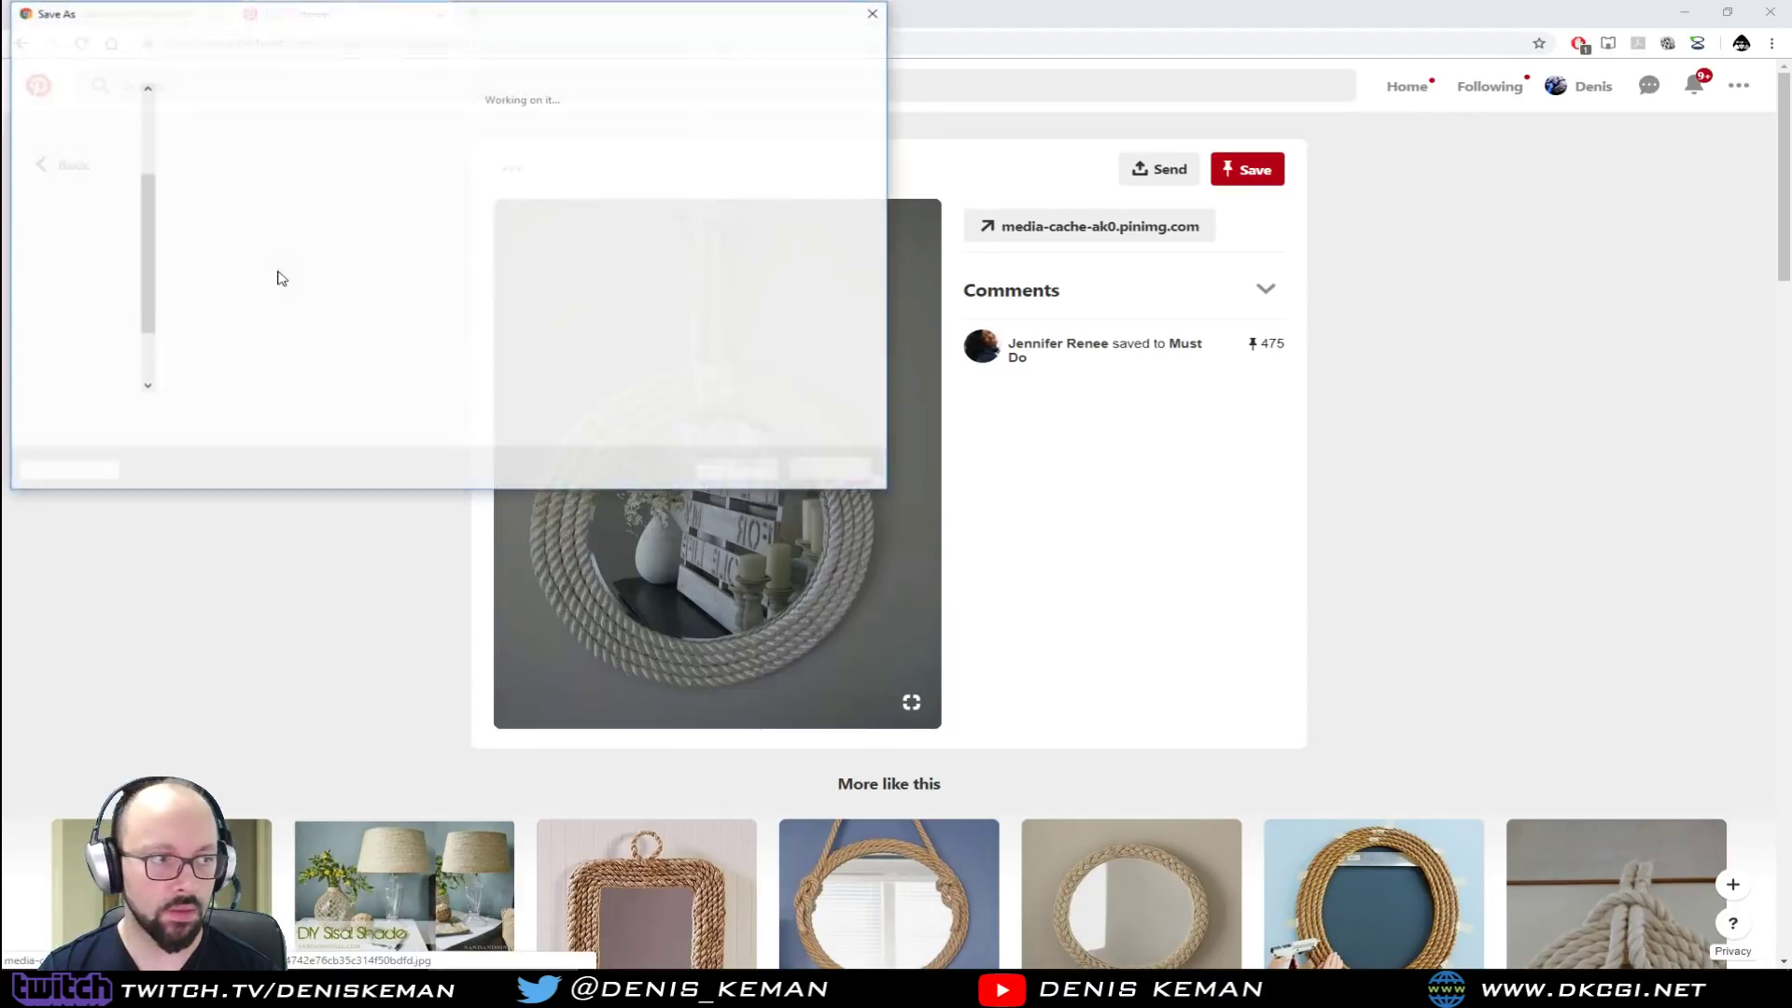
{"action": "left_click_drag", "start_coordinate": [393, 14], "coordinate": [0, 17]}
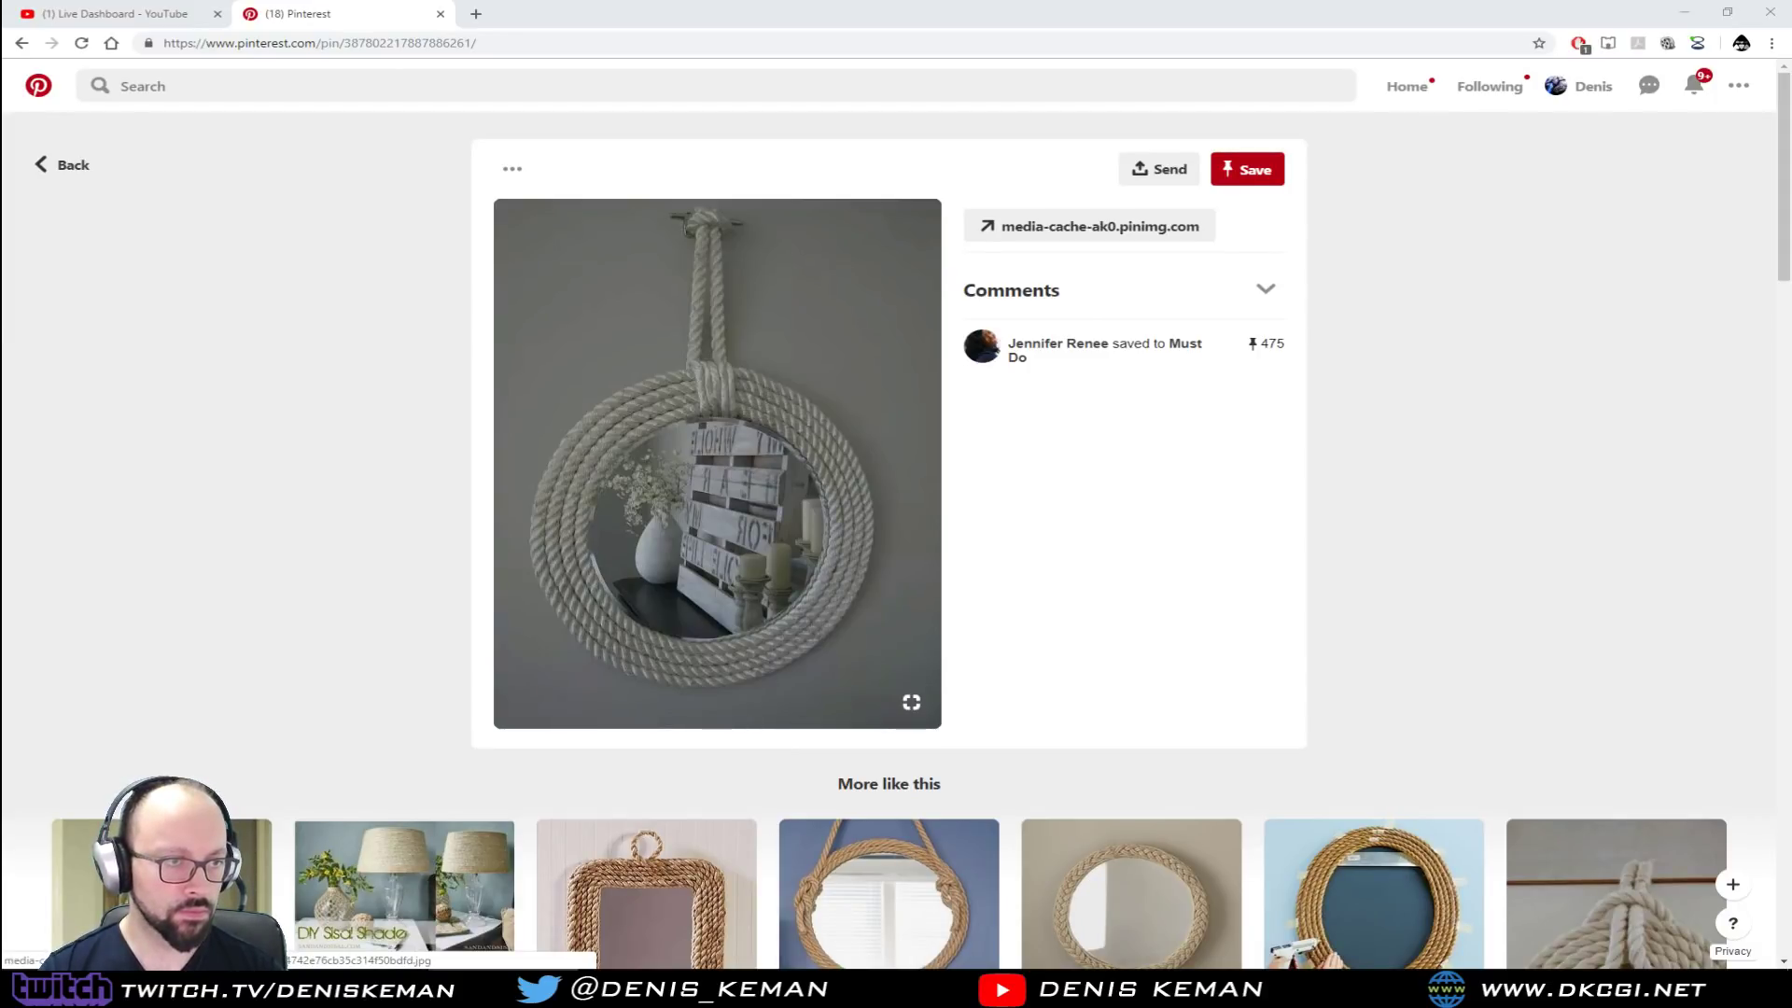
{"action": "key", "text": "Return"}
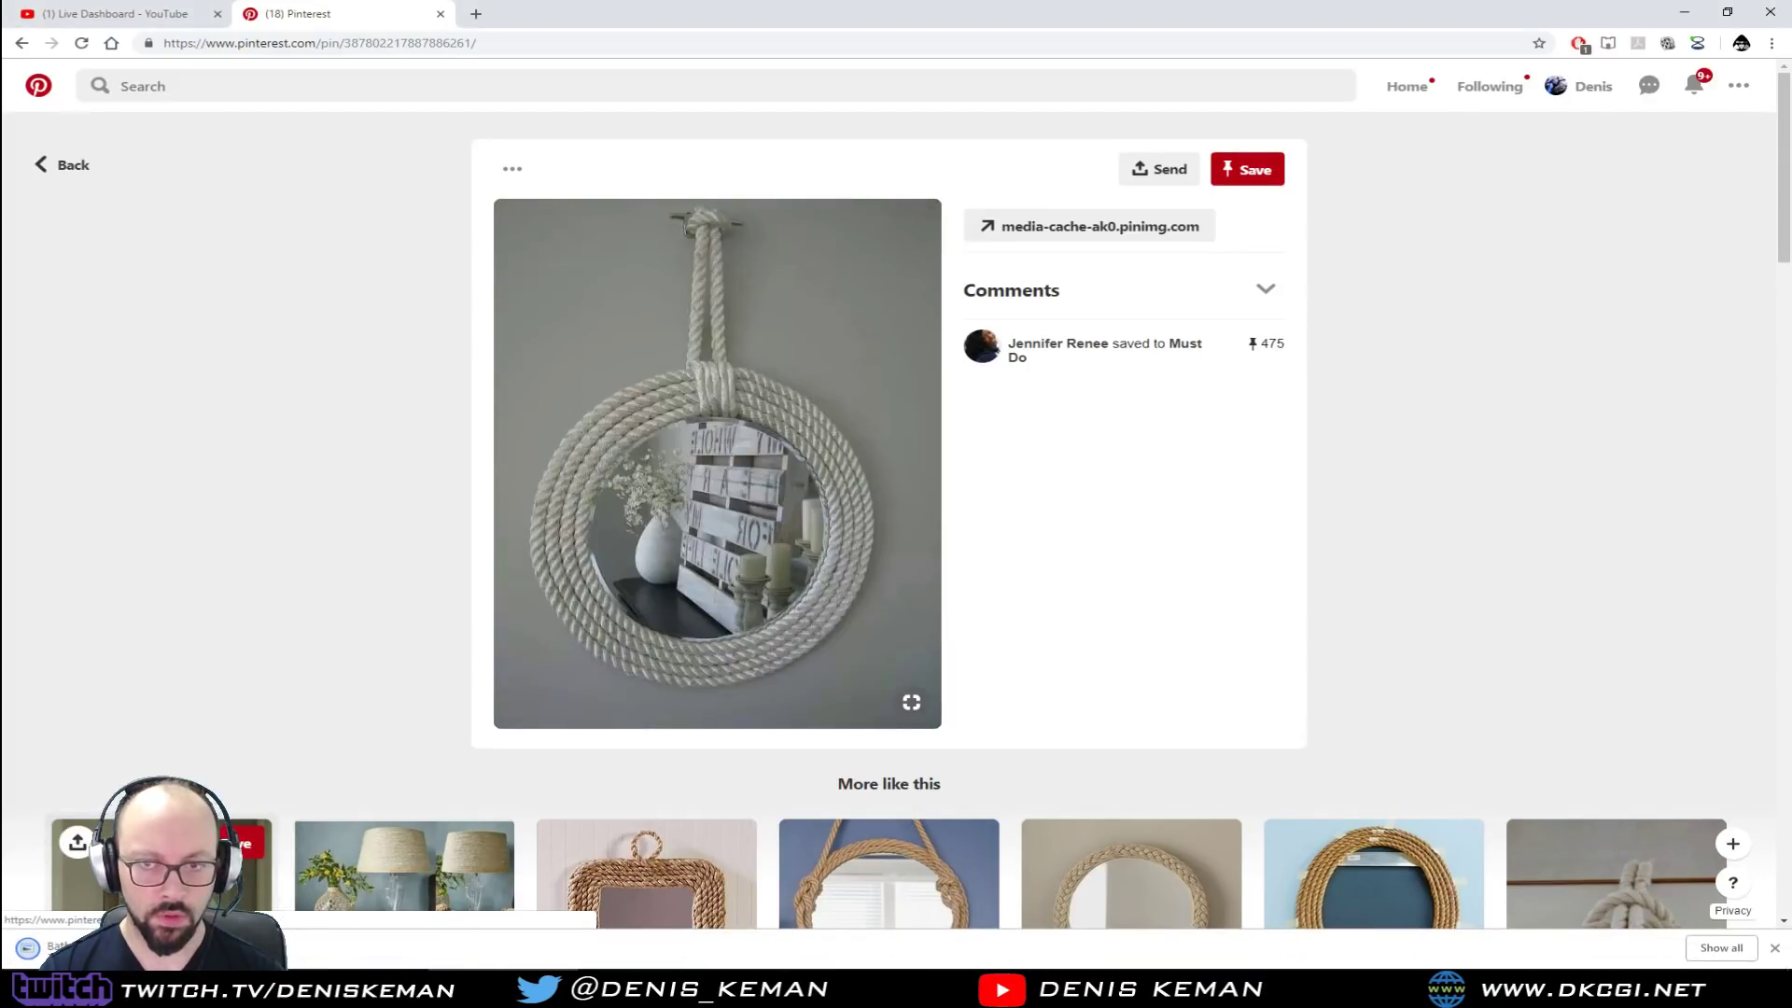
Step: View the Bathroom_01 reference photo, close it, and return from the mirror pin to the previous nautical decor pin
{"action": "left_click", "coordinate": [93, 948]}
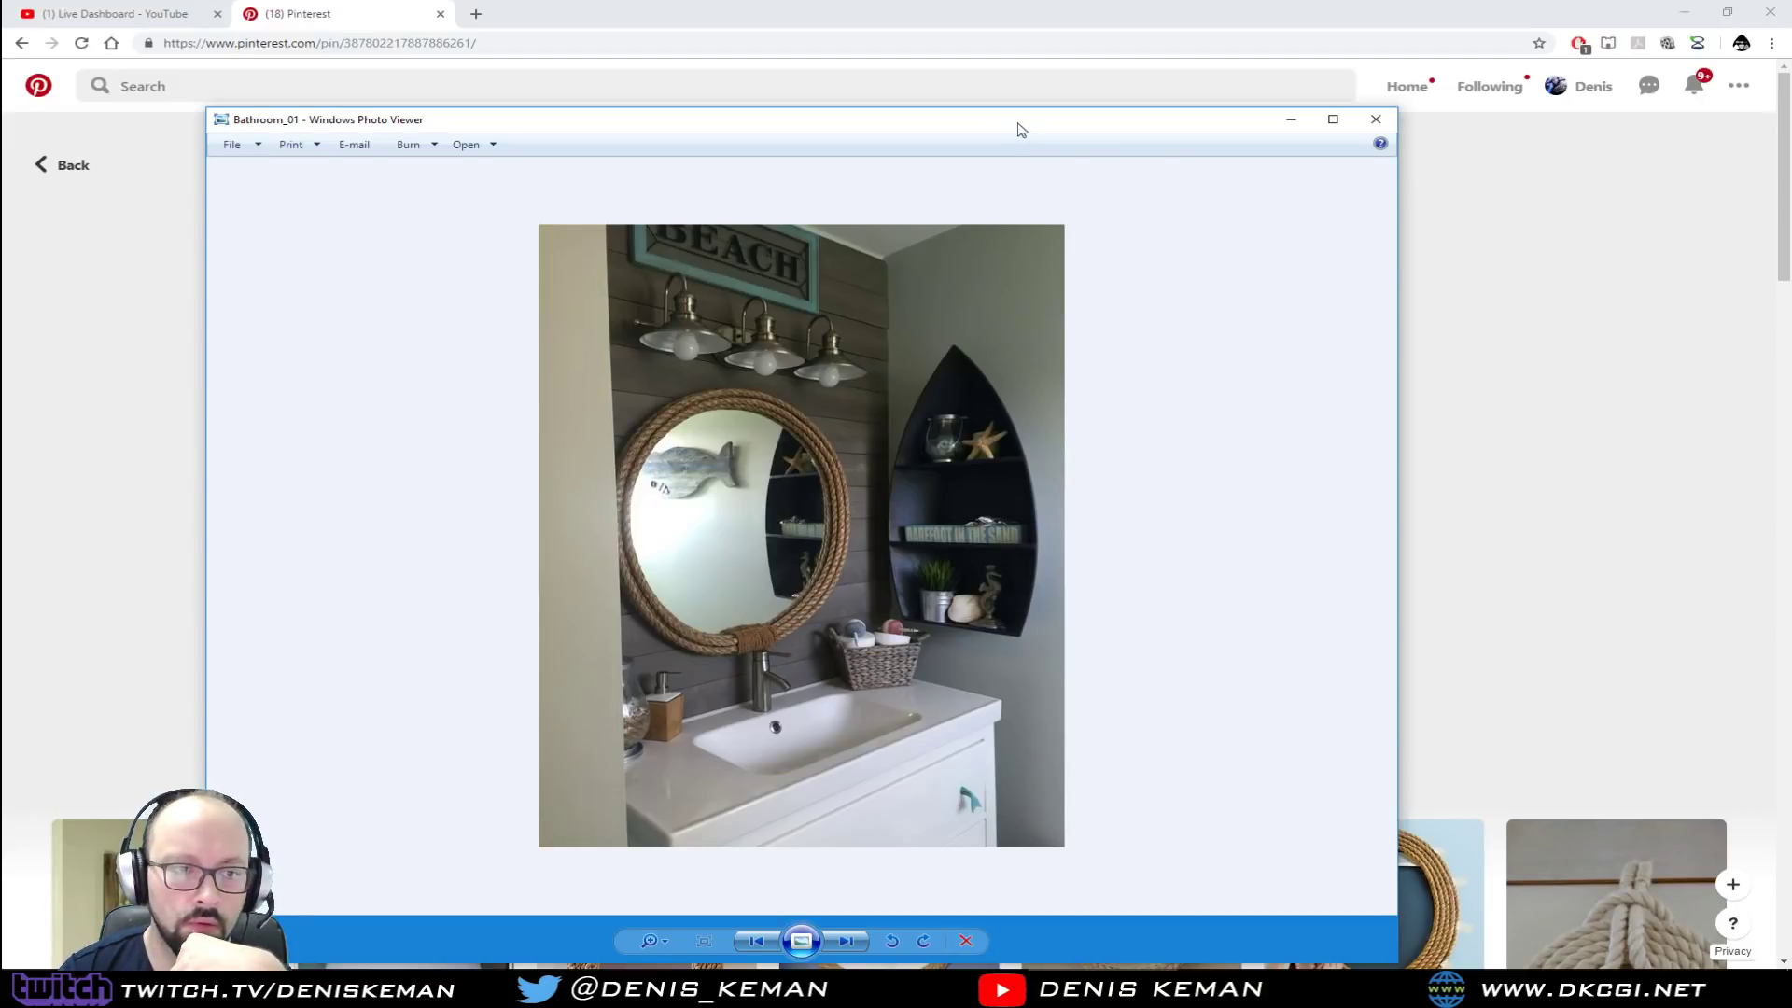
{"action": "left_click", "coordinate": [1376, 119]}
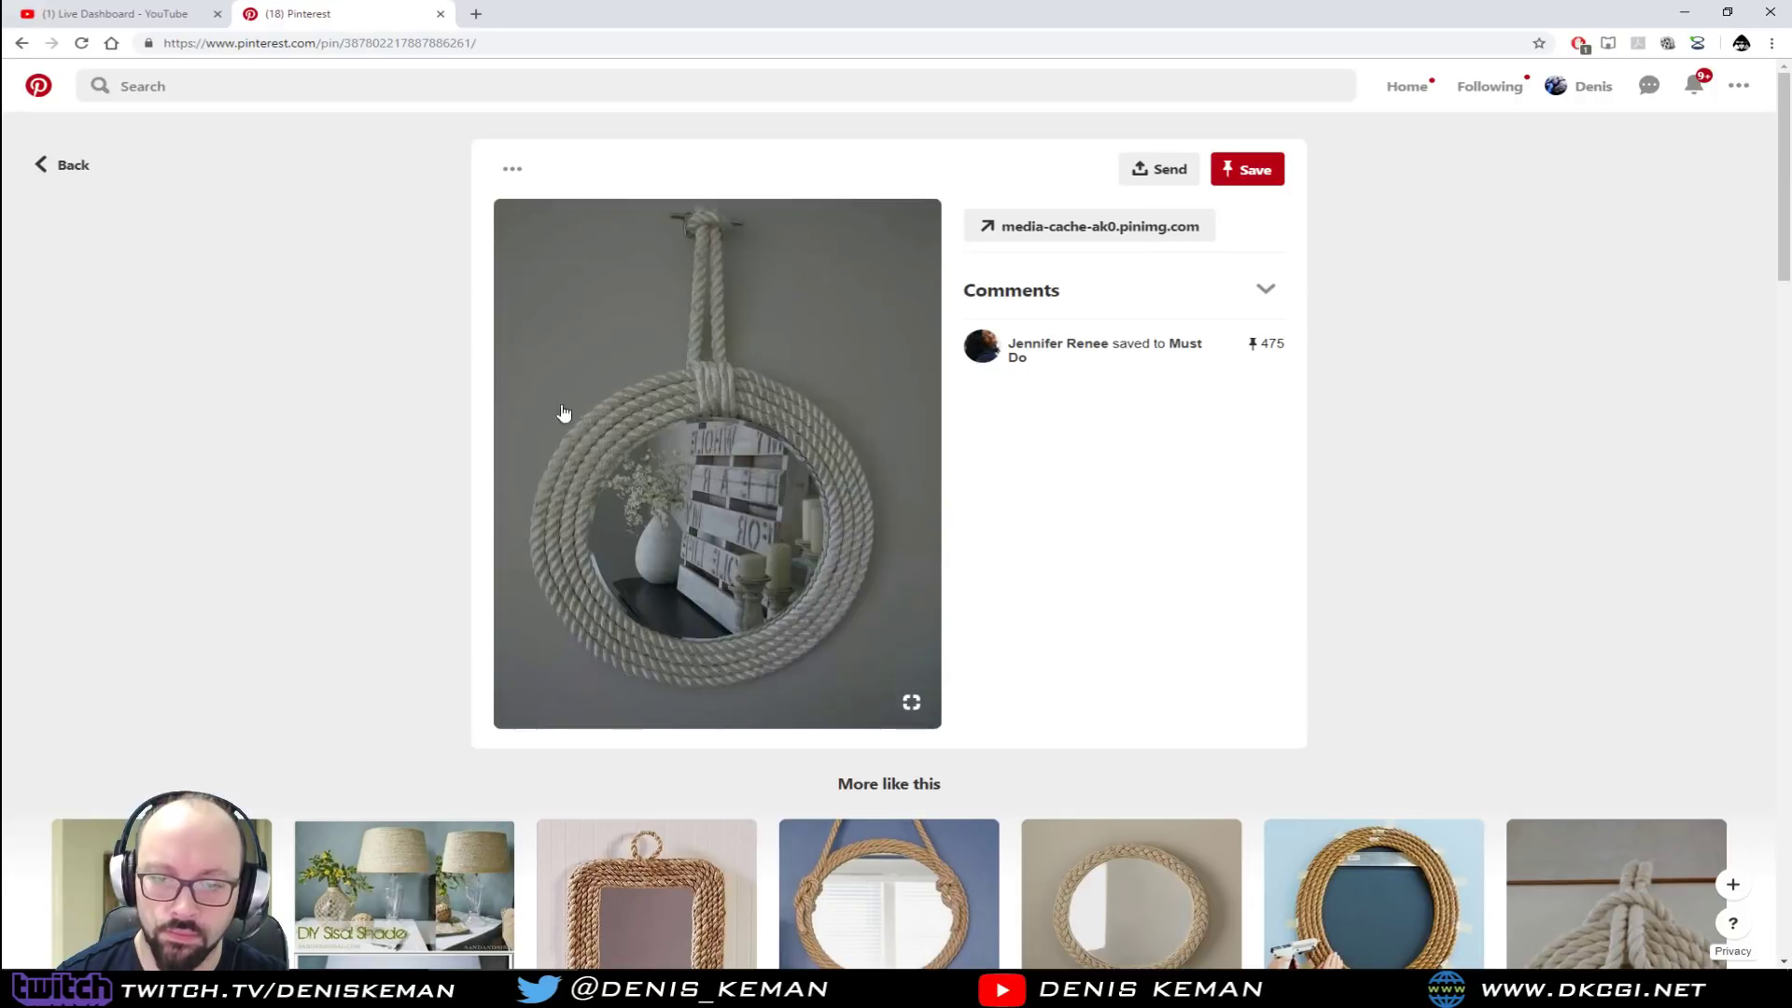
{"action": "scroll", "coordinate": [833, 513], "scroll_direction": "down", "scroll_amount": 9}
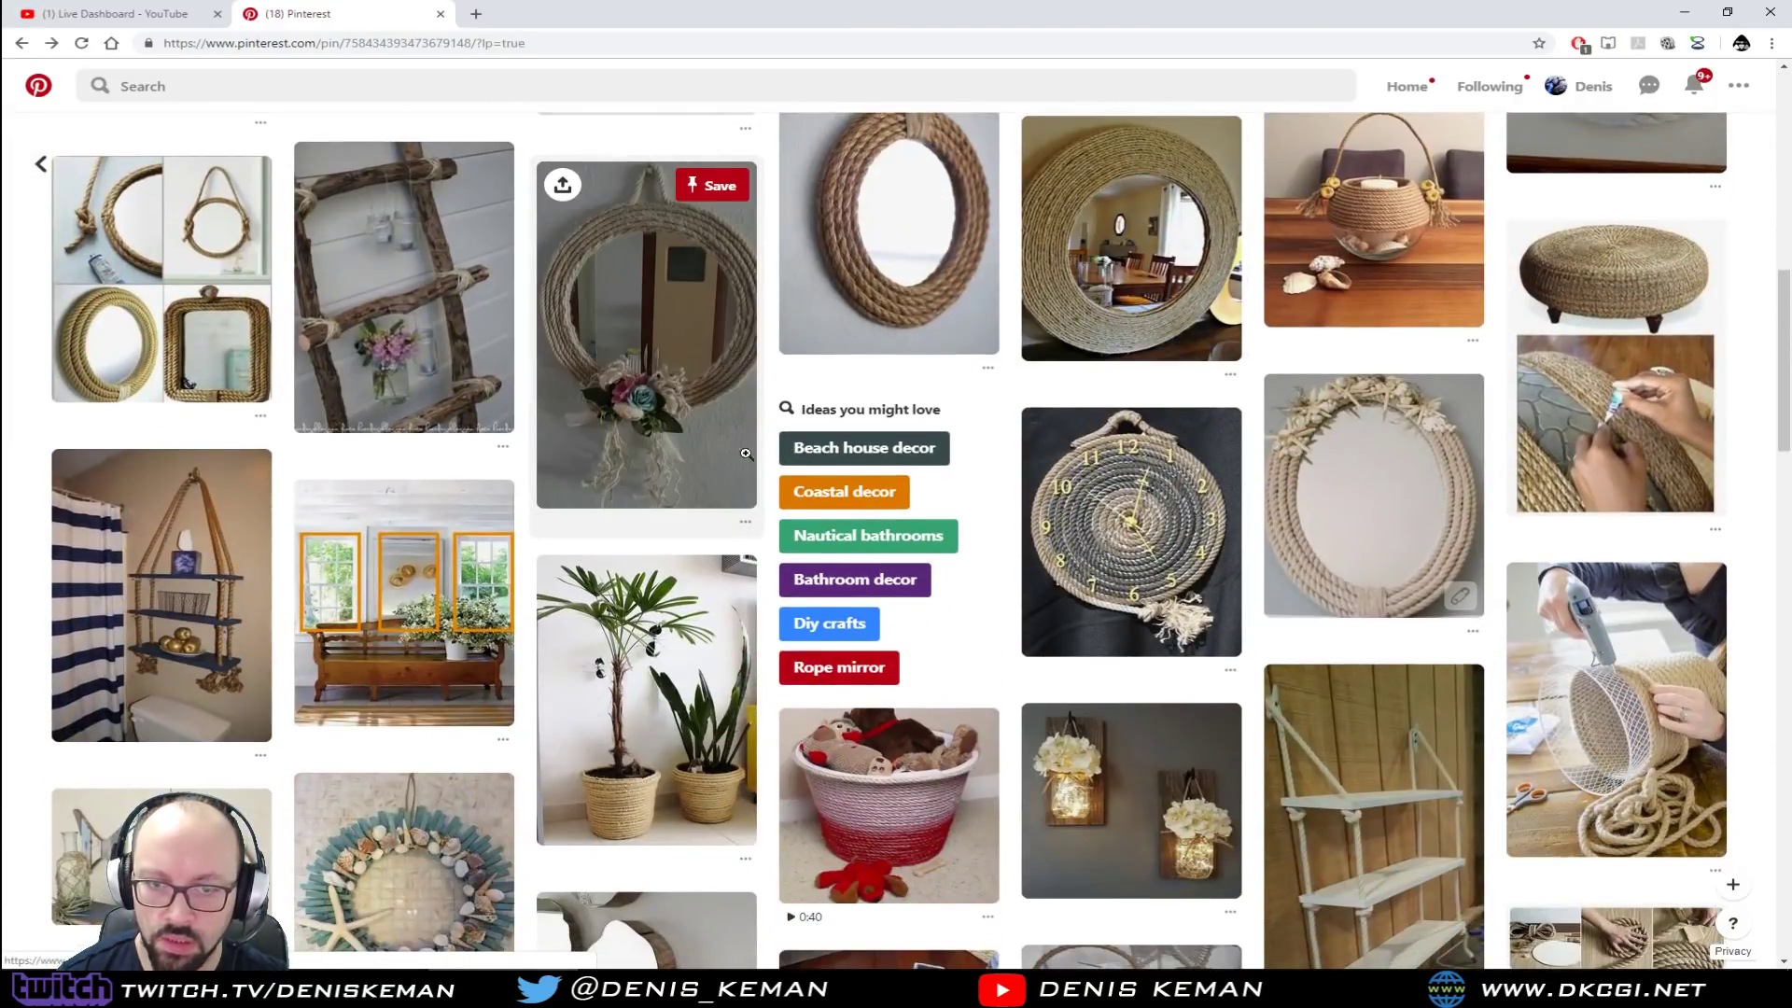
{"action": "key", "text": "alt+Left"}
Step: Look through the remaining related nautical and beach decor ideas down to the end of the feed
{"action": "scroll", "coordinate": [748, 455], "scroll_direction": "down", "scroll_amount": 5}
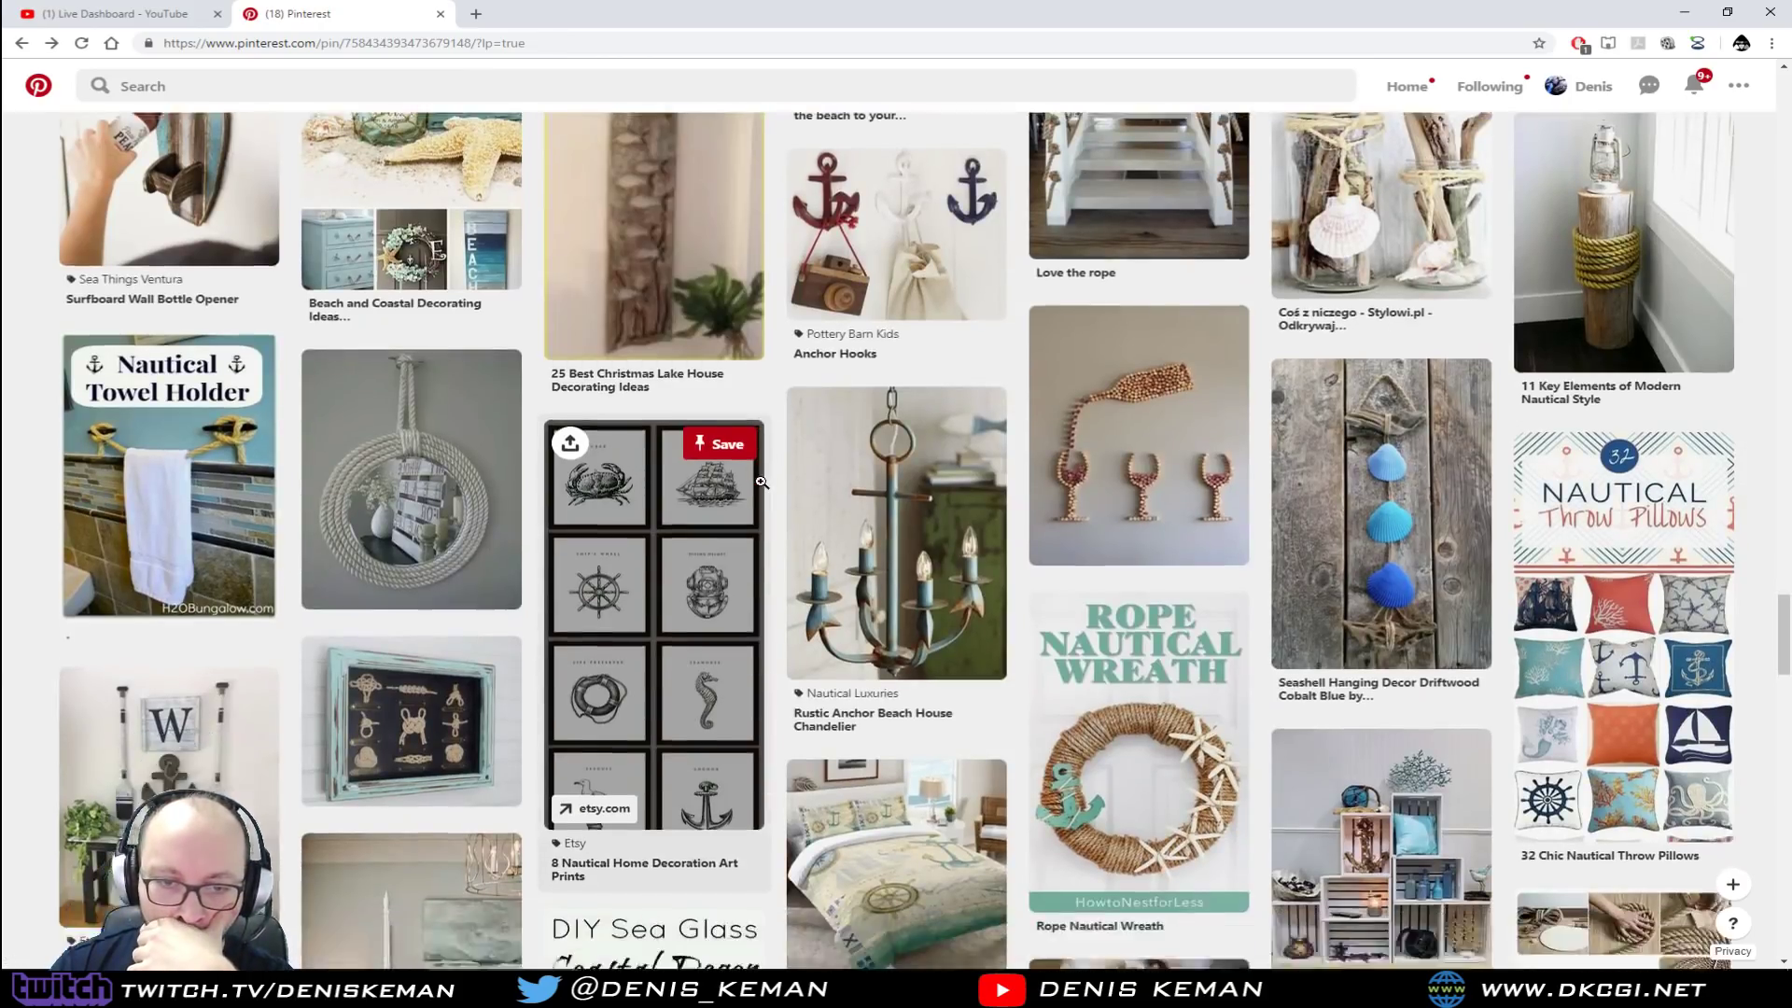
{"action": "scroll", "coordinate": [762, 481], "scroll_direction": "down", "scroll_amount": 4}
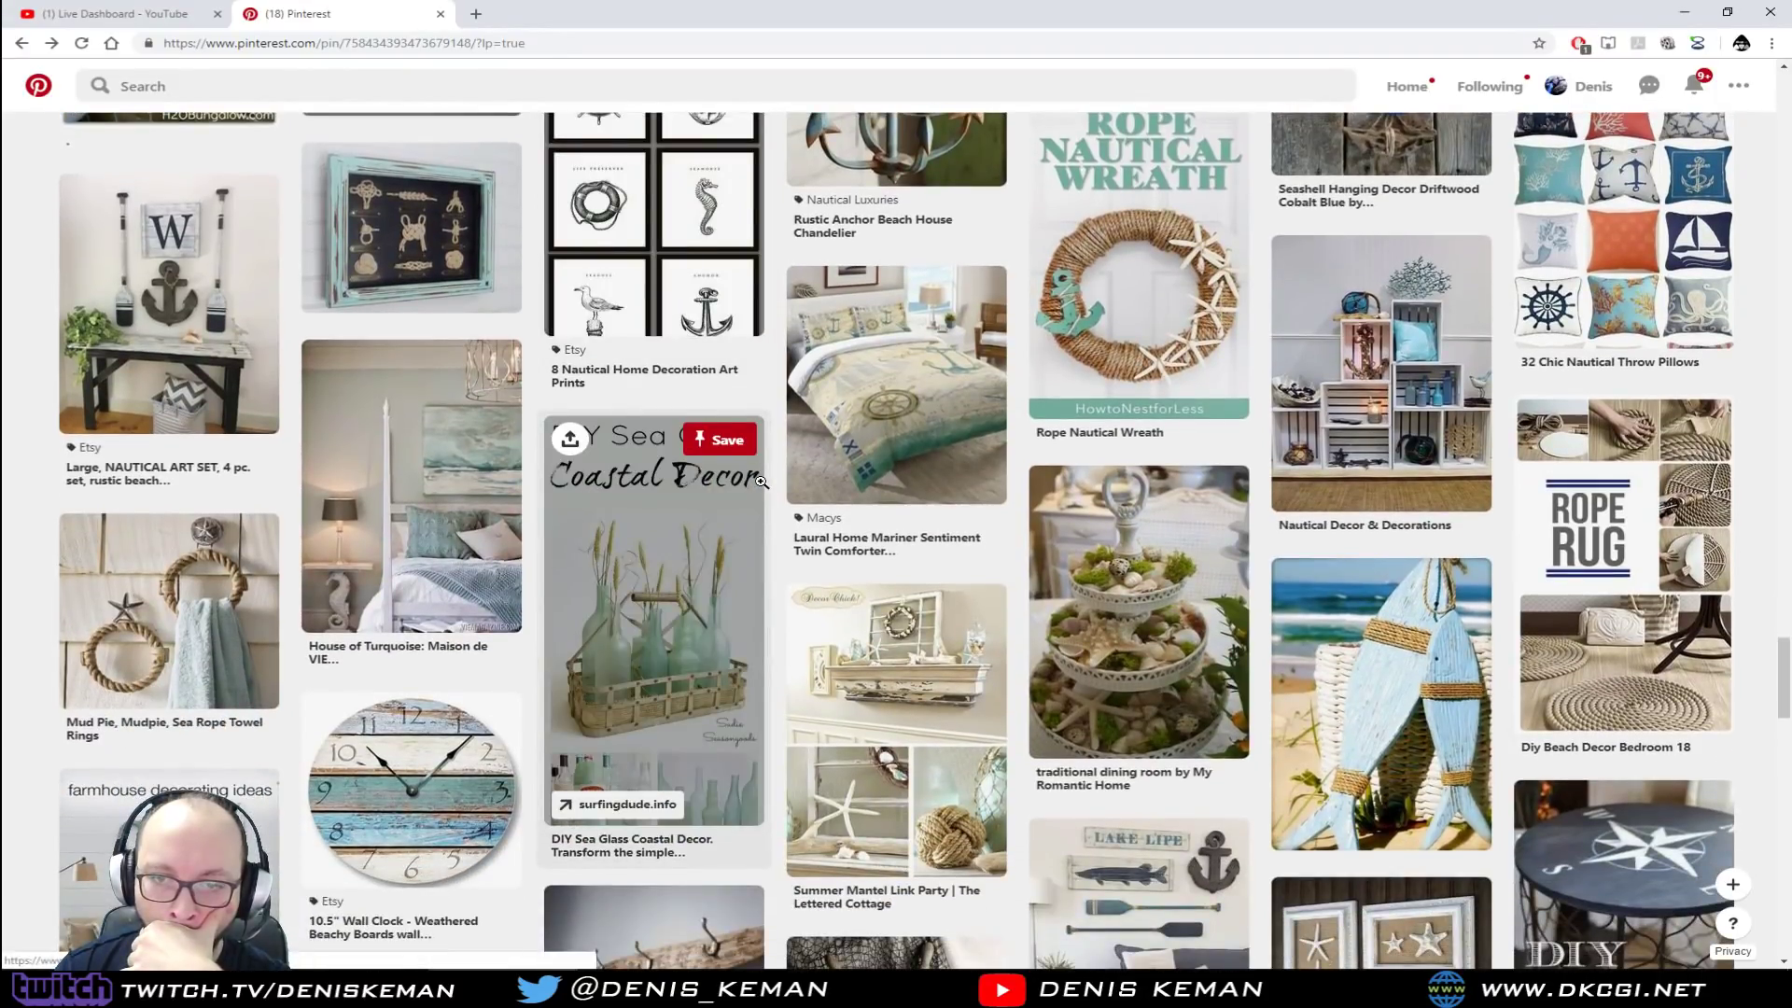
{"action": "scroll", "coordinate": [761, 481], "scroll_direction": "down", "scroll_amount": 5}
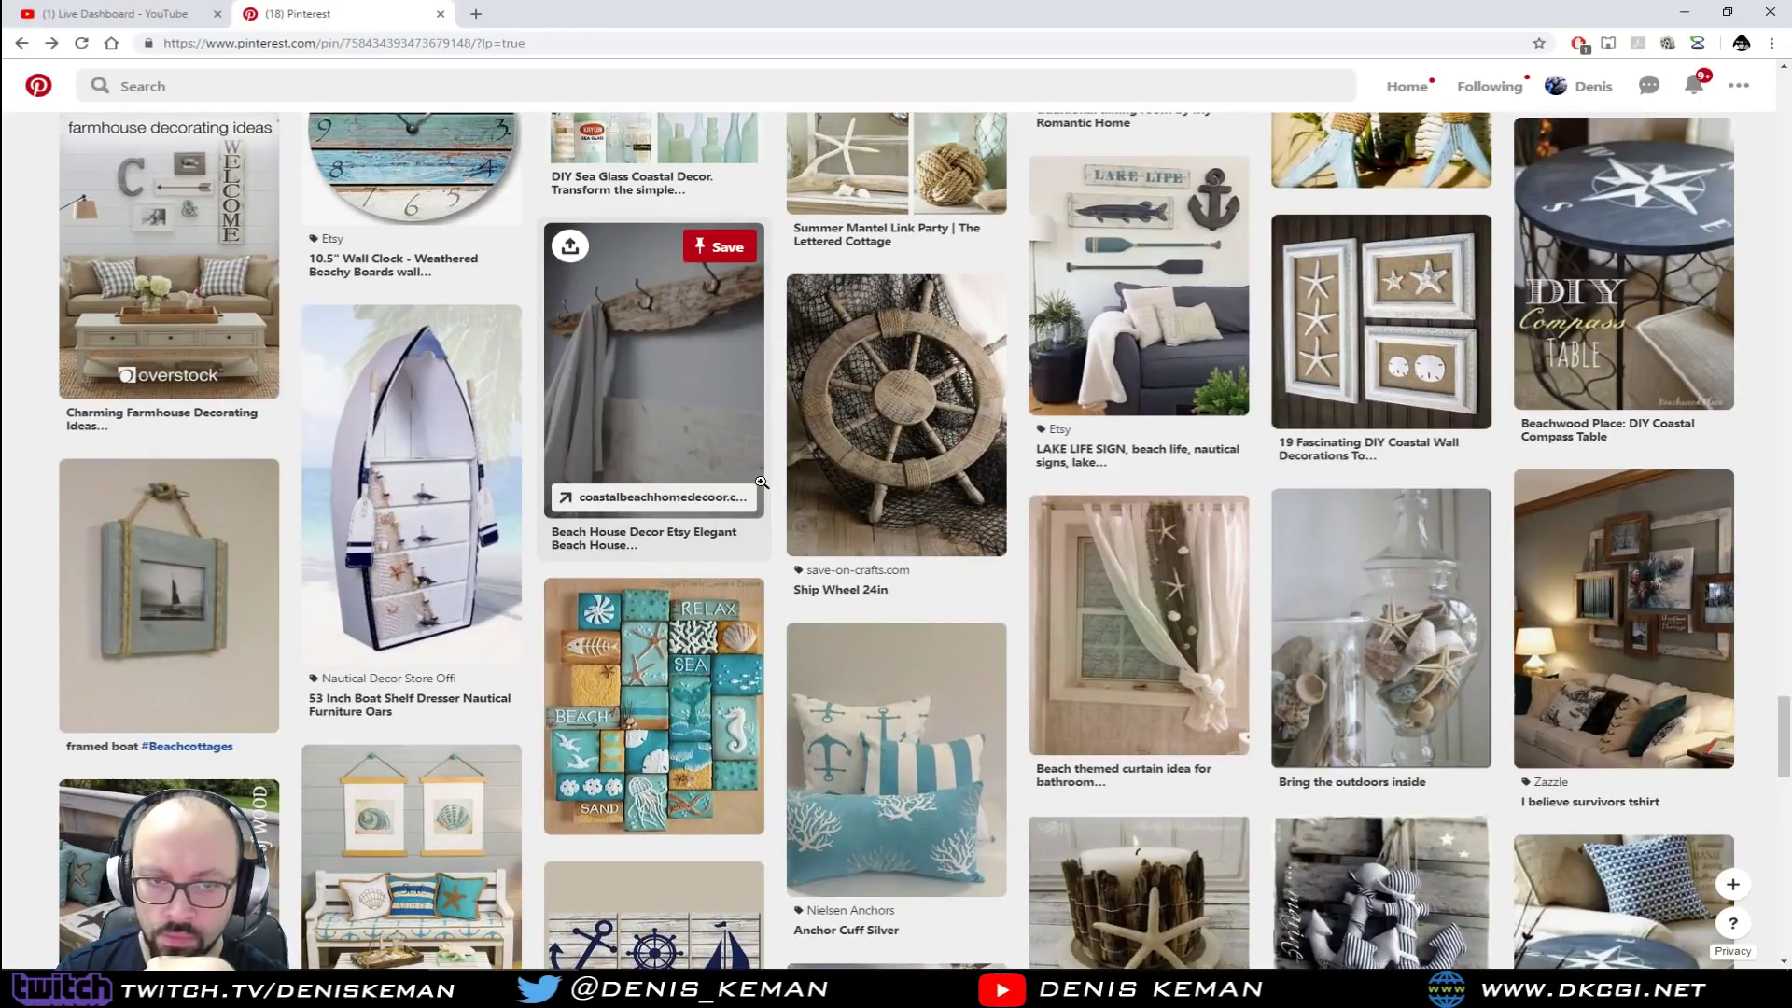
{"action": "scroll", "coordinate": [762, 482], "scroll_direction": "down", "scroll_amount": 4}
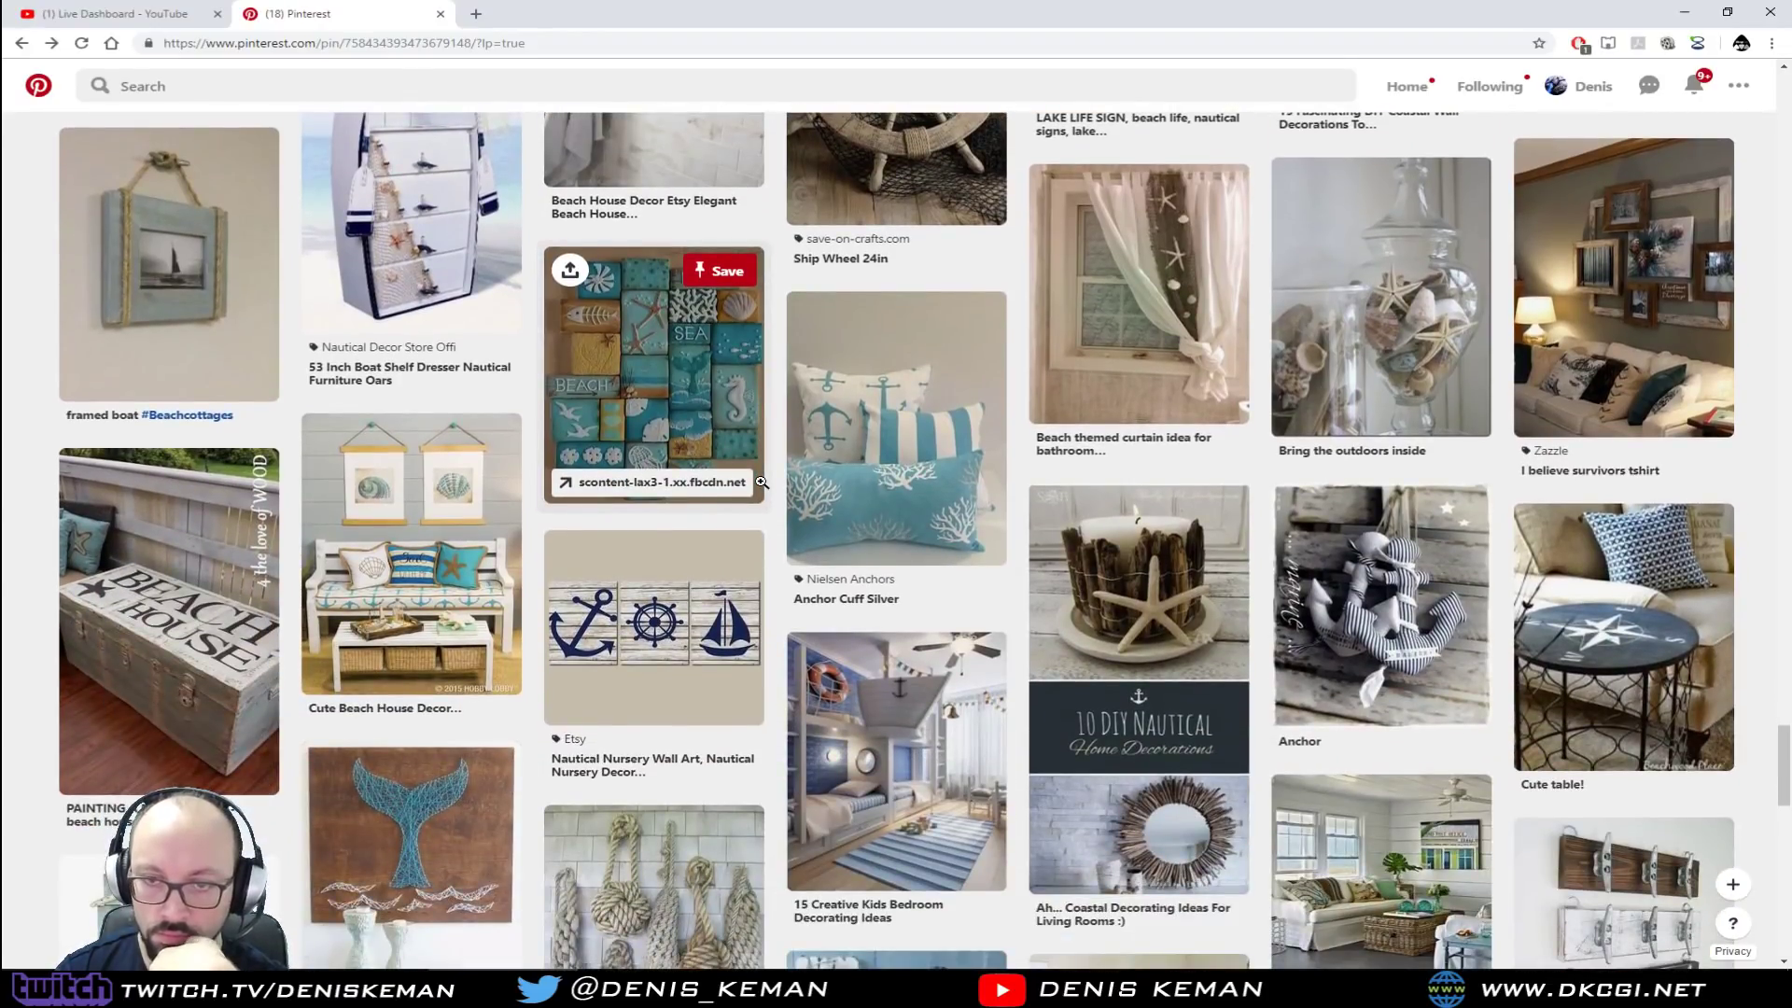
{"action": "scroll", "coordinate": [761, 481], "scroll_direction": "down", "scroll_amount": 3}
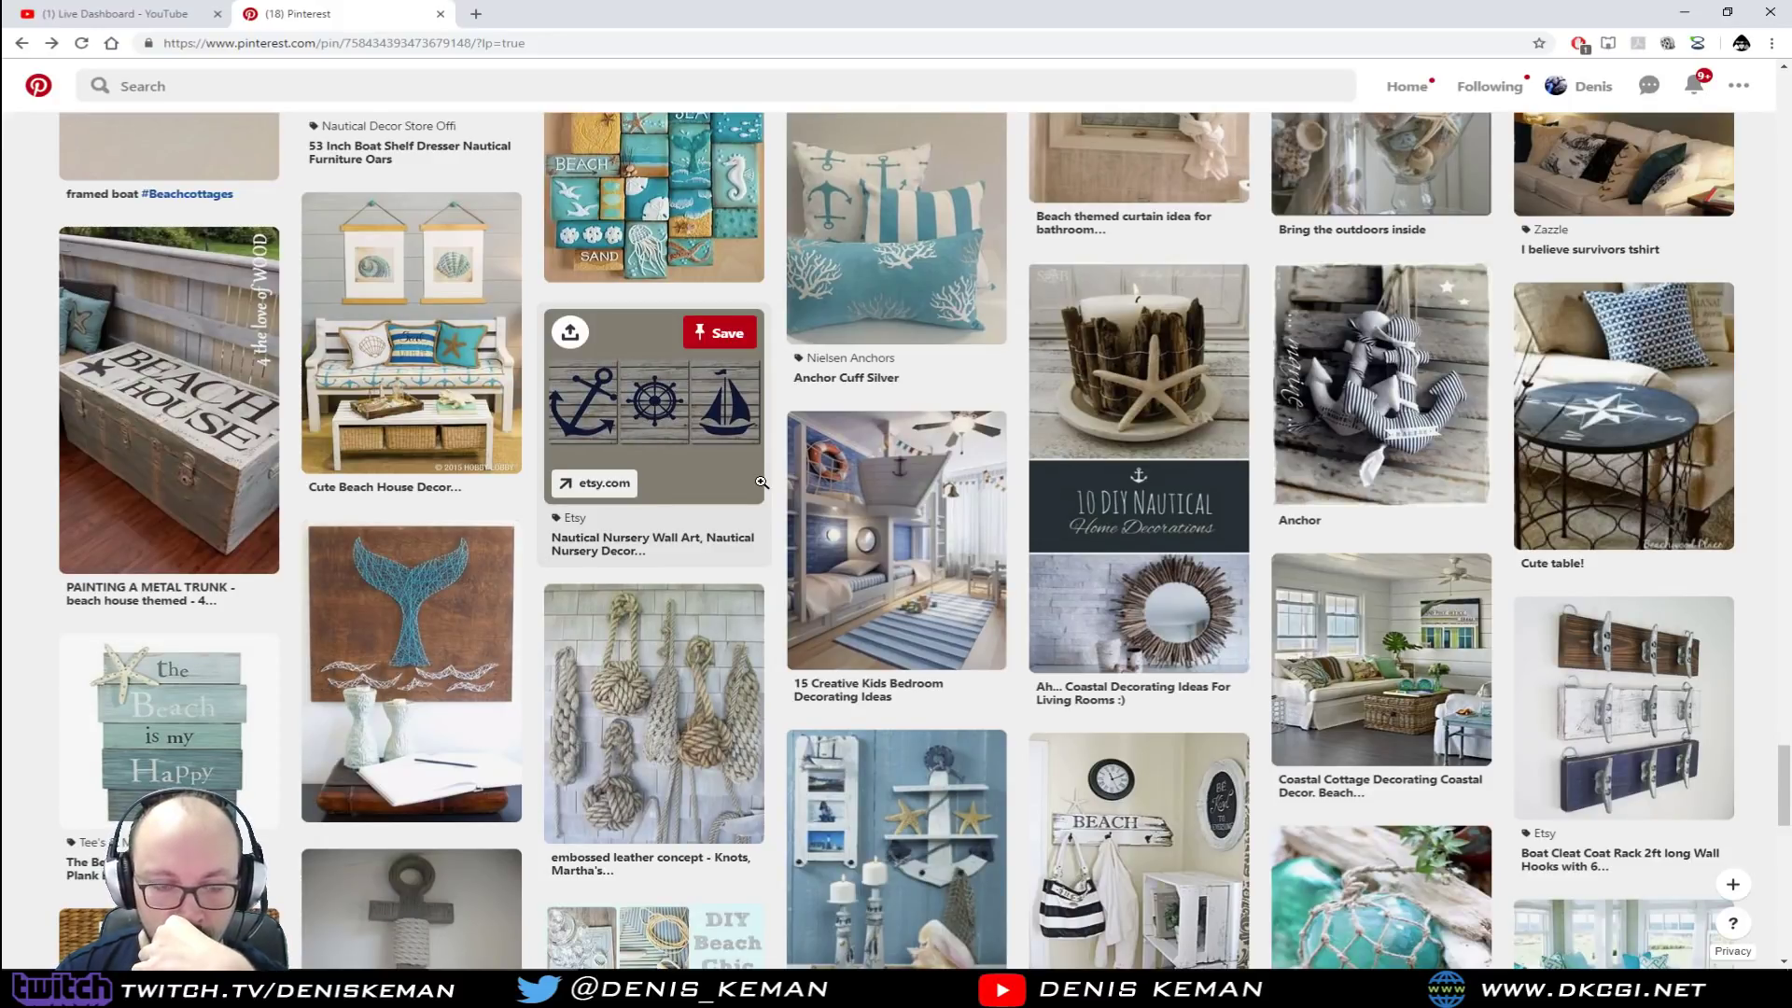
{"action": "scroll", "coordinate": [762, 481], "scroll_direction": "down", "scroll_amount": 3}
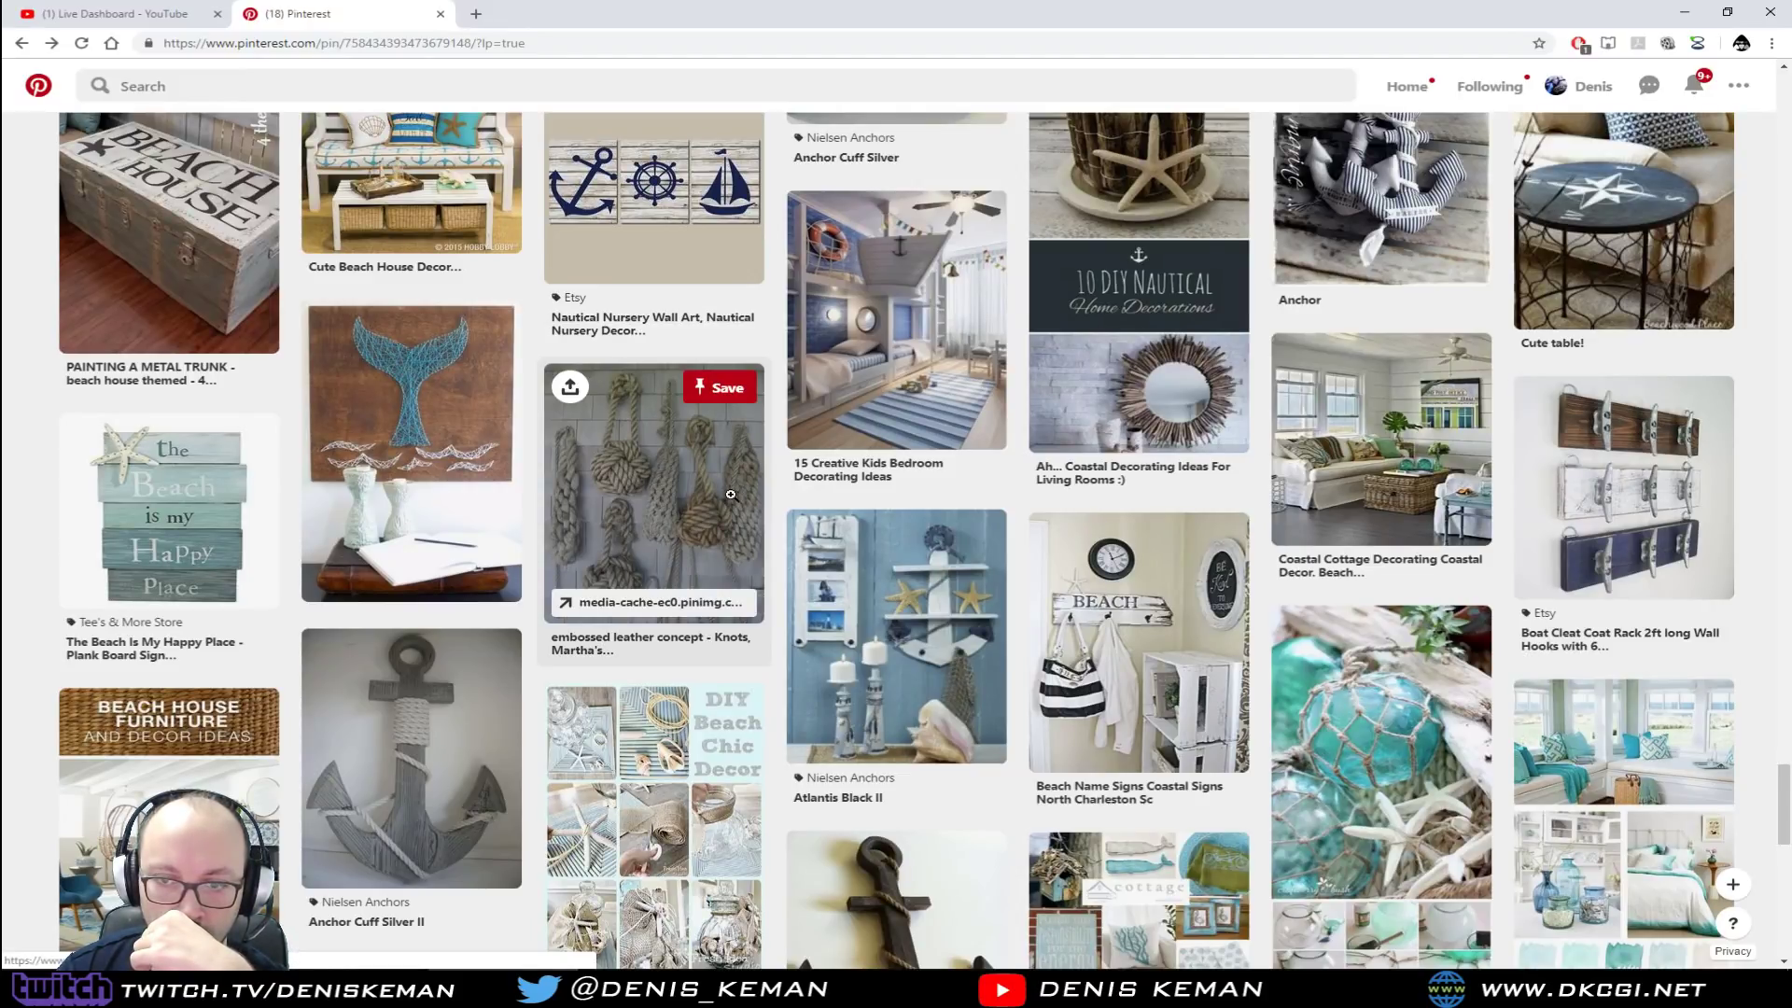
{"action": "scroll", "coordinate": [731, 494], "scroll_direction": "down", "scroll_amount": 5}
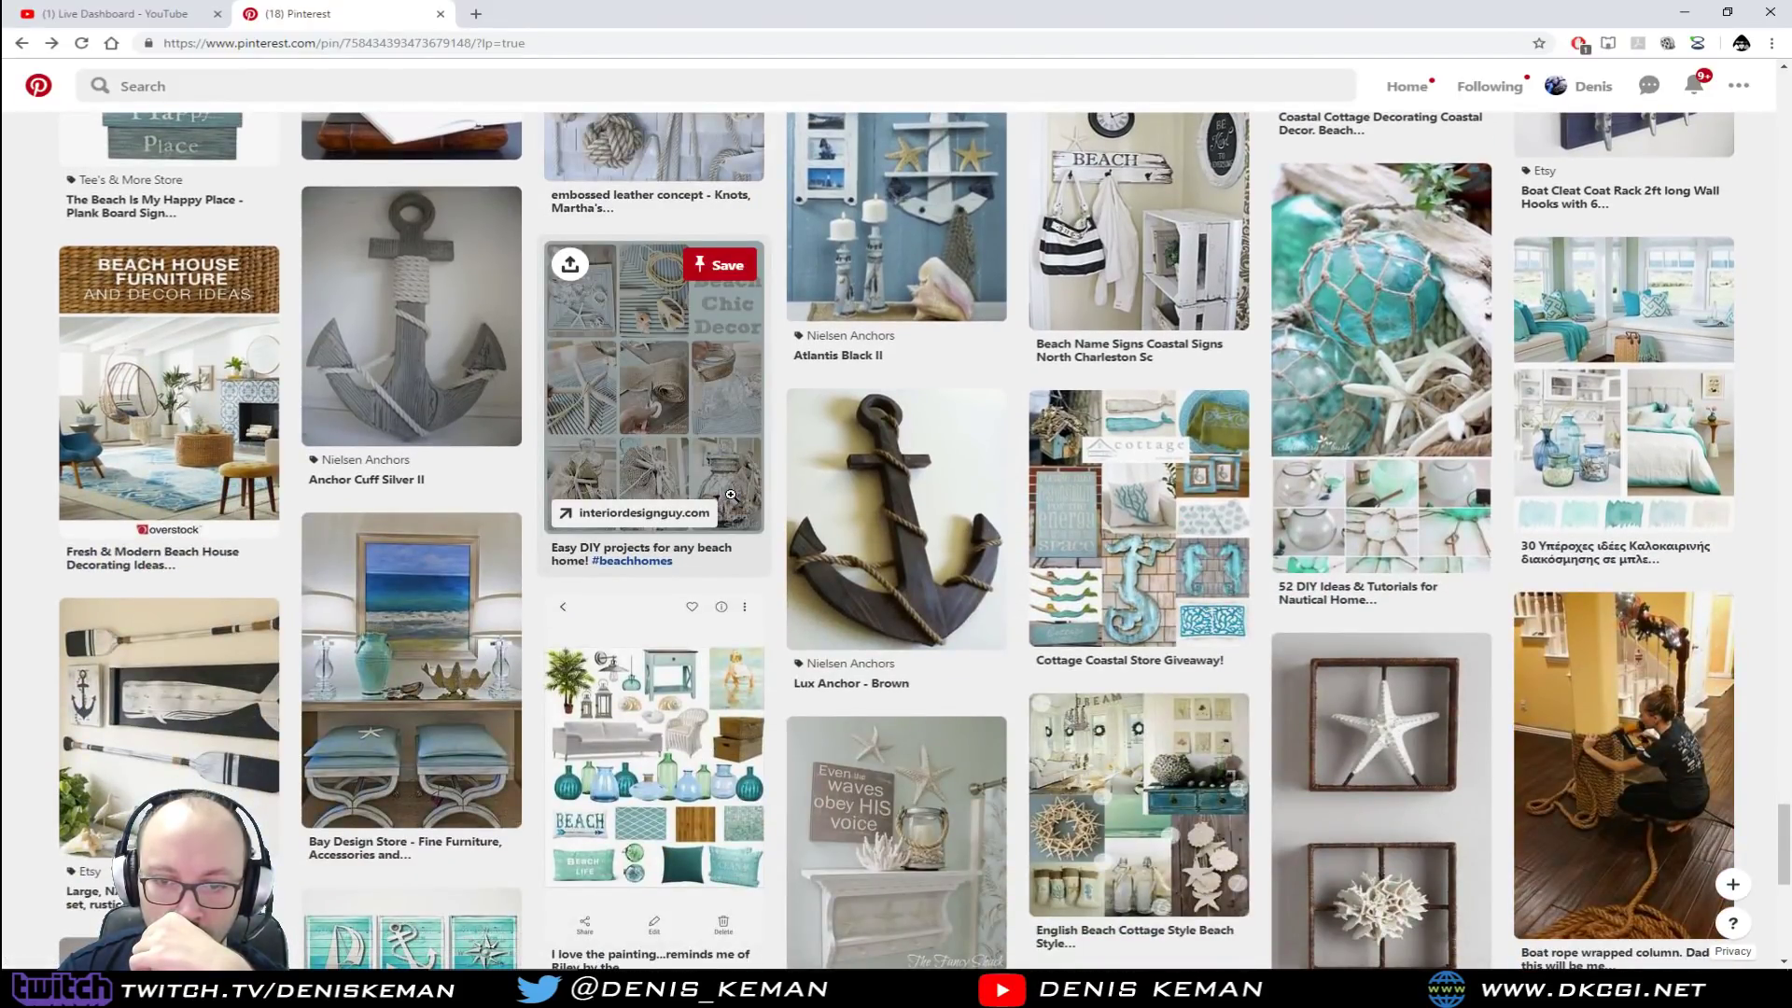
{"action": "scroll", "coordinate": [730, 495], "scroll_direction": "down", "scroll_amount": 7}
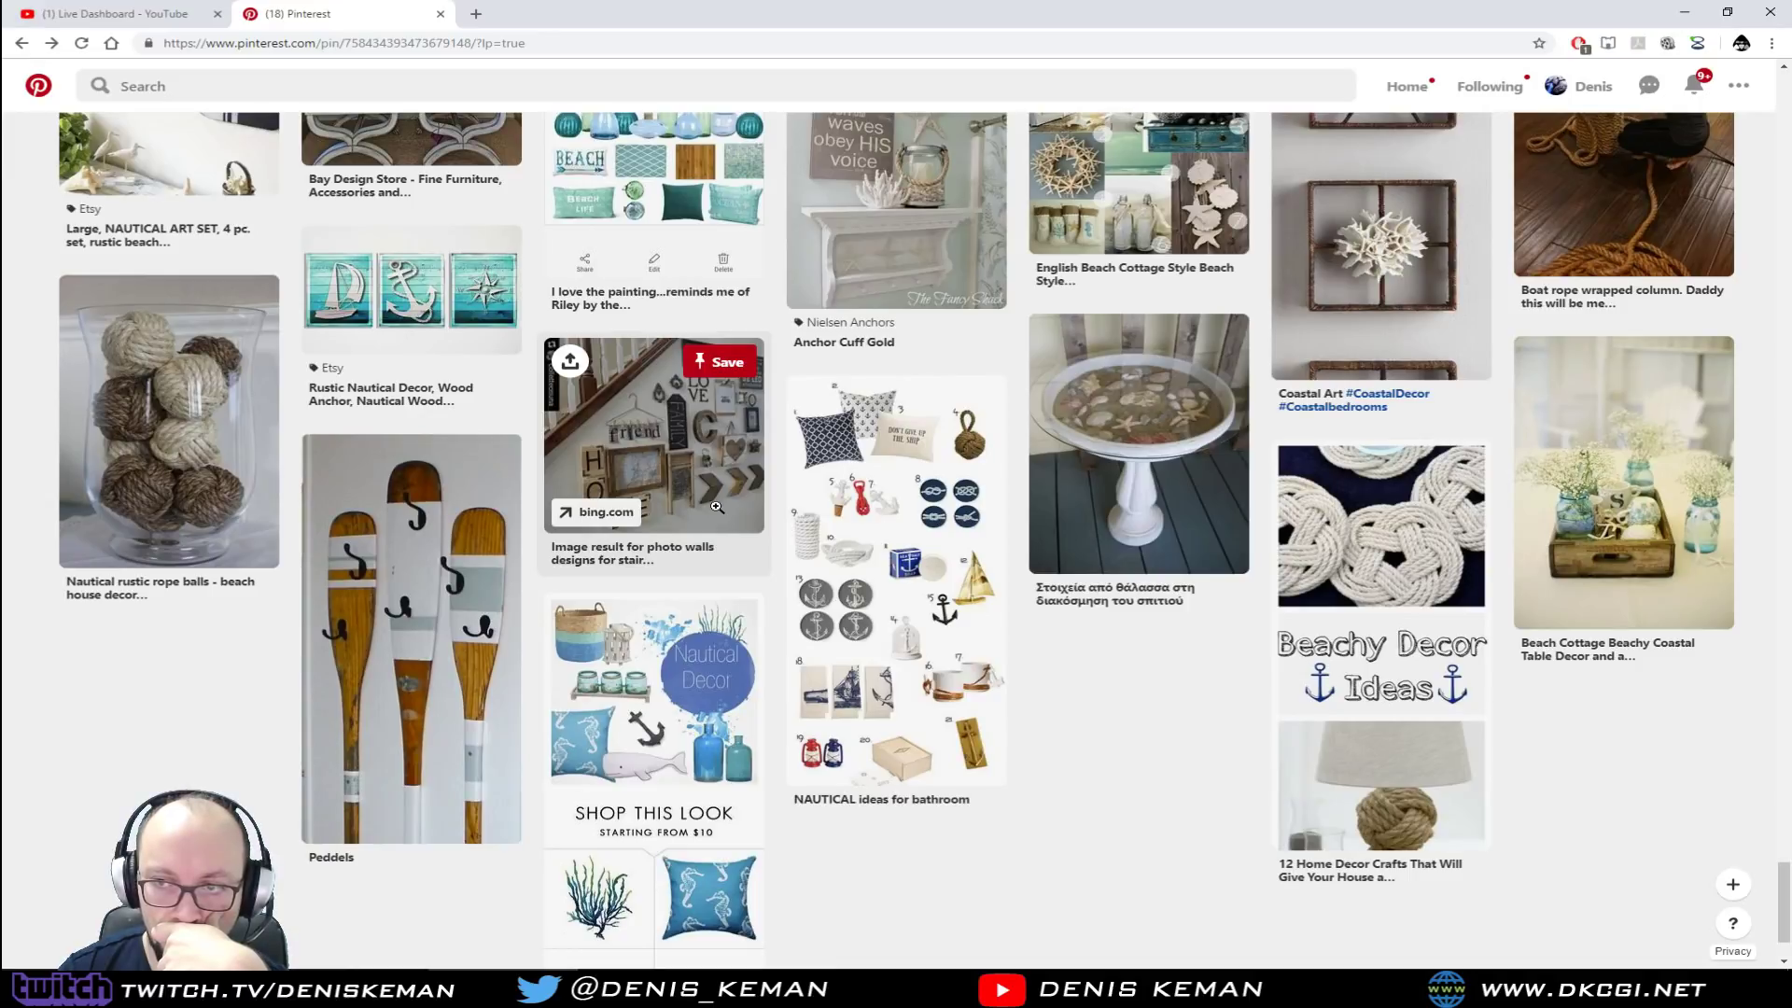
{"action": "scroll", "coordinate": [716, 507], "scroll_direction": "up", "scroll_amount": 6}
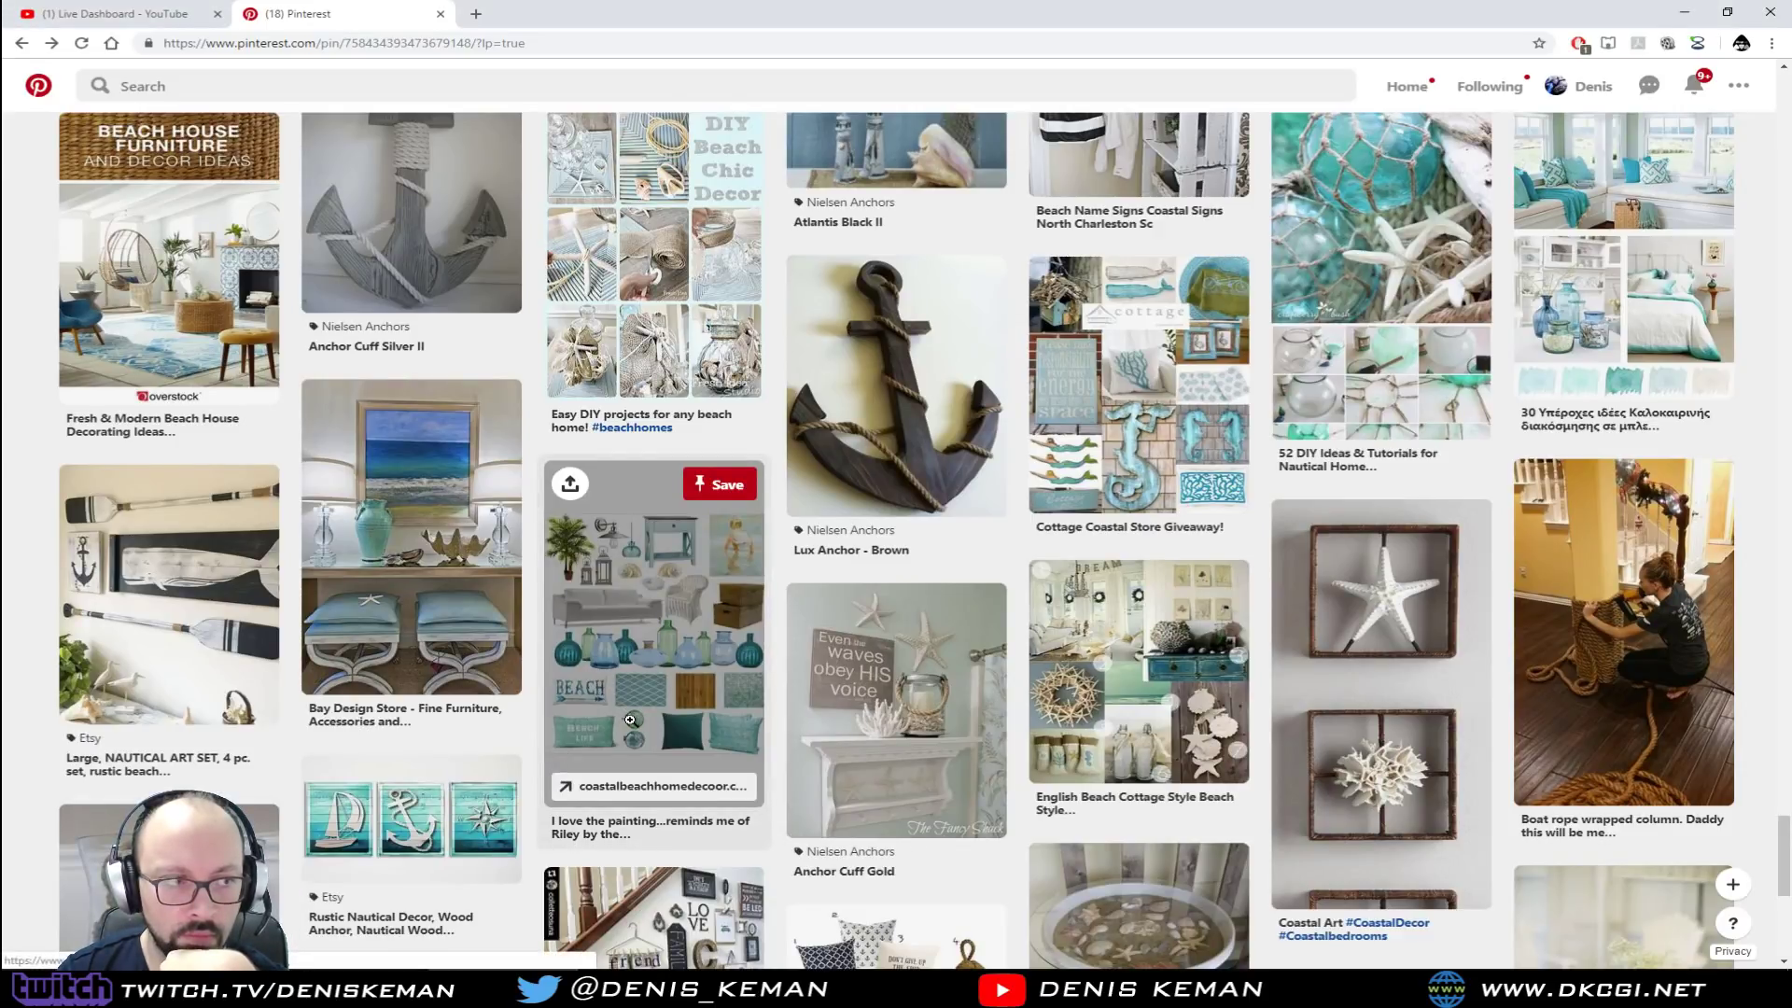
{"action": "scroll", "coordinate": [630, 720], "scroll_direction": "down", "scroll_amount": 6}
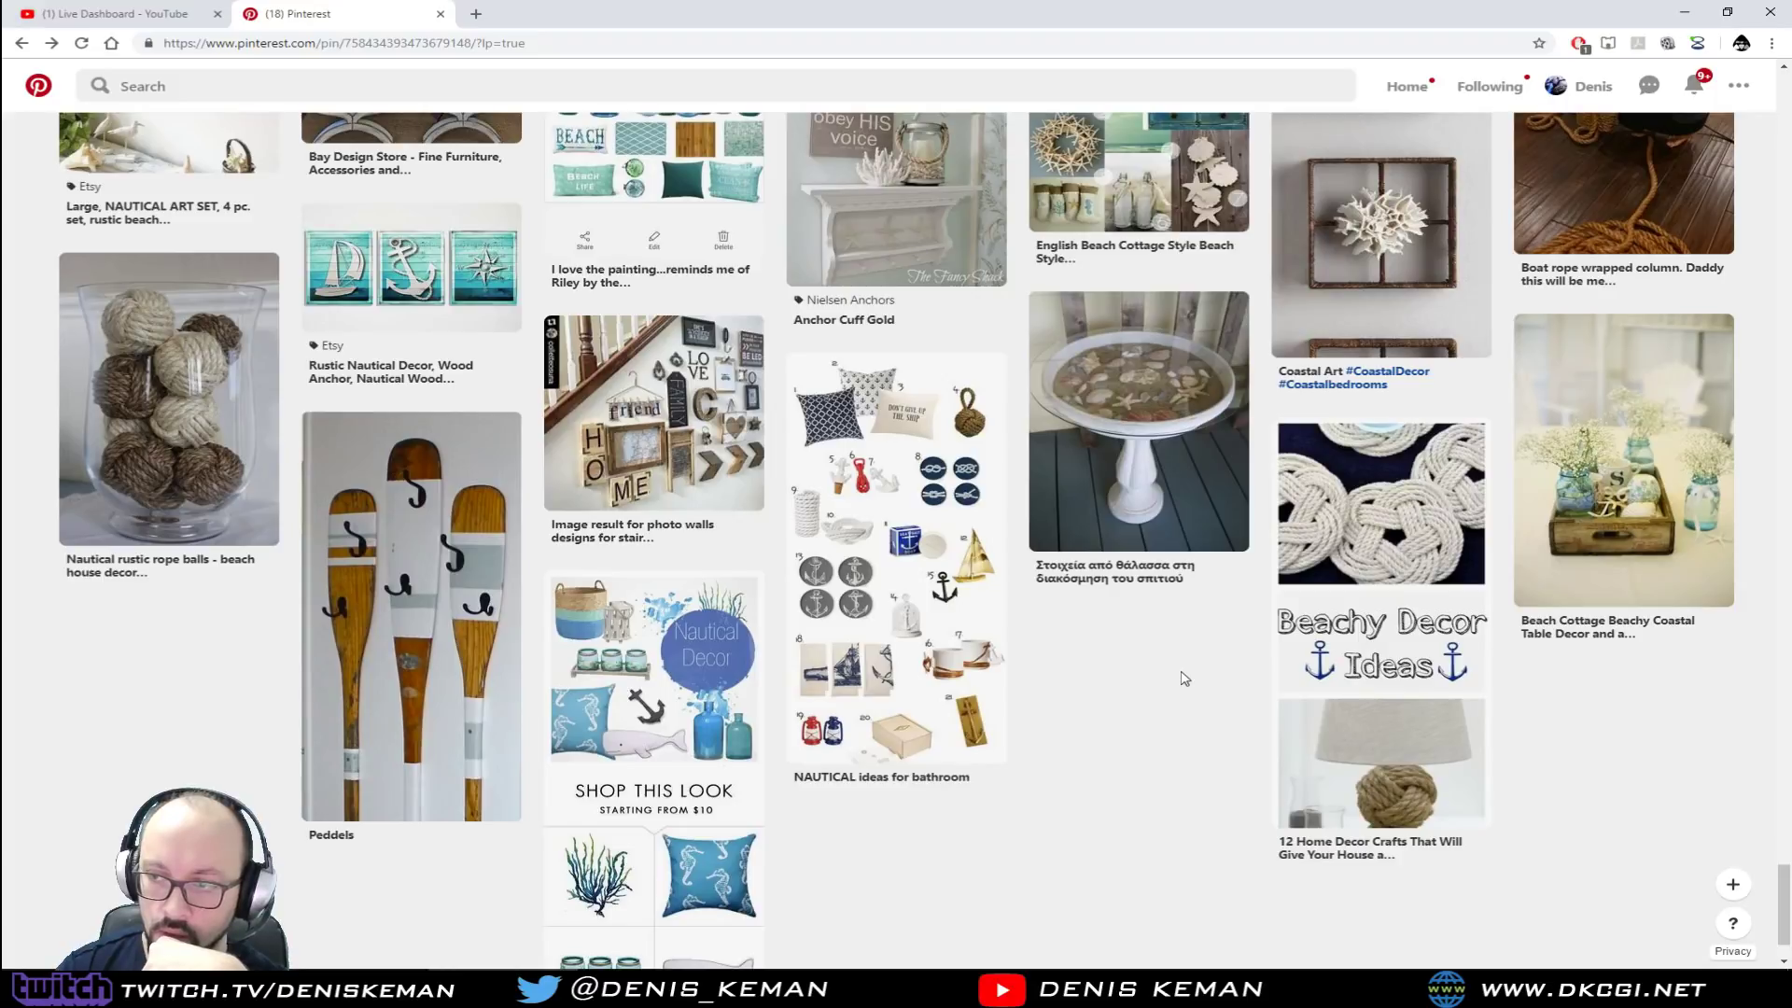
{"action": "scroll", "coordinate": [1184, 678], "scroll_direction": "down", "scroll_amount": 1}
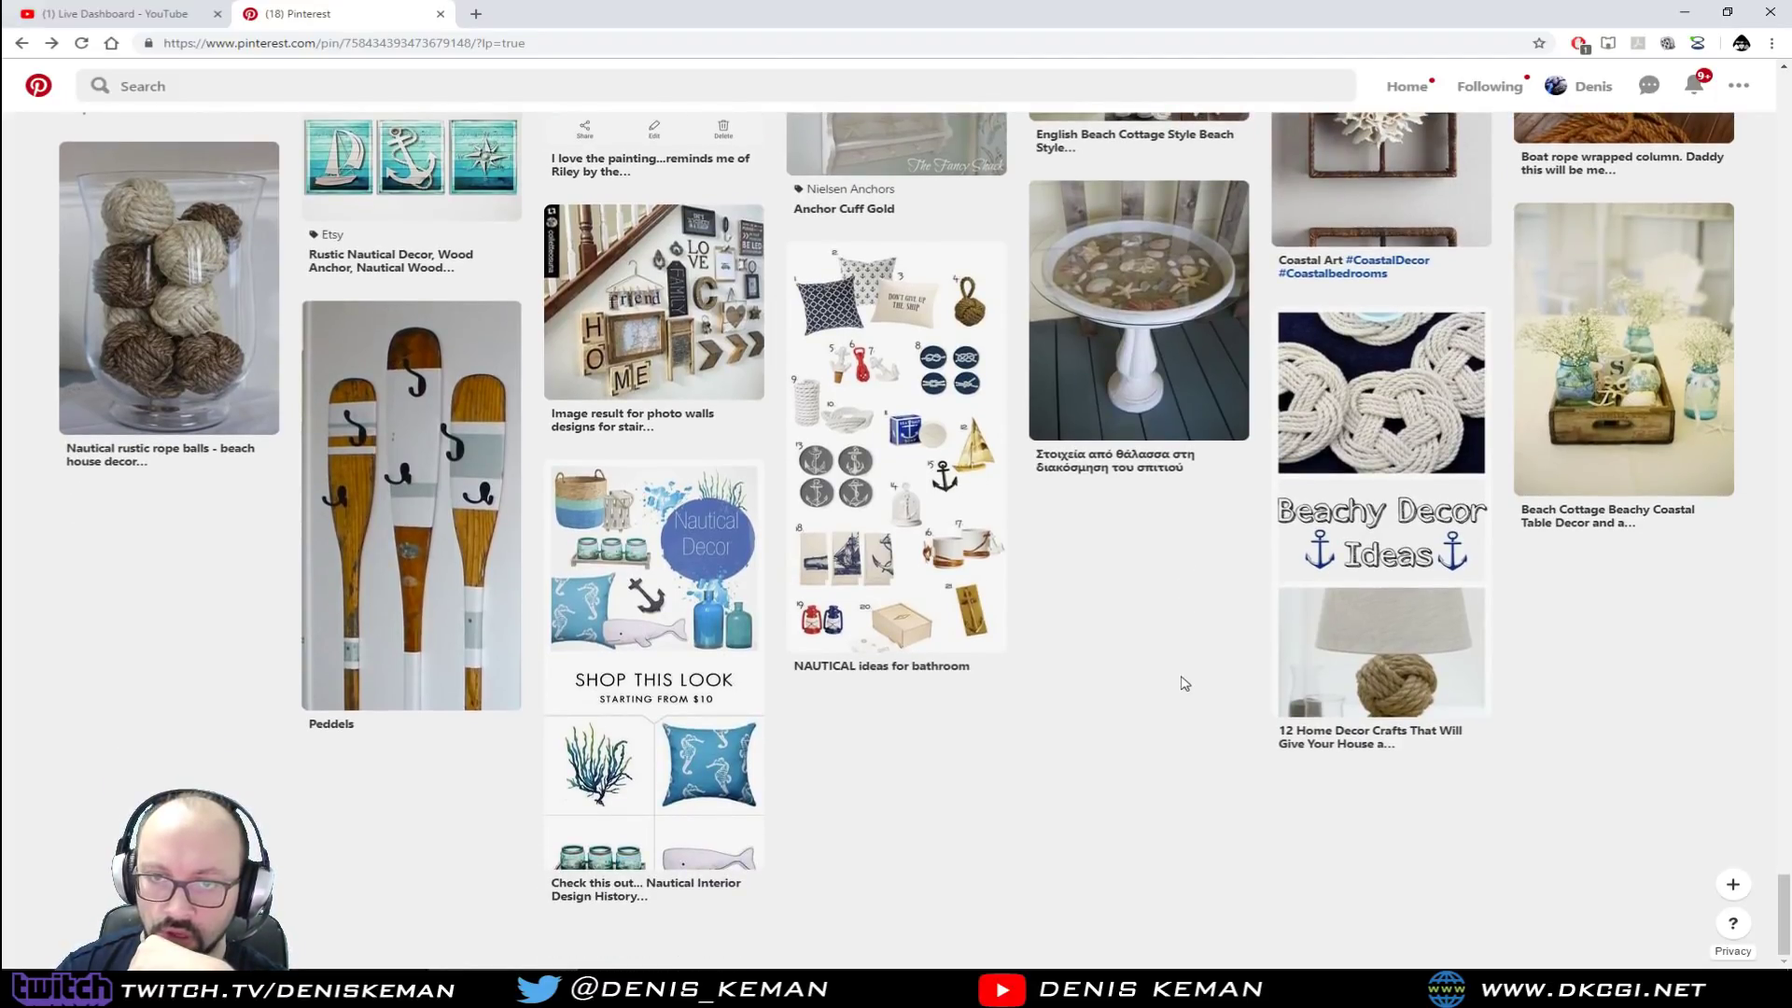
Step: Review the nautical decor ideas again from the end of the feed back to the start of "People also love these ideas"
{"action": "scroll", "coordinate": [1184, 681], "scroll_direction": "up", "scroll_amount": 10}
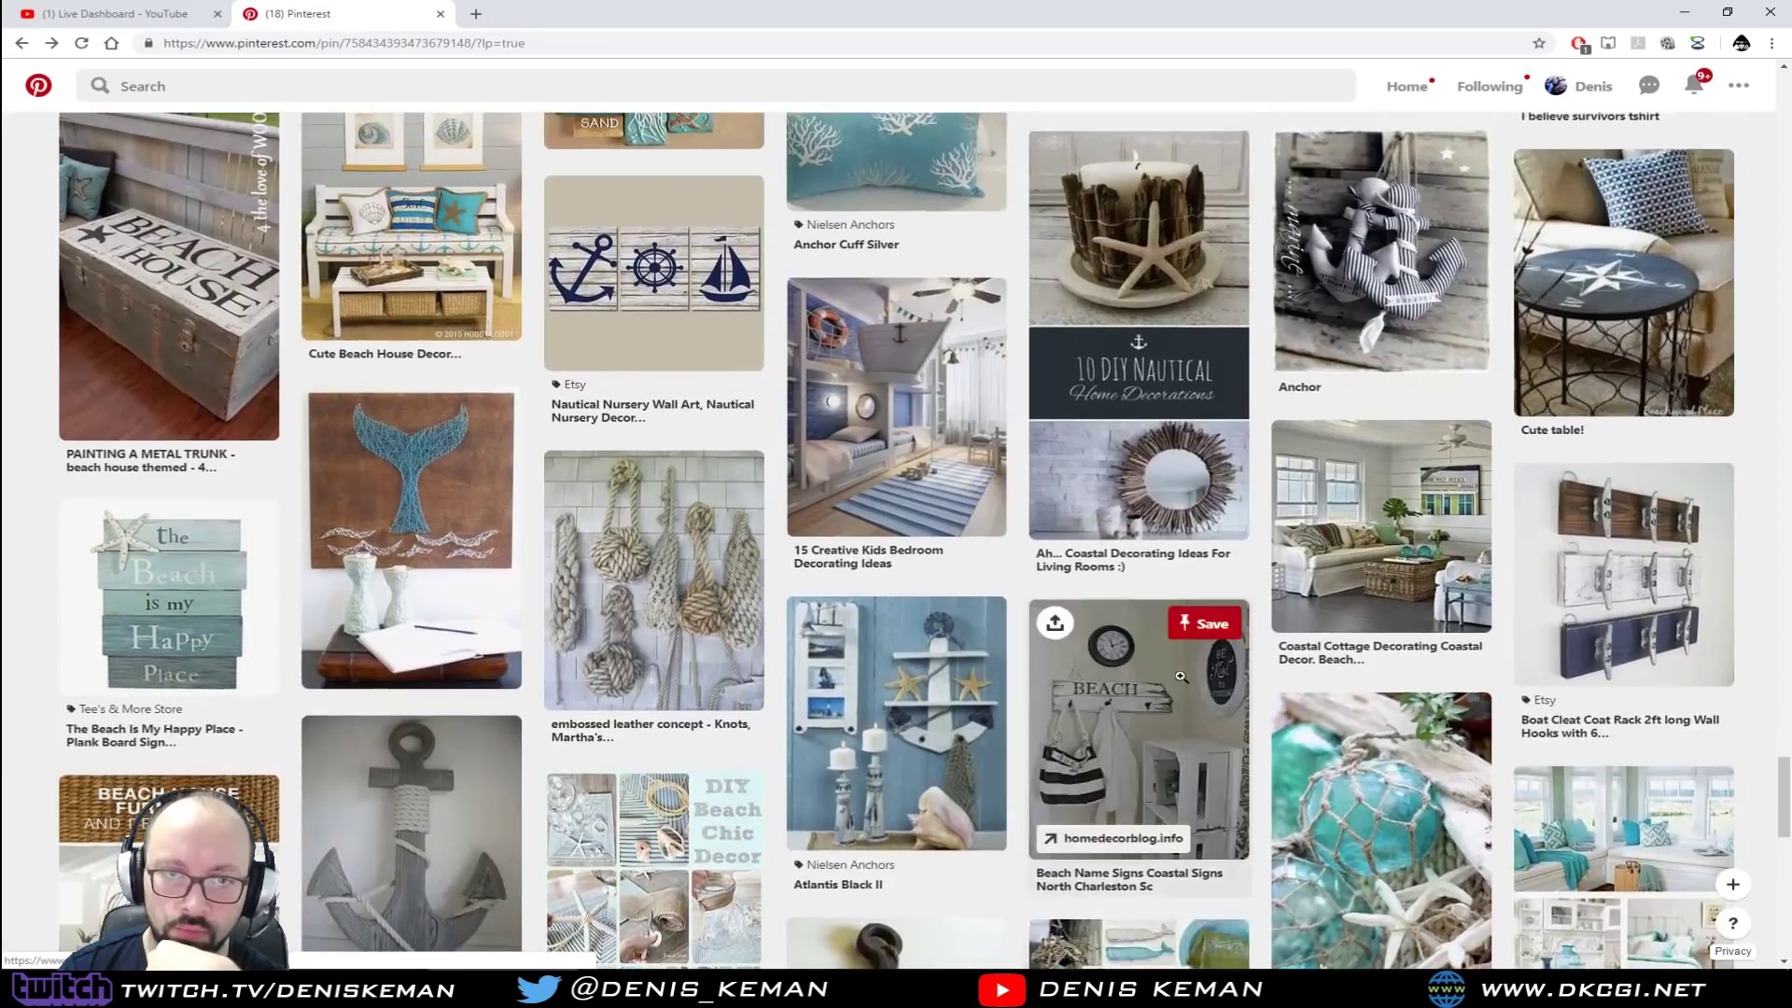
{"action": "scroll", "coordinate": [1181, 675], "scroll_direction": "up", "scroll_amount": 6}
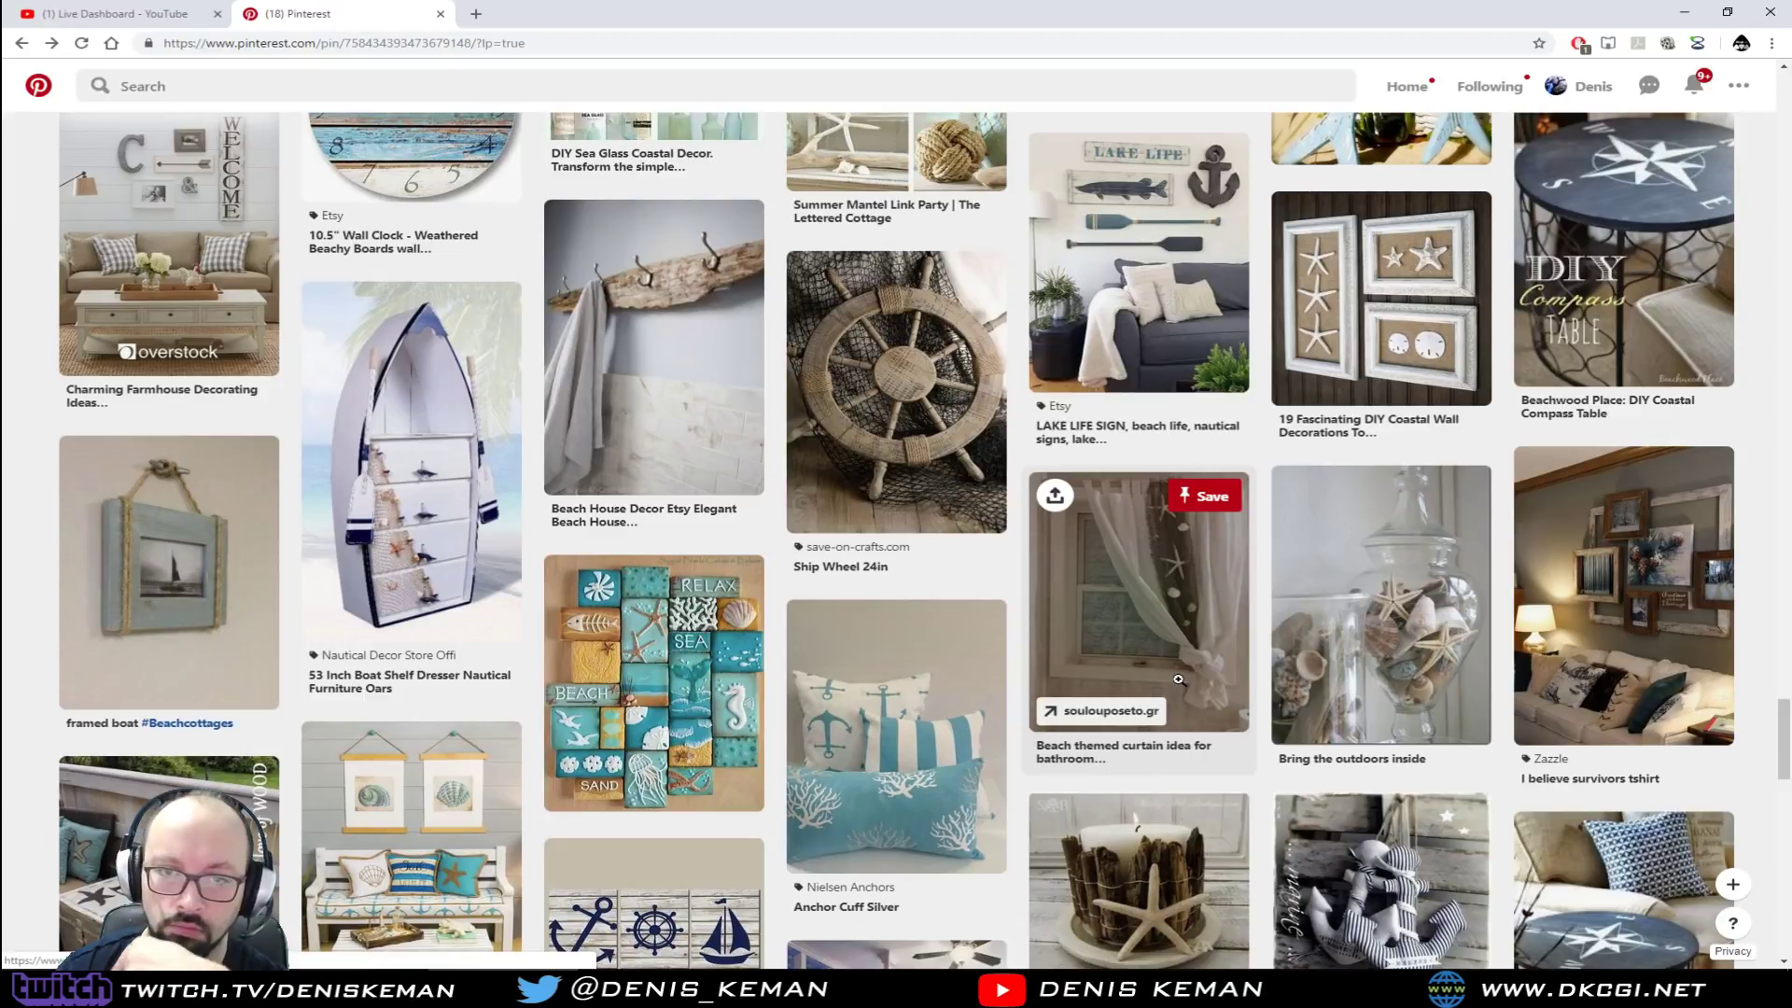
{"action": "scroll", "coordinate": [1179, 679], "scroll_direction": "up", "scroll_amount": 3}
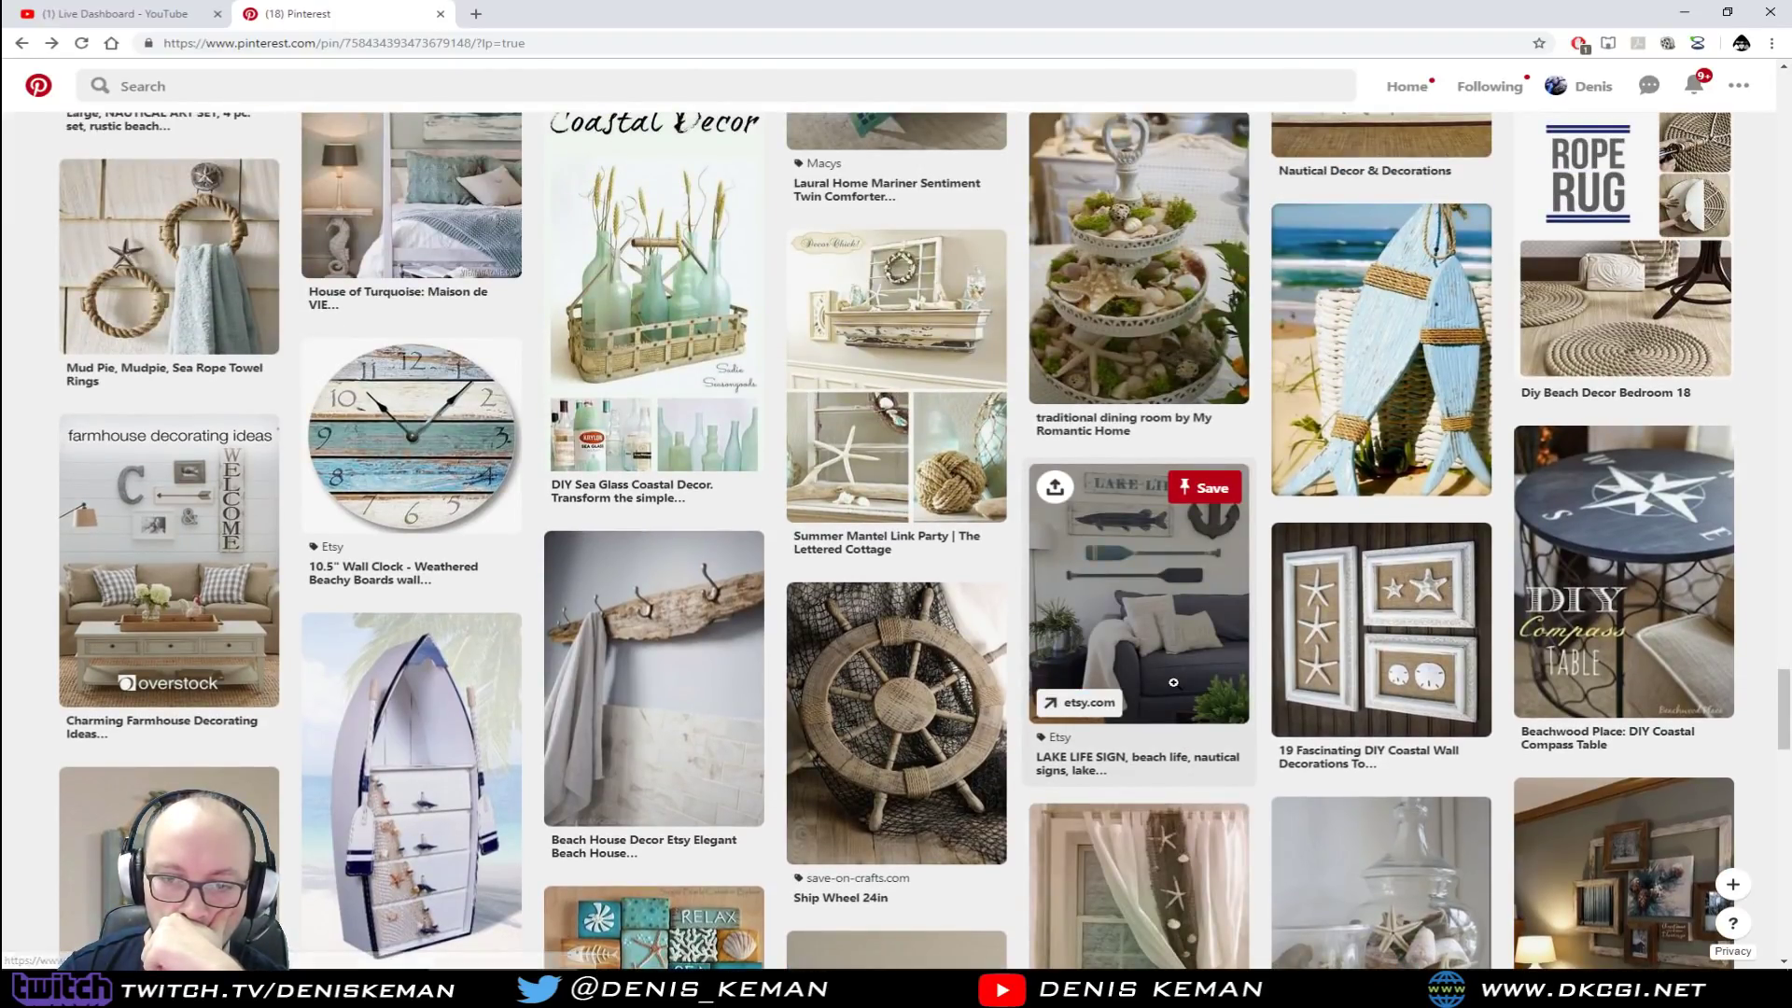
{"action": "scroll", "coordinate": [1178, 679], "scroll_direction": "up", "scroll_amount": 3}
{"action": "scroll", "coordinate": [1173, 683], "scroll_direction": "up", "scroll_amount": 9}
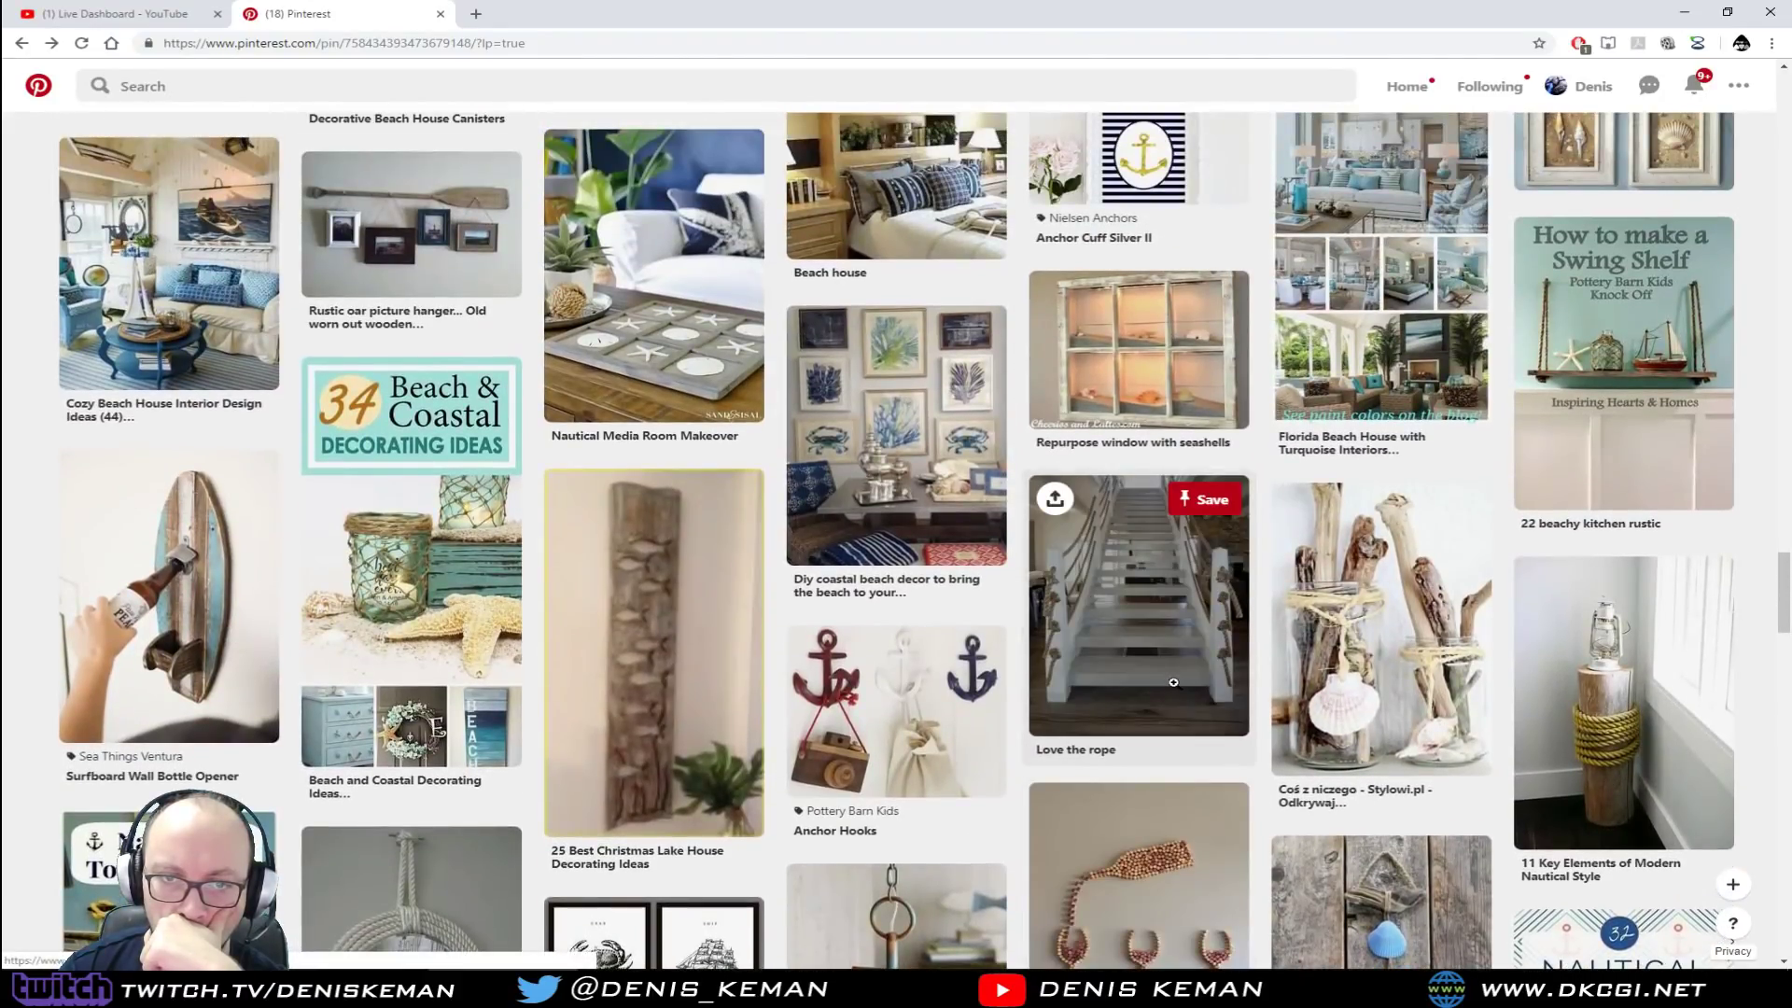
{"action": "scroll", "coordinate": [1173, 683], "scroll_direction": "up", "scroll_amount": 7}
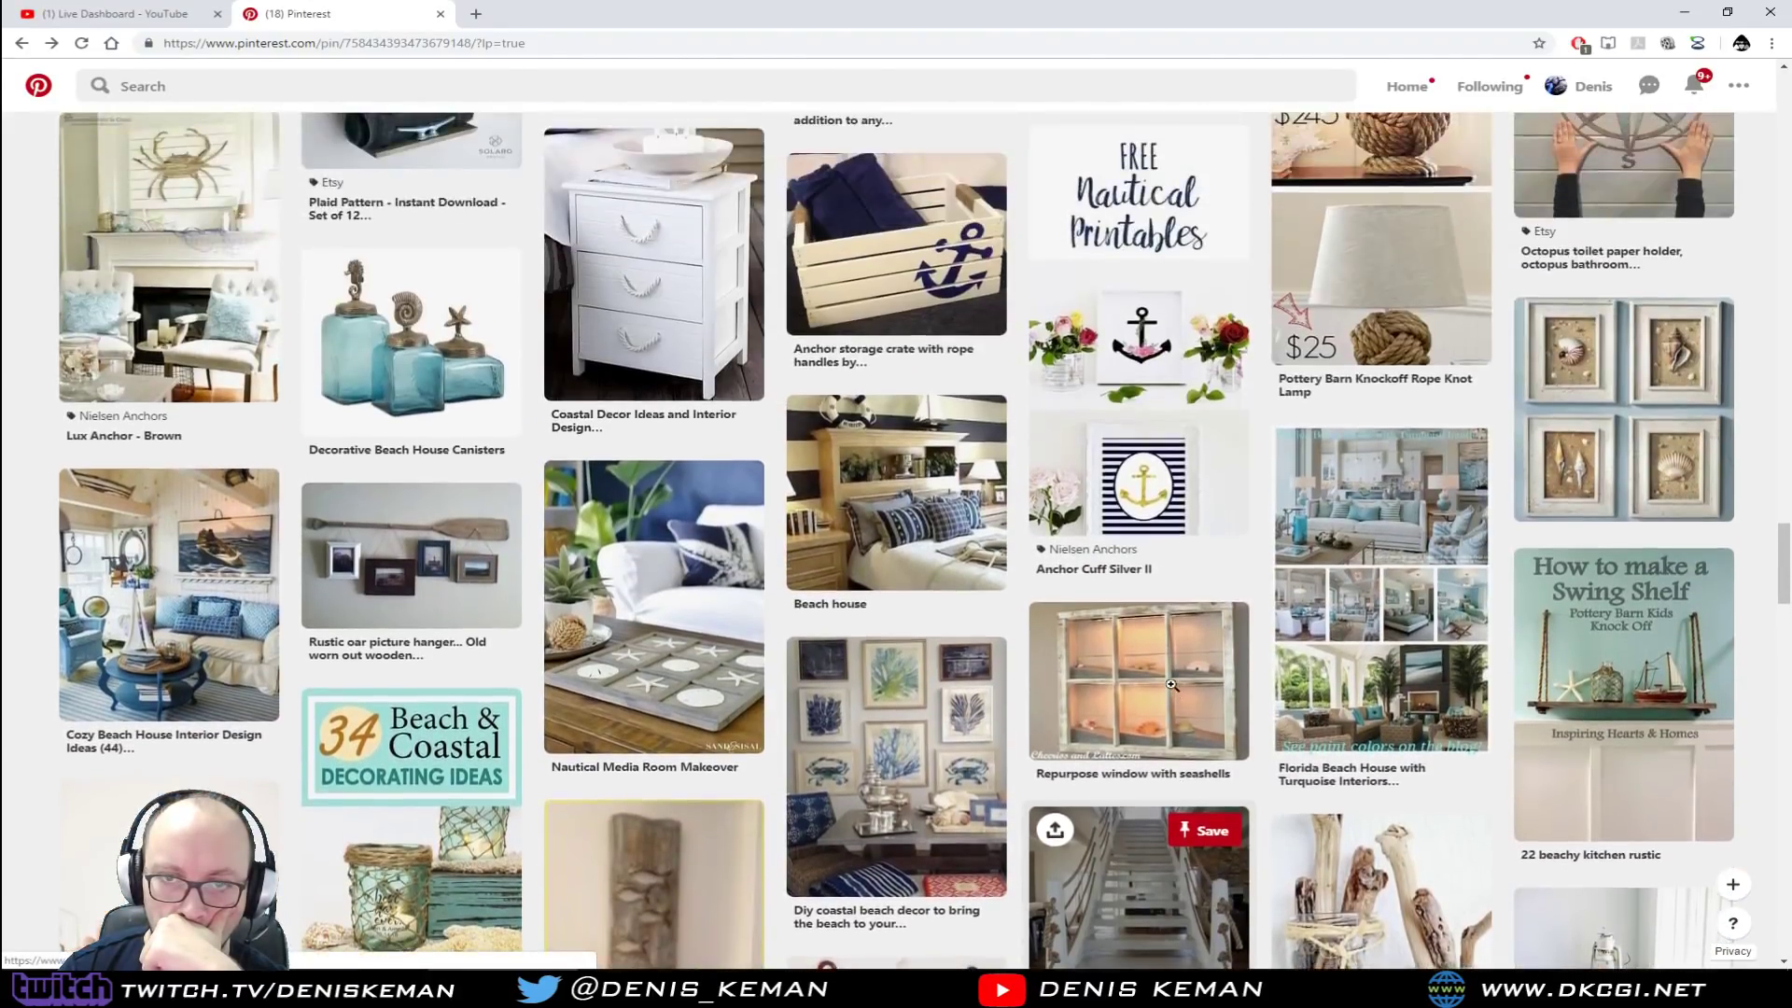
{"action": "scroll", "coordinate": [1173, 685], "scroll_direction": "up", "scroll_amount": 5}
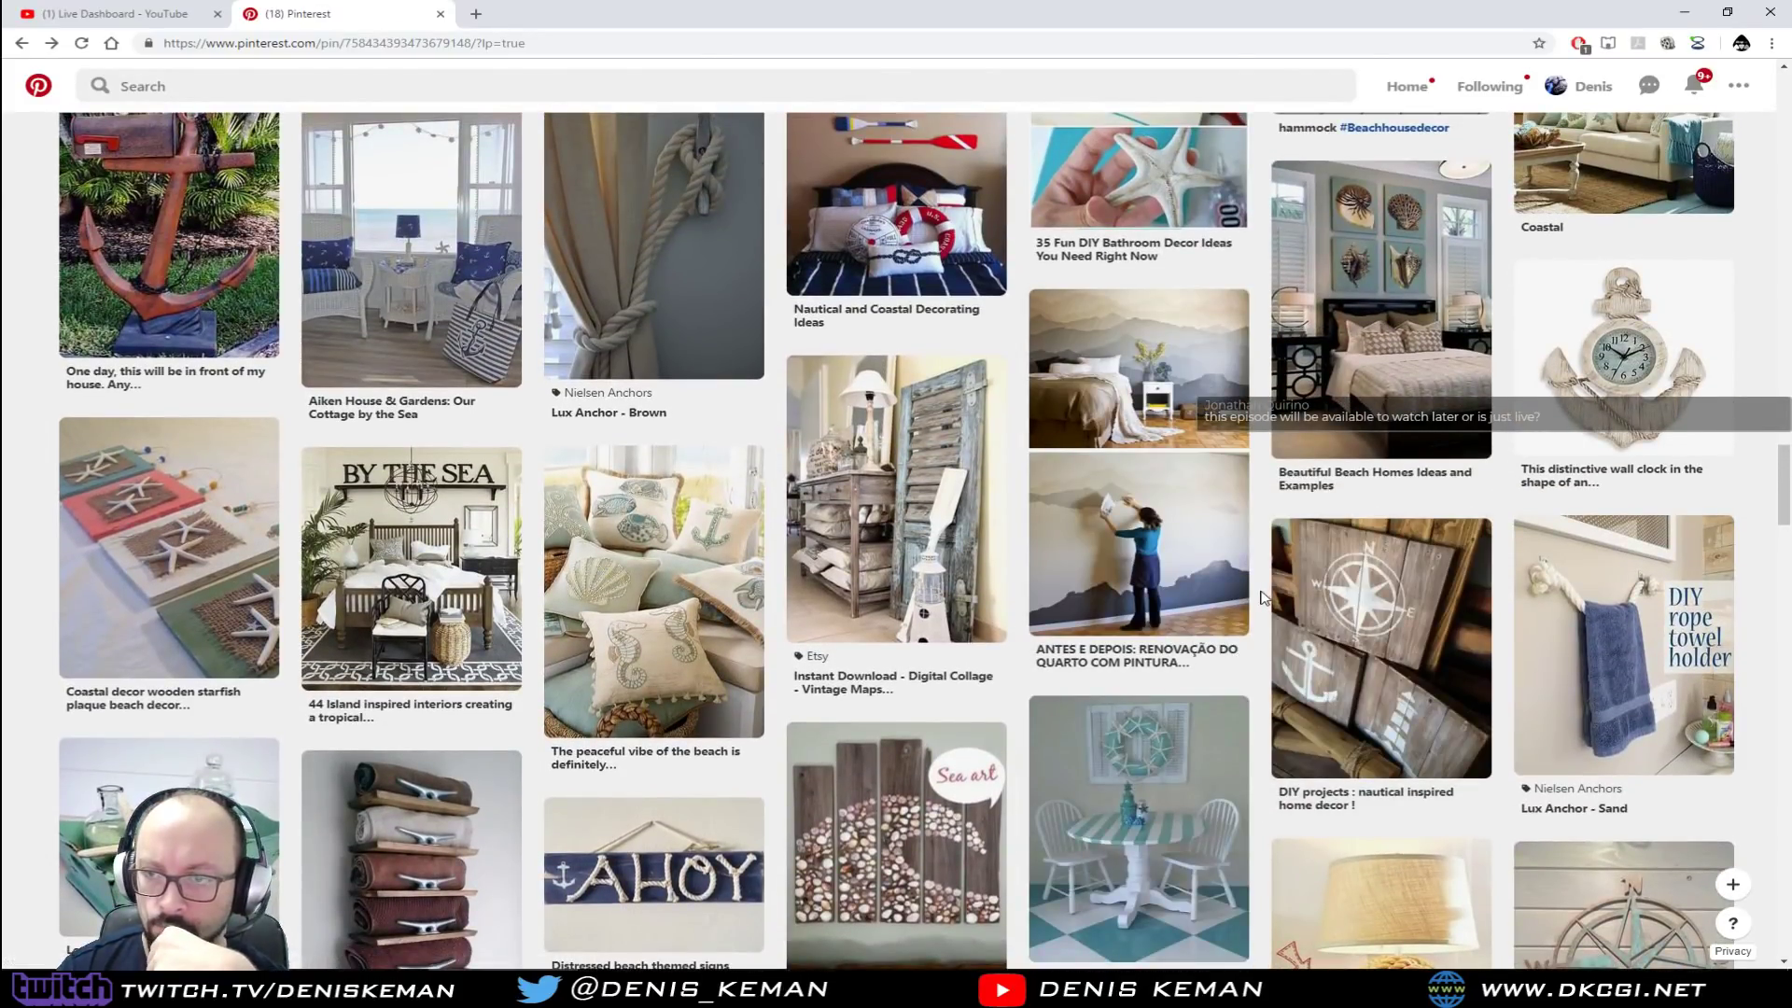
{"action": "scroll", "coordinate": [1264, 595], "scroll_direction": "up", "scroll_amount": 2}
{"action": "scroll", "coordinate": [1265, 597], "scroll_direction": "up", "scroll_amount": 3}
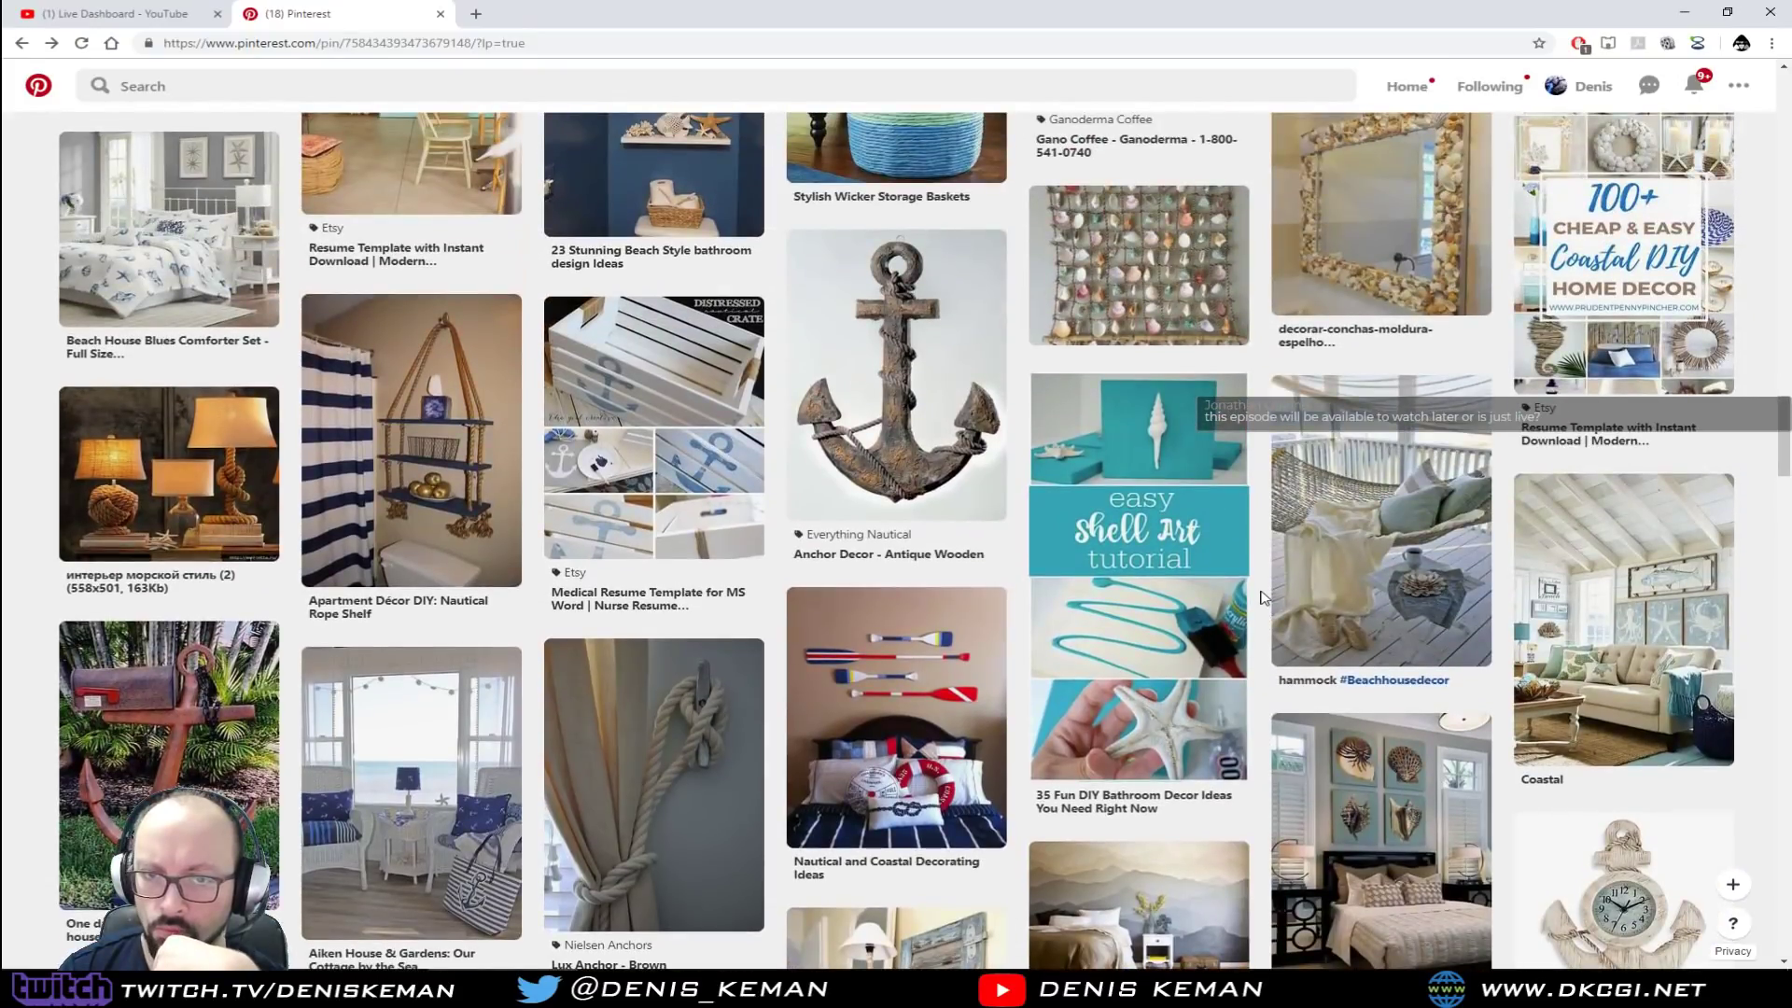
{"action": "scroll", "coordinate": [1265, 597], "scroll_direction": "up", "scroll_amount": 6}
{"action": "scroll", "coordinate": [1265, 597], "scroll_direction": "up", "scroll_amount": 7}
{"action": "scroll", "coordinate": [1262, 597], "scroll_direction": "up", "scroll_amount": 6}
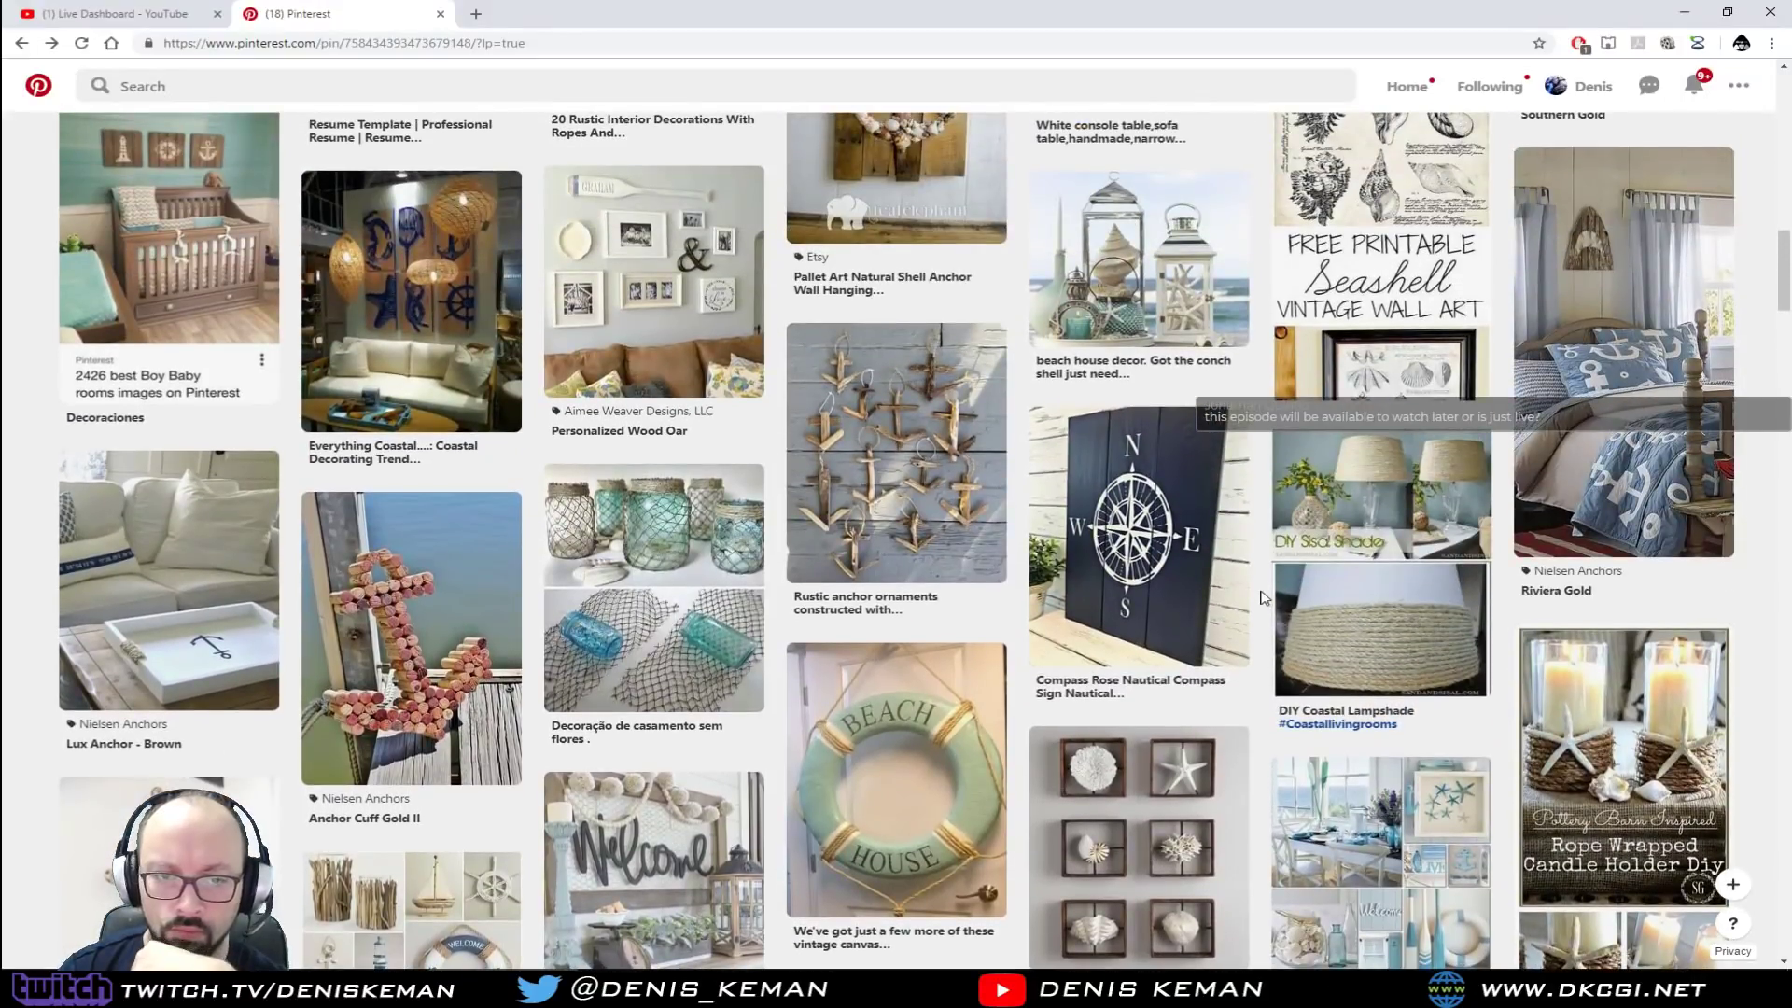
{"action": "scroll", "coordinate": [1265, 597], "scroll_direction": "up", "scroll_amount": 1}
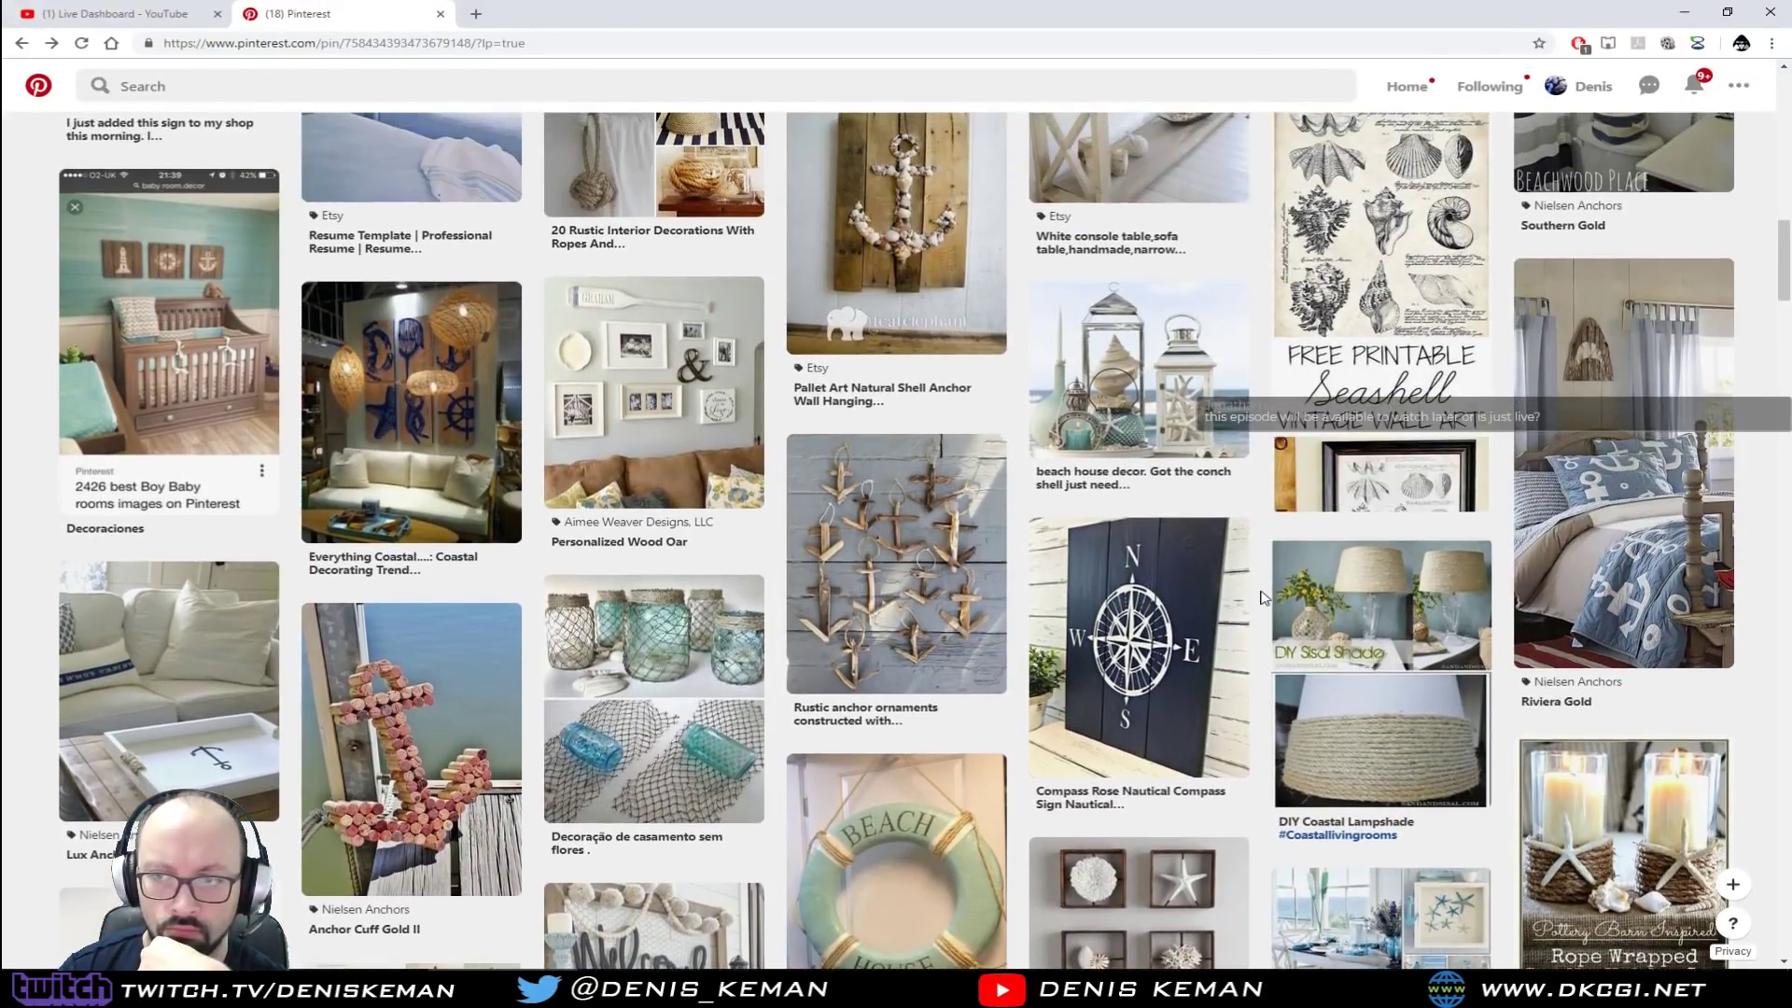
{"action": "scroll", "coordinate": [1261, 597], "scroll_direction": "up", "scroll_amount": 5}
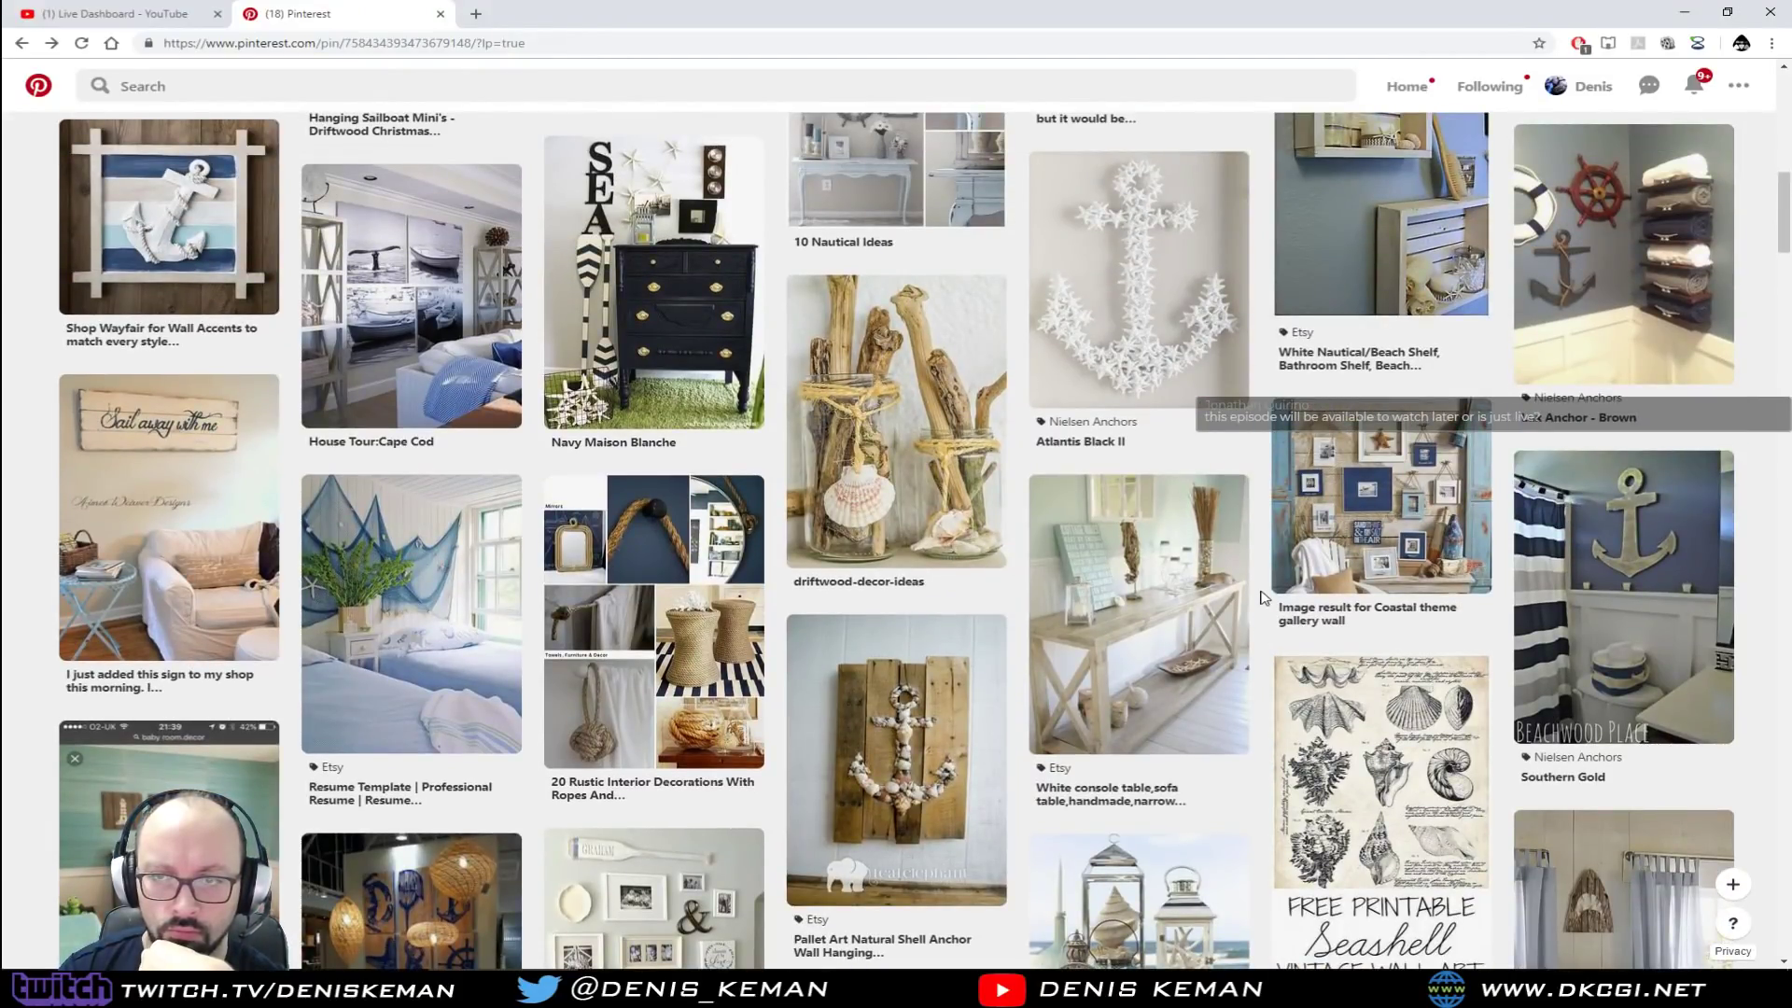
{"action": "scroll", "coordinate": [1262, 598], "scroll_direction": "up", "scroll_amount": 5}
{"action": "scroll", "coordinate": [1264, 597], "scroll_direction": "up", "scroll_amount": 2}
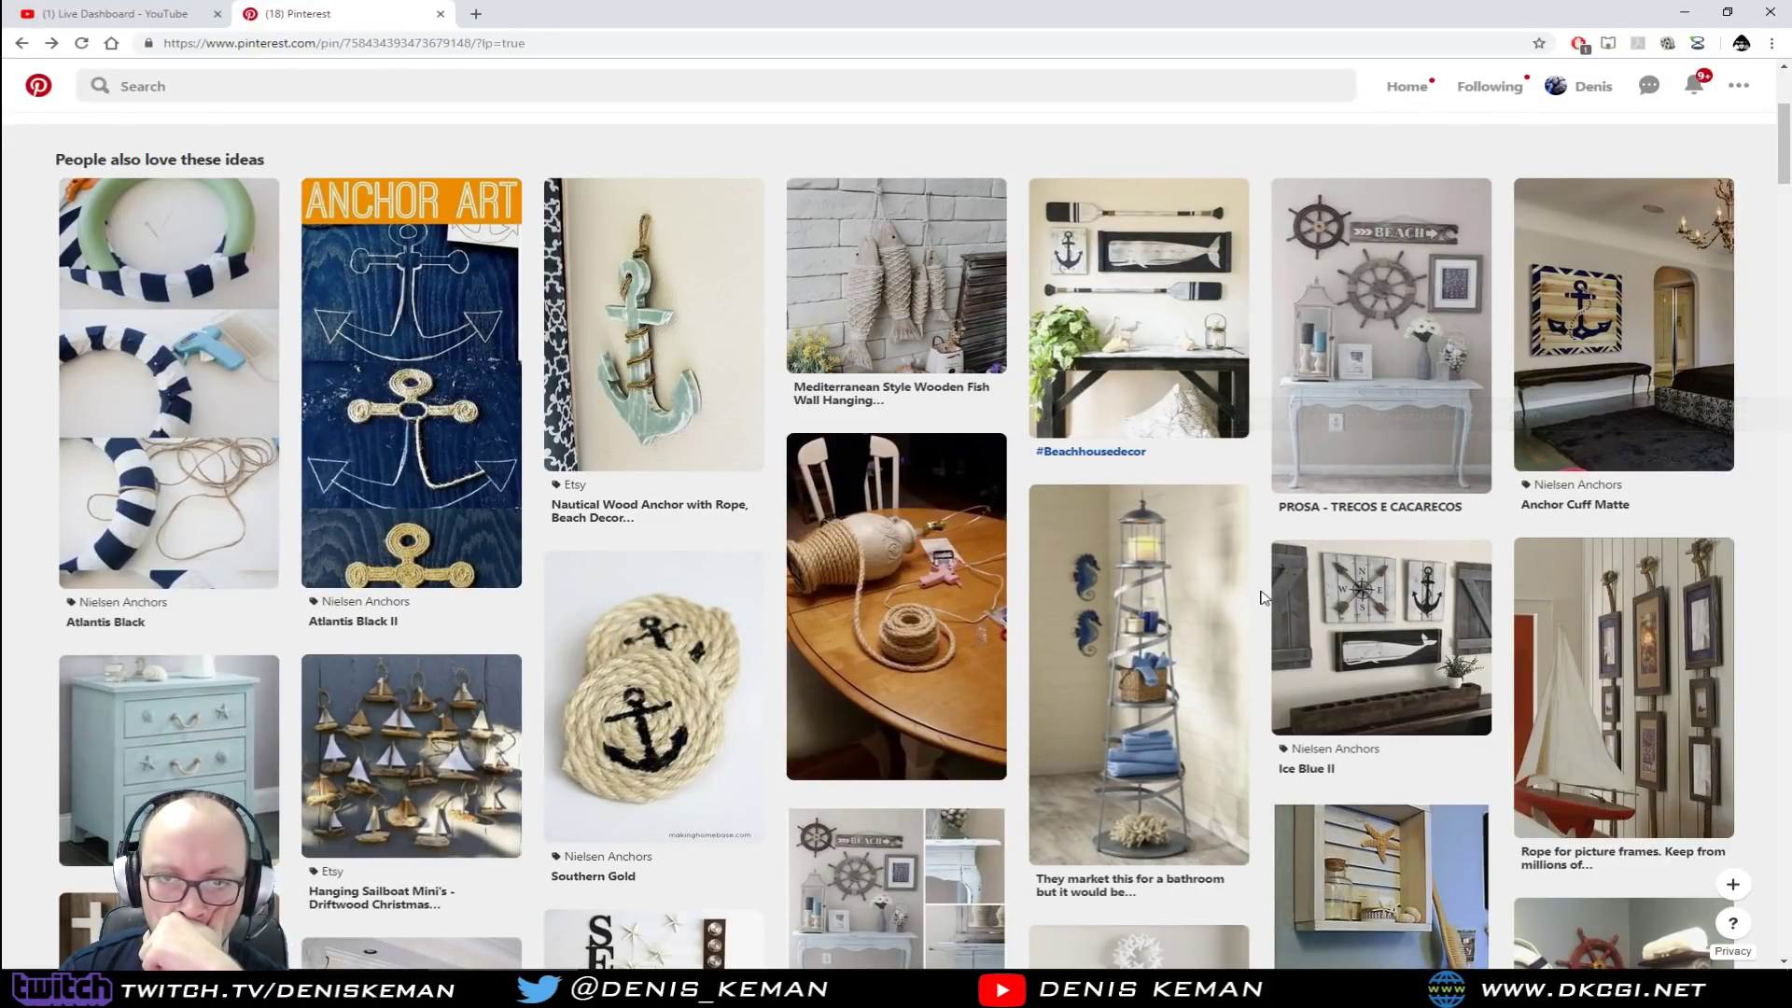
Step: Return to the start of the black anchor decor pin, move the browser out of the way and switch back to 3ds Max
{"action": "scroll", "coordinate": [1213, 598], "scroll_direction": "up", "scroll_amount": 4}
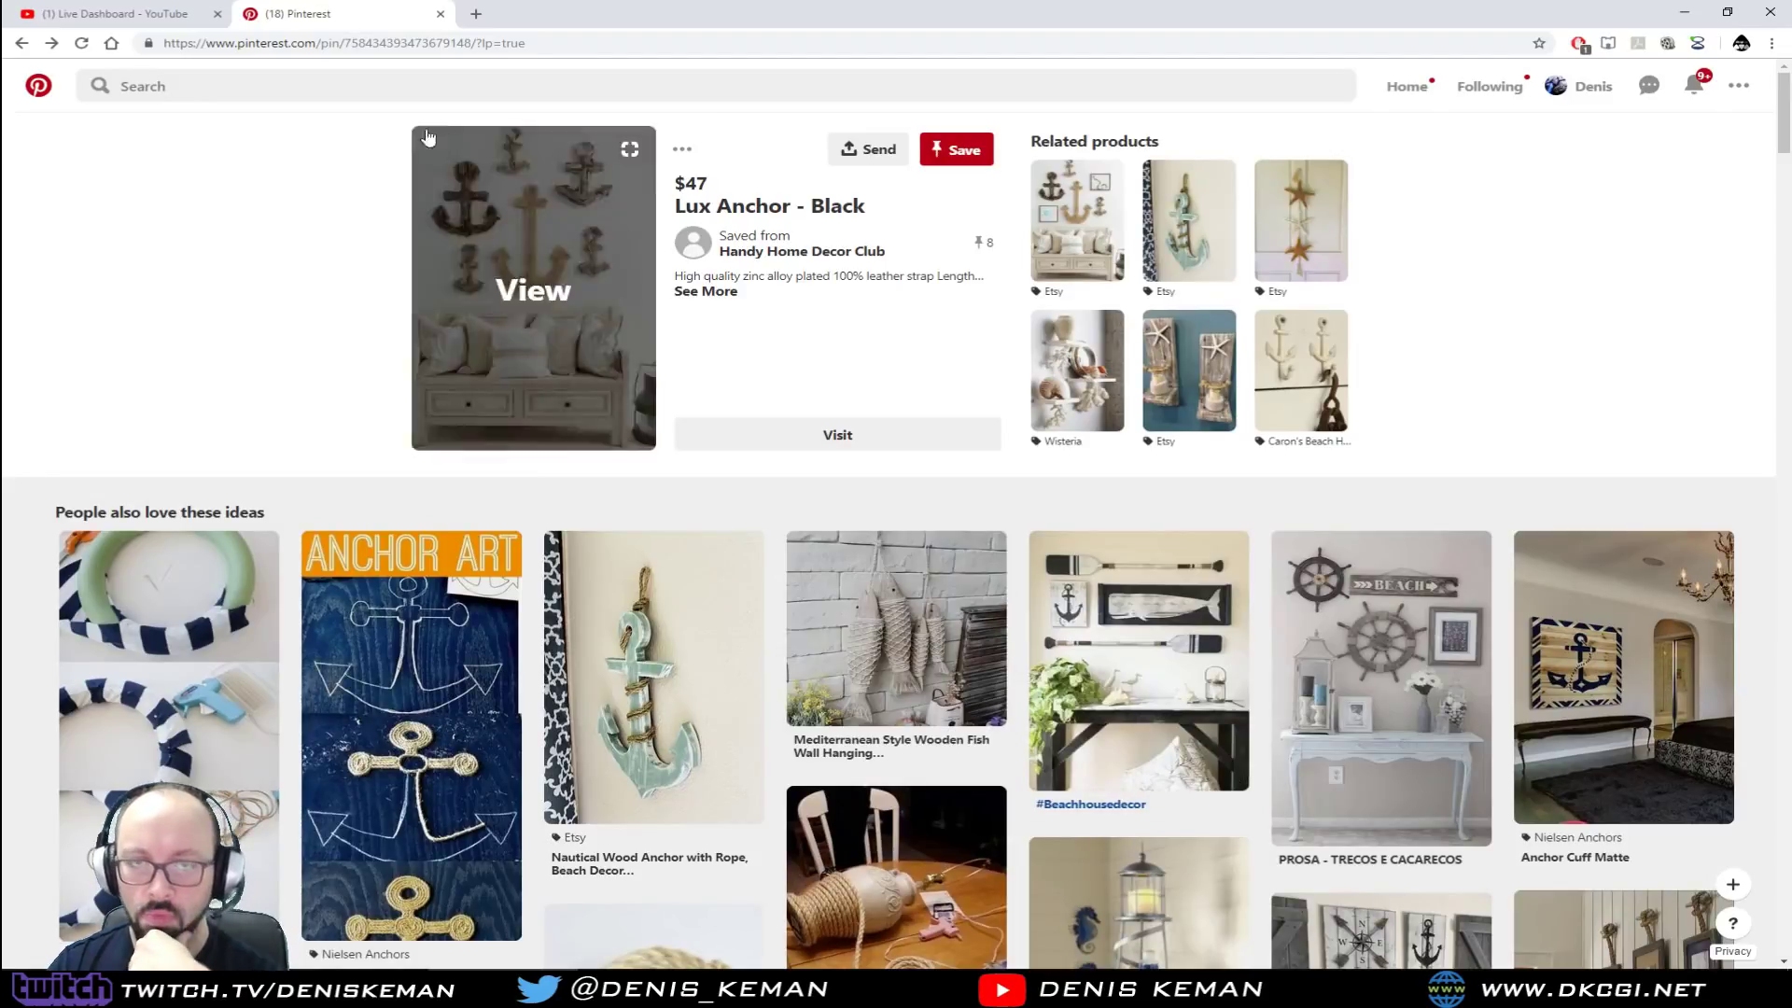
{"action": "left_click_drag", "start_coordinate": [887, 15], "coordinate": [0, 99]}
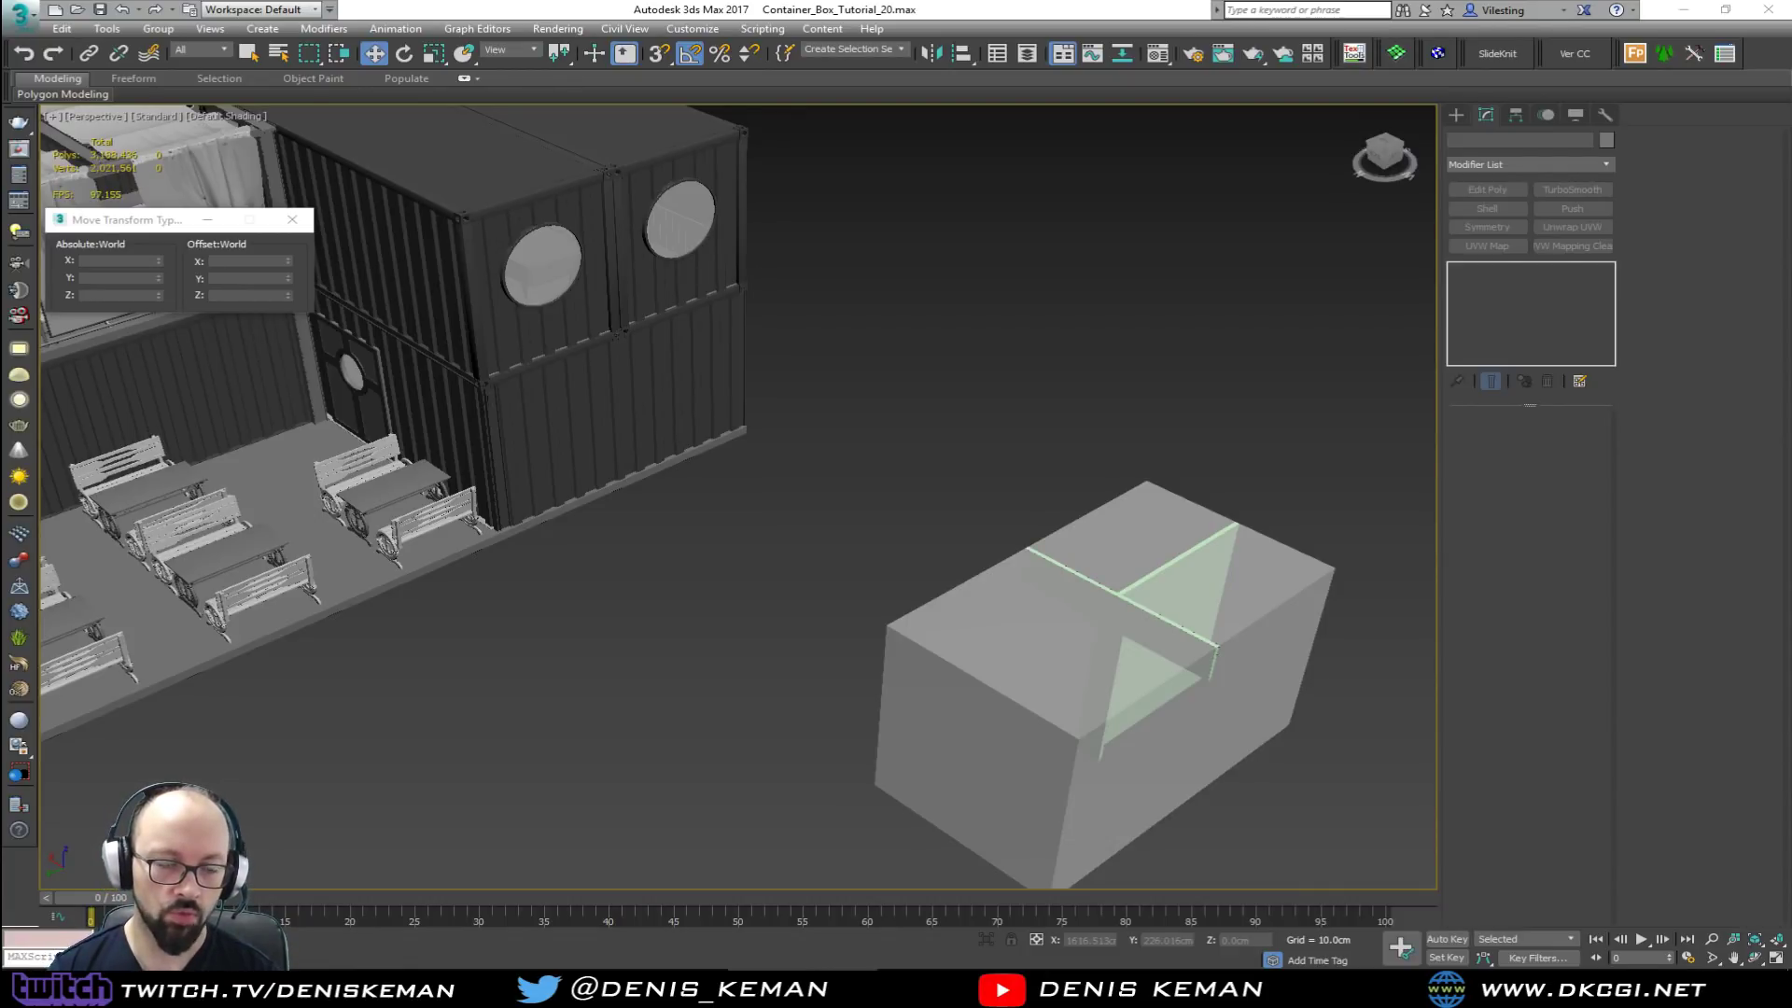
Step: Examine the container bar's exterior end and the separate box with the T-shaped partition walls and door openings from several angles
{"action": "middle_click_drag", "start_coordinate": [859, 593], "coordinate": [402, 513]}
{"action": "mouse_move", "coordinate": [532, 530]}
{"action": "middle_mouse_down", "text": "alt"}
{"action": "mouse_move", "coordinate": [672, 516]}
{"action": "mouse_move", "coordinate": [614, 481]}
{"action": "mouse_move", "coordinate": [528, 476]}
{"action": "mouse_move", "coordinate": [509, 496]}
{"action": "mouse_move", "coordinate": [519, 518]}
{"action": "middle_mouse_up", "text": "alt"}
{"action": "middle_click_drag", "start_coordinate": [394, 474], "coordinate": [613, 609]}
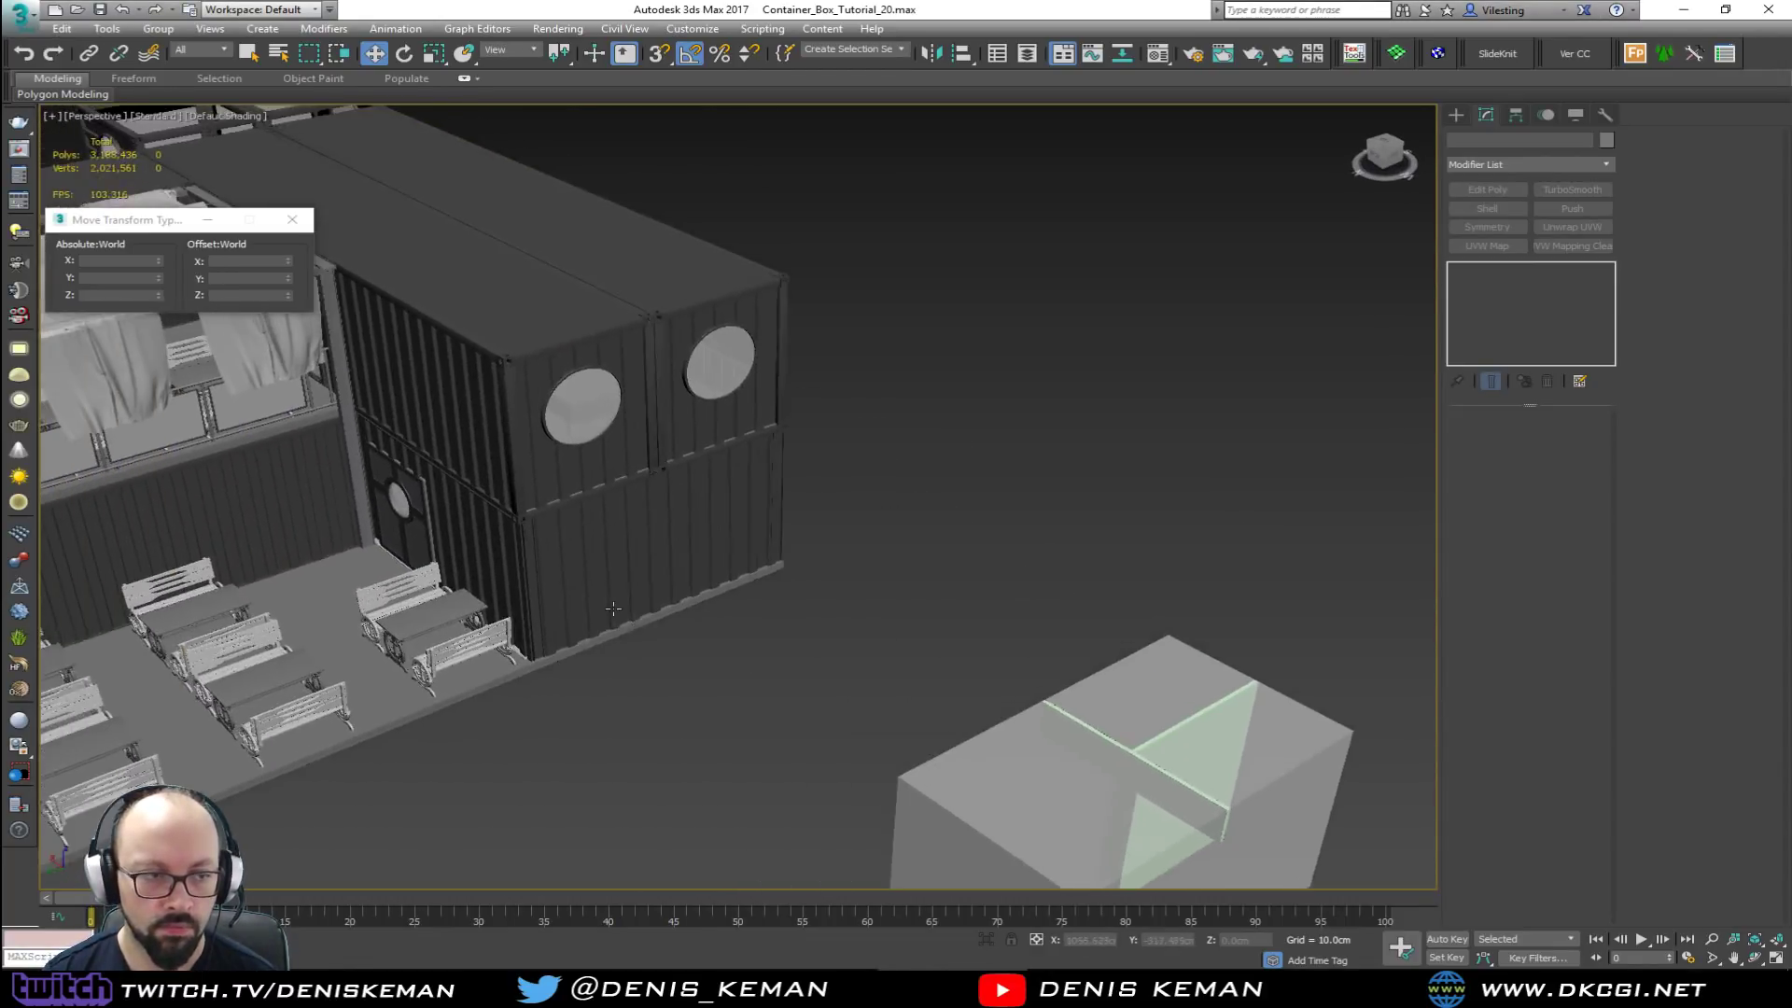
{"action": "scroll", "coordinate": [614, 609], "scroll_direction": "down", "scroll_amount": 3}
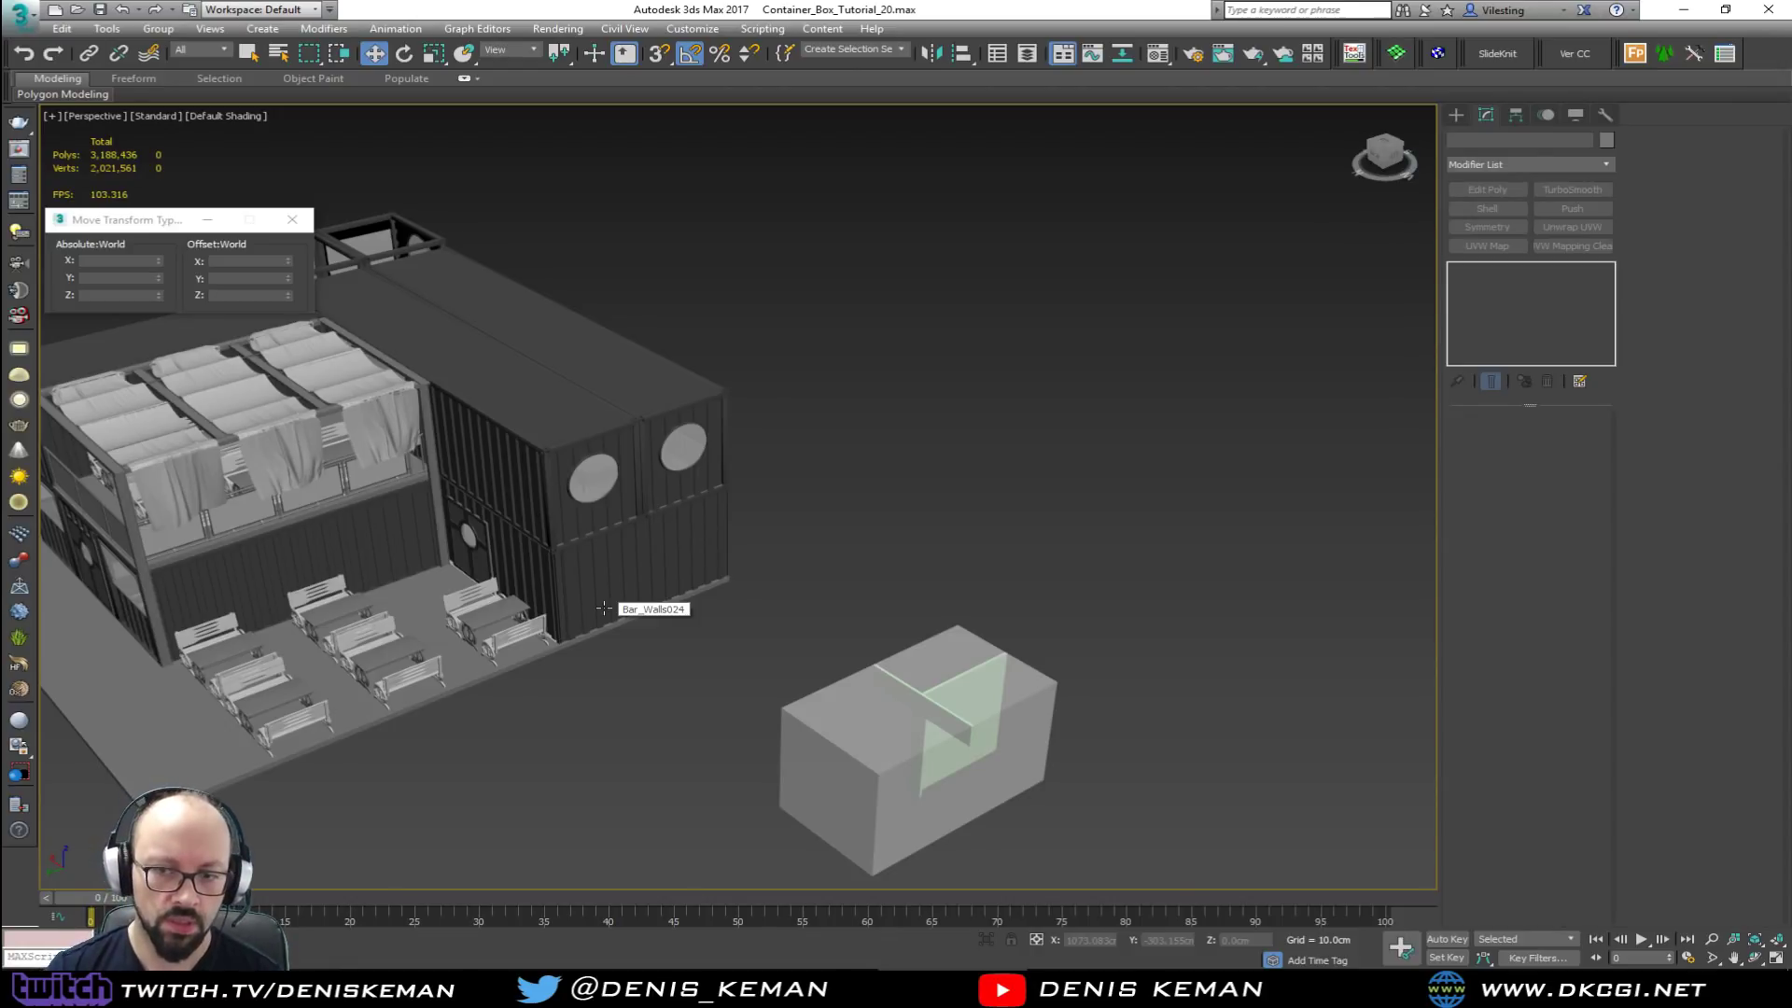
{"action": "mouse_move", "coordinate": [594, 547]}
{"action": "middle_mouse_down", "text": "alt"}
{"action": "mouse_move", "coordinate": [657, 581]}
{"action": "mouse_move", "coordinate": [593, 547]}
{"action": "middle_mouse_up", "text": "alt"}
{"action": "scroll", "coordinate": [738, 580], "scroll_direction": "up", "scroll_amount": 5}
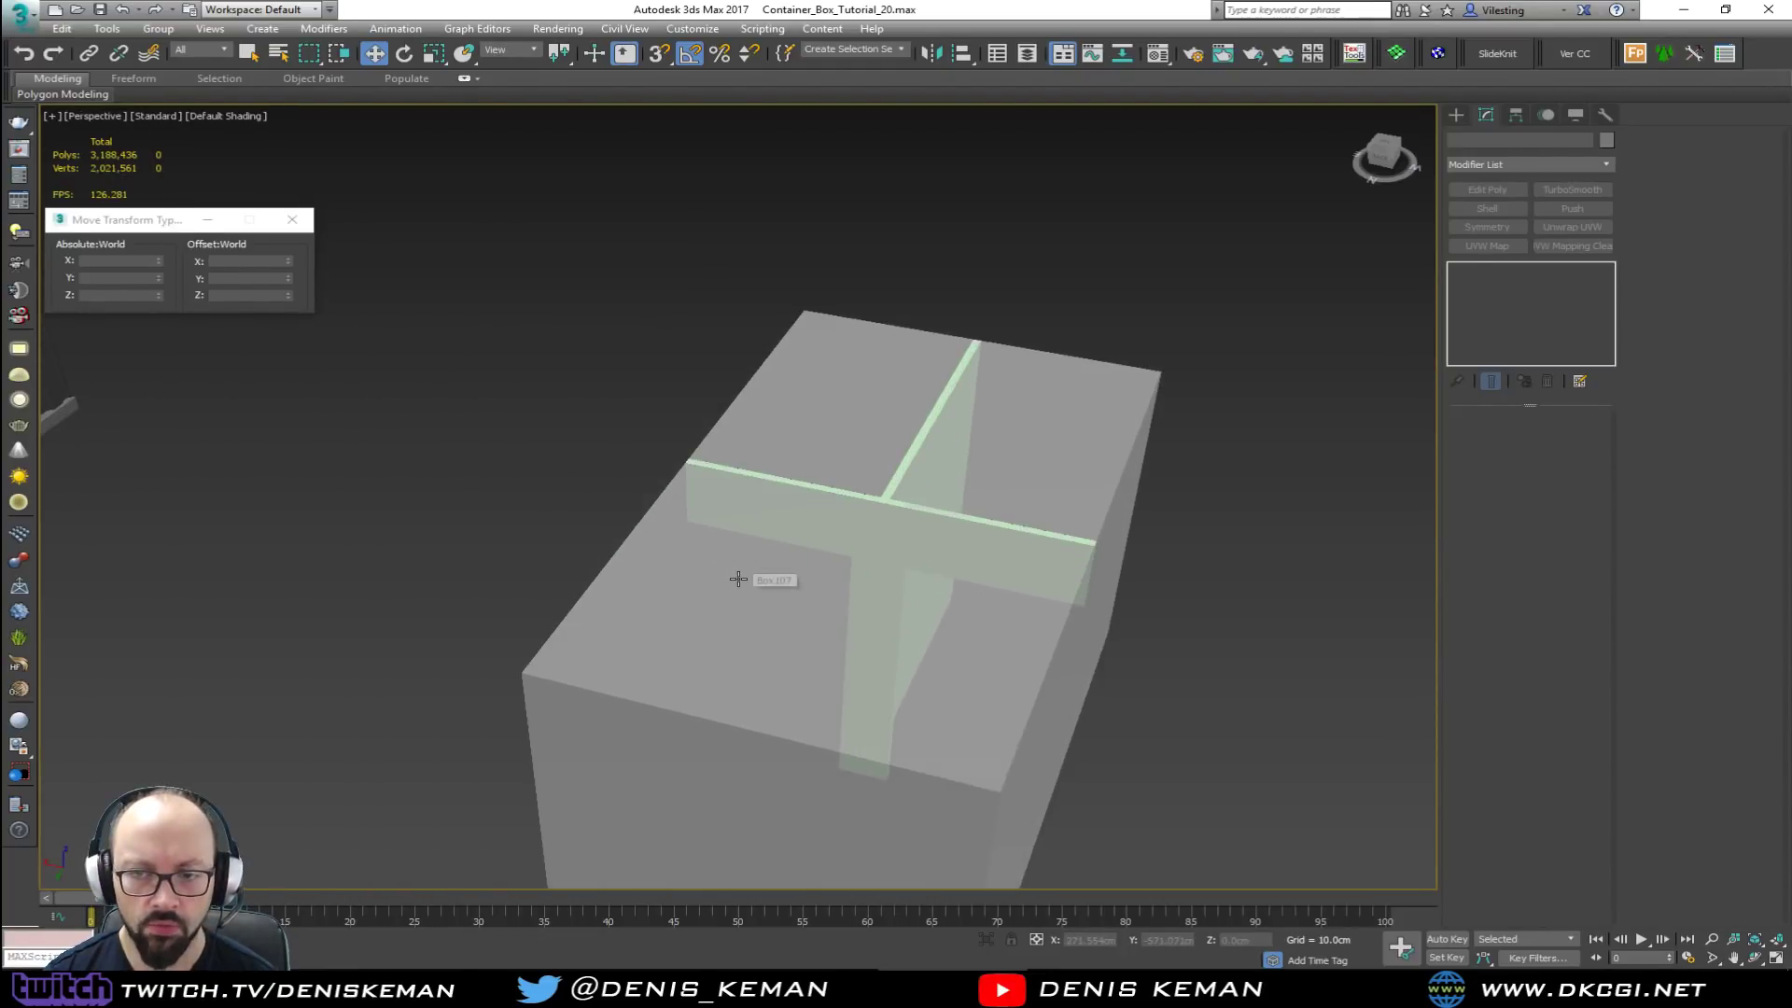
{"action": "middle_click_drag", "start_coordinate": [737, 579], "coordinate": [682, 584], "text": "alt"}
{"action": "scroll", "coordinate": [682, 584], "scroll_direction": "down", "scroll_amount": 8}
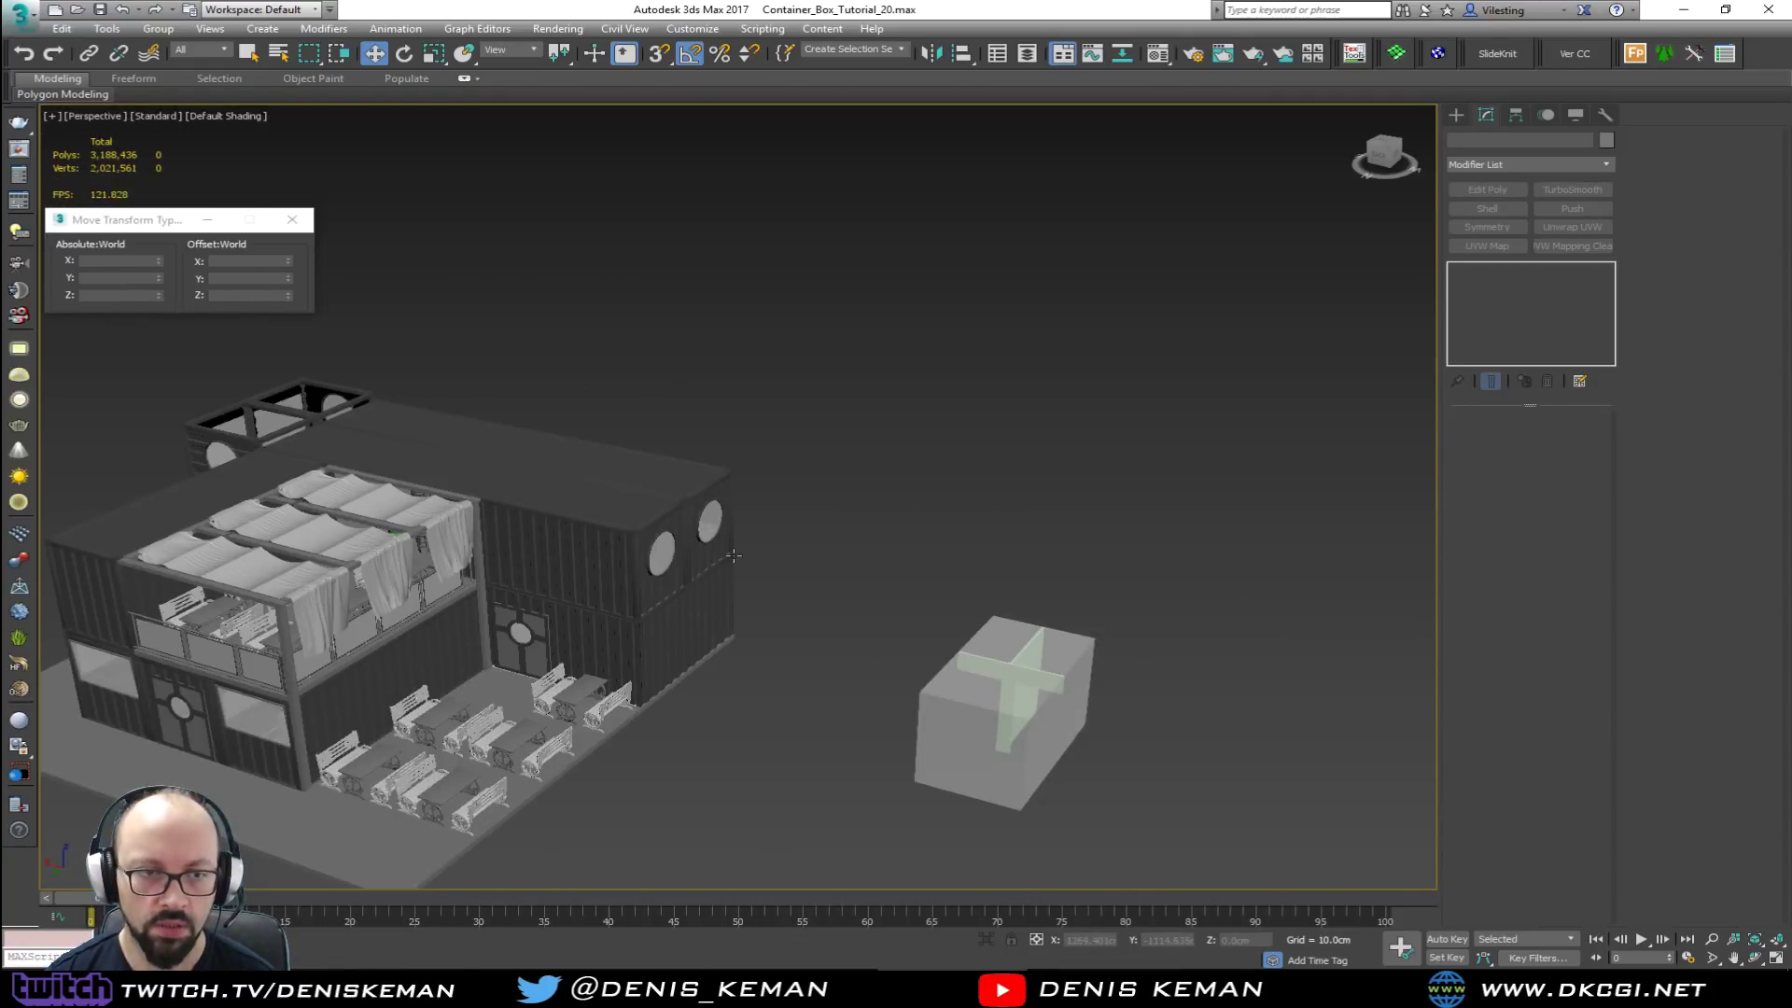
{"action": "middle_click_drag", "start_coordinate": [780, 608], "coordinate": [657, 548]}
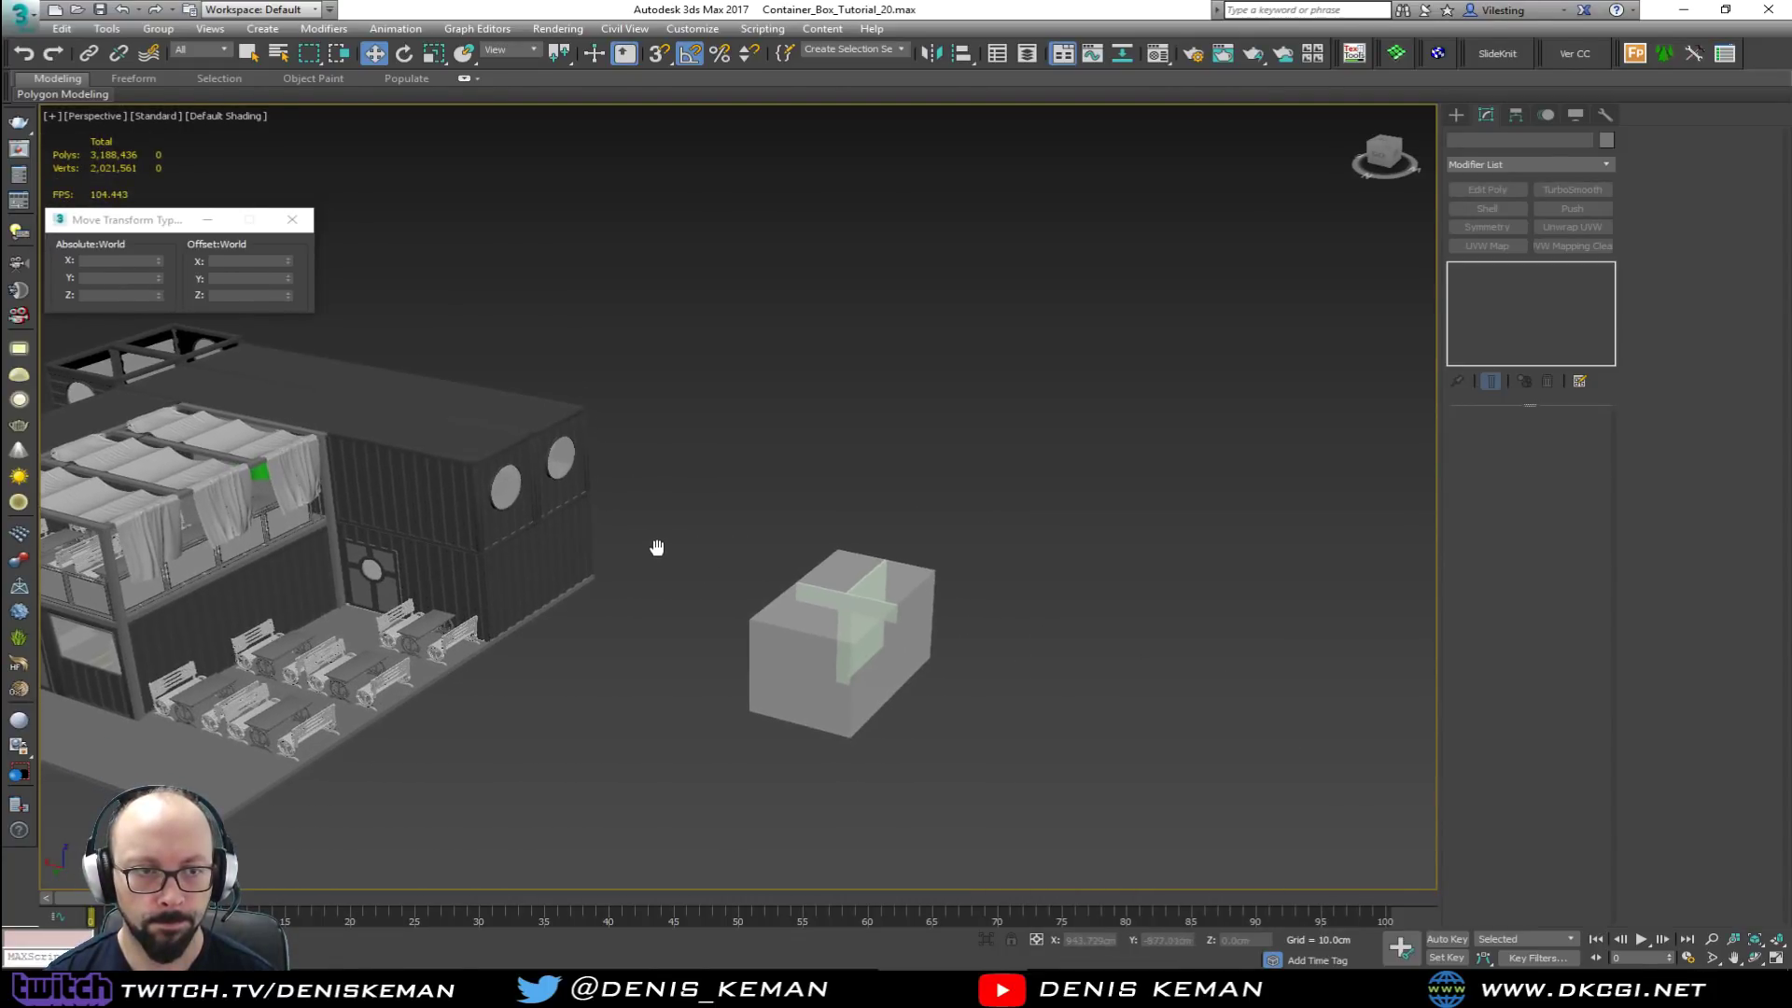
{"action": "middle_click_drag", "start_coordinate": [749, 595], "coordinate": [743, 611], "text": "alt"}
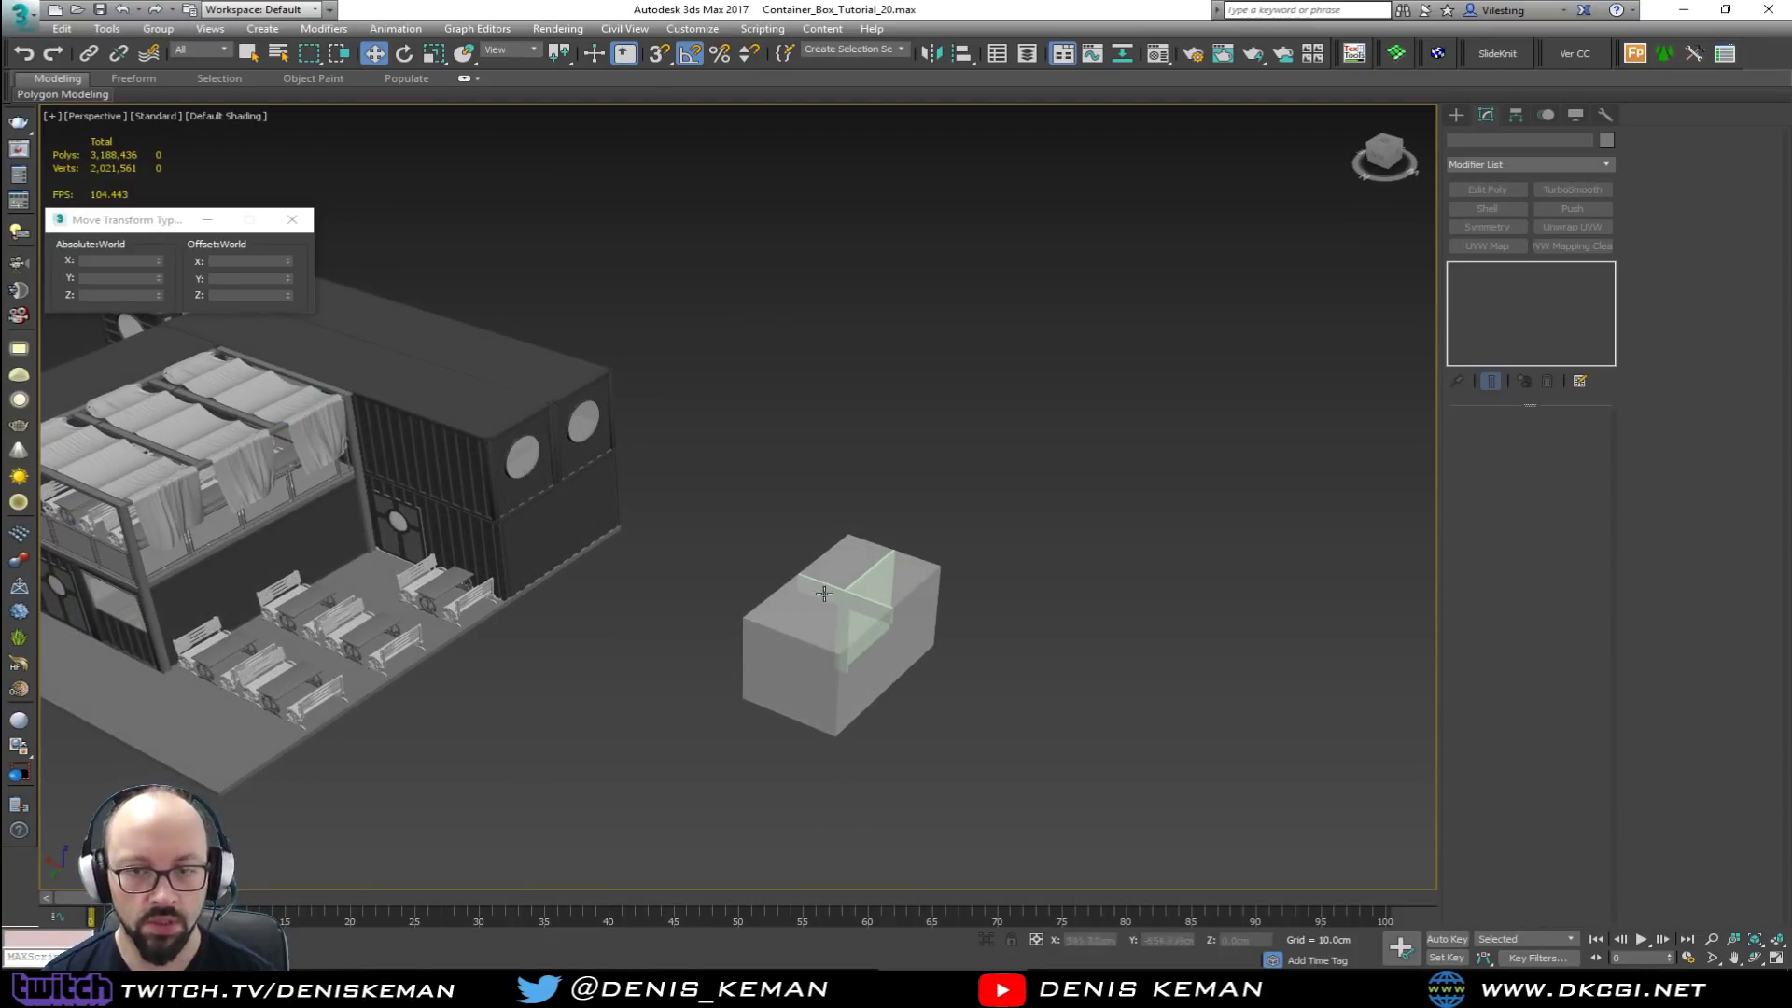
{"action": "scroll", "coordinate": [838, 601], "scroll_direction": "up", "scroll_amount": 3}
{"action": "scroll", "coordinate": [839, 601], "scroll_direction": "up", "scroll_amount": 3}
{"action": "scroll", "coordinate": [838, 601], "scroll_direction": "down", "scroll_amount": 3}
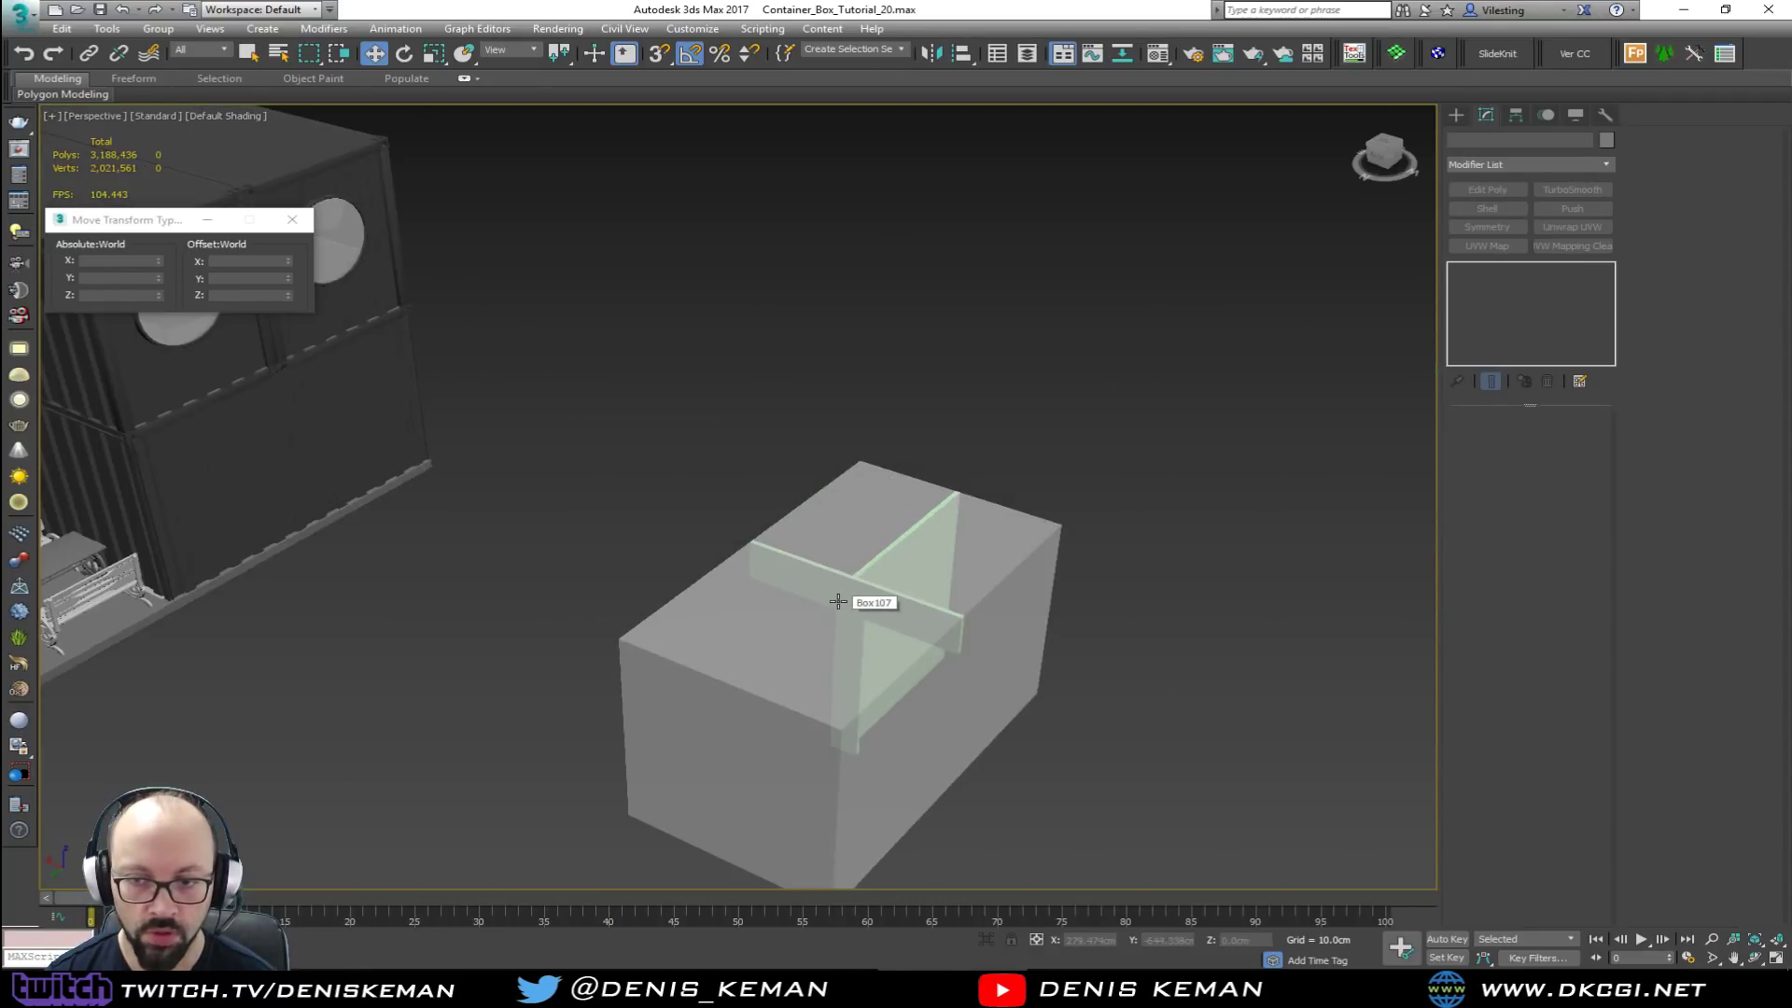
{"action": "middle_click_drag", "start_coordinate": [446, 449], "coordinate": [983, 573]}
{"action": "middle_click_drag", "start_coordinate": [749, 563], "coordinate": [761, 539], "text": "alt"}
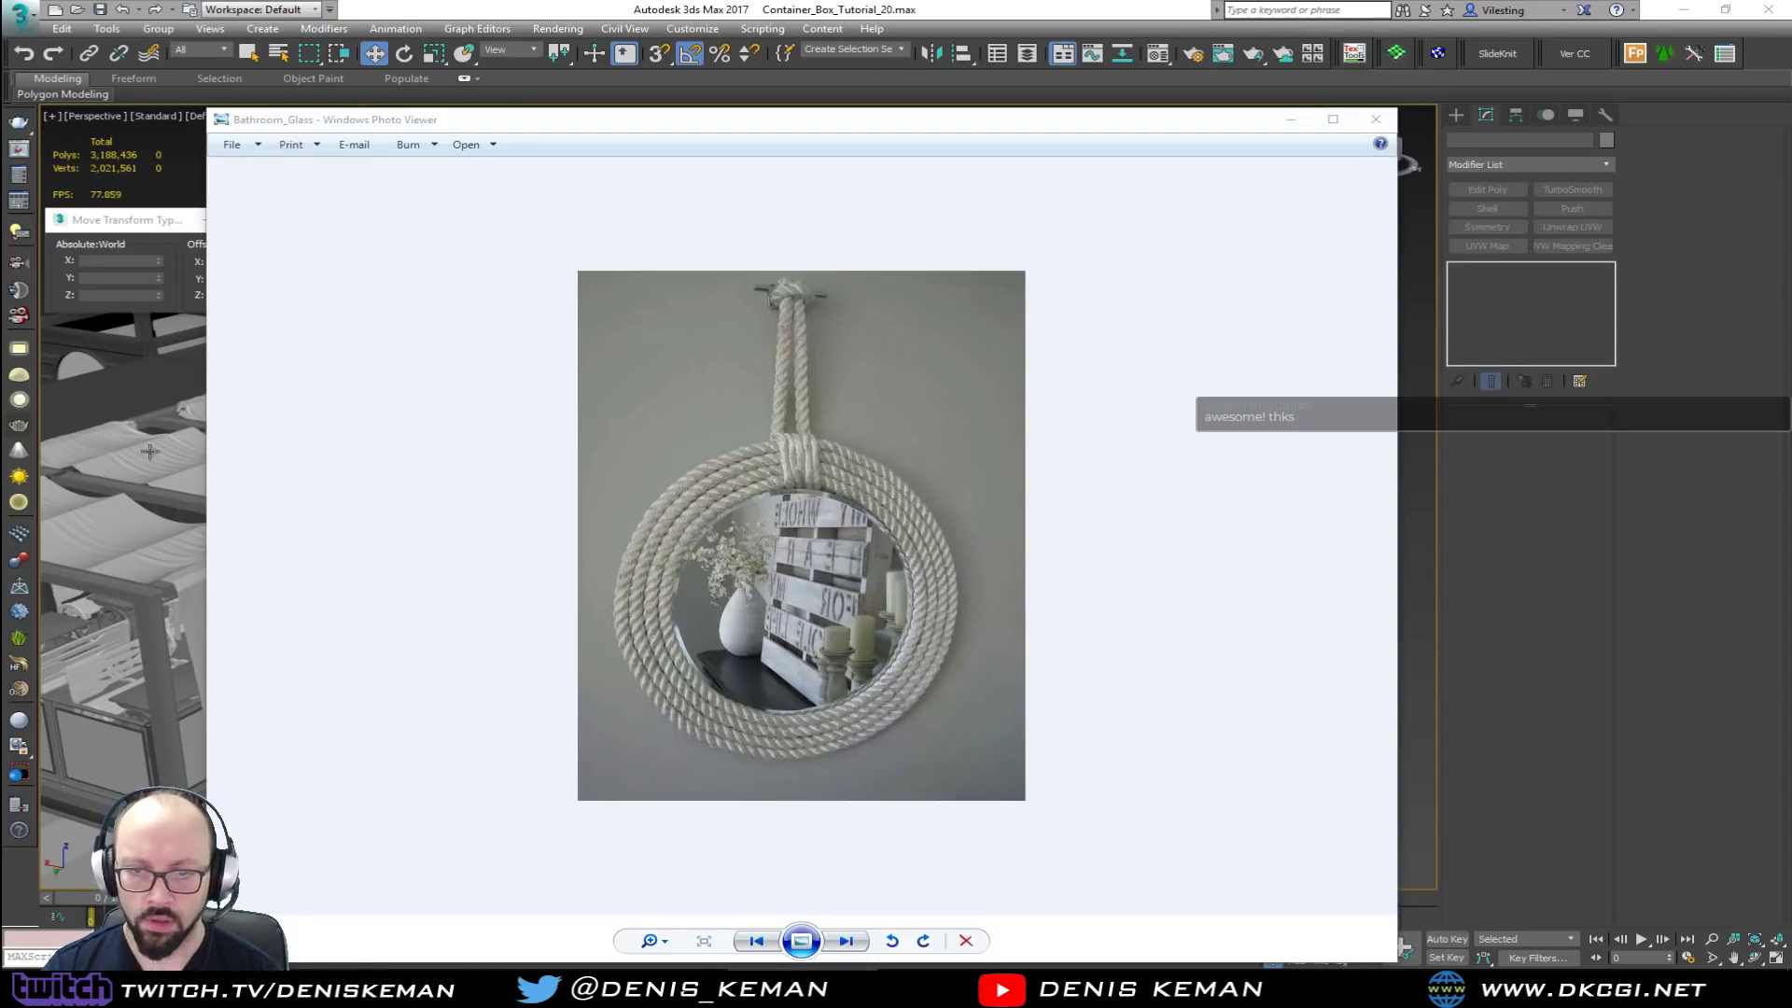
Step: Bring up the Bathroom_01 reference photo in Windows Photo Viewer, then park the viewer window off the modelling area
{"action": "left_click", "coordinate": [794, 477]}
{"action": "key", "text": "Left"}
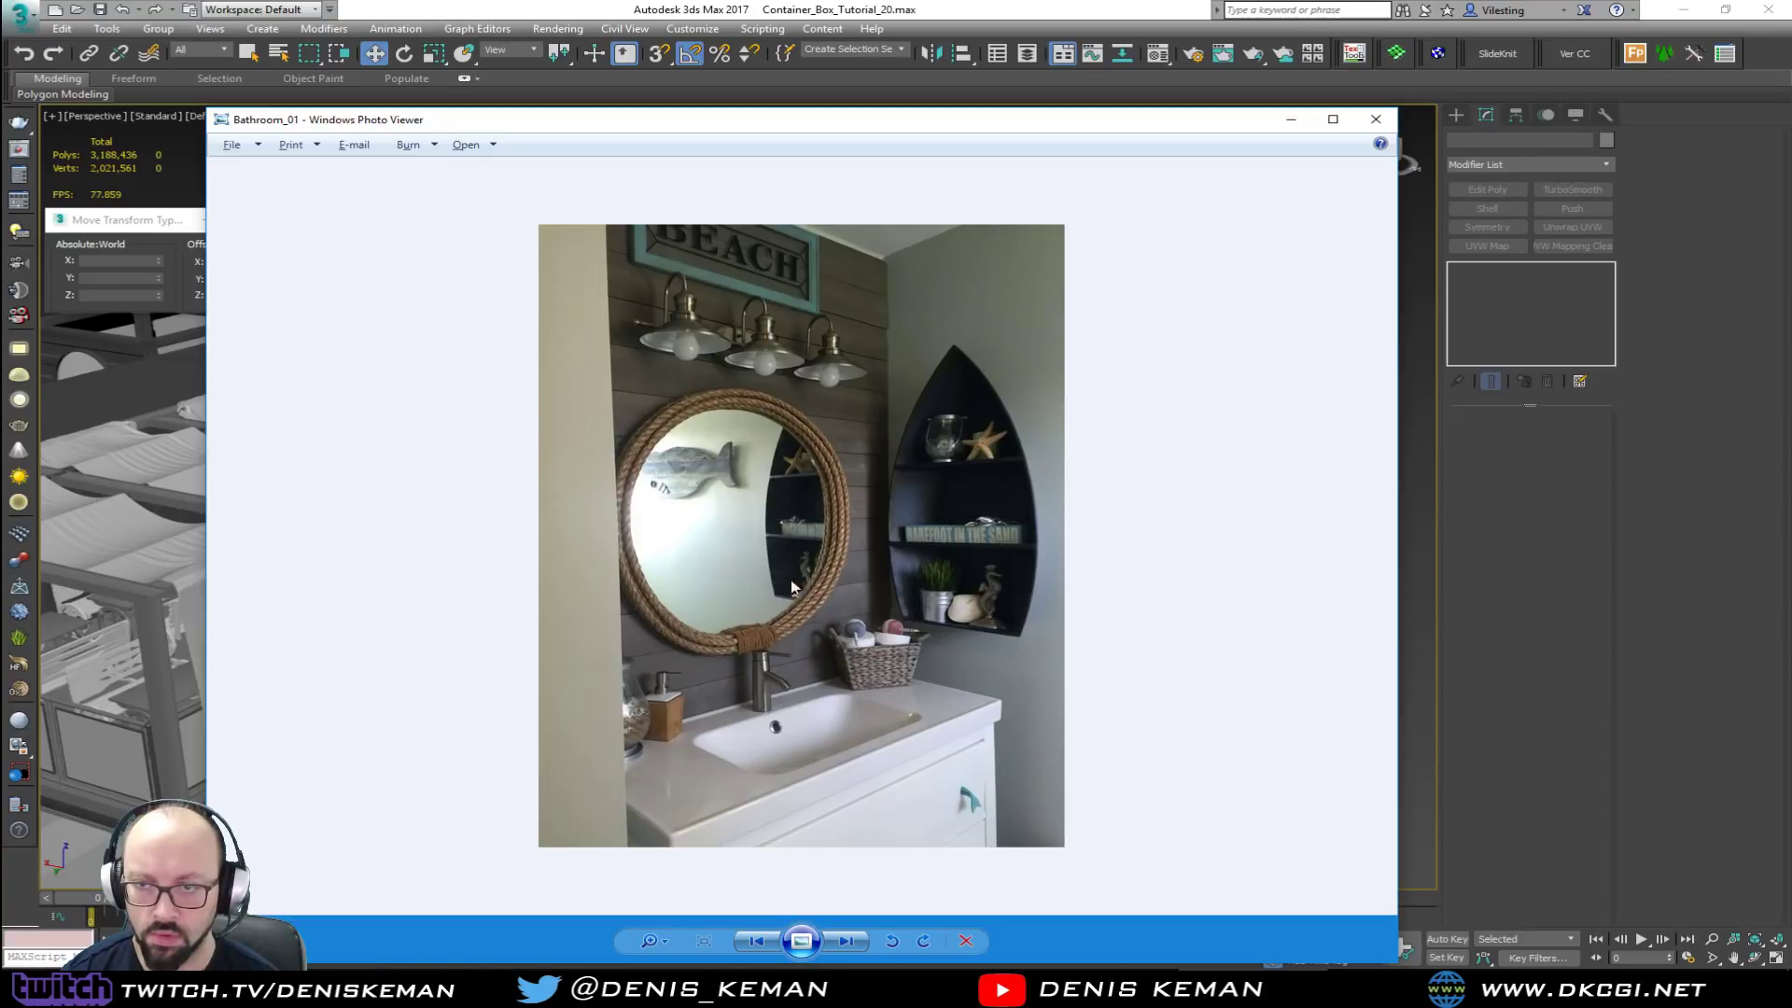
{"action": "left_click_drag", "start_coordinate": [690, 122], "coordinate": [0, 45]}
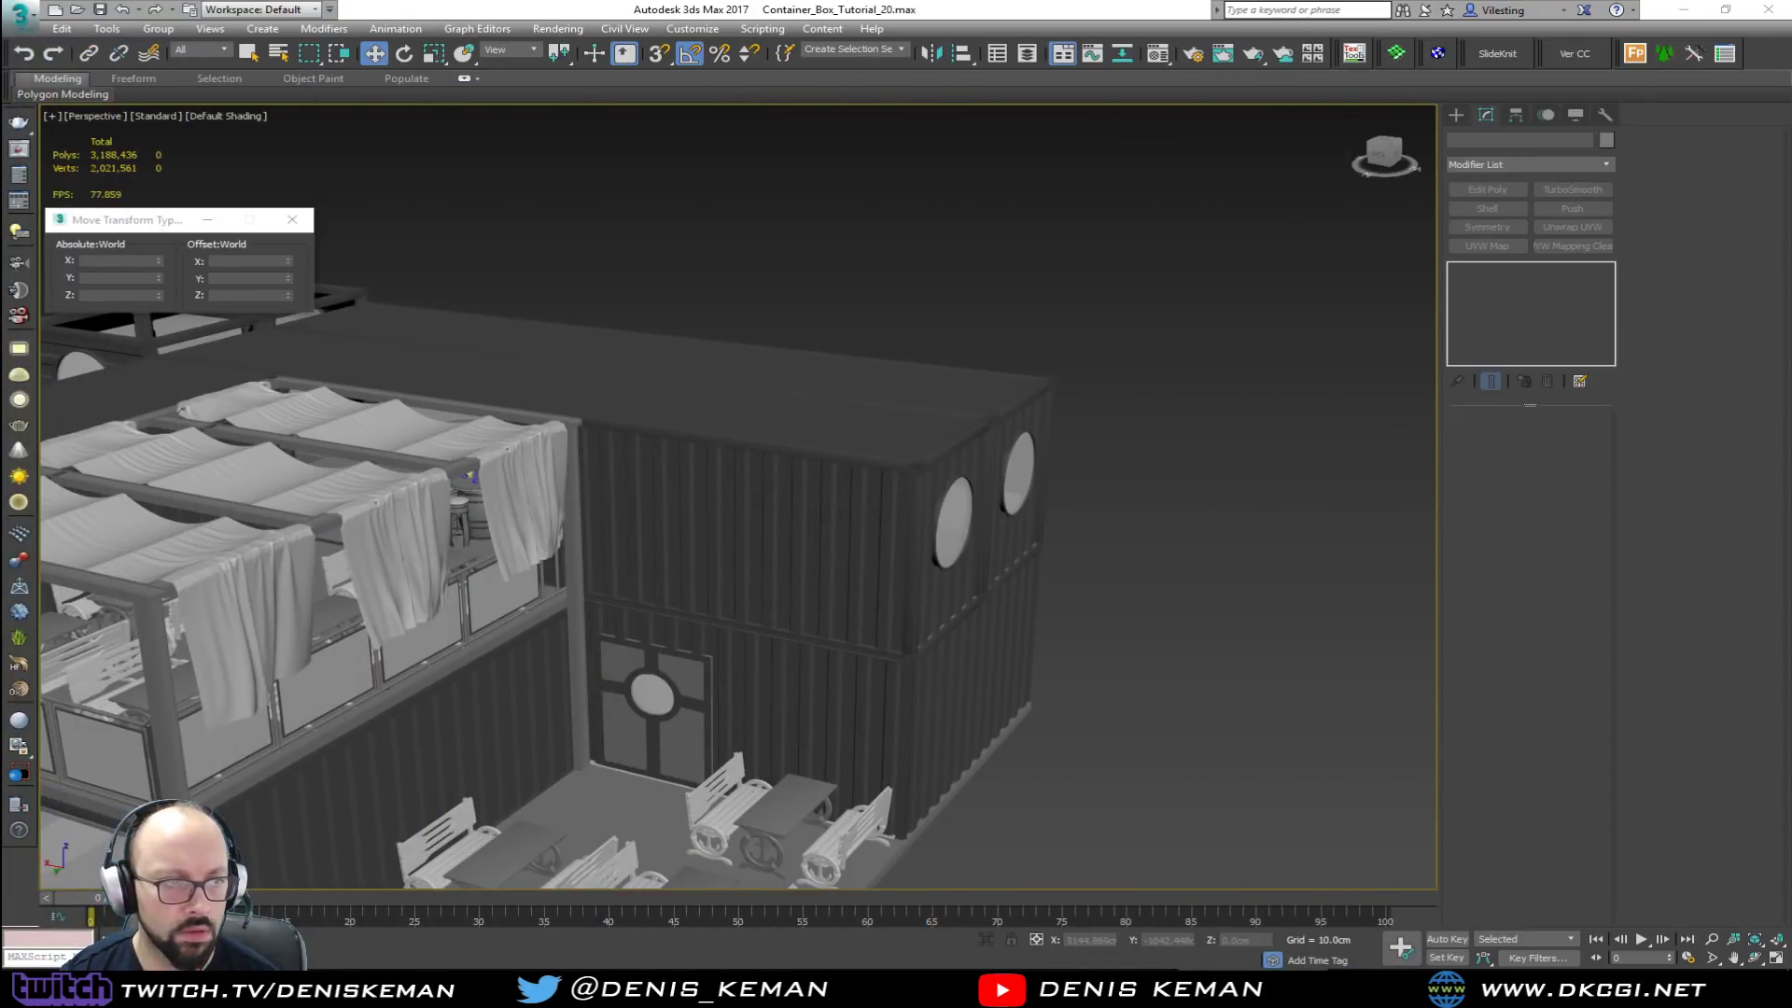
Step: Leave the Container_Box_Tutorial_20 scene and start a new empty scene
{"action": "key", "text": "z"}
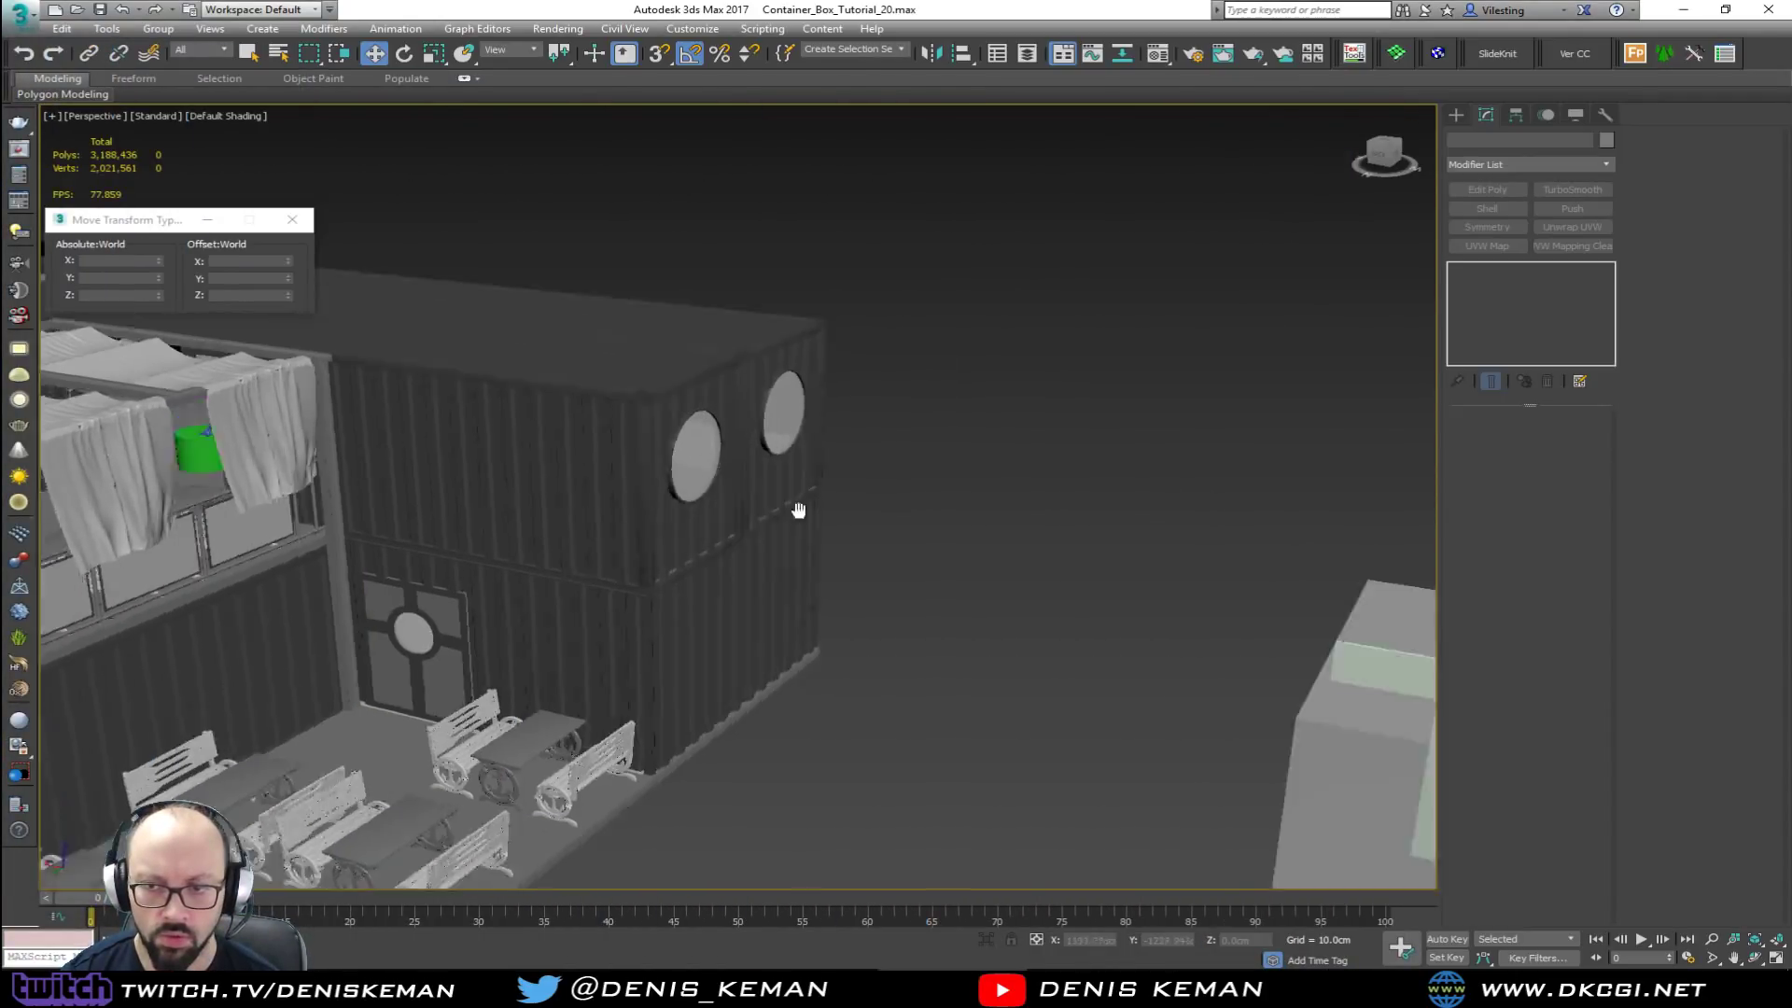
{"action": "middle_click_drag", "start_coordinate": [566, 472], "coordinate": [897, 497], "text": "alt"}
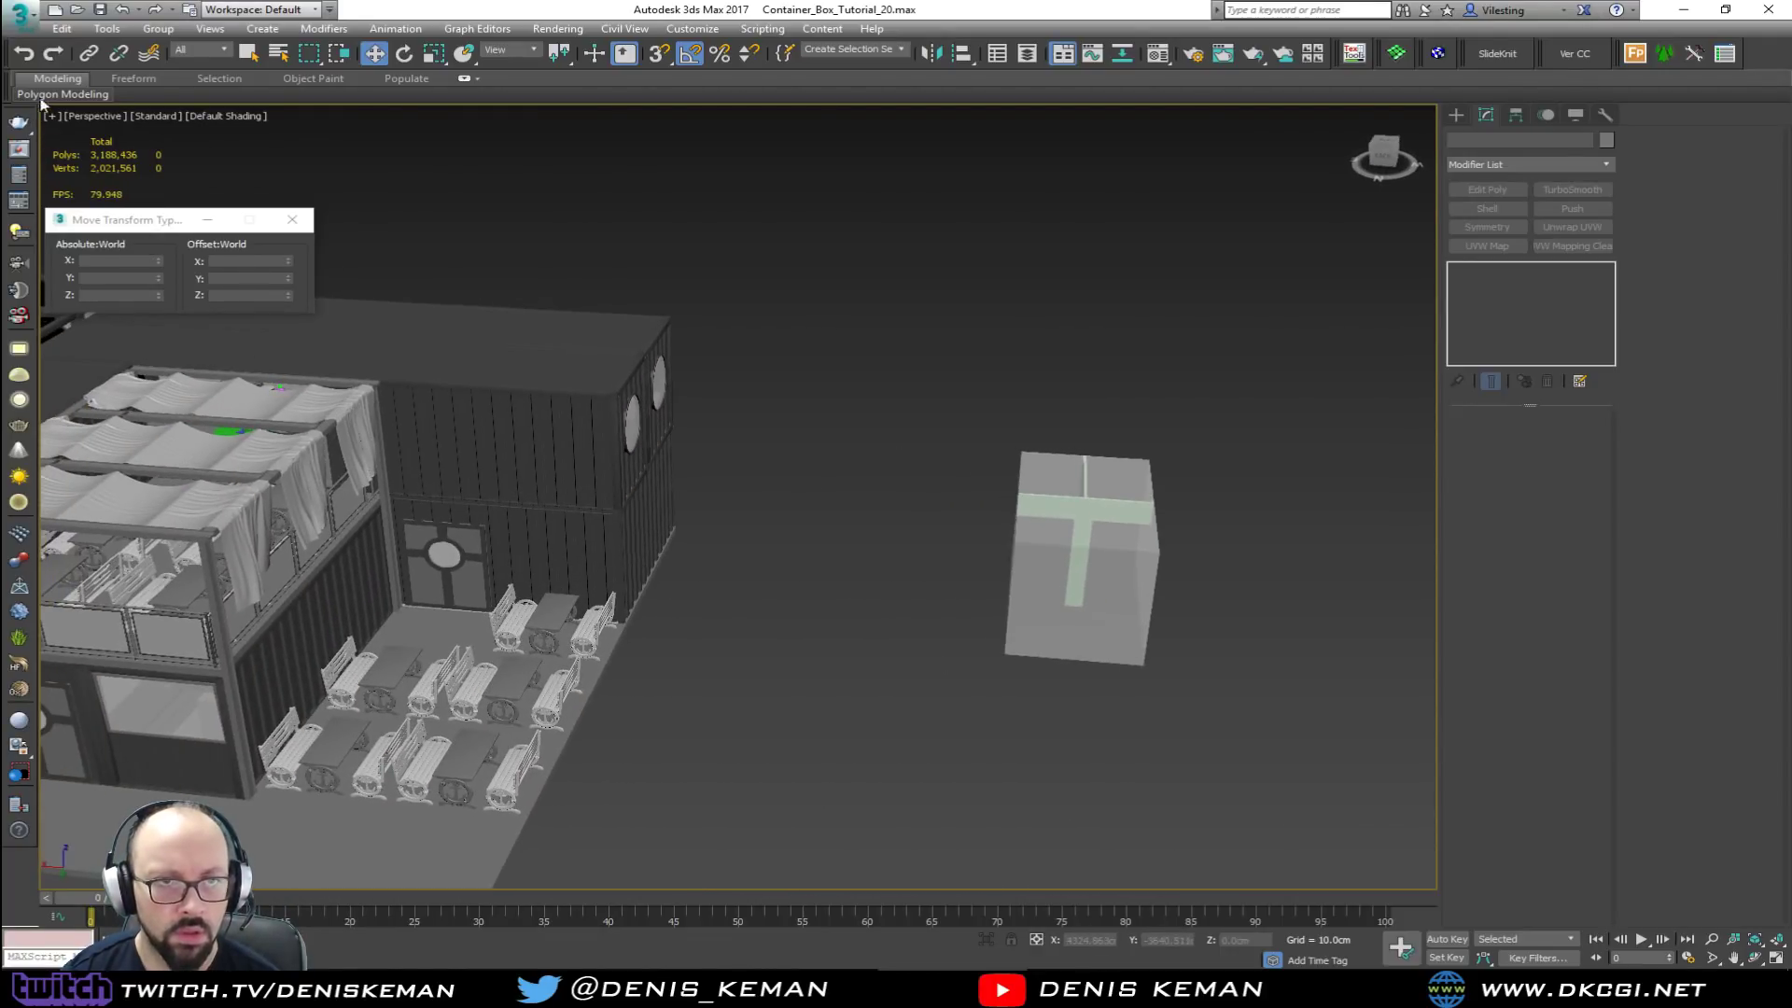
{"action": "left_click", "coordinate": [20, 16]}
{"action": "left_click", "coordinate": [76, 164]}
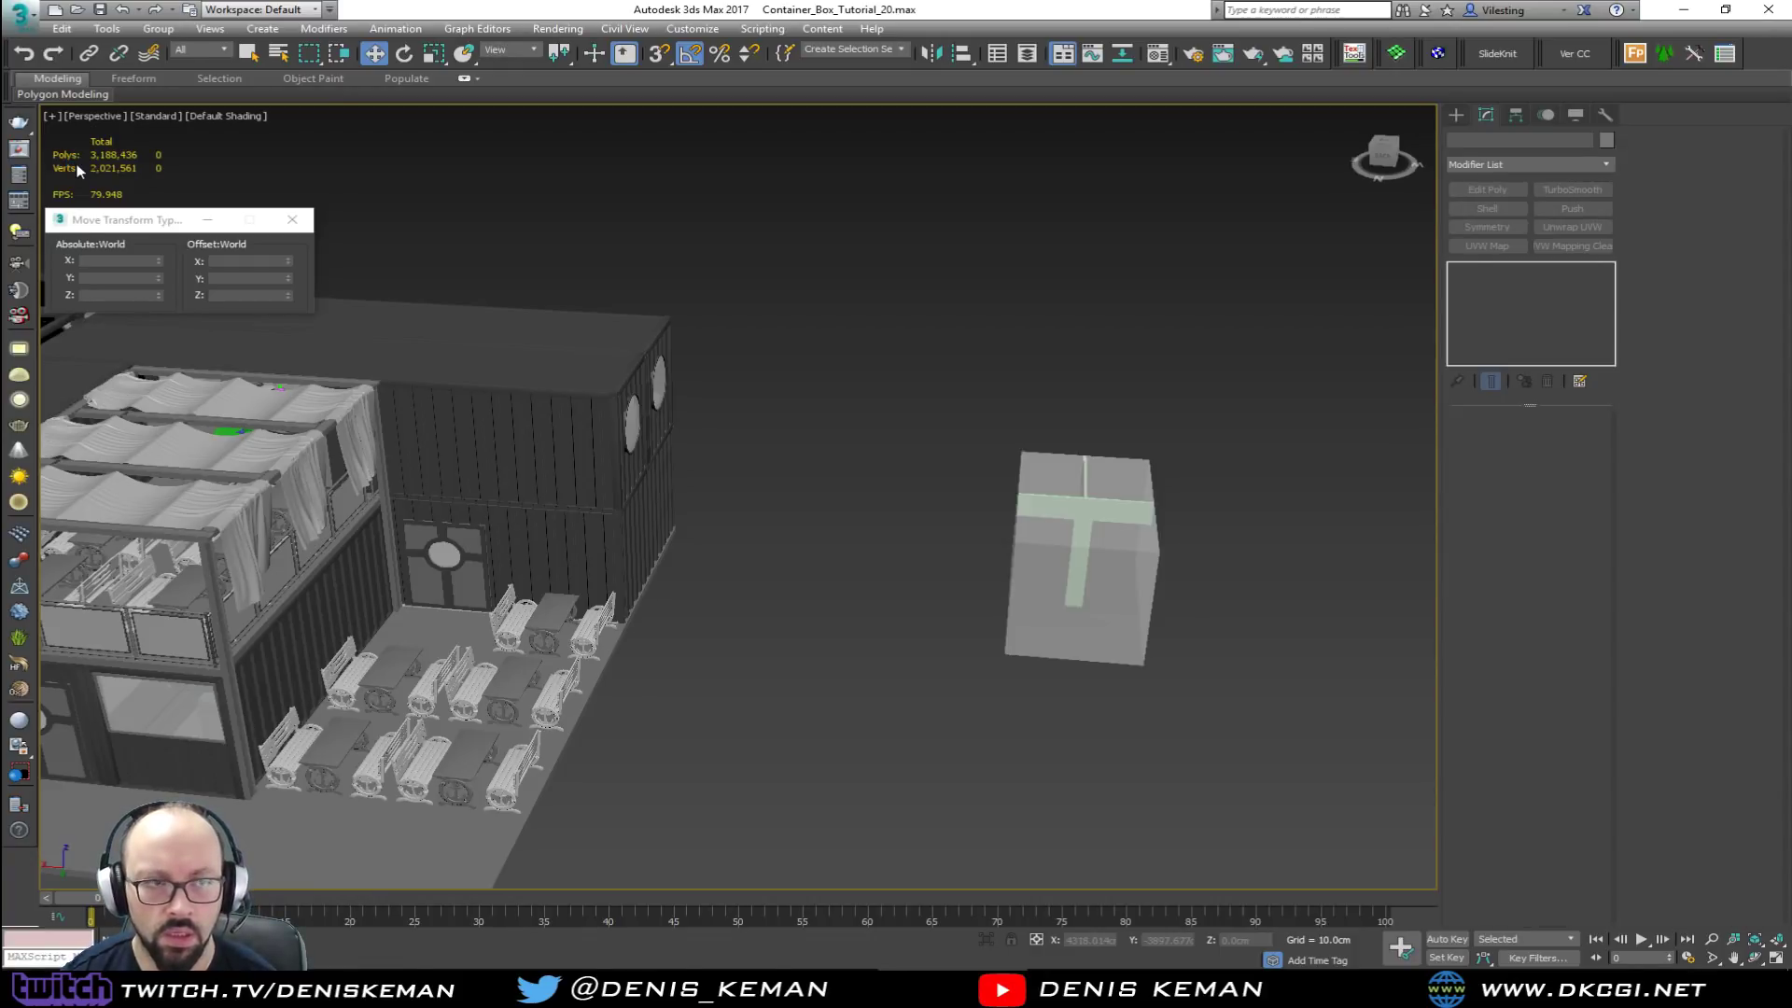
{"action": "left_click", "coordinate": [19, 17]}
{"action": "key", "text": "Escape"}
{"action": "key", "text": "ctrl+n"}
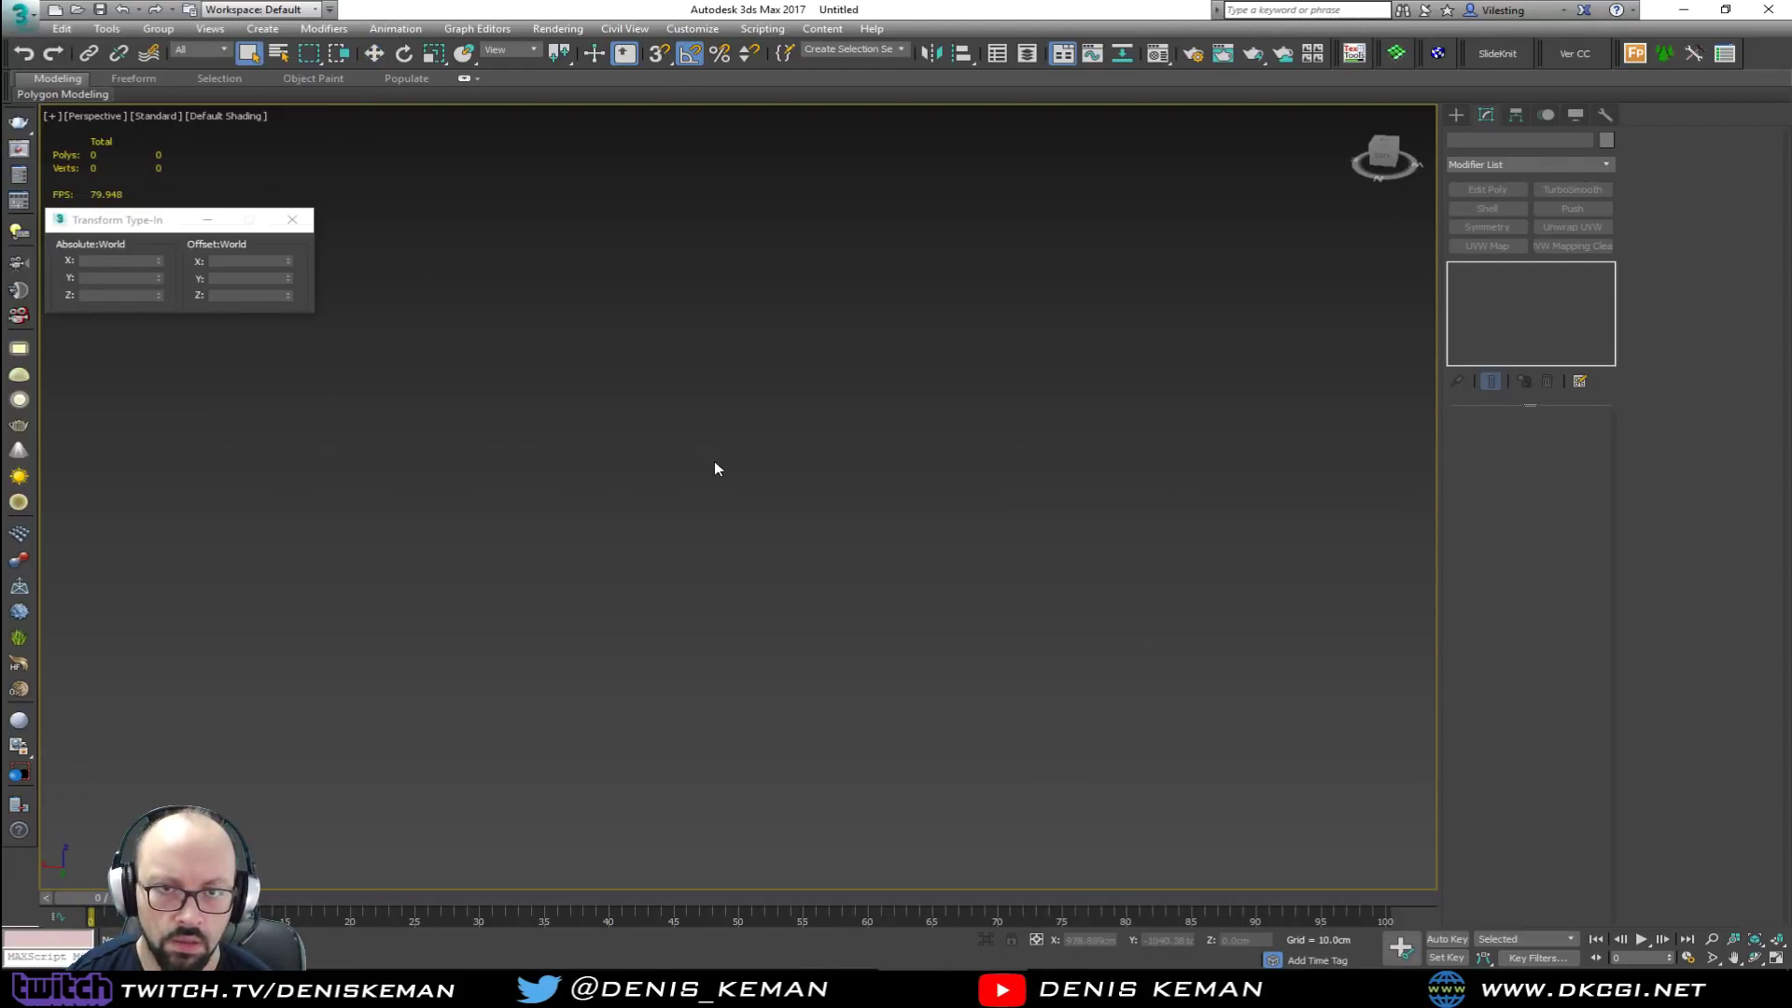
Step: Close the Transform Type-In window and reset the scene to the default four-viewport layout
{"action": "left_click", "coordinate": [292, 219]}
{"action": "left_click", "coordinate": [19, 17]}
{"action": "left_click", "coordinate": [59, 109]}
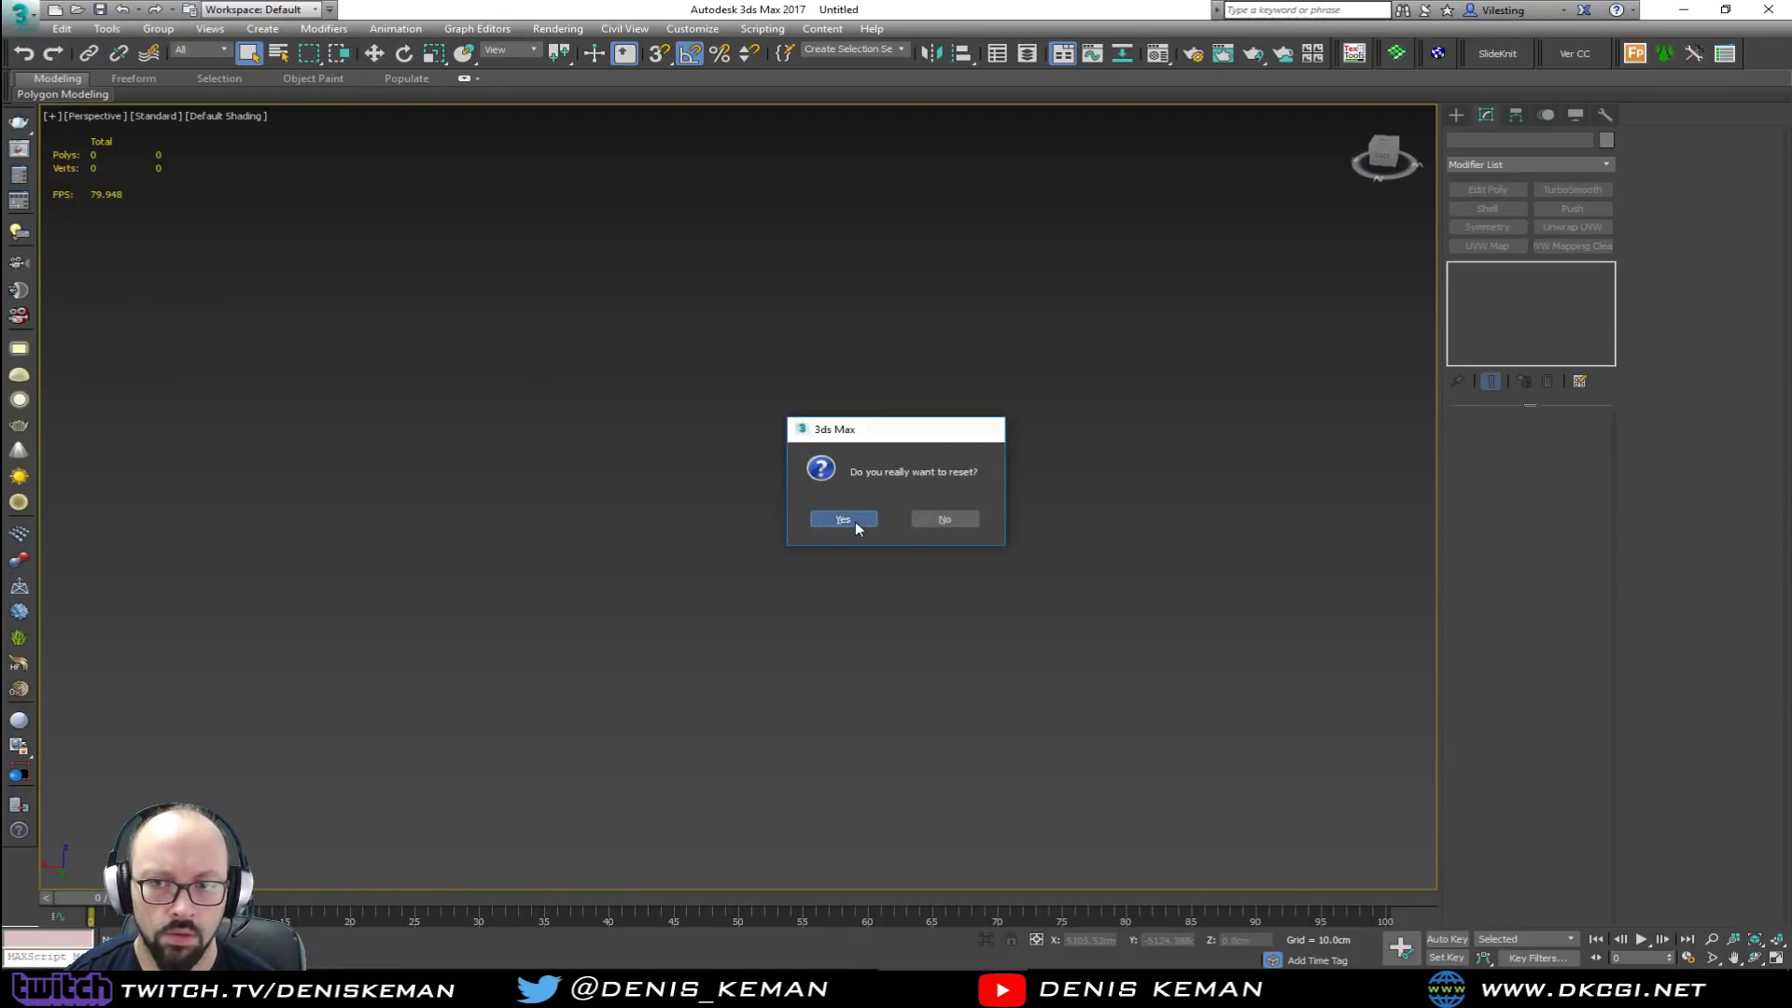
{"action": "left_click", "coordinate": [853, 520]}
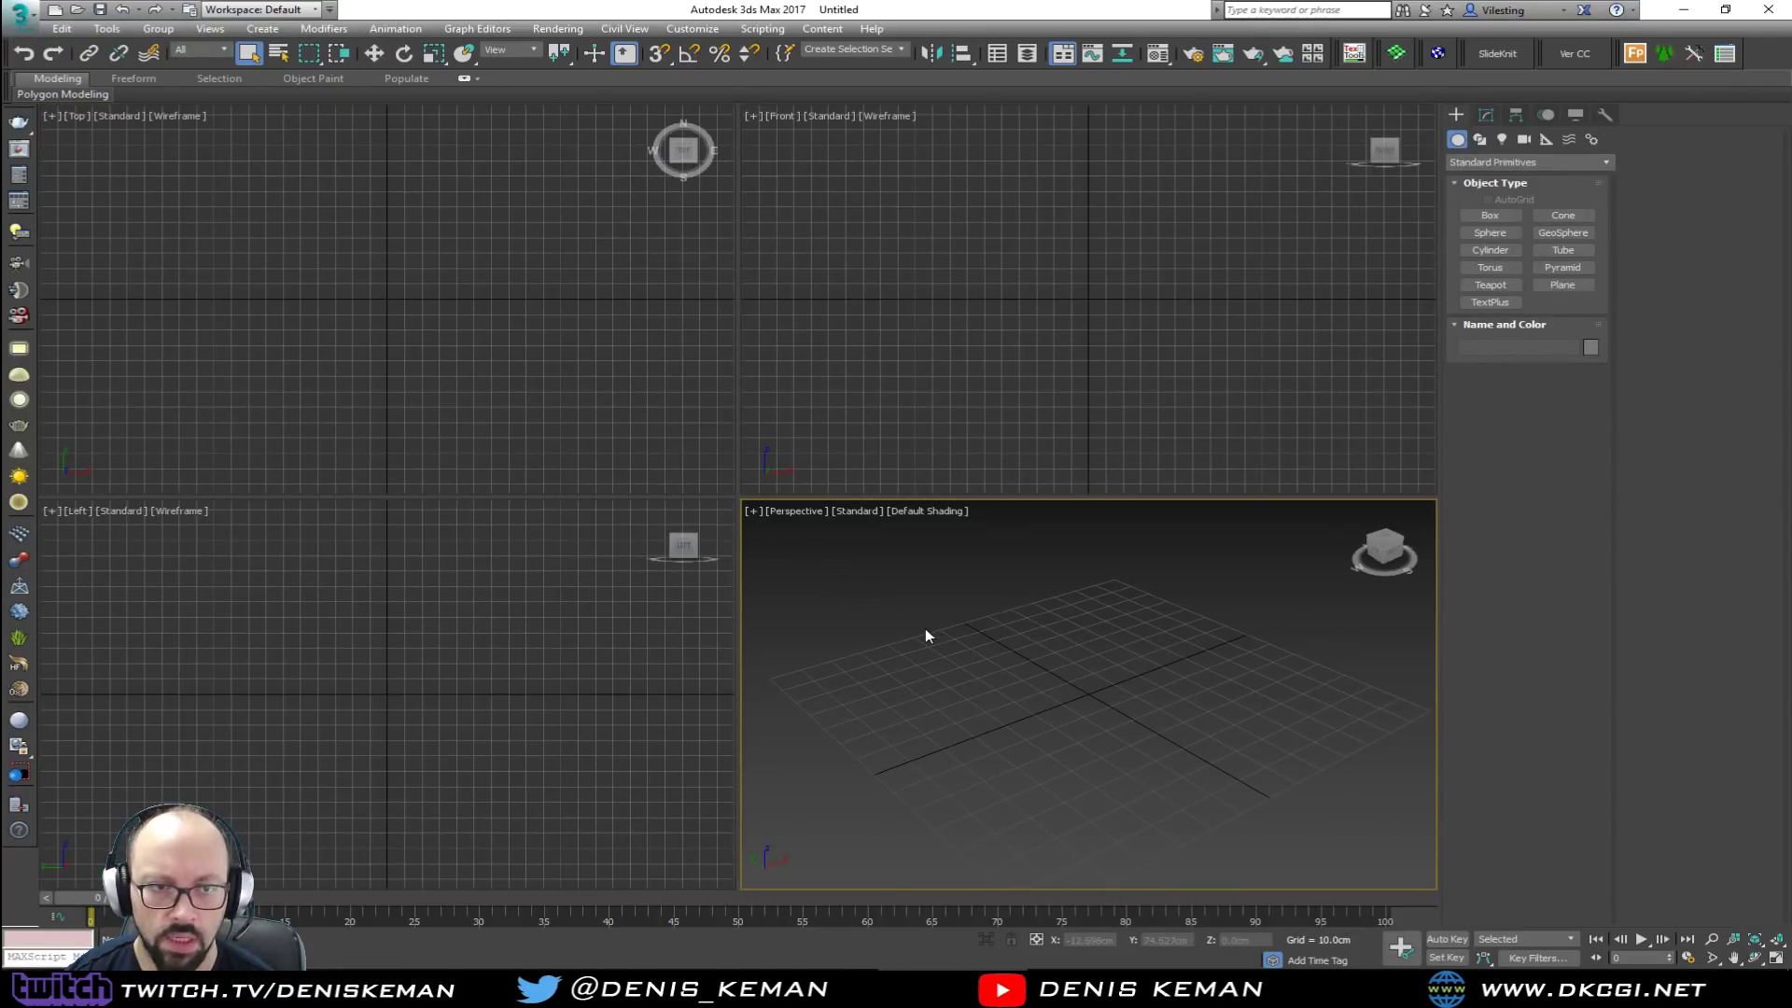
{"action": "mouse_move", "coordinate": [943, 660]}
{"action": "middle_mouse_down", "text": "alt"}
{"action": "mouse_move", "coordinate": [995, 674]}
{"action": "mouse_move", "coordinate": [957, 649]}
{"action": "middle_mouse_up", "text": "alt"}
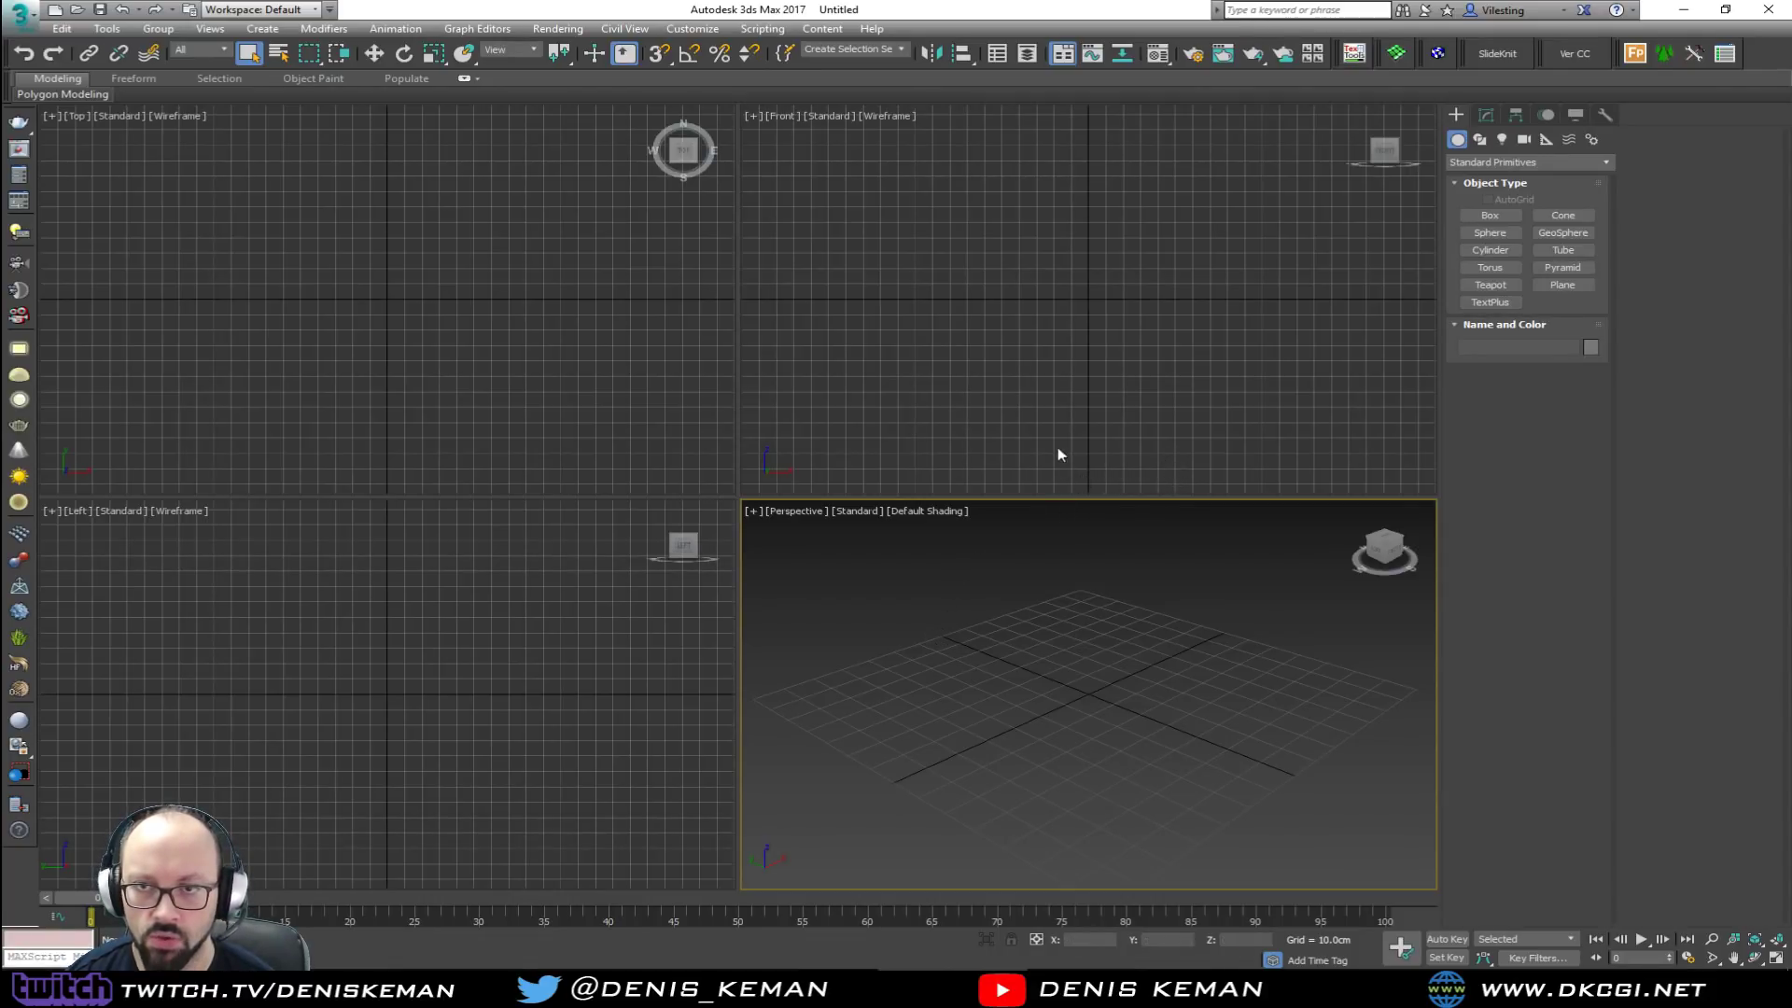
{"action": "left_click", "coordinate": [1088, 334]}
{"action": "key", "text": "alt+w"}
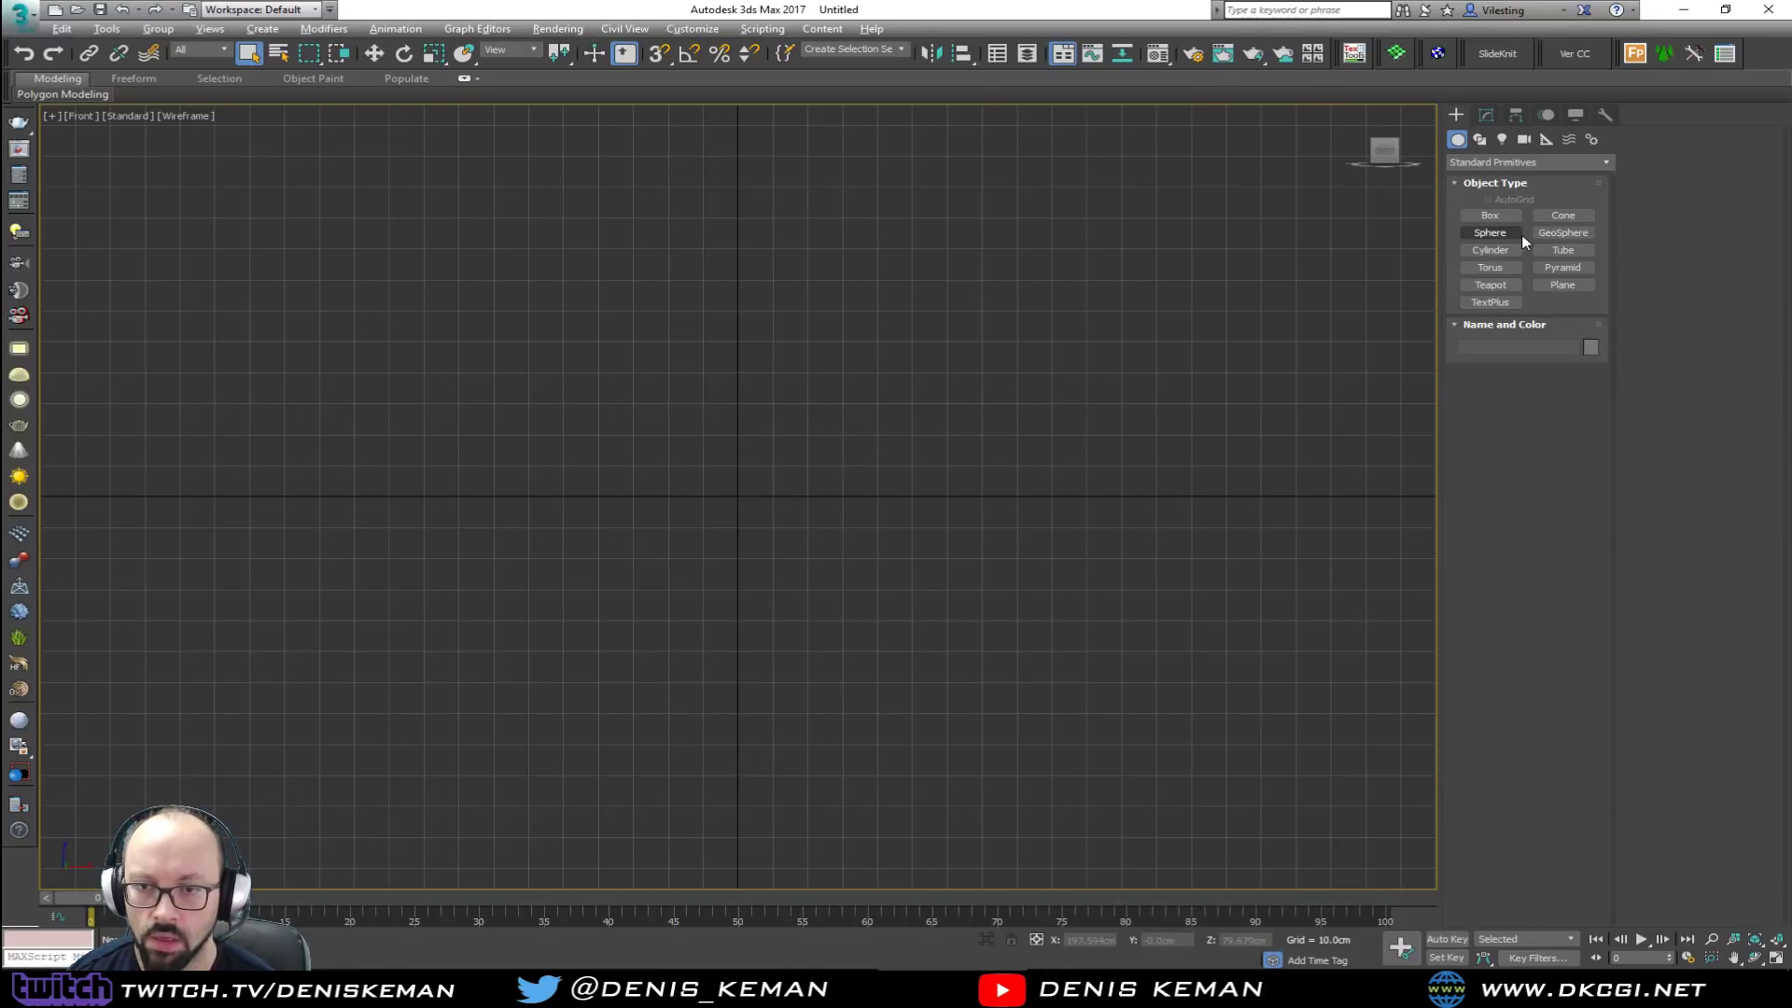
Step: Examine the rope frame and its binding around the round mirror in the Bathroom_01 reference photo up close
{"action": "left_click_drag", "start_coordinate": [0, 123], "coordinate": [865, 109]}
{"action": "scroll", "coordinate": [719, 618], "scroll_direction": "up", "scroll_amount": 5}
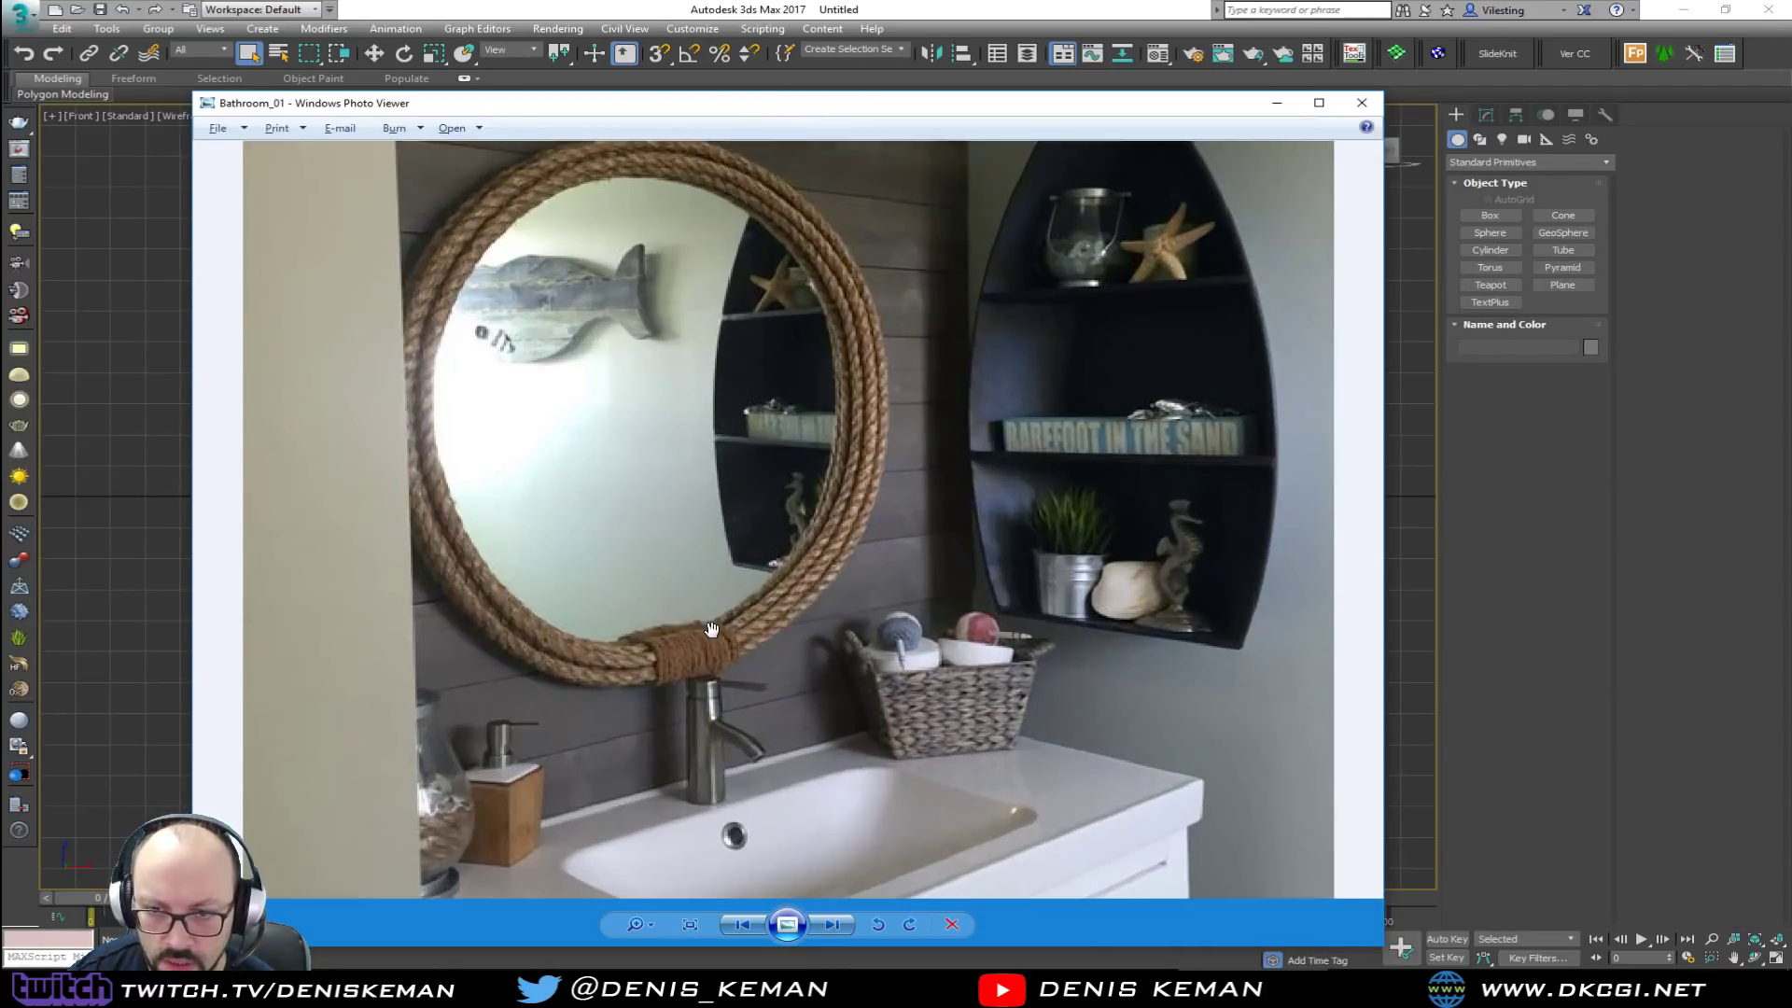
{"action": "left_click_drag", "start_coordinate": [688, 396], "coordinate": [844, 711]}
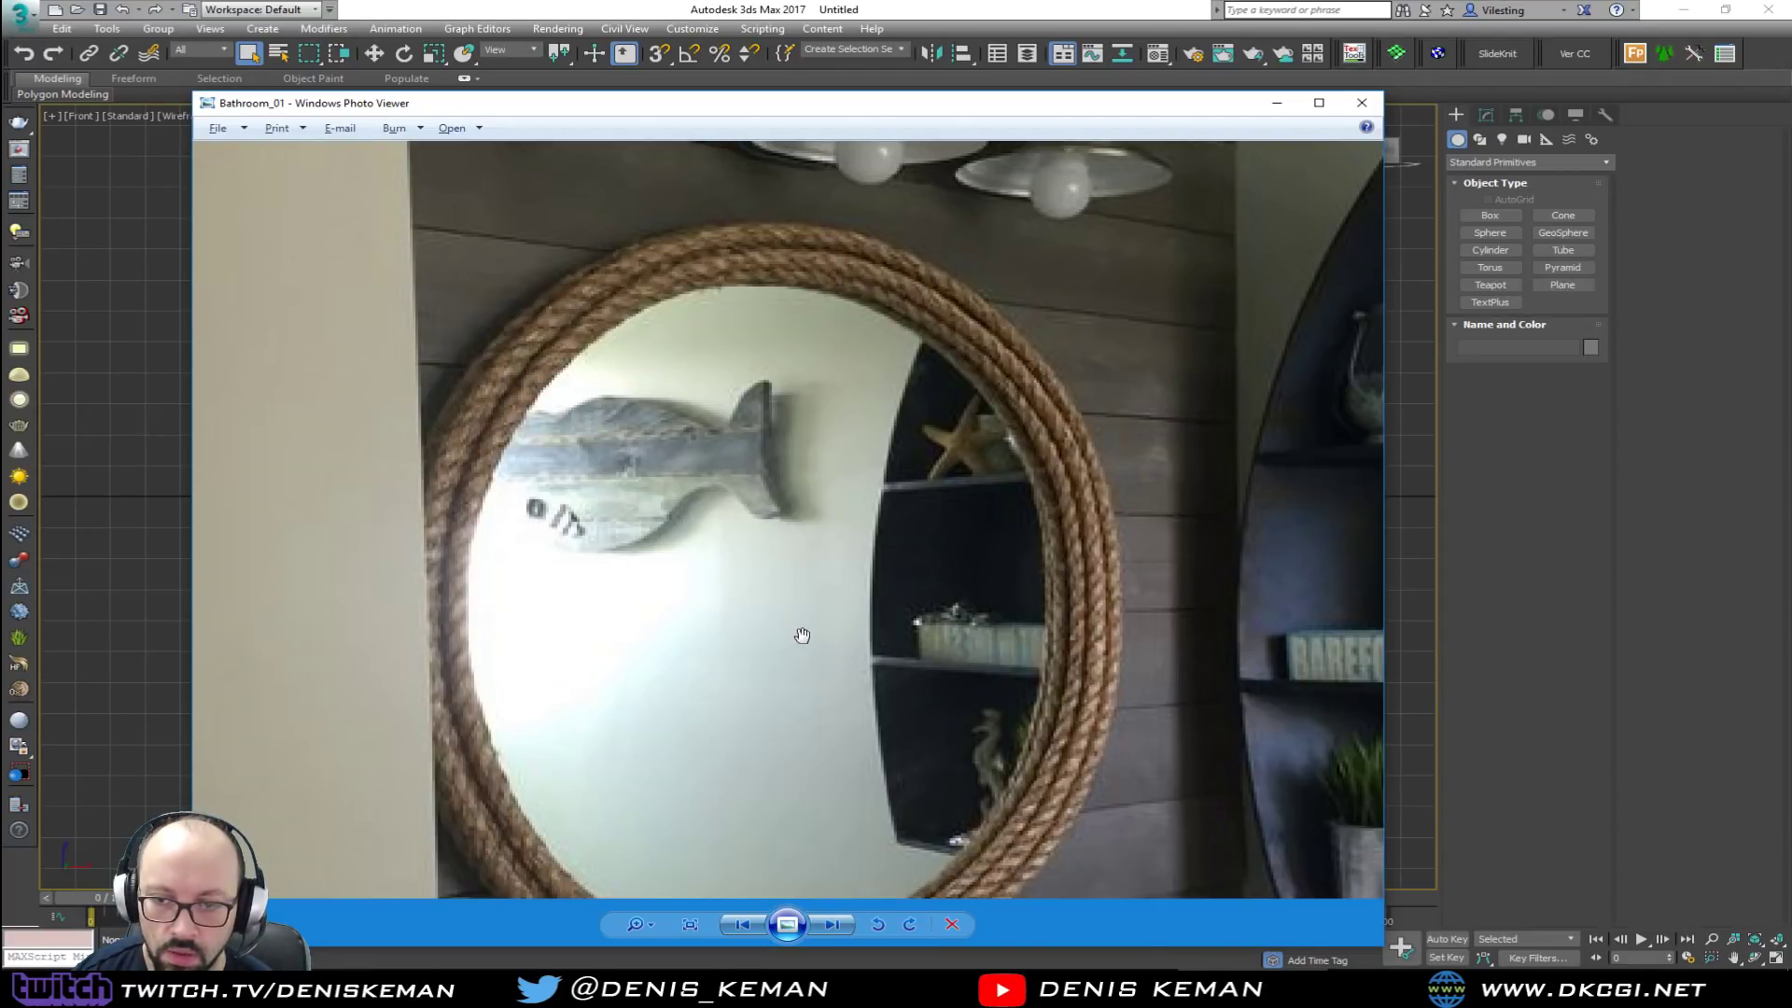
{"action": "left_click_drag", "start_coordinate": [803, 635], "coordinate": [883, 409]}
{"action": "scroll", "coordinate": [825, 508], "scroll_direction": "down", "scroll_amount": 3}
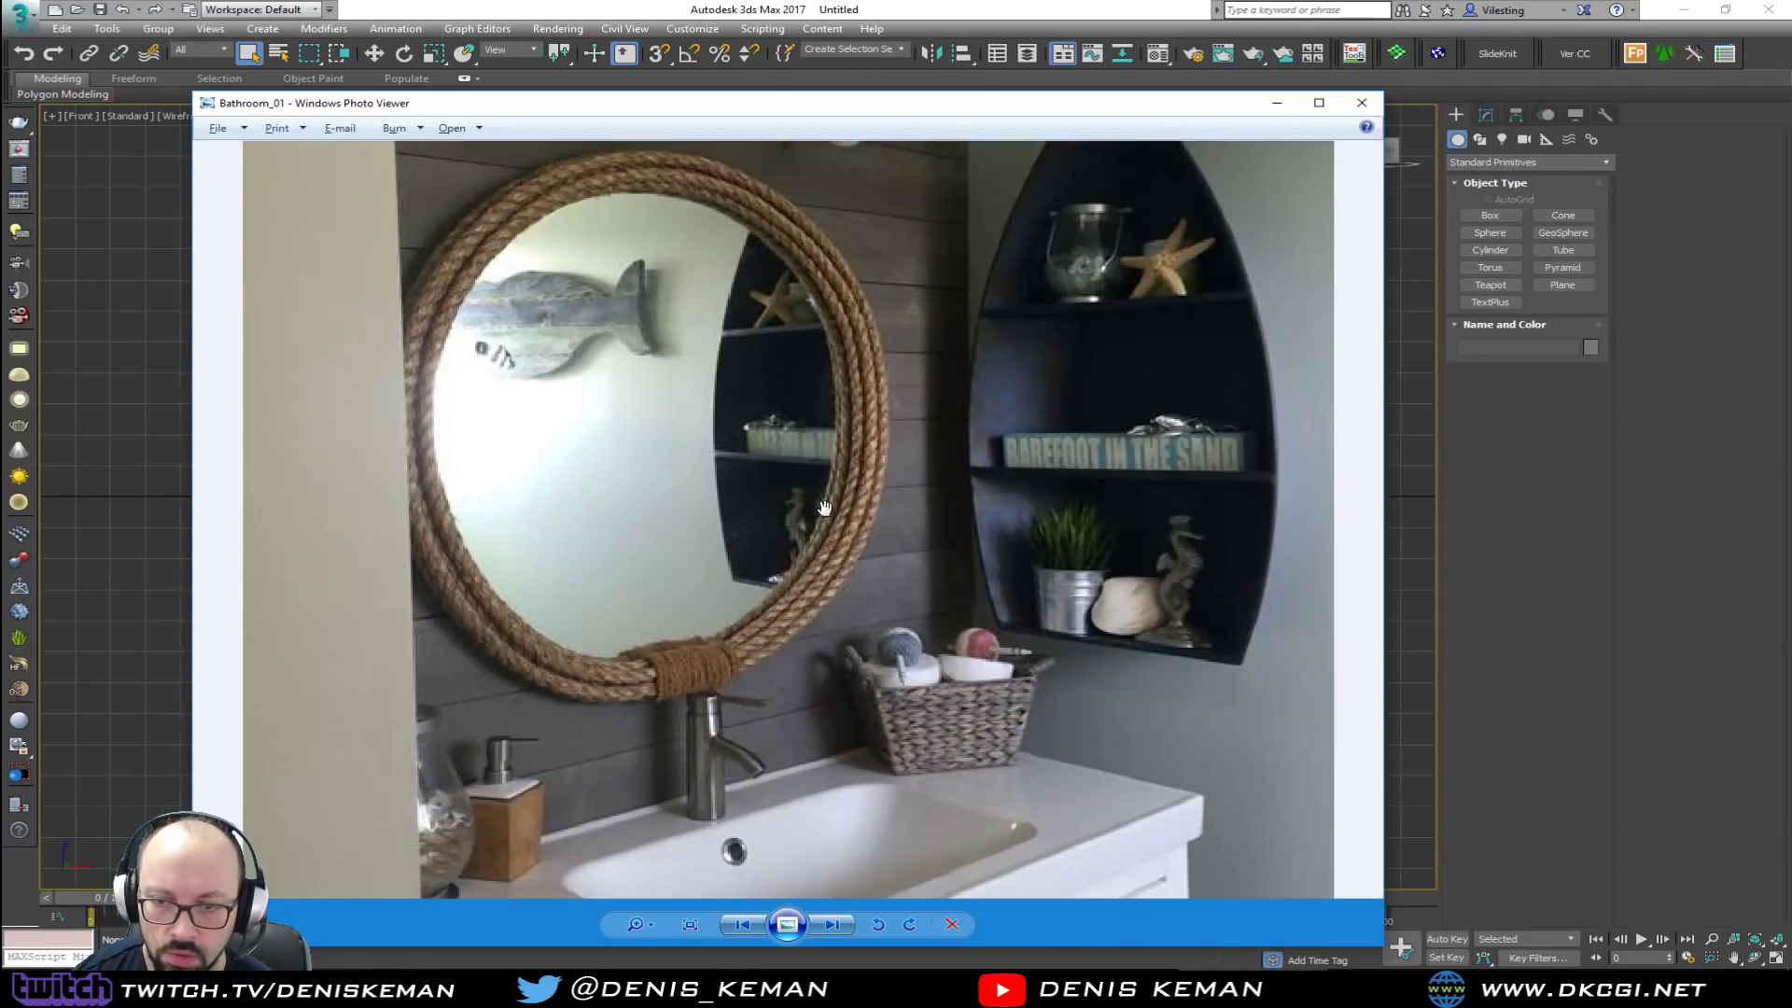
{"action": "left_click_drag", "start_coordinate": [1183, 110], "coordinate": [0, 131]}
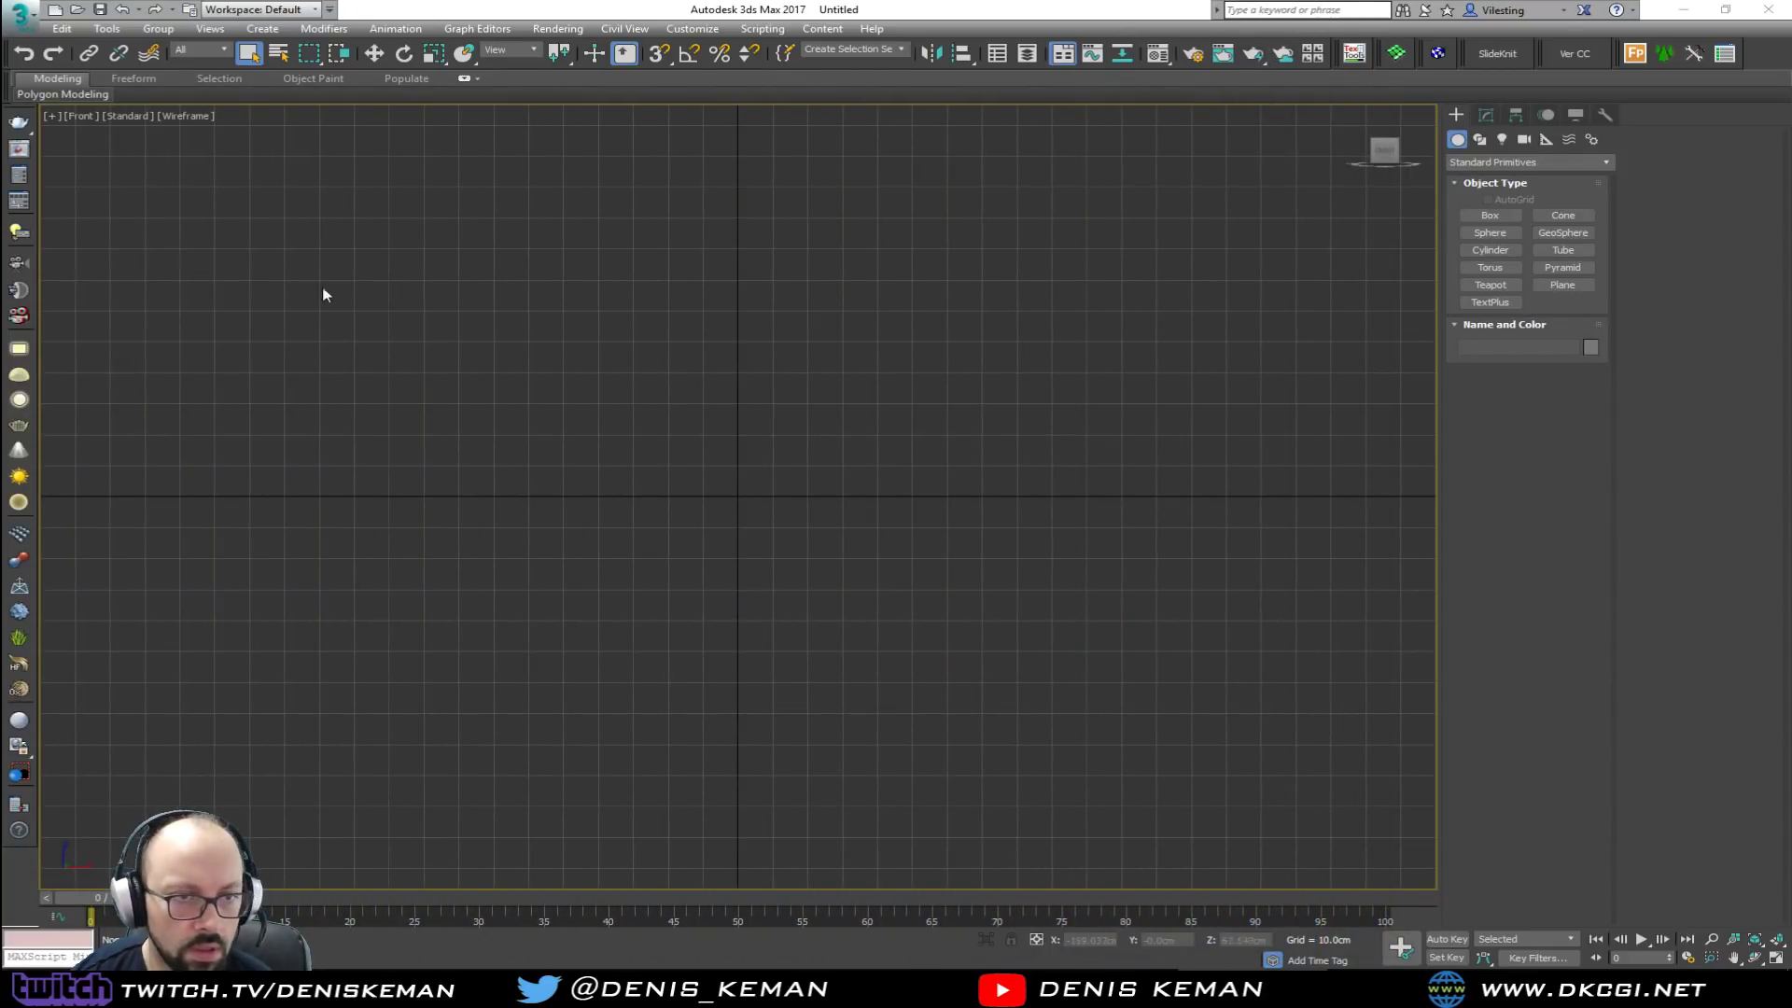
Step: Maximize the Top viewport as the working view around the grid origin
{"action": "left_click", "coordinate": [811, 458]}
{"action": "key", "text": "alt+w"}
{"action": "left_click", "coordinate": [1085, 629]}
{"action": "key", "text": "alt+w"}
{"action": "middle_click_drag", "start_coordinate": [888, 581], "coordinate": [830, 619], "text": "alt"}
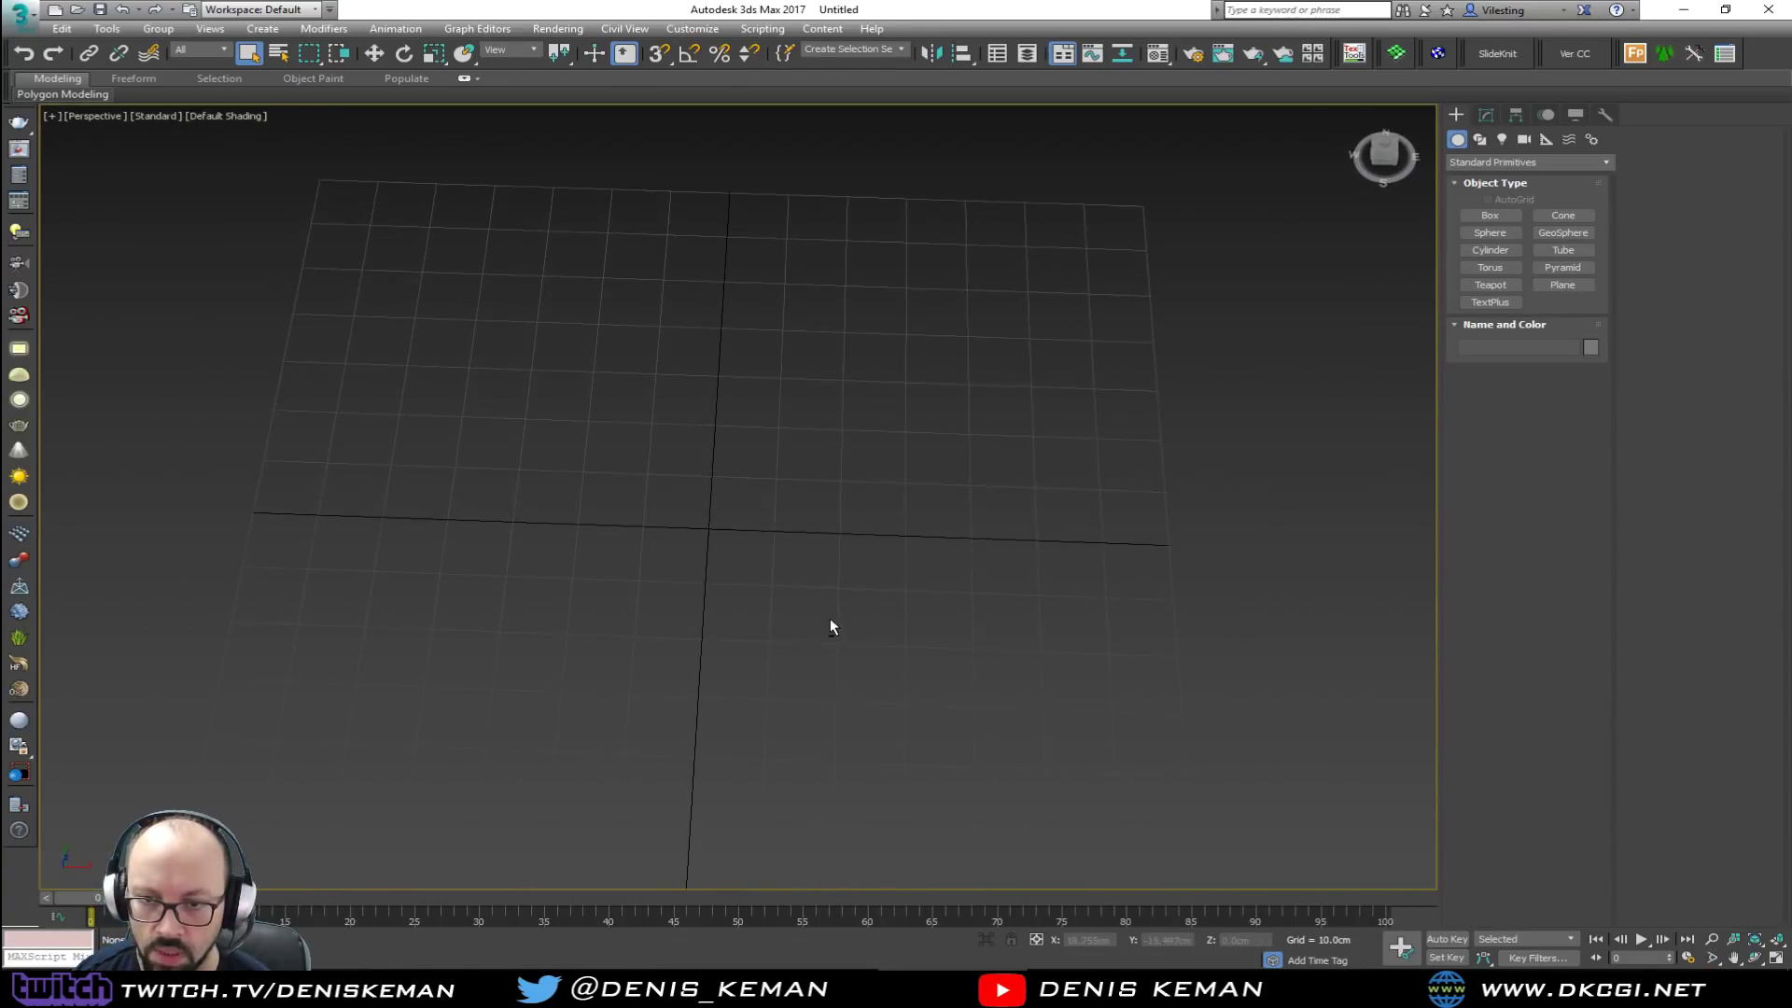
{"action": "key", "text": "alt+w"}
{"action": "left_click", "coordinate": [401, 306]}
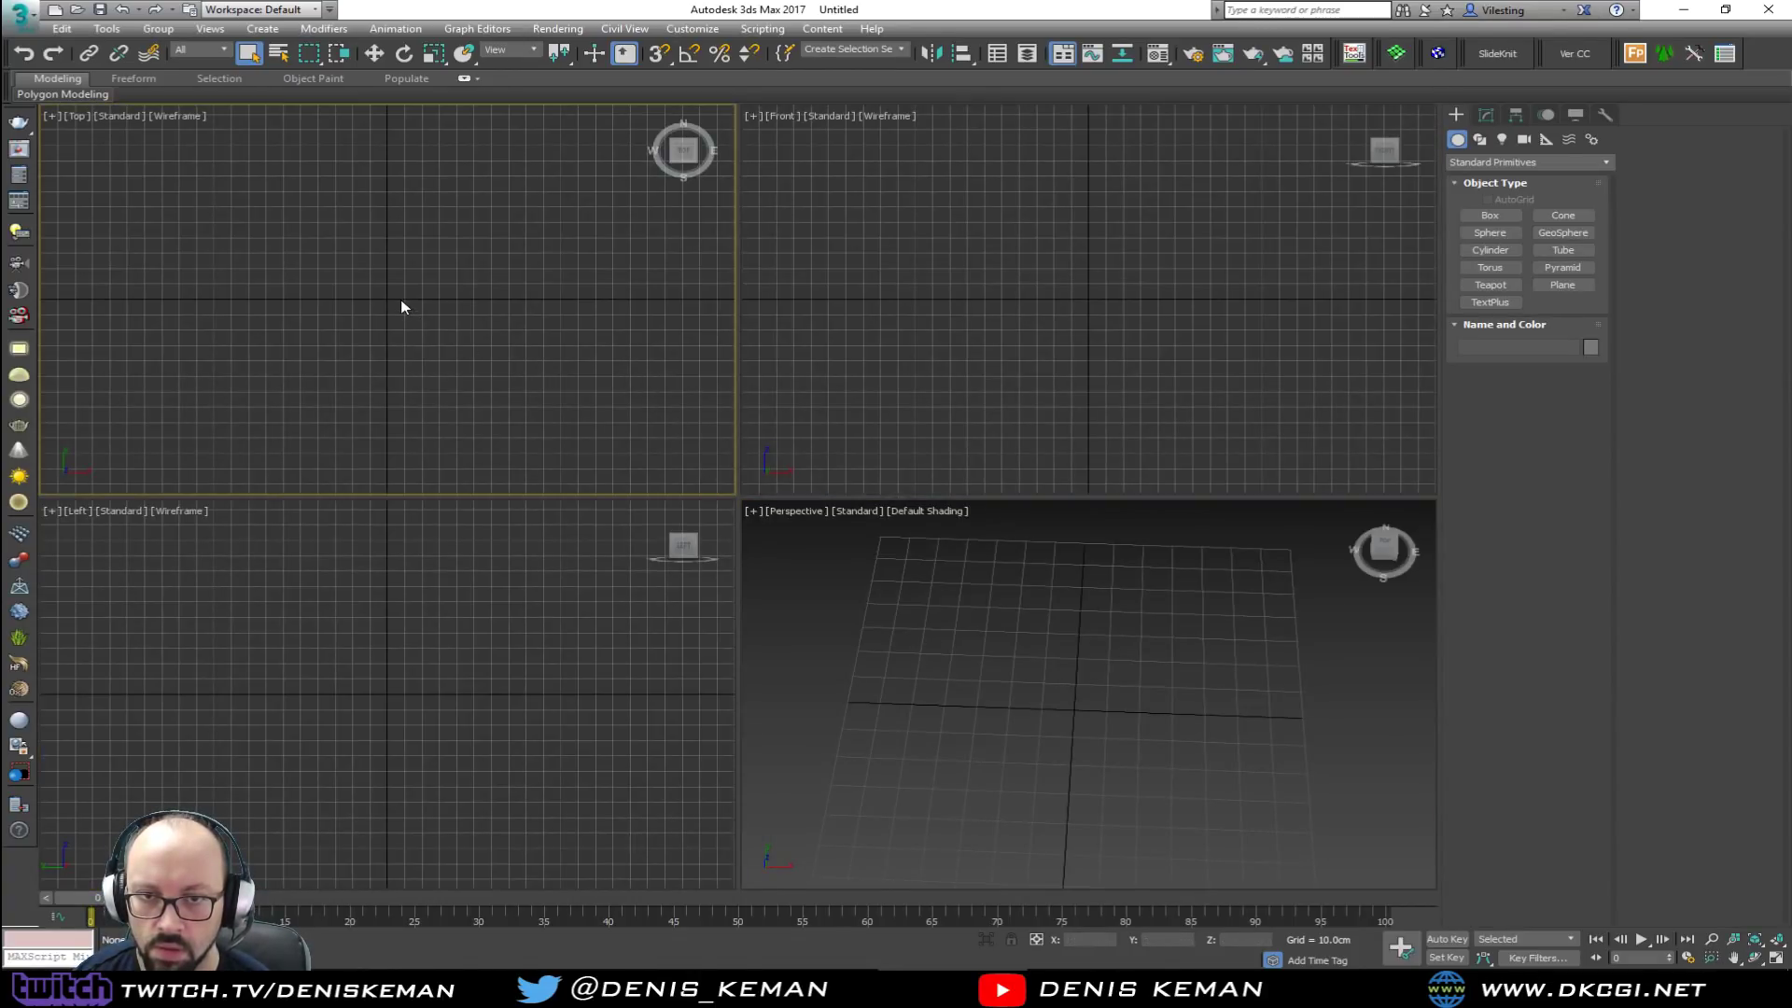
{"action": "key", "text": "alt+w"}
{"action": "scroll", "coordinate": [747, 491], "scroll_direction": "up", "scroll_amount": 5}
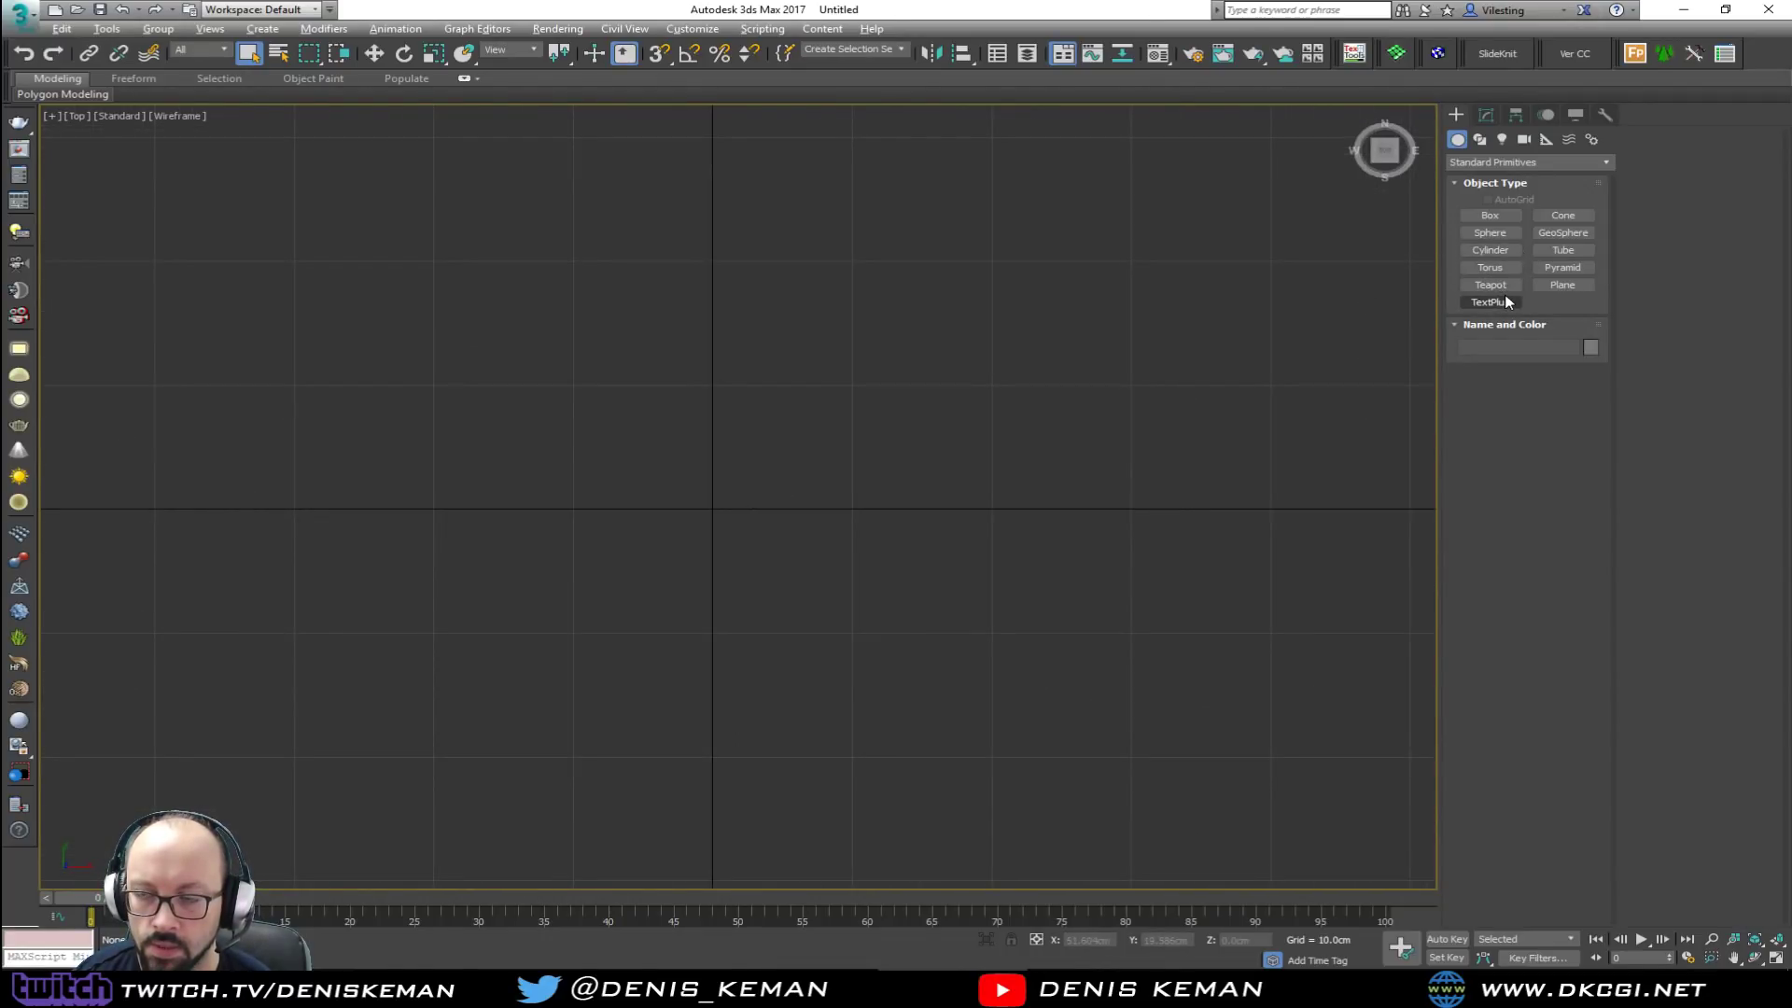
Step: Draw a helix spline at the origin and set both radii to 1 cm and its height to 50 cm
{"action": "left_click", "coordinate": [1480, 140]}
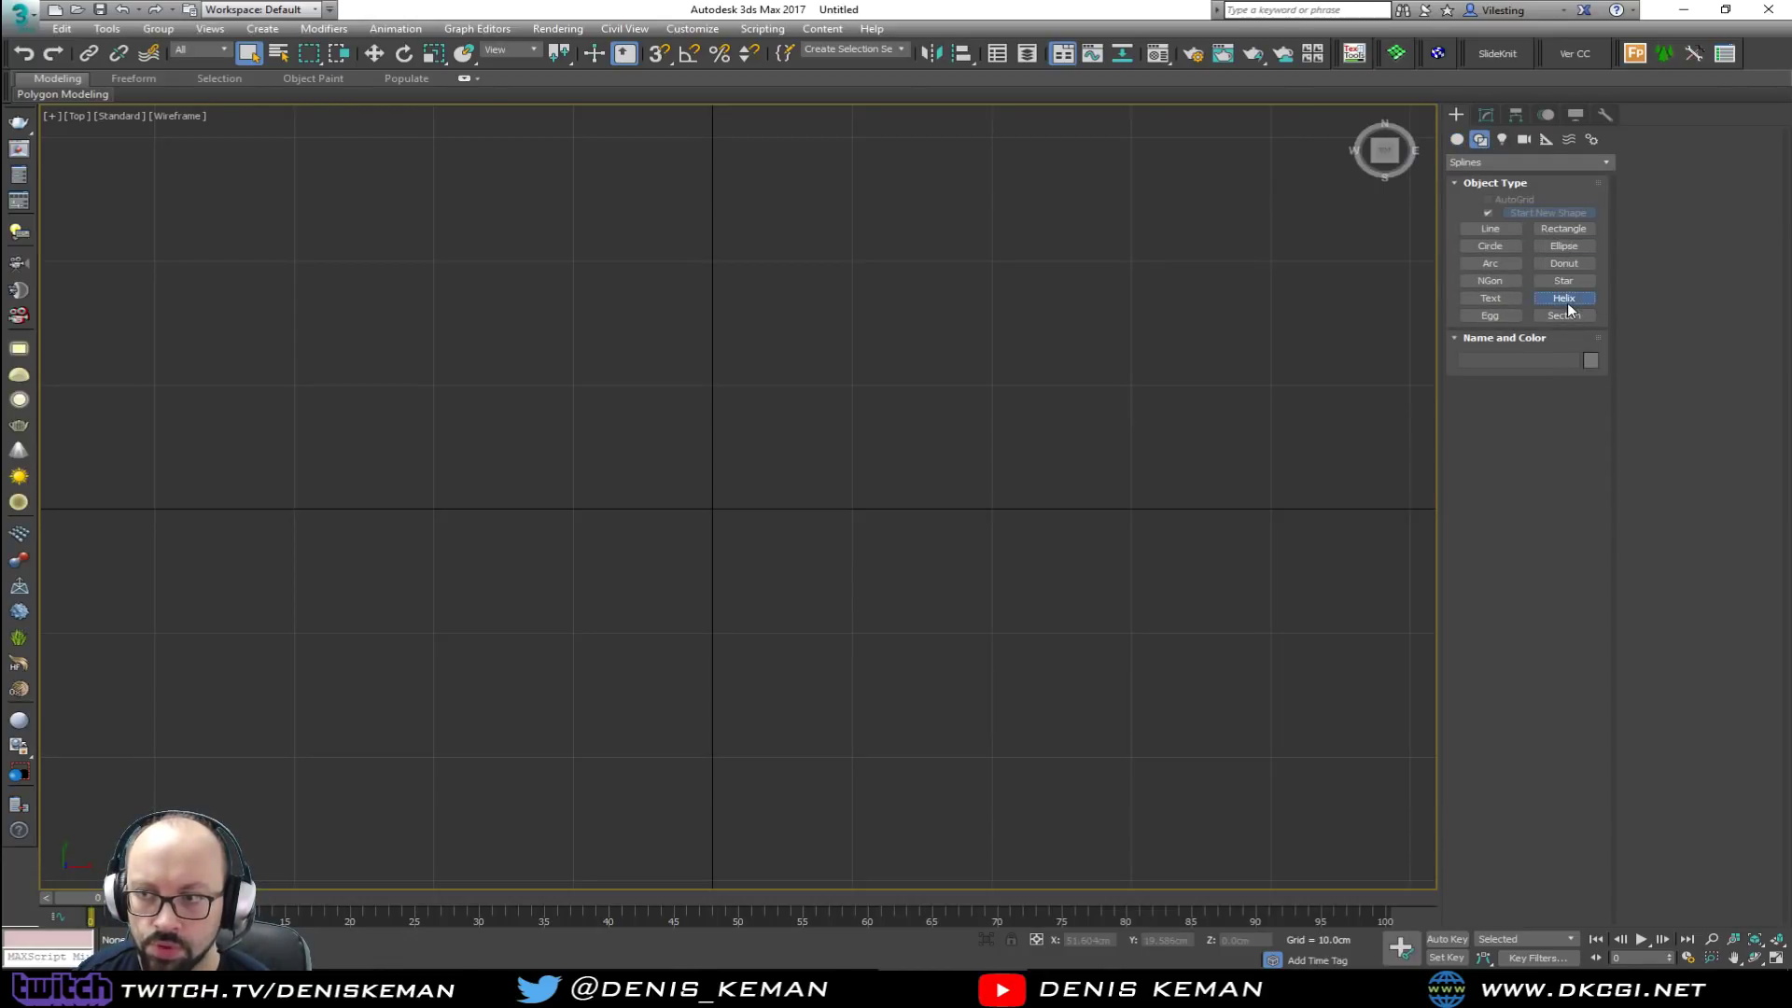
{"action": "left_click", "coordinate": [1567, 301]}
{"action": "left_click_drag", "start_coordinate": [713, 507], "coordinate": [728, 481]}
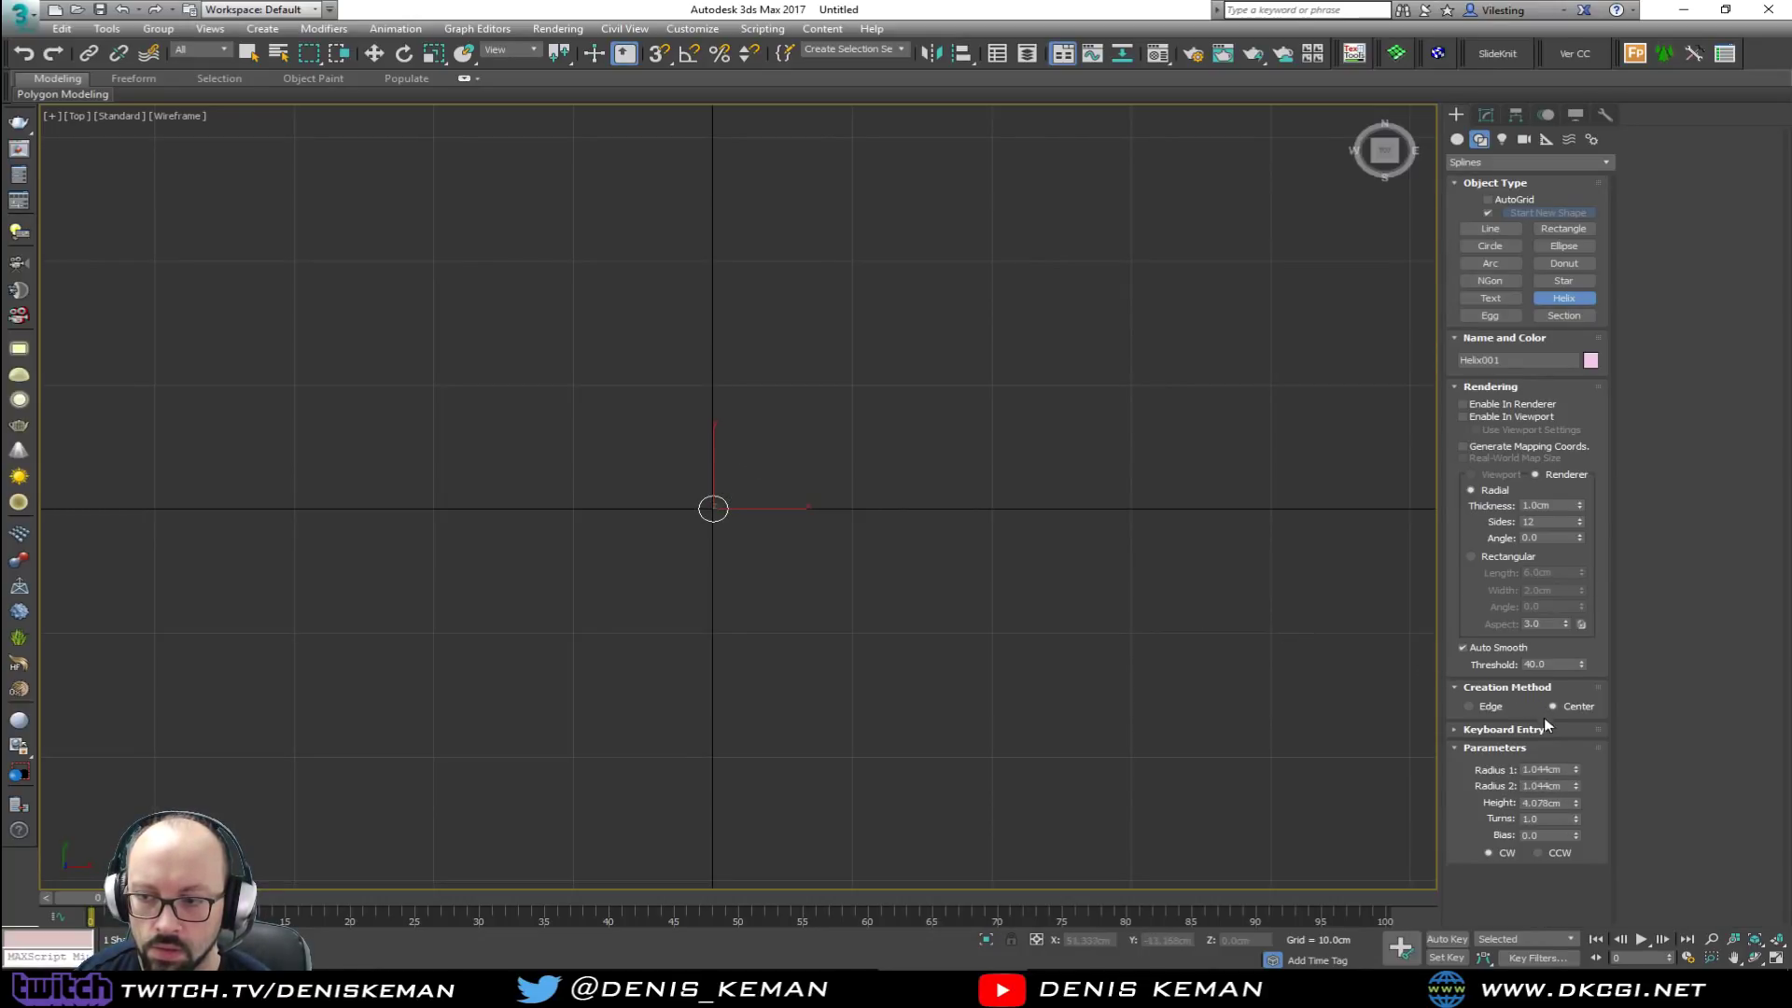
{"action": "double_click", "coordinate": [1569, 770]}
{"action": "type", "text": "1"}
{"action": "key", "text": "Tab"}
{"action": "type", "text": "1"}
{"action": "key", "text": "Tab"}
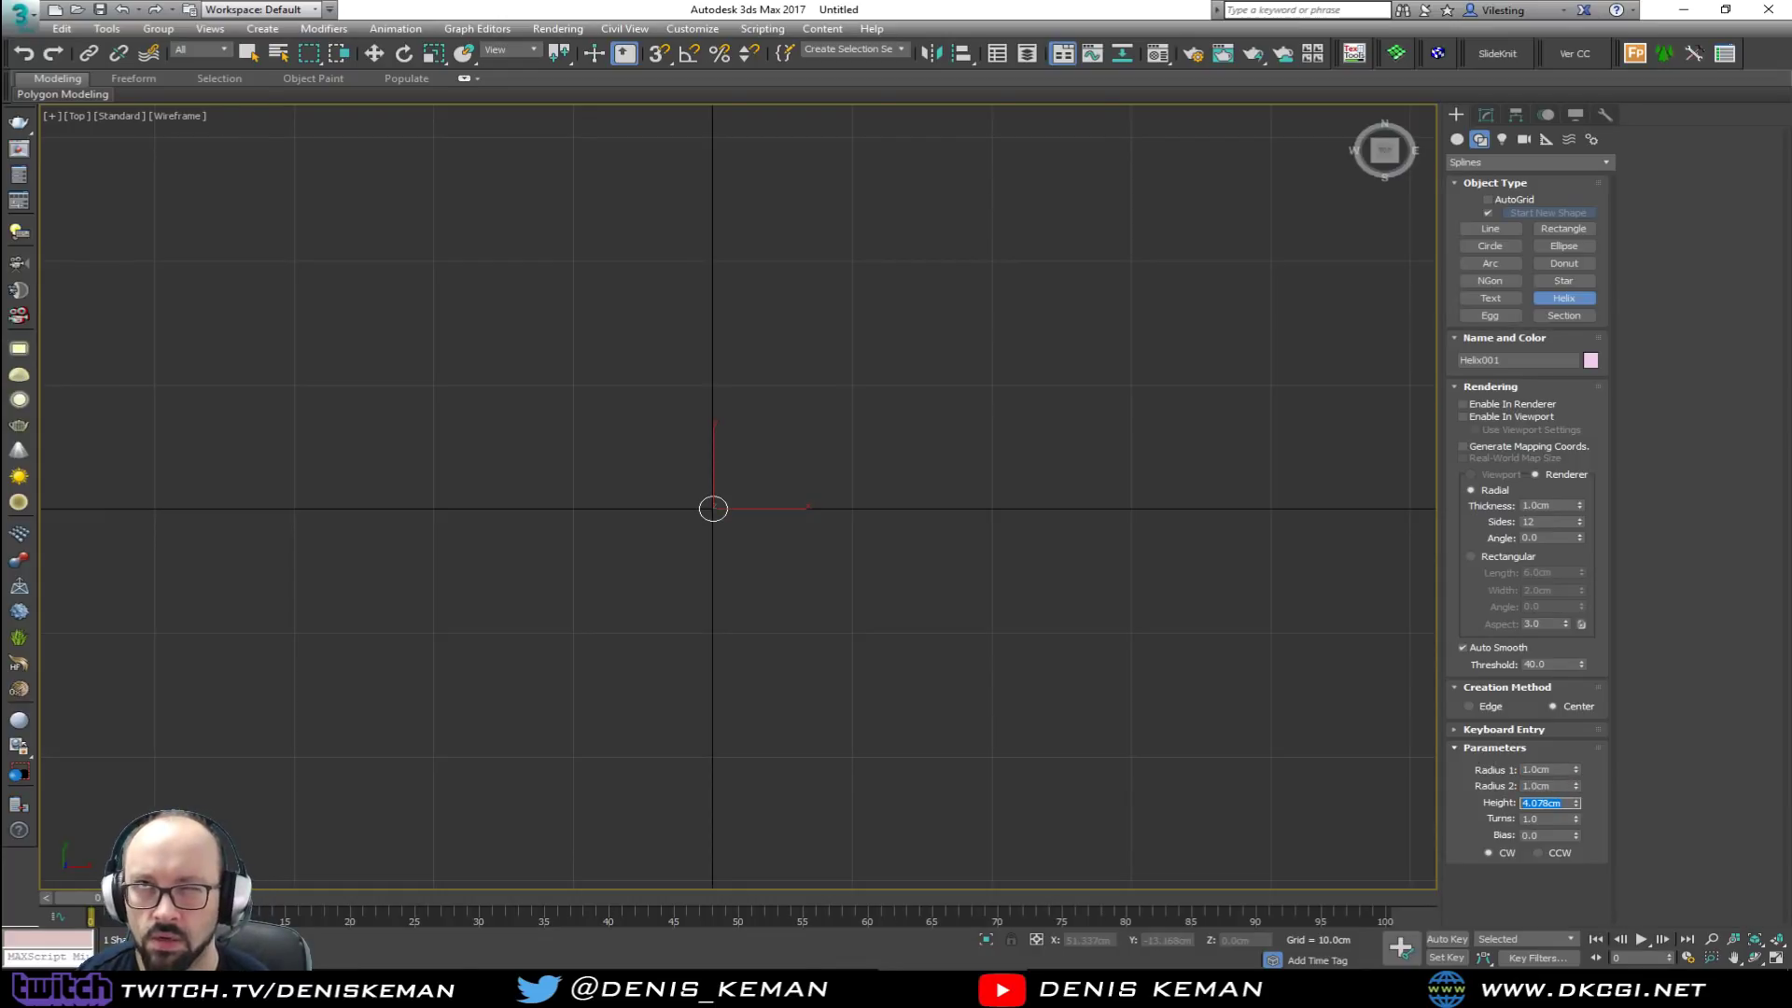
{"action": "type", "text": "50"}
{"action": "key", "text": "Return"}
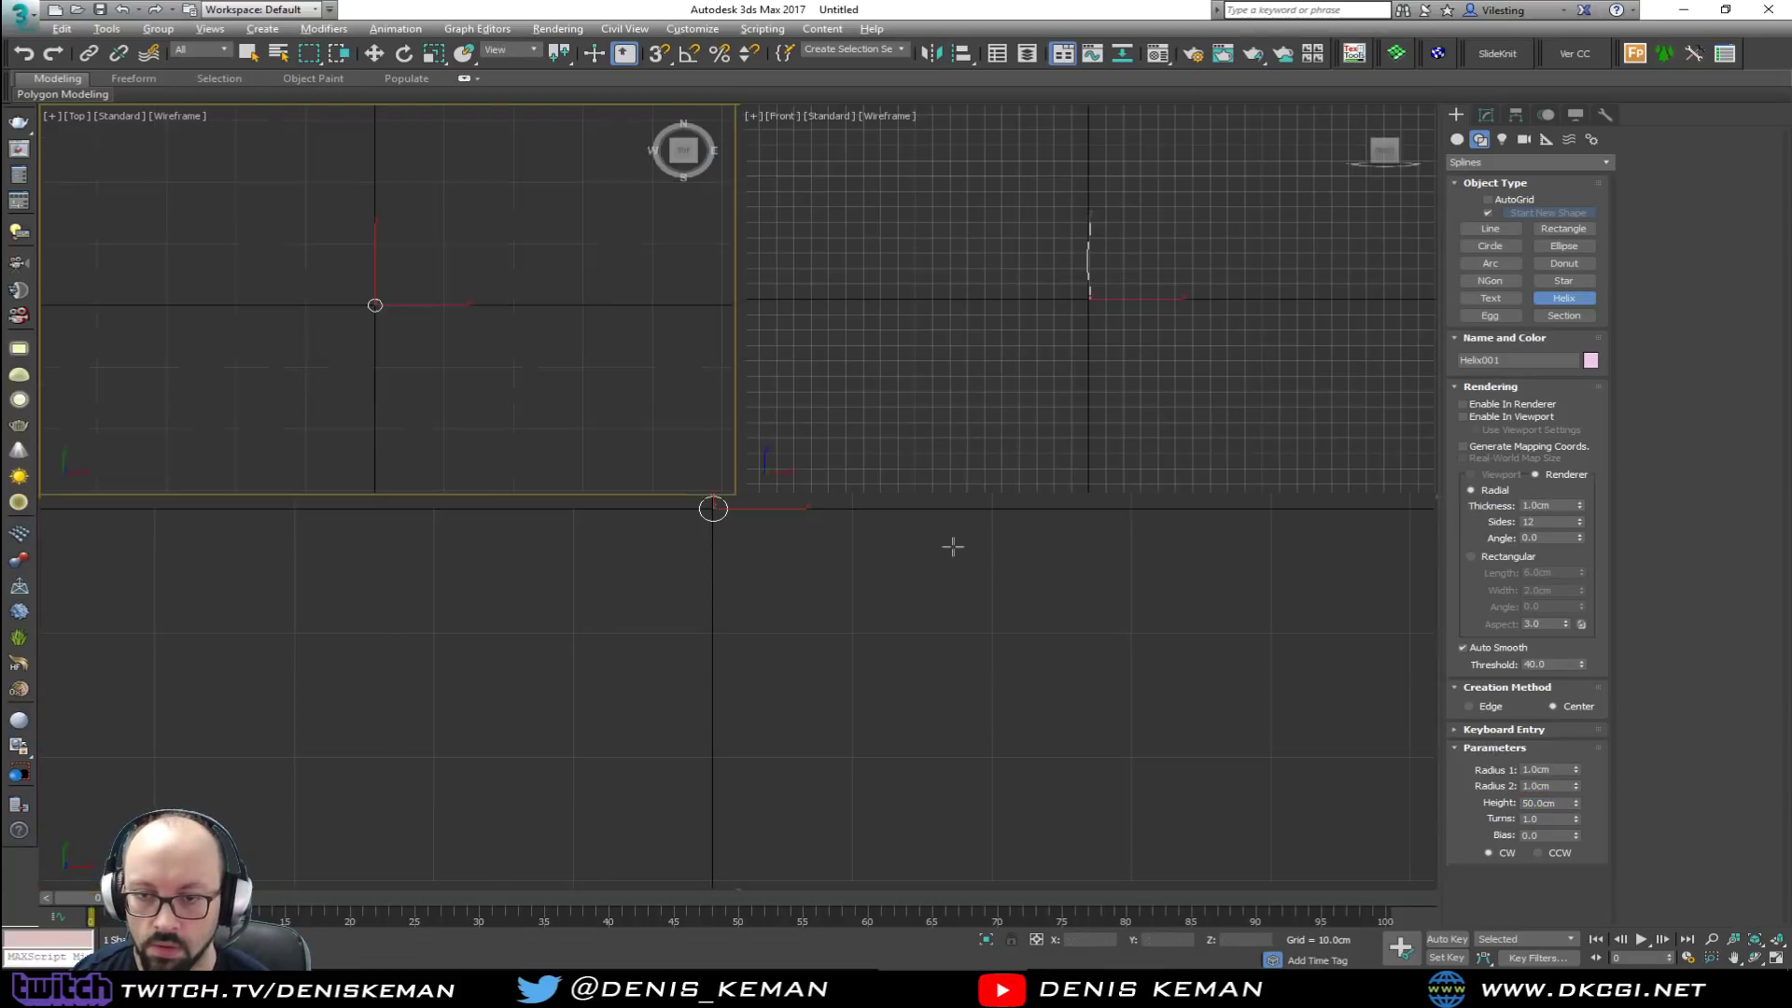
Step: Maximize the Perspective viewport, hide the selection brackets and set the helix's turns to 30
{"action": "key", "text": "alt+w"}
{"action": "middle_click", "coordinate": [1101, 676]}
{"action": "key", "text": "alt+w"}
{"action": "middle_click_drag", "start_coordinate": [973, 643], "coordinate": [1000, 548], "text": "alt"}
{"action": "scroll", "coordinate": [707, 562], "scroll_direction": "up", "scroll_amount": 4}
{"action": "middle_click_drag", "start_coordinate": [703, 393], "coordinate": [719, 726]}
{"action": "scroll", "coordinate": [719, 660], "scroll_direction": "down", "scroll_amount": 2}
{"action": "middle_click_drag", "start_coordinate": [726, 641], "coordinate": [715, 656], "text": "alt"}
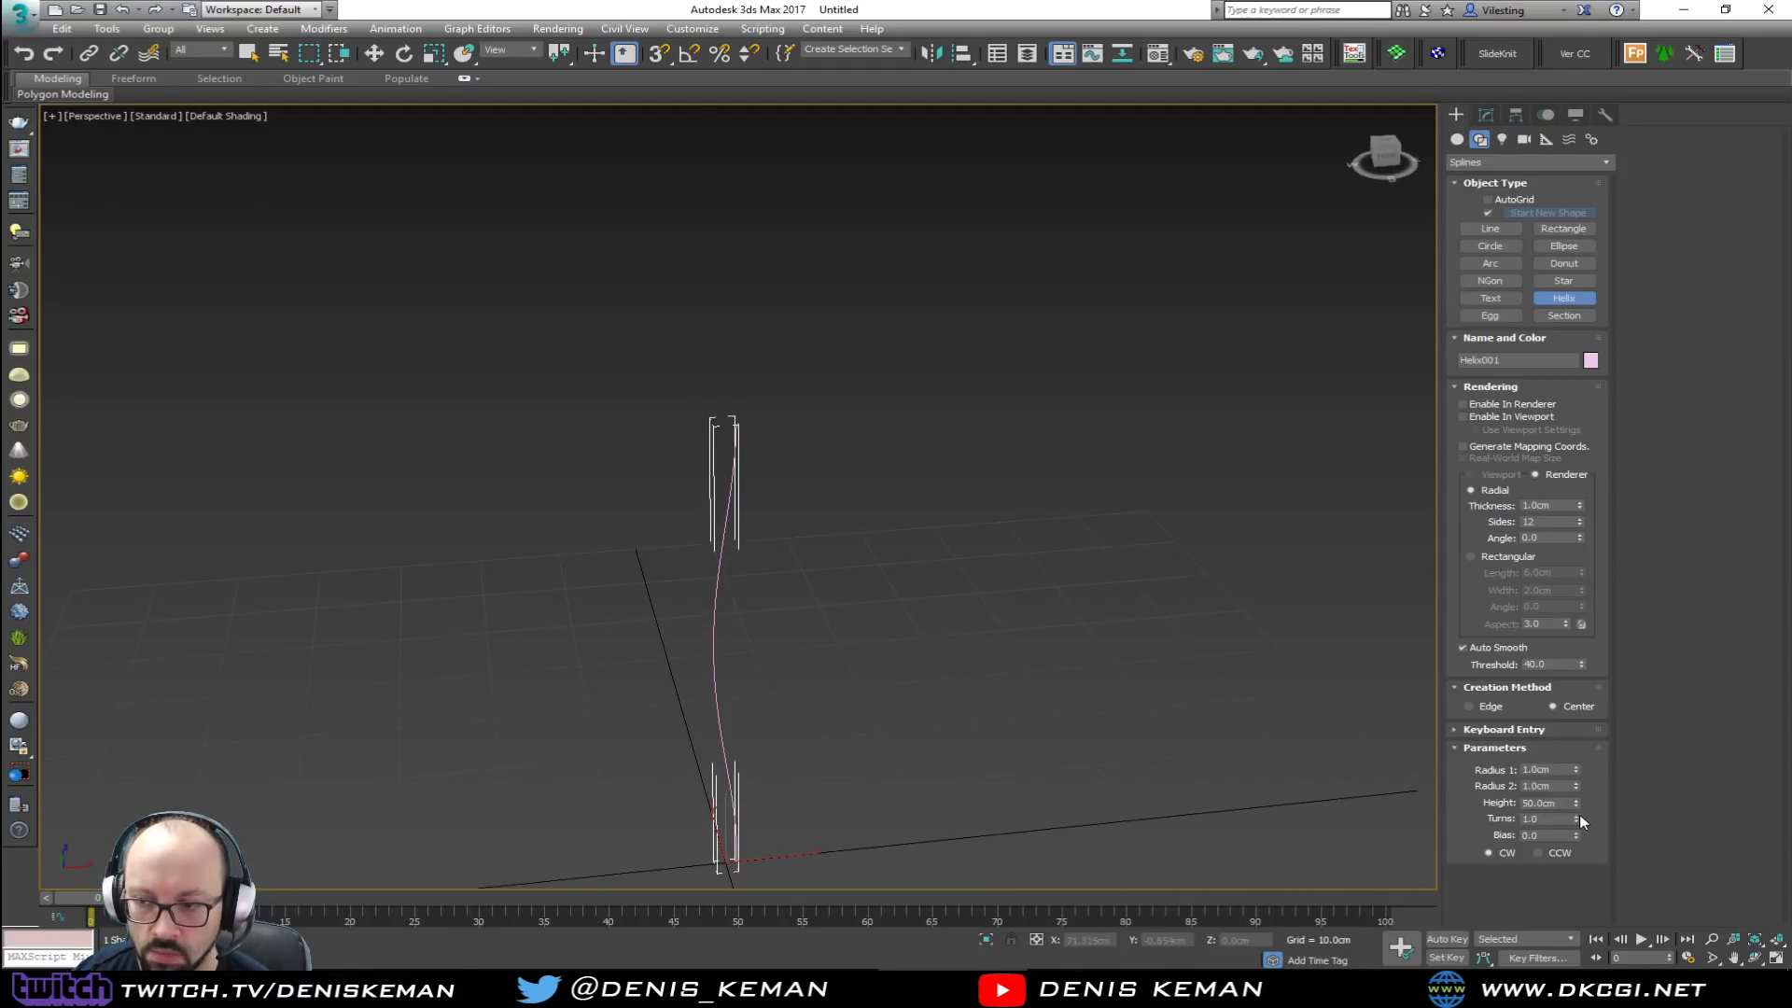
{"action": "key", "text": "j"}
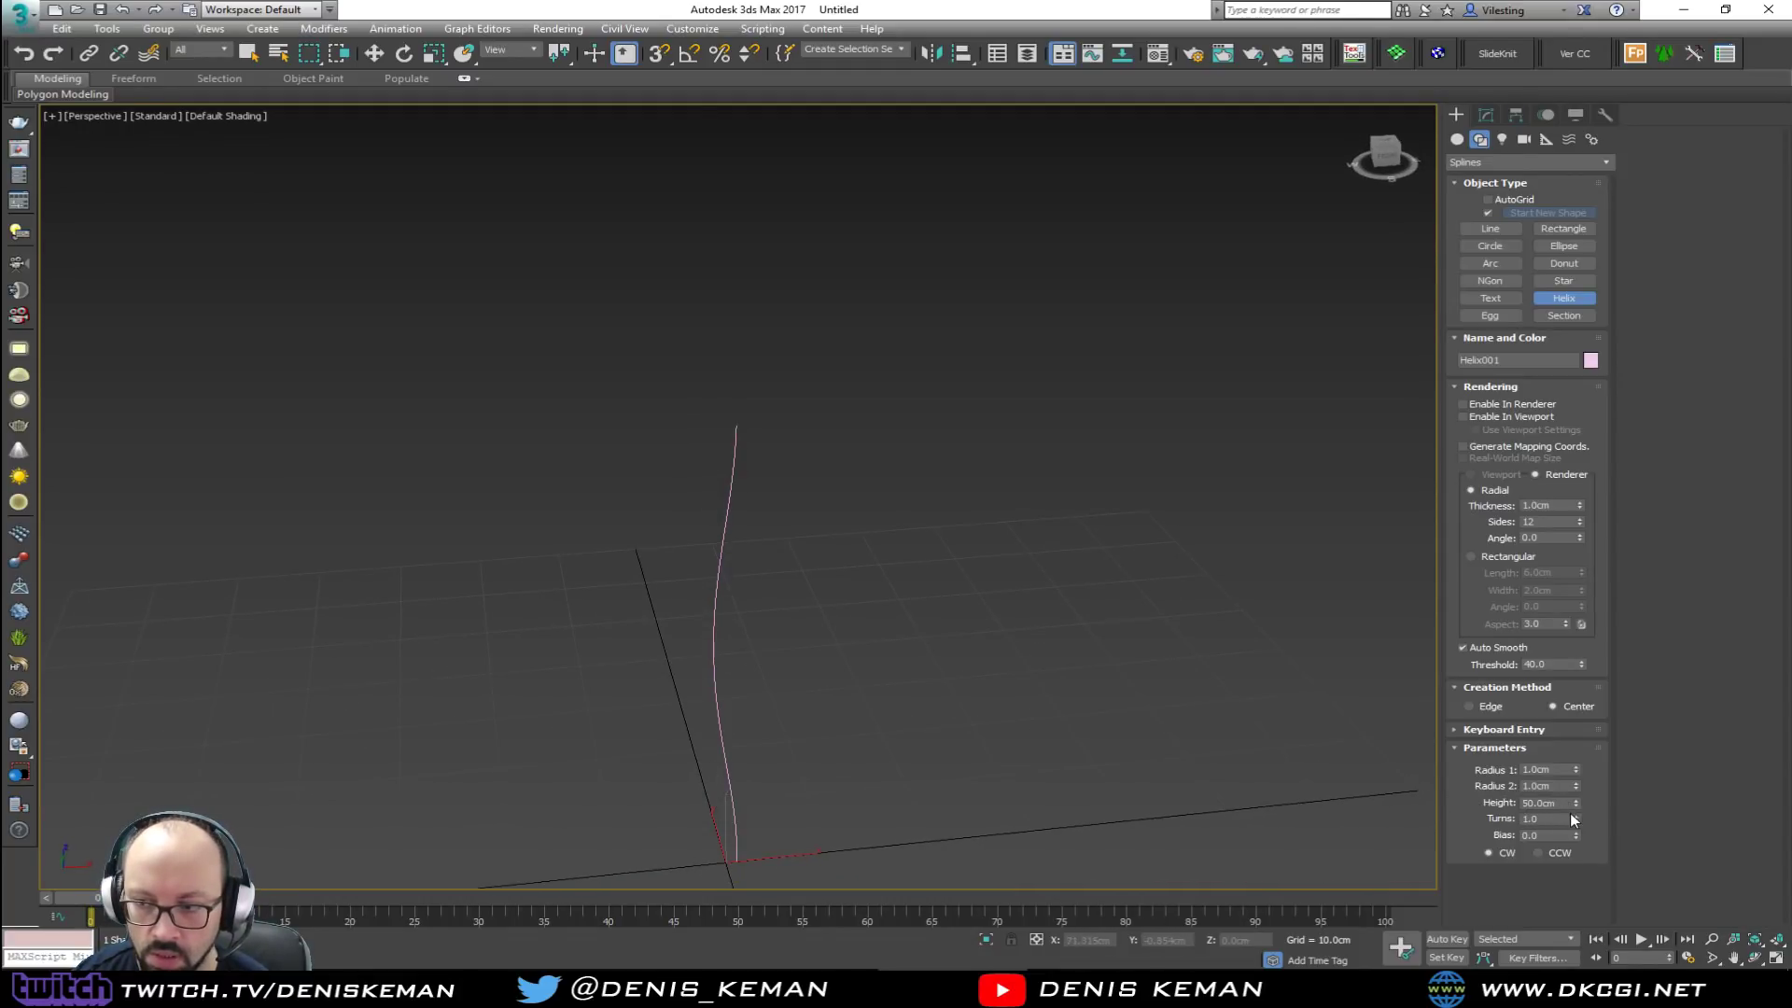
{"action": "left_click_drag", "start_coordinate": [1575, 816], "coordinate": [1465, 813]}
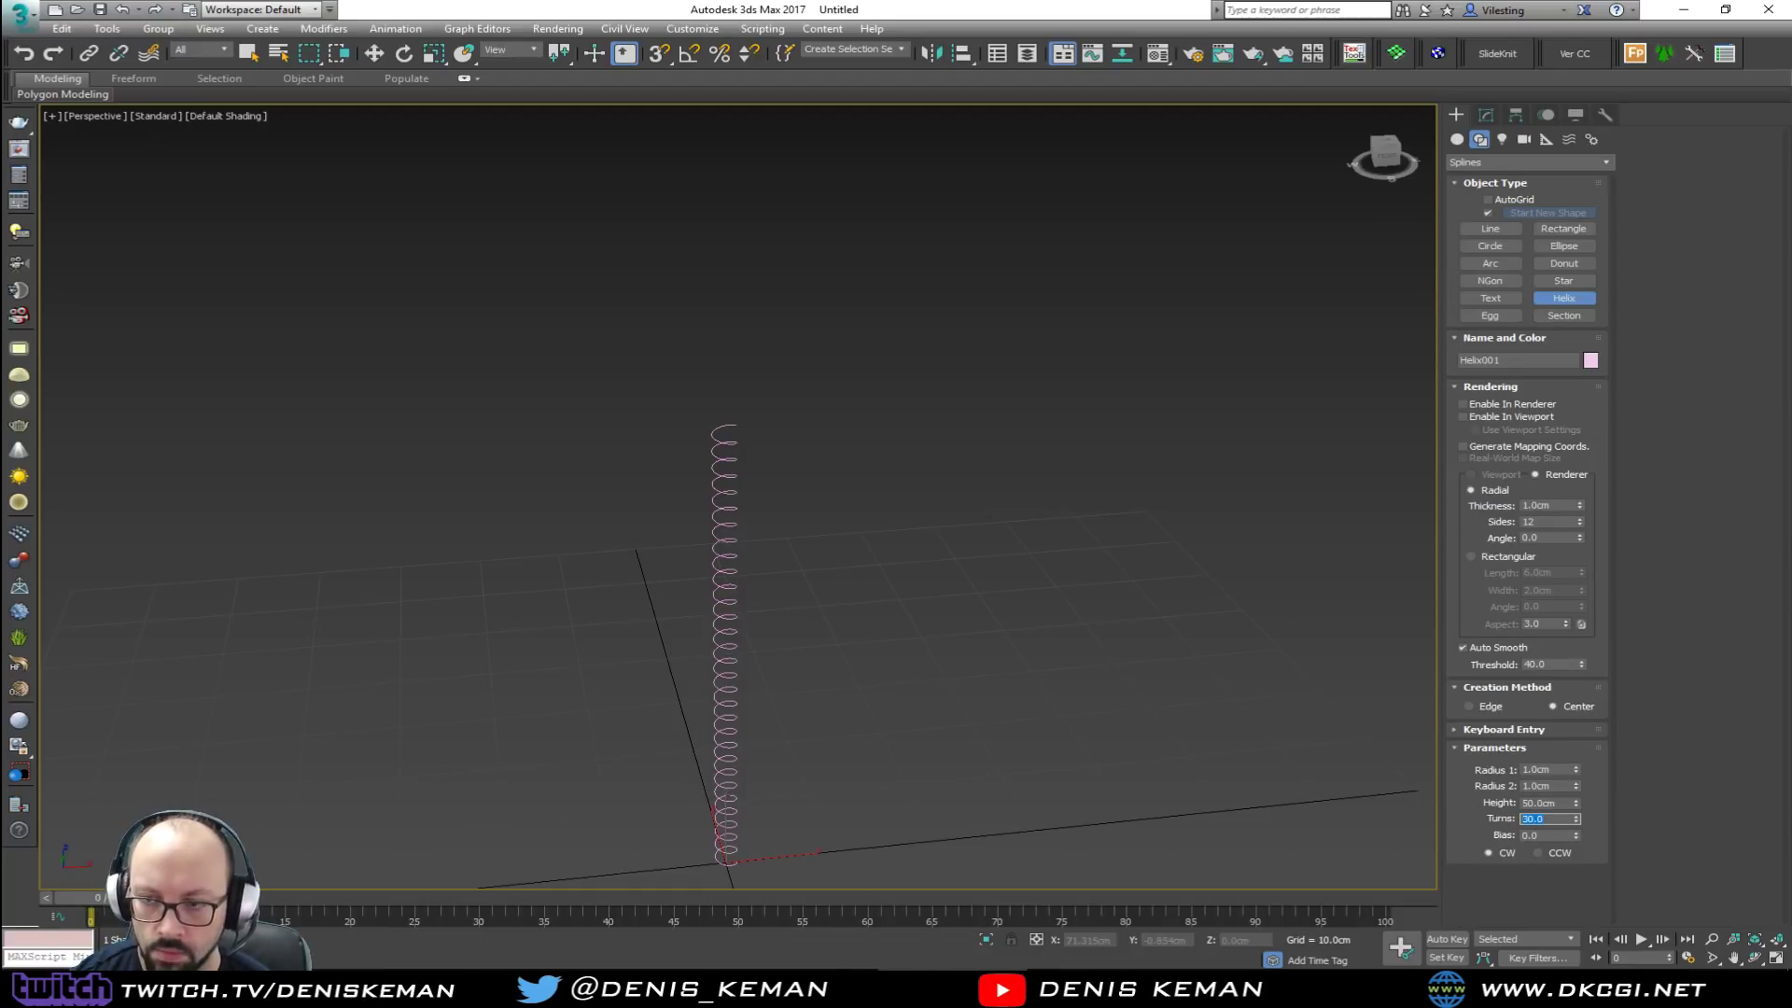
Step: Enable the helix's thickness in both the renderer and the viewport and inspect the resulting coil
{"action": "left_click", "coordinate": [1501, 404]}
{"action": "left_click", "coordinate": [1501, 416]}
{"action": "scroll", "coordinate": [759, 498], "scroll_direction": "up", "scroll_amount": 4}
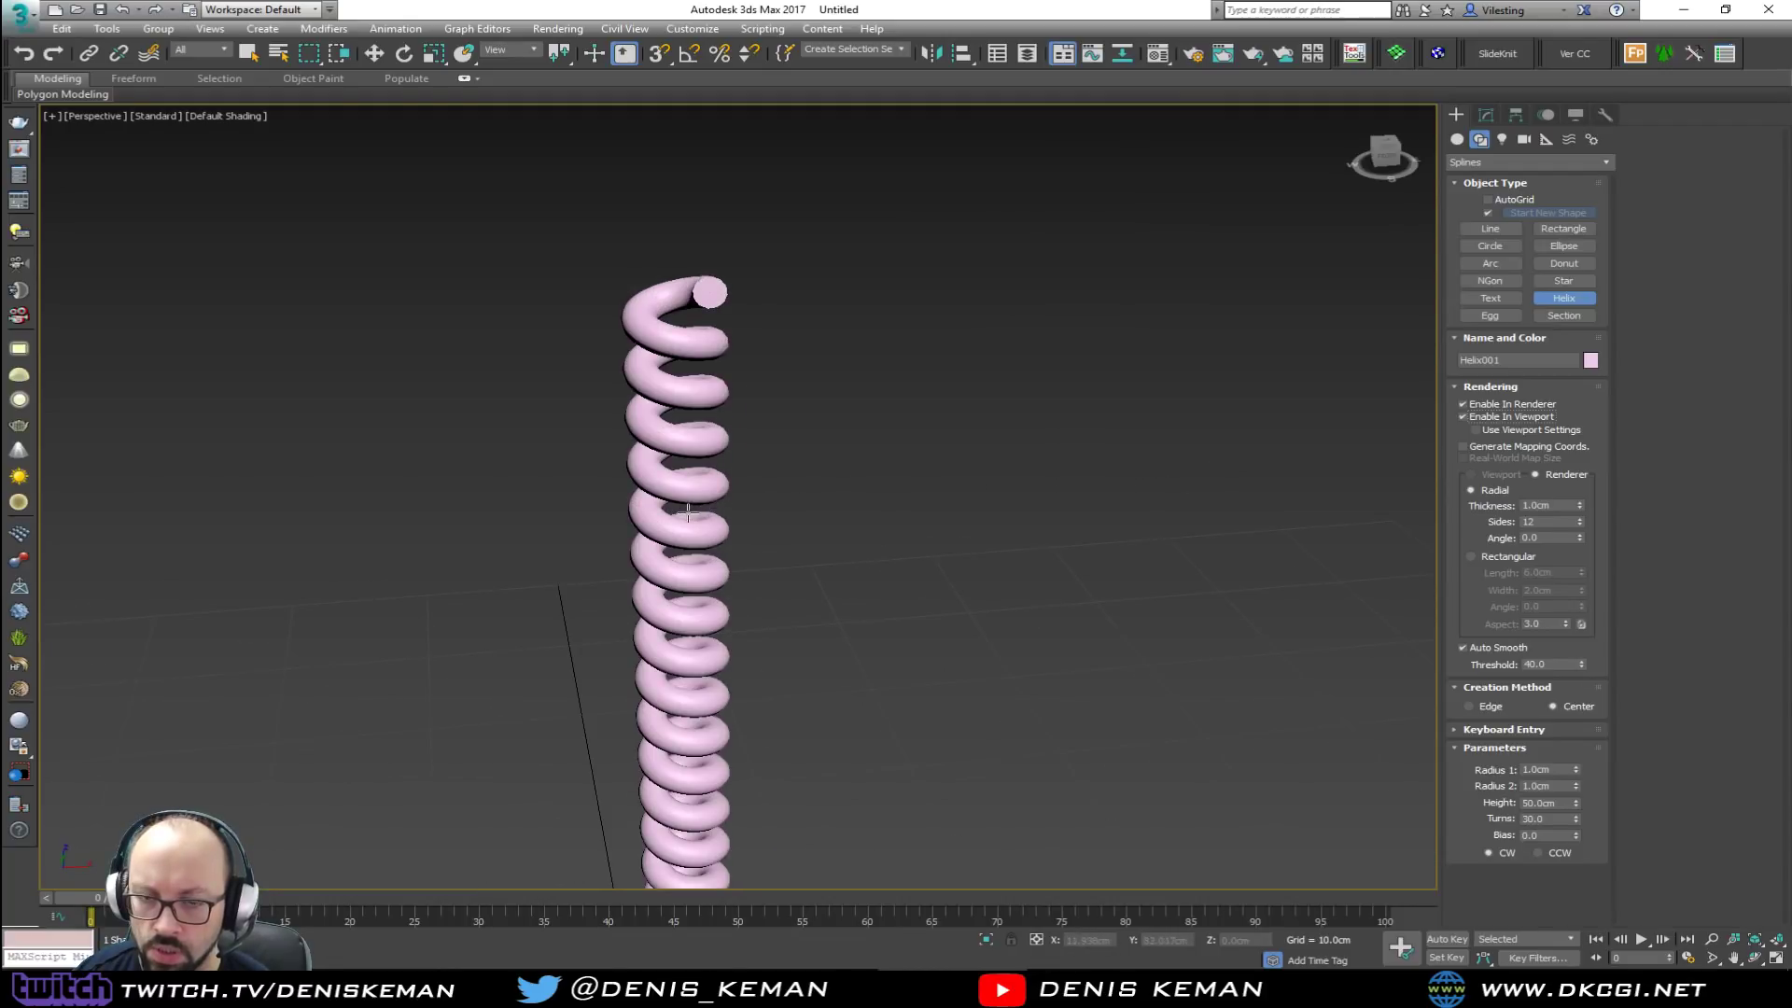
{"action": "scroll", "coordinate": [681, 516], "scroll_direction": "down", "scroll_amount": 5}
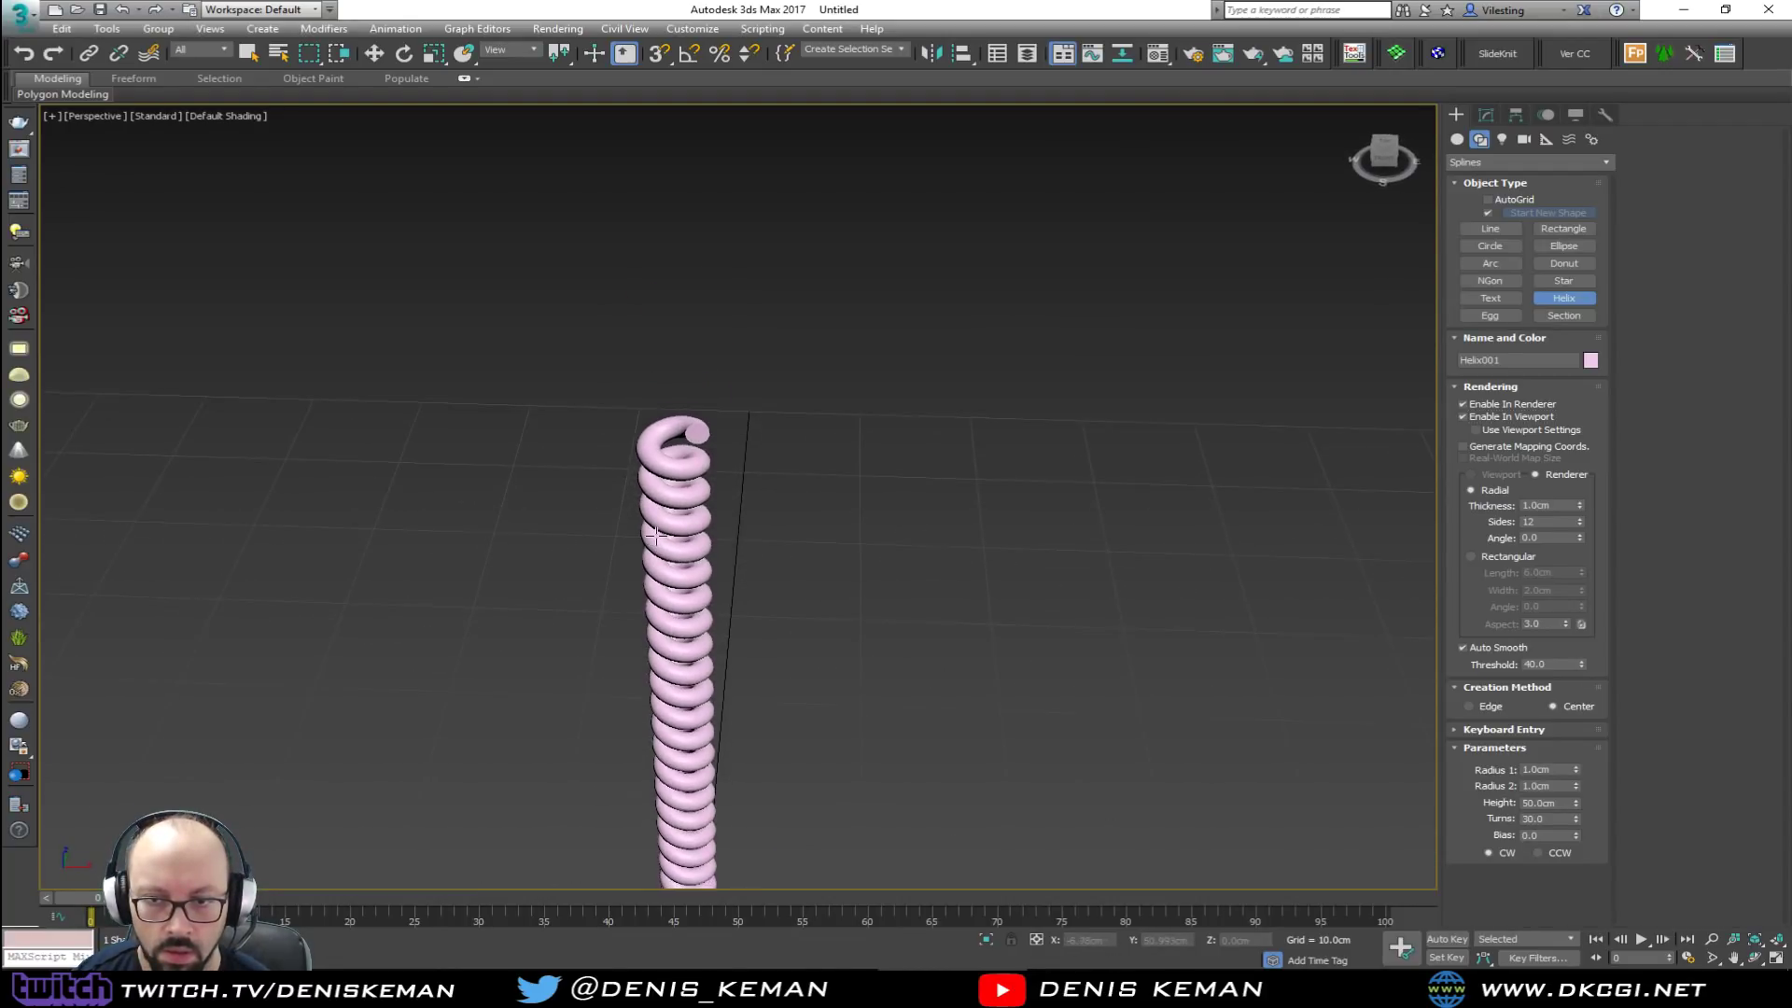
{"action": "middle_click_drag", "start_coordinate": [681, 517], "coordinate": [687, 379]}
{"action": "mouse_move", "coordinate": [704, 486]}
{"action": "middle_mouse_down", "text": "alt"}
{"action": "mouse_move", "coordinate": [713, 426]}
{"action": "mouse_move", "coordinate": [714, 462]}
{"action": "middle_mouse_up", "text": "alt"}
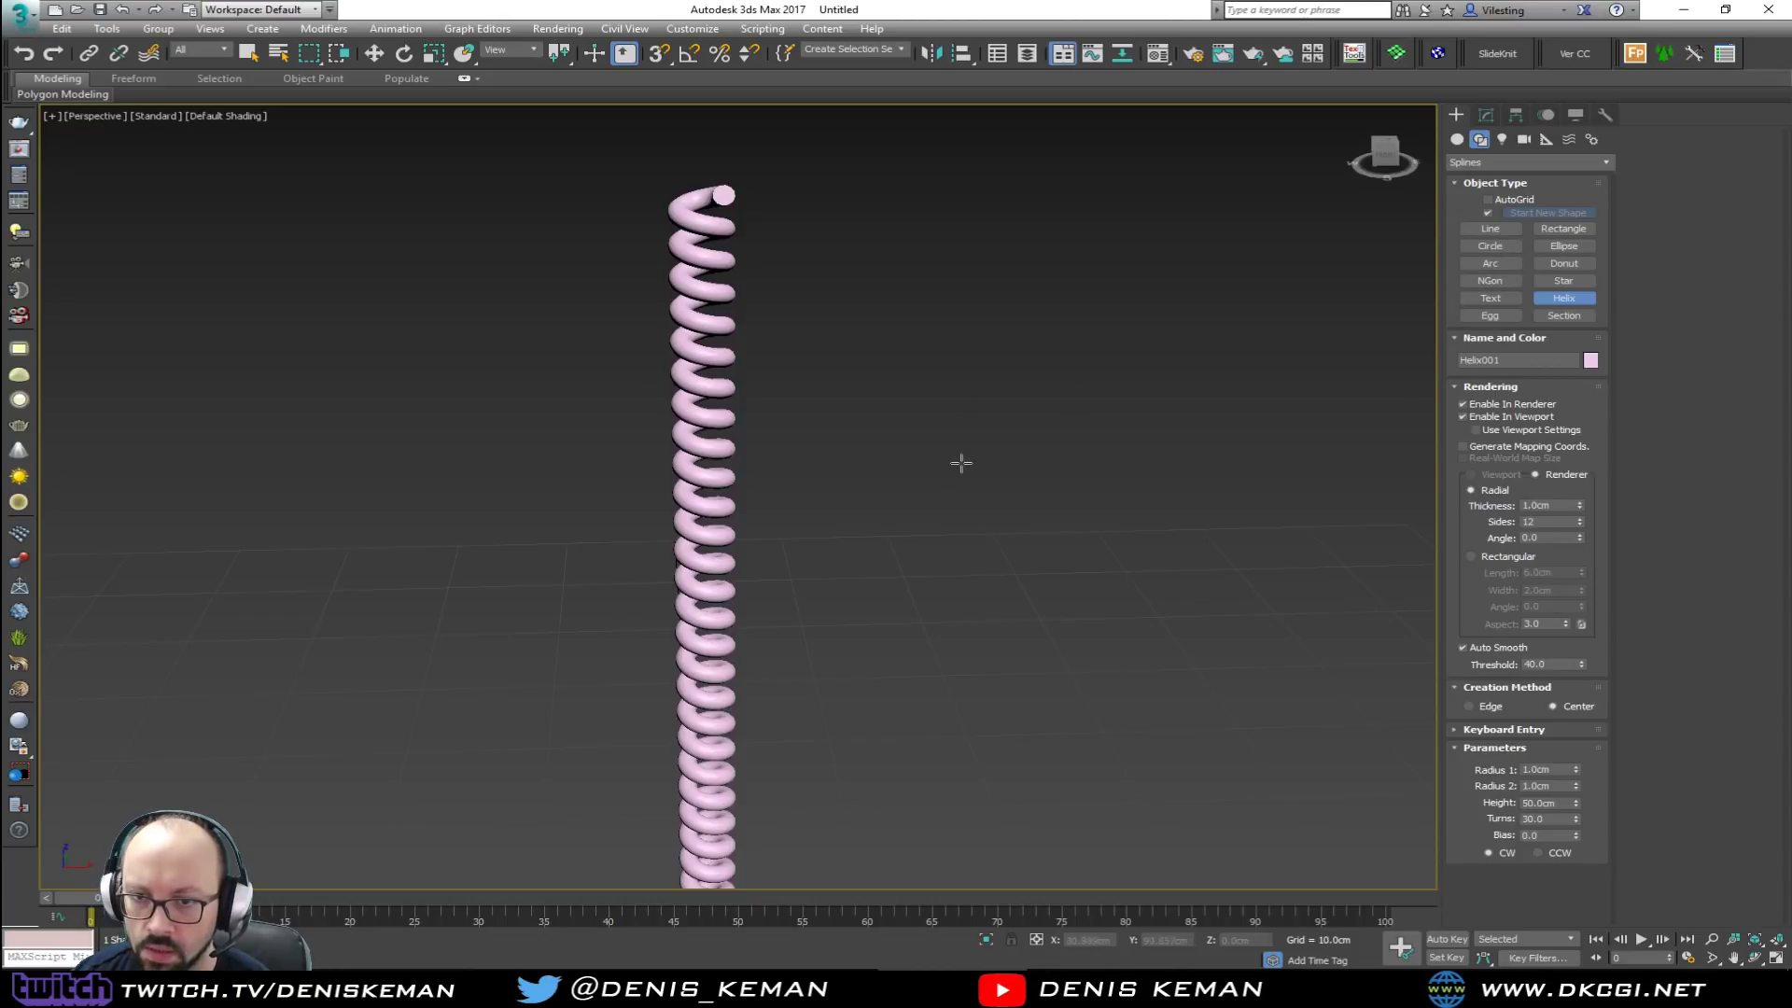
Step: Delete the helix and return to the maximized Top viewport with the standard primitives available for creation
{"action": "key", "text": "Delete"}
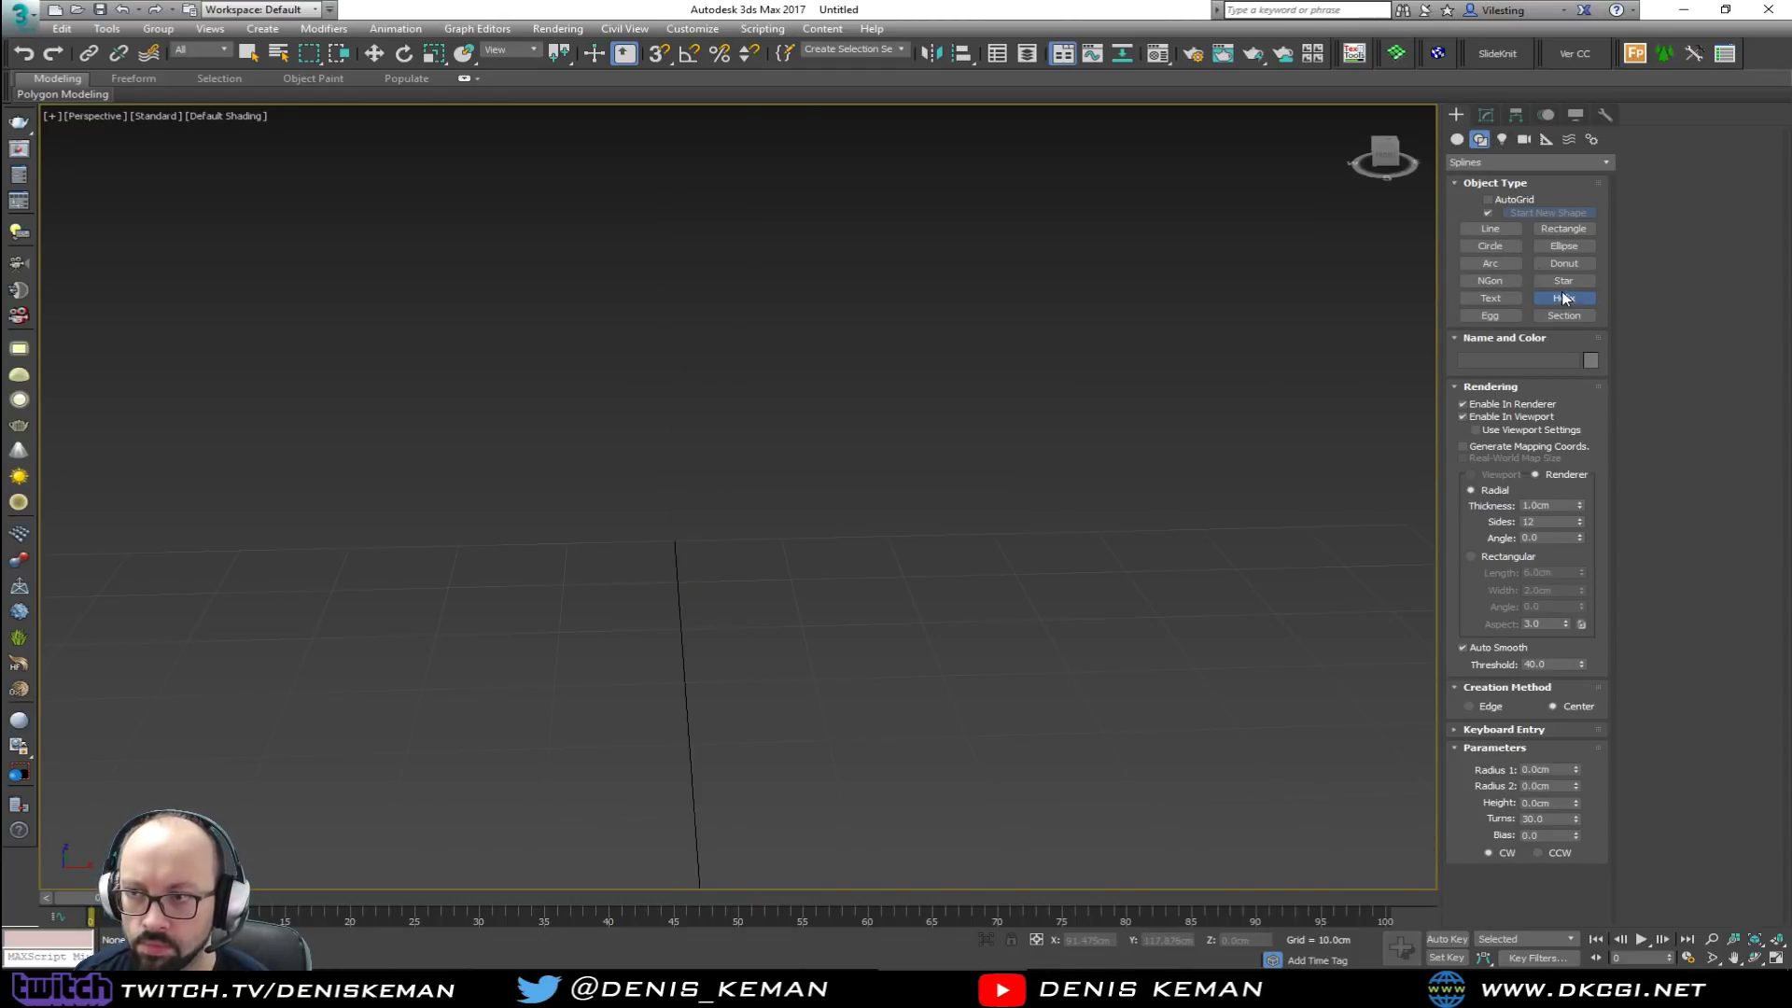
{"action": "right_click", "coordinate": [1201, 427]}
{"action": "key", "text": "alt+w"}
{"action": "right_click", "coordinate": [670, 285]}
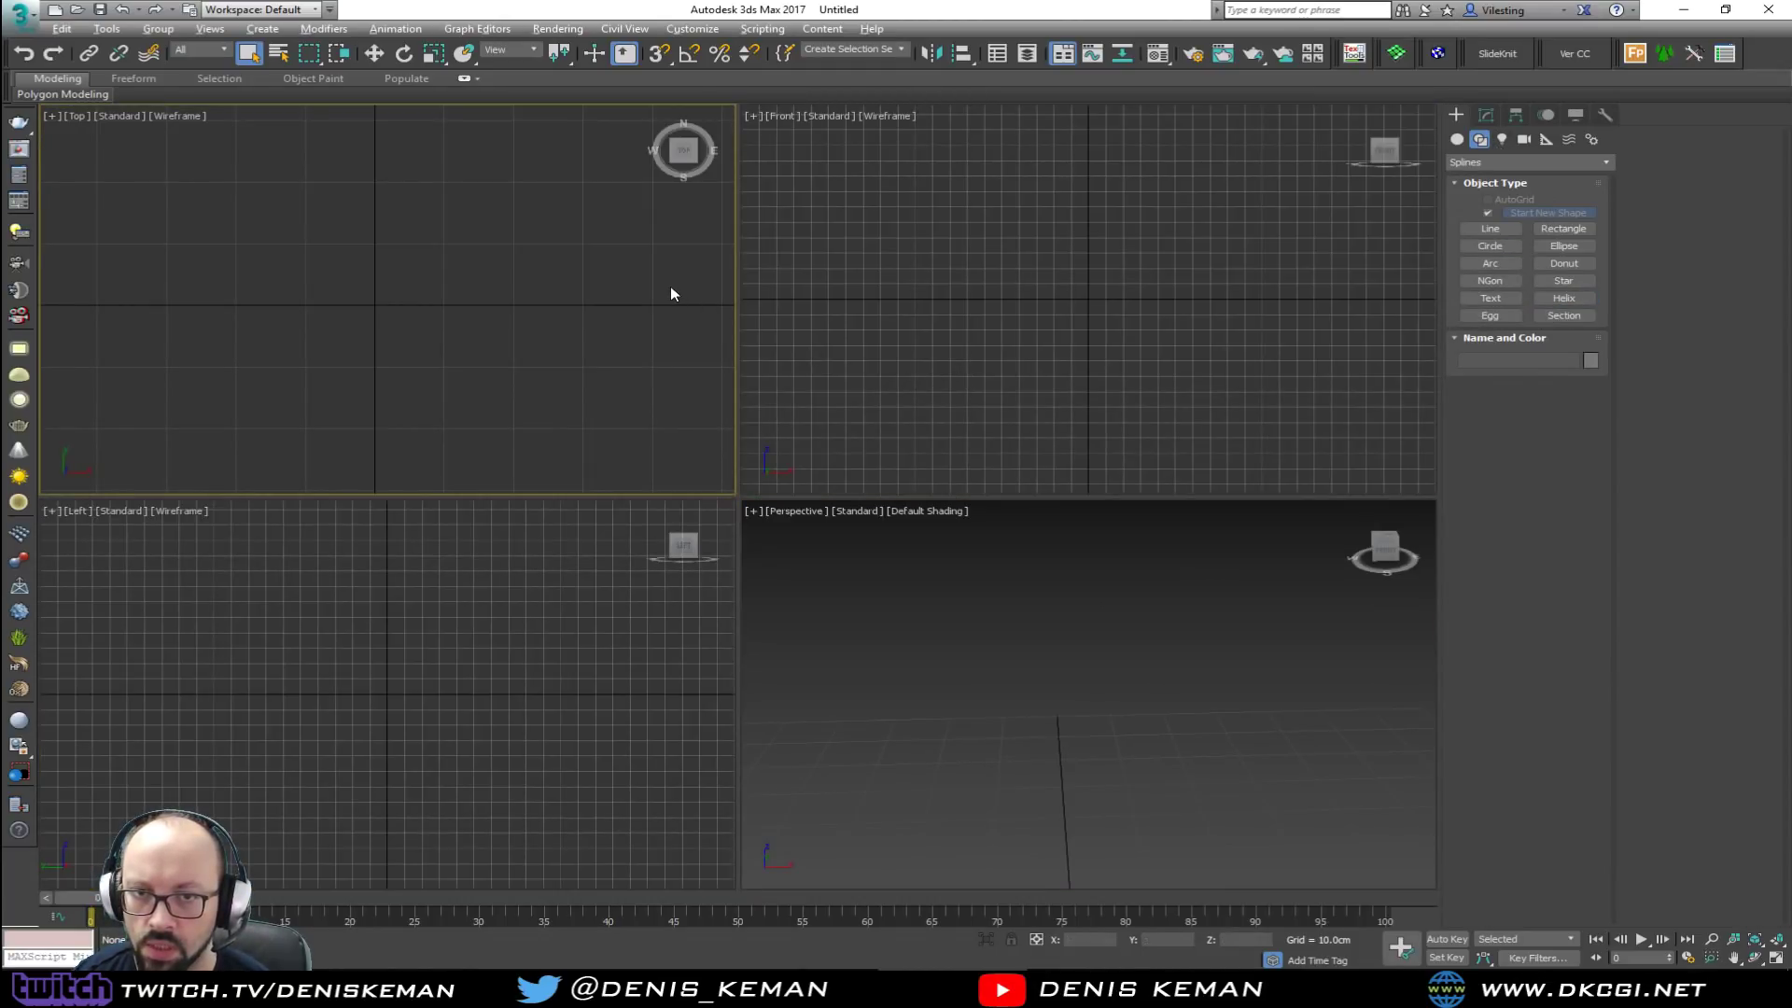
{"action": "key", "text": "alt+w"}
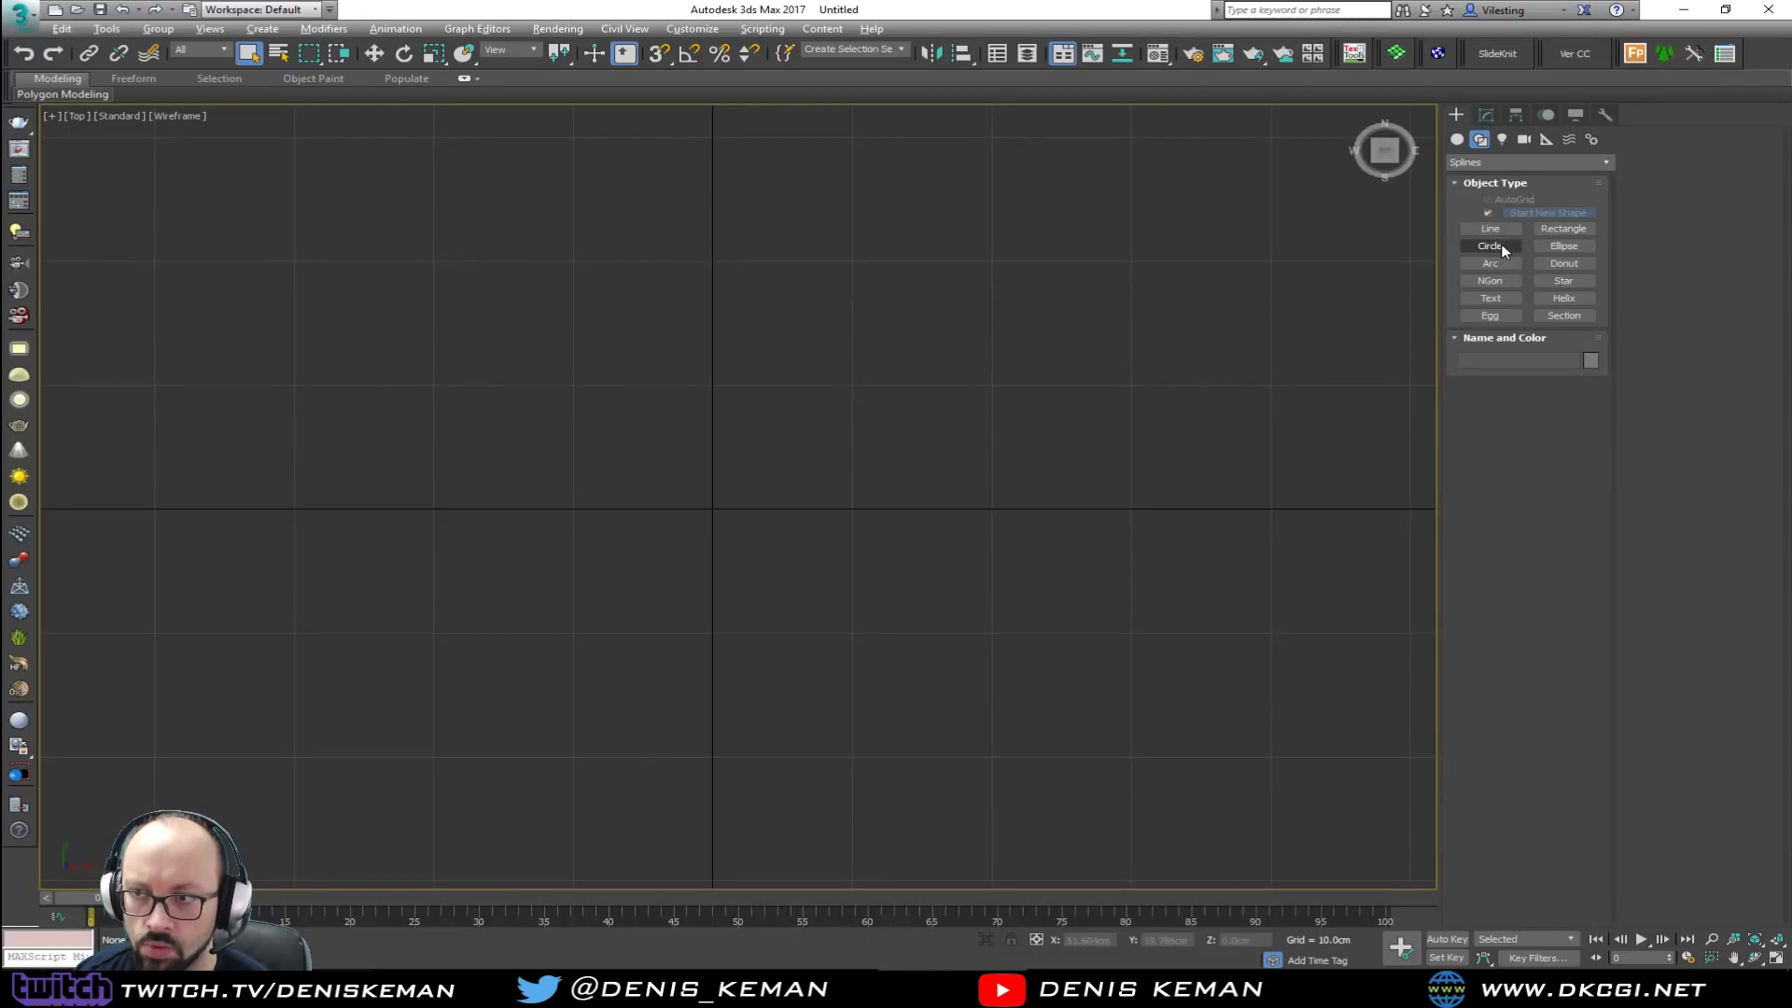
{"action": "left_click", "coordinate": [1457, 142]}
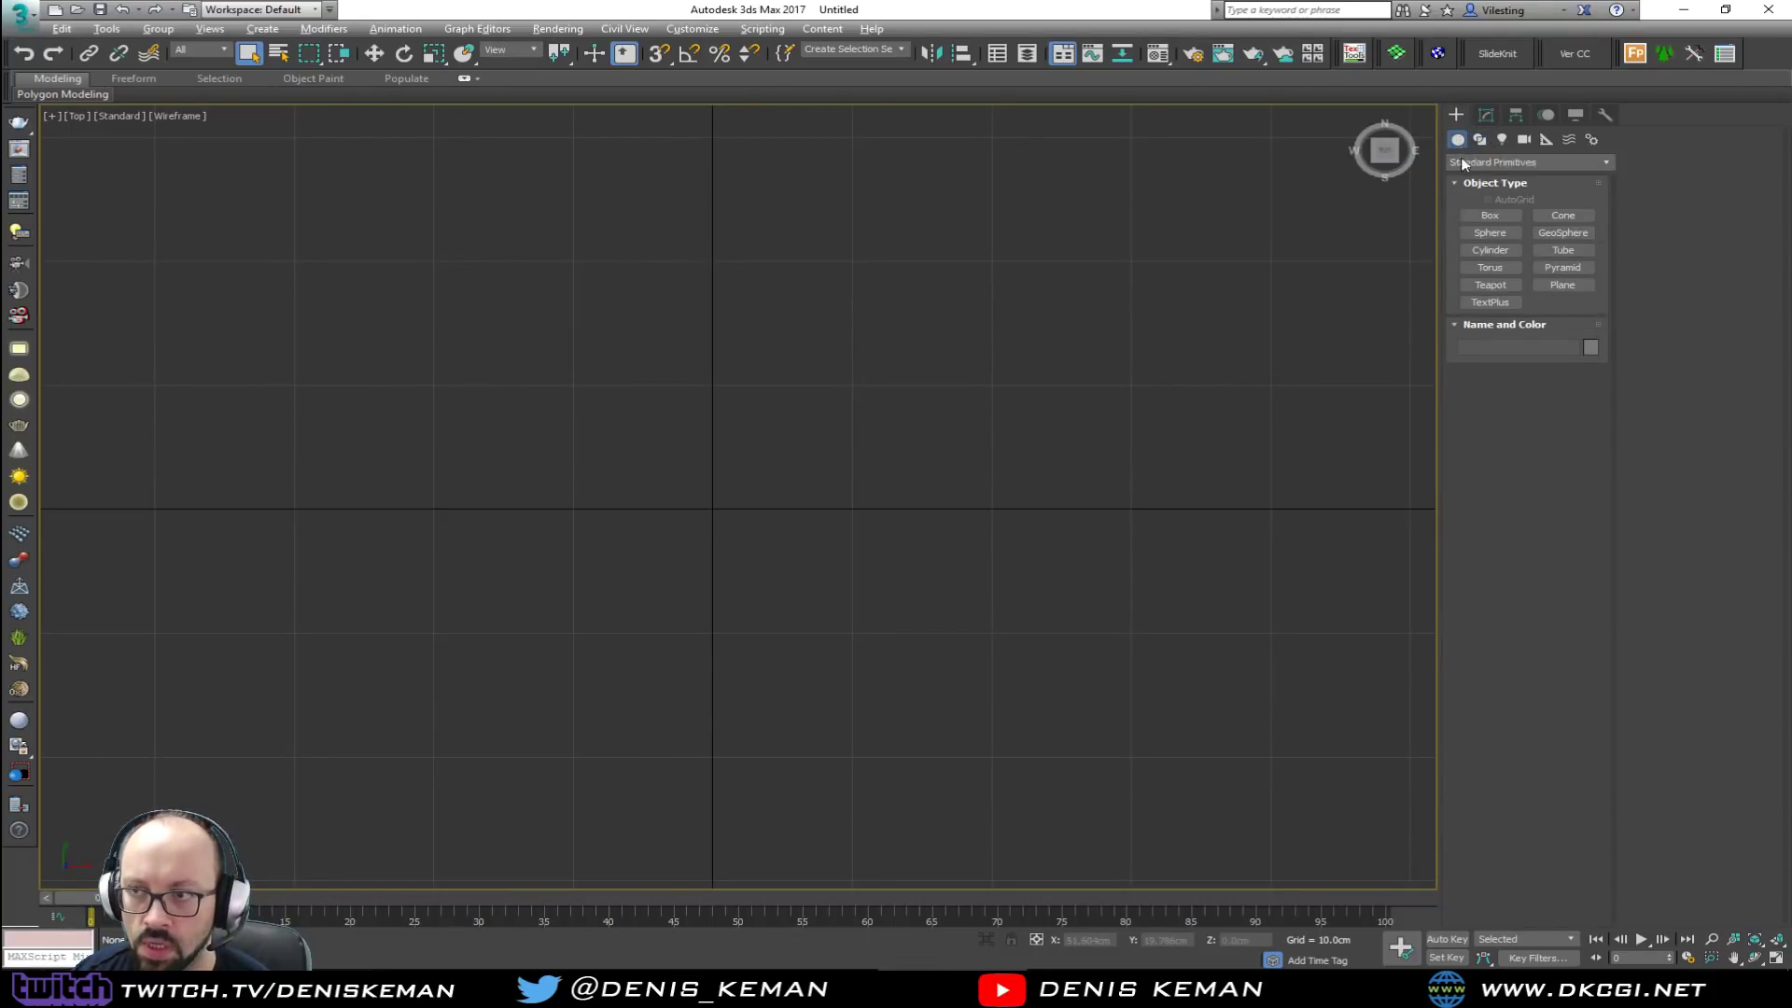
Step: Draw a cylinder near the origin and set its radius to 0.5 cm and its height to 50 cm
{"action": "left_click", "coordinate": [1490, 250]}
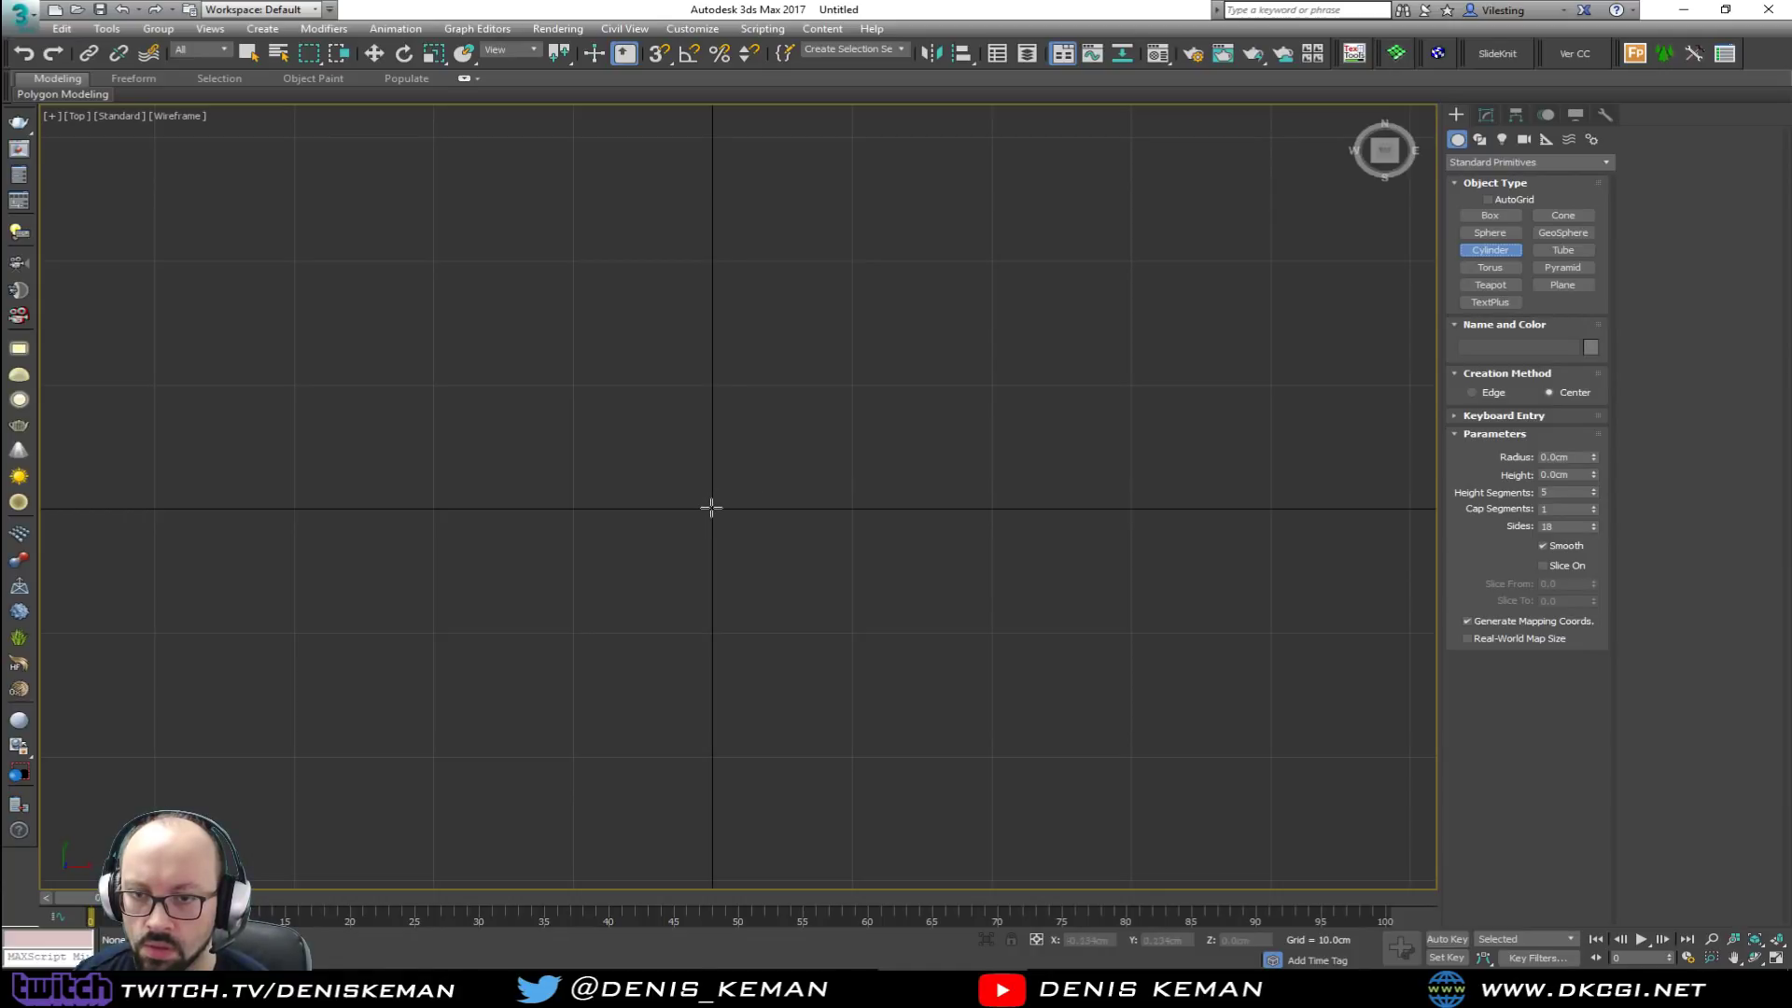
{"action": "left_click_drag", "start_coordinate": [711, 509], "coordinate": [719, 493]}
{"action": "left_click", "coordinate": [733, 293]}
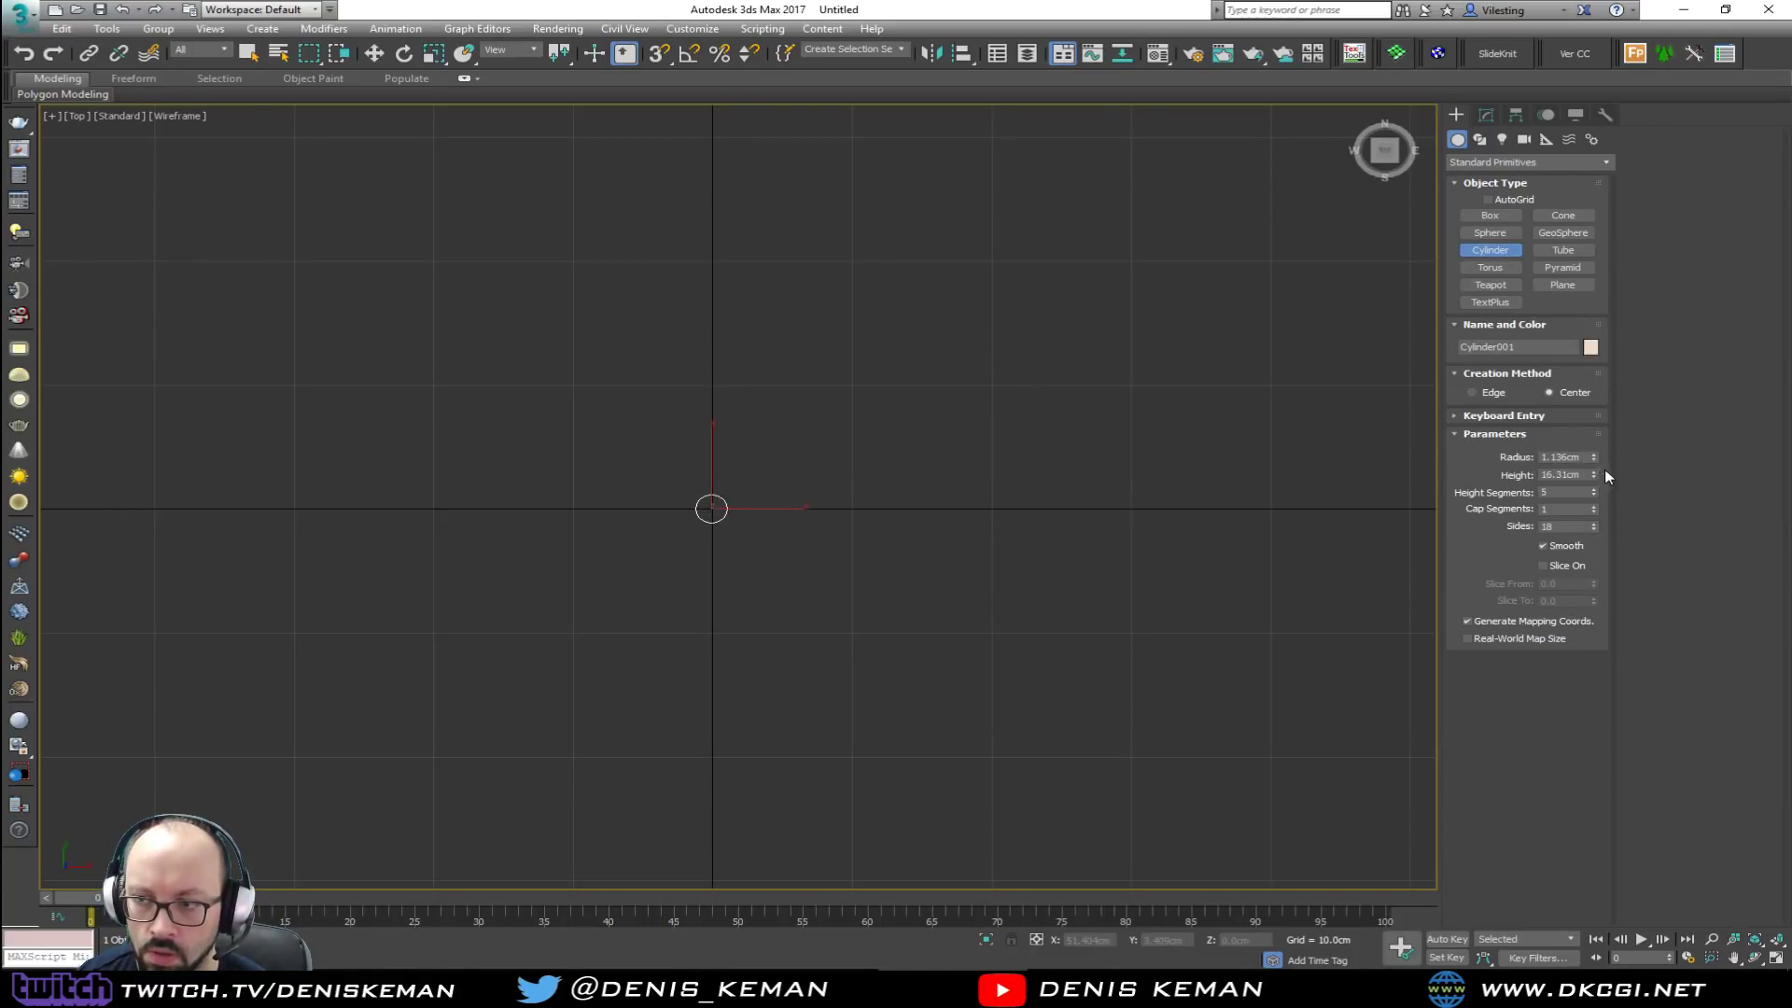
{"action": "left_click", "coordinate": [1586, 458]}
{"action": "type", "text": "1"}
{"action": "key", "text": "Tab"}
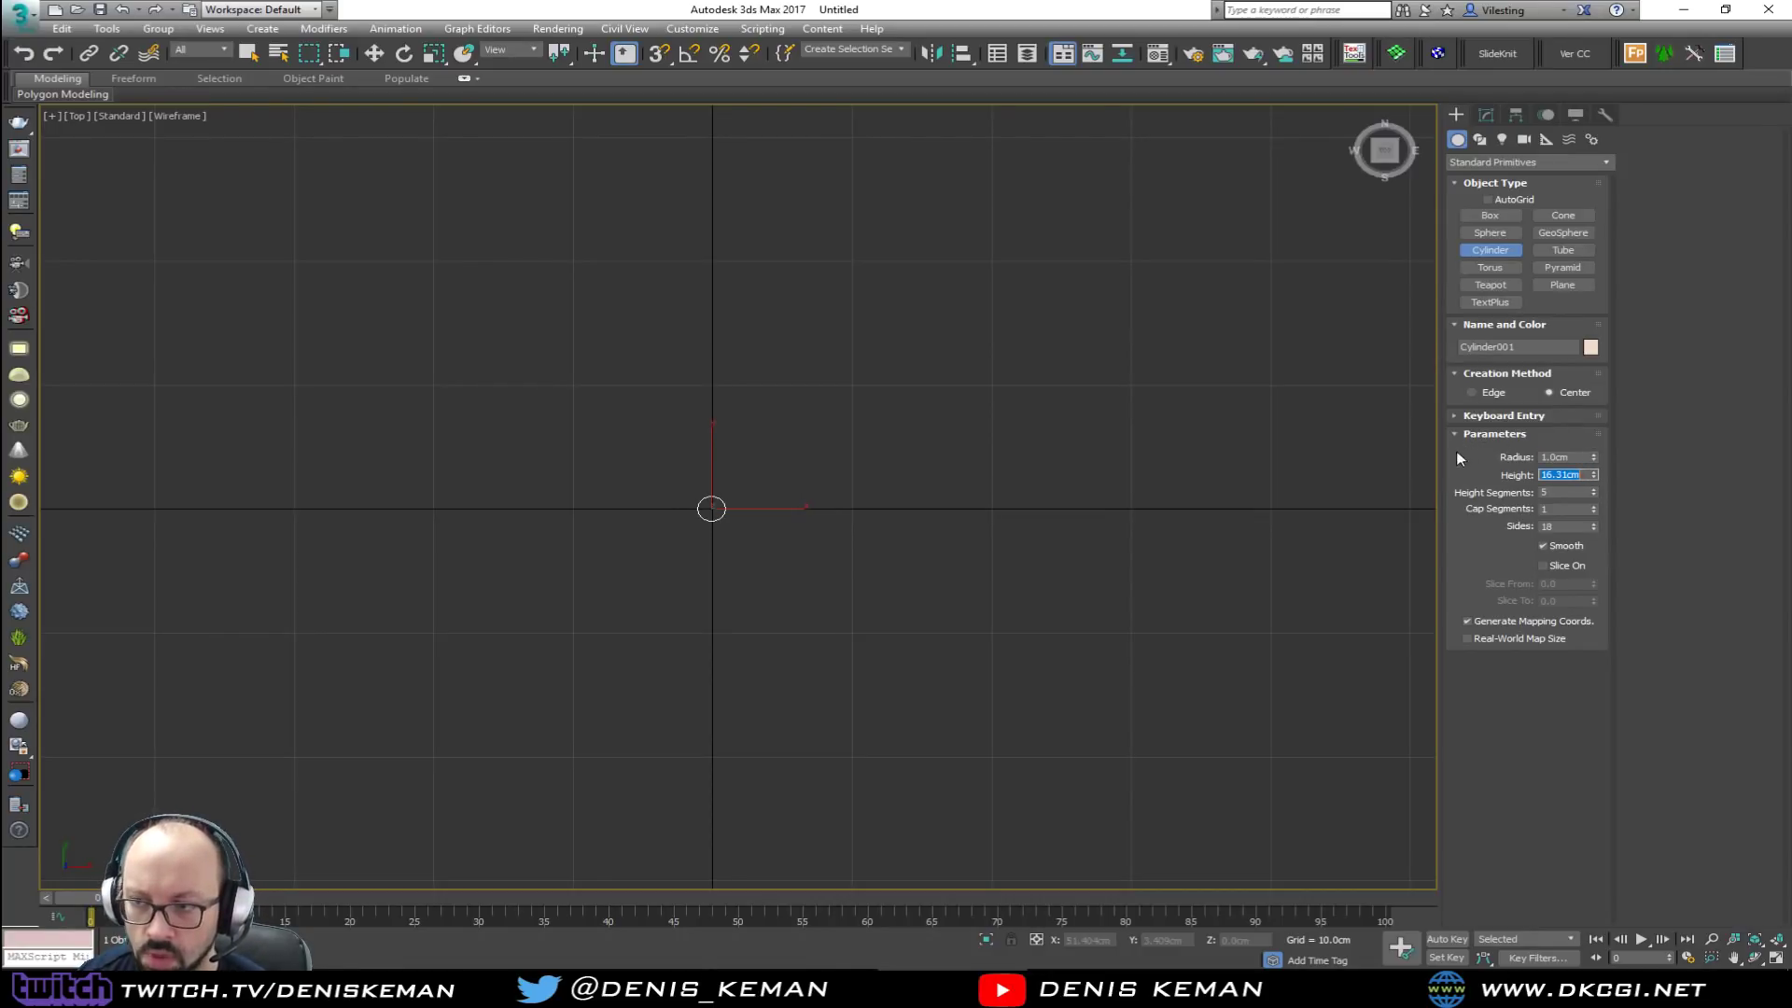
{"action": "left_click", "coordinate": [1580, 457]}
{"action": "type", "text": "0.5"}
{"action": "key", "text": "Return"}
{"action": "key", "text": "Tab"}
{"action": "type", "text": "50"}
{"action": "key", "text": "Return"}
Step: Maximize the Perspective viewport and display the cylinder with edged faces
{"action": "middle_click", "coordinate": [739, 490]}
{"action": "key", "text": "alt+w"}
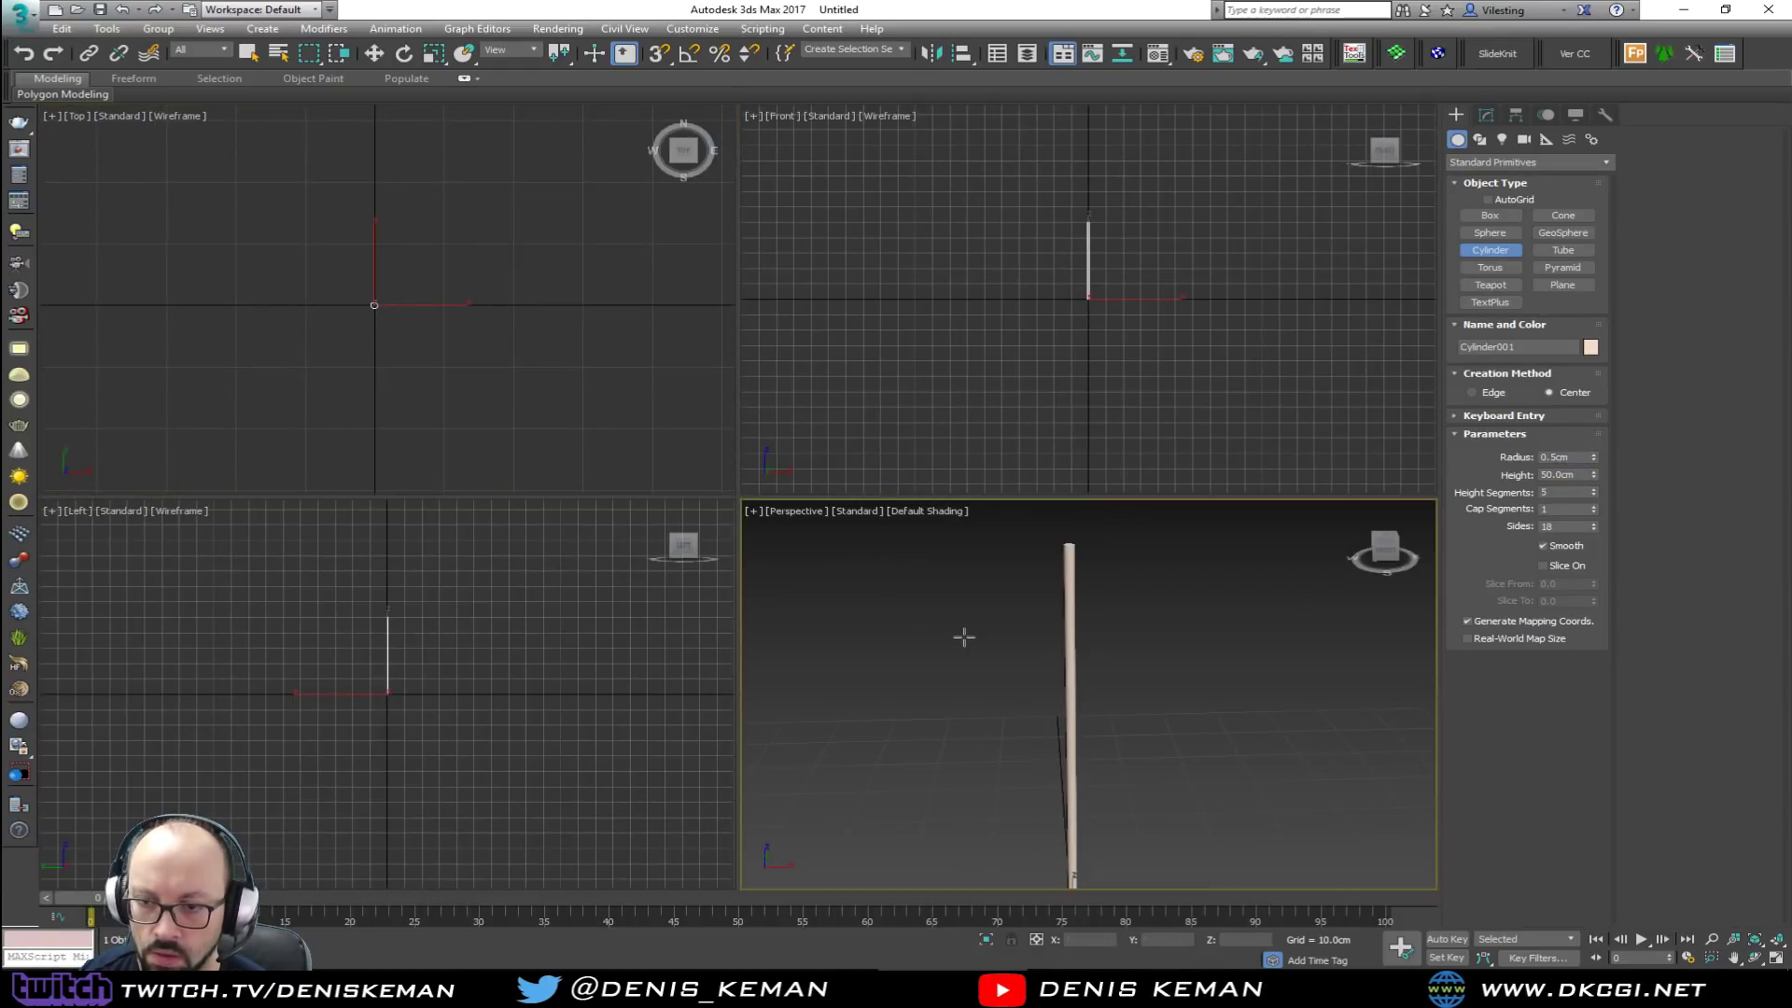
{"action": "middle_click", "coordinate": [964, 637]}
{"action": "key", "text": "alt+w"}
{"action": "middle_click_drag", "start_coordinate": [887, 627], "coordinate": [885, 540]}
{"action": "scroll", "coordinate": [885, 541], "scroll_direction": "down", "scroll_amount": 3}
{"action": "key", "text": "F4"}
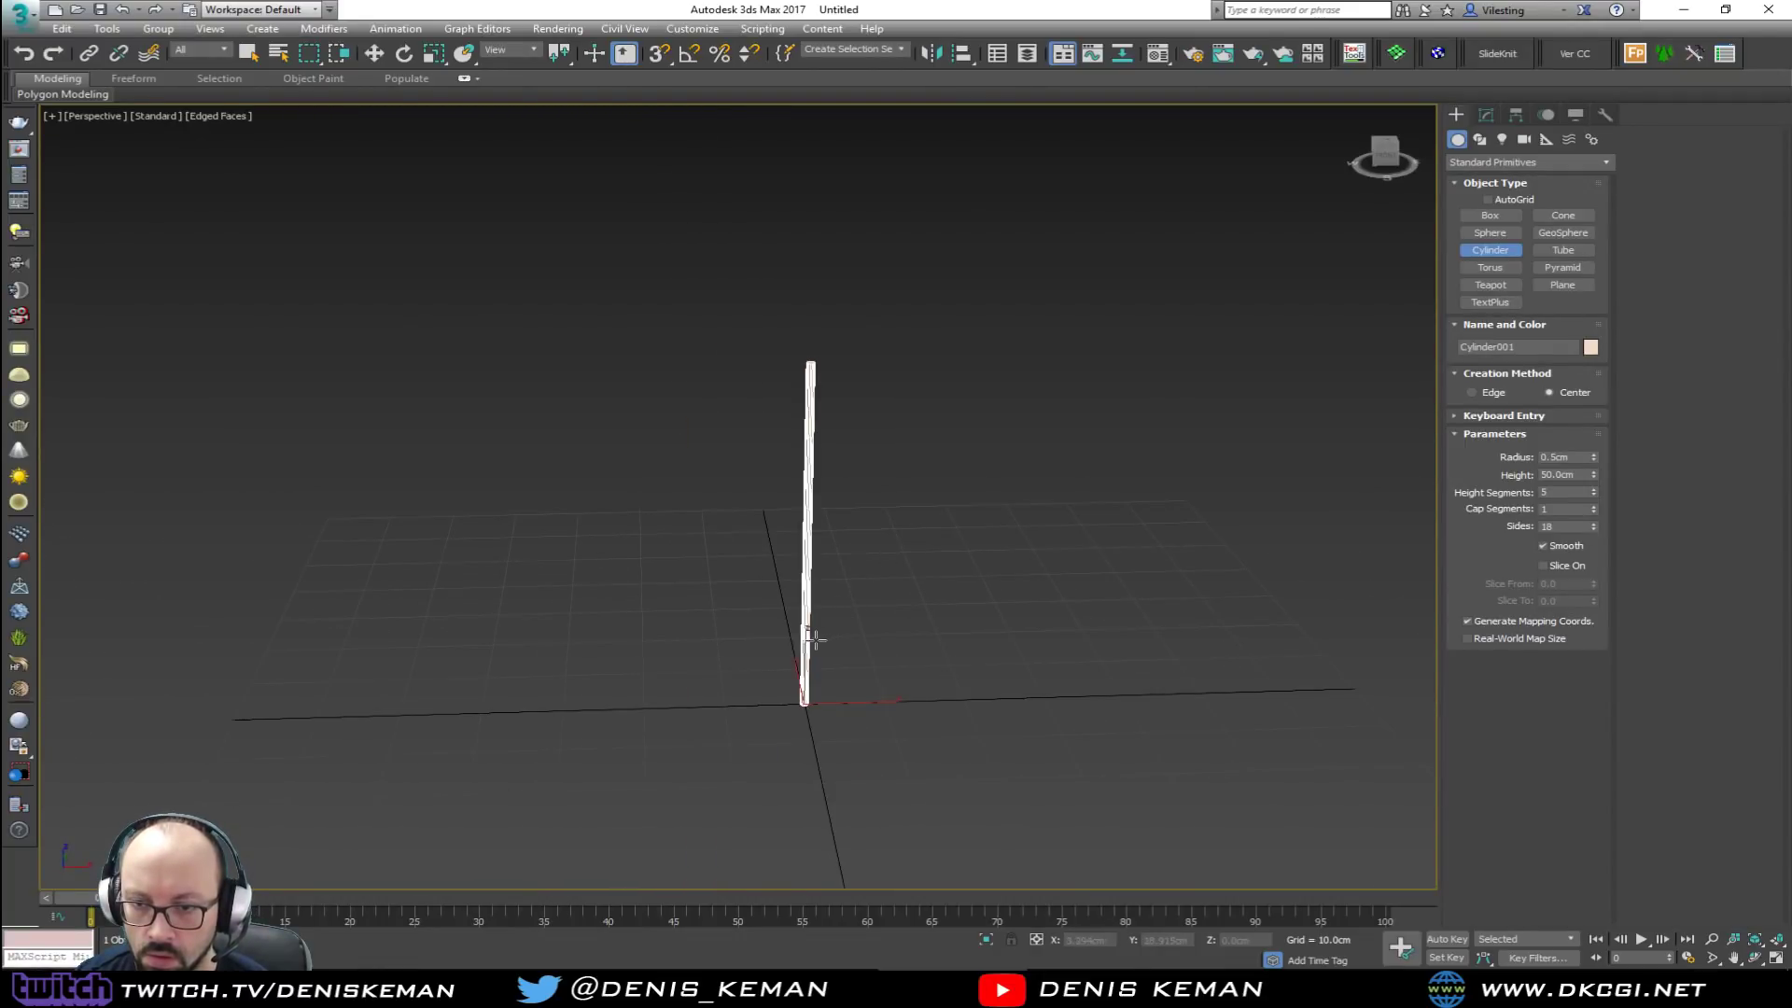
{"action": "scroll", "coordinate": [812, 640], "scroll_direction": "up", "scroll_amount": 4}
{"action": "middle_click_drag", "start_coordinate": [850, 471], "coordinate": [852, 577]}
{"action": "scroll", "coordinate": [852, 550], "scroll_direction": "down", "scroll_amount": 3}
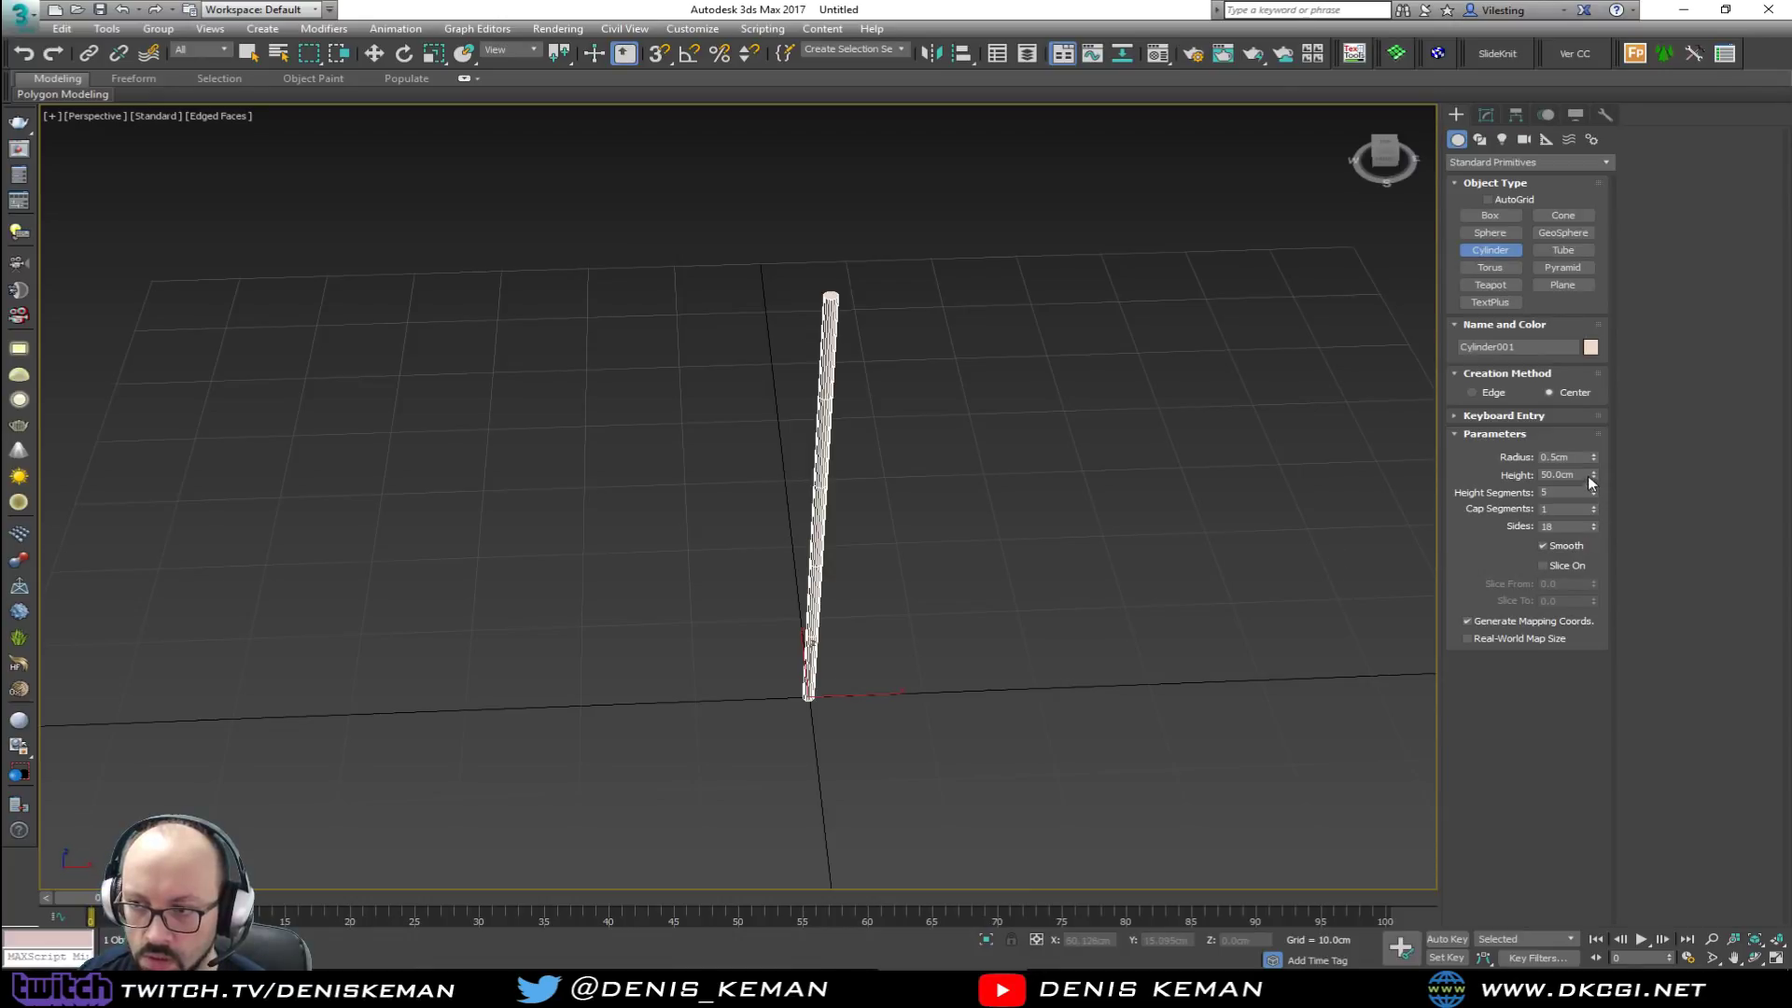
Step: Set the cylinder's height segments to 50 and check the segment spacing up close
{"action": "left_click_drag", "start_coordinate": [1593, 495], "coordinate": [1594, 456]}
{"action": "double_click", "coordinate": [1565, 492]}
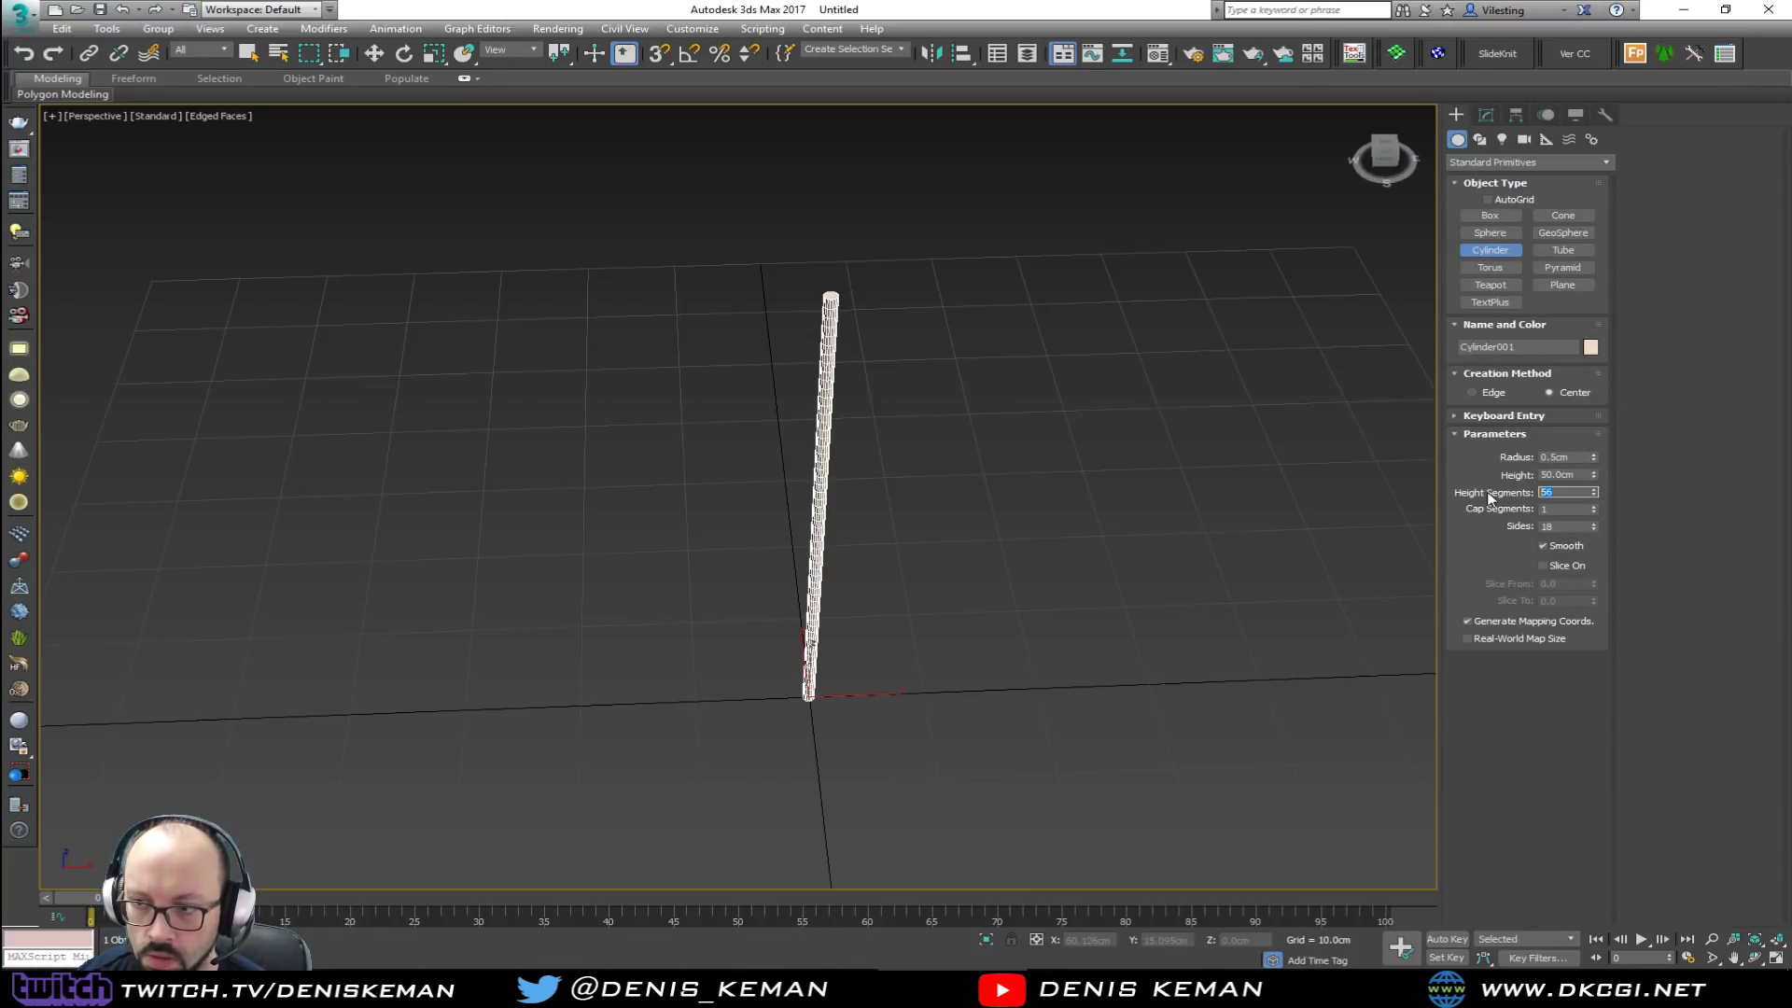
{"action": "type", "text": "50"}
{"action": "key", "text": "Return"}
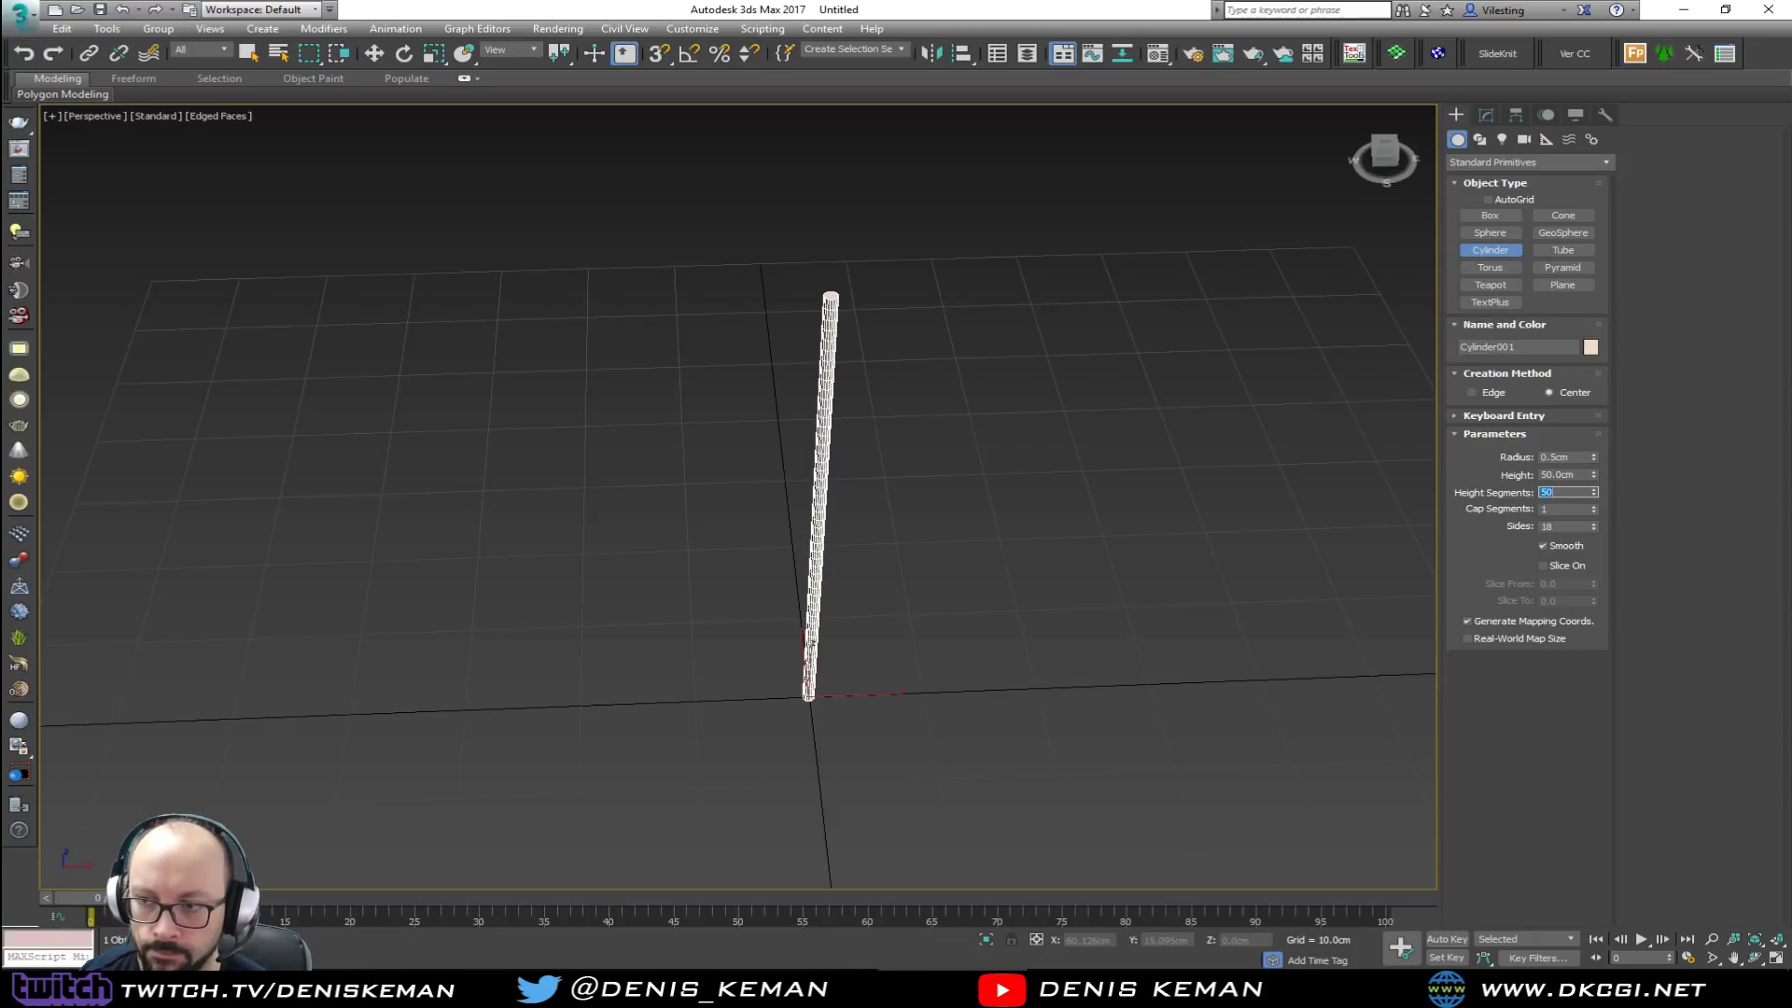
{"action": "scroll", "coordinate": [823, 479], "scroll_direction": "up", "scroll_amount": 3}
{"action": "scroll", "coordinate": [822, 481], "scroll_direction": "down", "scroll_amount": 2}
{"action": "mouse_move", "coordinate": [824, 497]}
{"action": "middle_mouse_down", "text": "alt"}
{"action": "mouse_move", "coordinate": [838, 443]}
{"action": "mouse_move", "coordinate": [840, 500]}
{"action": "middle_mouse_up", "text": "alt"}
{"action": "scroll", "coordinate": [947, 322], "scroll_direction": "up", "scroll_amount": 5}
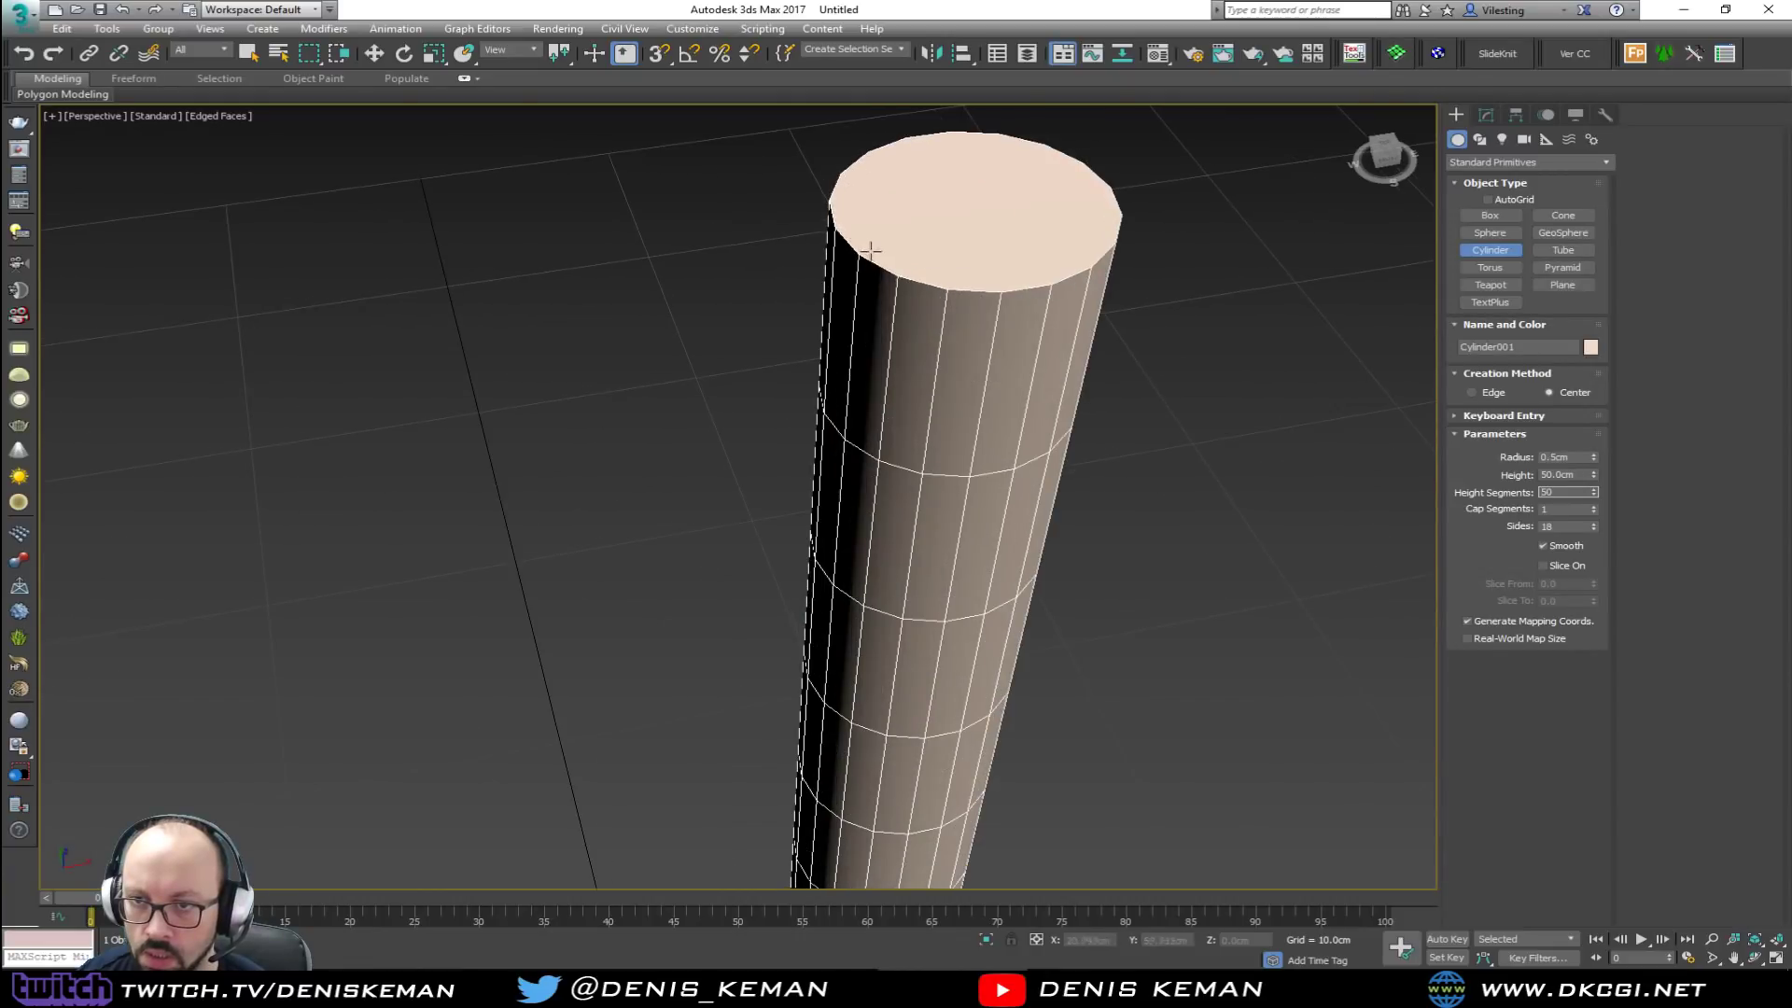
Step: Try 16 sides on the cylinder, then reduce its sides to 12
{"action": "double_click", "coordinate": [1569, 527]}
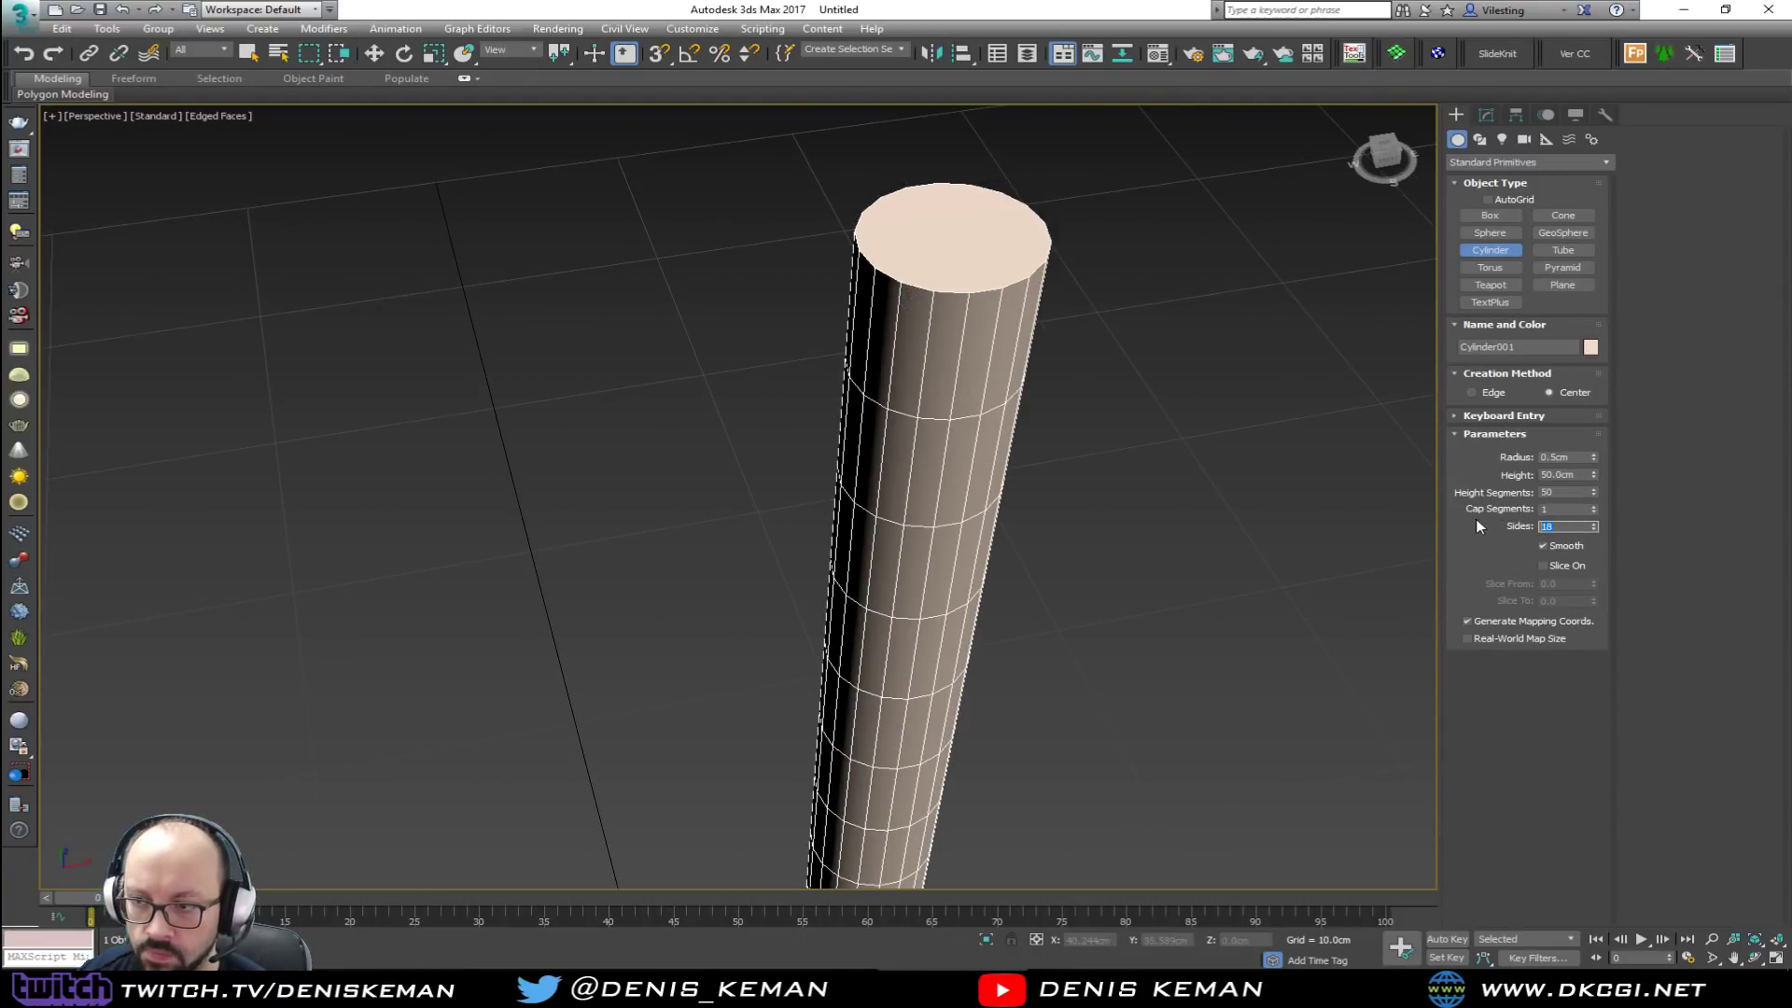
{"action": "type", "text": "16"}
{"action": "key", "text": "Return"}
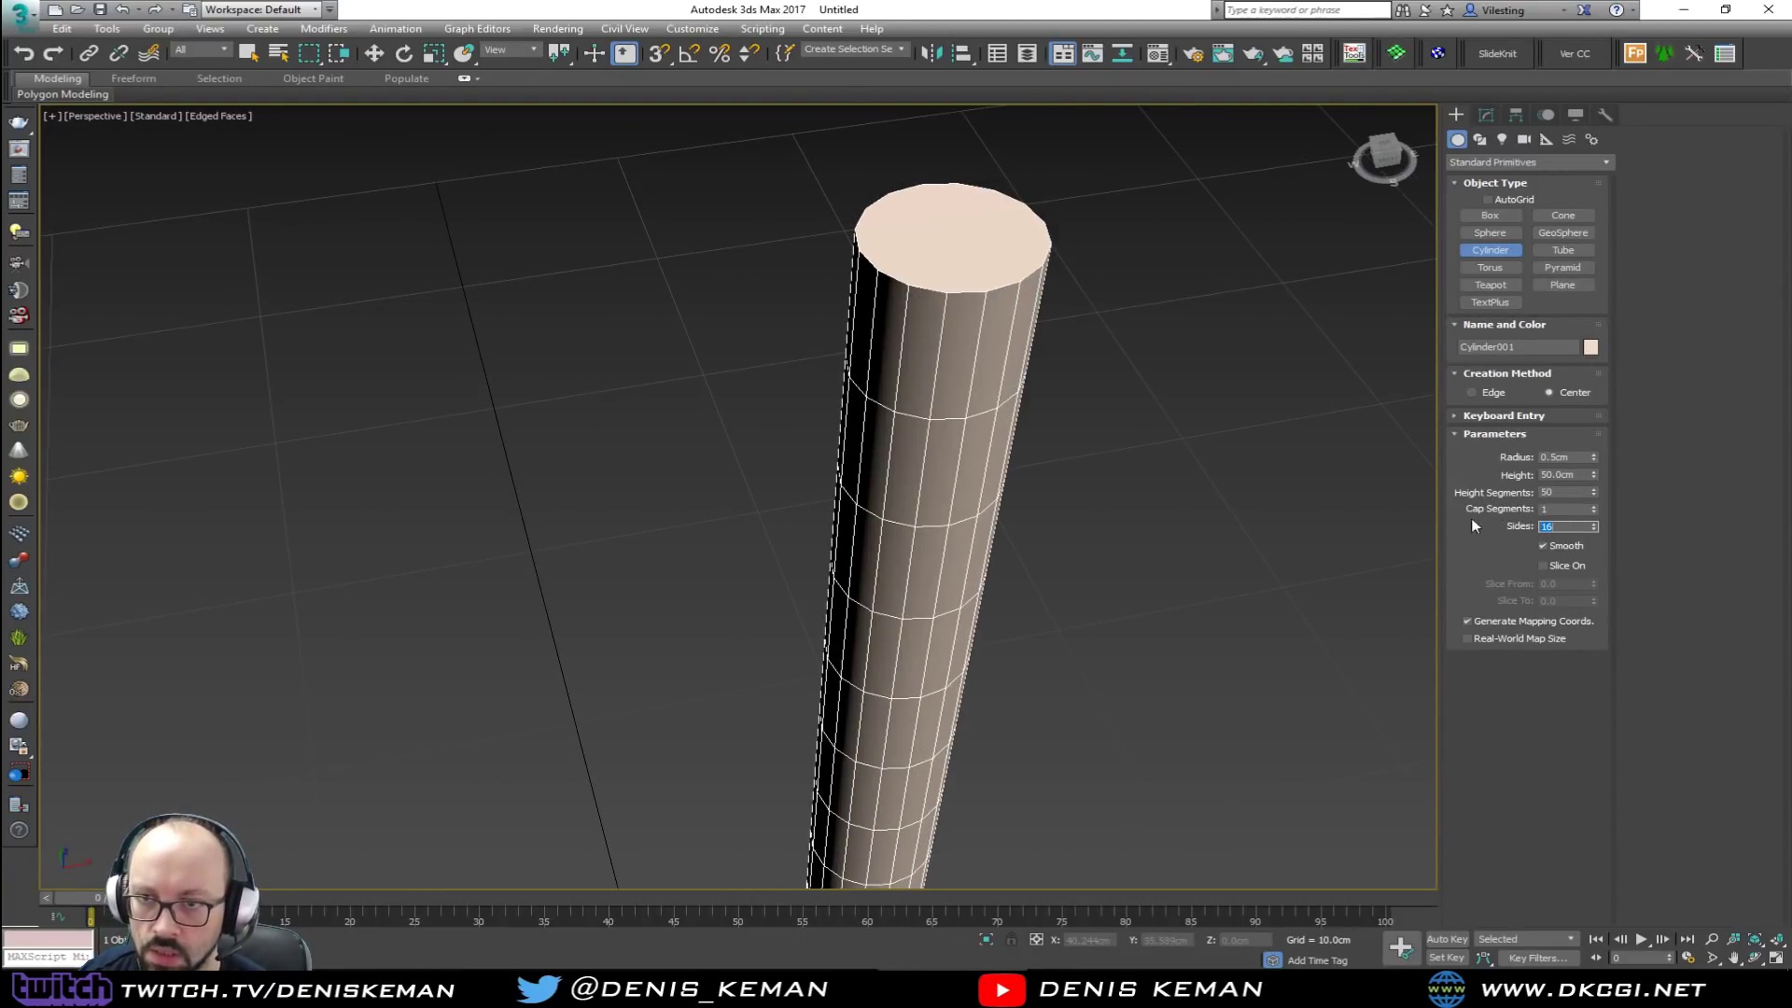
{"action": "type", "text": "12"}
{"action": "key", "text": "Return"}
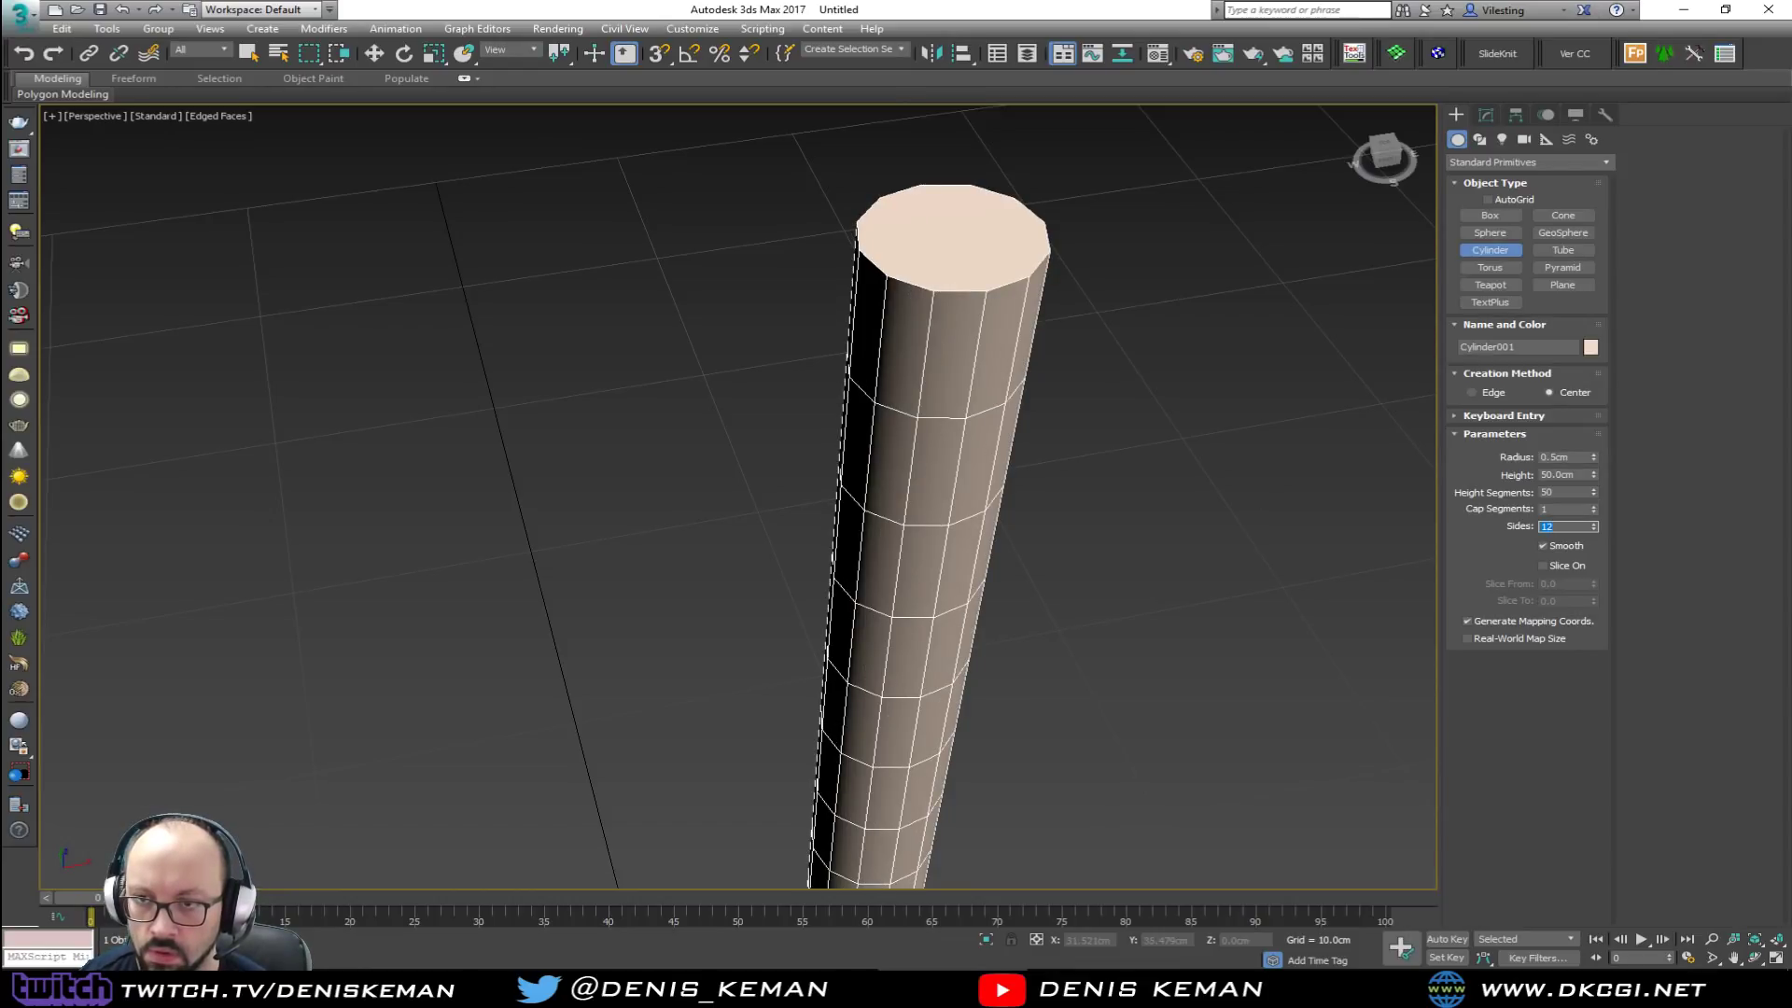
Step: Centre the cylinder on the origin by setting its X and Y position to 0 in the maximized Top viewport
{"action": "middle_click_drag", "start_coordinate": [1104, 374], "coordinate": [1075, 389], "text": "alt"}
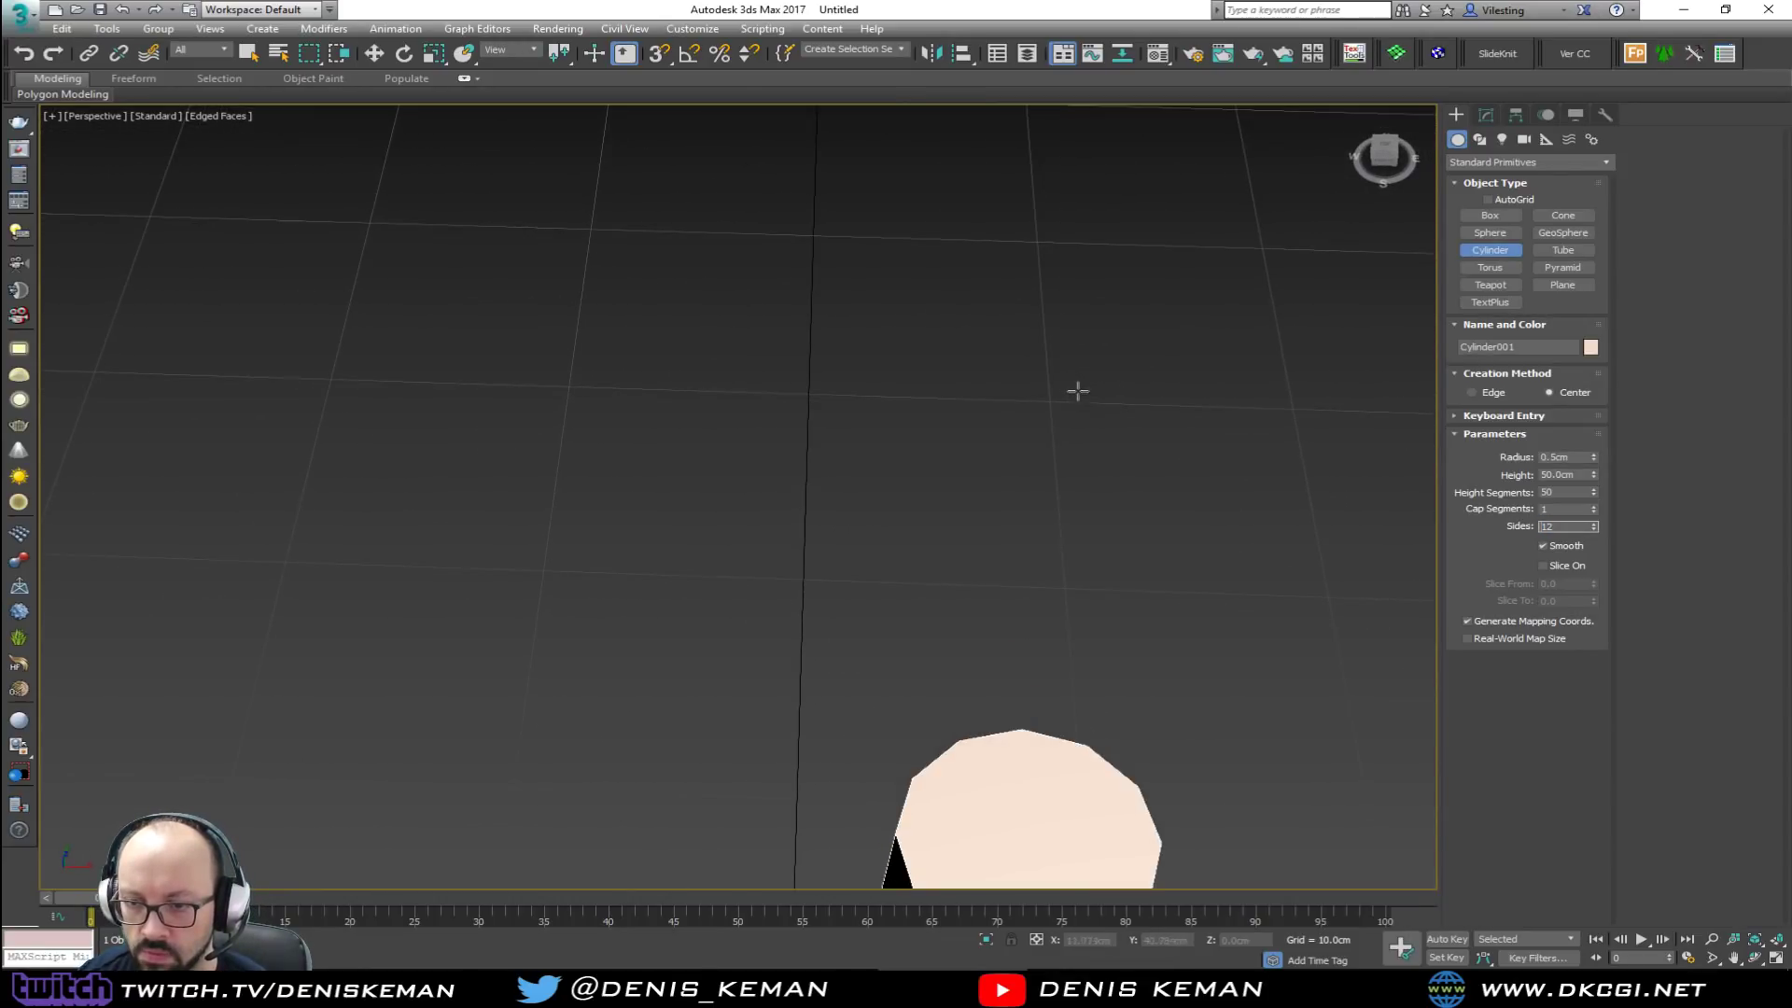
{"action": "key", "text": "alt+w"}
{"action": "key", "text": "alt+w"}
{"action": "scroll", "coordinate": [688, 452], "scroll_direction": "up", "scroll_amount": 10}
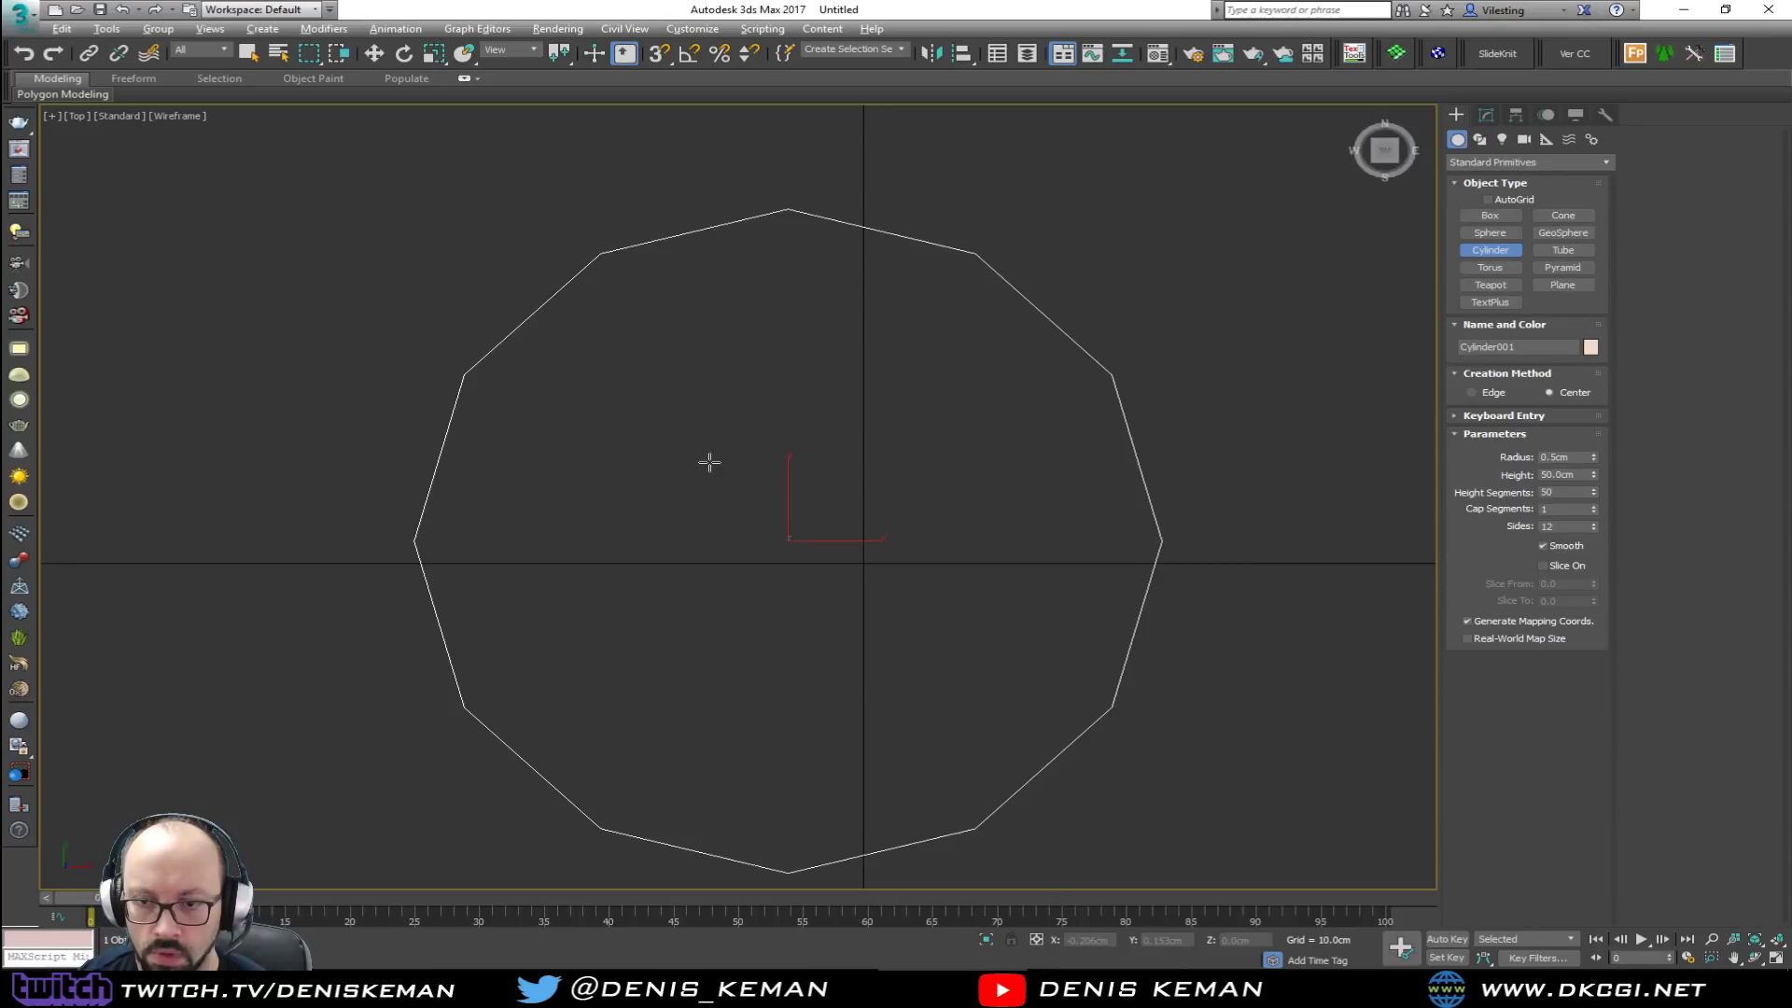
{"action": "key", "text": "w"}
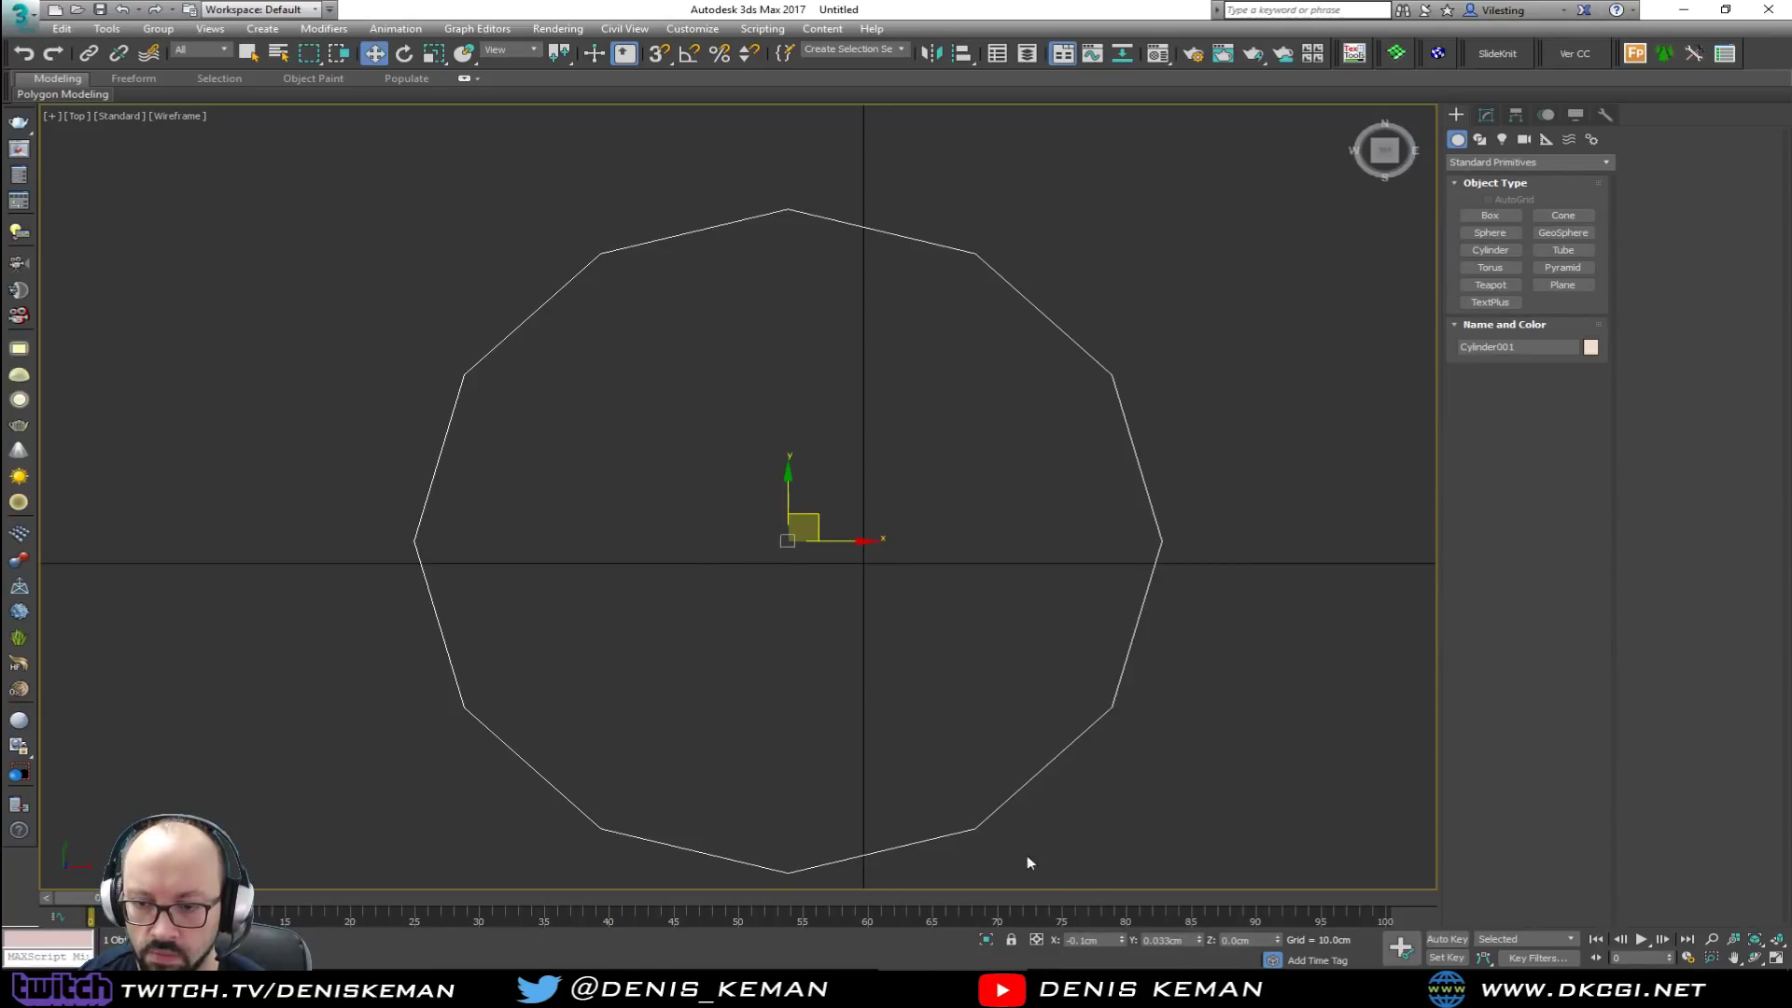
{"action": "right_click", "coordinate": [1122, 940]}
{"action": "right_click", "coordinate": [1199, 940]}
{"action": "scroll", "coordinate": [896, 600], "scroll_direction": "up", "scroll_amount": 2}
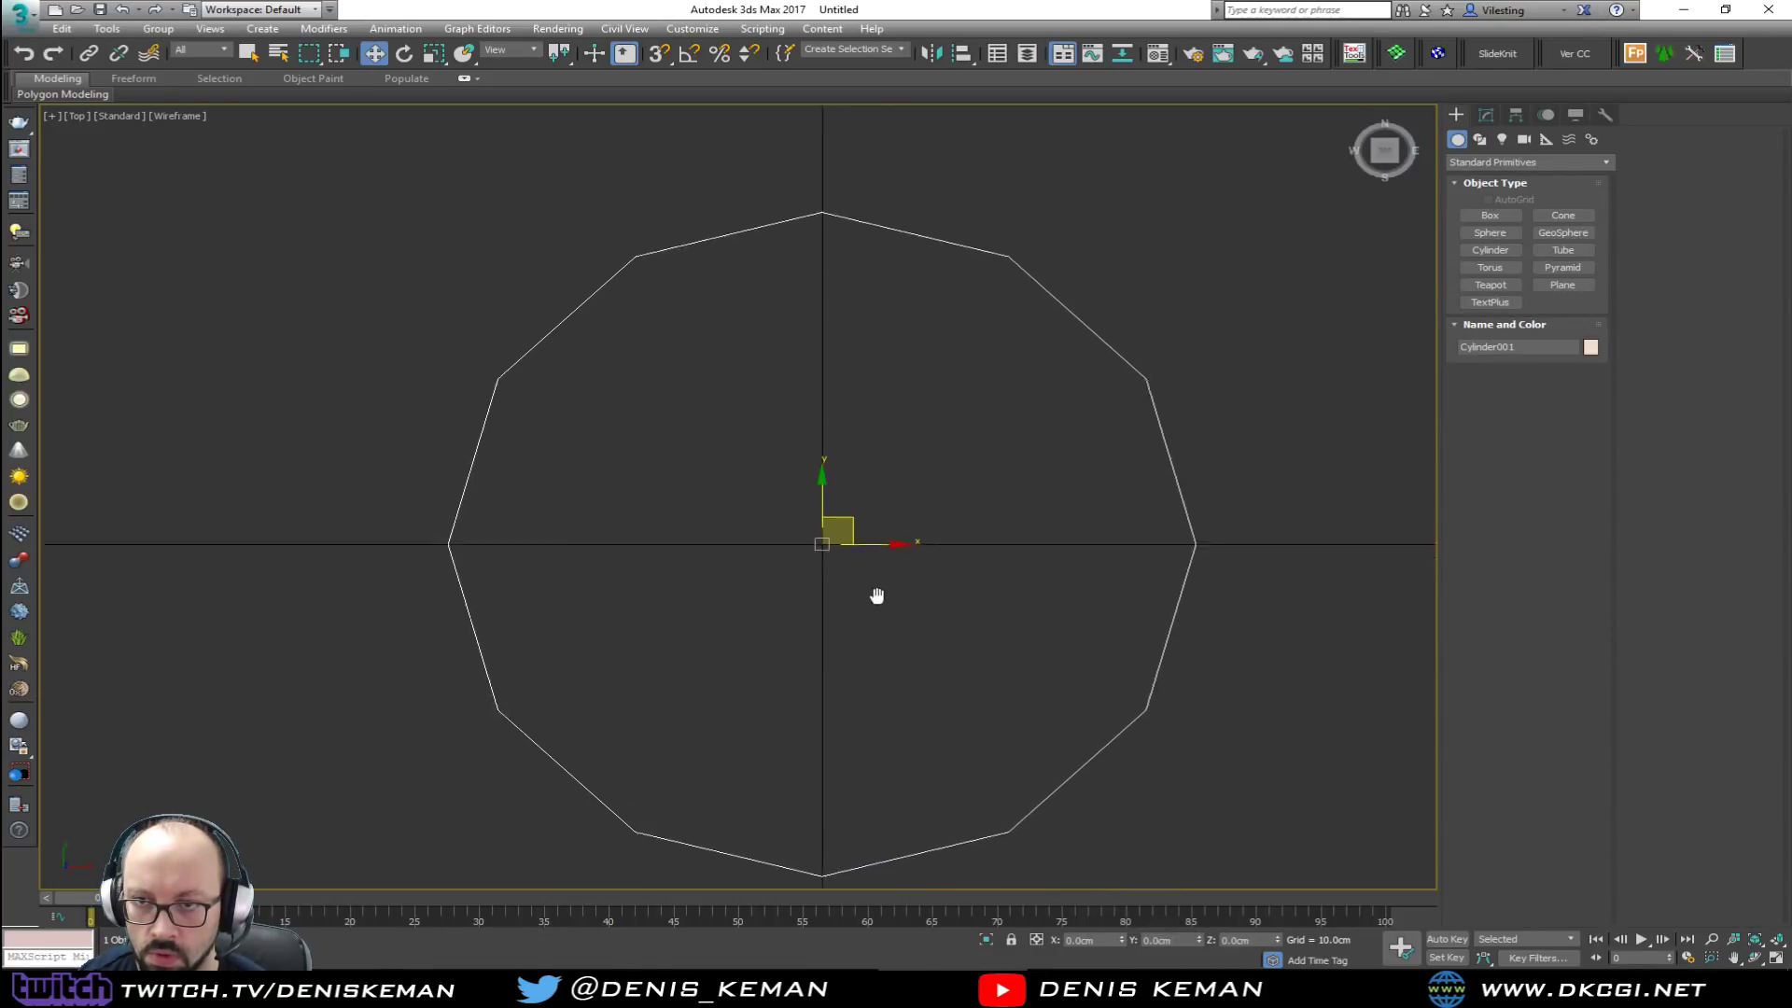
Step: Clone the cylinder in the Top viewport, offsetting the copy about 0.57 cm along the X axis
{"action": "key", "text": "alt+w"}
{"action": "right_click", "coordinate": [1113, 702]}
{"action": "key", "text": "alt+w"}
{"action": "middle_click_drag", "start_coordinate": [804, 615], "coordinate": [686, 392]}
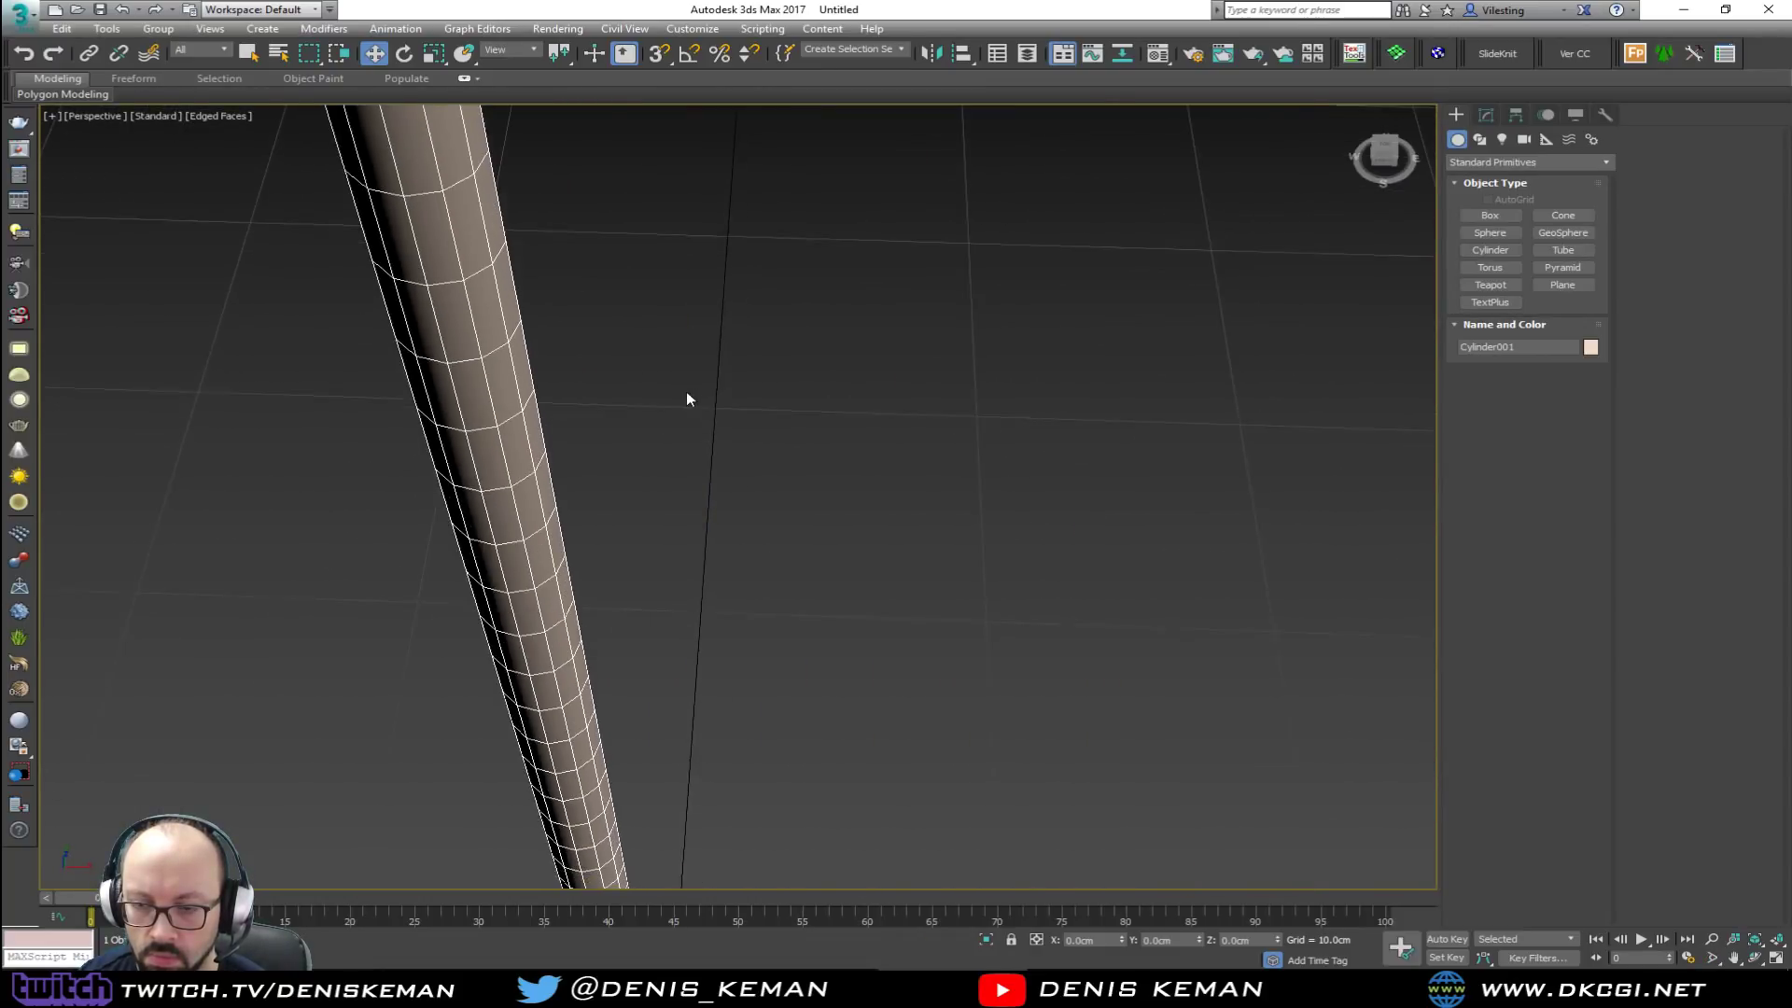
{"action": "scroll", "coordinate": [697, 407], "scroll_direction": "down", "scroll_amount": 3}
{"action": "key", "text": "alt+w"}
{"action": "right_click", "coordinate": [474, 327]}
{"action": "key", "text": "alt+w"}
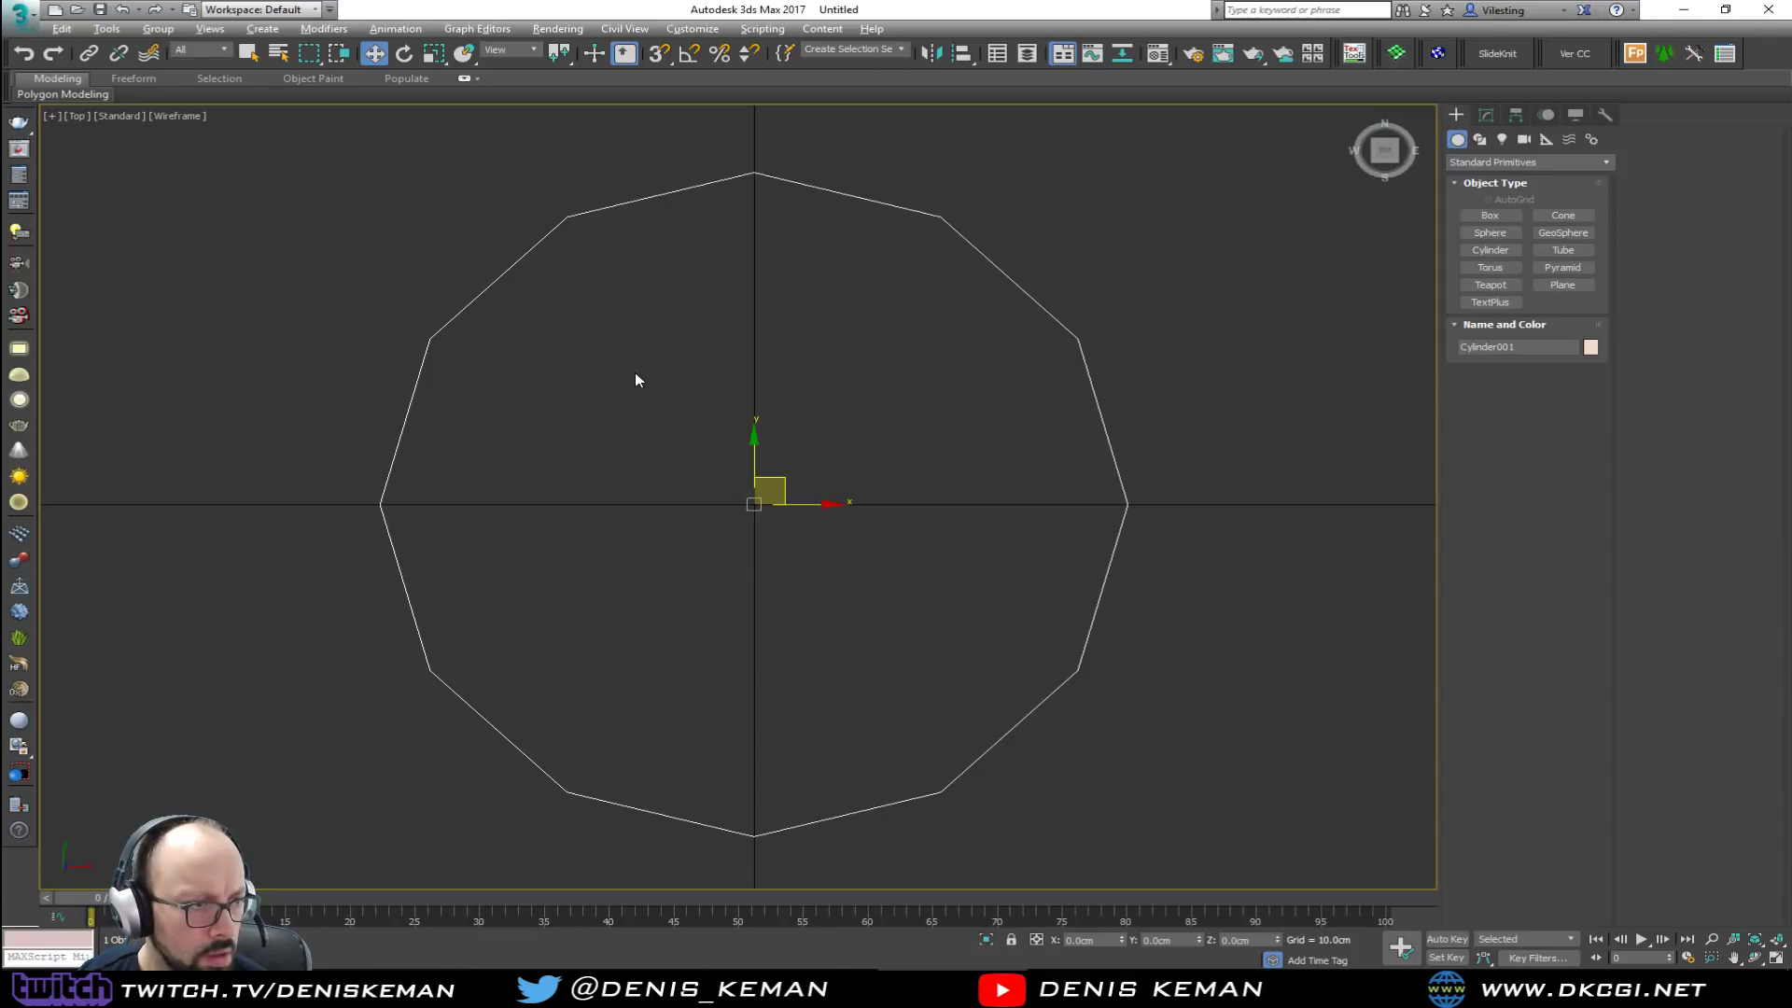
{"action": "middle_click_drag", "start_coordinate": [682, 384], "coordinate": [545, 380]}
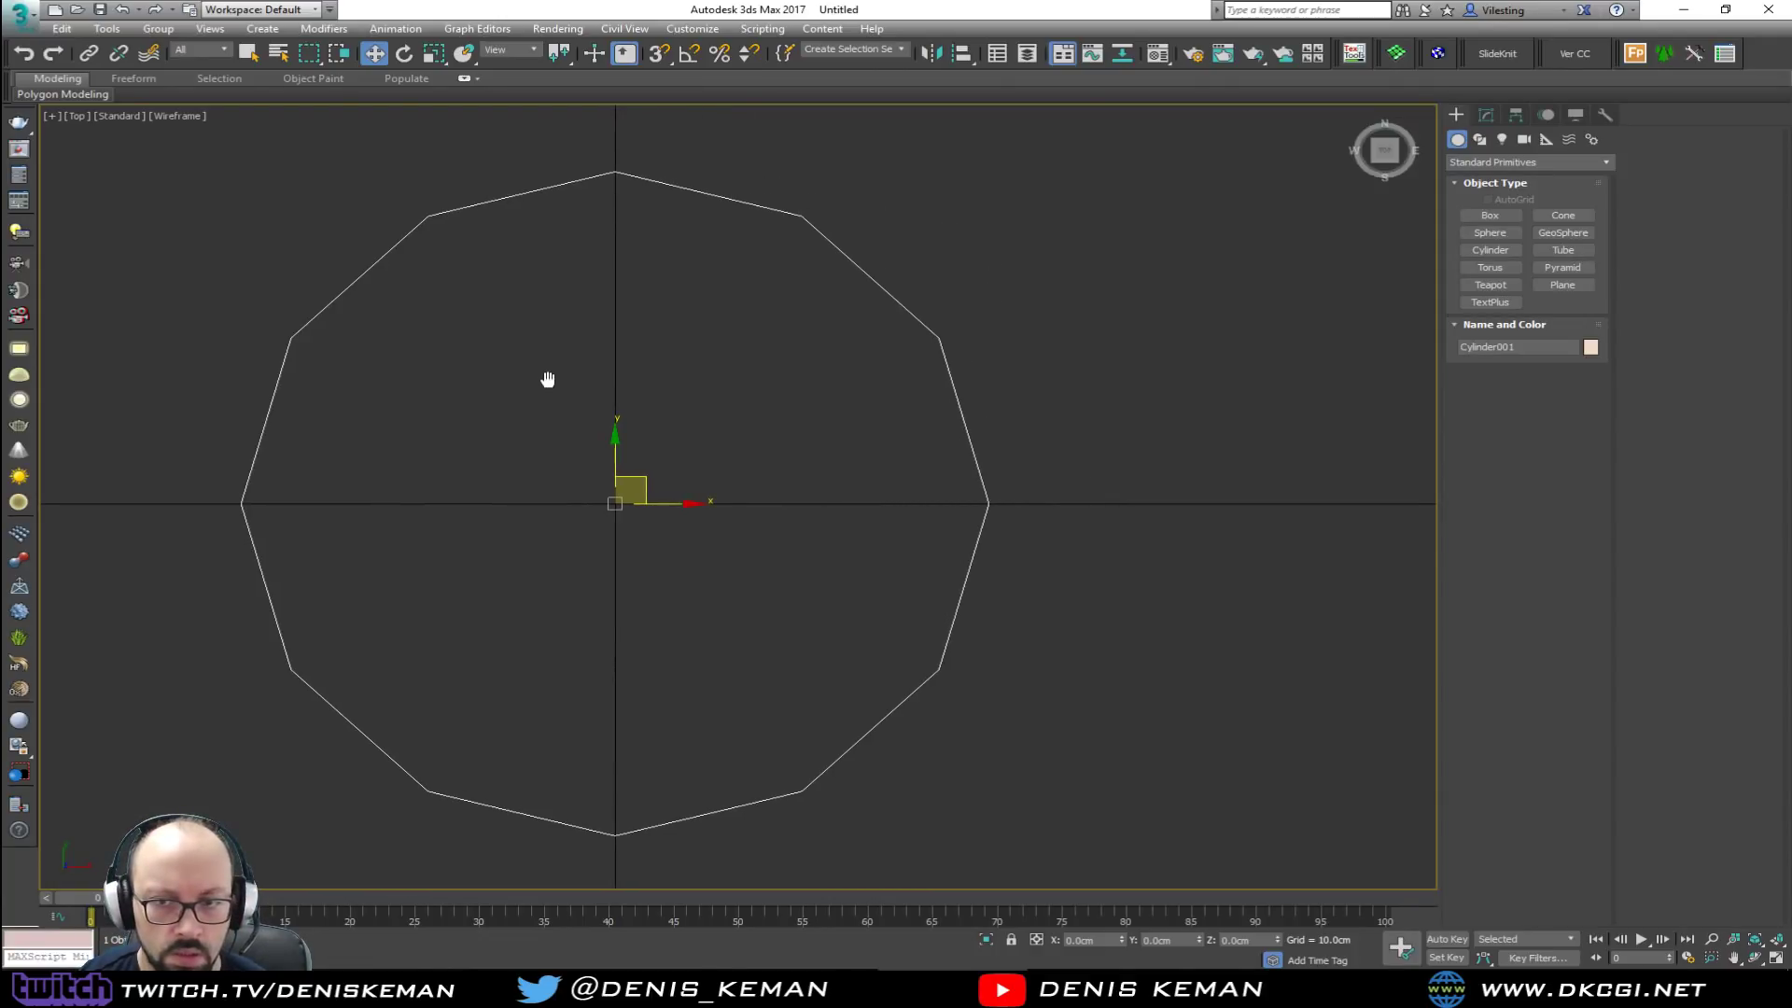
{"action": "mouse_move", "coordinate": [681, 503]}
{"action": "left_mouse_down", "text": "shift"}
{"action": "mouse_move", "coordinate": [1002, 504]}
{"action": "mouse_move", "coordinate": [1086, 527]}
{"action": "left_mouse_up", "text": "shift"}
{"action": "left_click", "coordinate": [902, 563]}
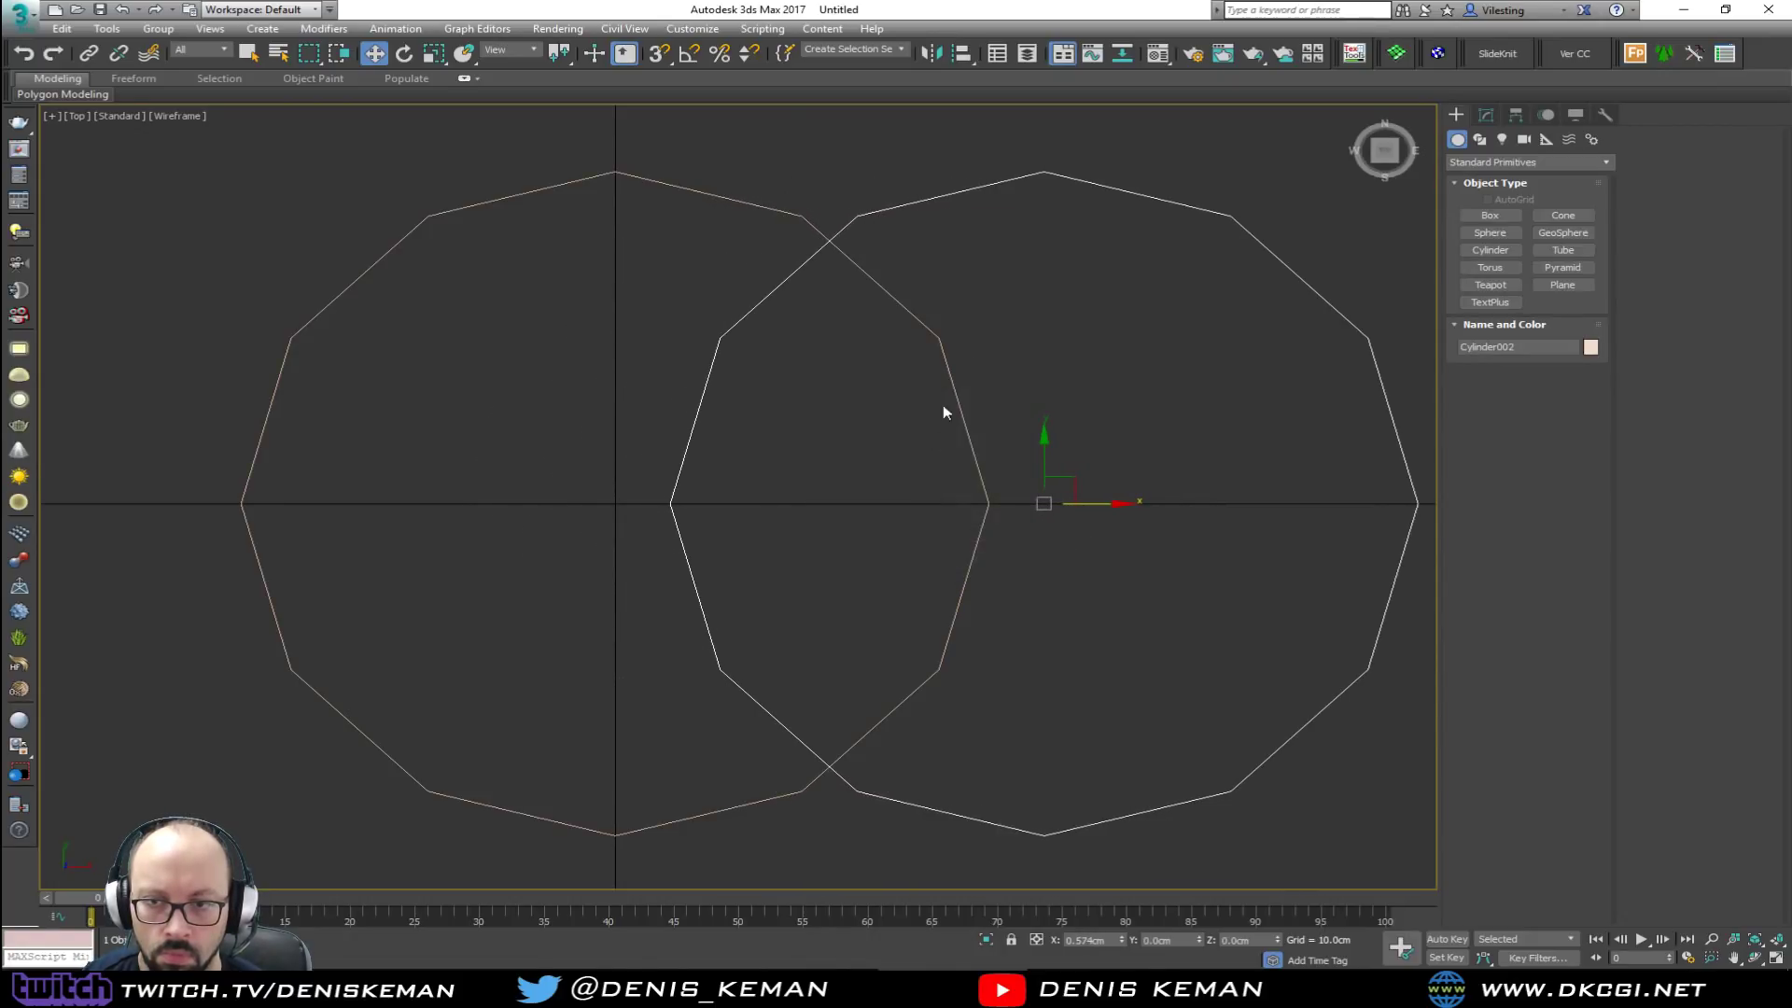
Step: Enable 3D snapping and snap the copied cylinder along X to 1.0 cm, so its side vertex touches the original's
{"action": "key", "text": "s"}
{"action": "mouse_move", "coordinate": [1044, 173]}
{"action": "left_mouse_down"}
{"action": "mouse_move", "coordinate": [1046, 432]}
{"action": "mouse_move", "coordinate": [987, 512]}
{"action": "left_mouse_up"}
{"action": "middle_click_drag", "start_coordinate": [819, 445], "coordinate": [796, 464]}
{"action": "scroll", "coordinate": [678, 541], "scroll_direction": "down", "scroll_amount": 3}
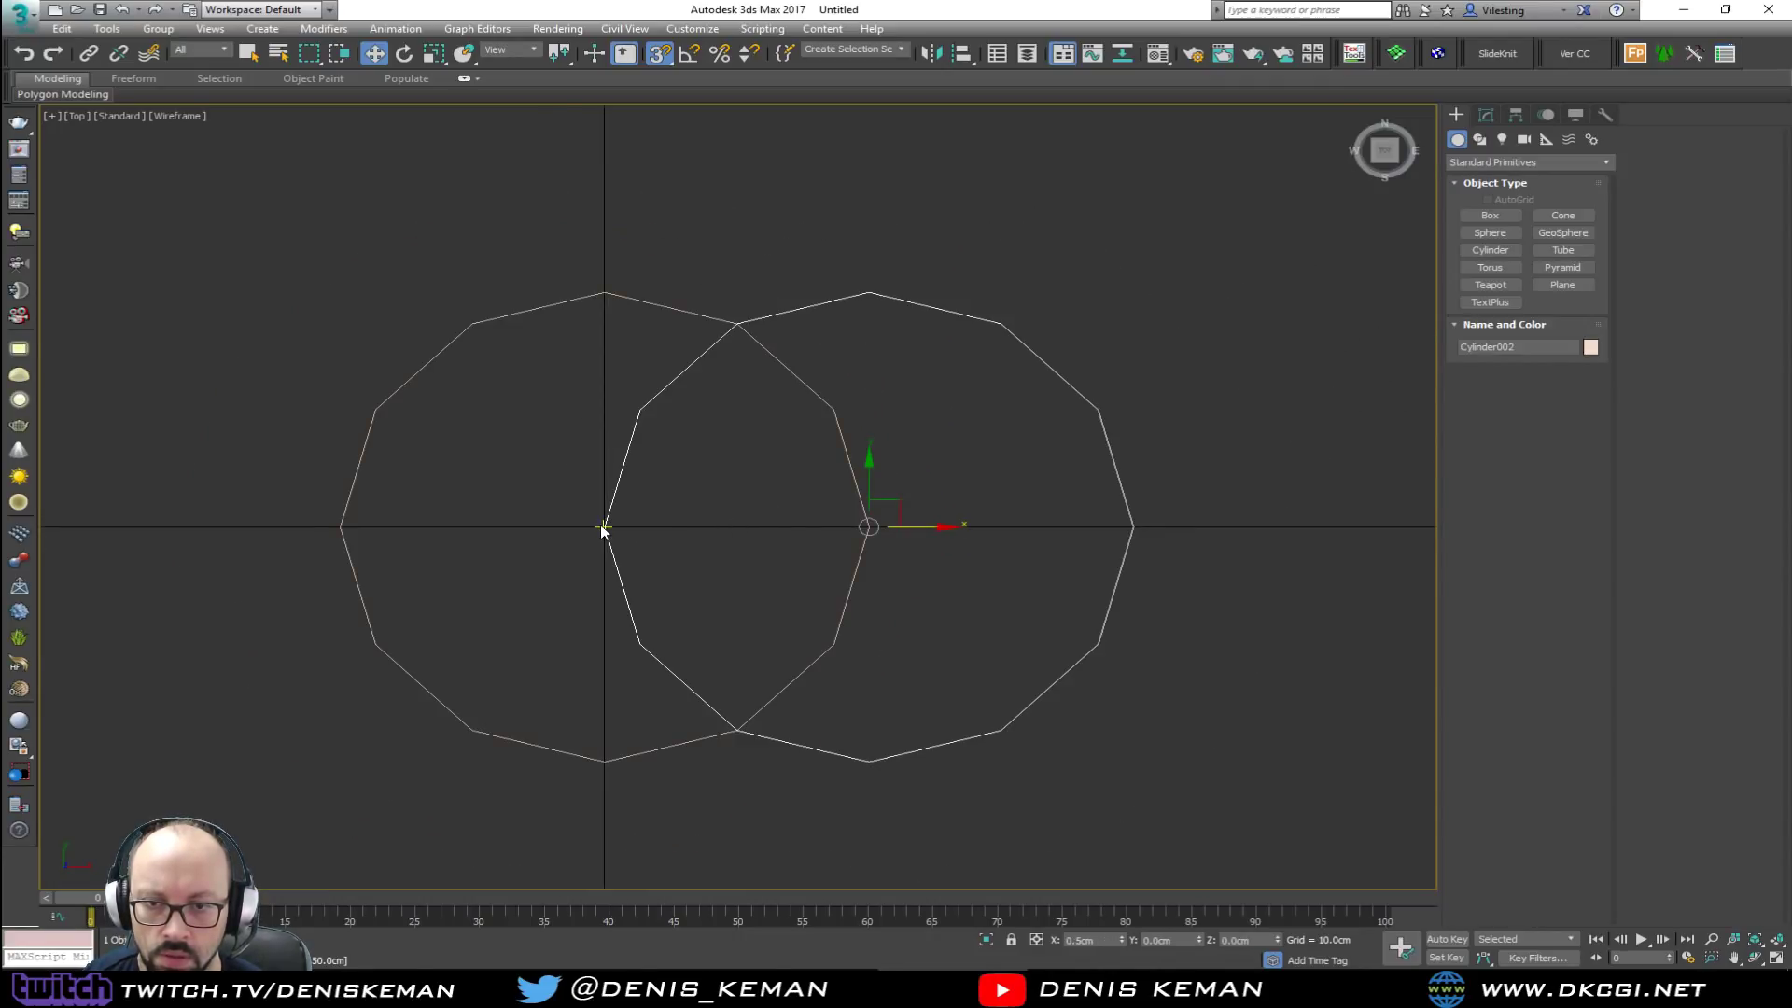
{"action": "left_click_drag", "start_coordinate": [602, 525], "coordinate": [876, 533]}
{"action": "left_click", "coordinate": [972, 512]}
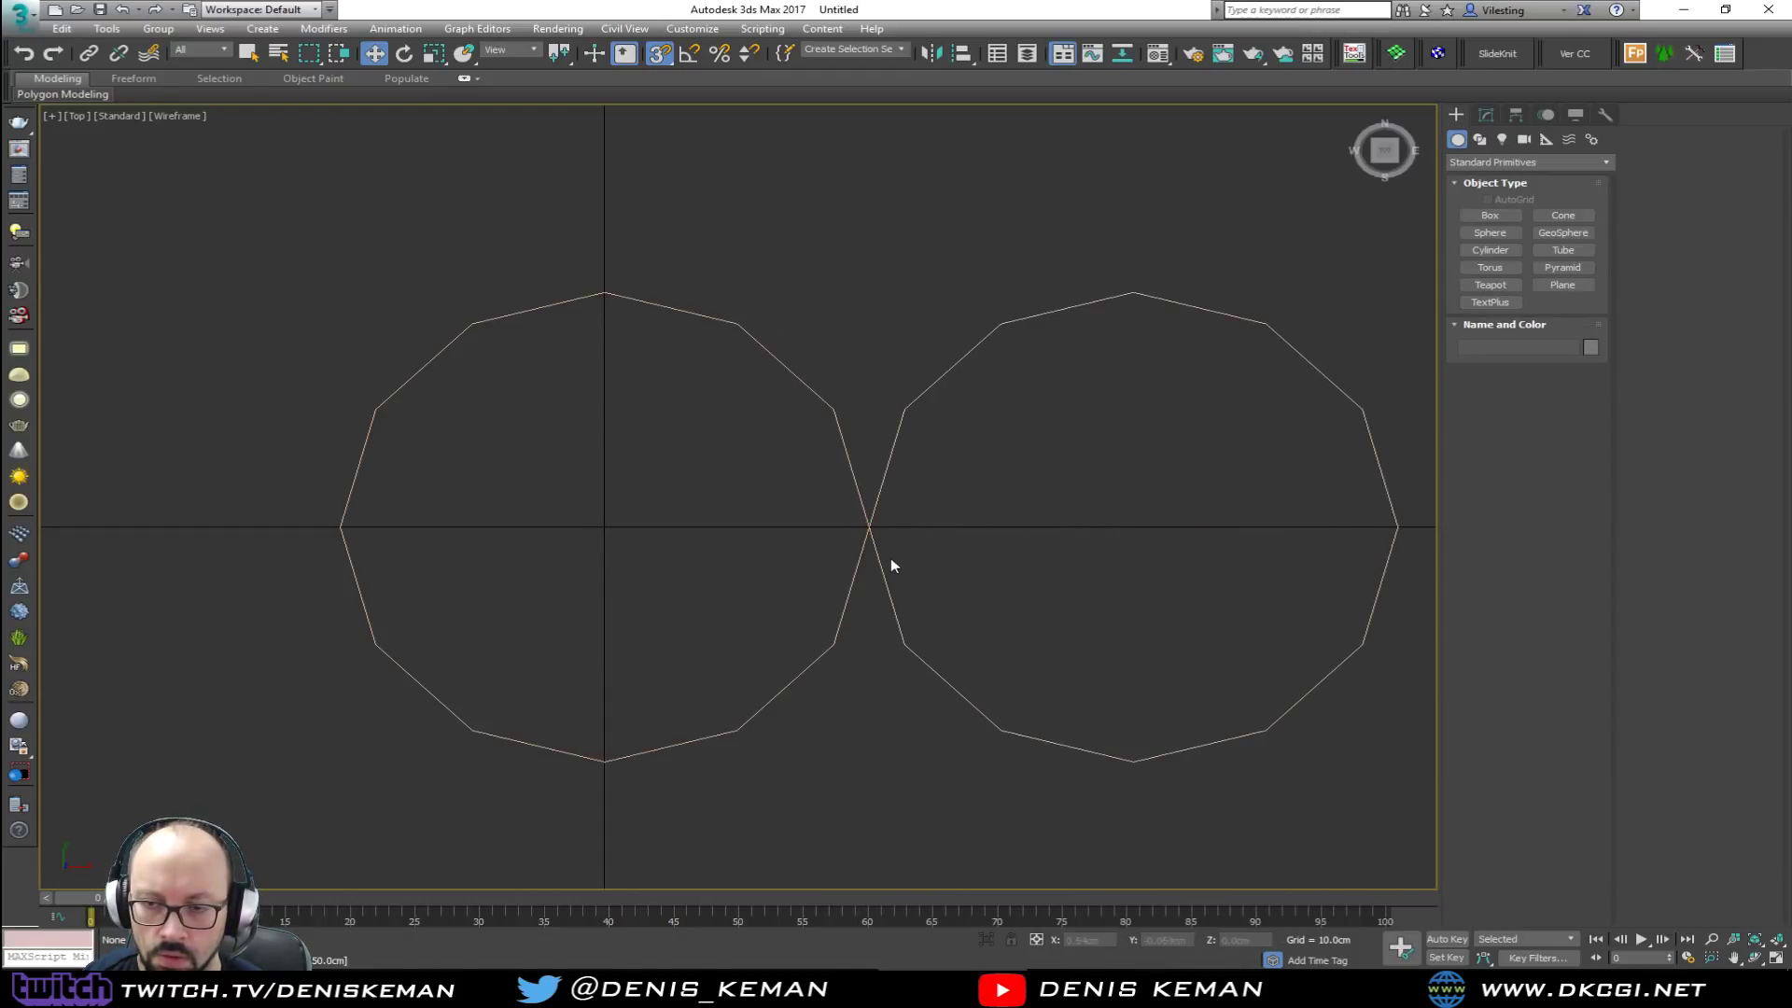
Step: Add an Edit Poly modifier to the copied cylinder and attach the original cylinder to it
{"action": "left_click", "coordinate": [896, 450]}
{"action": "left_click", "coordinate": [1486, 114]}
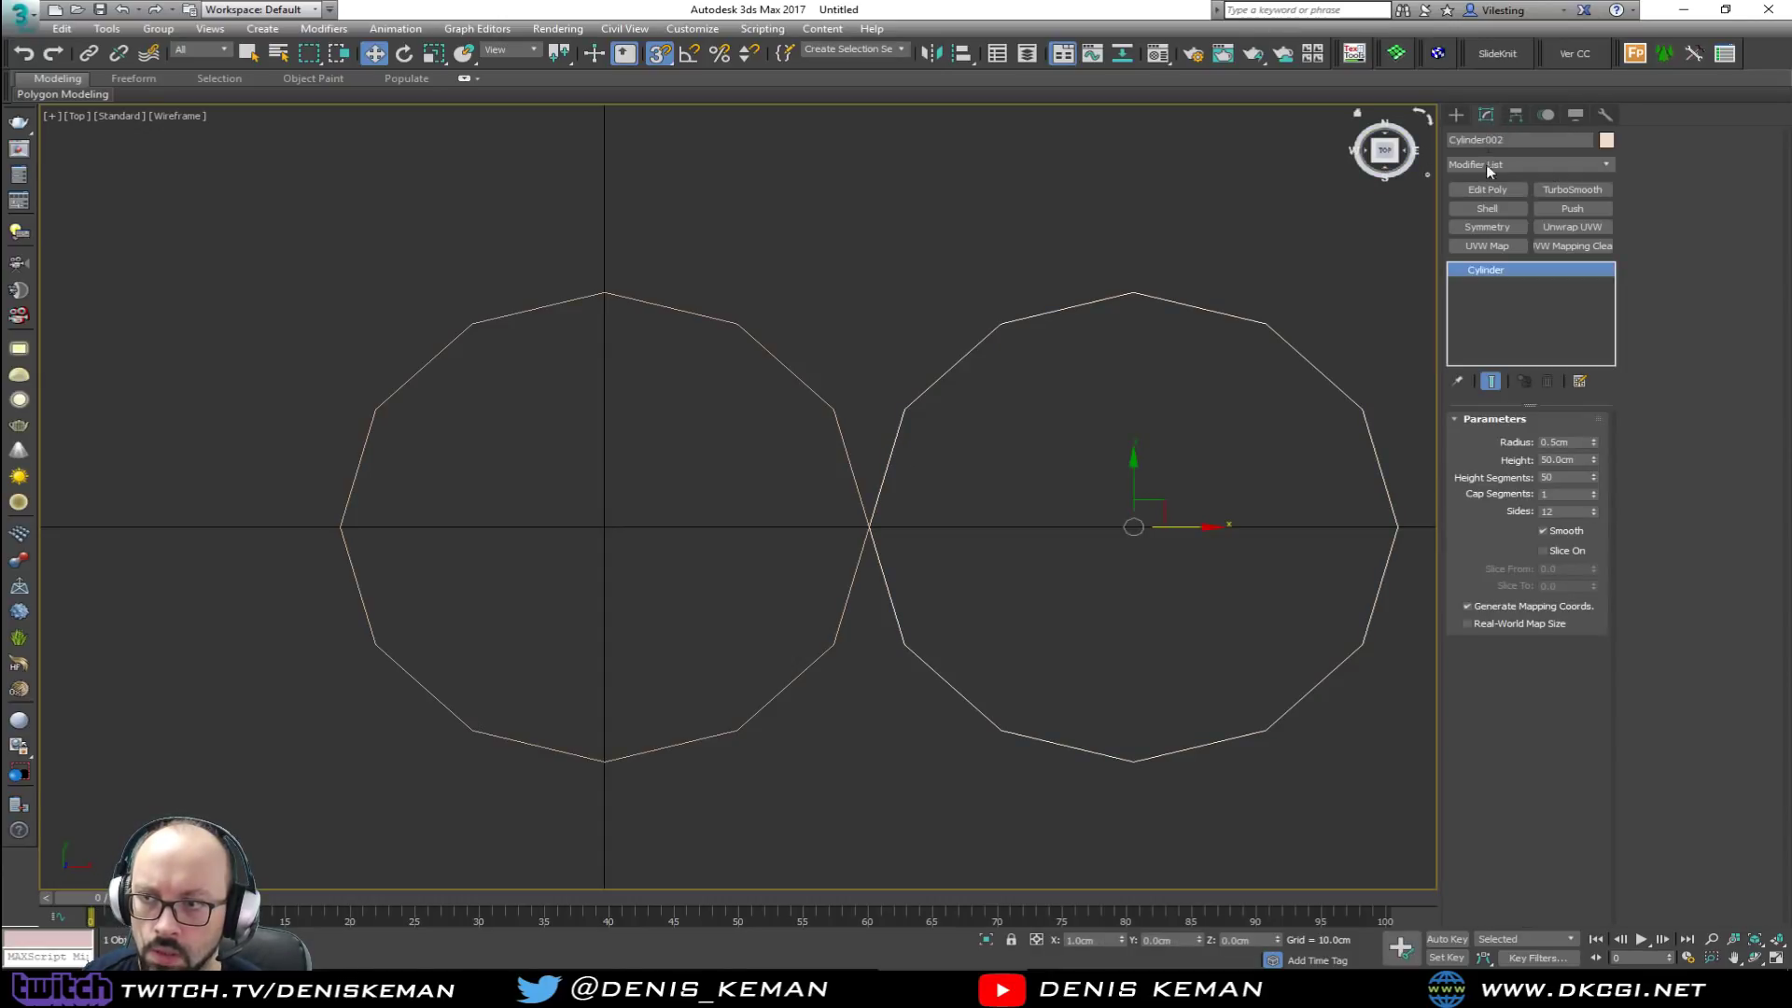
{"action": "left_click", "coordinate": [1490, 187]}
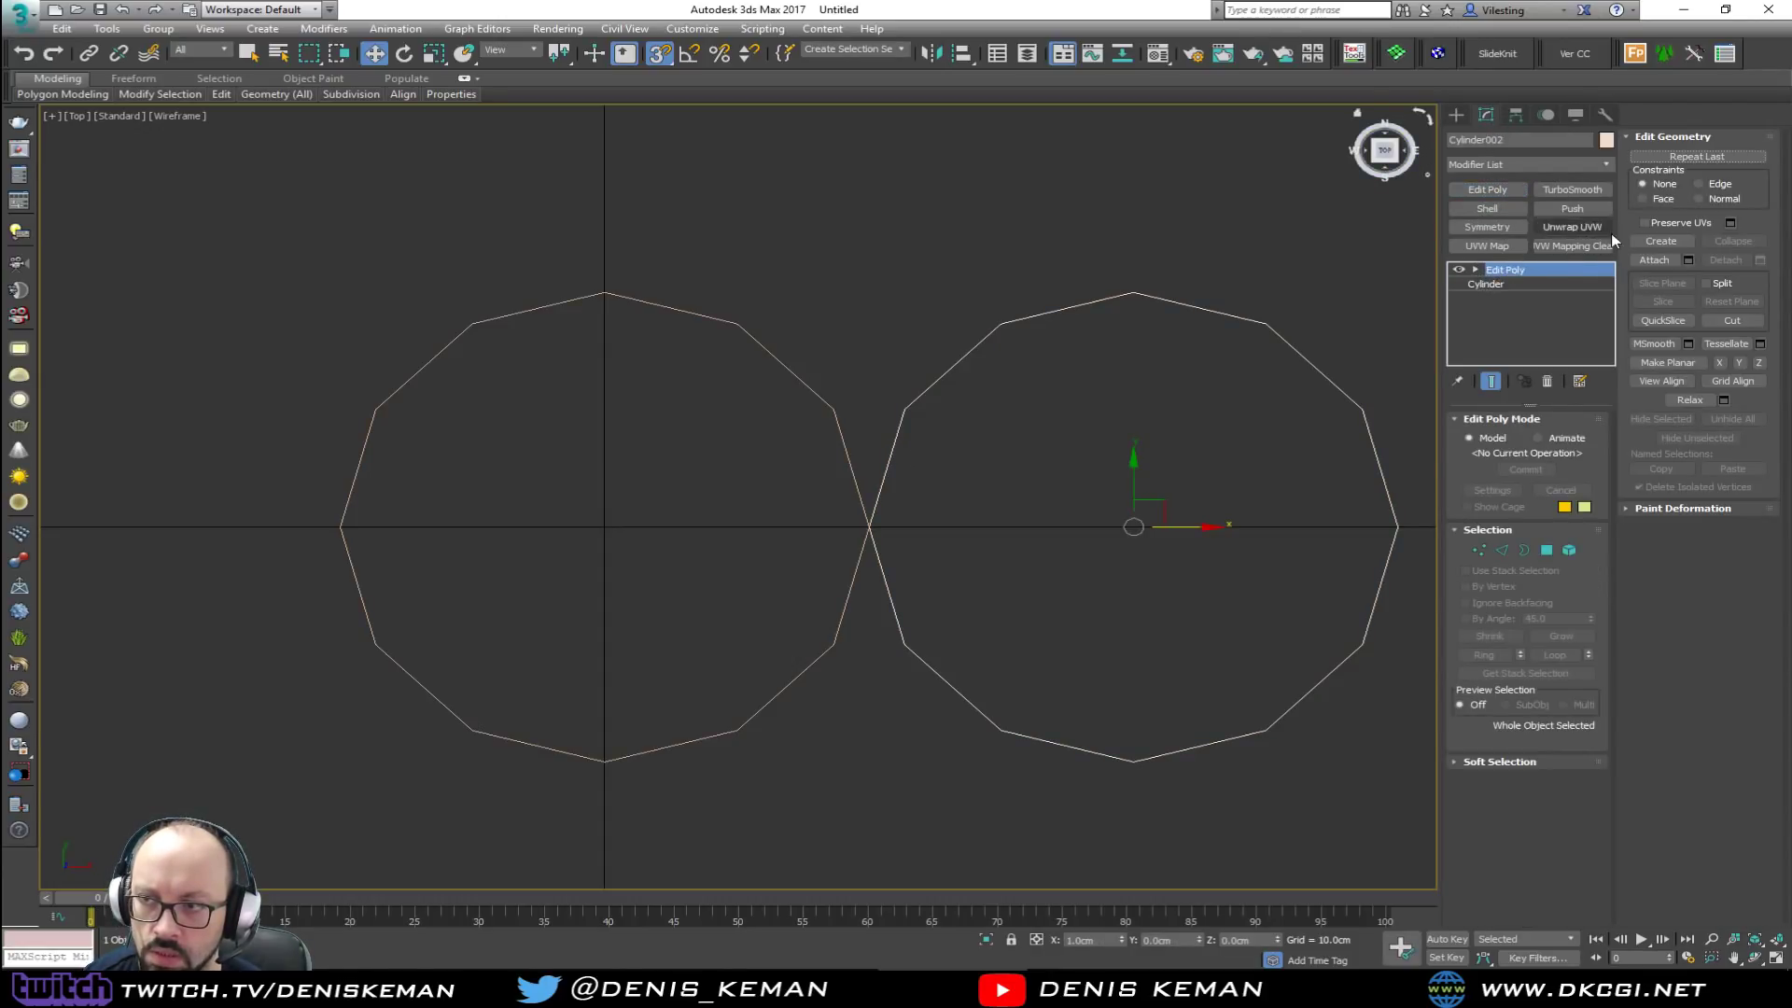
{"action": "left_click", "coordinate": [1652, 258]}
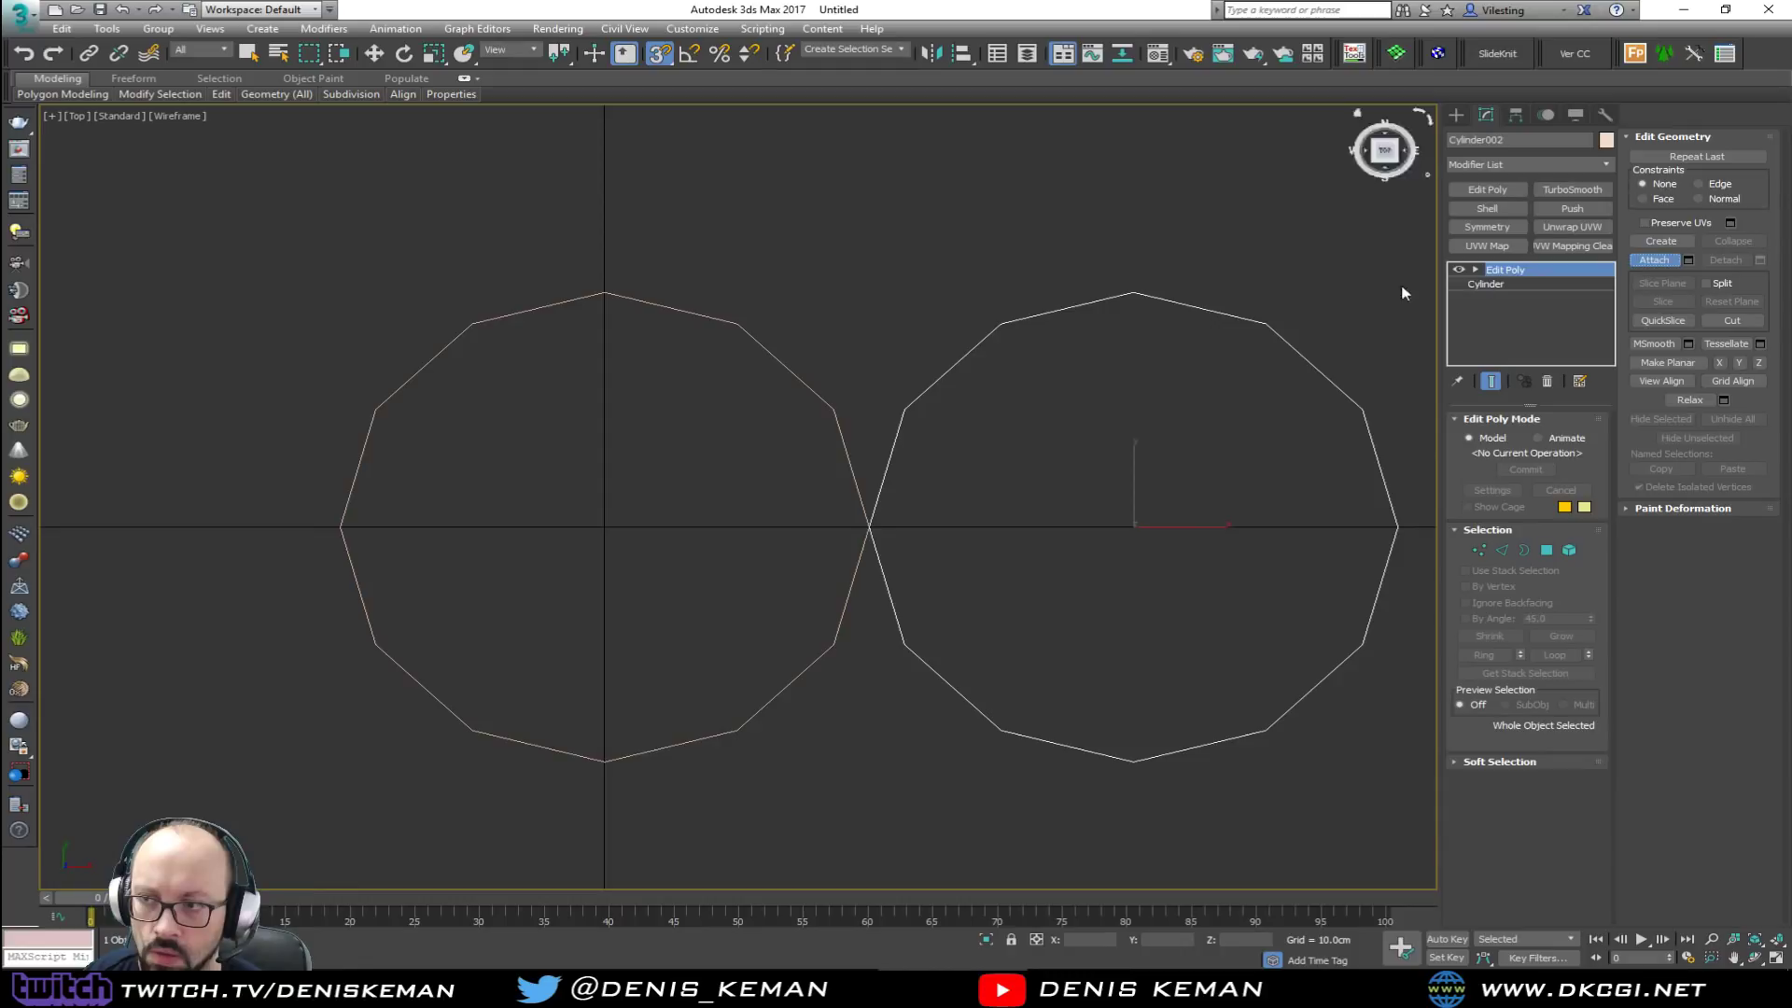
{"action": "left_click", "coordinate": [836, 411]}
{"action": "key", "text": "w"}
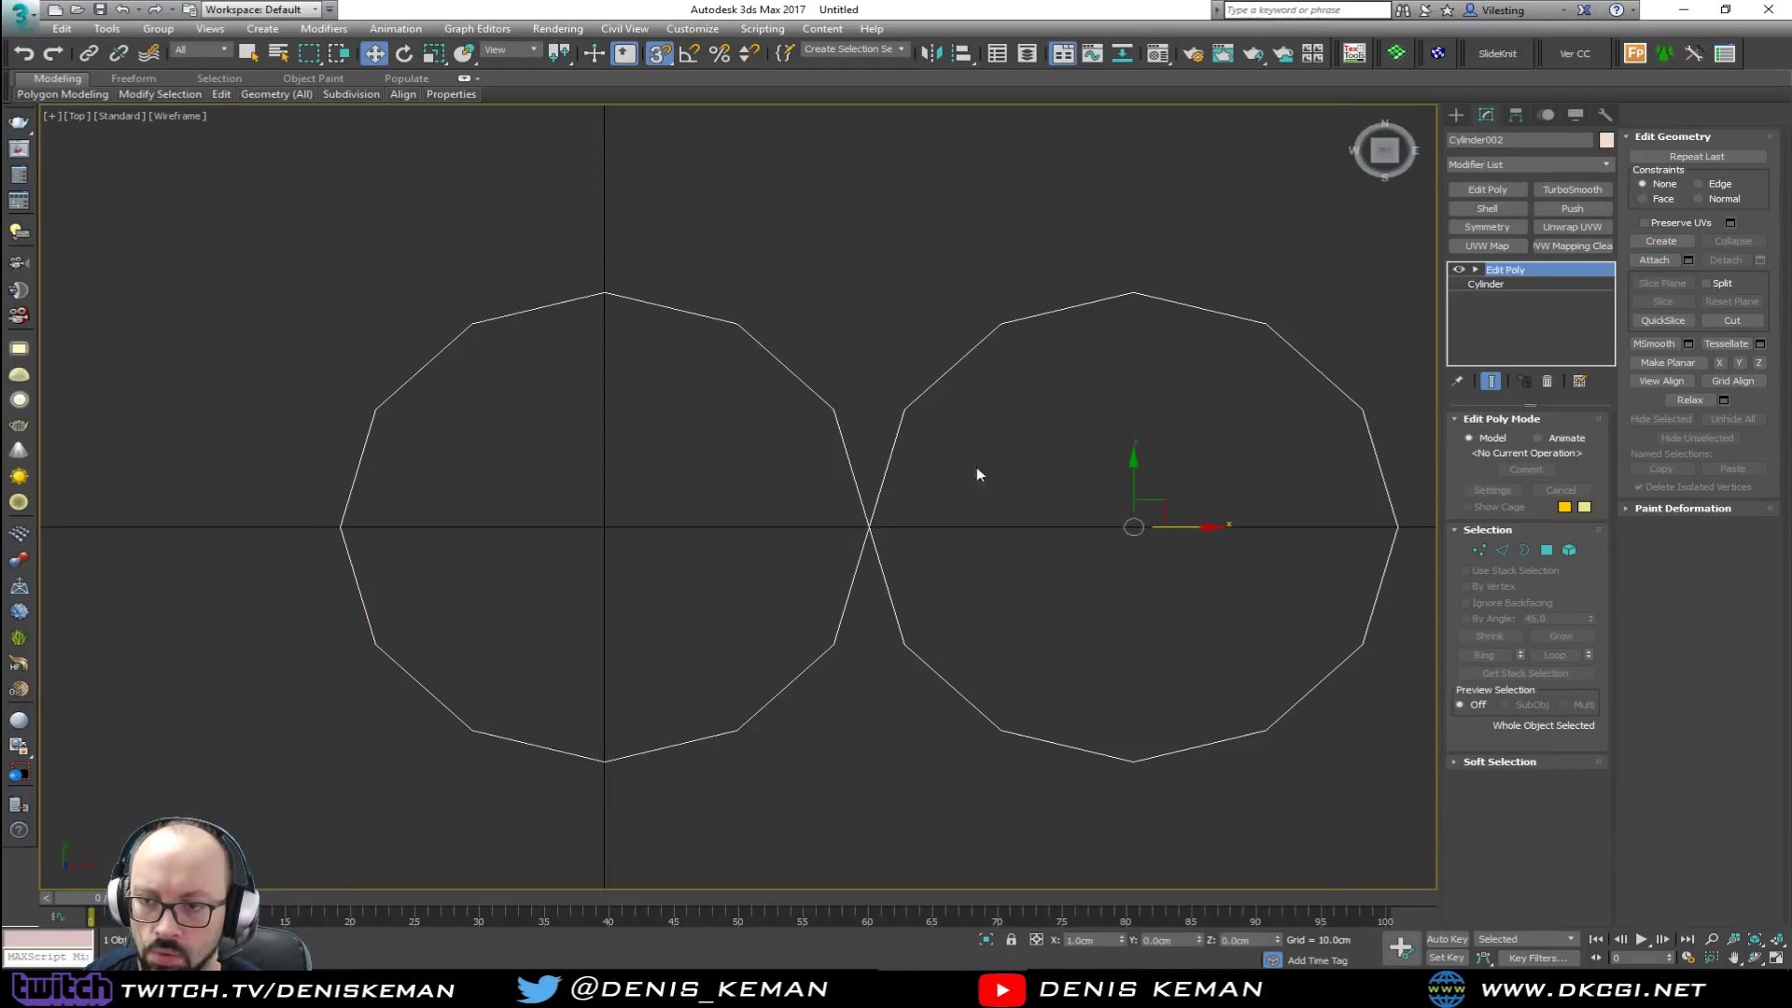
Step: Snap the combined object's pivot to the point where the two cylinders touch, at X 0.5 cm
{"action": "left_click", "coordinate": [1516, 114]}
{"action": "left_click", "coordinate": [1527, 228]}
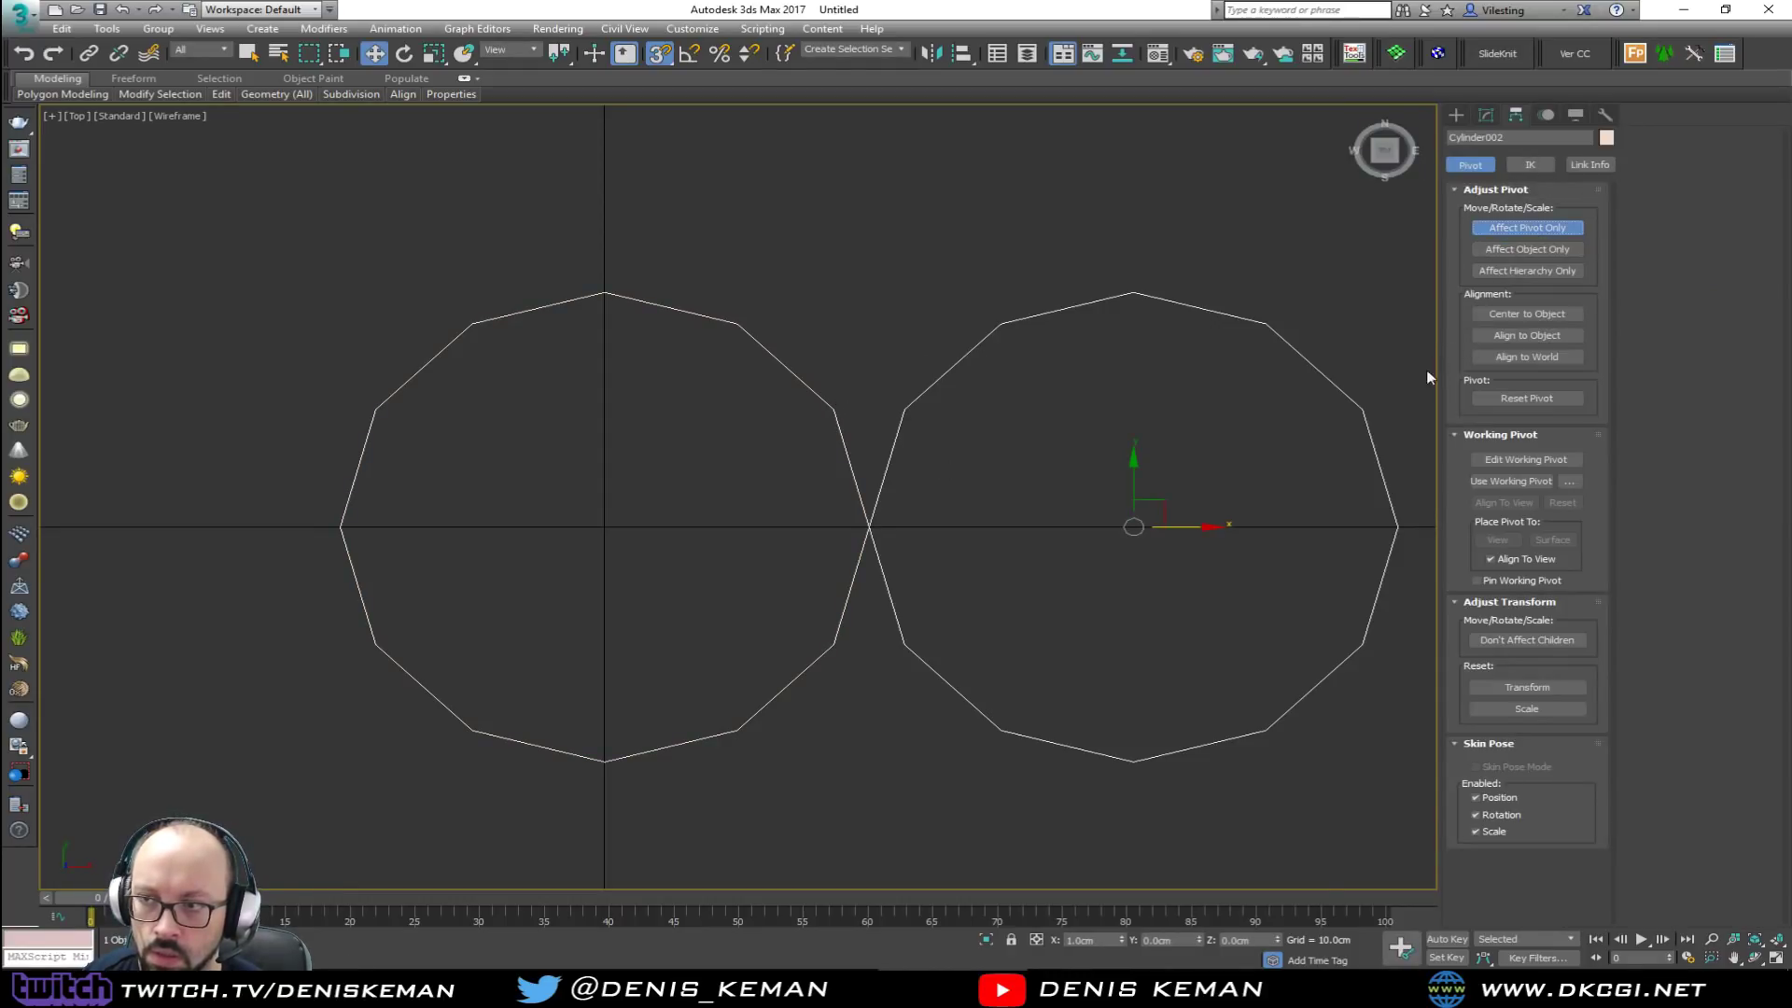
{"action": "left_click_drag", "start_coordinate": [1181, 526], "coordinate": [868, 526]}
{"action": "key", "text": "s"}
{"action": "left_click", "coordinate": [1527, 228]}
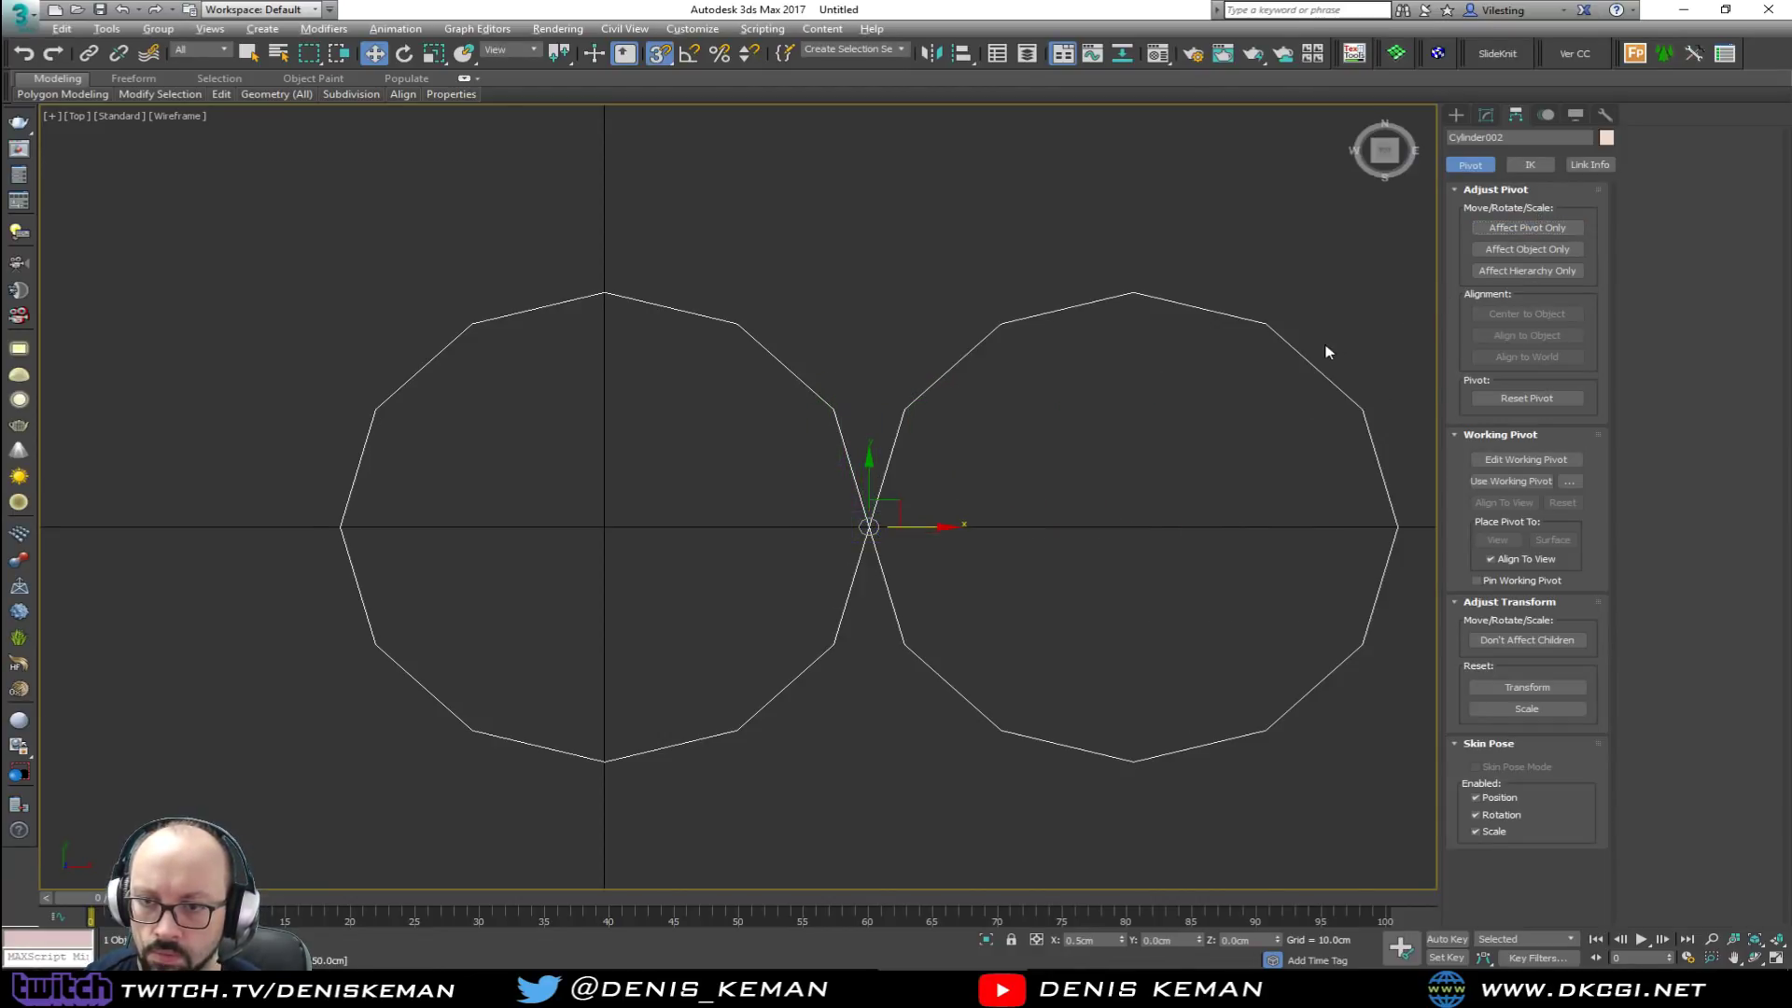
Step: Show the paired cylinders in the maximized Perspective viewport and add a Twist modifier above Edit Poly
{"action": "key", "text": "alt+w"}
{"action": "right_click", "coordinate": [1159, 679]}
{"action": "key", "text": "alt+w"}
{"action": "scroll", "coordinate": [864, 669], "scroll_direction": "down", "scroll_amount": 3}
{"action": "middle_click_drag", "start_coordinate": [864, 668], "coordinate": [878, 544]}
{"action": "left_click", "coordinate": [1486, 114]}
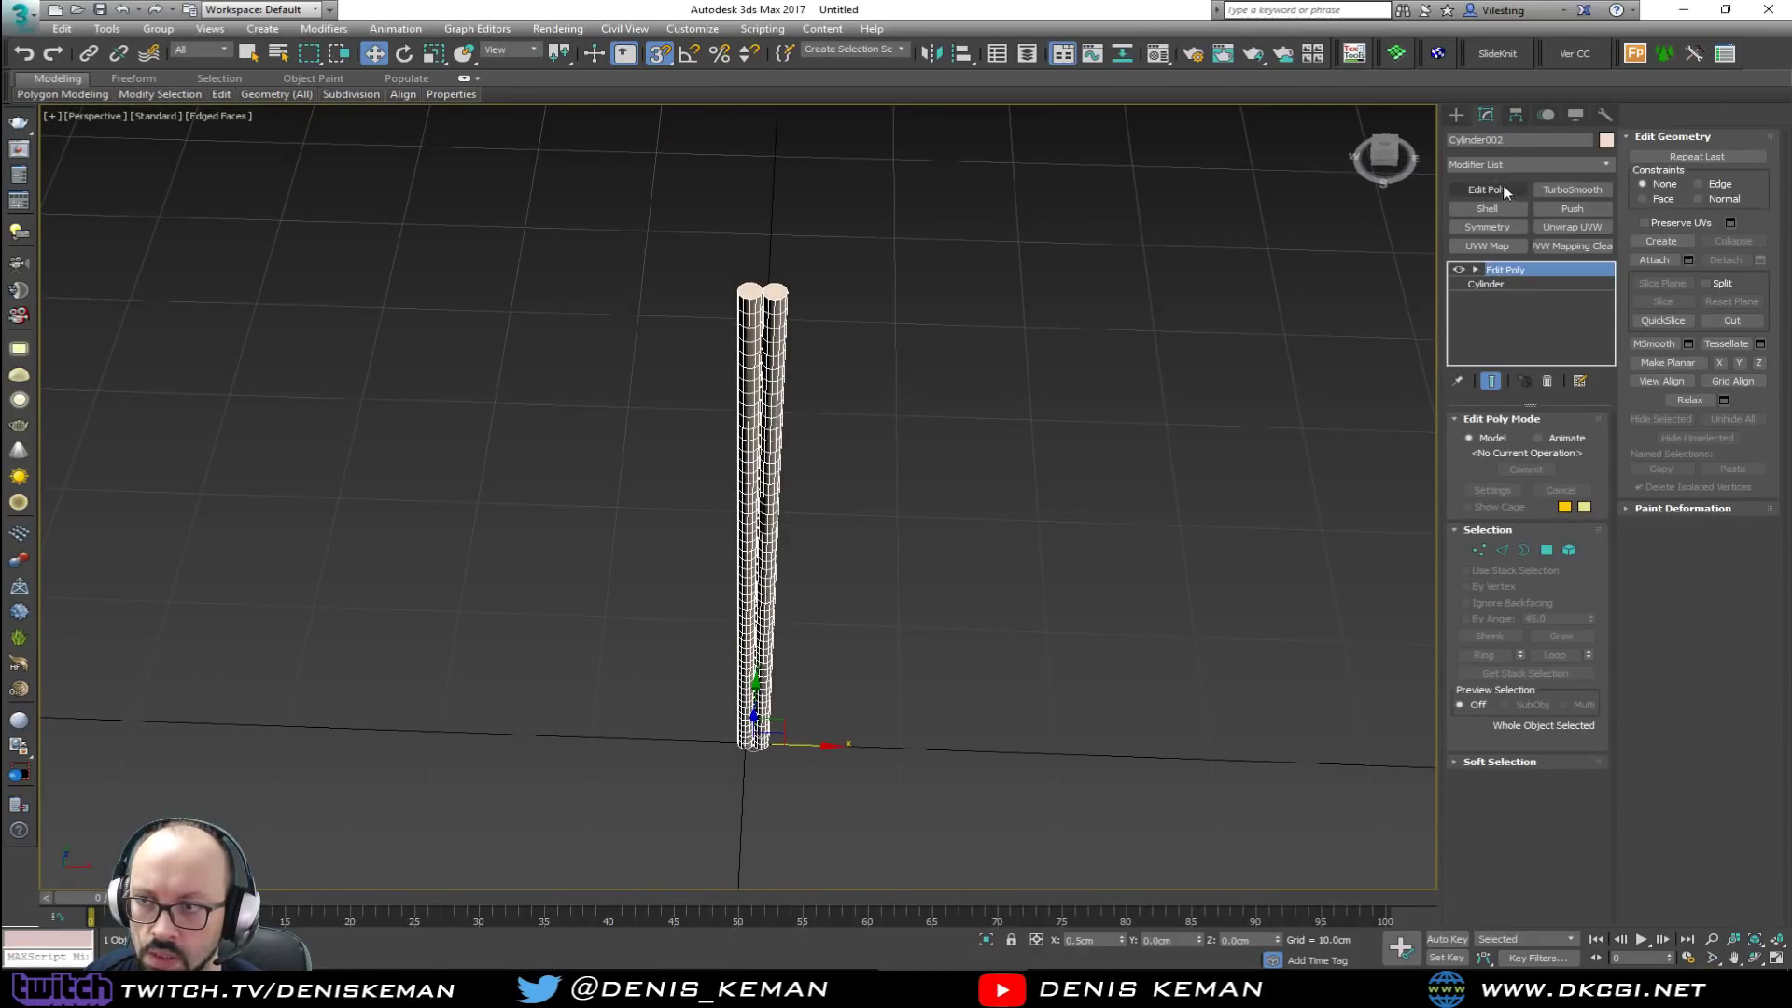
{"action": "left_click", "coordinate": [1491, 165]}
{"action": "type", "text": "t"}
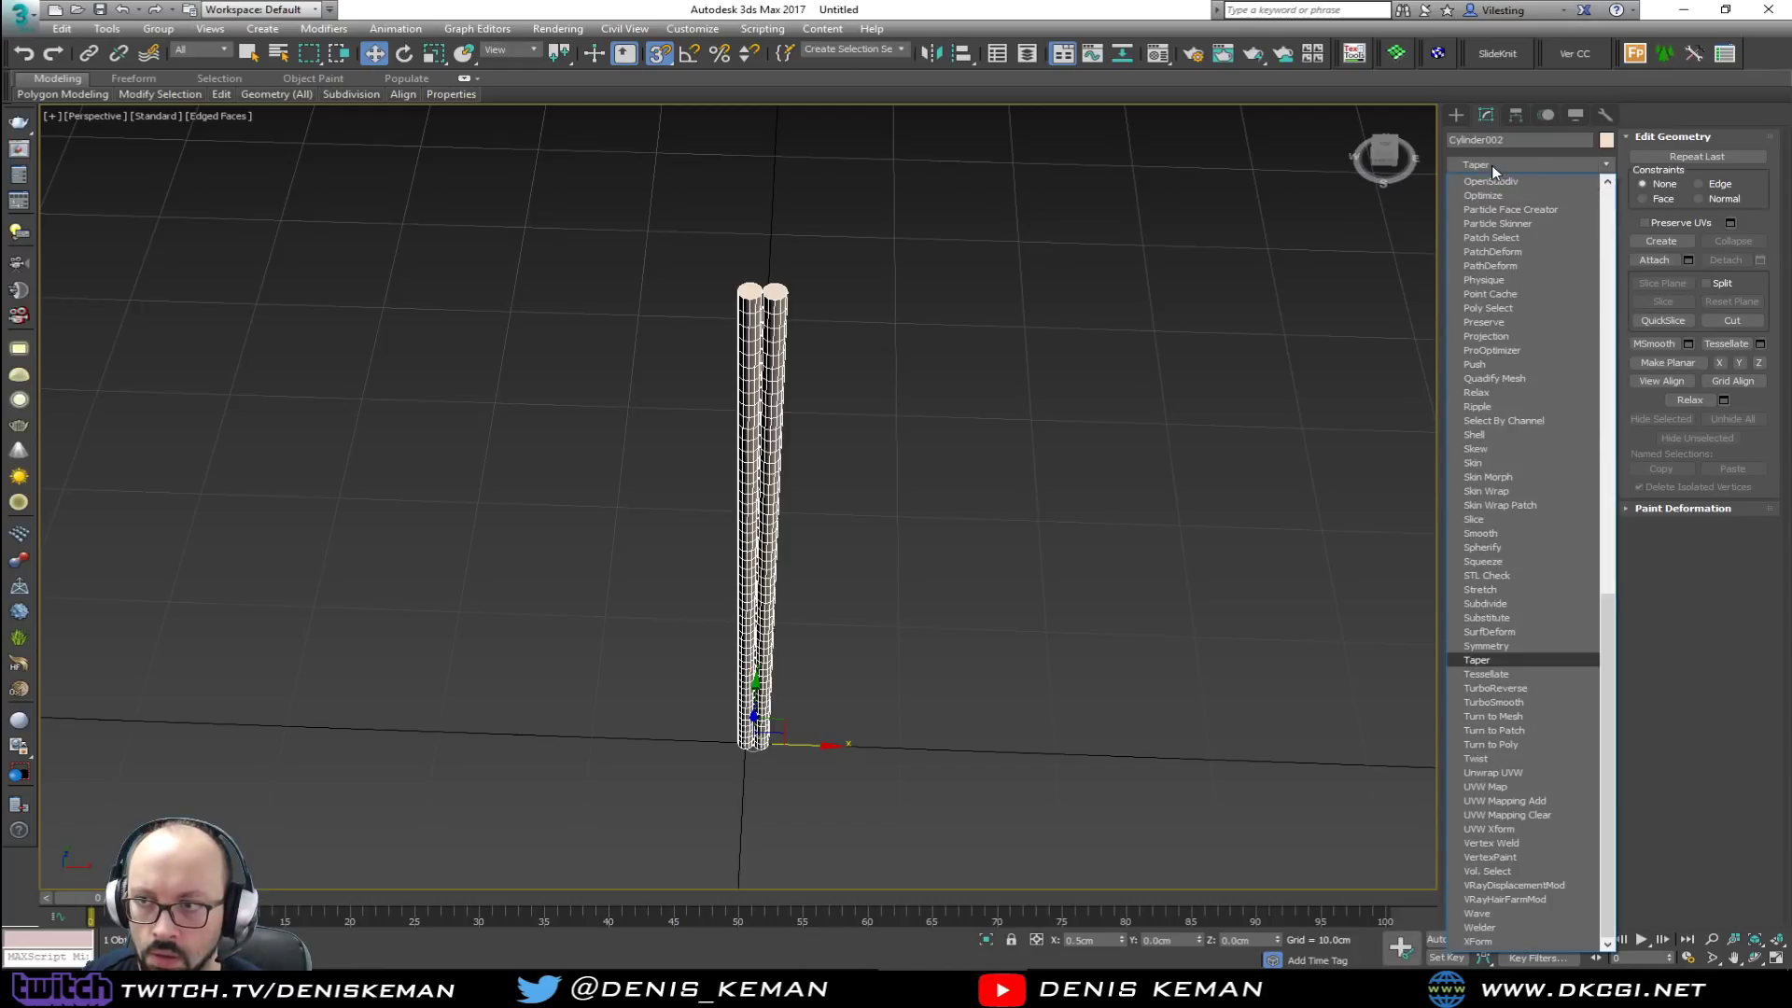
{"action": "key", "text": "Down"}
{"action": "key", "text": "Down"}
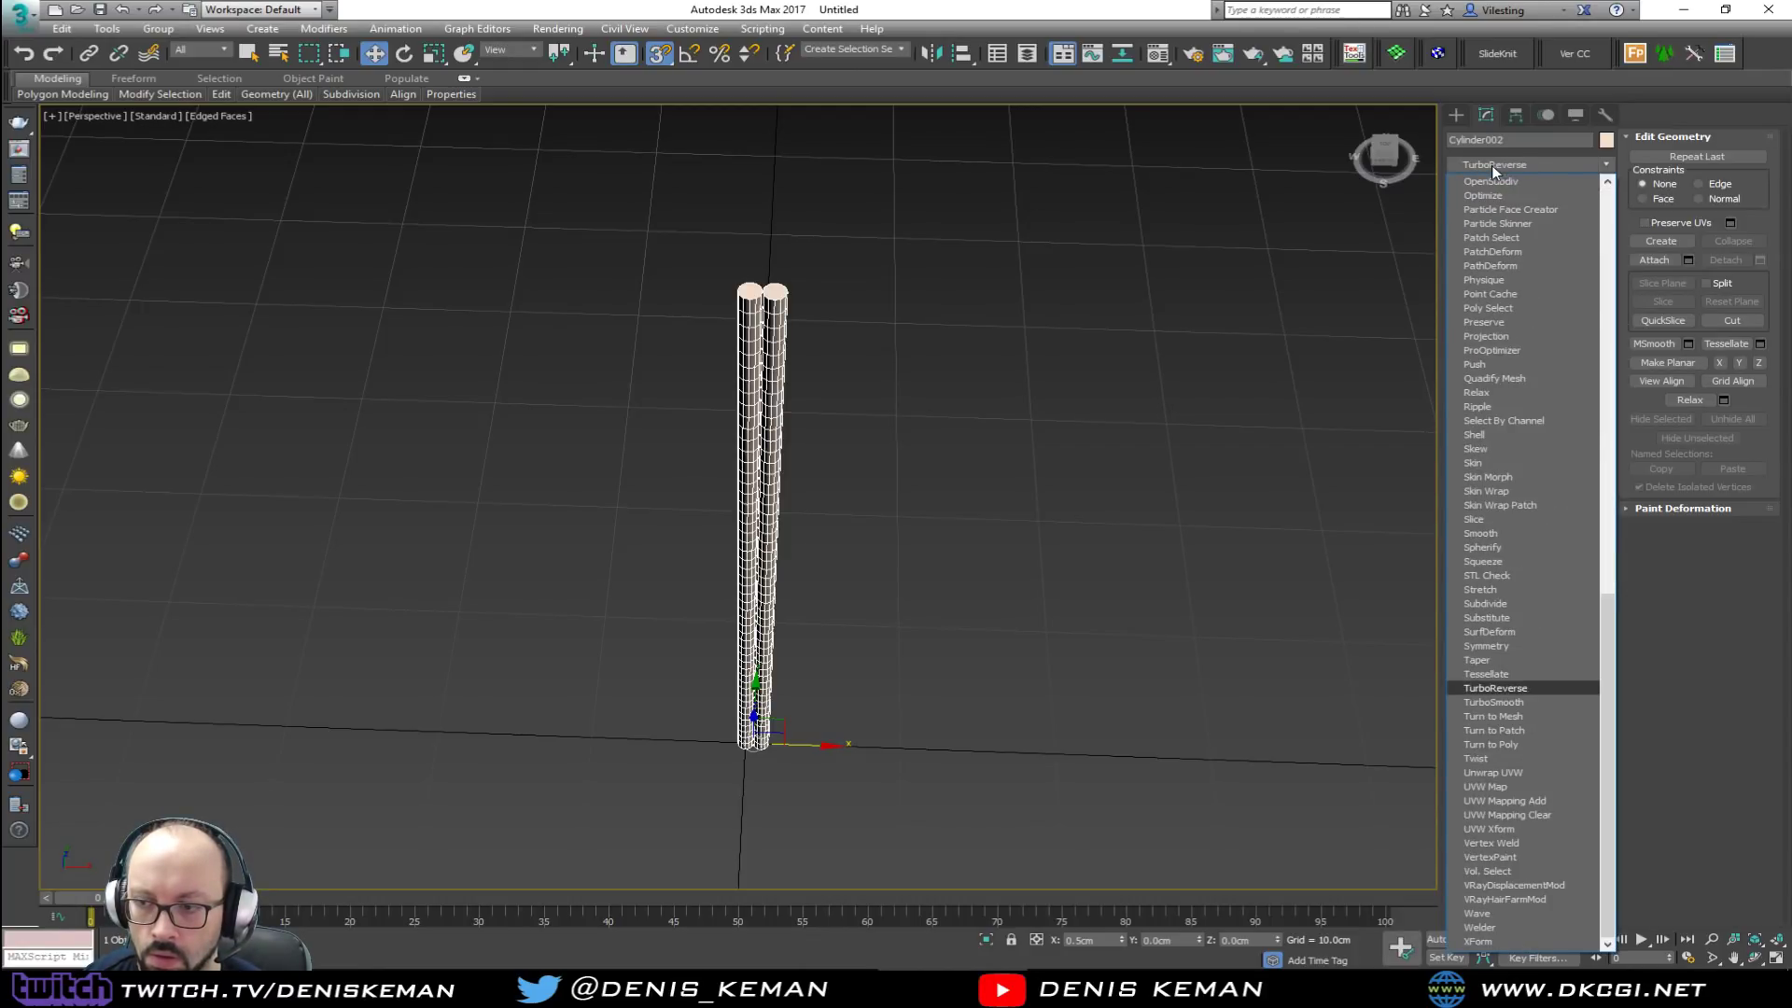
{"action": "left_click", "coordinate": [1481, 758]}
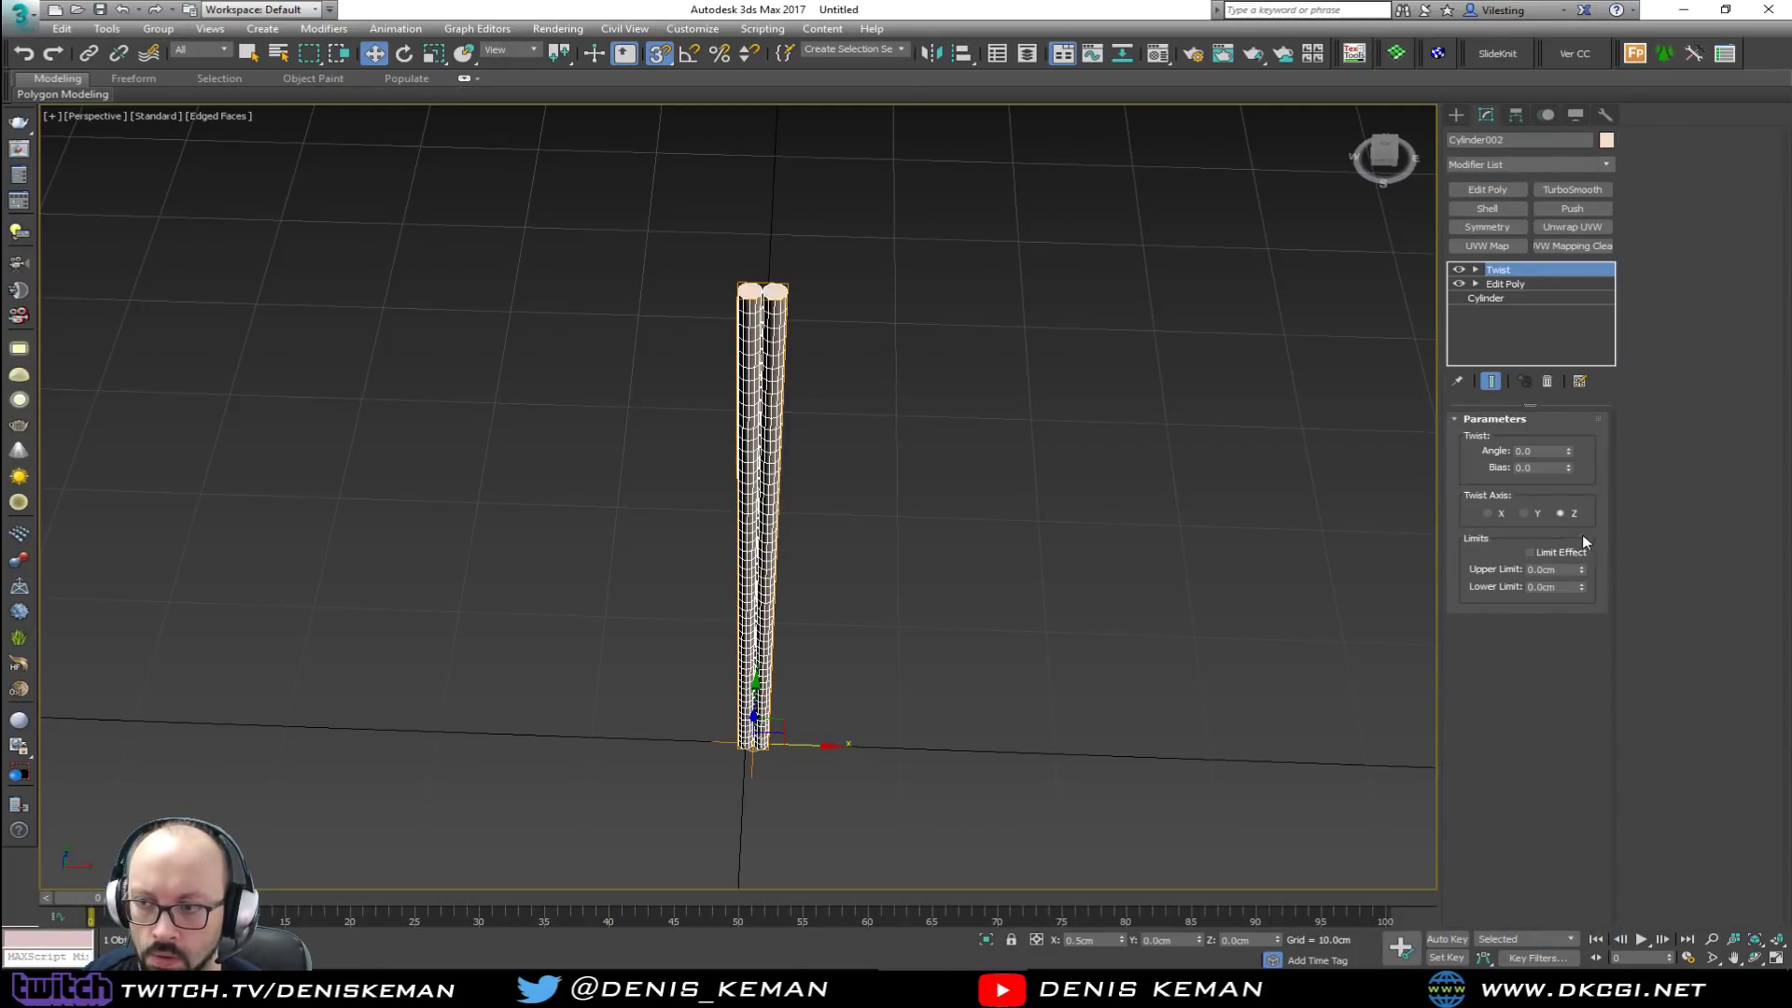
Step: Twist the paired cylinders around the Z axis with an angle of 3000 and inspect the rope
{"action": "left_click_drag", "start_coordinate": [1582, 569], "coordinate": [1581, 546]}
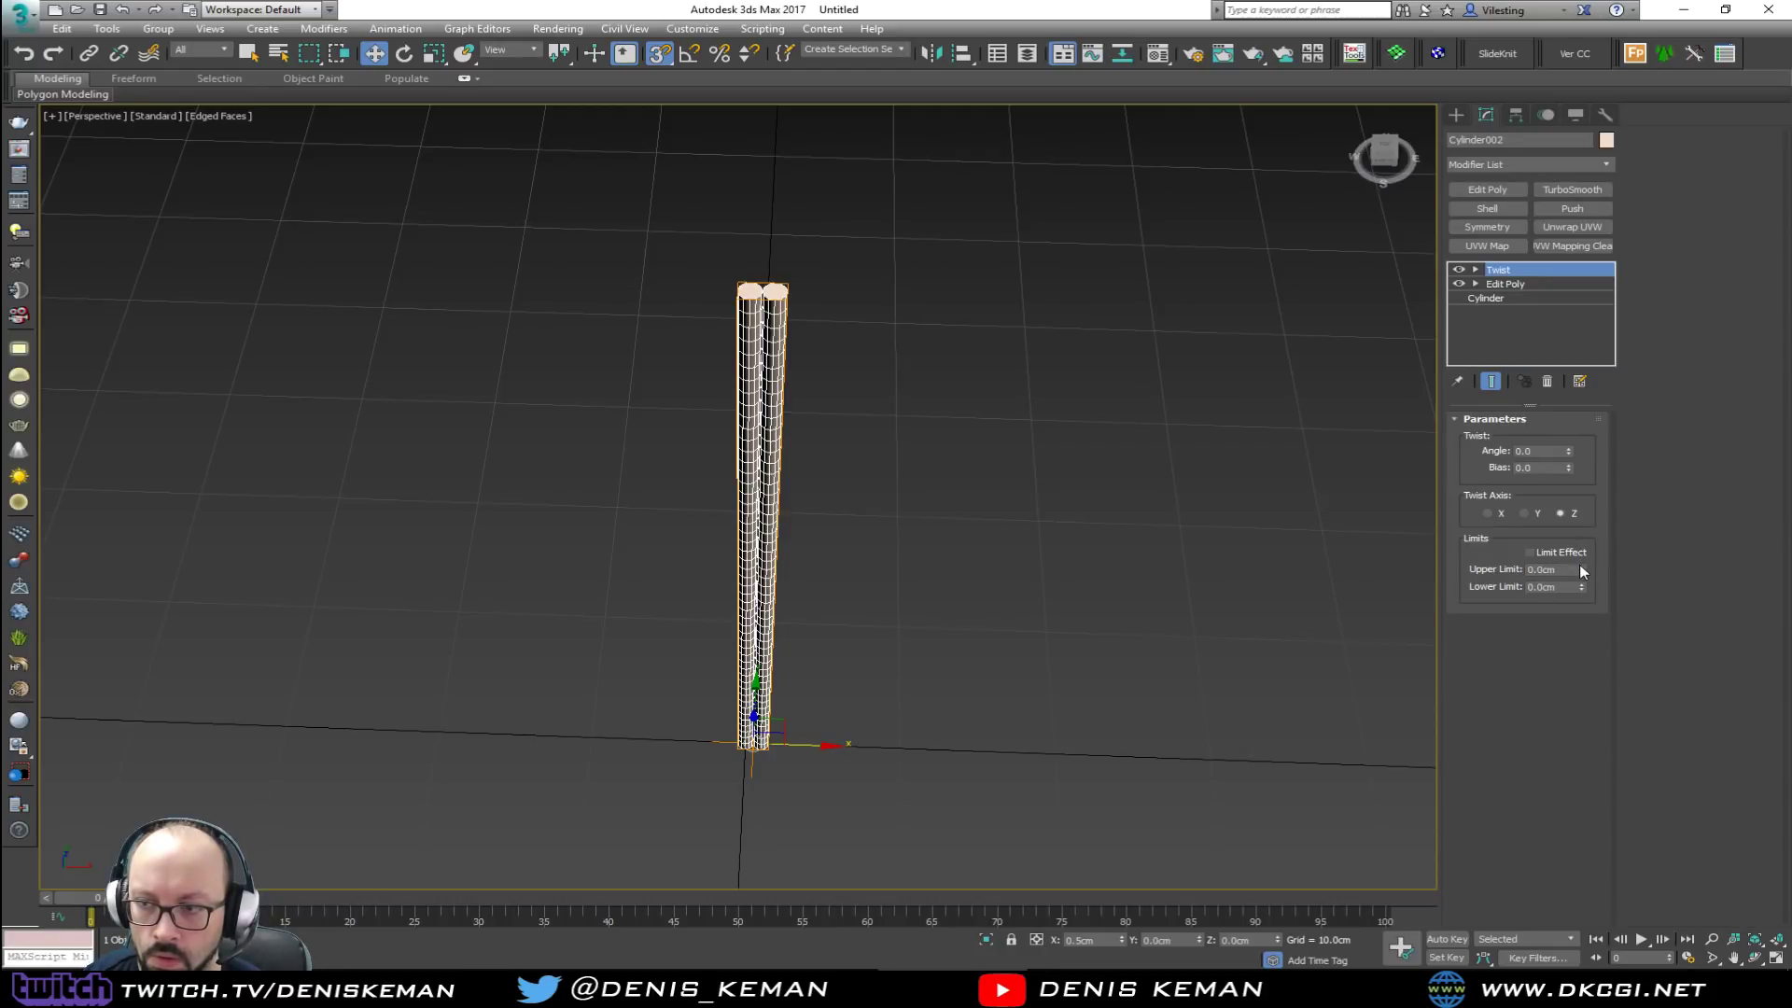
{"action": "left_click_drag", "start_coordinate": [1570, 452], "coordinate": [1559, 708]}
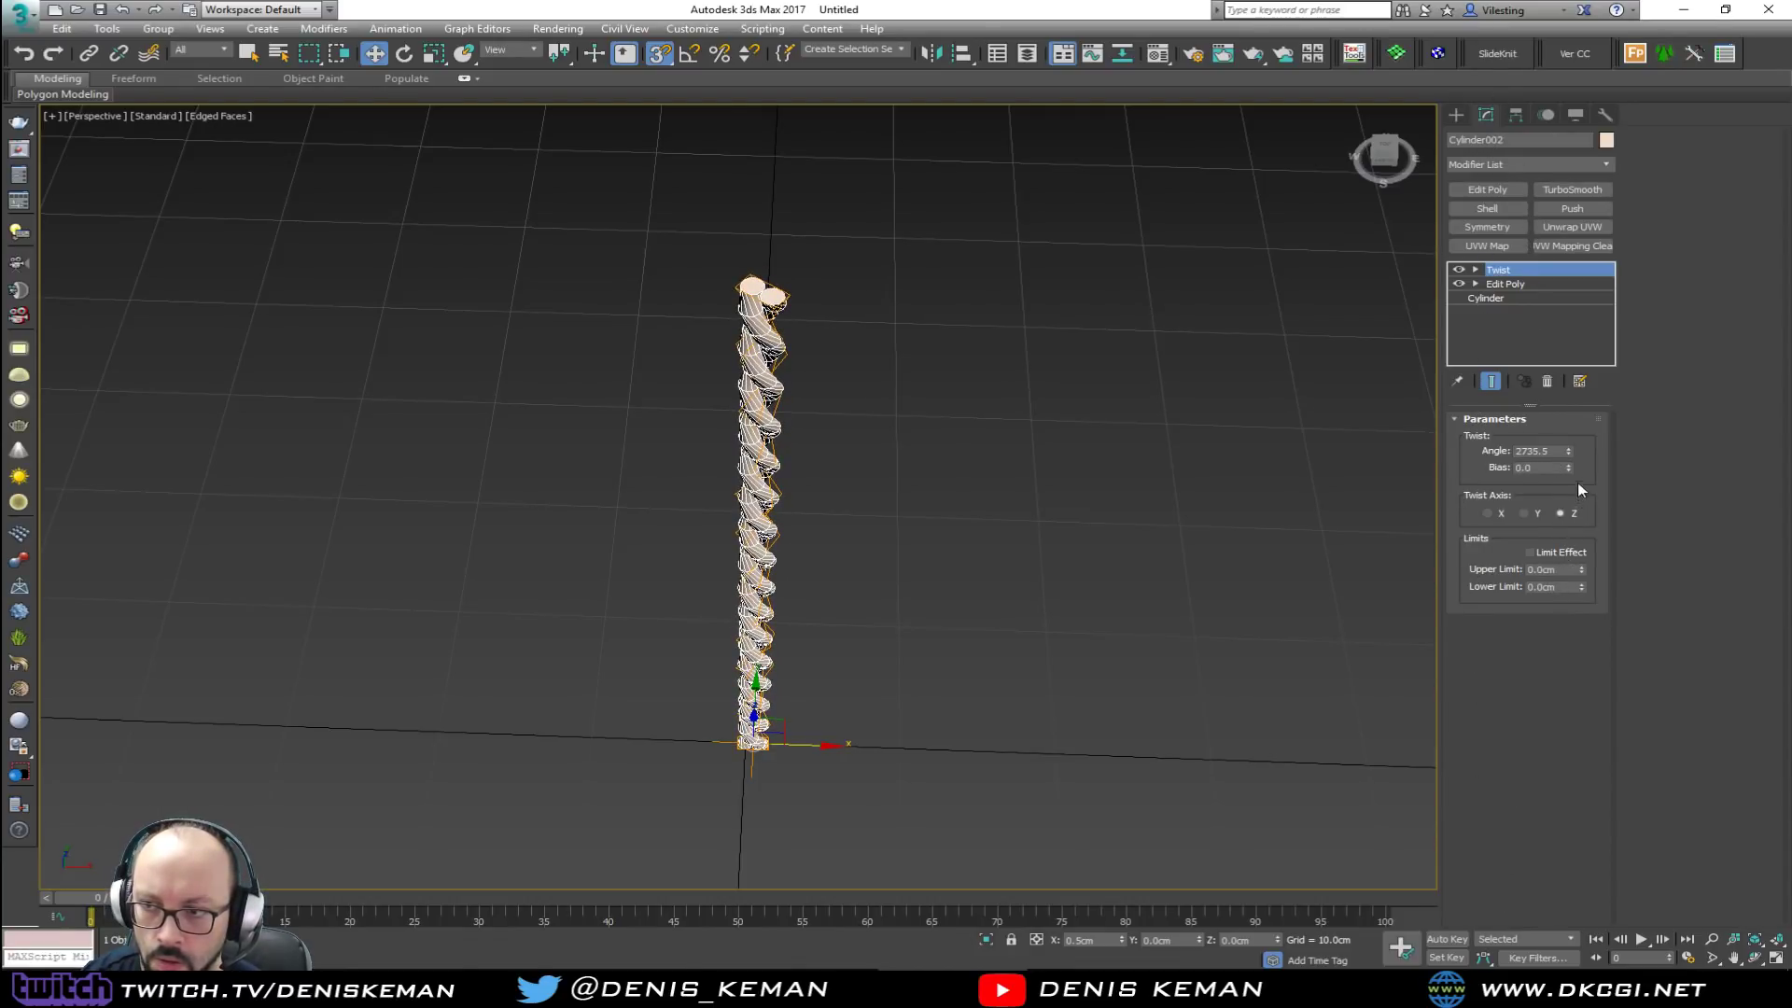
{"action": "left_click_drag", "start_coordinate": [1553, 452], "coordinate": [1446, 436]}
{"action": "type", "text": "3000"}
{"action": "key", "text": "Return"}
{"action": "mouse_move", "coordinate": [762, 451]}
{"action": "middle_mouse_down", "text": "alt"}
{"action": "mouse_move", "coordinate": [775, 352]}
{"action": "mouse_move", "coordinate": [779, 424]}
{"action": "middle_mouse_up", "text": "alt"}
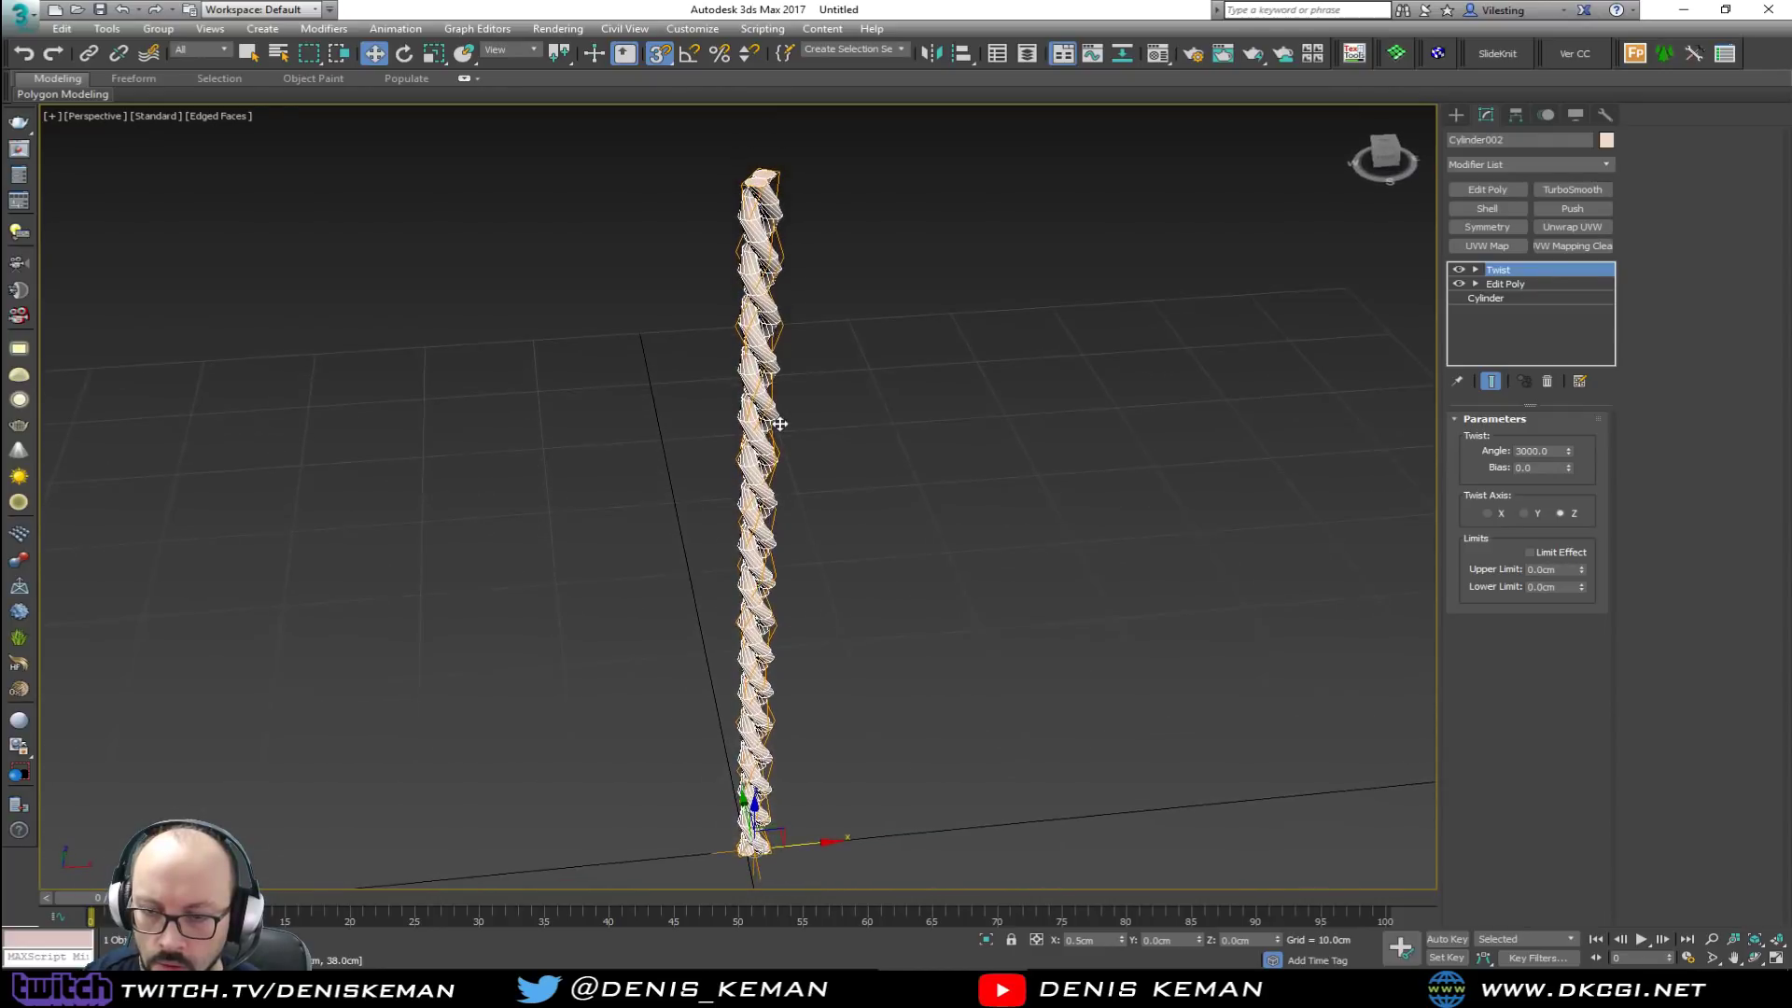
Step: Check the twisted rope up close and remove the Twist modifier from the paired cylinders
{"action": "scroll", "coordinate": [780, 423], "scroll_direction": "up", "scroll_amount": 5}
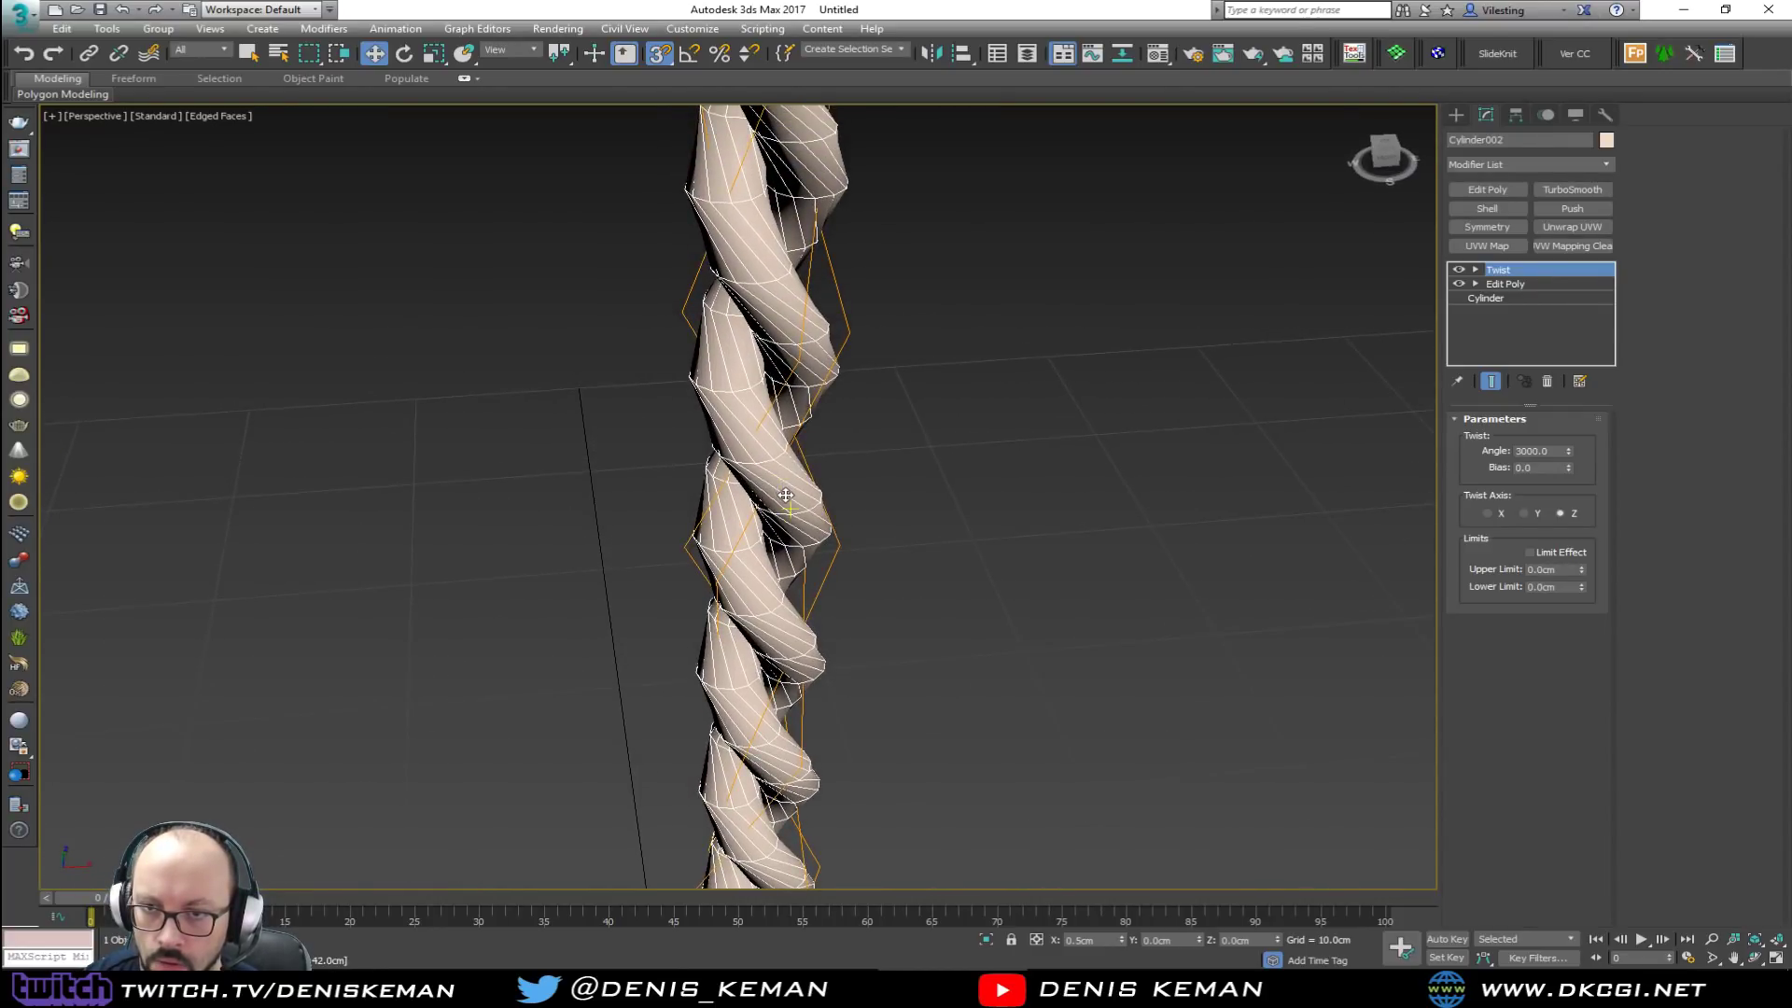
{"action": "scroll", "coordinate": [786, 496], "scroll_direction": "down", "scroll_amount": 2}
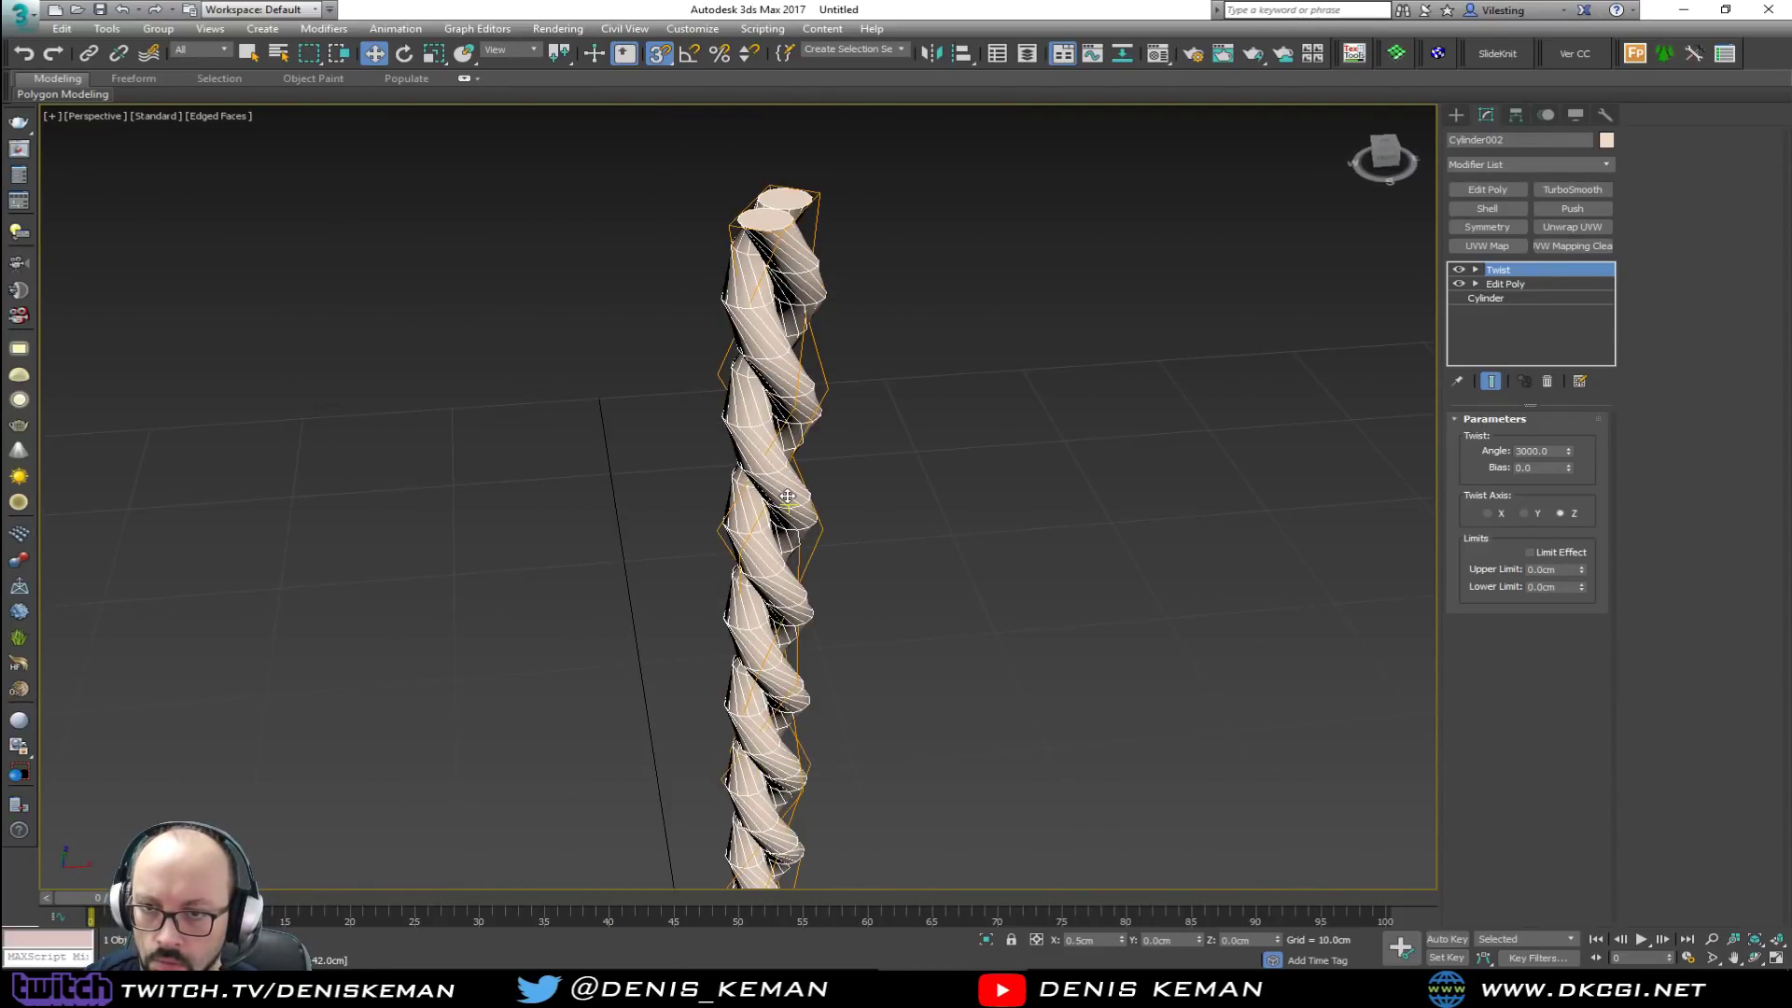
{"action": "left_click", "coordinate": [1549, 382]}
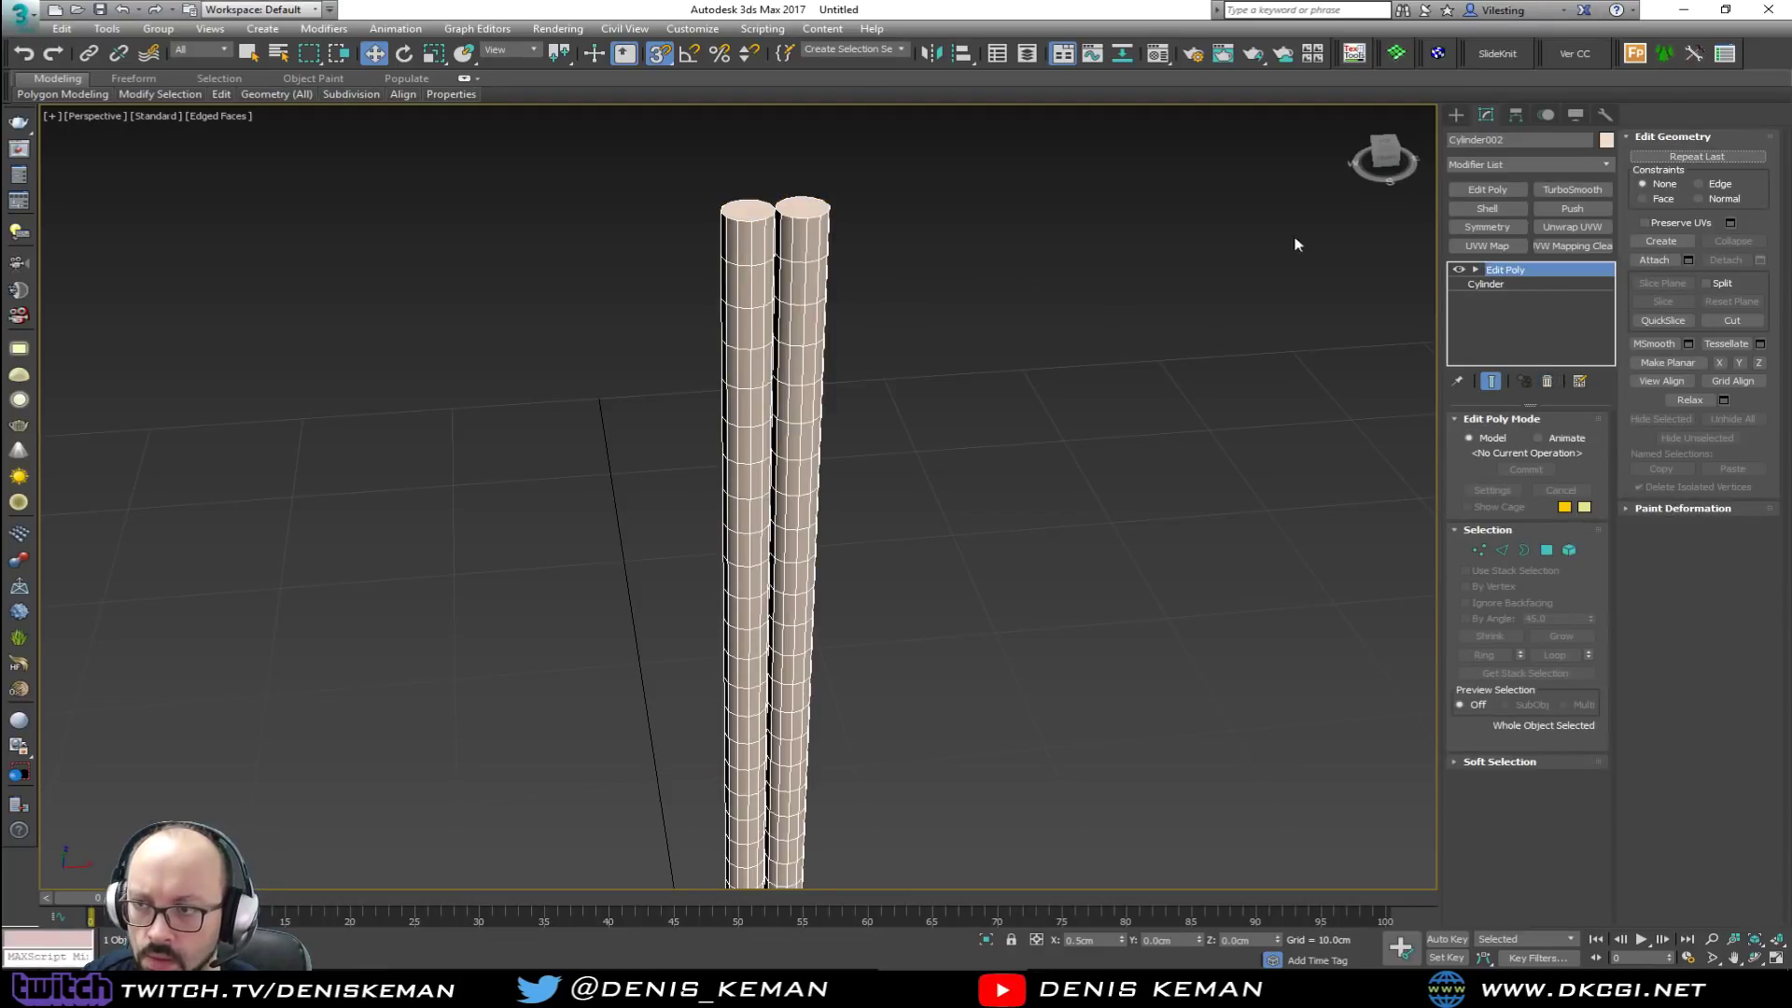
Step: Delete the cap polygons at both ends of the two attached cylinders
{"action": "key", "text": "4"}
{"action": "left_click", "coordinate": [748, 210]}
{"action": "left_click", "coordinate": [802, 208], "text": "ctrl"}
{"action": "scroll", "coordinate": [786, 317], "scroll_direction": "down", "scroll_amount": 2}
{"action": "key", "text": "Delete"}
{"action": "scroll", "coordinate": [805, 457], "scroll_direction": "down", "scroll_amount": 3}
{"action": "middle_click_drag", "start_coordinate": [807, 474], "coordinate": [825, 334], "text": "alt"}
{"action": "scroll", "coordinate": [793, 608], "scroll_direction": "up", "scroll_amount": 5}
{"action": "left_click", "coordinate": [779, 651]}
{"action": "key", "text": "Delete"}
{"action": "left_click", "coordinate": [826, 653]}
{"action": "key", "text": "Delete"}
Step: Select the open borders at the ends of both cylinders
{"action": "scroll", "coordinate": [843, 672], "scroll_direction": "up", "scroll_amount": 2}
{"action": "scroll", "coordinate": [850, 669], "scroll_direction": "down", "scroll_amount": 4}
{"action": "middle_click_drag", "start_coordinate": [821, 558], "coordinate": [780, 723], "text": "alt"}
{"action": "middle_click_drag", "start_coordinate": [717, 300], "coordinate": [752, 490]}
{"action": "scroll", "coordinate": [895, 444], "scroll_direction": "up", "scroll_amount": 3}
{"action": "scroll", "coordinate": [894, 444], "scroll_direction": "up", "scroll_amount": 5}
{"action": "middle_click_drag", "start_coordinate": [775, 388], "coordinate": [670, 494]}
{"action": "key", "text": "3"}
{"action": "left_click", "coordinate": [676, 497]}
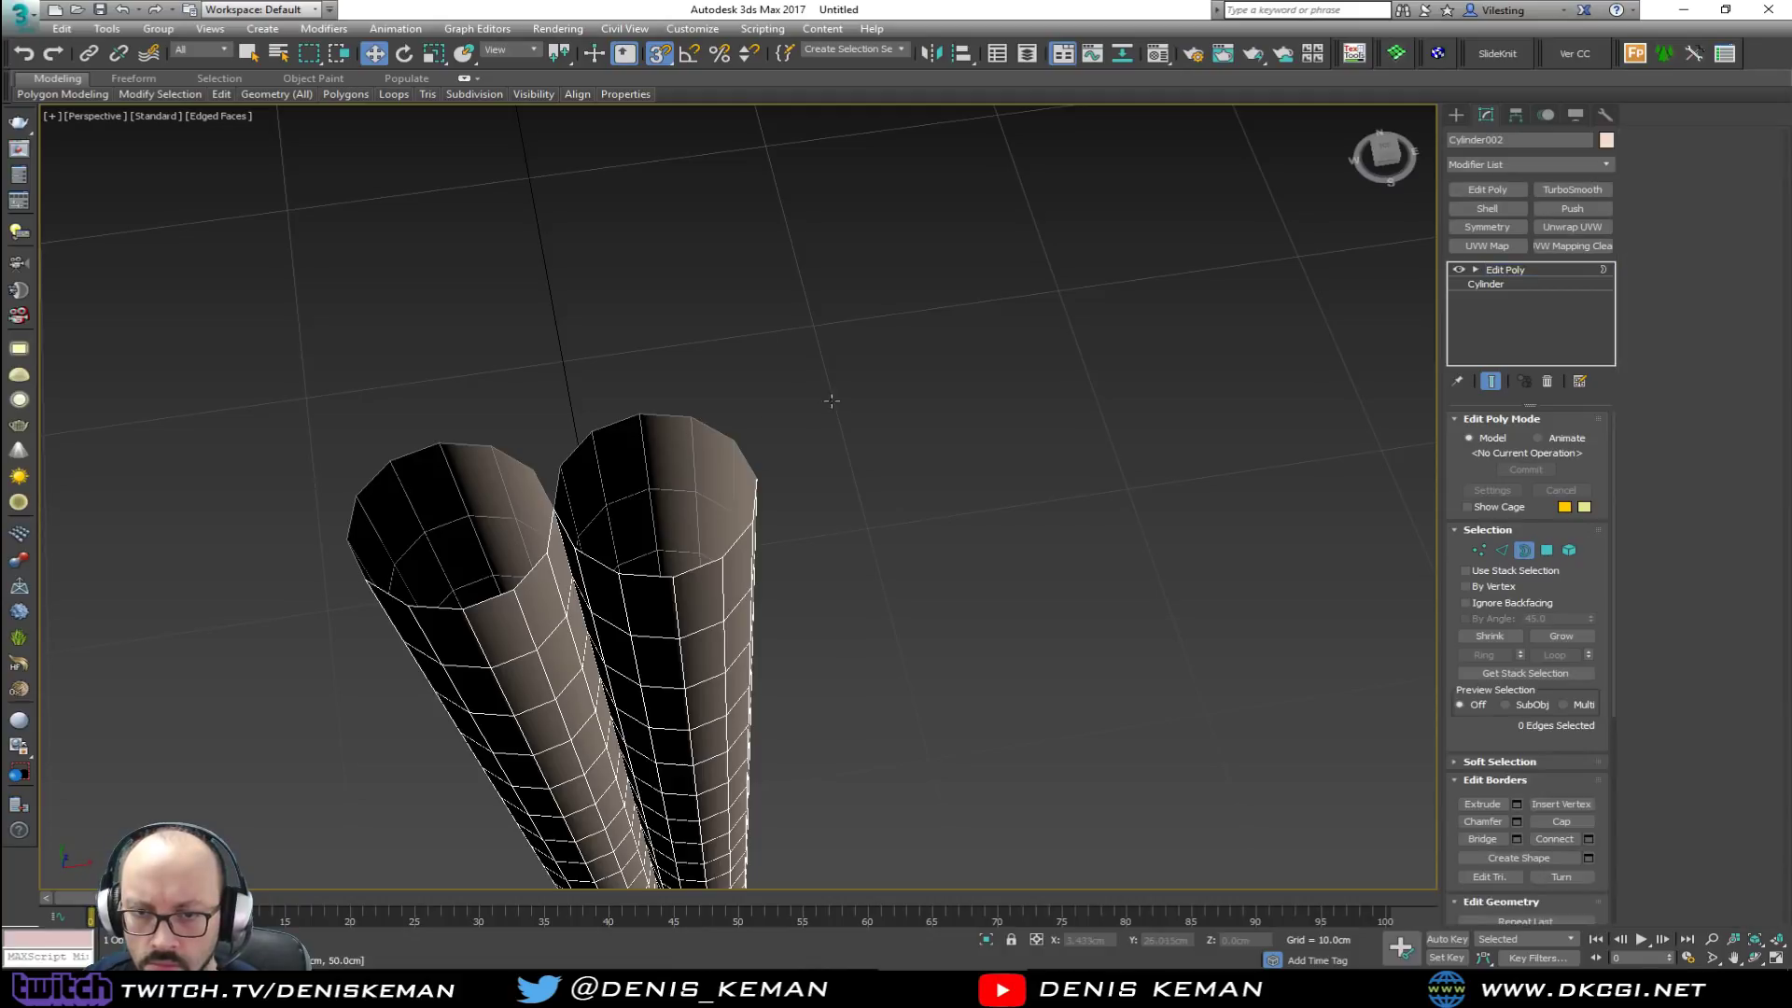
{"action": "left_click_drag", "start_coordinate": [828, 376], "coordinate": [481, 546]}
{"action": "middle_click_drag", "start_coordinate": [481, 556], "coordinate": [484, 460]}
{"action": "scroll", "coordinate": [495, 438], "scroll_direction": "down", "scroll_amount": 8}
{"action": "middle_click_drag", "start_coordinate": [565, 672], "coordinate": [754, 431], "text": "alt"}
{"action": "middle_click_drag", "start_coordinate": [733, 550], "coordinate": [785, 378], "text": "alt"}
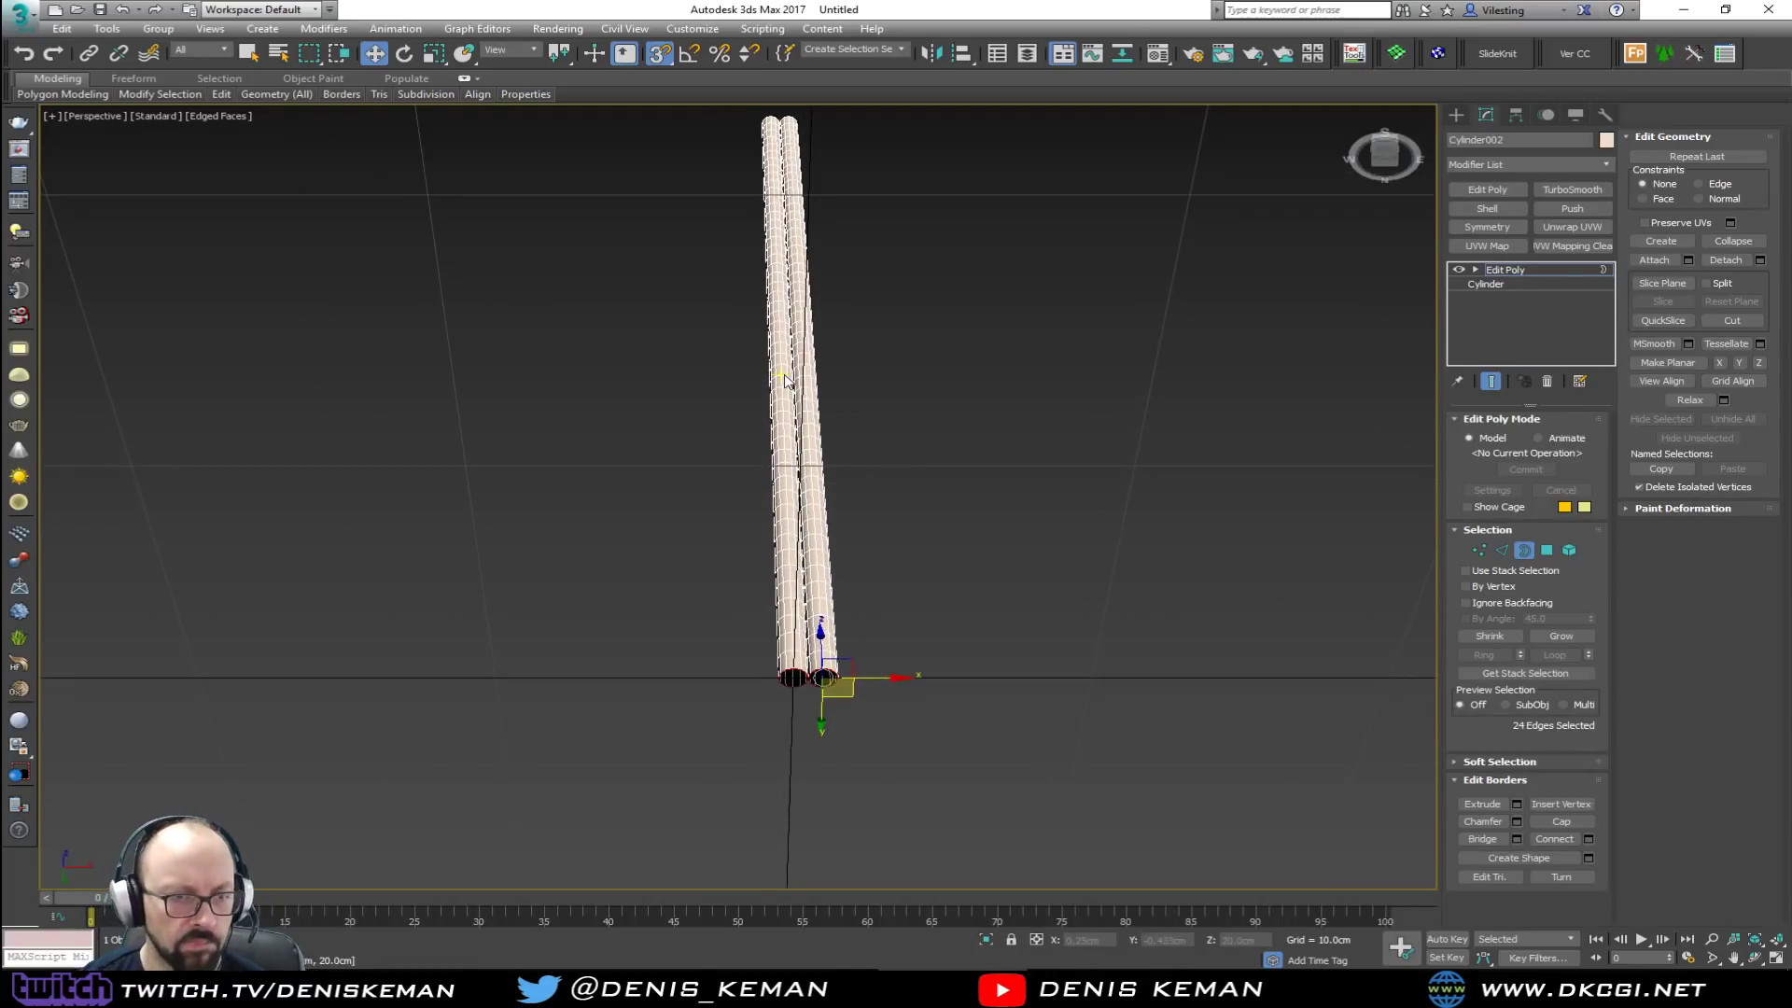
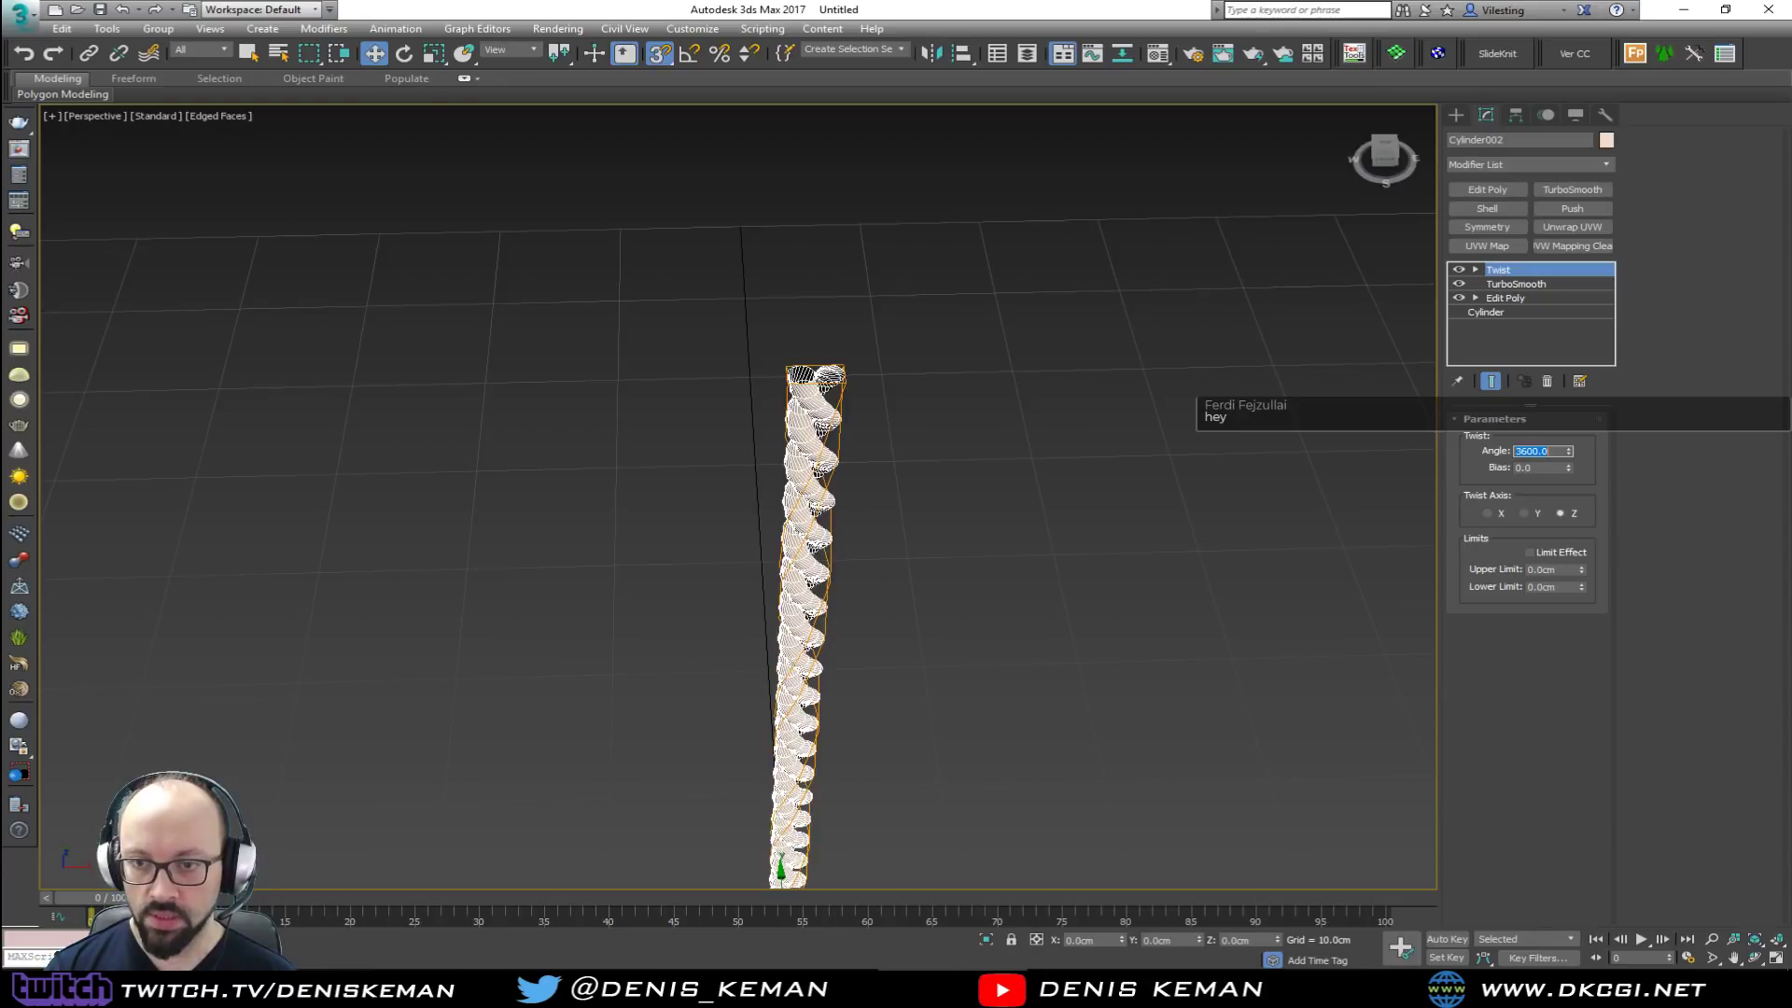
Step: Examine the smoothed, twisted rope from several angles, both with and without edged faces
{"action": "mouse_move", "coordinate": [732, 586]}
{"action": "middle_mouse_down", "text": "alt"}
{"action": "mouse_move", "coordinate": [834, 331]}
{"action": "mouse_move", "coordinate": [975, 564]}
{"action": "middle_mouse_up", "text": "alt"}
{"action": "left_click", "coordinate": [975, 564]}
{"action": "key", "text": "F4"}
{"action": "scroll", "coordinate": [880, 541], "scroll_direction": "down", "scroll_amount": 4}
{"action": "middle_click_drag", "start_coordinate": [803, 569], "coordinate": [803, 489], "text": "alt"}
{"action": "scroll", "coordinate": [802, 489], "scroll_direction": "up", "scroll_amount": 5}
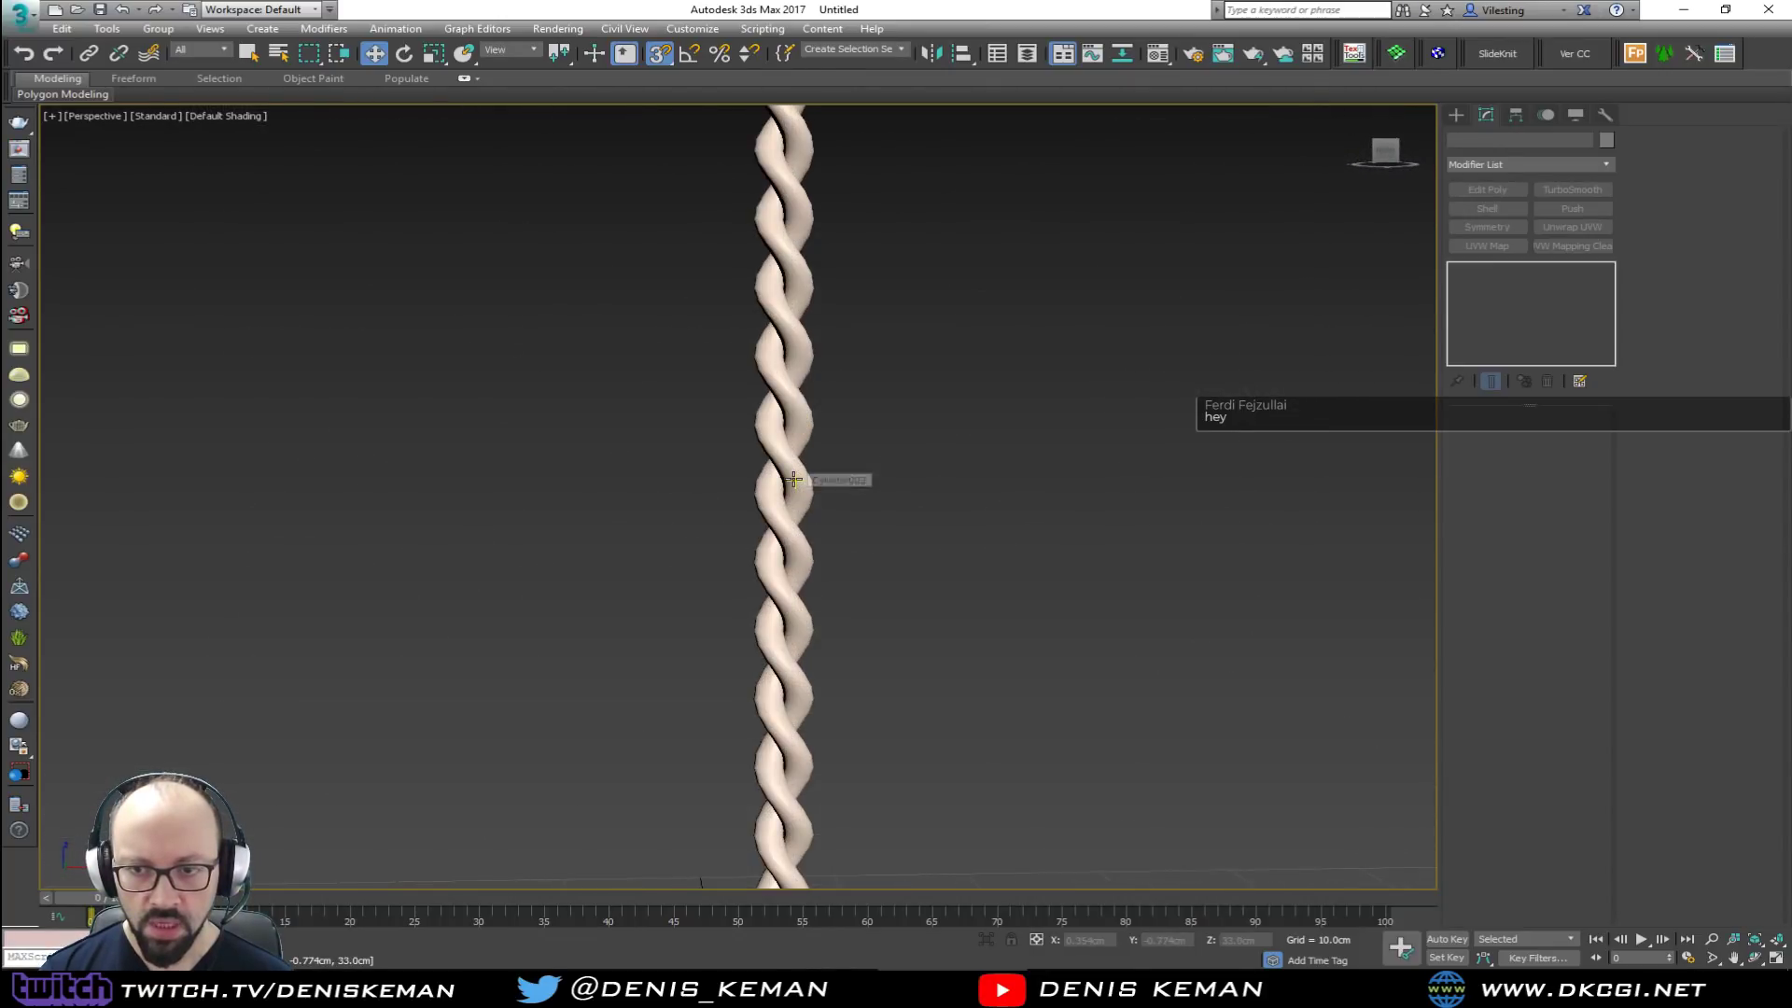
{"action": "left_click", "coordinate": [793, 480]}
{"action": "scroll", "coordinate": [793, 479], "scroll_direction": "up", "scroll_amount": 4}
{"action": "key", "text": "F4"}
{"action": "scroll", "coordinate": [793, 479], "scroll_direction": "down", "scroll_amount": 6}
{"action": "middle_click_drag", "start_coordinate": [794, 480], "coordinate": [793, 436], "text": "alt"}
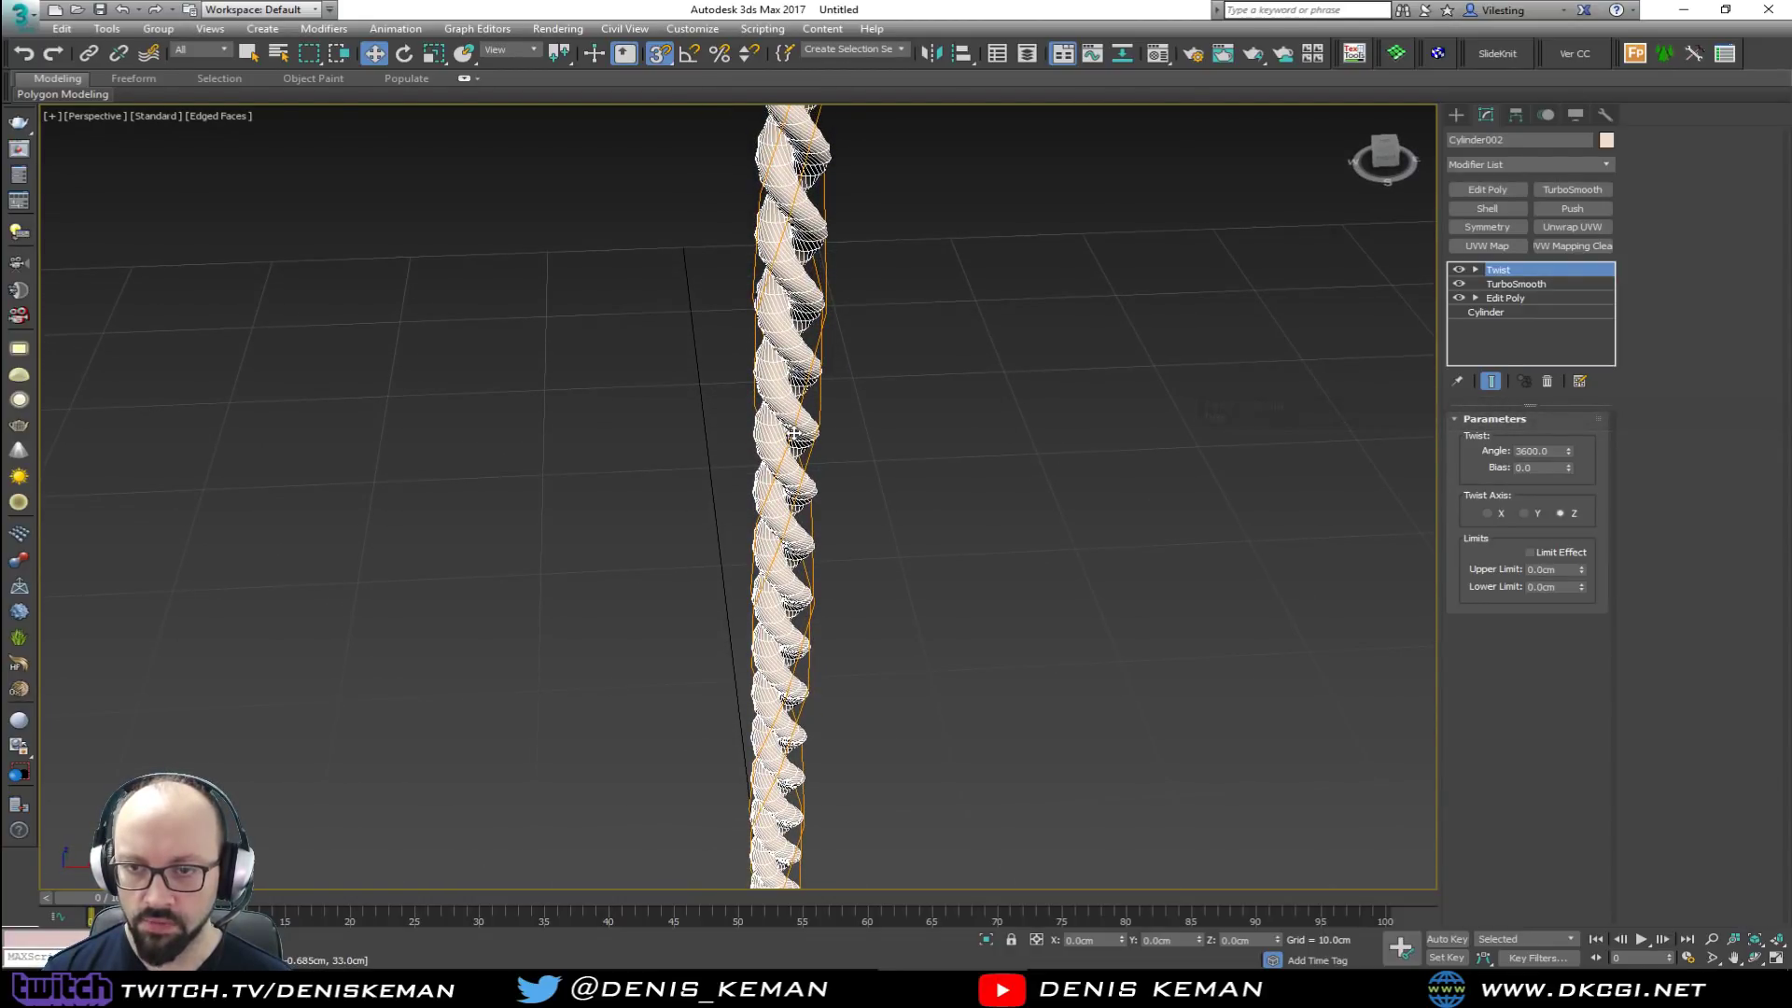
Step: Set the Twist angle of the smoothed rope to 6000
{"action": "left_click_drag", "start_coordinate": [1570, 451], "coordinate": [1425, 860]}
{"action": "left_click_drag", "start_coordinate": [1554, 454], "coordinate": [1459, 443]}
{"action": "type", "text": "6000"}
{"action": "key", "text": "Return"}
{"action": "left_click", "coordinate": [1051, 610]}
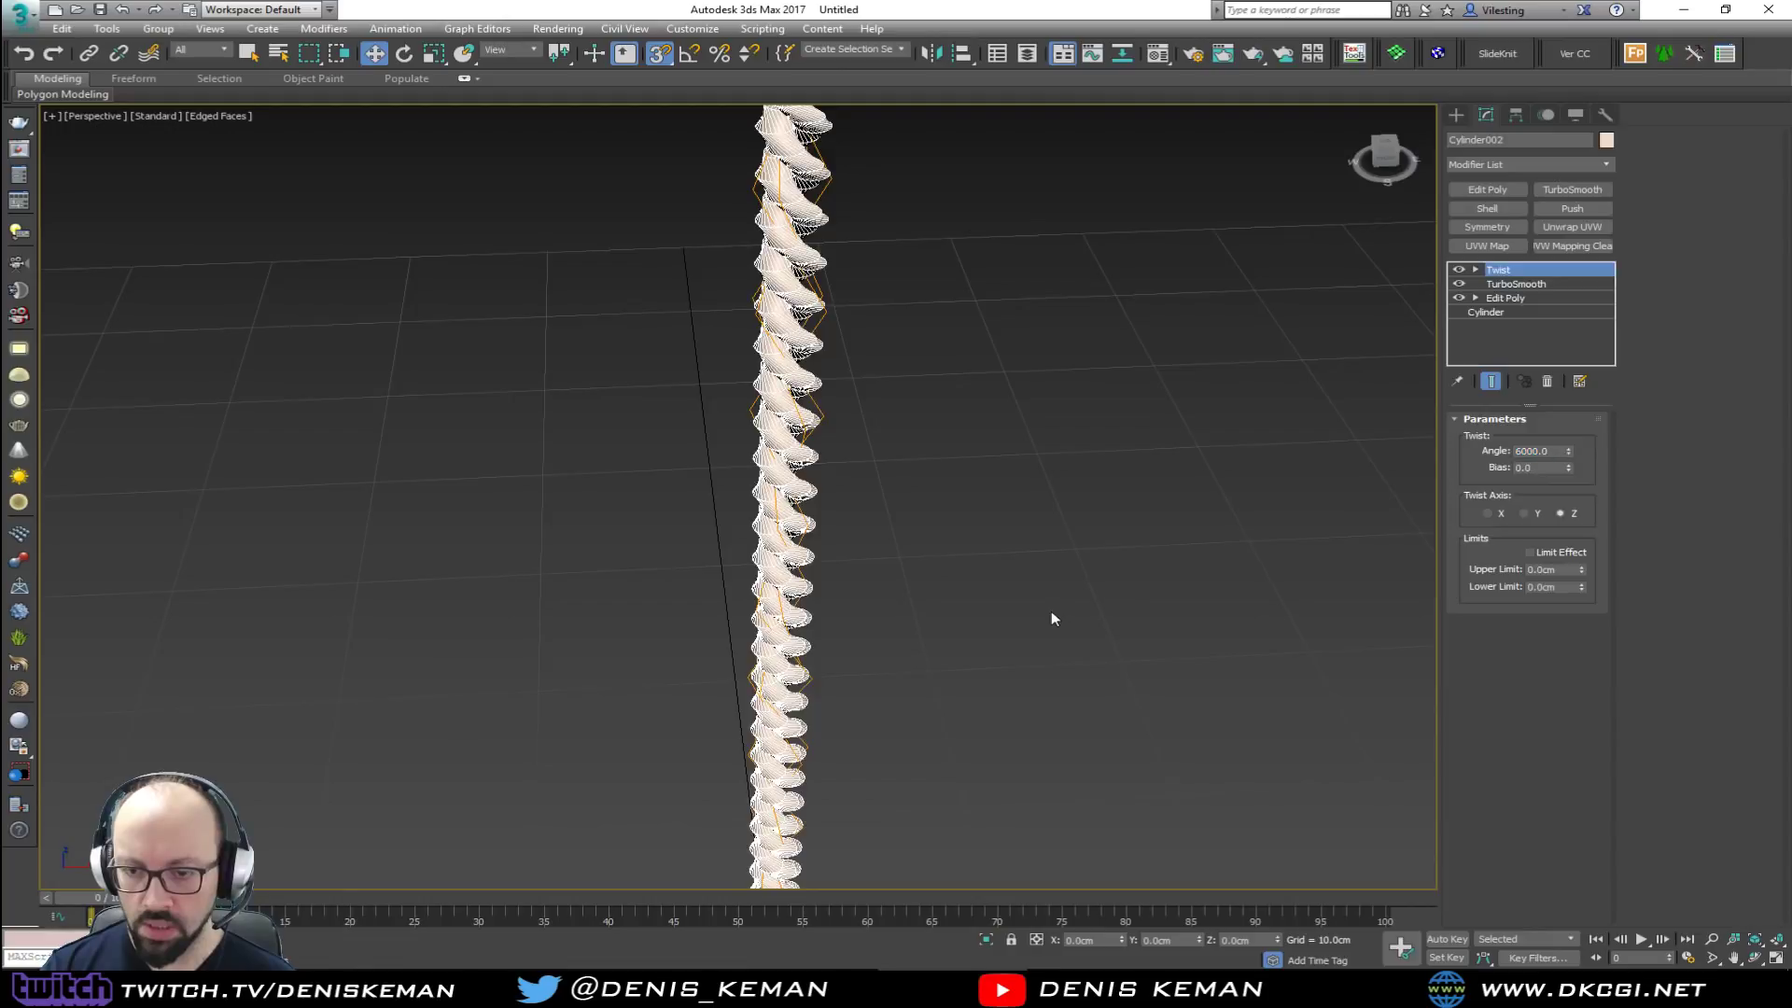
Step: Check the tighter rope without edged faces and delete it from the scene
{"action": "key", "text": "F4"}
{"action": "scroll", "coordinate": [905, 664], "scroll_direction": "down", "scroll_amount": 3}
{"action": "mouse_move", "coordinate": [904, 665]}
{"action": "middle_mouse_down"}
{"action": "mouse_move", "coordinate": [864, 558]}
{"action": "mouse_move", "coordinate": [1016, 467]}
{"action": "mouse_move", "coordinate": [952, 486]}
{"action": "mouse_move", "coordinate": [838, 597]}
{"action": "middle_mouse_up"}
{"action": "left_click_drag", "start_coordinate": [837, 601], "coordinate": [688, 697]}
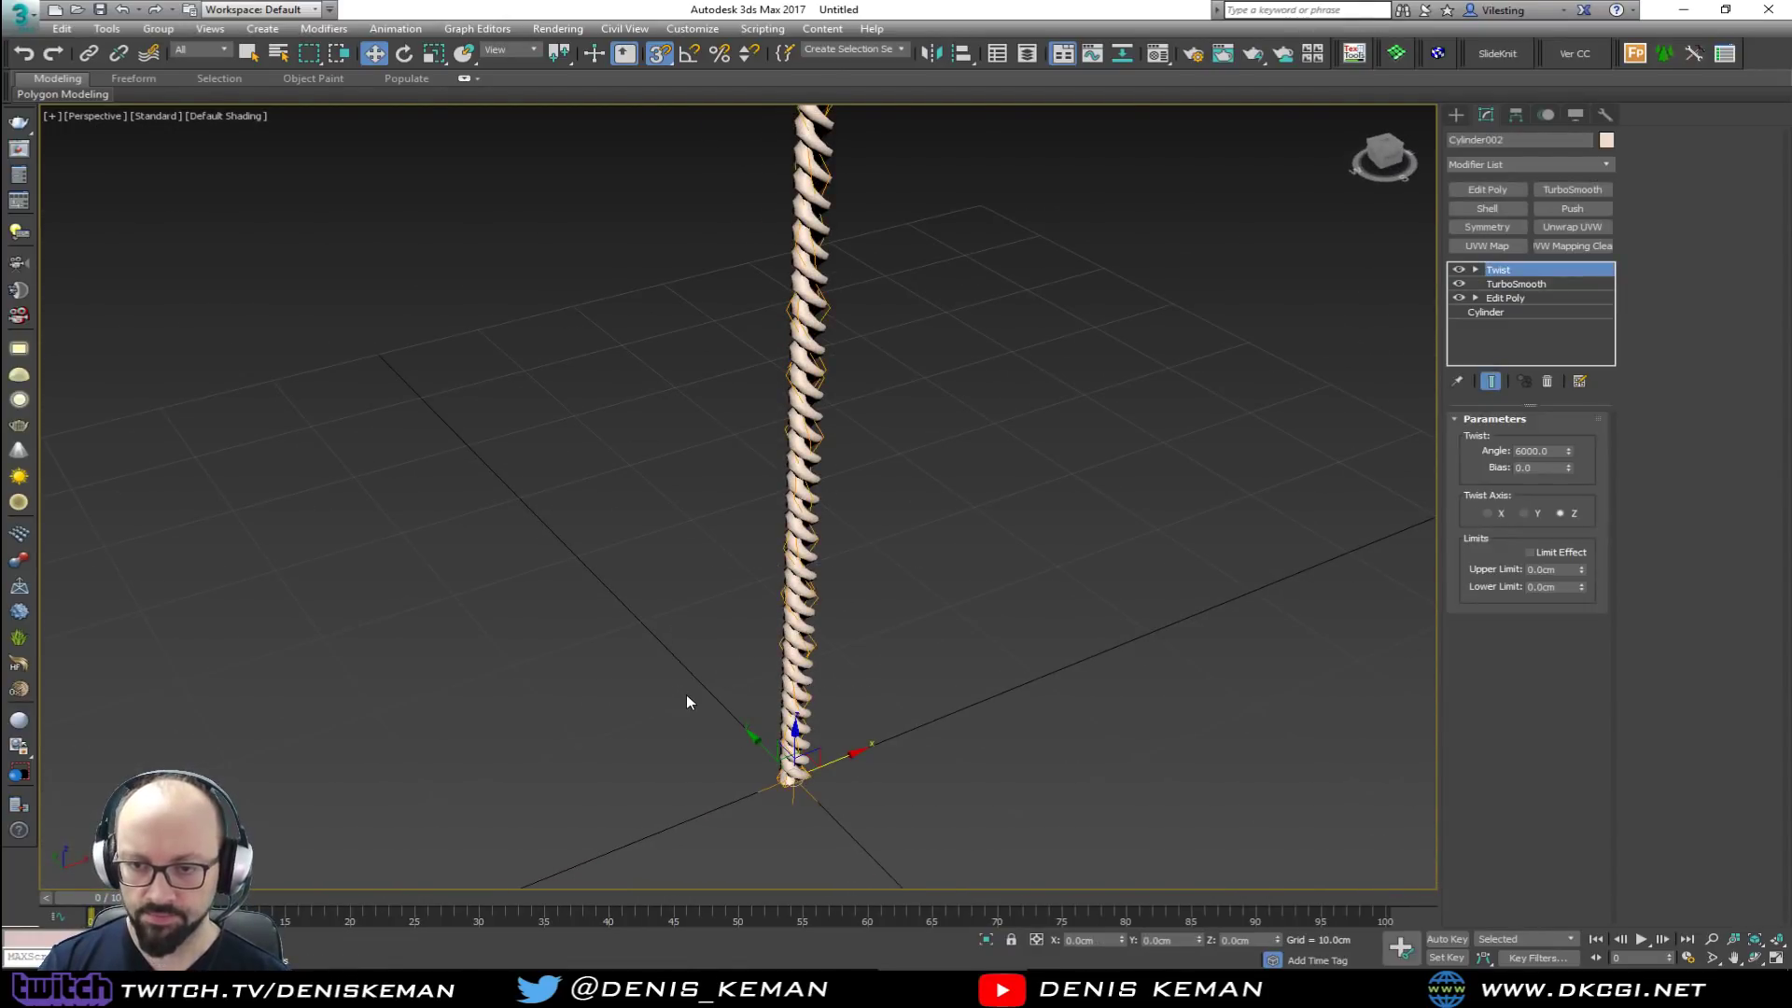
{"action": "key", "text": "Delete"}
Step: Draw a helix spline at the grid origin, about 0.5 cm in radius and 20 cm high
{"action": "left_click", "coordinate": [1456, 114]}
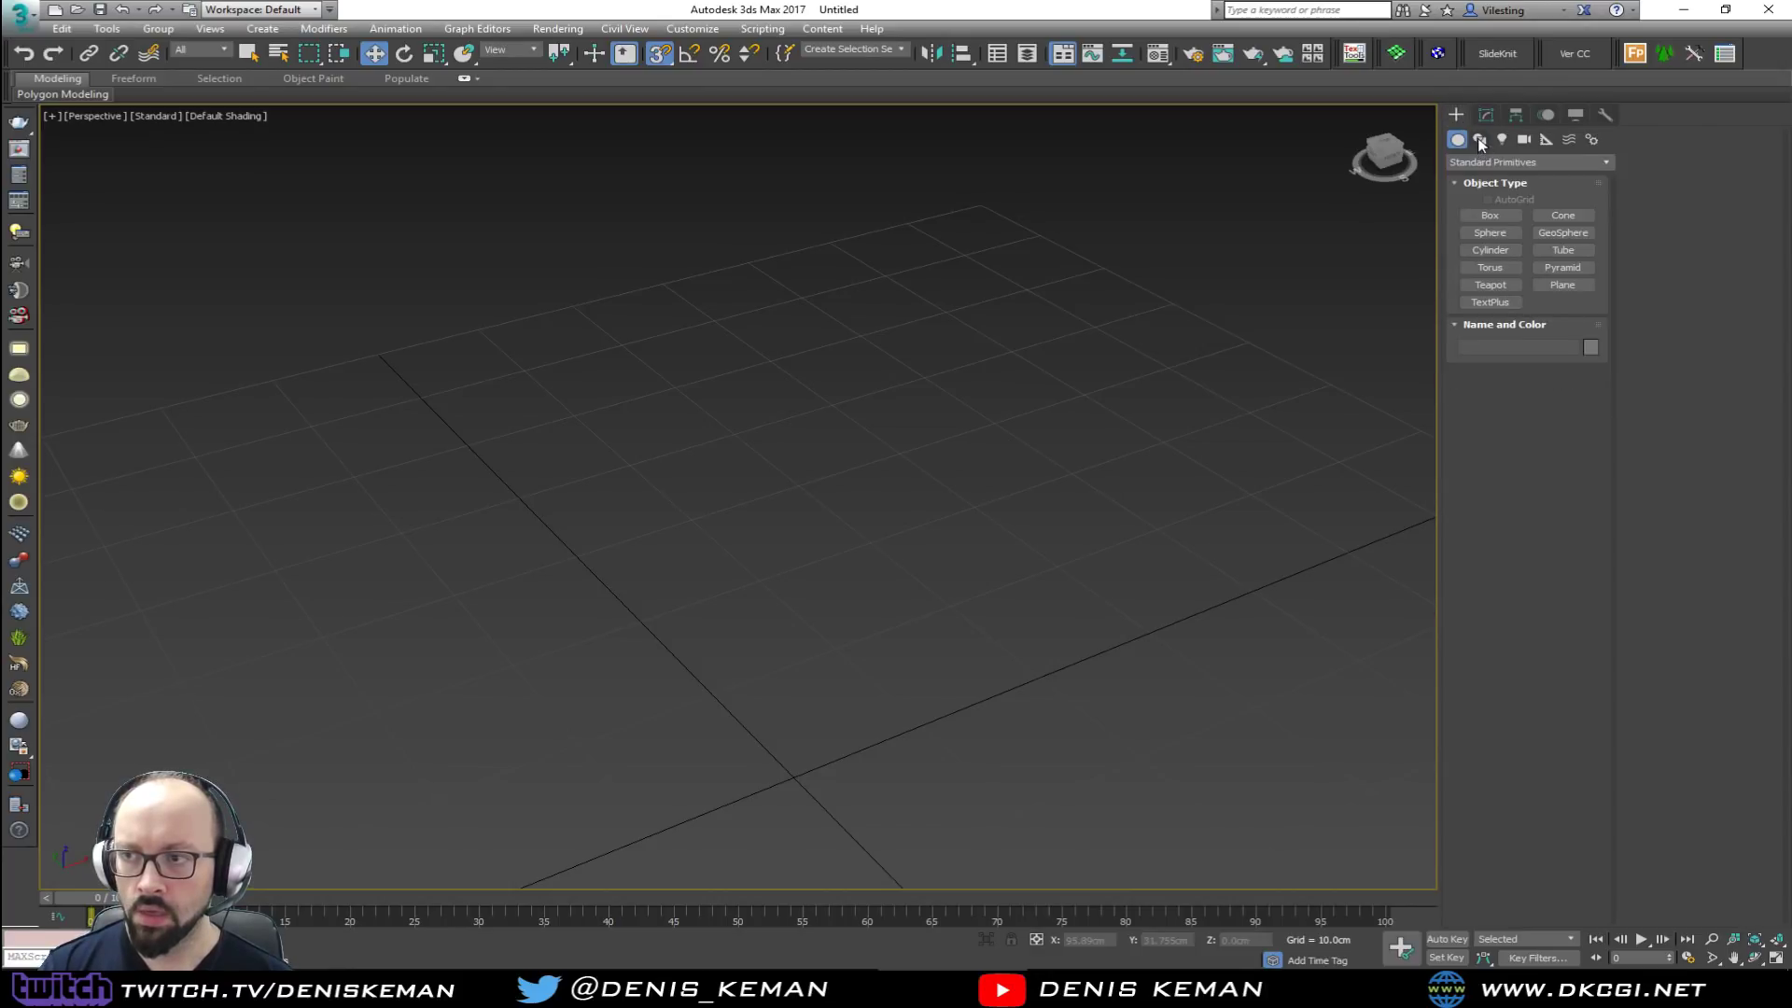
{"action": "left_click", "coordinate": [1479, 139]}
{"action": "left_click", "coordinate": [1564, 298]}
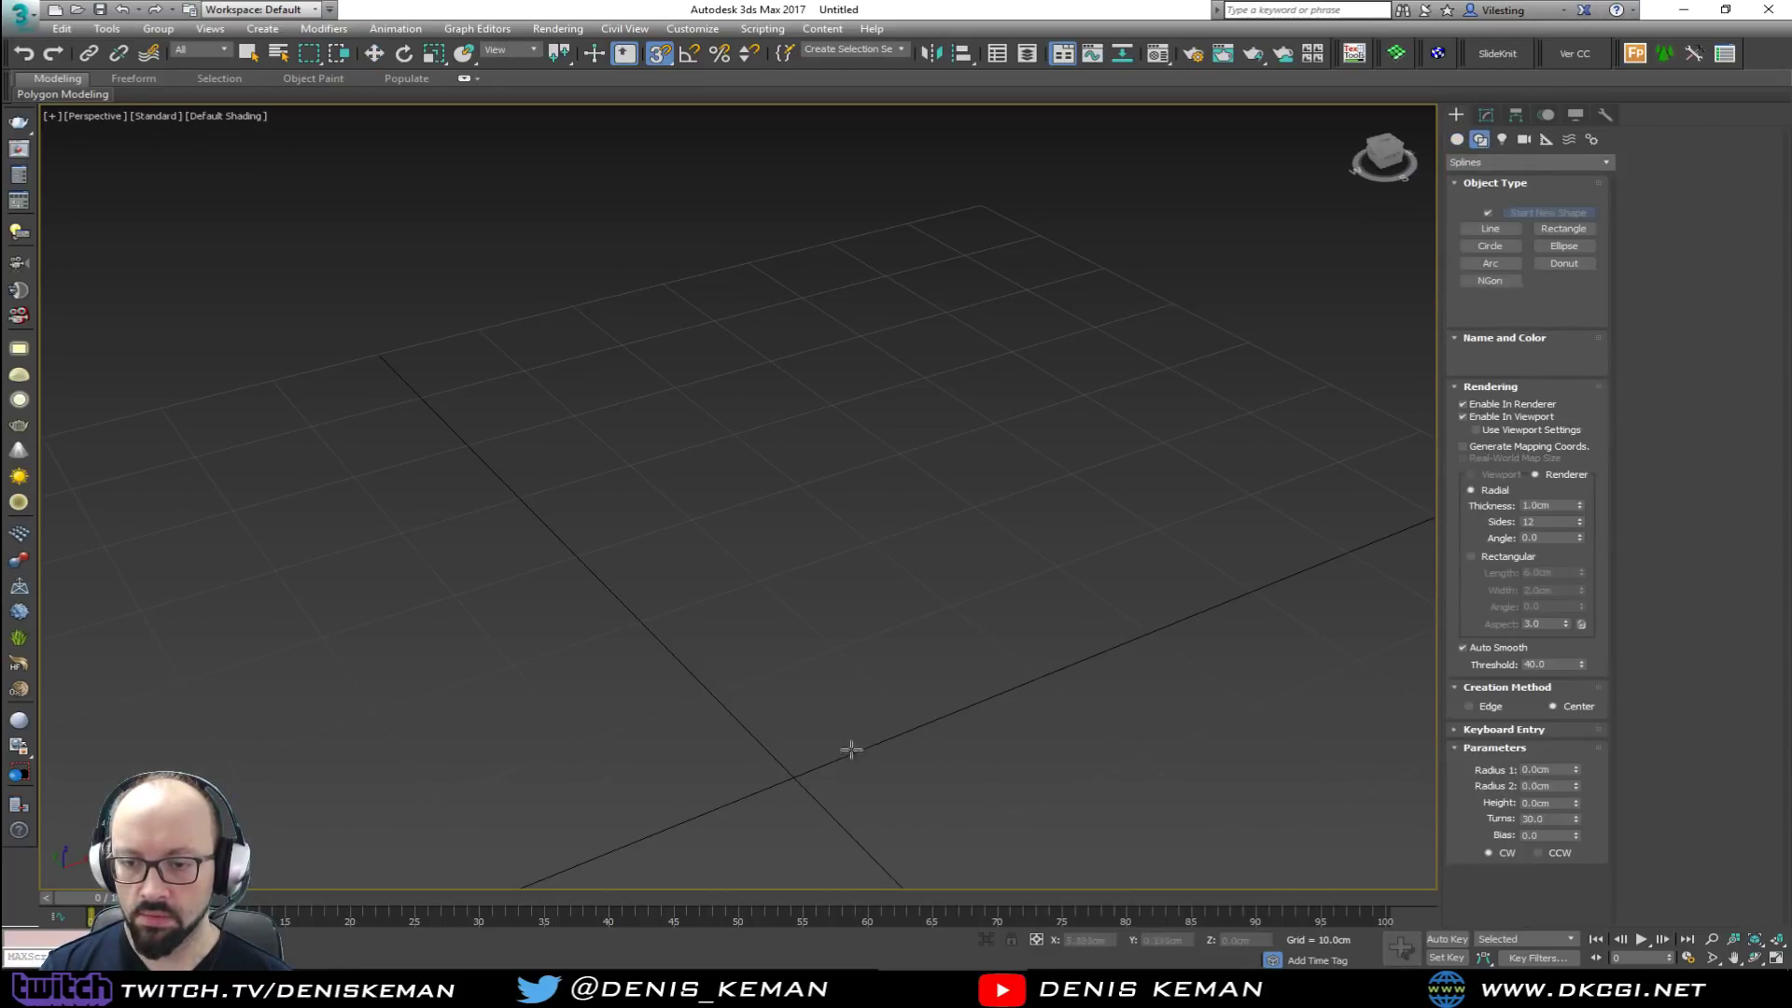
{"action": "left_click_drag", "start_coordinate": [794, 778], "coordinate": [798, 772]}
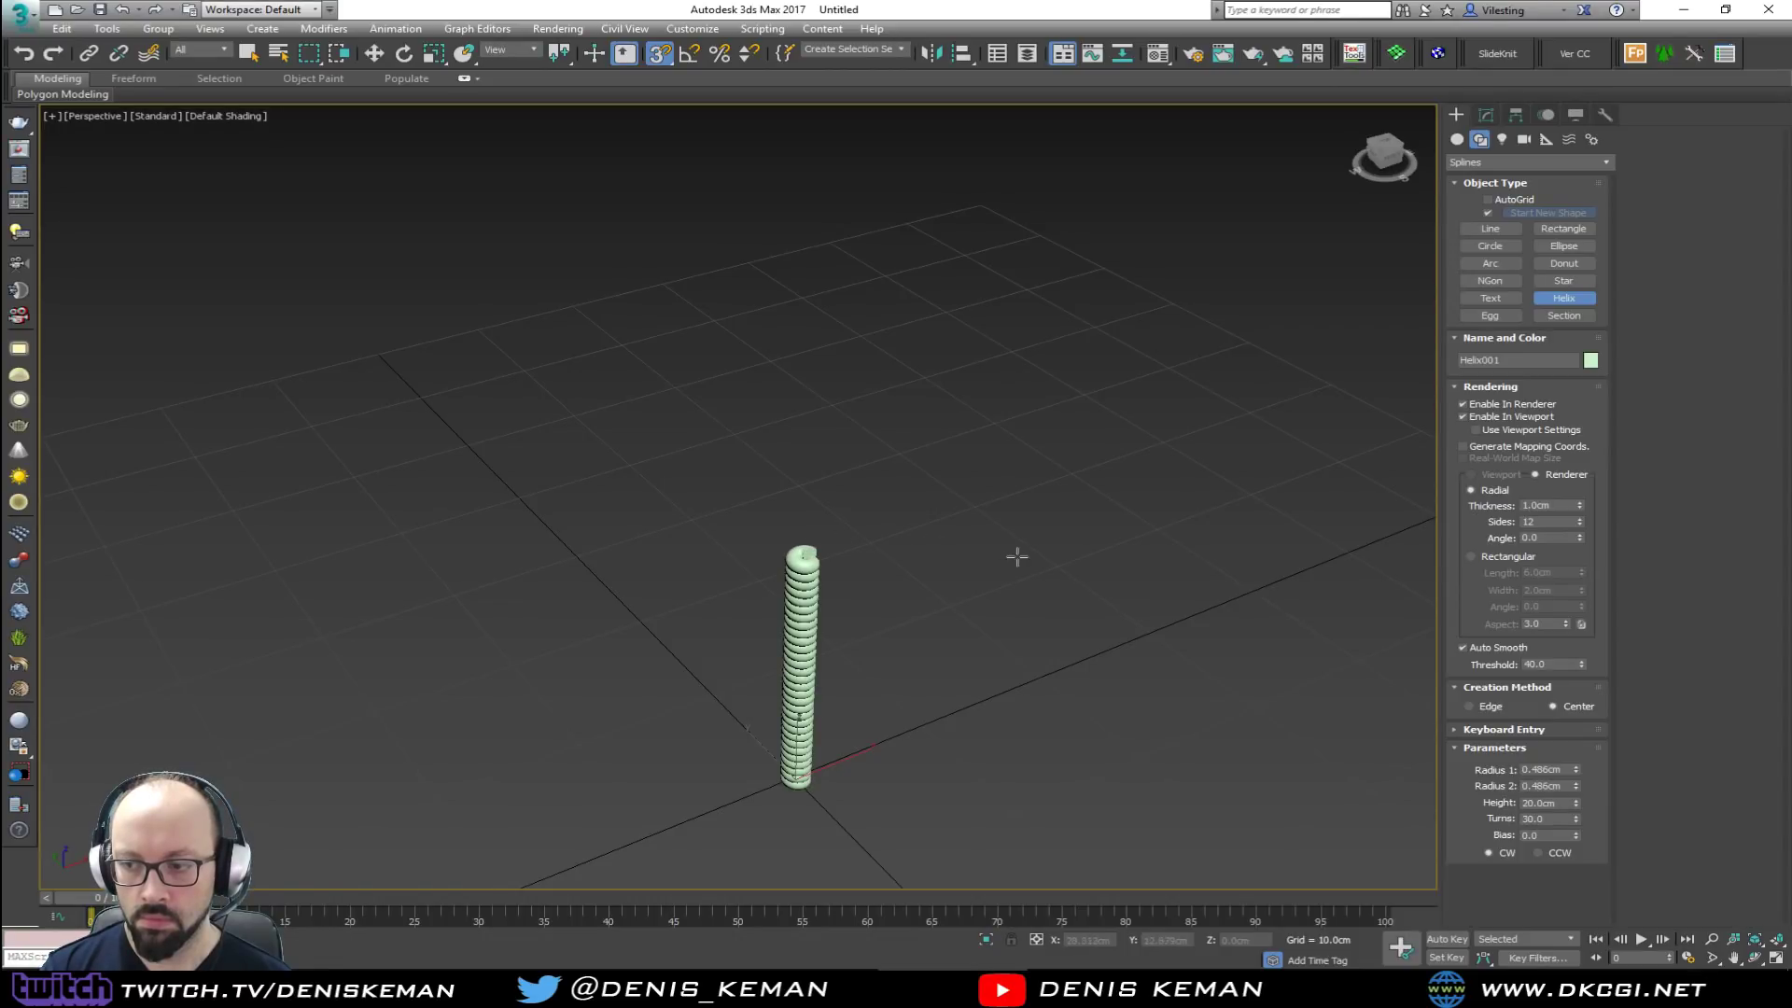
Step: Set both helix radii to 0.5 cm and turn off the spline's rendered thickness in the viewport
{"action": "left_click", "coordinate": [1558, 772]}
{"action": "type", "text": "0.5"}
{"action": "key", "text": "Tab"}
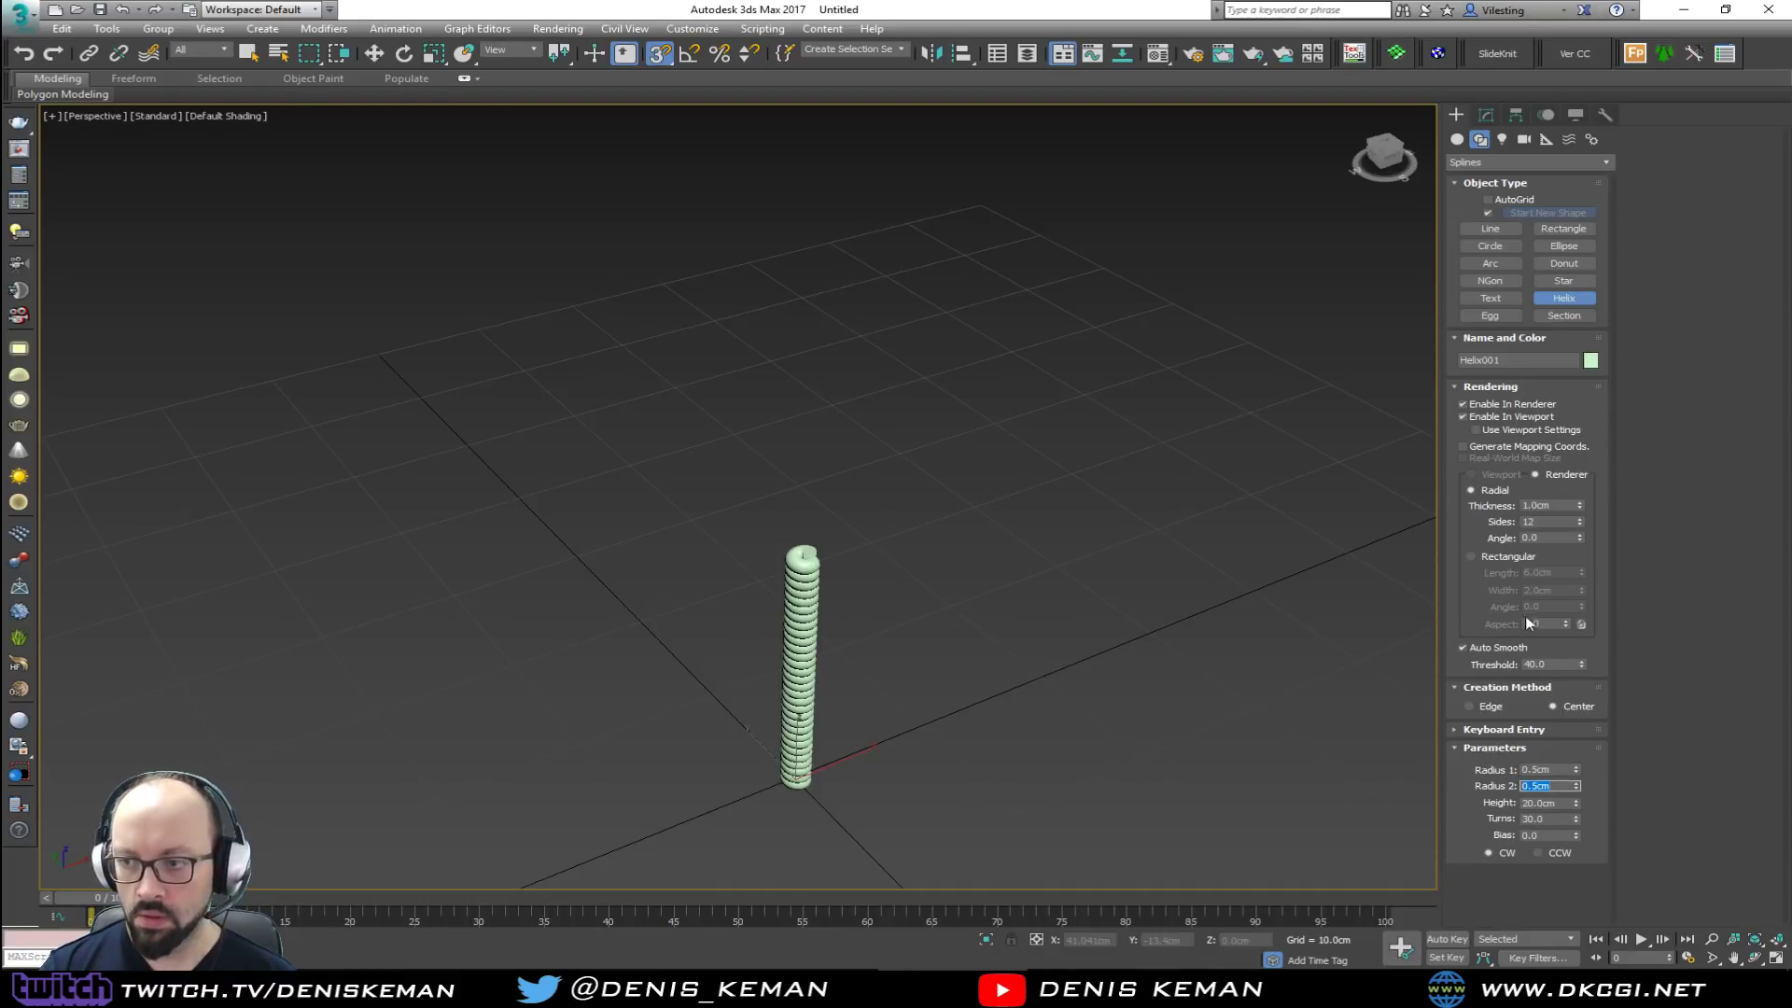
{"action": "left_click", "coordinate": [1499, 416]}
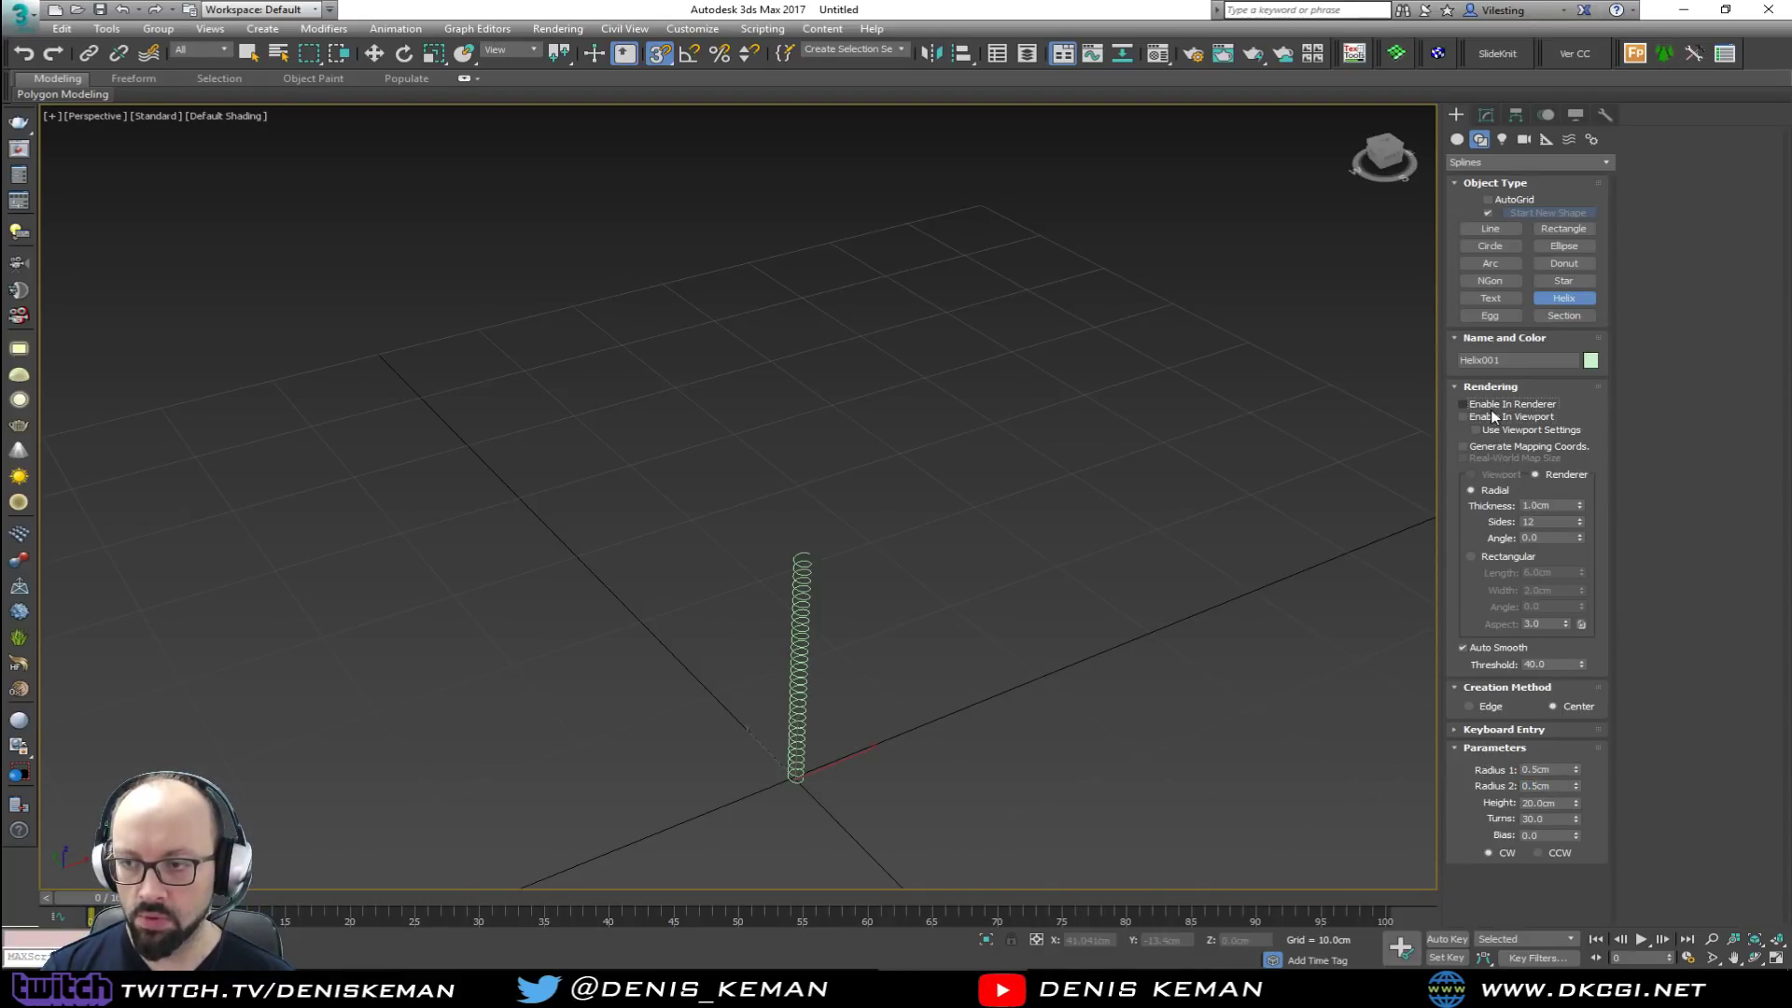
Step: Set the helix height to 50 cm
{"action": "left_click", "coordinate": [1566, 804]}
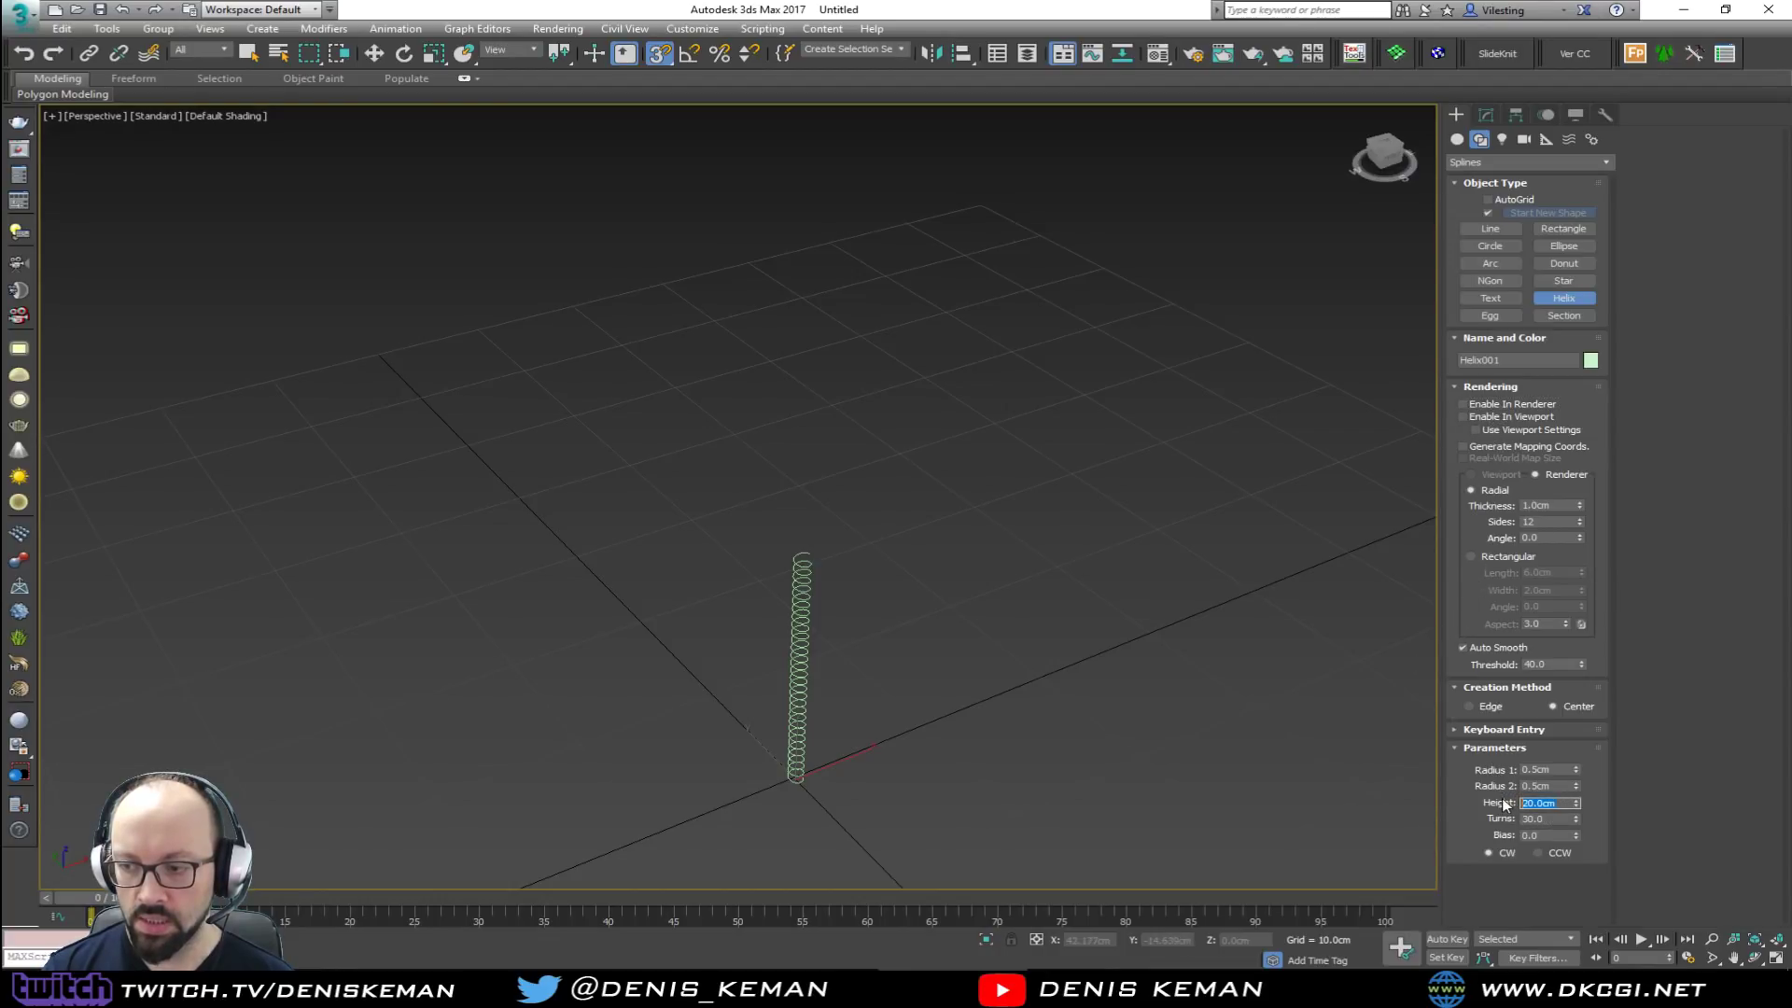
{"action": "type", "text": "50"}
{"action": "key", "text": "Return"}
Step: Turn off 3D snapping and turn on angle snapping for rotating the helix around its base
{"action": "middle_click_drag", "start_coordinate": [1263, 795], "coordinate": [736, 620], "text": "alt"}
{"action": "scroll", "coordinate": [774, 655], "scroll_direction": "up", "scroll_amount": 3}
{"action": "middle_click_drag", "start_coordinate": [779, 714], "coordinate": [795, 476]}
{"action": "scroll", "coordinate": [811, 634], "scroll_direction": "up", "scroll_amount": 2}
{"action": "key", "text": "s"}
{"action": "key", "text": "e"}
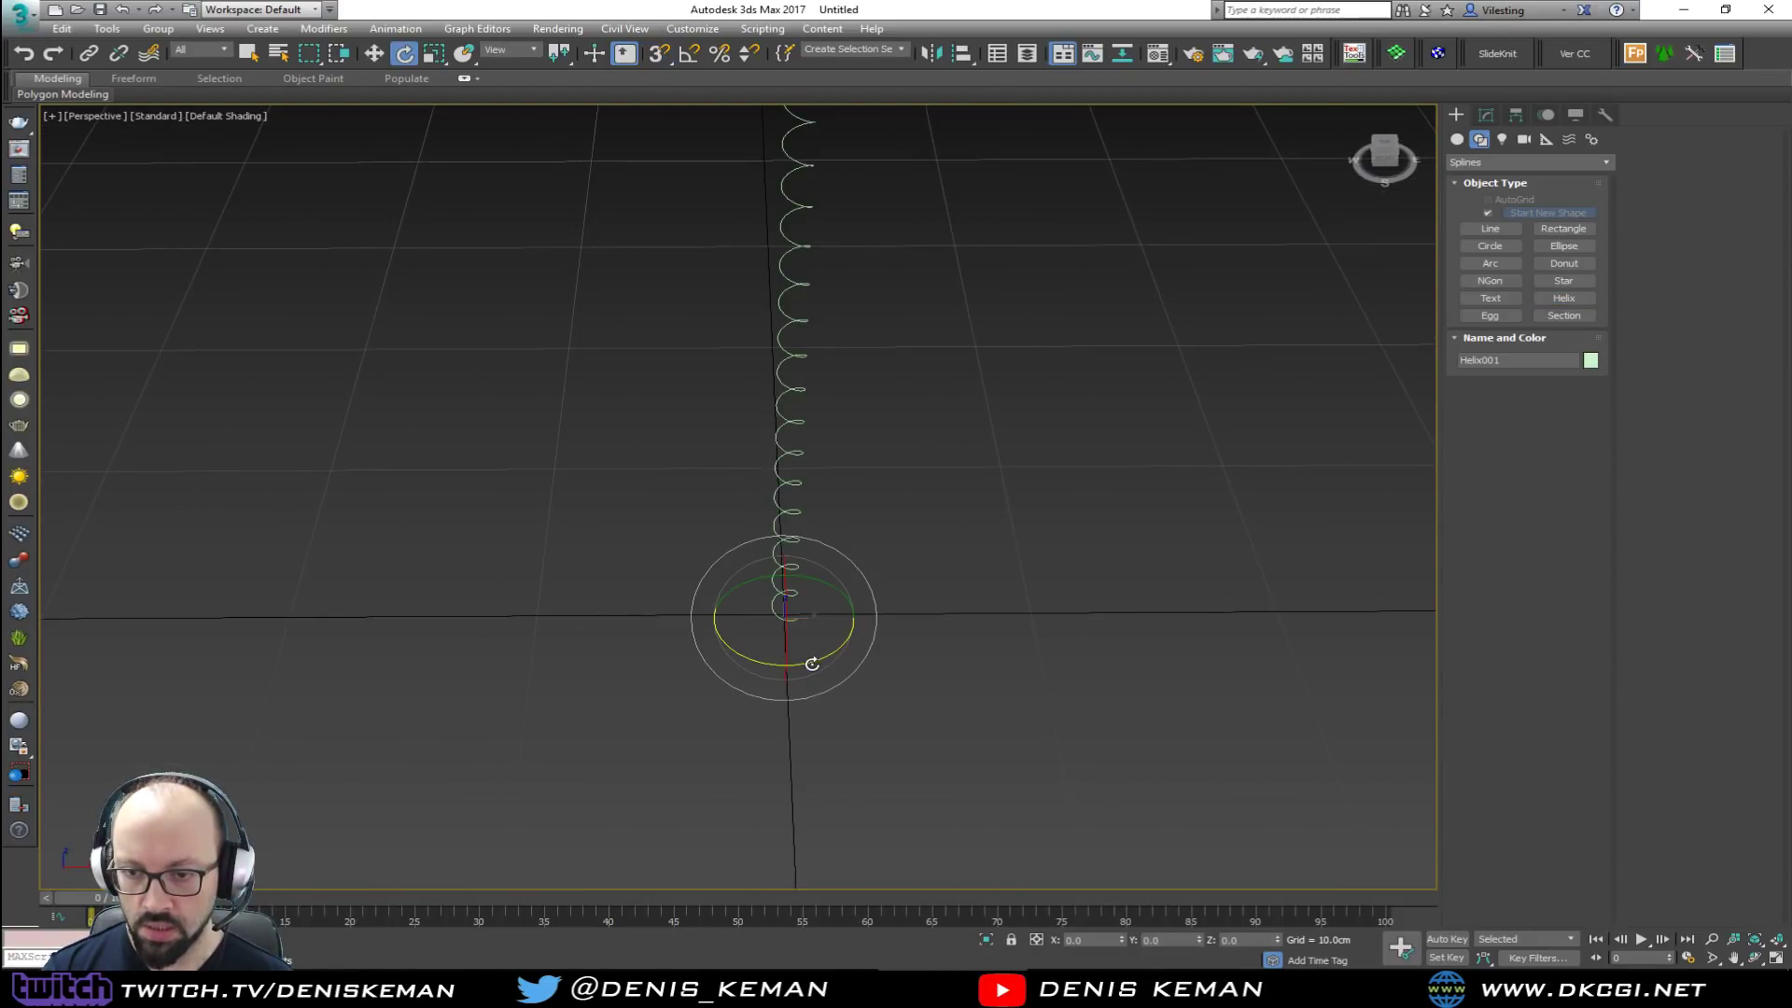
{"action": "left_click_drag", "start_coordinate": [807, 663], "coordinate": [633, 686], "text": "shift"}
{"action": "left_click", "coordinate": [975, 563]}
{"action": "key", "text": "a"}
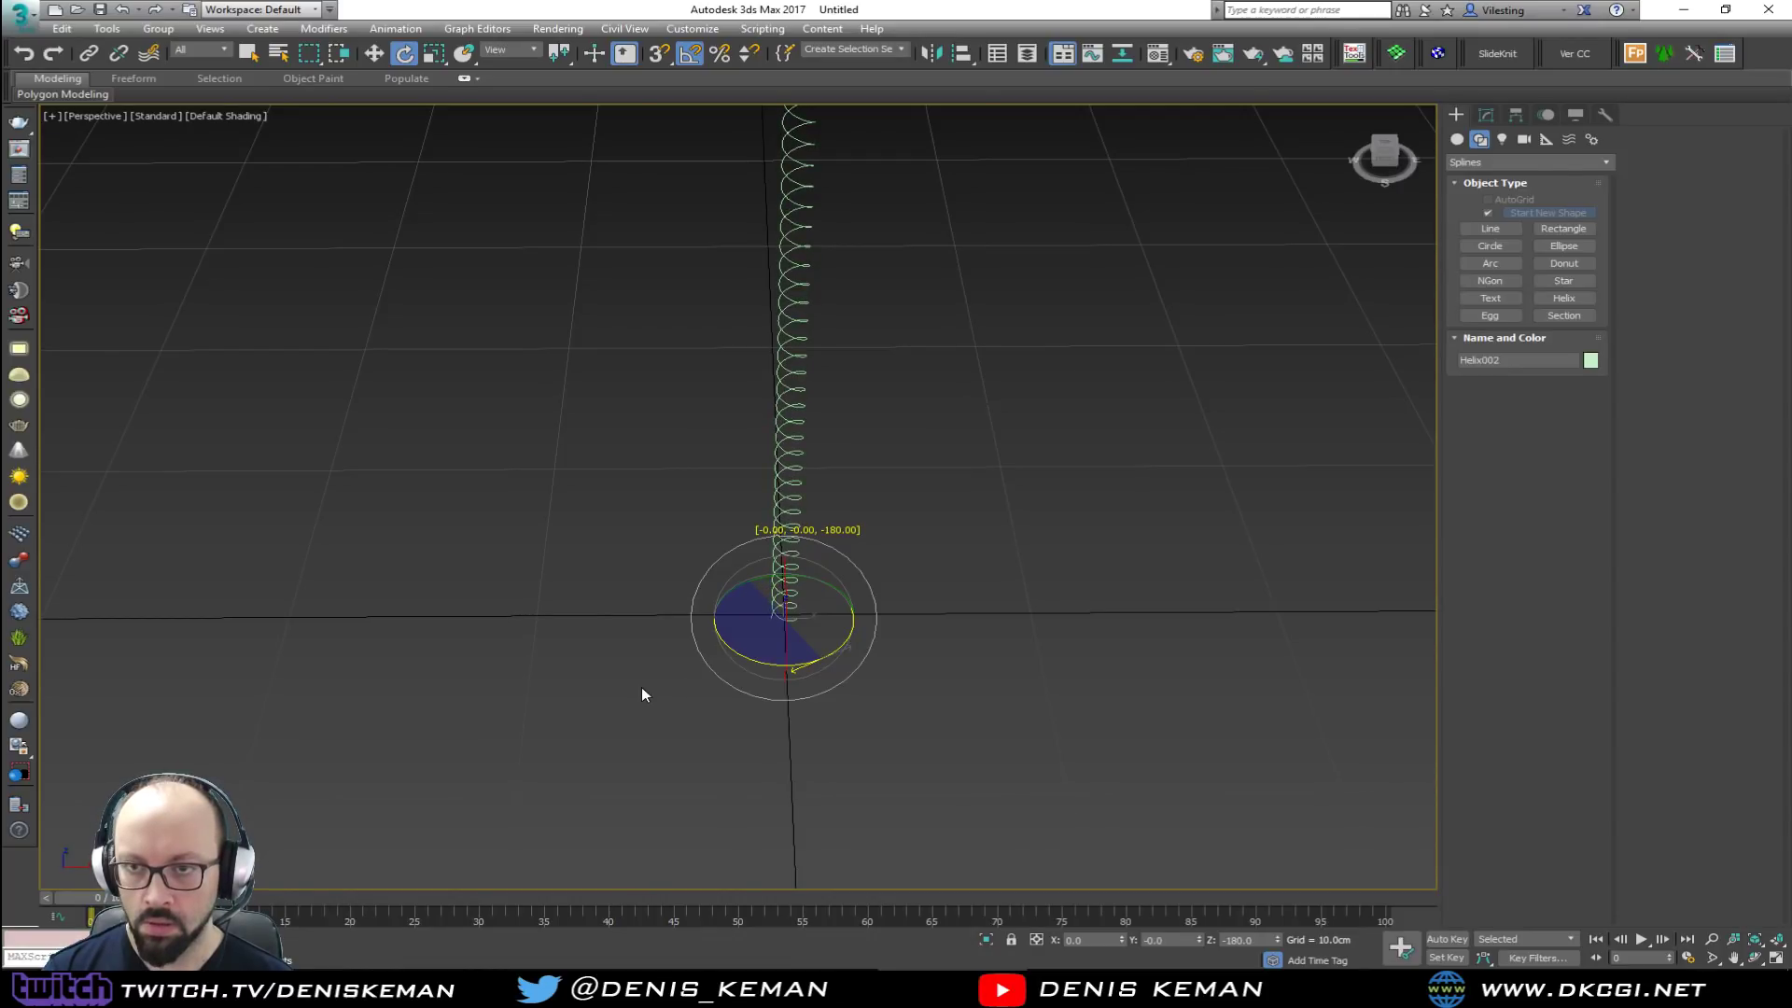
Step: Try an independent copy of the helix rotated -180 degrees around Z
{"action": "left_click_drag", "start_coordinate": [642, 691], "coordinate": [641, 691], "text": "shift"}
{"action": "left_click", "coordinate": [911, 562]}
{"action": "mouse_move", "coordinate": [893, 598]}
{"action": "middle_mouse_down", "text": "alt"}
{"action": "mouse_move", "coordinate": [885, 530]}
{"action": "mouse_move", "coordinate": [911, 519]}
{"action": "mouse_move", "coordinate": [903, 570]}
{"action": "middle_mouse_up", "text": "alt"}
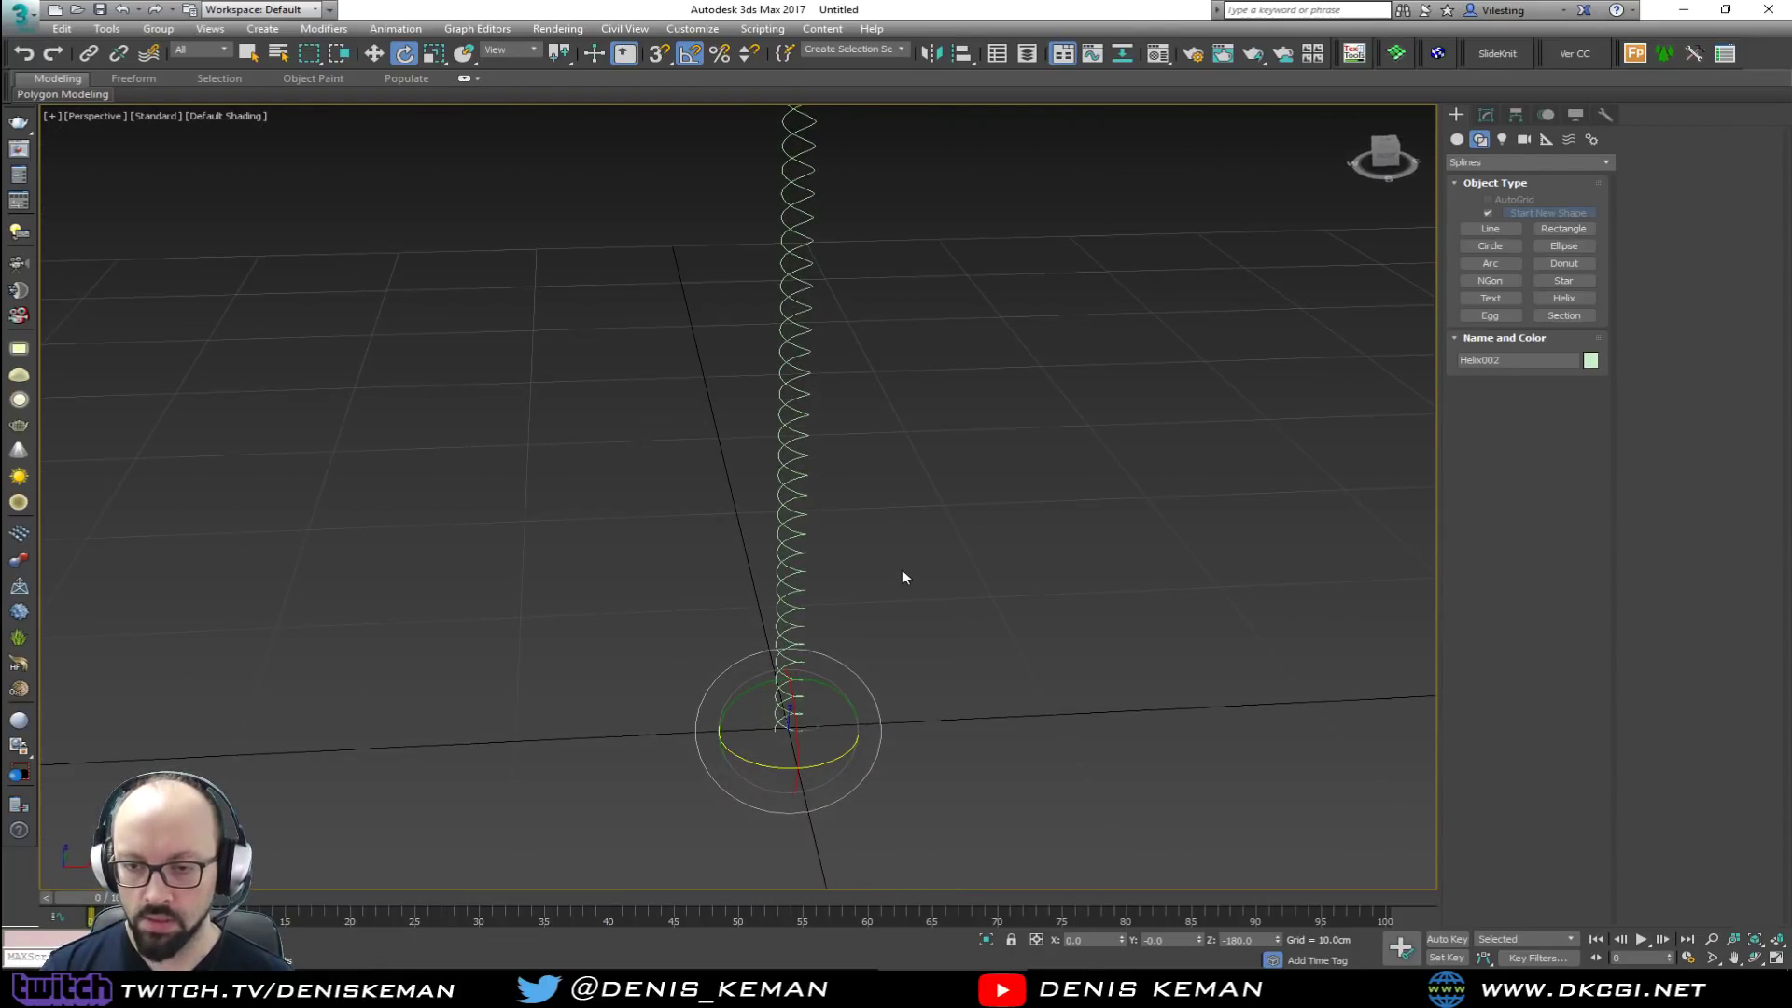
{"action": "key", "text": "Delete"}
Step: Clone the original helix as an instance rotated -180 degrees around Z
{"action": "left_click", "coordinate": [793, 726]}
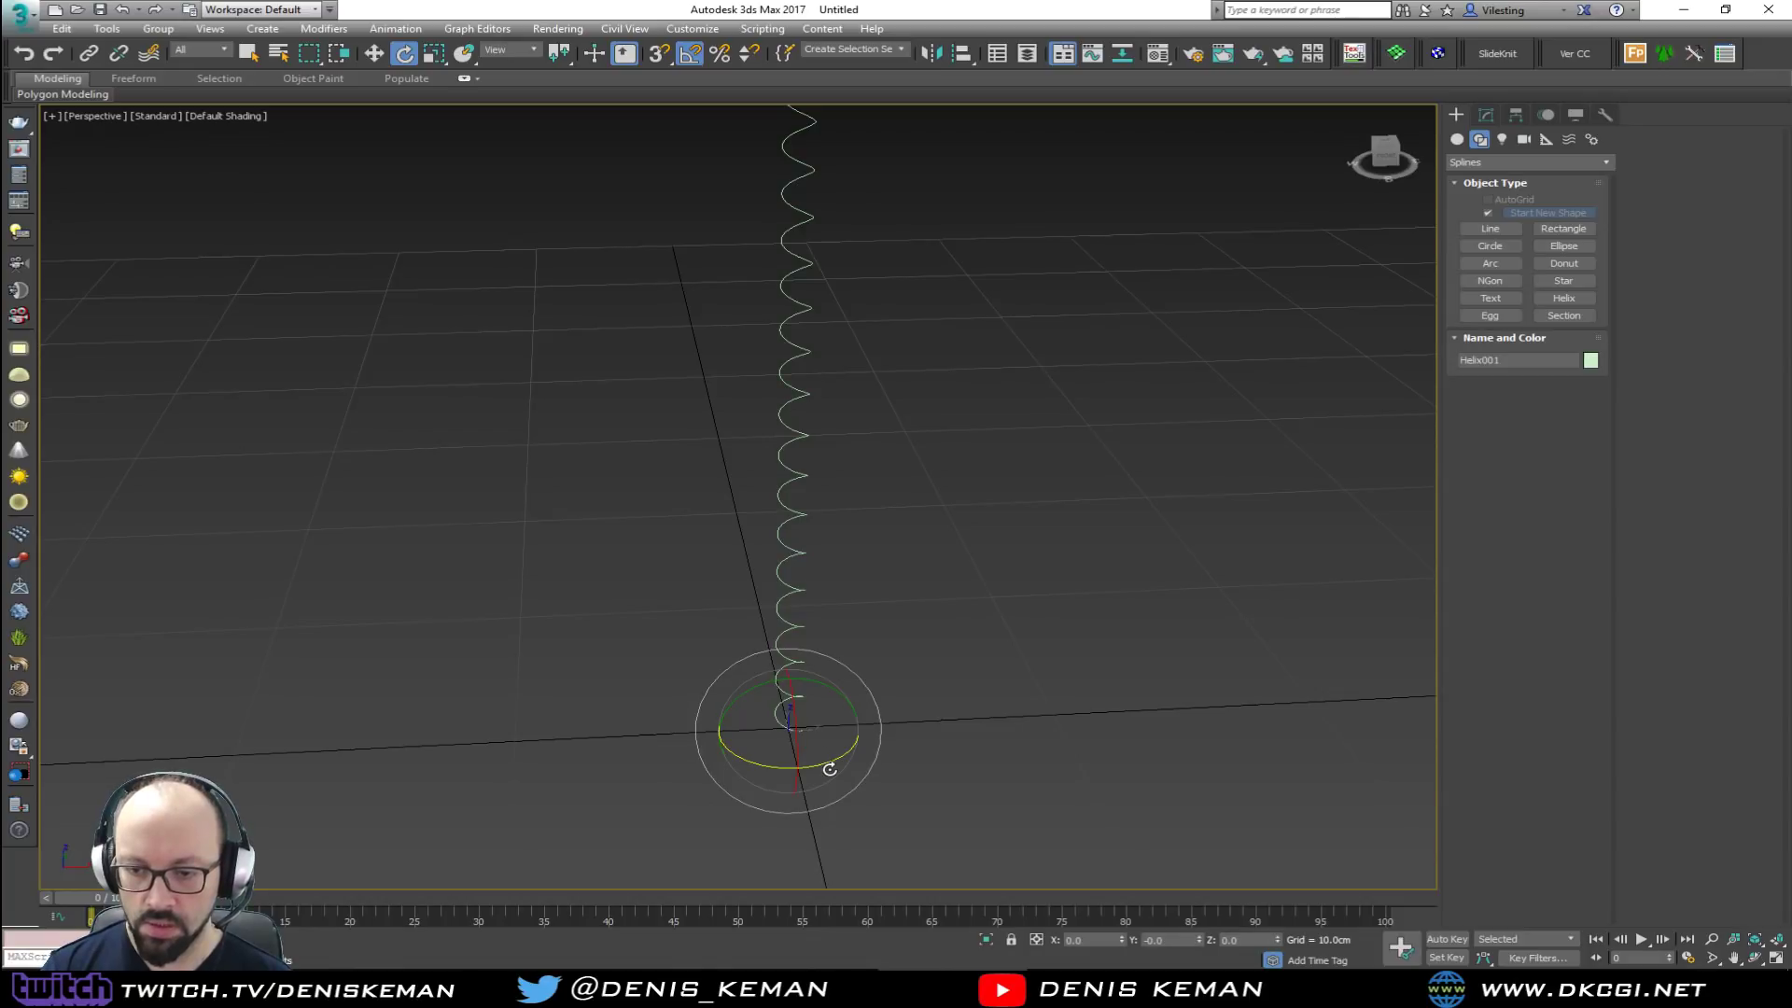
{"action": "mouse_move", "coordinate": [829, 767]}
{"action": "left_mouse_down", "text": "shift"}
{"action": "mouse_move", "coordinate": [784, 752]}
{"action": "mouse_move", "coordinate": [658, 789]}
{"action": "left_mouse_up", "text": "shift"}
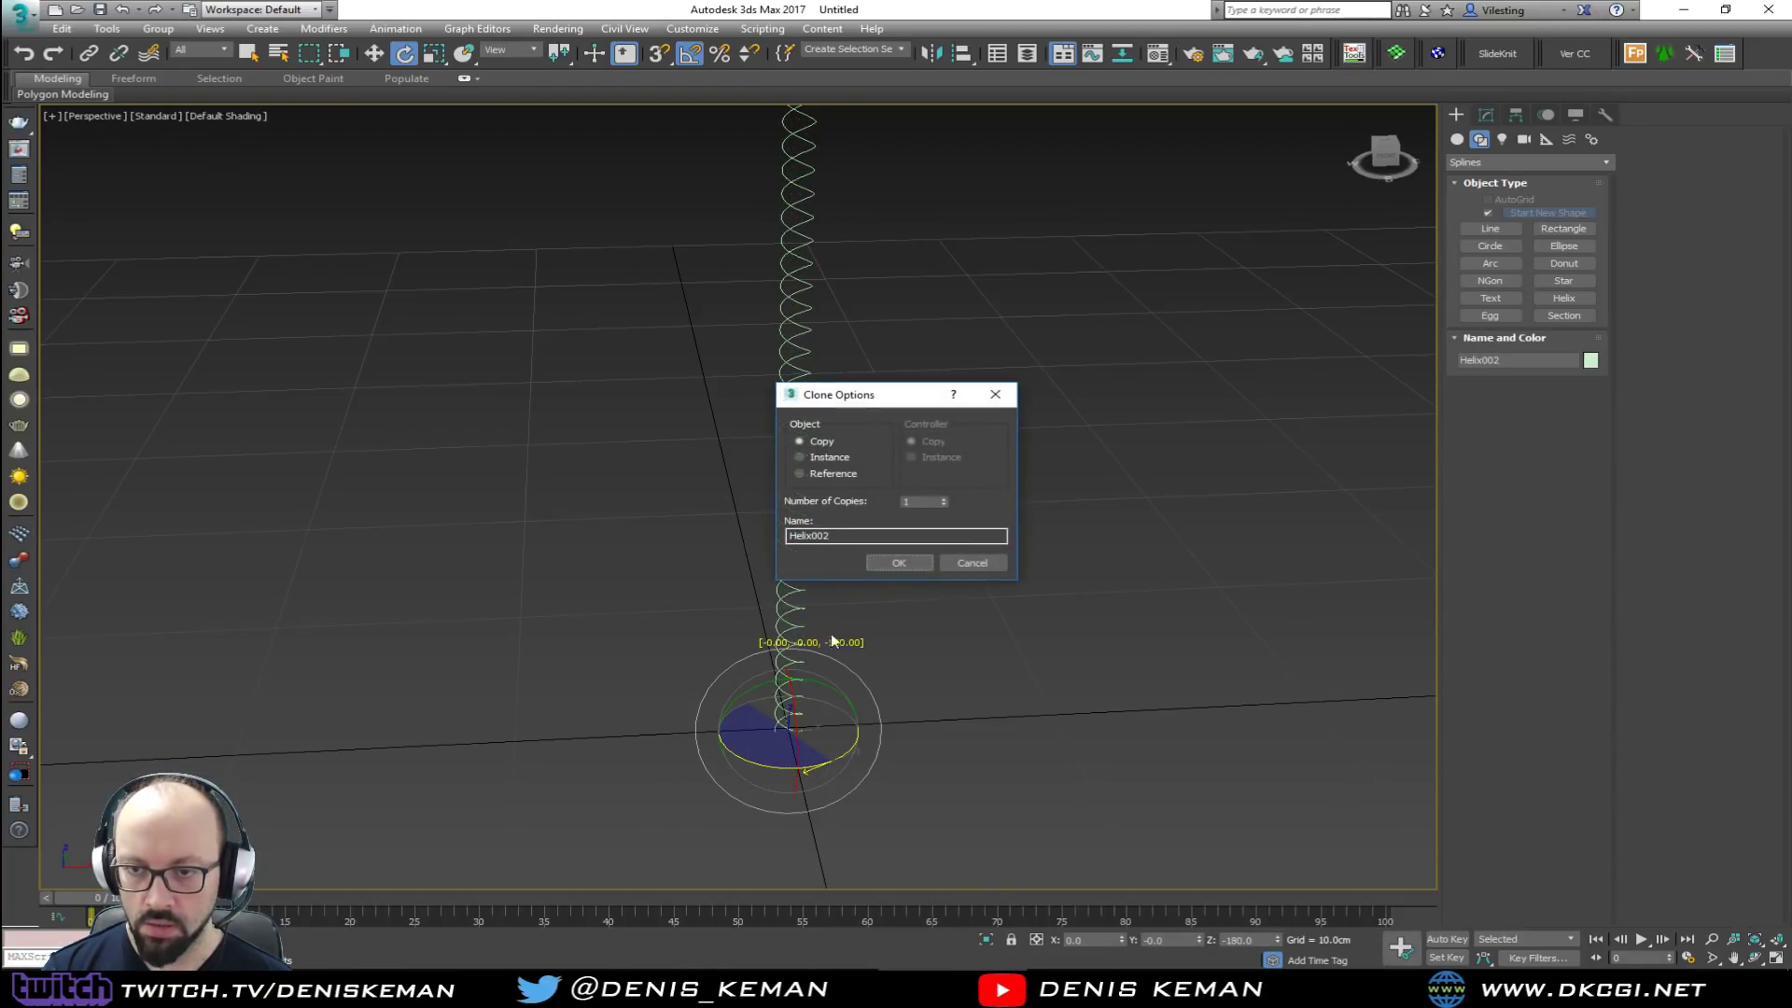
{"action": "left_click", "coordinate": [830, 459]}
{"action": "left_click", "coordinate": [885, 557]}
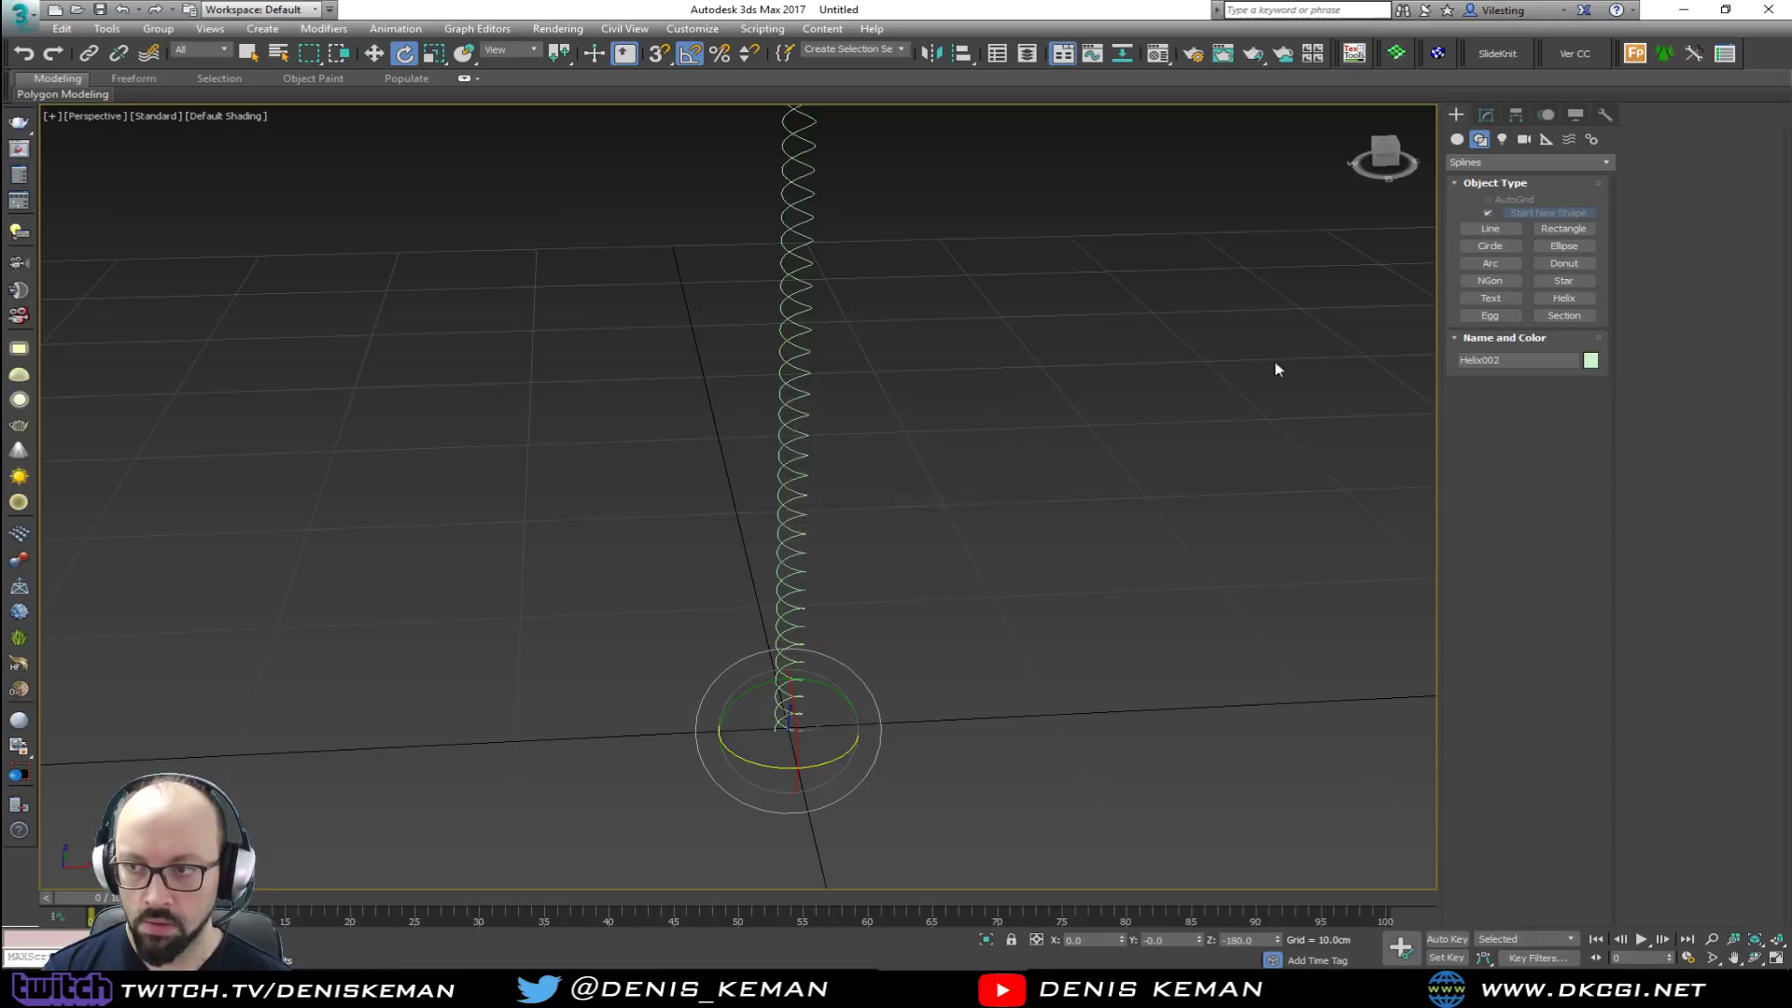
Step: Enable viewport rendering for the instanced helices so both strands show their radial thickness
{"action": "left_click", "coordinate": [1489, 115]}
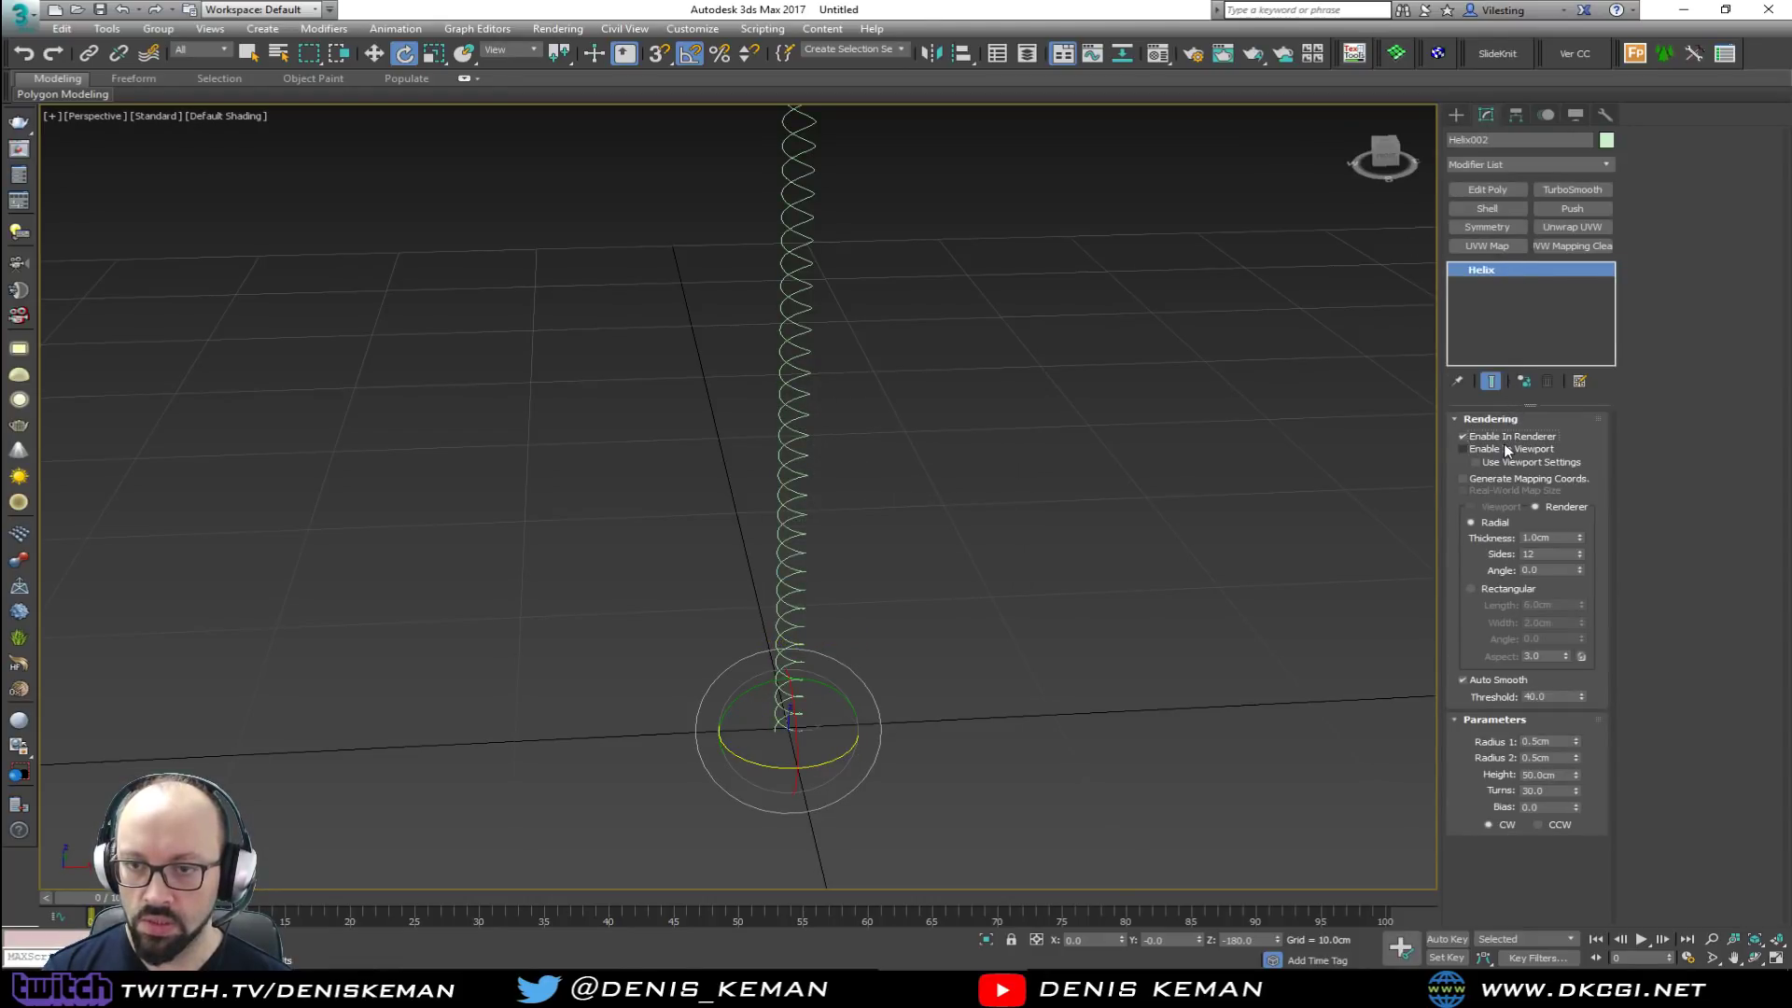
{"action": "left_click", "coordinate": [1463, 449]}
{"action": "scroll", "coordinate": [800, 479], "scroll_direction": "down", "scroll_amount": 8}
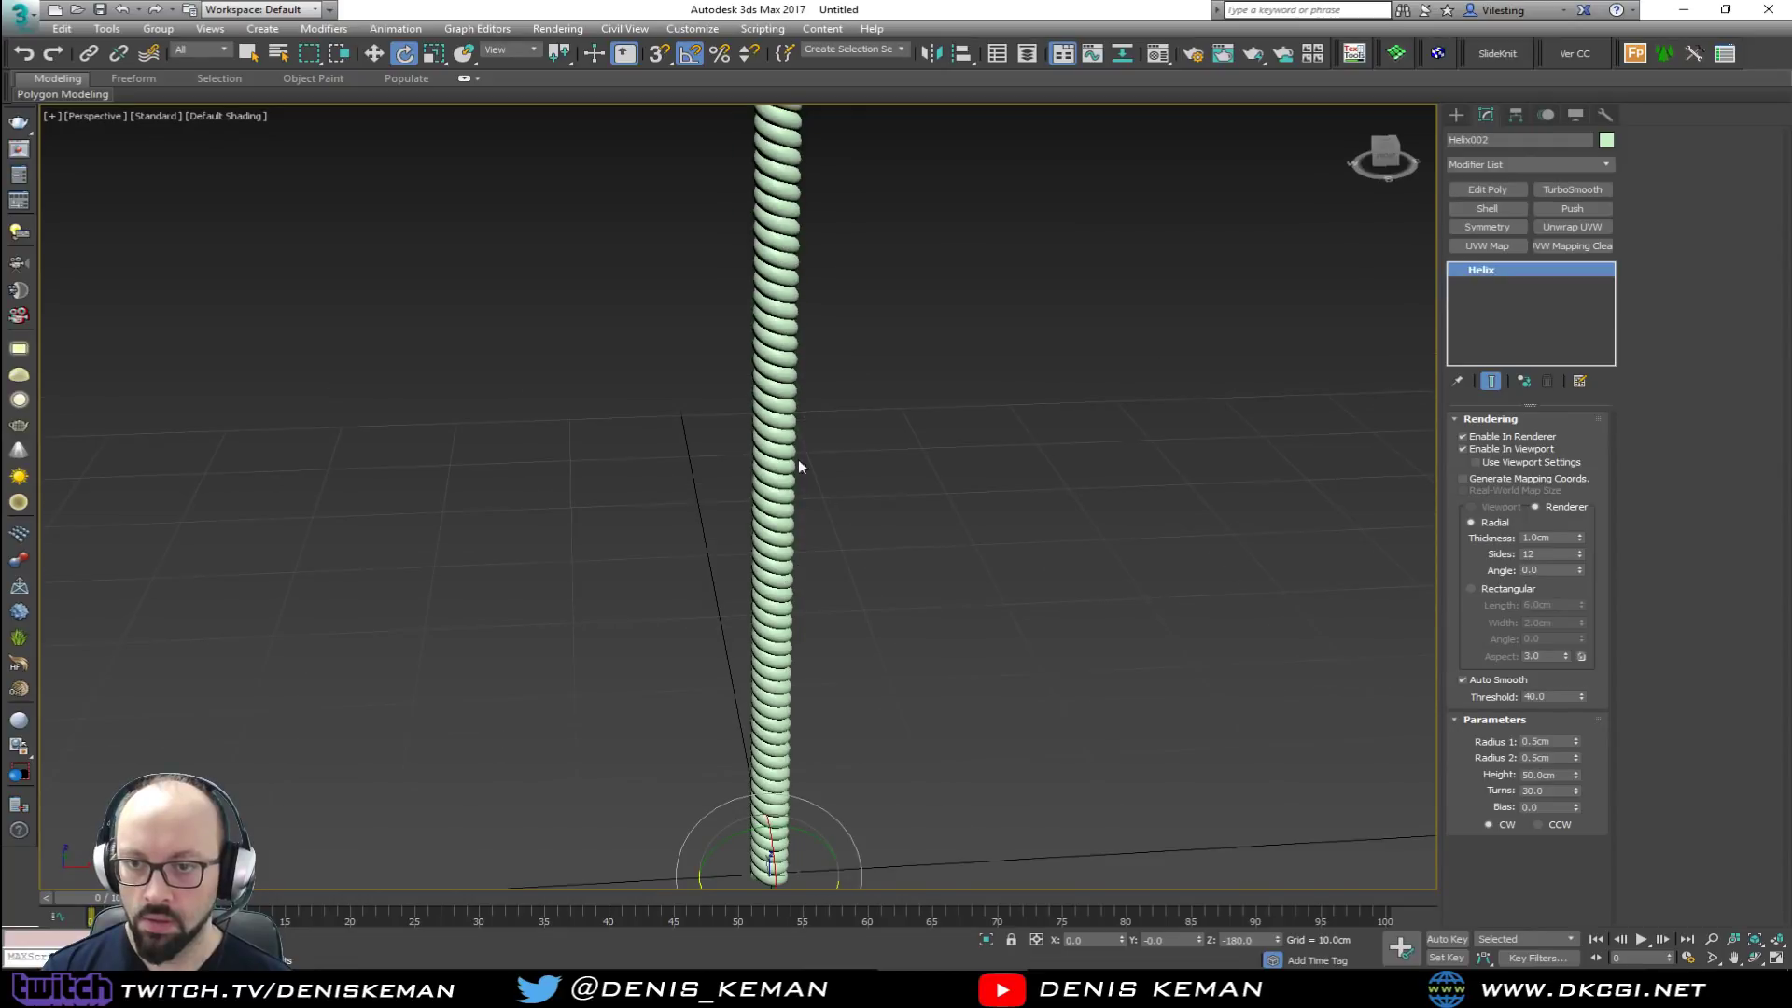
{"action": "middle_click_drag", "start_coordinate": [796, 412], "coordinate": [790, 527]}
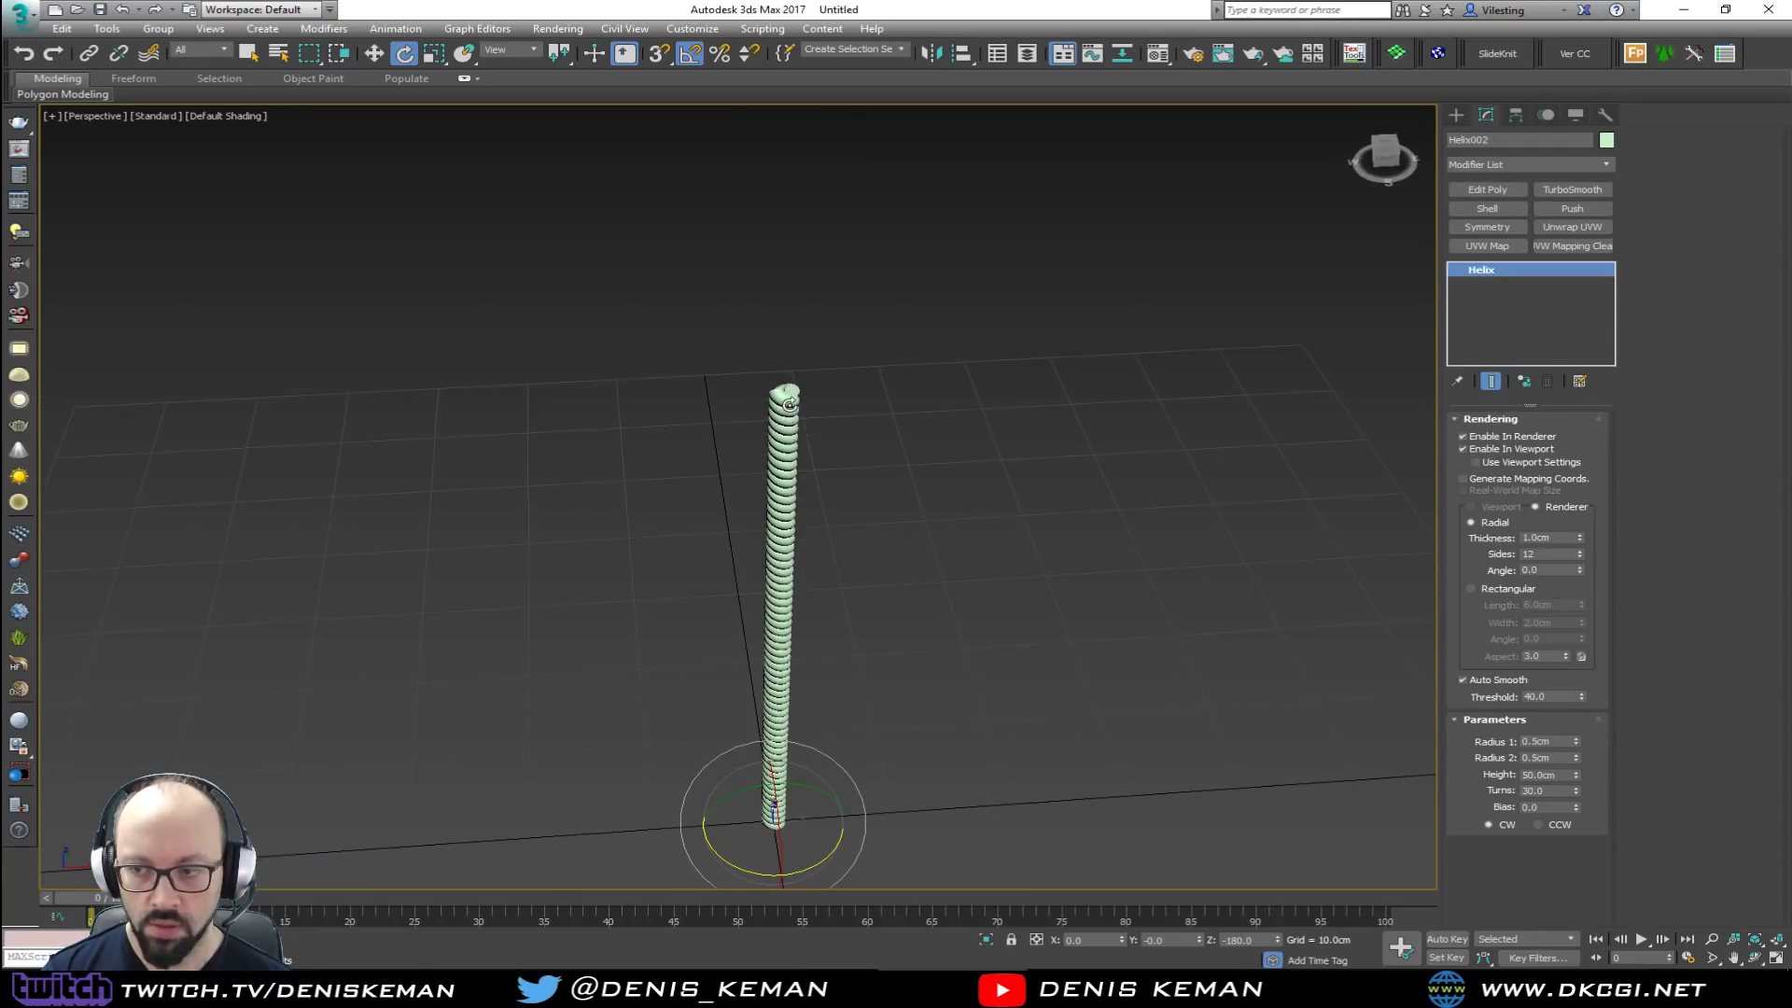
{"action": "scroll", "coordinate": [790, 404], "scroll_direction": "up", "scroll_amount": 3}
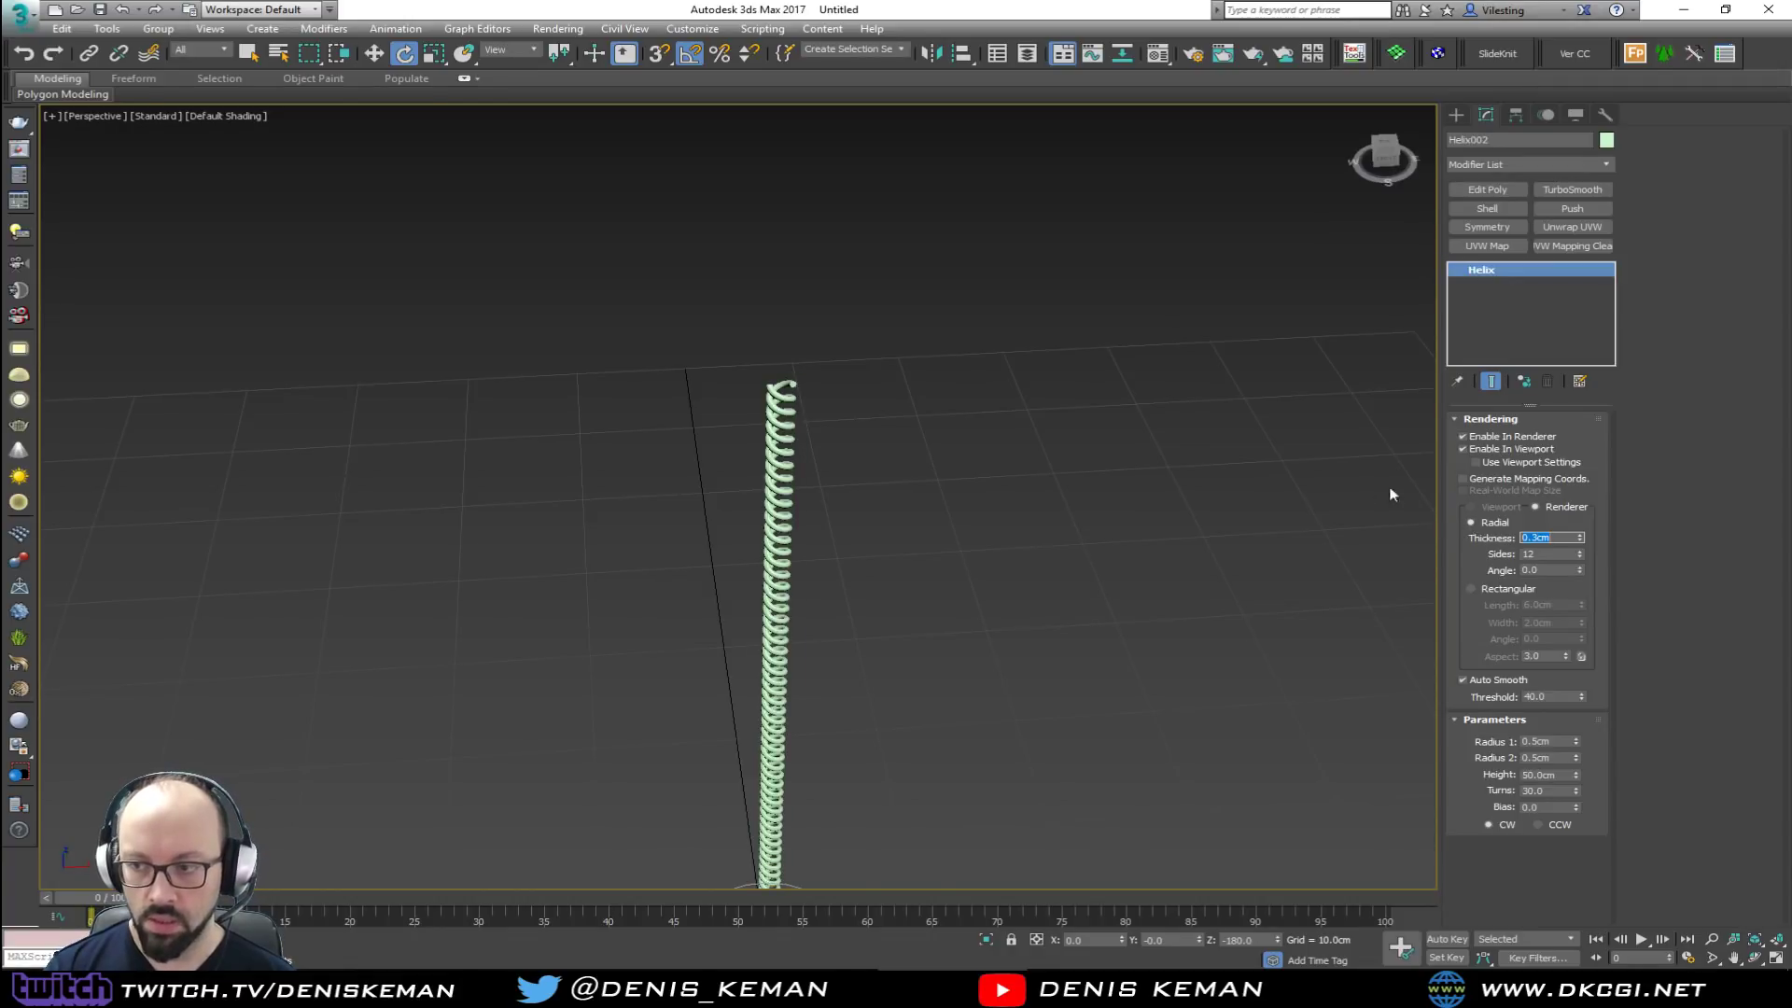
Step: Adjust the radial thickness of the helix strands to 0.75 cm
{"action": "left_click_drag", "start_coordinate": [1583, 541], "coordinate": [1580, 505]}
{"action": "key", "text": "z"}
{"action": "scroll", "coordinate": [792, 329], "scroll_direction": "up", "scroll_amount": 5}
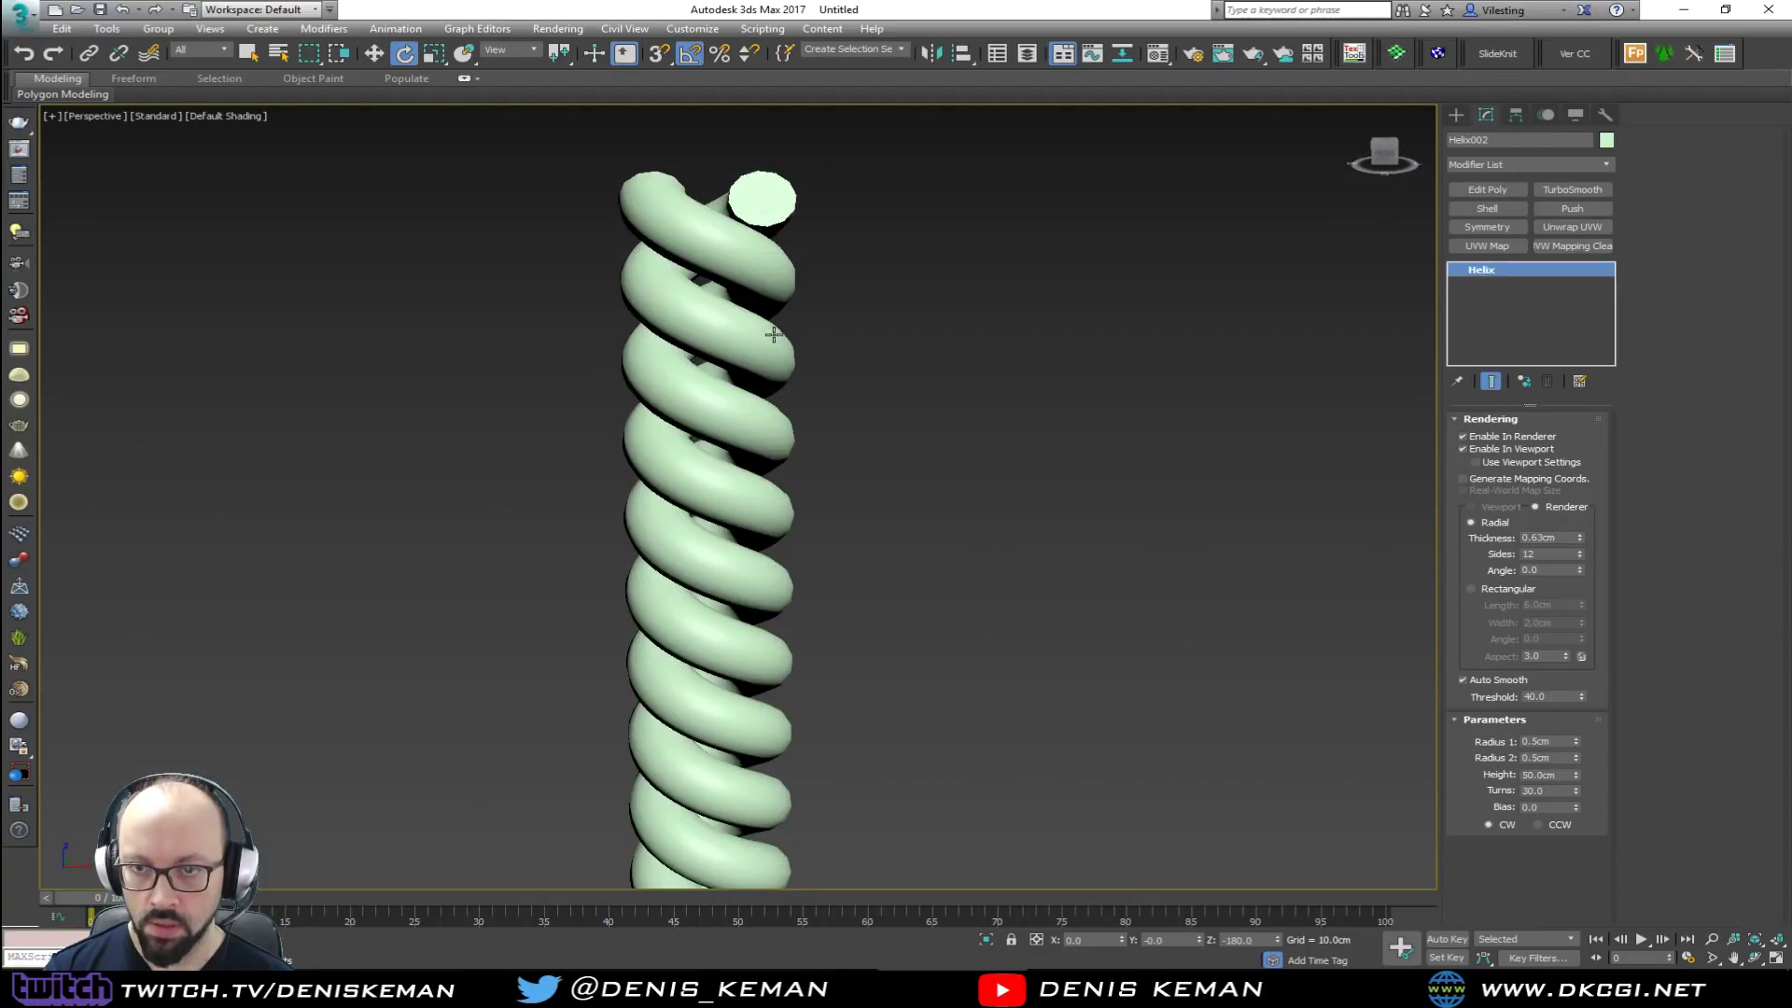
{"action": "type", "text": "0.7"}
{"action": "key", "text": "Return"}
{"action": "type", "text": "0."}
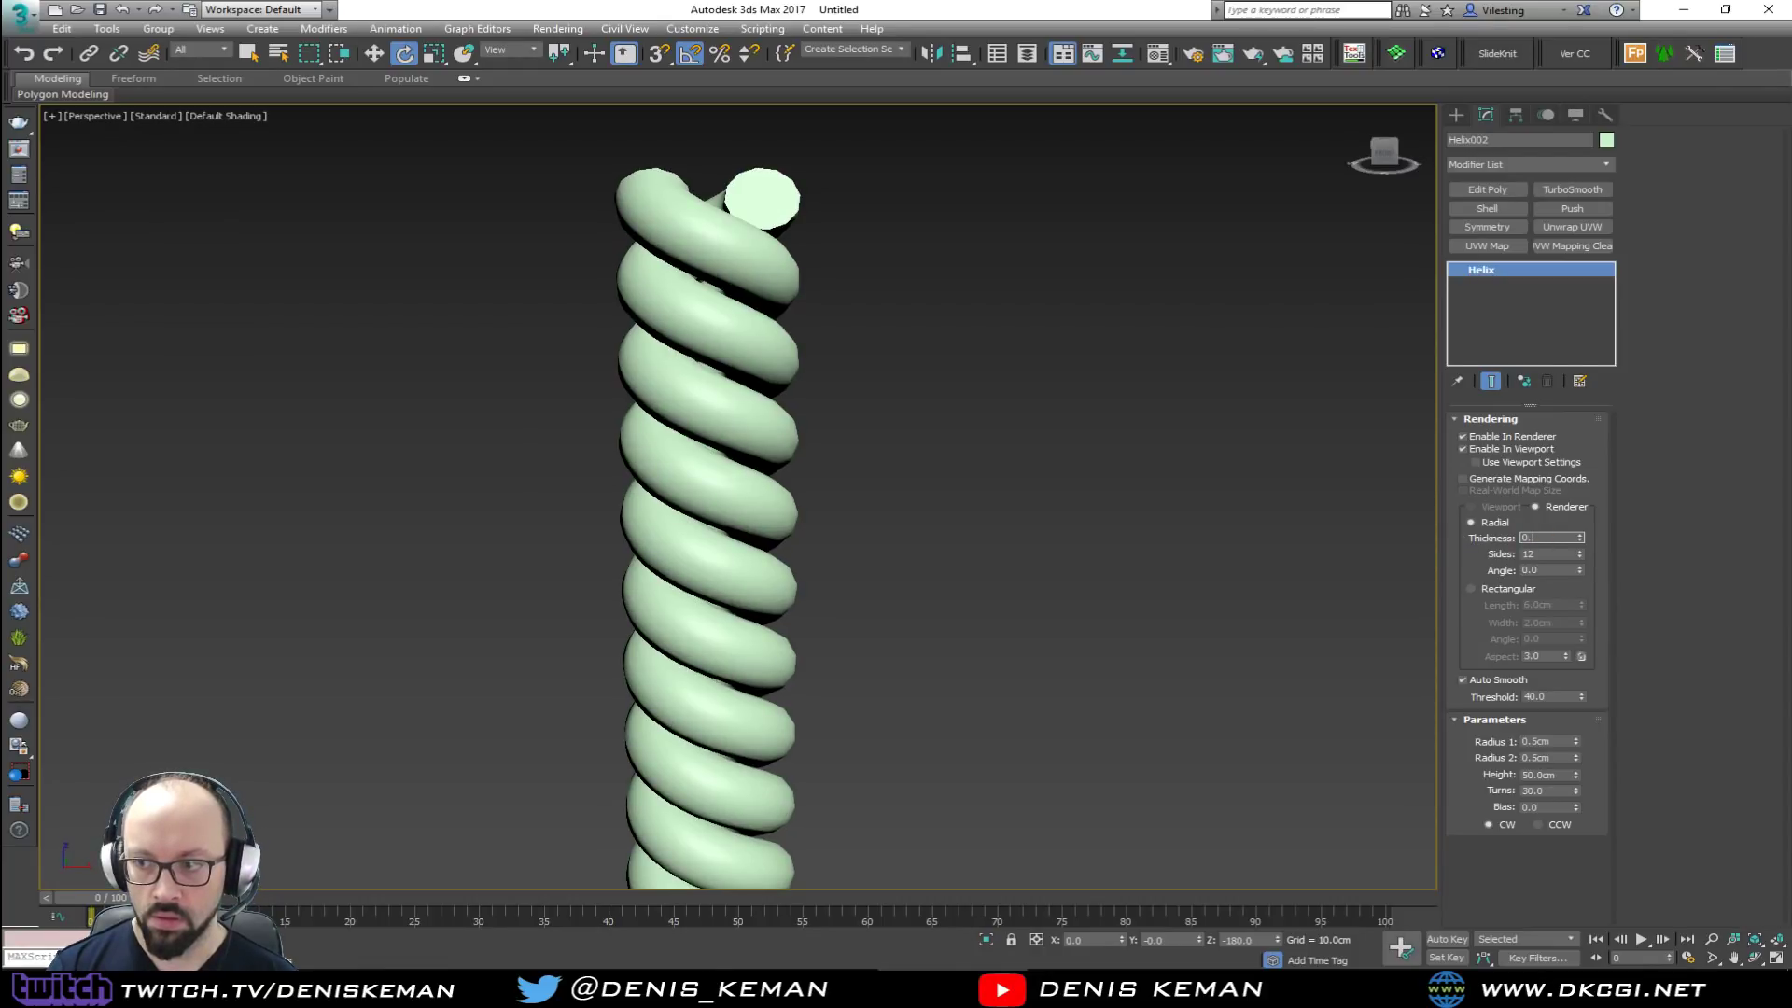
{"action": "key", "text": "Return"}
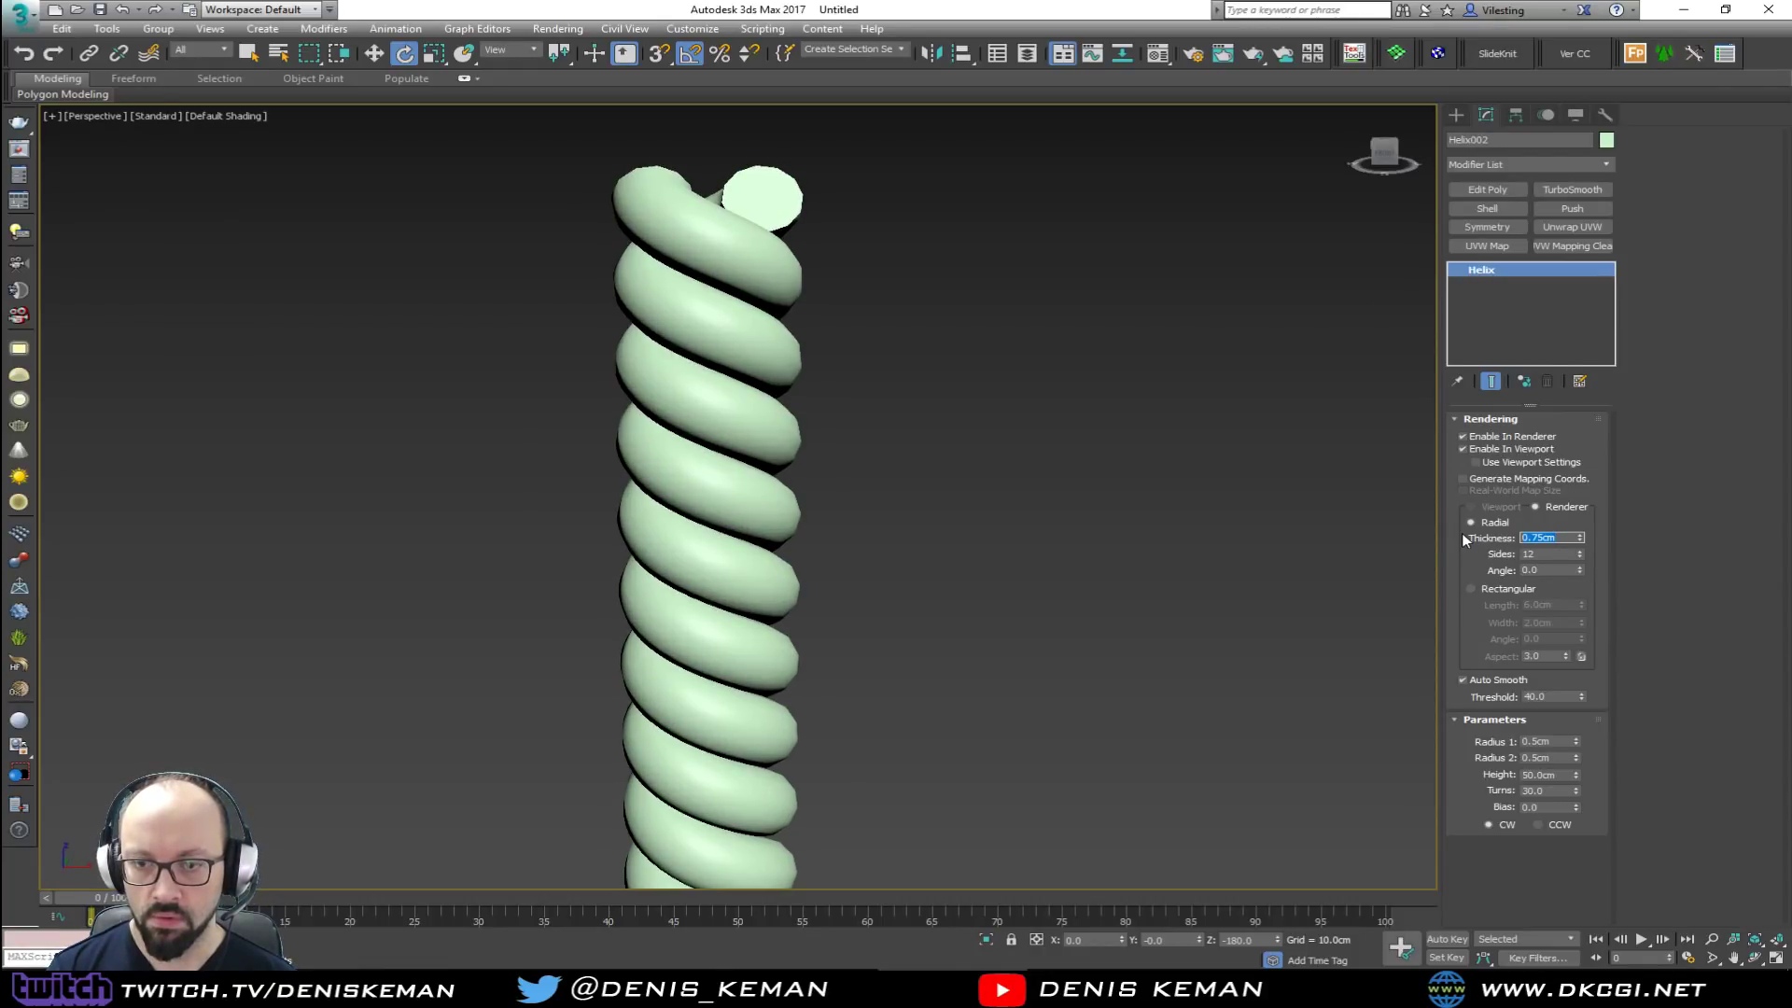
Step: Compare the helix rope with the rope around the round mirror in the bathroom reference photo
{"action": "scroll", "coordinate": [803, 607], "scroll_direction": "down", "scroll_amount": 5}
{"action": "middle_click_drag", "start_coordinate": [887, 554], "coordinate": [882, 390], "text": "alt"}
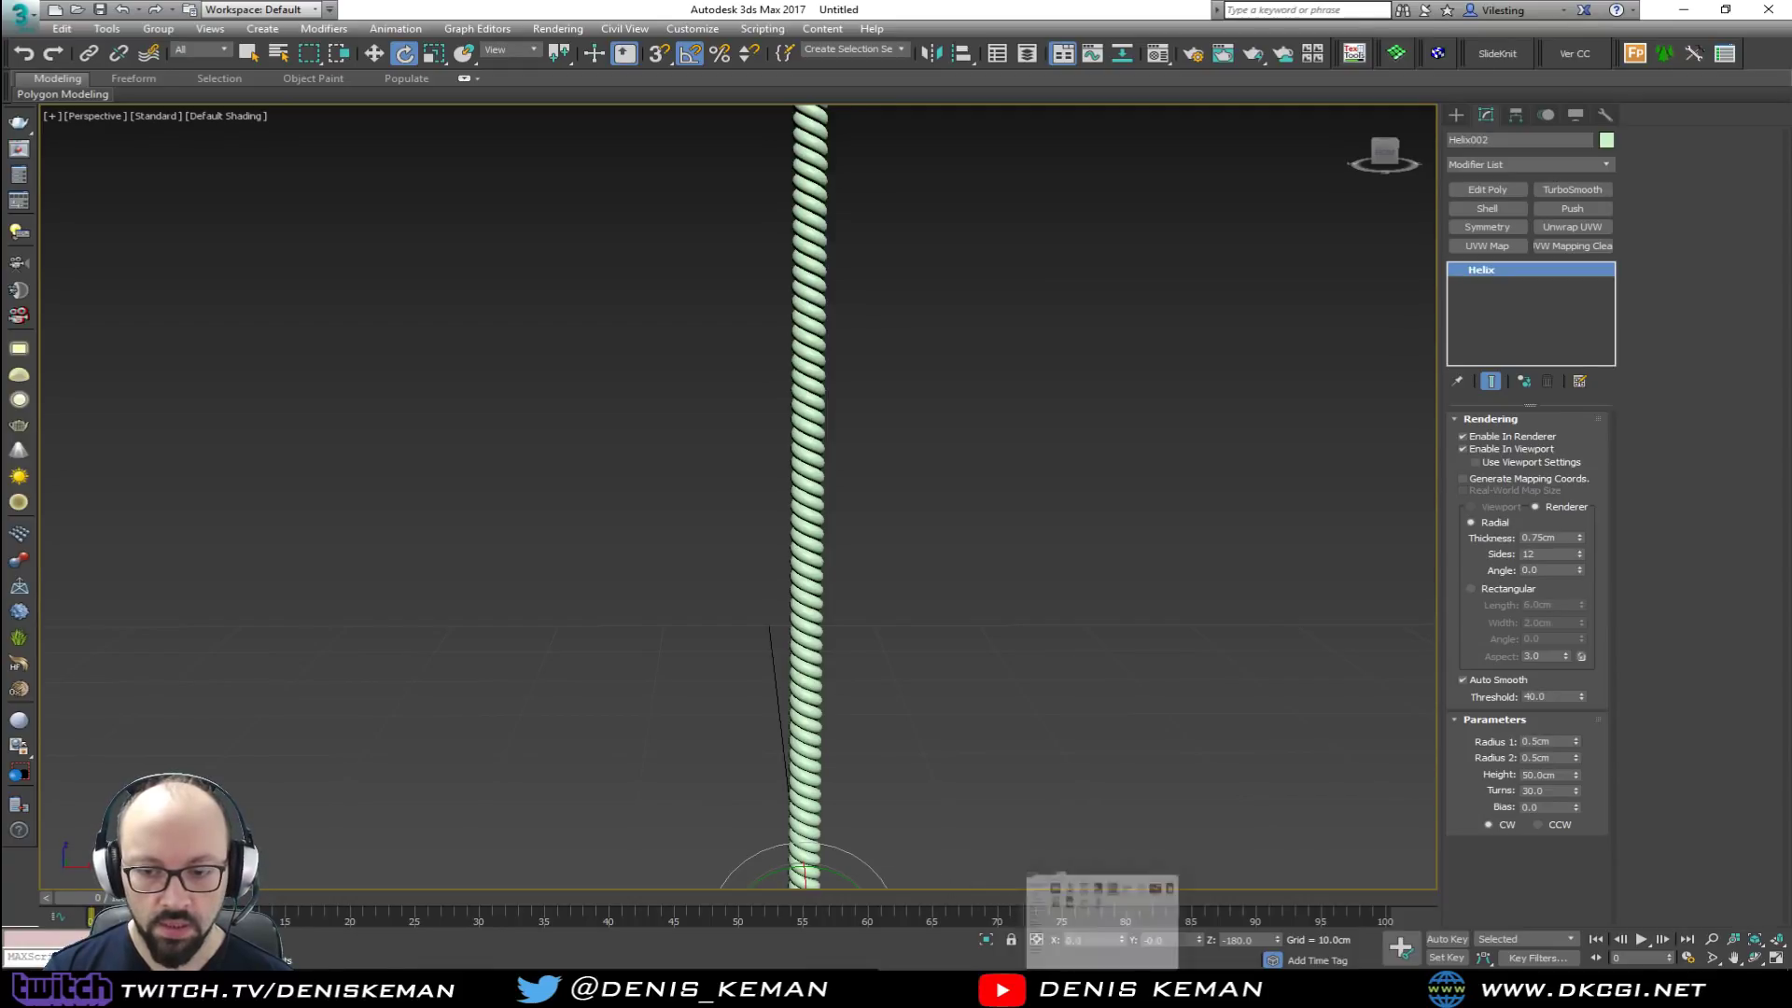
{"action": "left_click", "coordinate": [1111, 982]}
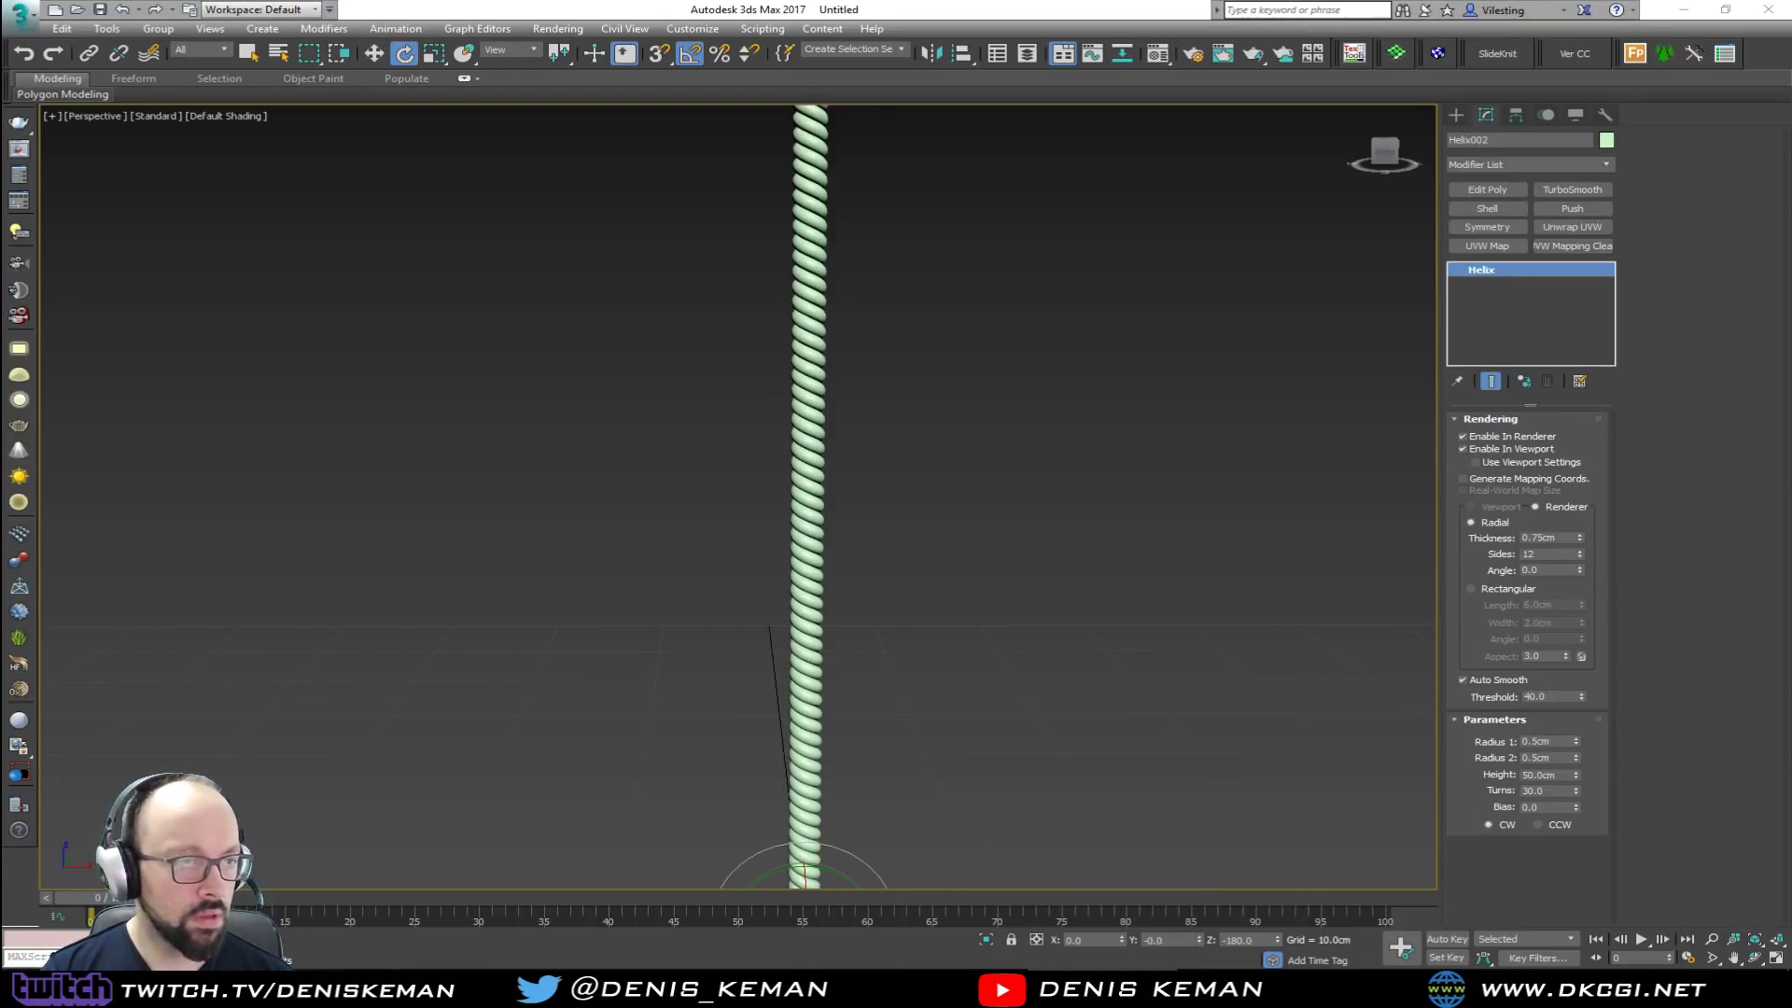
{"action": "left_click_drag", "start_coordinate": [2, 104], "coordinate": [747, 106]}
{"action": "scroll", "coordinate": [425, 407], "scroll_direction": "up", "scroll_amount": 4}
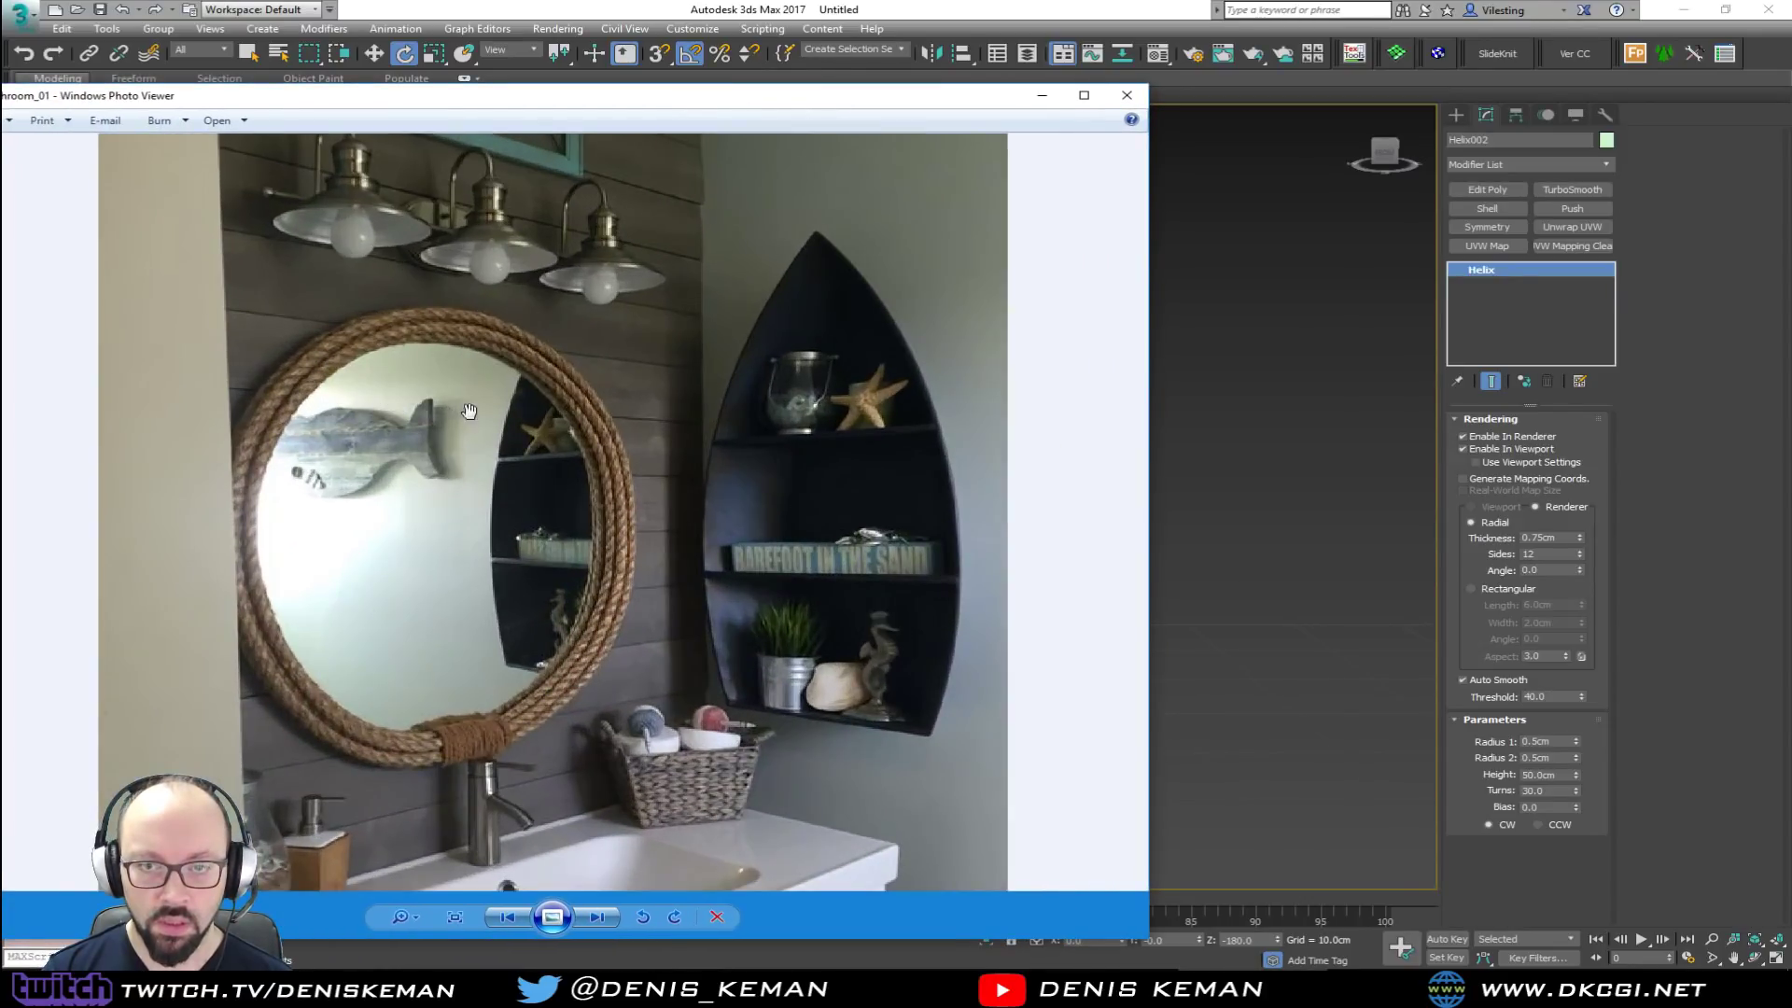
{"action": "scroll", "coordinate": [462, 407], "scroll_direction": "up", "scroll_amount": 1}
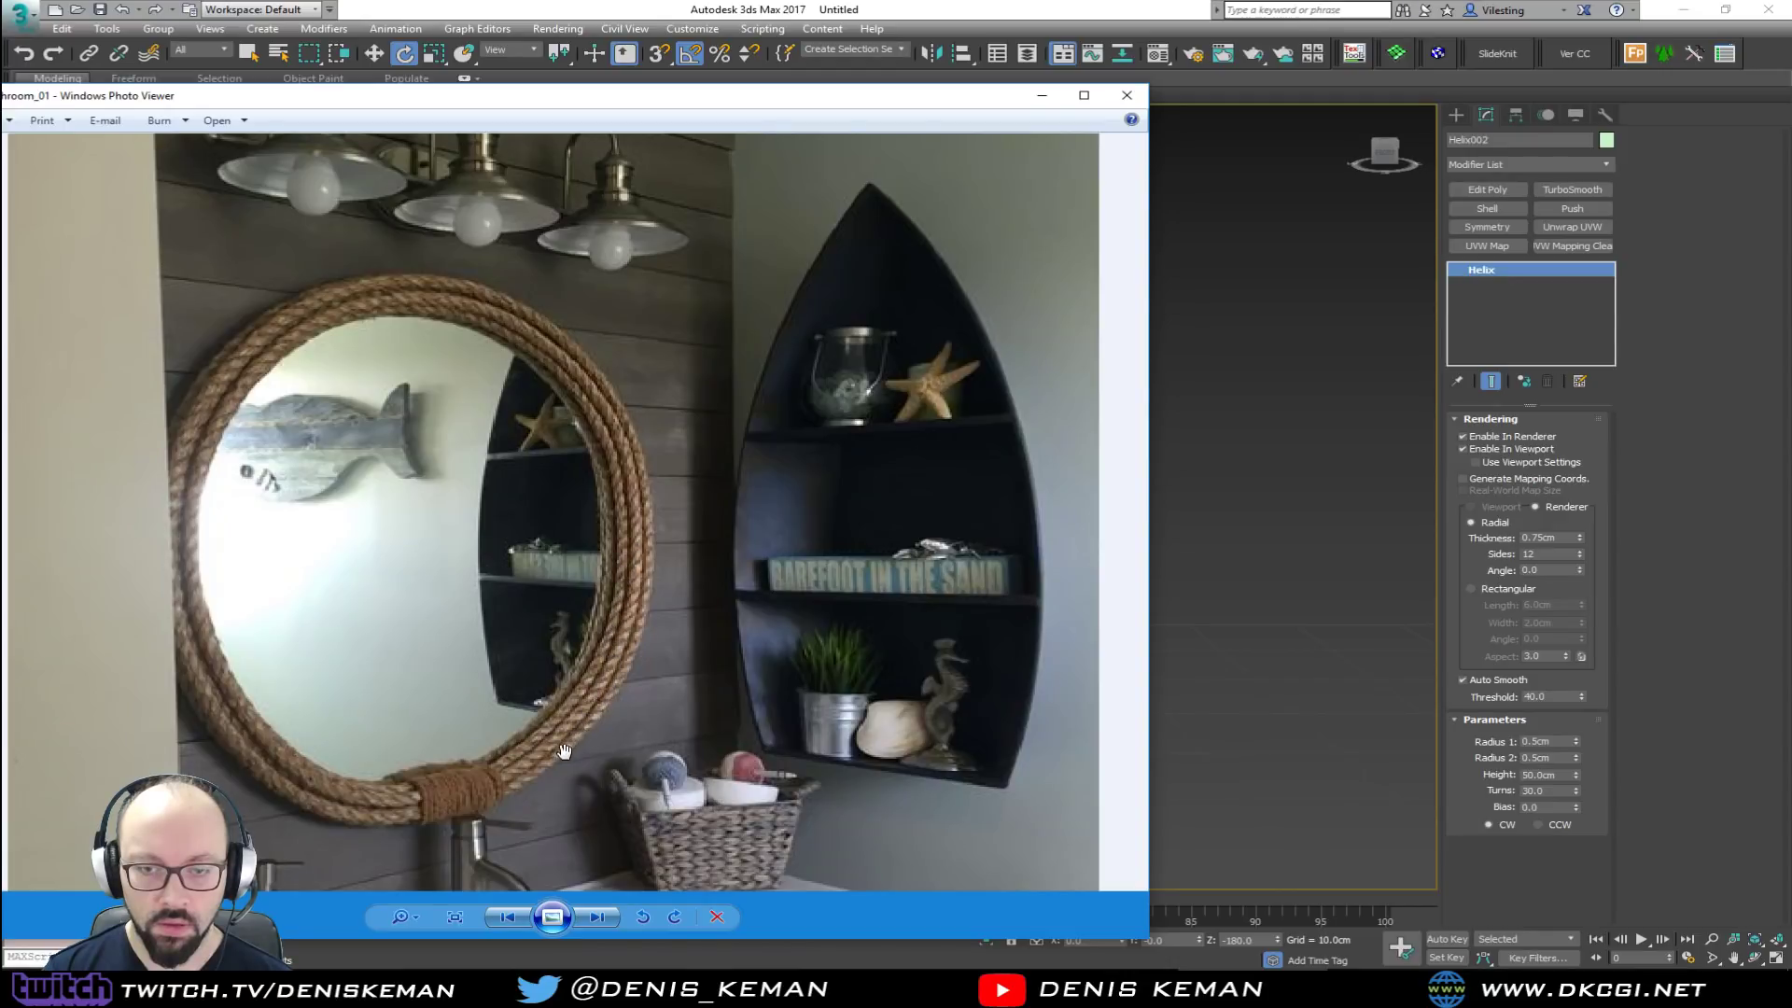
{"action": "left_click_drag", "start_coordinate": [745, 106], "coordinate": [2, 101]}
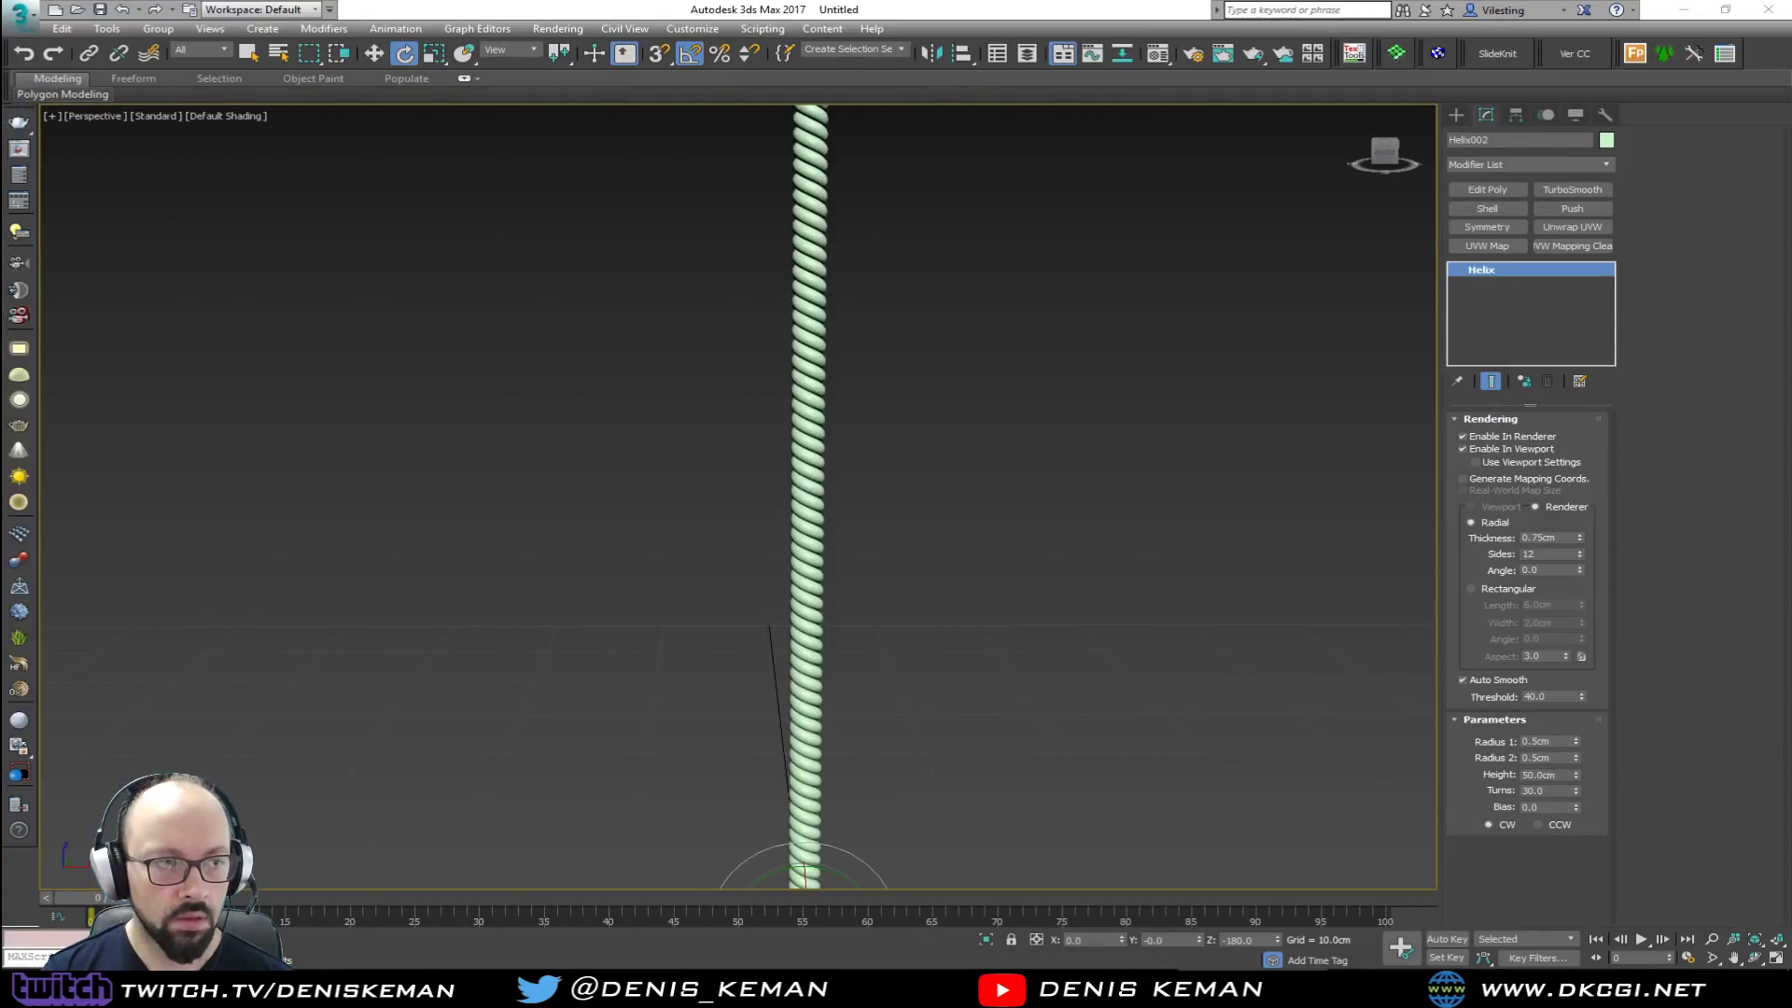
{"action": "middle_click_drag", "start_coordinate": [803, 312], "coordinate": [801, 392]}
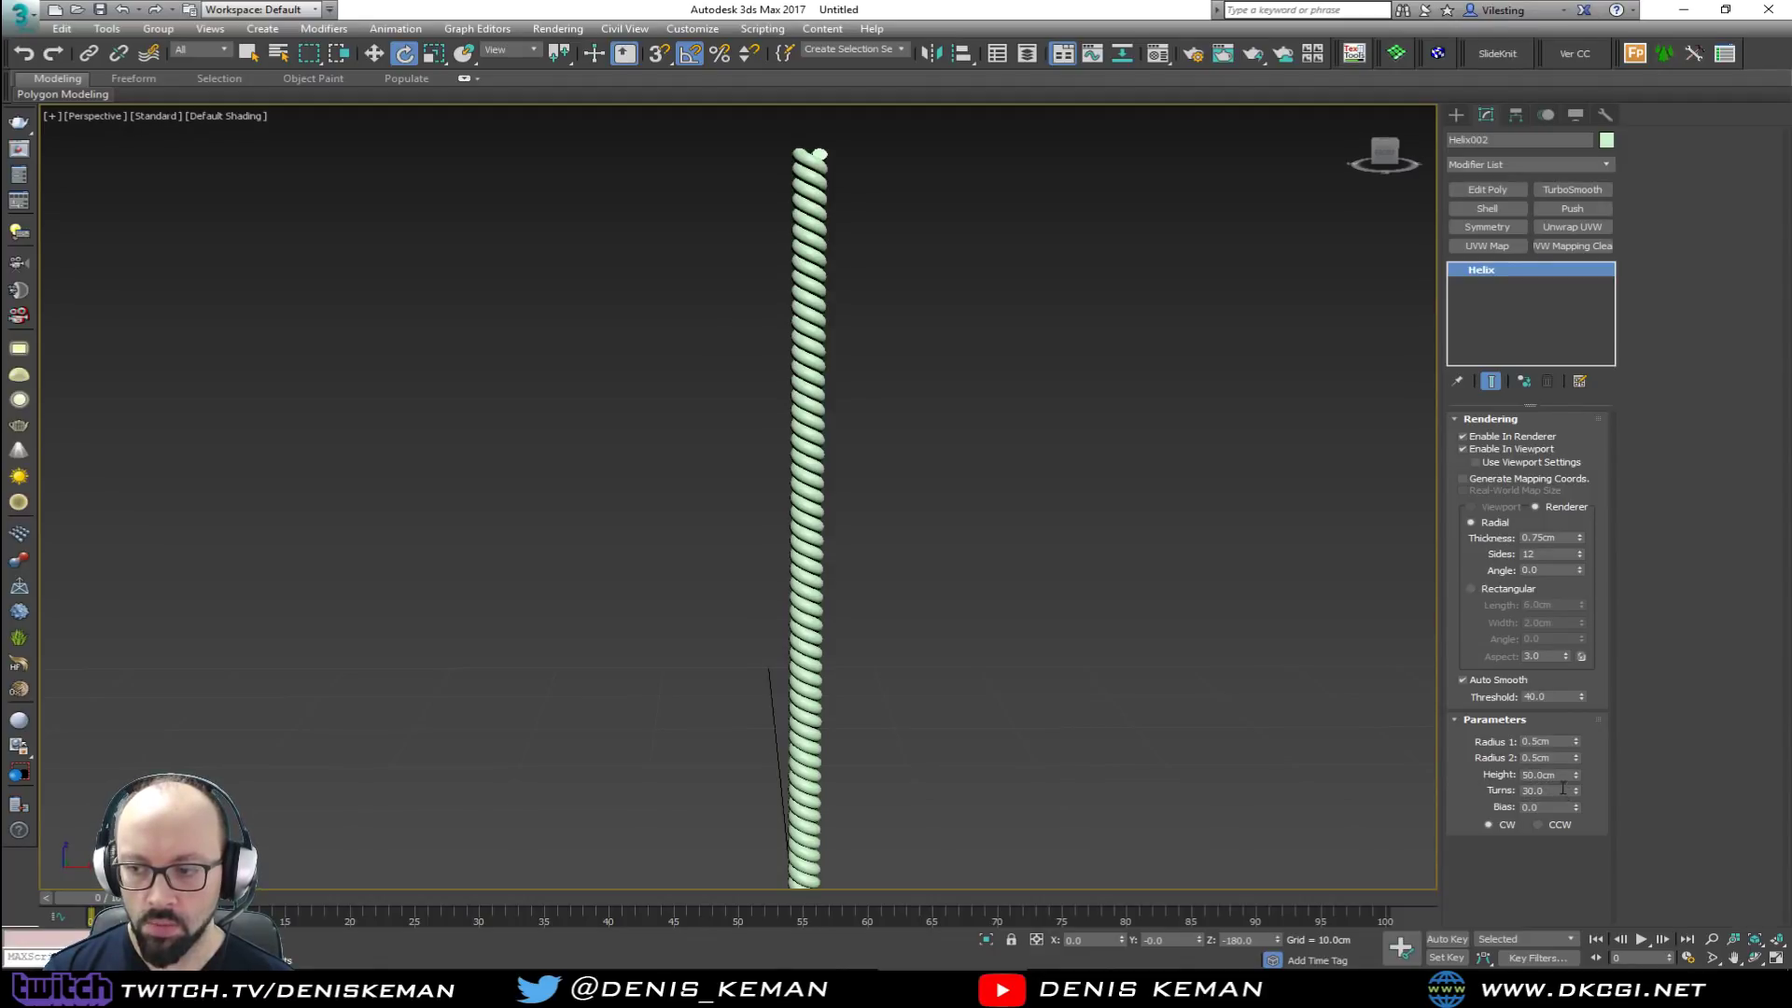
Step: Set the helix height to 100 cm and increase the strands' radial thickness to 1.16 cm
{"action": "left_click_drag", "start_coordinate": [1561, 776], "coordinate": [1514, 771]}
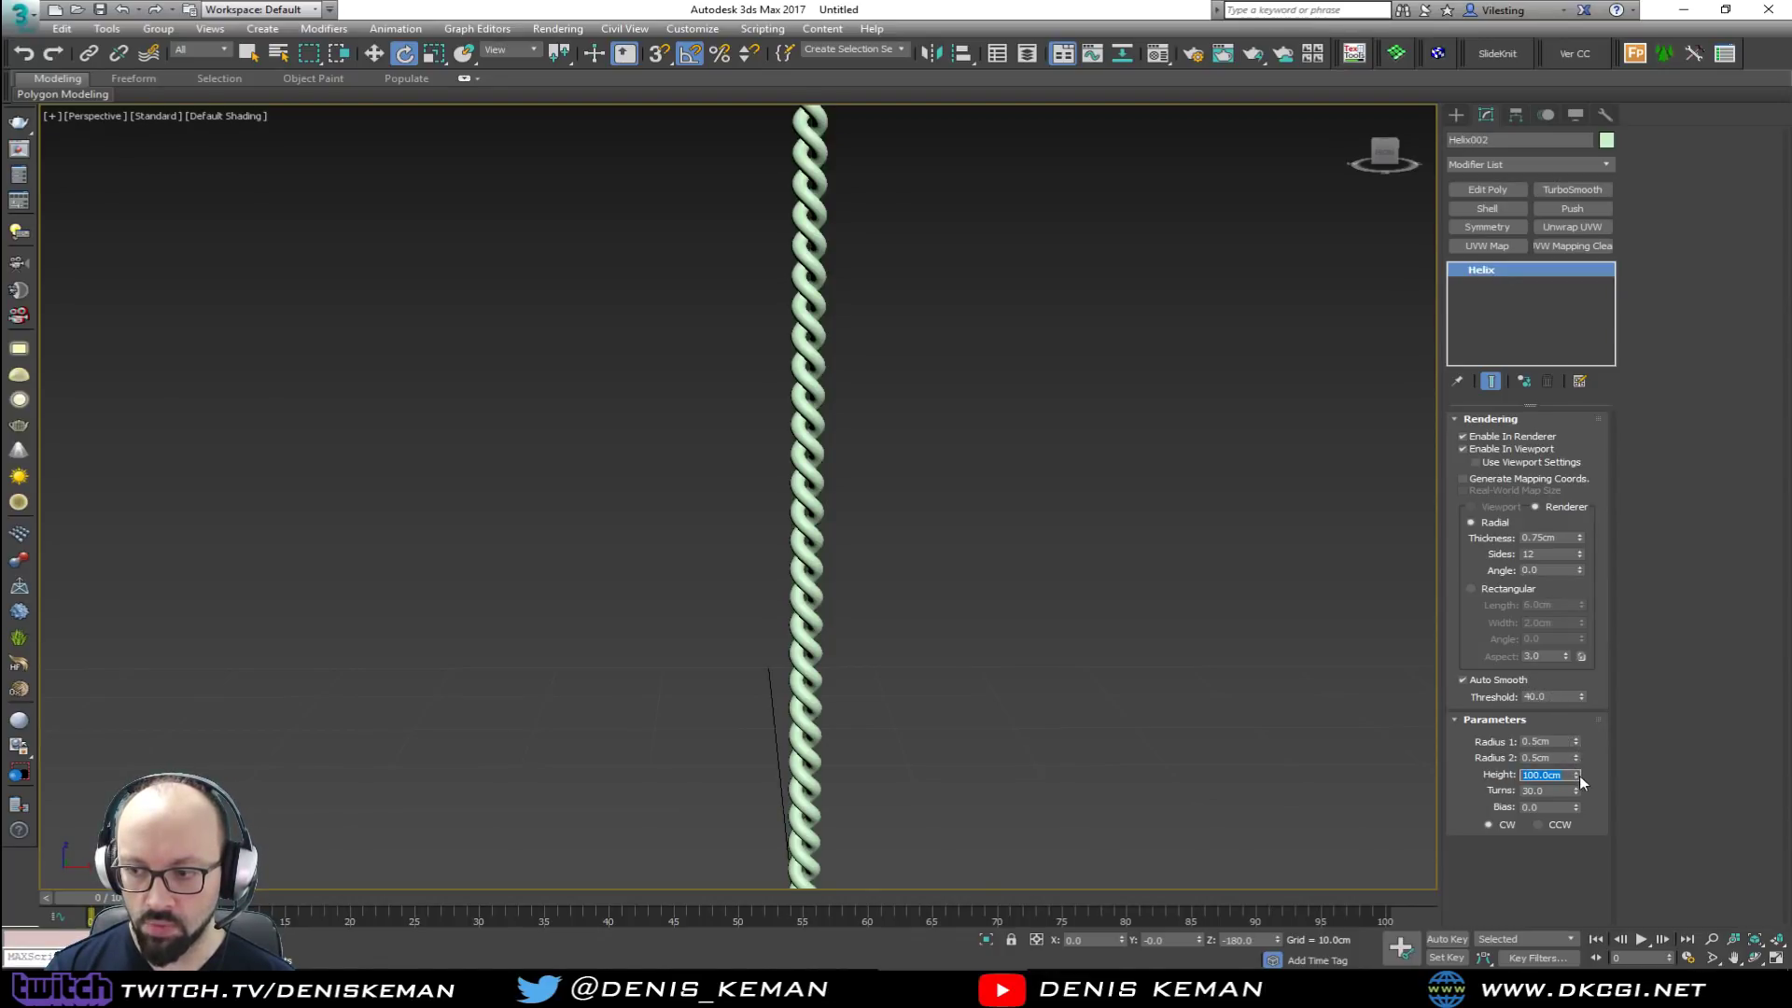
{"action": "left_click_drag", "start_coordinate": [1581, 538], "coordinate": [1582, 501]}
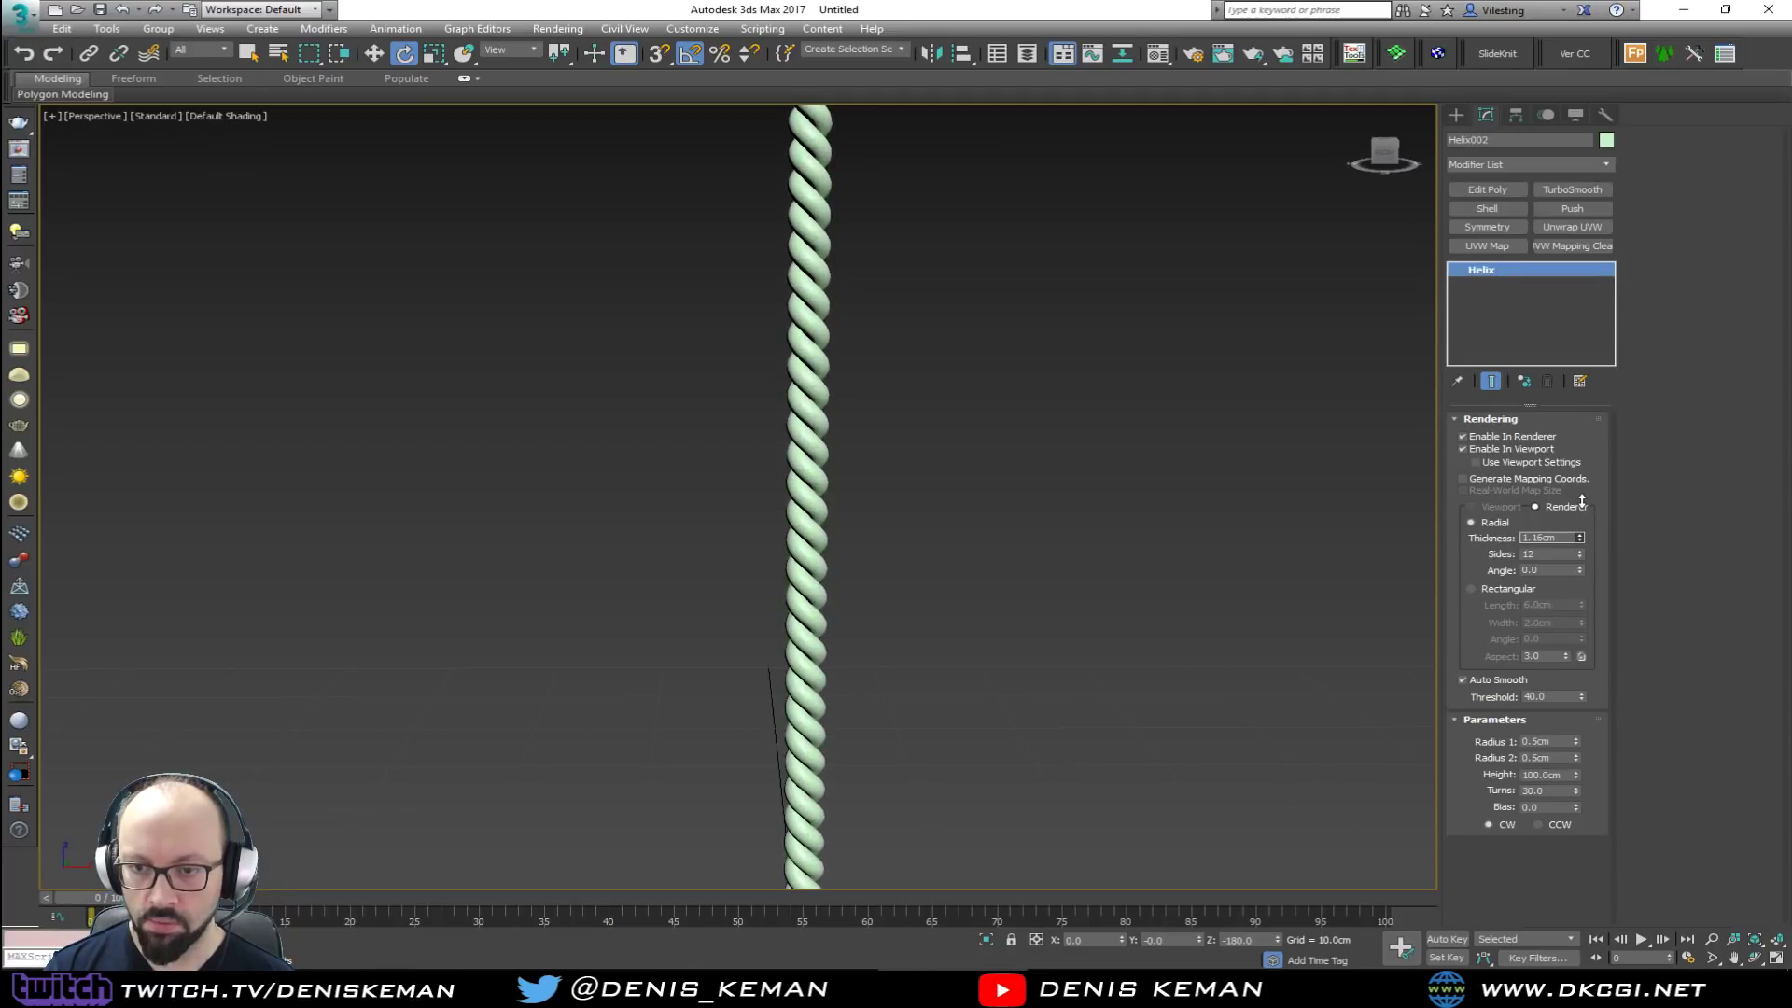
{"action": "scroll", "coordinate": [913, 584], "scroll_direction": "down", "scroll_amount": 5}
{"action": "scroll", "coordinate": [914, 592], "scroll_direction": "up", "scroll_amount": 3}
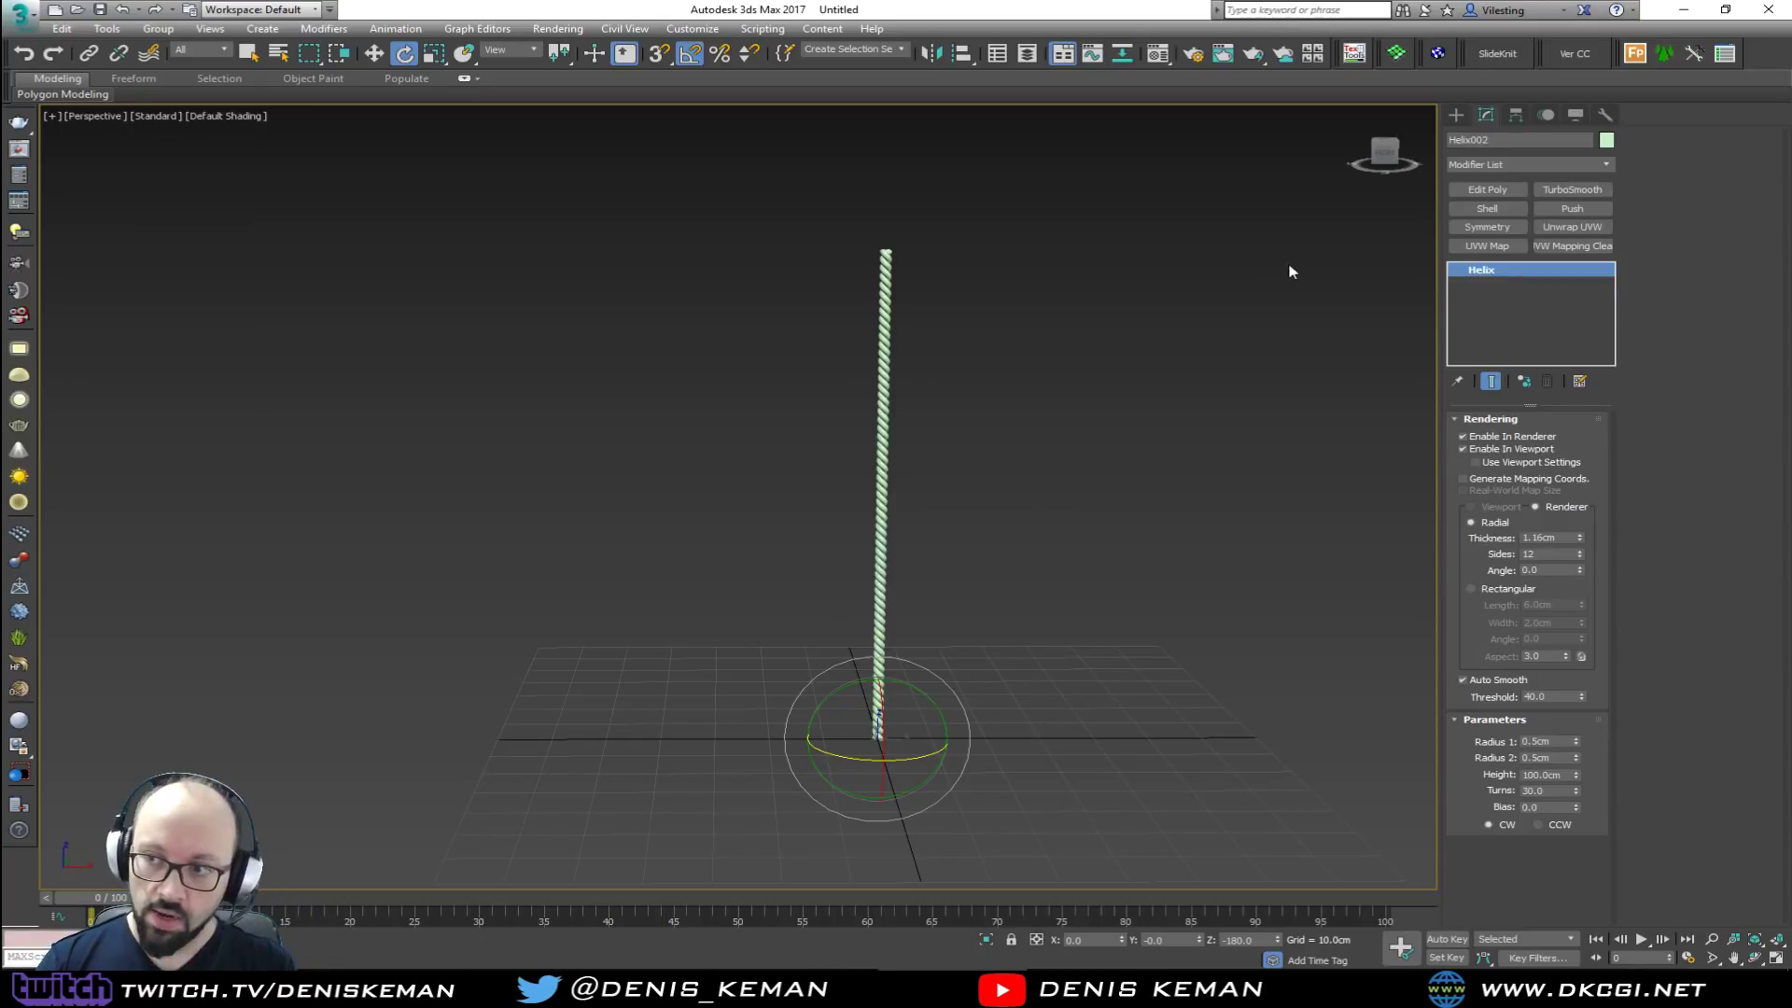
Step: Try bending the instanced helices 360 degrees on the Z axis with a Bend modifier, and remove the modifier
{"action": "left_click", "coordinate": [1496, 165]}
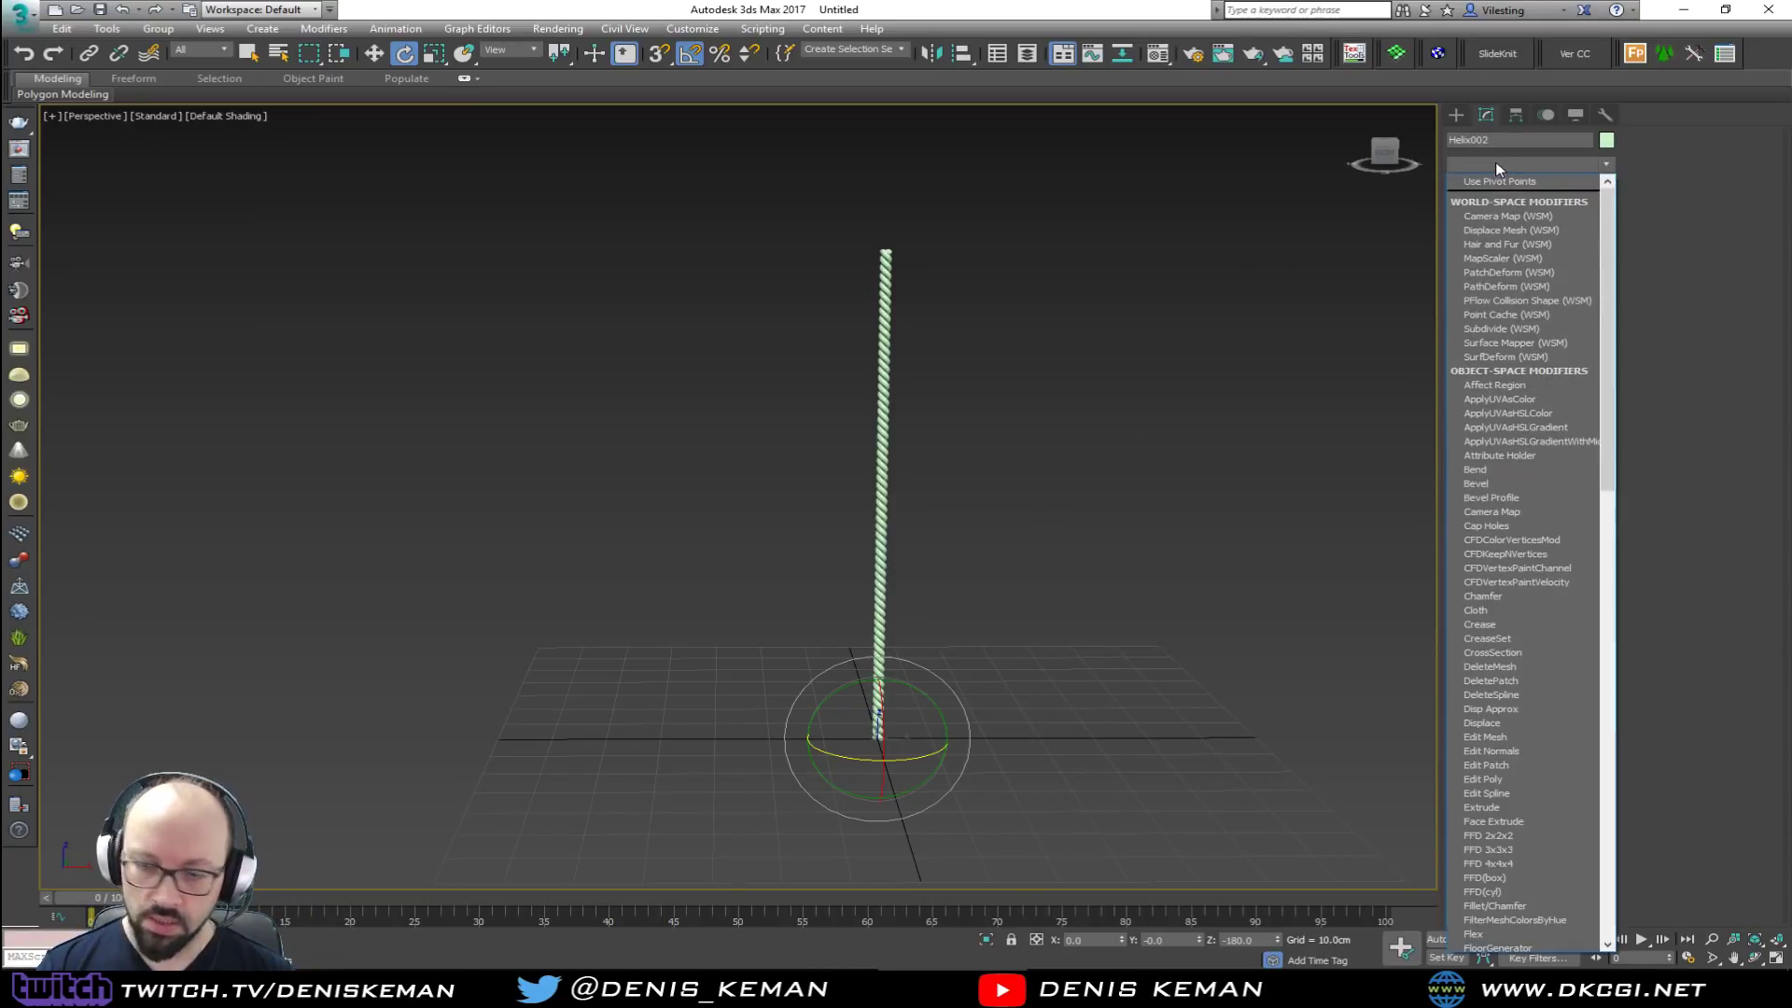
{"action": "key", "text": "b"}
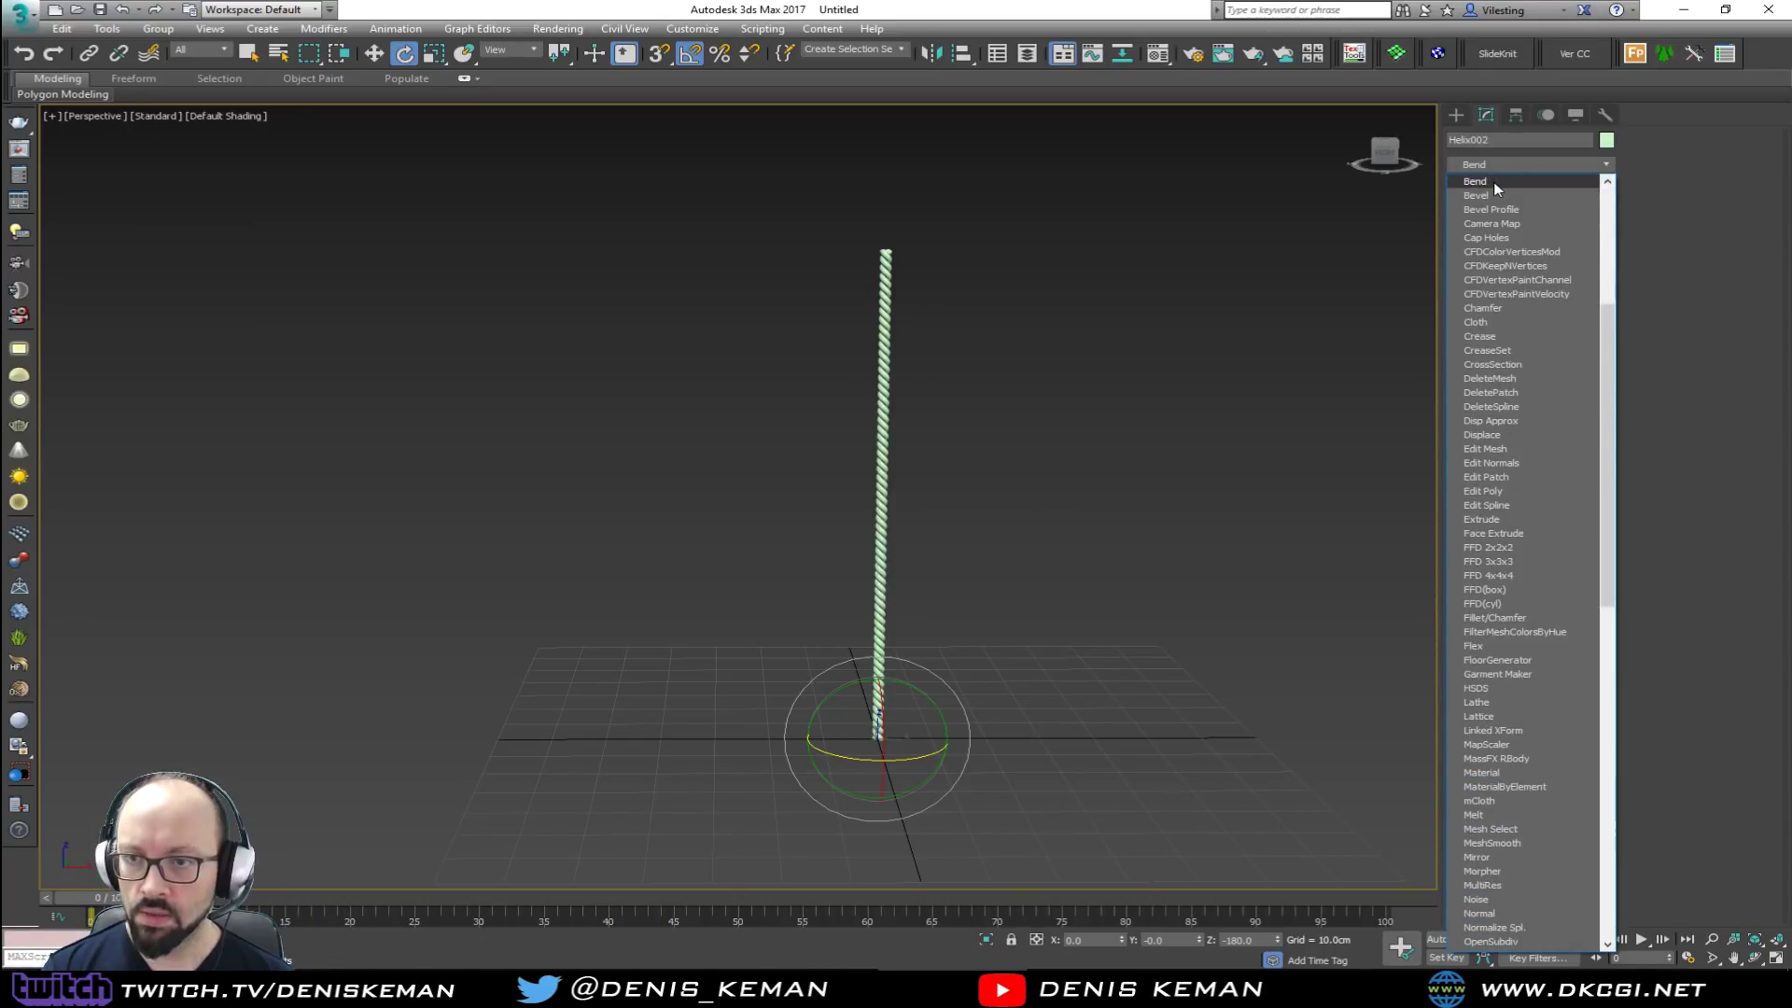
{"action": "left_click", "coordinate": [1495, 182]}
{"action": "double_click", "coordinate": [1545, 450]}
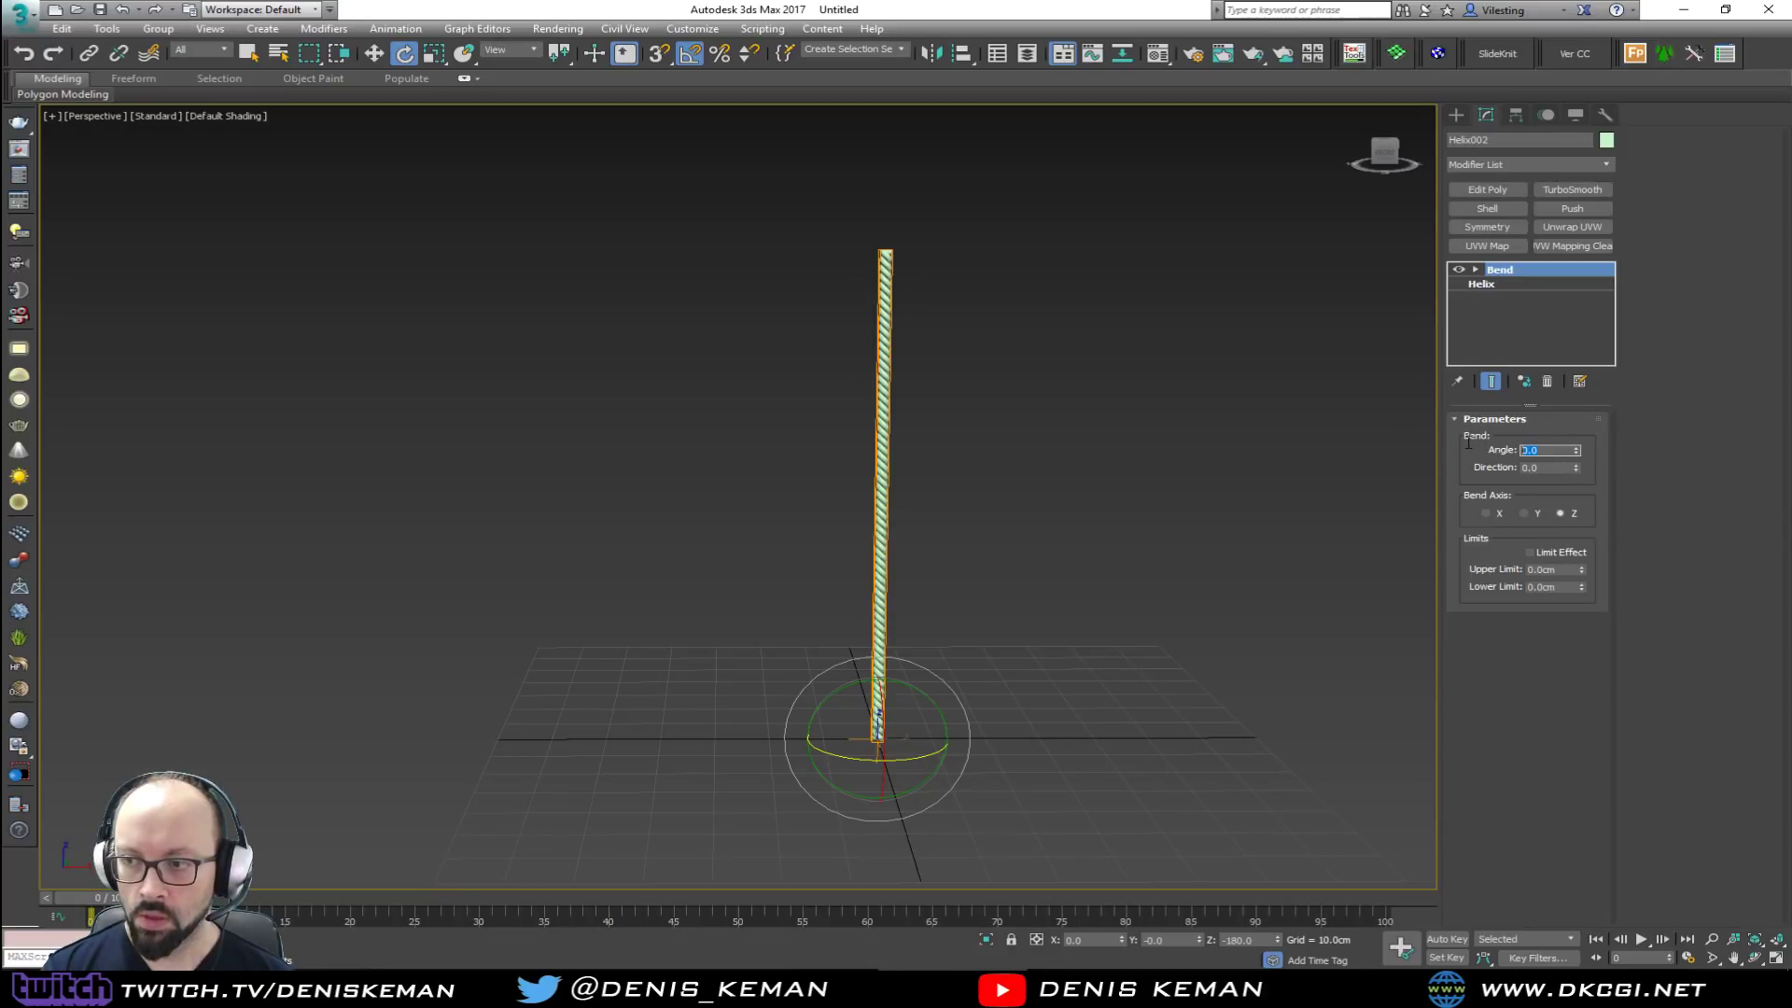
{"action": "type", "text": "360"}
{"action": "key", "text": "Return"}
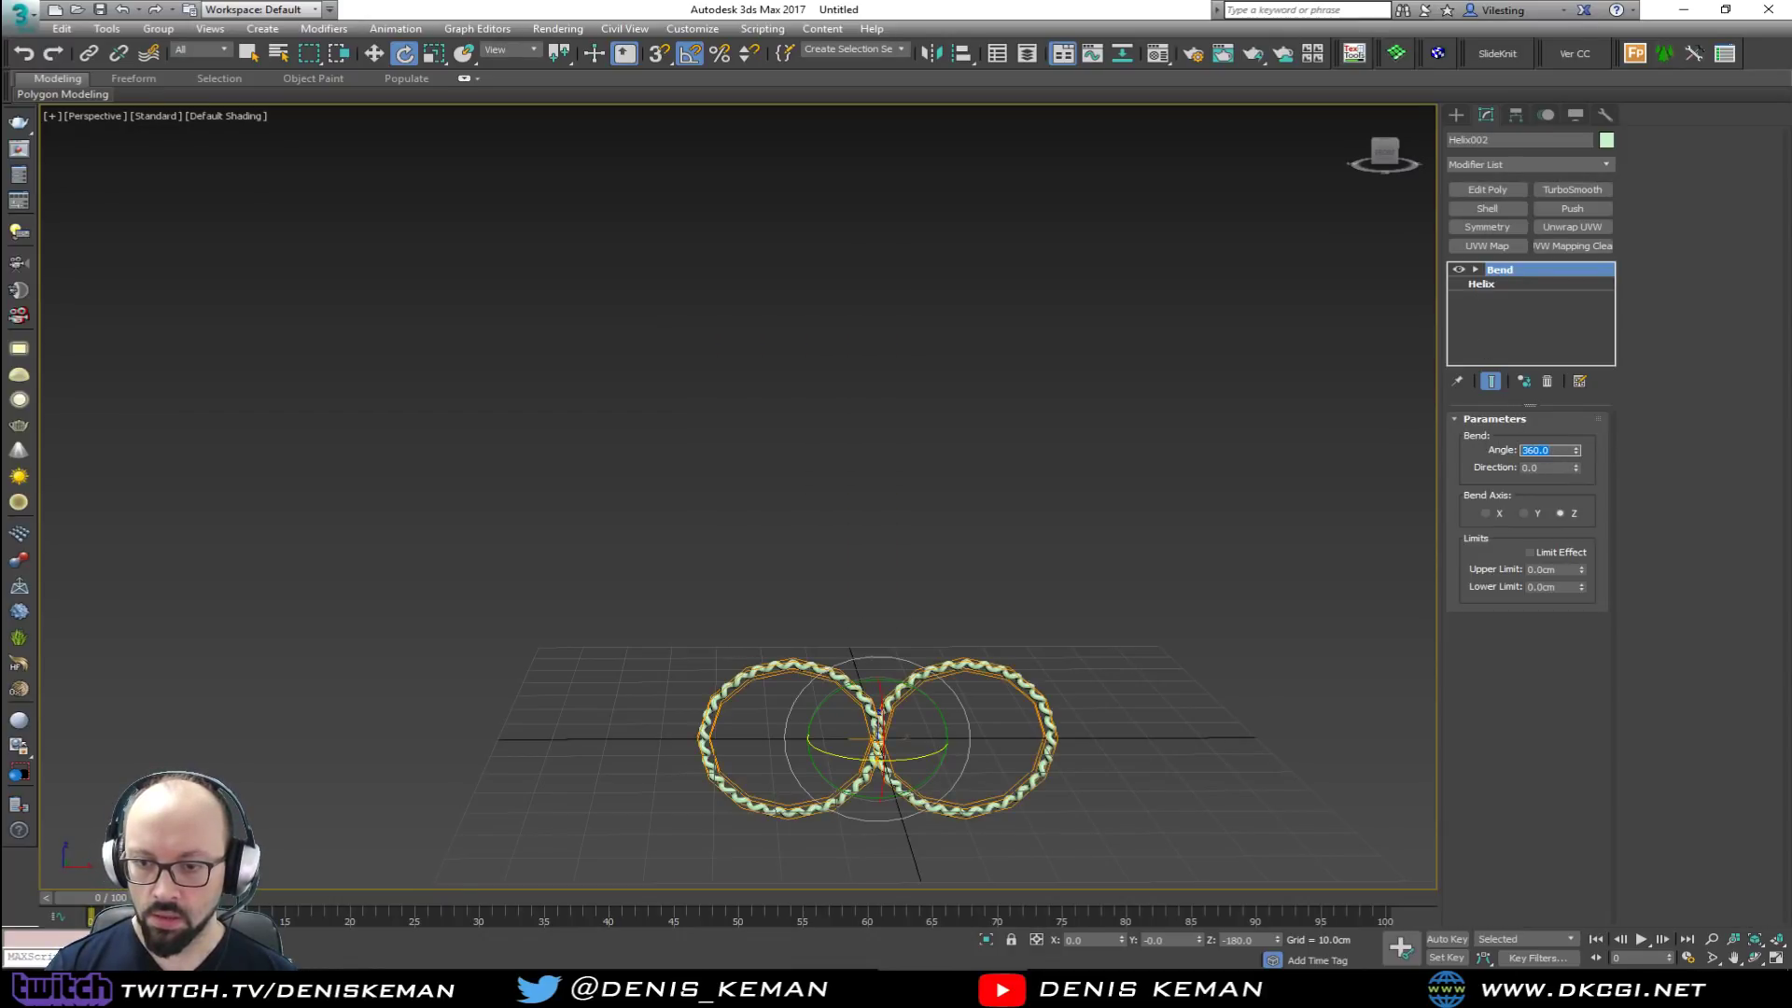
{"action": "scroll", "coordinate": [821, 712], "scroll_direction": "up", "scroll_amount": 4}
{"action": "middle_click_drag", "start_coordinate": [872, 674], "coordinate": [860, 697], "text": "alt"}
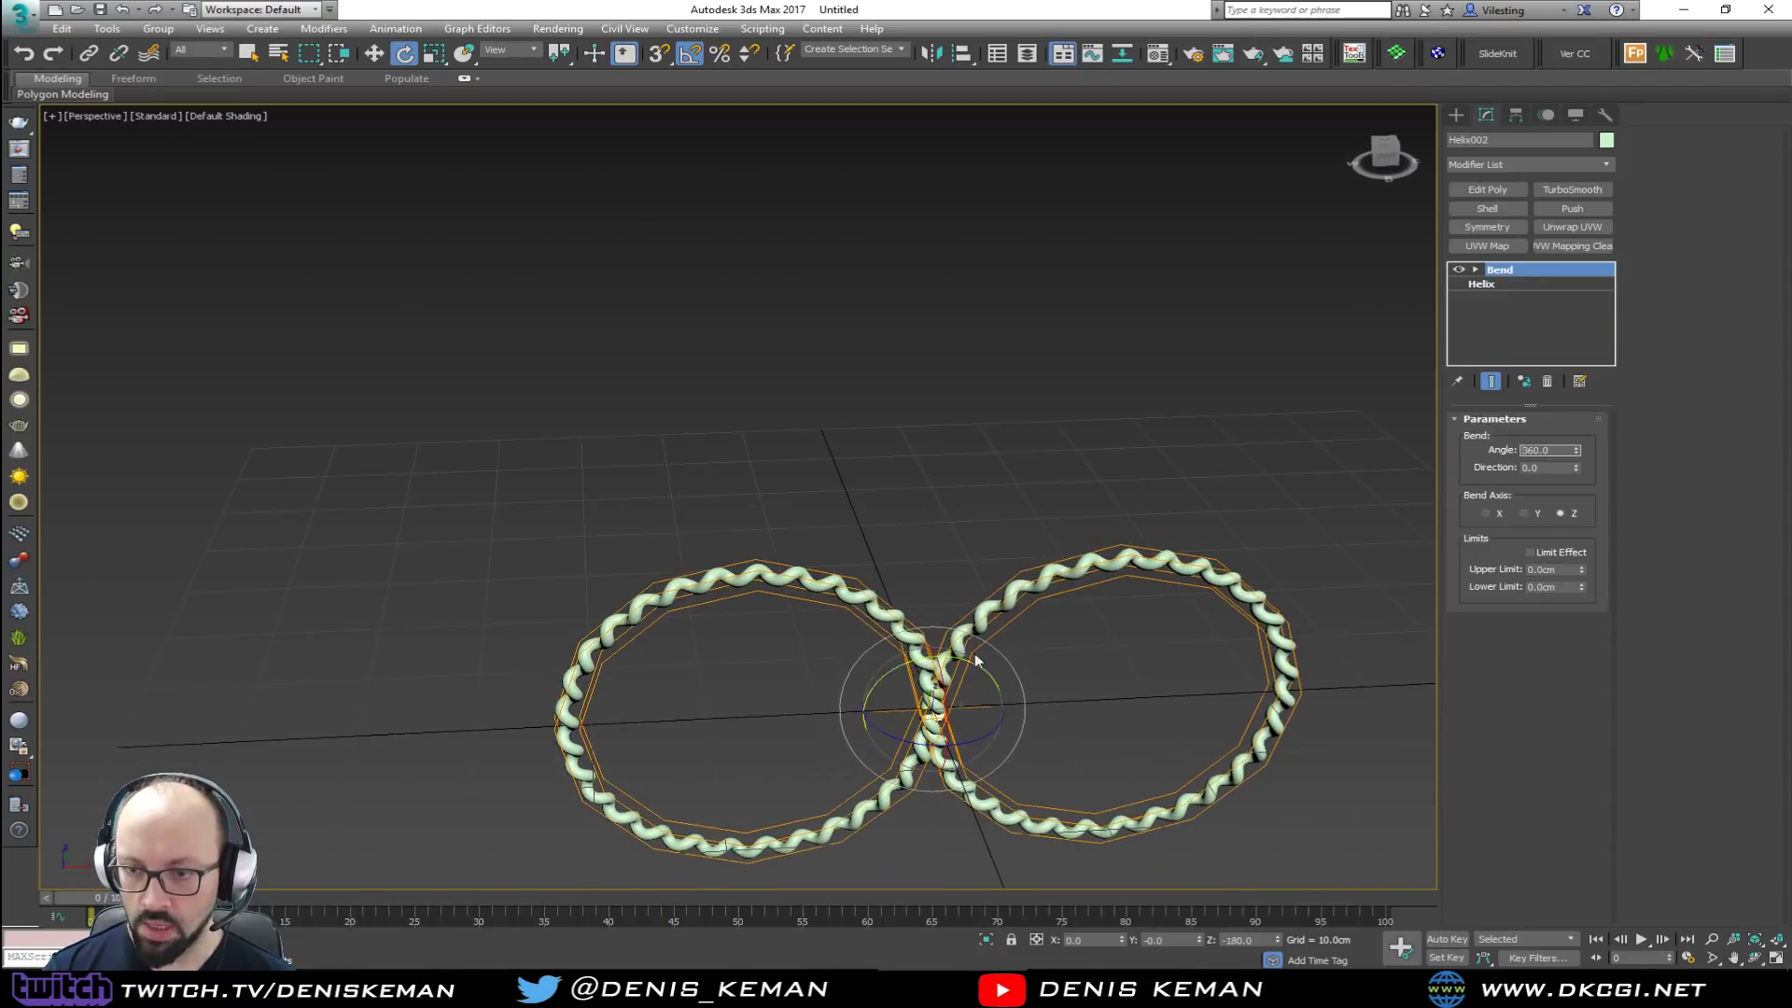
{"action": "left_click", "coordinate": [1550, 381]}
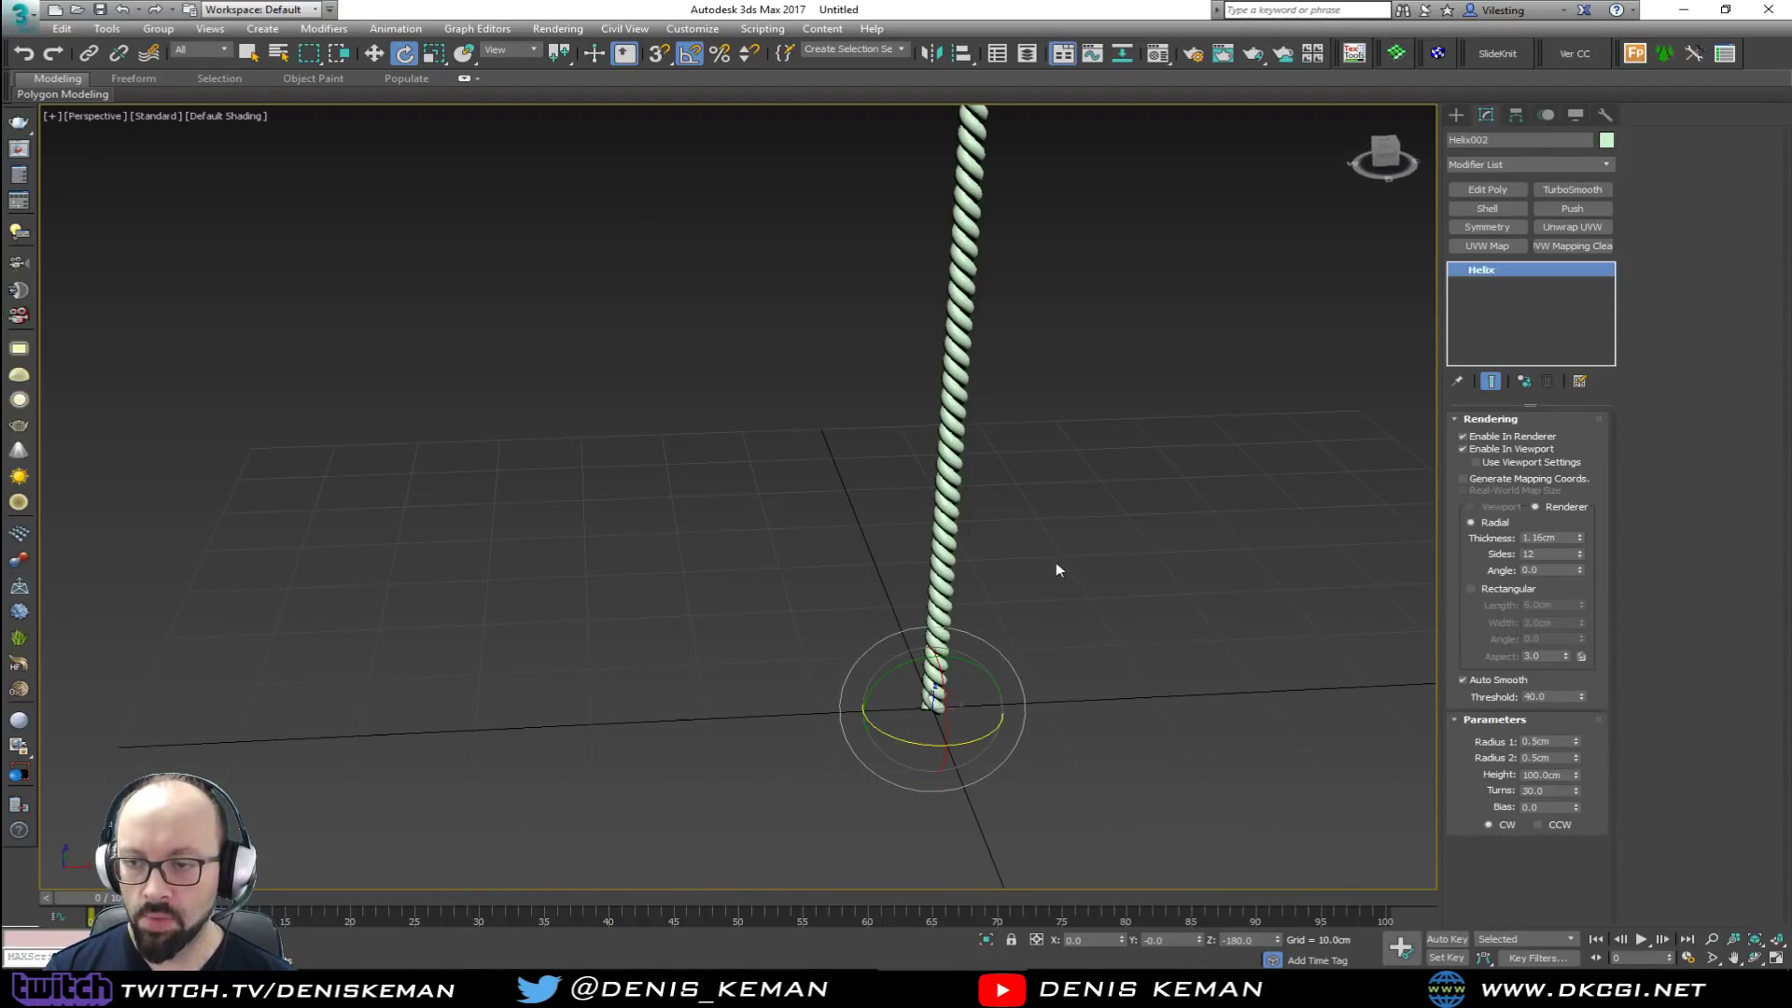
Step: Make the selected helix strand unique and add an Edit Poly modifier to it
{"action": "key", "text": "F3"}
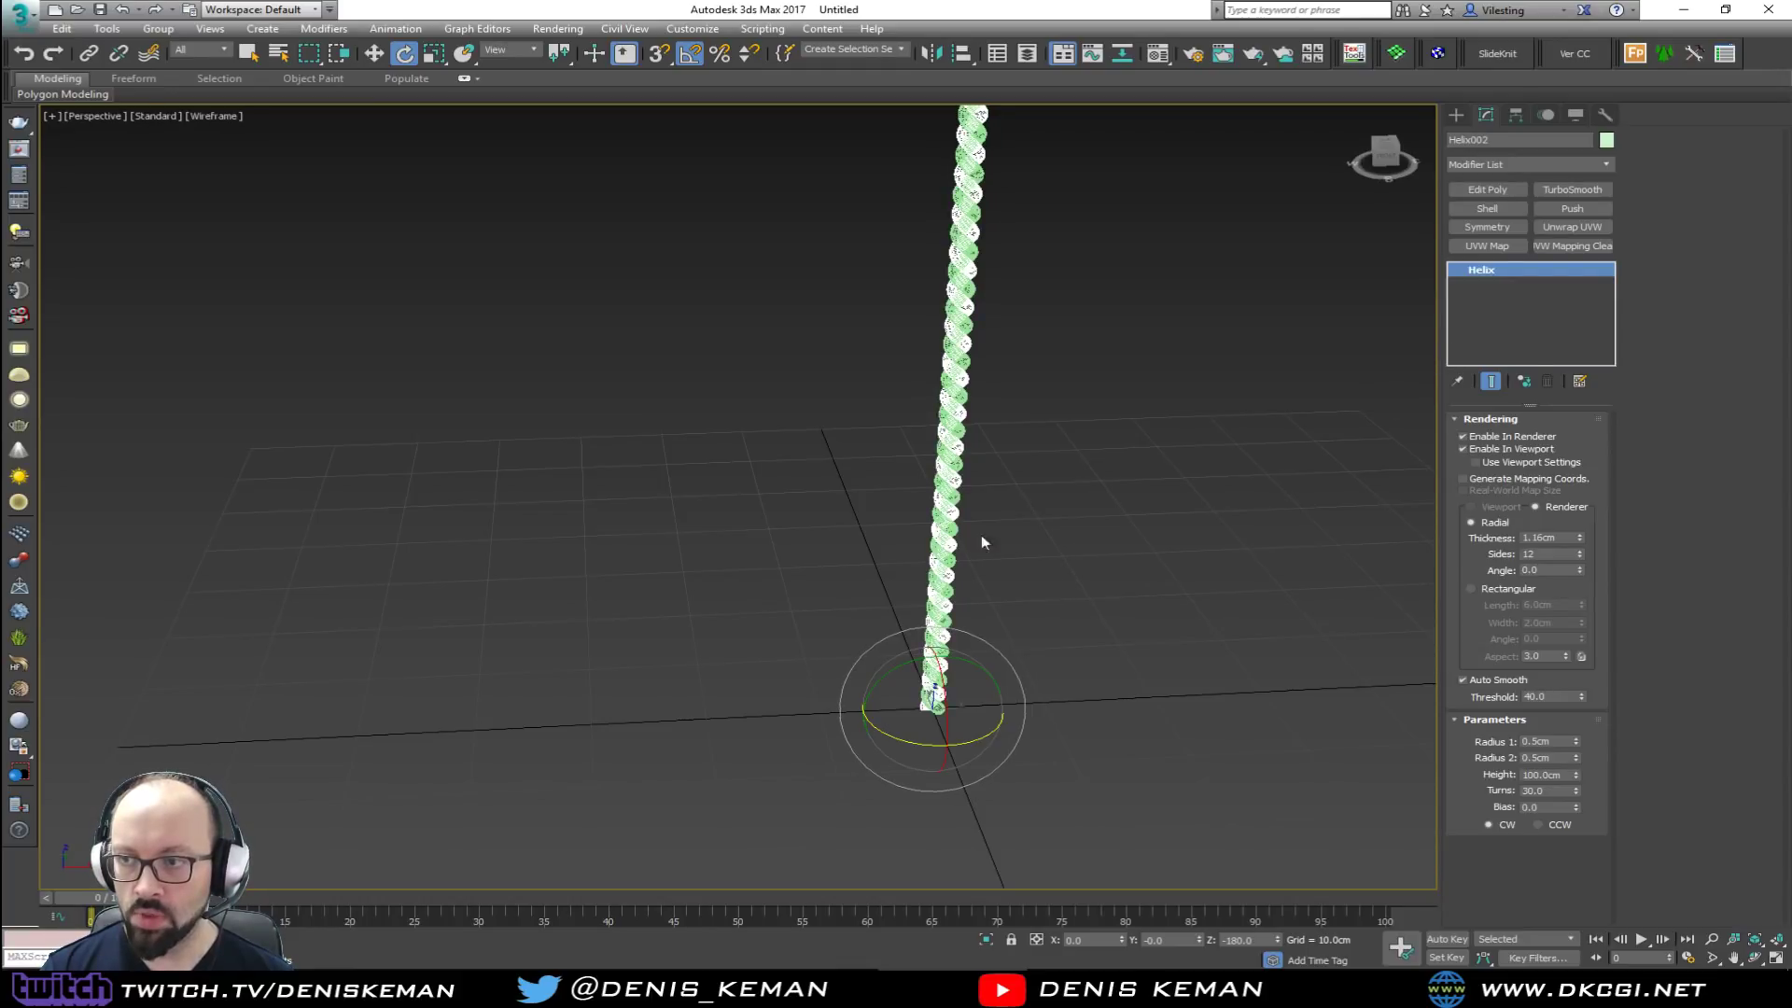
{"action": "left_click", "coordinate": [1523, 383]}
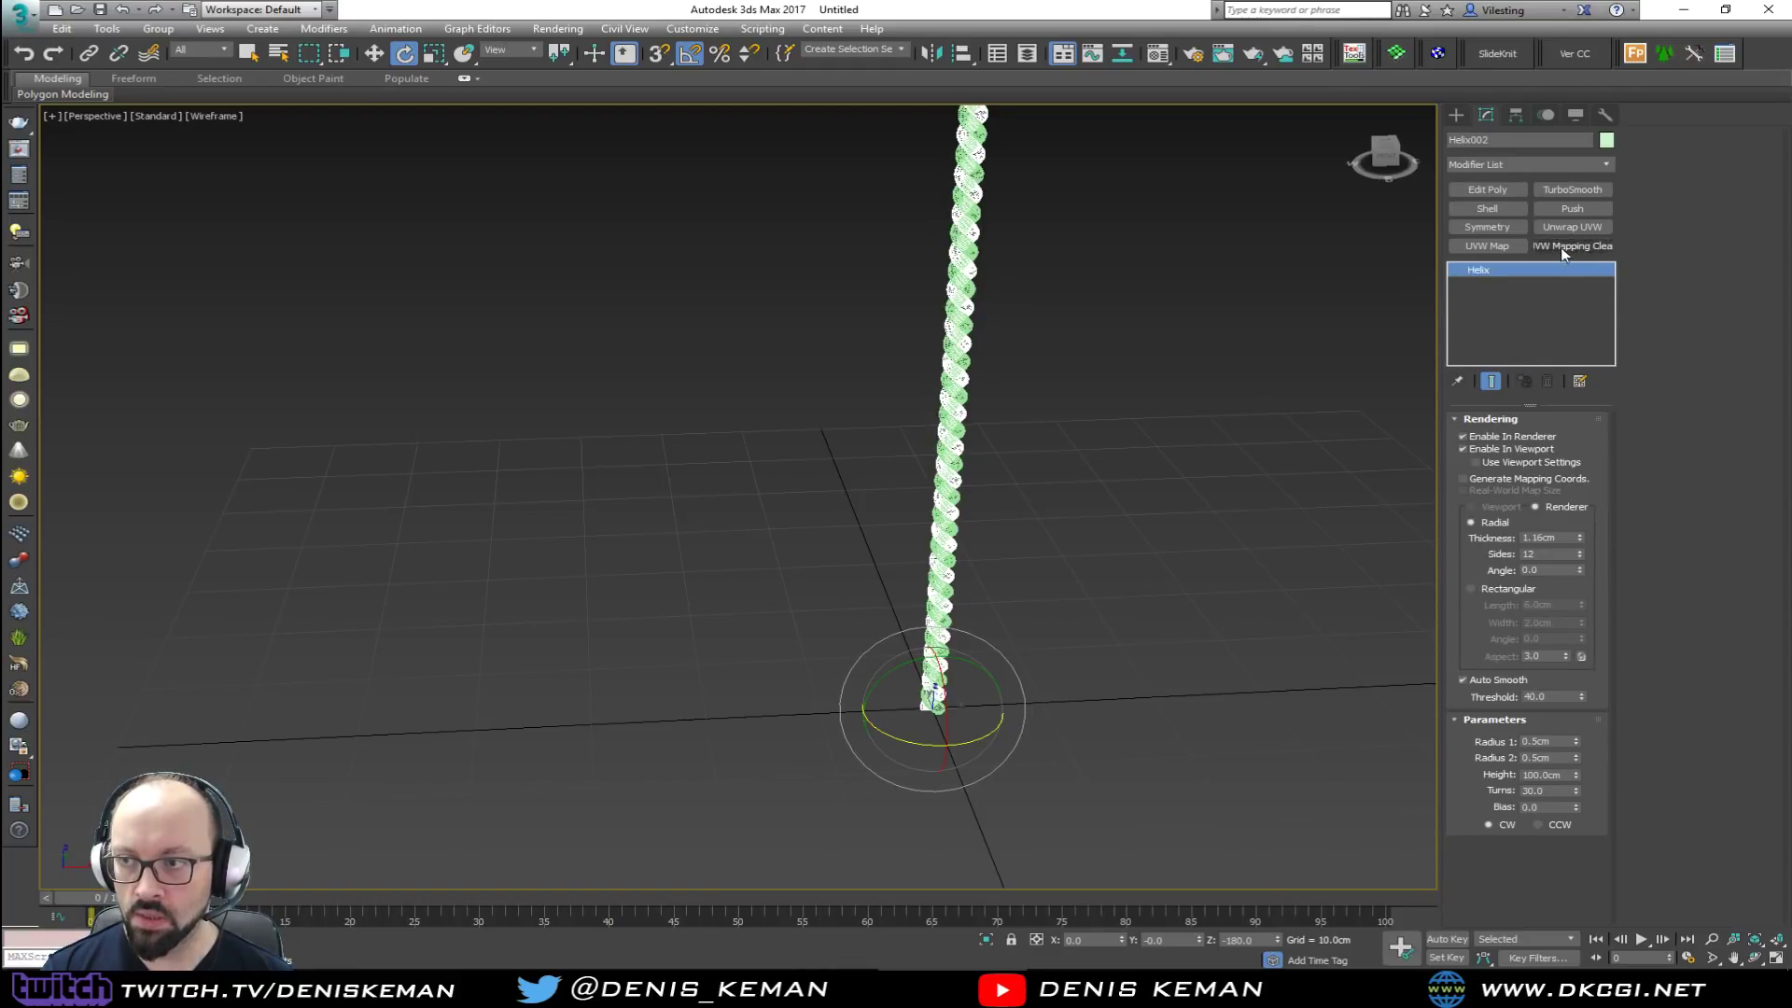
{"action": "middle_click_drag", "start_coordinate": [1215, 224], "coordinate": [979, 417], "text": "alt"}
{"action": "middle_click_drag", "start_coordinate": [927, 290], "coordinate": [1204, 280], "text": "alt"}
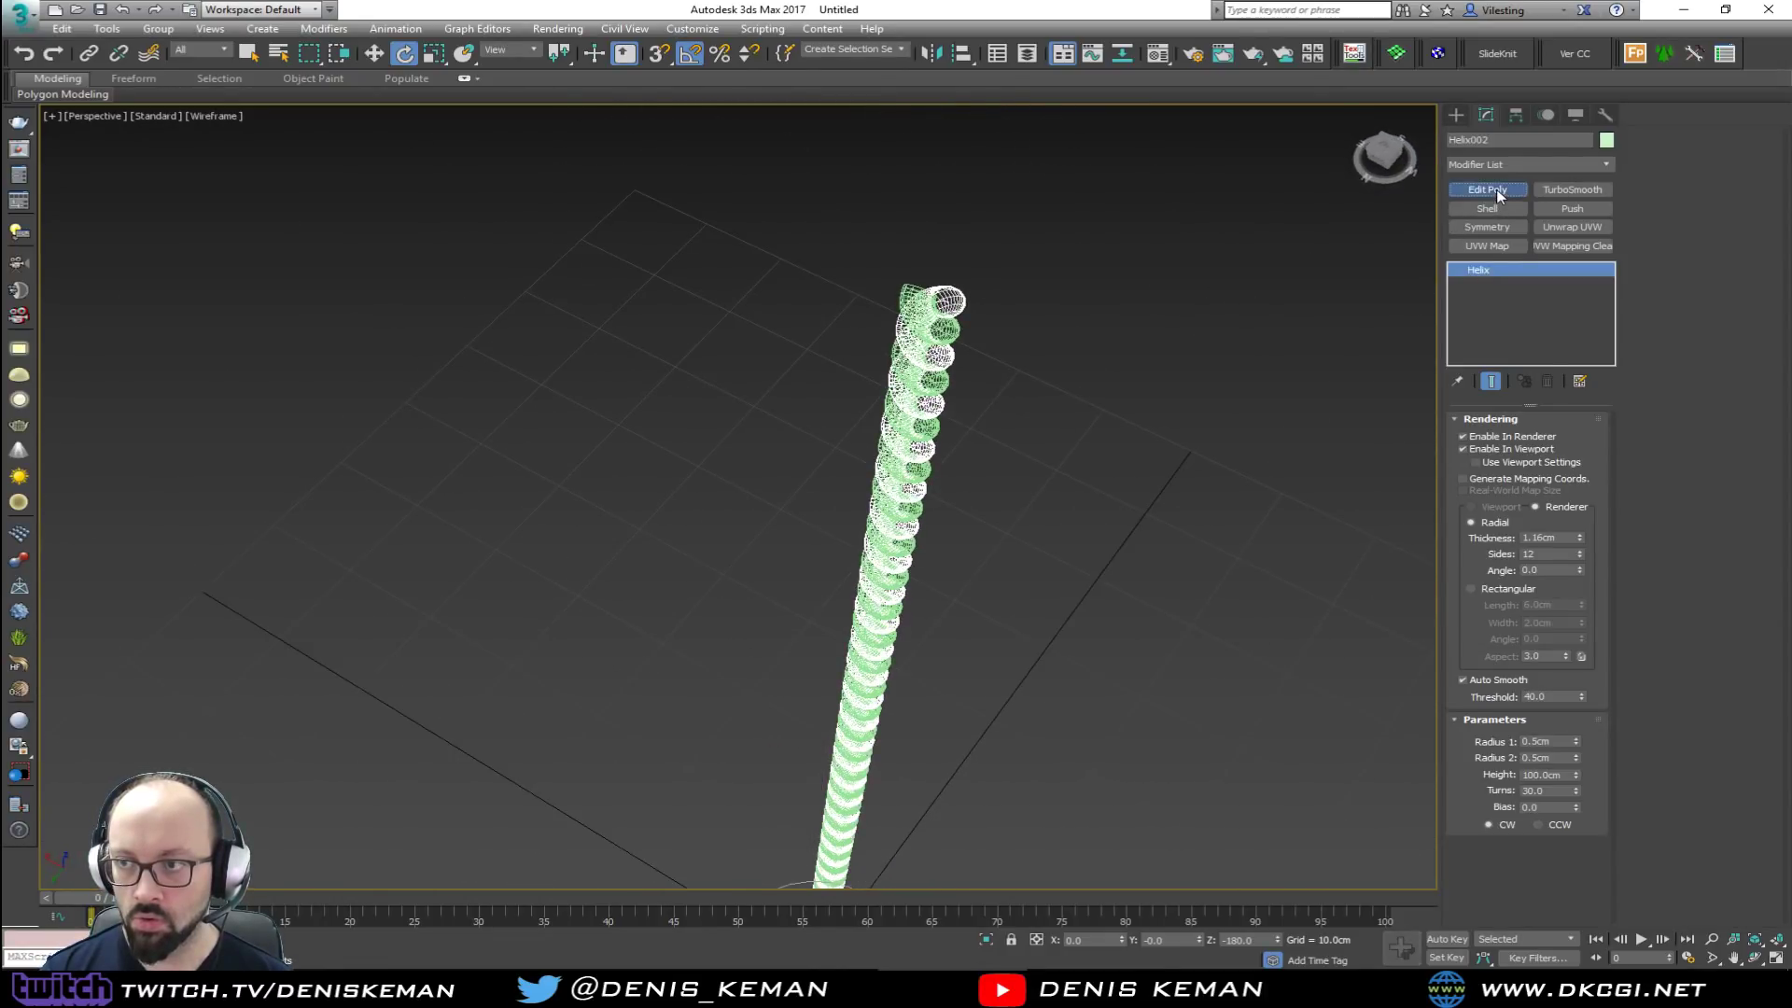
{"action": "left_click", "coordinate": [1487, 189]}
Step: Delete the large cap polygon closing the upper end of the selected strand
{"action": "scroll", "coordinate": [934, 306], "scroll_direction": "up", "scroll_amount": 3}
{"action": "key", "text": "F3"}
{"action": "key", "text": "4"}
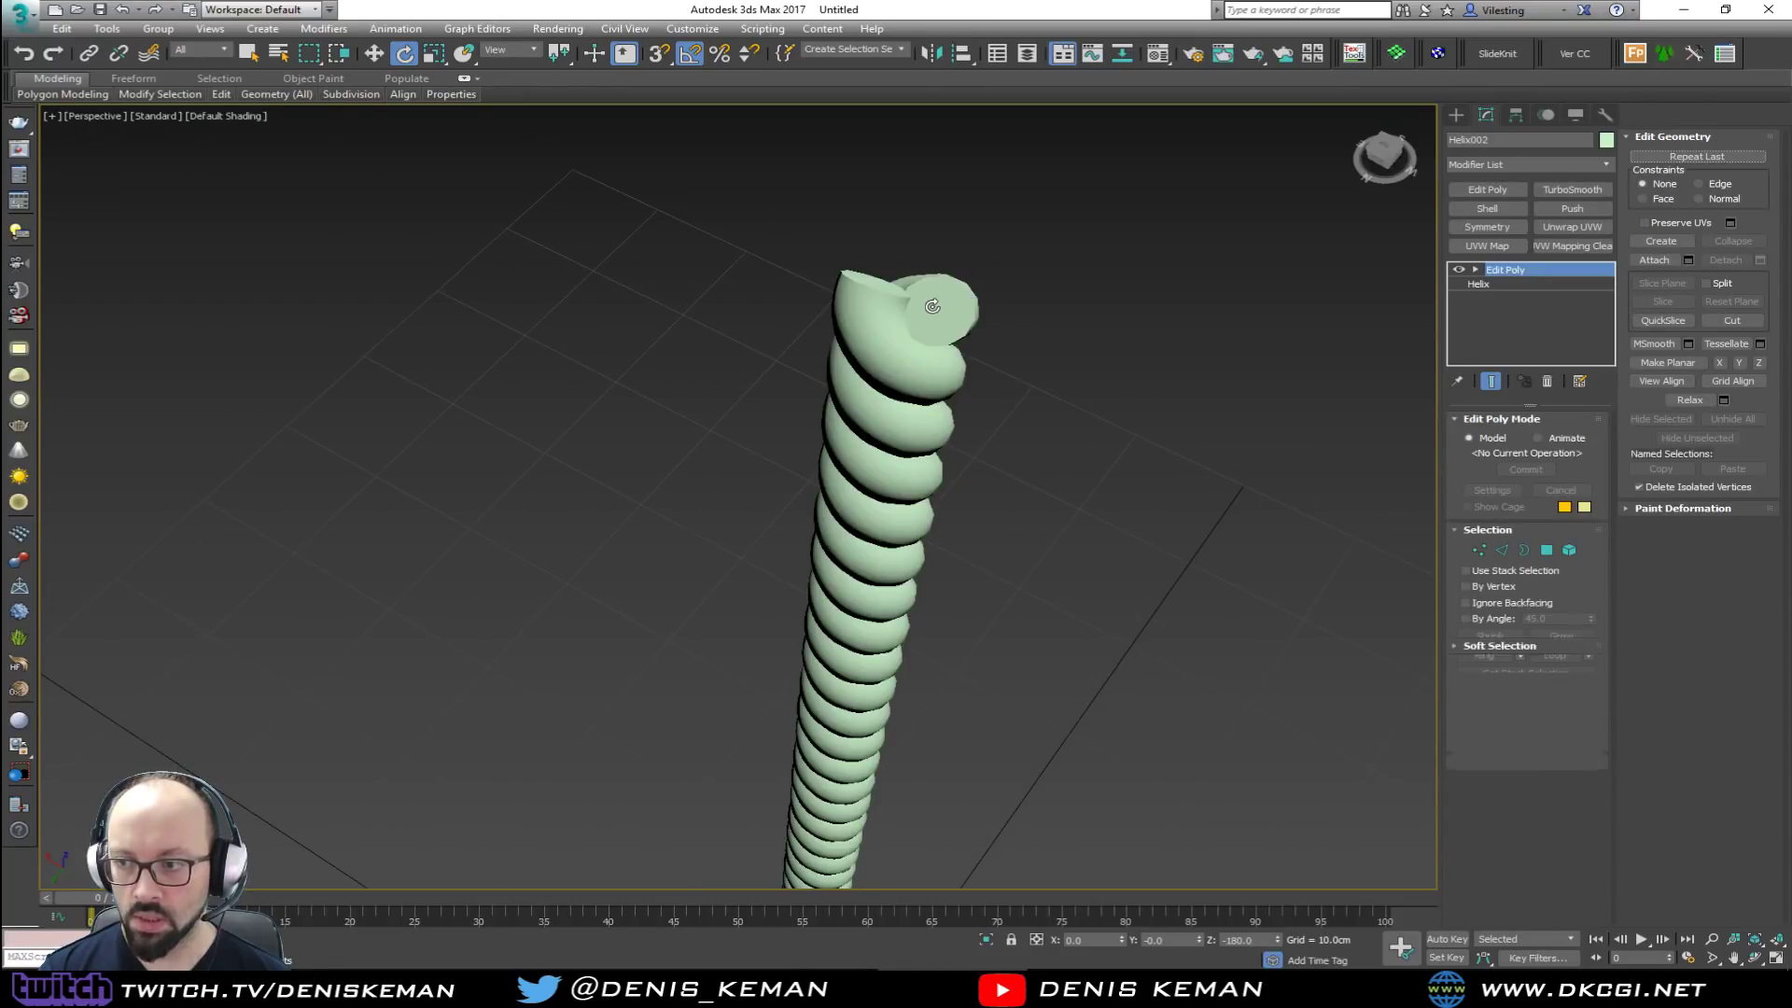
{"action": "left_click", "coordinate": [934, 305]}
{"action": "scroll", "coordinate": [933, 344], "scroll_direction": "up", "scroll_amount": 3}
{"action": "key", "text": "Delete"}
Step: Delete the leftover sliver polygons around the rim of the same strand's upper end
{"action": "scroll", "coordinate": [933, 336], "scroll_direction": "down", "scroll_amount": 5}
{"action": "scroll", "coordinate": [933, 322], "scroll_direction": "up", "scroll_amount": 7}
{"action": "left_click", "coordinate": [933, 318]}
{"action": "key", "text": "F3"}
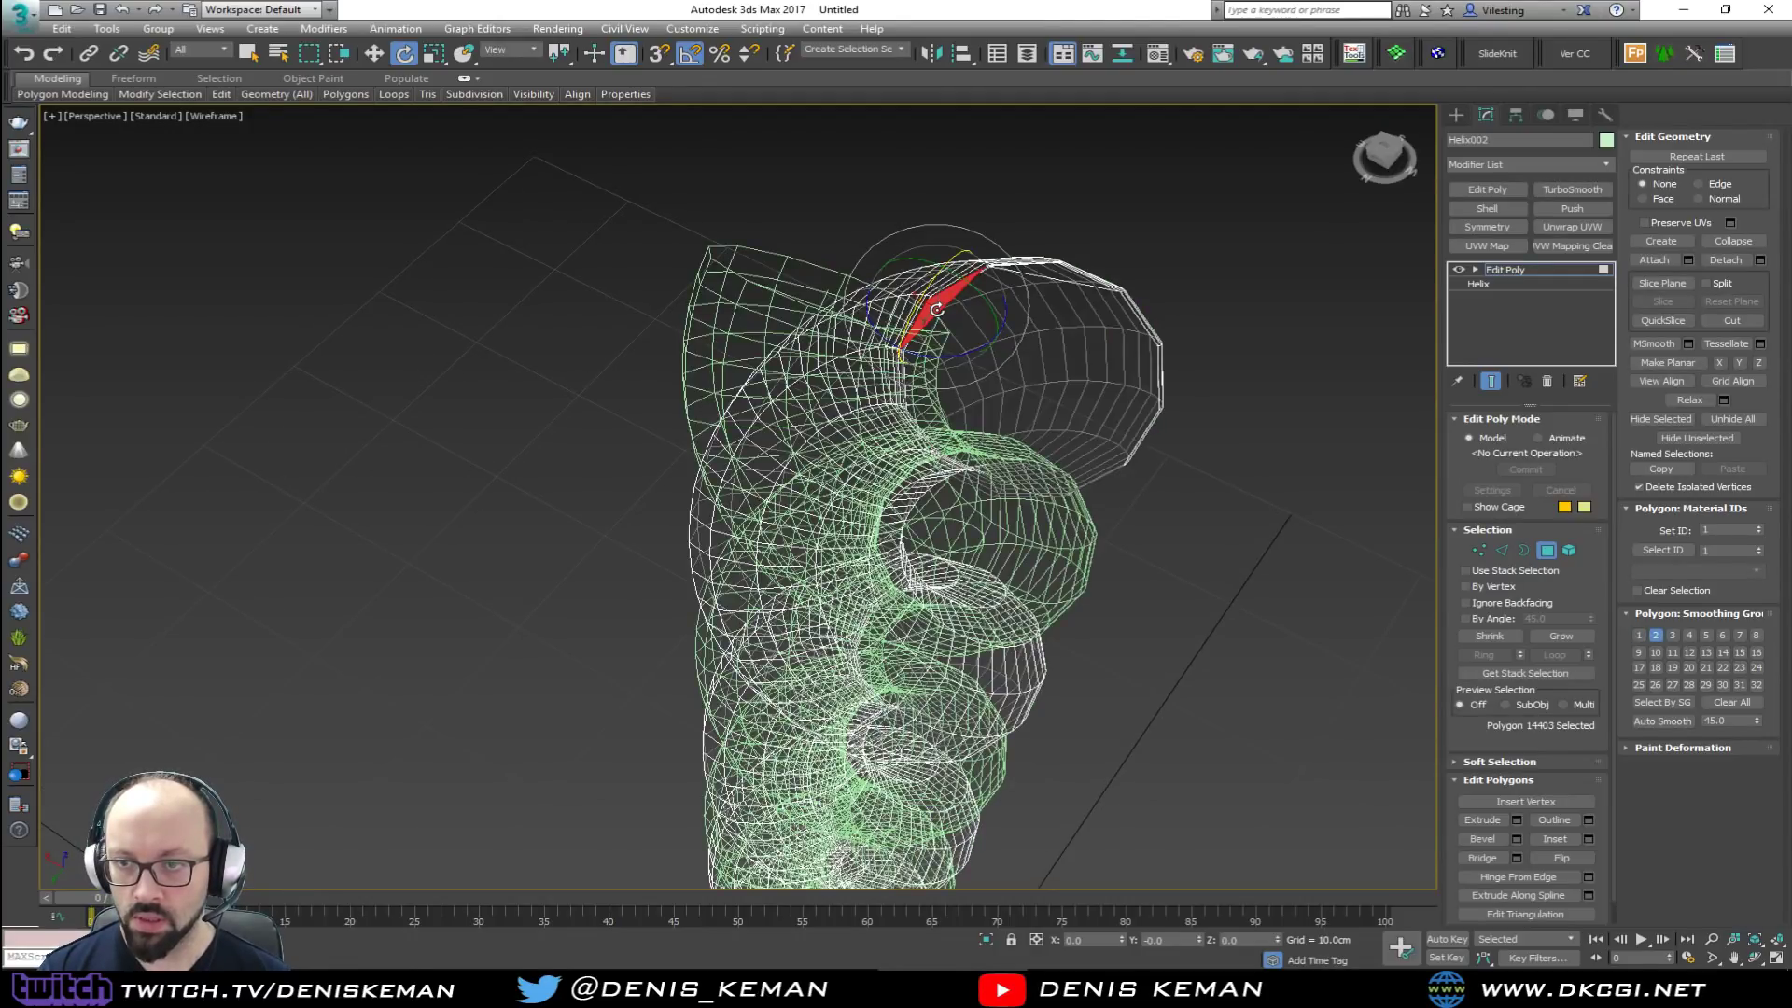
{"action": "scroll", "coordinate": [934, 318], "scroll_direction": "up", "scroll_amount": 5}
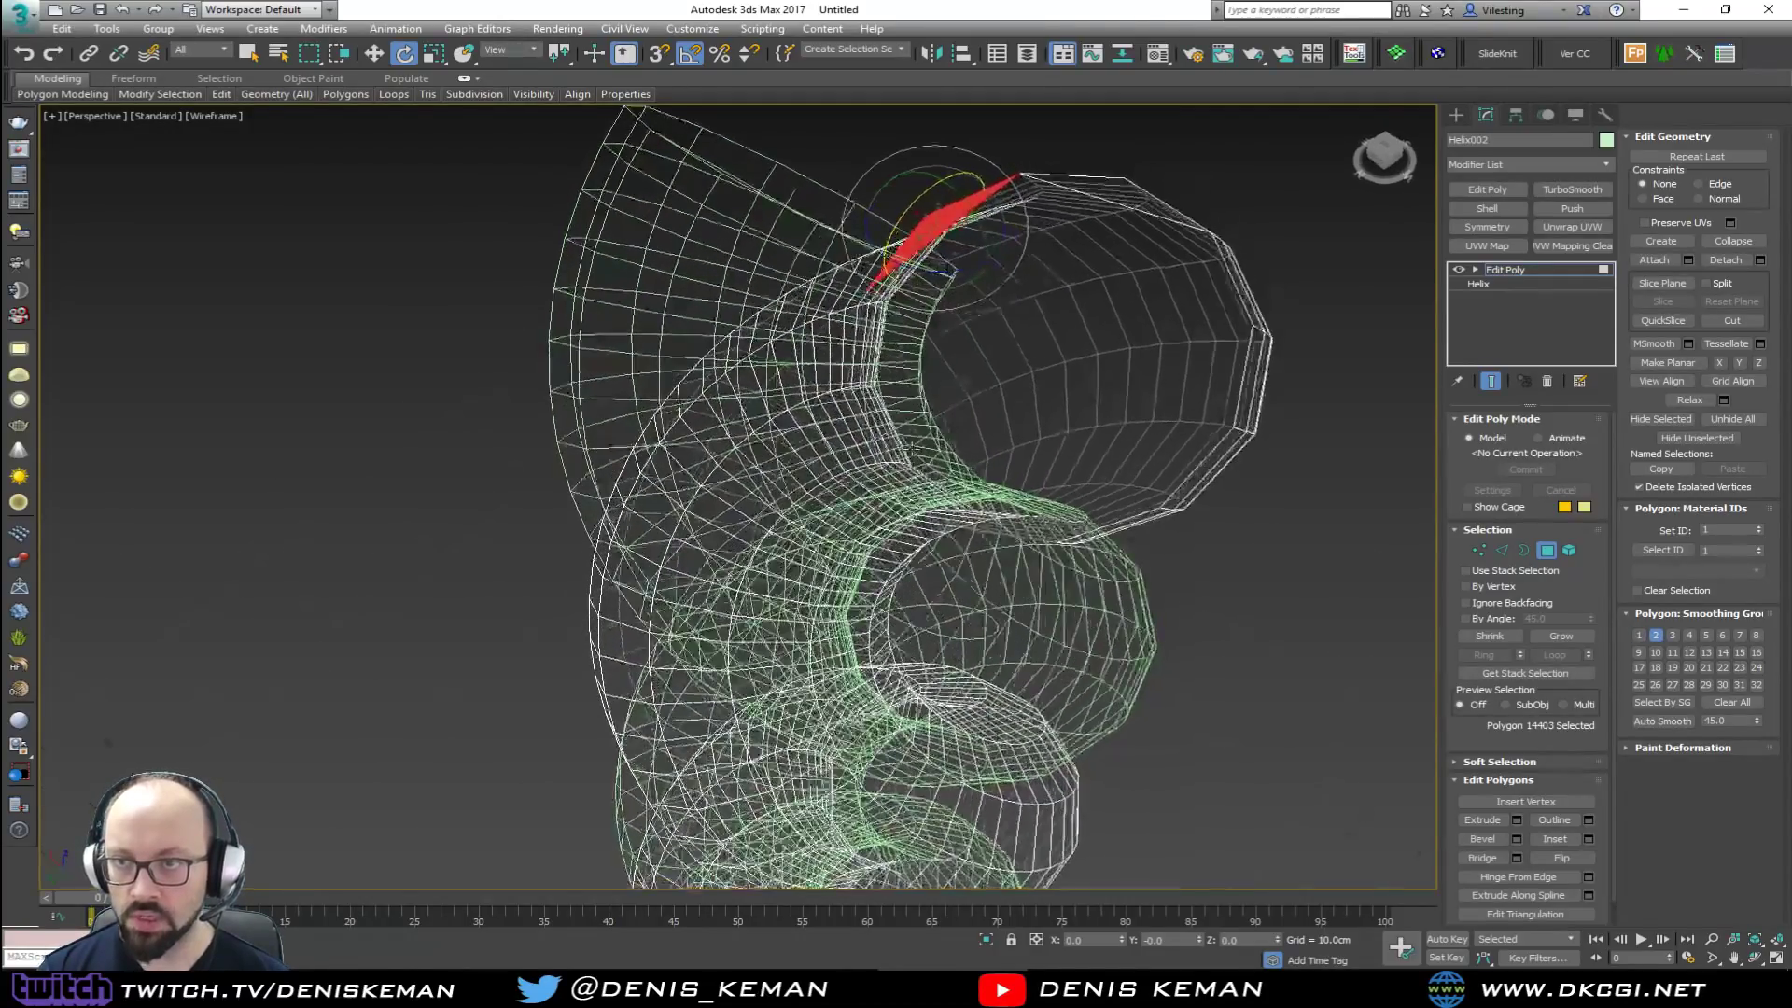
{"action": "left_click", "coordinate": [1101, 189], "text": "ctrl"}
{"action": "scroll", "coordinate": [1084, 322], "scroll_direction": "down", "scroll_amount": 7}
{"action": "key", "text": "Delete"}
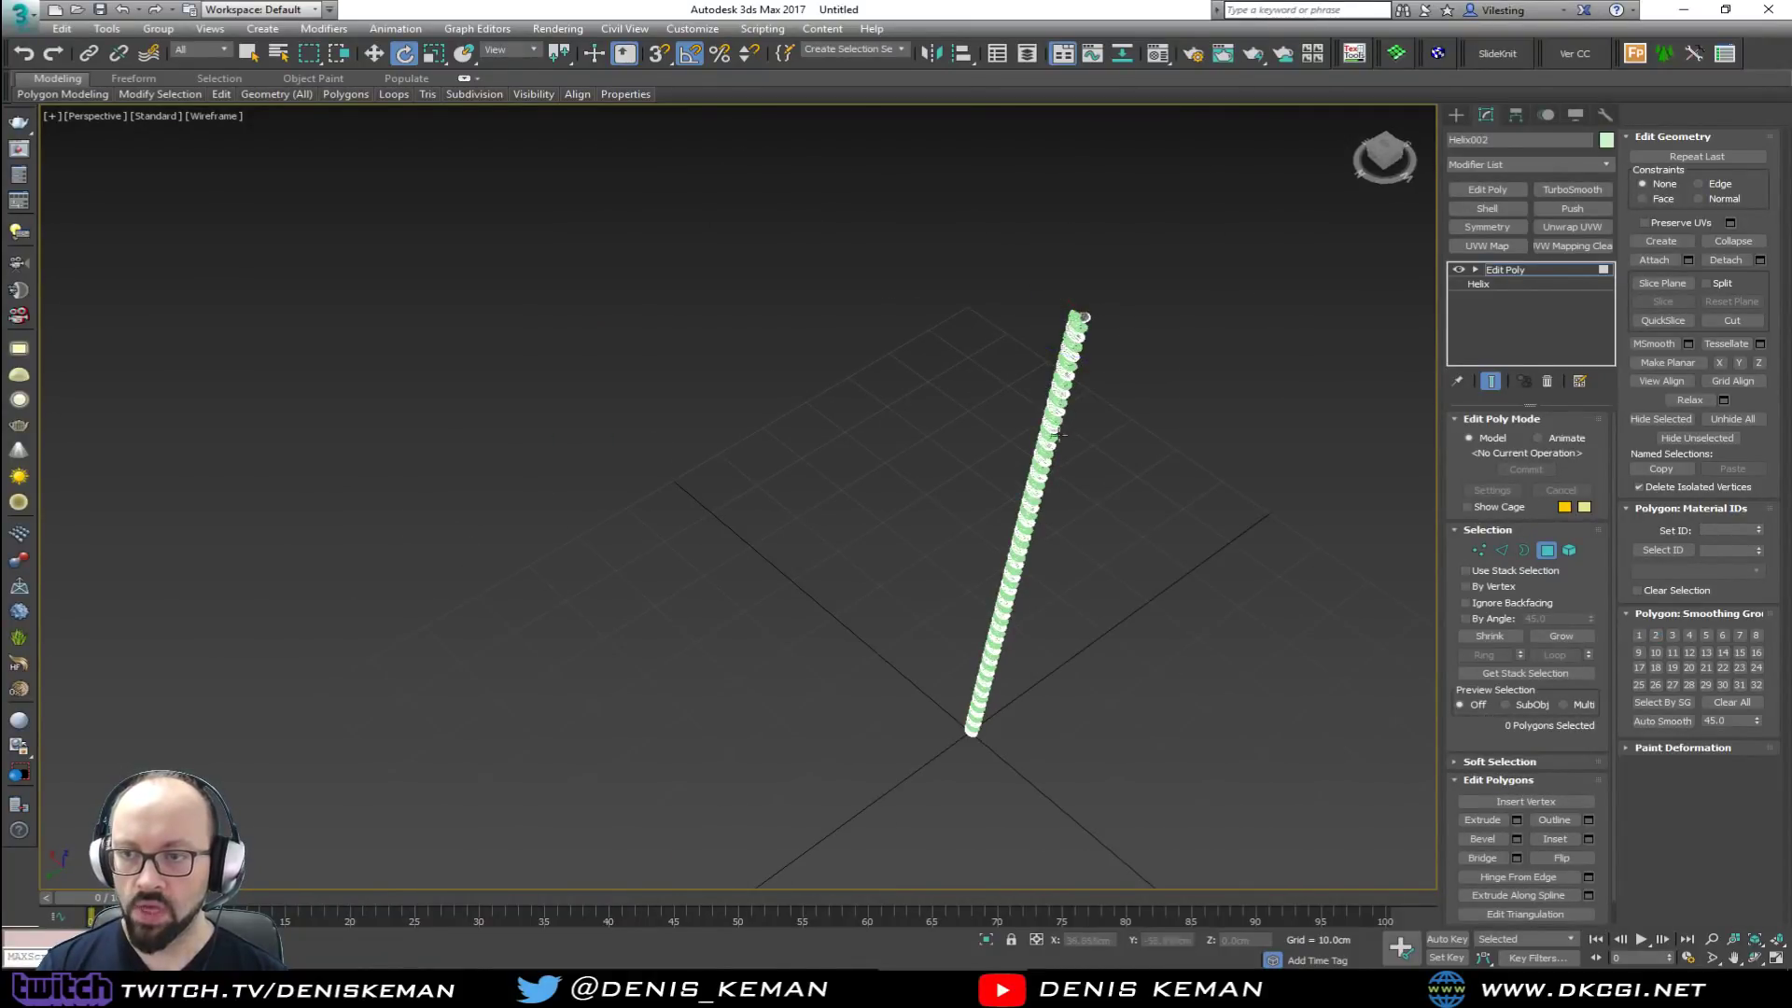
Step: Delete the cap polygon closing the lower end of the same strand
{"action": "middle_click_drag", "start_coordinate": [1044, 502], "coordinate": [955, 284], "text": "alt"}
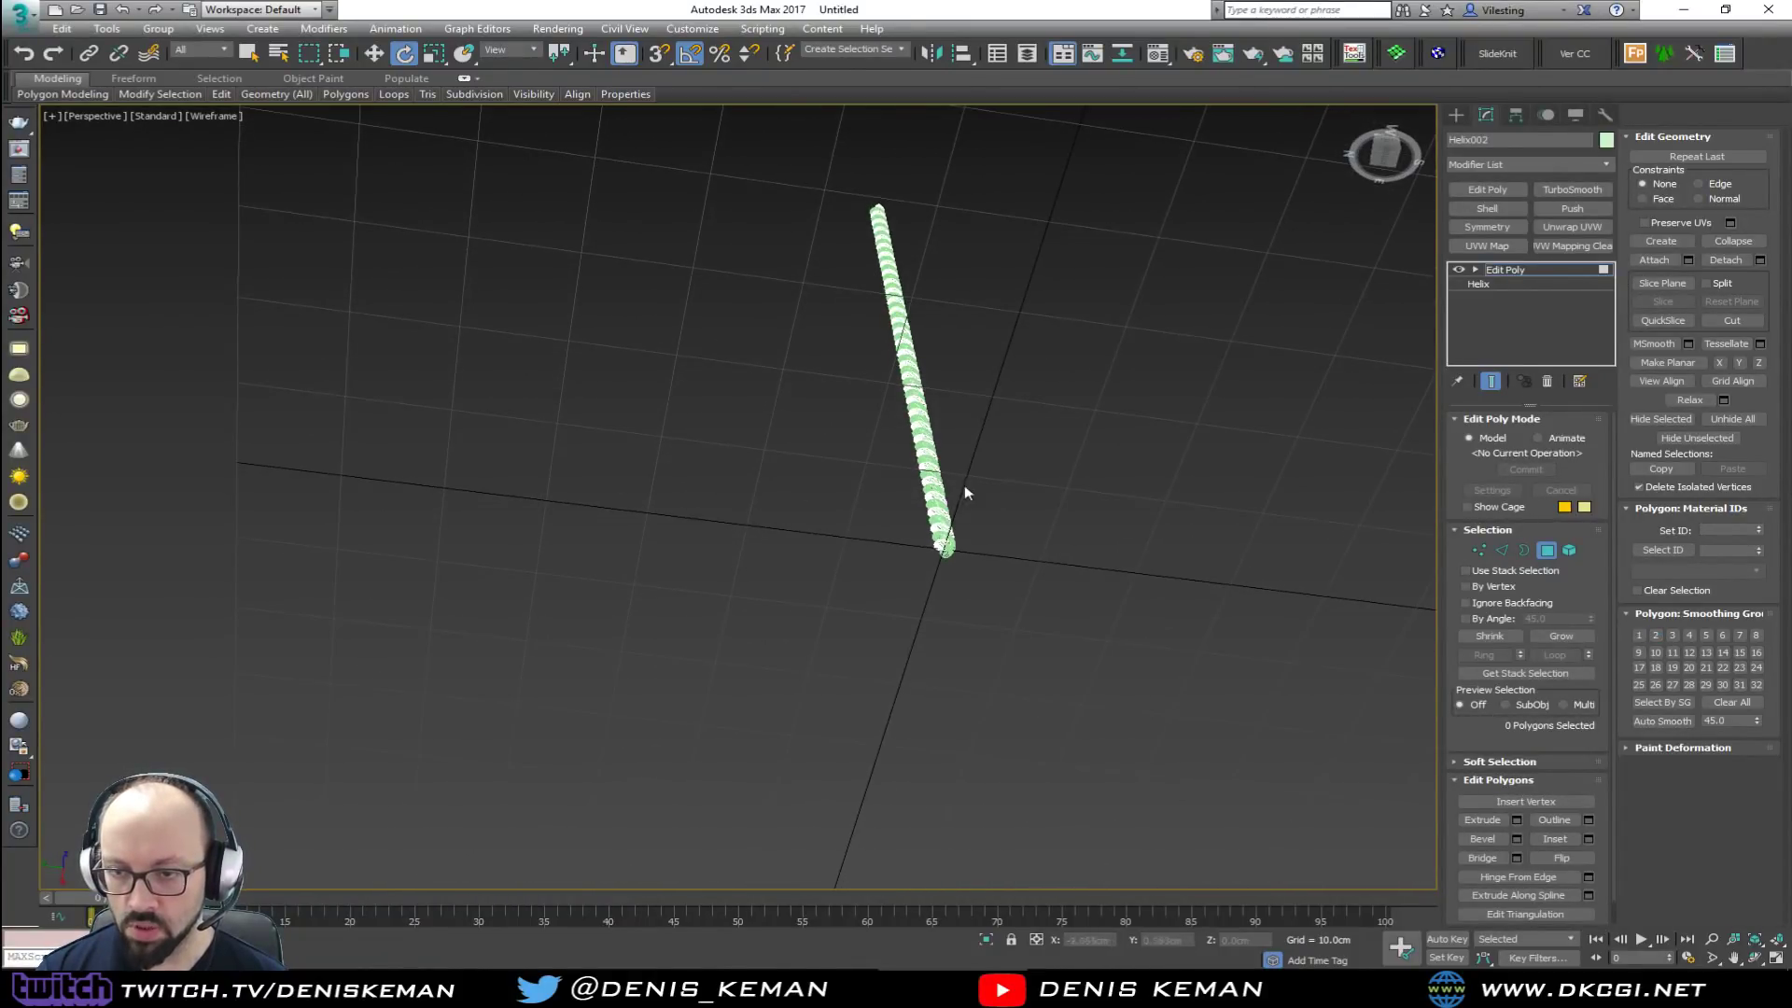
{"action": "scroll", "coordinate": [941, 560], "scroll_direction": "up", "scroll_amount": 7}
{"action": "scroll", "coordinate": [828, 584], "scroll_direction": "up", "scroll_amount": 2}
{"action": "left_click", "coordinate": [847, 580]}
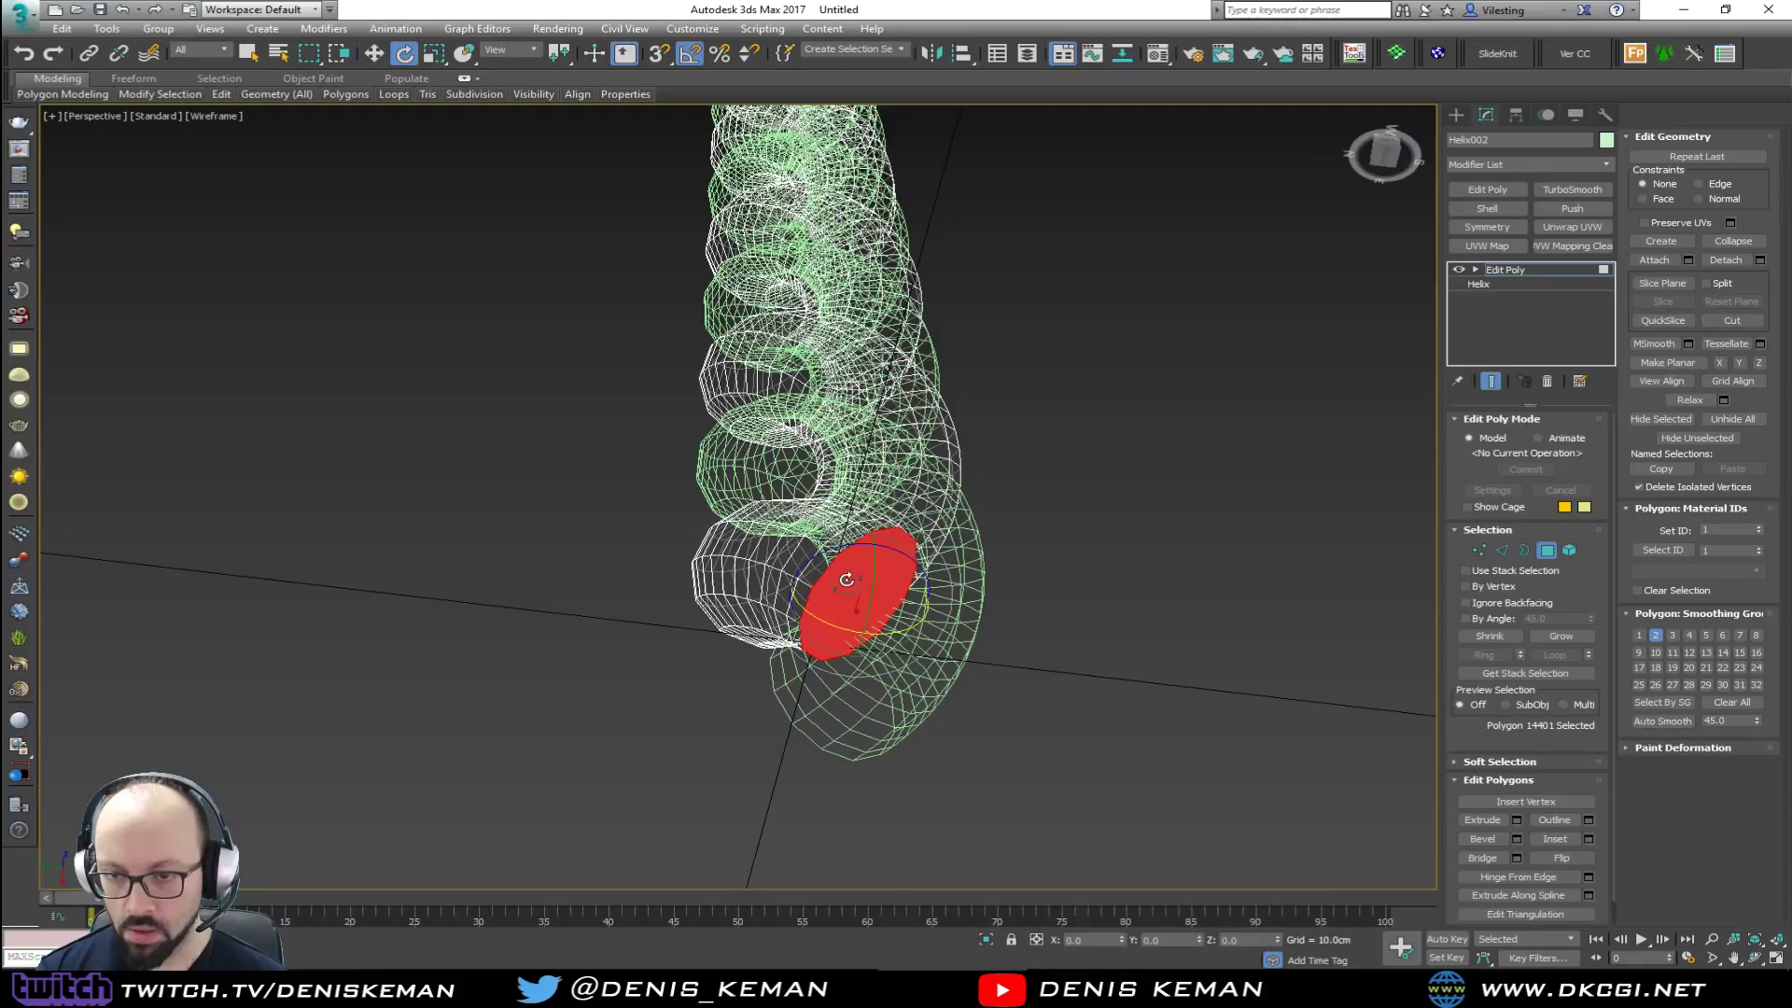
{"action": "key", "text": "Delete"}
{"action": "key", "text": "F3"}
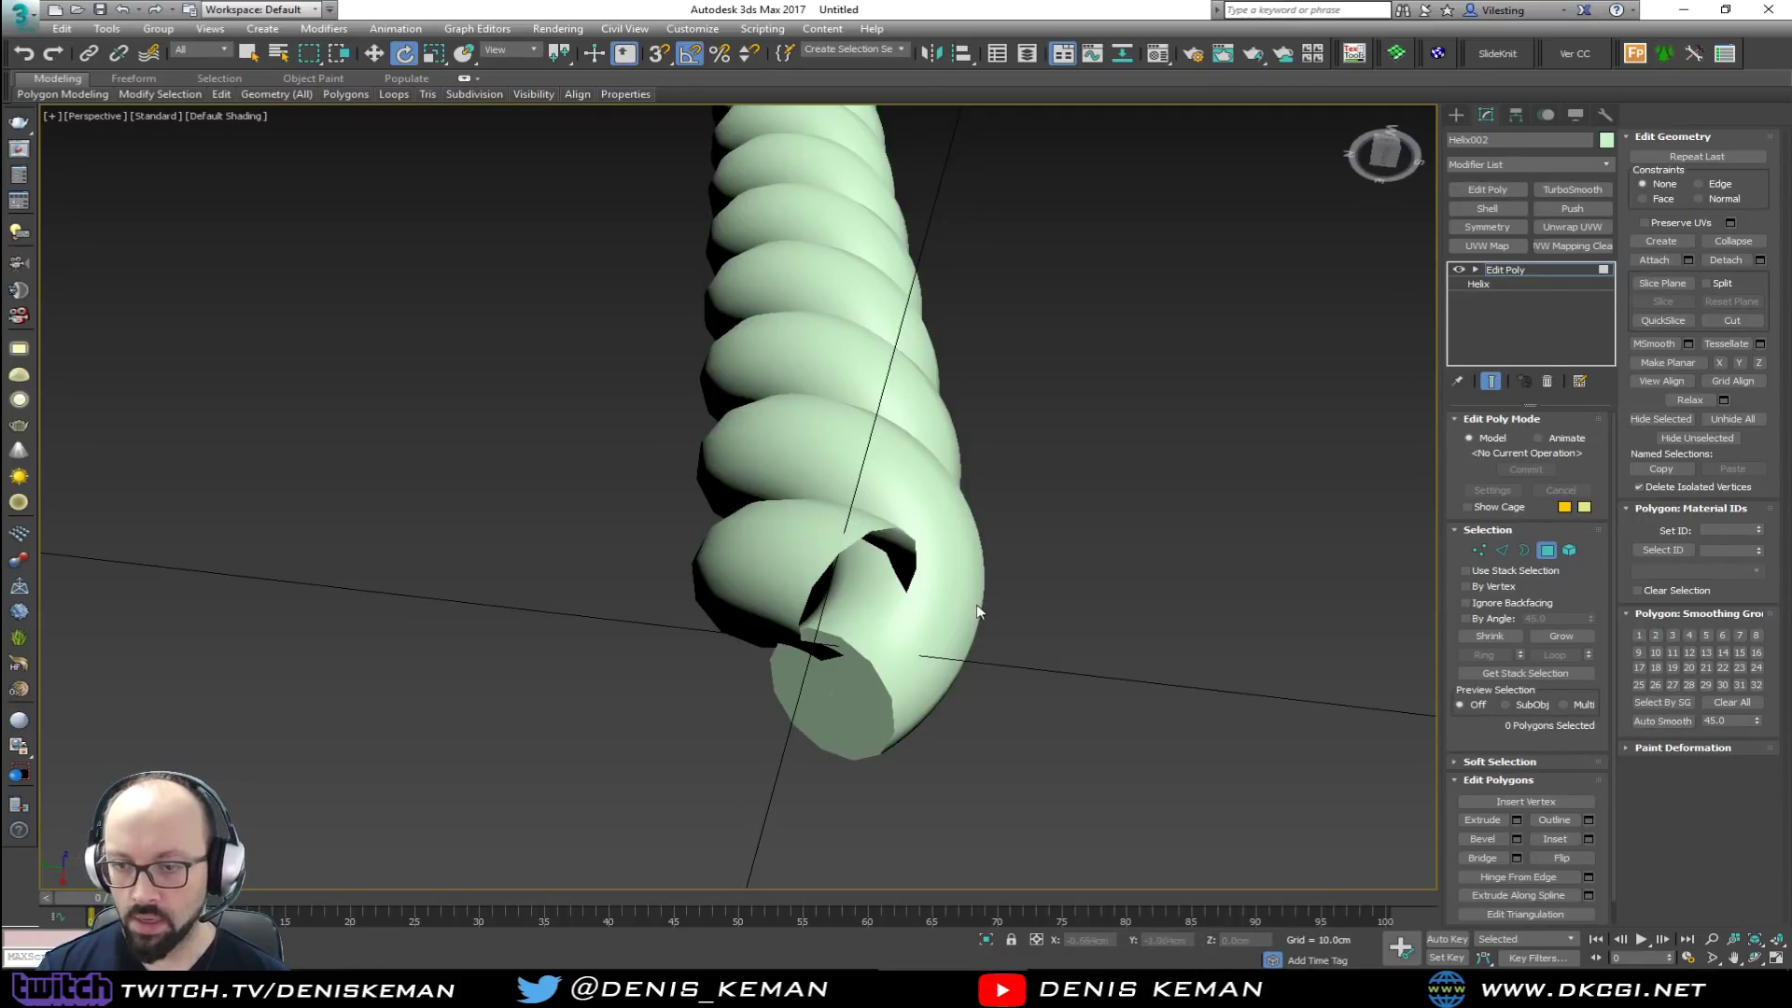
Step: Add an Edit Poly modifier to the second strand and delete the cap polygon at its lower end
{"action": "key", "text": "4"}
{"action": "left_click", "coordinate": [940, 690]}
{"action": "left_click", "coordinate": [1487, 189]}
{"action": "key", "text": "4"}
{"action": "left_click", "coordinate": [846, 724]}
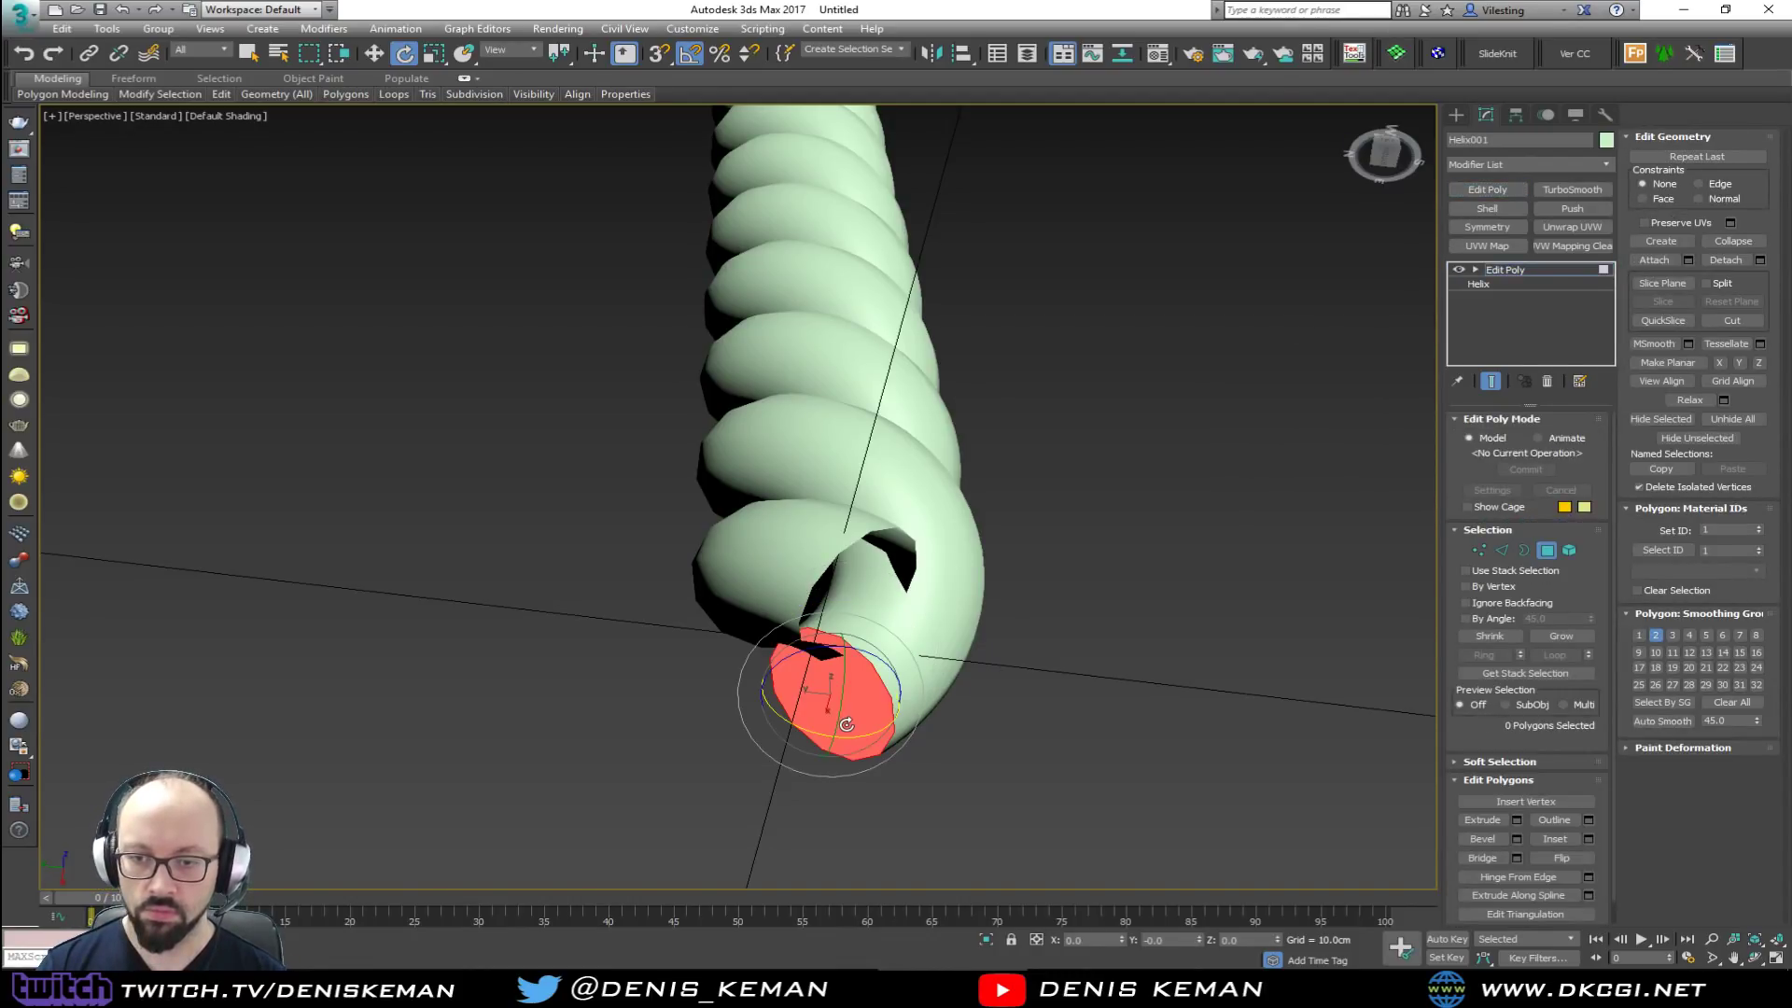
{"action": "key", "text": "Delete"}
Step: Delete all the cap polygons closing the second strand's upper end
{"action": "scroll", "coordinate": [846, 718], "scroll_direction": "down", "scroll_amount": 4}
{"action": "middle_click_drag", "start_coordinate": [855, 271], "coordinate": [929, 402], "text": "alt"}
{"action": "left_click", "coordinate": [945, 347]}
{"action": "scroll", "coordinate": [880, 329], "scroll_direction": "up", "scroll_amount": 8}
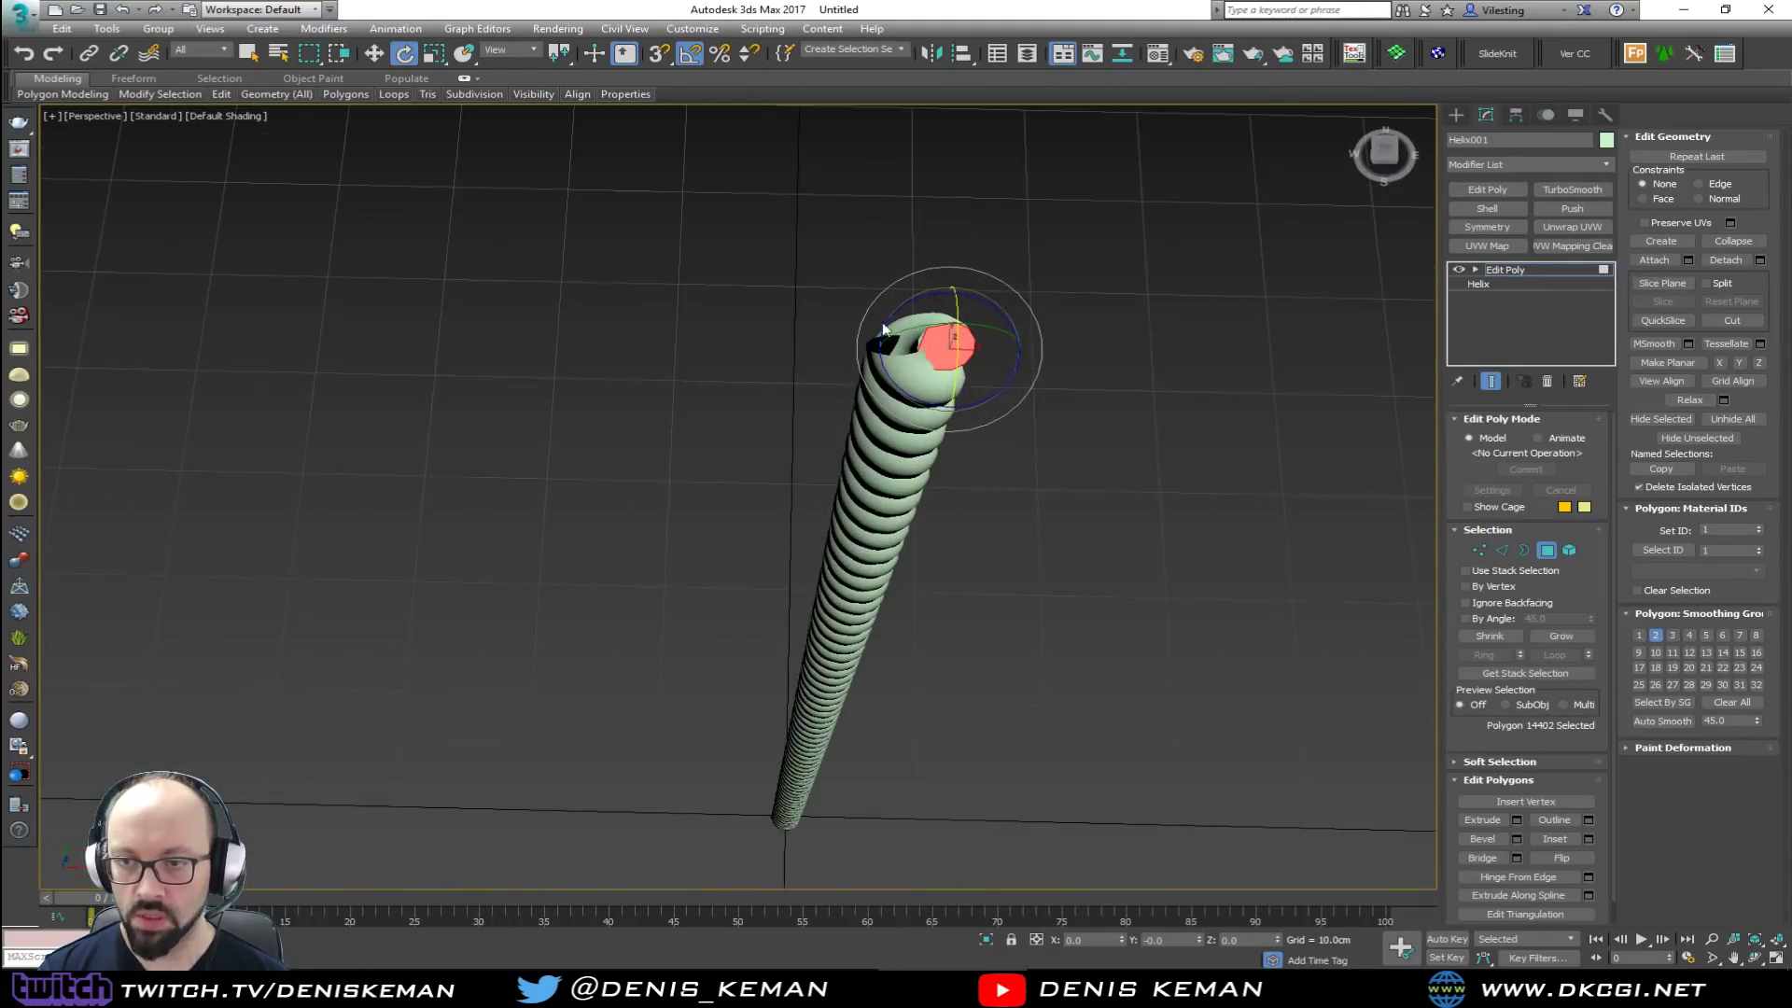
{"action": "left_click", "coordinate": [888, 317], "text": "ctrl"}
{"action": "left_click", "coordinate": [952, 255], "text": "ctrl"}
{"action": "key", "text": "Delete"}
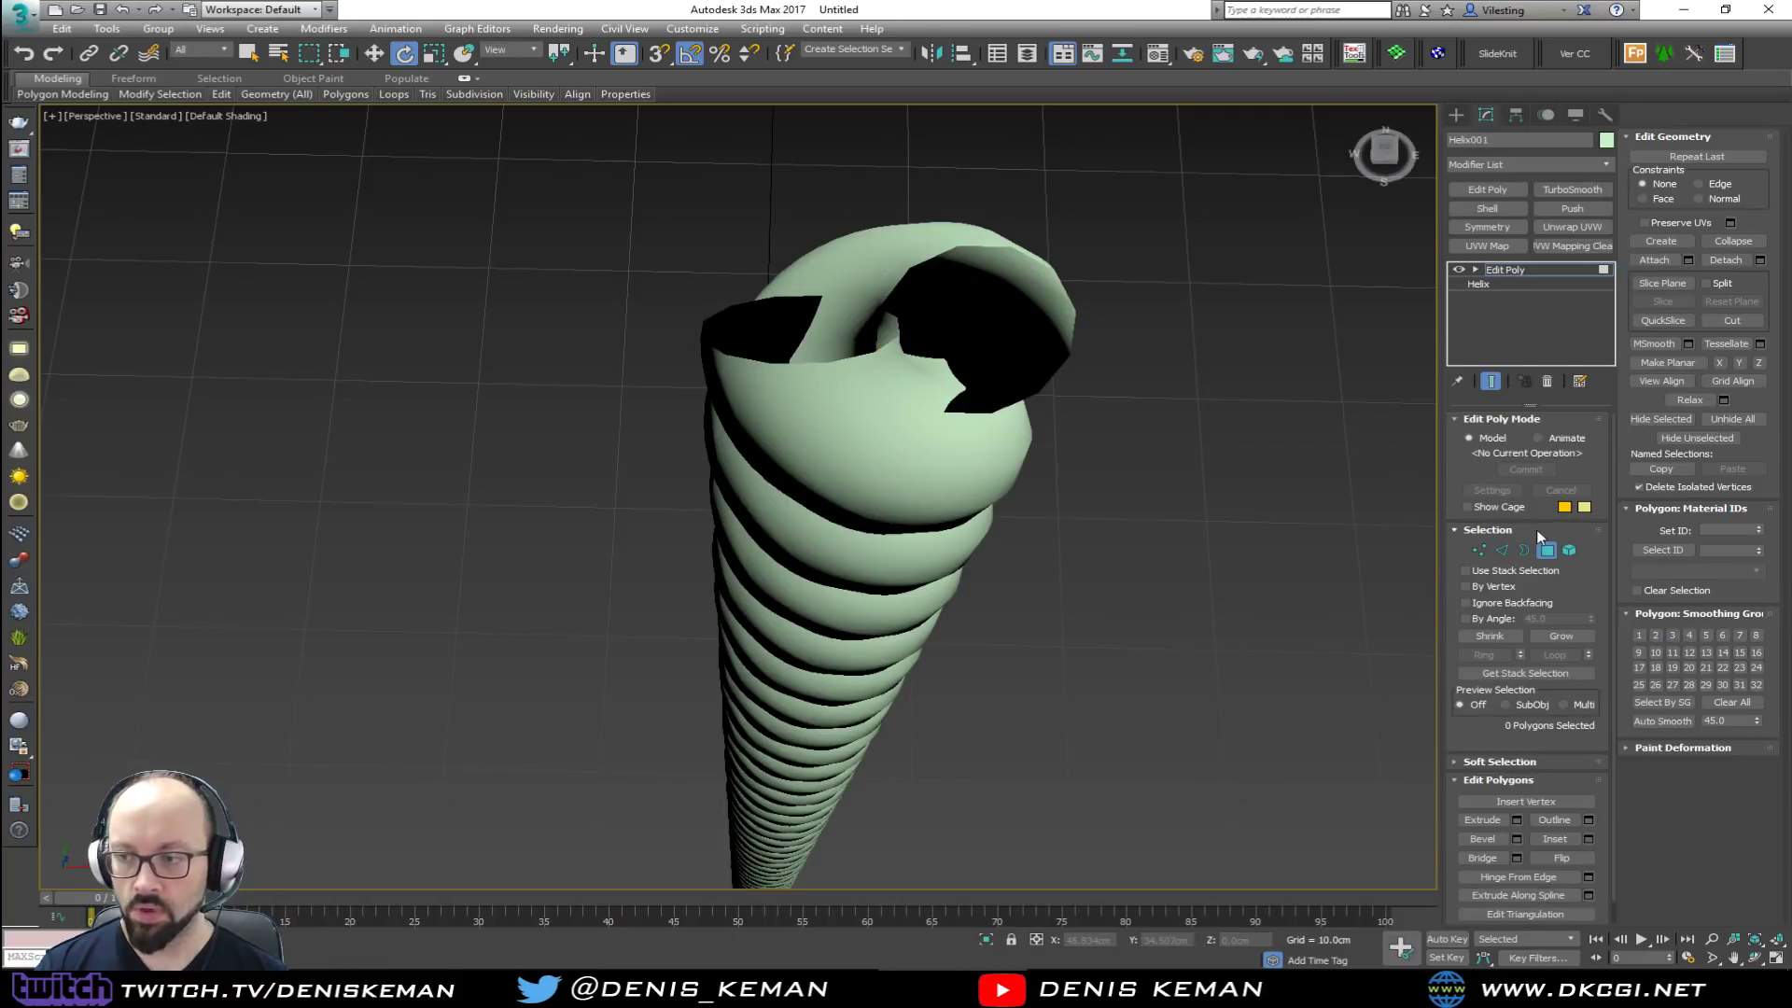
Step: Attach the other helix strand to the current one so the rope is a single mesh
{"action": "left_click", "coordinate": [1545, 549]}
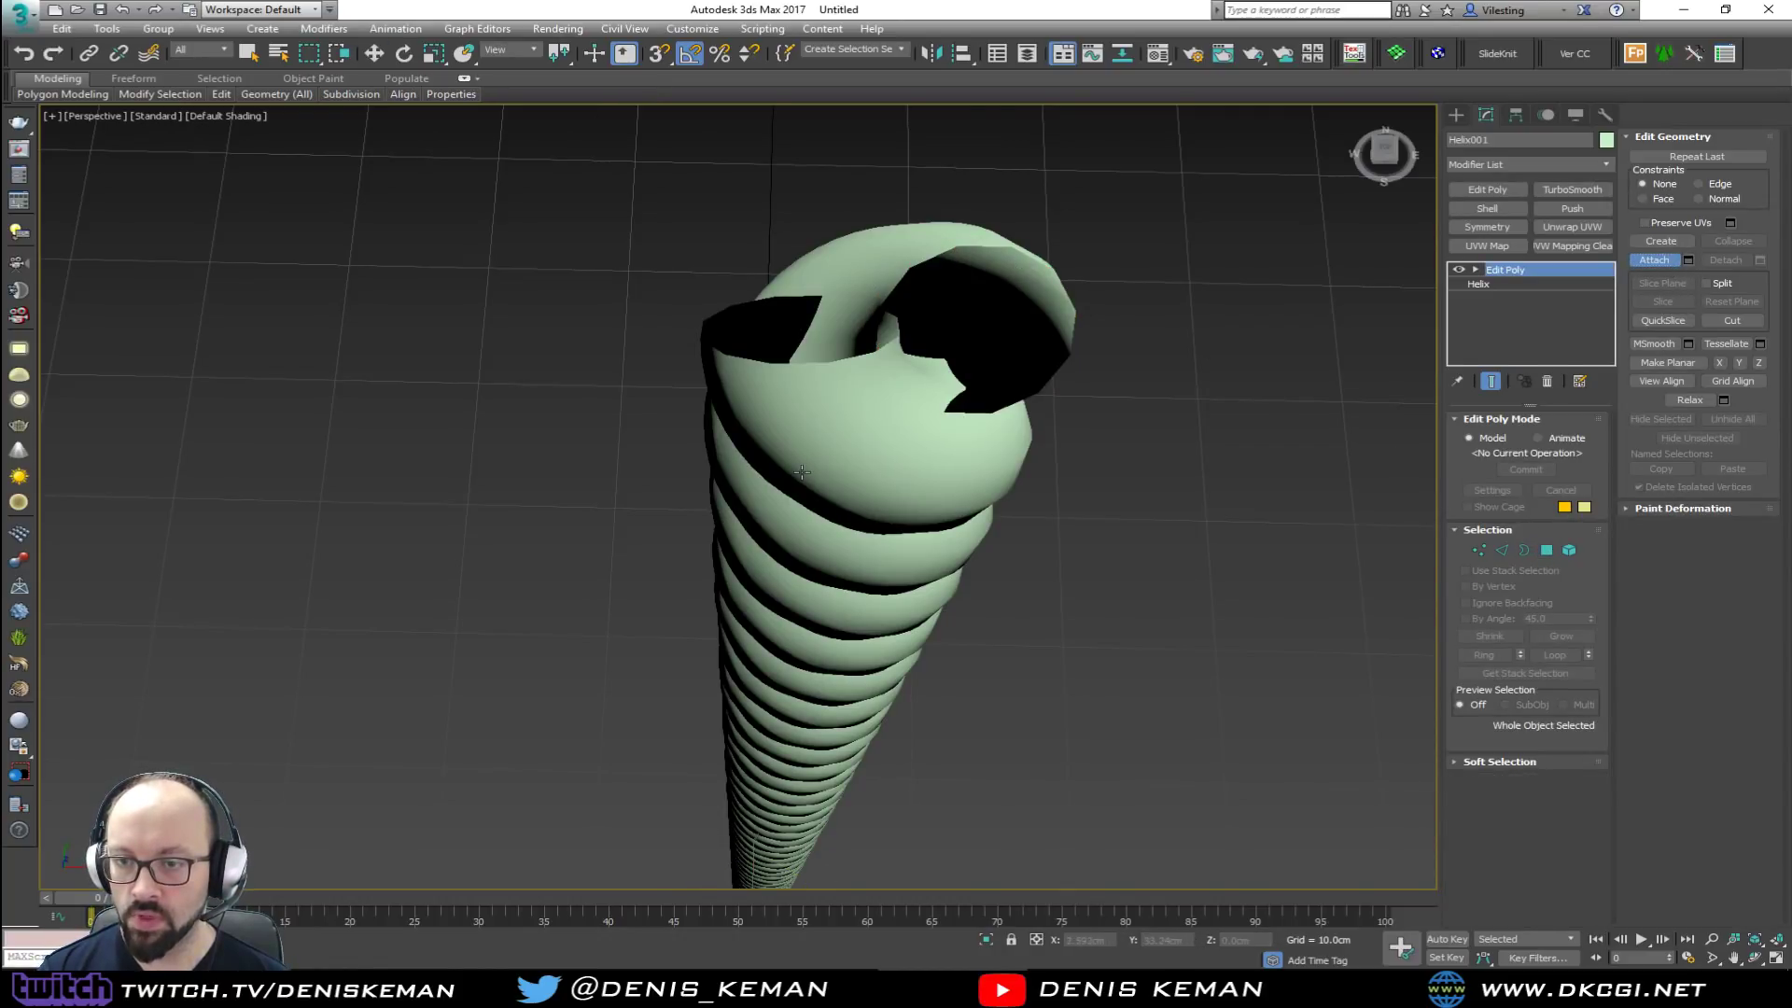
{"action": "scroll", "coordinate": [803, 473], "scroll_direction": "down", "scroll_amount": 5}
{"action": "key", "text": "w"}
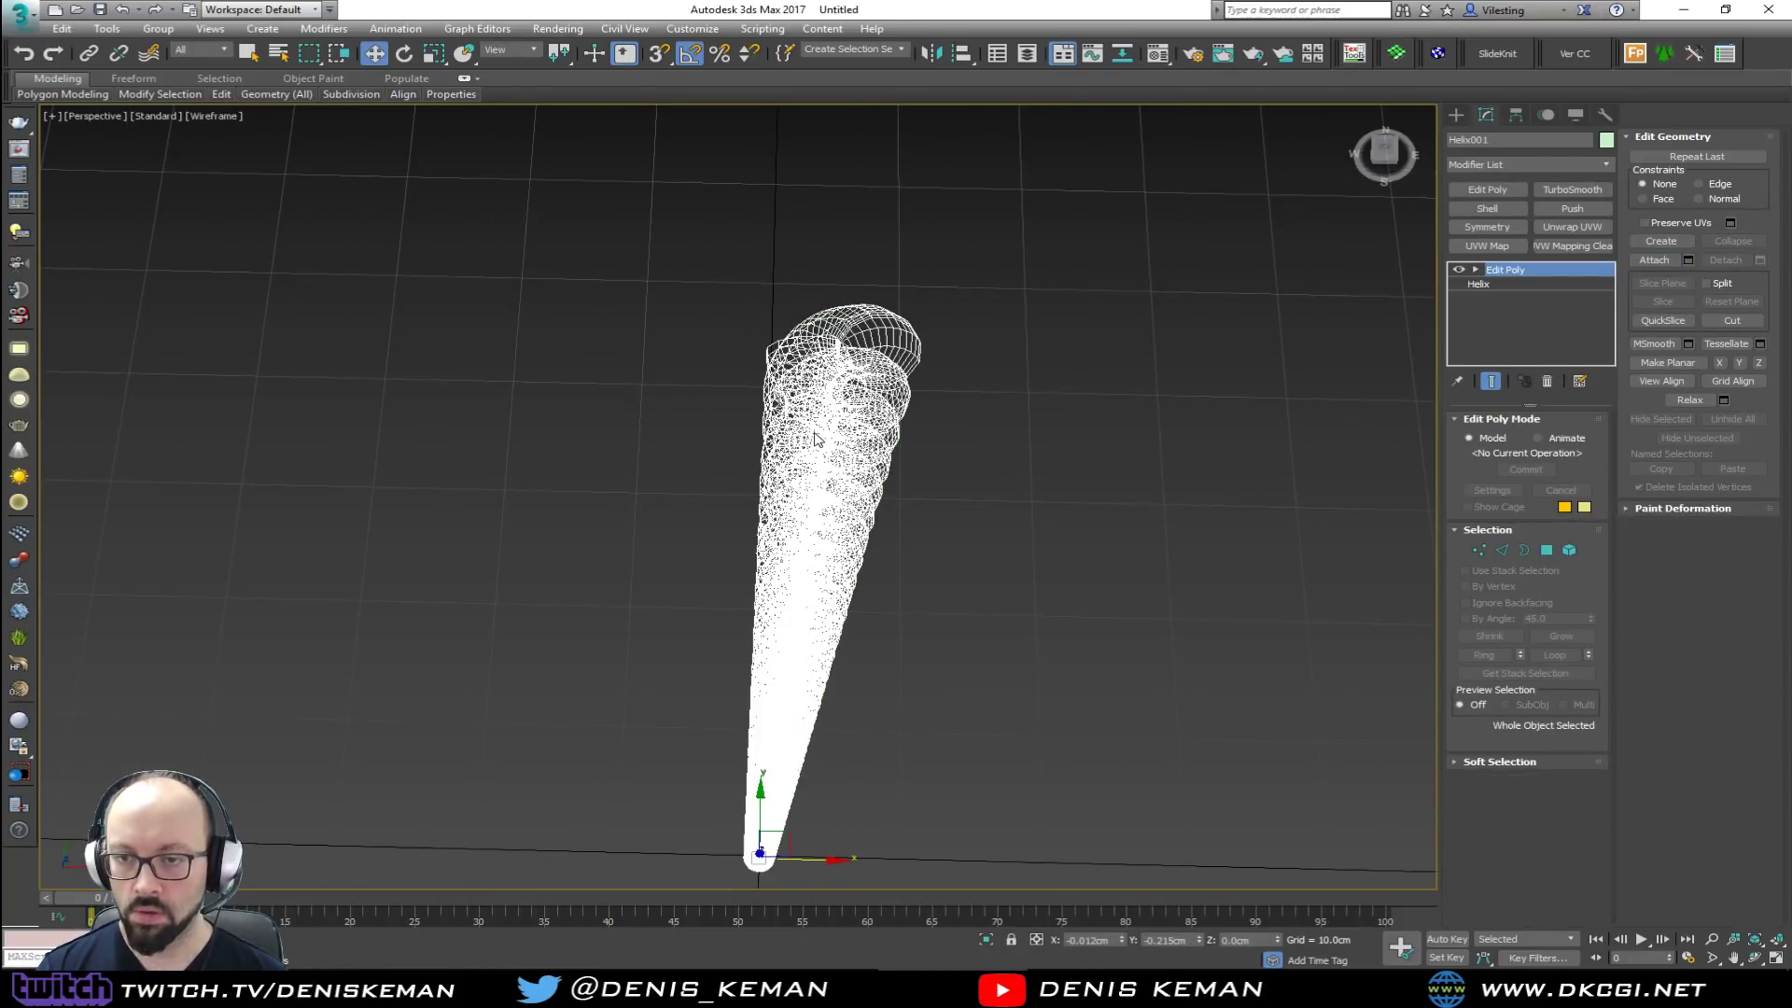
{"action": "key", "text": "F4"}
{"action": "middle_click_drag", "start_coordinate": [818, 440], "coordinate": [880, 371], "text": "alt"}
Step: Bend the combined rope 360 degrees on the Z axis into a closed ring with a Bend modifier
{"action": "left_click", "coordinate": [1486, 165]}
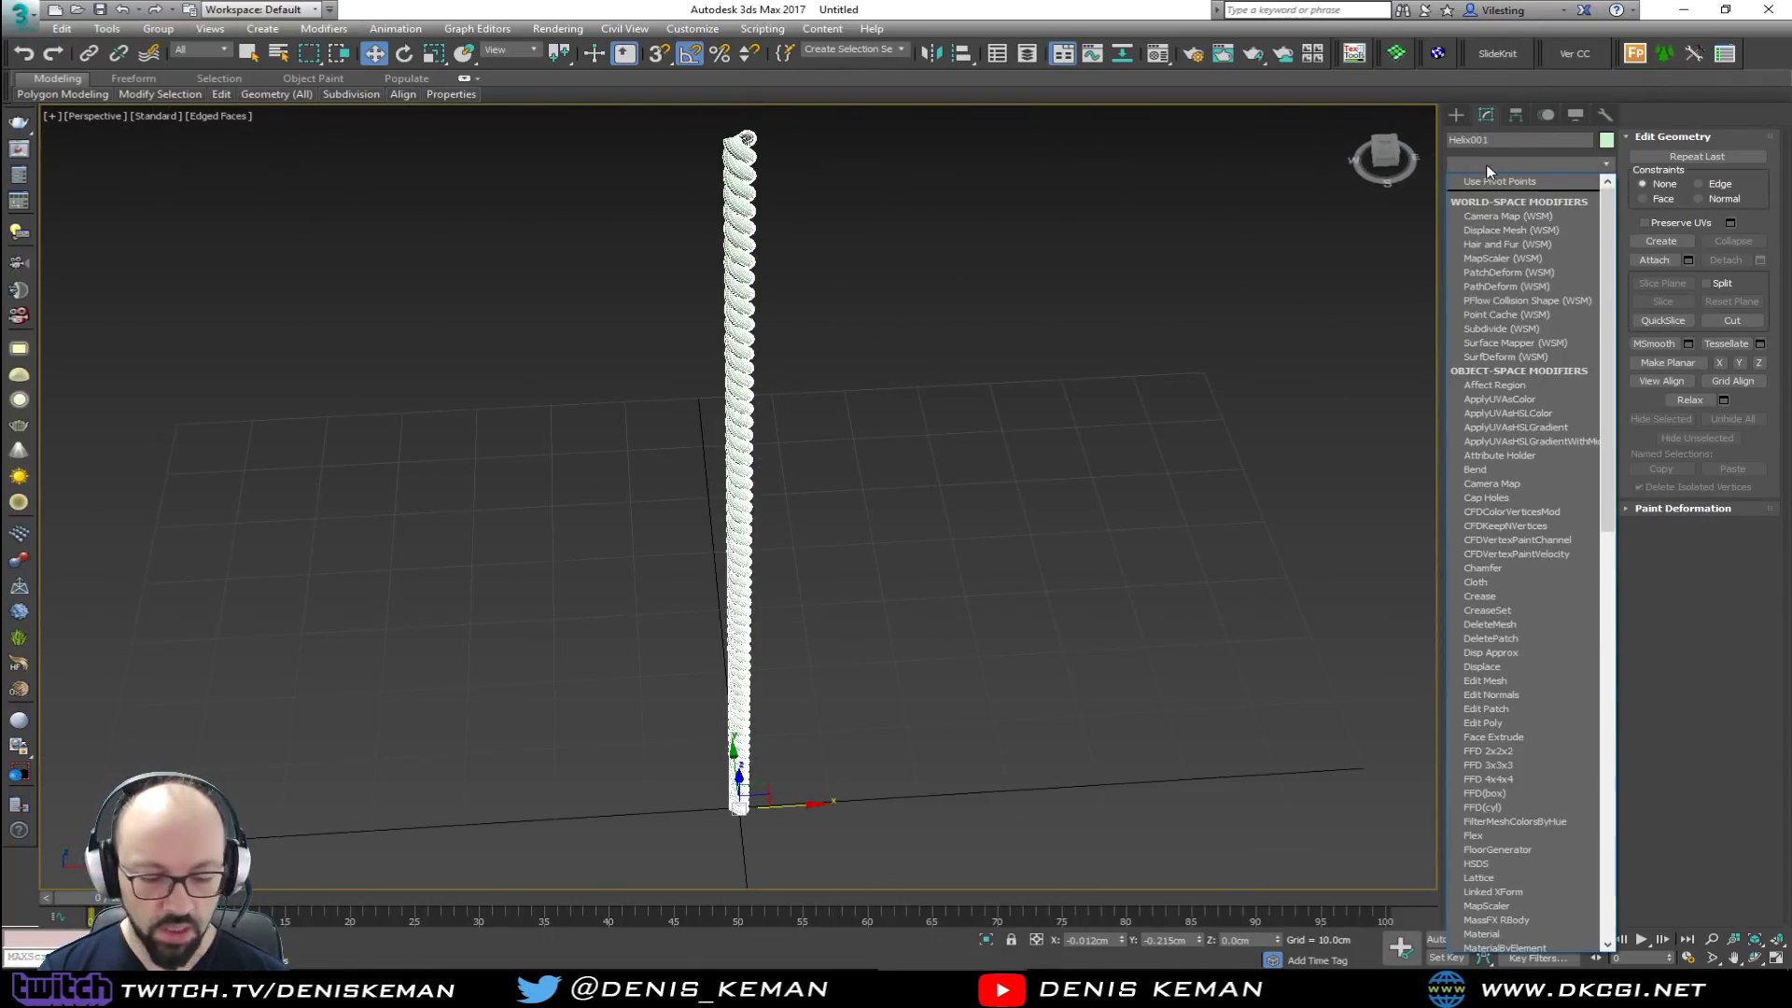
{"action": "key", "text": "b"}
{"action": "left_click", "coordinate": [1487, 181]}
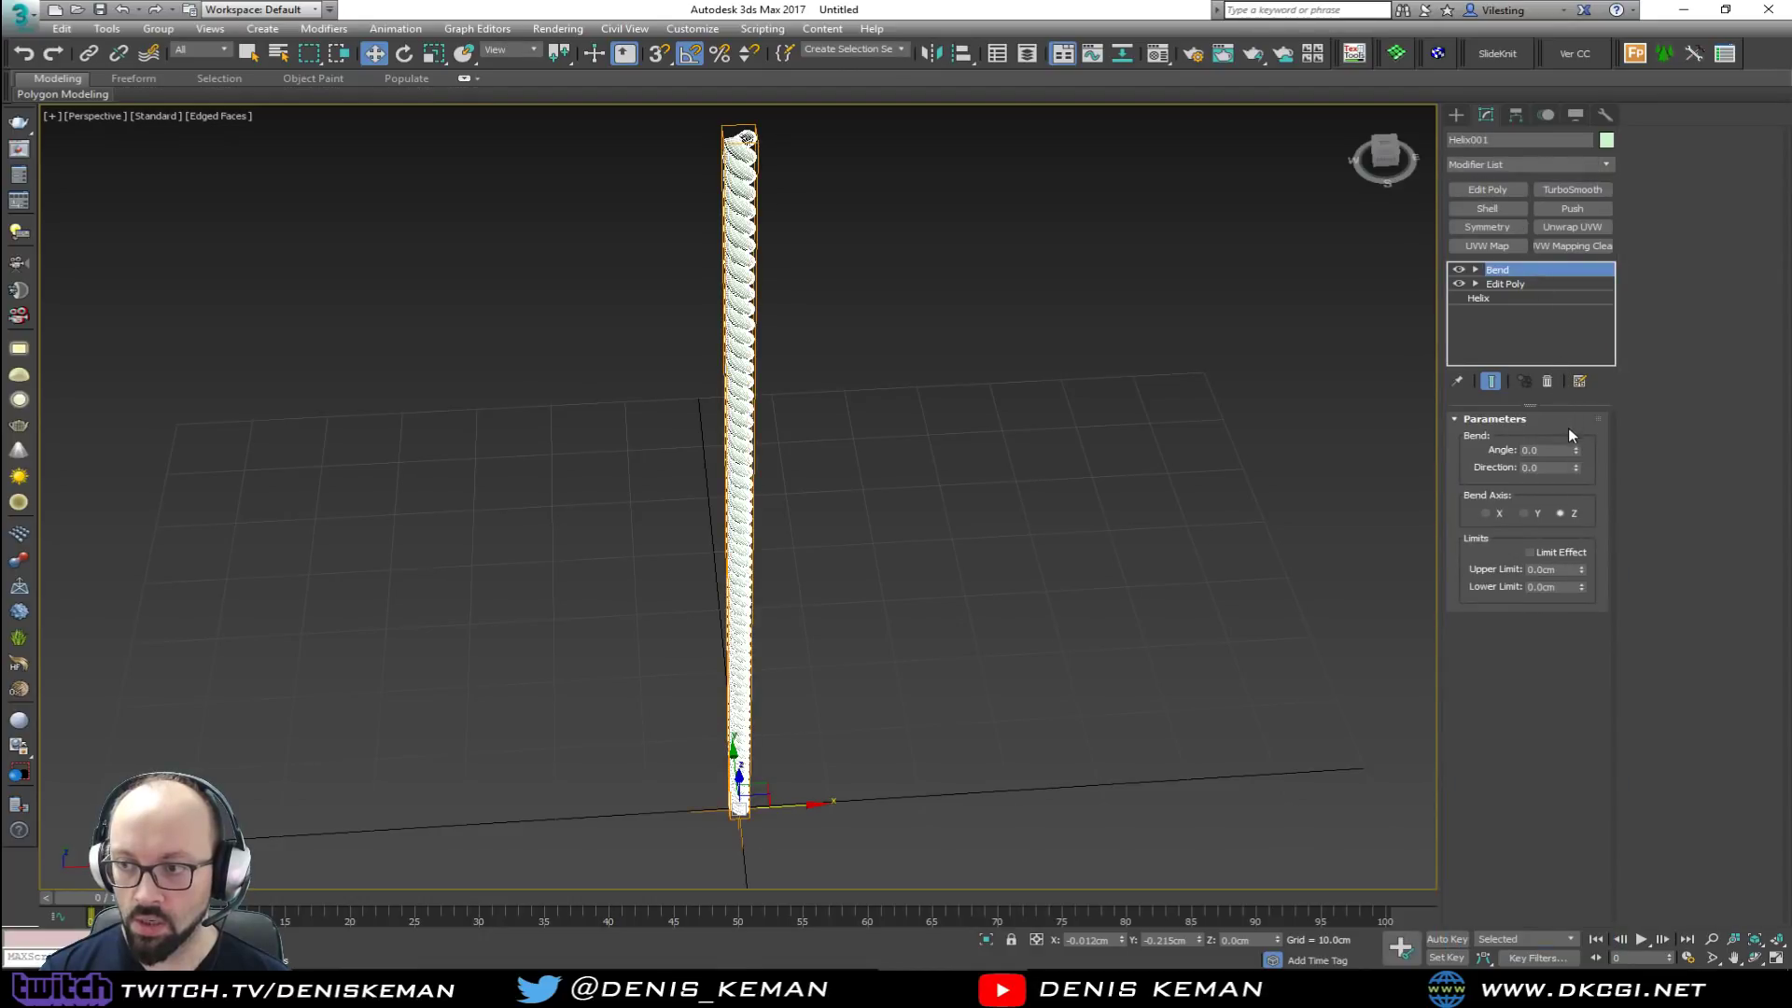
{"action": "type", "text": "360"}
{"action": "key", "text": "Return"}
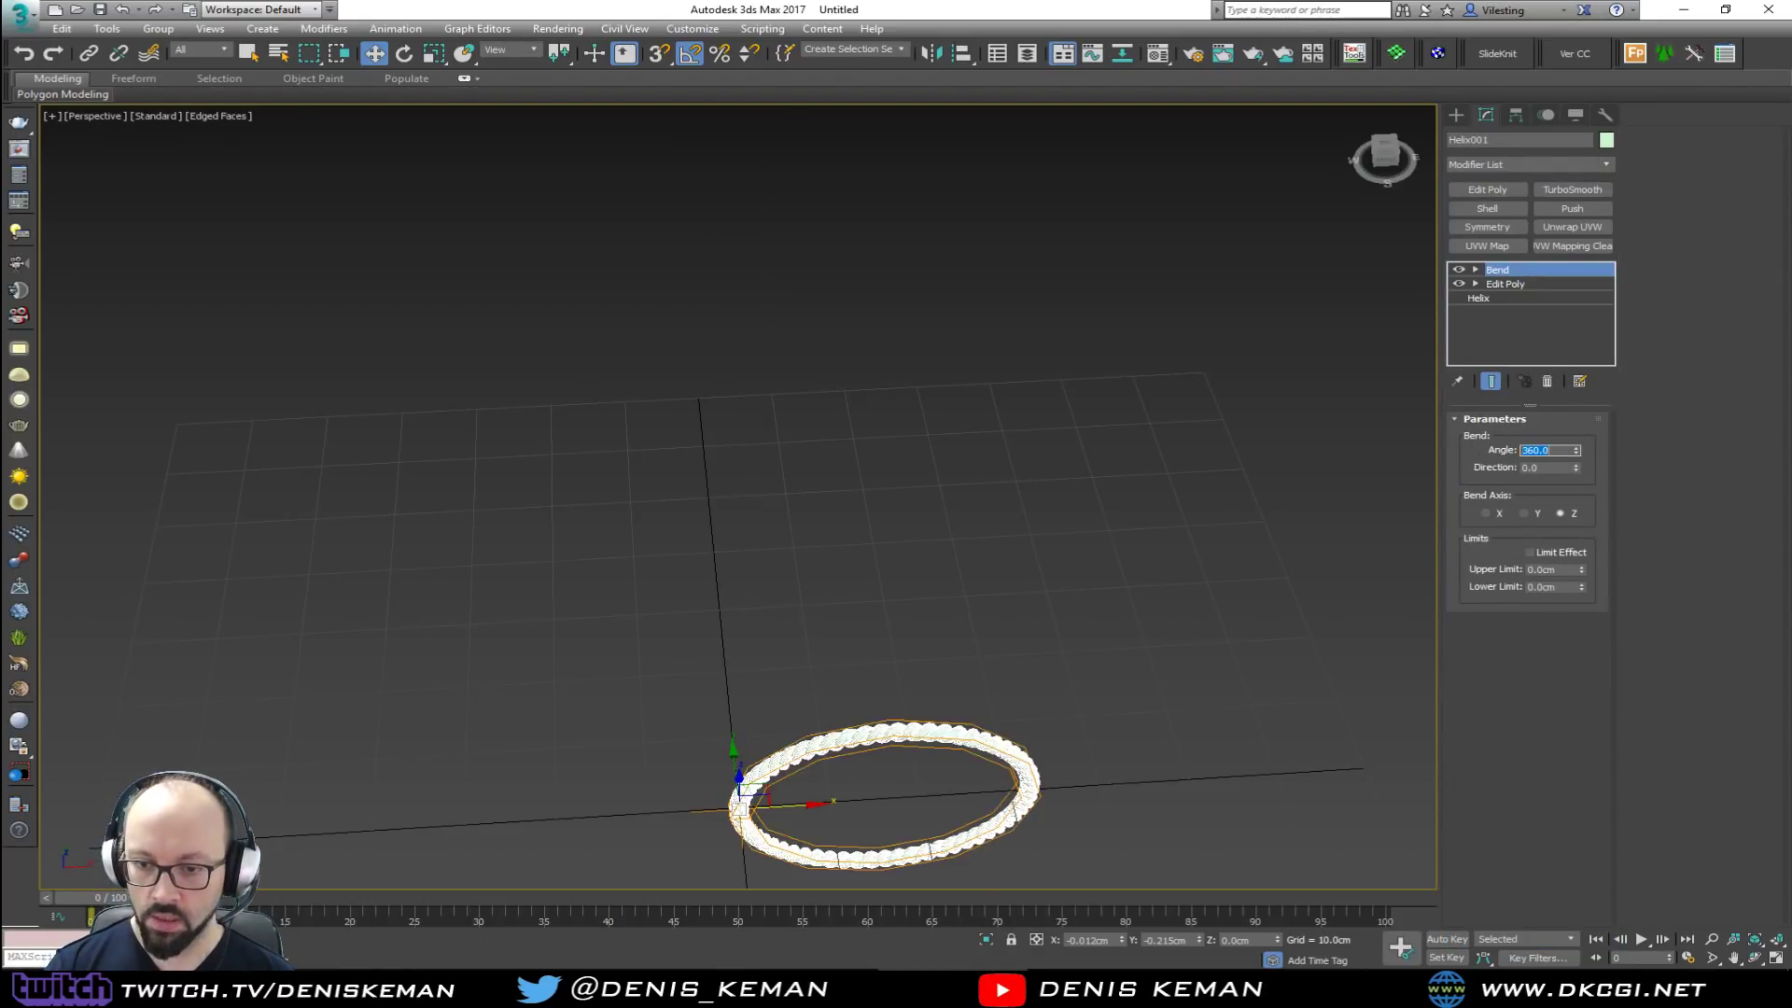
{"action": "left_click", "coordinate": [762, 609]}
{"action": "key", "text": "F4"}
Step: Add an Edit Poly modifier above the bend and bridge the two facing open borders of one strand at the seam
{"action": "scroll", "coordinate": [860, 793], "scroll_direction": "up", "scroll_amount": 6}
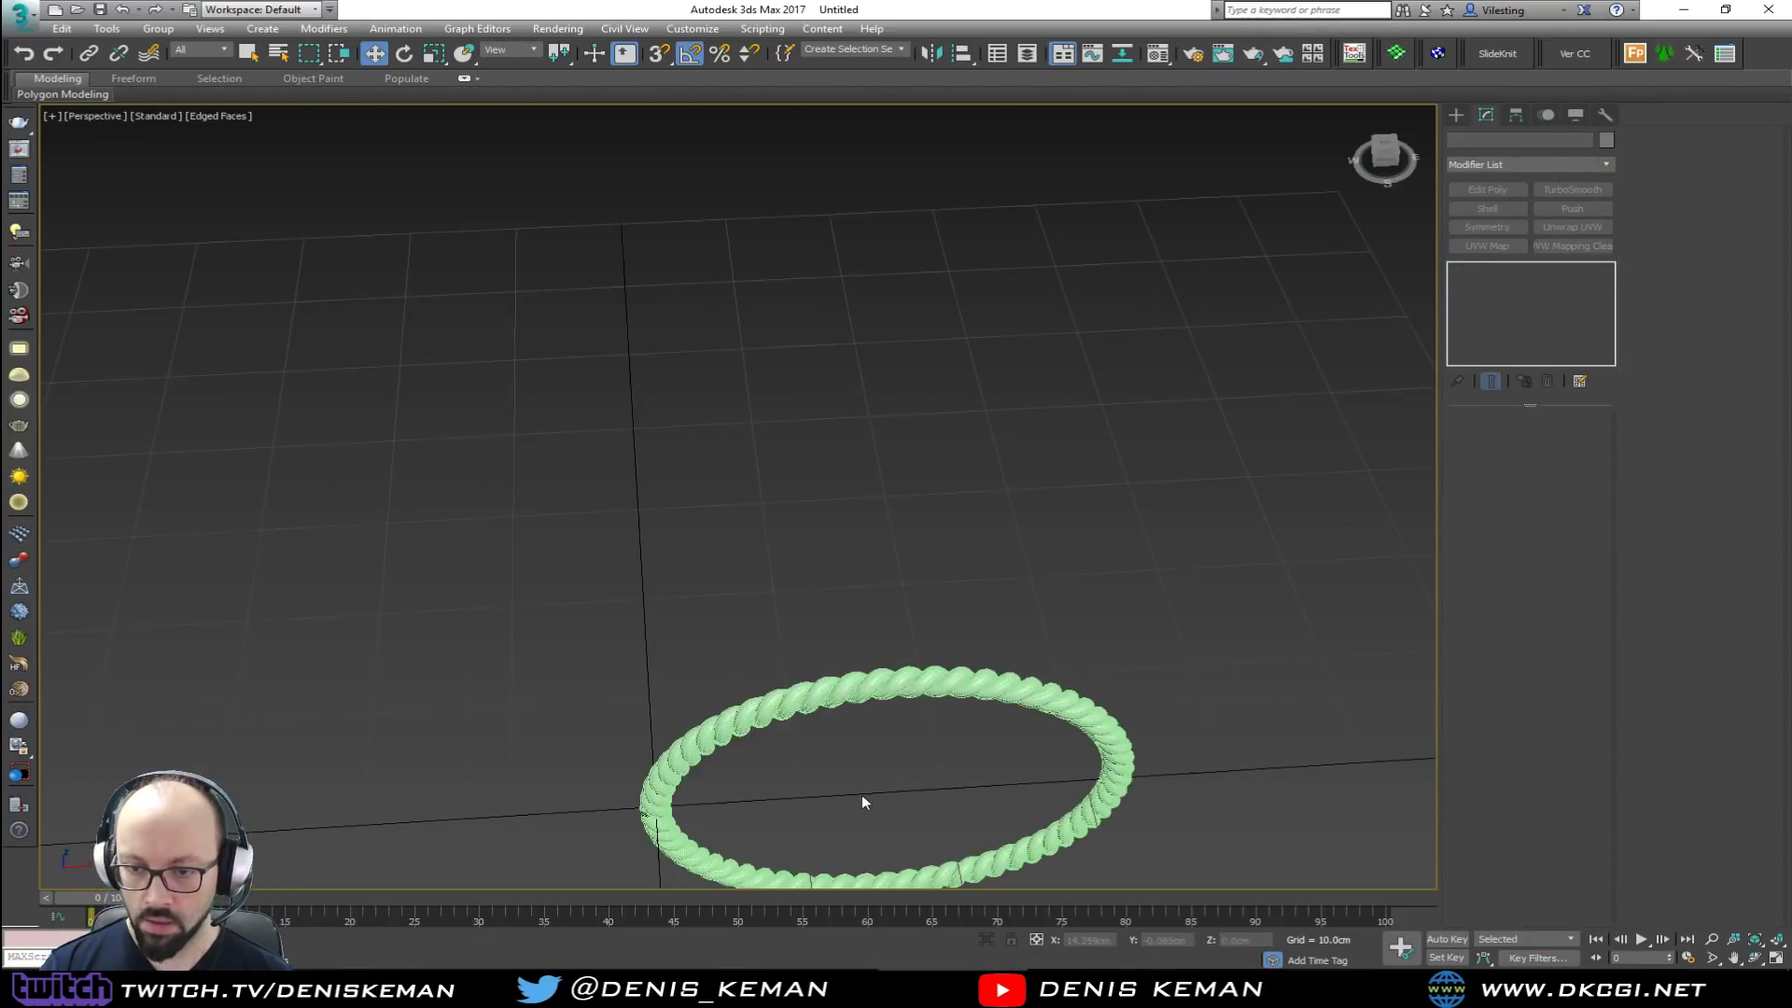
{"action": "middle_click_drag", "start_coordinate": [803, 732], "coordinate": [868, 537], "text": "alt"}
{"action": "scroll", "coordinate": [766, 550], "scroll_direction": "up", "scroll_amount": 6}
{"action": "left_click", "coordinate": [768, 551]}
{"action": "left_click", "coordinate": [1509, 194]}
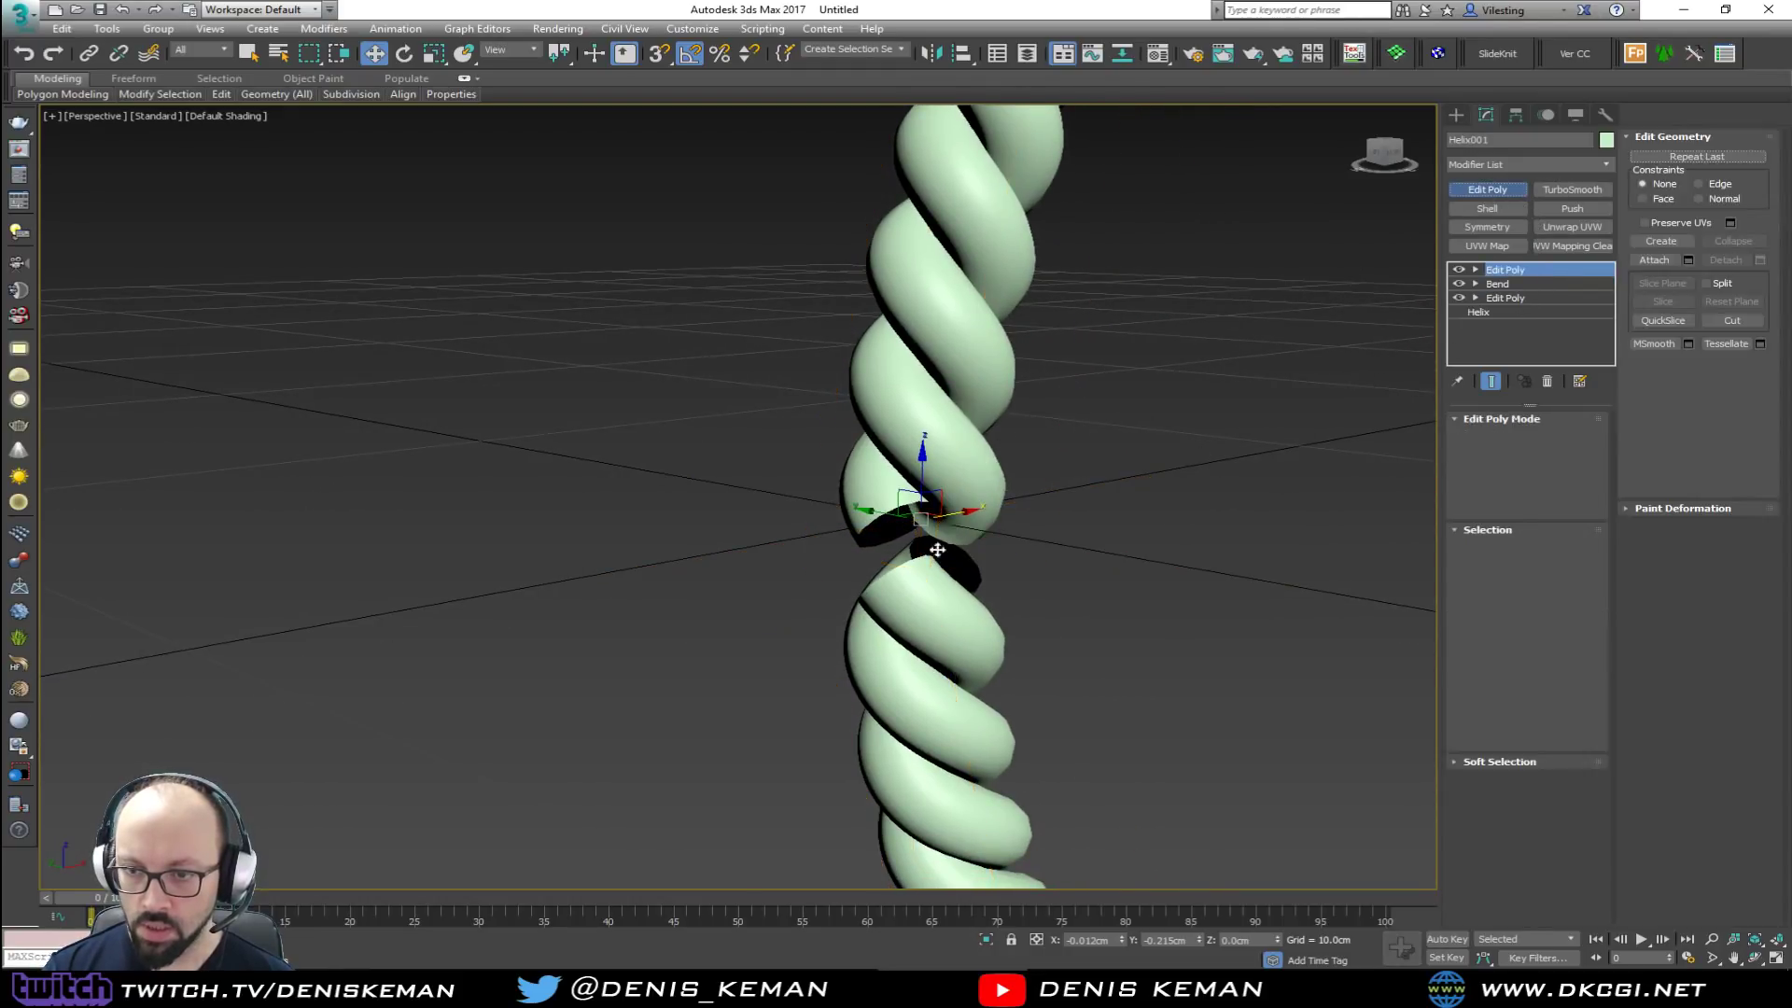
{"action": "scroll", "coordinate": [912, 560], "scroll_direction": "up", "scroll_amount": 3}
{"action": "key", "text": "3"}
{"action": "left_click", "coordinate": [912, 571]}
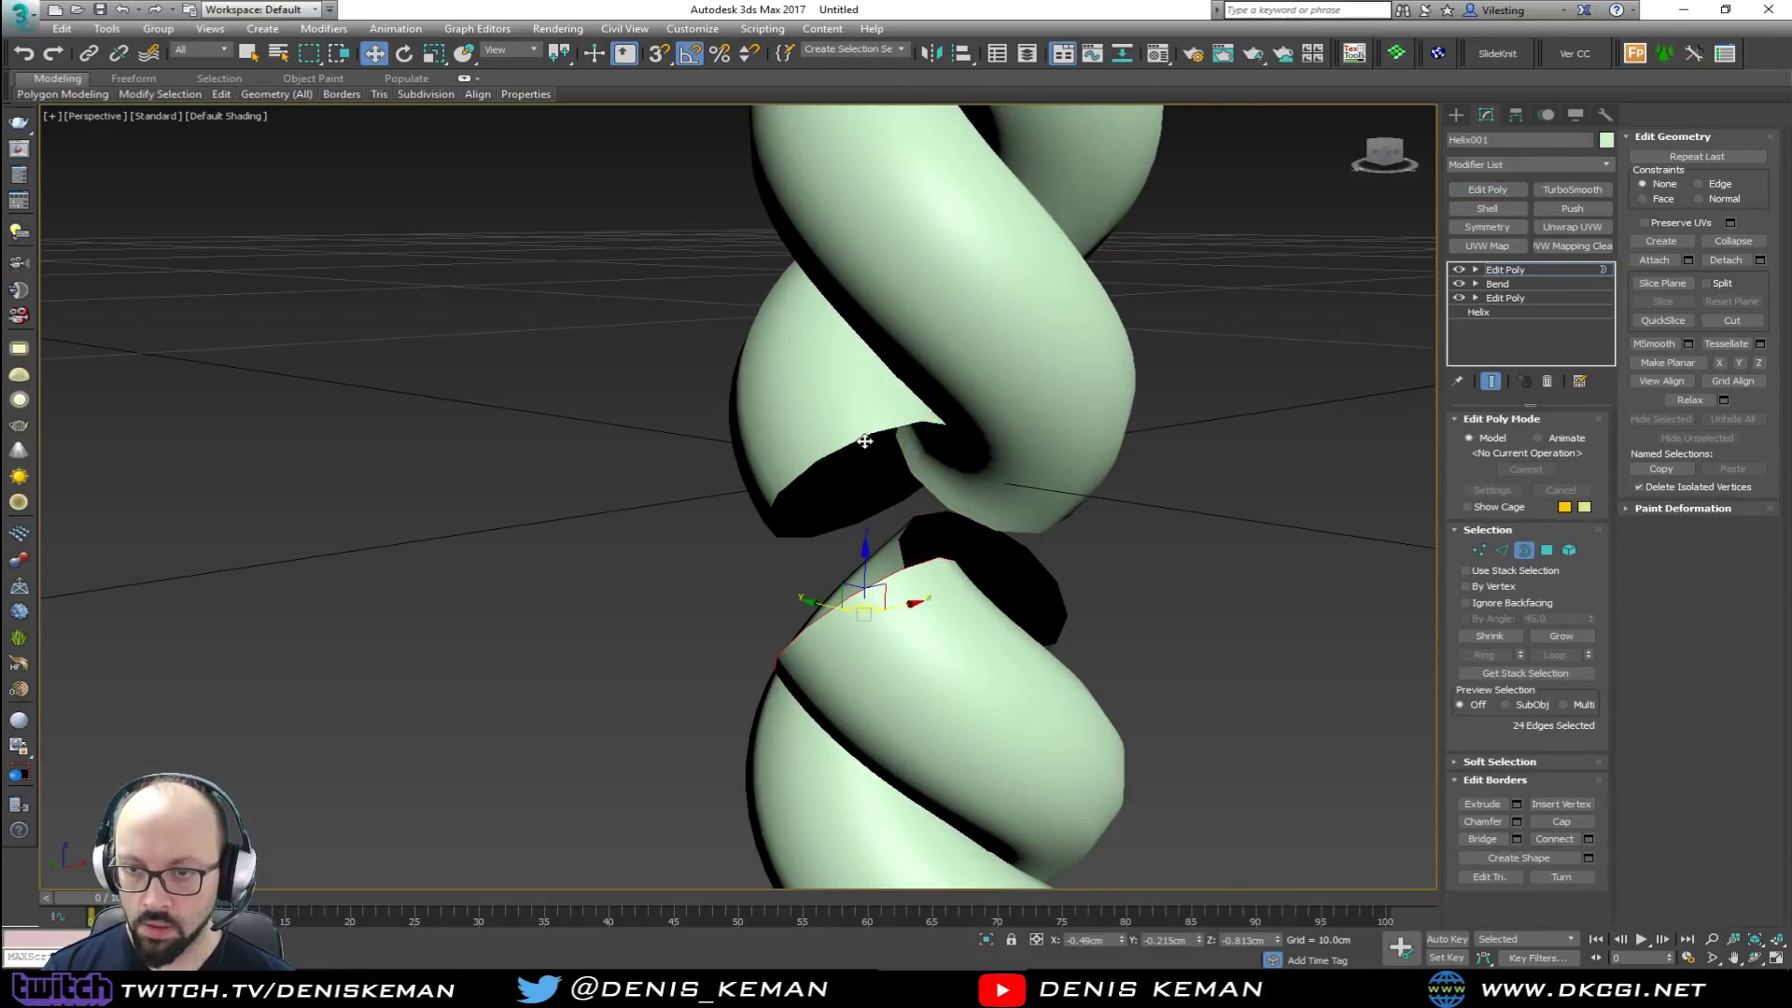
{"action": "left_click", "coordinate": [1498, 838]}
Step: Bridge the remaining pair of open borders to close the other strand at the seam
{"action": "middle_click_drag", "start_coordinate": [1117, 613], "coordinate": [877, 601], "text": "alt"}
{"action": "left_click", "coordinate": [872, 494]}
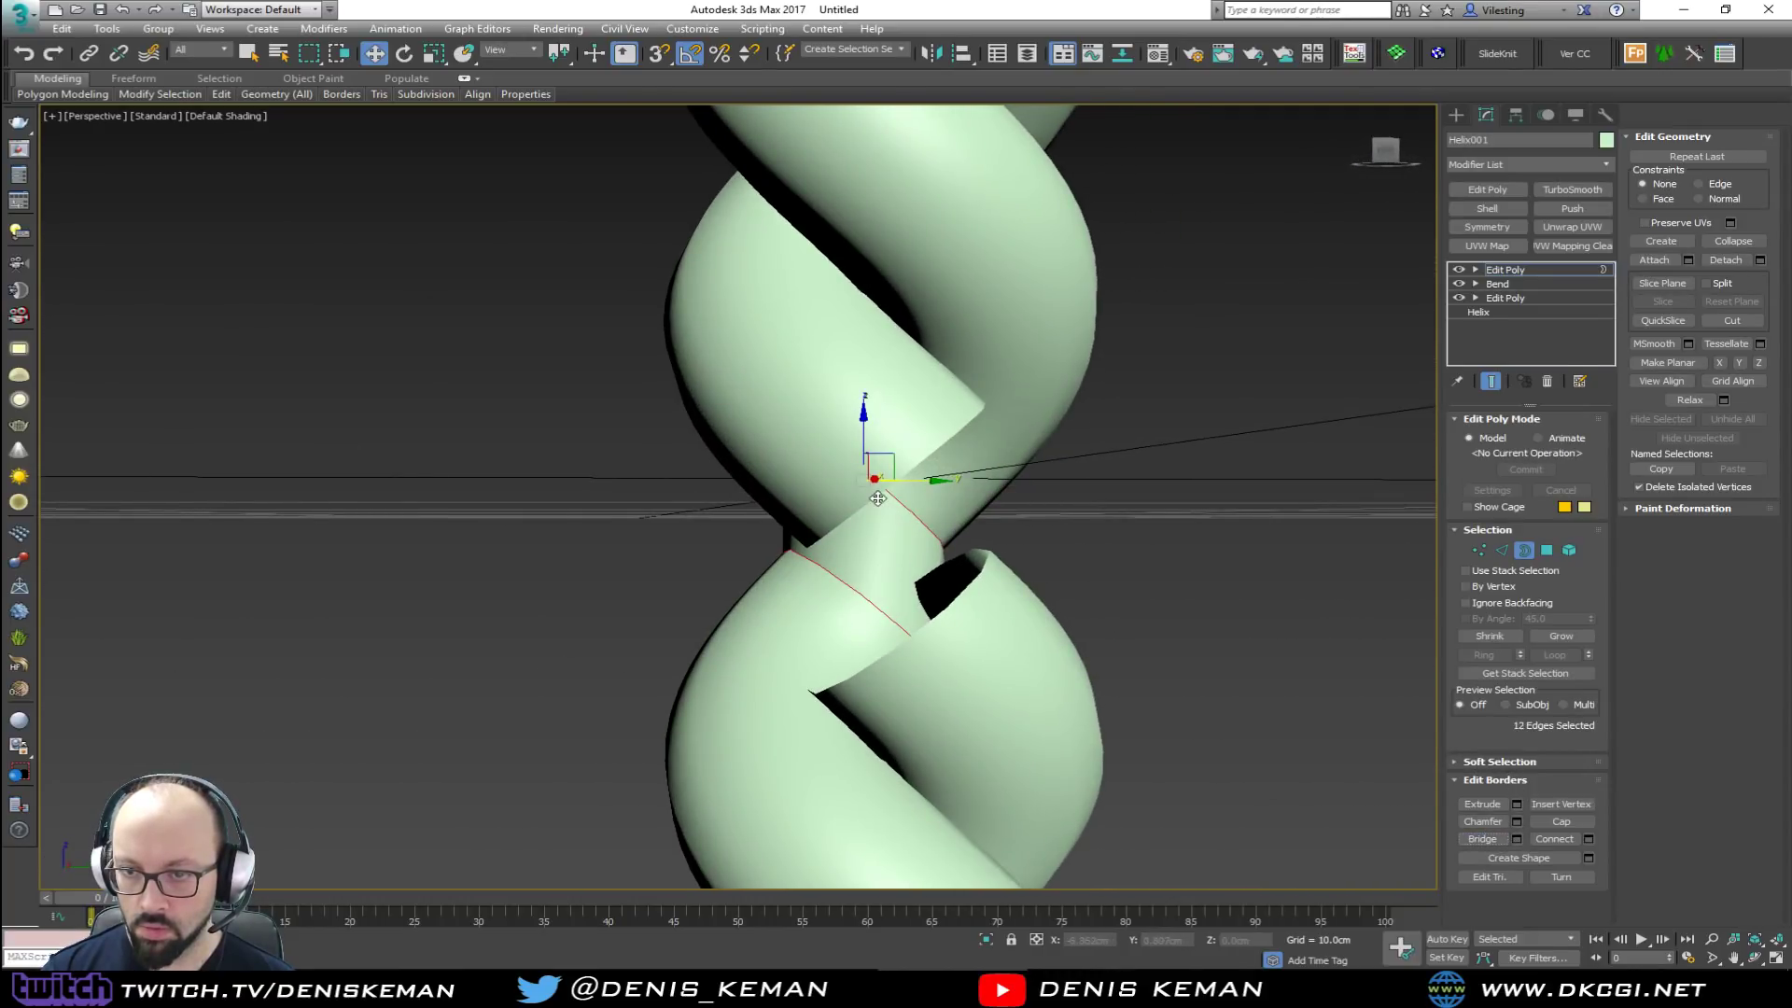
{"action": "left_click", "coordinate": [940, 606], "text": "ctrl"}
{"action": "left_click", "coordinate": [1482, 838]}
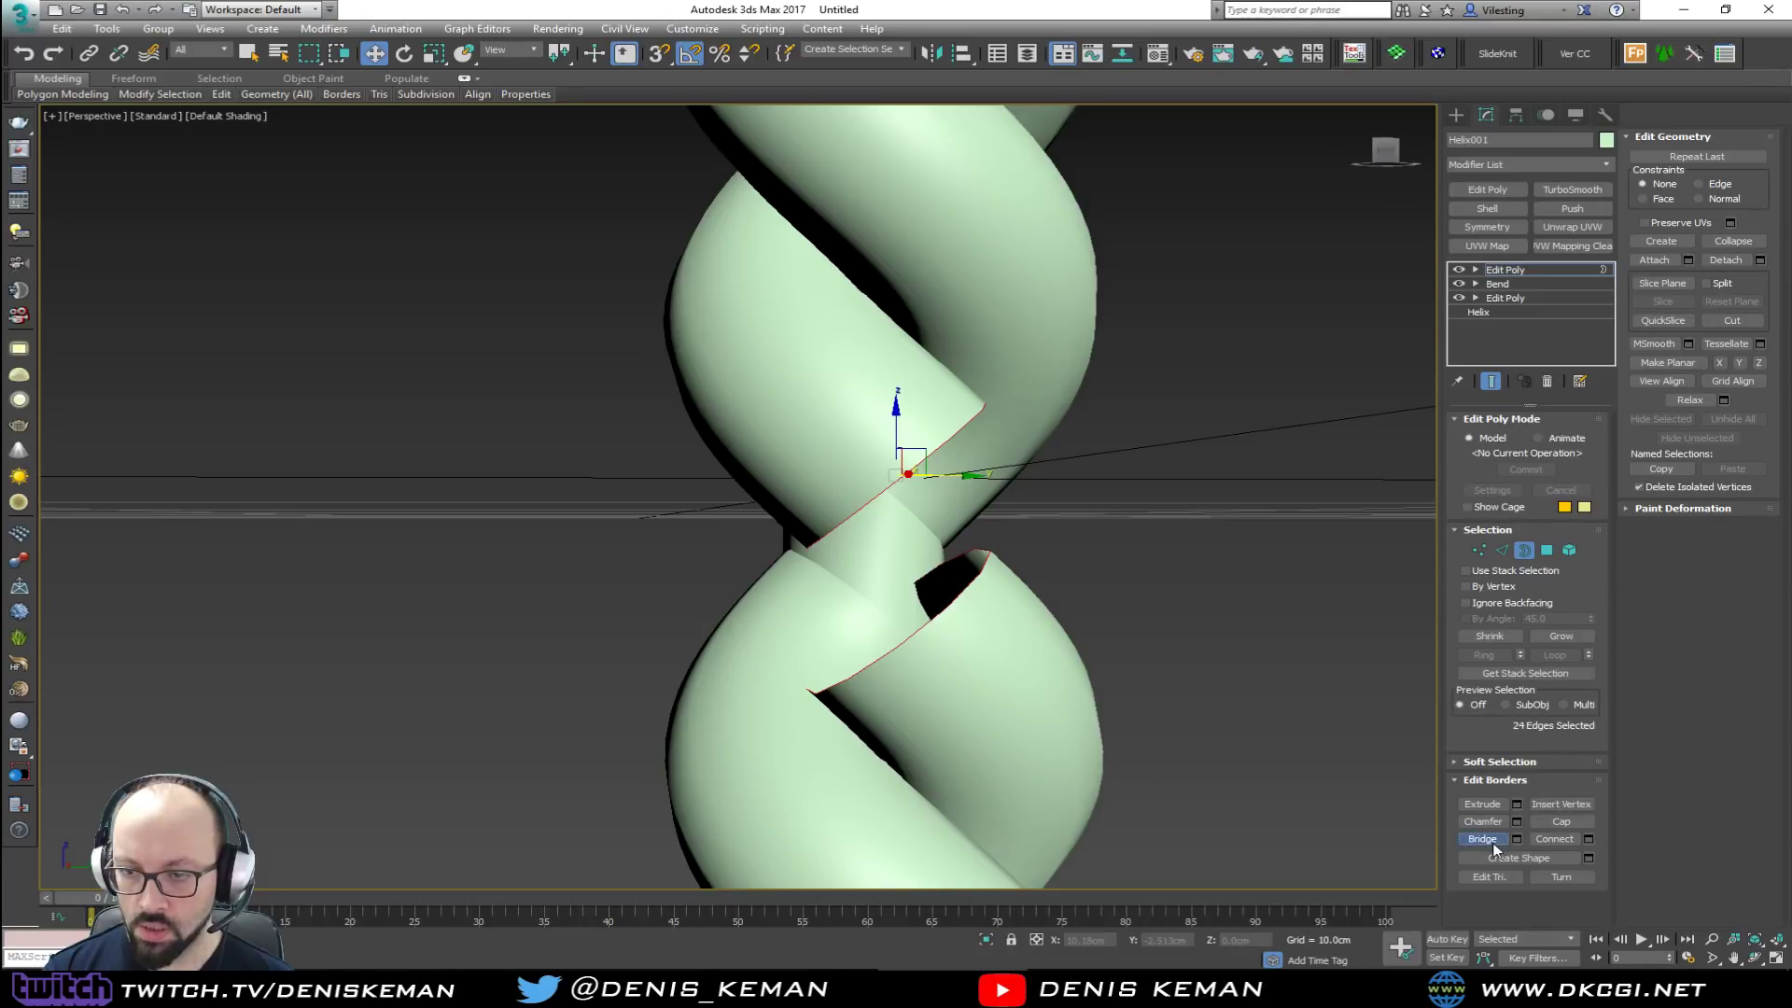
Step: Ring-select the edges across one strand's bridged gap at the seam and insert a loop through them with Flow Connect
{"action": "middle_click_drag", "start_coordinate": [1193, 670], "coordinate": [1050, 696], "text": "alt"}
{"action": "key", "text": "F4"}
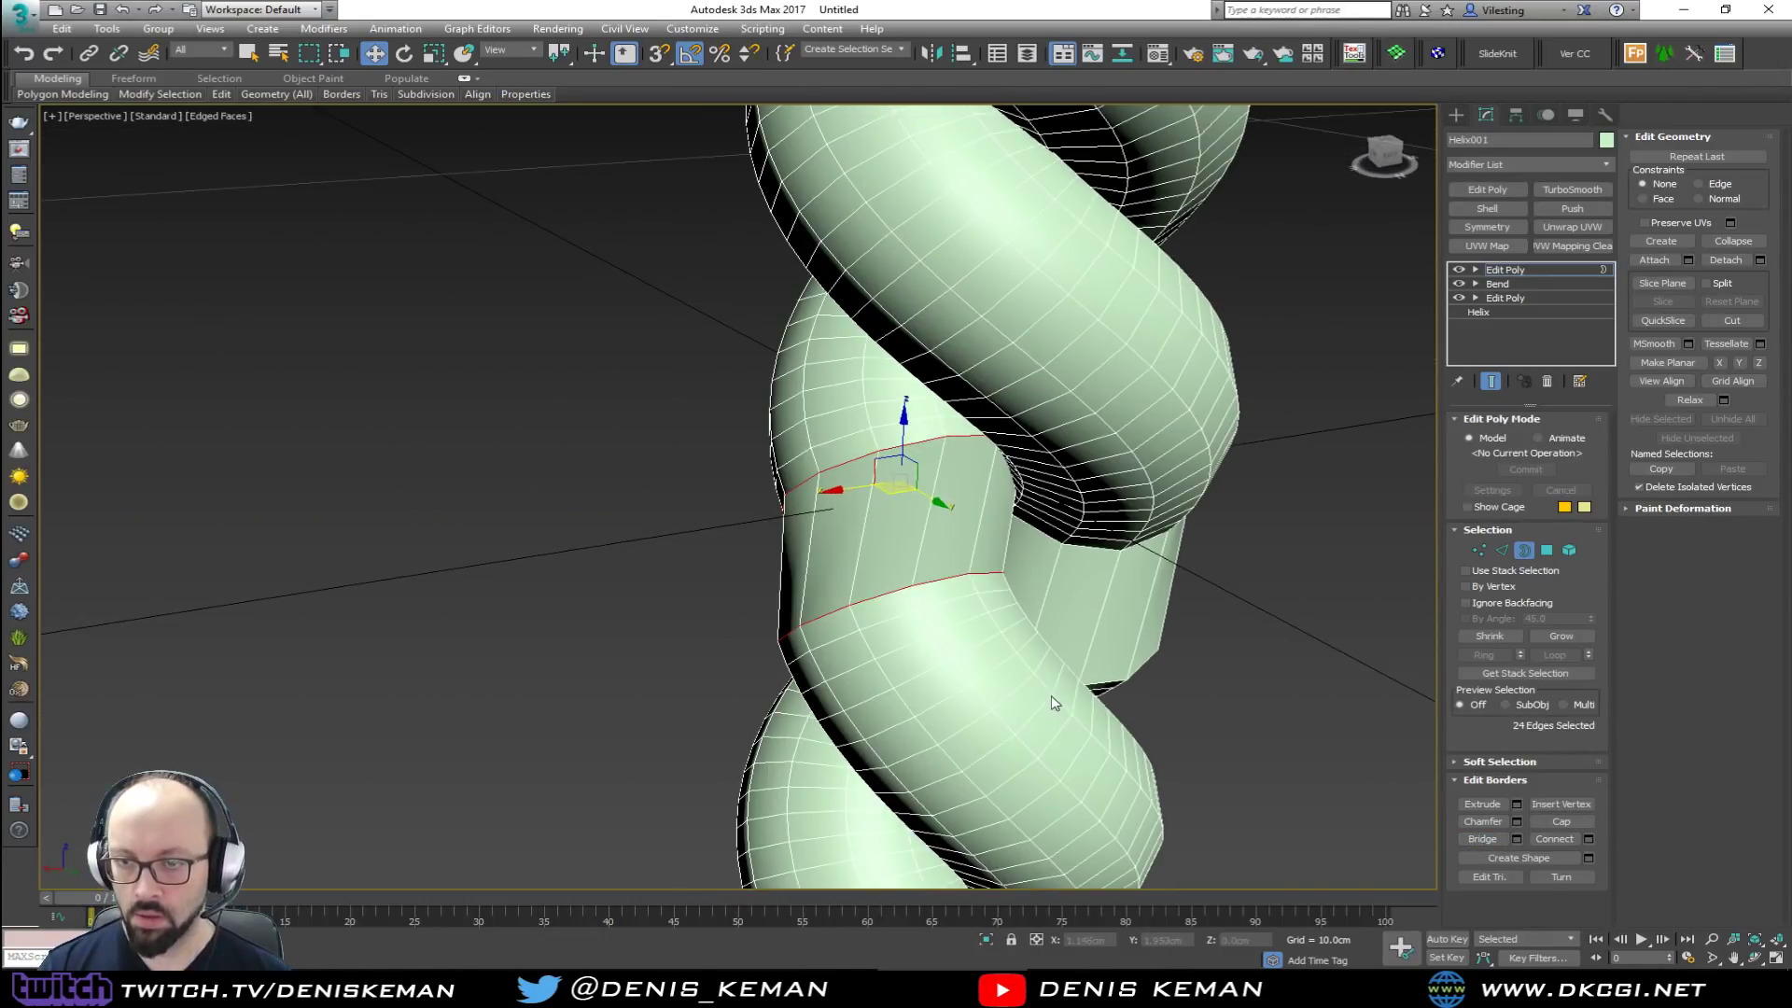
{"action": "key", "text": "alt+1"}
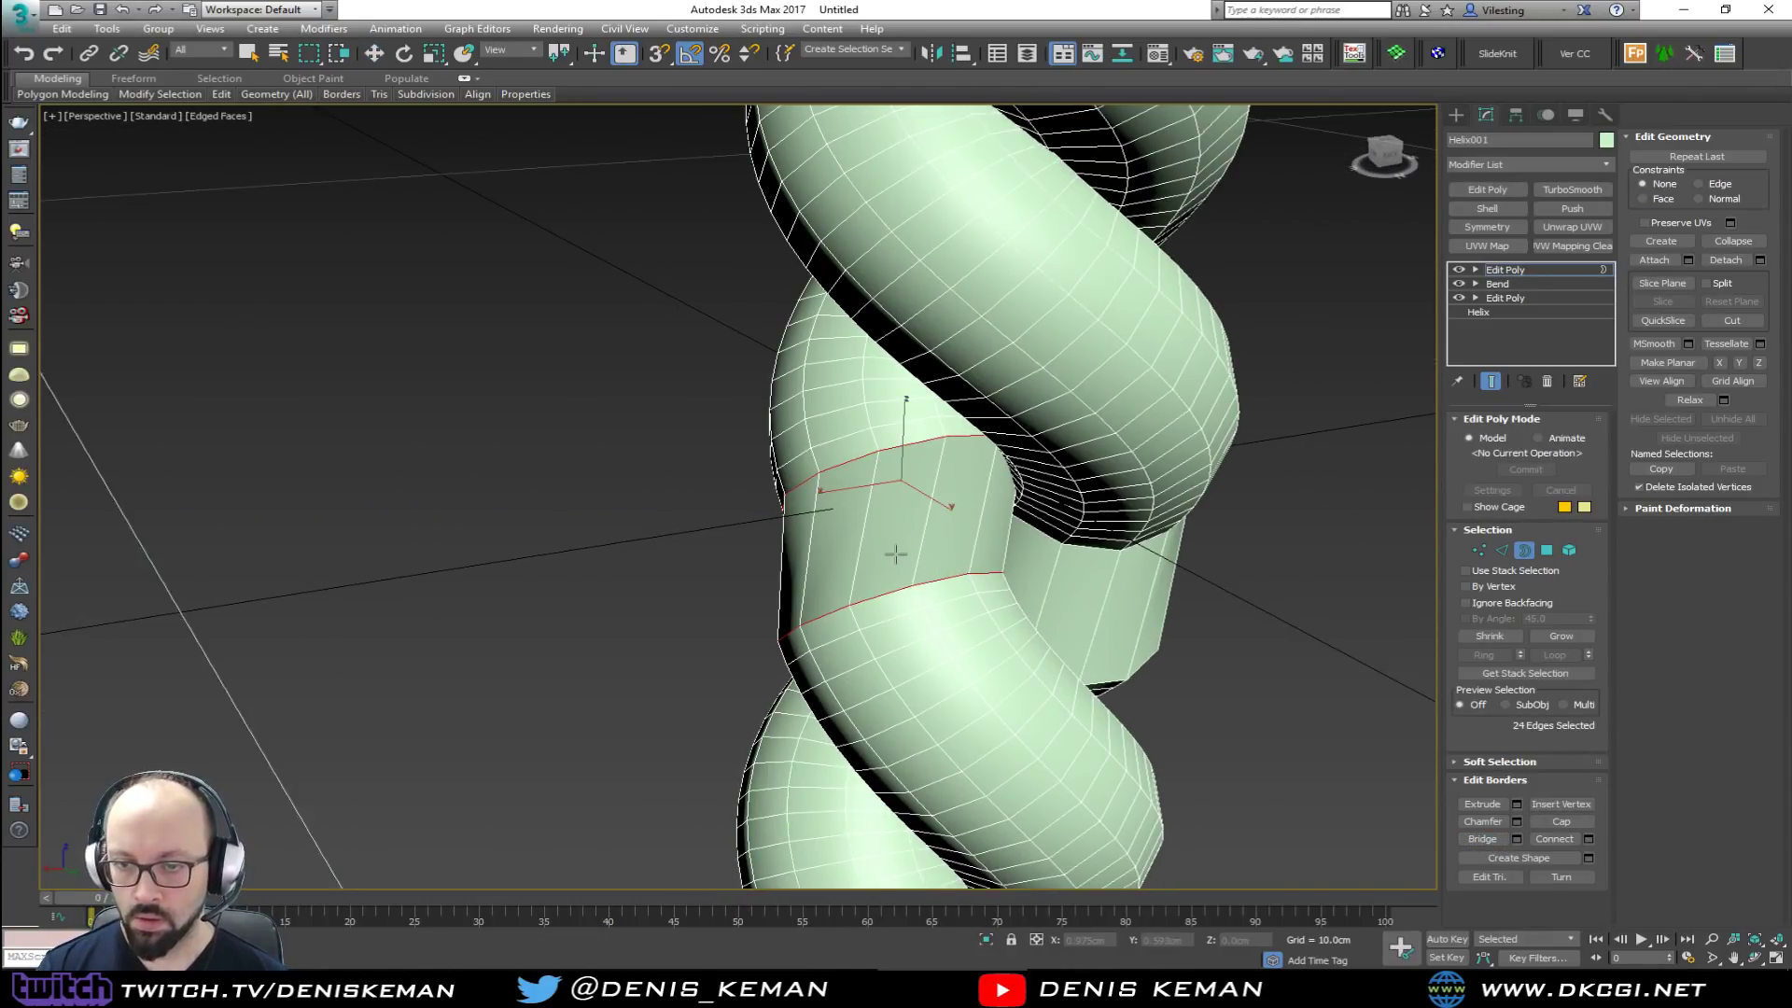
{"action": "scroll", "coordinate": [896, 553], "scroll_direction": "down", "scroll_amount": 3}
{"action": "middle_click_drag", "start_coordinate": [896, 553], "coordinate": [827, 114], "text": "alt"}
{"action": "key", "text": "w"}
{"action": "key", "text": "2"}
{"action": "left_click", "coordinate": [959, 592]}
{"action": "key", "text": "alt+r"}
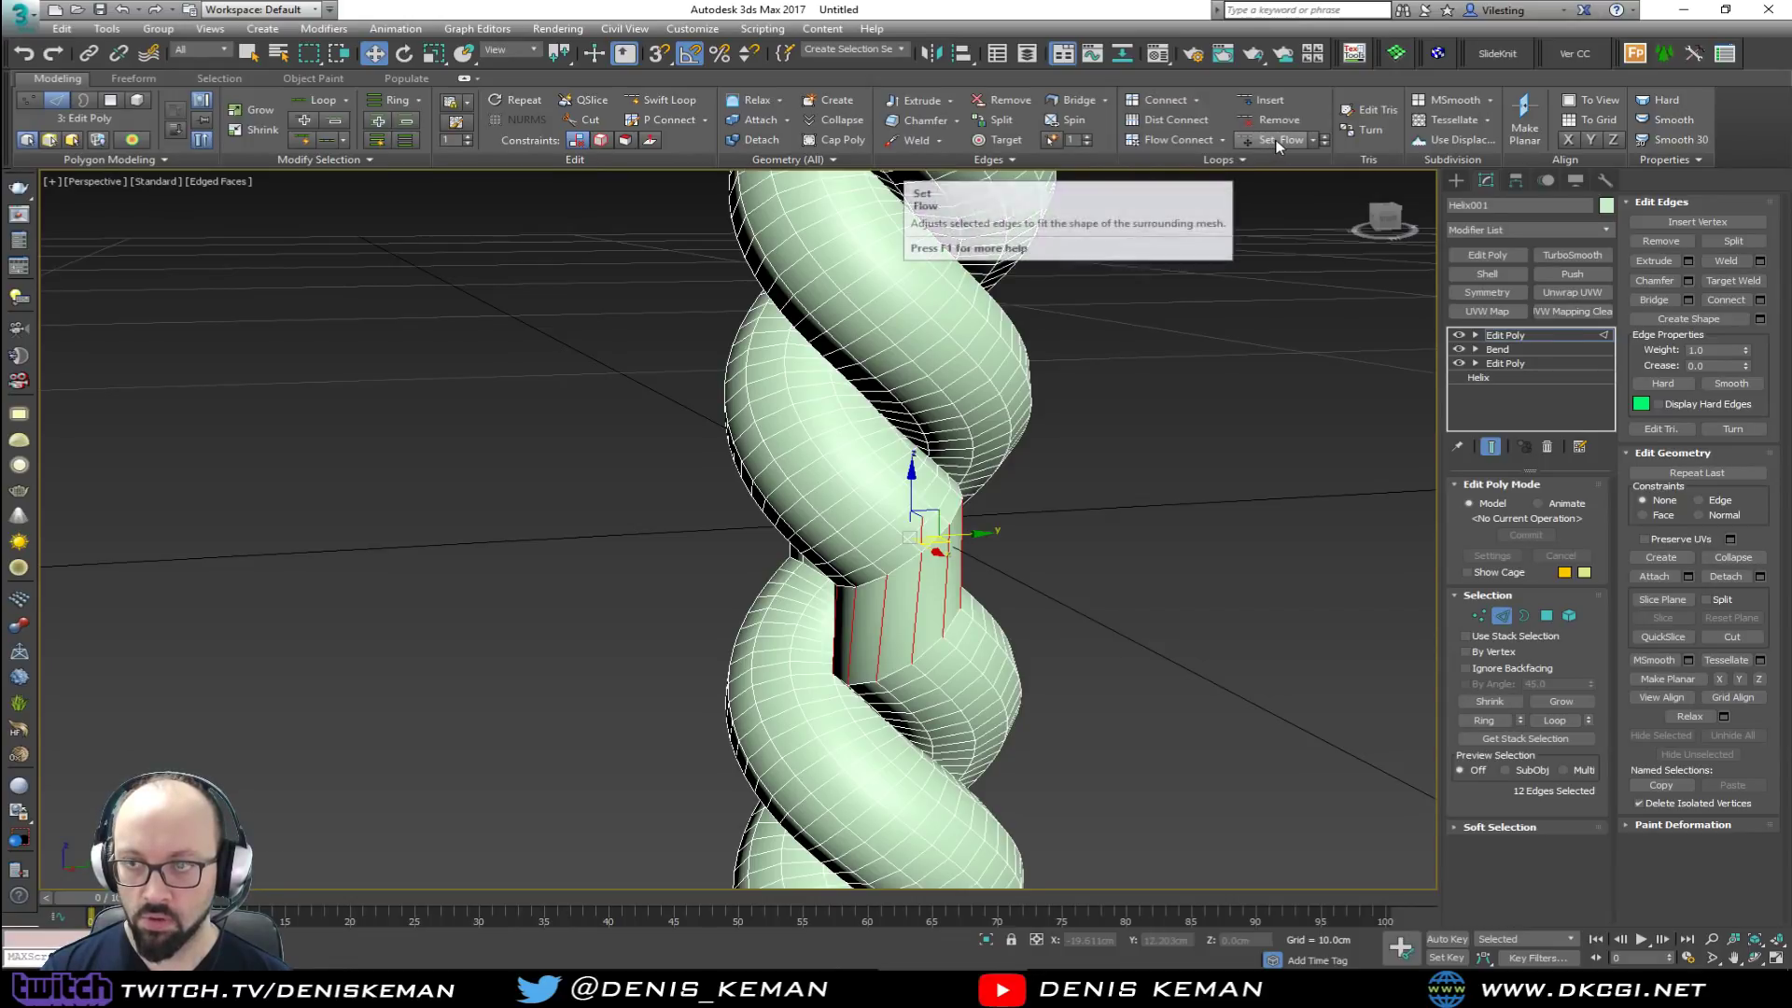
{"action": "left_click", "coordinate": [1179, 137]}
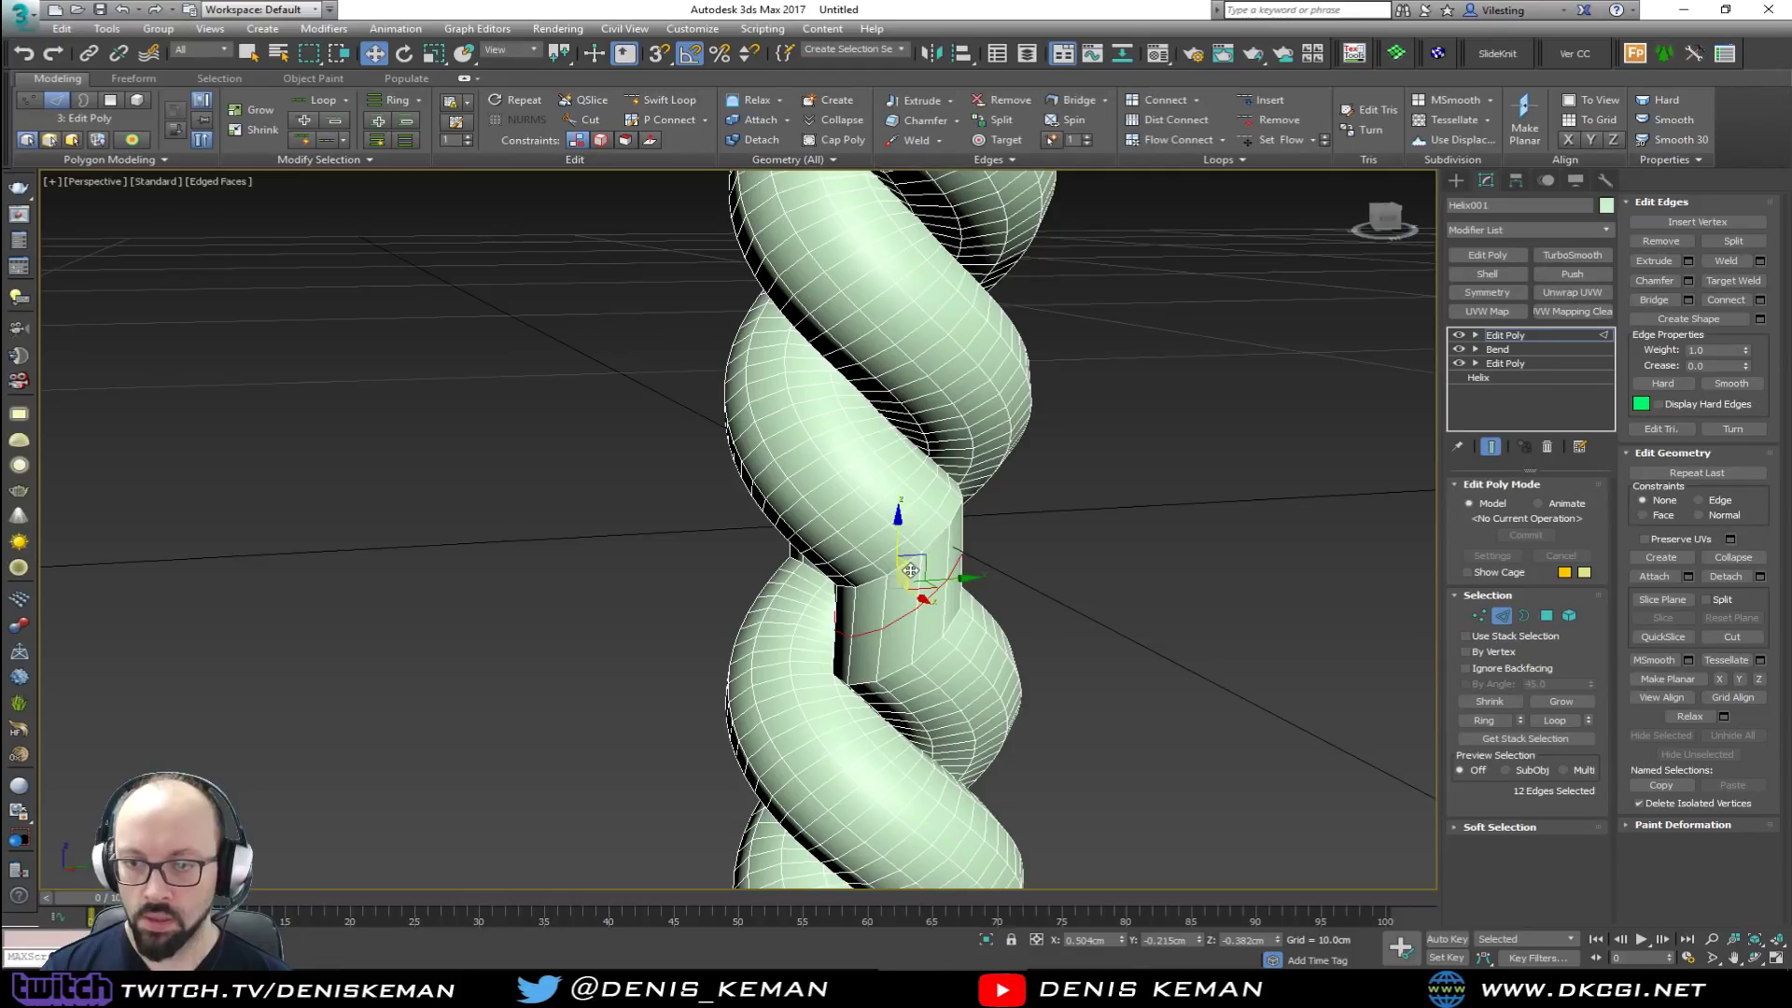
Step: Apply Set Flow to the edge loops at the bridge on this strand so it follows the rope's curvature
{"action": "double_click", "coordinate": [897, 569]}
{"action": "left_click", "coordinate": [1267, 142]}
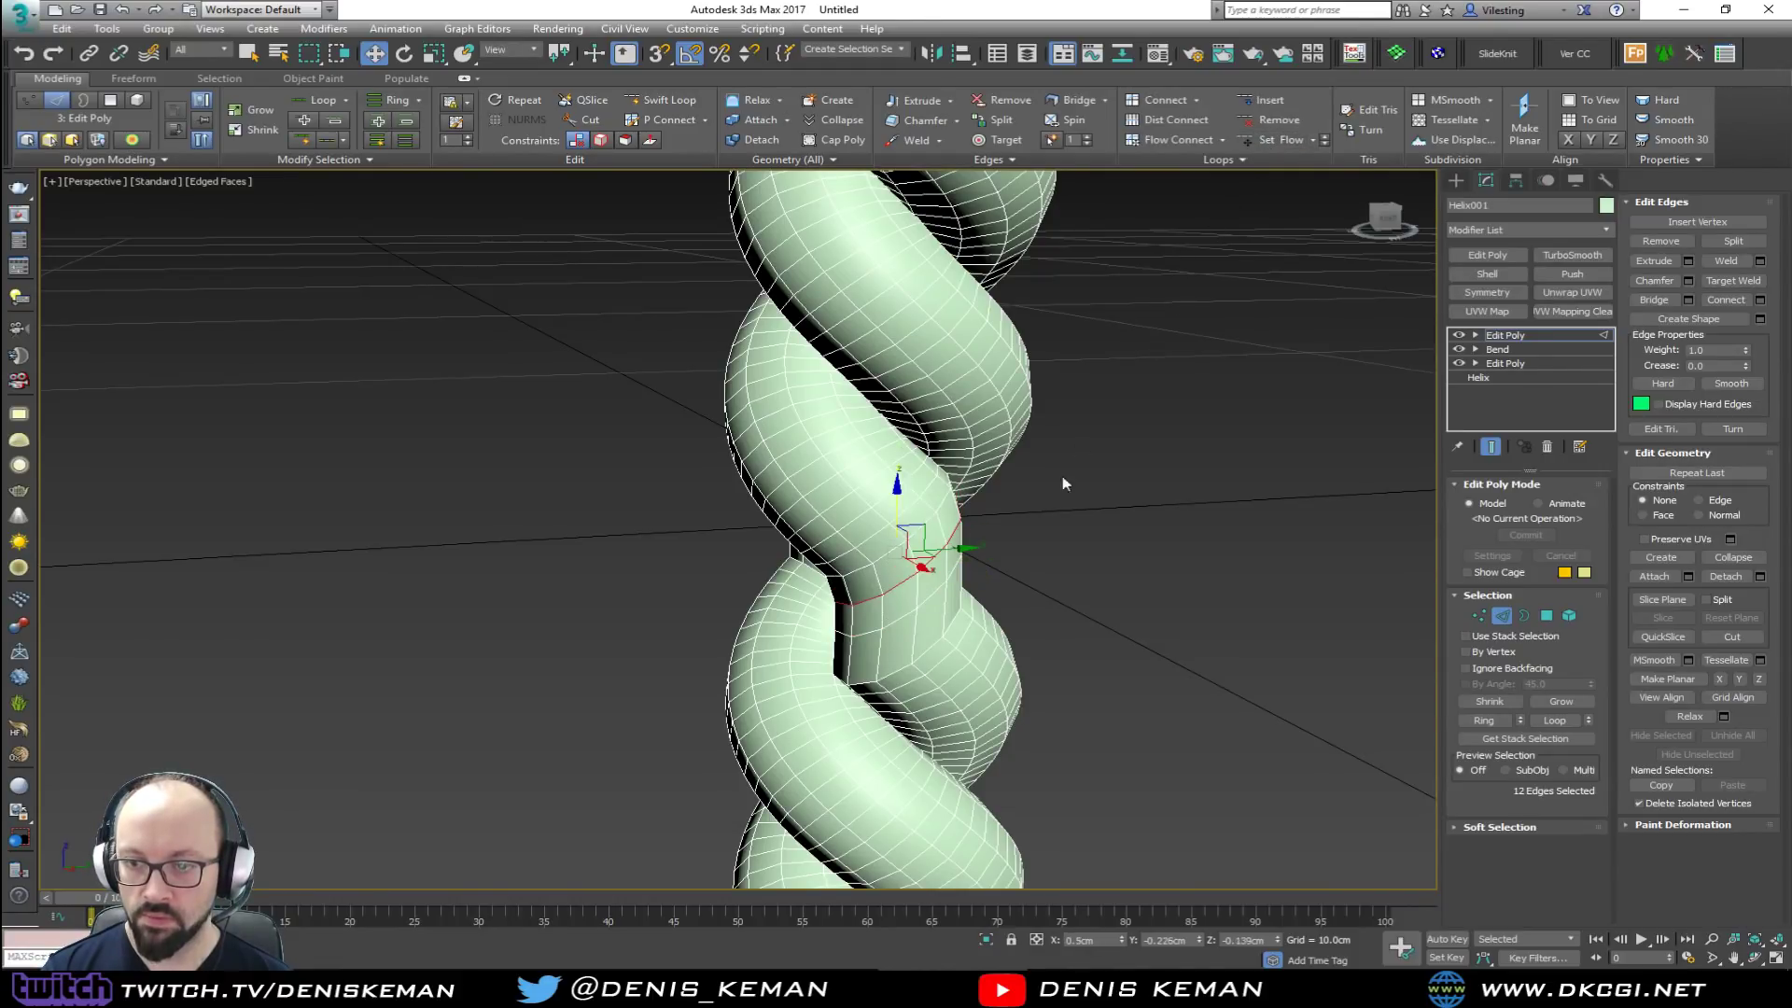
{"action": "double_click", "coordinate": [922, 651]}
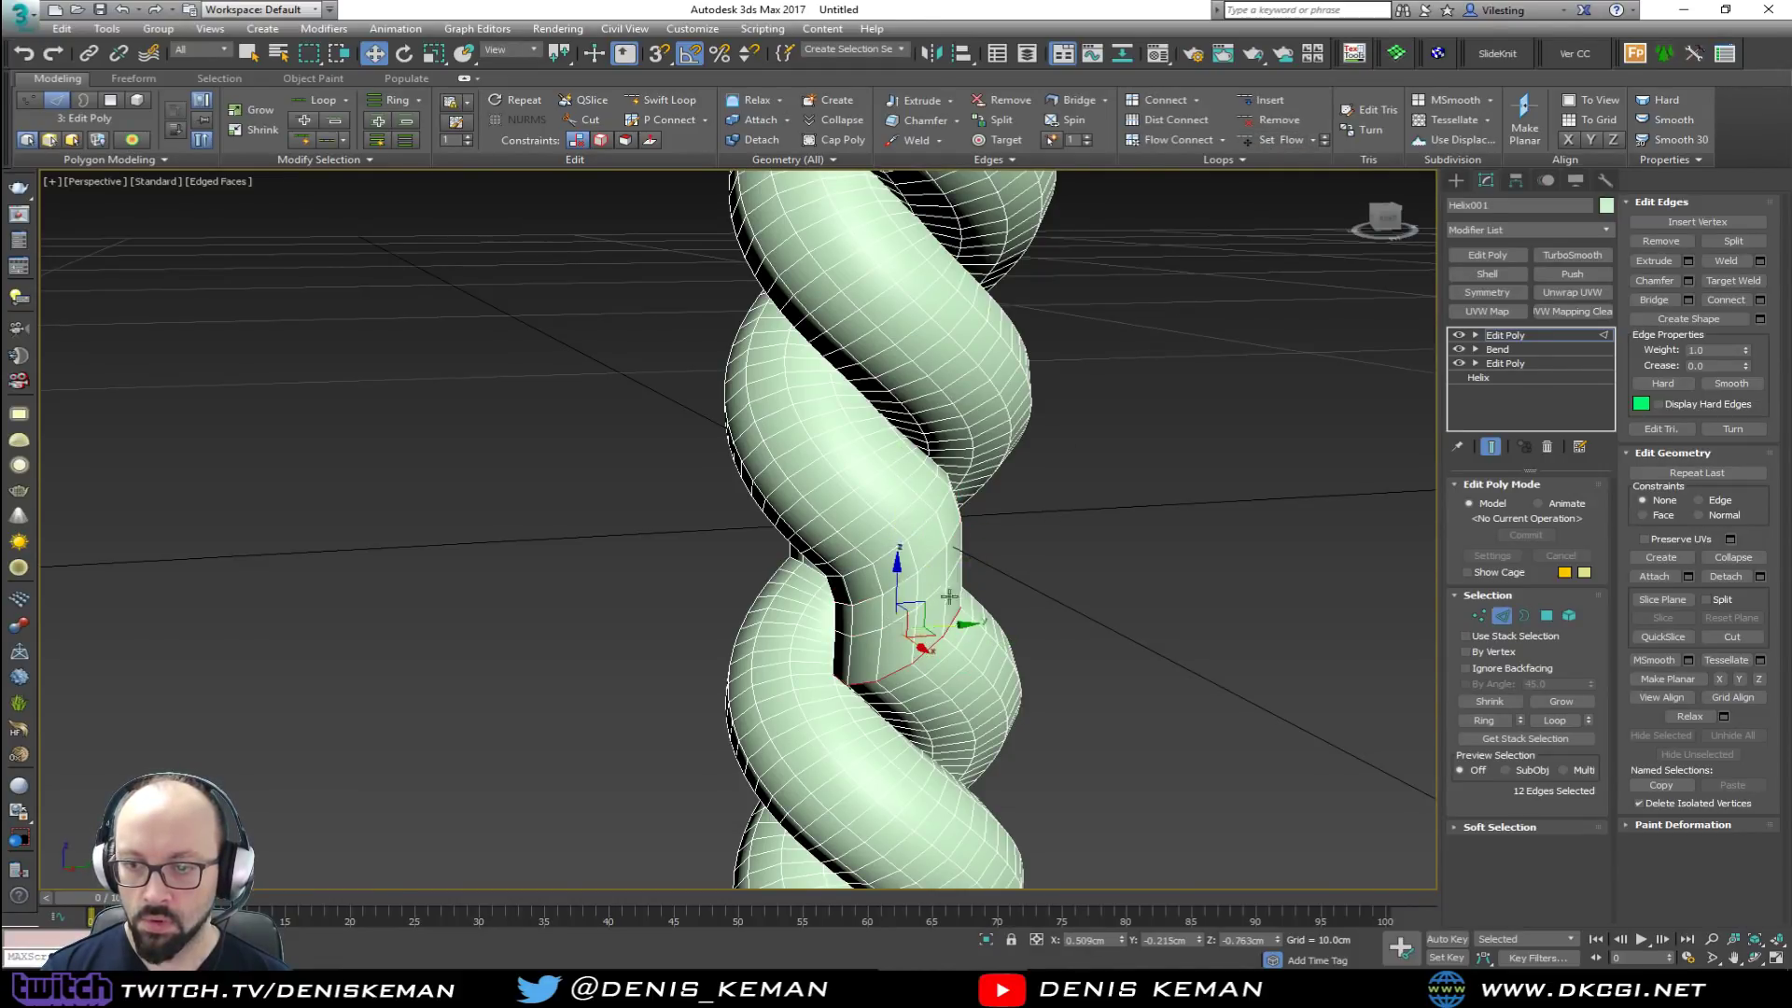
{"action": "left_click", "coordinate": [1268, 141]}
Step: Add a loop across the other strand's bridge with Flow Connect and smooth its seam loops with Set Flow
{"action": "middle_click_drag", "start_coordinate": [971, 441], "coordinate": [791, 613], "text": "alt"}
{"action": "key", "text": "alt+r"}
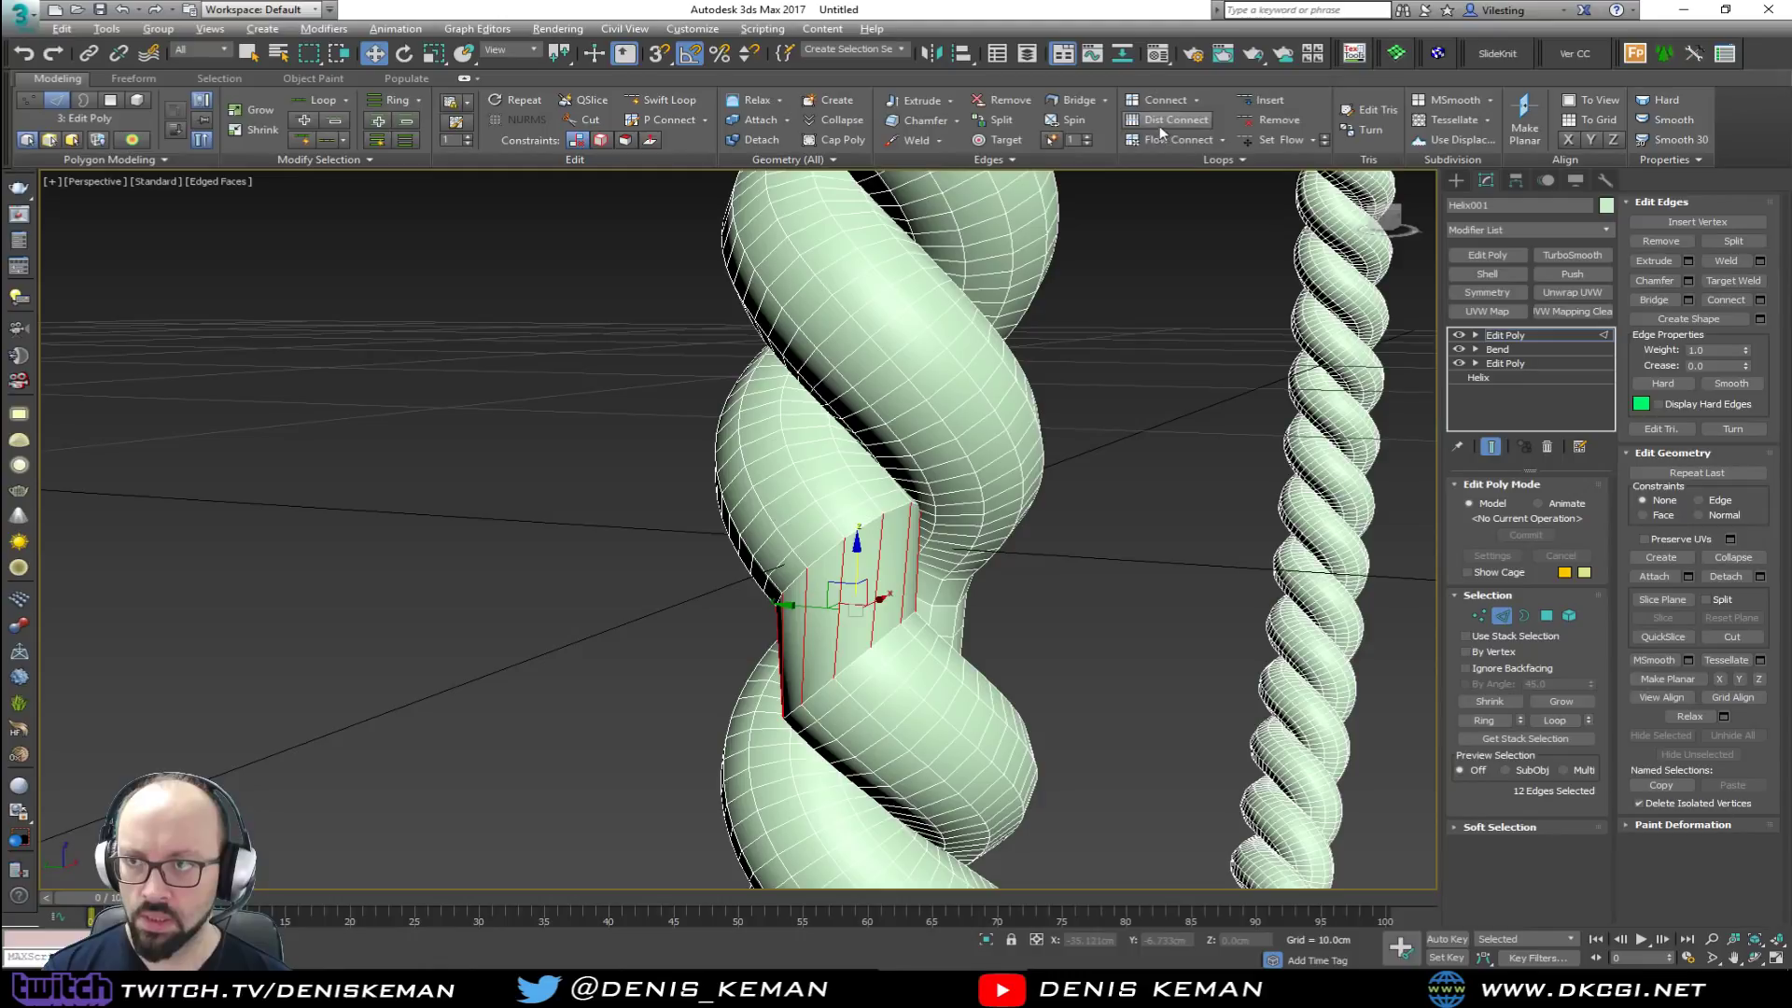
{"action": "left_click", "coordinate": [1178, 136]}
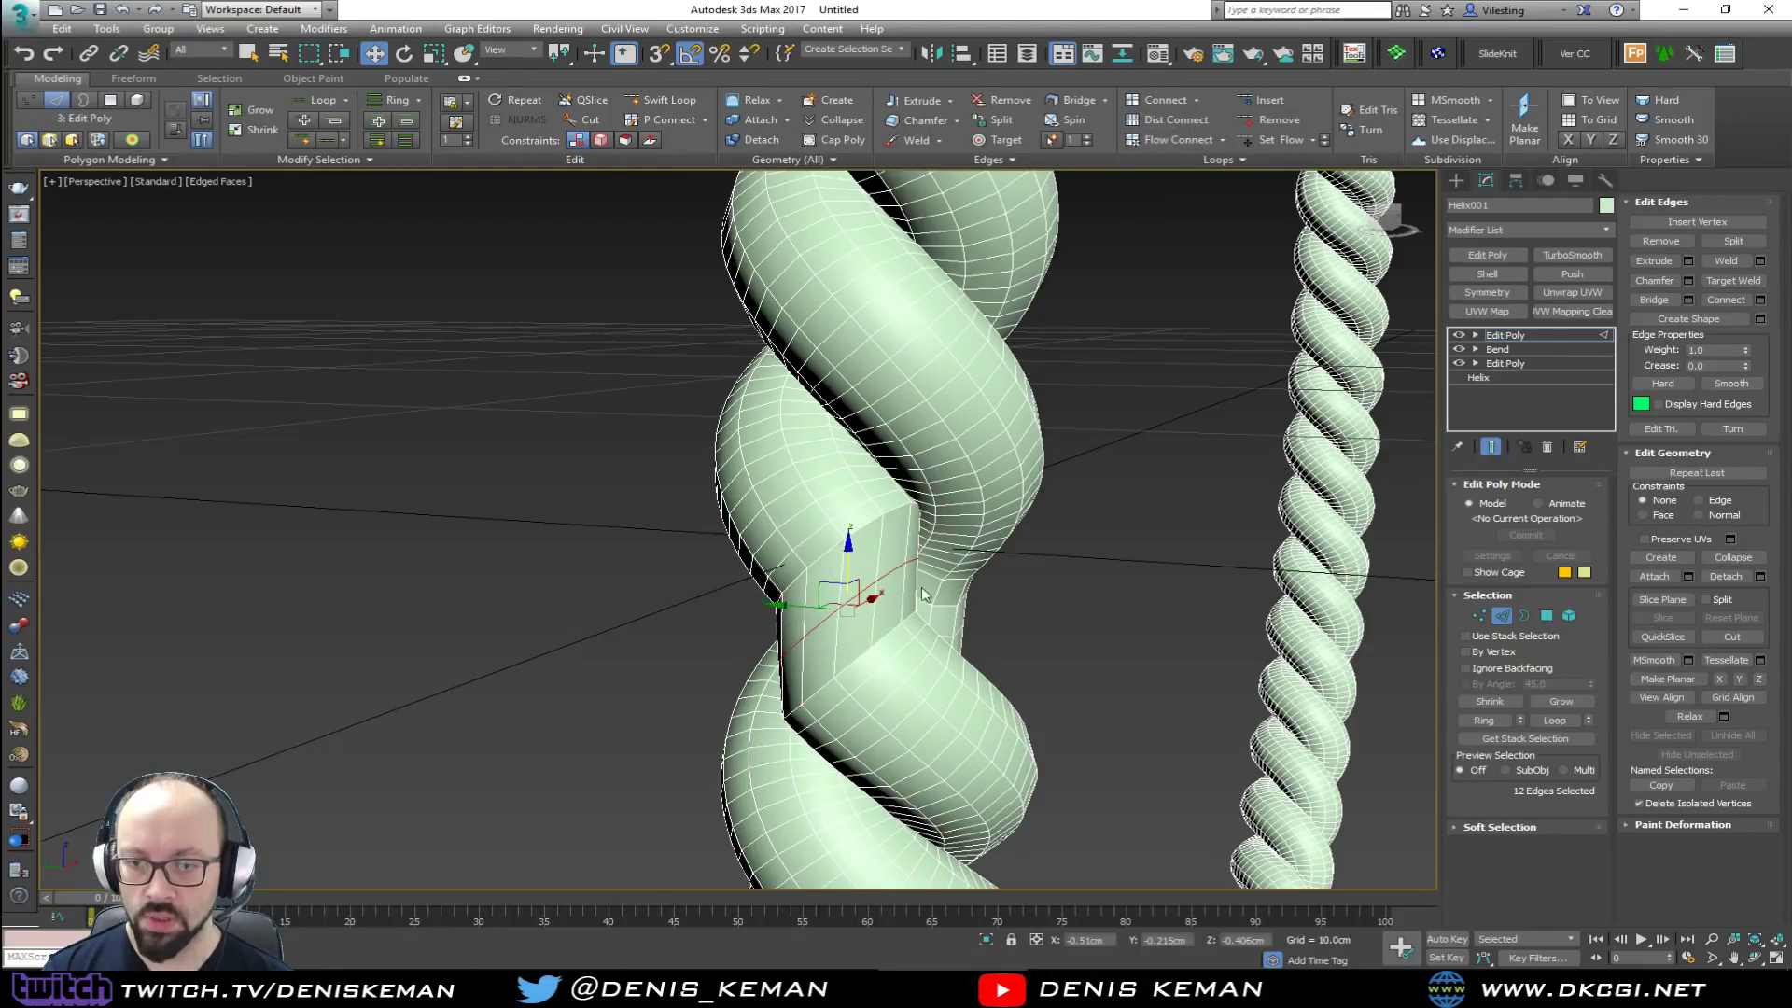
{"action": "left_click_drag", "start_coordinate": [865, 665], "coordinate": [866, 711]}
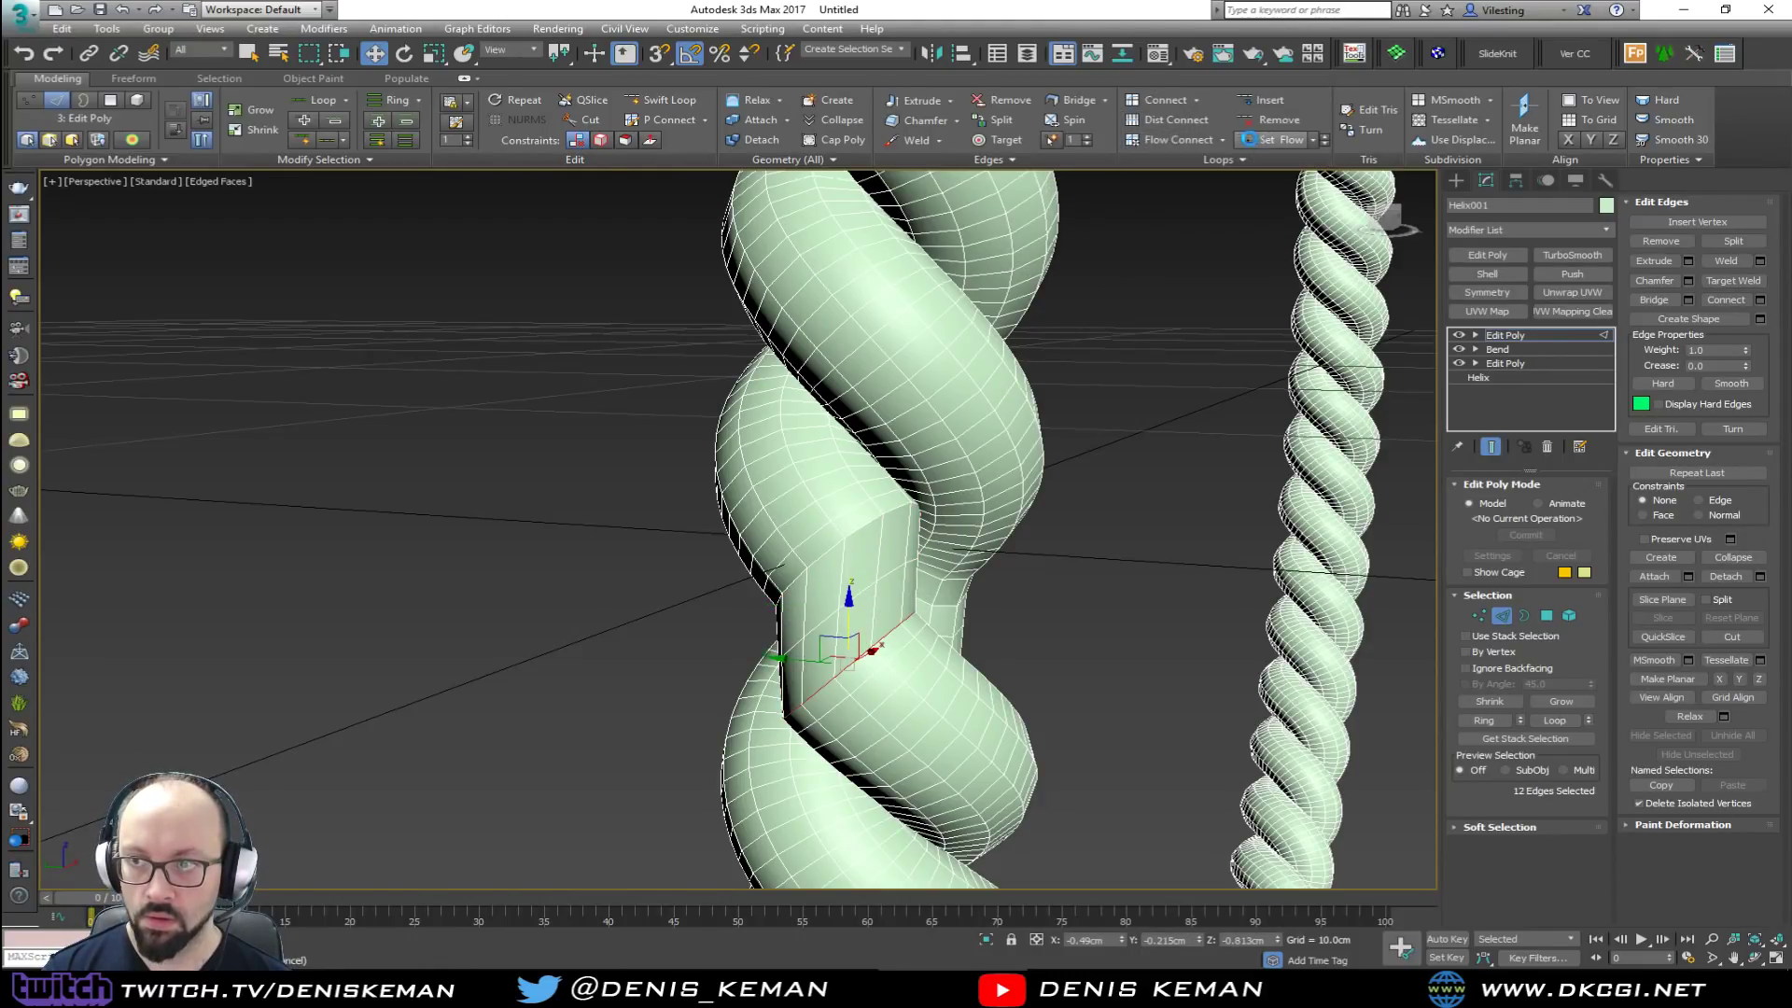
{"action": "key", "text": "ctrl+z"}
{"action": "key", "text": "ctrl+z"}
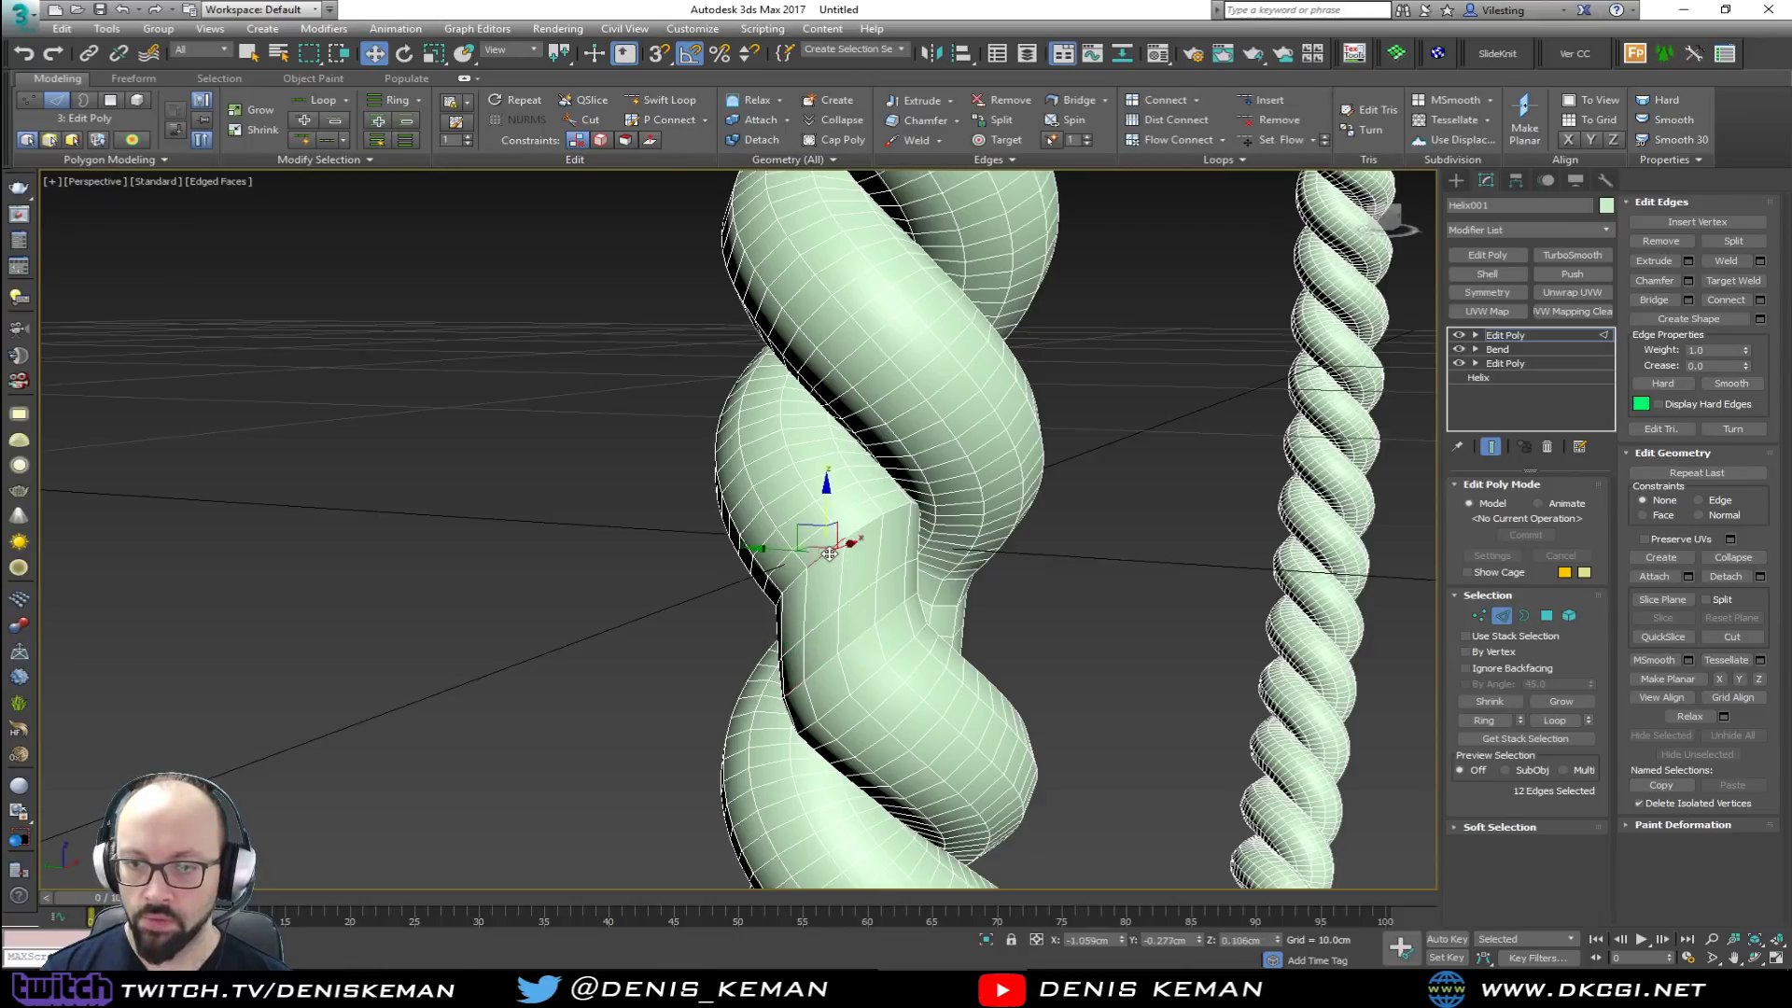
{"action": "left_click", "coordinate": [1280, 140]}
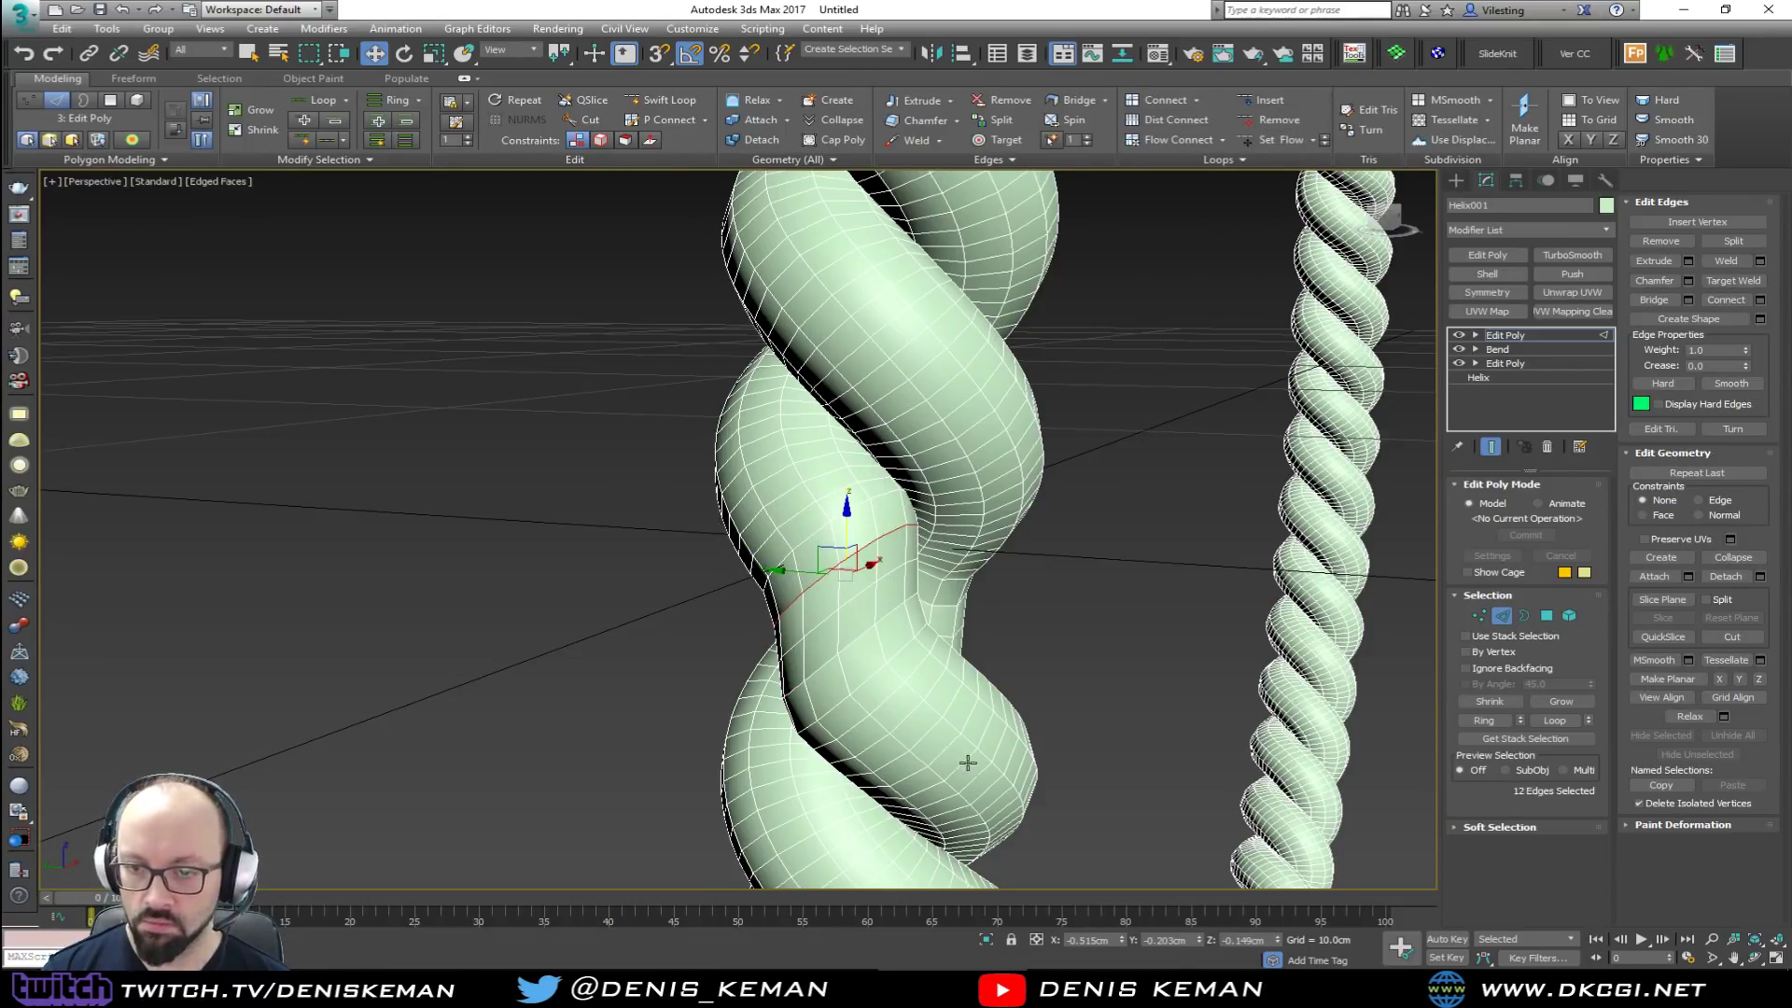
{"action": "left_click", "coordinate": [1502, 616]}
Step: Look over the whole rope ring and check it against the Bathroom_01 mirror reference photo
{"action": "scroll", "coordinate": [1073, 478], "scroll_direction": "down", "scroll_amount": 15}
{"action": "mouse_move", "coordinate": [1033, 471]}
{"action": "middle_mouse_down", "text": "alt"}
{"action": "mouse_move", "coordinate": [1052, 470]}
{"action": "mouse_move", "coordinate": [1033, 463]}
{"action": "middle_mouse_up", "text": "alt"}
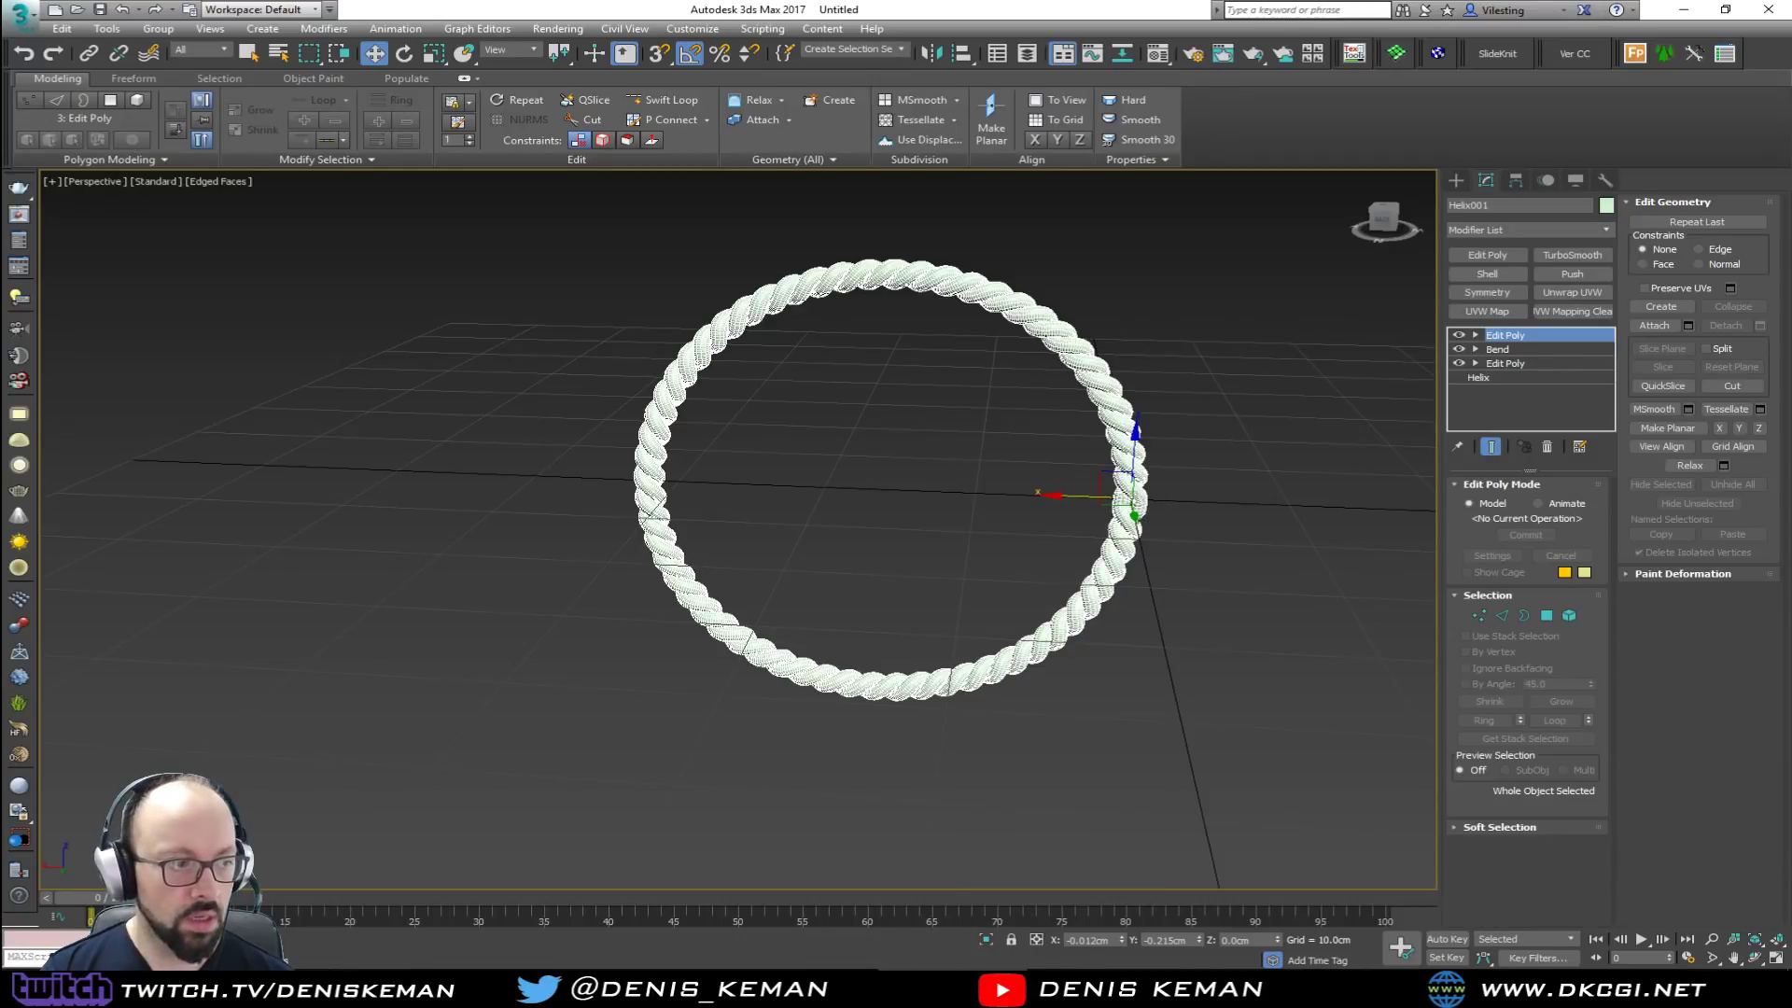
{"action": "left_click_drag", "start_coordinate": [0, 70], "coordinate": [1048, 86]}
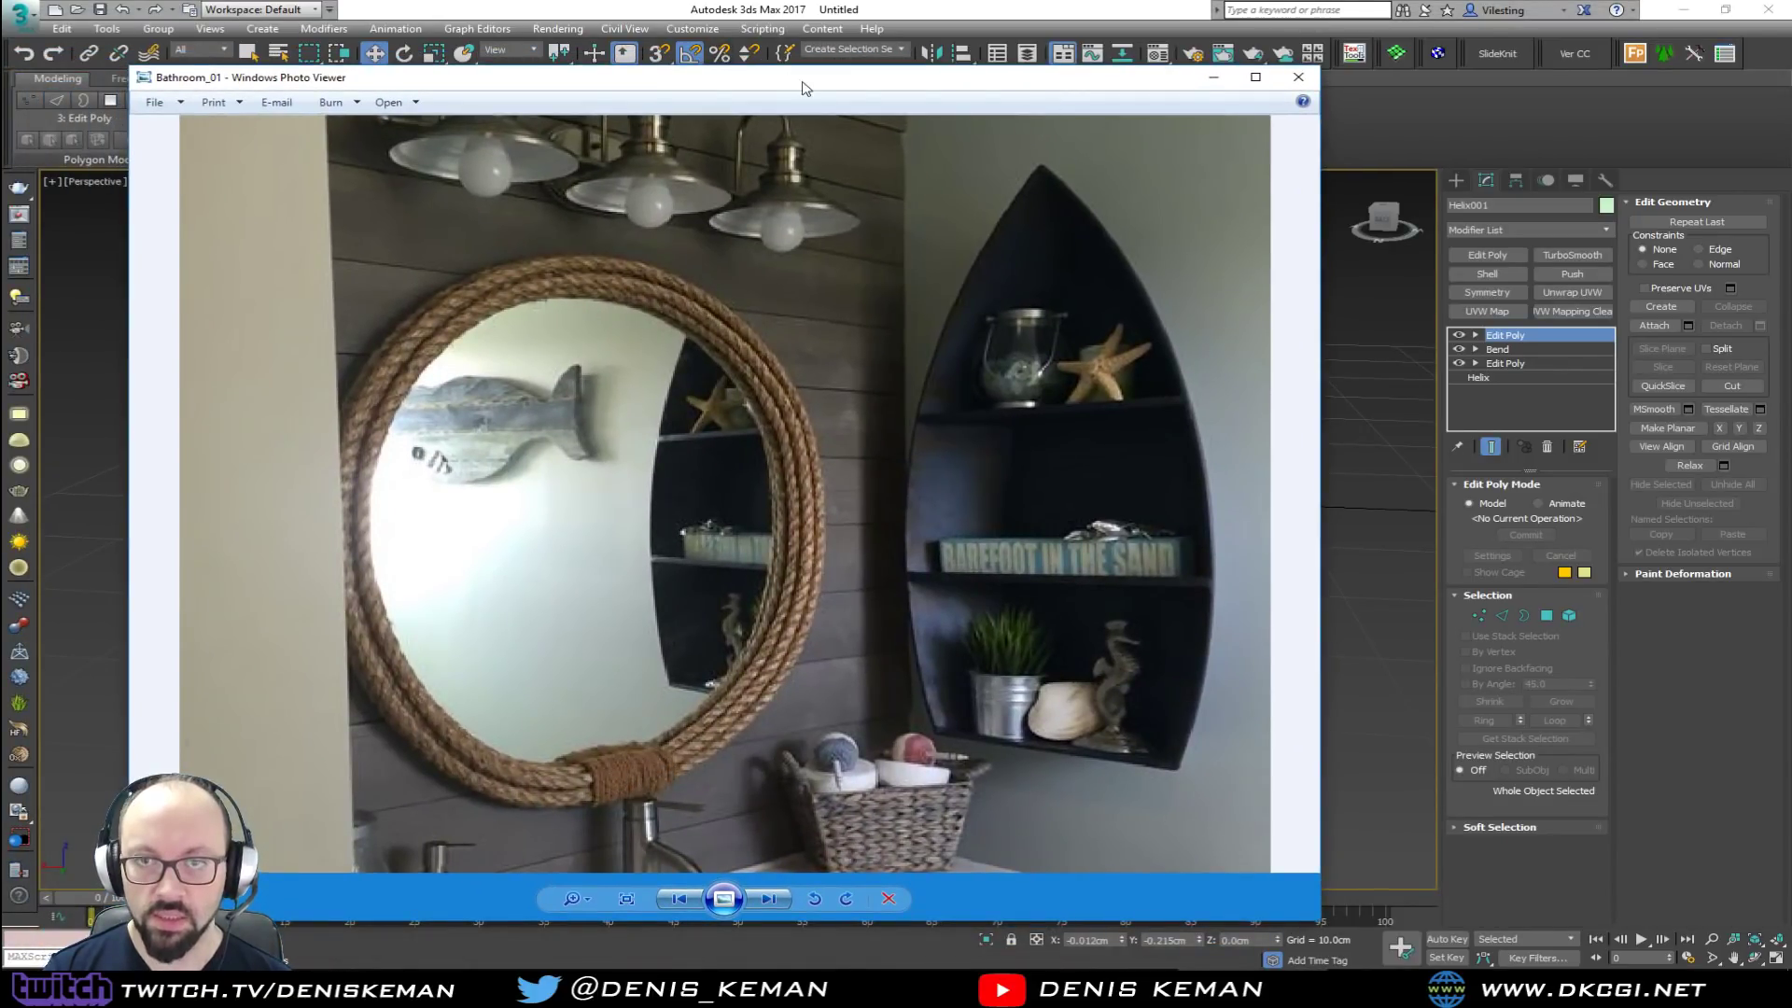
{"action": "left_click_drag", "start_coordinate": [812, 93], "coordinate": [0, 89]}
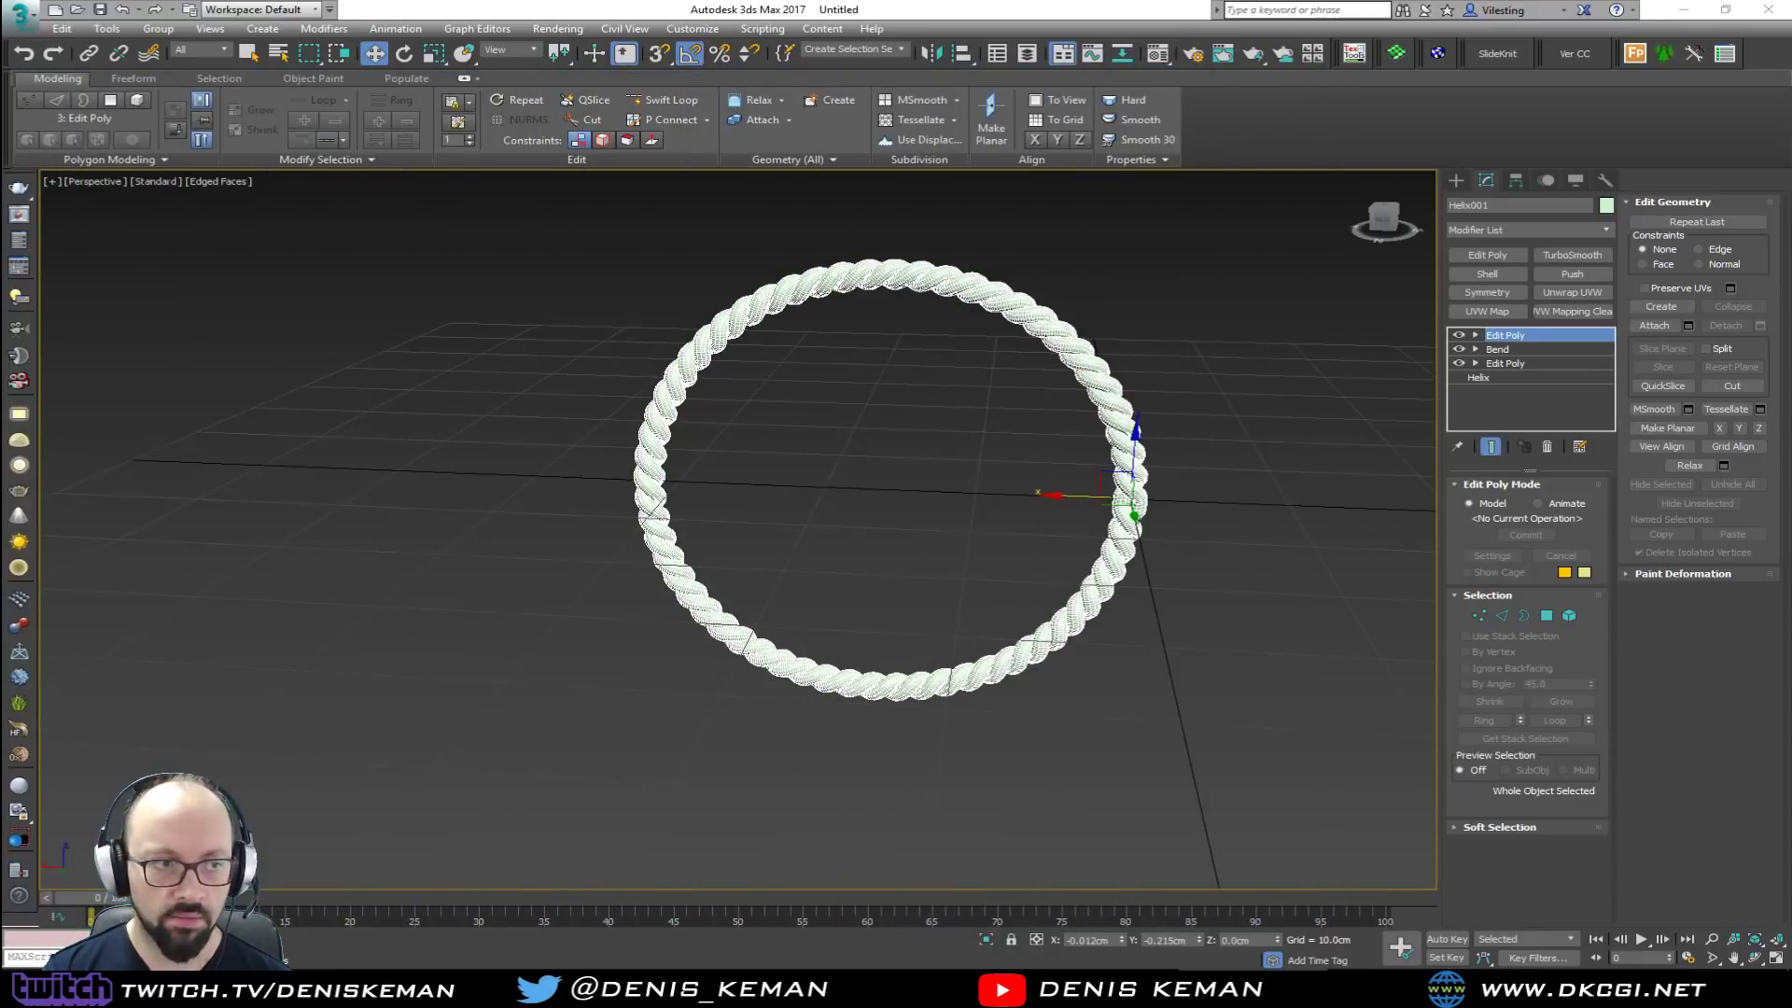
Step: Rotate the rope ring -90 degrees about the Y axis so that its seam sits at the lowest point
{"action": "left_click", "coordinate": [910, 494]}
{"action": "left_click", "coordinate": [1123, 456]}
{"action": "key", "text": "e"}
{"action": "left_click_drag", "start_coordinate": [1165, 450], "coordinate": [1231, 496]}
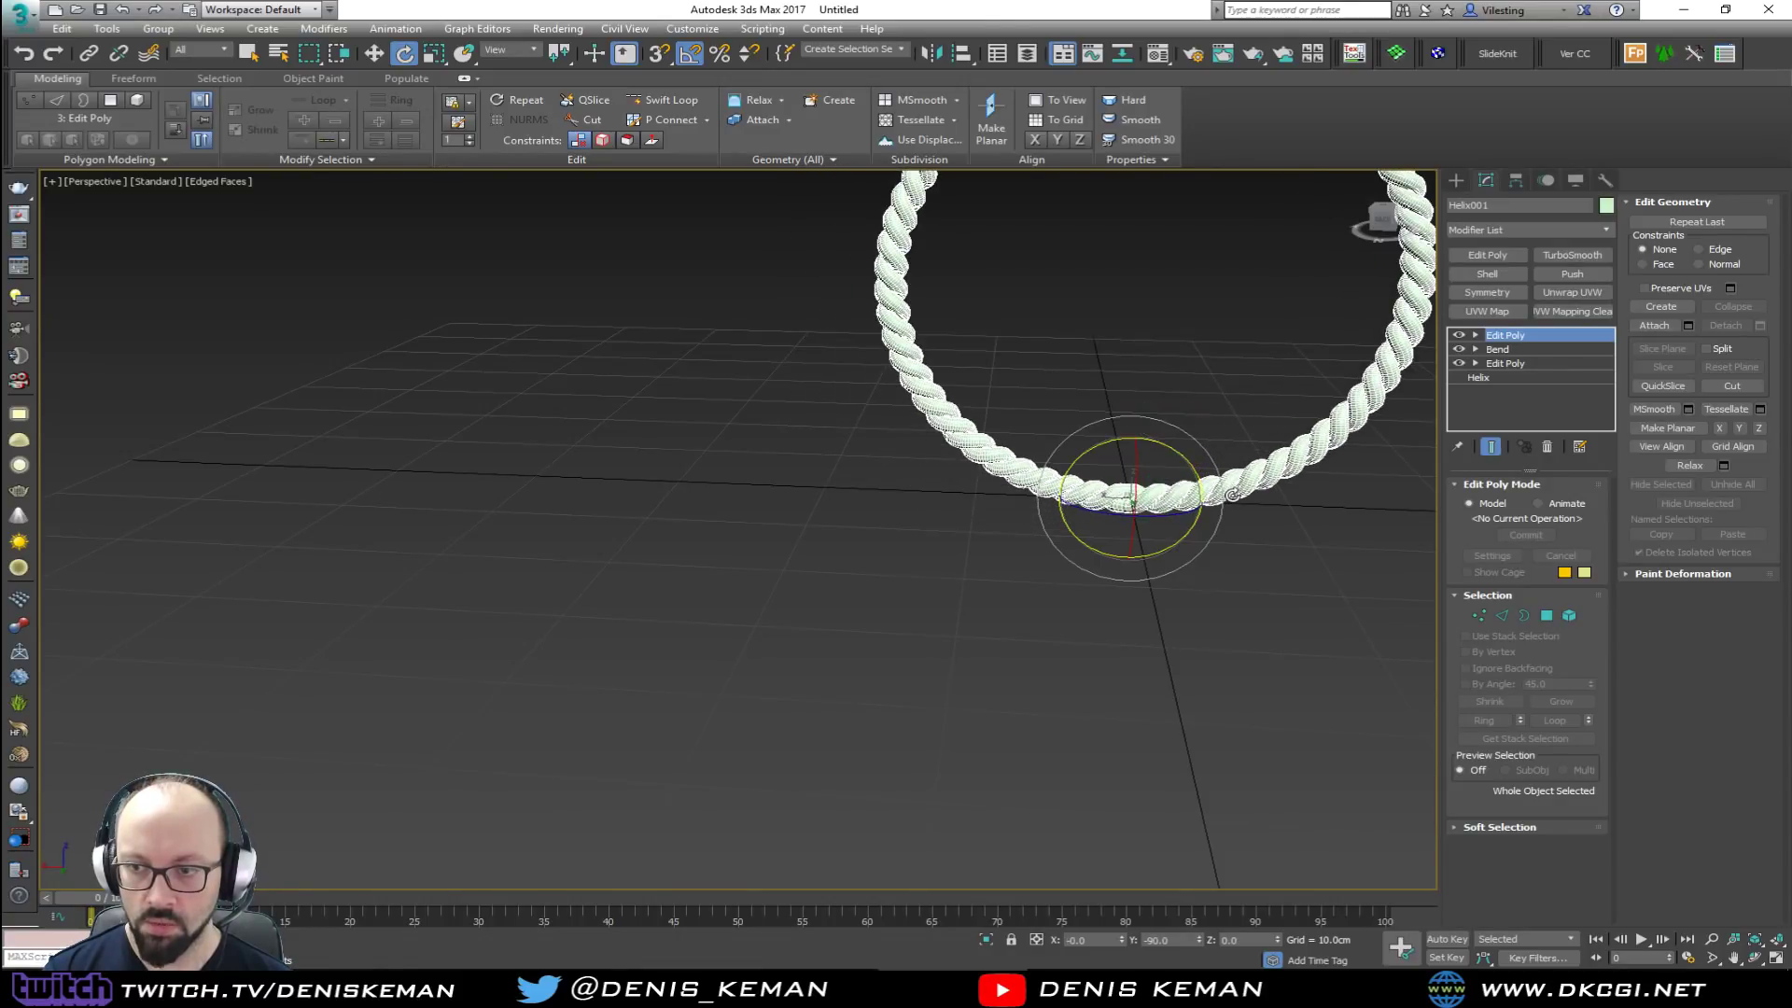
{"action": "key", "text": "z"}
{"action": "middle_click_drag", "start_coordinate": [980, 473], "coordinate": [1040, 476], "text": "alt"}
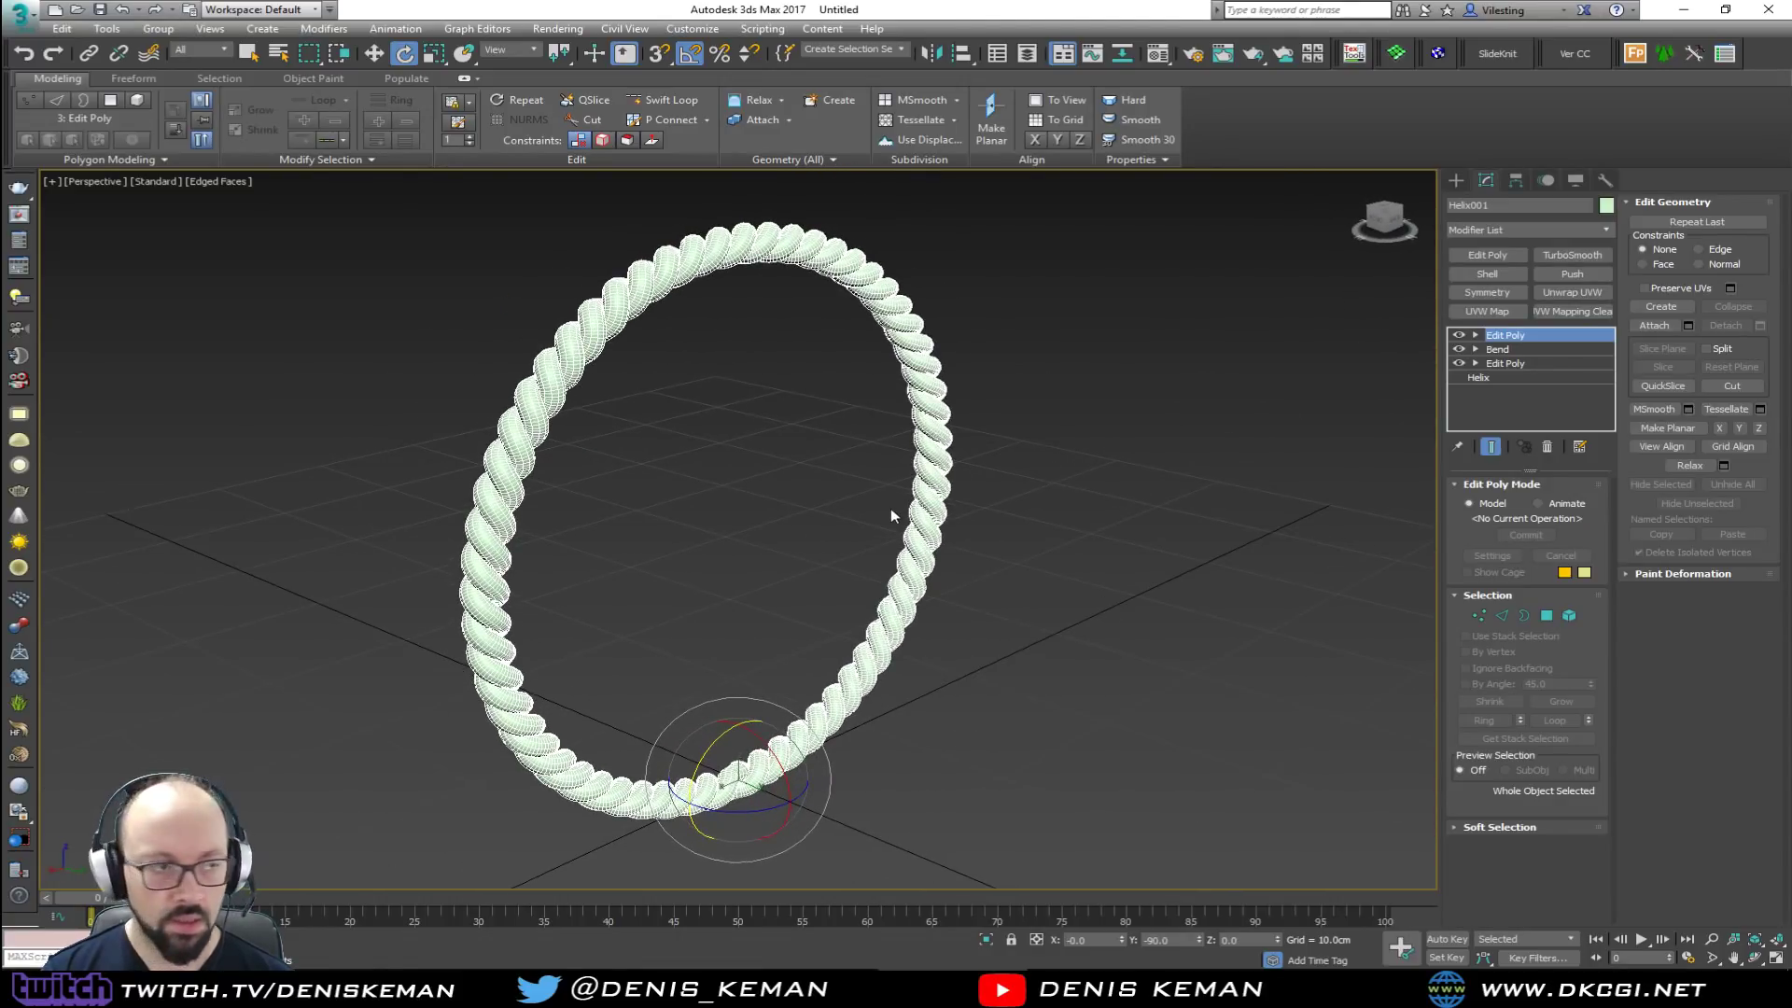
Step: Try to clone the ring as a larger copy and lower it to surround the original
{"action": "key", "text": "r"}
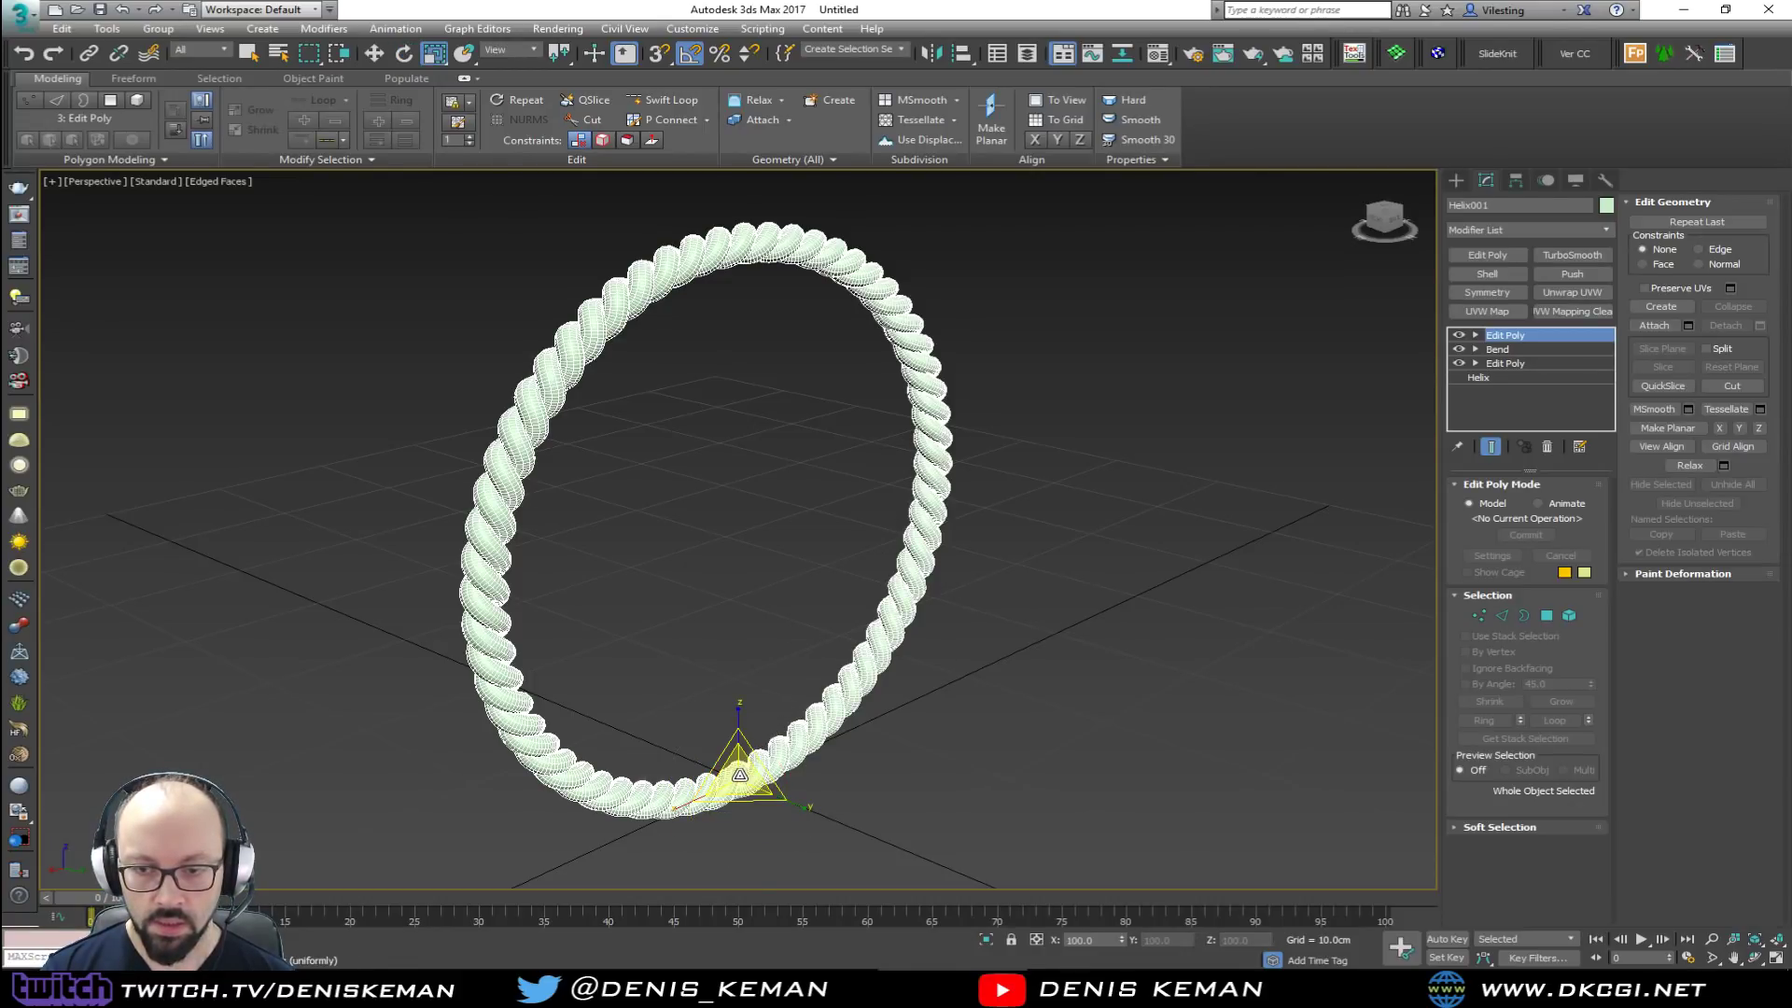
{"action": "left_click_drag", "start_coordinate": [737, 773], "coordinate": [747, 768], "text": "shift"}
{"action": "left_click", "coordinate": [820, 443]}
{"action": "left_click", "coordinate": [899, 563]}
{"action": "mouse_move", "coordinate": [771, 631]}
{"action": "middle_mouse_down", "text": "alt"}
{"action": "mouse_move", "coordinate": [737, 640]}
{"action": "mouse_move", "coordinate": [704, 608]}
{"action": "mouse_move", "coordinate": [725, 620]}
{"action": "middle_mouse_up", "text": "alt"}
{"action": "key", "text": "w"}
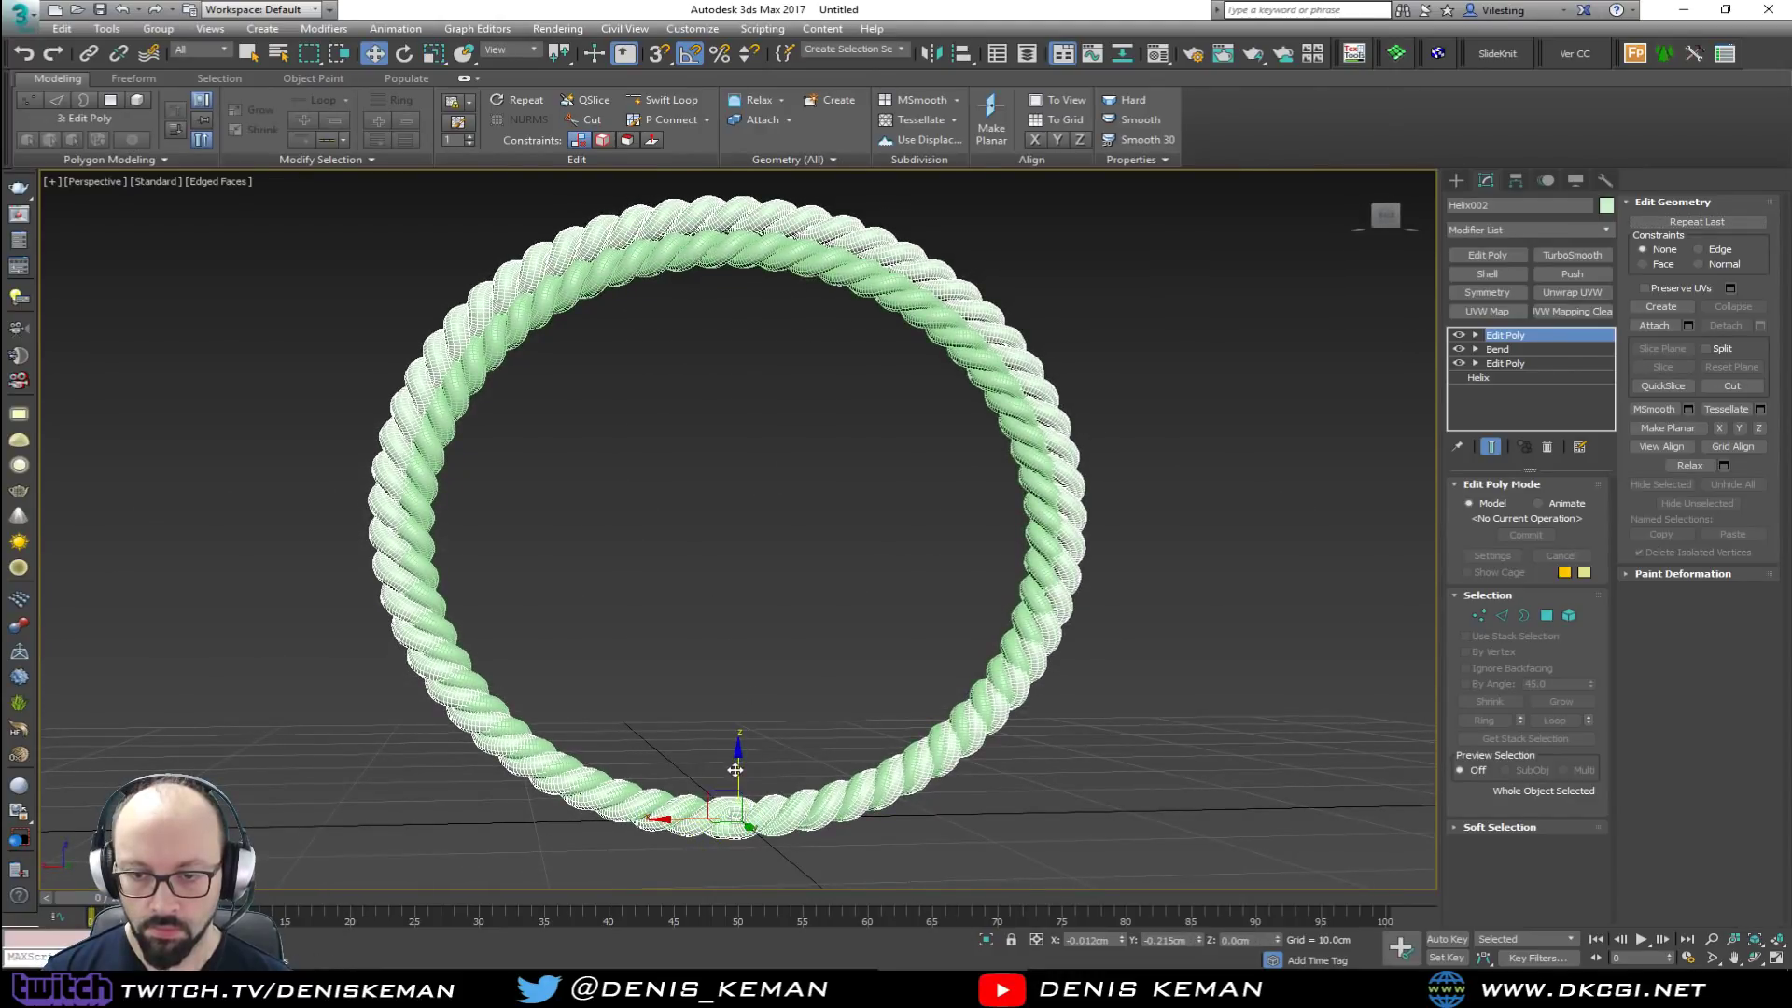
{"action": "left_click_drag", "start_coordinate": [736, 777], "coordinate": [733, 791]}
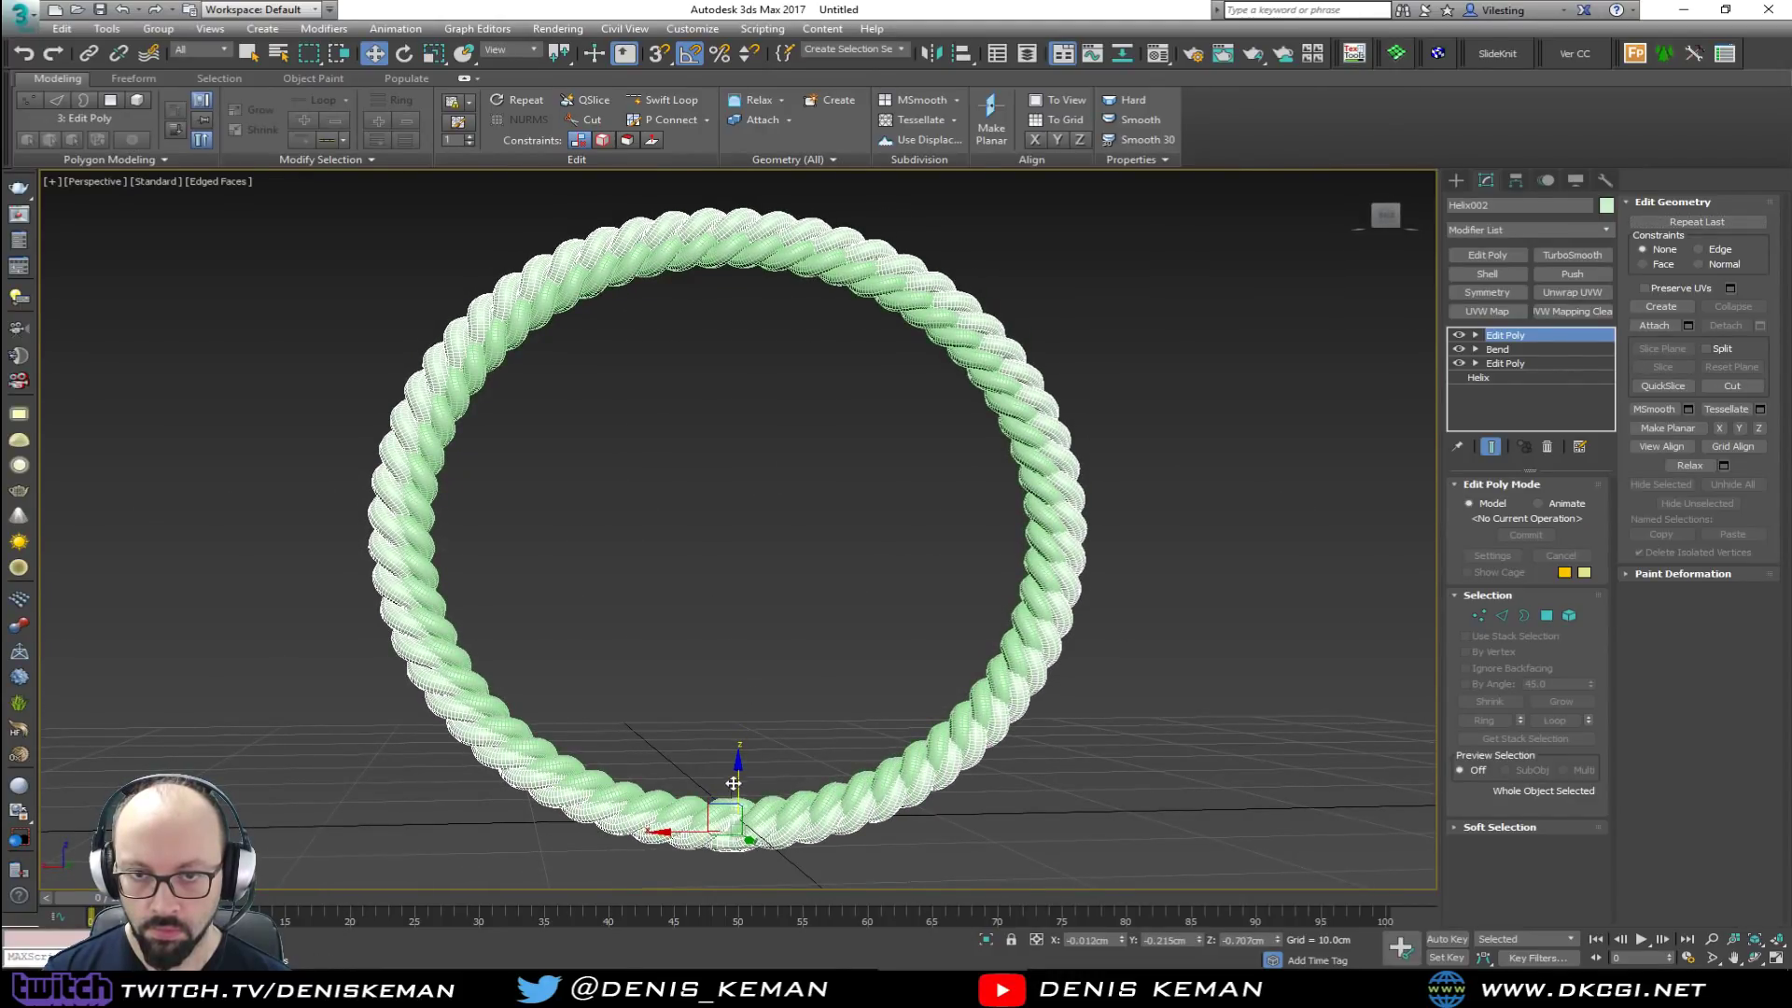
{"action": "key", "text": "r"}
{"action": "middle_click_drag", "start_coordinate": [732, 823], "coordinate": [839, 874], "text": "alt"}
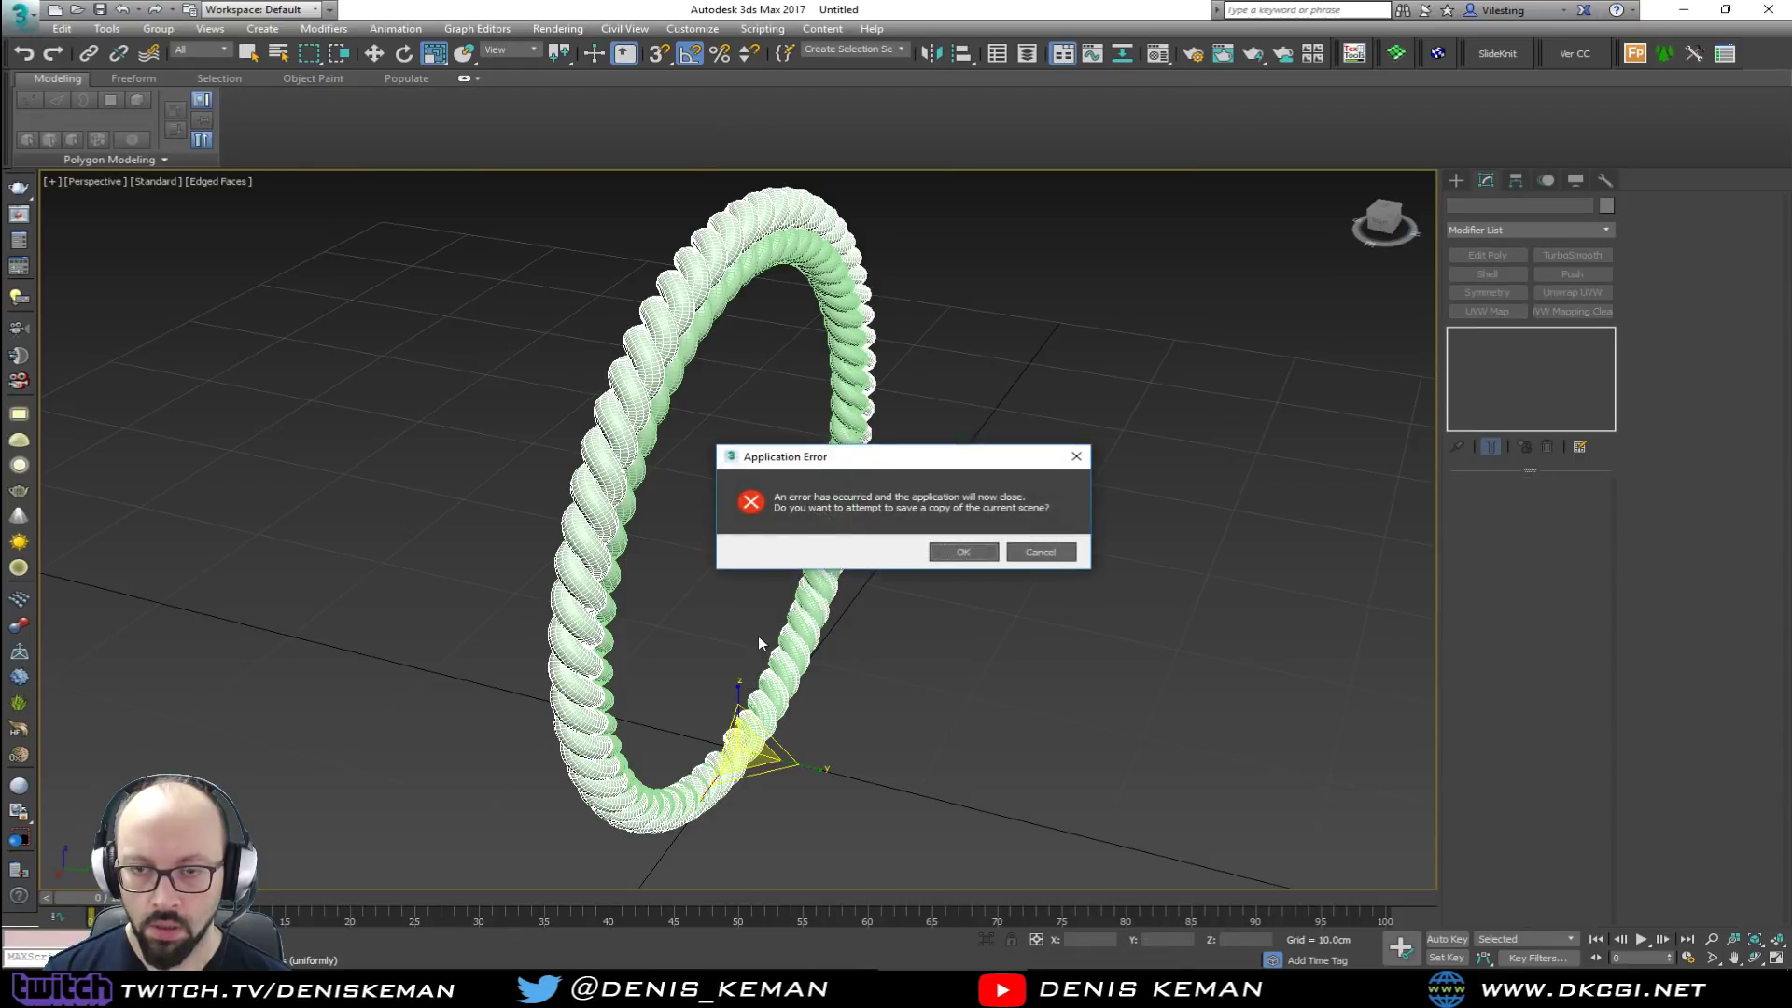
Step: Save a copy of the crashed scene and dismiss the error report without sending it
{"action": "left_click", "coordinate": [967, 554]}
{"action": "left_click", "coordinate": [1034, 573]}
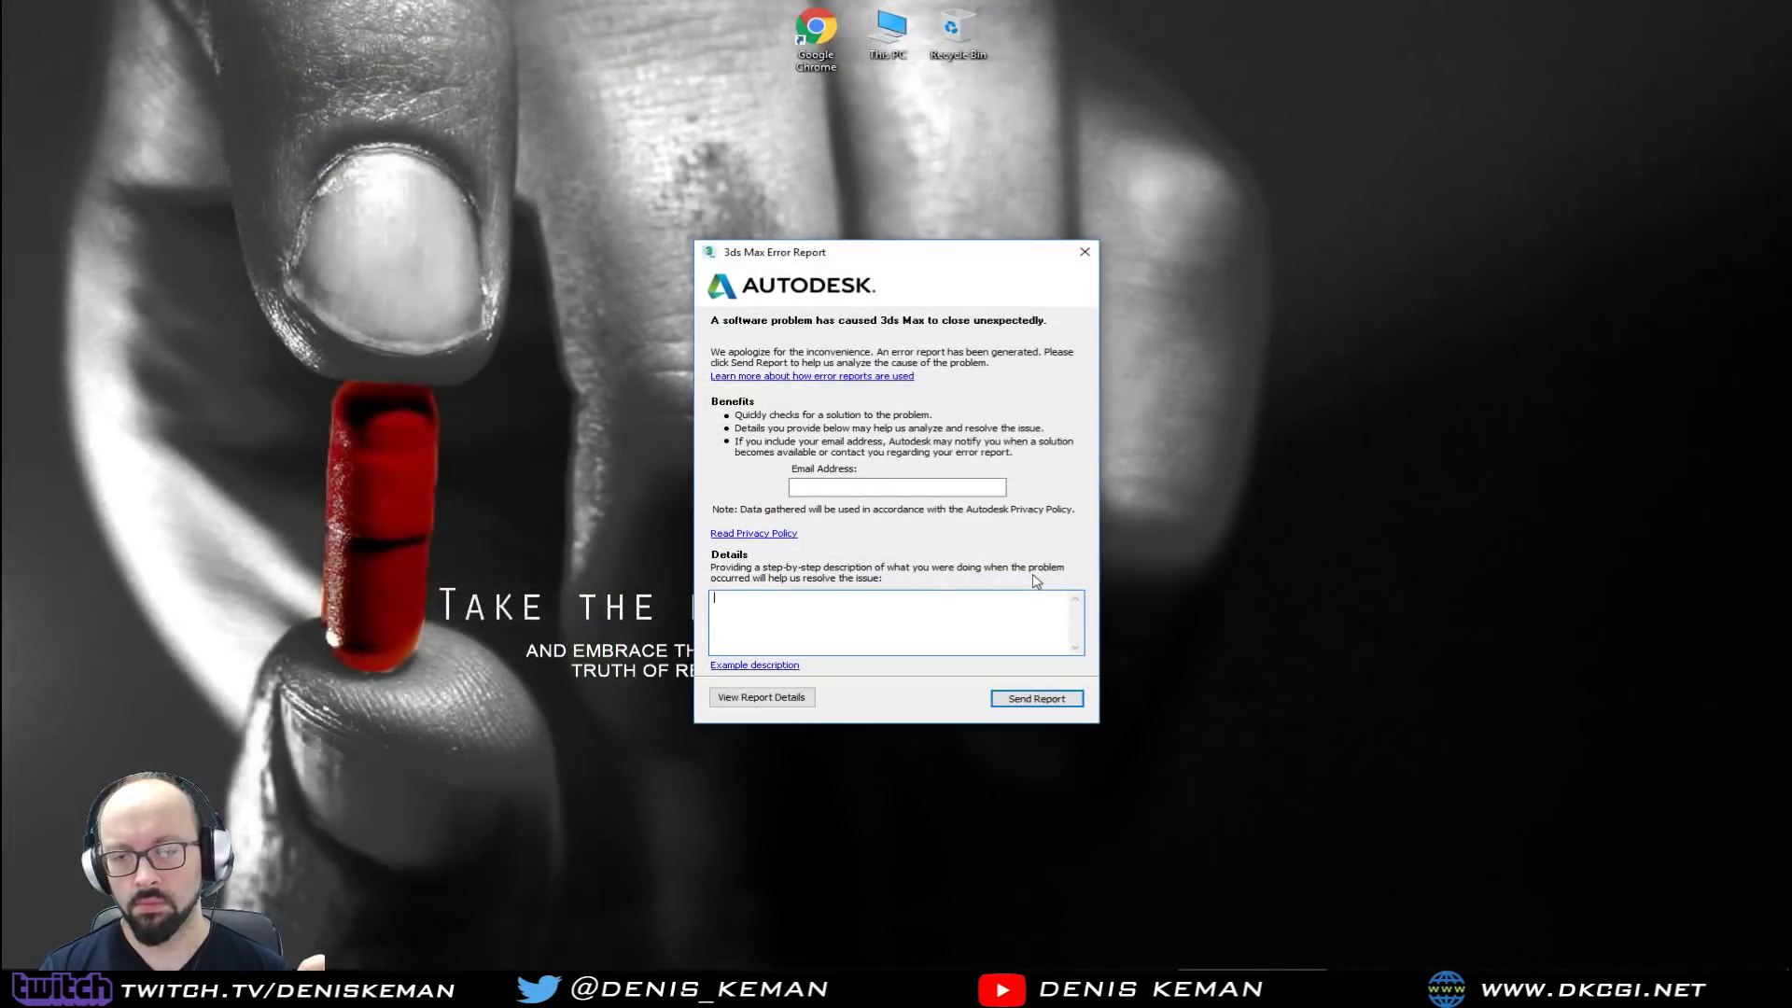
{"action": "left_click", "coordinate": [1085, 252]}
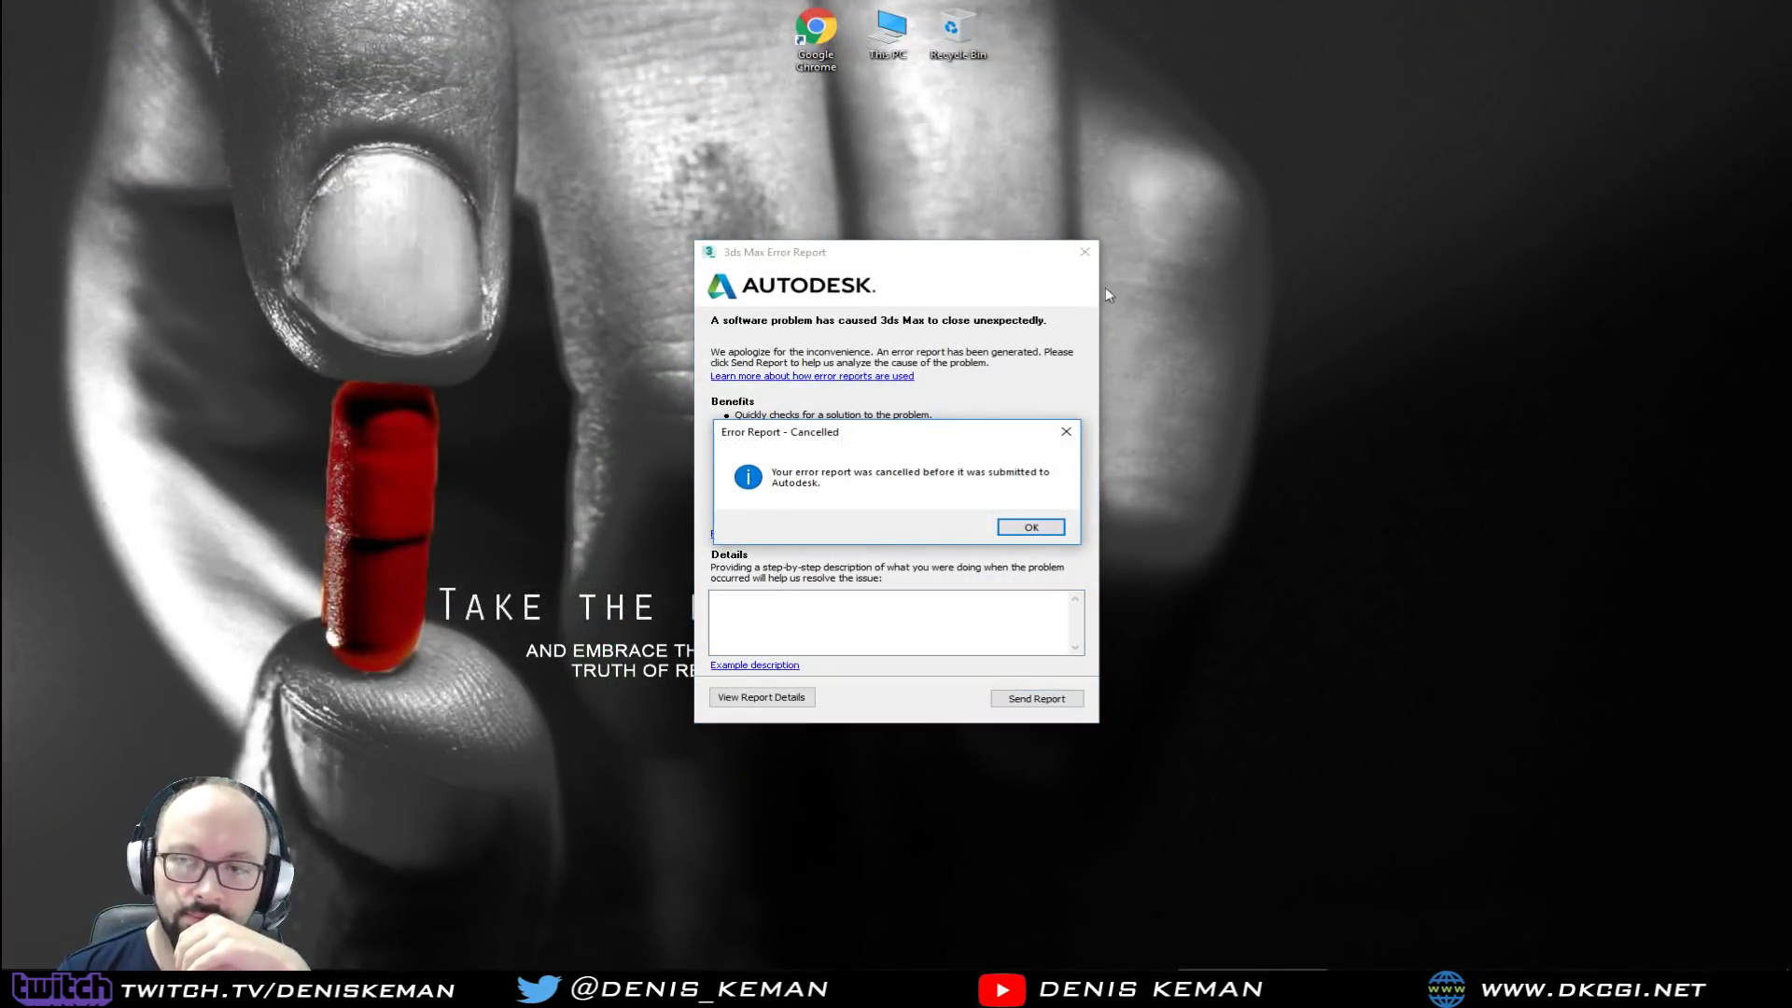
{"action": "left_click", "coordinate": [1030, 526]}
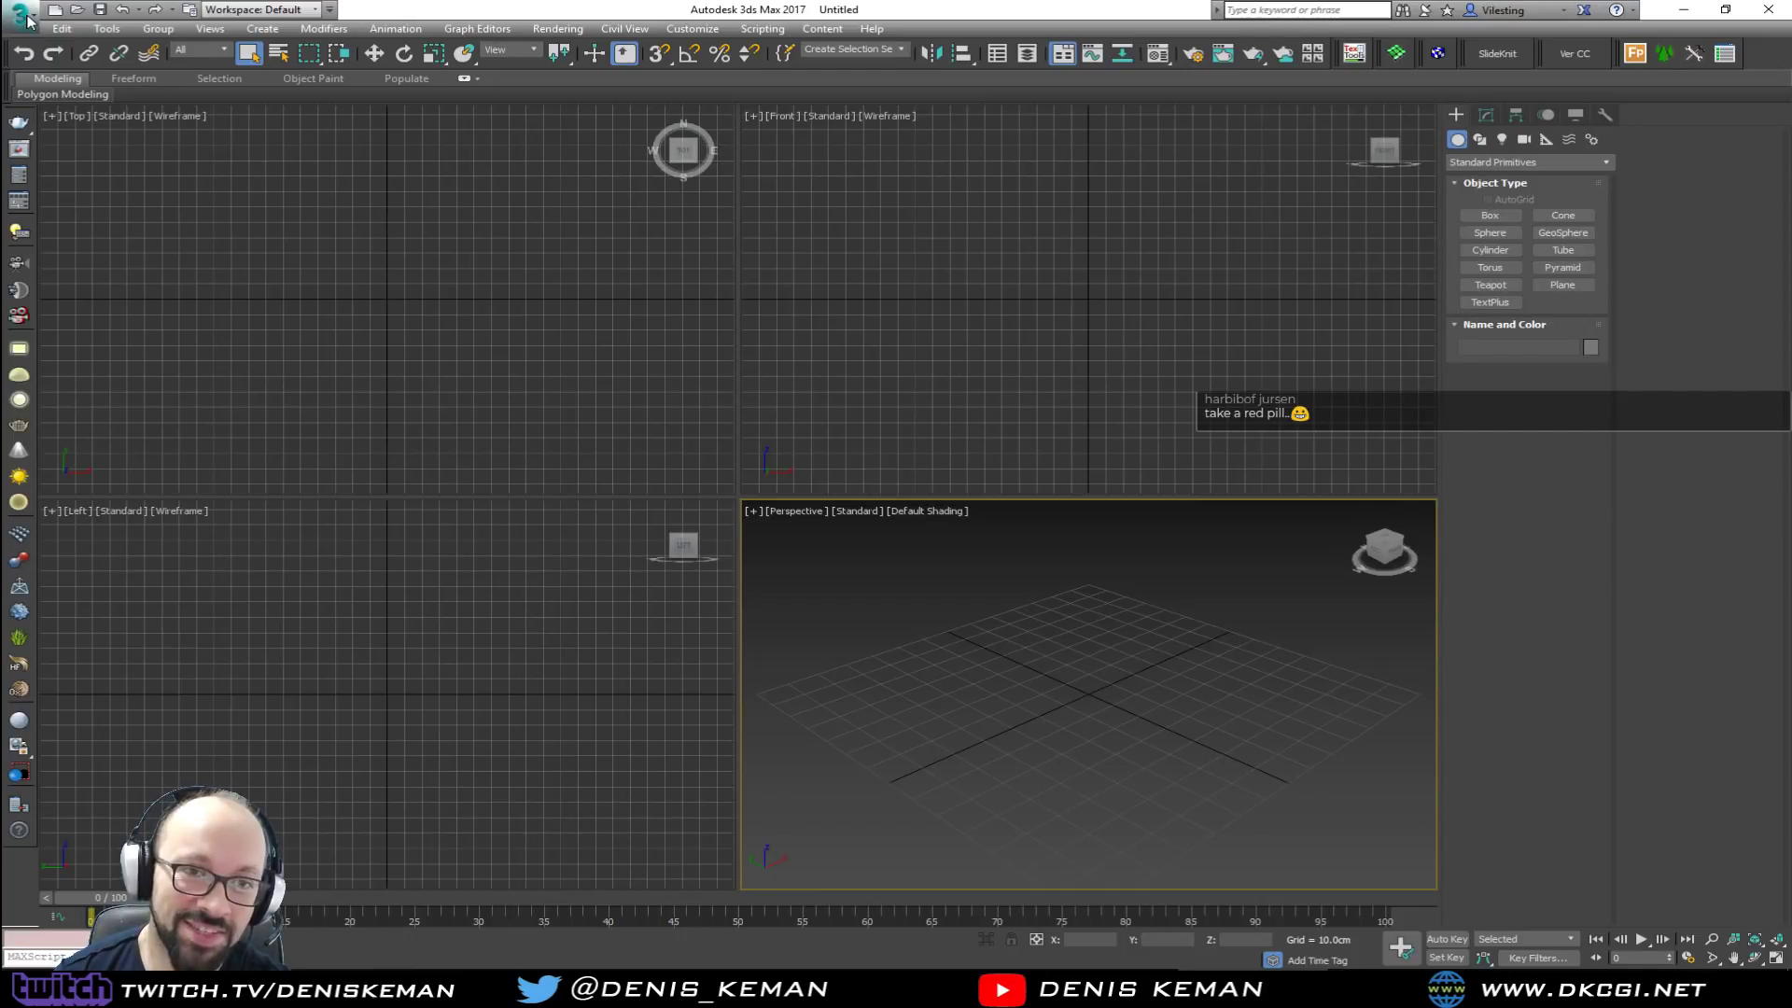
Step: Open the recovered scene Untitled_recover.max from the recent documents
{"action": "left_click", "coordinate": [28, 18]}
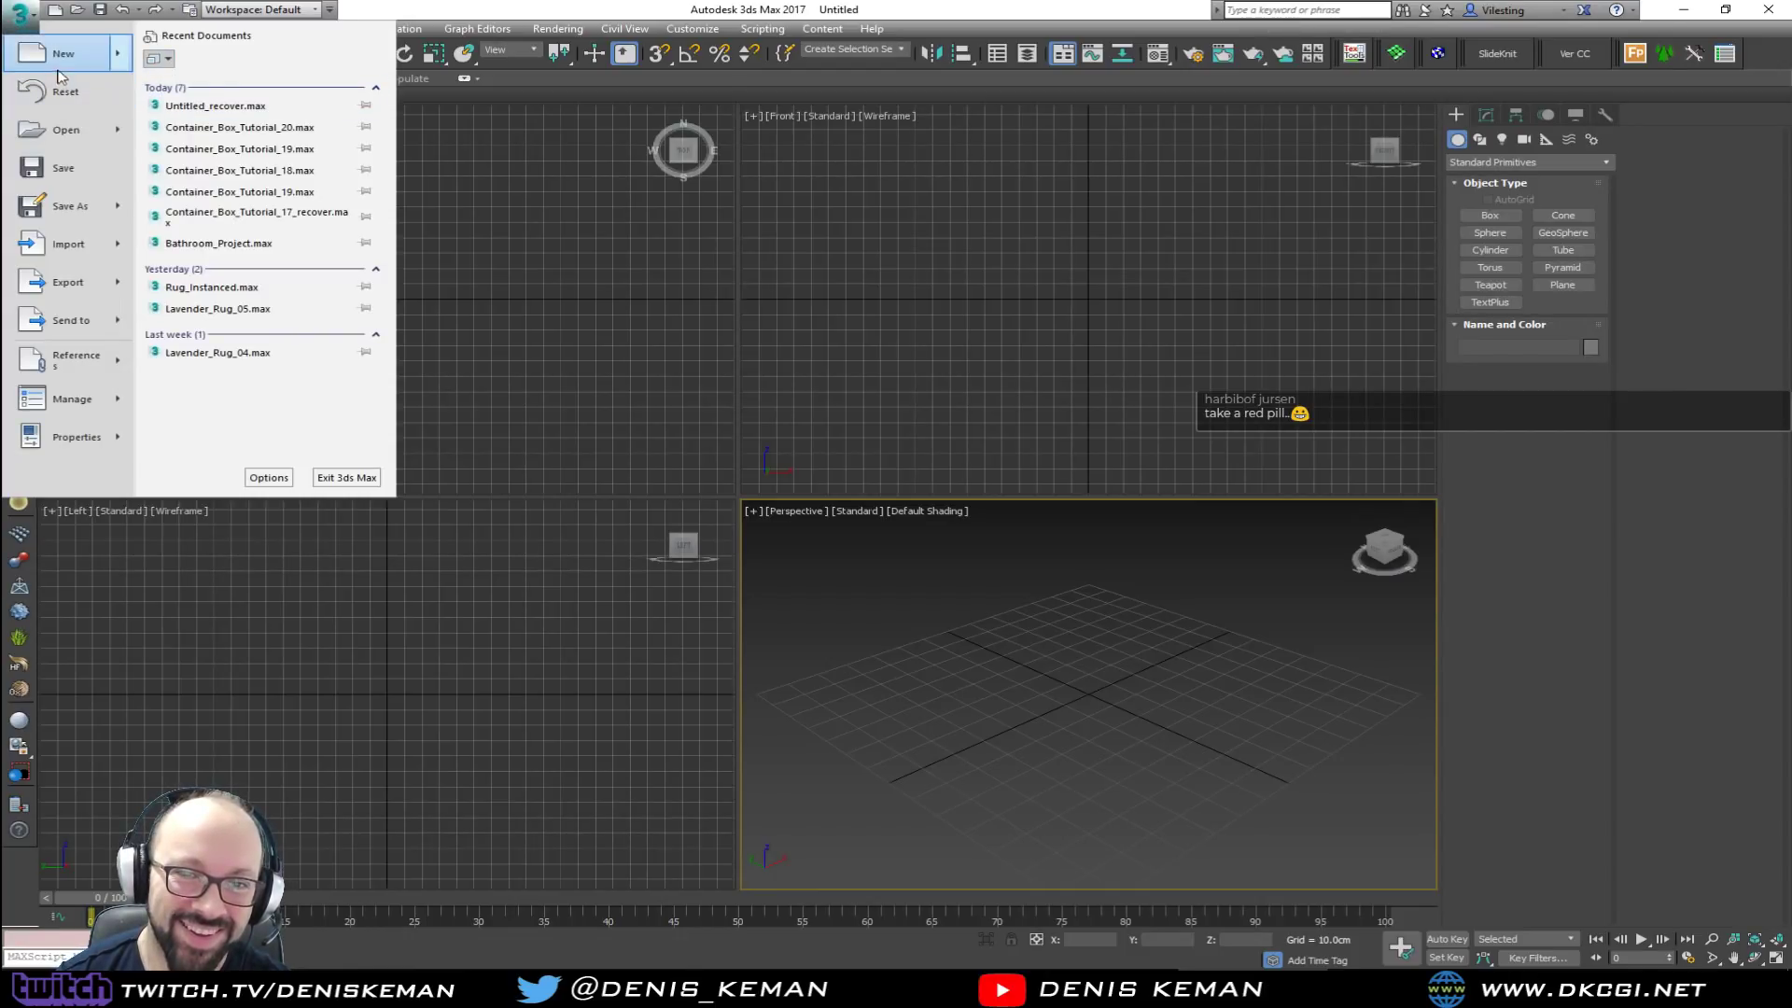
{"action": "left_click", "coordinate": [215, 105]}
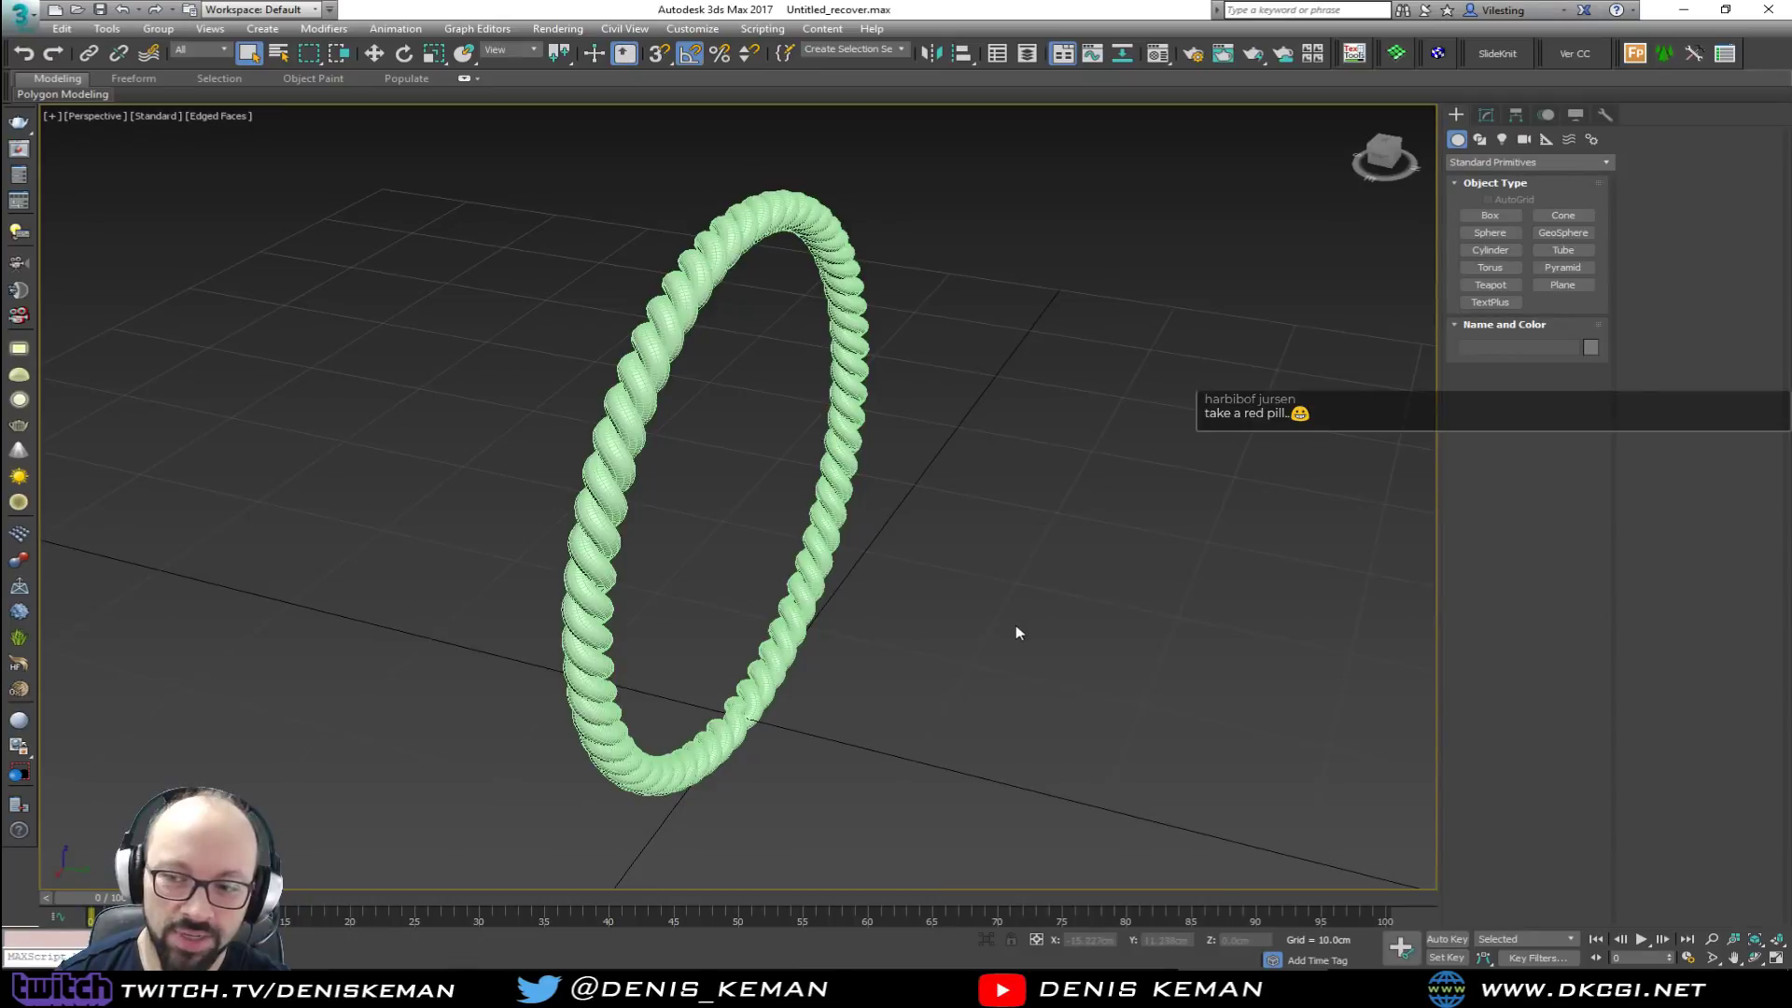
Step: Clone the rope ring as a Copy while scaling it to about 115% in the XZ plane
{"action": "left_click", "coordinate": [763, 697]}
{"action": "middle_click_drag", "start_coordinate": [752, 701], "coordinate": [779, 662], "text": "alt"}
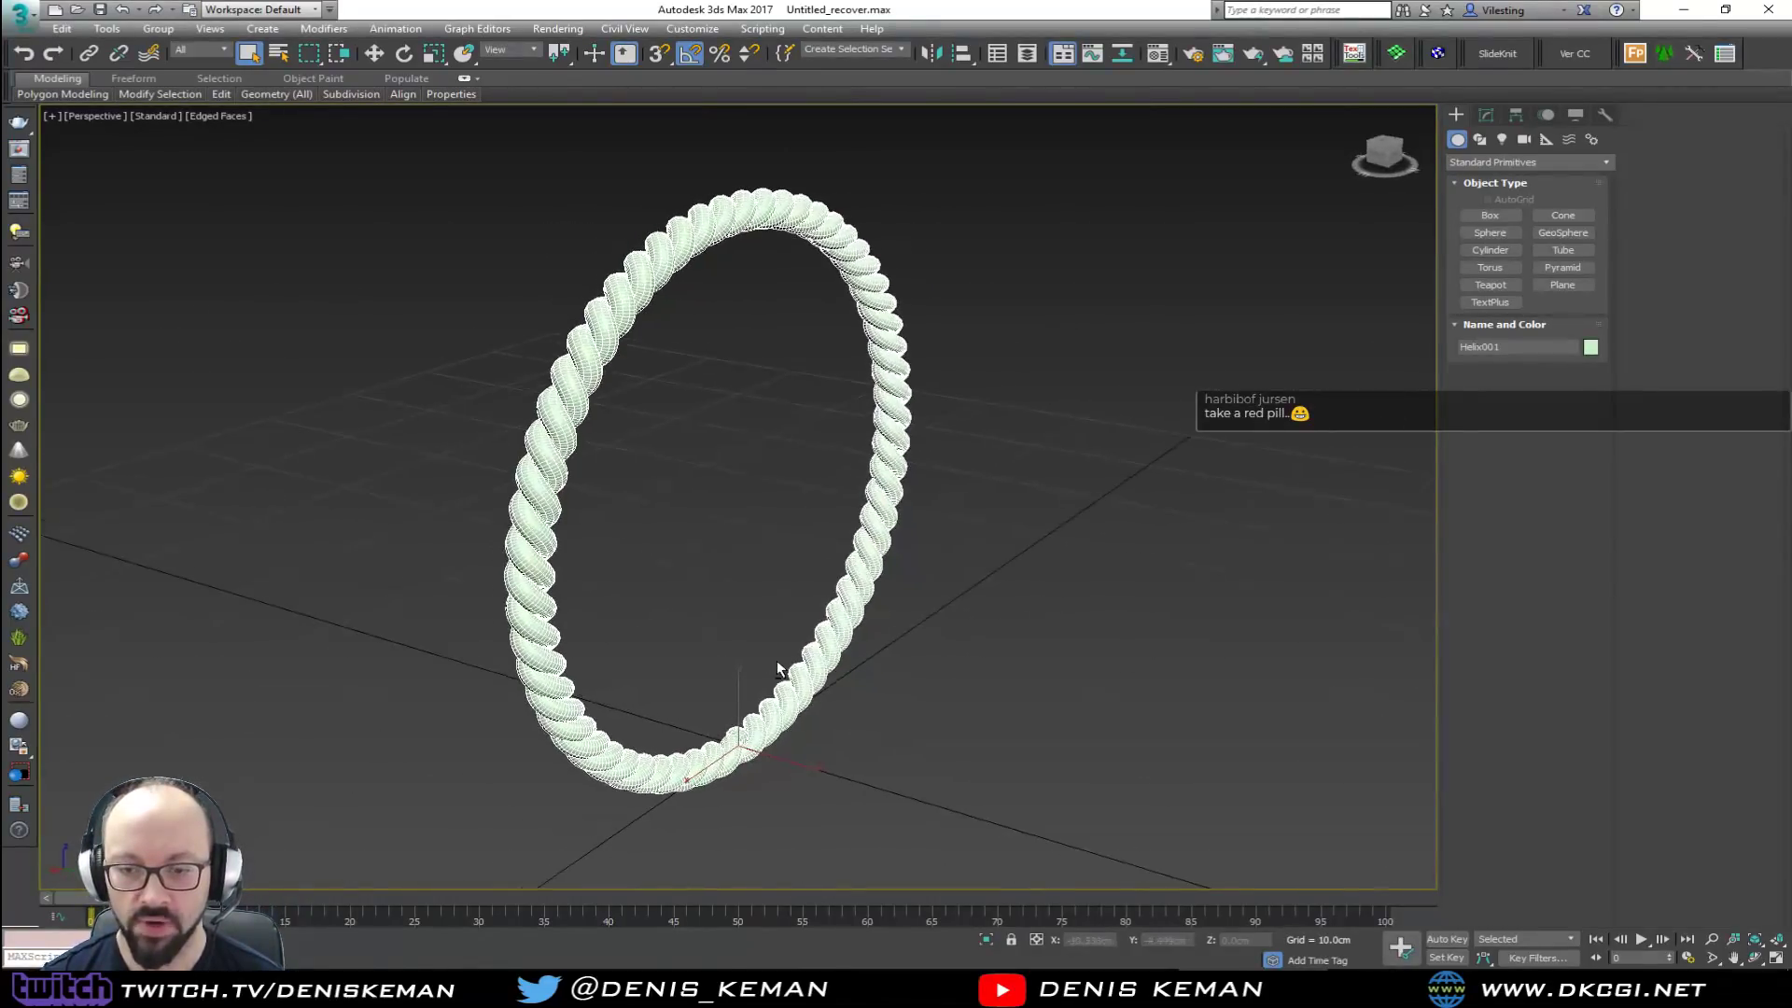
{"action": "key", "text": "r"}
{"action": "key", "text": "r"}
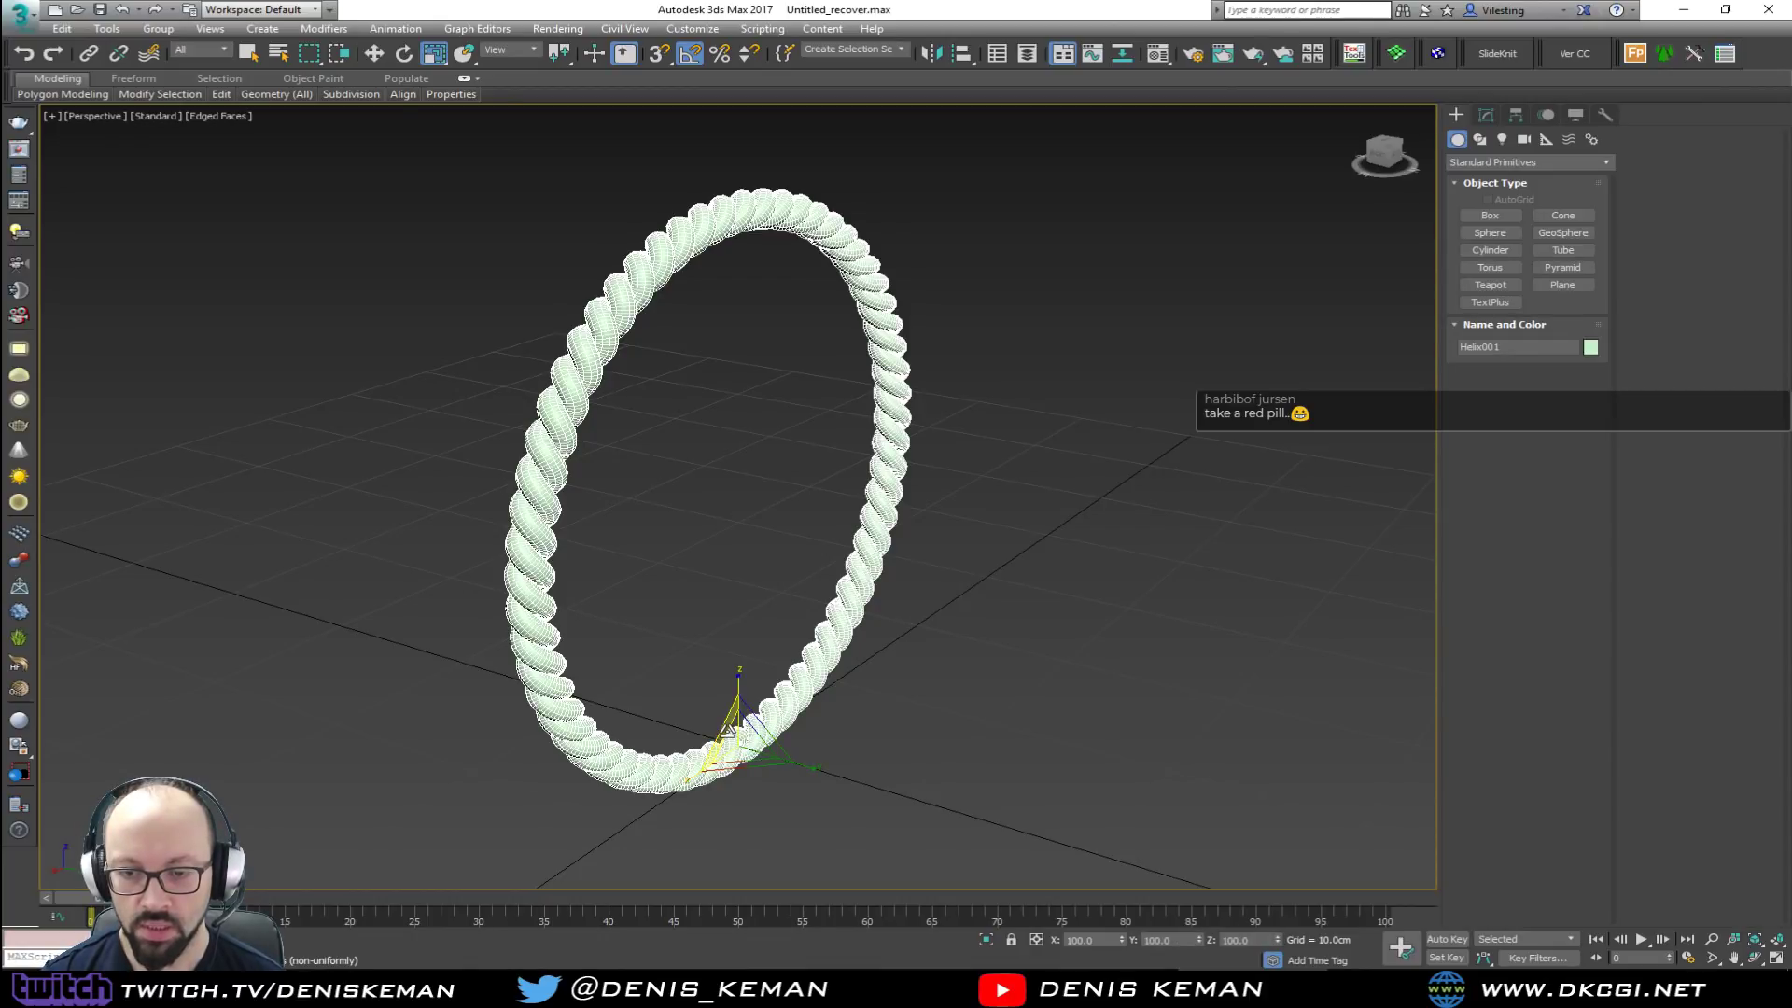
{"action": "left_click_drag", "start_coordinate": [727, 731], "coordinate": [723, 720]}
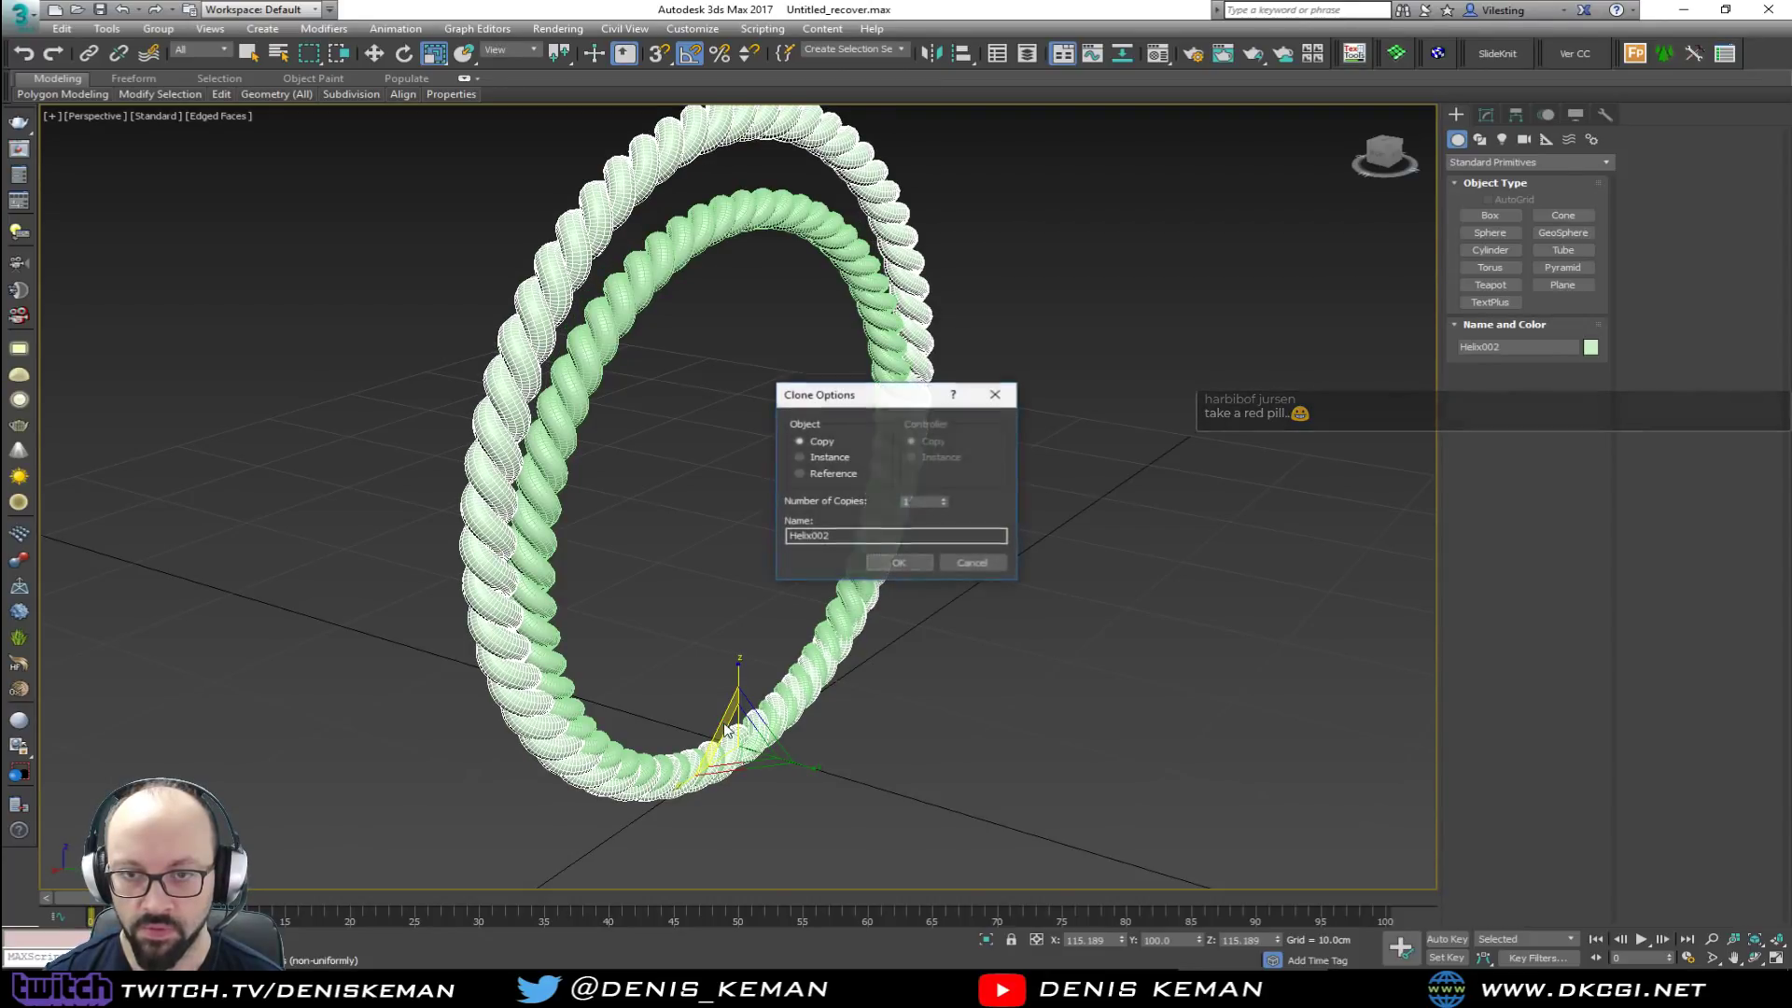
{"action": "left_click", "coordinate": [887, 563]}
Step: Lower the larger ring around the original and reduce its XZ scale to about 113%
{"action": "middle_click_drag", "start_coordinate": [850, 601], "coordinate": [791, 597], "text": "alt"}
{"action": "key", "text": "w"}
{"action": "left_click_drag", "start_coordinate": [740, 711], "coordinate": [739, 752]}
{"action": "middle_click_drag", "start_coordinate": [739, 752], "coordinate": [749, 707], "text": "alt"}
{"action": "key", "text": "r"}
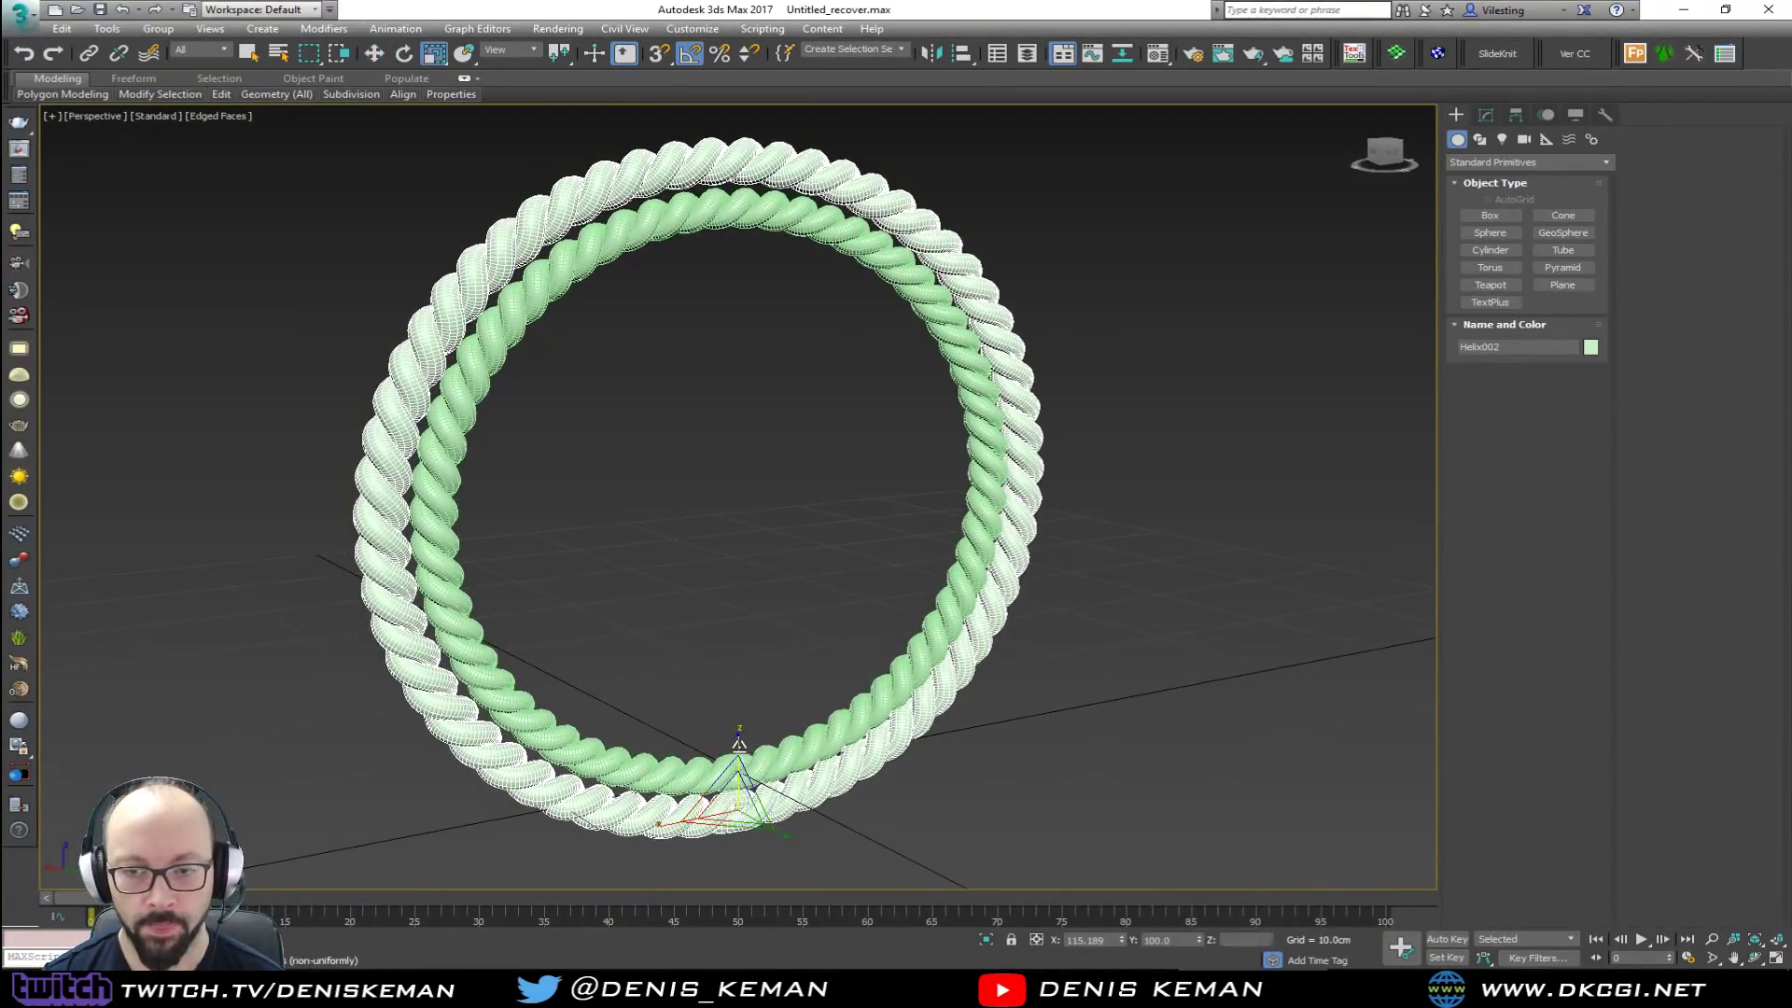
{"action": "left_click_drag", "start_coordinate": [735, 754], "coordinate": [722, 777]}
{"action": "middle_click_drag", "start_coordinate": [723, 777], "coordinate": [731, 752], "text": "alt"}
Step: In the Front view, raise the outer ring about 0.4 cm to even the gap, and inspect both rings shaded in Perspective
{"action": "right_click", "coordinate": [1044, 443]}
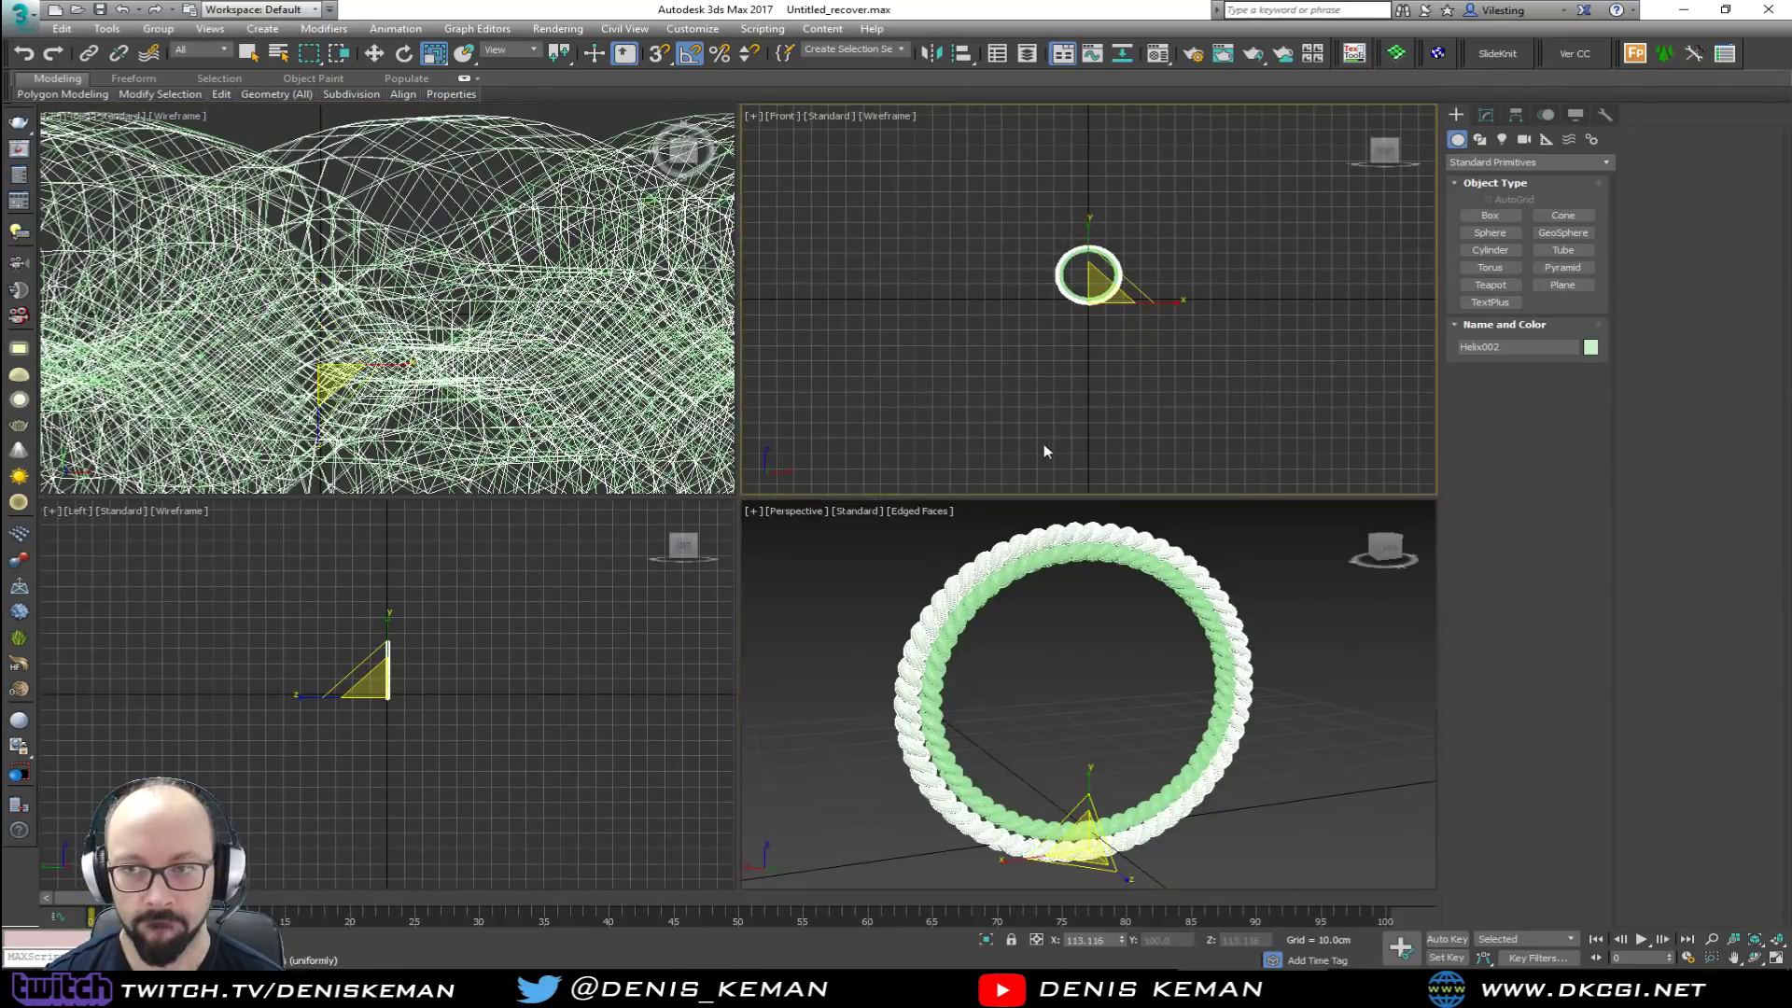
{"action": "key", "text": "alt+w"}
{"action": "key", "text": "z"}
{"action": "key", "text": "w"}
{"action": "left_click_drag", "start_coordinate": [744, 758], "coordinate": [746, 755]}
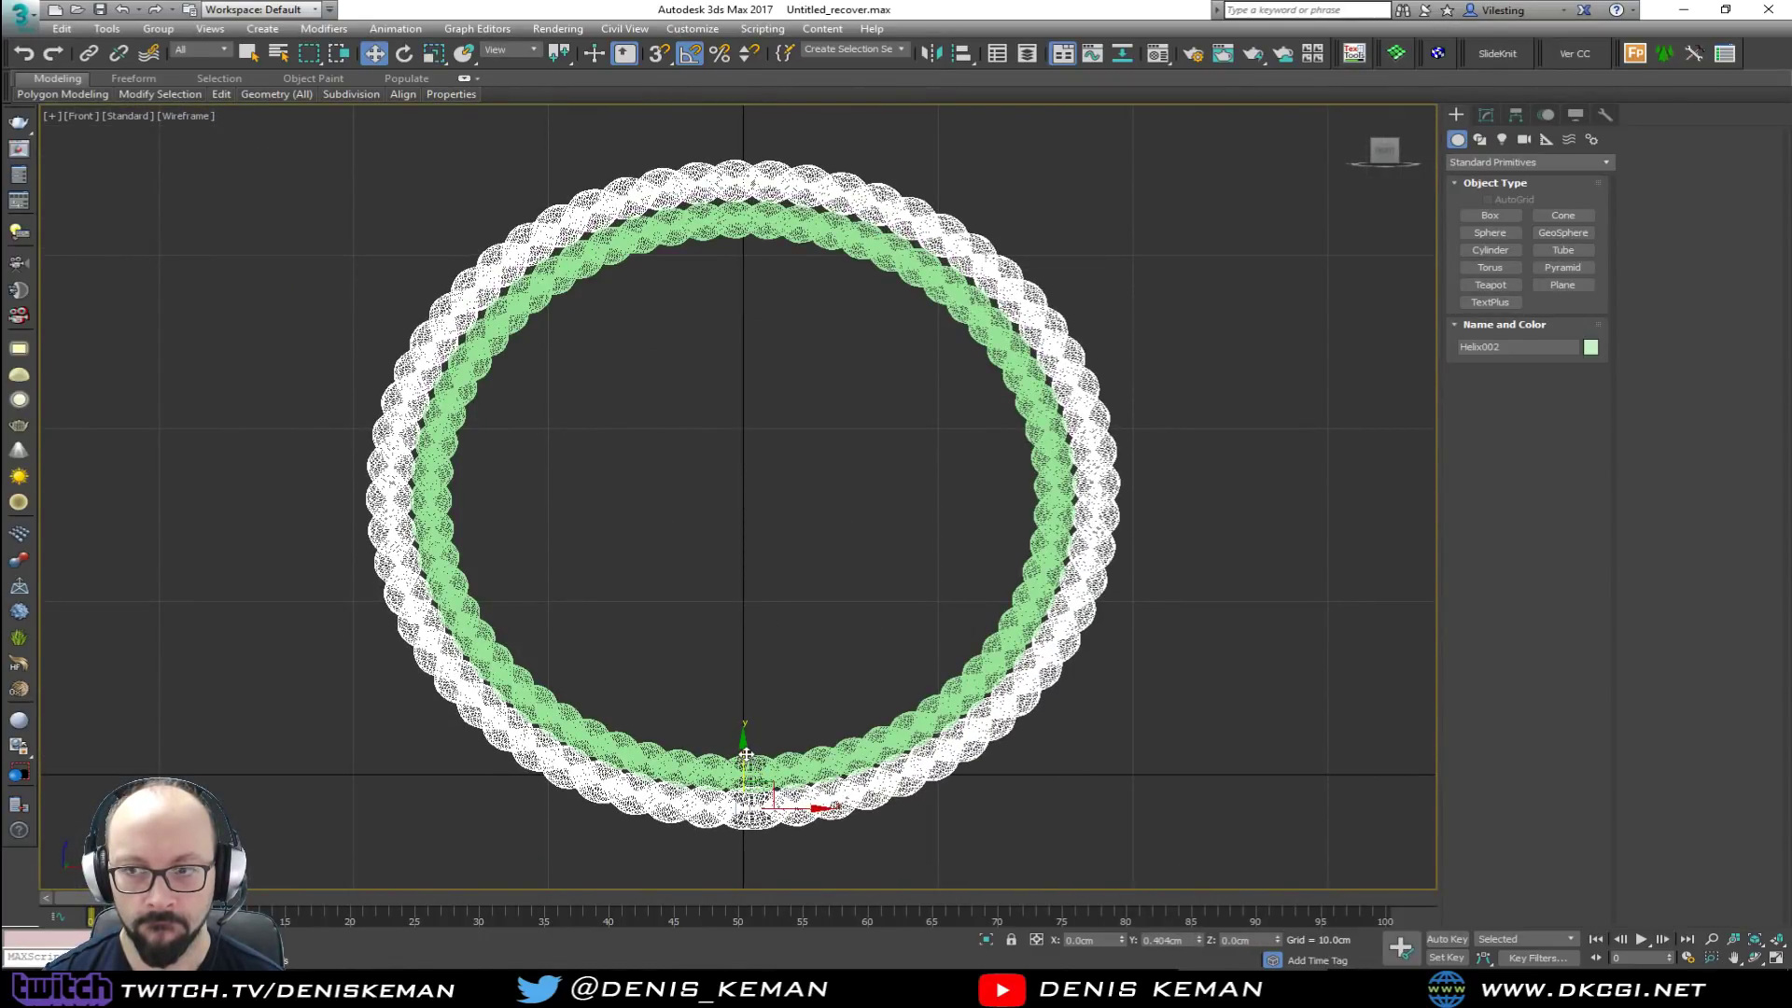
{"action": "key", "text": "alt+w"}
{"action": "right_click", "coordinate": [1052, 812]}
{"action": "key", "text": "alt+w"}
{"action": "left_click", "coordinate": [785, 563]}
{"action": "key", "text": "F4"}
{"action": "mouse_move", "coordinate": [788, 563]}
{"action": "middle_mouse_down", "text": "alt"}
{"action": "mouse_move", "coordinate": [874, 556]}
{"action": "mouse_move", "coordinate": [804, 556]}
{"action": "mouse_move", "coordinate": [821, 677]}
{"action": "middle_mouse_up", "text": "alt"}
Step: Center the outer ring's pivot to the object
{"action": "left_click", "coordinate": [779, 815]}
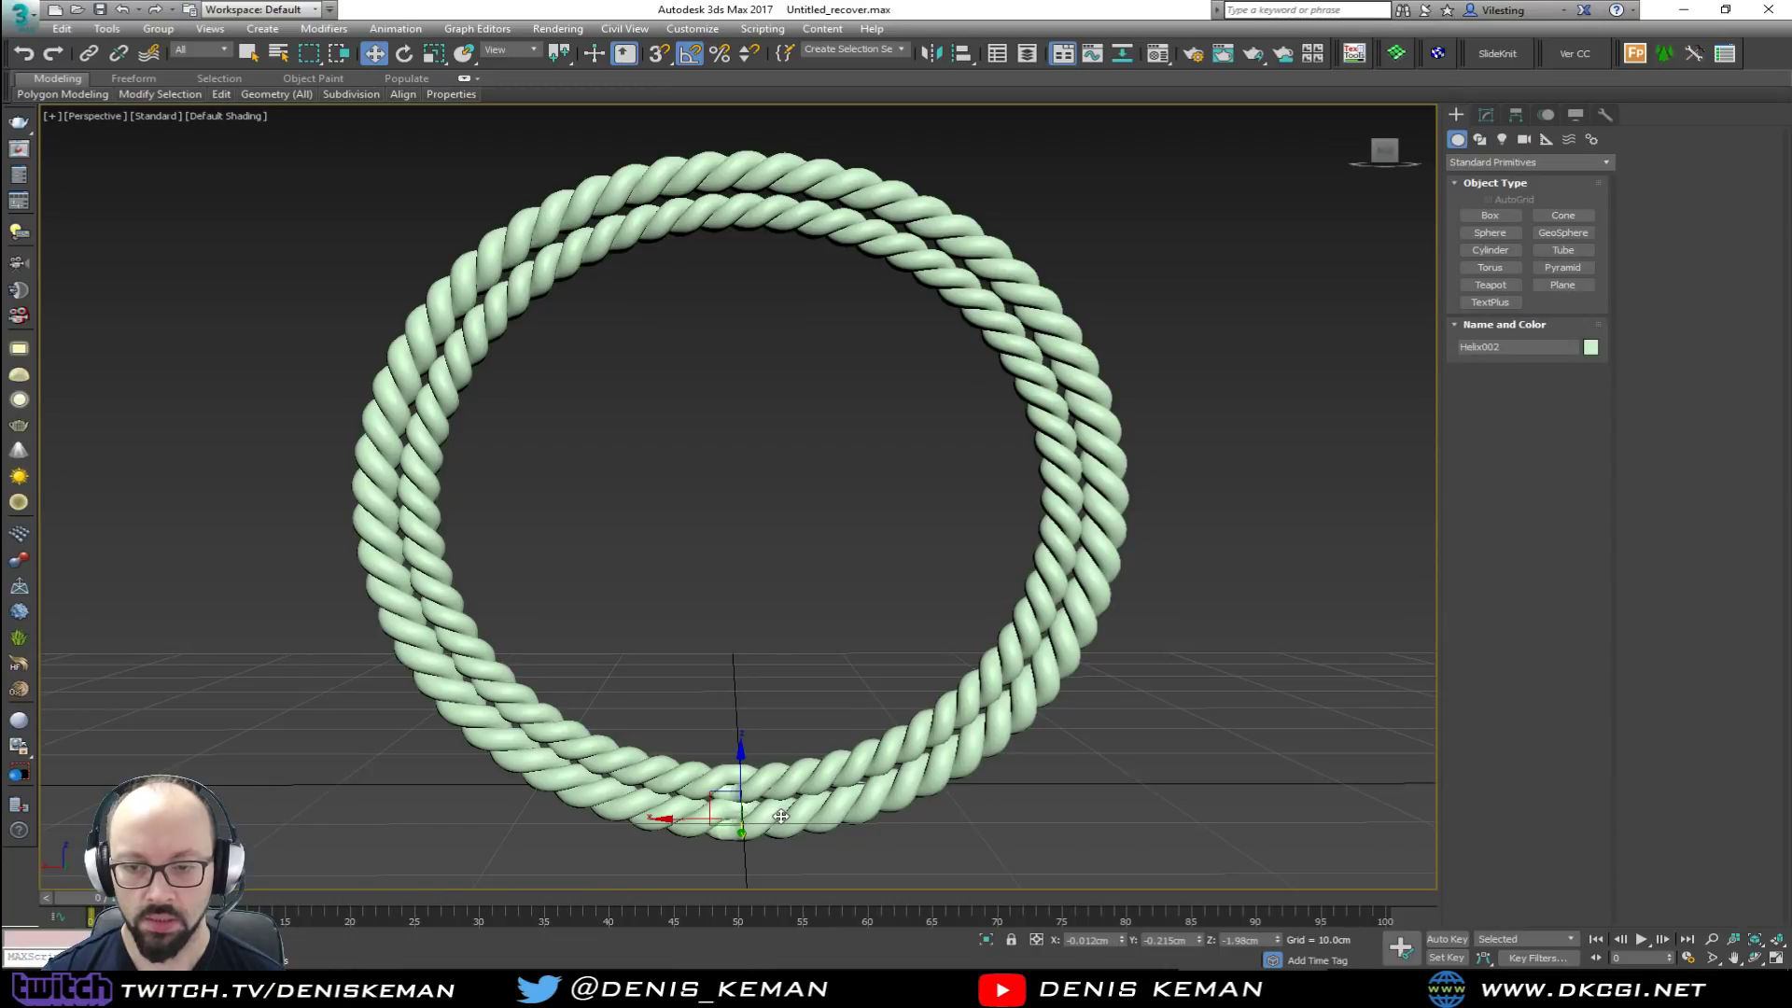
{"action": "left_click", "coordinate": [1516, 114]}
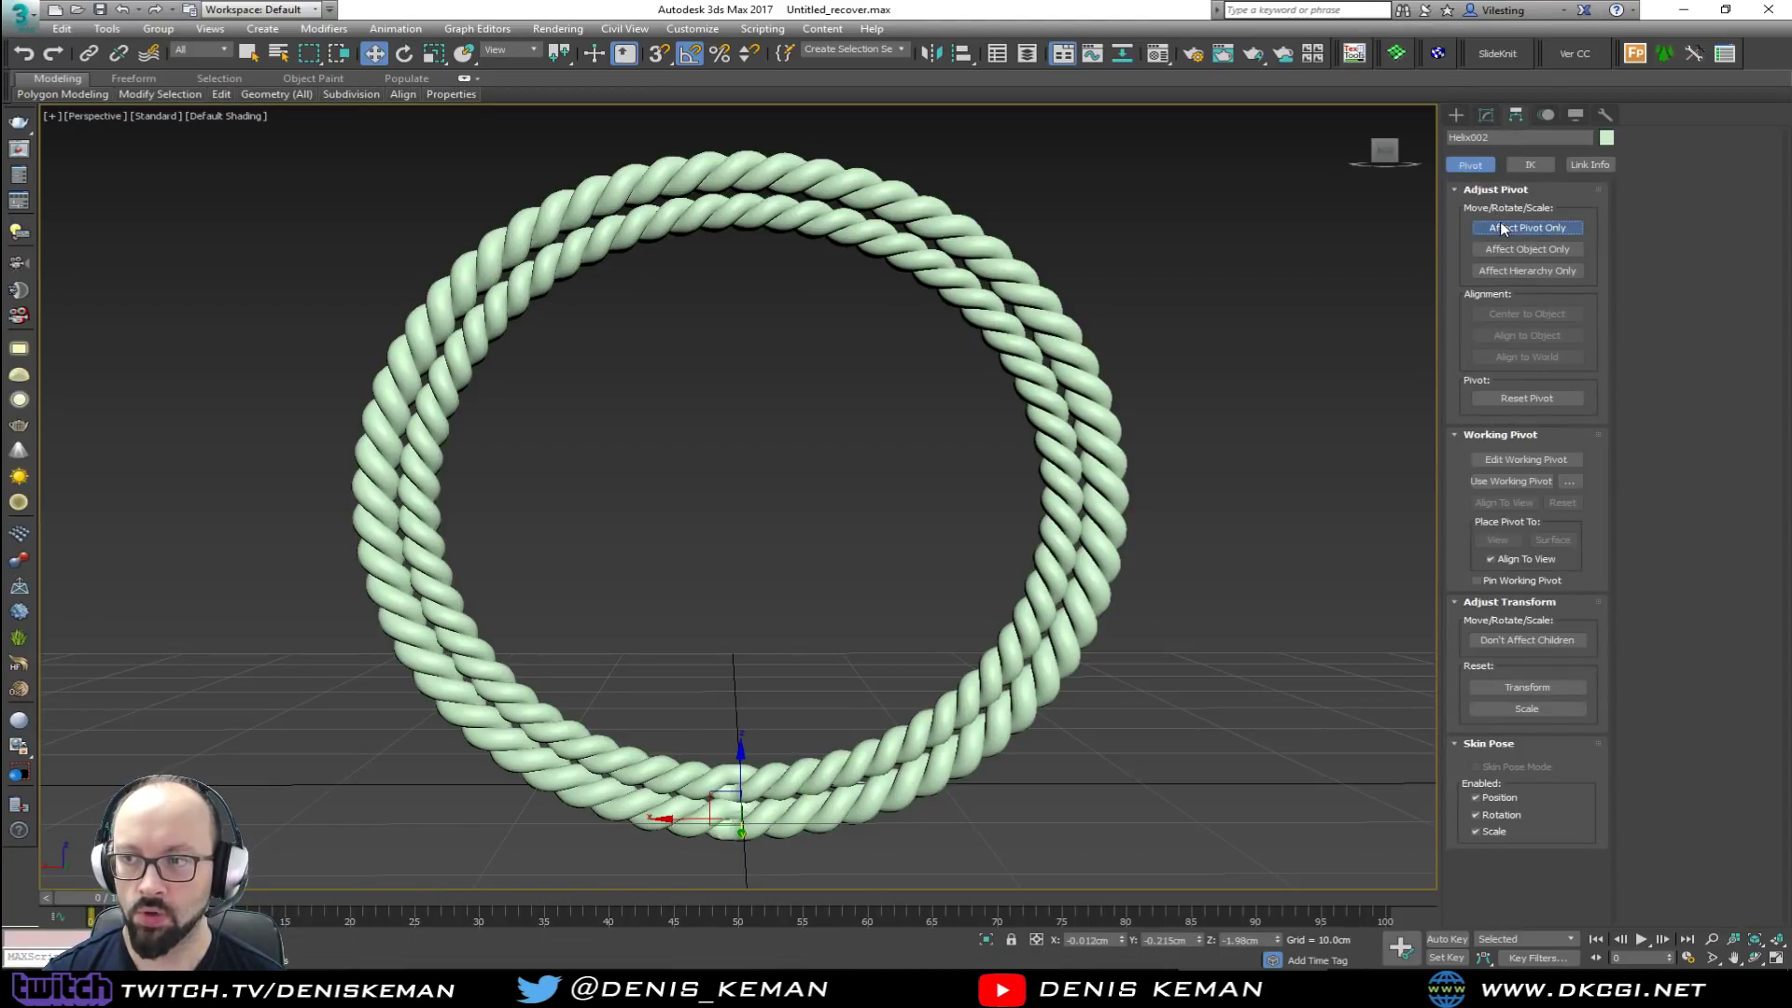
{"action": "left_click", "coordinate": [1502, 229]}
{"action": "left_click", "coordinate": [1512, 312]}
{"action": "left_click", "coordinate": [1540, 228]}
Step: Rotate the outer ring 85 degrees about the Y axis to offset its seam from the inner ring's
{"action": "key", "text": "e"}
{"action": "left_click_drag", "start_coordinate": [772, 452], "coordinate": [724, 399]}
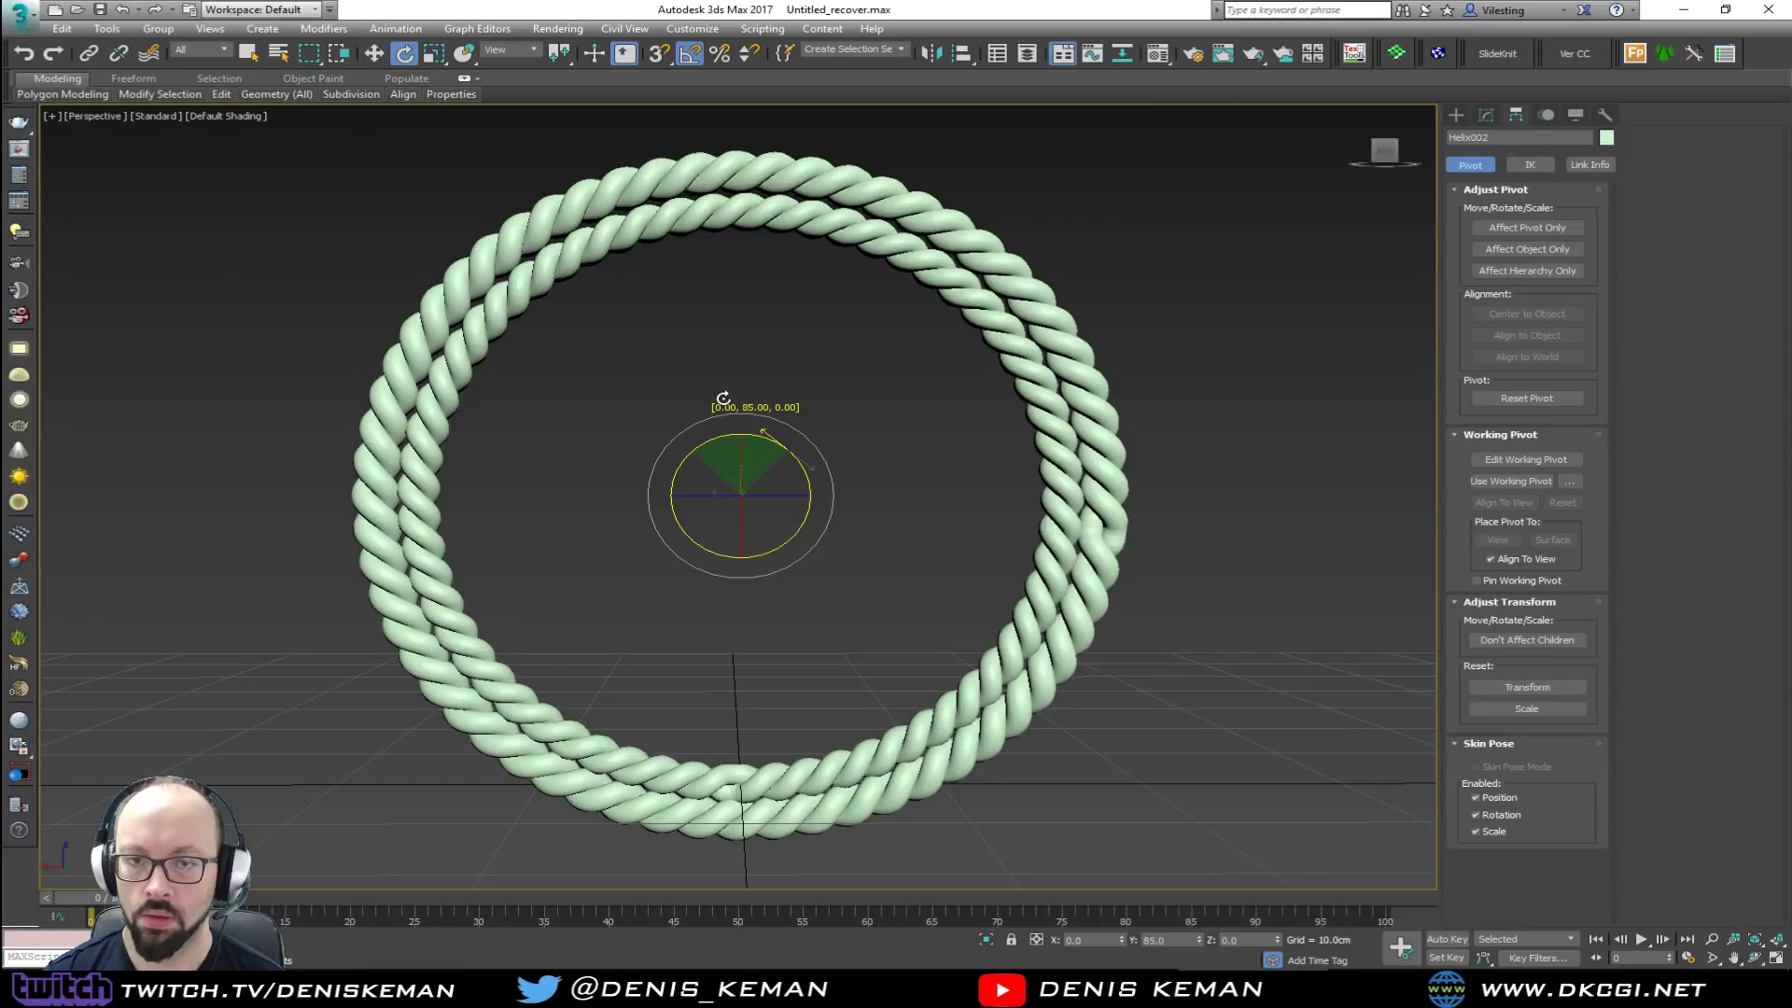
{"action": "key", "text": "r"}
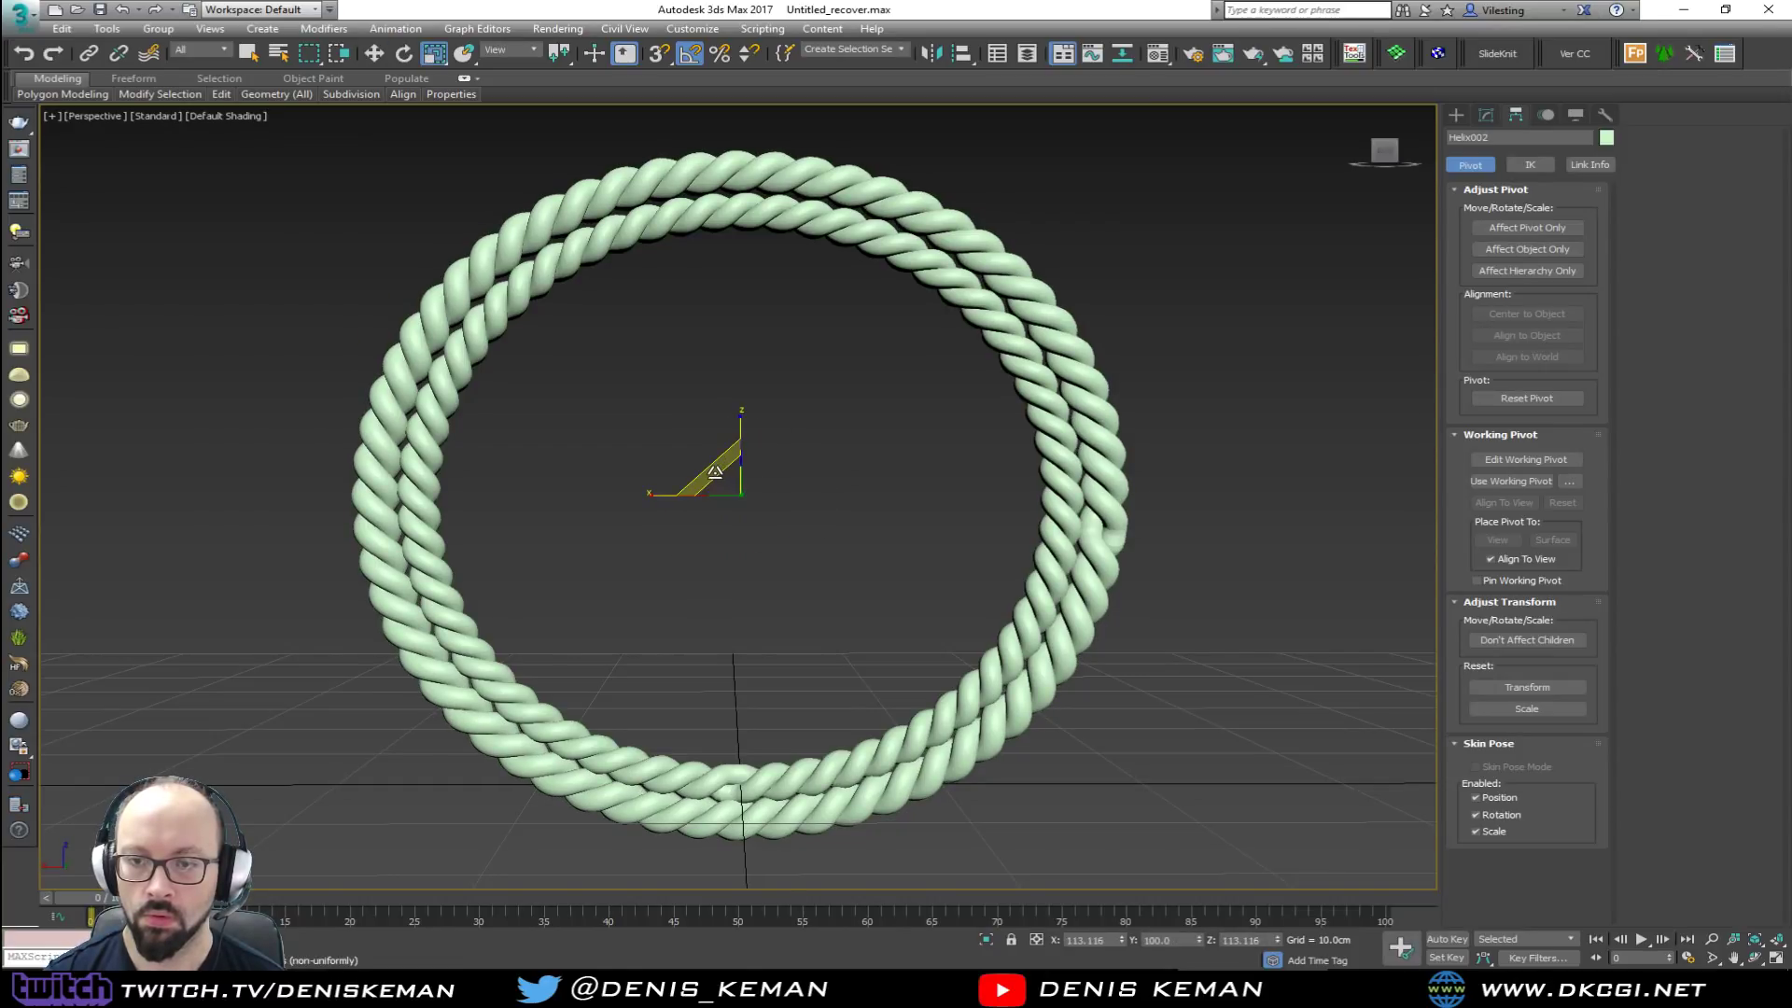
Step: Fine-tune the outer ring's XZ scale and shift it along Y to nest against the inner ring
{"action": "left_click_drag", "start_coordinate": [715, 472], "coordinate": [709, 483]}
{"action": "middle_click_drag", "start_coordinate": [723, 459], "coordinate": [764, 502], "text": "alt"}
{"action": "key", "text": "w"}
{"action": "left_click_drag", "start_coordinate": [765, 502], "coordinate": [762, 502]}
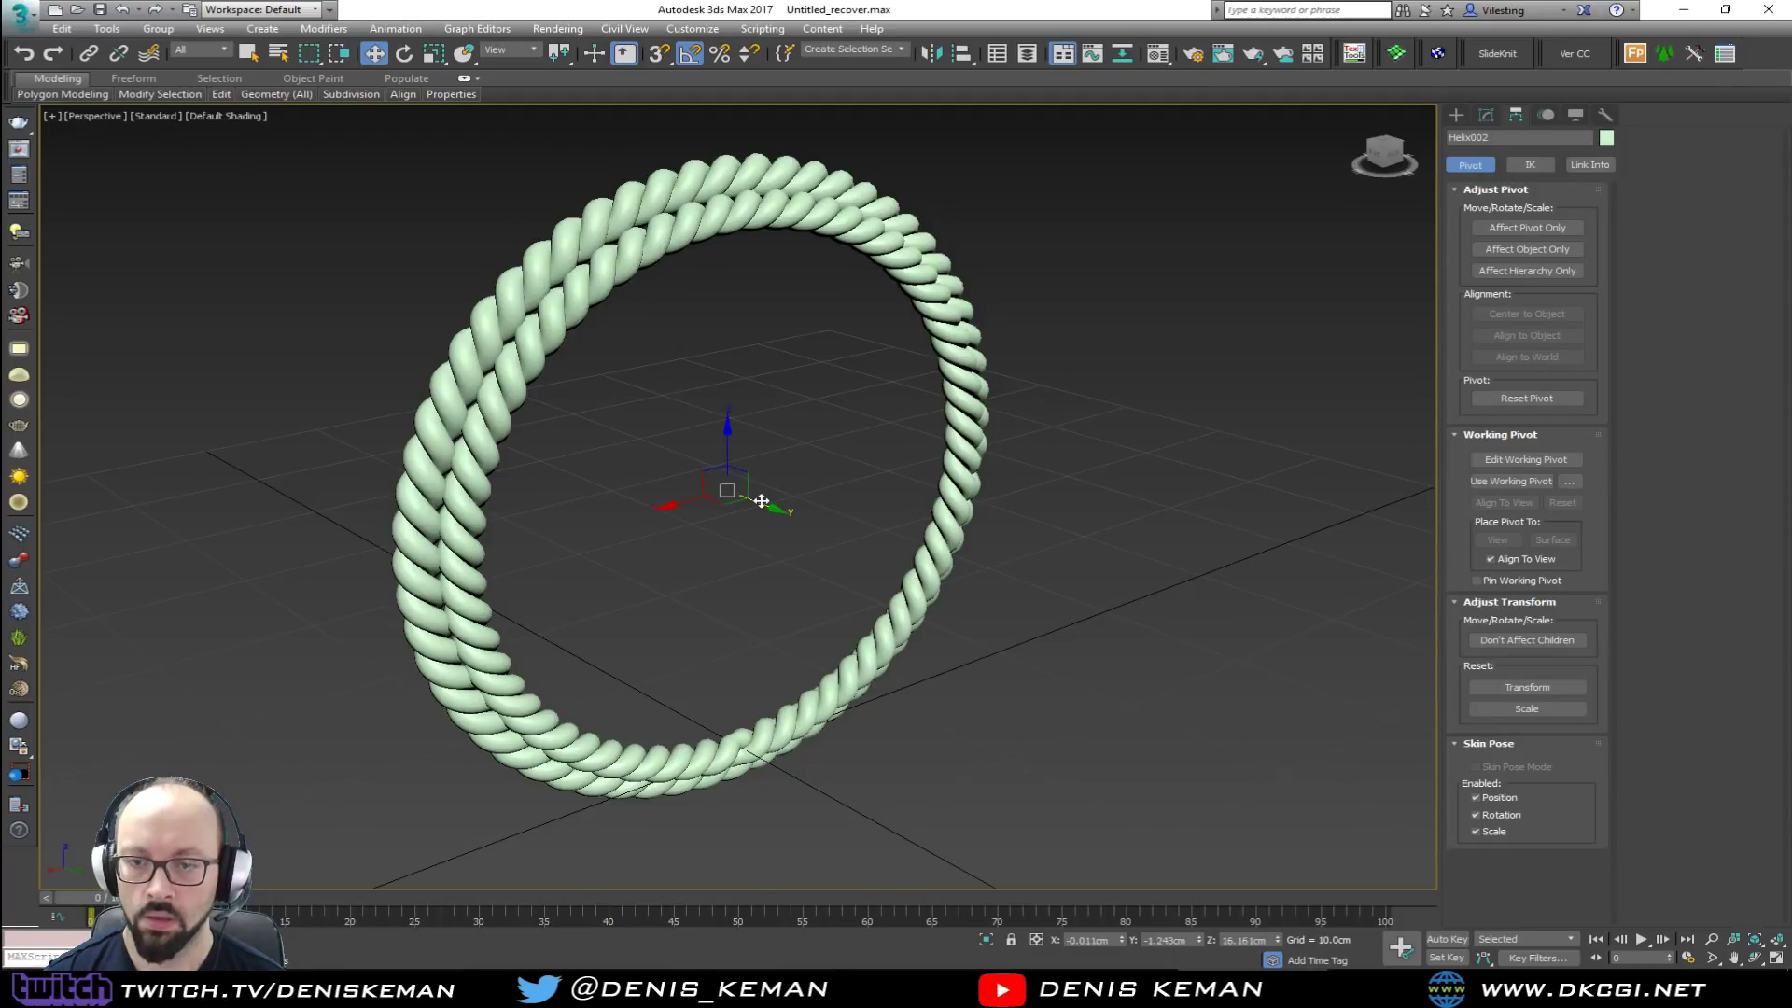
Step: Make a scaled-up copy of the outer ring as a third concentric ring and shift it about 1.3 cm along negative Y
{"action": "middle_click_drag", "start_coordinate": [792, 491], "coordinate": [733, 481], "text": "alt"}
{"action": "key", "text": "r"}
{"action": "left_click_drag", "start_coordinate": [712, 466], "coordinate": [750, 497]}
{"action": "left_click", "coordinate": [900, 562]}
{"action": "key", "text": "w"}
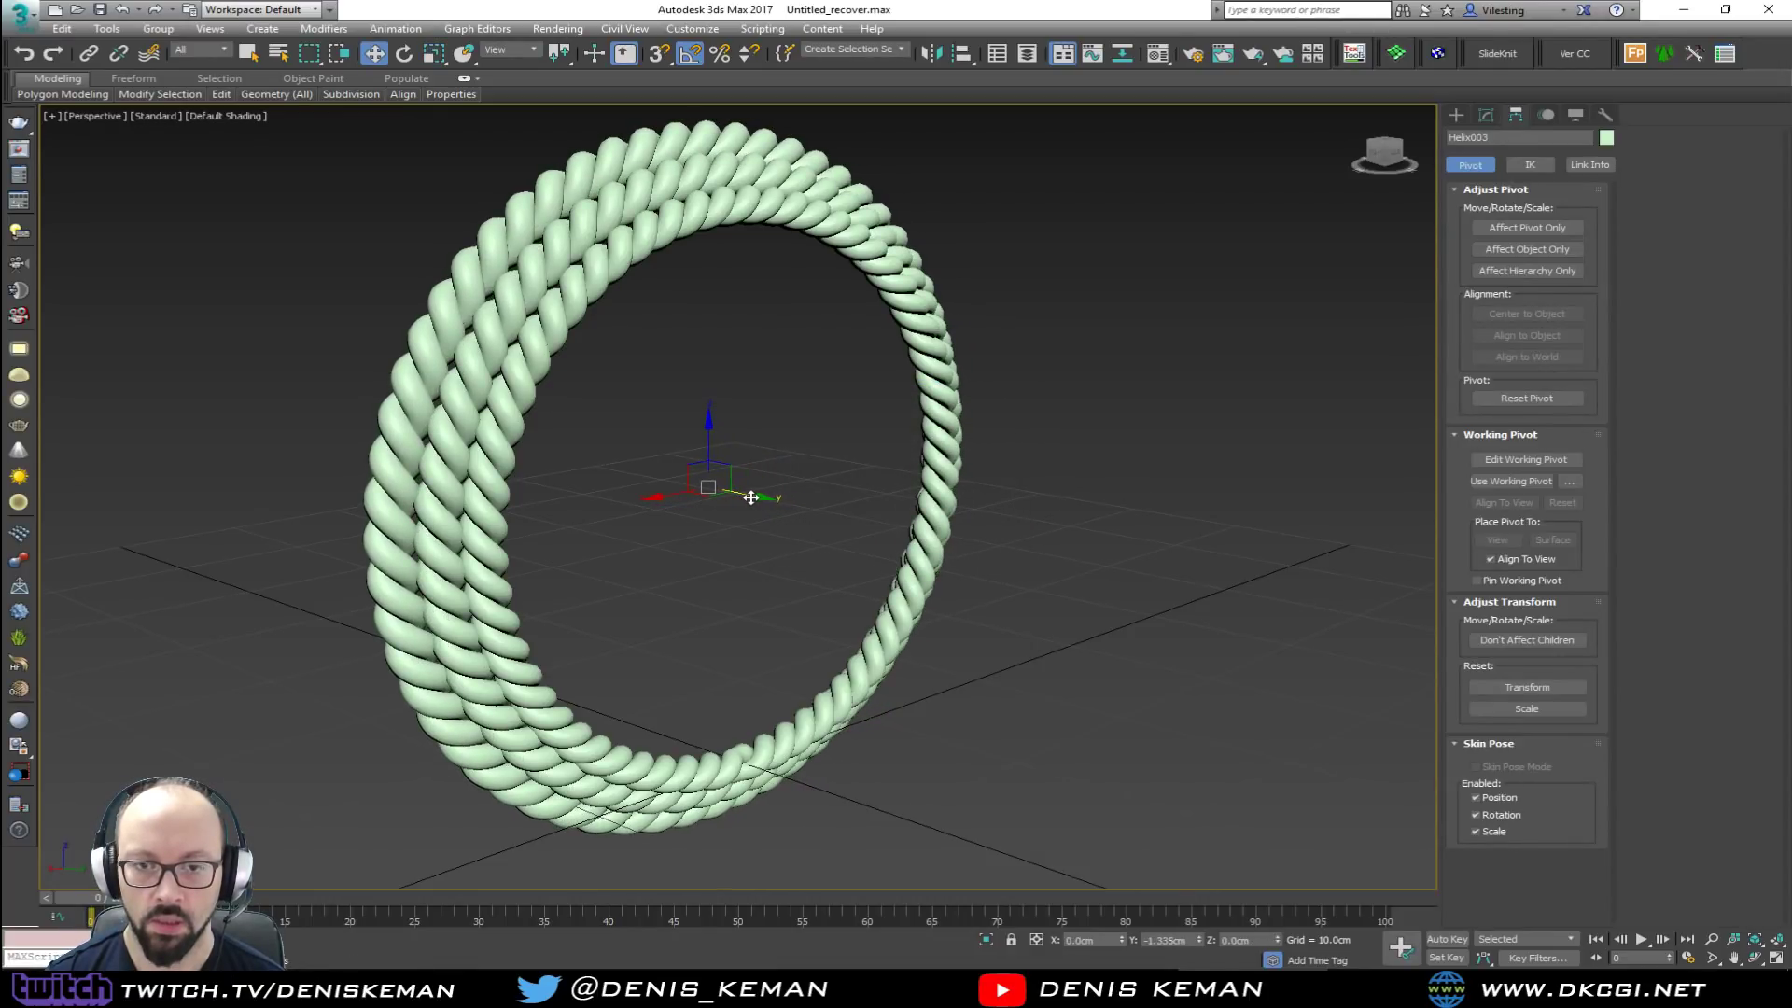
{"action": "middle_click_drag", "start_coordinate": [751, 498], "coordinate": [712, 497], "text": "alt"}
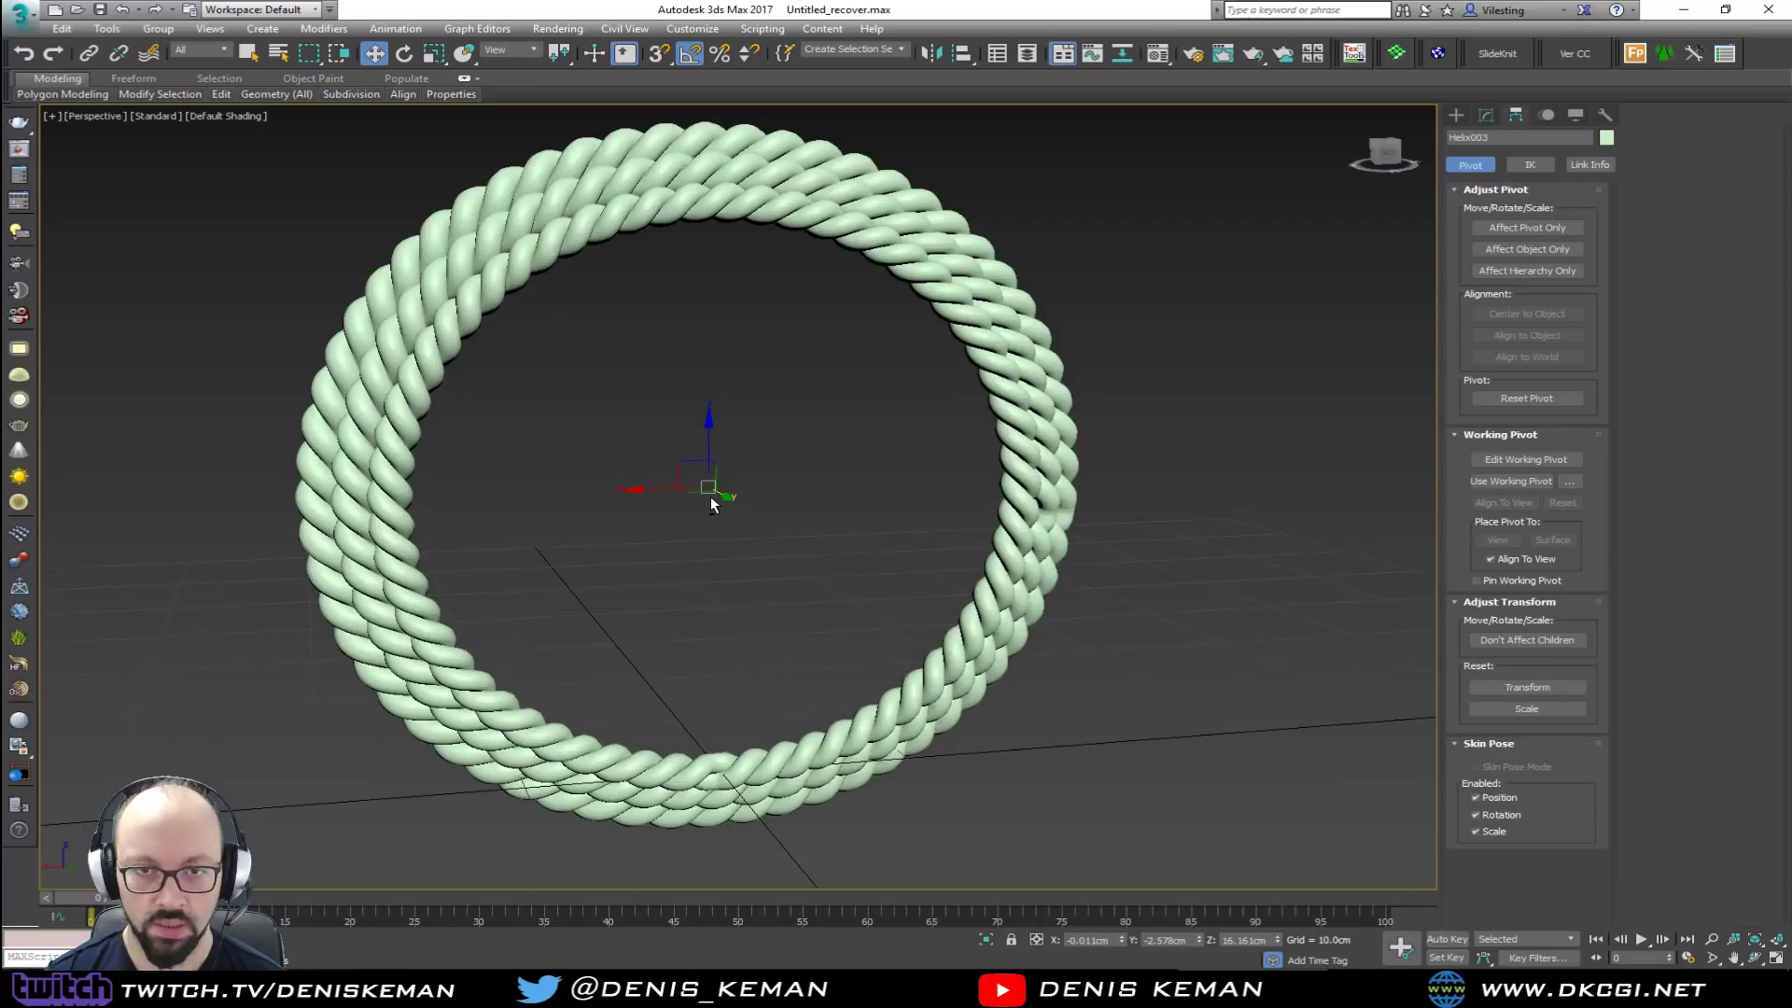
Step: Reduce the third ring's XZ scale to about 114.6% and nudge it along Y against the middle ring
{"action": "key", "text": "r"}
{"action": "left_click_drag", "start_coordinate": [688, 464], "coordinate": [684, 472]}
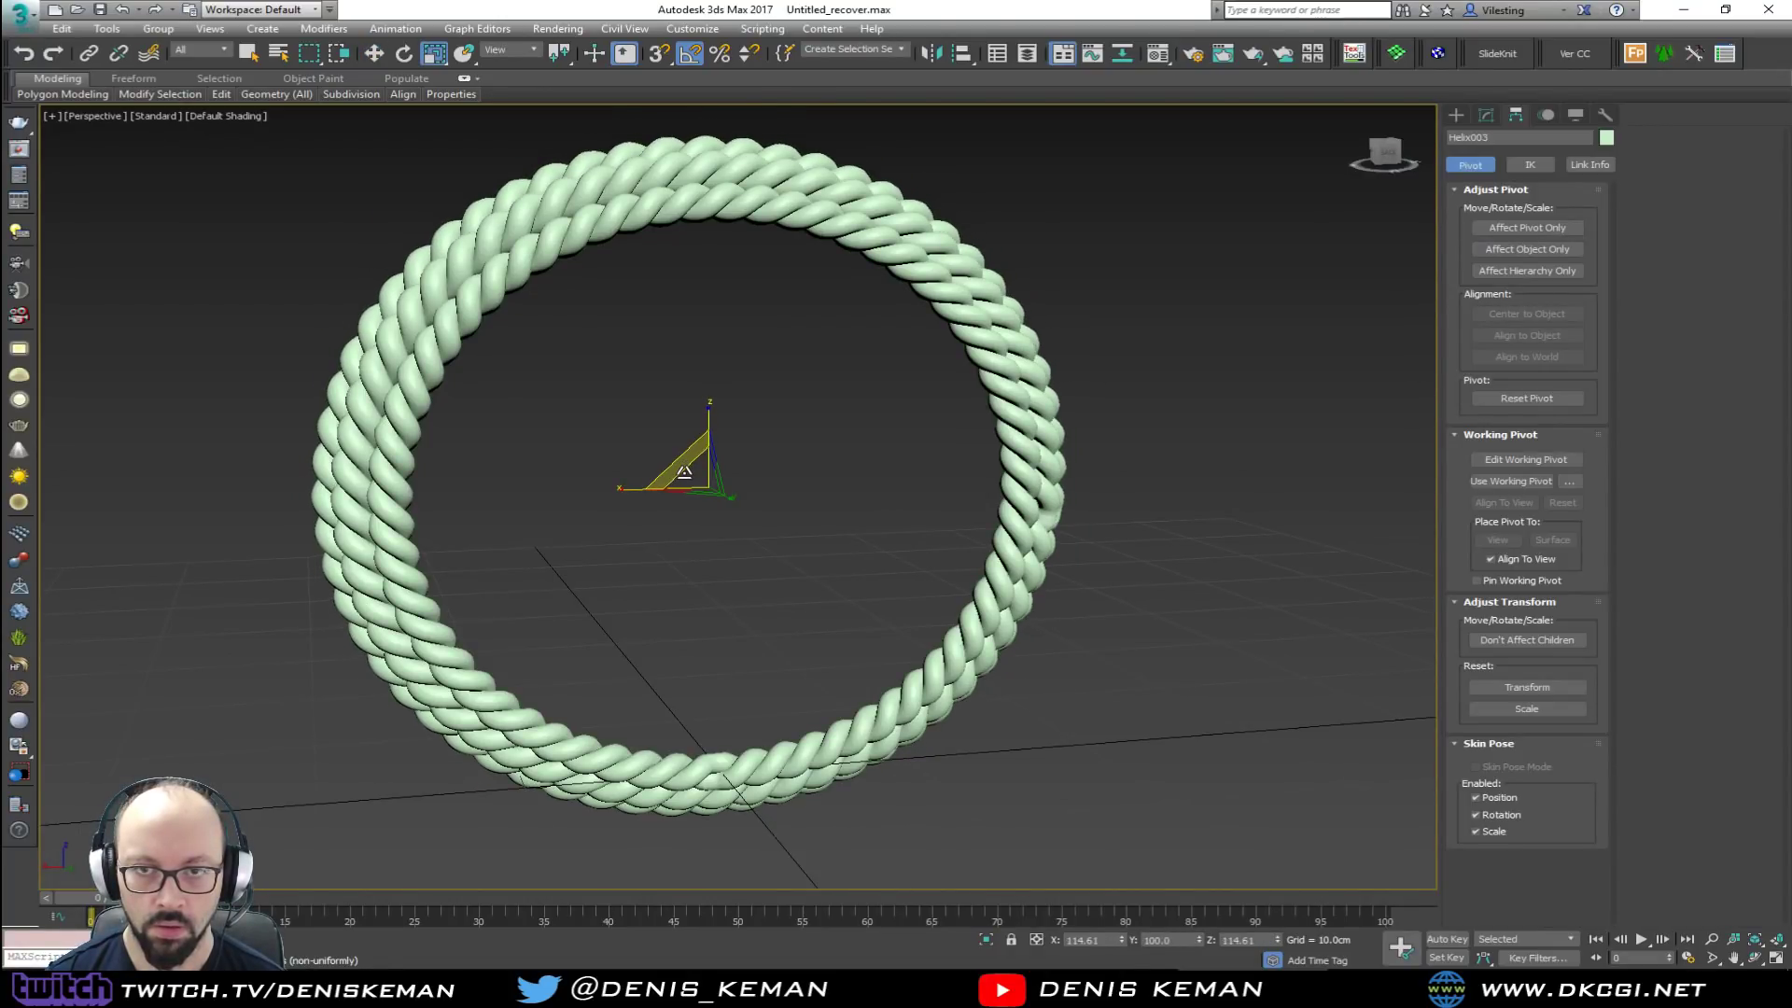
{"action": "middle_click_drag", "start_coordinate": [684, 473], "coordinate": [797, 479], "text": "alt"}
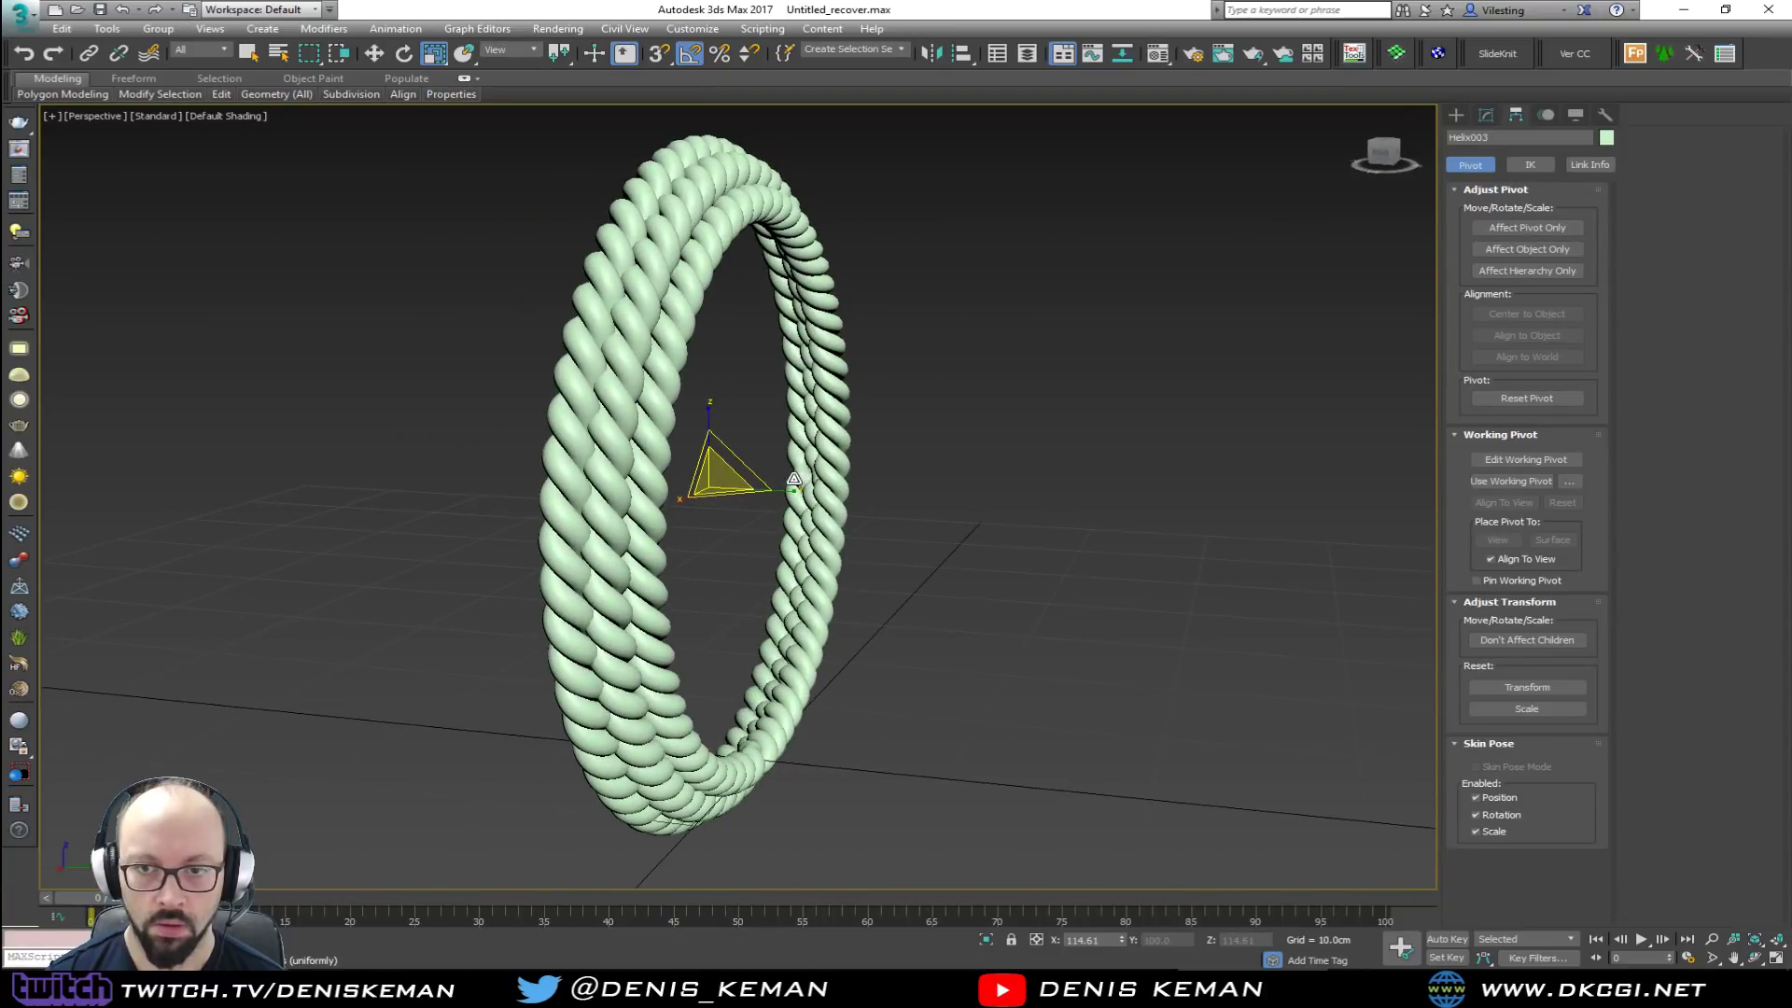
{"action": "key", "text": "w"}
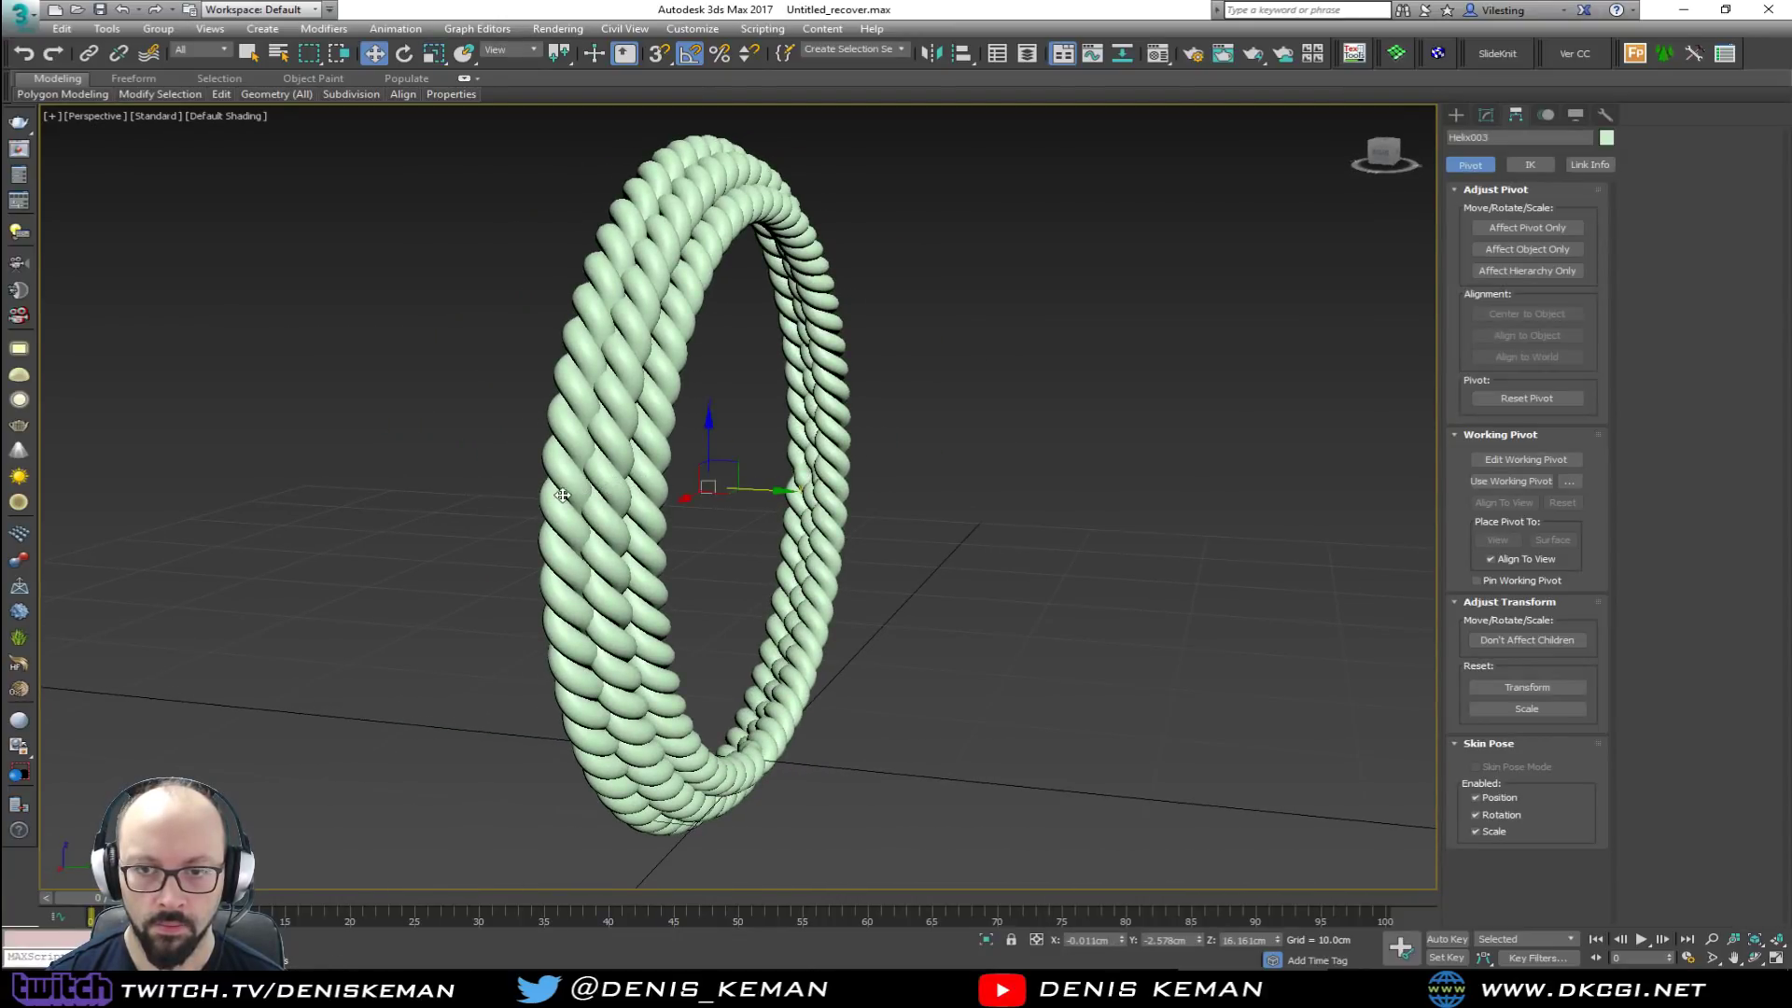
{"action": "left_click_drag", "start_coordinate": [766, 492], "coordinate": [764, 490]}
Step: Rotate the third ring 10 degrees about the Y axis to offset its twist, and check the stacked rings
{"action": "key", "text": "r"}
{"action": "key", "text": "e"}
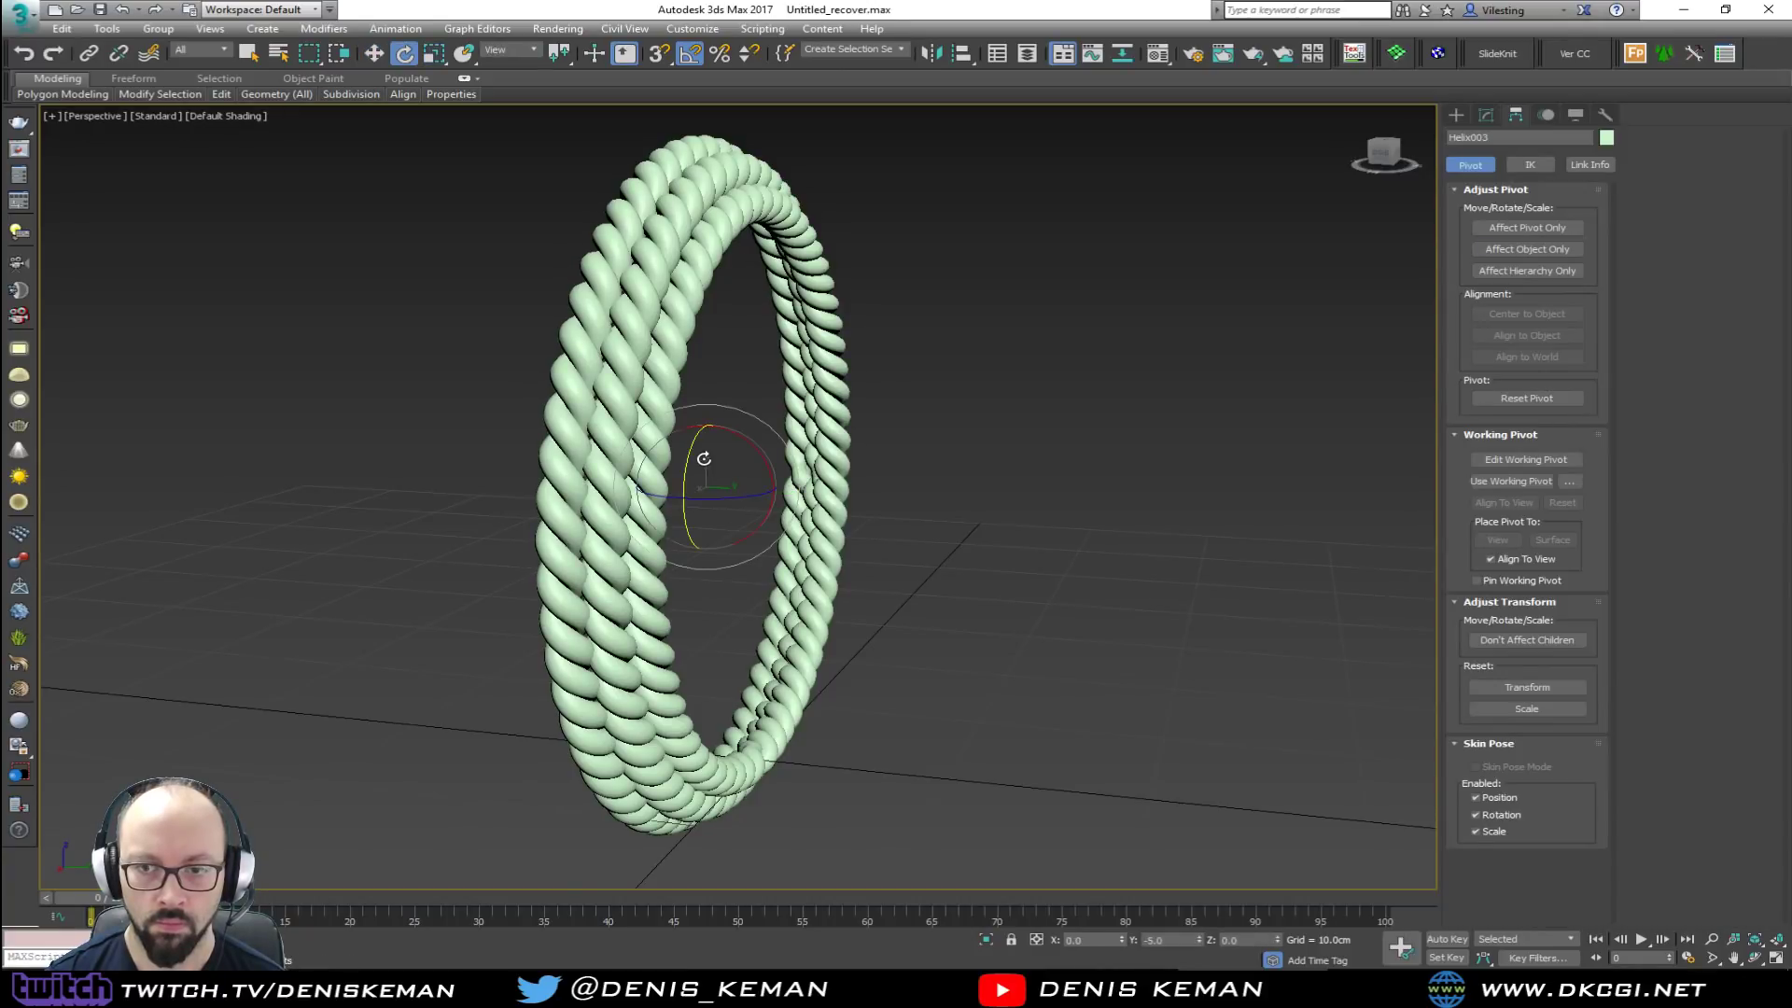
{"action": "left_click_drag", "start_coordinate": [689, 457], "coordinate": [686, 463]}
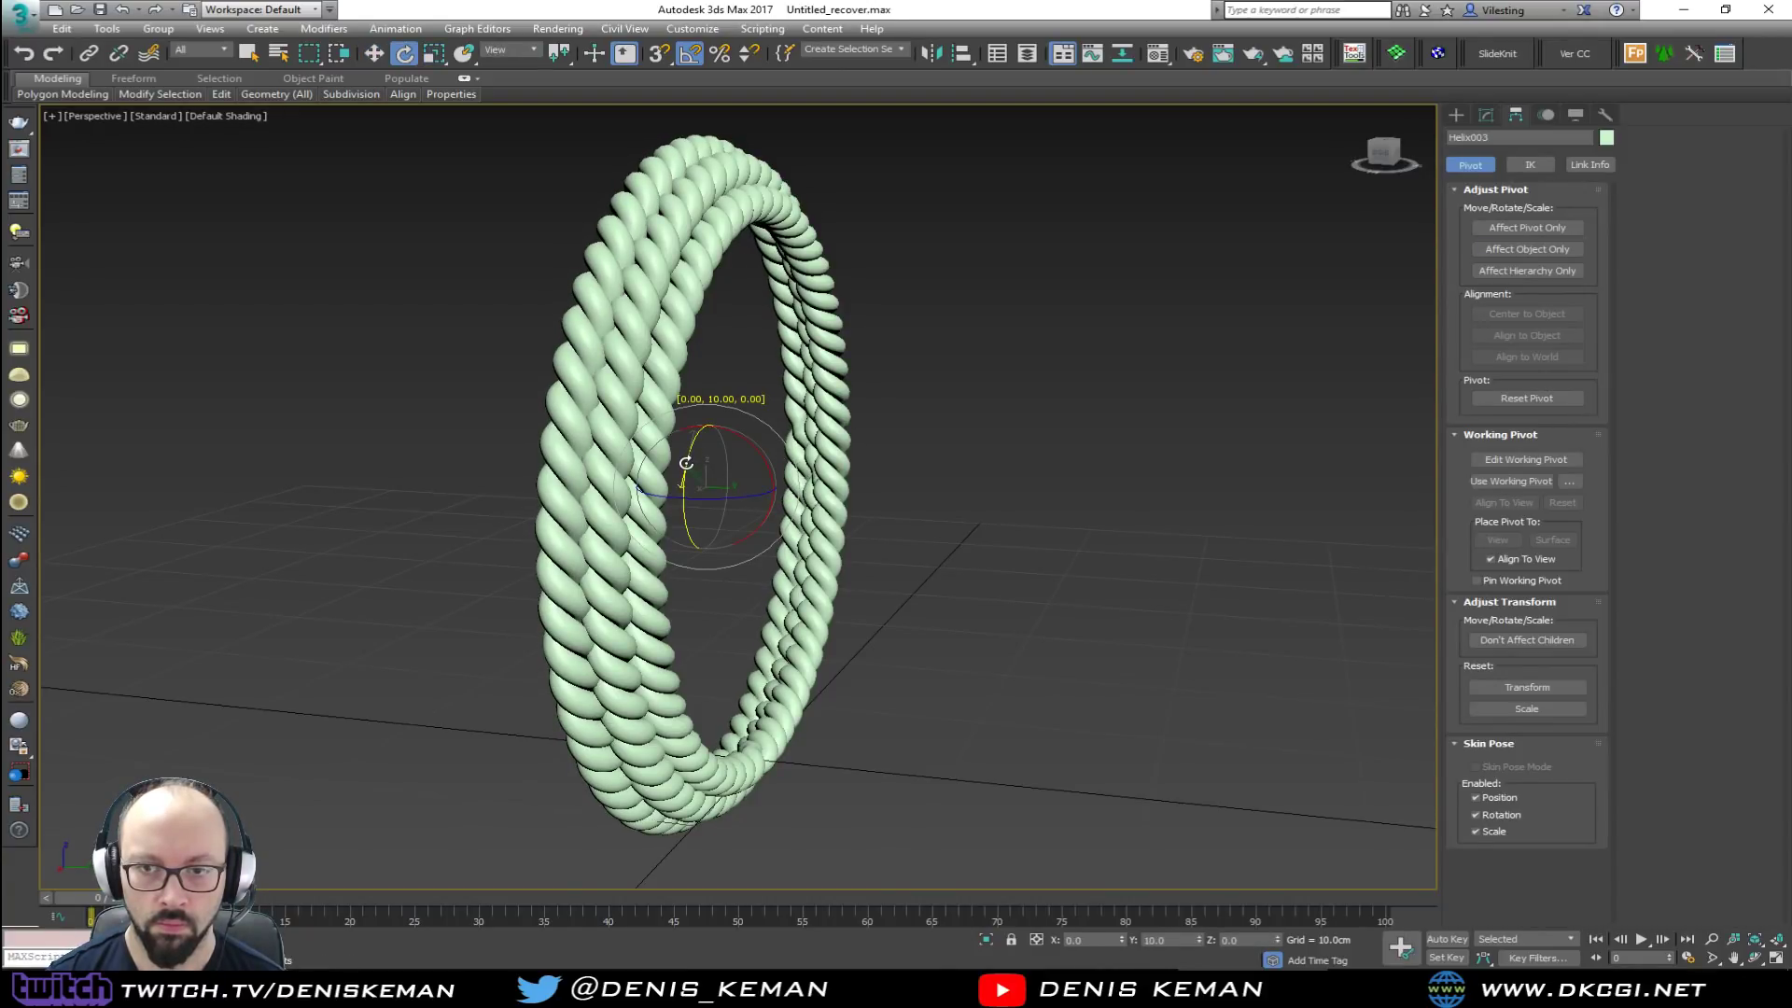
{"action": "middle_click_drag", "start_coordinate": [680, 461], "coordinate": [632, 467], "text": "alt"}
{"action": "key", "text": "w"}
{"action": "left_click", "coordinate": [793, 372]}
{"action": "middle_click_drag", "start_coordinate": [800, 428], "coordinate": [732, 469], "text": "alt"}
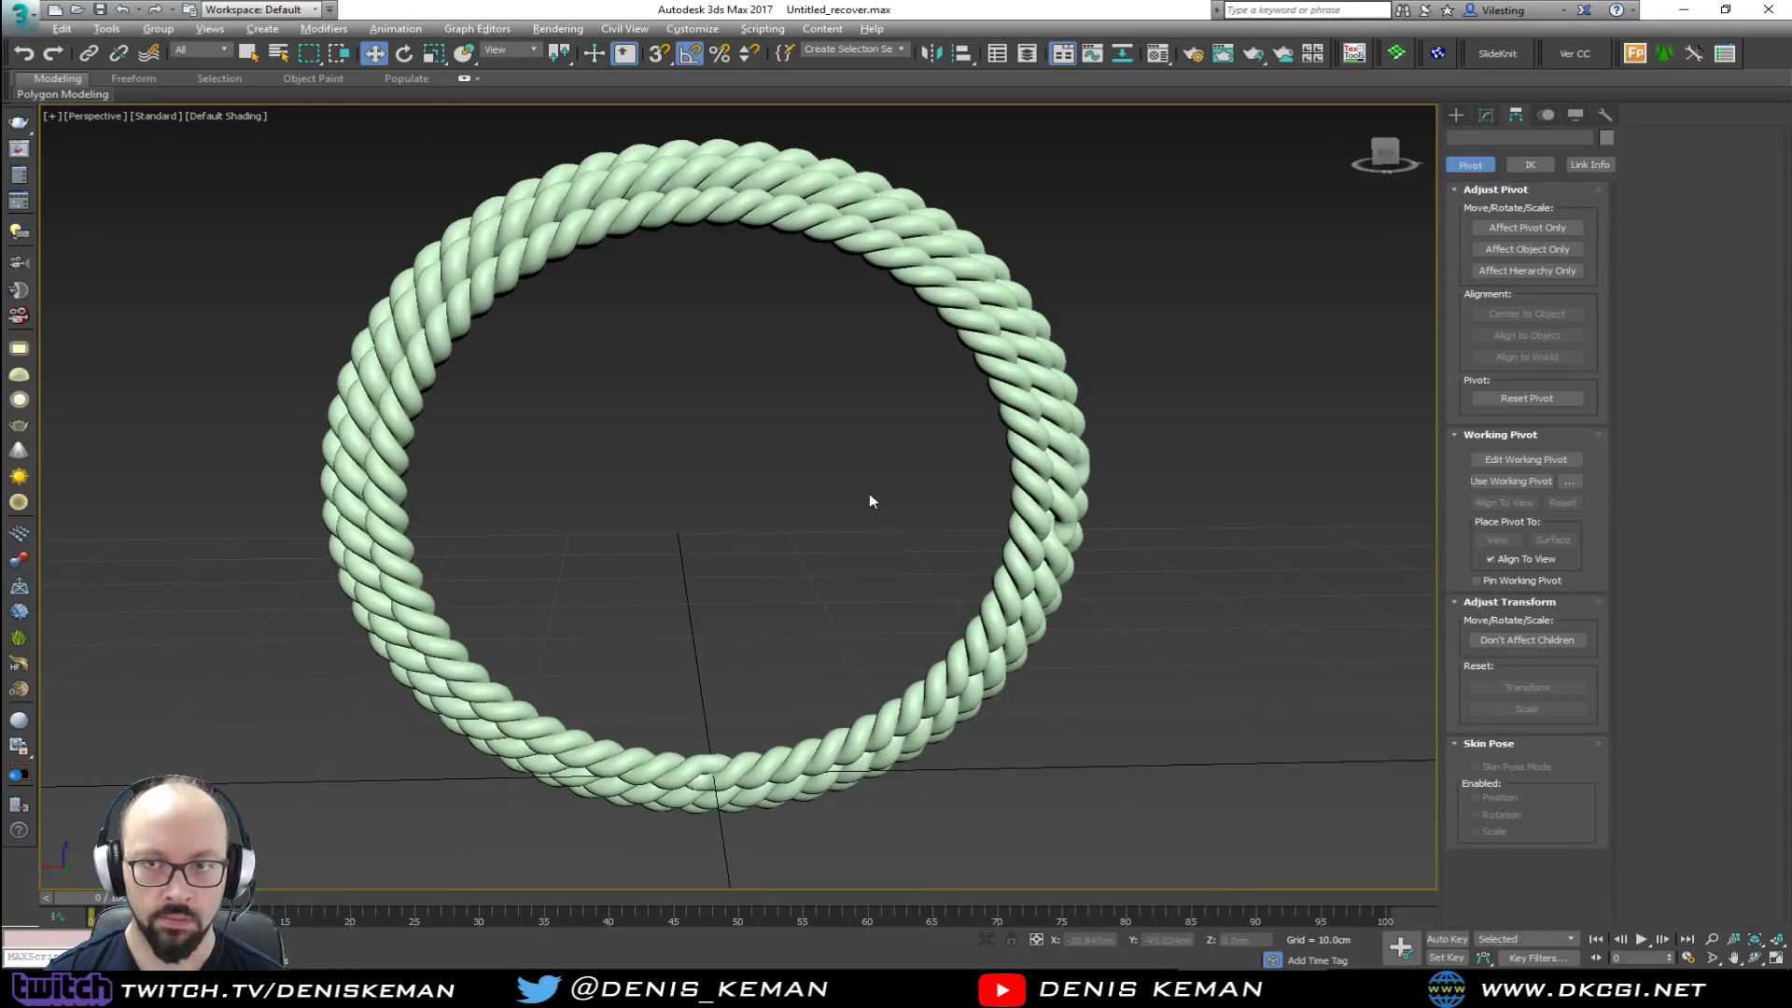
Step: In the Front view, draw a cylinder about 10.8 cm in radius inside the rings and align its center to the middle ring's center
{"action": "key", "text": "alt+w"}
{"action": "key", "text": "alt+w"}
{"action": "right_click", "coordinate": [714, 371]}
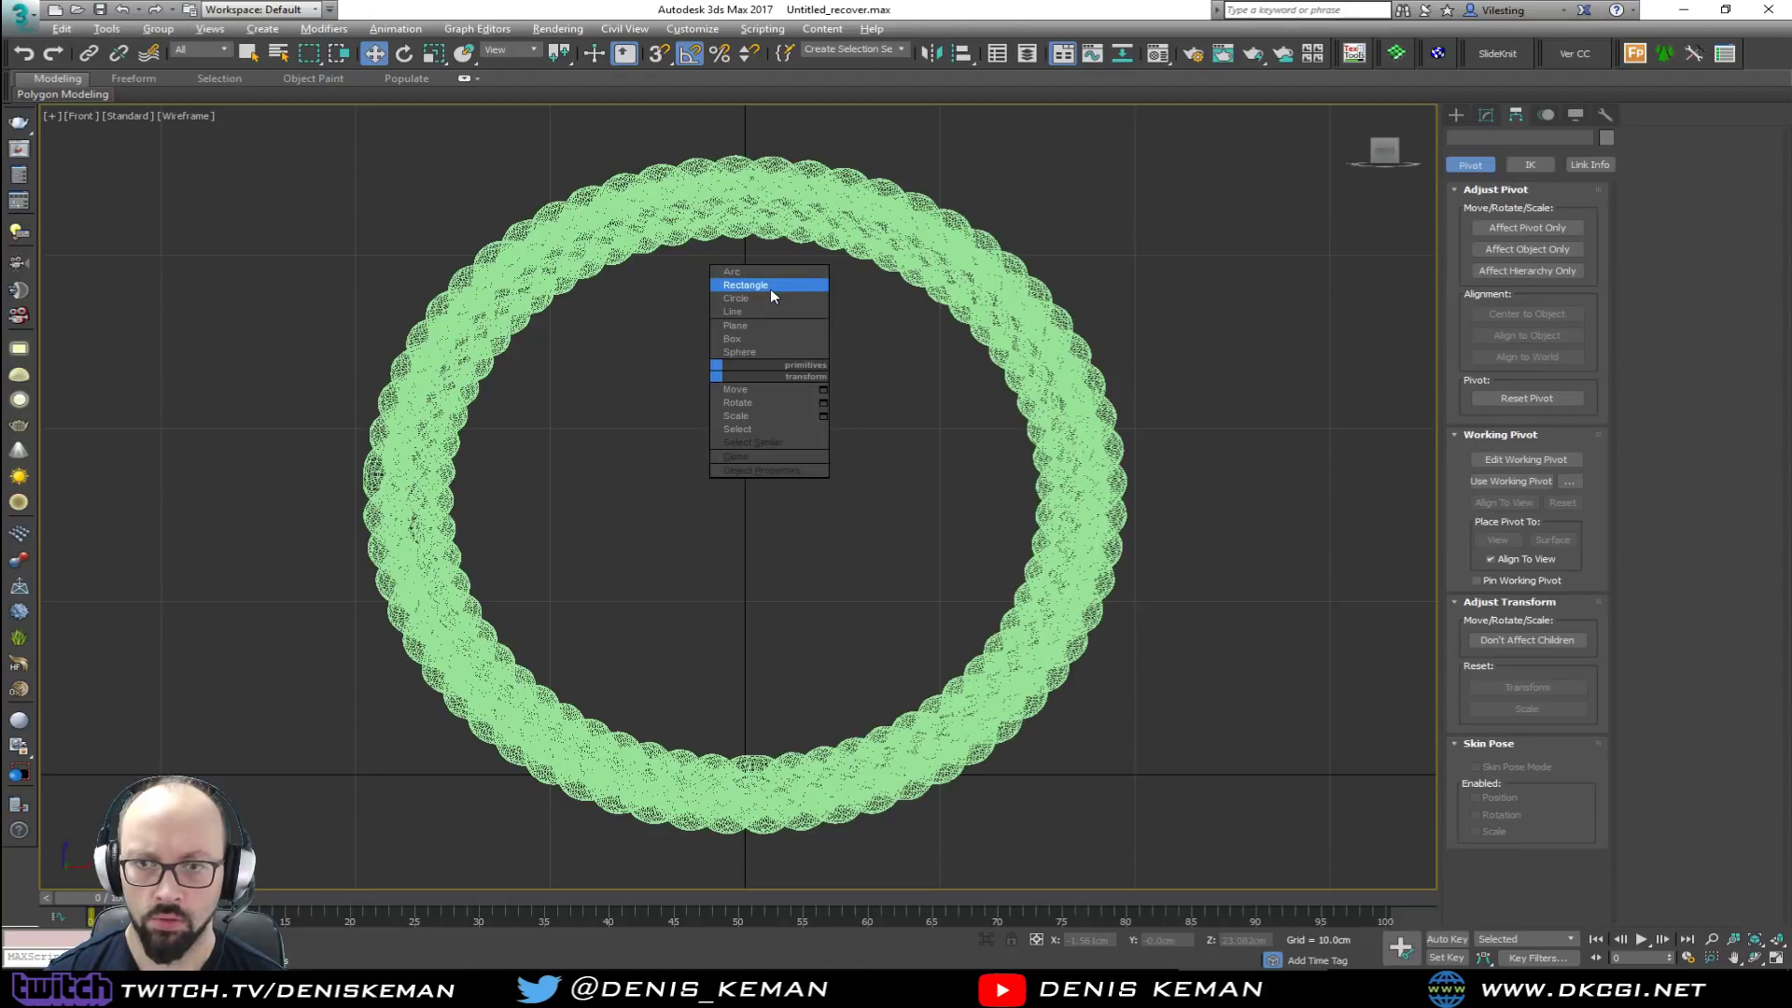
{"action": "left_click", "coordinate": [1485, 122]}
{"action": "left_click", "coordinate": [1457, 115]}
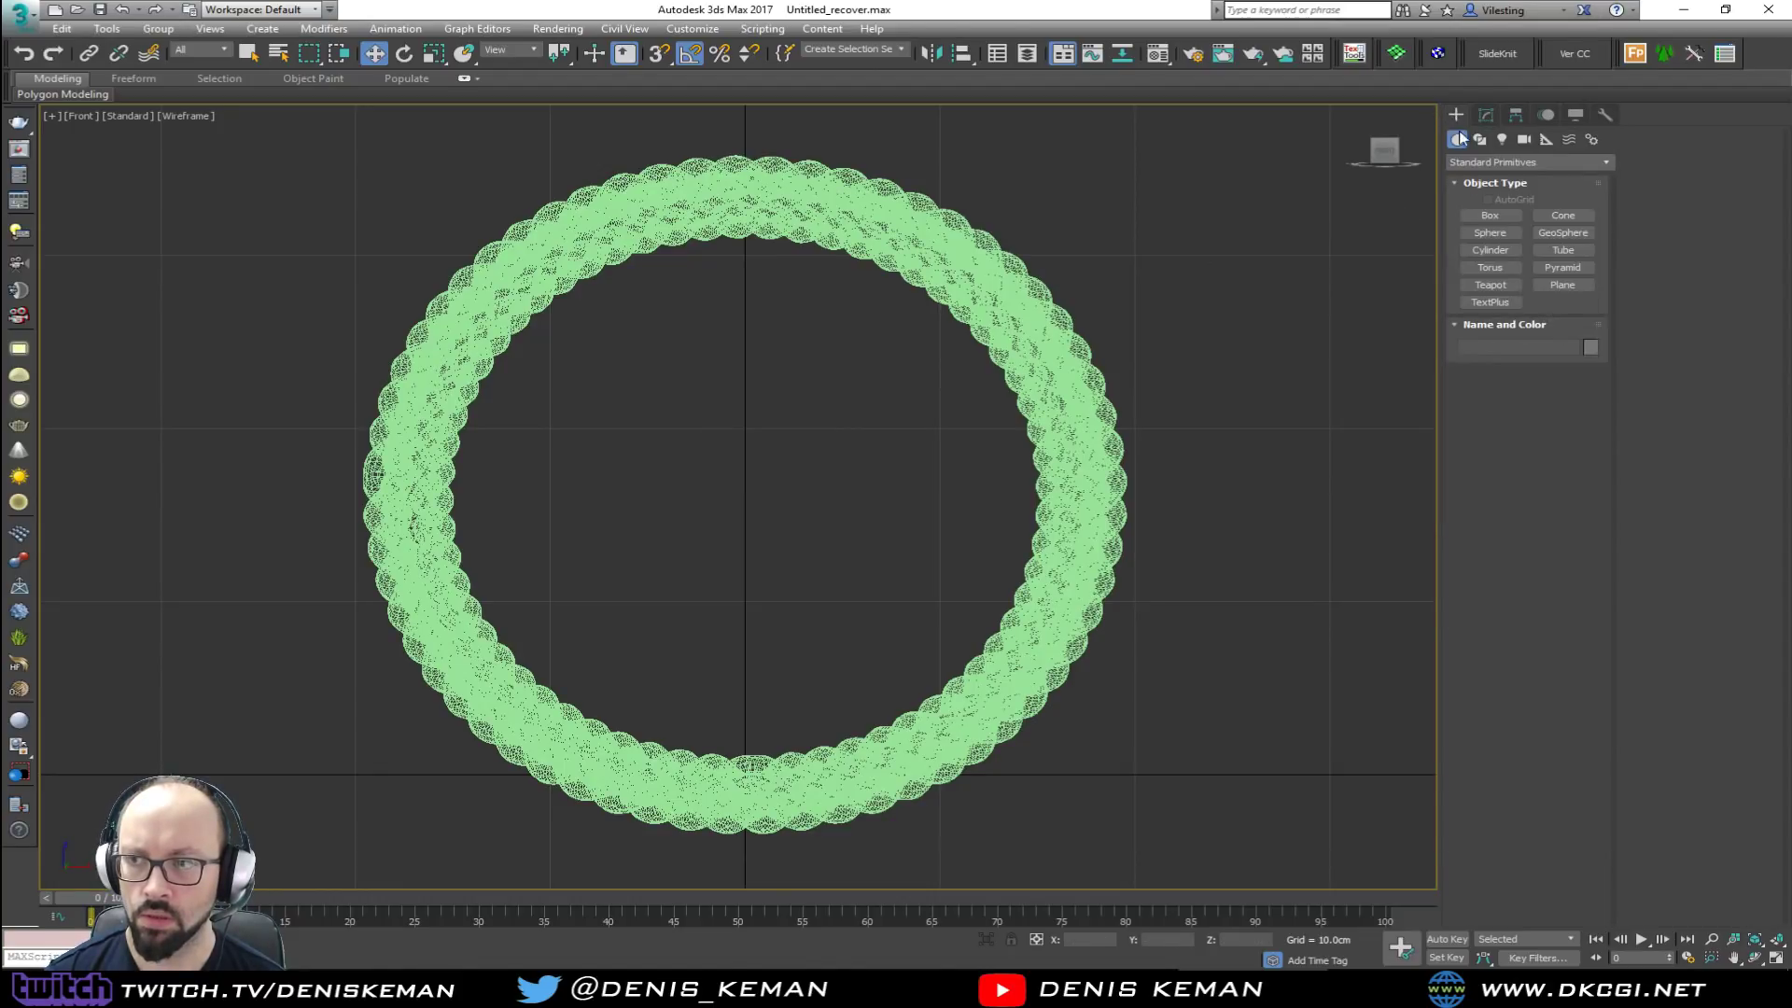
{"action": "left_click", "coordinate": [1489, 254]}
{"action": "left_click_drag", "start_coordinate": [748, 500], "coordinate": [956, 499]}
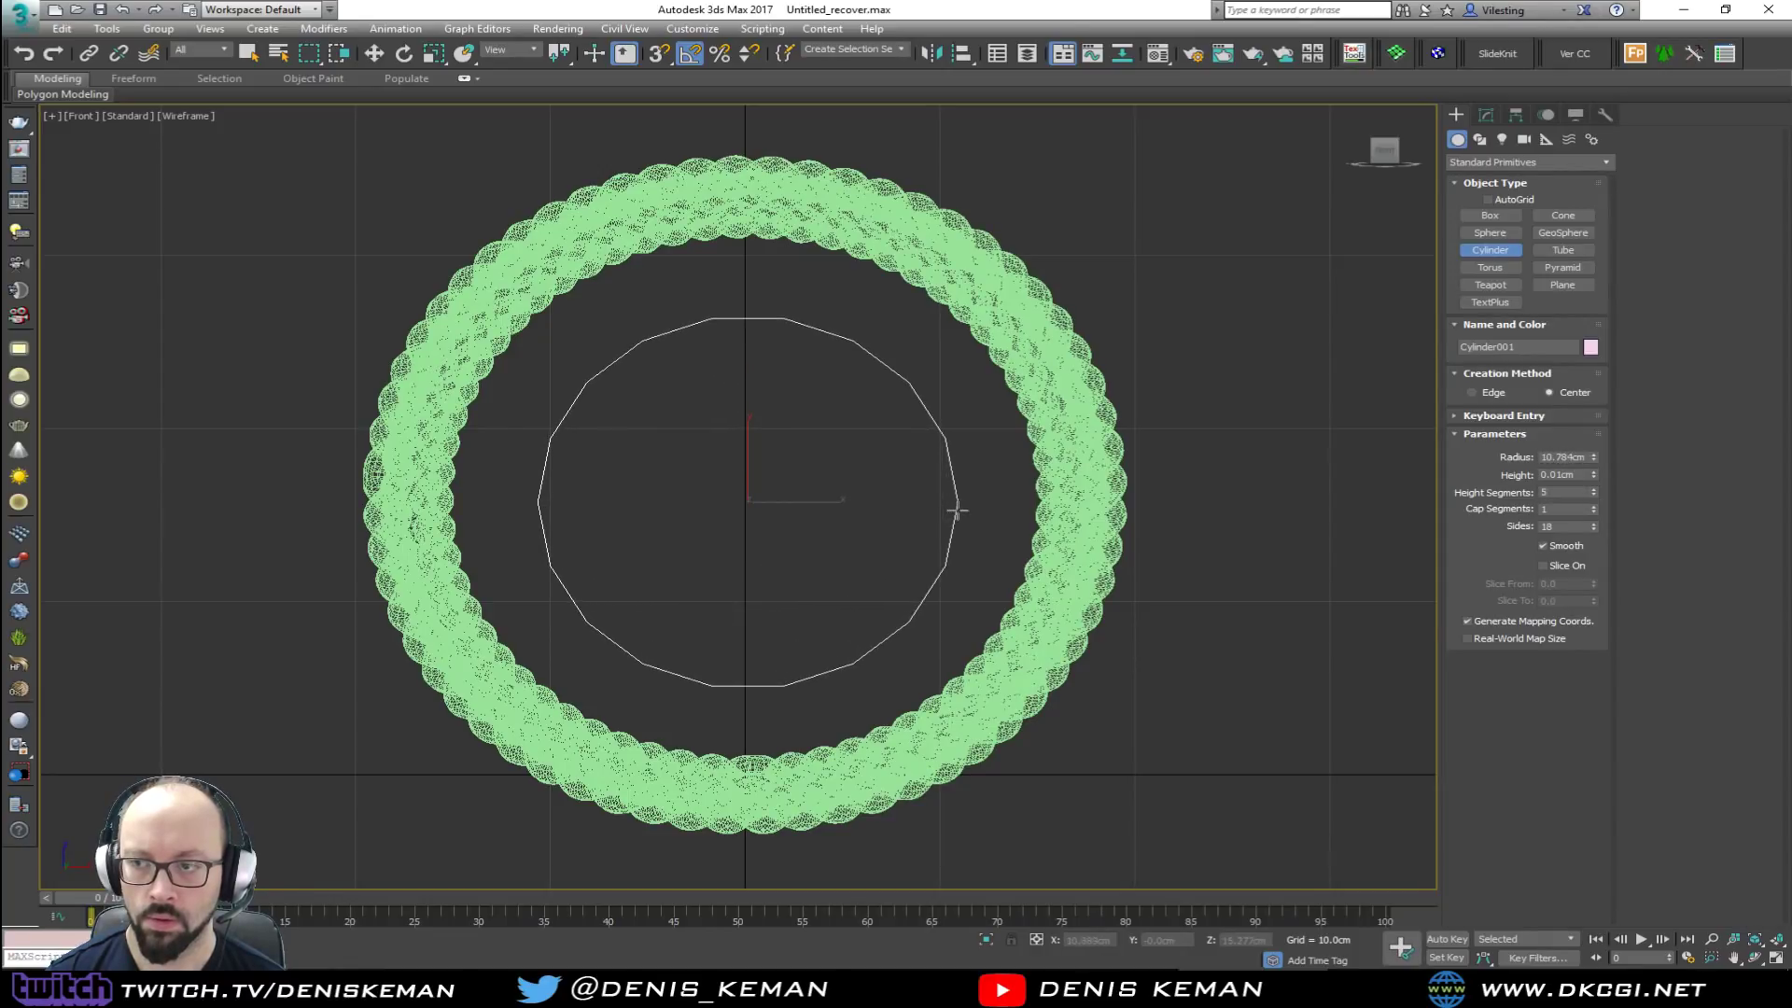
{"action": "key", "text": "alt+a"}
{"action": "left_click", "coordinate": [1044, 459]}
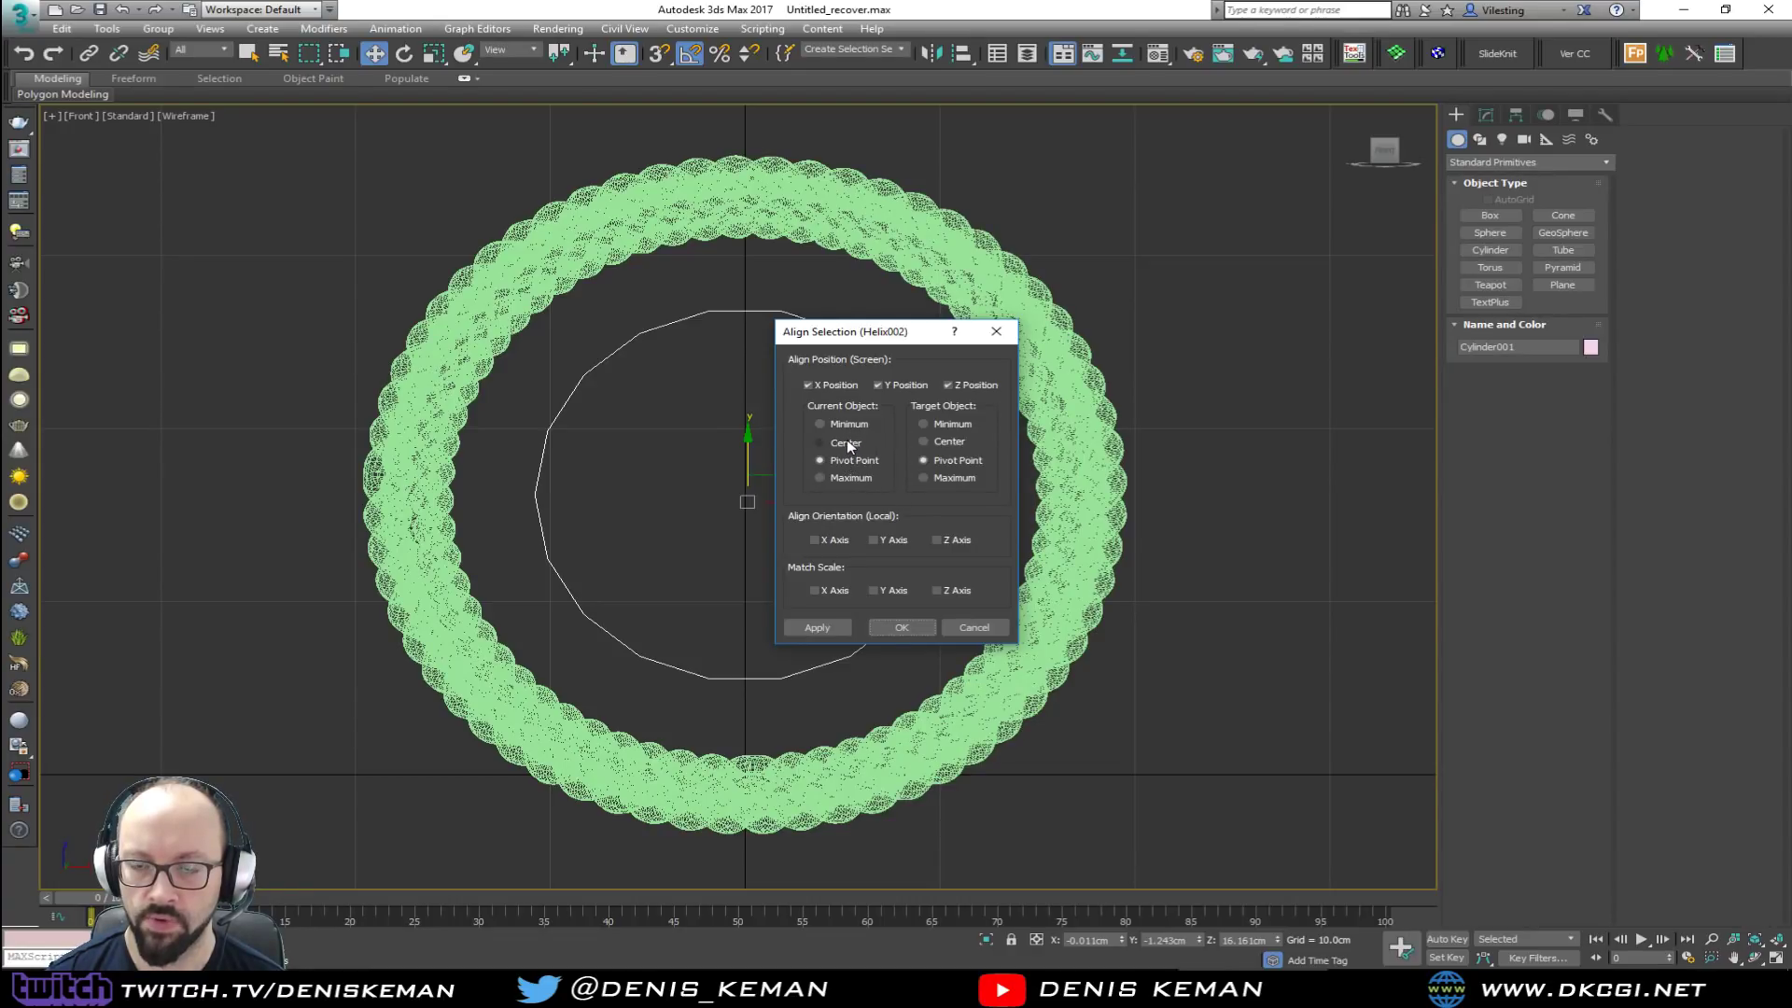
{"action": "left_click", "coordinate": [943, 445]}
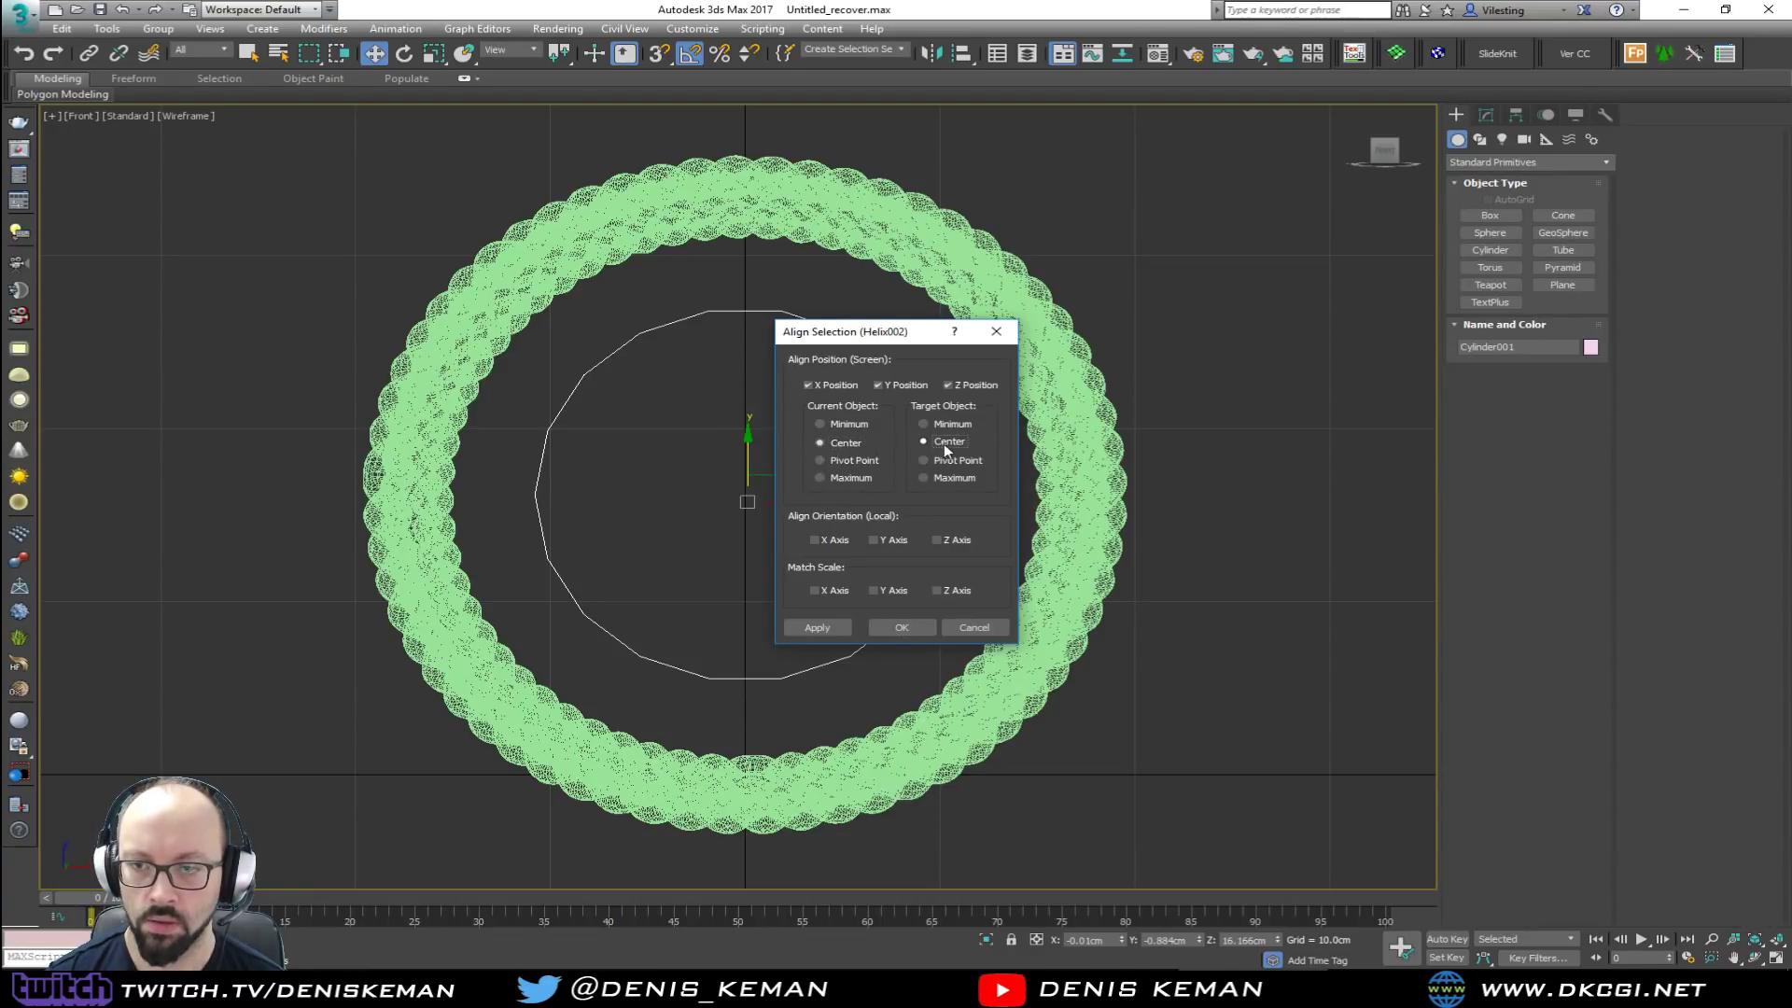
{"action": "left_click", "coordinate": [901, 628]}
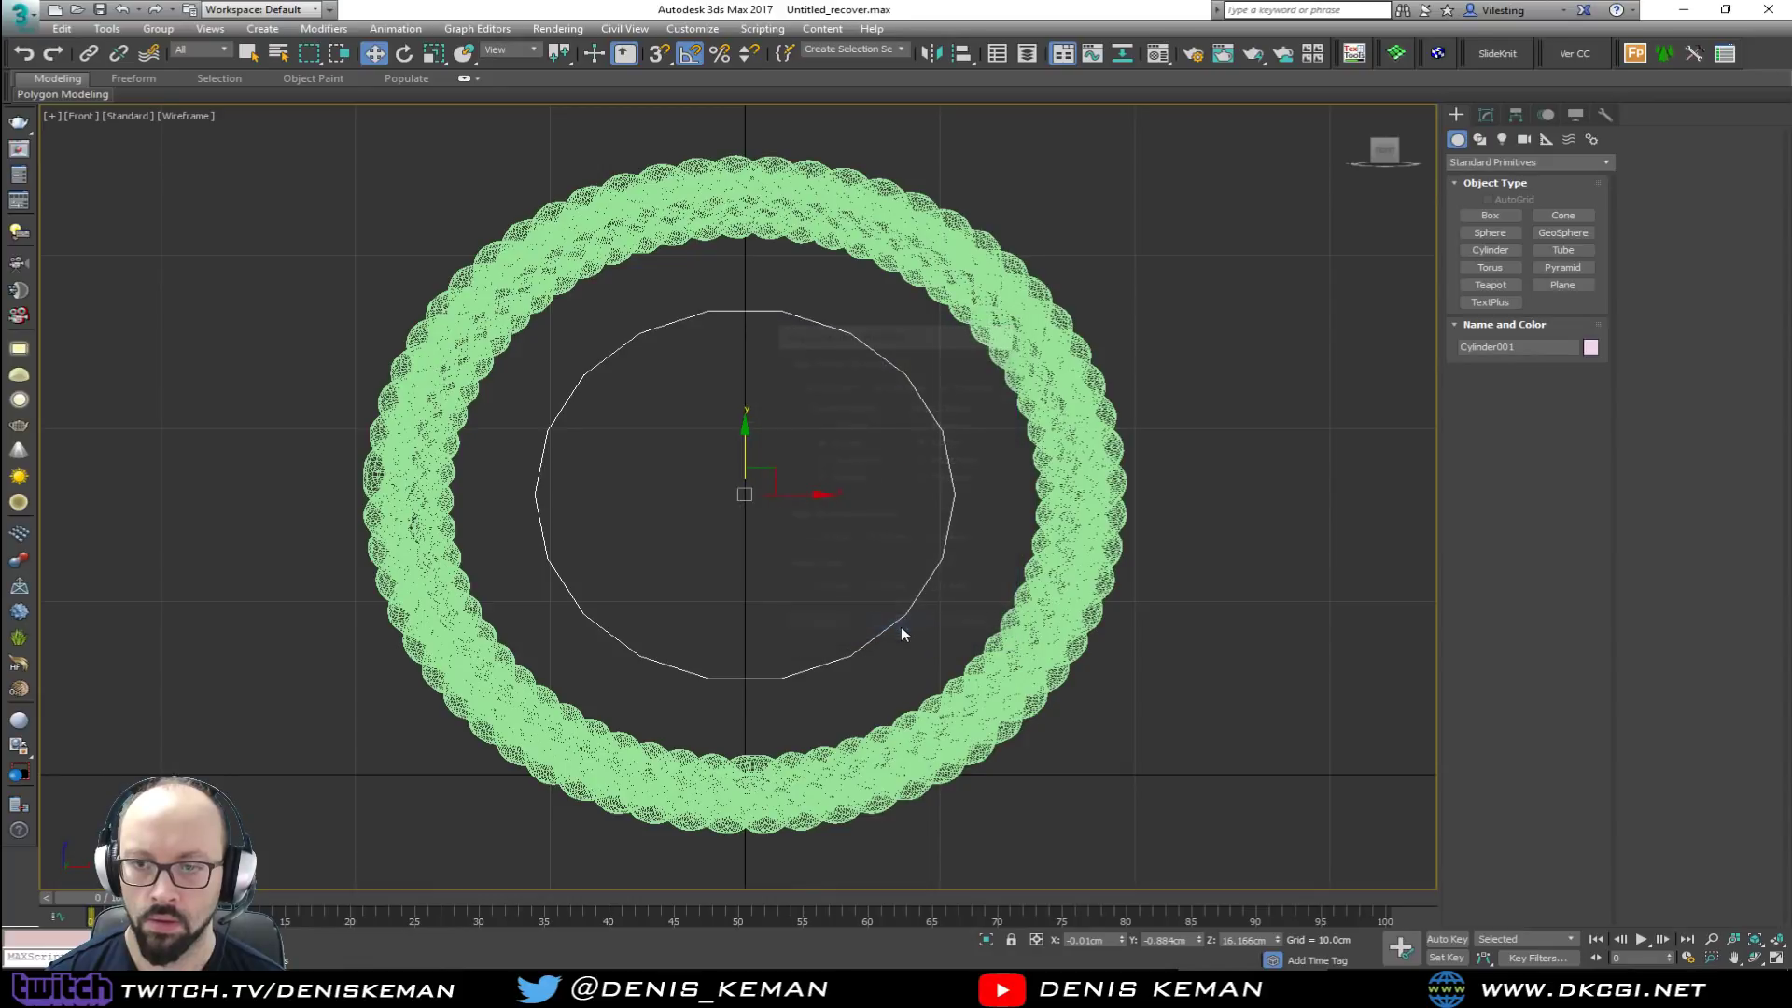
Step: Try a cylinder radius of about 15.7 cm to fill the ring opening, inspect it in Perspective, and delete the cylinder
{"action": "left_click", "coordinate": [1486, 114]}
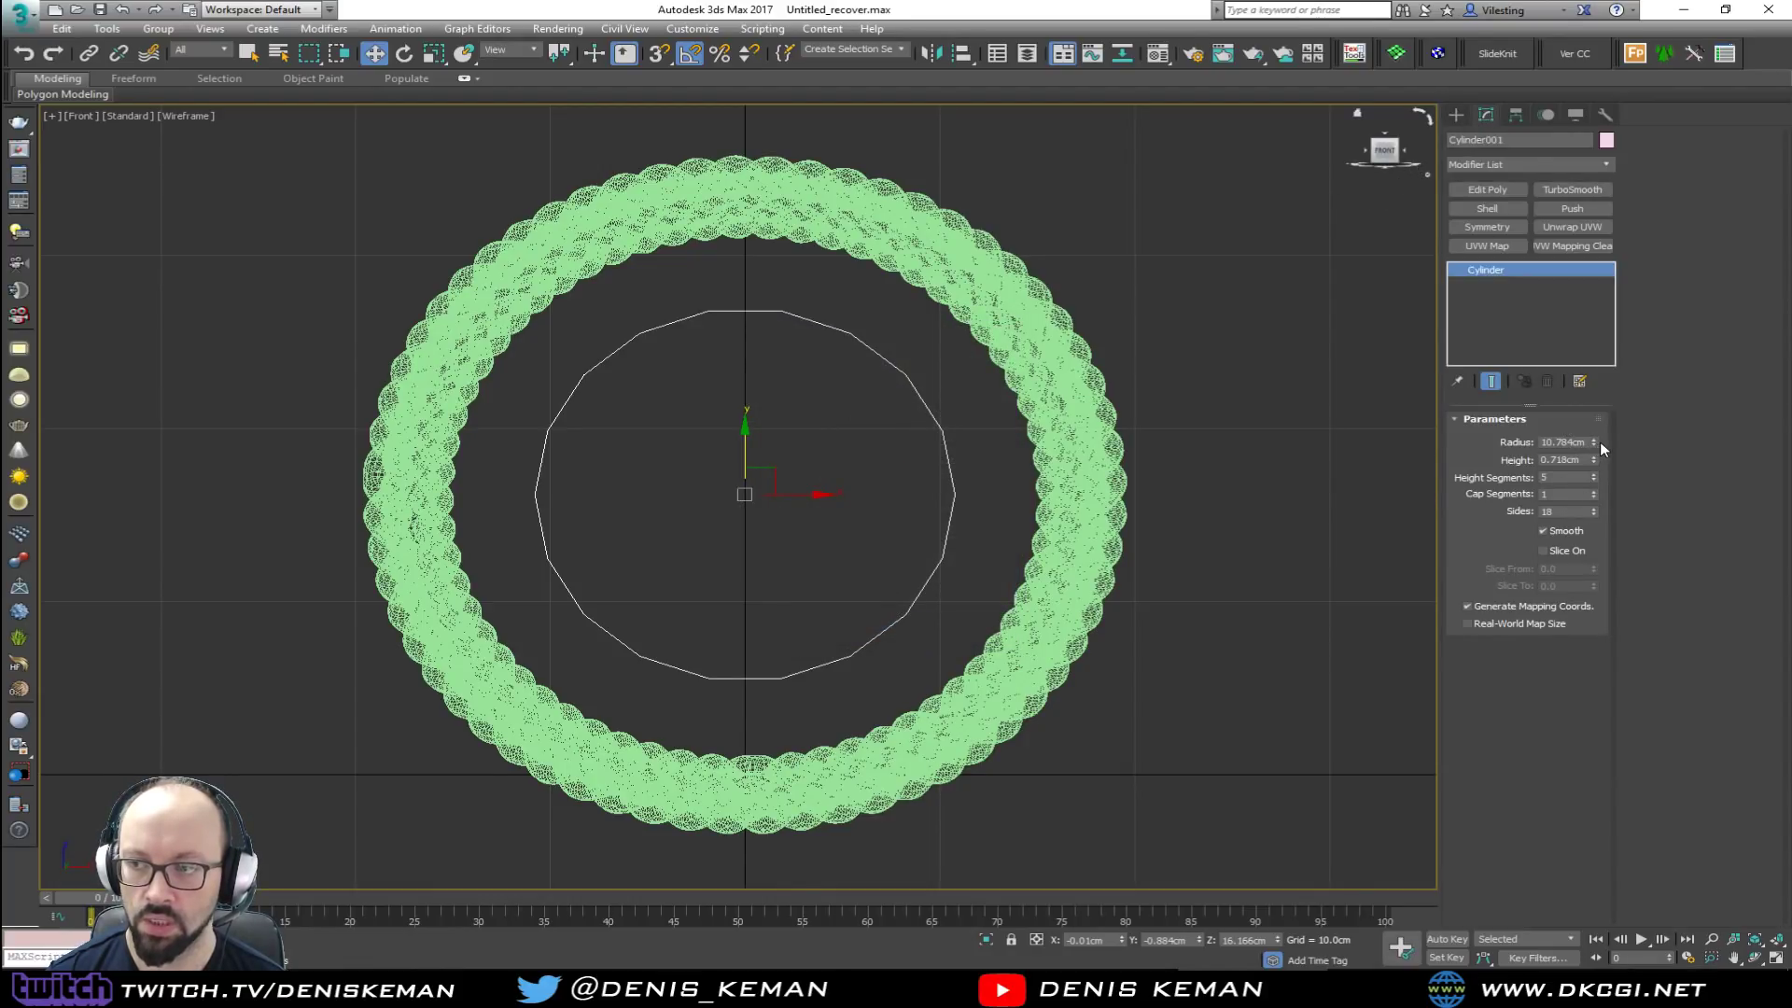
{"action": "left_click_drag", "start_coordinate": [1594, 442], "coordinate": [1596, 405]}
{"action": "key", "text": "alt+w"}
{"action": "middle_click", "coordinate": [989, 602]}
{"action": "key", "text": "alt+w"}
{"action": "middle_click_drag", "start_coordinate": [989, 602], "coordinate": [716, 626], "text": "alt"}
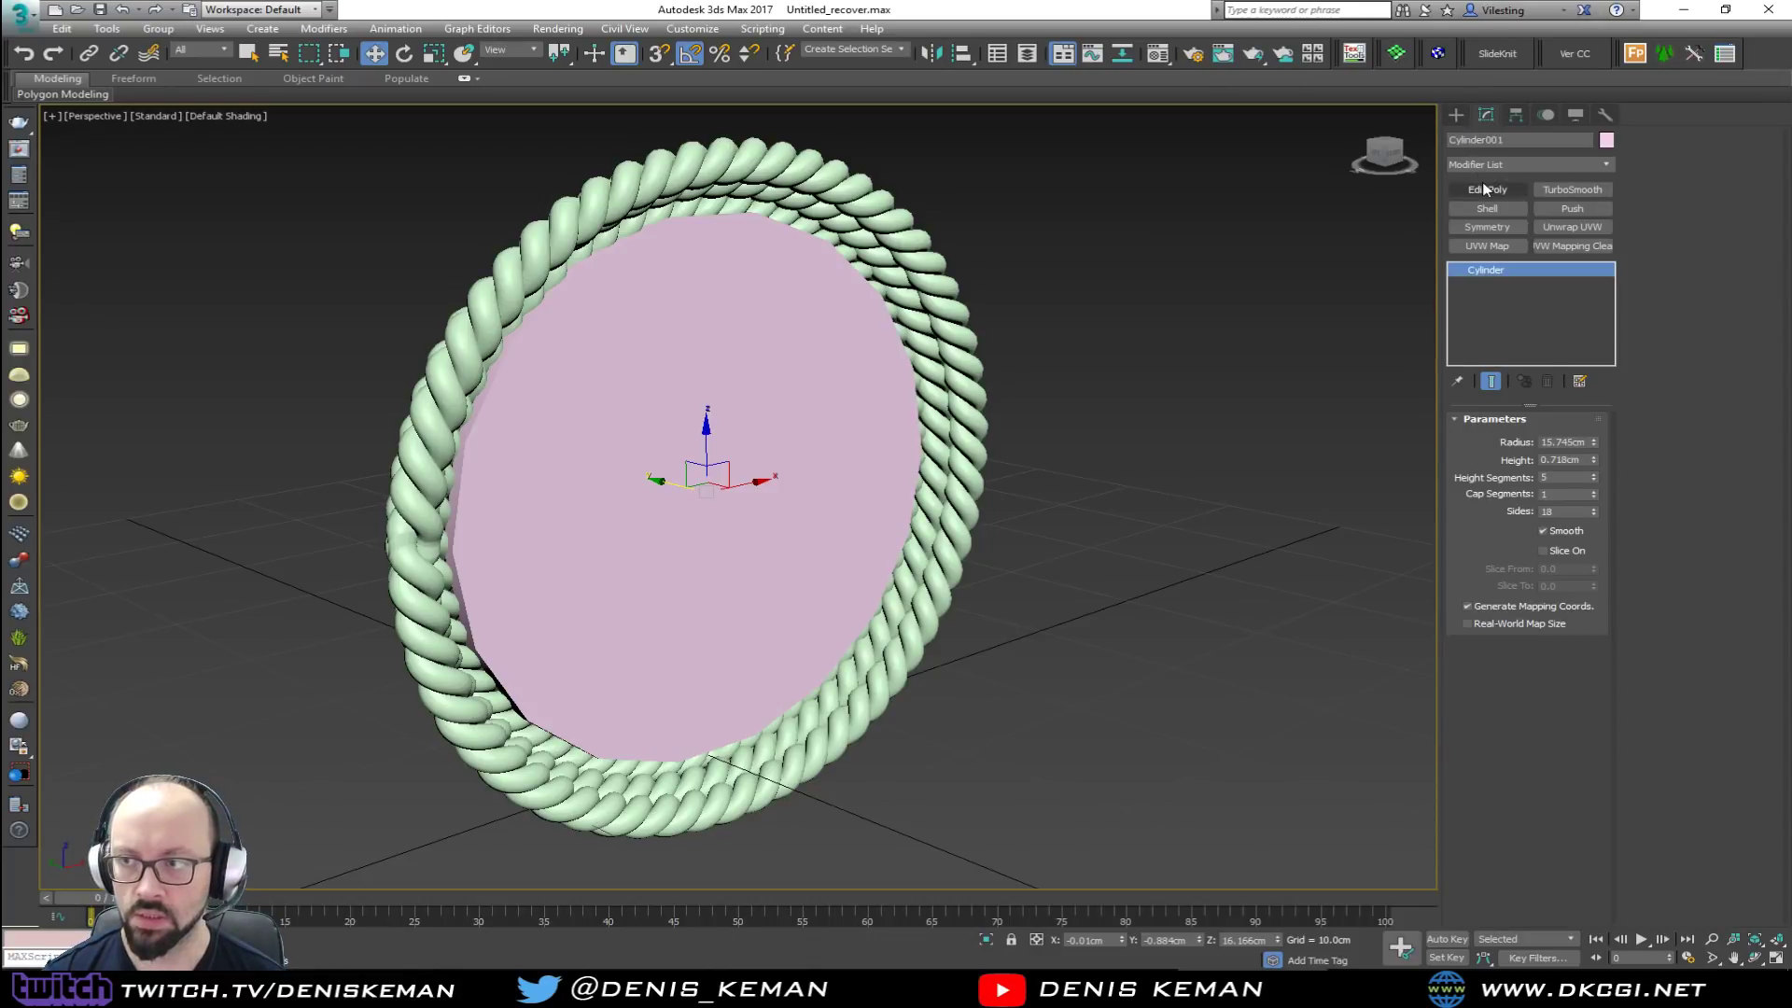
{"action": "middle_click_drag", "start_coordinate": [983, 328], "coordinate": [1234, 347], "text": "alt"}
{"action": "middle_click_drag", "start_coordinate": [1083, 372], "coordinate": [856, 373], "text": "alt"}
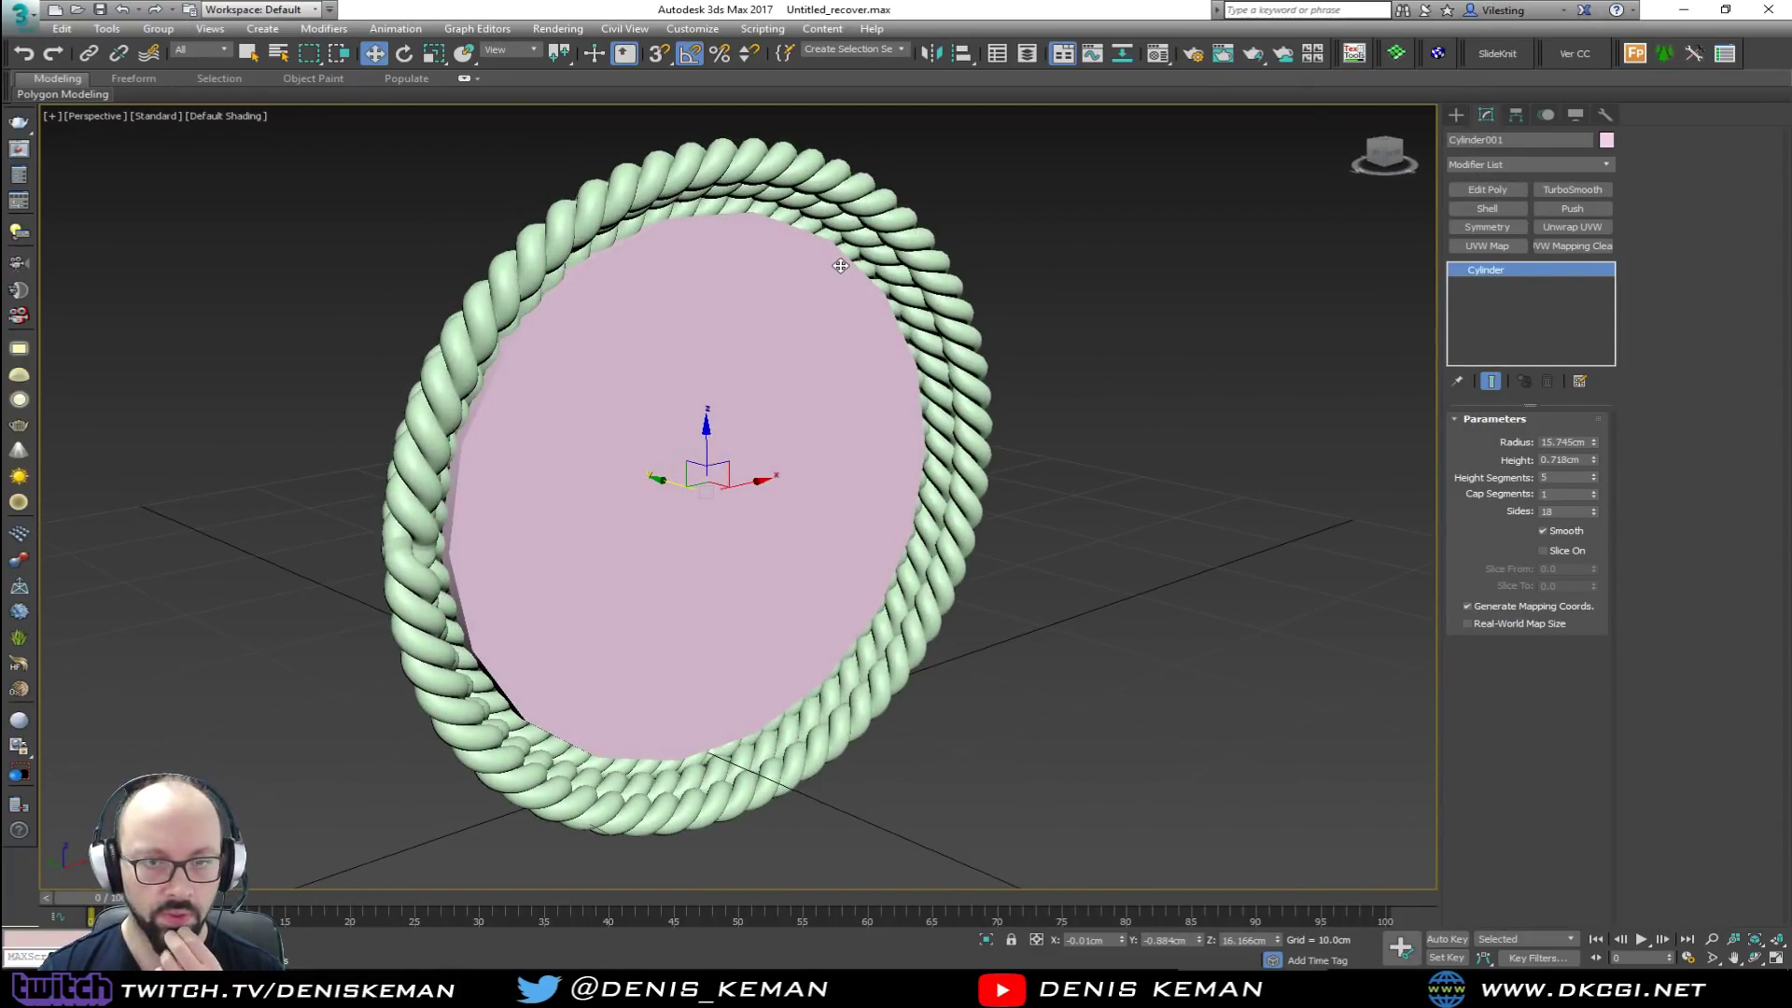
{"action": "key", "text": "Delete"}
Step: In the Front view, draw a circle spline about 15.4 cm in radius inside the rings and align its center to the middle ring
{"action": "key", "text": "alt+w"}
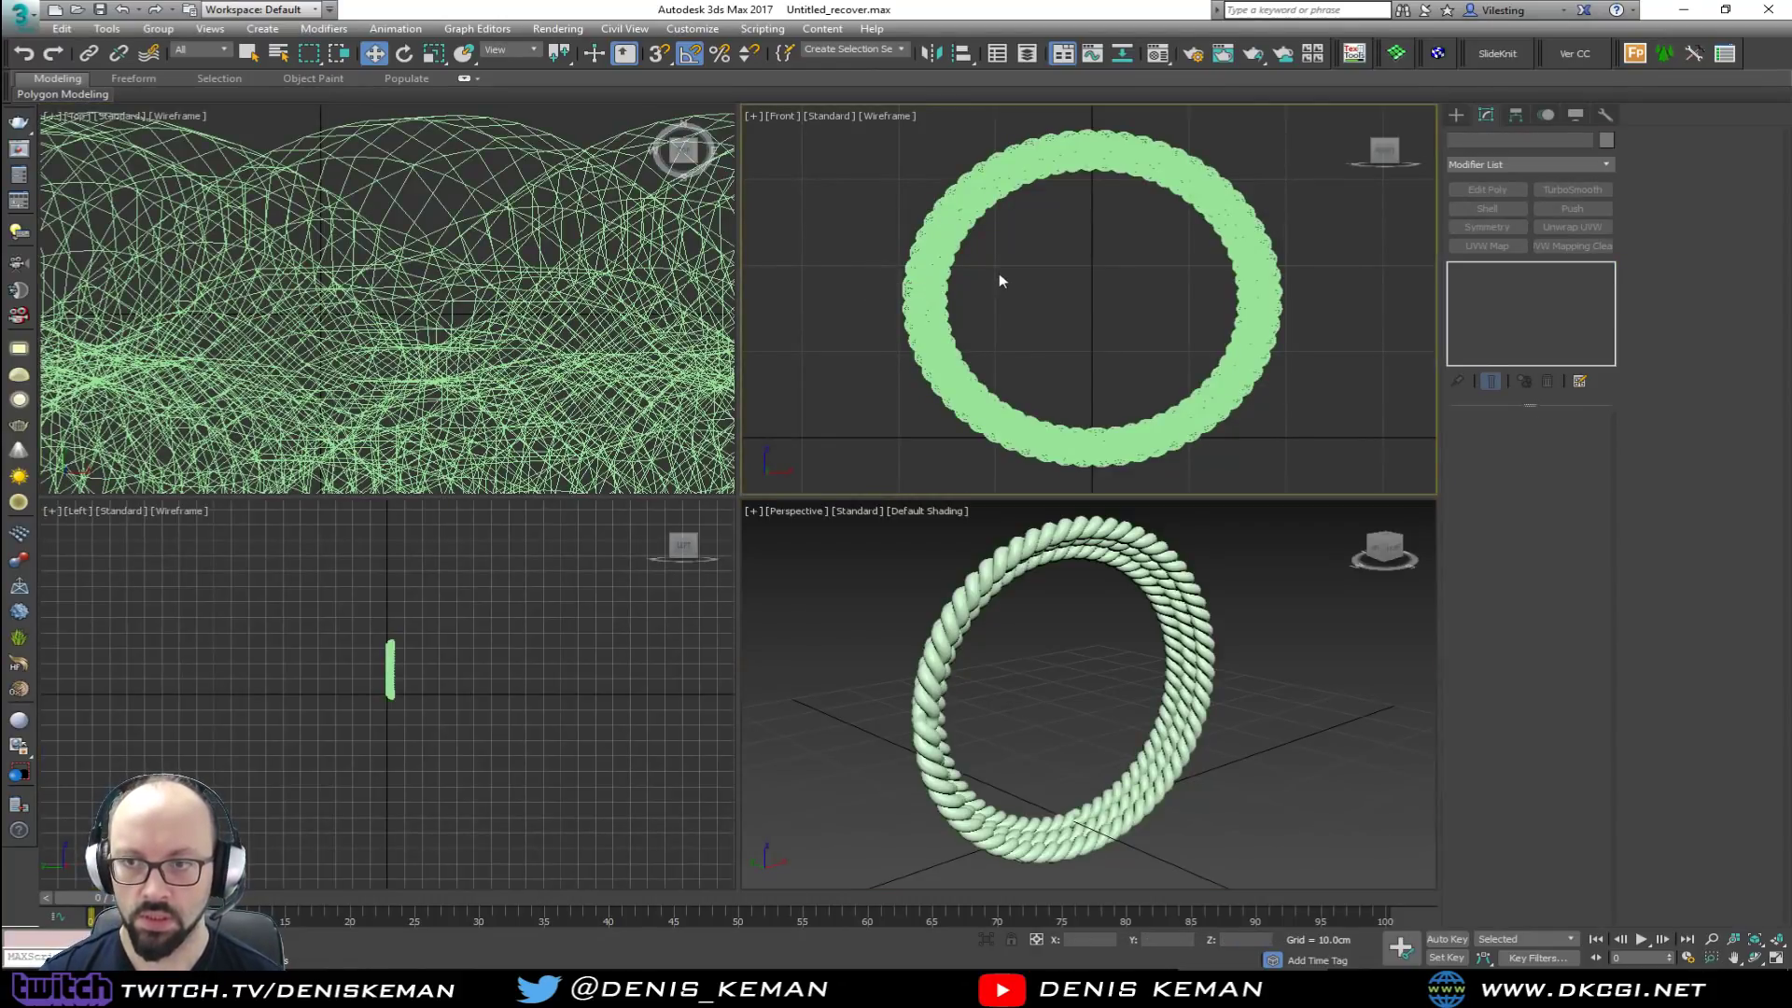
{"action": "key", "text": "alt+w"}
{"action": "right_click", "coordinate": [827, 424]}
{"action": "left_click", "coordinate": [859, 351]}
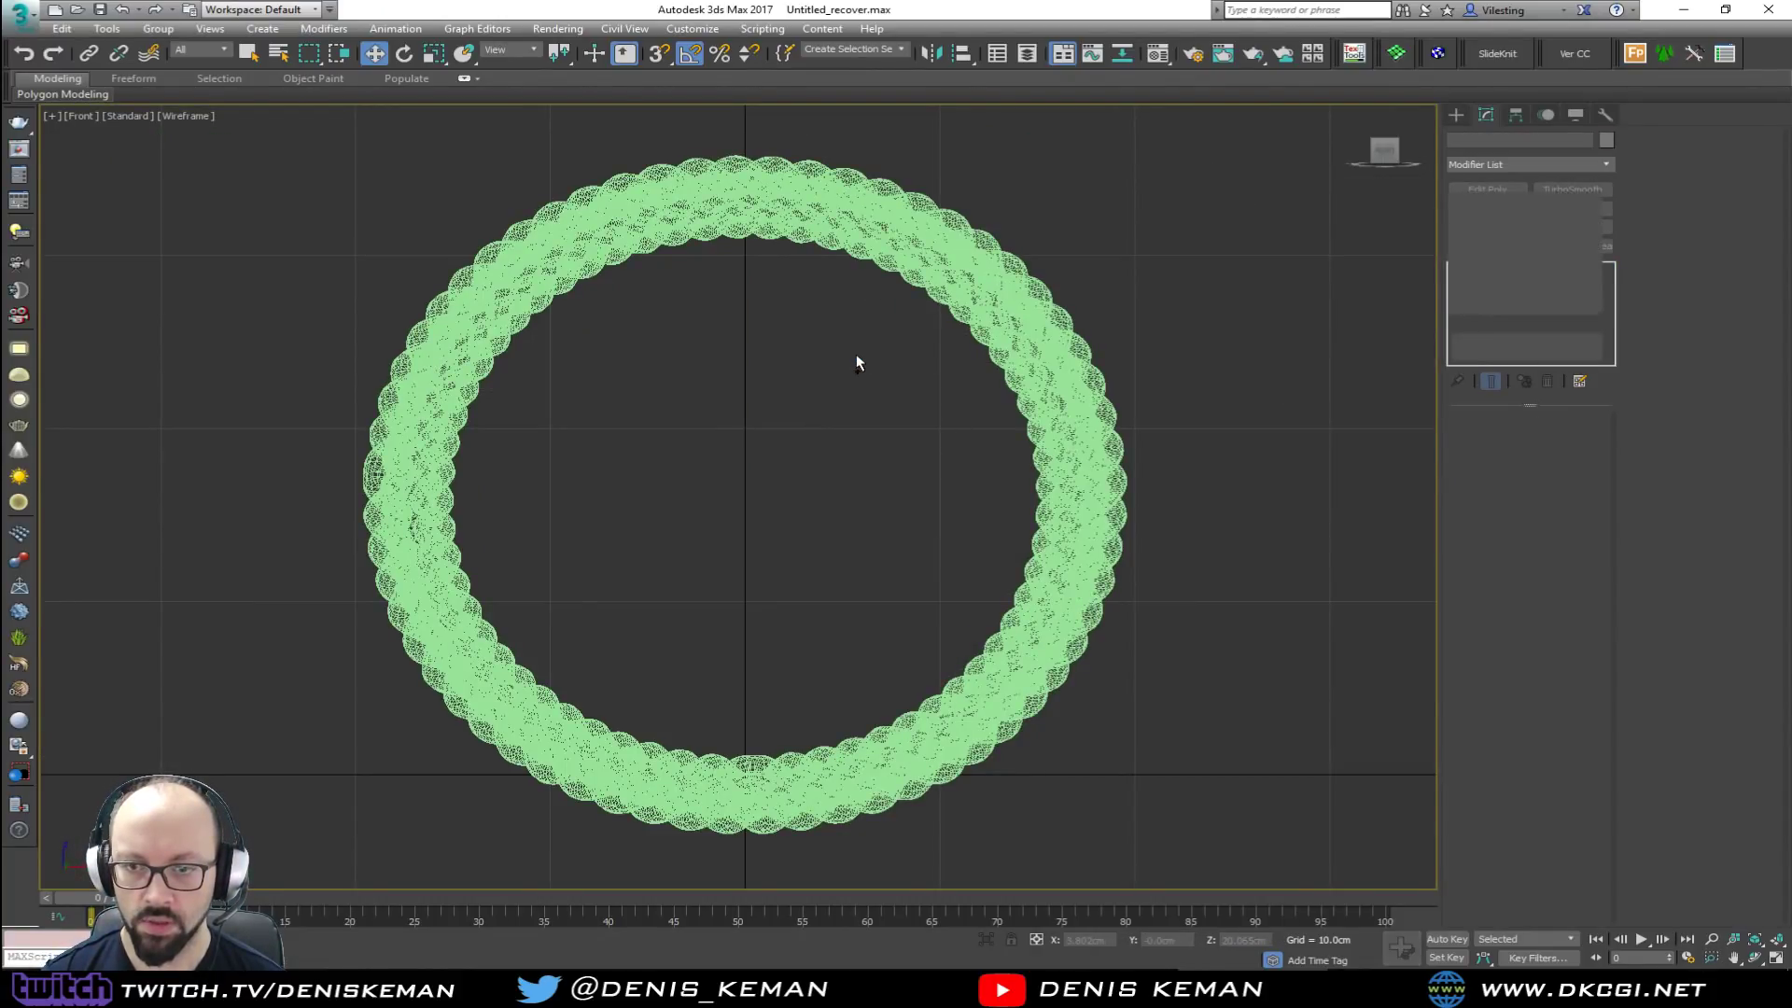
{"action": "left_click_drag", "start_coordinate": [743, 496], "coordinate": [1042, 486]}
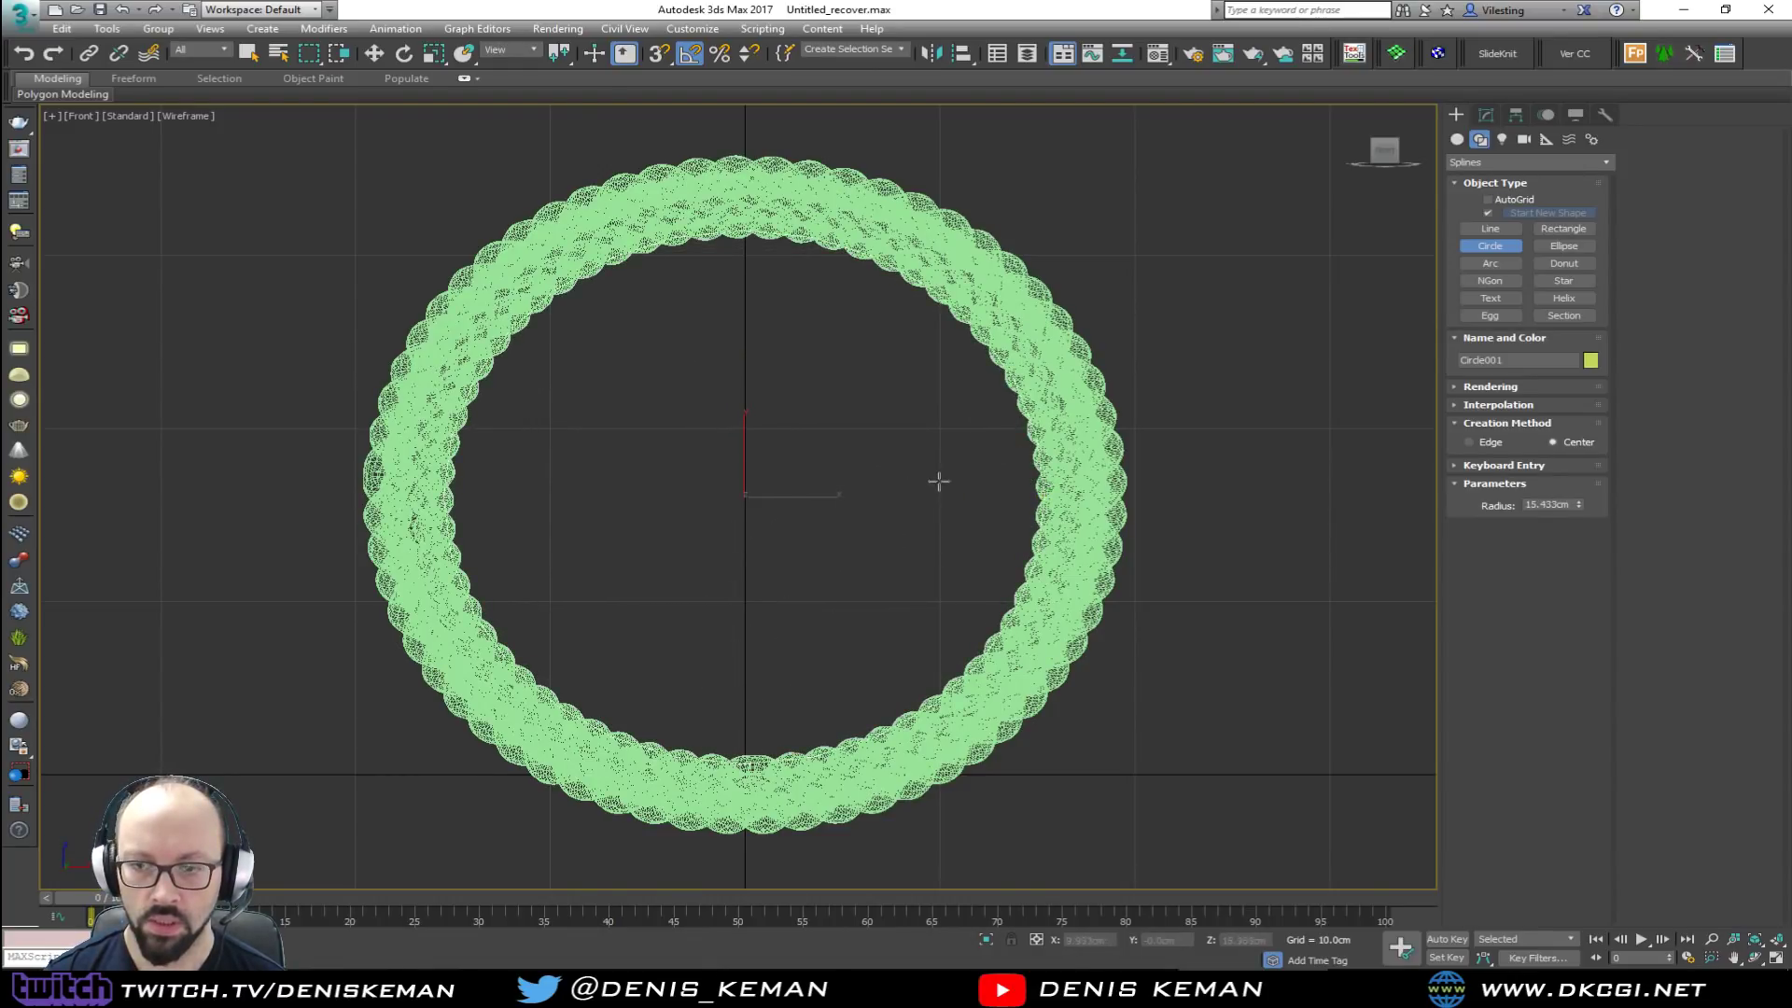
{"action": "key", "text": "w"}
{"action": "key", "text": "alt+a"}
{"action": "left_click", "coordinate": [1066, 514]}
{"action": "left_click", "coordinate": [902, 625]}
Step: Add an Edit Poly modifier to the circle to turn it into a filled mirror disc
{"action": "key", "text": "alt+w"}
{"action": "key", "text": "alt+w"}
{"action": "middle_click_drag", "start_coordinate": [1035, 742], "coordinate": [1288, 308], "text": "alt"}
{"action": "left_click", "coordinate": [1487, 116]}
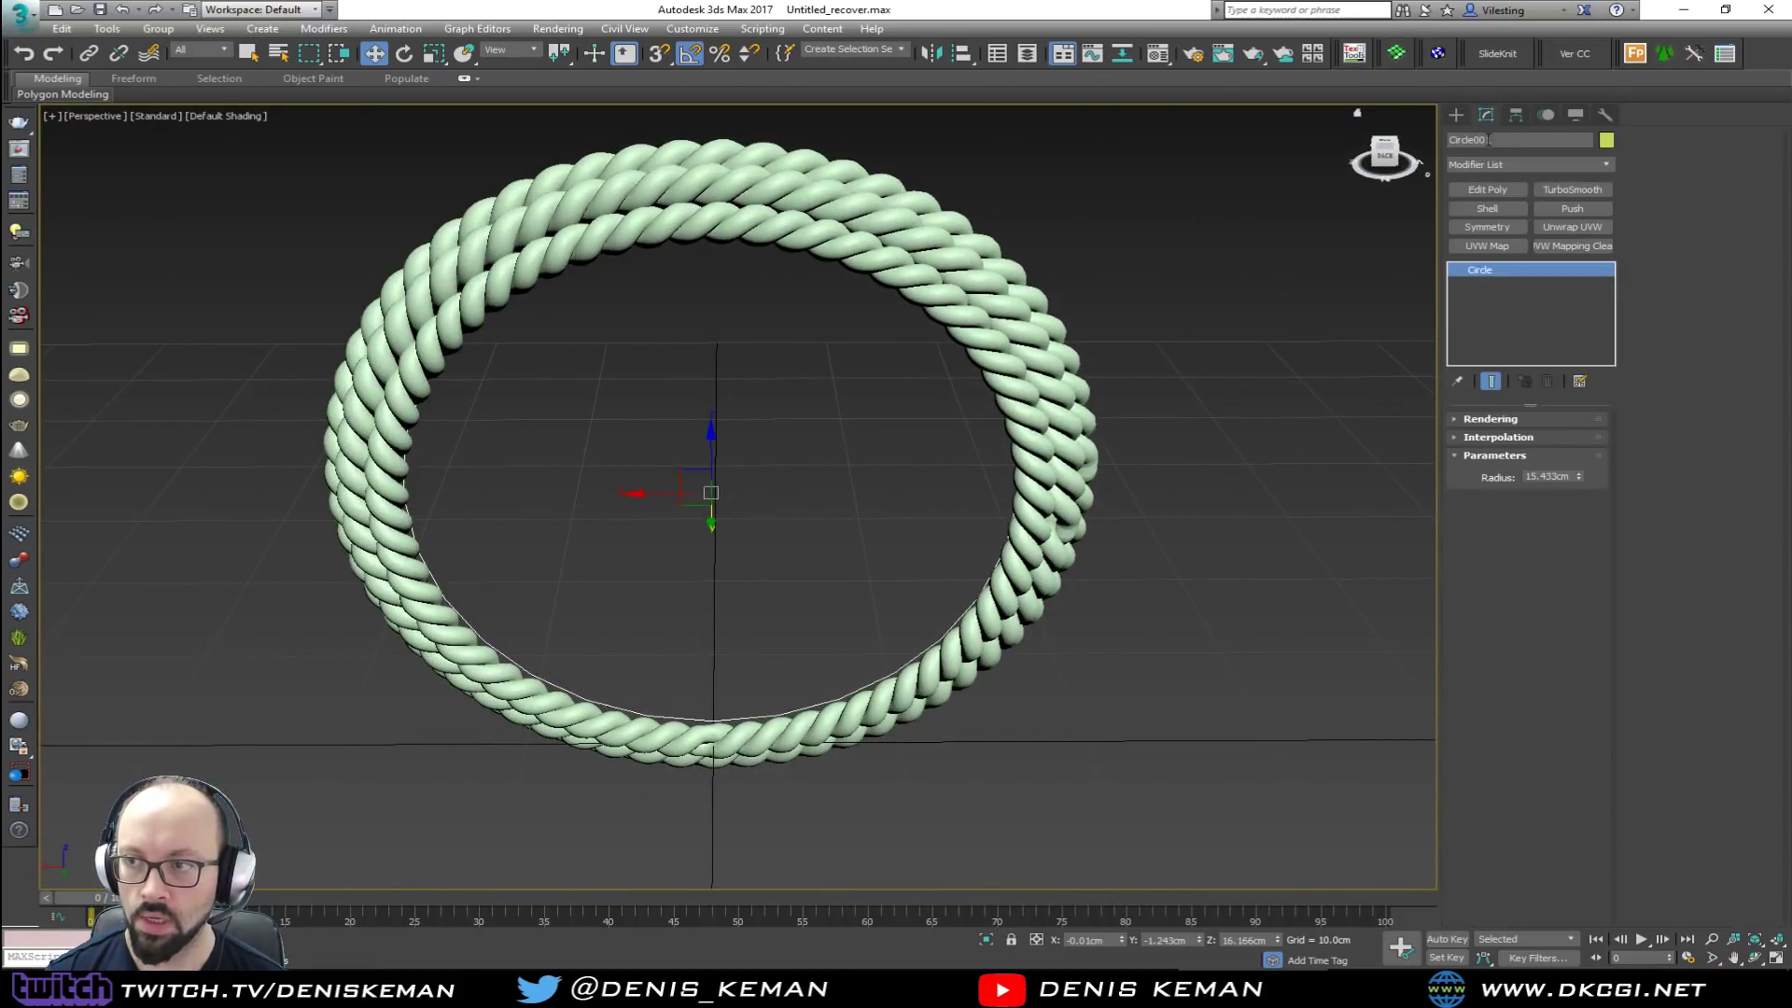
{"action": "left_click", "coordinate": [1487, 189]}
{"action": "middle_click_drag", "start_coordinate": [822, 308], "coordinate": [718, 327], "text": "alt"}
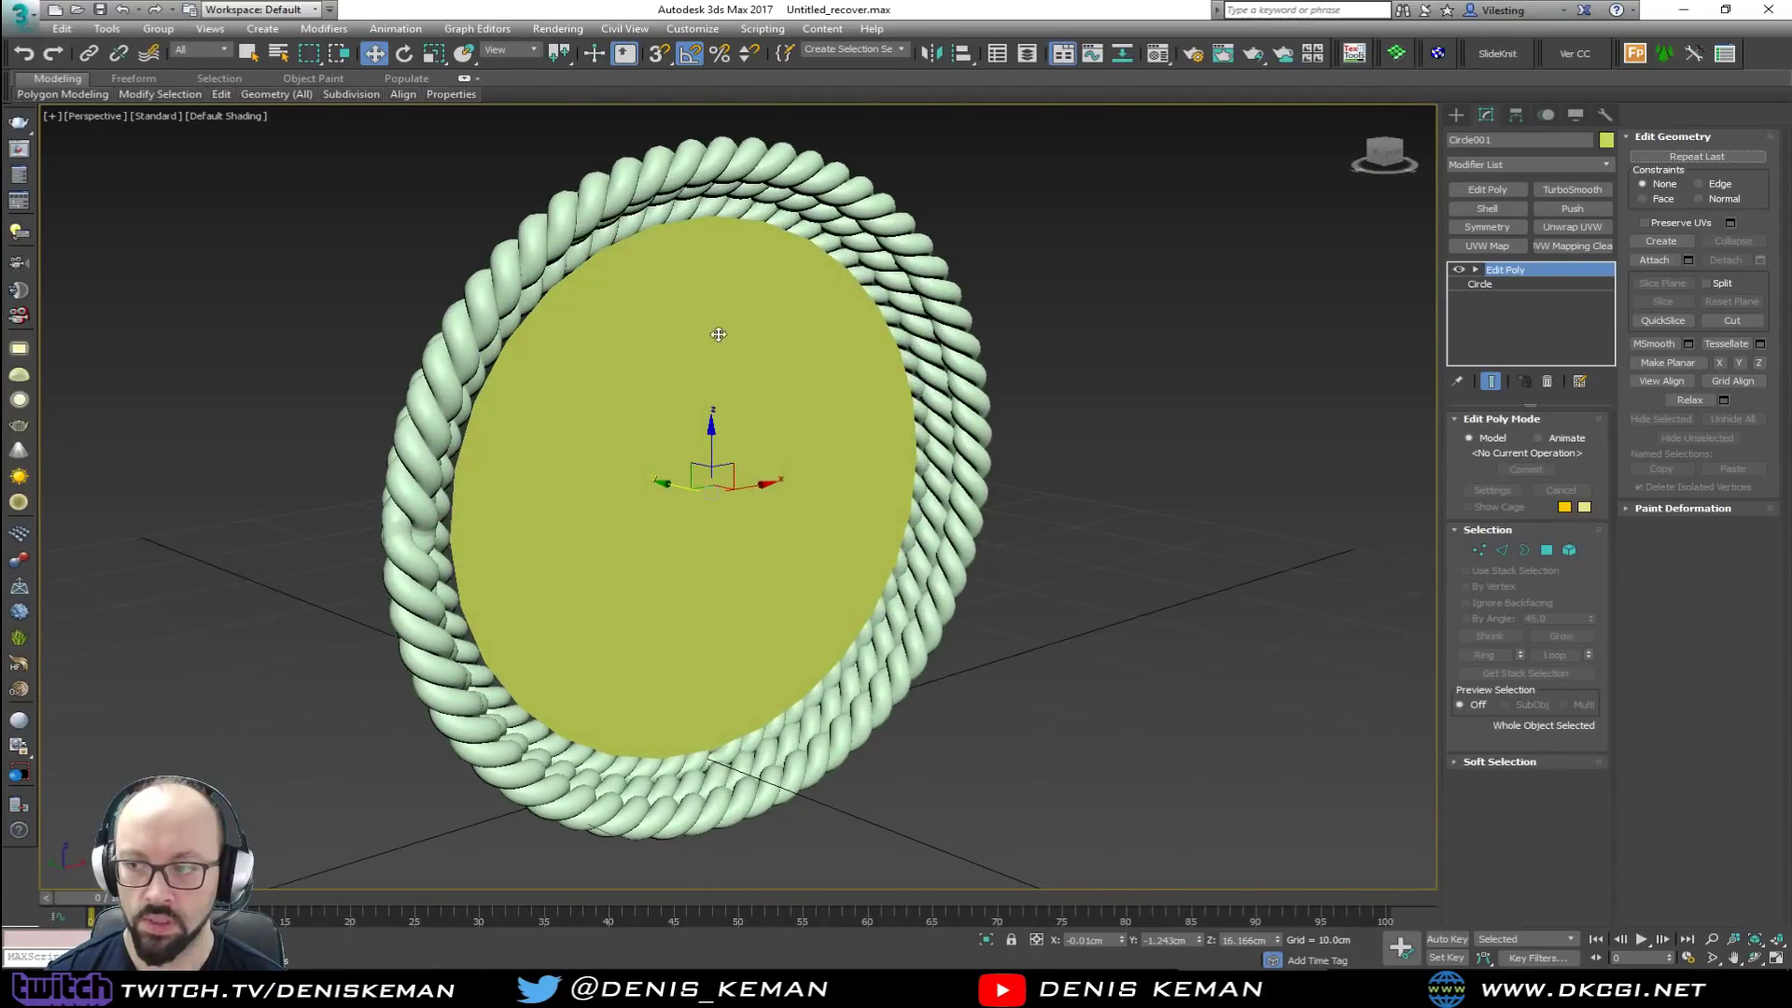
Step: Flip the disc's polygon and scale the disc in its plane to about 113.6% so it reaches under the ropes
{"action": "key", "text": "4"}
{"action": "left_click", "coordinate": [724, 432]}
{"action": "left_click", "coordinate": [1557, 854]}
{"action": "middle_click_drag", "start_coordinate": [761, 503], "coordinate": [616, 471], "text": "alt"}
{"action": "key", "text": "4"}
{"action": "key", "text": "r"}
{"action": "left_click_drag", "start_coordinate": [693, 470], "coordinate": [688, 458]}
{"action": "middle_click_drag", "start_coordinate": [688, 458], "coordinate": [360, 448], "text": "alt"}
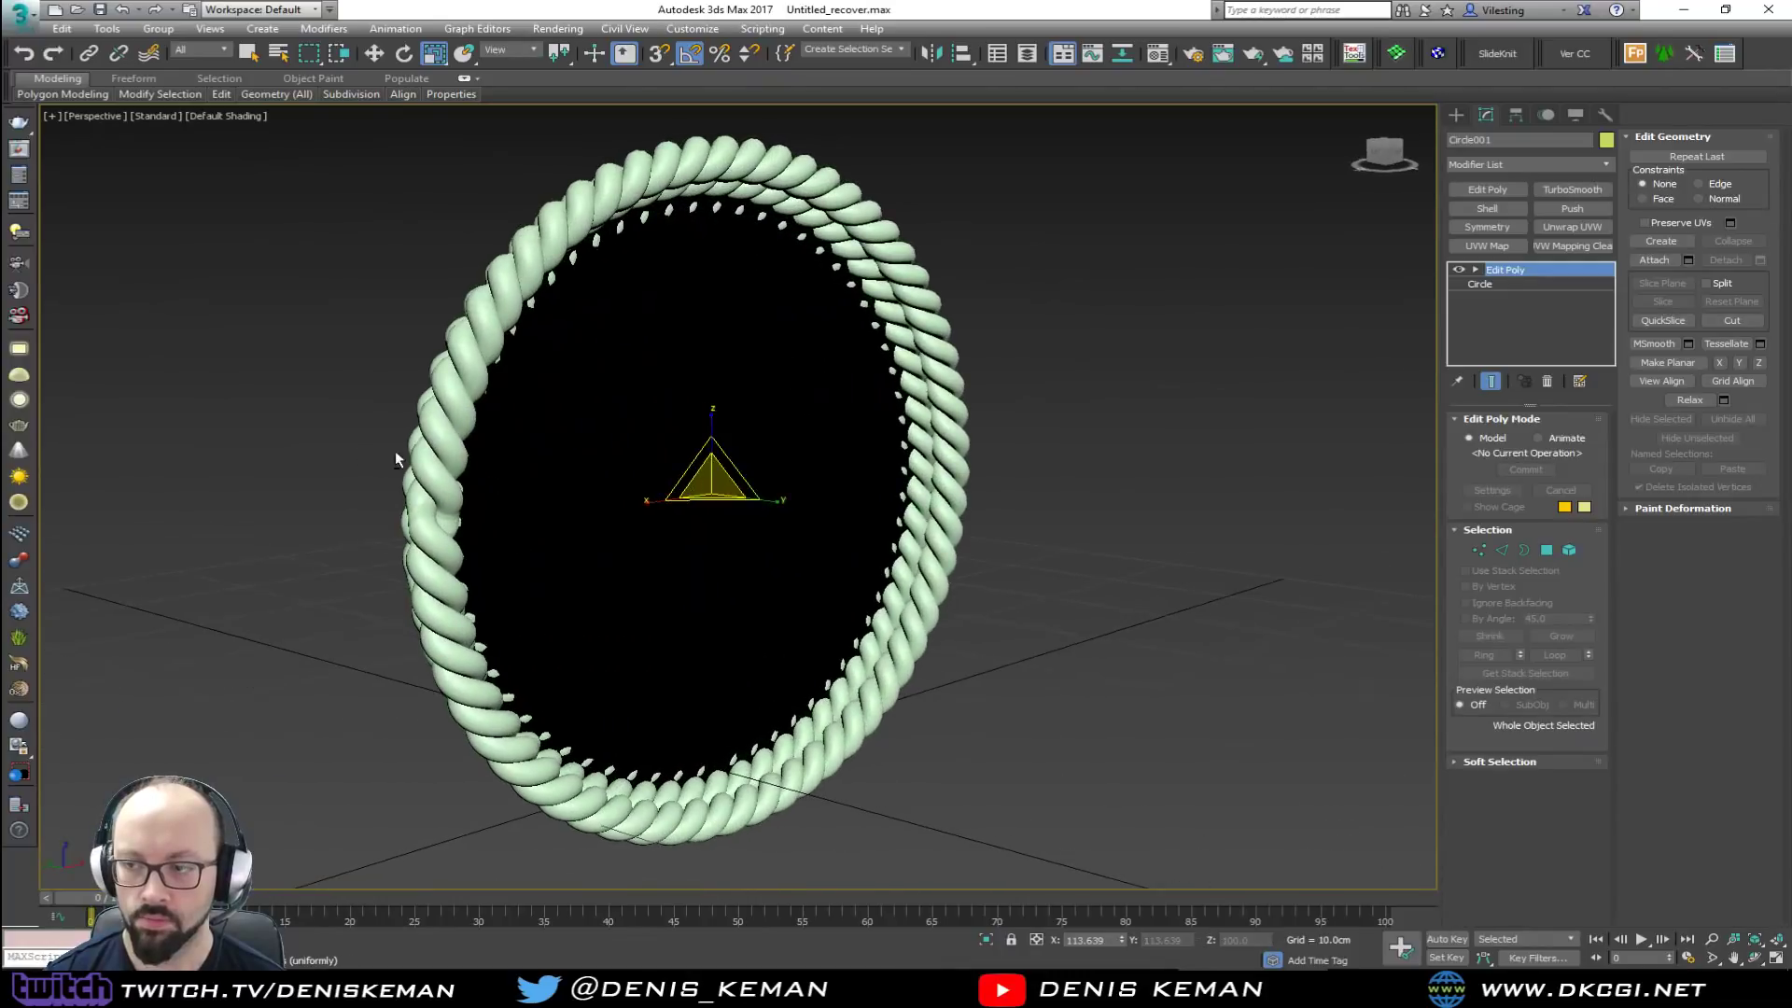
Step: Thicken the mirror disc with a Shell modifier using an outer amount of 0.1 cm
{"action": "left_click", "coordinate": [1487, 209]}
{"action": "mouse_move", "coordinate": [873, 373]}
{"action": "middle_mouse_down", "text": "alt"}
{"action": "mouse_move", "coordinate": [1097, 397]}
{"action": "mouse_move", "coordinate": [896, 376]}
{"action": "middle_mouse_up", "text": "alt"}
{"action": "scroll", "coordinate": [670, 298], "scroll_direction": "up", "scroll_amount": 3}
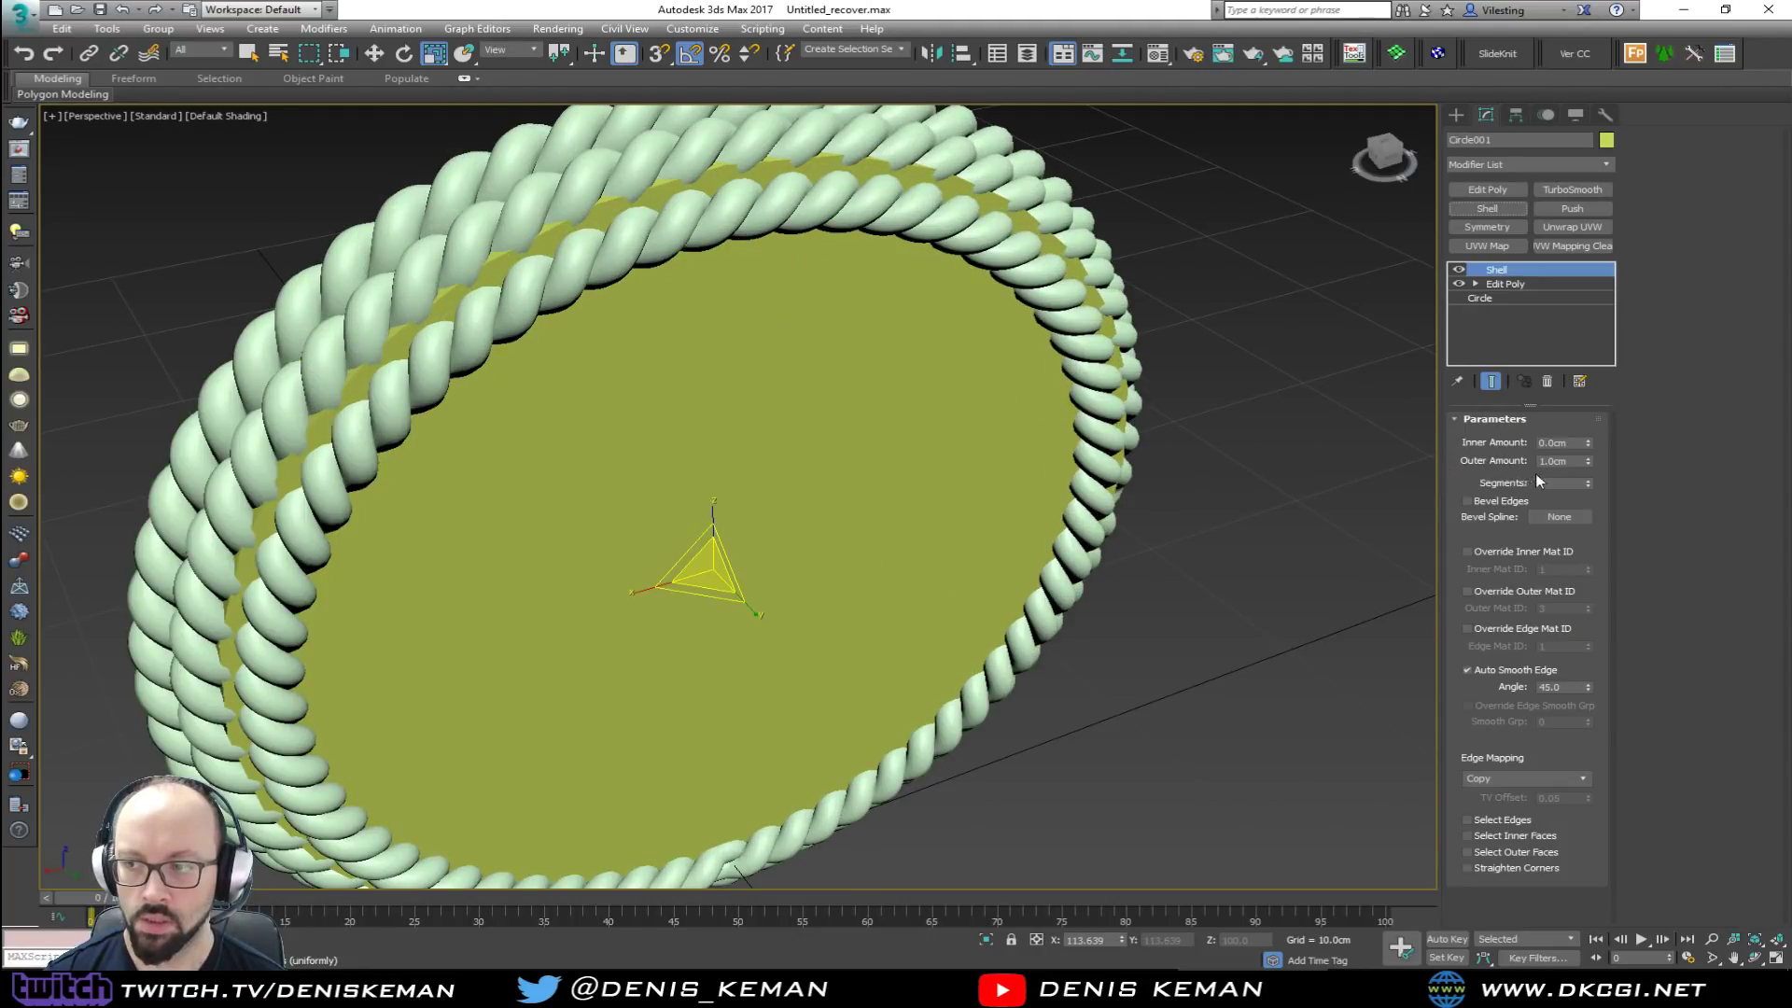
{"action": "double_click", "coordinate": [1573, 461]}
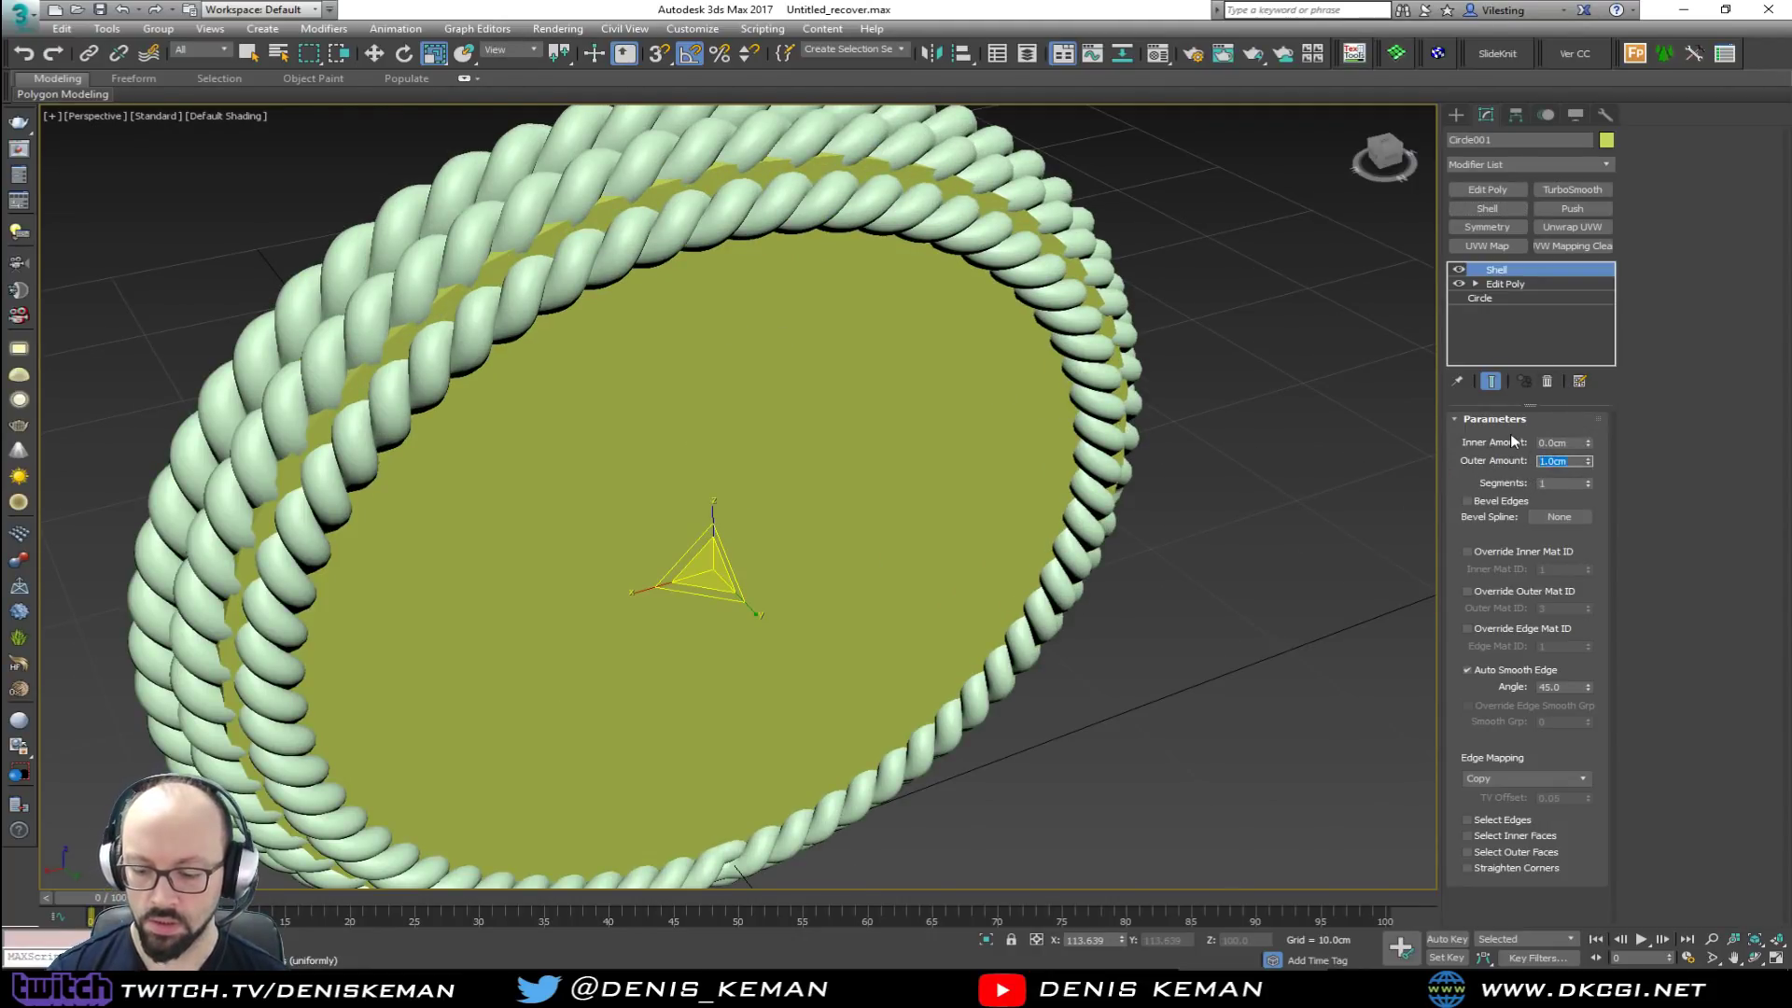
{"action": "type", "text": "0.1"}
{"action": "key", "text": "Return"}
{"action": "mouse_move", "coordinate": [797, 446]}
{"action": "middle_mouse_down", "text": "alt"}
{"action": "mouse_move", "coordinate": [847, 424]}
{"action": "mouse_move", "coordinate": [793, 426]}
{"action": "middle_mouse_up", "text": "alt"}
Step: Toggle the mirror disc's see-through display and set its object color to the dark gray custom color
{"action": "key", "text": "alt+x"}
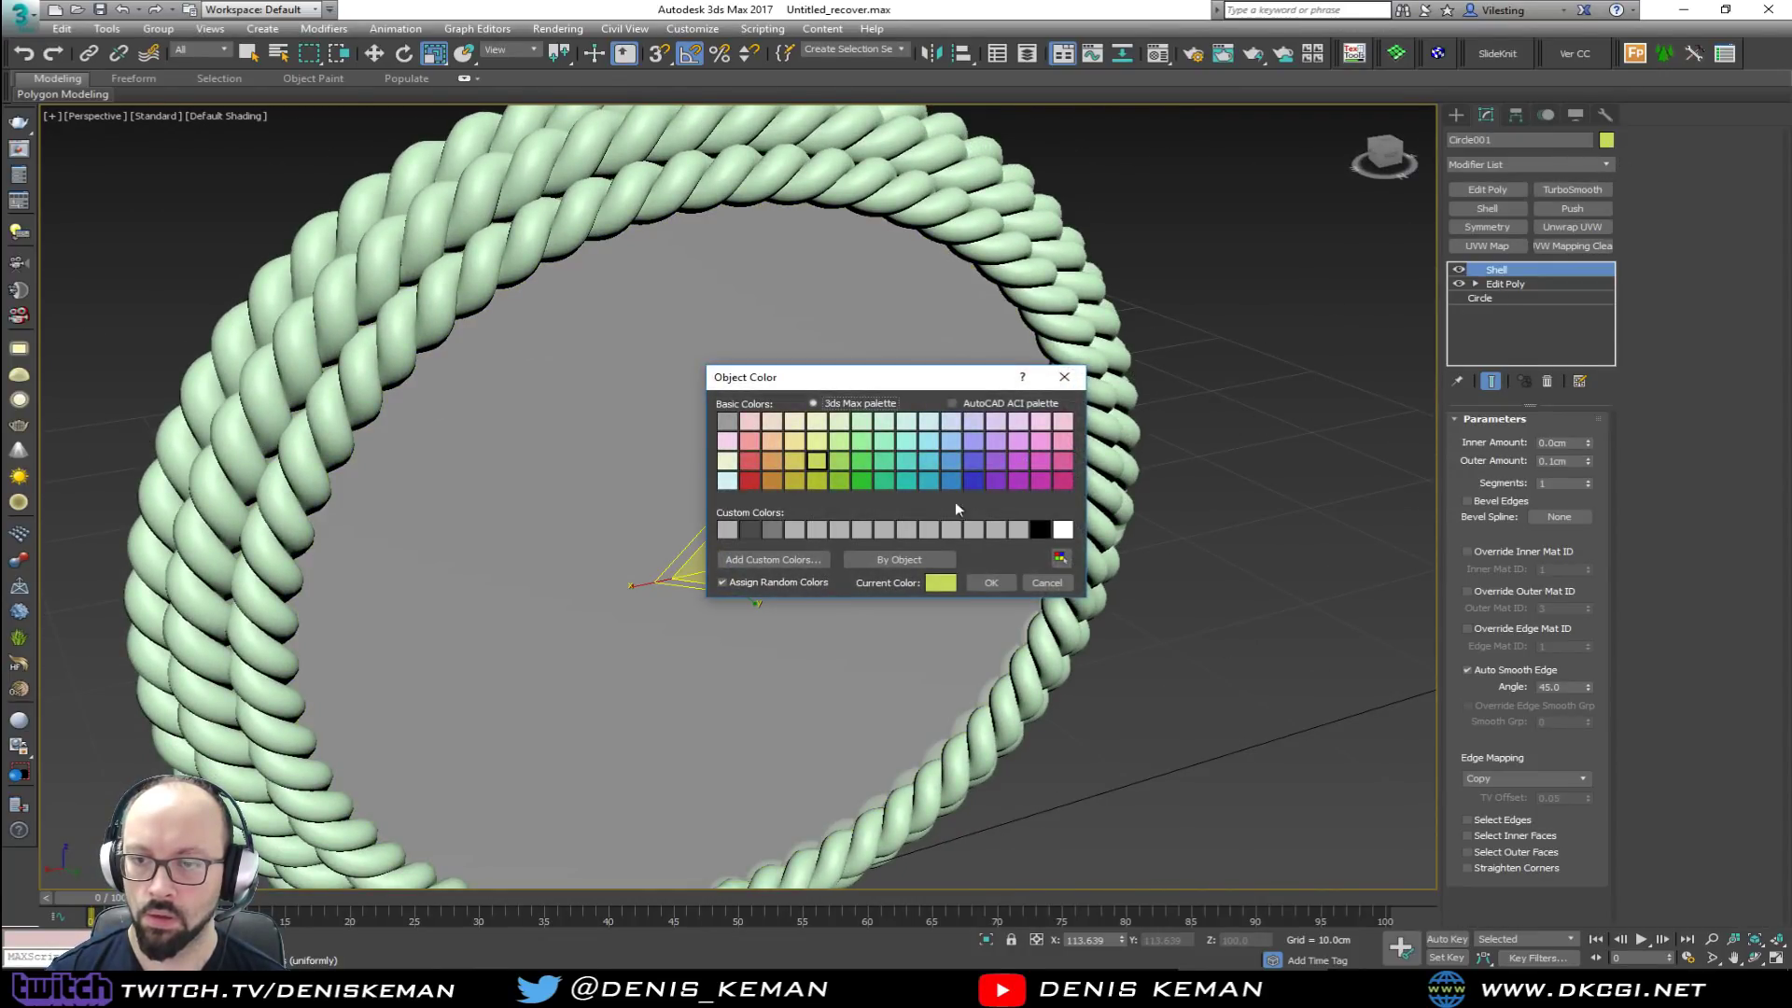
{"action": "left_click", "coordinate": [752, 530]}
{"action": "left_click", "coordinate": [991, 582]}
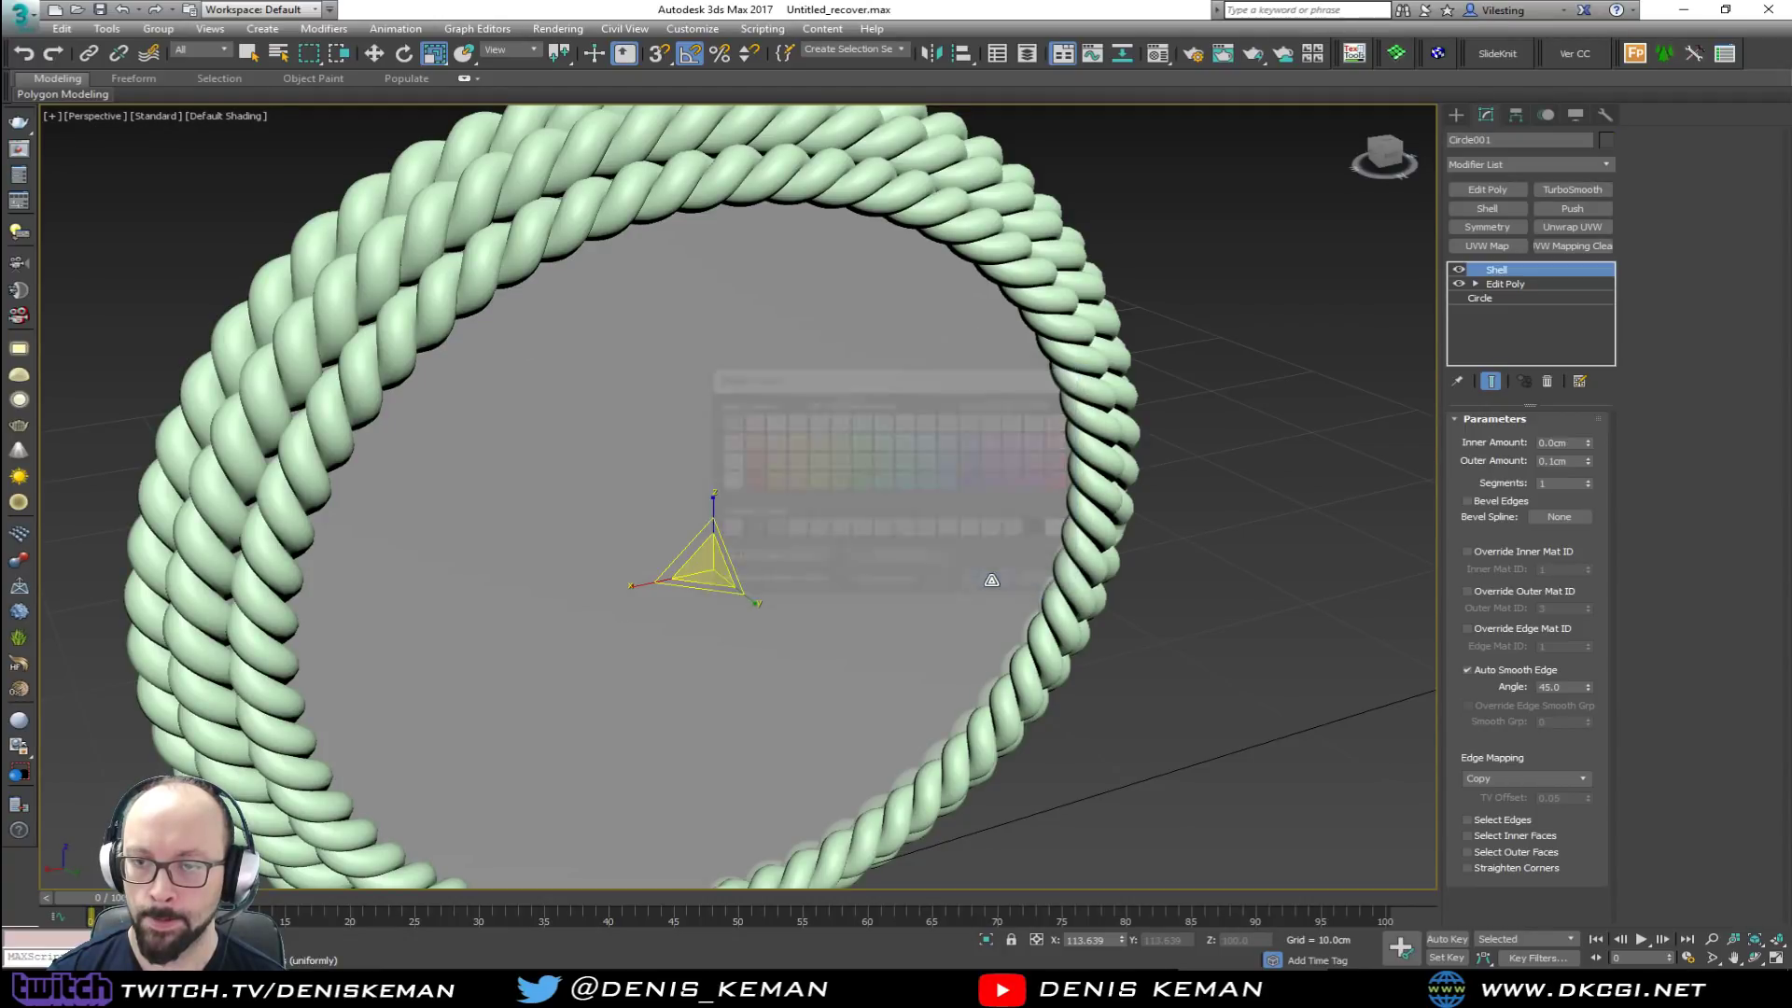
{"action": "scroll", "coordinate": [852, 476], "scroll_direction": "up", "scroll_amount": 3}
{"action": "middle_click_drag", "start_coordinate": [1157, 543], "coordinate": [983, 611]}
{"action": "scroll", "coordinate": [984, 611], "scroll_direction": "down", "scroll_amount": 3}
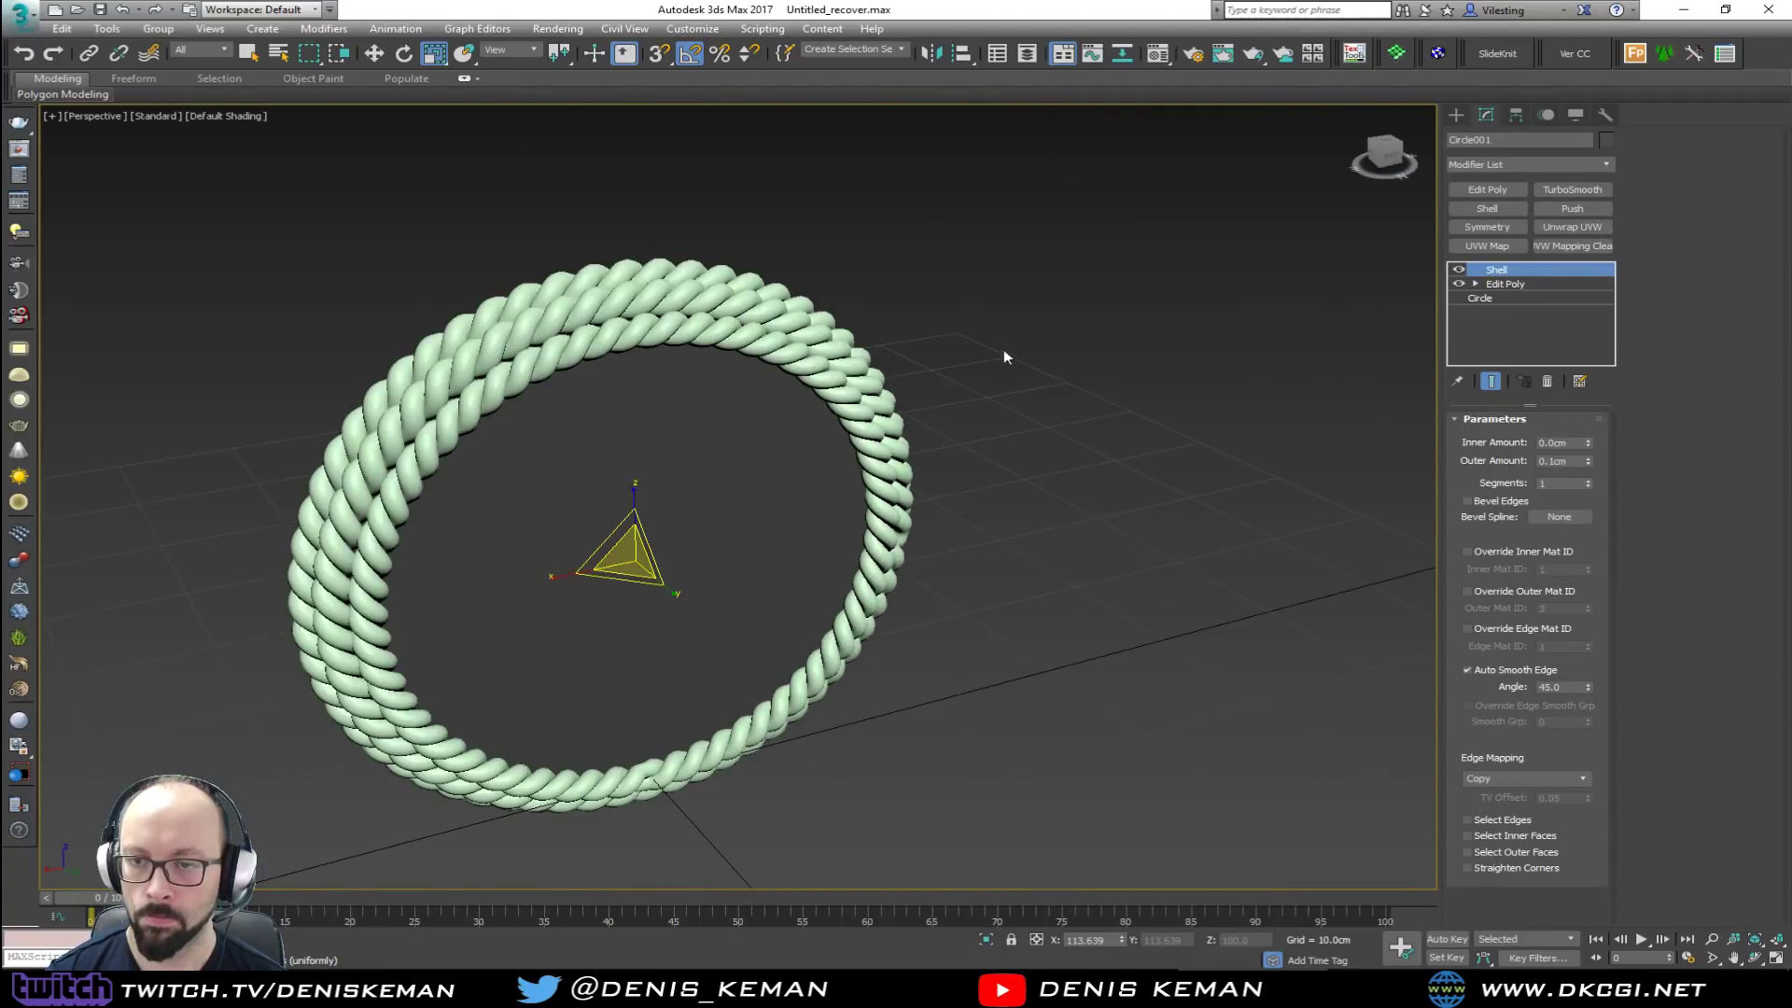
Step: Select the three rope rings in wireframe, set their object color to the medium gray custom color, and return to shaded display
{"action": "left_click_drag", "start_coordinate": [1004, 349], "coordinate": [791, 451]}
{"action": "key", "text": "F3"}
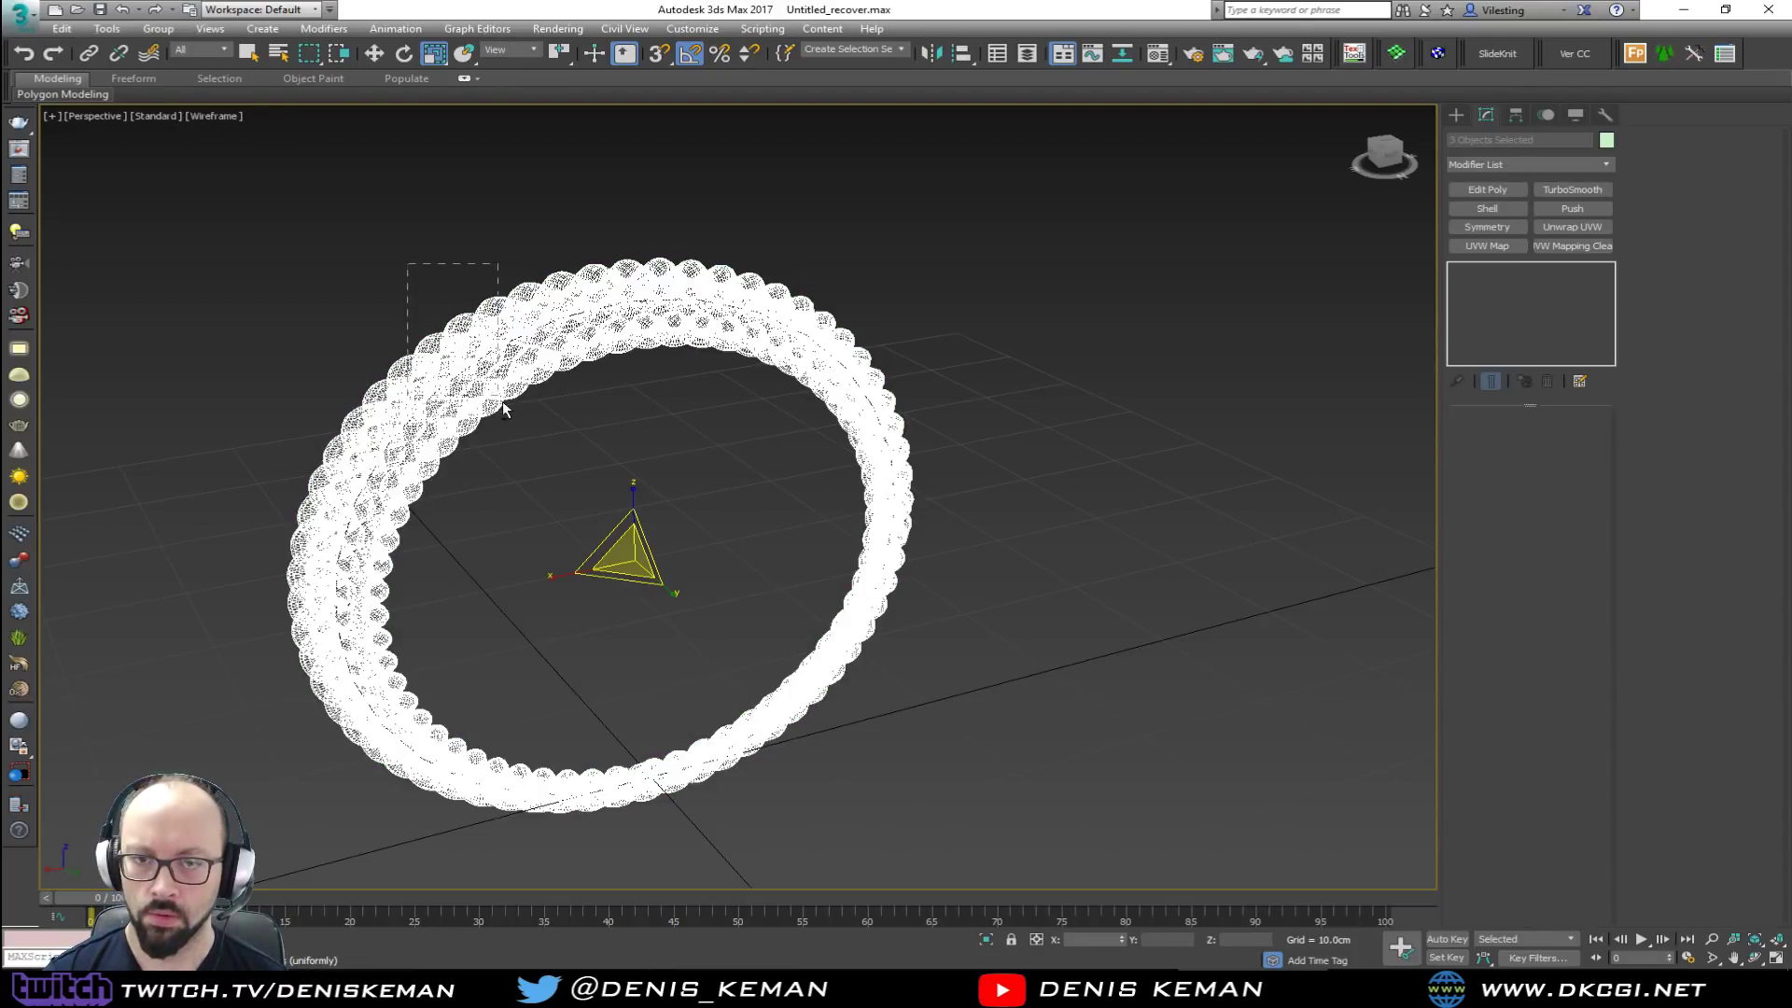
{"action": "left_click_drag", "start_coordinate": [502, 401], "coordinate": [560, 422]}
{"action": "left_click", "coordinate": [860, 356]}
{"action": "key", "text": "z"}
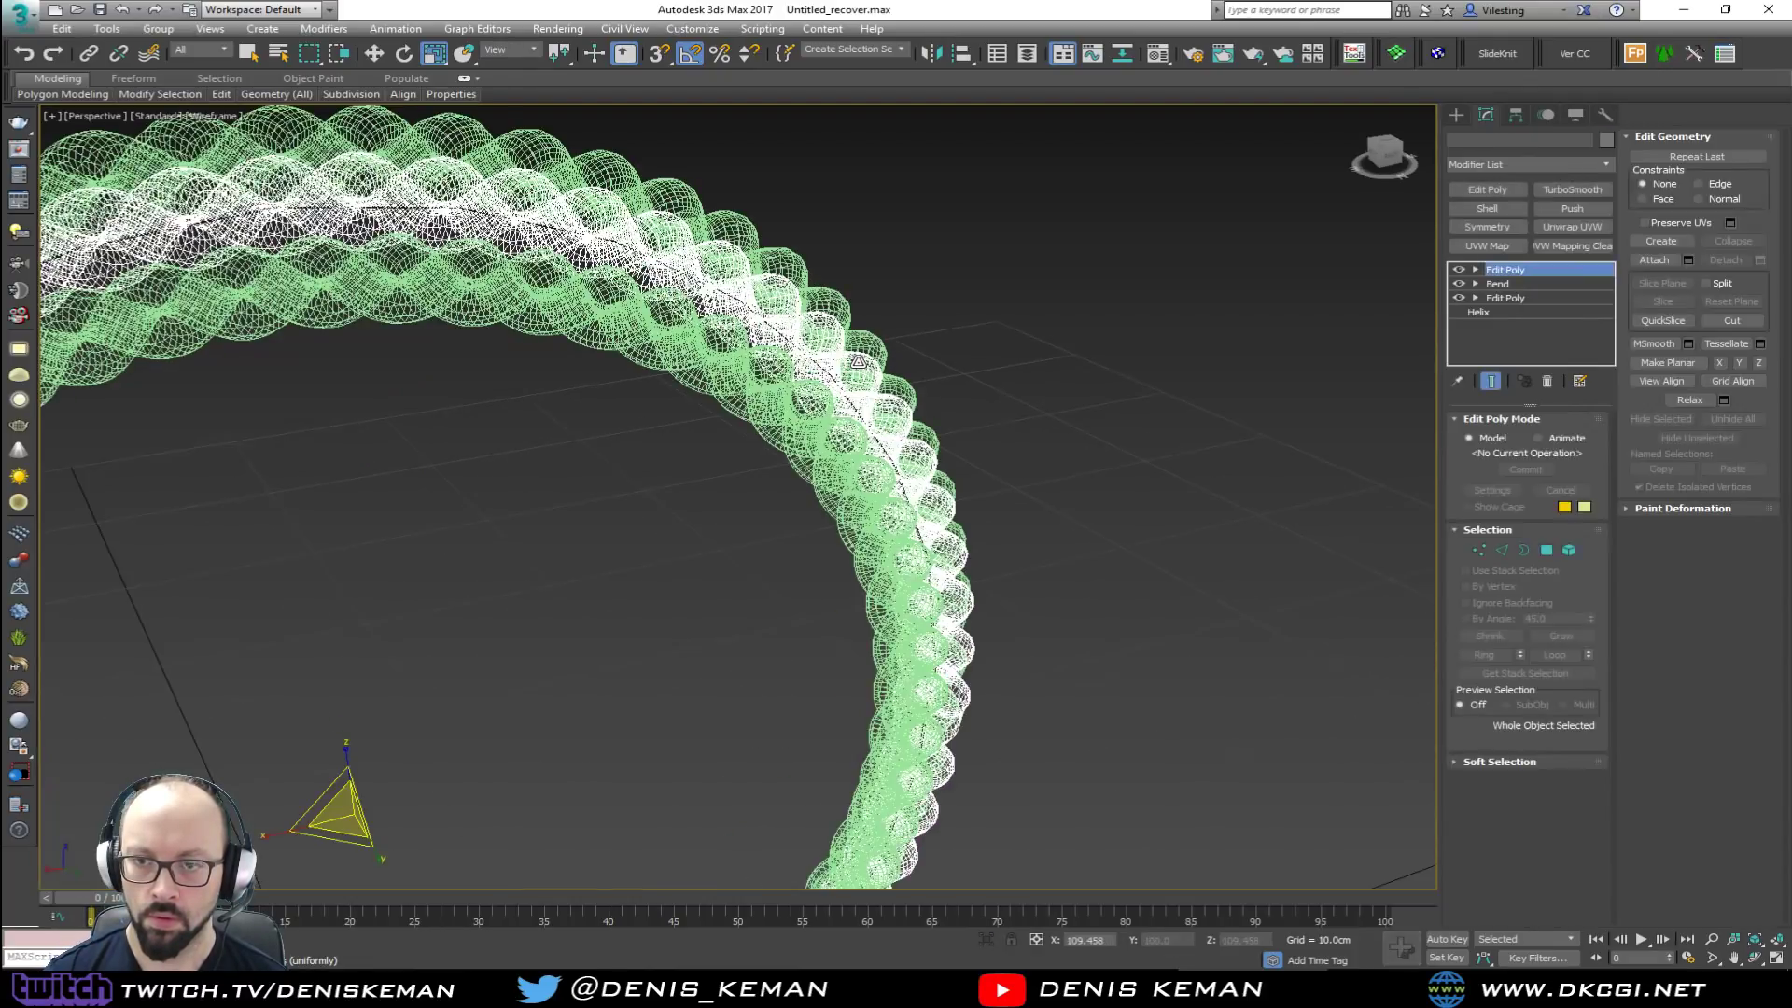
{"action": "left_click", "coordinate": [860, 344], "text": "ctrl"}
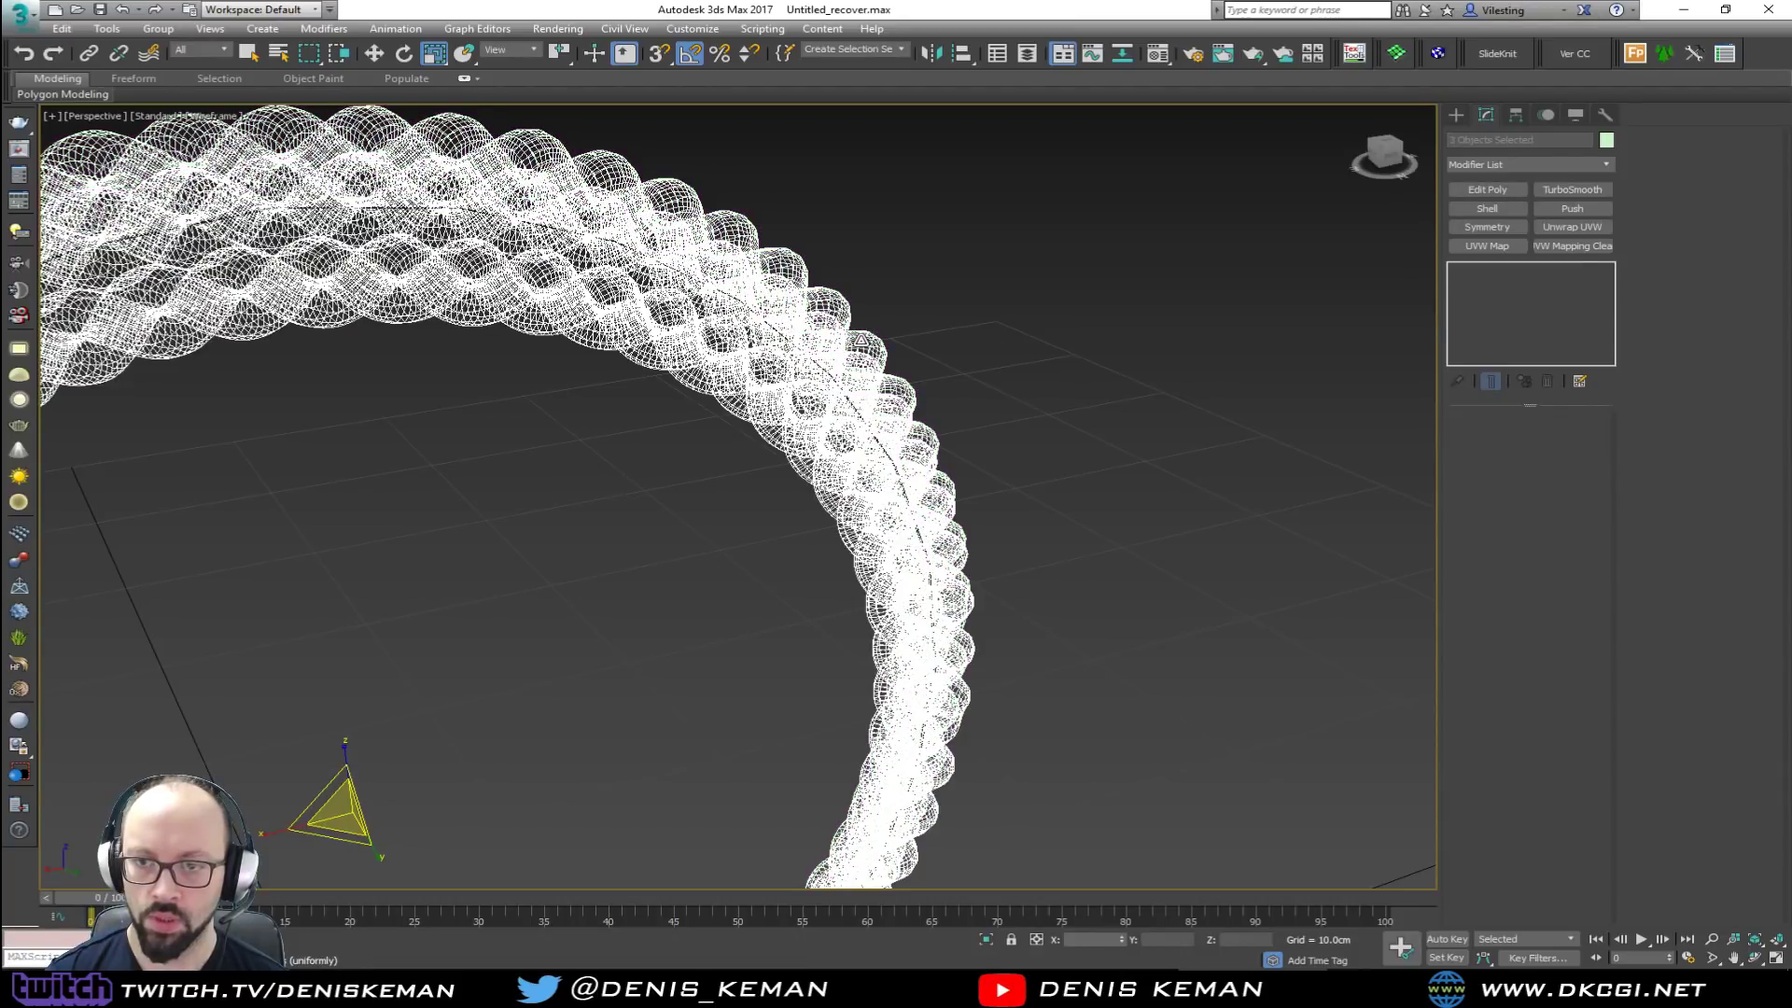
{"action": "left_click", "coordinate": [1605, 141]}
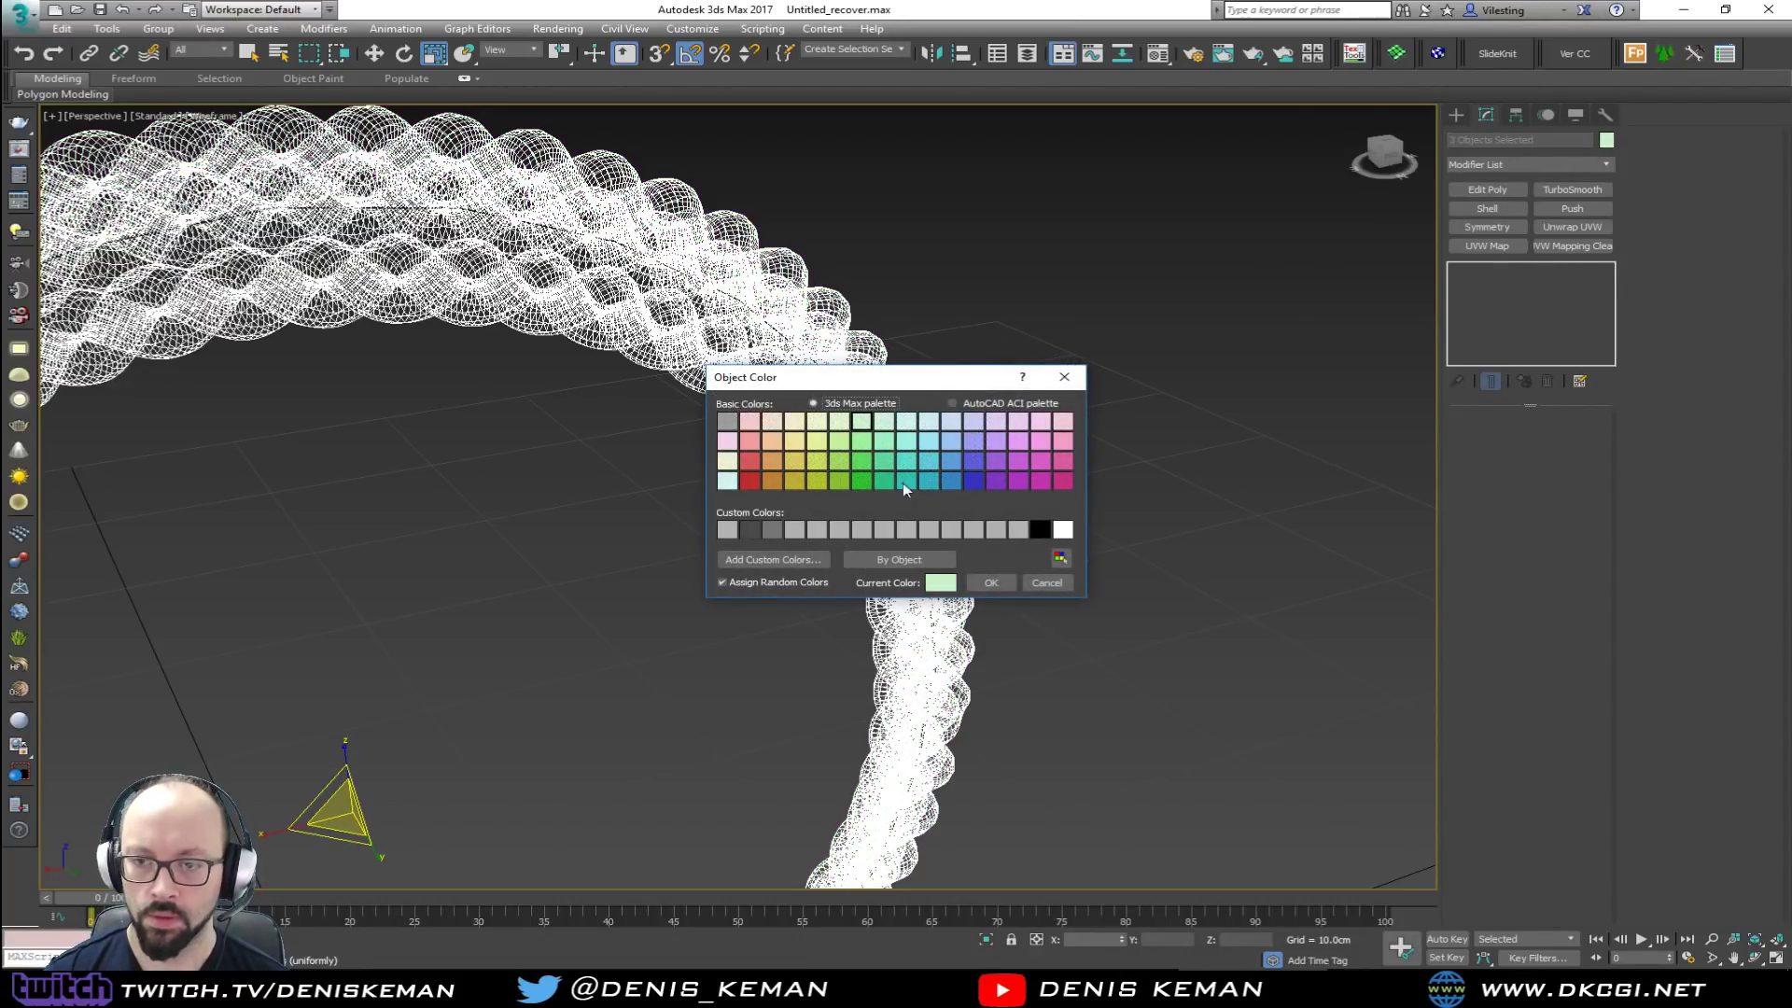
{"action": "left_click", "coordinate": [775, 530]}
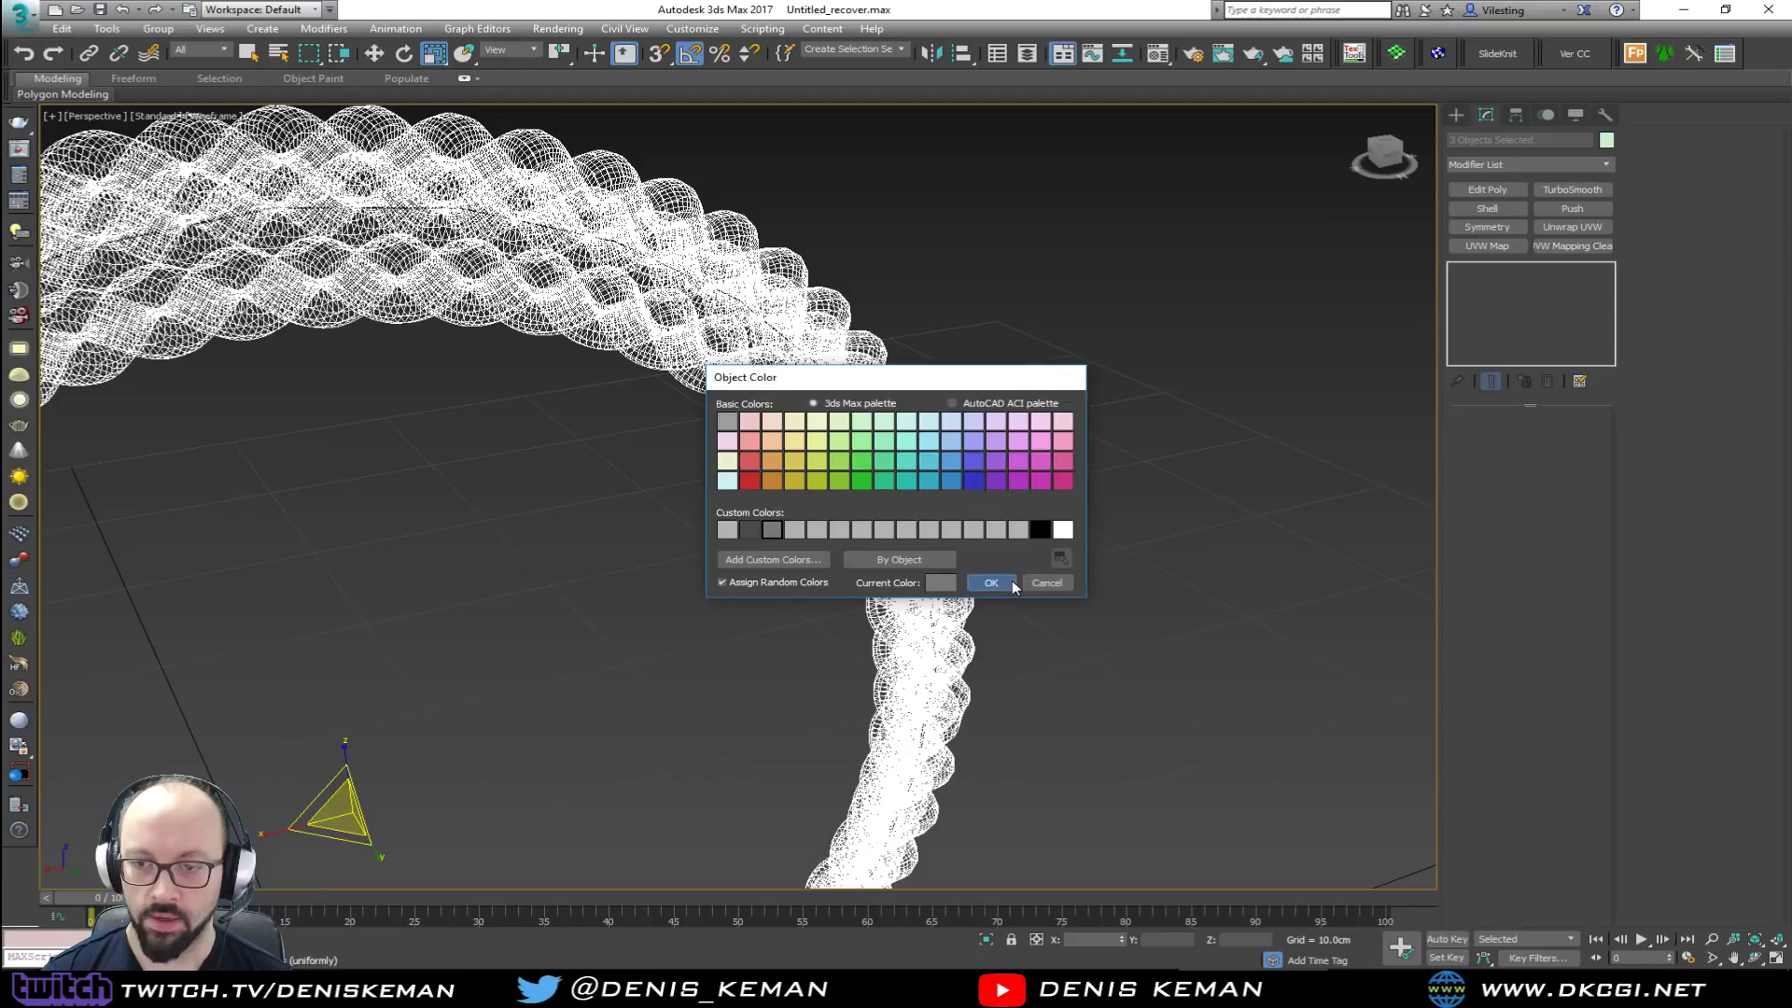
{"action": "left_click", "coordinate": [1006, 581]}
{"action": "left_click", "coordinate": [1098, 454]}
{"action": "key", "text": "F3"}
{"action": "scroll", "coordinate": [1099, 454], "scroll_direction": "down", "scroll_amount": 3}
{"action": "mouse_move", "coordinate": [1092, 450]}
{"action": "middle_mouse_down", "text": "alt"}
{"action": "mouse_move", "coordinate": [1046, 434]}
{"action": "mouse_move", "coordinate": [907, 271]}
{"action": "mouse_move", "coordinate": [688, 401]}
{"action": "middle_mouse_up", "text": "alt"}
{"action": "left_click", "coordinate": [1132, 383]}
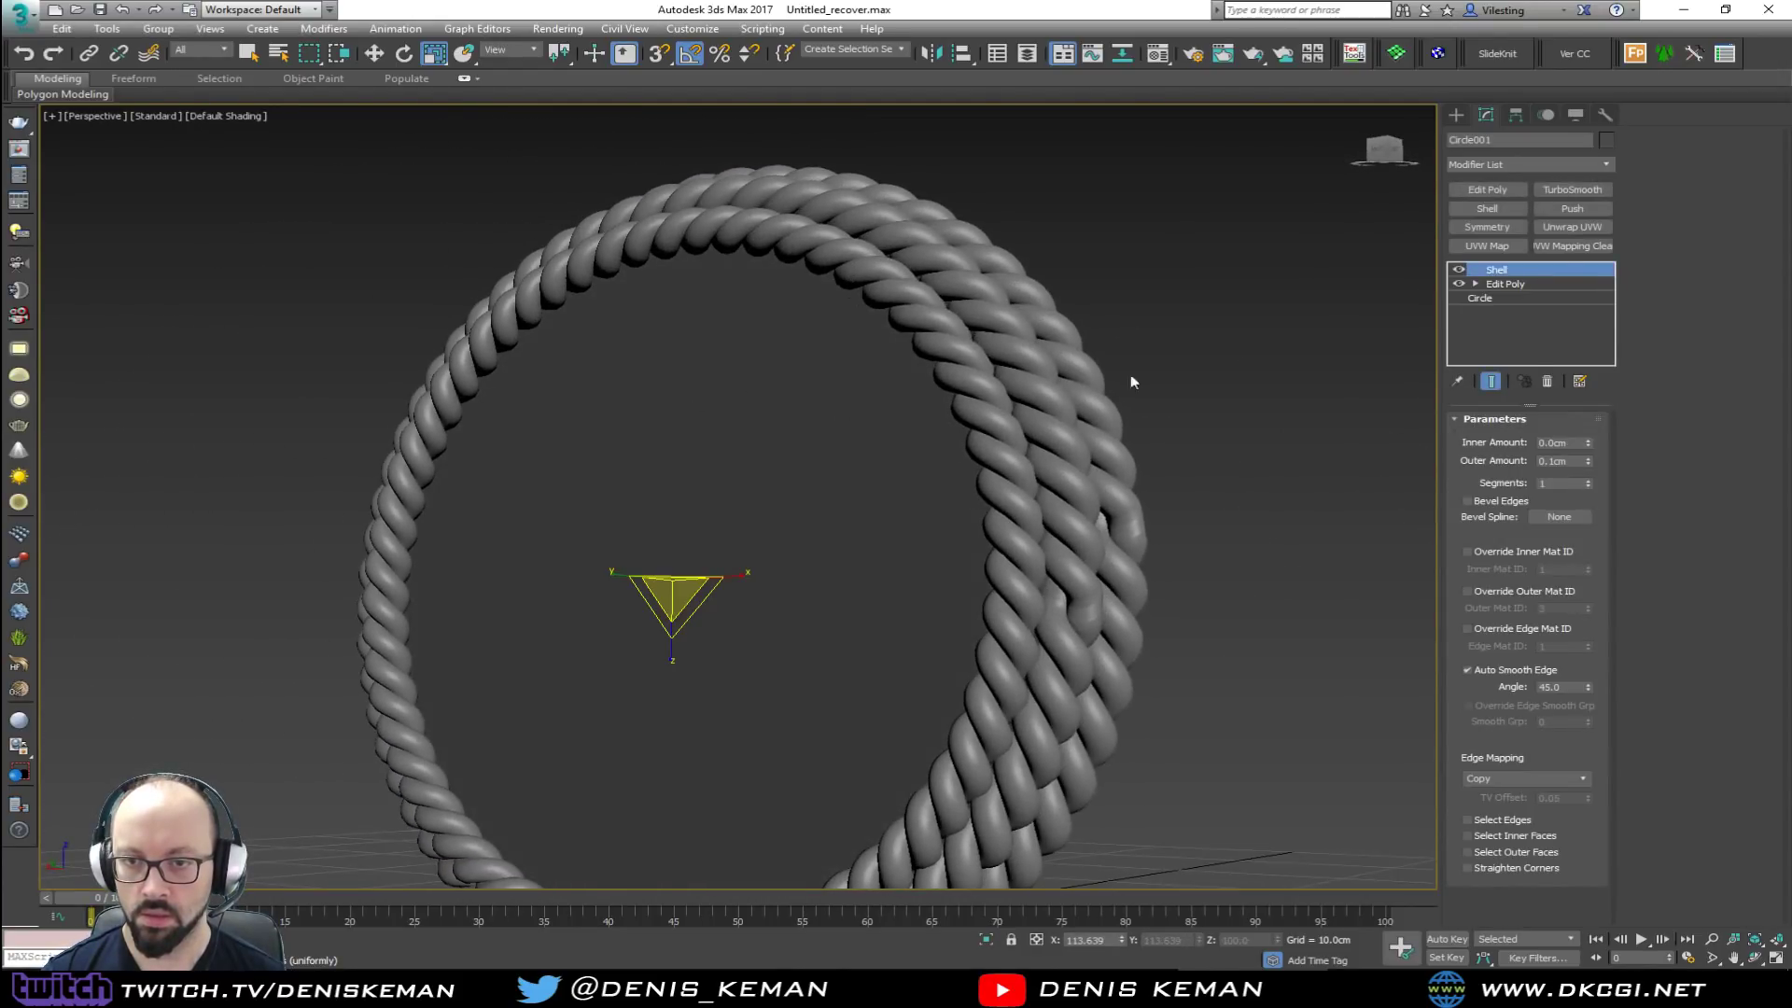
Step: Confirm the mirror disc's current object color, hide the viewport grid and clear the selection
{"action": "left_click", "coordinate": [1606, 140]}
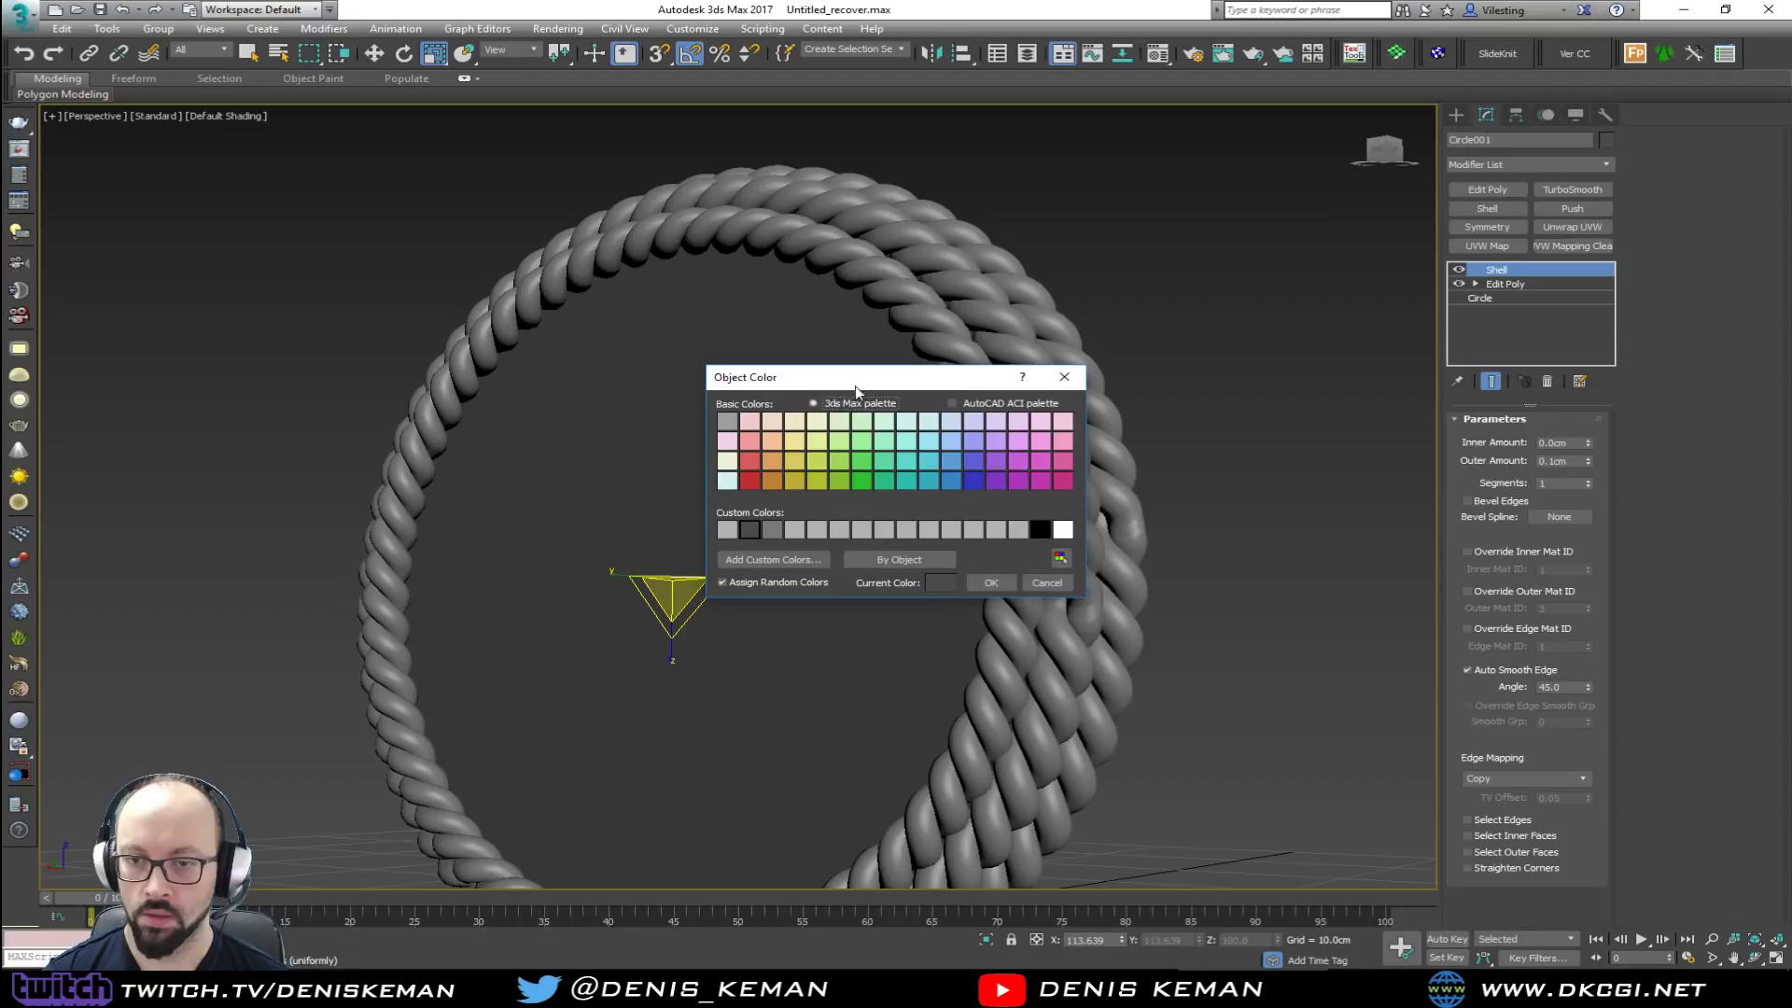
{"action": "left_click", "coordinate": [991, 582]}
{"action": "scroll", "coordinate": [998, 373], "scroll_direction": "down", "scroll_amount": 4}
{"action": "middle_click_drag", "start_coordinate": [998, 374], "coordinate": [1029, 544], "text": "alt"}
{"action": "key", "text": "g"}
{"action": "left_click", "coordinate": [961, 558]}
{"action": "middle_click_drag", "start_coordinate": [908, 409], "coordinate": [871, 461], "text": "alt"}
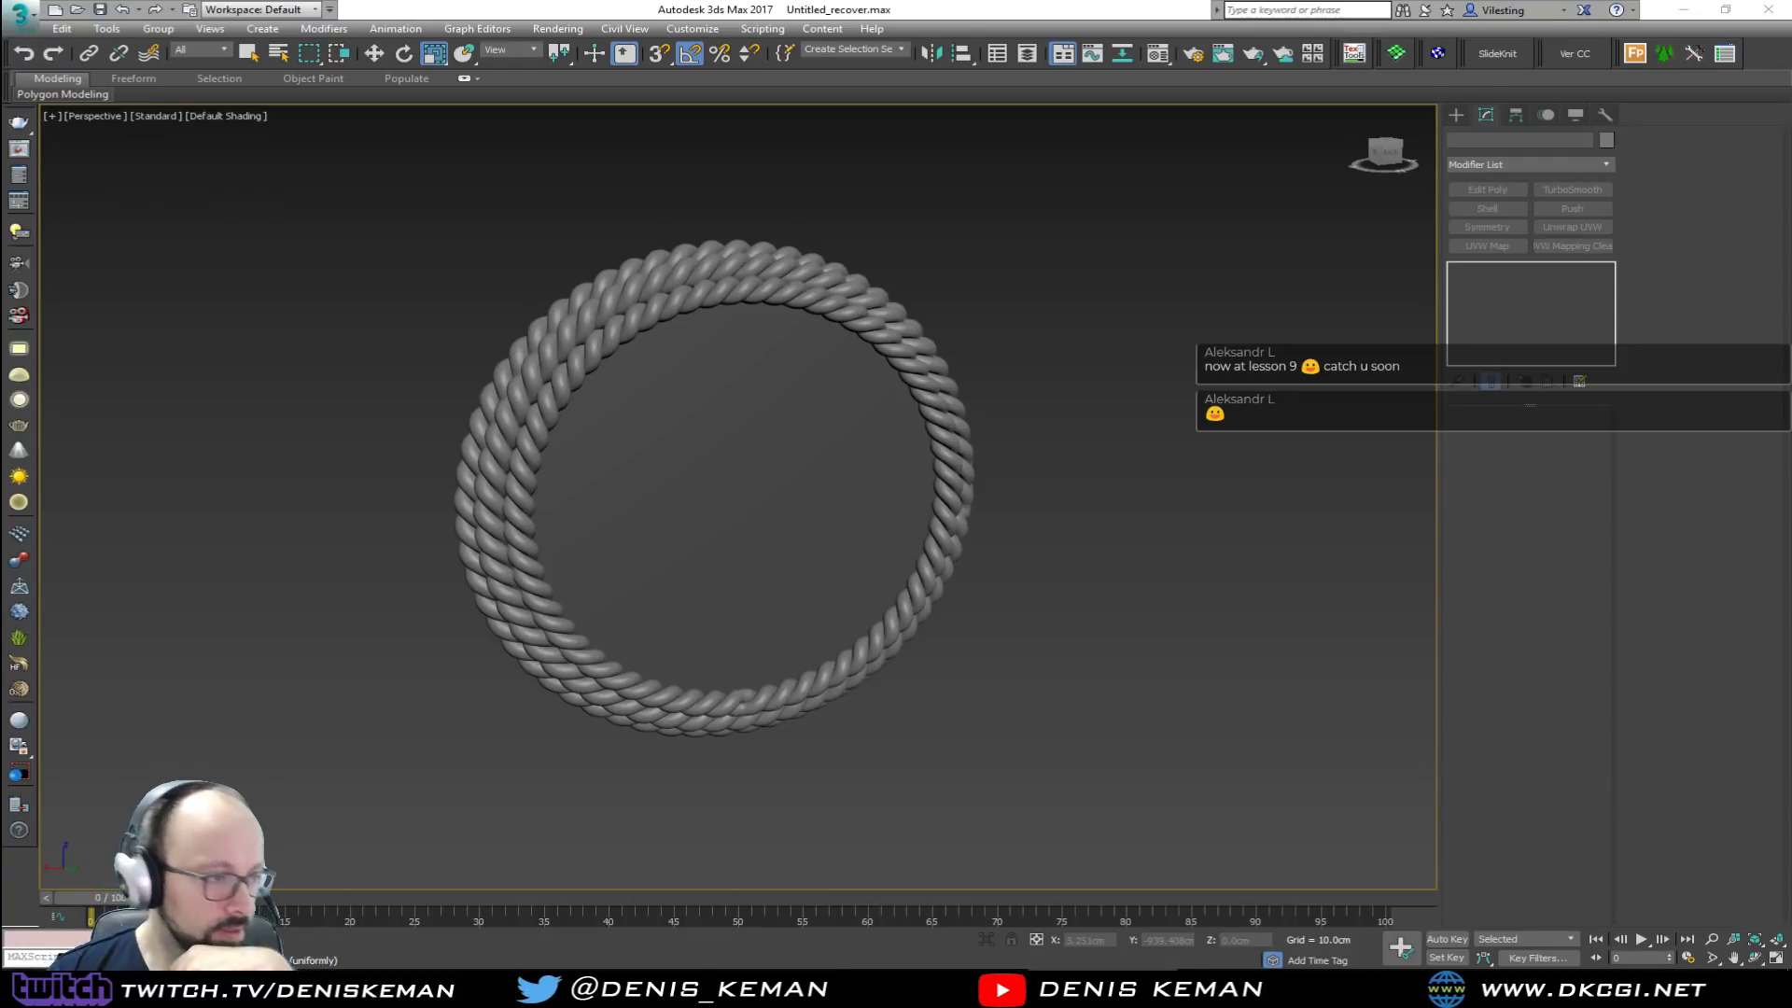
Step: Compare the modeled rope mirror with the Bathroom_01 reference photo
{"action": "left_click_drag", "start_coordinate": [0, 121], "coordinate": [1400, 97]}
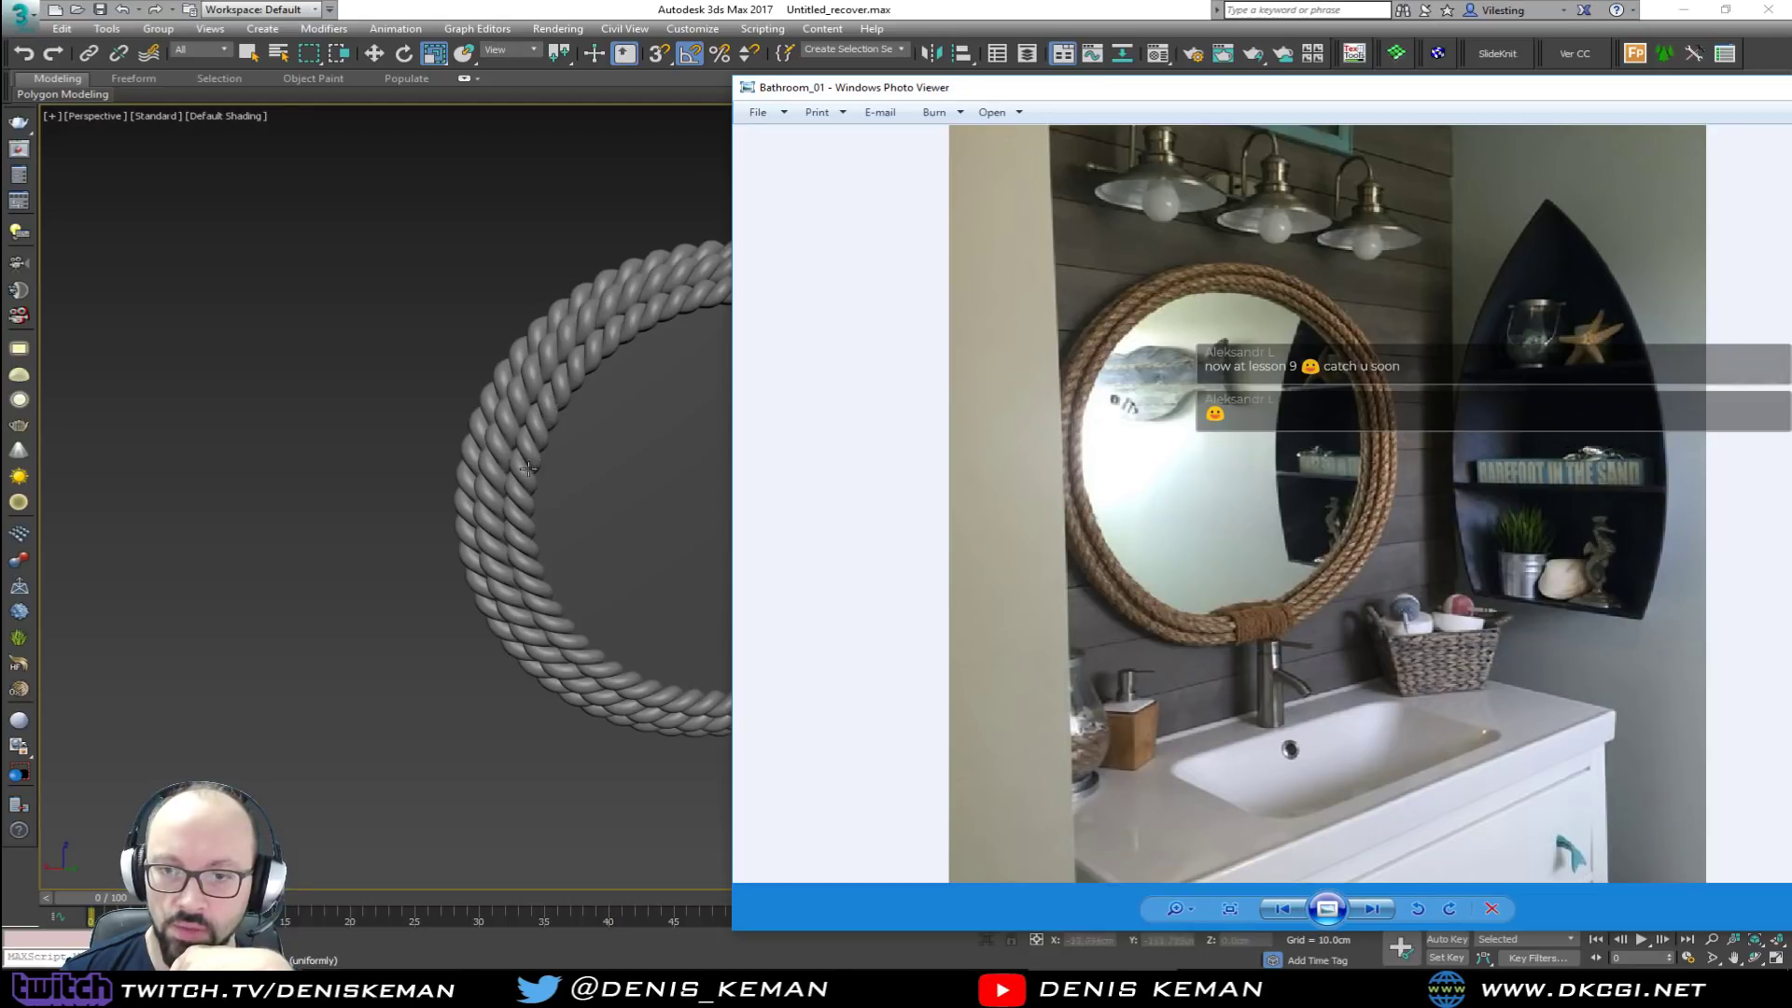
{"action": "left_click_drag", "start_coordinate": [1140, 89], "coordinate": [0, 133]}
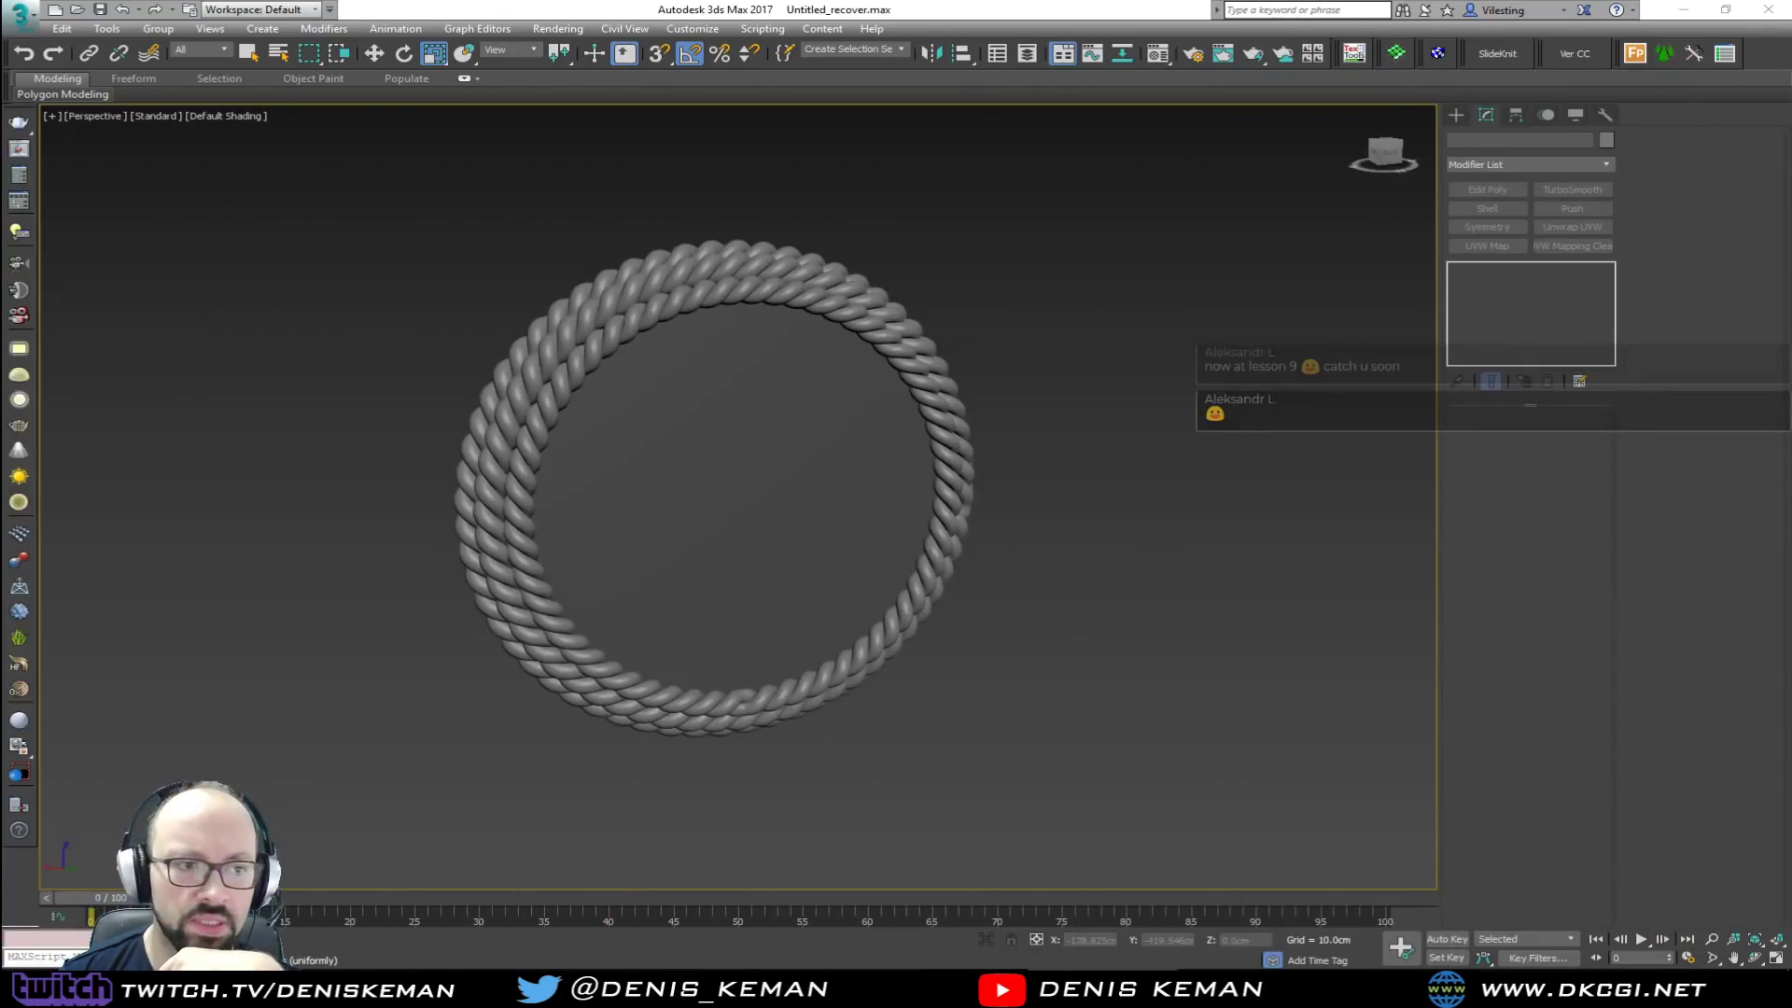
{"action": "scroll", "coordinate": [443, 407], "scroll_direction": "down", "scroll_amount": 3}
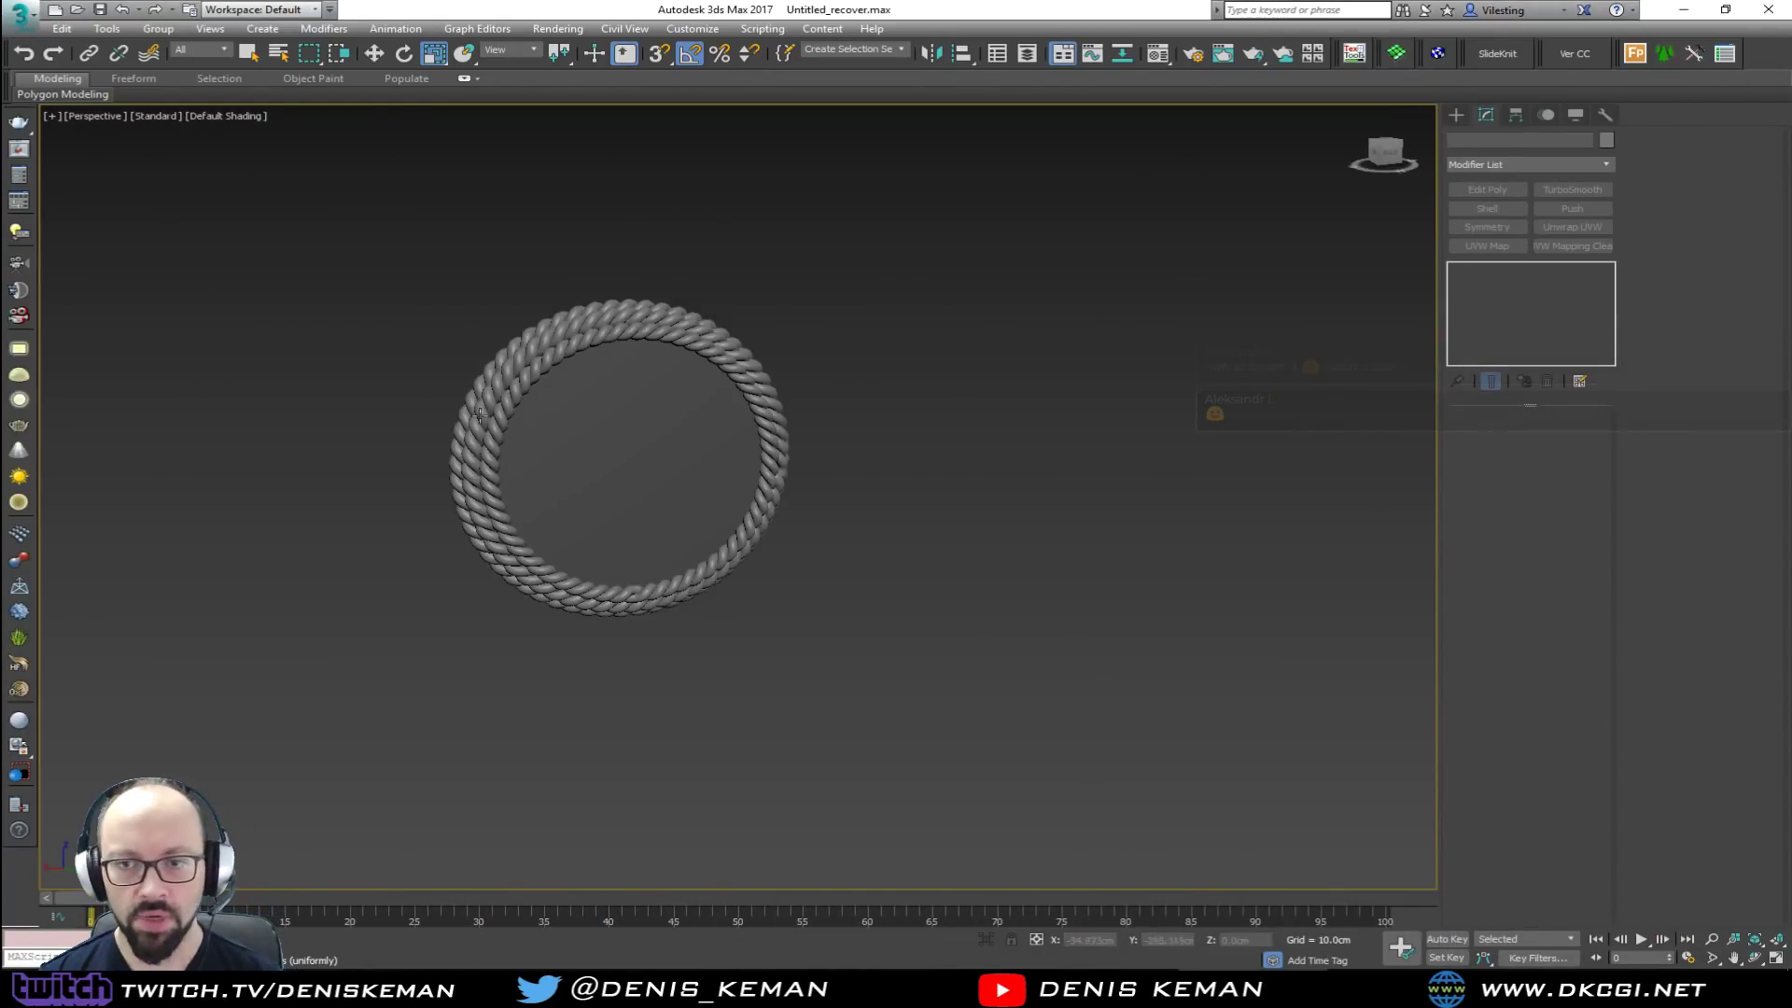
Step: Draw a circle around the rope mirror from its center in the Front view and set its radius to 20 cm
{"action": "key", "text": "alt+w"}
{"action": "left_click", "coordinate": [924, 320]}
{"action": "key", "text": "alt+w"}
{"action": "right_click", "coordinate": [671, 443]}
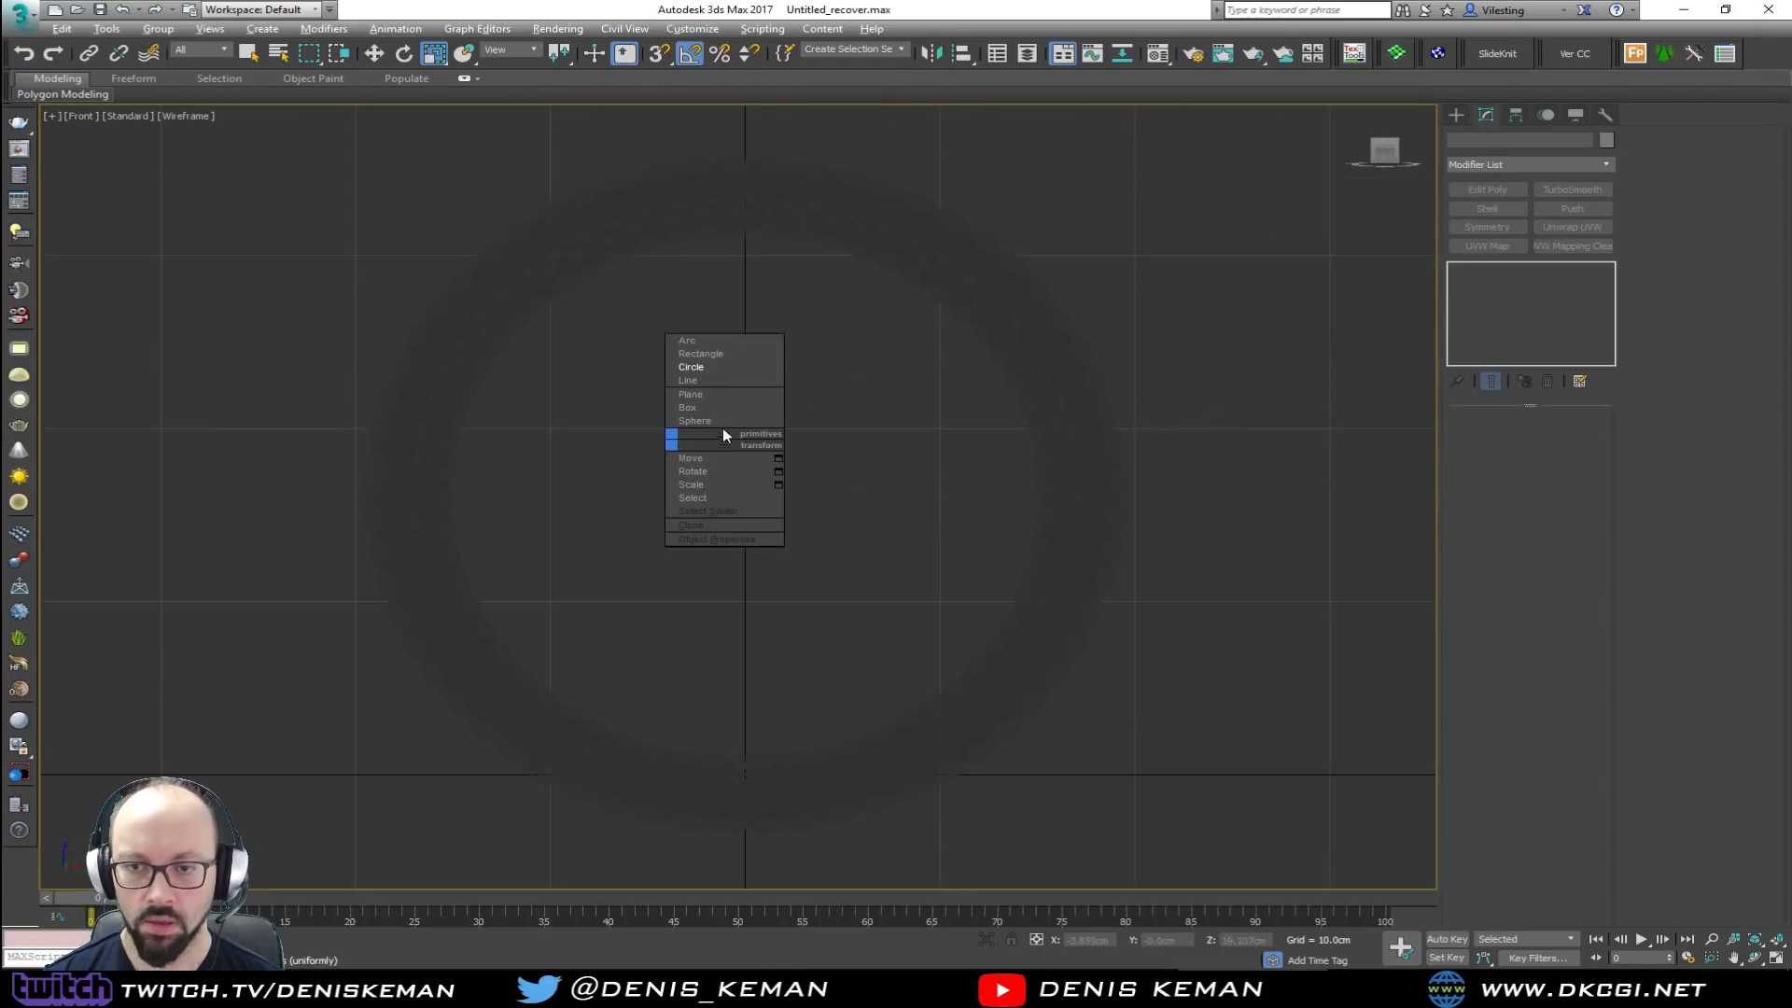
{"action": "left_click", "coordinate": [715, 367]}
{"action": "left_click_drag", "start_coordinate": [744, 488], "coordinate": [1132, 486]}
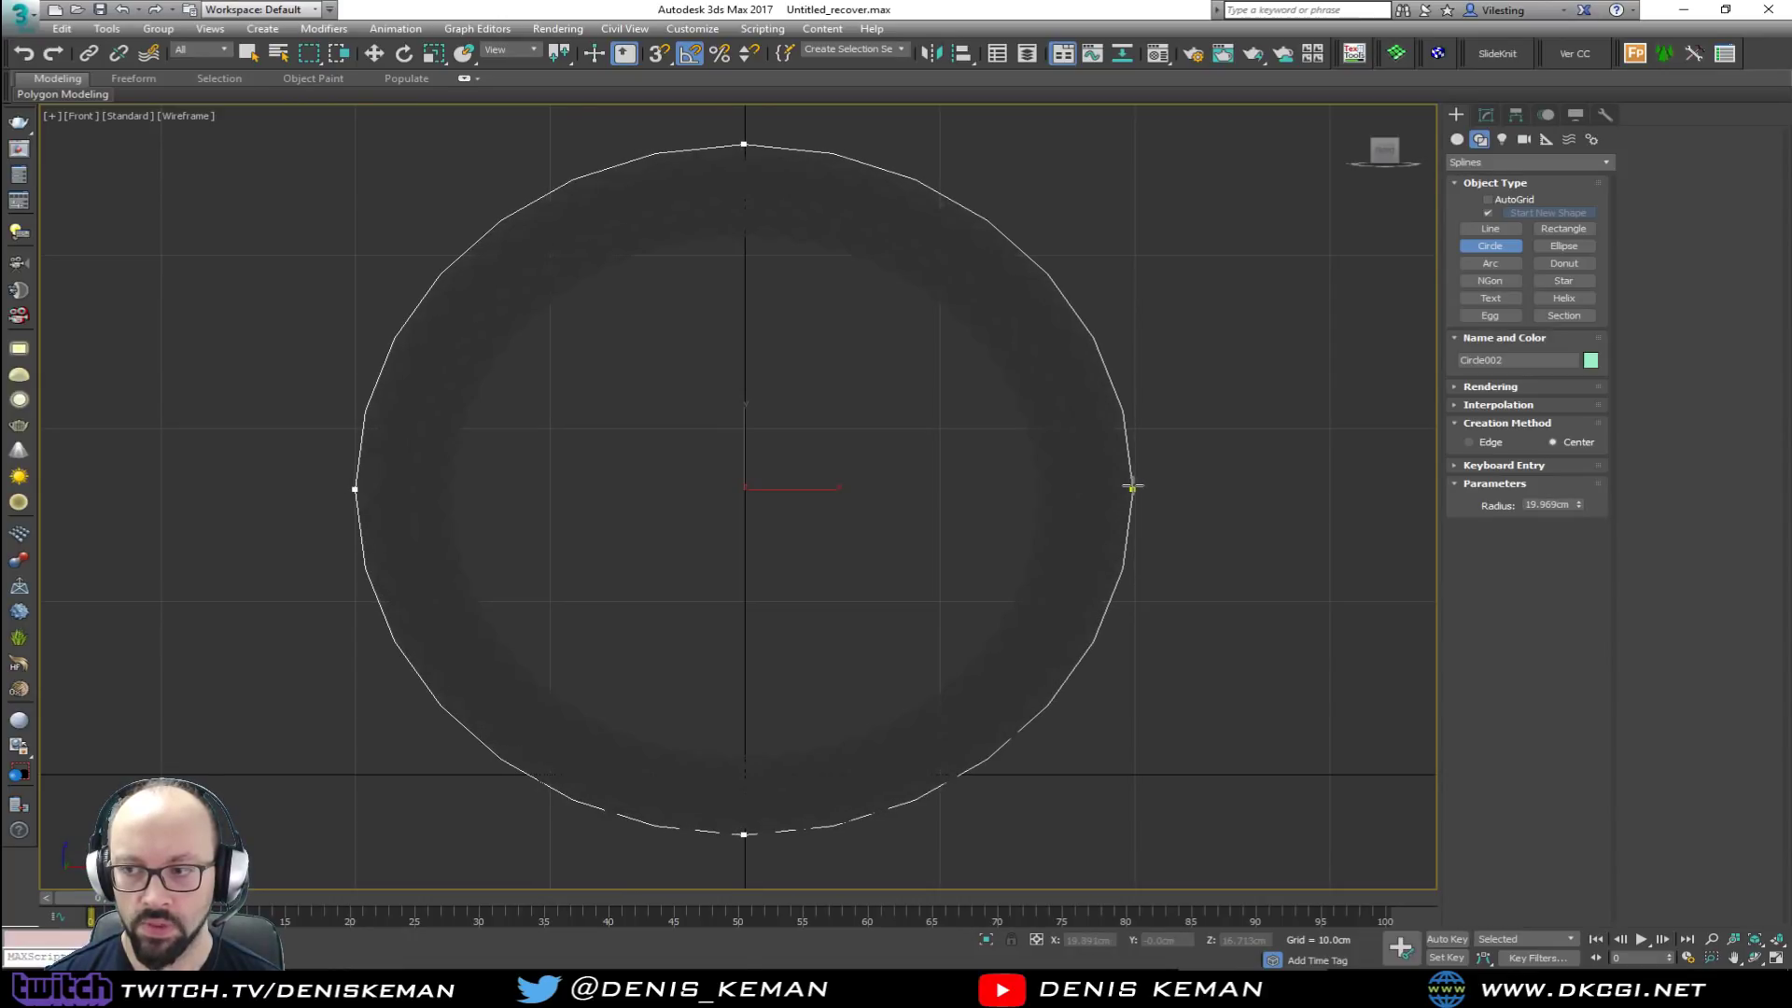
{"action": "double_click", "coordinate": [1540, 505]}
{"action": "type", "text": "20"}
{"action": "key", "text": "Return"}
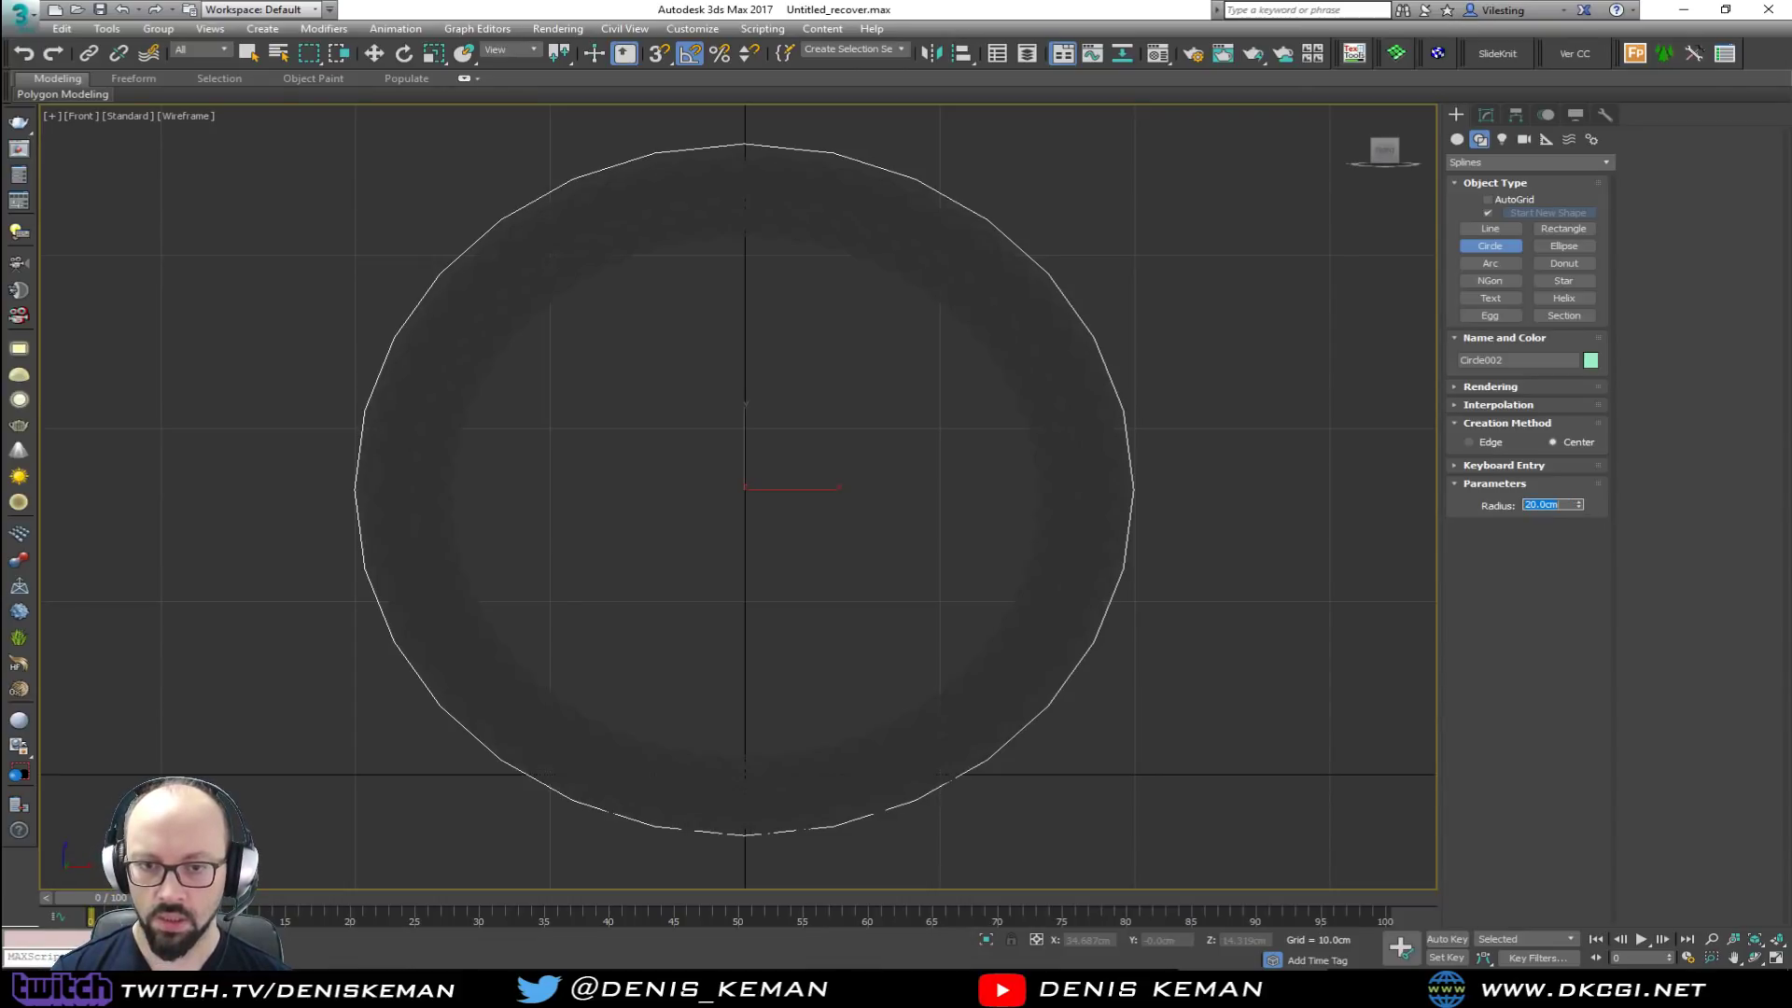
Step: Compare the new circle with the rope rings in the Perspective view, try shifting it along X, and delete it
{"action": "right_click", "coordinate": [714, 450]}
{"action": "key", "text": "alt+w"}
{"action": "right_click", "coordinate": [943, 612]}
{"action": "key", "text": "alt+w"}
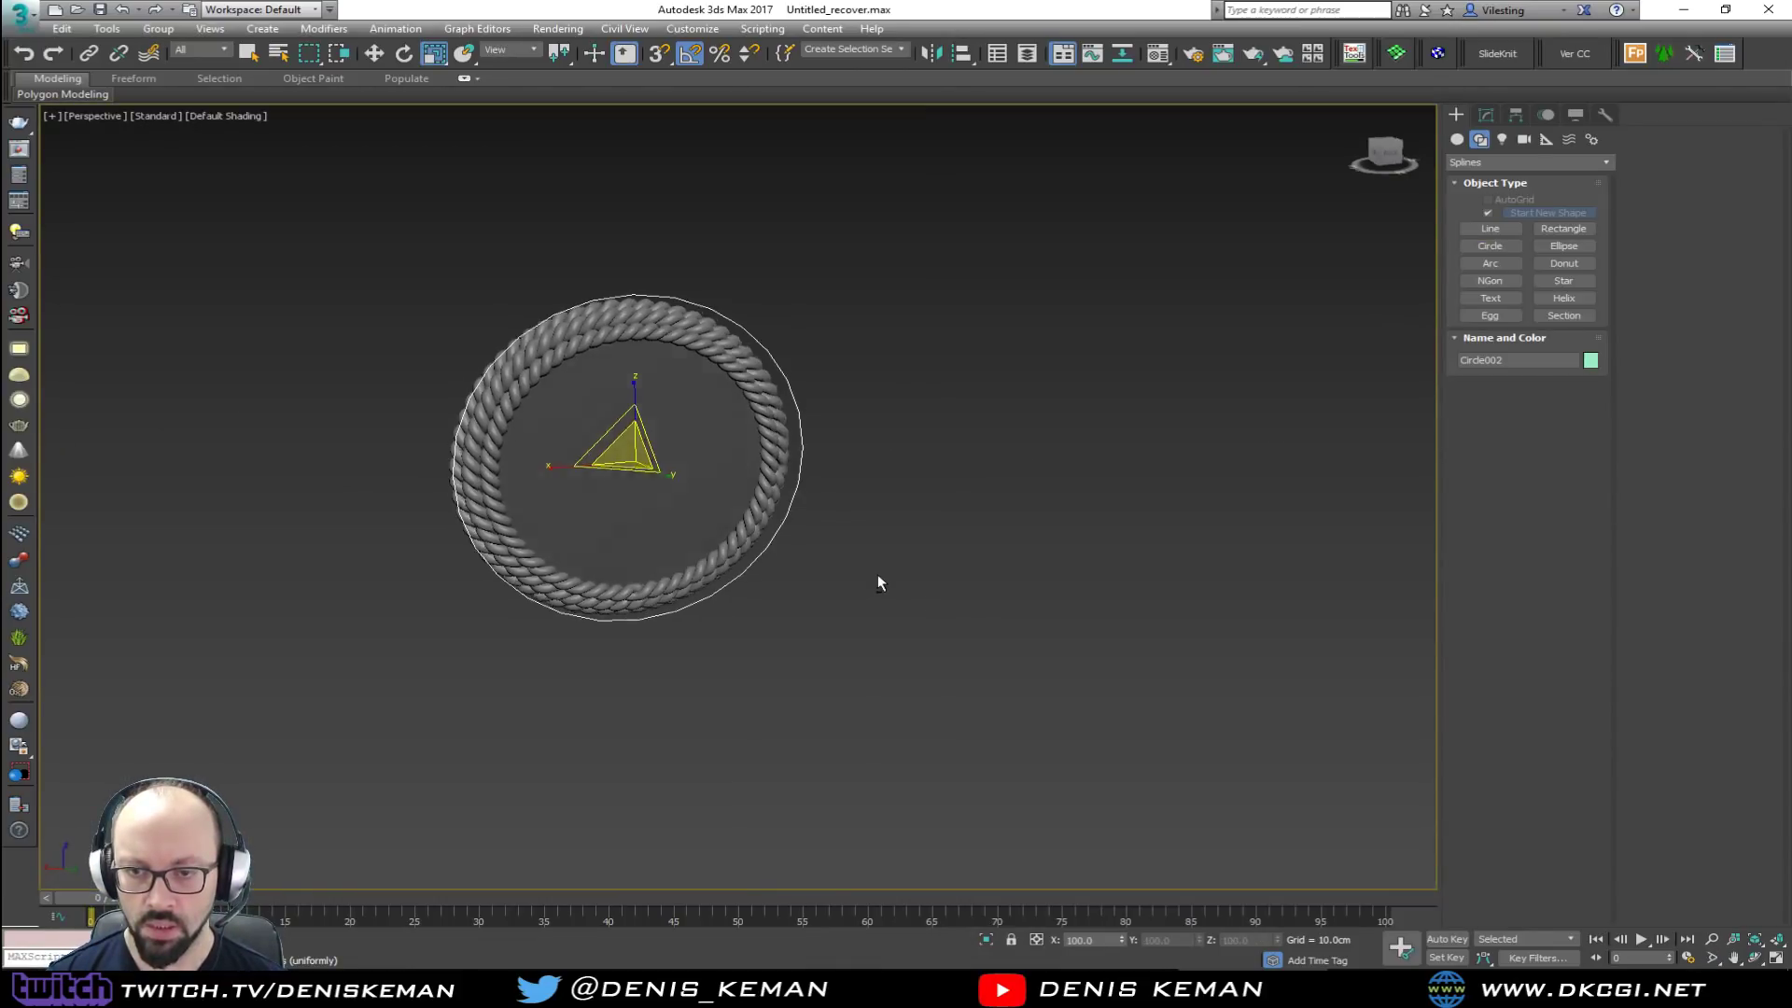
{"action": "middle_click_drag", "start_coordinate": [849, 624], "coordinate": [843, 672], "text": "alt"}
{"action": "key", "text": "w"}
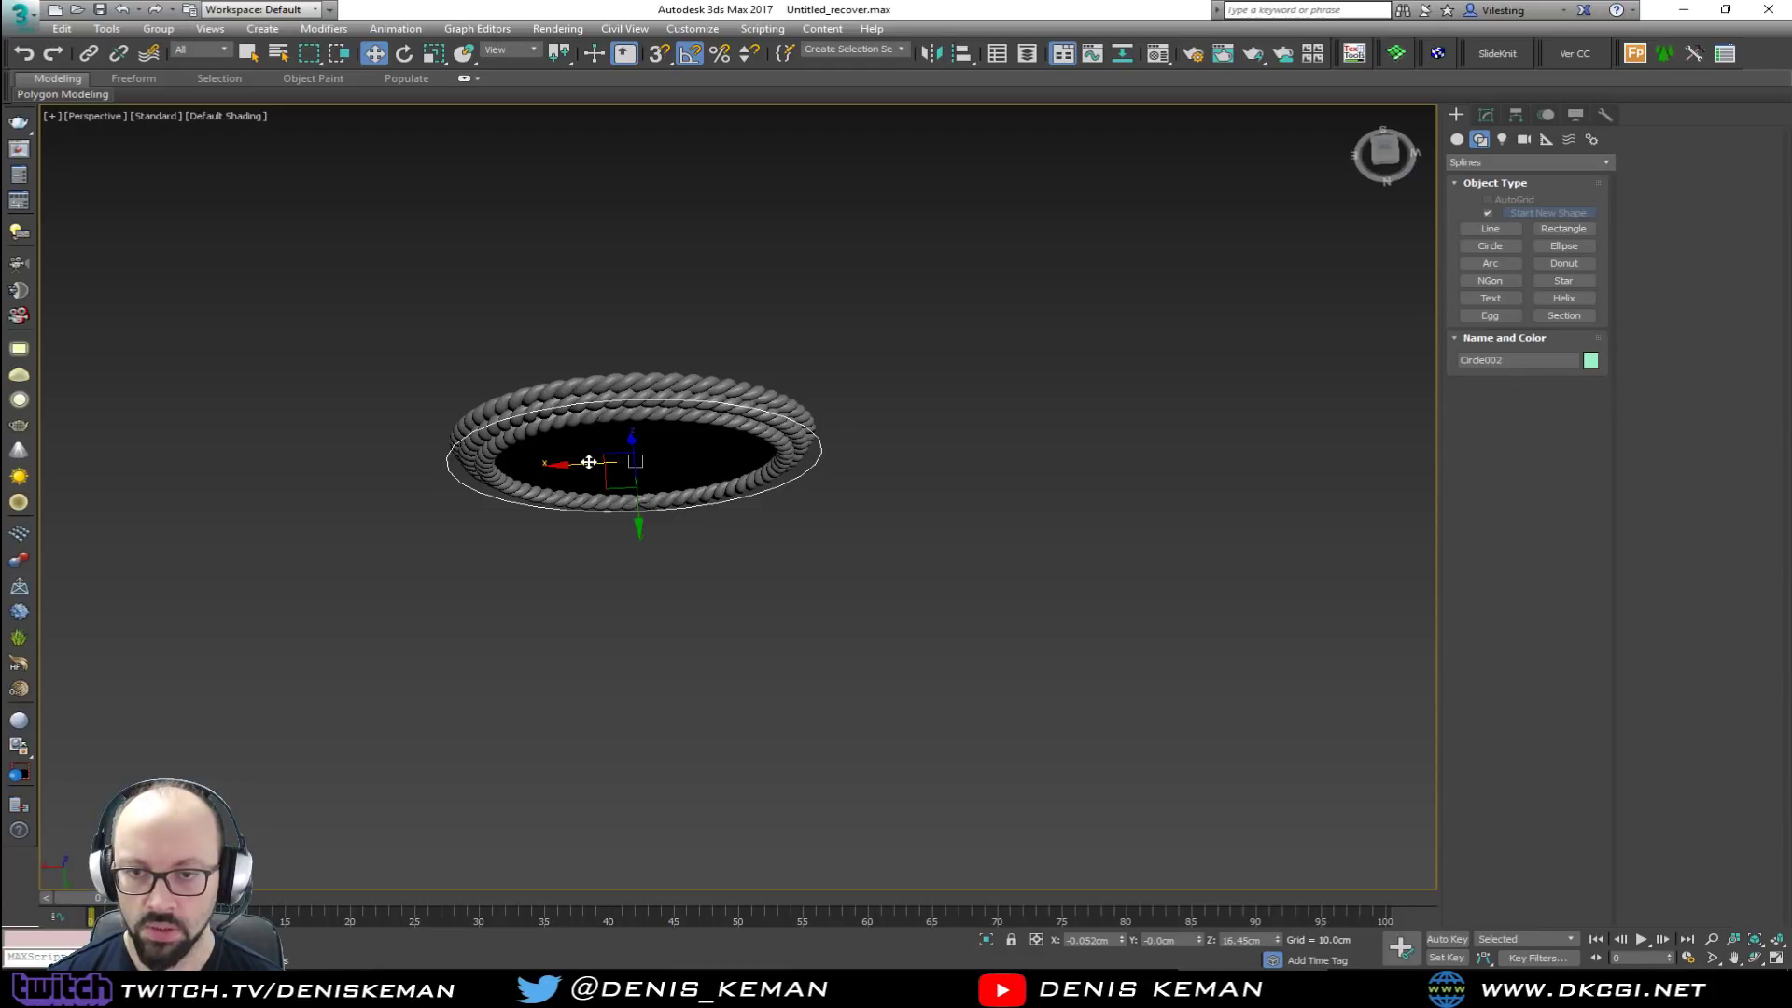
{"action": "middle_click_drag", "start_coordinate": [592, 464], "coordinate": [621, 438], "text": "alt"}
{"action": "left_click_drag", "start_coordinate": [572, 473], "coordinate": [971, 449]}
{"action": "key", "text": "Delete"}
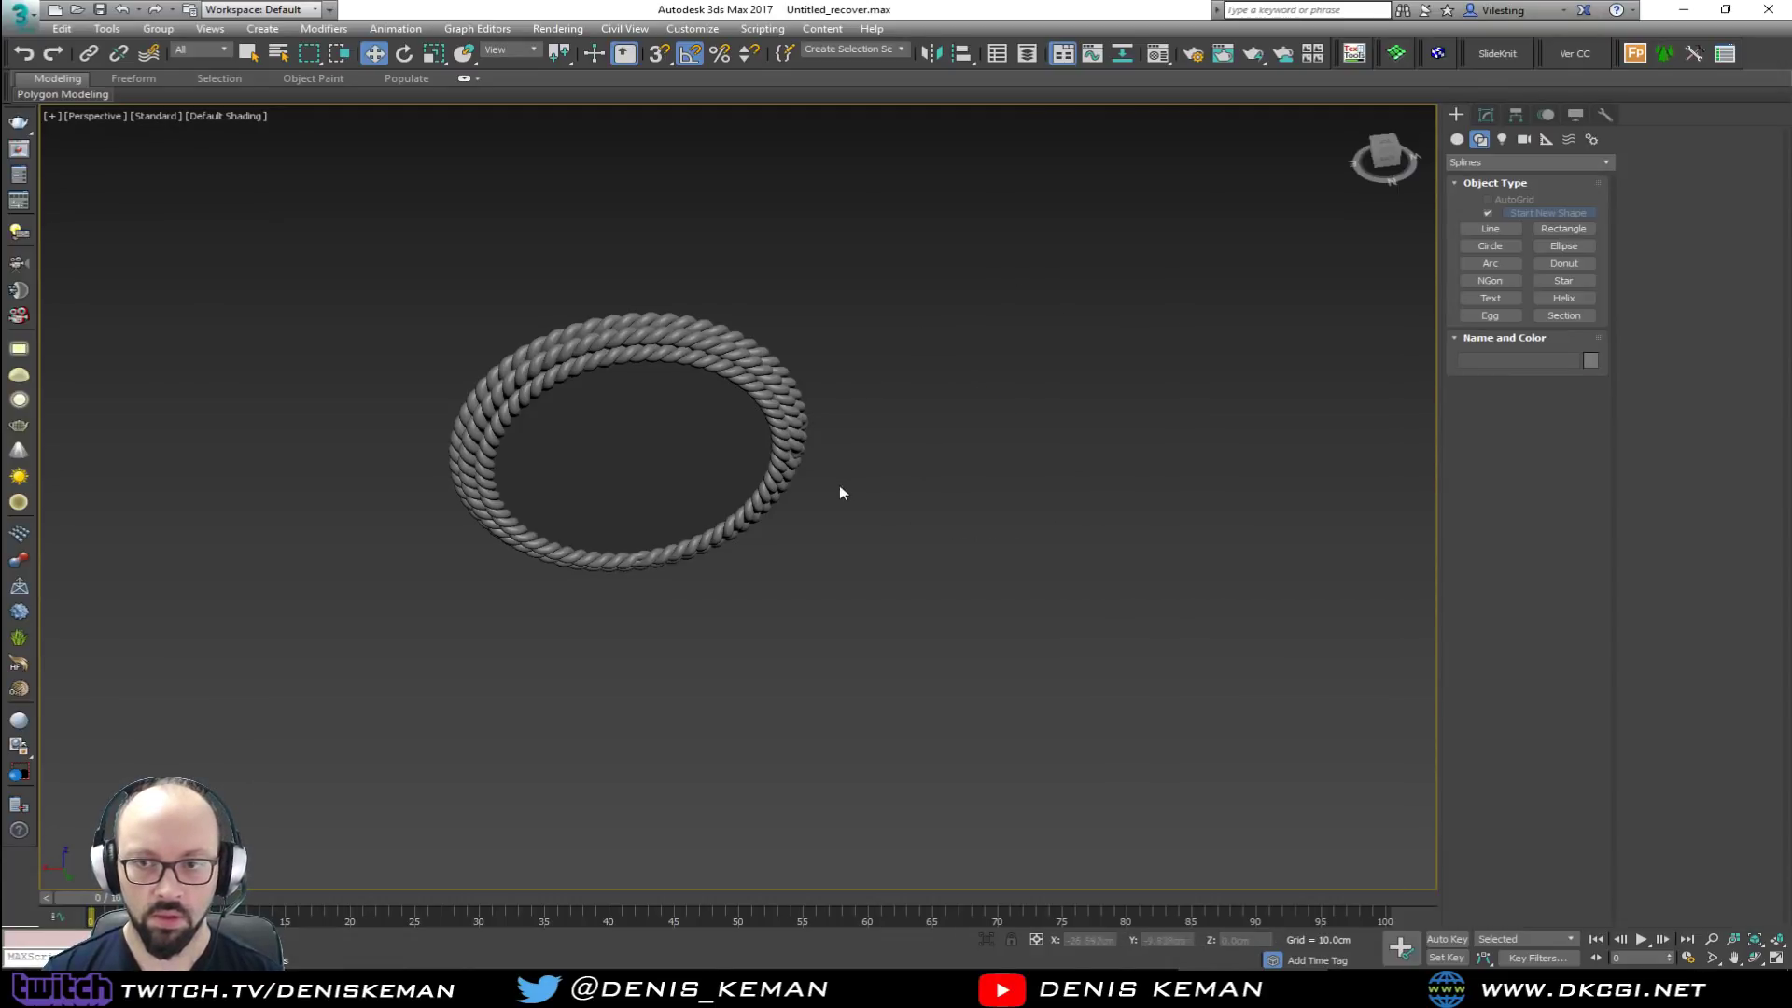
Step: Save the scene as Rope_Mirror_01.max
{"action": "middle_click_drag", "start_coordinate": [849, 469], "coordinate": [870, 374], "text": "alt"}
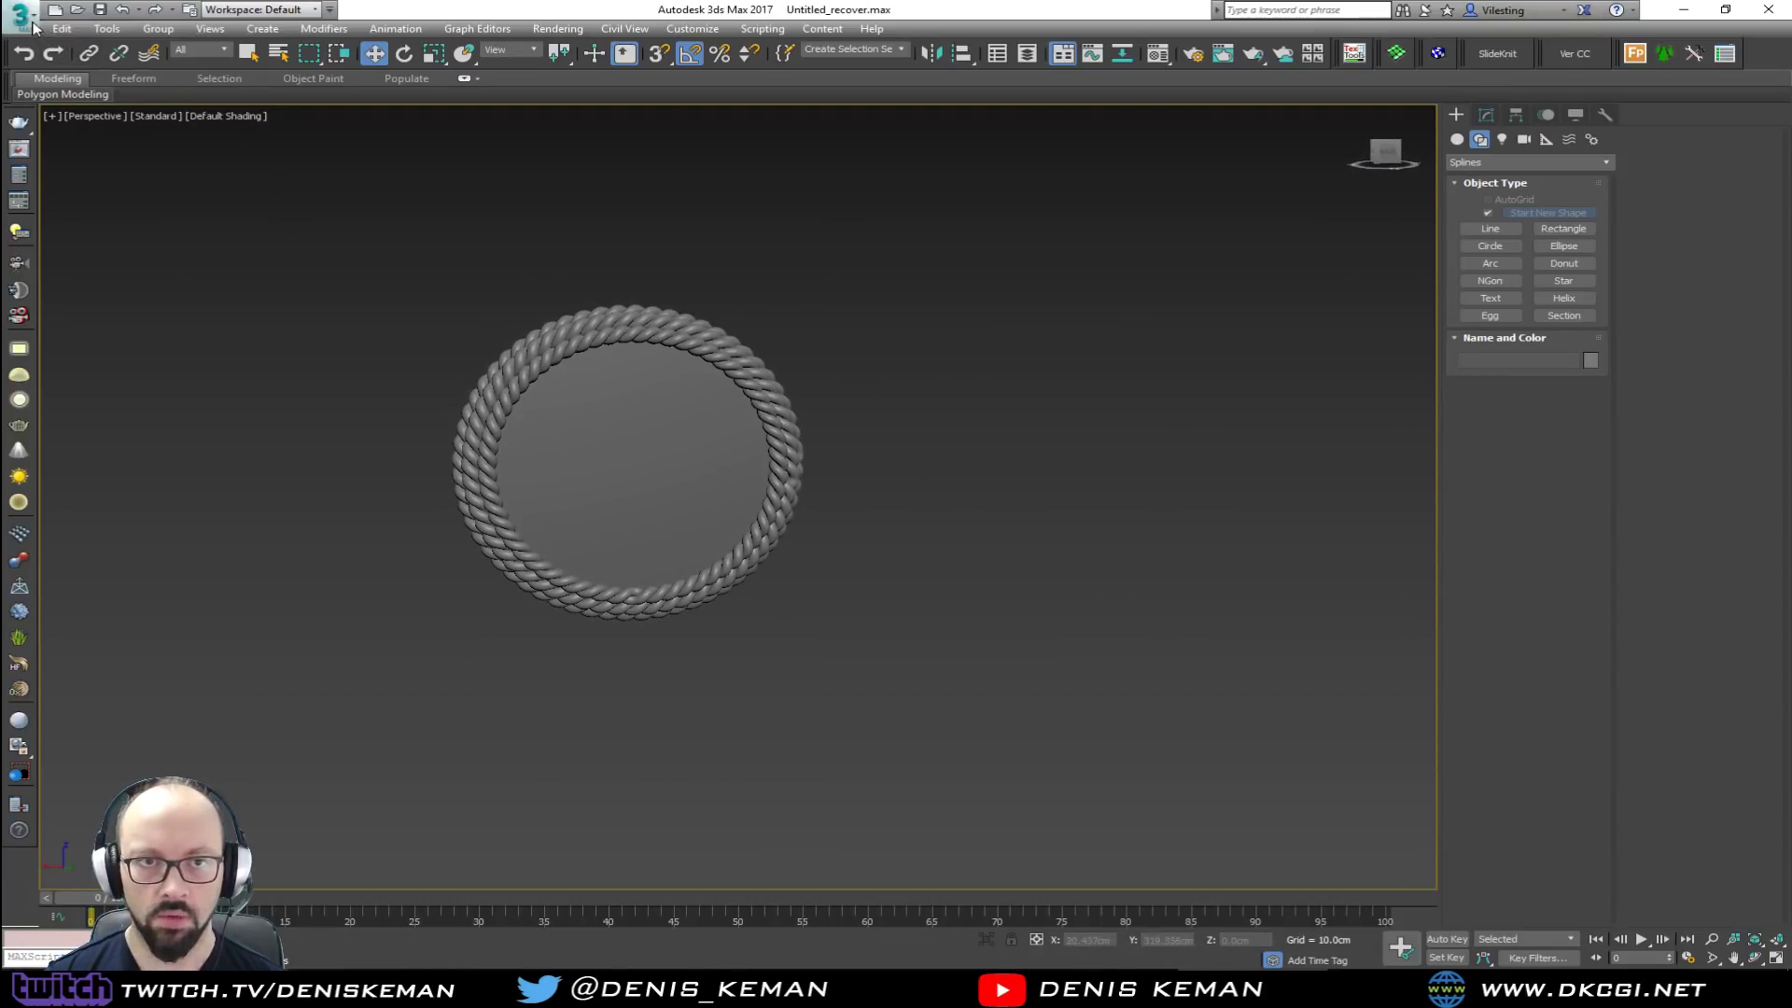
{"action": "left_click", "coordinate": [20, 13]}
{"action": "key", "text": "Escape"}
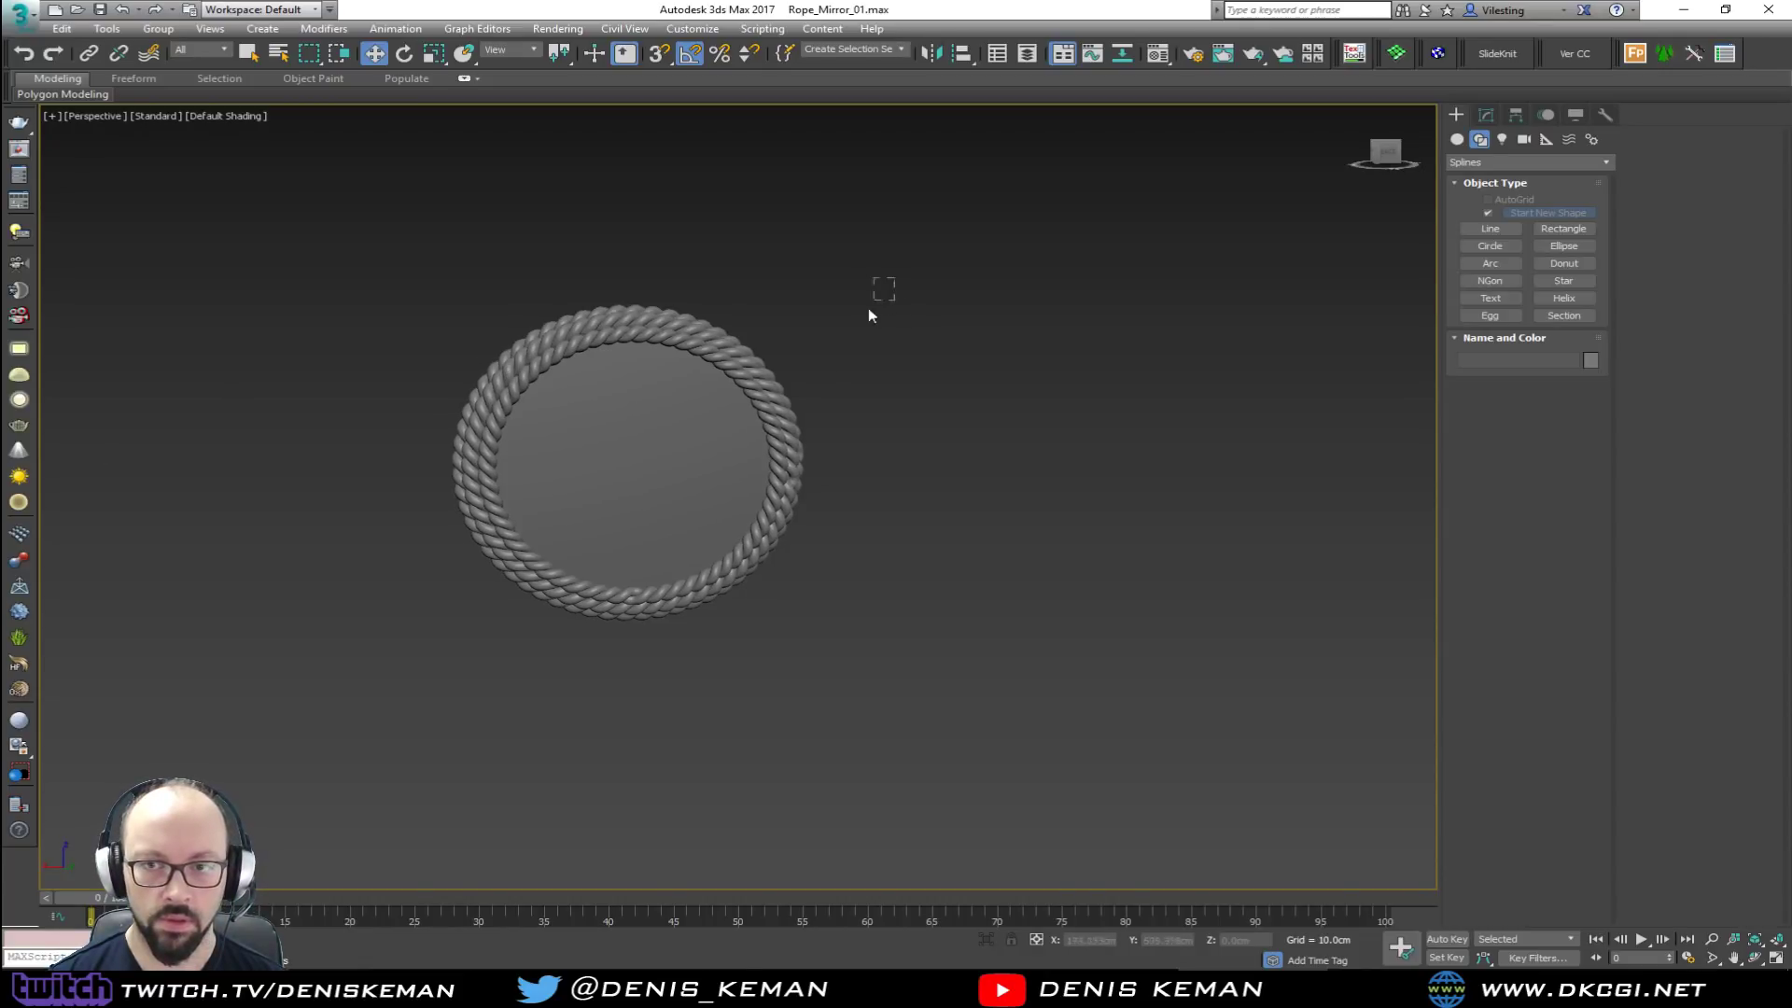
Step: Turn on edged faces and examine the rope rings' mesh and strand seams around the mirror
{"action": "scroll", "coordinate": [667, 390], "scroll_direction": "up", "scroll_amount": 5}
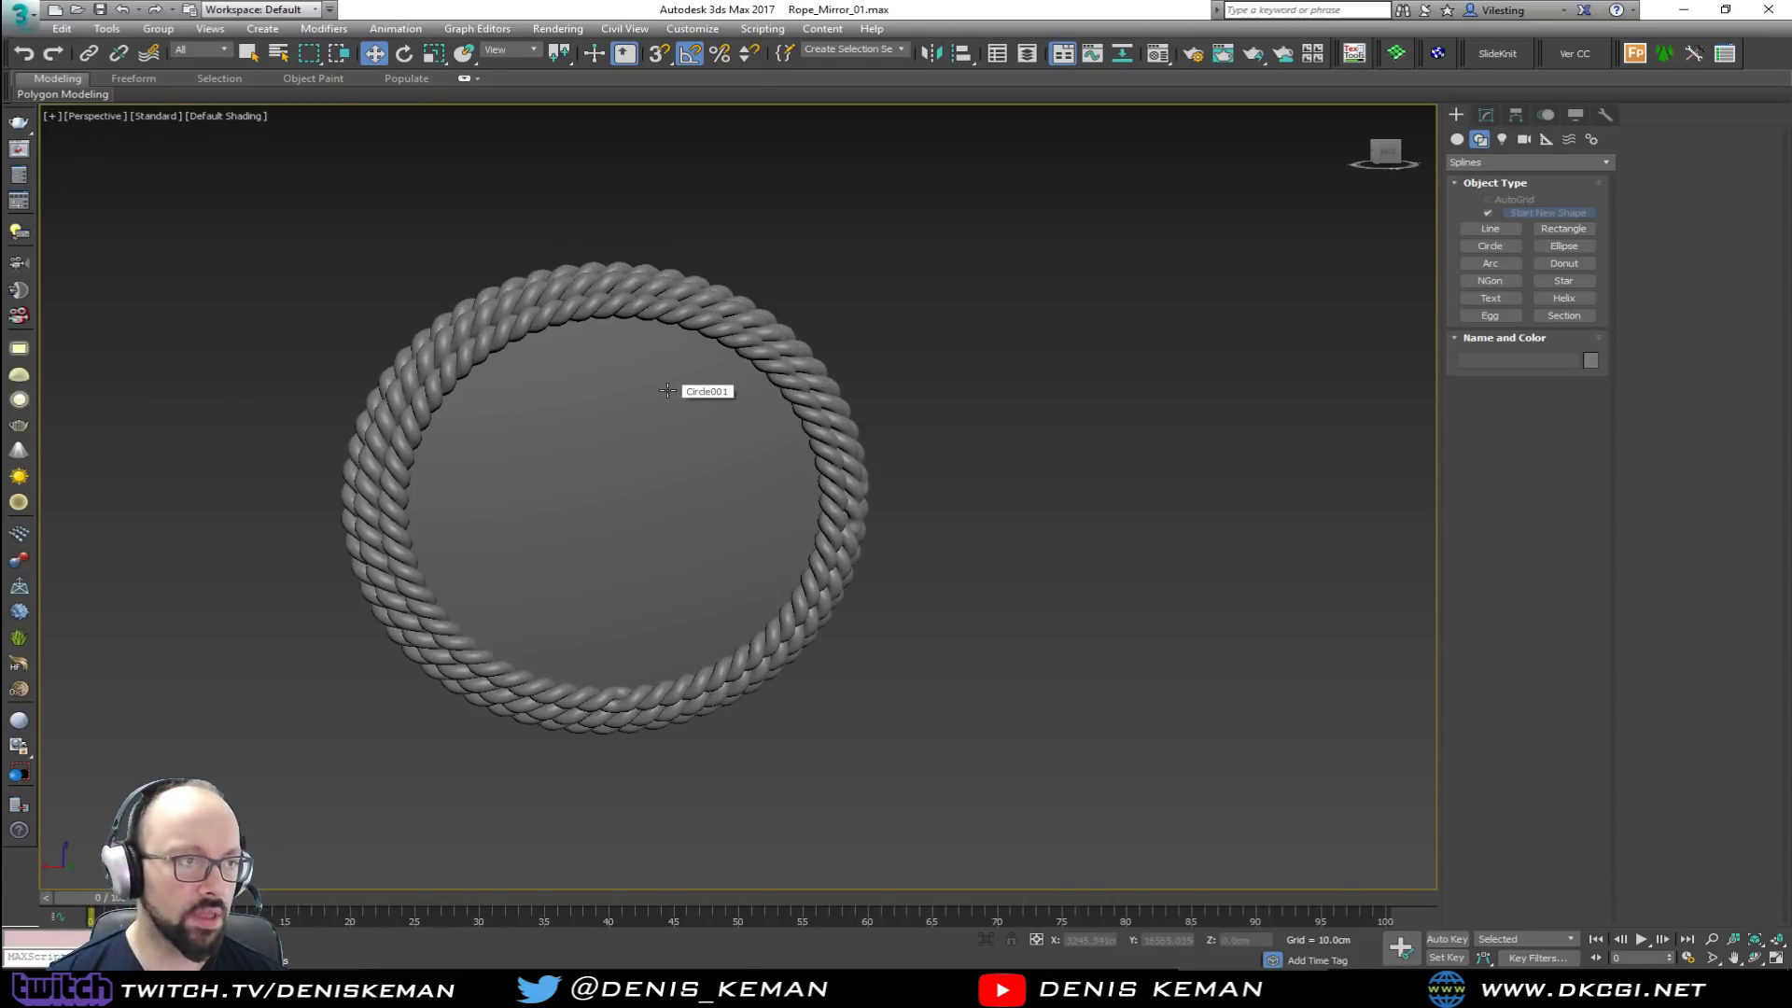
{"action": "mouse_move", "coordinate": [615, 429]}
{"action": "middle_mouse_down", "text": "alt"}
{"action": "mouse_move", "coordinate": [607, 448]}
{"action": "mouse_move", "coordinate": [654, 457]}
{"action": "mouse_move", "coordinate": [598, 472]}
{"action": "mouse_move", "coordinate": [532, 592]}
{"action": "mouse_move", "coordinate": [348, 429]}
{"action": "mouse_move", "coordinate": [647, 460]}
{"action": "mouse_move", "coordinate": [591, 429]}
{"action": "middle_mouse_up", "text": "alt"}
{"action": "scroll", "coordinate": [592, 428], "scroll_direction": "up", "scroll_amount": 3}
{"action": "key", "text": "F4"}
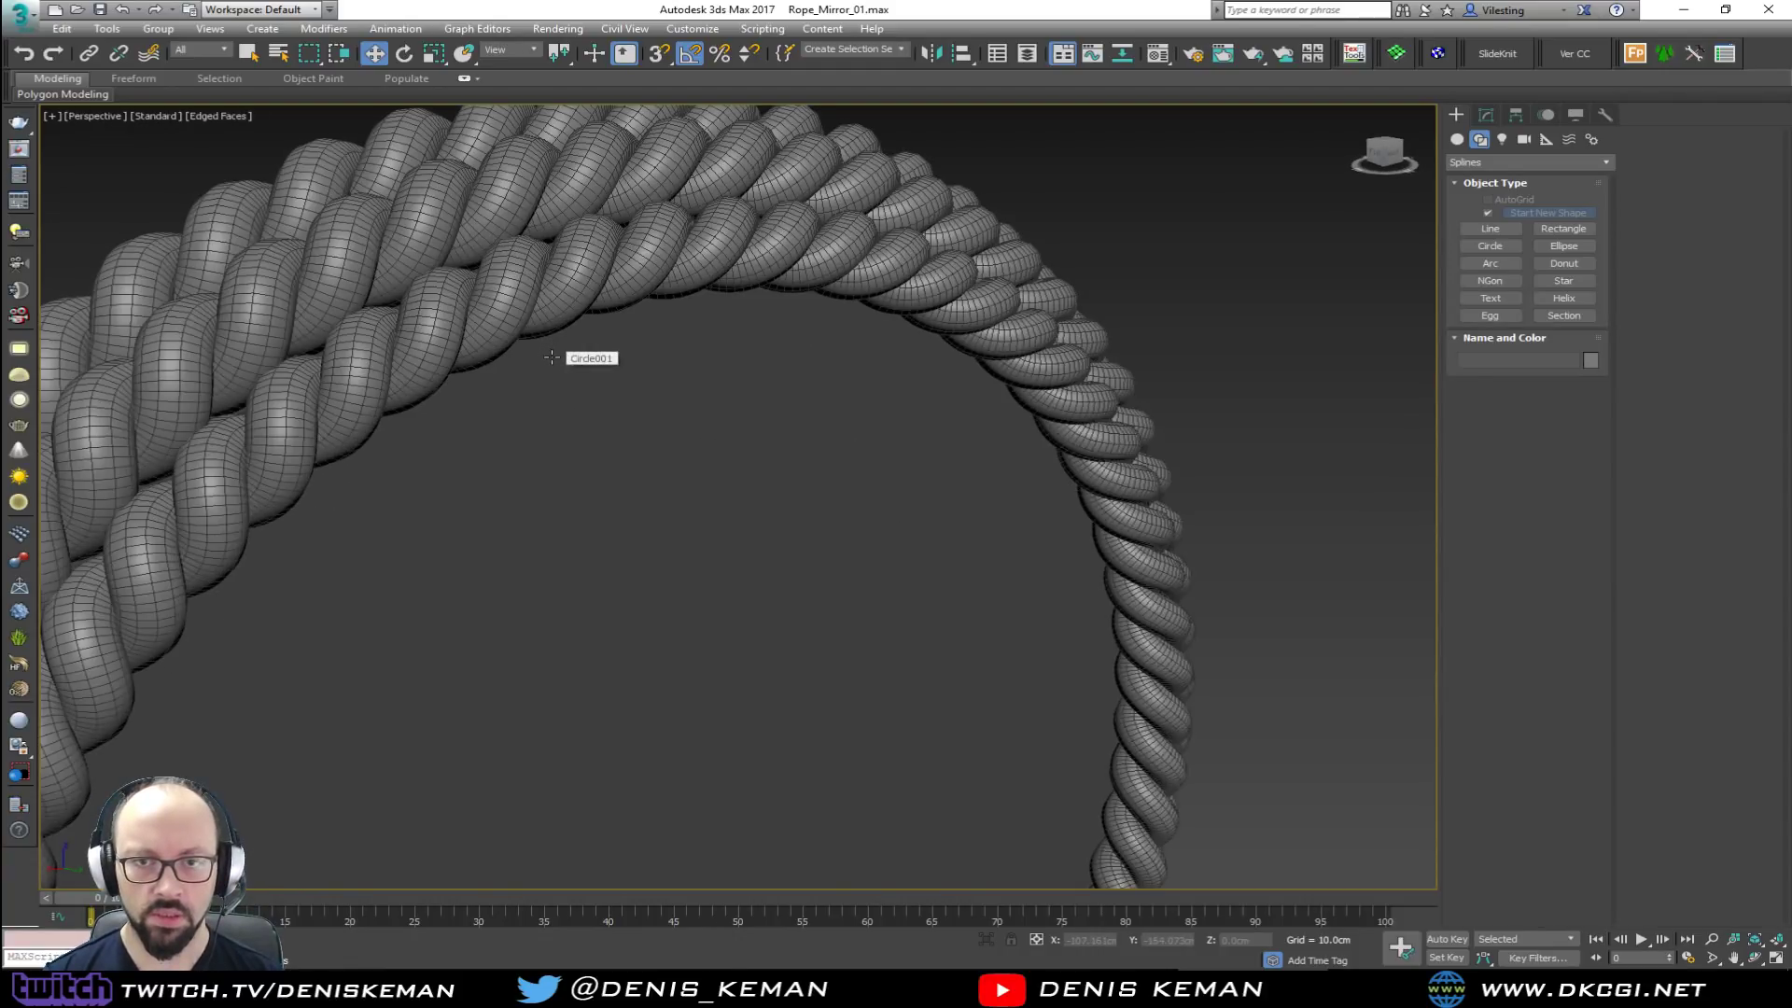
{"action": "scroll", "coordinate": [592, 356], "scroll_direction": "down", "scroll_amount": 2}
{"action": "middle_click_drag", "start_coordinate": [648, 321], "coordinate": [597, 350], "text": "alt"}
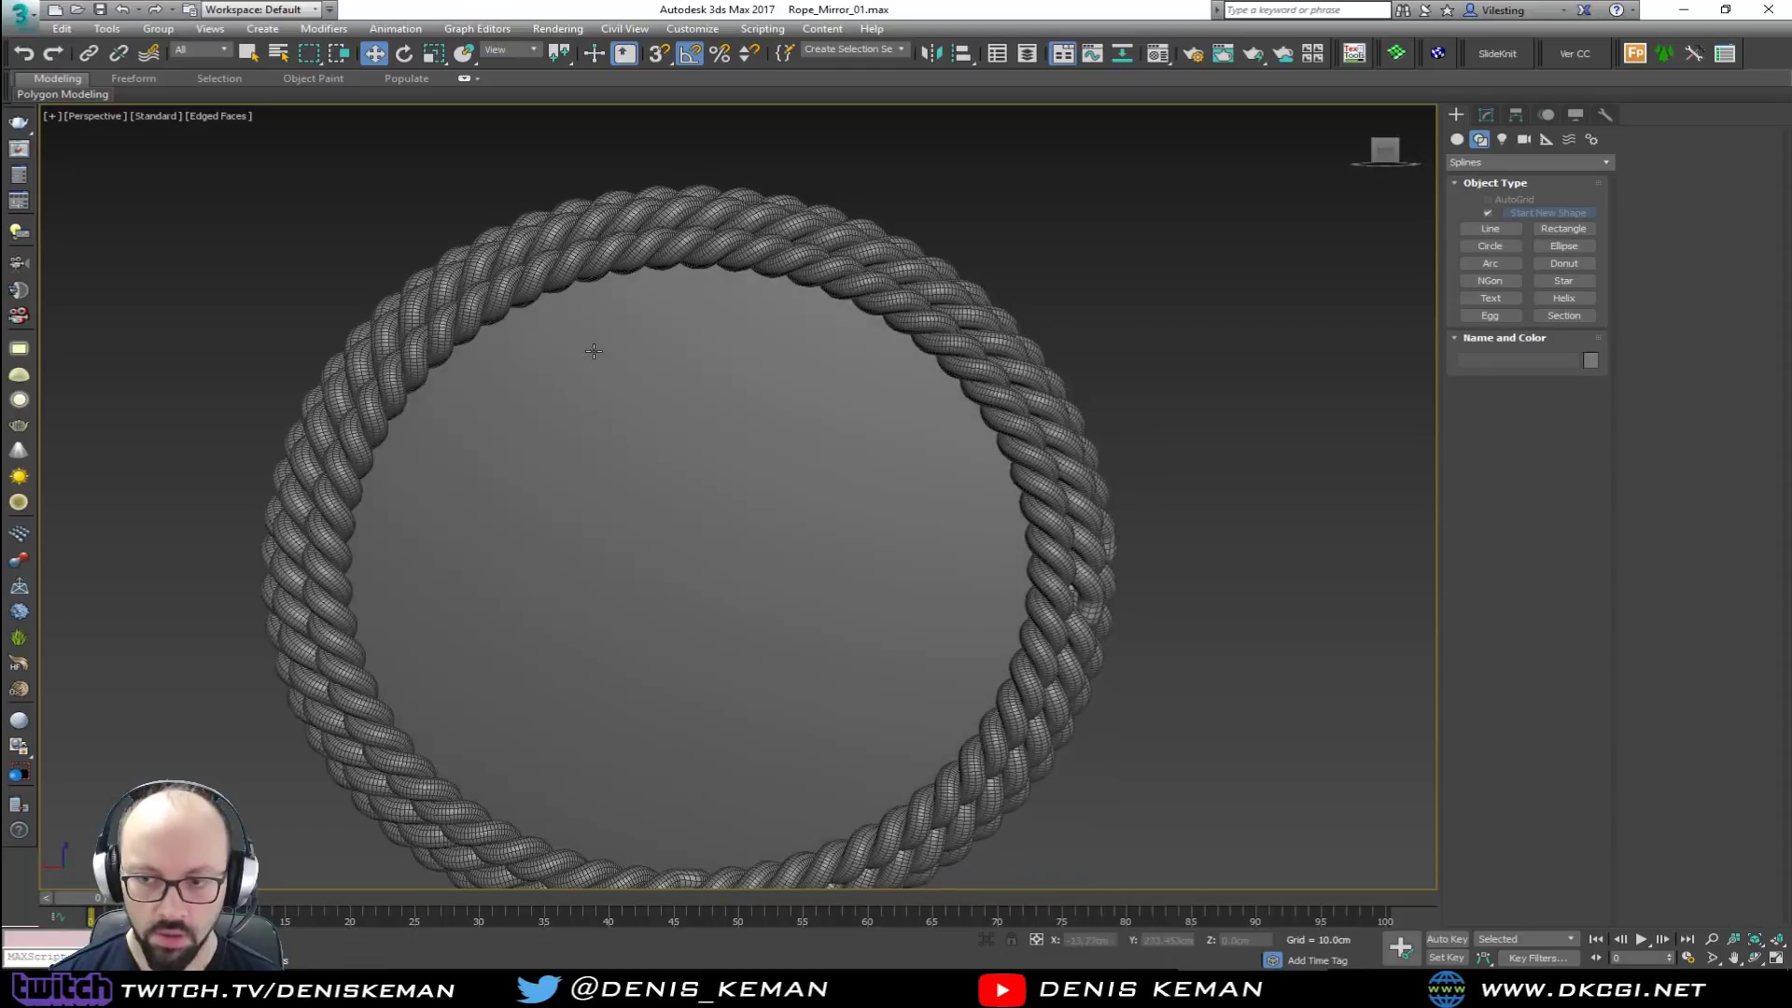
{"action": "middle_click_drag", "start_coordinate": [674, 453], "coordinate": [688, 206]}
Step: Rotate the middle and outer rope rings together about the mirror's central axis and clear the selection
{"action": "left_click", "coordinate": [1107, 359]}
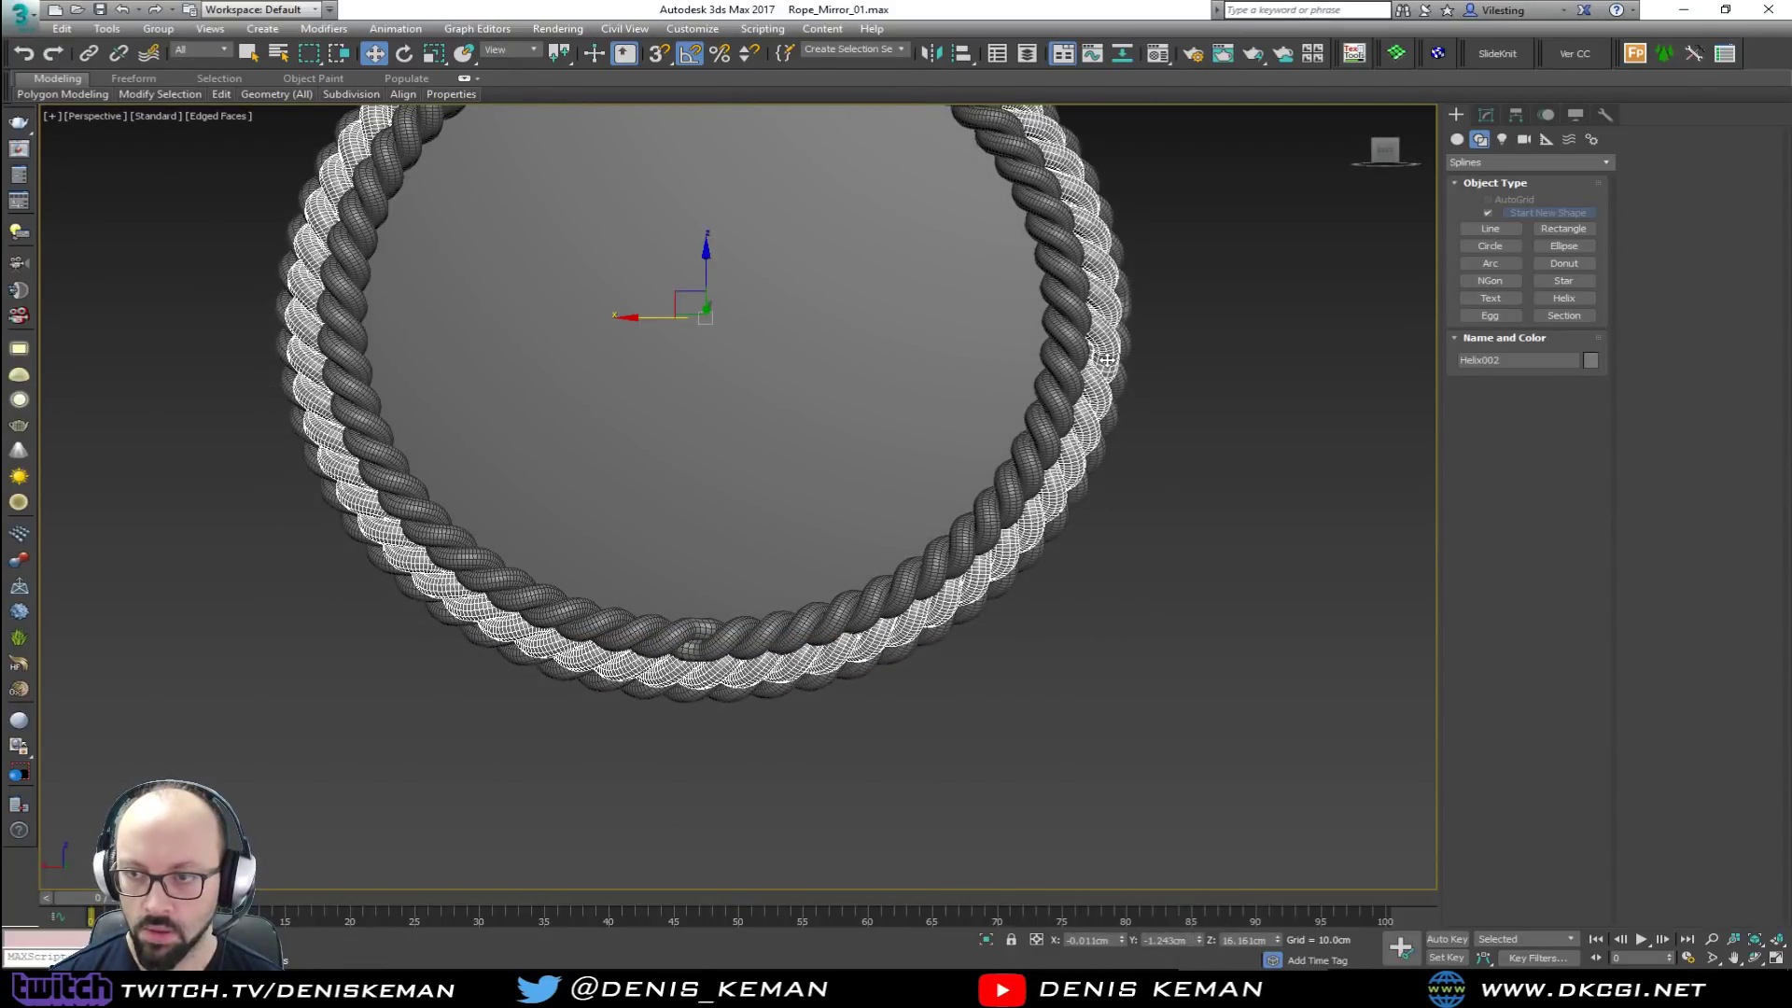
{"action": "left_click", "coordinate": [1128, 379], "text": "ctrl"}
{"action": "key", "text": "e"}
{"action": "mouse_move", "coordinate": [767, 290]}
{"action": "left_mouse_down"}
{"action": "mouse_move", "coordinate": [703, 793]}
{"action": "mouse_move", "coordinate": [751, 267]}
{"action": "mouse_move", "coordinate": [688, 592]}
{"action": "mouse_move", "coordinate": [688, 392]}
{"action": "mouse_move", "coordinate": [709, 532]}
{"action": "mouse_move", "coordinate": [735, 291]}
{"action": "left_mouse_up"}
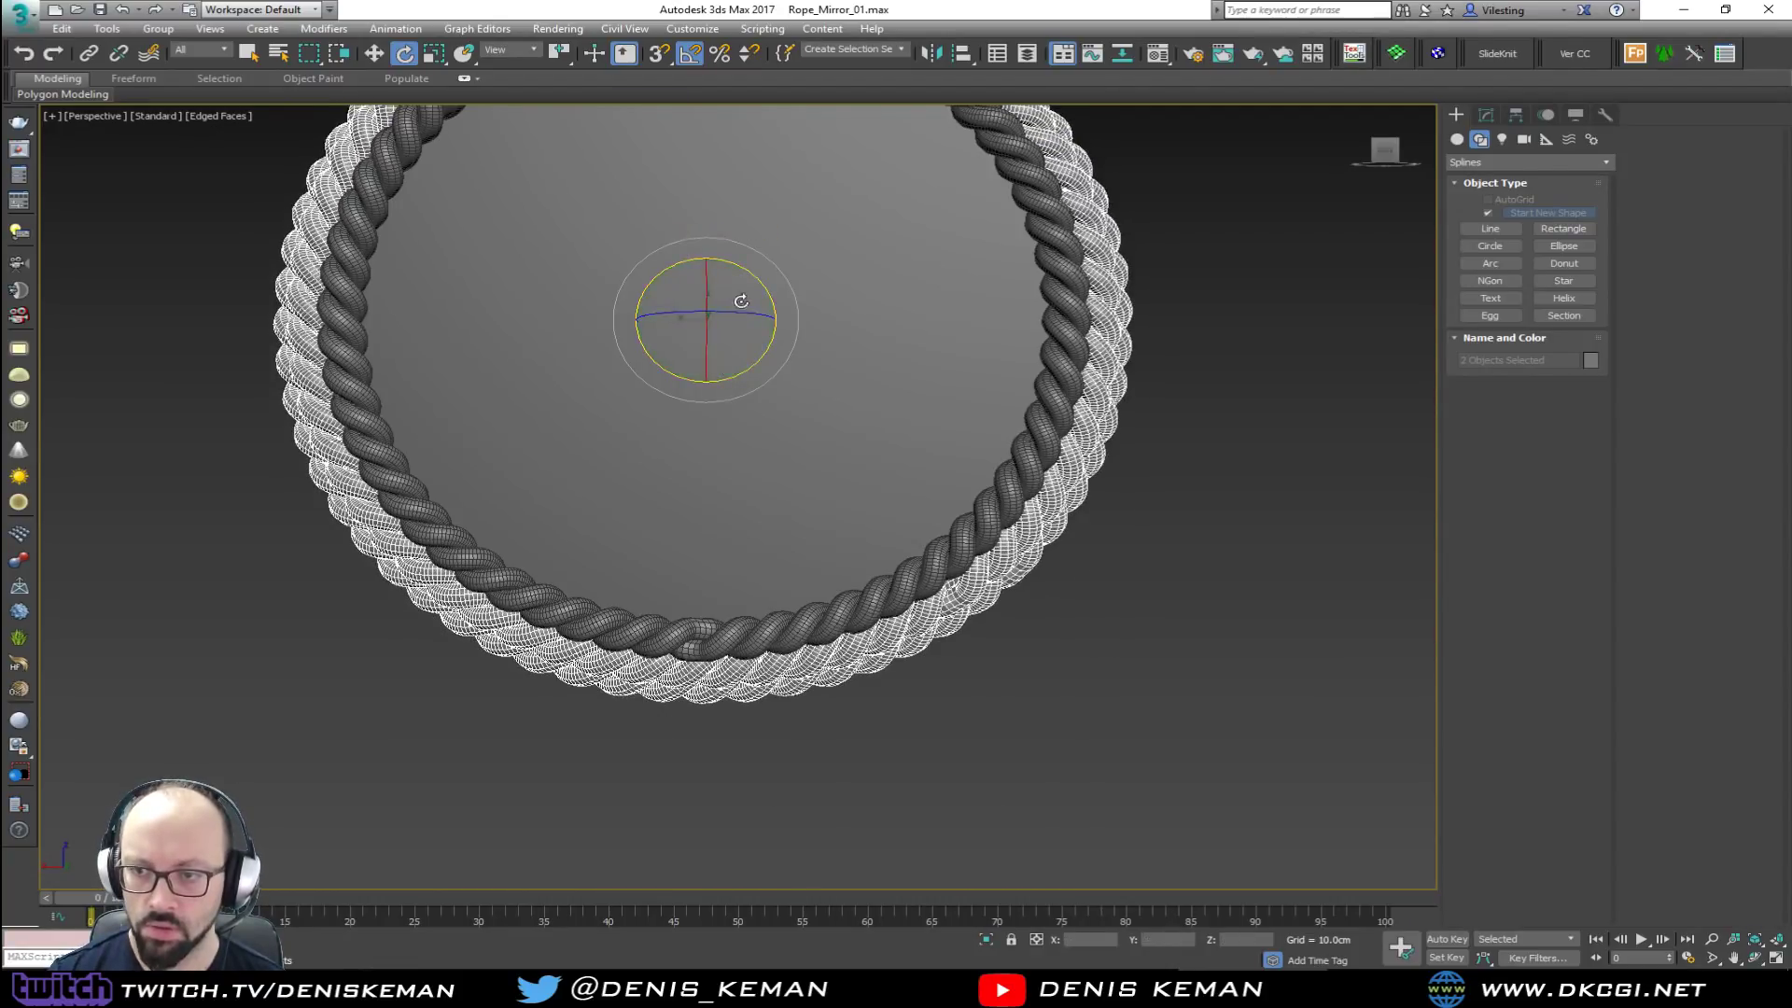
{"action": "left_click_drag", "start_coordinate": [739, 376], "coordinate": [910, 309]}
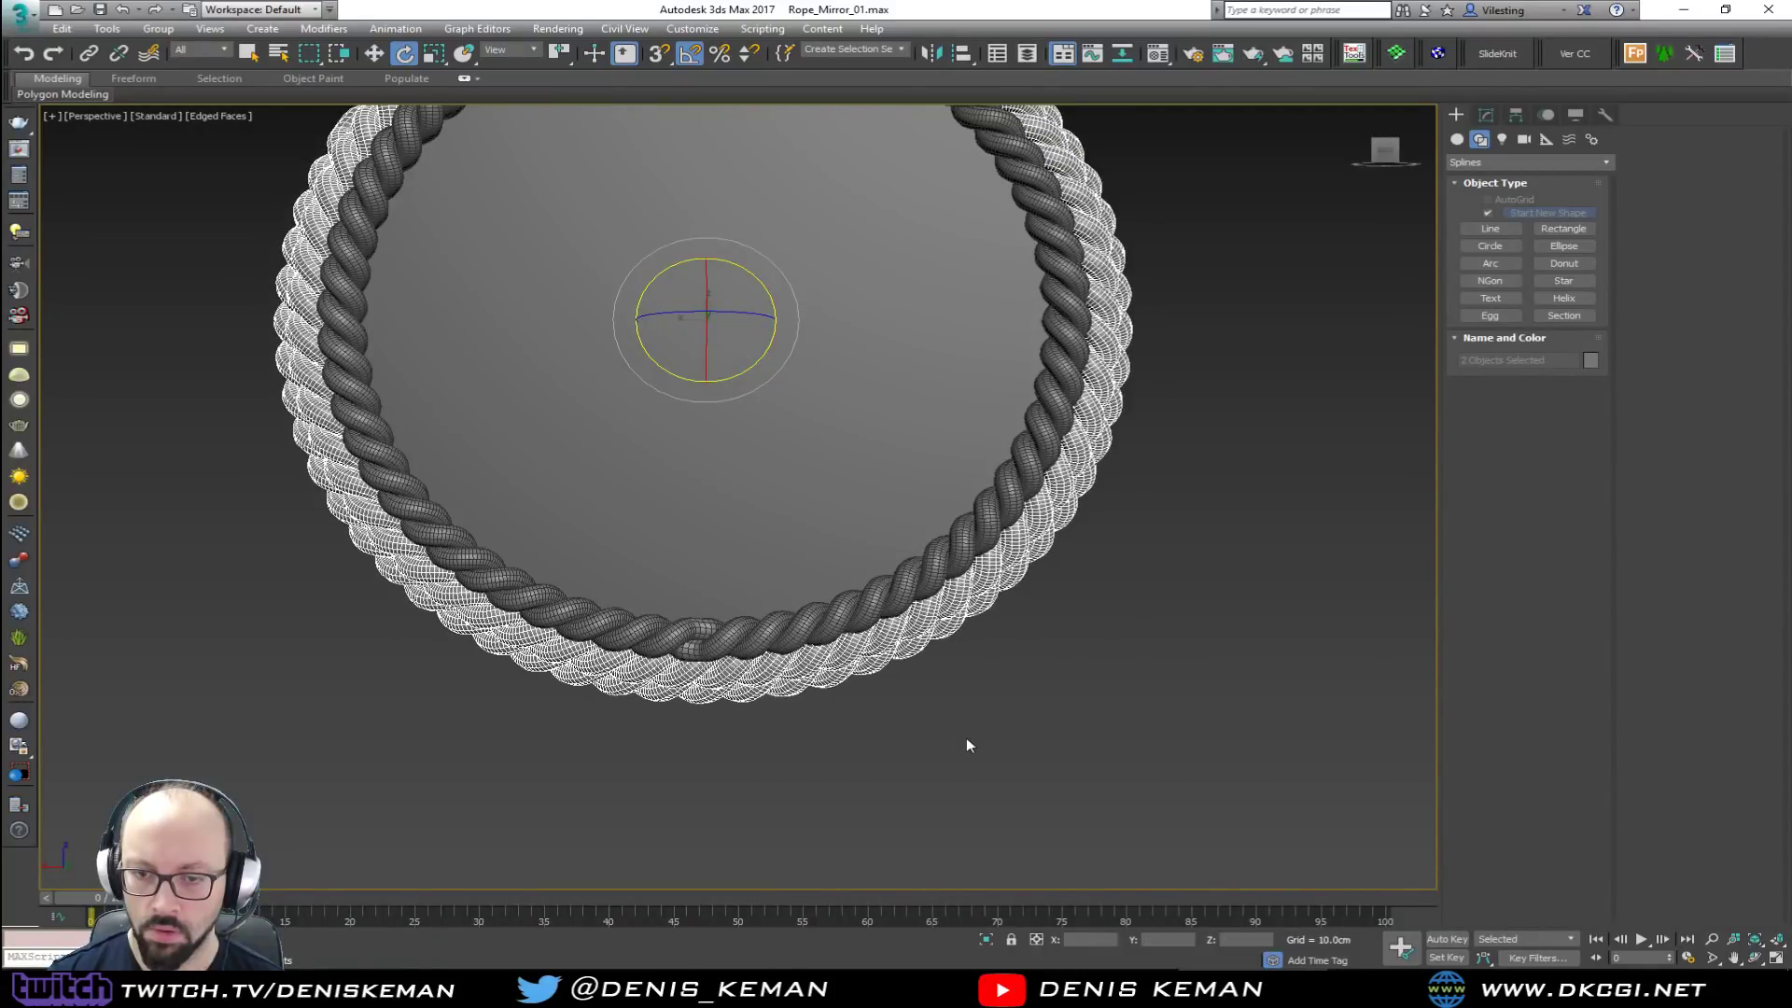
{"action": "left_click", "coordinate": [966, 740]}
Step: Rotate the middle rope ring to -85 degrees on Y so its seam sits at the bottom beside the inner ring's seam
{"action": "middle_click_drag", "start_coordinate": [821, 495], "coordinate": [886, 706], "text": "alt"}
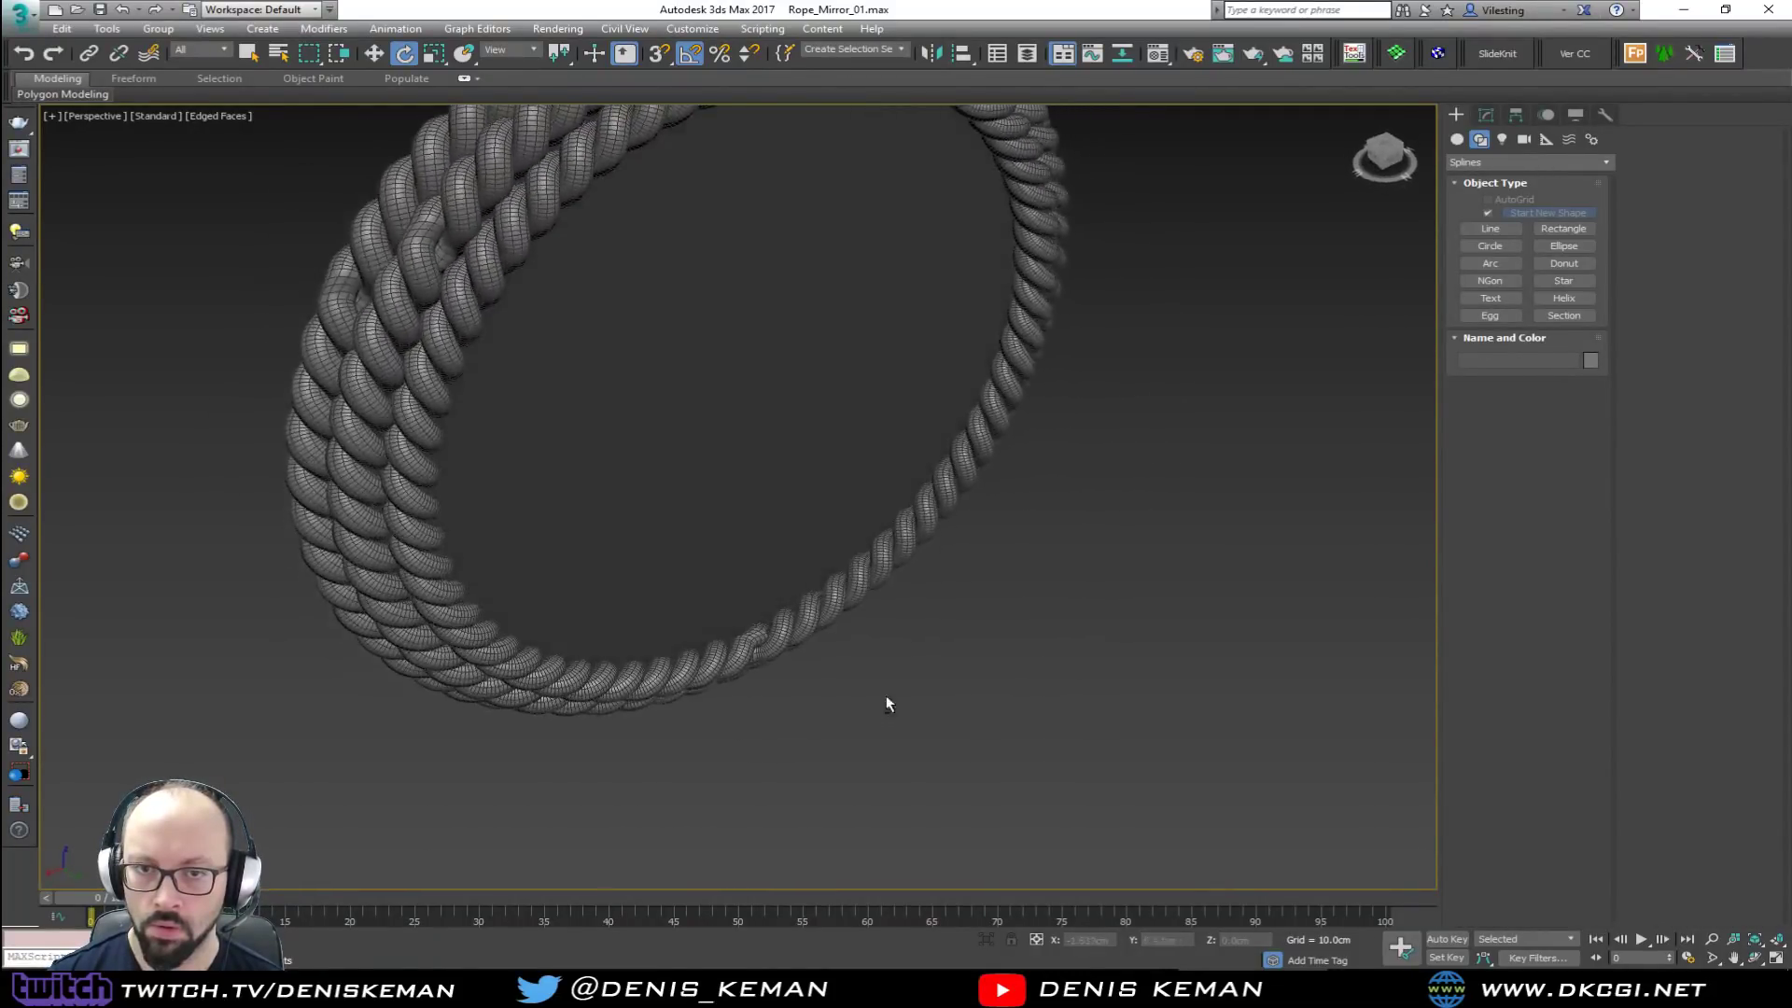
{"action": "left_click", "coordinate": [431, 271]}
{"action": "left_click_drag", "start_coordinate": [698, 368], "coordinate": [689, 471]}
{"action": "middle_click_drag", "start_coordinate": [688, 488], "coordinate": [648, 376], "text": "alt"}
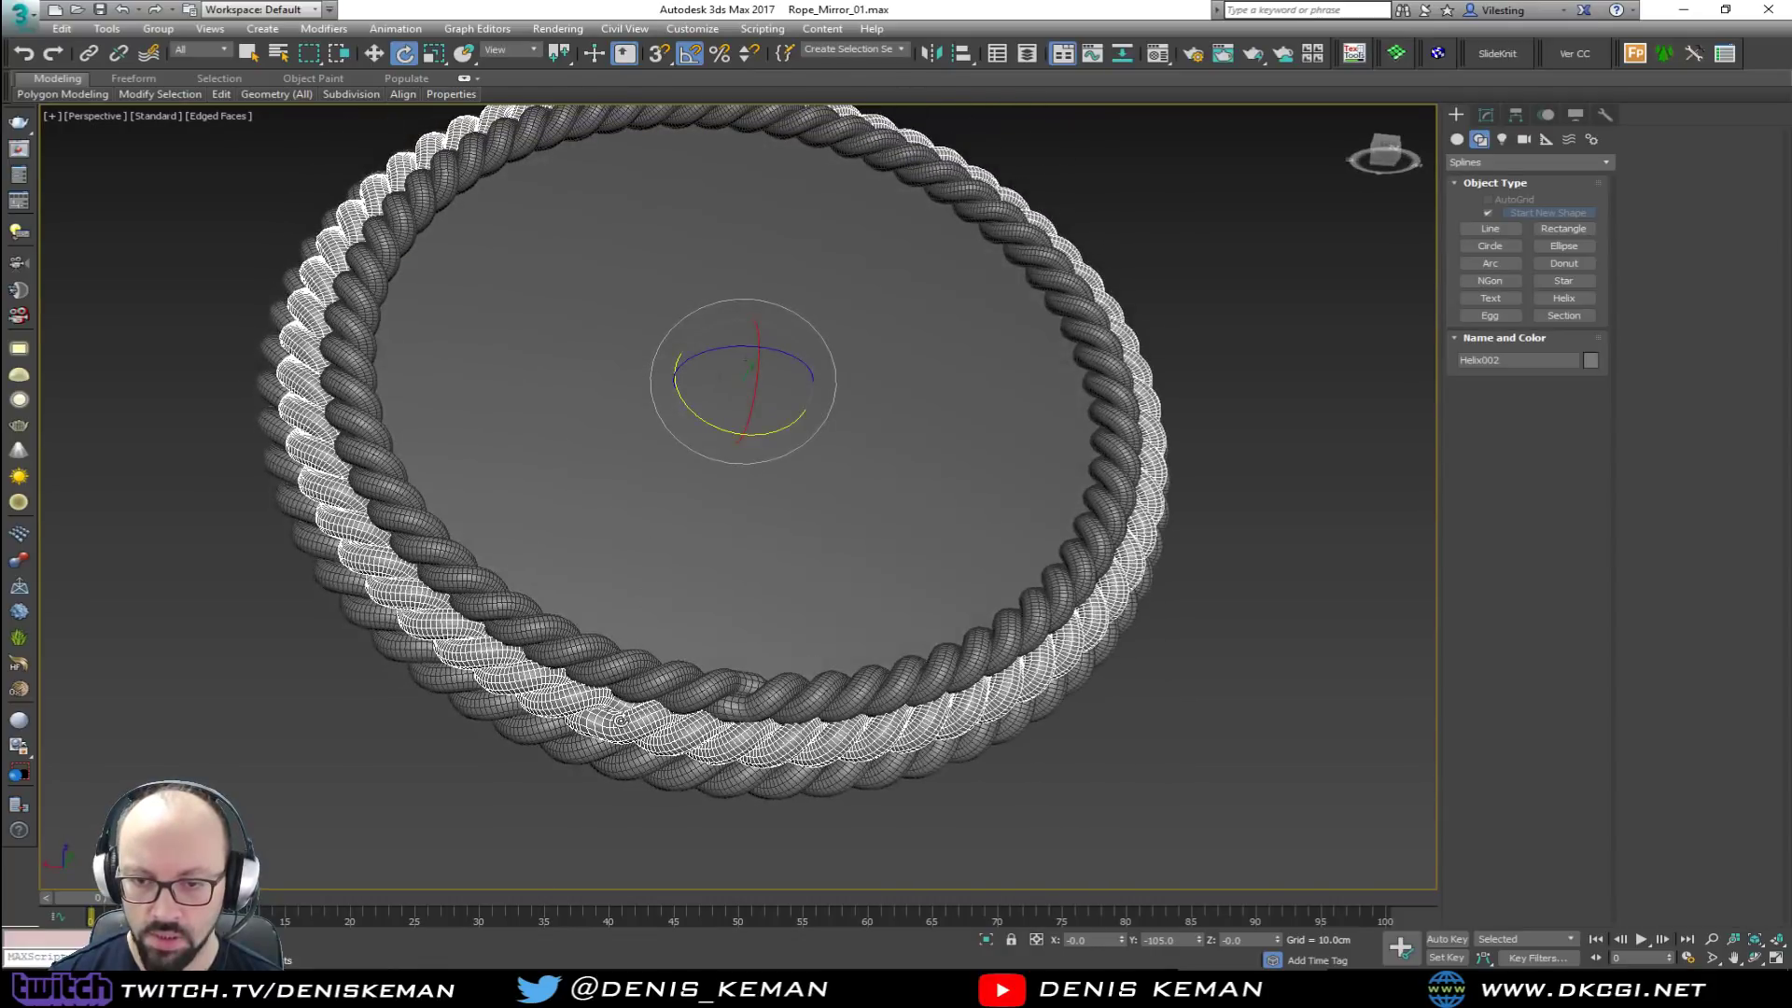
{"action": "left_click_drag", "start_coordinate": [702, 408], "coordinate": [699, 430]}
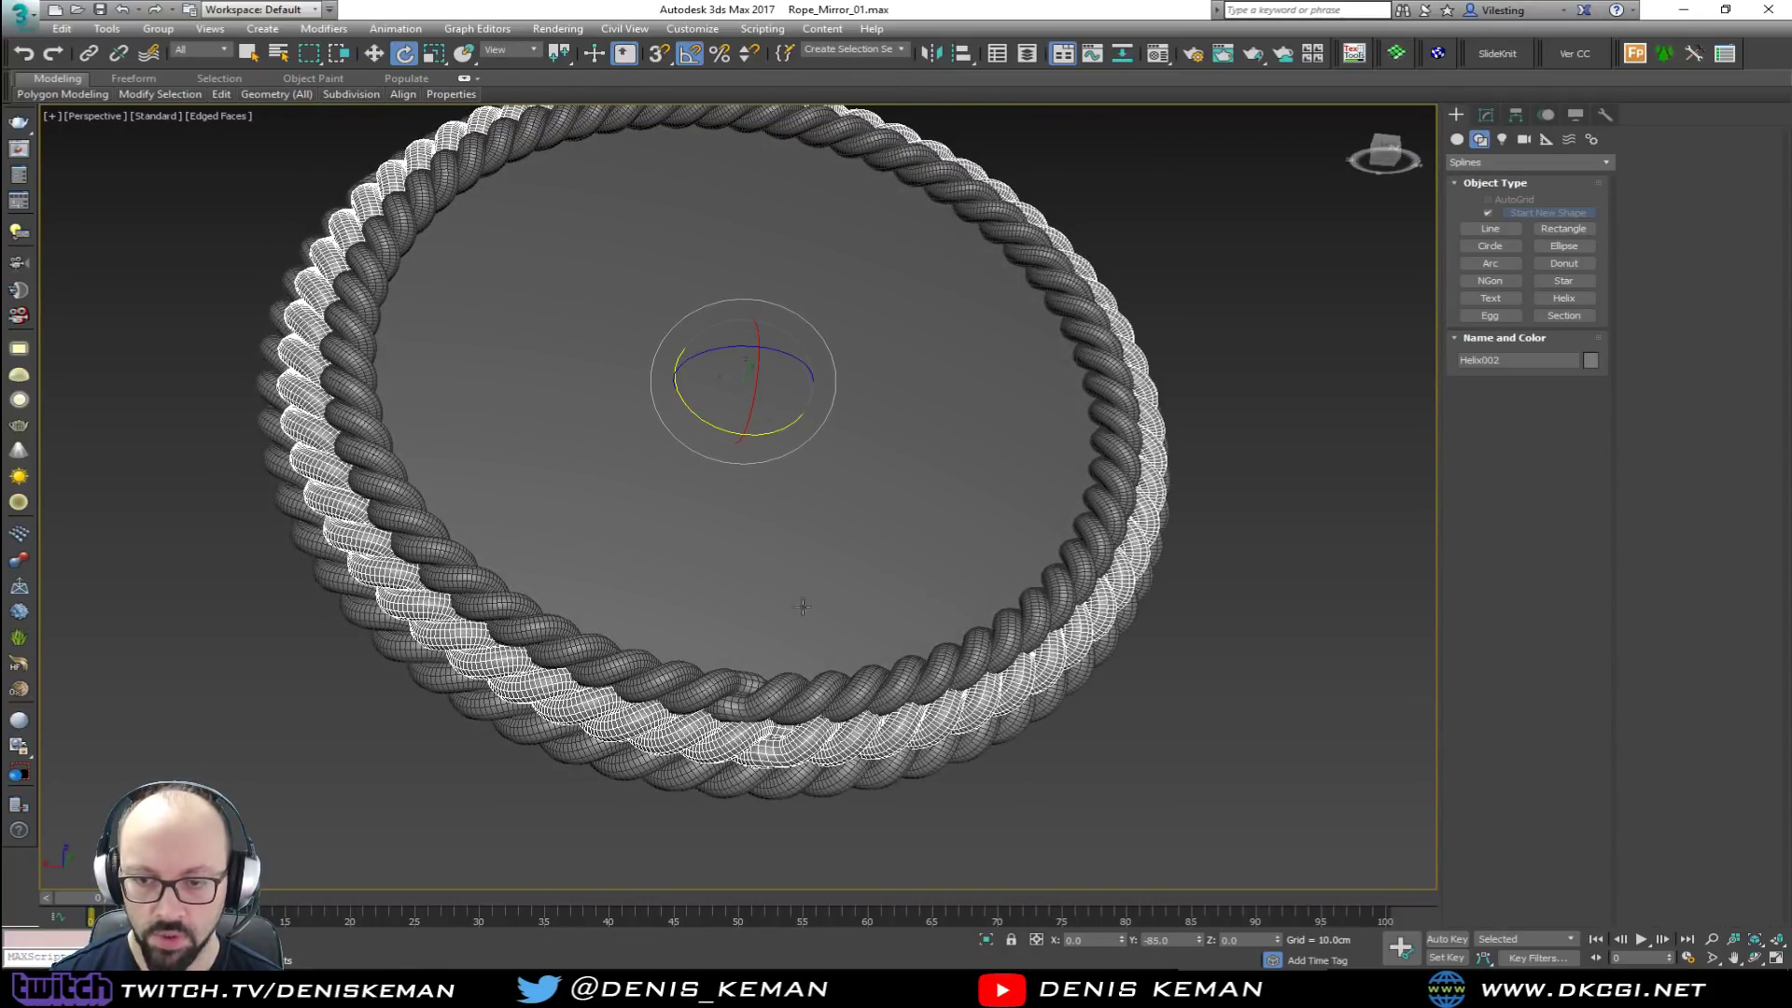
{"action": "left_click", "coordinate": [917, 831]}
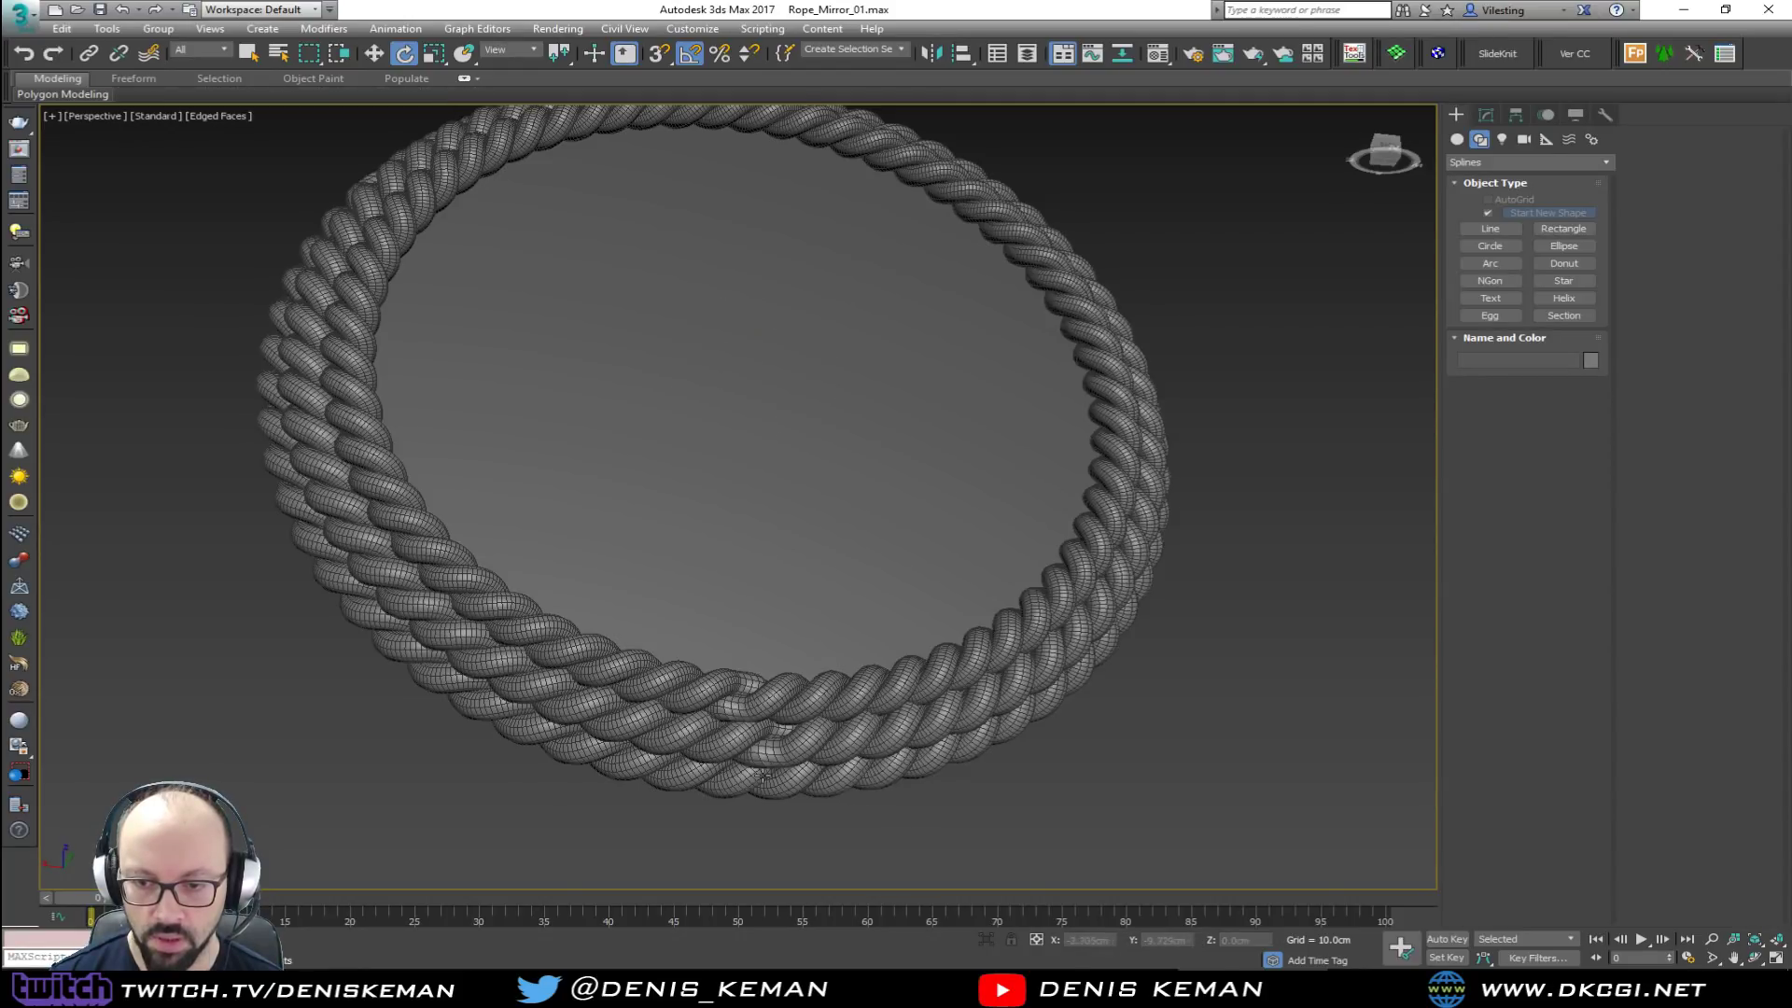
Step: Rotate the outer rope ring about the mirror's axis to bring its seam to the bottom near the other two
{"action": "left_click", "coordinate": [766, 774]}
{"action": "middle_click_drag", "start_coordinate": [573, 409], "coordinate": [632, 483], "text": "alt"}
{"action": "left_click_drag", "start_coordinate": [684, 384], "coordinate": [670, 453]}
{"action": "middle_click_drag", "start_coordinate": [670, 454], "coordinate": [663, 455], "text": "alt"}
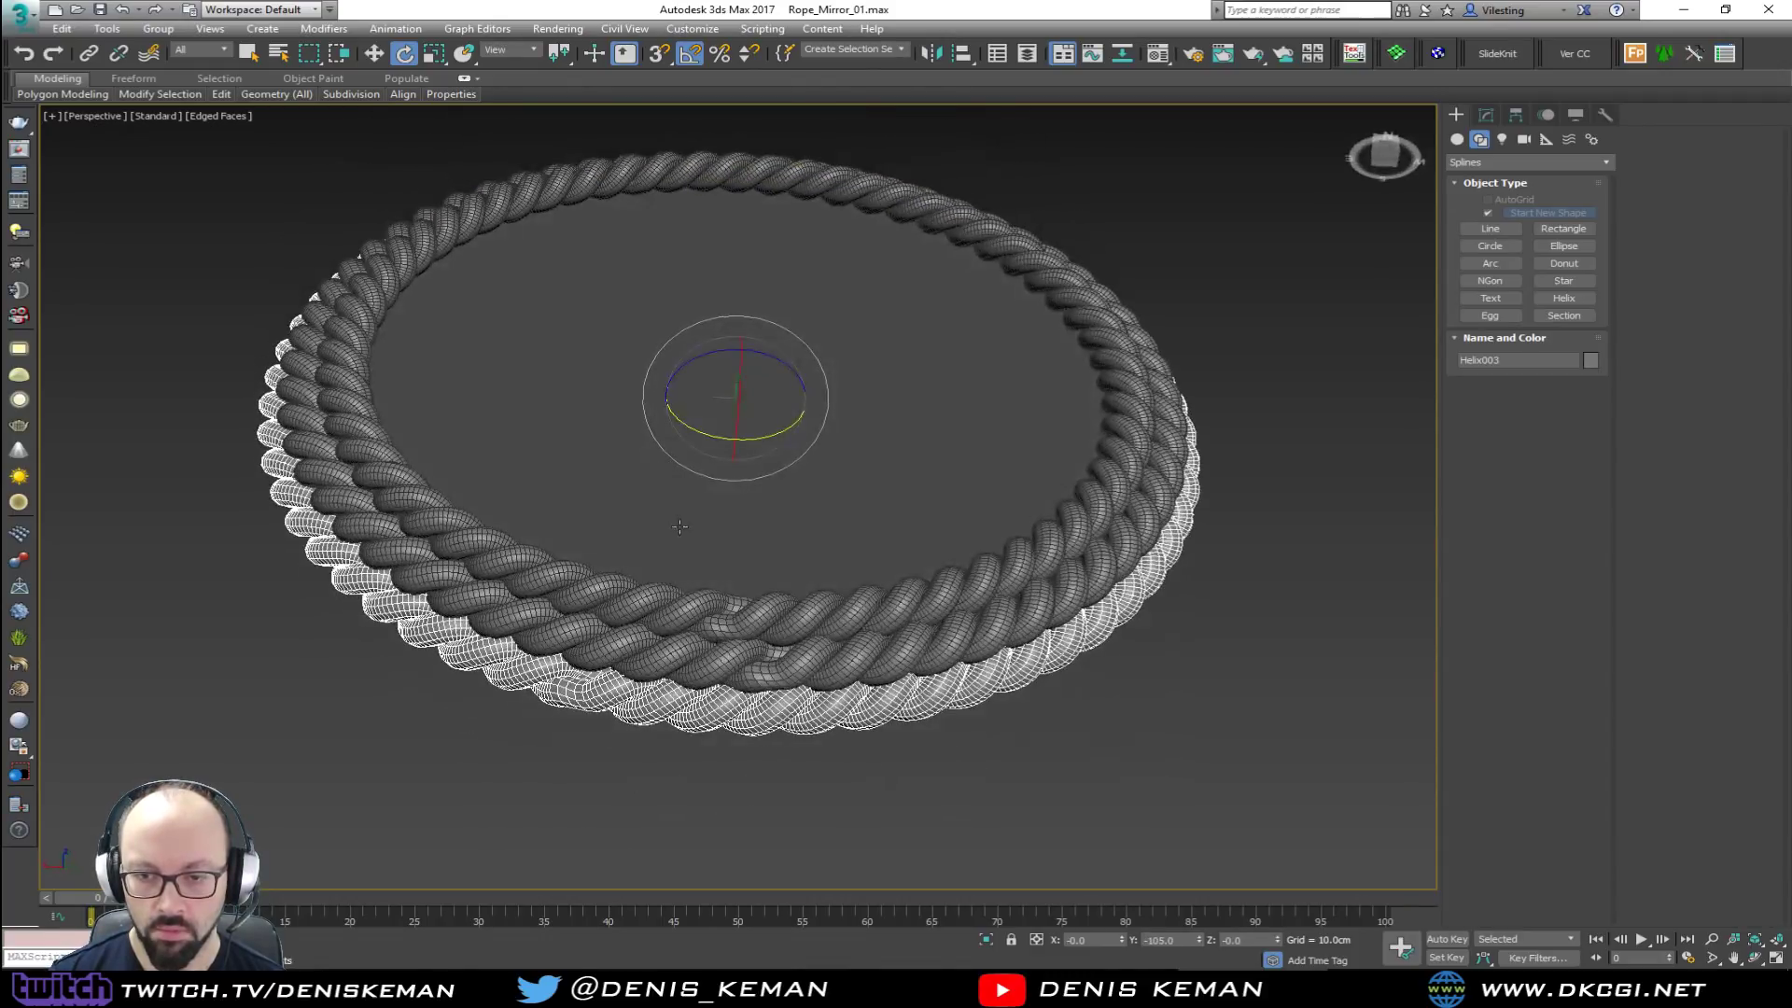
{"action": "left_click_drag", "start_coordinate": [688, 427], "coordinate": [696, 431]}
{"action": "left_click", "coordinate": [738, 494]}
Step: Turn off edged faces and compare the whole mirror with the Bathroom_01 reference photo
{"action": "middle_click_drag", "start_coordinate": [729, 616], "coordinate": [700, 533], "text": "alt"}
{"action": "key", "text": "F4"}
{"action": "scroll", "coordinate": [700, 523], "scroll_direction": "down", "scroll_amount": 3}
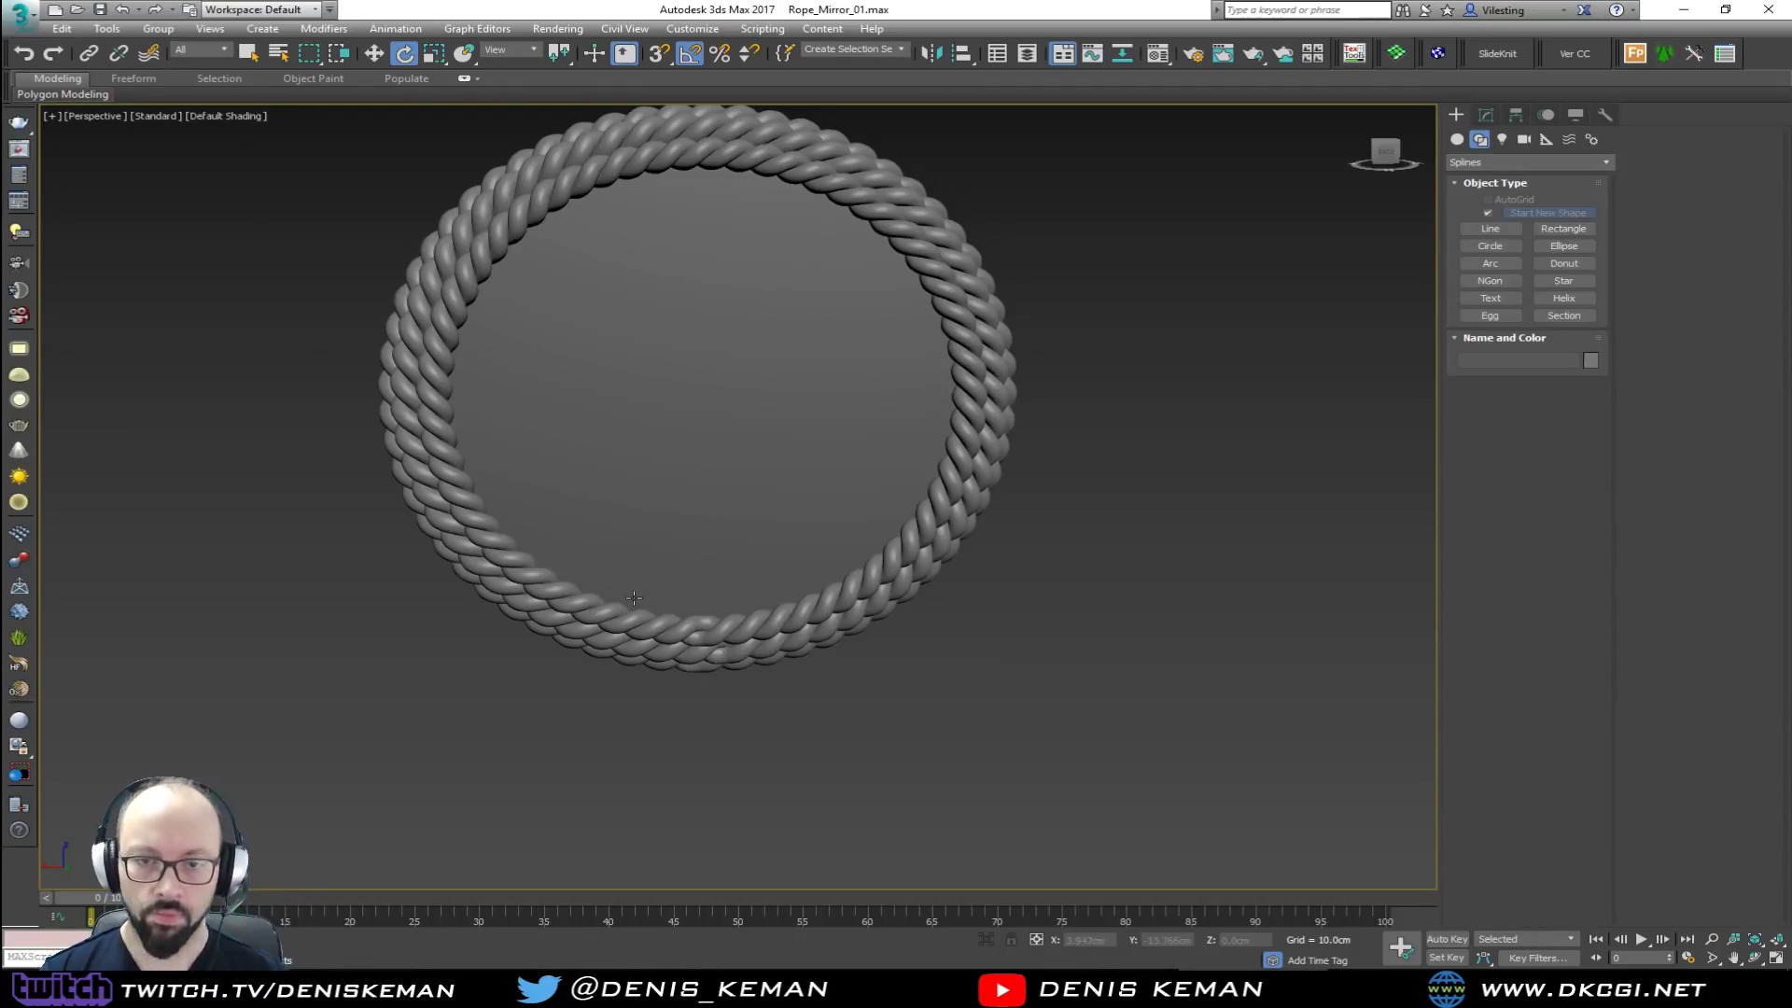
{"action": "scroll", "coordinate": [669, 560], "scroll_direction": "down", "scroll_amount": 5}
{"action": "mouse_move", "coordinate": [717, 625]}
{"action": "middle_mouse_down", "text": "alt"}
{"action": "mouse_move", "coordinate": [761, 611]}
{"action": "mouse_move", "coordinate": [736, 616]}
{"action": "middle_mouse_up", "text": "alt"}
{"action": "left_click_drag", "start_coordinate": [0, 192], "coordinate": [905, 54]}
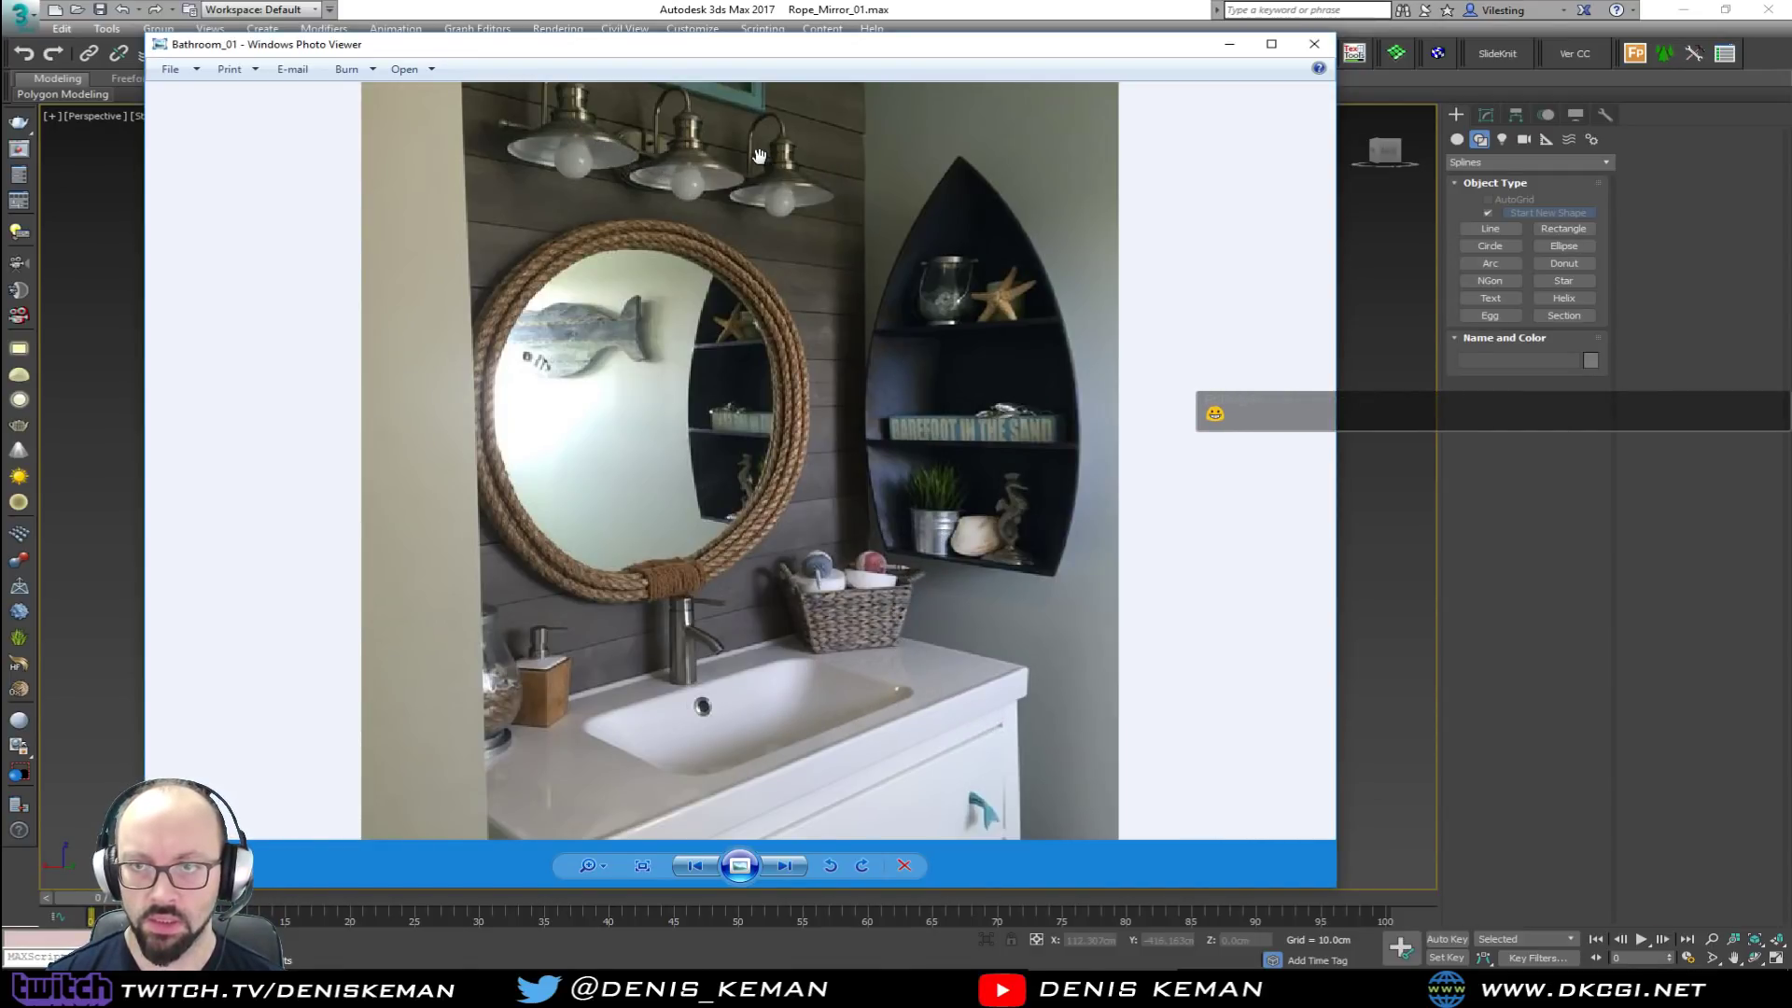
{"action": "left_click_drag", "start_coordinate": [780, 49], "coordinate": [0, 84]}
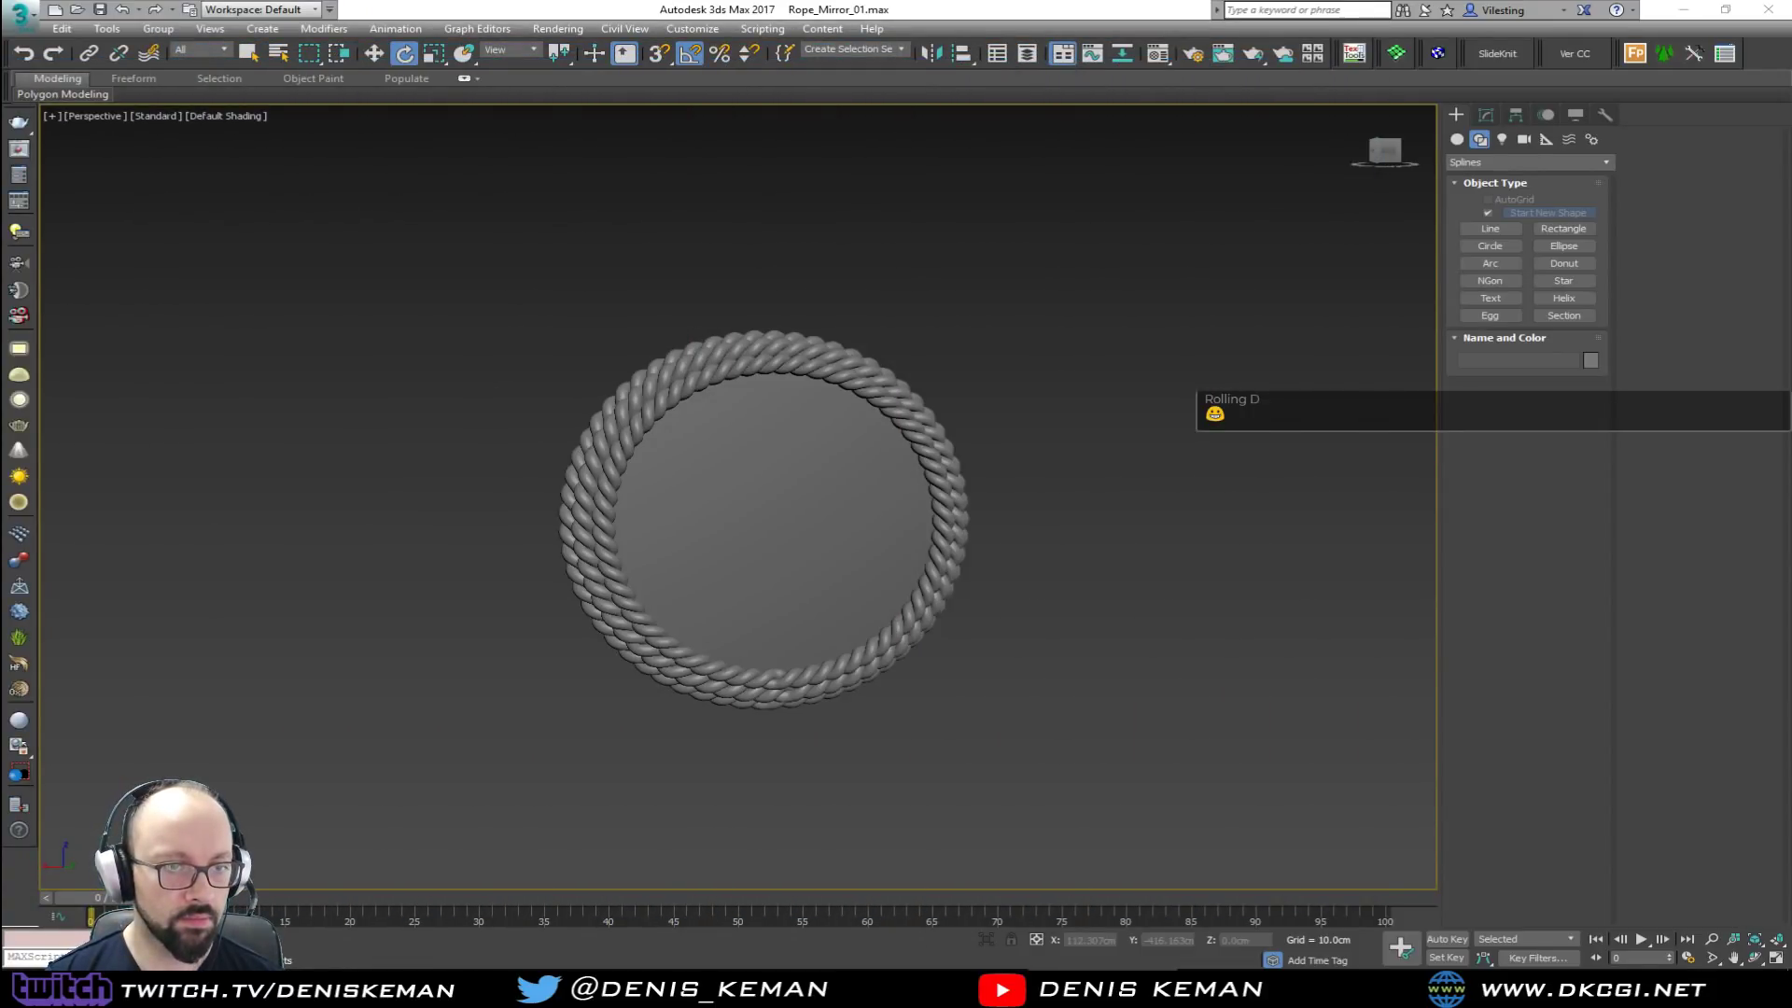
{"action": "middle_click_drag", "start_coordinate": [598, 503], "coordinate": [581, 513], "text": "alt"}
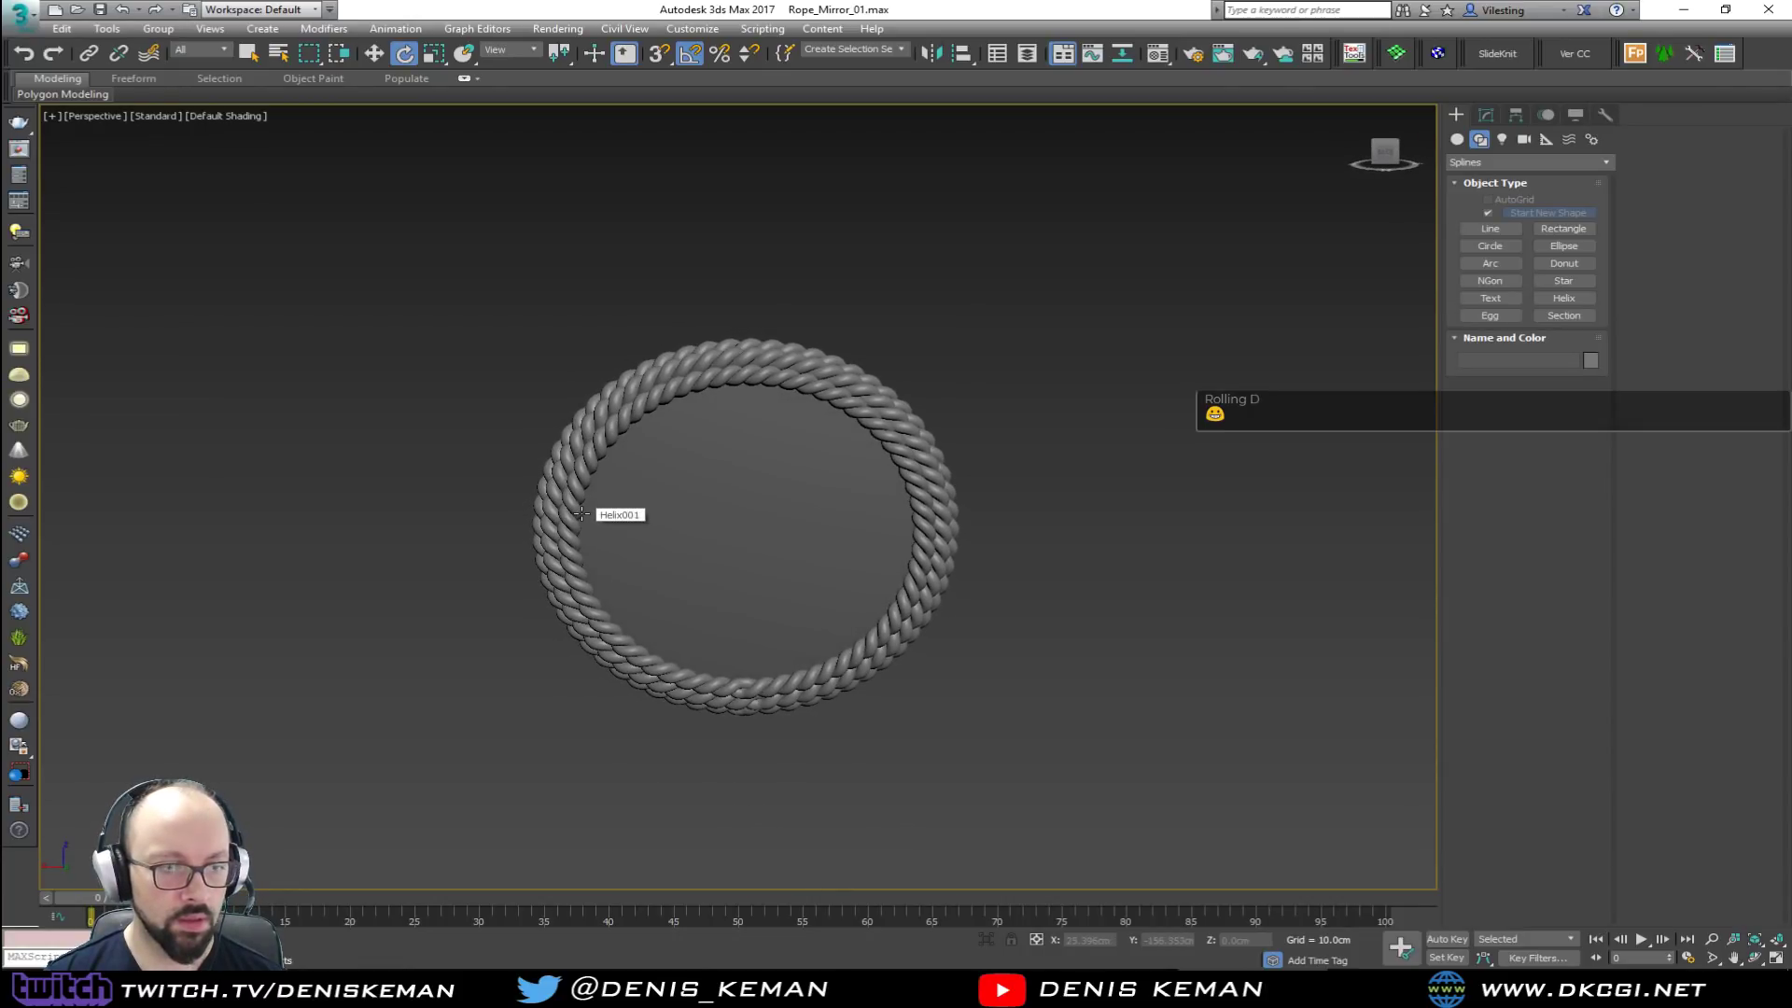
Step: Create a box in the Top view in front of the mirror, about 27.5 cm long, 100.7 cm wide and 4.6 cm high
{"action": "key", "text": "alt+w"}
{"action": "middle_click", "coordinate": [490, 347]}
{"action": "key", "text": "alt+w"}
{"action": "middle_click_drag", "start_coordinate": [538, 526], "coordinate": [574, 394]}
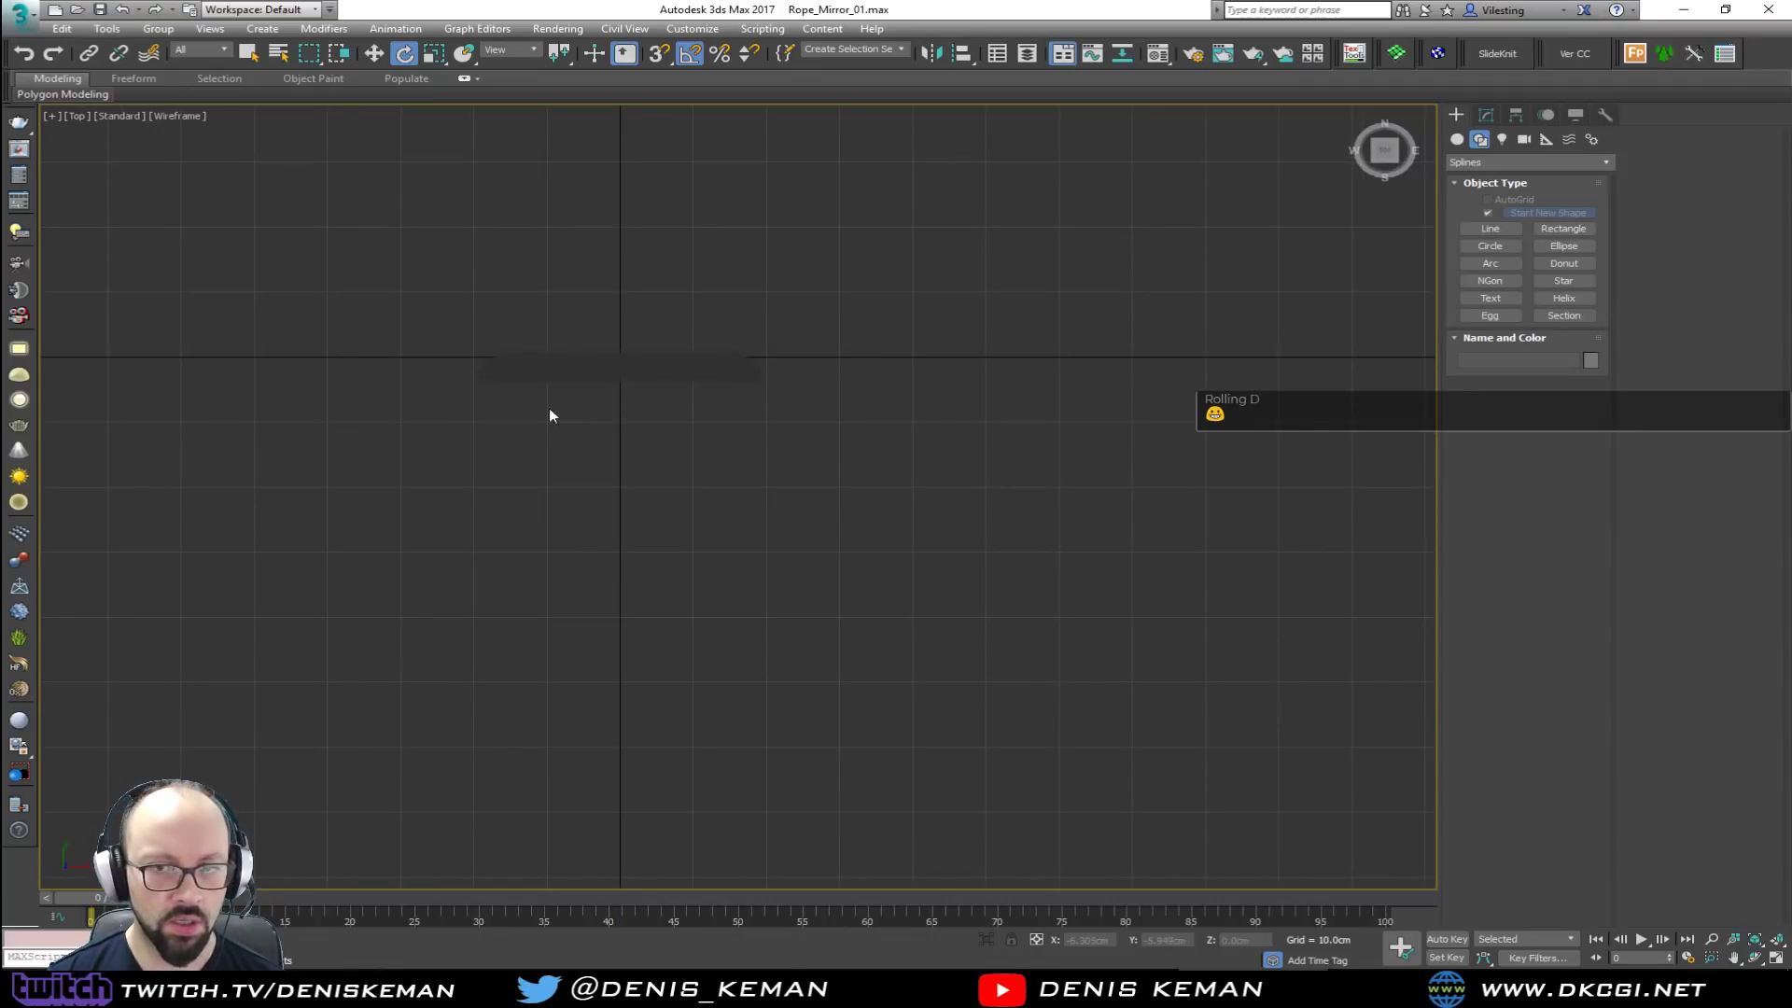
{"action": "right_click", "coordinate": [502, 459]}
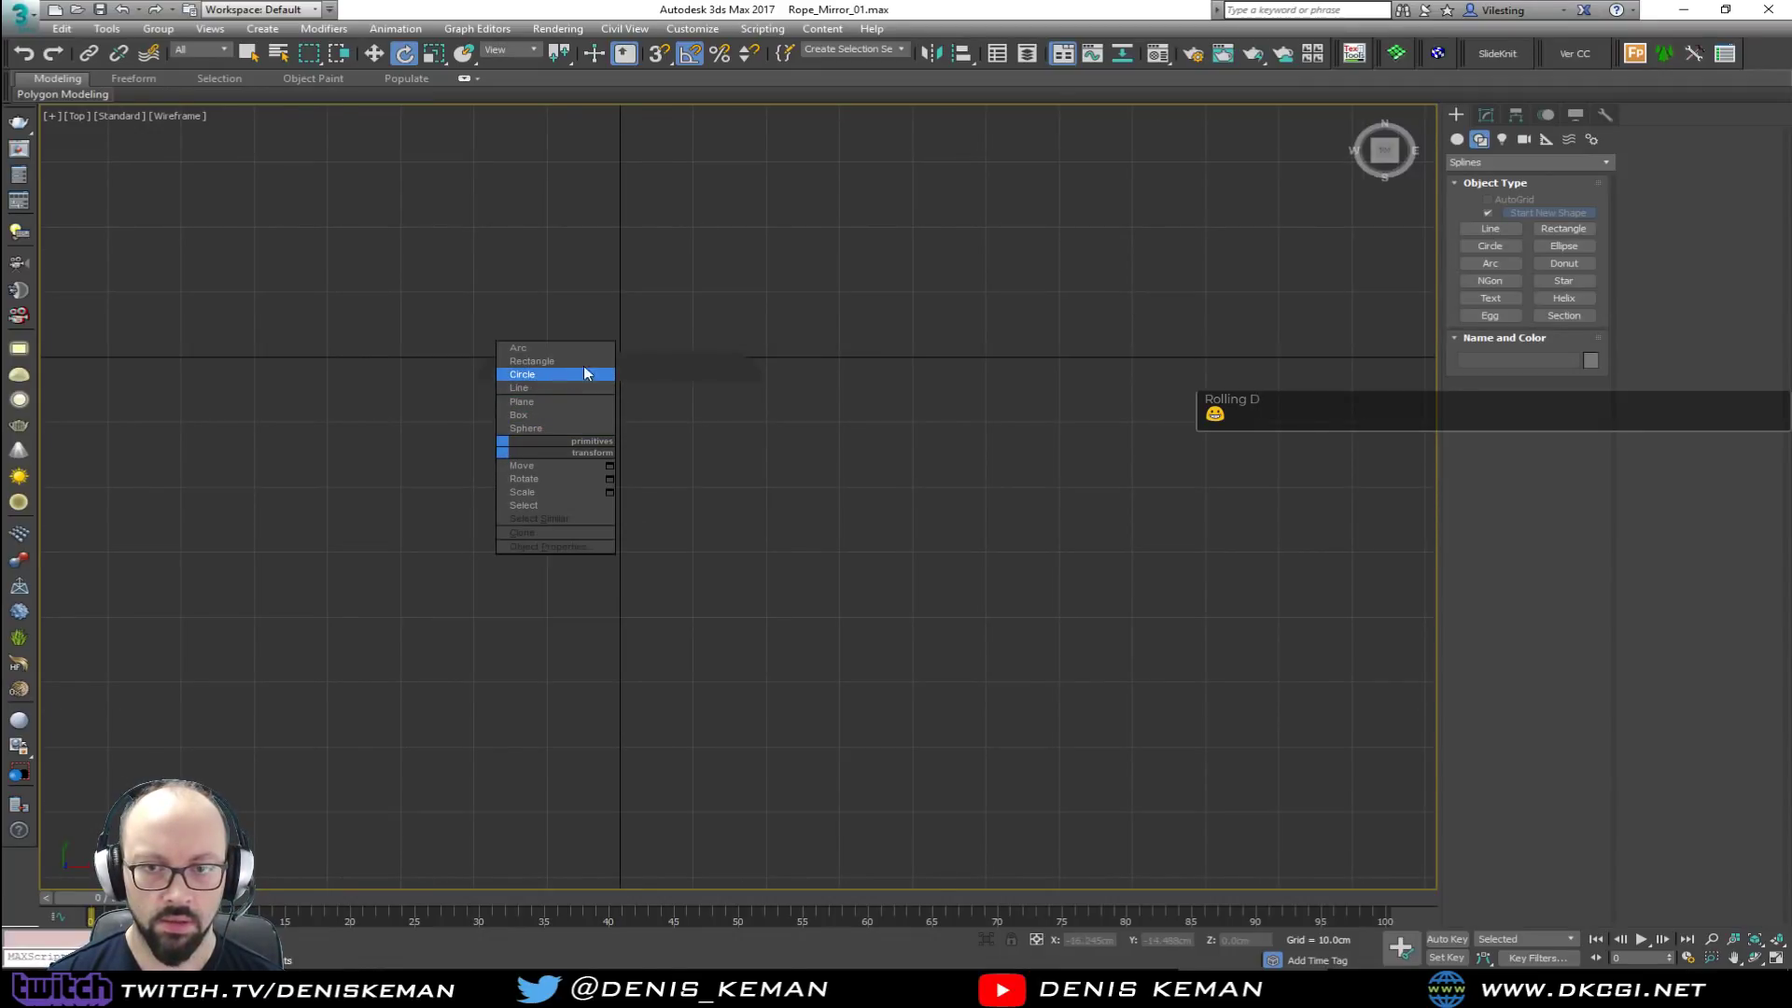
{"action": "left_click", "coordinate": [1453, 113]}
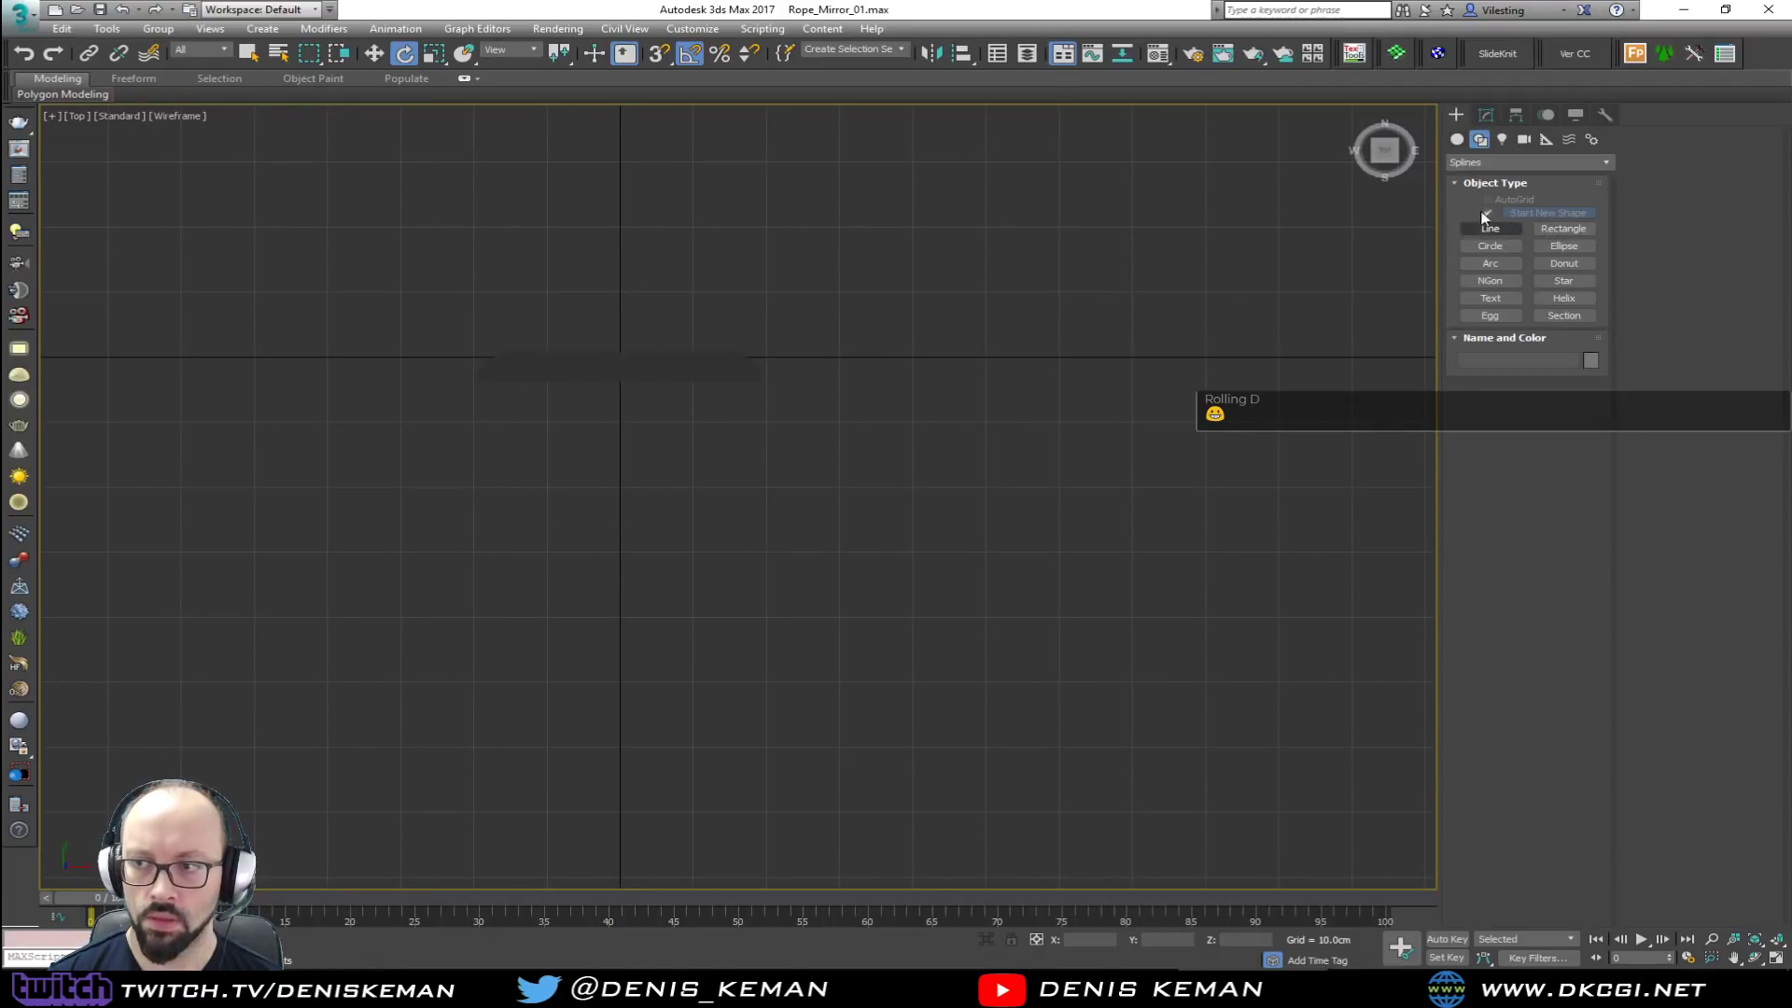
{"action": "left_click", "coordinate": [1457, 139]}
{"action": "left_click", "coordinate": [1491, 216]}
{"action": "left_click_drag", "start_coordinate": [271, 393], "coordinate": [1008, 572]}
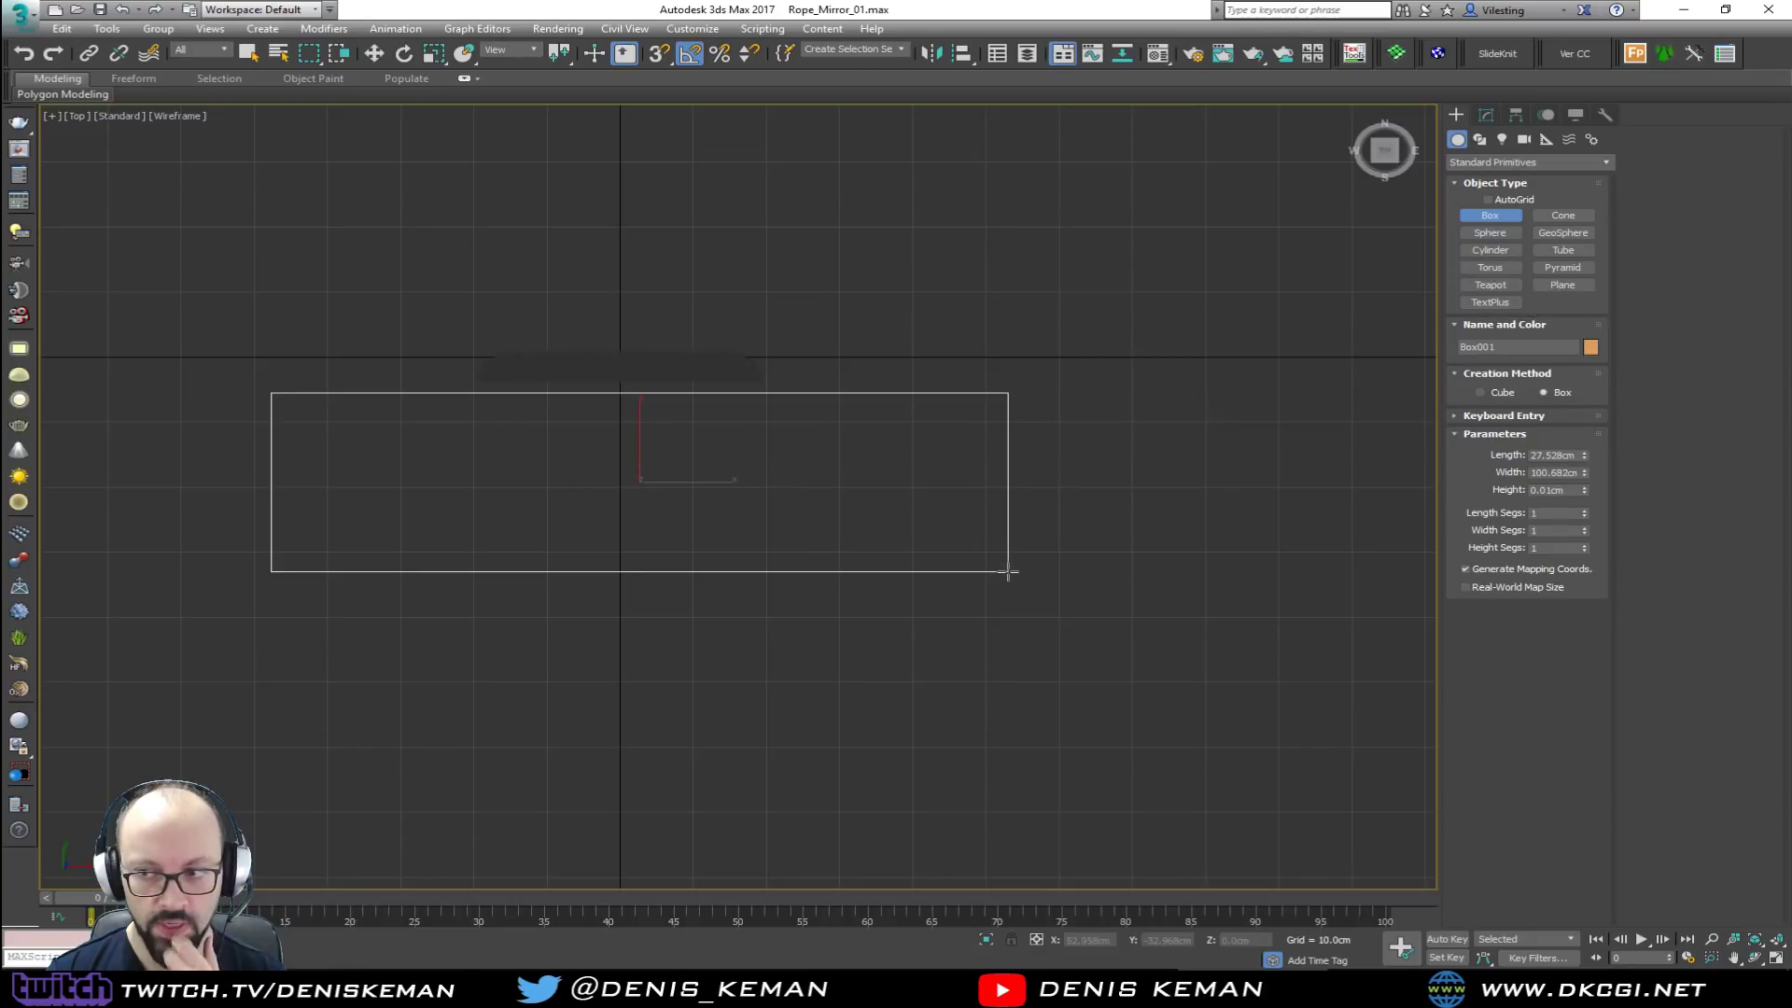
{"action": "left_click", "coordinate": [1005, 542]}
Step: Set the box's length to 40 cm, width to 100 cm and height to 70 cm
{"action": "left_click", "coordinate": [1533, 454]}
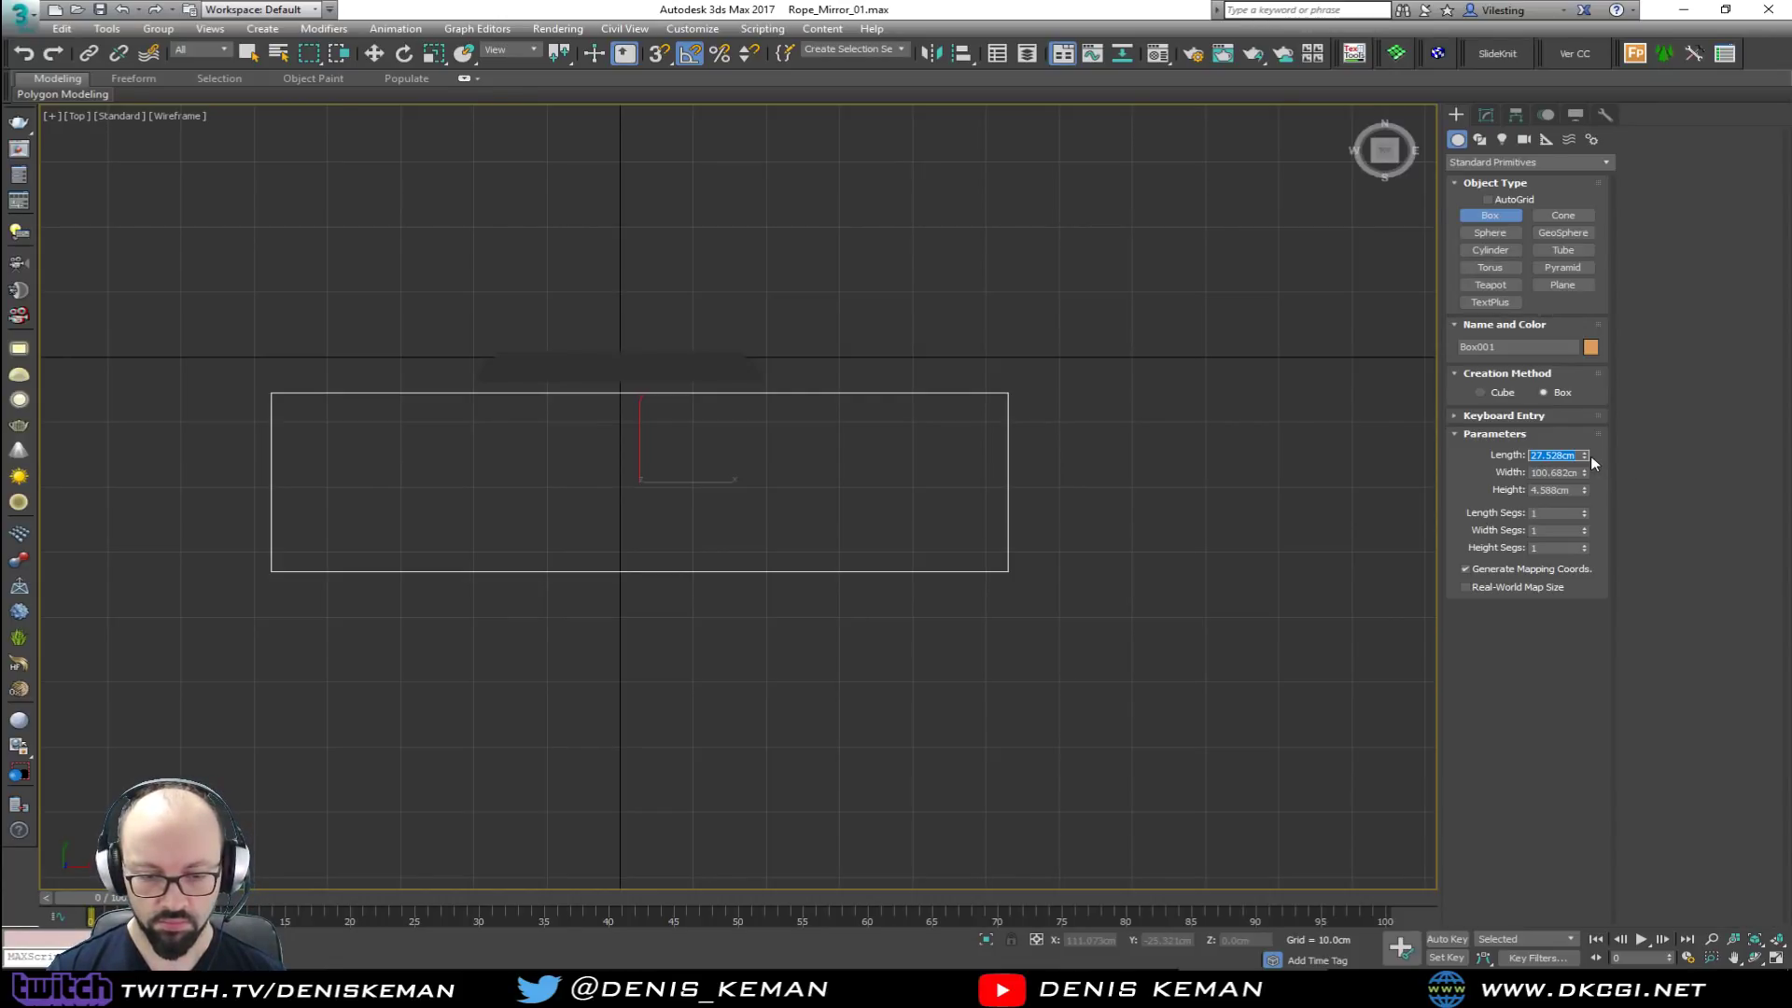
{"action": "type", "text": "40"}
{"action": "key", "text": "Return"}
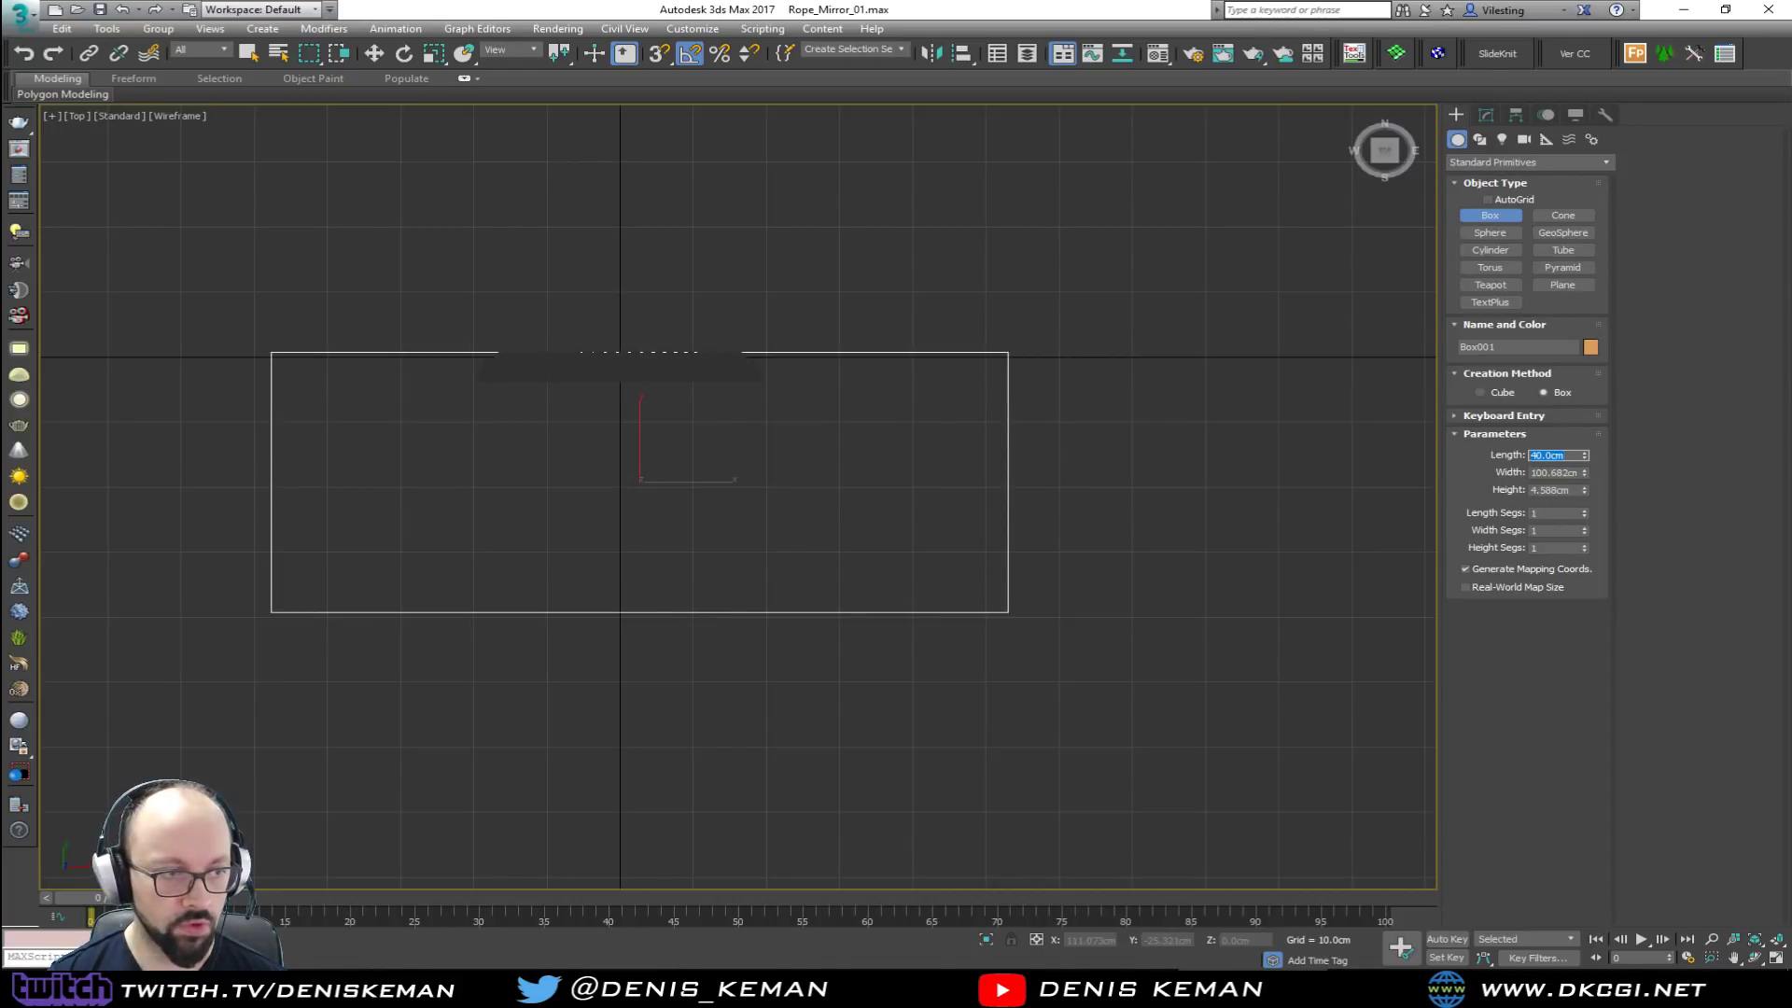
{"action": "left_click", "coordinate": [1565, 472]}
{"action": "type", "text": "100"}
{"action": "key", "text": "Return"}
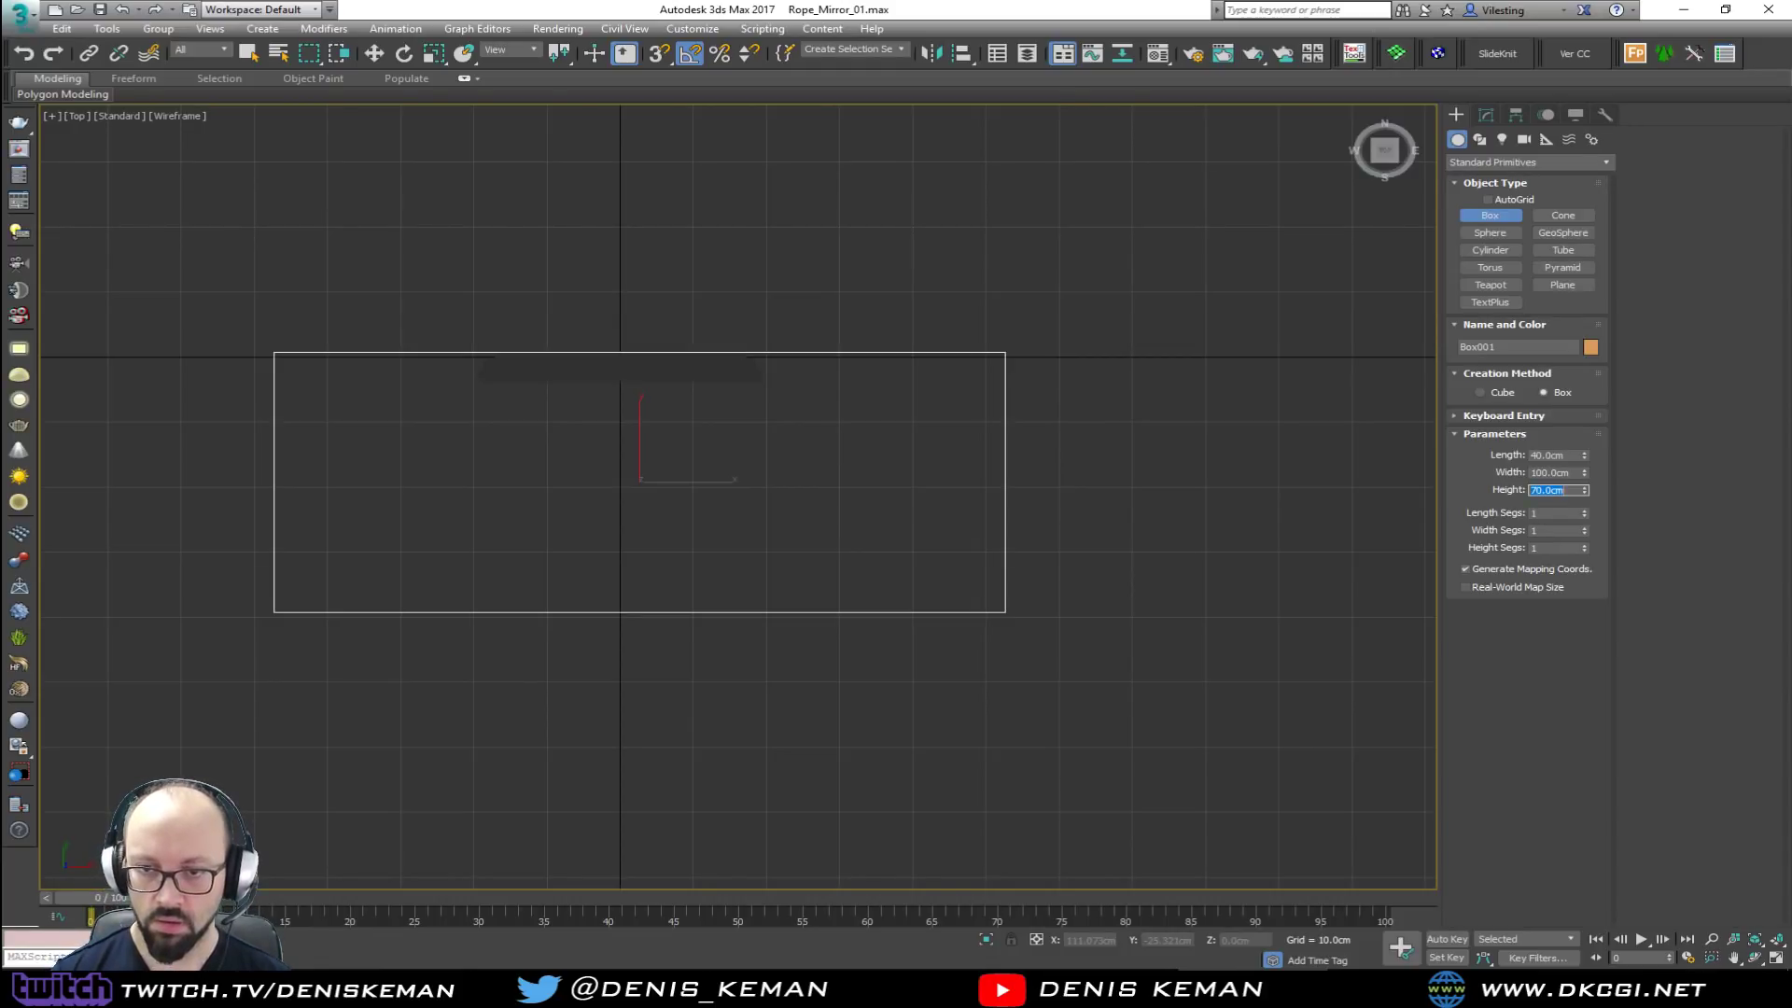
Step: Zero the box's X and Y position so it is centred on the world origin
{"action": "middle_click", "coordinate": [914, 448]}
{"action": "key", "text": "alt+w"}
{"action": "middle_click", "coordinate": [982, 655]}
{"action": "key", "text": "alt+w"}
{"action": "middle_click_drag", "start_coordinate": [982, 655], "coordinate": [852, 592], "text": "alt"}
{"action": "key", "text": "w"}
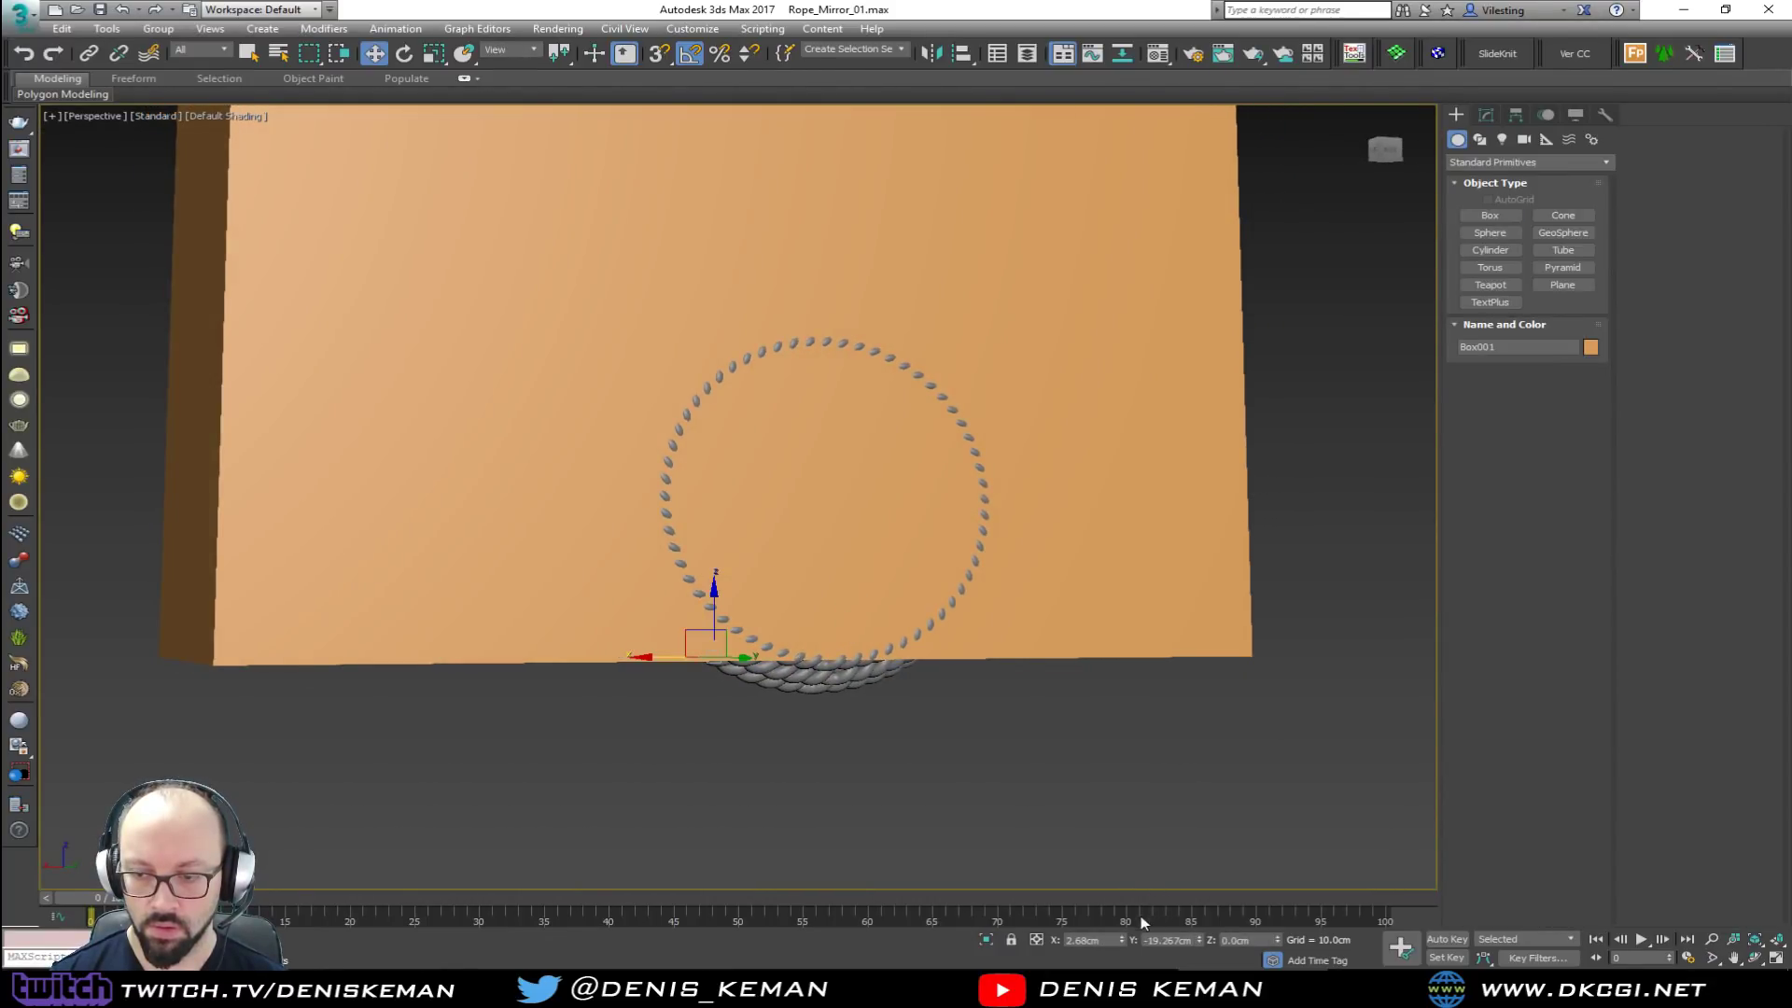
{"action": "right_click", "coordinate": [1122, 940]}
{"action": "right_click", "coordinate": [1202, 943]}
{"action": "left_click", "coordinate": [1050, 738]}
Step: Select all parts of the rope mirror without the box and raise them along Z until the mirror hangs above the box
{"action": "key", "text": "F3"}
{"action": "left_click_drag", "start_coordinate": [562, 297], "coordinate": [560, 297]}
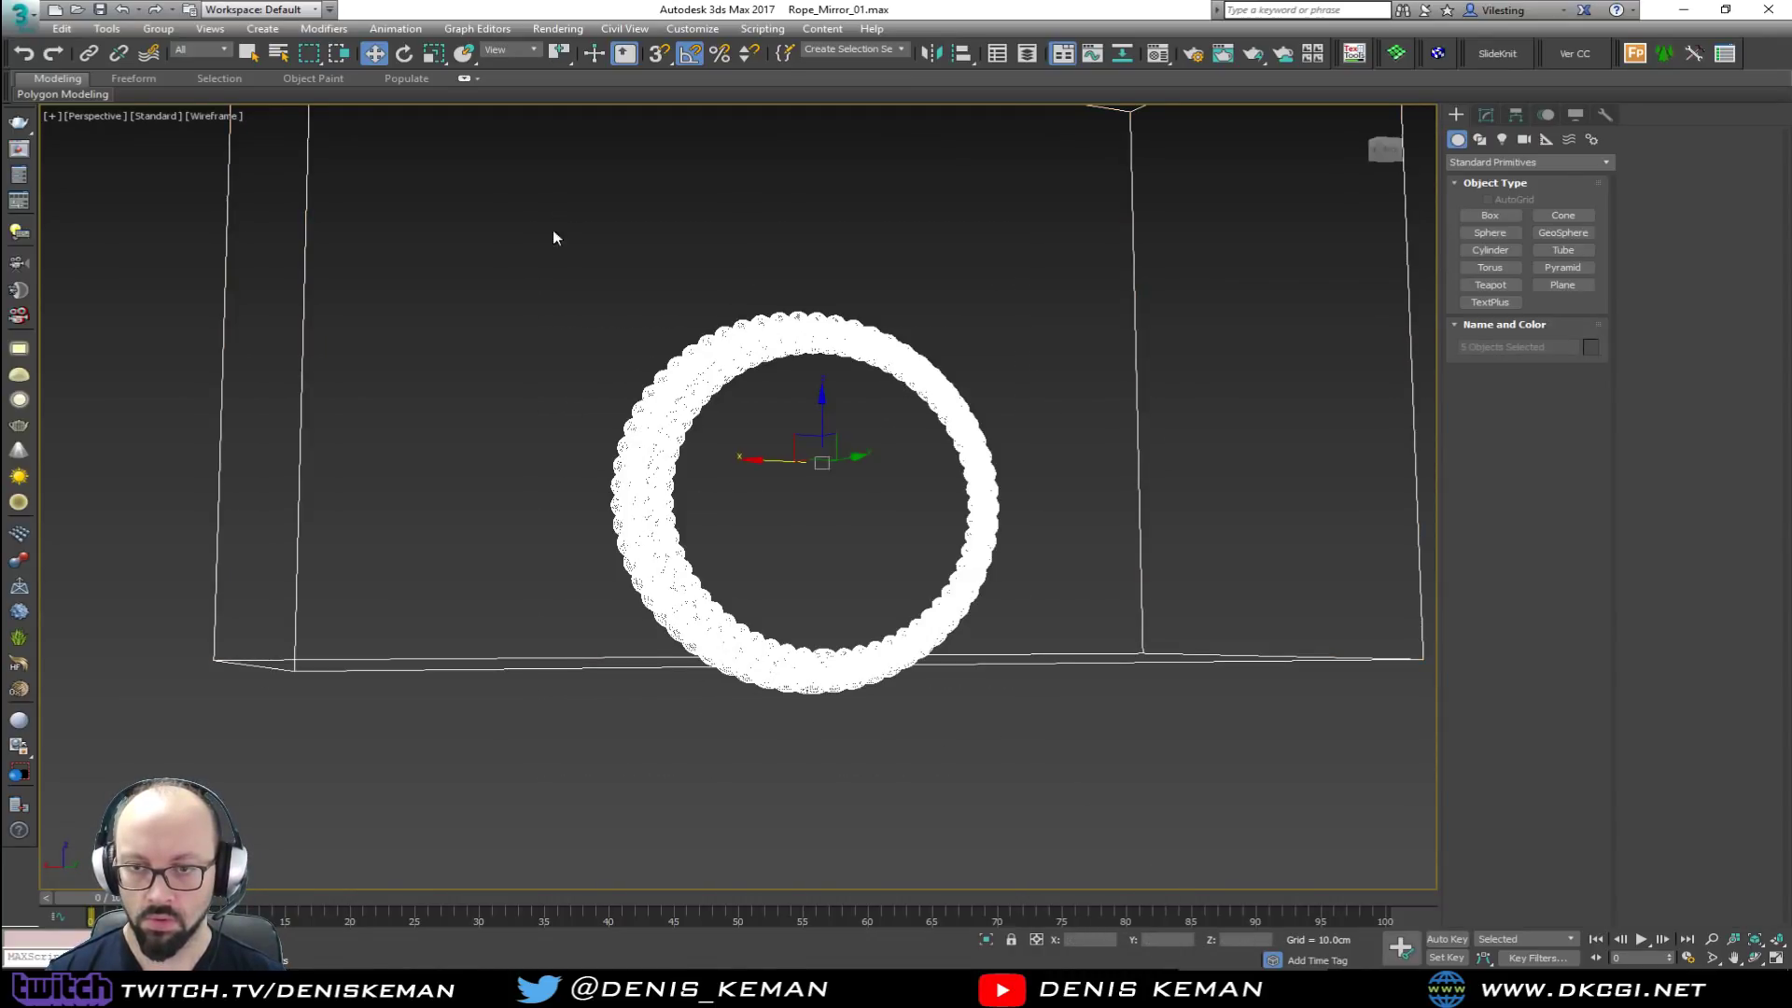
{"action": "middle_click_drag", "start_coordinate": [552, 224], "coordinate": [588, 464], "text": "alt"}
{"action": "left_click_drag", "start_coordinate": [749, 296], "coordinate": [748, 296], "text": "alt"}
{"action": "scroll", "coordinate": [791, 448], "scroll_direction": "down", "scroll_amount": 4}
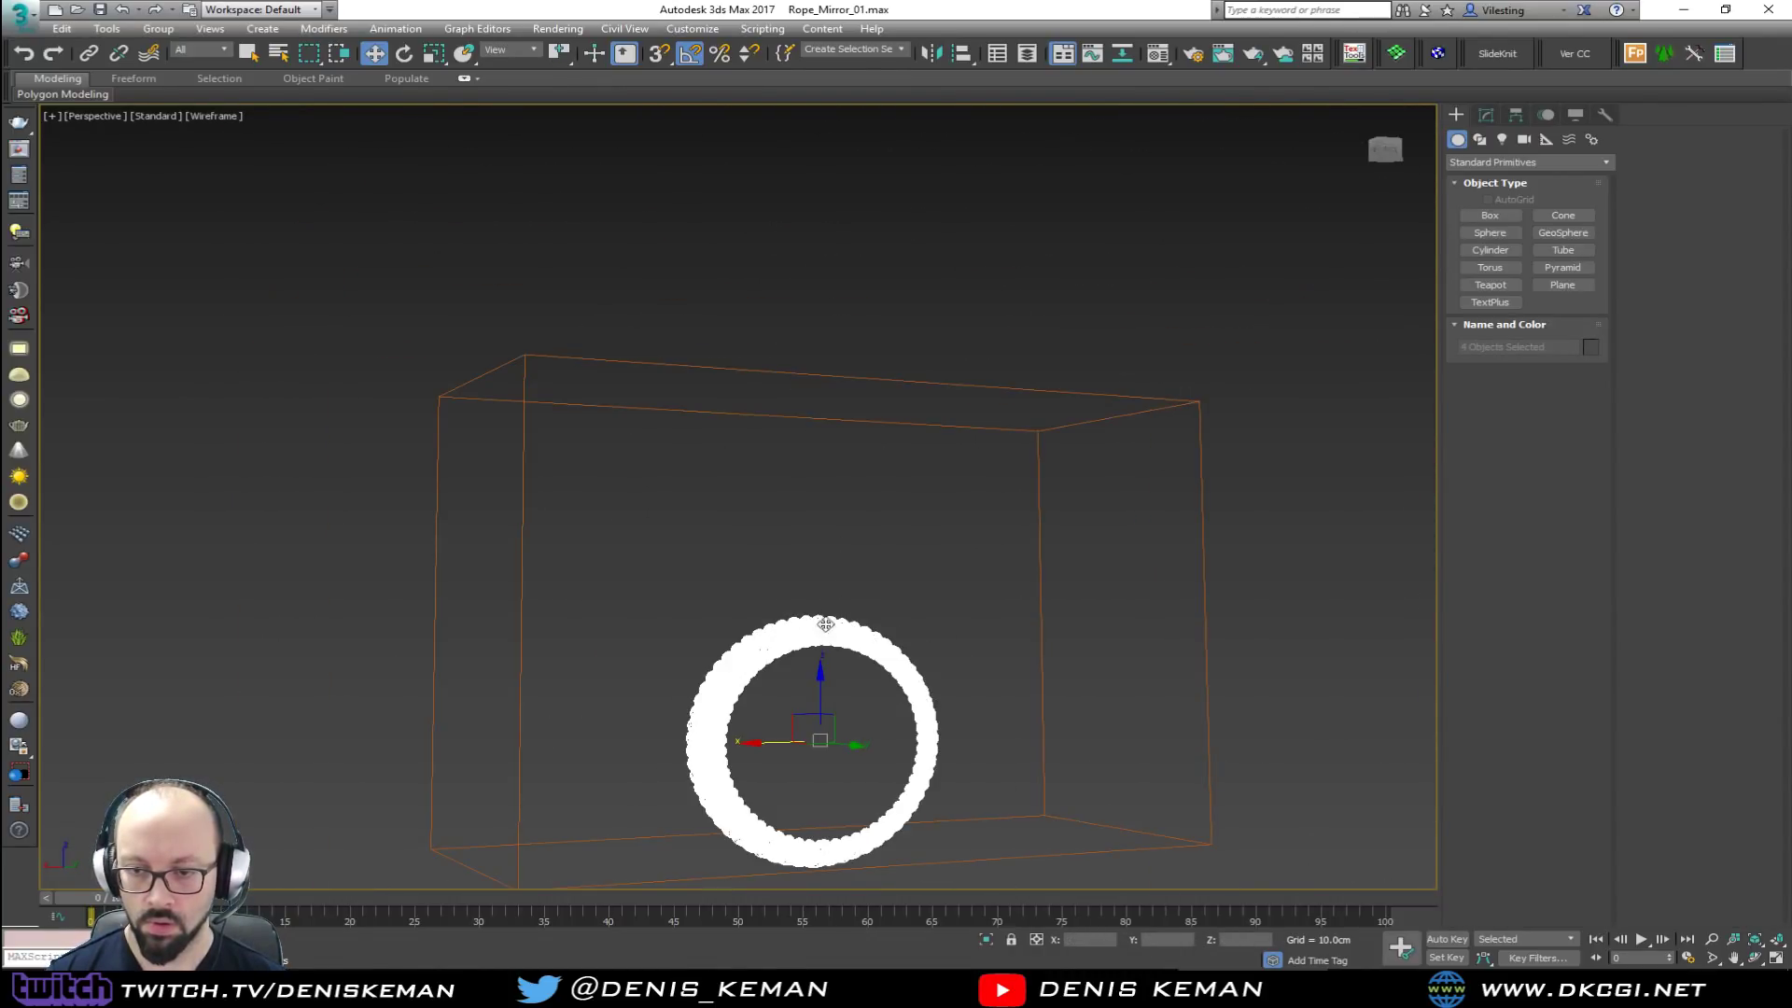
{"action": "left_click_drag", "start_coordinate": [820, 688], "coordinate": [822, 149]}
{"action": "mouse_move", "coordinate": [821, 149]}
{"action": "middle_mouse_down", "text": "alt"}
{"action": "mouse_move", "coordinate": [826, 305]}
{"action": "mouse_move", "coordinate": [704, 424]}
{"action": "mouse_move", "coordinate": [659, 427]}
{"action": "middle_mouse_up", "text": "alt"}
{"action": "key", "text": "F3"}
{"action": "left_click_drag", "start_coordinate": [801, 336], "coordinate": [844, 217]}
{"action": "middle_click_drag", "start_coordinate": [844, 255], "coordinate": [887, 235], "text": "alt"}
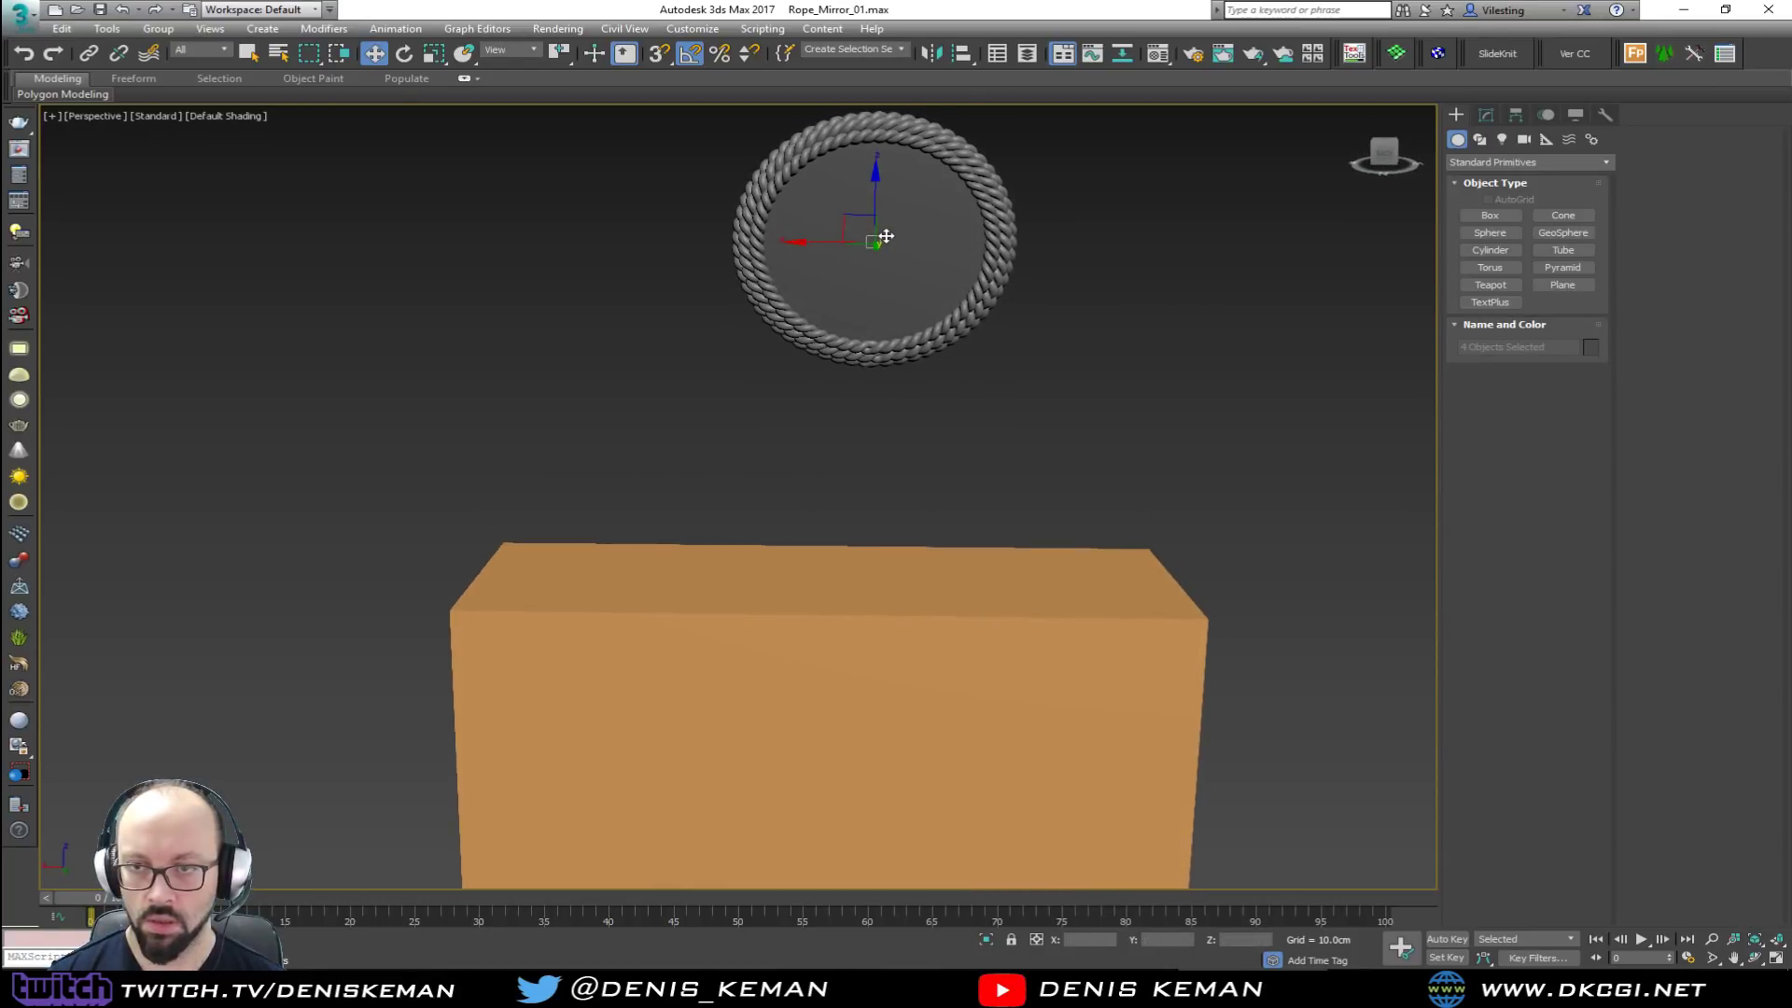
Step: Move the mirror back along Y, lining up its back with the box's rear edge in the Top view
{"action": "left_click_drag", "start_coordinate": [848, 217], "coordinate": [784, 268]}
{"action": "middle_click_drag", "start_coordinate": [808, 321], "coordinate": [879, 321], "text": "alt"}
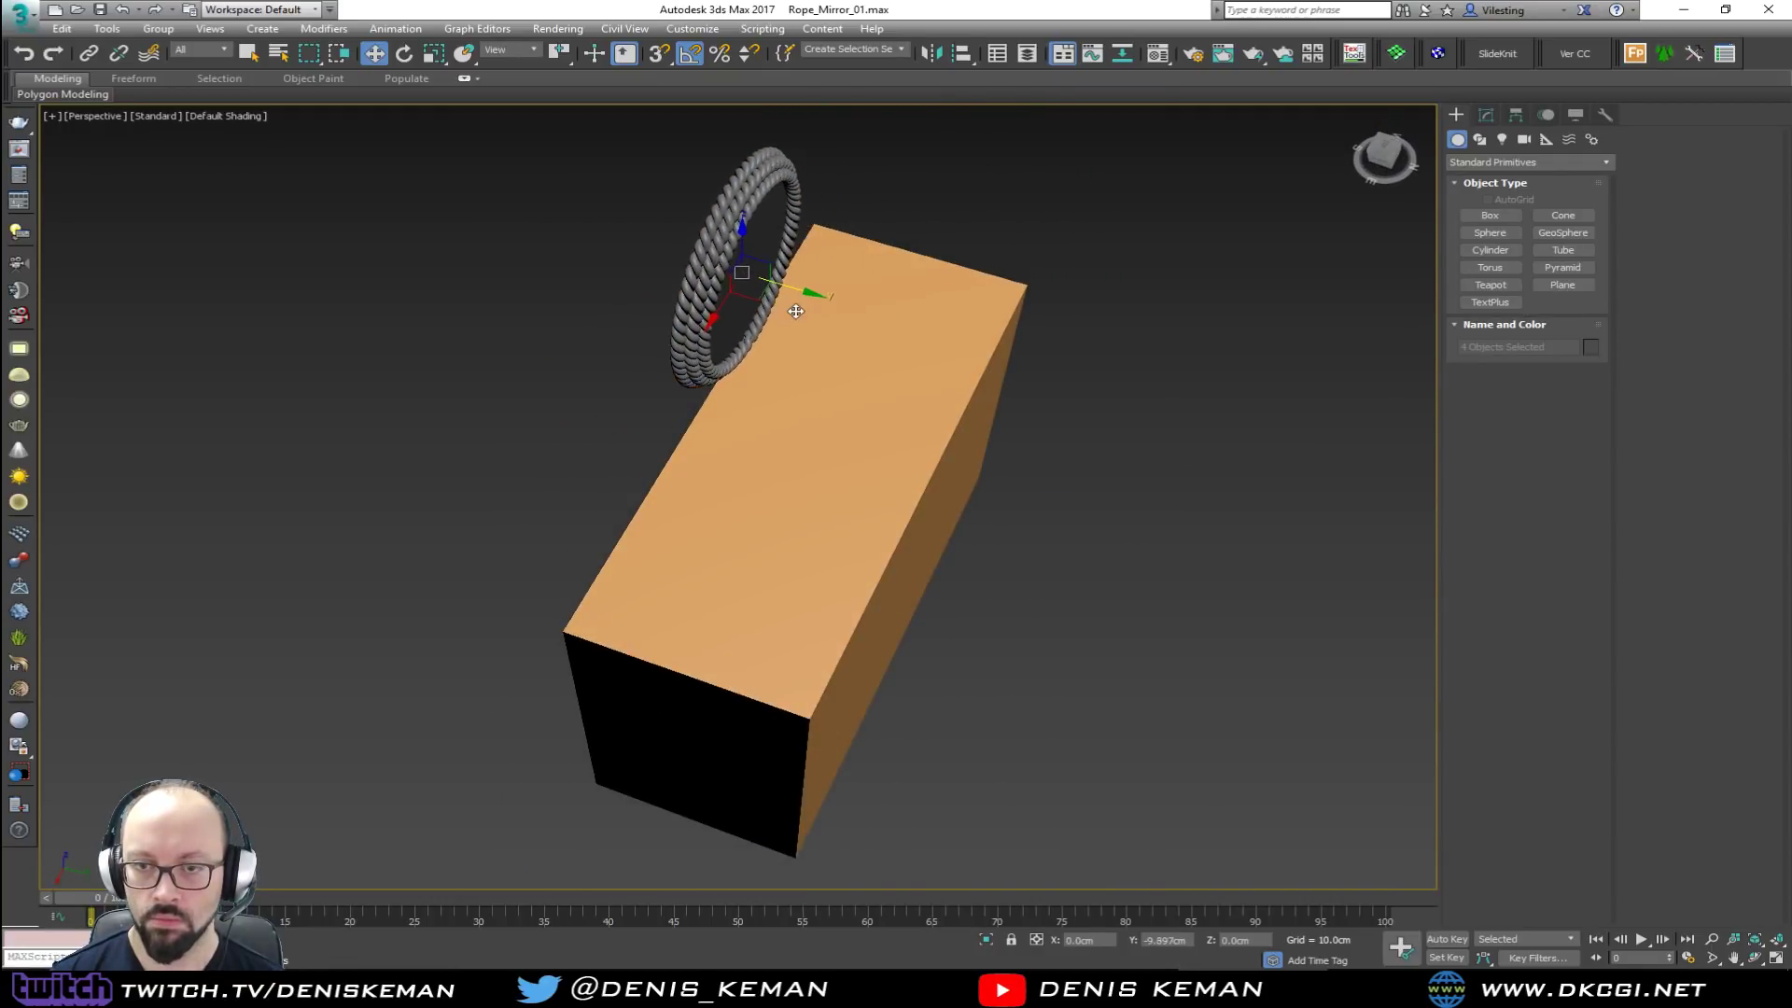
{"action": "key", "text": "alt+w"}
{"action": "key", "text": "z"}
{"action": "key", "text": "alt+w"}
{"action": "scroll", "coordinate": [605, 388], "scroll_direction": "down", "scroll_amount": 3}
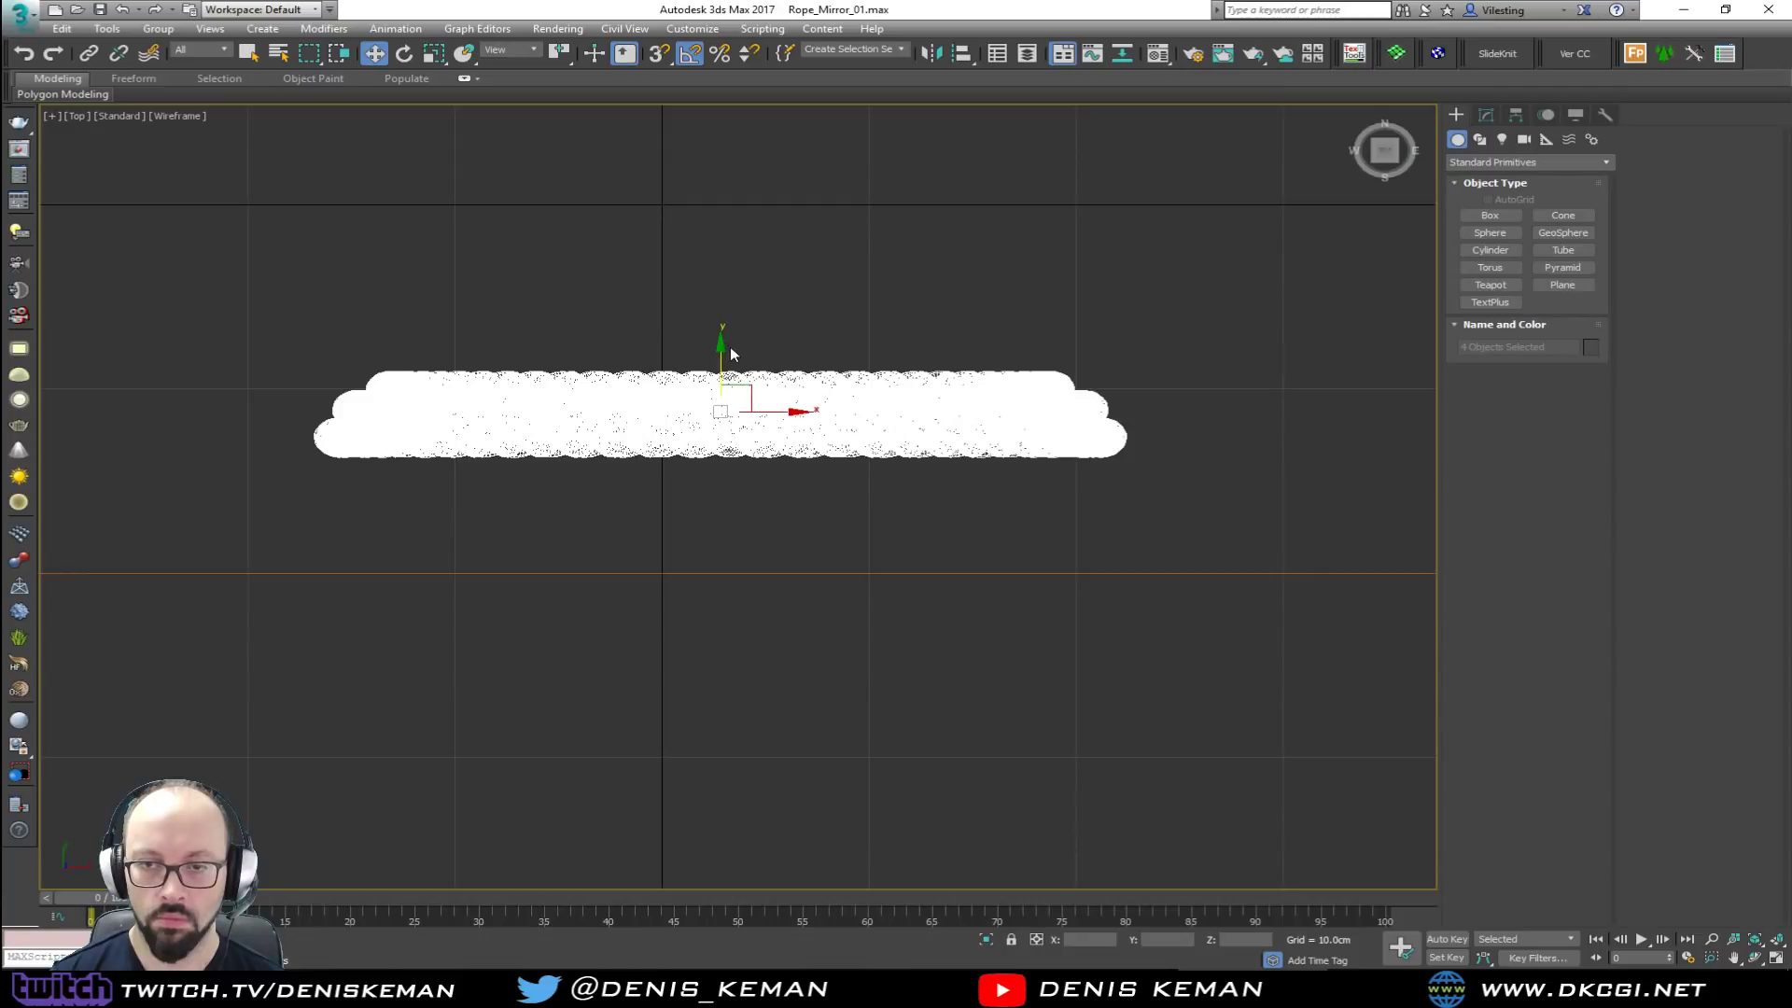
{"action": "left_click_drag", "start_coordinate": [718, 355], "coordinate": [710, 470]}
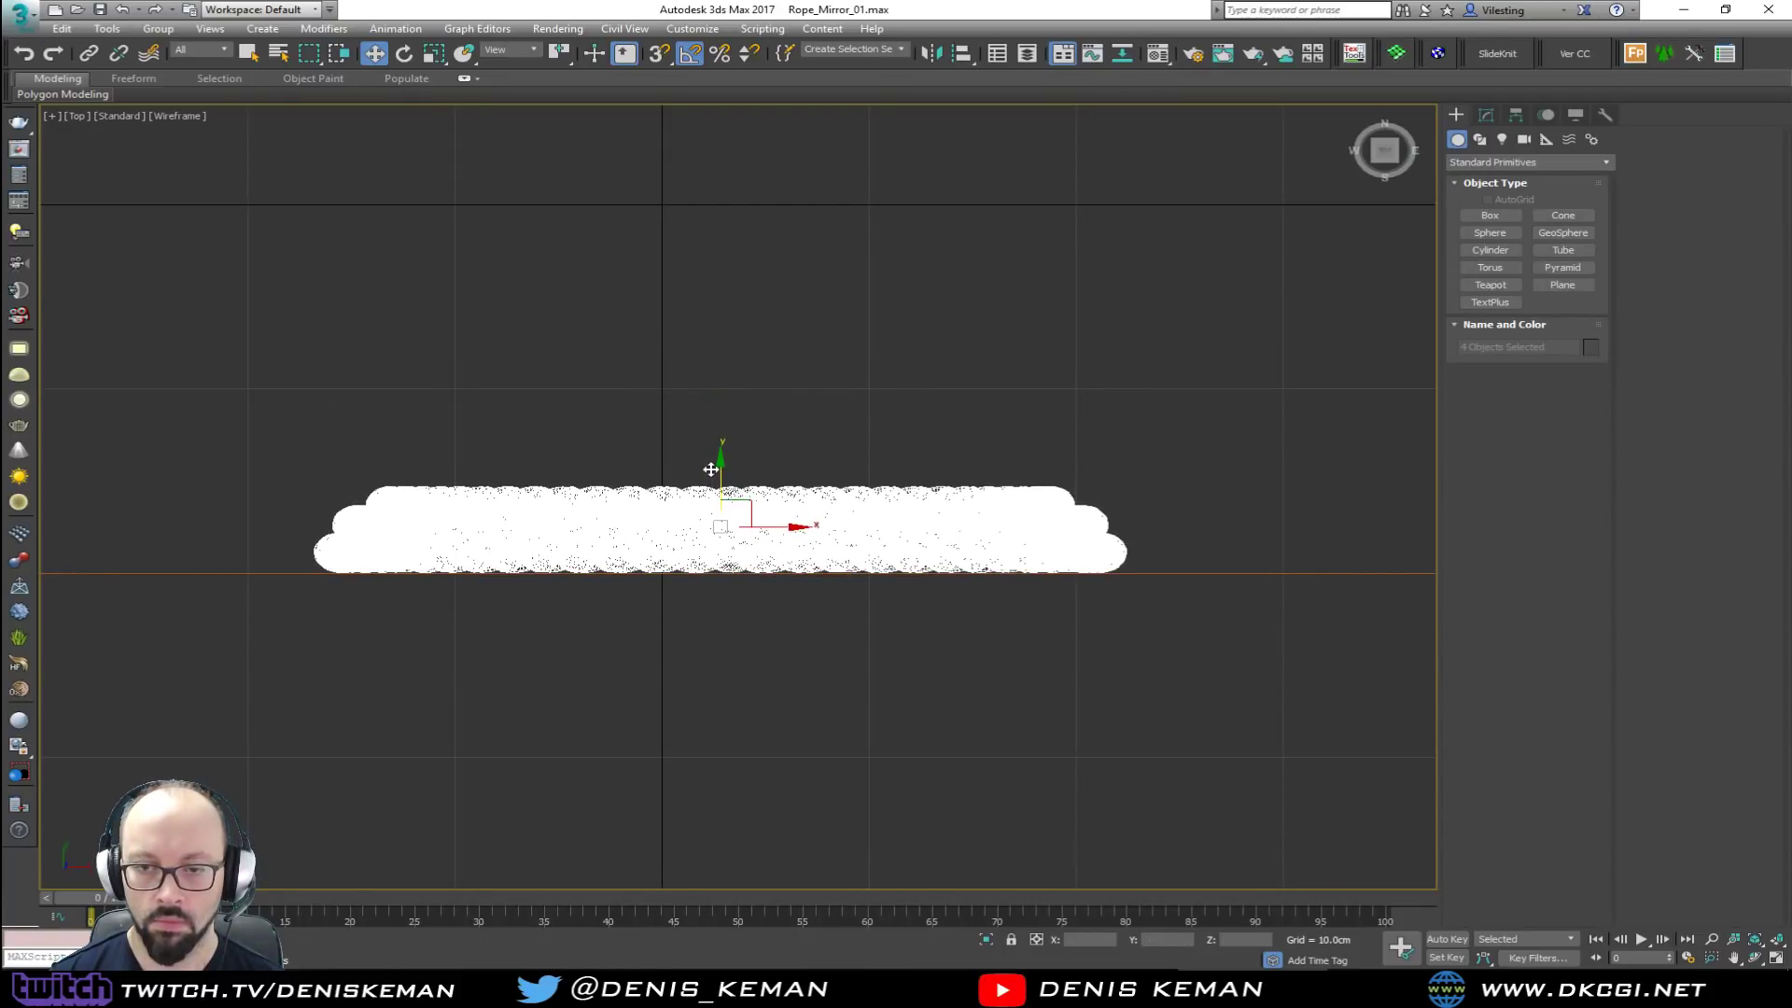
{"action": "key", "text": "alt+w"}
{"action": "key", "text": "alt+w"}
Step: Try to scale the whole mirror uniformly from its centre
{"action": "middle_click_drag", "start_coordinate": [1062, 625], "coordinate": [1004, 572], "text": "alt"}
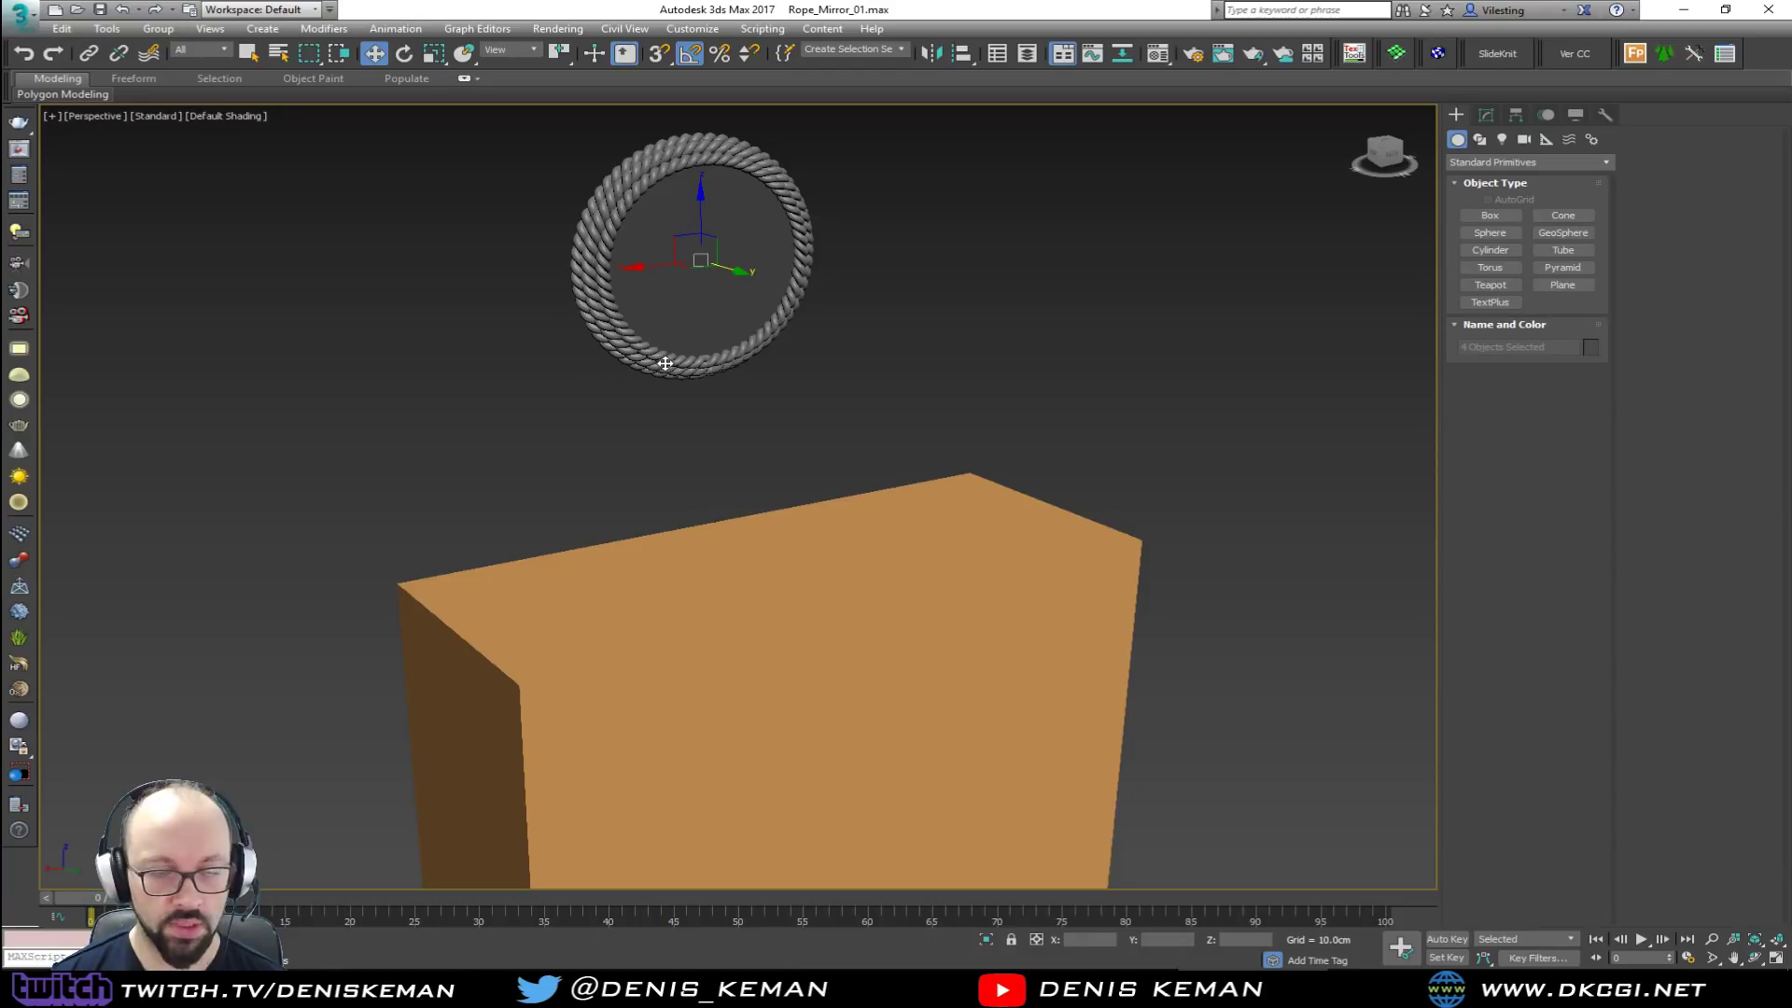
{"action": "key", "text": "r"}
{"action": "left_click_drag", "start_coordinate": [686, 229], "coordinate": [658, 150]}
{"action": "middle_click_drag", "start_coordinate": [681, 183], "coordinate": [557, 368], "text": "alt"}
{"action": "key", "text": "ctrl+z"}
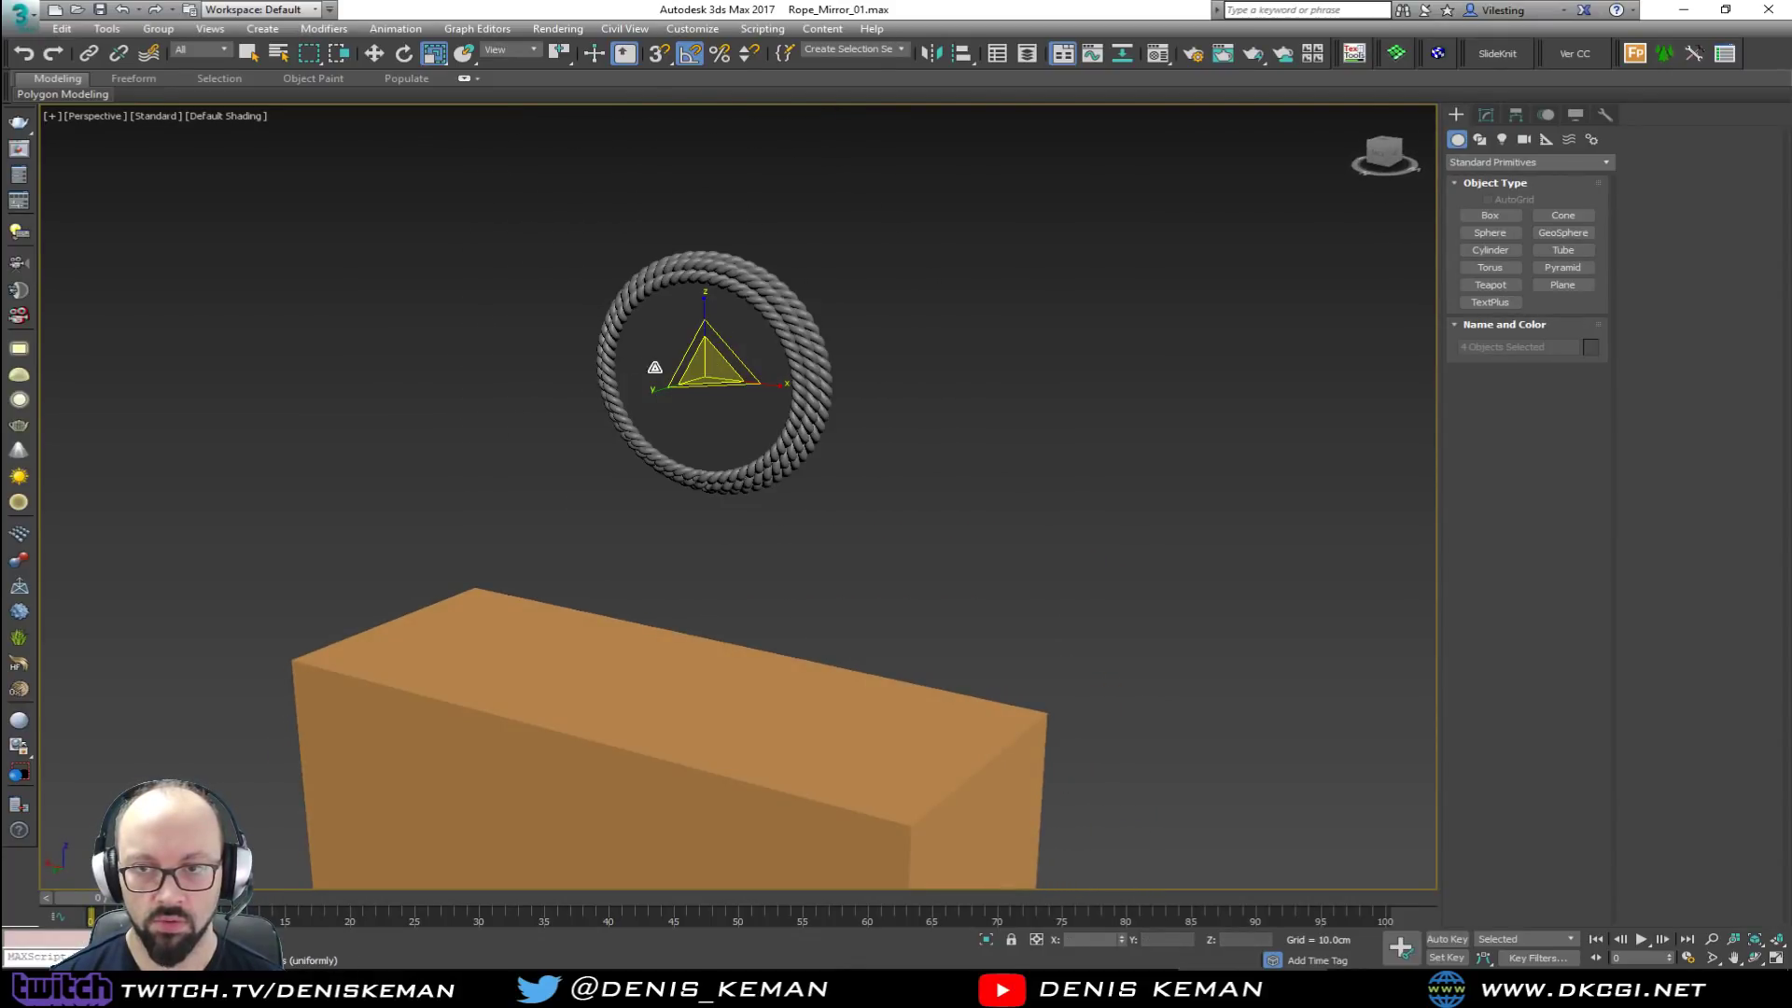
Step: Enlarge the whole rope mirror uniformly above the cabinet box and clear the selection
{"action": "left_click_drag", "start_coordinate": [709, 365], "coordinate": [699, 285]}
{"action": "middle_click_drag", "start_coordinate": [698, 285], "coordinate": [995, 472], "text": "alt"}
{"action": "left_click", "coordinate": [995, 470]}
Step: Check the mirror's proportions against the cabinet box from several angles and save the scene
{"action": "middle_click_drag", "start_coordinate": [906, 545], "coordinate": [565, 345], "text": "alt"}
{"action": "left_click_drag", "start_coordinate": [0, 114], "coordinate": [0, 108]}
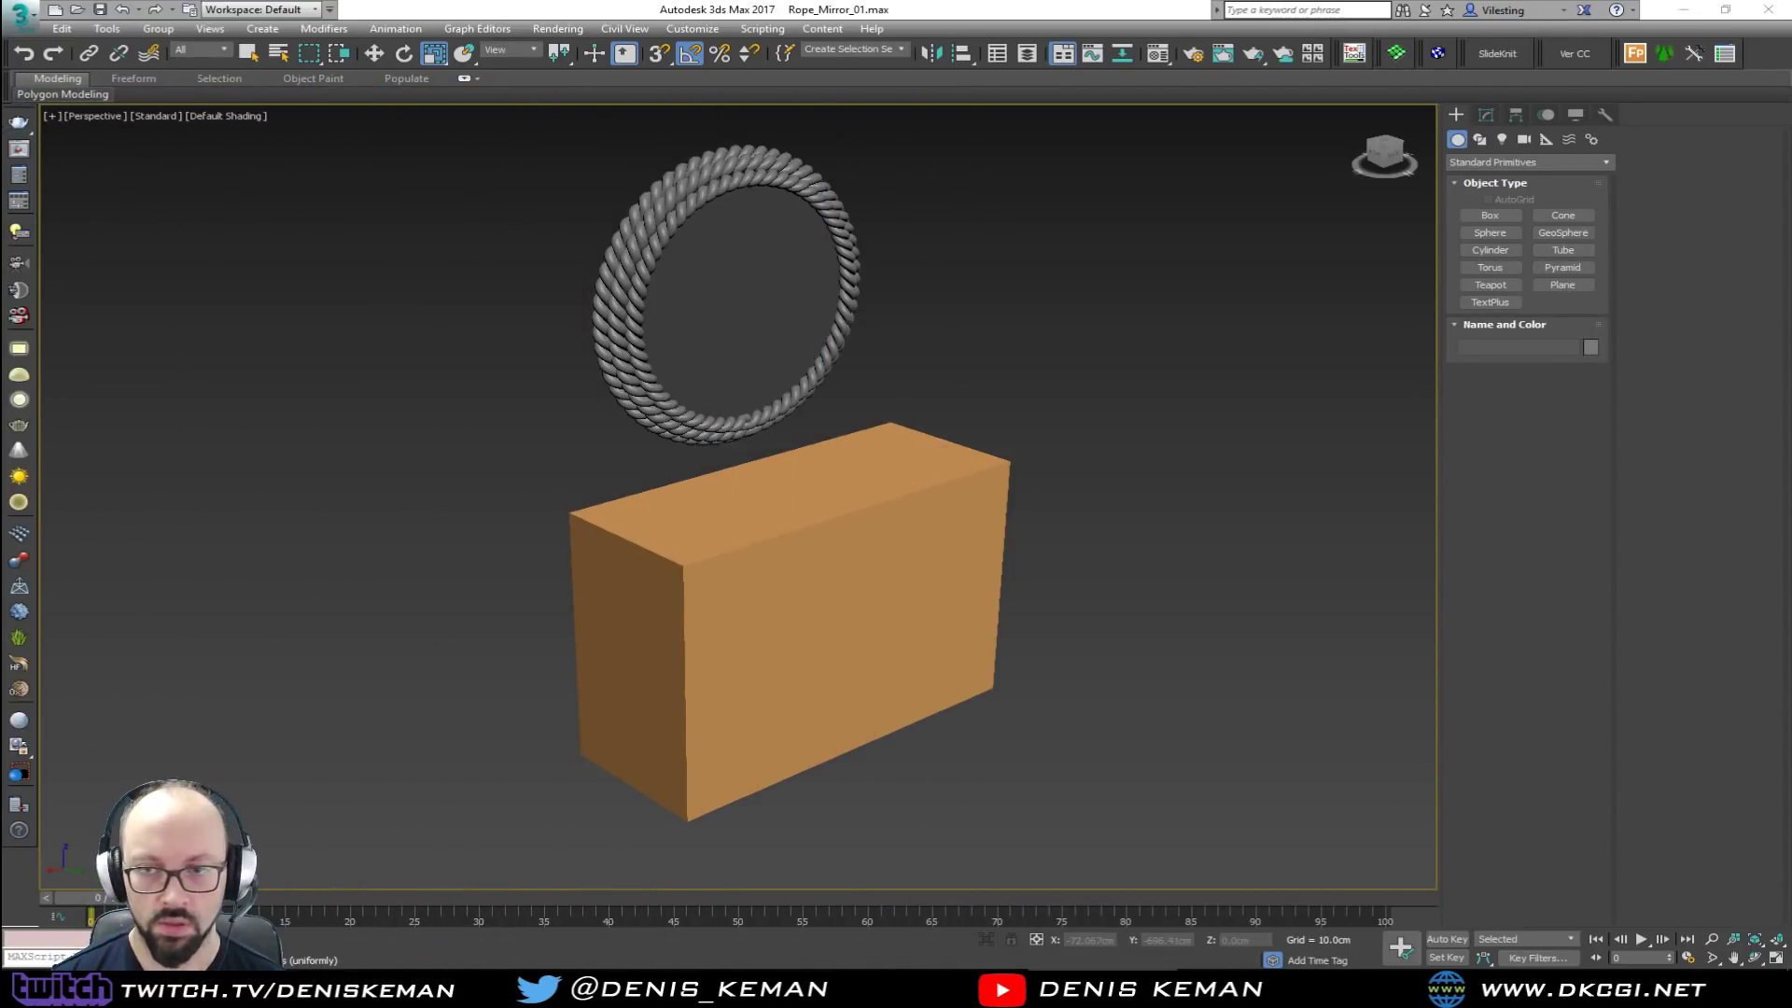
{"action": "middle_click_drag", "start_coordinate": [818, 430], "coordinate": [729, 422], "text": "alt"}
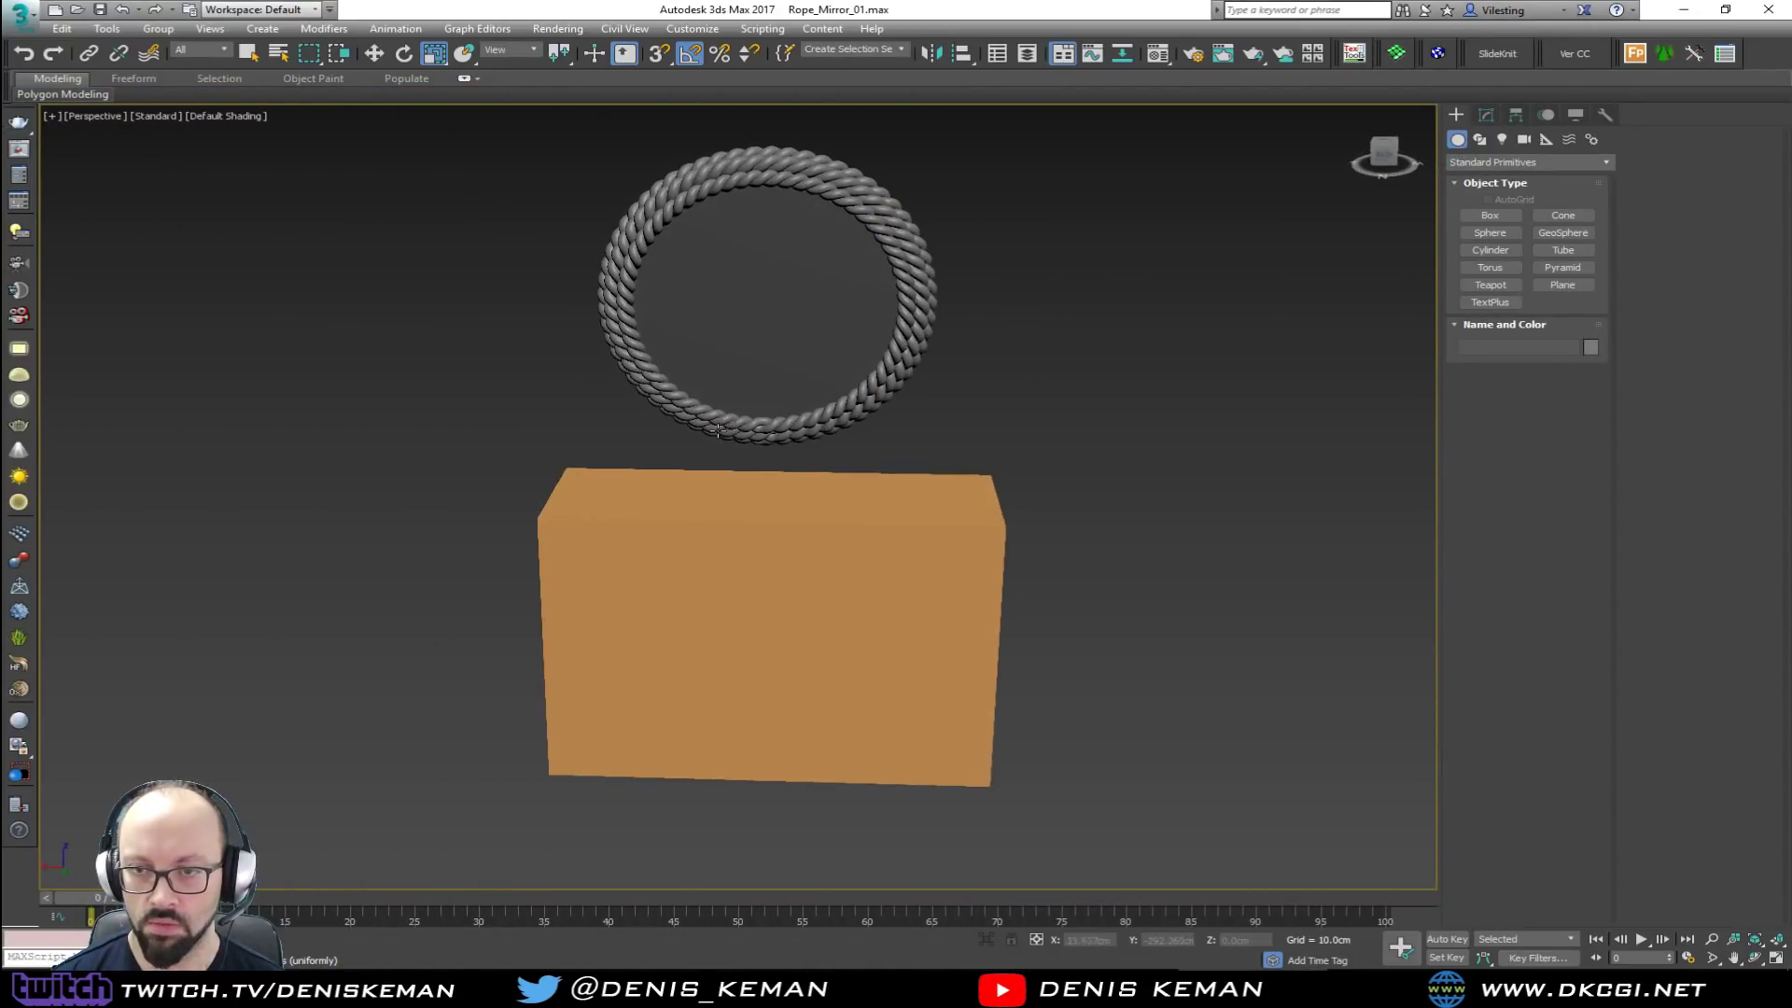
{"action": "middle_click_drag", "start_coordinate": [1001, 492], "coordinate": [680, 385], "text": "alt"}
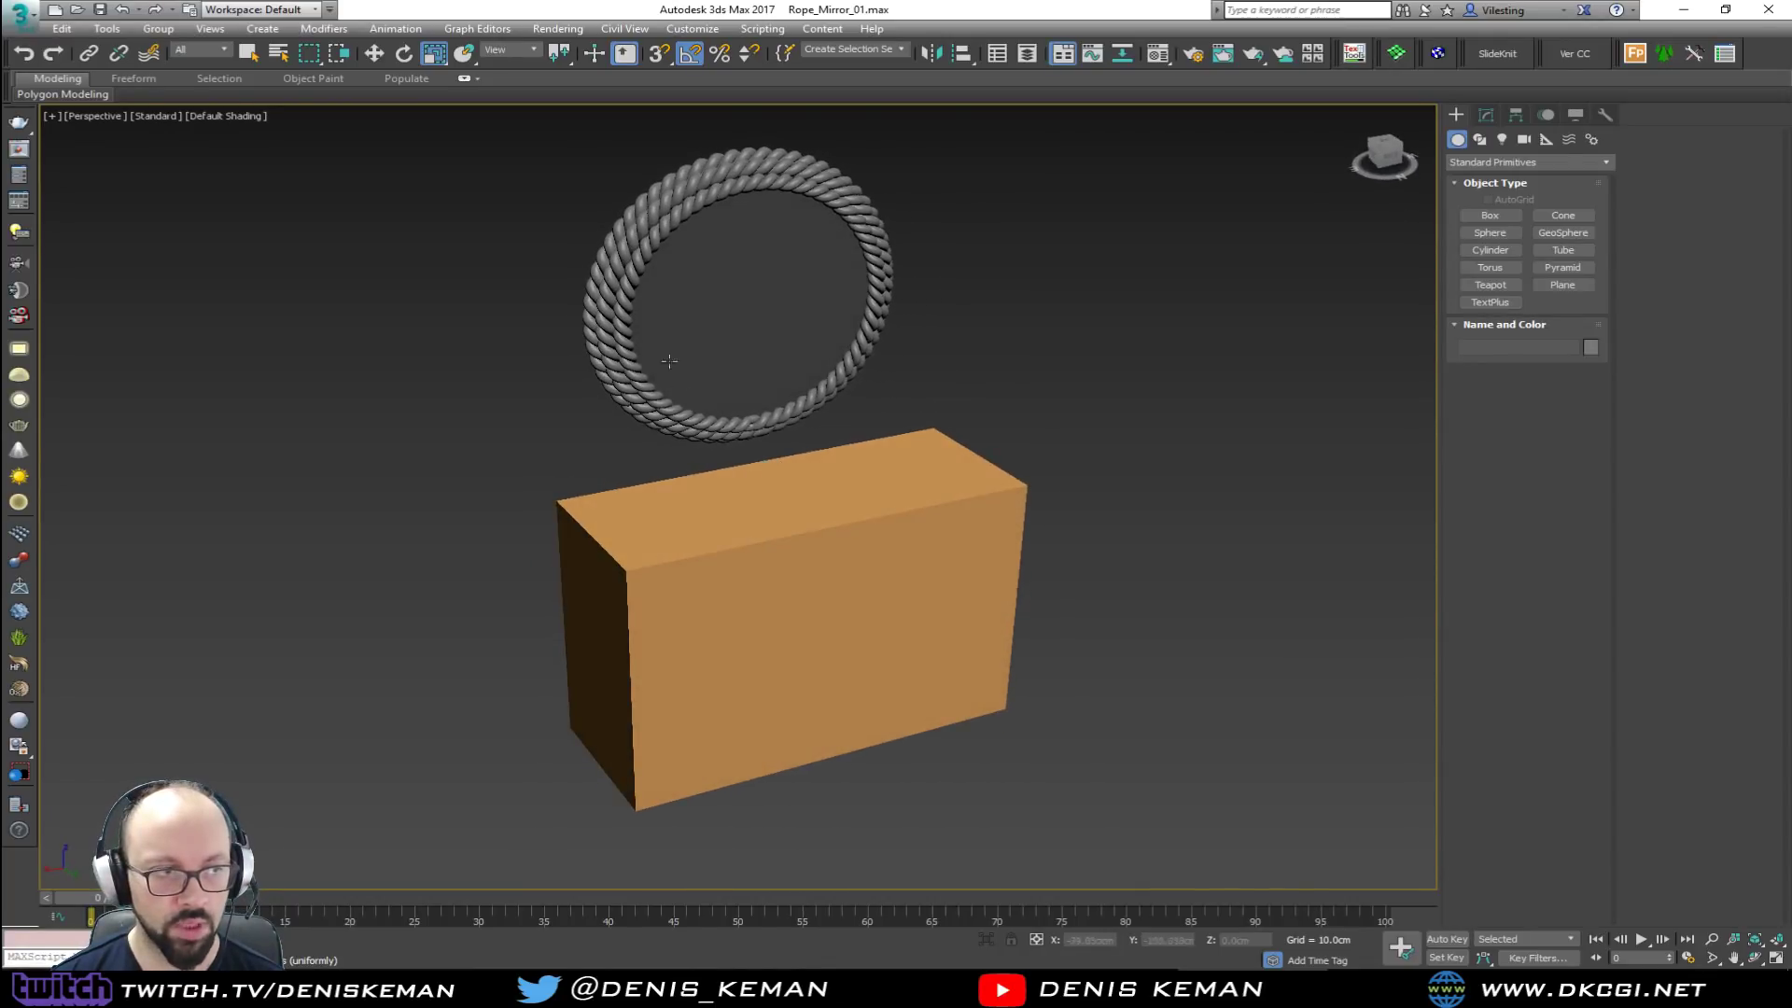
{"action": "left_click", "coordinate": [19, 11]}
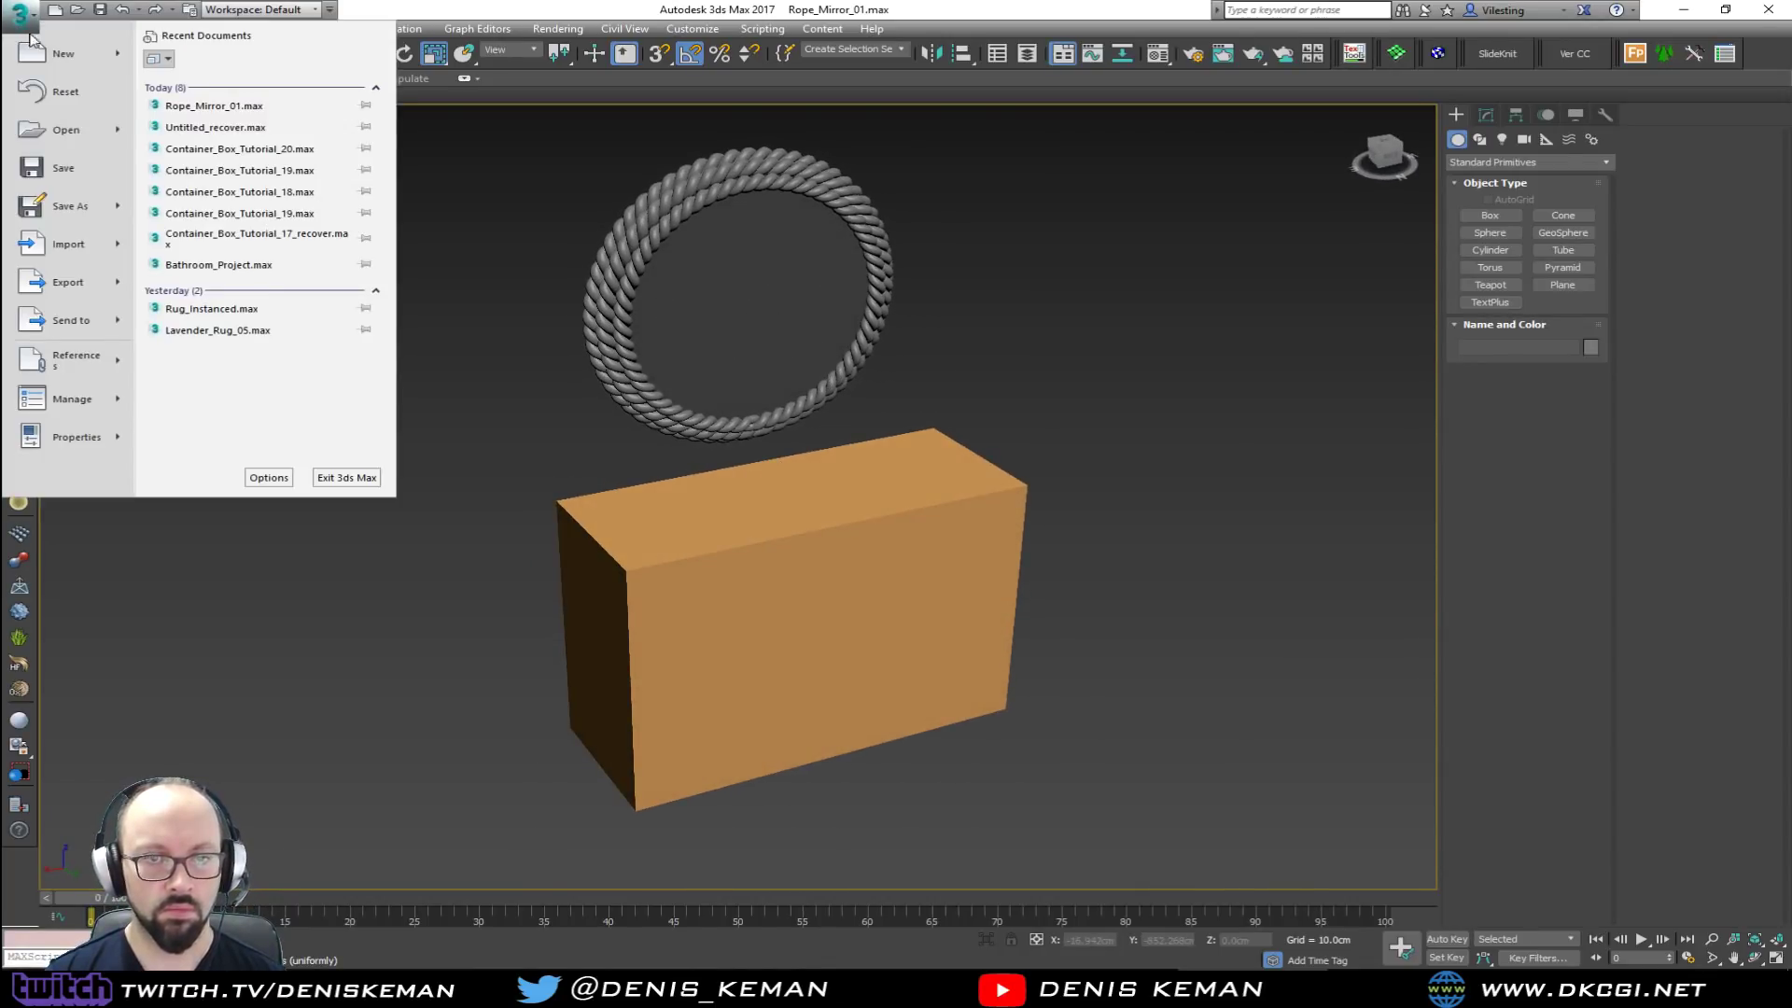
{"action": "left_click", "coordinate": [60, 160]}
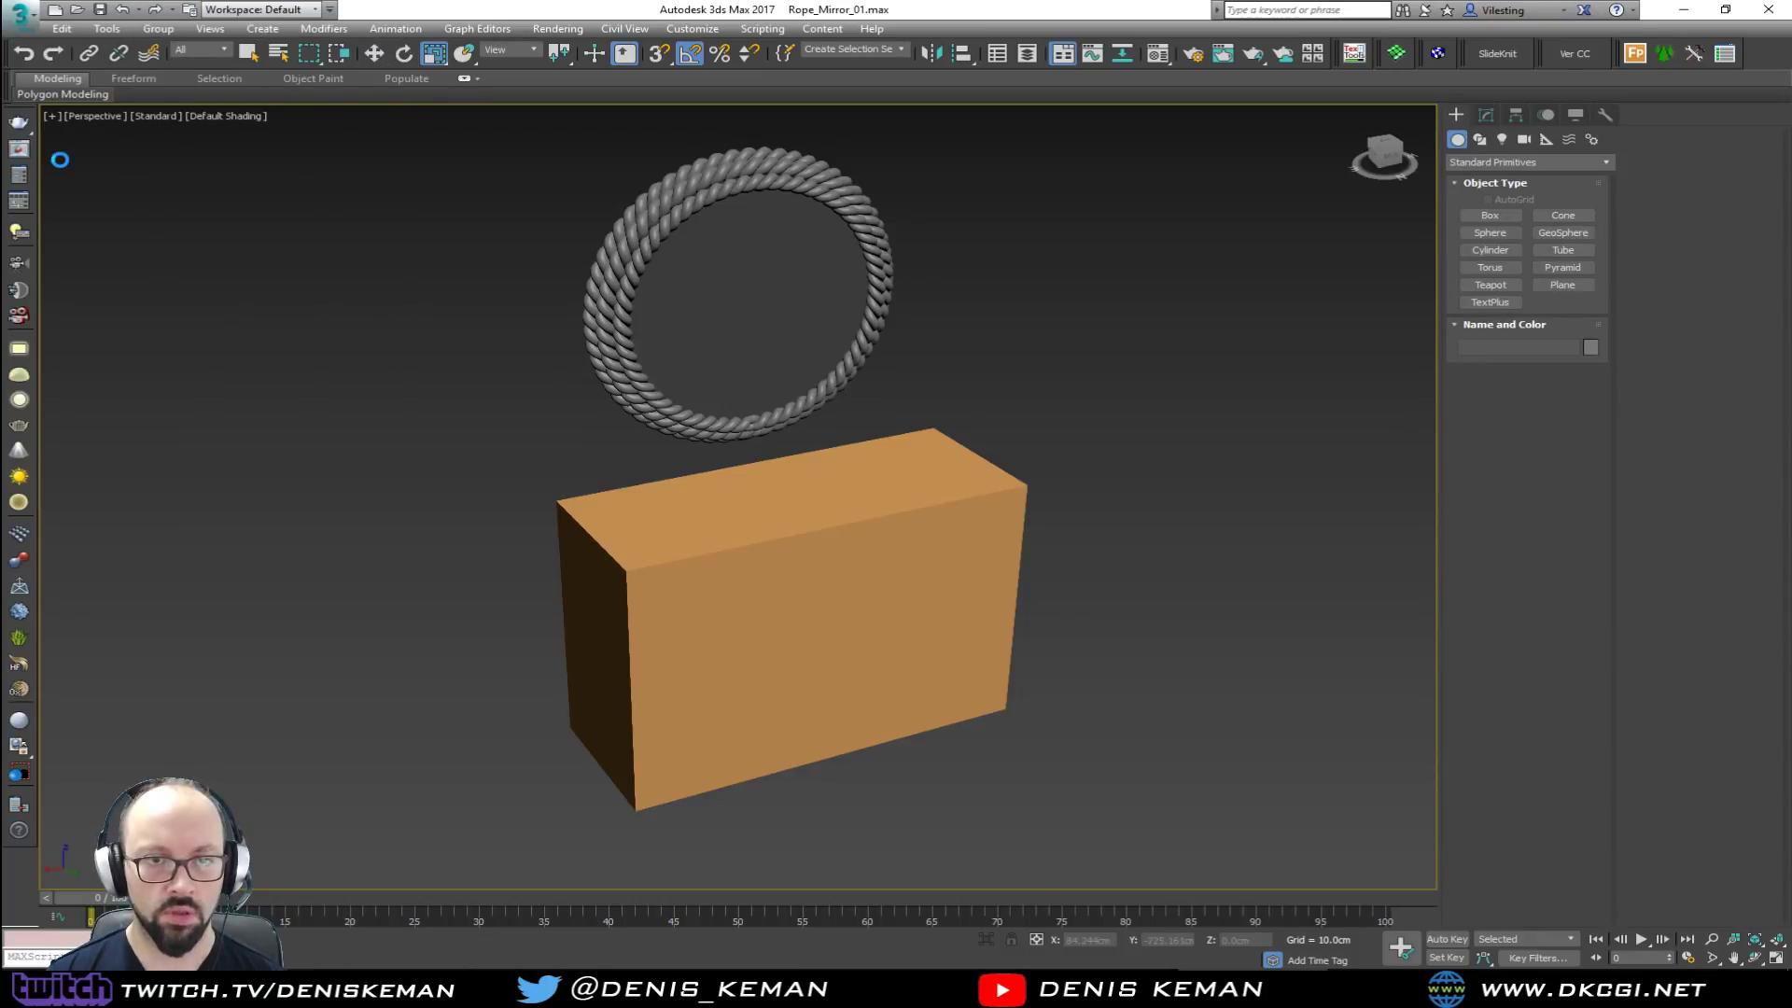
Step: Select the cabinet box and turn on edged faces in the Perspective view
{"action": "left_click", "coordinate": [883, 511]}
{"action": "middle_click_drag", "start_coordinate": [880, 508], "coordinate": [776, 559], "text": "alt"}
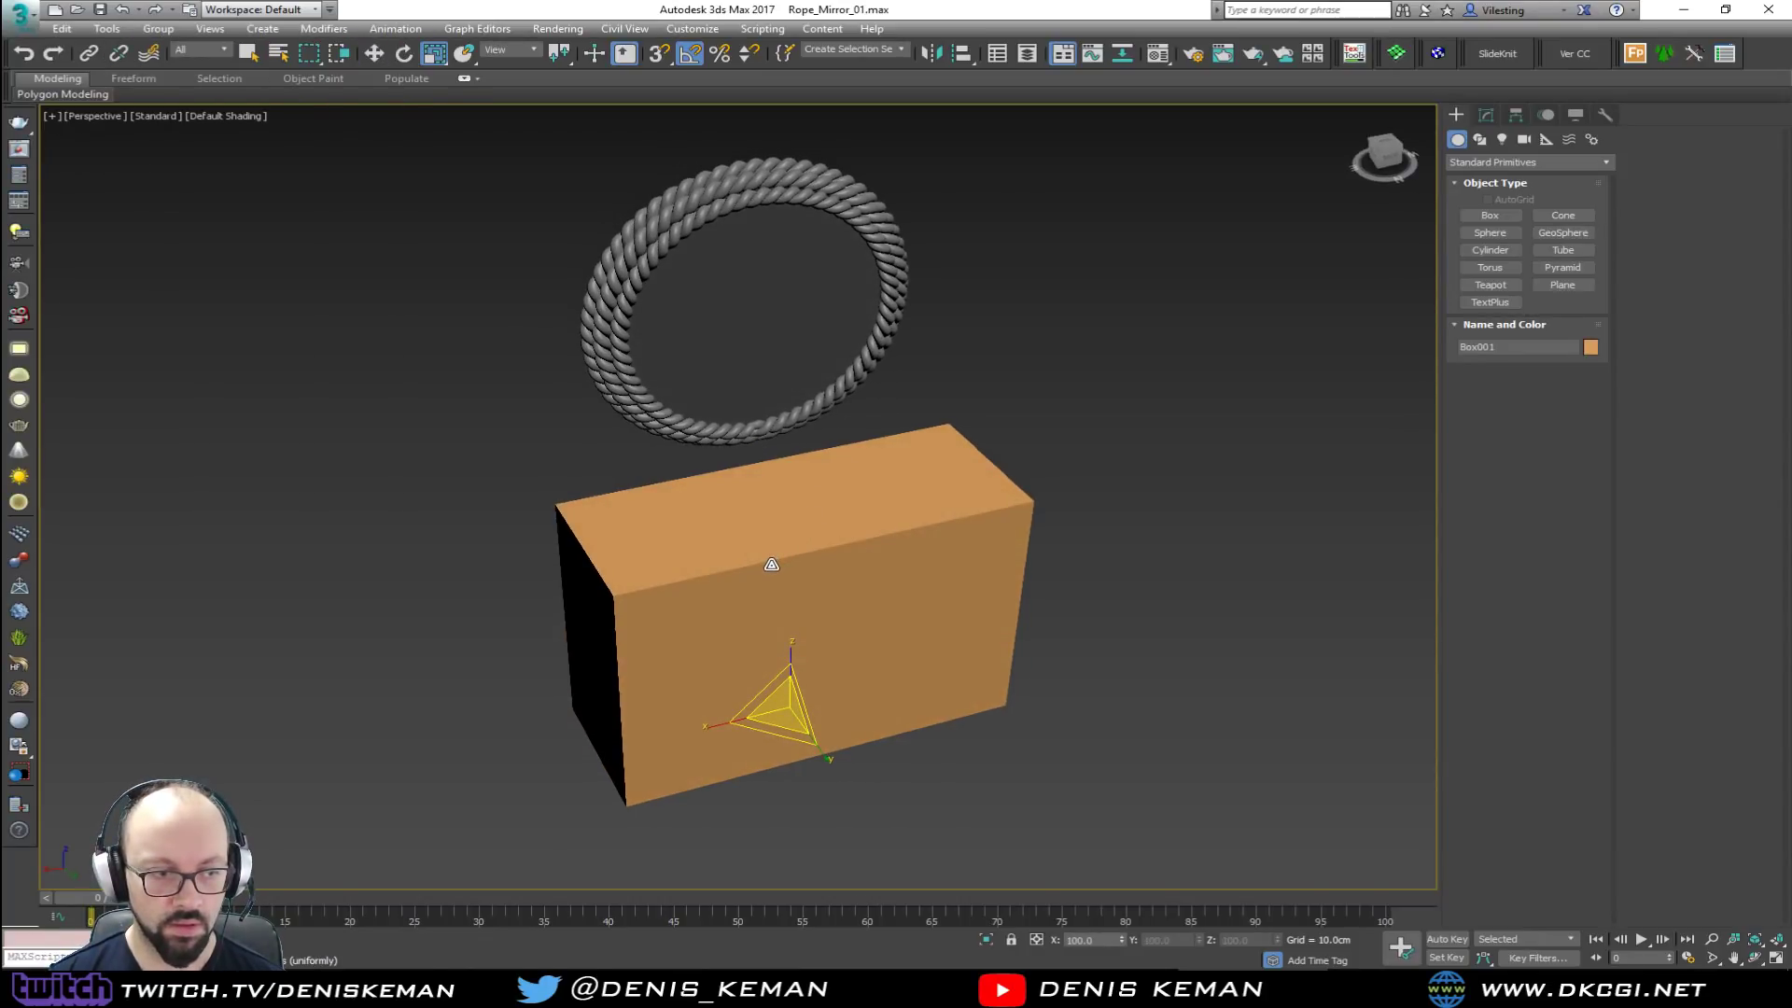
{"action": "scroll", "coordinate": [756, 580], "scroll_direction": "up", "scroll_amount": 4}
{"action": "mouse_move", "coordinate": [760, 579]}
{"action": "middle_mouse_down", "text": "alt"}
{"action": "mouse_move", "coordinate": [745, 441]}
{"action": "mouse_move", "coordinate": [780, 417]}
{"action": "mouse_move", "coordinate": [714, 407]}
{"action": "middle_mouse_up", "text": "alt"}
{"action": "key", "text": "F4"}
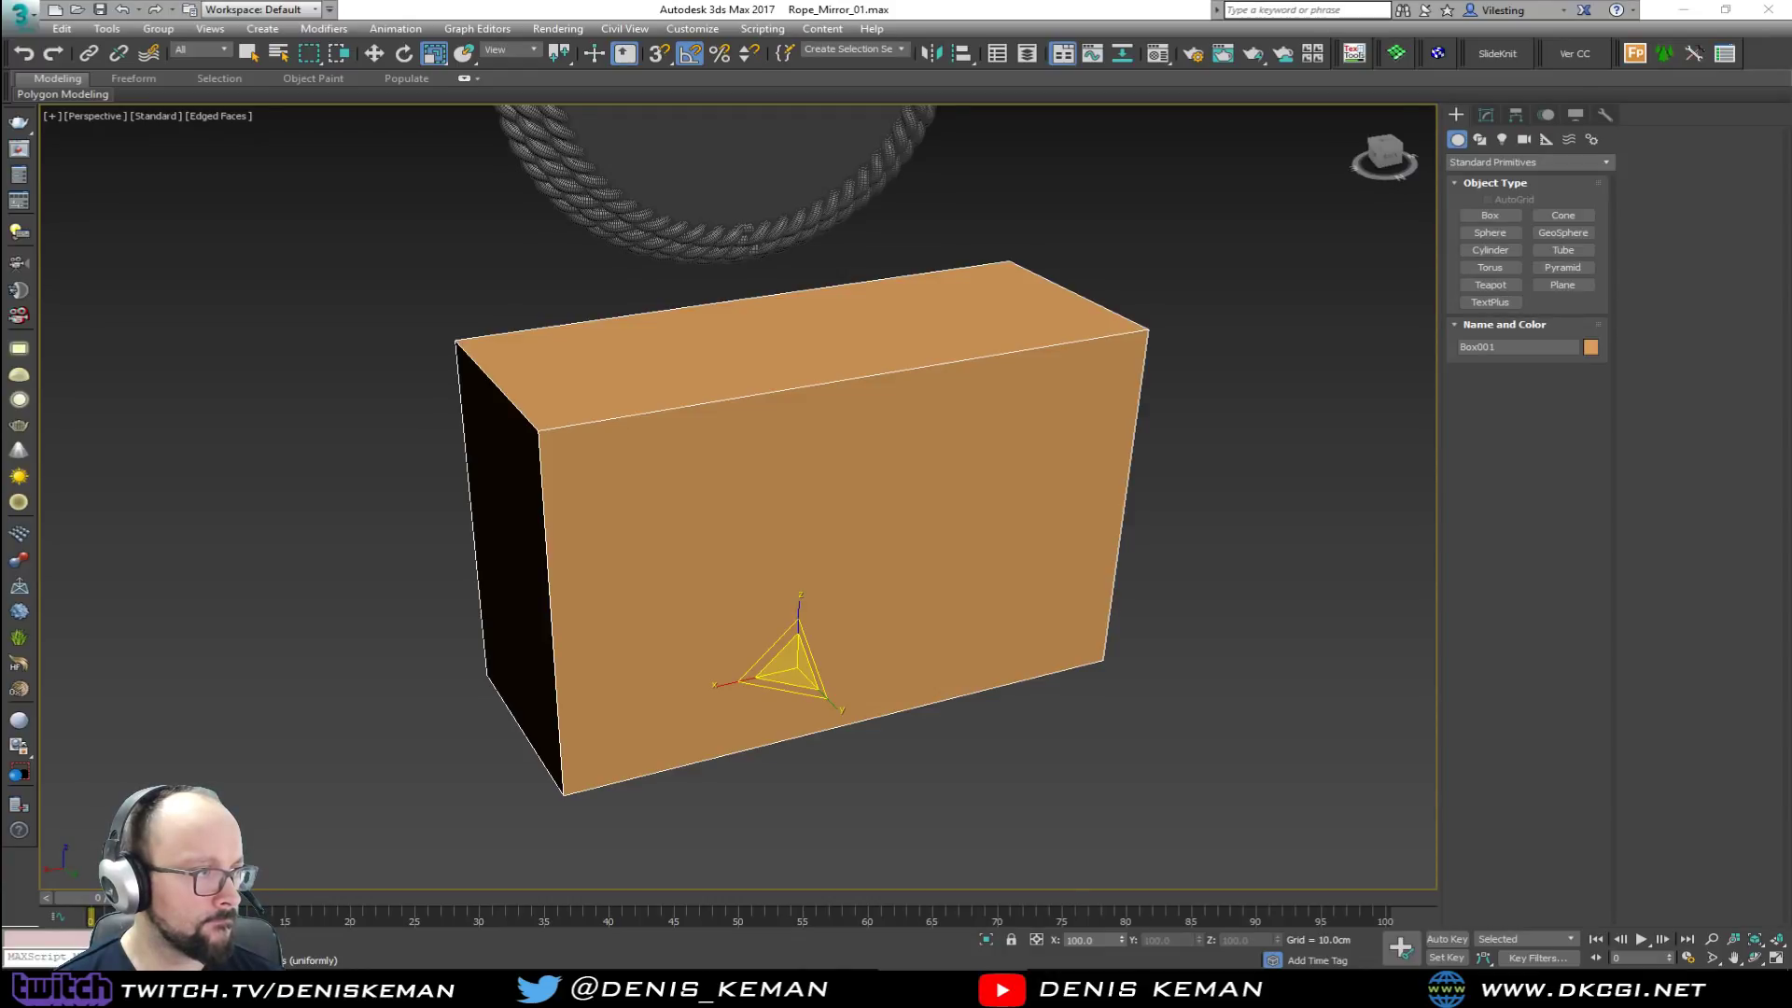
Step: Try merging the brass tap model with its photo plane into the scene beside the cabinet box
{"action": "left_click_drag", "start_coordinate": [272, 736], "coordinate": [388, 728]}
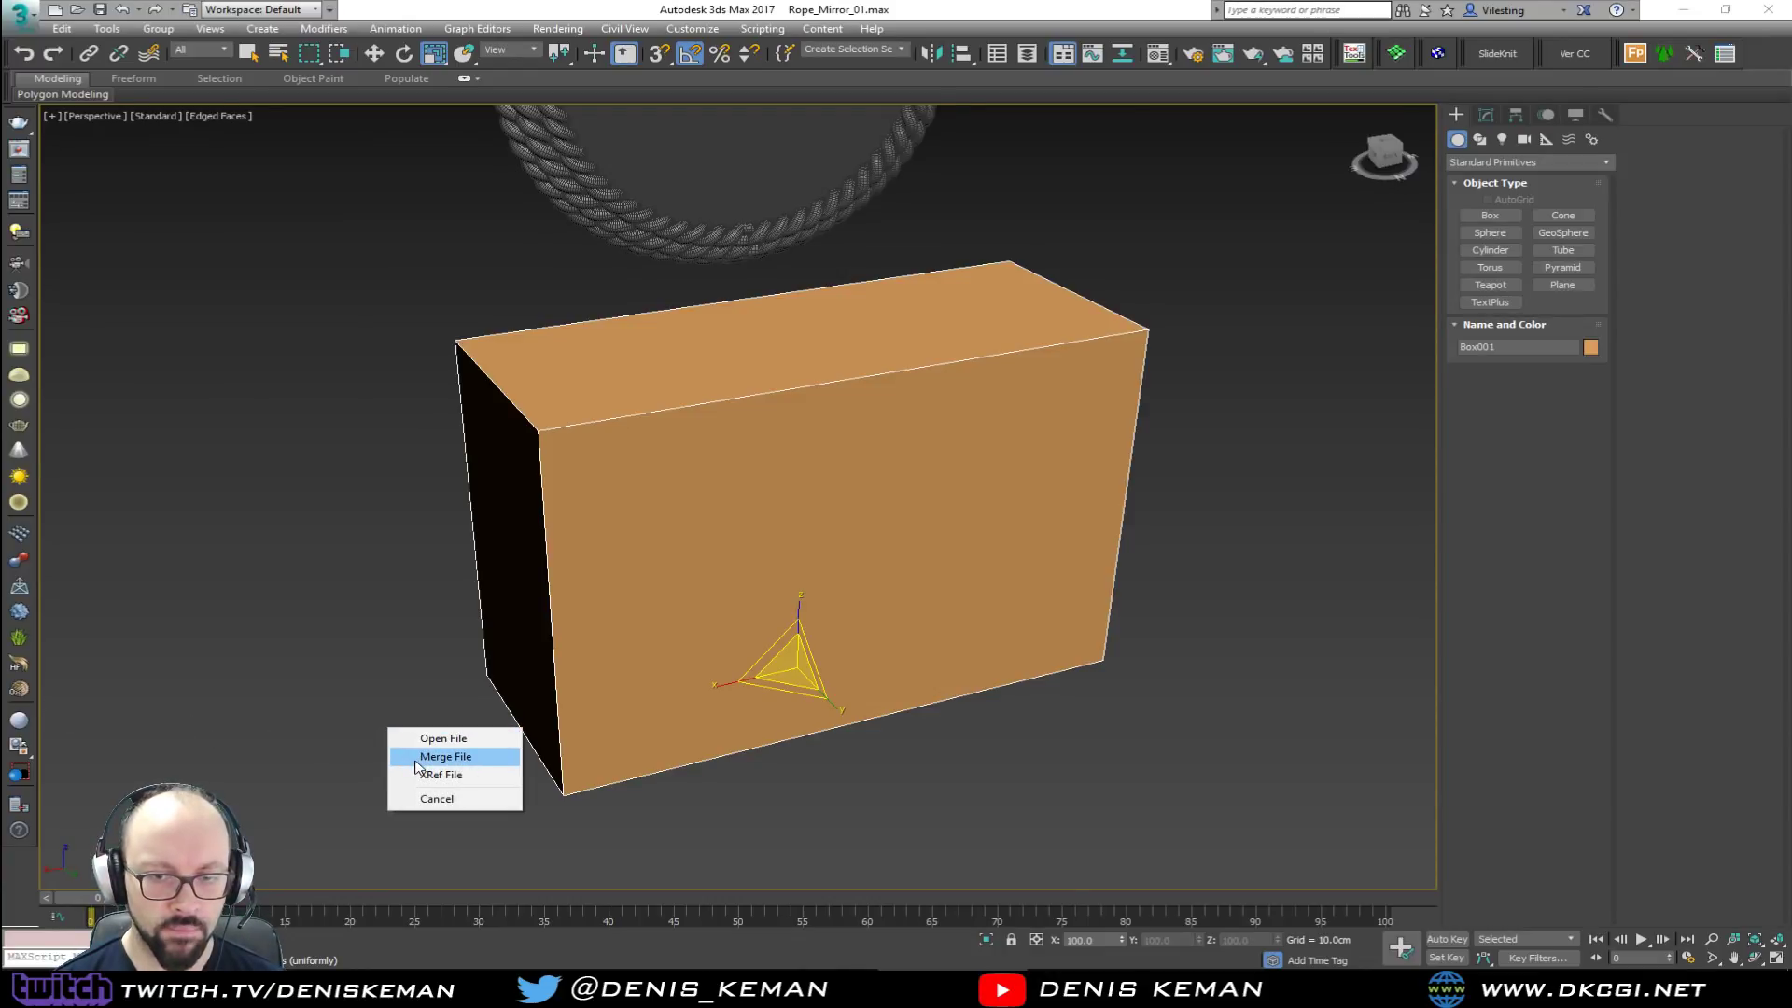
{"action": "left_click", "coordinate": [417, 759]}
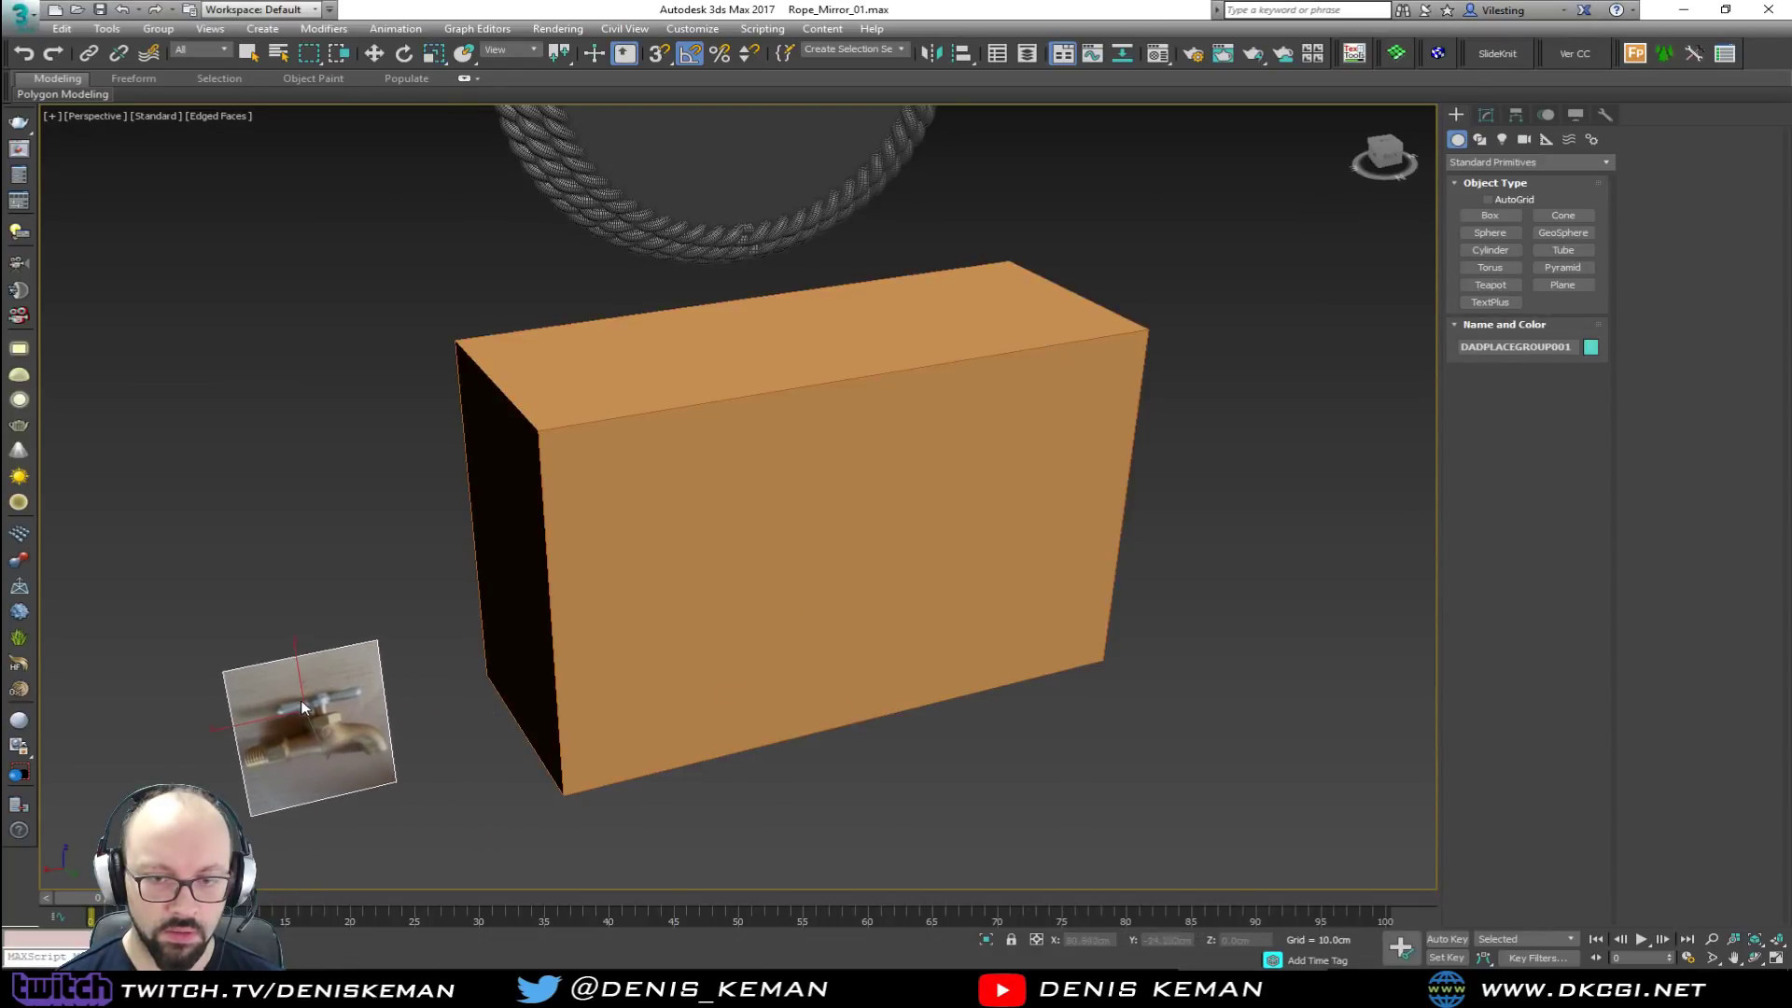
{"action": "left_click", "coordinate": [301, 700]}
{"action": "middle_click_drag", "start_coordinate": [300, 700], "coordinate": [832, 708]}
{"action": "scroll", "coordinate": [593, 686], "scroll_direction": "down", "scroll_amount": 3}
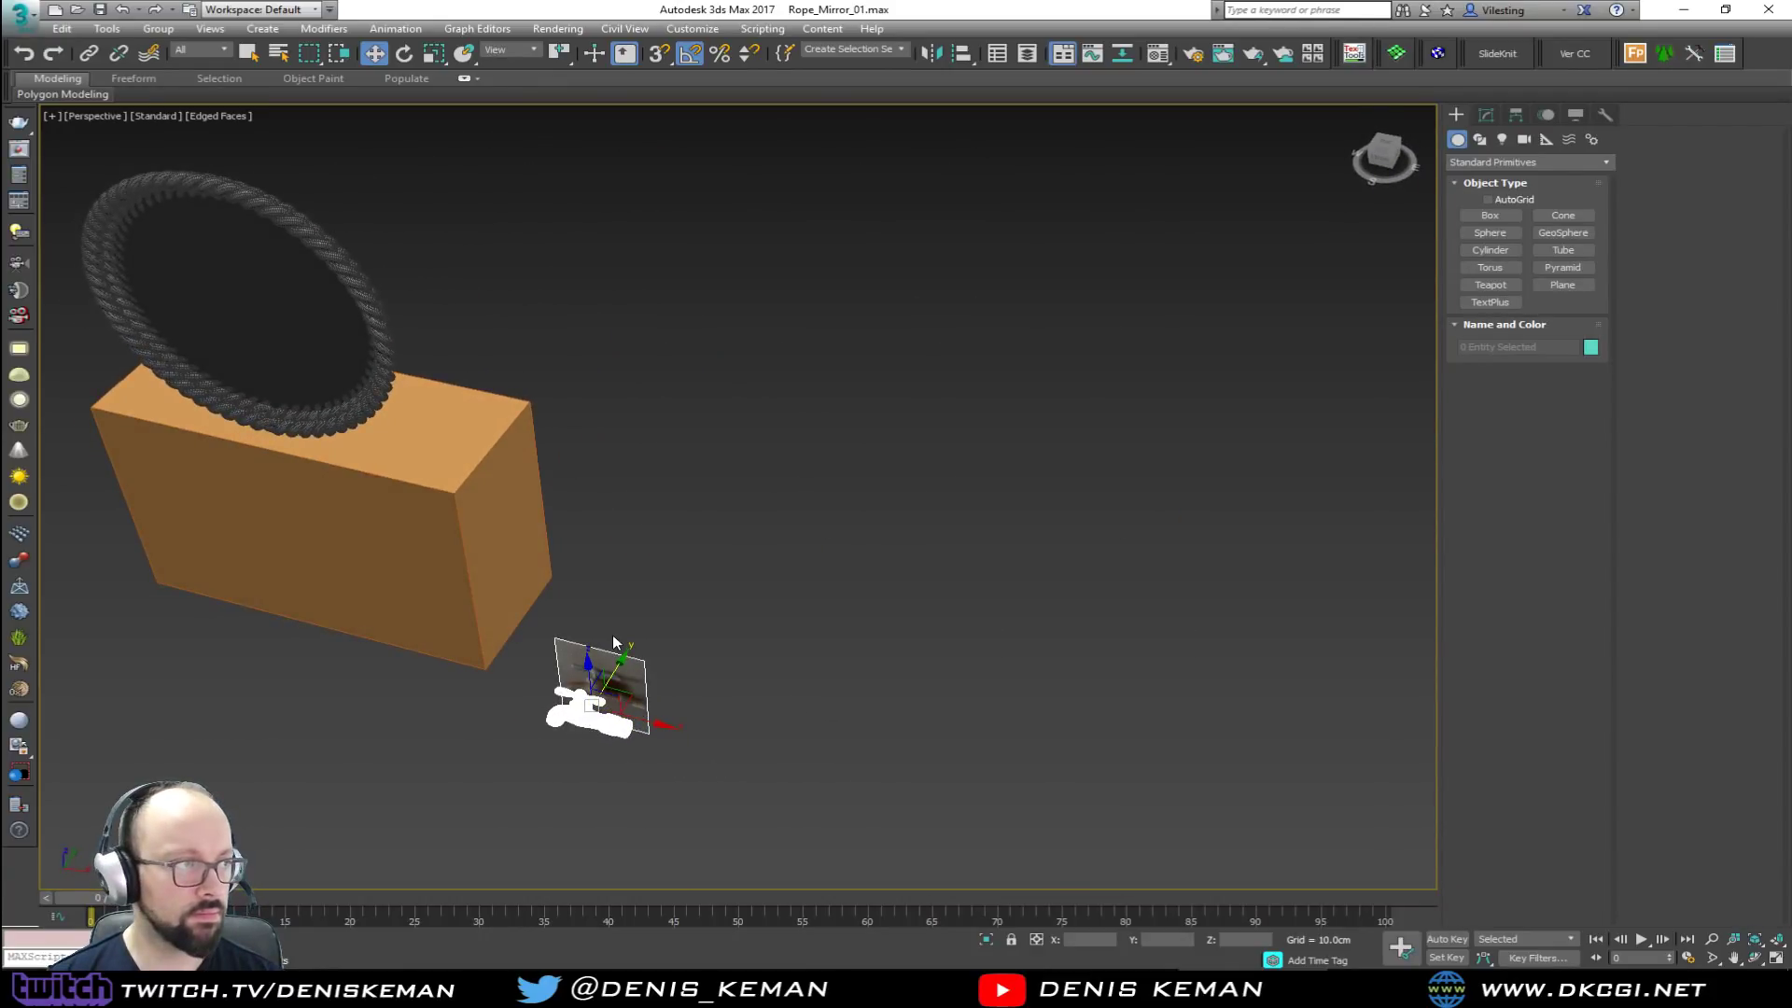
{"action": "key", "text": "Delete"}
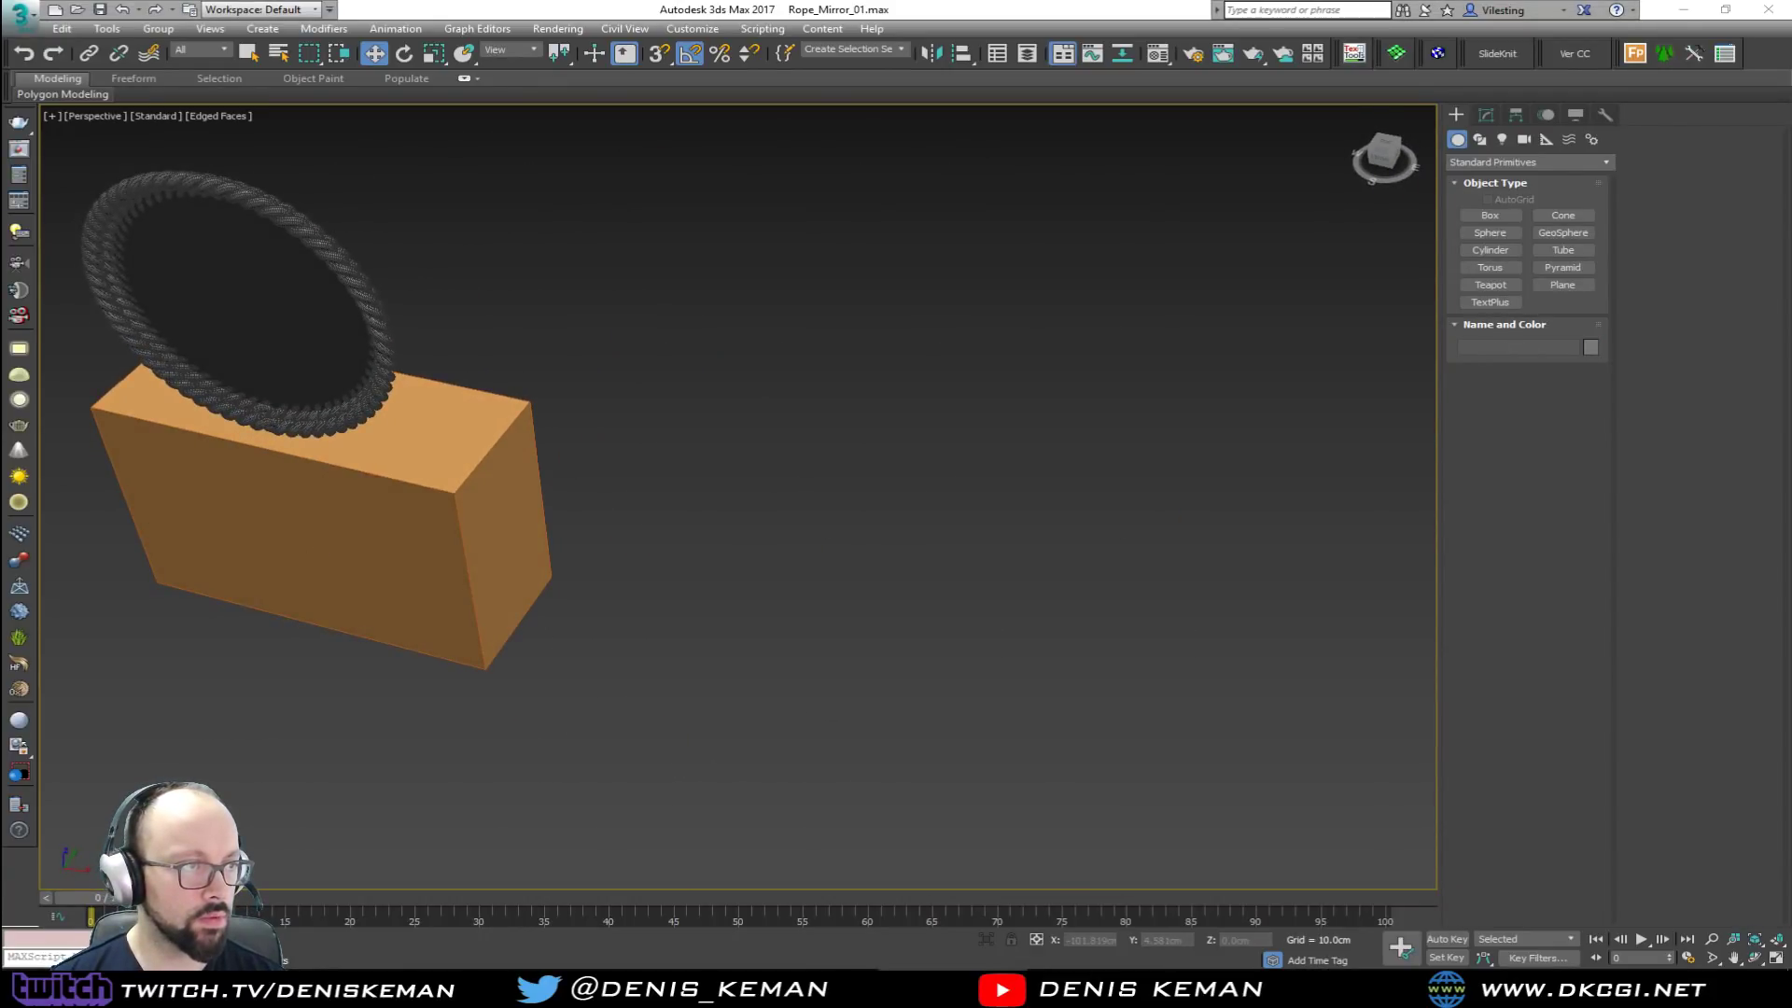
Step: Merge the single-lever faucet model with its blueprint plane into the scene and place it beside the cabinet box
{"action": "left_click_drag", "start_coordinate": [620, 608], "coordinate": [771, 680]}
{"action": "left_click", "coordinate": [809, 710]}
{"action": "left_click", "coordinate": [736, 646]}
{"action": "middle_click_drag", "start_coordinate": [732, 689], "coordinate": [11, 641], "text": "alt"}
{"action": "scroll", "coordinate": [784, 705], "scroll_direction": "up", "scroll_amount": 8}
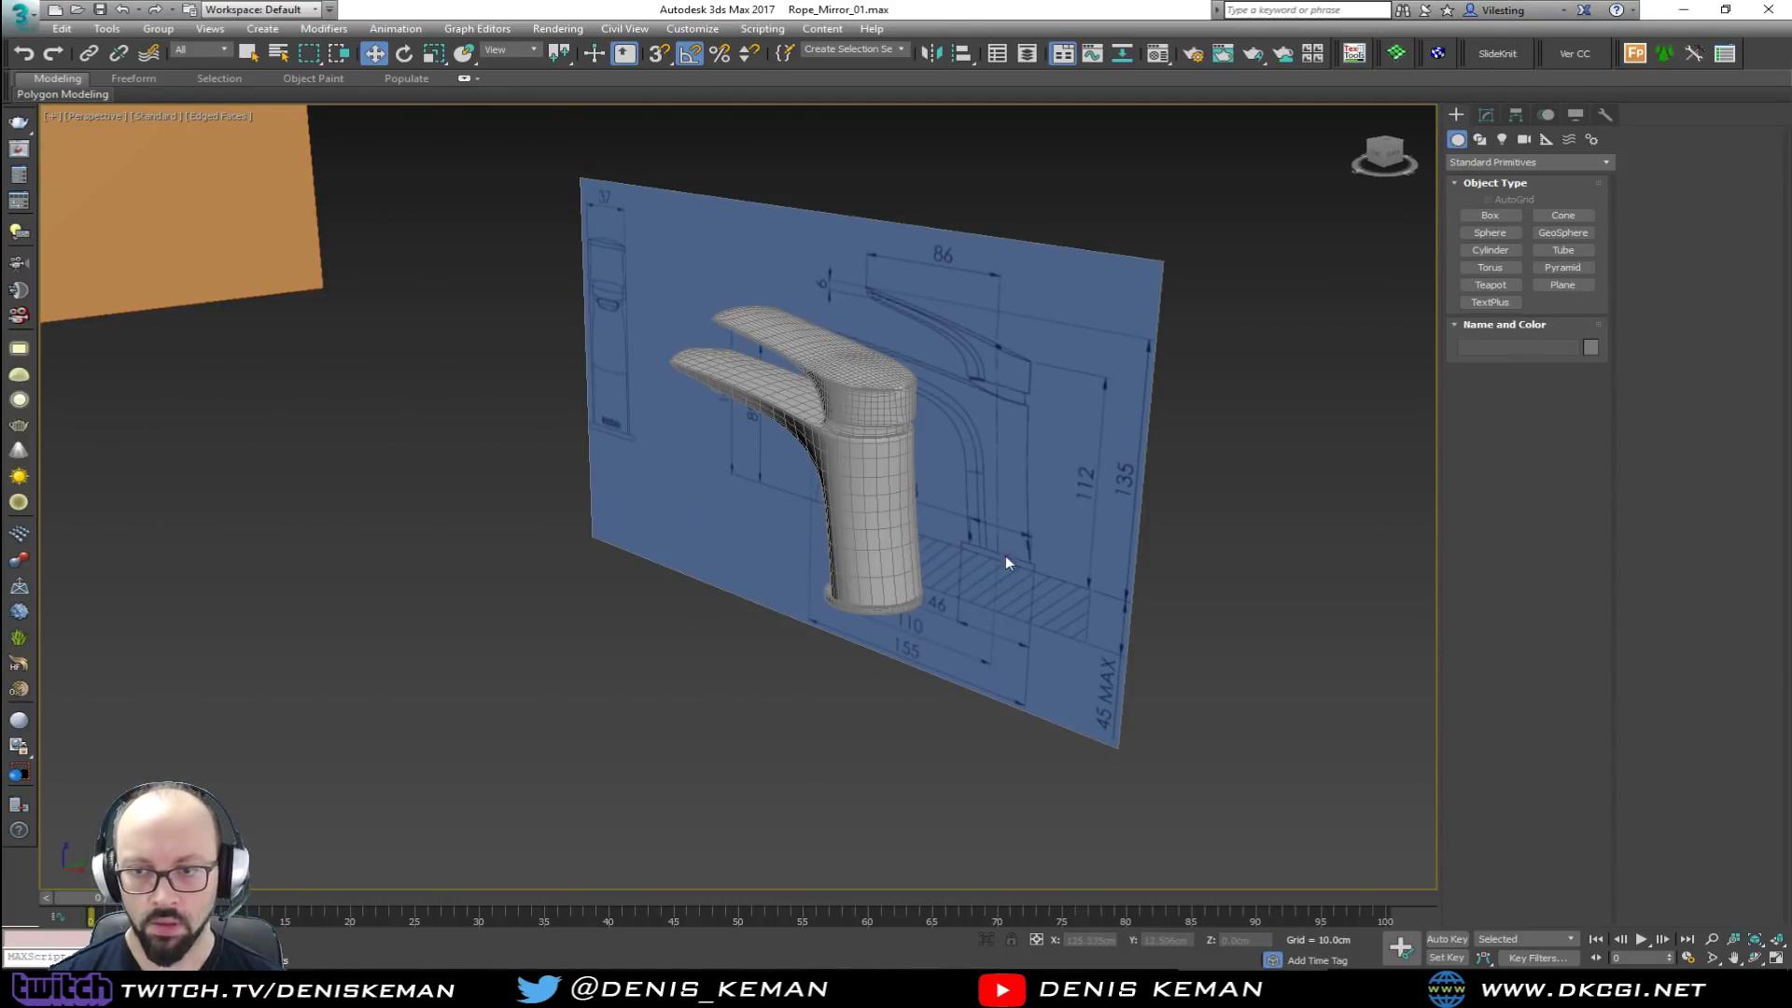
Step: Delete the blue blueprint plane behind the merged faucet
{"action": "right_click", "coordinate": [1097, 616]}
{"action": "left_click", "coordinate": [1195, 455]}
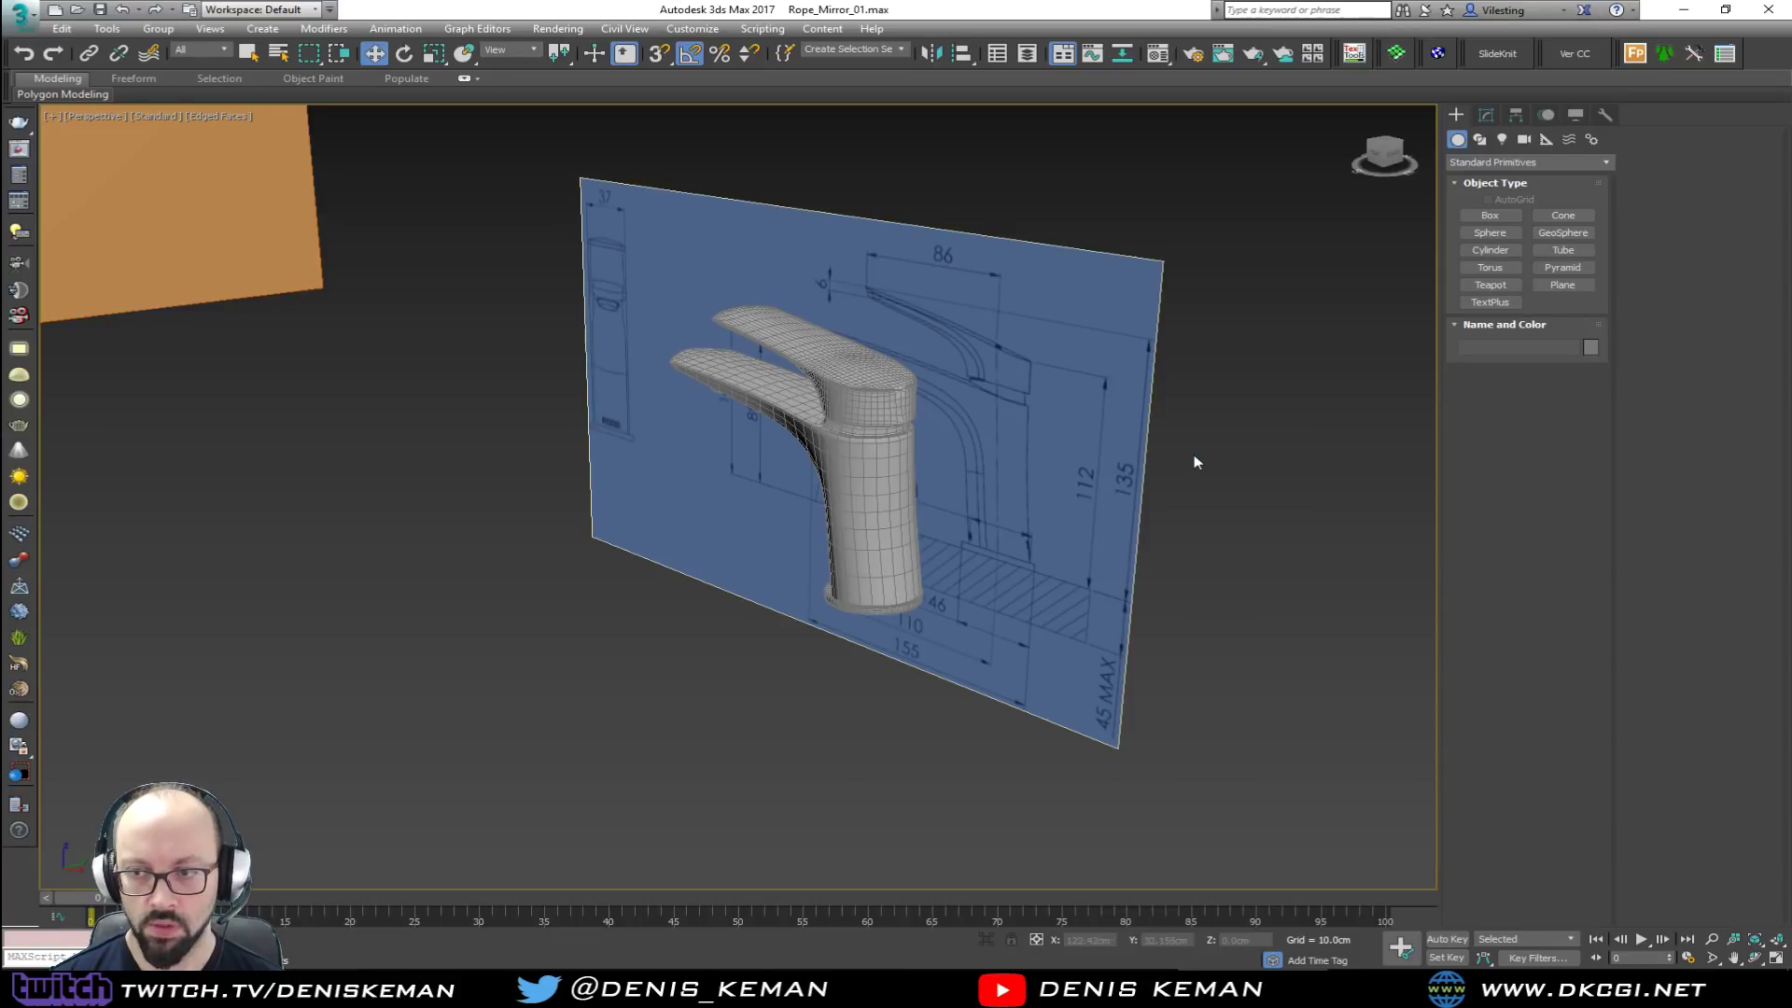
{"action": "key", "text": "Delete"}
Step: Select all parts of the faucet and move them onto the top of the cabinet box
{"action": "left_click_drag", "start_coordinate": [978, 261], "coordinate": [483, 752]}
{"action": "middle_click_drag", "start_coordinate": [568, 471], "coordinate": [660, 728]}
{"action": "scroll", "coordinate": [613, 698], "scroll_direction": "down", "scroll_amount": 6}
{"action": "left_click_drag", "start_coordinate": [721, 742], "coordinate": [393, 278]}
{"action": "key", "text": "z"}
{"action": "middle_click_drag", "start_coordinate": [409, 430], "coordinate": [751, 594], "text": "alt"}
{"action": "scroll", "coordinate": [629, 559], "scroll_direction": "down", "scroll_amount": 6}
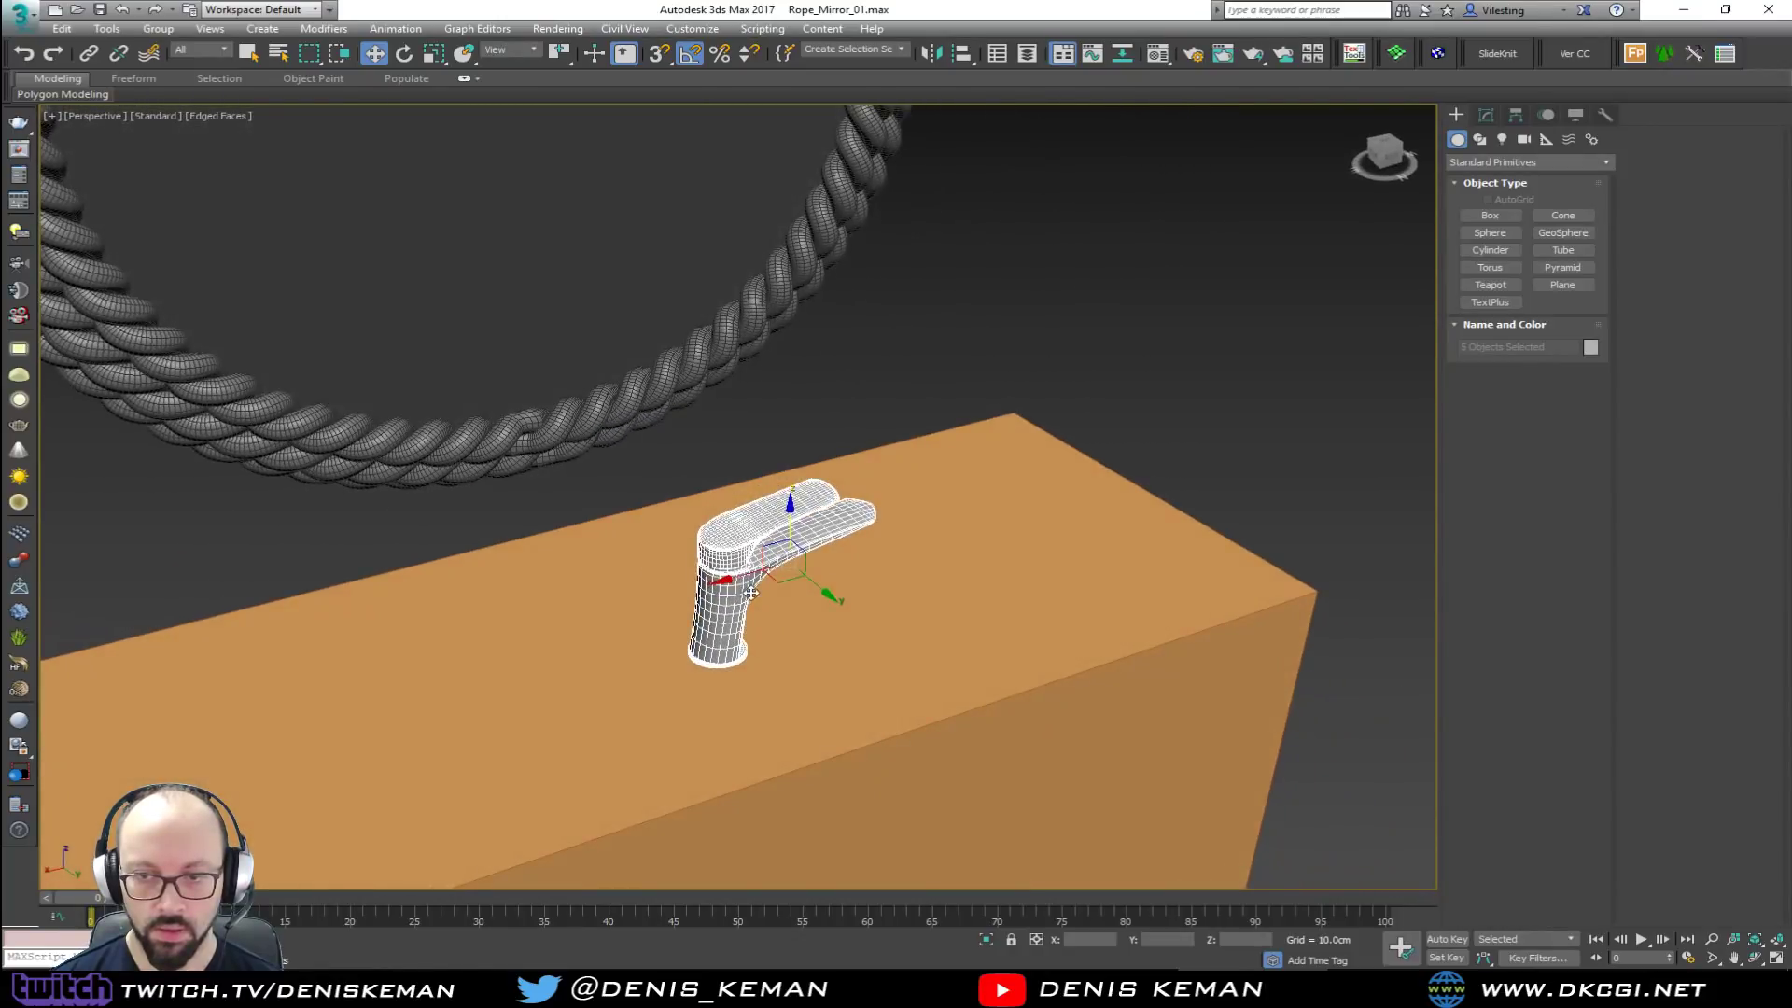
Step: Turn the faucet so its spout faces the cabinet's front and place it near the rear edge below the mirror's centre
{"action": "left_click_drag", "start_coordinate": [789, 529], "coordinate": [571, 561]}
{"action": "key", "text": "e"}
{"action": "key", "text": "w"}
{"action": "middle_click_drag", "start_coordinate": [571, 561], "coordinate": [674, 670], "text": "alt"}
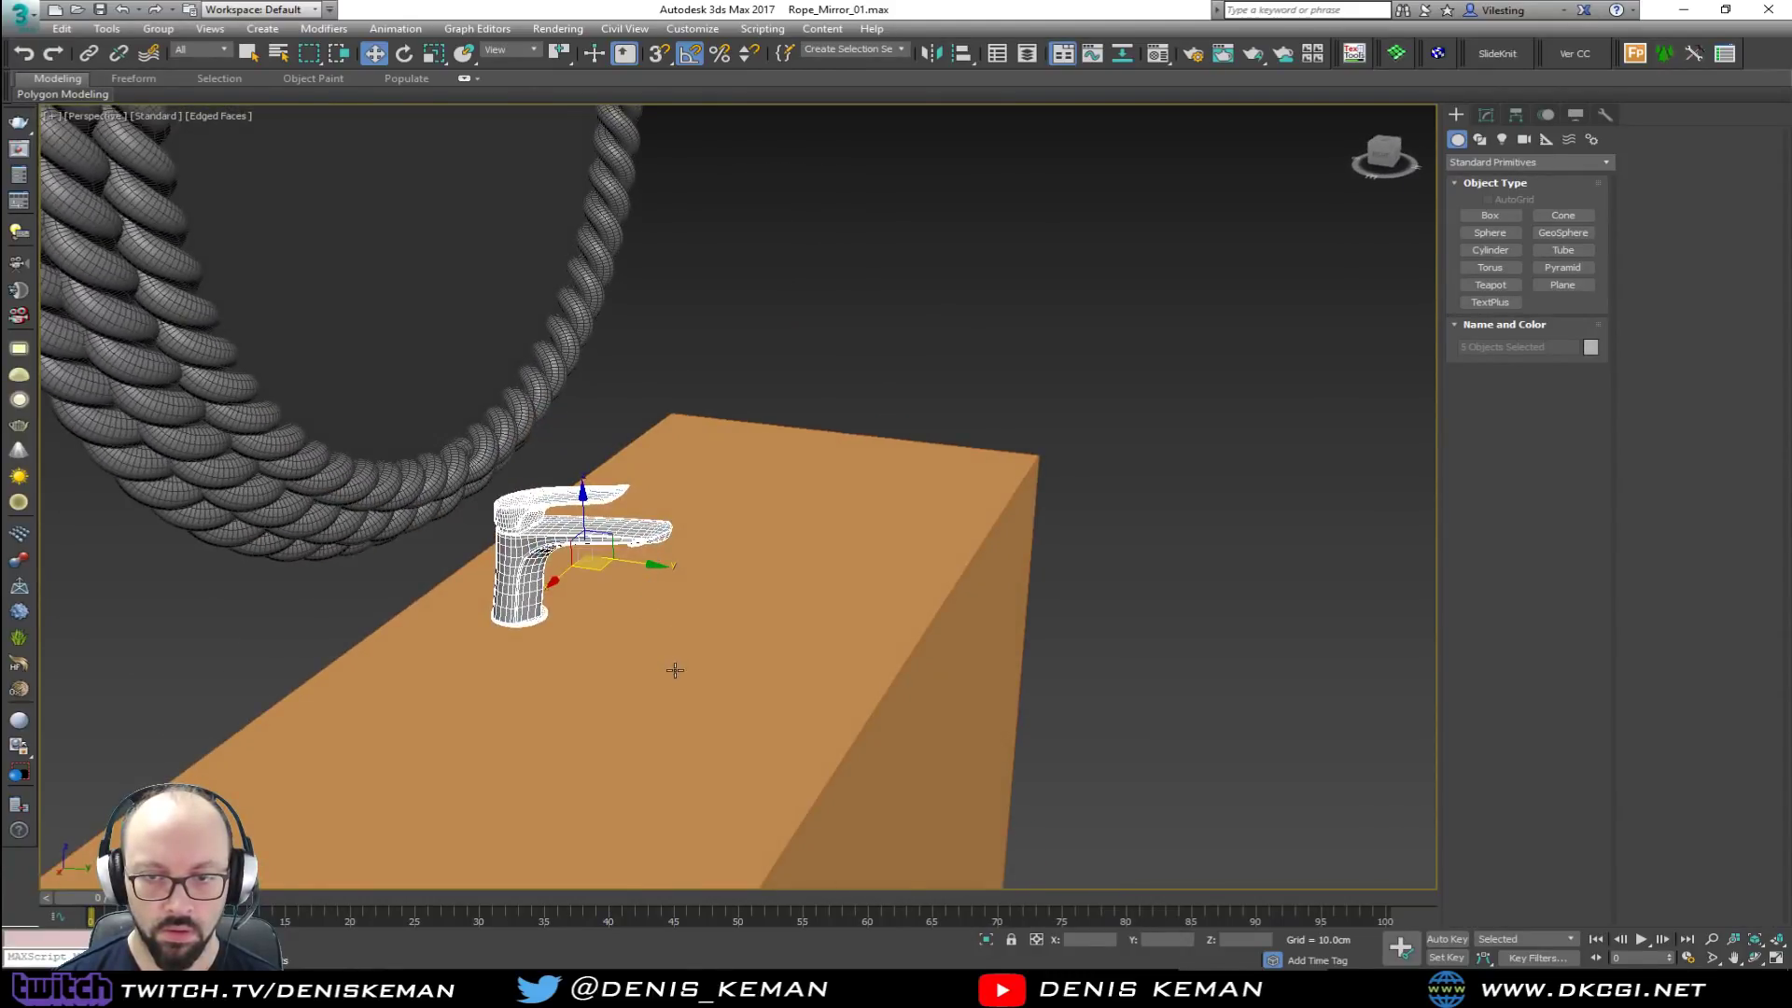
Step: Set the cabinet box's length to 50 cm
{"action": "scroll", "coordinate": [675, 670], "scroll_direction": "down", "scroll_amount": 6}
{"action": "left_click", "coordinate": [702, 609]}
{"action": "left_click", "coordinate": [1487, 115]}
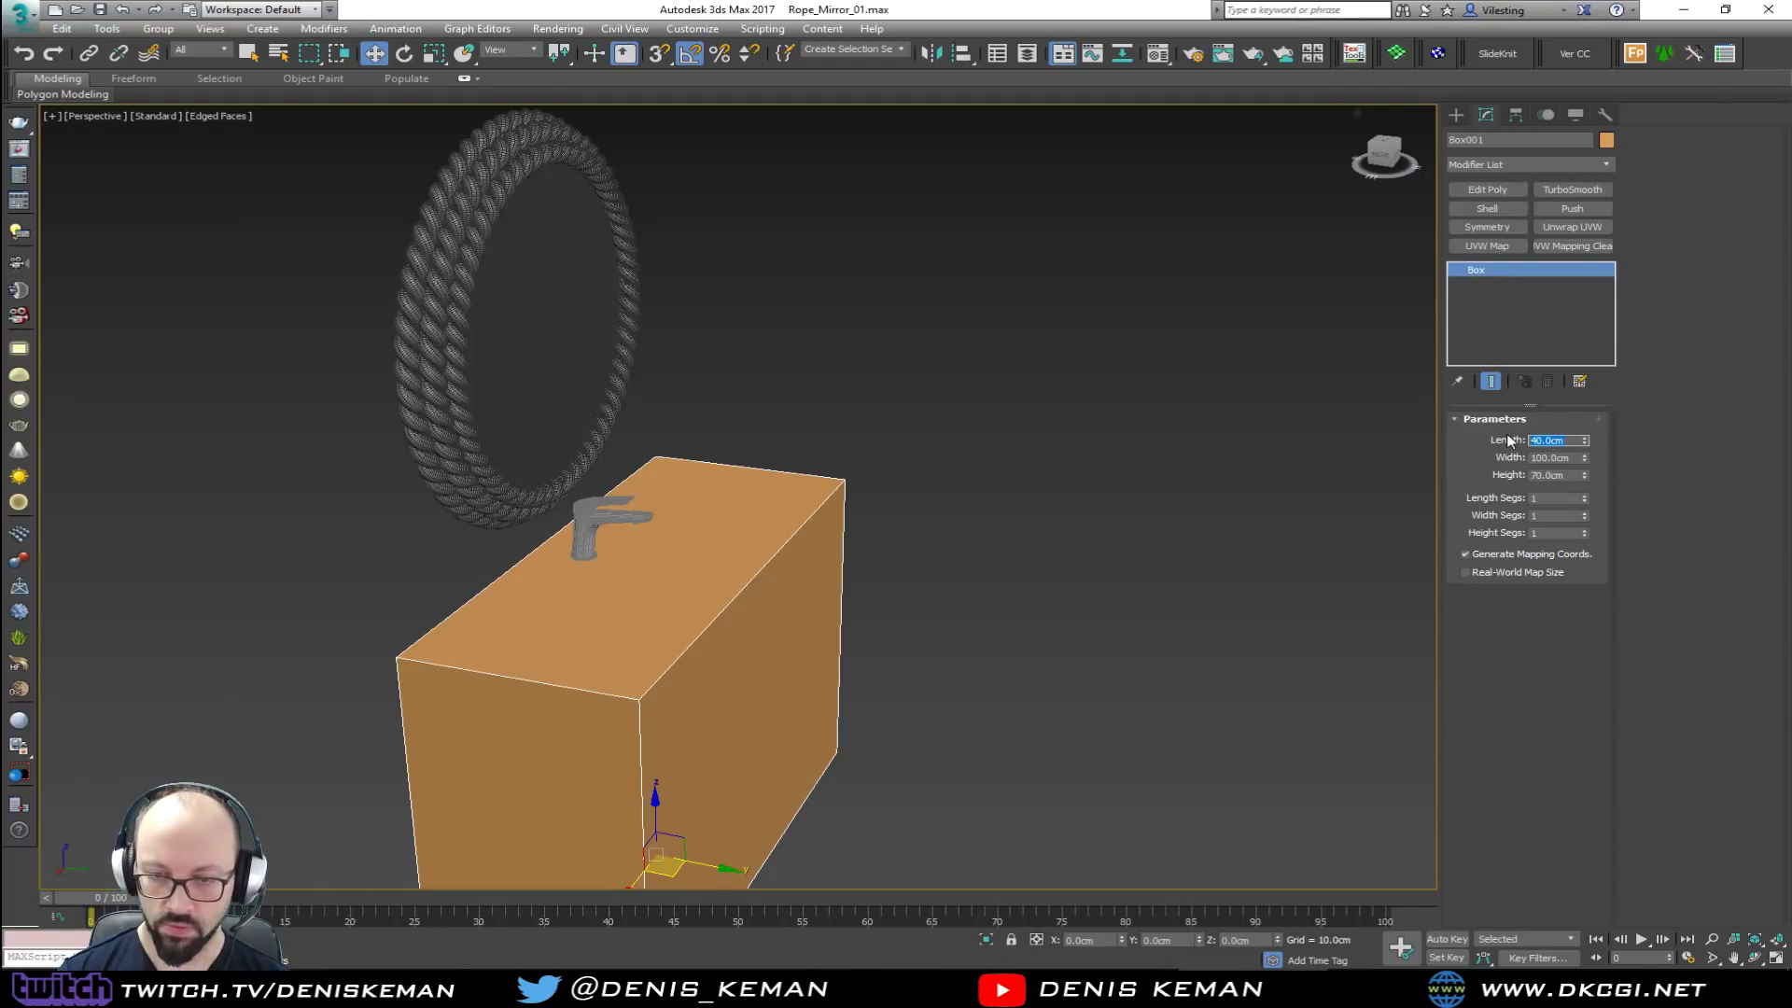
{"action": "type", "text": "50"}
{"action": "key", "text": "Return"}
{"action": "middle_click_drag", "start_coordinate": [928, 579], "coordinate": [772, 628], "text": "alt"}
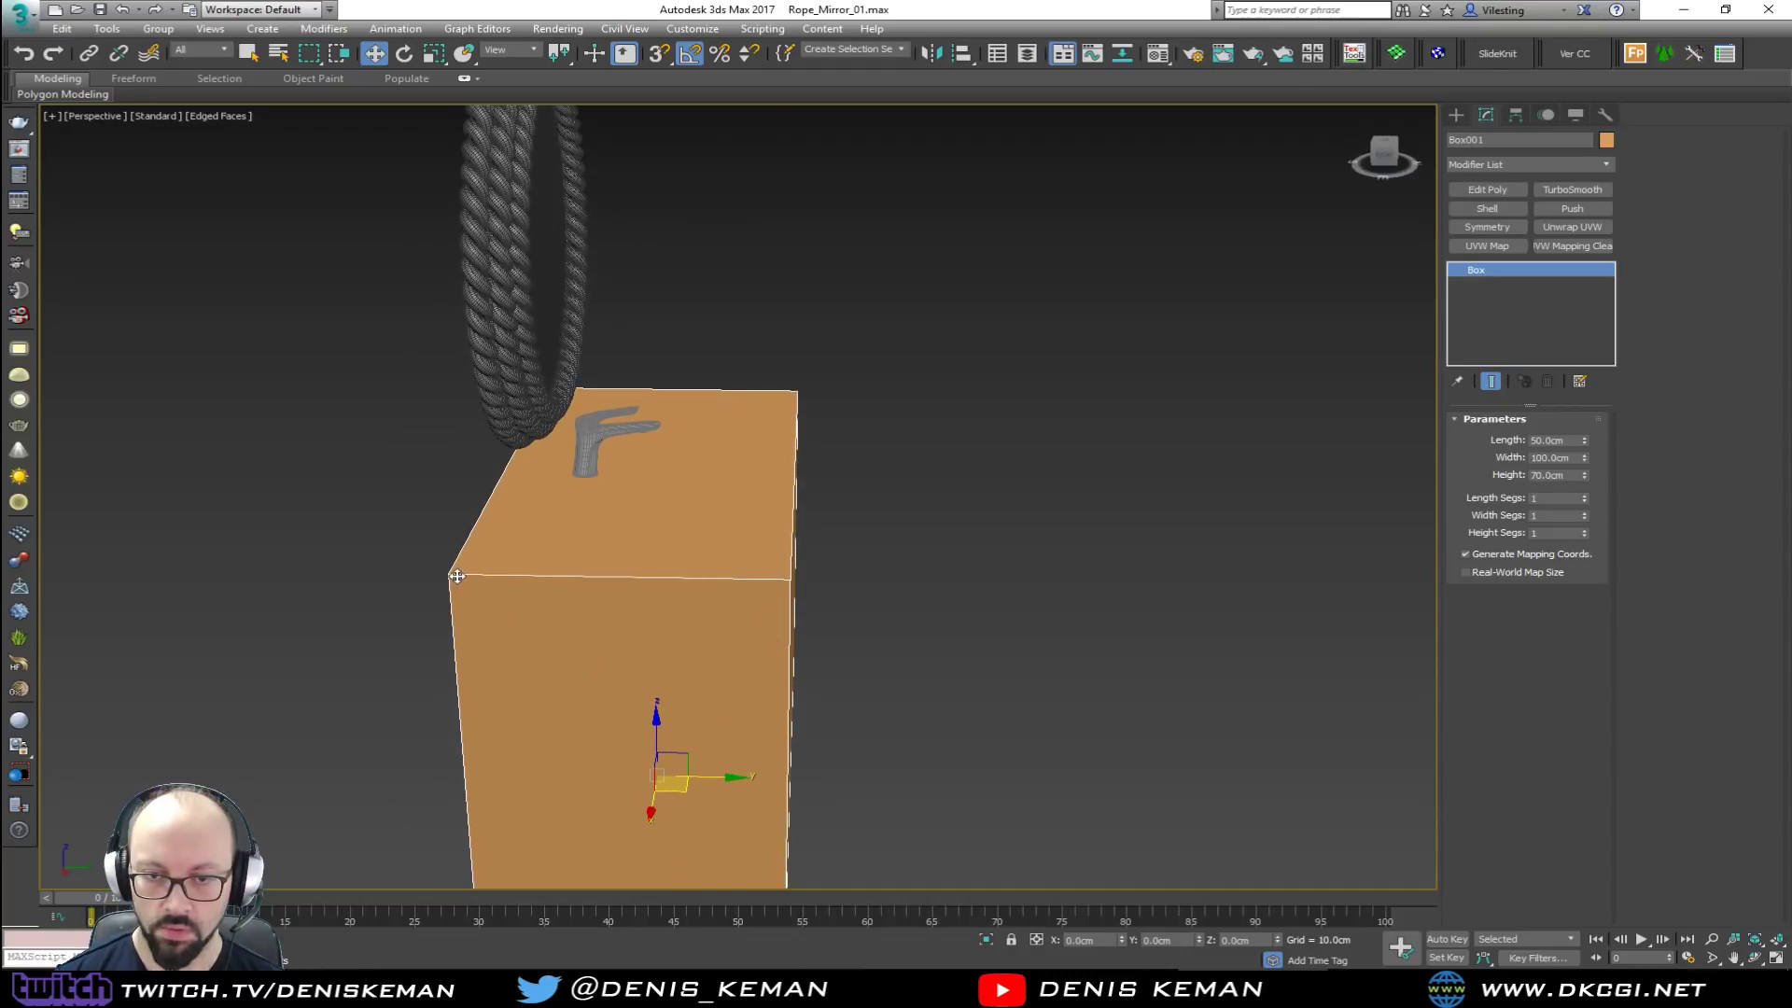
Step: Move the cabinet box along Y with snapping, to about 3.45 cm, so its rear edge lines up with the mirror's back
{"action": "key", "text": "s"}
{"action": "left_click_drag", "start_coordinate": [473, 592], "coordinate": [500, 435]}
{"action": "middle_click_drag", "start_coordinate": [619, 468], "coordinate": [993, 451], "text": "alt"}
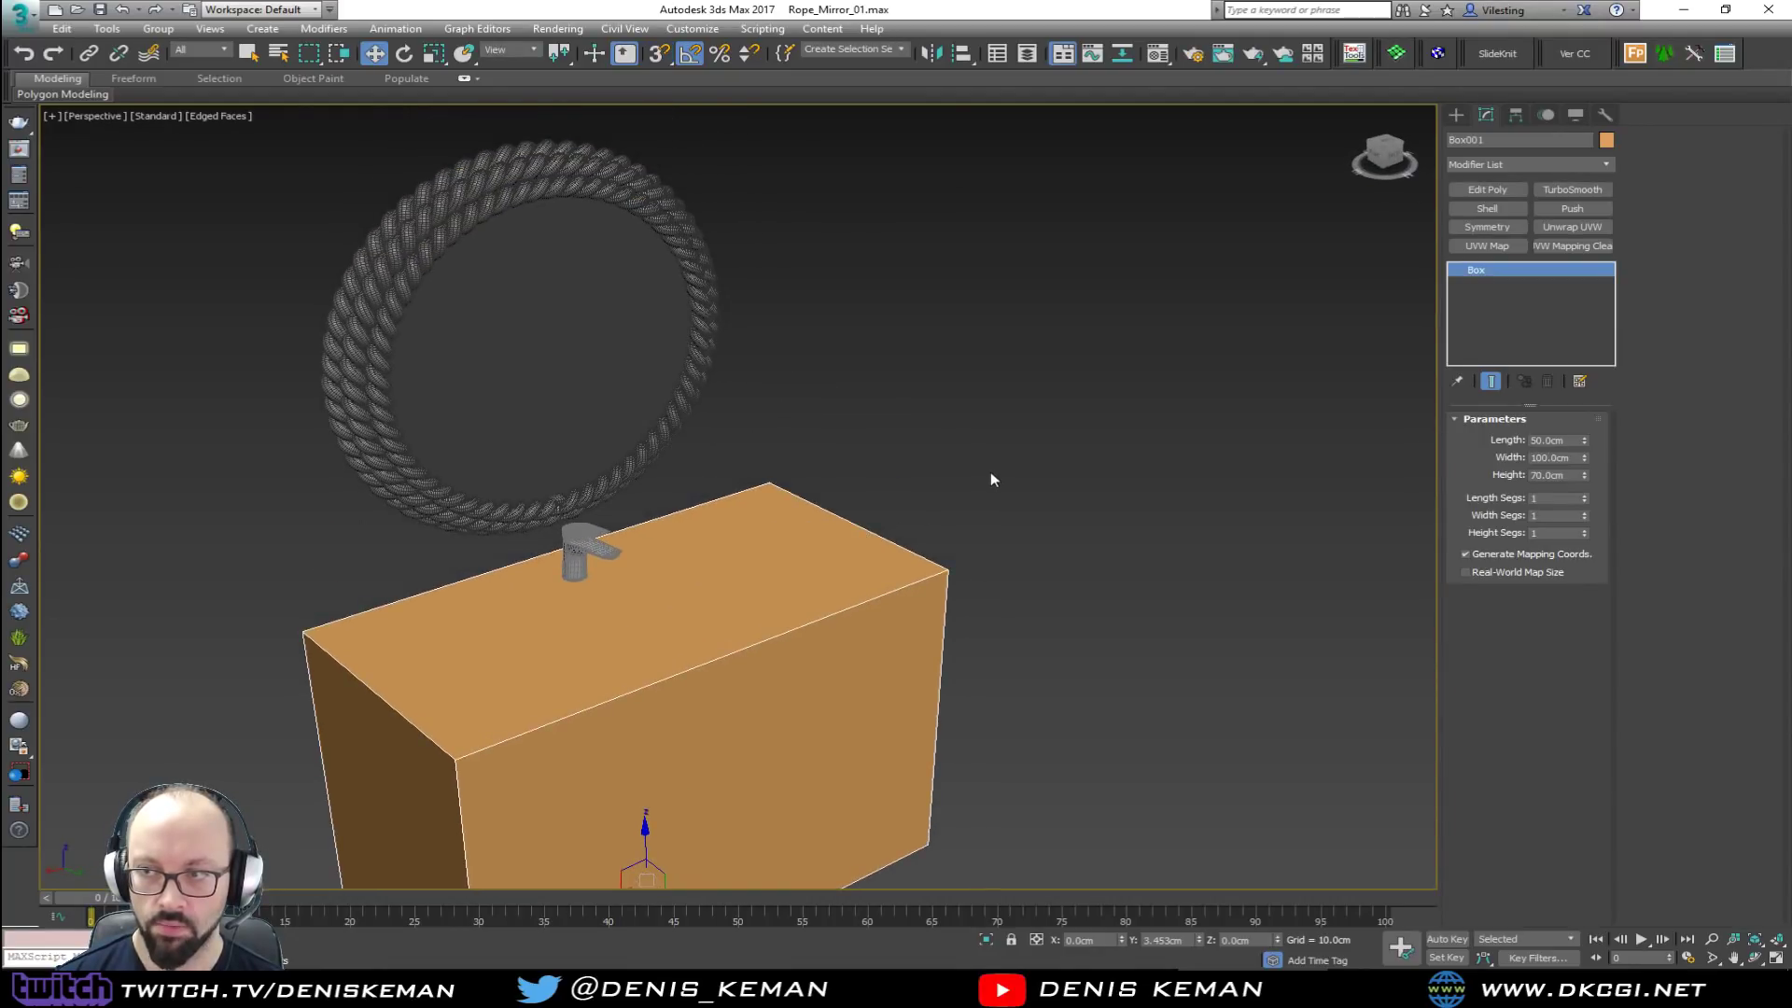
Step: Turn off edged faces and examine how the mirror, faucet and cabinet box relate in size and position
{"action": "left_click", "coordinate": [987, 486]}
{"action": "middle_click_drag", "start_coordinate": [754, 558], "coordinate": [704, 543], "text": "alt"}
{"action": "key", "text": "z"}
{"action": "scroll", "coordinate": [701, 499], "scroll_direction": "up", "scroll_amount": 3}
{"action": "key", "text": "F3"}
{"action": "key", "text": "F3"}
{"action": "key", "text": "F4"}
{"action": "middle_click_drag", "start_coordinate": [706, 472], "coordinate": [811, 673]}
{"action": "scroll", "coordinate": [736, 548], "scroll_direction": "up", "scroll_amount": 3}
{"action": "scroll", "coordinate": [735, 548], "scroll_direction": "up", "scroll_amount": 3}
{"action": "scroll", "coordinate": [756, 636], "scroll_direction": "down", "scroll_amount": 8}
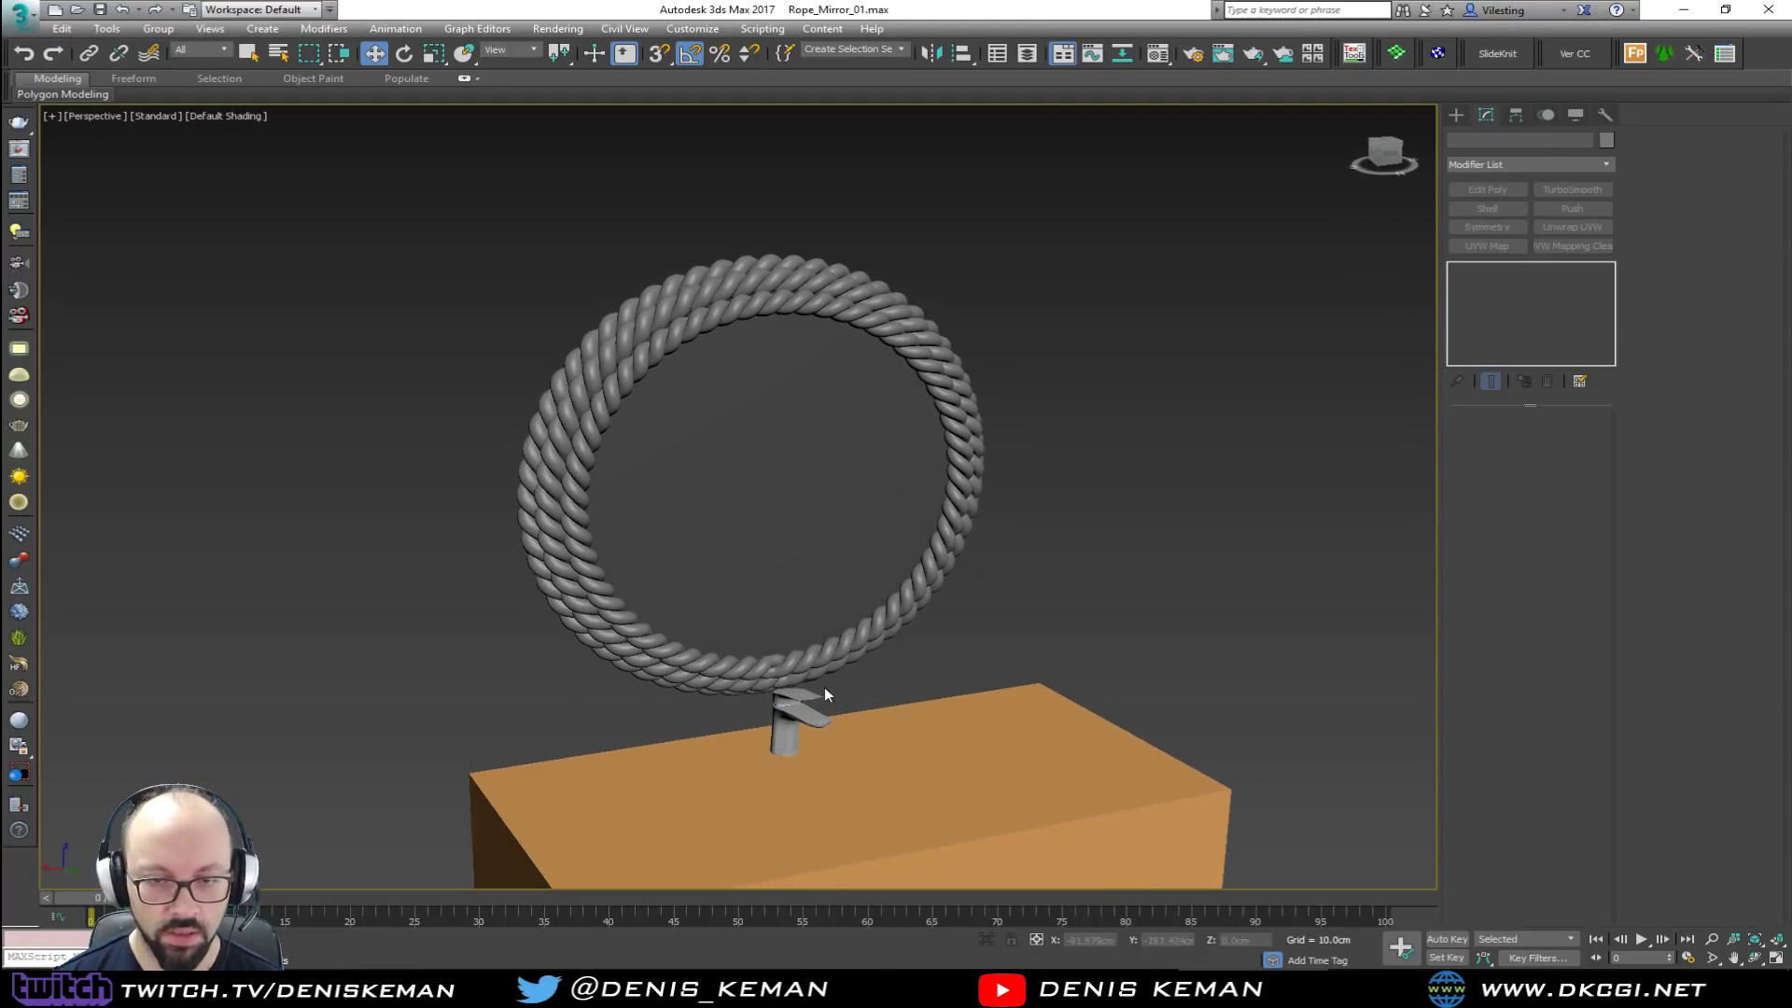
{"action": "left_click", "coordinate": [816, 717]}
{"action": "middle_click_drag", "start_coordinate": [814, 717], "coordinate": [770, 578]}
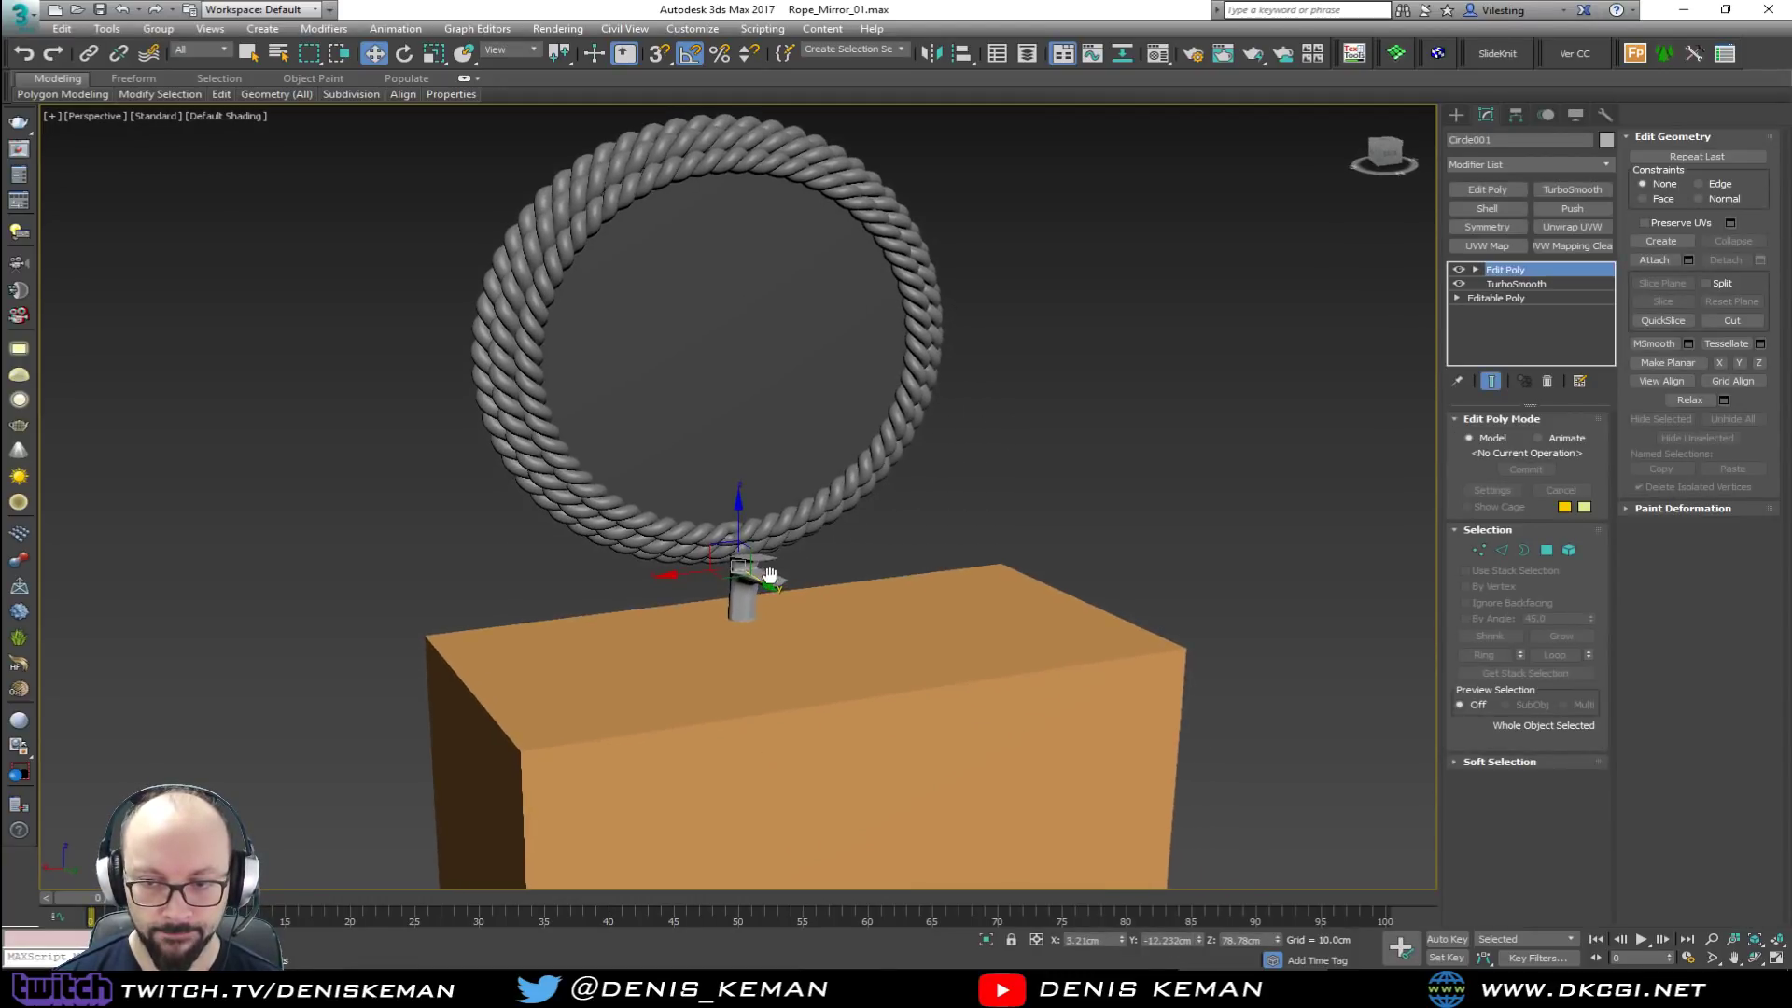
{"action": "left_click", "coordinate": [1061, 518]}
{"action": "middle_click_drag", "start_coordinate": [1062, 518], "coordinate": [937, 562], "text": "alt"}
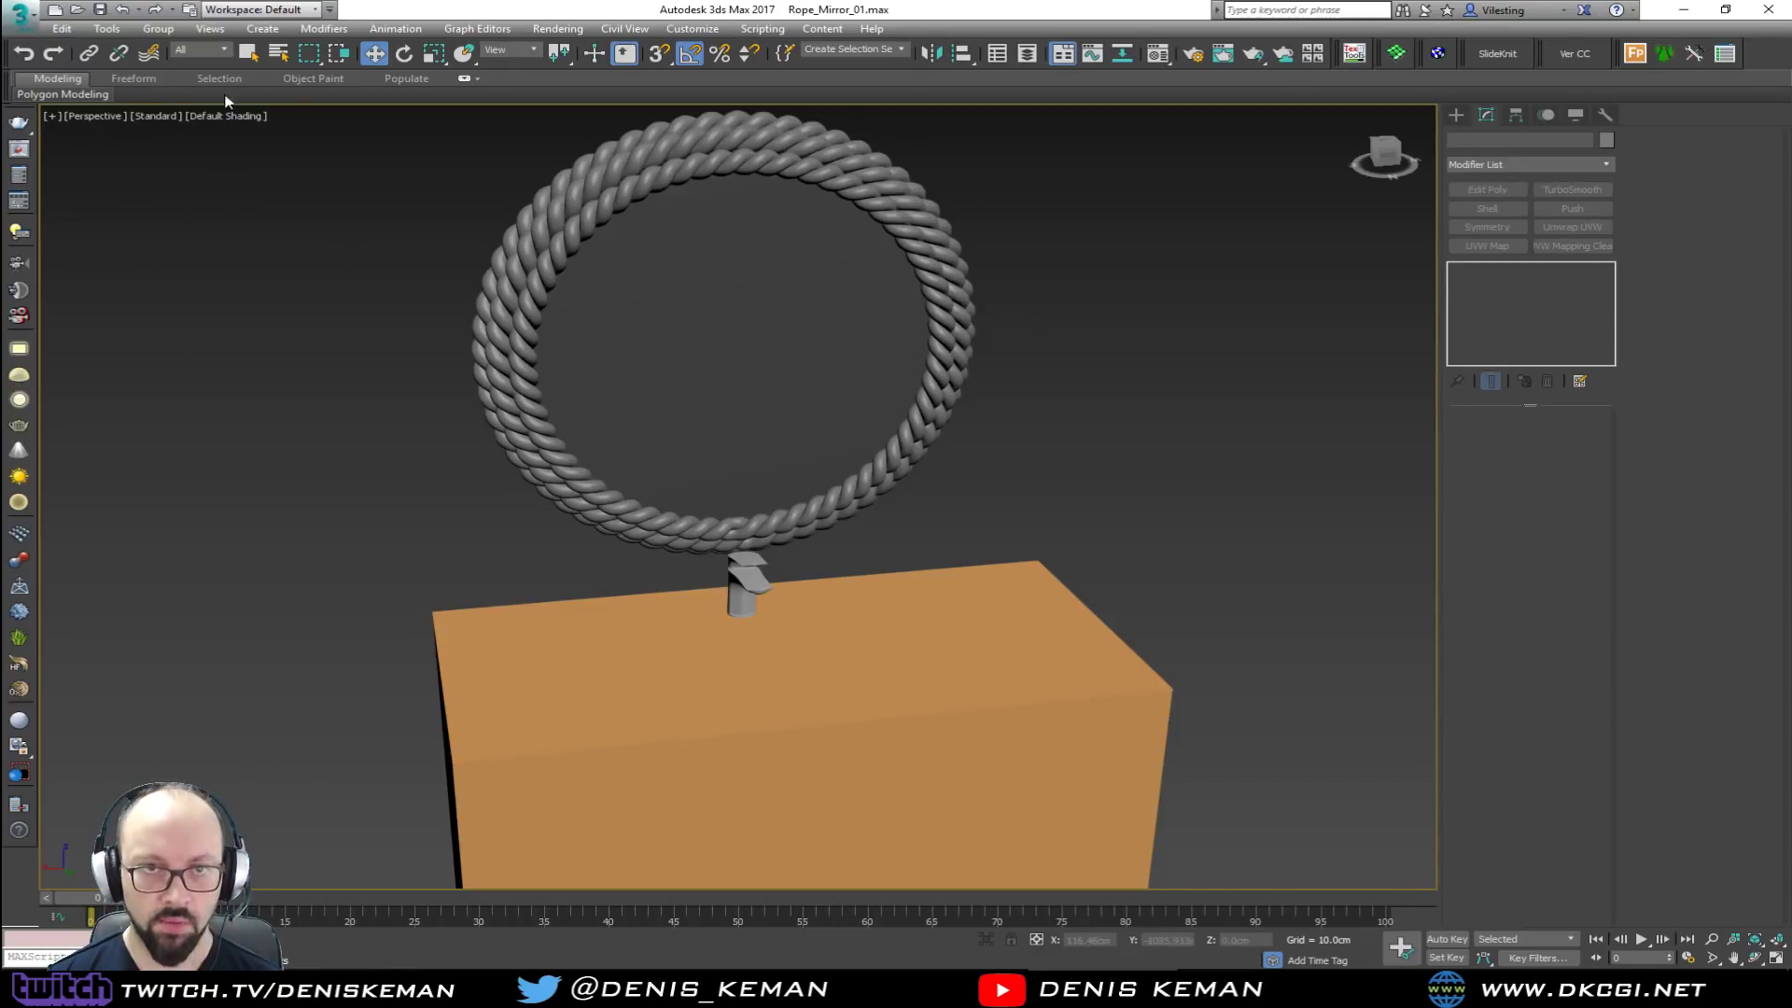
Step: Save the Rope_Mirror_01 scene with the mirror, faucet and cabinet box
{"action": "left_click", "coordinate": [29, 24]}
{"action": "left_click", "coordinate": [65, 168]}
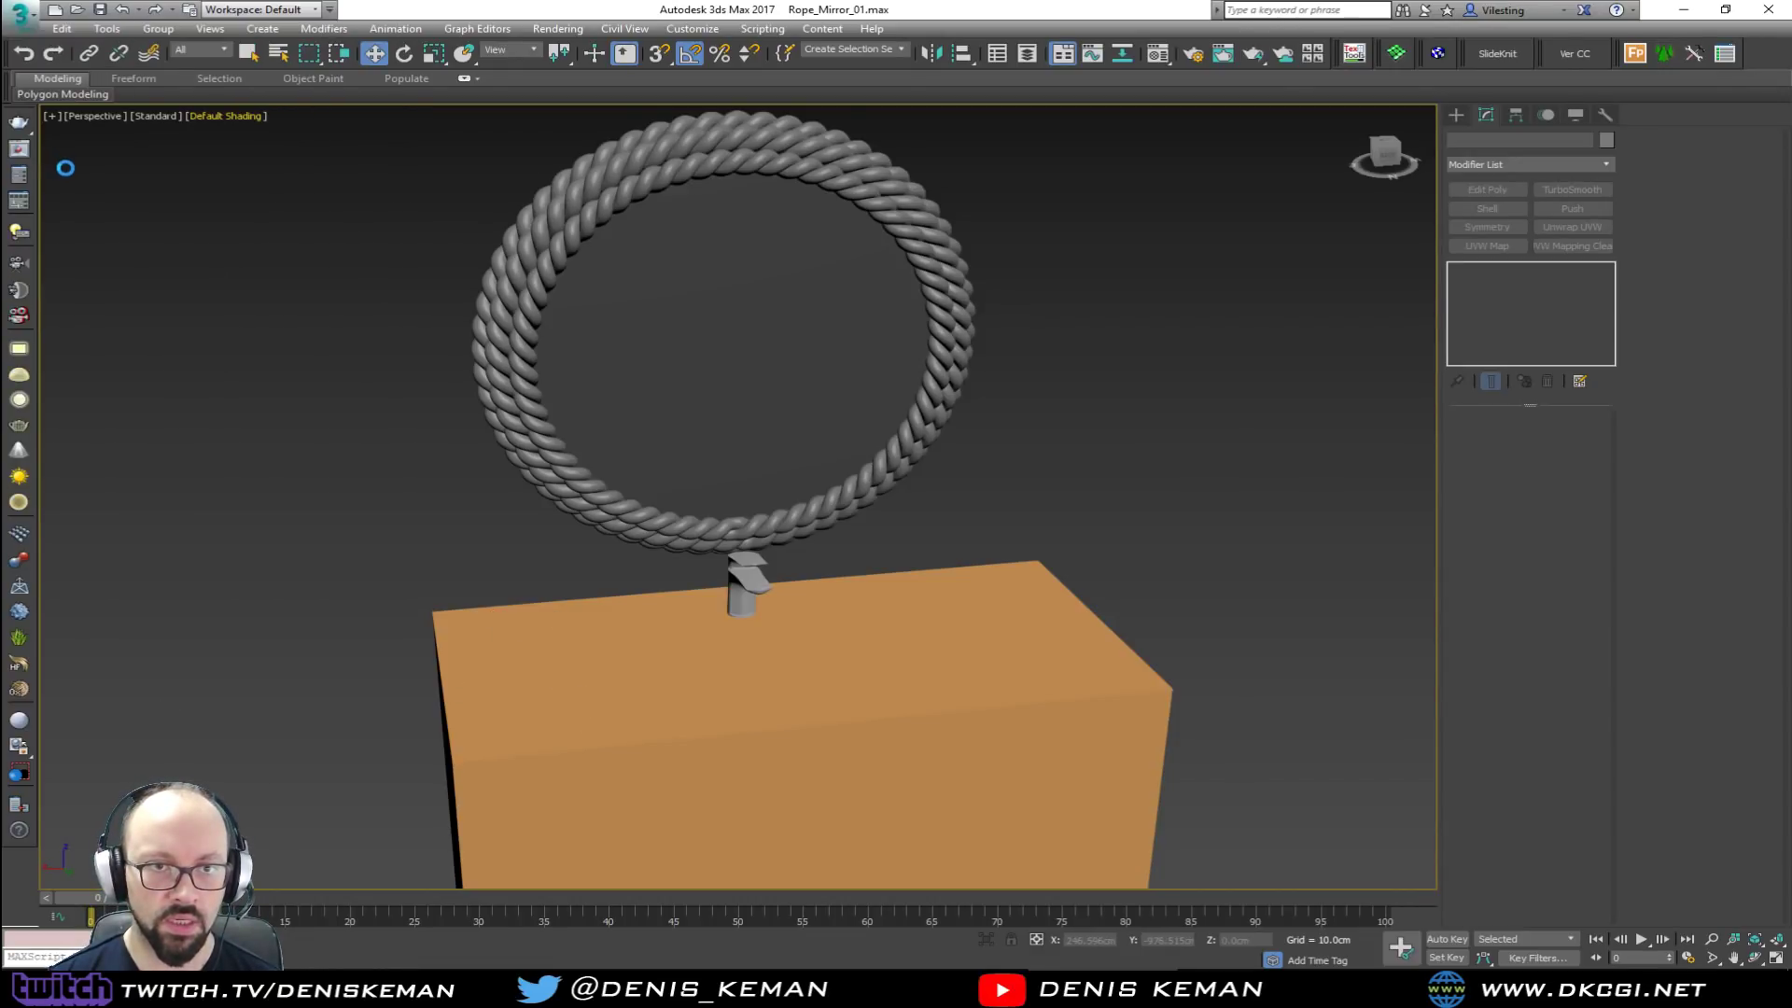
{"action": "middle_click_drag", "start_coordinate": [350, 252], "coordinate": [324, 313]}
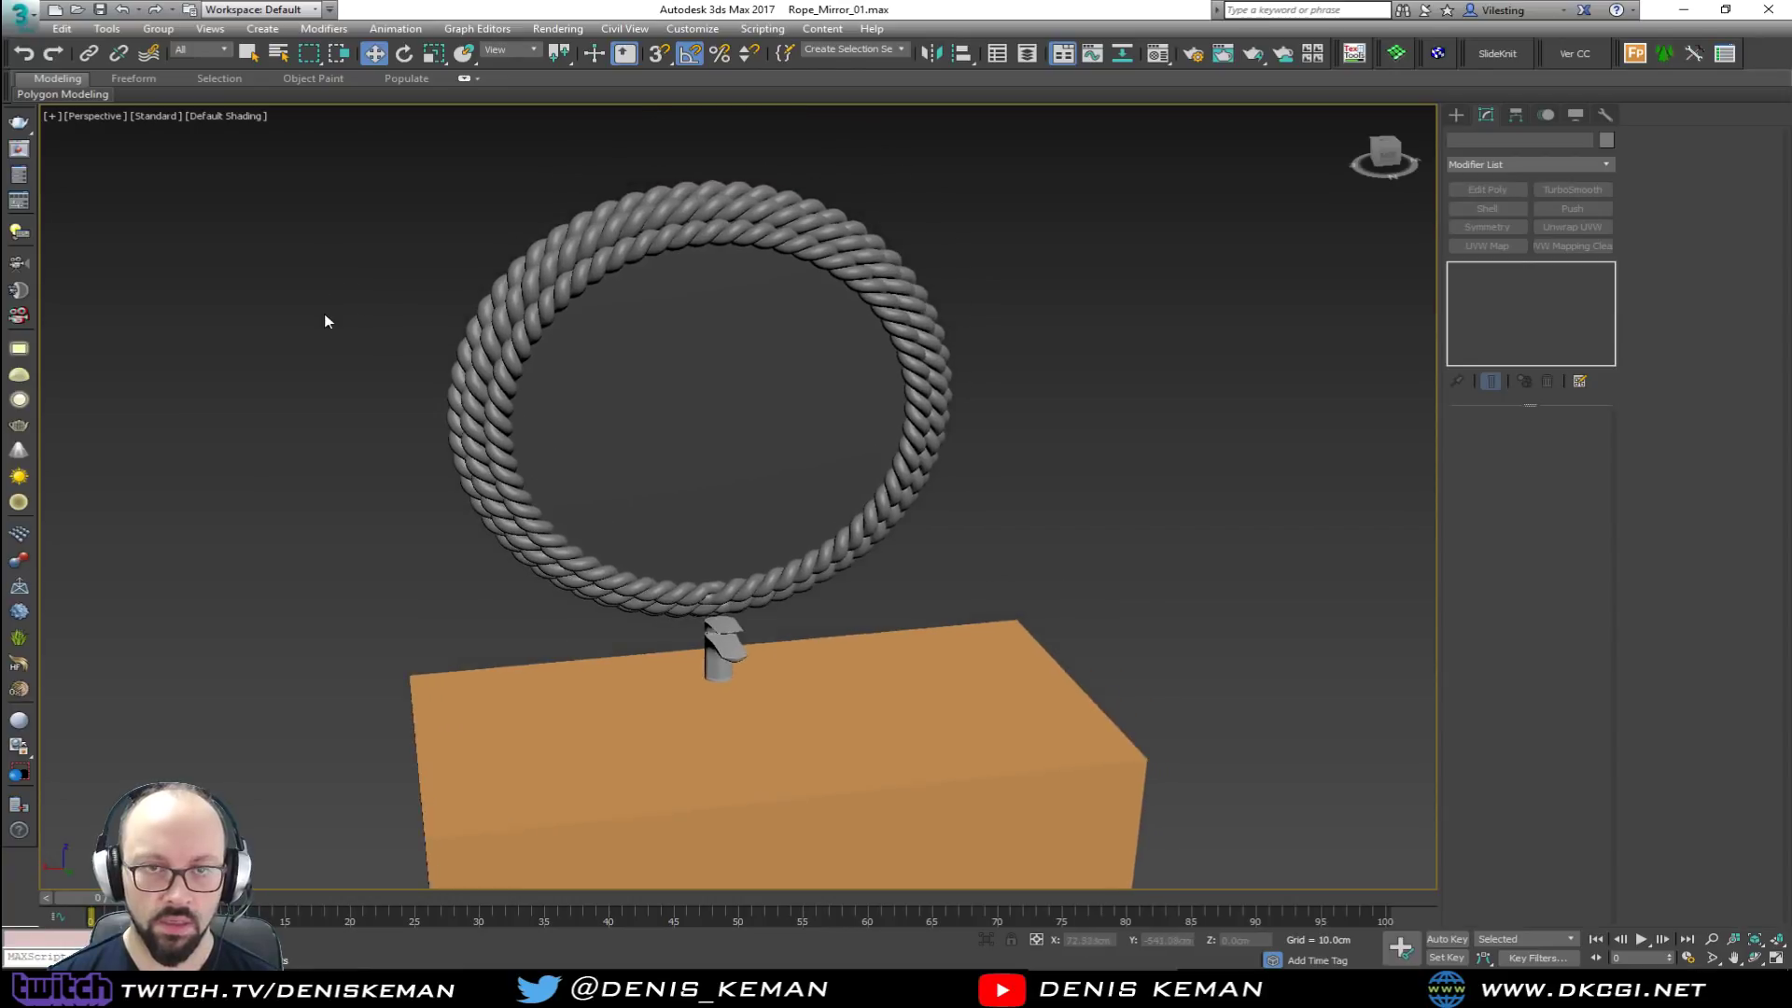
{"action": "scroll", "coordinate": [322, 315], "scroll_direction": "down", "scroll_amount": 3}
Step: Open the recent scene Container_Box_Tutorial_20.max and look over the container building
{"action": "left_click", "coordinate": [21, 15]}
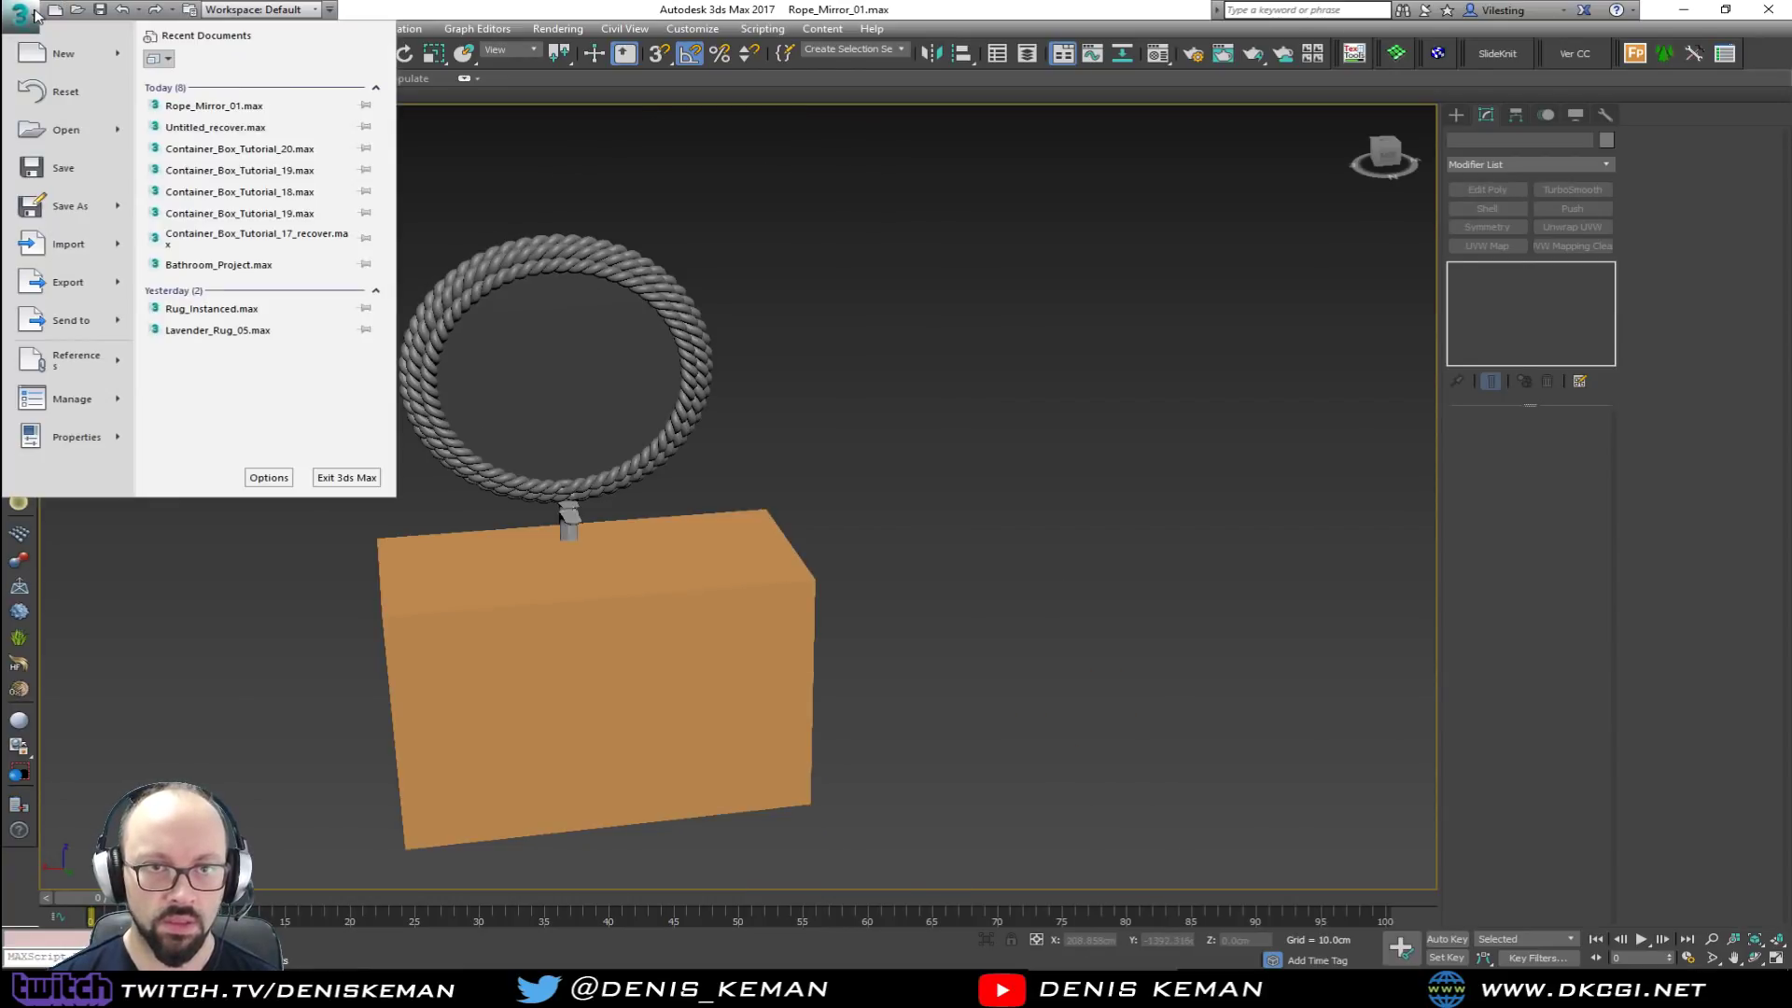
{"action": "left_click", "coordinate": [301, 150]}
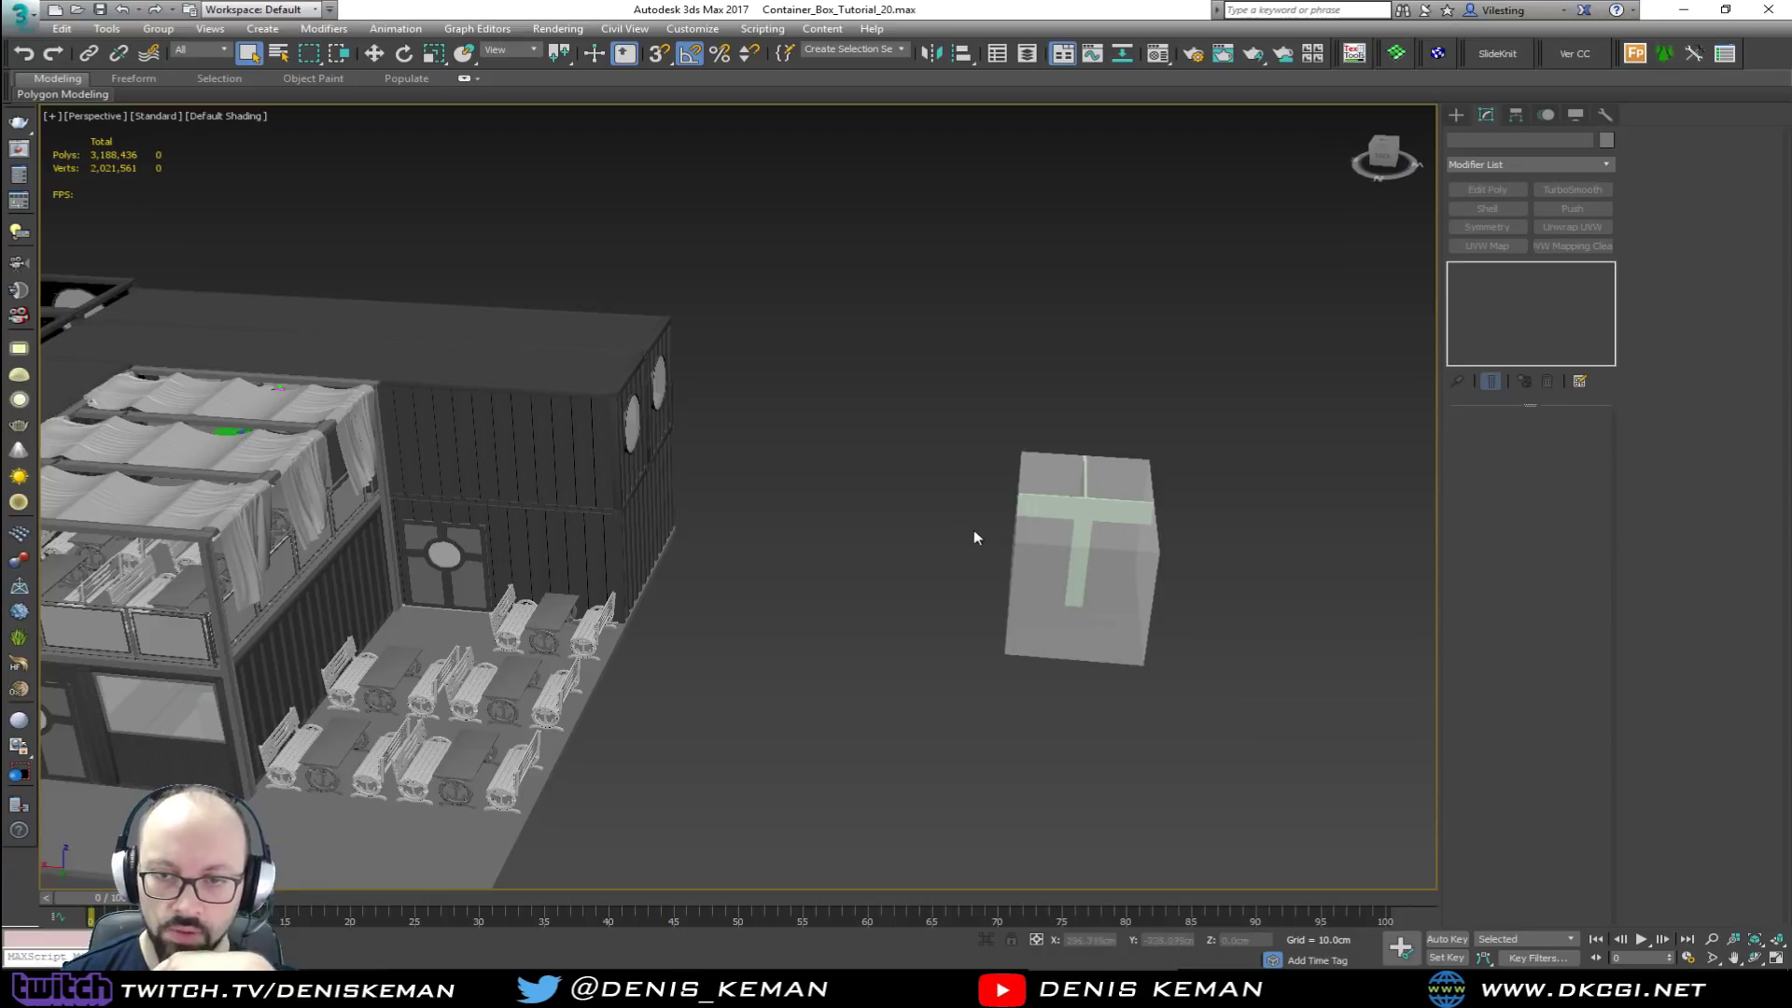
{"action": "middle_click_drag", "start_coordinate": [731, 519], "coordinate": [673, 413], "text": "alt"}
{"action": "scroll", "coordinate": [713, 468], "scroll_direction": "up", "scroll_amount": 4}
Step: Try a box about 233 cm long, 136 cm wide and 117 cm high over one room of the separate block, then remove it
{"action": "key", "text": "alt+w"}
{"action": "middle_click_drag", "start_coordinate": [540, 351], "coordinate": [501, 388]}
{"action": "key", "text": "alt+w"}
{"action": "left_click", "coordinate": [1456, 114]}
{"action": "left_click", "coordinate": [1493, 217]}
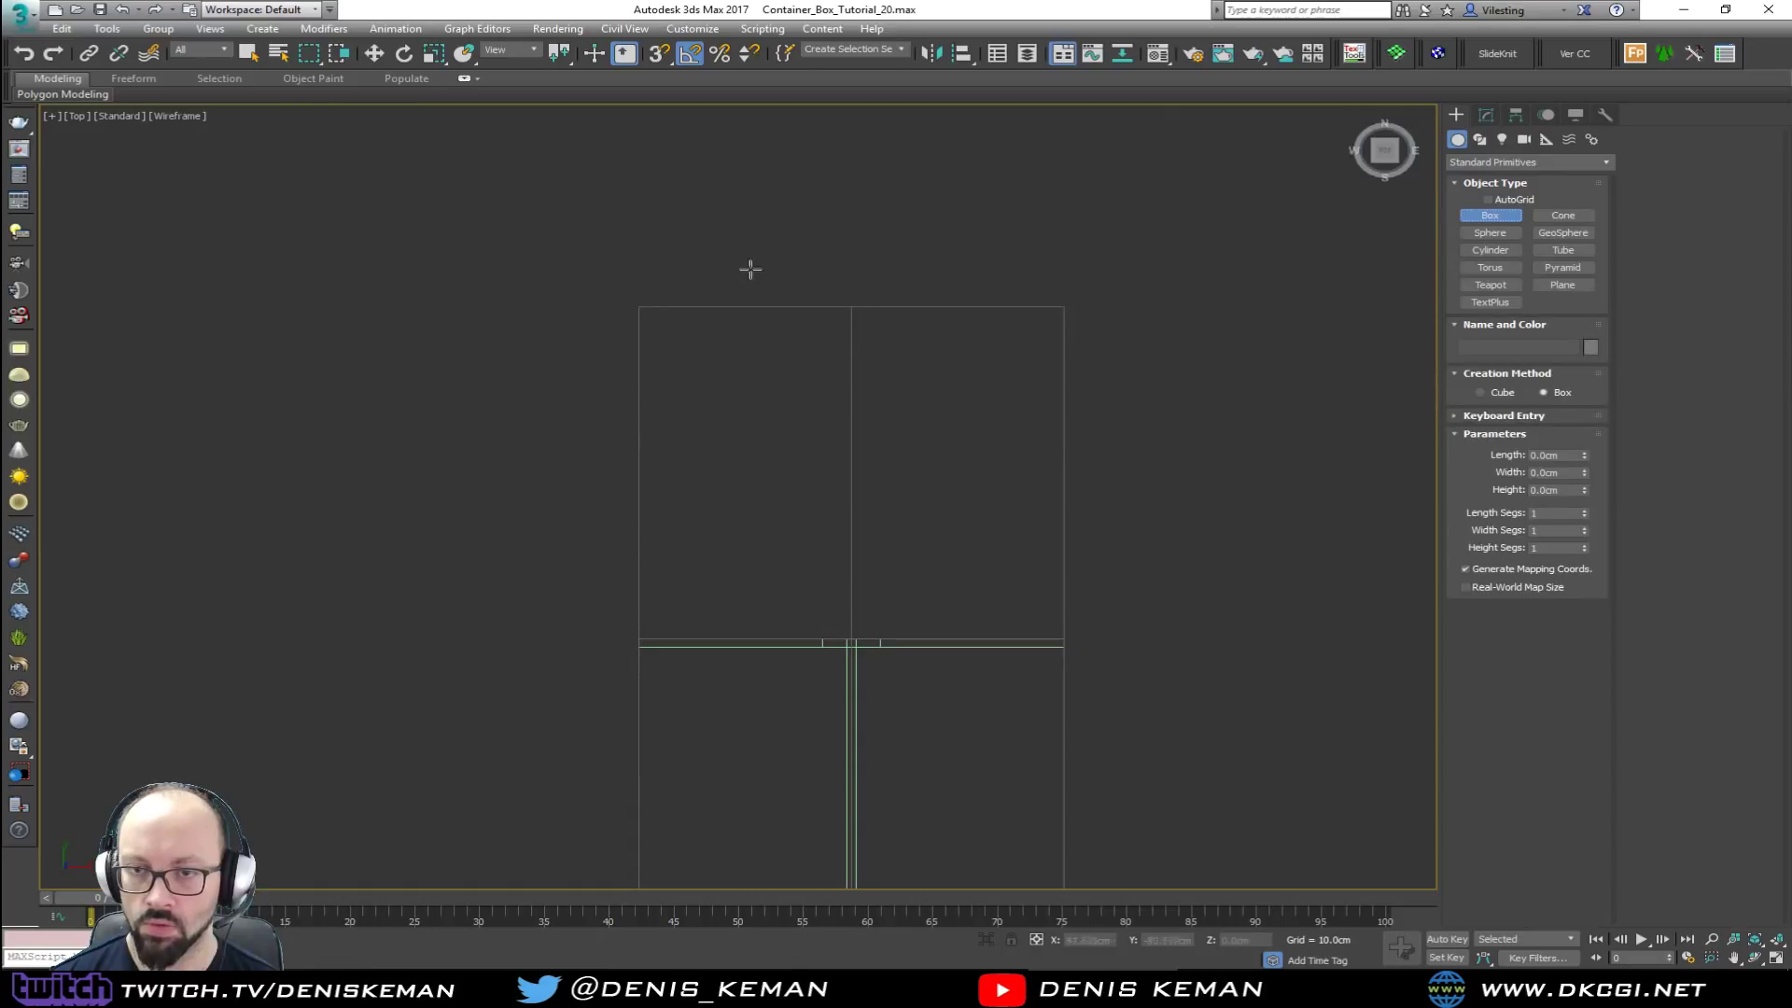
{"action": "left_click_drag", "start_coordinate": [638, 306], "coordinate": [863, 631]}
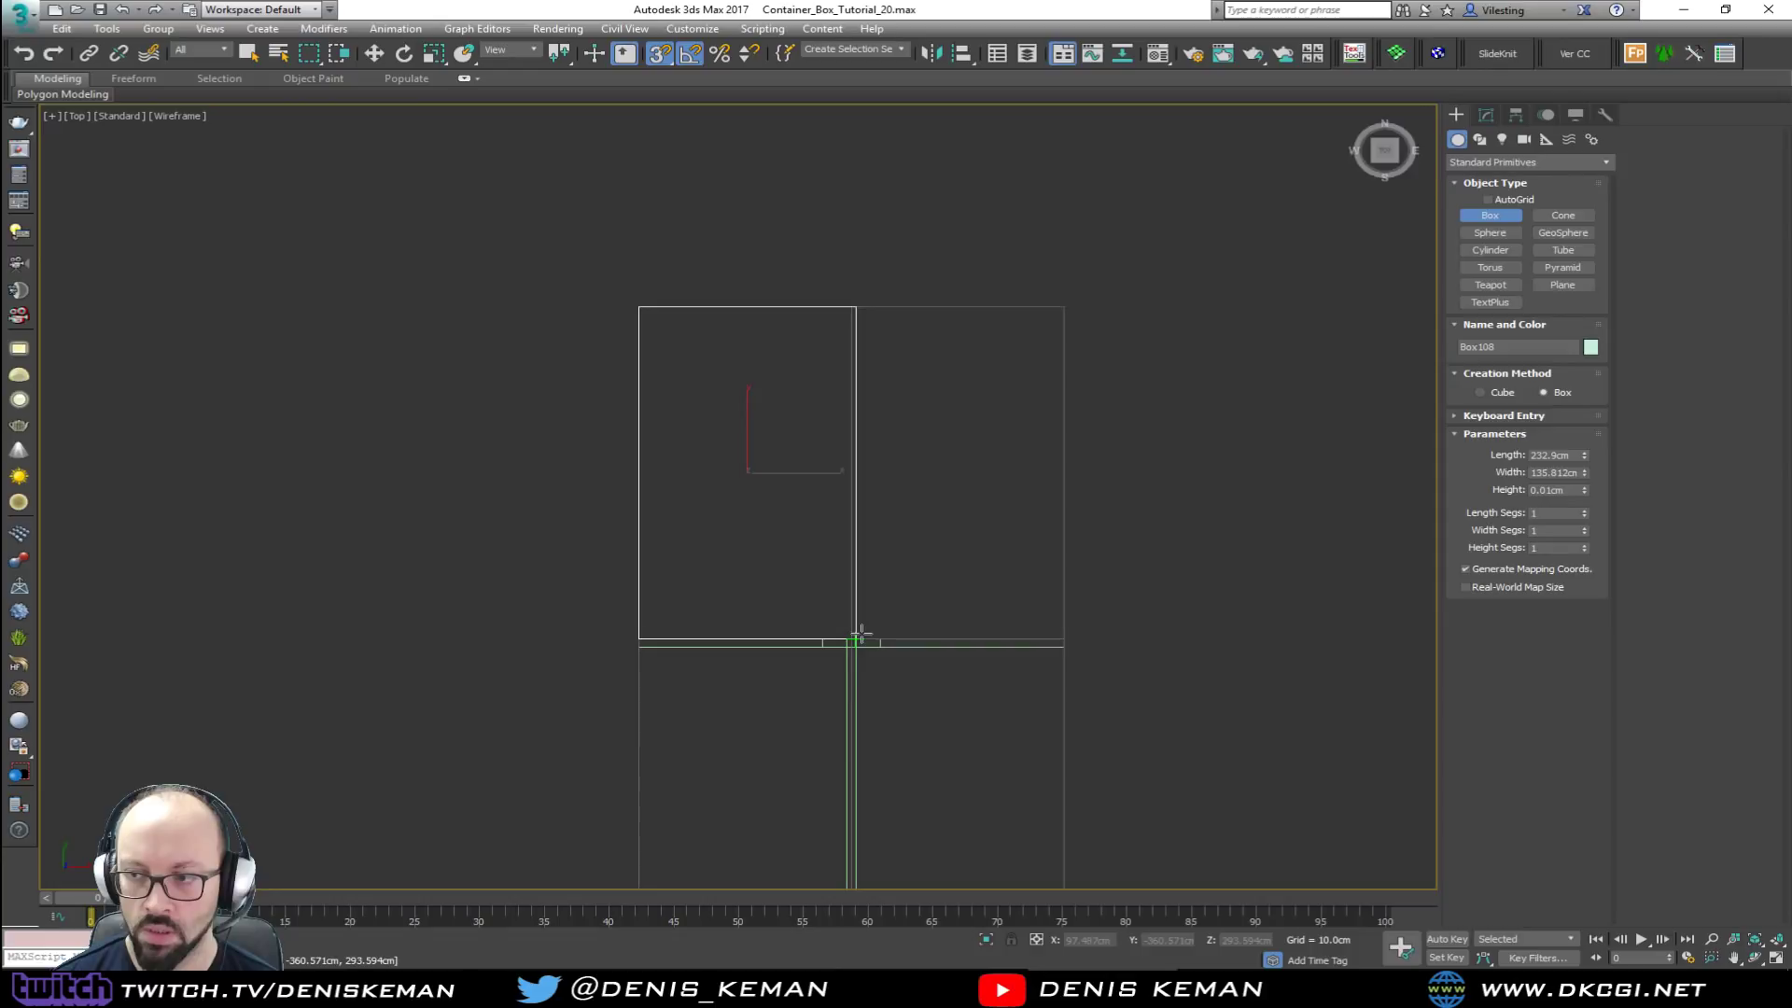
{"action": "left_click_drag", "start_coordinate": [865, 631], "coordinate": [866, 630]}
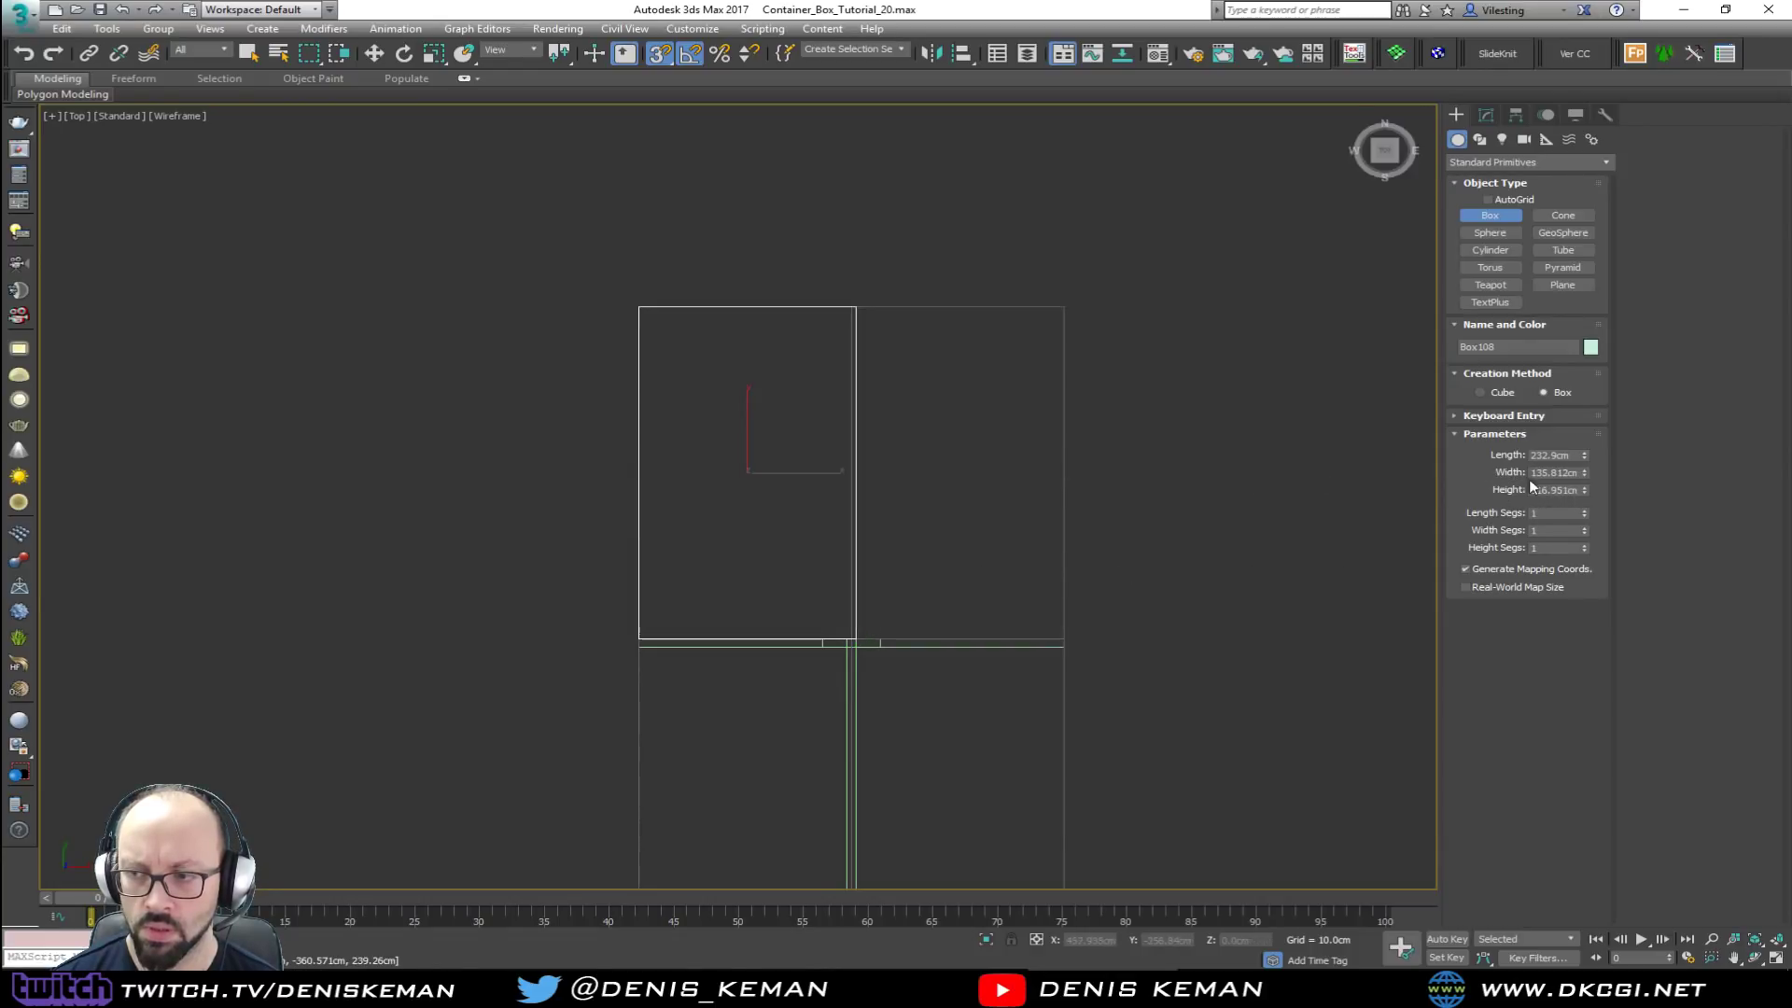
{"action": "key", "text": "alt+w"}
{"action": "middle_click", "coordinate": [940, 594]}
{"action": "key", "text": "alt+w"}
{"action": "middle_click_drag", "start_coordinate": [952, 600], "coordinate": [784, 434], "text": "alt"}
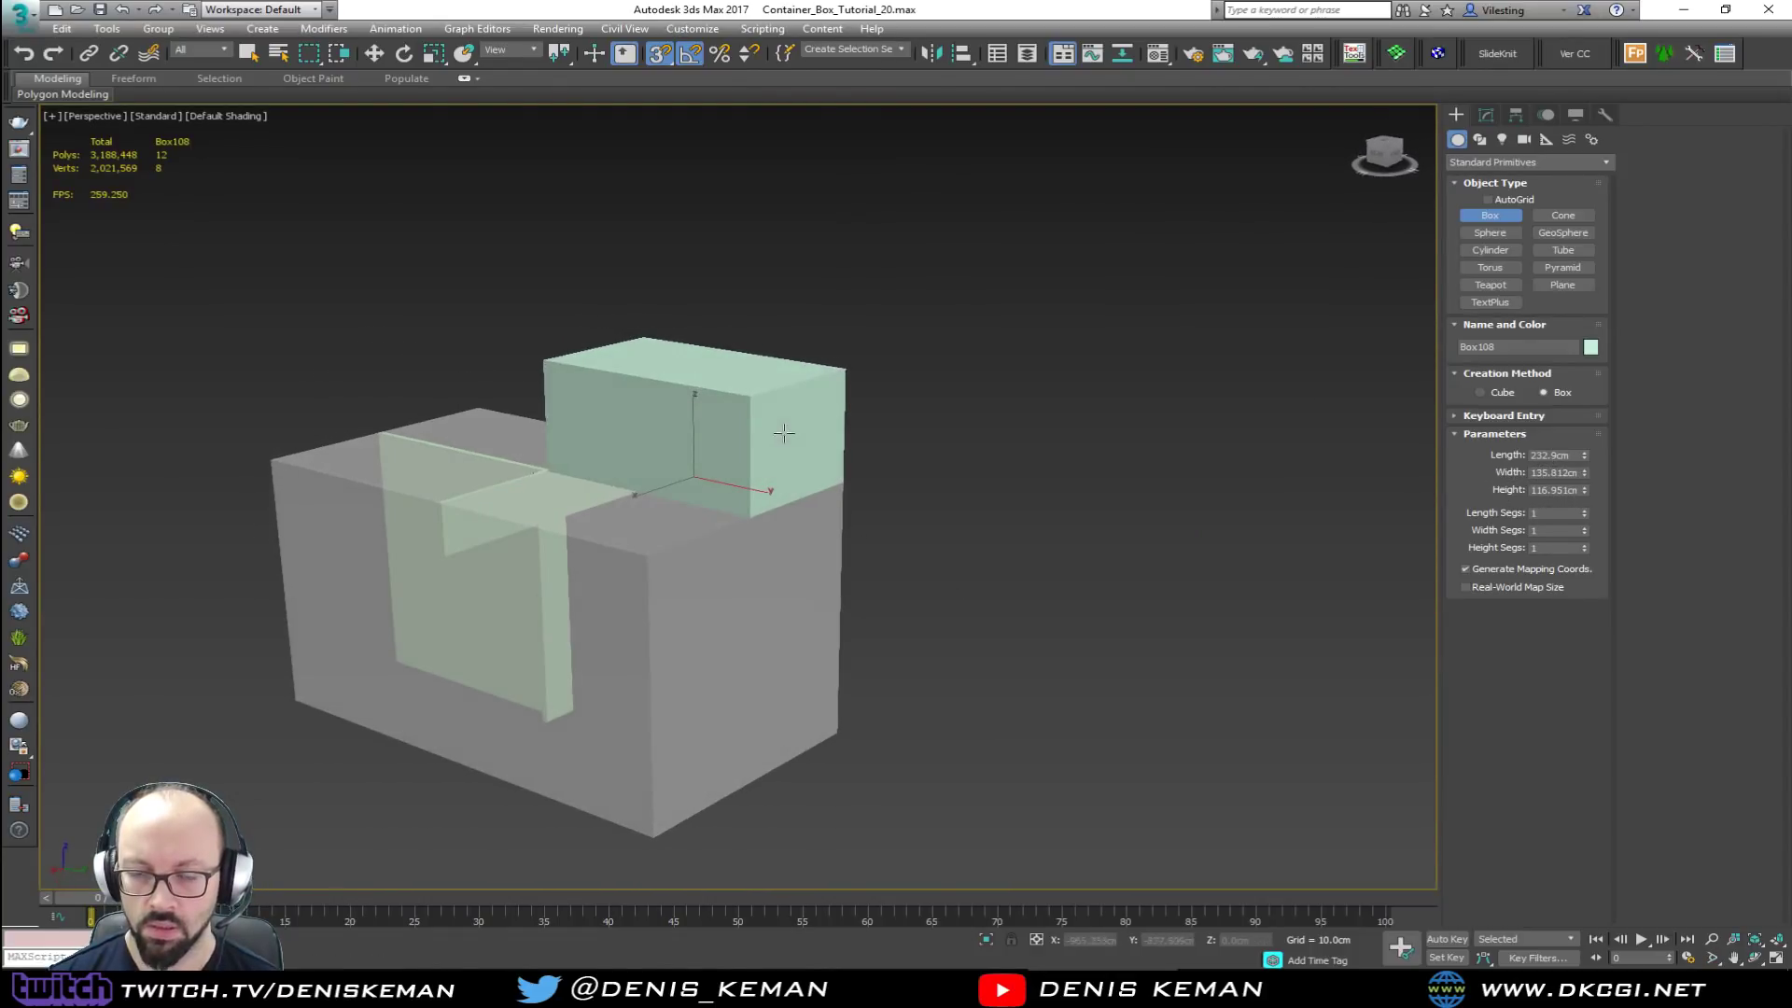
{"action": "right_click", "coordinate": [658, 423]}
{"action": "middle_click_drag", "start_coordinate": [786, 565], "coordinate": [625, 631], "text": "alt"}
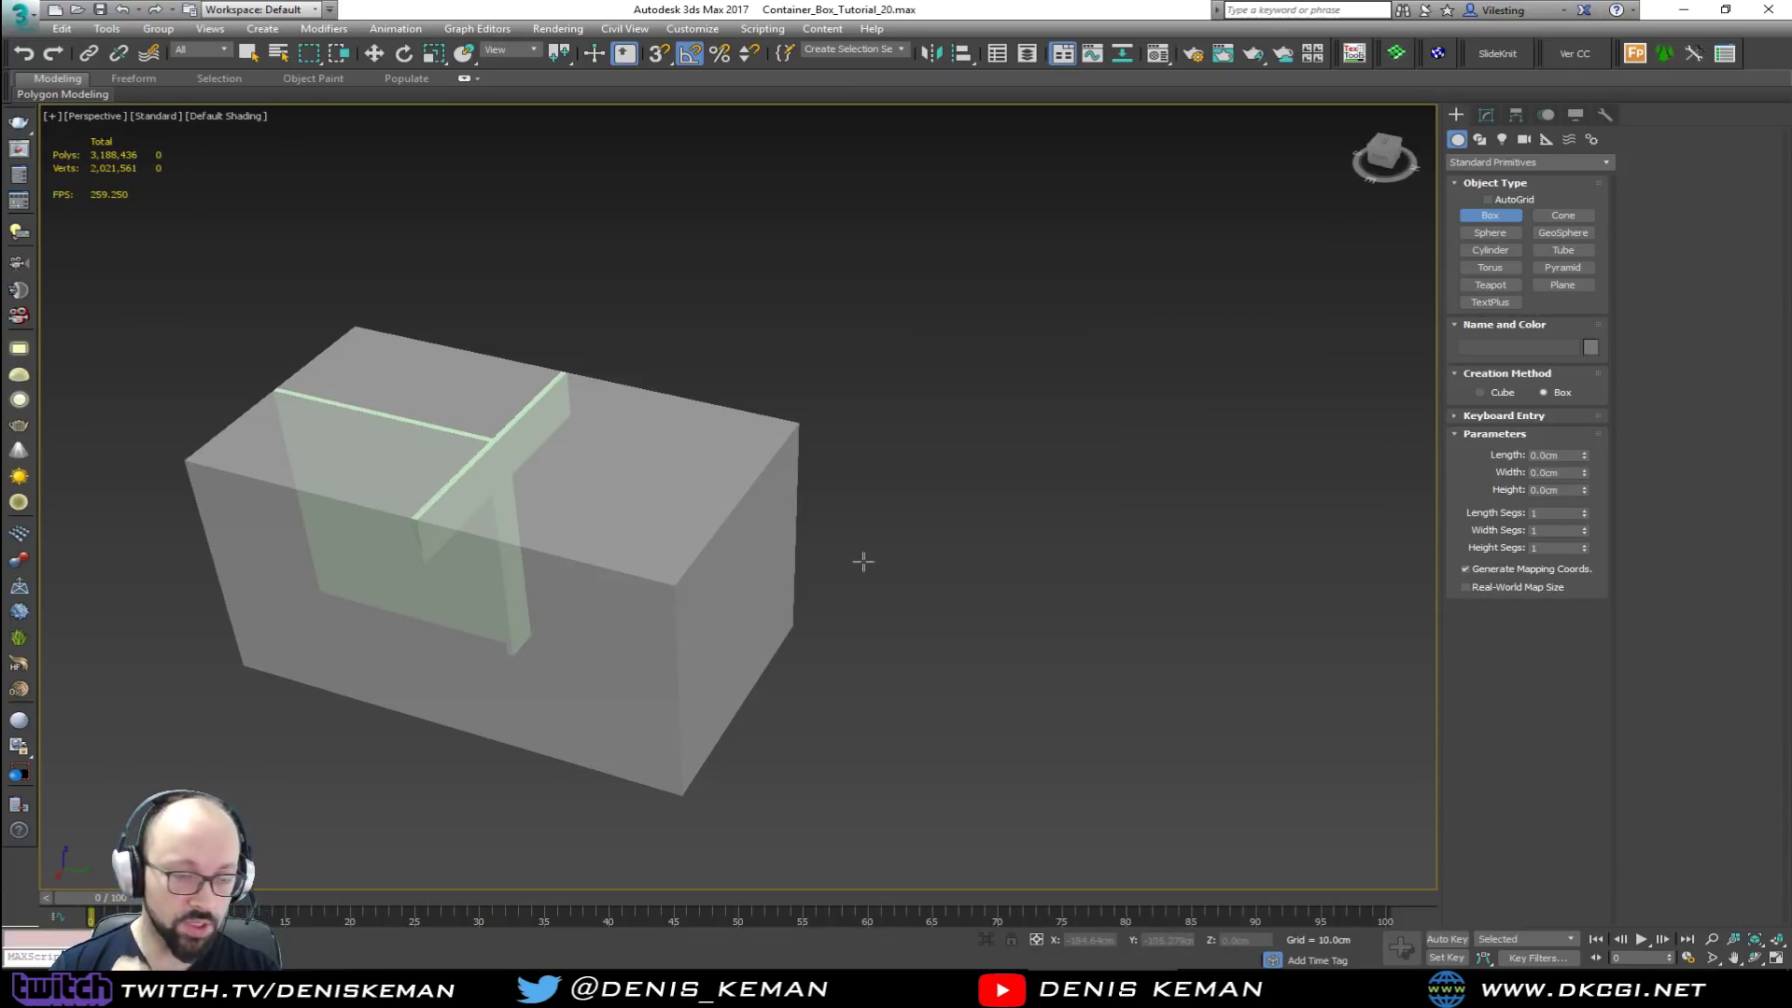
{"action": "right_click", "coordinate": [931, 462]}
Step: Examine the container building's upper-floor interior by alternating between wireframe and shaded display
{"action": "middle_click_drag", "start_coordinate": [611, 469], "coordinate": [817, 376]}
{"action": "scroll", "coordinate": [843, 384], "scroll_direction": "down", "scroll_amount": 3}
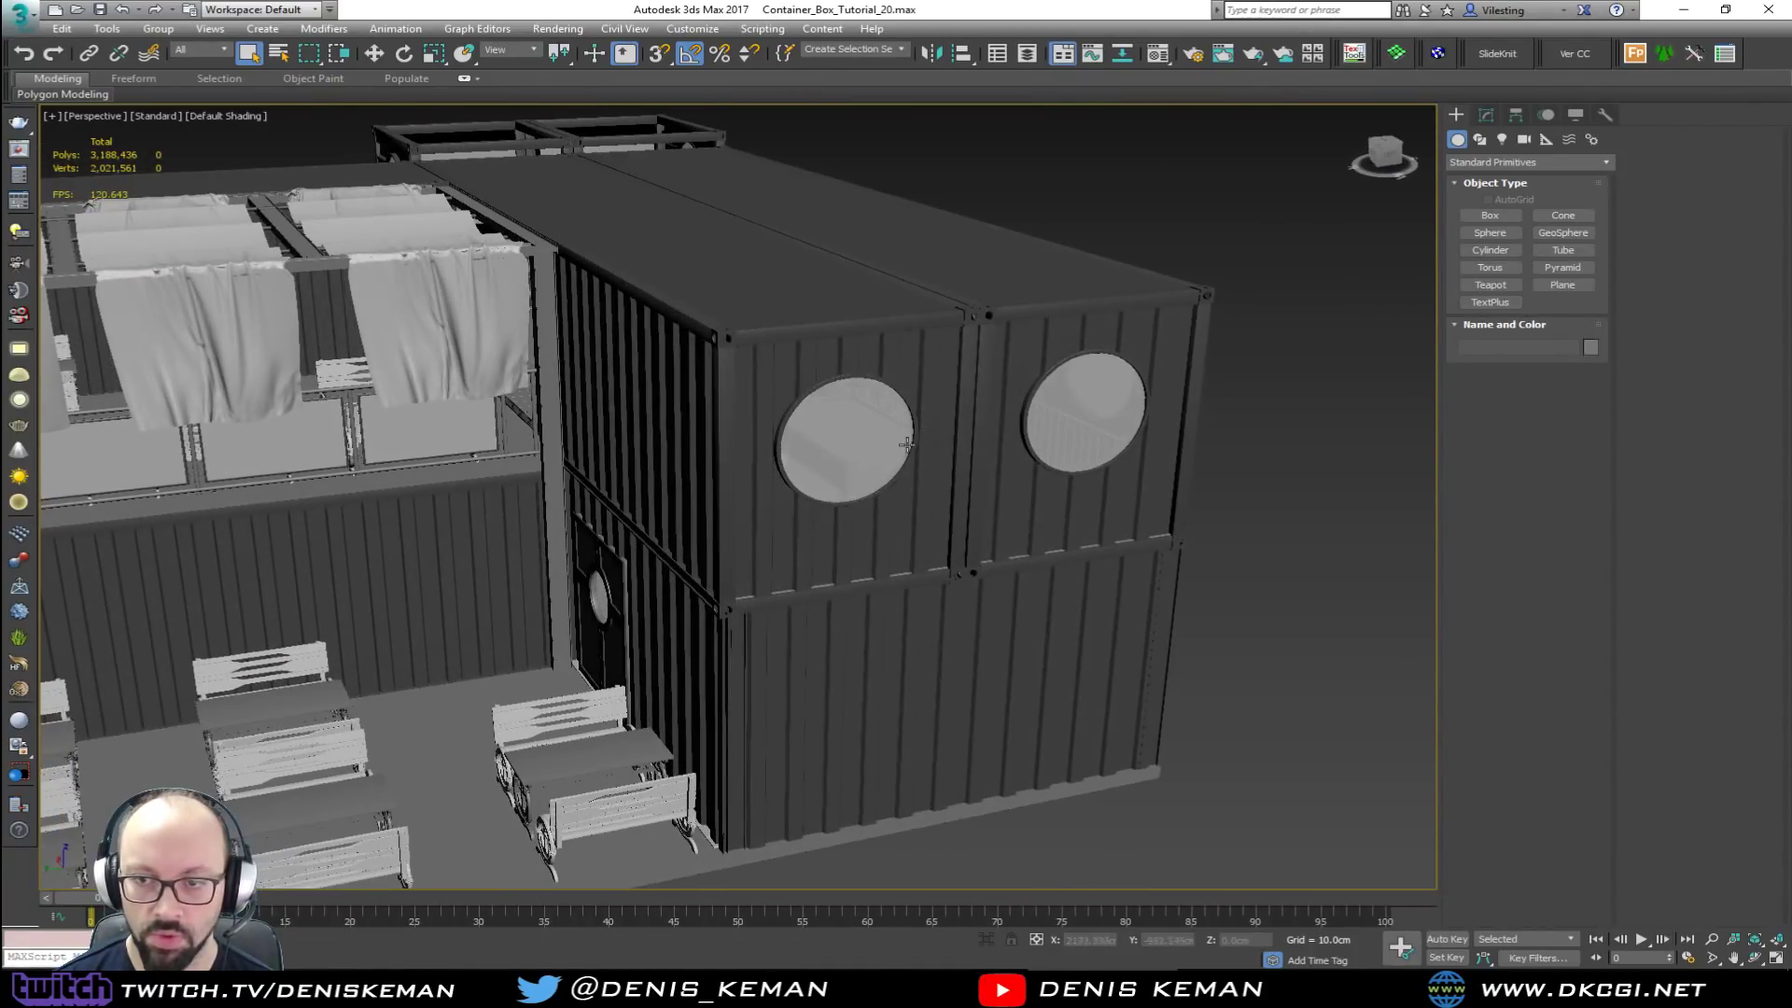
{"action": "scroll", "coordinate": [912, 445], "scroll_direction": "up", "scroll_amount": 6}
{"action": "key", "text": "F3"}
{"action": "scroll", "coordinate": [886, 440], "scroll_direction": "up", "scroll_amount": 5}
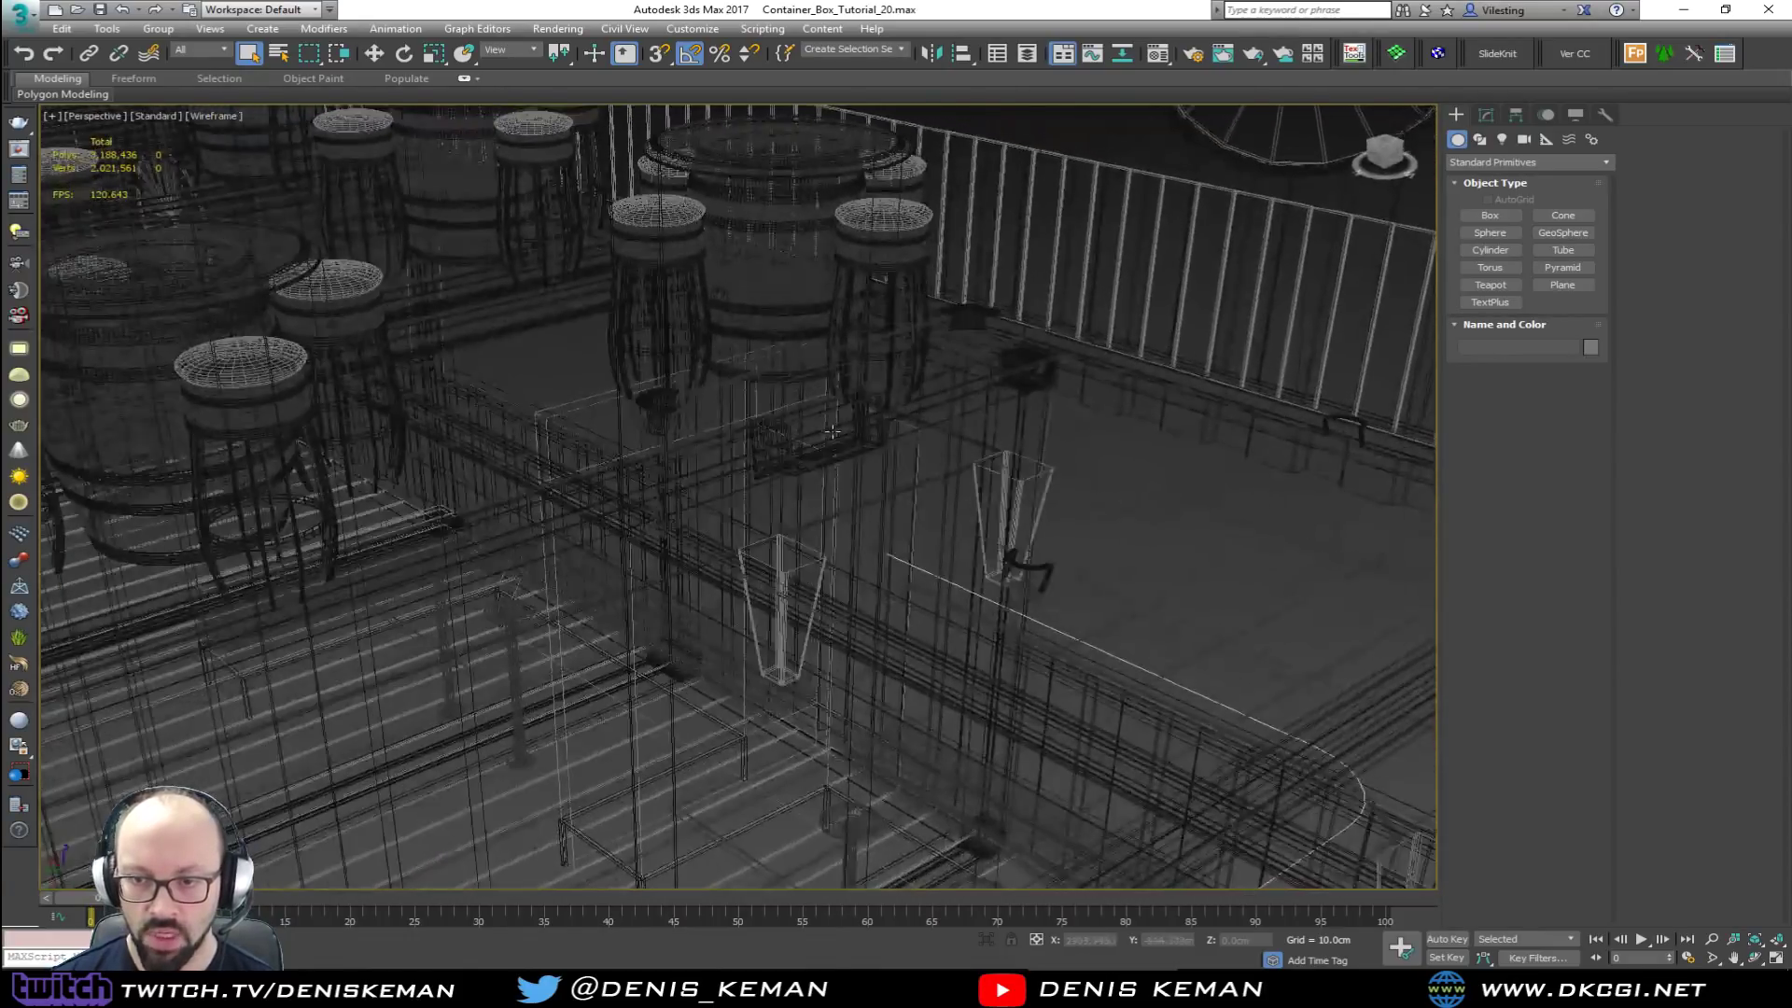
{"action": "key", "text": "F3"}
{"action": "key", "text": "F3"}
{"action": "scroll", "coordinate": [828, 412], "scroll_direction": "up", "scroll_amount": 4}
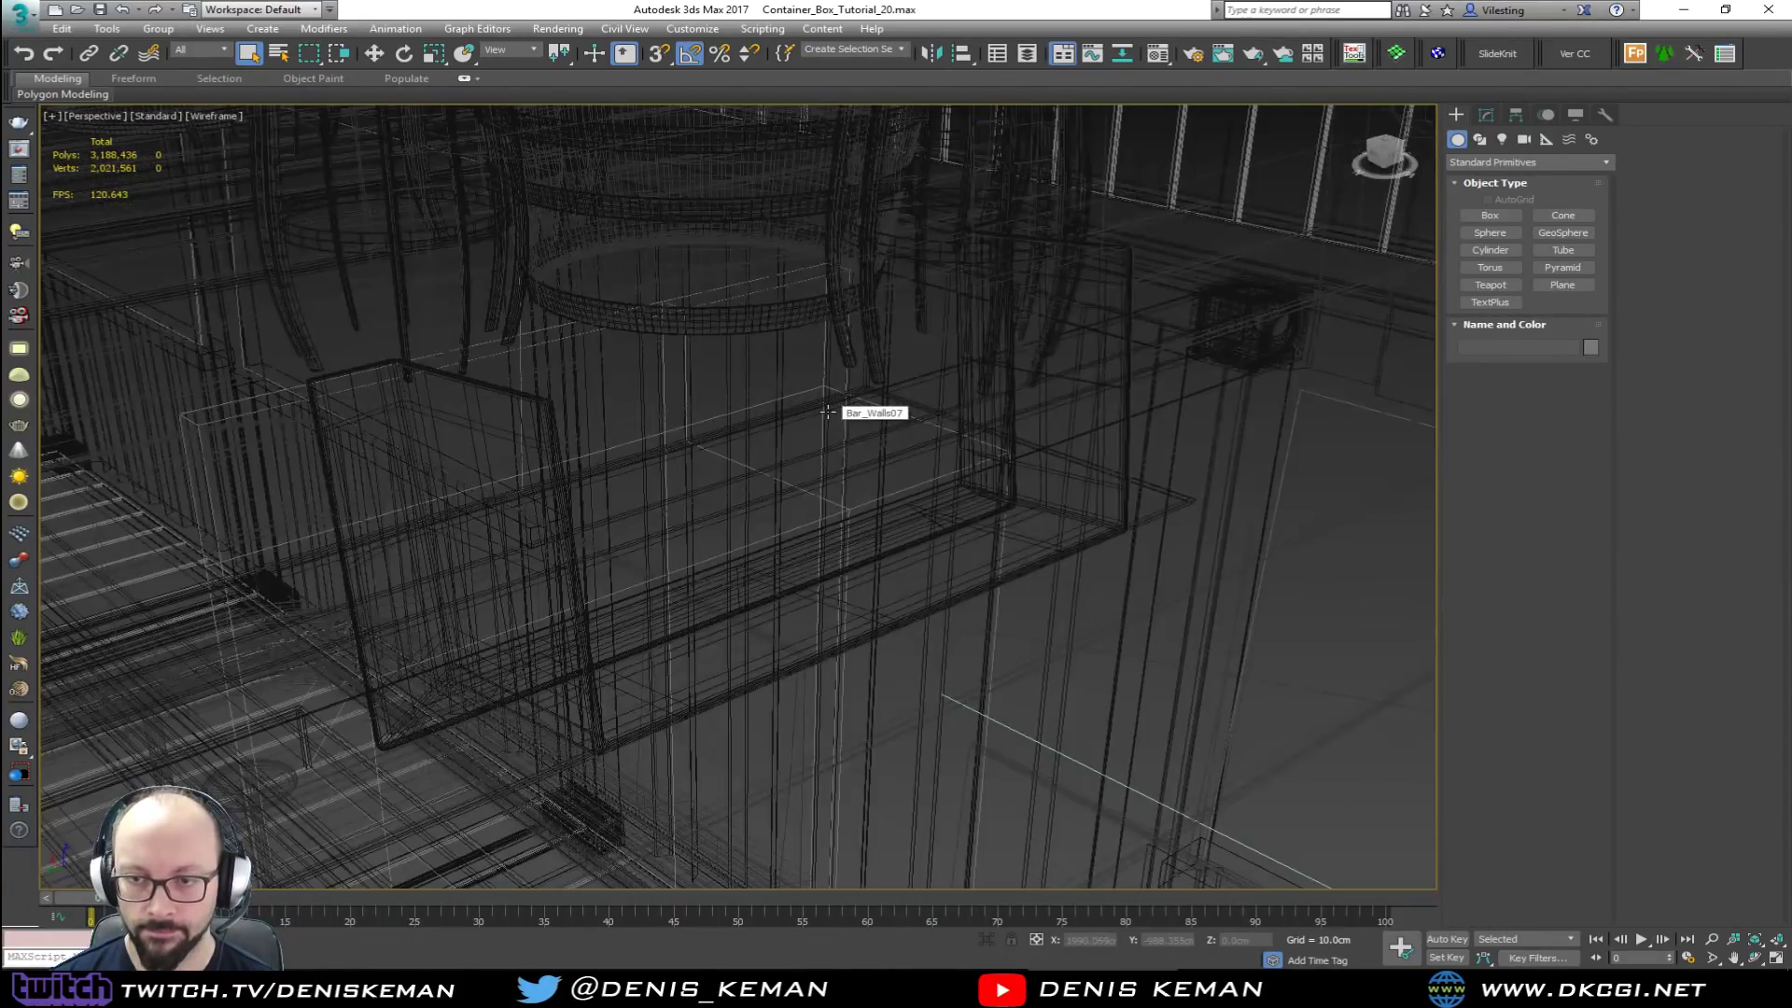
{"action": "key", "text": "F3"}
{"action": "scroll", "coordinate": [744, 416], "scroll_direction": "down", "scroll_amount": 5}
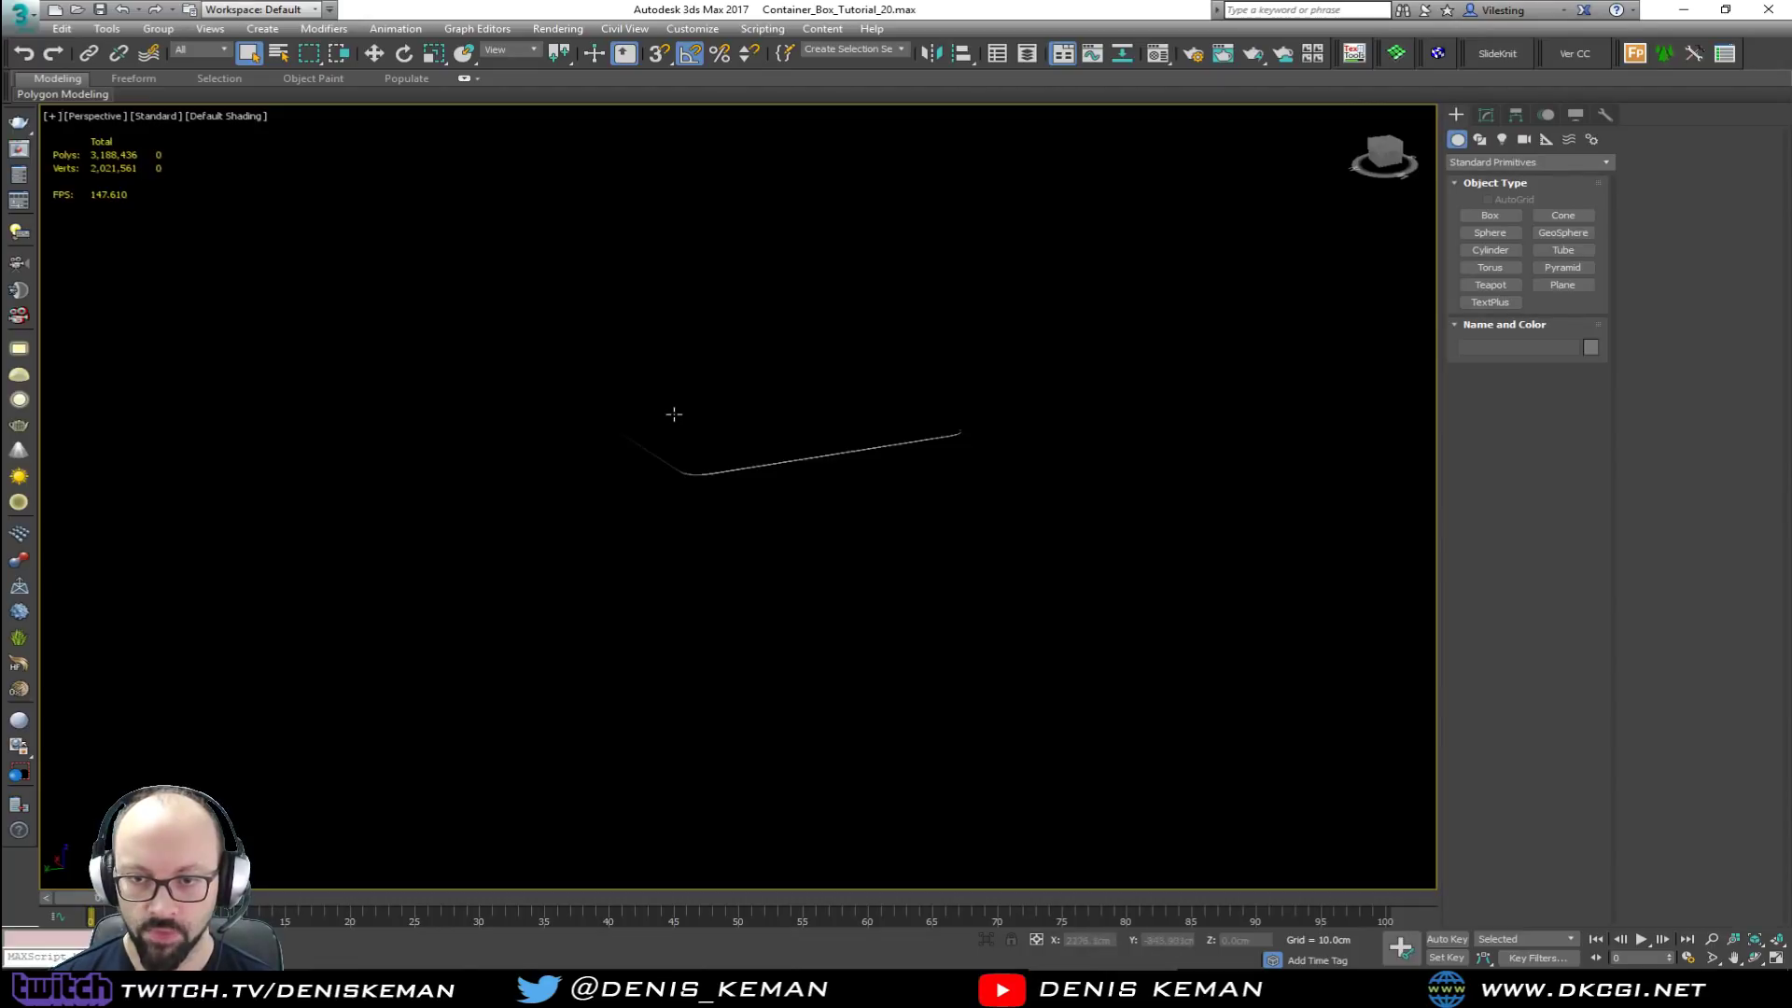
{"action": "scroll", "coordinate": [686, 430], "scroll_direction": "down", "scroll_amount": 5}
{"action": "scroll", "coordinate": [716, 445], "scroll_direction": "up", "scroll_amount": 6}
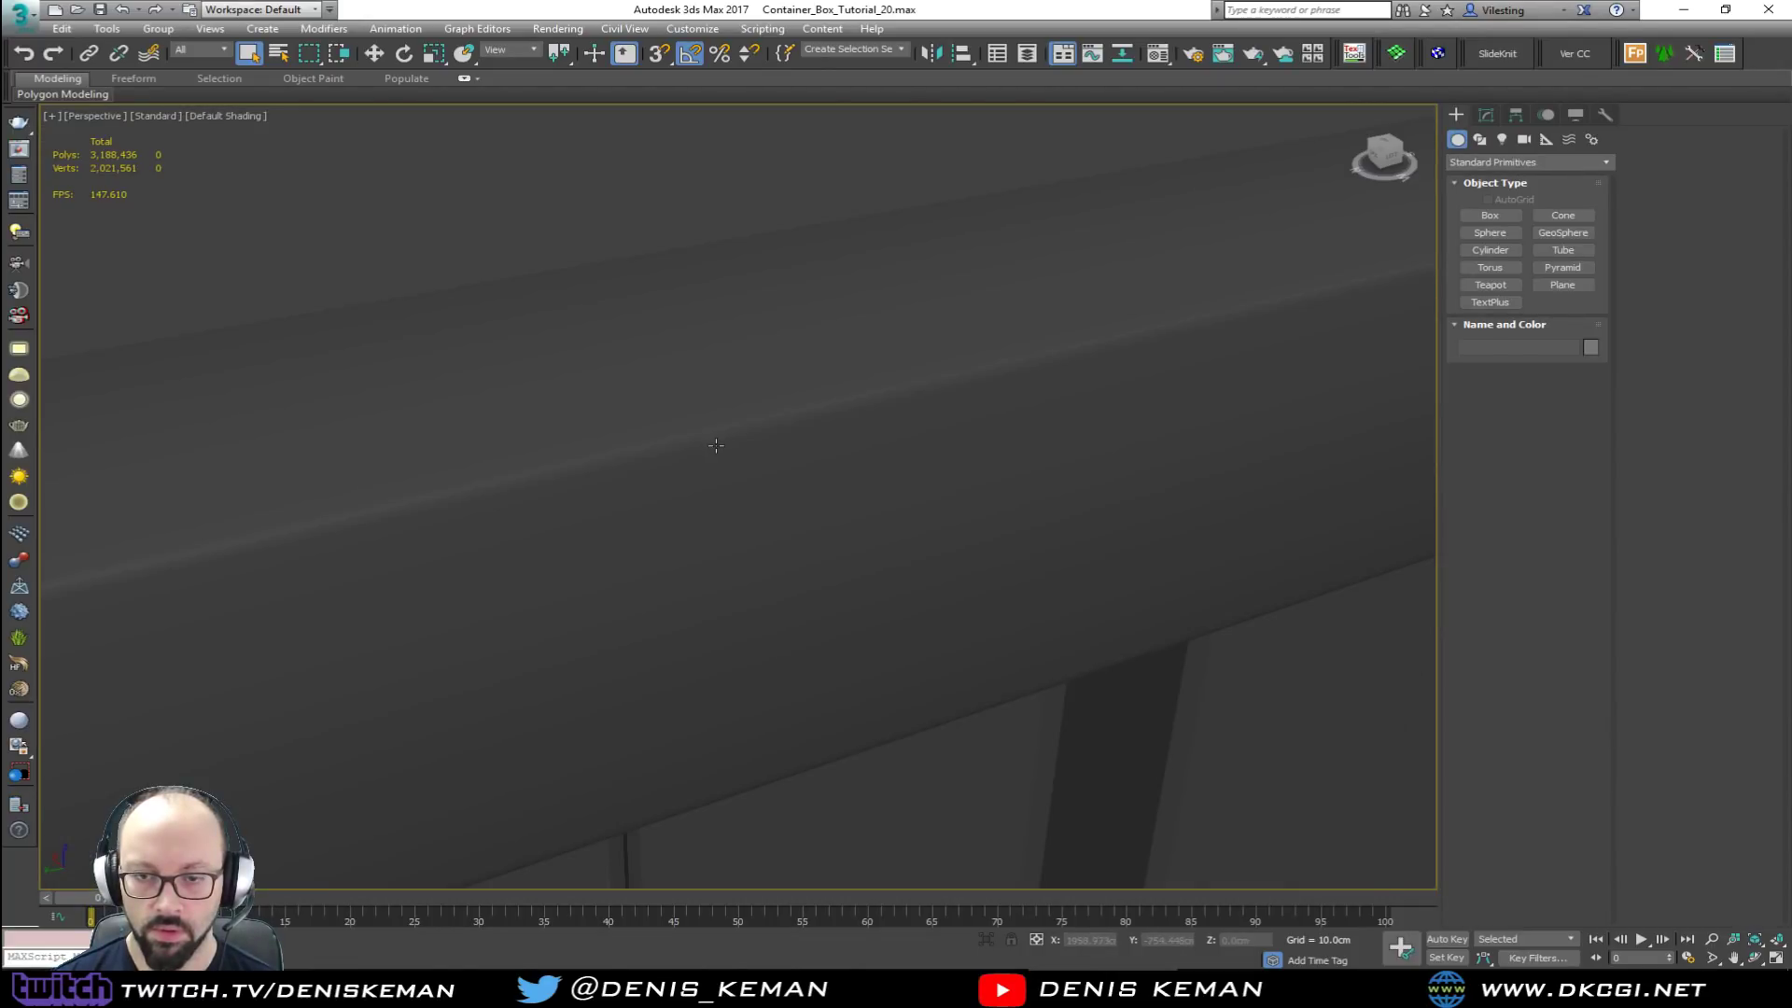
{"action": "scroll", "coordinate": [717, 445], "scroll_direction": "up", "scroll_amount": 1}
{"action": "key", "text": "F3"}
{"action": "scroll", "coordinate": [717, 445], "scroll_direction": "down", "scroll_amount": 5}
{"action": "scroll", "coordinate": [717, 445], "scroll_direction": "up", "scroll_amount": 2}
{"action": "key", "text": "F3"}
Step: Examine the terrace, the separate partitioned block and the open stair tower from outside and above
{"action": "mouse_move", "coordinate": [717, 445]}
{"action": "middle_mouse_down"}
{"action": "mouse_move", "coordinate": [652, 268]}
{"action": "mouse_move", "coordinate": [685, 328]}
{"action": "mouse_move", "coordinate": [724, 340]}
{"action": "mouse_move", "coordinate": [749, 578]}
{"action": "middle_mouse_up"}
{"action": "middle_click_drag", "start_coordinate": [600, 266], "coordinate": [853, 532]}
{"action": "scroll", "coordinate": [840, 504], "scroll_direction": "up", "scroll_amount": 3}
{"action": "scroll", "coordinate": [852, 532], "scroll_direction": "up", "scroll_amount": 3}
{"action": "mouse_move", "coordinate": [714, 401]}
{"action": "middle_mouse_down", "text": "alt"}
{"action": "mouse_move", "coordinate": [611, 388]}
{"action": "mouse_move", "coordinate": [733, 402]}
{"action": "mouse_move", "coordinate": [731, 368]}
{"action": "mouse_move", "coordinate": [849, 458]}
{"action": "middle_mouse_up", "text": "alt"}
{"action": "scroll", "coordinate": [734, 403], "scroll_direction": "down", "scroll_amount": 5}
{"action": "scroll", "coordinate": [741, 410], "scroll_direction": "down", "scroll_amount": 4}
{"action": "scroll", "coordinate": [734, 368], "scroll_direction": "down", "scroll_amount": 2}
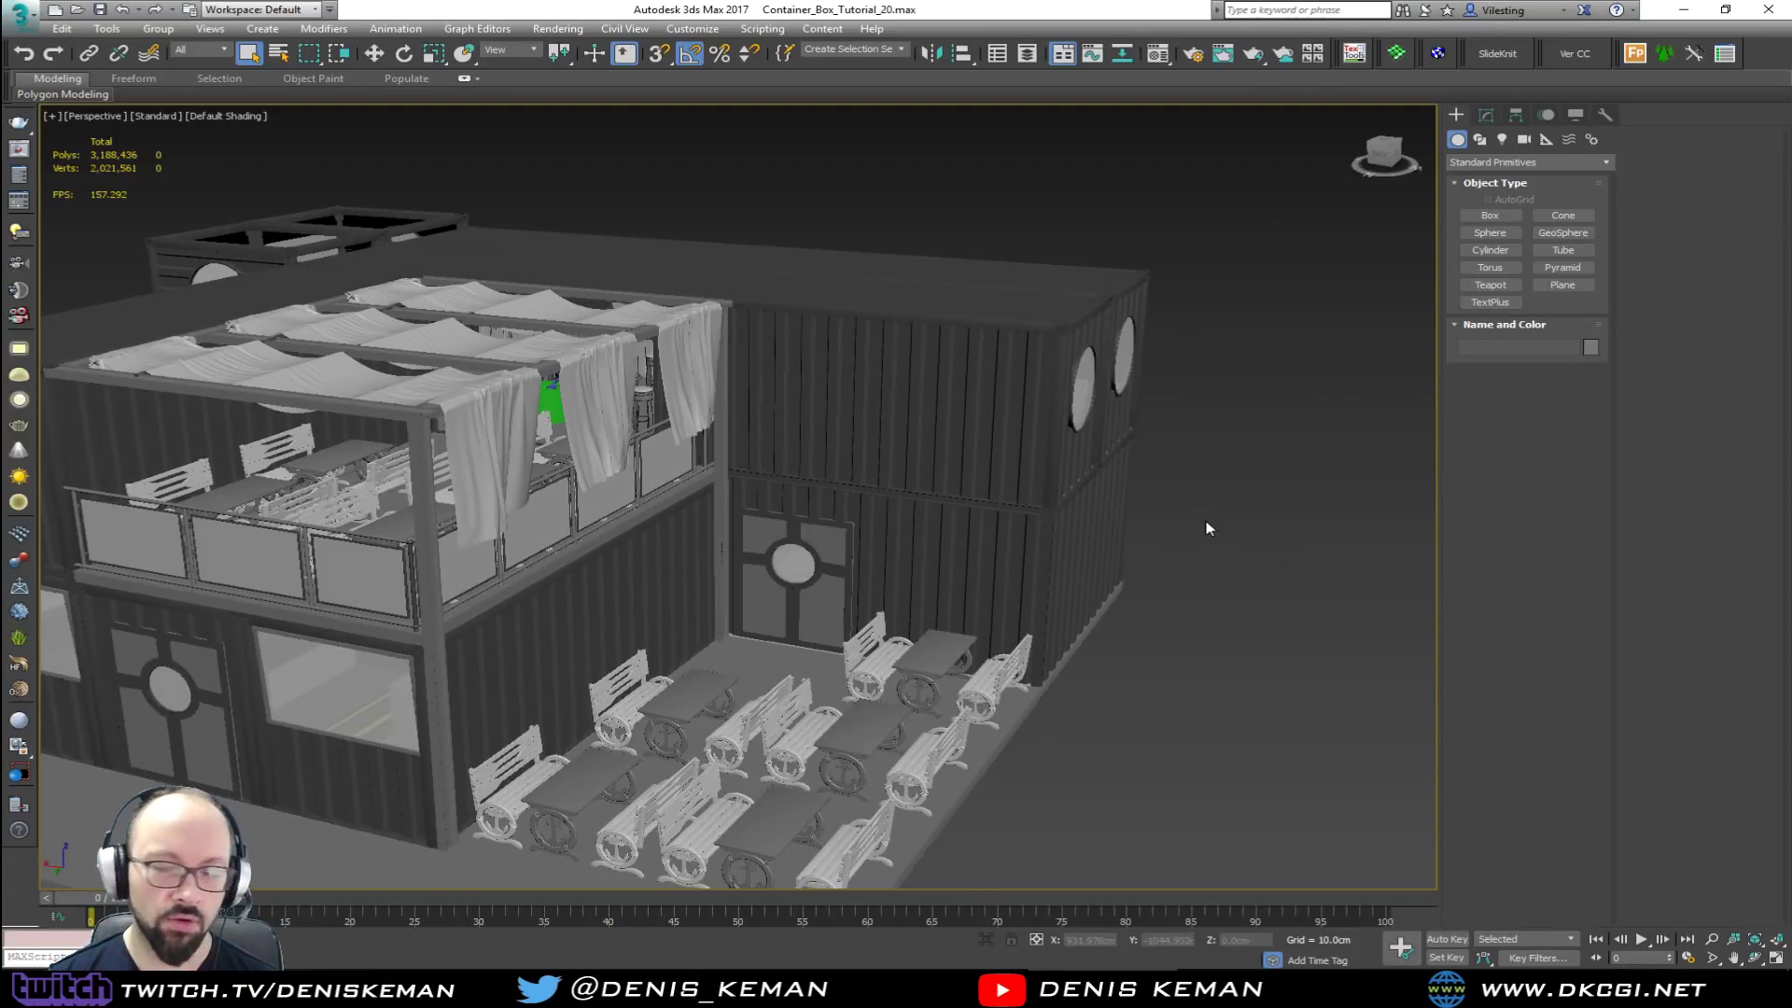
{"action": "middle_click_drag", "start_coordinate": [1174, 533], "coordinate": [1055, 464]}
{"action": "middle_click_drag", "start_coordinate": [1140, 426], "coordinate": [870, 471]}
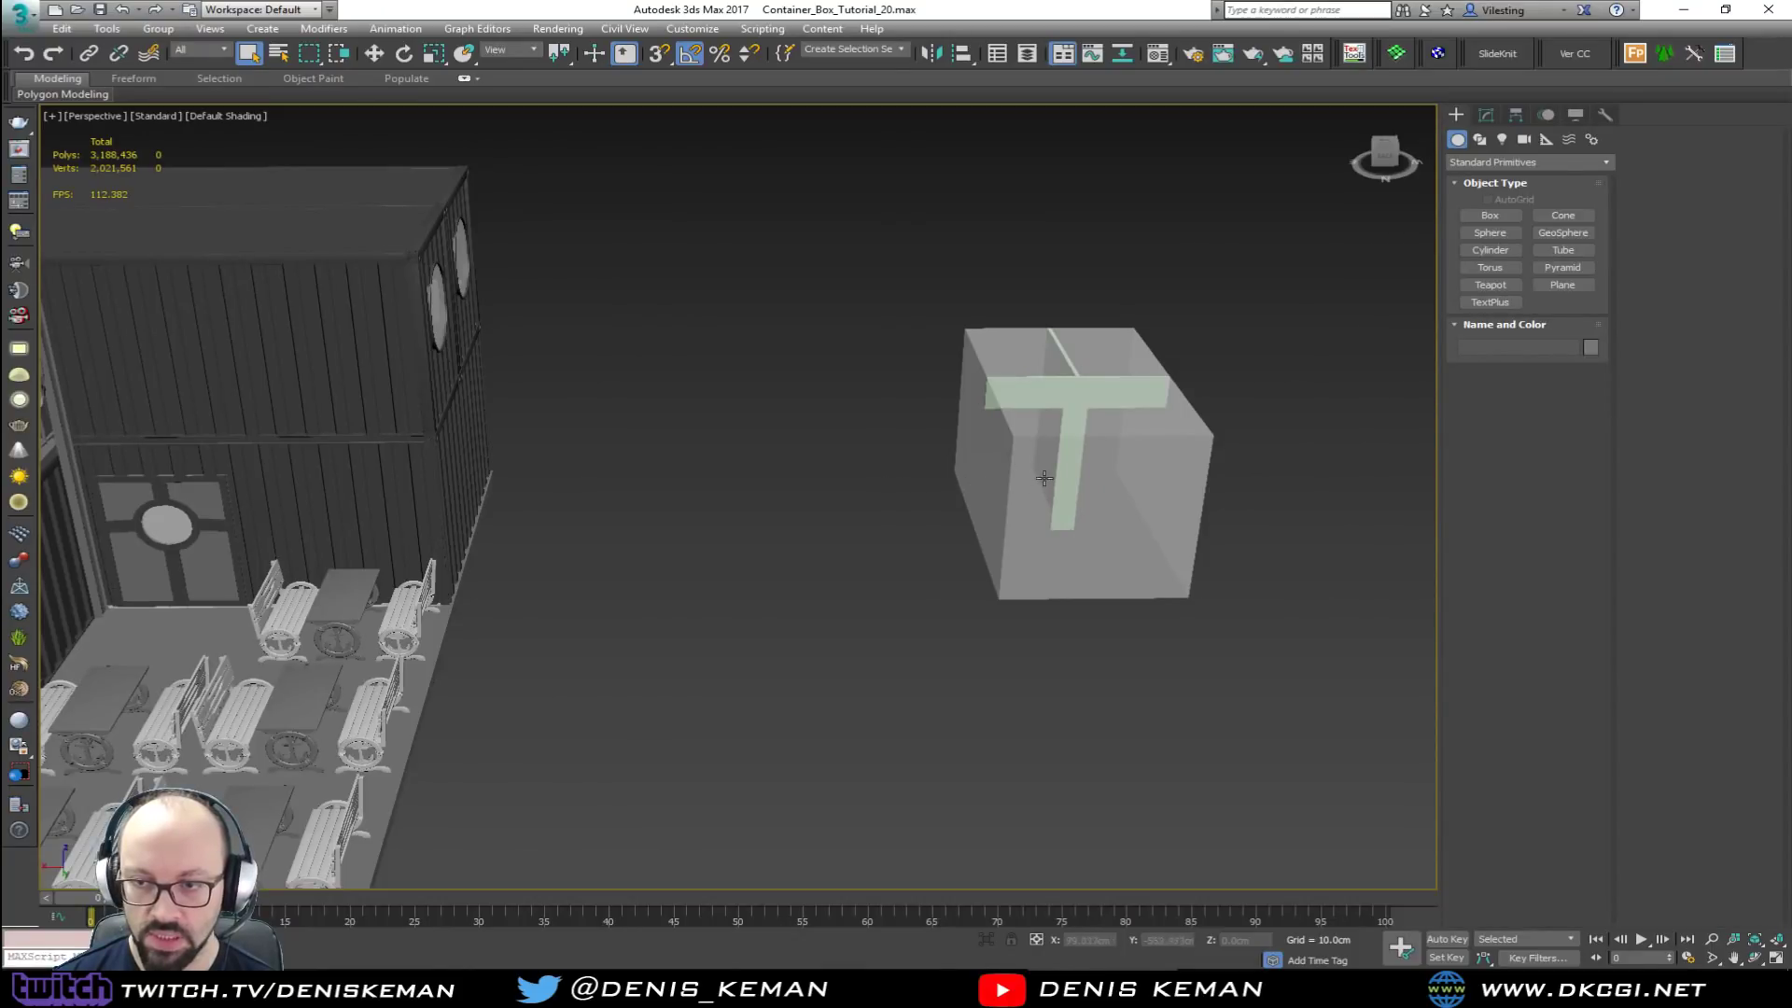
{"action": "middle_click_drag", "start_coordinate": [362, 490], "coordinate": [1146, 404]}
{"action": "middle_click_drag", "start_coordinate": [918, 451], "coordinate": [1001, 500], "text": "alt"}
{"action": "scroll", "coordinate": [854, 437], "scroll_direction": "up", "scroll_amount": 3}
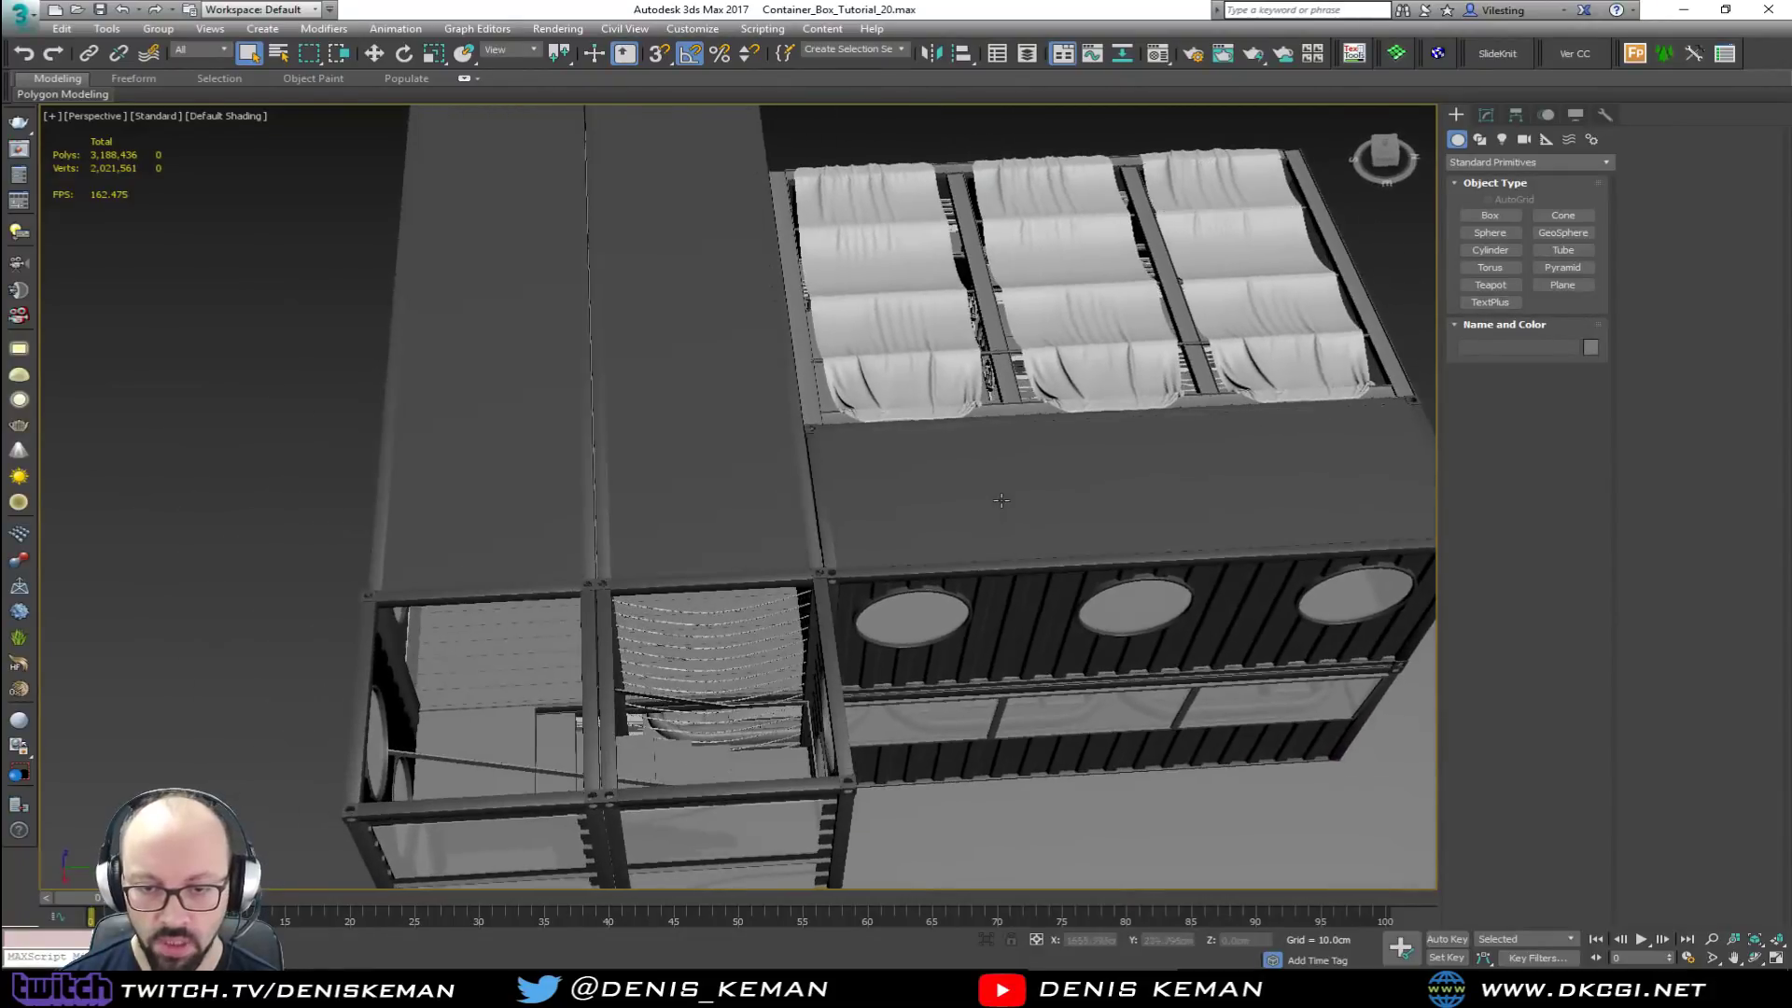
{"action": "left_click", "coordinate": [543, 773]}
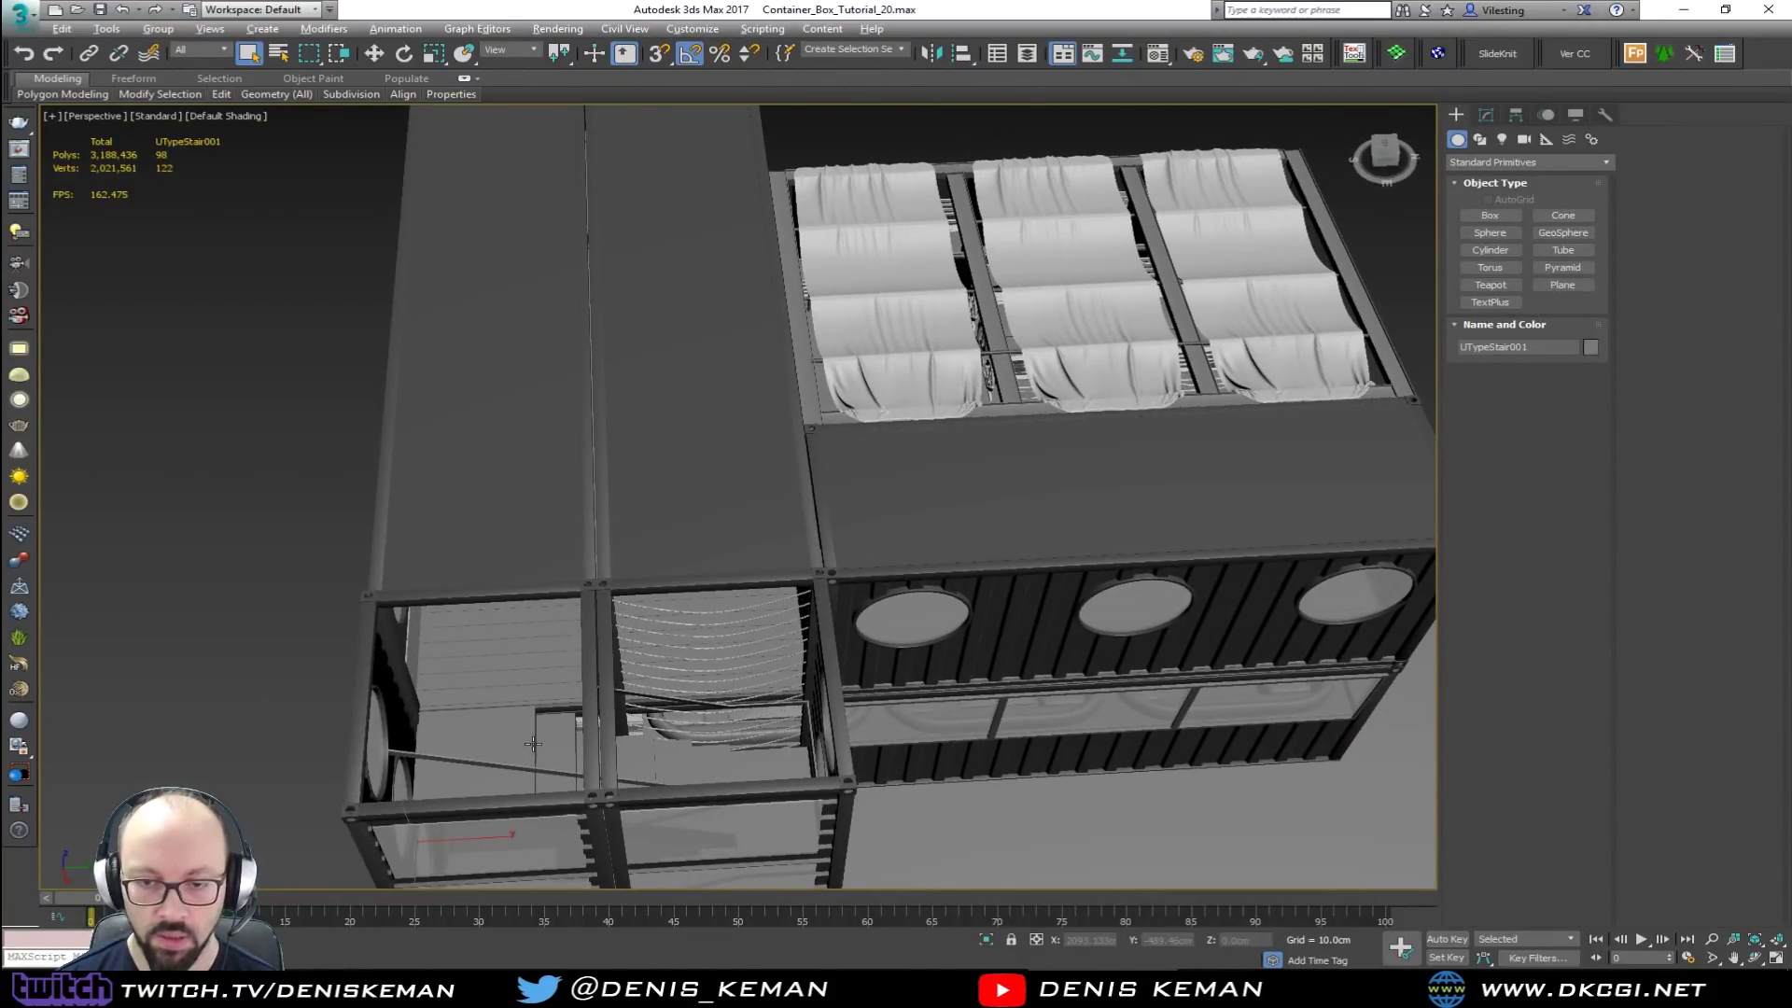
{"action": "key", "text": "alt+q"}
{"action": "scroll", "coordinate": [758, 447], "scroll_direction": "down", "scroll_amount": 5}
{"action": "right_click", "coordinate": [714, 505]}
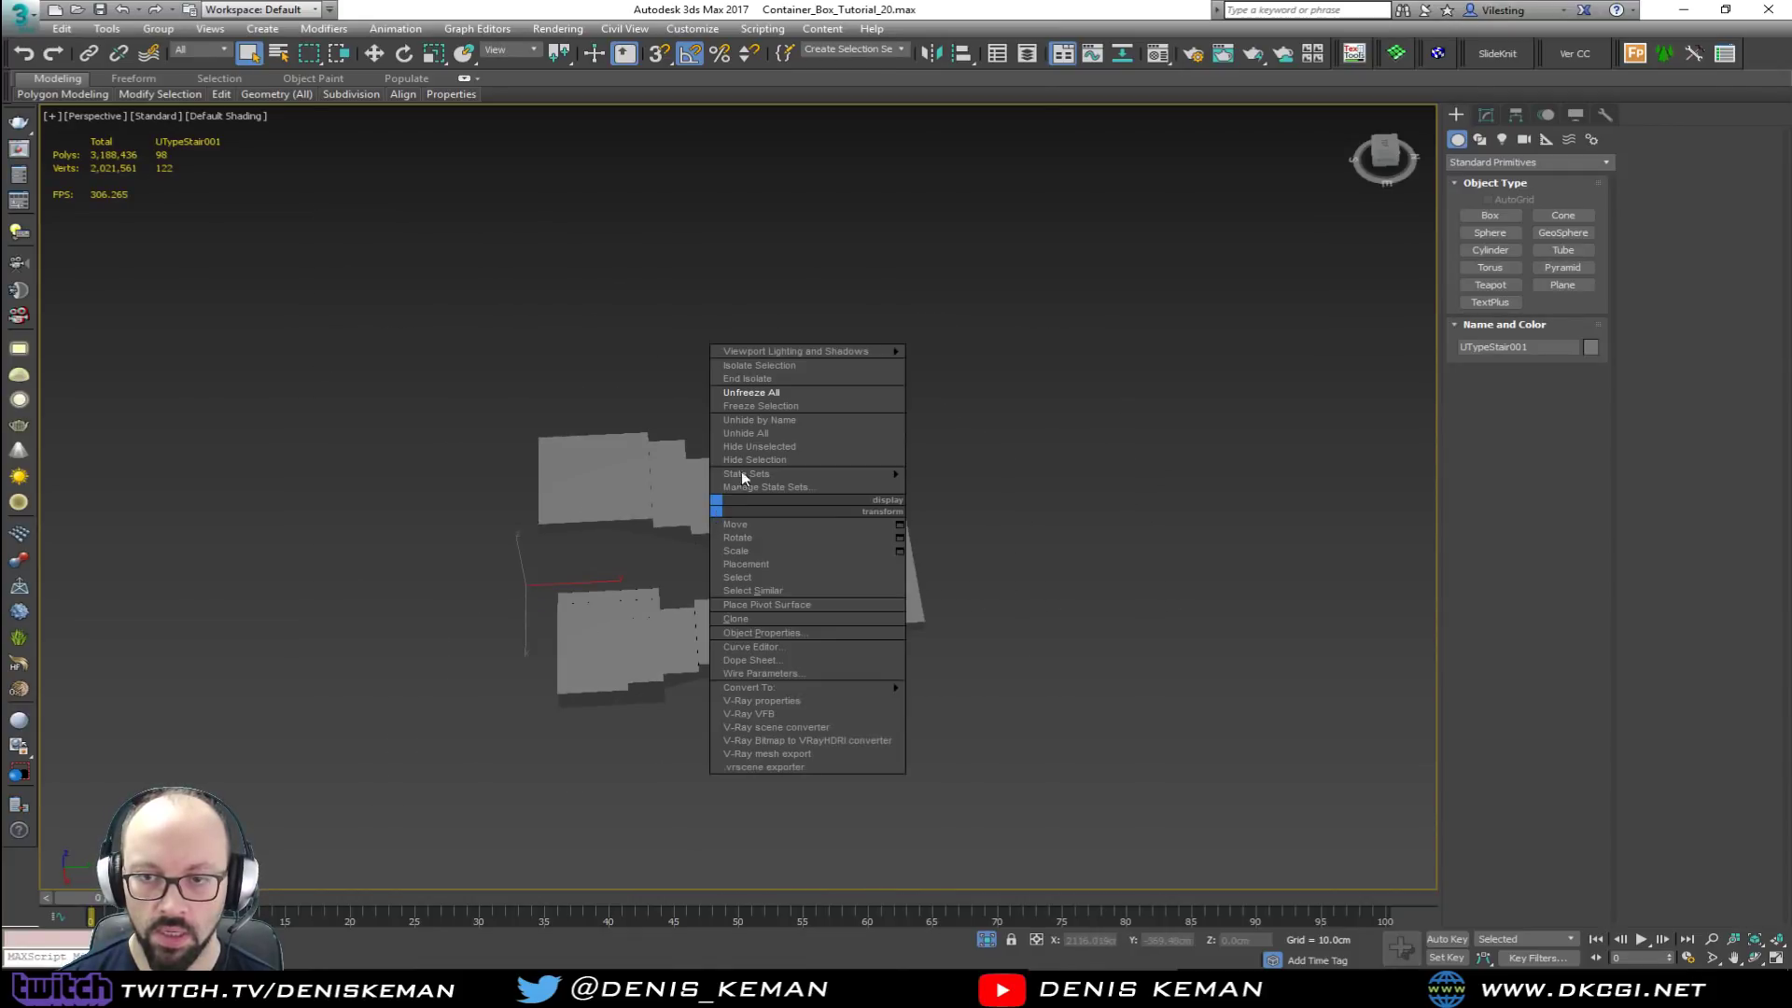
{"action": "left_click", "coordinate": [768, 380]}
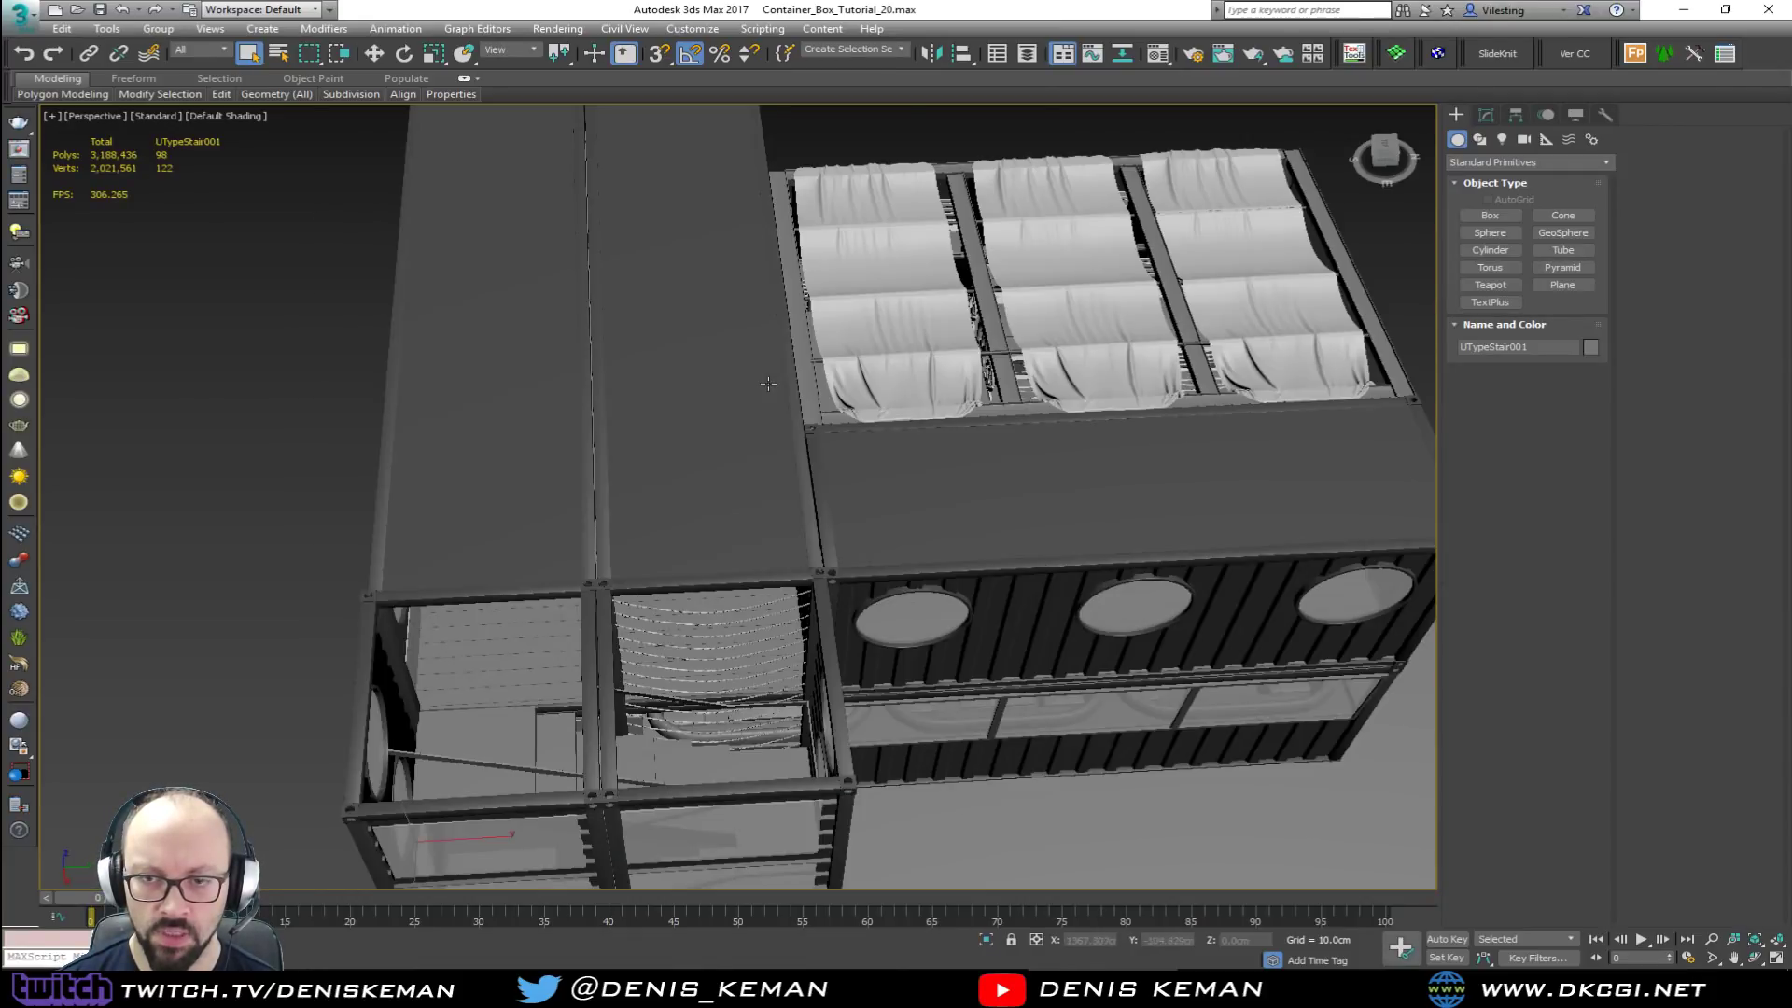
Step: Select the staircase's left rail together with the surrounding container frame and isolate them
{"action": "scroll", "coordinate": [503, 734], "scroll_direction": "up", "scroll_amount": 6}
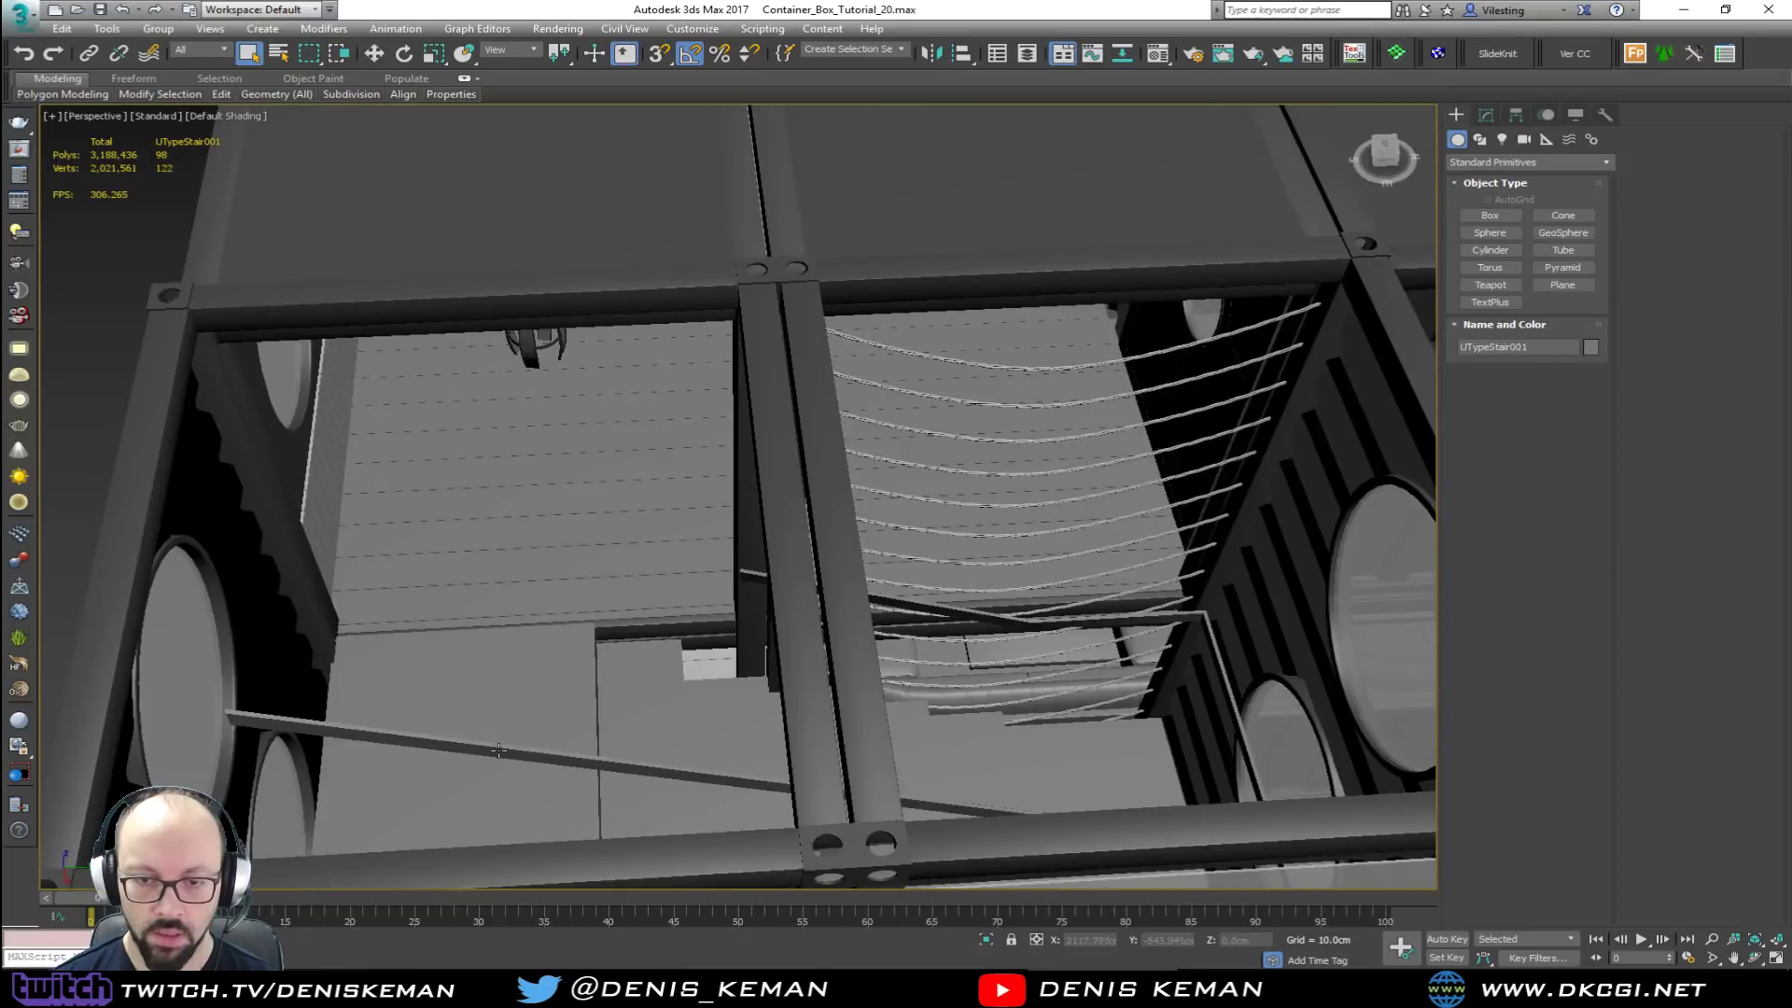
{"action": "key", "text": "F3"}
{"action": "key", "text": "F3"}
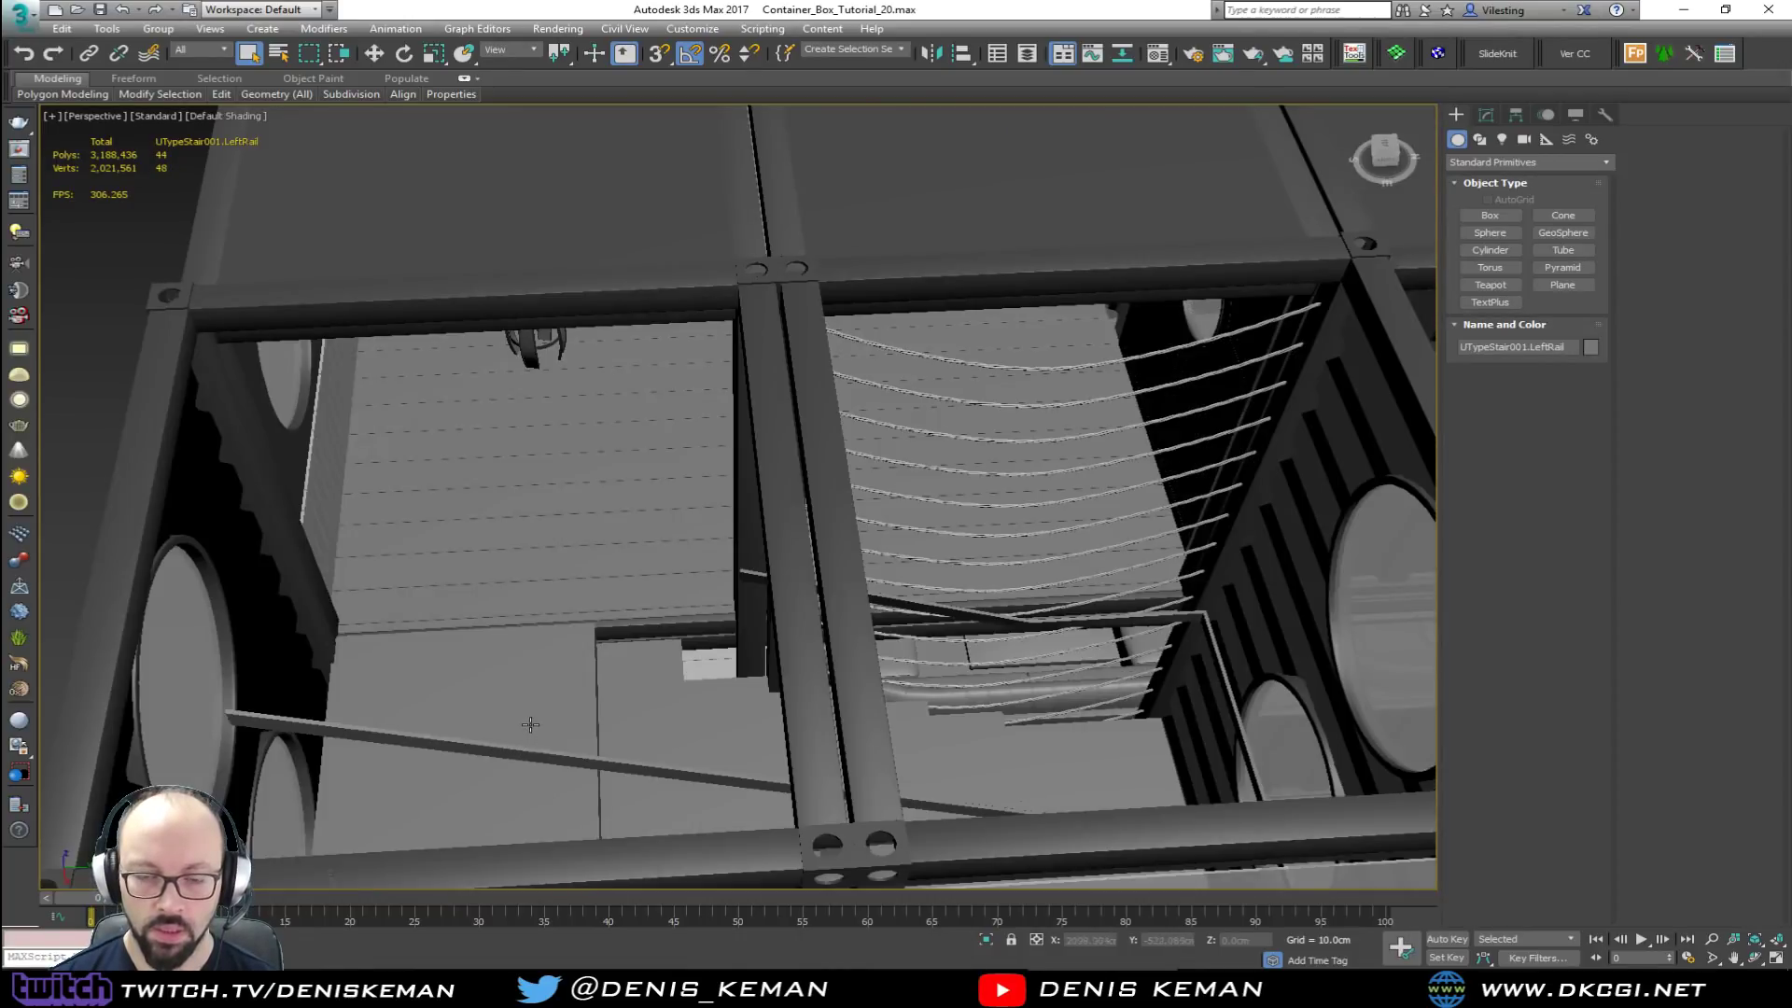
{"action": "scroll", "coordinate": [523, 726], "scroll_direction": "down", "scroll_amount": 8}
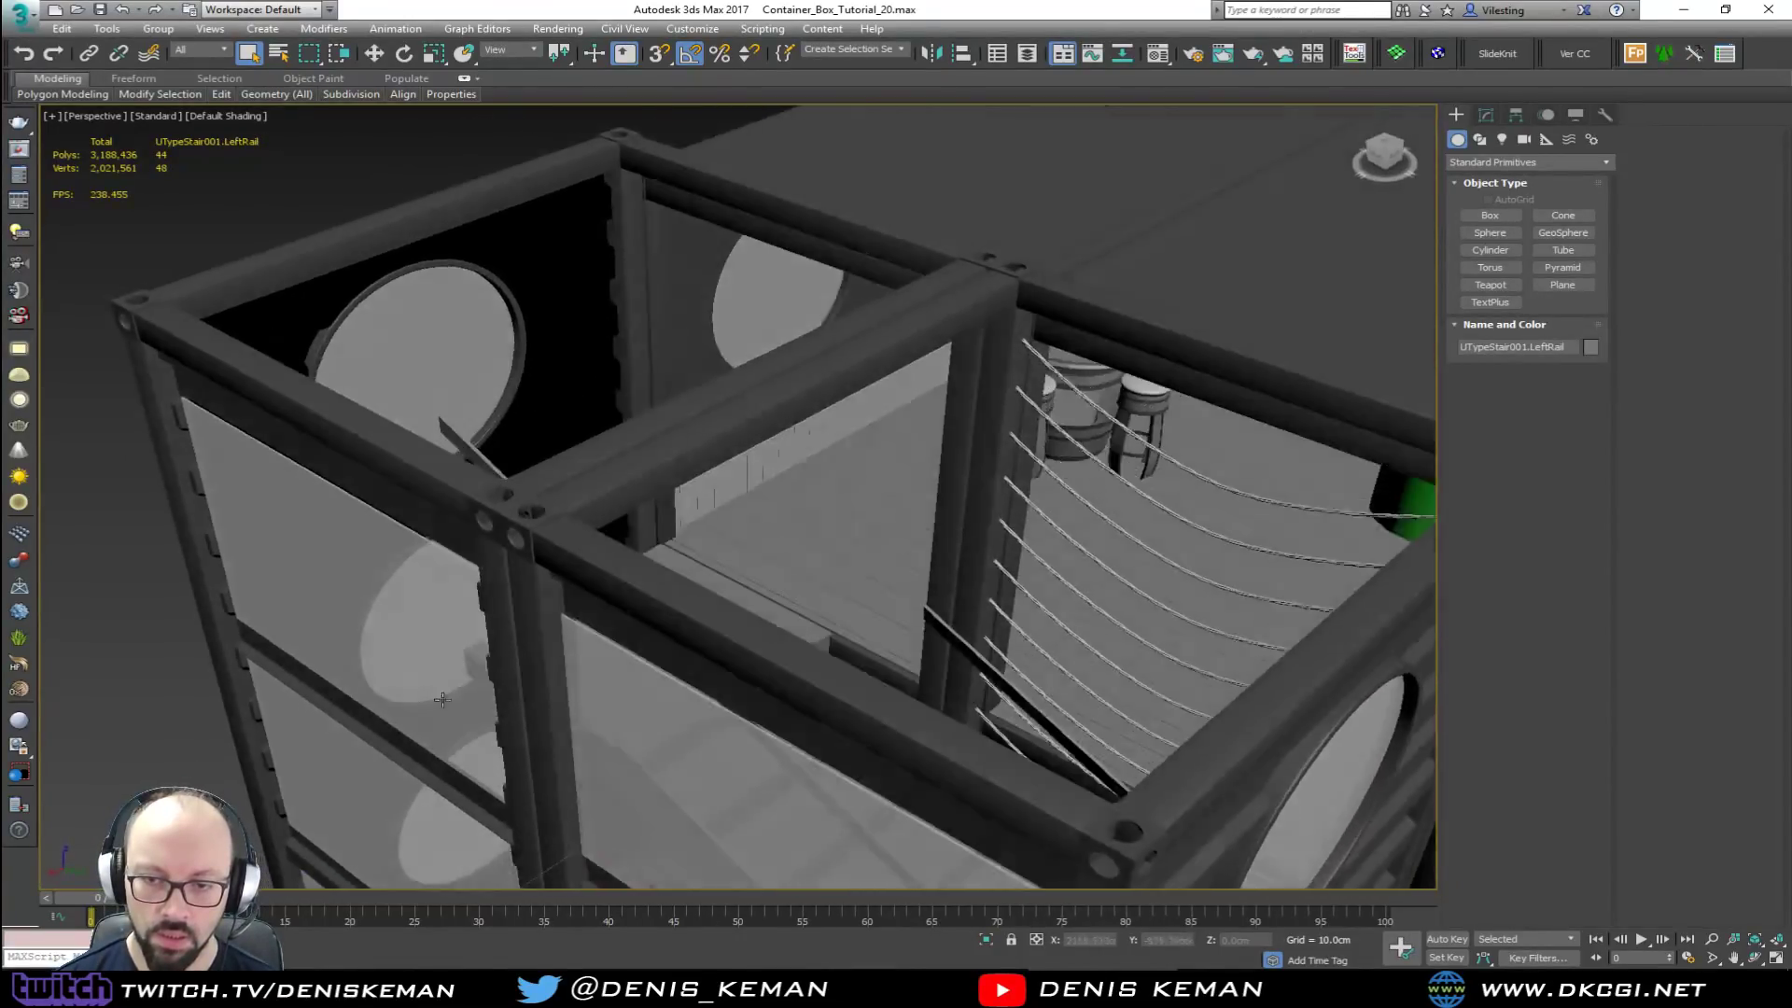
{"action": "mouse_move", "coordinate": [442, 700]}
{"action": "middle_mouse_down", "text": "alt"}
{"action": "mouse_move", "coordinate": [435, 737]}
{"action": "mouse_move", "coordinate": [429, 724]}
{"action": "middle_mouse_up", "text": "alt"}
{"action": "left_click", "coordinate": [459, 691], "text": "ctrl"}
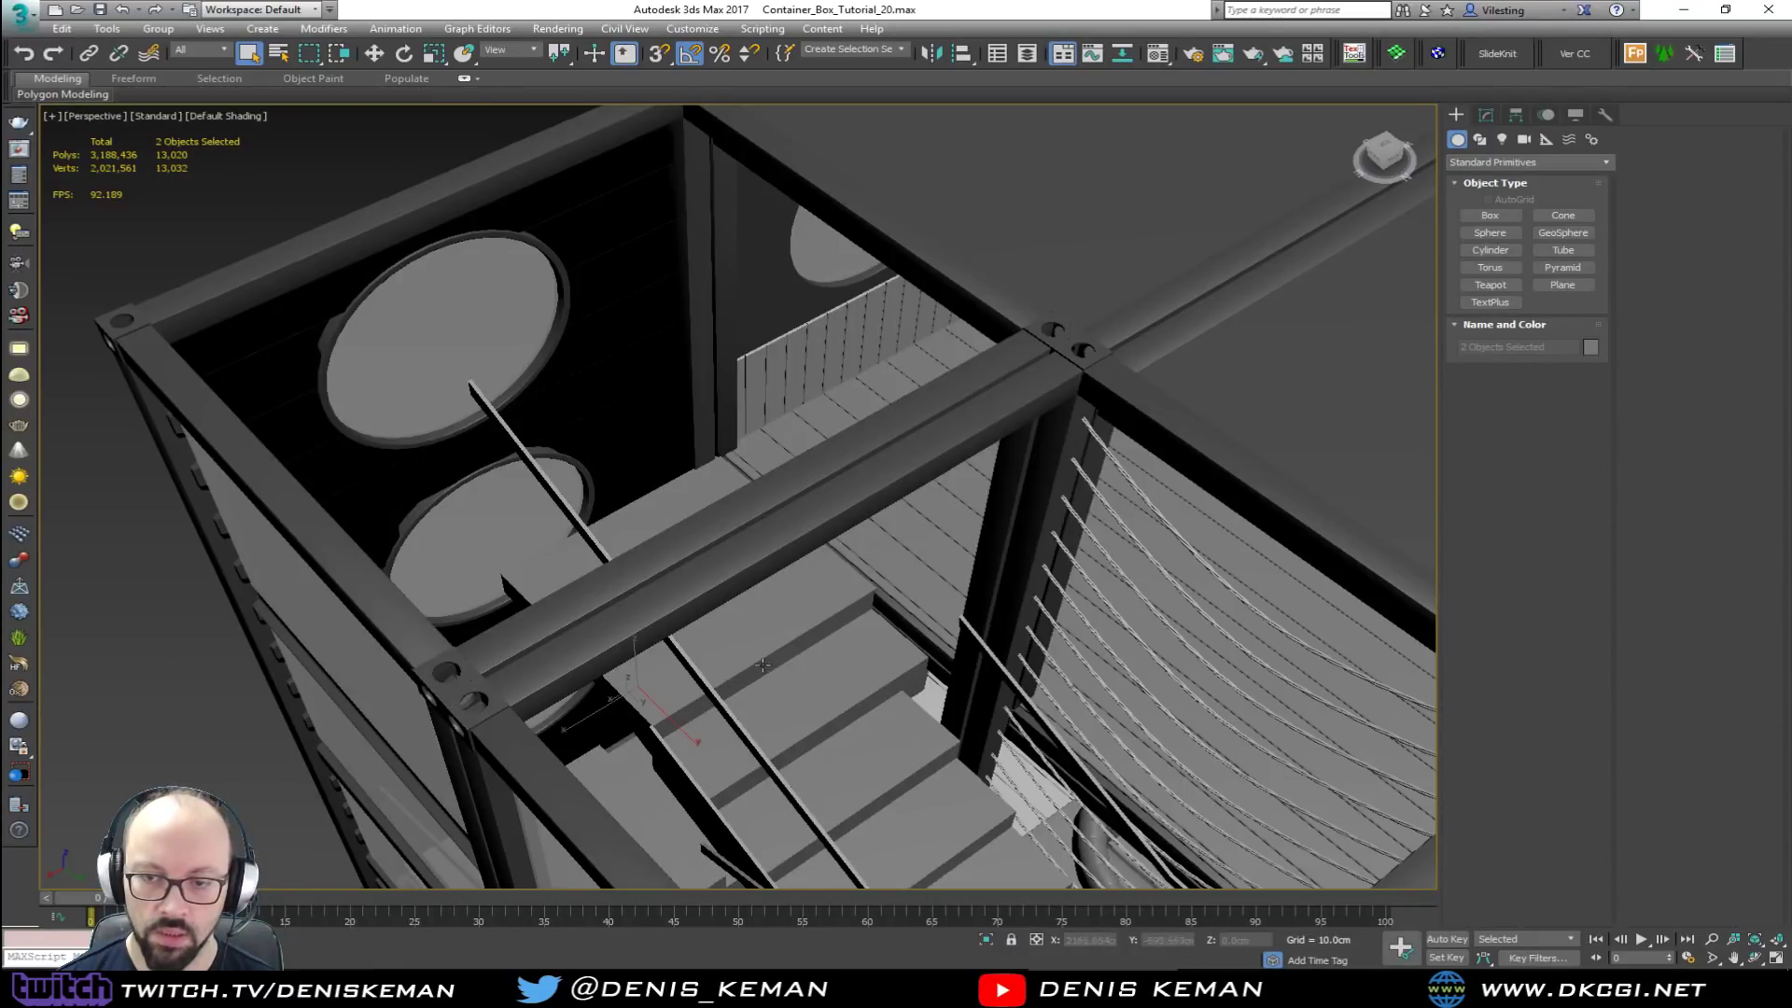
{"action": "key", "text": "alt+q"}
Step: Select the staircase's left rail, frame it in the front and right views, and show edged faces in perspective
{"action": "left_click", "coordinate": [1057, 565]}
{"action": "middle_click_drag", "start_coordinate": [1057, 564], "coordinate": [703, 488], "text": "alt"}
{"action": "left_click", "coordinate": [802, 420]}
{"action": "key", "text": "alt+w"}
{"action": "right_click", "coordinate": [959, 385]}
{"action": "key", "text": "z"}
{"action": "right_click", "coordinate": [480, 657]}
{"action": "key", "text": "z"}
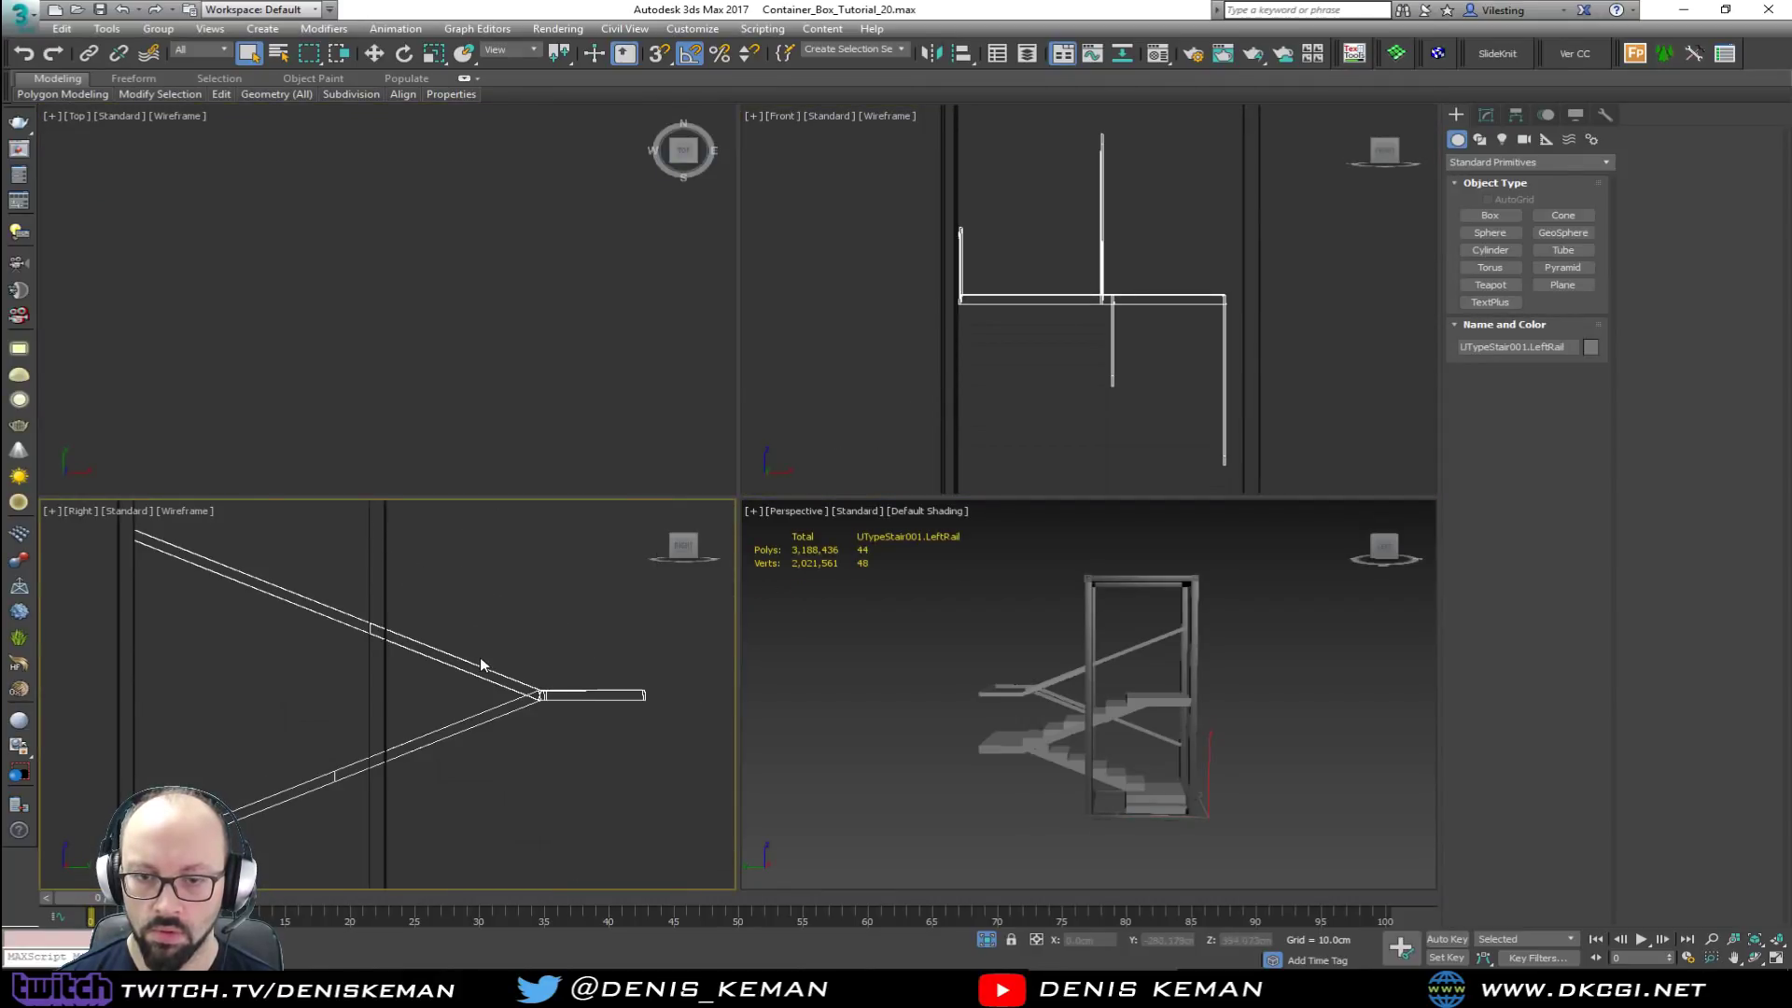
{"action": "key", "text": "alt+w"}
{"action": "key", "text": "alt+w"}
{"action": "right_click", "coordinate": [1079, 651]}
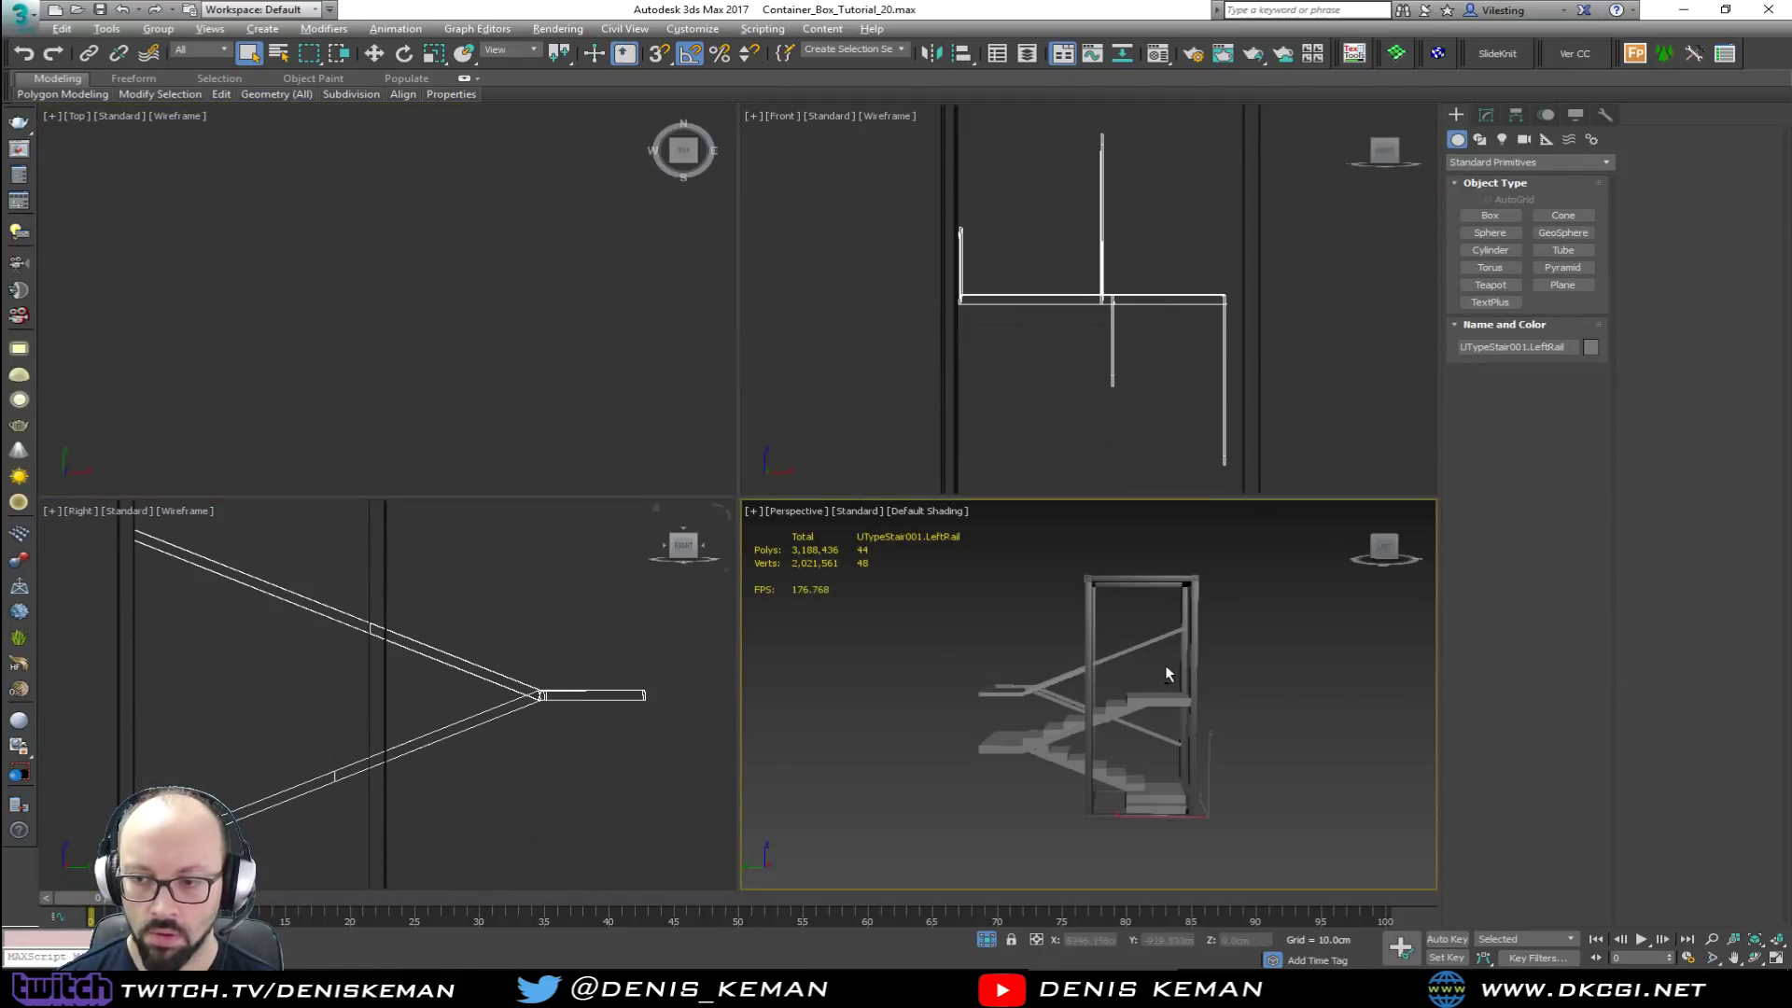
{"action": "key", "text": "alt+w"}
{"action": "key", "text": "F4"}
Step: Connect the four long edges of the rail's upper sloping section with one segment in Edit Poly
{"action": "scroll", "coordinate": [848, 564], "scroll_direction": "up", "scroll_amount": 5}
{"action": "middle_click_drag", "start_coordinate": [815, 368], "coordinate": [848, 617]}
{"action": "key", "text": "2"}
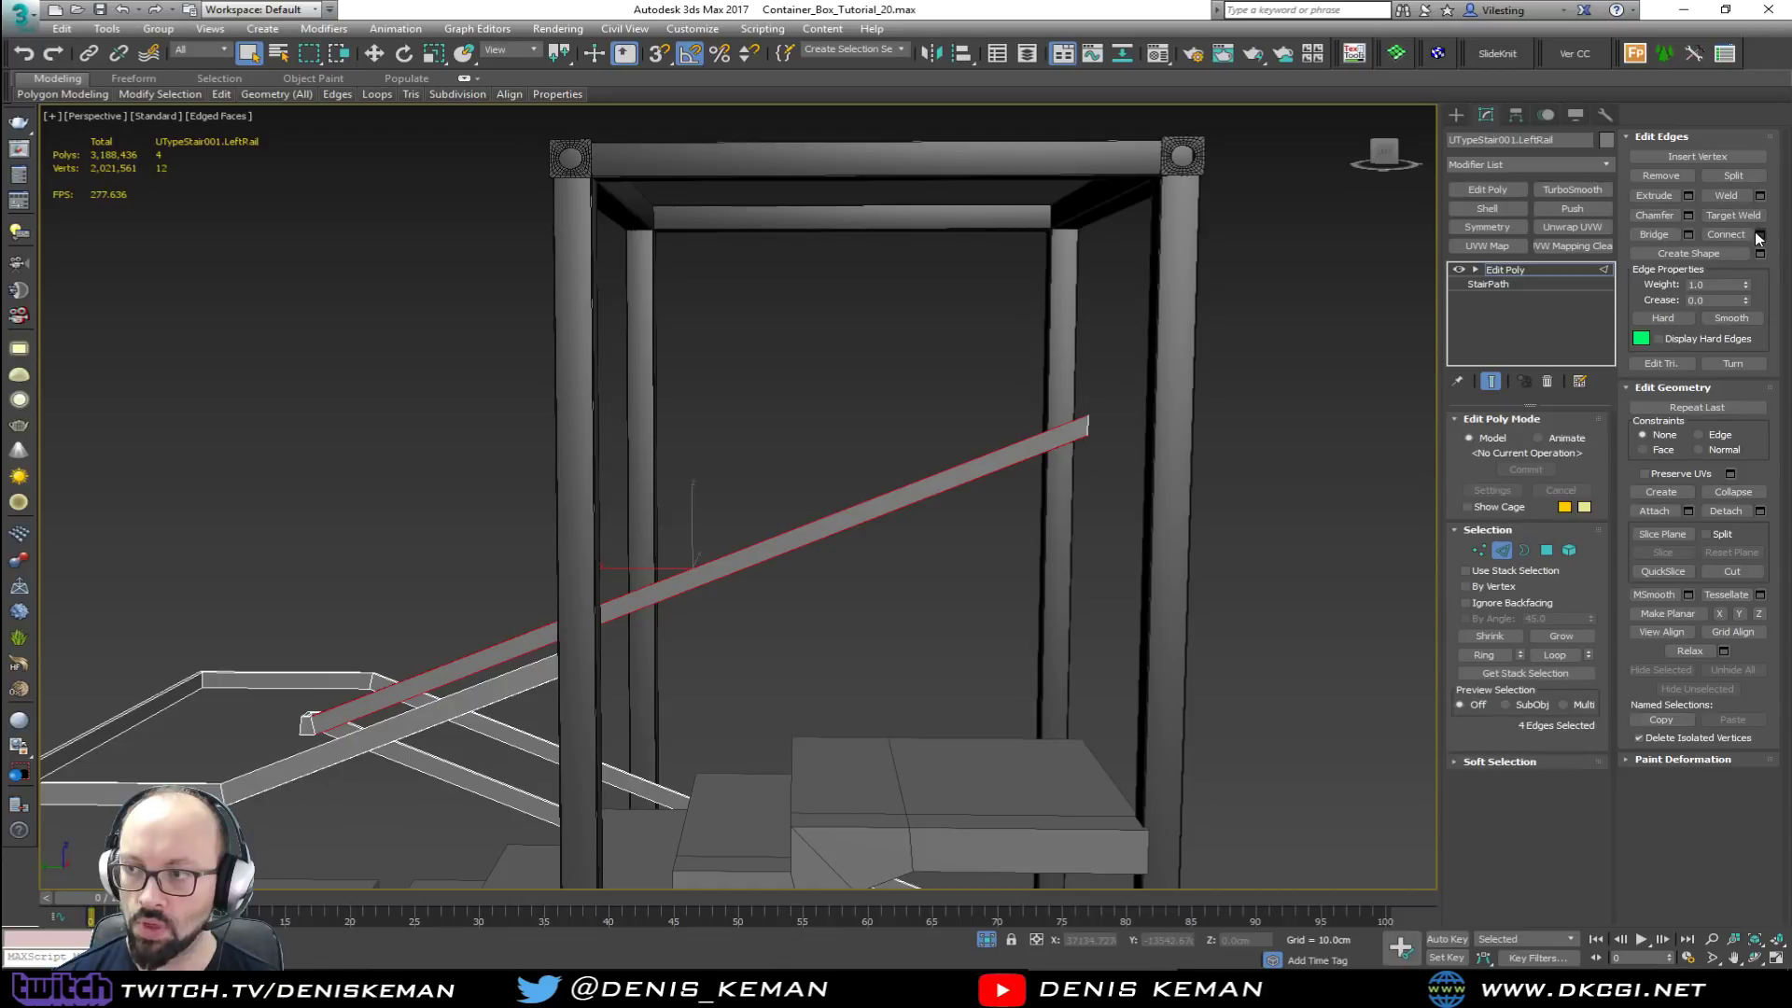
{"action": "left_click", "coordinate": [1759, 236]}
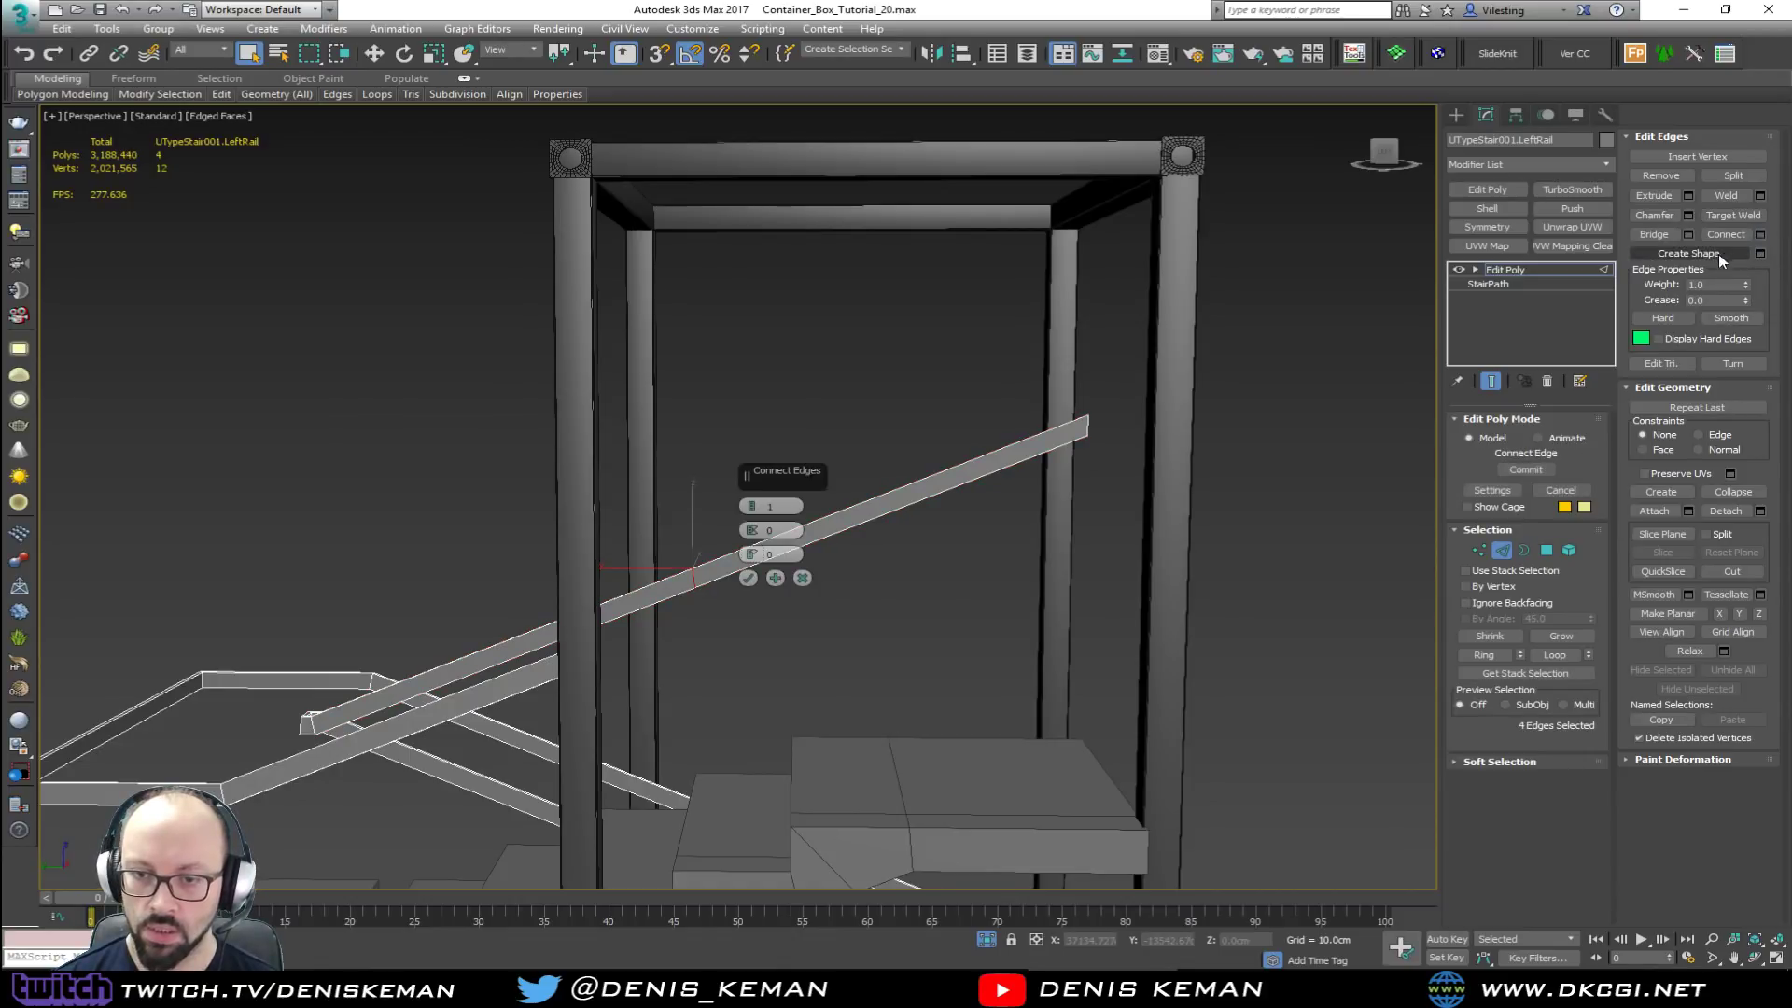
{"action": "left_click", "coordinate": [748, 579]}
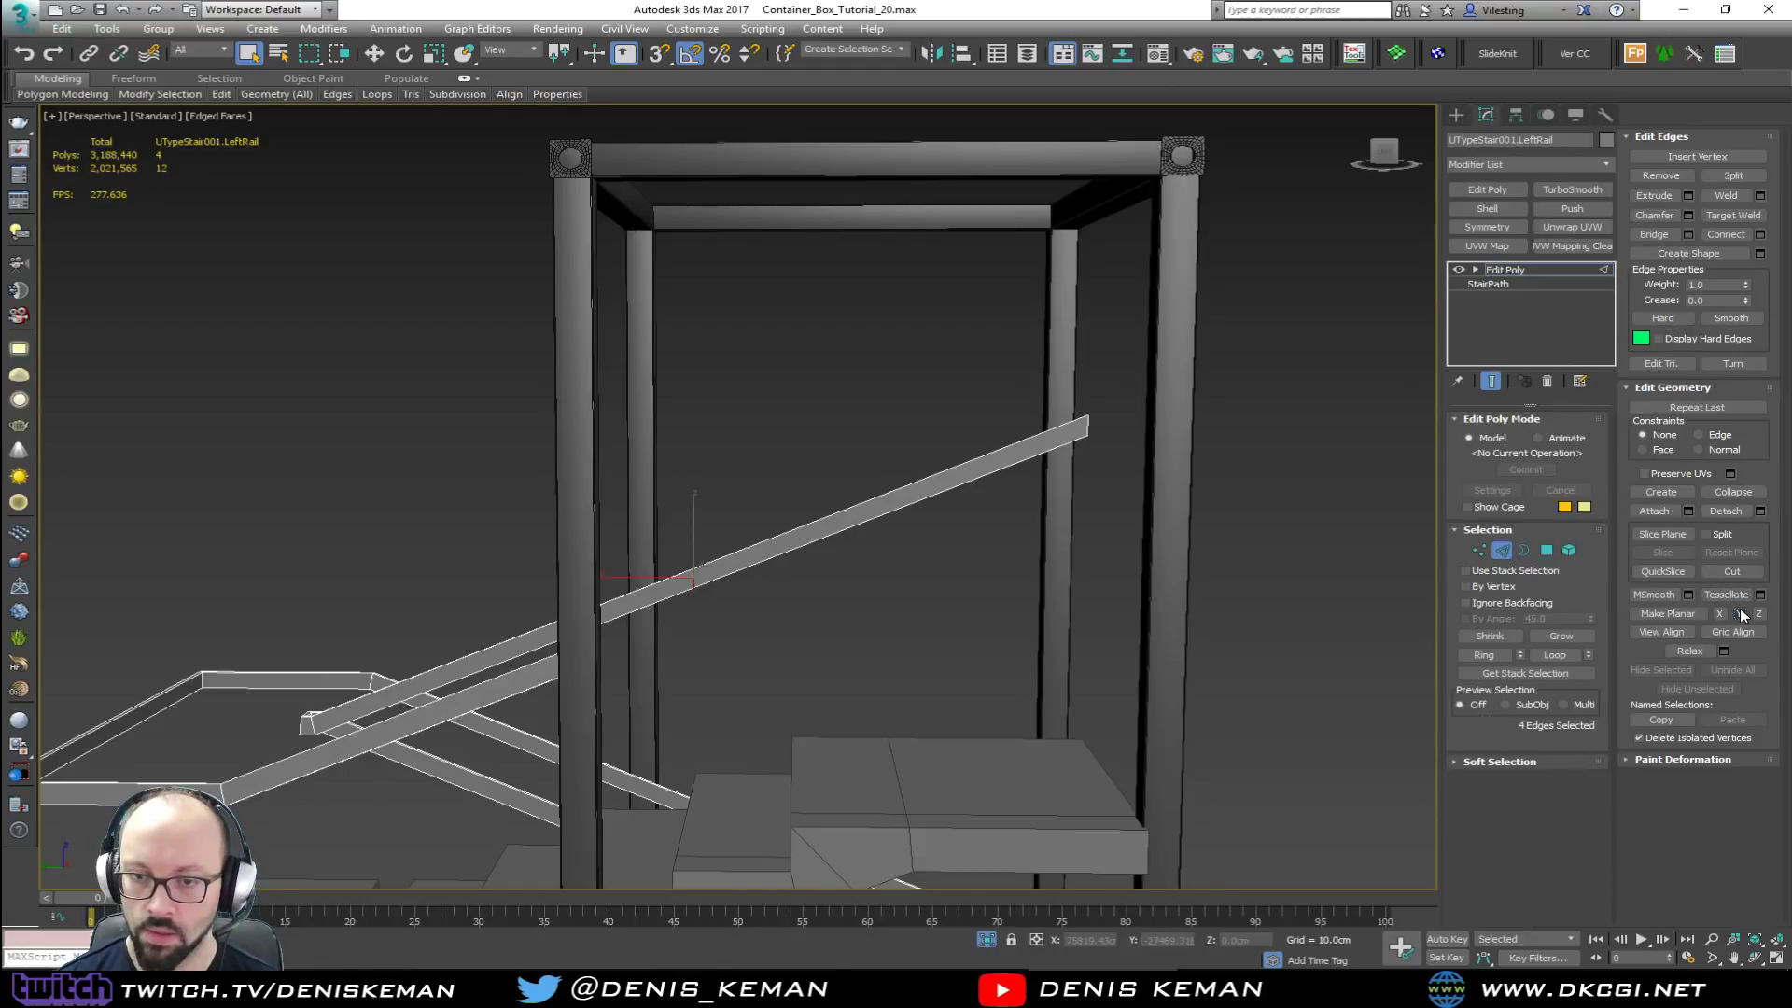
Step: Slide the new edge loop up along the sloping rail using the Edge constraint
{"action": "middle_click_drag", "start_coordinate": [1120, 542], "coordinate": [758, 593], "text": "alt"}
{"action": "scroll", "coordinate": [653, 586], "scroll_direction": "up", "scroll_amount": 5}
{"action": "middle_click_drag", "start_coordinate": [486, 574], "coordinate": [506, 476], "text": "alt"}
{"action": "scroll", "coordinate": [709, 598], "scroll_direction": "down", "scroll_amount": 2}
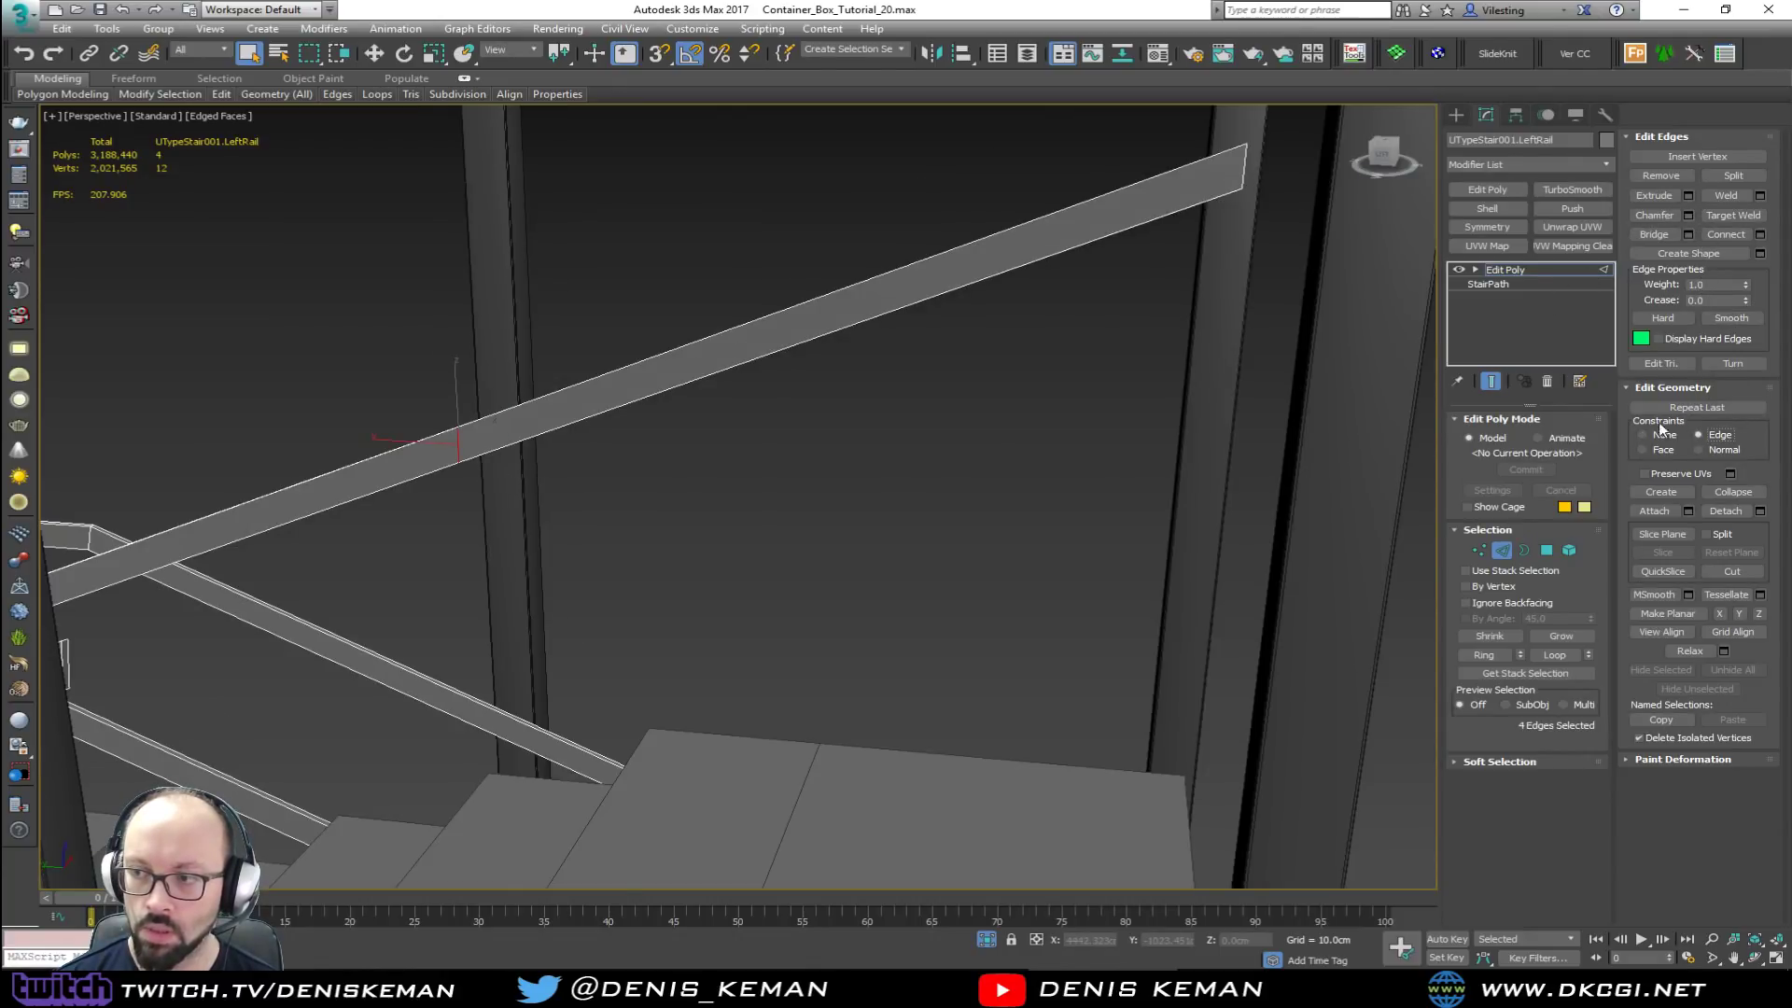
{"action": "scroll", "coordinate": [935, 429], "scroll_direction": "down", "scroll_amount": 10}
{"action": "key", "text": "w"}
{"action": "left_click_drag", "start_coordinate": [717, 449], "coordinate": [835, 427]}
Step: Select the four vertices at the rail's upper end, set the constraint to None and move them down
{"action": "key", "text": "1"}
{"action": "left_click_drag", "start_coordinate": [1113, 303], "coordinate": [1005, 387]}
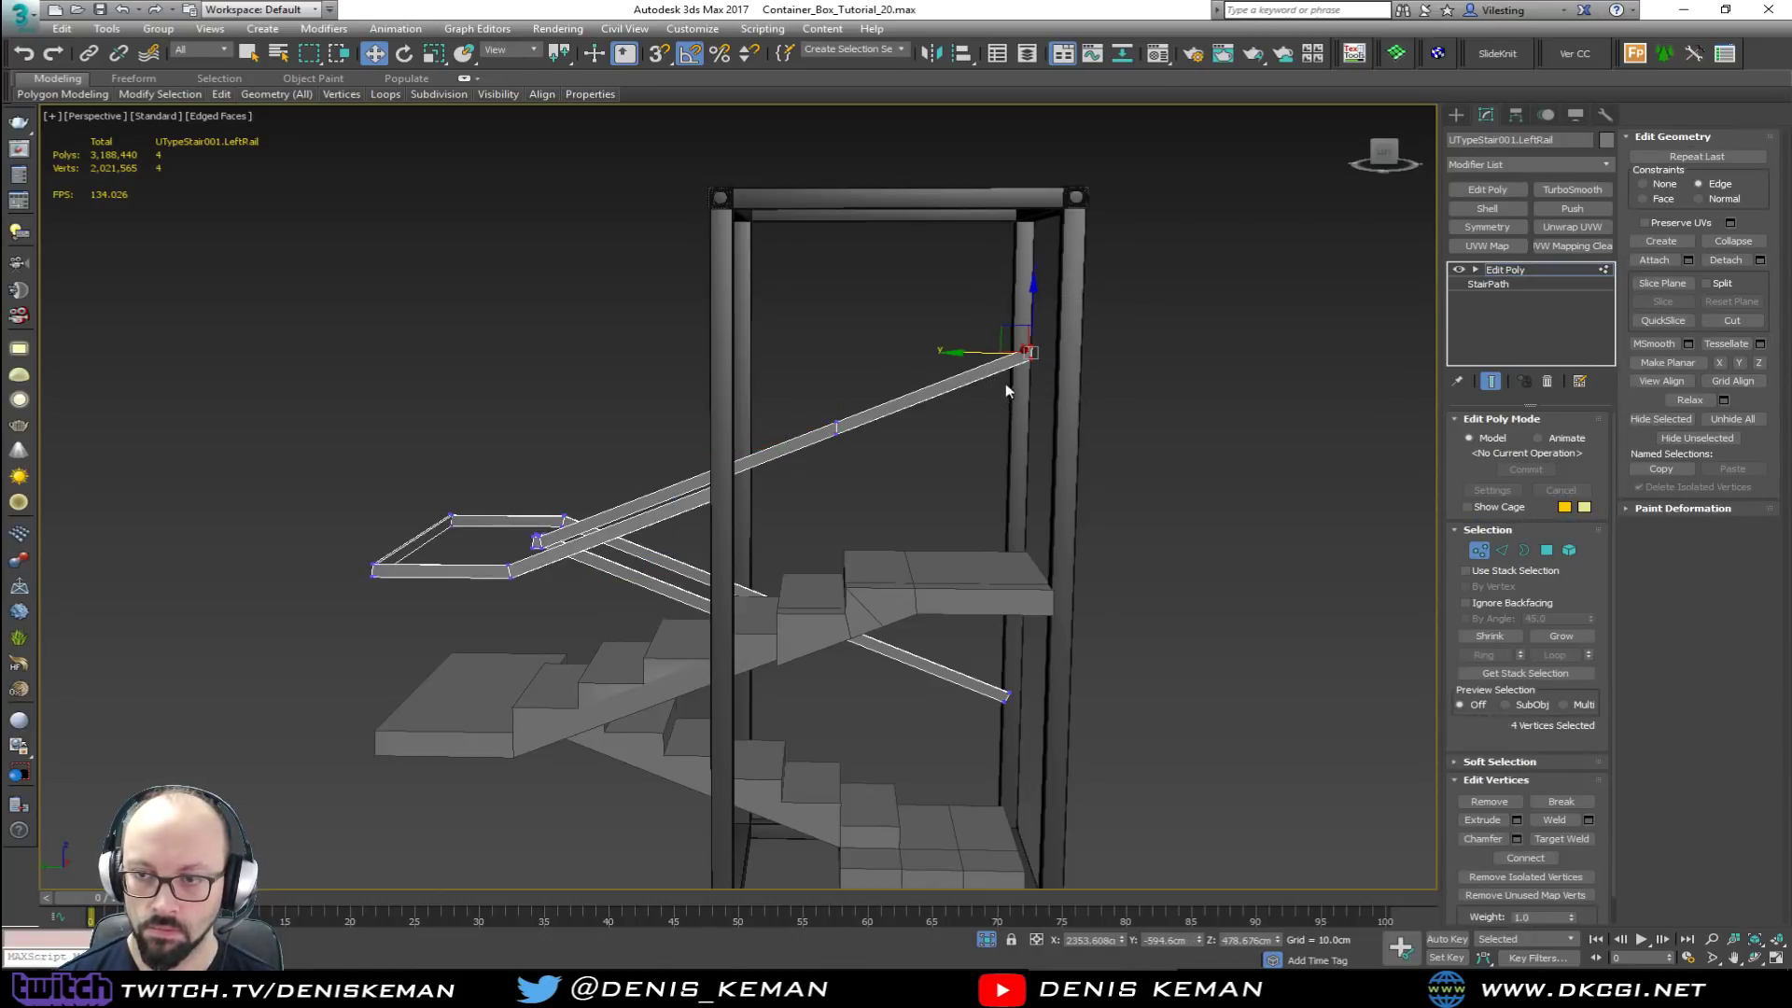
{"action": "scroll", "coordinate": [1025, 350], "scroll_direction": "up", "scroll_amount": 5}
{"action": "left_click_drag", "start_coordinate": [1037, 314], "coordinate": [1037, 341]}
{"action": "key", "text": "ctrl+z"}
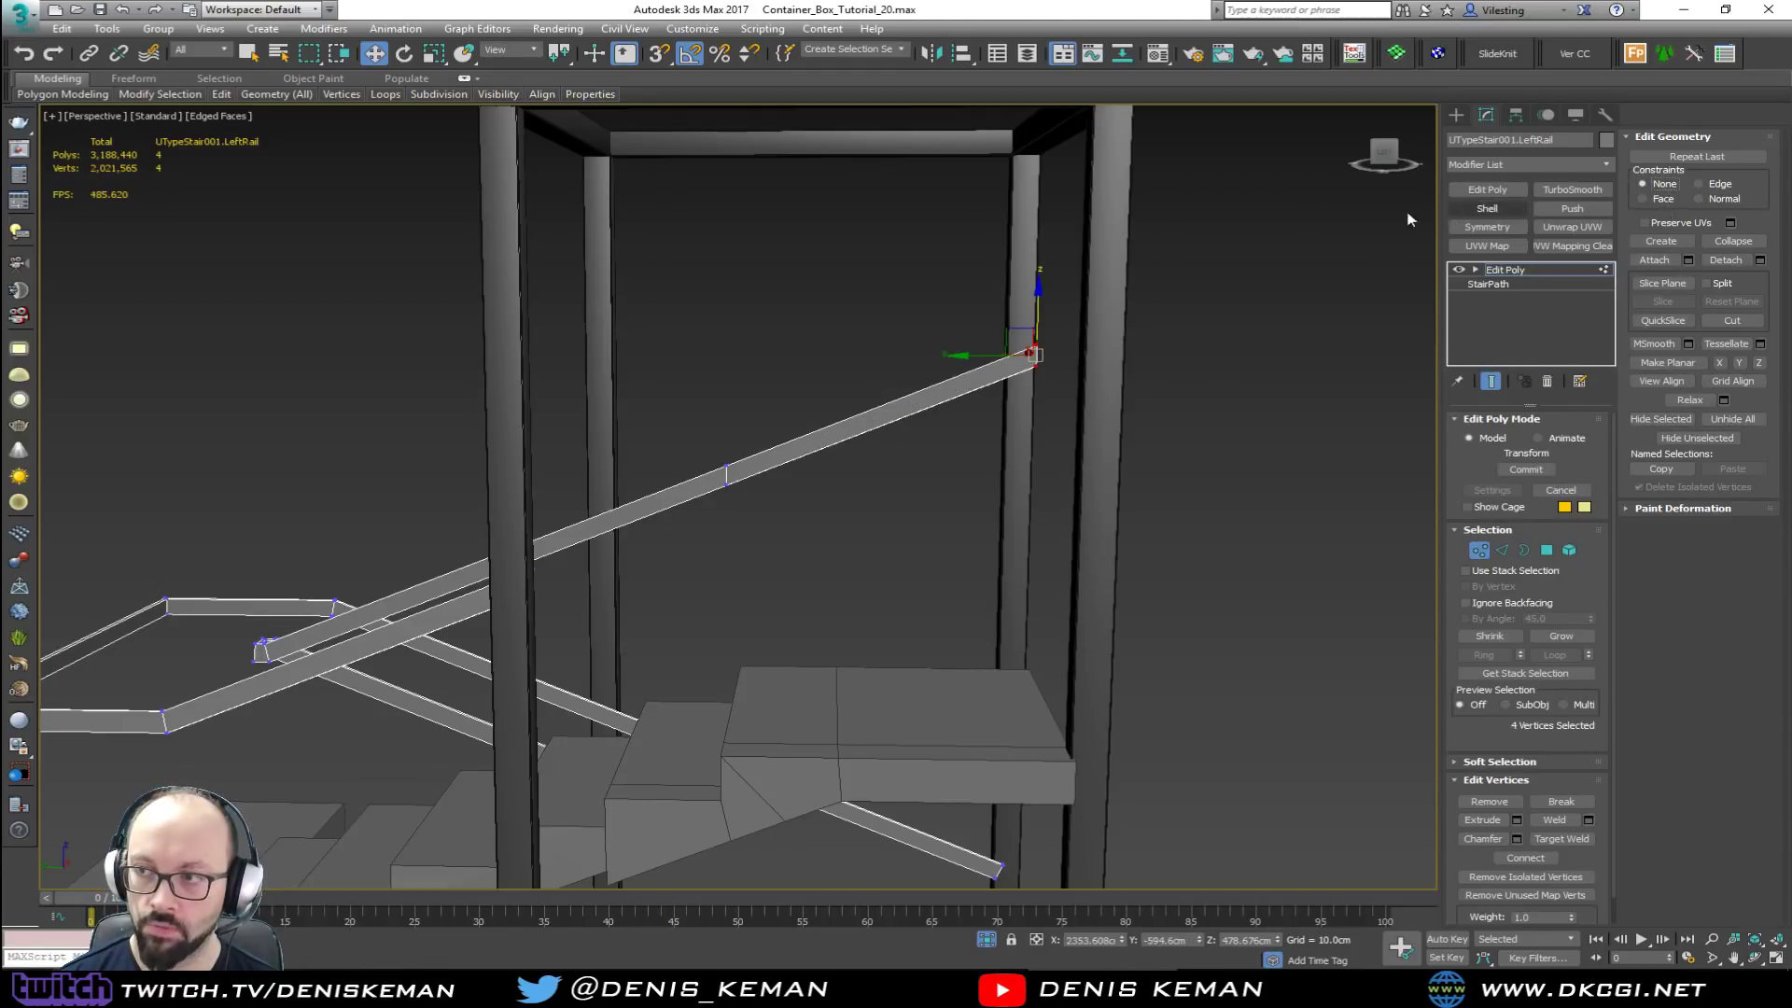
{"action": "left_click_drag", "start_coordinate": [1043, 309], "coordinate": [1031, 417]}
Step: Snap the rail's end vertices to the height of the new edge loop to level the last section
{"action": "middle_click_drag", "start_coordinate": [1033, 418], "coordinate": [1189, 435], "text": "alt"}
{"action": "scroll", "coordinate": [1045, 453], "scroll_direction": "up", "scroll_amount": 5}
{"action": "scroll", "coordinate": [1189, 434], "scroll_direction": "down", "scroll_amount": 4}
{"action": "key", "text": "s"}
{"action": "left_click_drag", "start_coordinate": [1243, 425], "coordinate": [743, 479]}
{"action": "left_click", "coordinate": [1480, 551]}
Step: Exit isolation and check the edited handrail and its vertices within the stair tower
{"action": "middle_click_drag", "start_coordinate": [932, 408], "coordinate": [773, 383], "text": "alt"}
{"action": "scroll", "coordinate": [950, 423], "scroll_direction": "down", "scroll_amount": 3}
{"action": "scroll", "coordinate": [773, 383], "scroll_direction": "down", "scroll_amount": 3}
{"action": "right_click", "coordinate": [852, 443]}
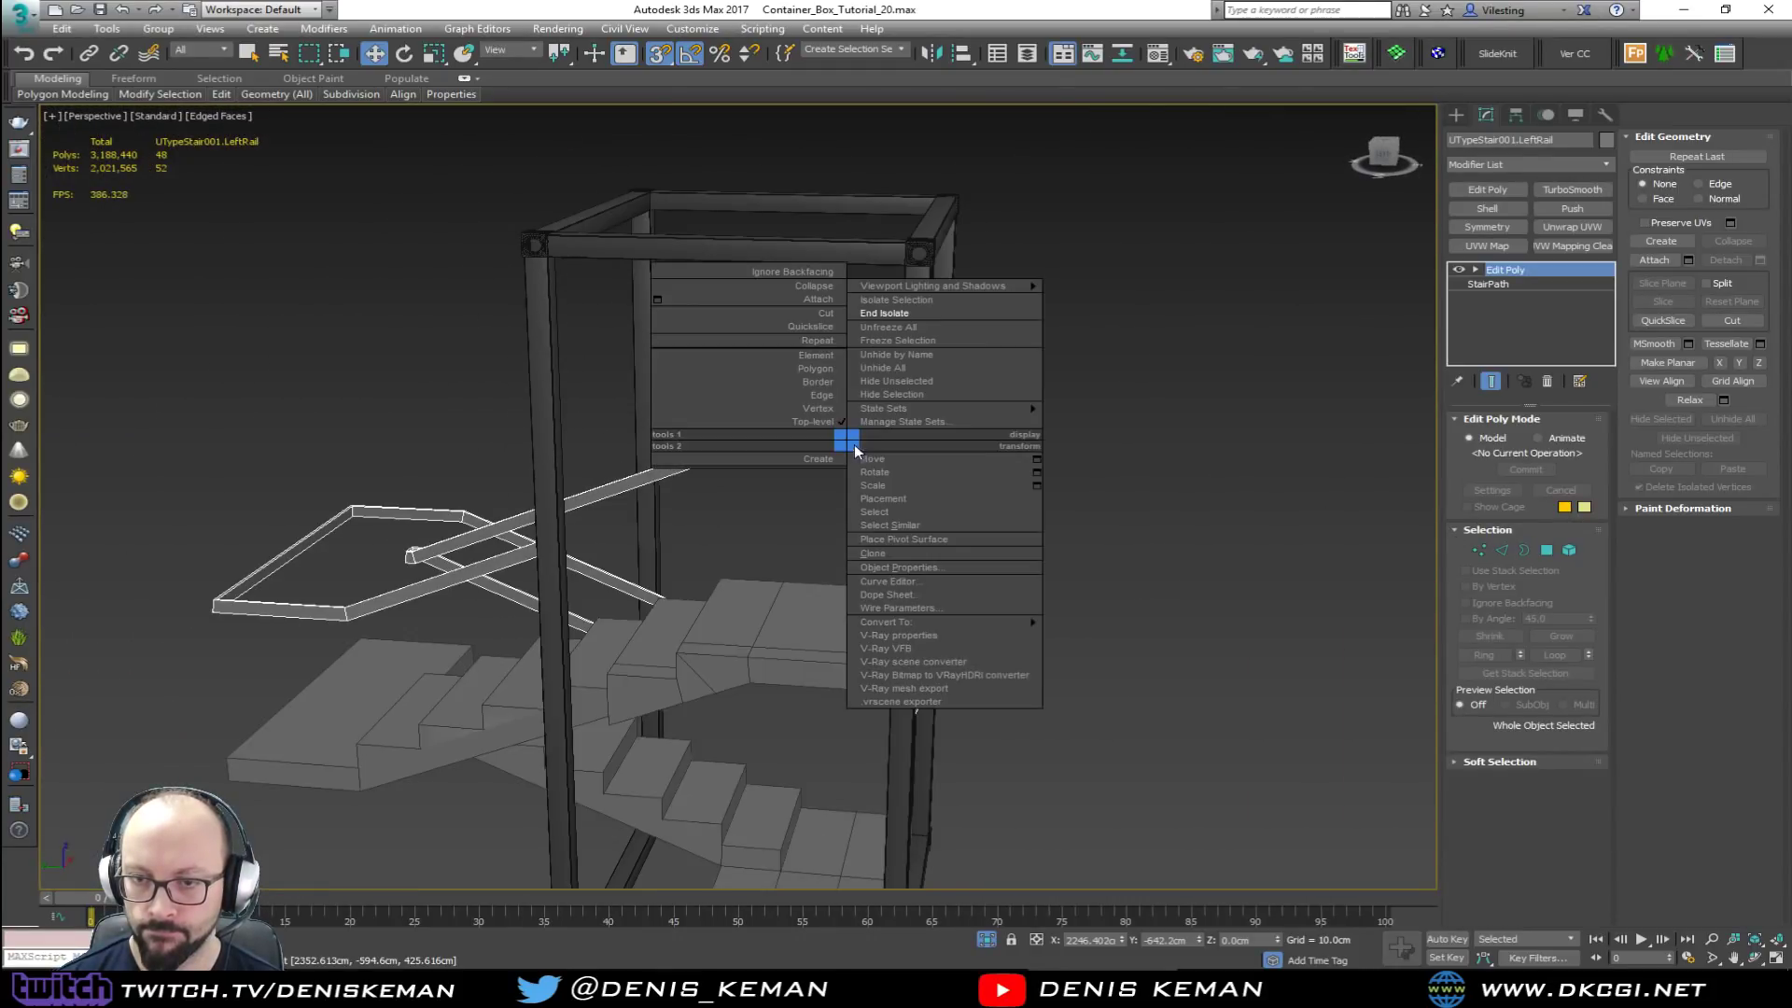
{"action": "left_click", "coordinate": [944, 315]}
{"action": "scroll", "coordinate": [672, 494], "scroll_direction": "down", "scroll_amount": 2}
{"action": "middle_click_drag", "start_coordinate": [672, 494], "coordinate": [240, 717], "text": "alt"}
{"action": "key", "text": "1"}
{"action": "mouse_move", "coordinate": [326, 684]}
{"action": "left_mouse_down"}
{"action": "mouse_move", "coordinate": [293, 678]}
{"action": "mouse_move", "coordinate": [309, 675]}
{"action": "left_mouse_up"}
{"action": "middle_click_drag", "start_coordinate": [310, 676], "coordinate": [309, 717], "text": "alt"}
{"action": "key", "text": "1"}
{"action": "middle_click_drag", "start_coordinate": [672, 588], "coordinate": [896, 494], "text": "alt"}
{"action": "middle_click_drag", "start_coordinate": [775, 428], "coordinate": [627, 408]}
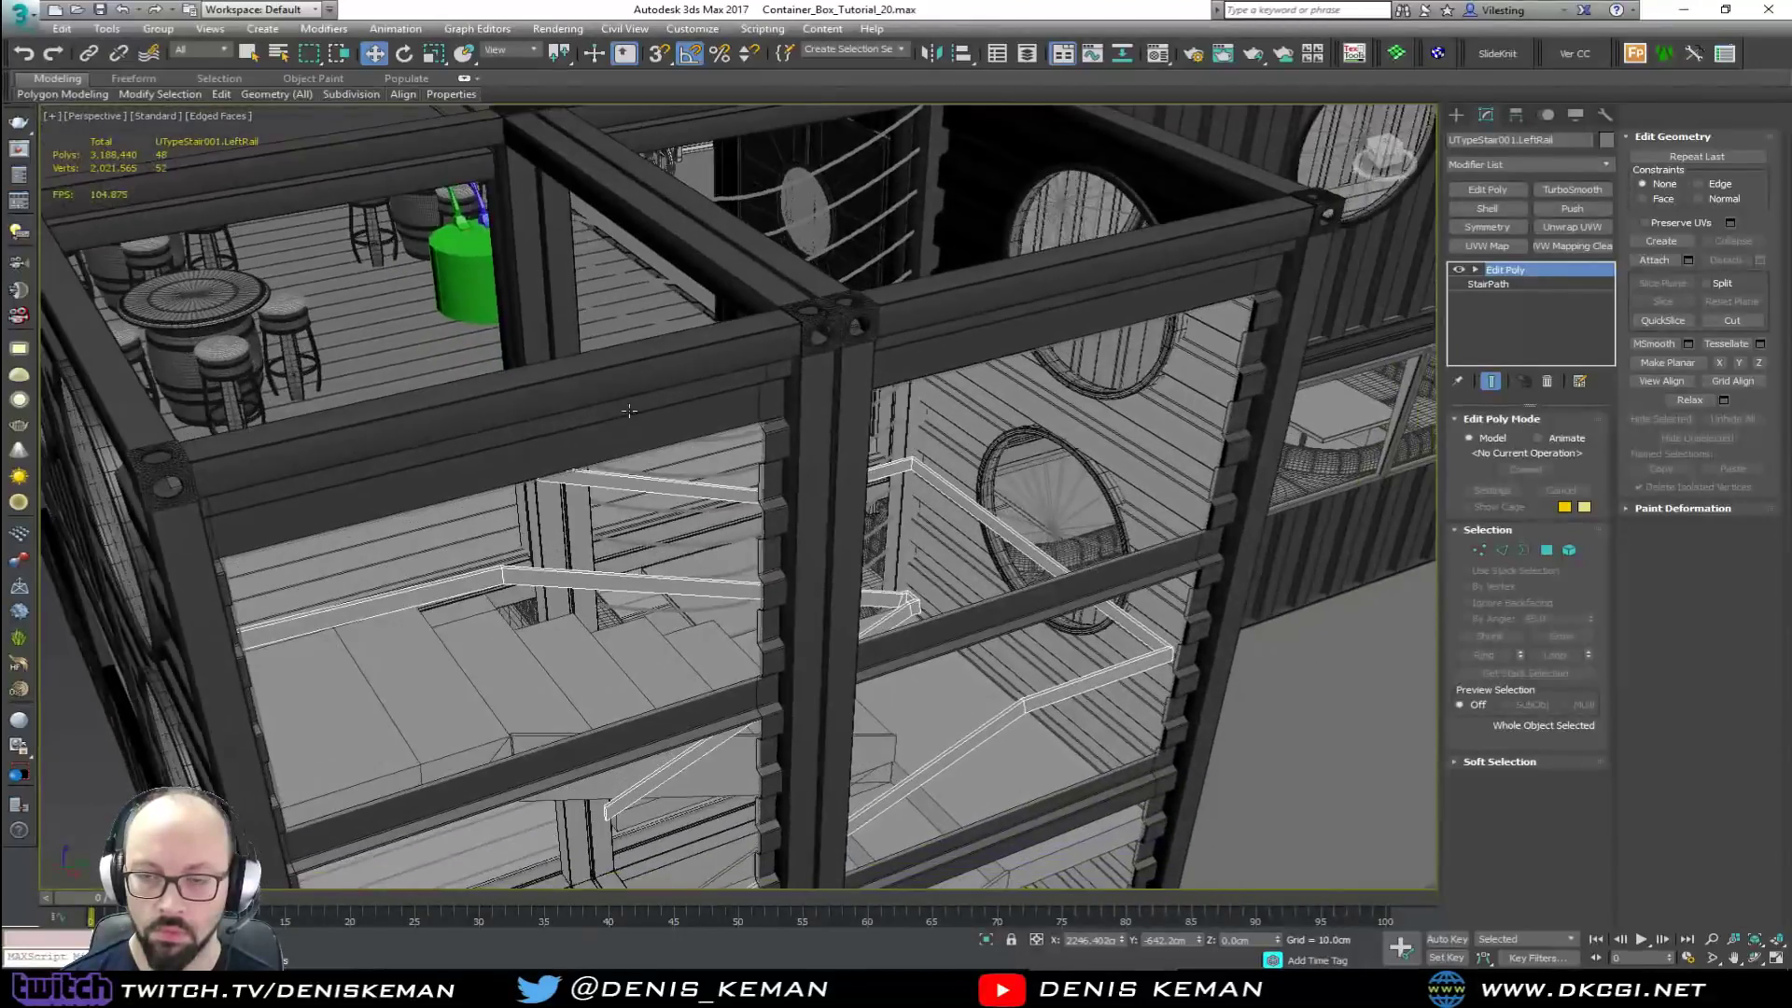
Step: Select the flat roof panel of the upper container beside the stair tower and check its extent in wireframe
{"action": "scroll", "coordinate": [628, 408], "scroll_direction": "down", "scroll_amount": 5}
{"action": "left_click", "coordinate": [1118, 661]}
{"action": "middle_click_drag", "start_coordinate": [1118, 661], "coordinate": [763, 523], "text": "alt"}
{"action": "scroll", "coordinate": [716, 315], "scroll_direction": "up", "scroll_amount": 3}
{"action": "scroll", "coordinate": [716, 314], "scroll_direction": "up", "scroll_amount": 3}
{"action": "middle_click_drag", "start_coordinate": [716, 315], "coordinate": [740, 510]}
{"action": "left_click", "coordinate": [1055, 481]}
{"action": "scroll", "coordinate": [1054, 482], "scroll_direction": "up", "scroll_amount": 2}
{"action": "key", "text": "F3"}
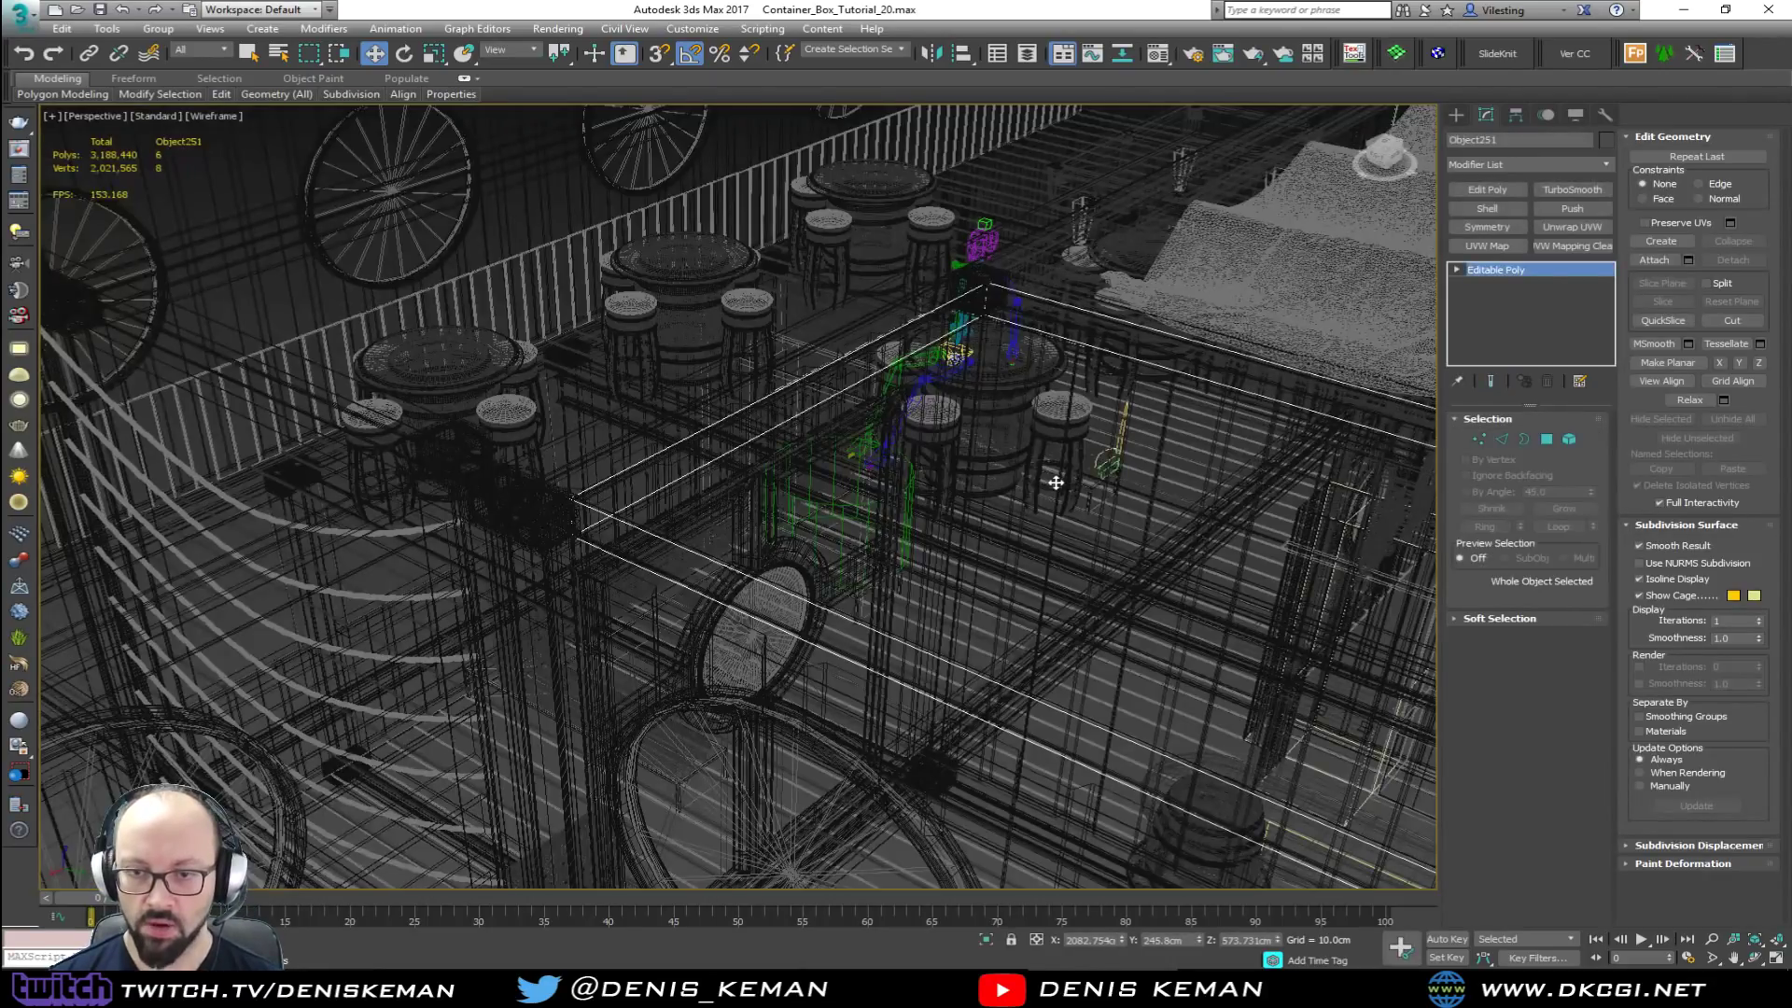
{"action": "scroll", "coordinate": [1055, 482], "scroll_direction": "down", "scroll_amount": 1}
{"action": "middle_click_drag", "start_coordinate": [1055, 481], "coordinate": [755, 389]}
{"action": "key", "text": "F3"}
{"action": "scroll", "coordinate": [755, 389], "scroll_direction": "down", "scroll_amount": 6}
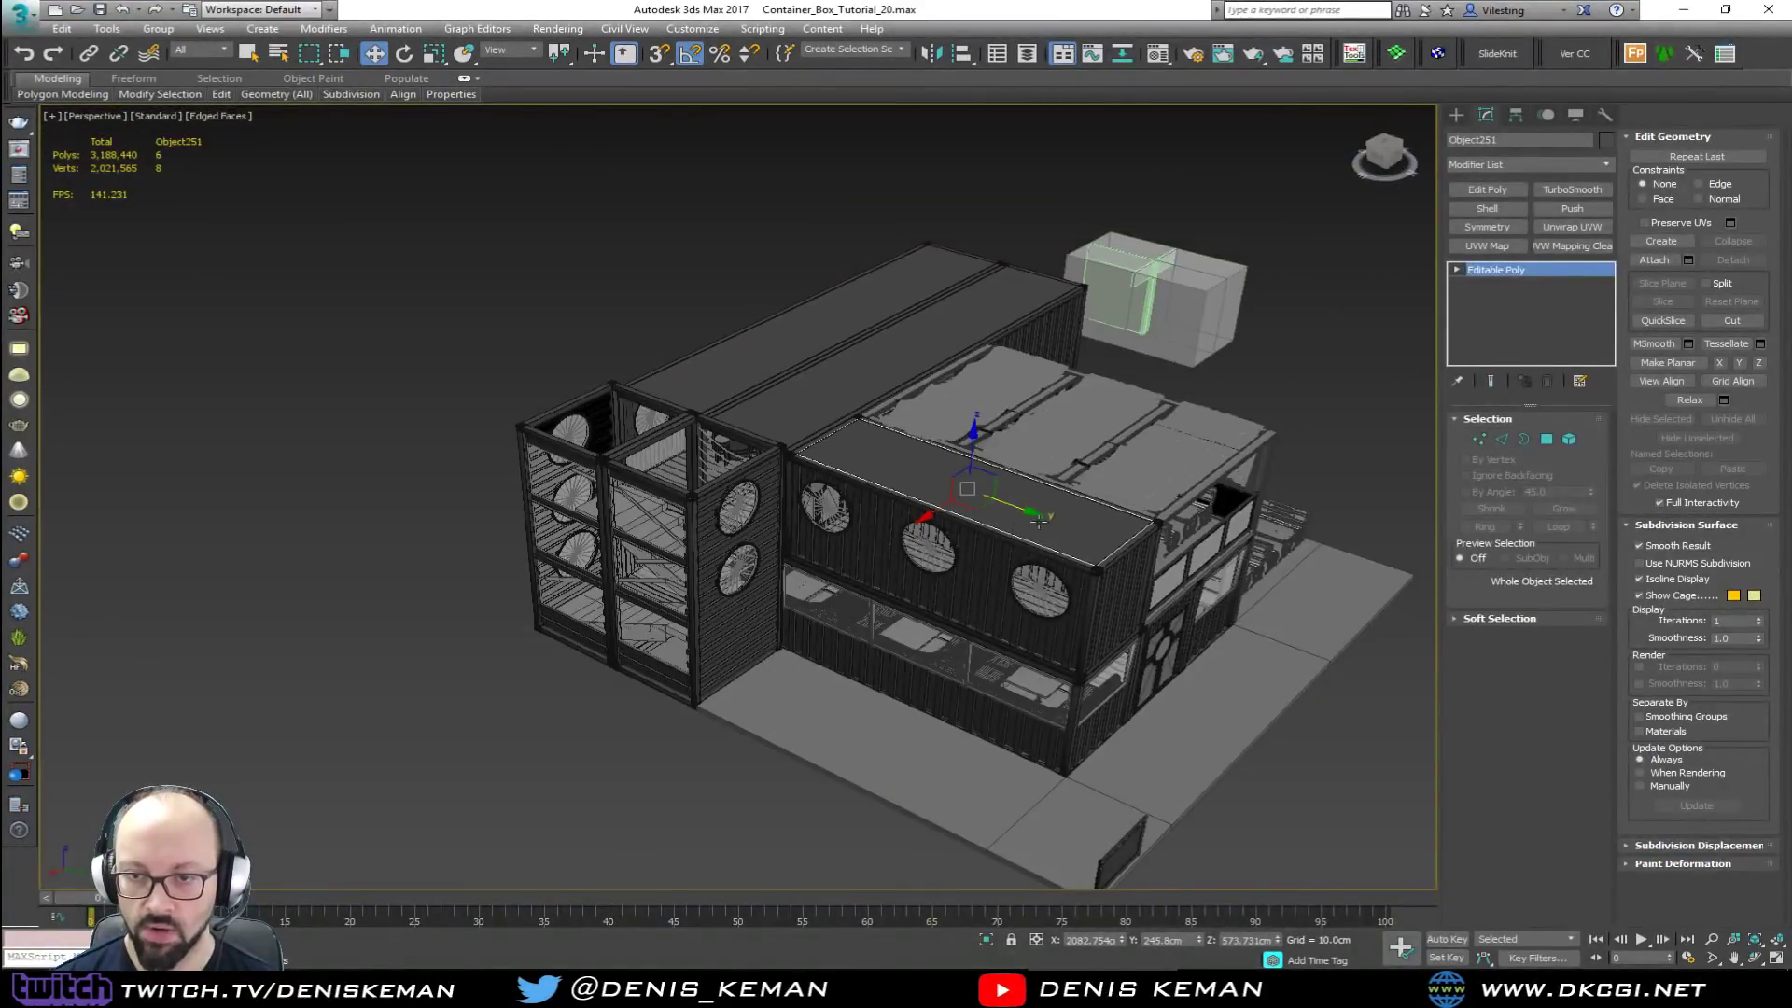
Step: Place one copy of the roof panel over the open top of the stair tower and check its overhang
{"action": "left_click_drag", "start_coordinate": [982, 508], "coordinate": [670, 473], "text": "shift"}
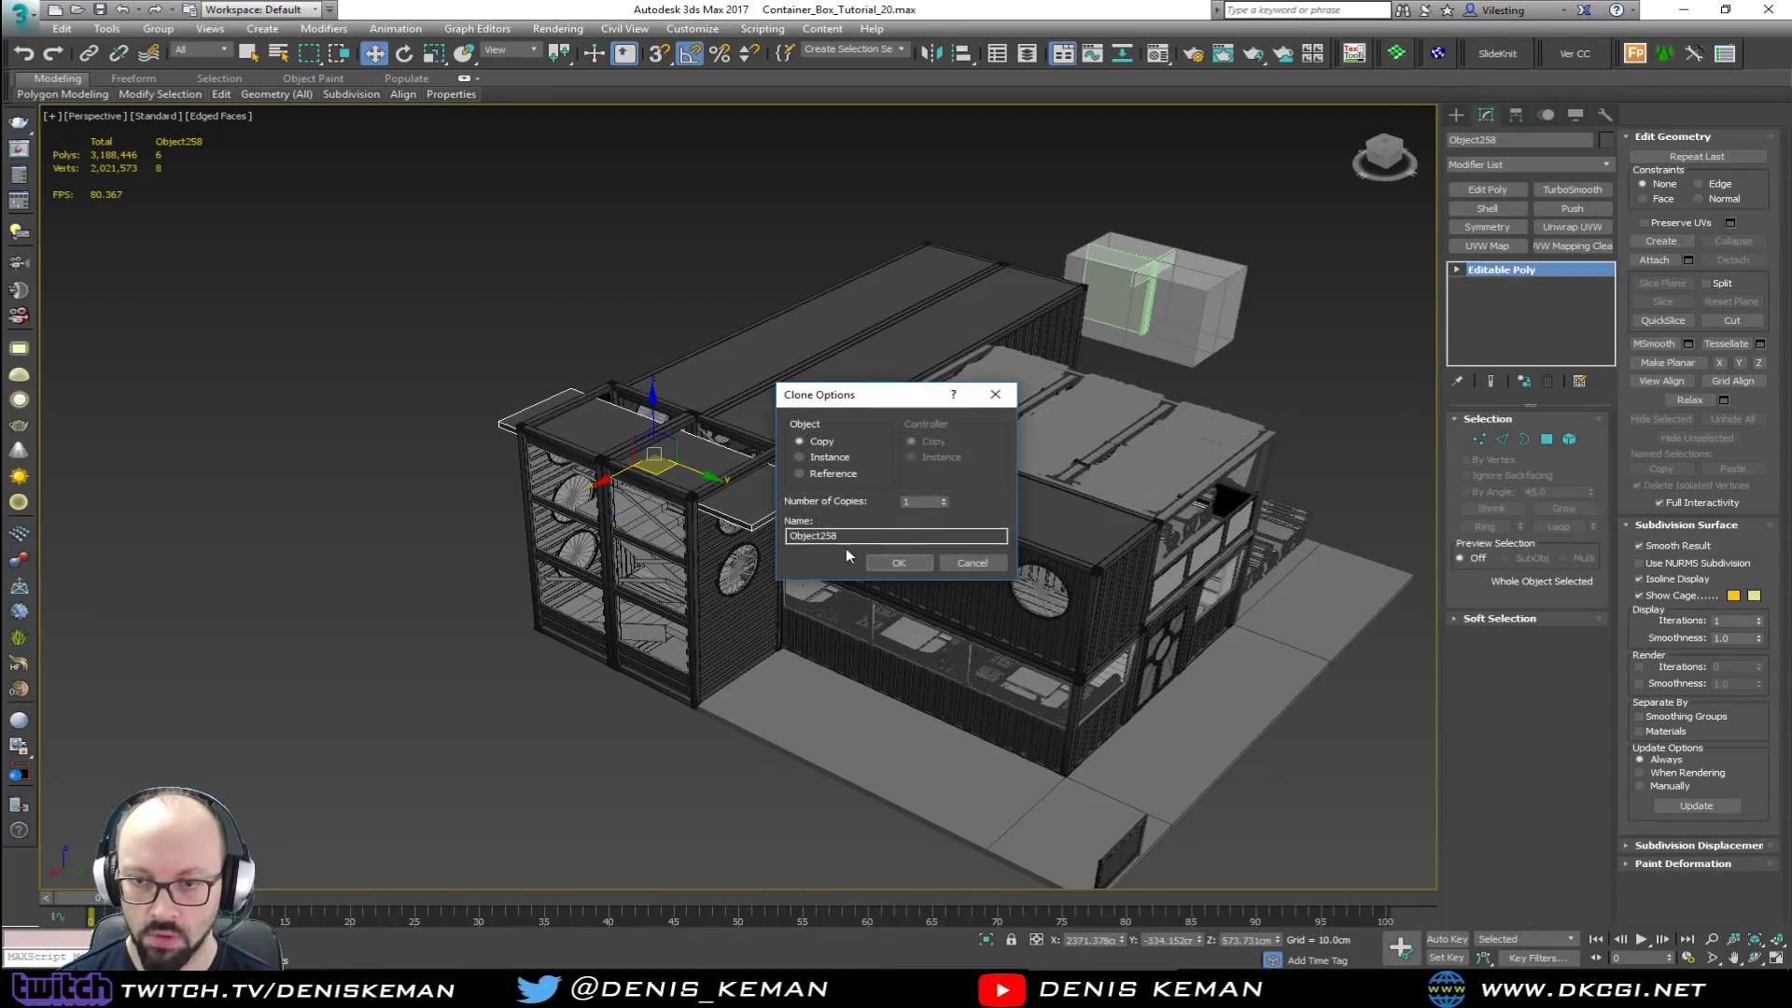
{"action": "left_click", "coordinate": [896, 563]}
{"action": "scroll", "coordinate": [721, 463], "scroll_direction": "up", "scroll_amount": 5}
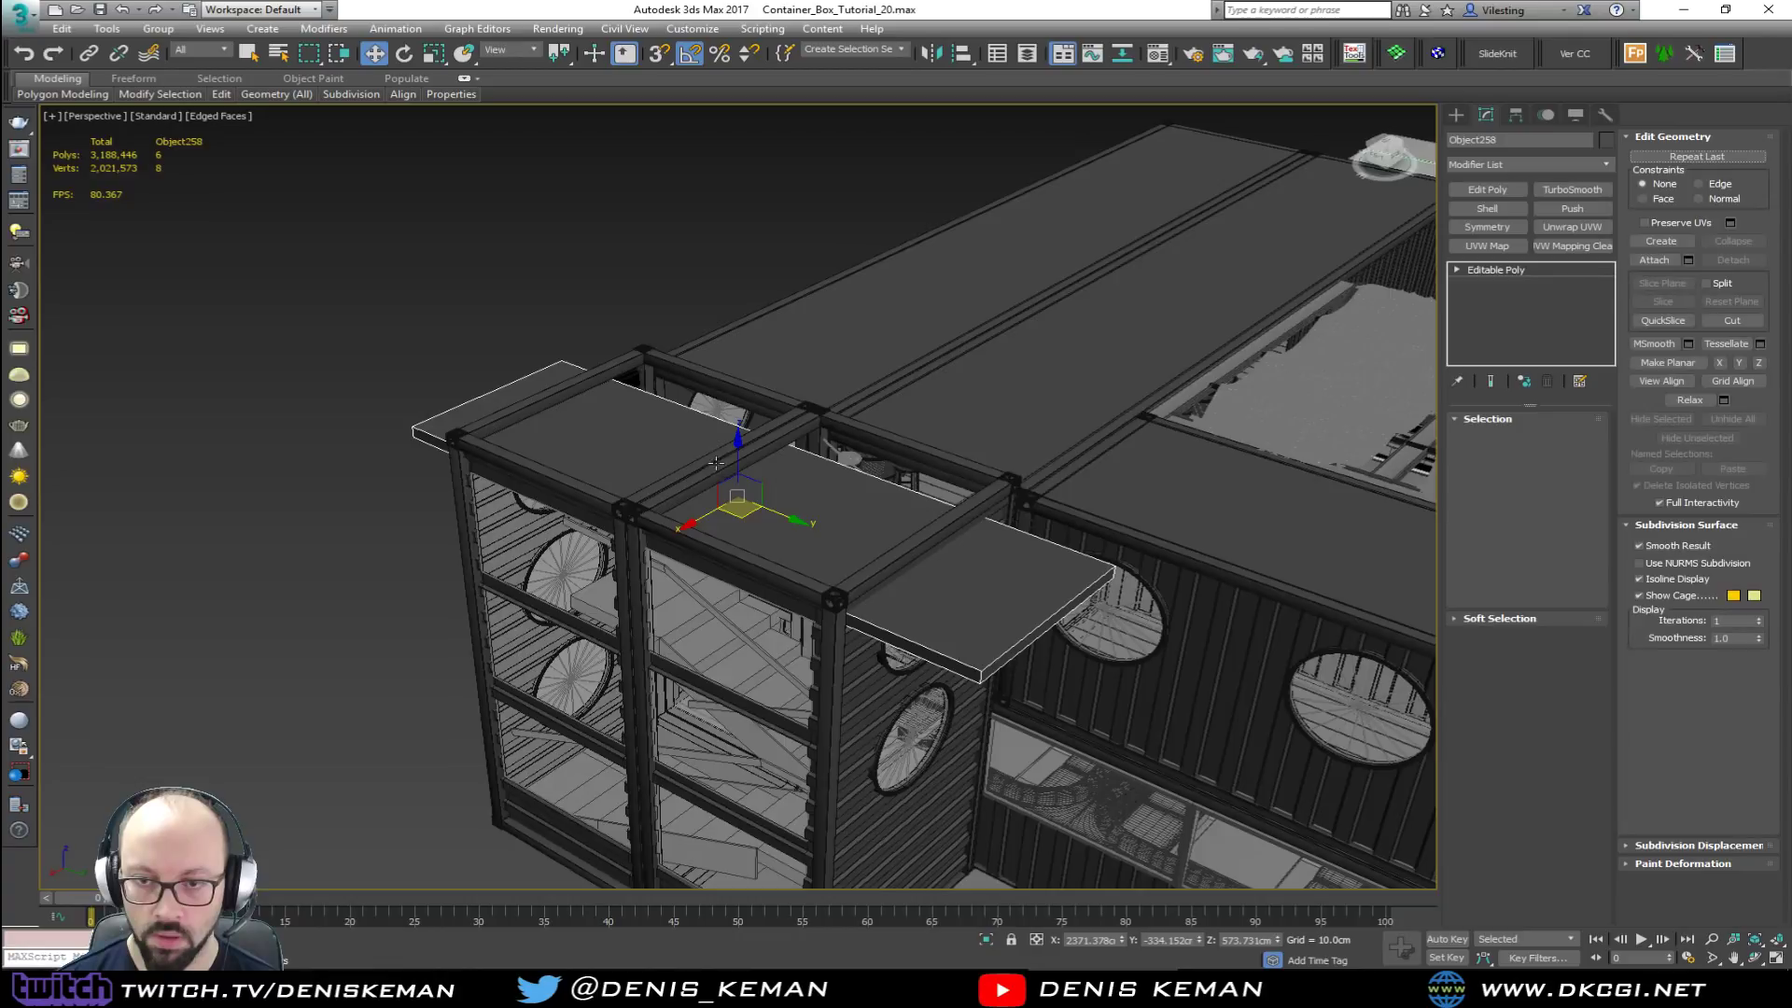
{"action": "middle_click_drag", "start_coordinate": [721, 467], "coordinate": [730, 527], "text": "alt"}
{"action": "middle_click_drag", "start_coordinate": [753, 374], "coordinate": [732, 328], "text": "alt"}
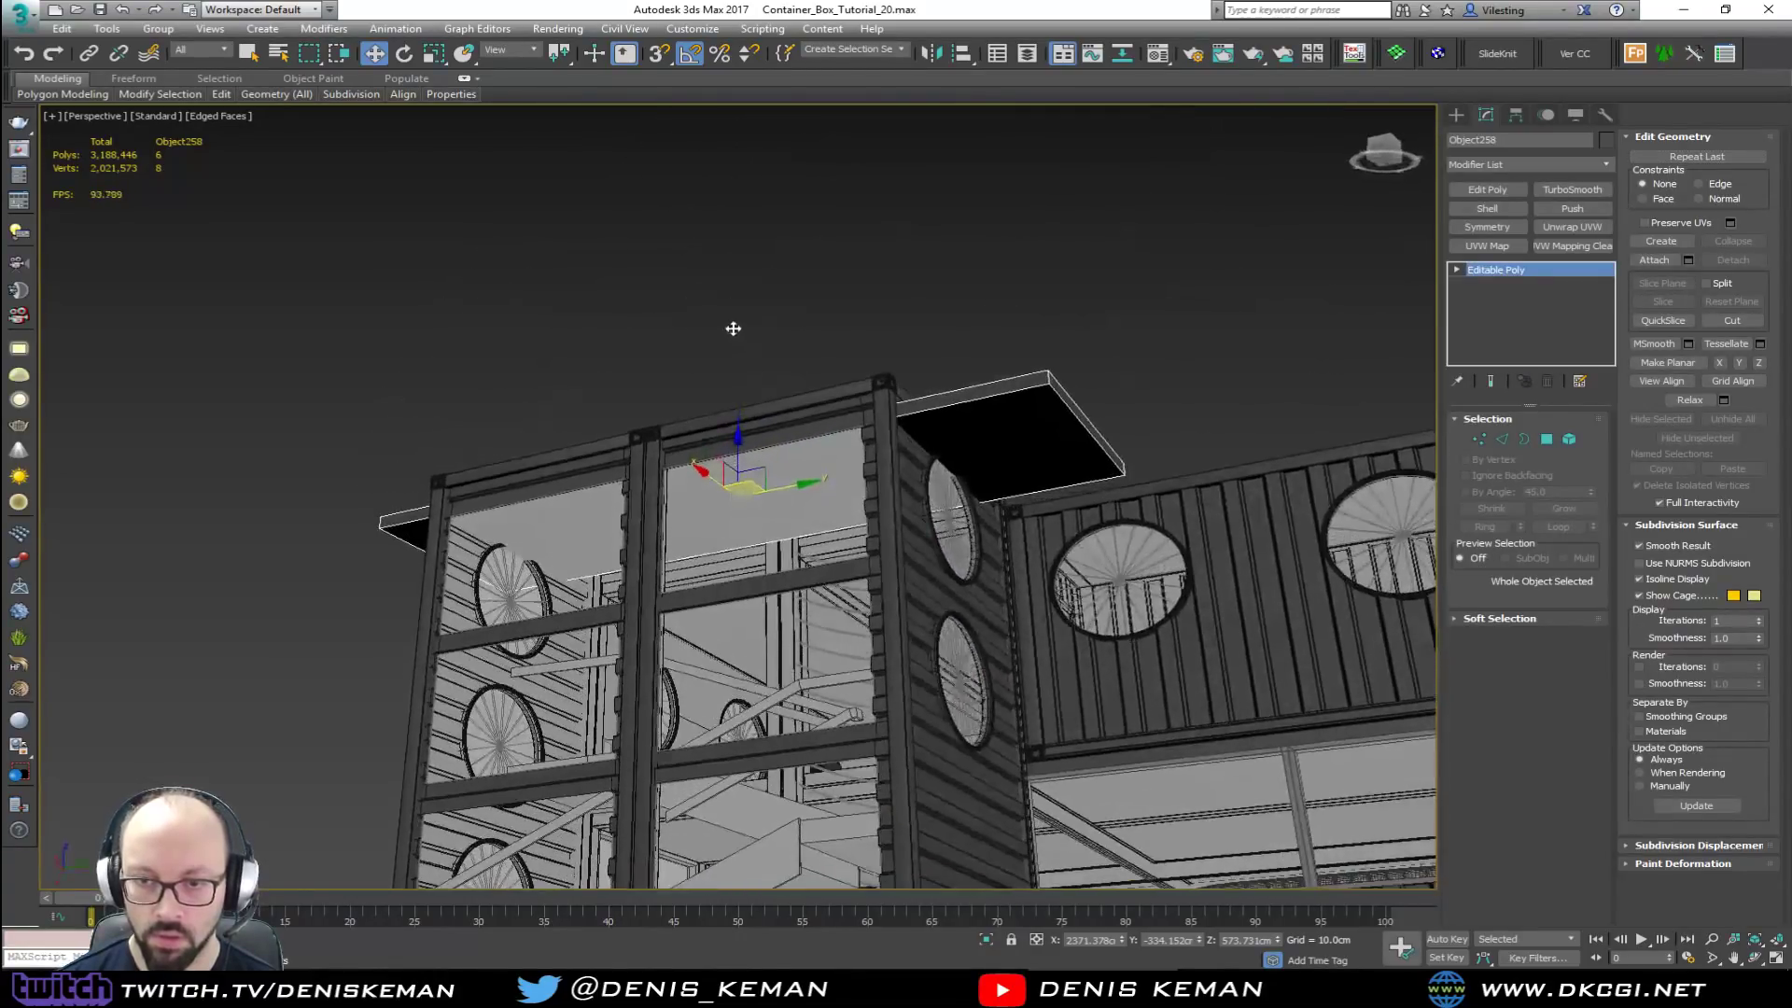
Step: Raise the copied roof panel to a height of about 598.56 cm so it sits on top of the stair tower
{"action": "scroll", "coordinate": [732, 372], "scroll_direction": "up", "scroll_amount": 4}
{"action": "middle_click_drag", "start_coordinate": [732, 406], "coordinate": [822, 327], "text": "alt"}
{"action": "left_click_drag", "start_coordinate": [846, 292], "coordinate": [863, 276]}
{"action": "middle_click_drag", "start_coordinate": [863, 276], "coordinate": [891, 392], "text": "alt"}
{"action": "scroll", "coordinate": [898, 328], "scroll_direction": "down", "scroll_amount": 4}
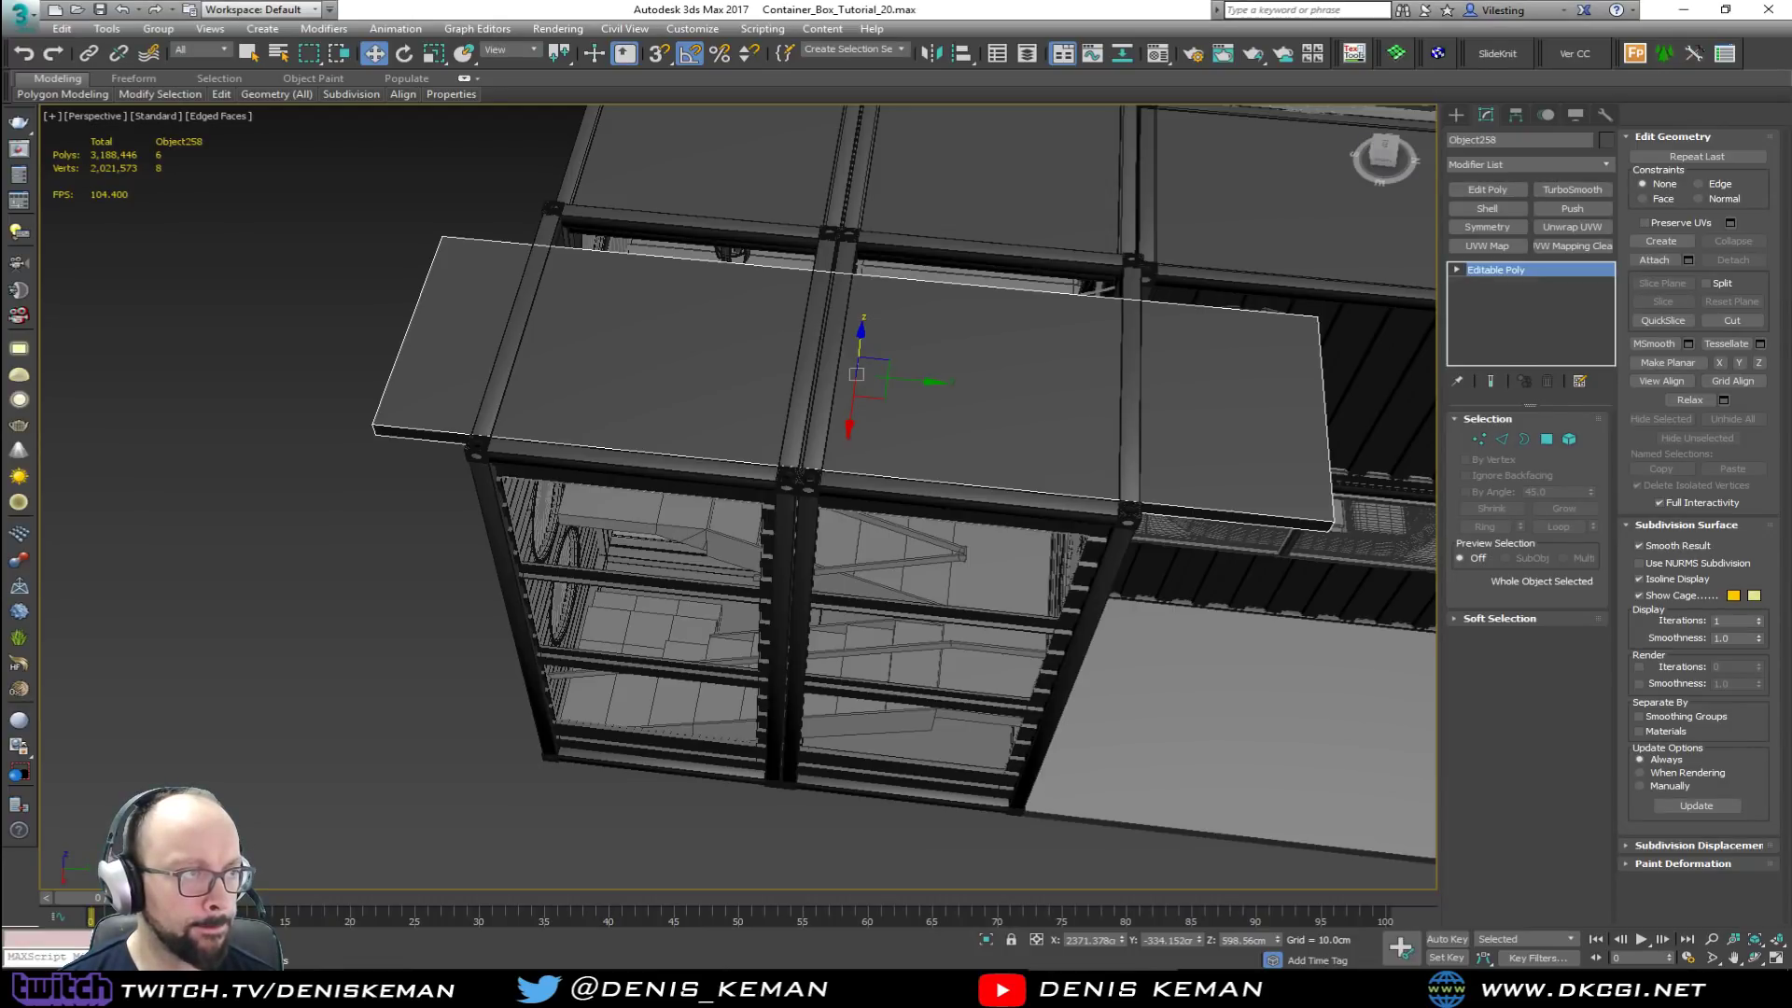
Step: Pull the vertices at both short ends of the roof panel in to the outer frames of the stair tower
{"action": "middle_click_drag", "start_coordinate": [485, 551], "coordinate": [523, 502], "text": "alt"}
{"action": "key", "text": "1"}
{"action": "left_click_drag", "start_coordinate": [300, 239], "coordinate": [501, 666]}
{"action": "left_click_drag", "start_coordinate": [445, 444], "coordinate": [552, 532]}
{"action": "left_click_drag", "start_coordinate": [1315, 512], "coordinate": [1353, 570]}
{"action": "left_click_drag", "start_coordinate": [1362, 437], "coordinate": [1167, 440]}
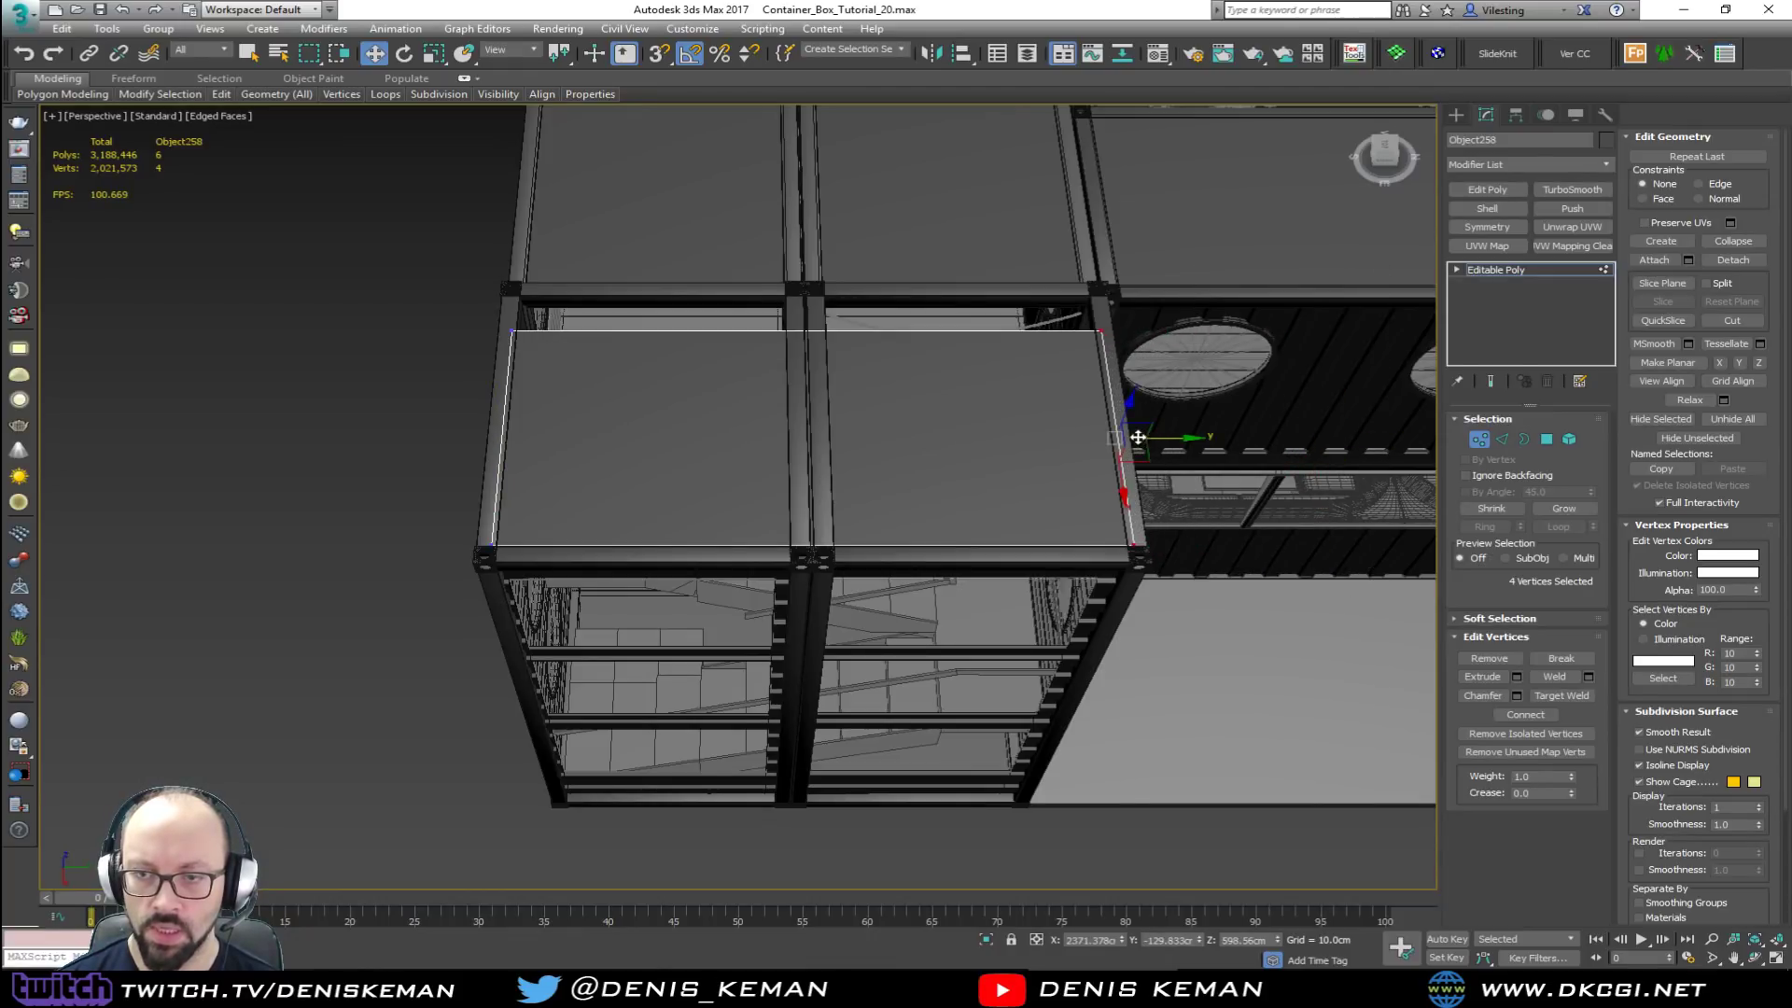
Step: Extend the panel's long side vertices to the tower's frame beside the adjoining containers, and leave vertex editing with the panel deselected
{"action": "middle_click_drag", "start_coordinate": [1164, 439], "coordinate": [1160, 499], "text": "alt"}
{"action": "left_click_drag", "start_coordinate": [1195, 262], "coordinate": [402, 410]}
{"action": "middle_click_drag", "start_coordinate": [677, 347], "coordinate": [454, 328], "text": "alt"}
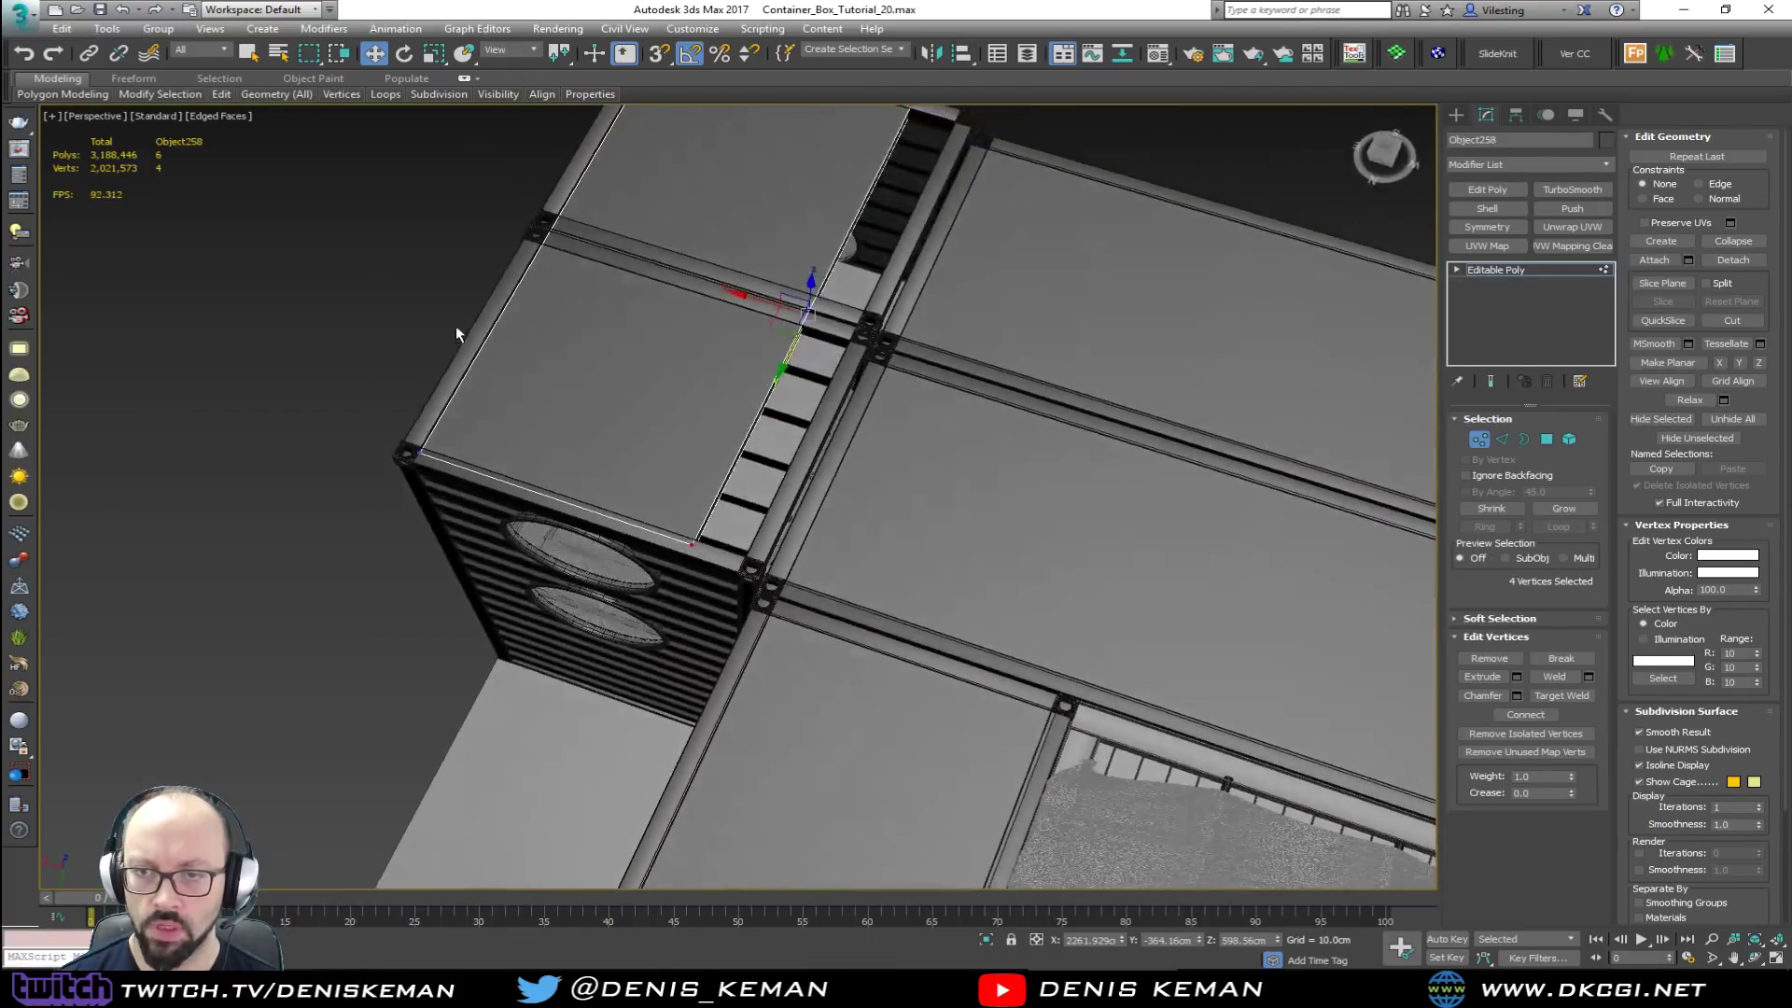
{"action": "left_click_drag", "start_coordinate": [756, 304], "coordinate": [810, 313]}
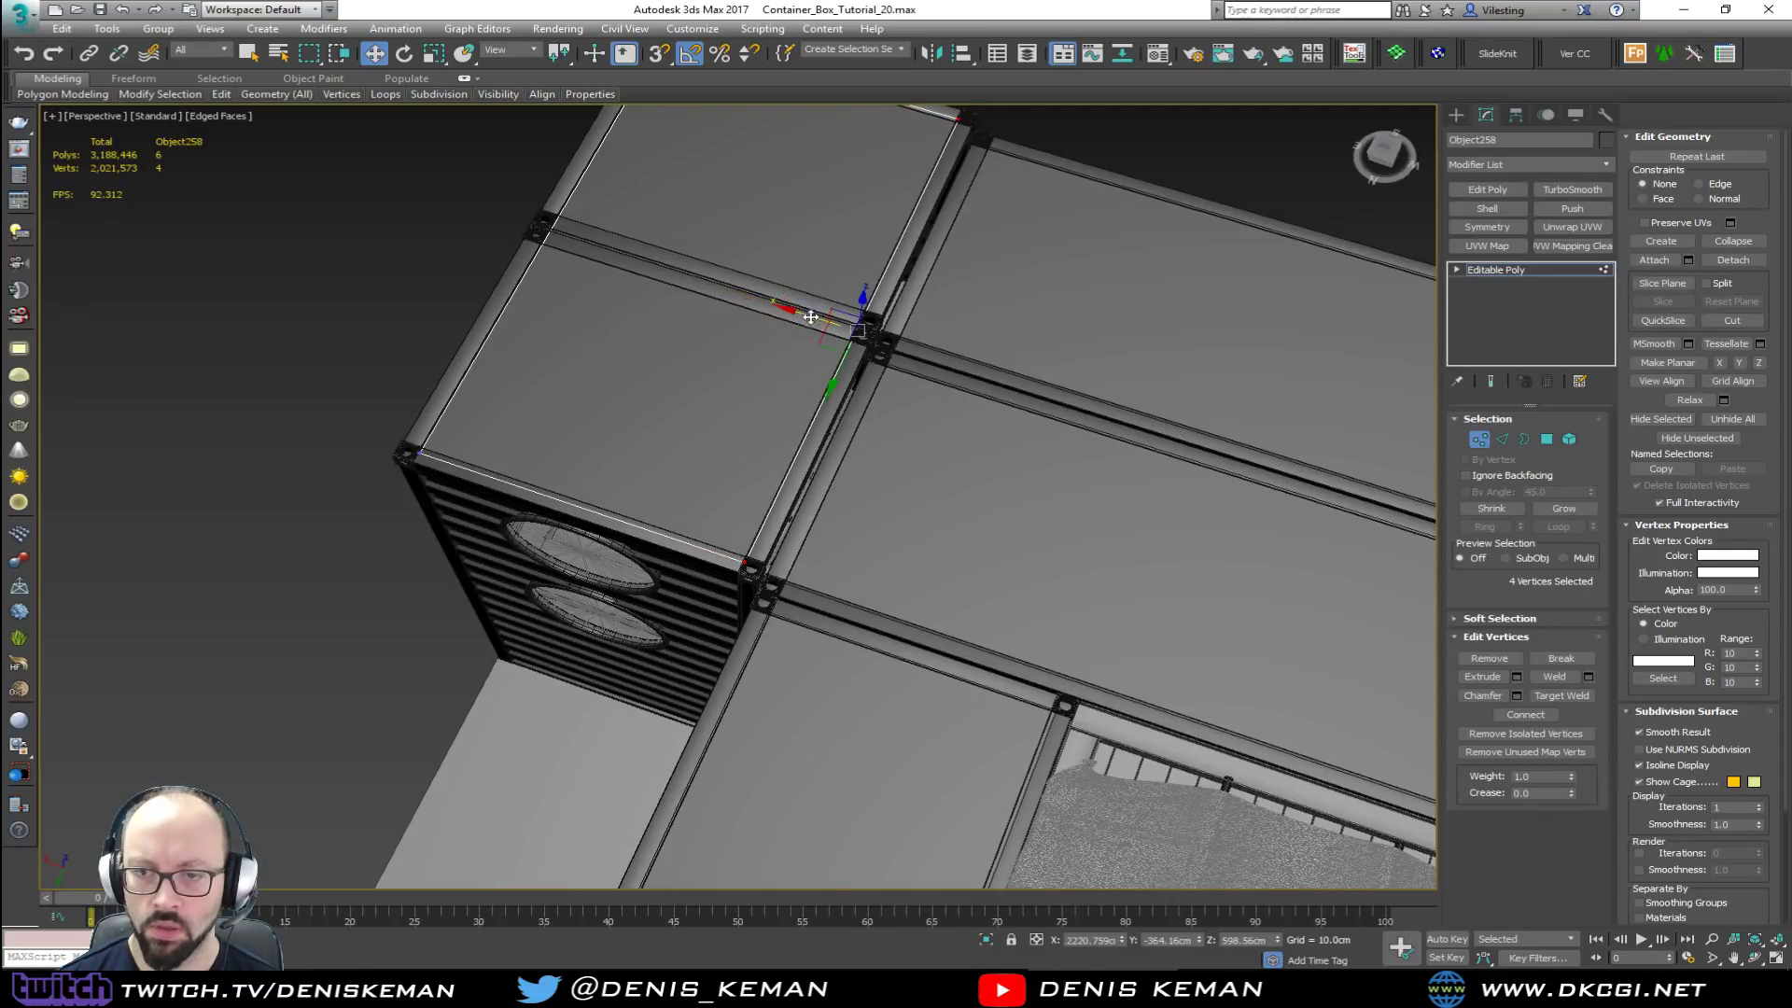
{"action": "left_click", "coordinate": [1479, 440]}
{"action": "left_click", "coordinate": [300, 617]}
Step: Clone the stair tower's roof panel as one copy over the neighbouring upper container
{"action": "mouse_move", "coordinate": [303, 617]}
{"action": "middle_mouse_down", "text": "alt"}
{"action": "mouse_move", "coordinate": [351, 616]}
{"action": "mouse_move", "coordinate": [492, 463]}
{"action": "mouse_move", "coordinate": [509, 494]}
{"action": "mouse_move", "coordinate": [402, 550]}
{"action": "mouse_move", "coordinate": [320, 553]}
{"action": "middle_mouse_up", "text": "alt"}
{"action": "key", "text": "F4"}
{"action": "scroll", "coordinate": [529, 409], "scroll_direction": "up", "scroll_amount": 5}
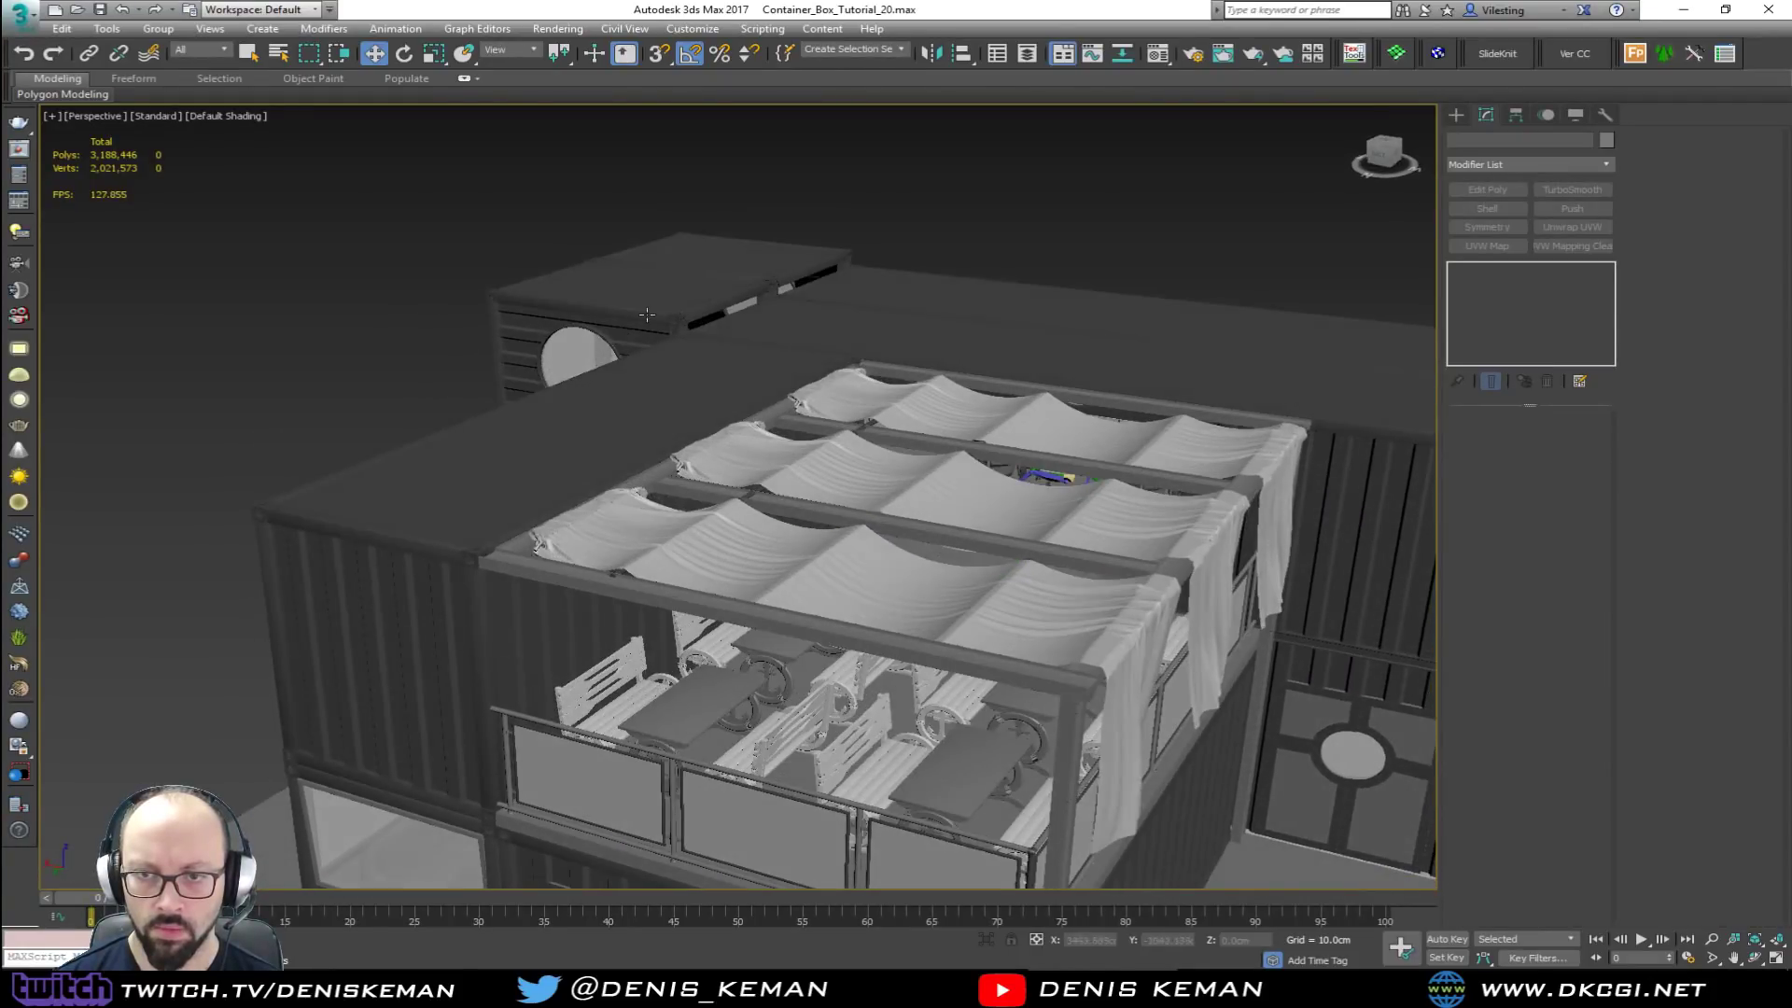
{"action": "scroll", "coordinate": [724, 412], "scroll_direction": "up", "scroll_amount": 5}
{"action": "scroll", "coordinate": [724, 412], "scroll_direction": "down", "scroll_amount": 5}
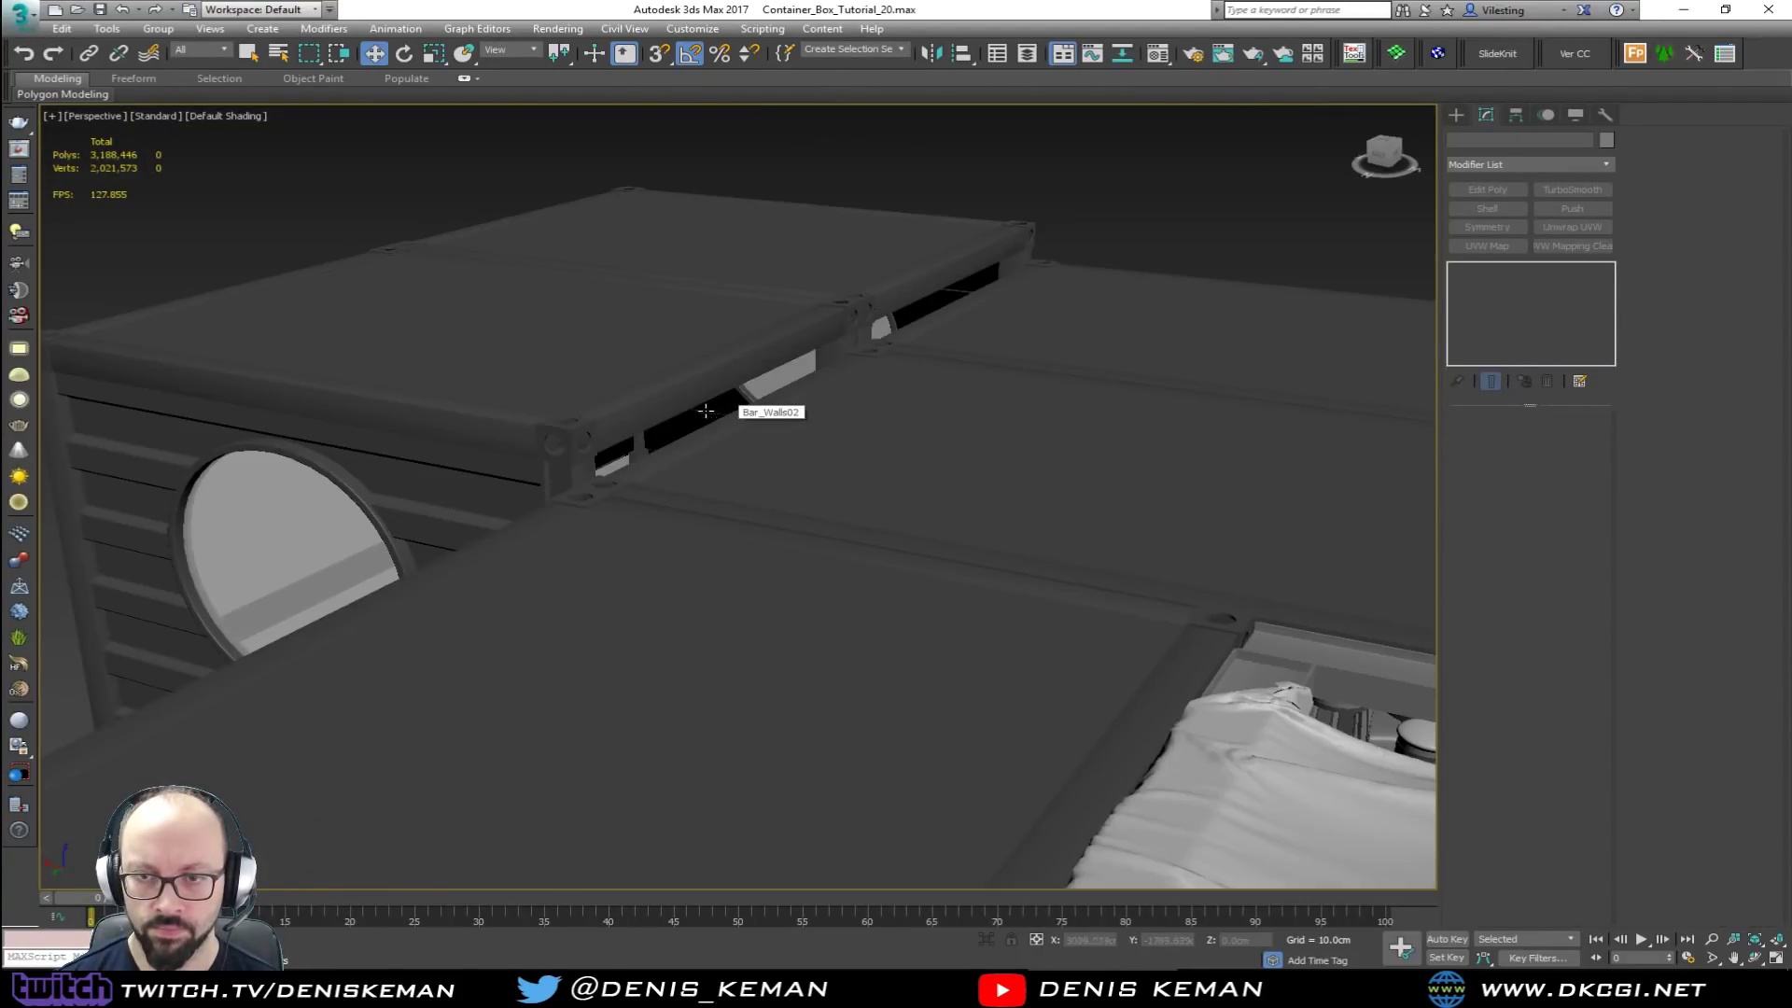
{"action": "left_click", "coordinate": [569, 372]}
{"action": "scroll", "coordinate": [565, 371], "scroll_direction": "down", "scroll_amount": 1}
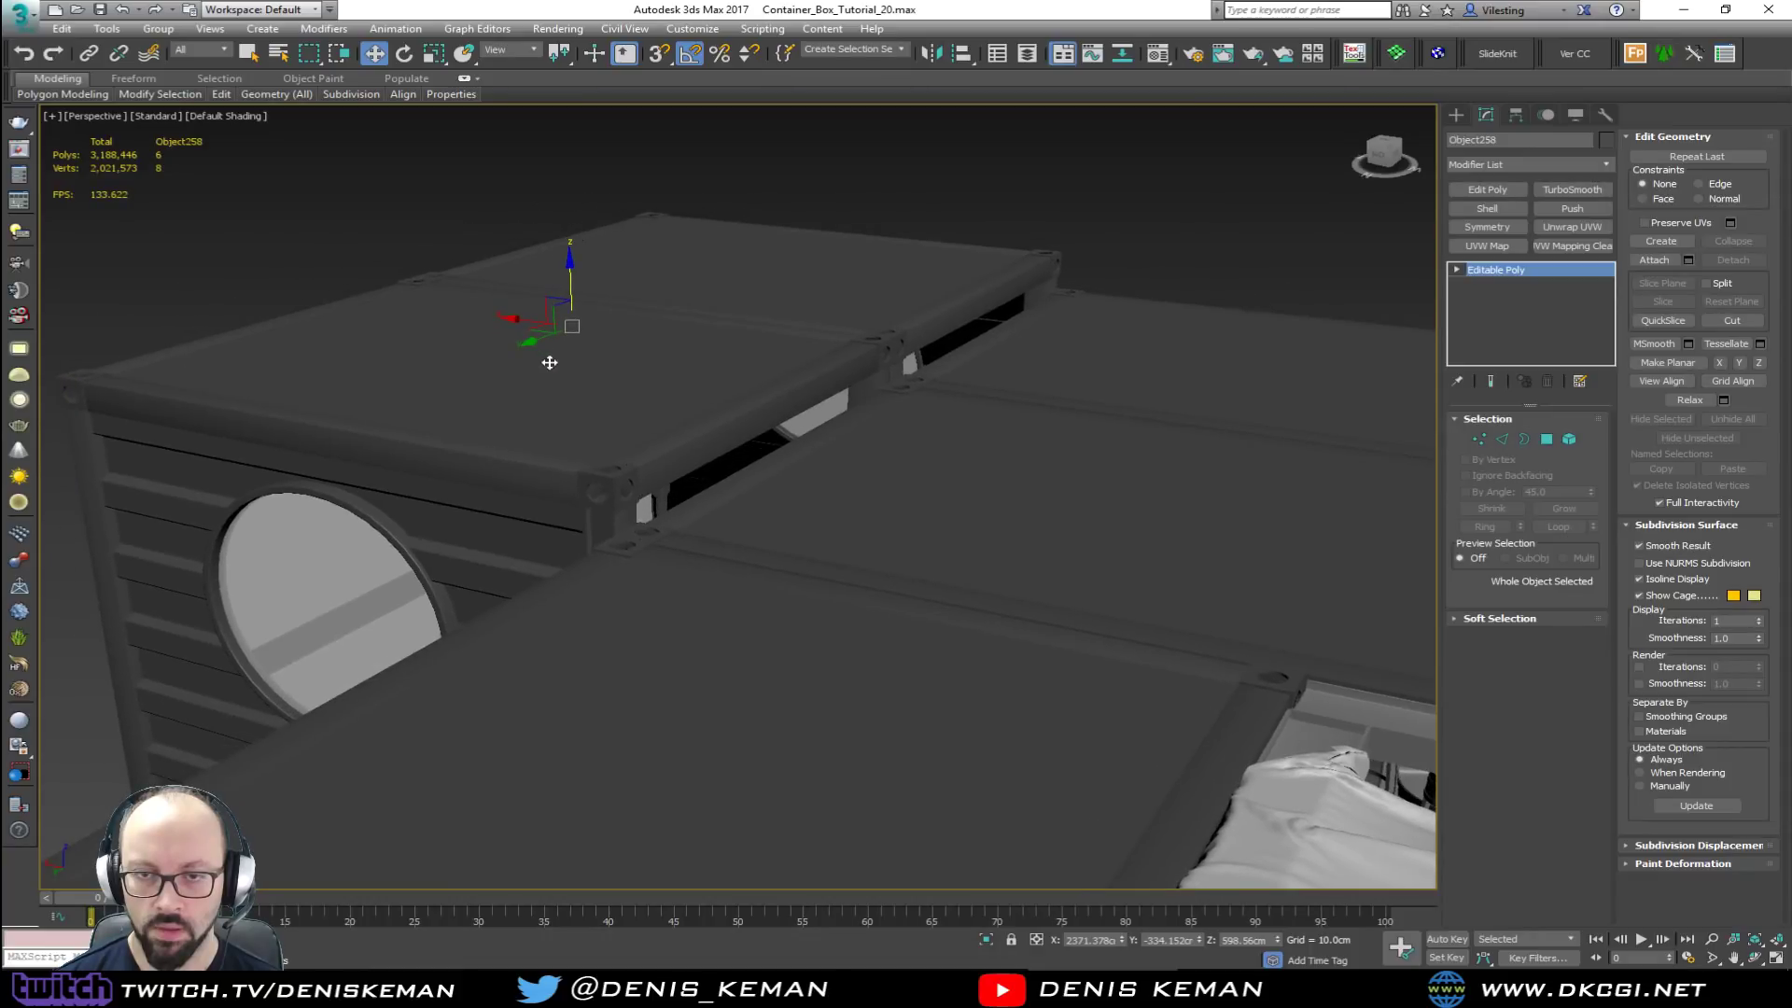
{"action": "left_click_drag", "start_coordinate": [551, 372], "coordinate": [731, 385]}
{"action": "key", "text": "ctrl+z"}
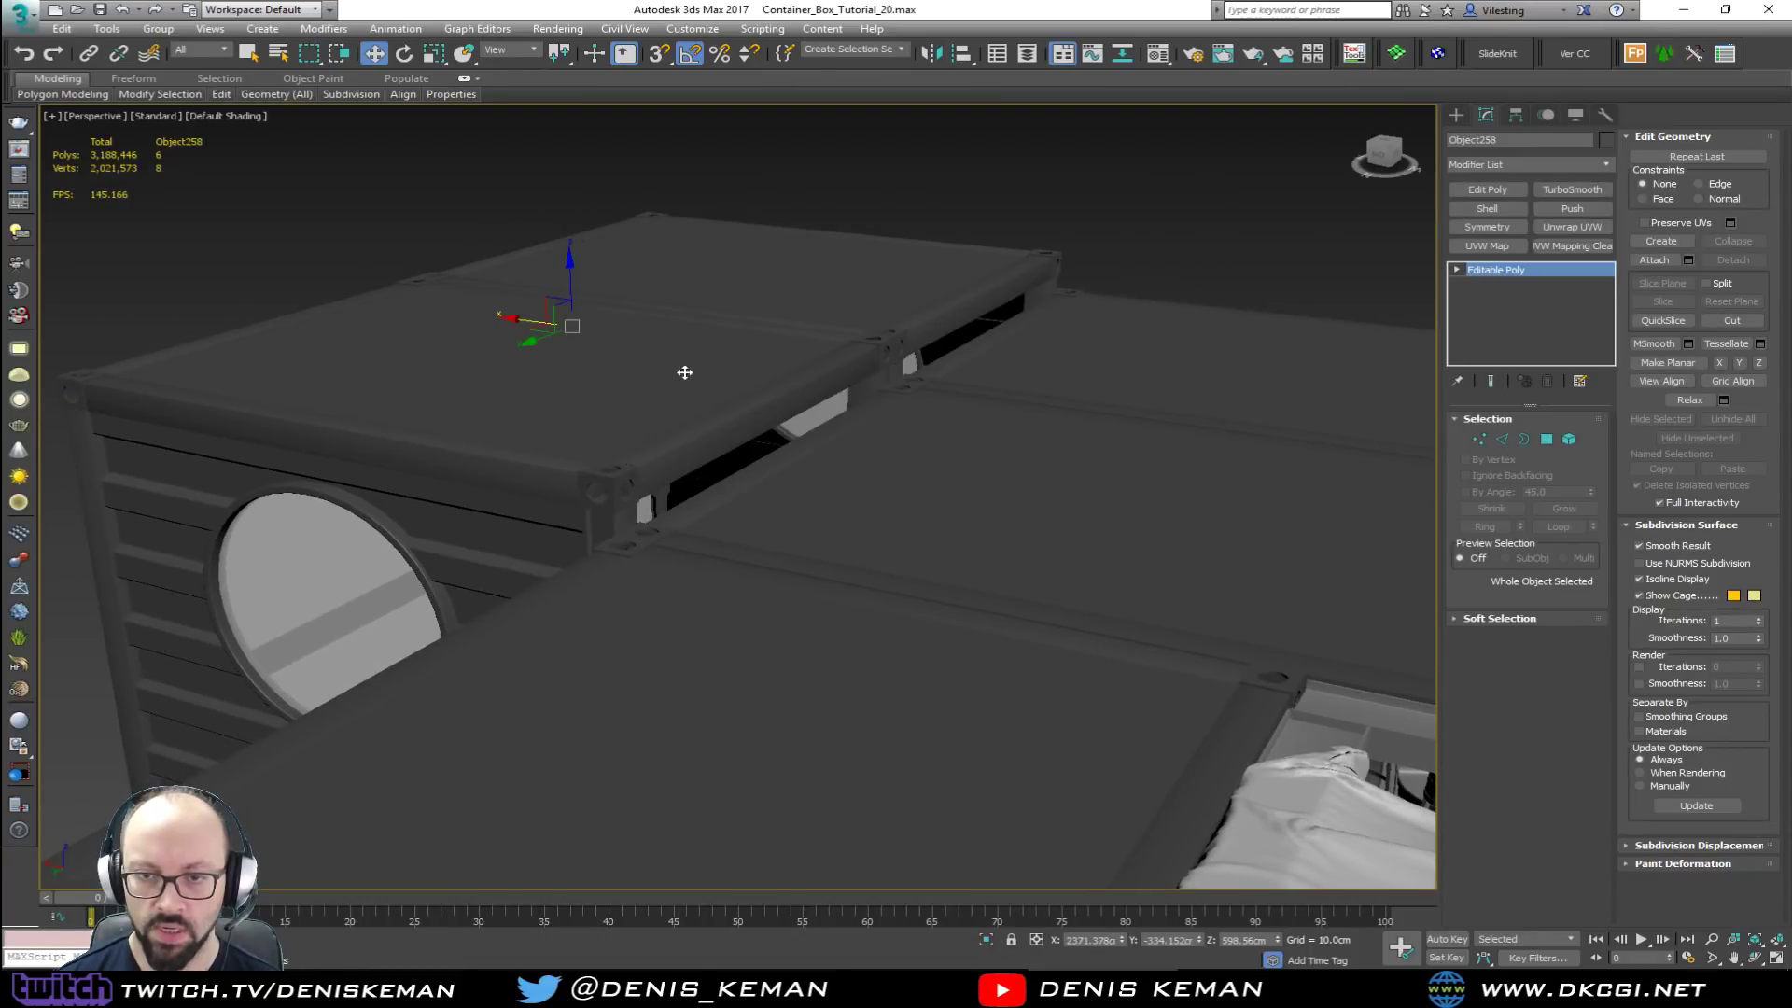
{"action": "left_click_drag", "start_coordinate": [530, 322], "coordinate": [1039, 450], "text": "shift"}
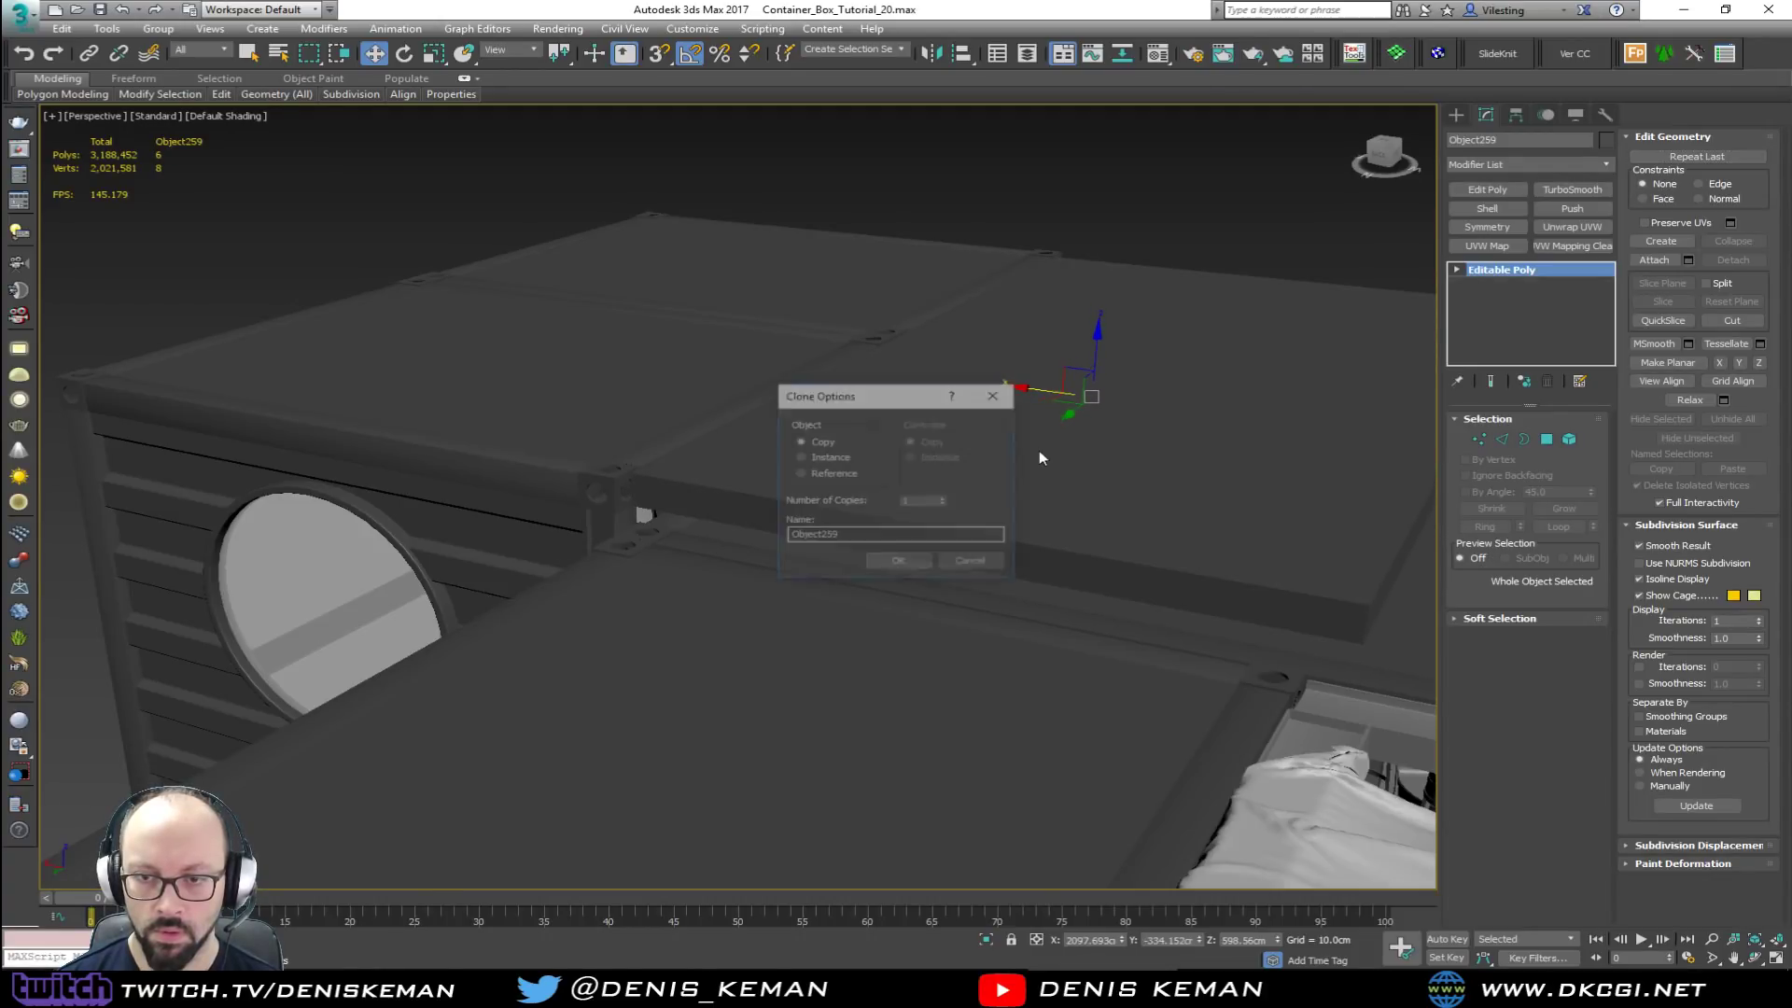
{"action": "left_click", "coordinate": [921, 564]}
Step: Stretch the copied panel by moving its end vertices to the far end of the long upper container
{"action": "middle_click_drag", "start_coordinate": [1005, 410], "coordinate": [857, 430]}
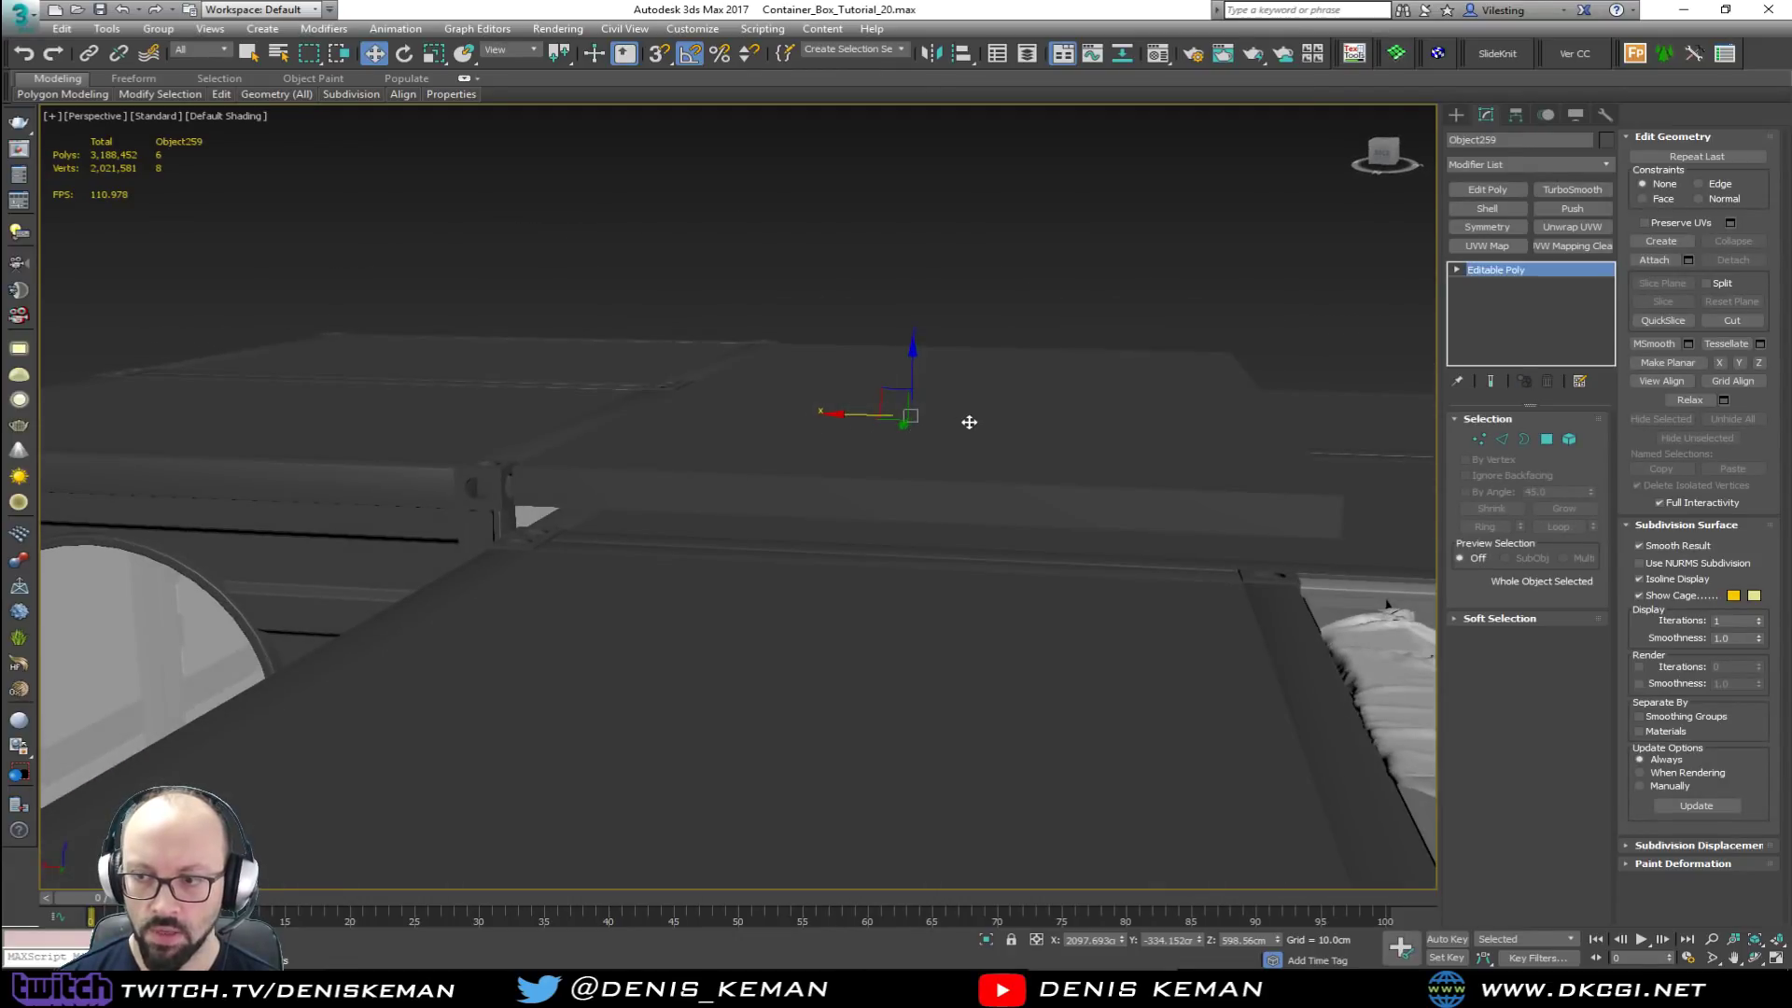
{"action": "middle_click_drag", "start_coordinate": [968, 420], "coordinate": [796, 416]}
{"action": "key", "text": "1"}
{"action": "left_click_drag", "start_coordinate": [1016, 590], "coordinate": [1015, 589]}
{"action": "middle_click_drag", "start_coordinate": [1058, 414], "coordinate": [476, 460]}
{"action": "scroll", "coordinate": [705, 462], "scroll_direction": "down", "scroll_amount": 2}
{"action": "scroll", "coordinate": [592, 458], "scroll_direction": "down", "scroll_amount": 2}
{"action": "scroll", "coordinate": [476, 460], "scroll_direction": "down", "scroll_amount": 3}
{"action": "left_click_drag", "start_coordinate": [445, 458], "coordinate": [1210, 528]}
{"action": "key", "text": "s"}
{"action": "middle_click_drag", "start_coordinate": [458, 450], "coordinate": [511, 441], "text": "alt"}
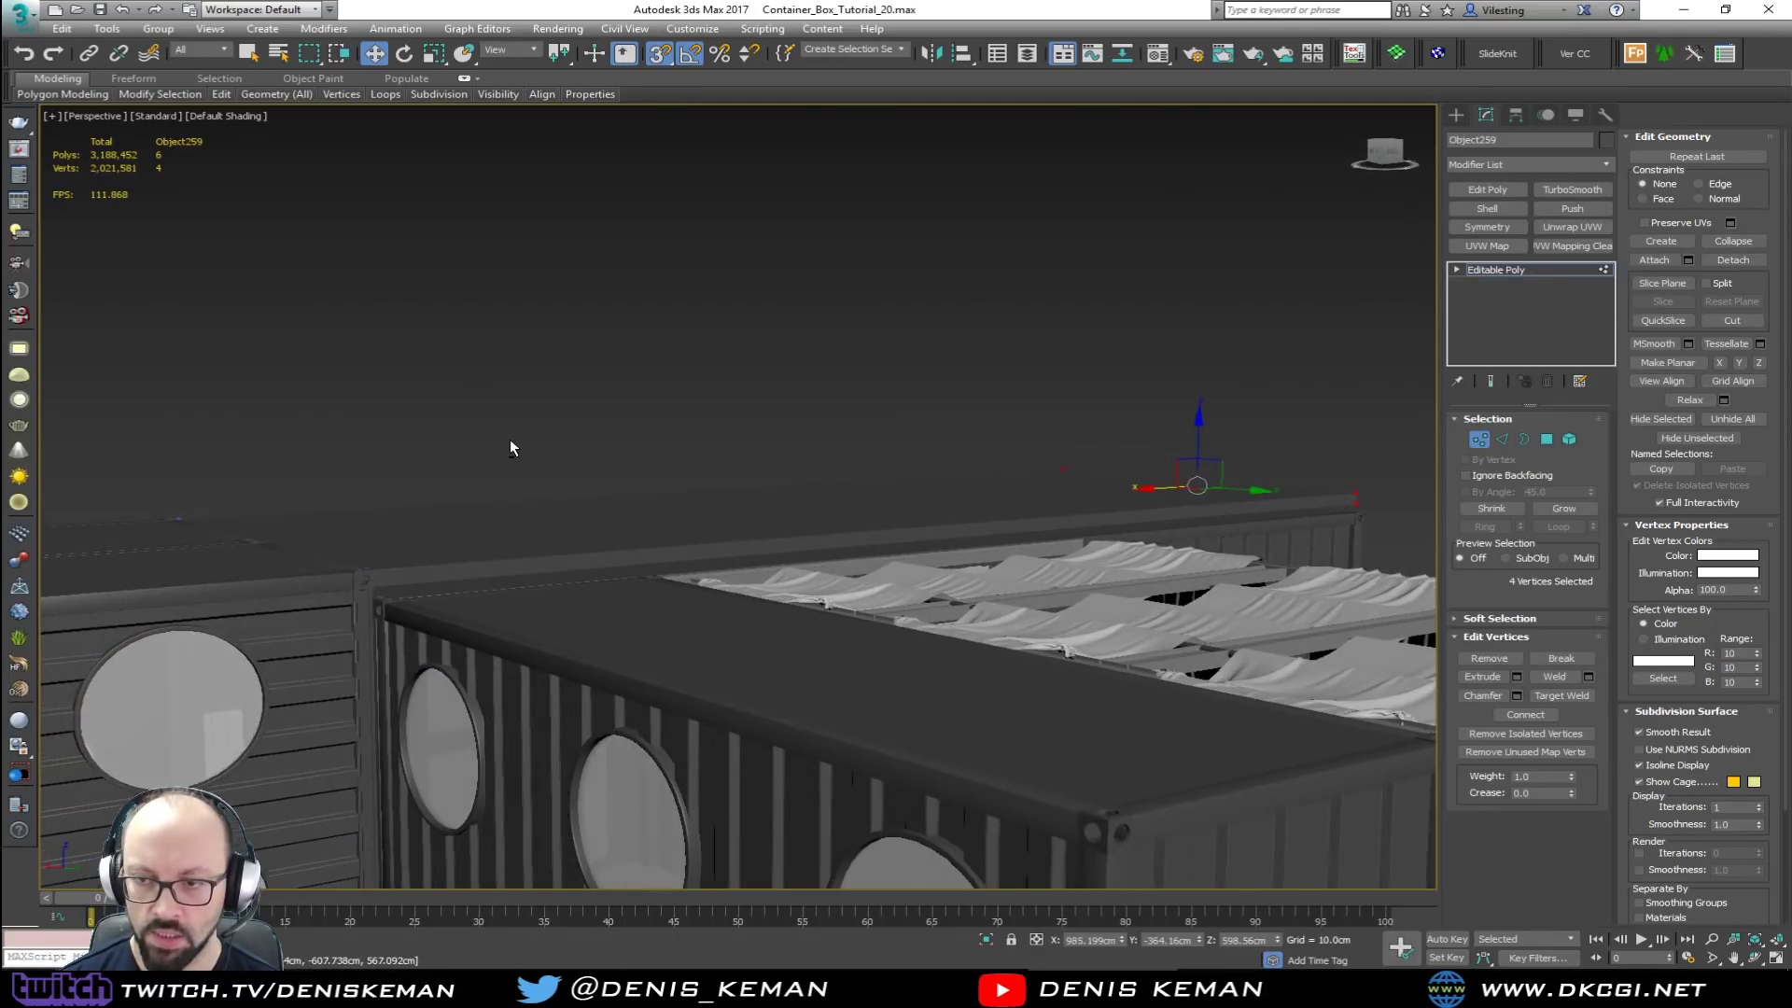
Step: Lower the bottom polygon of the long roof panel onto the top of the container beneath, using snapping
{"action": "scroll", "coordinate": [438, 560], "scroll_direction": "up", "scroll_amount": 2}
{"action": "middle_click_drag", "start_coordinate": [438, 562], "coordinate": [668, 487], "text": "alt"}
{"action": "scroll", "coordinate": [530, 700], "scroll_direction": "down", "scroll_amount": 3}
{"action": "key", "text": "F3"}
{"action": "key", "text": "4"}
{"action": "left_click", "coordinate": [720, 340]}
{"action": "middle_click_drag", "start_coordinate": [714, 368], "coordinate": [665, 435], "text": "alt"}
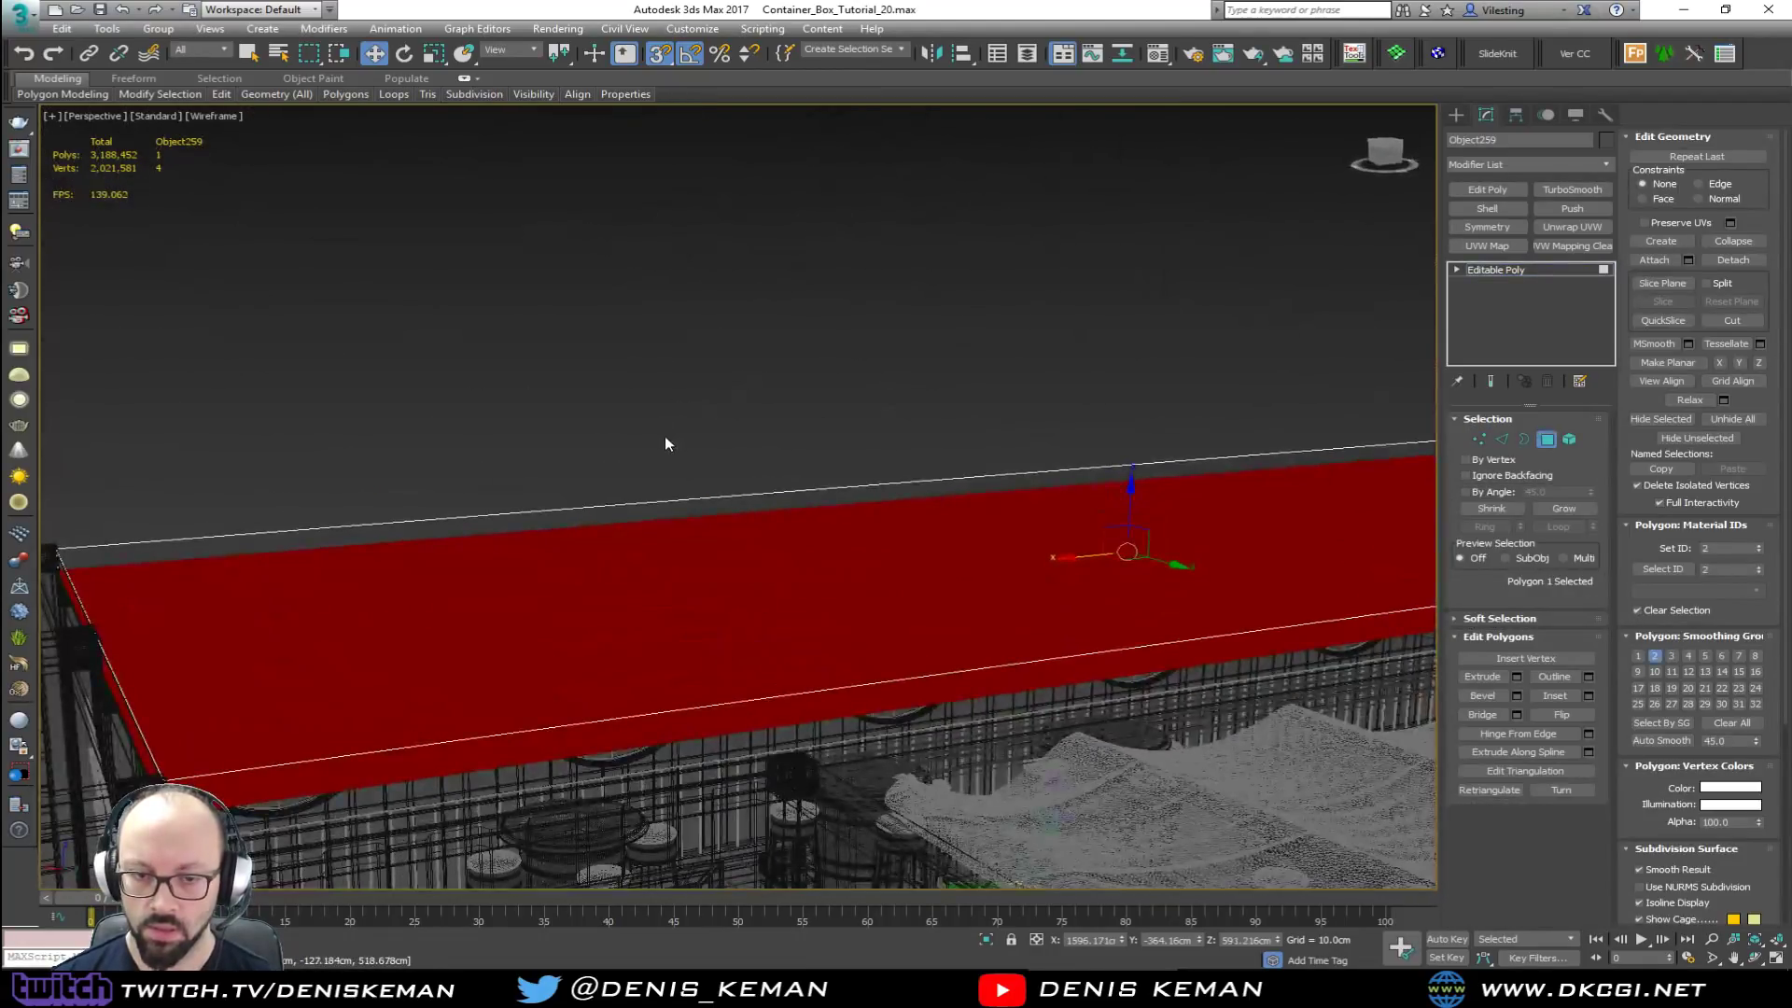
{"action": "key", "text": "F3"}
{"action": "middle_click_drag", "start_coordinate": [610, 523], "coordinate": [744, 352]}
{"action": "key", "text": "s"}
{"action": "key", "text": "s"}
{"action": "left_click_drag", "start_coordinate": [1237, 375], "coordinate": [988, 487]}
{"action": "middle_click_drag", "start_coordinate": [989, 486], "coordinate": [919, 531], "text": "alt"}
{"action": "key", "text": "s"}
Step: Insert an edge loop across the long panel and snap it in line with the corner of the adjoining terrace-side container
{"action": "mouse_move", "coordinate": [643, 485]}
{"action": "middle_mouse_down", "text": "alt"}
{"action": "mouse_move", "coordinate": [619, 492]}
{"action": "mouse_move", "coordinate": [868, 513]}
{"action": "middle_mouse_up", "text": "alt"}
{"action": "key", "text": "F4"}
{"action": "key", "text": "alt+1"}
{"action": "left_click", "coordinate": [856, 532]}
{"action": "key", "text": "w"}
{"action": "key", "text": "2"}
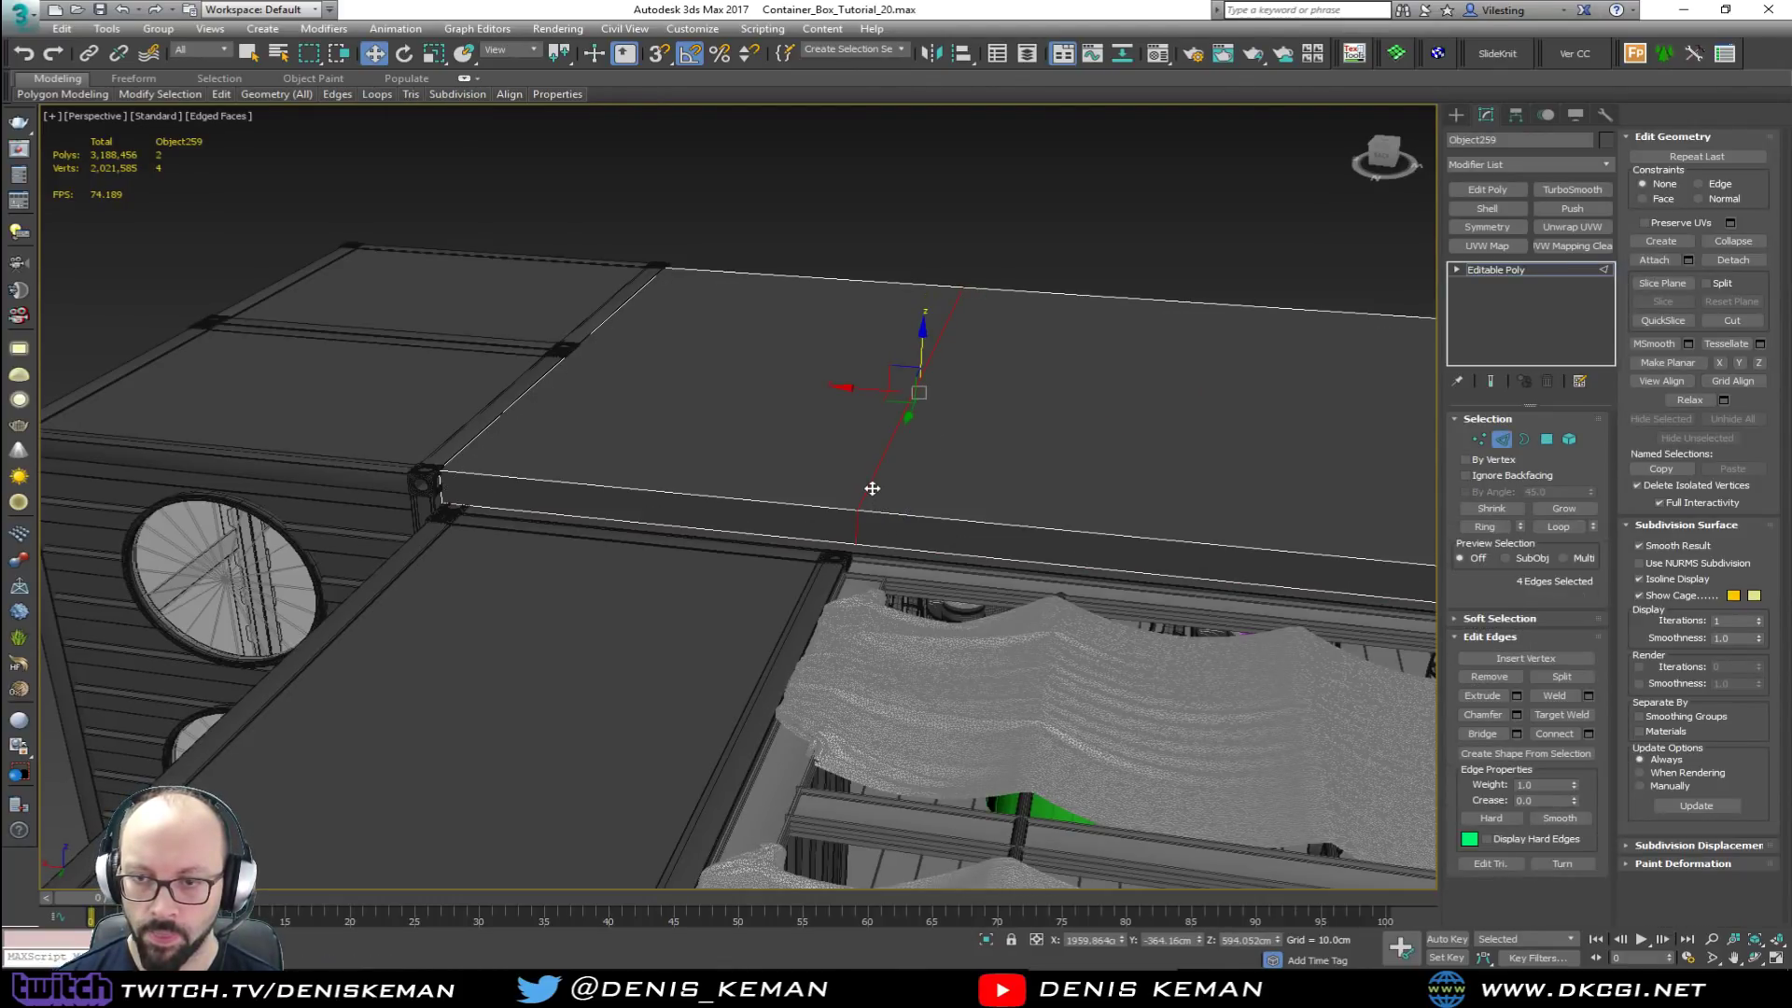
{"action": "key", "text": "s"}
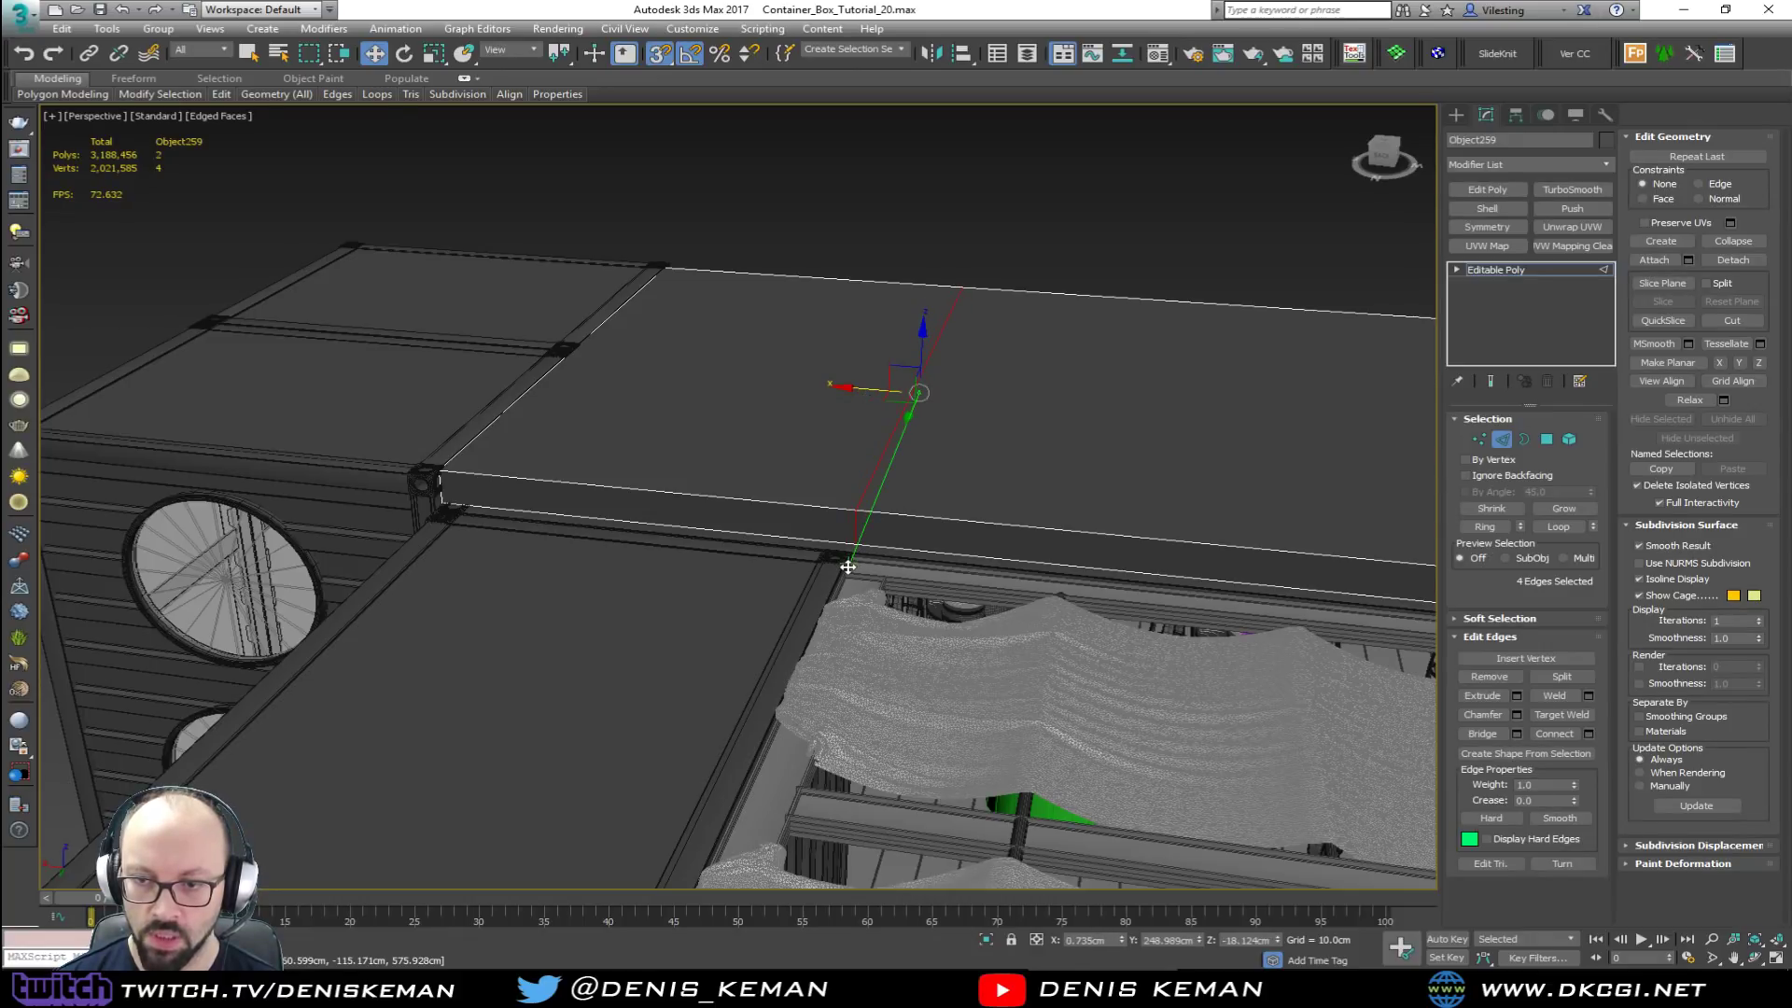
Step: Extrude the panel's side polygon beside the new edge loop and stretch it over the adjoining container to its far end
{"action": "key", "text": "4"}
{"action": "left_click", "coordinate": [810, 533]}
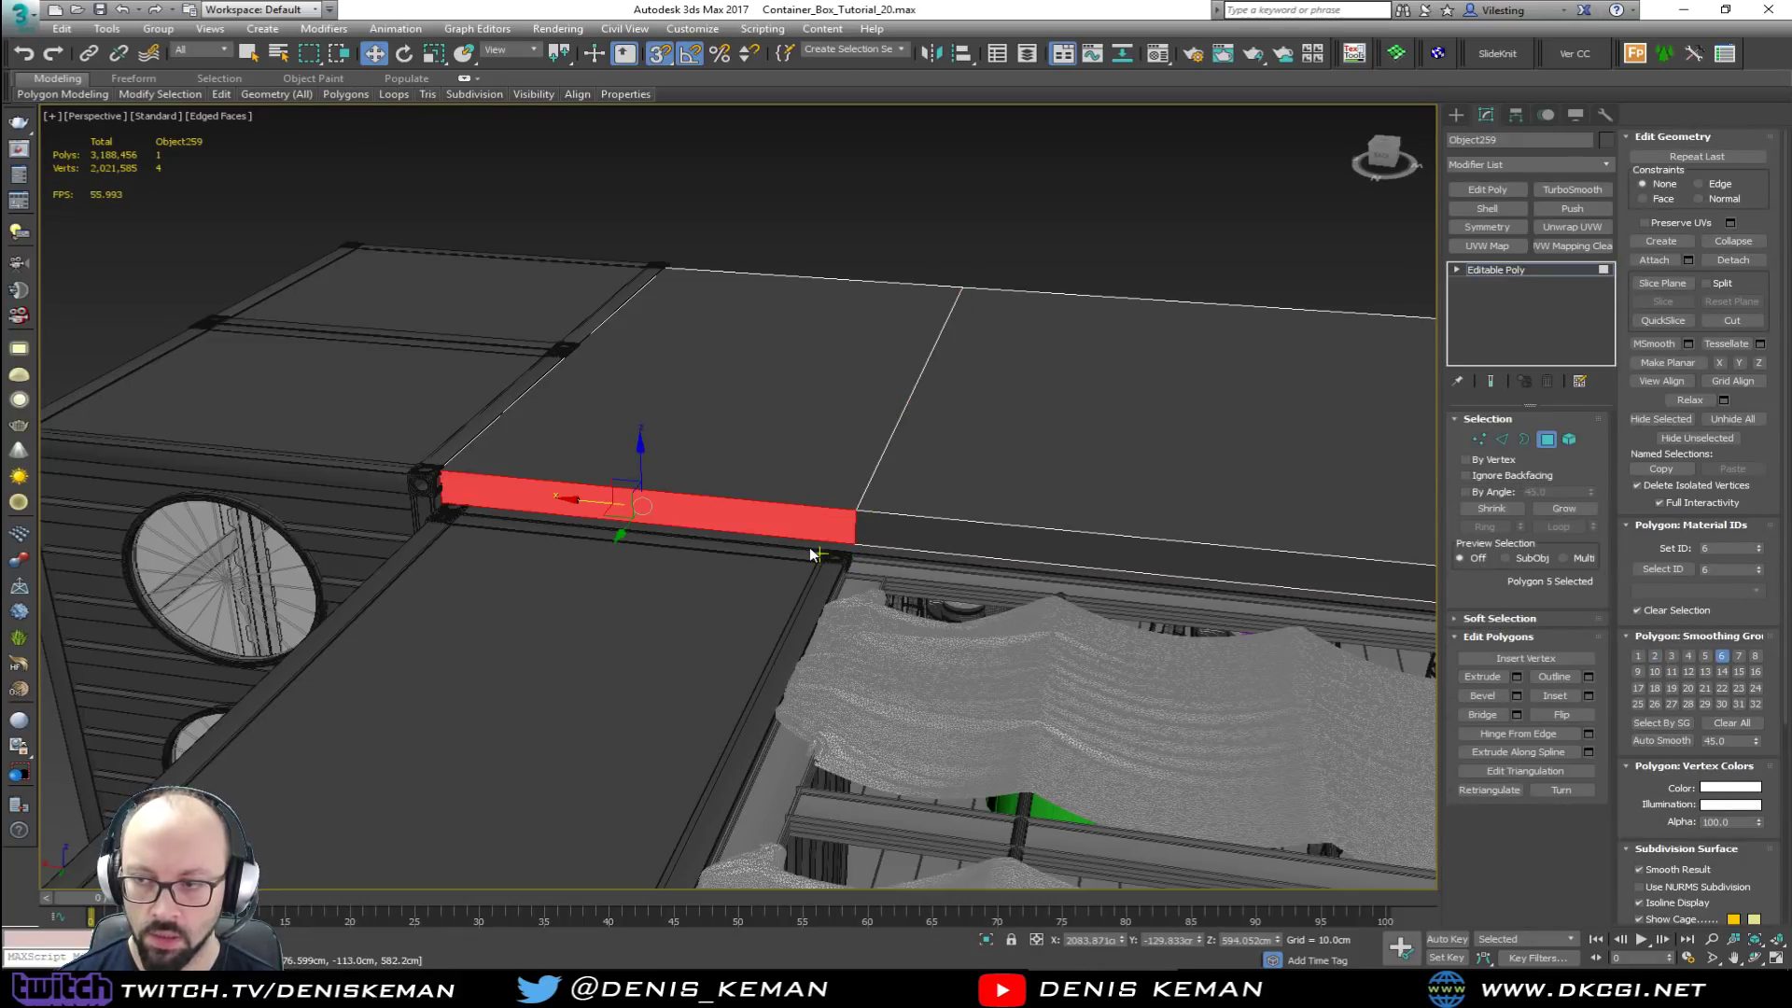
{"action": "middle_click_drag", "start_coordinate": [809, 547], "coordinate": [1128, 510], "text": "alt"}
{"action": "key", "text": "shift+e"}
{"action": "left_click_drag", "start_coordinate": [901, 413], "coordinate": [912, 189]}
{"action": "key", "text": "w"}
{"action": "middle_click_drag", "start_coordinate": [886, 318], "coordinate": [722, 342], "text": "alt"}
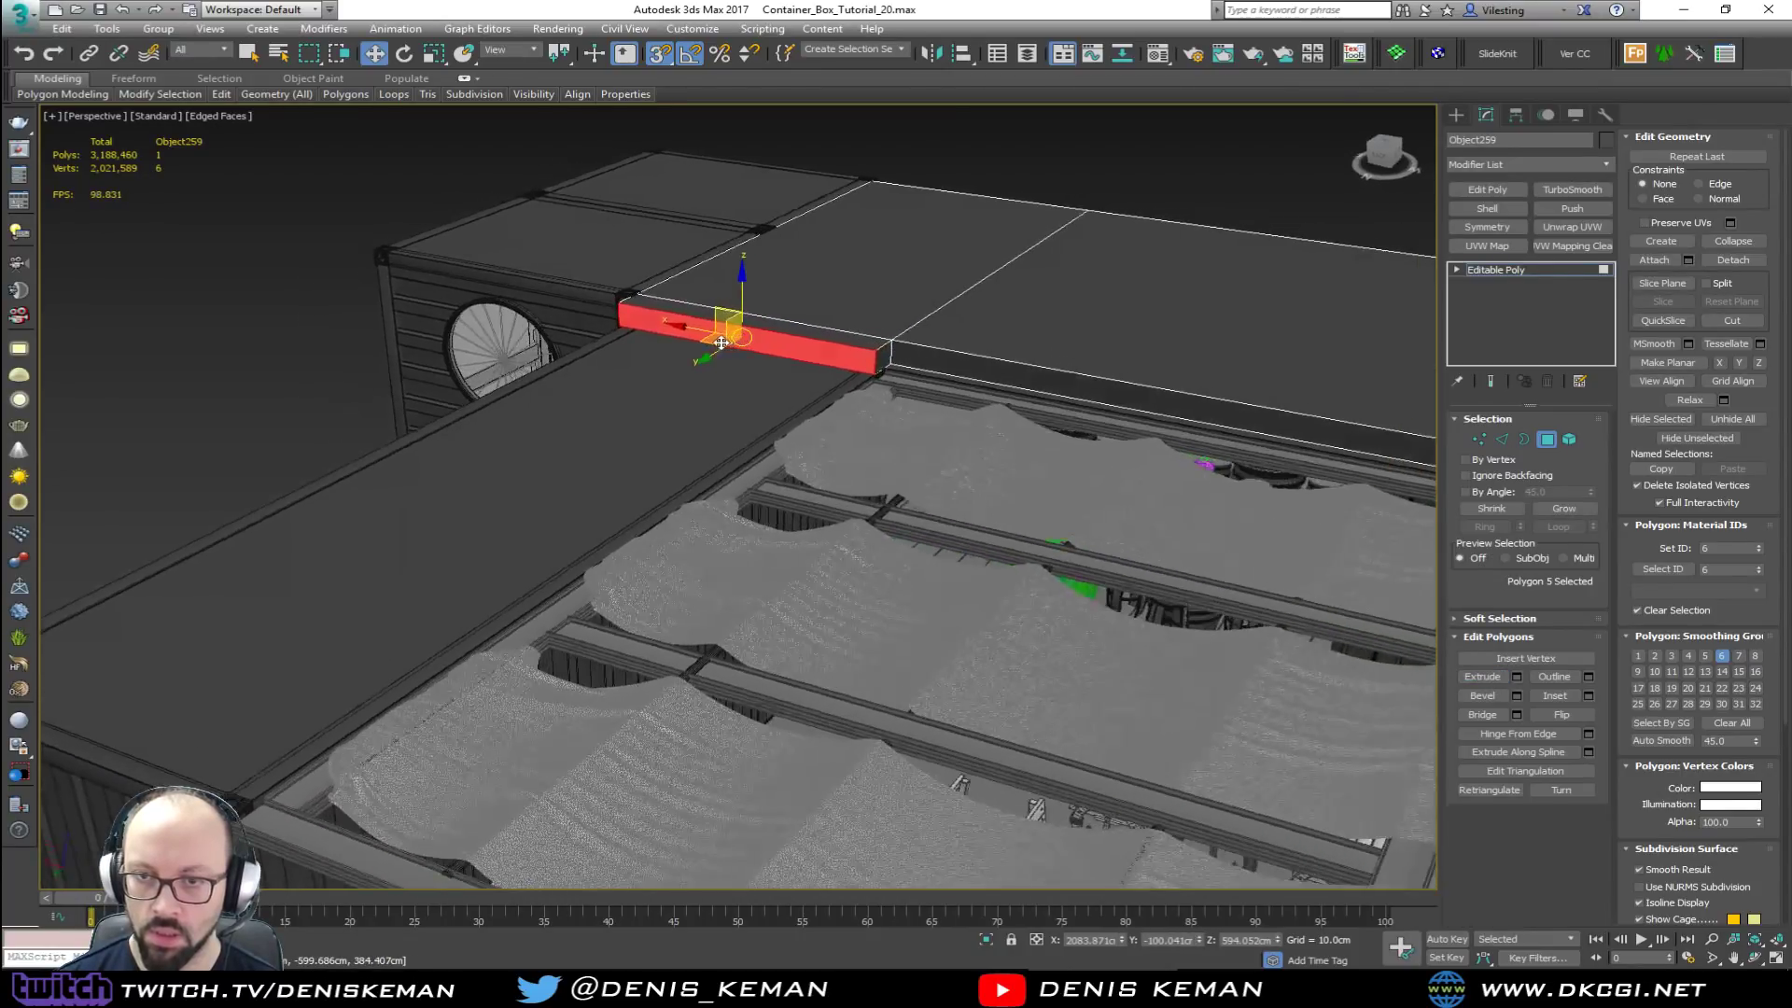
{"action": "left_click_drag", "start_coordinate": [721, 343], "coordinate": [233, 812]}
{"action": "middle_click_drag", "start_coordinate": [373, 747], "coordinate": [519, 693], "text": "alt"}
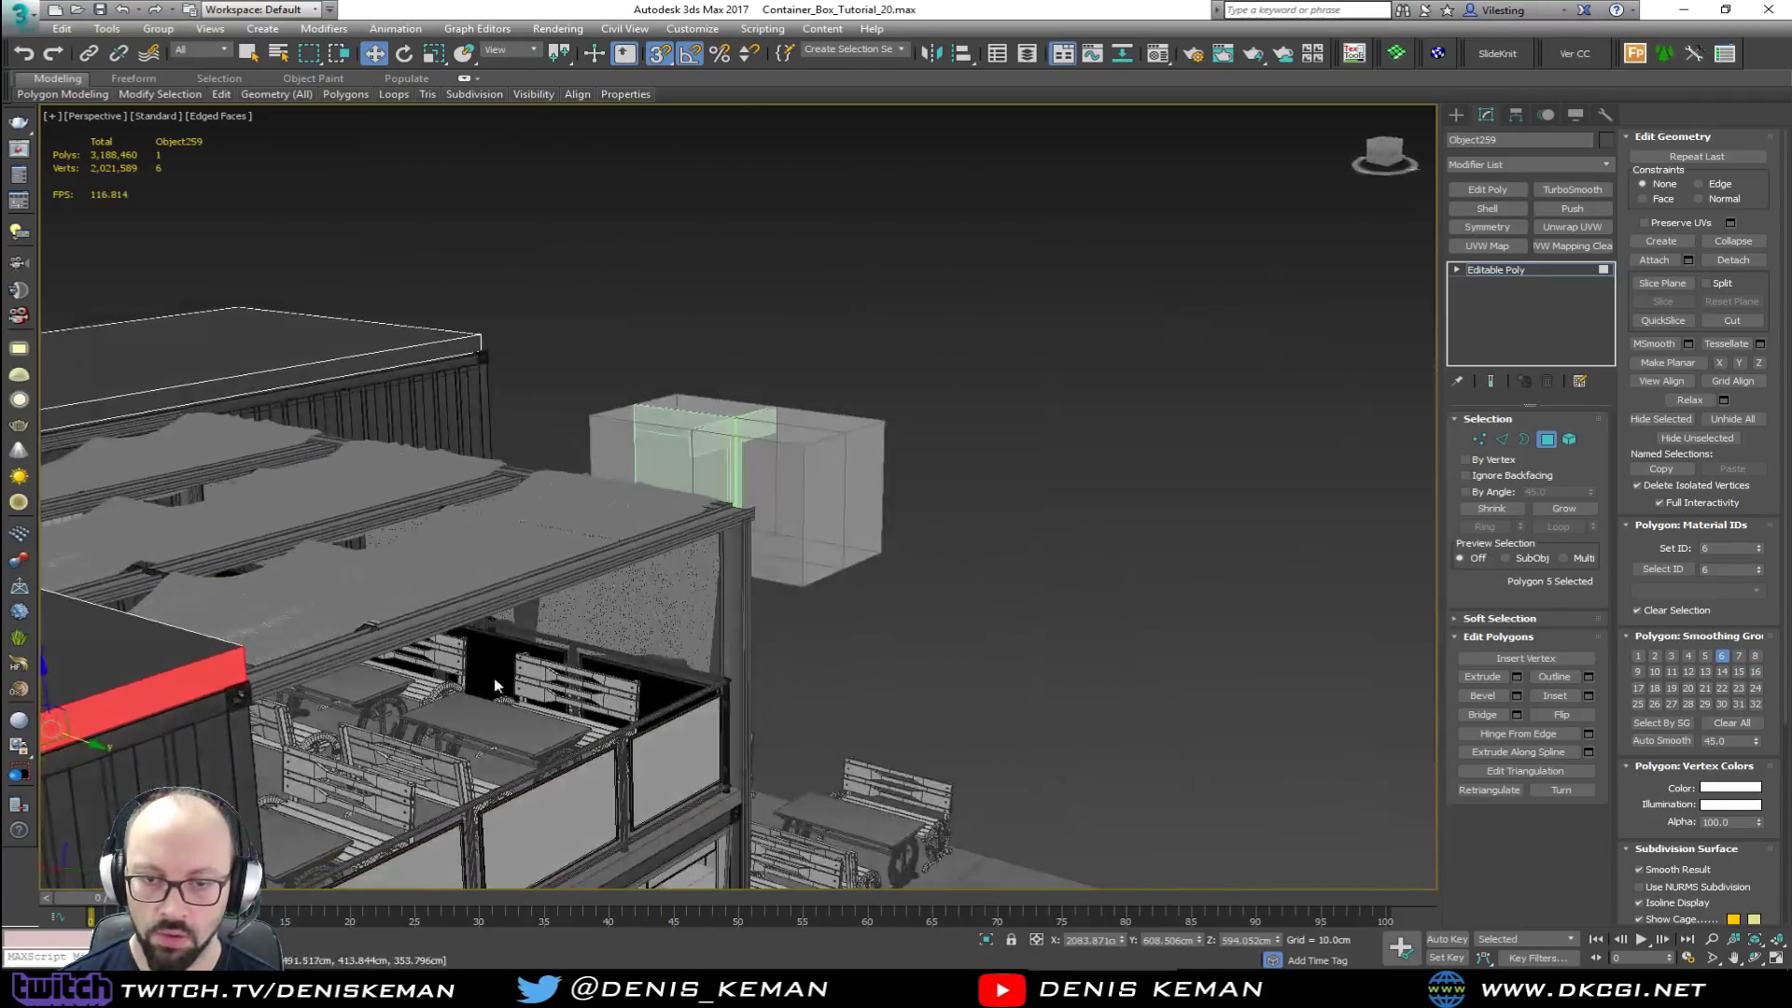
{"action": "key", "text": "z"}
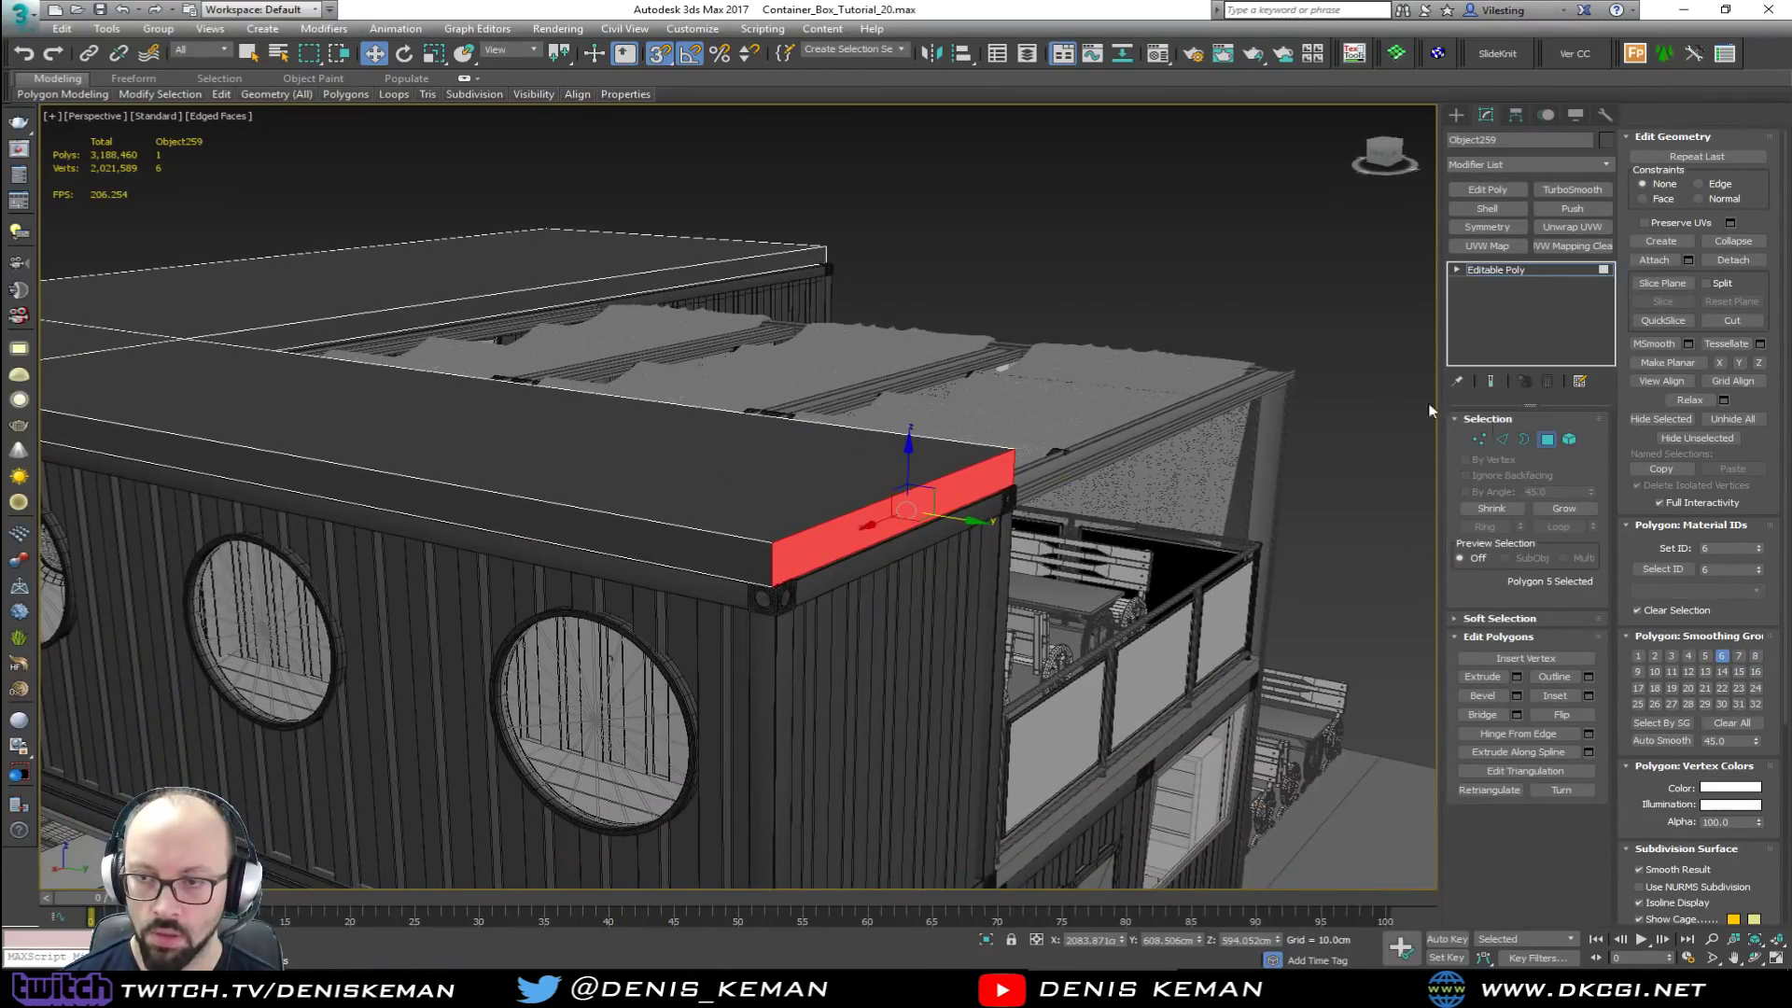
{"action": "left_click", "coordinate": [1151, 274]}
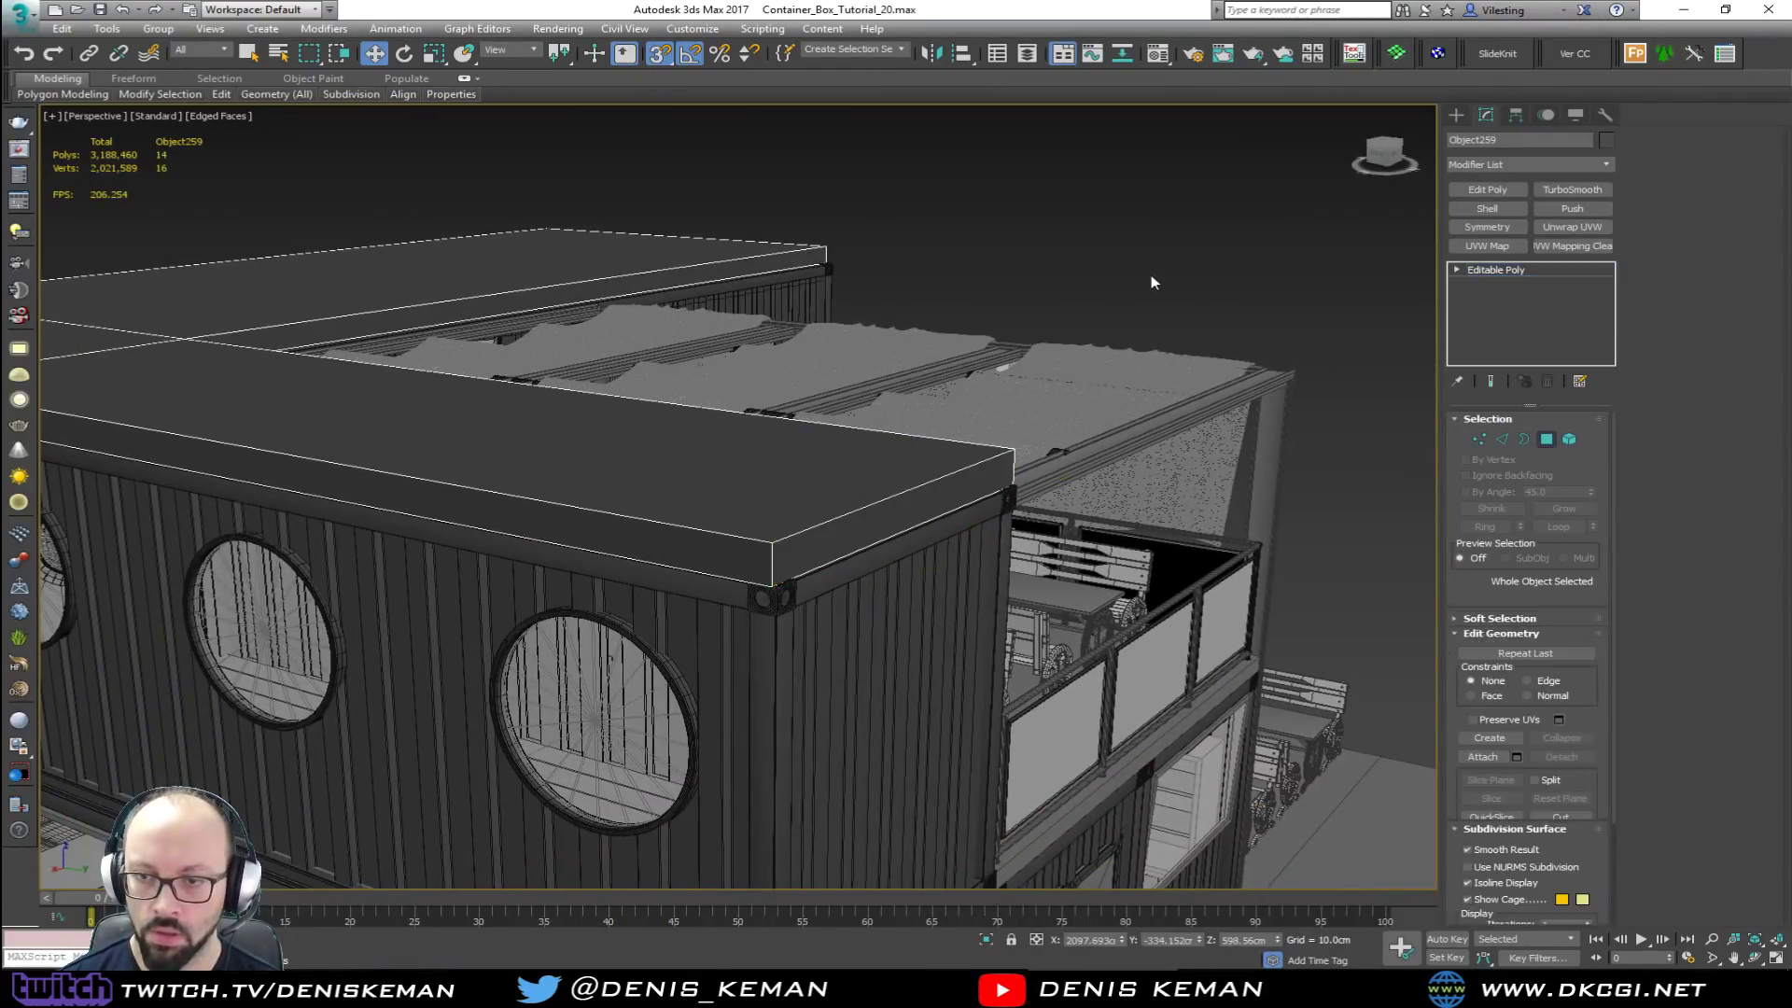
Step: Examine the extended roof and the whole container building from several sides, in shaded view and with edged faces
{"action": "middle_click_drag", "start_coordinate": [719, 495], "coordinate": [877, 480]}
{"action": "key", "text": "F4"}
{"action": "middle_click_drag", "start_coordinate": [800, 540], "coordinate": [933, 355], "text": "alt"}
{"action": "left_click", "coordinate": [780, 451]}
{"action": "key", "text": "F4"}
{"action": "left_click", "coordinate": [1030, 259]}
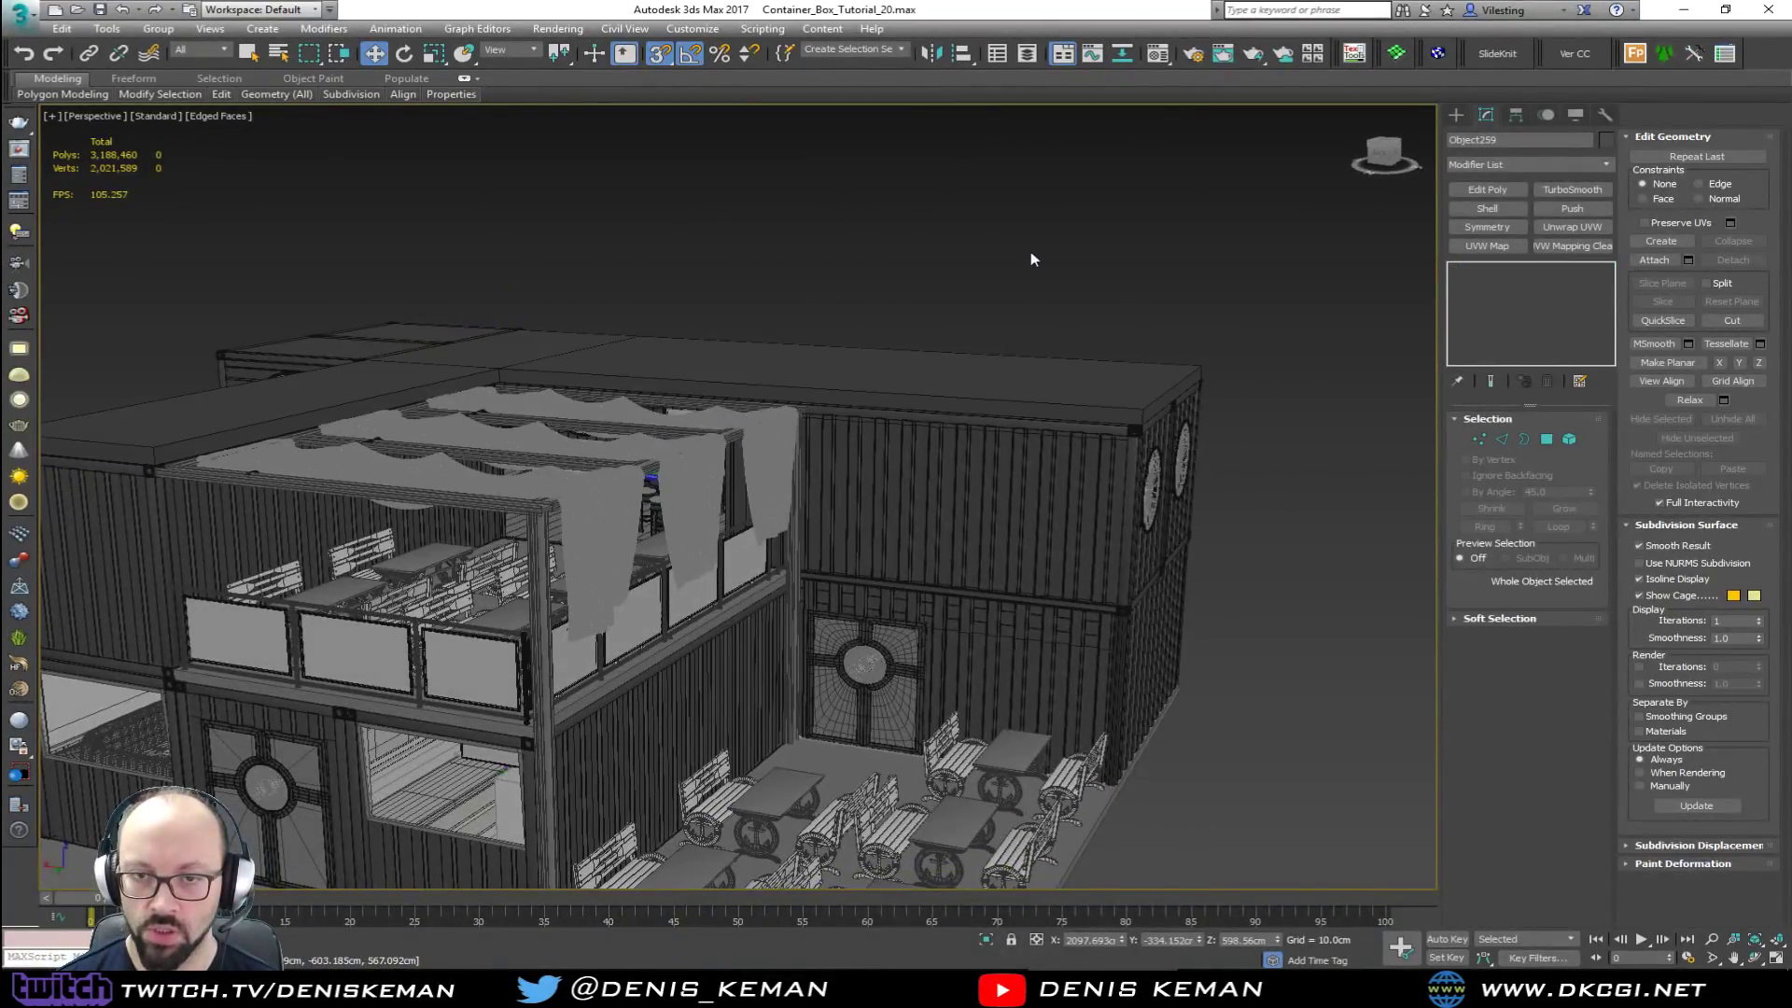
{"action": "key", "text": "F4"}
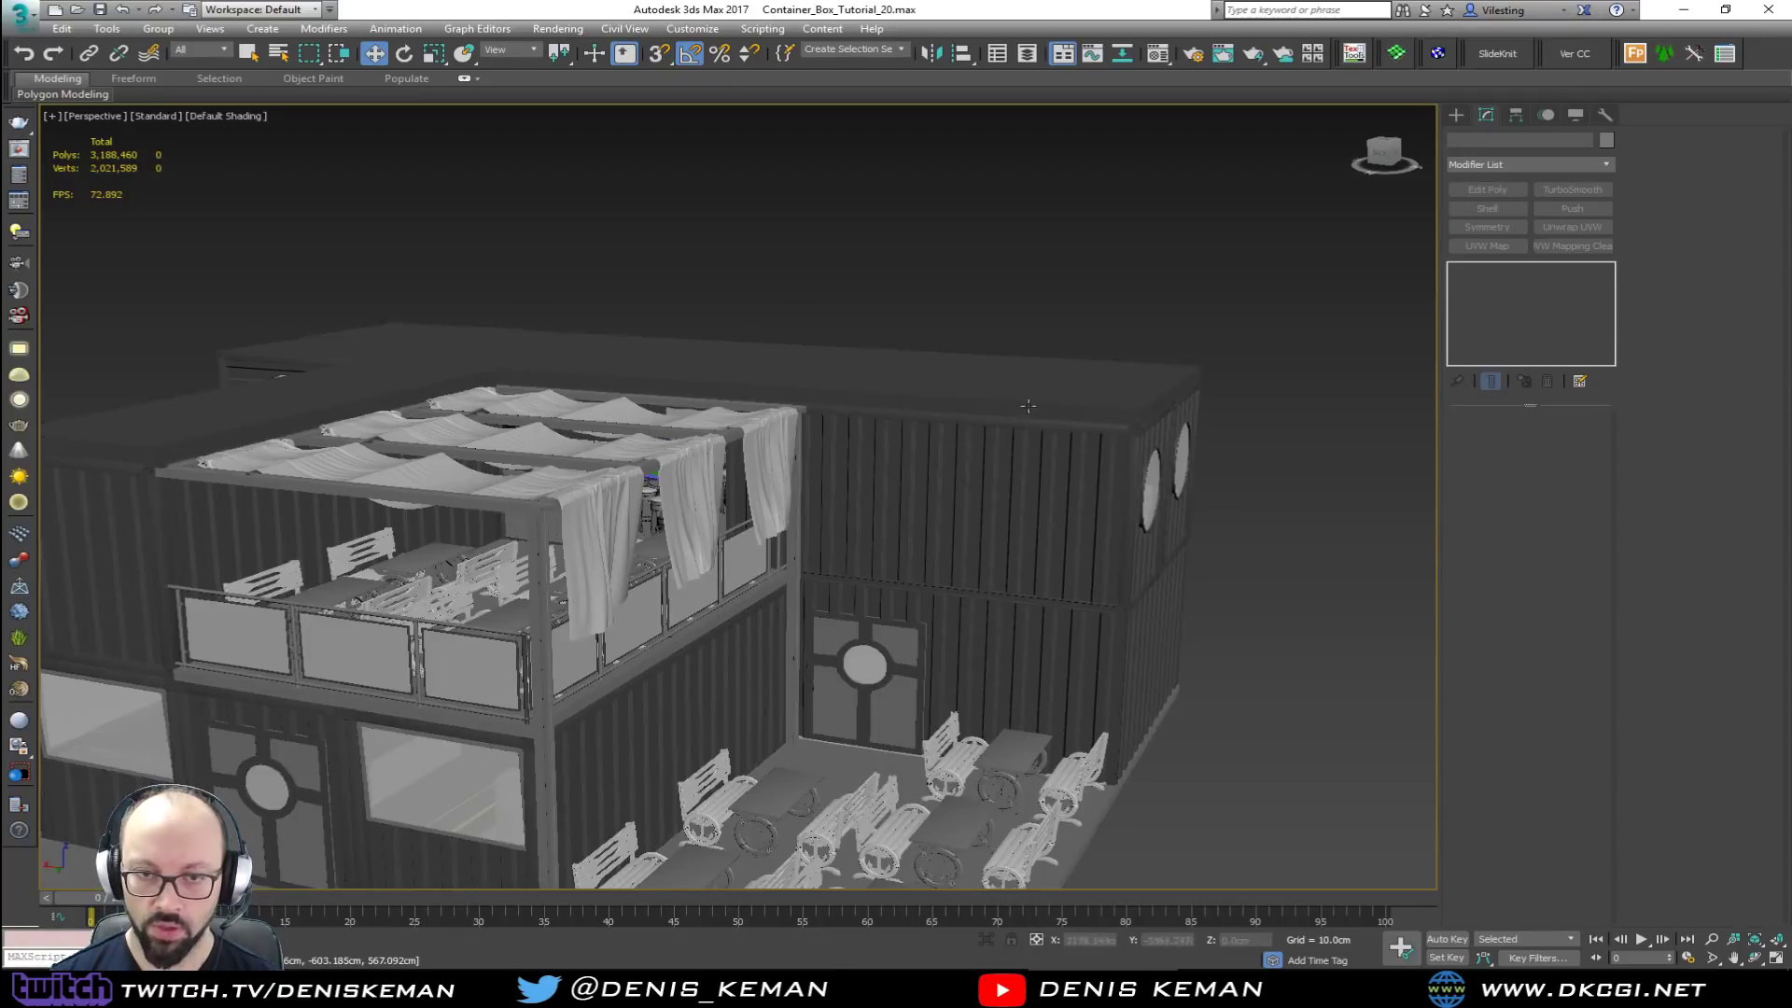
{"action": "middle_click_drag", "start_coordinate": [1073, 482], "coordinate": [1029, 571], "text": "alt"}
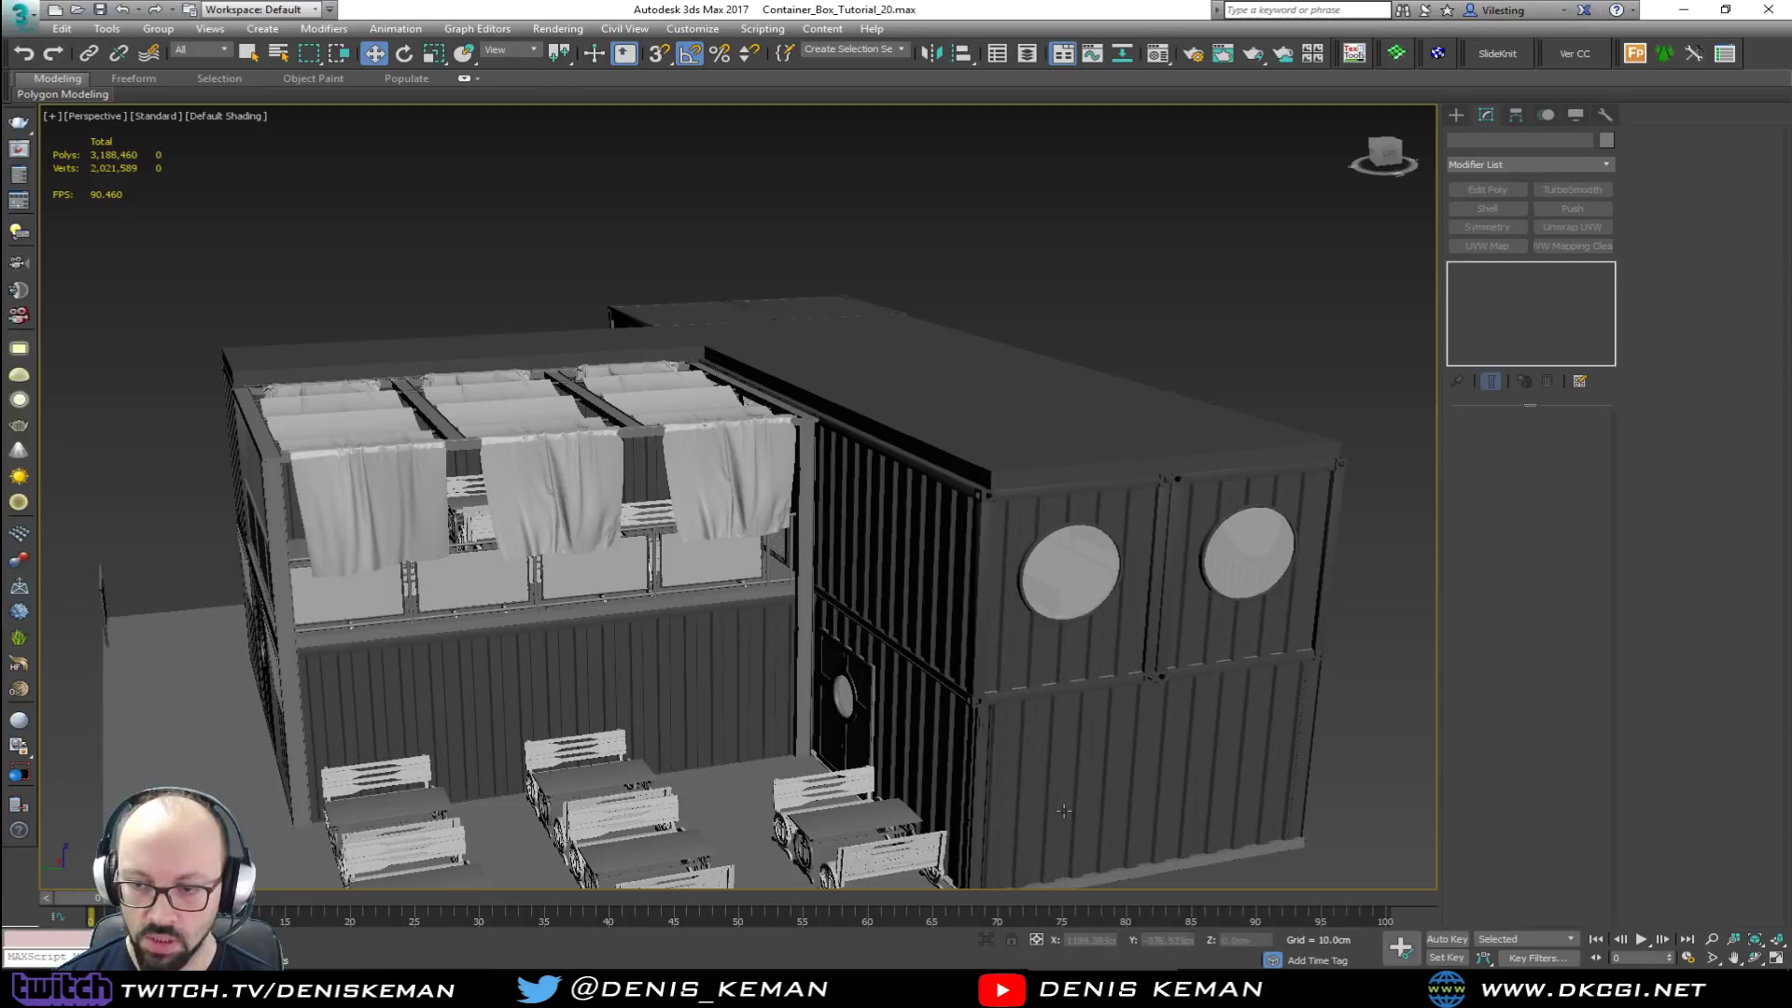
{"action": "scroll", "coordinate": [695, 624], "scroll_direction": "down", "scroll_amount": 5}
{"action": "middle_click_drag", "start_coordinate": [579, 411], "coordinate": [701, 446], "text": "alt"}
{"action": "scroll", "coordinate": [704, 438], "scroll_direction": "up", "scroll_amount": 2}
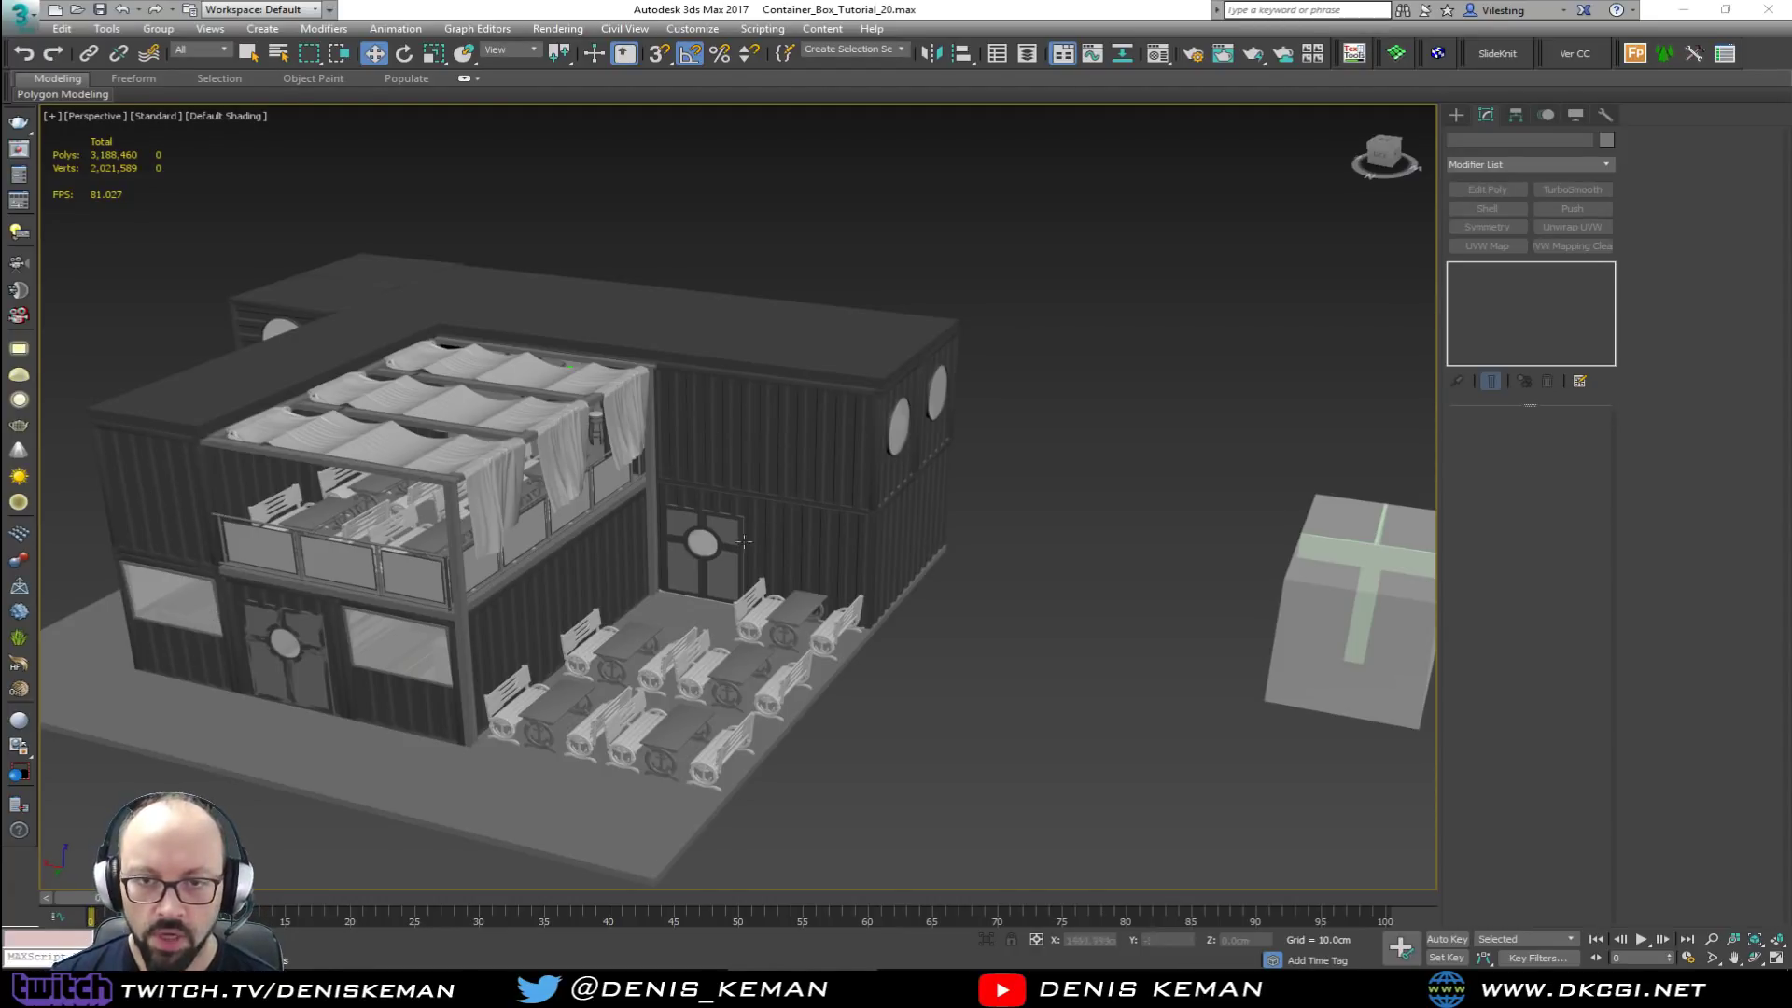
{"action": "scroll", "coordinate": [689, 464], "scroll_direction": "up", "scroll_amount": 3}
{"action": "mouse_move", "coordinate": [748, 452]}
{"action": "middle_mouse_down", "text": "alt"}
{"action": "mouse_move", "coordinate": [775, 488]}
{"action": "mouse_move", "coordinate": [763, 540]}
{"action": "mouse_move", "coordinate": [758, 439]}
{"action": "middle_mouse_up", "text": "alt"}
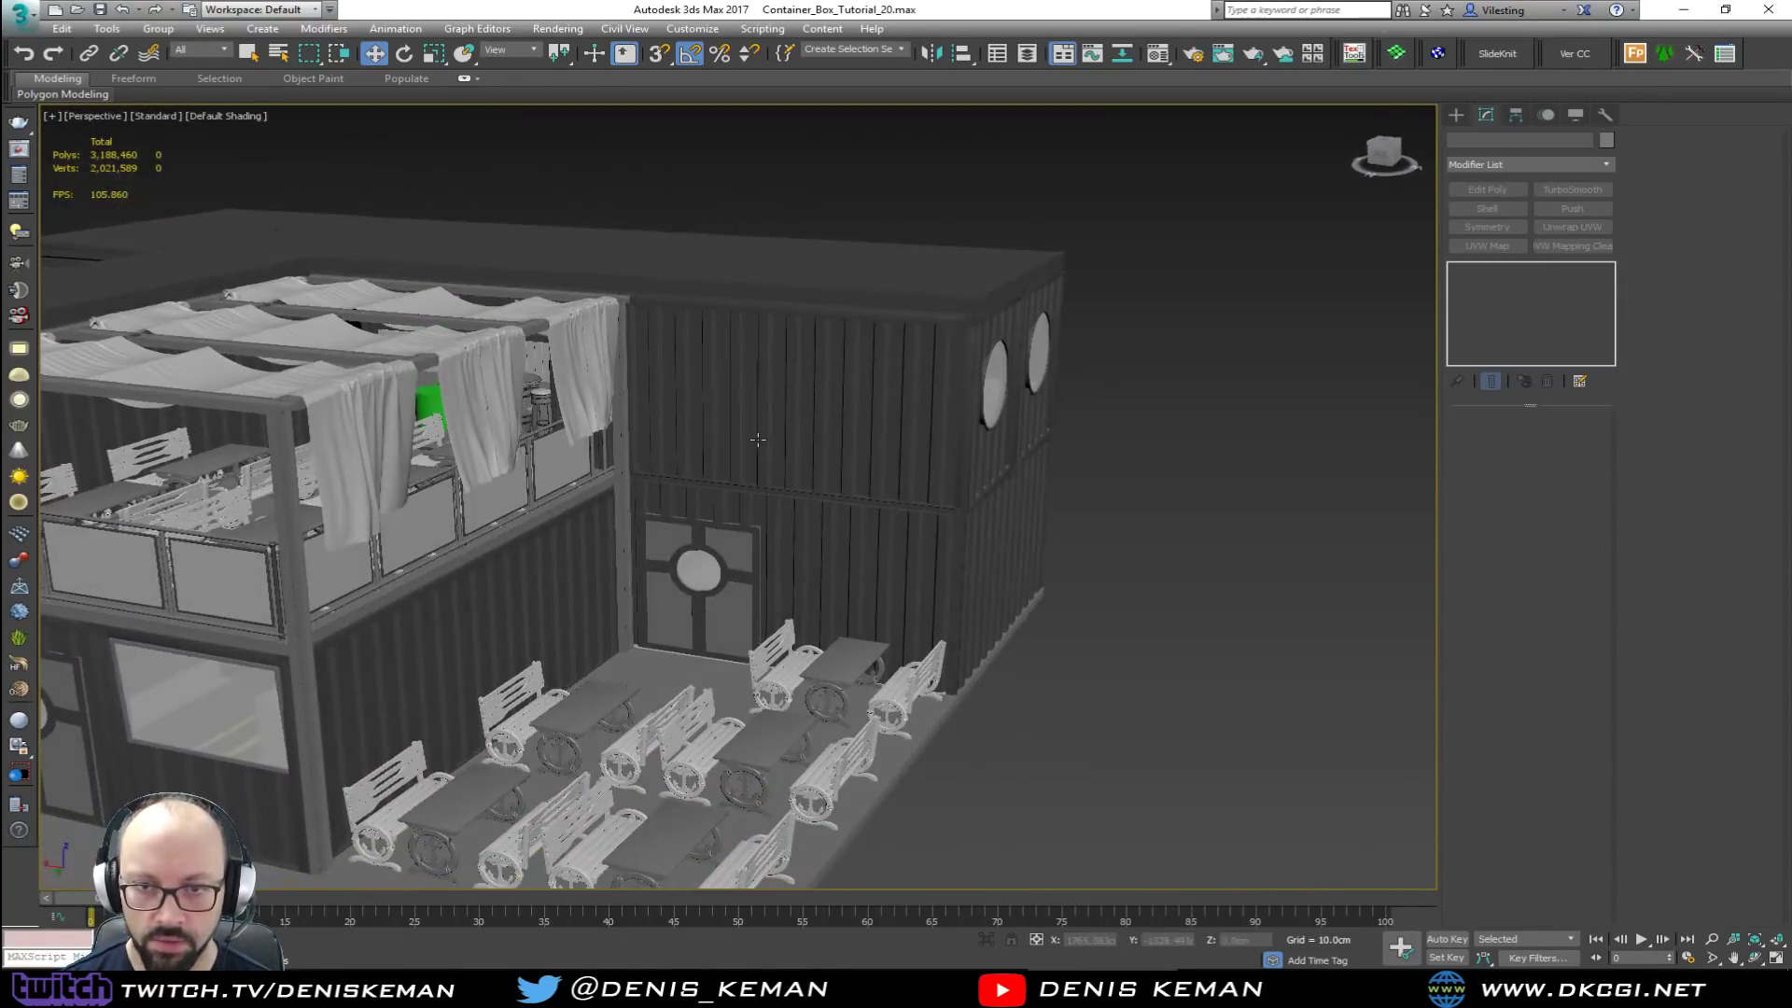
{"action": "middle_click_drag", "start_coordinate": [556, 457], "coordinate": [619, 455], "text": "alt"}
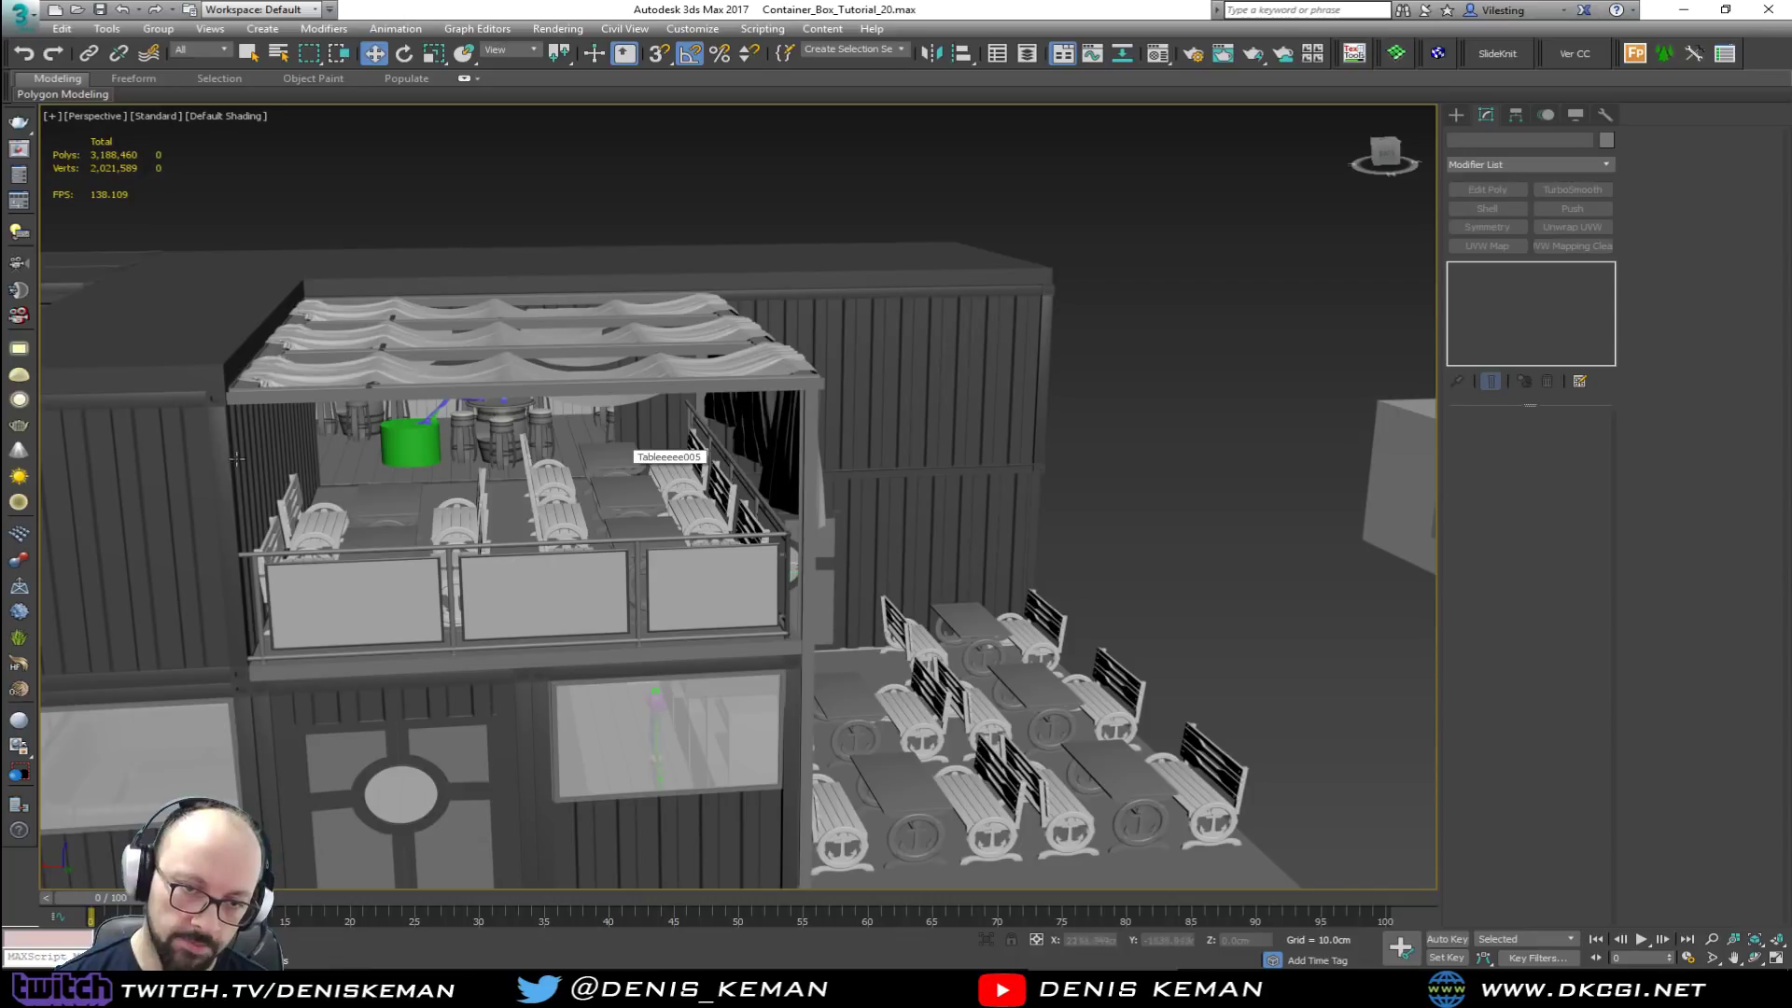
{"action": "middle_click_drag", "start_coordinate": [247, 464], "coordinate": [576, 440], "text": "alt"}
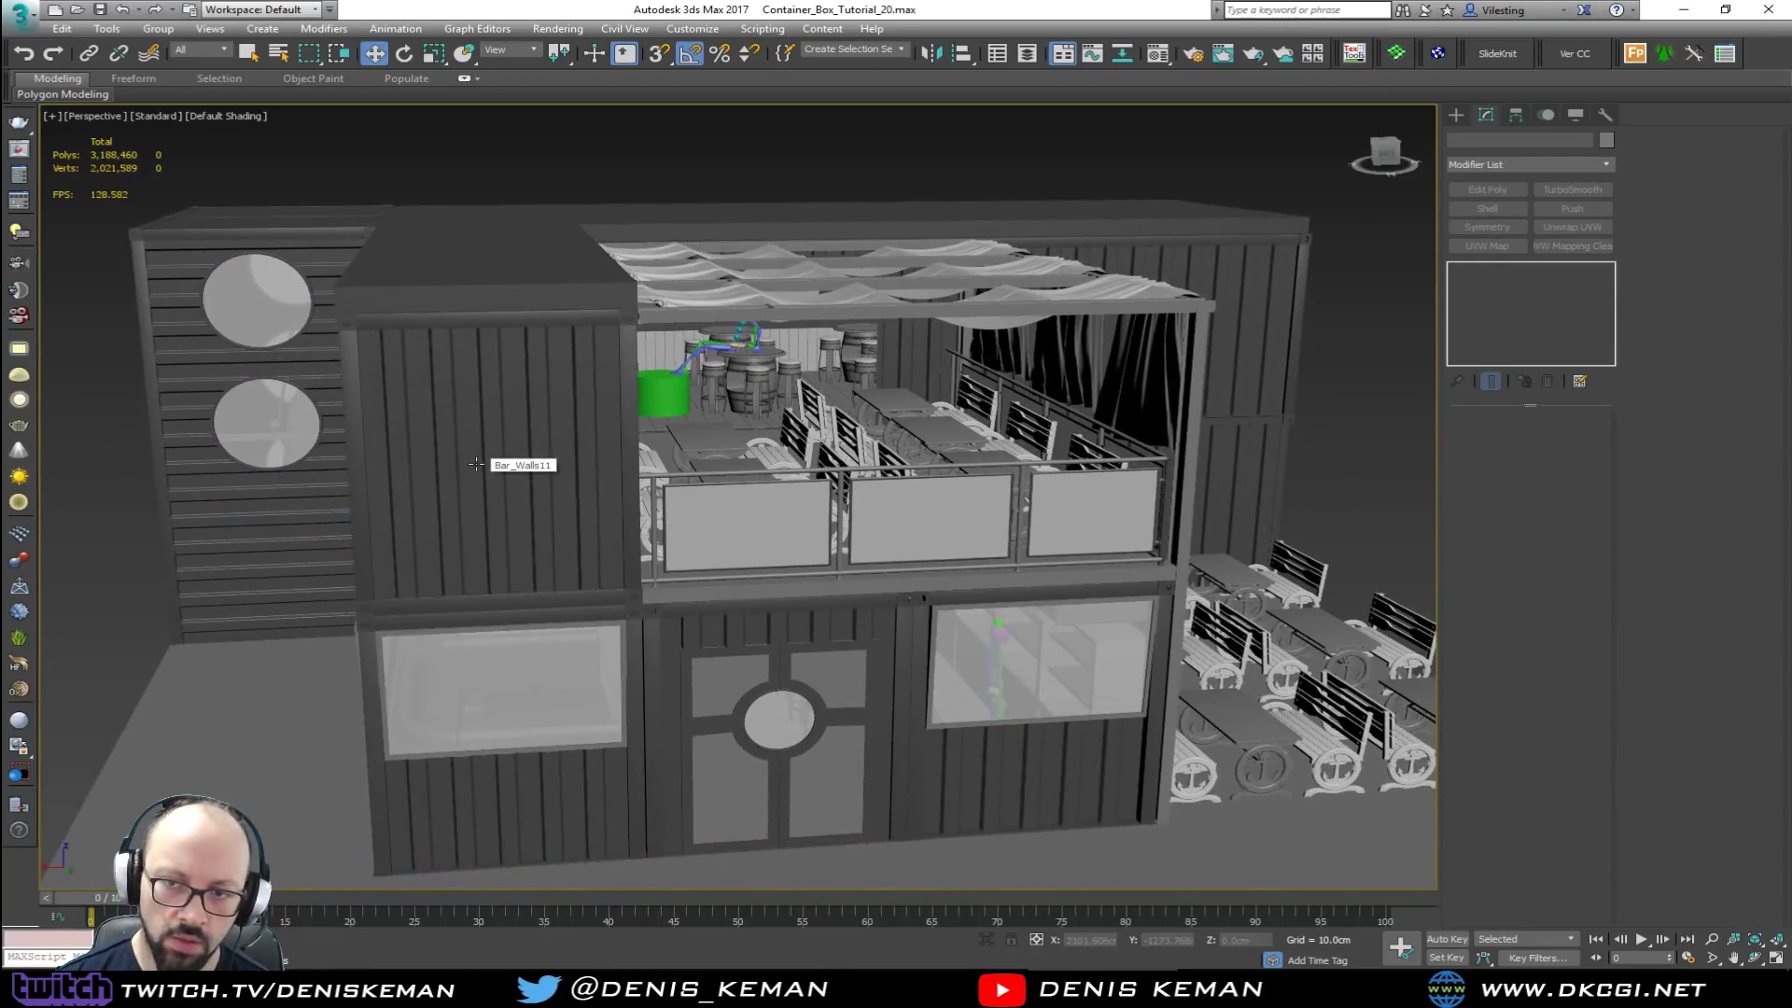
{"action": "middle_click_drag", "start_coordinate": [659, 465], "coordinate": [593, 477], "text": "alt"}
{"action": "middle_click_drag", "start_coordinate": [541, 402], "coordinate": [668, 311]}
{"action": "scroll", "coordinate": [715, 476], "scroll_direction": "down", "scroll_amount": 3}
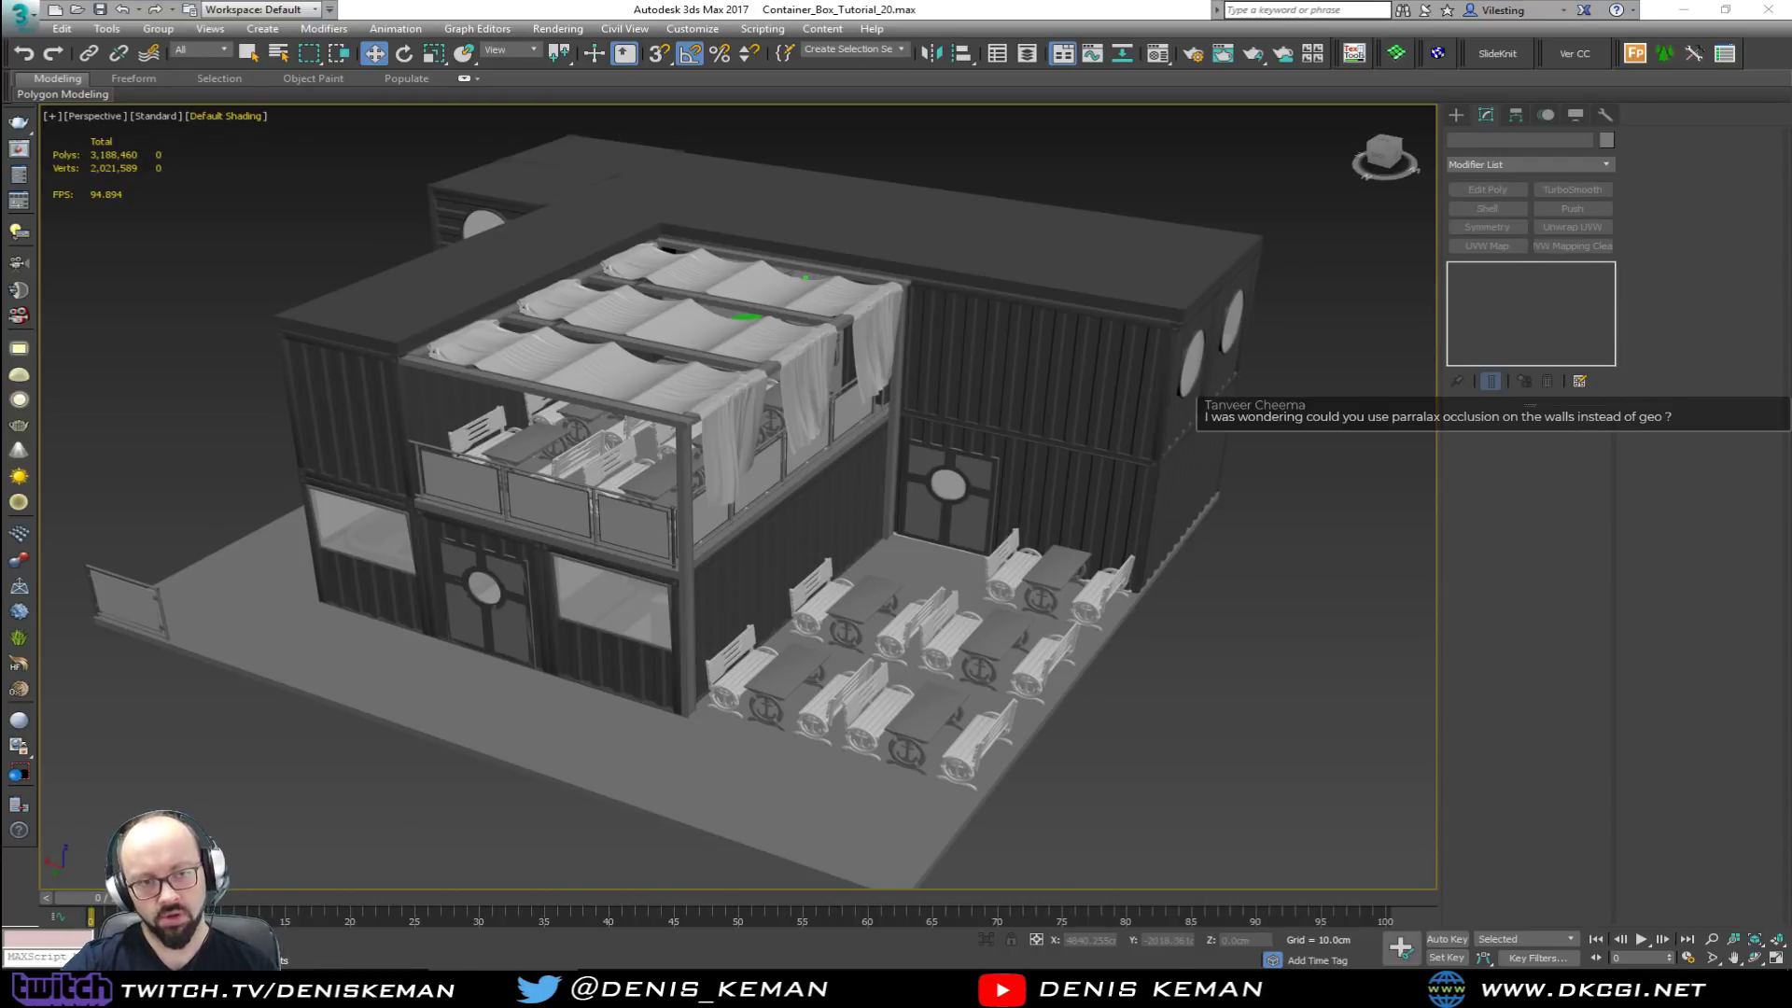
Step: Examine the corrugated upper wall above the courtyard door up close, comparing its shading with its modelled edges
{"action": "scroll", "coordinate": [1072, 388], "scroll_direction": "up", "scroll_amount": 8}
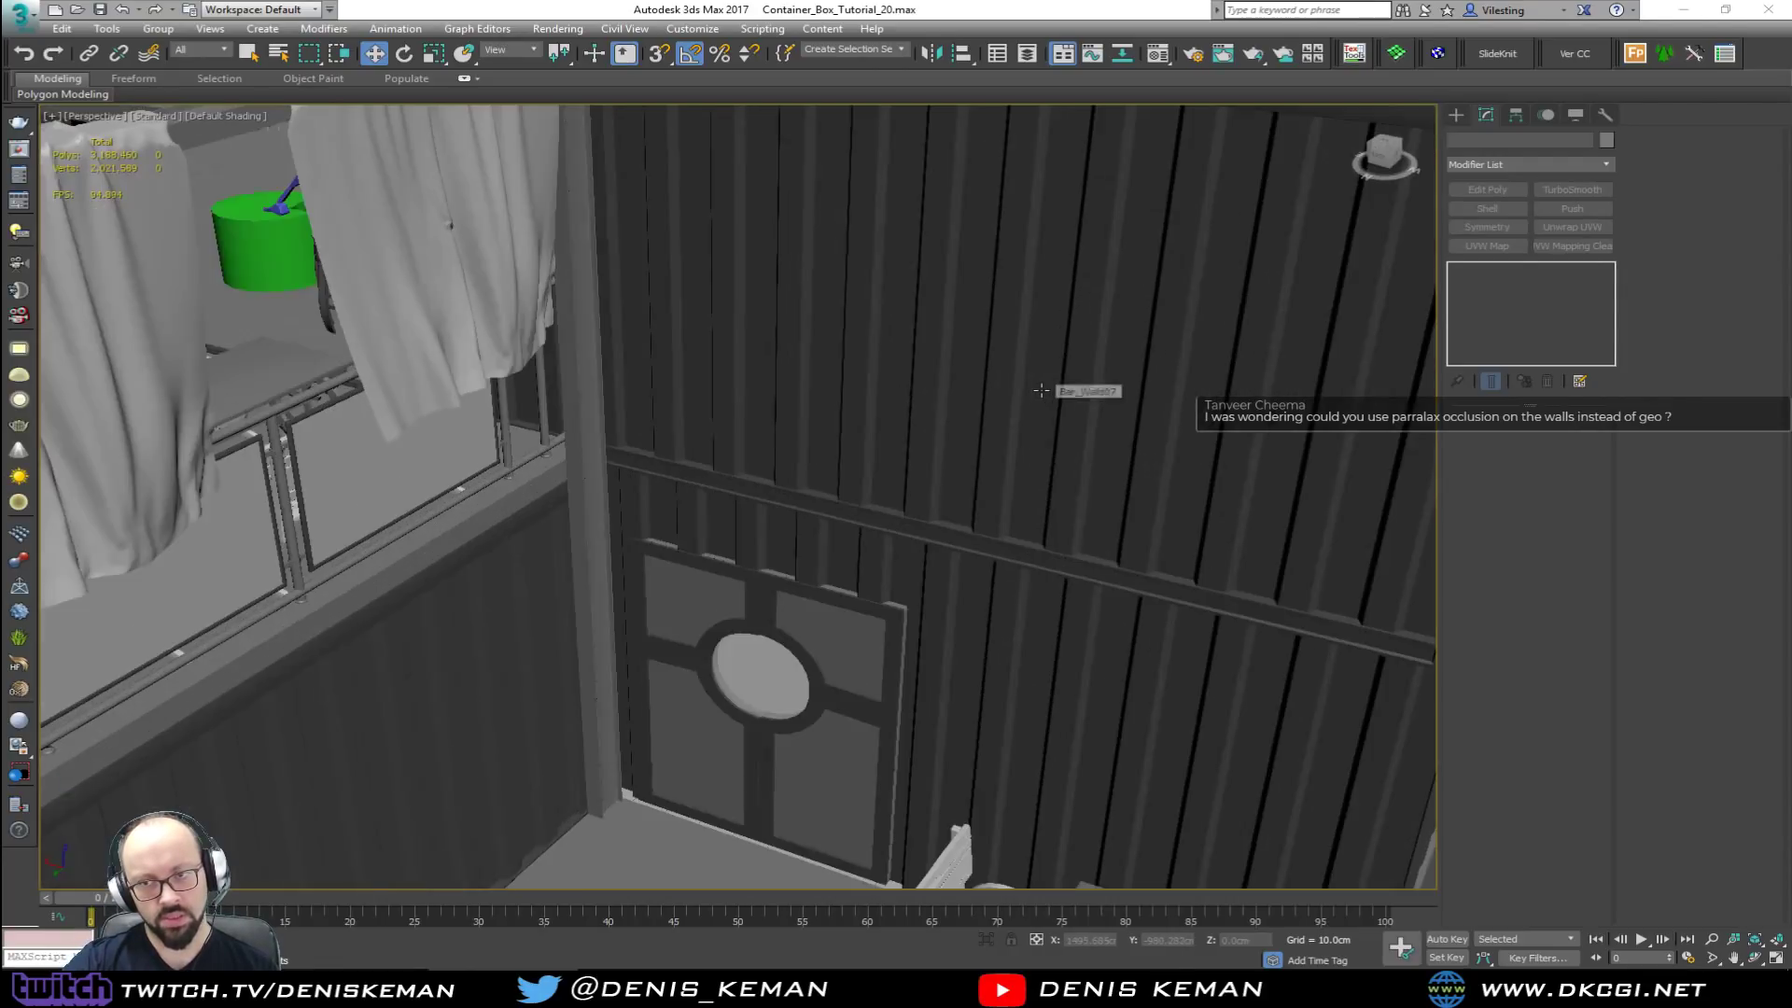
{"action": "middle_click_drag", "start_coordinate": [1048, 381], "coordinate": [819, 465]}
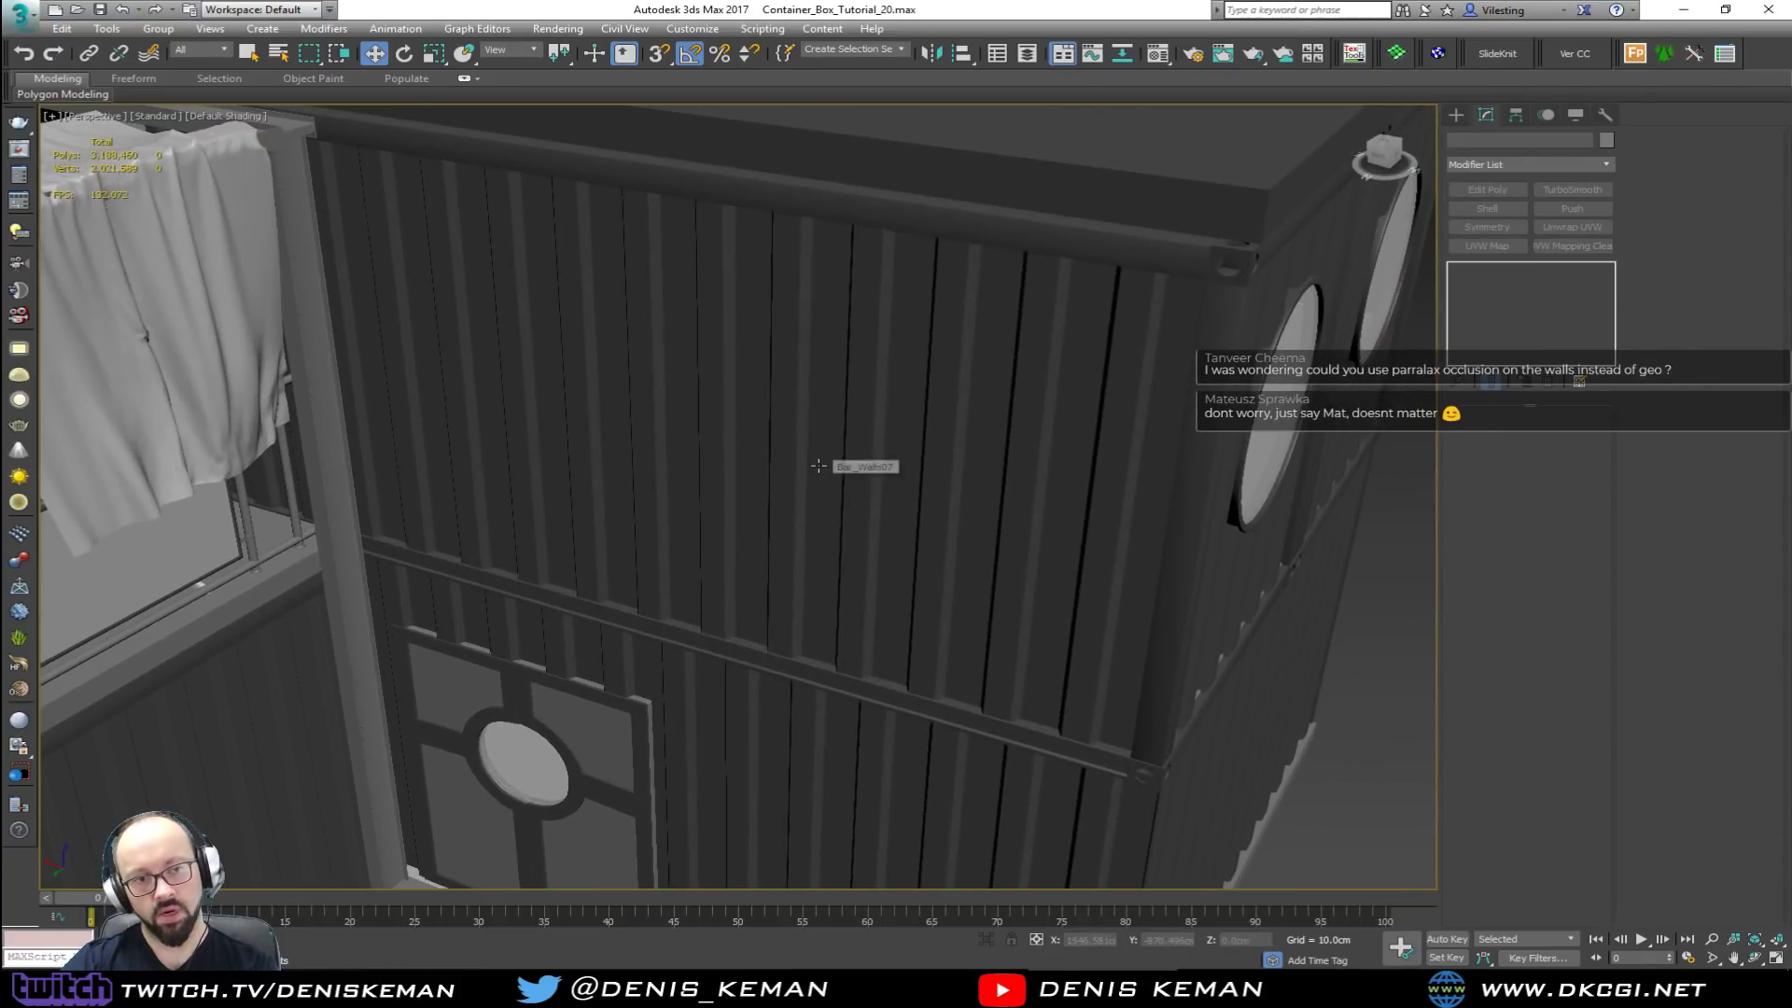
{"action": "key", "text": "F4"}
{"action": "middle_click_drag", "start_coordinate": [906, 500], "coordinate": [658, 518]}
{"action": "scroll", "coordinate": [916, 465], "scroll_direction": "up", "scroll_amount": 5}
{"action": "key", "text": "F4"}
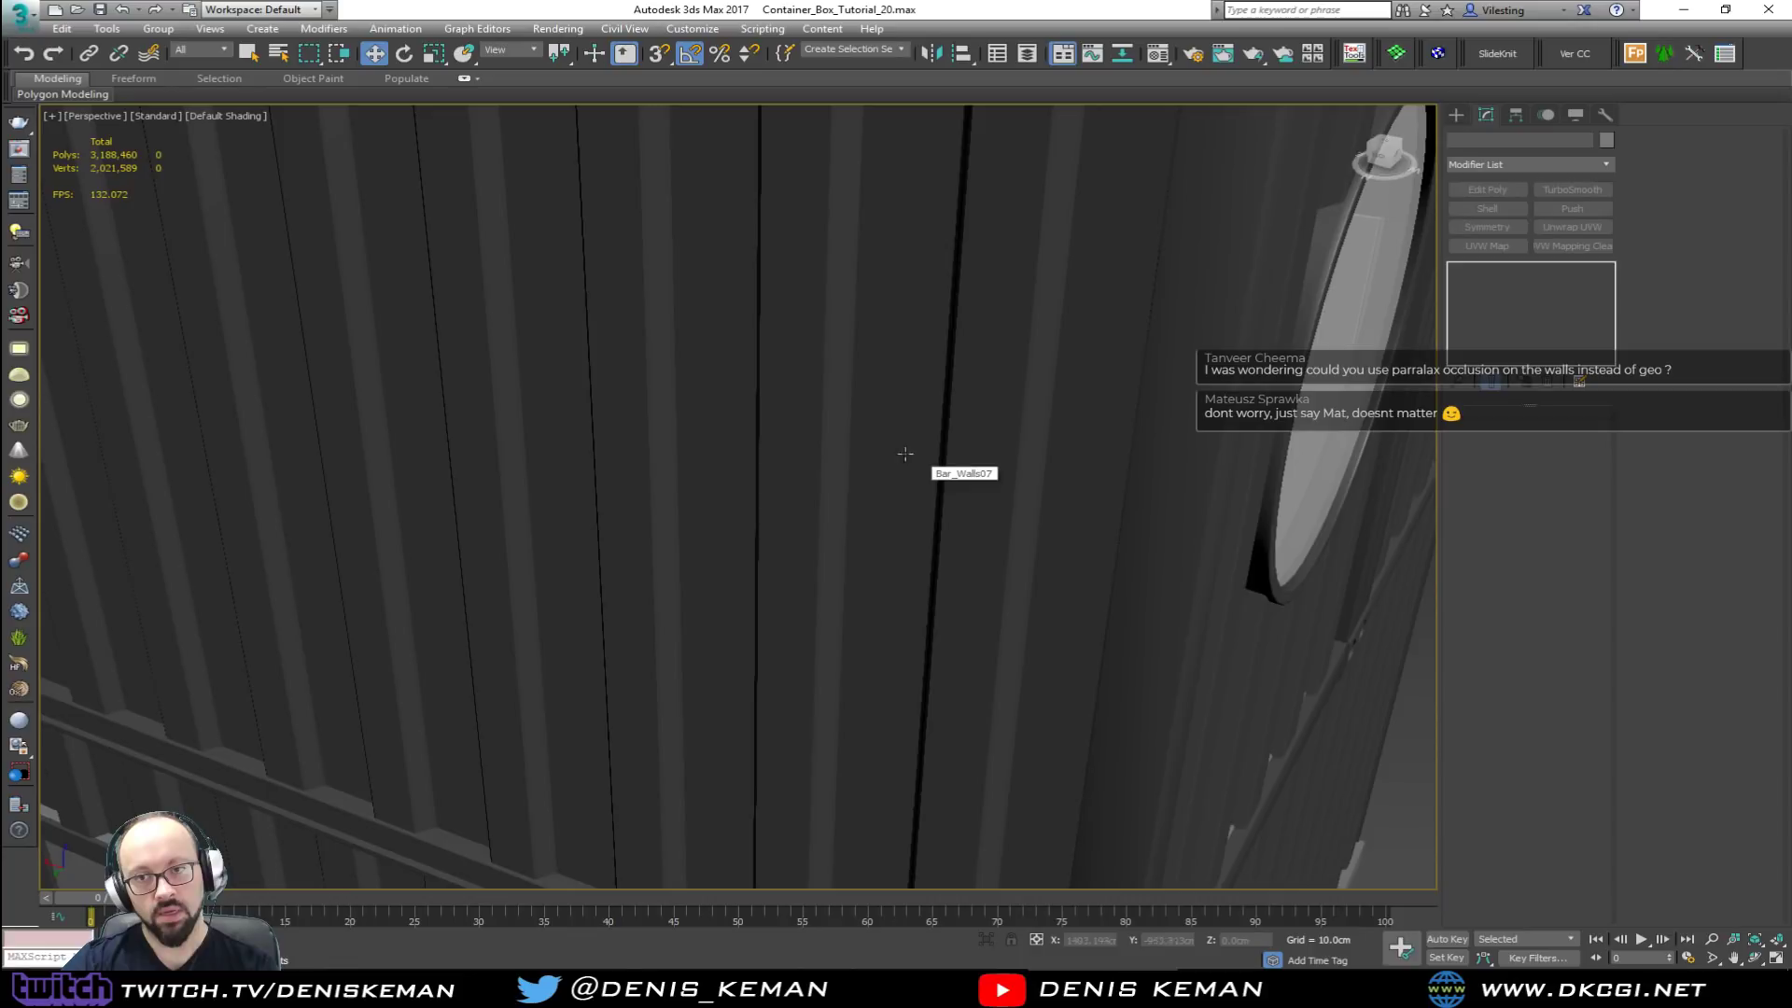
{"action": "scroll", "coordinate": [877, 485], "scroll_direction": "down", "scroll_amount": 8}
{"action": "left_click", "coordinate": [819, 483]}
{"action": "key", "text": "F4"}
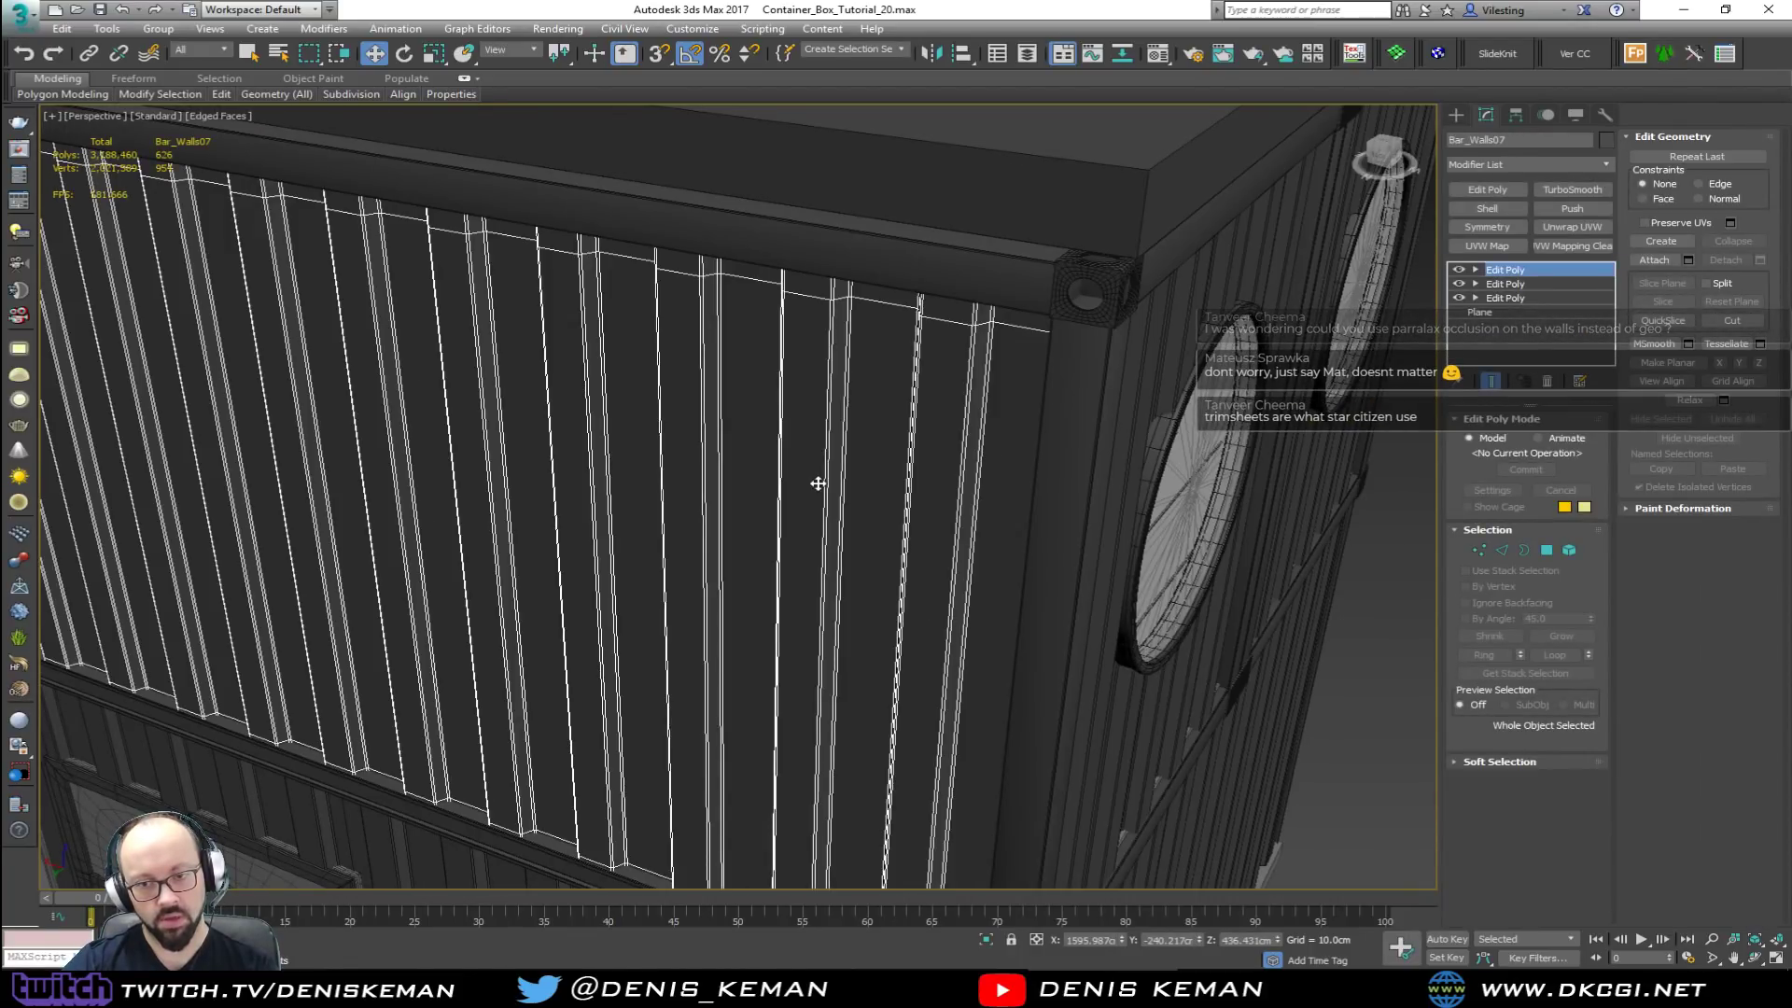
{"action": "middle_click_drag", "start_coordinate": [486, 476], "coordinate": [844, 551]}
{"action": "scroll", "coordinate": [844, 551], "scroll_direction": "down", "scroll_amount": 6}
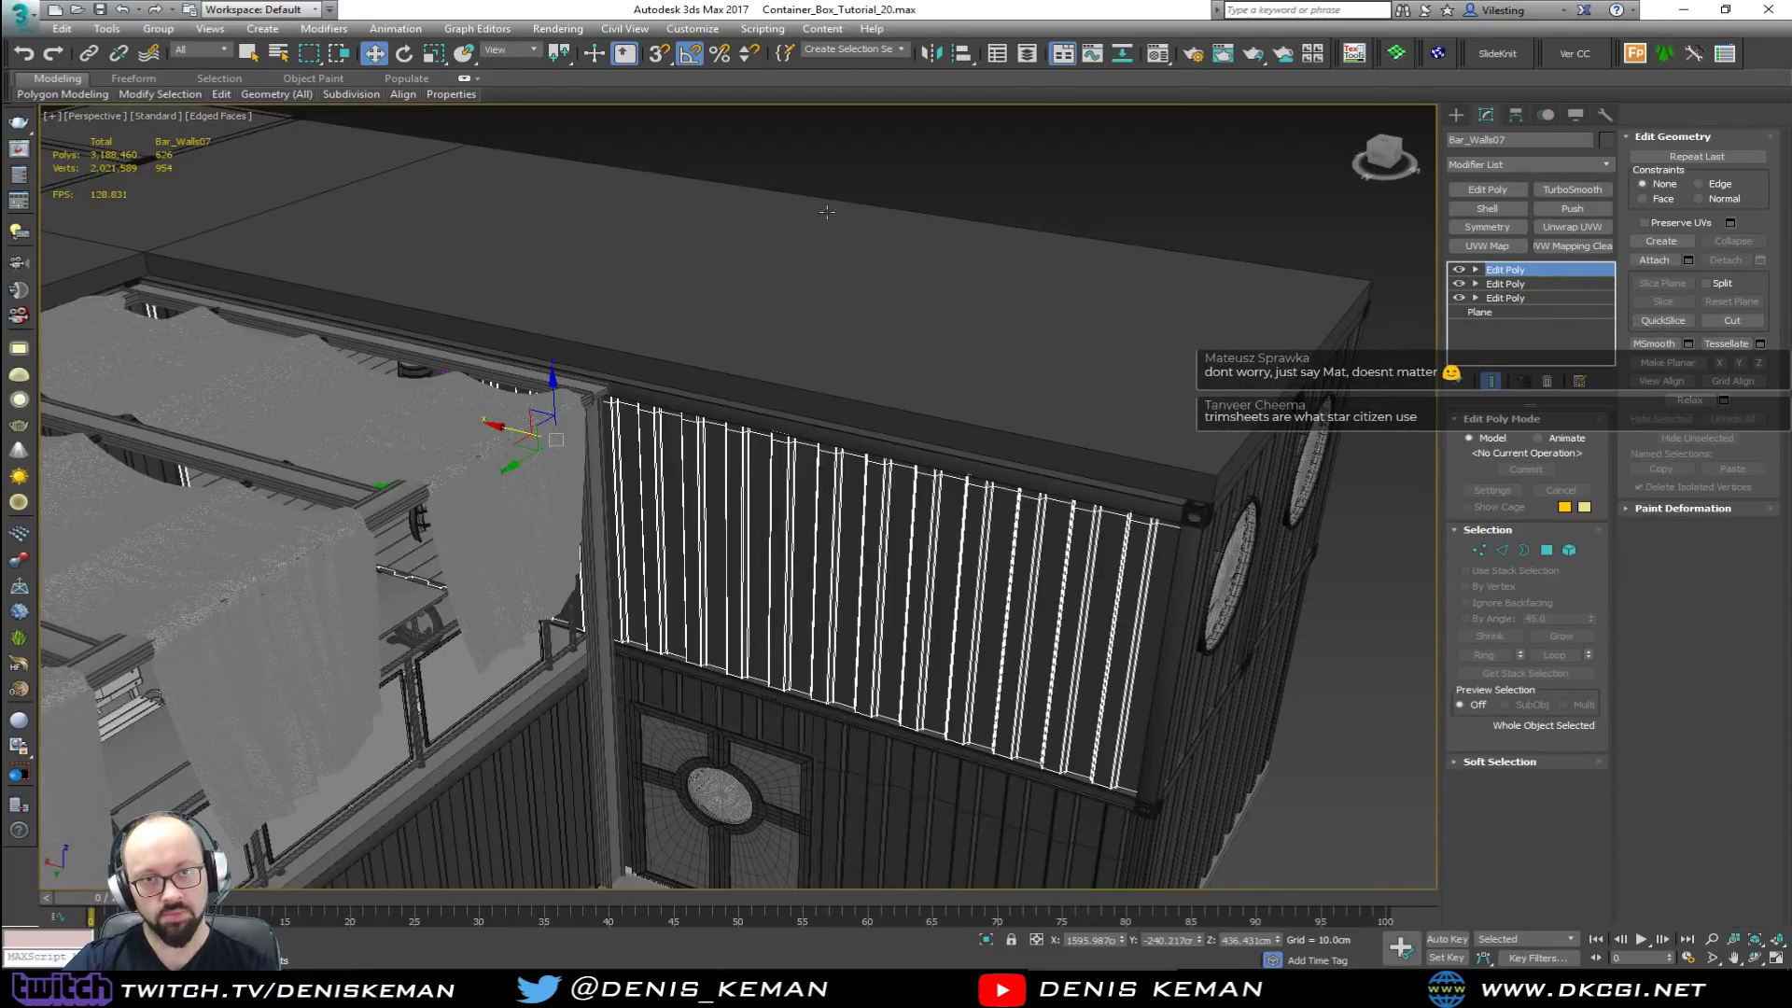
{"action": "middle_click_drag", "start_coordinate": [924, 450], "coordinate": [911, 426], "text": "alt"}
{"action": "left_click", "coordinate": [1144, 219]}
{"action": "left_click", "coordinate": [793, 492]}
Step: Select the corrugated side wall of the upper terrace to check its polygon count, and clear the selection
{"action": "middle_click_drag", "start_coordinate": [692, 488], "coordinate": [560, 420]}
{"action": "middle_click_drag", "start_coordinate": [1073, 364], "coordinate": [779, 420], "text": "alt"}
{"action": "scroll", "coordinate": [870, 376], "scroll_direction": "down", "scroll_amount": 4}
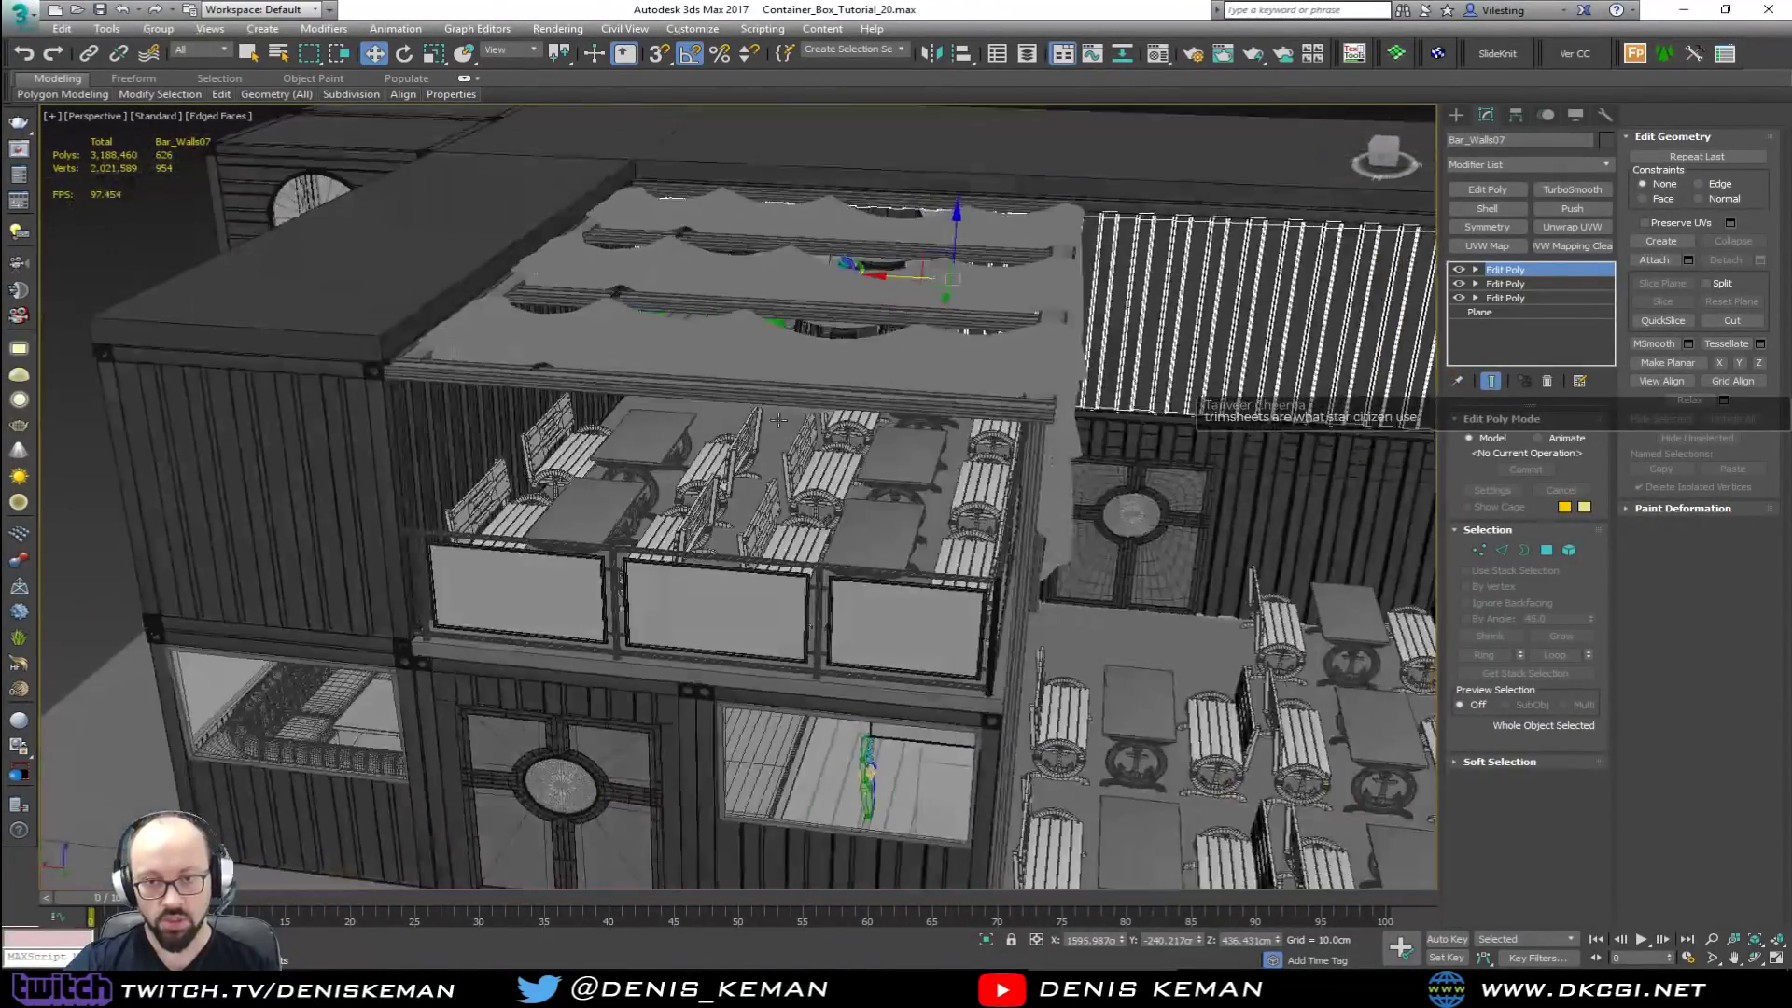
{"action": "left_click", "coordinate": [429, 436]}
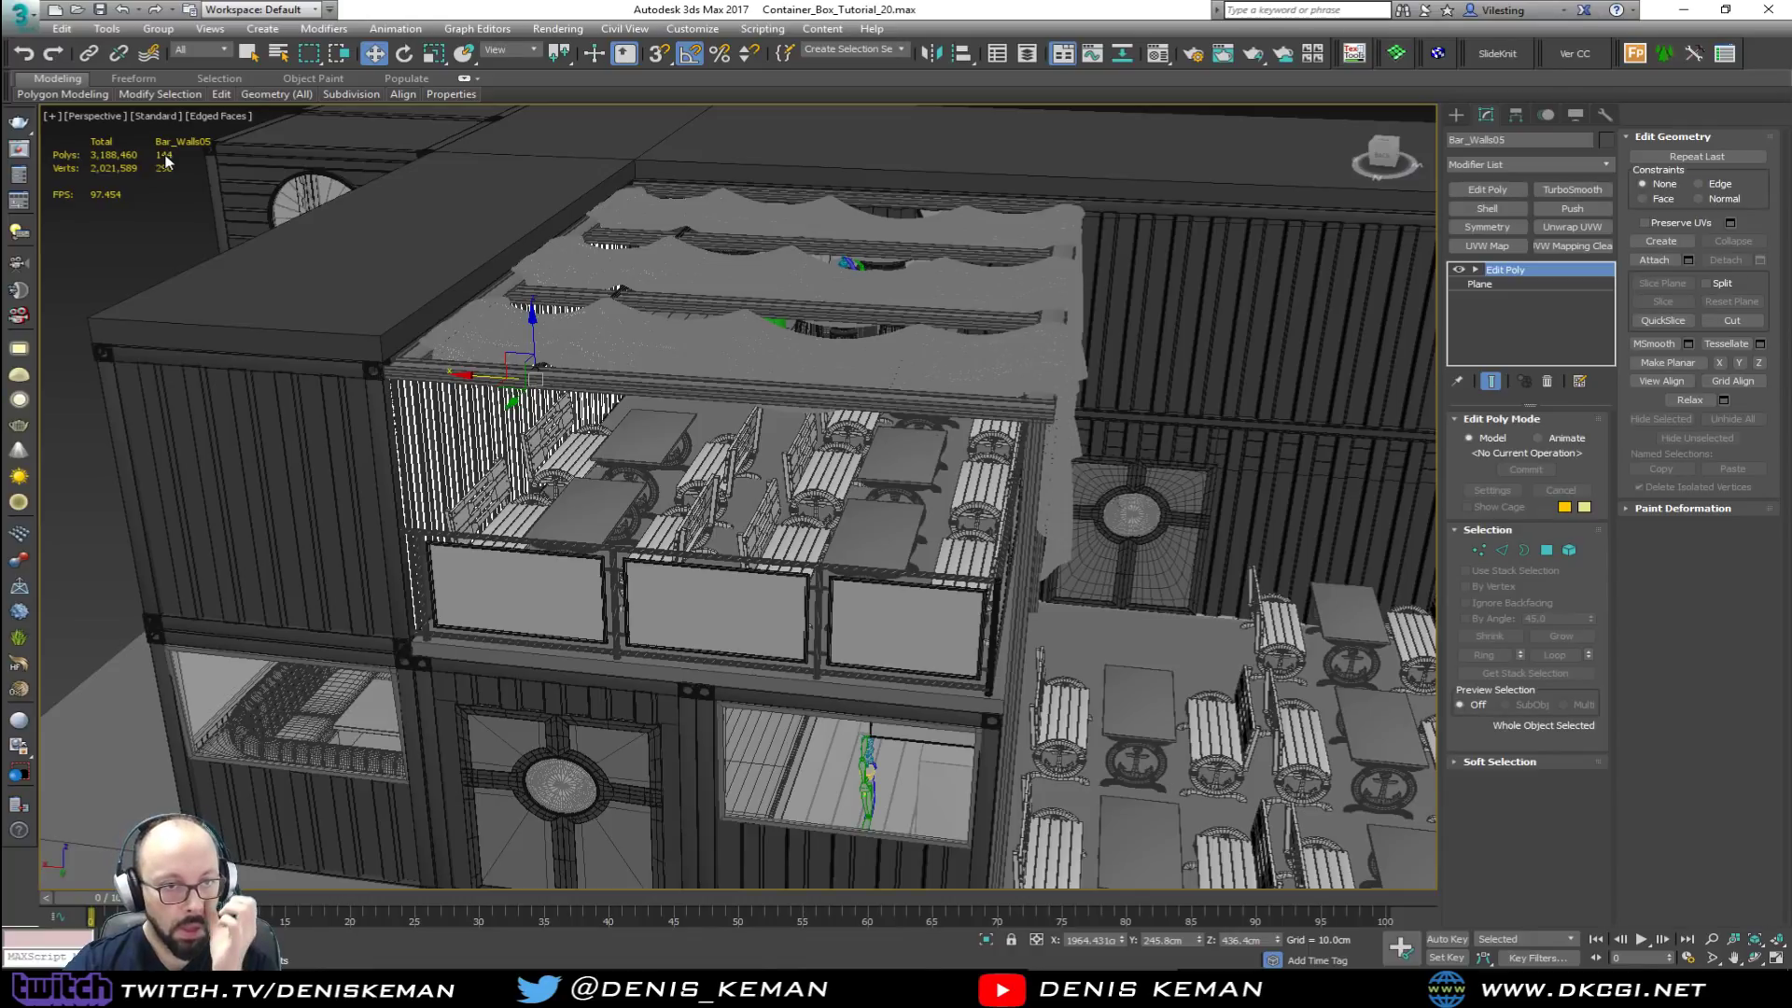
{"action": "middle_click_drag", "start_coordinate": [910, 437], "coordinate": [751, 513], "text": "alt"}
{"action": "scroll", "coordinate": [800, 505], "scroll_direction": "down", "scroll_amount": 4}
{"action": "left_click", "coordinate": [1057, 378]}
{"action": "middle_click_drag", "start_coordinate": [962, 452], "coordinate": [985, 438], "text": "alt"}
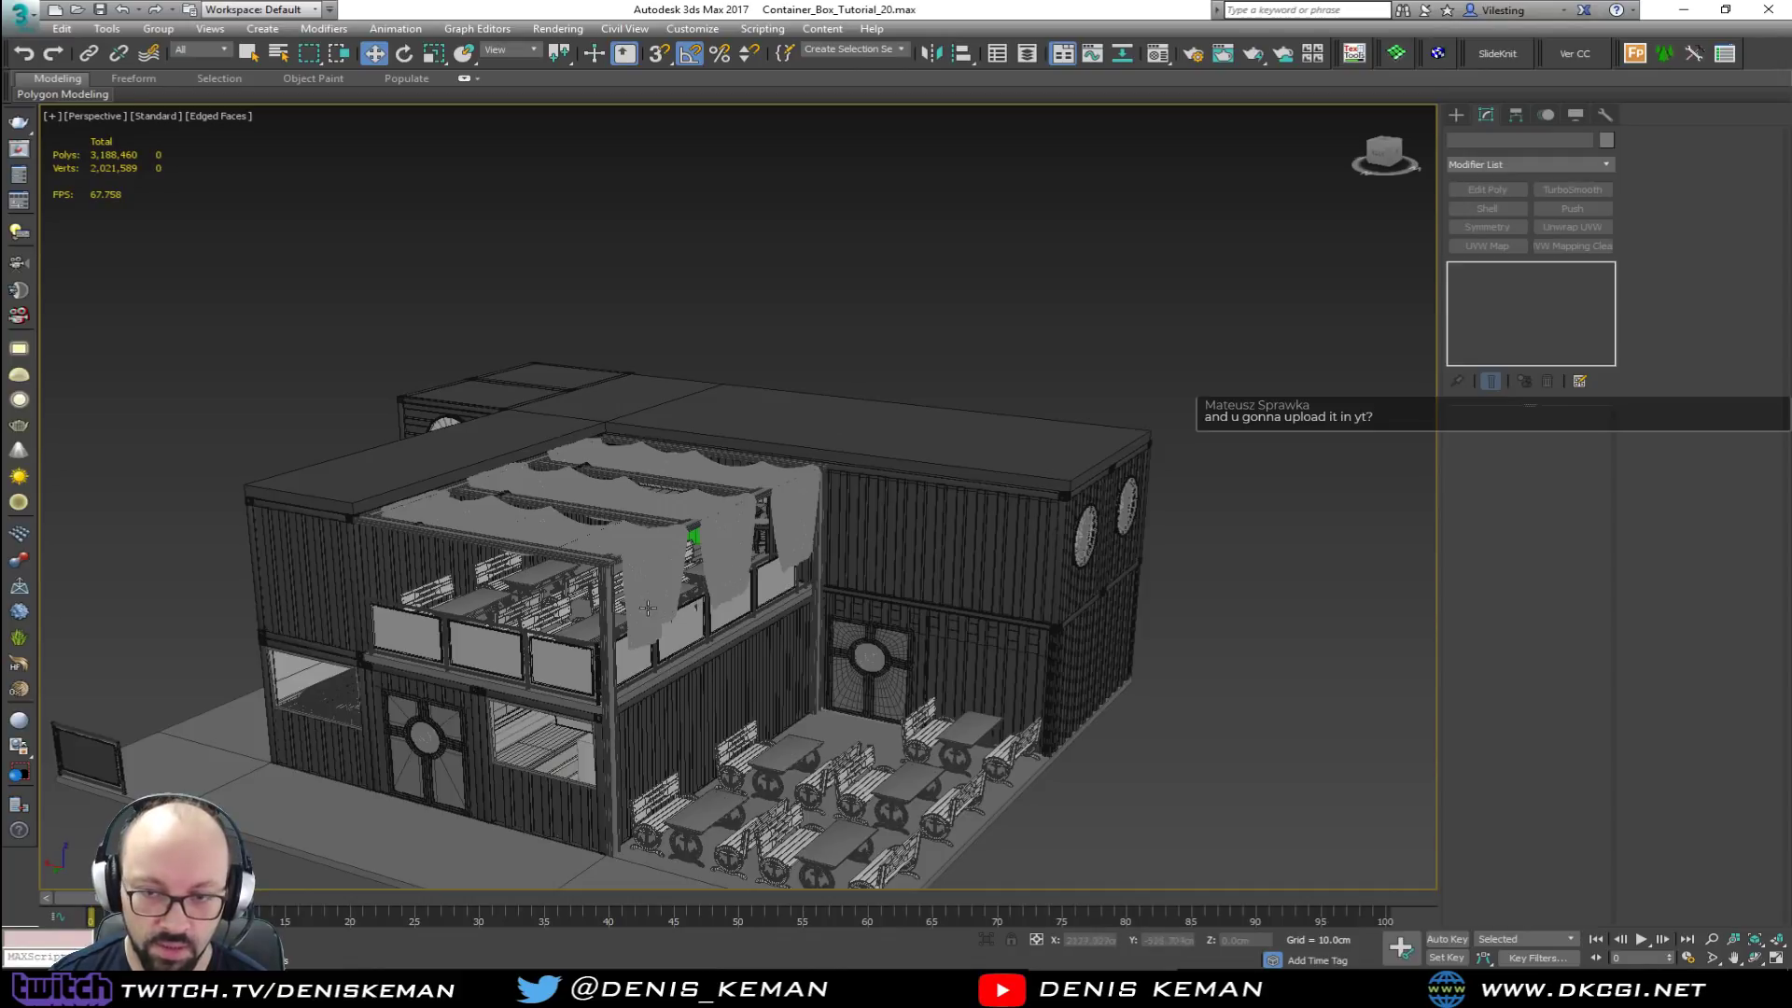
Step: Examine the upper terrace's seating and fabric canopies, the courtyard tables by the door, and the whole container building from close up and afar
{"action": "scroll", "coordinate": [644, 604], "scroll_direction": "up", "scroll_amount": 10}
{"action": "scroll", "coordinate": [644, 604], "scroll_direction": "up", "scroll_amount": 15}
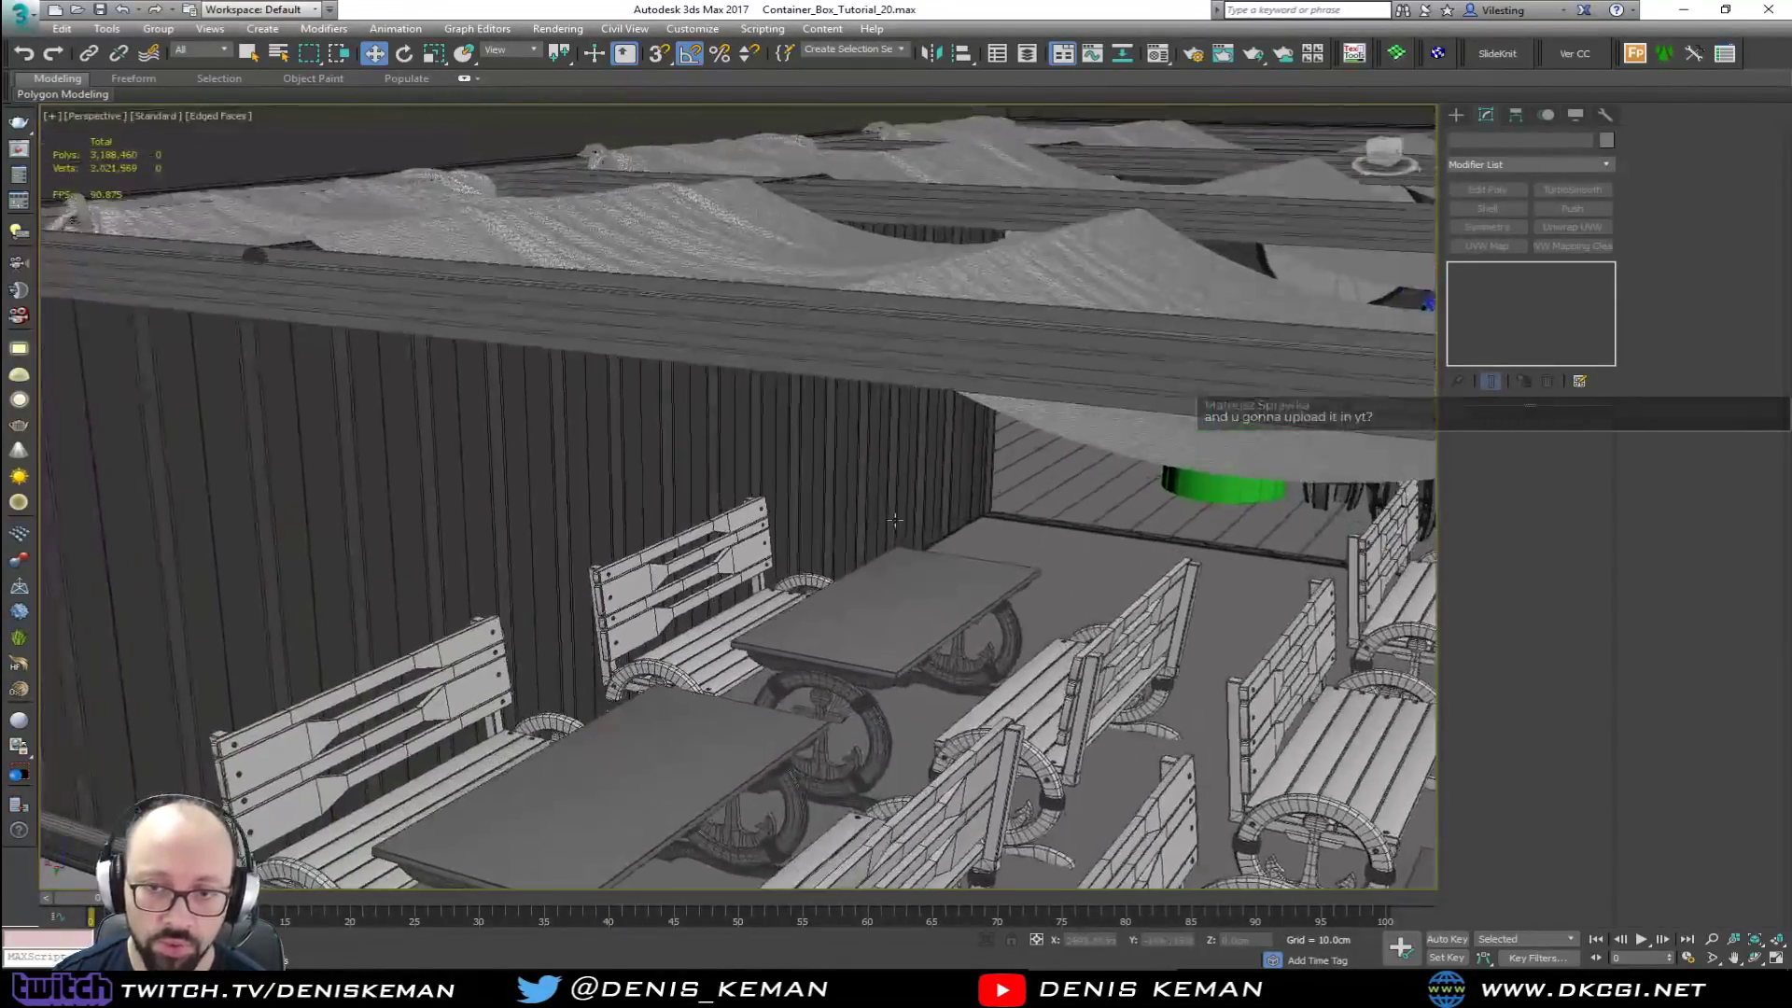
{"action": "scroll", "coordinate": [895, 521], "scroll_direction": "down", "scroll_amount": 8}
{"action": "middle_click_drag", "start_coordinate": [895, 521], "coordinate": [506, 392]}
{"action": "scroll", "coordinate": [654, 505], "scroll_direction": "down", "scroll_amount": 15}
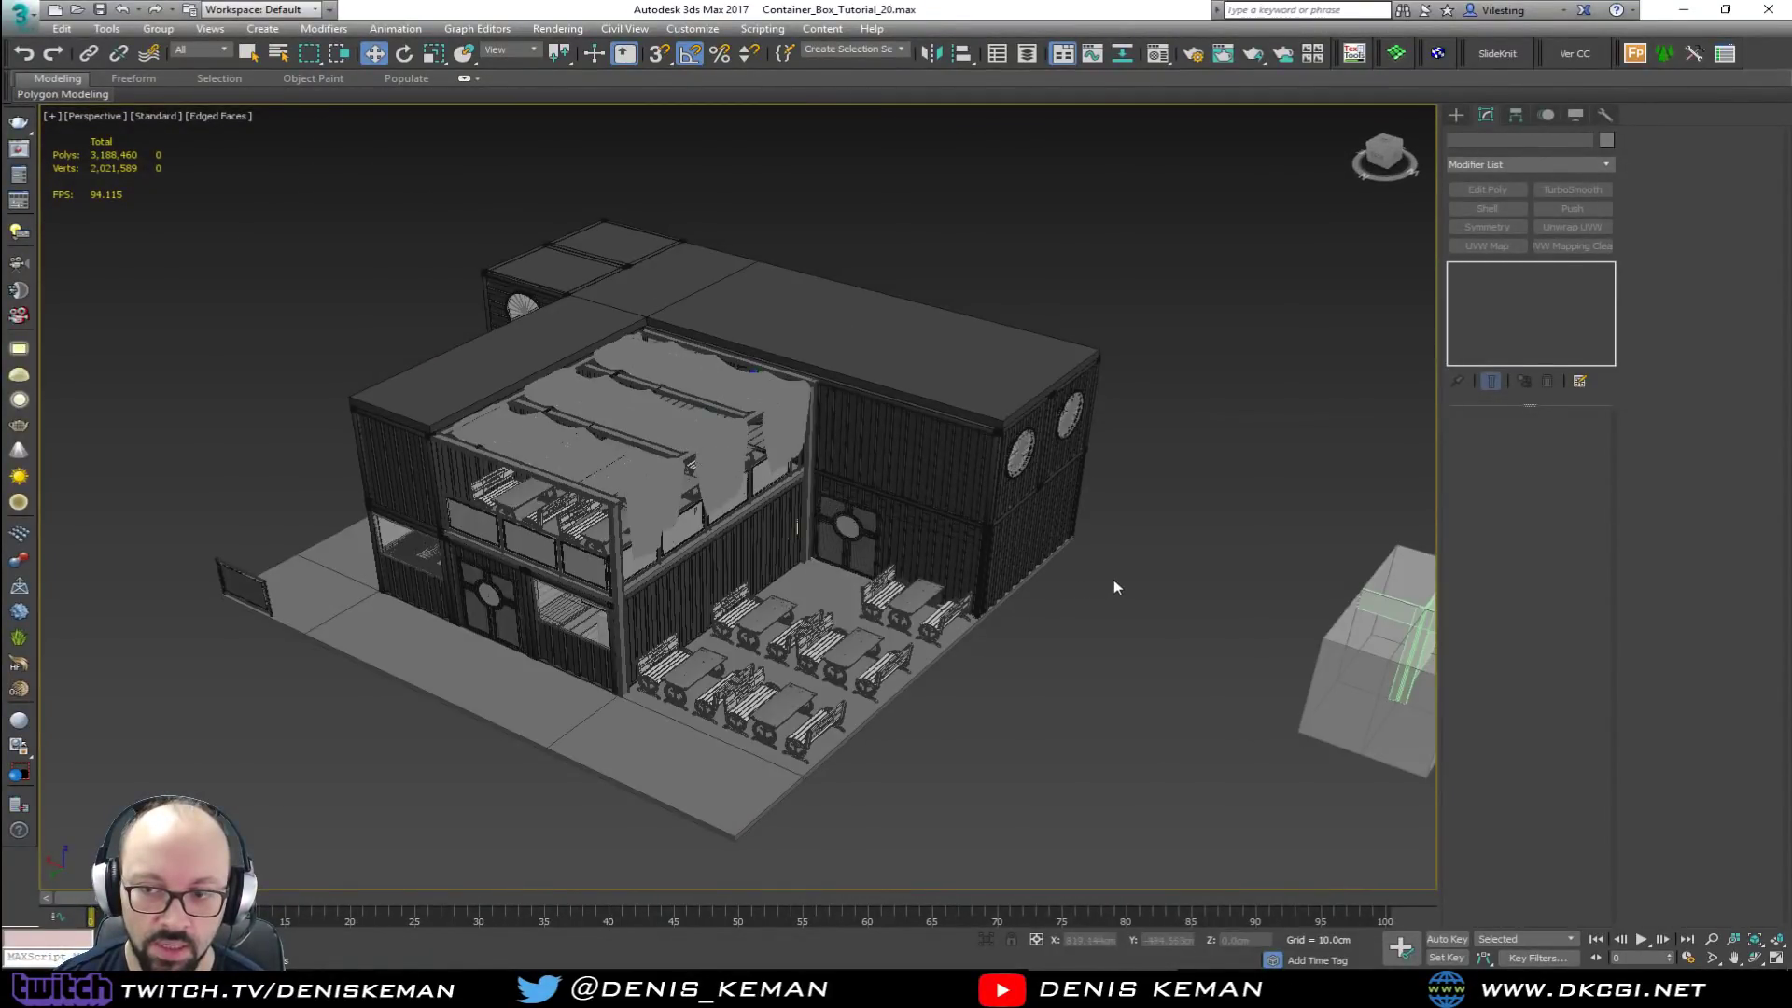
{"action": "middle_click_drag", "start_coordinate": [818, 532], "coordinate": [625, 505], "text": "alt"}
{"action": "scroll", "coordinate": [625, 505], "scroll_direction": "down", "scroll_amount": 3}
{"action": "middle_click_drag", "start_coordinate": [716, 465], "coordinate": [714, 429], "text": "alt"}
{"action": "scroll", "coordinate": [651, 478], "scroll_direction": "up", "scroll_amount": 8}
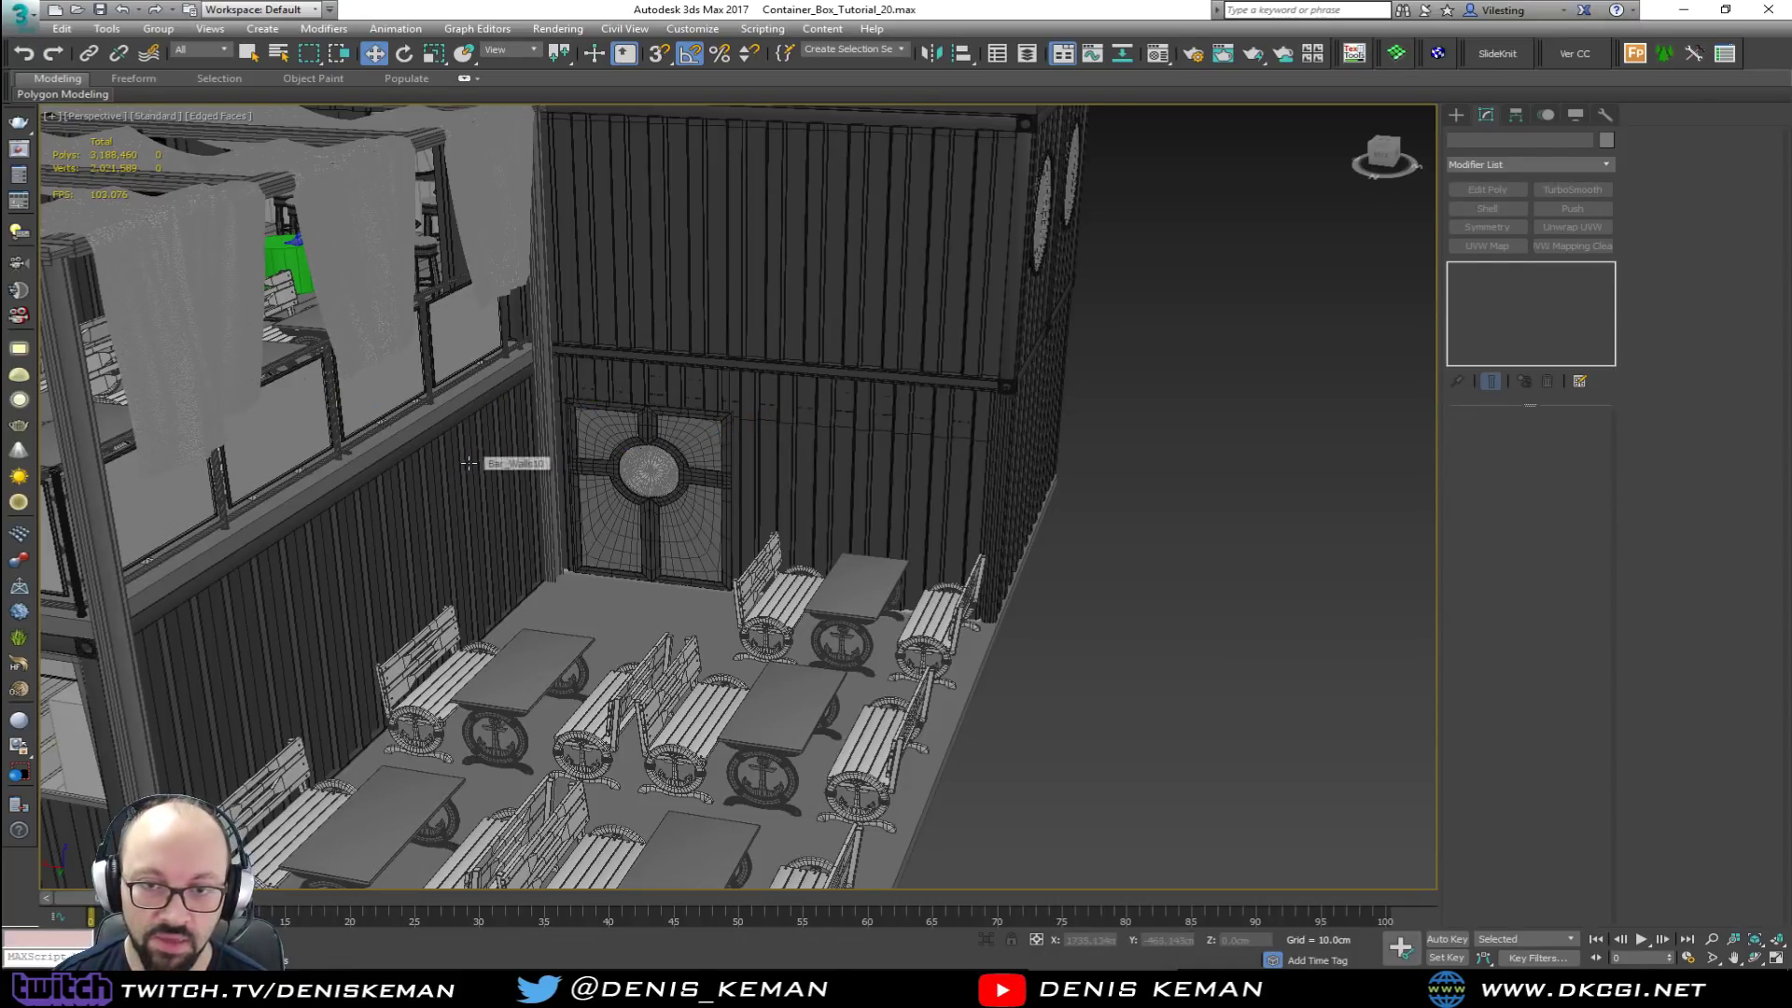
{"action": "scroll", "coordinate": [737, 464], "scroll_direction": "down", "scroll_amount": 10}
{"action": "middle_click_drag", "start_coordinate": [738, 464], "coordinate": [727, 469], "text": "alt"}
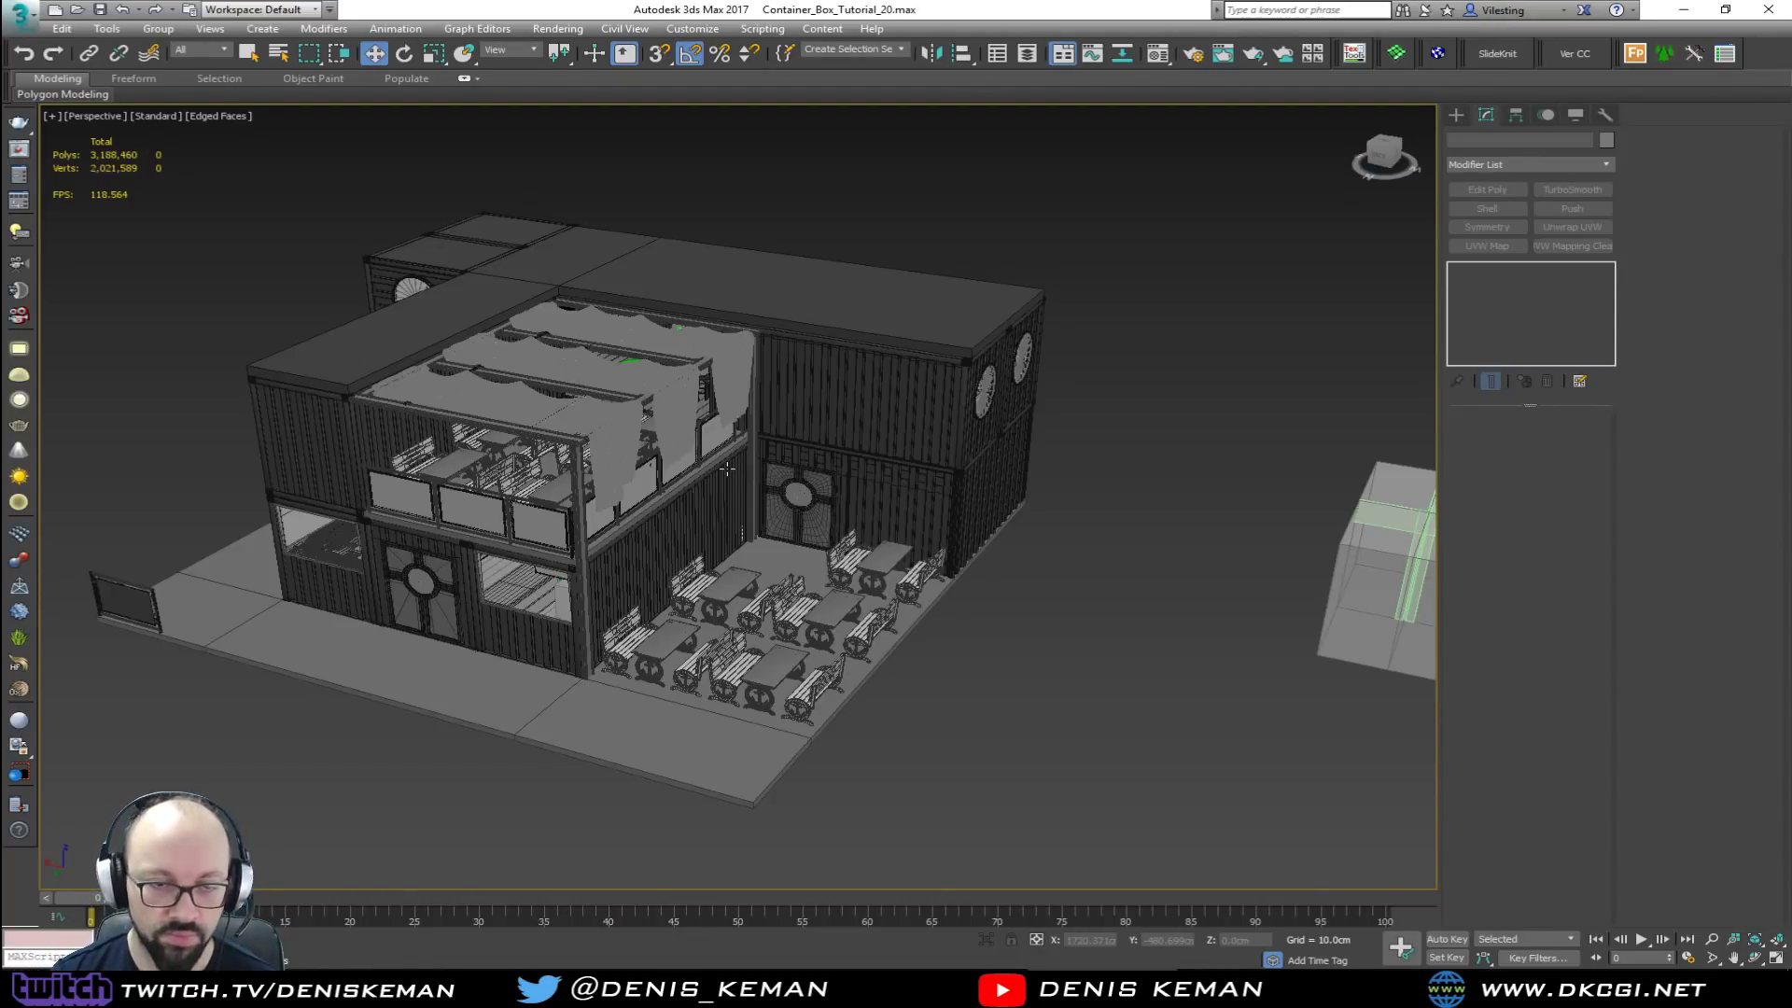
{"action": "middle_click_drag", "start_coordinate": [727, 468], "coordinate": [753, 410], "text": "alt"}
{"action": "scroll", "coordinate": [672, 380], "scroll_direction": "up", "scroll_amount": 5}
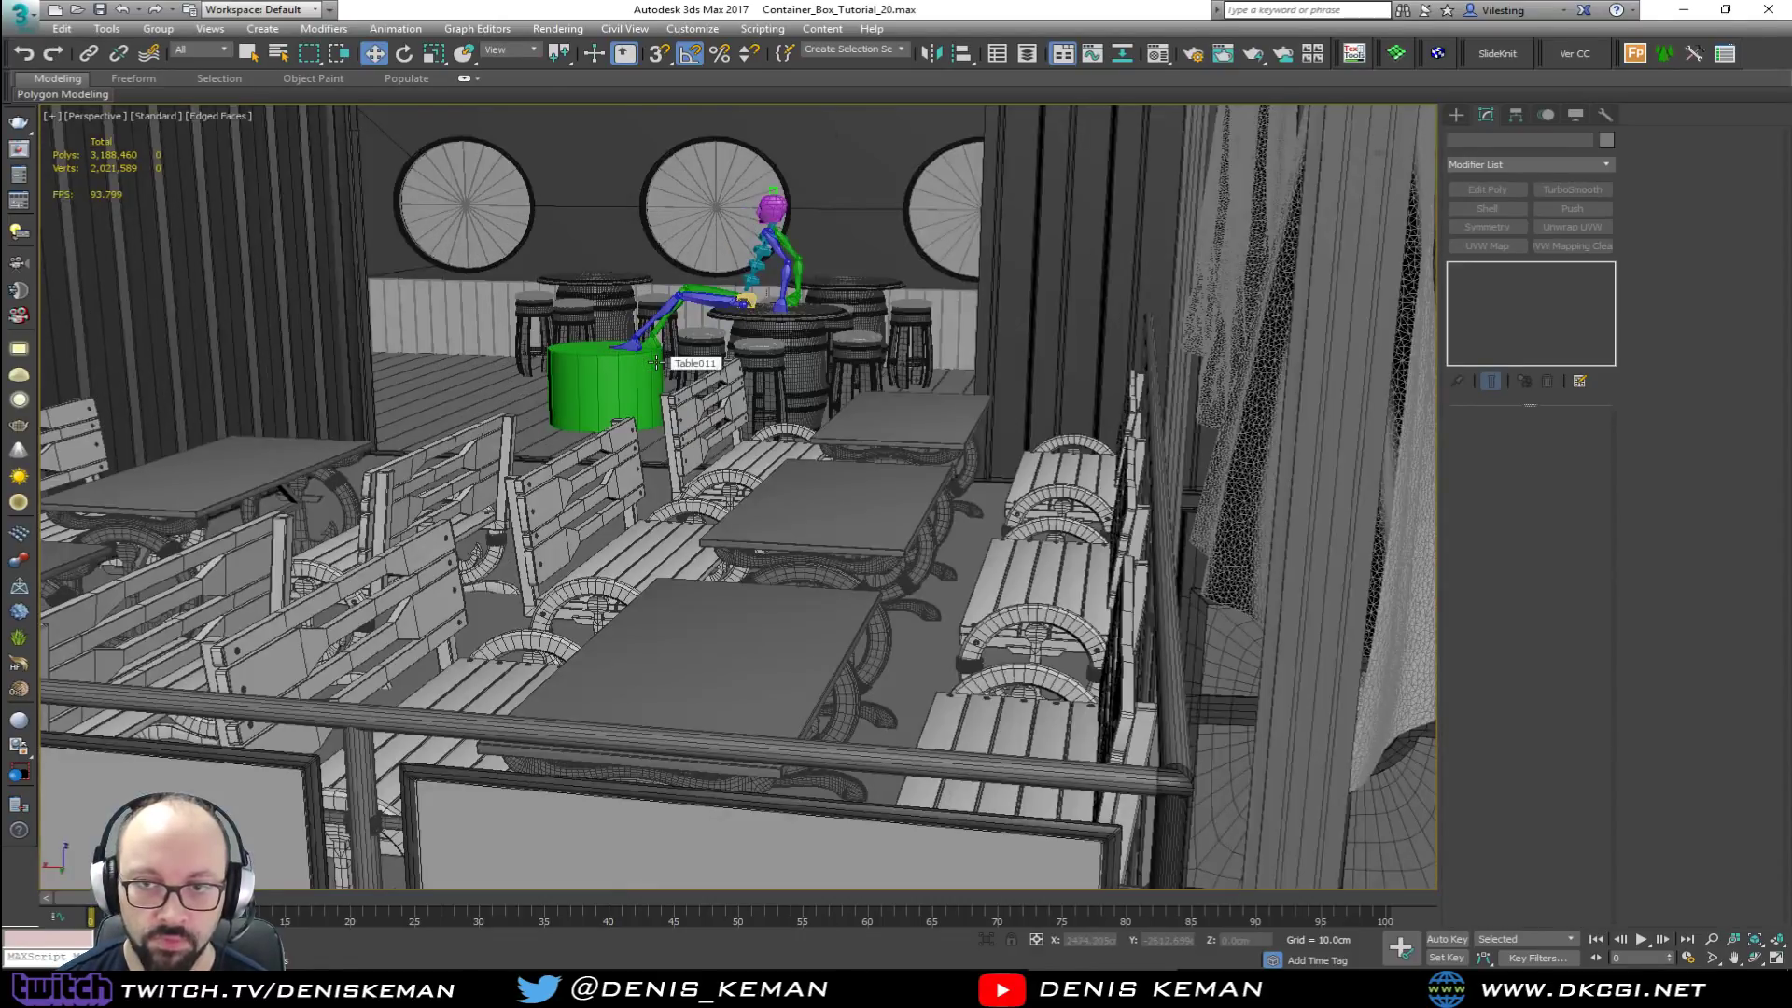
{"action": "scroll", "coordinate": [721, 382], "scroll_direction": "down", "scroll_amount": 5}
{"action": "middle_click_drag", "start_coordinate": [721, 383], "coordinate": [714, 411], "text": "alt"}
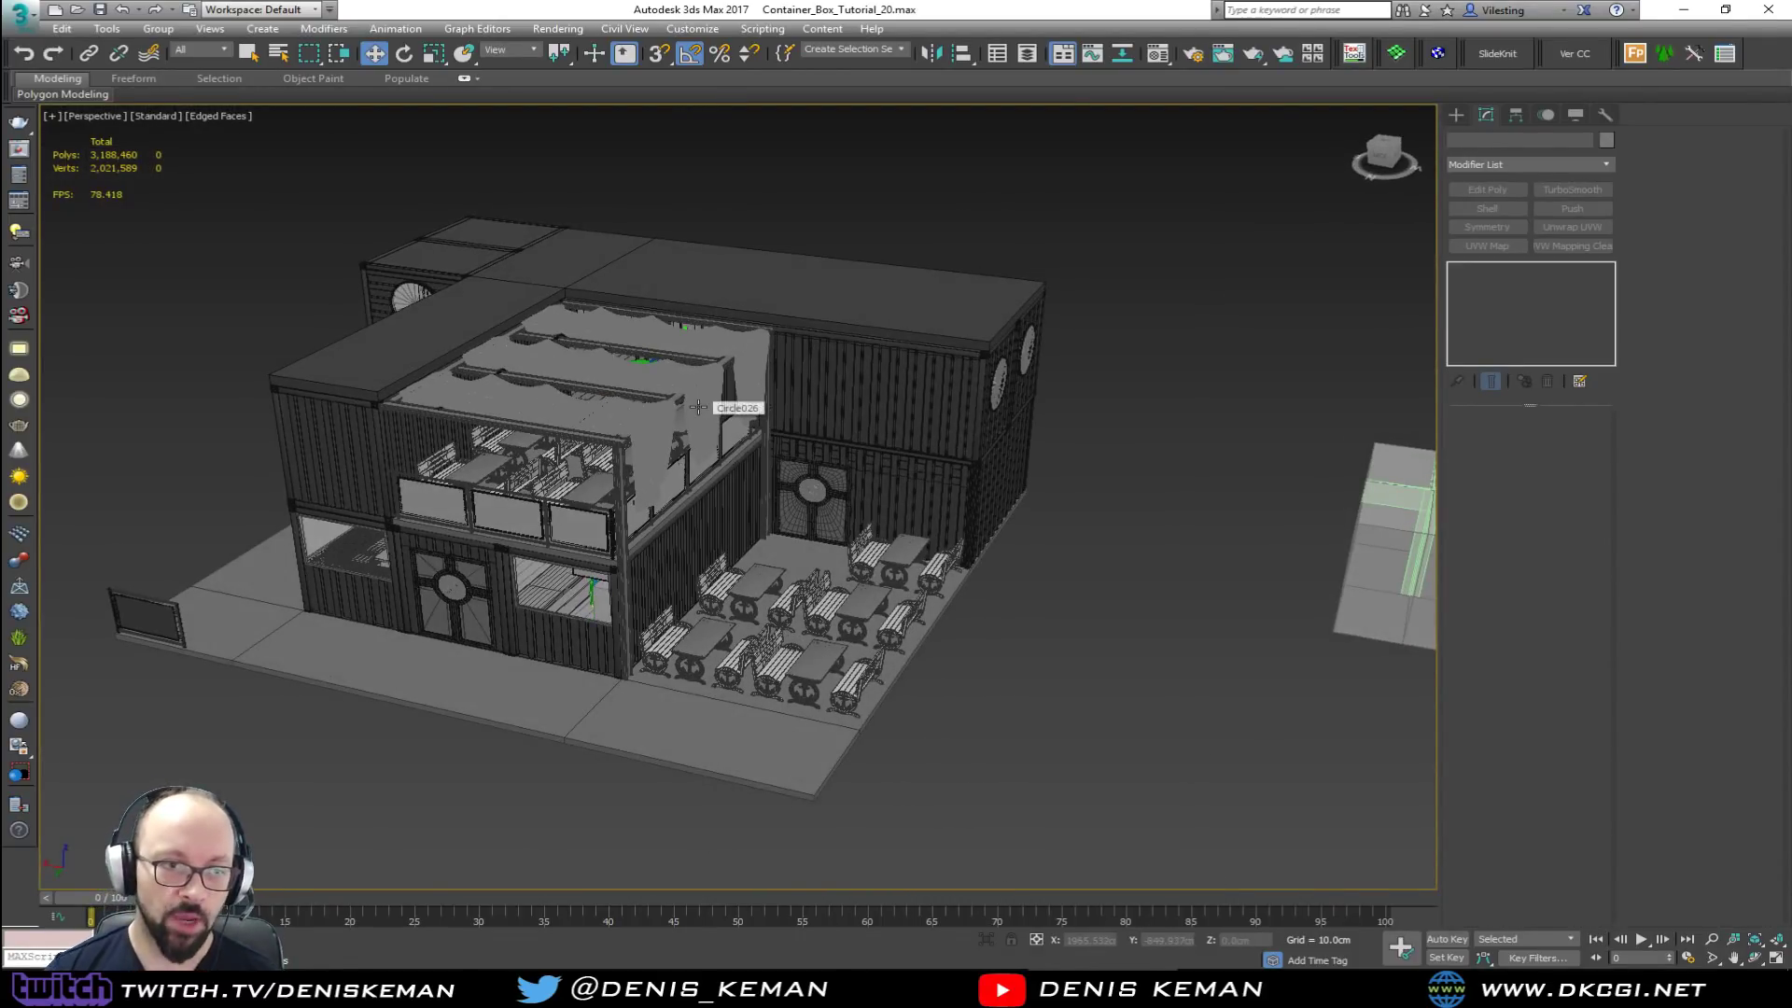